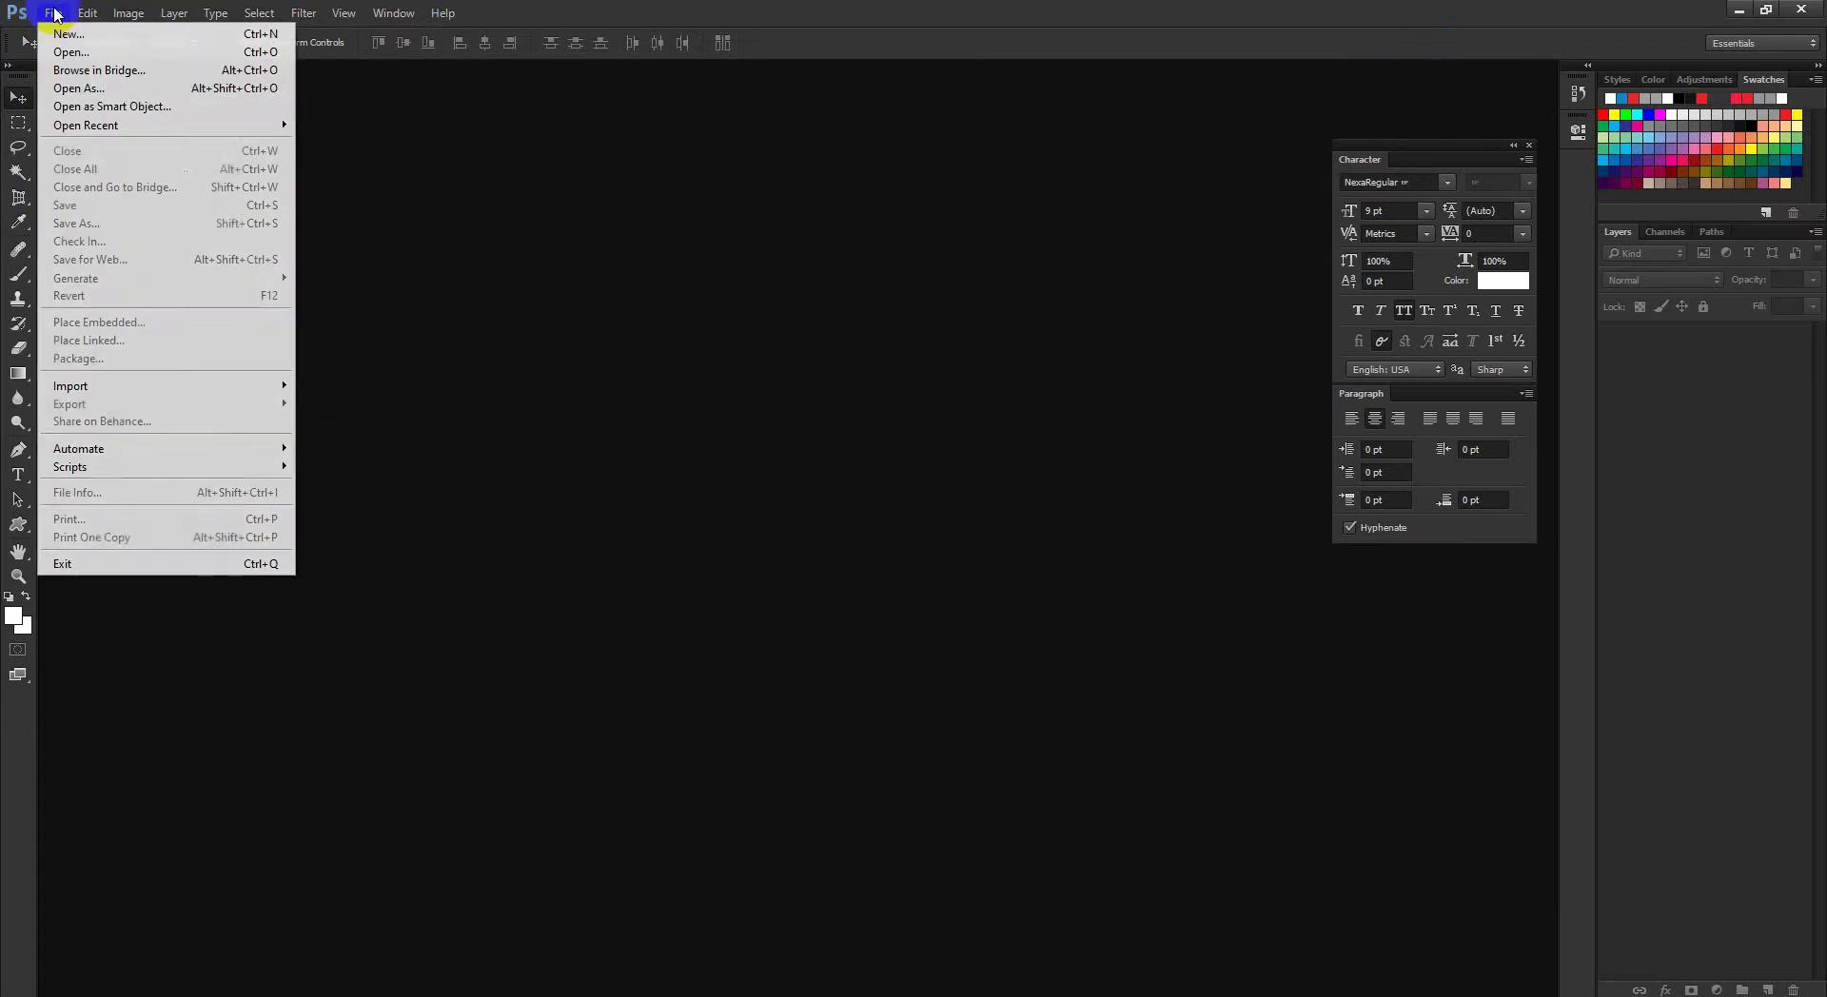
Step: Open Class 14.psd, fit the slide to the view and move the Character panel up
left_click(48, 52)
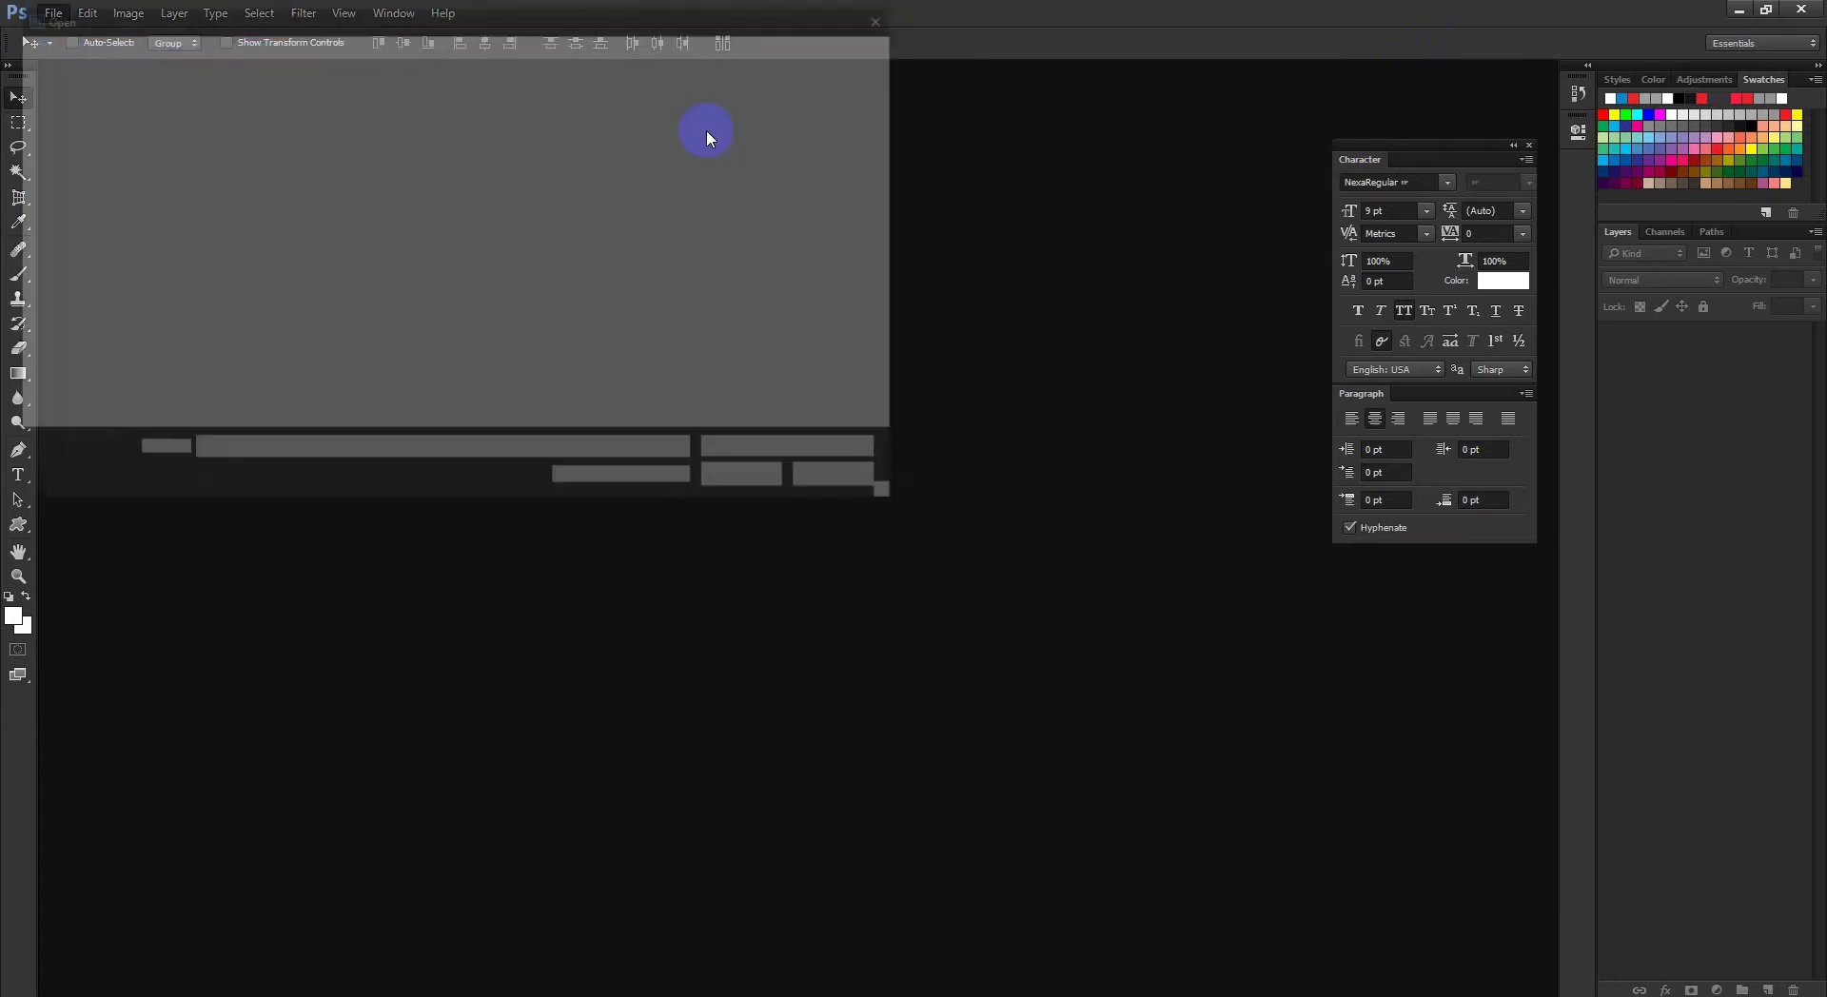
scroll(609, 243, "down", 3)
scroll(662, 233, "up", 2)
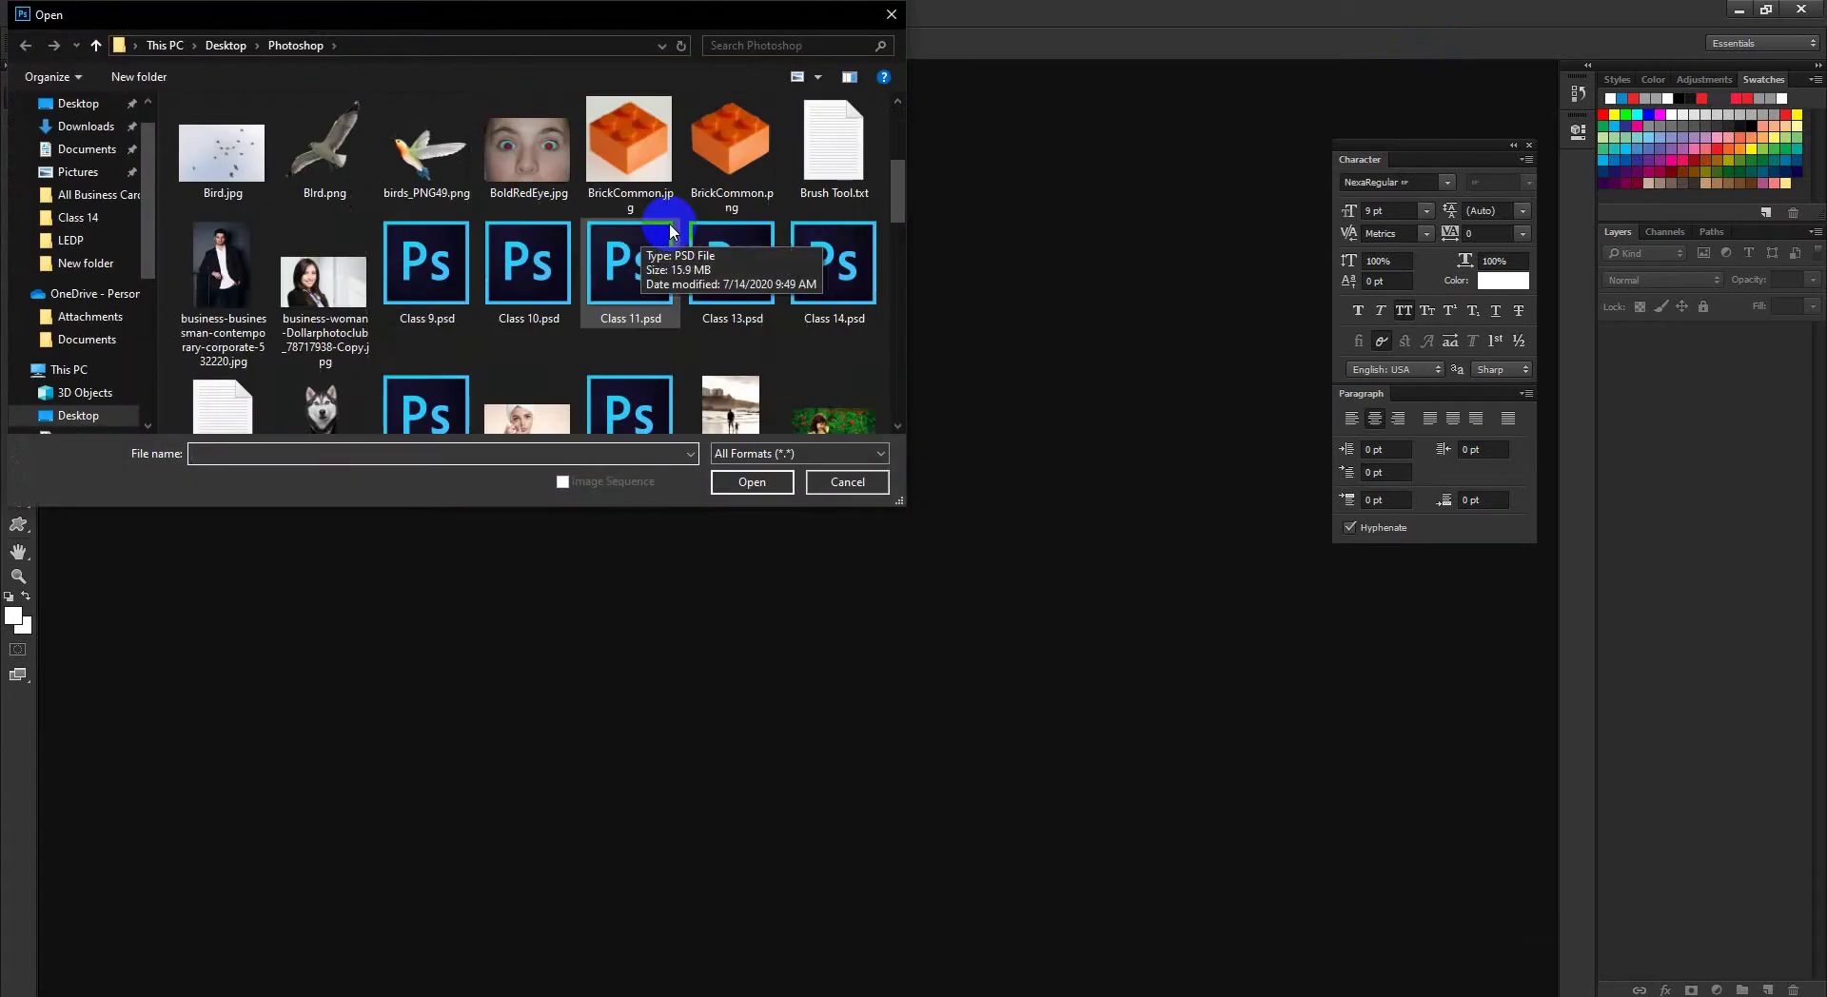
left_click(855, 253)
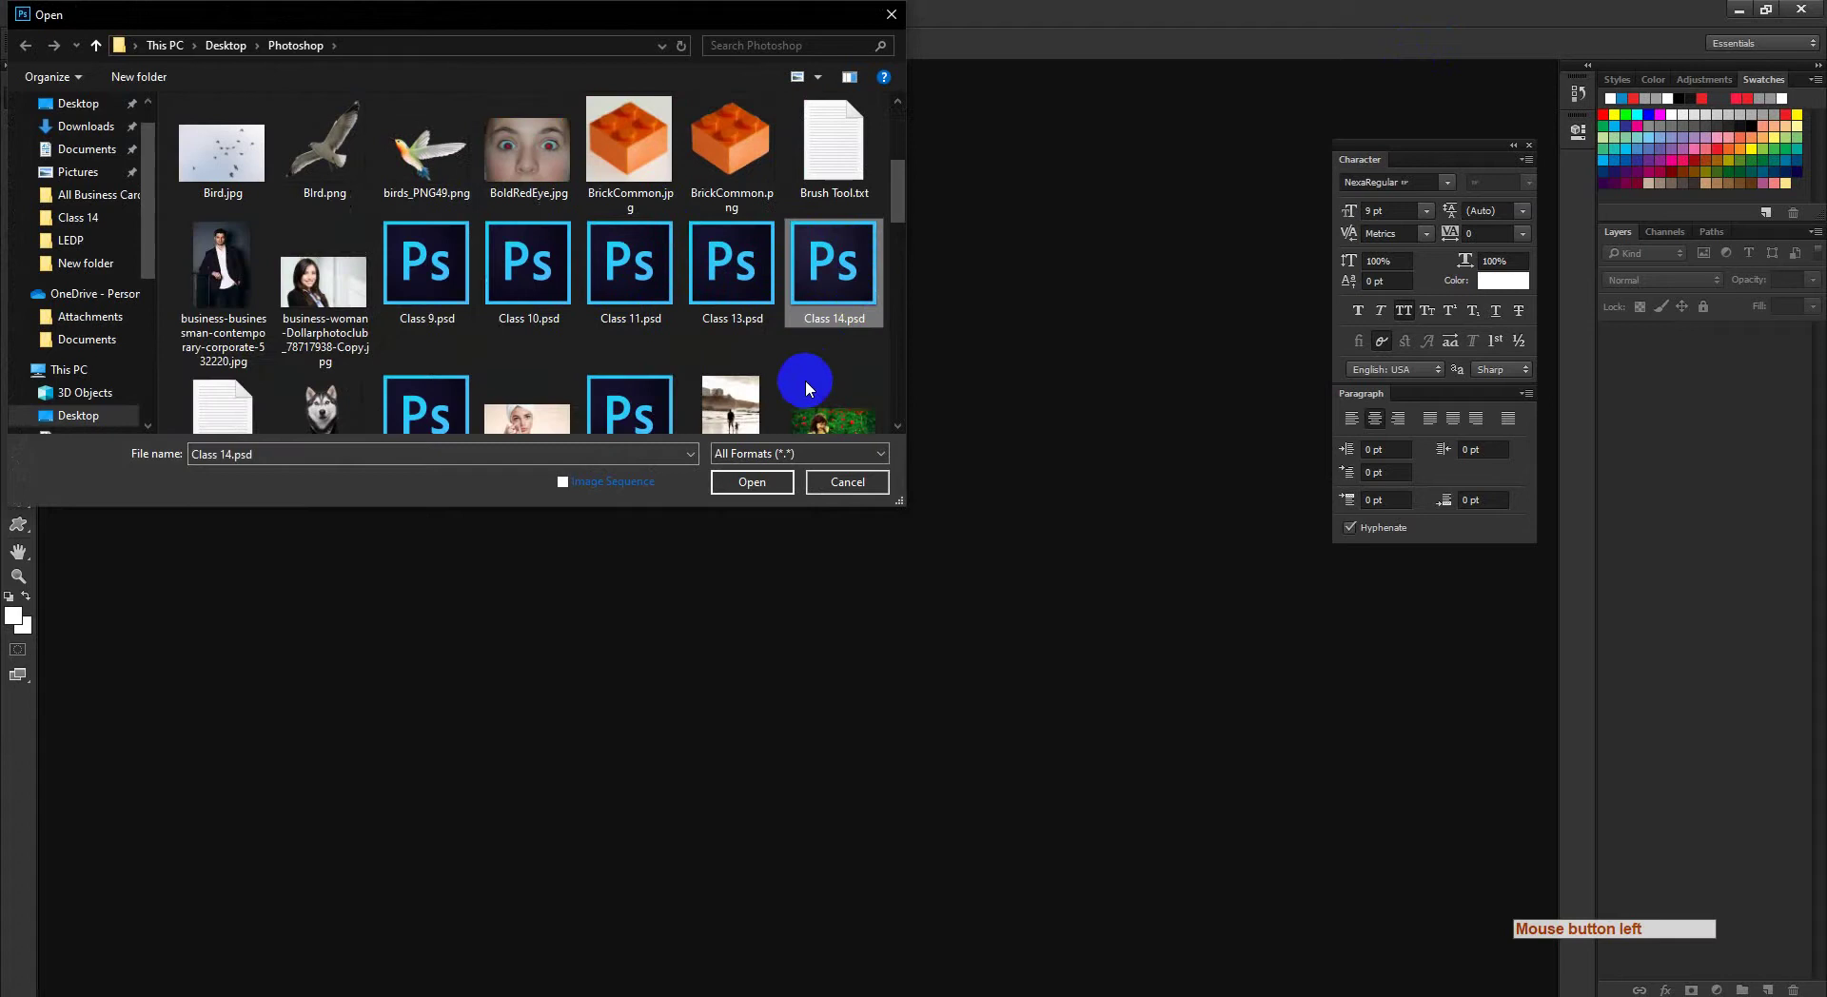
left_click(752, 482)
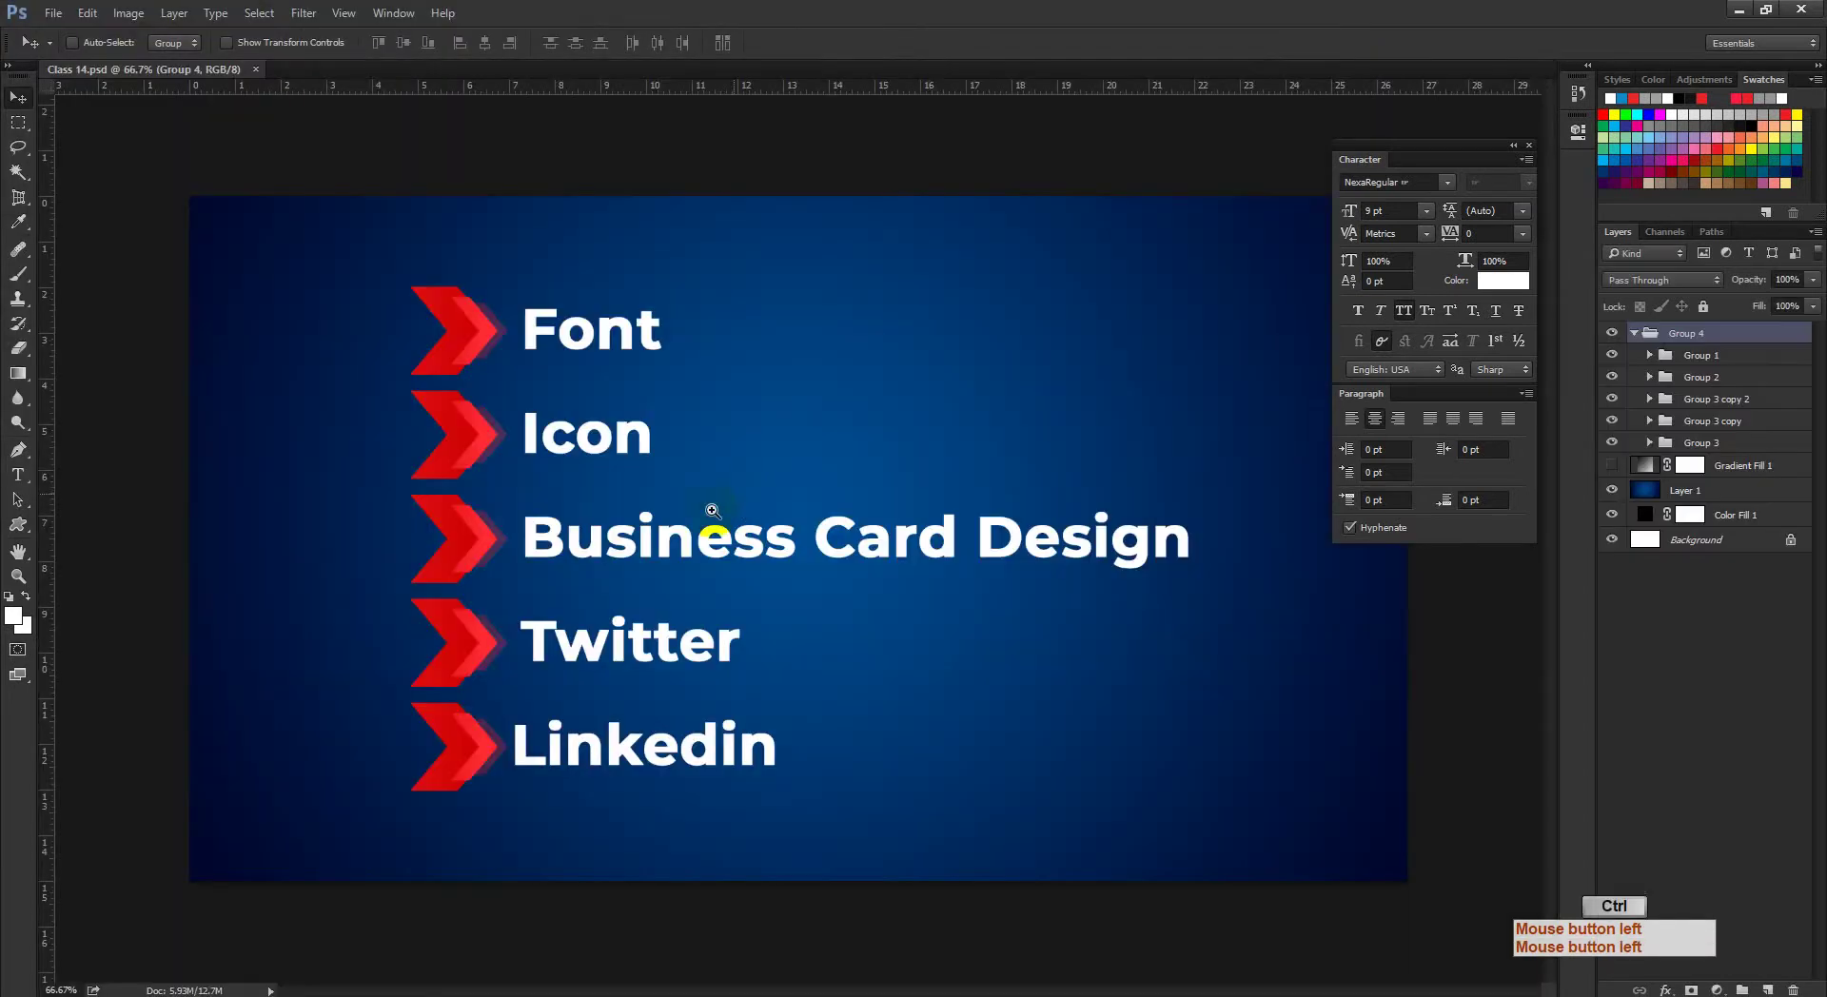
left_click_drag(712, 511, 666, 512)
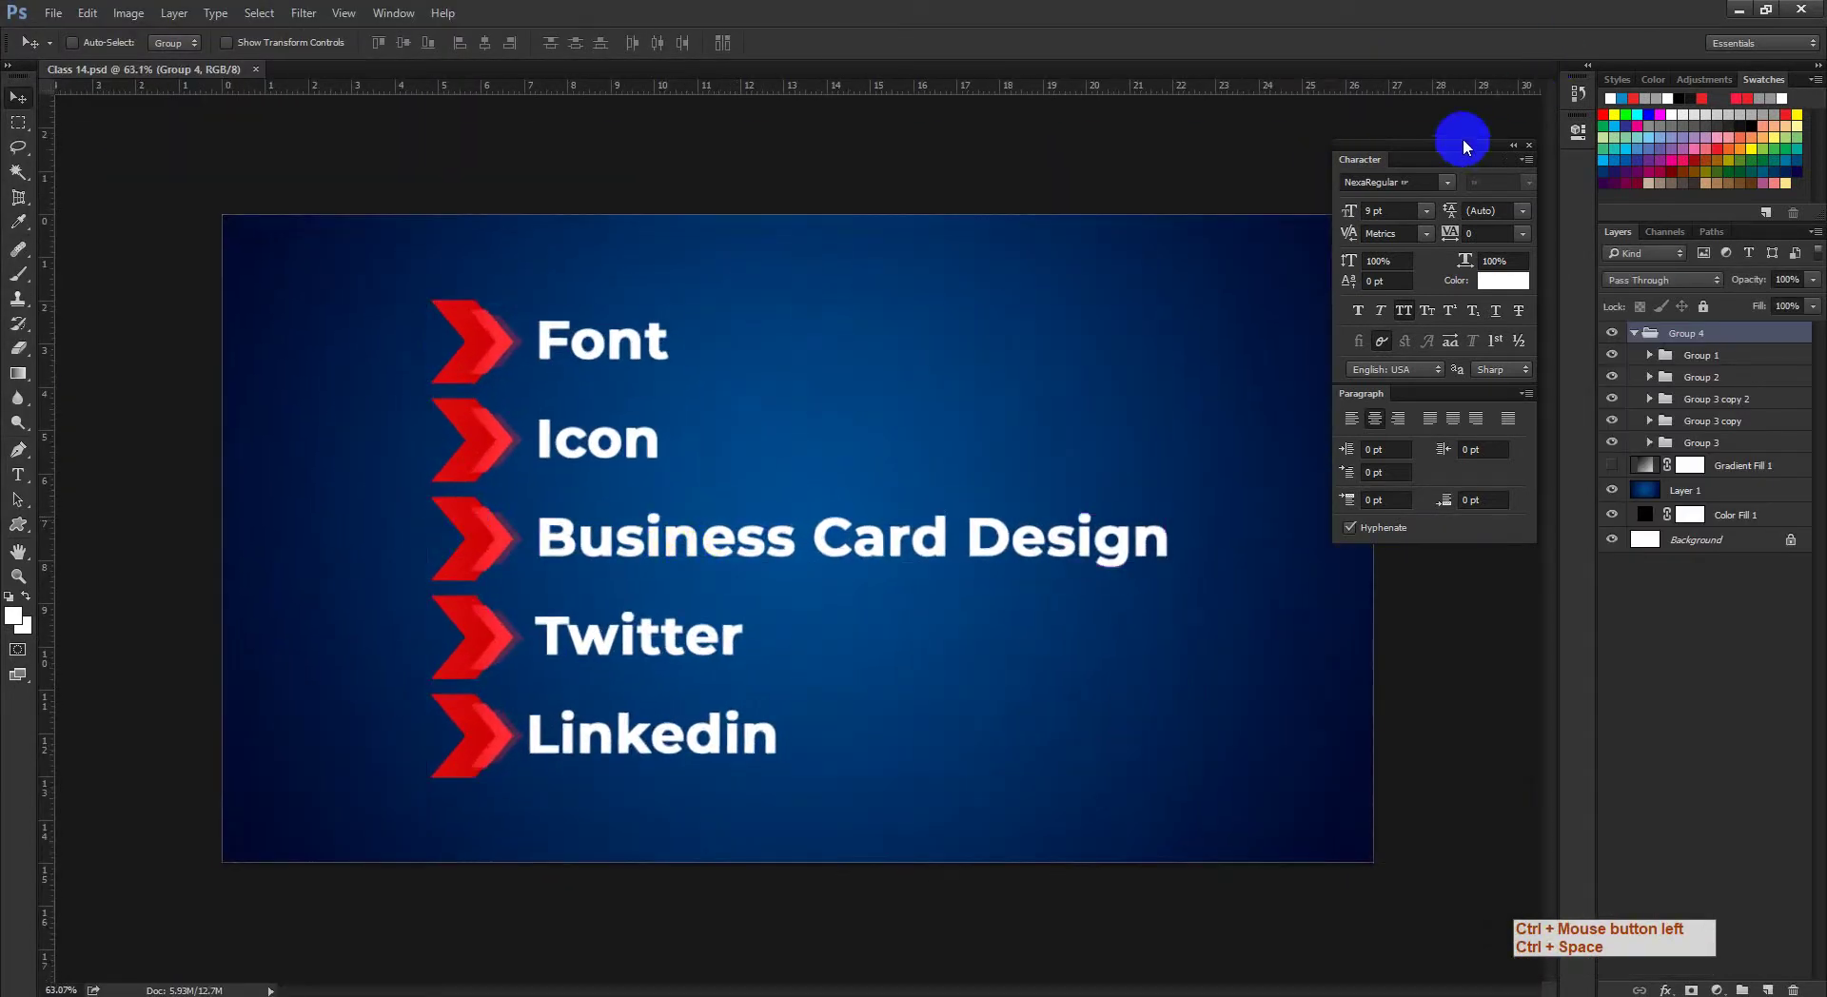
left_click_drag(1453, 142, 1461, 76)
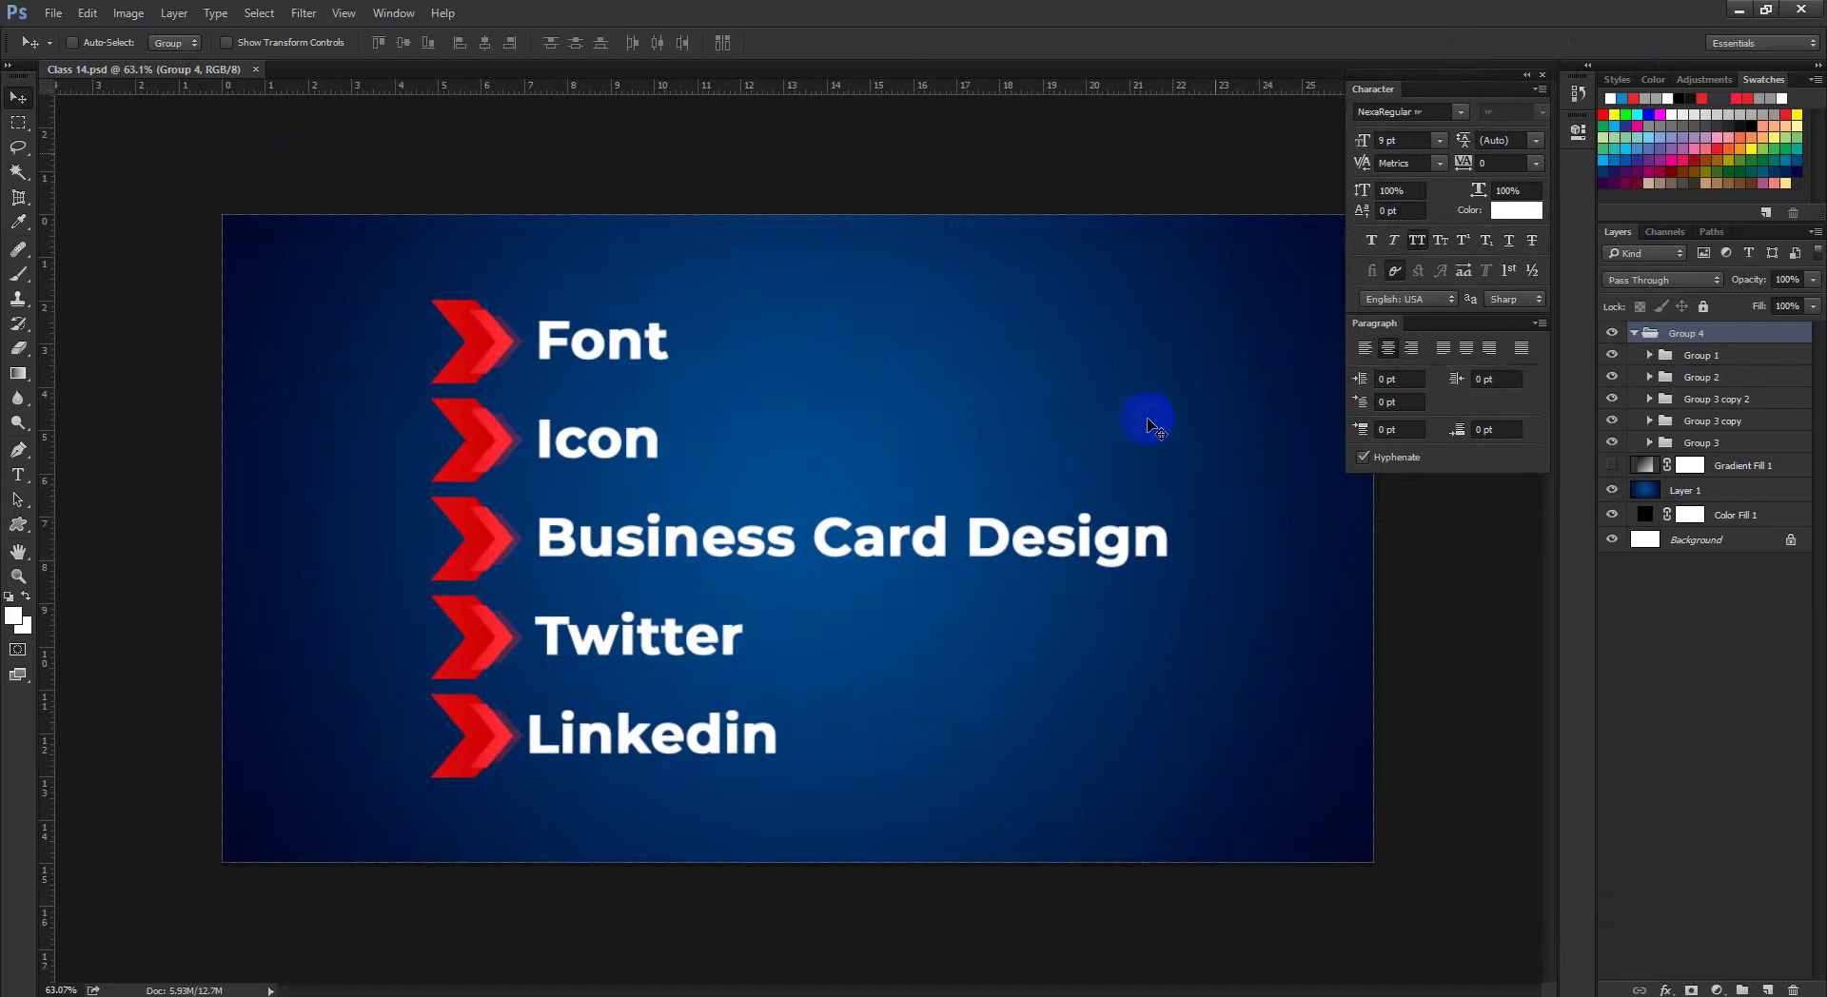
Step: Admit the waiting participant to the Google Meet call
mouse_move(304, 992)
left_click(254, 952)
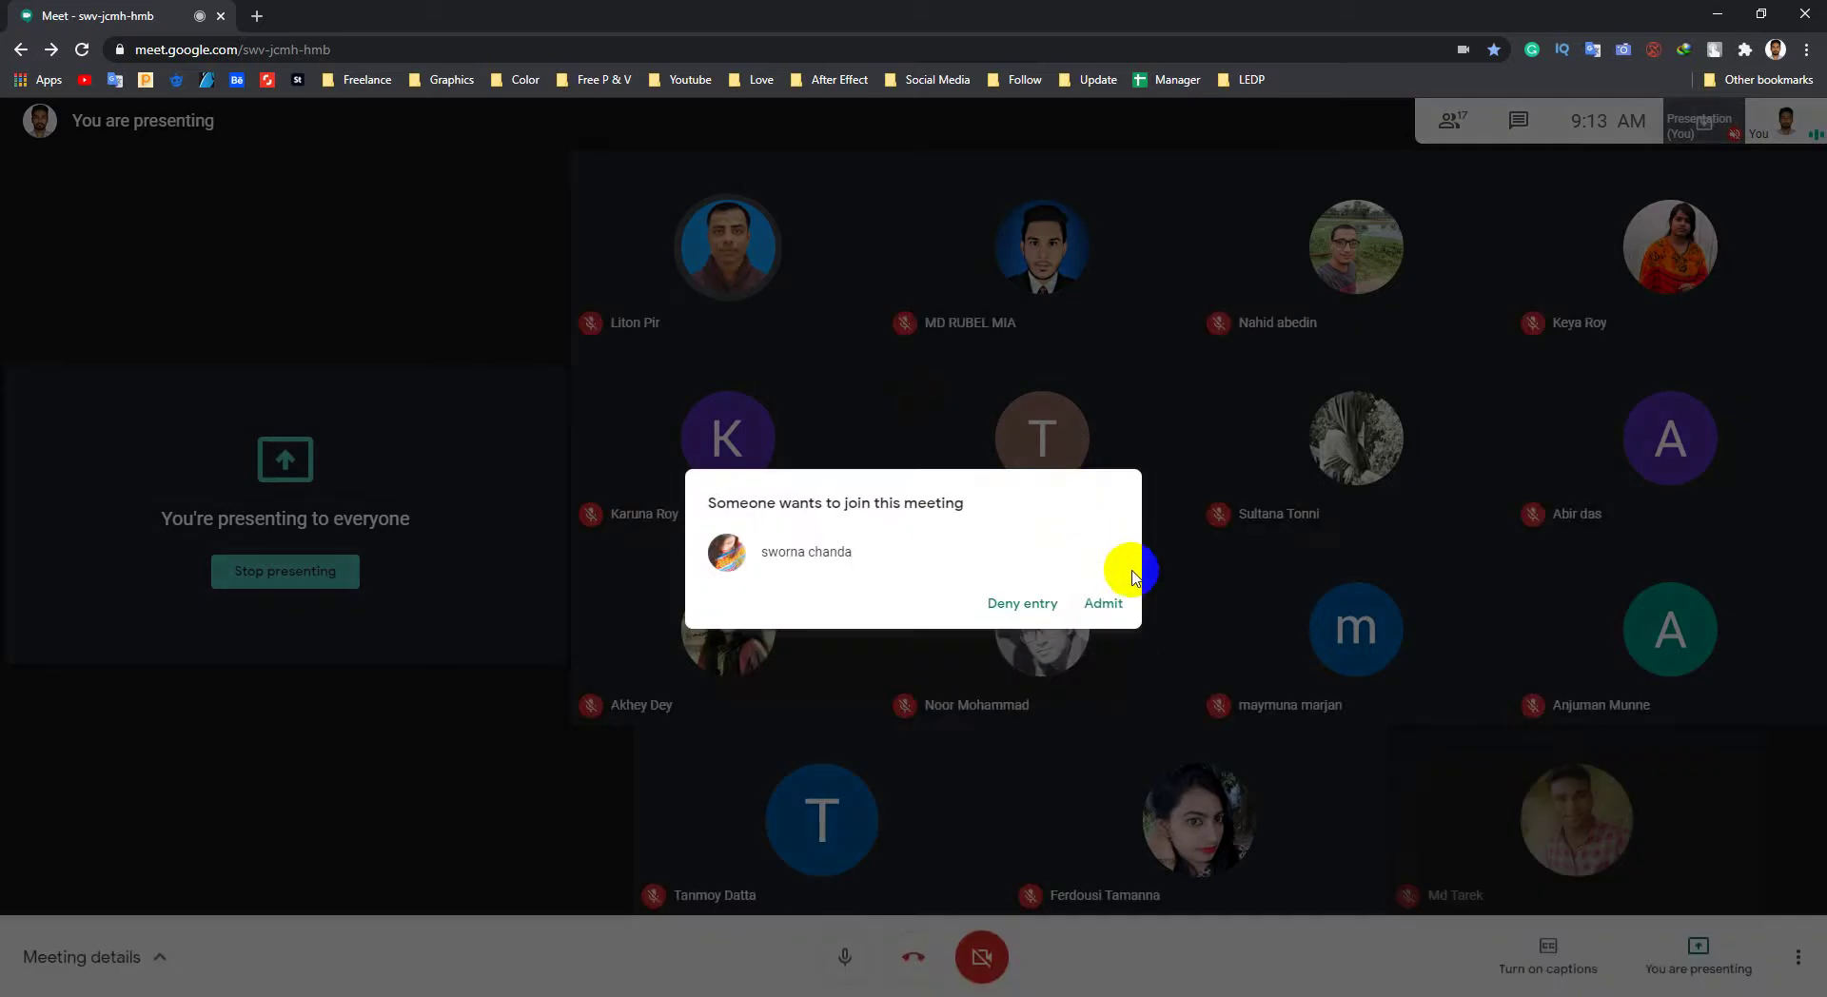
left_click(1104, 604)
left_click(1718, 13)
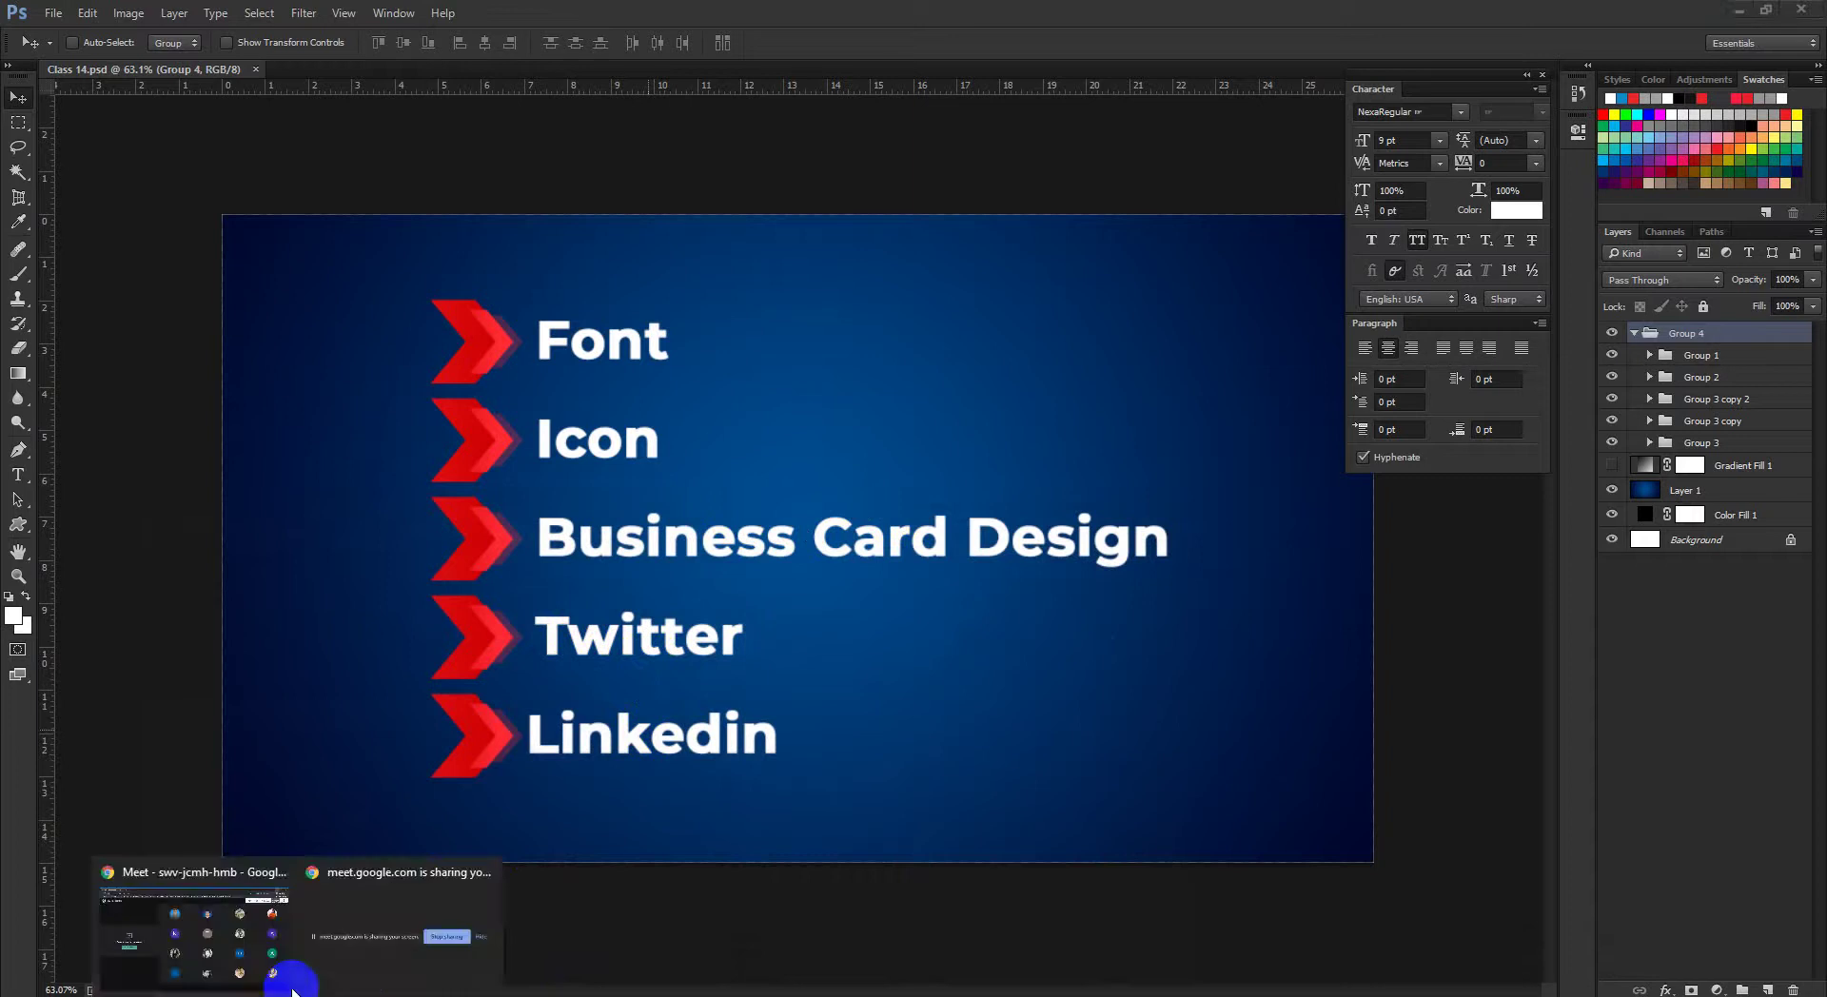
Step: Open the LEDP GD782 group from the LEDP bookmarks folder in a background tab
left_click(265, 965)
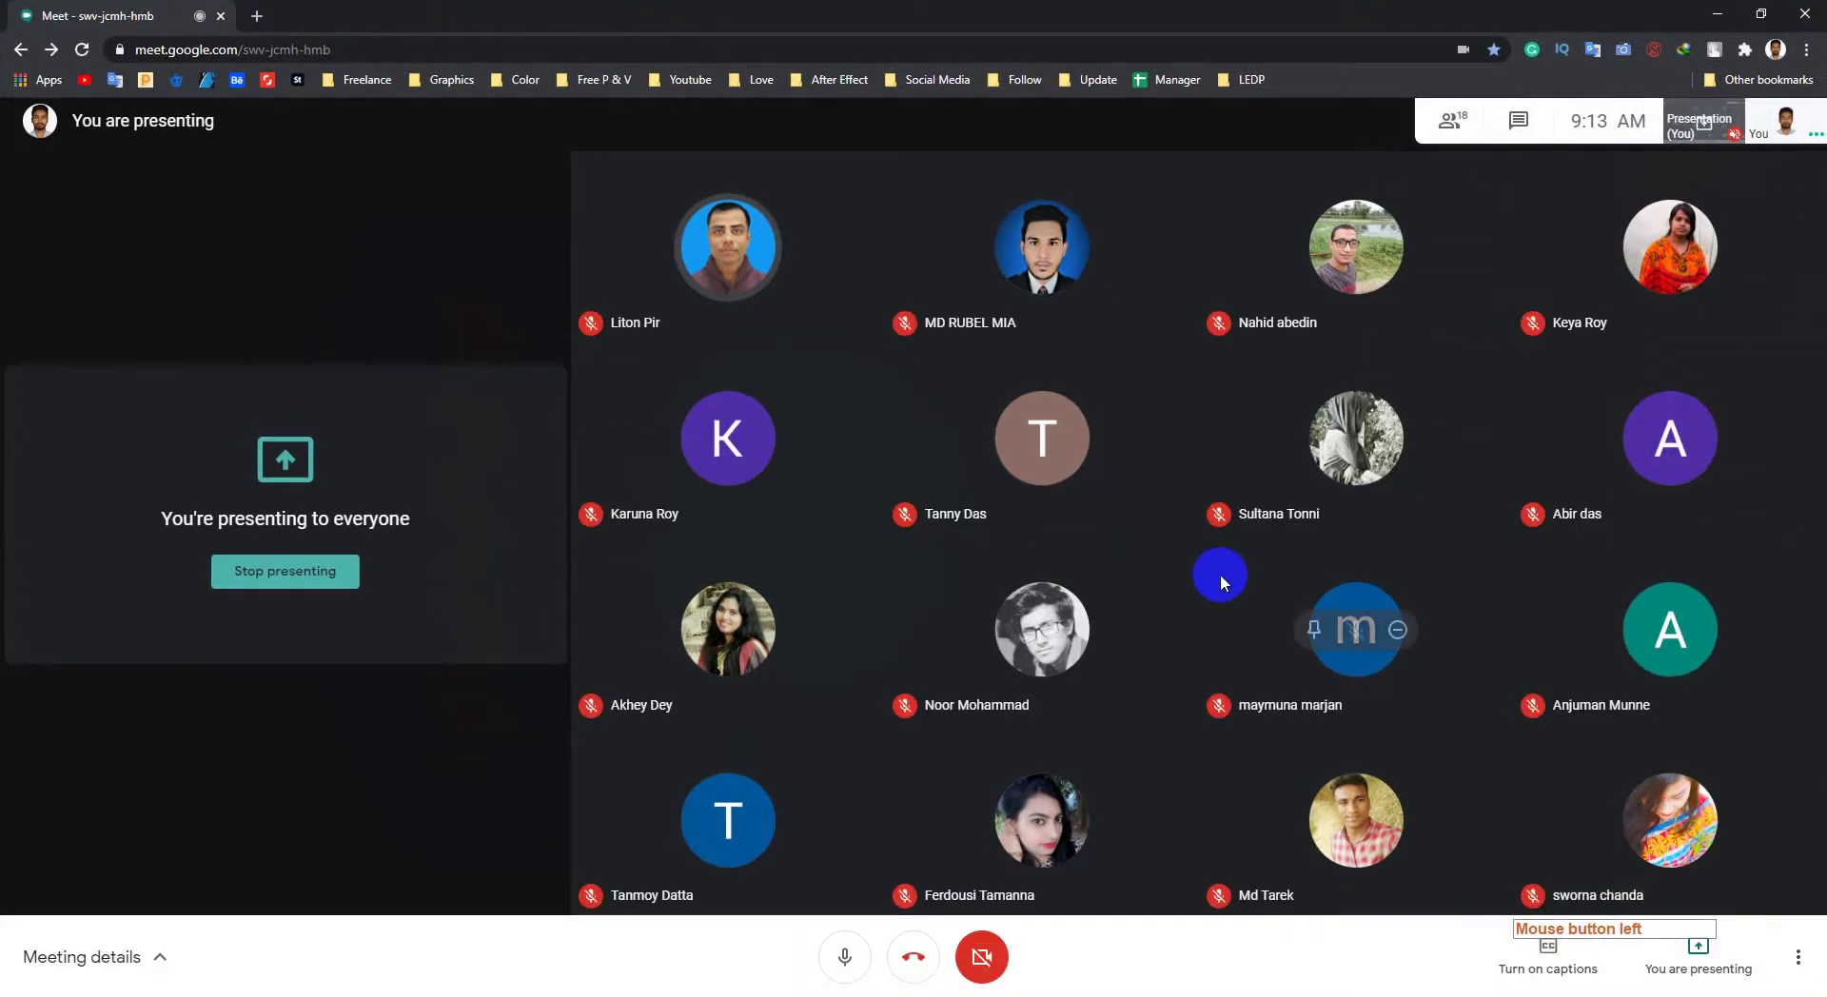
left_click(1248, 79)
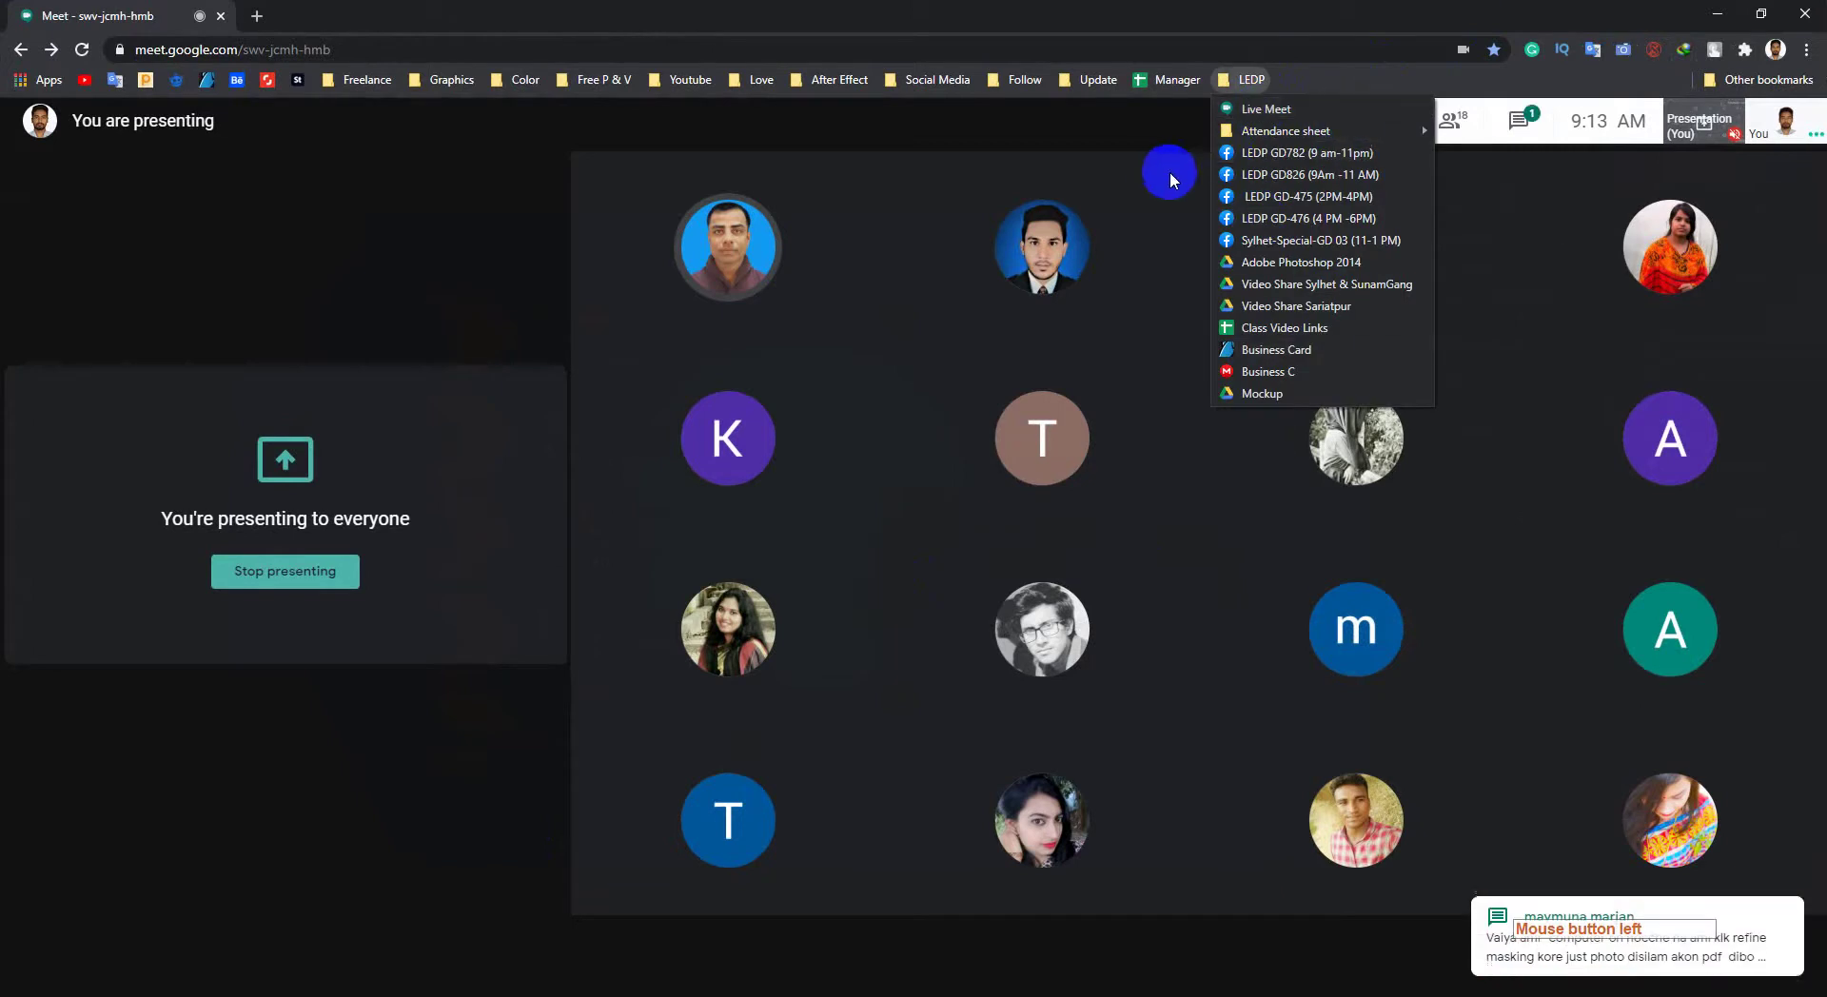
middle_click(1276, 157)
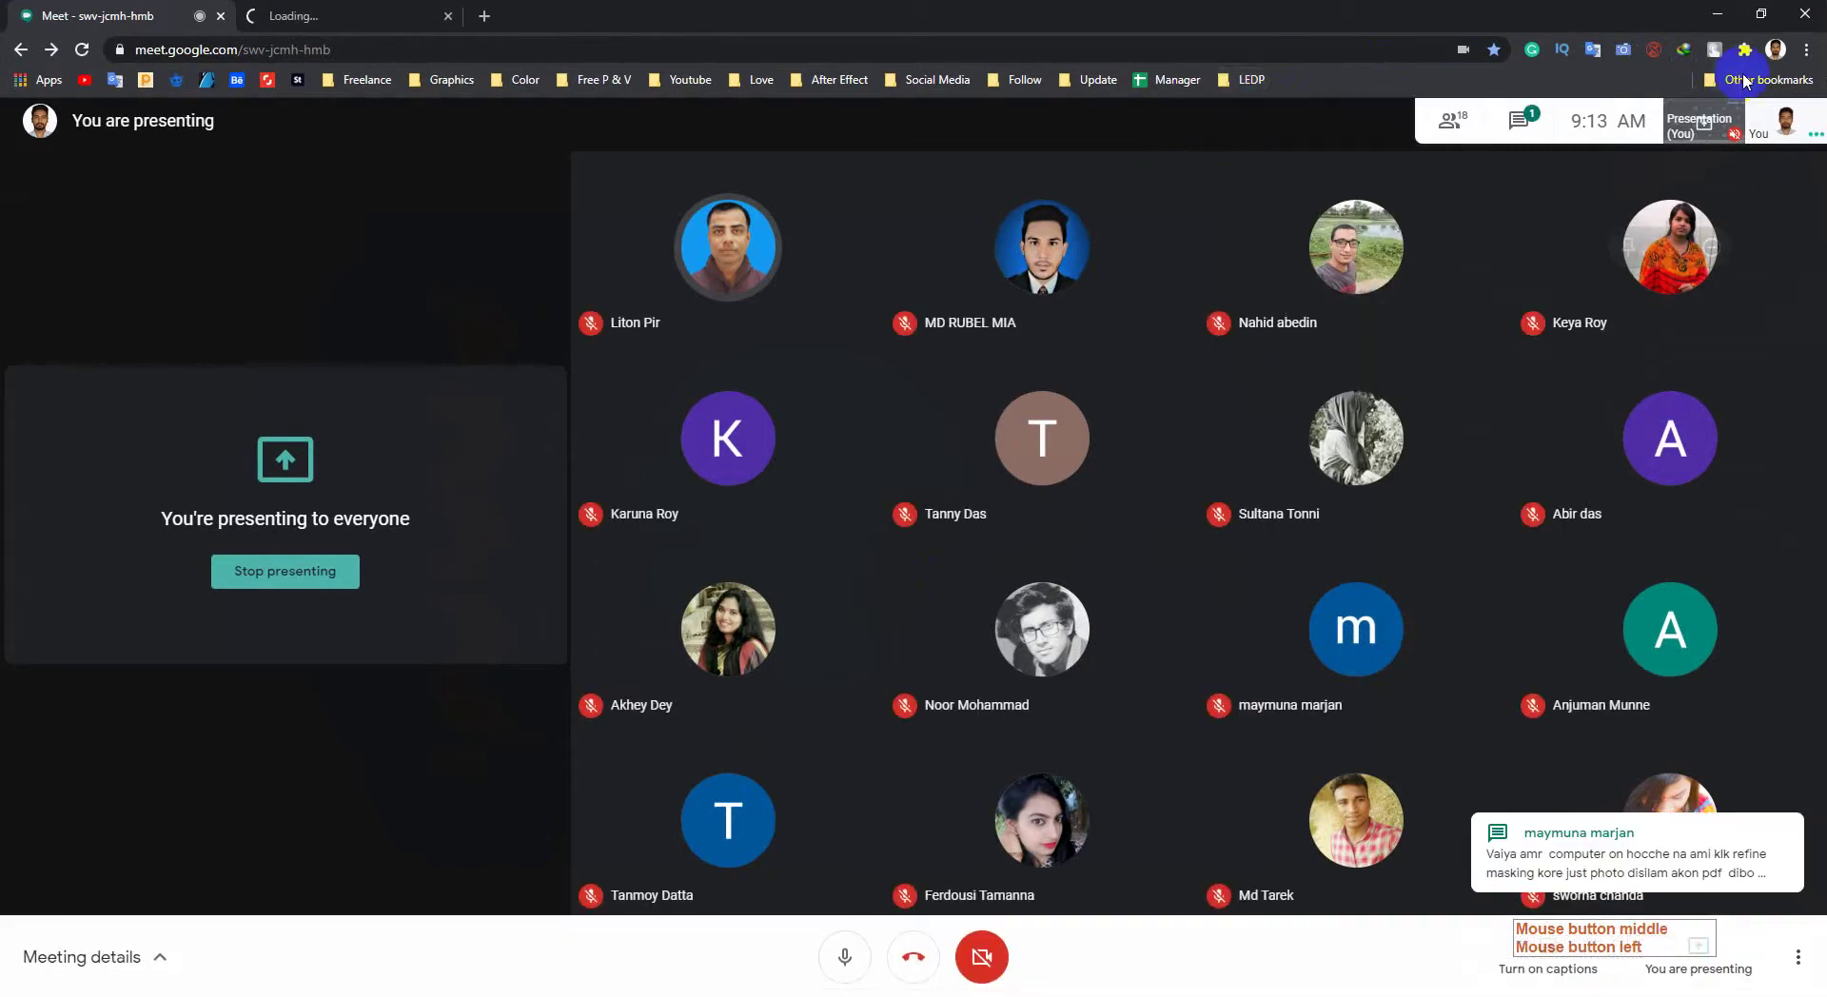
Step: Read through the meeting chat message and admit the next waiting participant
left_click(1526, 122)
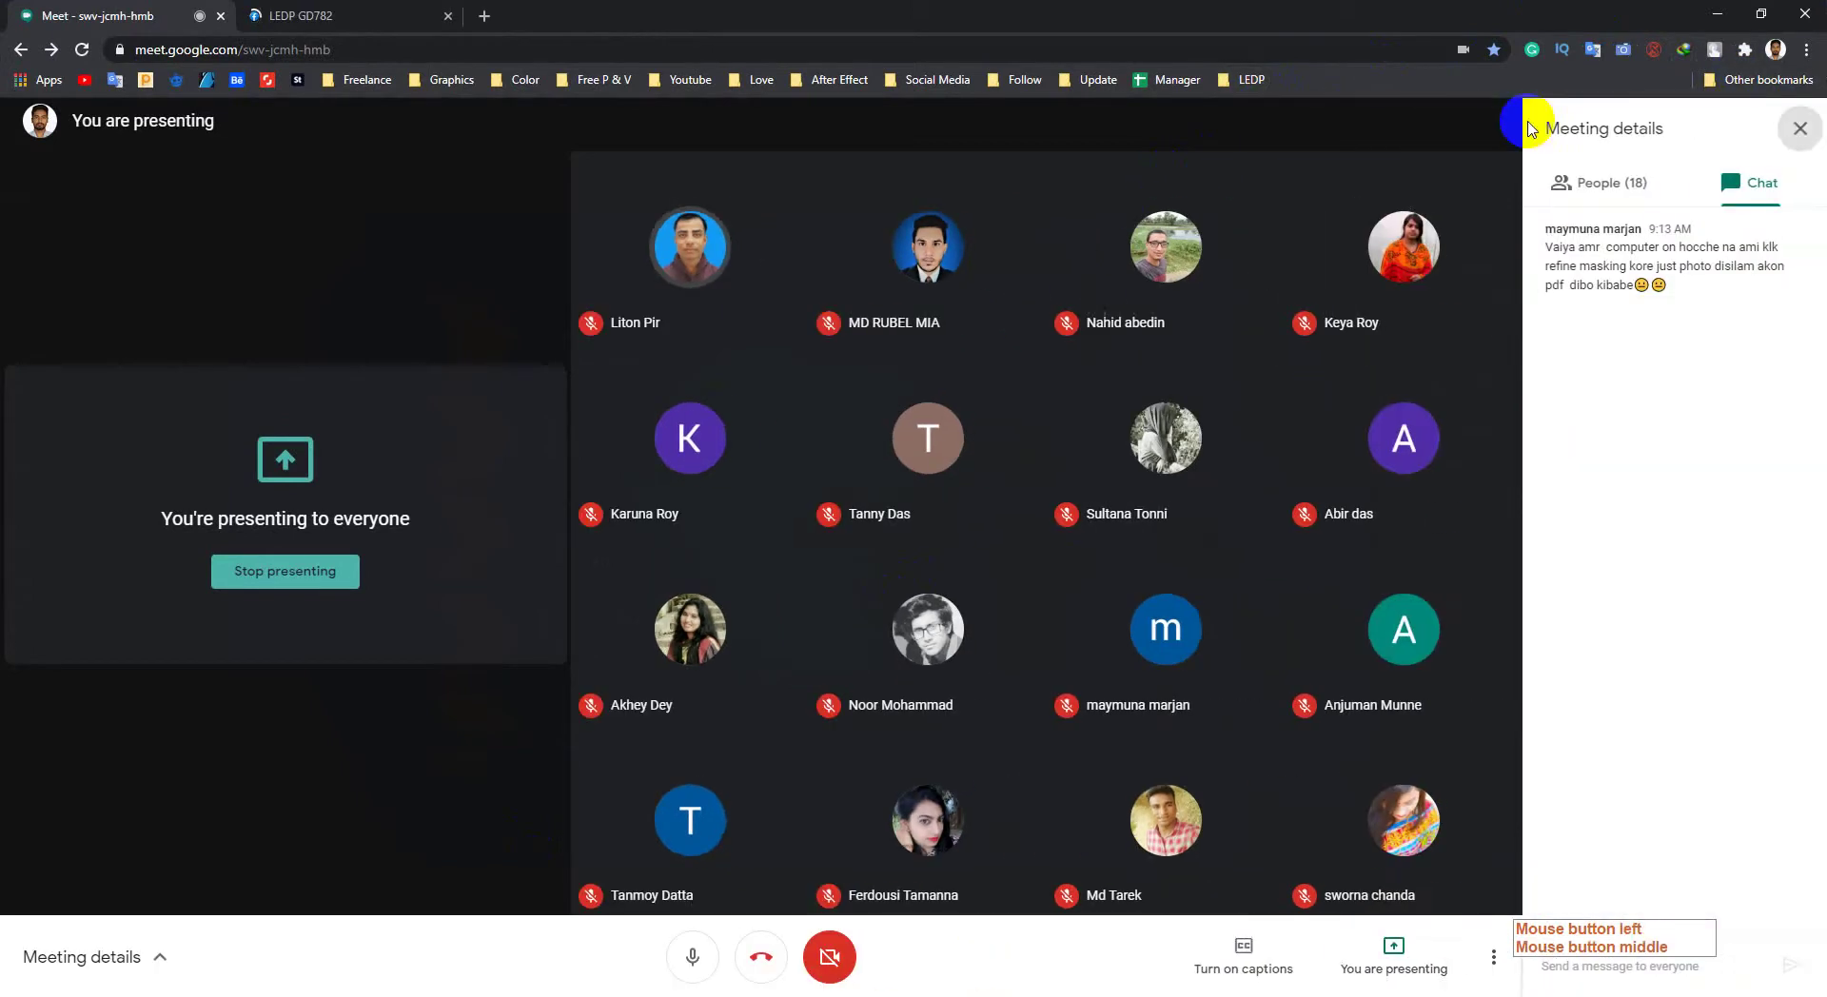
left_click_drag(1555, 246, 1800, 255)
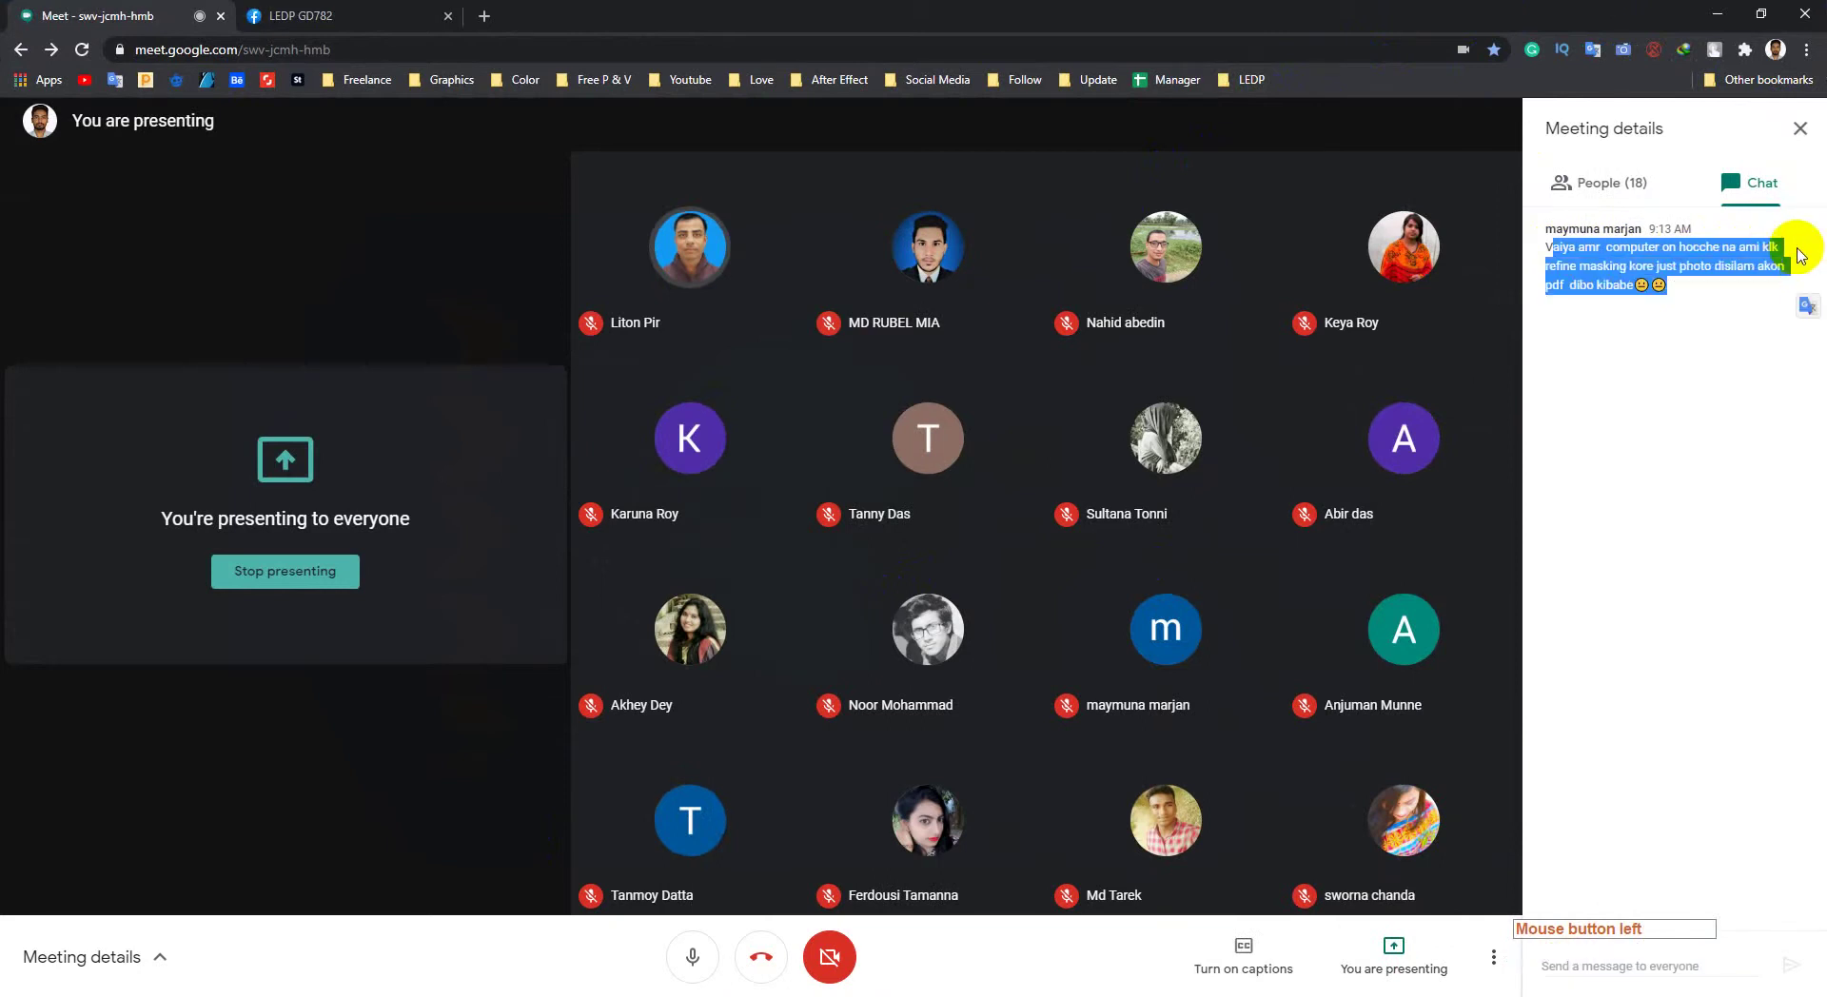
left_click(1690, 276)
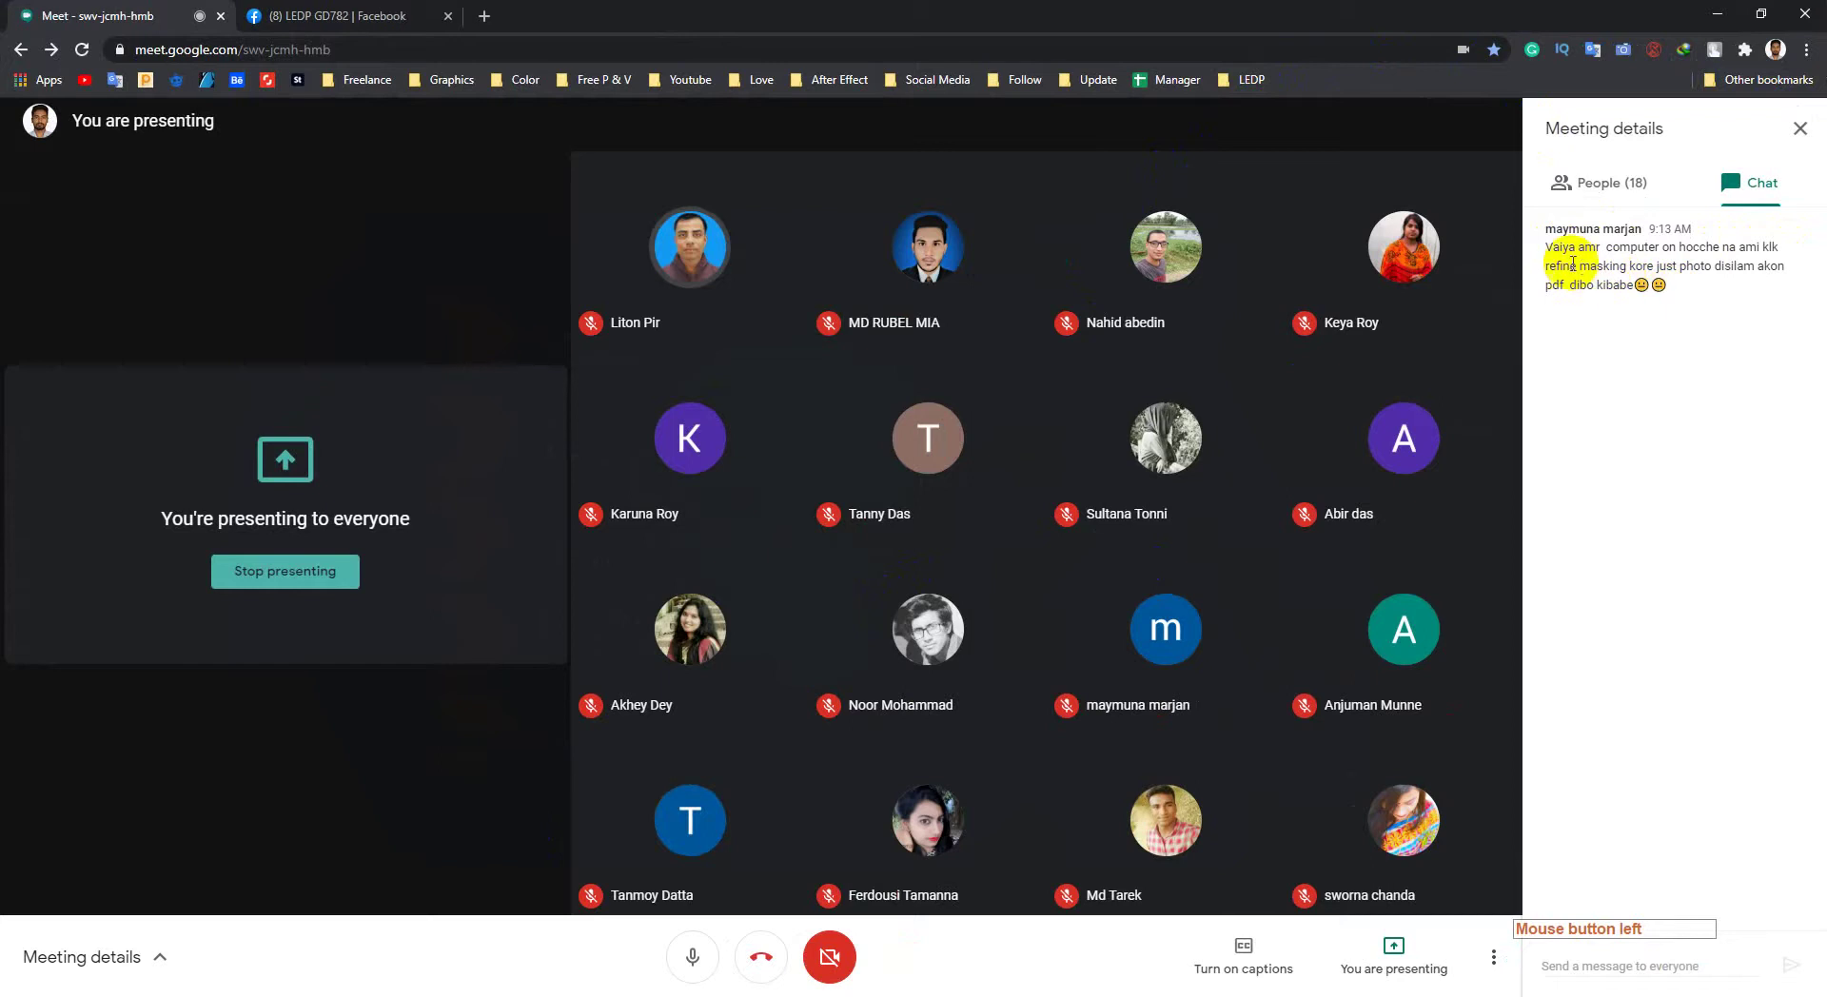
left_click_drag(1546, 255, 1554, 293)
left_click(1554, 293)
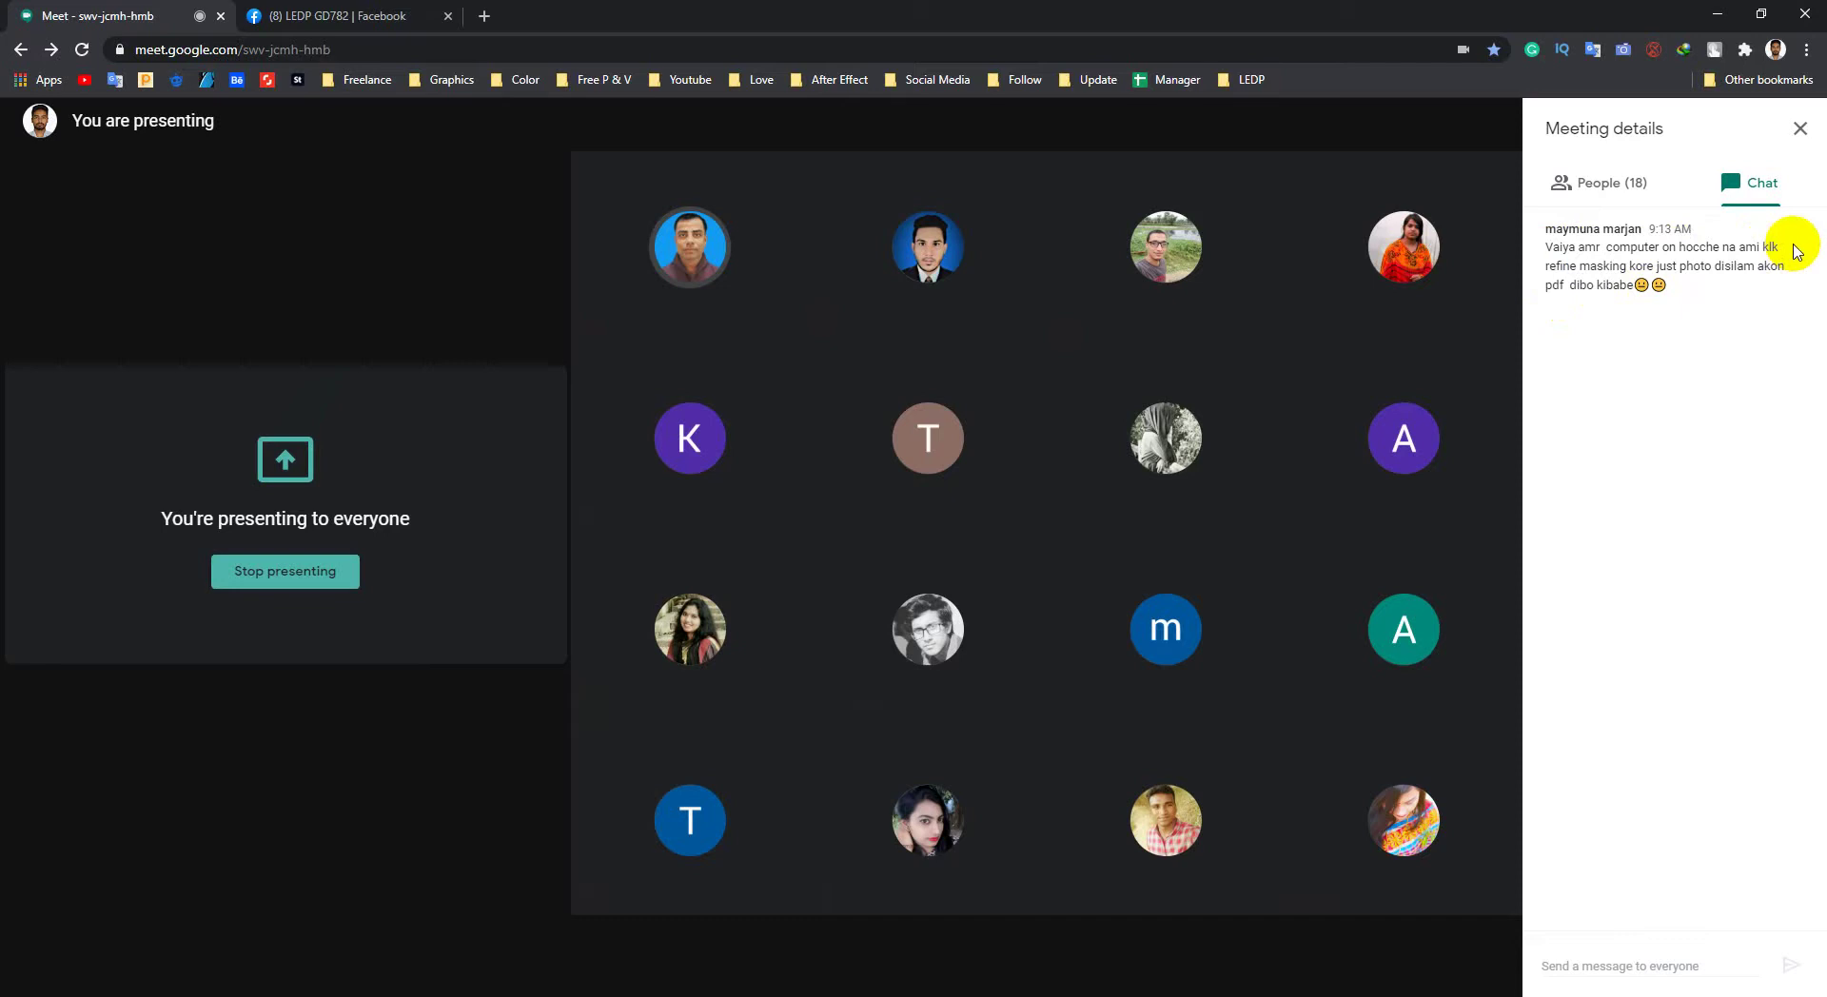
left_click_drag(1551, 248, 1676, 334)
left_click(1692, 355)
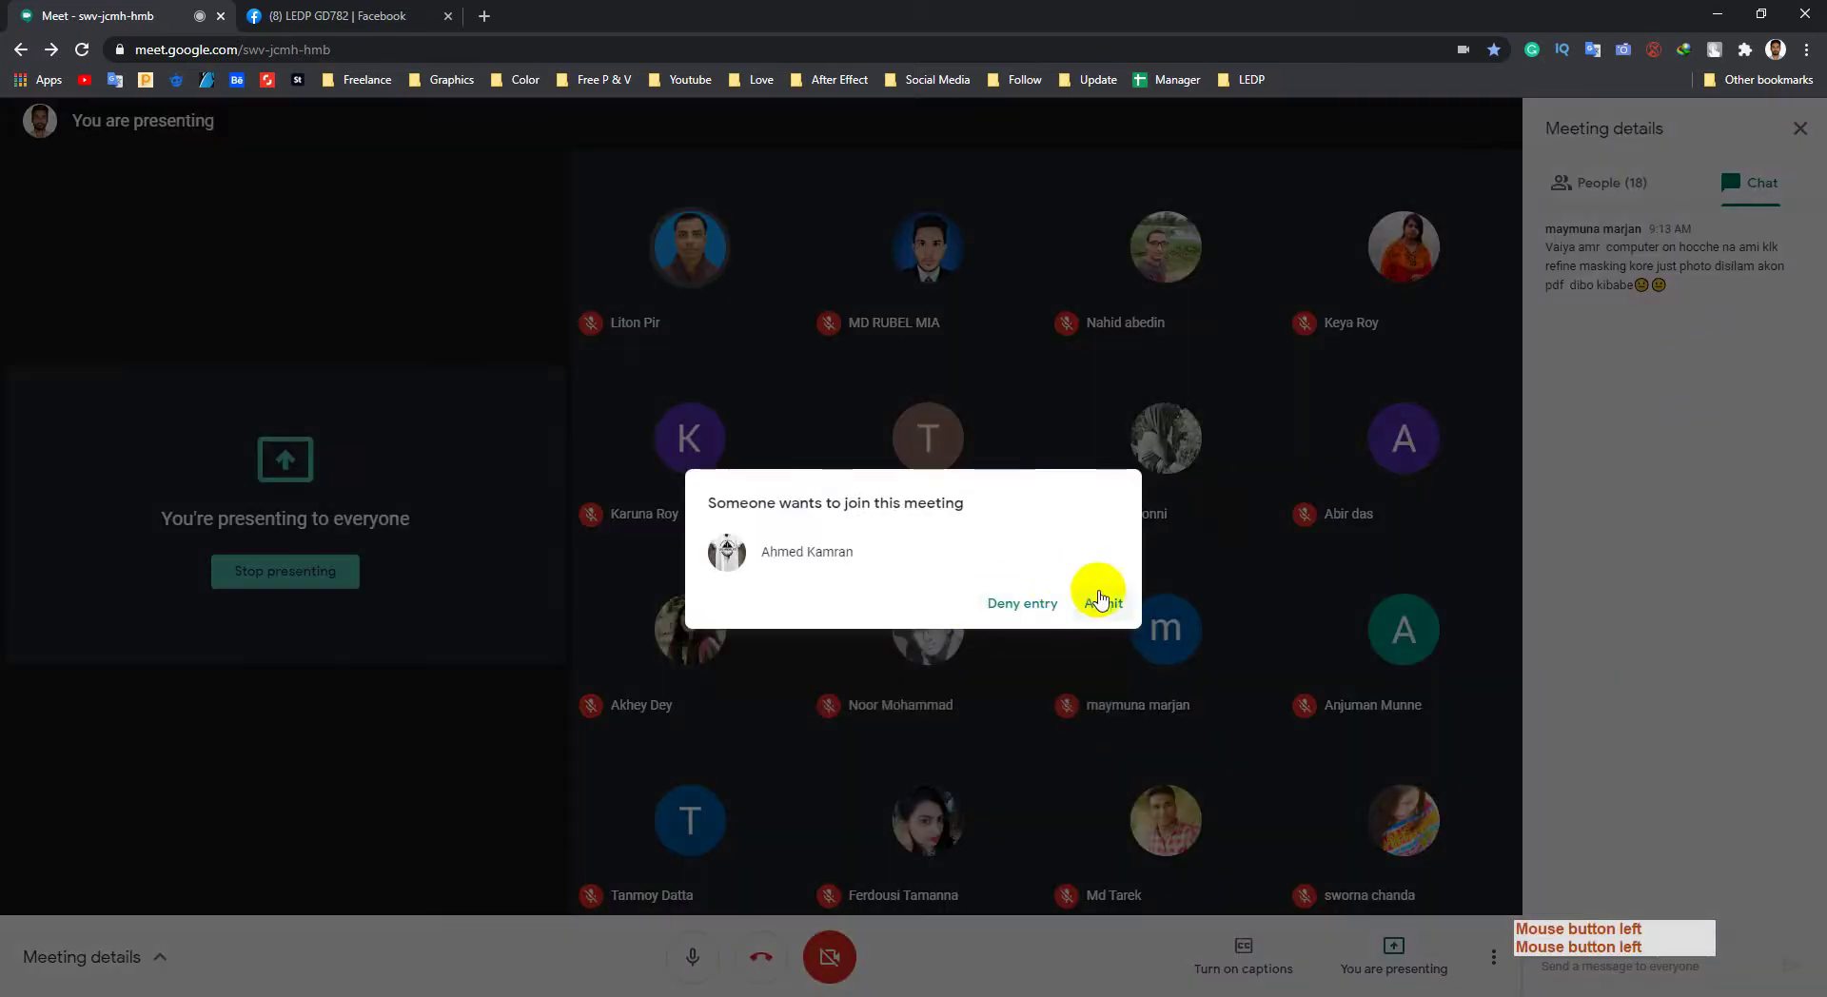
left_click(1094, 602)
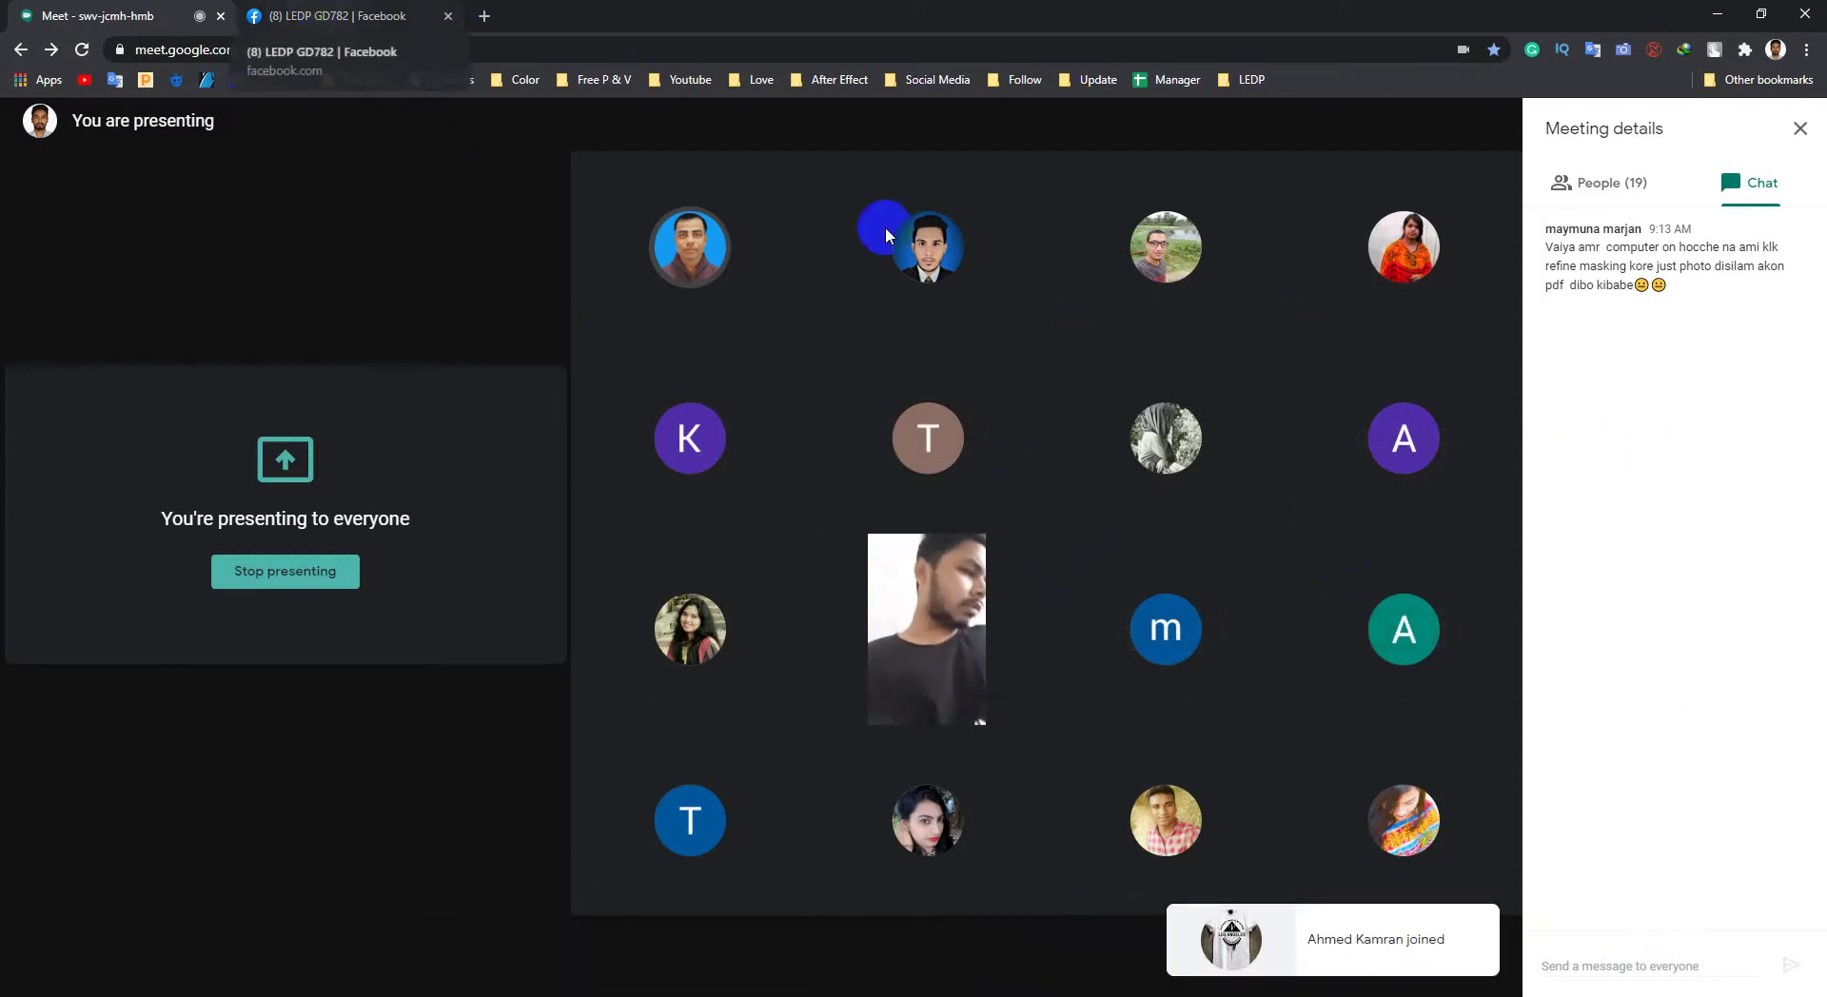
left_click(356, 11)
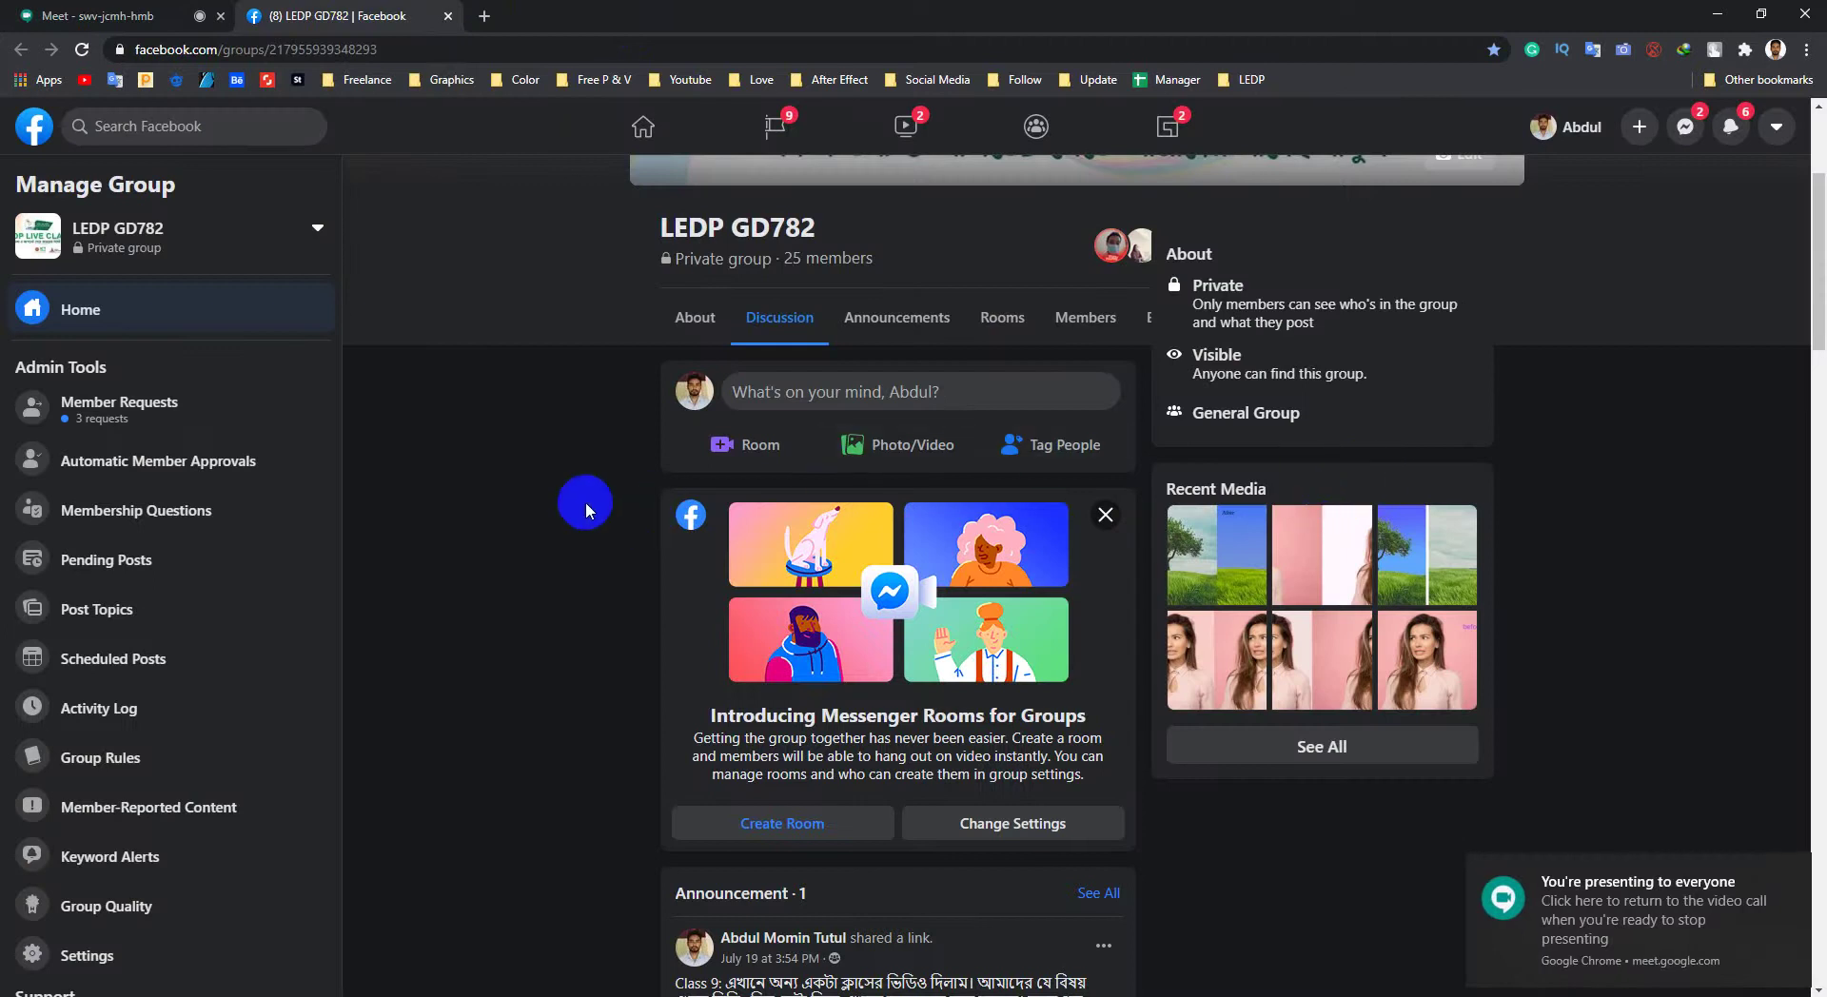
Step: Scroll the group feed and enlarge the Before/After tree photo
scroll(585, 504, "down", 6)
scroll(581, 531, "down", 6)
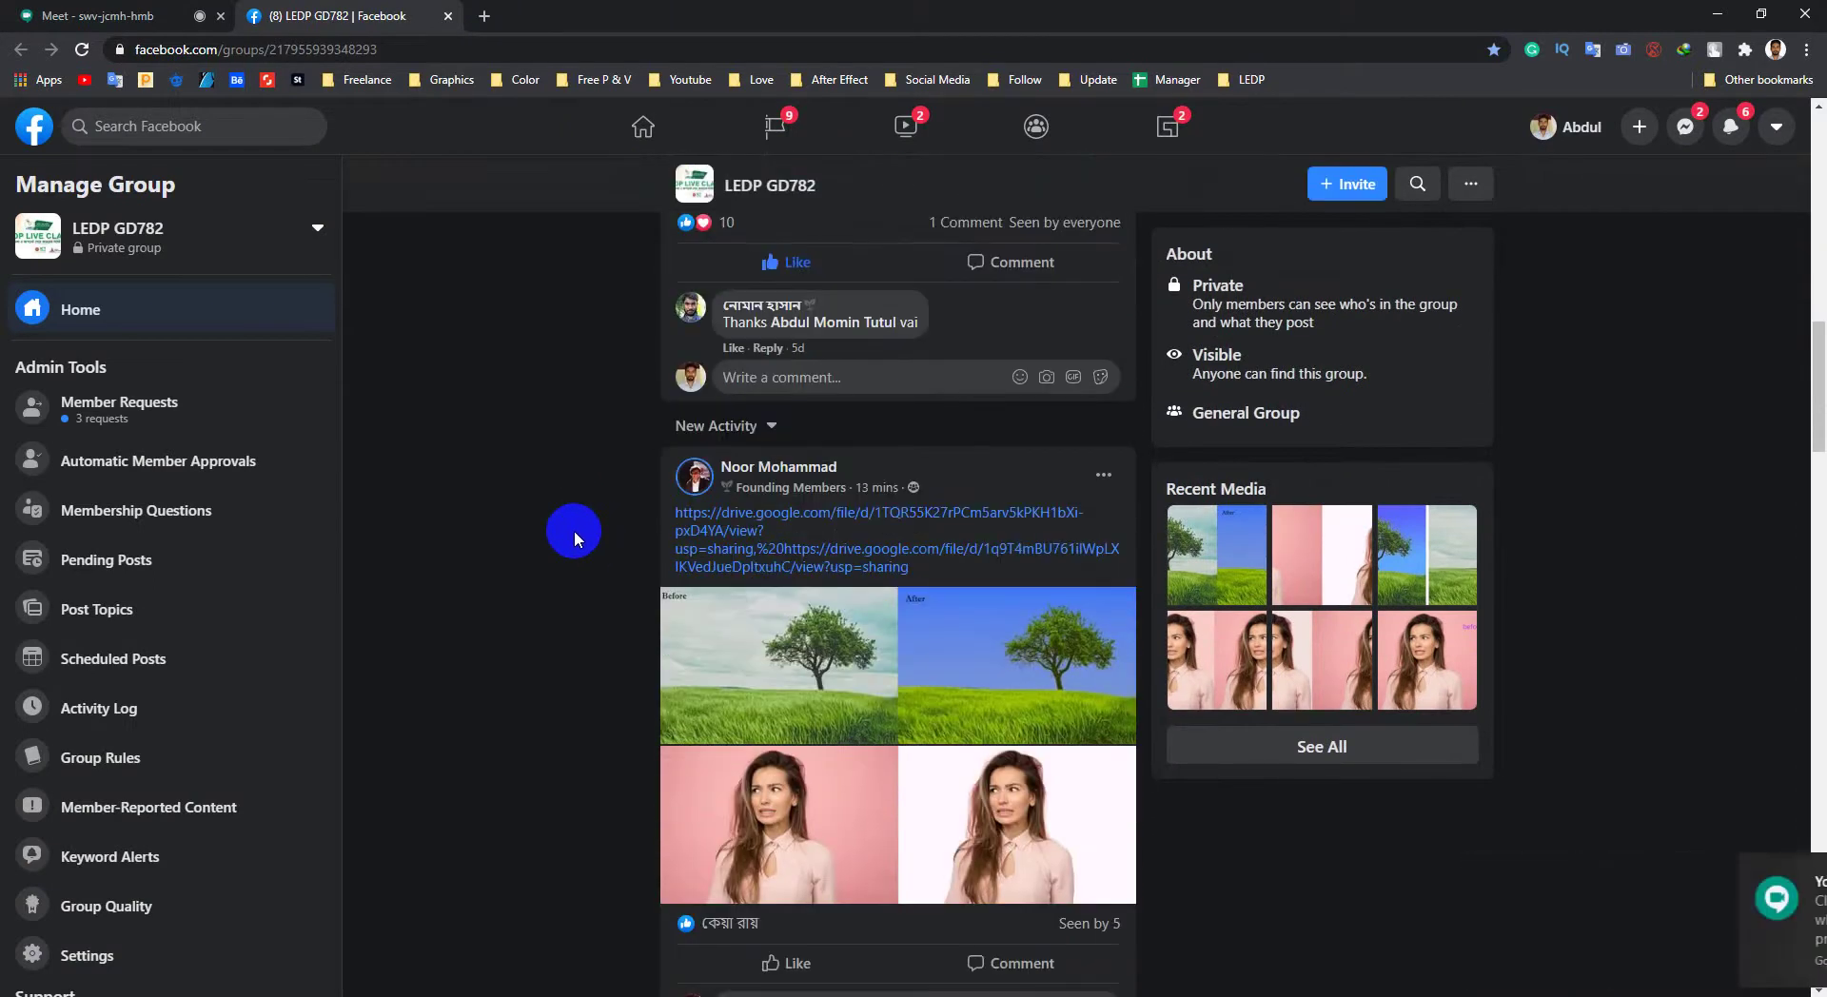
scroll(574, 530, "down", 2)
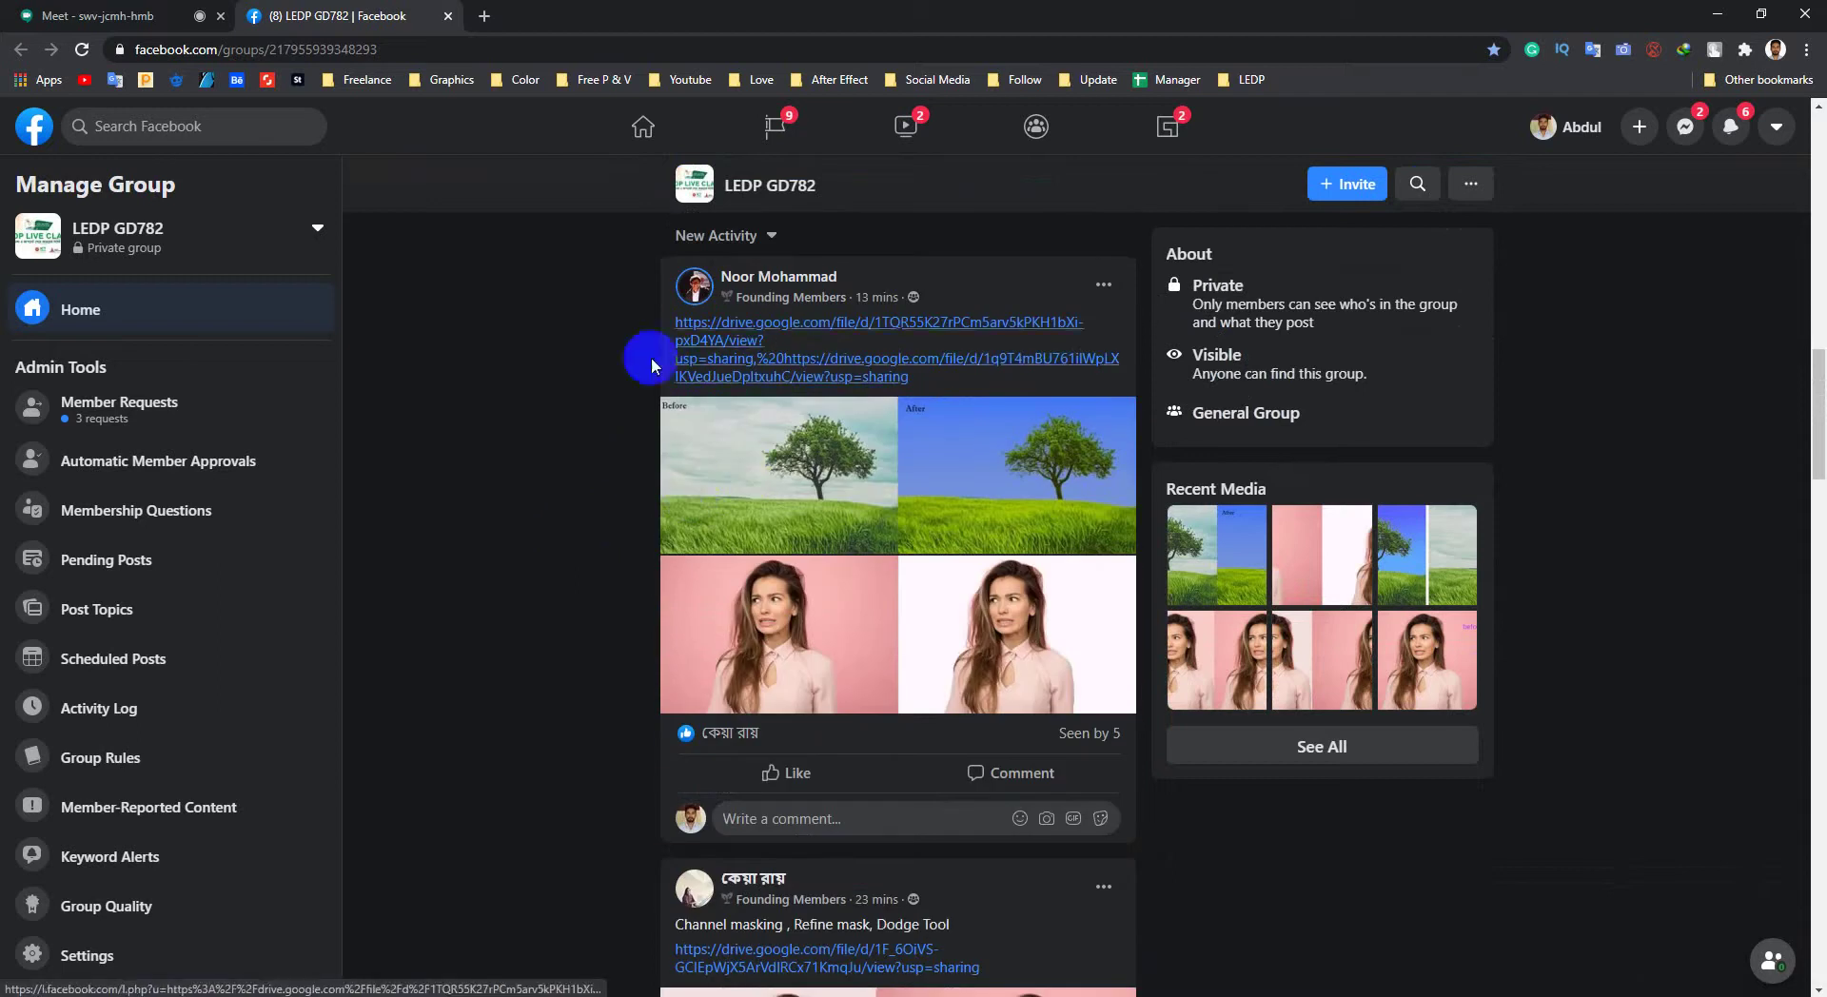
left_click(781, 440)
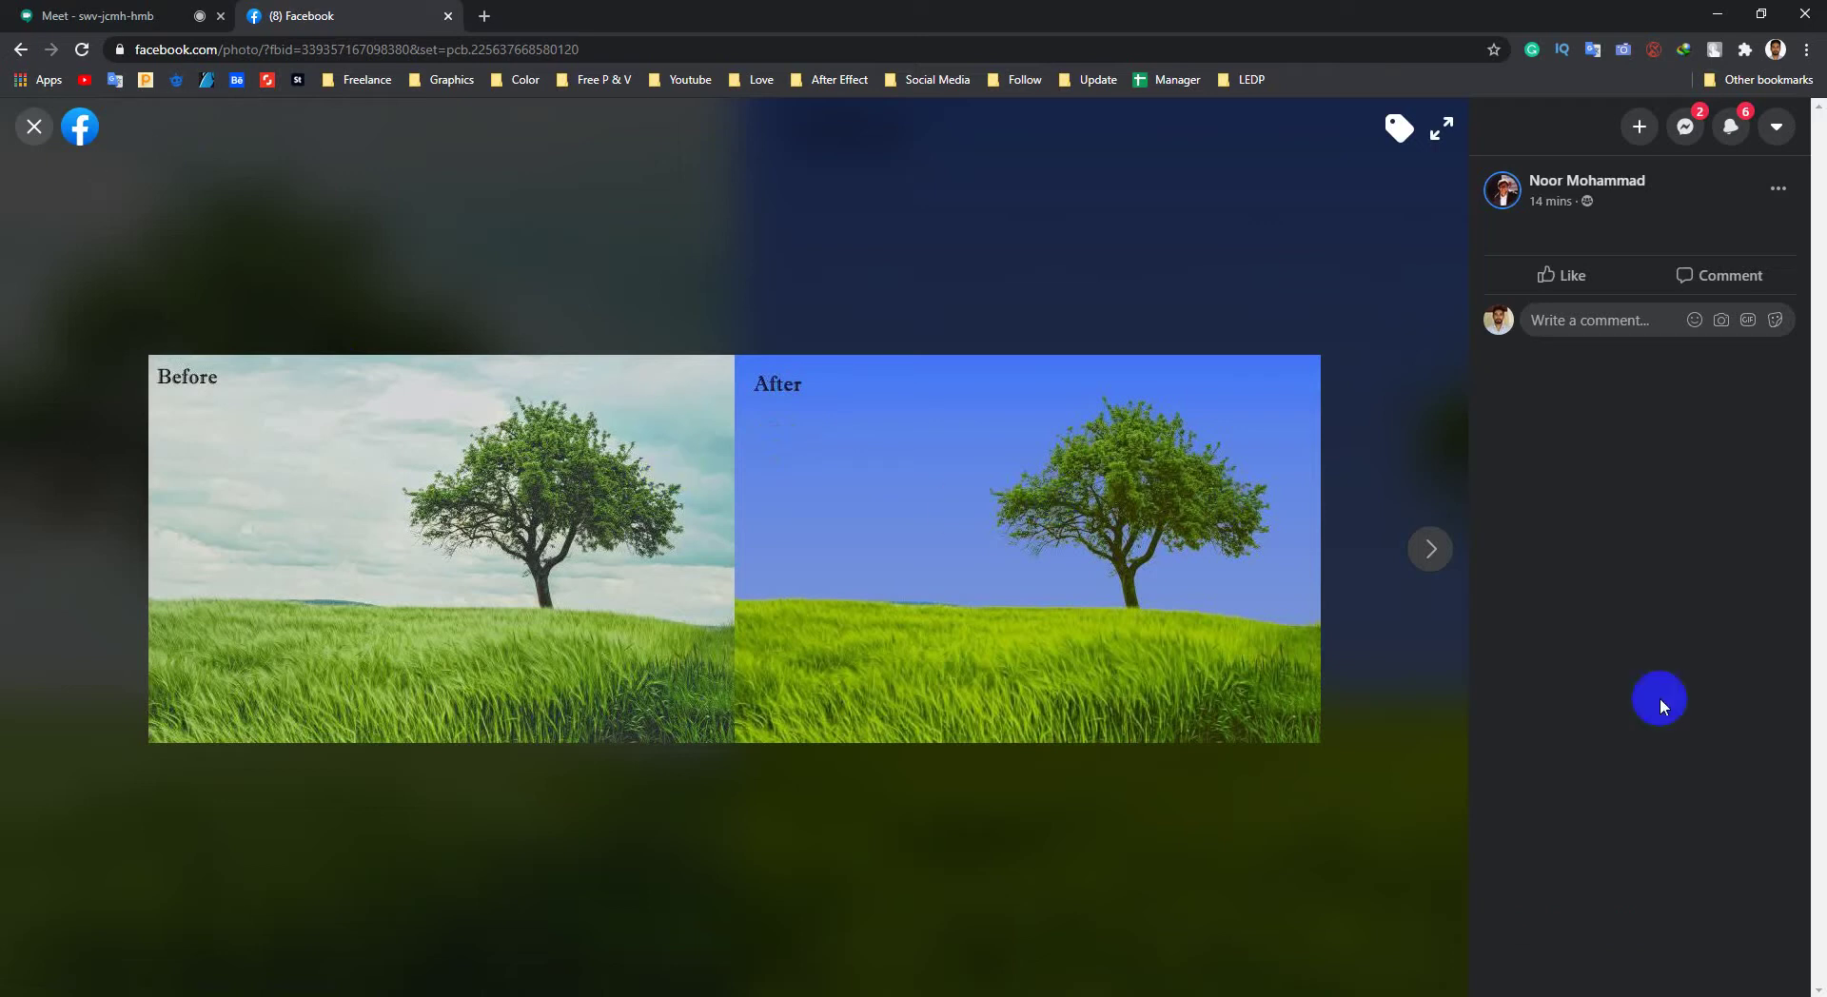
Step: Raise the speaker volume to 83 and return to the Photoshop slide
left_click(1704, 995)
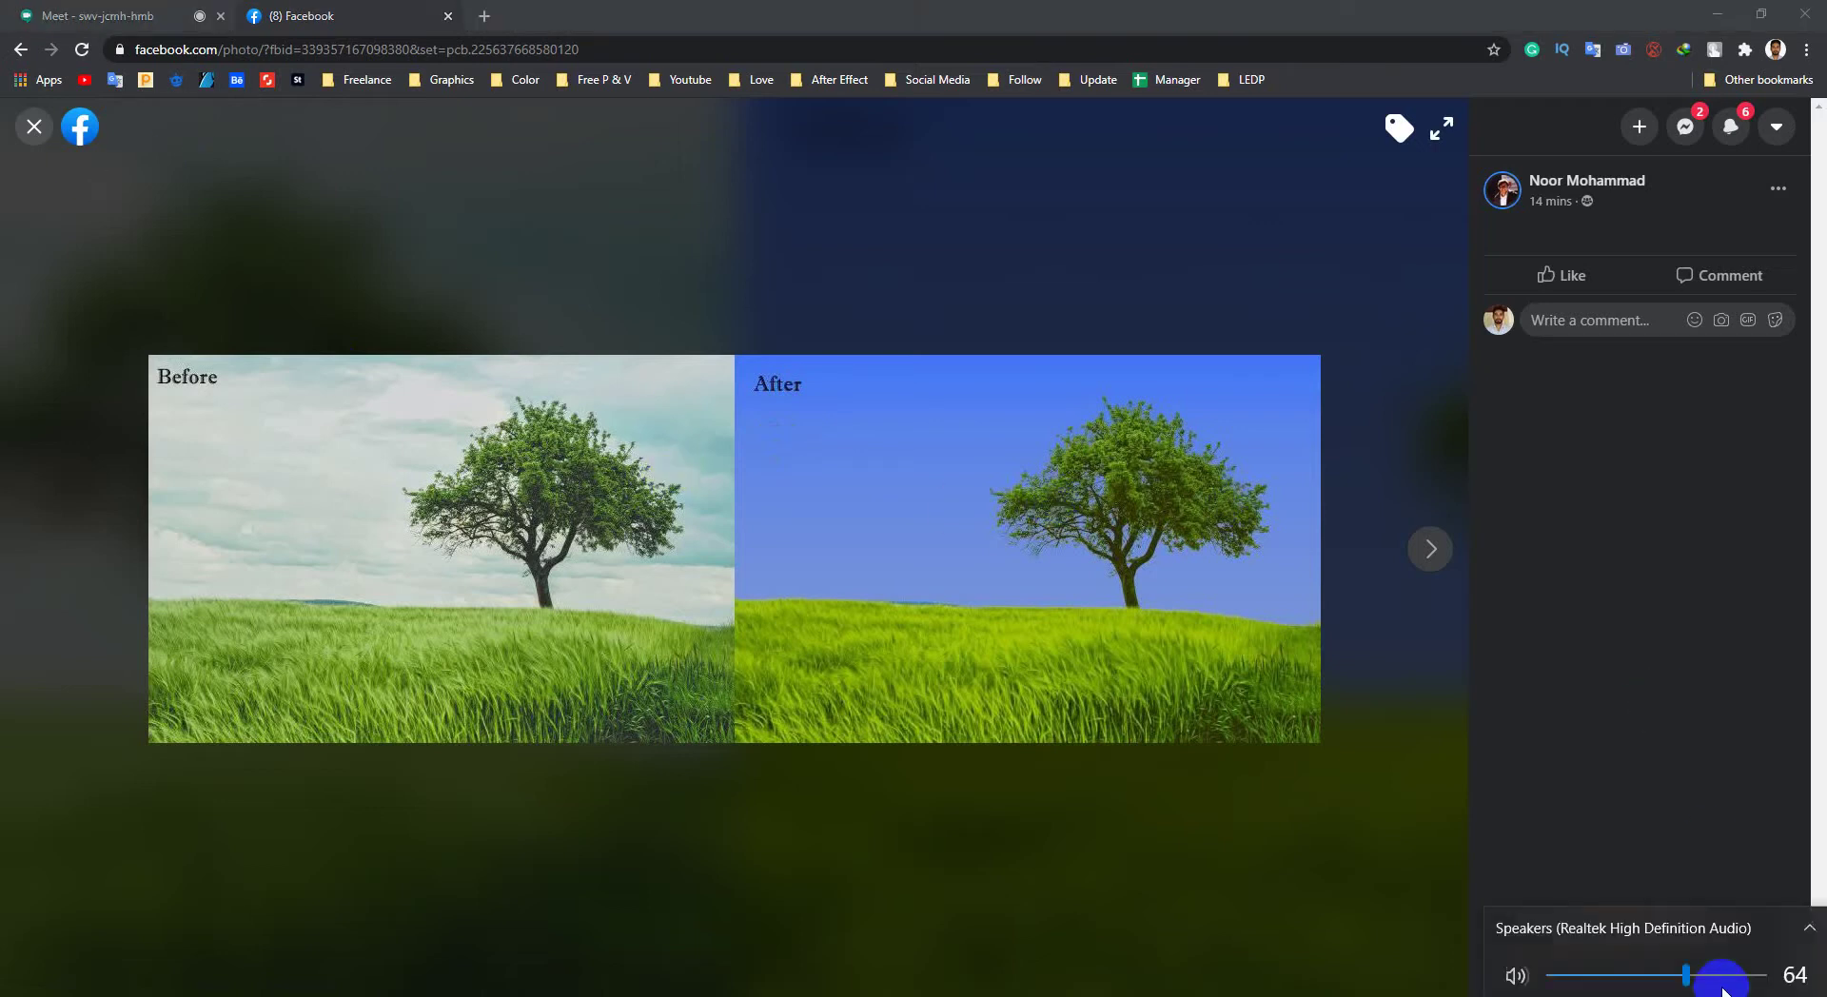
left_click_drag(1732, 969, 1728, 972)
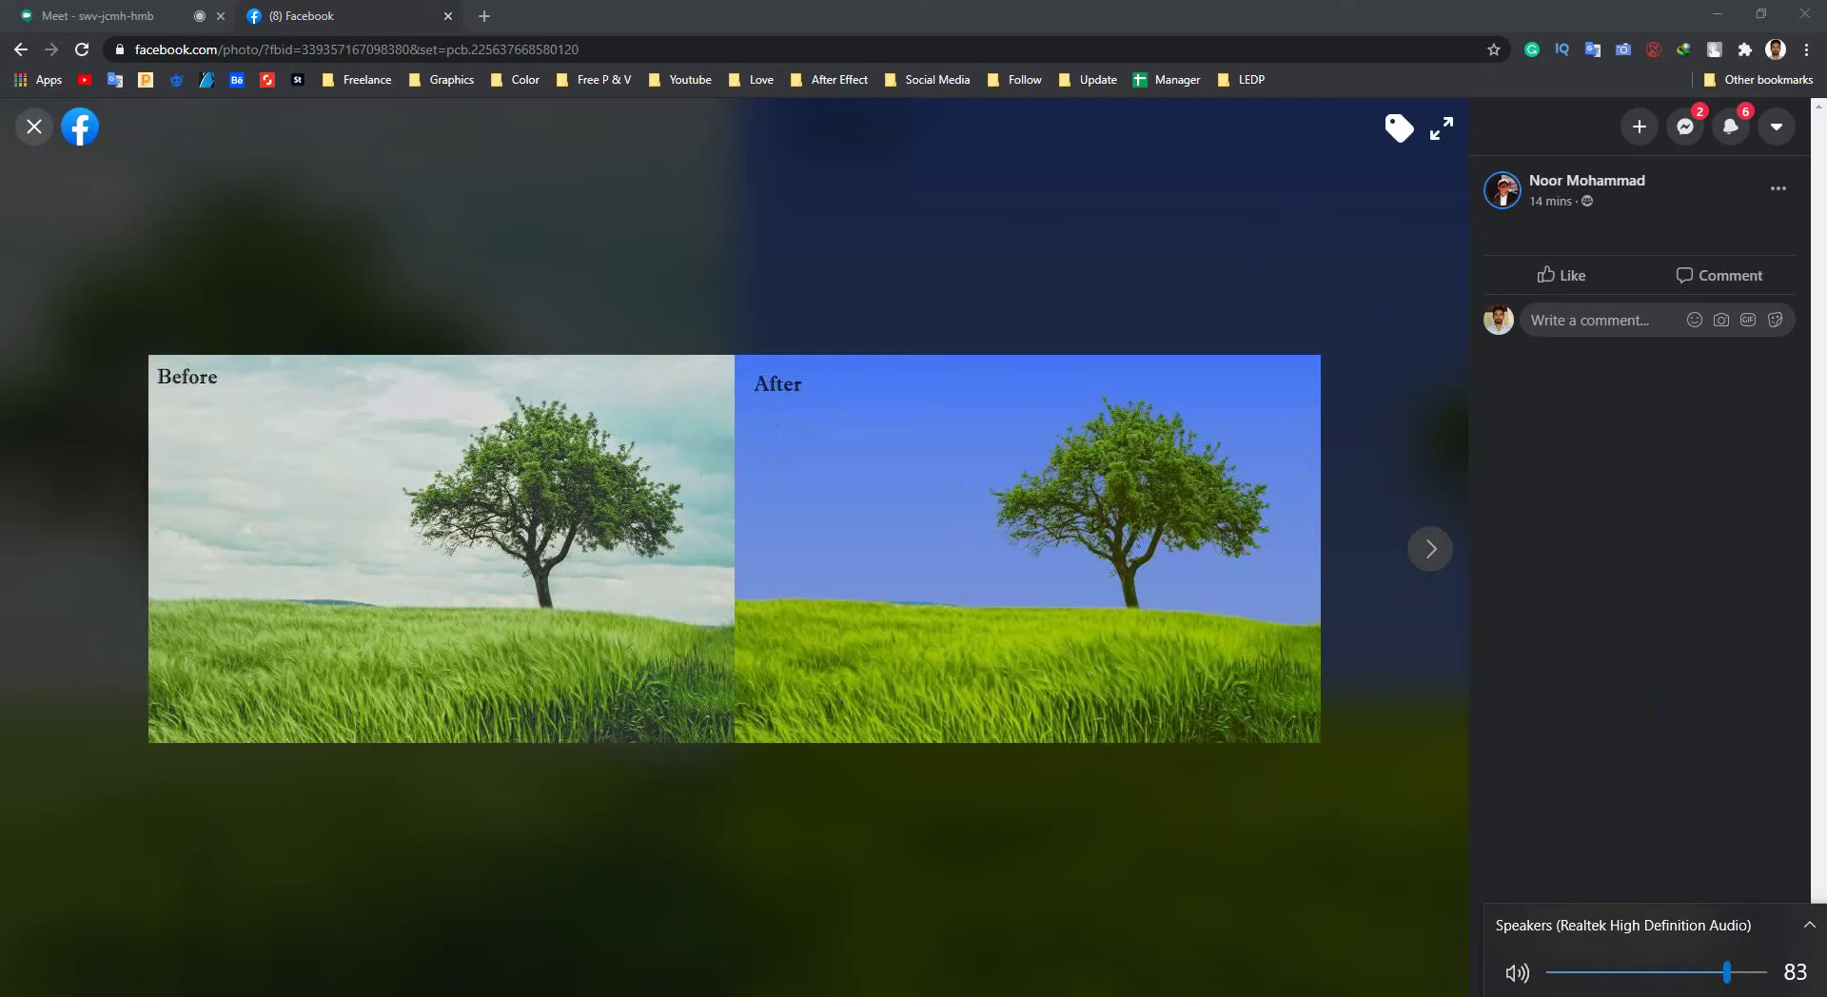
left_click(1019, 947)
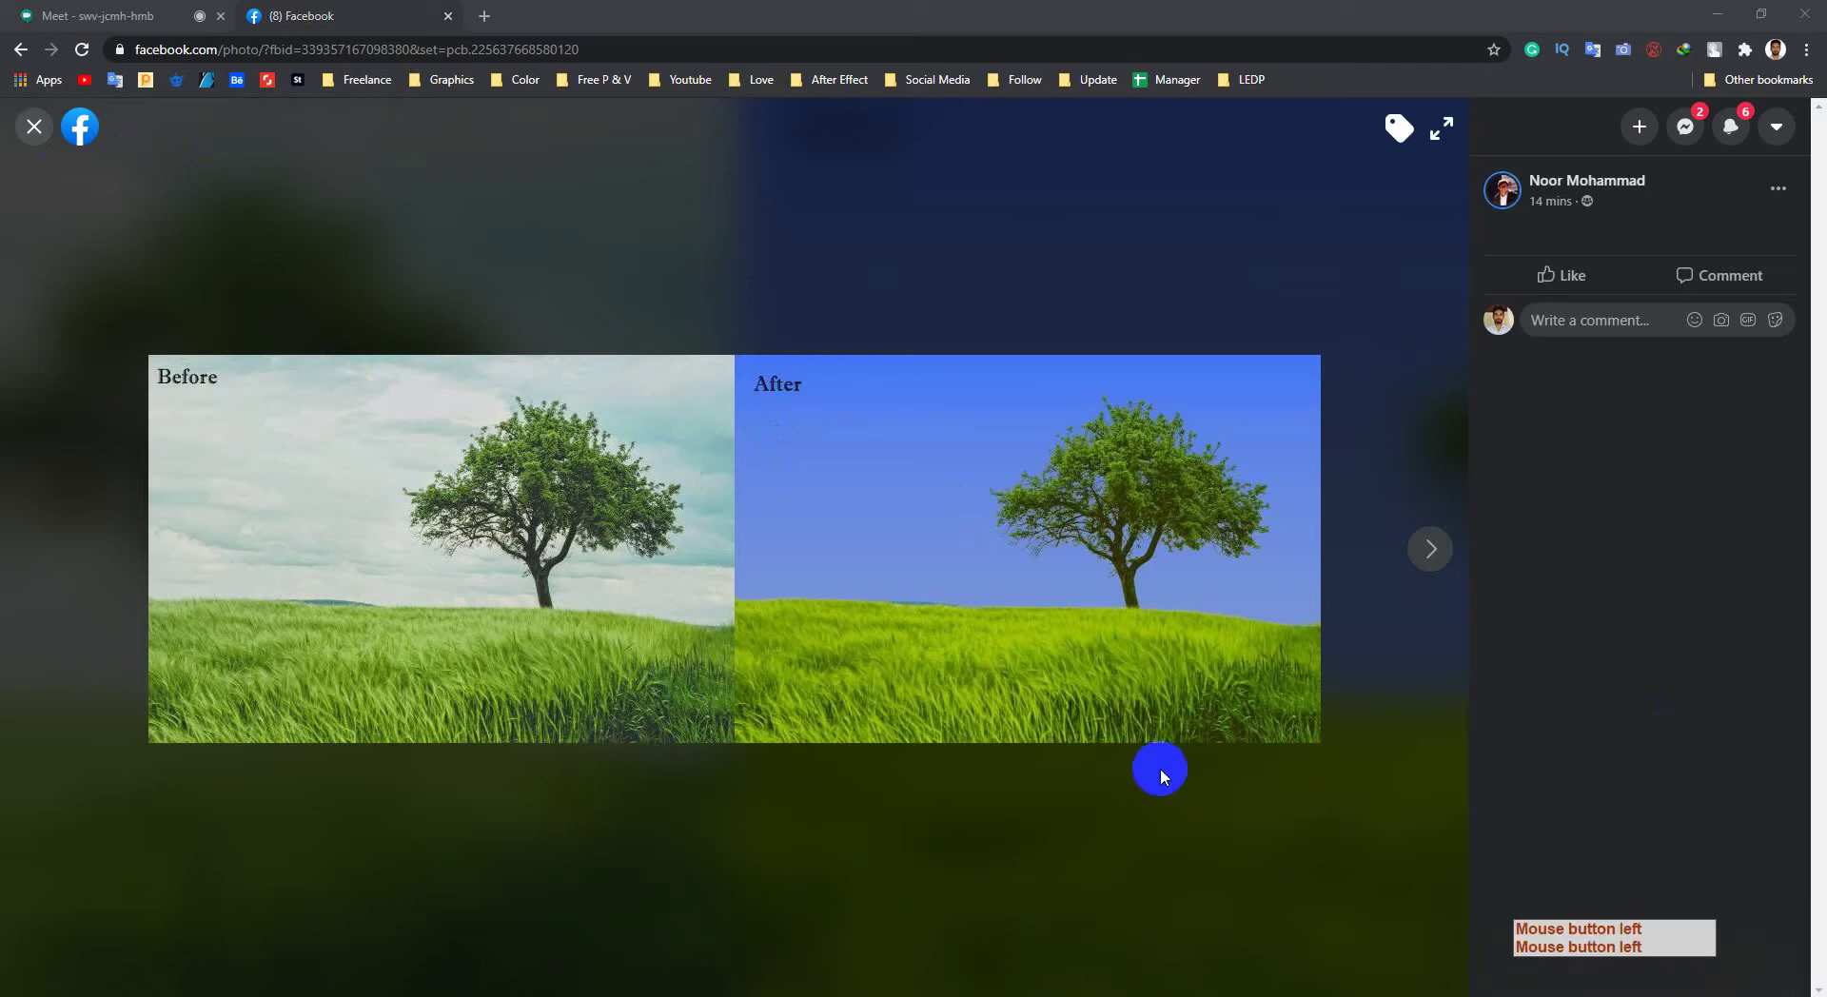
left_click(1032, 990)
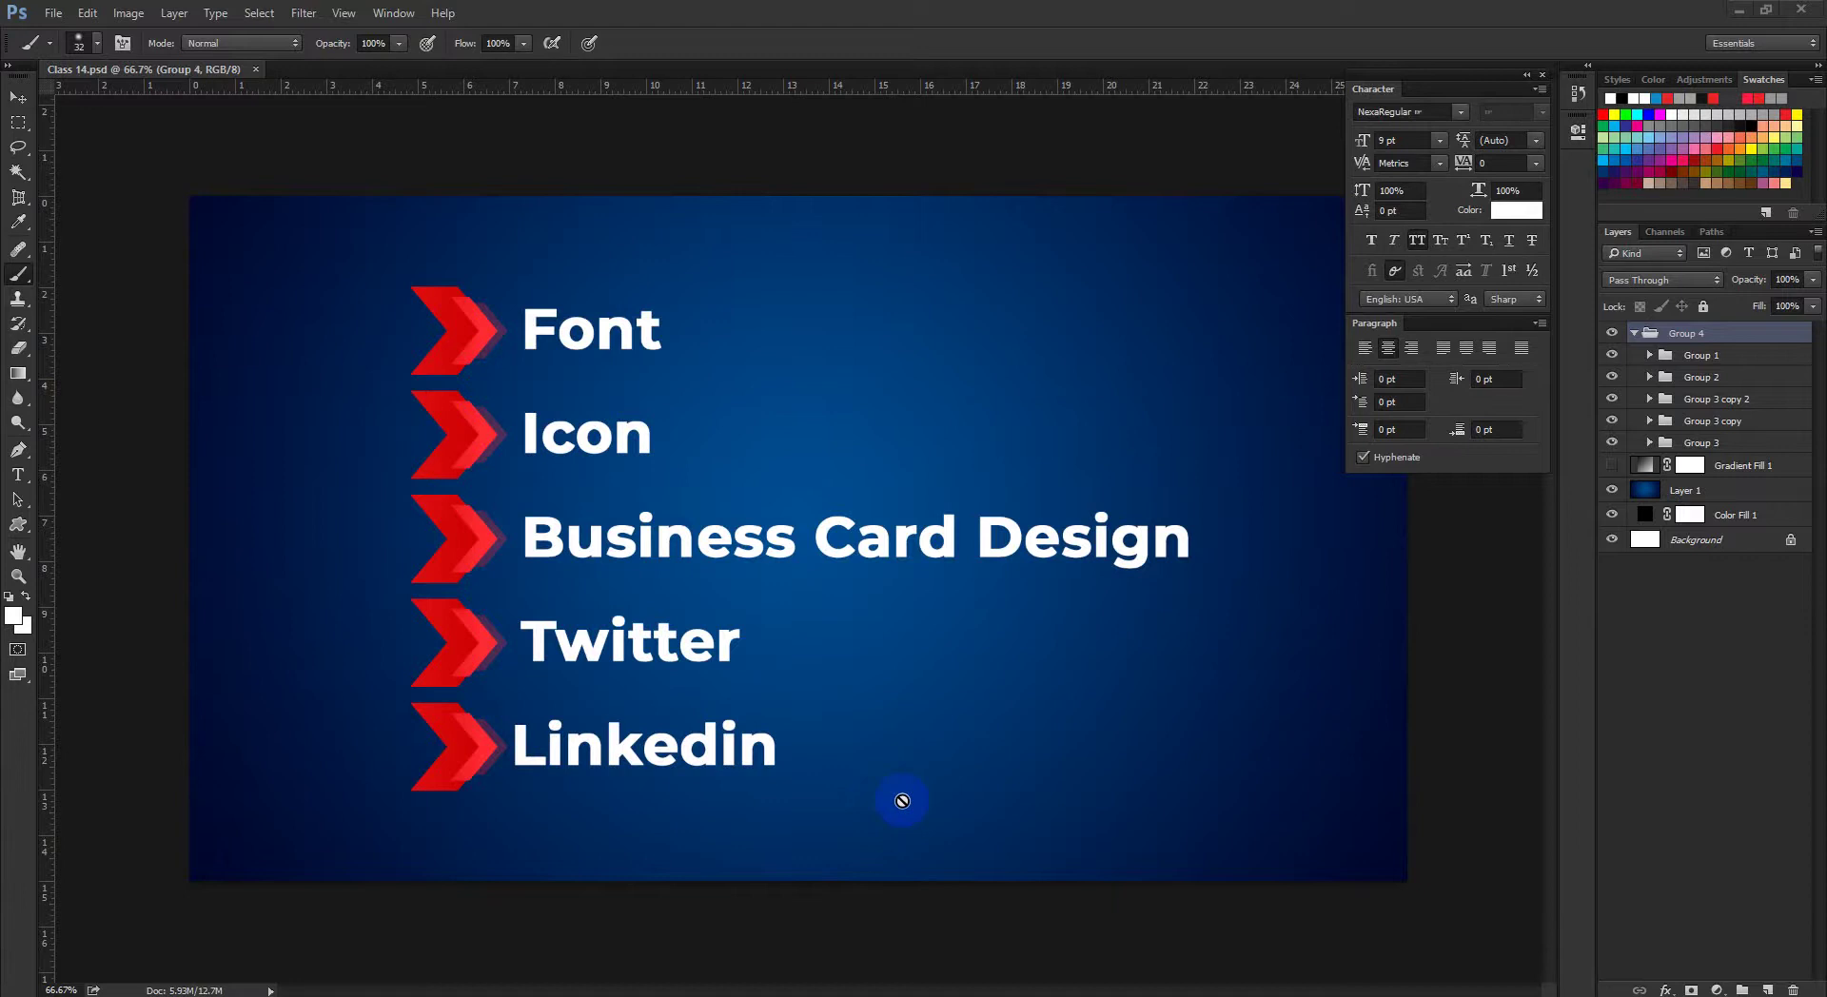
Step: Switch from the Facebook group page to the Google Meet tab and clear the chat selection
left_click(327, 990)
left_click(245, 918)
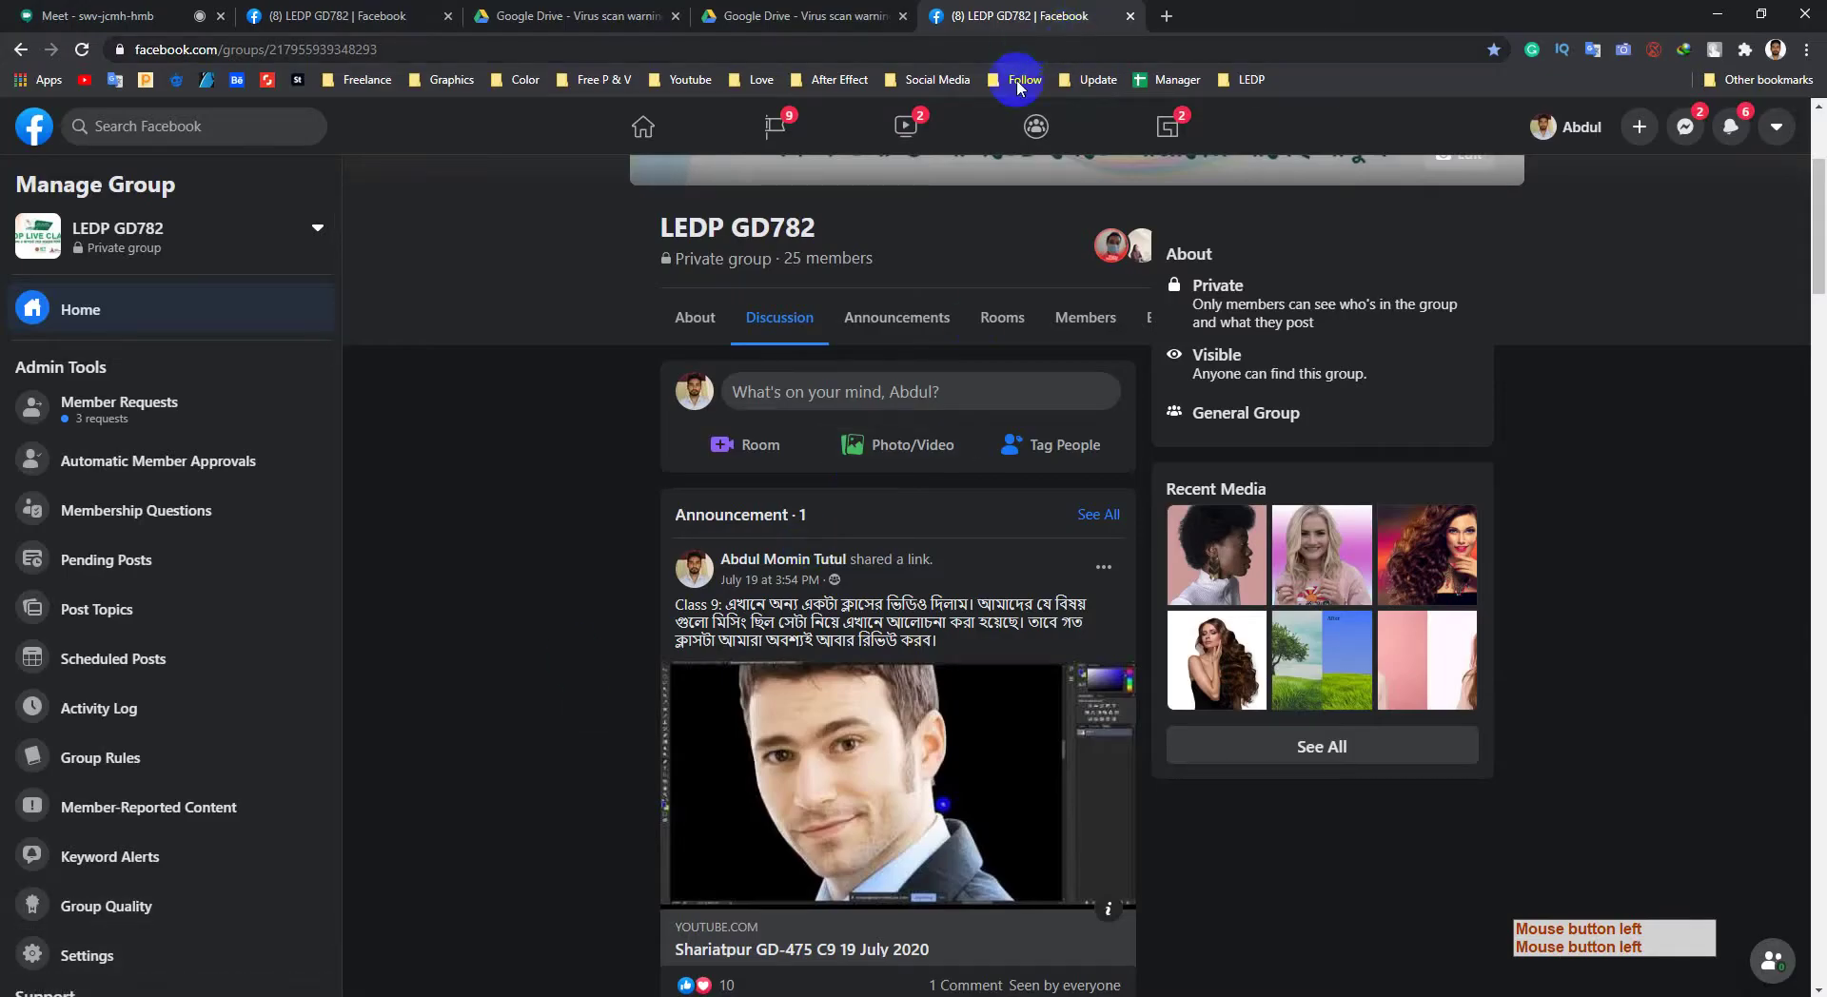
left_click(200, 9)
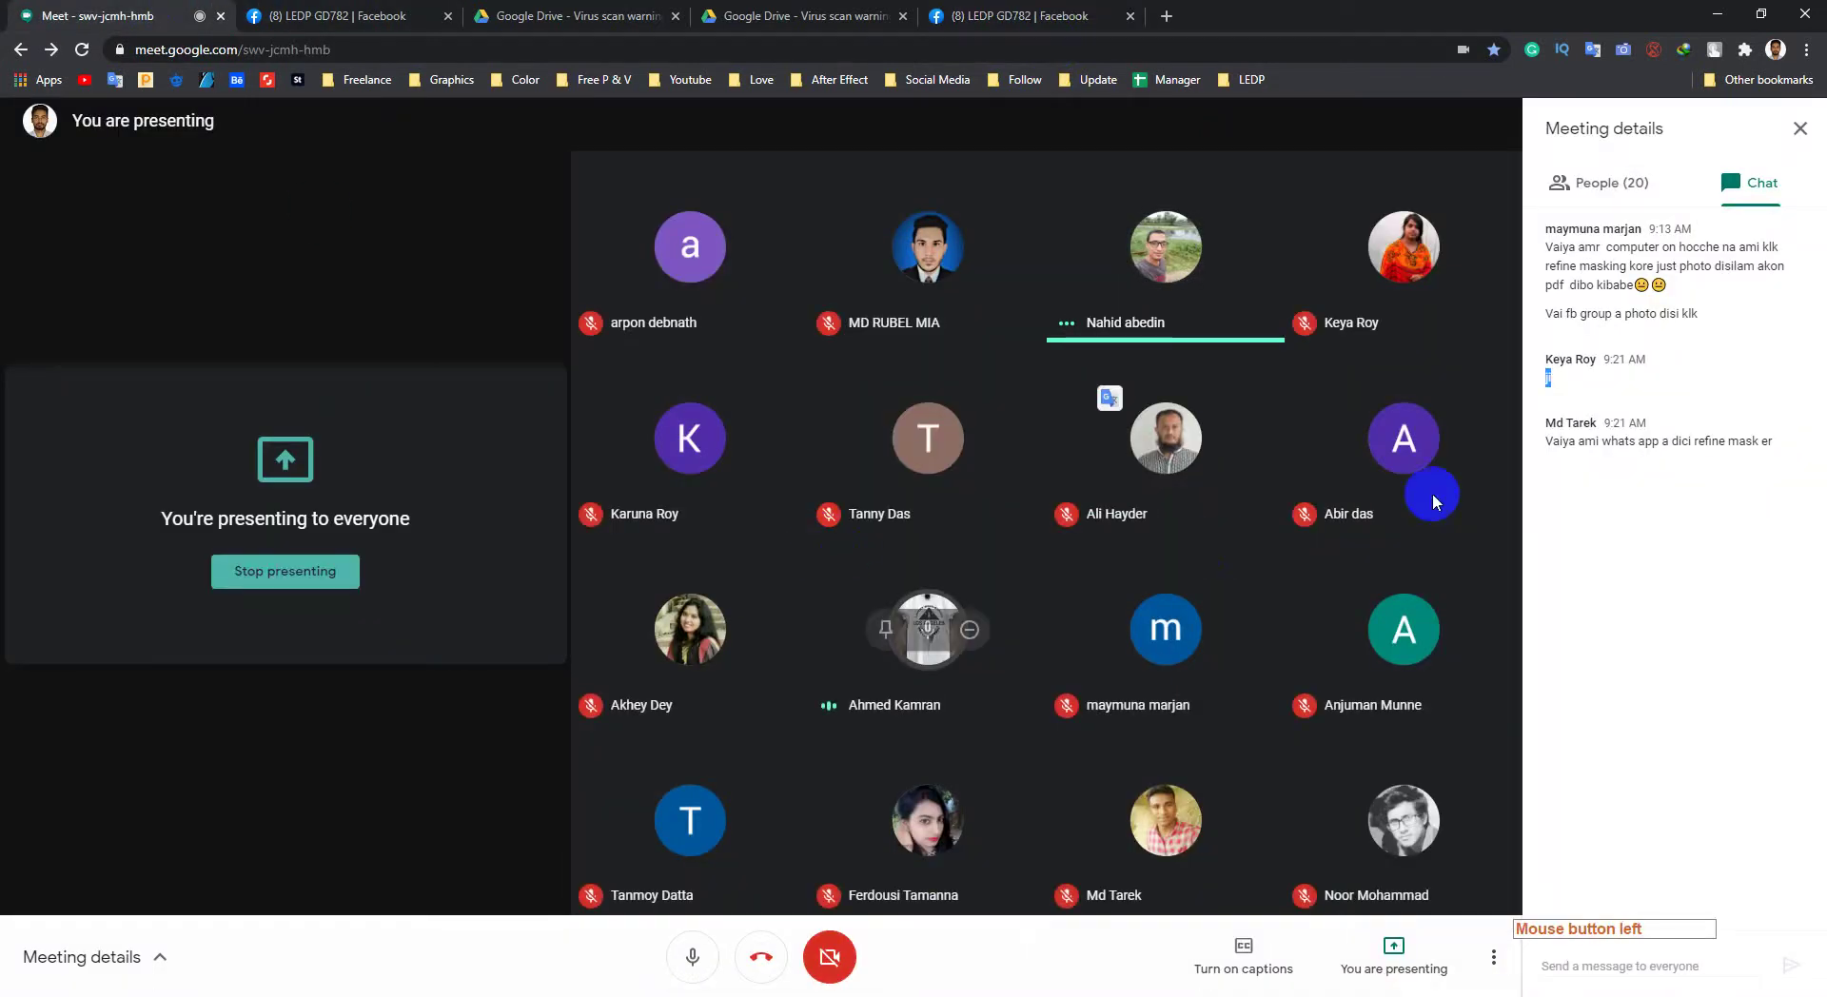
left_click(1603, 620)
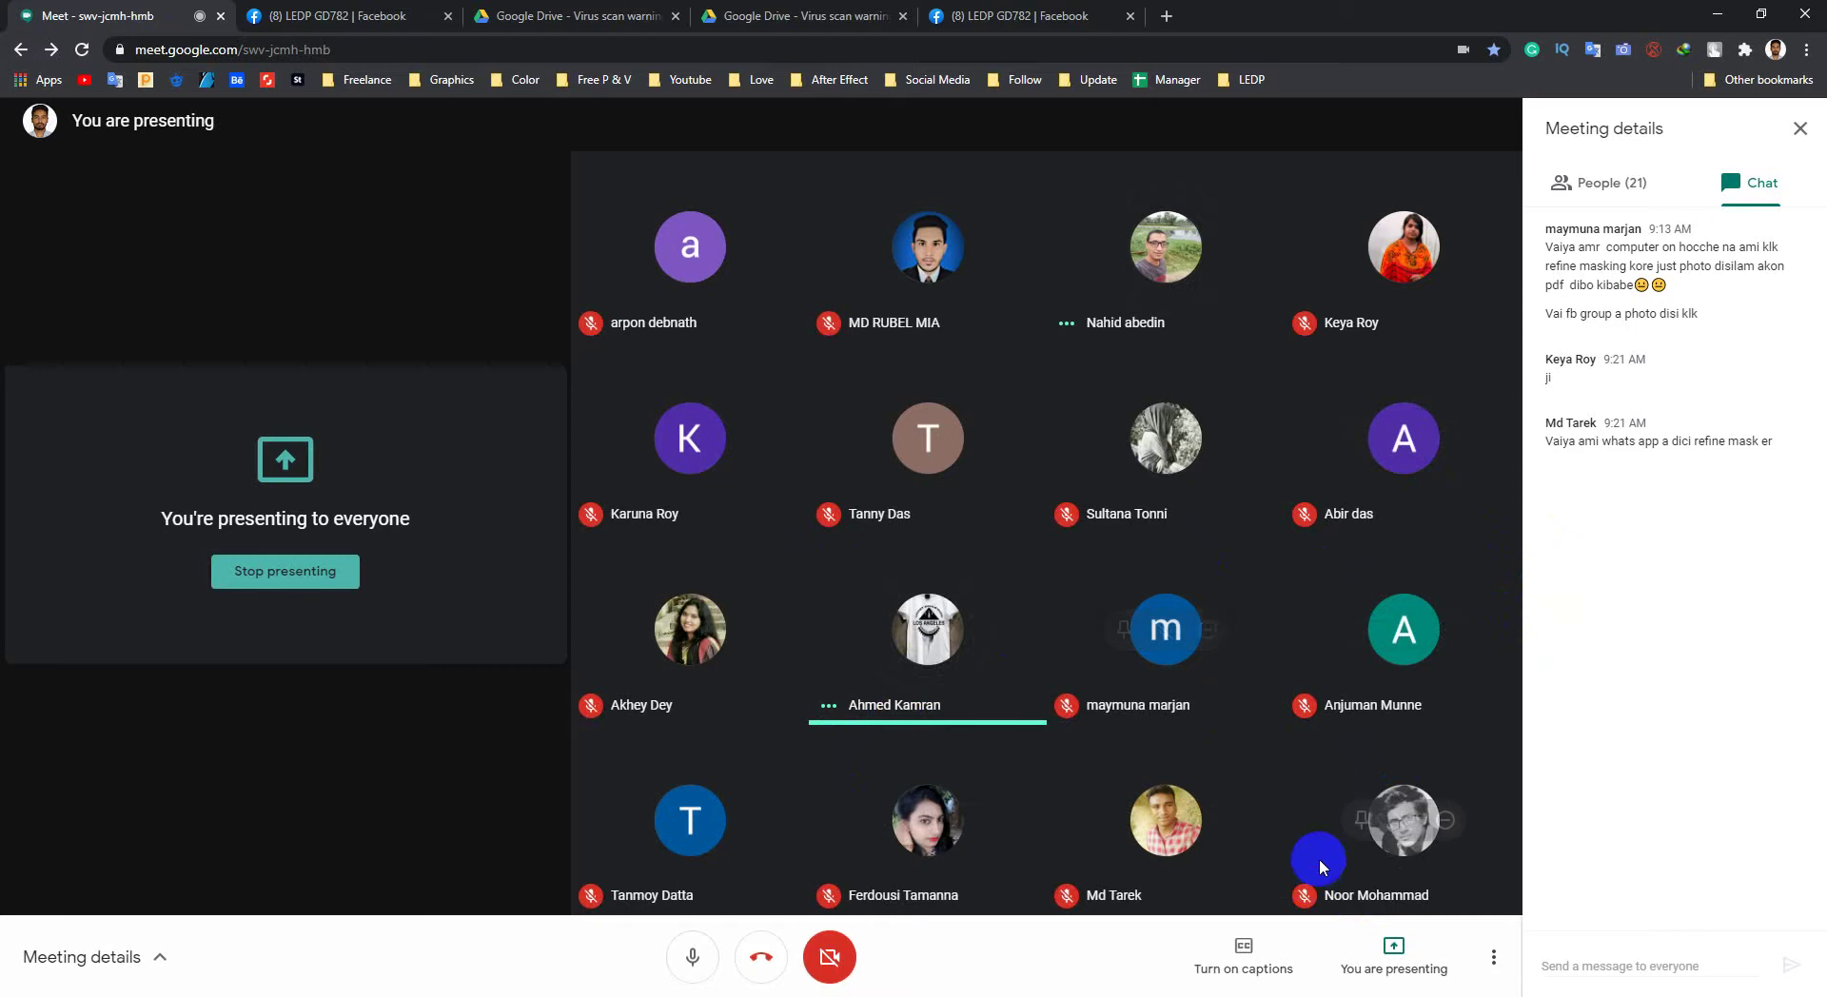
Step: Search Google for 'font wikipedia' in a new tab and open 'List of typefaces' in the background
left_click(1167, 16)
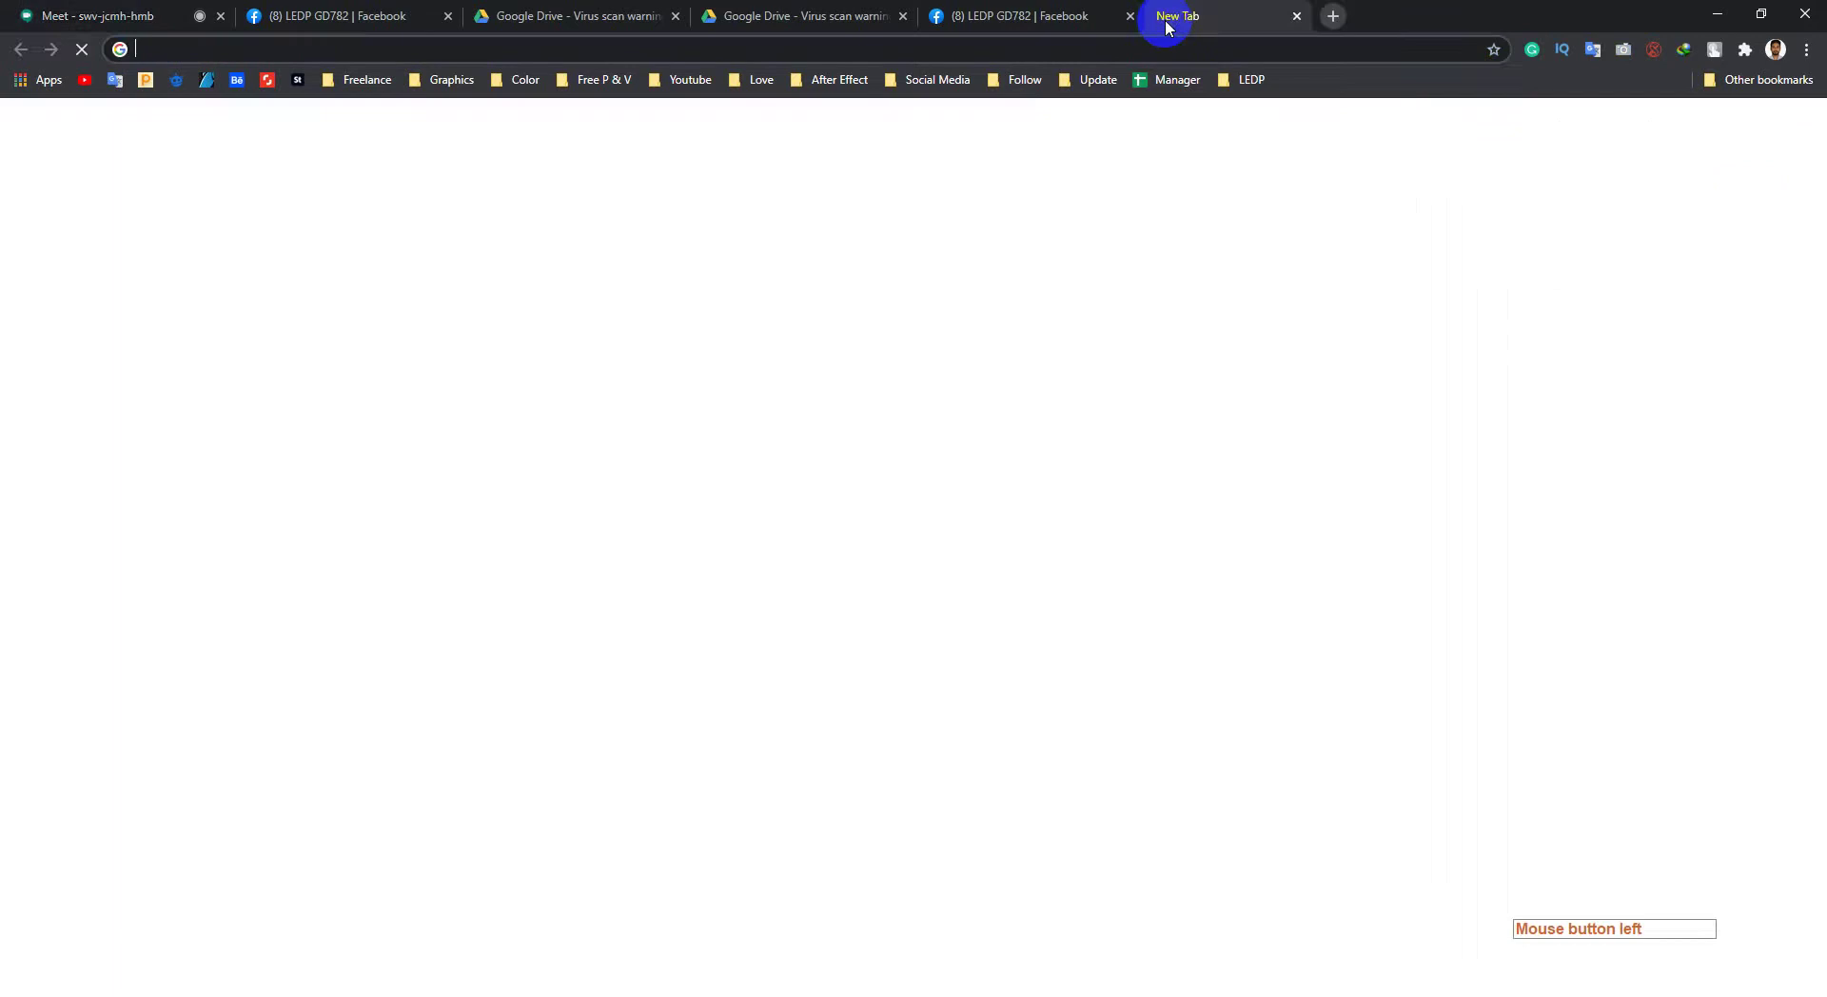
left_click(124, 7)
left_click(1176, 8)
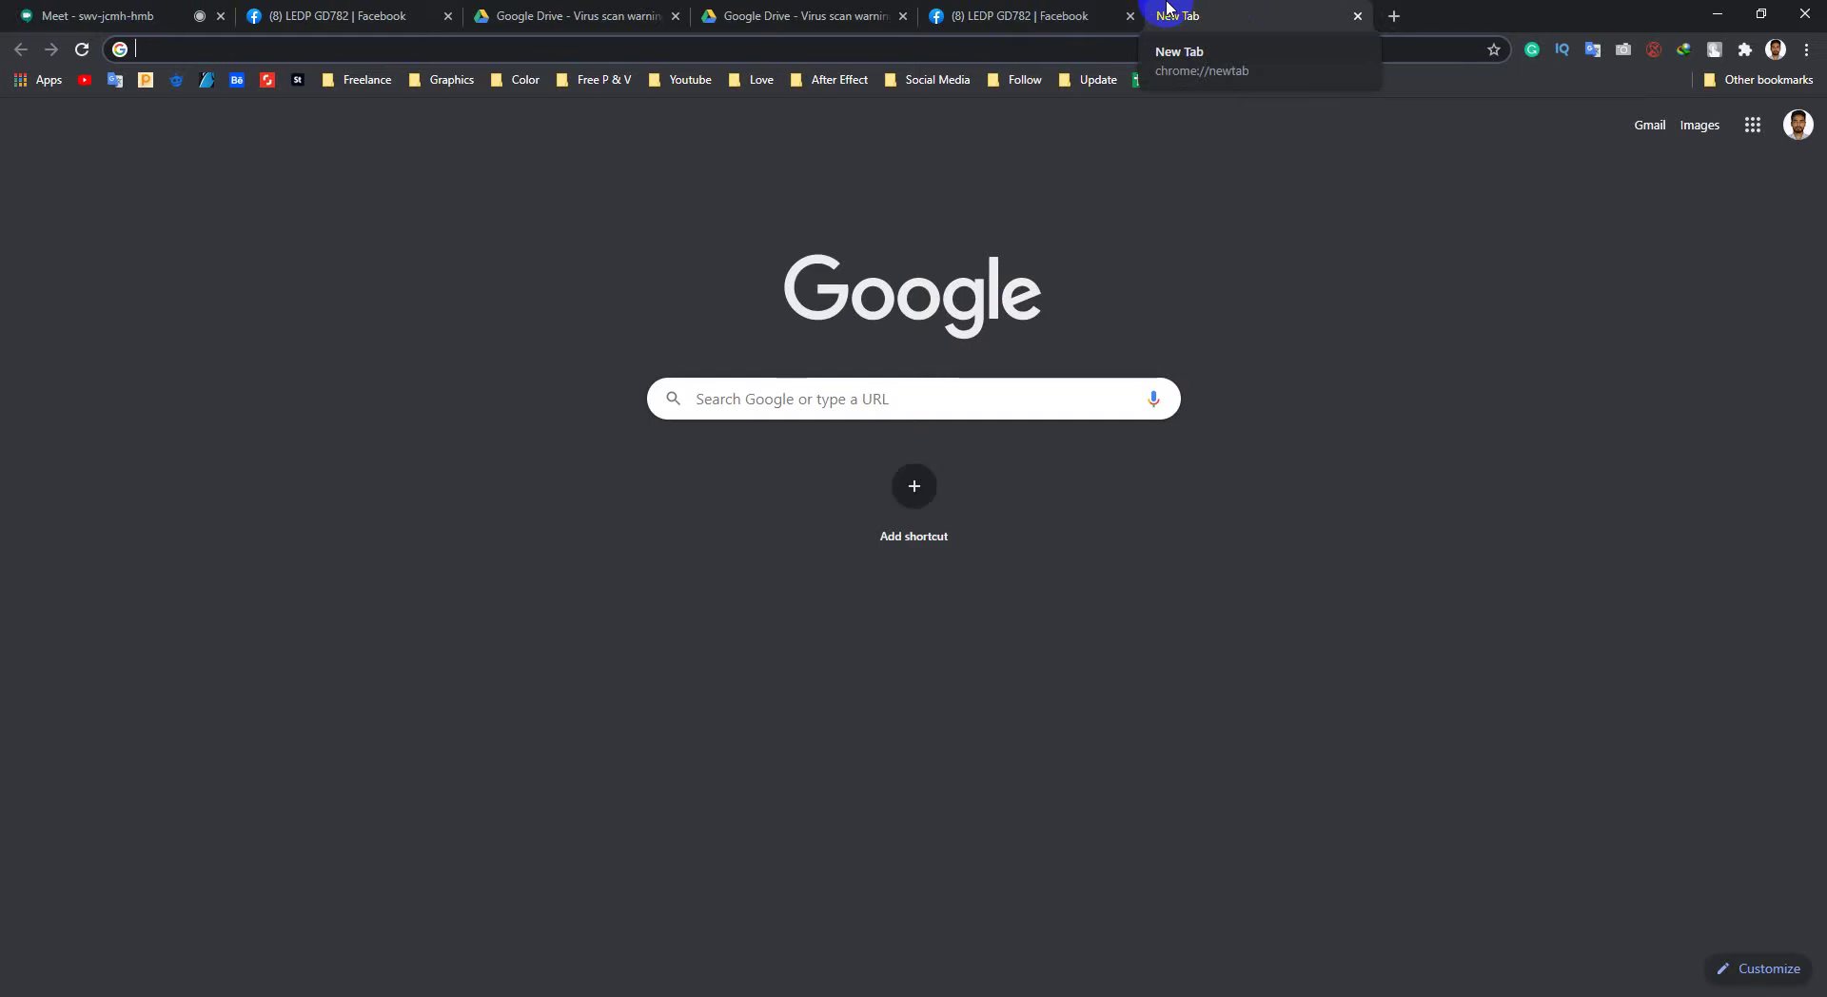
type("font")
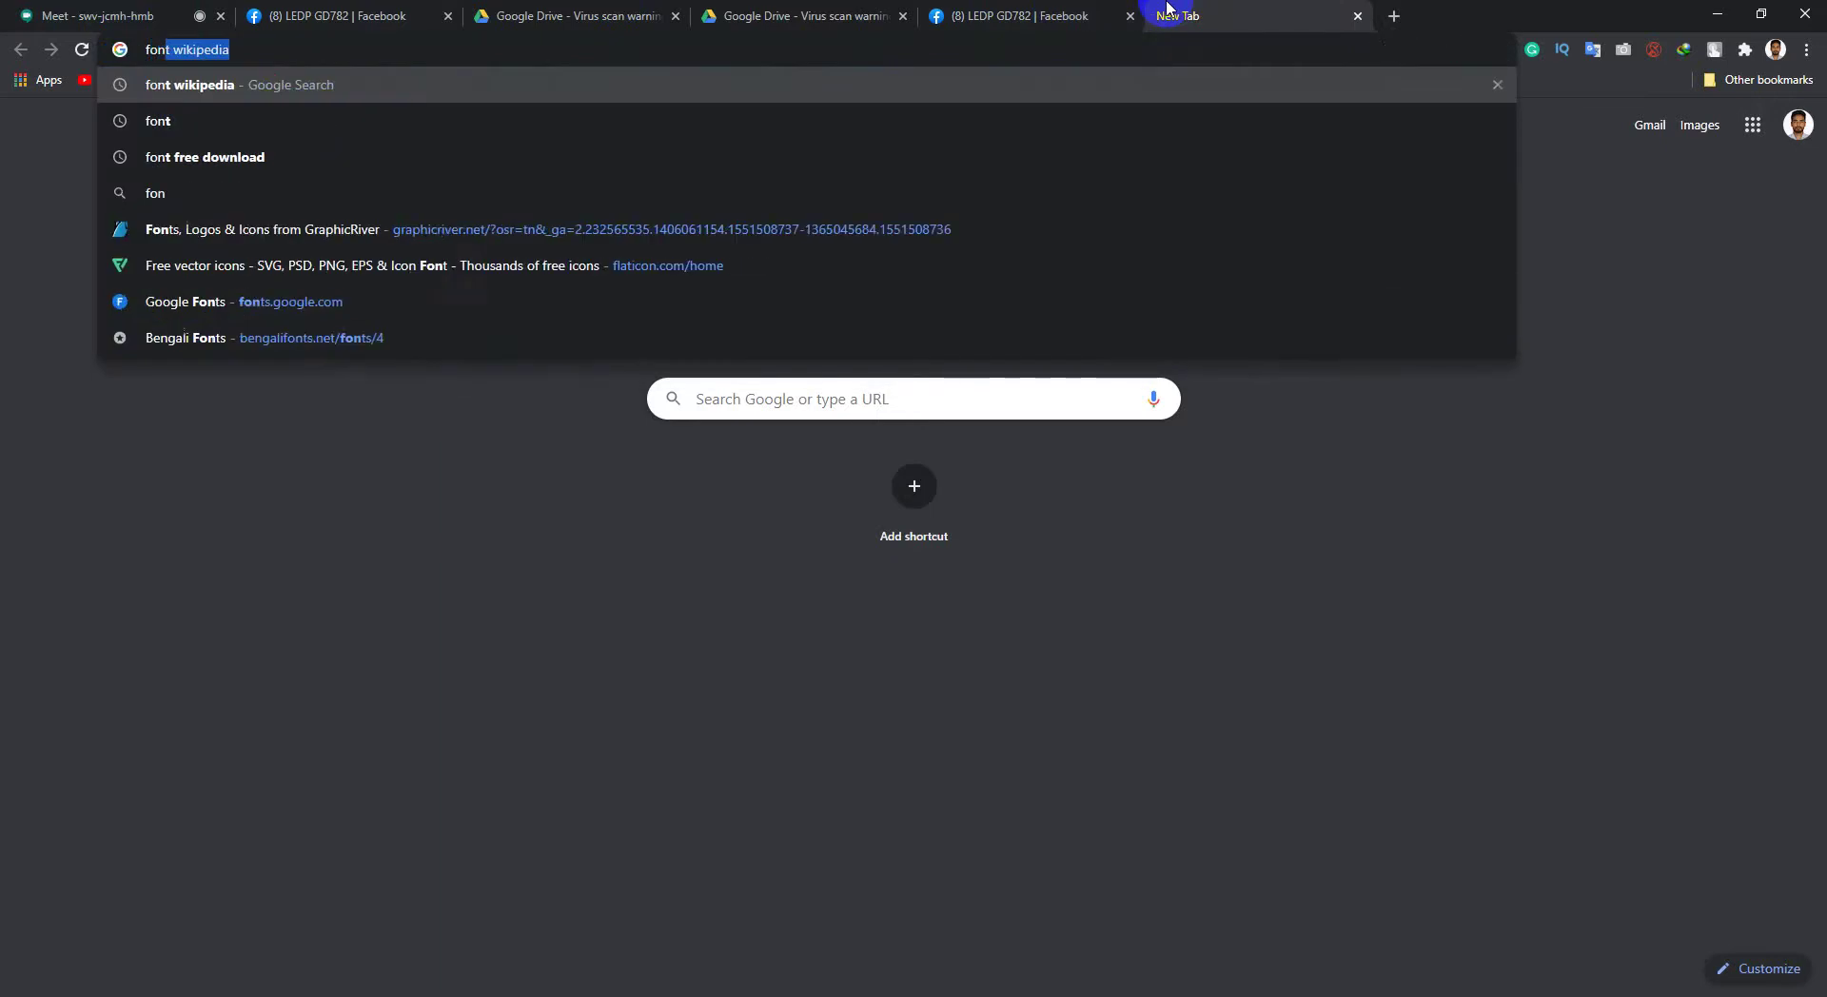
key("Down")
key("Return")
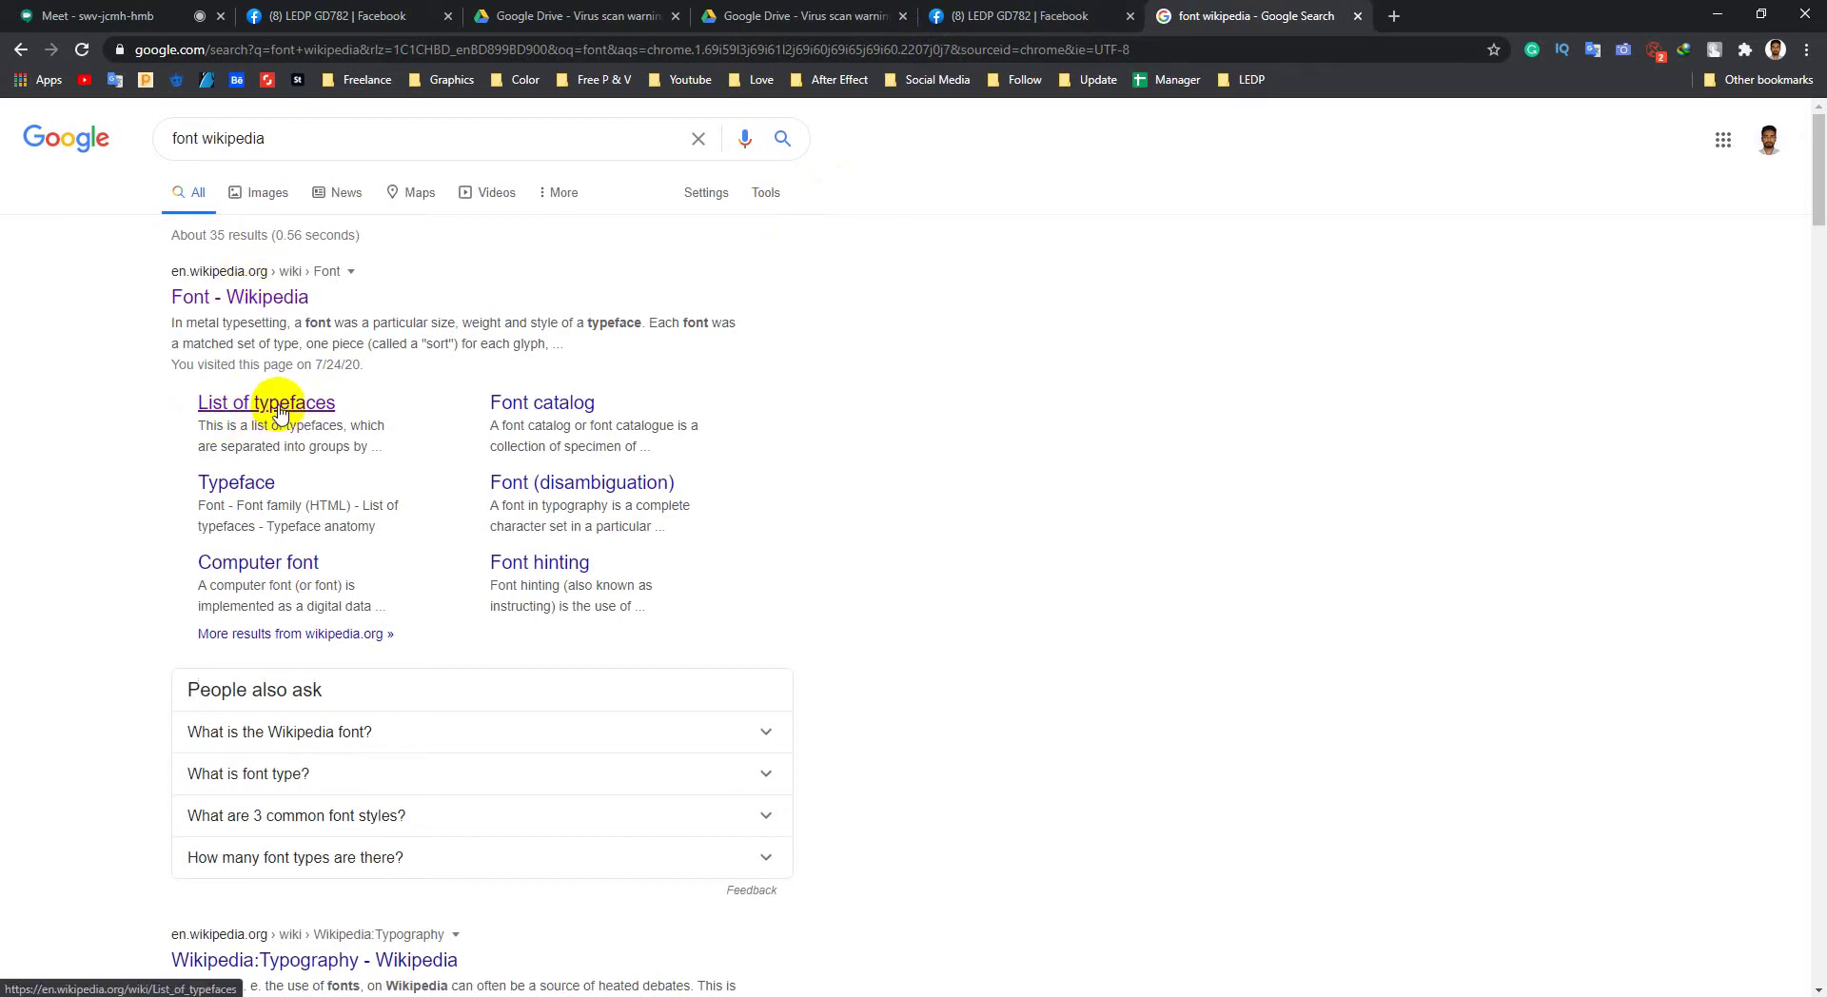
middle_click(279, 409)
Step: Switch to the List of typefaces article and look up a translation of the Serif heading
left_click(1457, 10)
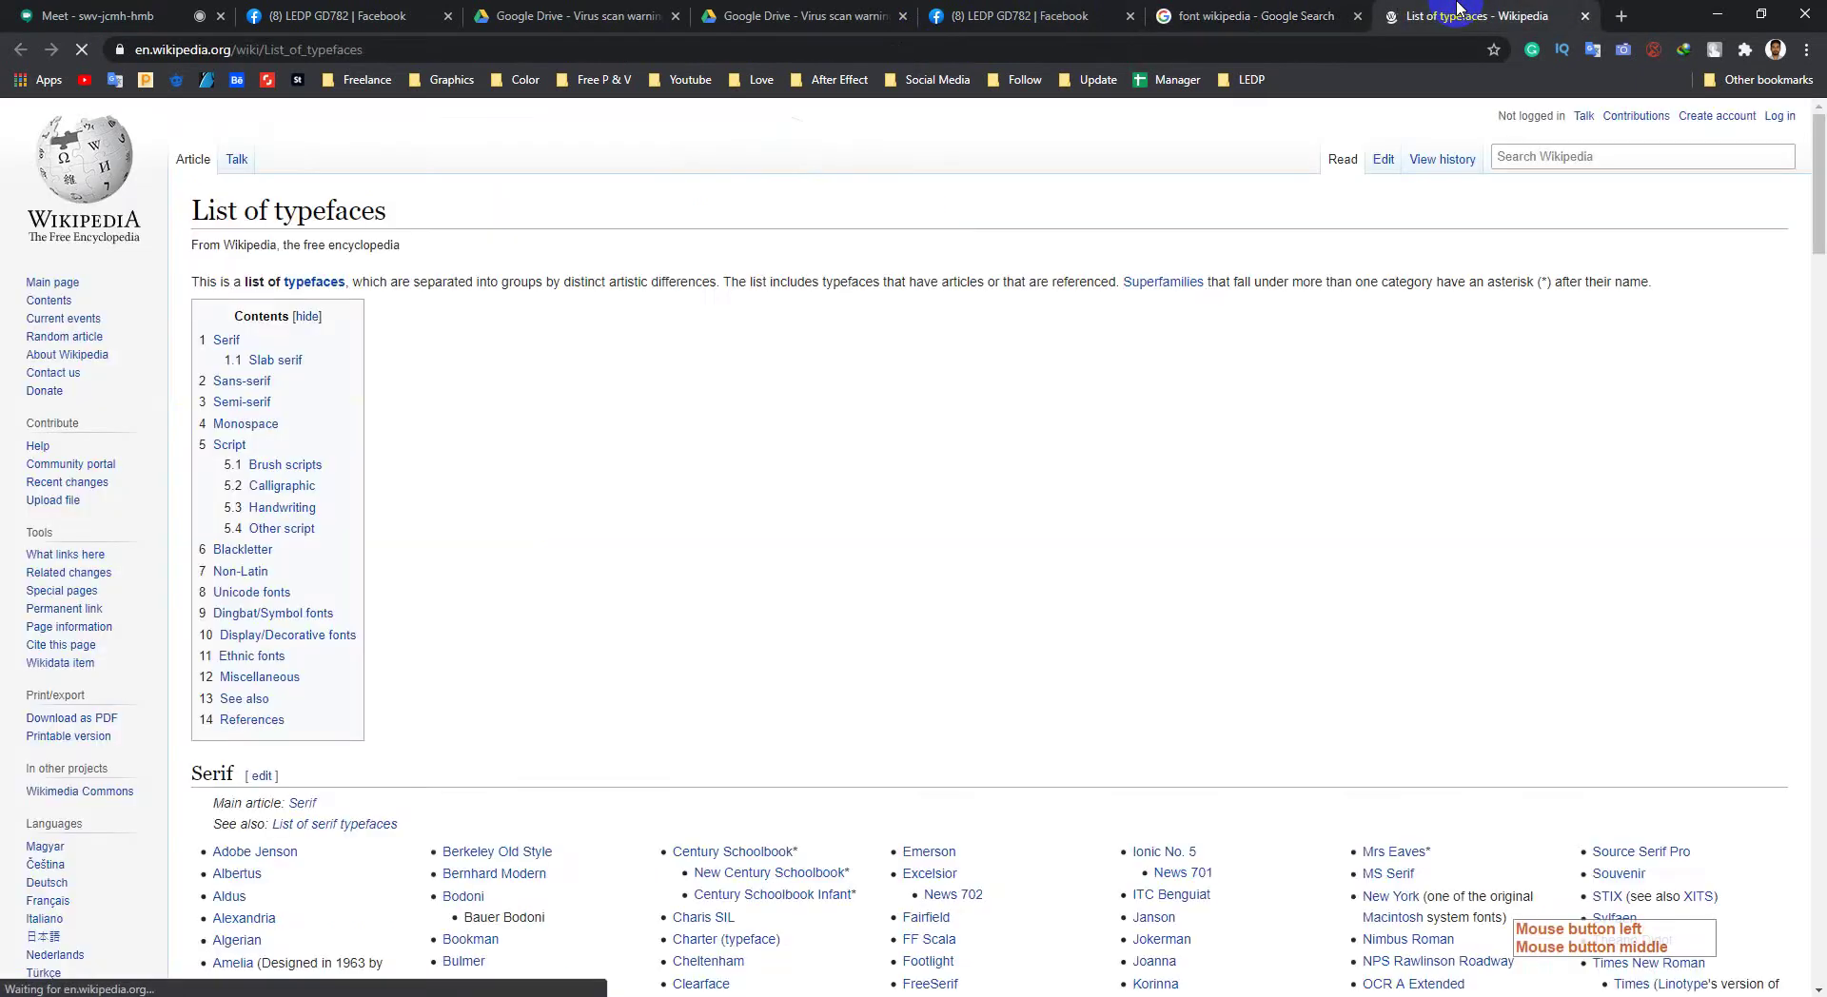
scroll(828, 493, "down", 7)
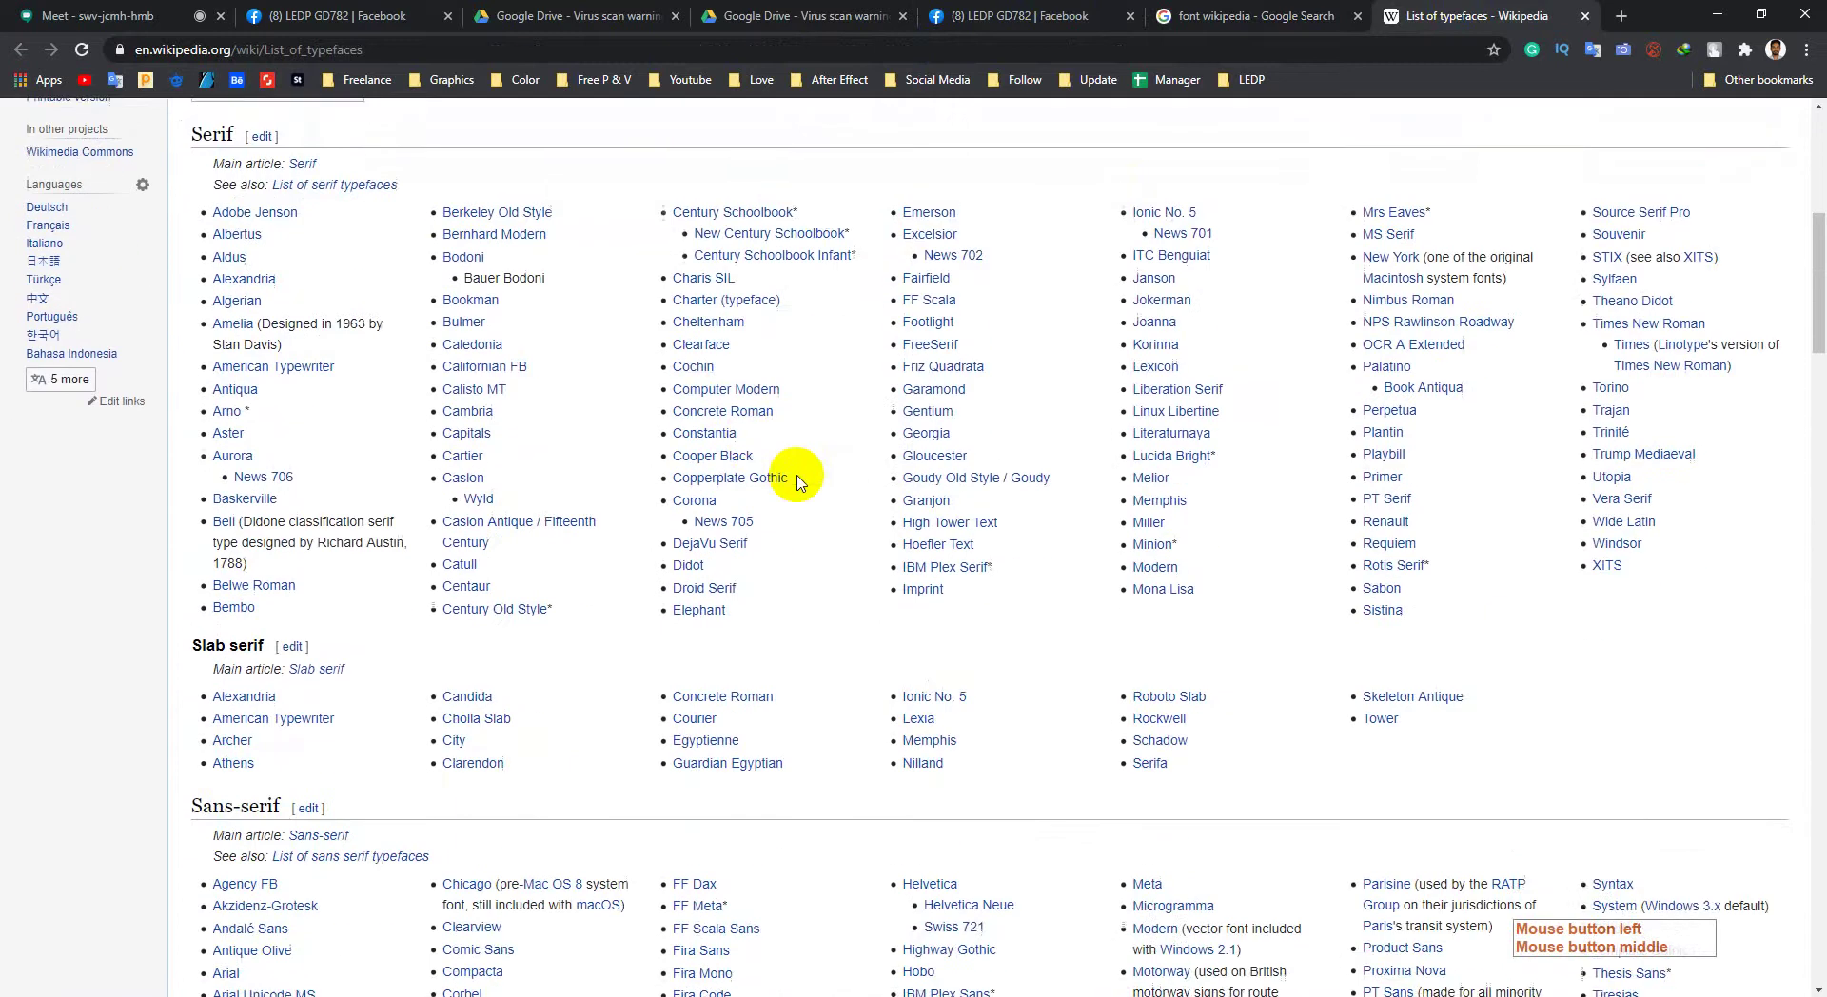
scroll(798, 479, "up", 4)
scroll(476, 409, "up", 3)
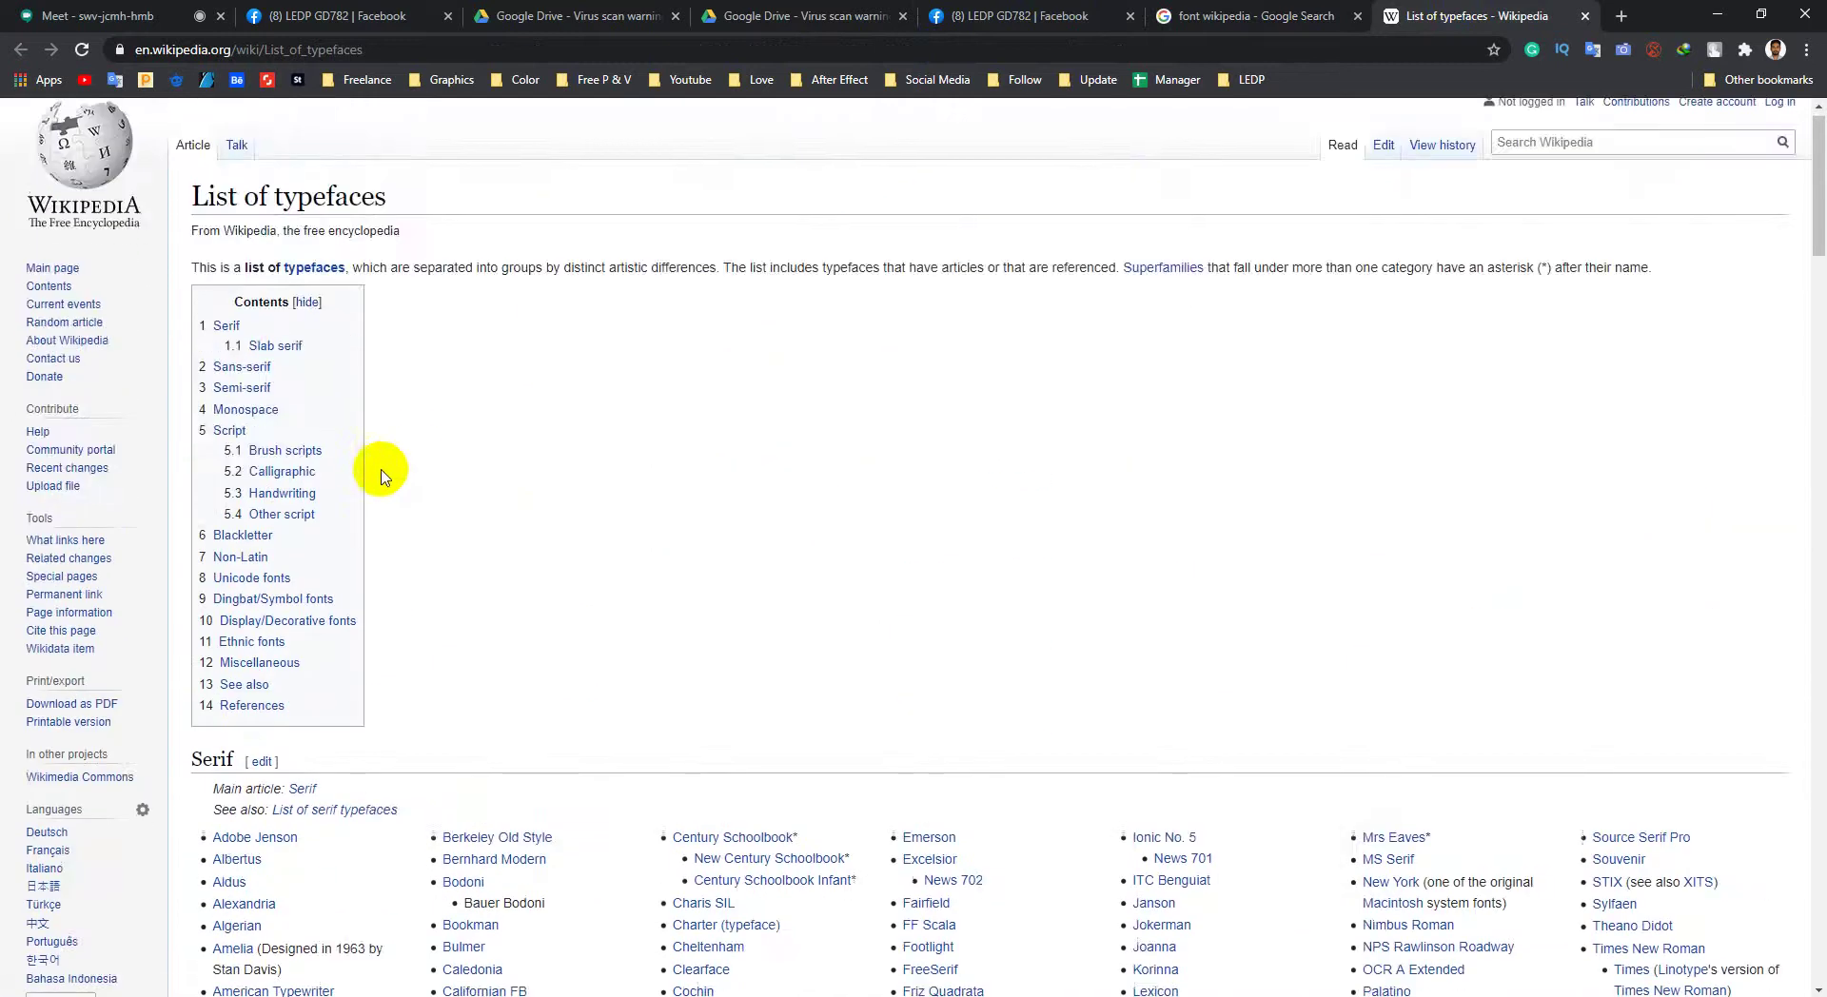
scroll(381, 476, "down", 4)
left_click(201, 392)
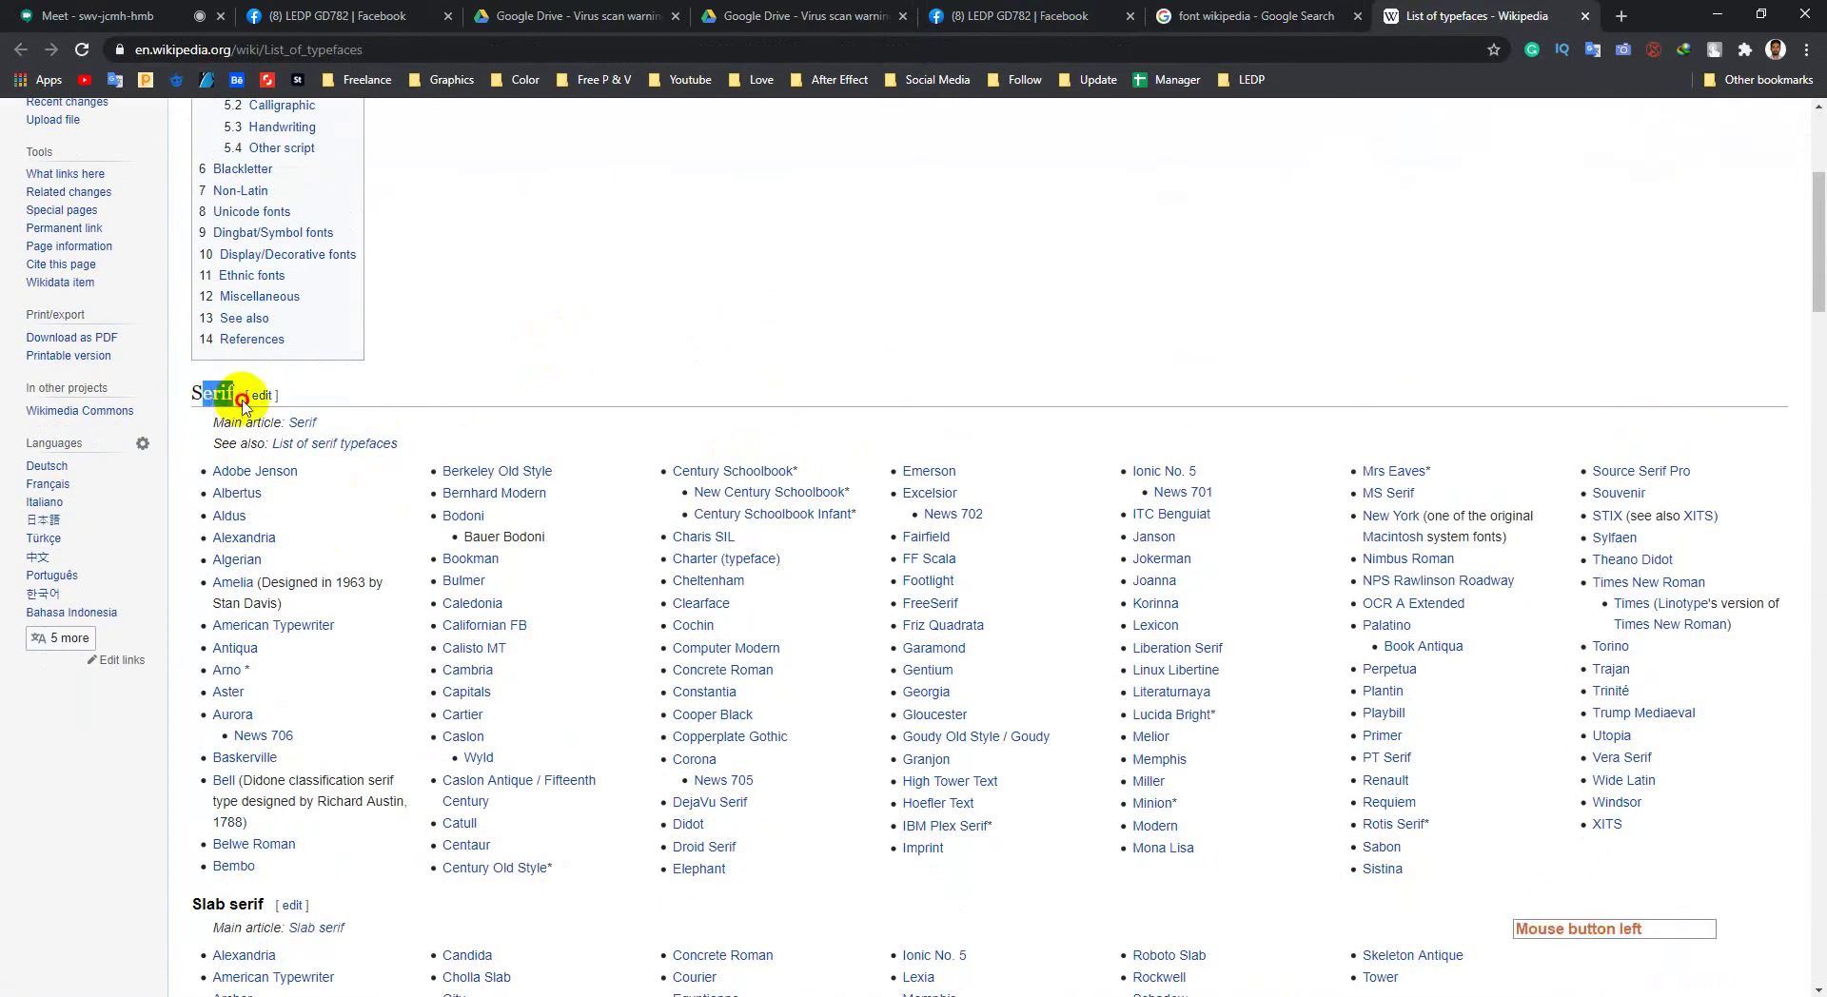
left_click_drag(193, 393, 235, 399)
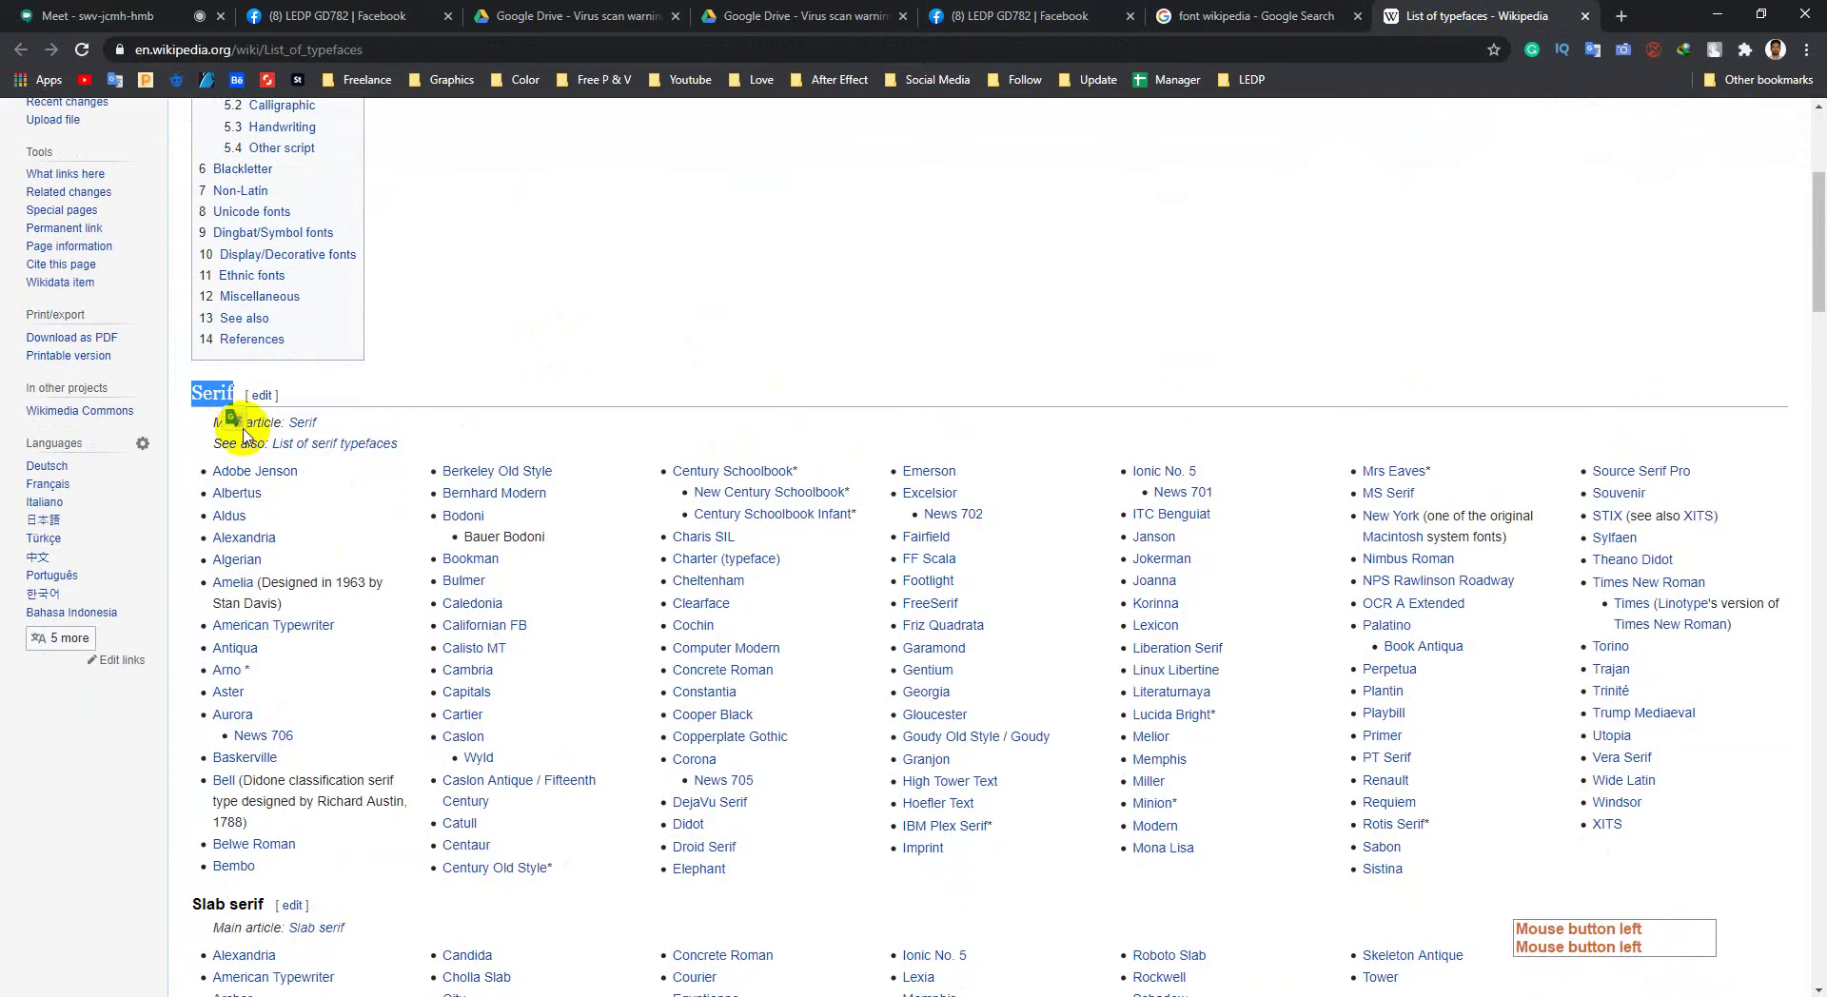
left_click(241, 419)
left_click(424, 385)
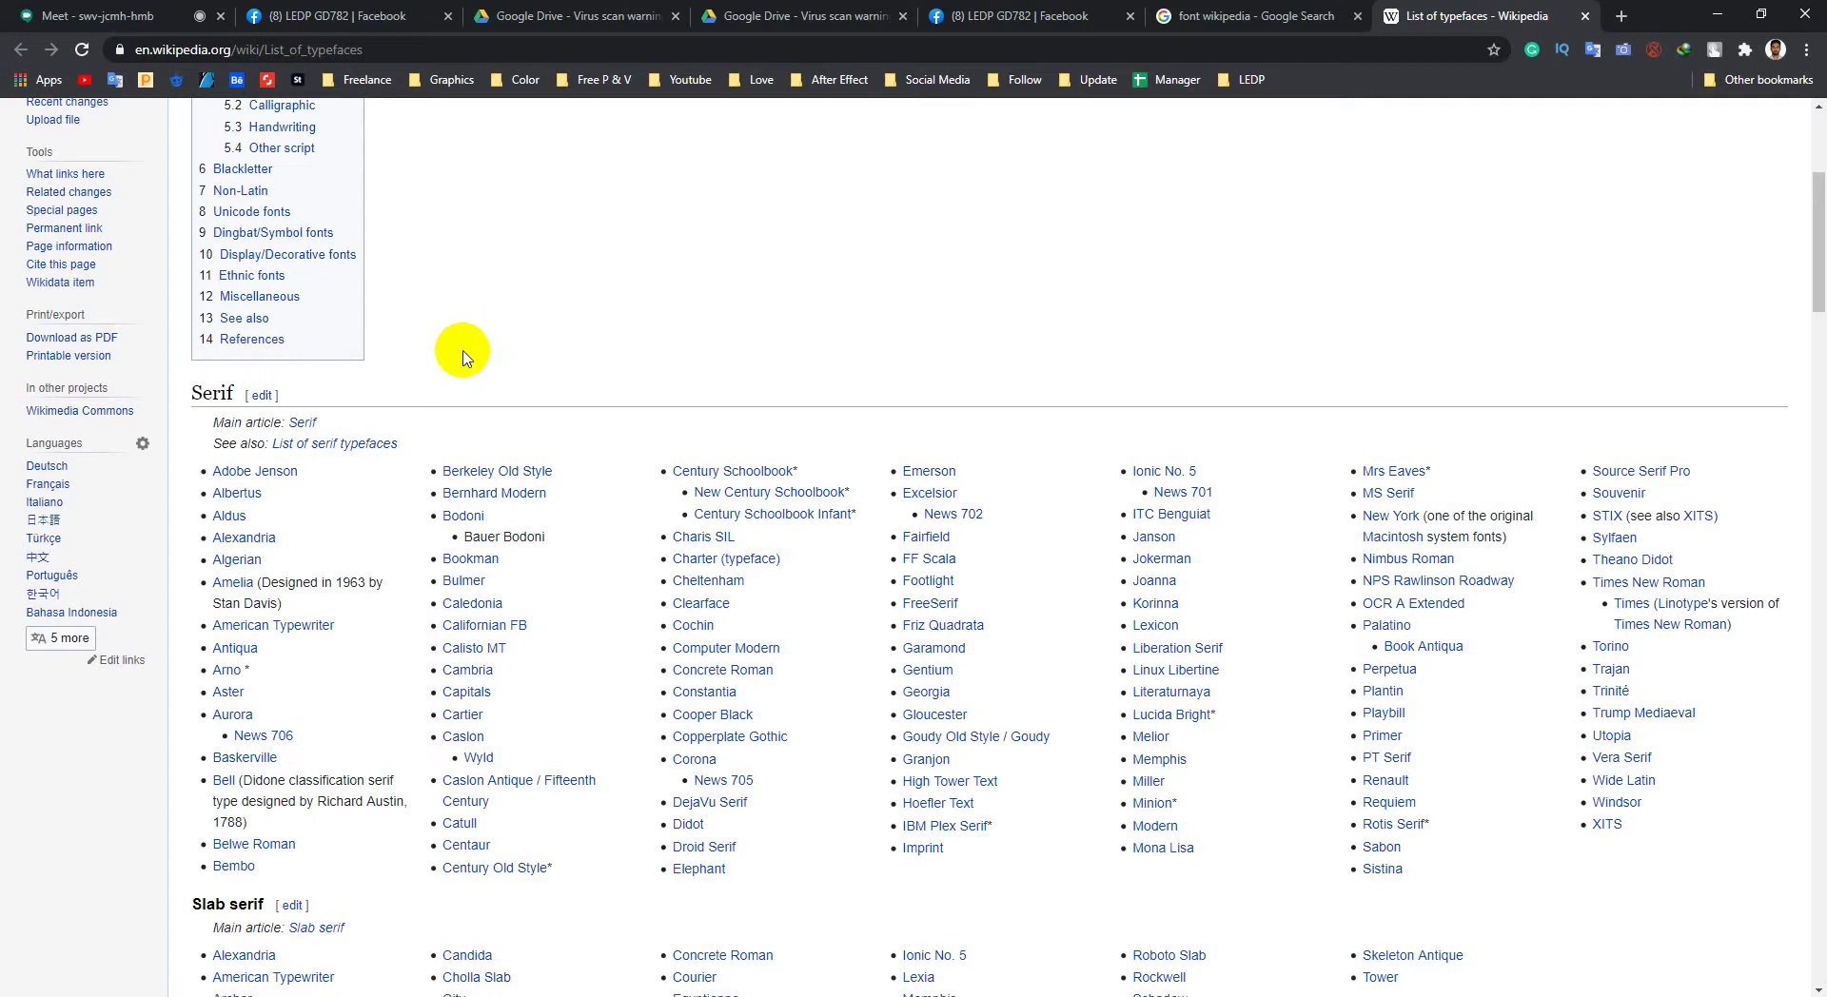
Step: Scroll through the Serif, Slab serif and Sans-serif typeface lists
scroll(463, 357, "up", 3)
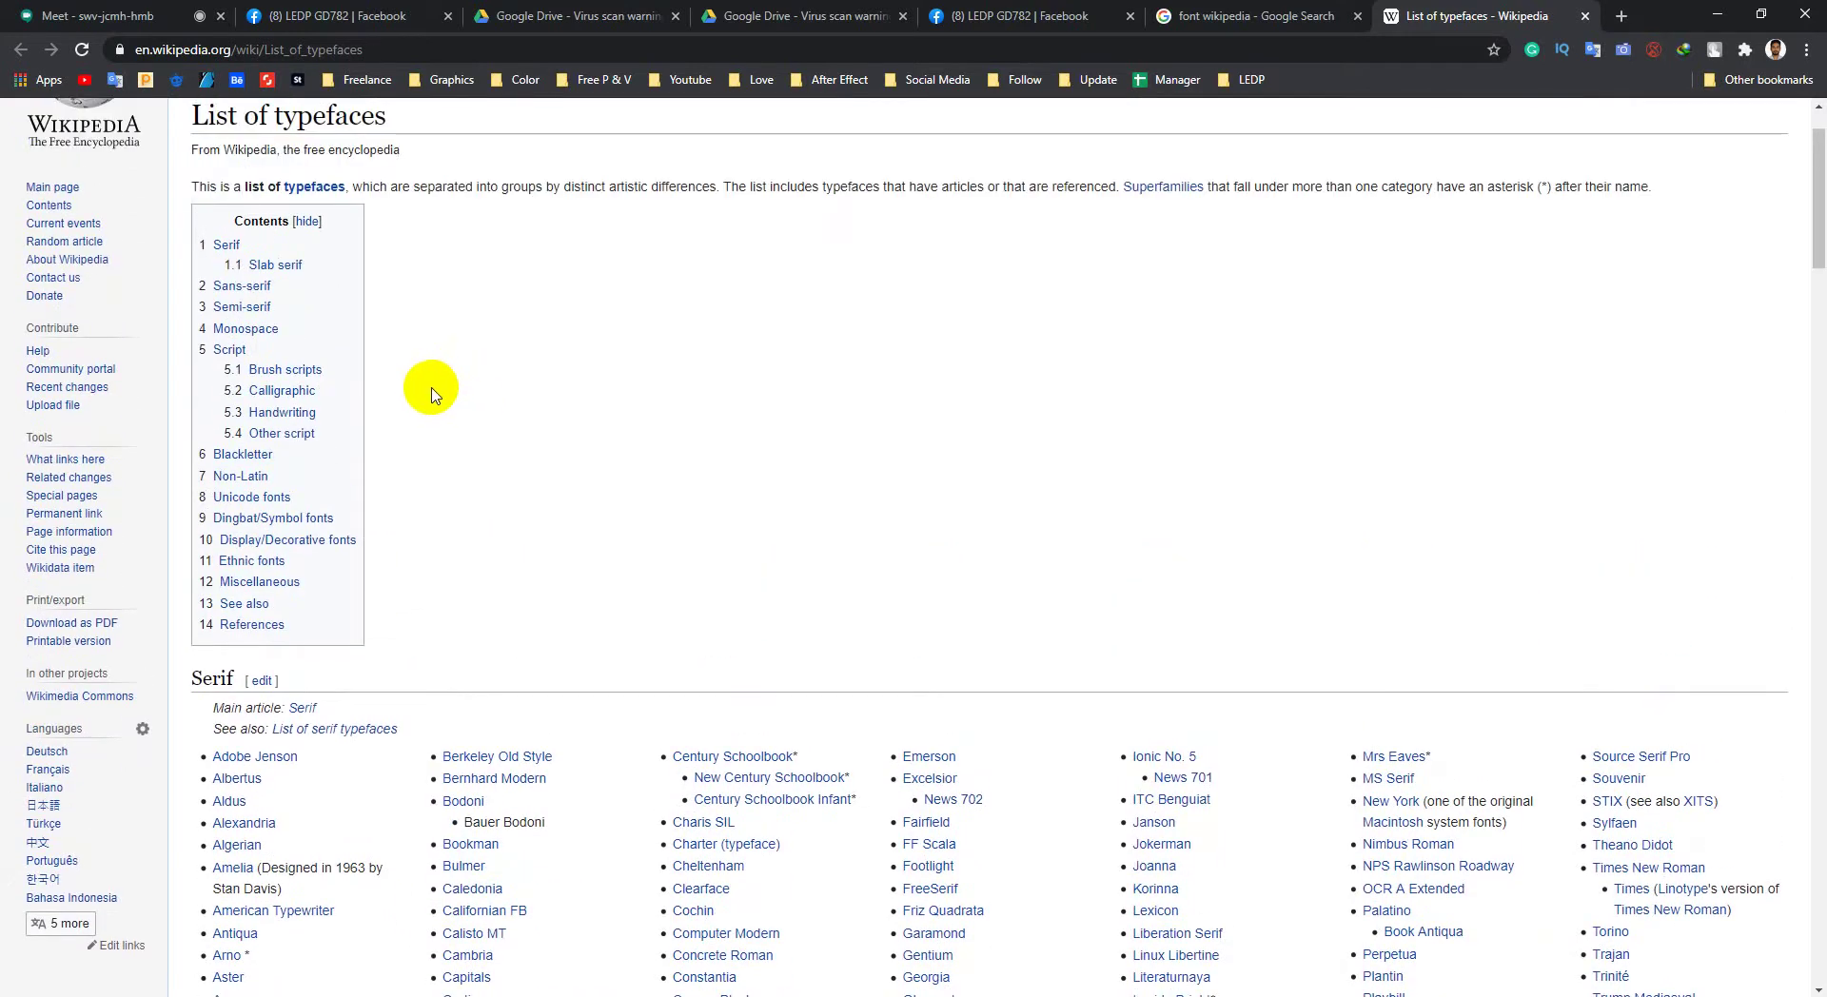
scroll(431, 395, "down", 5)
scroll(286, 528, "up", 3)
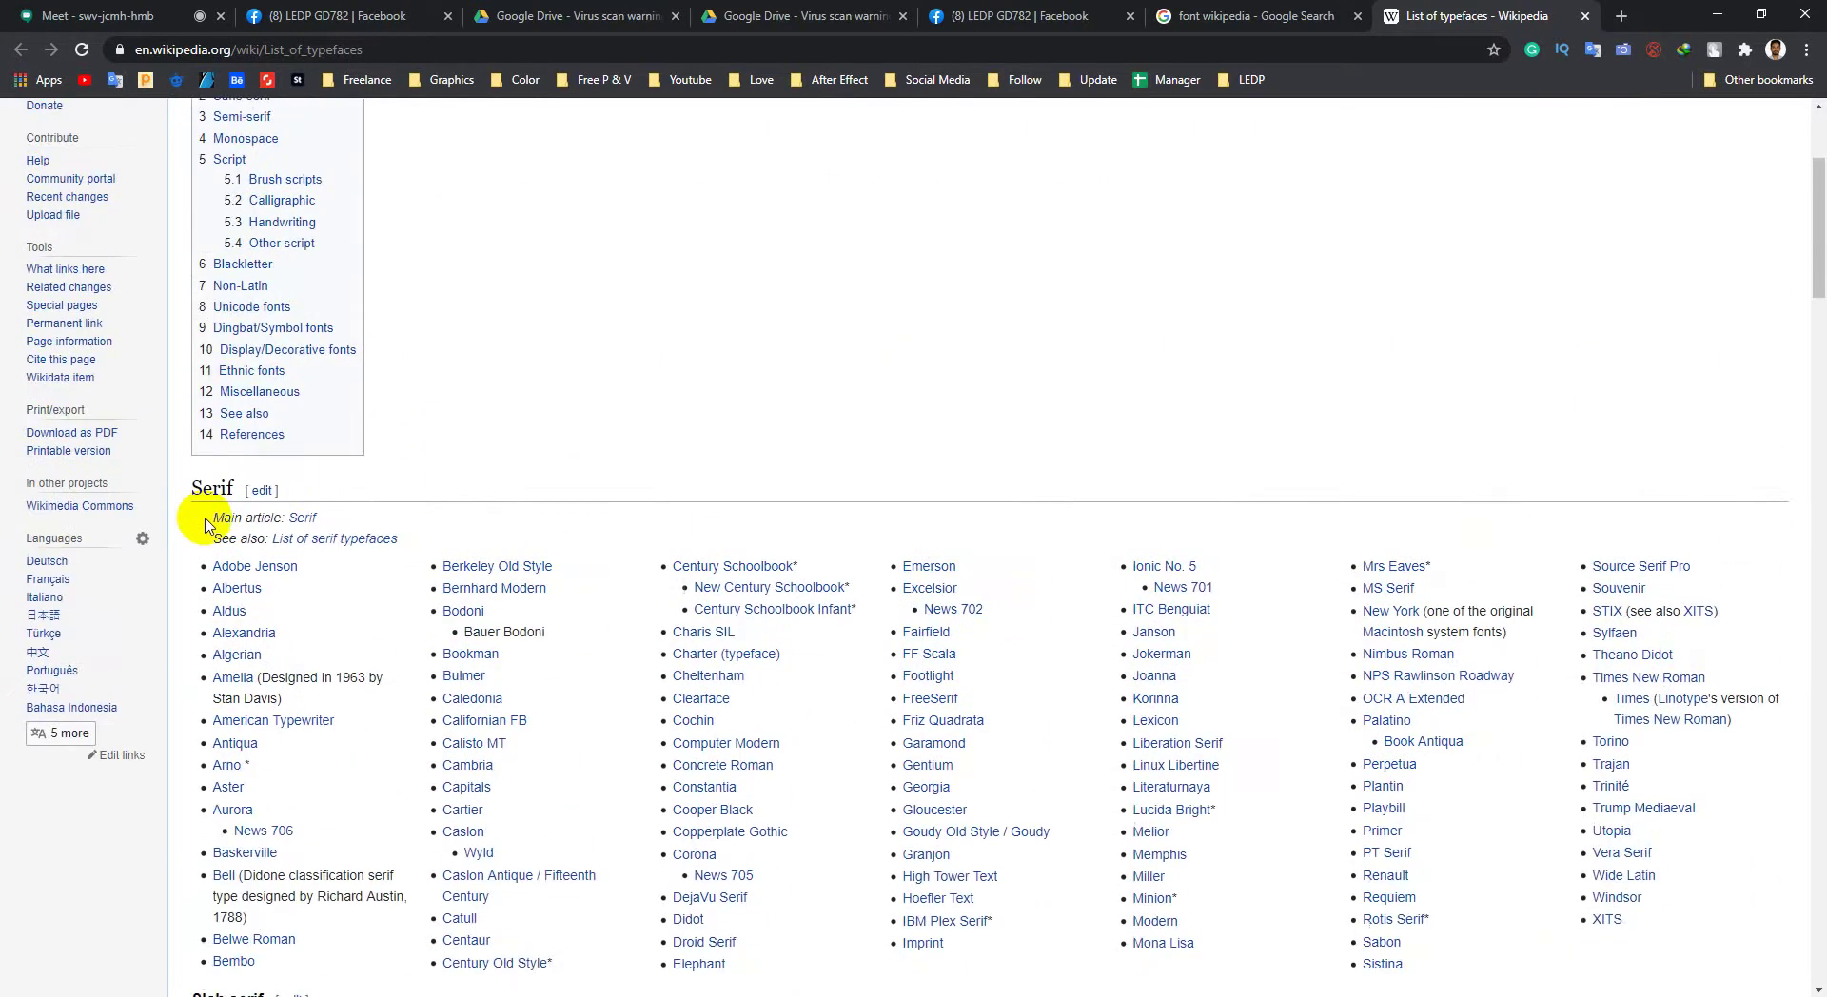
left_click(191, 490)
left_click(752, 404)
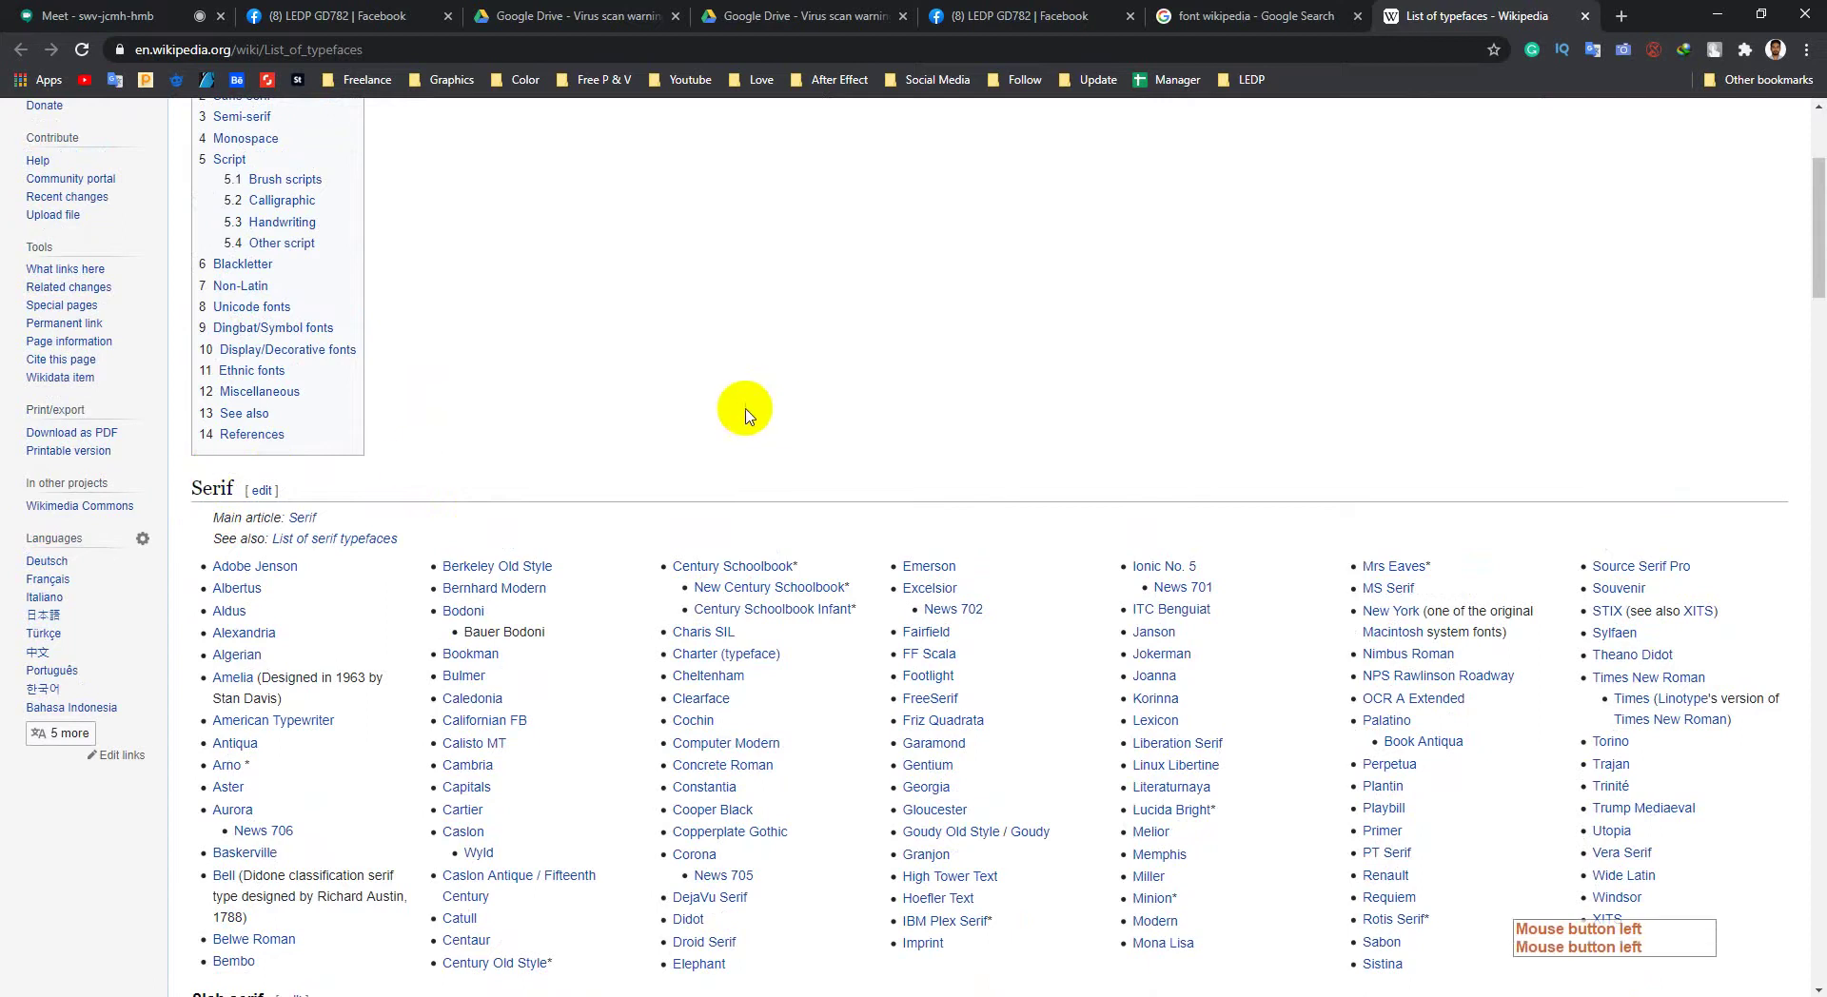
scroll(238, 285, "down", 3)
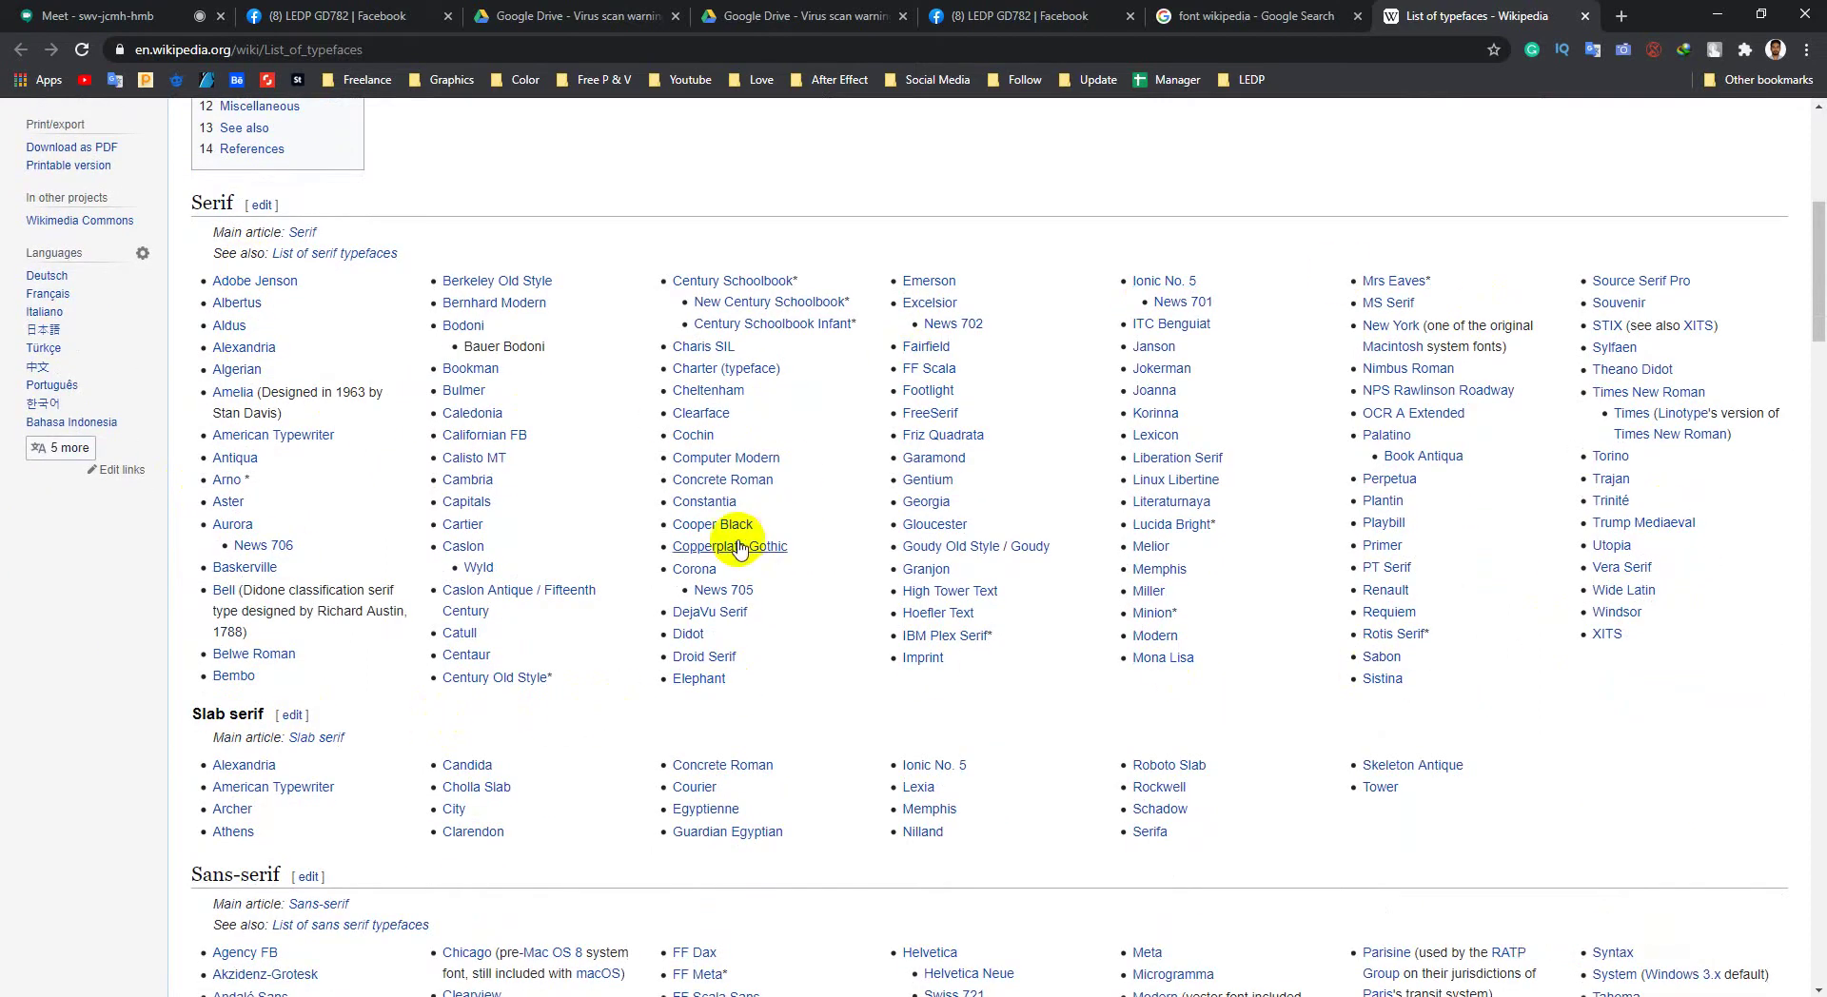
left_click(371, 985)
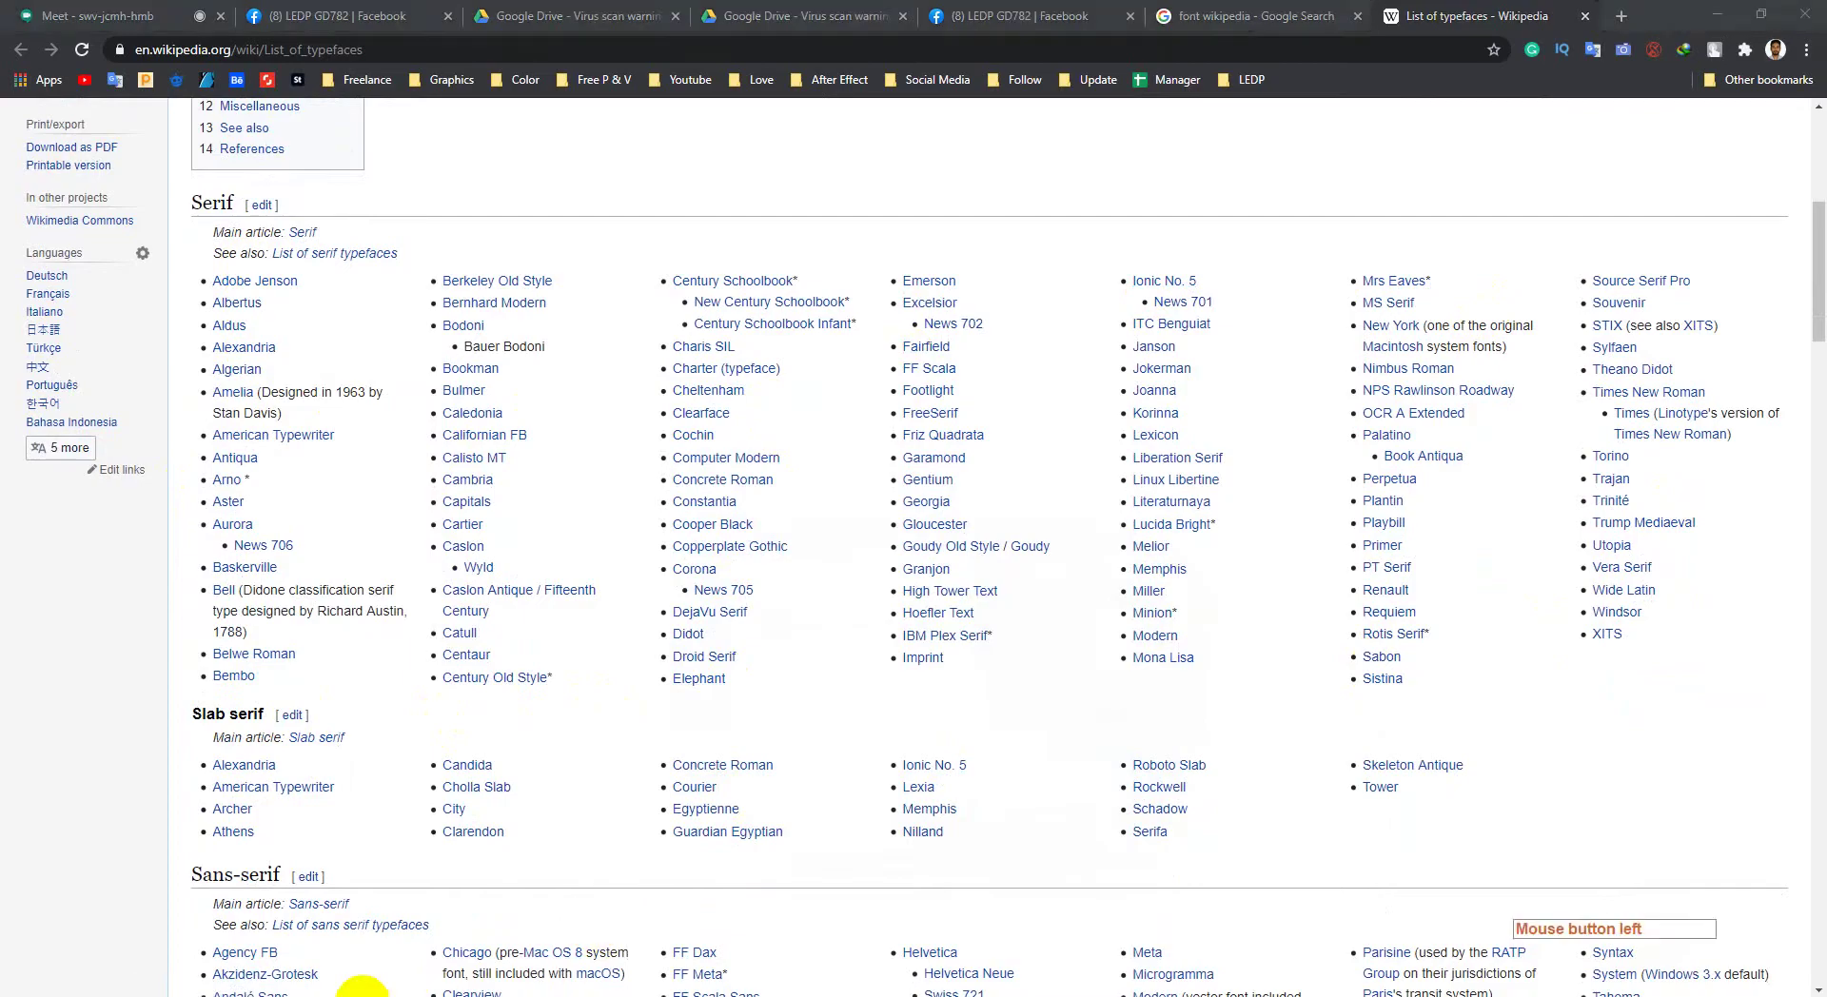
Step: Start a new document and enter a width of 1920, dismissing the out-of-range warnings
left_click(49, 14)
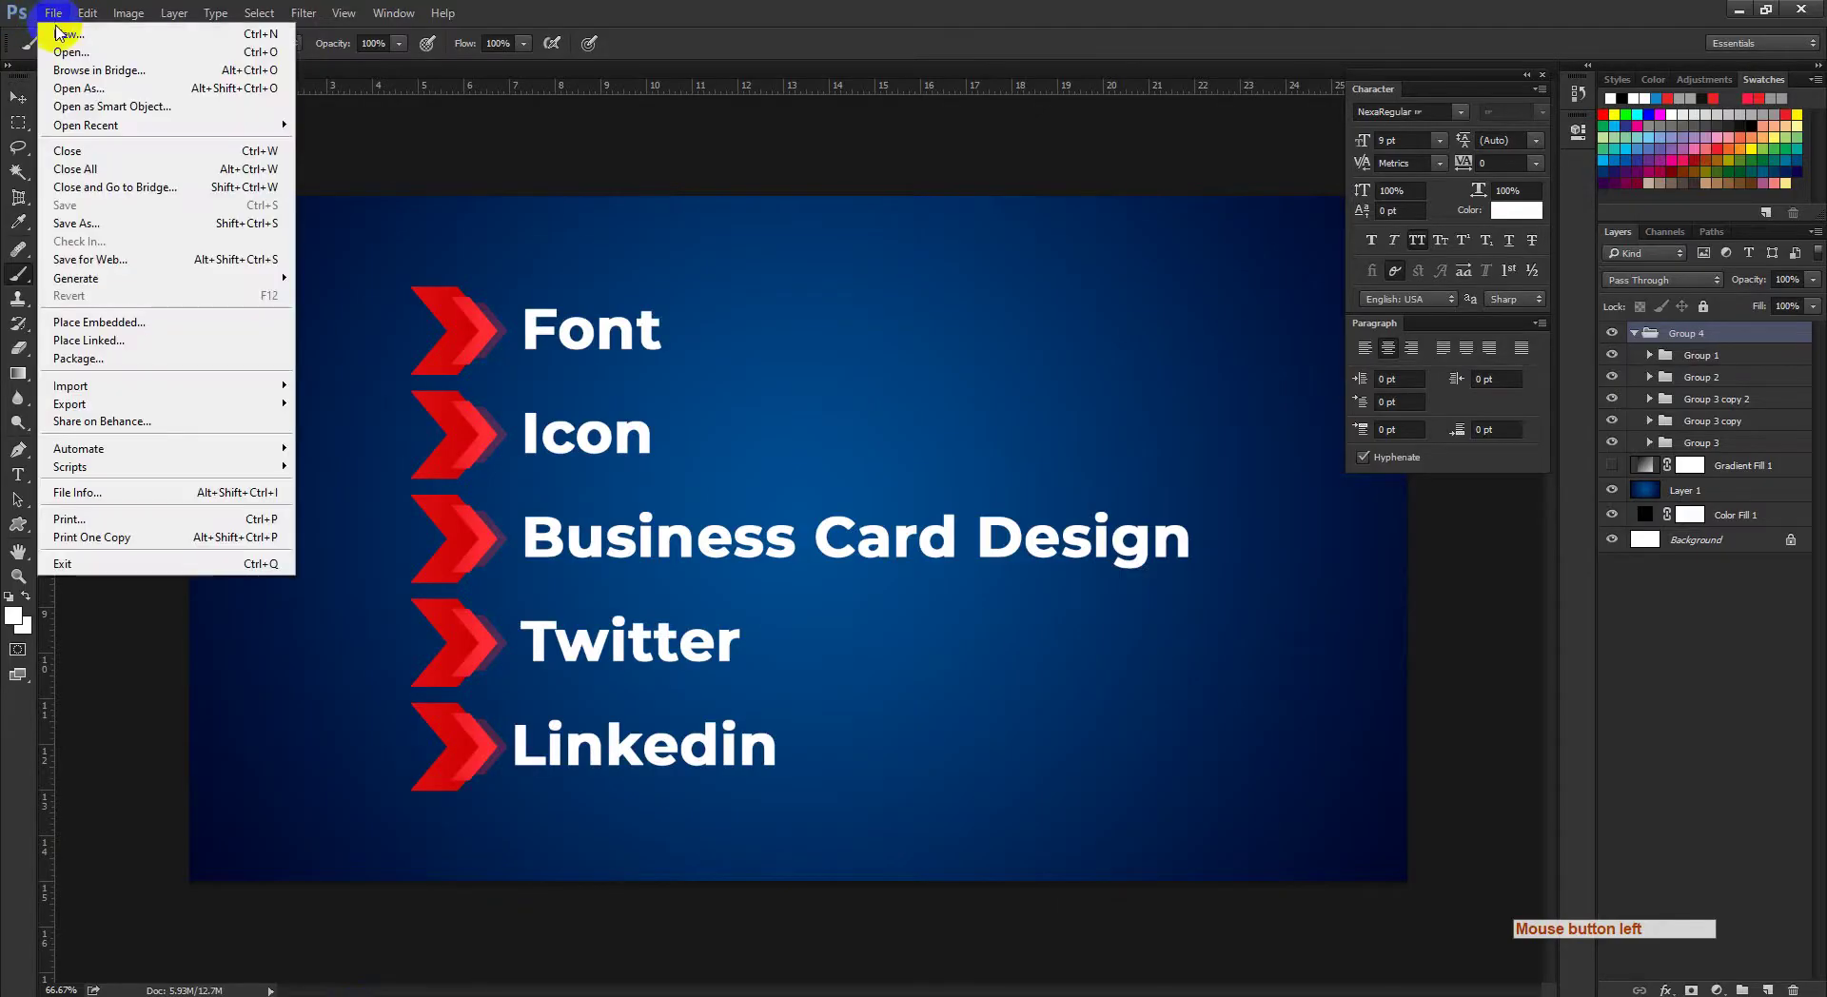
left_click(59, 33)
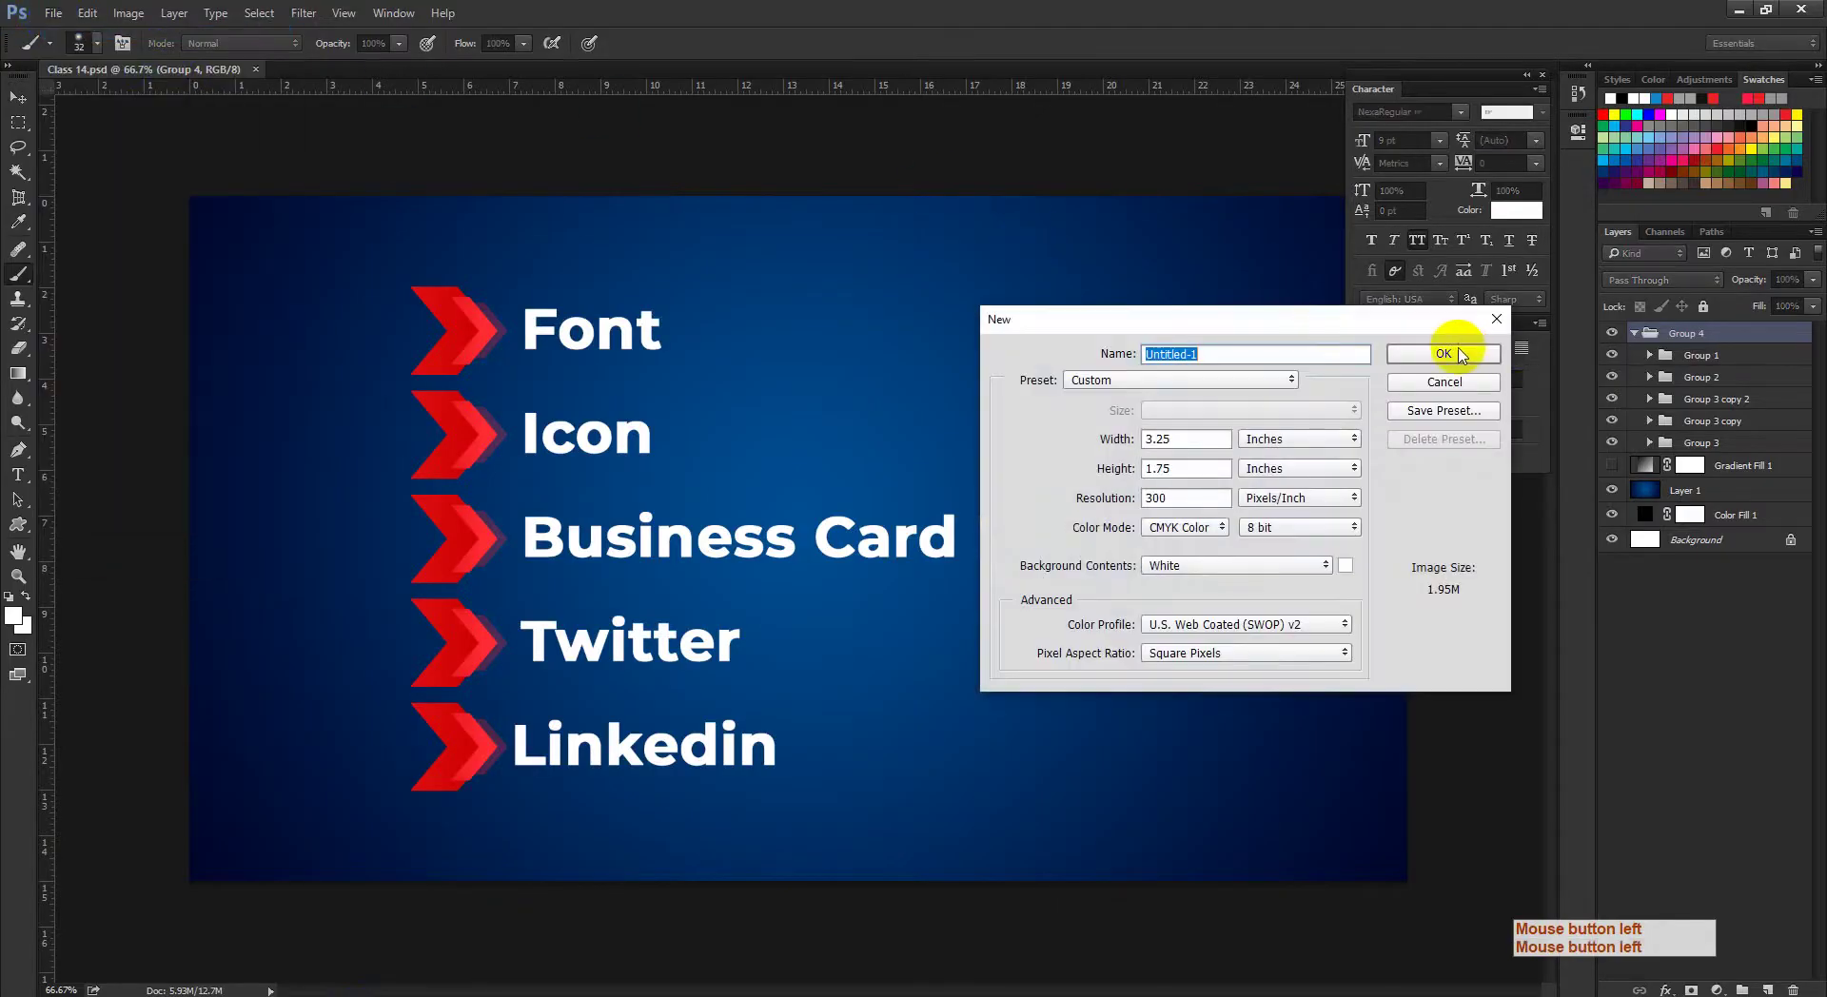
double_click(1197, 440)
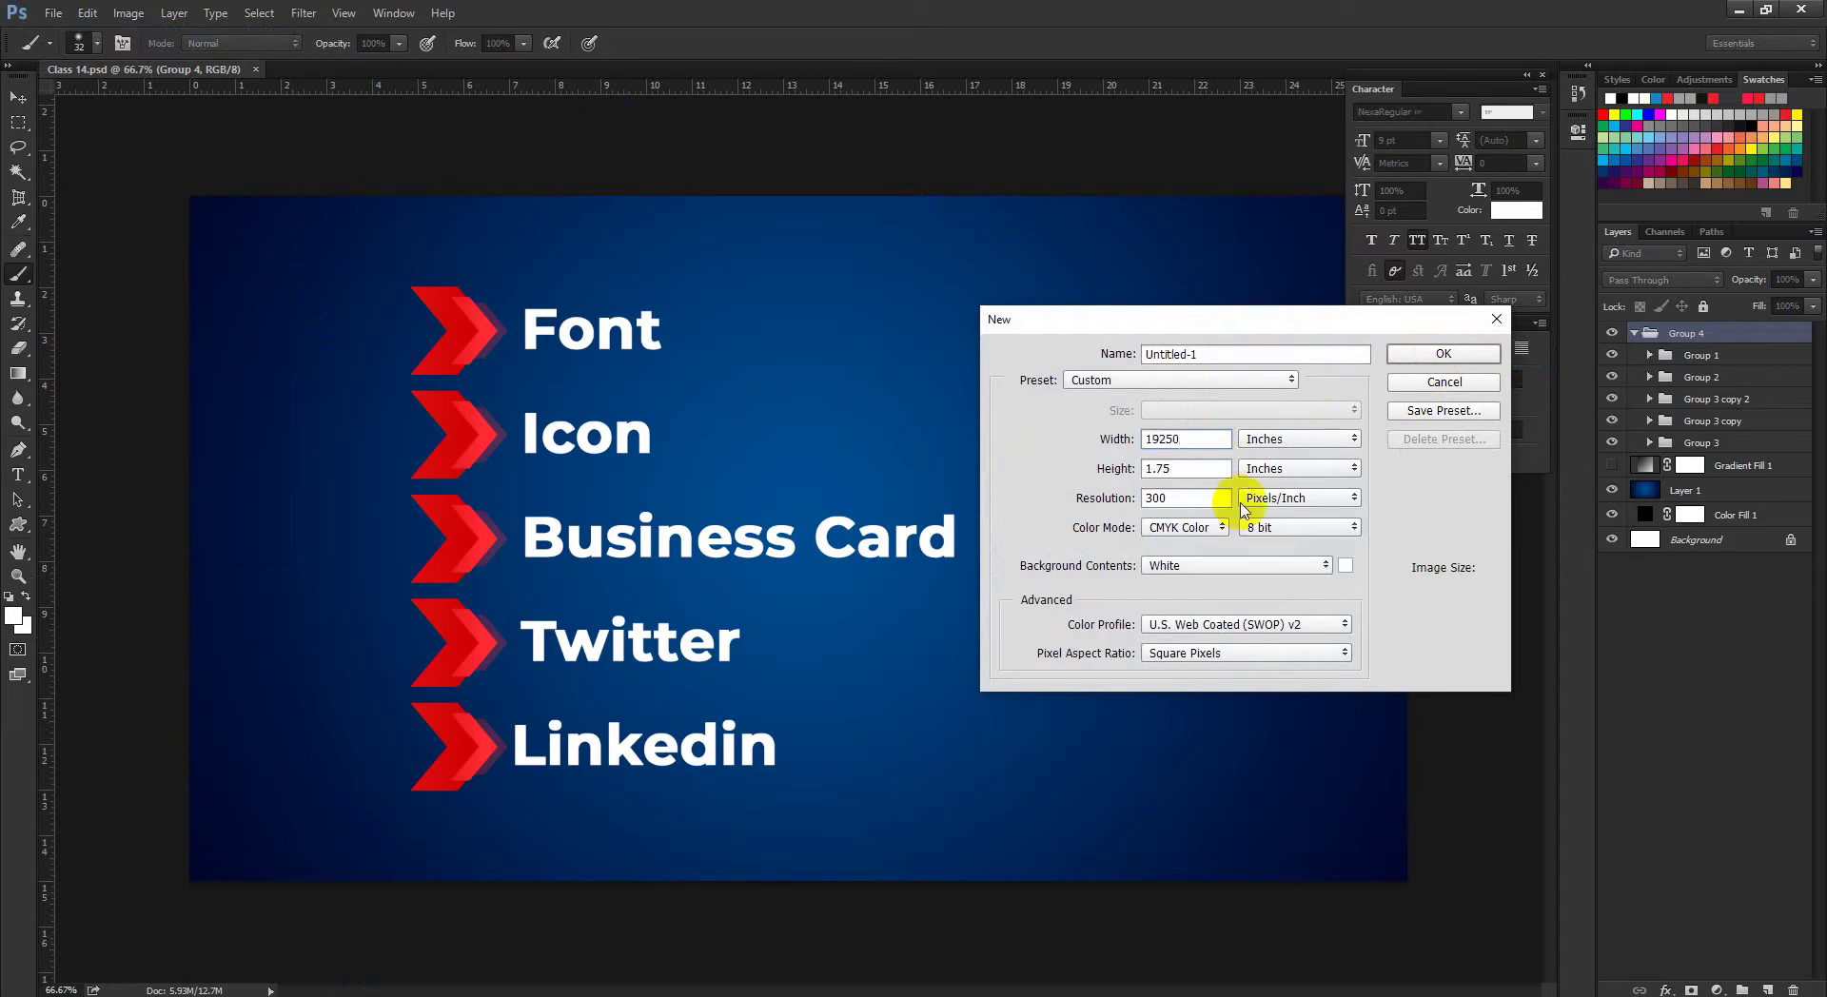
key("BackSpace")
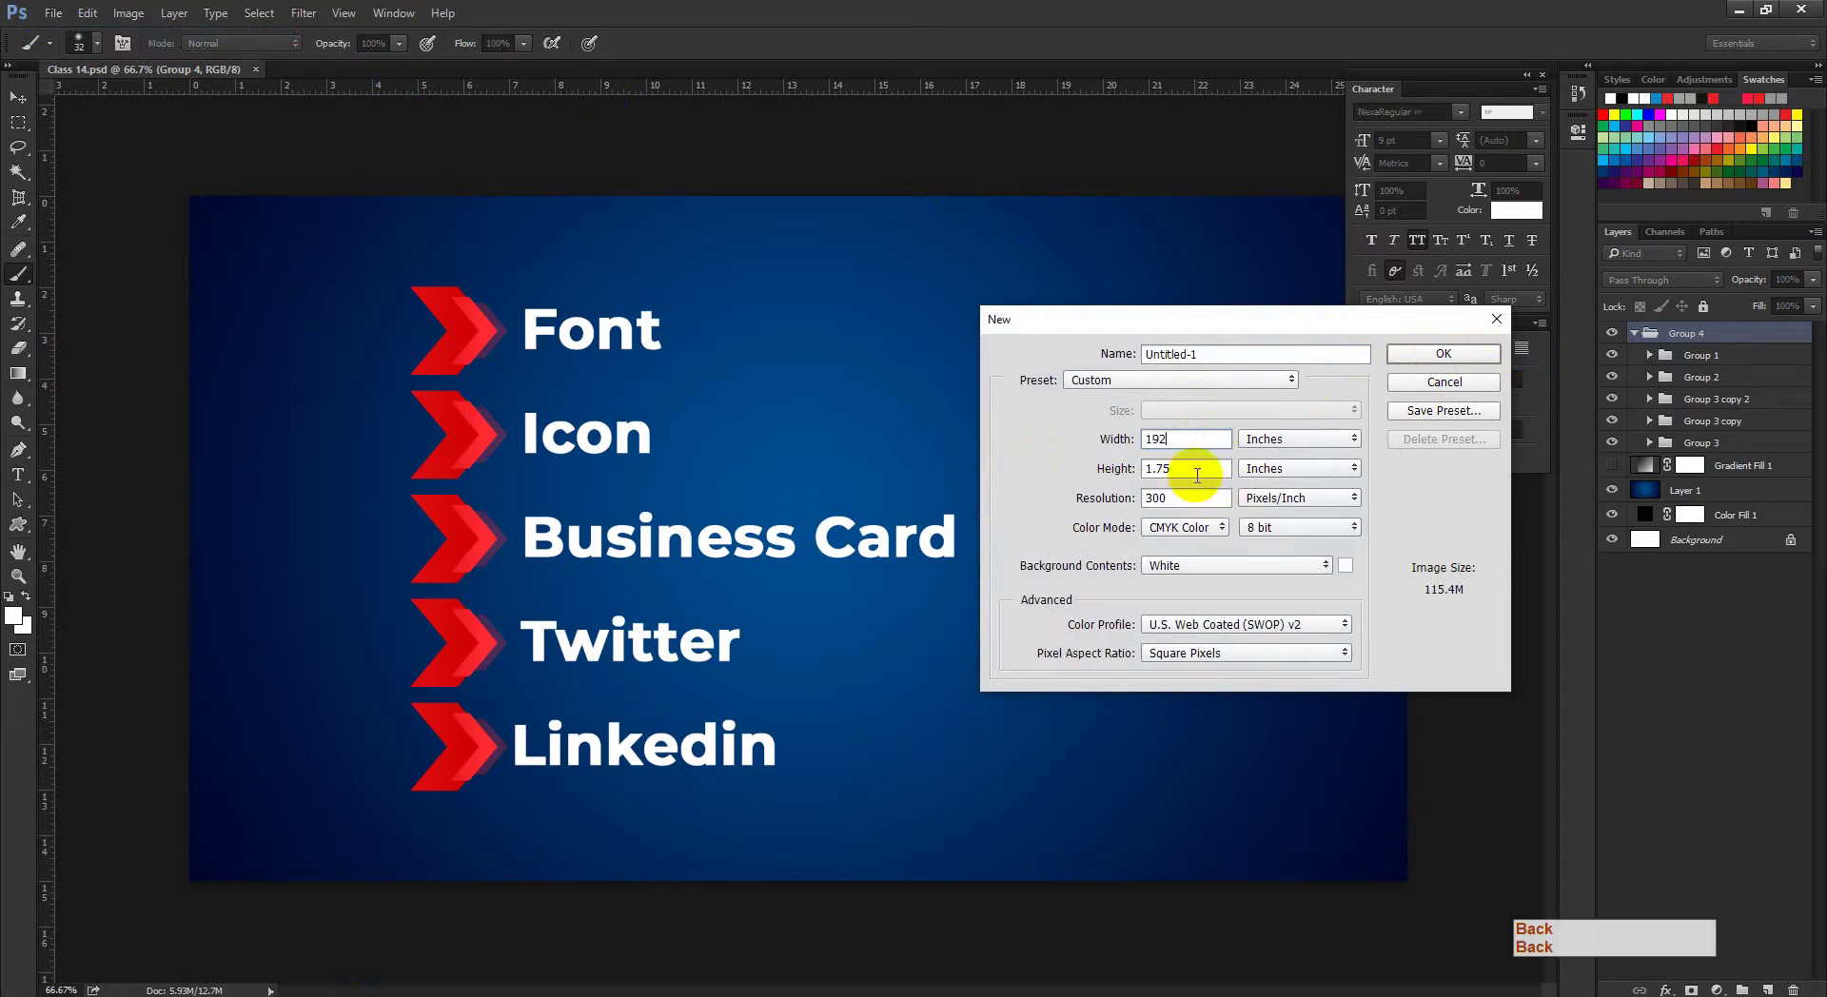
left_click(1085, 464)
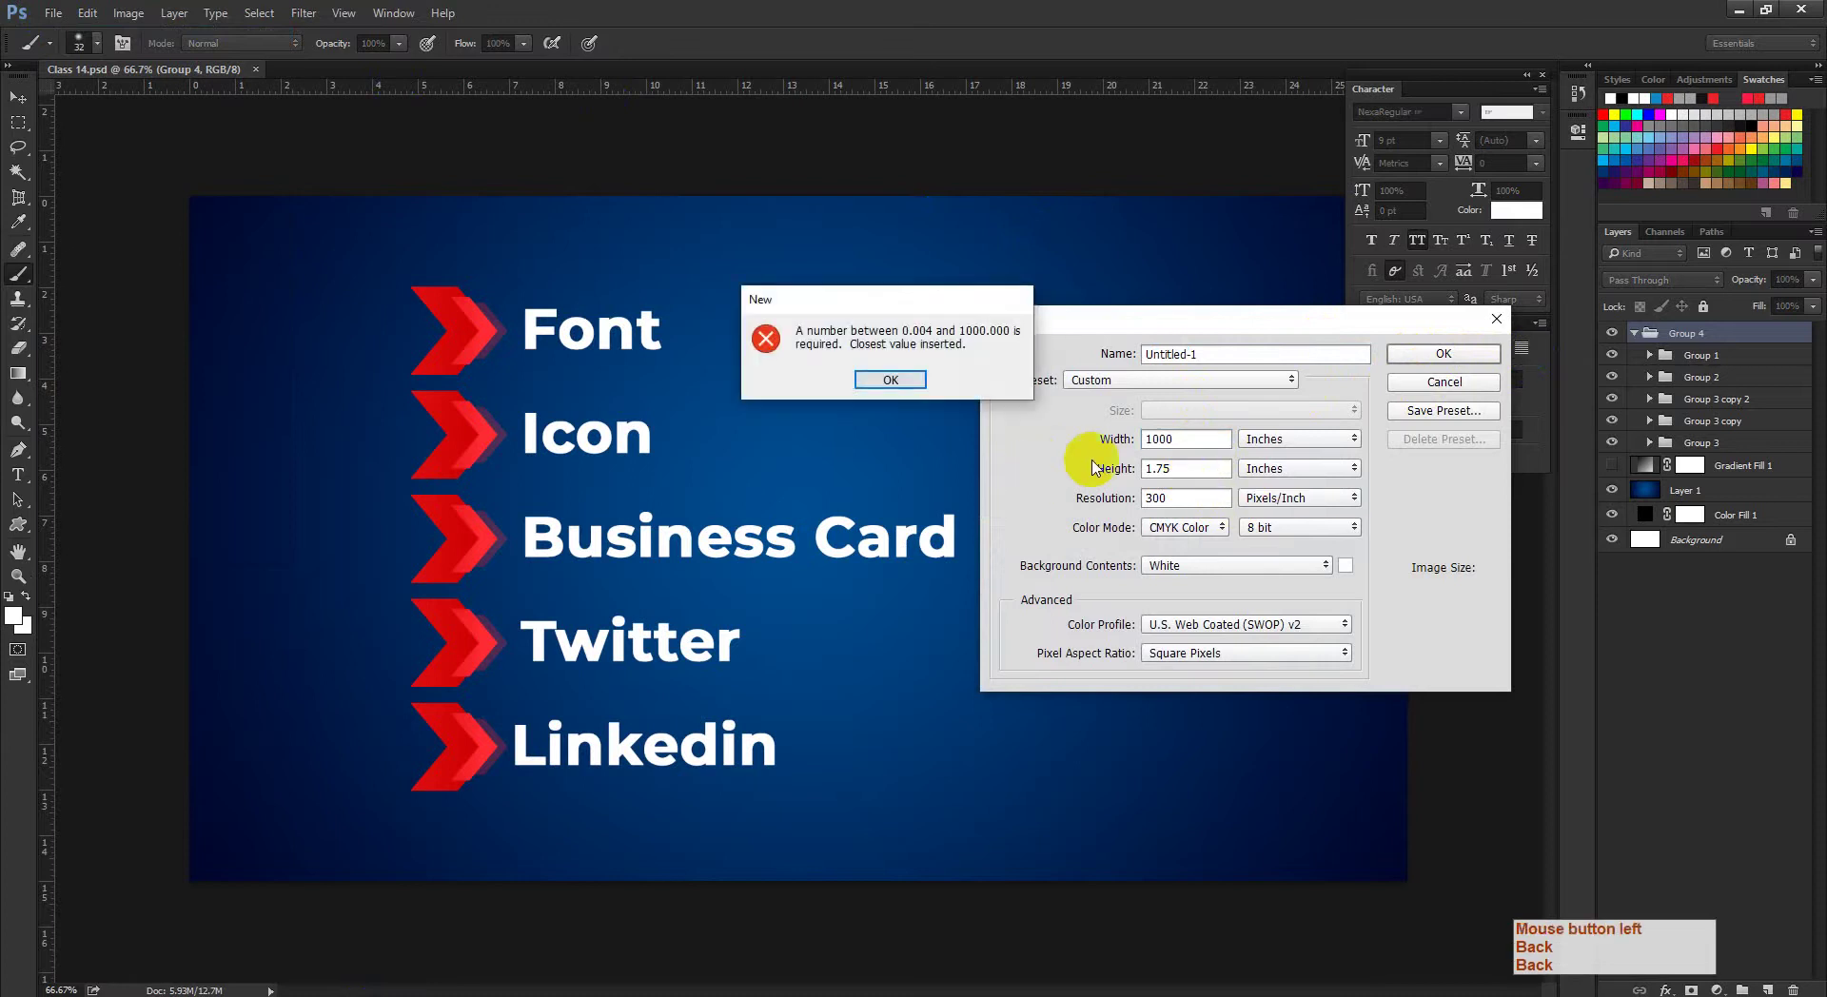
left_click(889, 381)
left_click(1157, 438)
double_click(1175, 438)
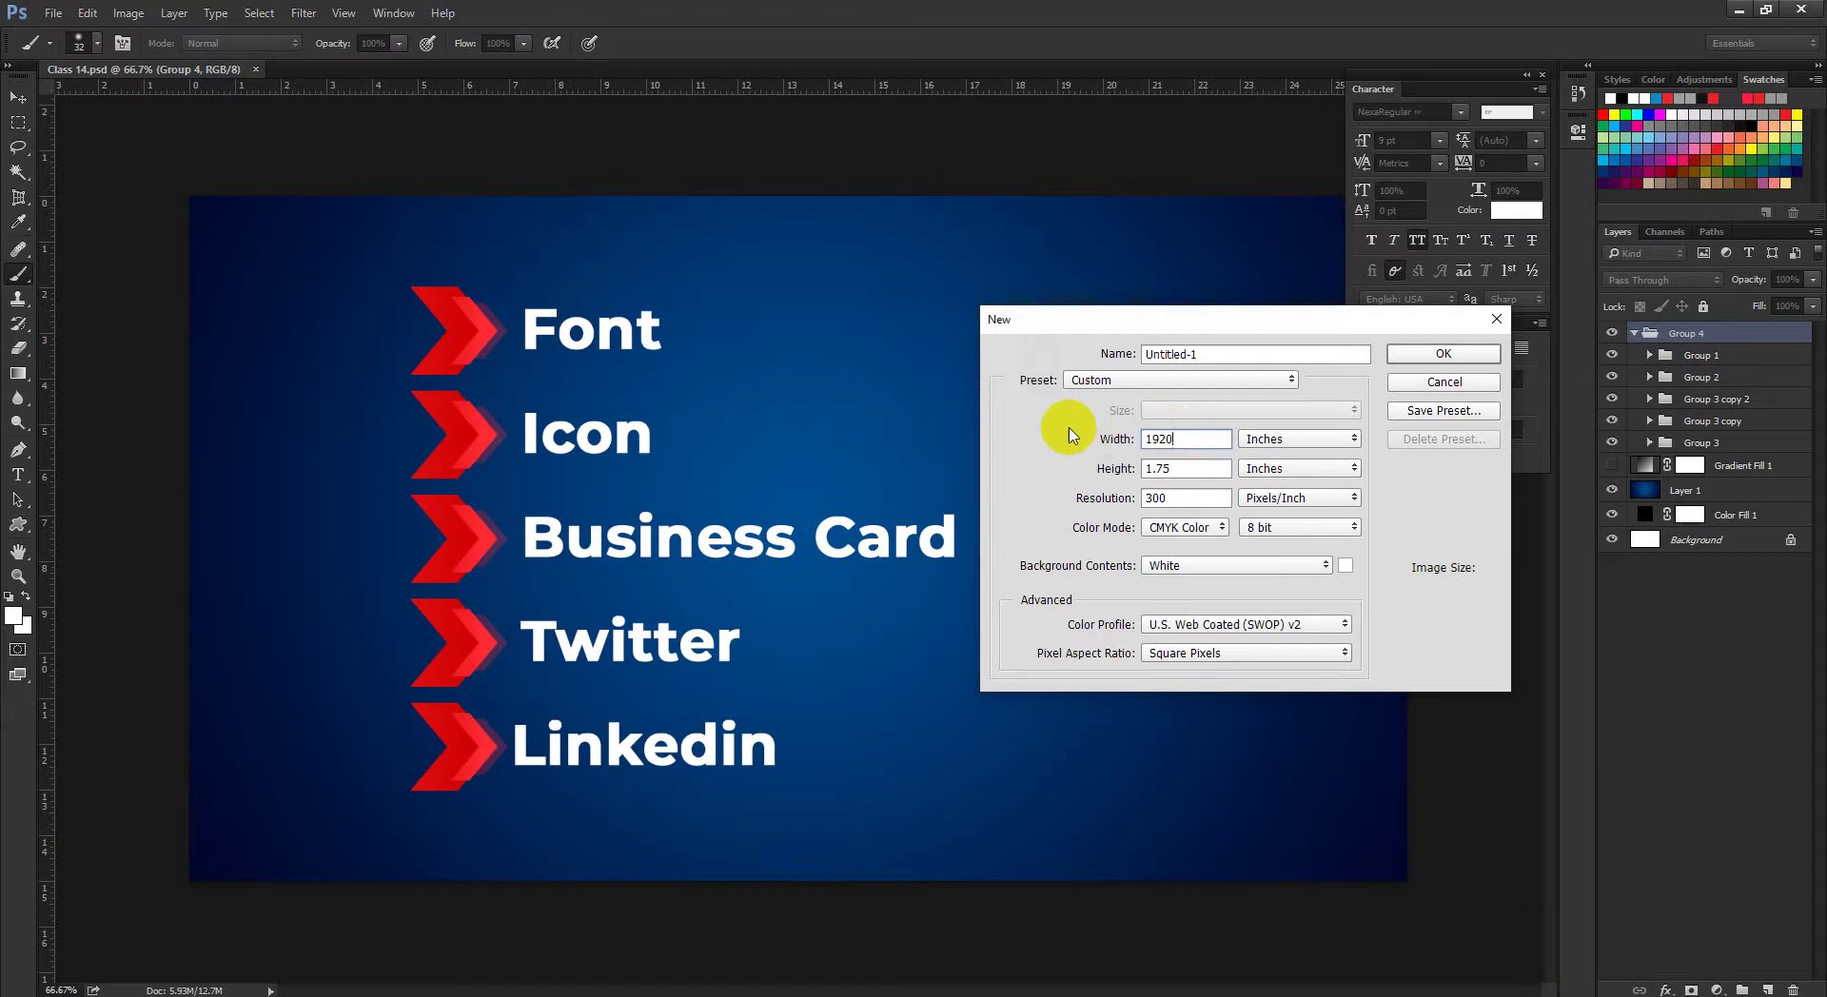
type("1920")
left_click(1283, 436)
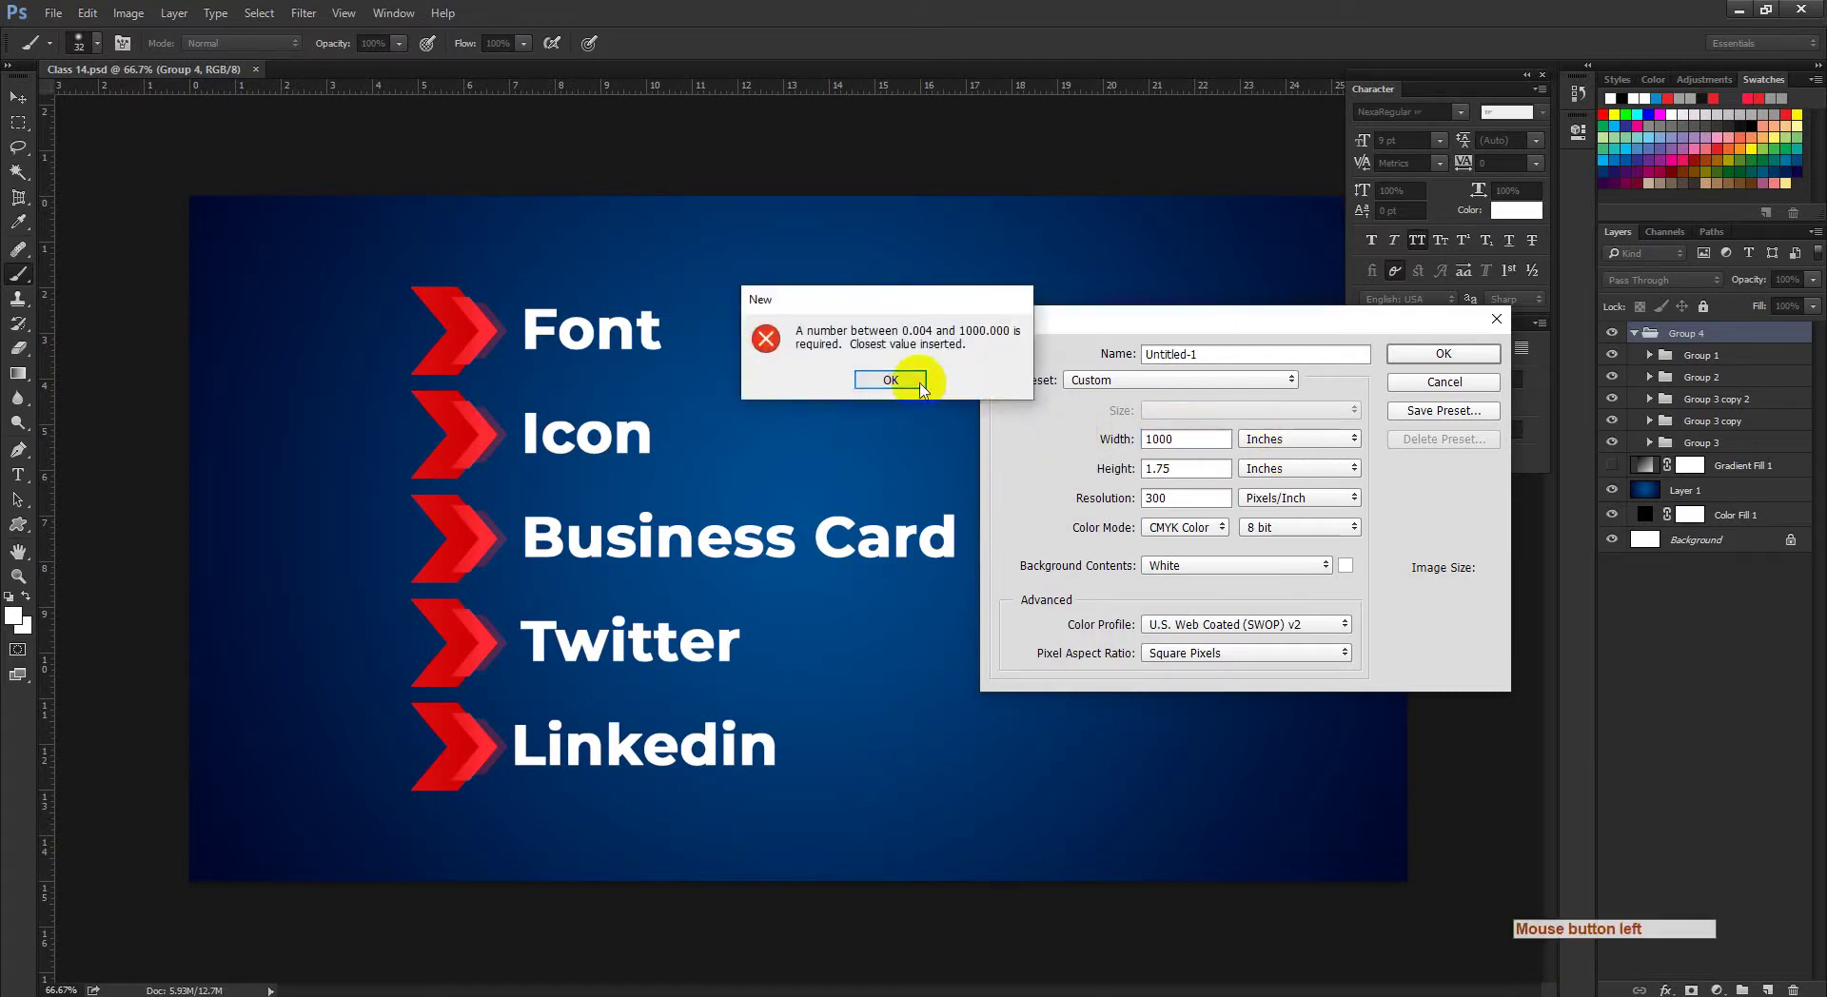
left_click(891, 380)
Step: Set width units to Pixels with width 1920 and height 1080, then create the document
left_click(1299, 438)
left_click(1276, 448)
left_click(1299, 438)
left_click(1281, 423)
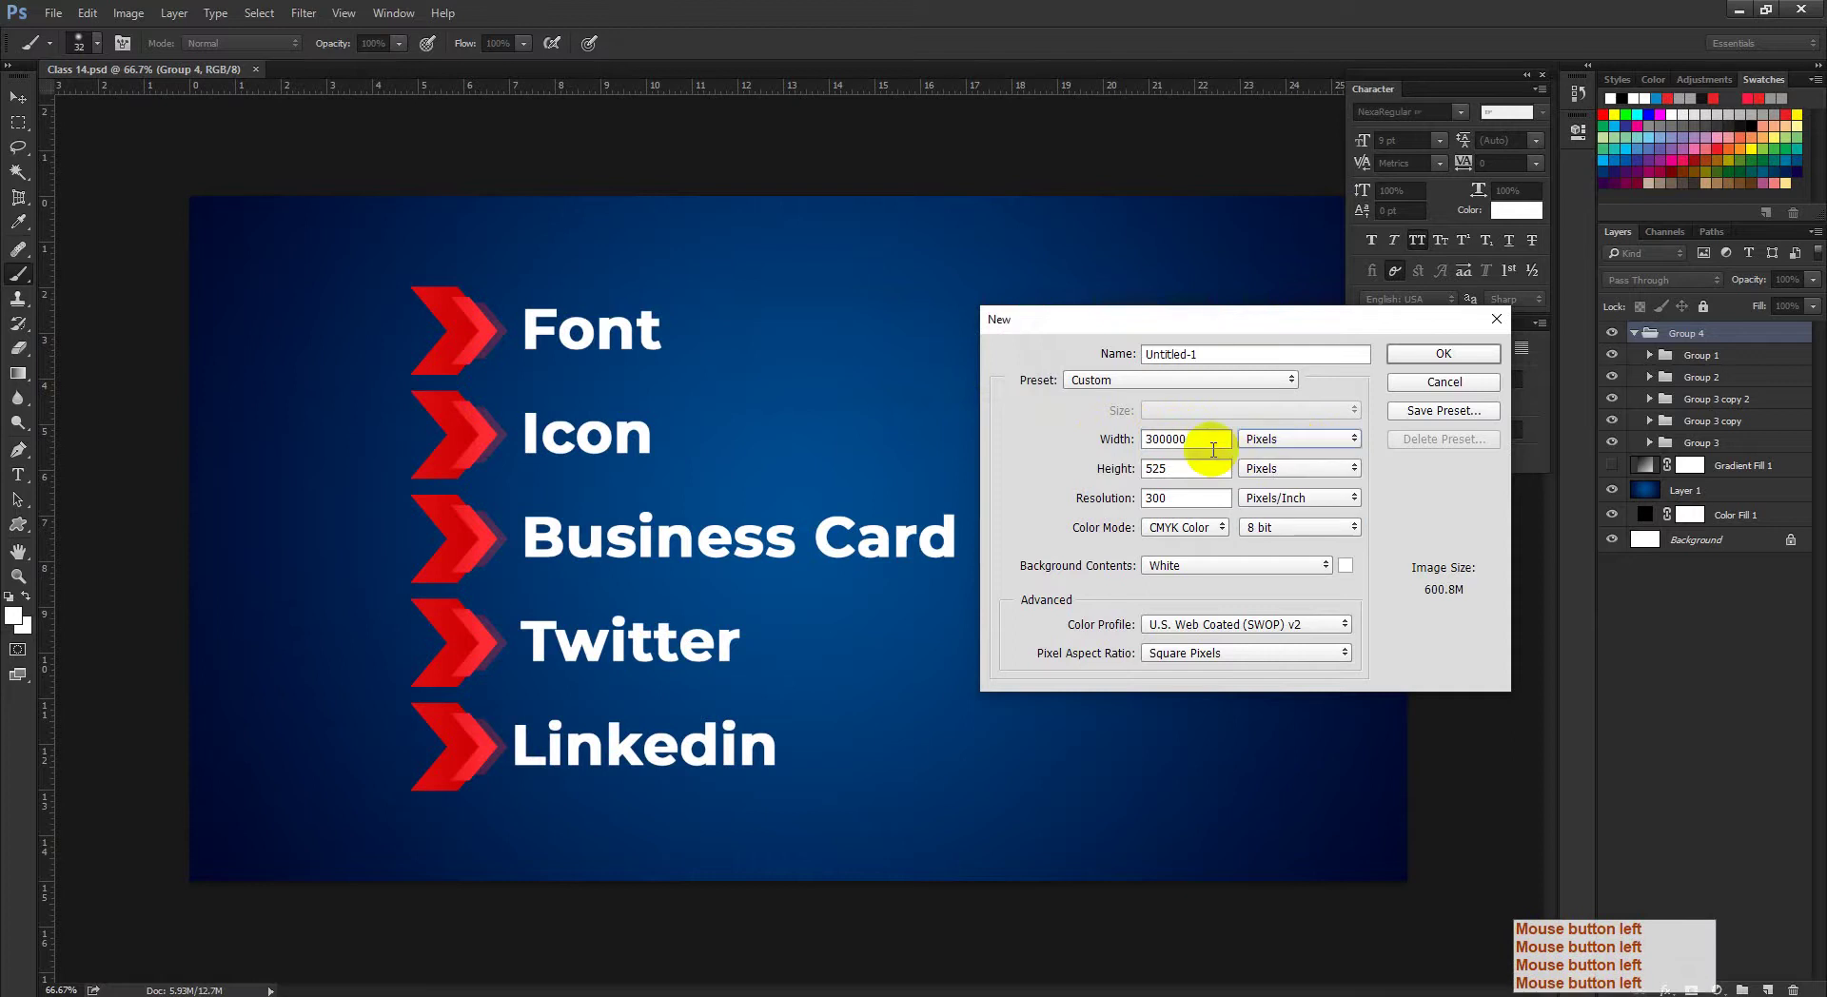
type("1920")
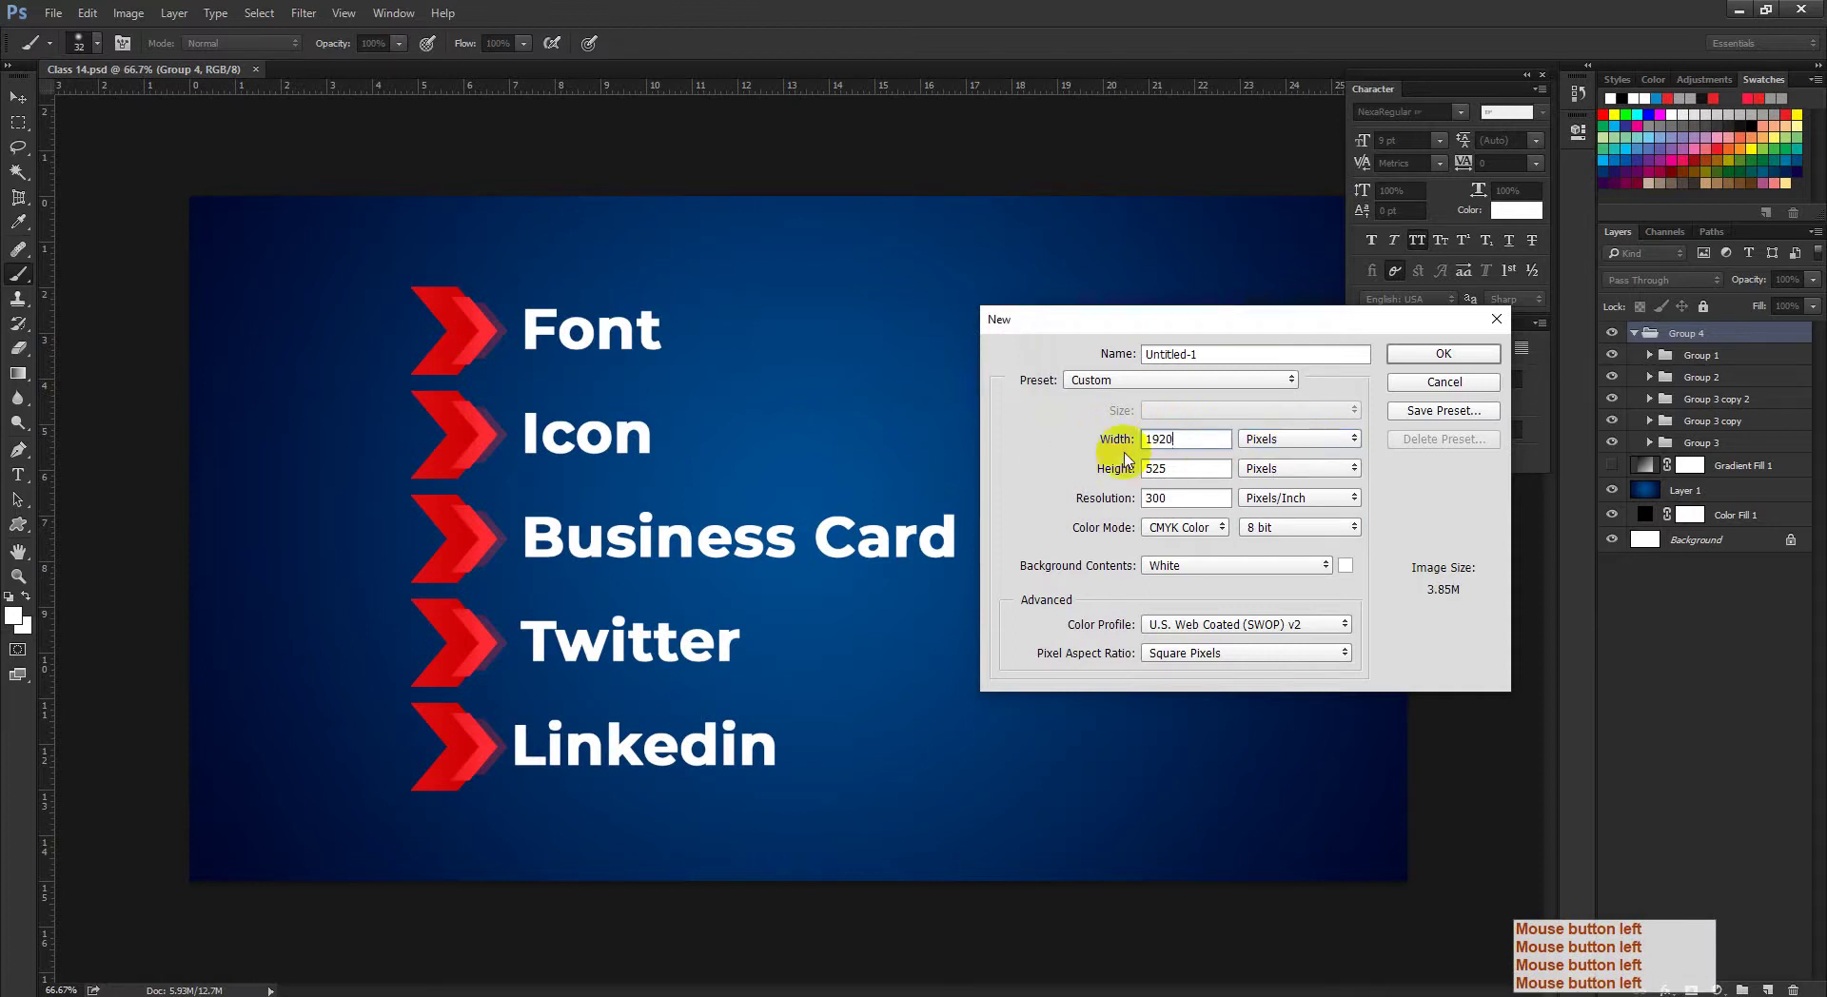
left_click(1090, 477)
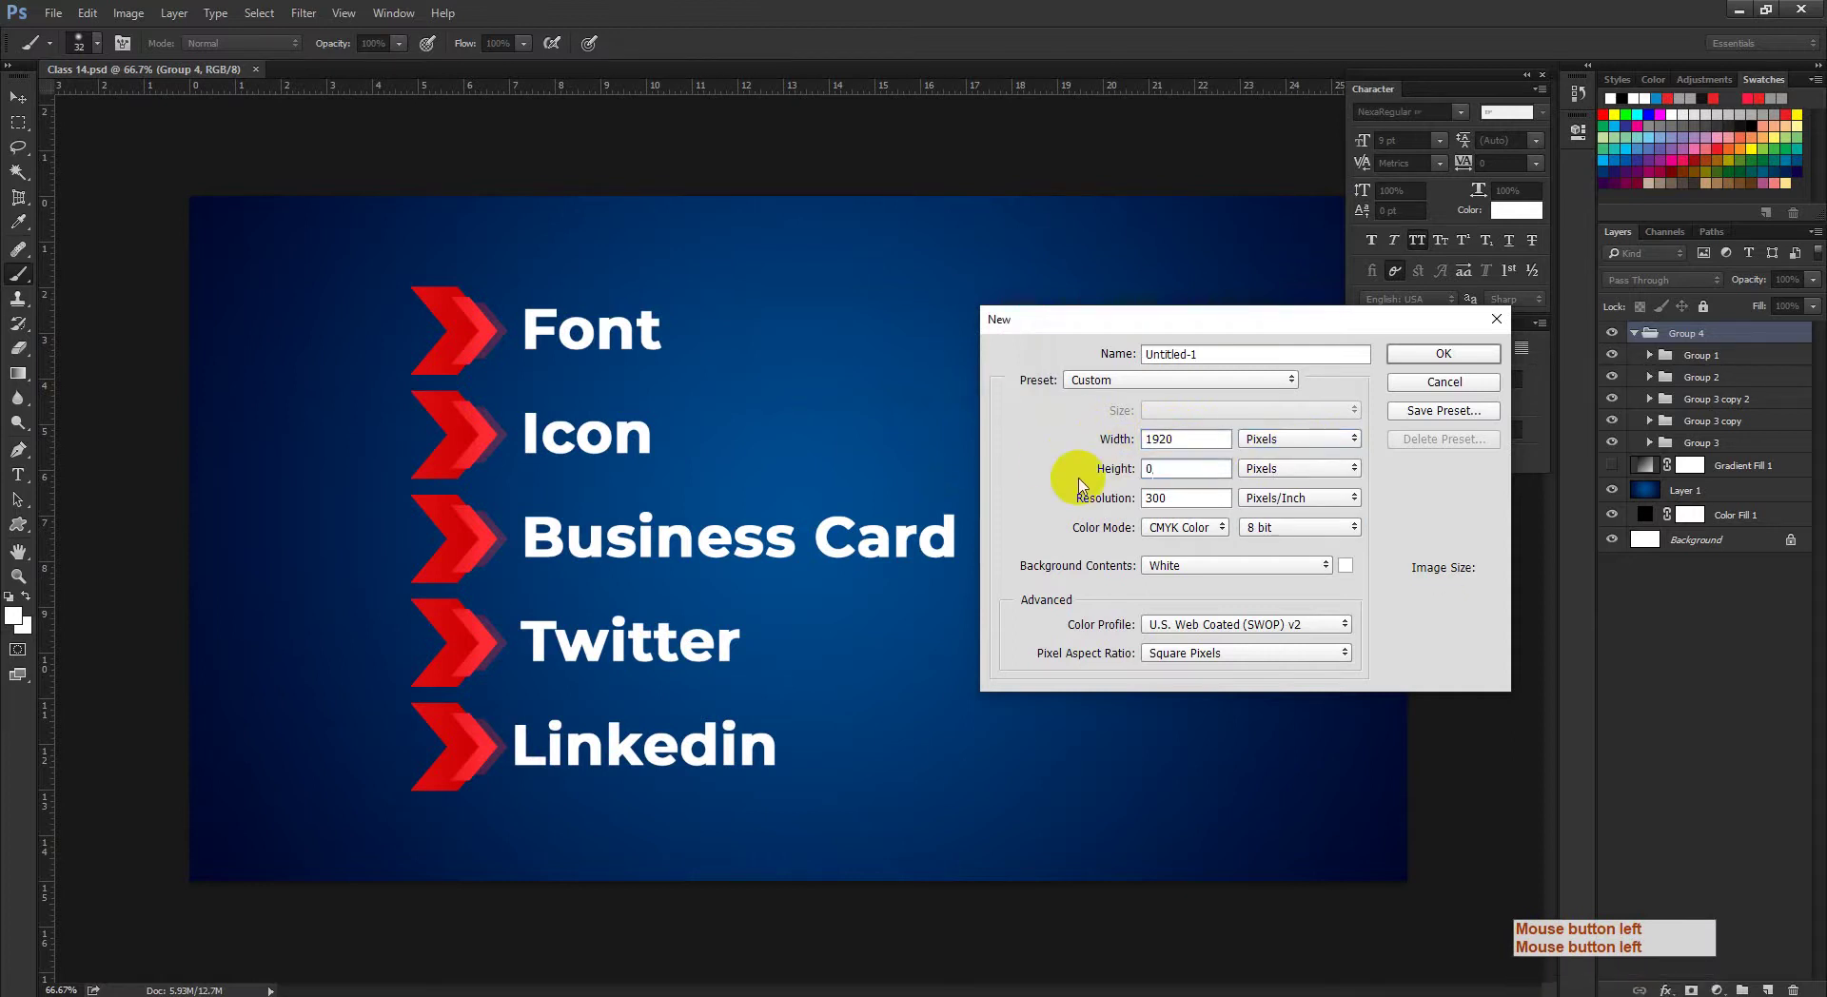
key("BackSpace")
type("1080")
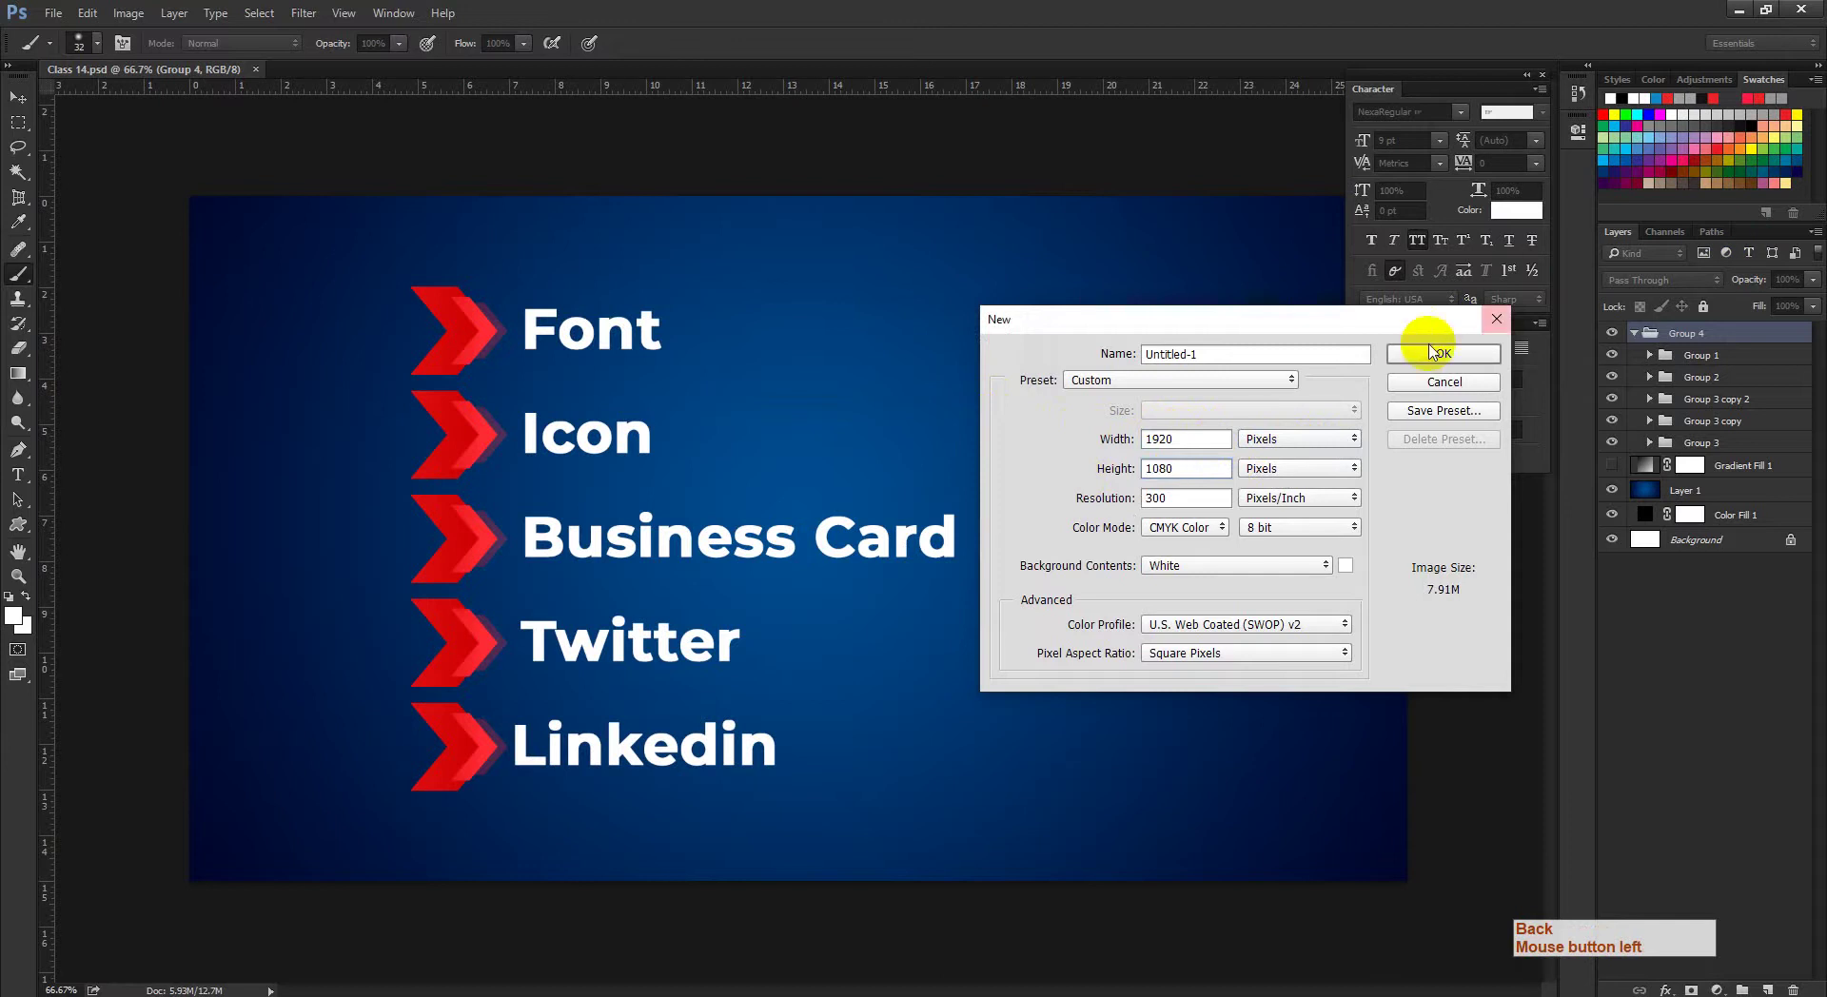
left_click(1416, 362)
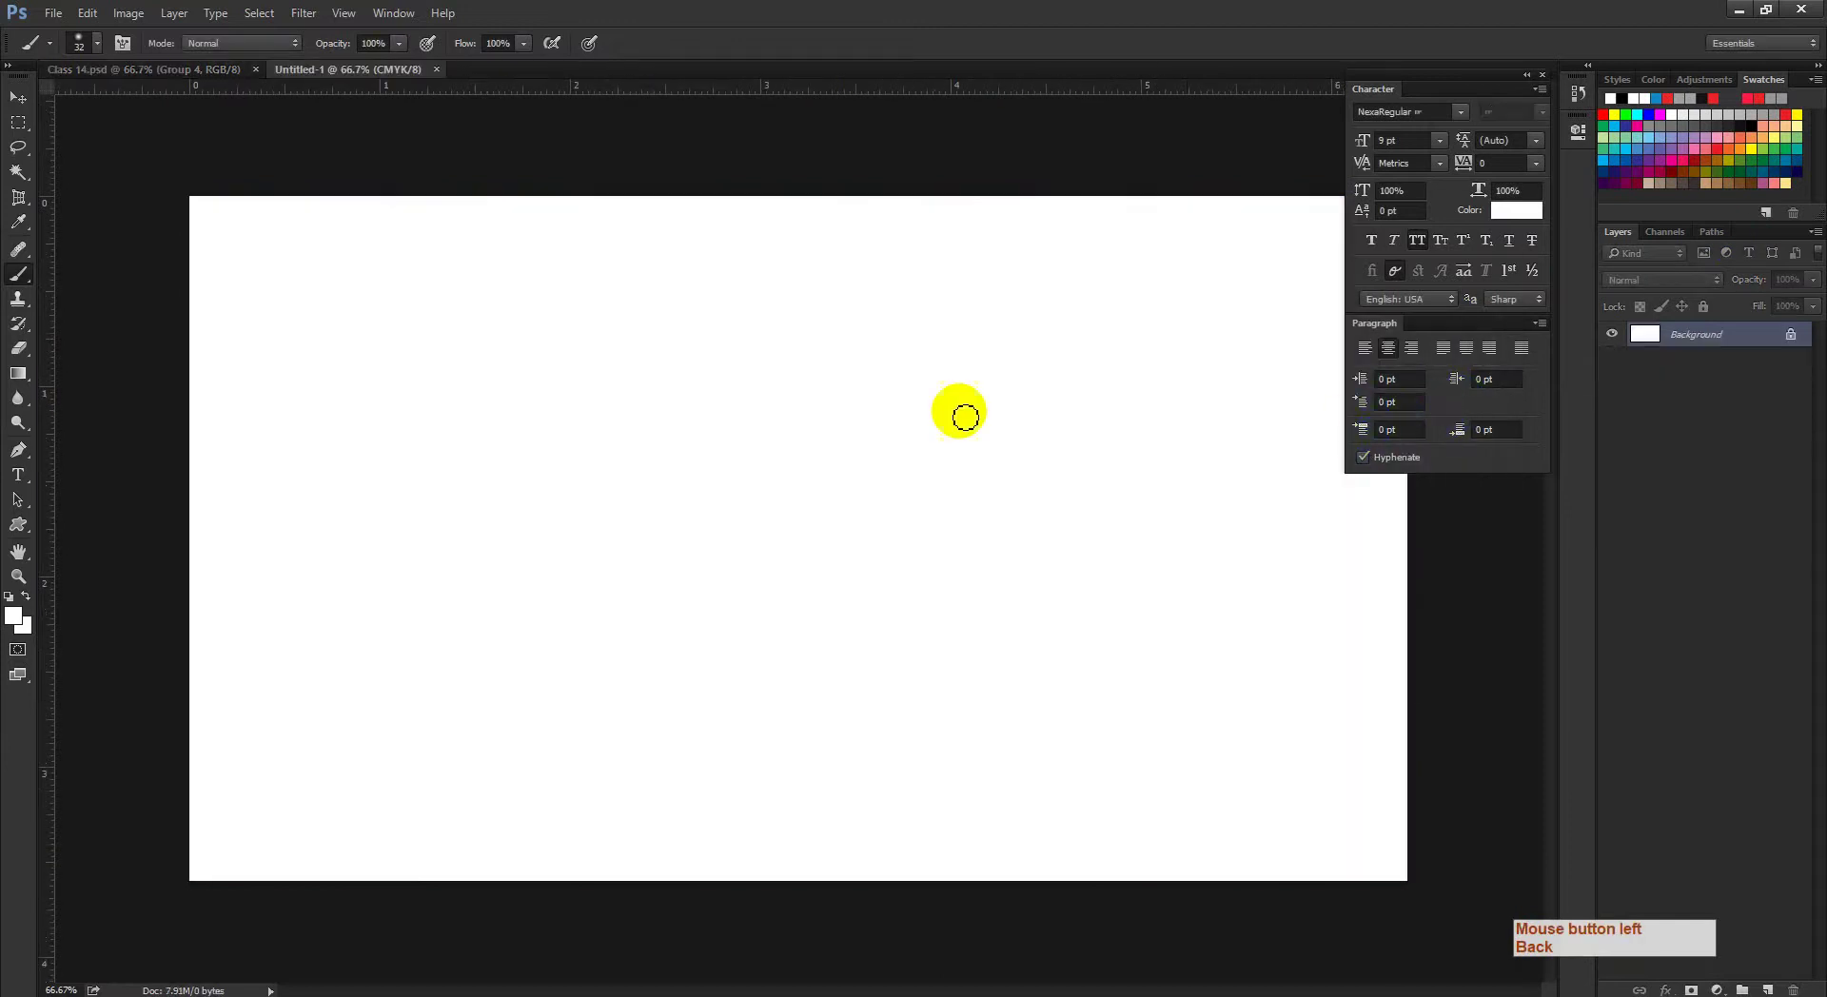
Step: Set the type to Times New Roman Bold at 88 pt and start a text layer
left_click(35, 463)
left_click(21, 476)
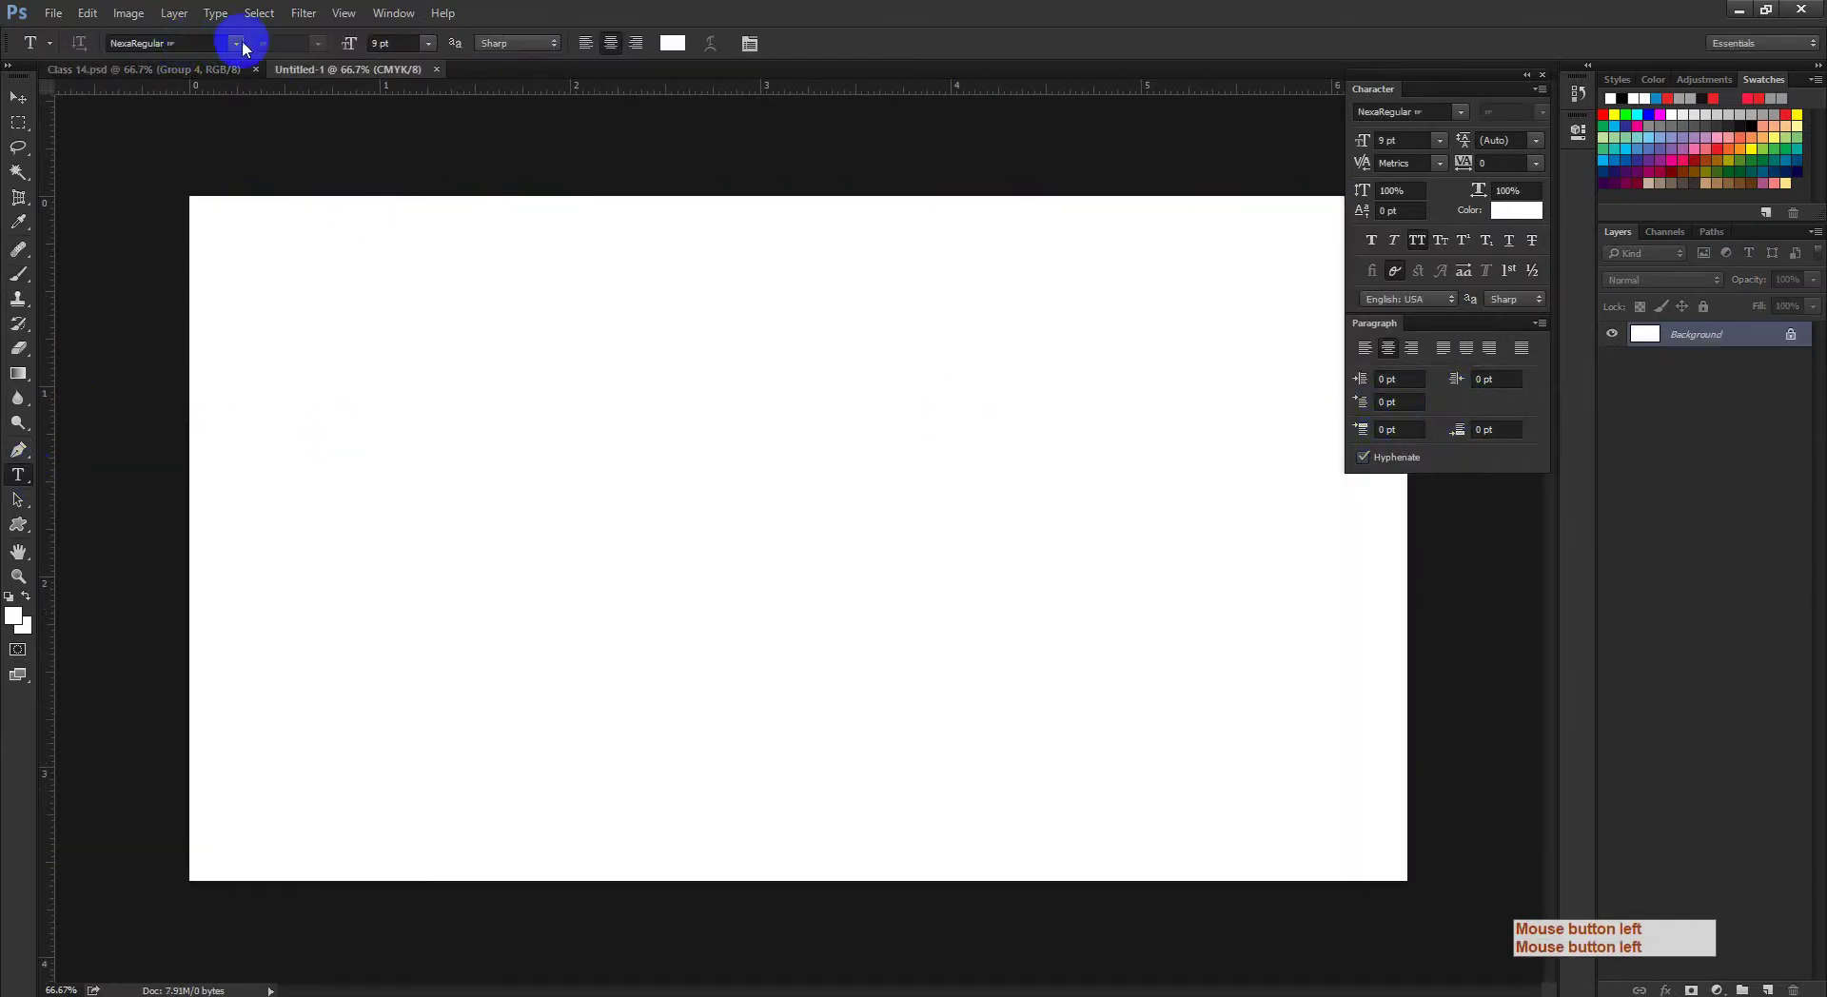
type("the")
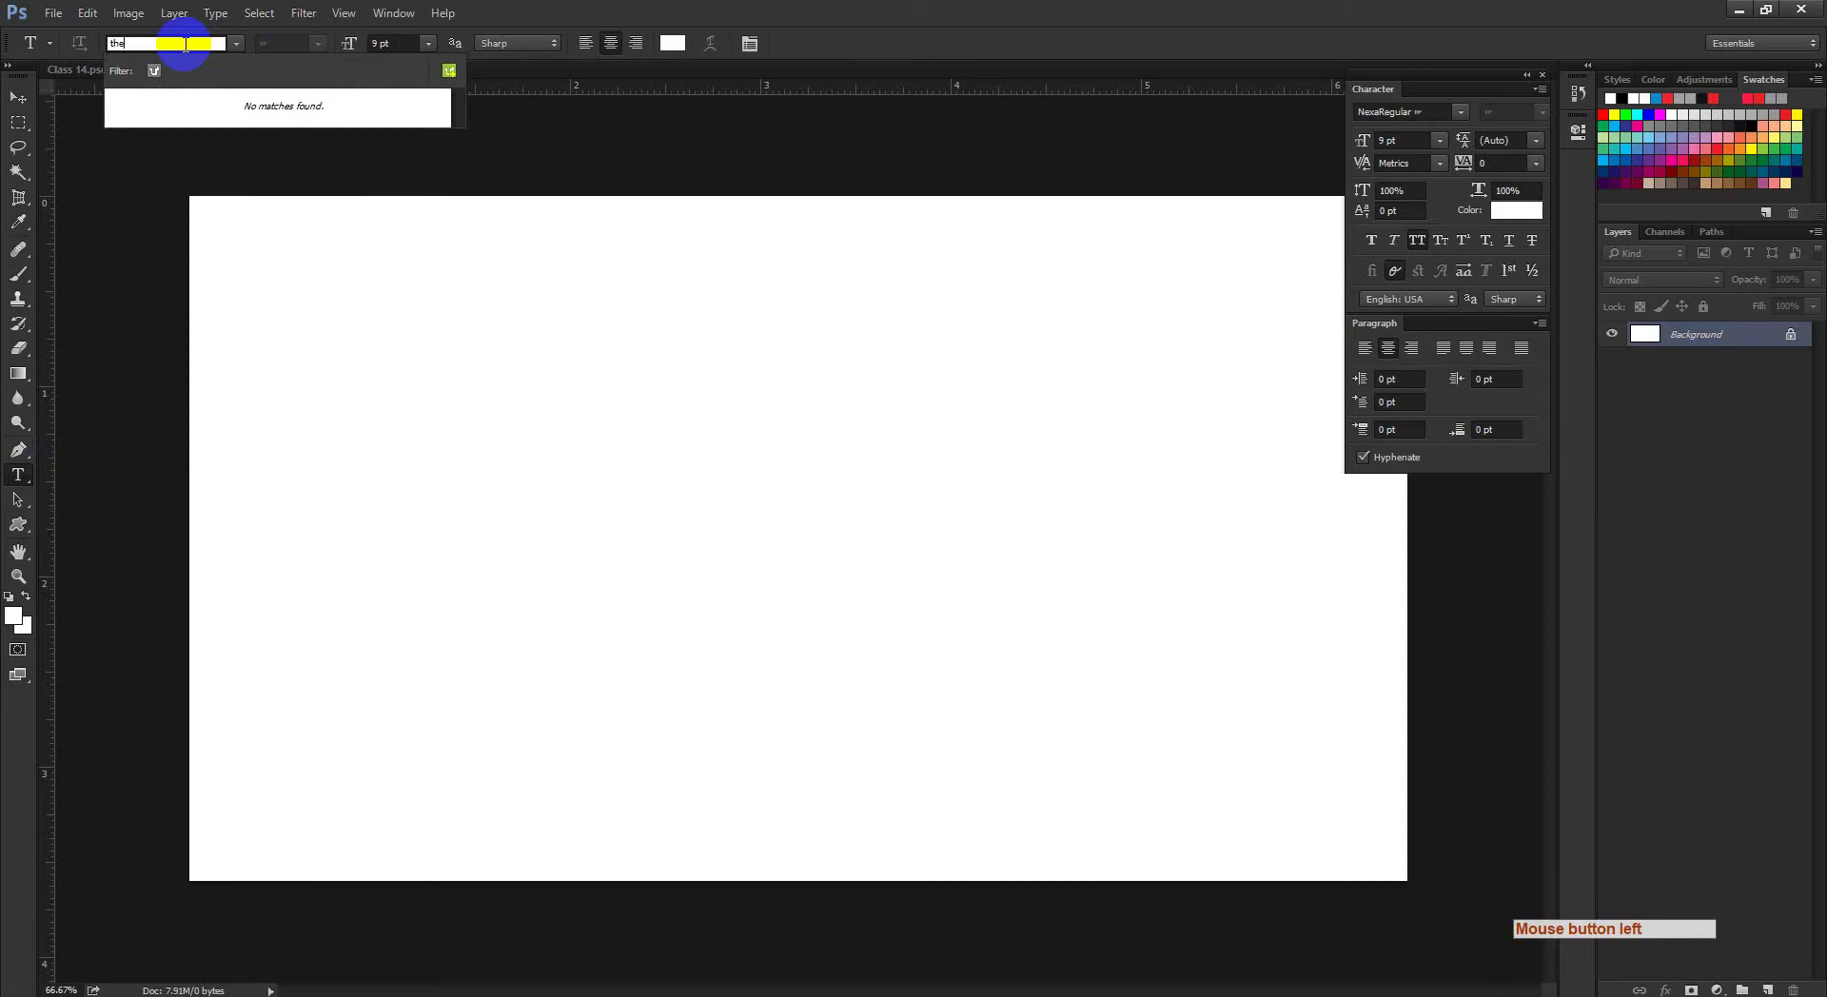
key("BackSpace")
key("BackSpace")
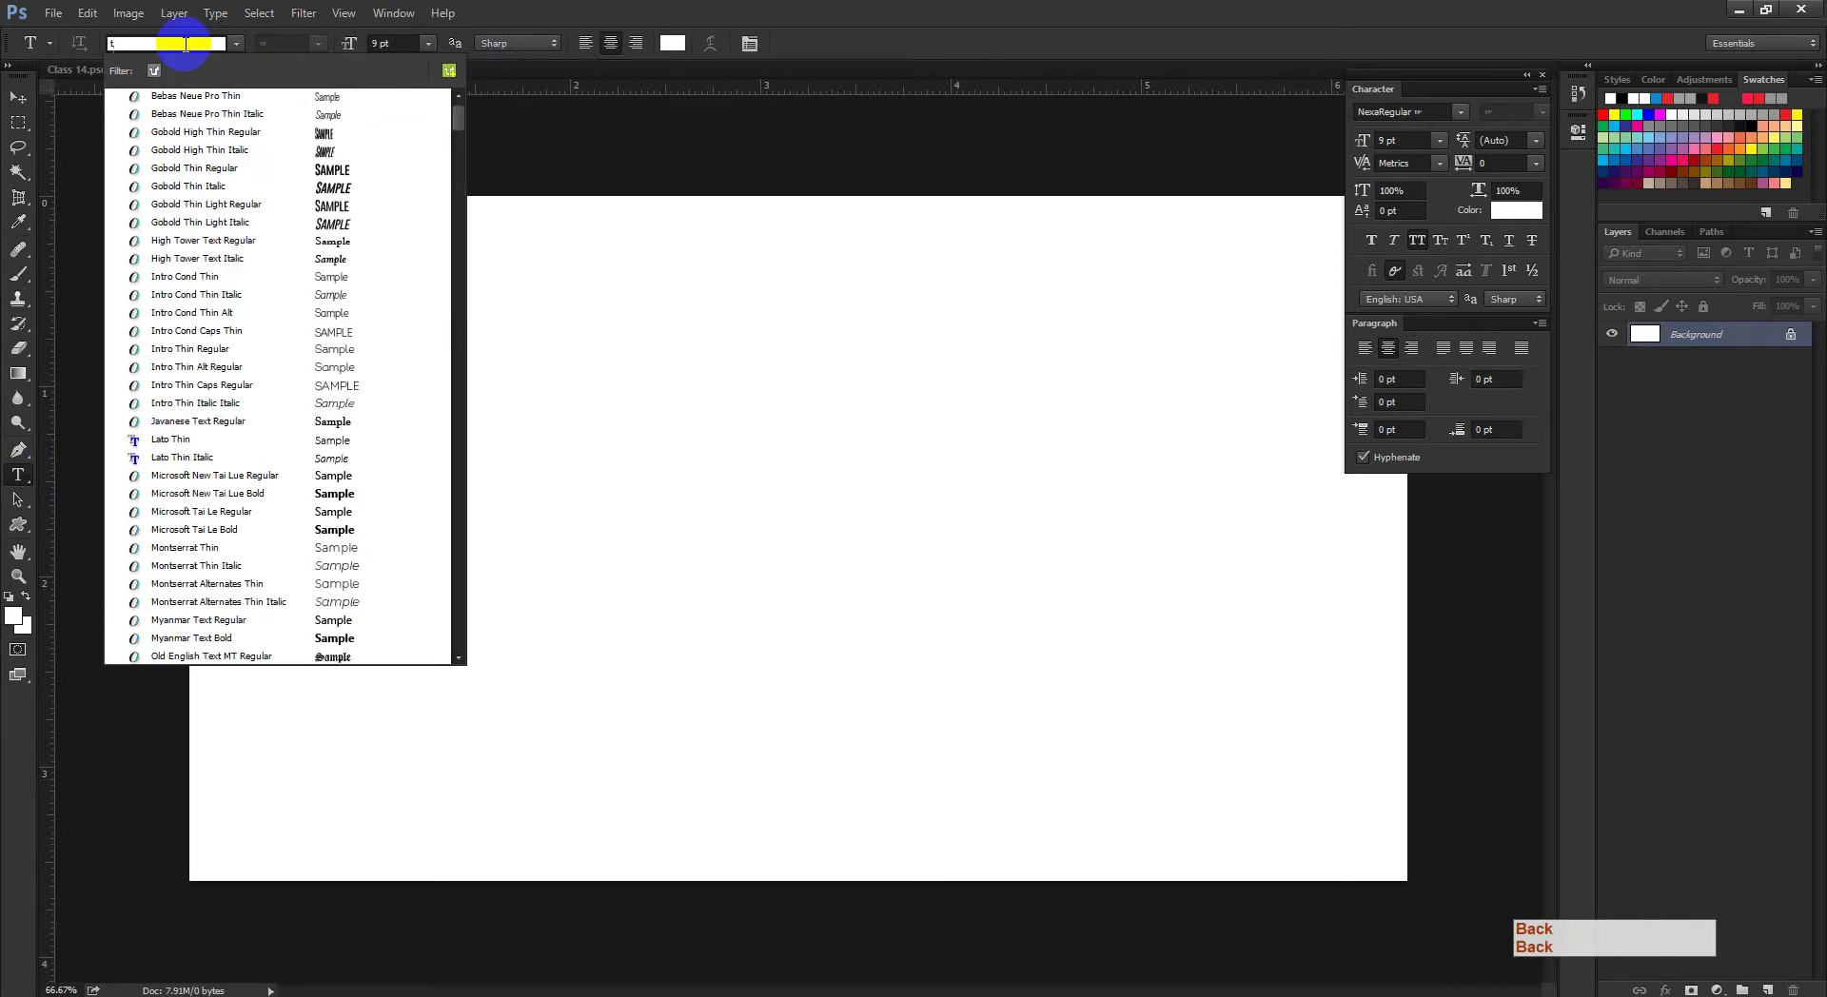
key("BackSpace")
type("new")
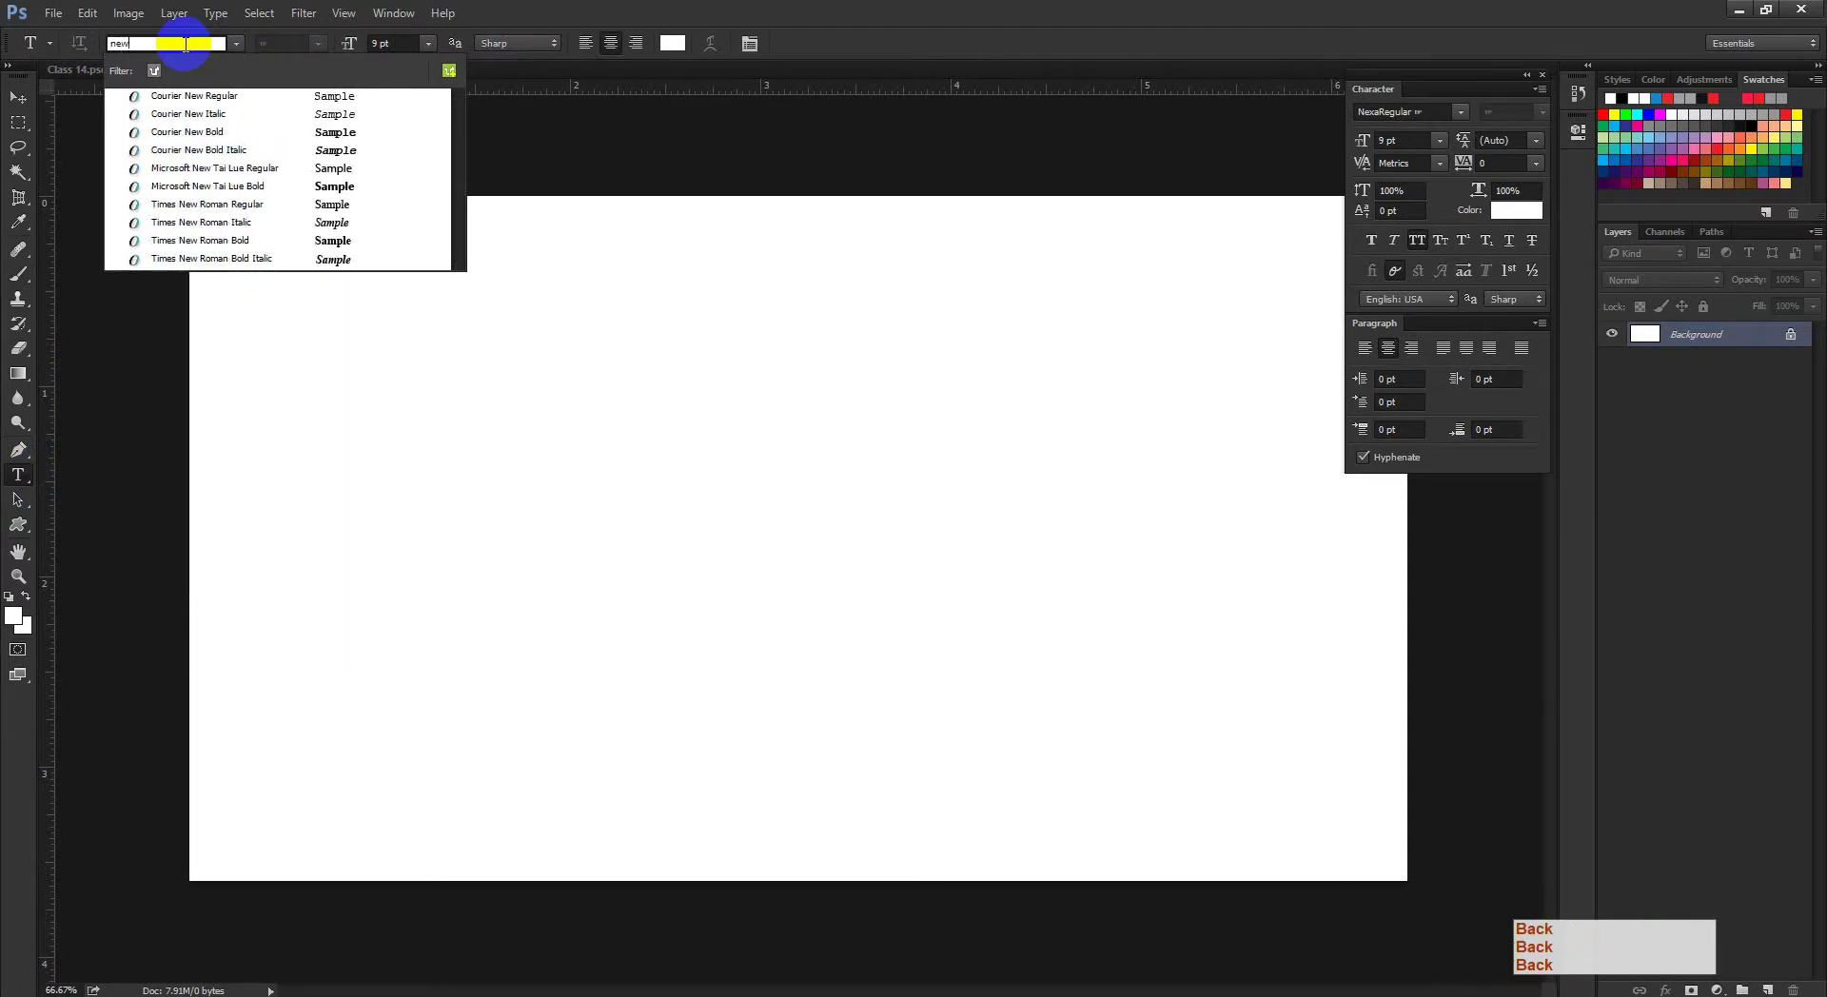
left_click(222, 242)
left_click(438, 459)
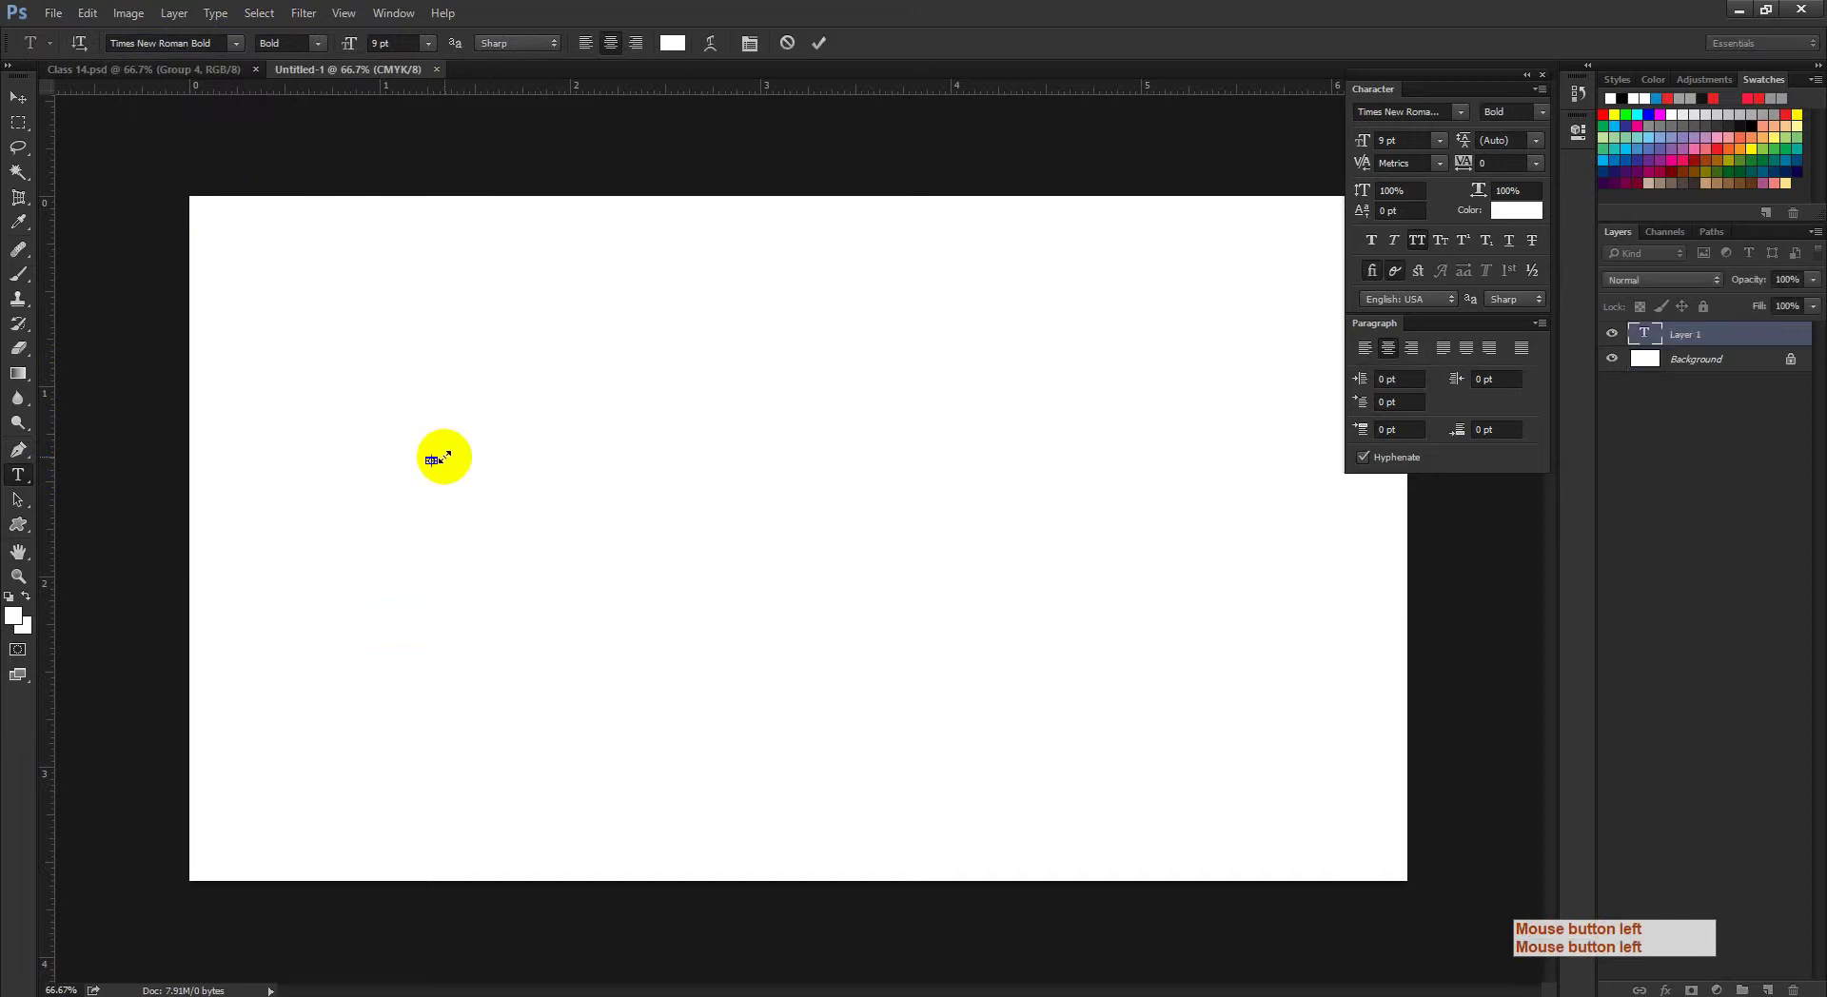
left_click_drag(350, 45, 426, 55)
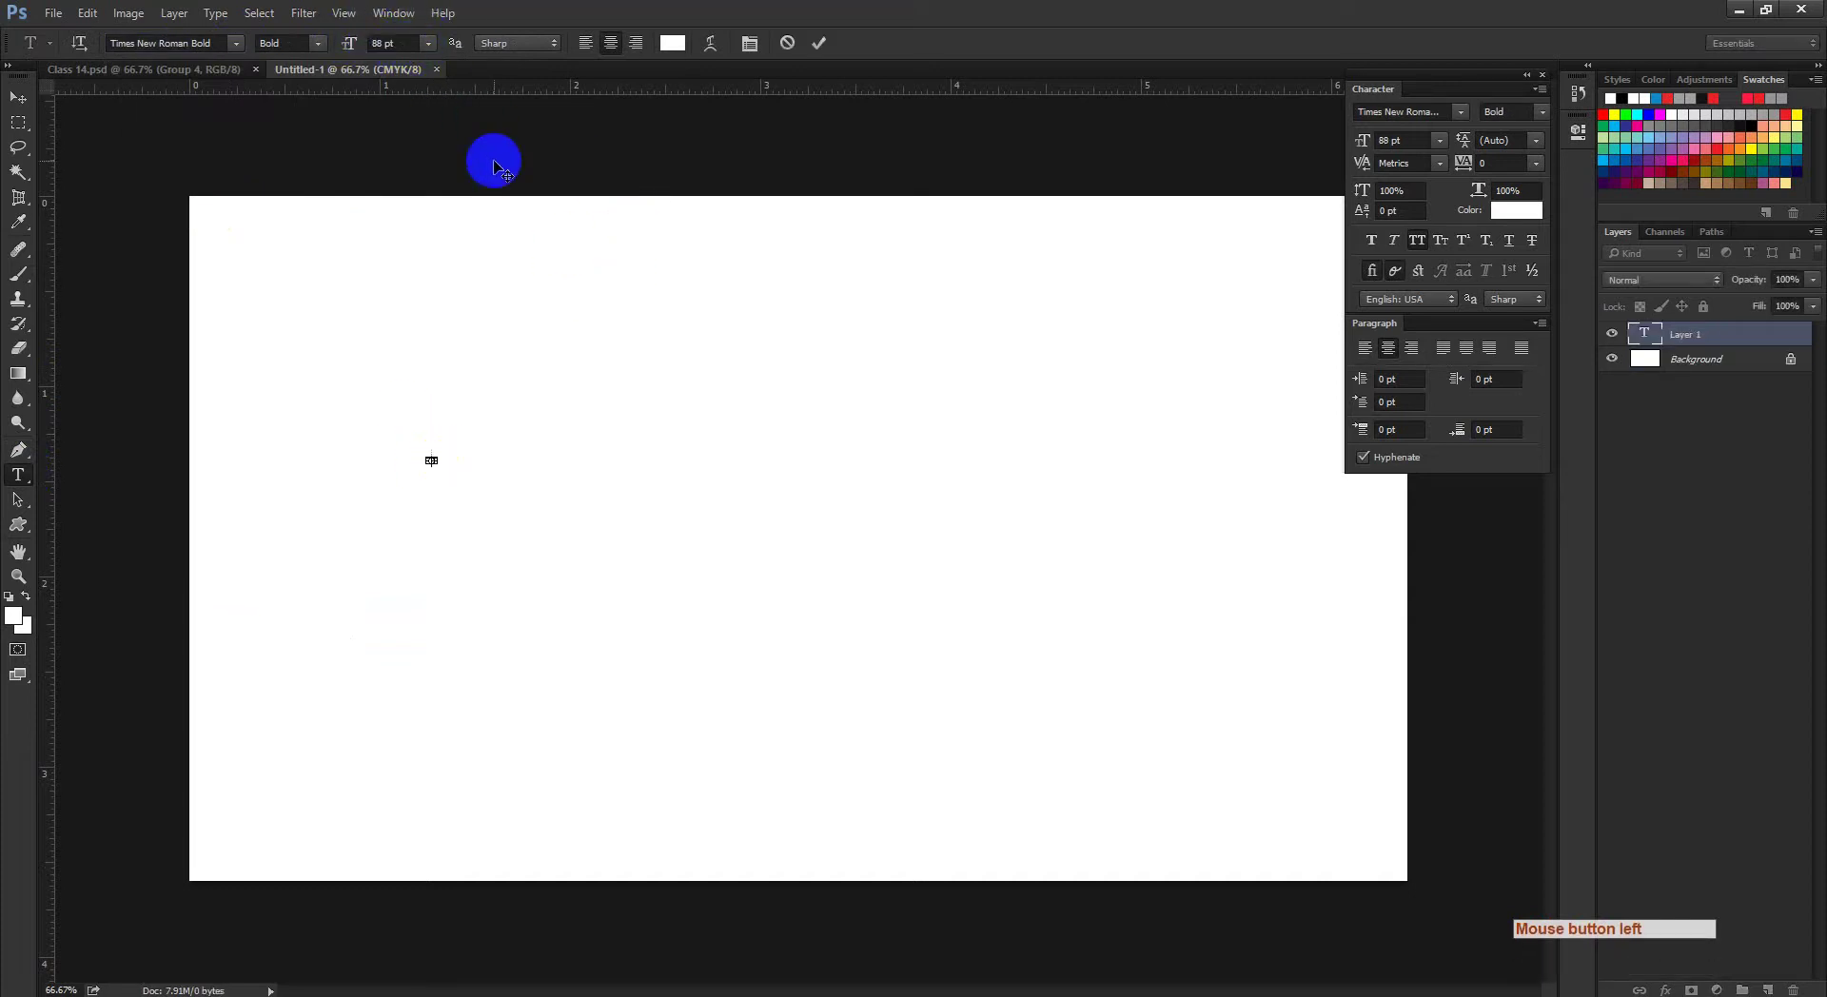
left_click(23, 98)
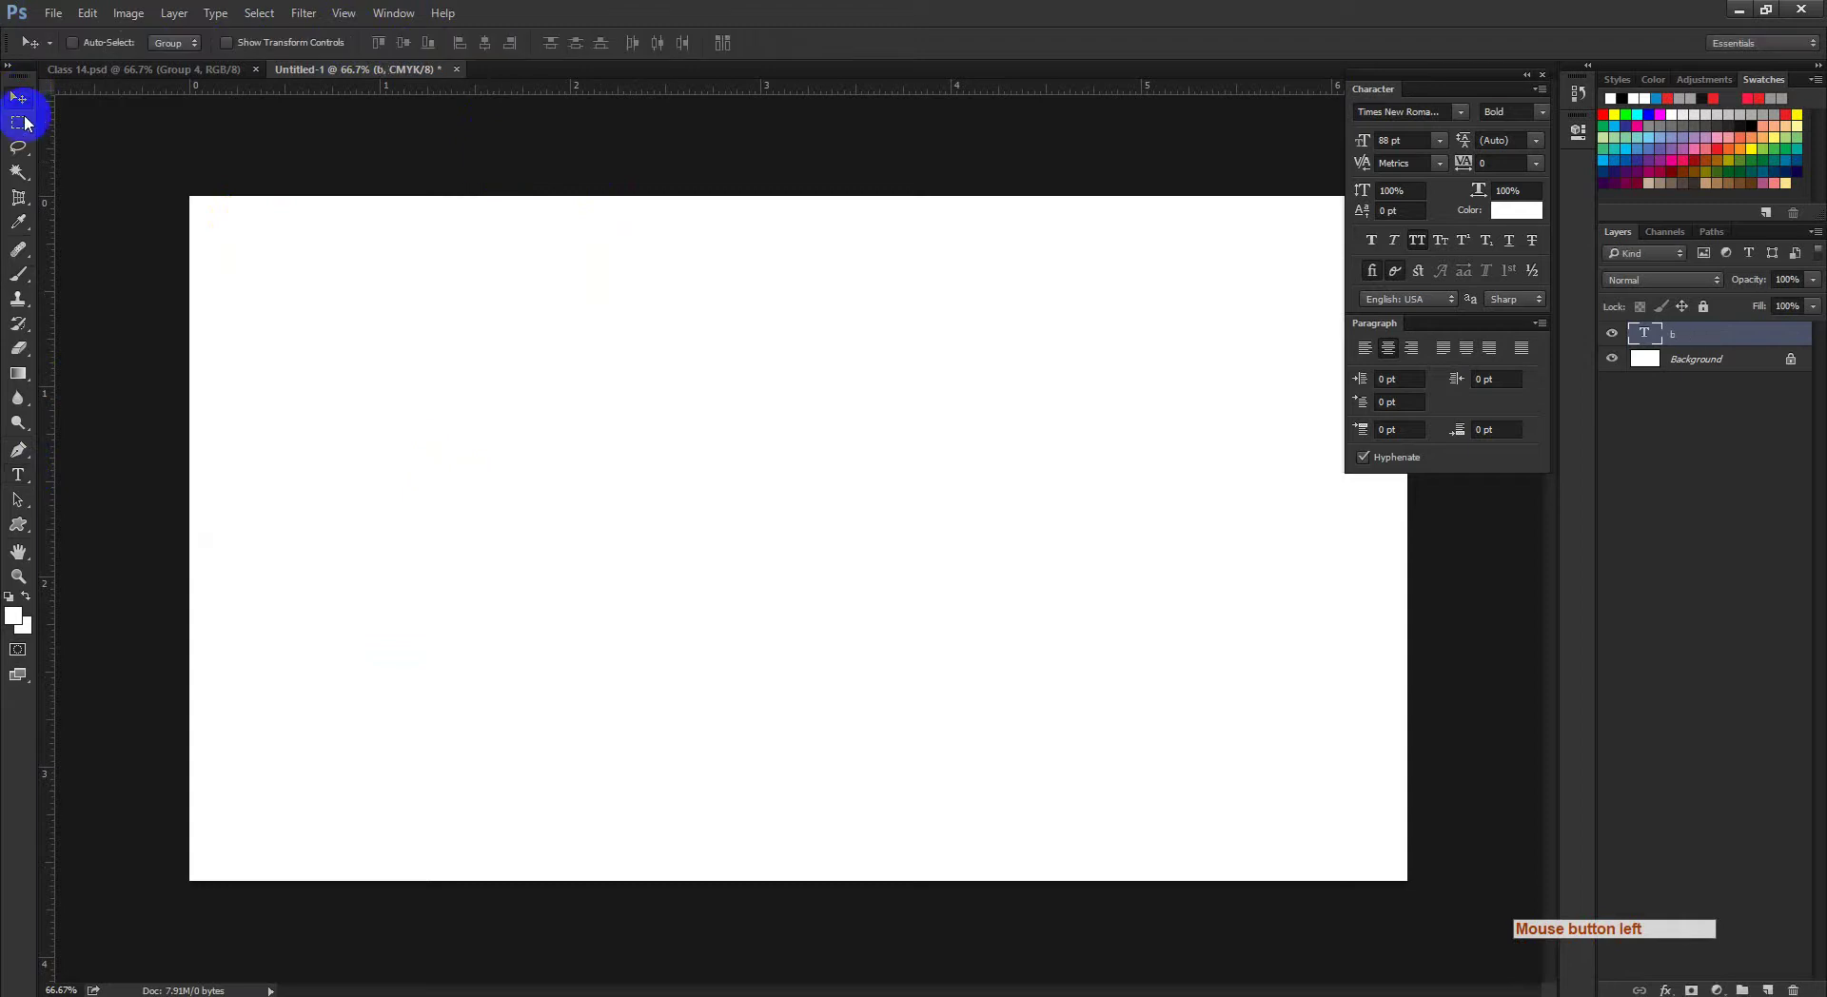
Step: Make the THE text black and move it up toward the top-left of the canvas
left_click(600, 607)
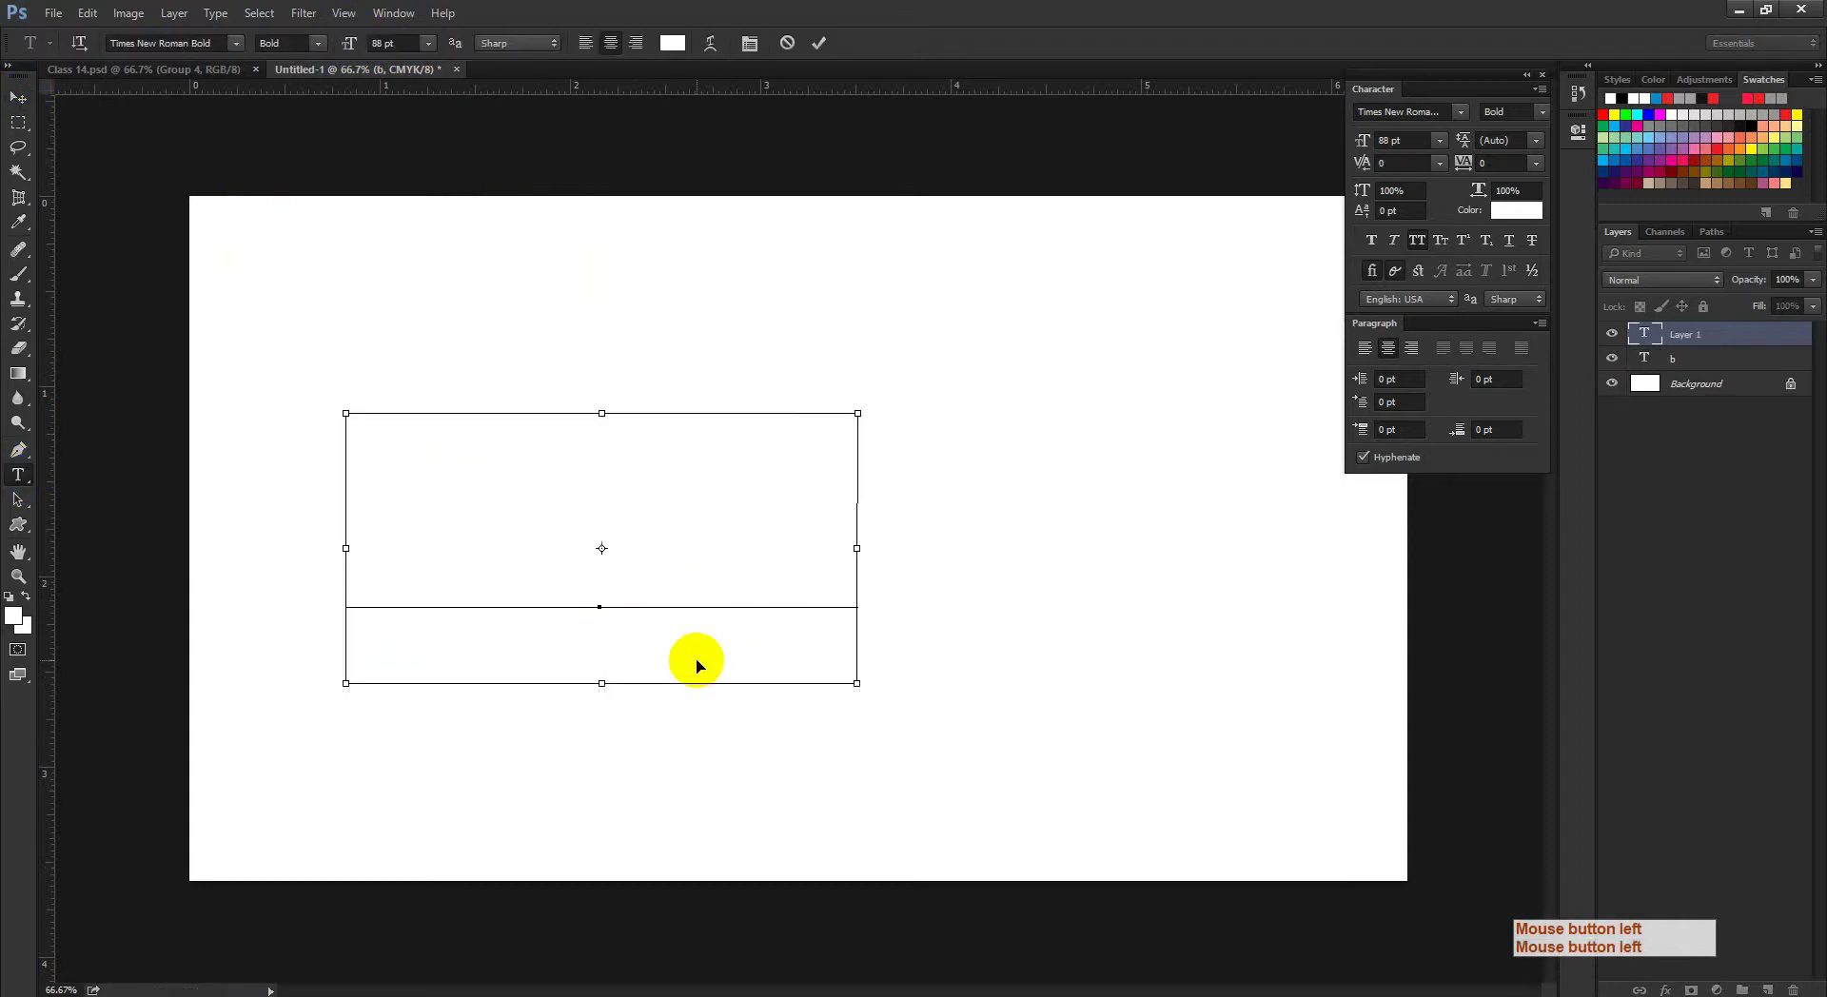
key("ctrl+a")
left_click(676, 44)
left_click_drag(1383, 410, 1019, 611)
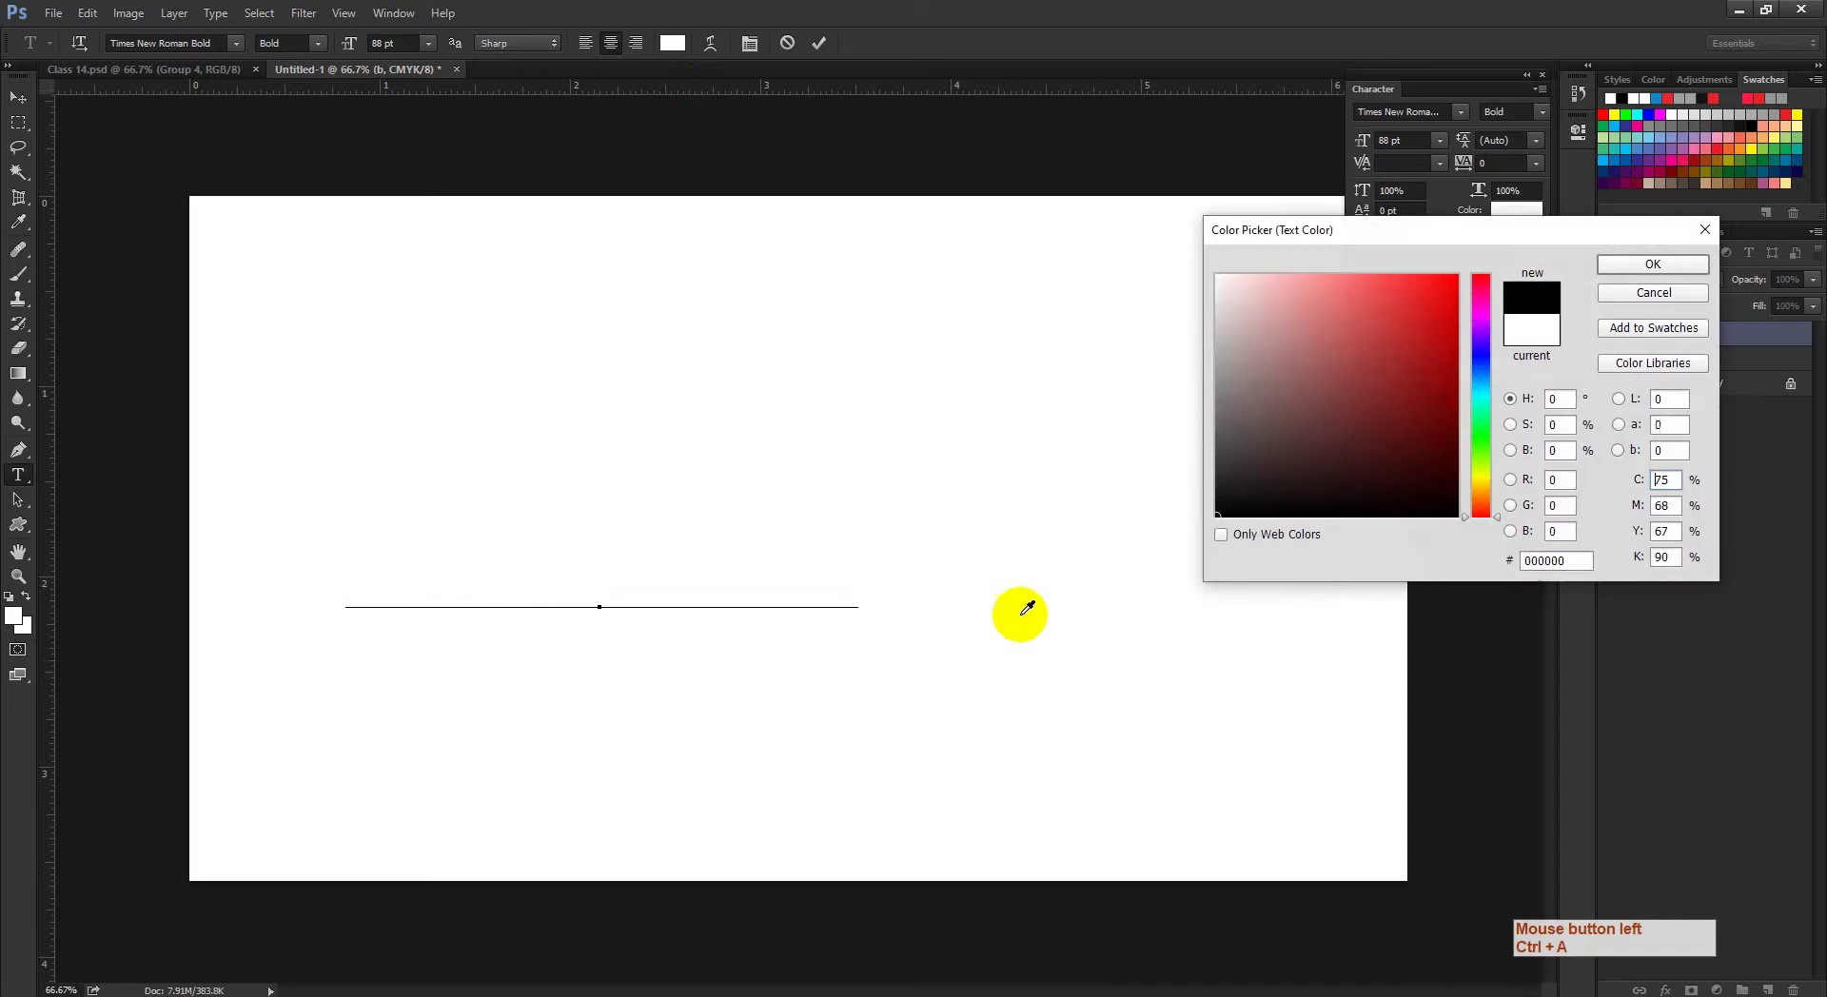
left_click(1653, 265)
left_click(18, 97)
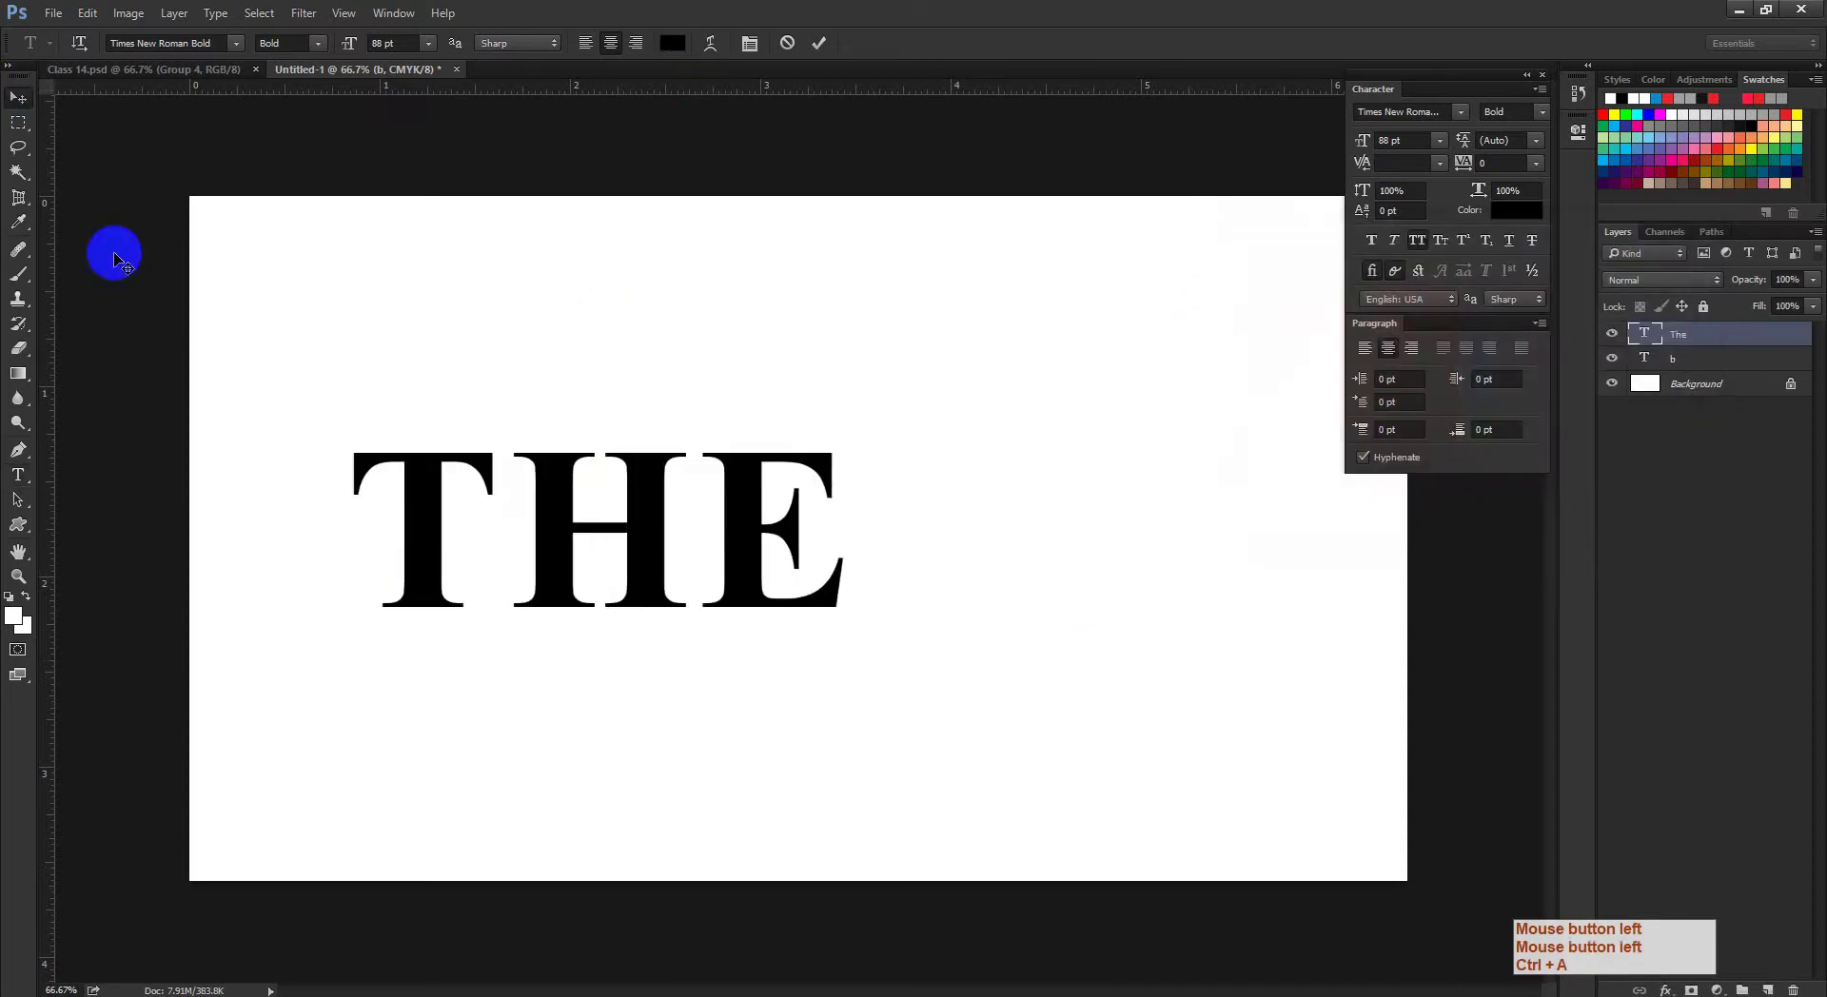
left_click_drag(557, 544, 603, 383)
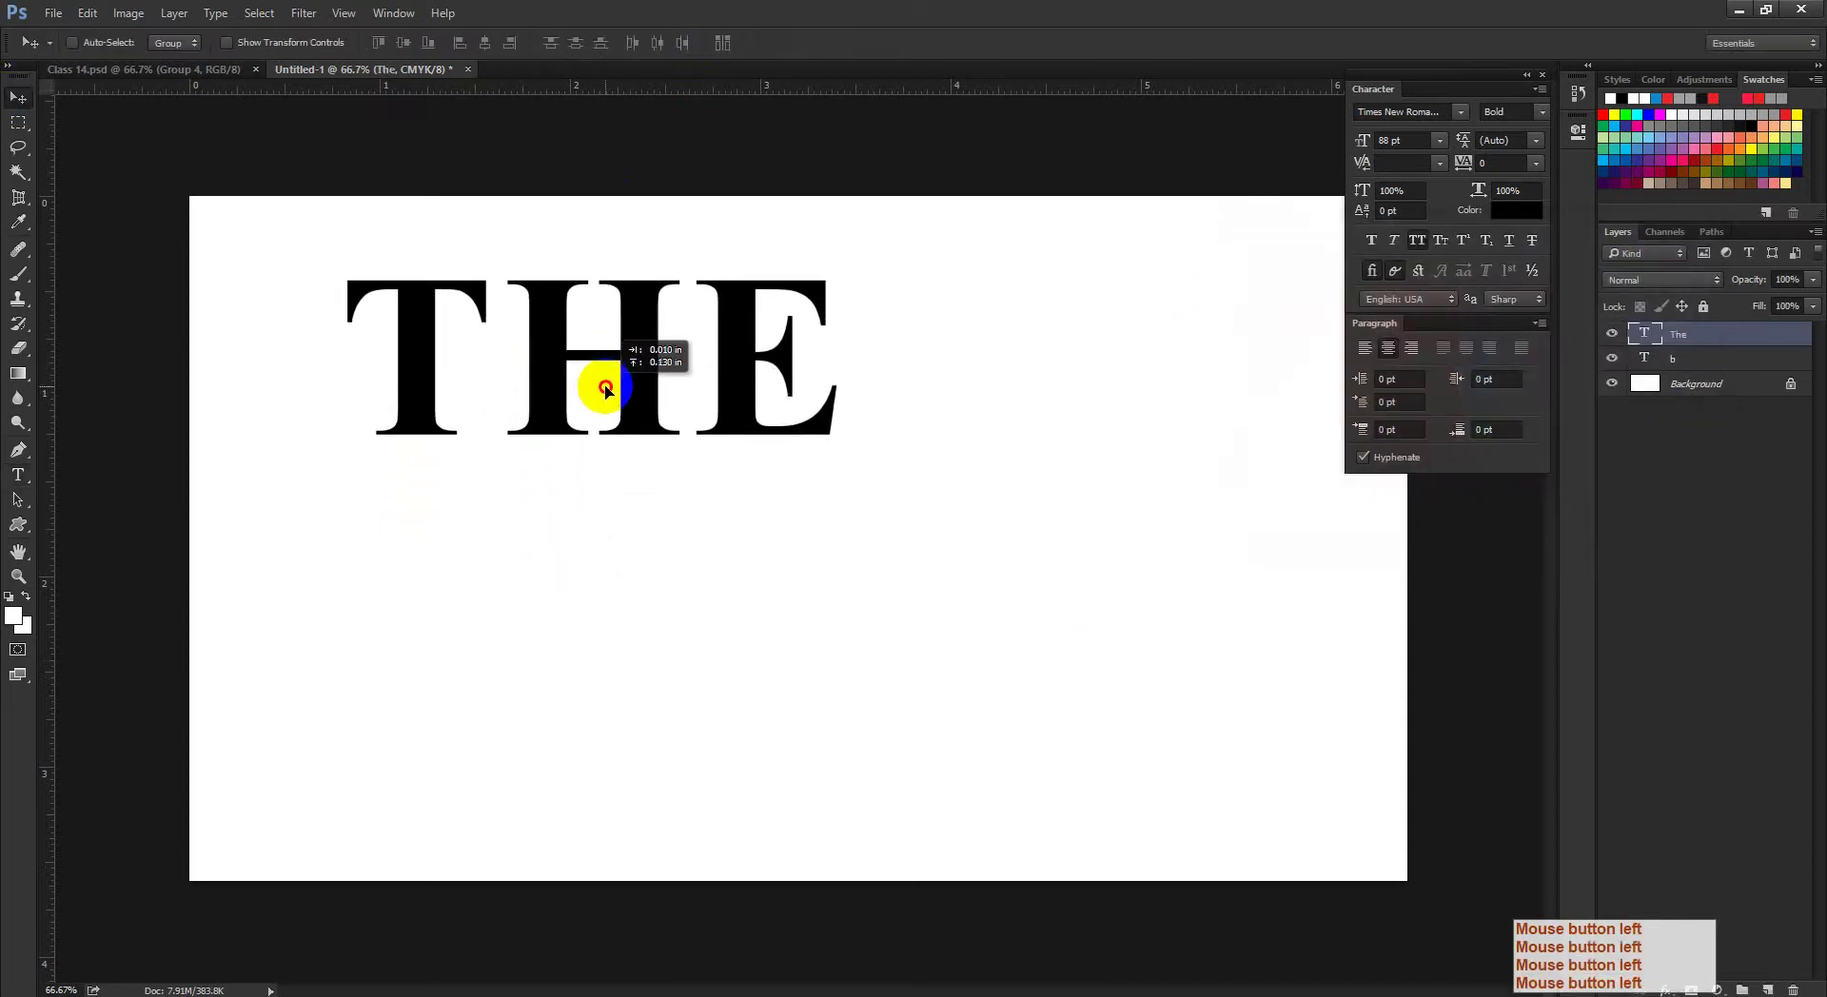
left_click(18, 475)
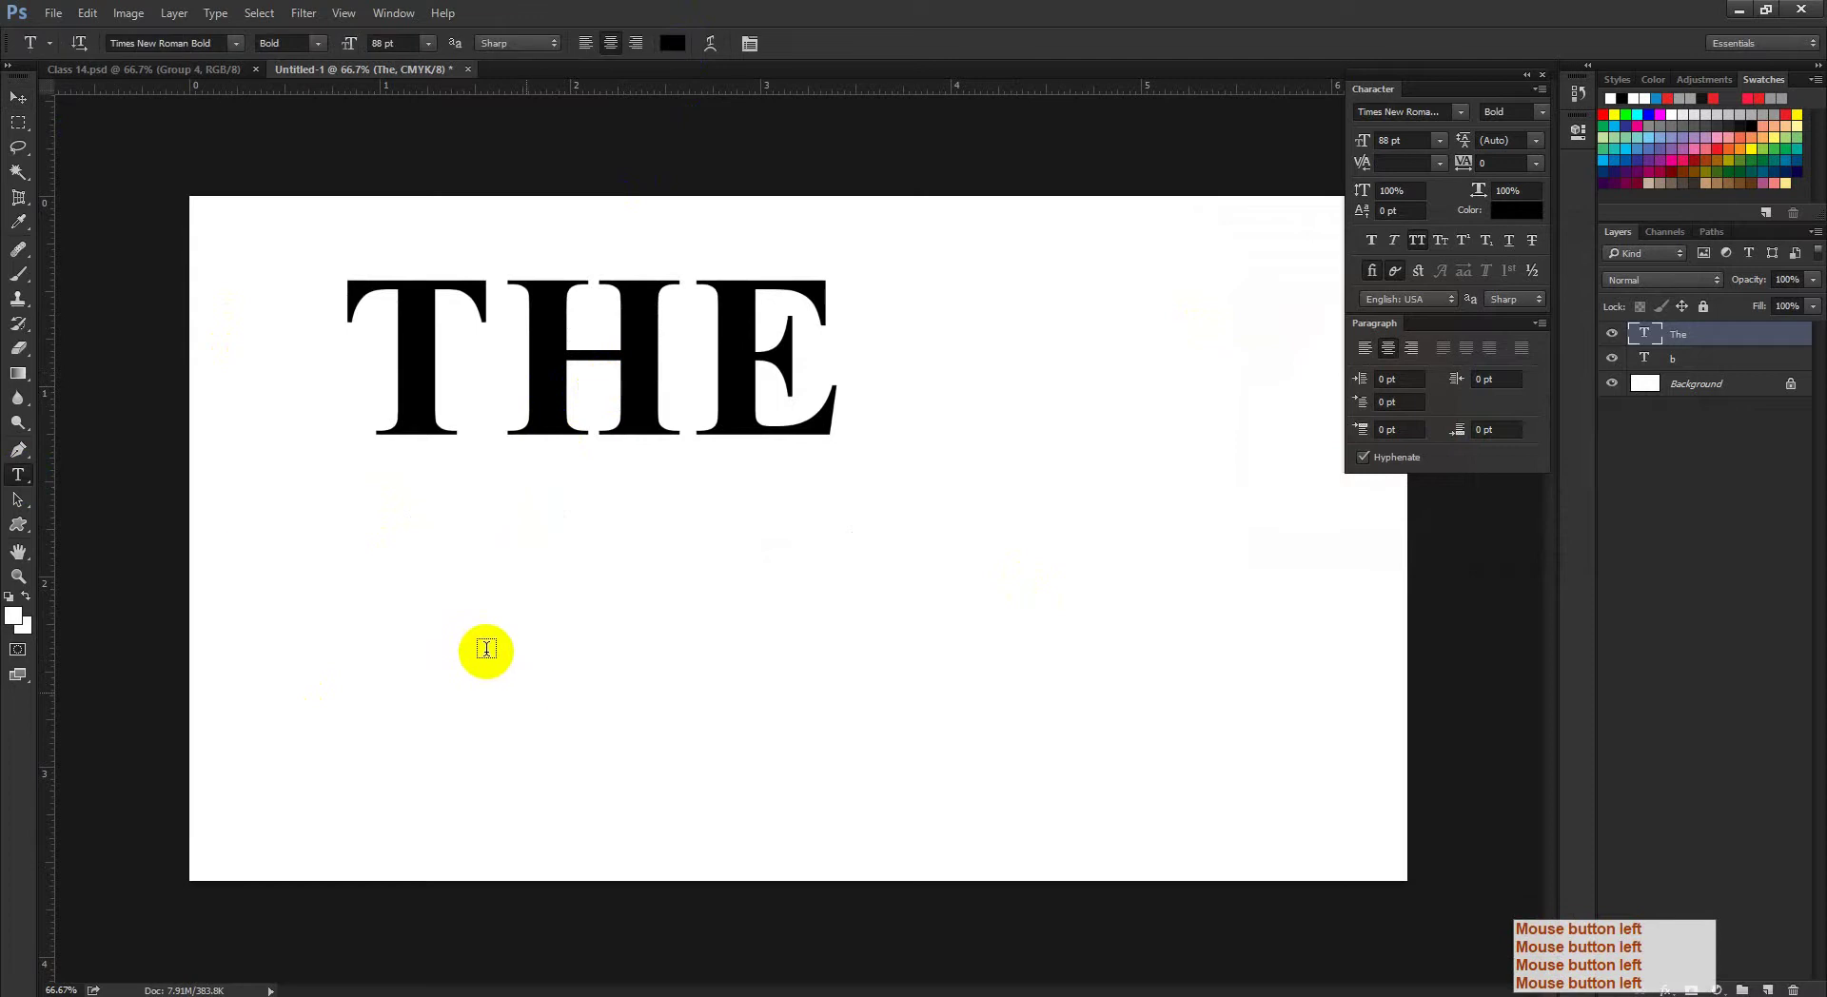
Step: Type a second THE in Lato Bold below the first word
left_click(485, 695)
left_click(197, 42)
left_click(197, 42)
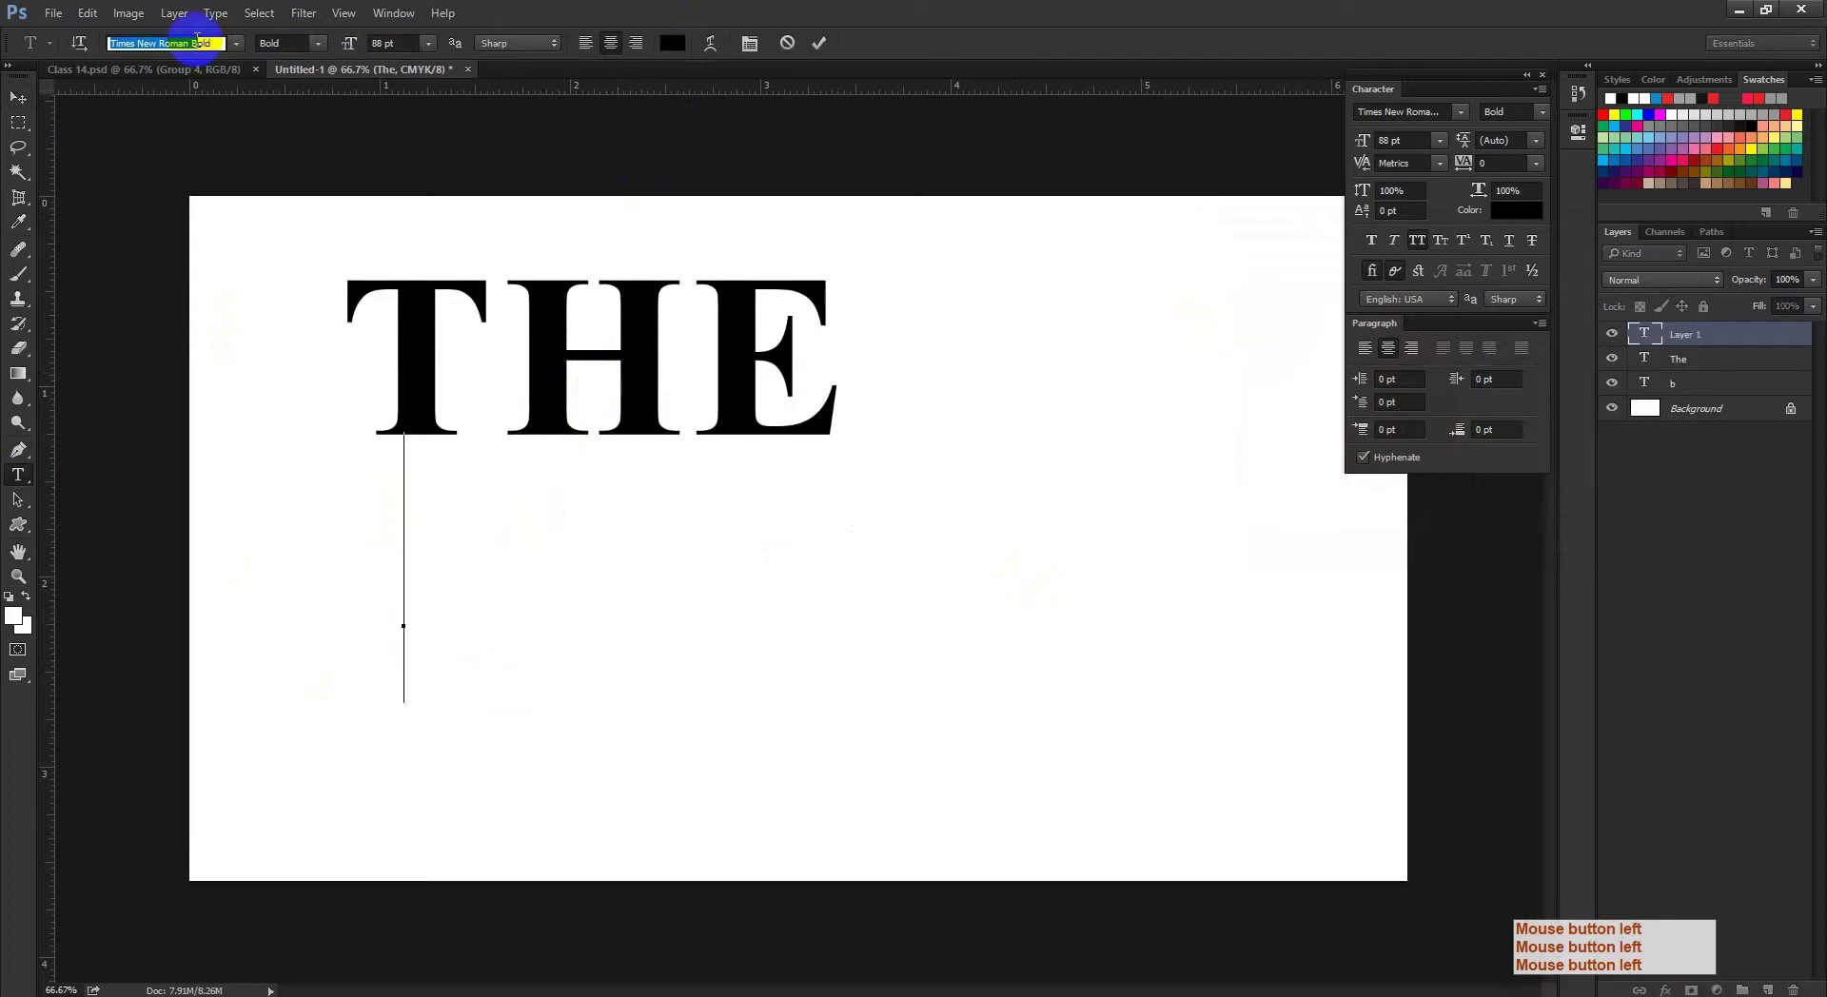
type("labld")
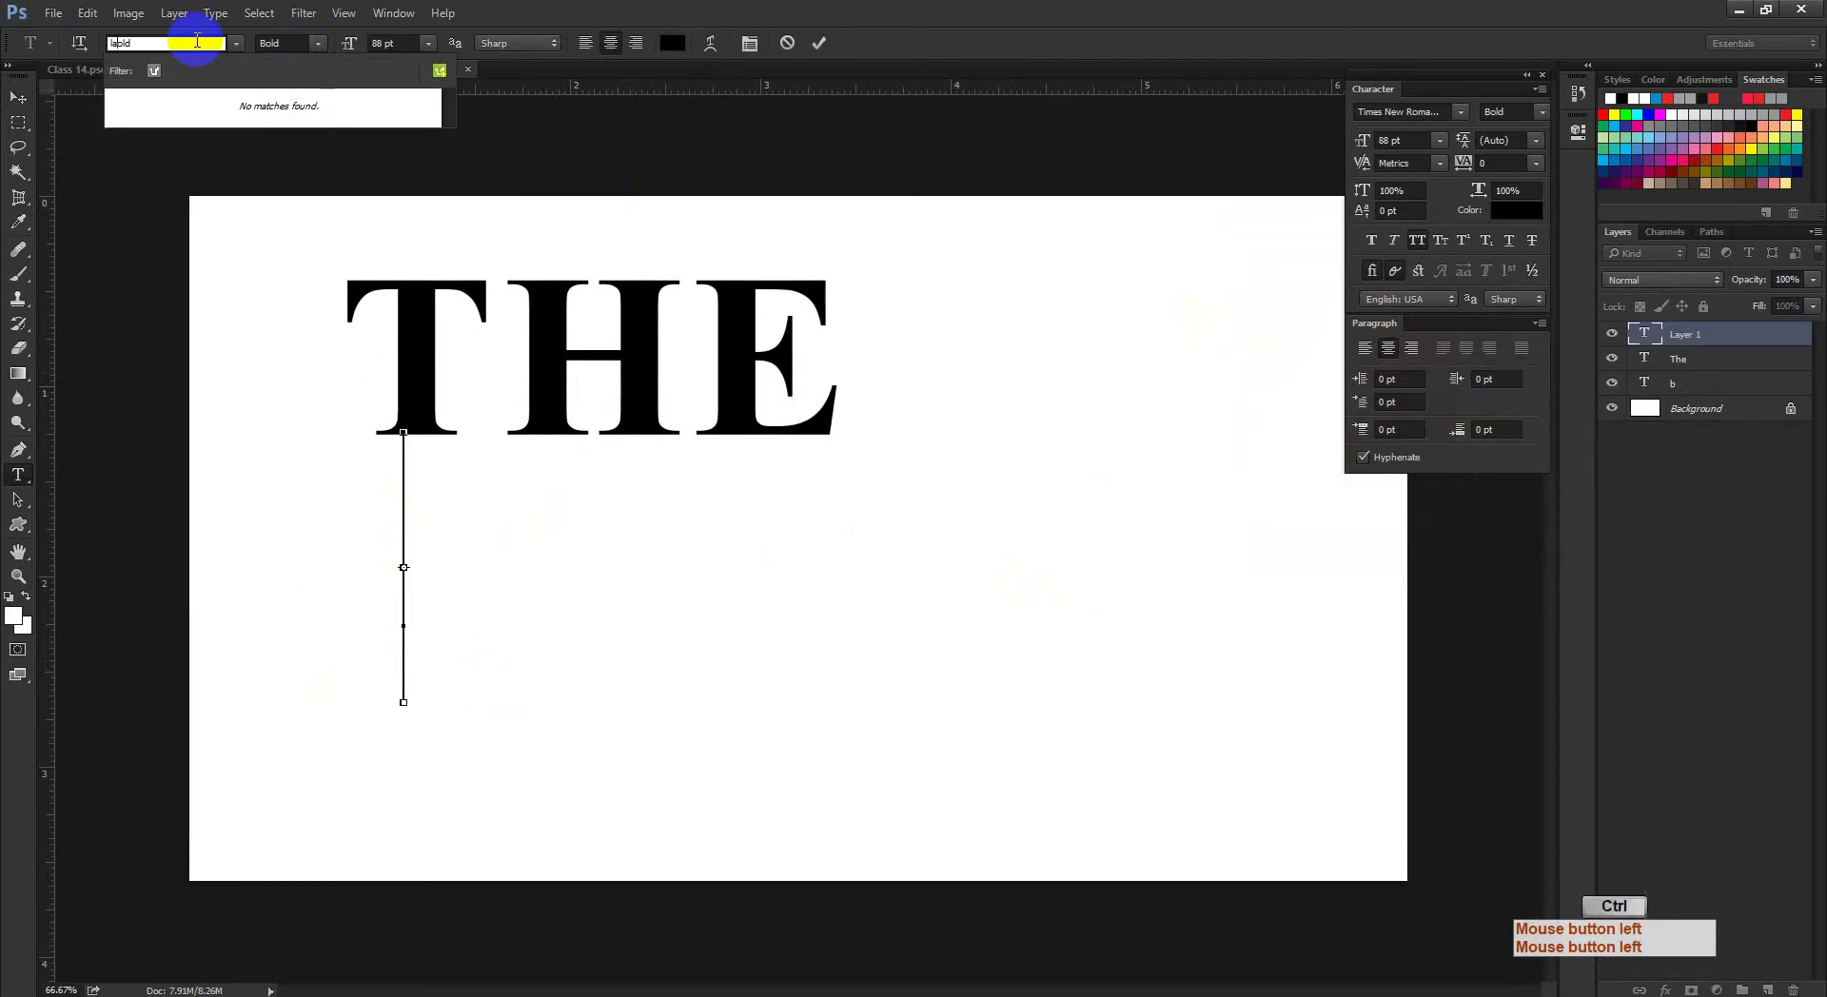
key("ctrl+a")
type("la")
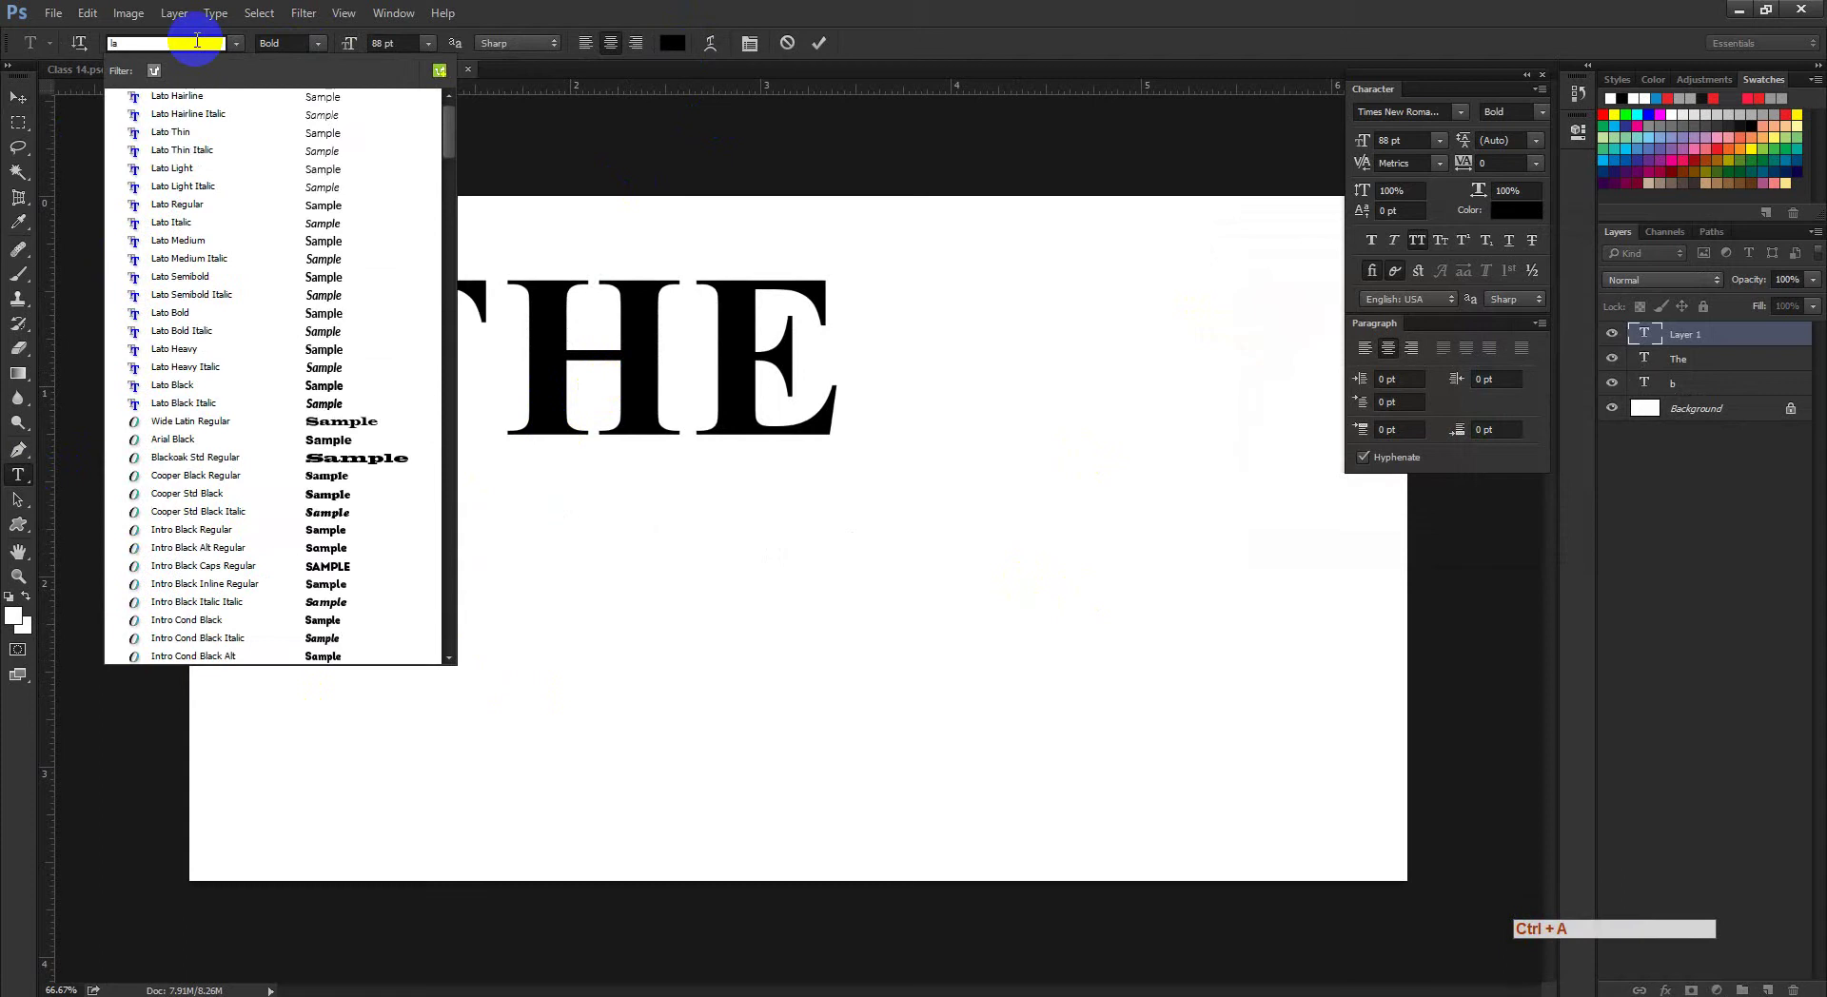
left_click(205, 311)
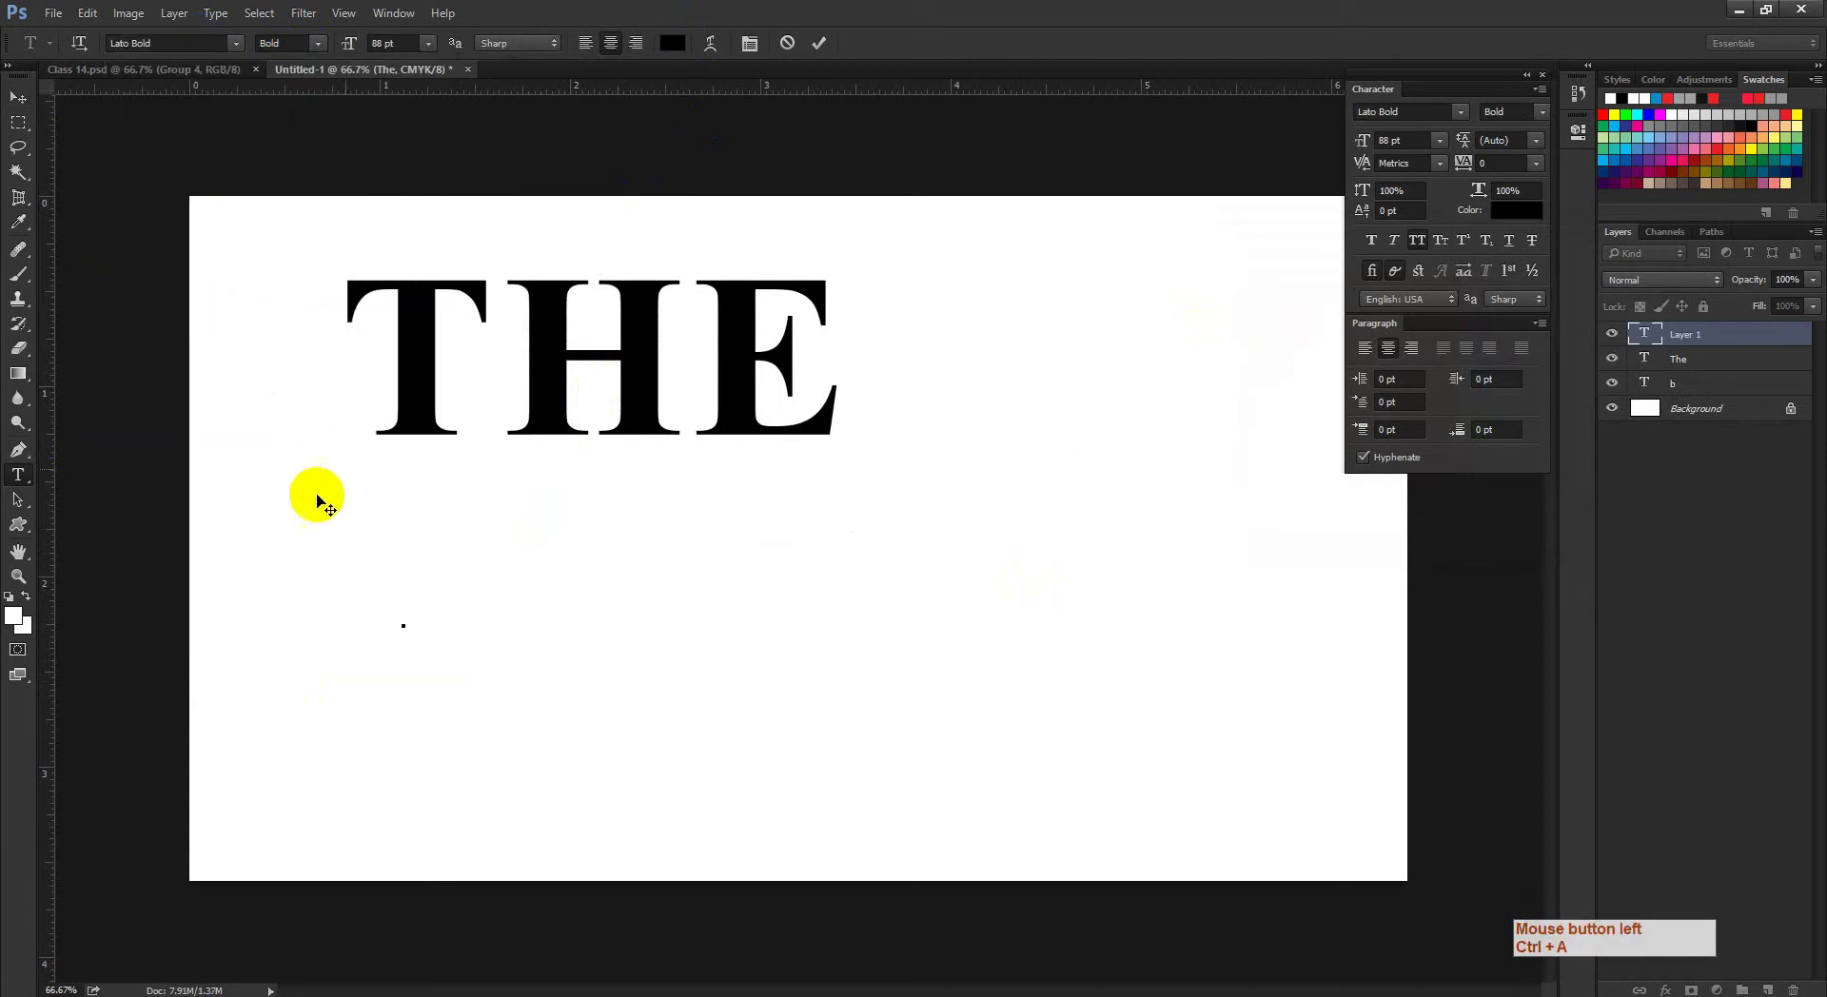
type("THE")
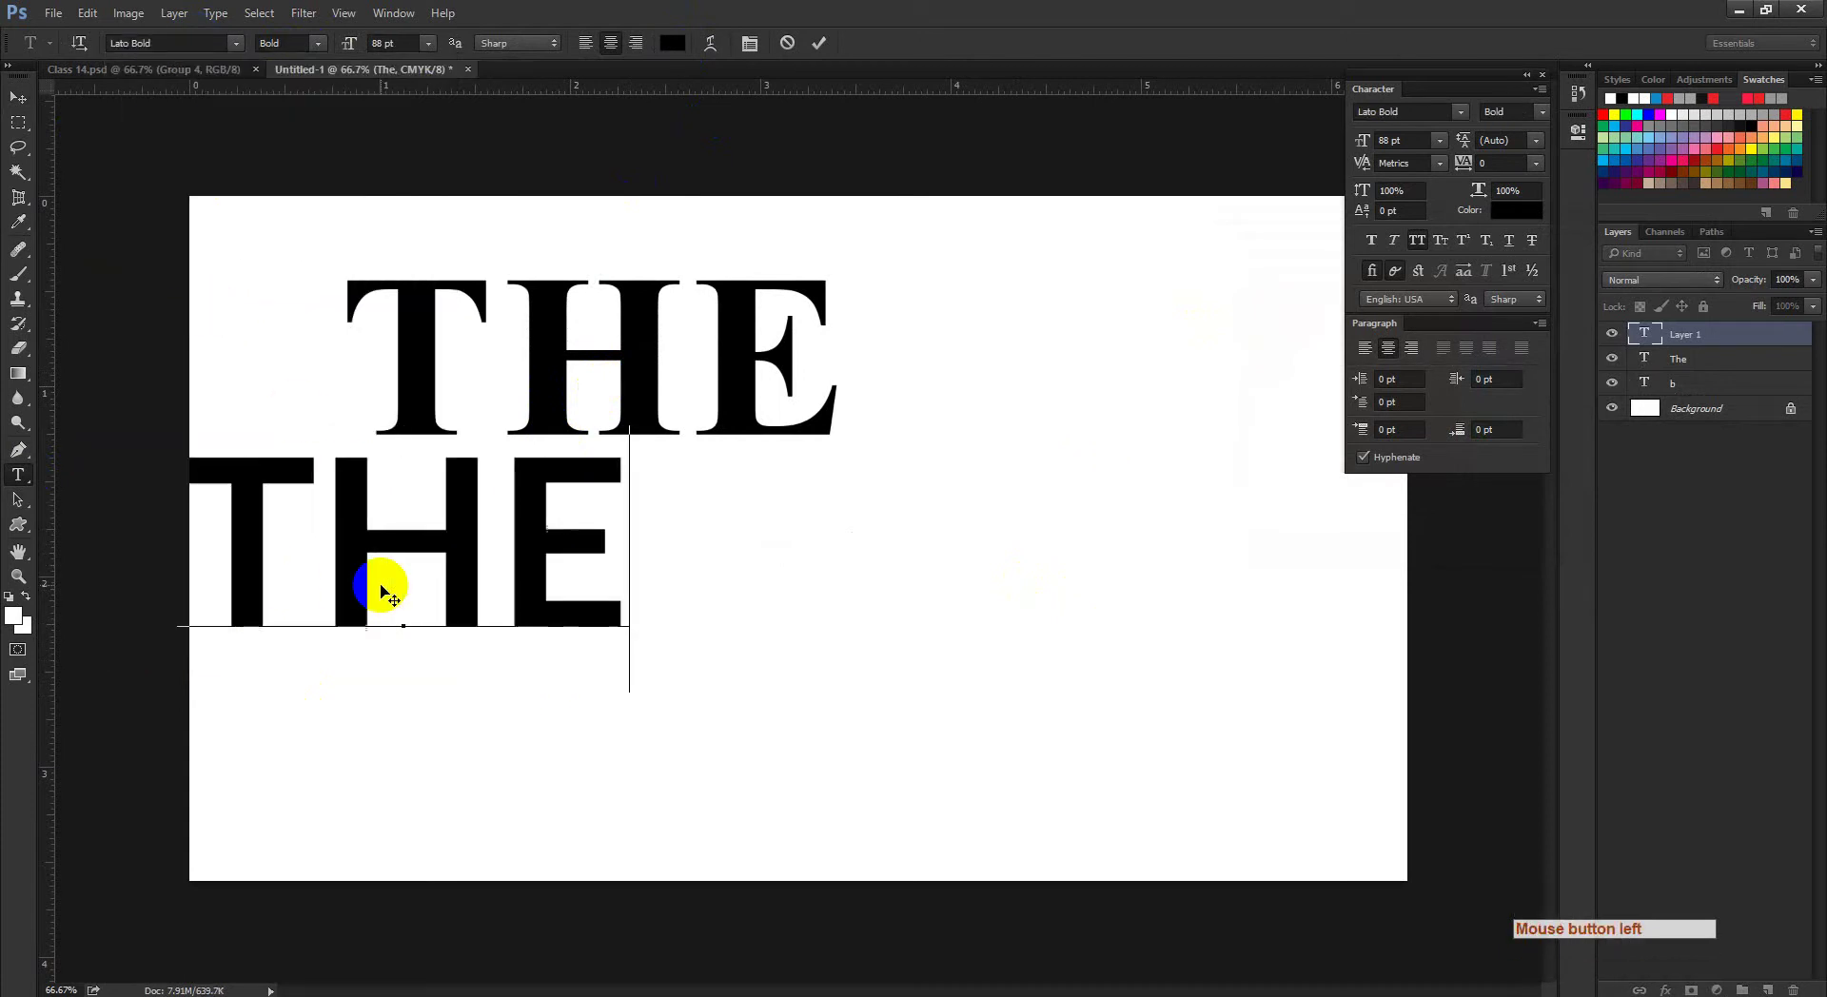
left_click(807, 42)
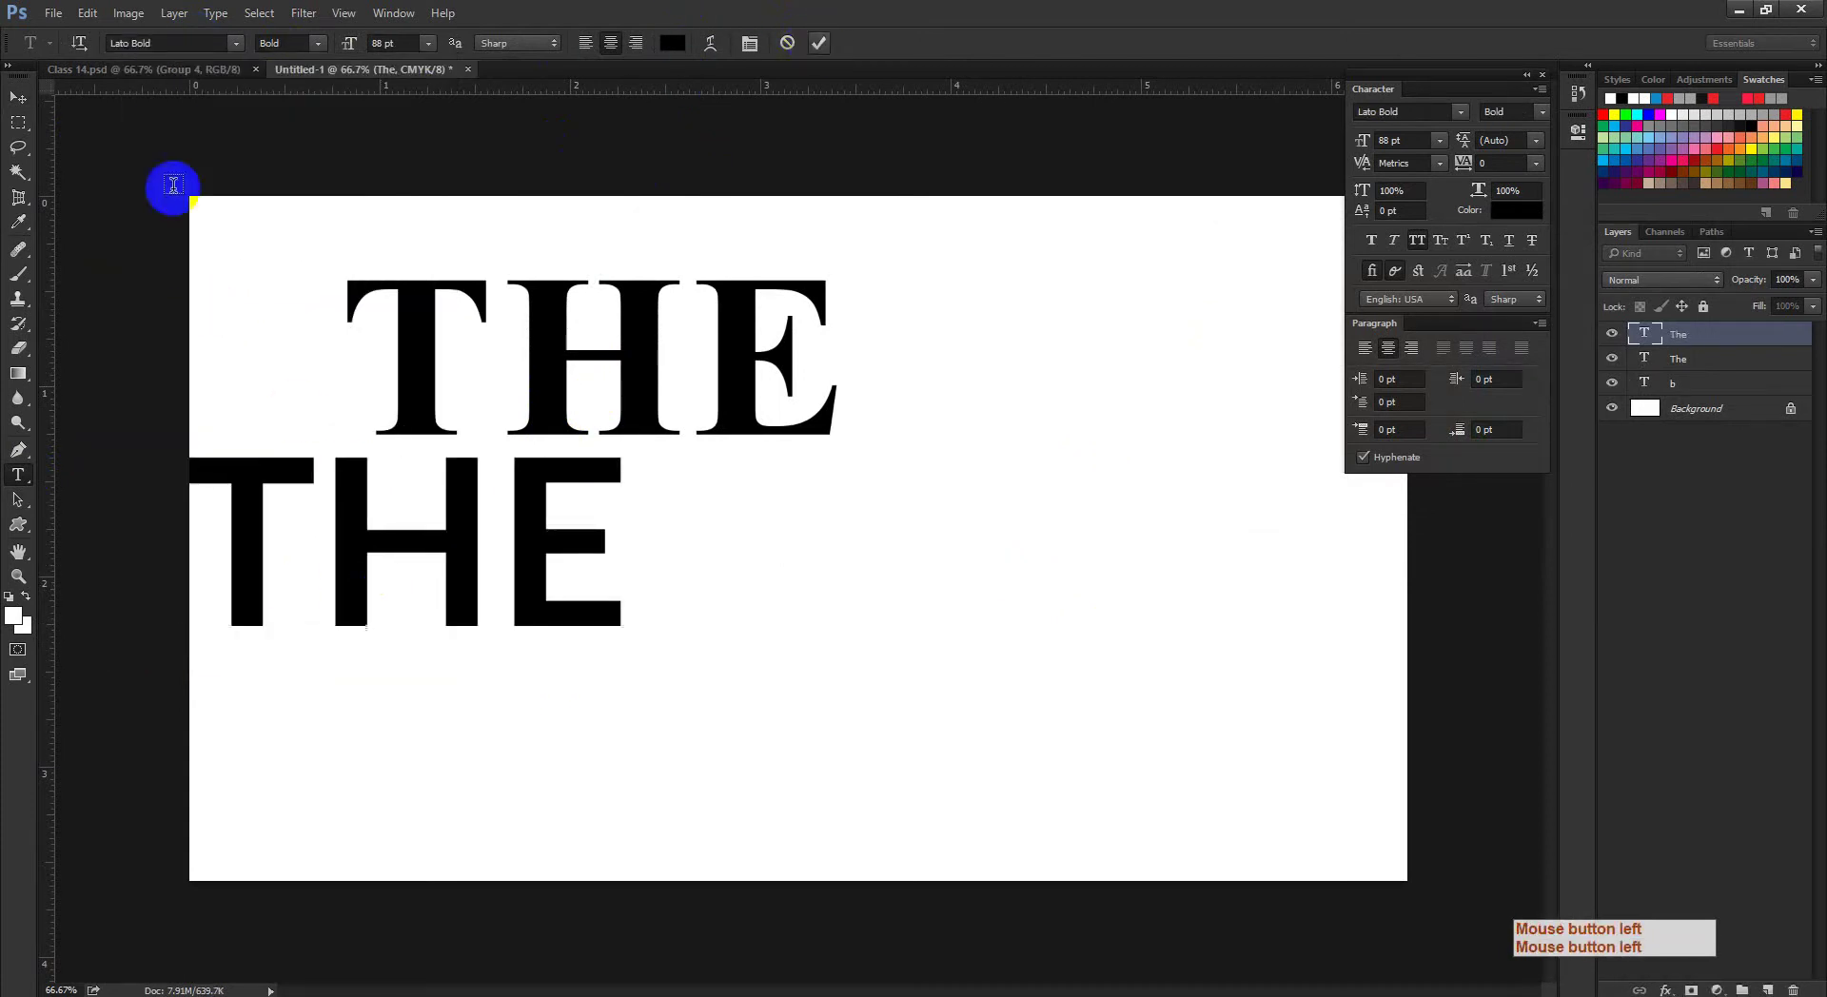
Step: Move the Lato THE beneath the serif THE and adjust the zoom
left_click(18, 97)
left_click_drag(503, 631, 637, 649)
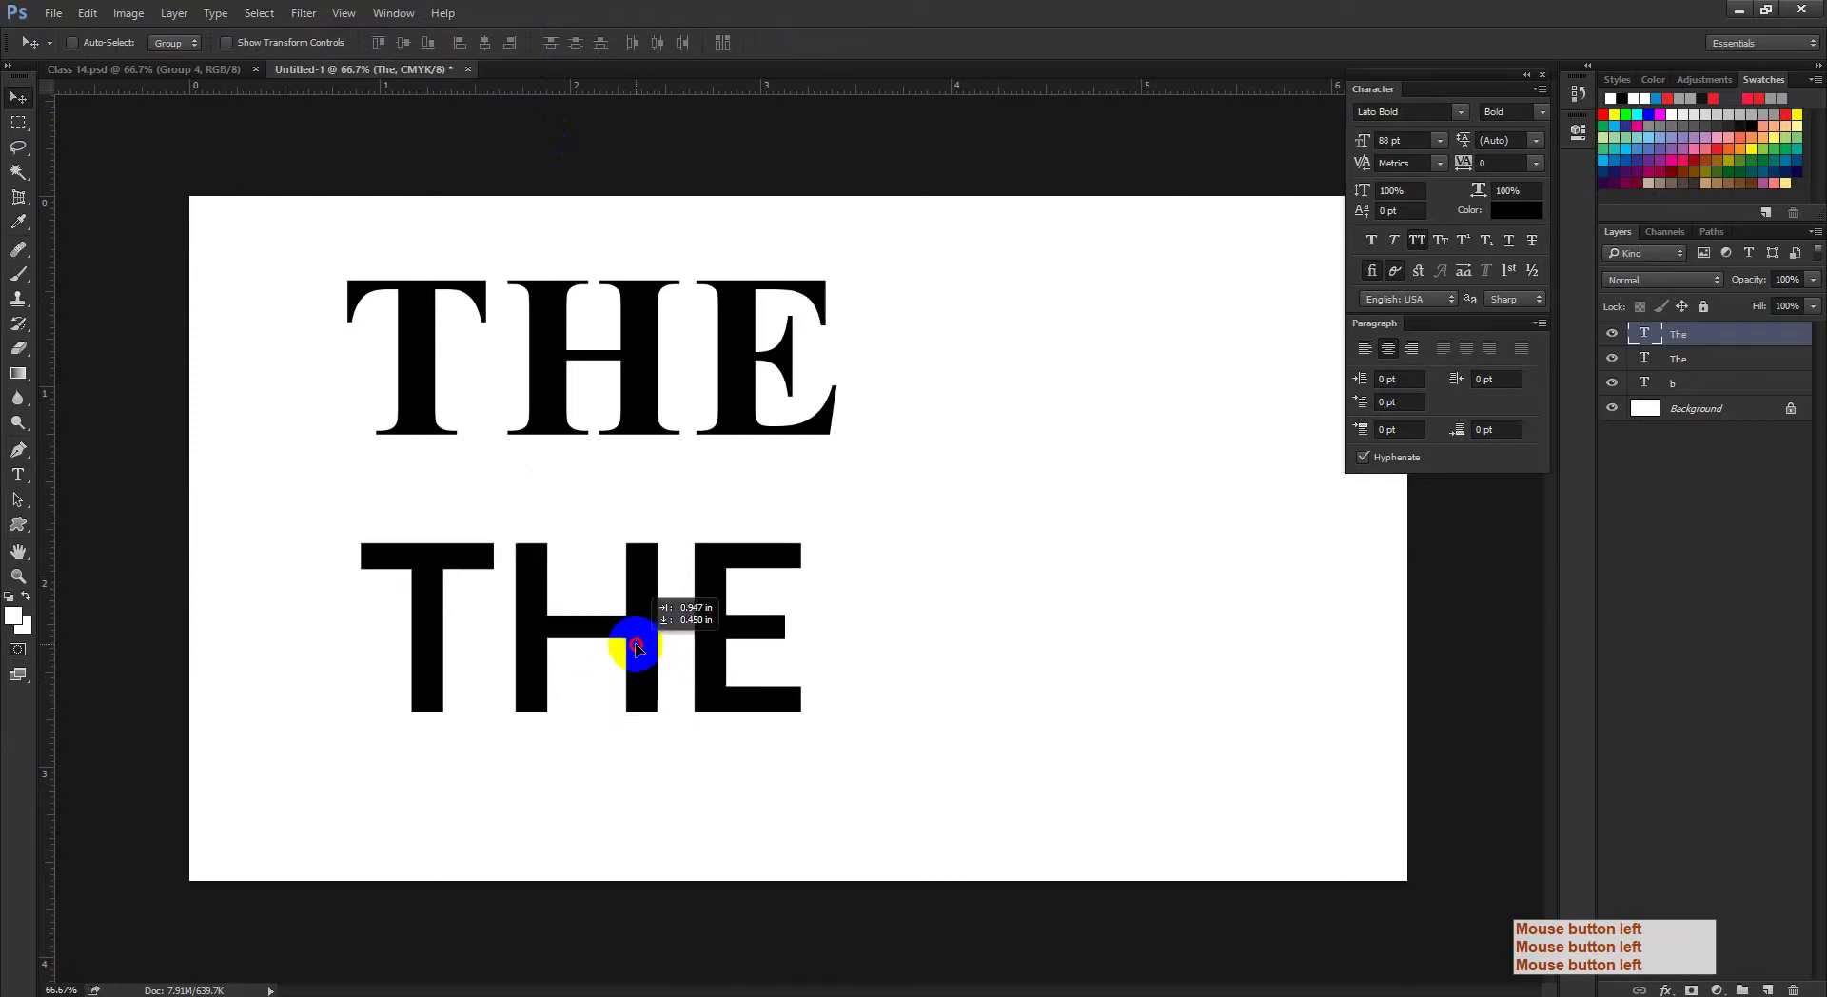
left_click(814, 607, "ctrl")
left_click_drag(823, 619, 898, 604)
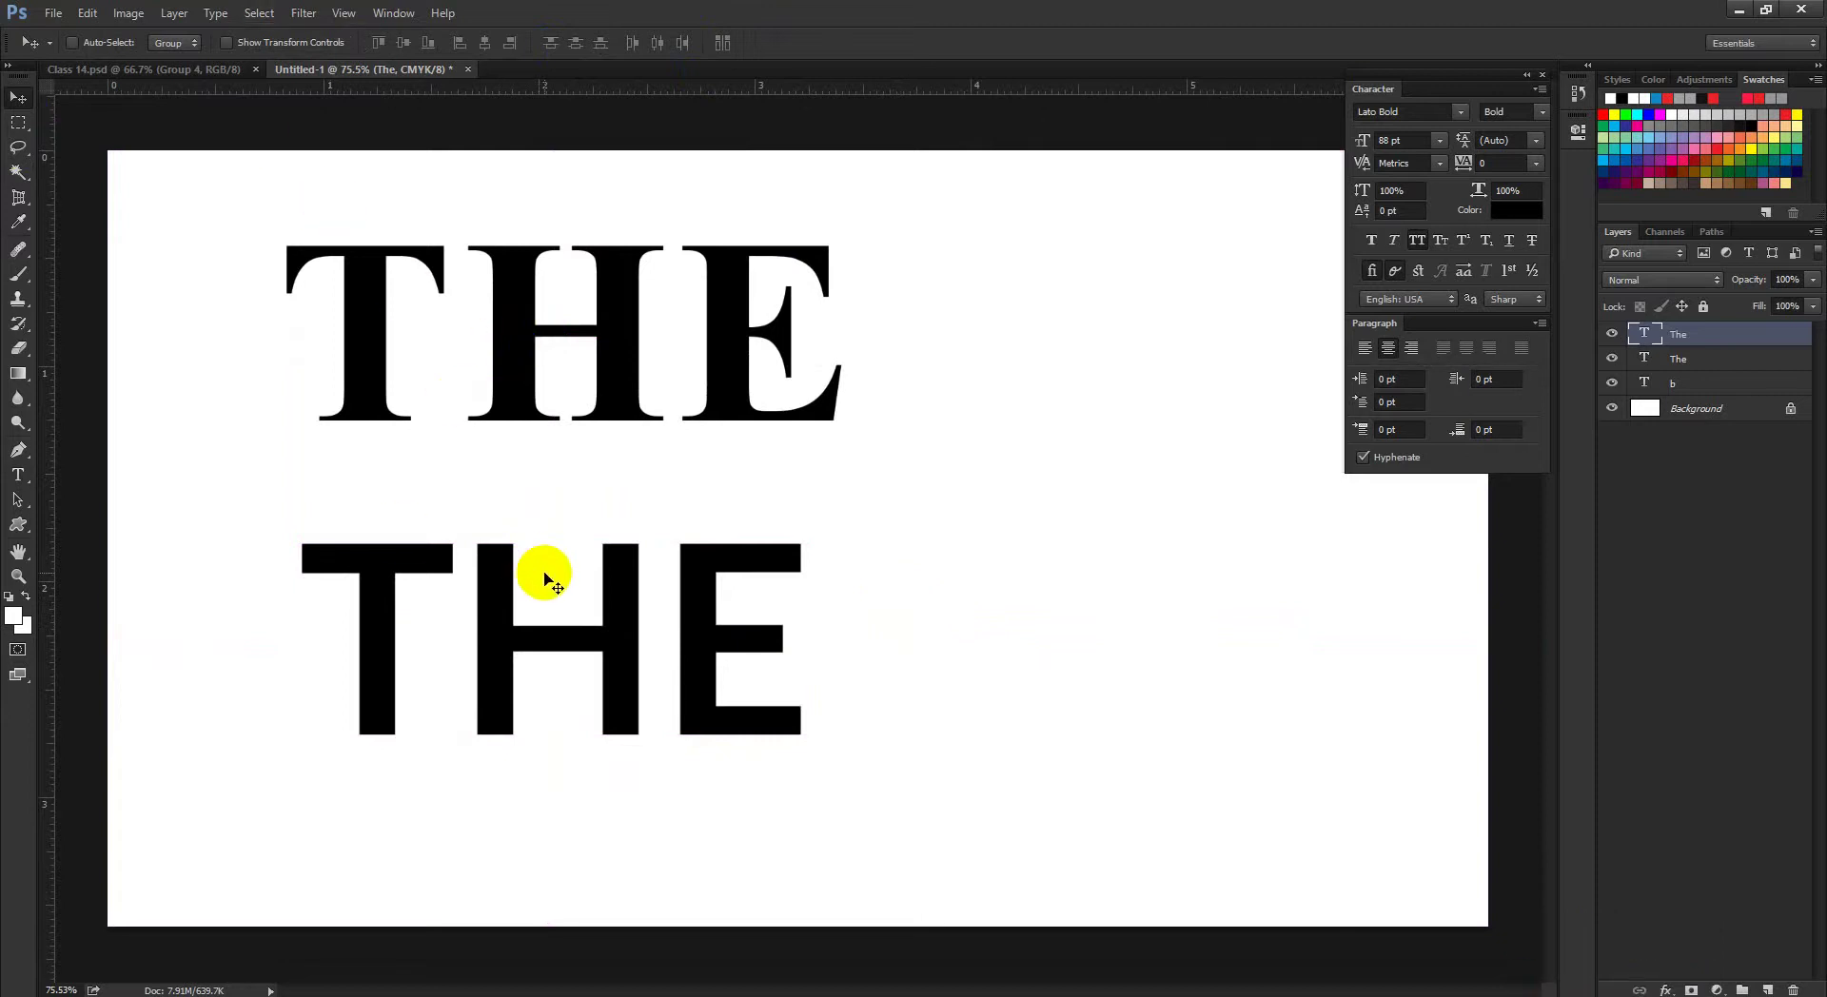
left_click(320, 988)
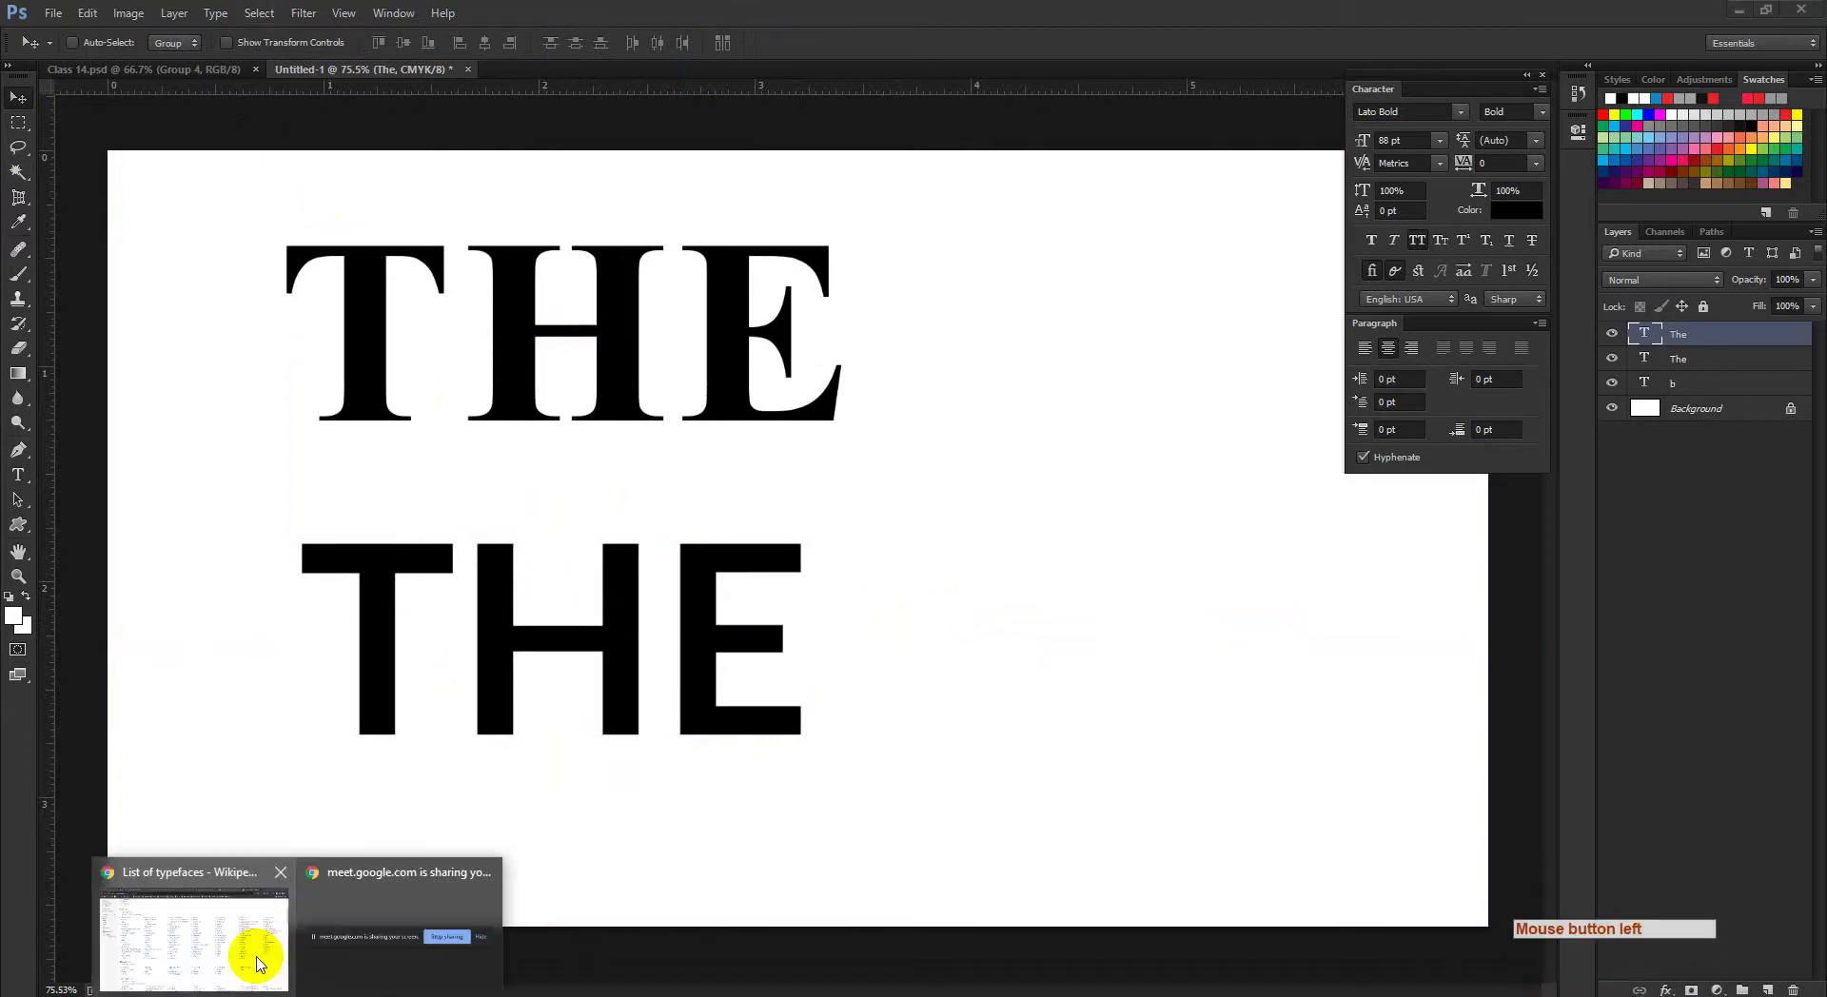
Step: Scroll the List of typefaces page through the serif sections
left_click(245, 950)
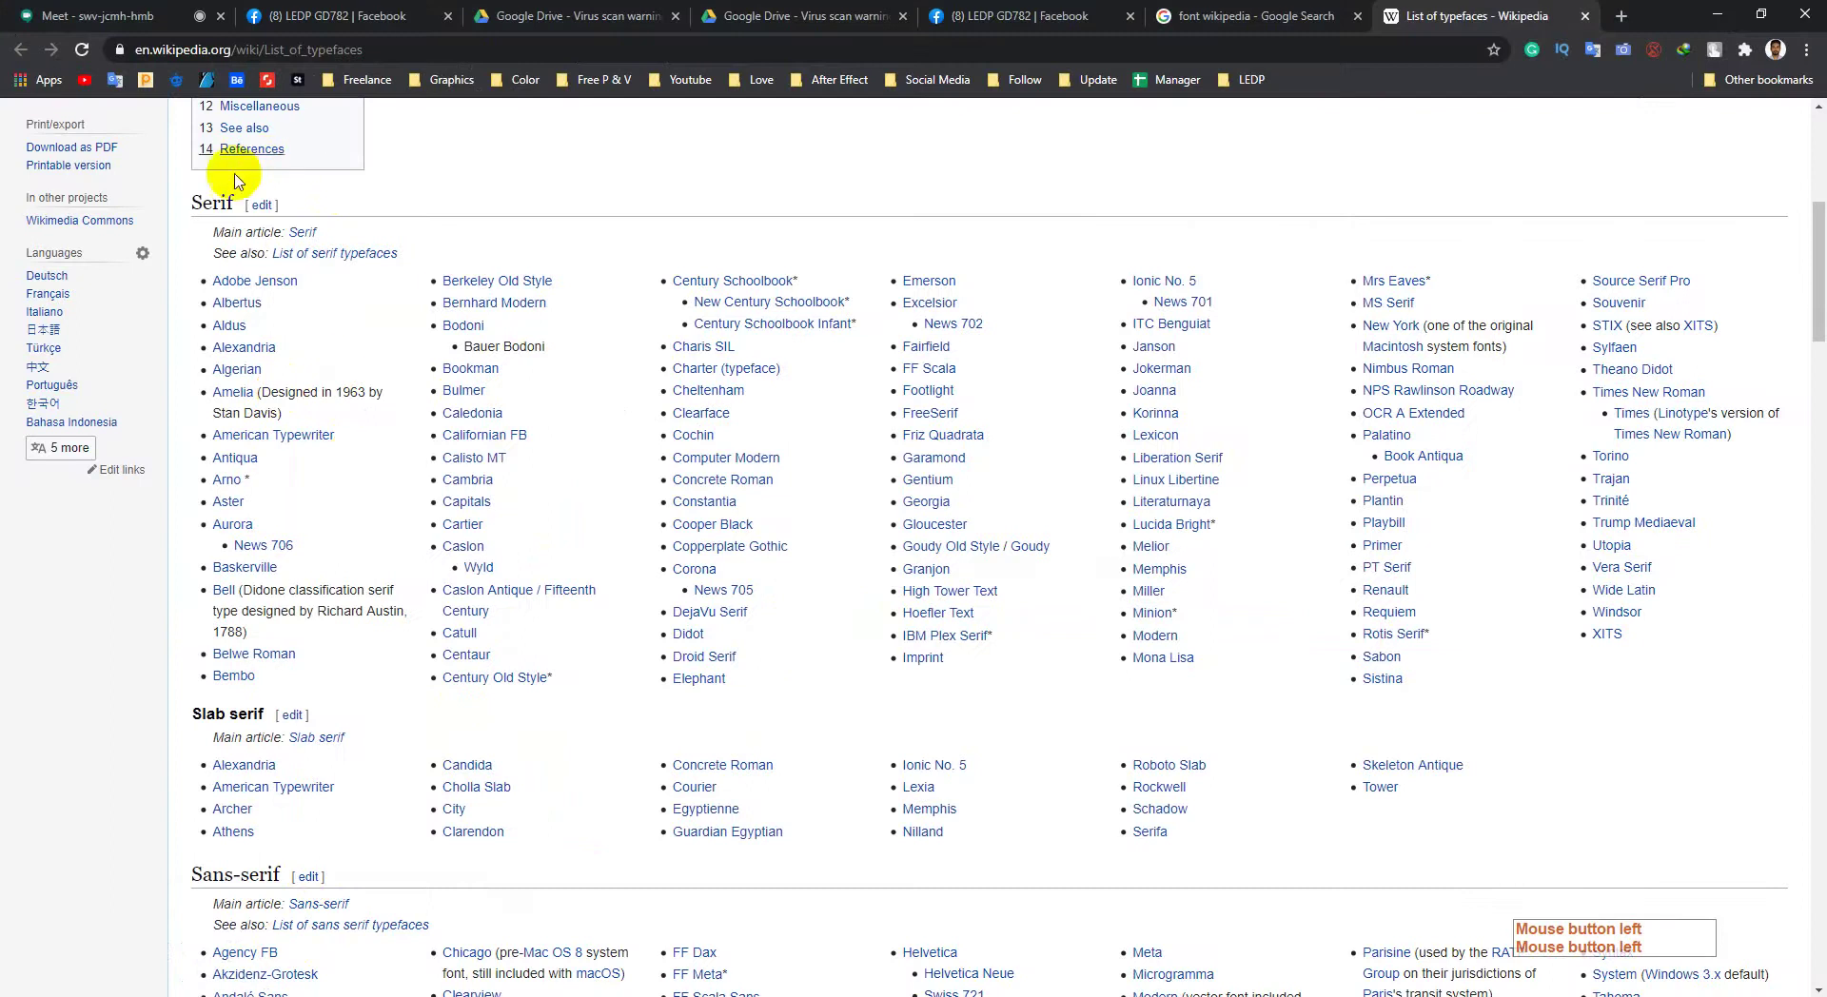
scroll(379, 586, "down", 1)
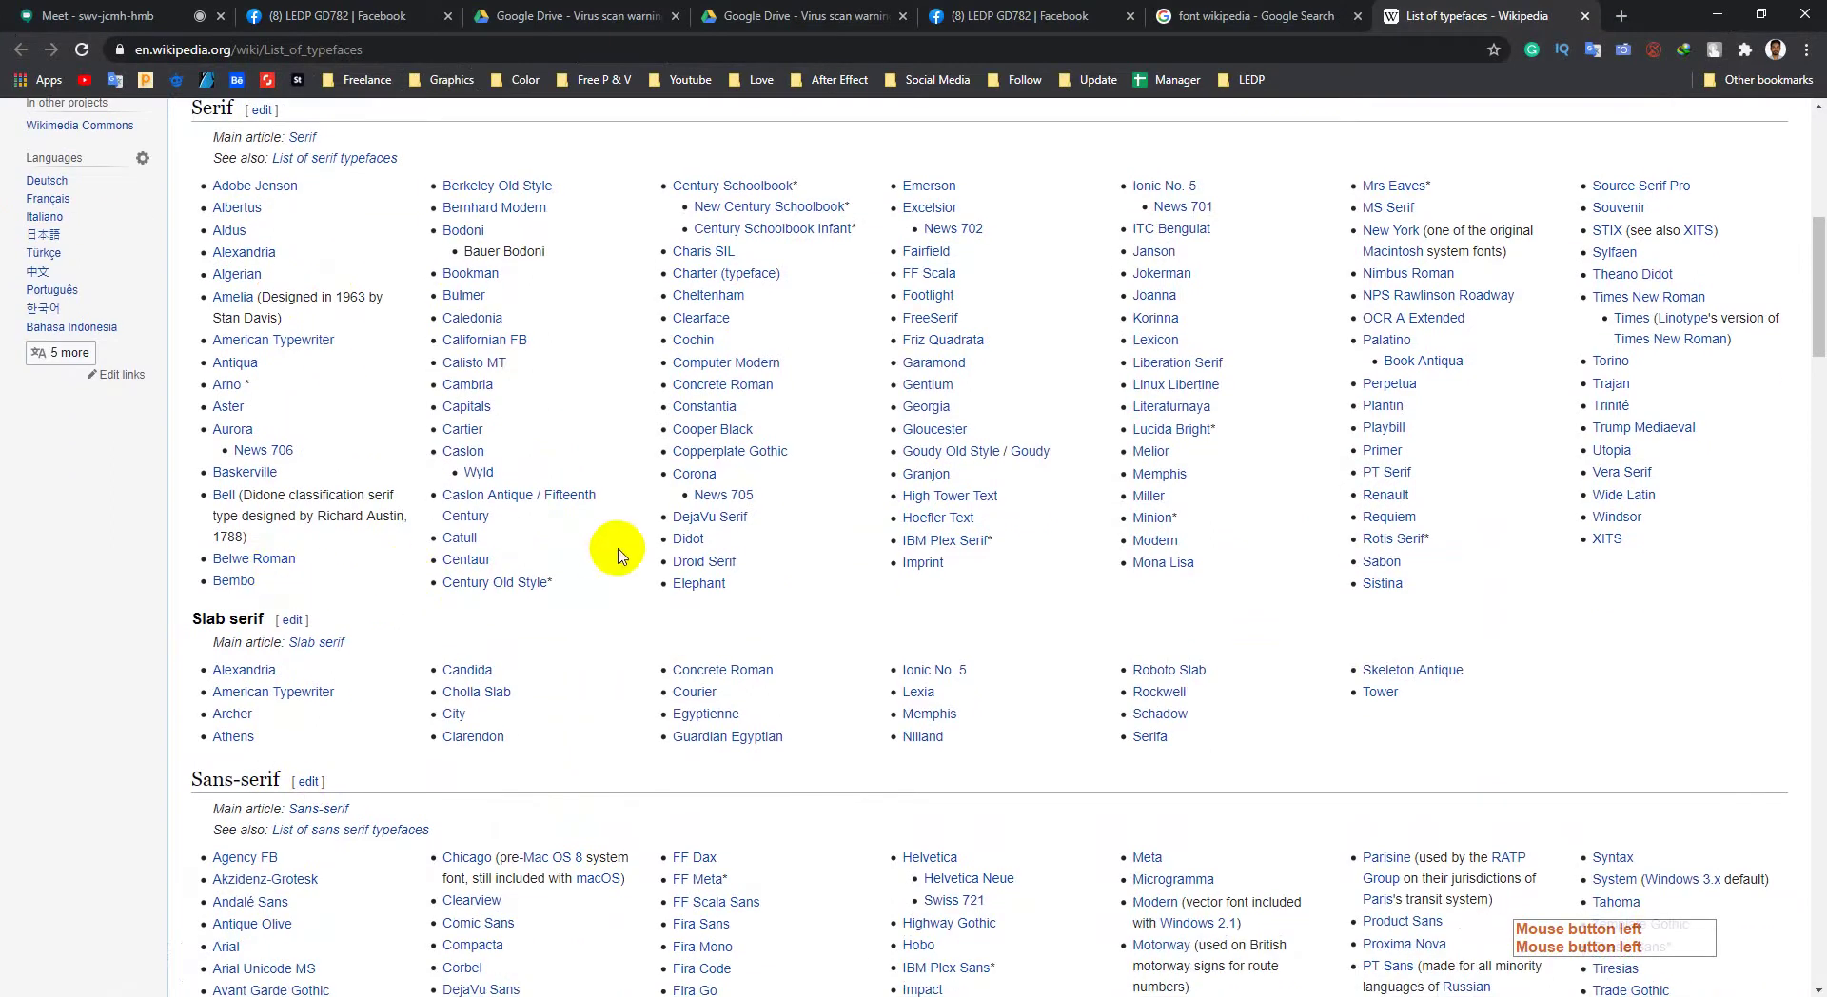
scroll(612, 554, "down", 1)
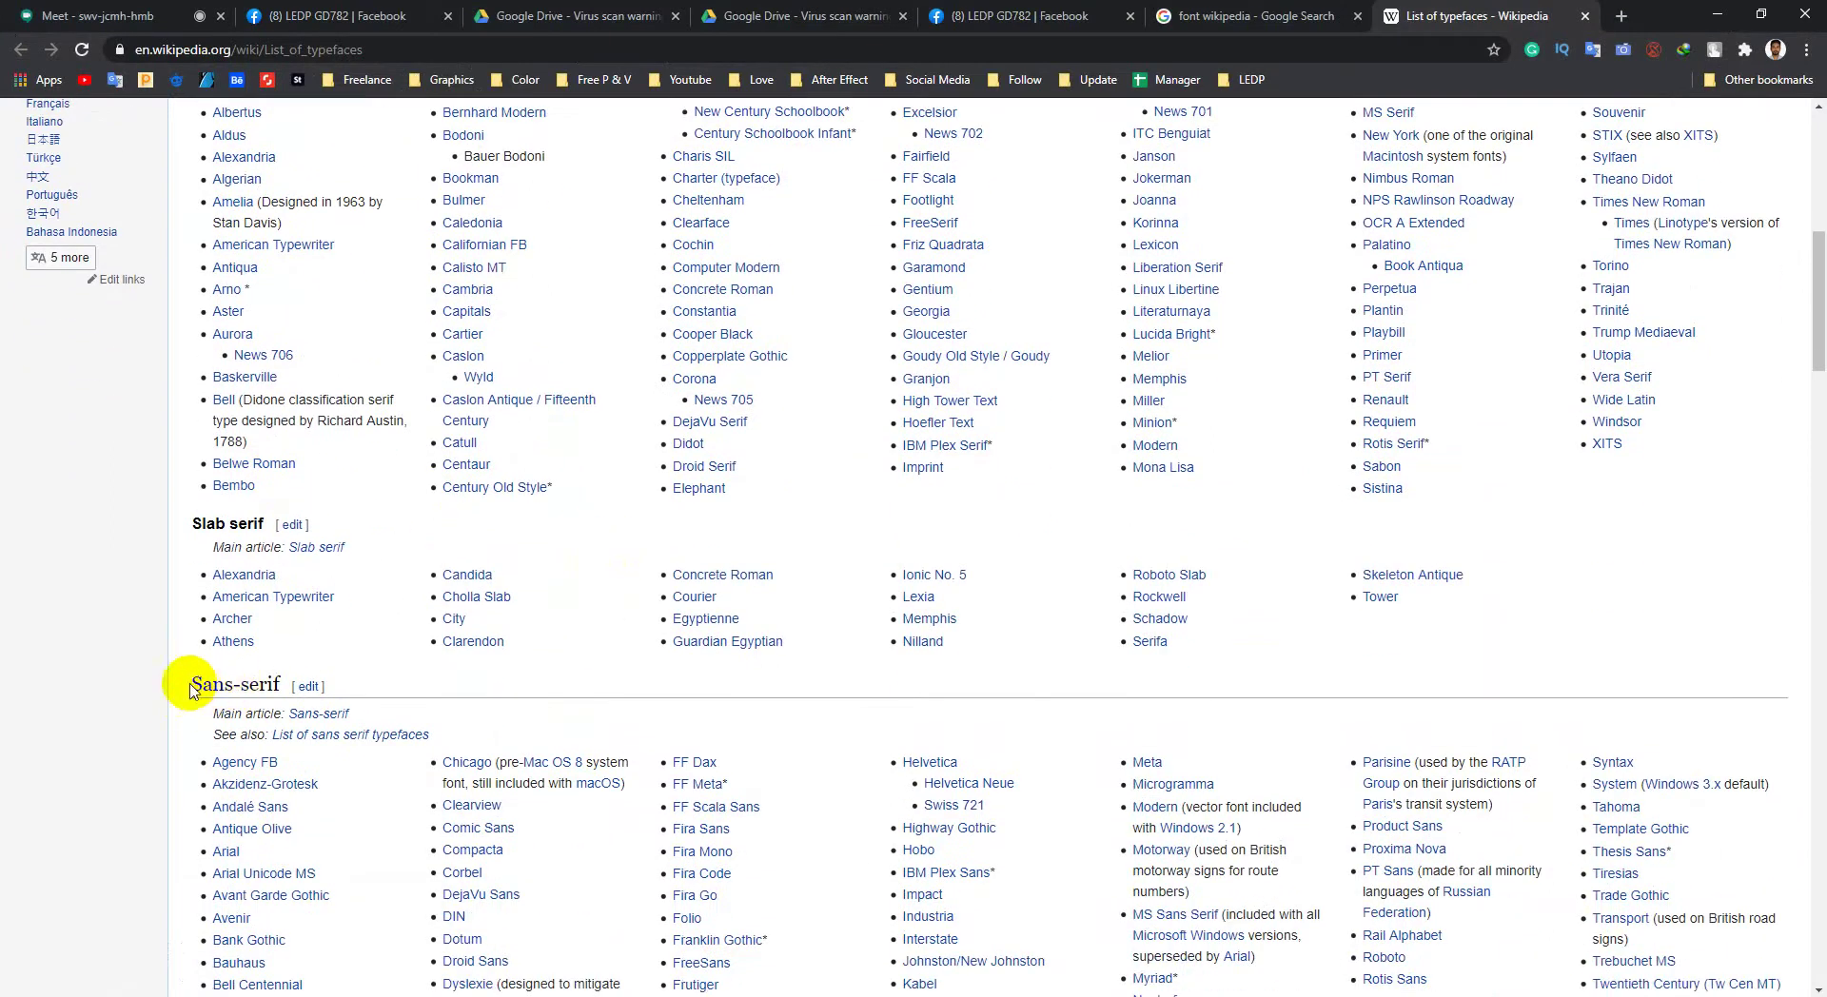
left_click_drag(190, 690, 396, 680)
left_click(396, 680)
scroll(387, 571, "up", 1)
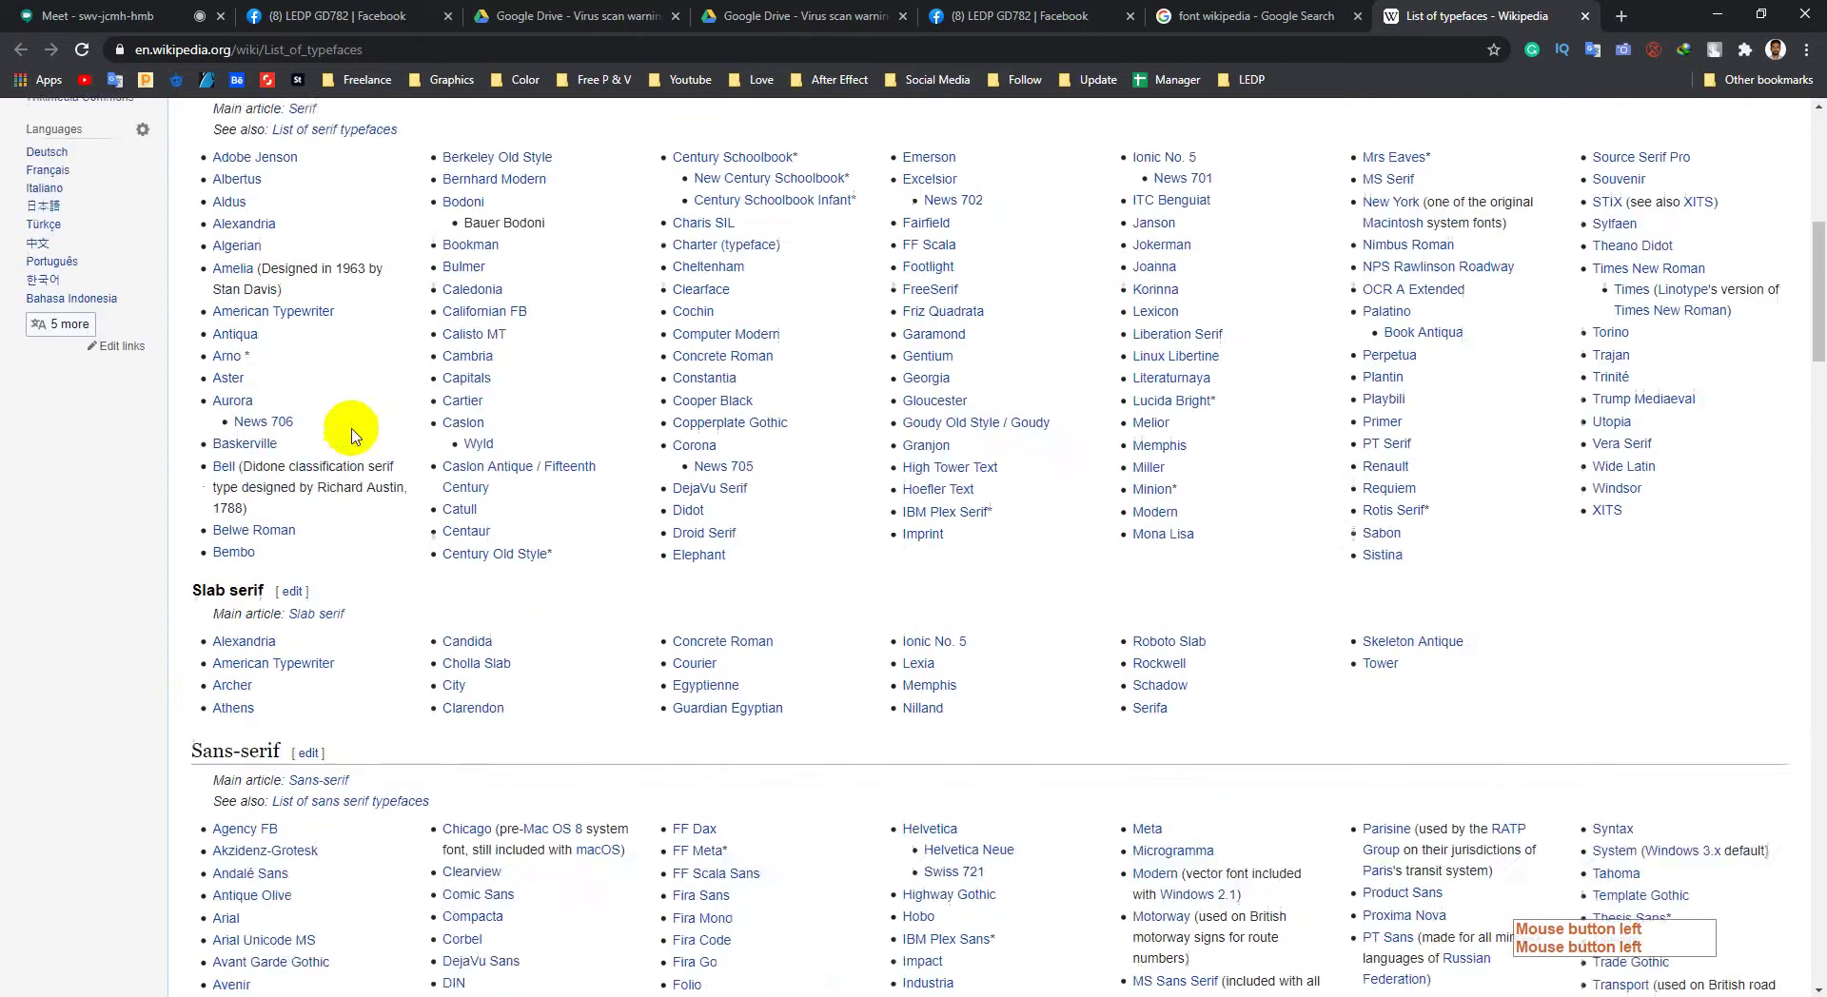
scroll(232, 184, "up", 3)
scroll(270, 505, "down", 3)
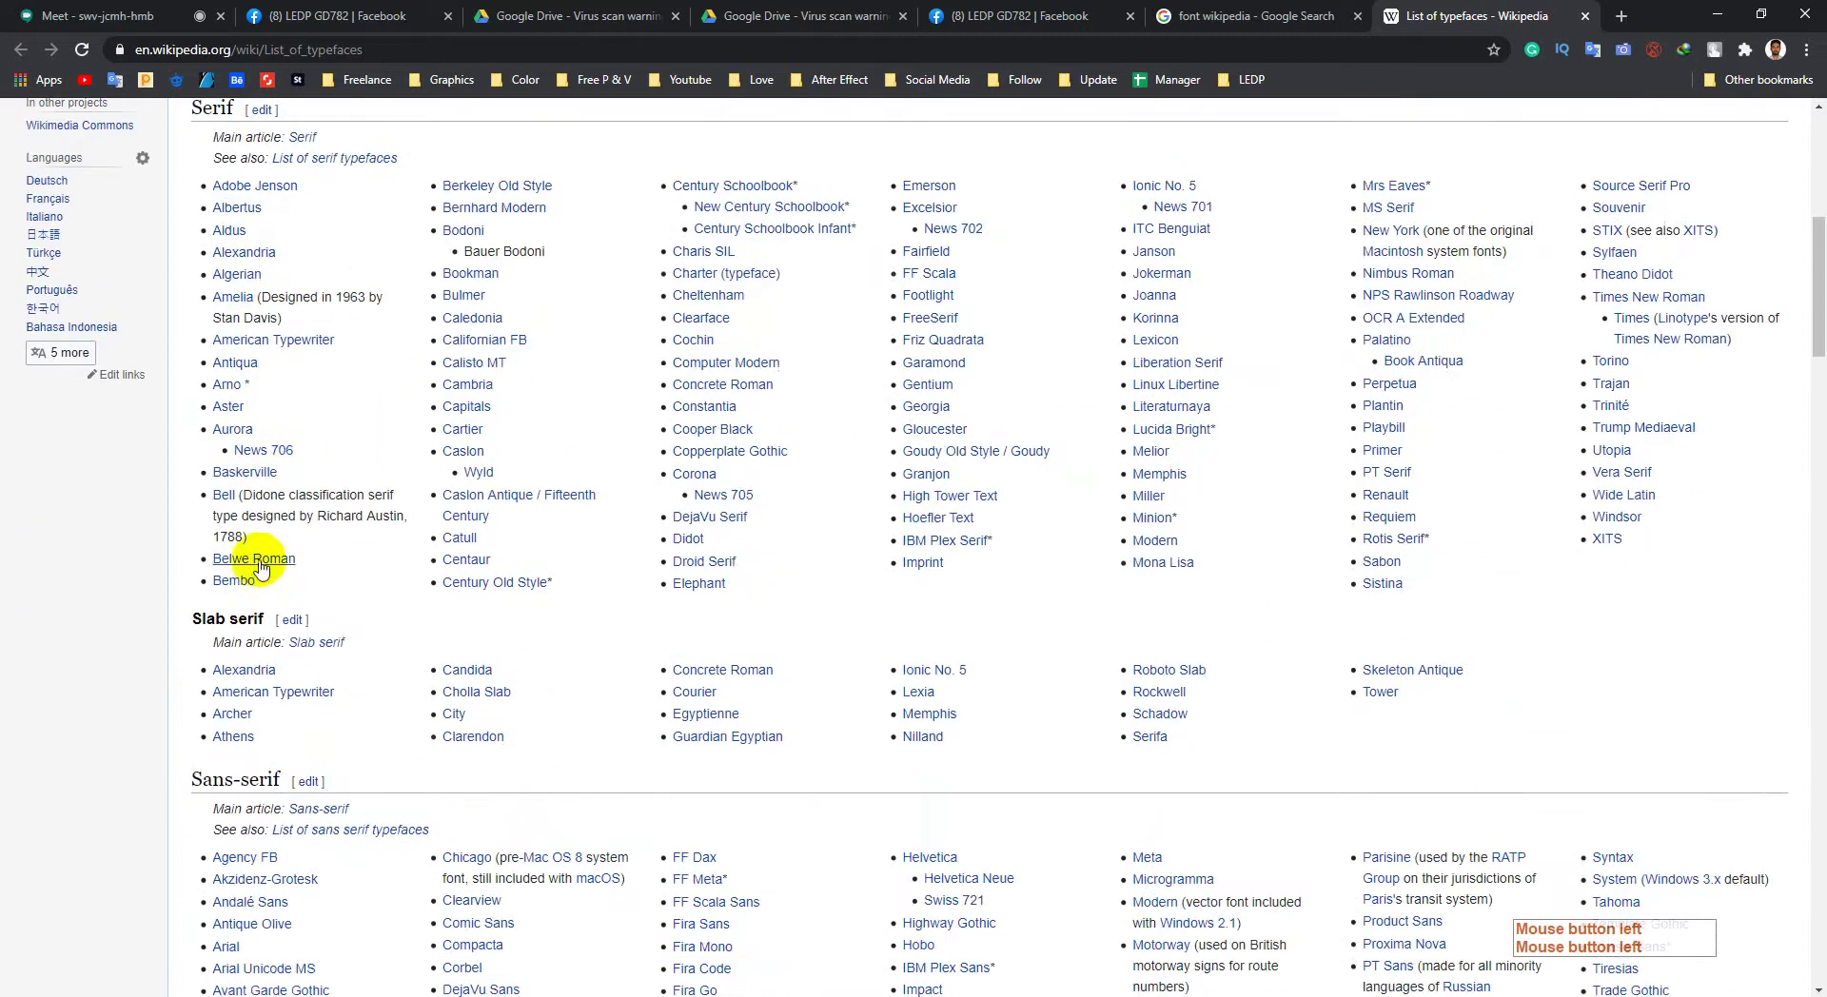
scroll(225, 294, "up", 2)
scroll(262, 524, "down", 5)
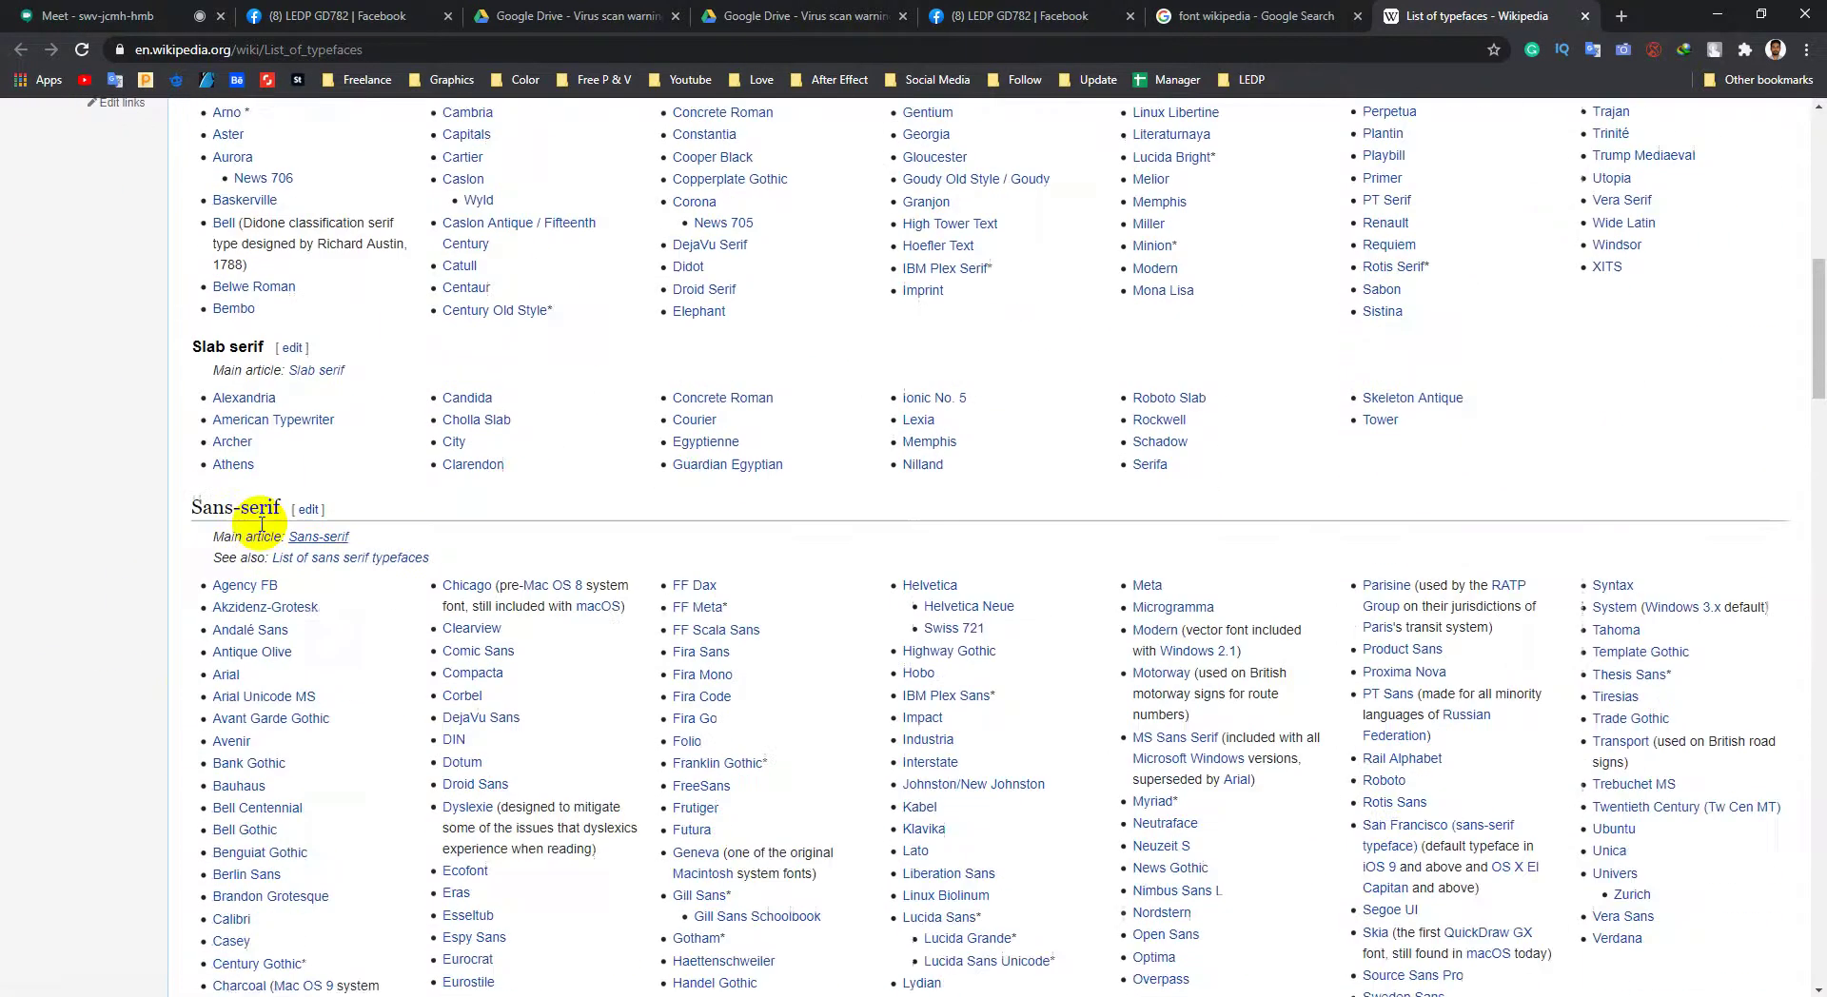
scroll(262, 523, "down", 3)
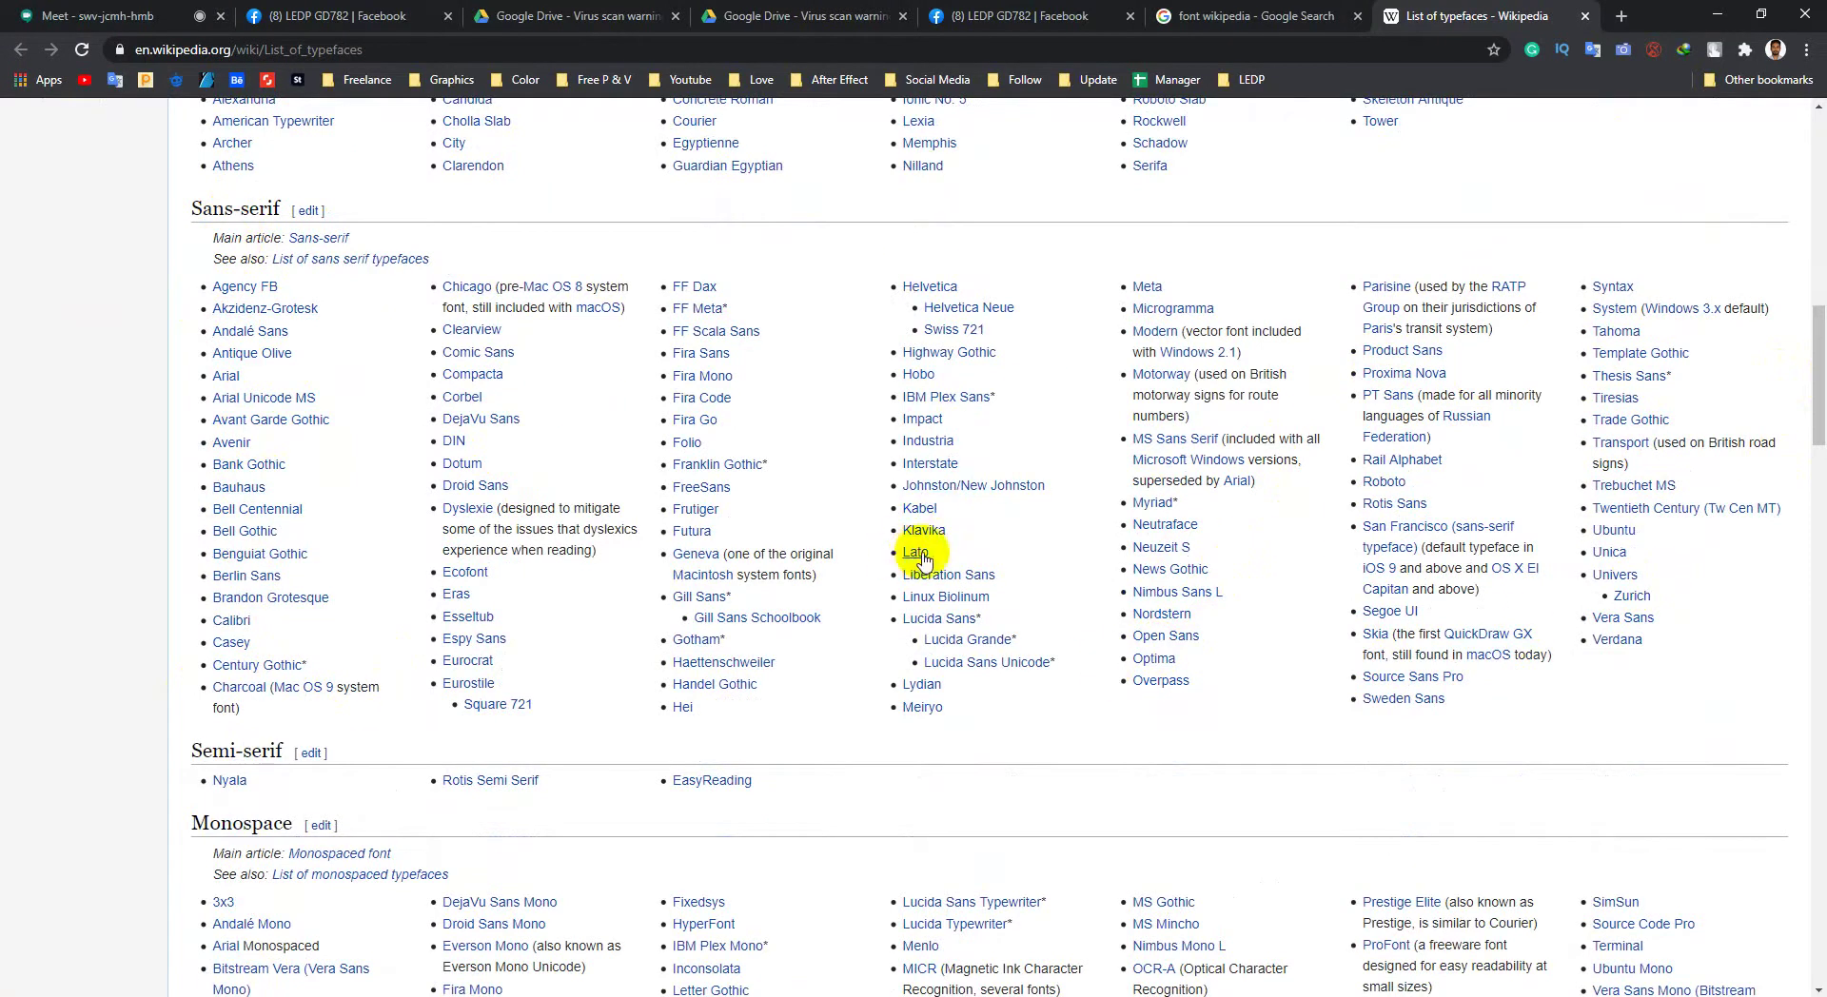
Step: Preview the Lato article in a new tab, then close it
mouse_move(923, 561)
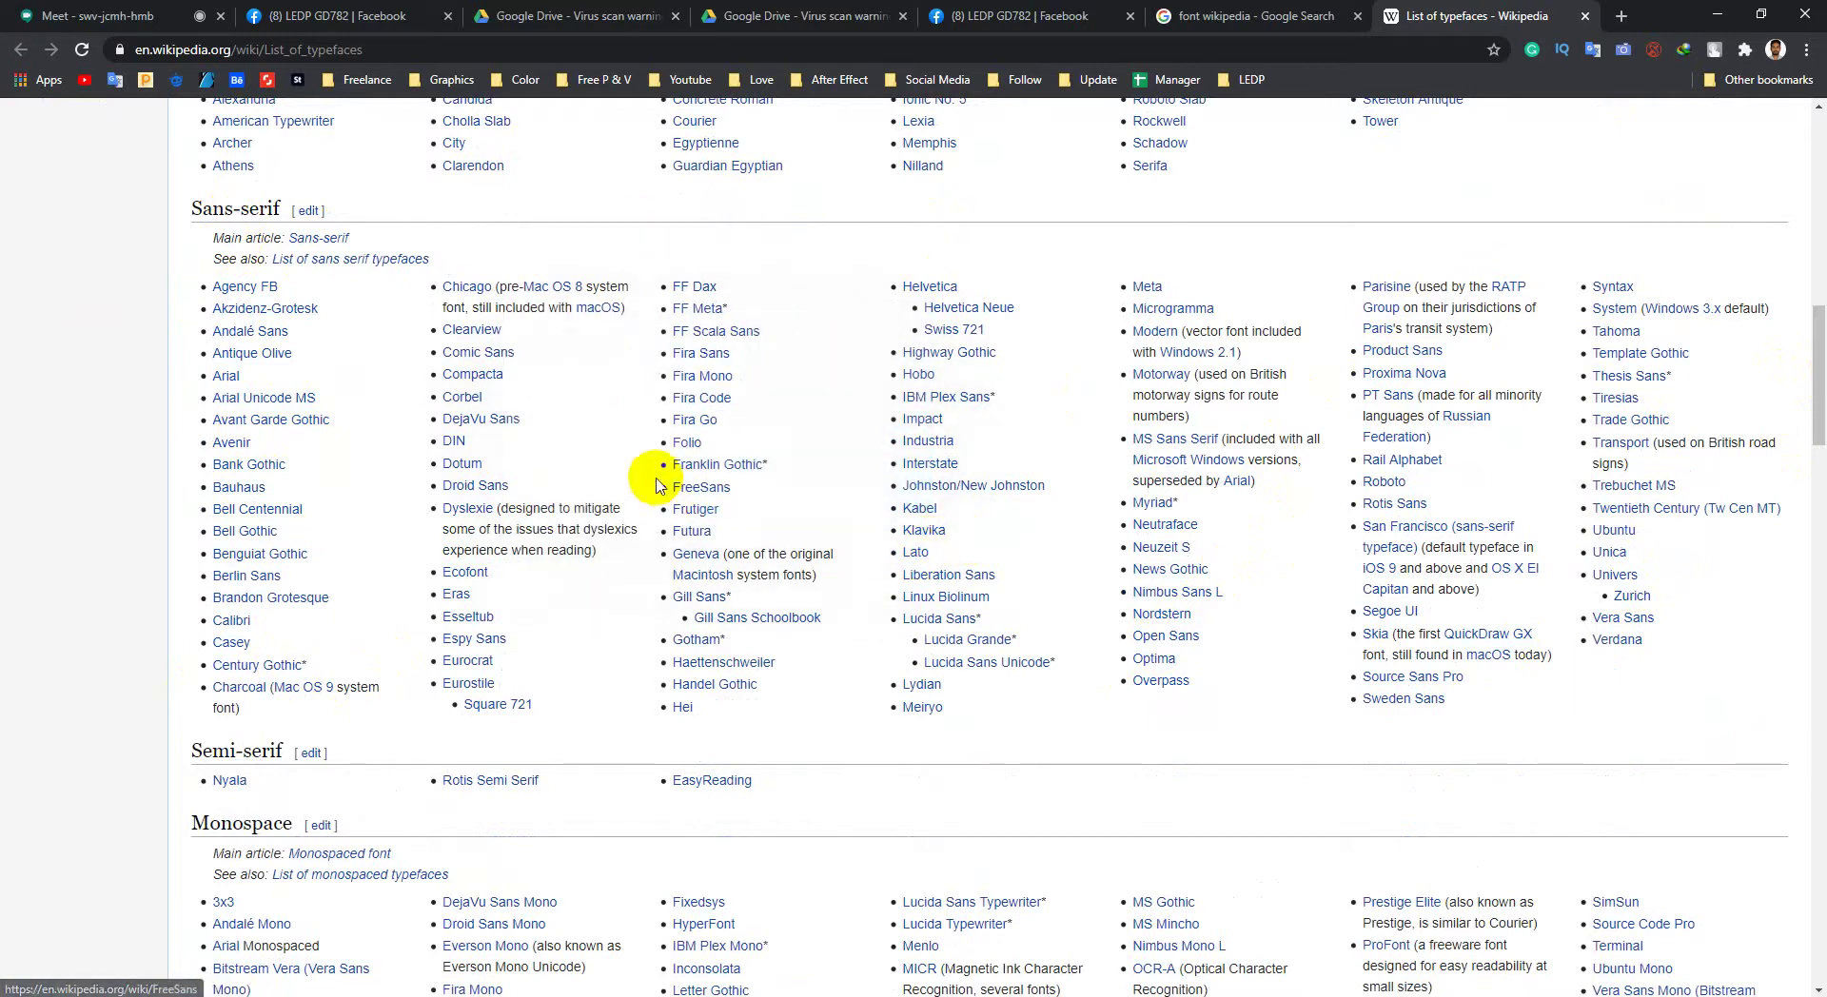
middle_click(913, 553)
left_click(1484, 19)
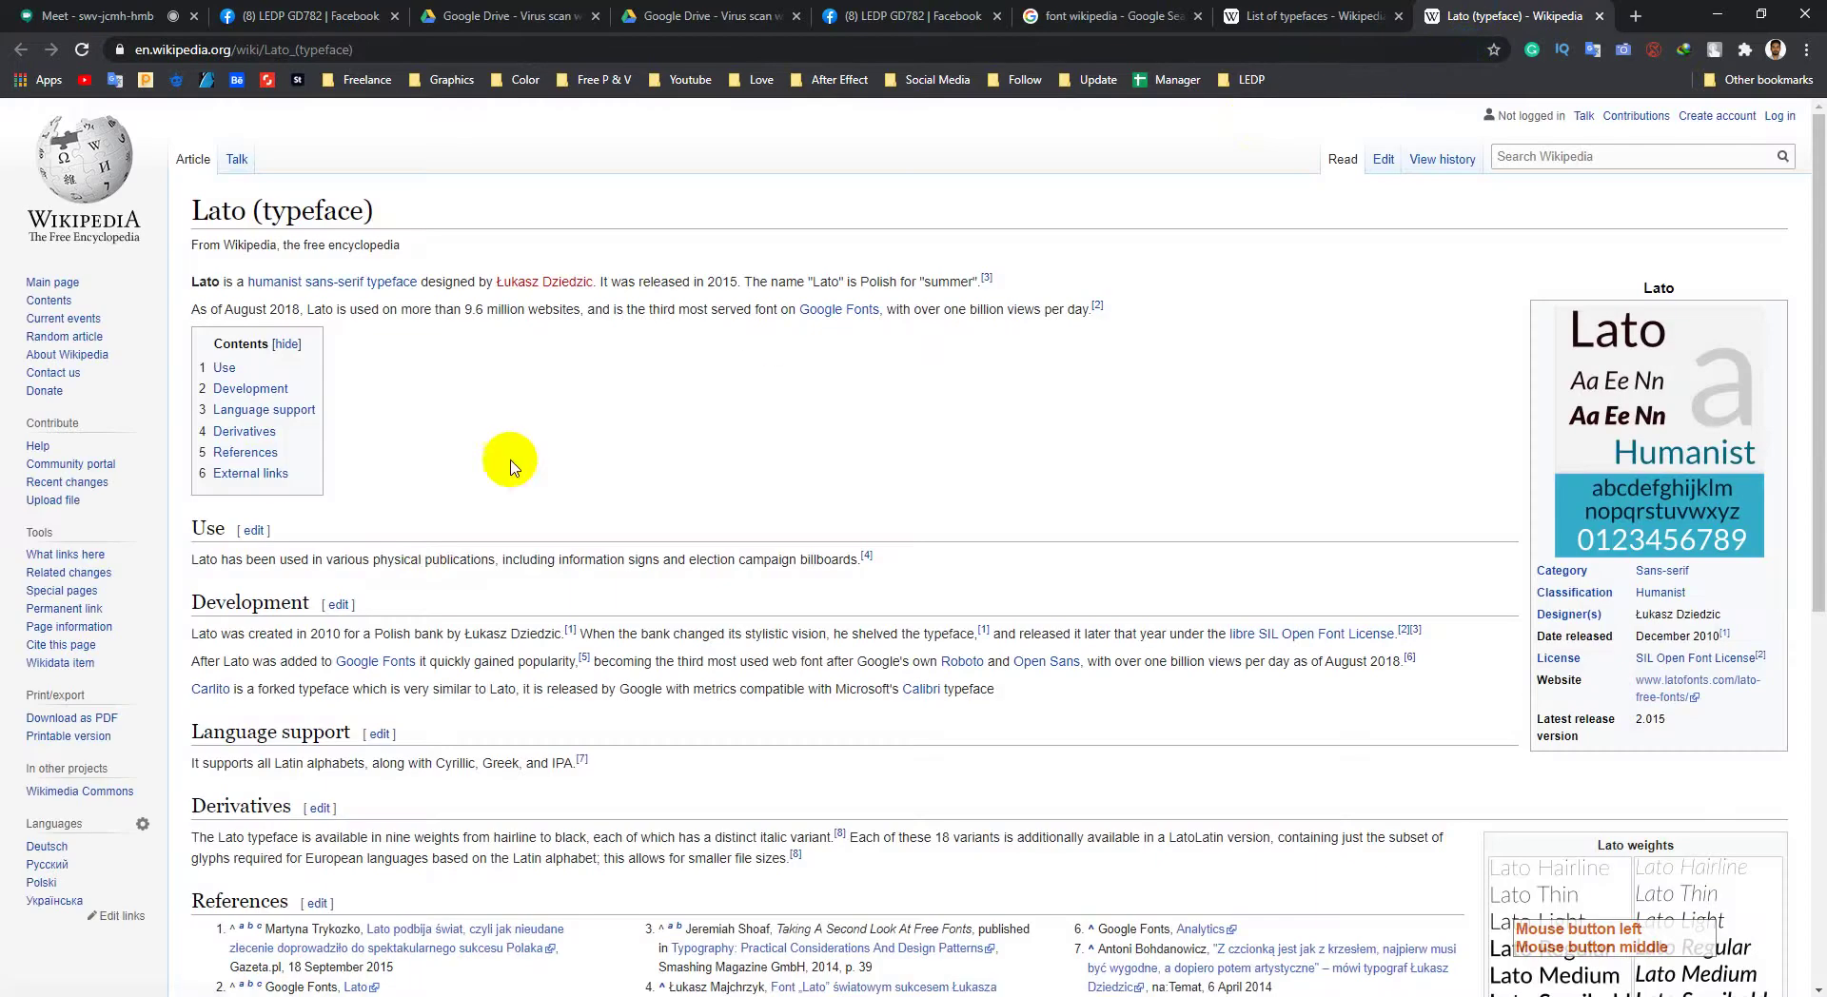
left_click(1602, 16)
Step: Scroll on through the script, blackletter and symbol typeface lists
scroll(746, 471, "down", 2)
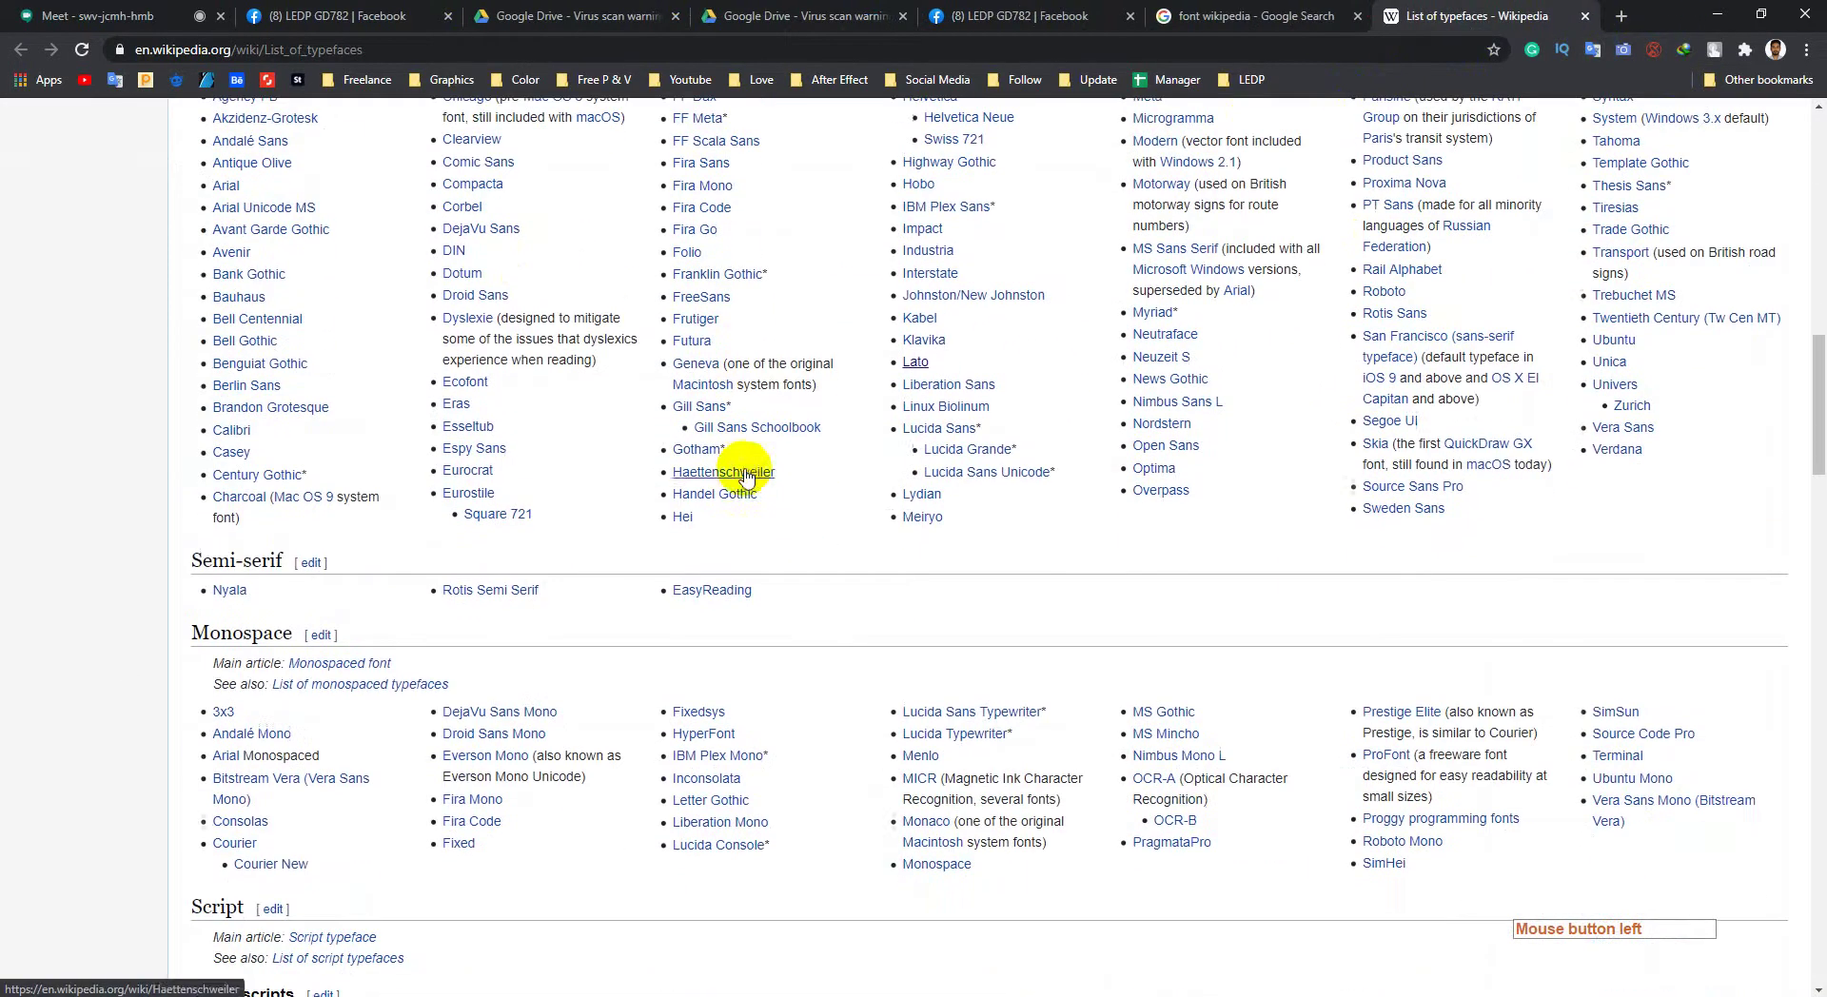
scroll(381, 590, "down", 5)
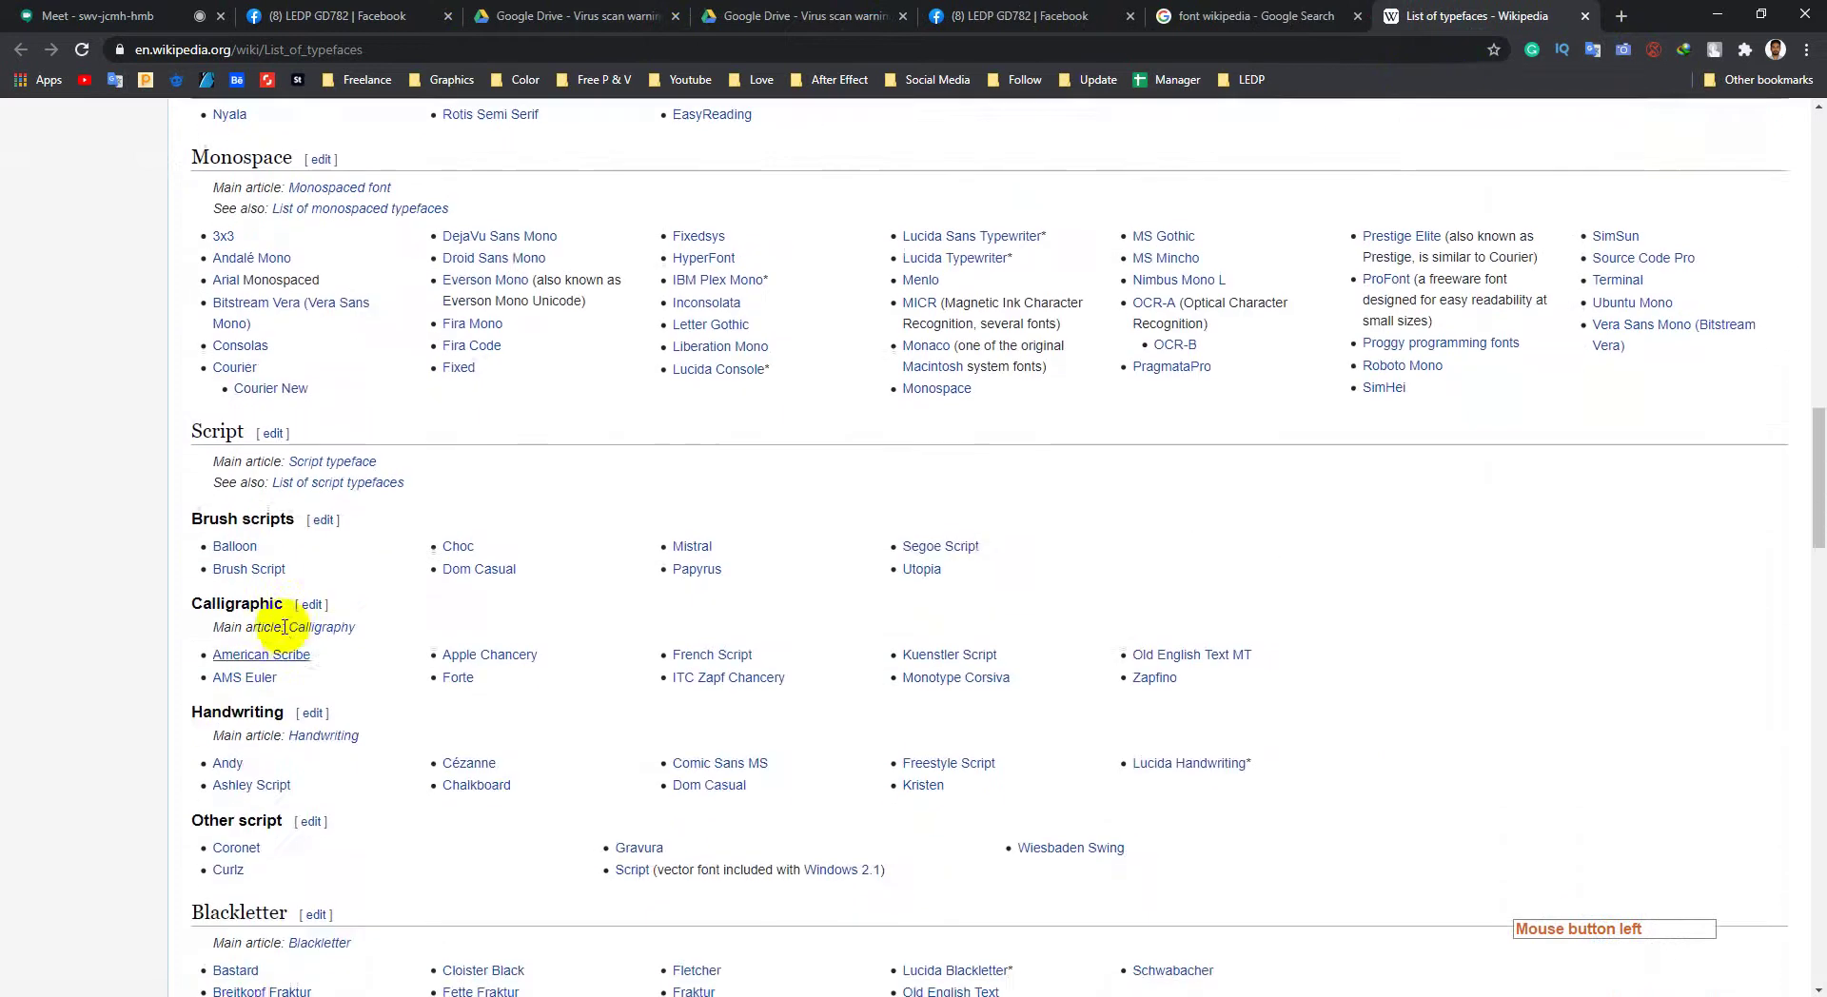
scroll(282, 543, "down", 5)
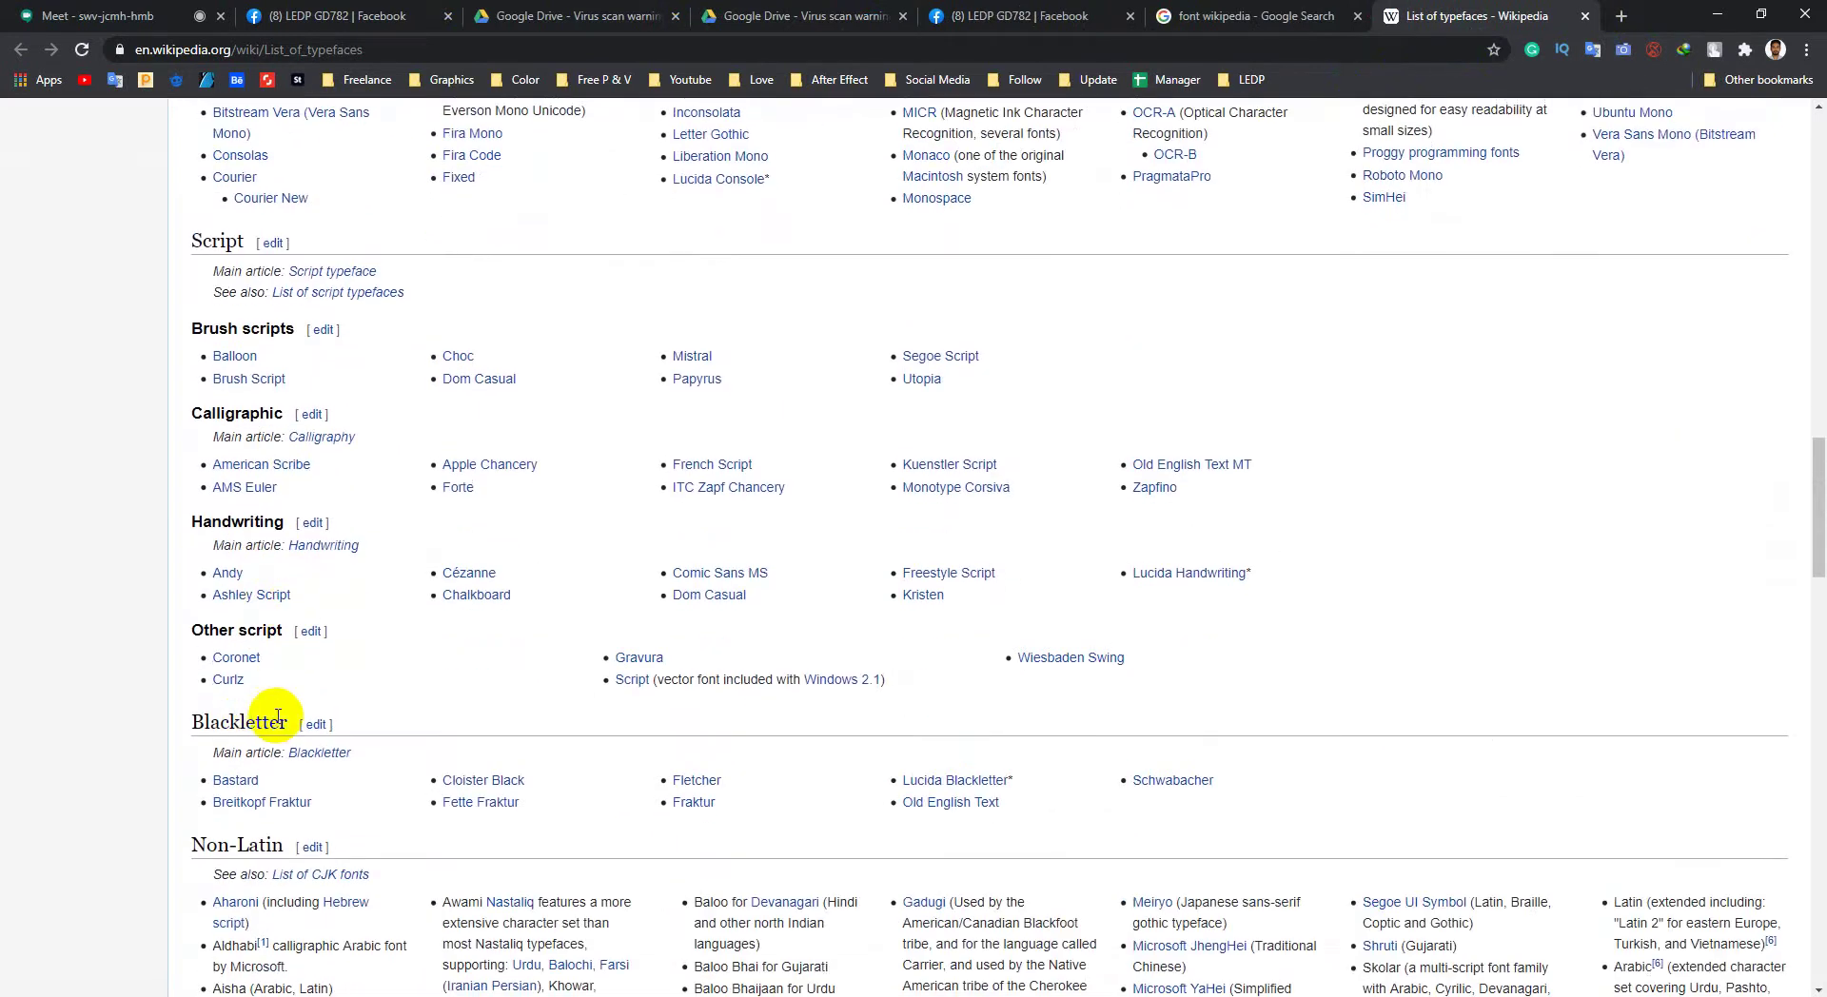
scroll(358, 543, "down", 11)
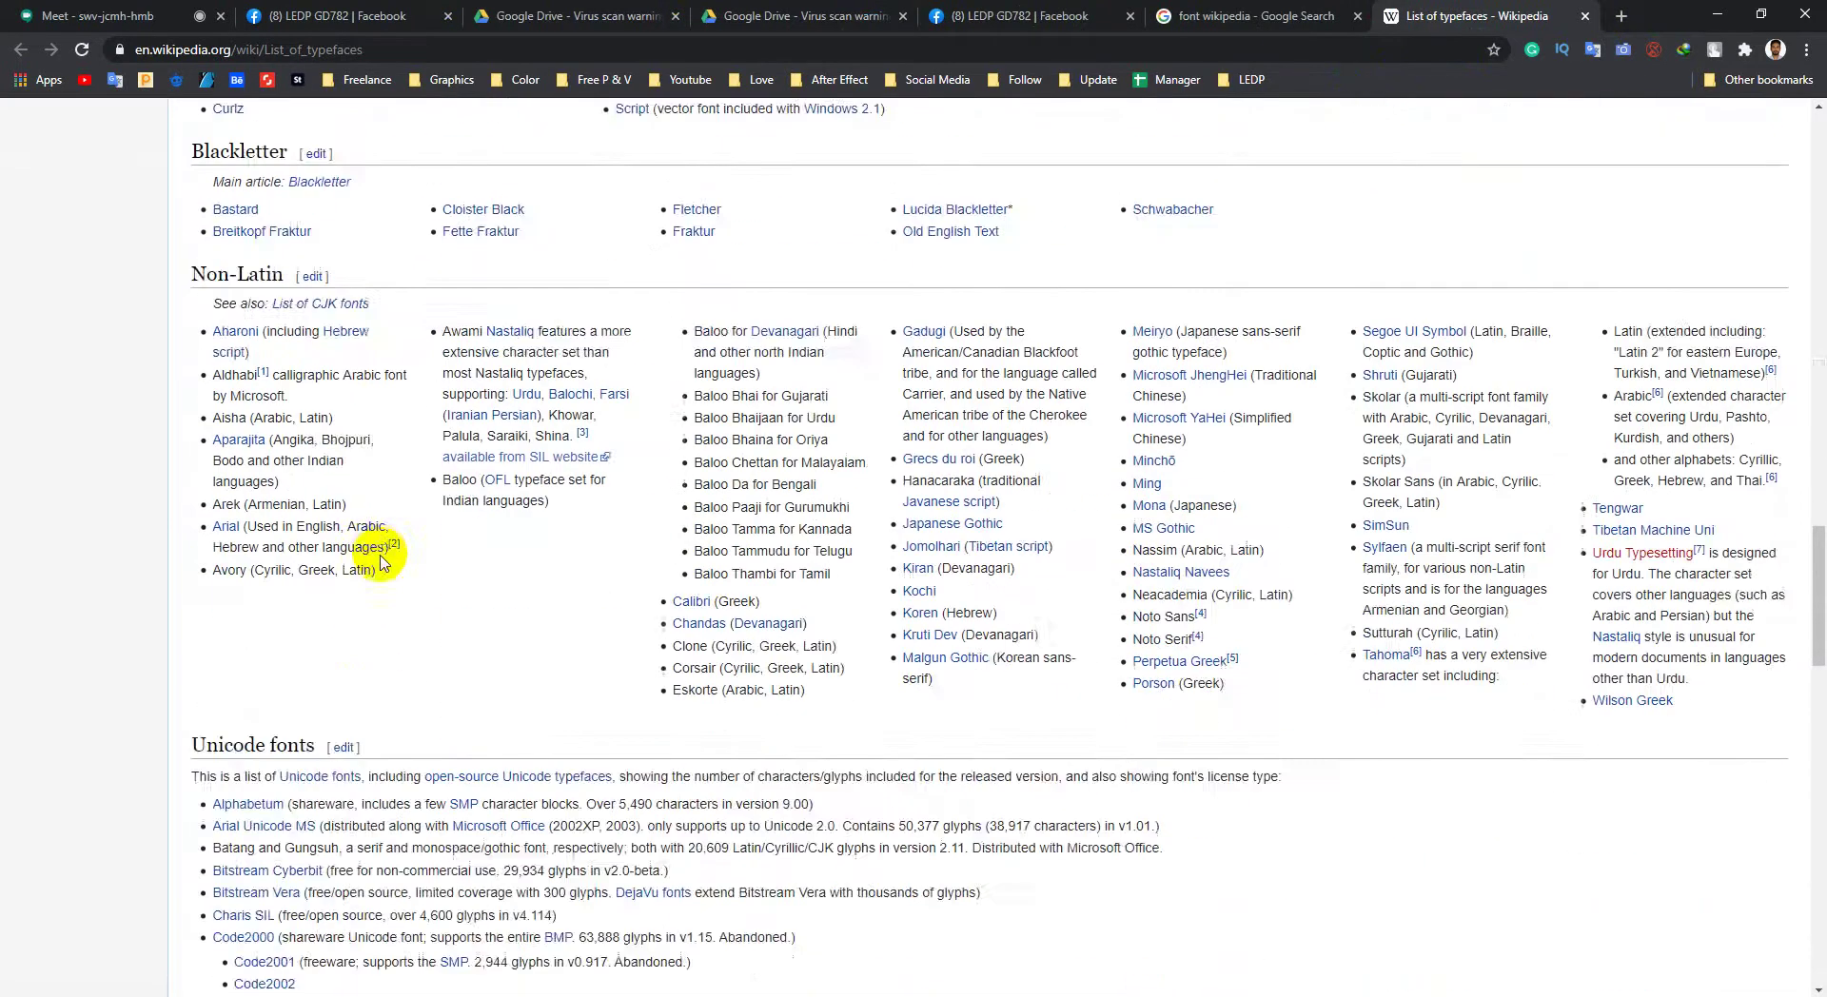
scroll(390, 591, "down", 8)
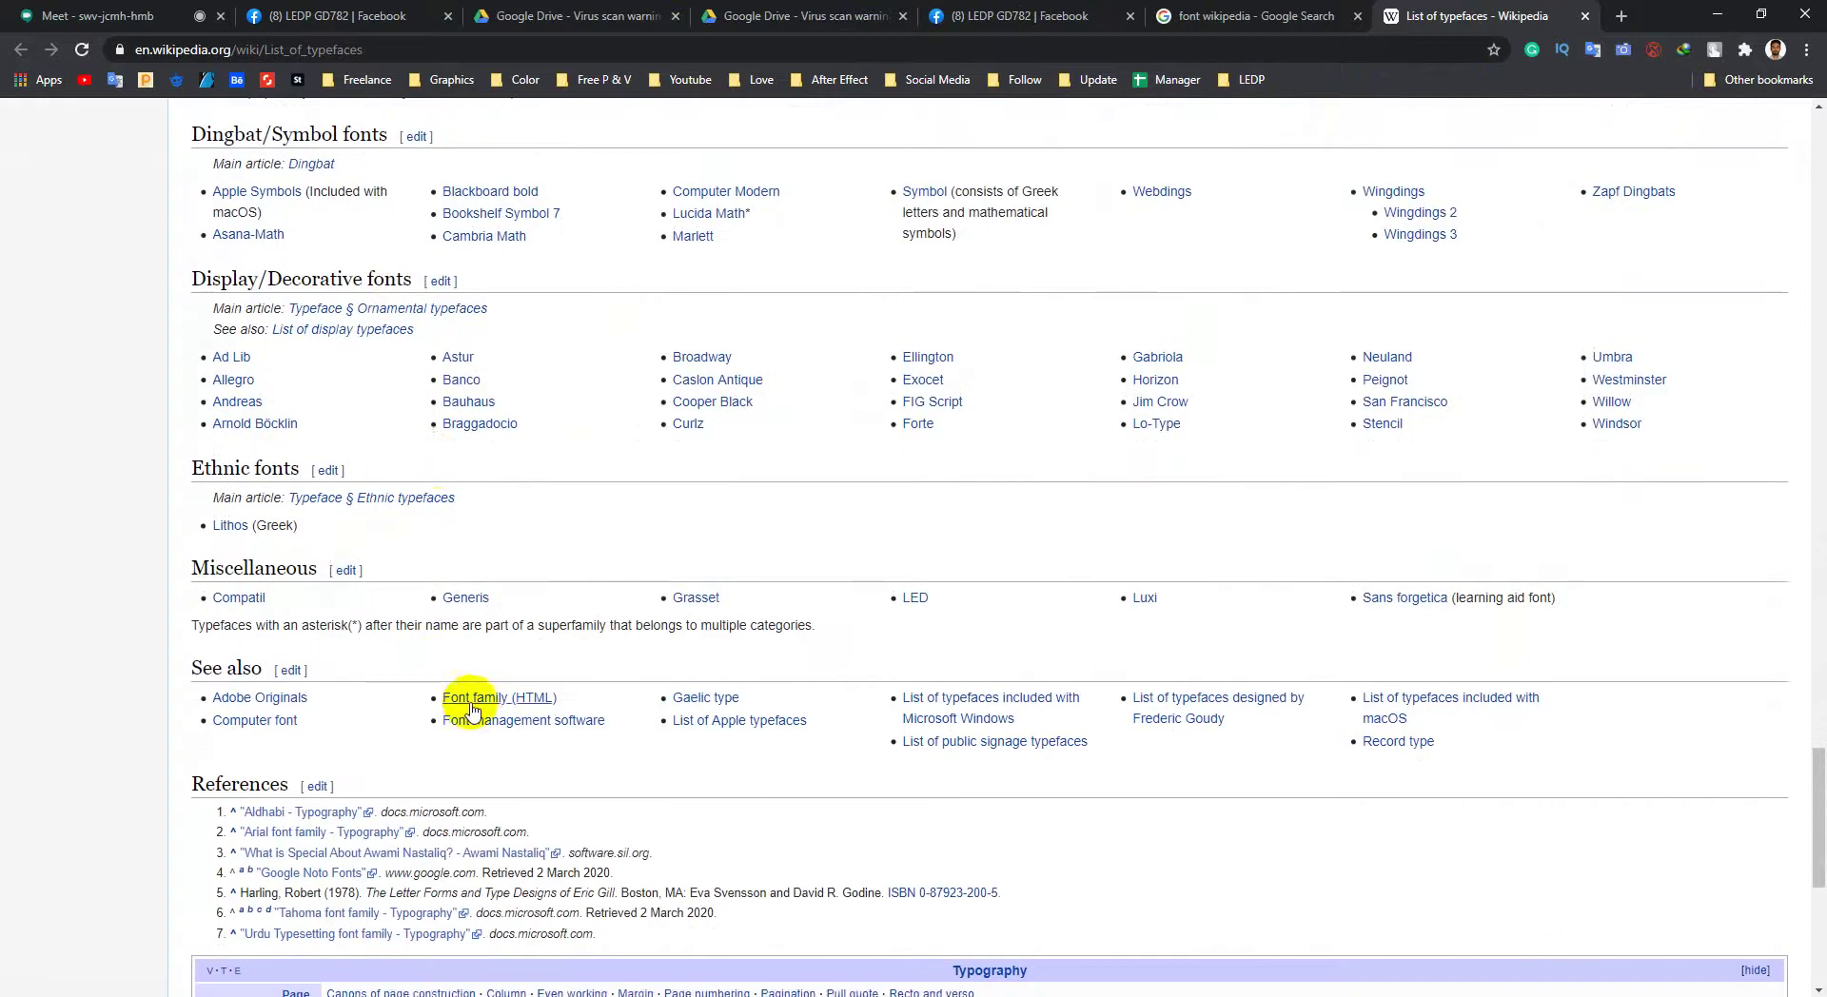
middle_click(387, 725)
middle_click(481, 505)
scroll(358, 505, "down", 2)
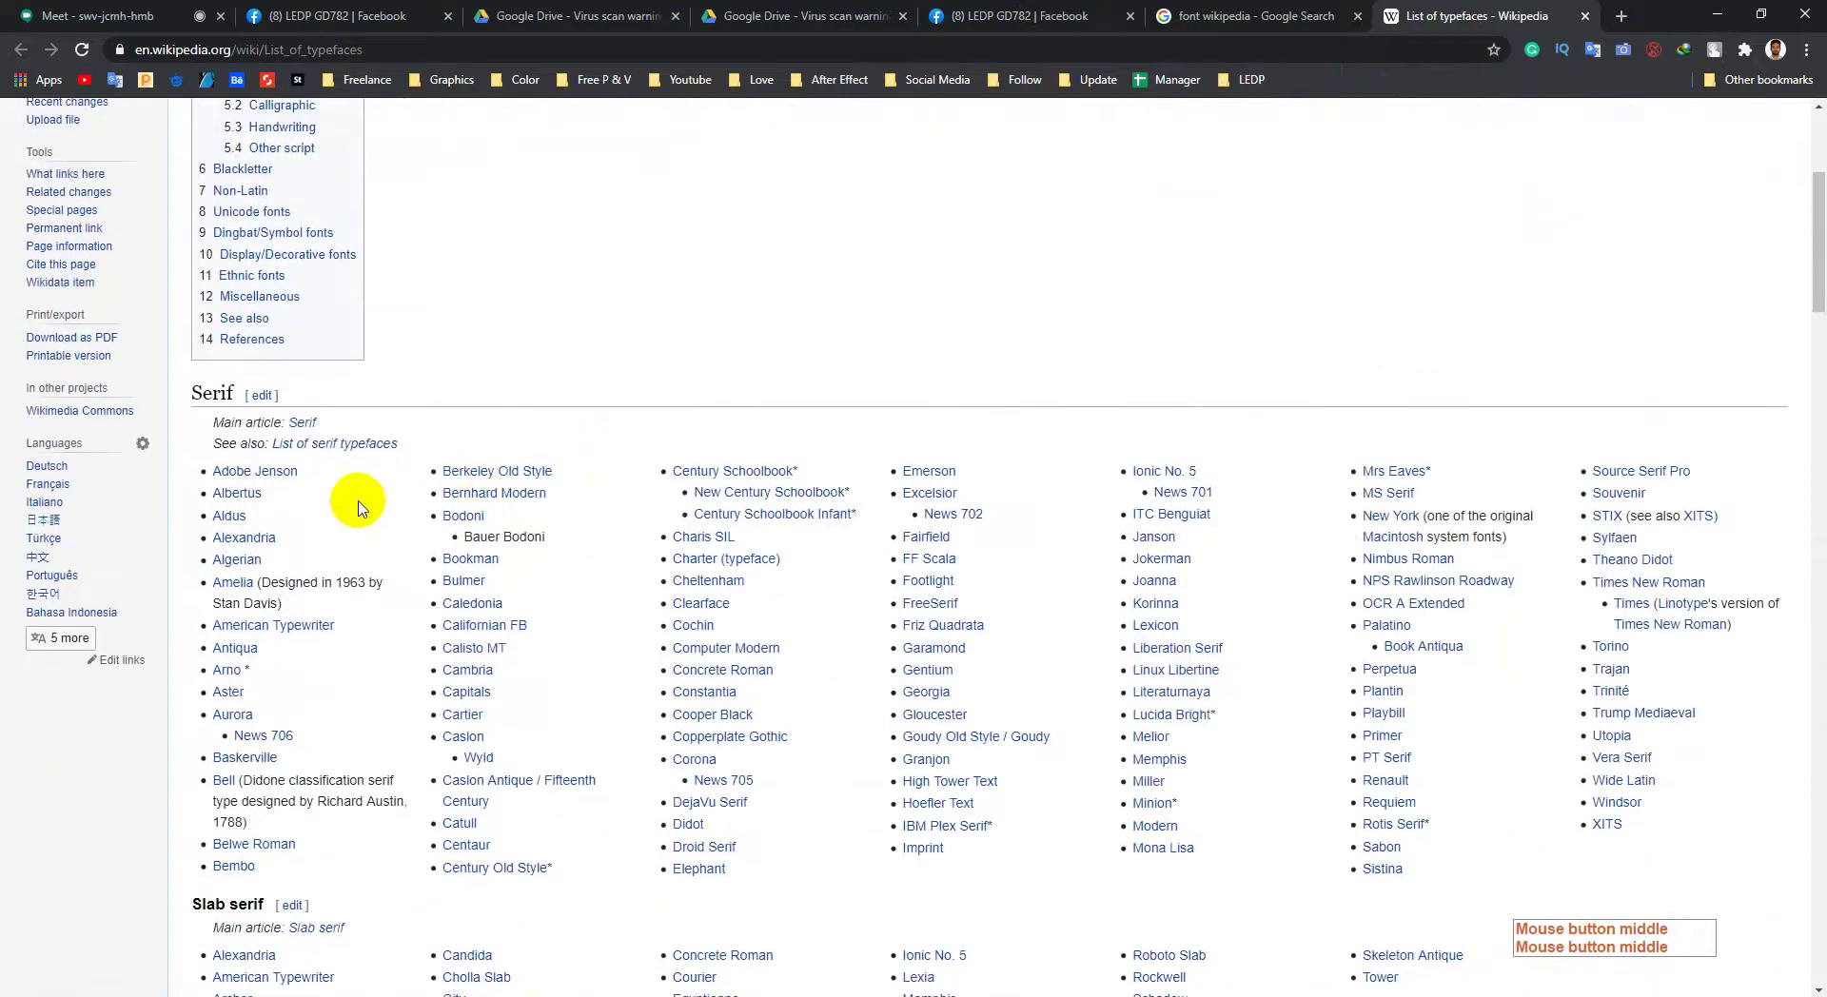
scroll(428, 514, "down", 3)
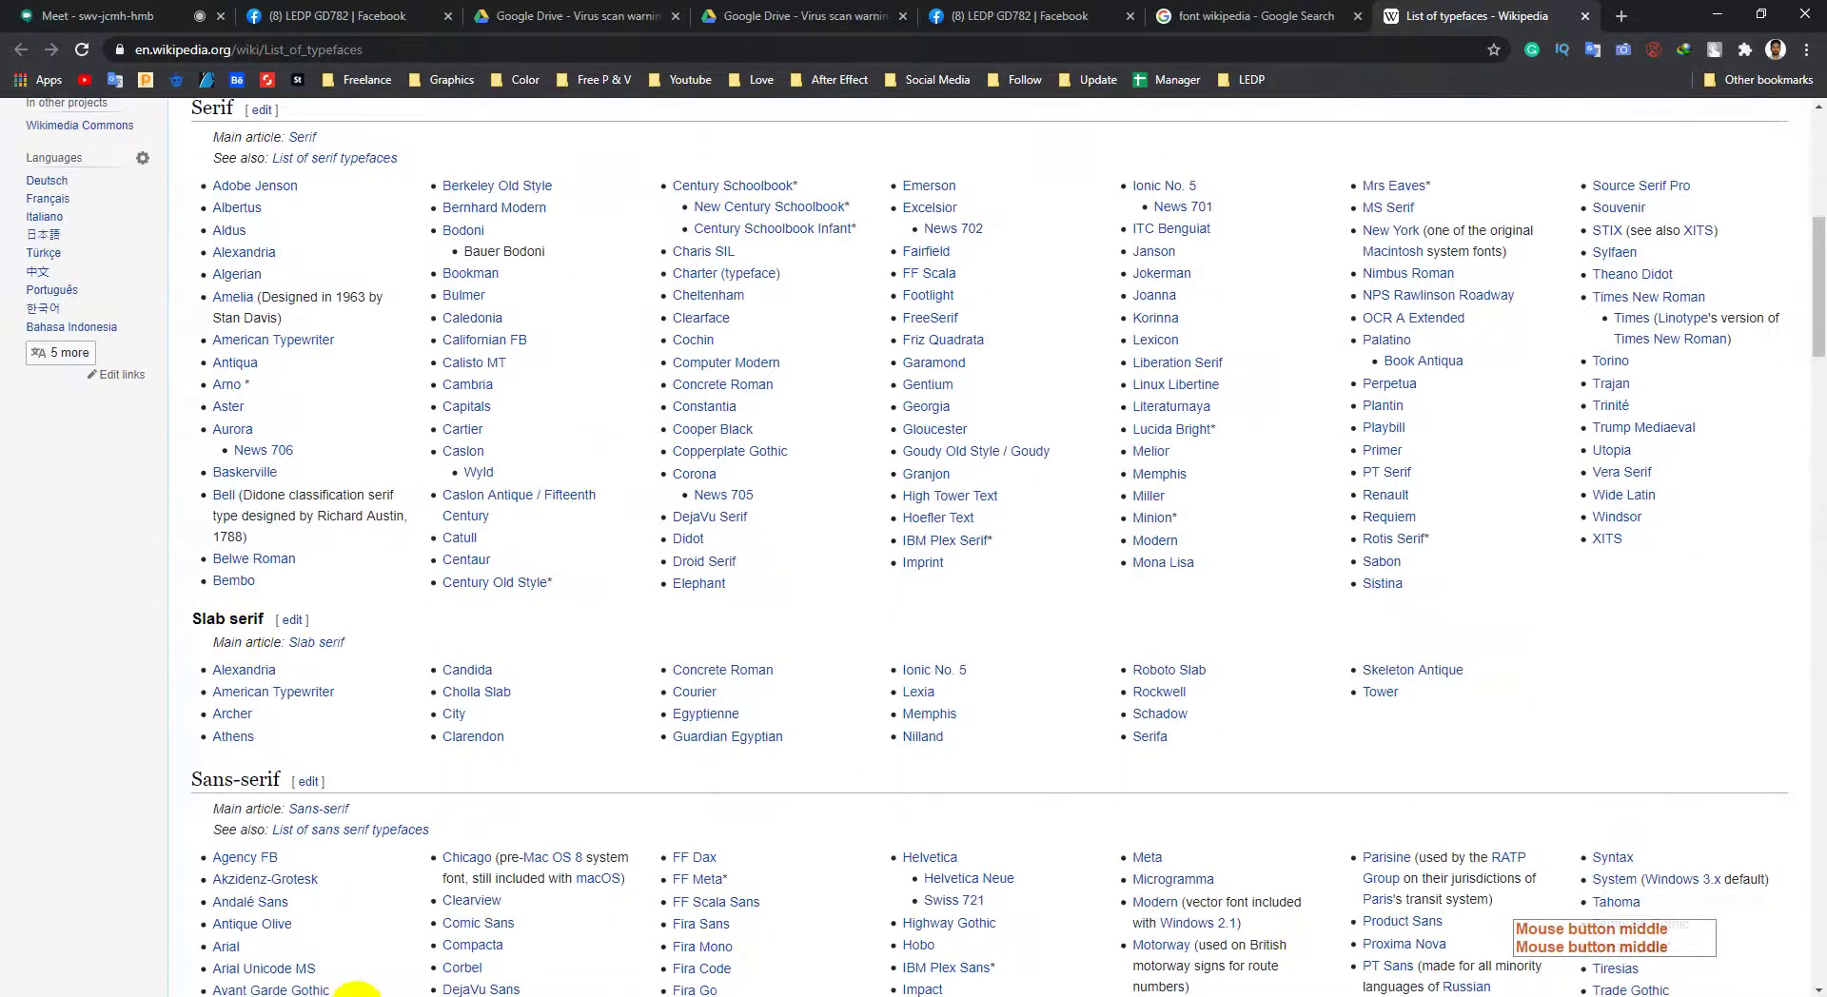
left_click(358, 990)
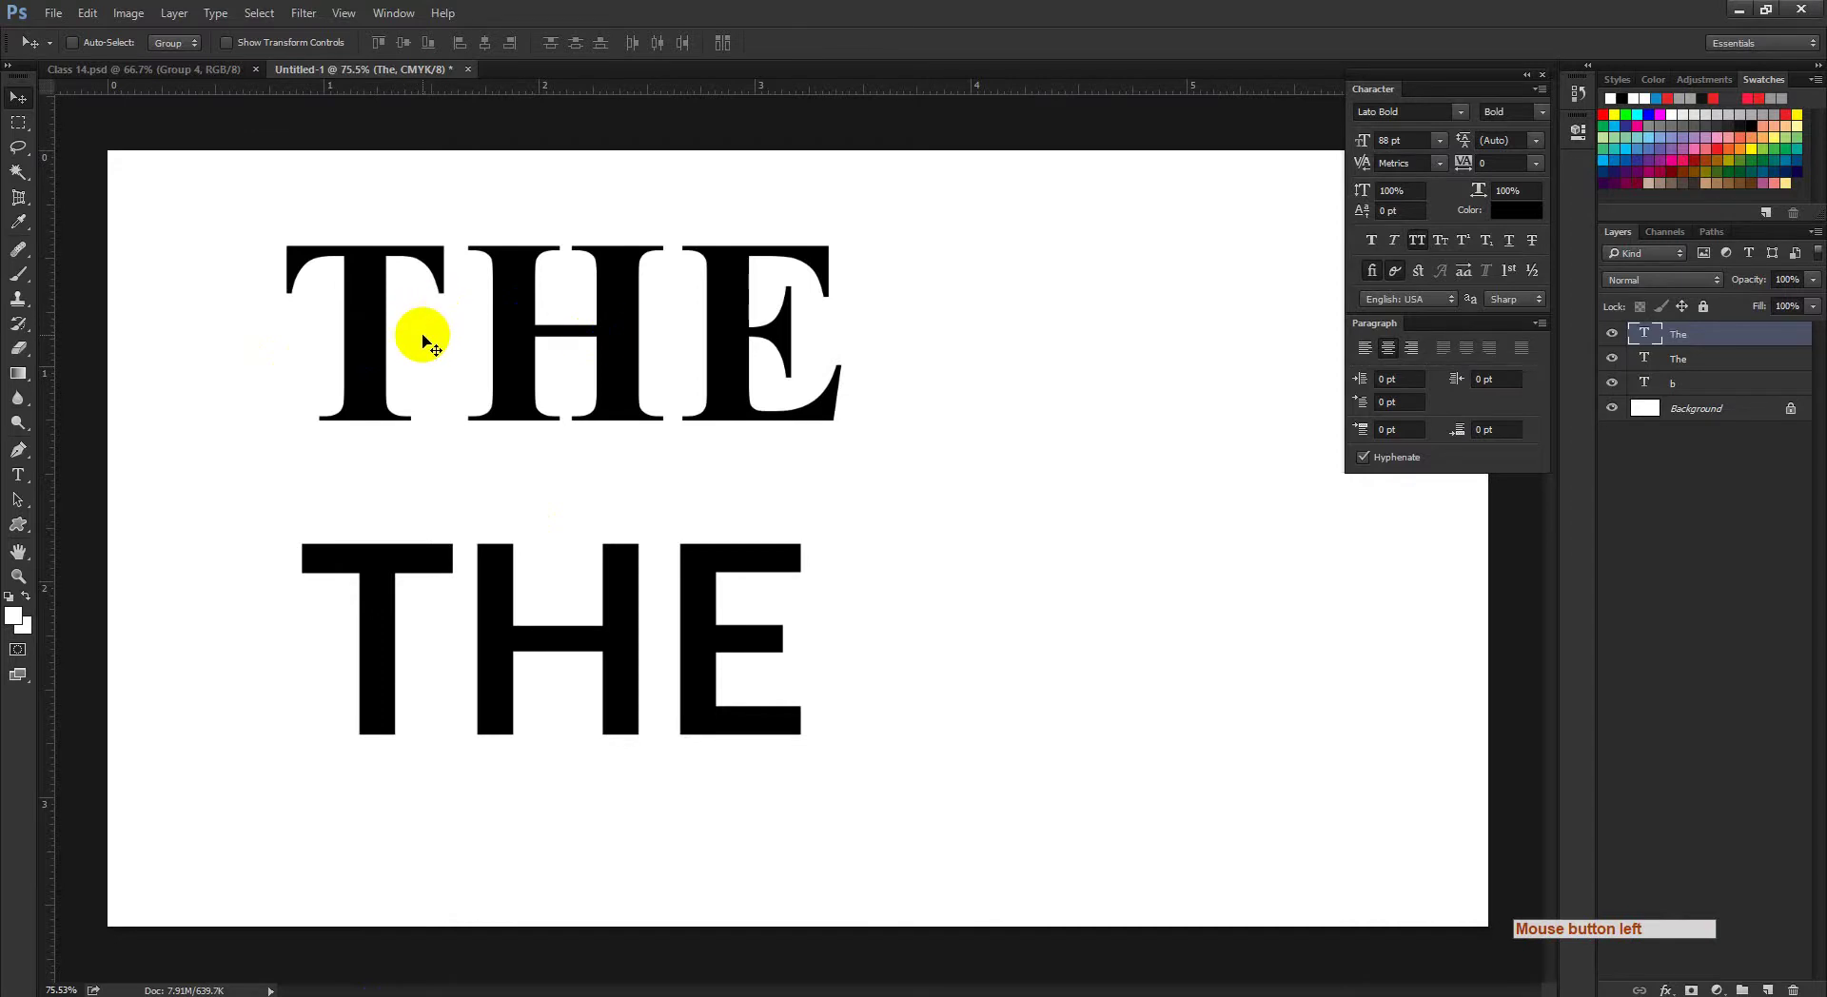
Step: Adjust the zoom on the THE samples, then bring the Class 14.psd list design forward
left_click(395, 550)
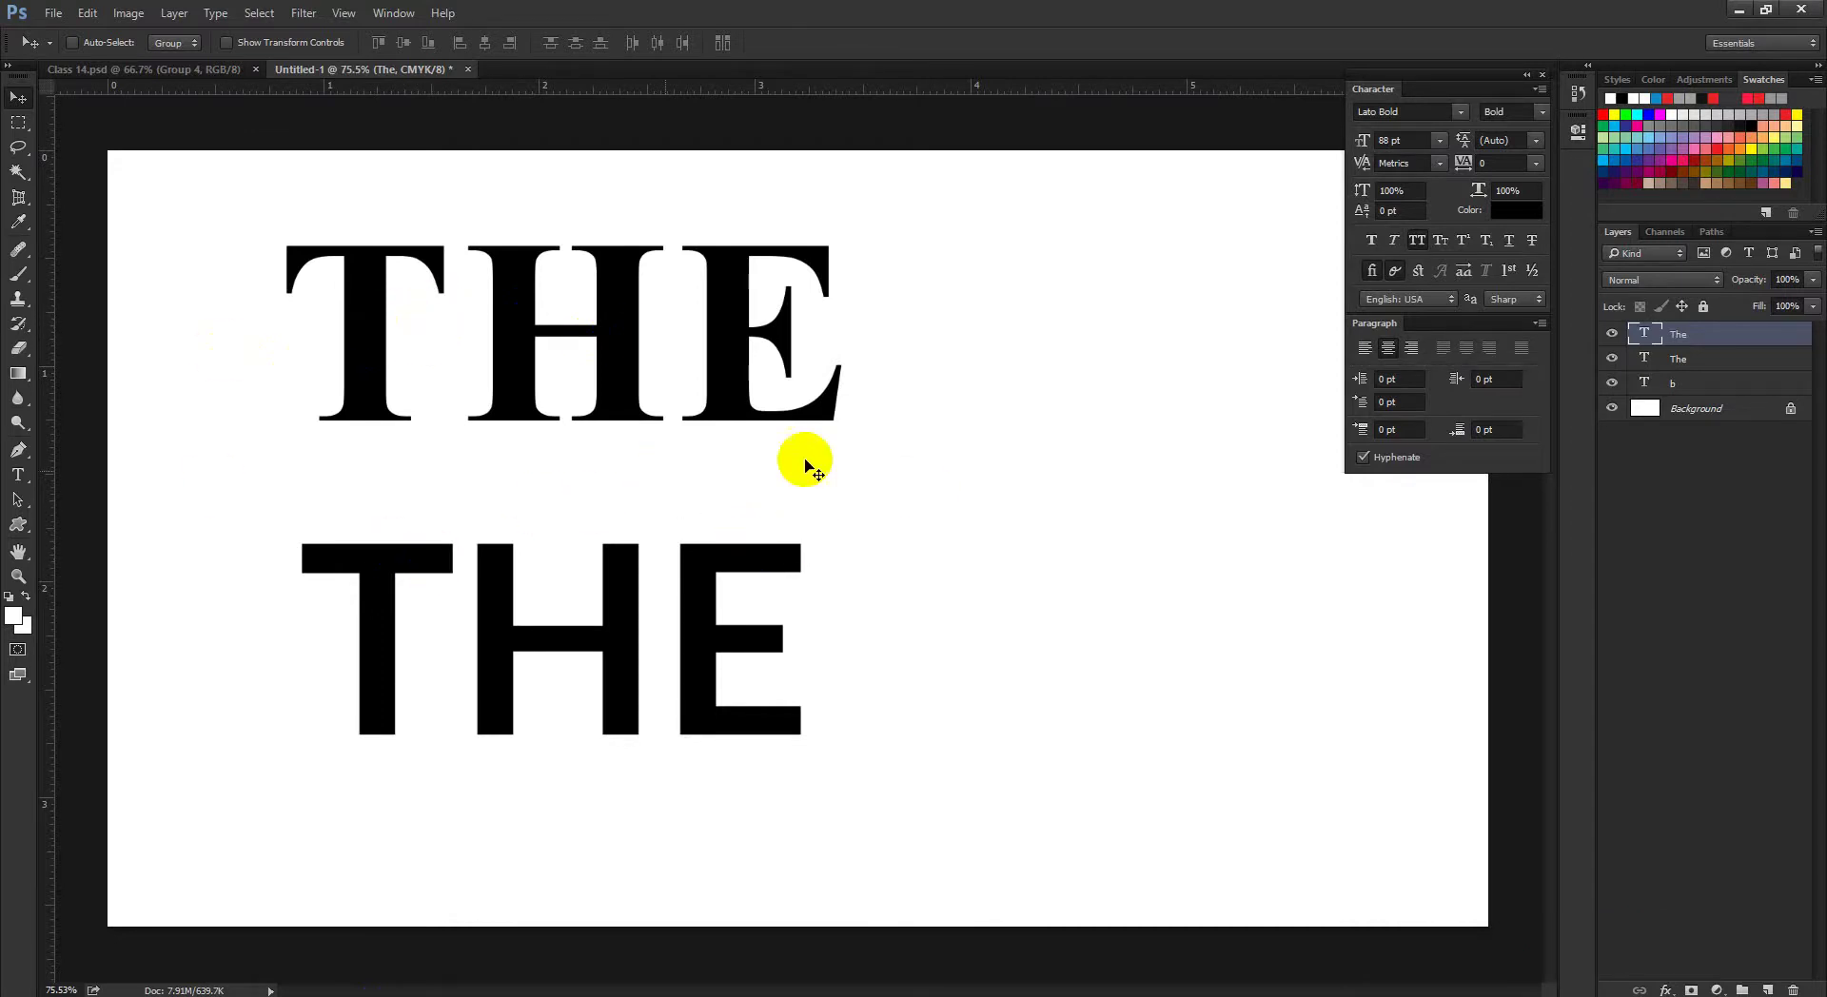
left_click(805, 537, "ctrl")
left_click(805, 538, "ctrl")
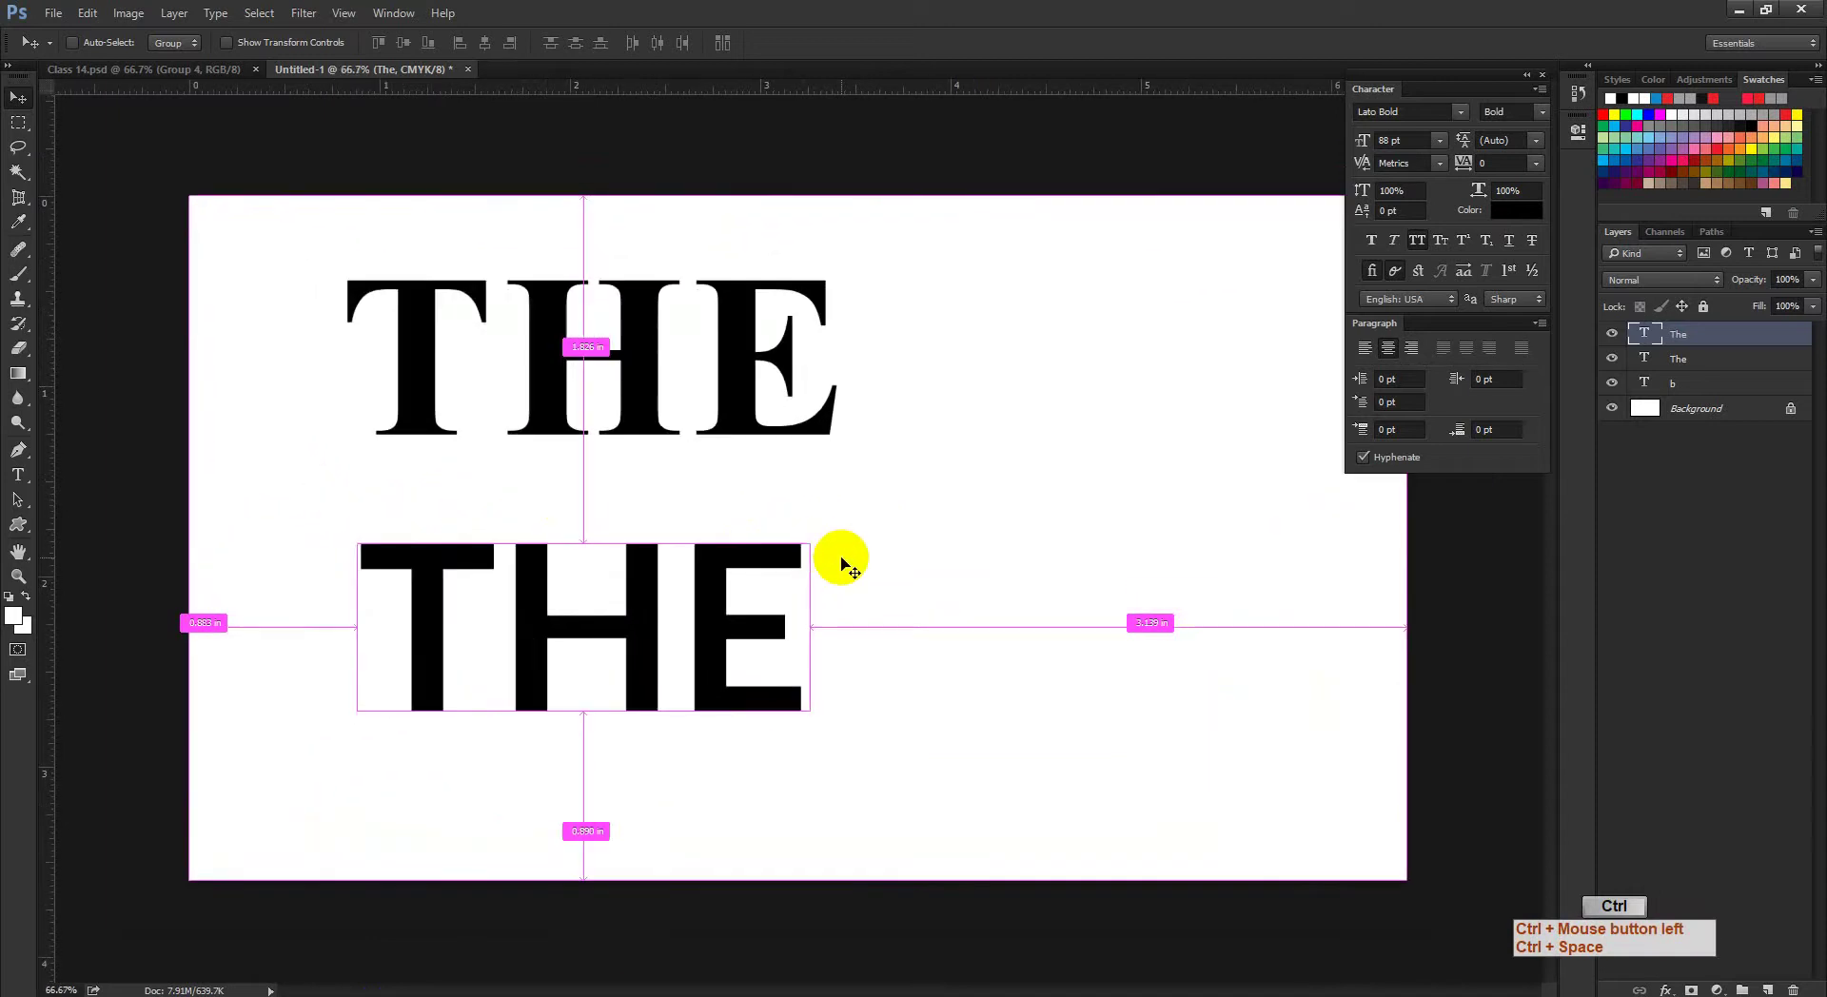
left_click(455, 618)
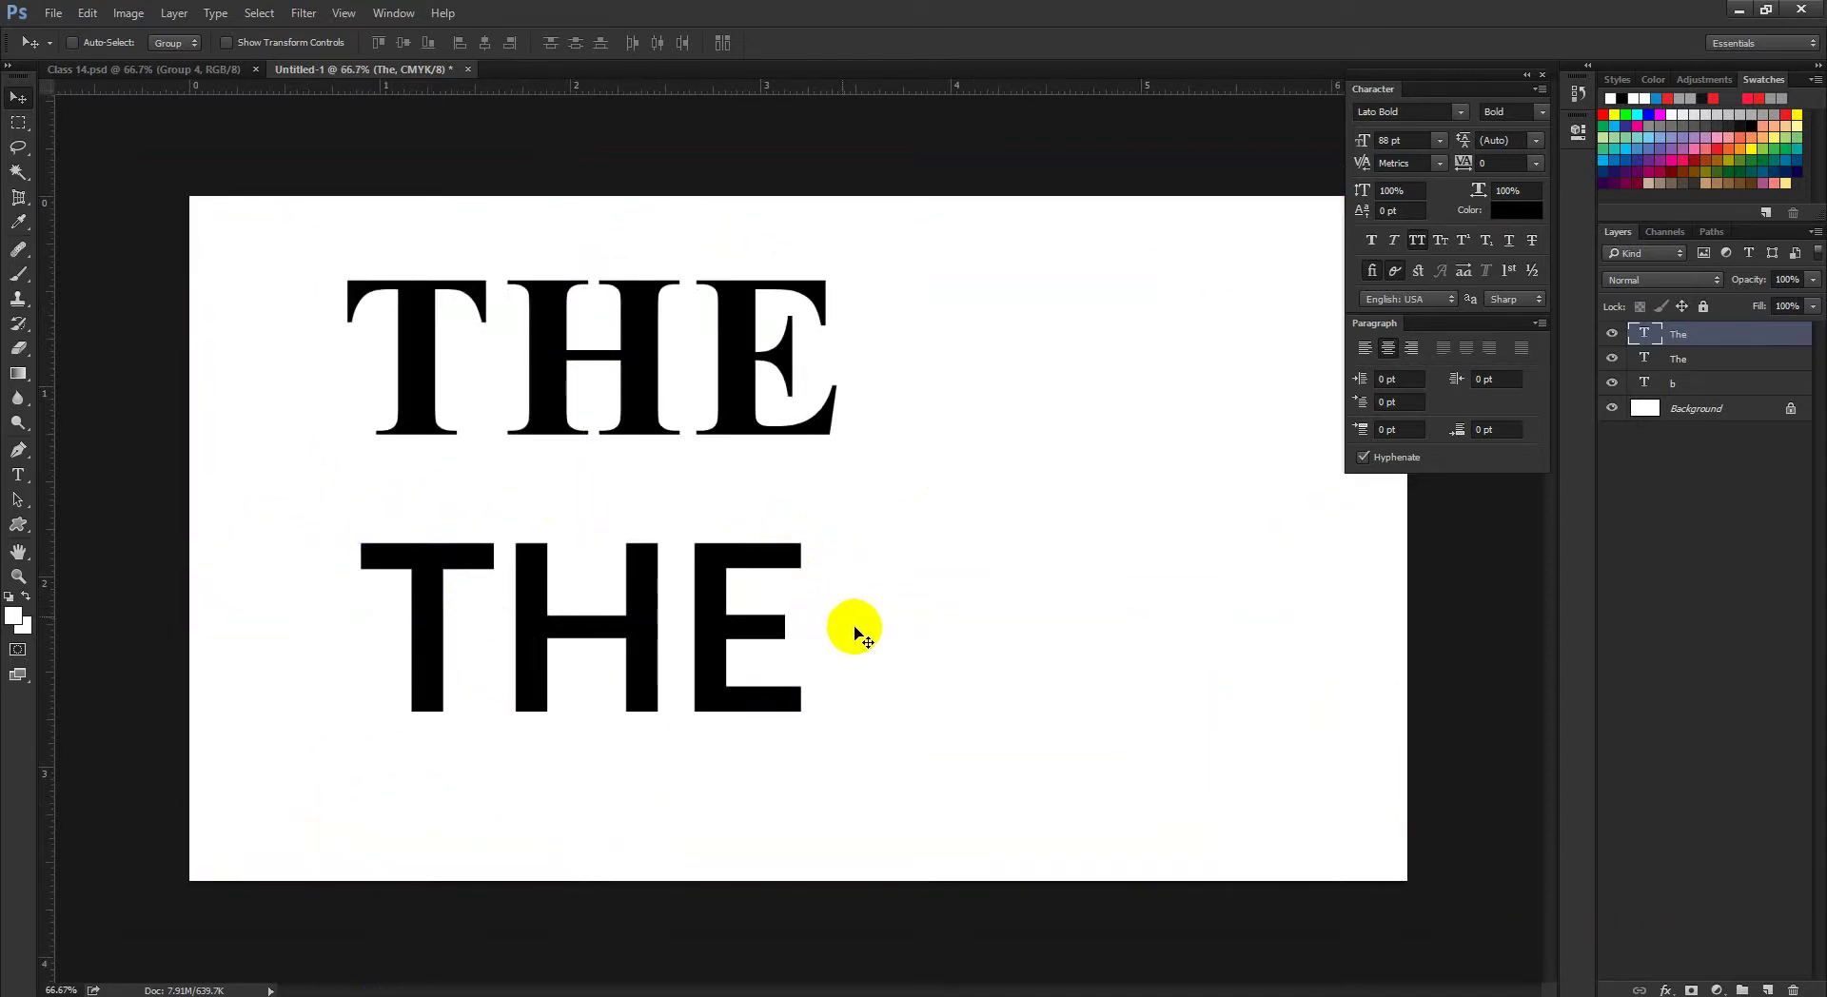
left_click(171, 69)
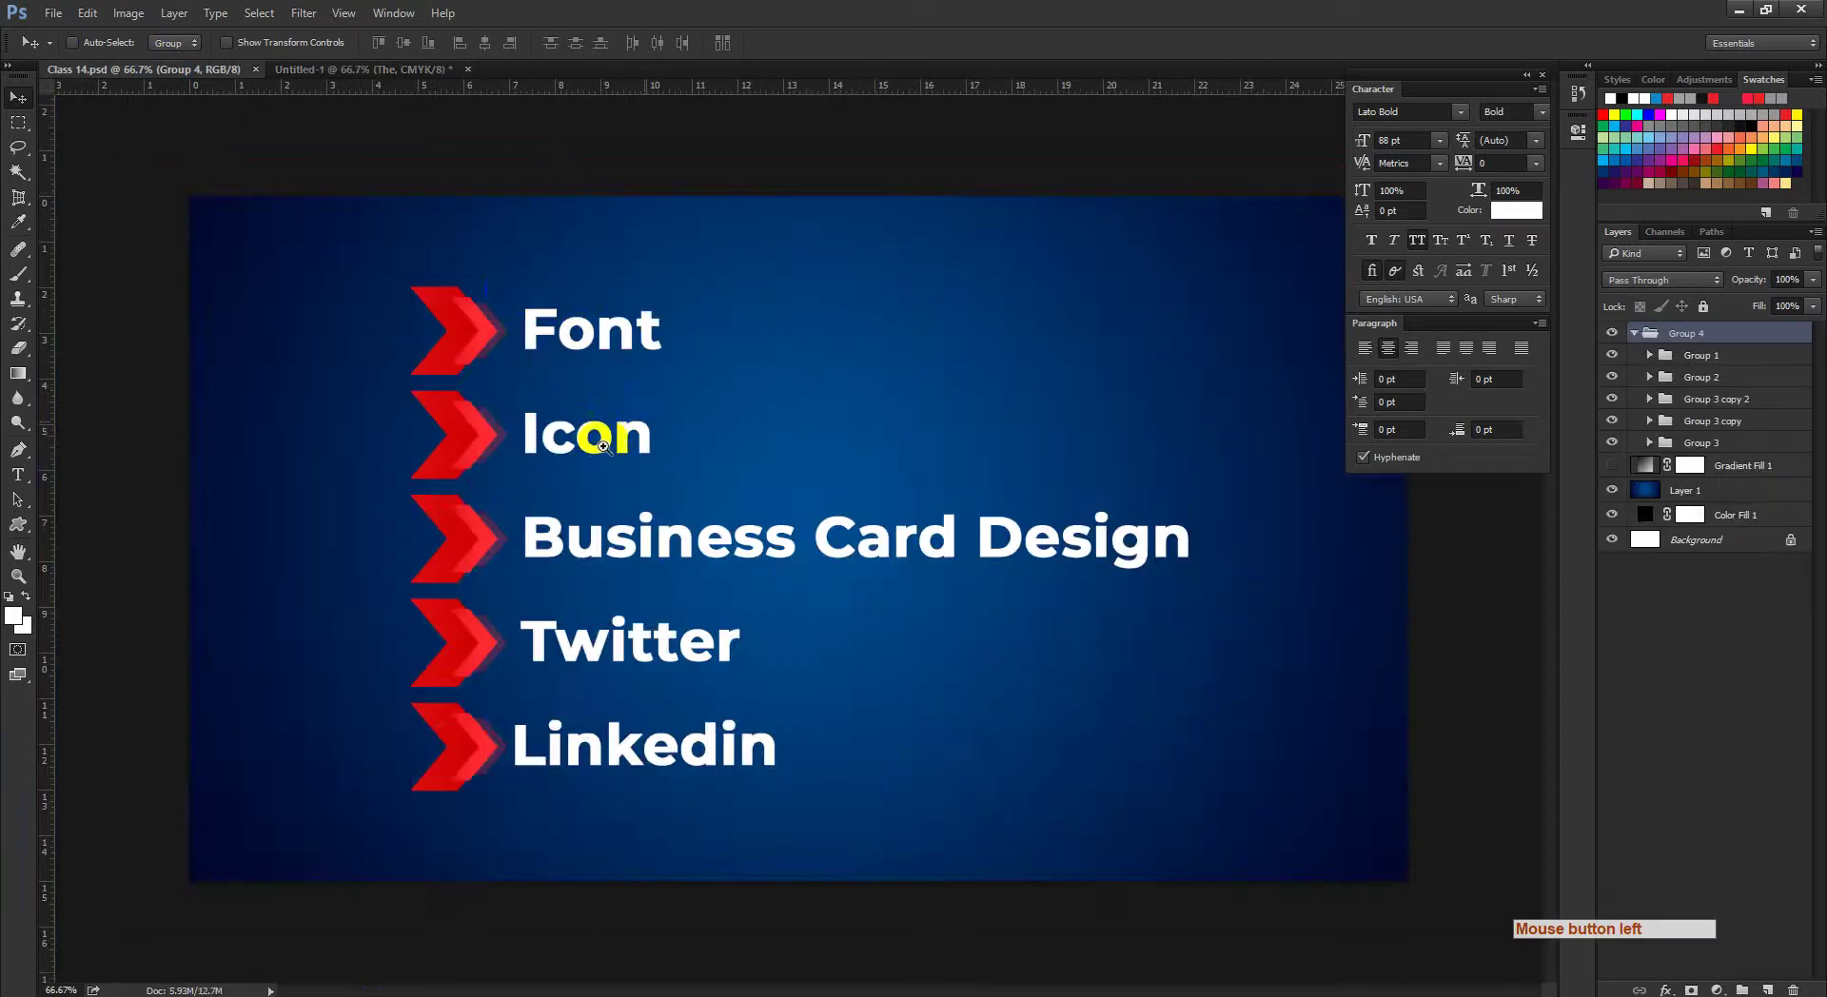
Step: Zoom in and out around the Class 14 list and Business Card Design using Ctrl+Space
left_click_drag(603, 445, 596, 436)
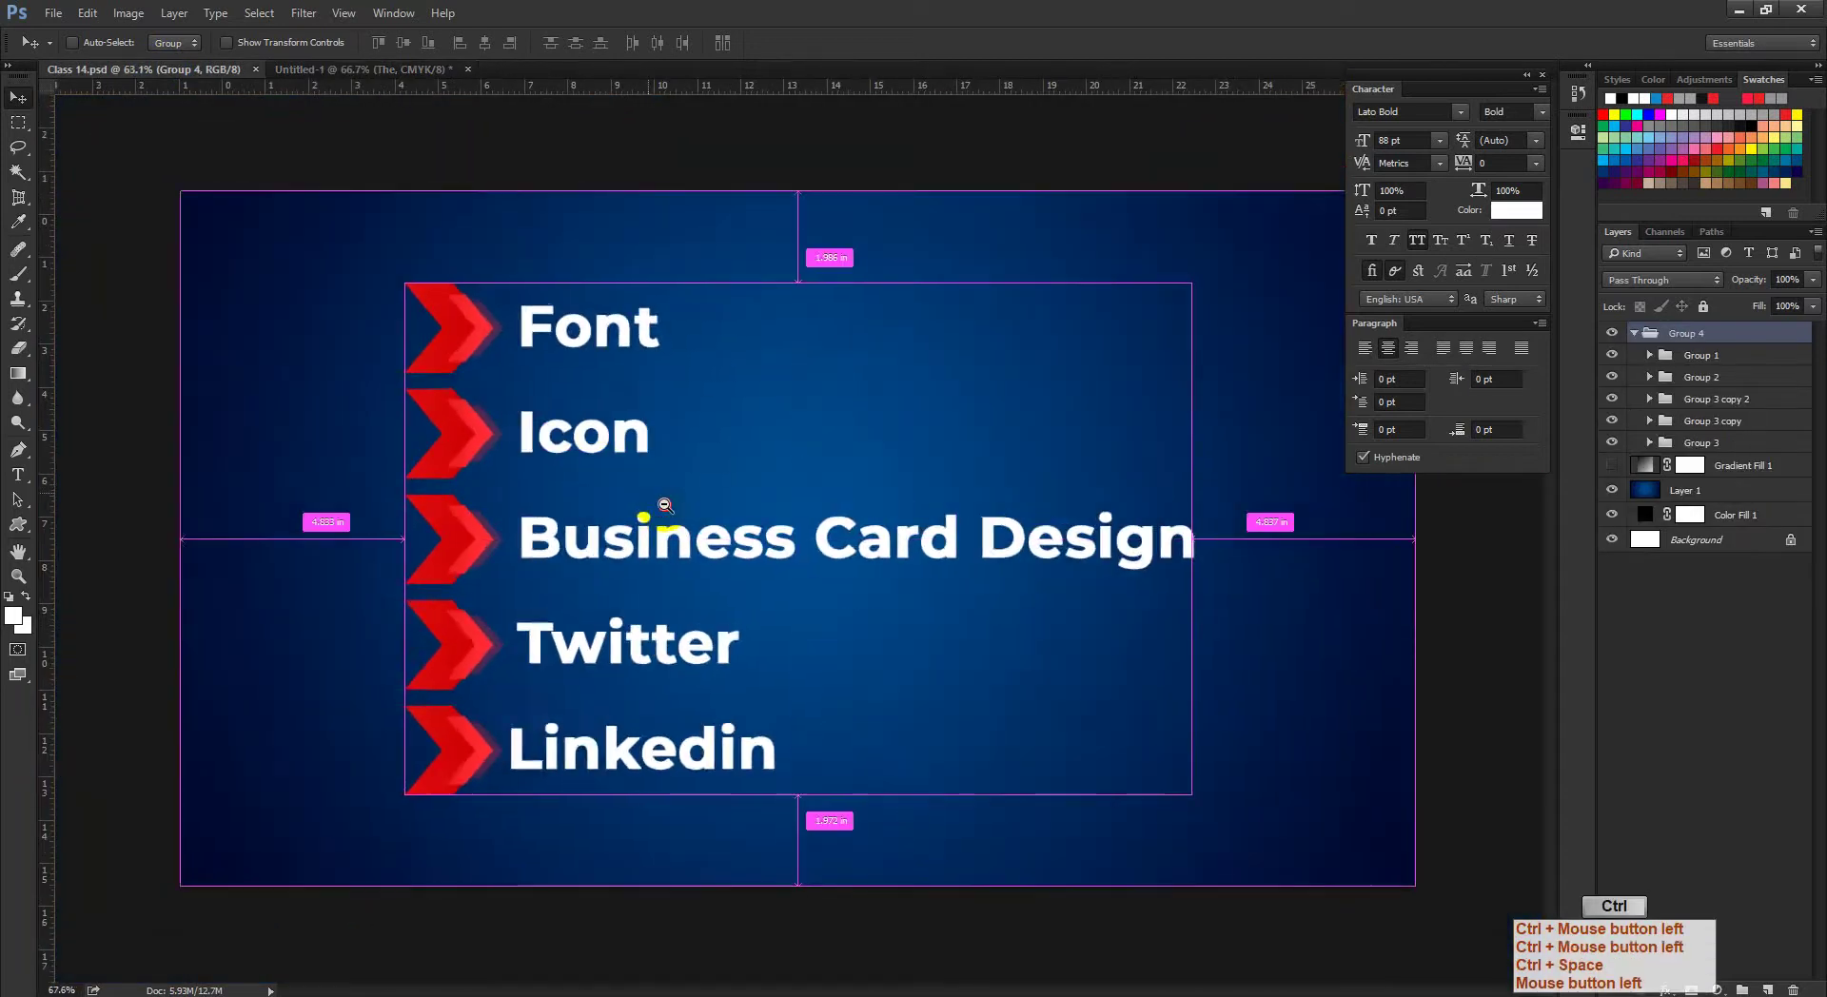
left_click_drag(665, 505, 676, 518)
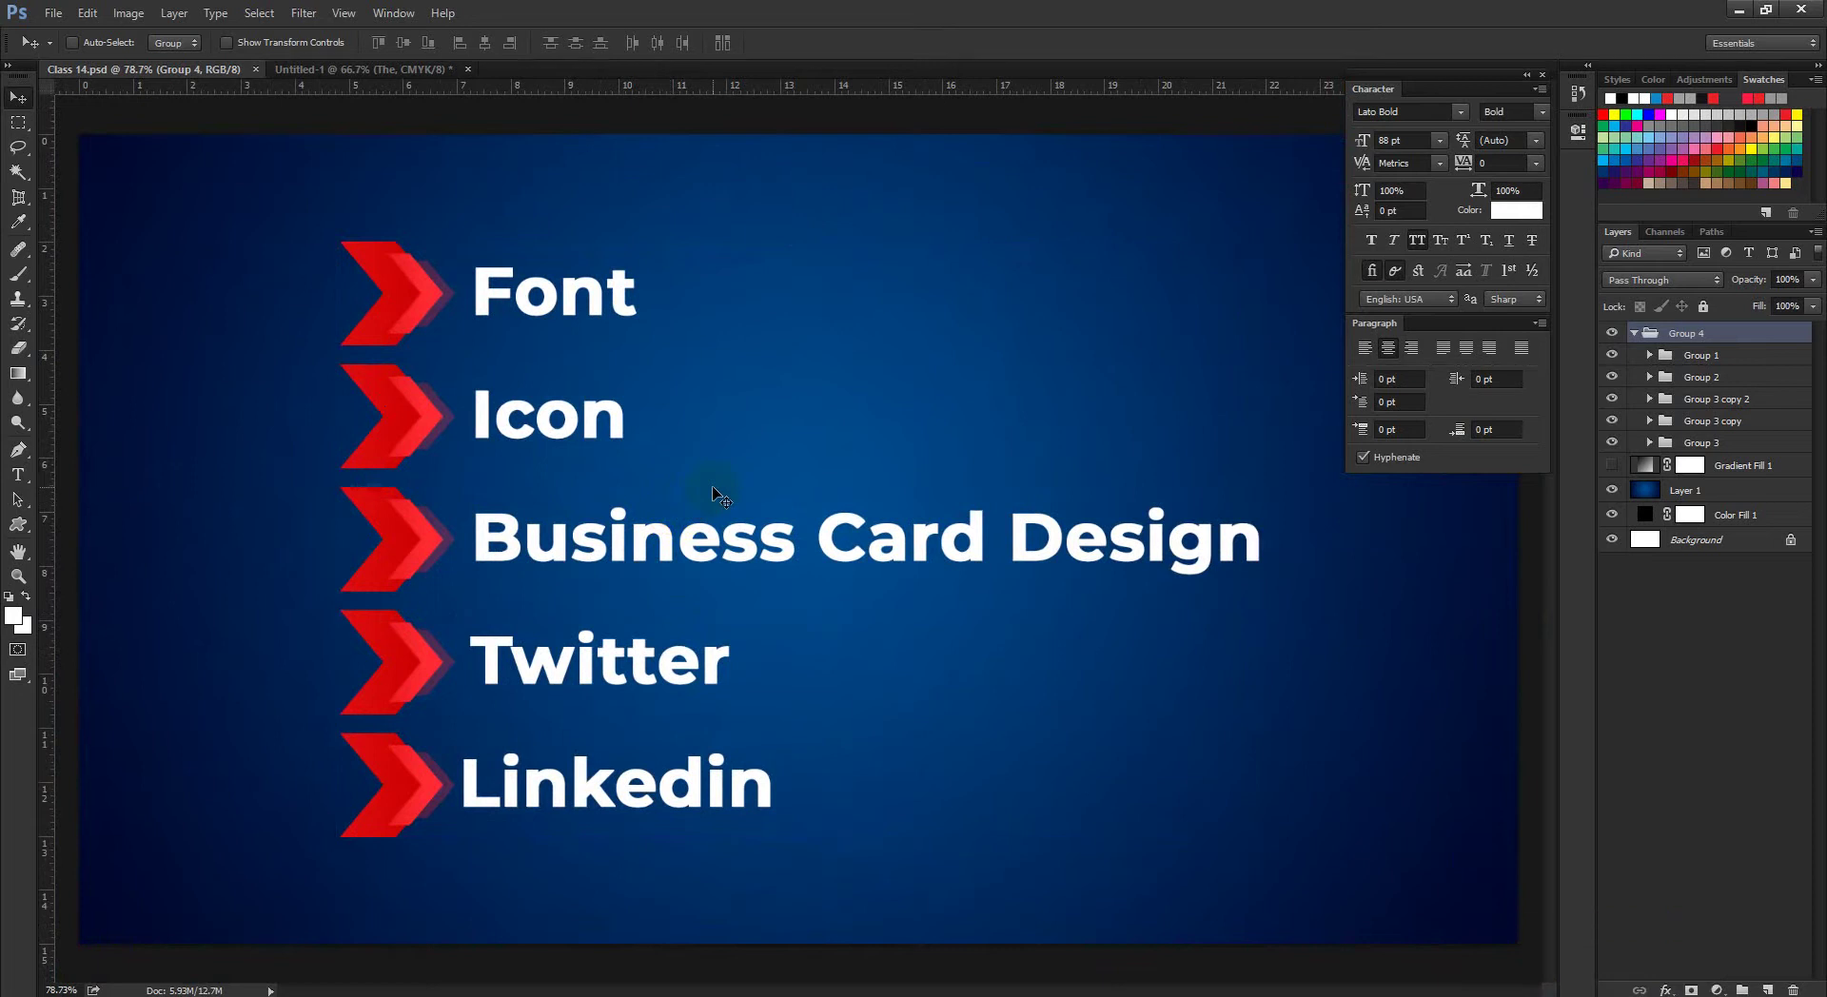
left_click(1242, 10)
left_click(1703, 995)
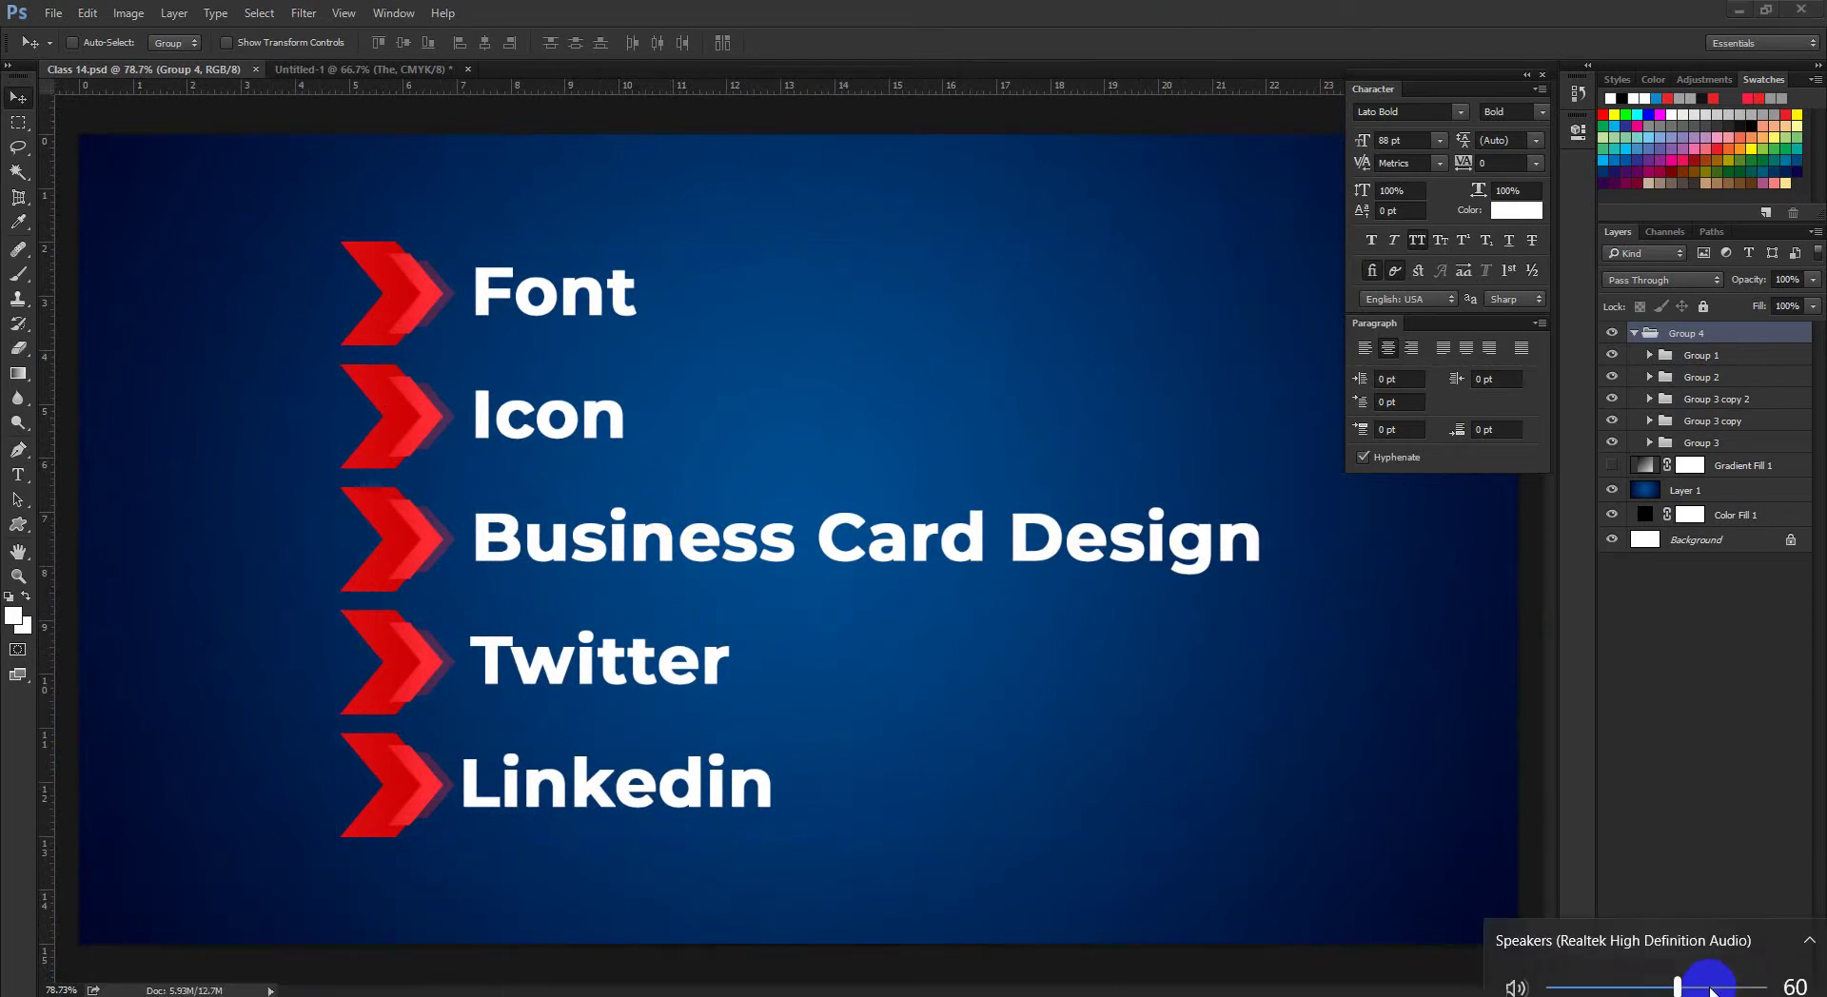
left_click(670, 834)
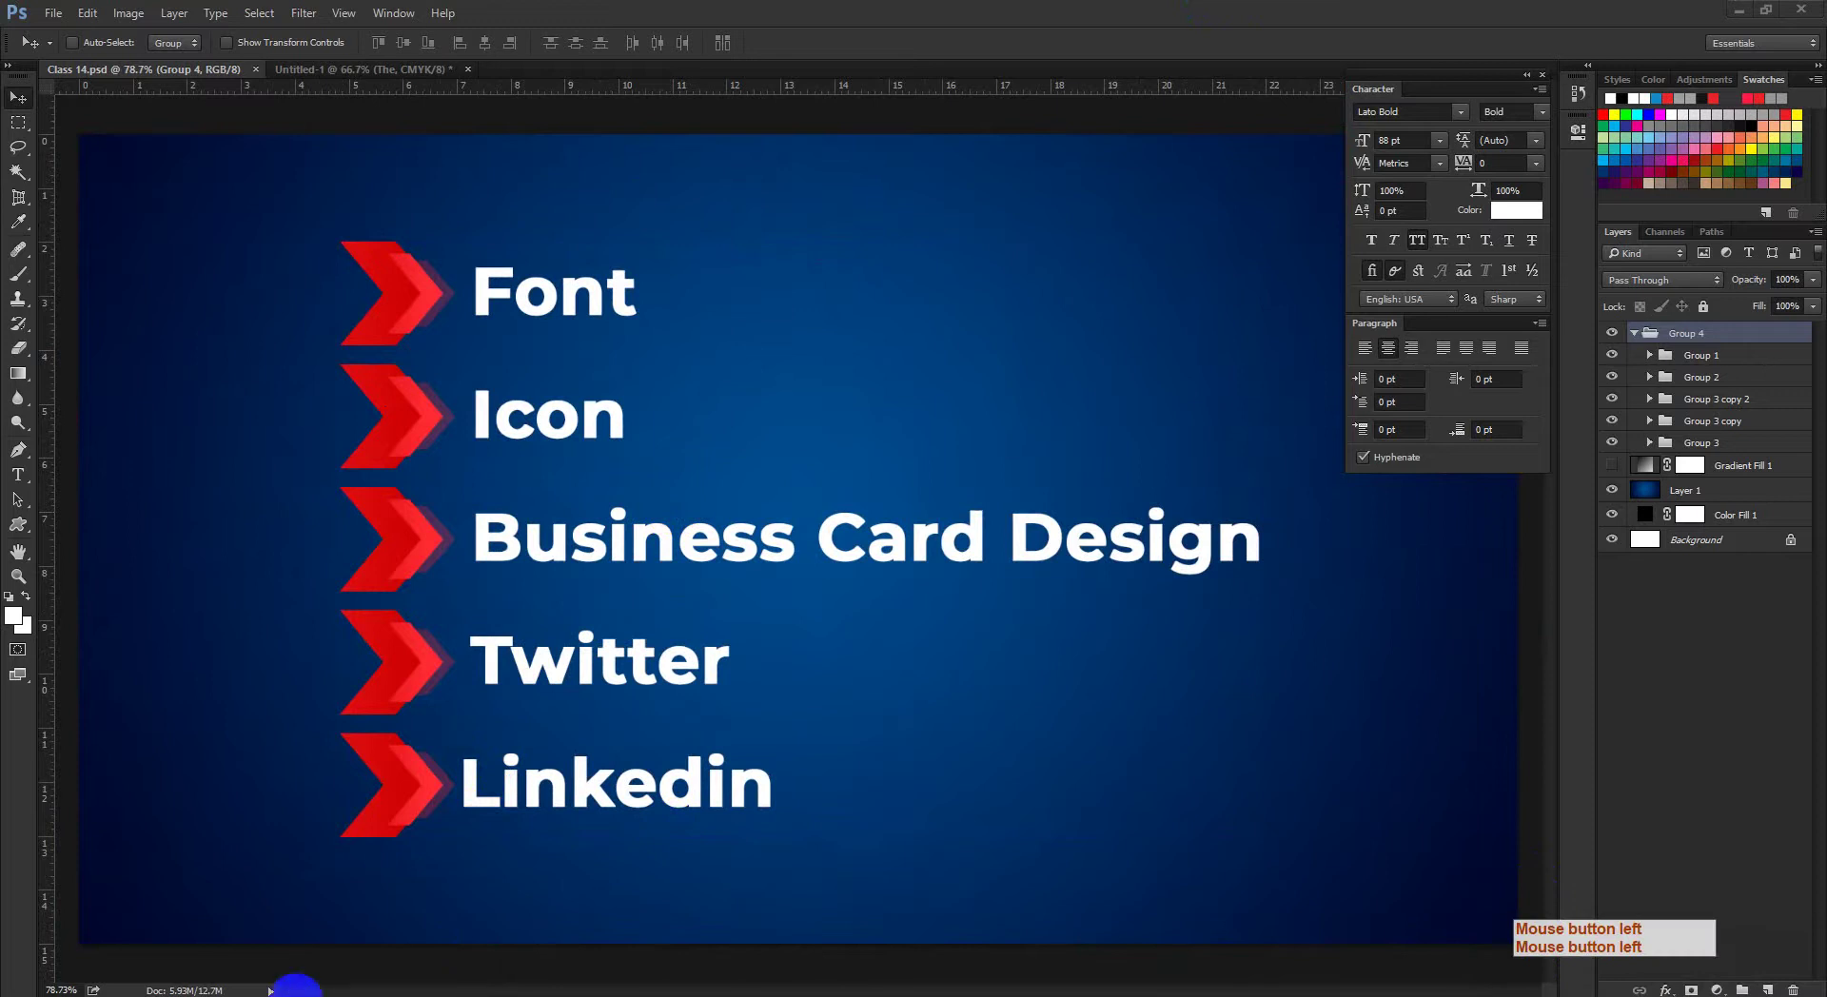
key("ctrl+space")
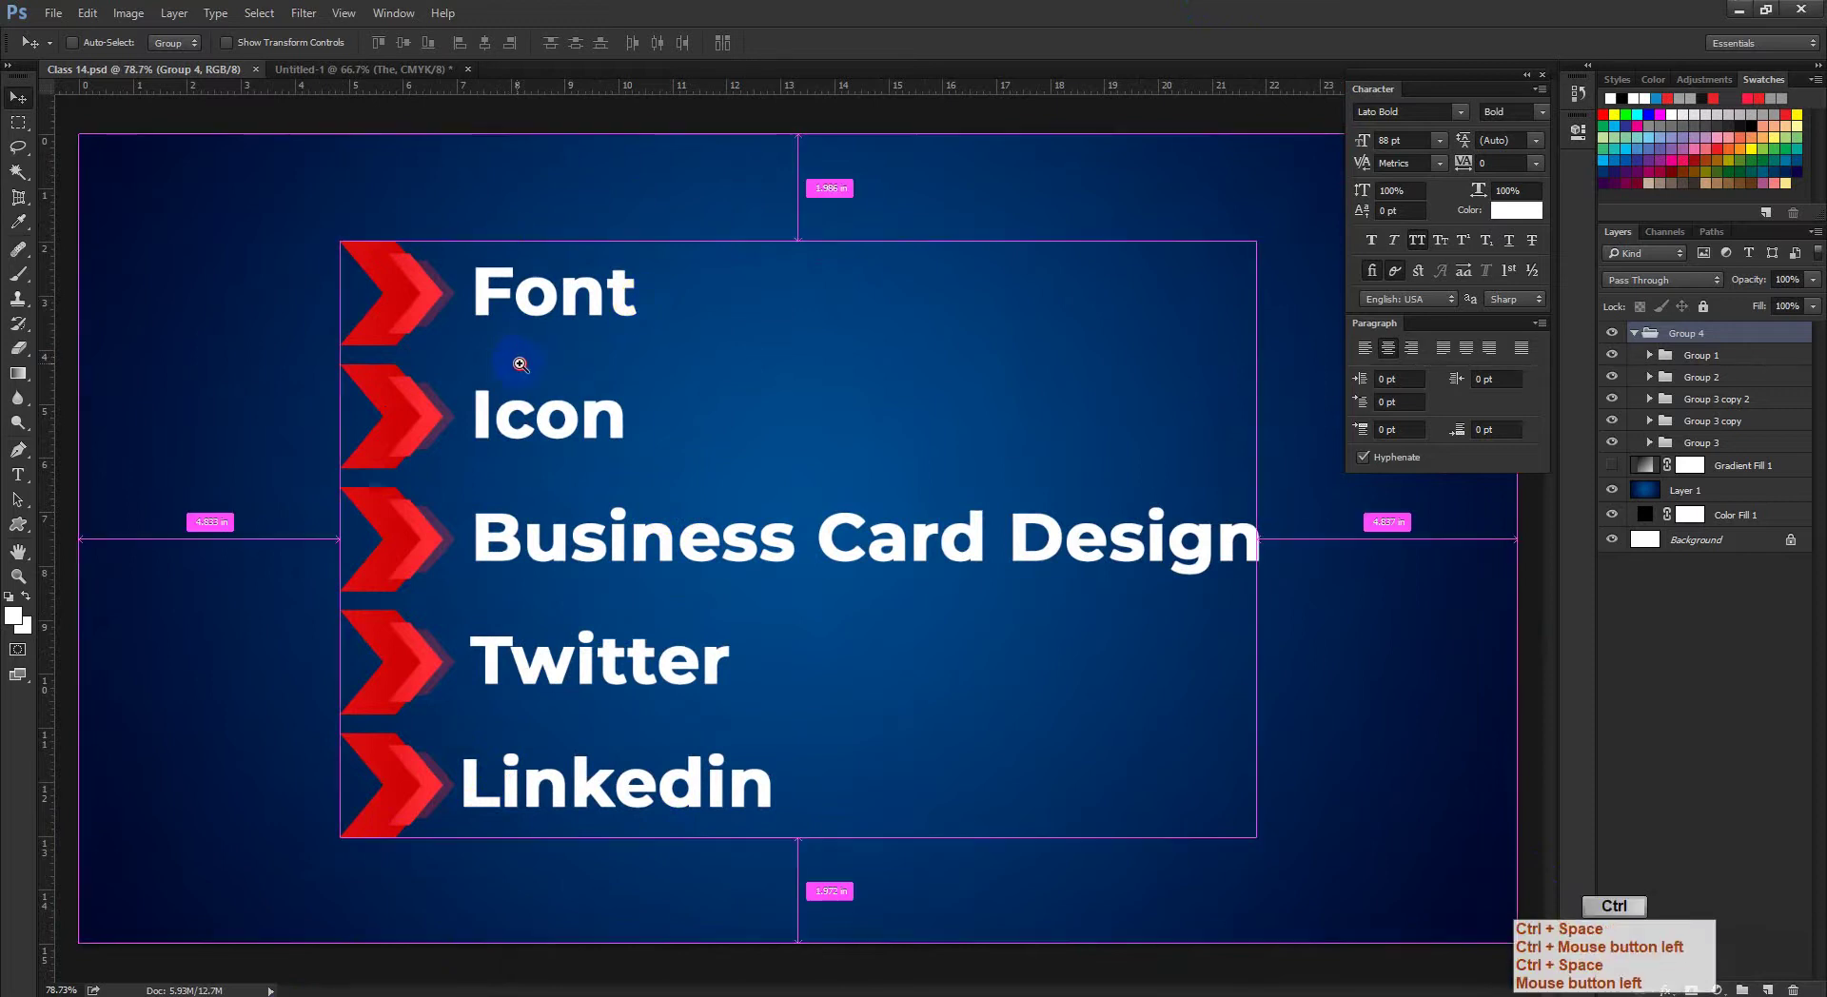
key("ctrl+space")
left_click(637, 466, "ctrl")
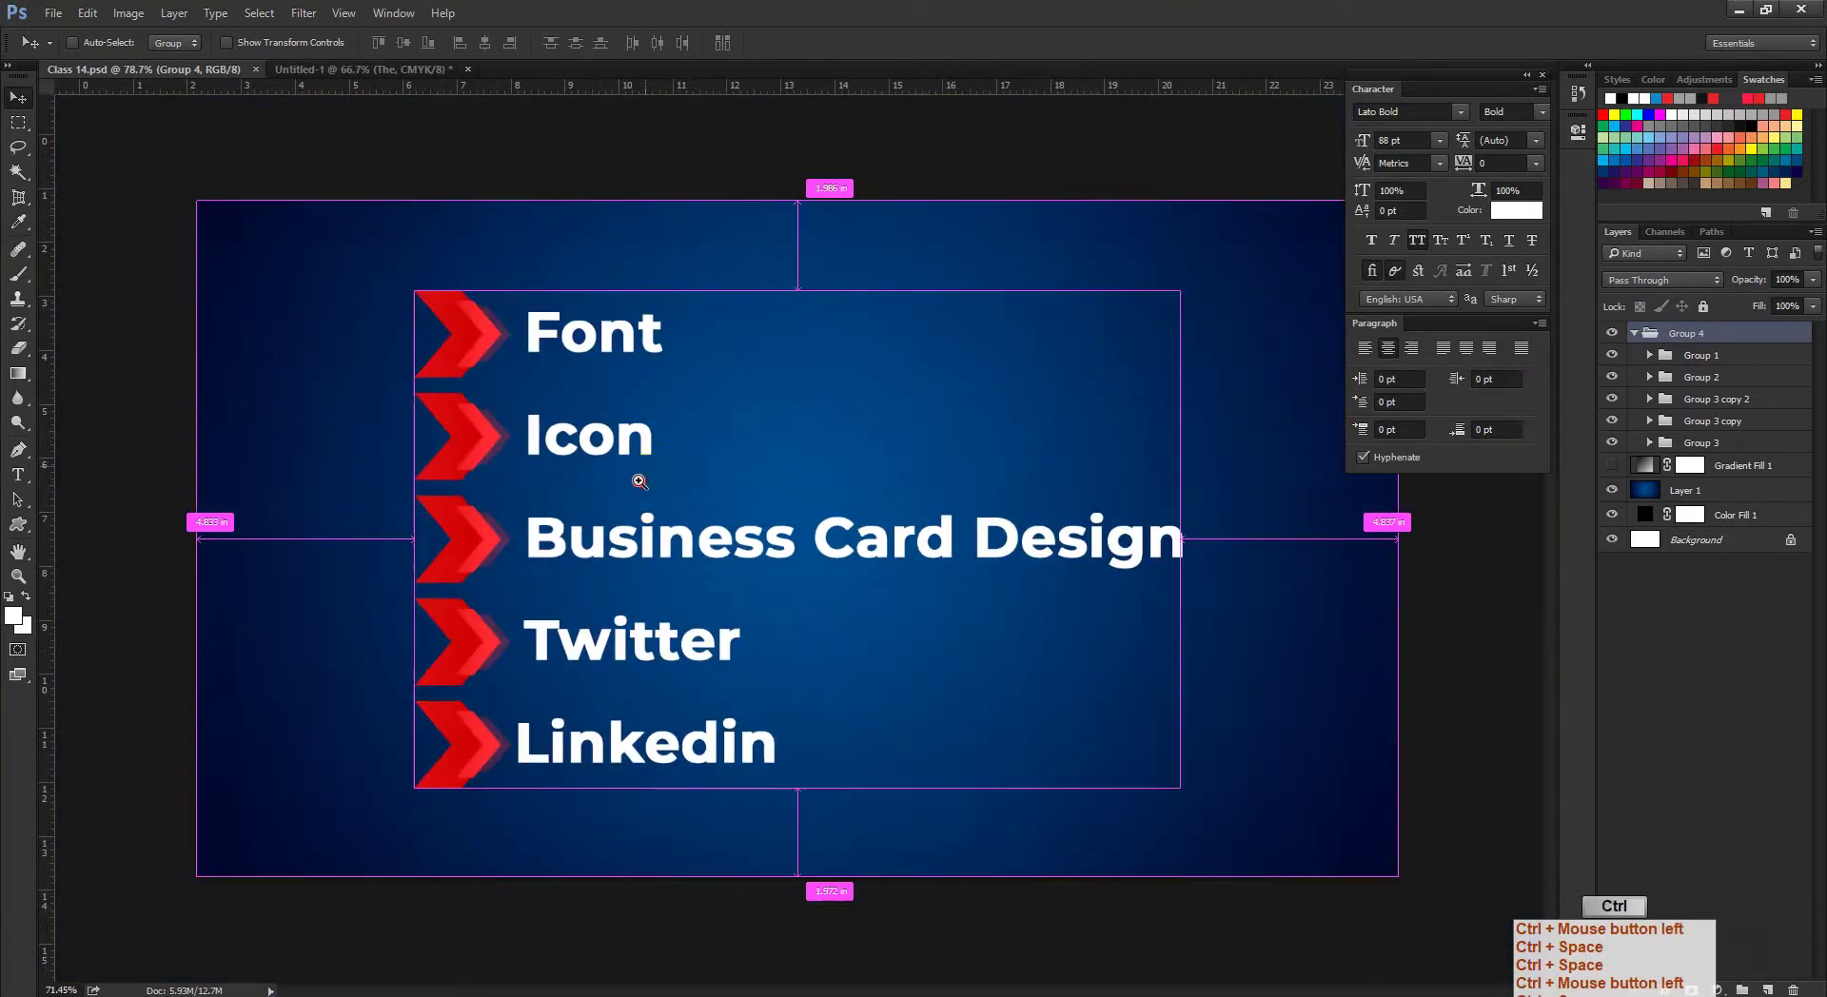
left_click(641, 491, "ctrl")
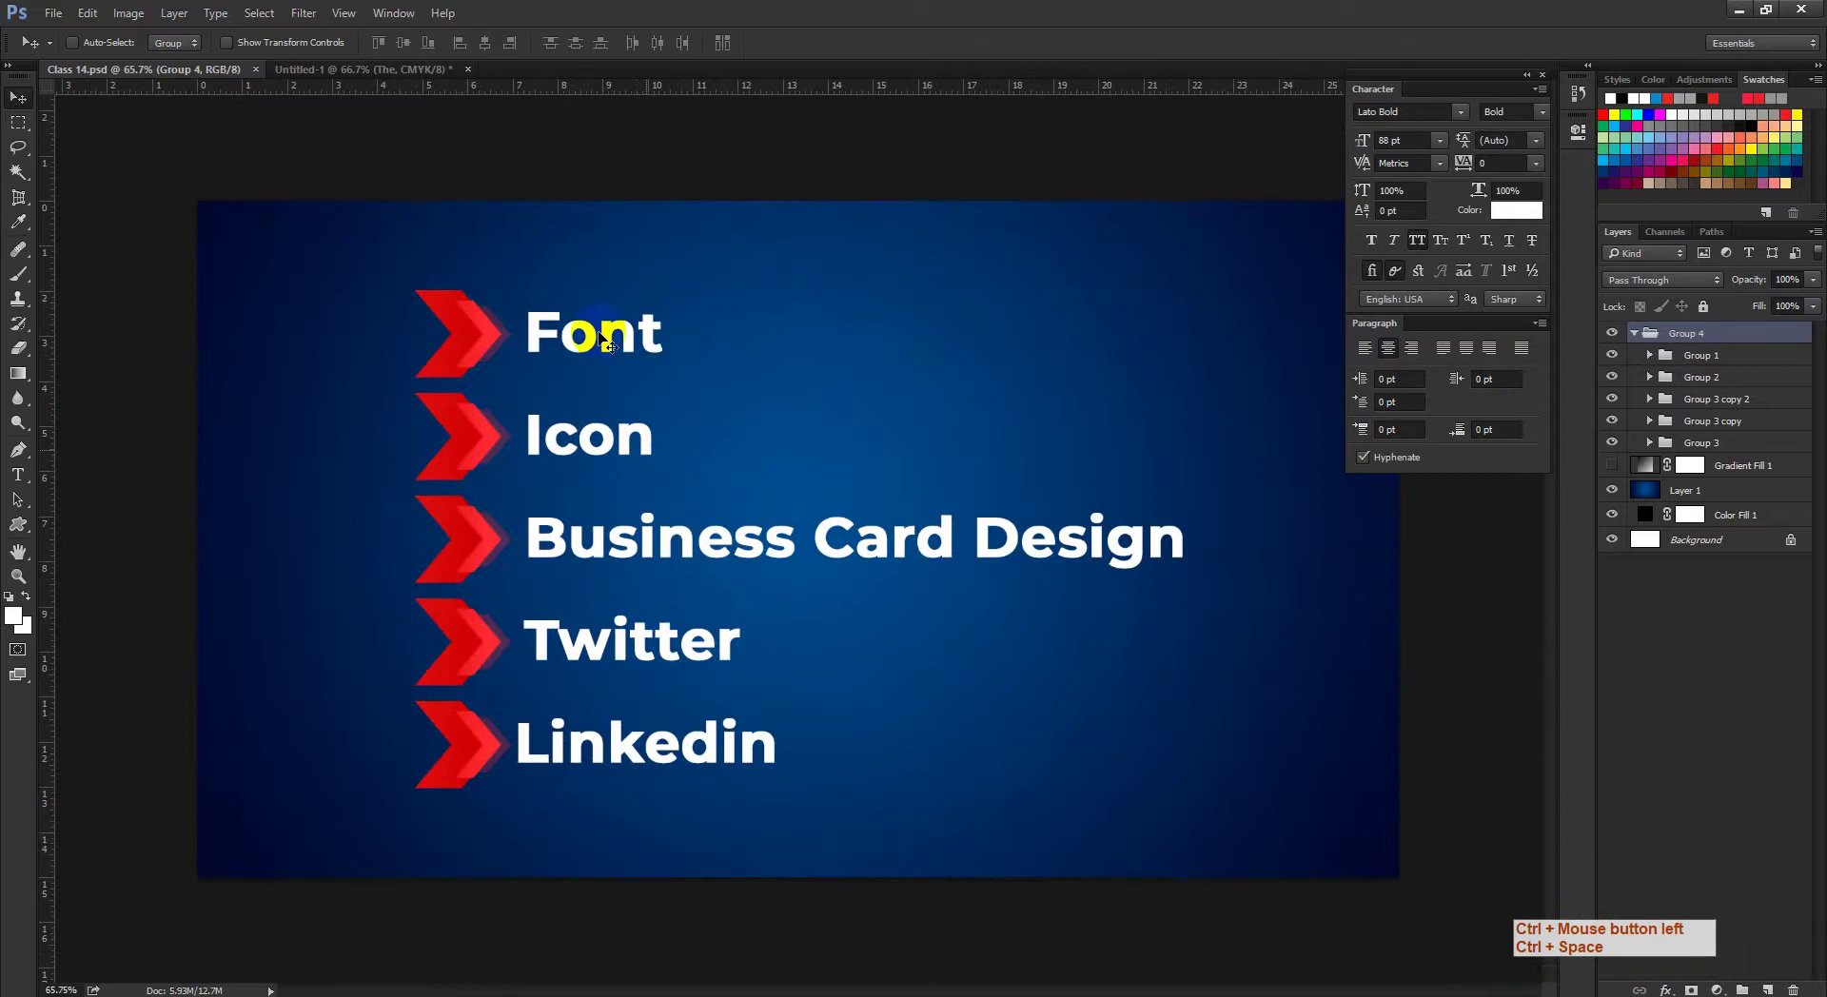
Step: Zoom in on the THE samples in Untitled-1, then return to Class 14.psd
left_click(381, 70)
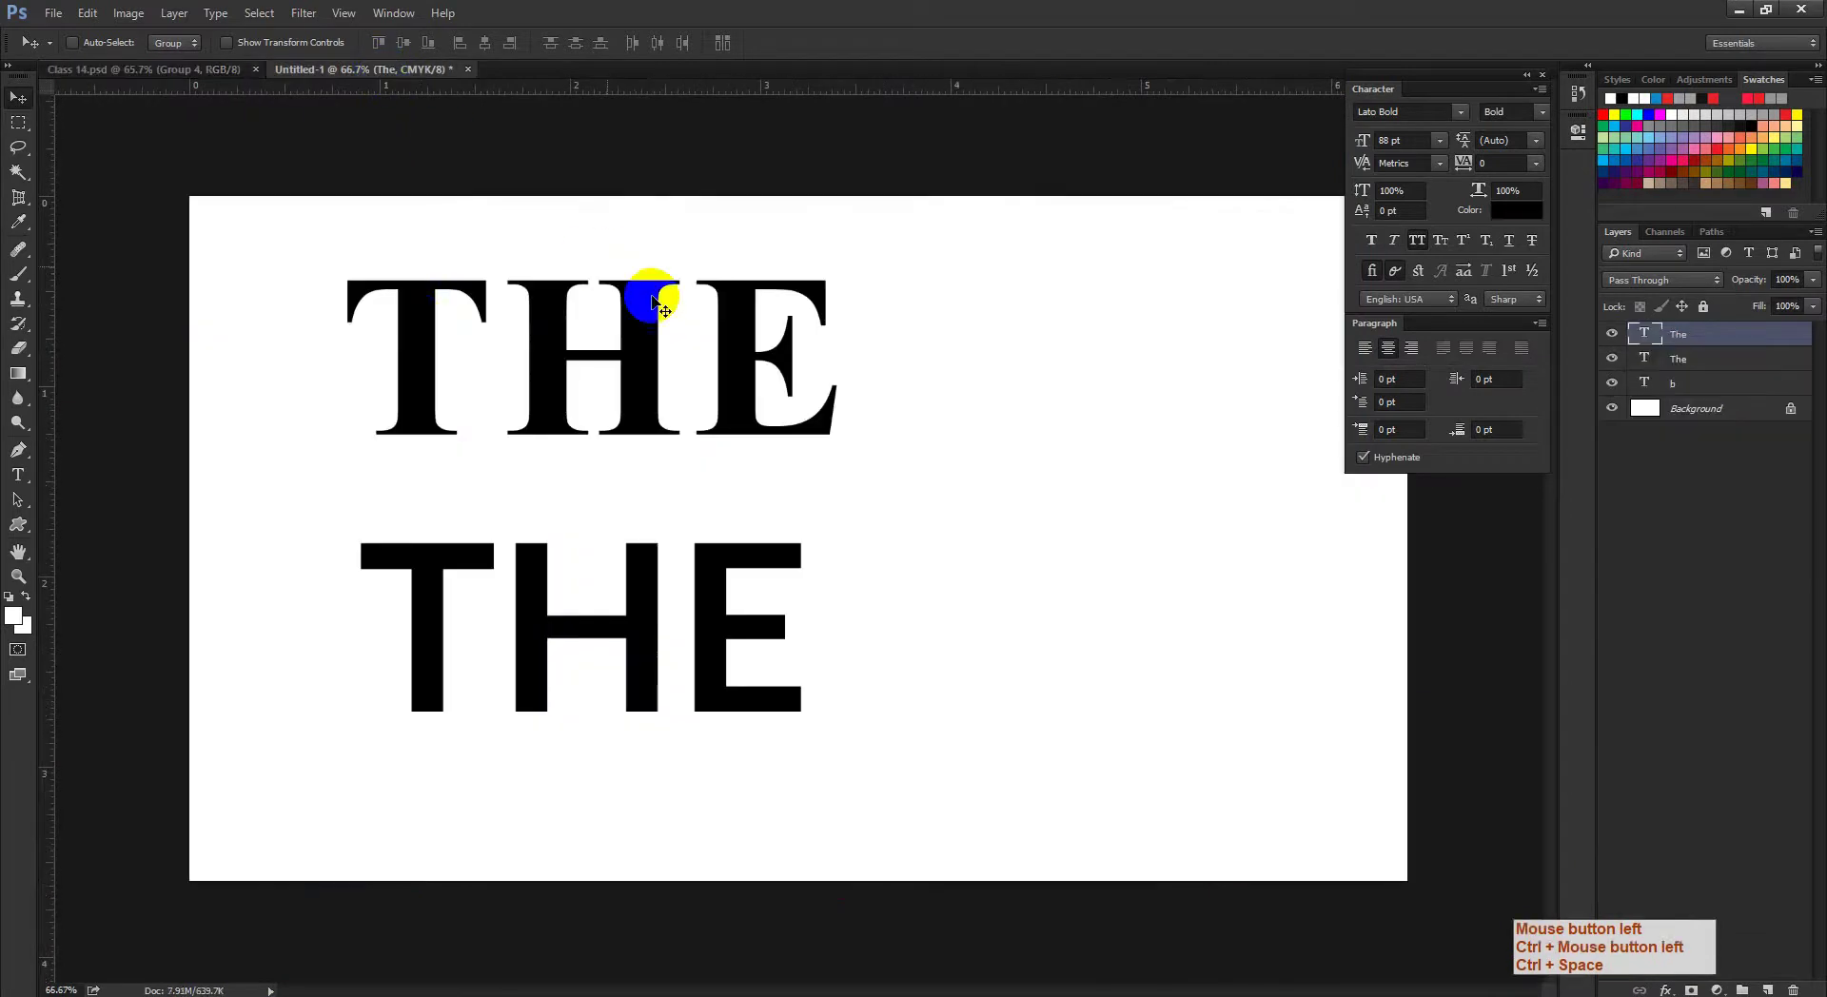
key("ctrl+space")
left_click(442, 324, "ctrl")
left_click_drag(448, 334, 489, 367)
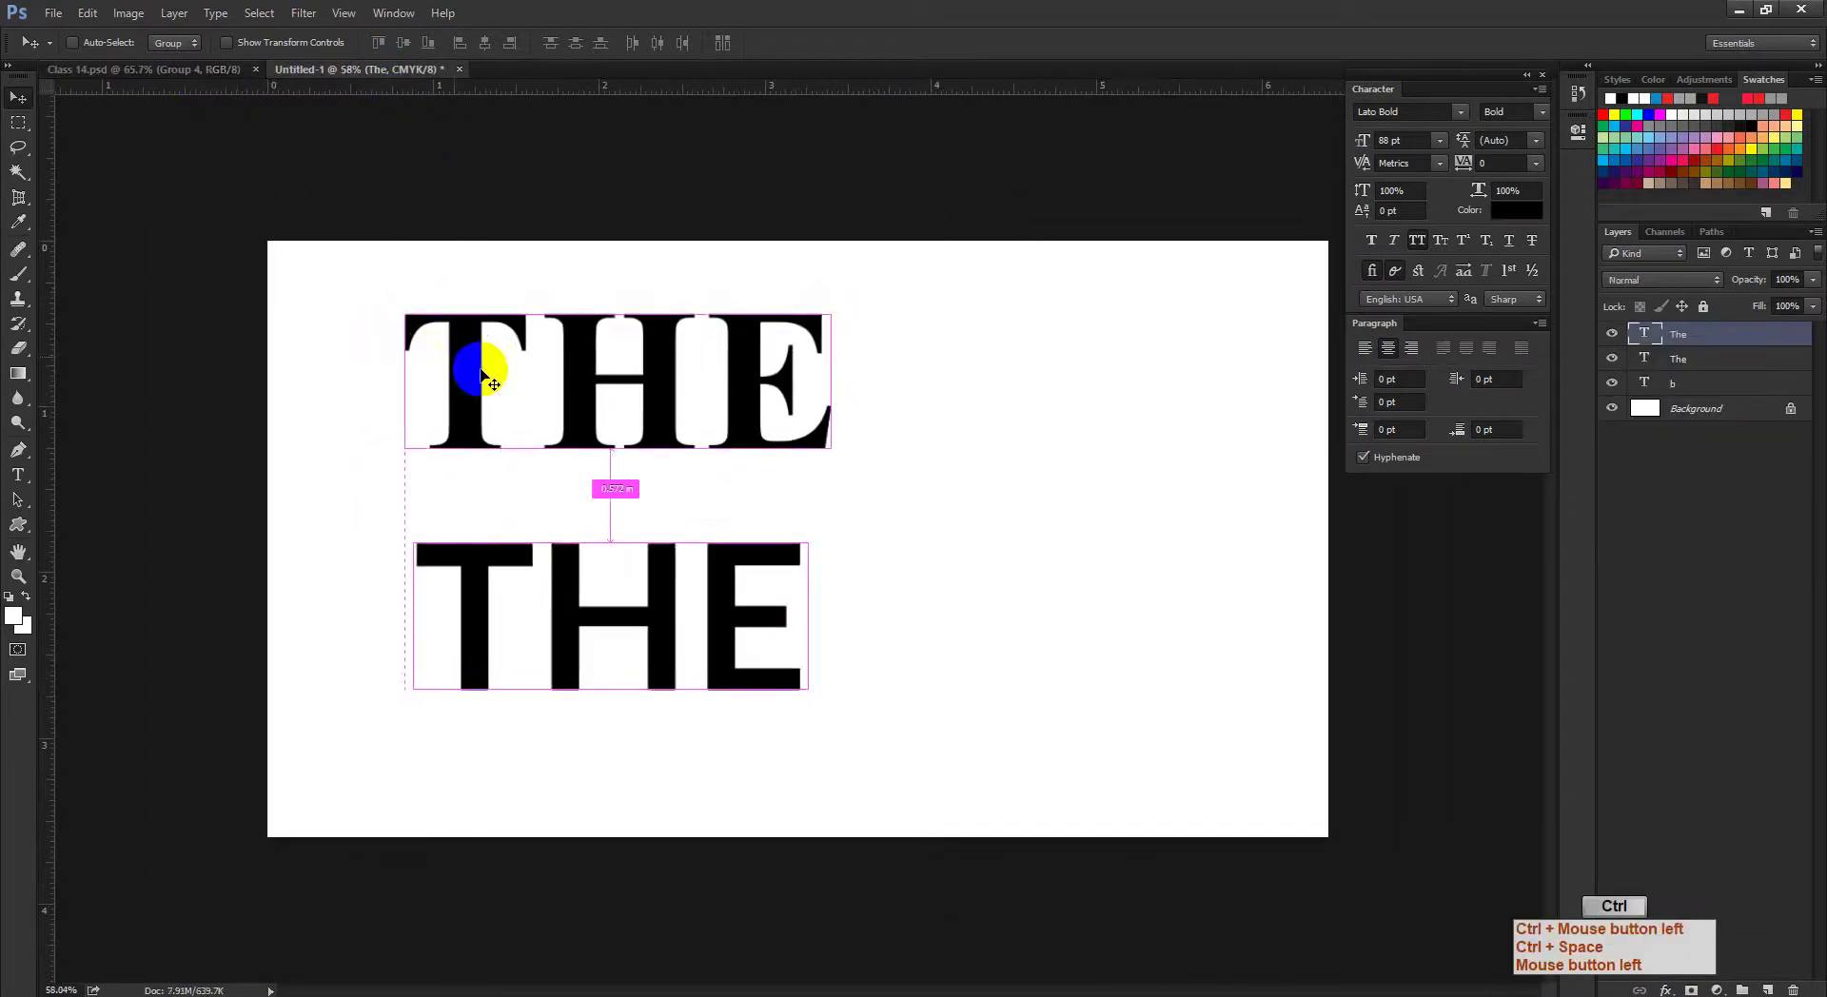
left_click(184, 69)
Step: Zoom in on the blue list design and select the Horizontal Type tool
left_click(571, 404, "ctrl")
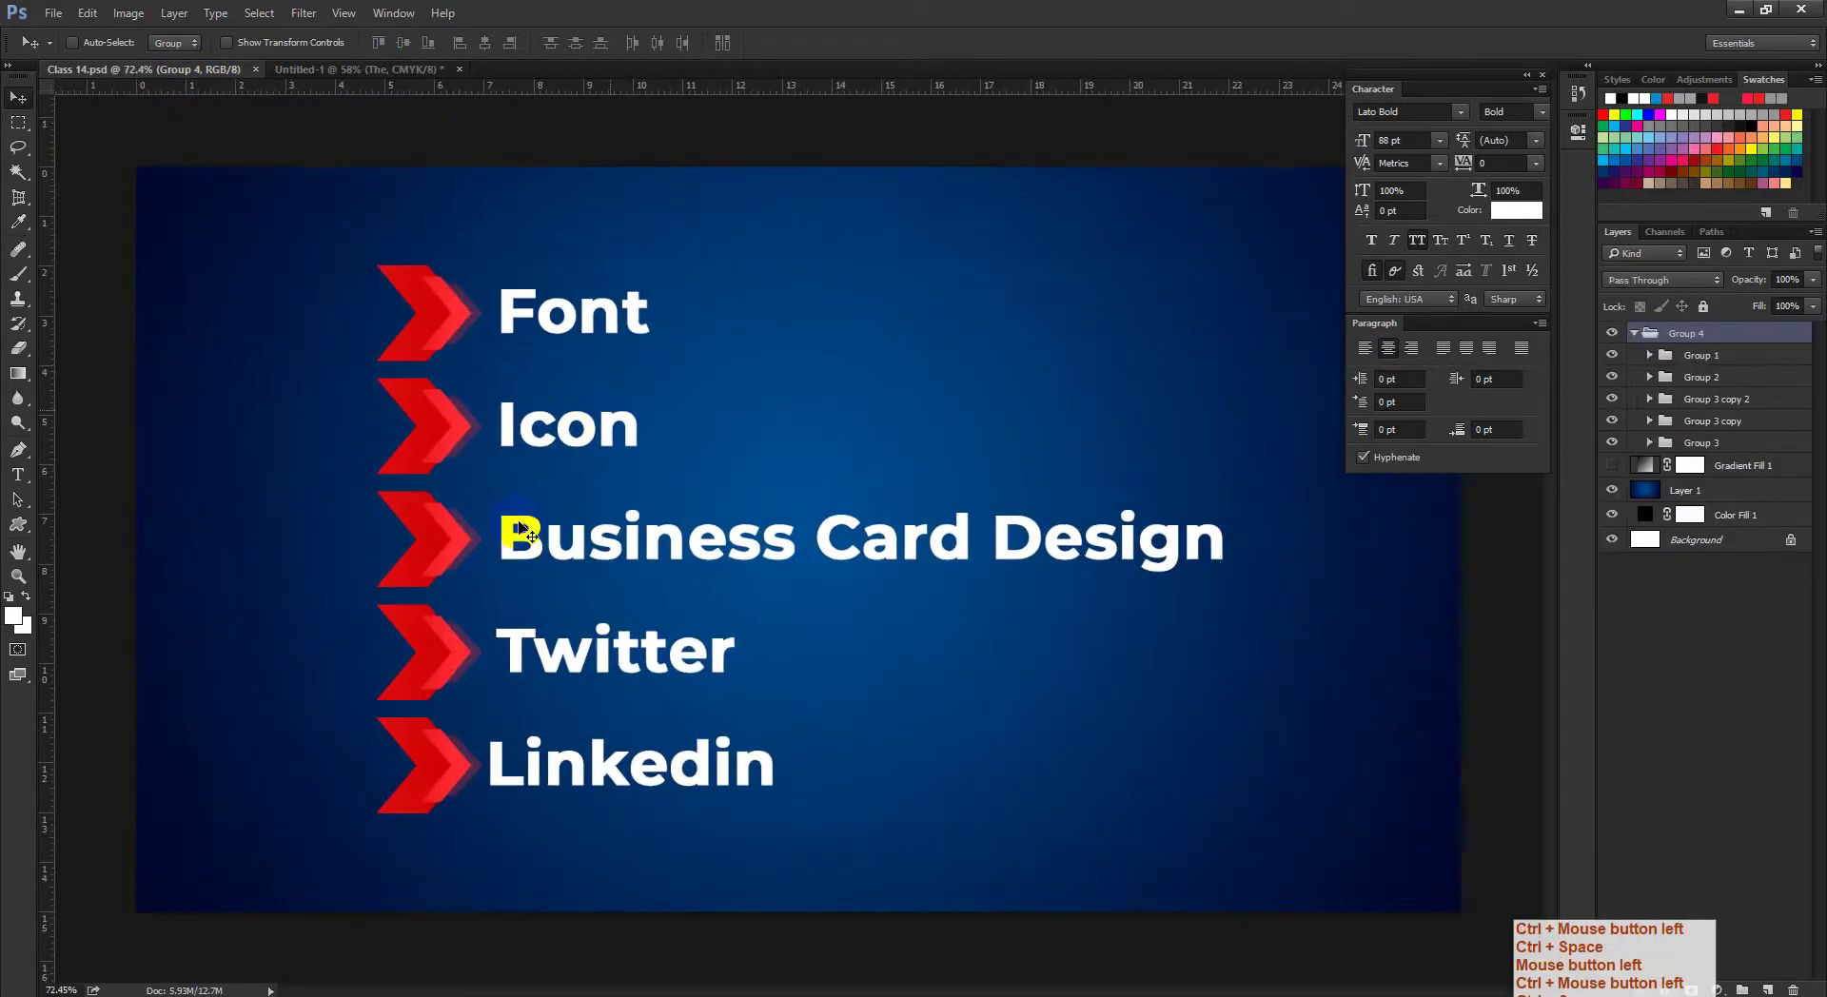
left_click(276, 990)
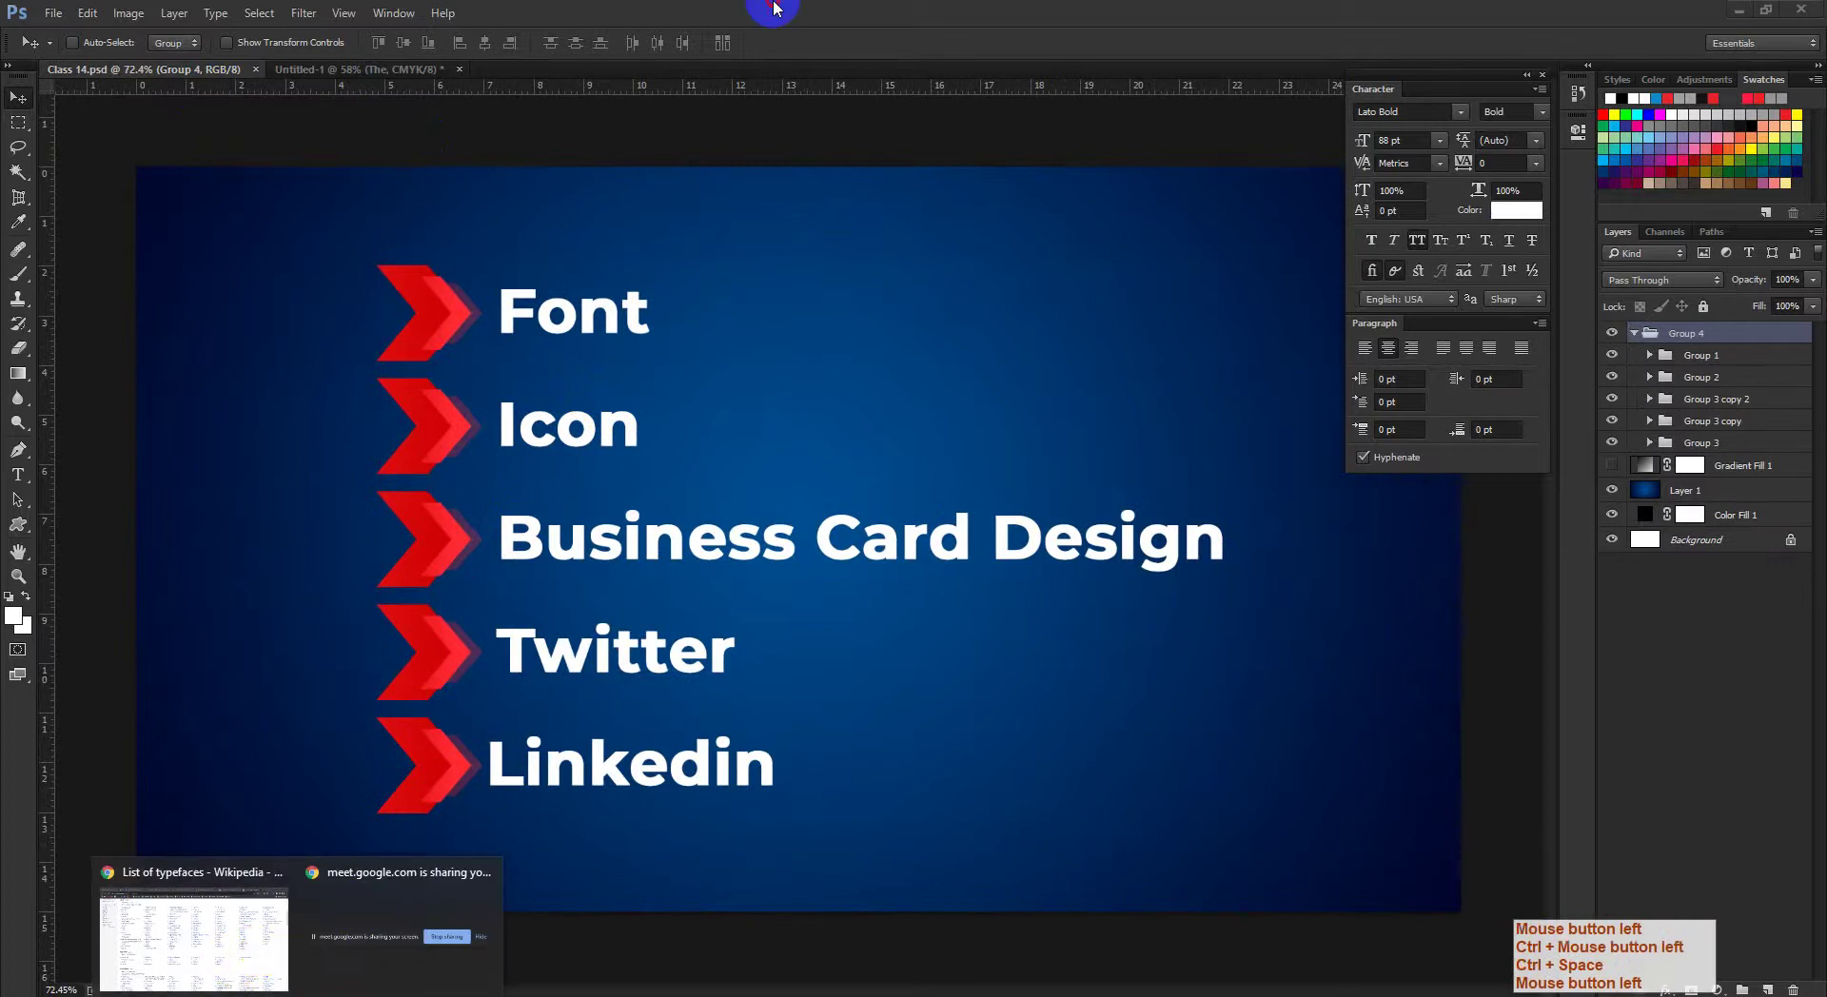
left_click(455, 952)
left_click(443, 441)
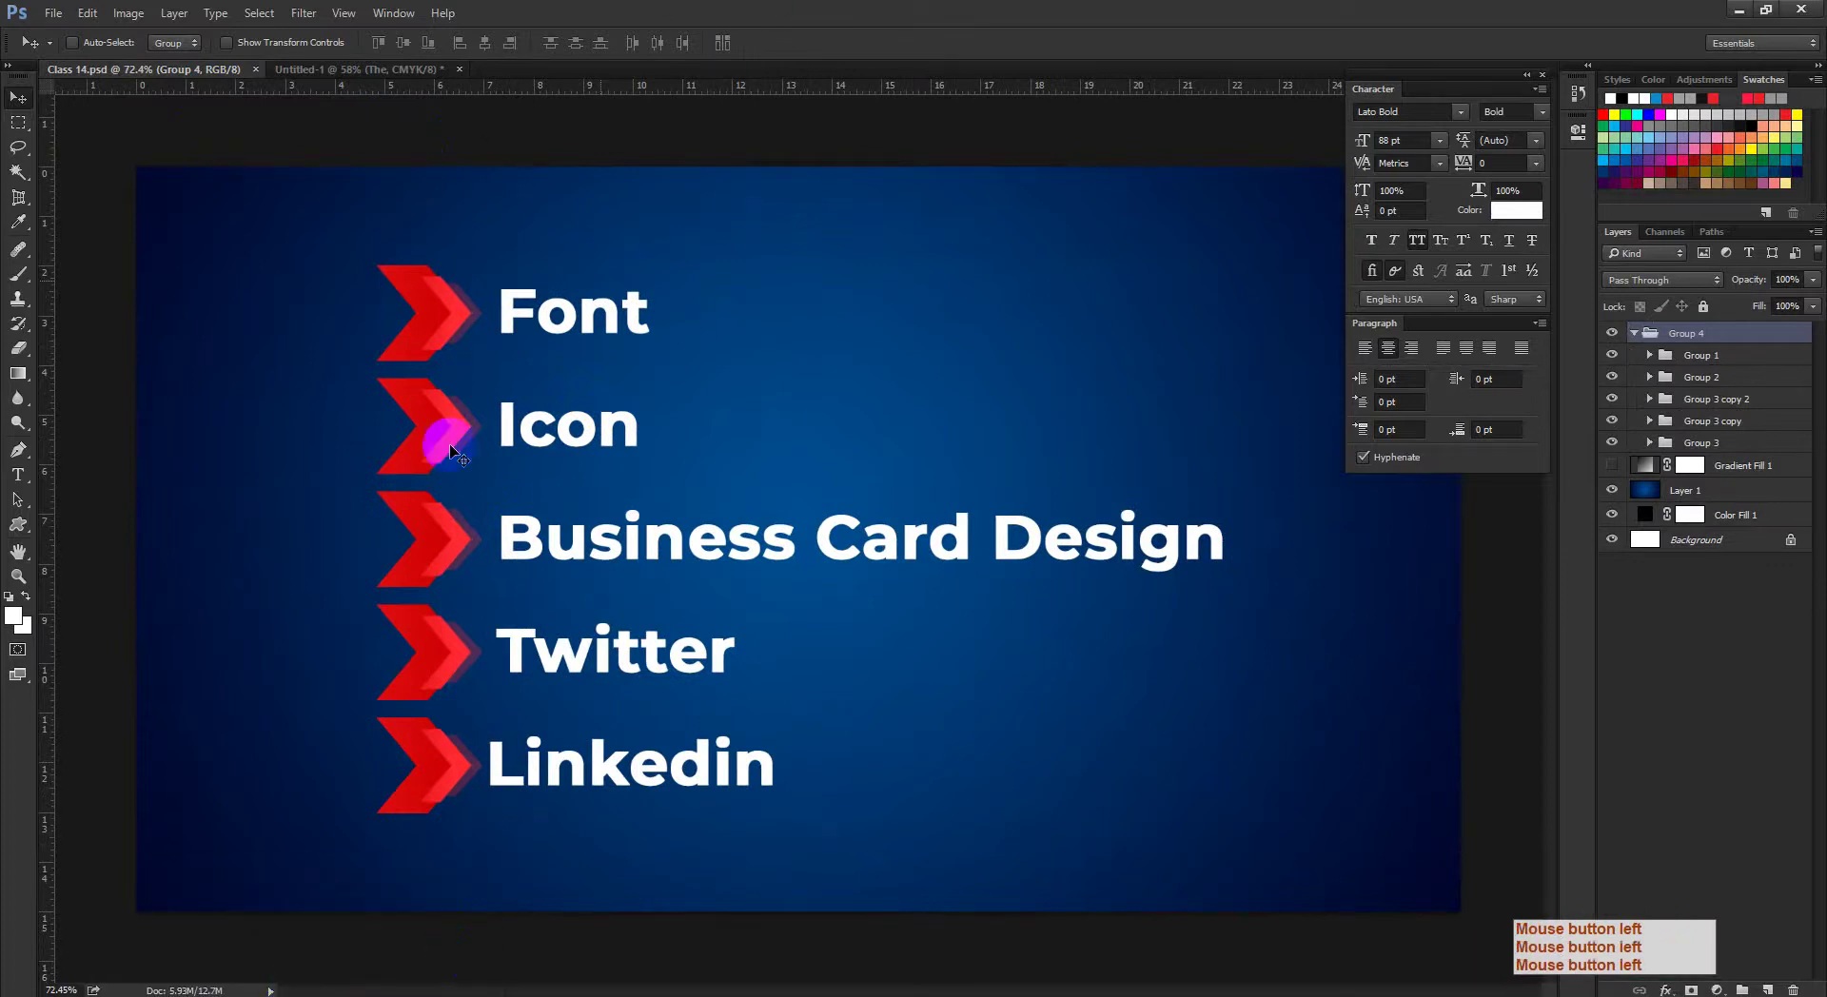
left_click(29, 474)
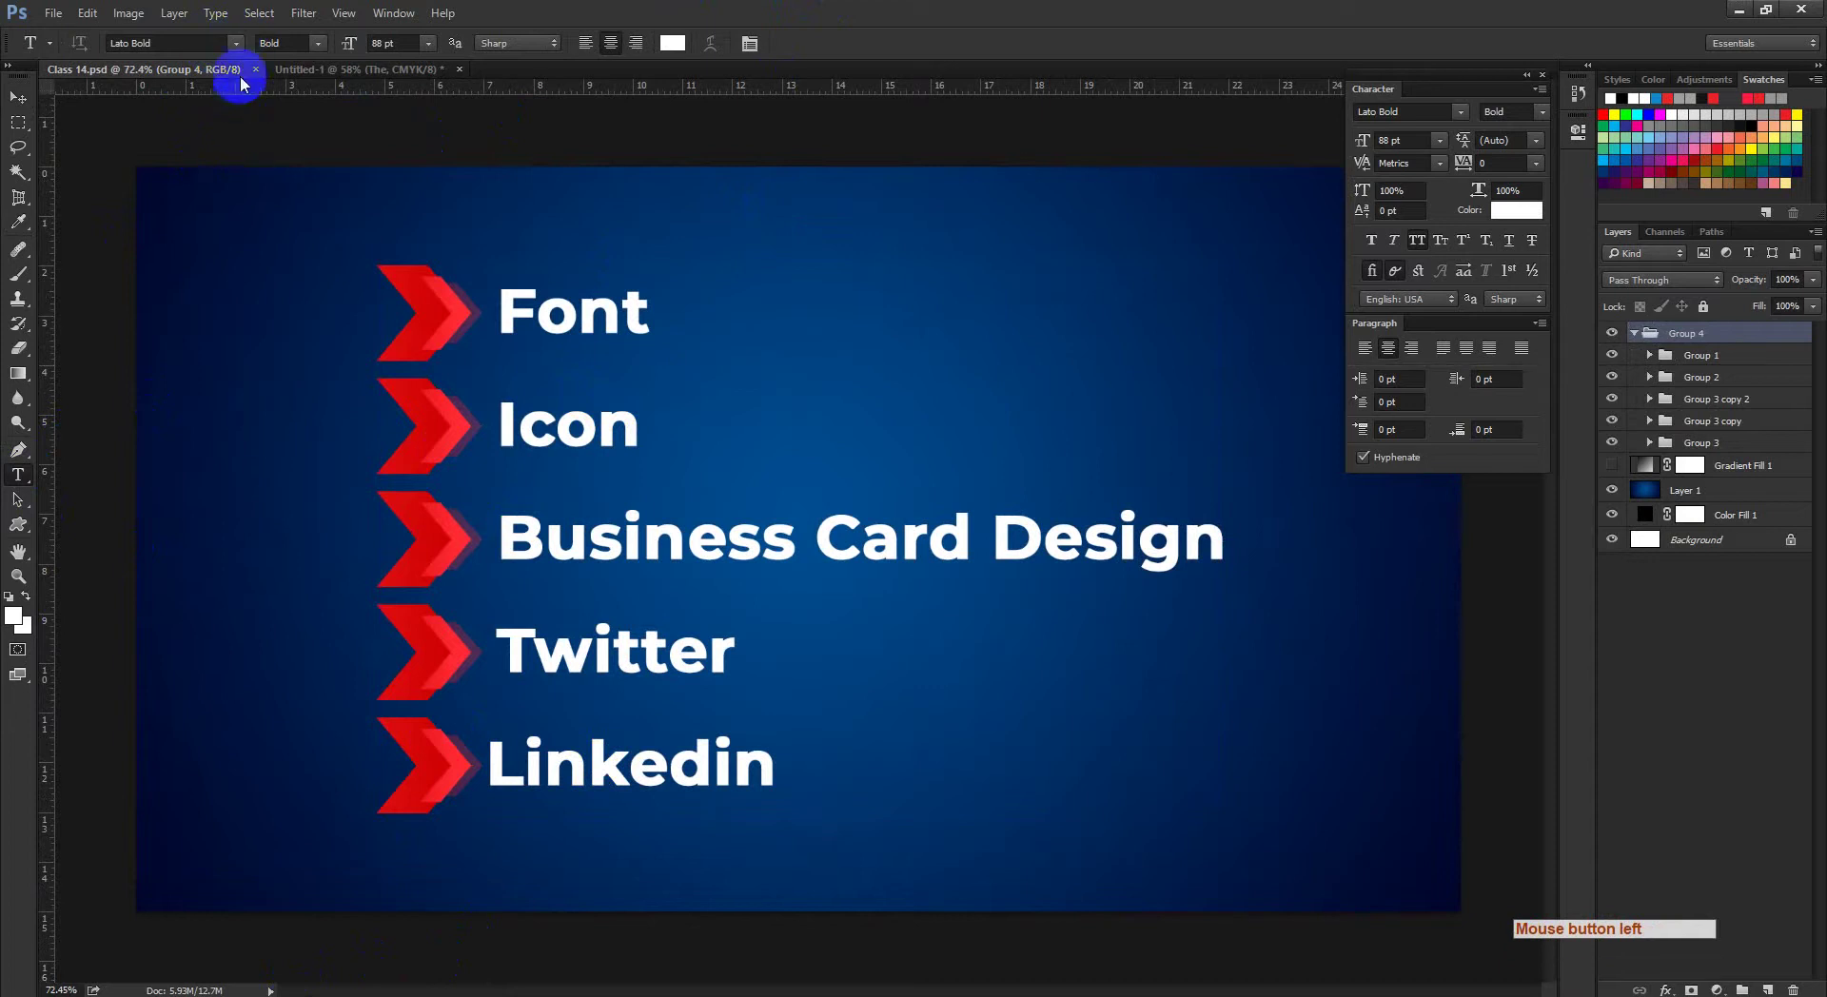
Step: Browse the installed fonts and pick Bebas Neue Pro Italic as the font family
left_click(235, 43)
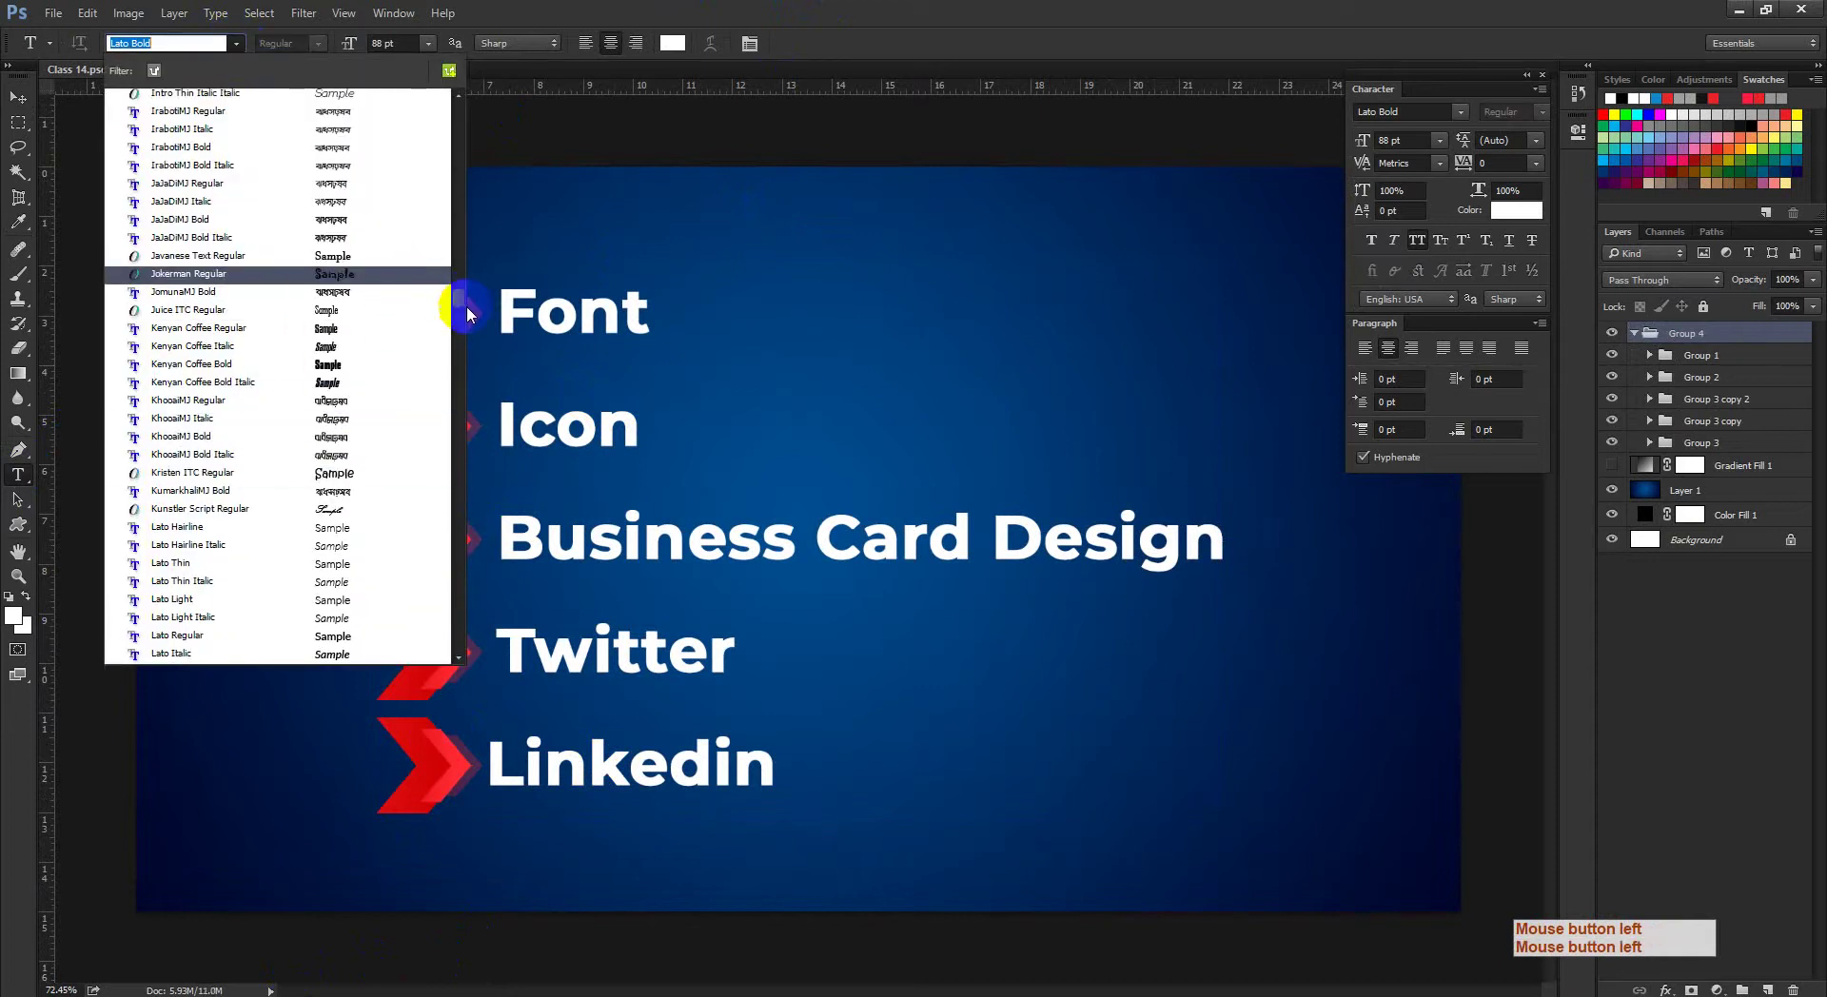
left_click_drag(459, 290, 752, 8)
left_click(754, 8)
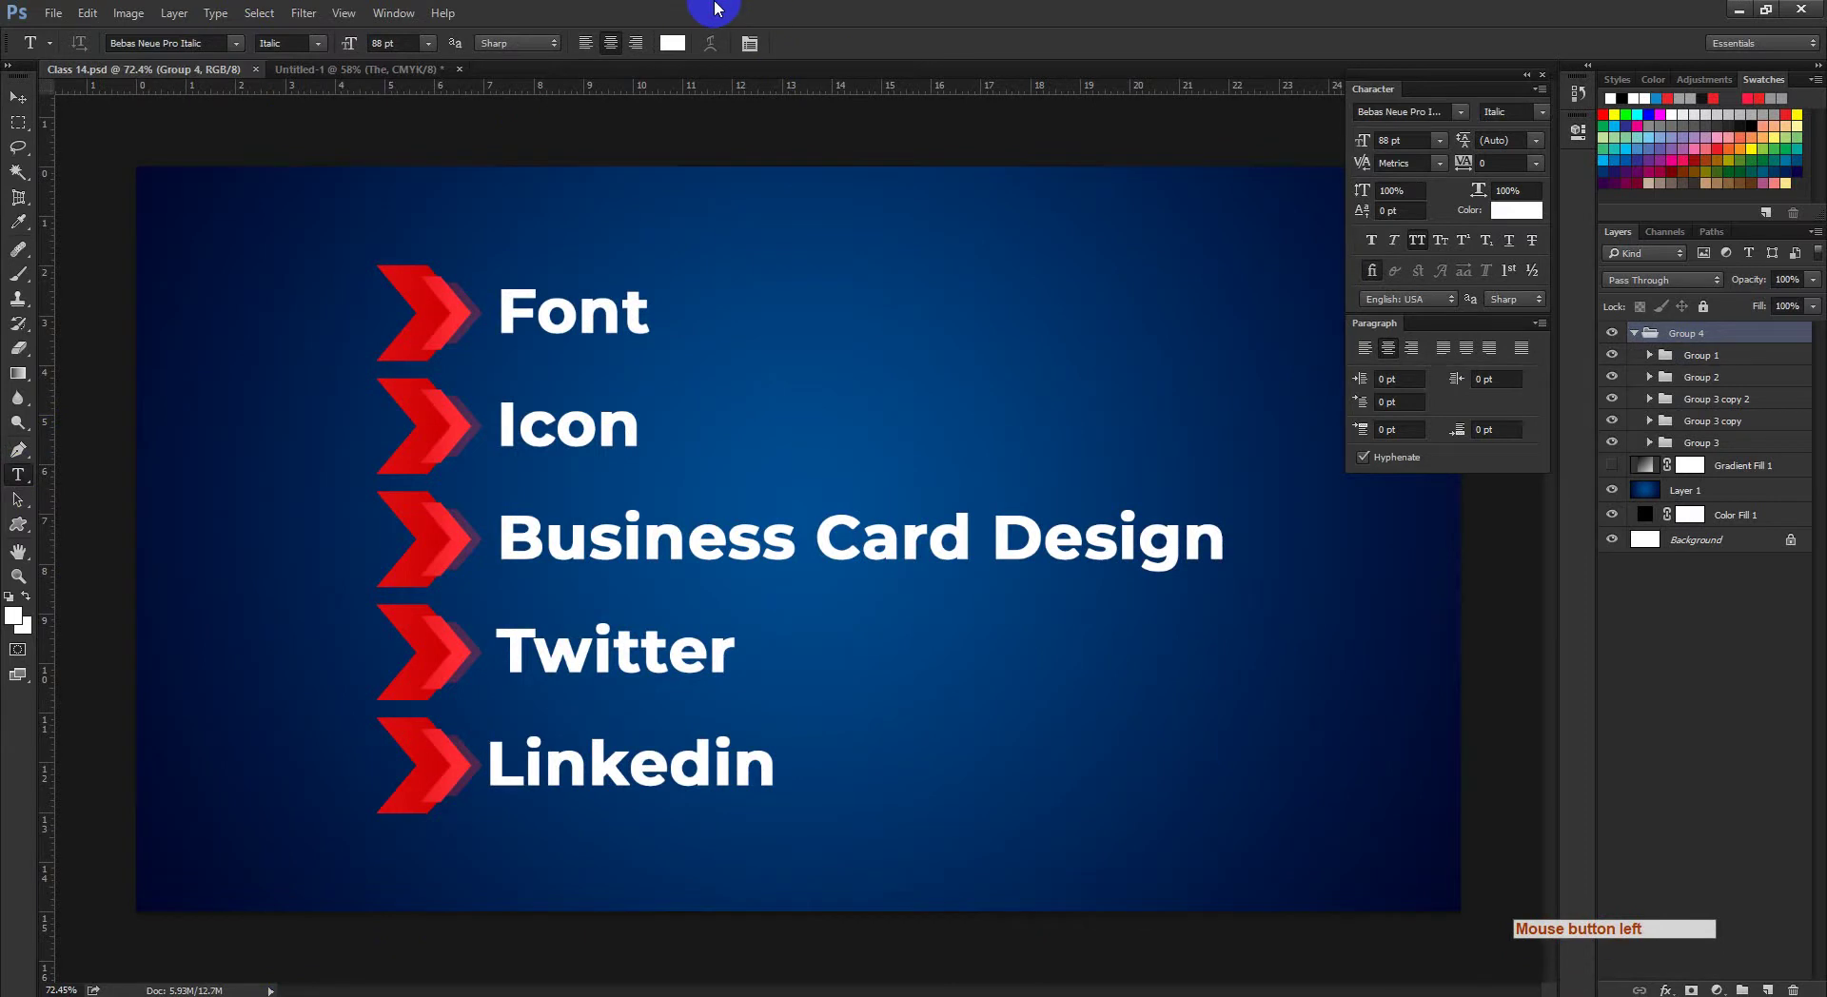
Step: Glance at the THE samples, return to Class 14, then bring up Chrome's Wikipedia List of typefaces
left_click(359, 73)
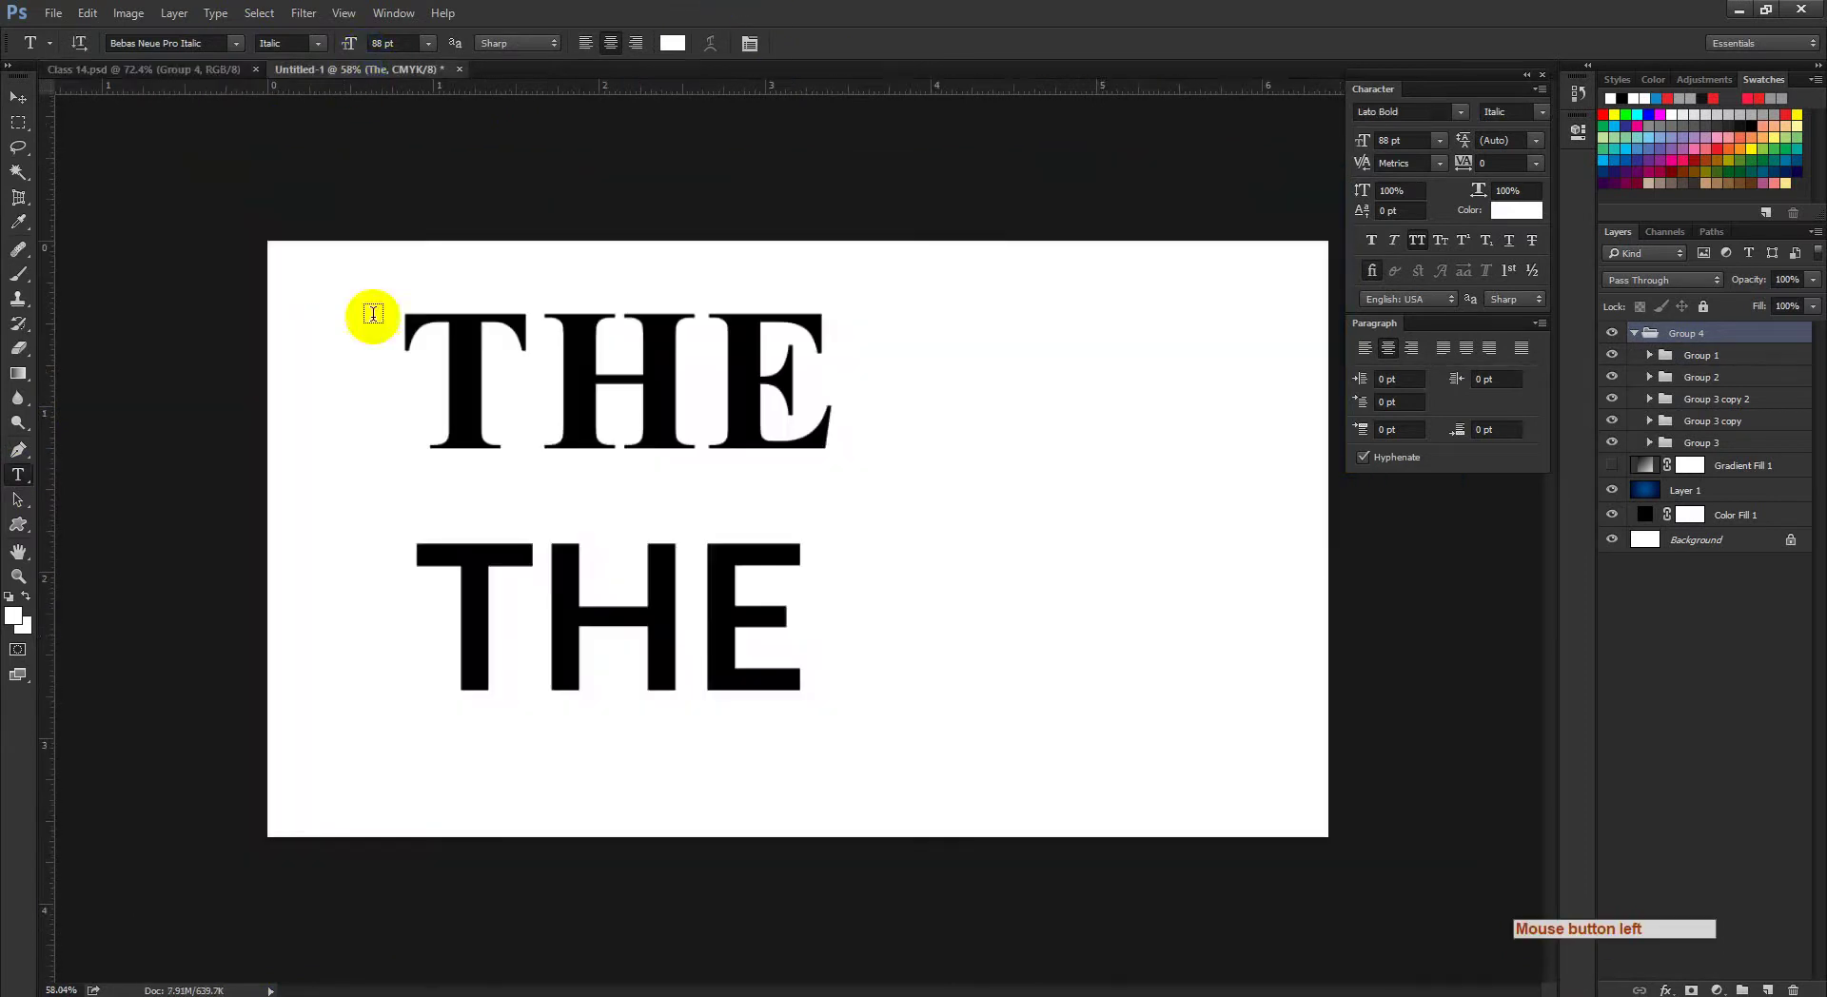
left_click(148, 76)
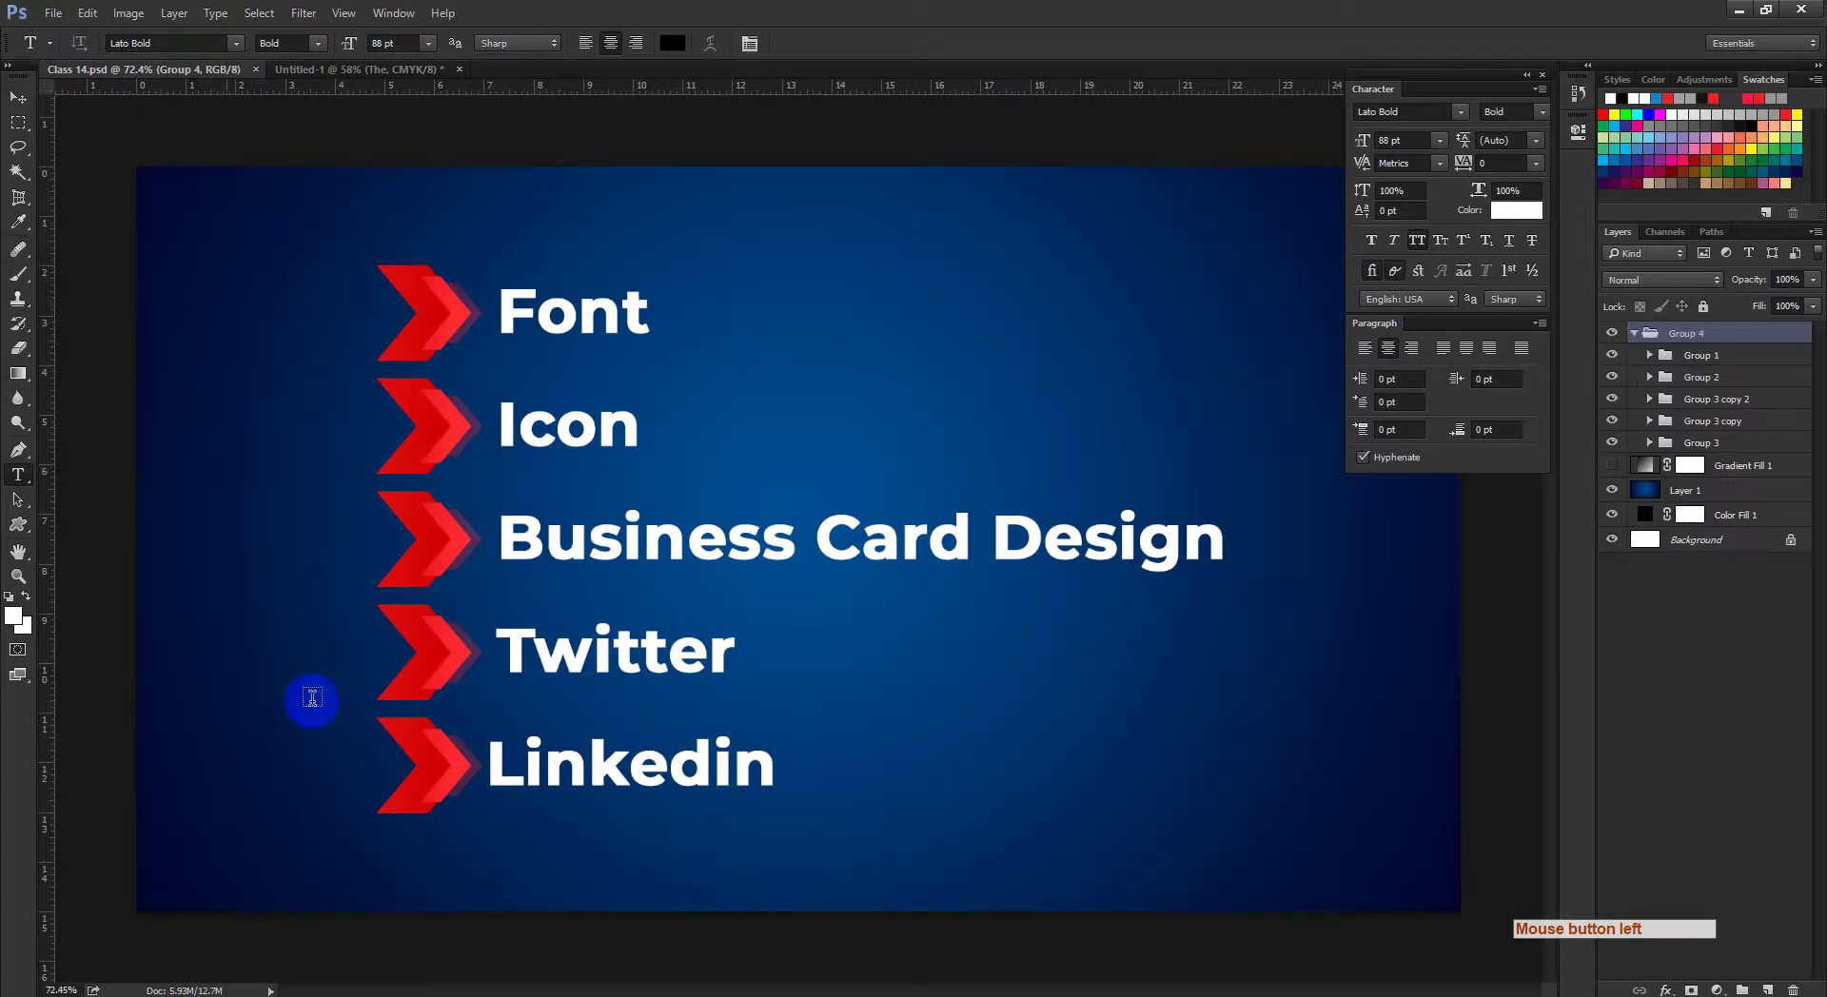
left_click(306, 989)
left_click(229, 940)
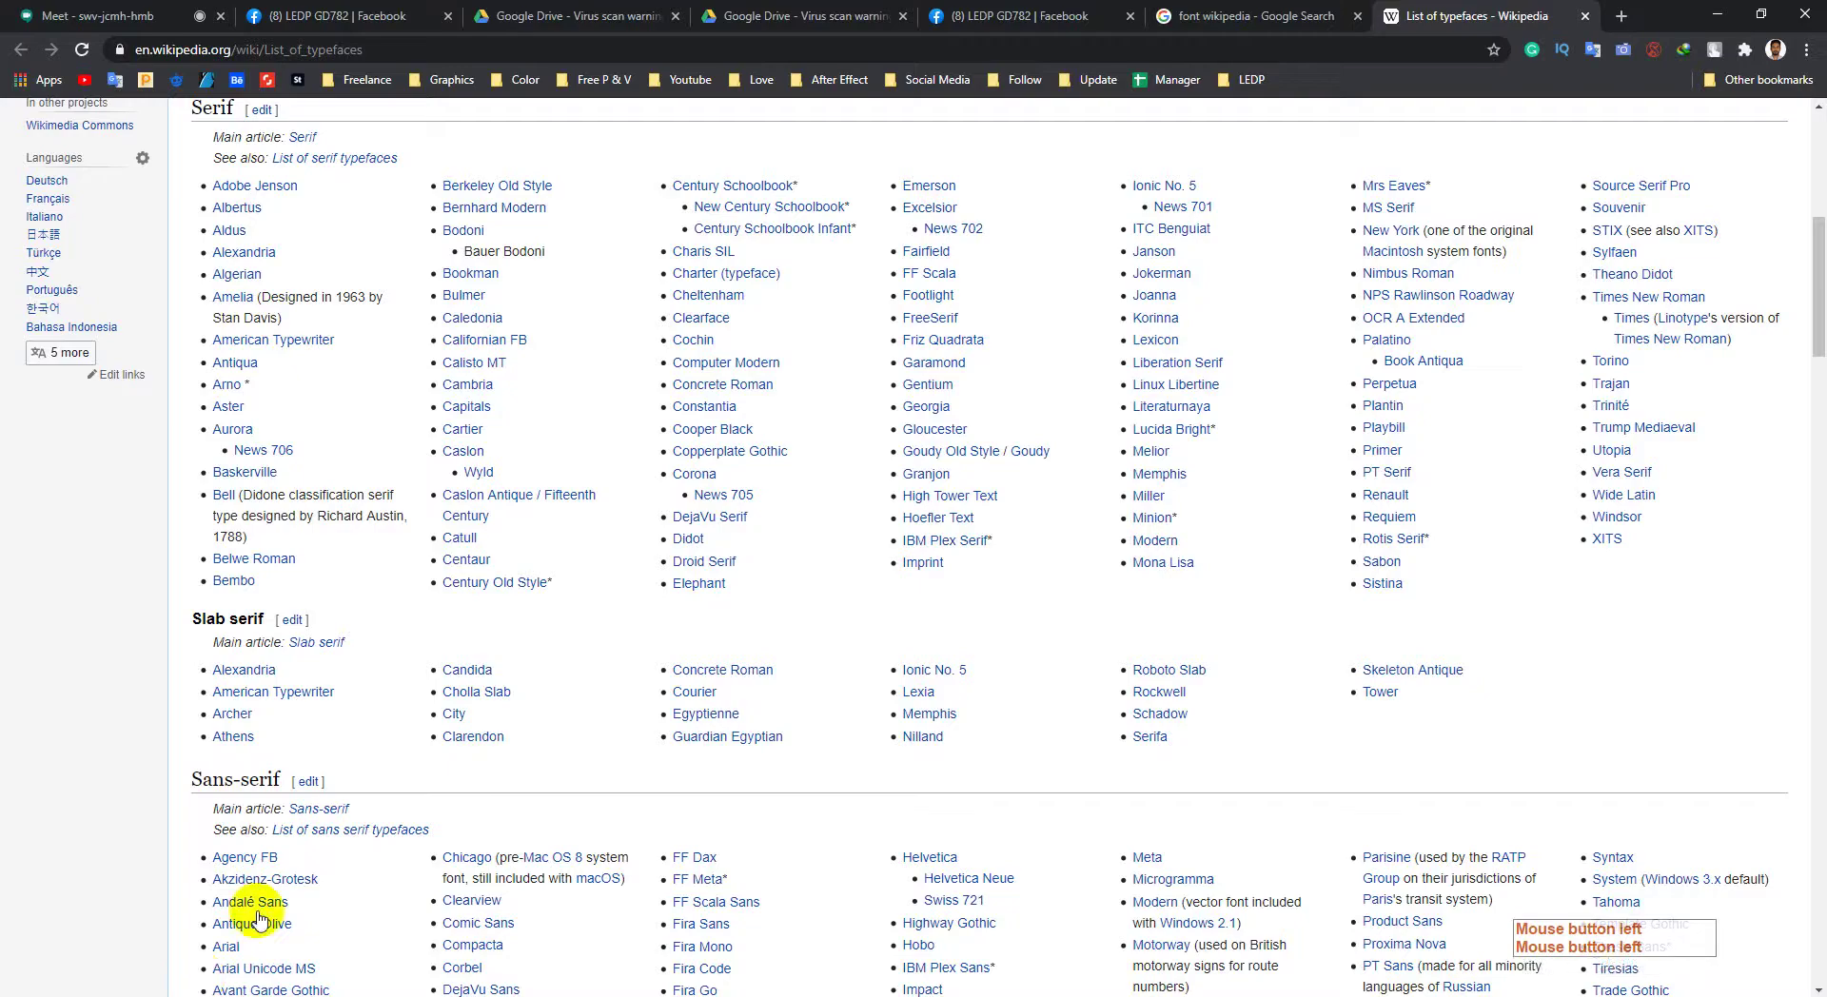
Step: Search Google for free fonts download in a new tab and open Font Squirrel in another
scroll(930, 327, "up", 7)
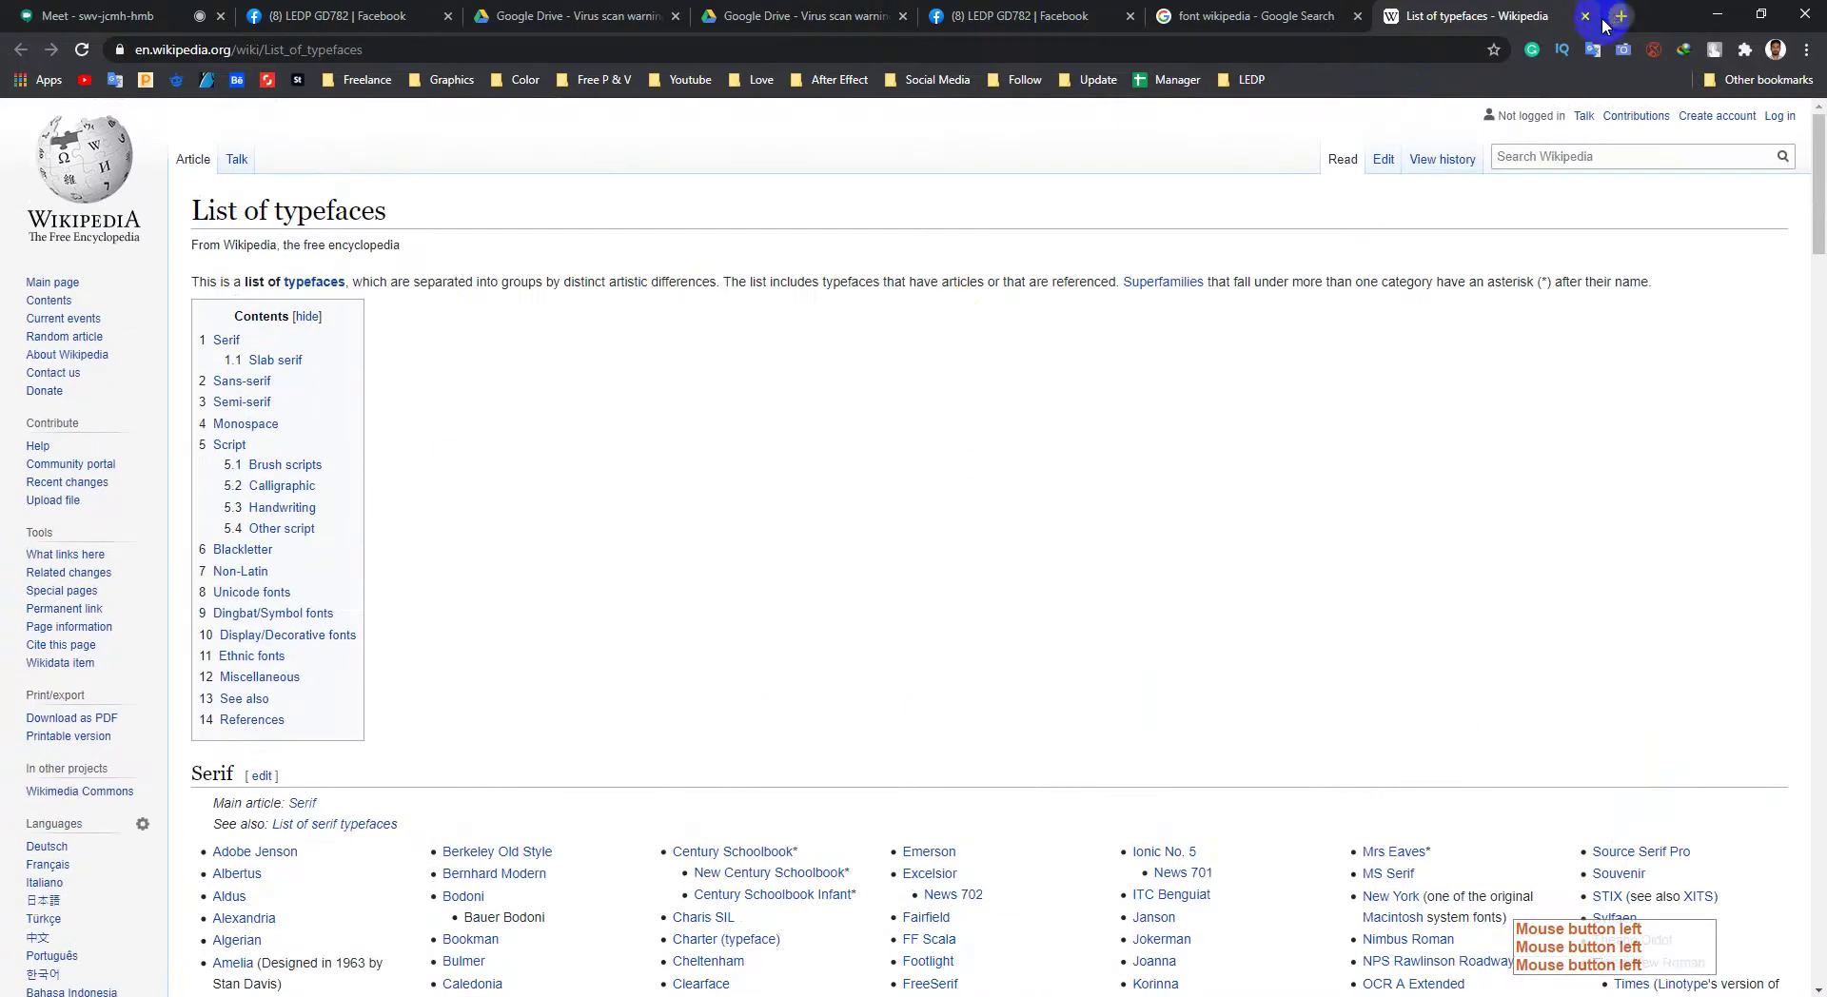
left_click(1618, 16)
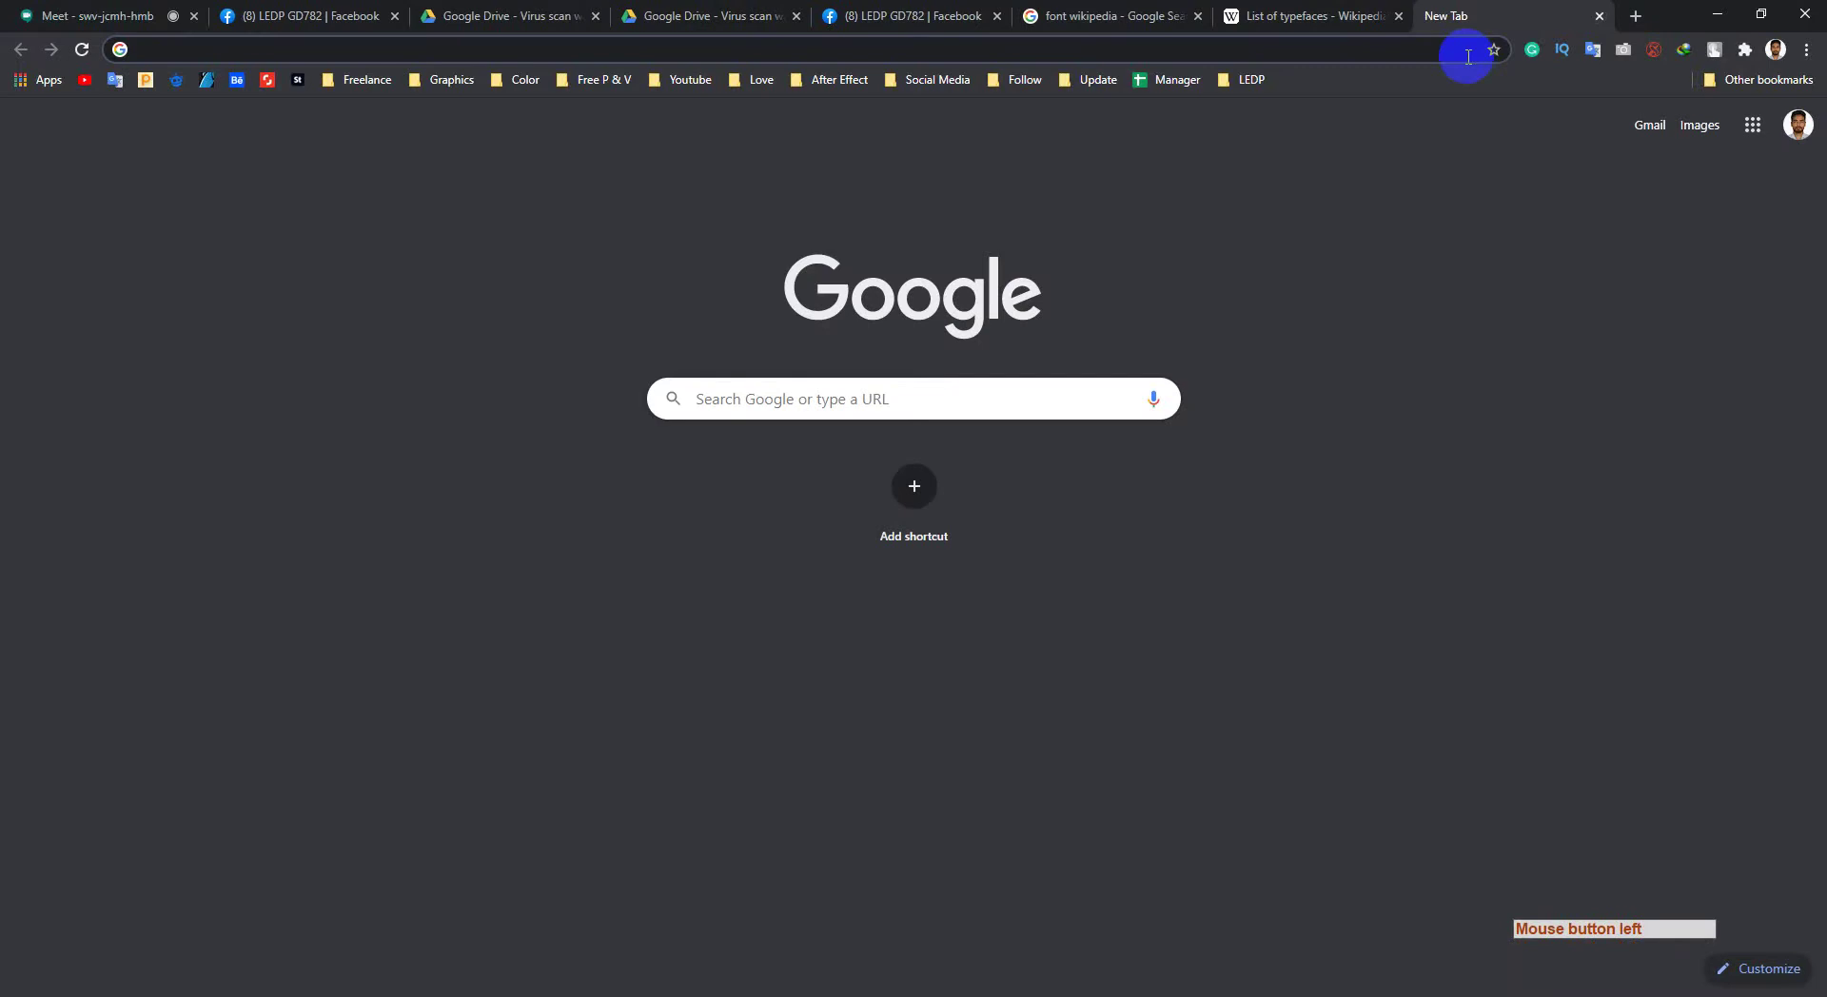
type("free fonts download")
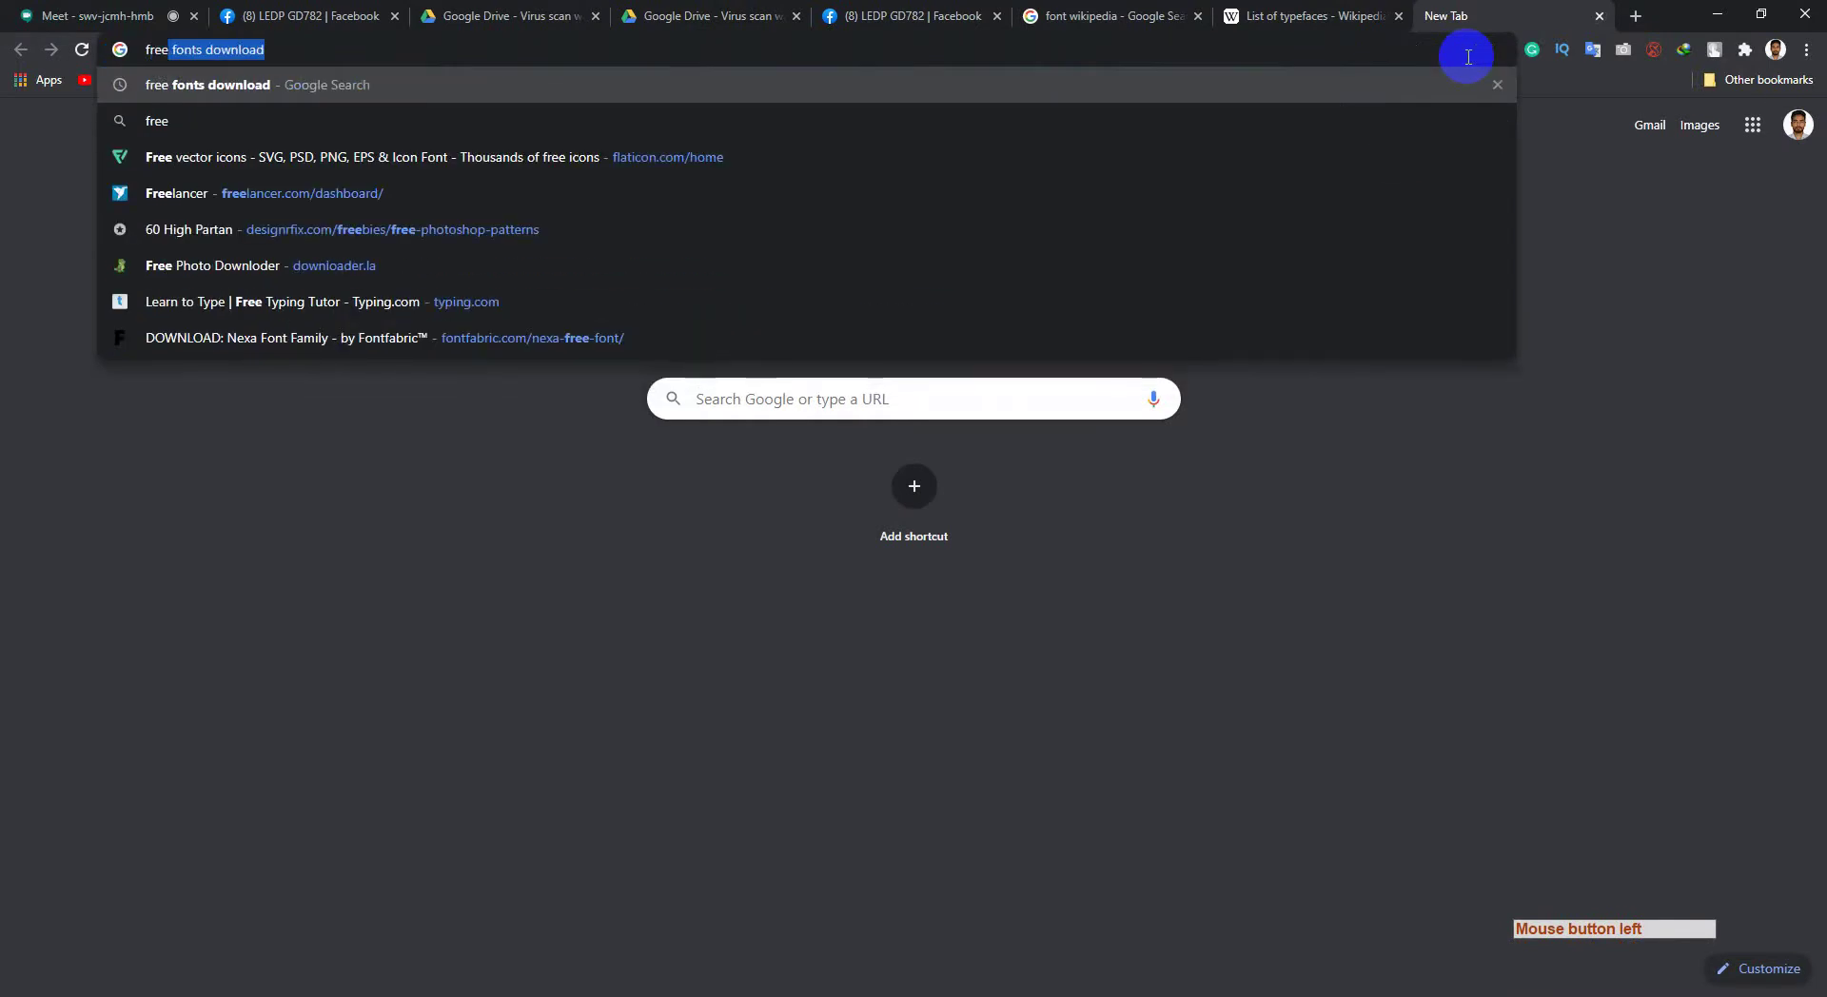
key("Return")
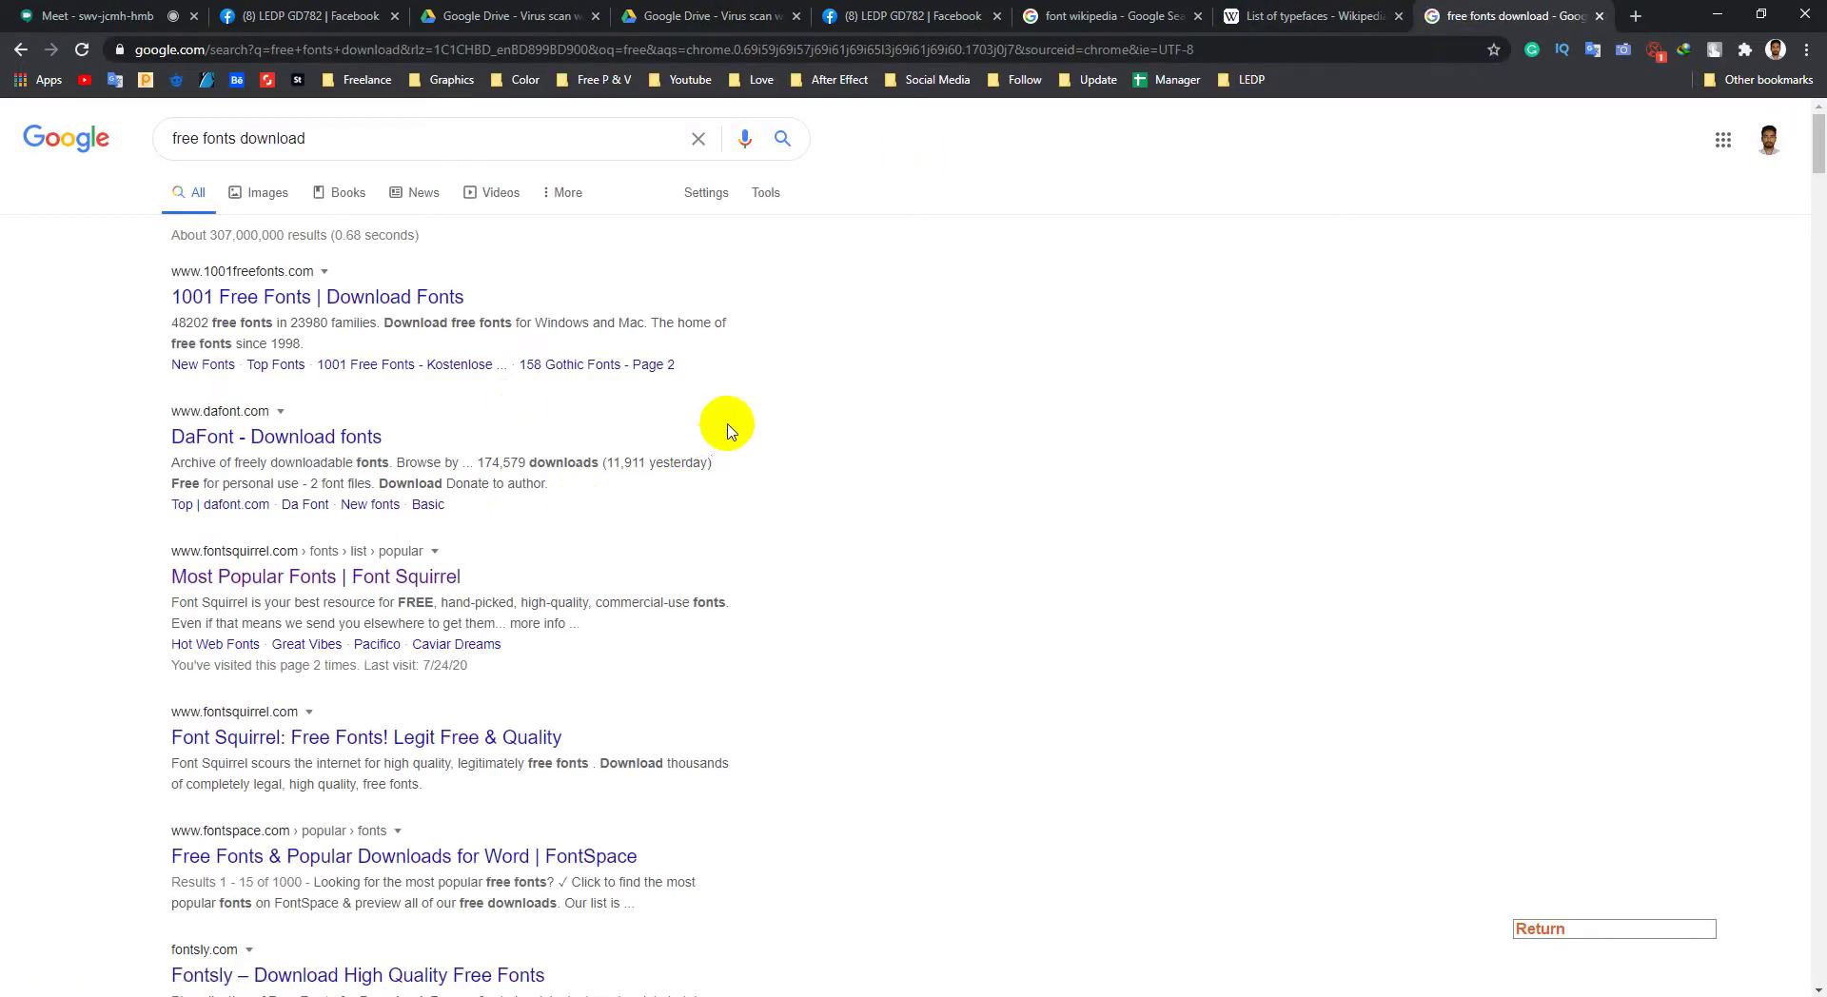
left_click(246, 750)
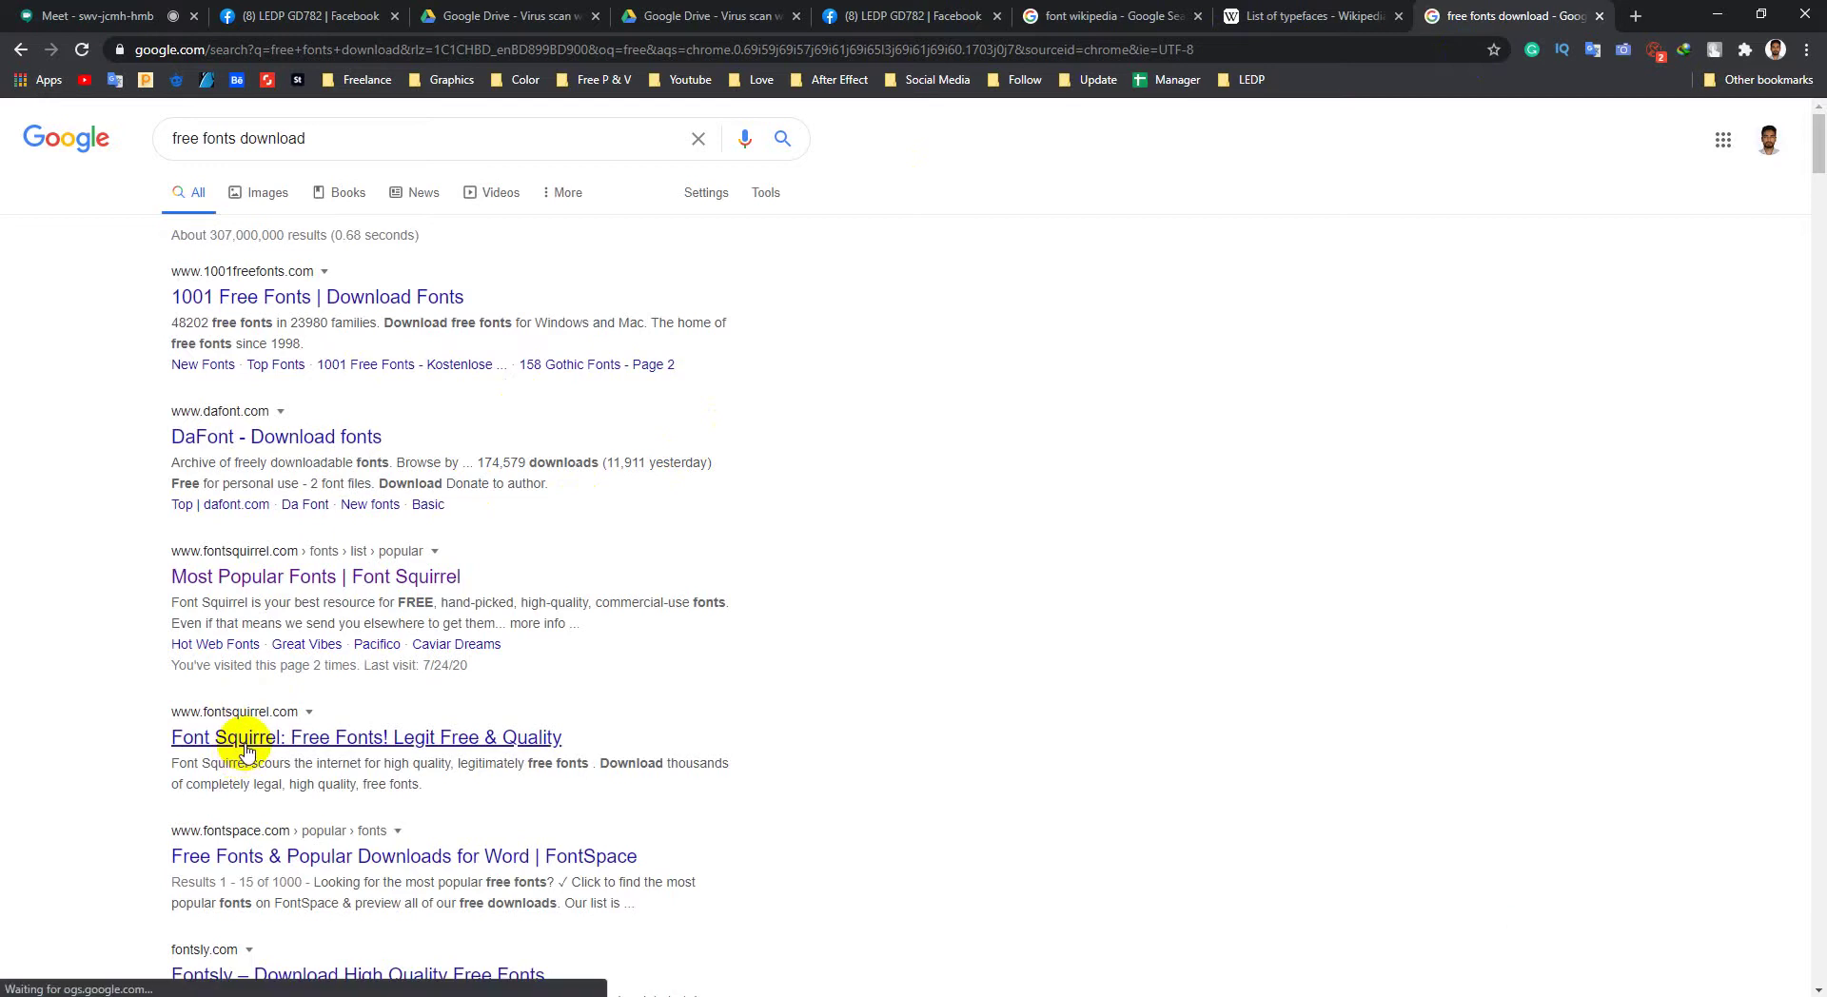
middle_click(245, 751)
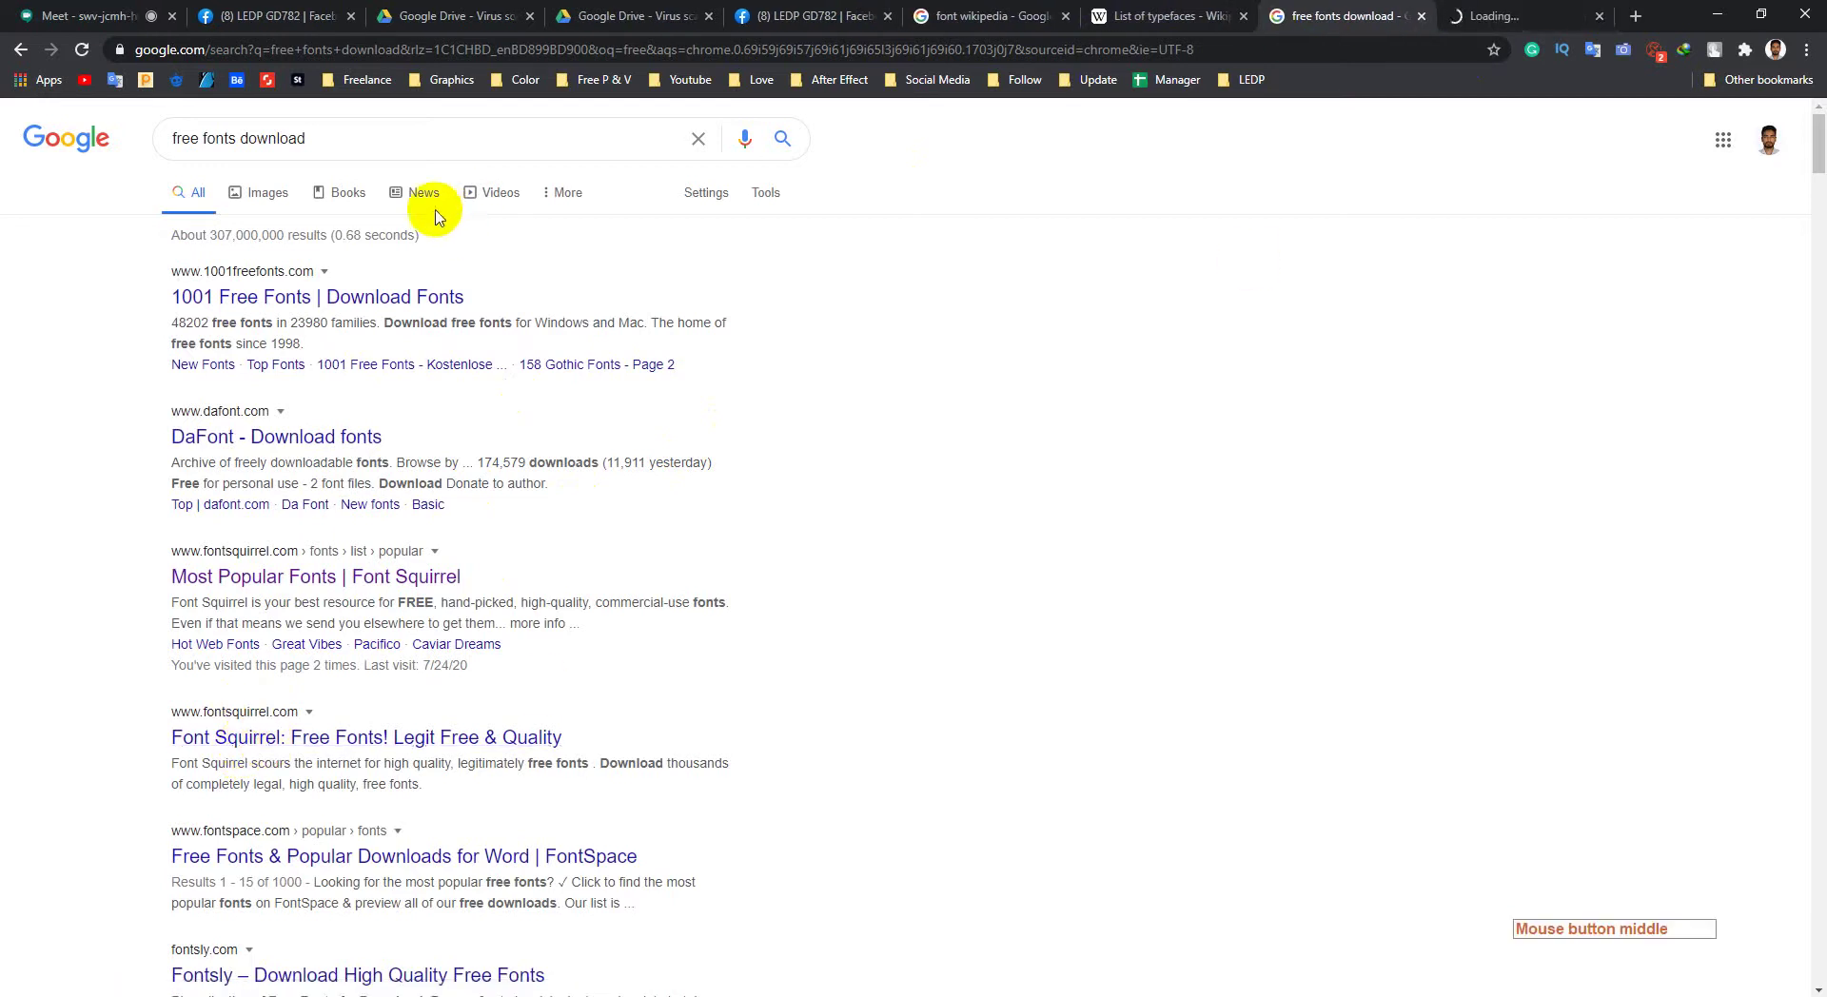
Step: Search 'google fonts', open Google Fonts in a new tab, and show the Font Squirrel page
left_click_drag(324, 143, 27, 181)
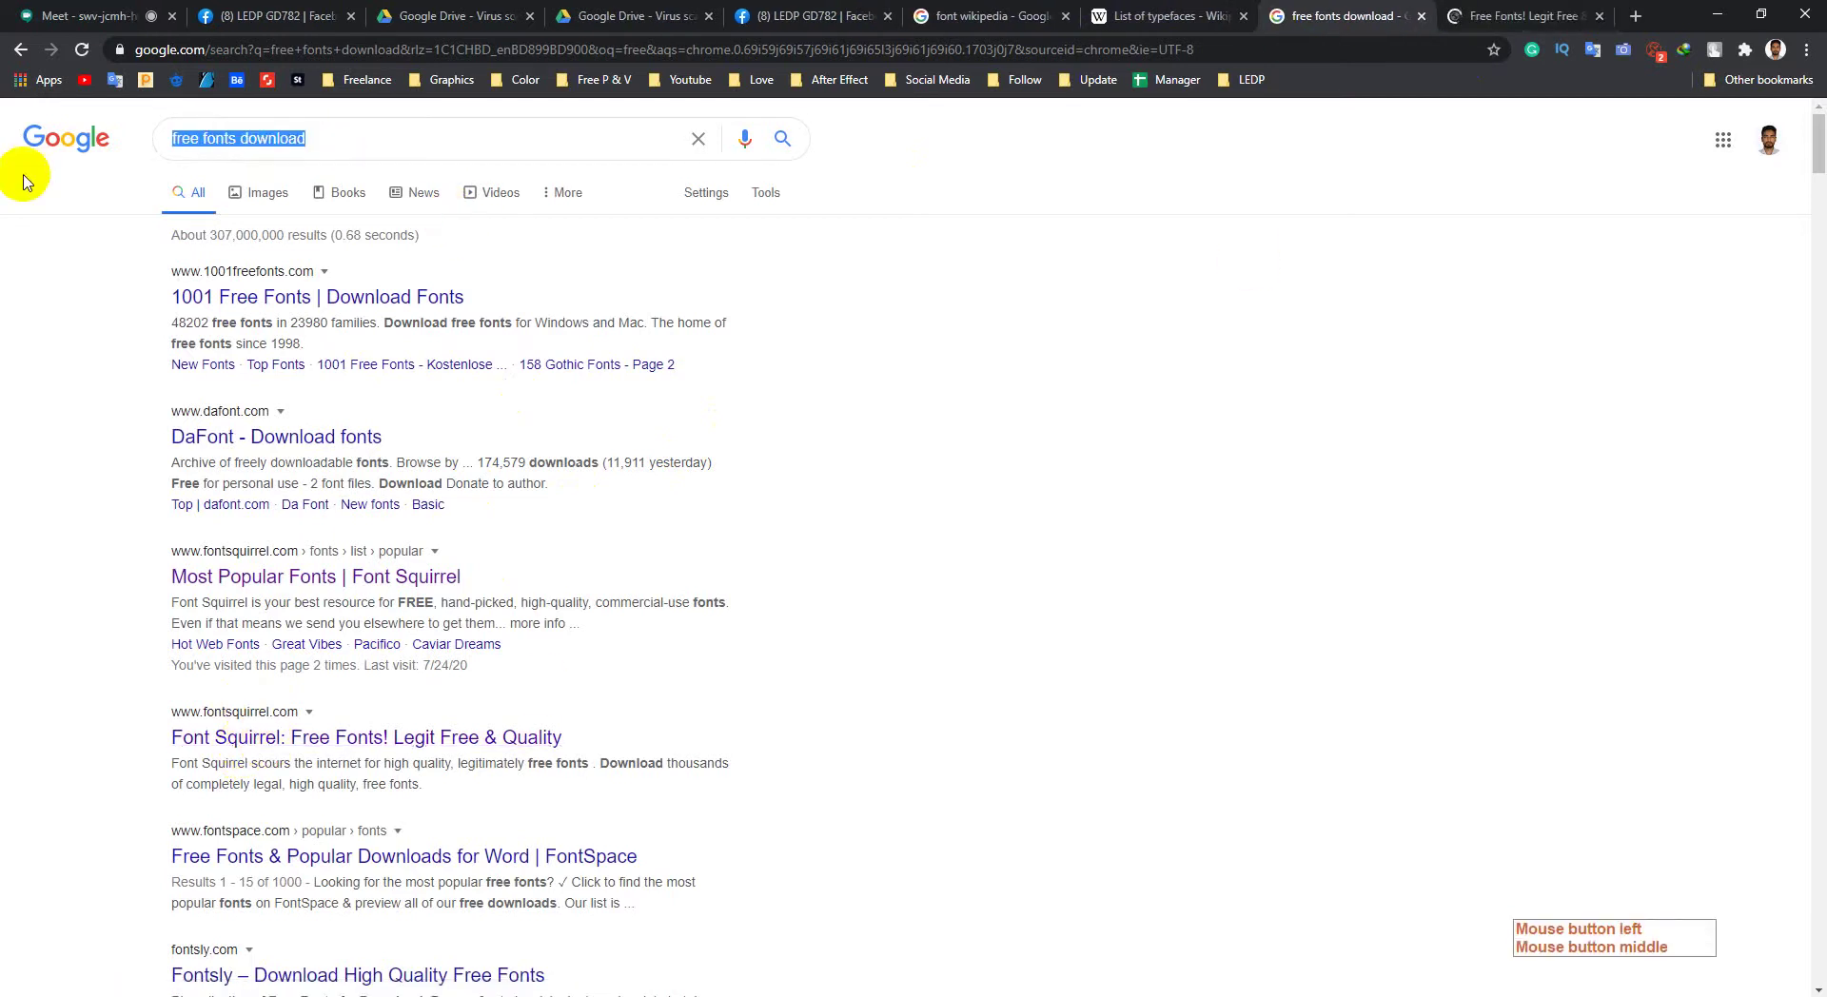
type("google")
key("Down")
key("Return")
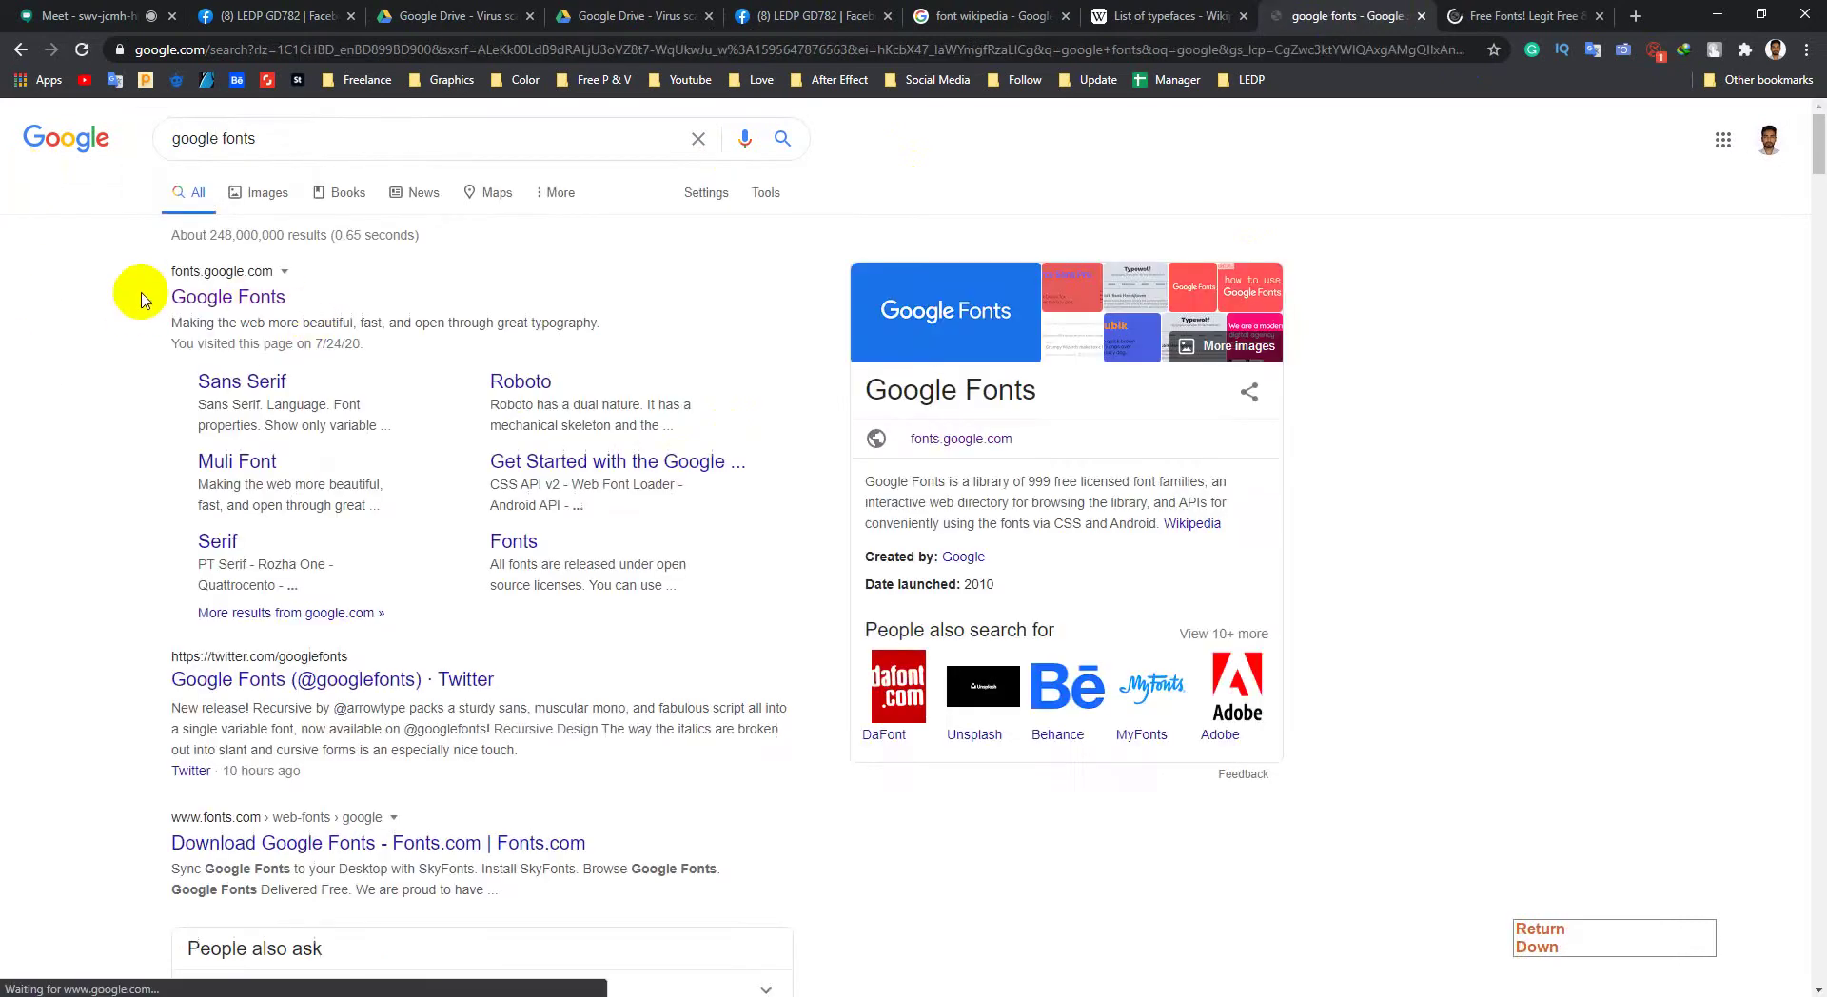
middle_click(224, 297)
left_click(1392, 21)
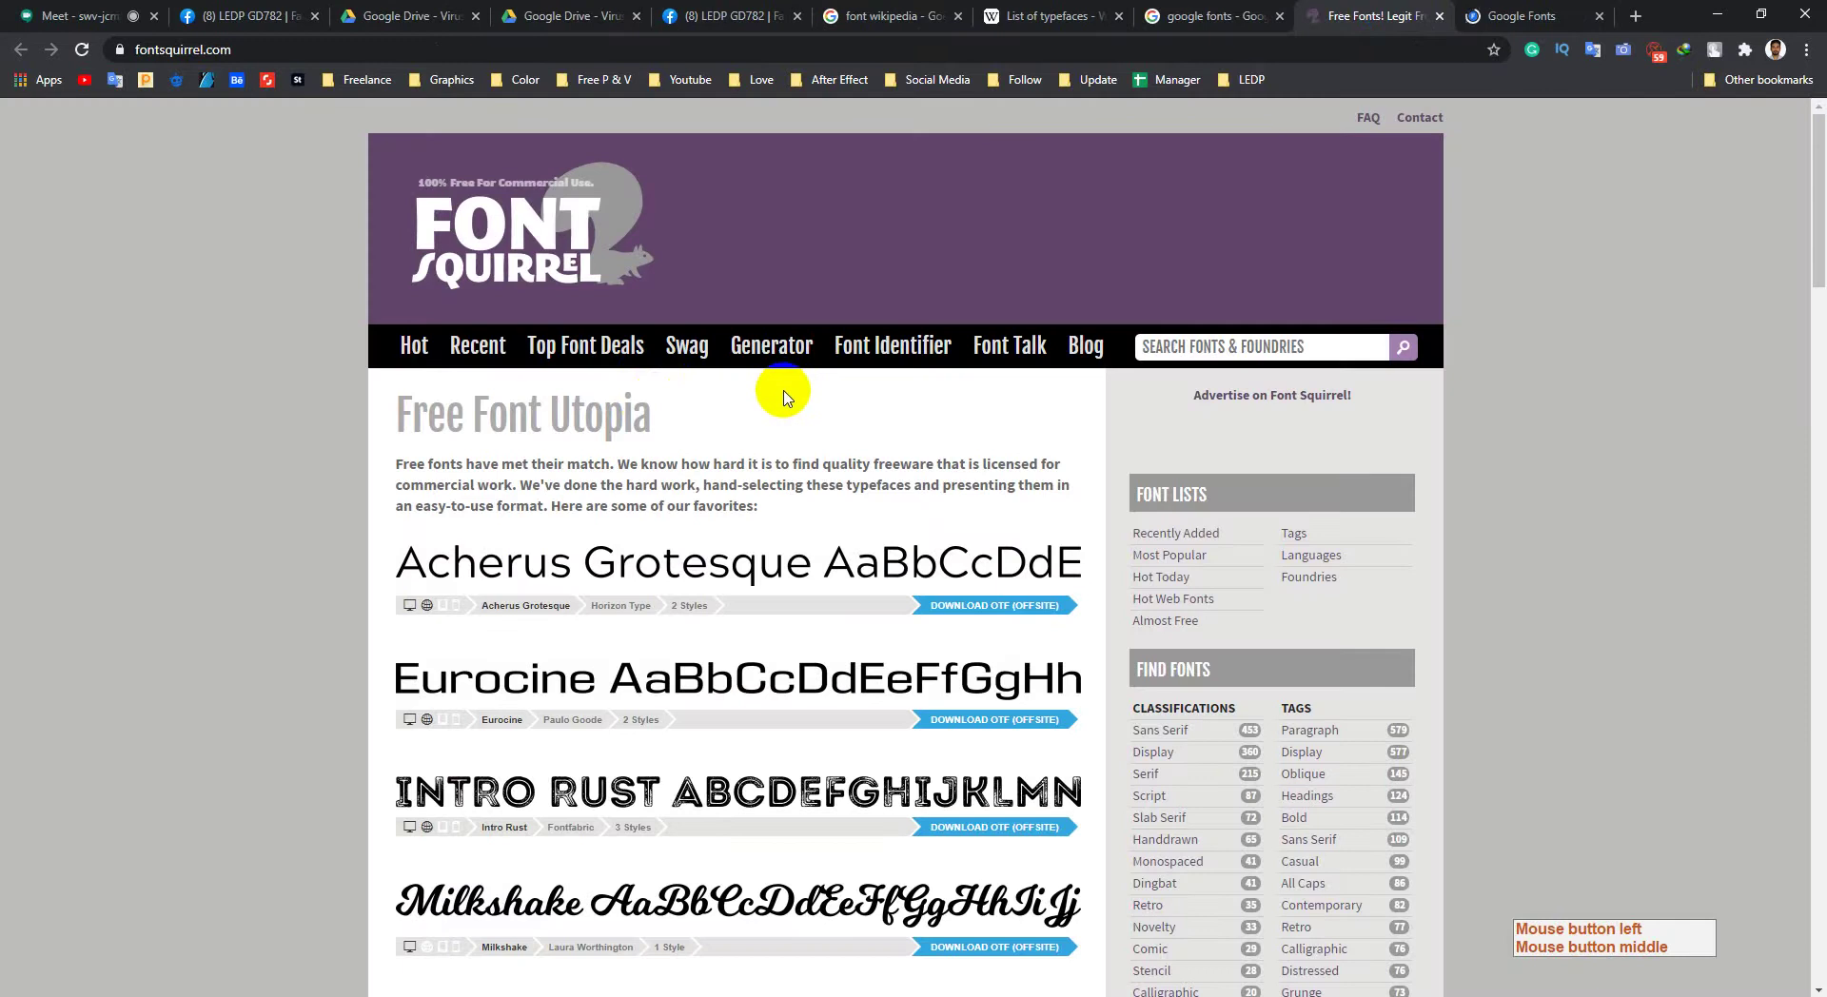
Step: Scroll the Font Squirrel home page, then search it for LATO
scroll(784, 395, "down", 15)
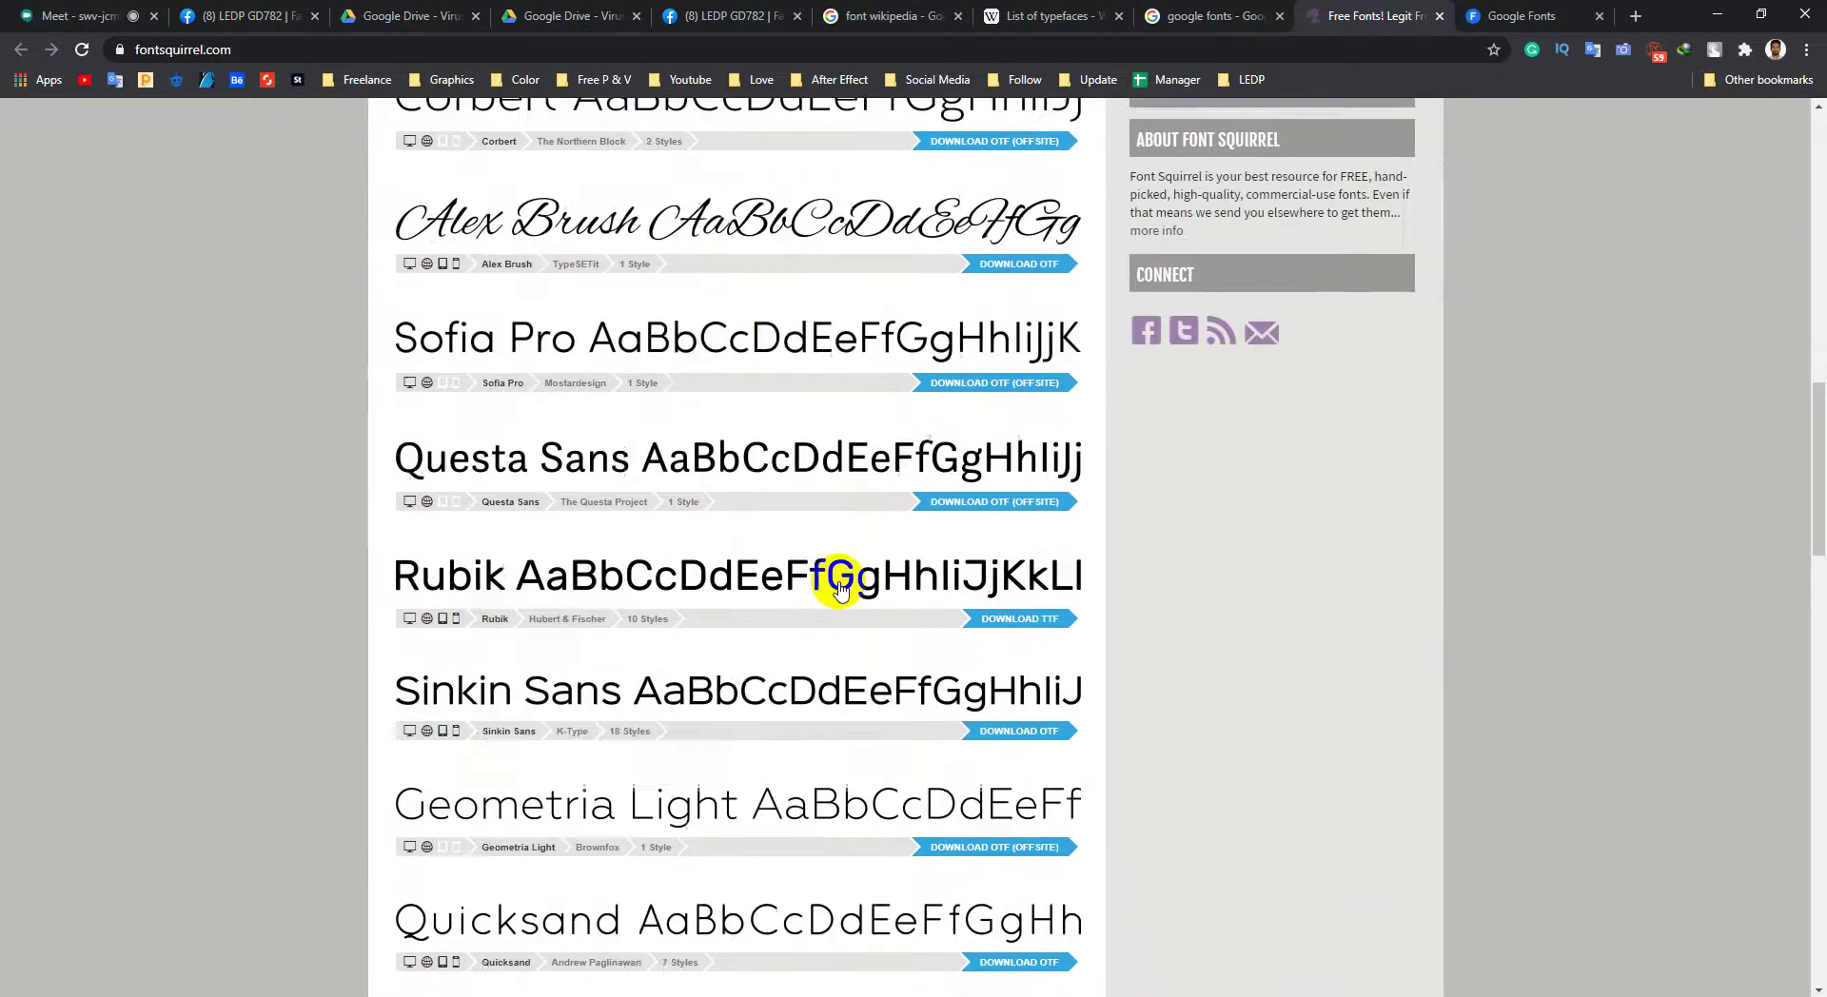
scroll(875, 598, "down", 14)
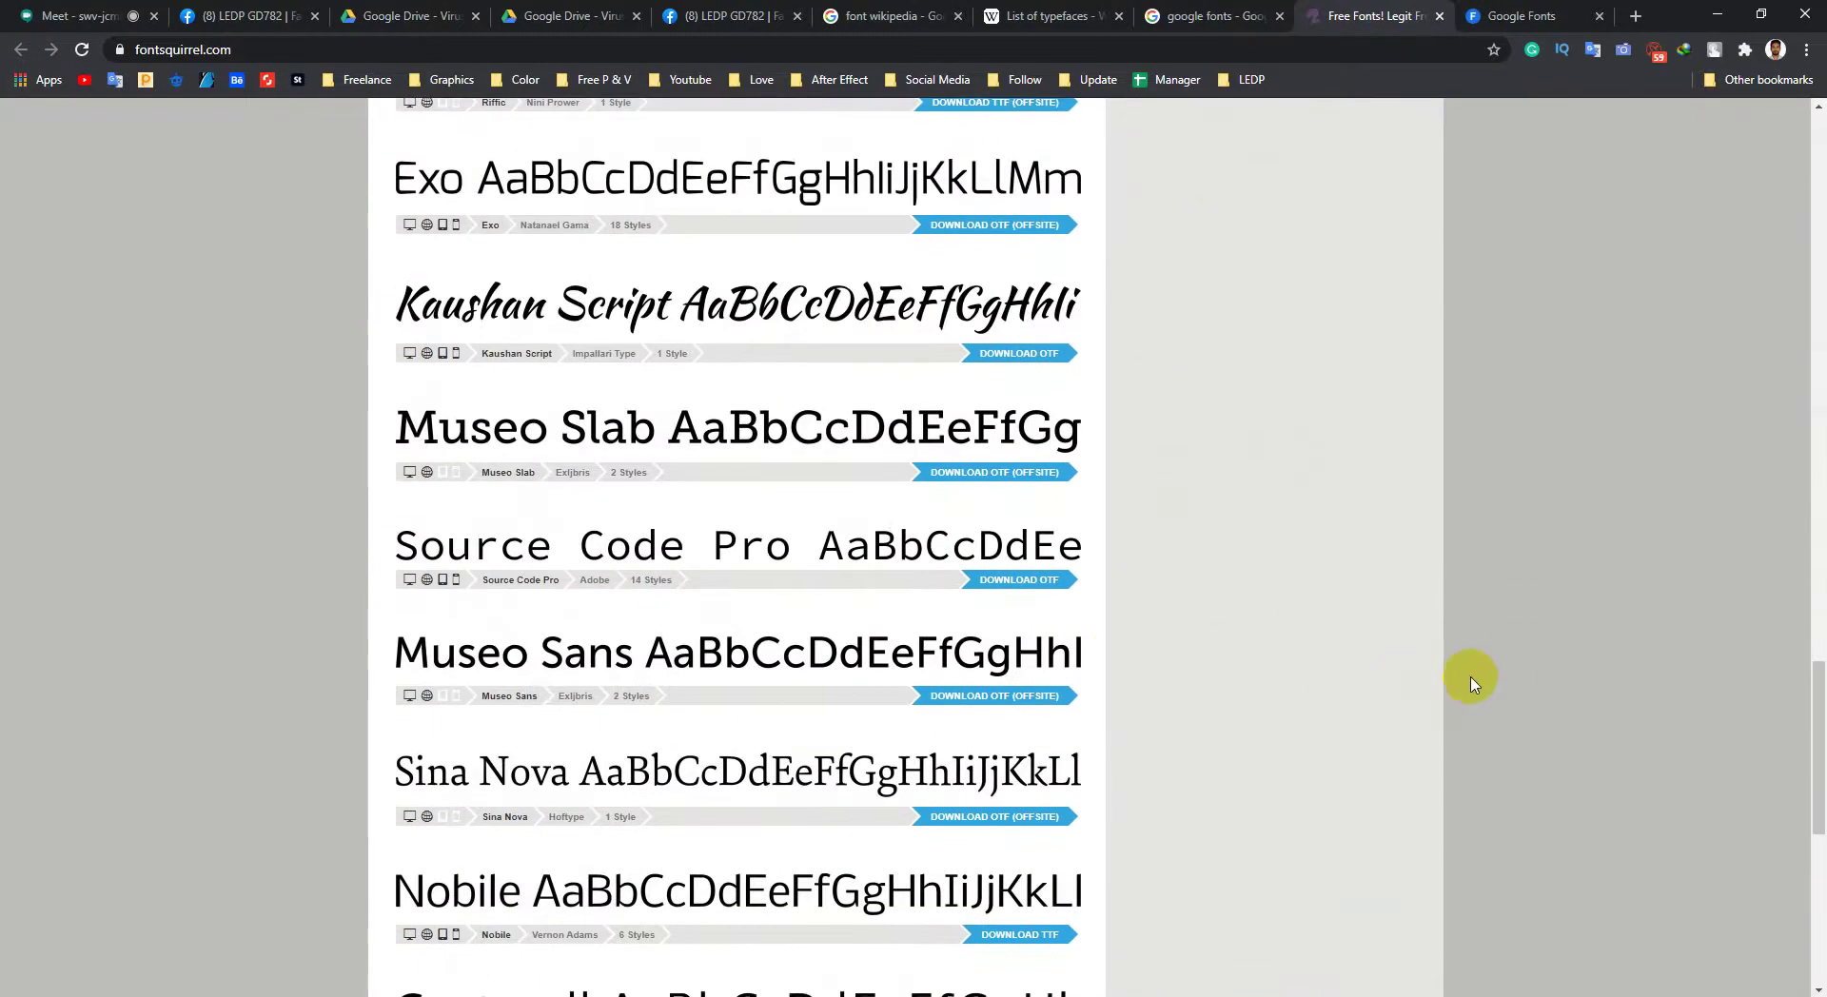
middle_click(1508, 416)
scroll(1508, 416, "up", 20)
middle_click(1396, 388)
left_click(1257, 346)
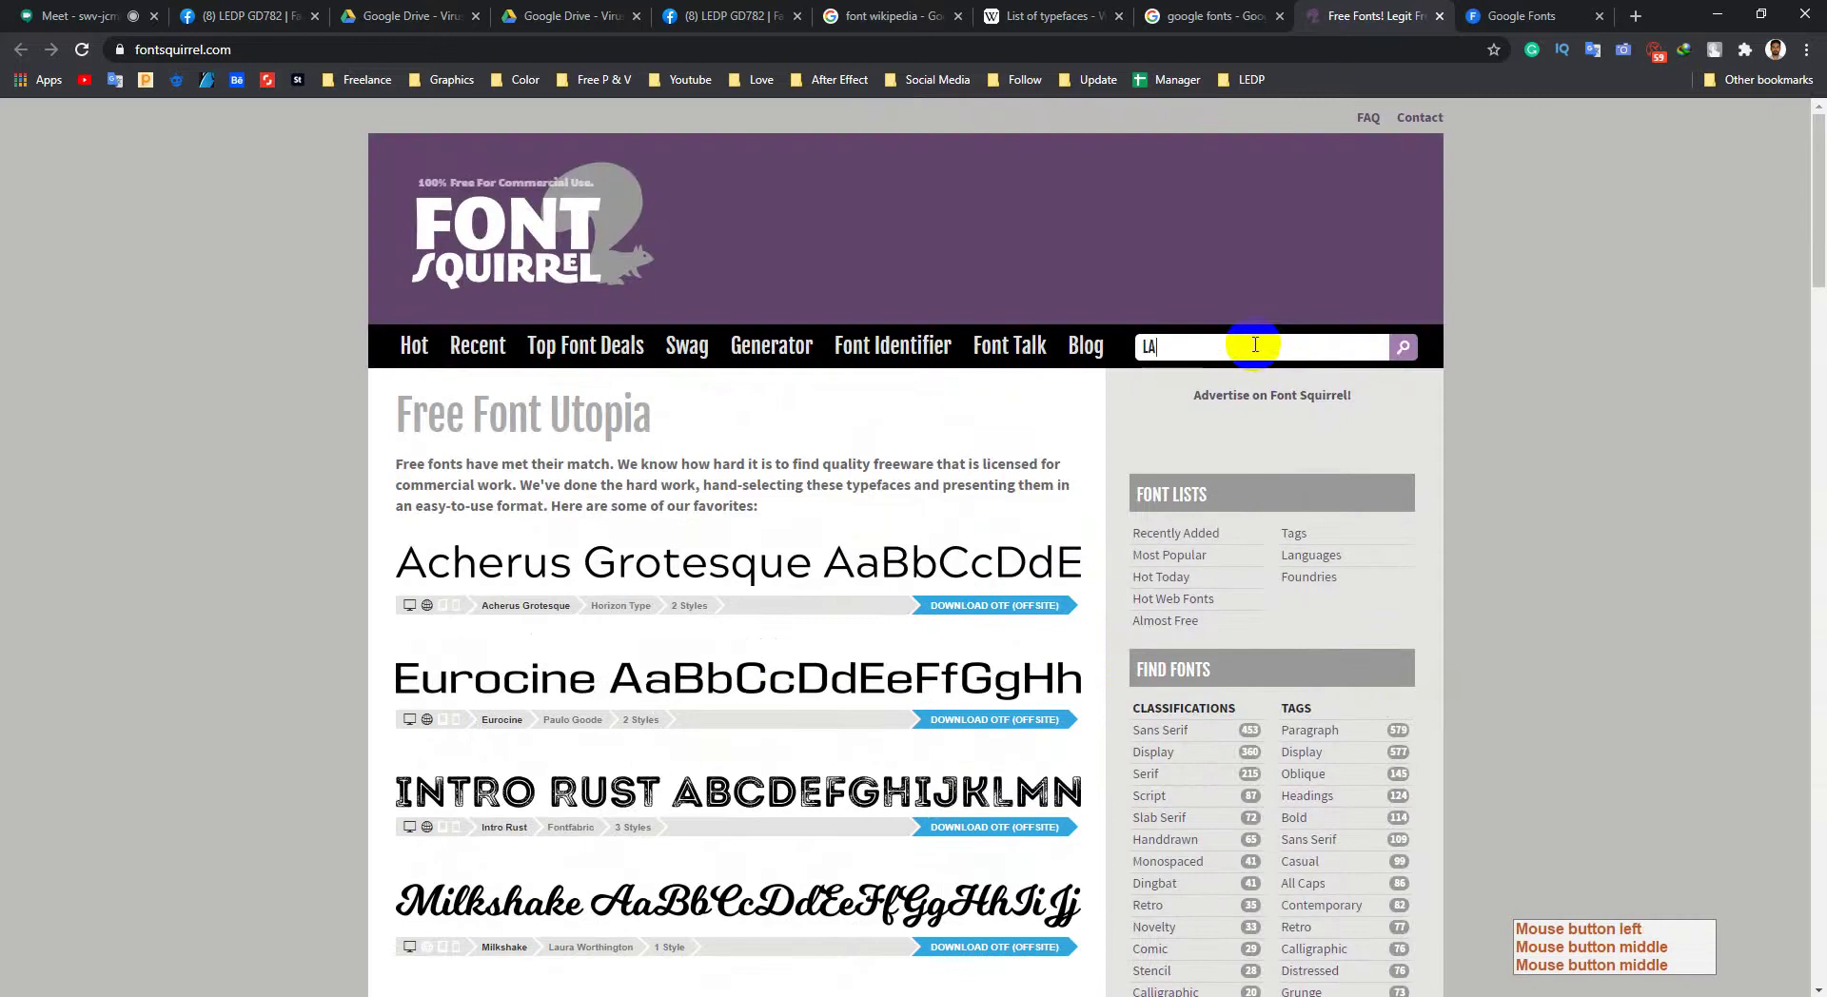
key("Return")
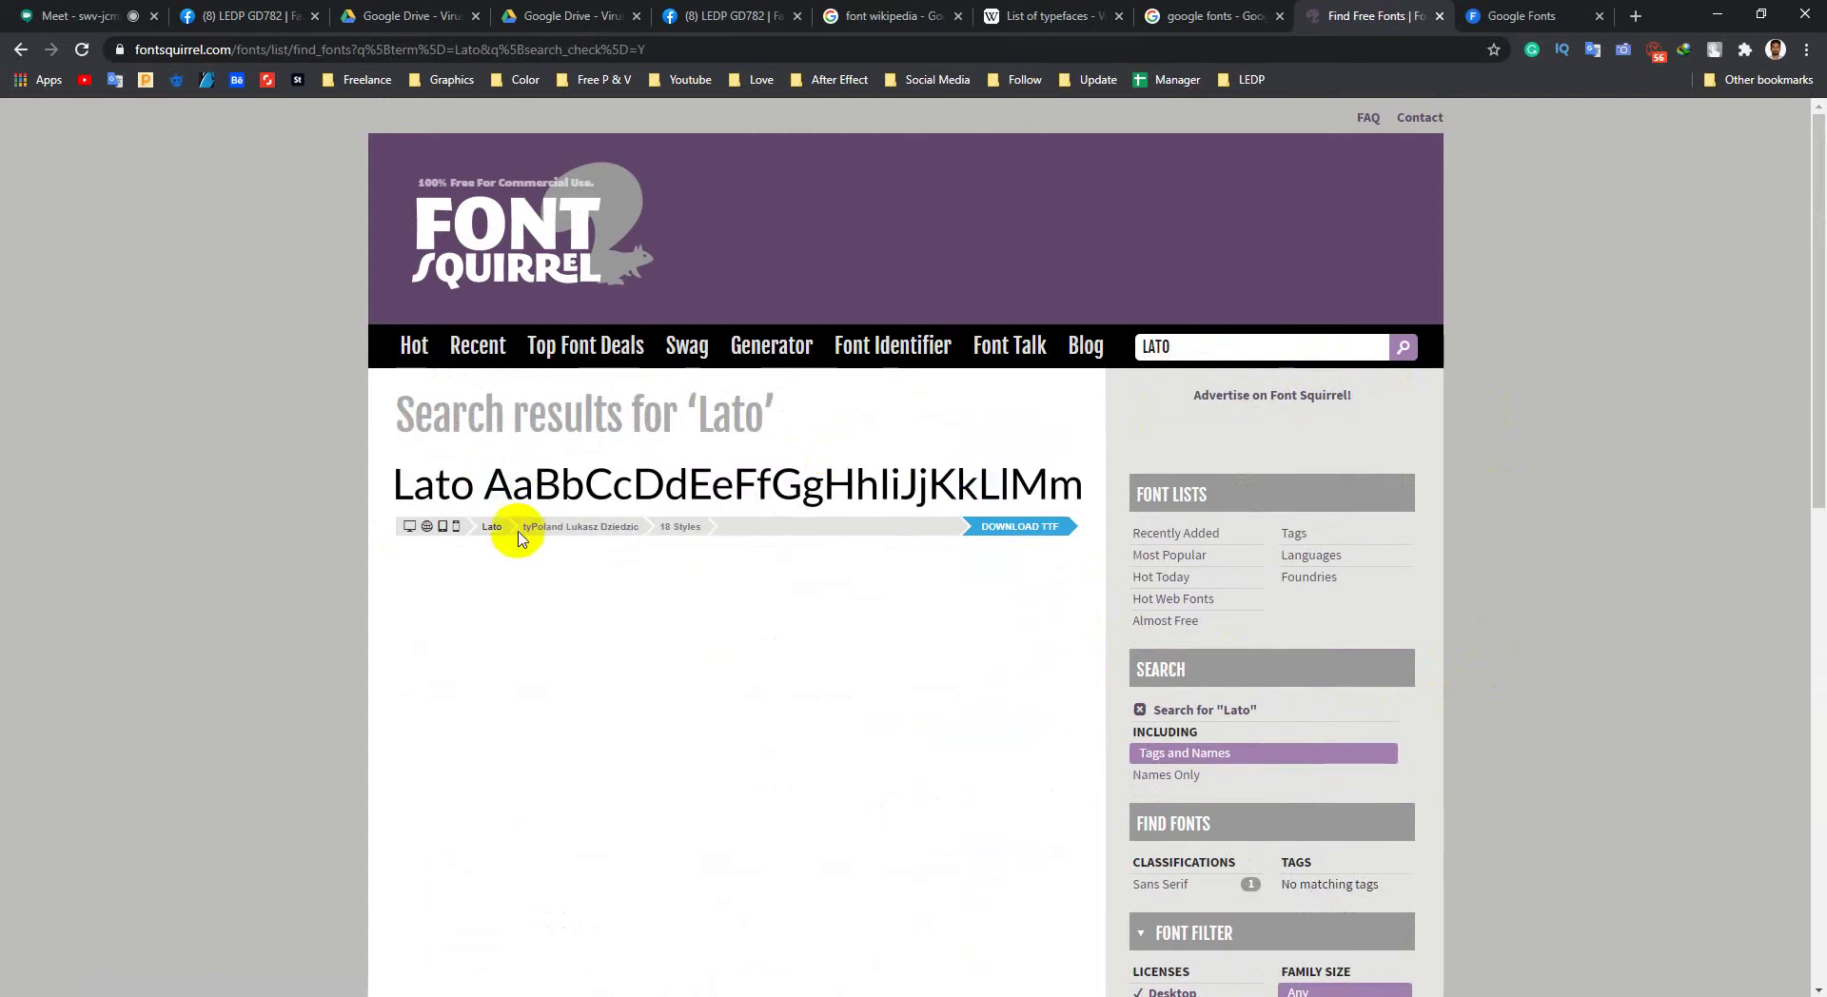
Step: Open the Lato family page and scroll through its styles, sliding the sample text banner
left_click(473, 493)
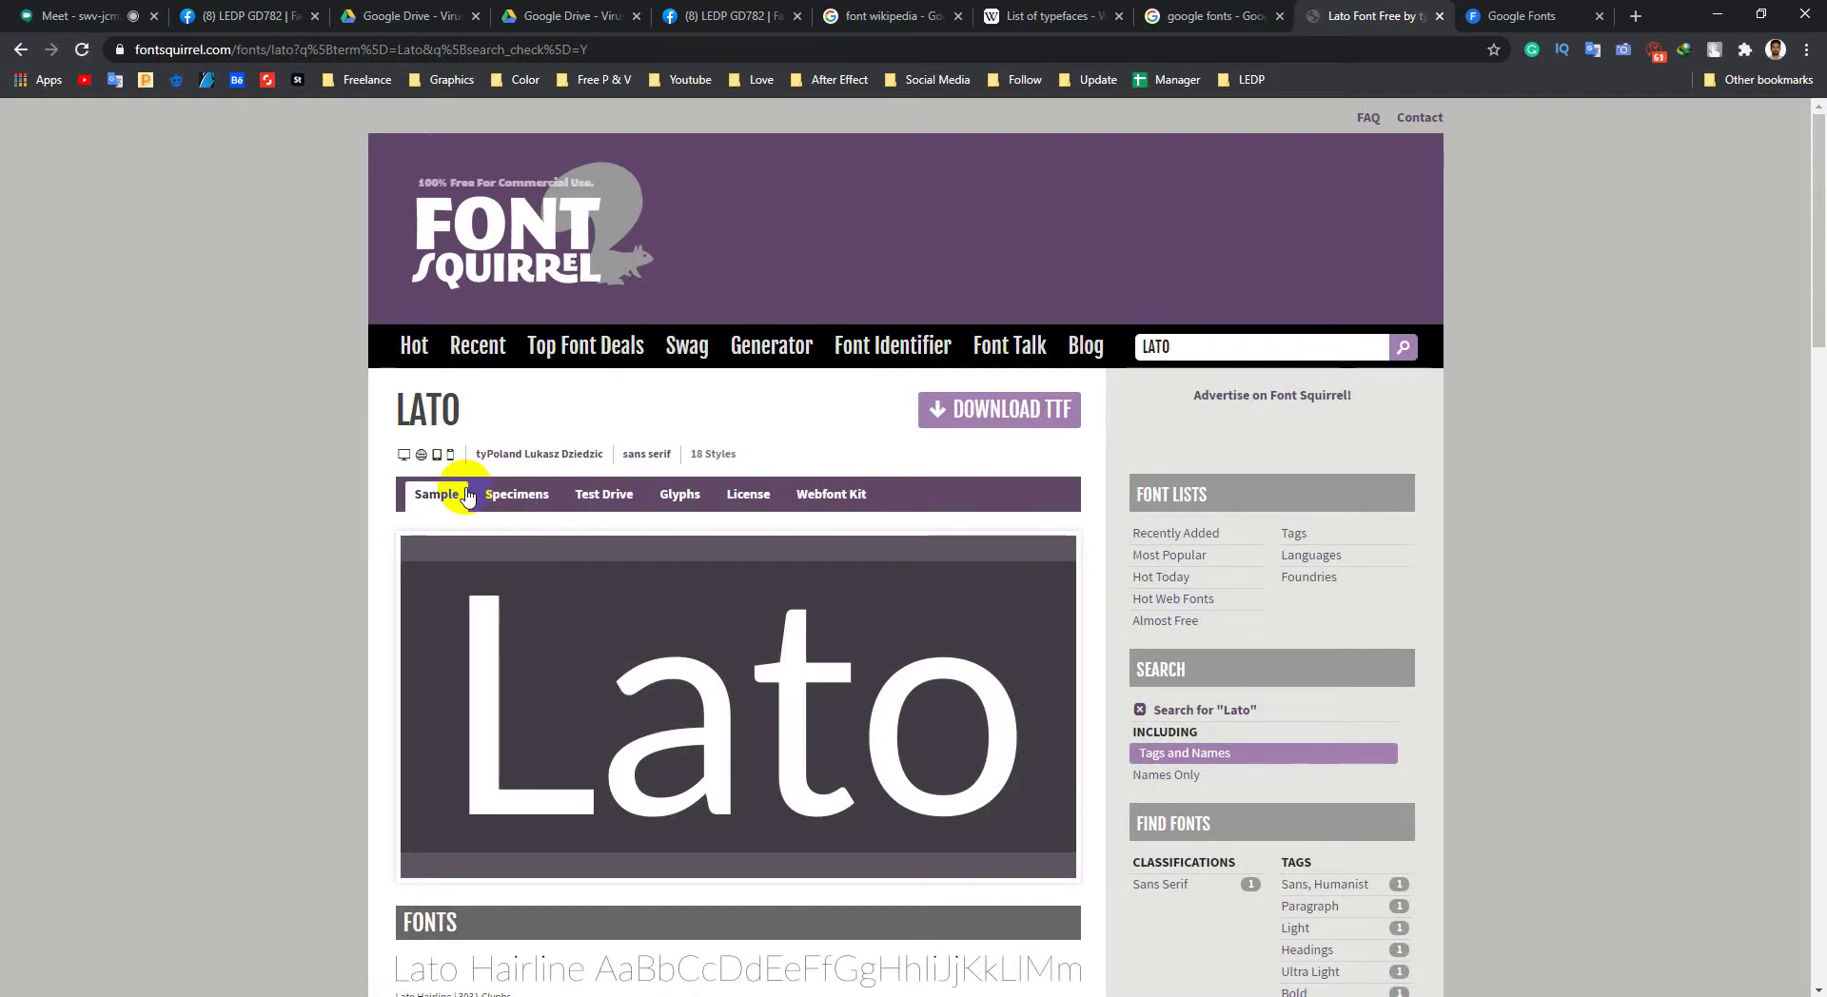
scroll(468, 495, "down", 12)
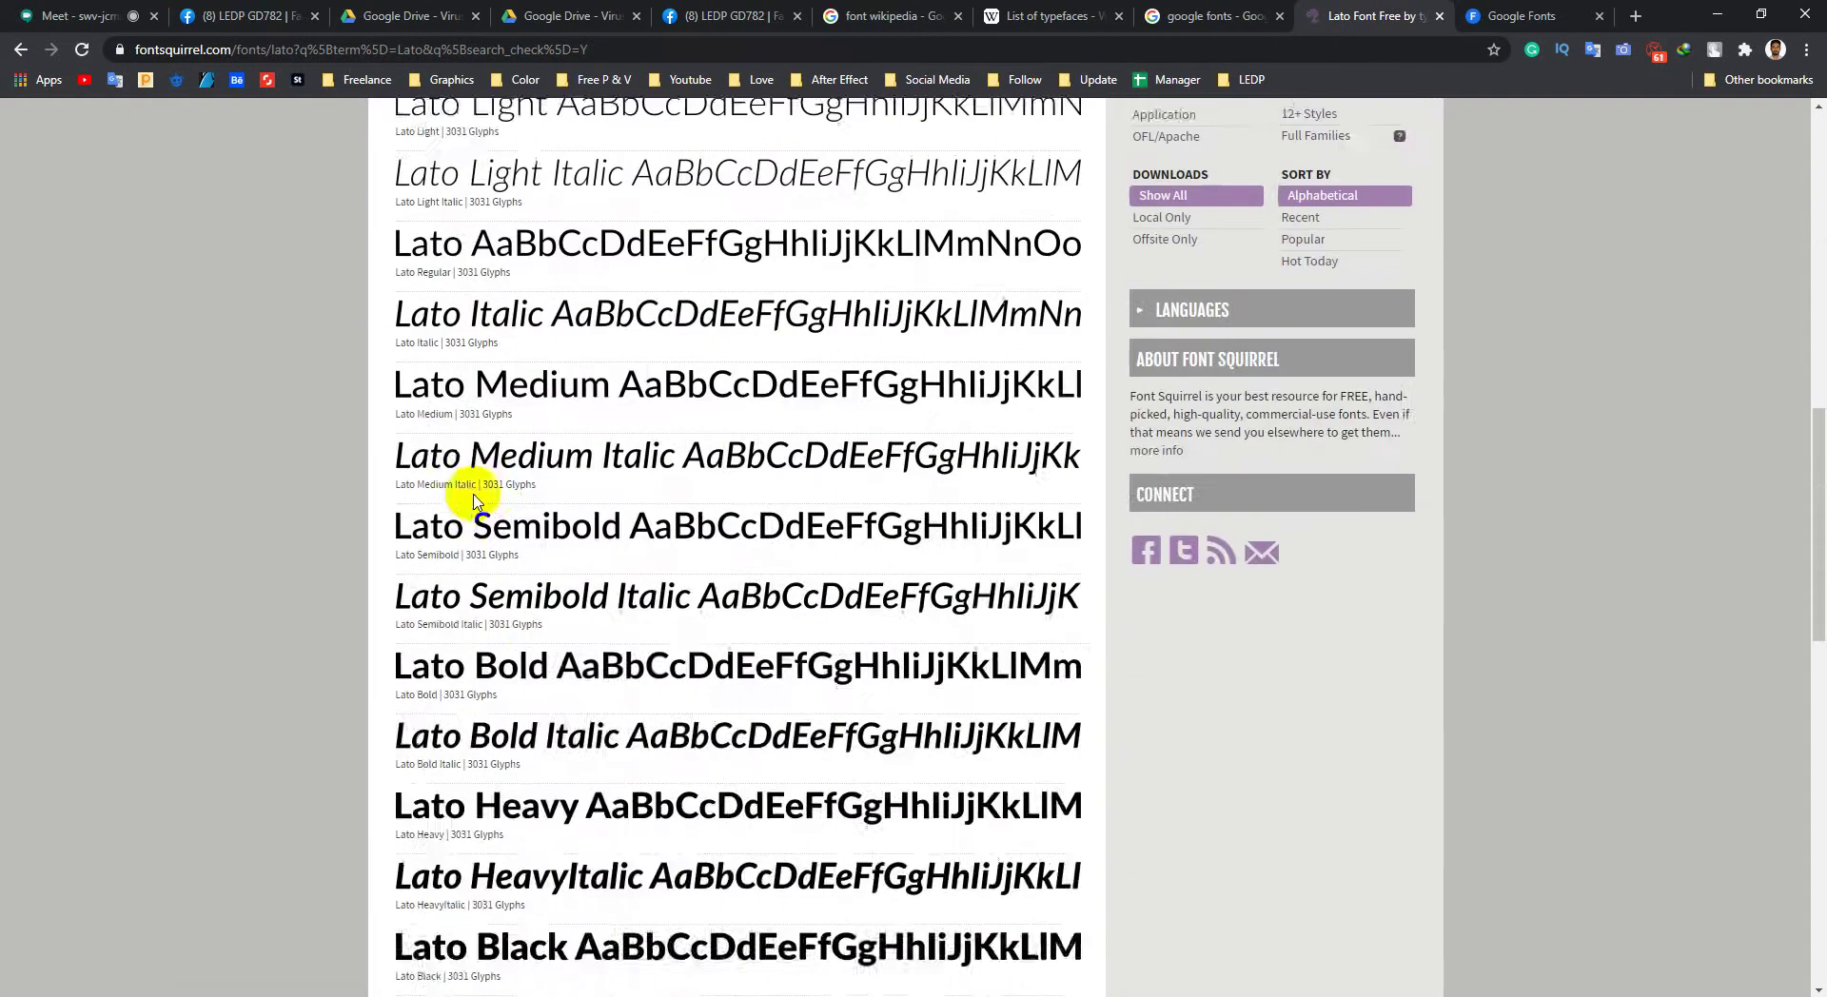
scroll(474, 498, "down", 6)
scroll(726, 498, "up", 10)
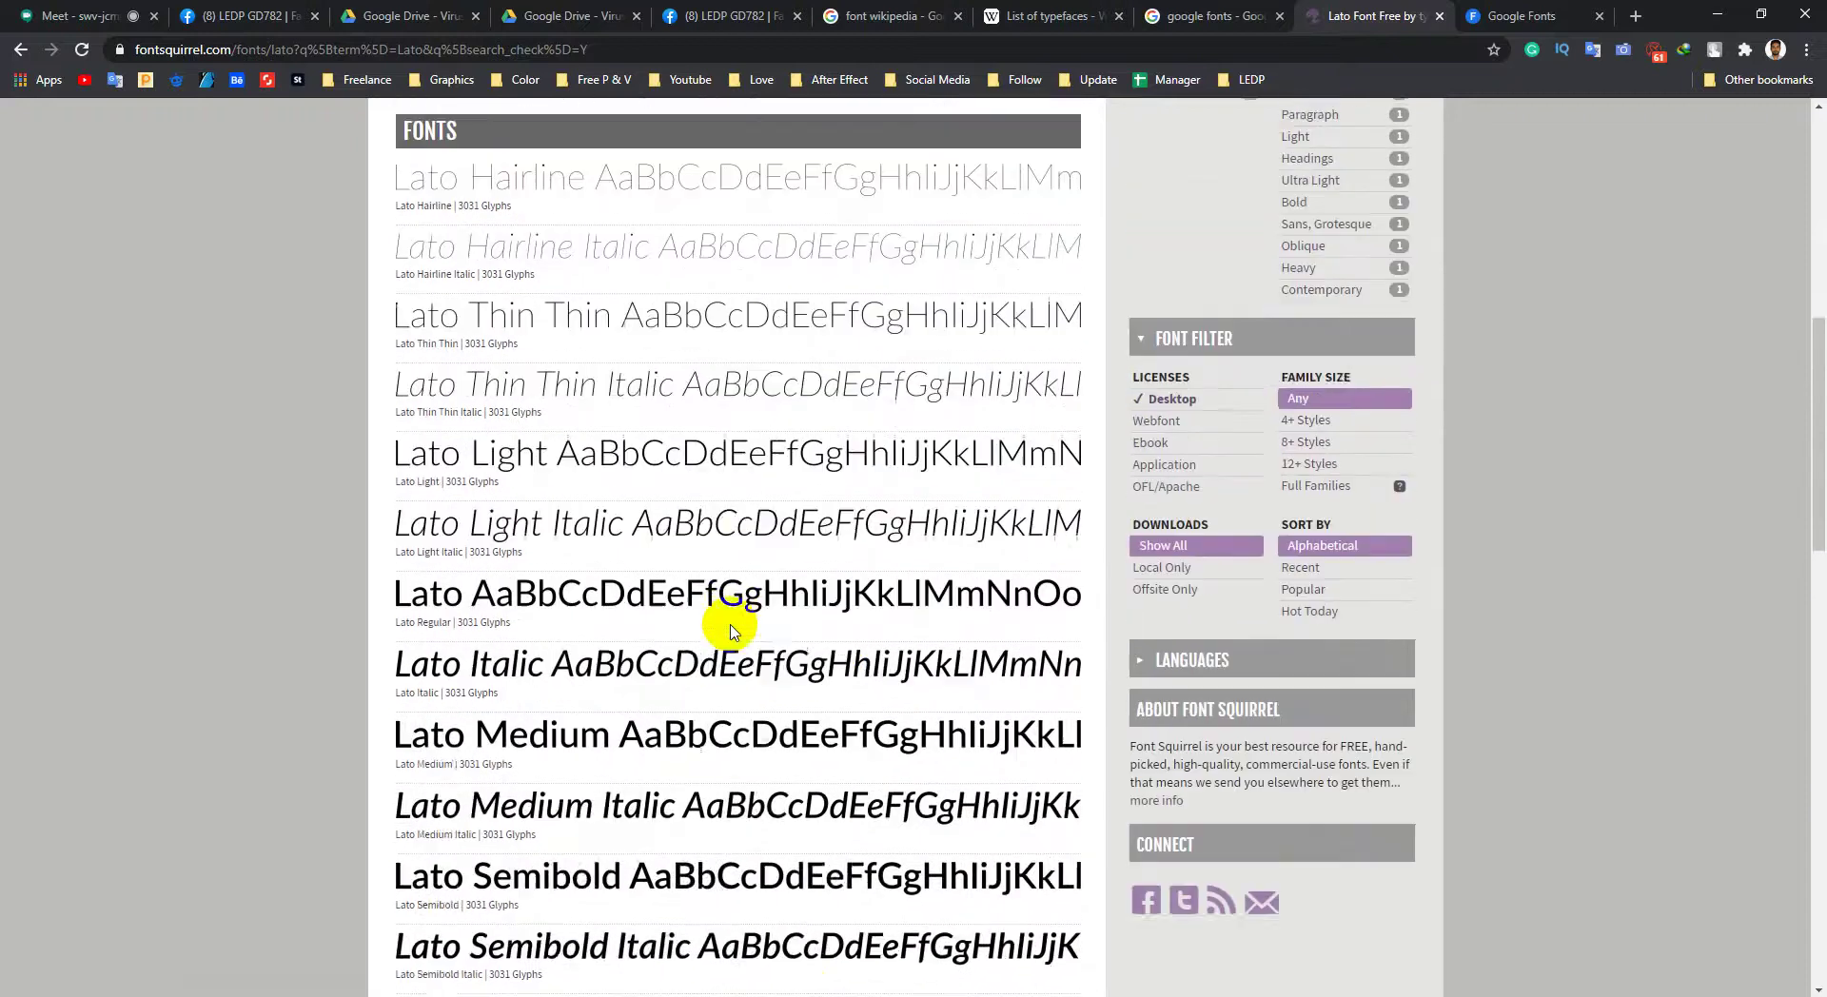
scroll(731, 631, "up", 1)
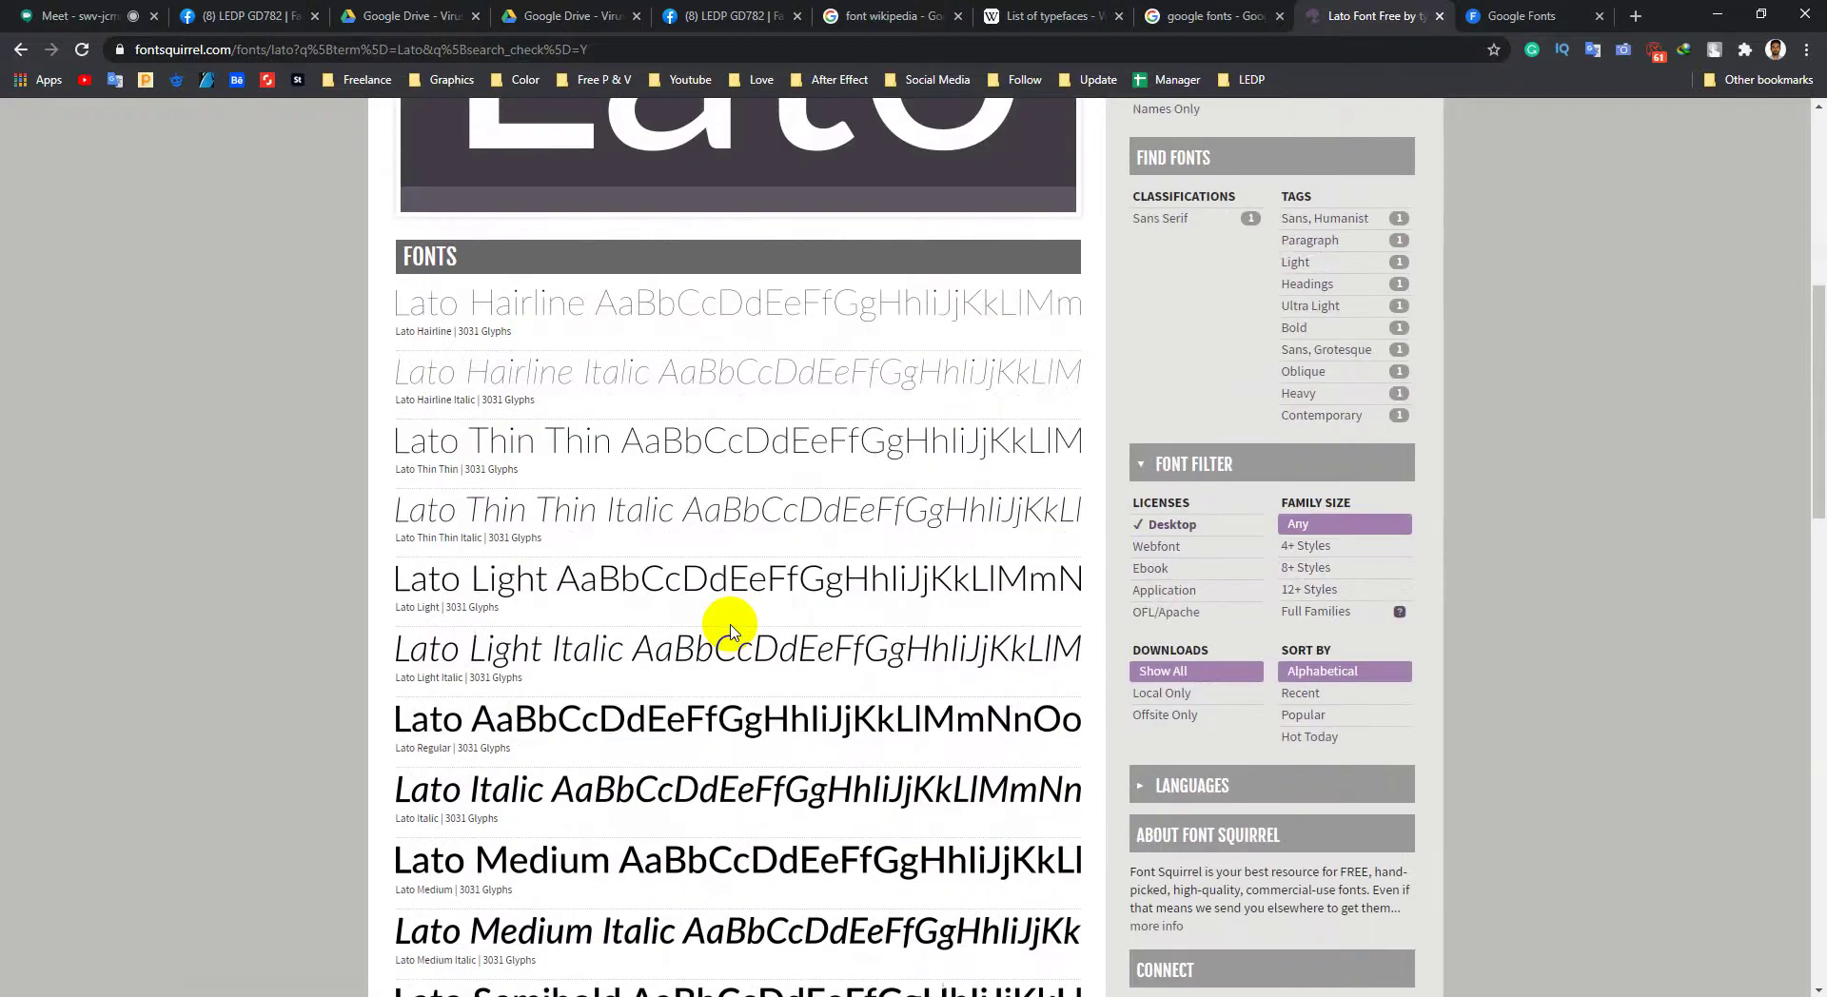
scroll(751, 625, "up", 3)
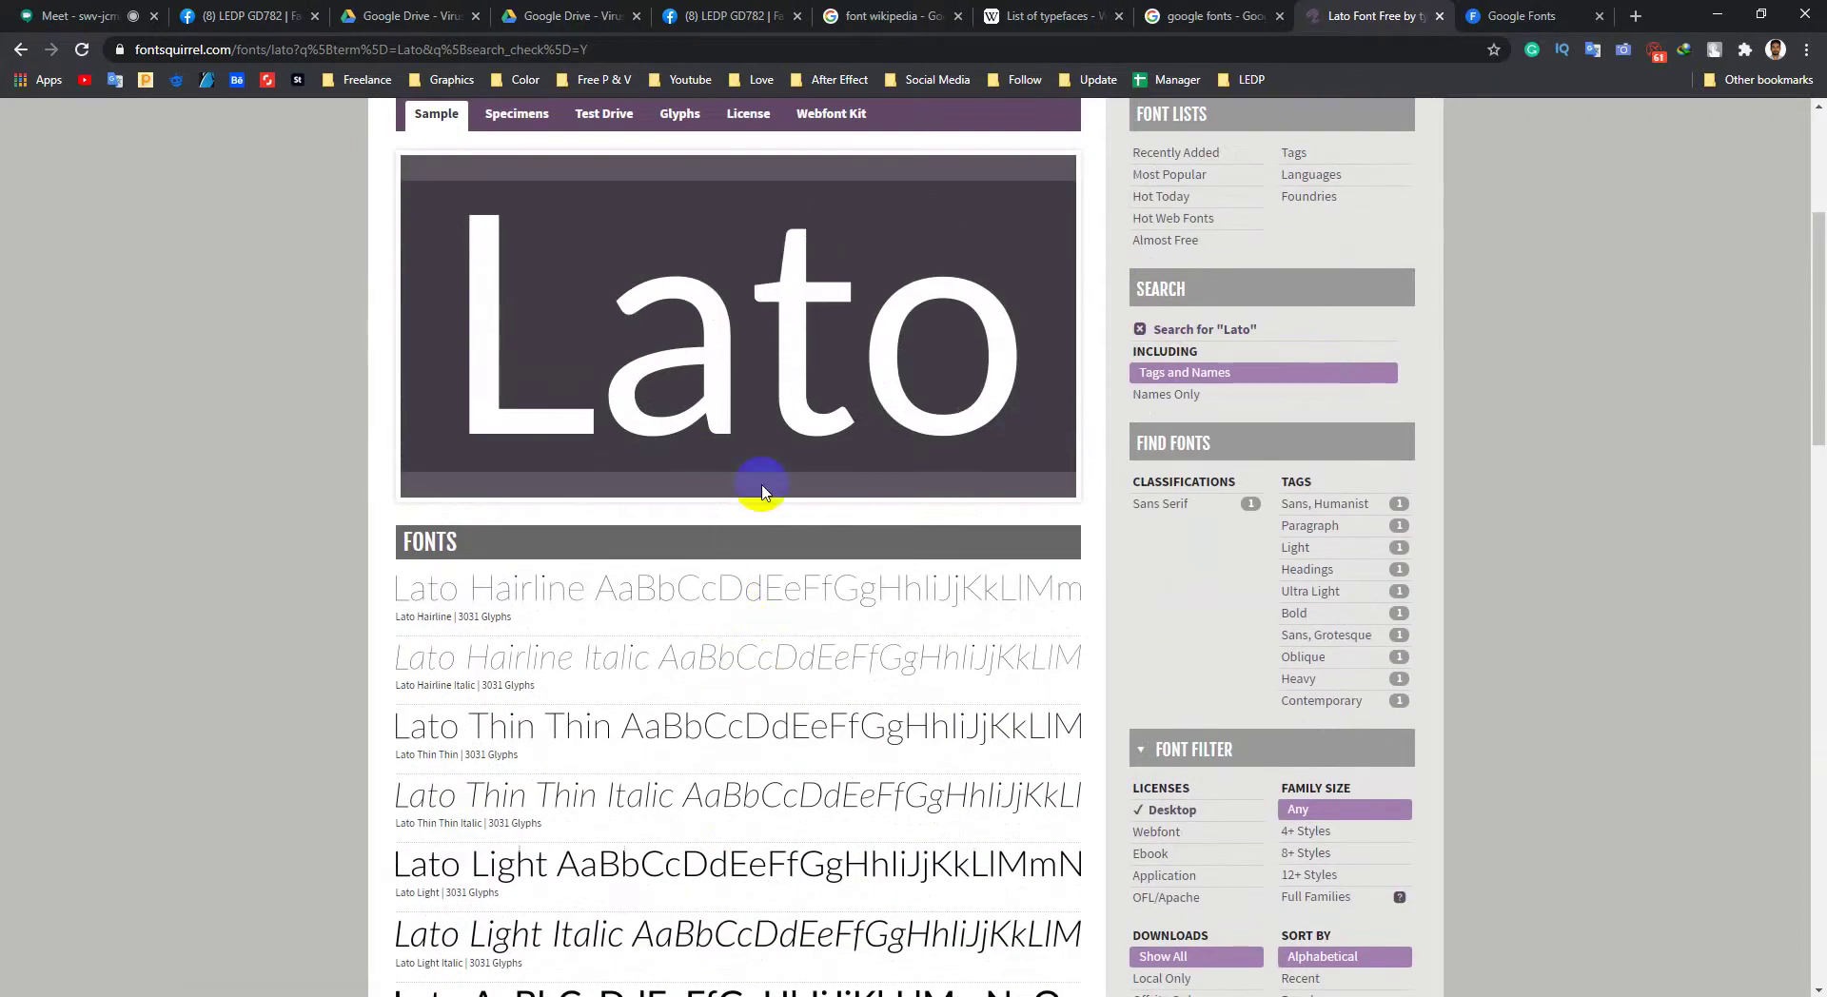
scroll(762, 492, "down", 2)
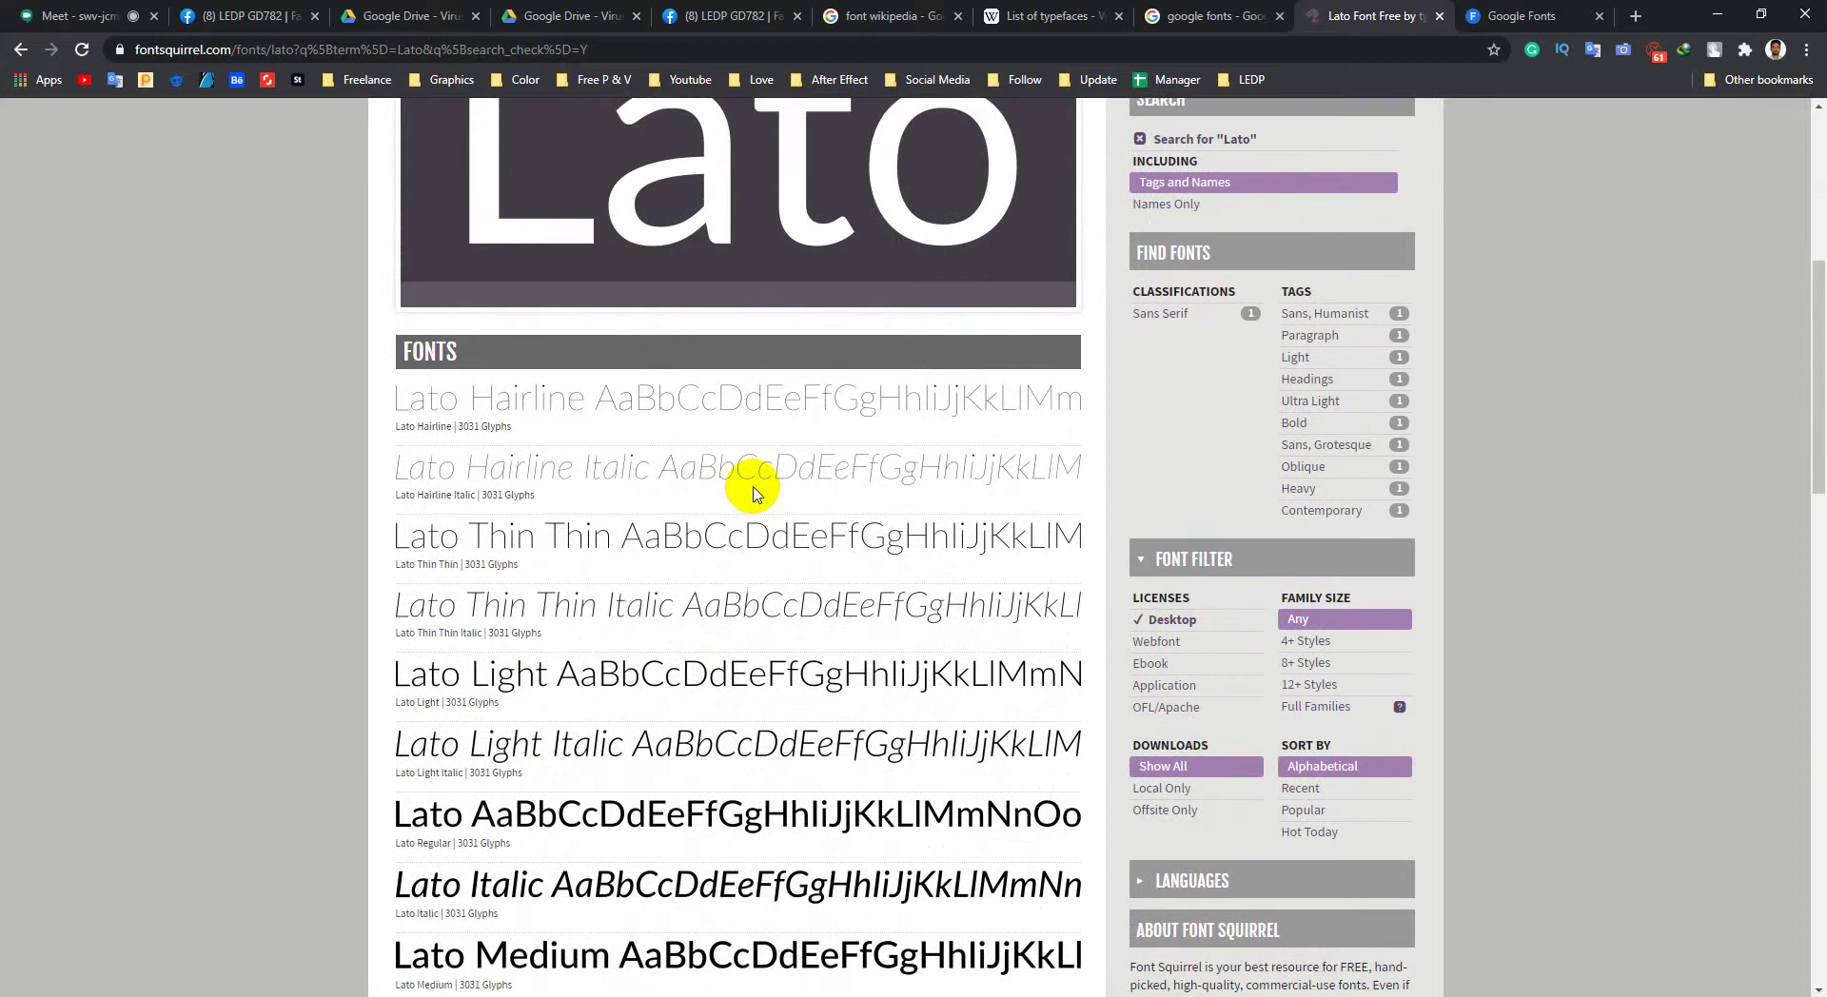
scroll(754, 492, "up", 3)
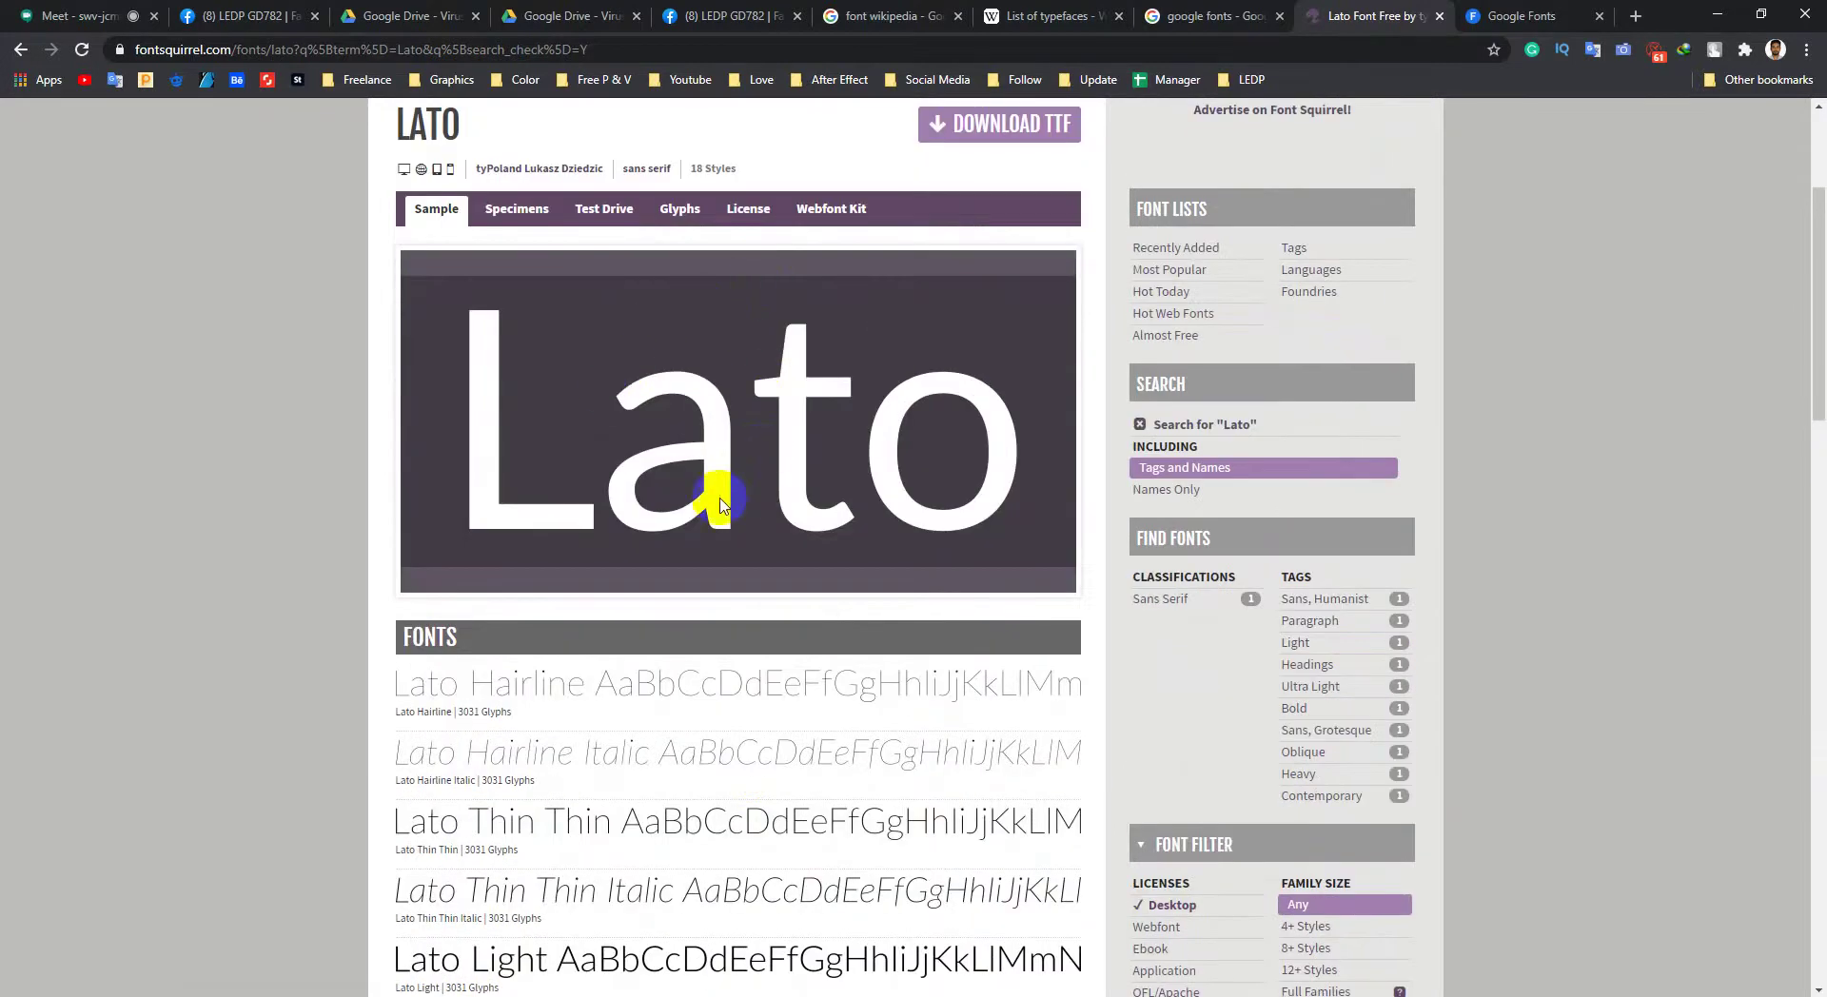
left_click_drag(720, 504, 860, 448)
scroll(693, 518, "down", 13)
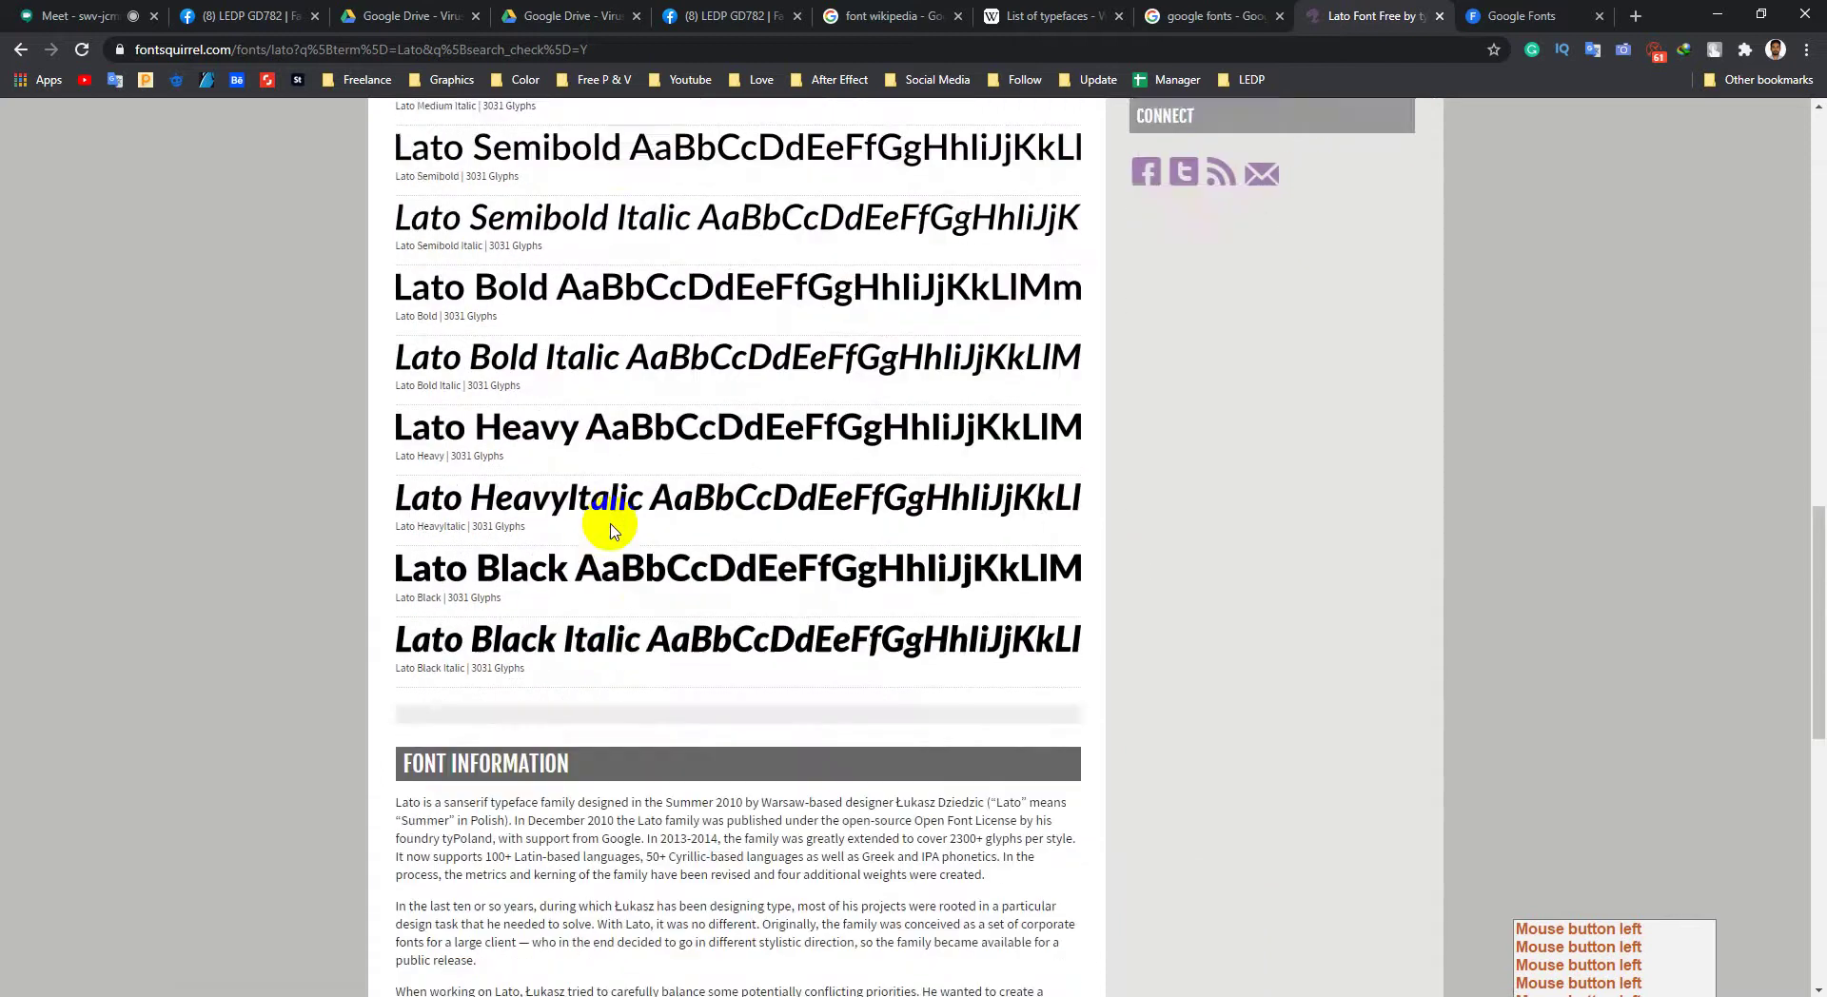
scroll(619, 538, "up", 9)
scroll(584, 414, "up", 2)
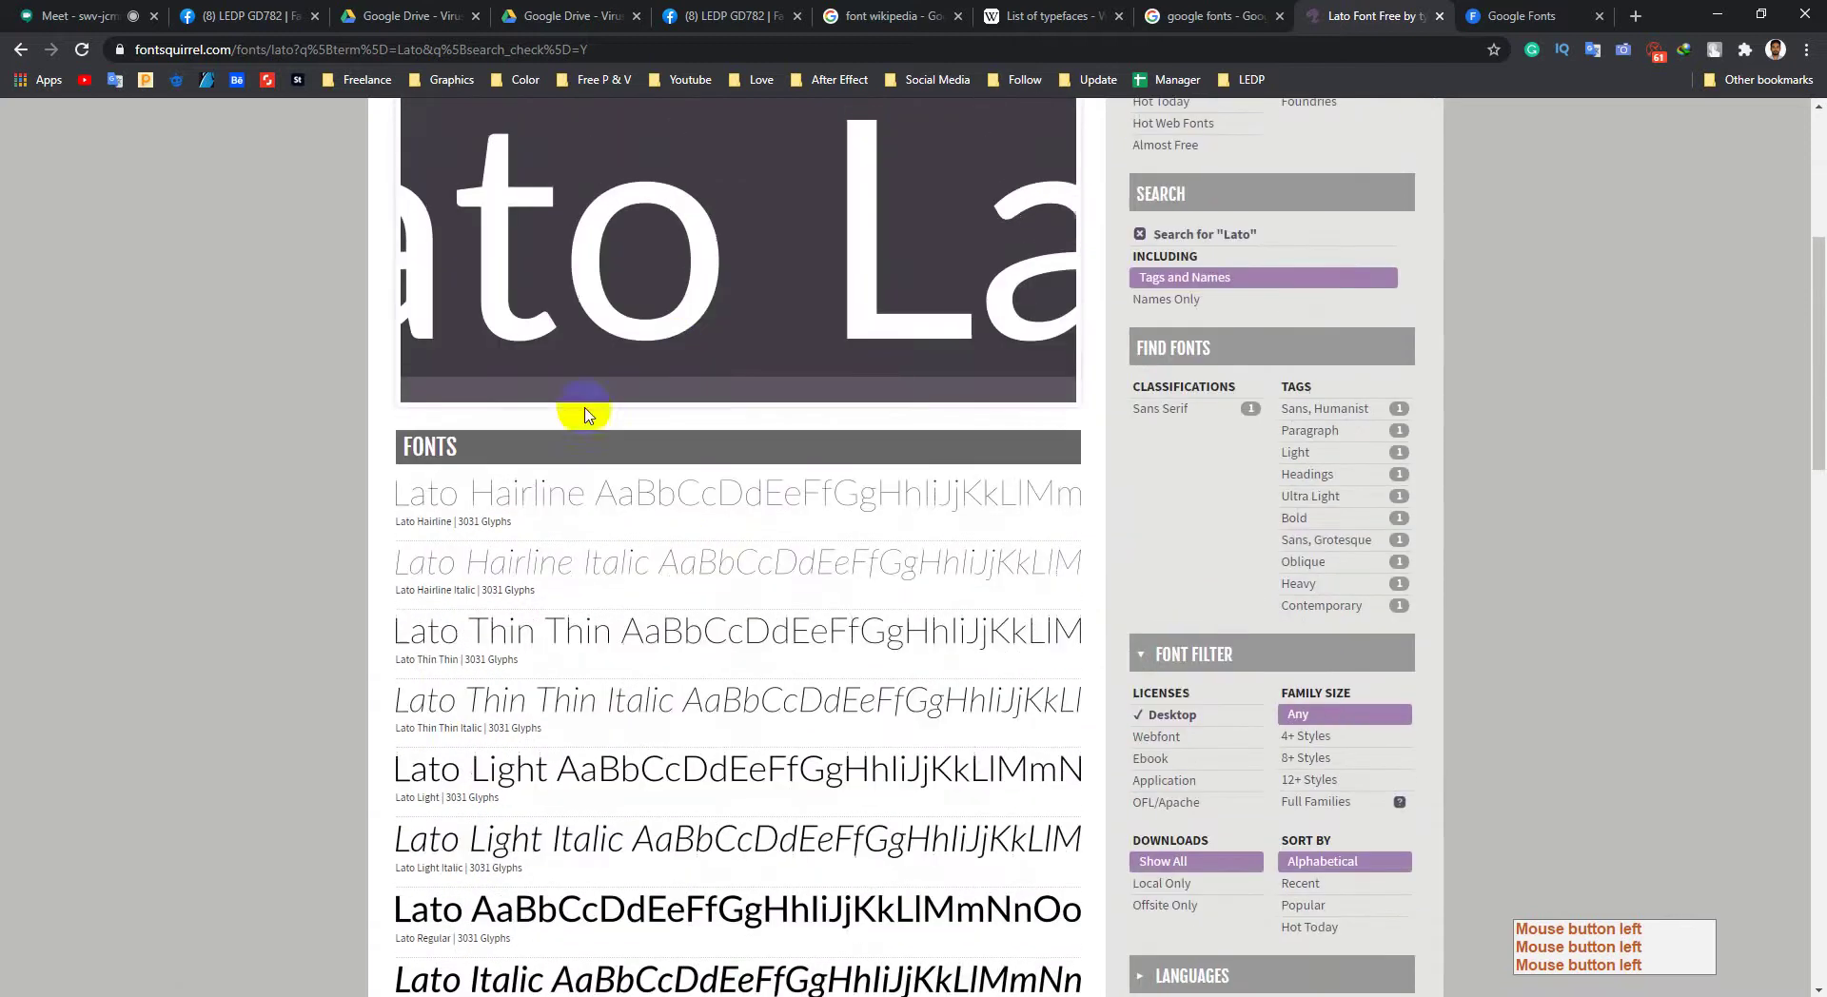
scroll(489, 517, "down", 2)
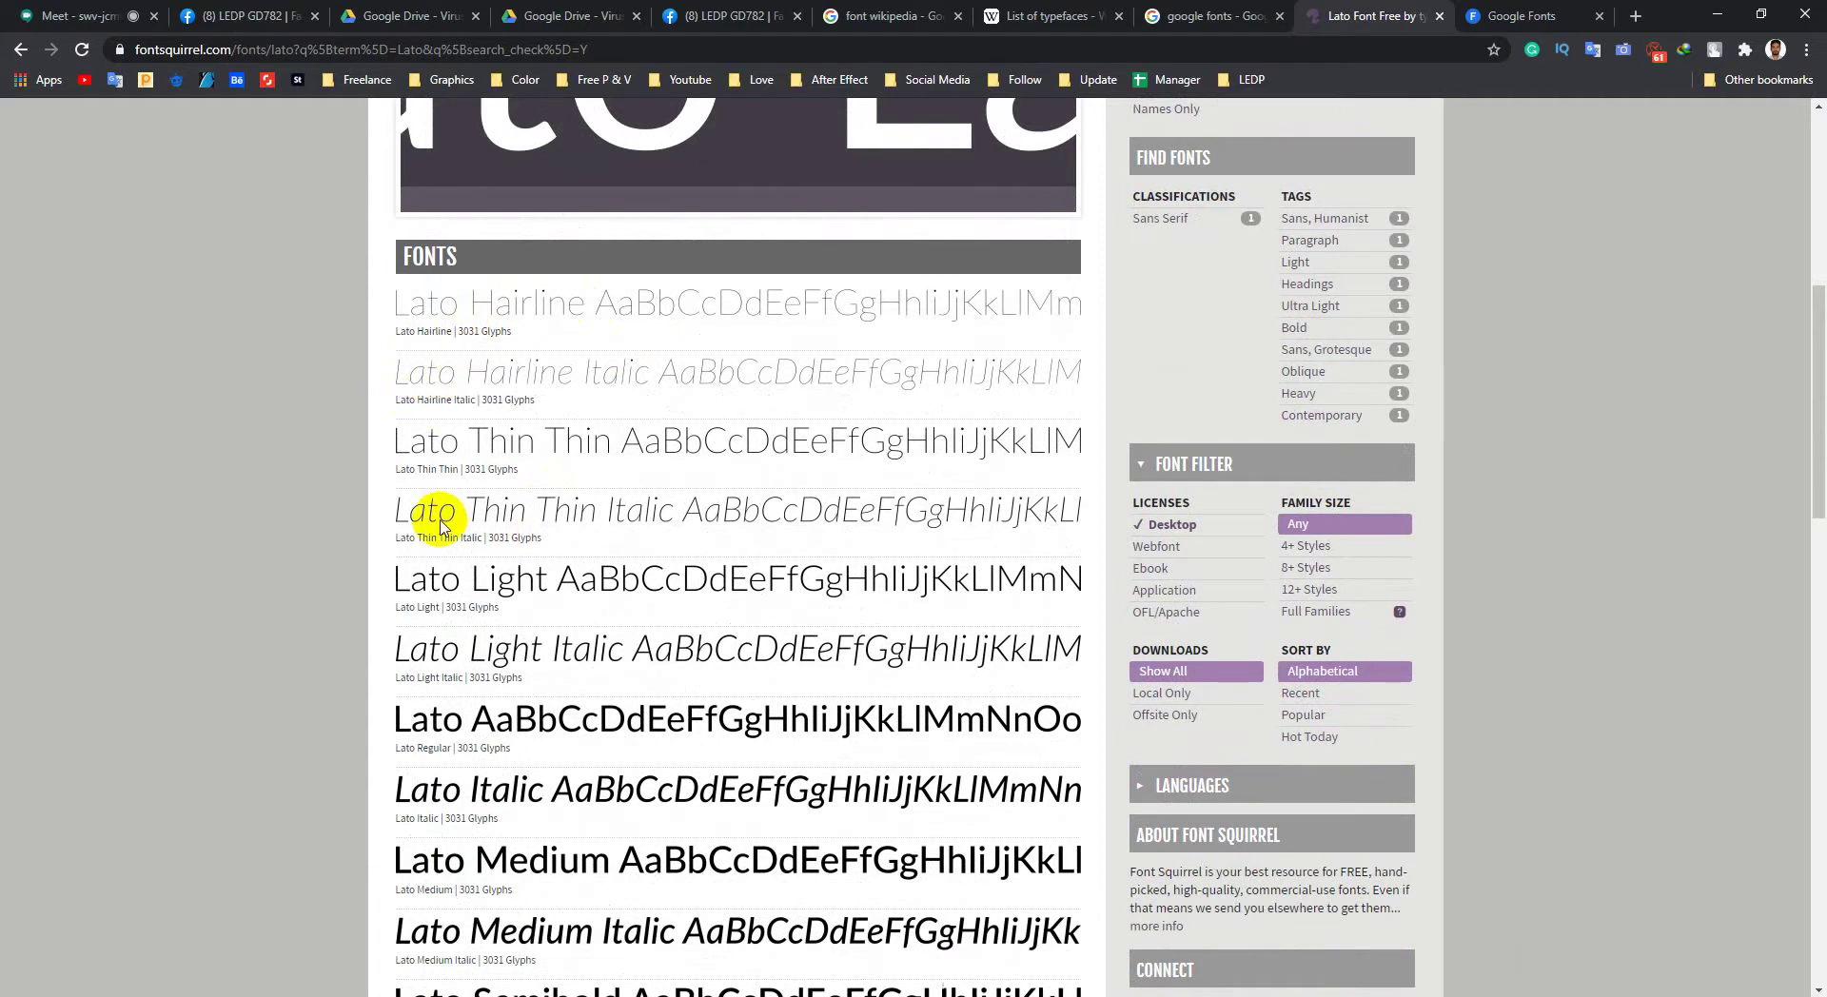
scroll(438, 514, "down", 2)
scroll(499, 476, "down", 8)
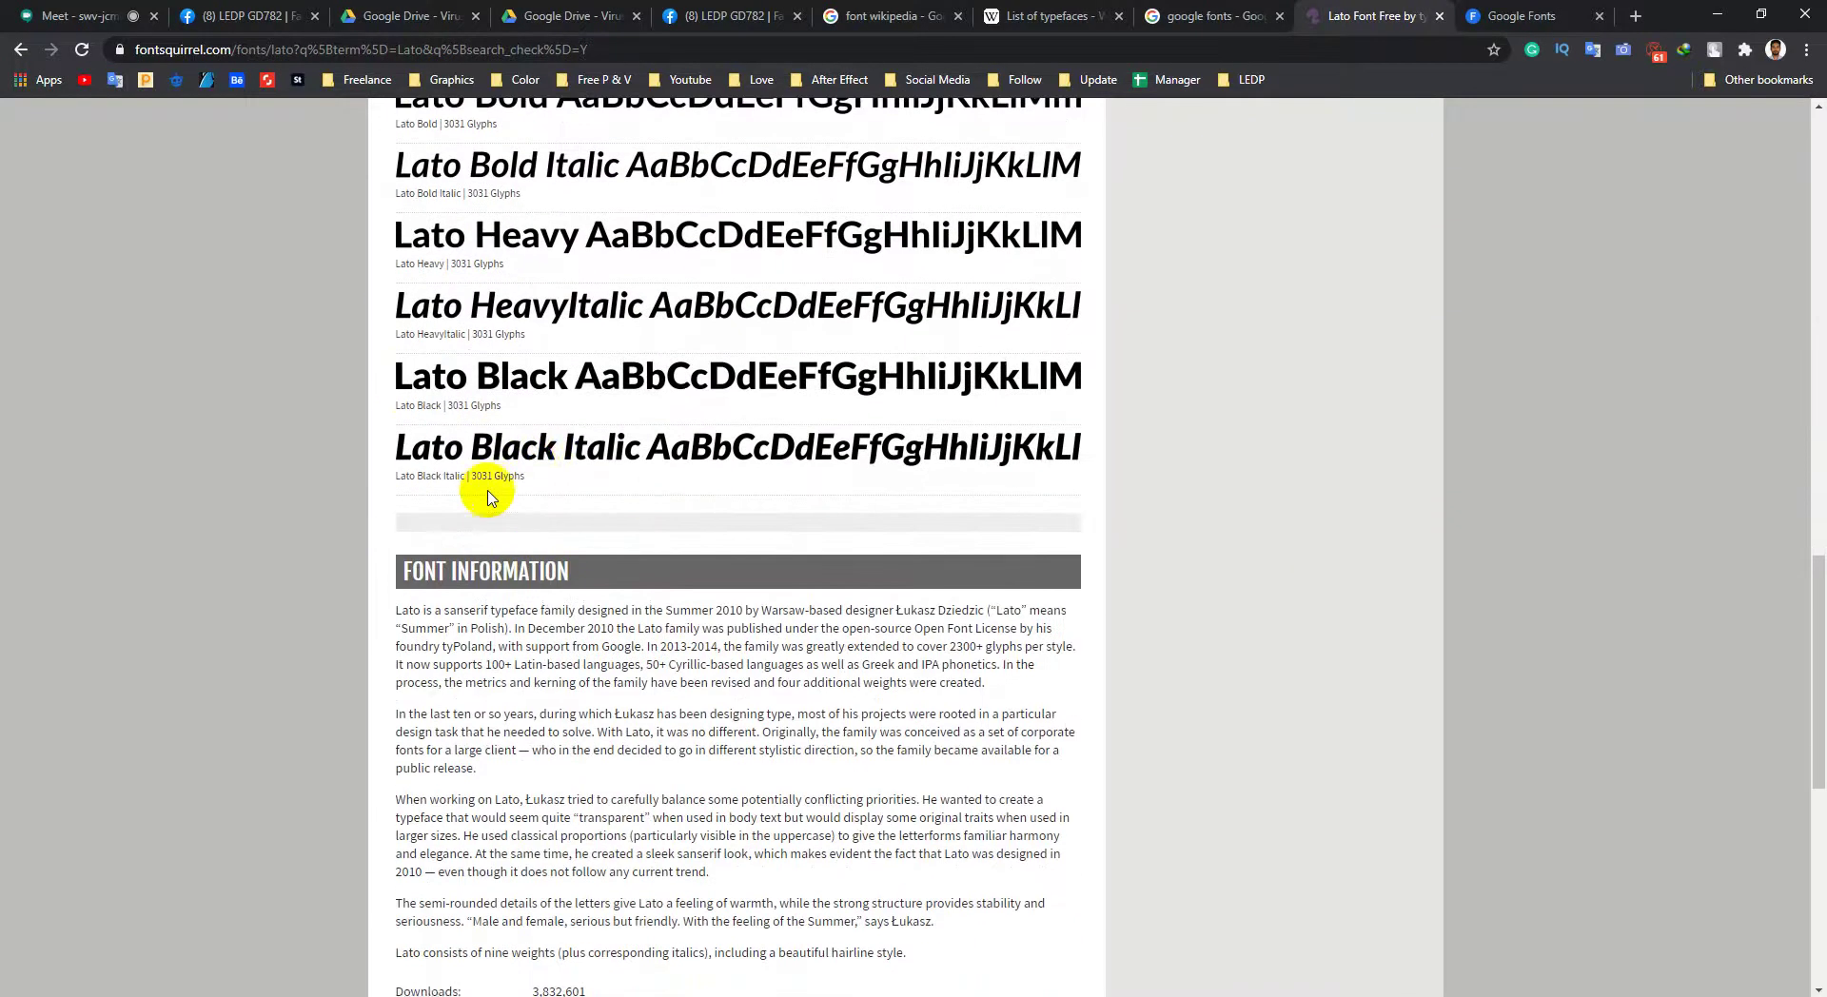
scroll(537, 475, "up", 10)
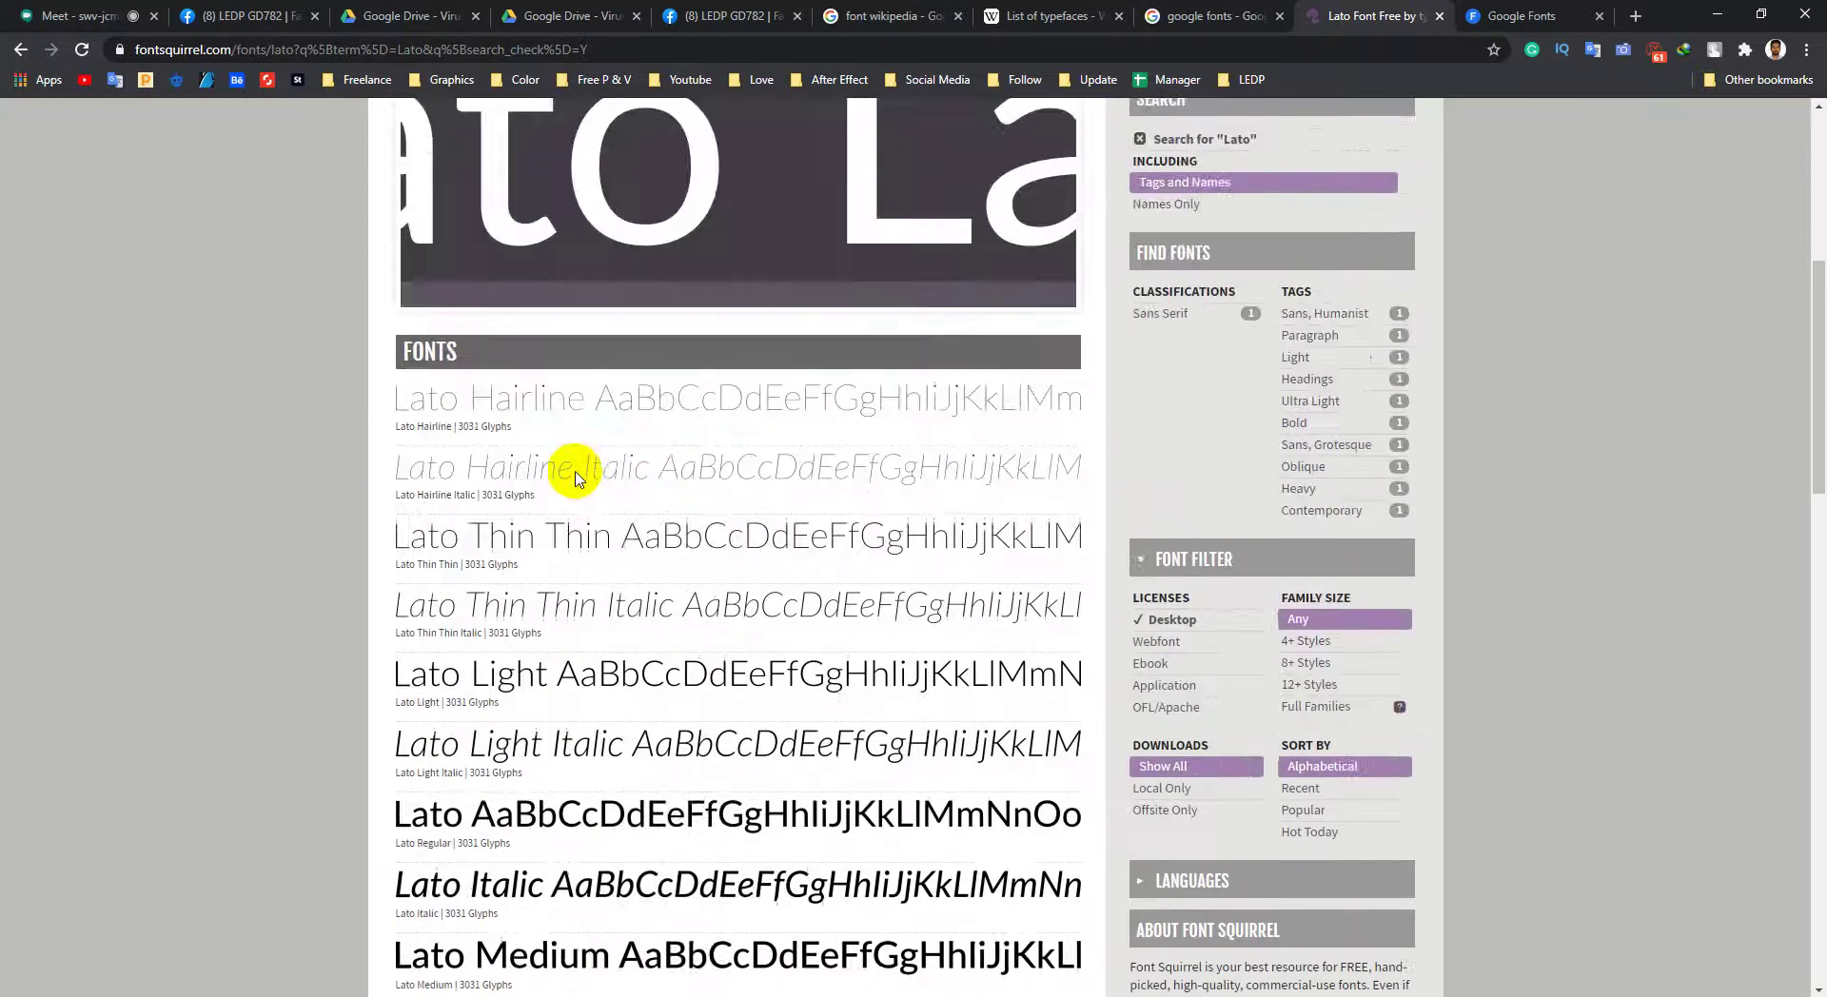
scroll(600, 533, "down", 9)
scroll(653, 542, "up", 9)
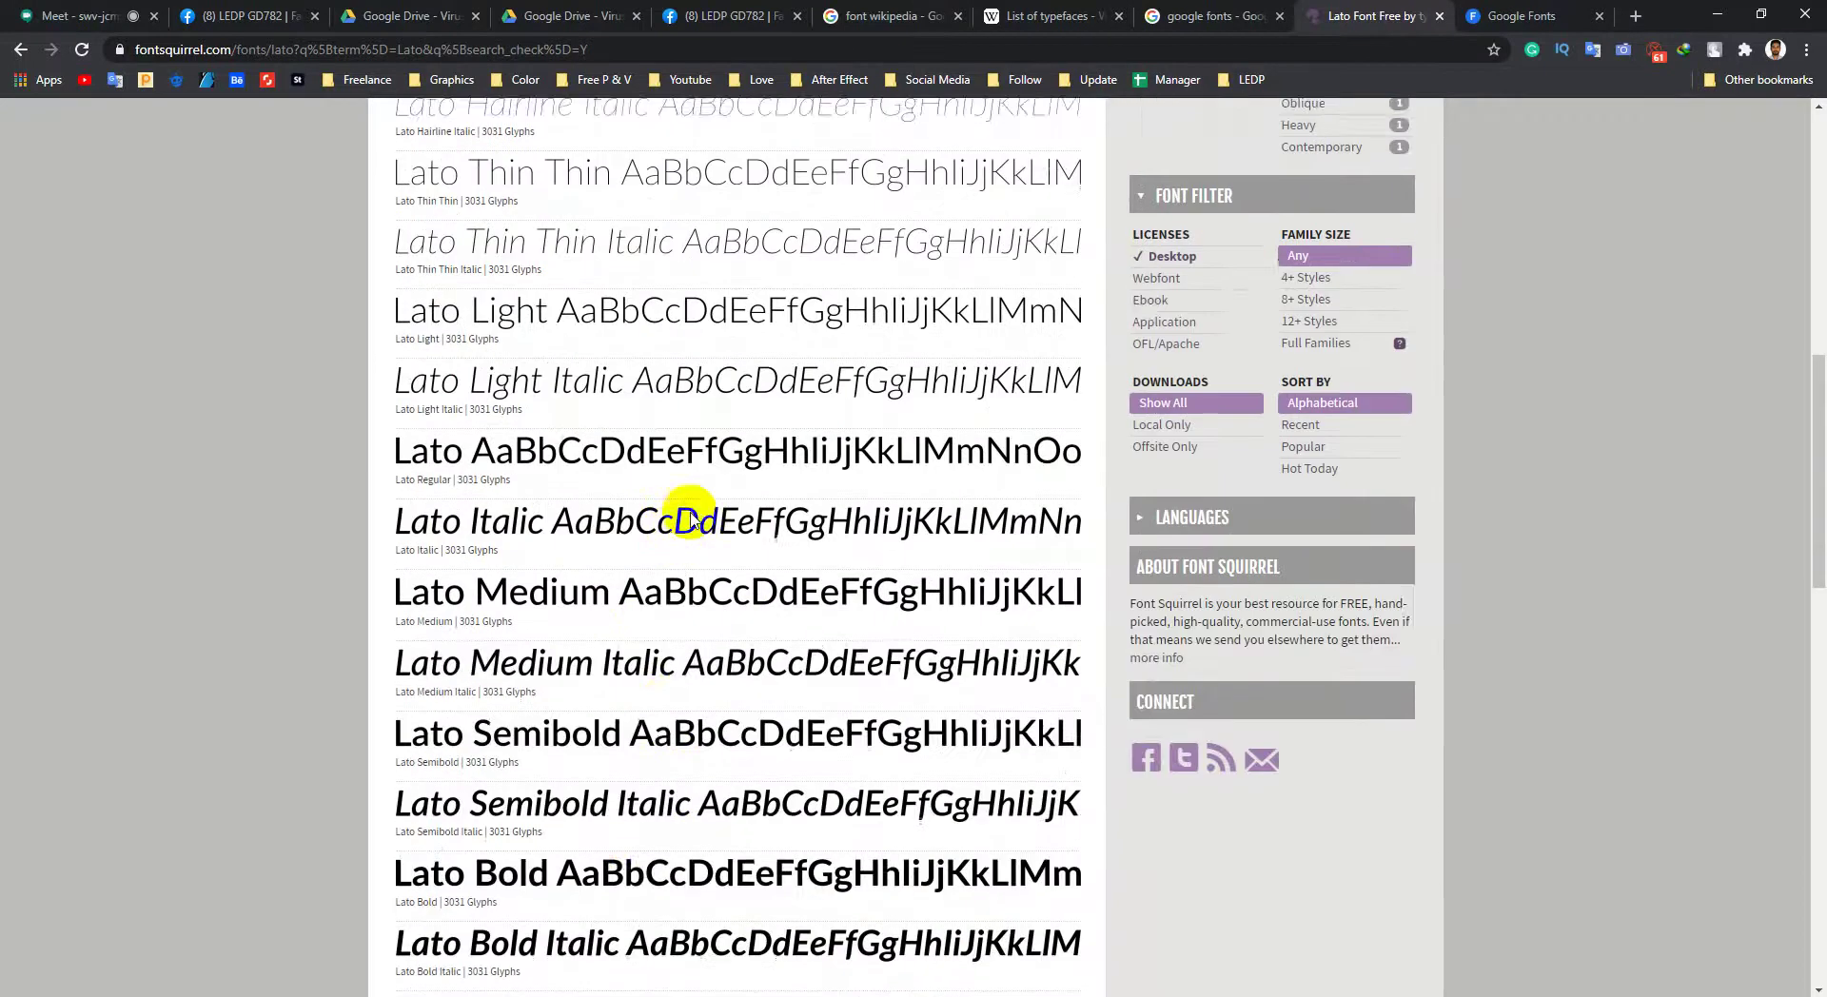
Step: Go back to the Lato search results, then return to the Font Squirrel home page
left_click(22, 54)
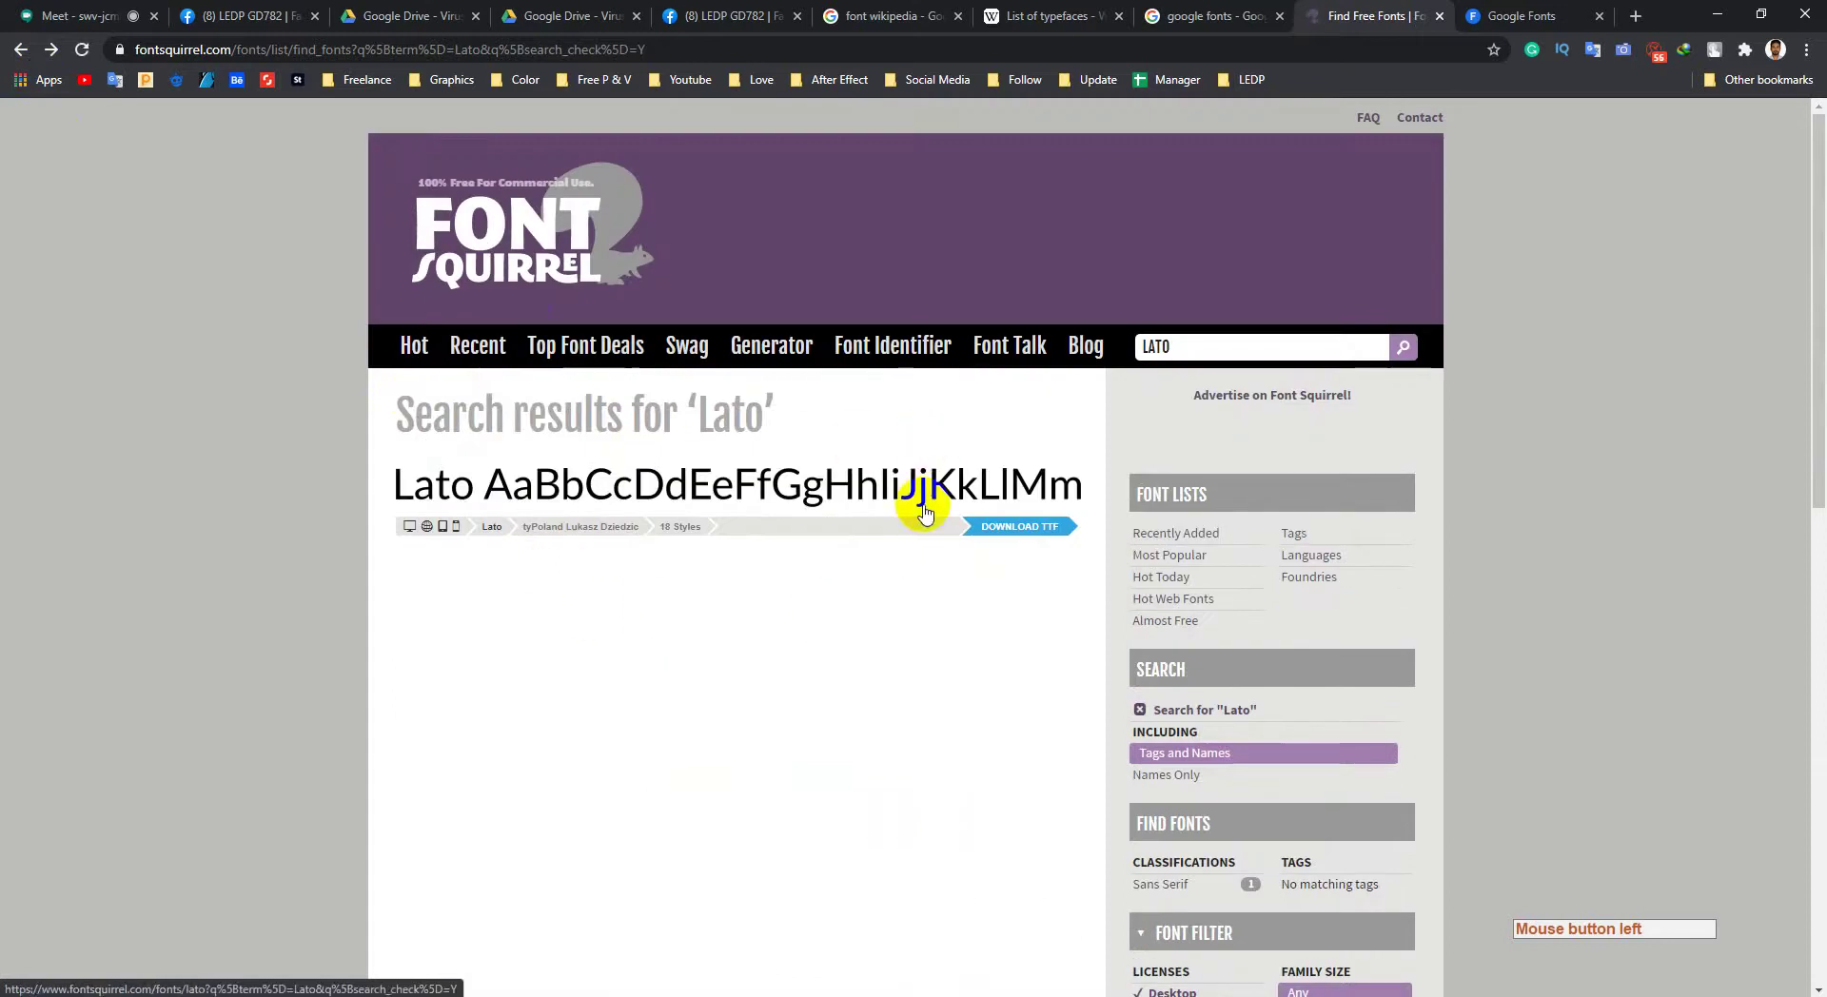
scroll(530, 571, "down", 6)
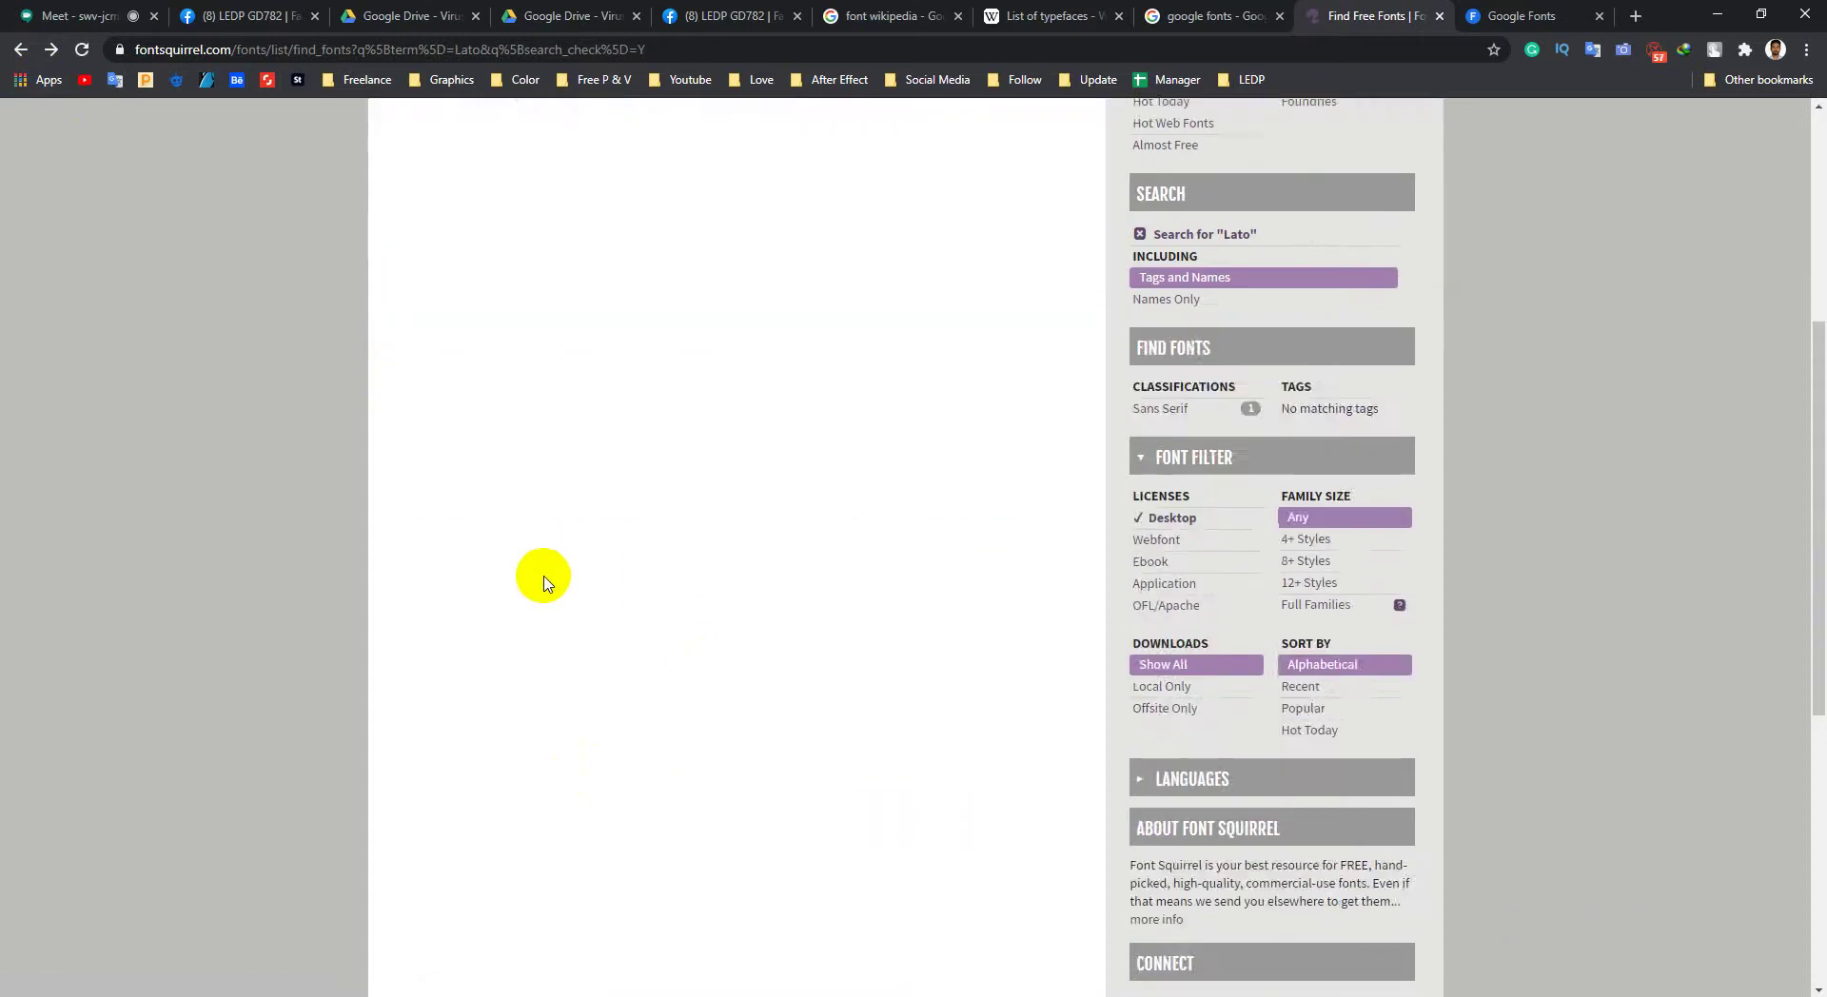
scroll(530, 571, "up", 6)
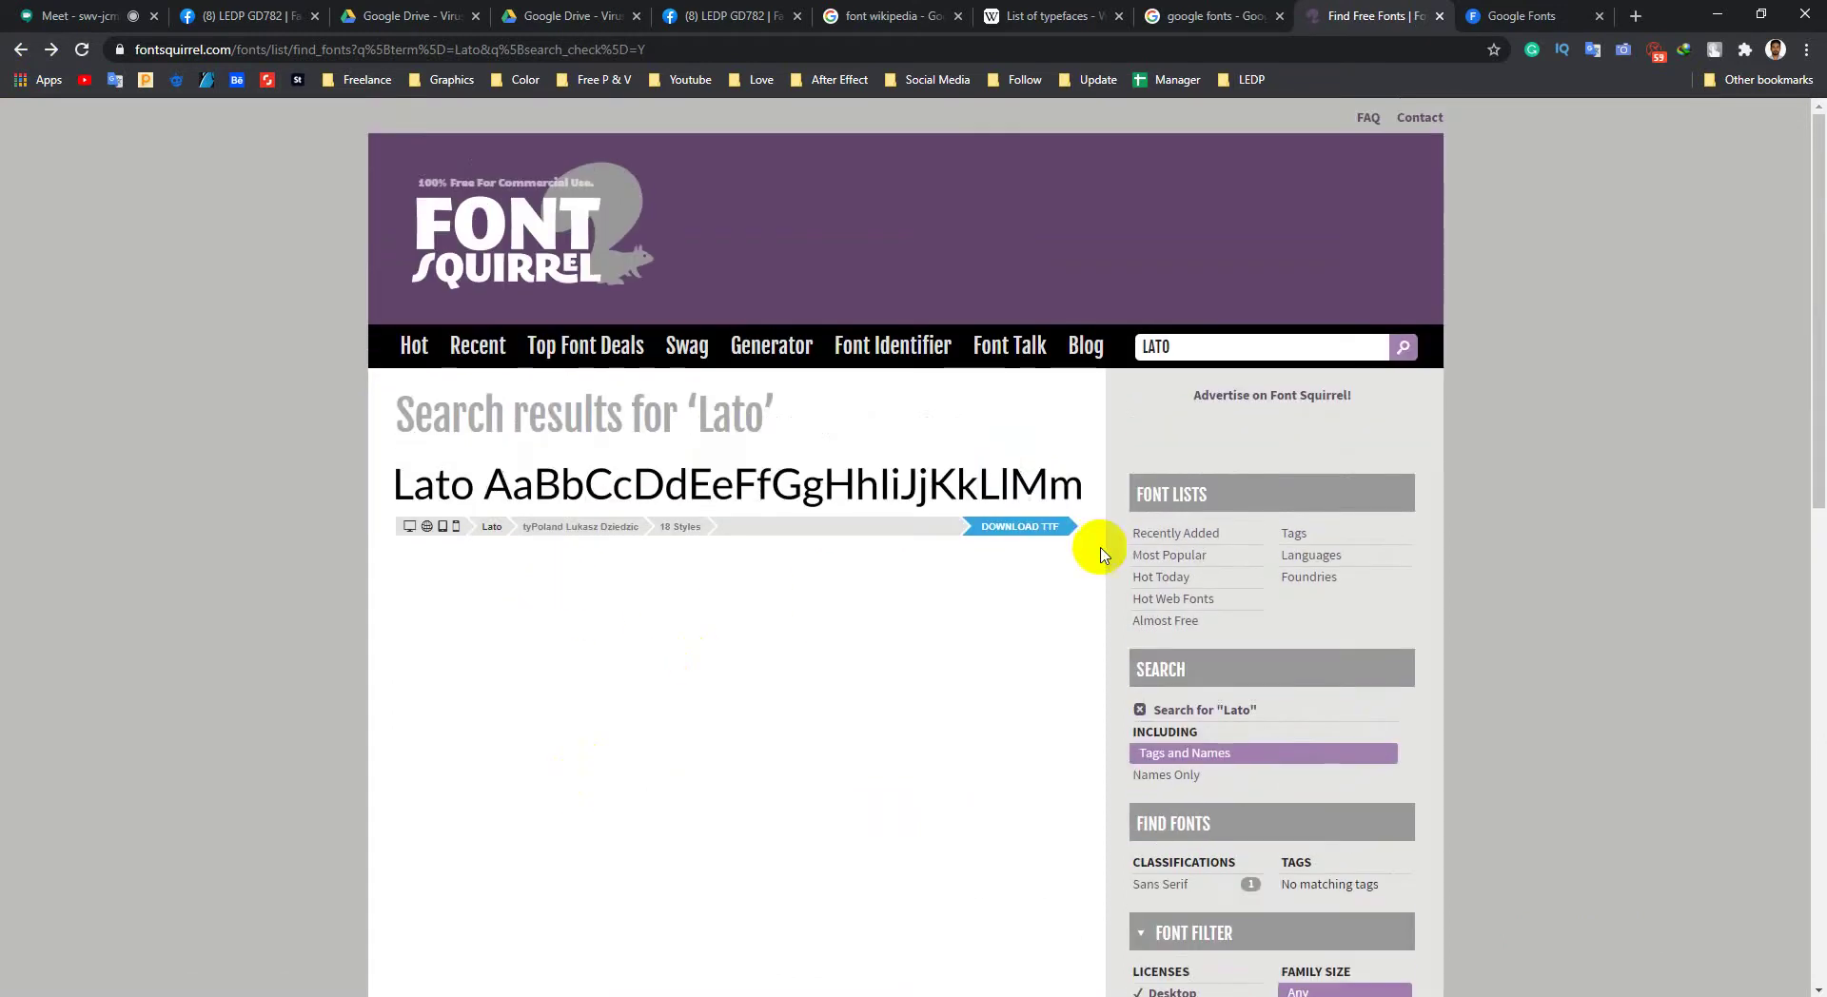
scroll(1154, 530, "down", 4)
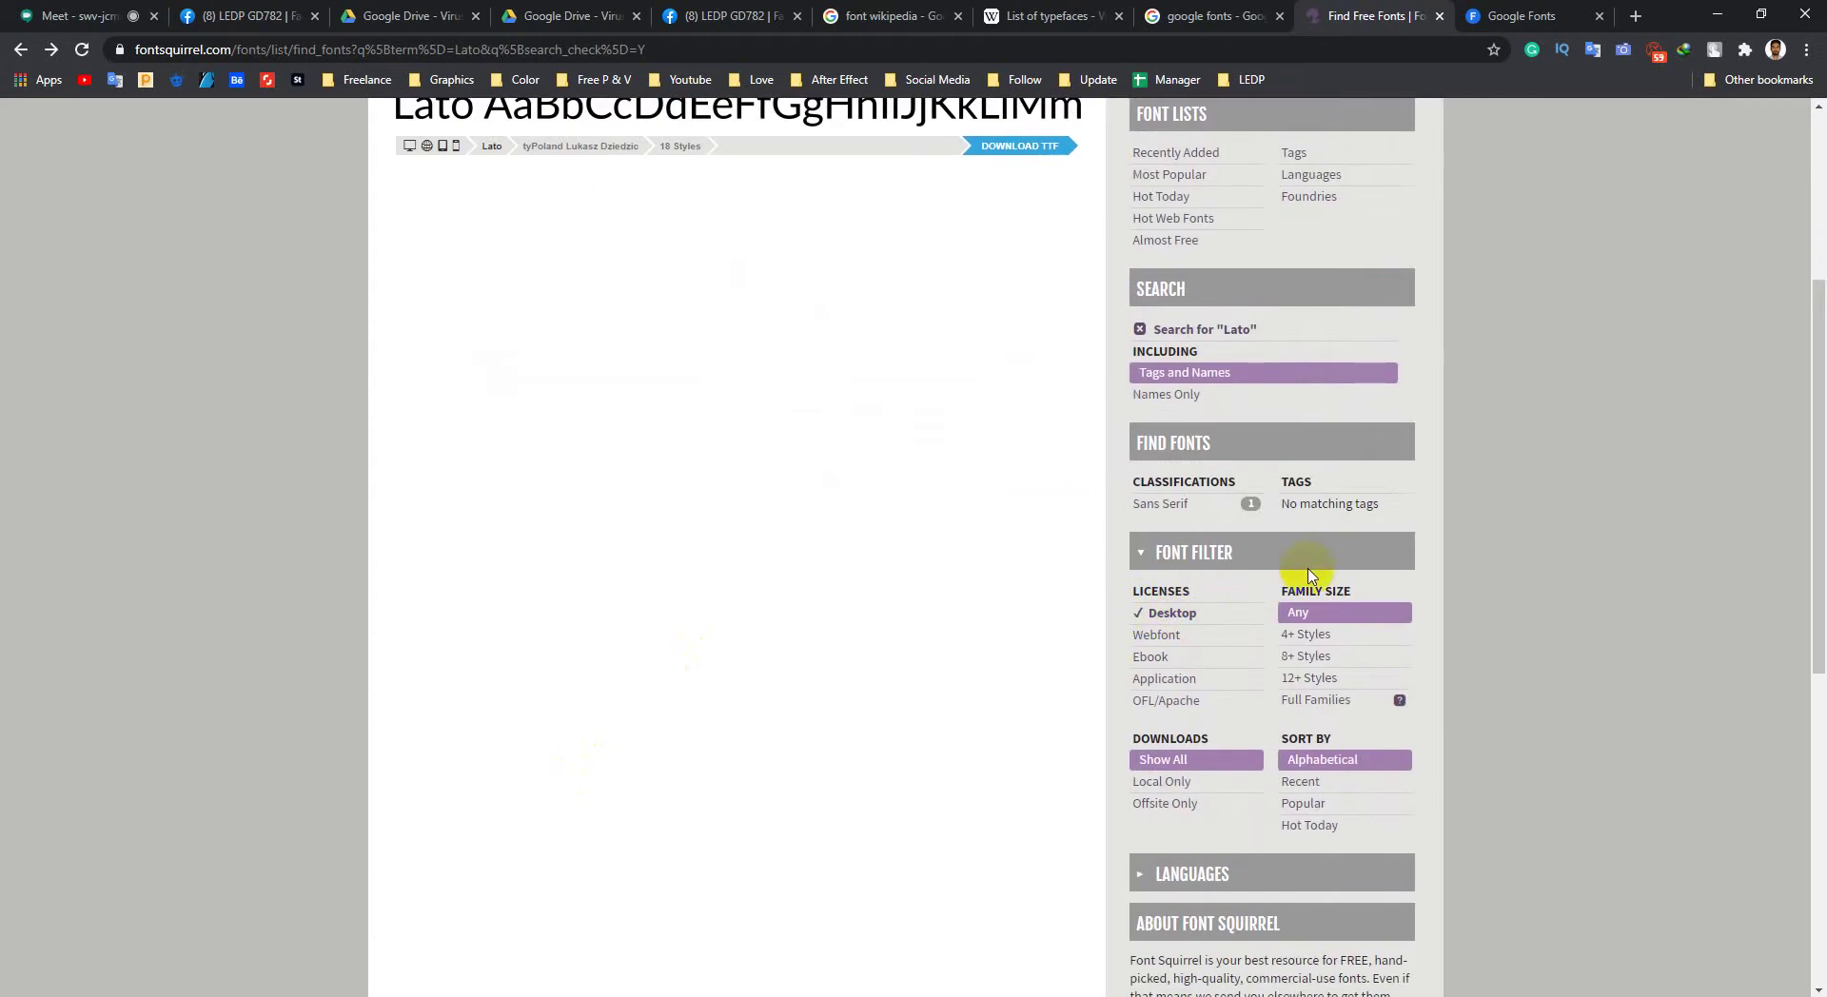
scroll(1266, 582, "down", 1)
scroll(1162, 590, "up", 5)
left_click(500, 252)
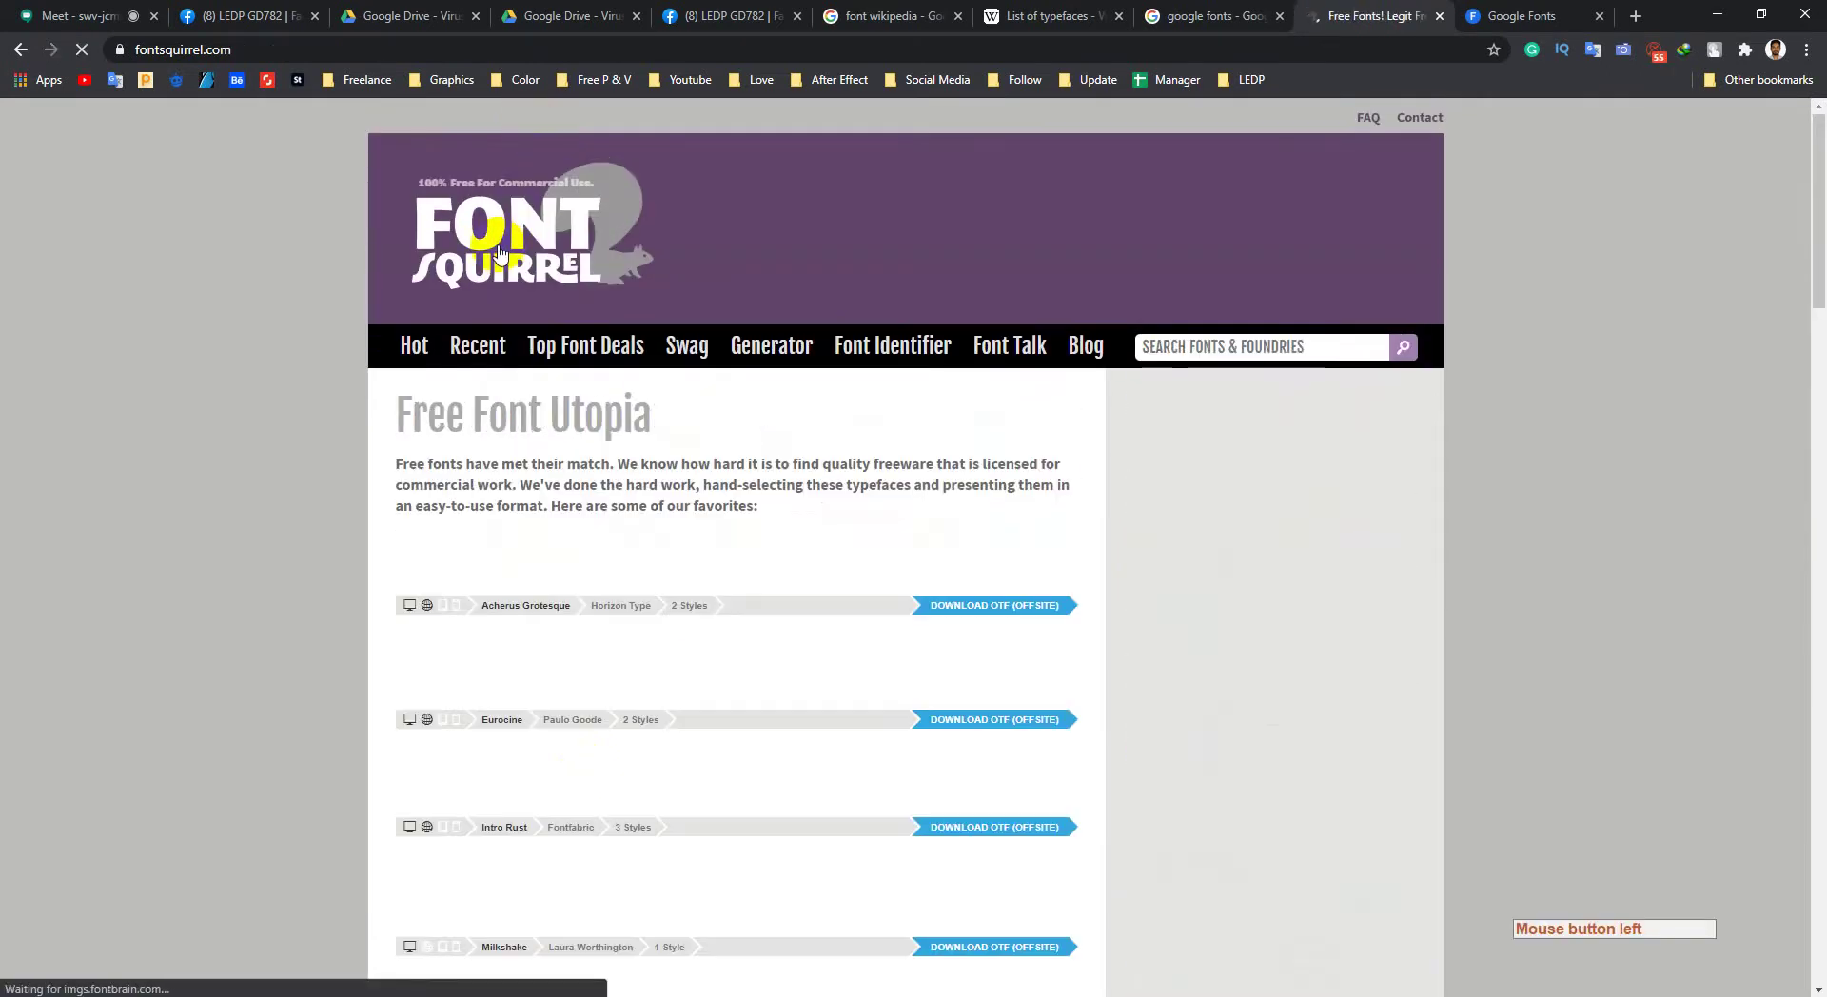
Step: Filter Font Squirrel to Typewriter-classified fonts and browse the list
scroll(1346, 375, "down", 2)
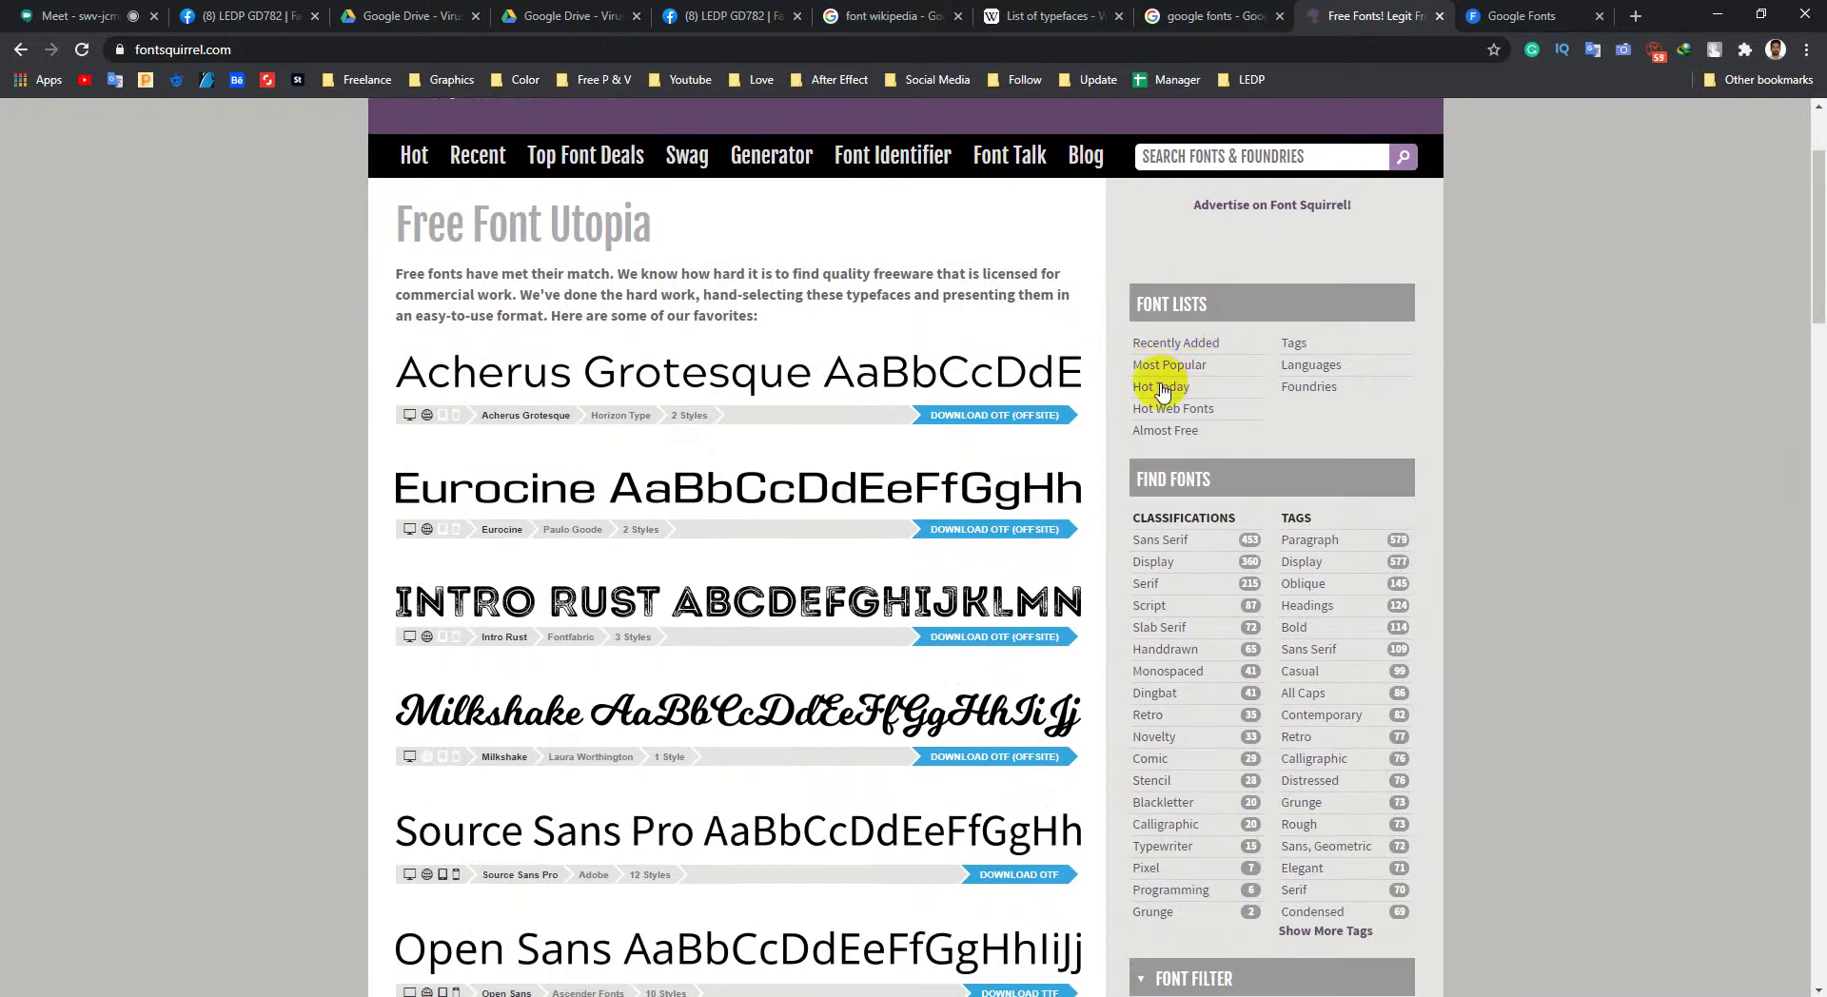
scroll(1297, 407, "down", 2)
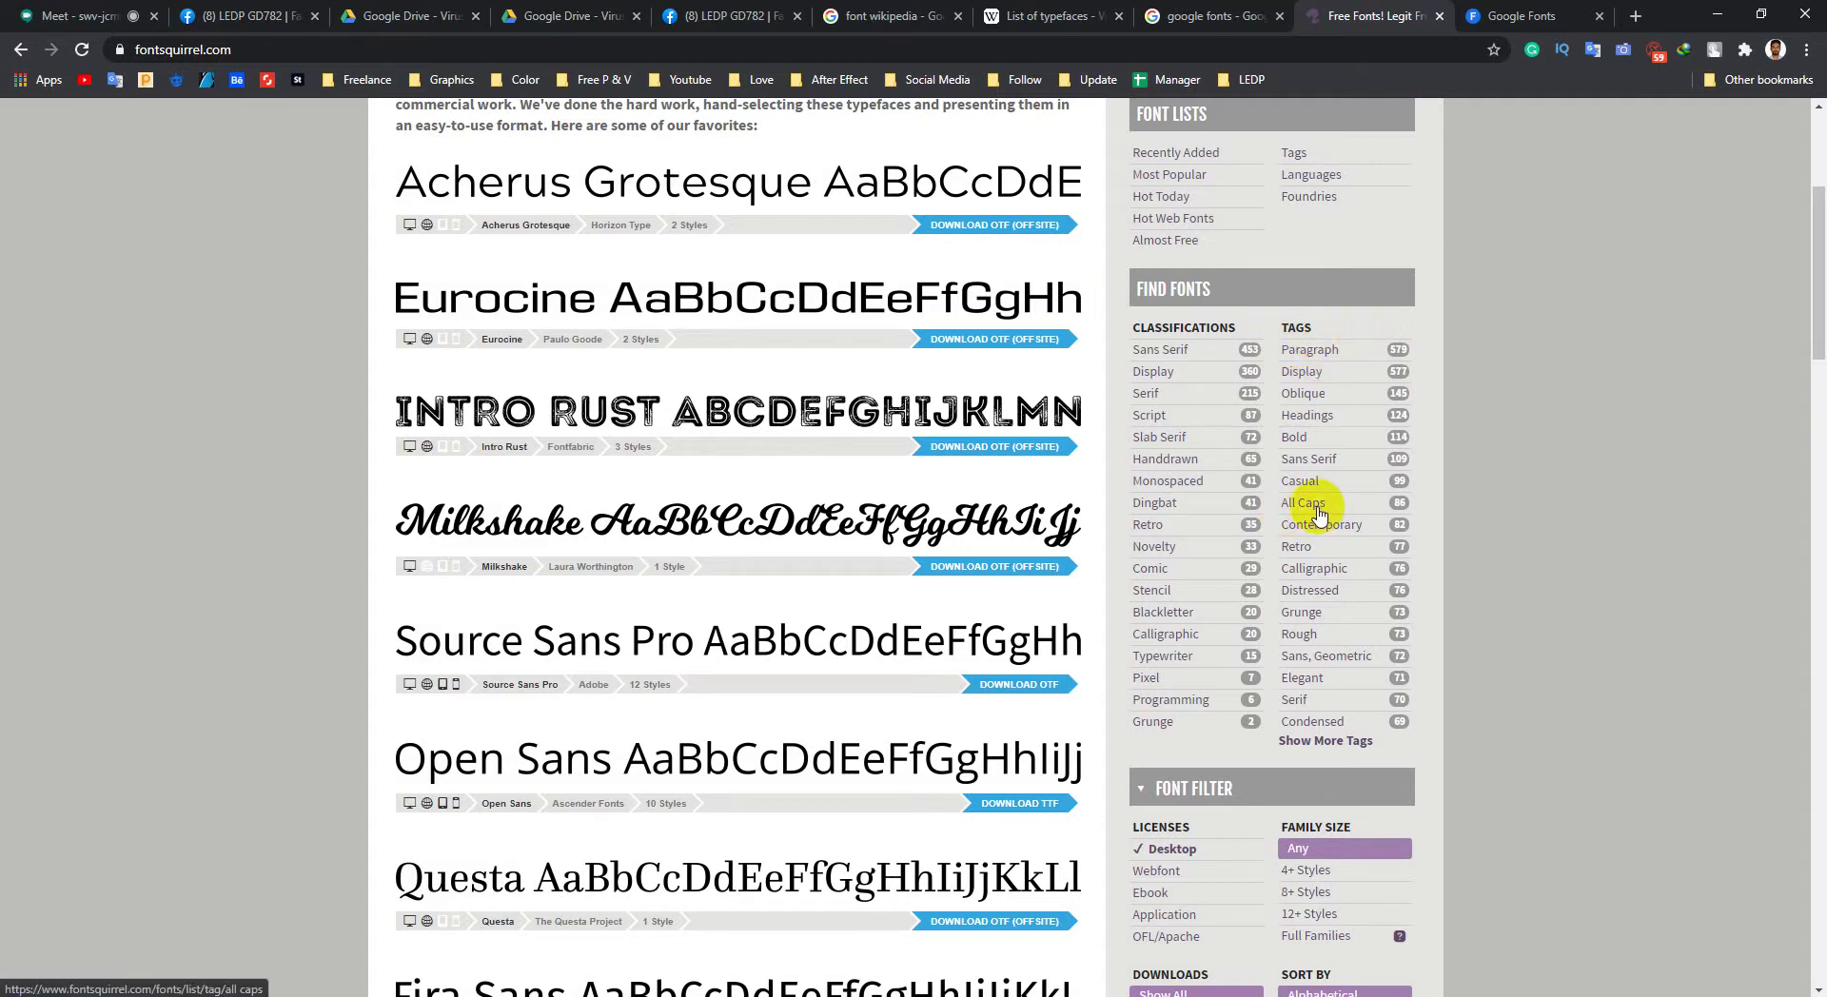
left_click(1358, 570)
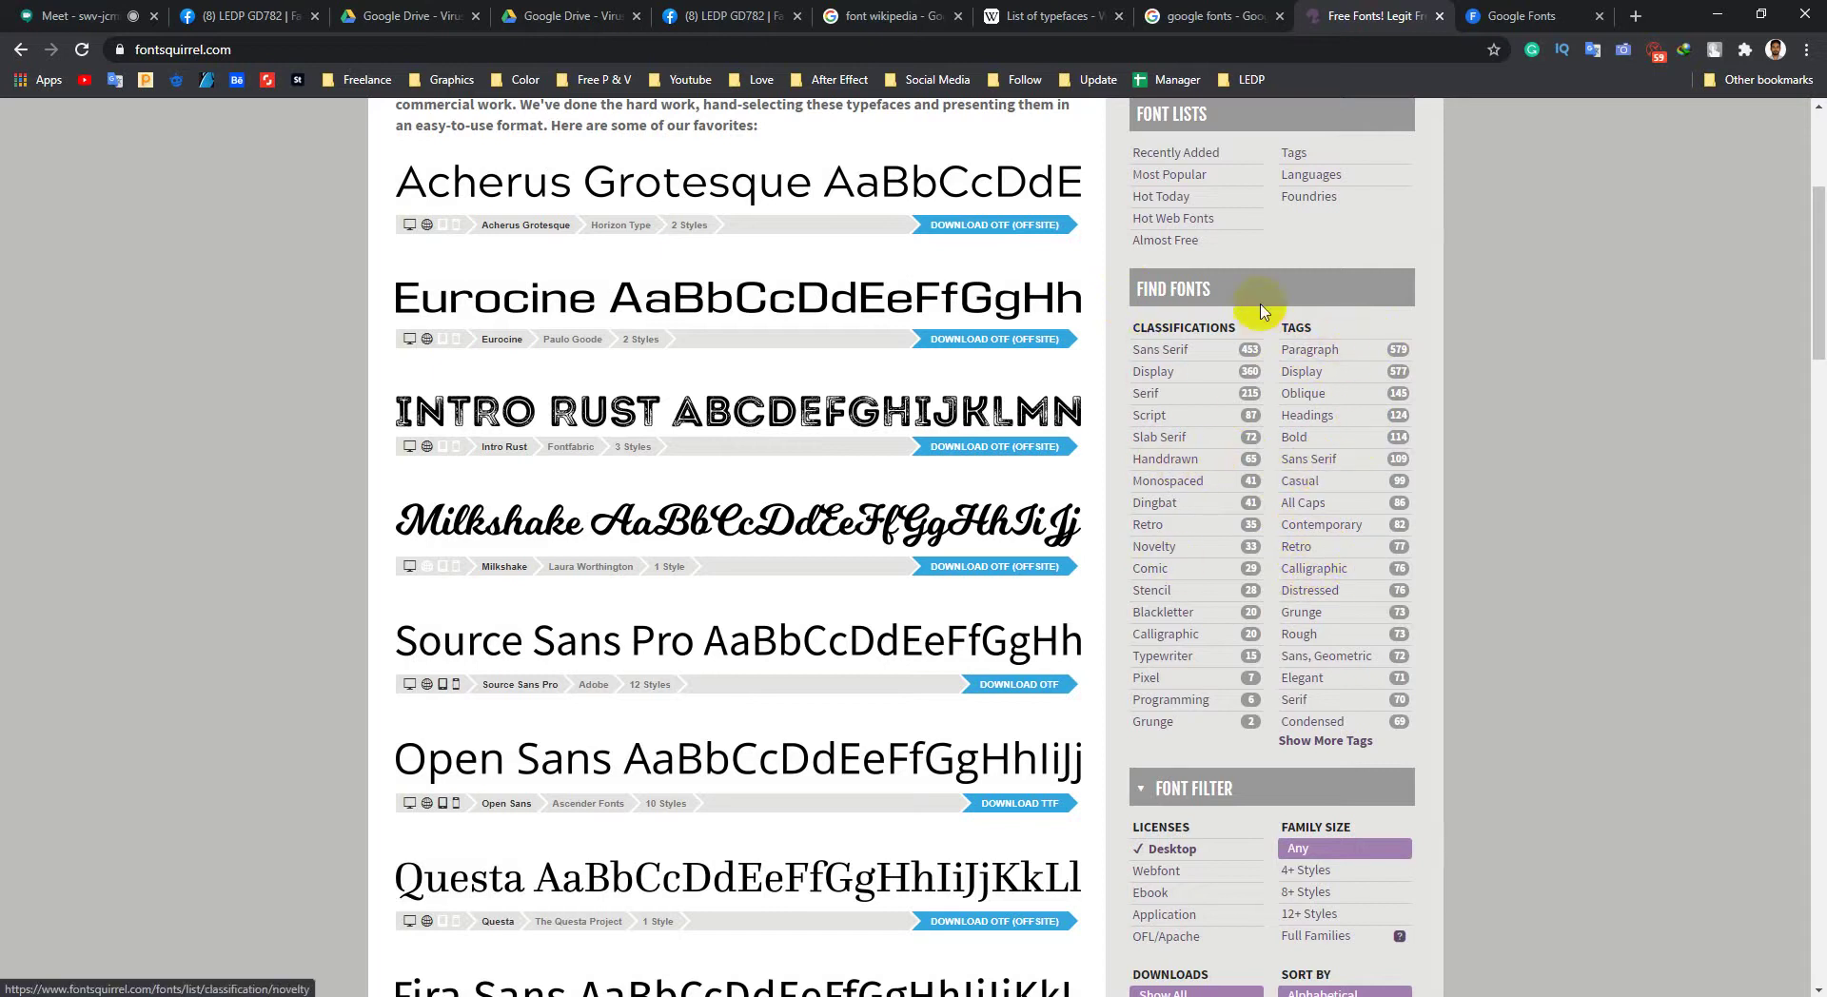
left_click(1161, 659)
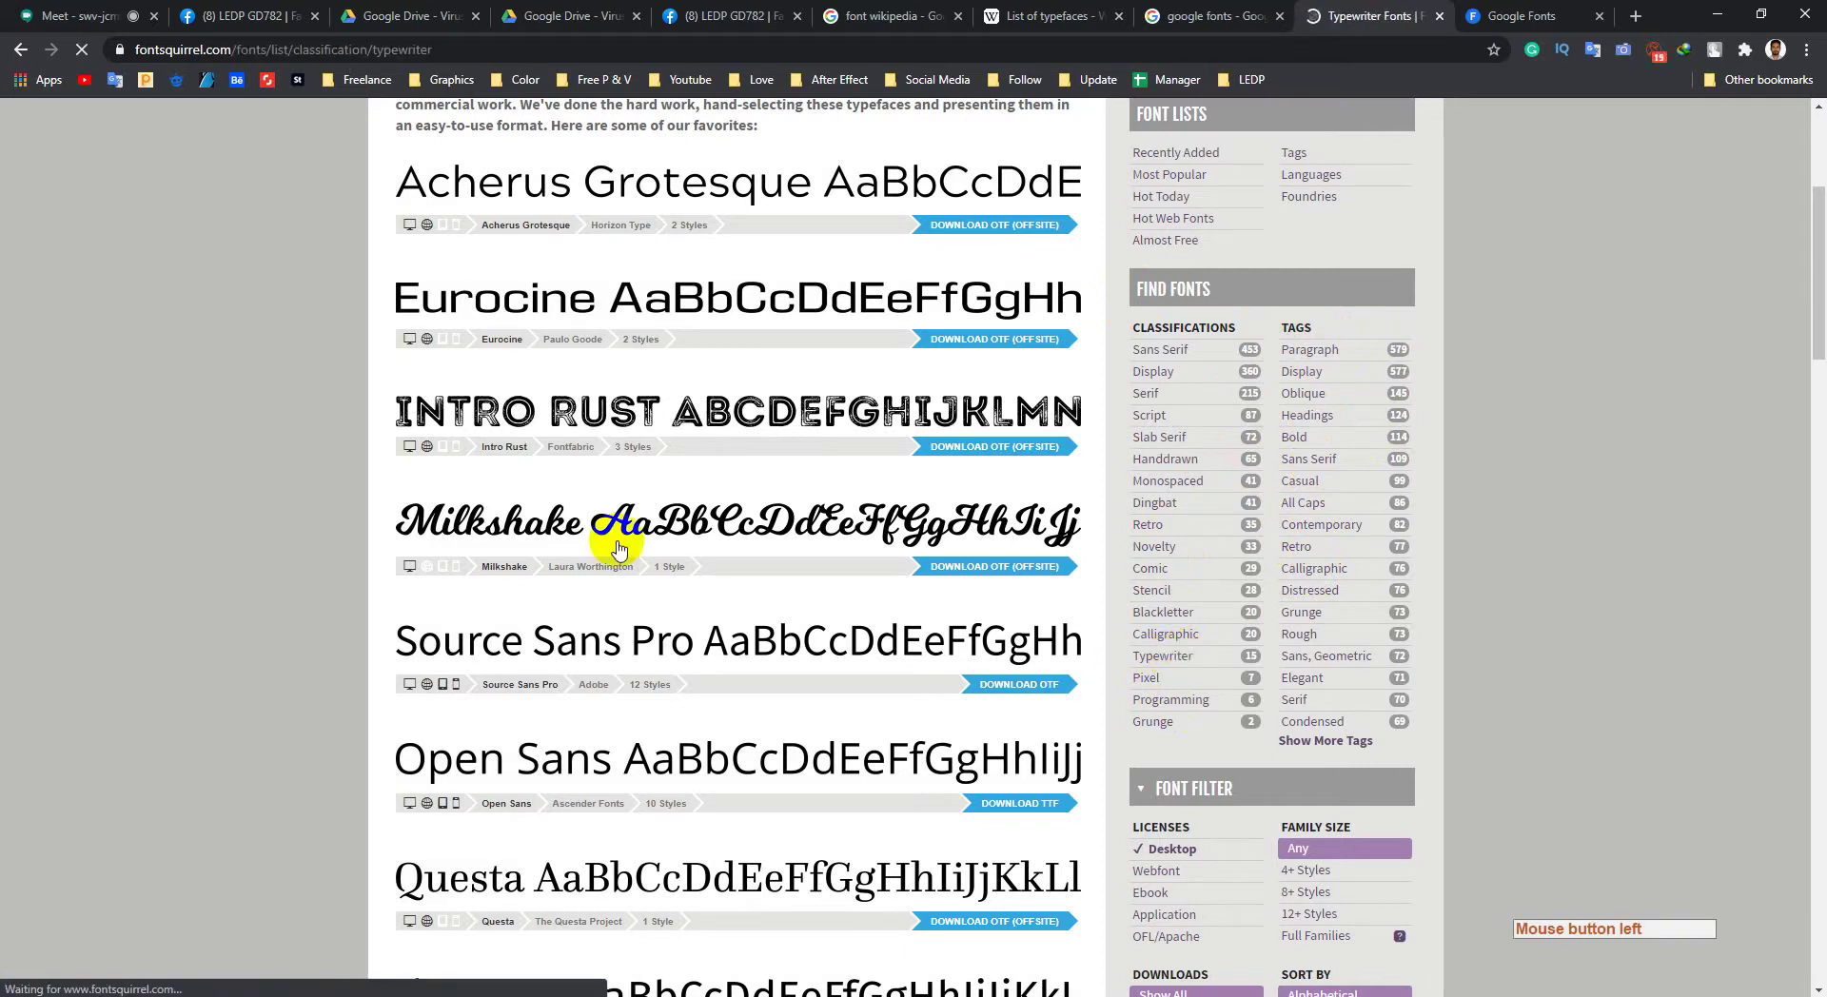
scroll(612, 237, "down", 7)
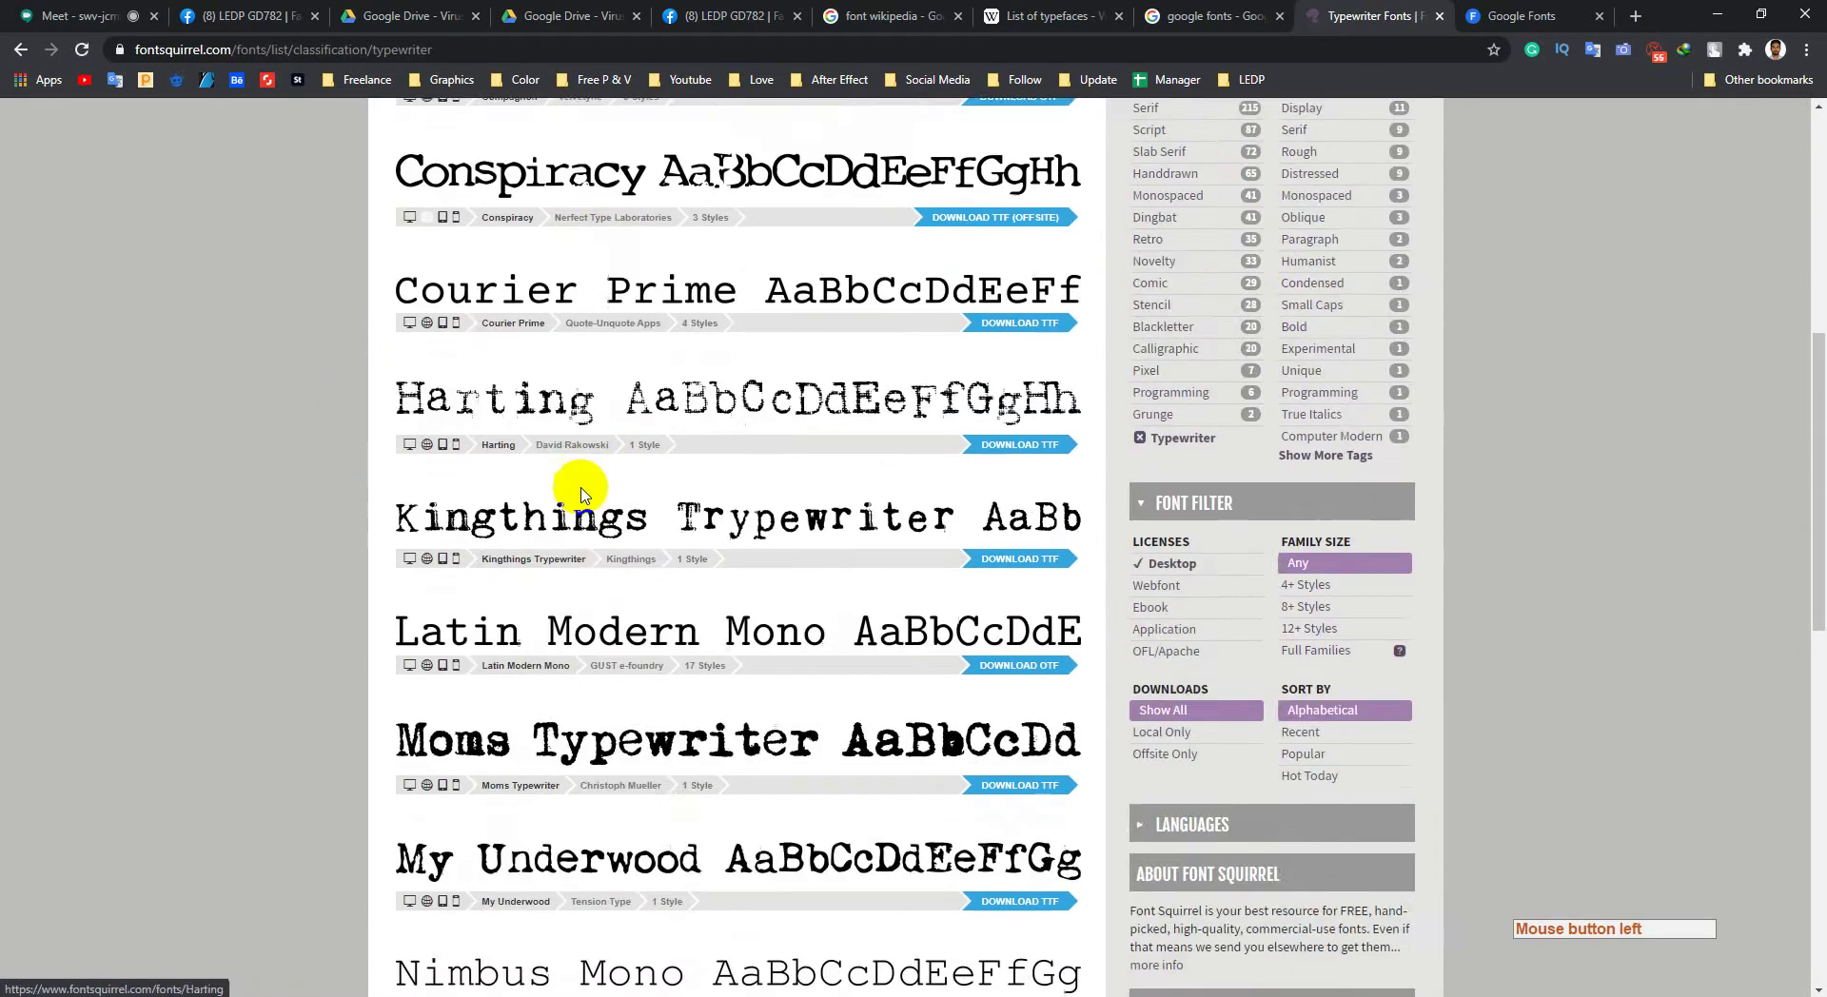
scroll(584, 494, "down", 5)
scroll(755, 347, "down", 4)
scroll(645, 482, "up", 5)
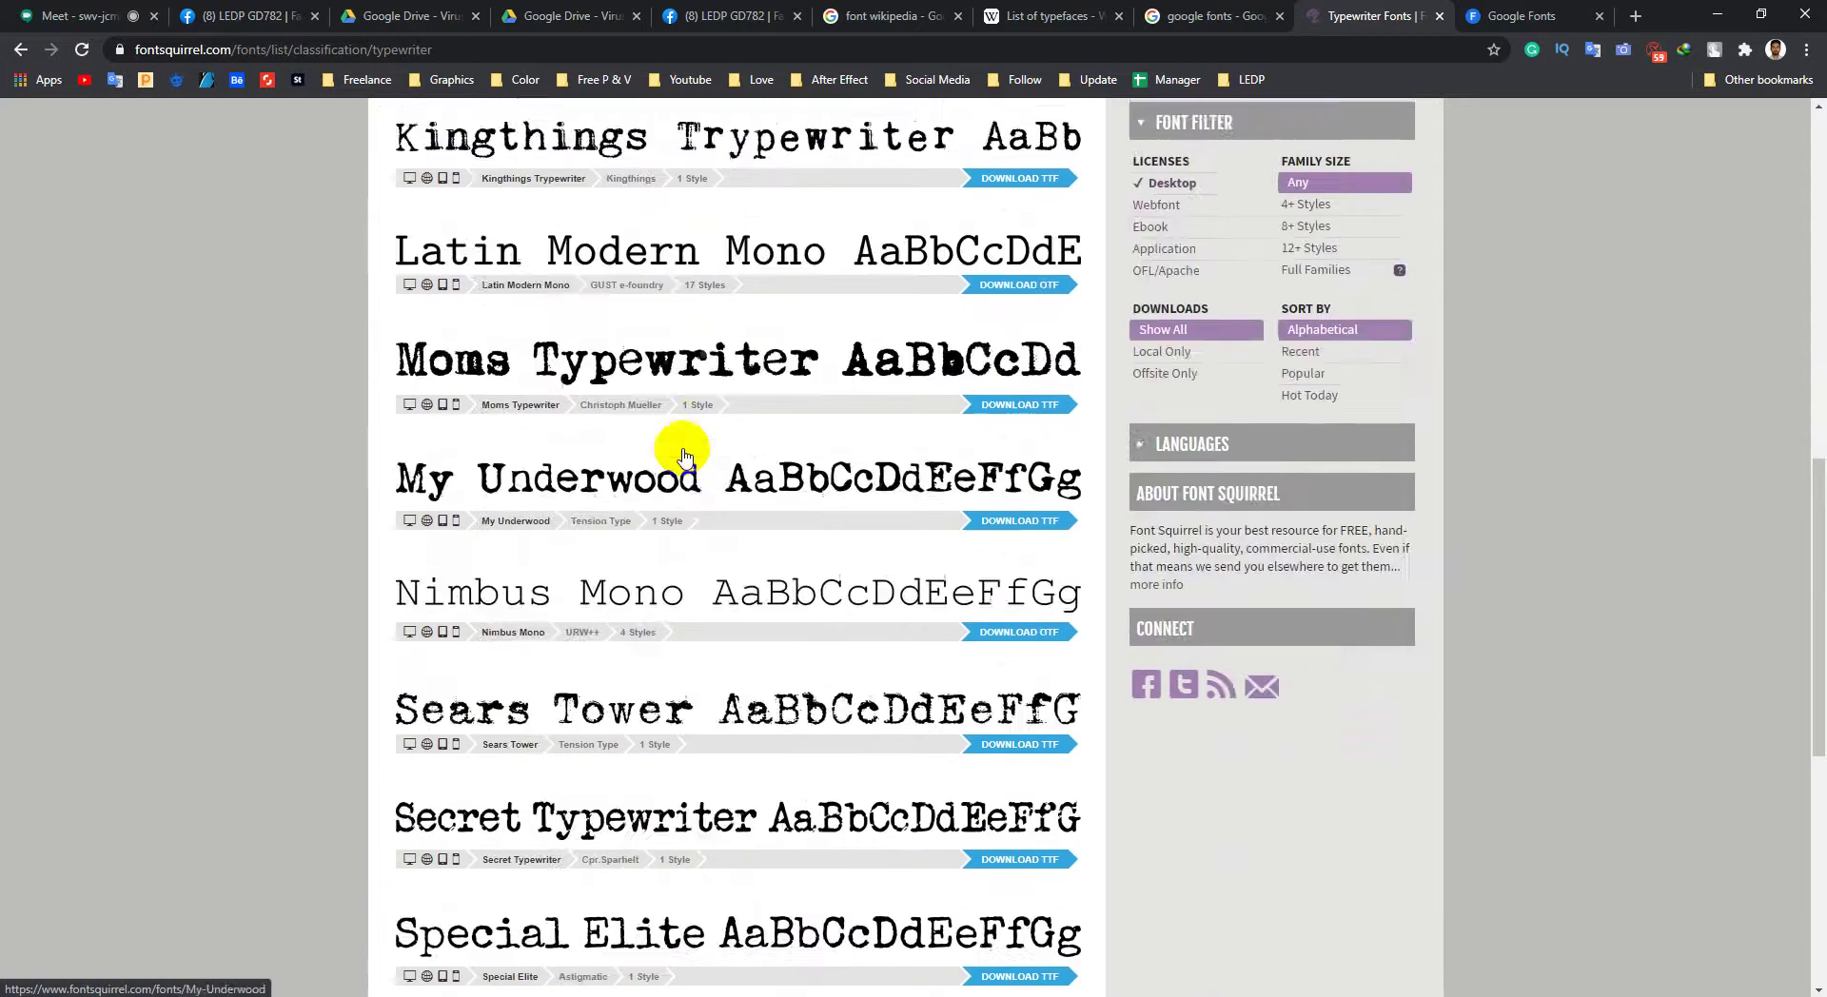
scroll(683, 457, "up", 7)
scroll(881, 476, "up", 2)
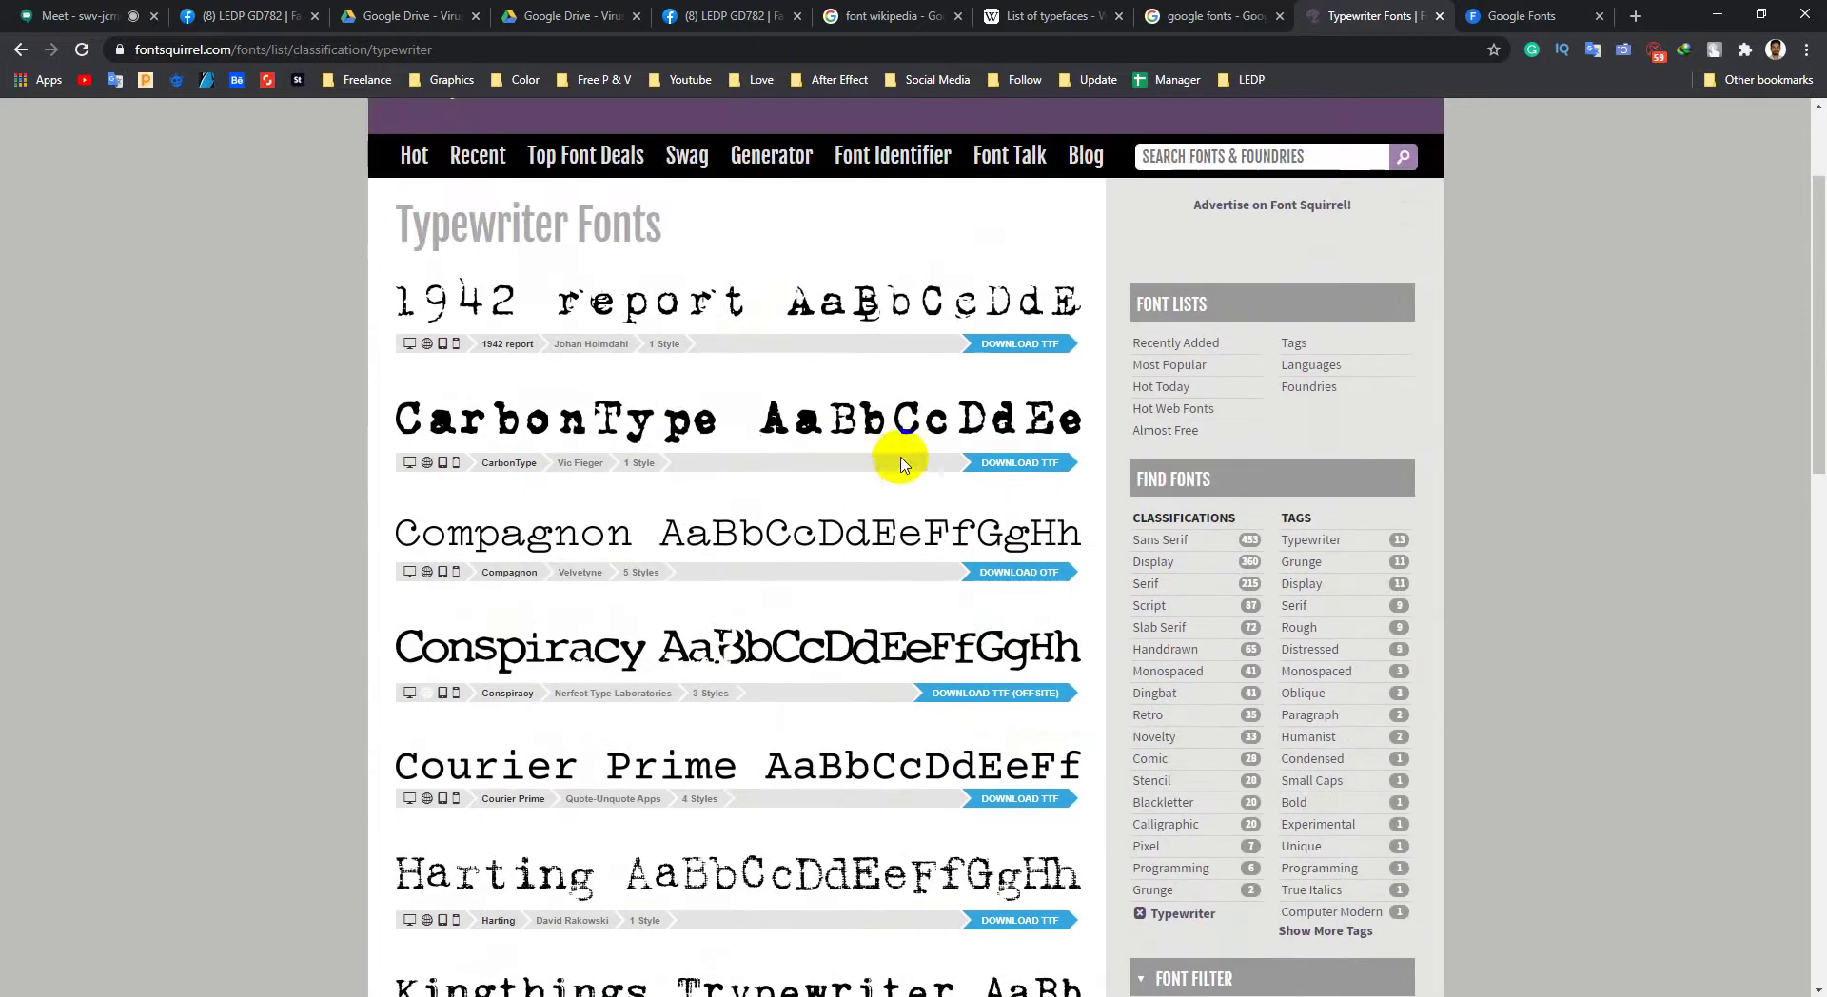
scroll(1046, 495, "down", 1)
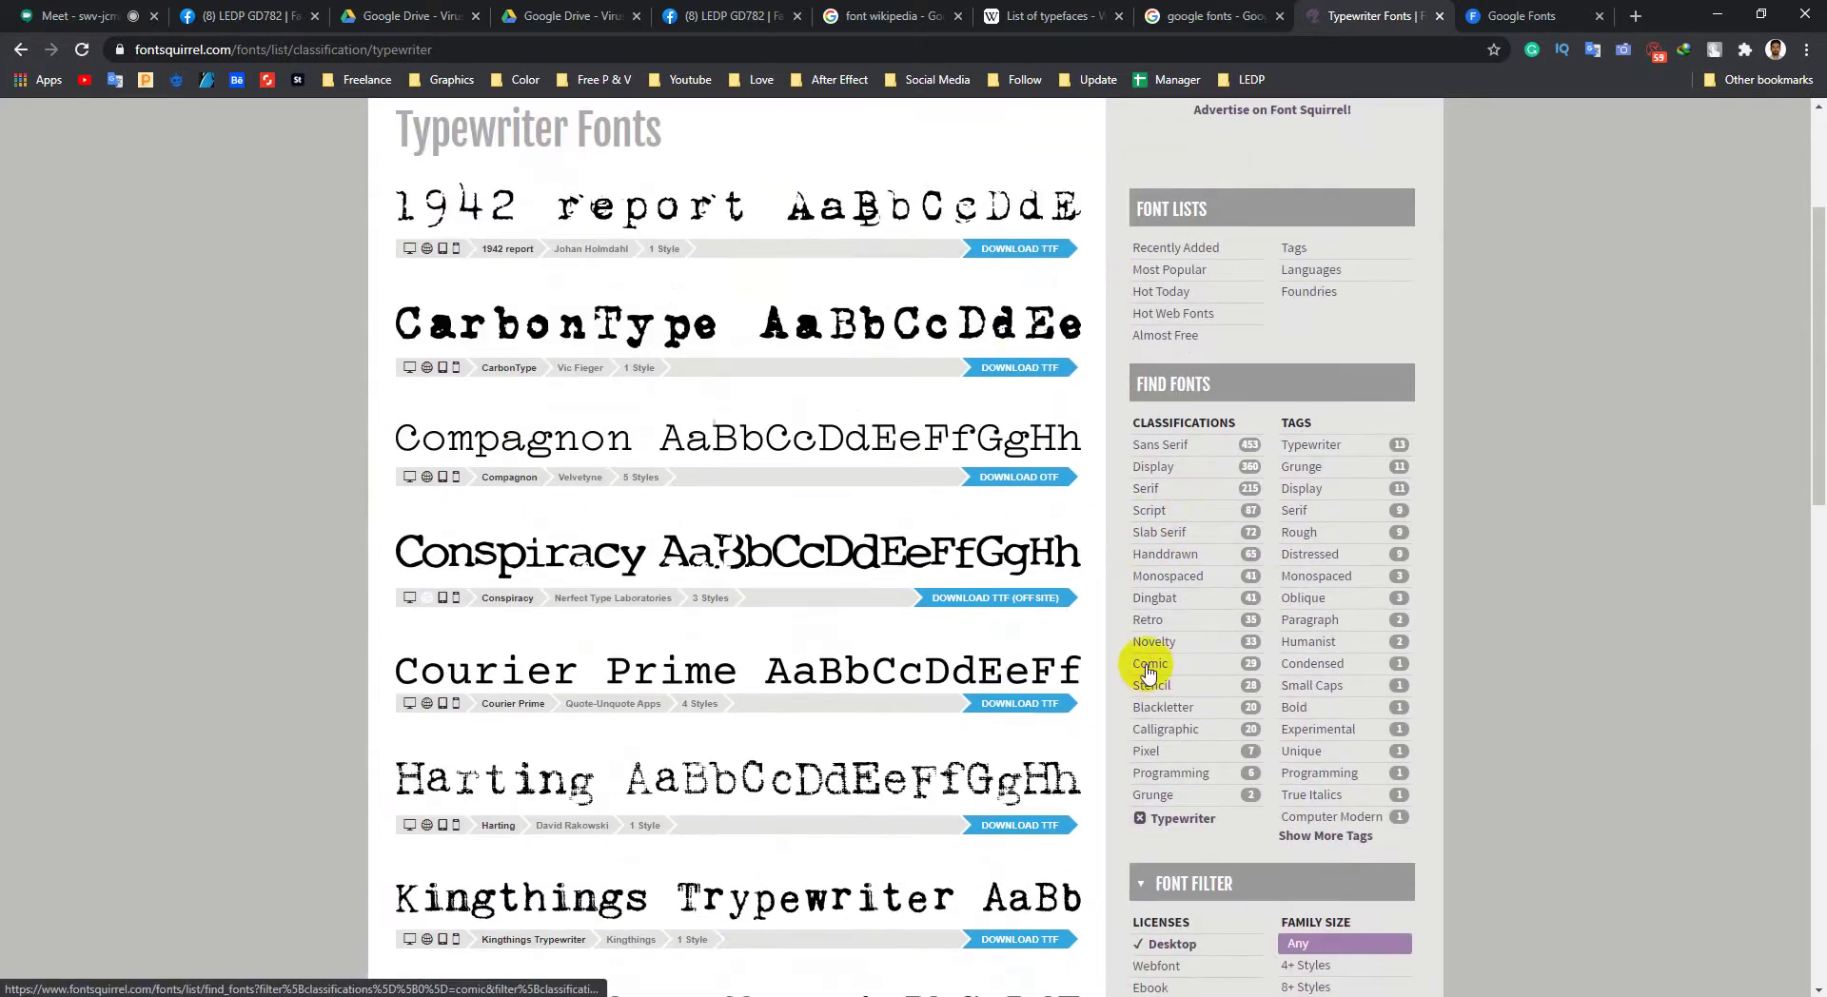
Step: Add Comic to the filter and browse the 44 Comic or Typewriter fonts
left_click(1149, 664)
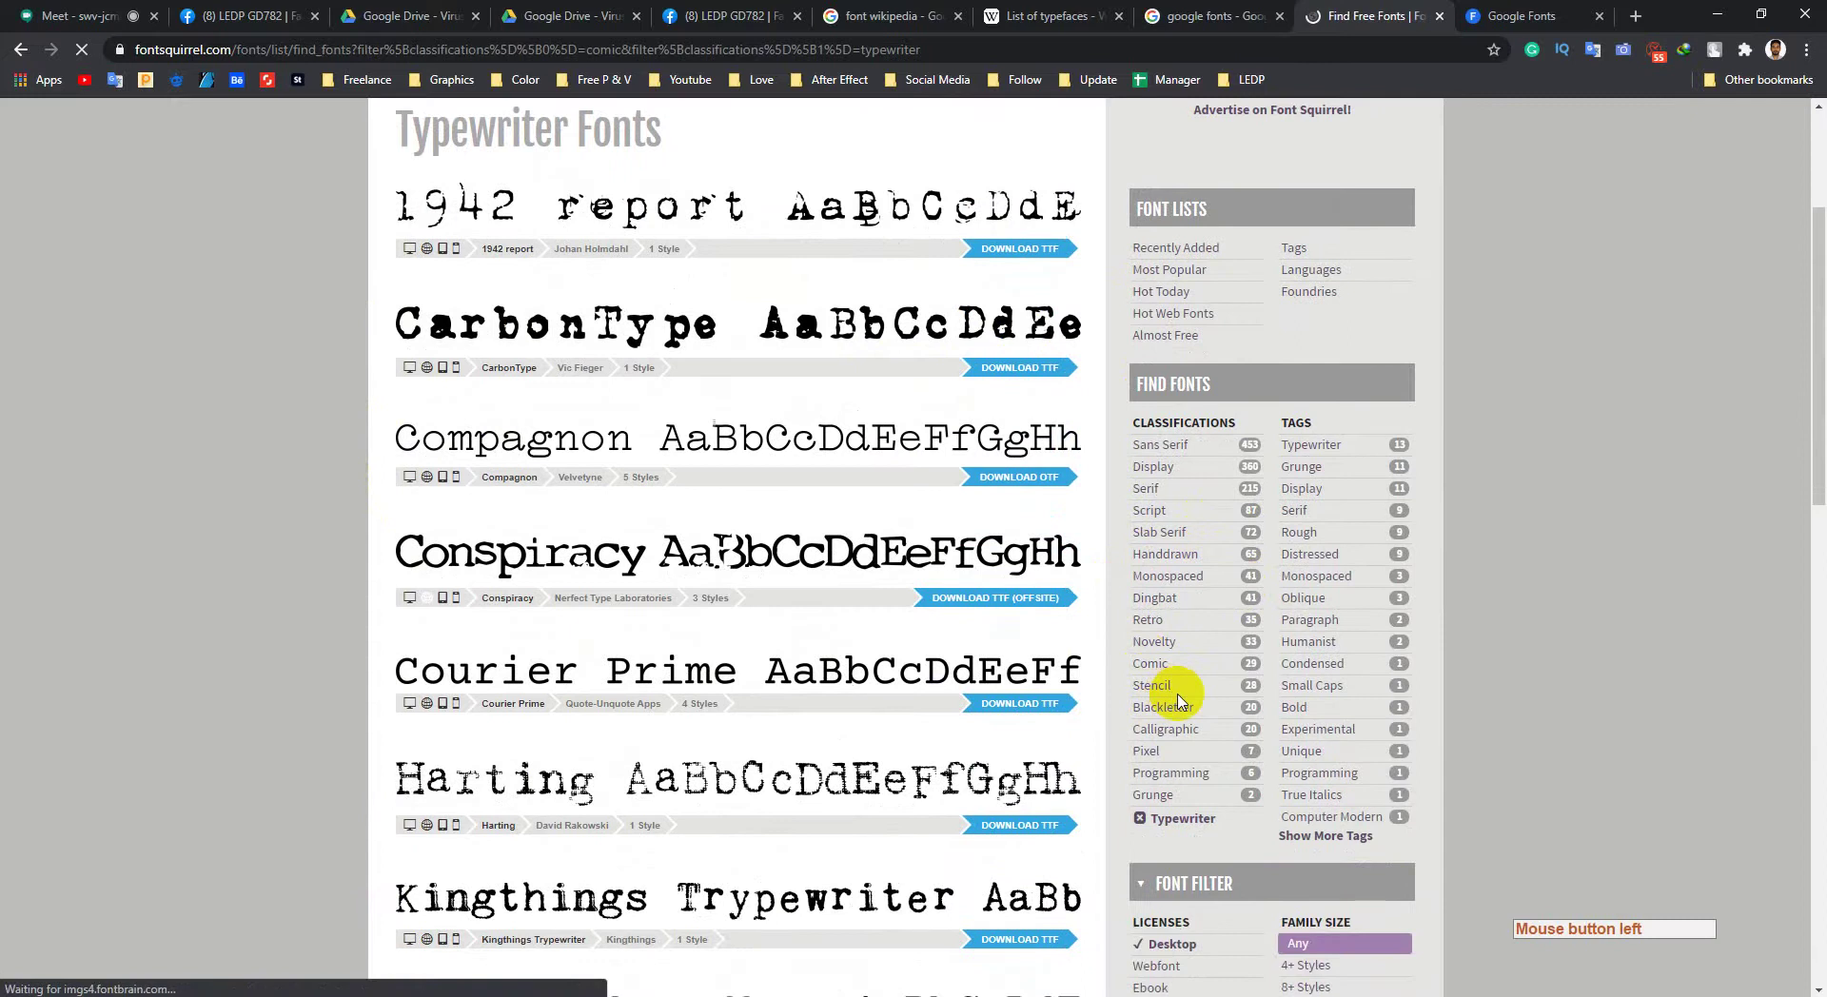
scroll(799, 599, "down", 8)
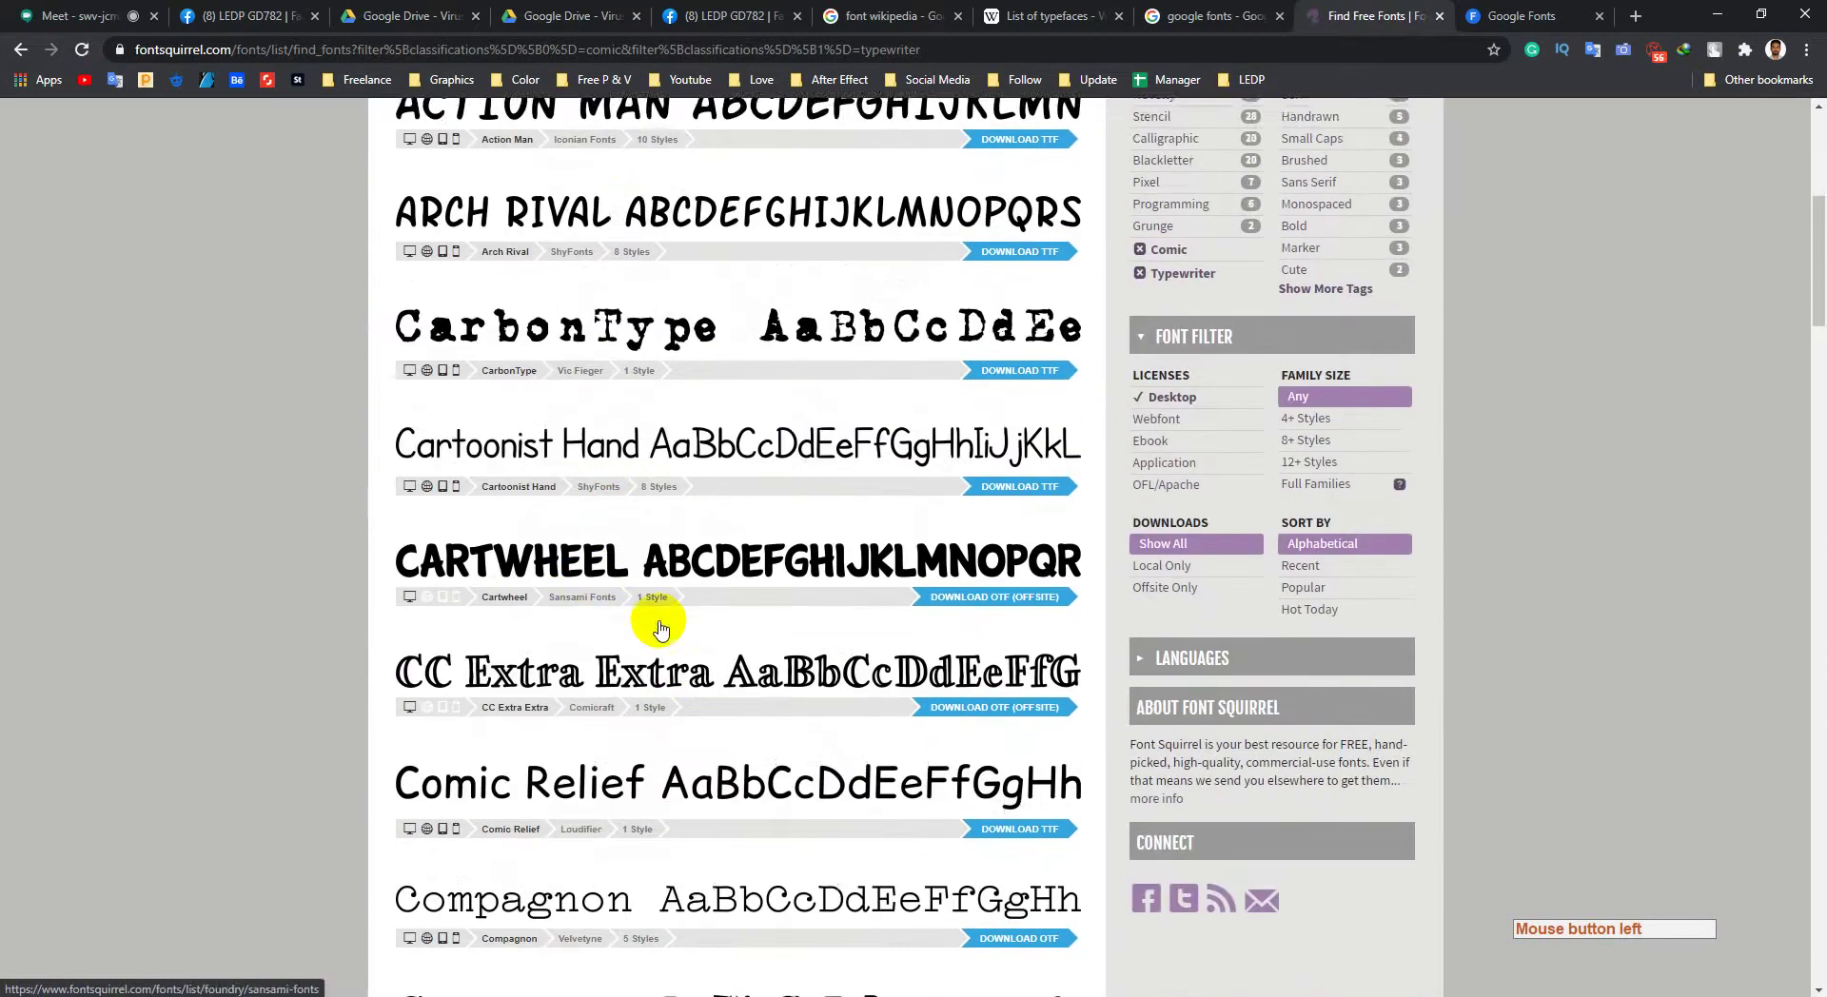
scroll(762, 595, "down", 8)
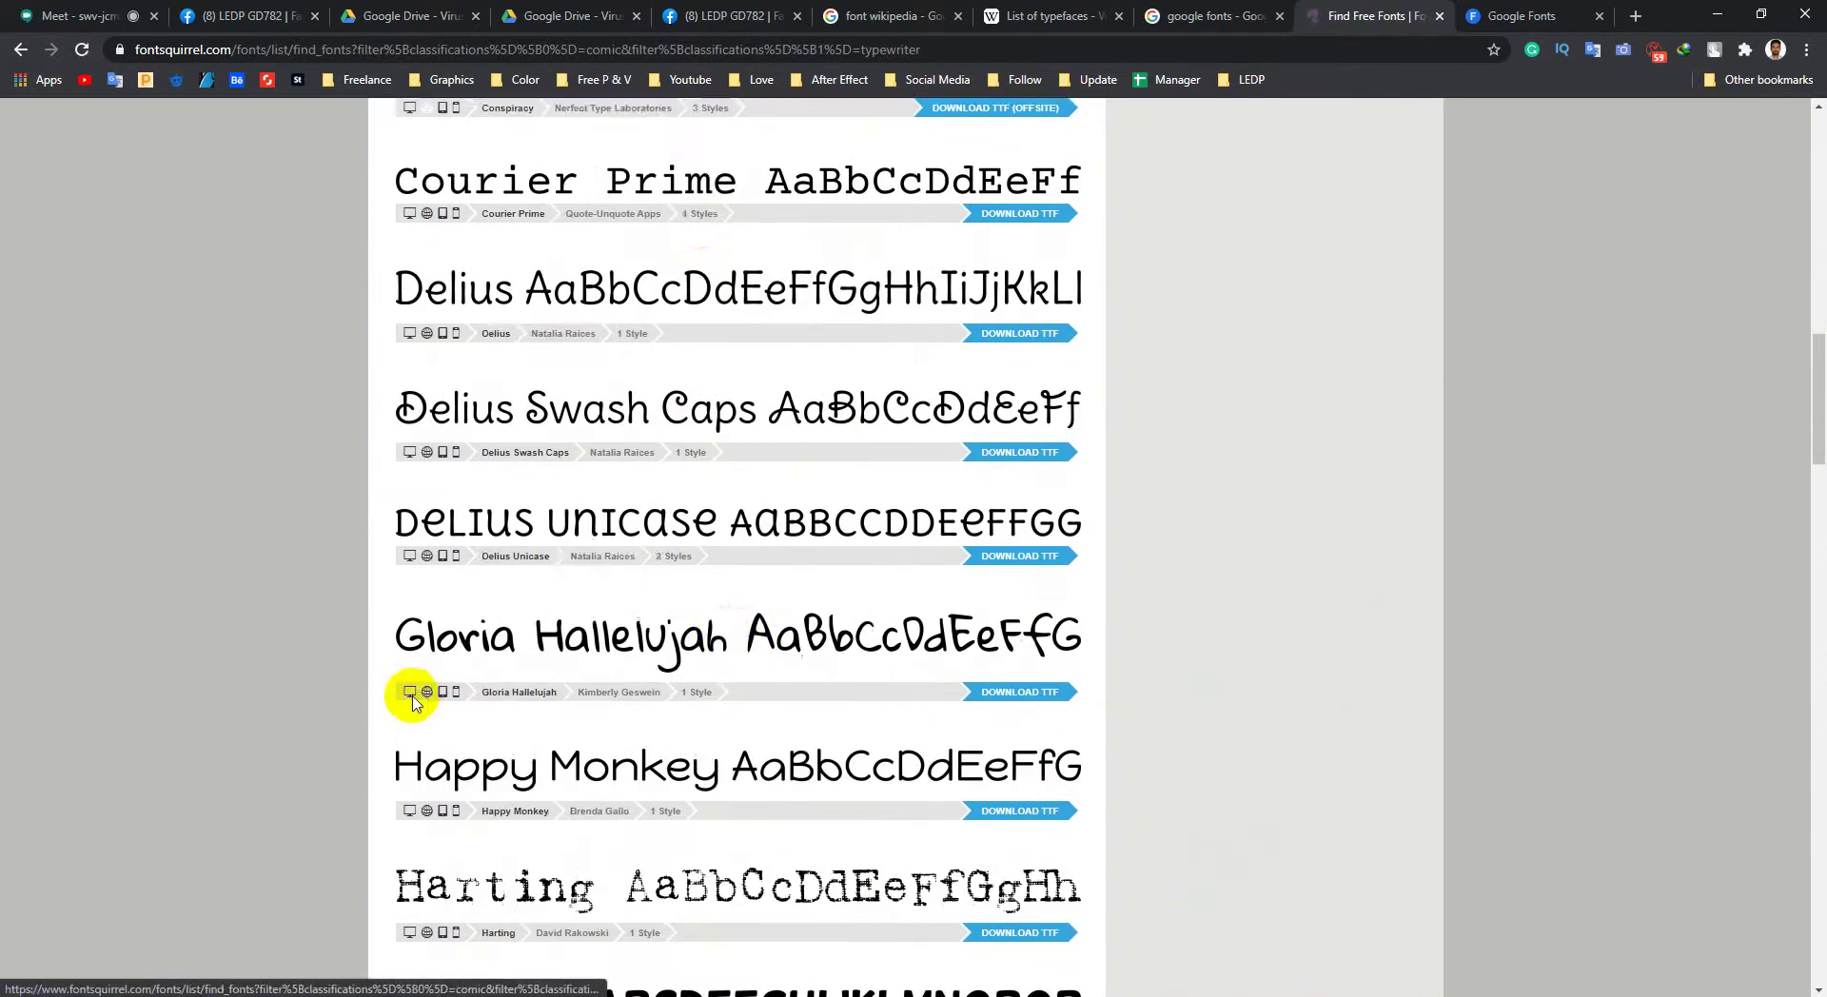
scroll(412, 692, "down", 6)
middle_click(331, 757)
middle_click(327, 631)
scroll(342, 742, "down", 8)
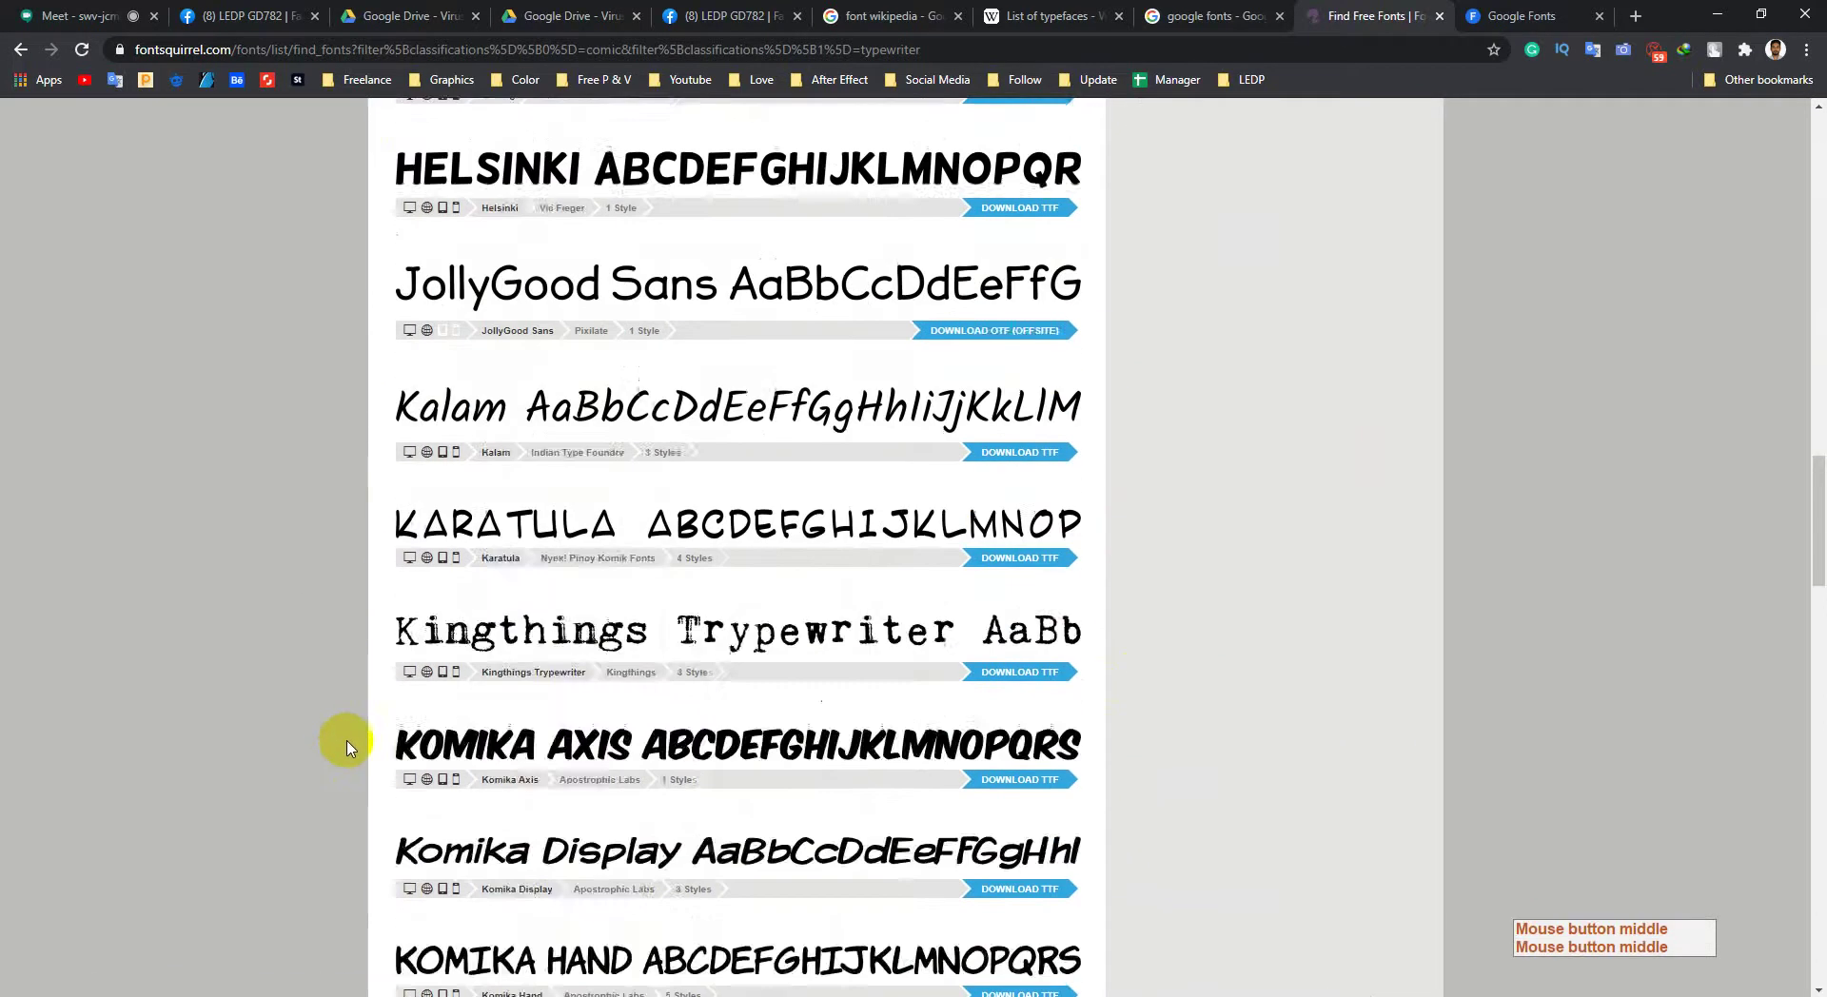
middle_click(350, 526)
middle_click(346, 489)
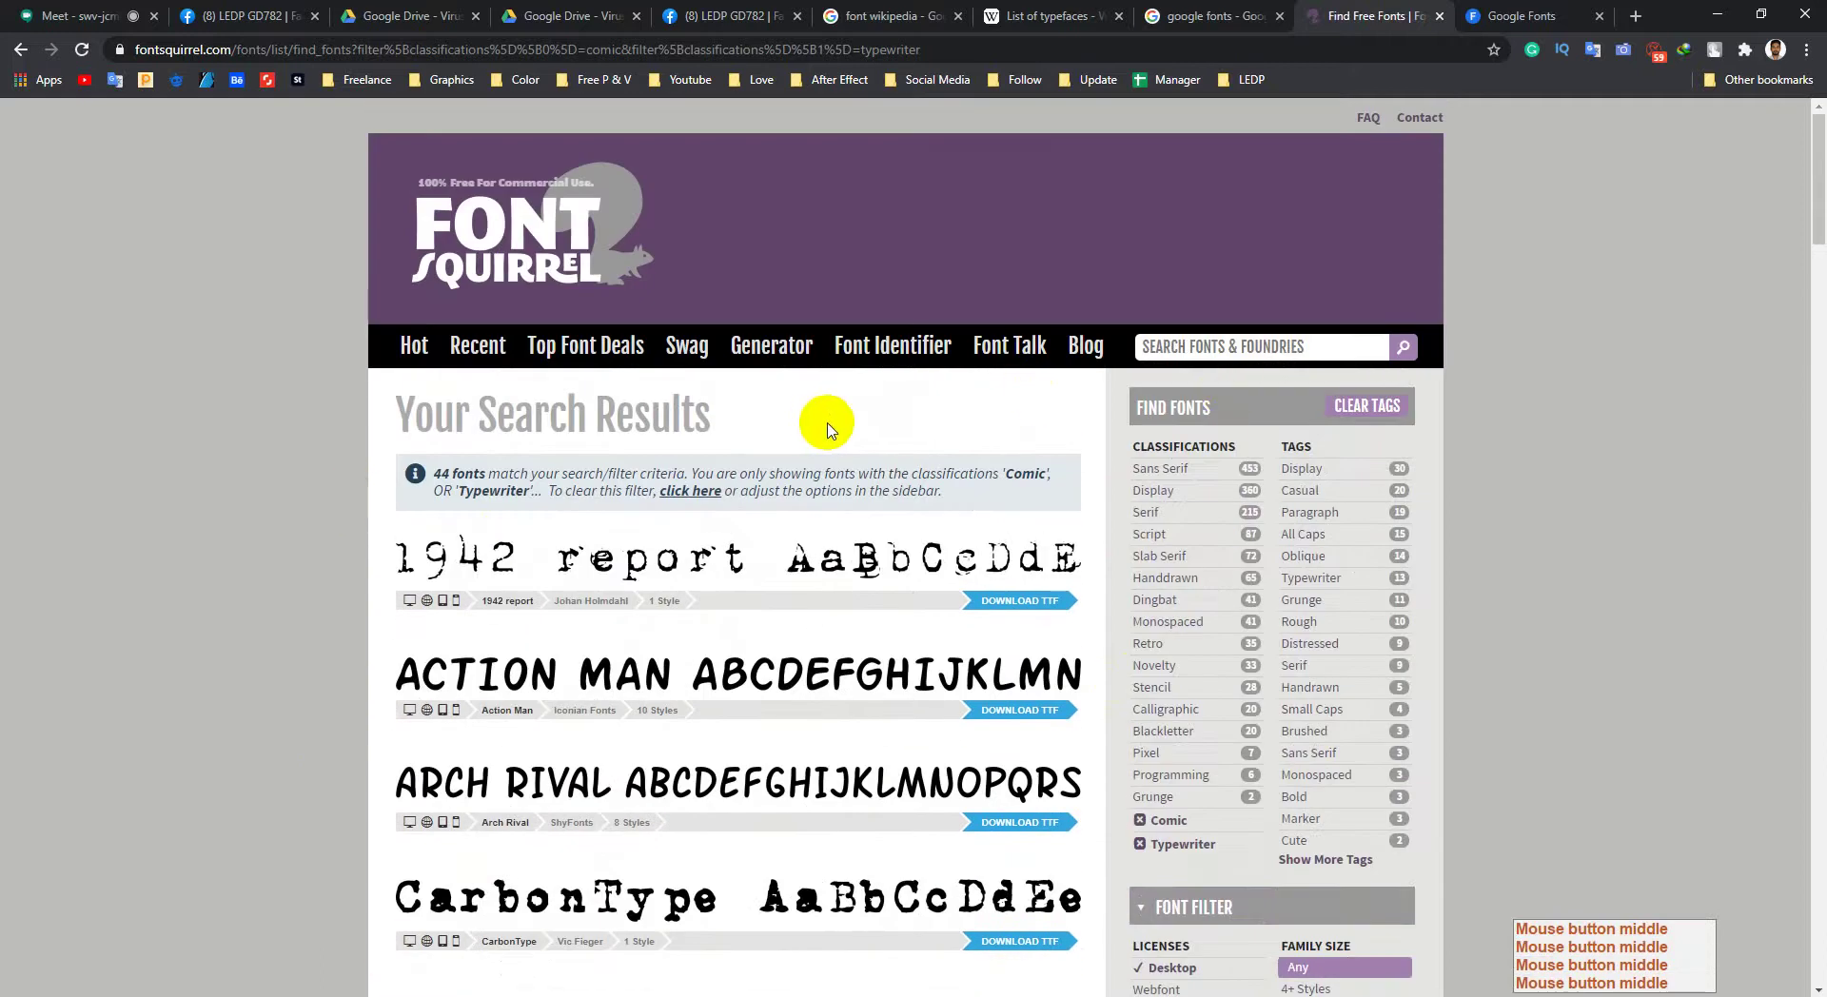
Step: Search Google Fonts for 'lato', review its specimen page styles, then return to Font Squirrel
left_click(1521, 16)
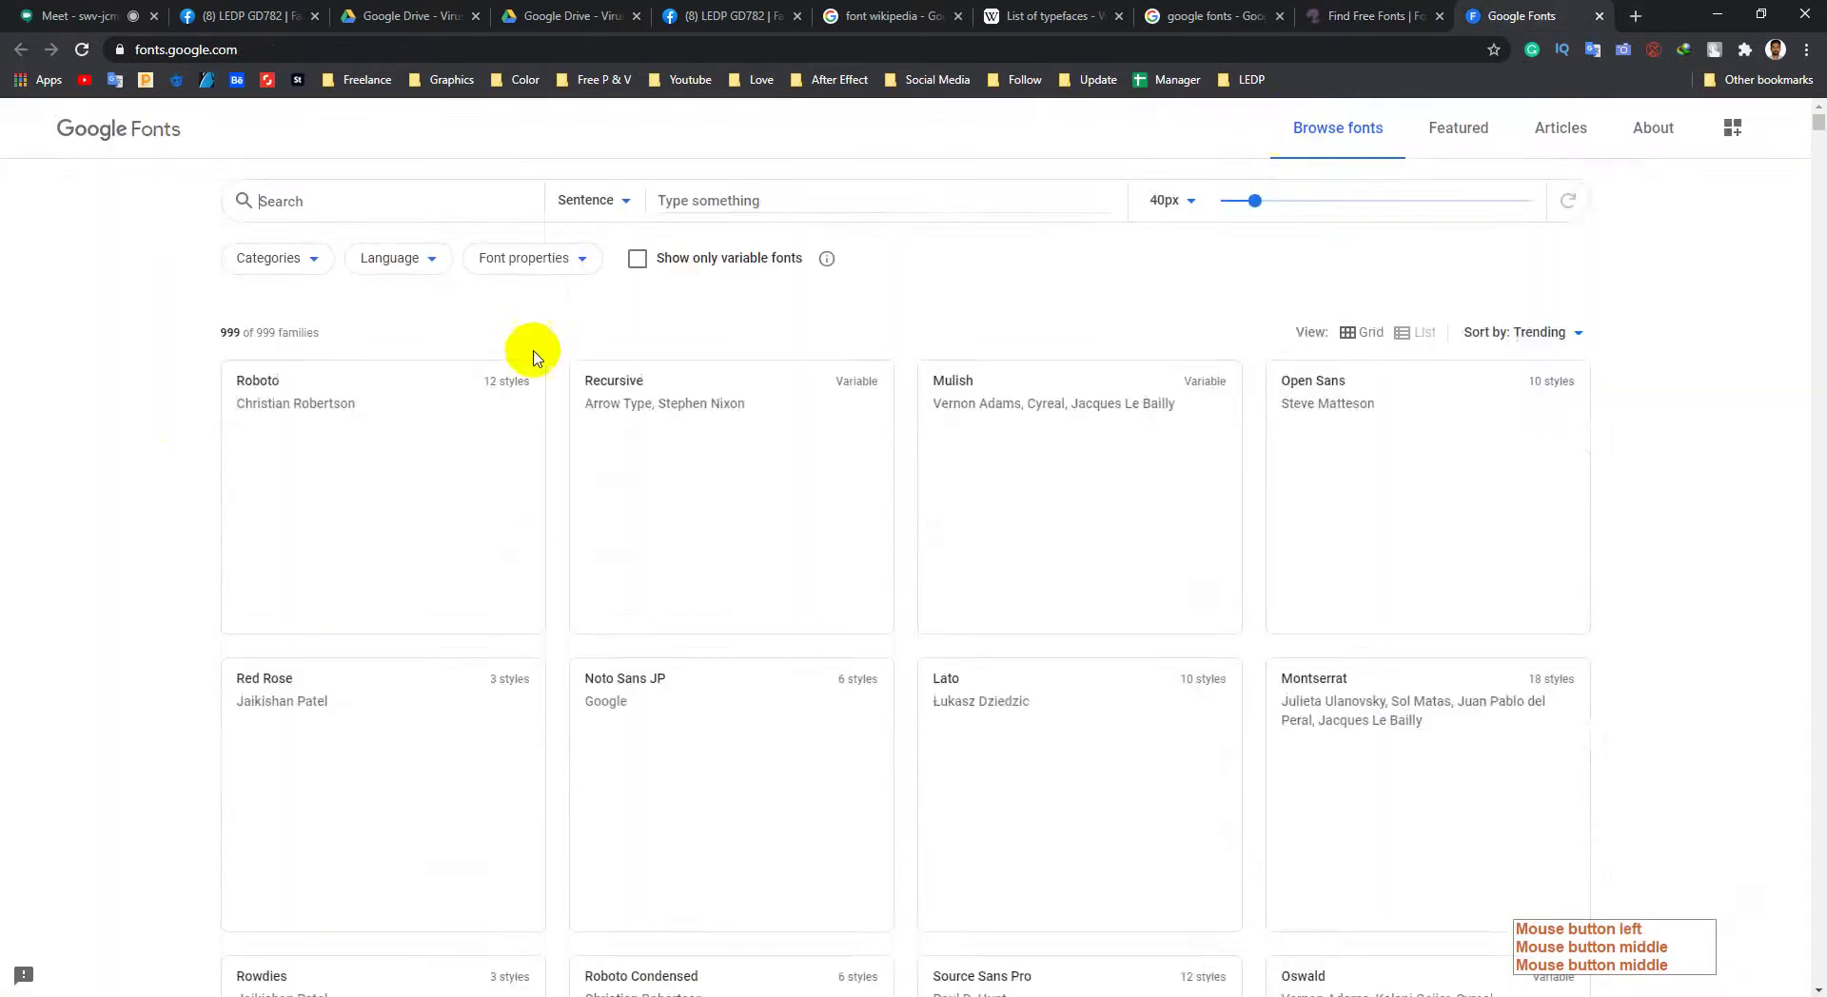
scroll(155, 522, "down", 8)
middle_click(171, 660)
middle_click(181, 448)
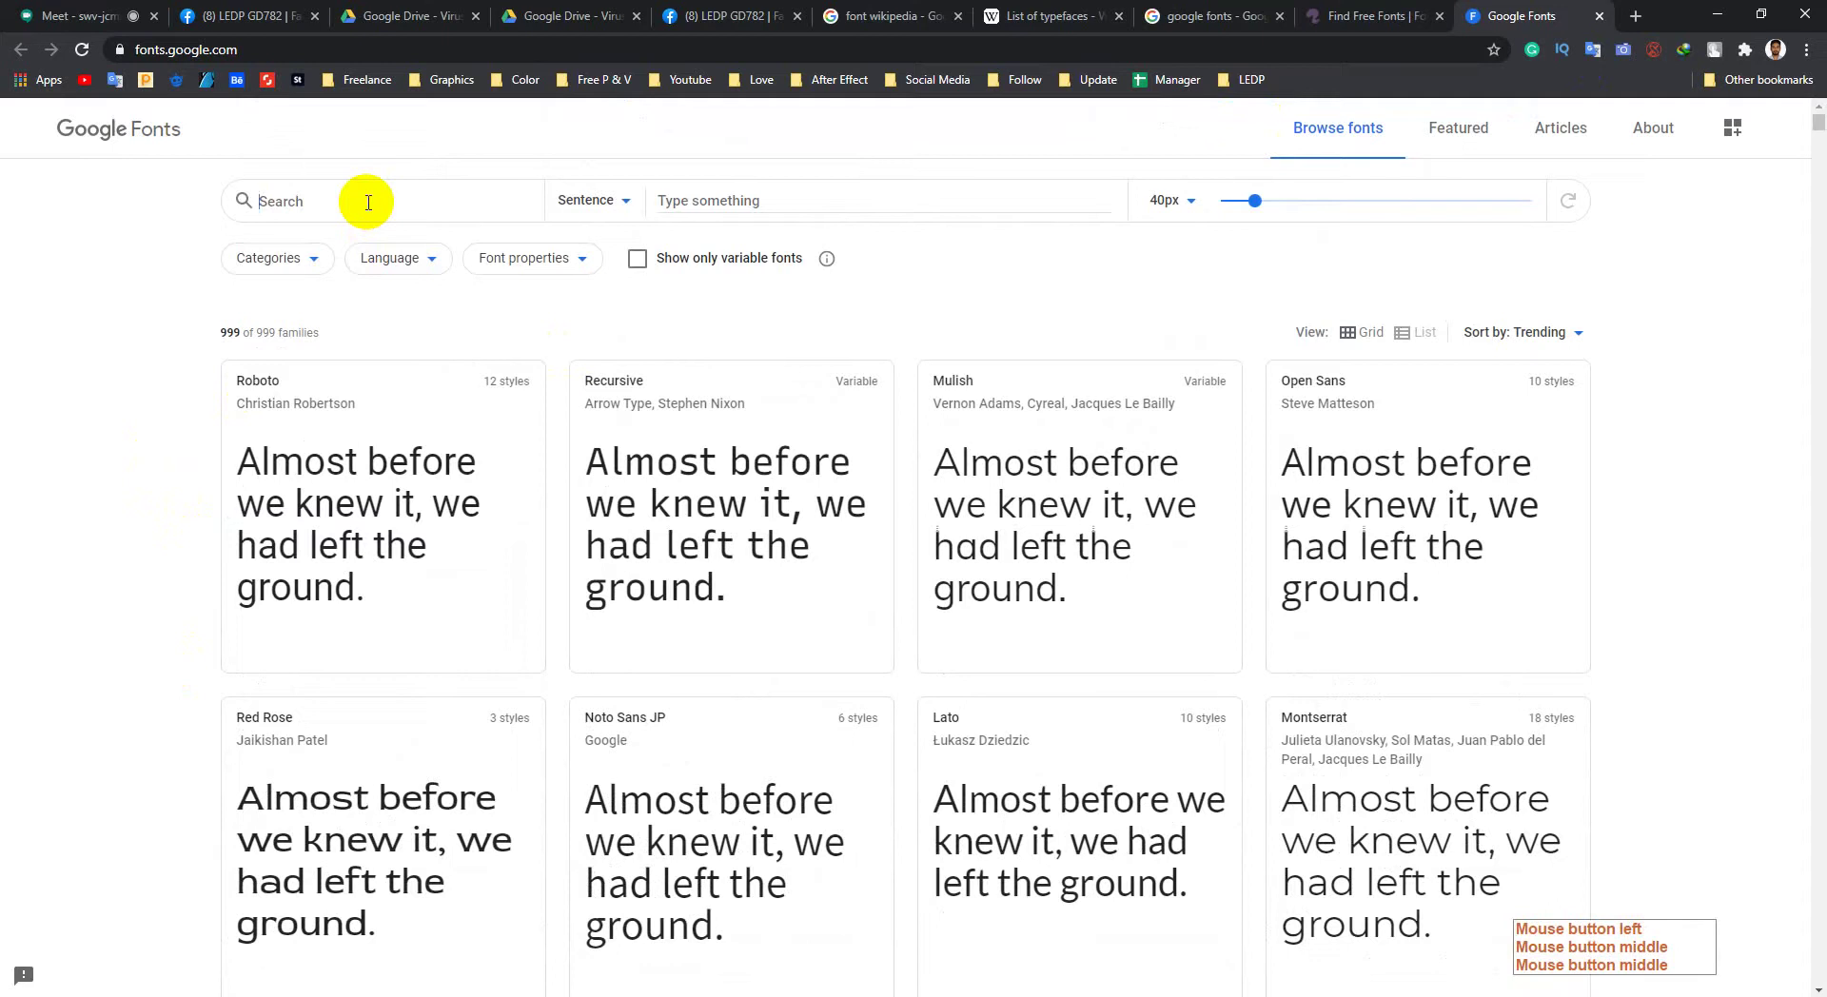
type("lato")
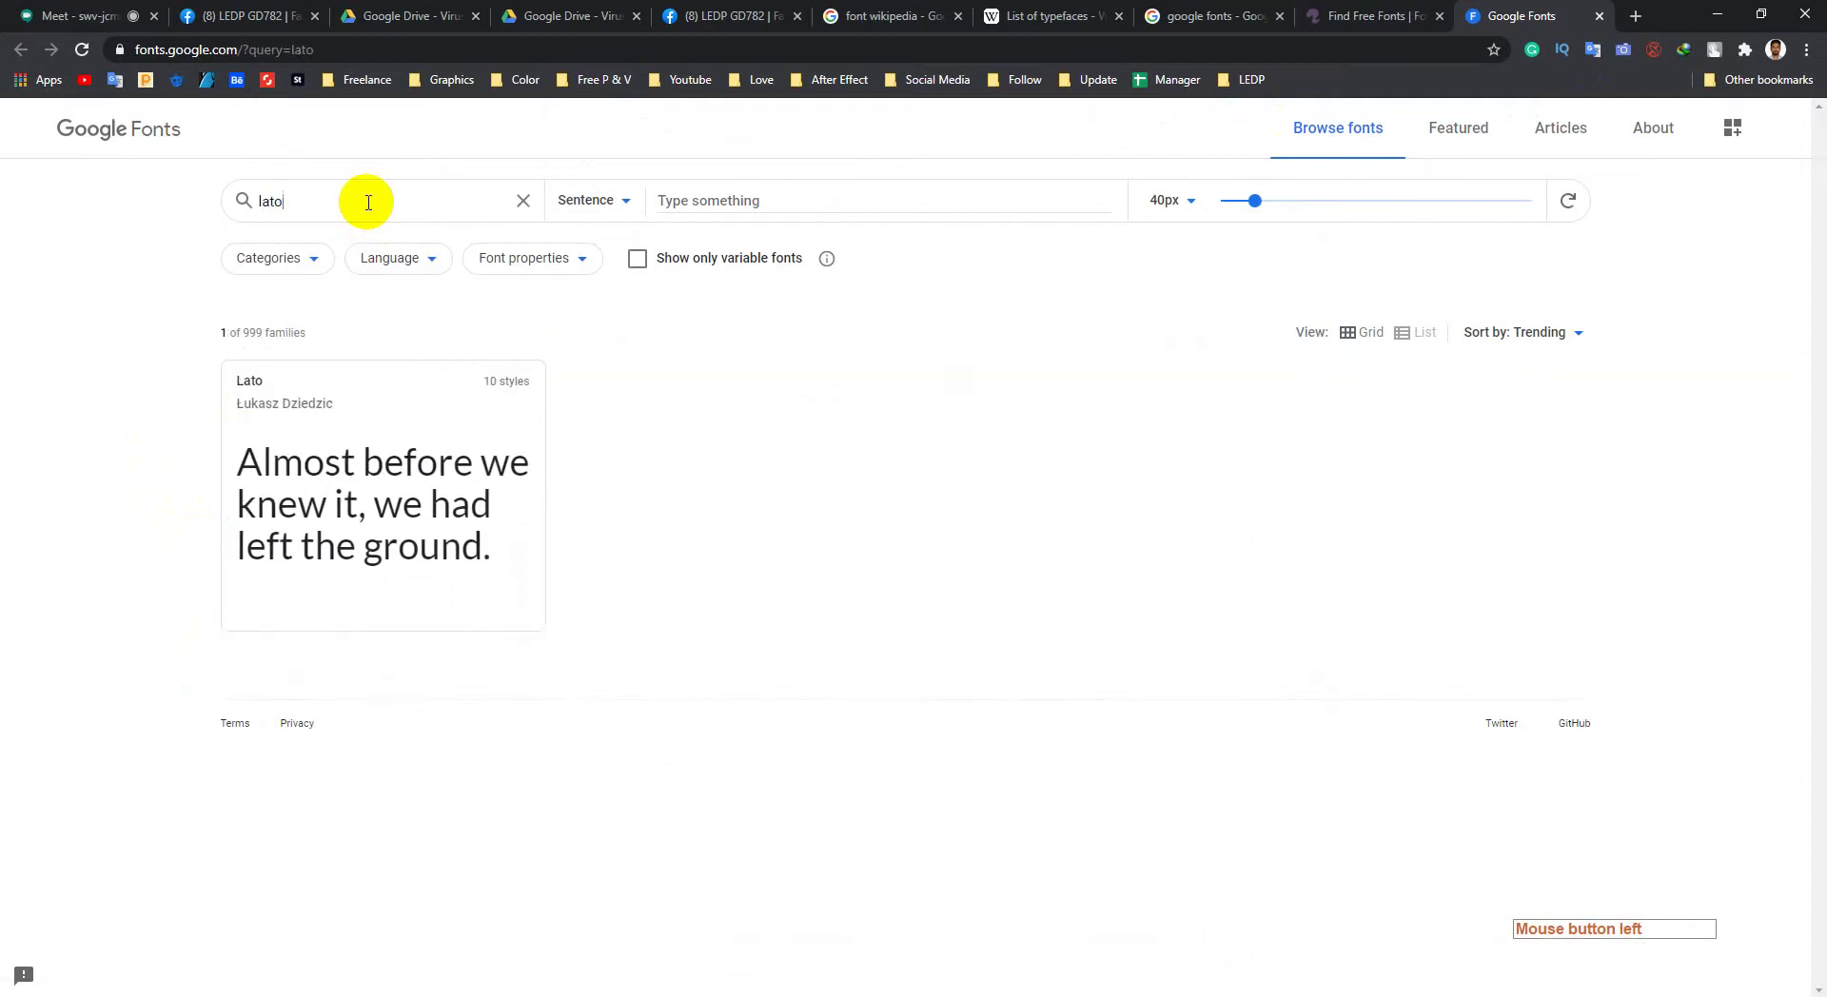
left_click(374, 506)
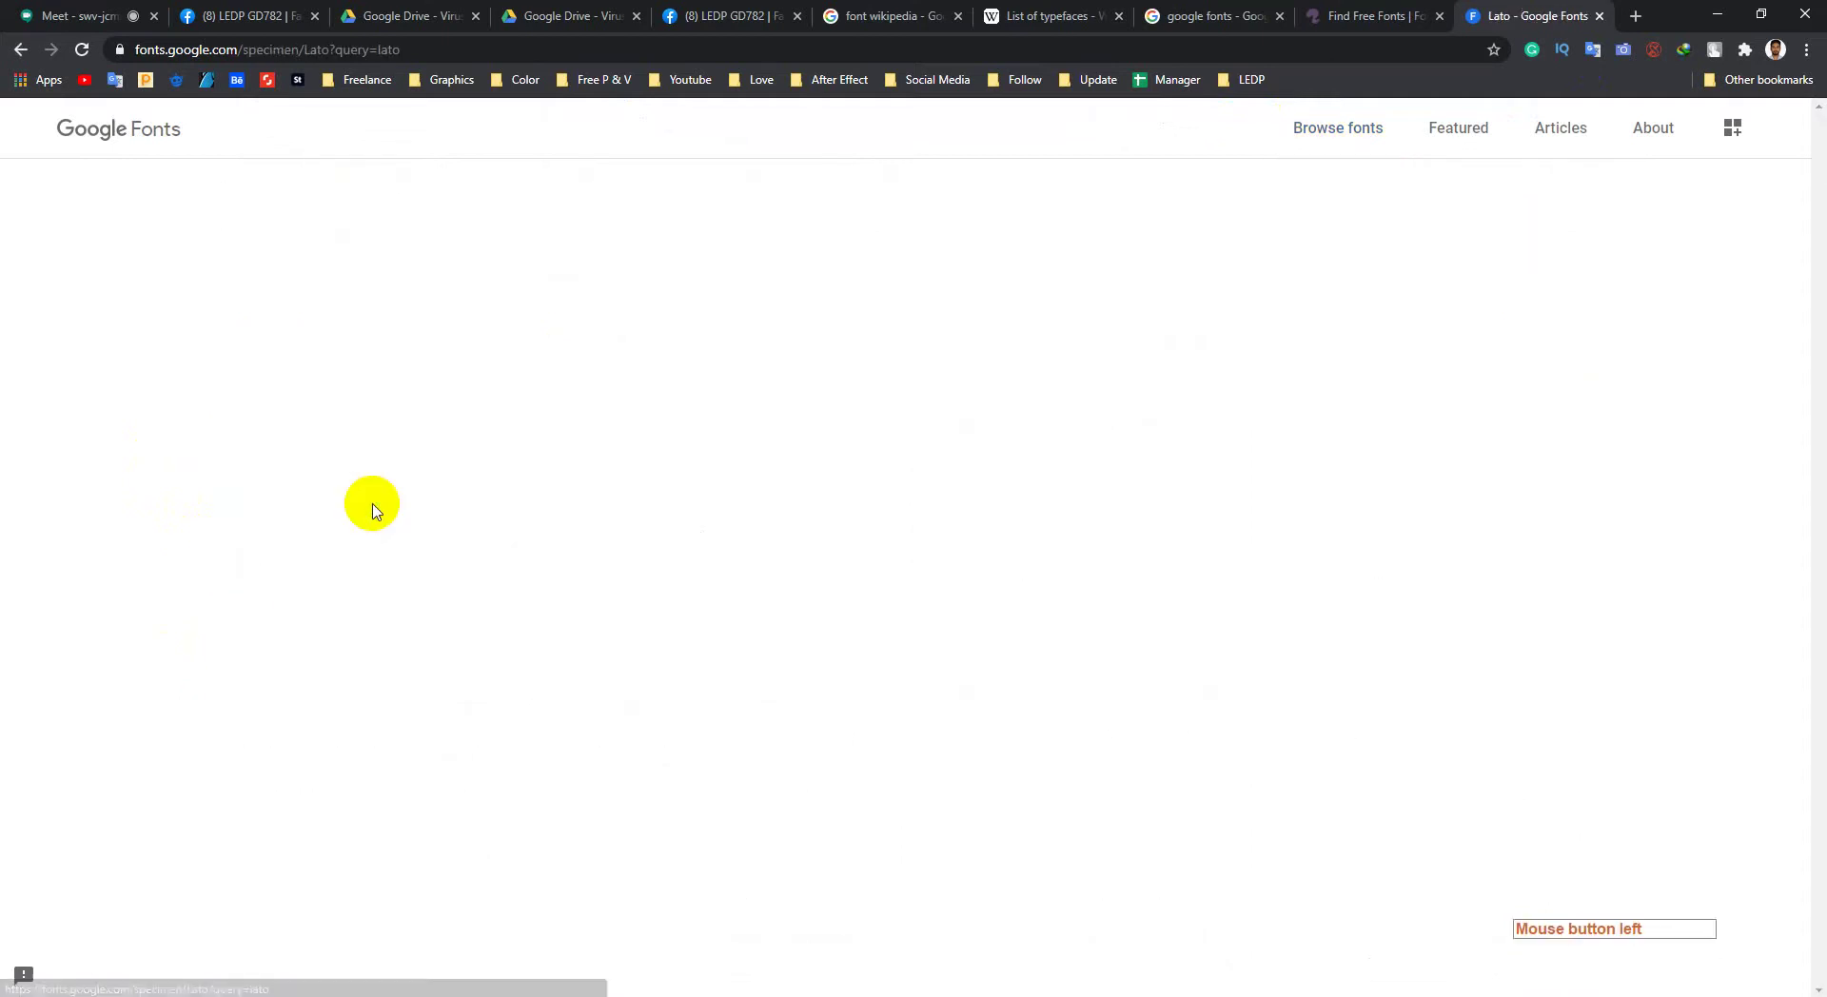
scroll(530, 546, "down", 8)
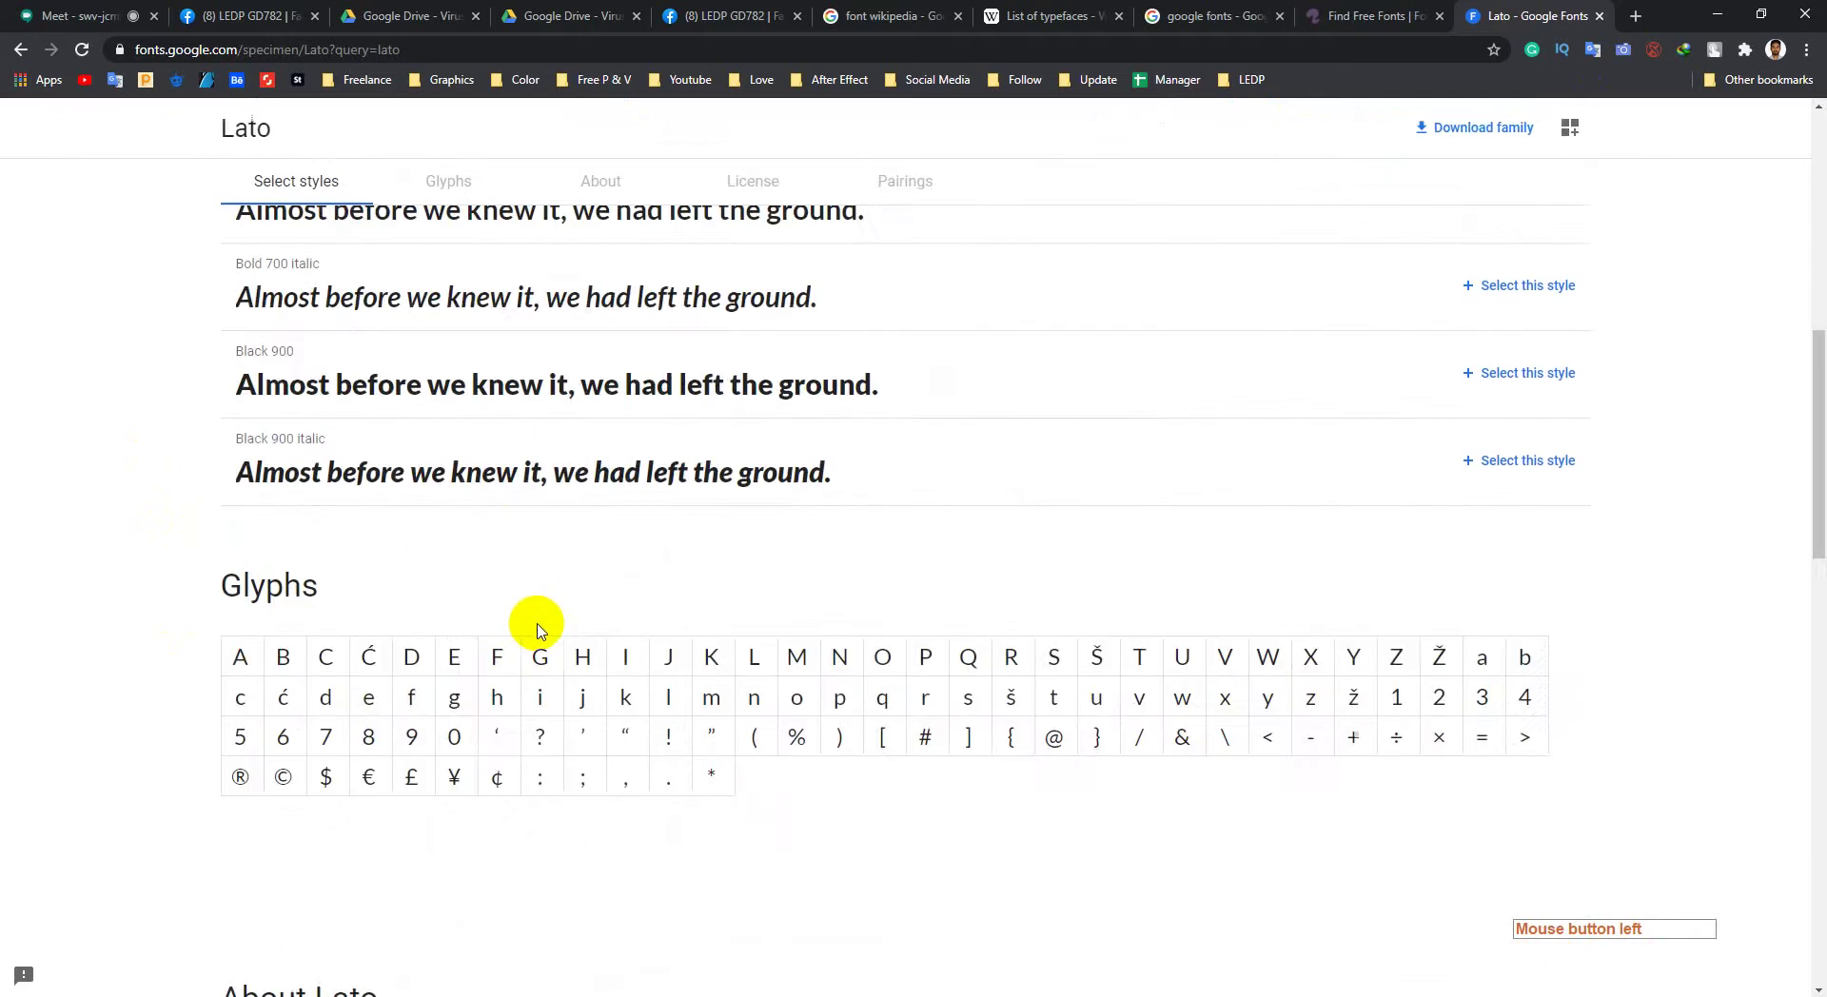
scroll(538, 628, "up", 10)
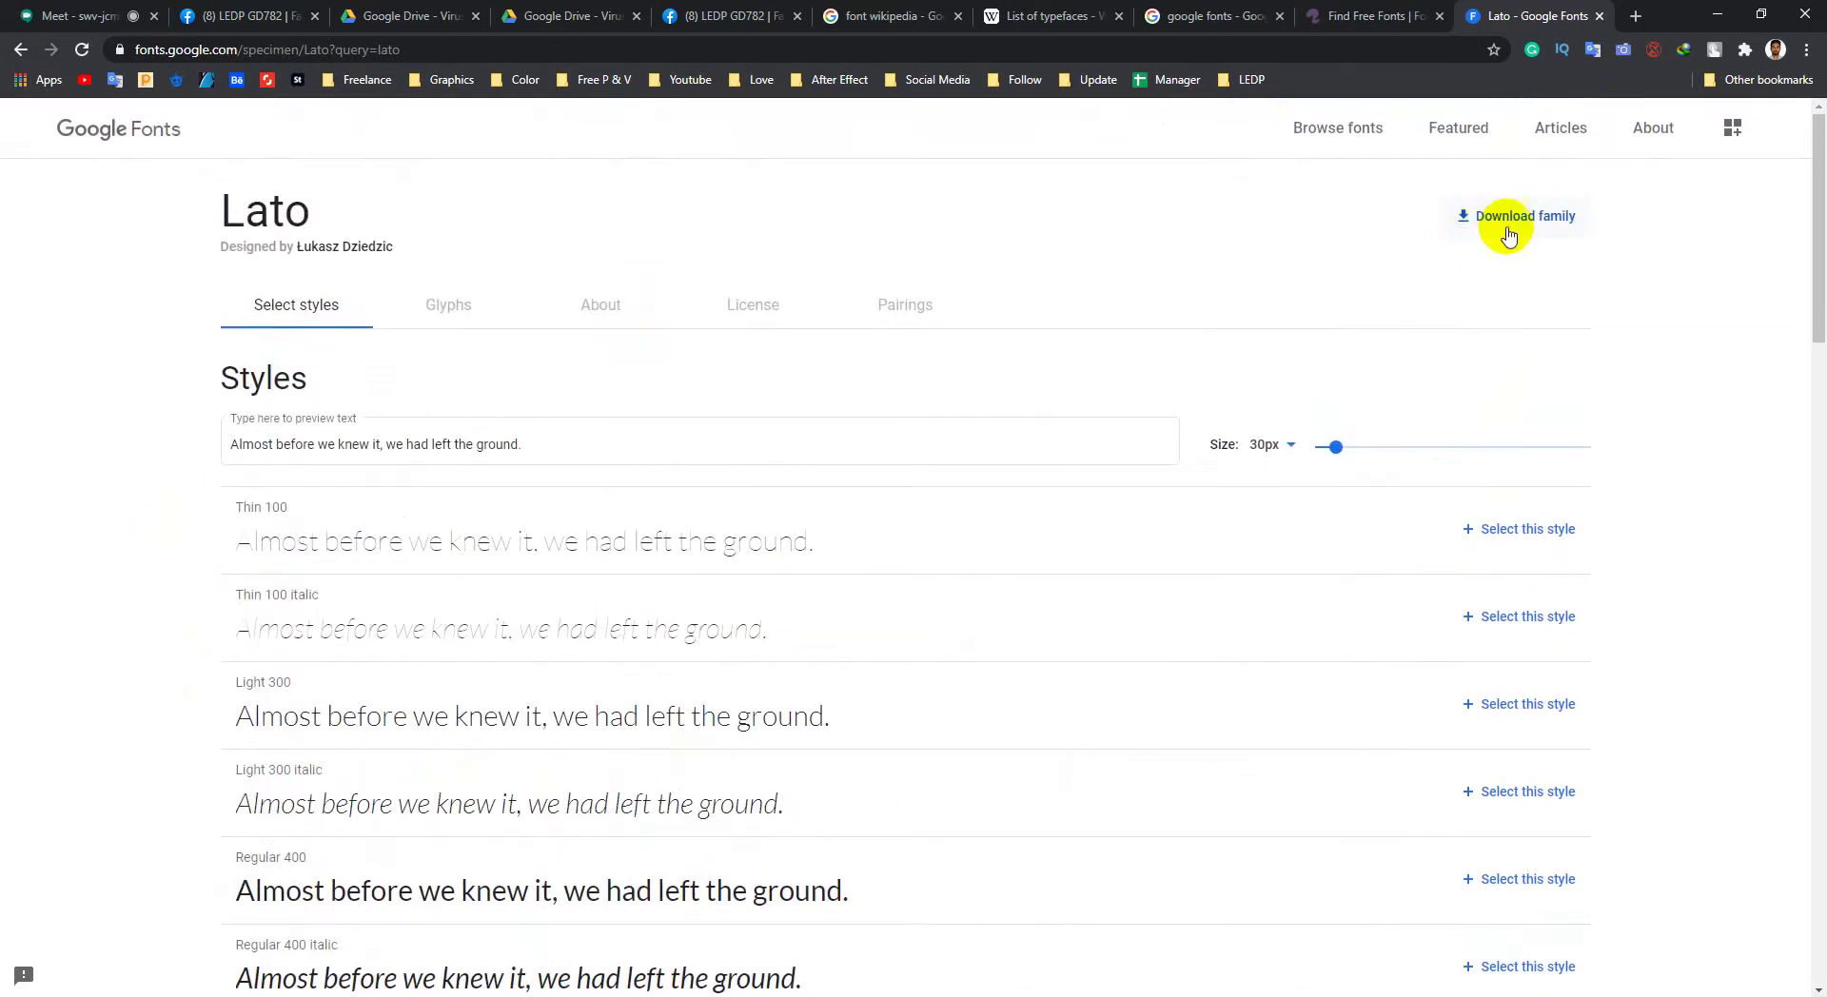
left_click(1396, 13)
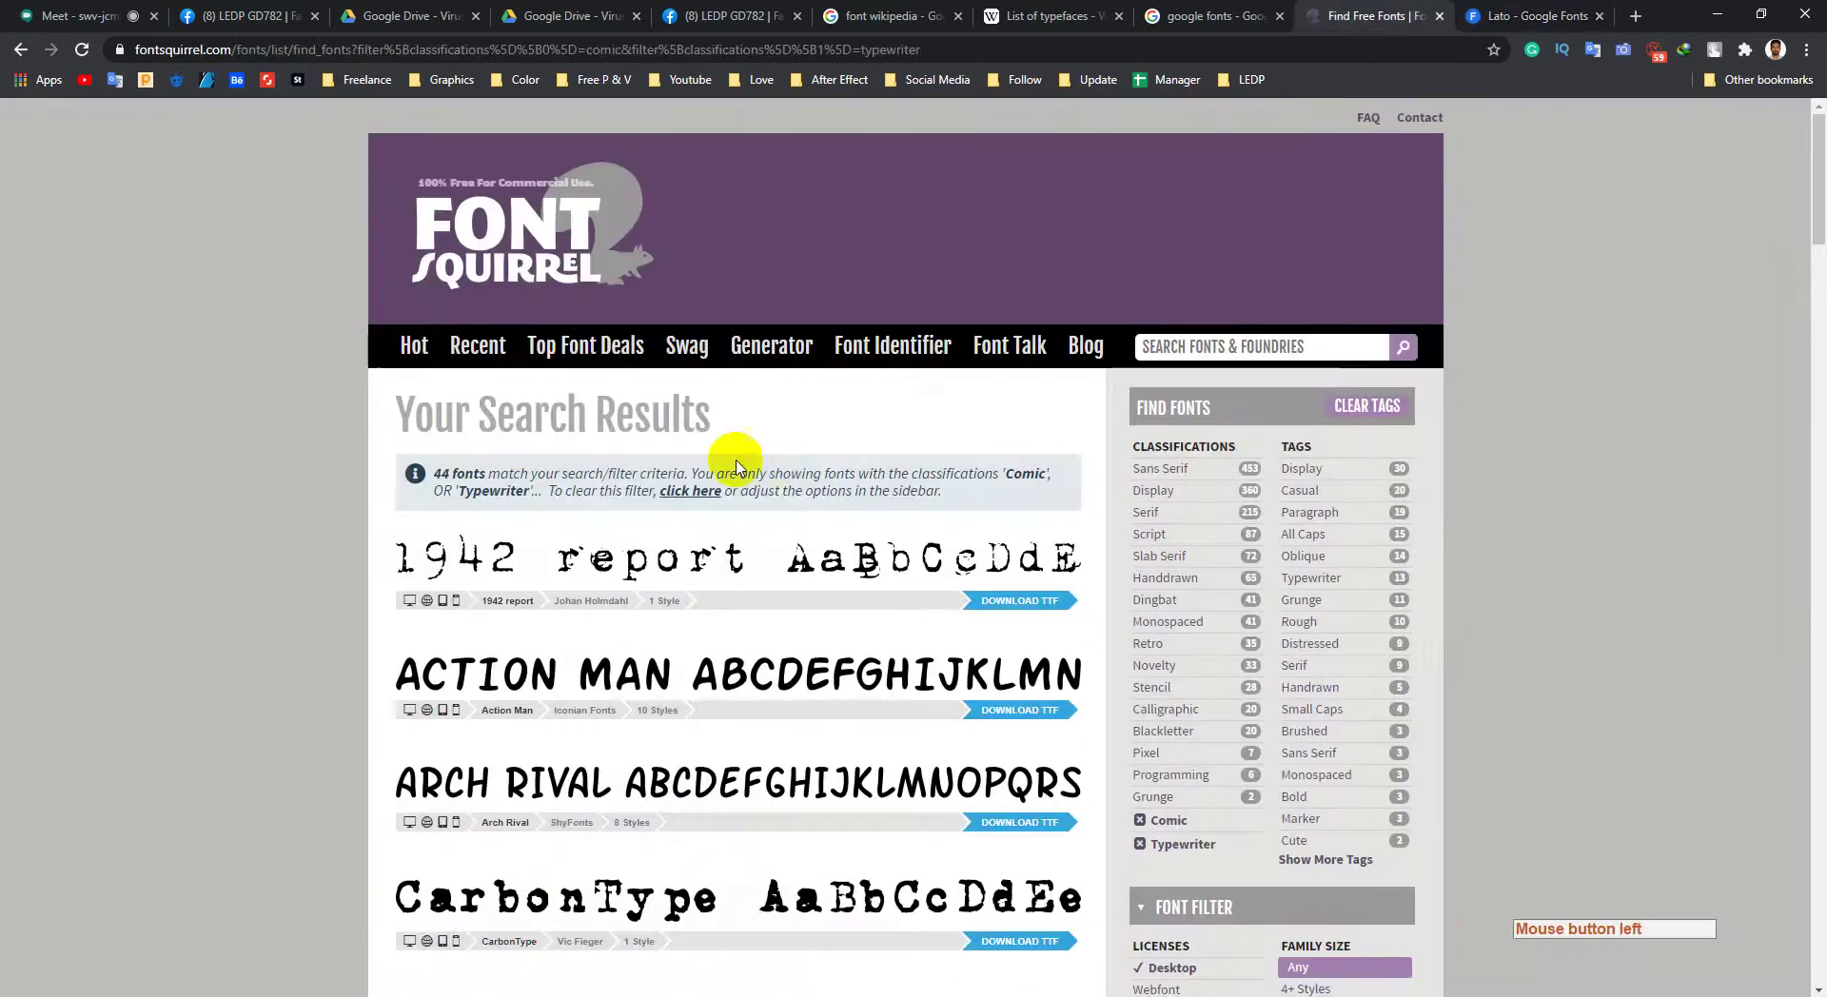
Step: Search Font Squirrel for LATO and open the Lato font page
left_click(1211, 343)
type("LO")
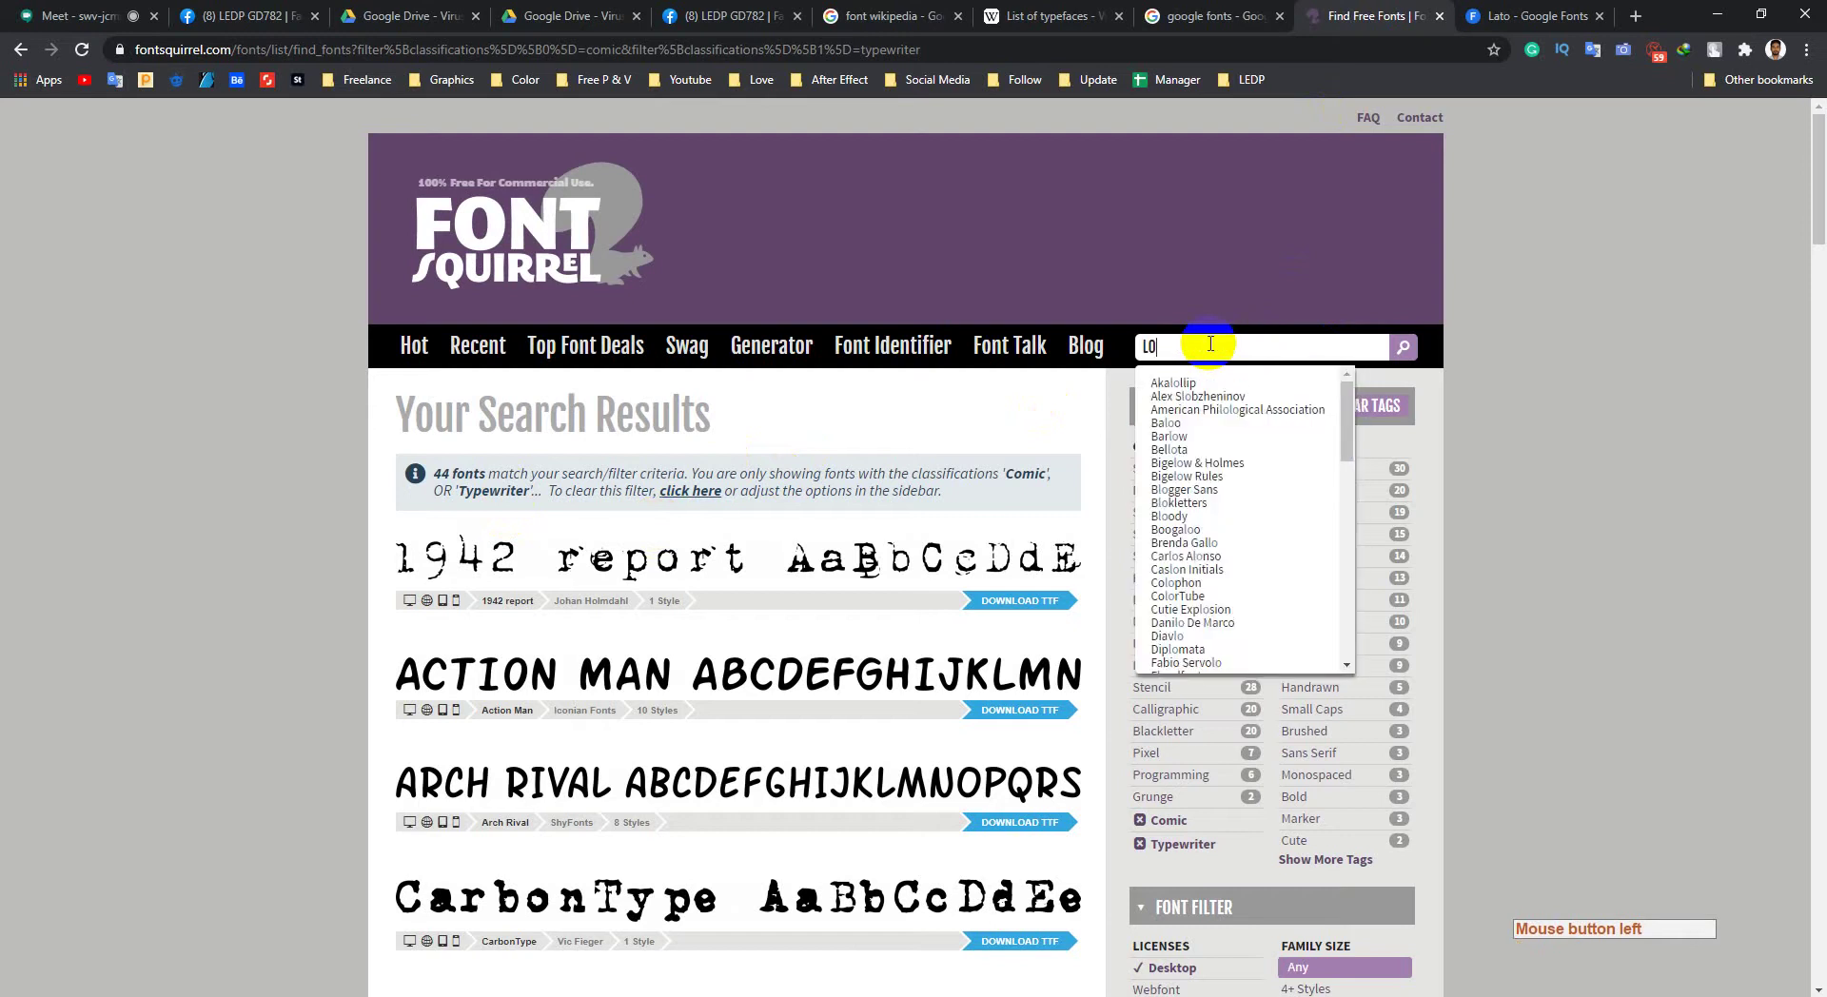
key("BackSpace")
key("BackSpace")
key("BackSpace")
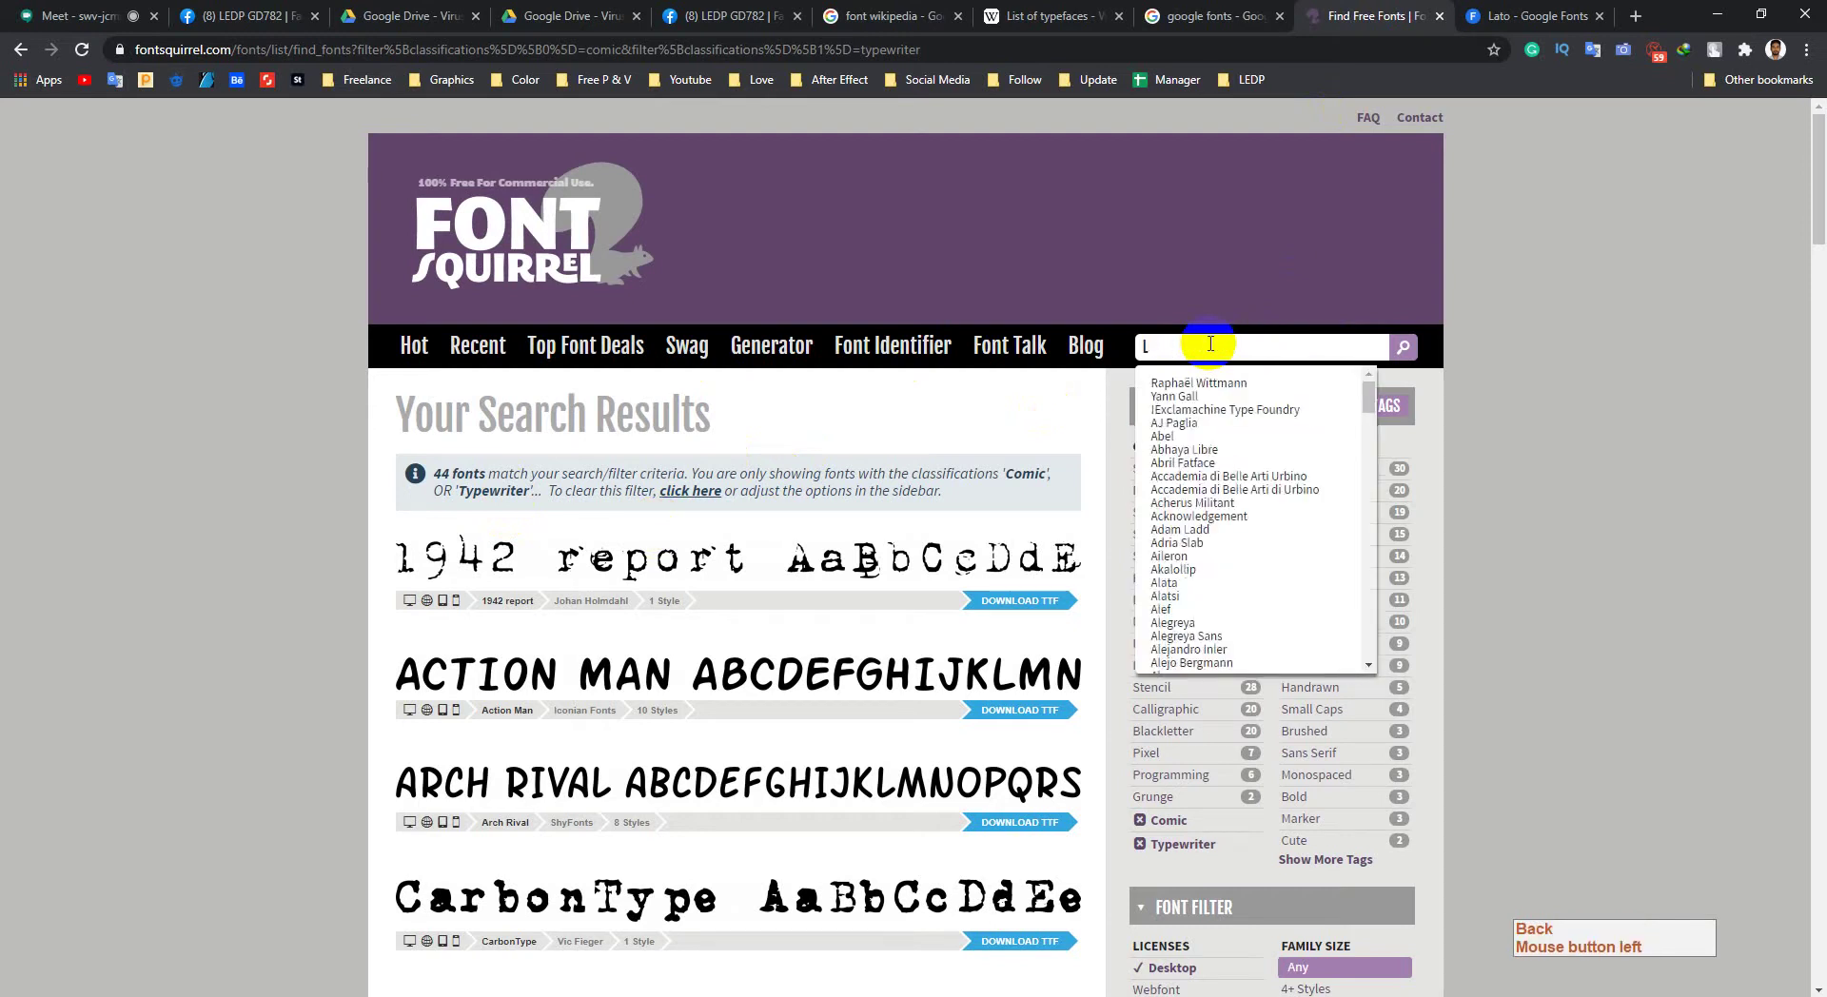
key("Return")
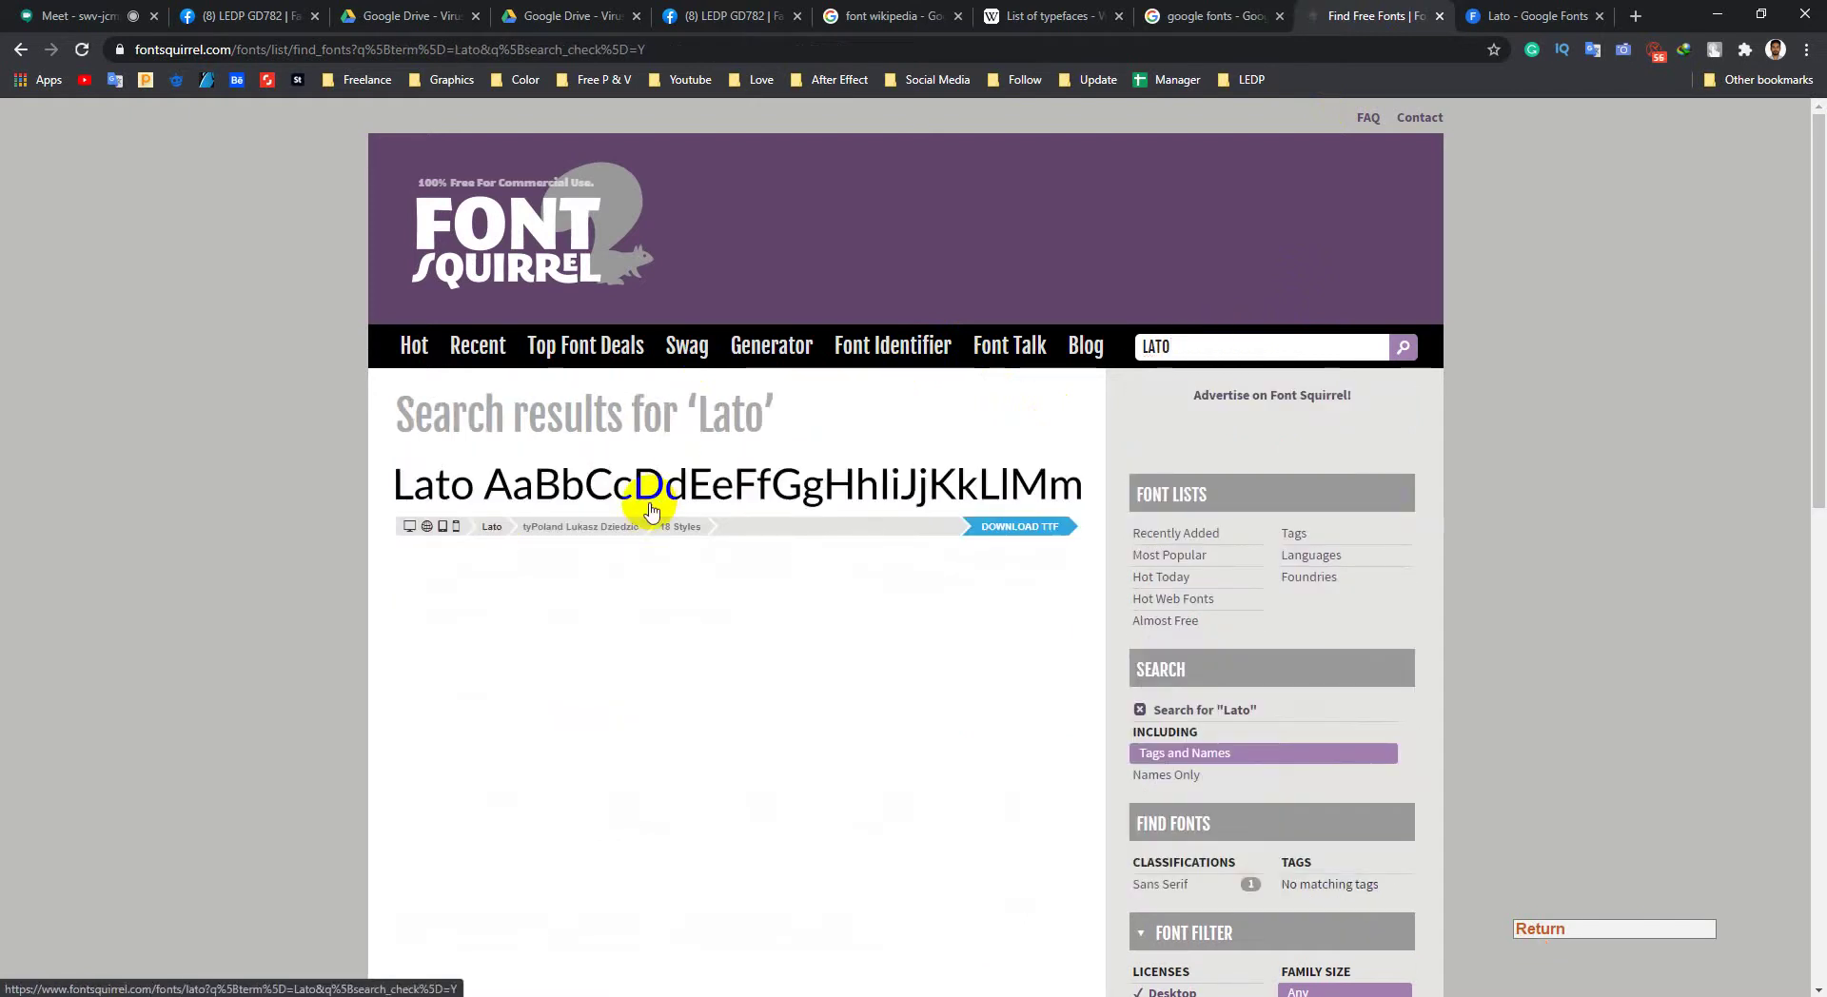
left_click(651, 511)
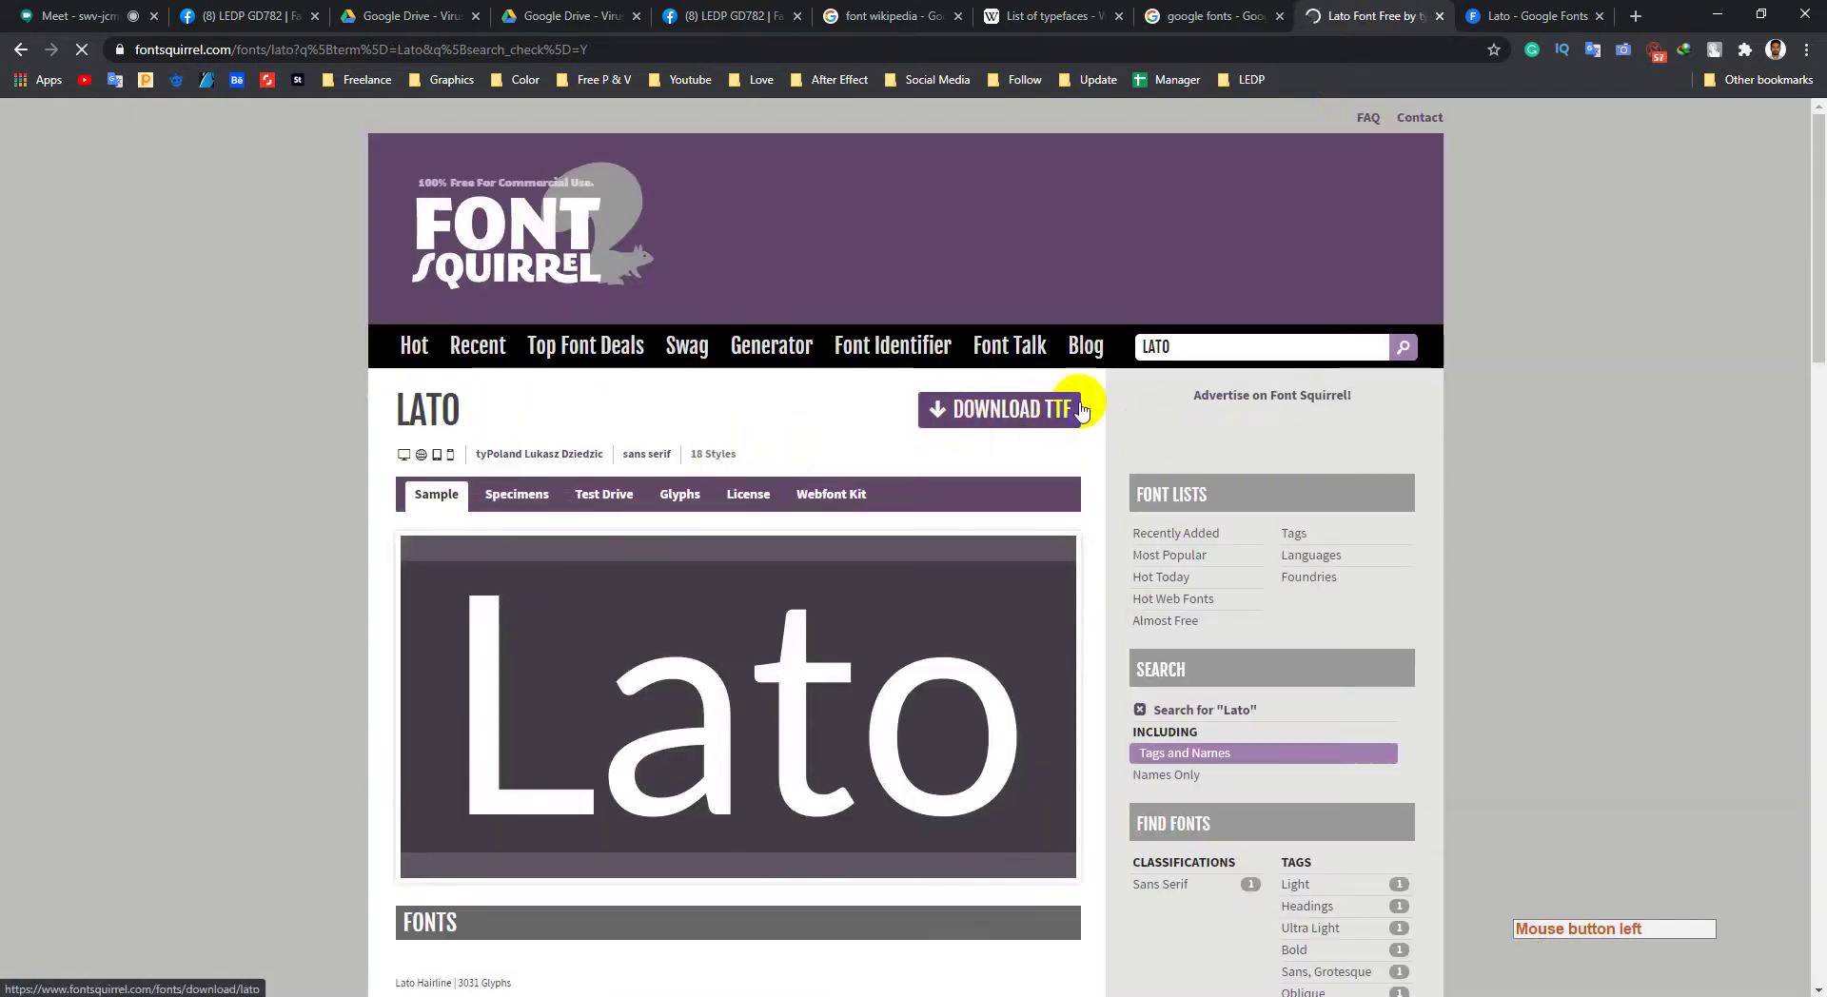
Step: Download the Lato TTF package as lato.zip to the Desktop
left_click(1038, 433)
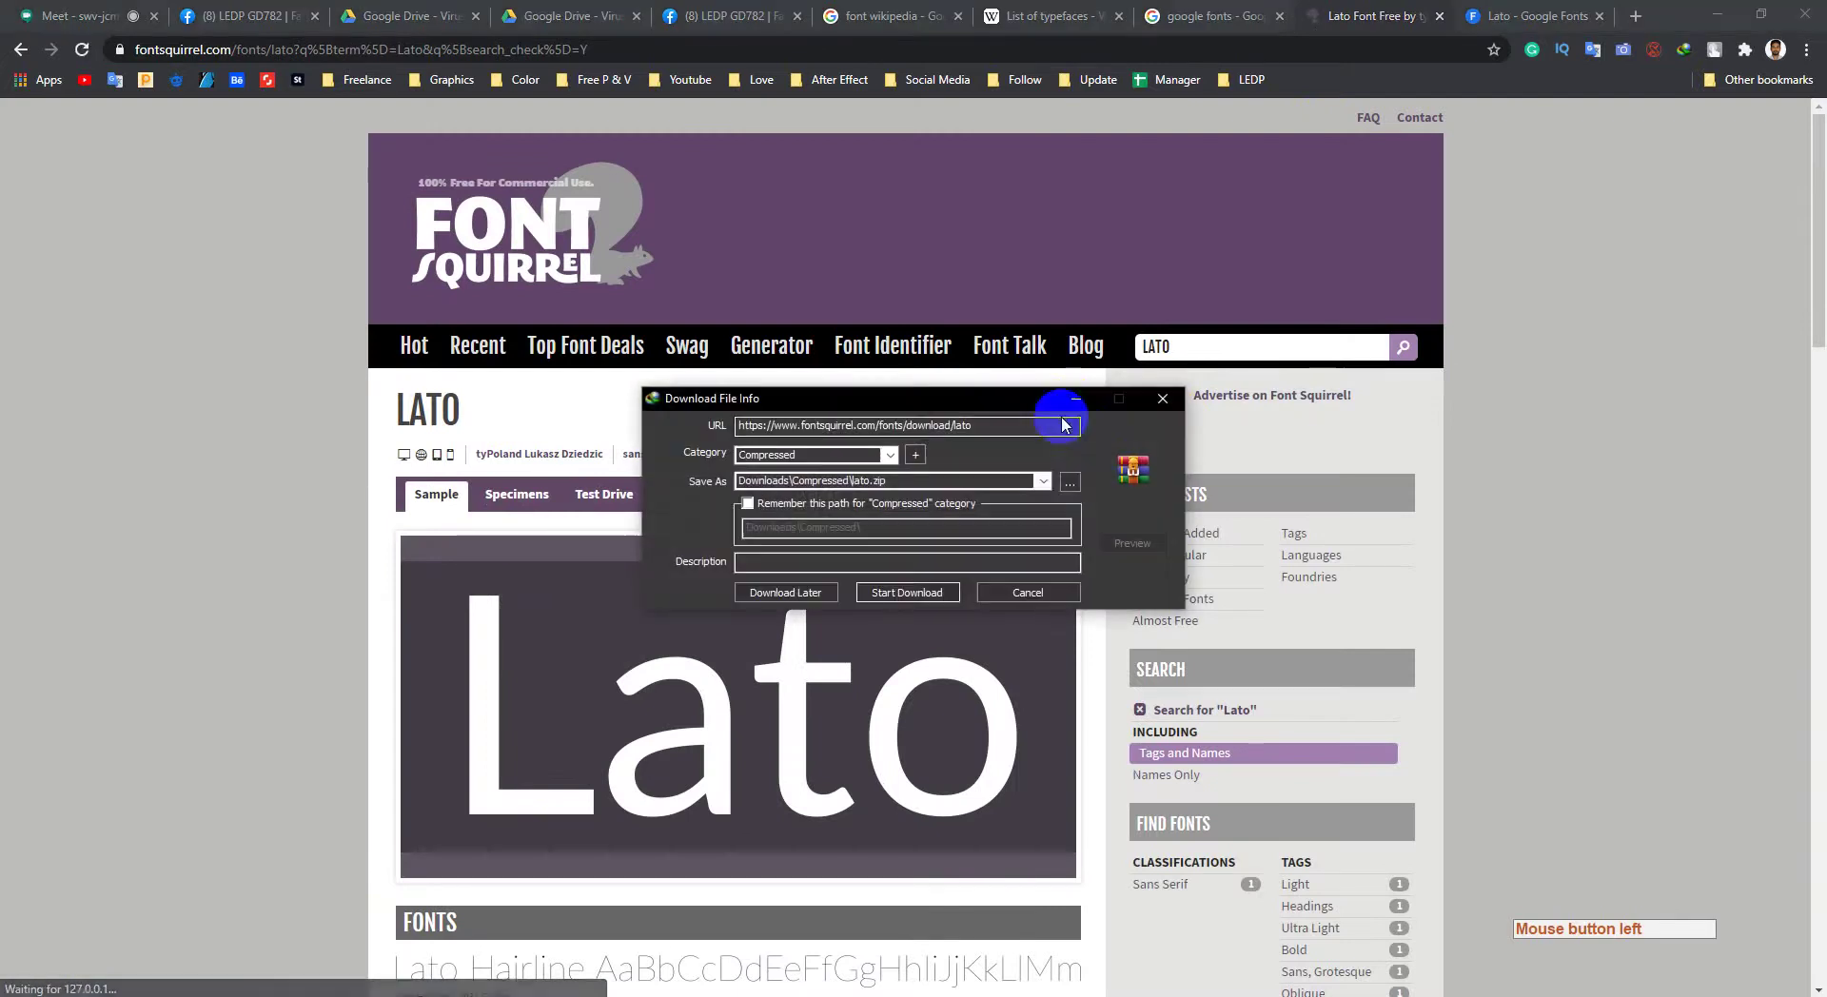
left_click(1071, 478)
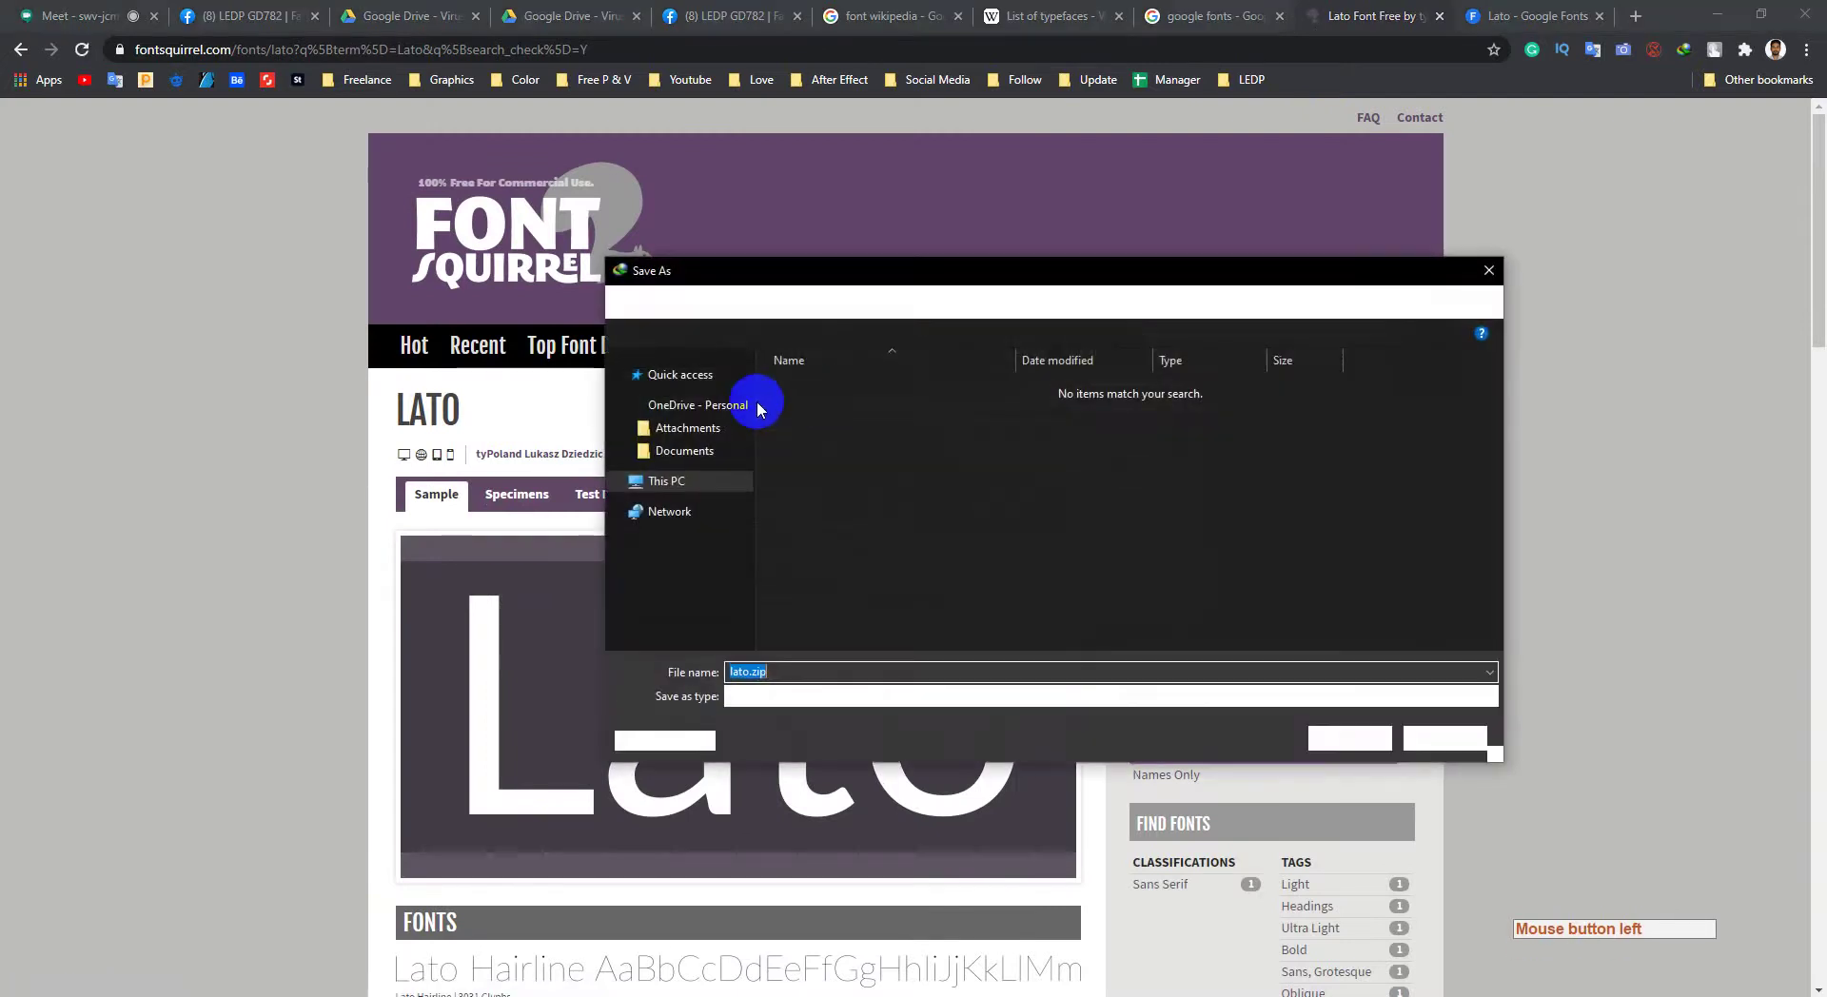
left_click(1052, 570)
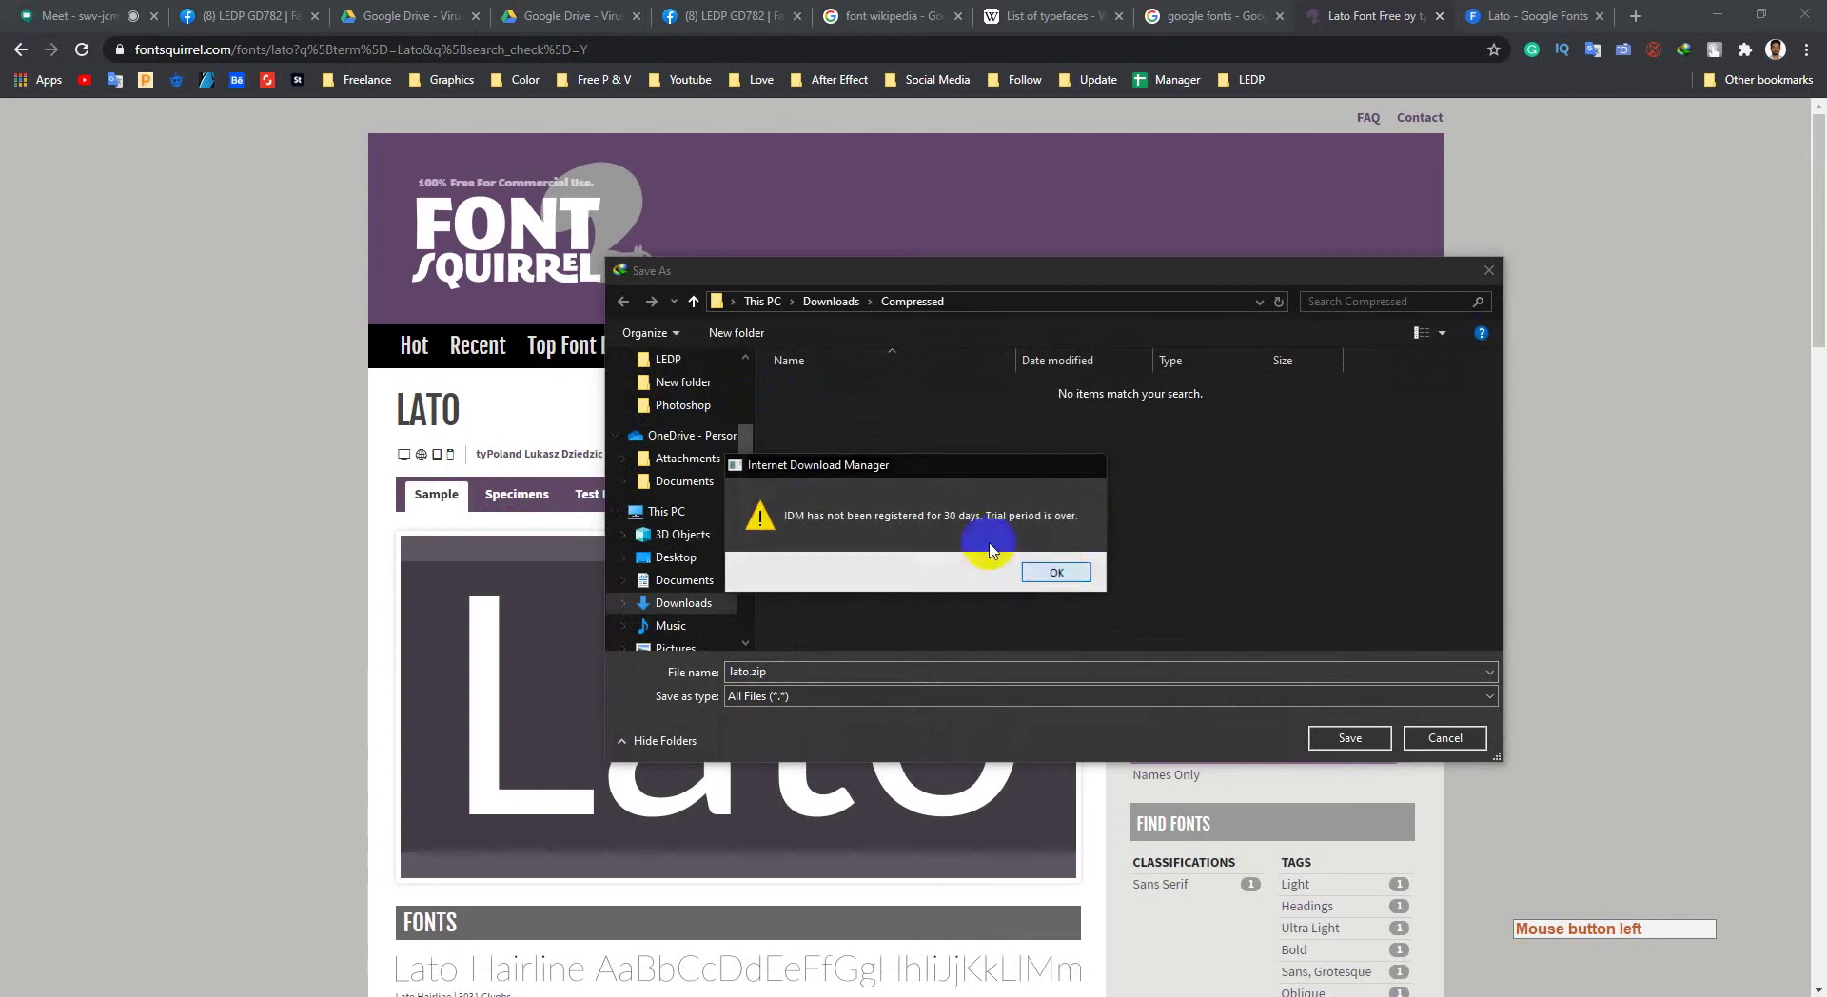
scroll(689, 460, "up", 2)
left_click(676, 397)
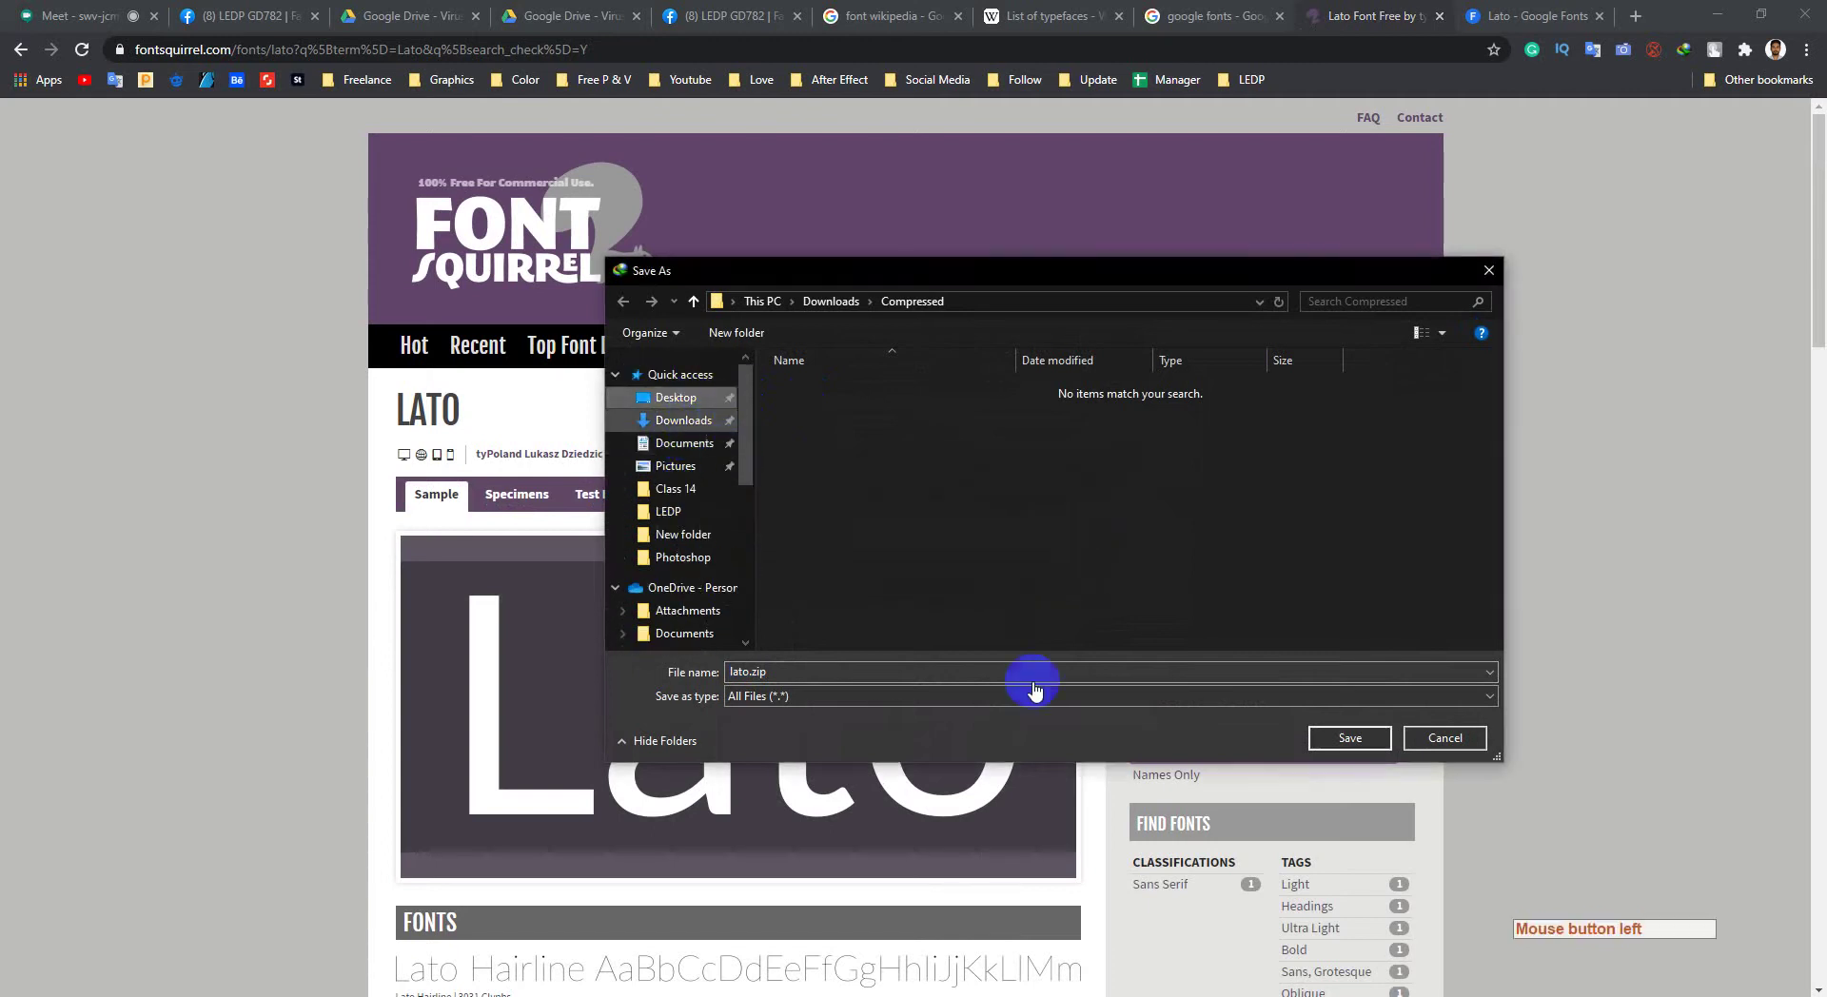
left_click(1337, 739)
left_click(929, 592)
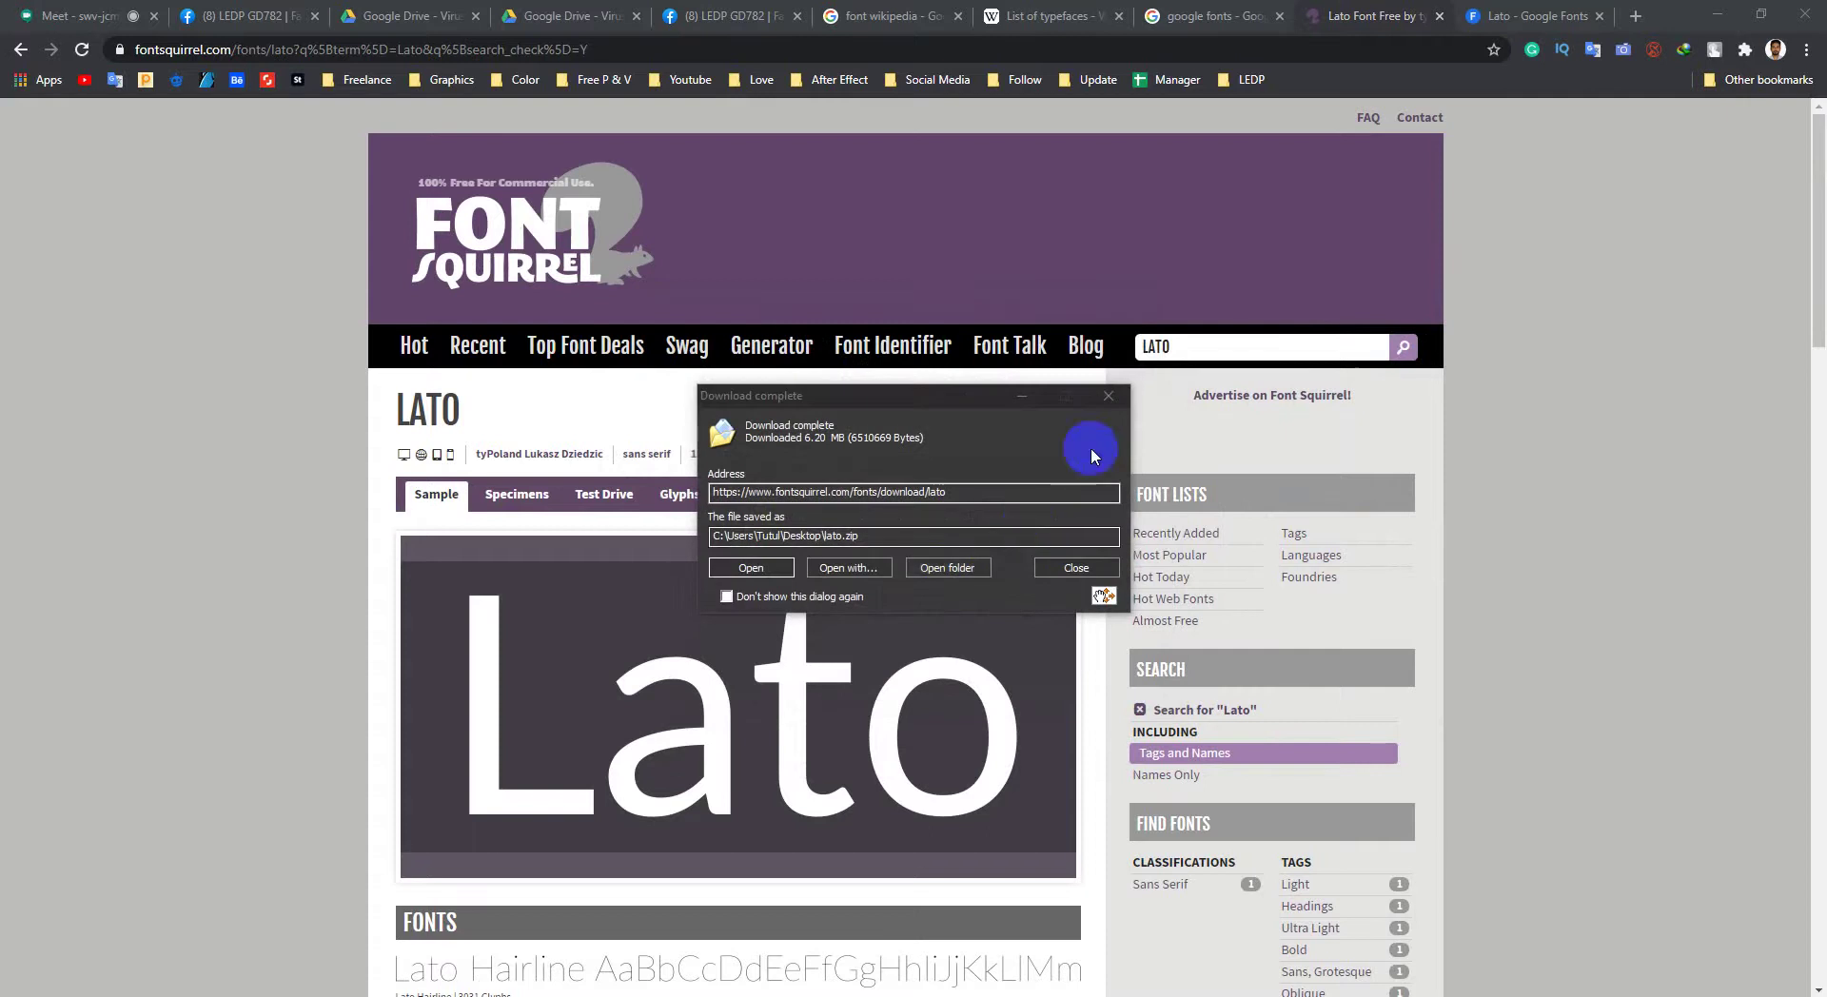
left_click(1102, 400)
Step: Dismiss the download notices, minimize Photoshop, and move lato.zip to mid-desktop
left_click(1716, 14)
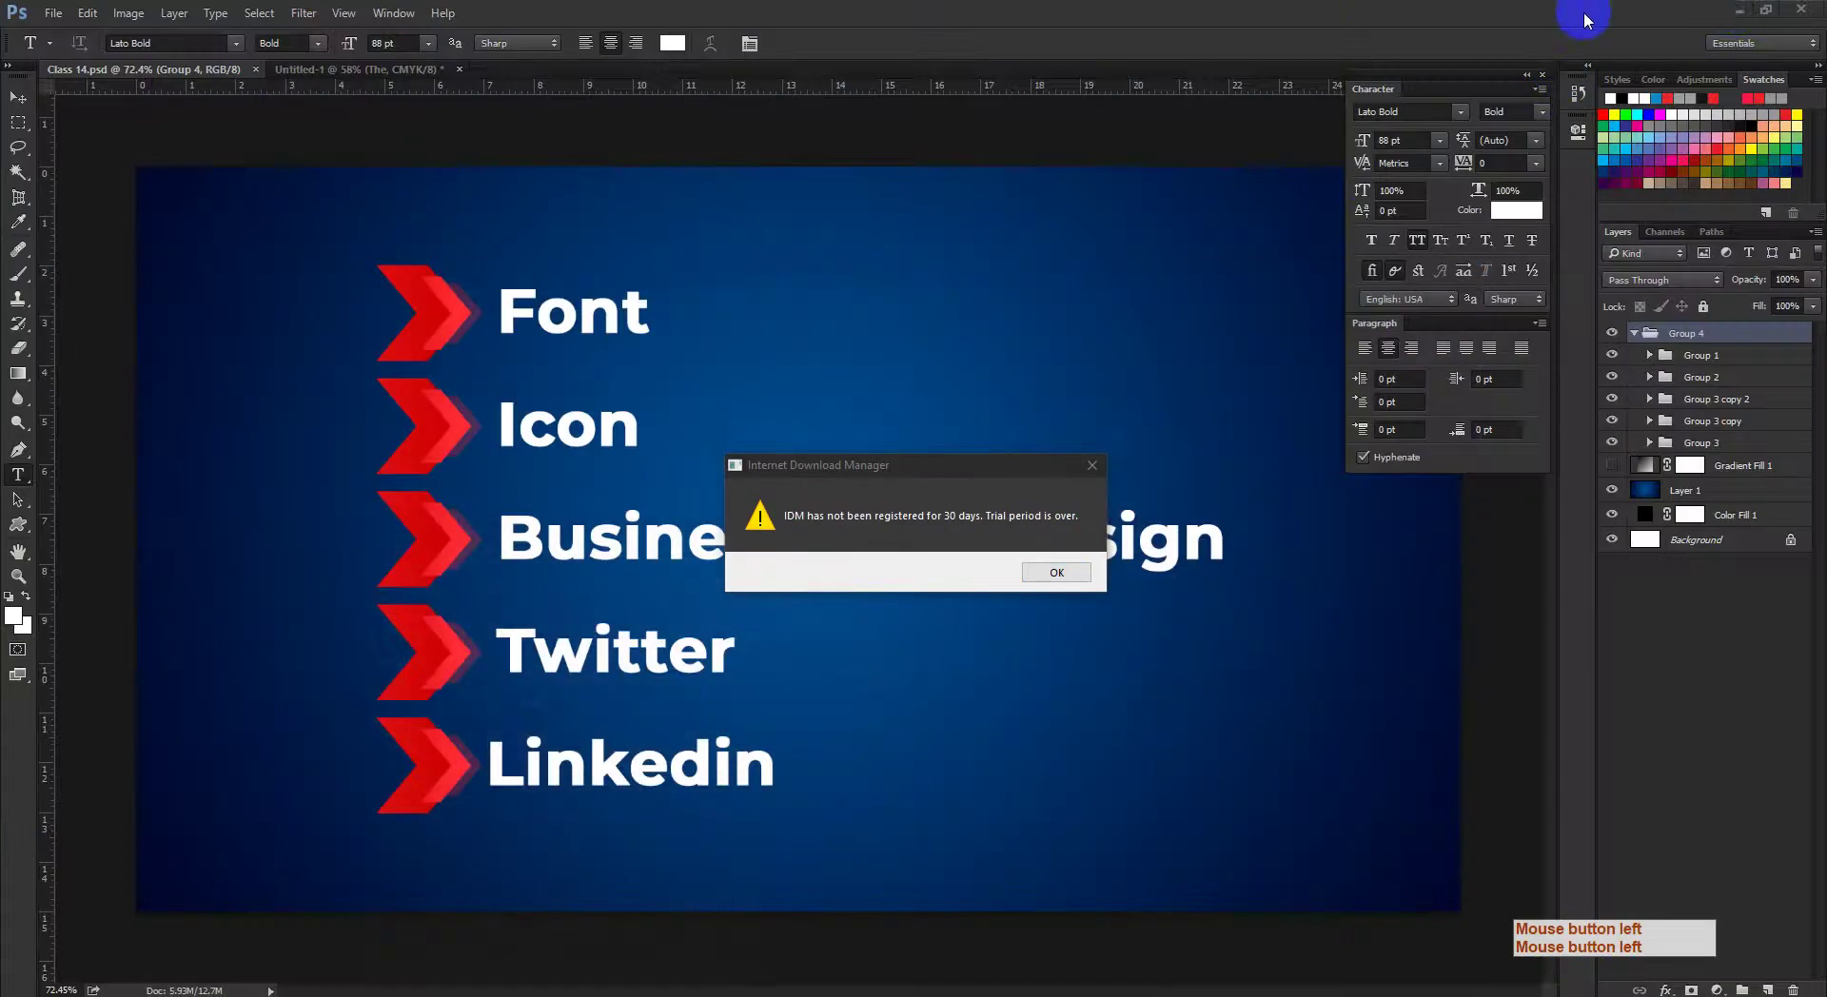
left_click(1090, 572)
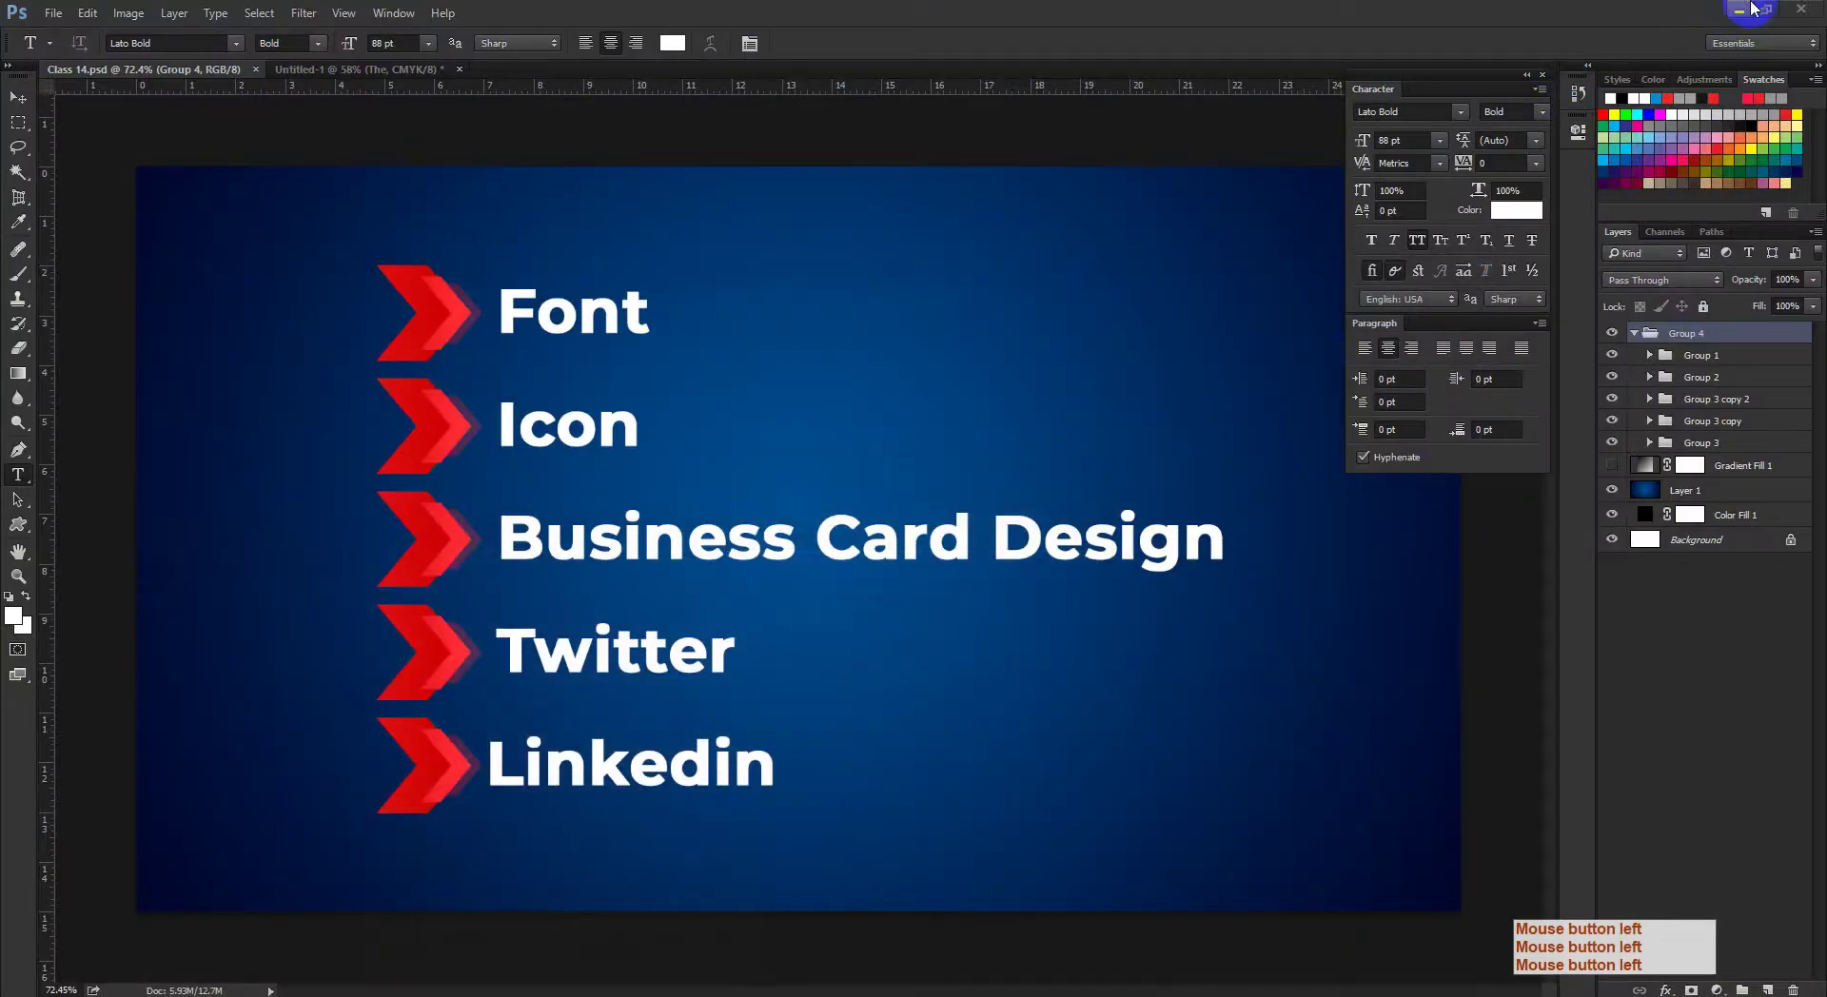
left_click(1740, 9)
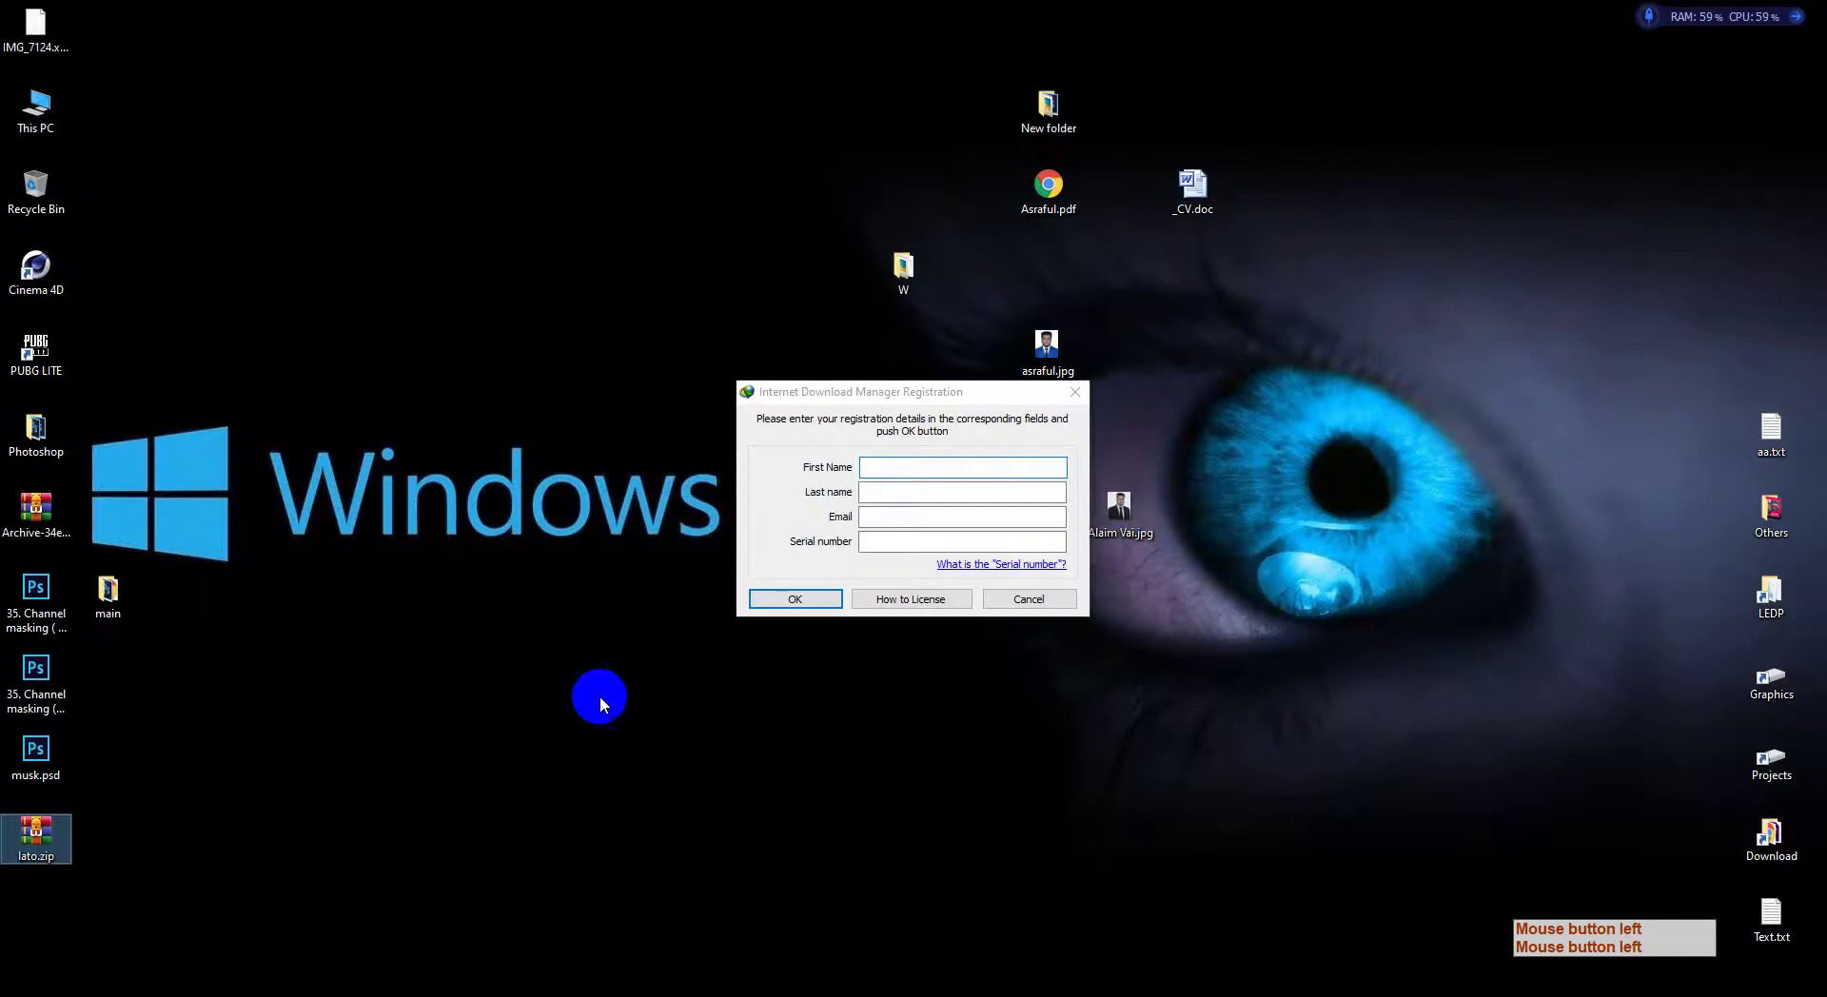
left_click(1026, 460)
left_click_drag(42, 842, 571, 690)
Step: Extract lato.zip into a lato folder and open that folder
right_click(562, 683)
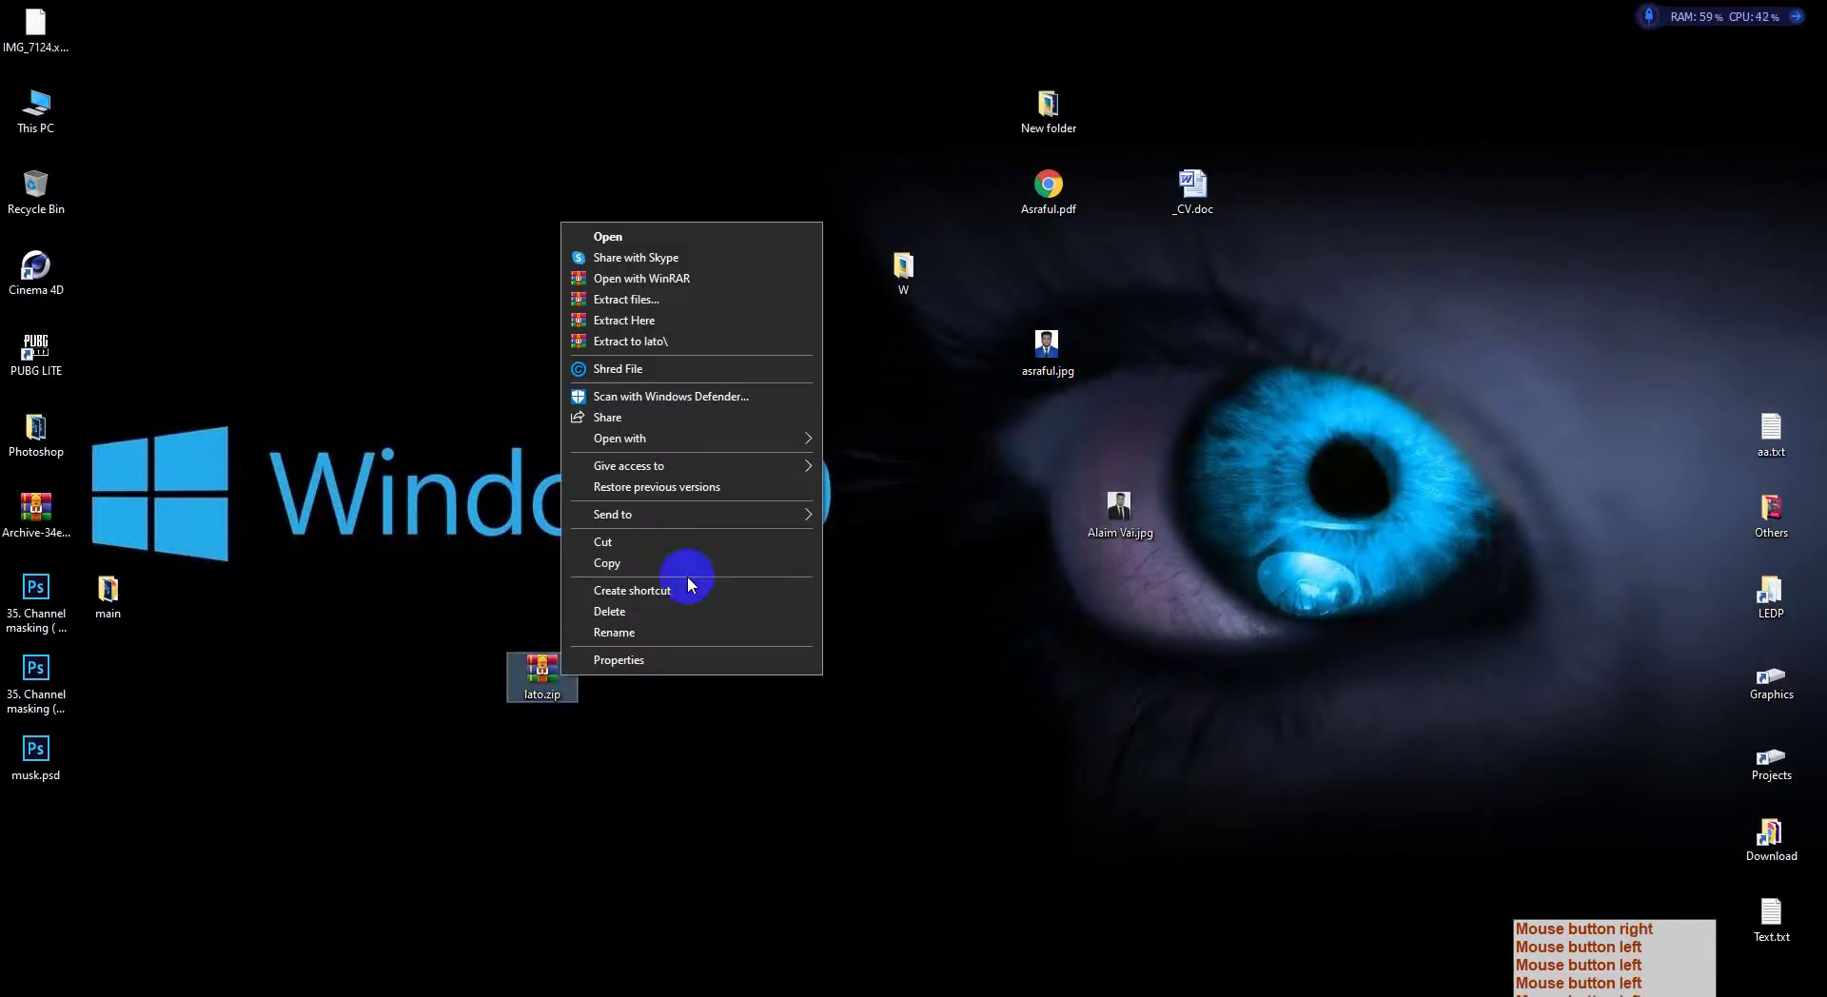
left_click(660, 300)
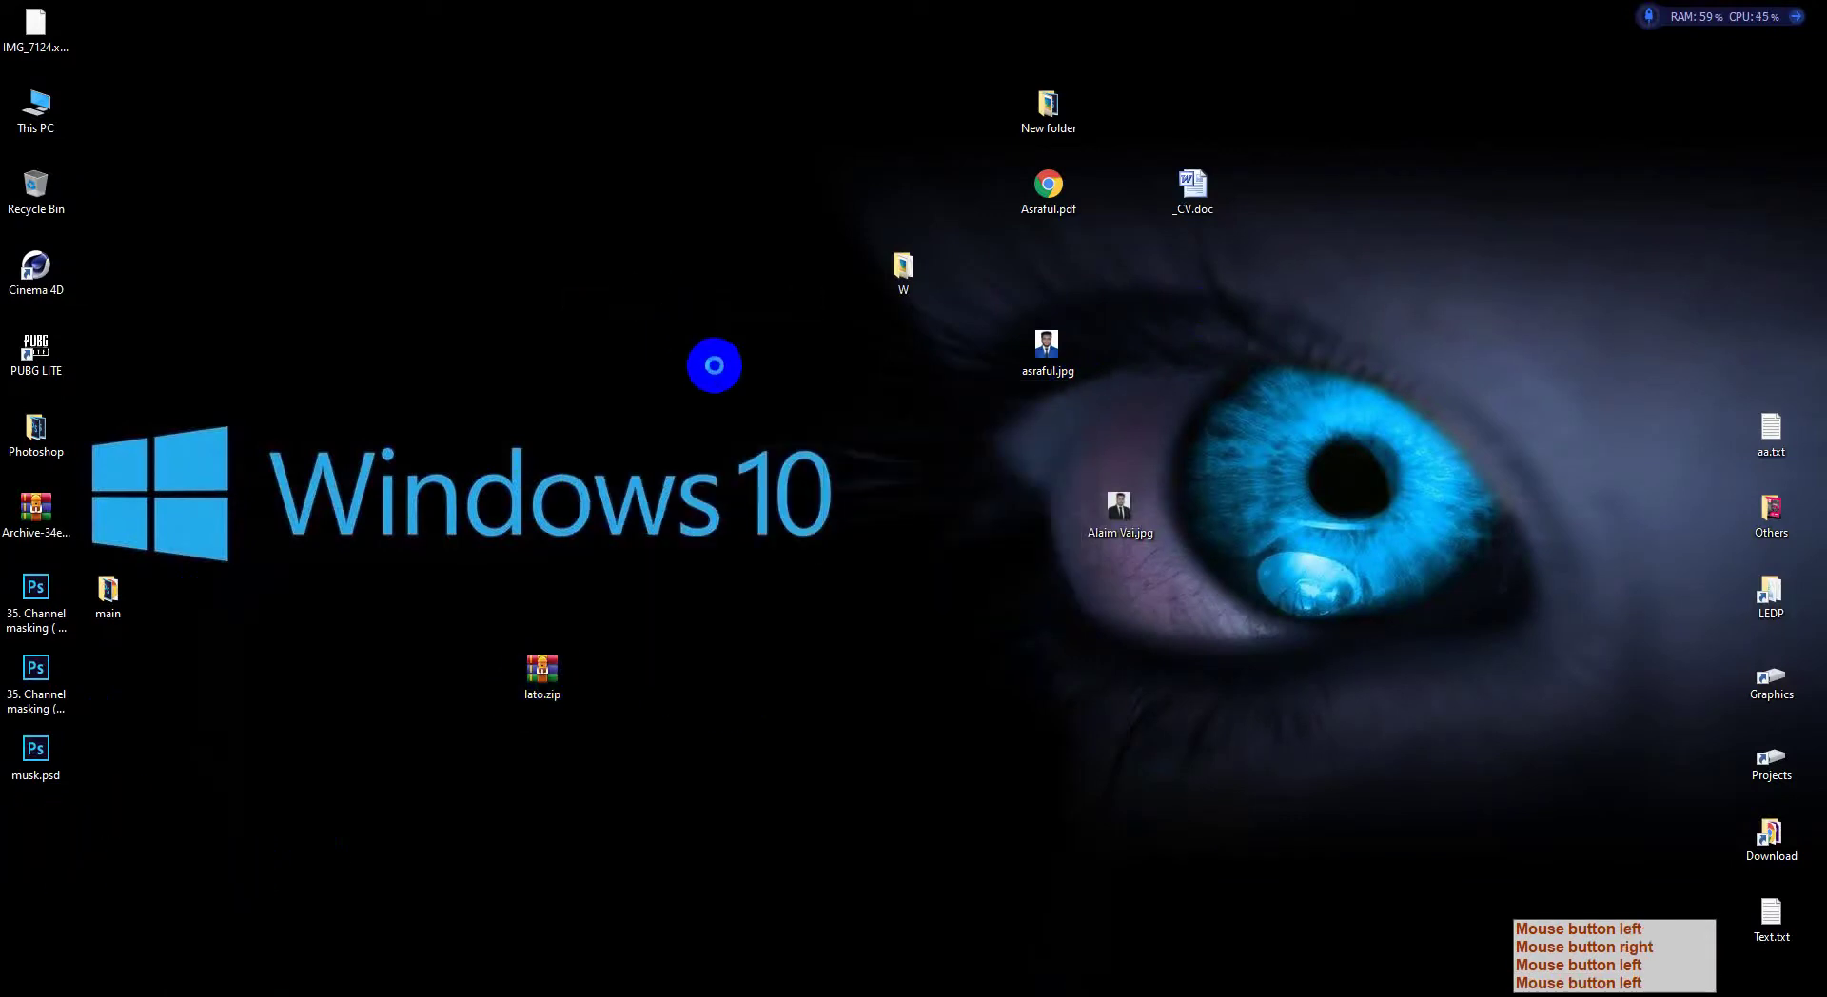
left_click(980, 704)
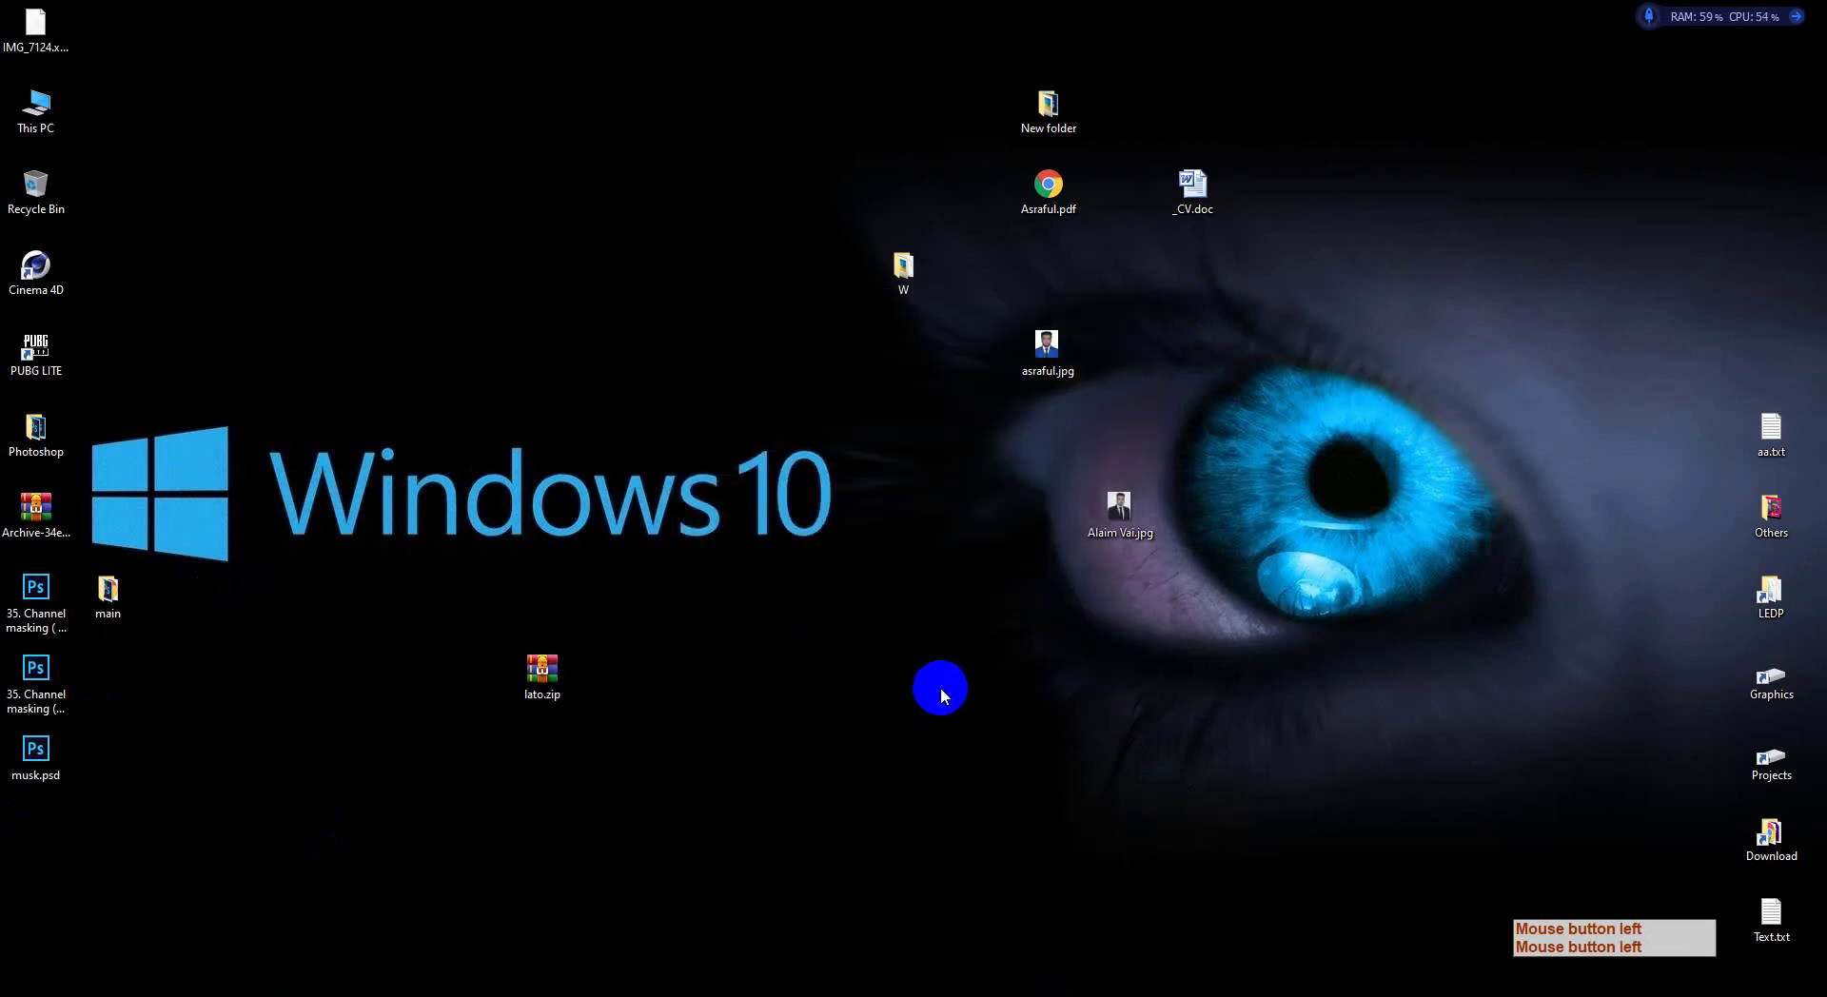
left_click(36, 835)
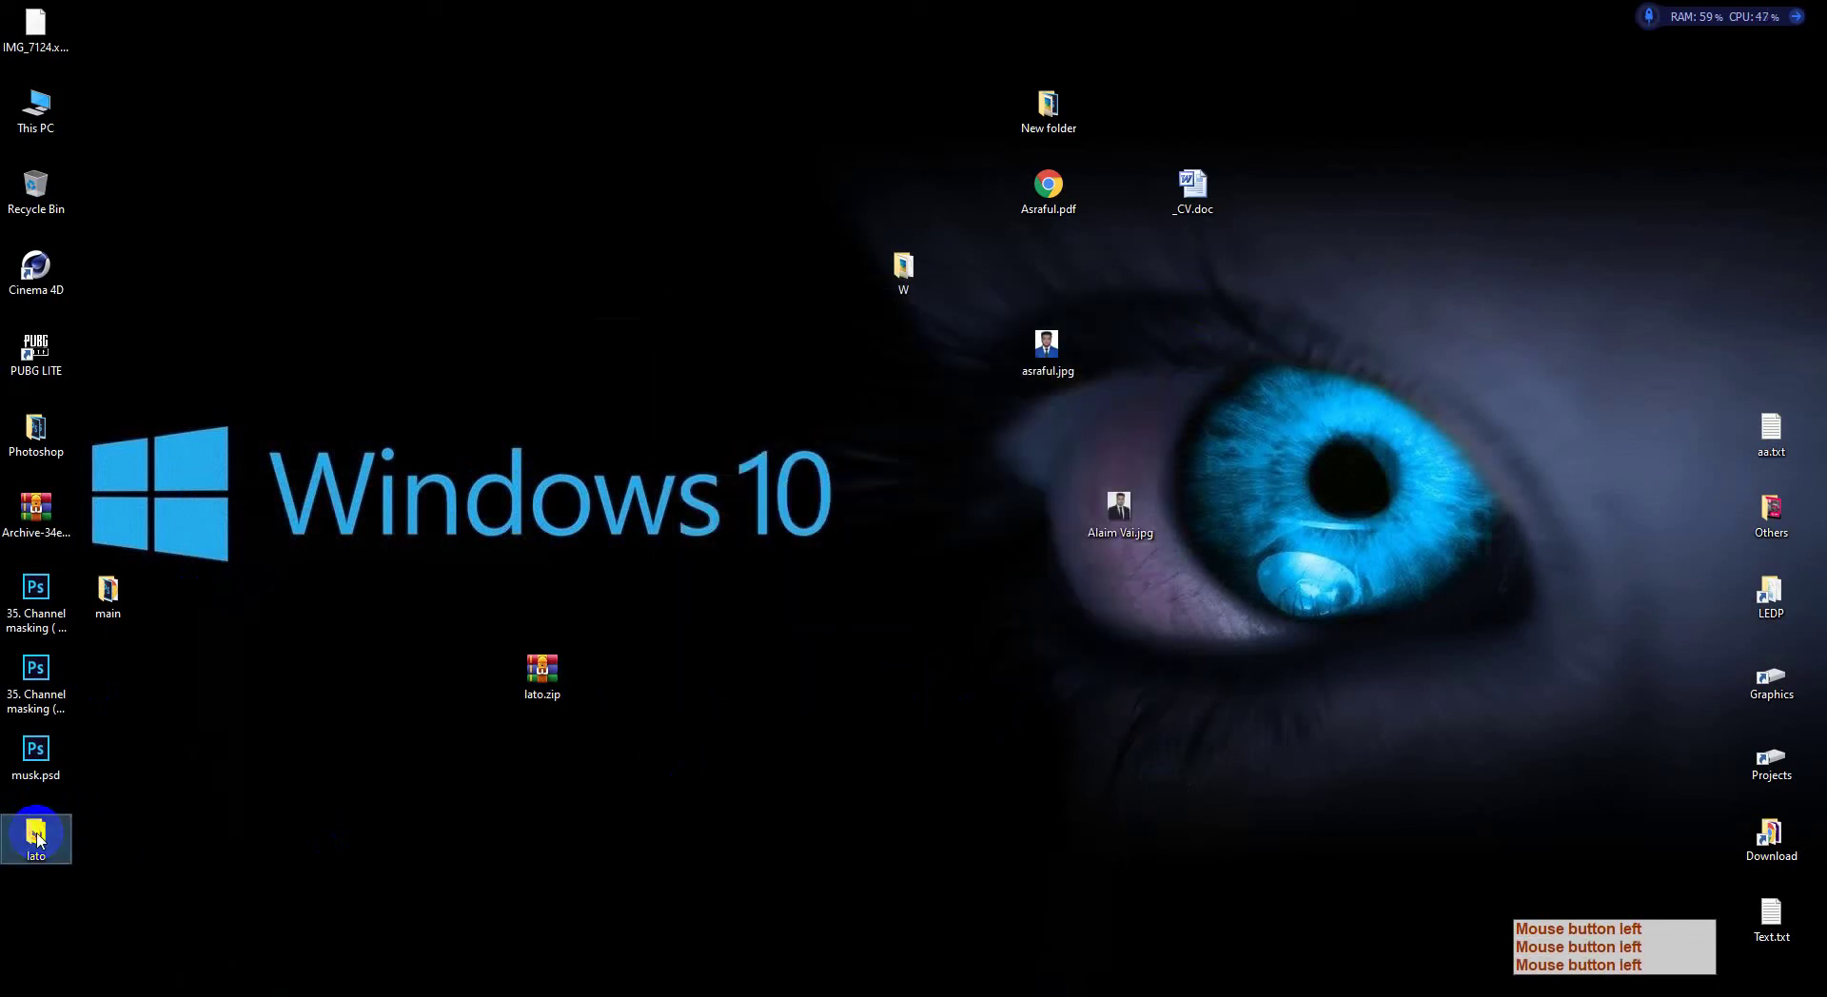
double_click(36, 836)
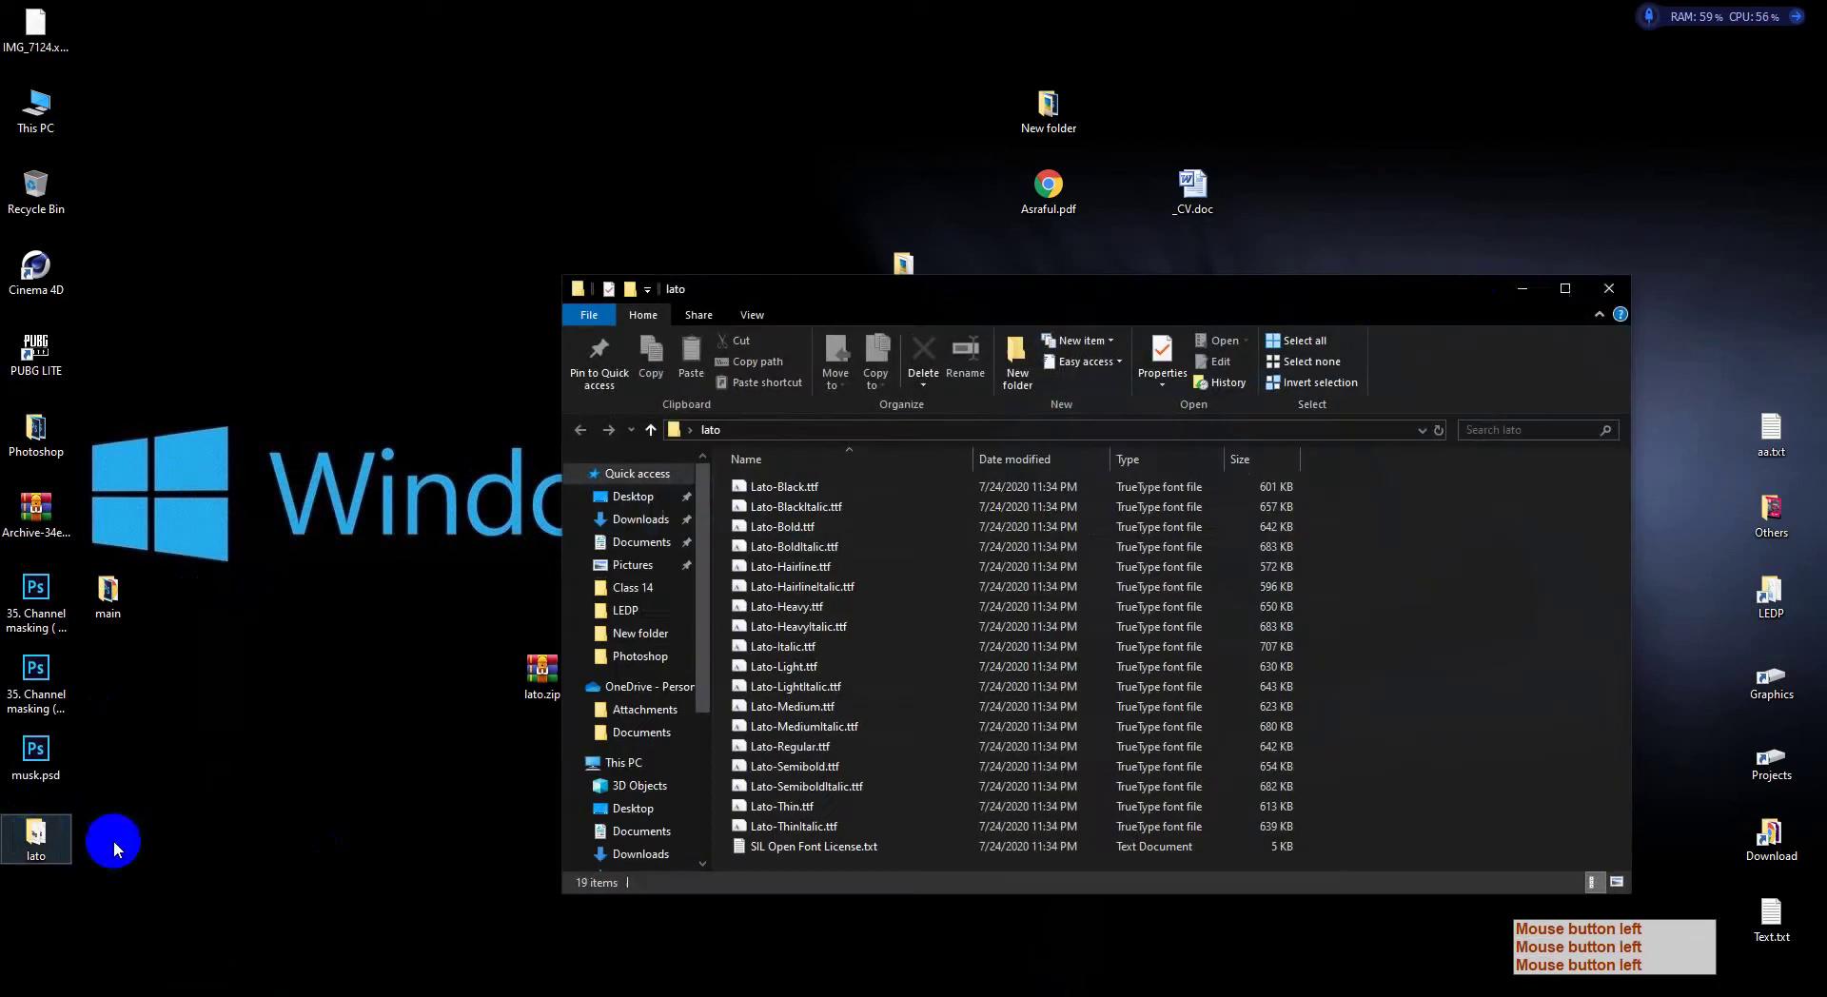
Step: Maximize the lato folder, select all 18 Lato .ttf files and install them
left_click(1575, 291)
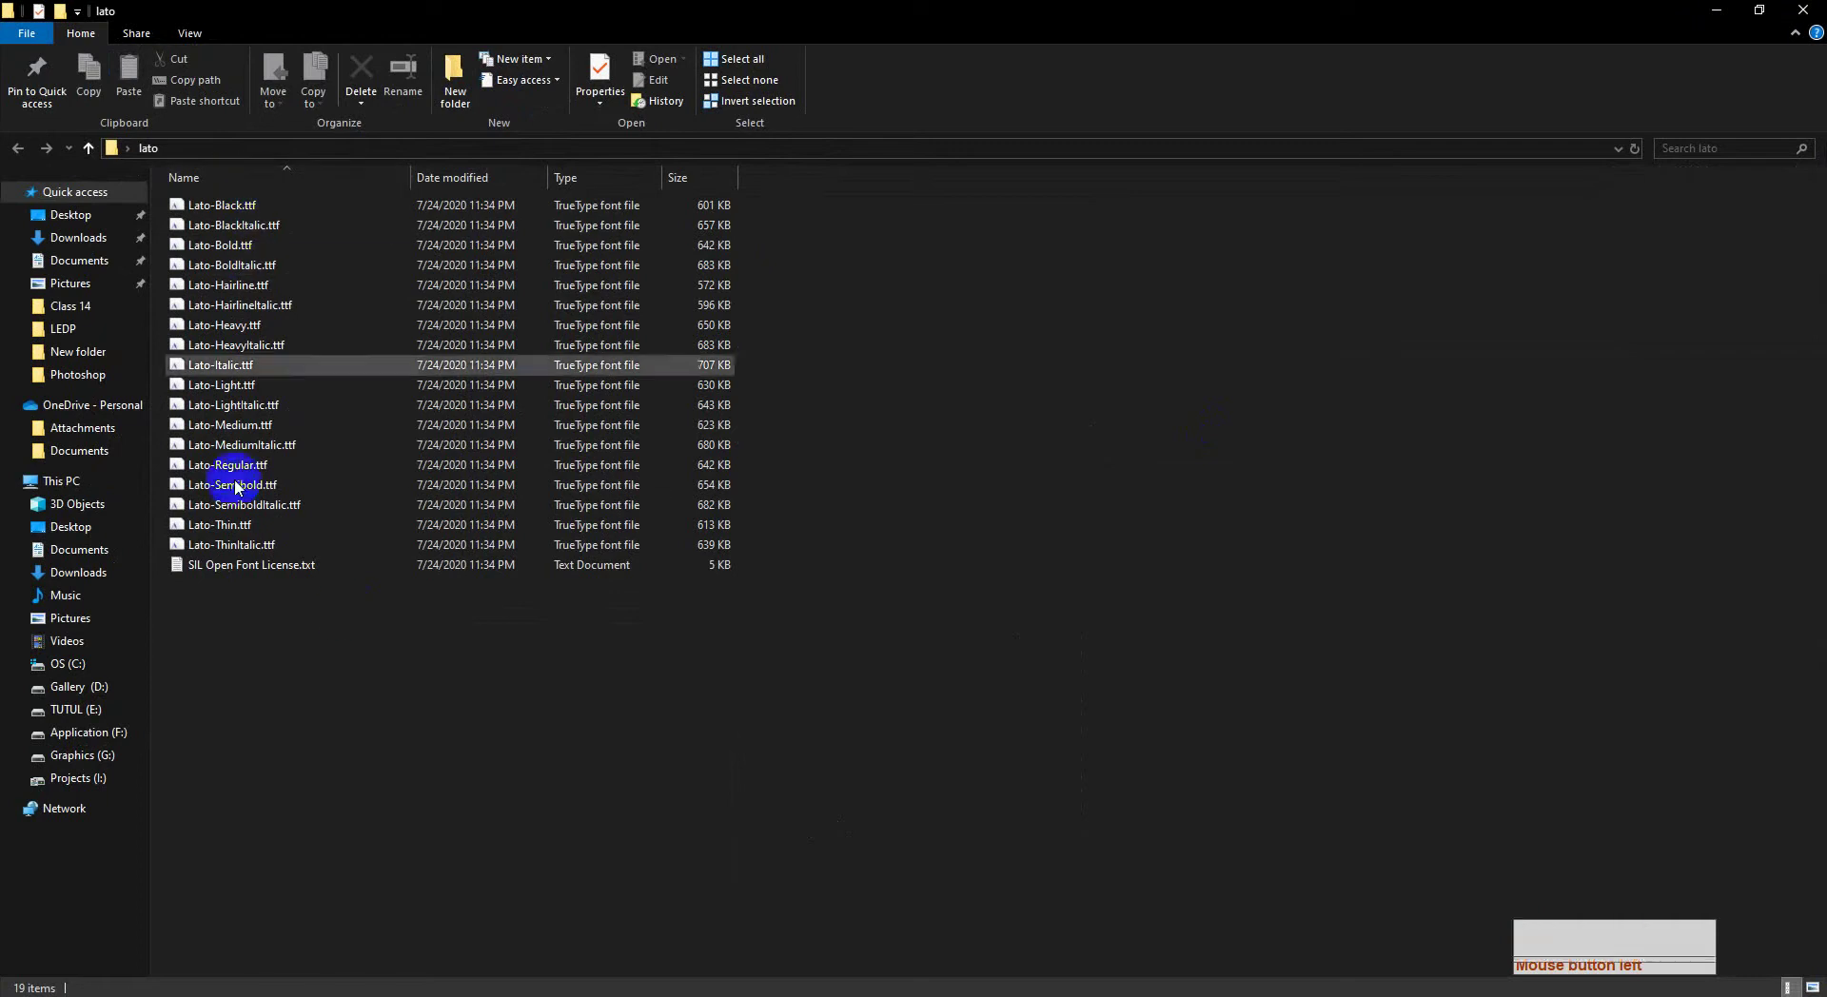
left_click(252, 548)
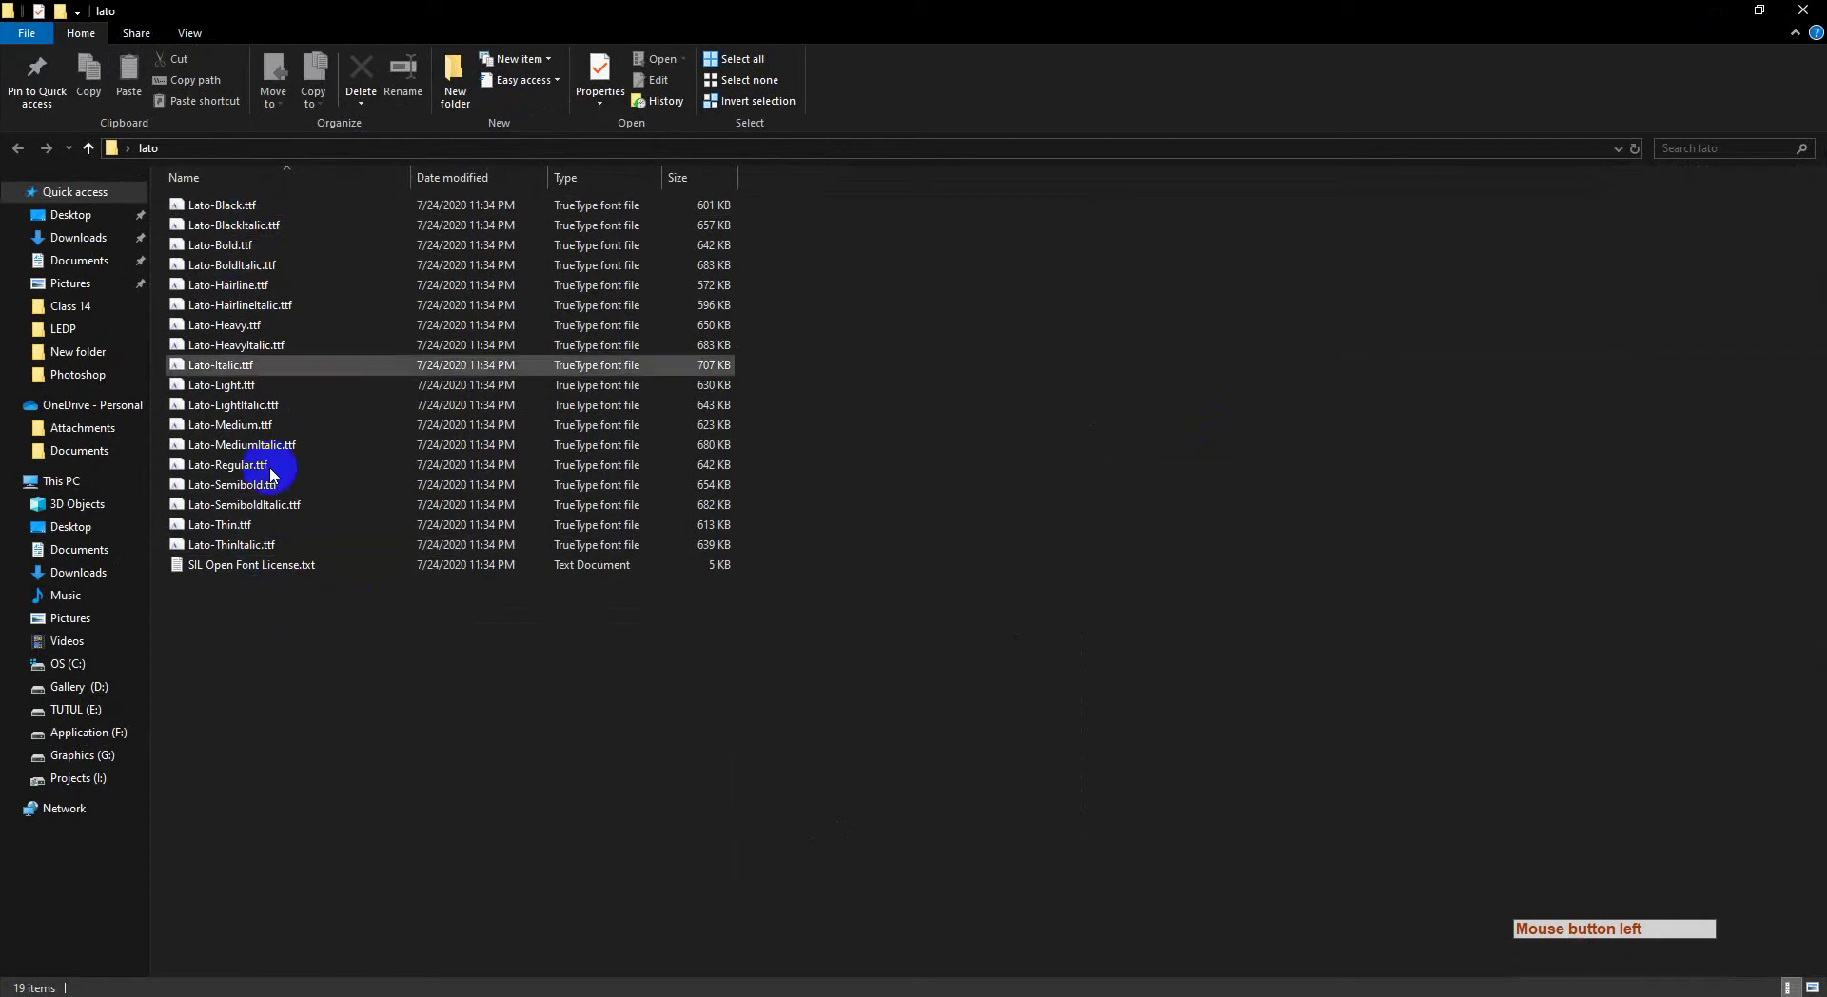
left_click(278, 561)
left_click(266, 553)
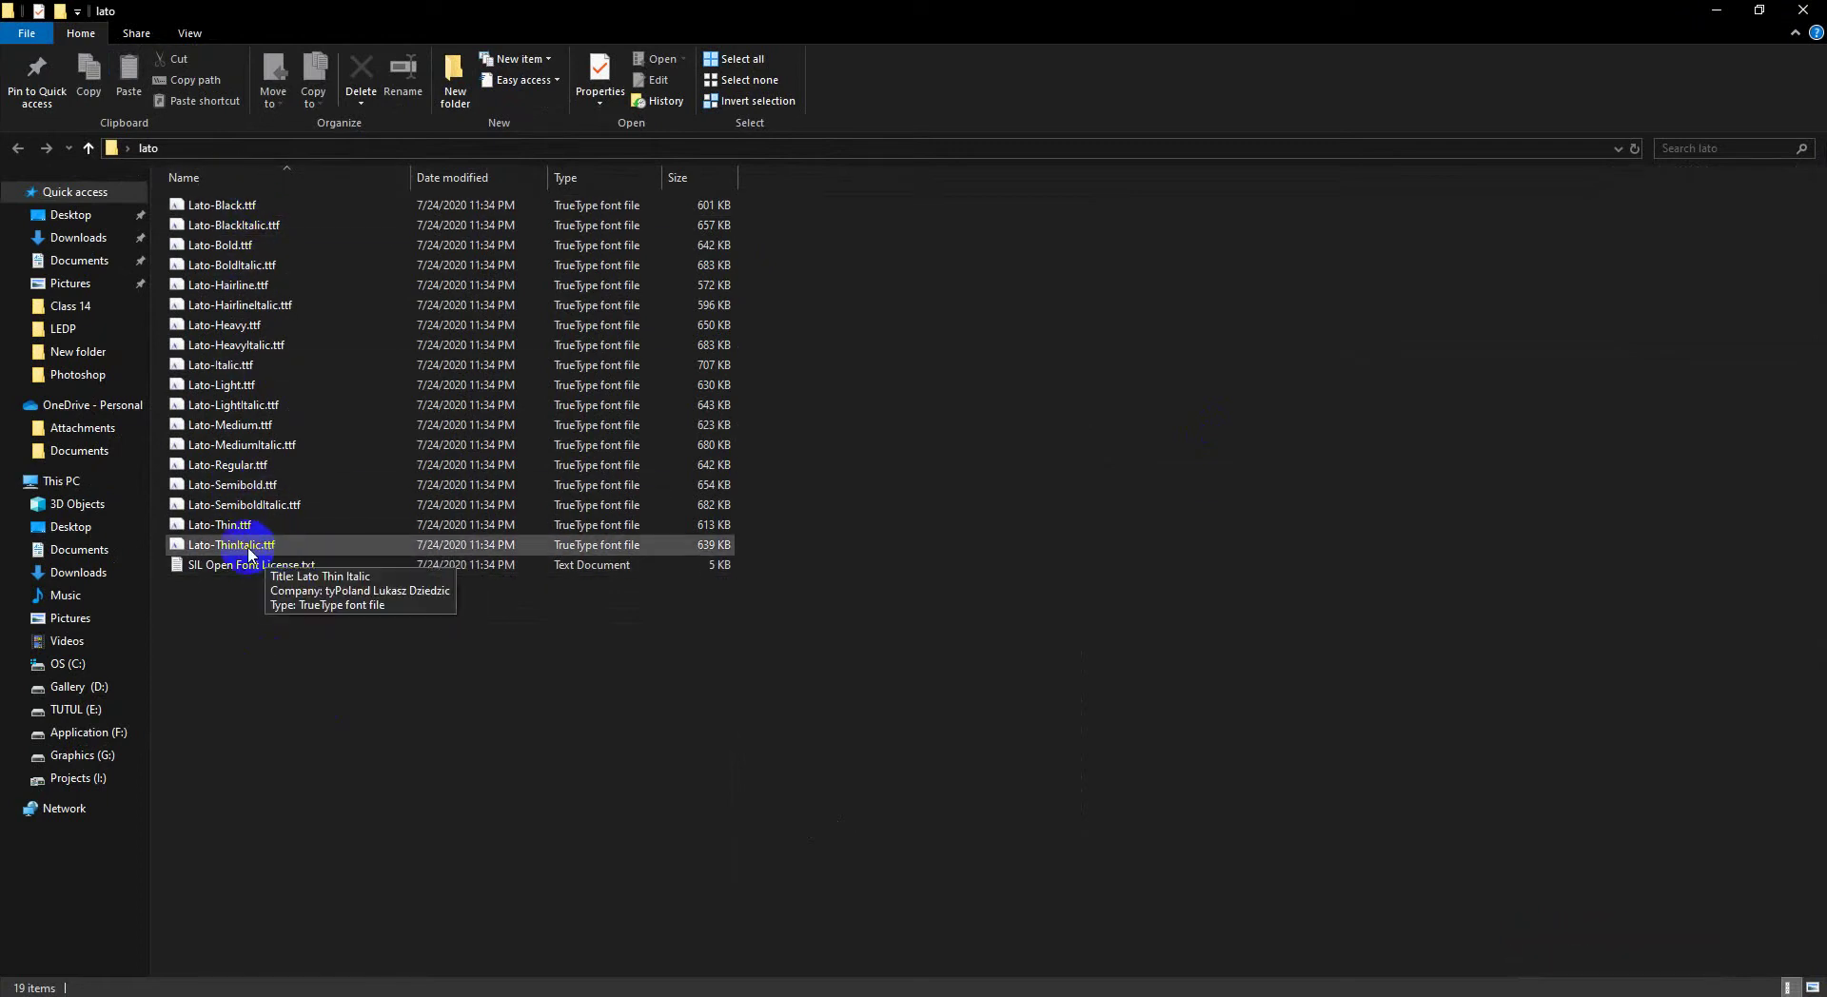
left_click(250, 545)
left_click(247, 204, "shift")
right_click(273, 243)
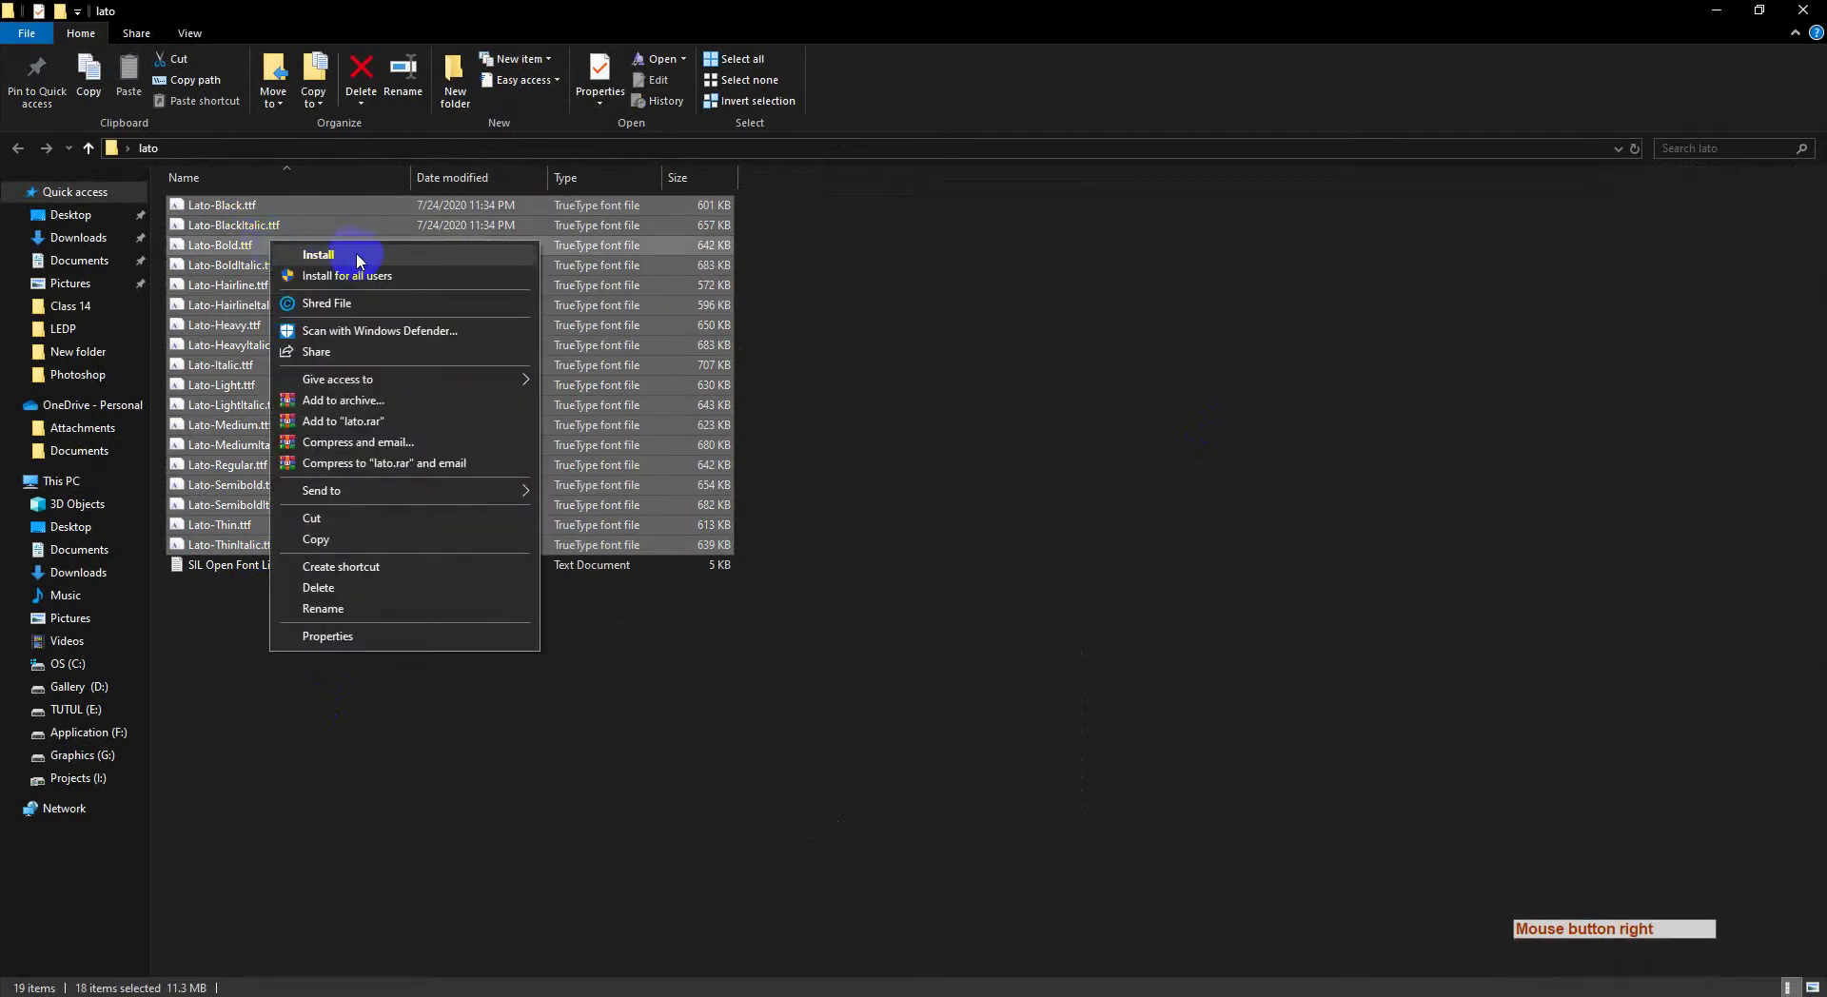
left_click(367, 254)
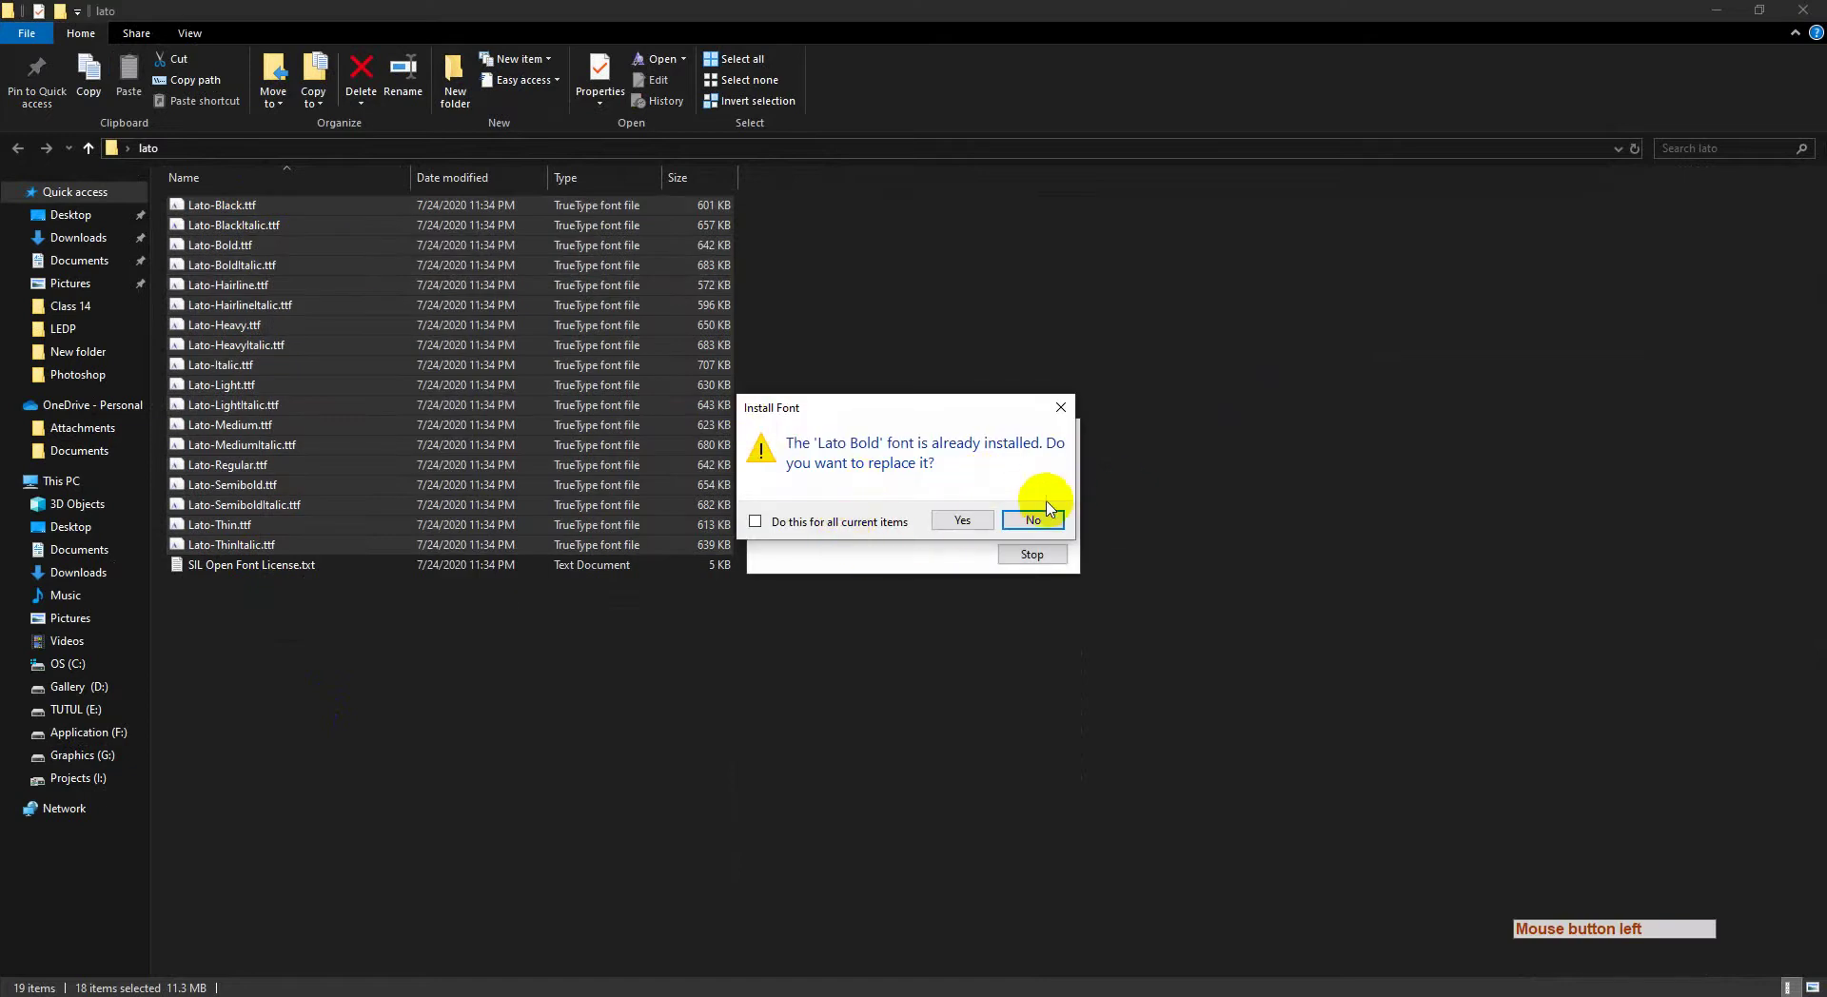
Step: Replace the already installed Lato fonts for all items, then return to Photoshop
left_click(1063, 410)
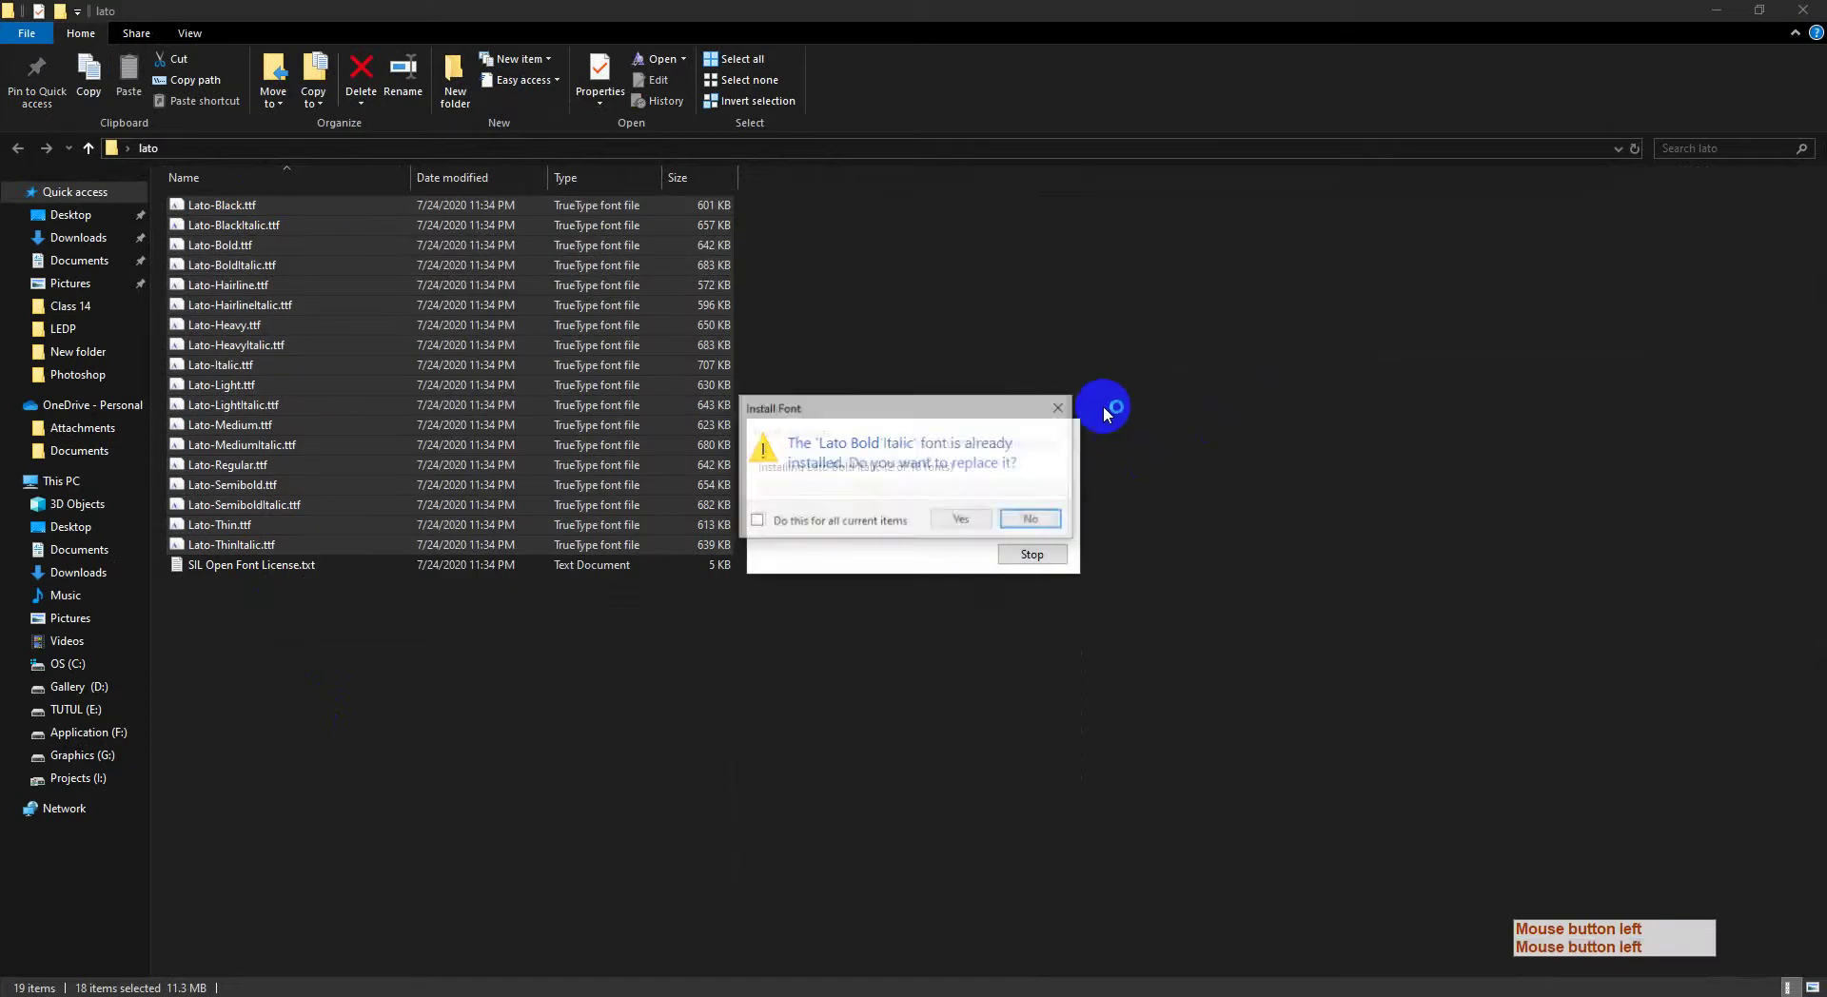
left_click(837, 522)
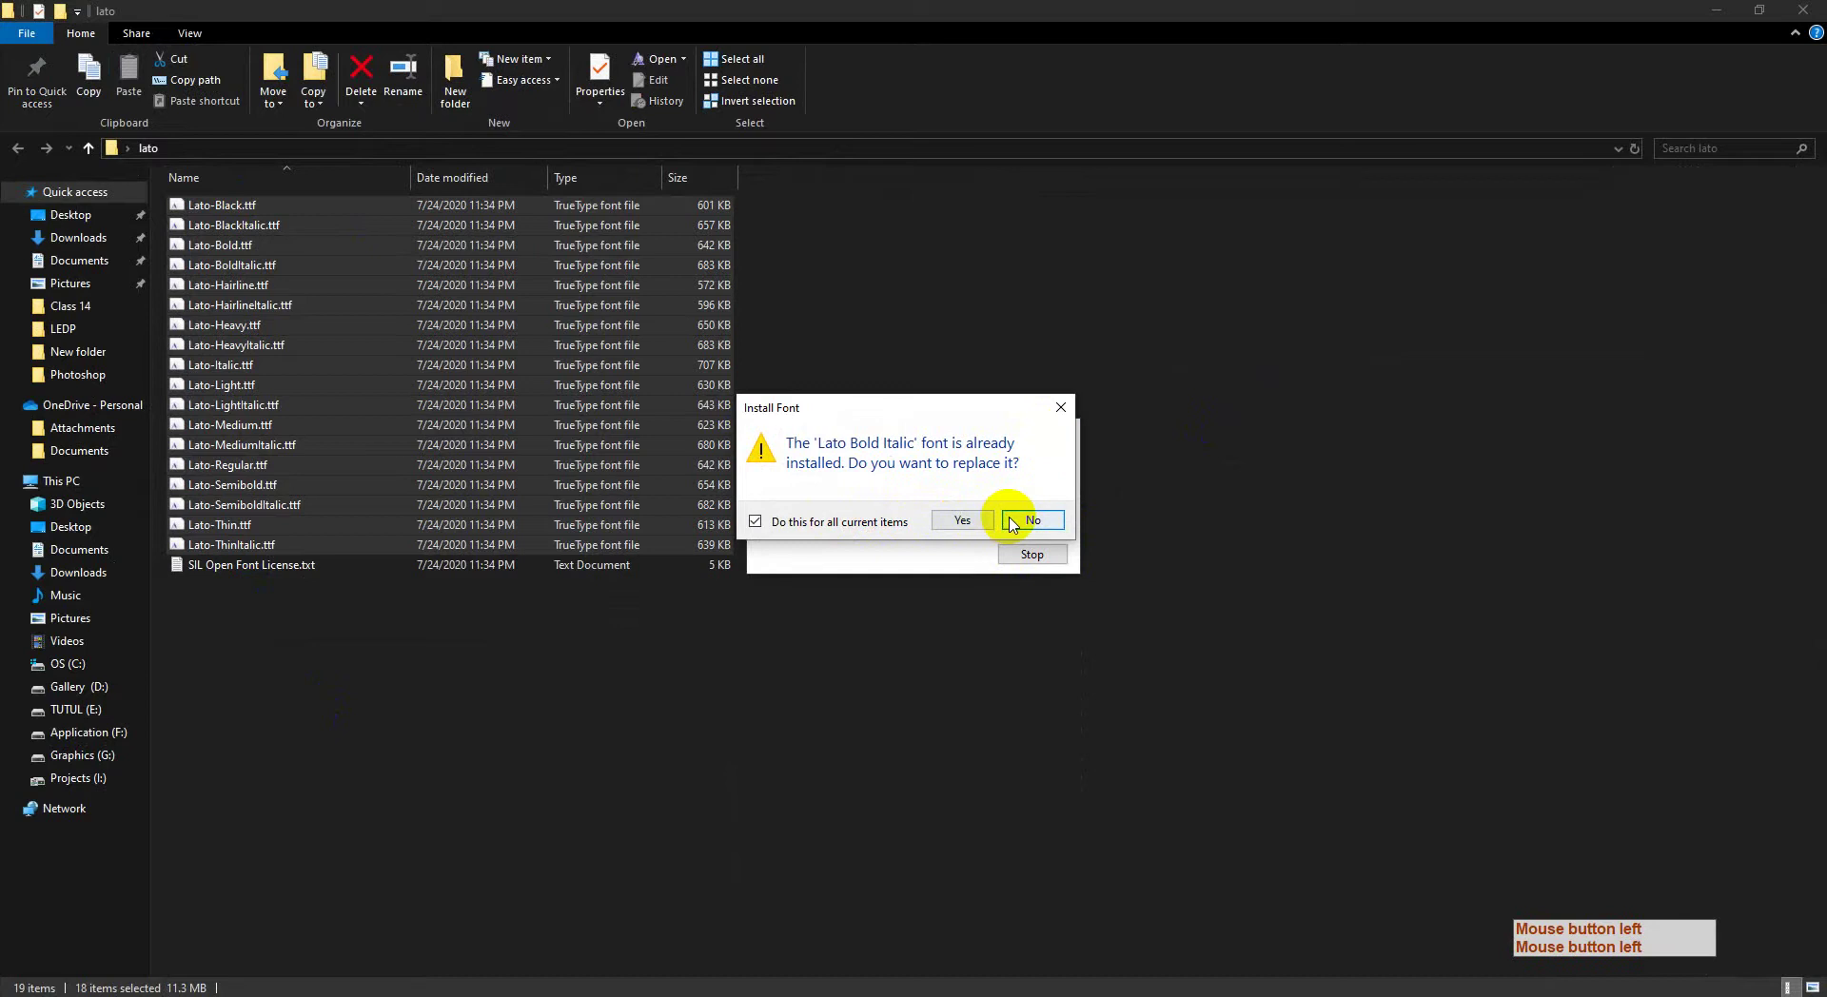
left_click(964, 520)
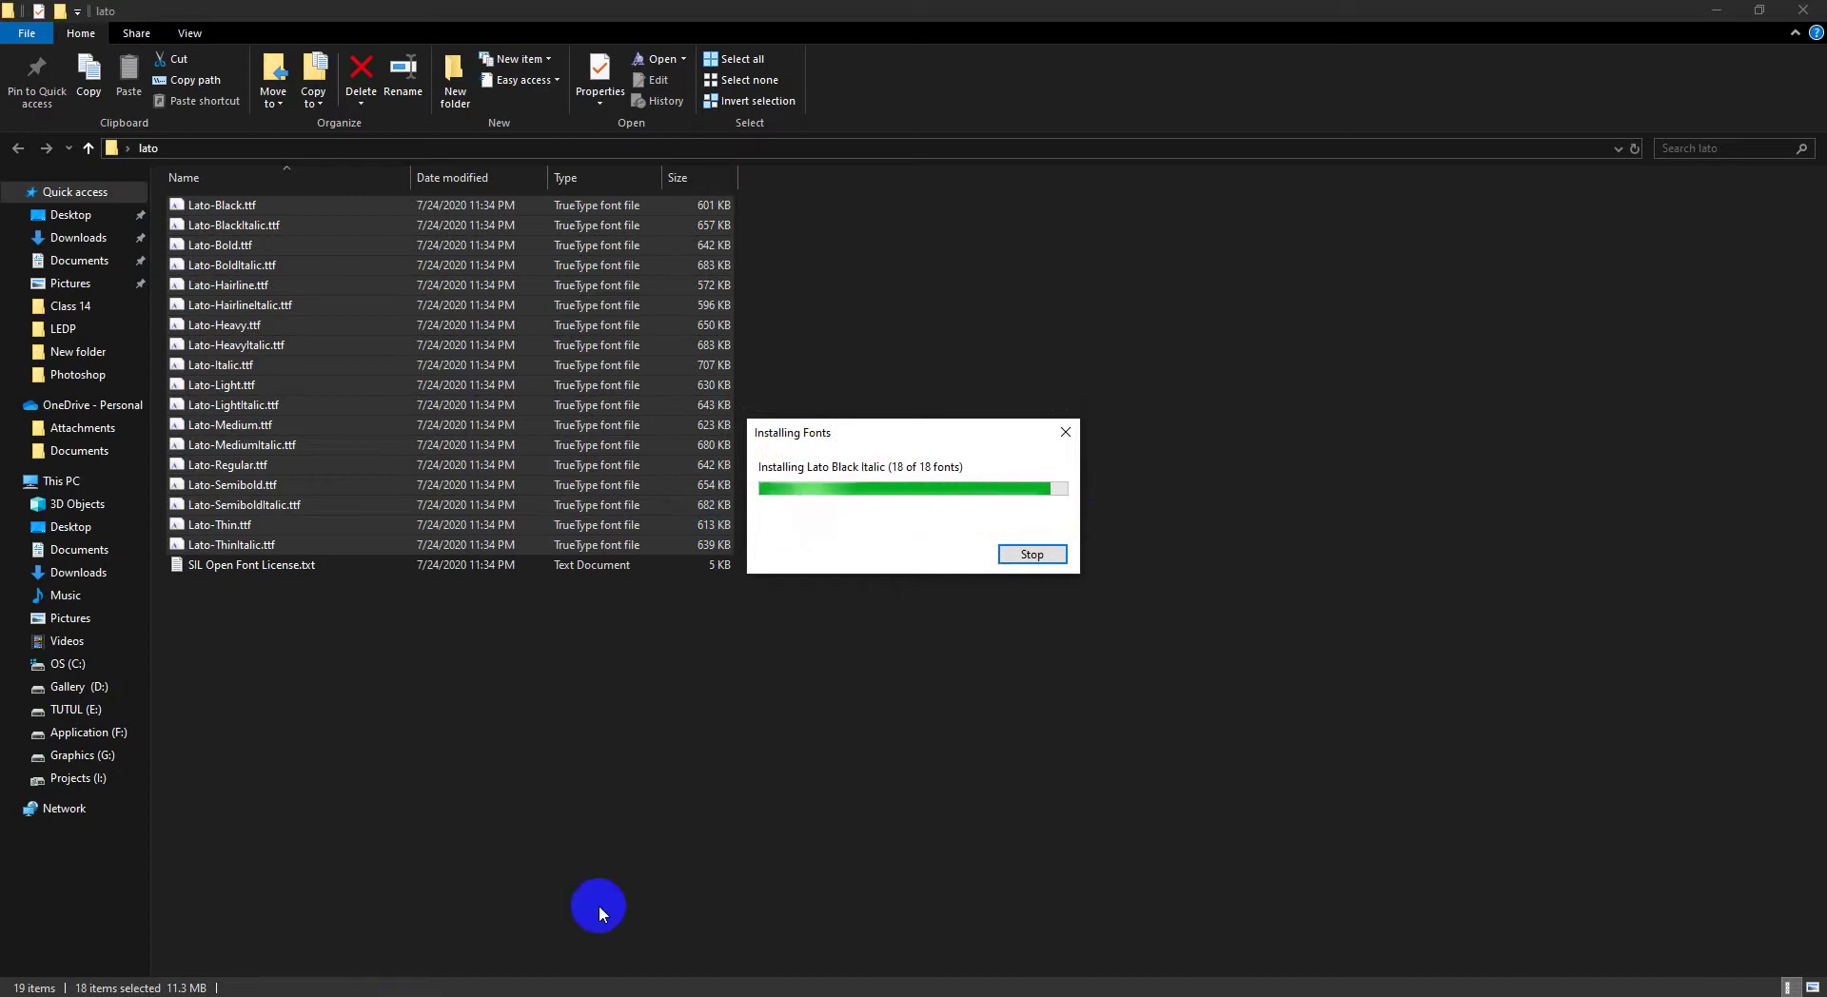
left_click(404, 990)
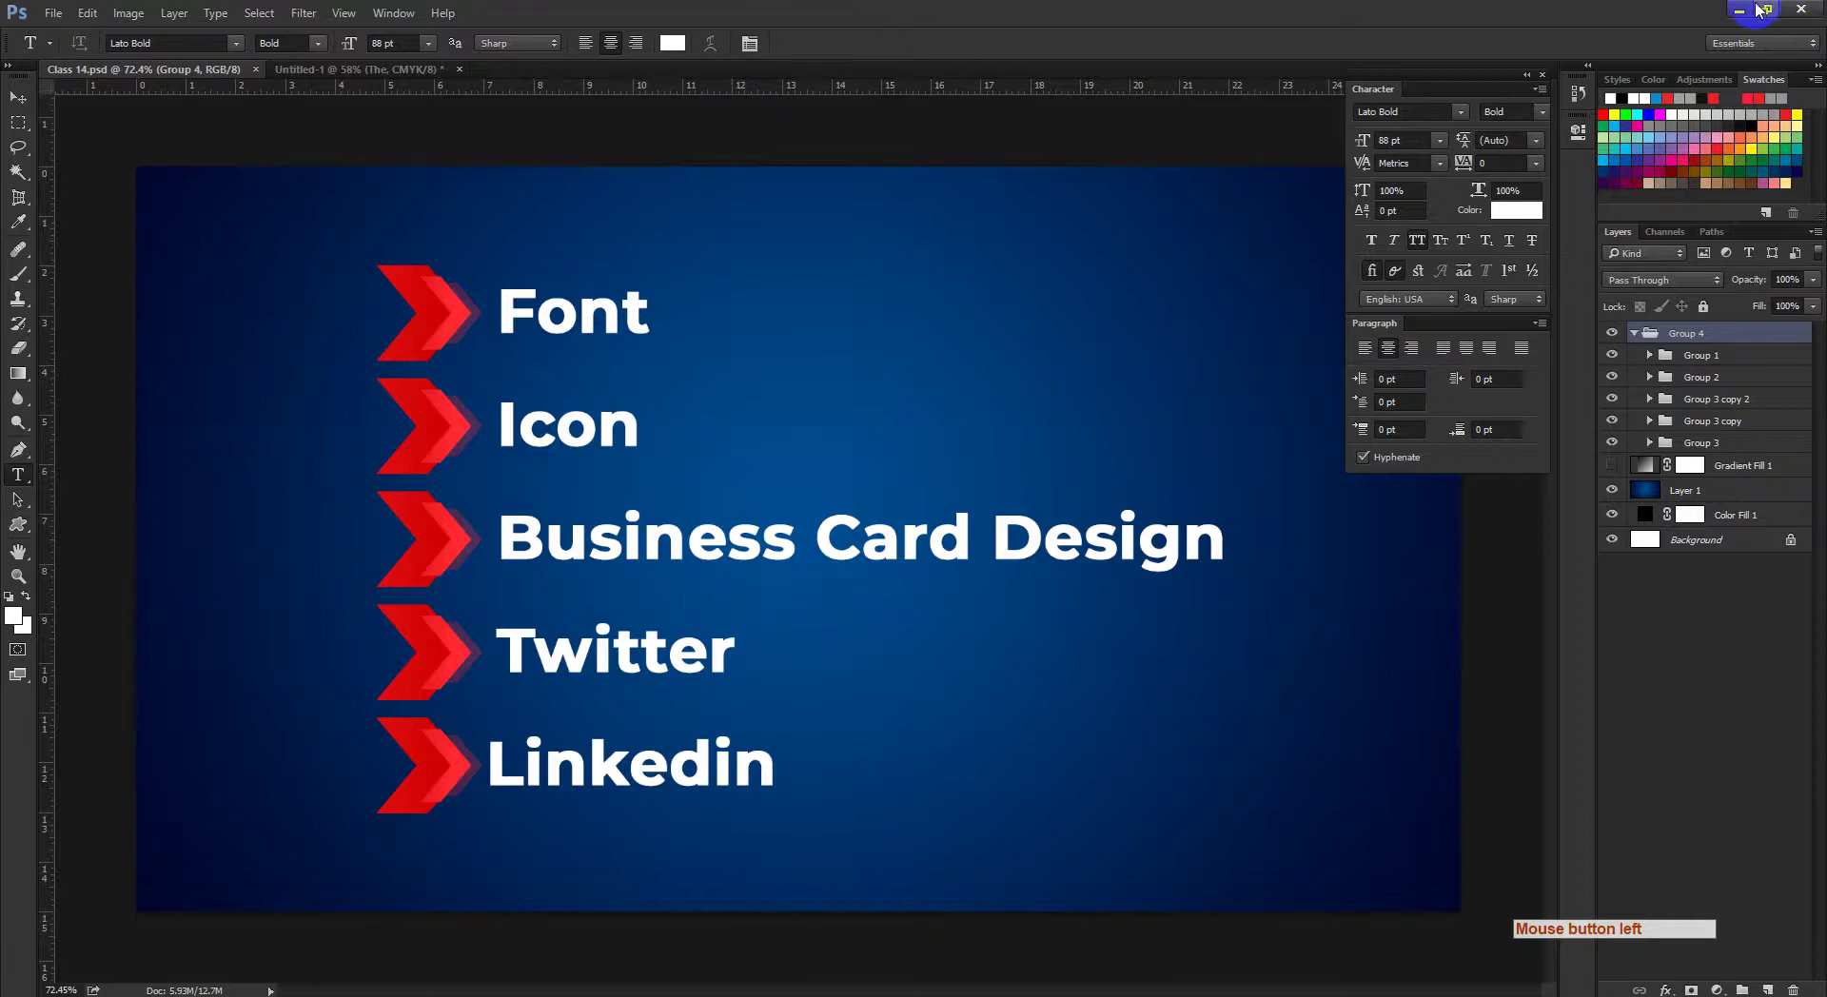
Step: Minimize Photoshop and close the lato File Explorer window
left_click(1760, 9)
left_click_drag(1138, 396, 470, 699)
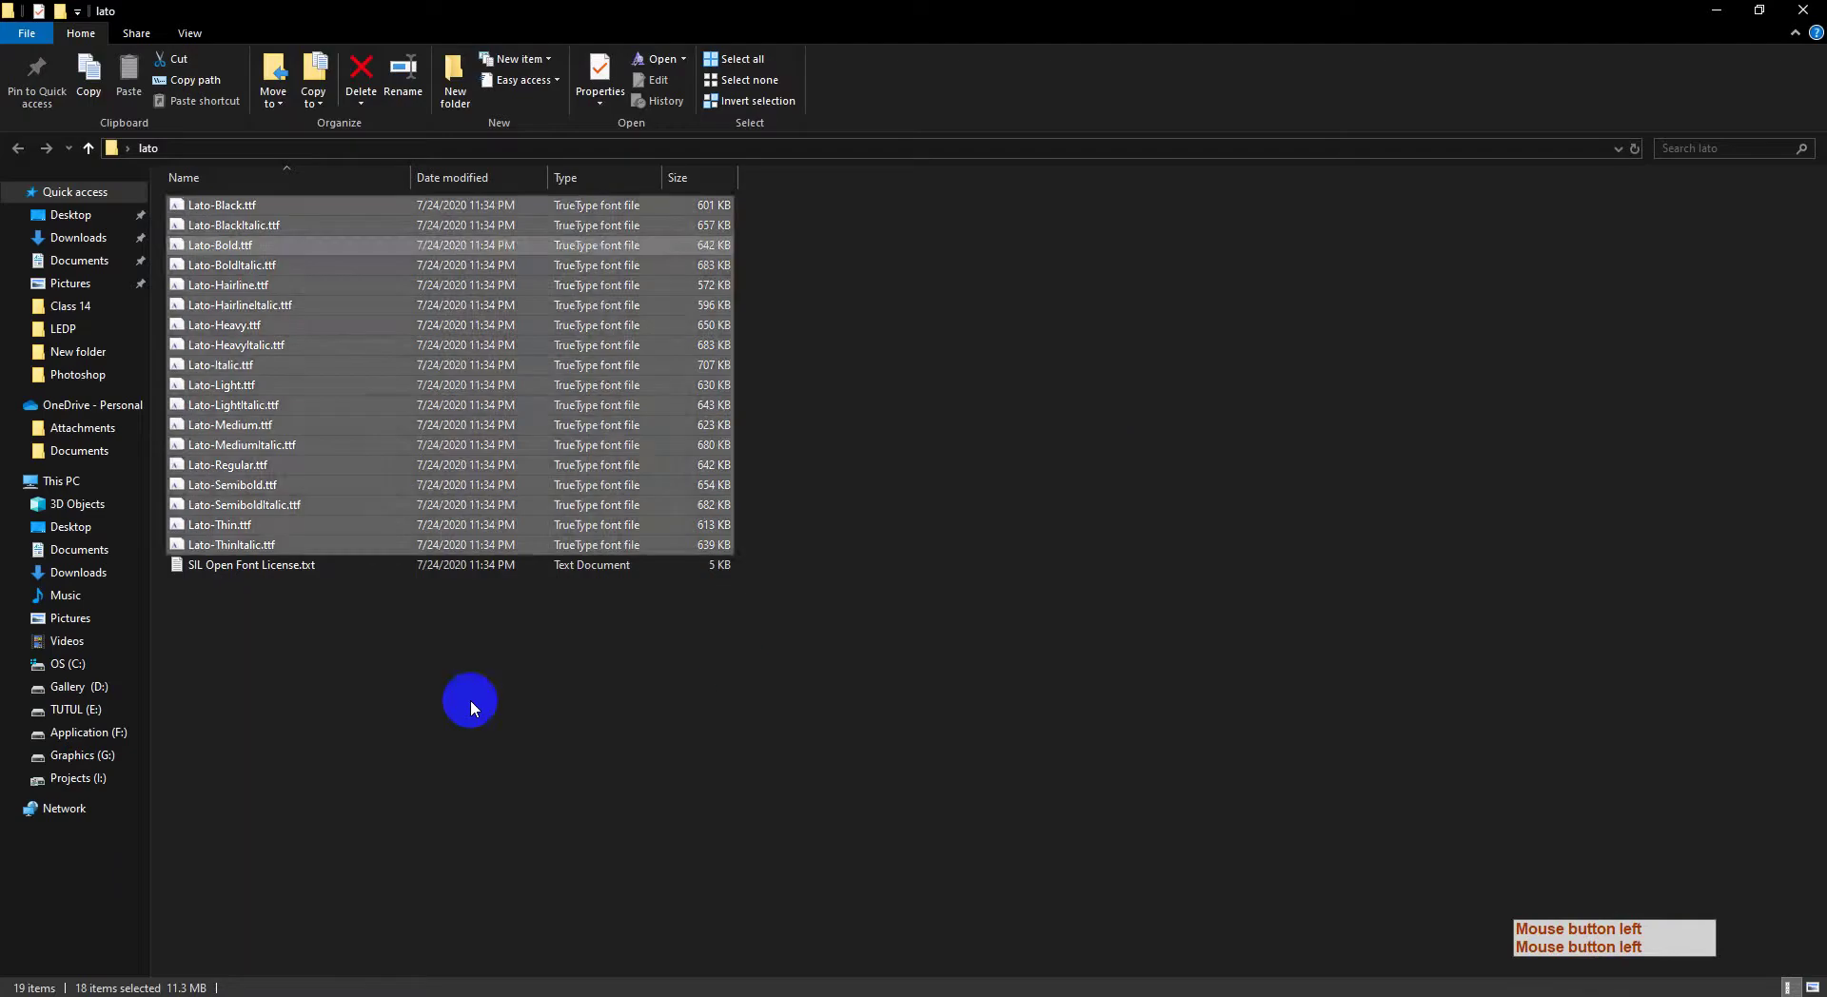
left_click(727, 761)
left_click(1801, 9)
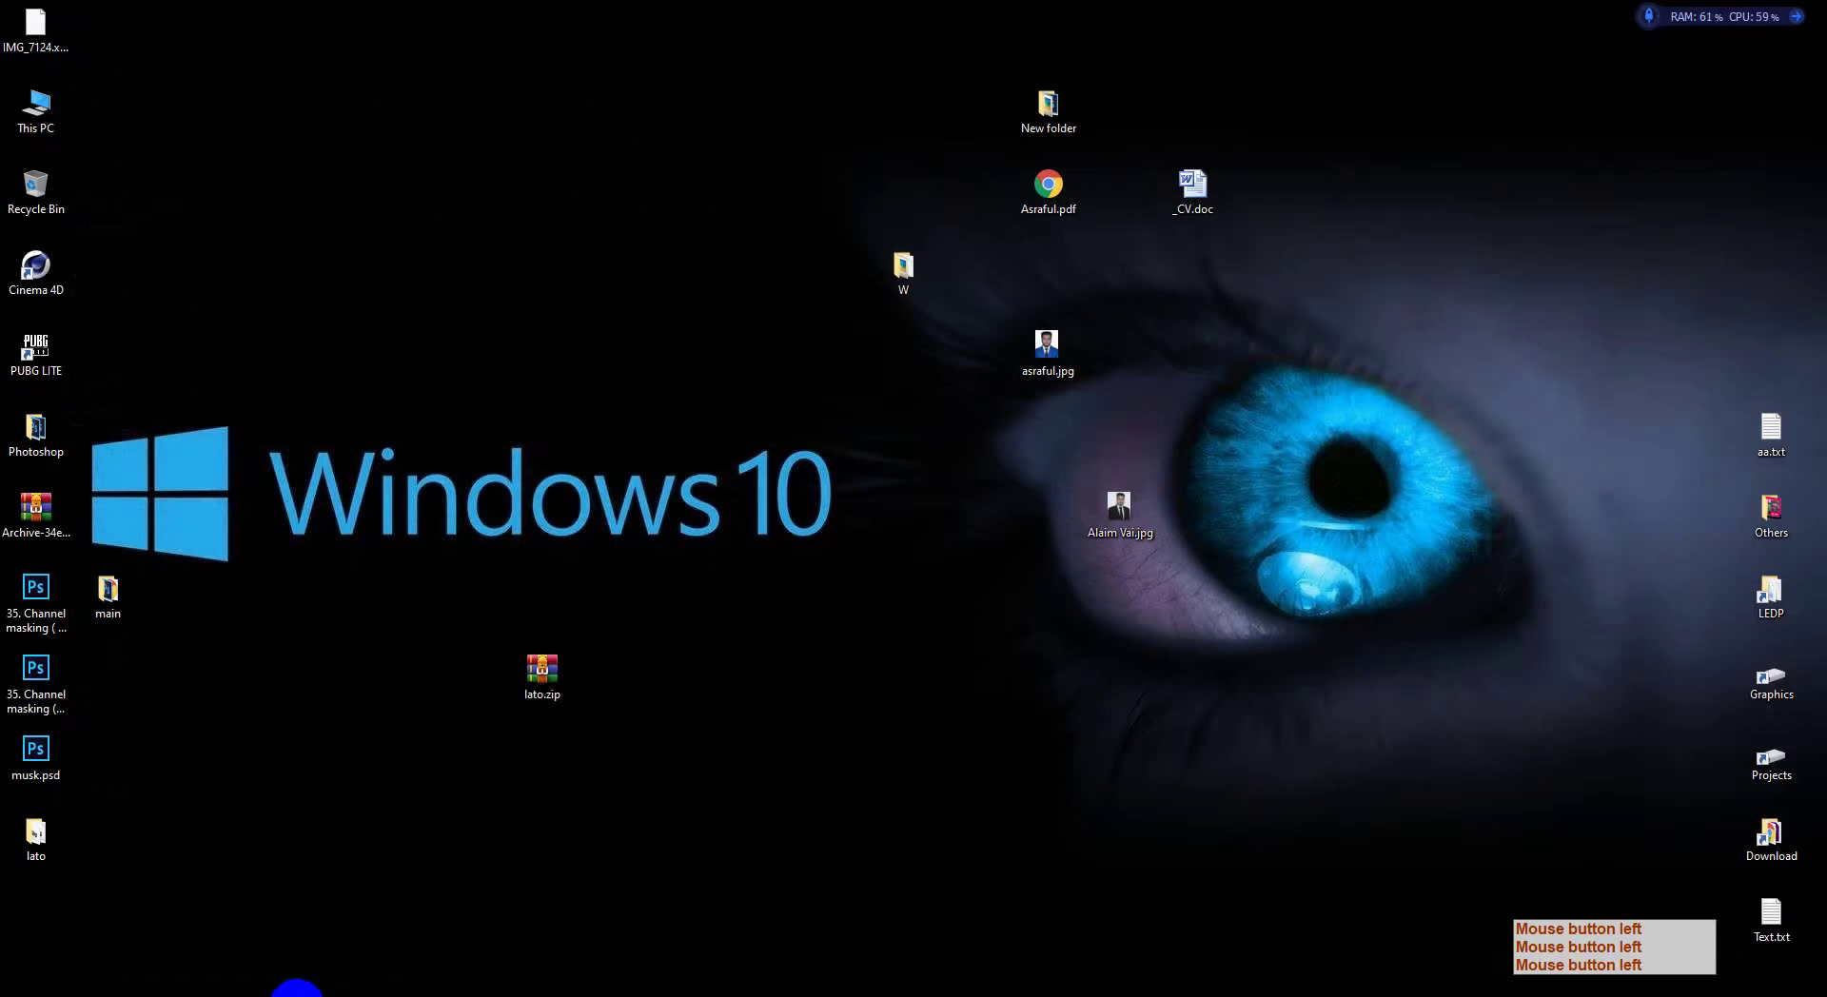
Step: Look in on Chrome and the Meet call, then return to Photoshop's Move tool
mouse_move(294, 985)
left_click(345, 945)
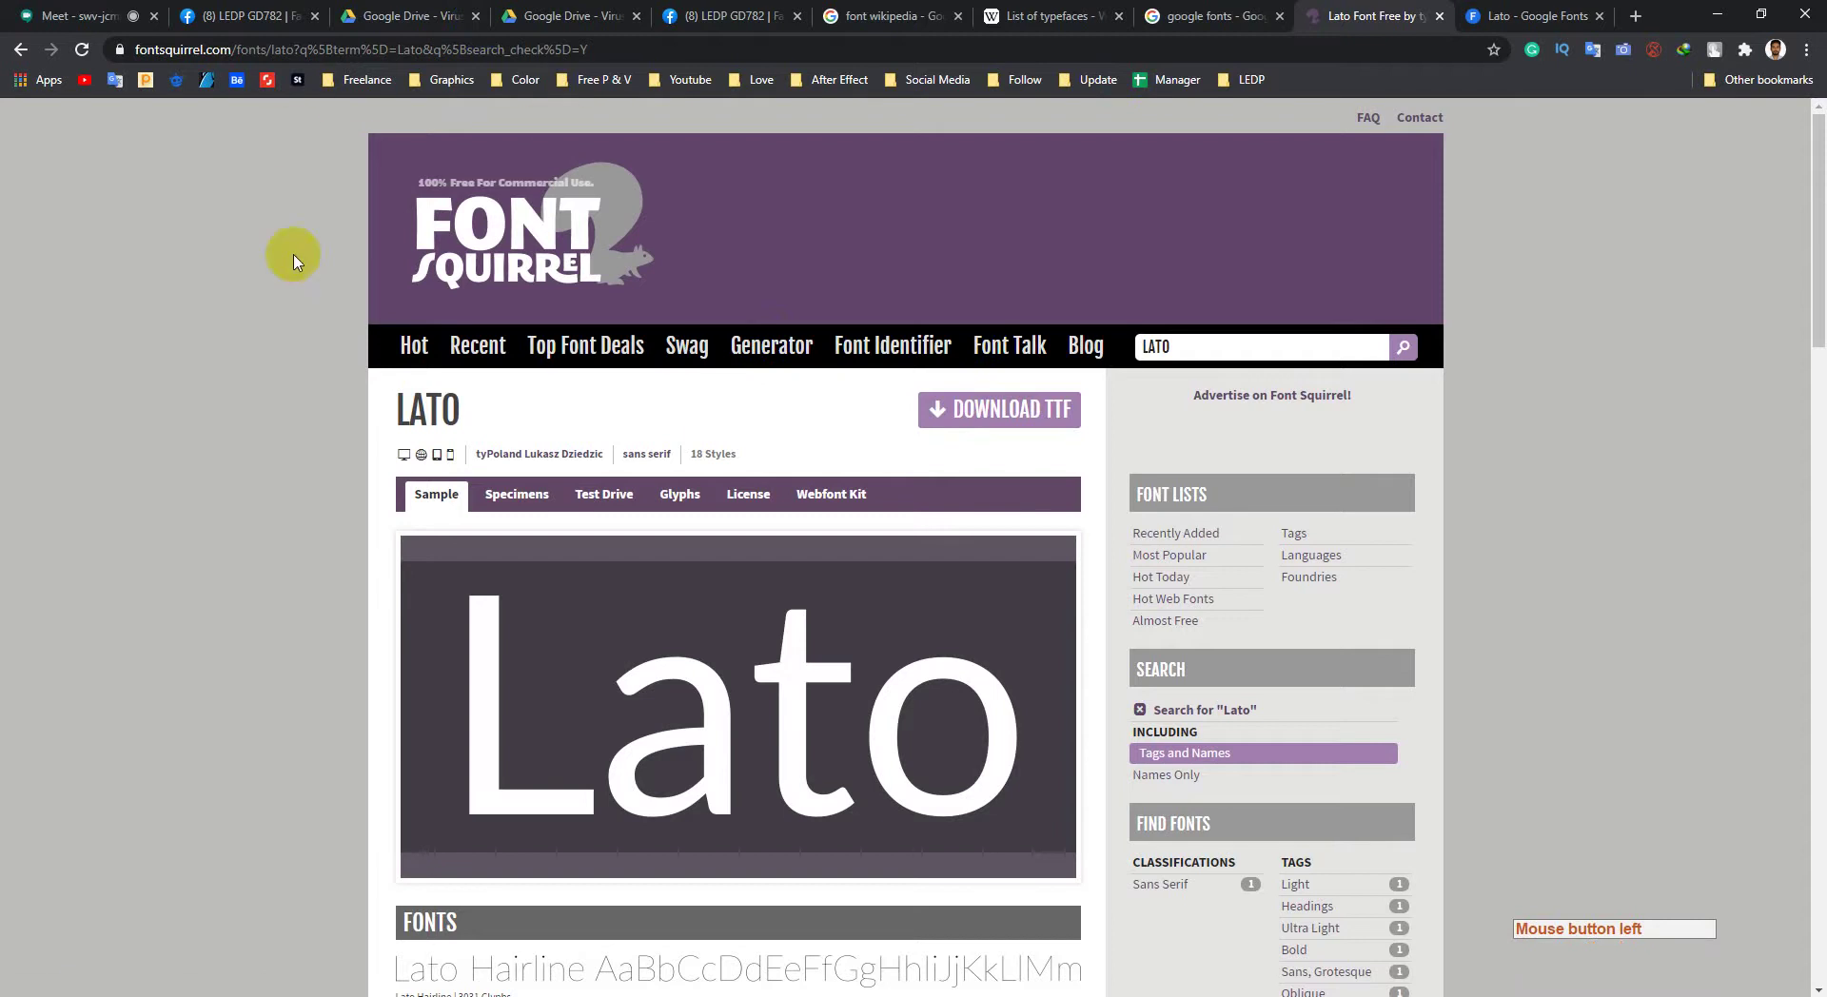
left_click(81, 15)
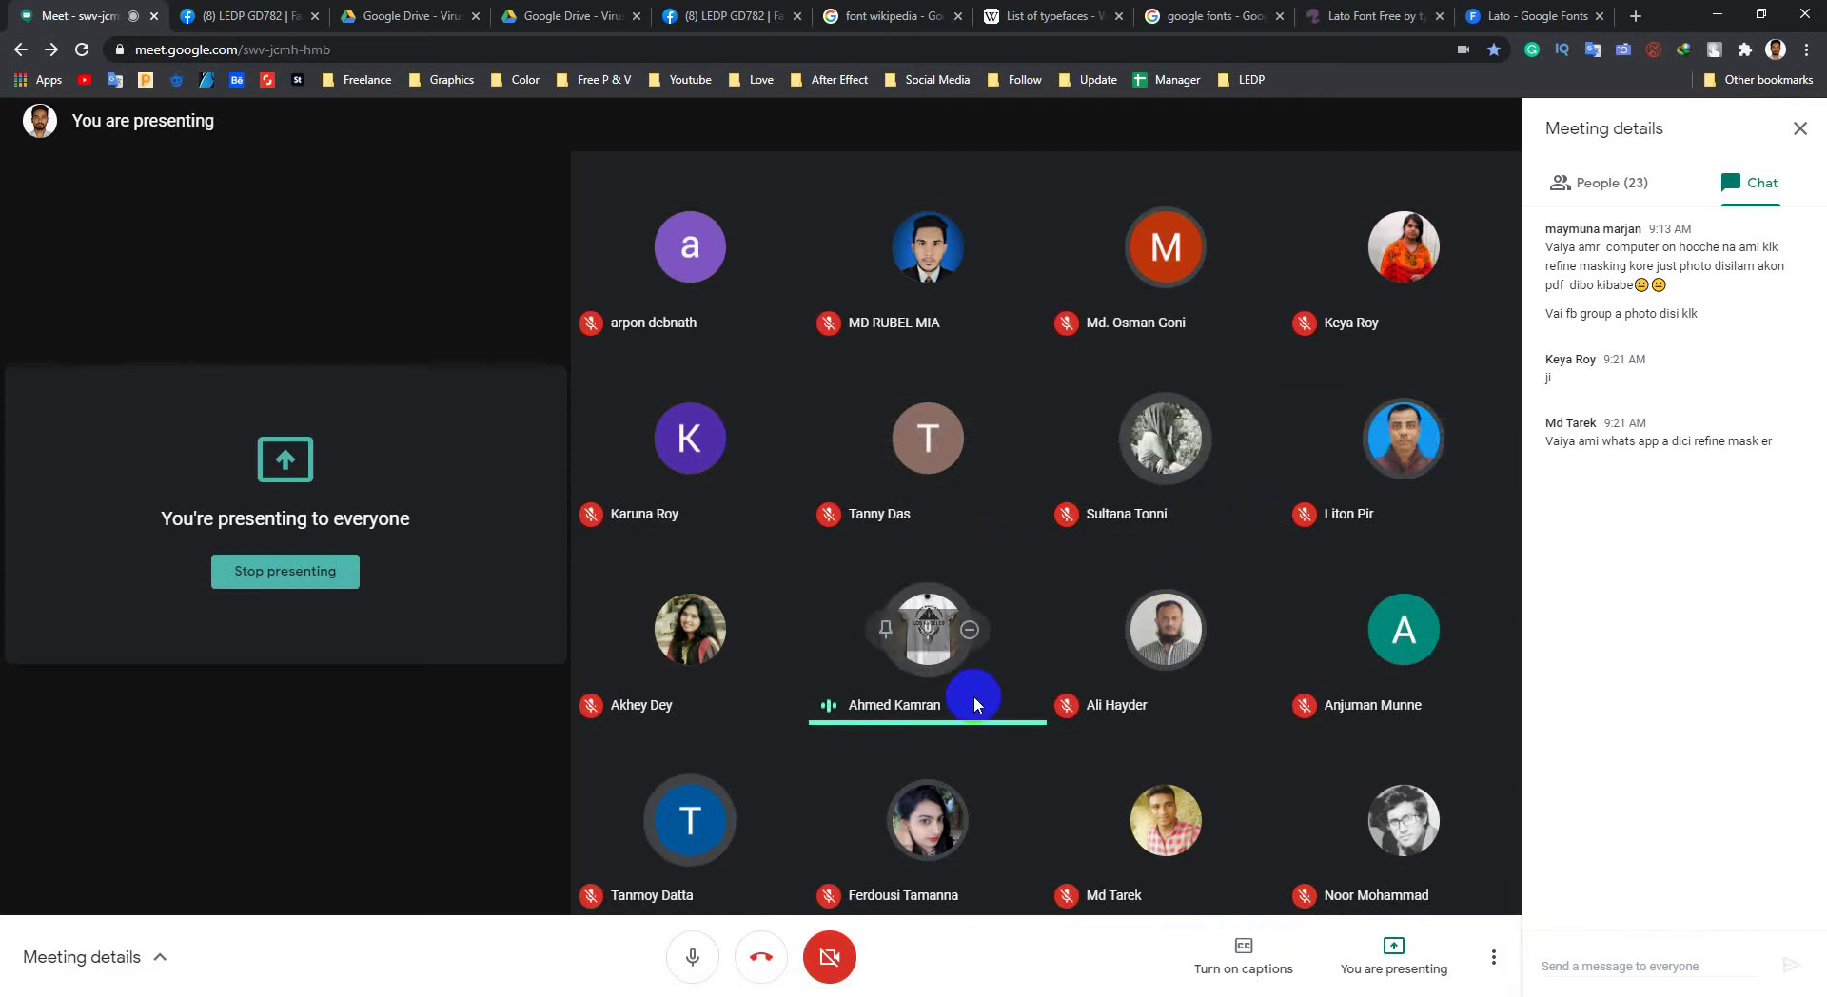
left_click(357, 993)
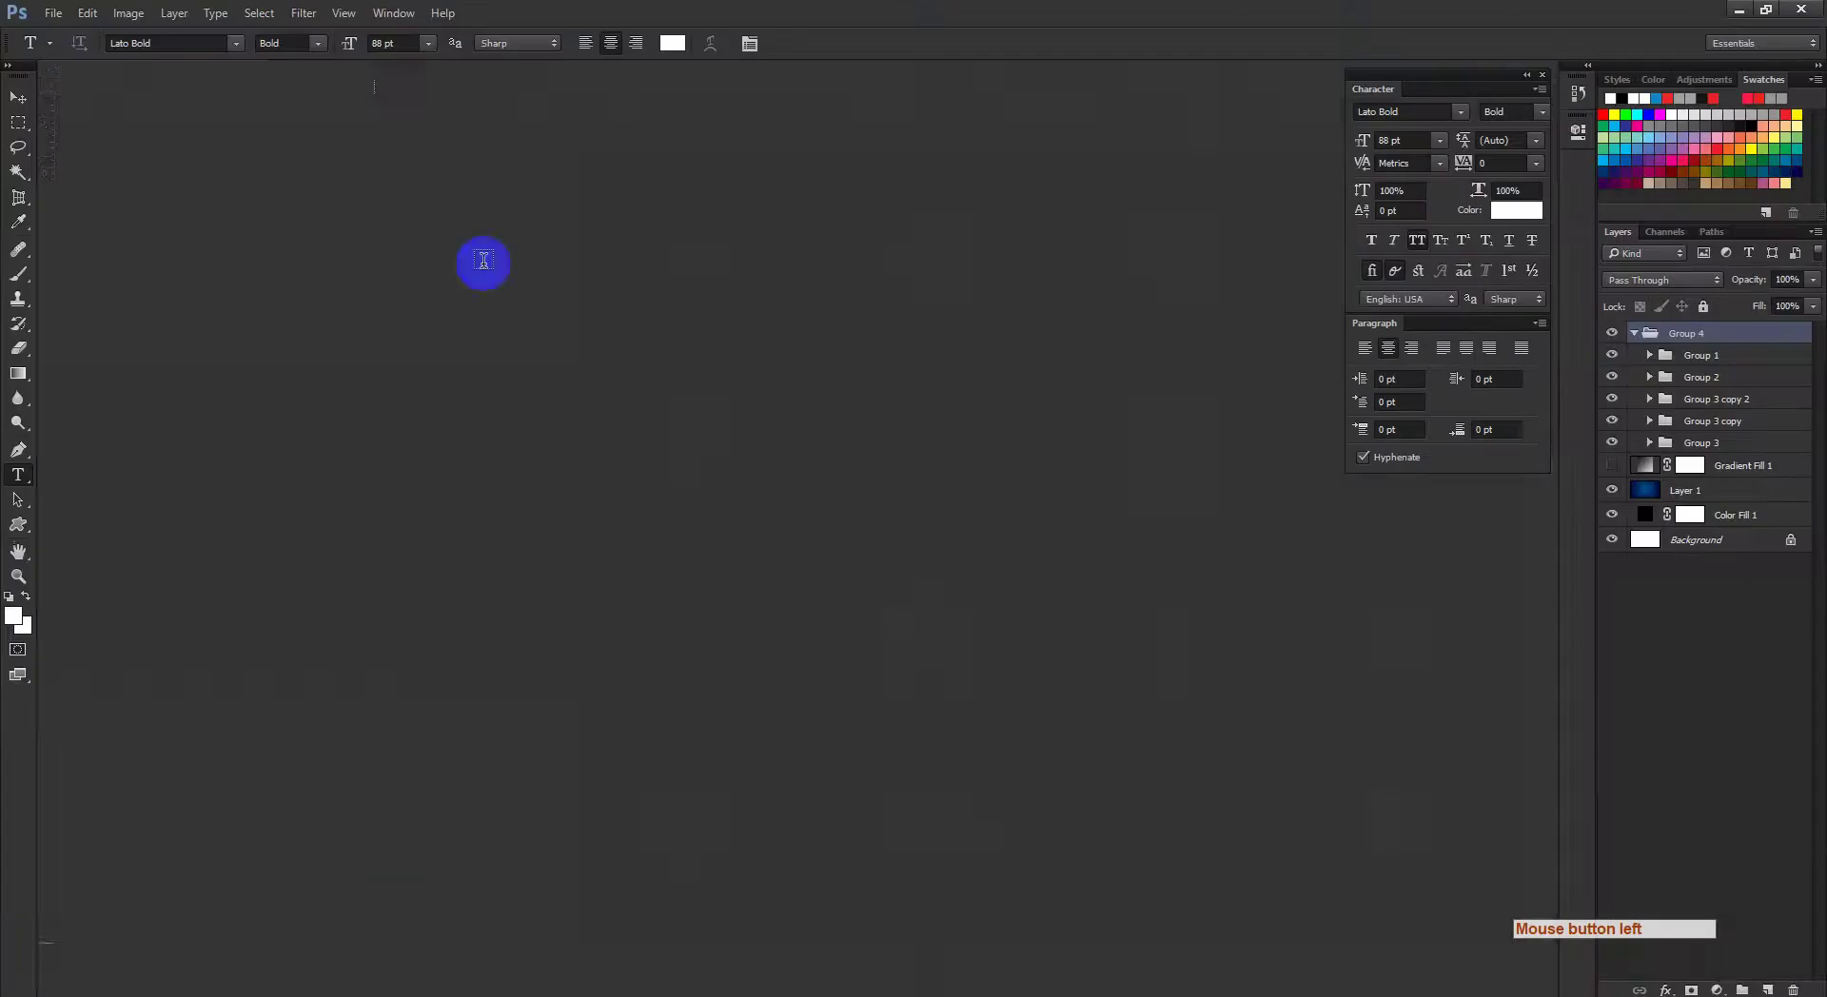
left_click(16, 101)
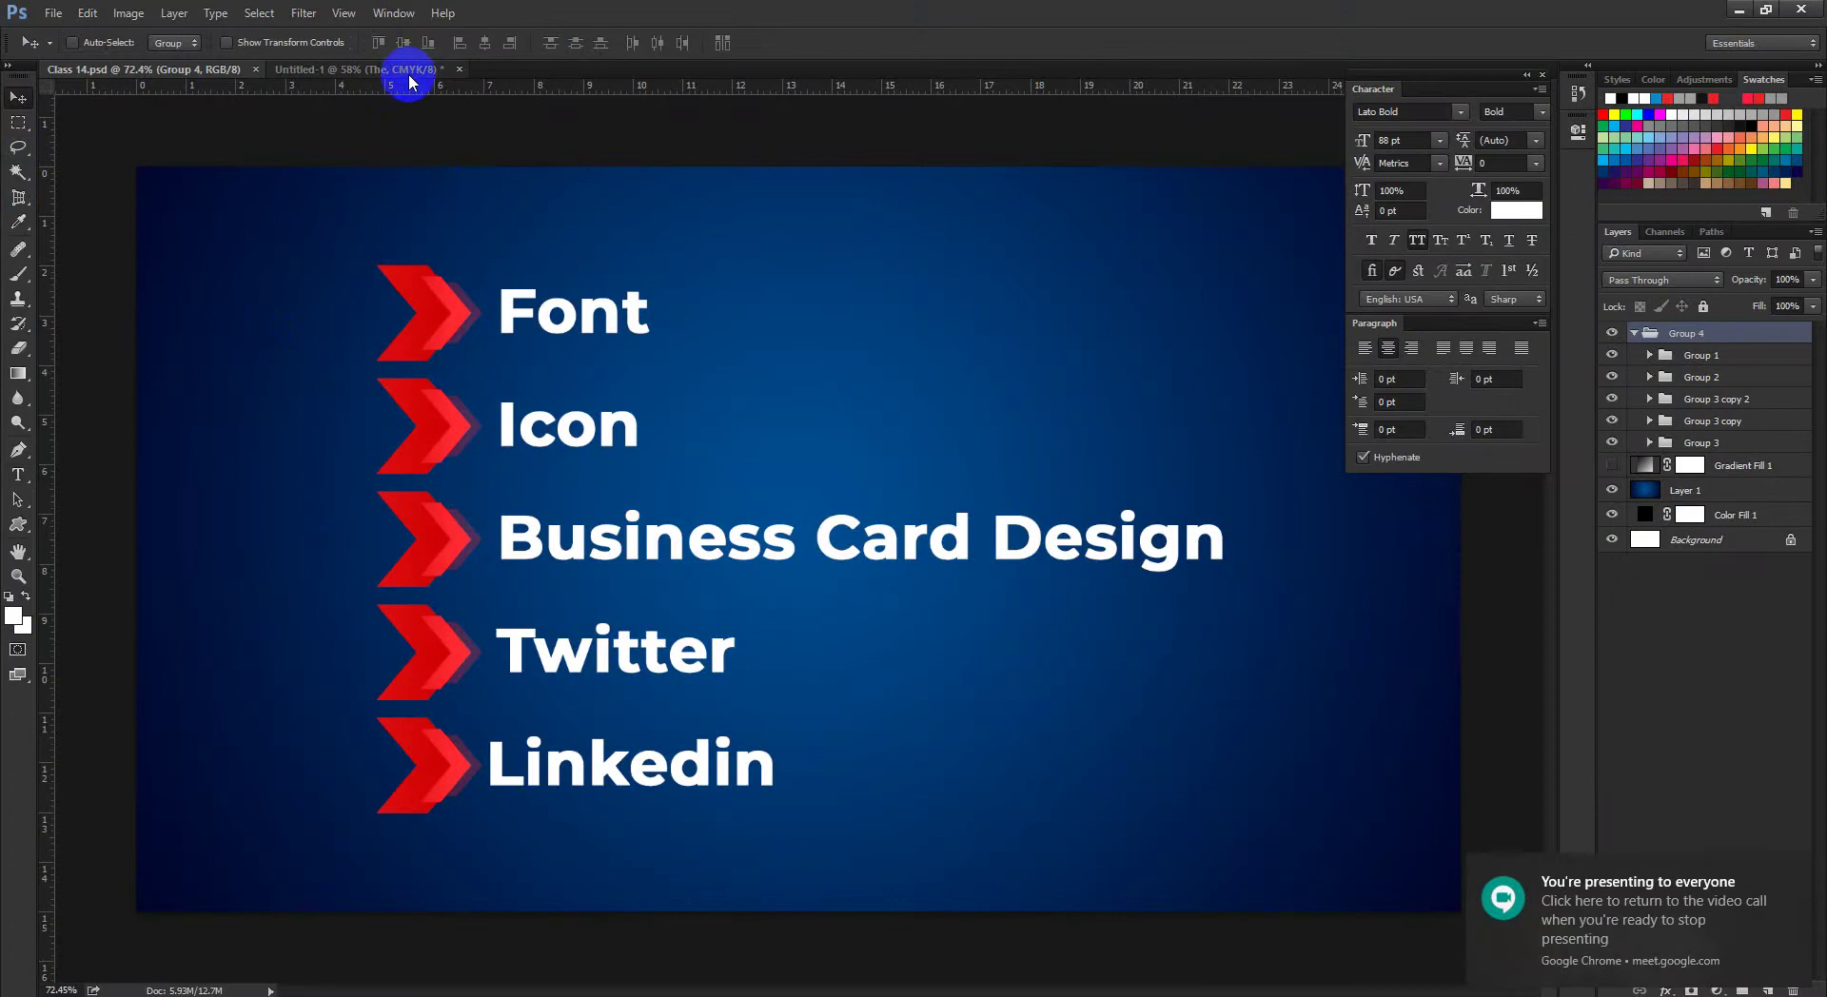
Step: Confirm the lower THE in Untitled-1 uses Lato Bold, then switch to the Meet call
left_click(408, 68)
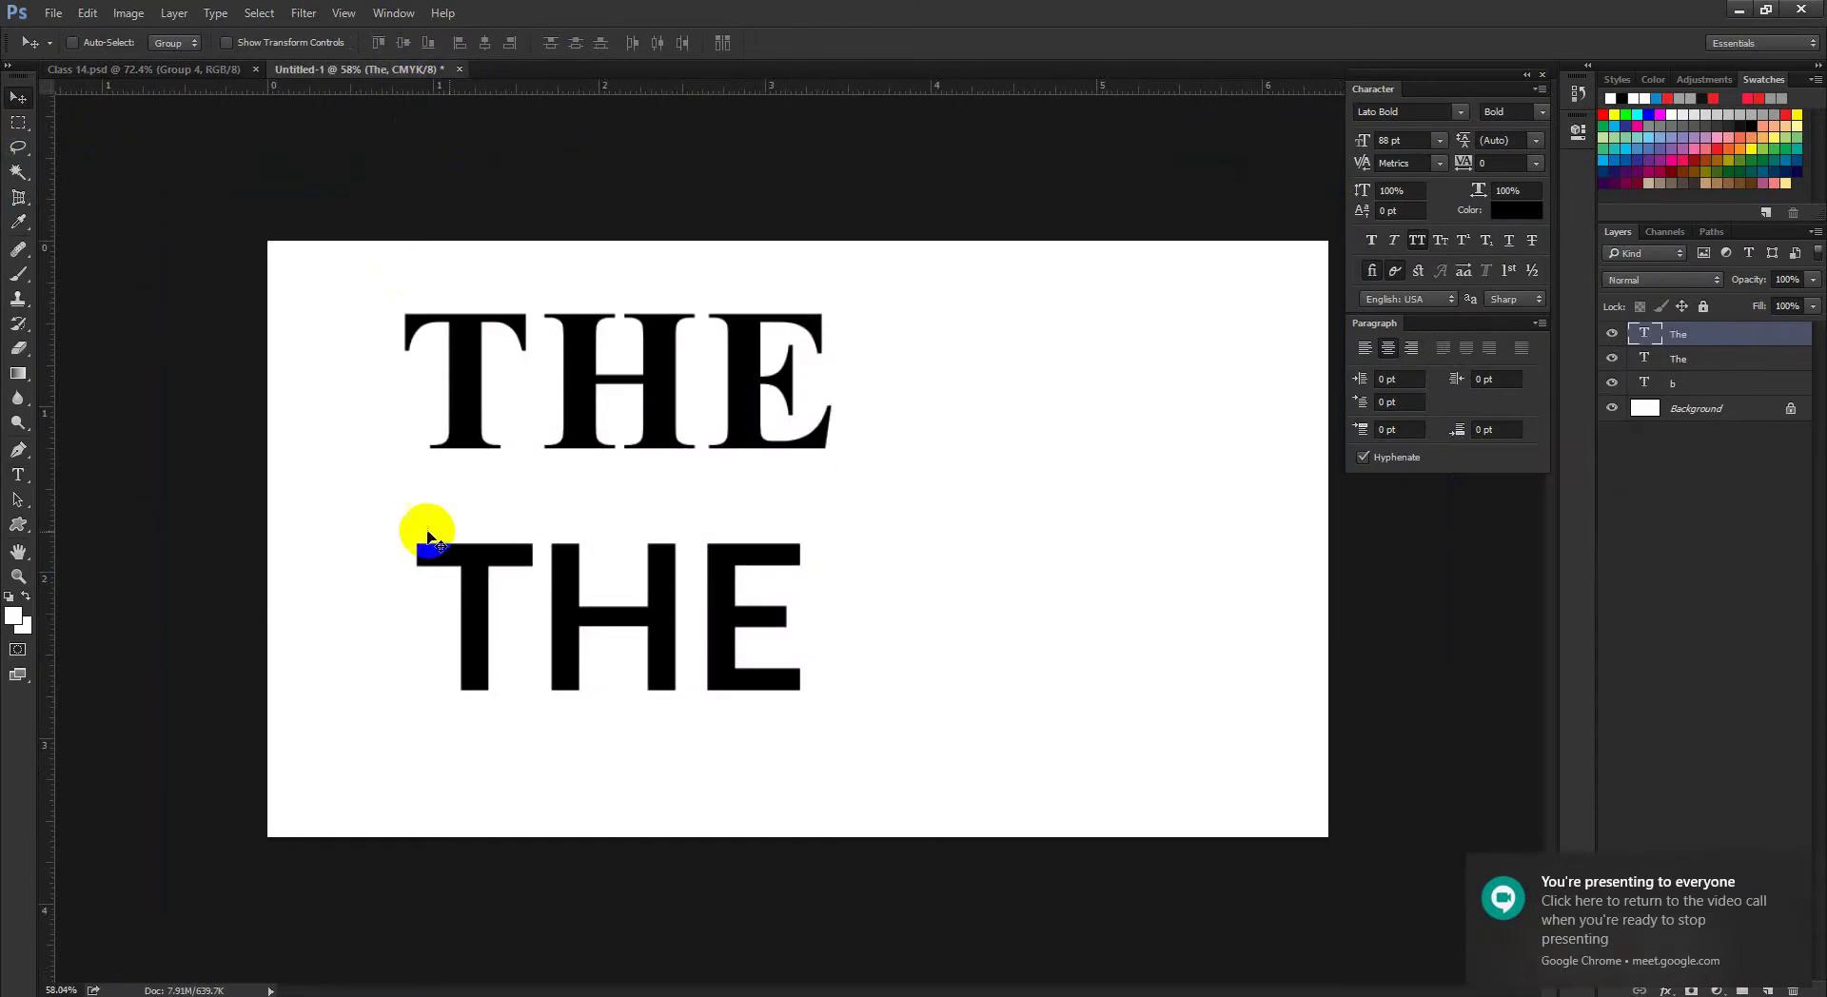
left_click(17, 474)
left_click(533, 614)
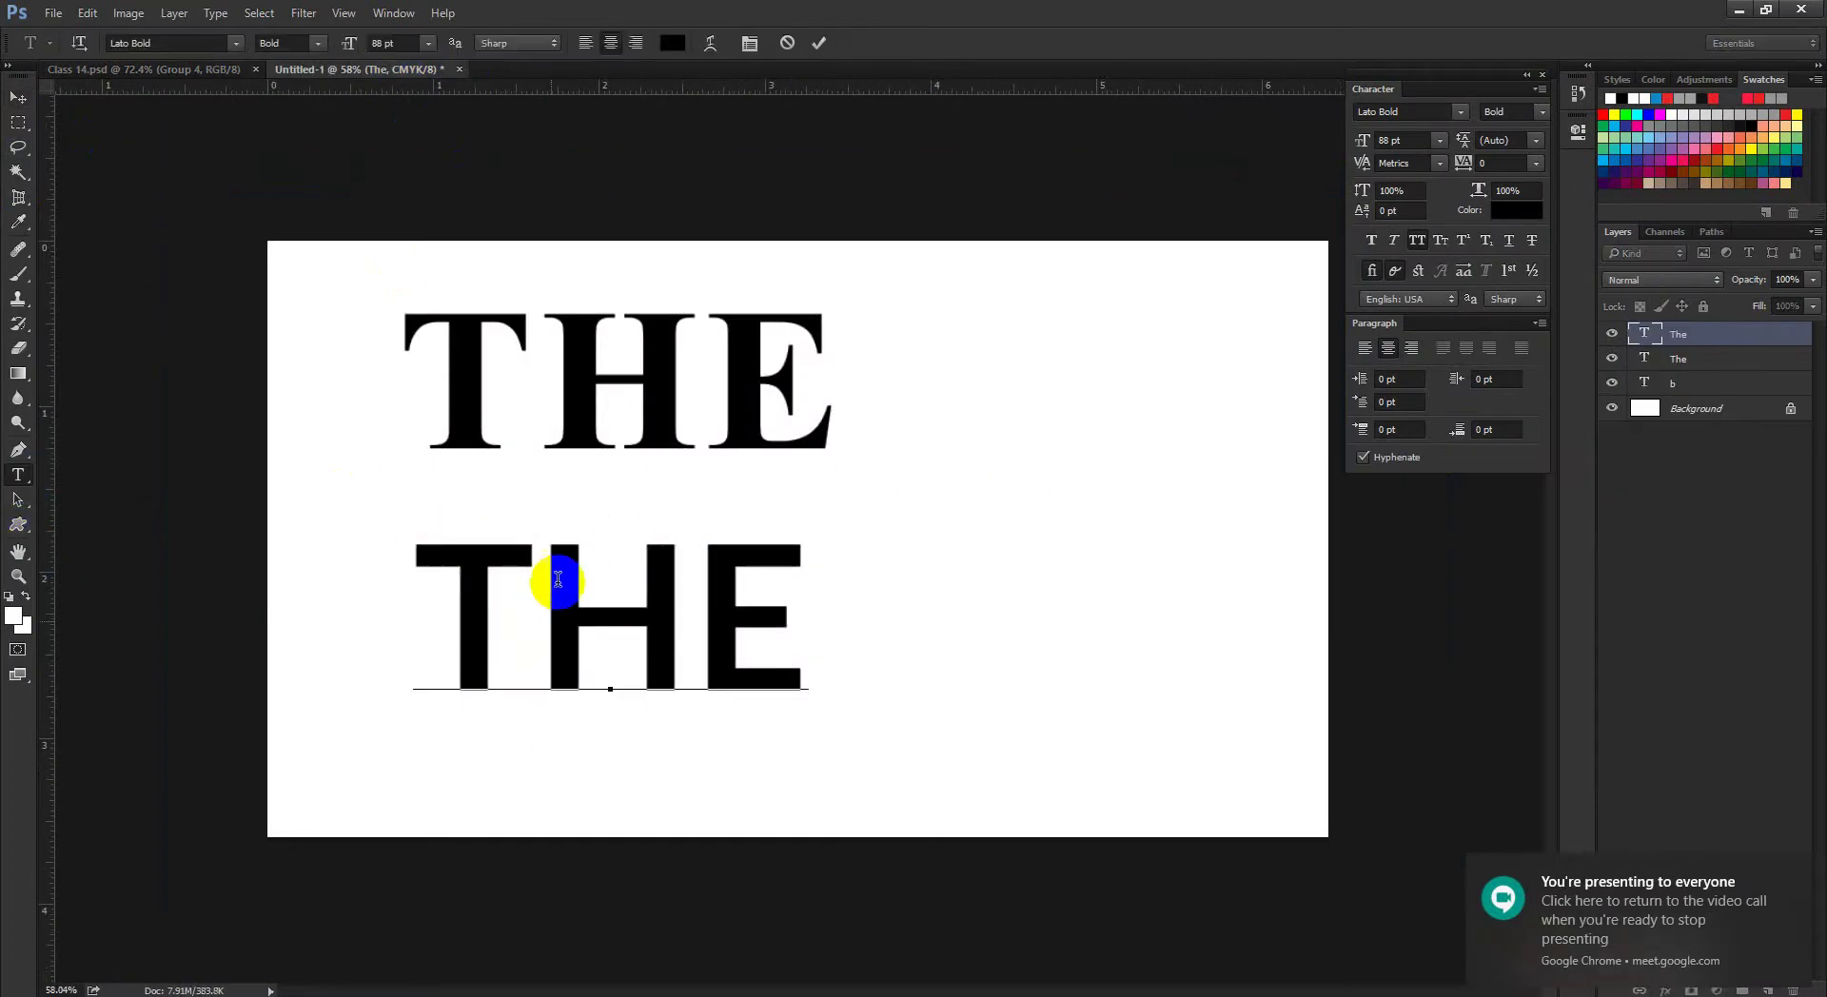
left_click(171, 44)
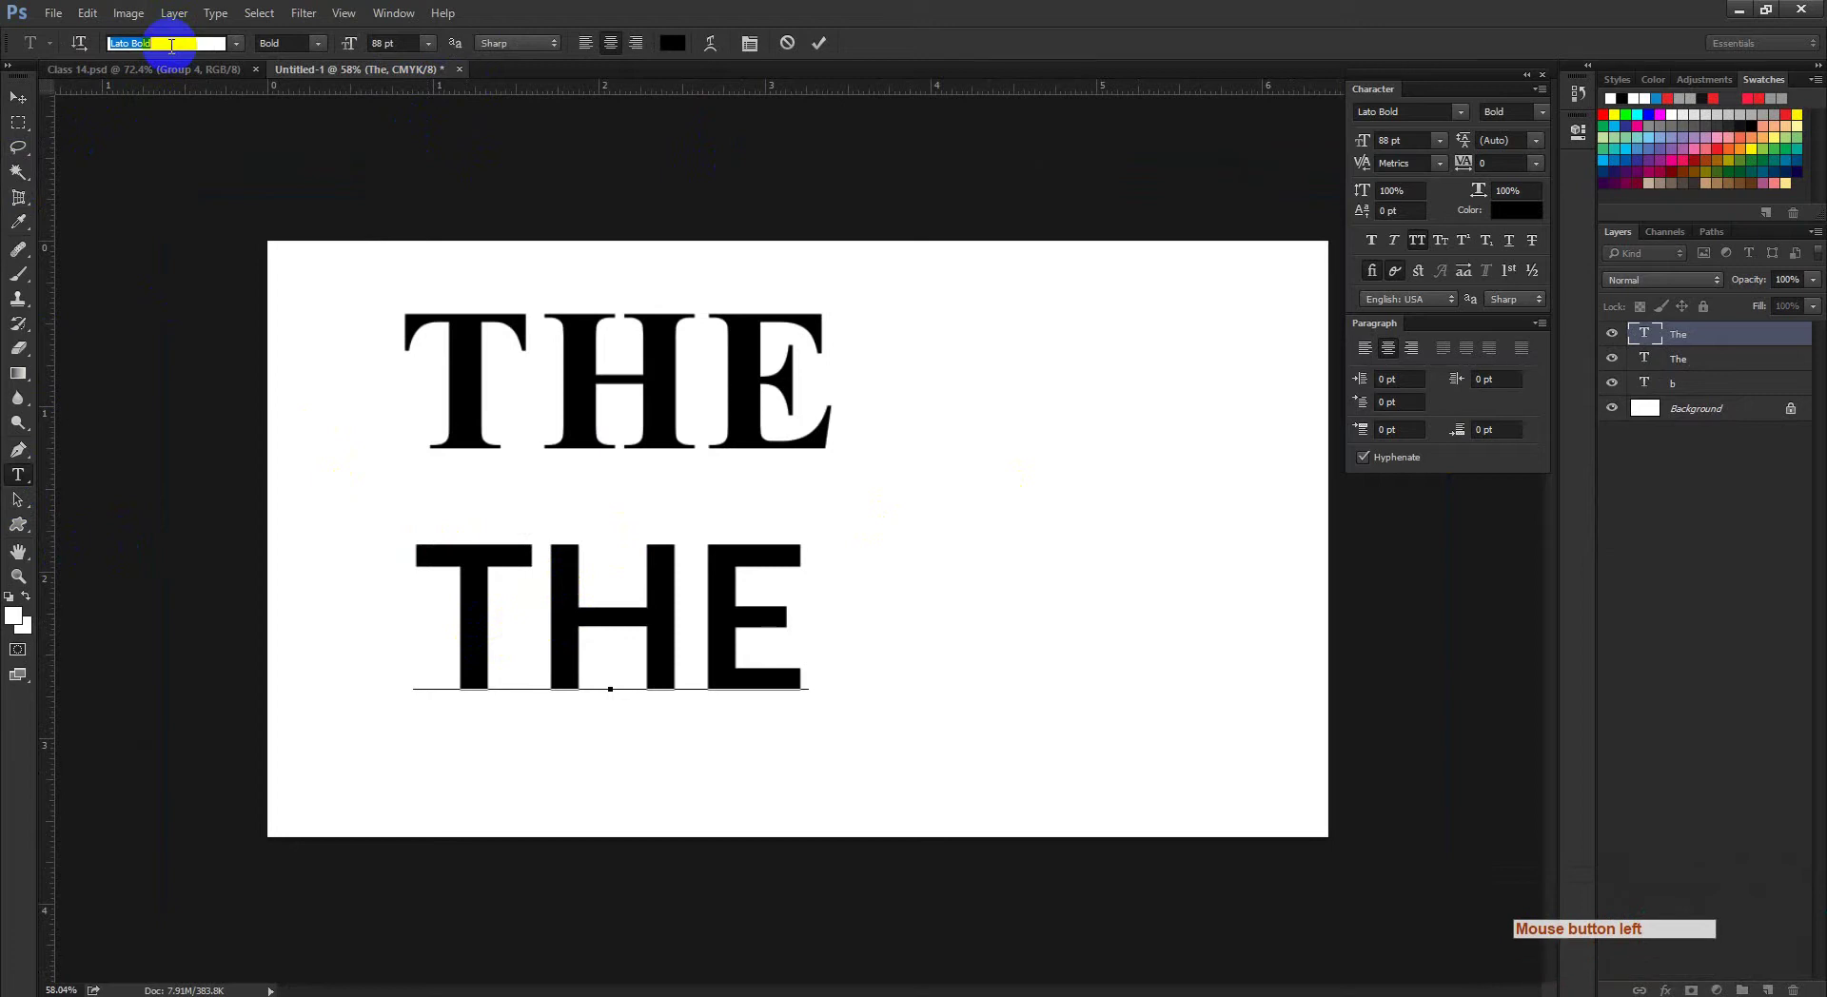
left_click(18, 98)
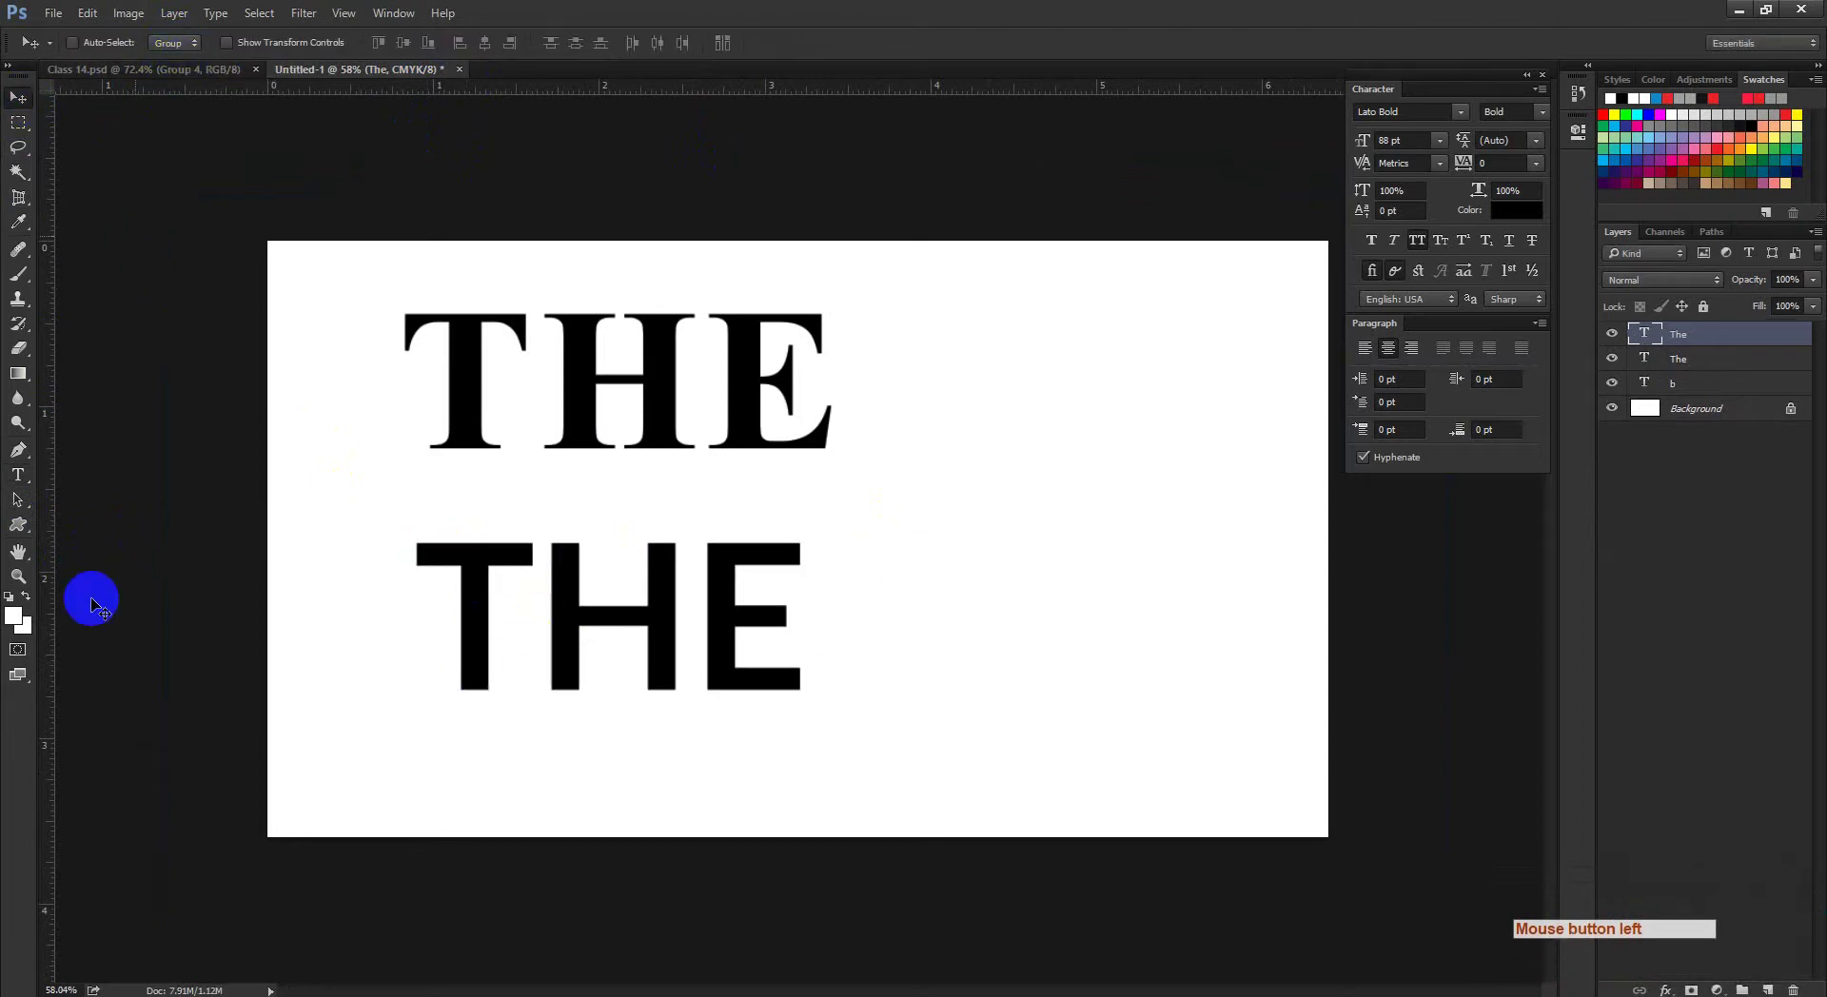
left_click(17, 481)
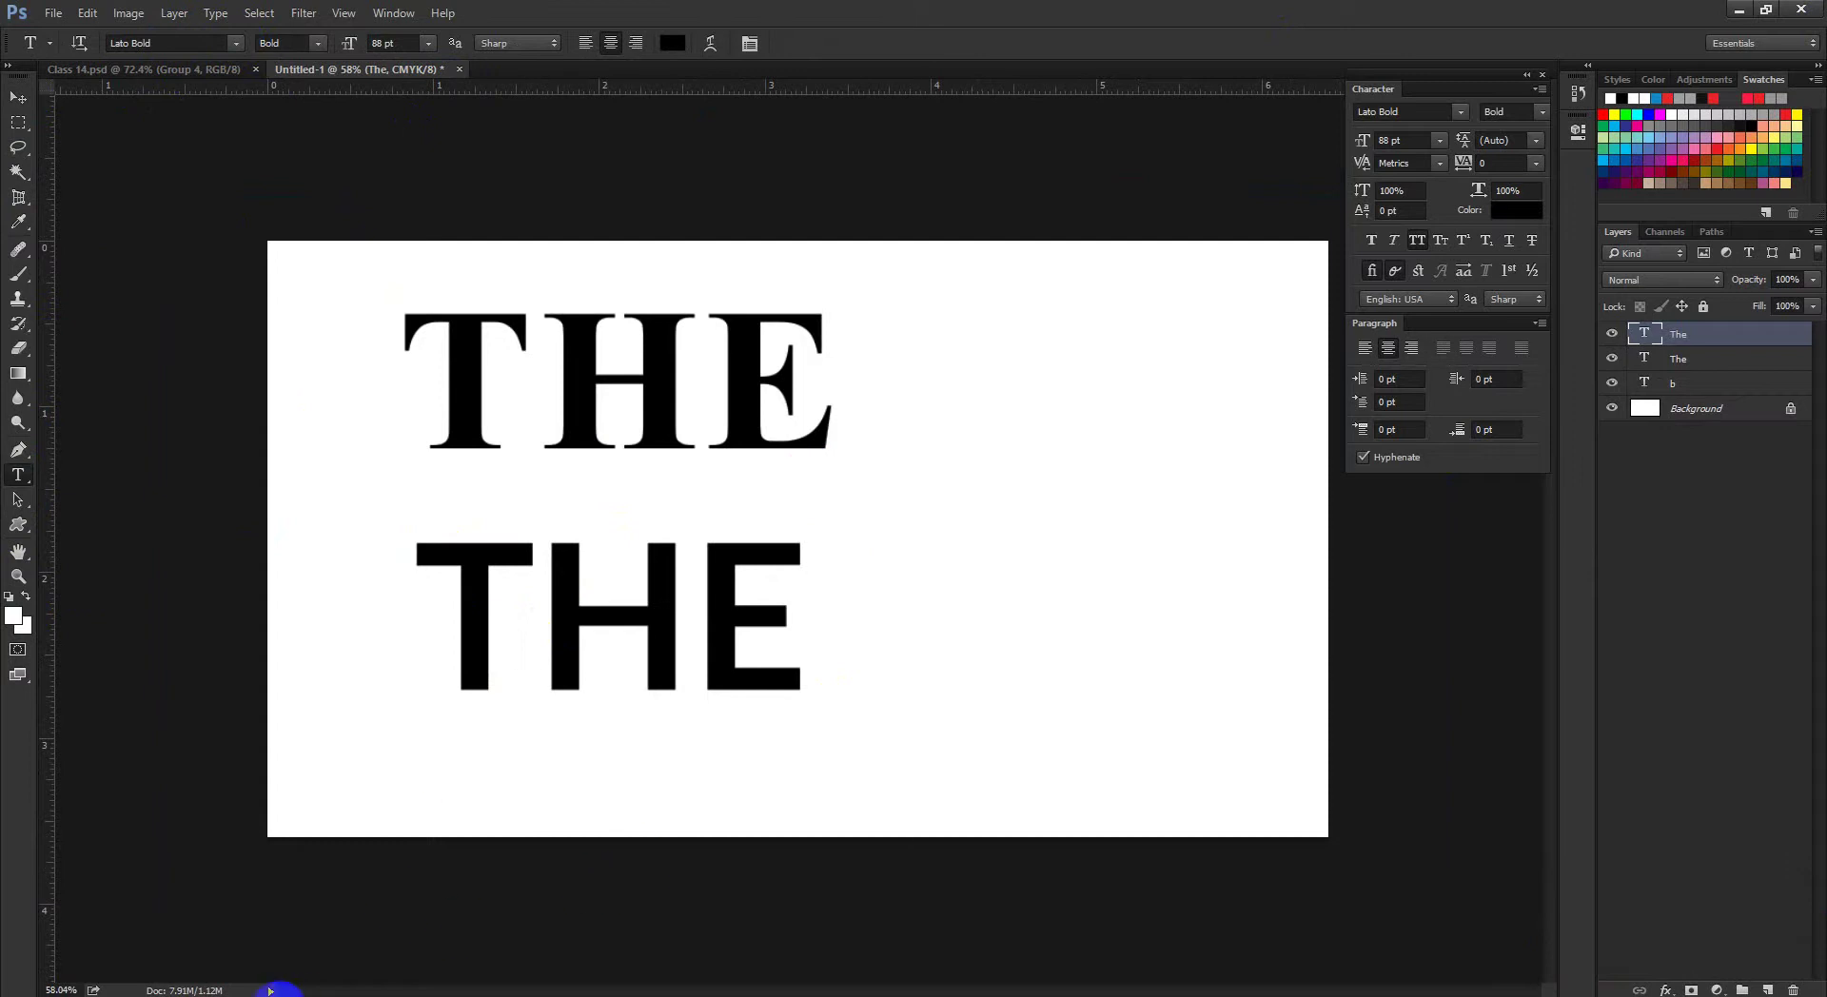
left_click(295, 990)
left_click(258, 933)
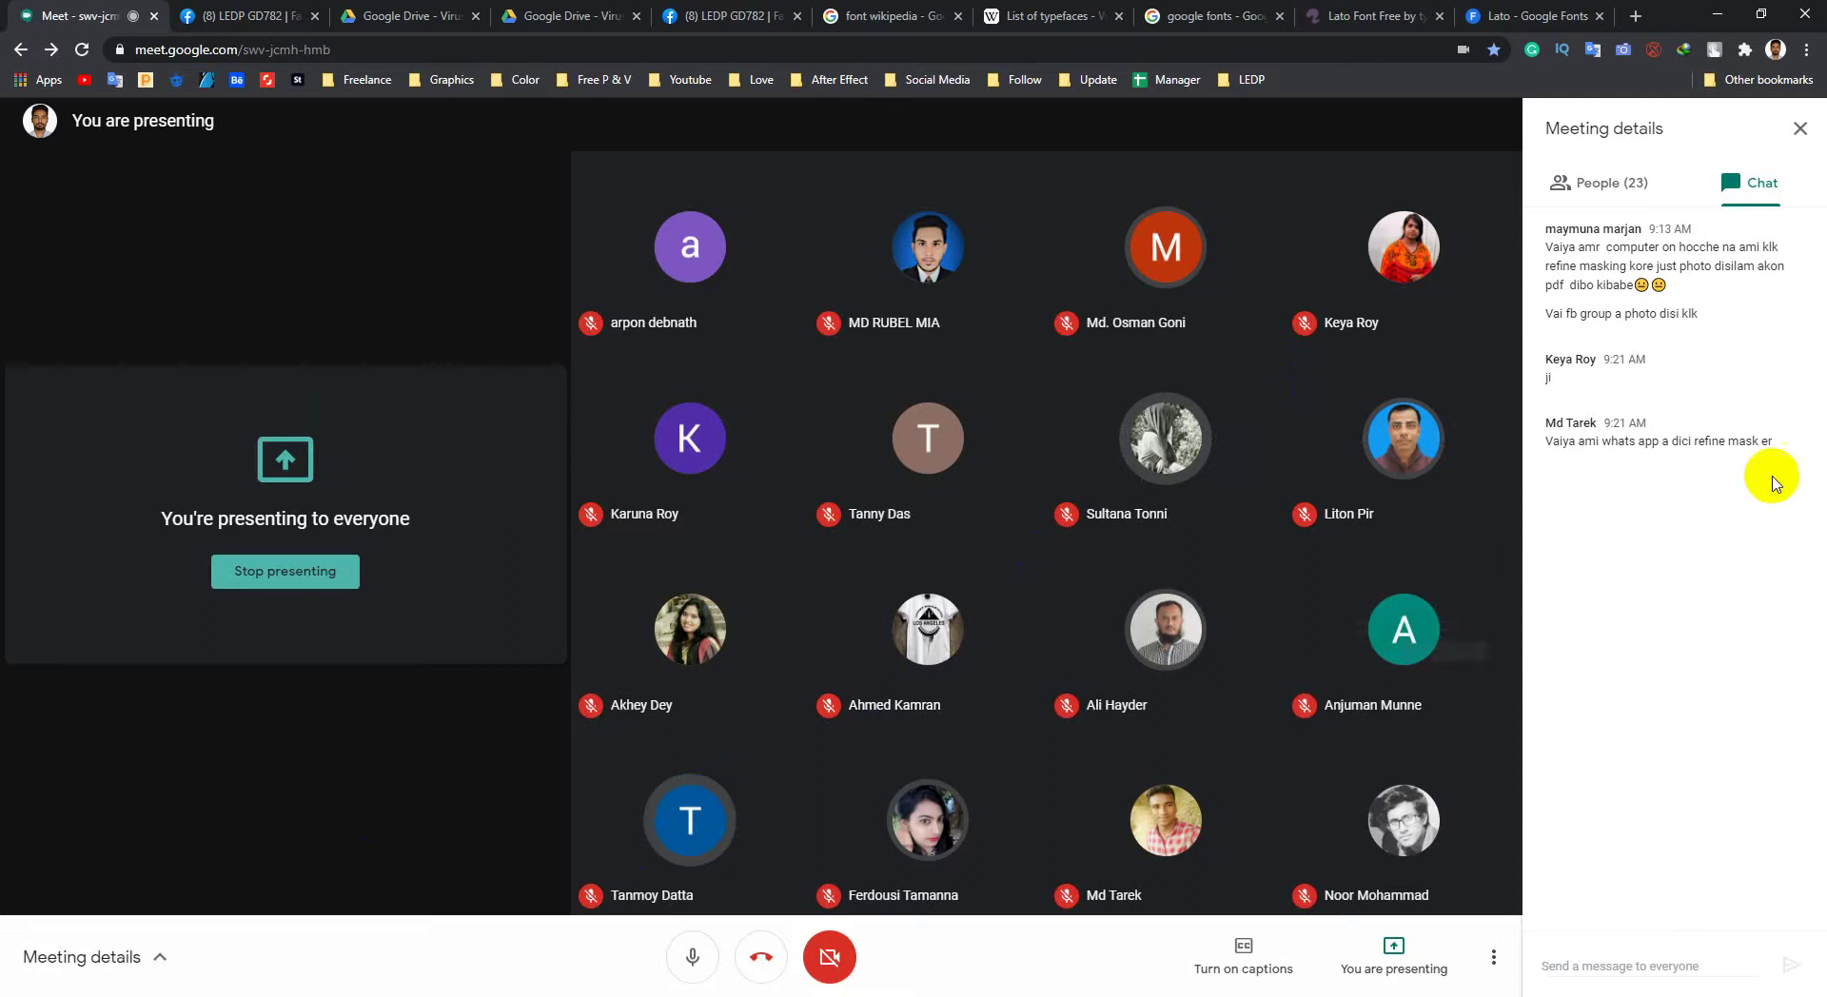
left_click_drag(1780, 443, 1555, 457)
left_click(1551, 437)
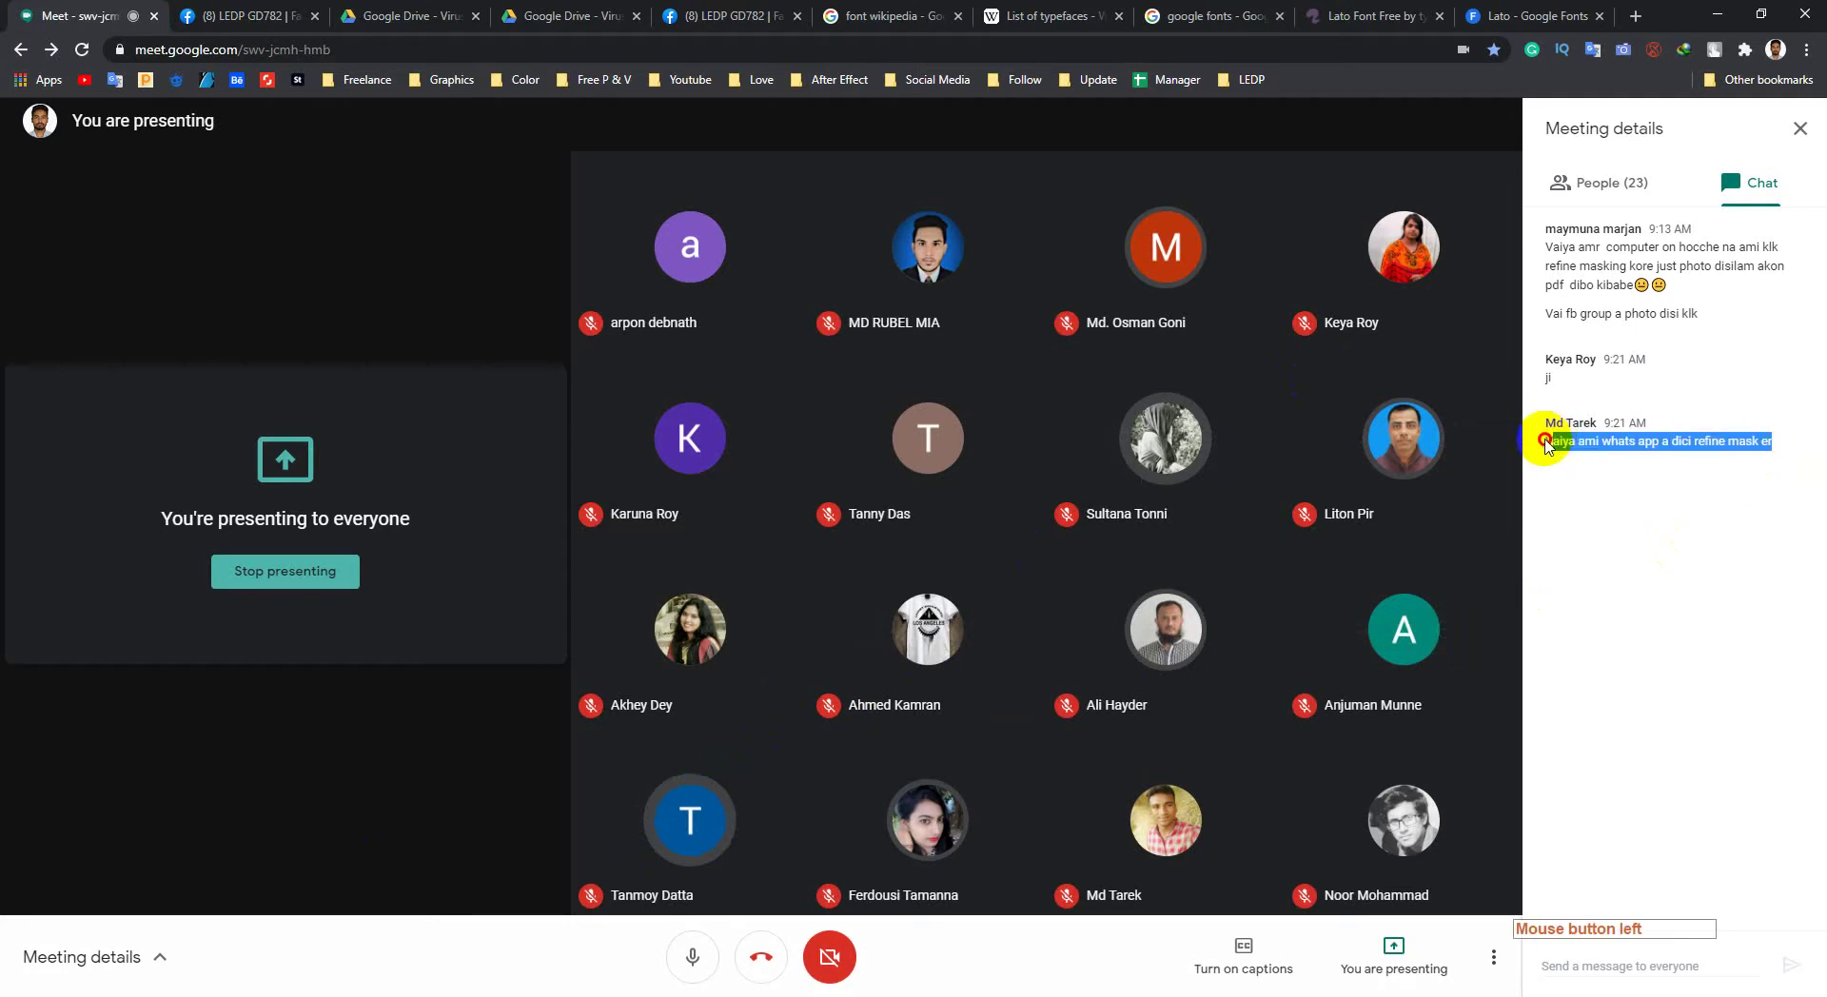
left_click(1650, 581)
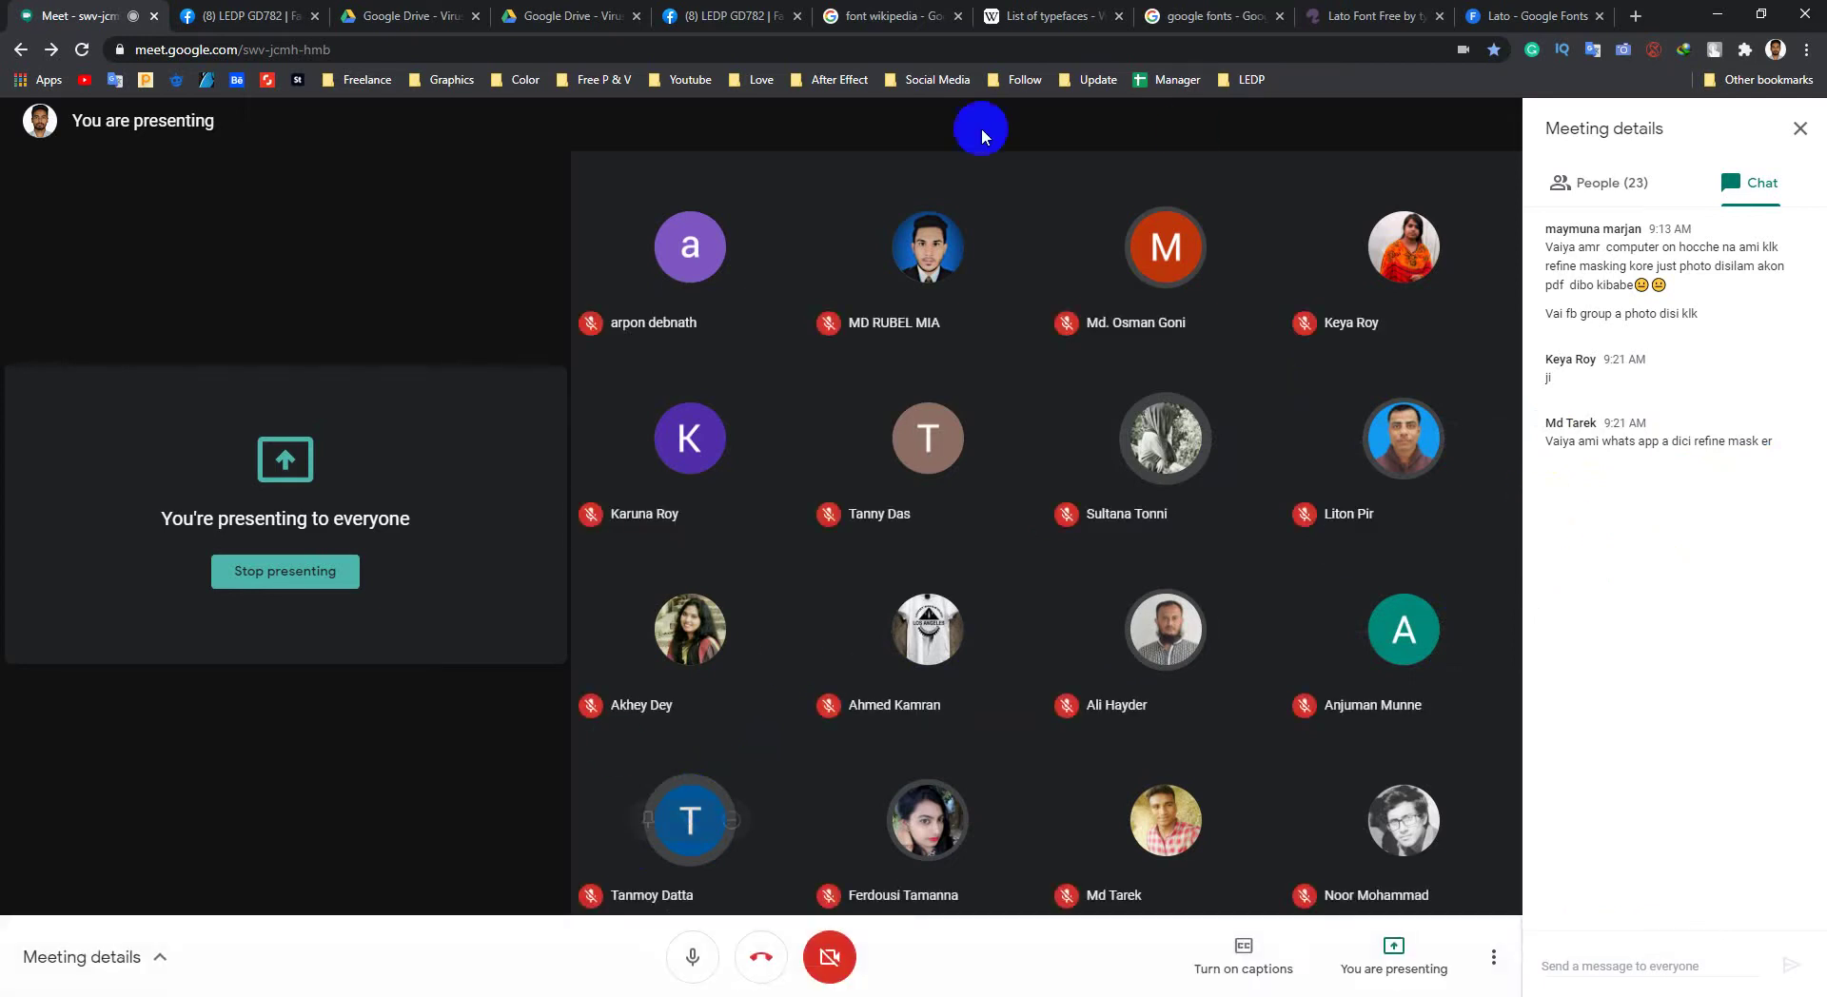
left_click(376, 982)
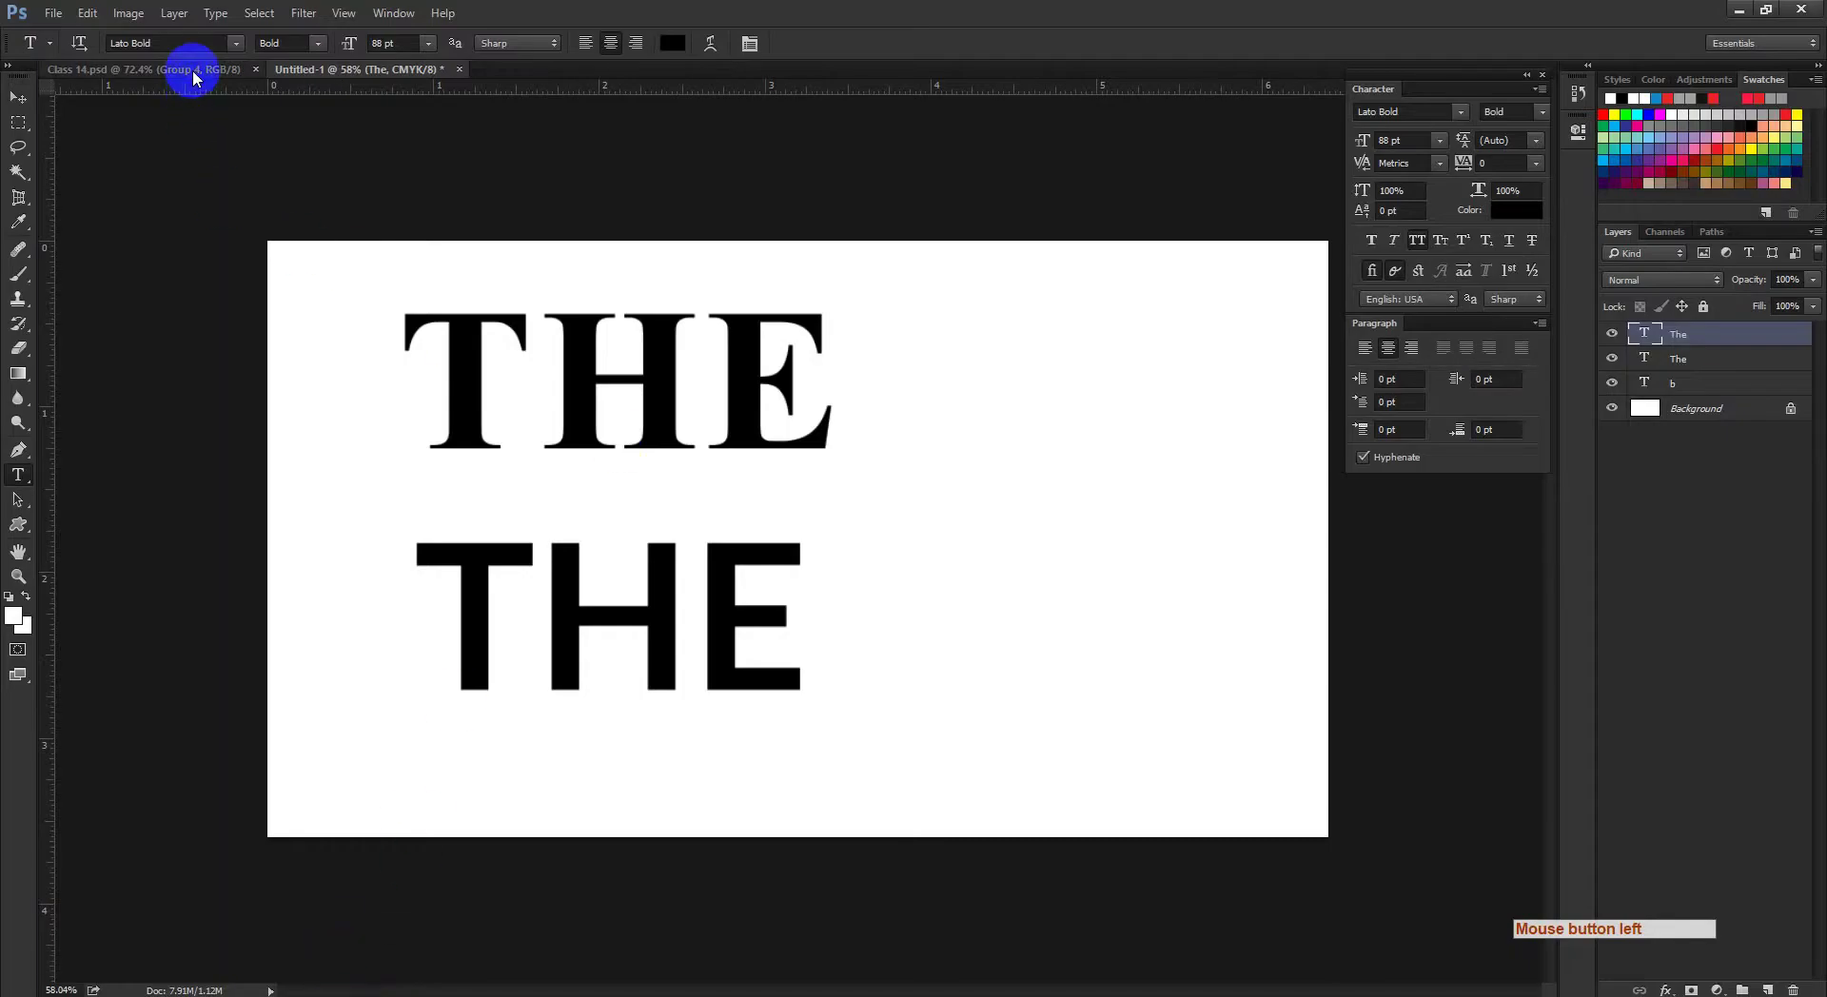
left_click(193, 74)
left_click(21, 90)
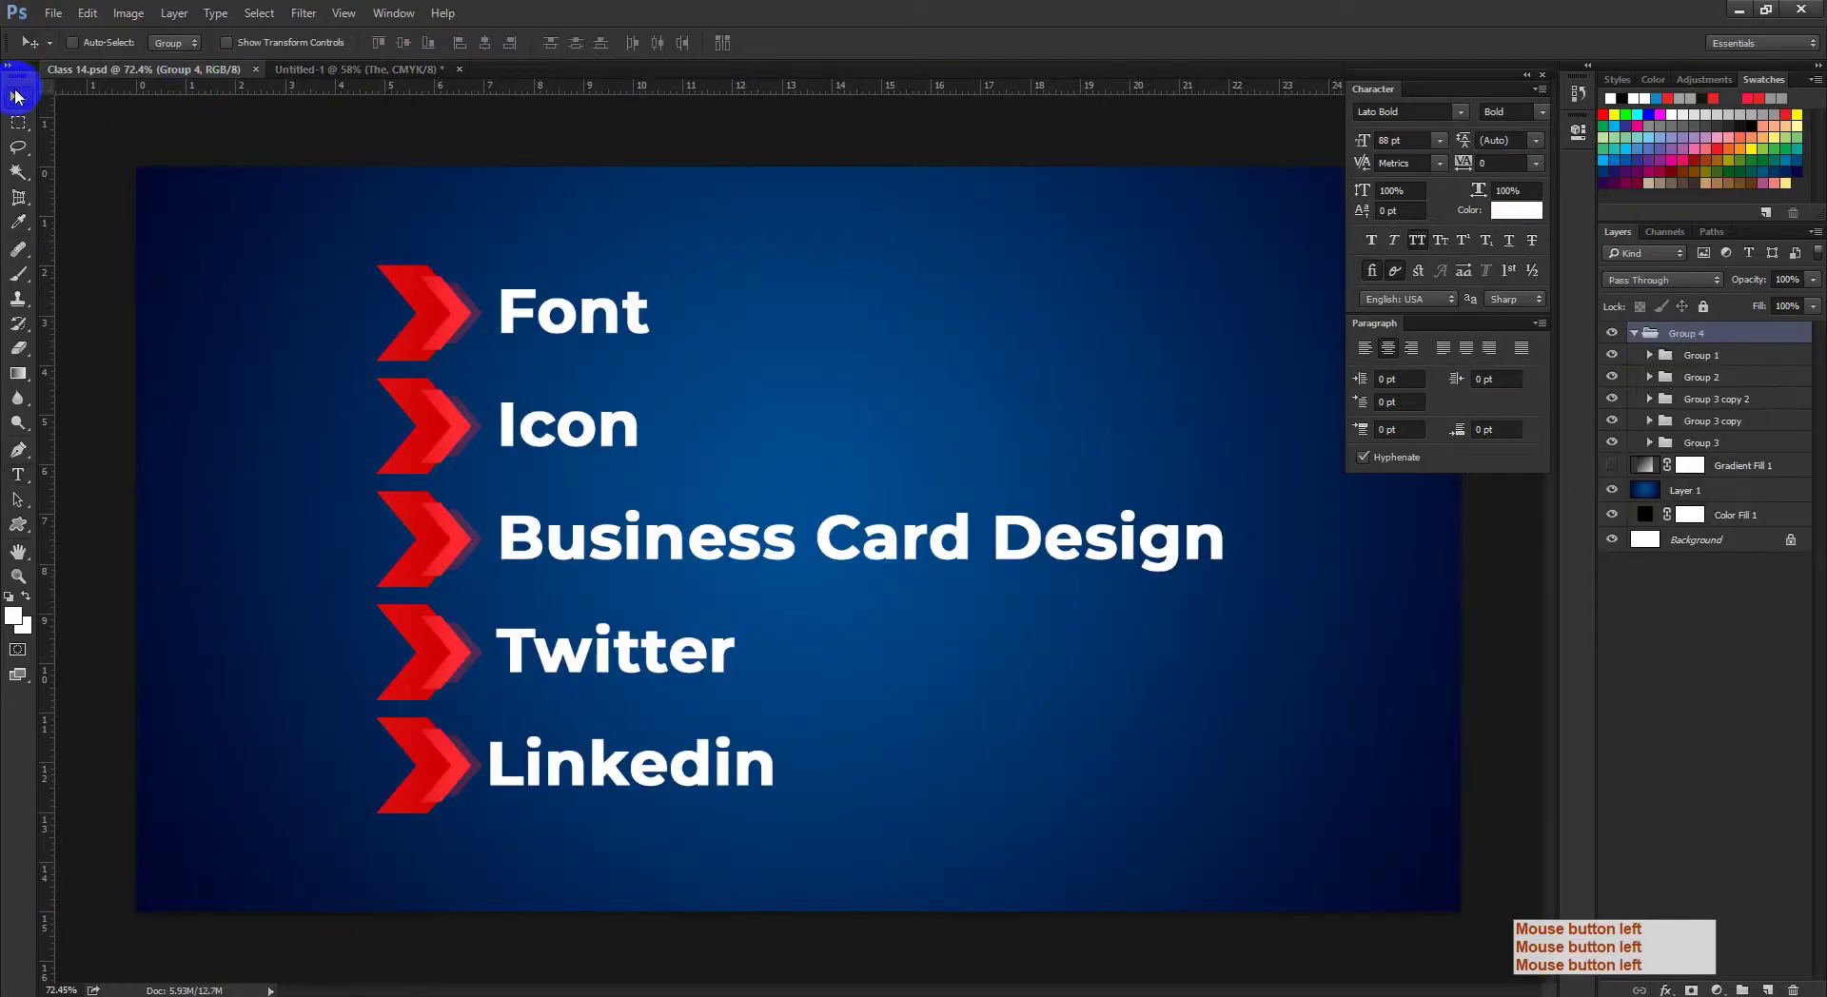
key("ctrl+space")
left_click_drag(539, 380, 567, 425)
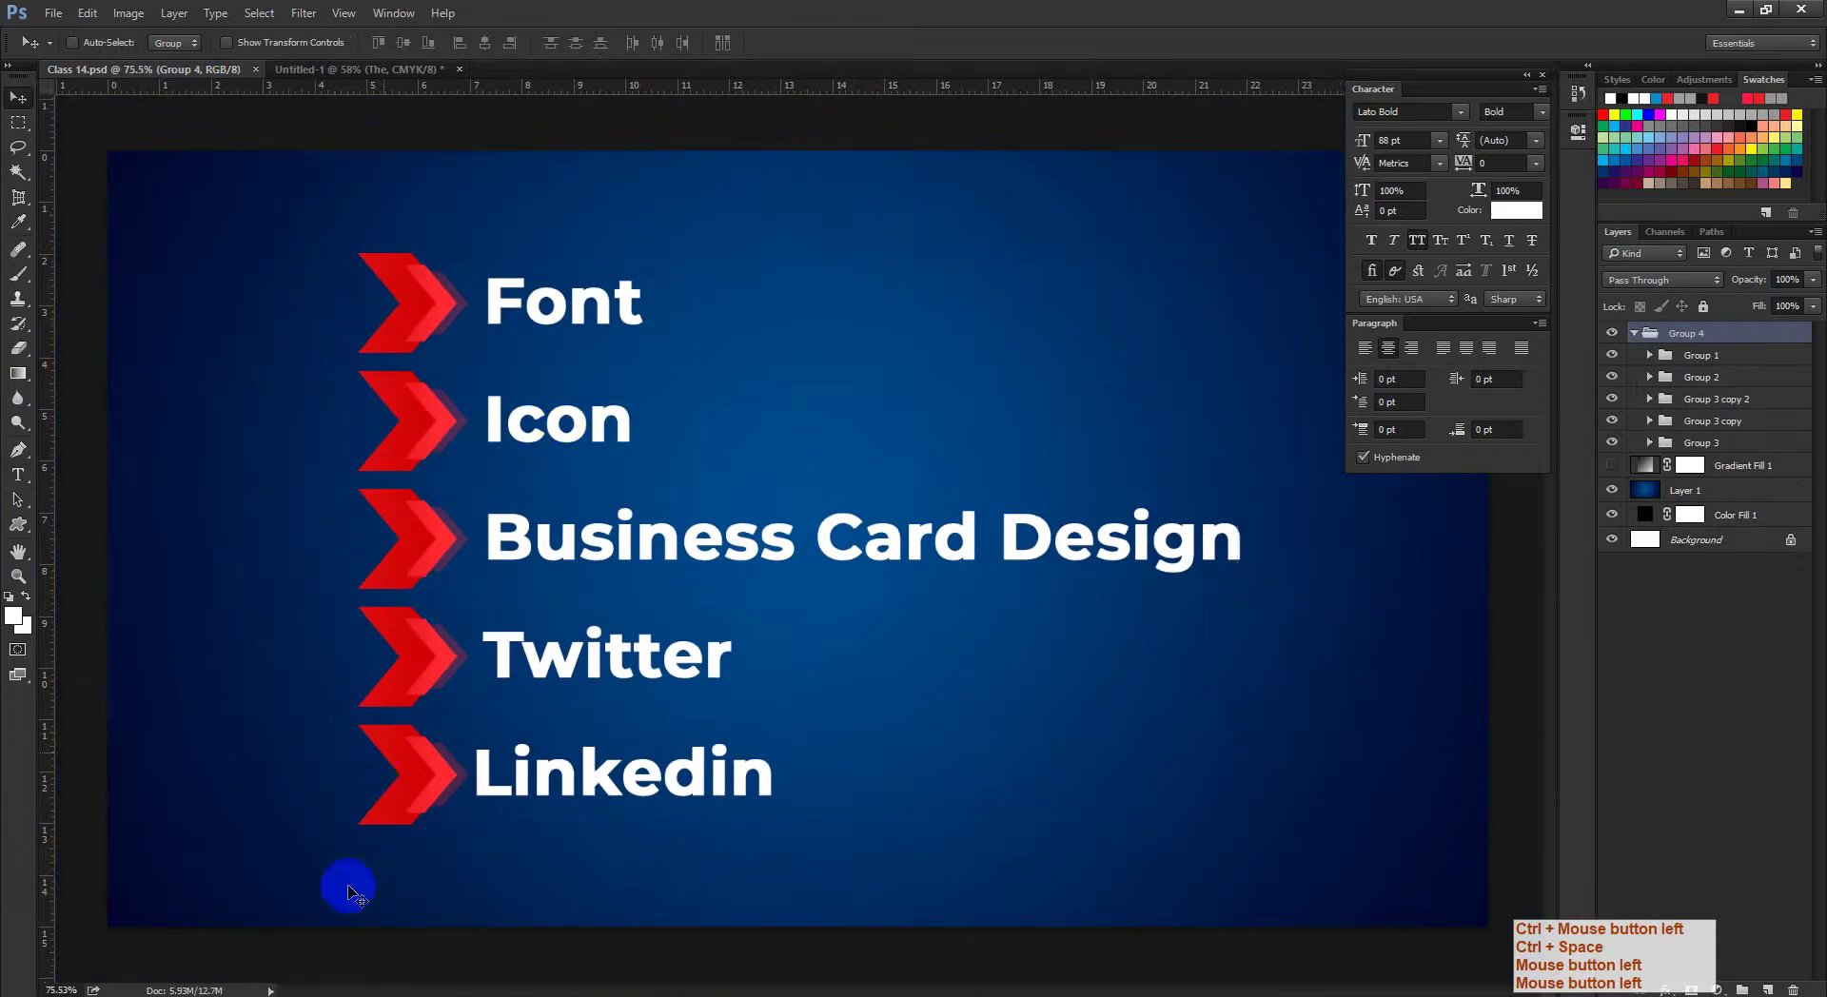
left_click(306, 982)
left_click(215, 952)
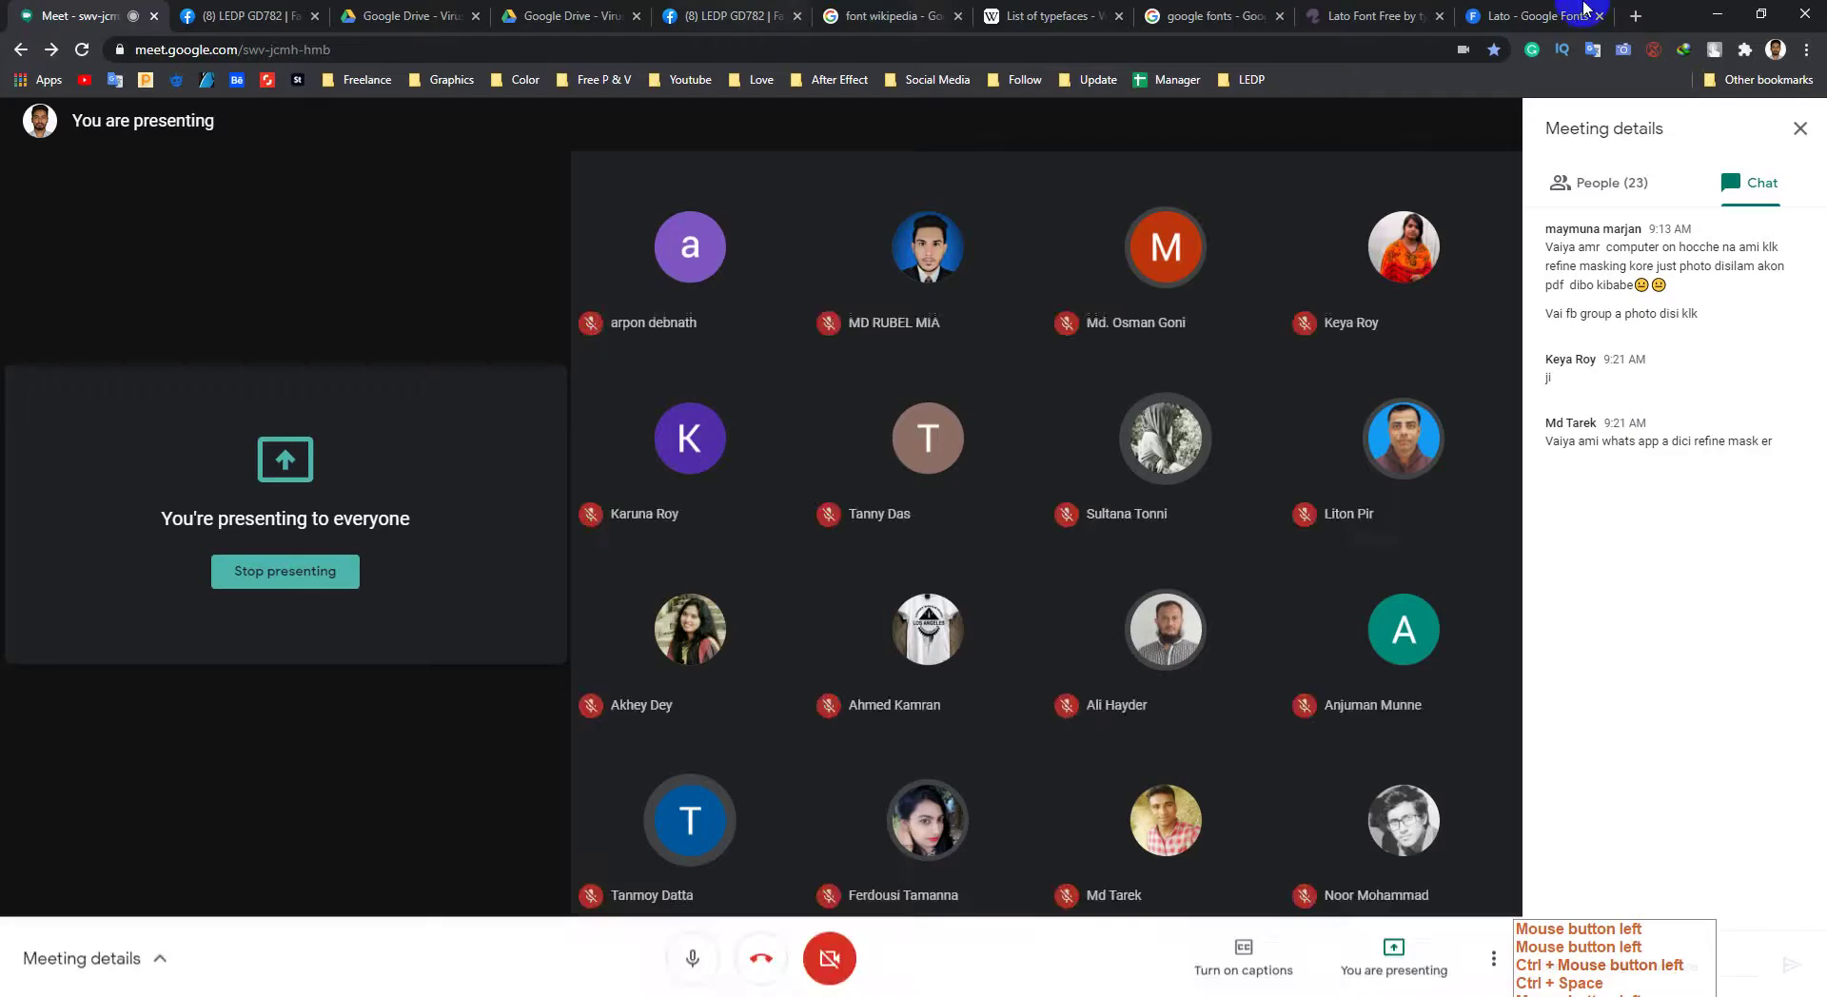
Step: Search Google in a new tab for 'business card' and show Images results
left_click(1635, 18)
type("bus")
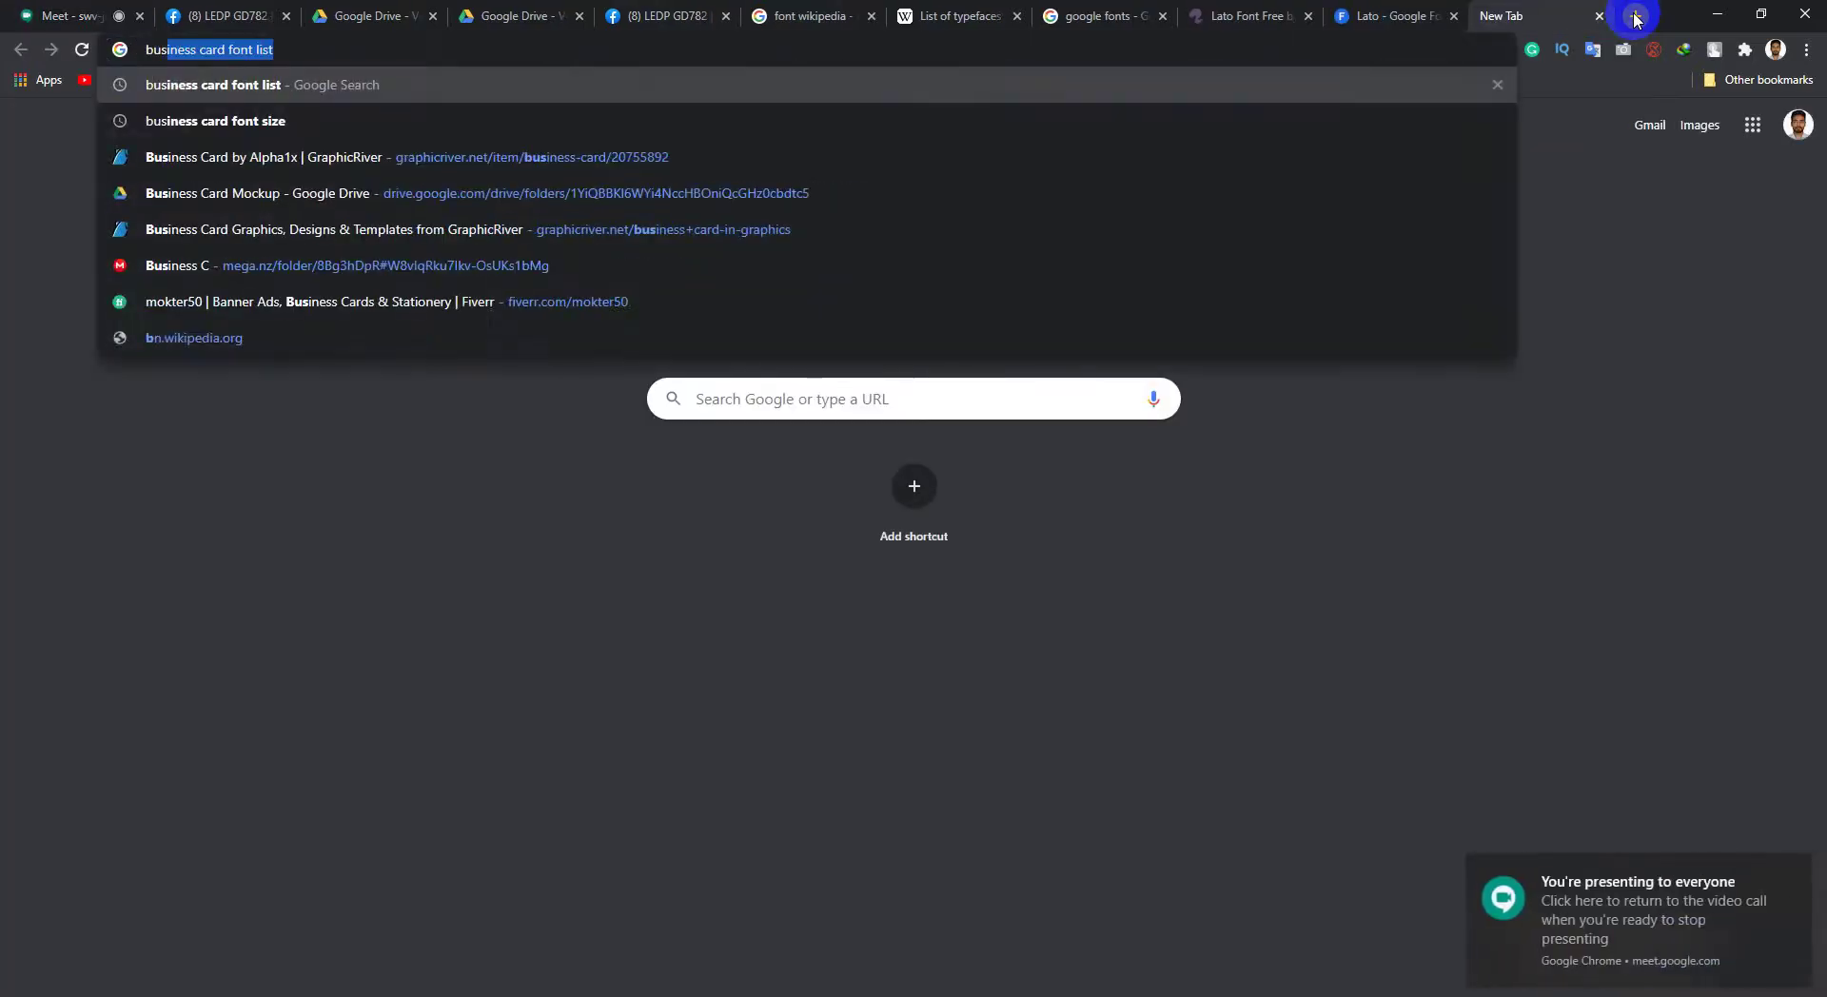
type("iness card f")
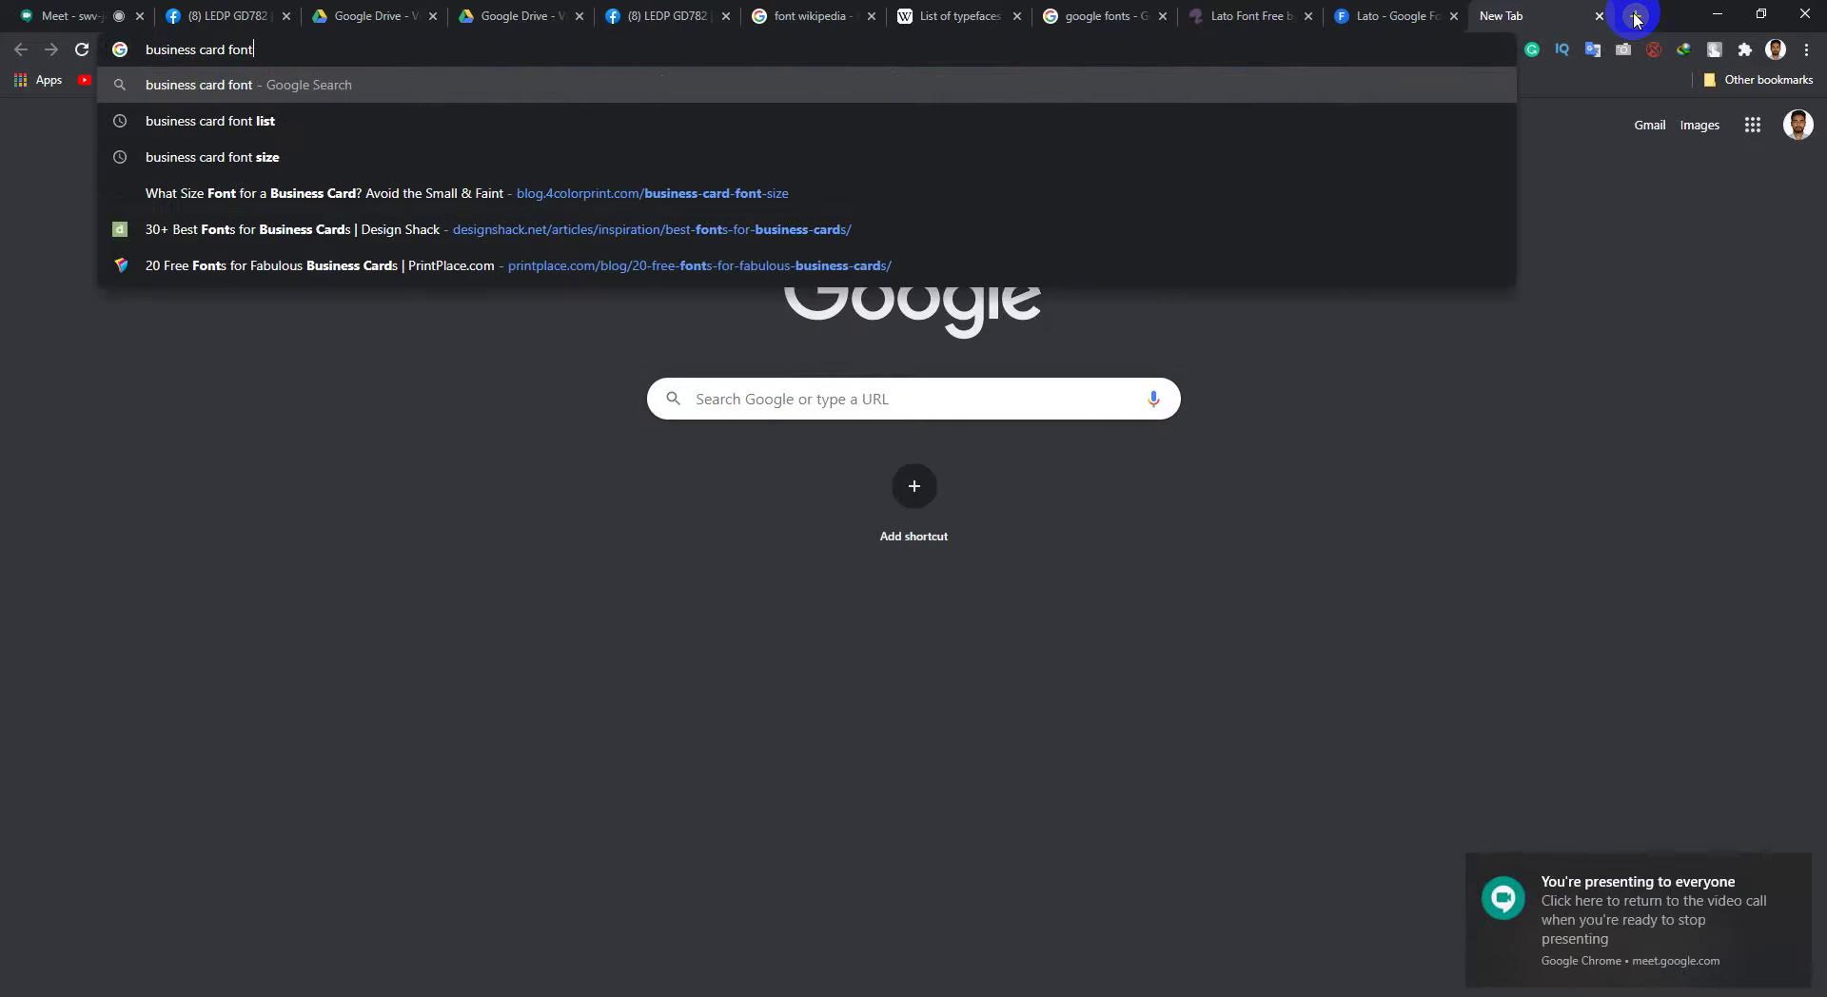
key("BackSpace")
key("Return")
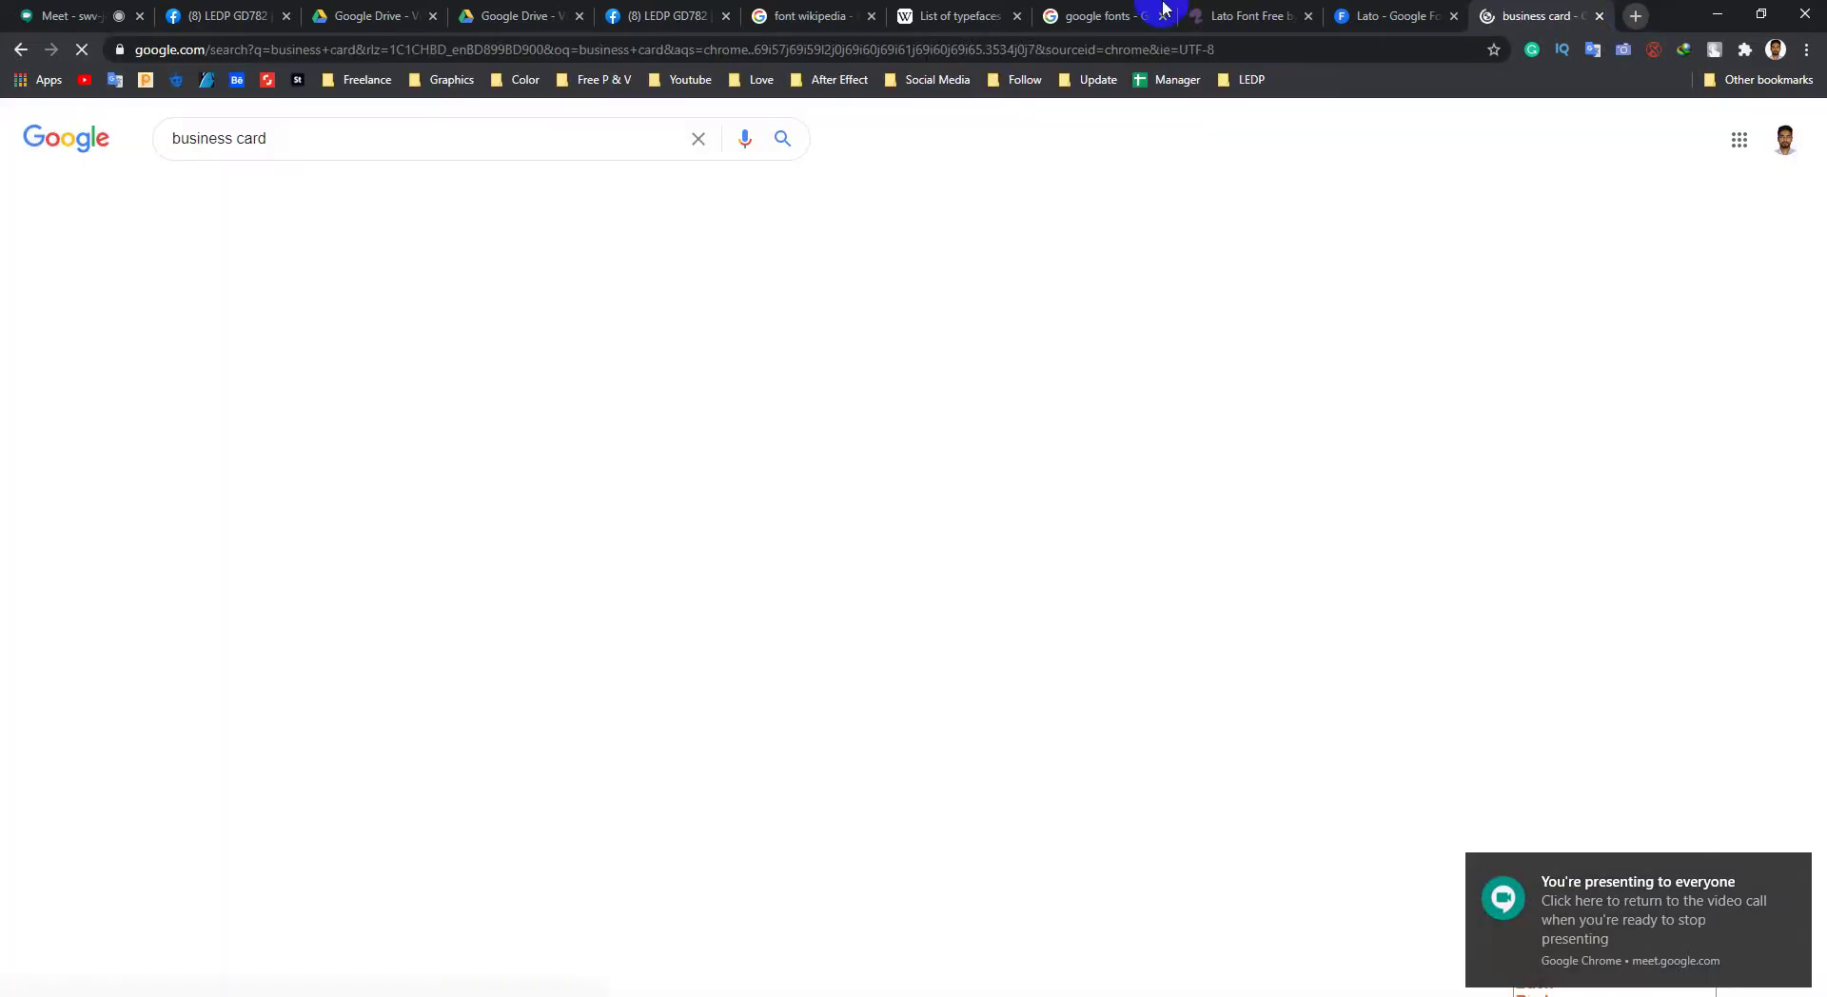
left_click(266, 191)
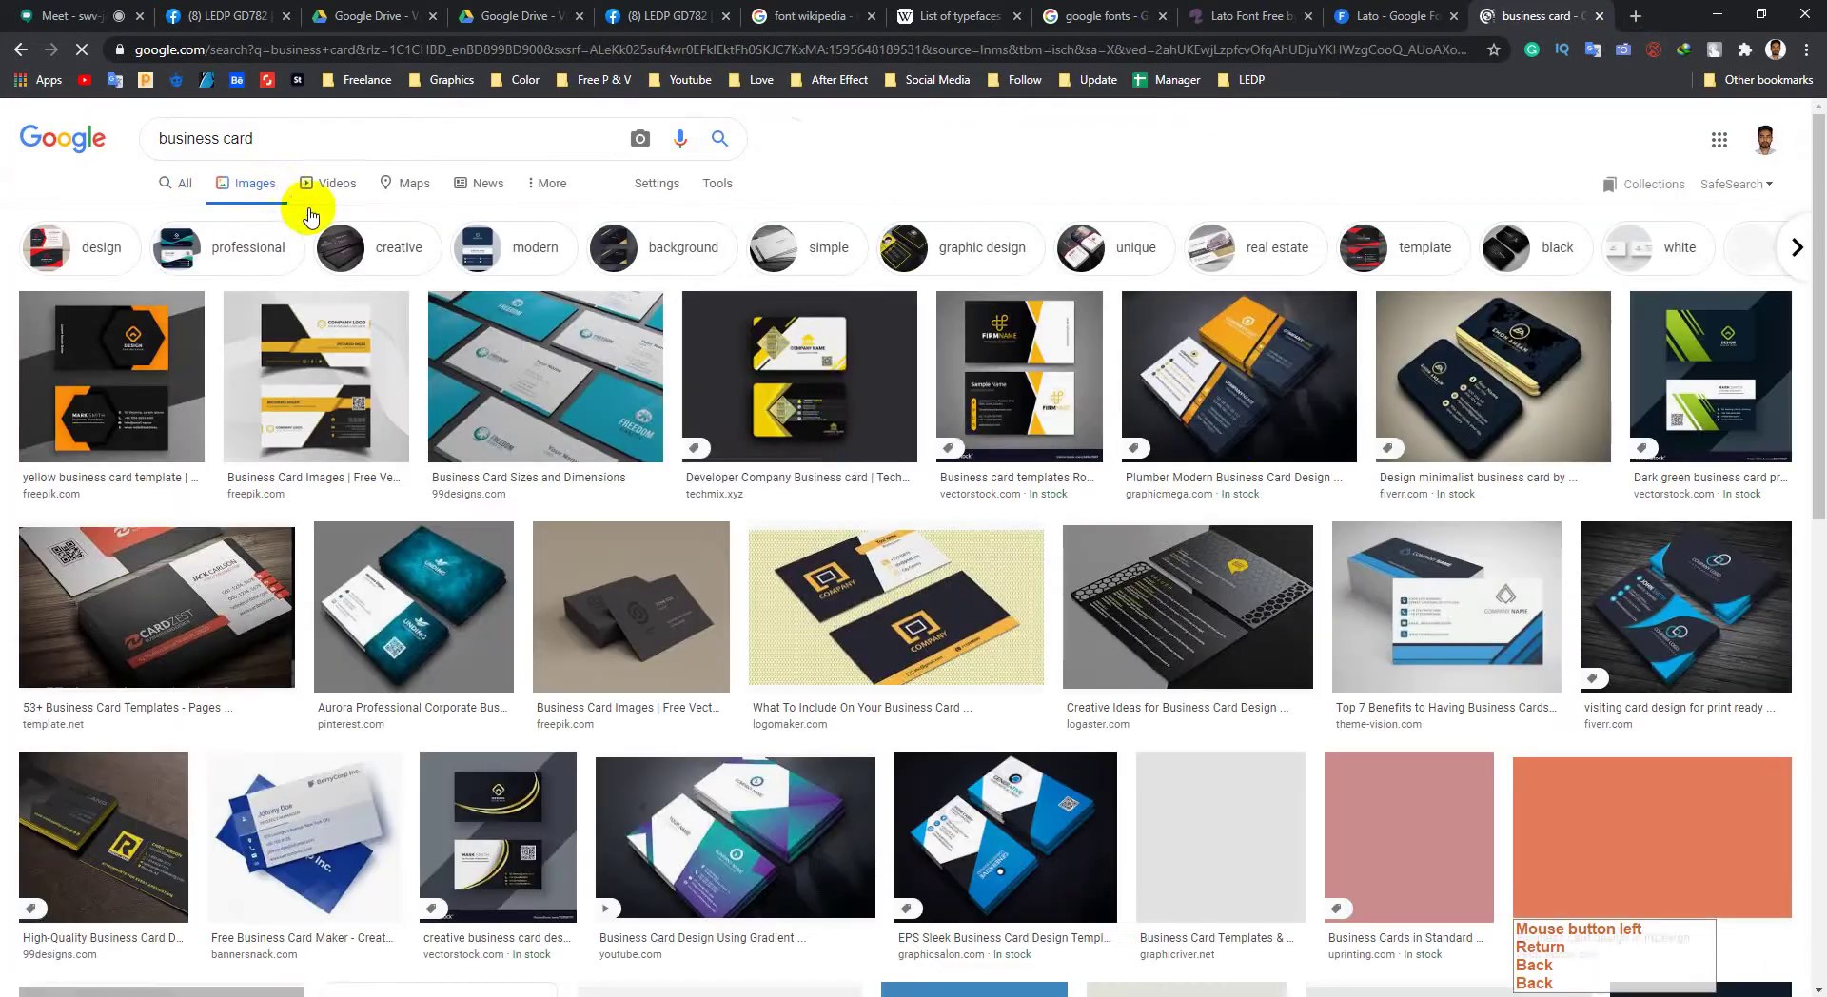
Step: Preview the Developer Company and other business card designs, then return to Meet
left_click(836, 404)
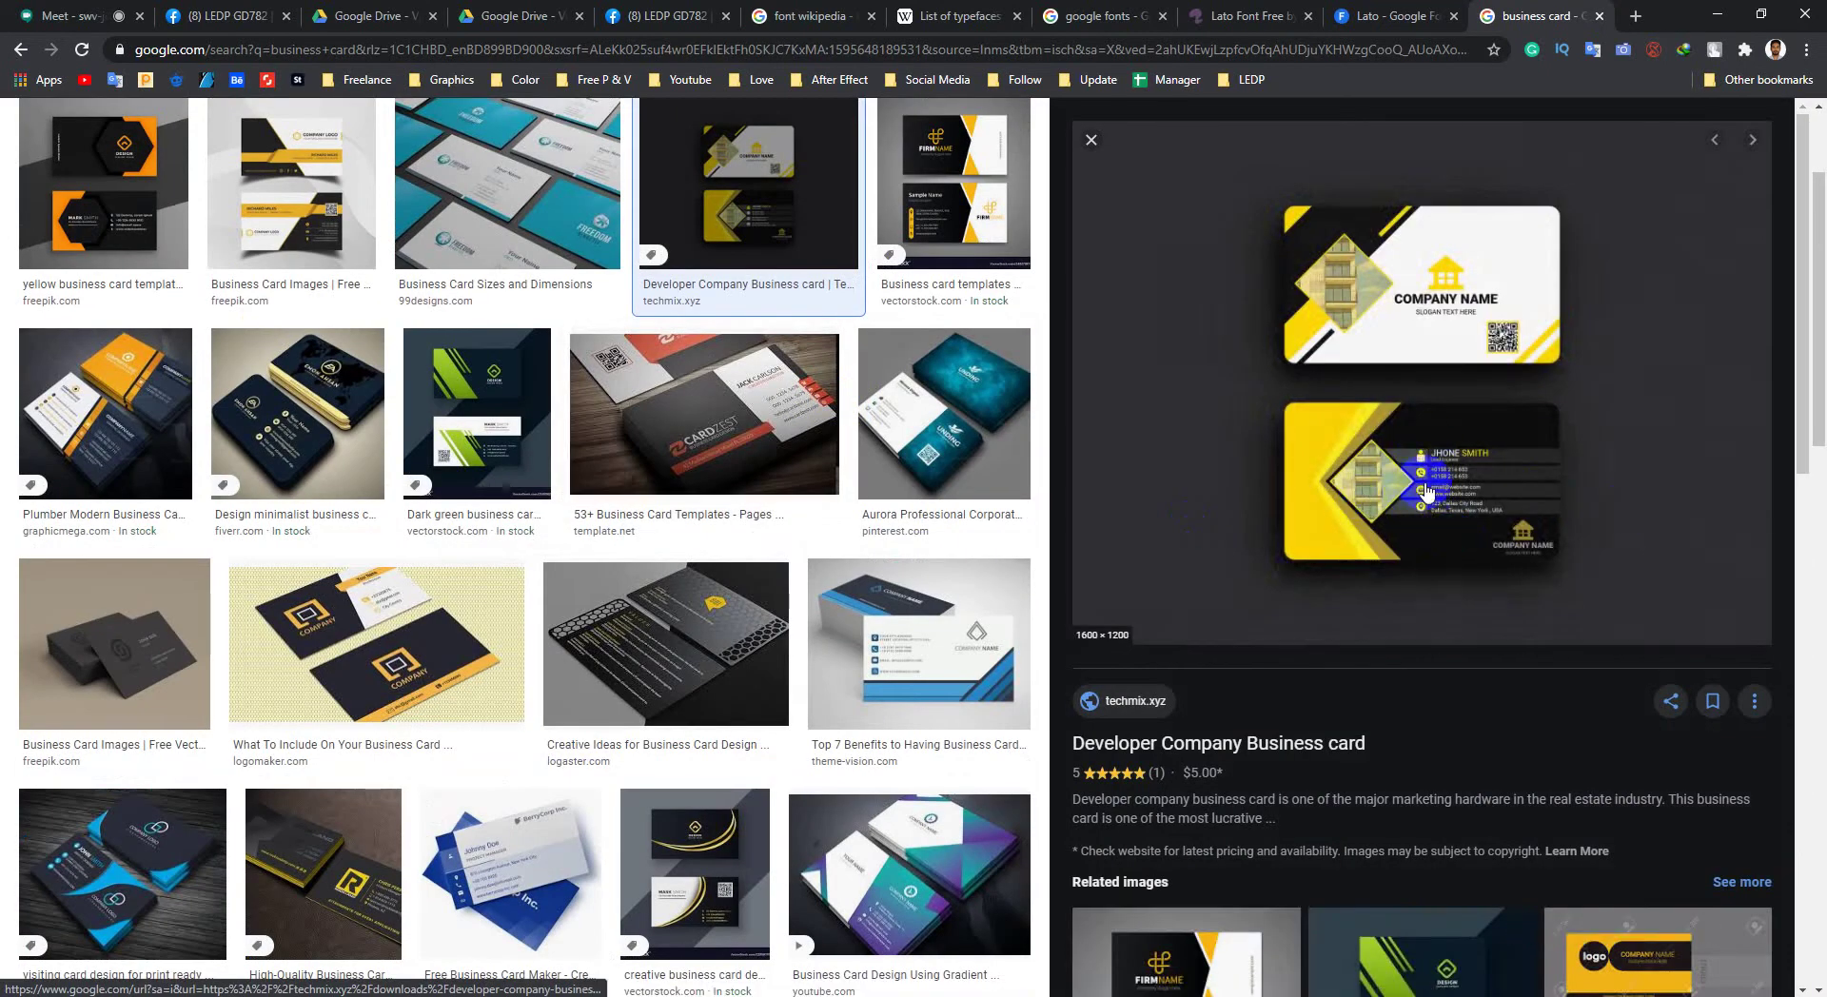
left_click(1091, 143)
scroll(942, 569, "down", 1)
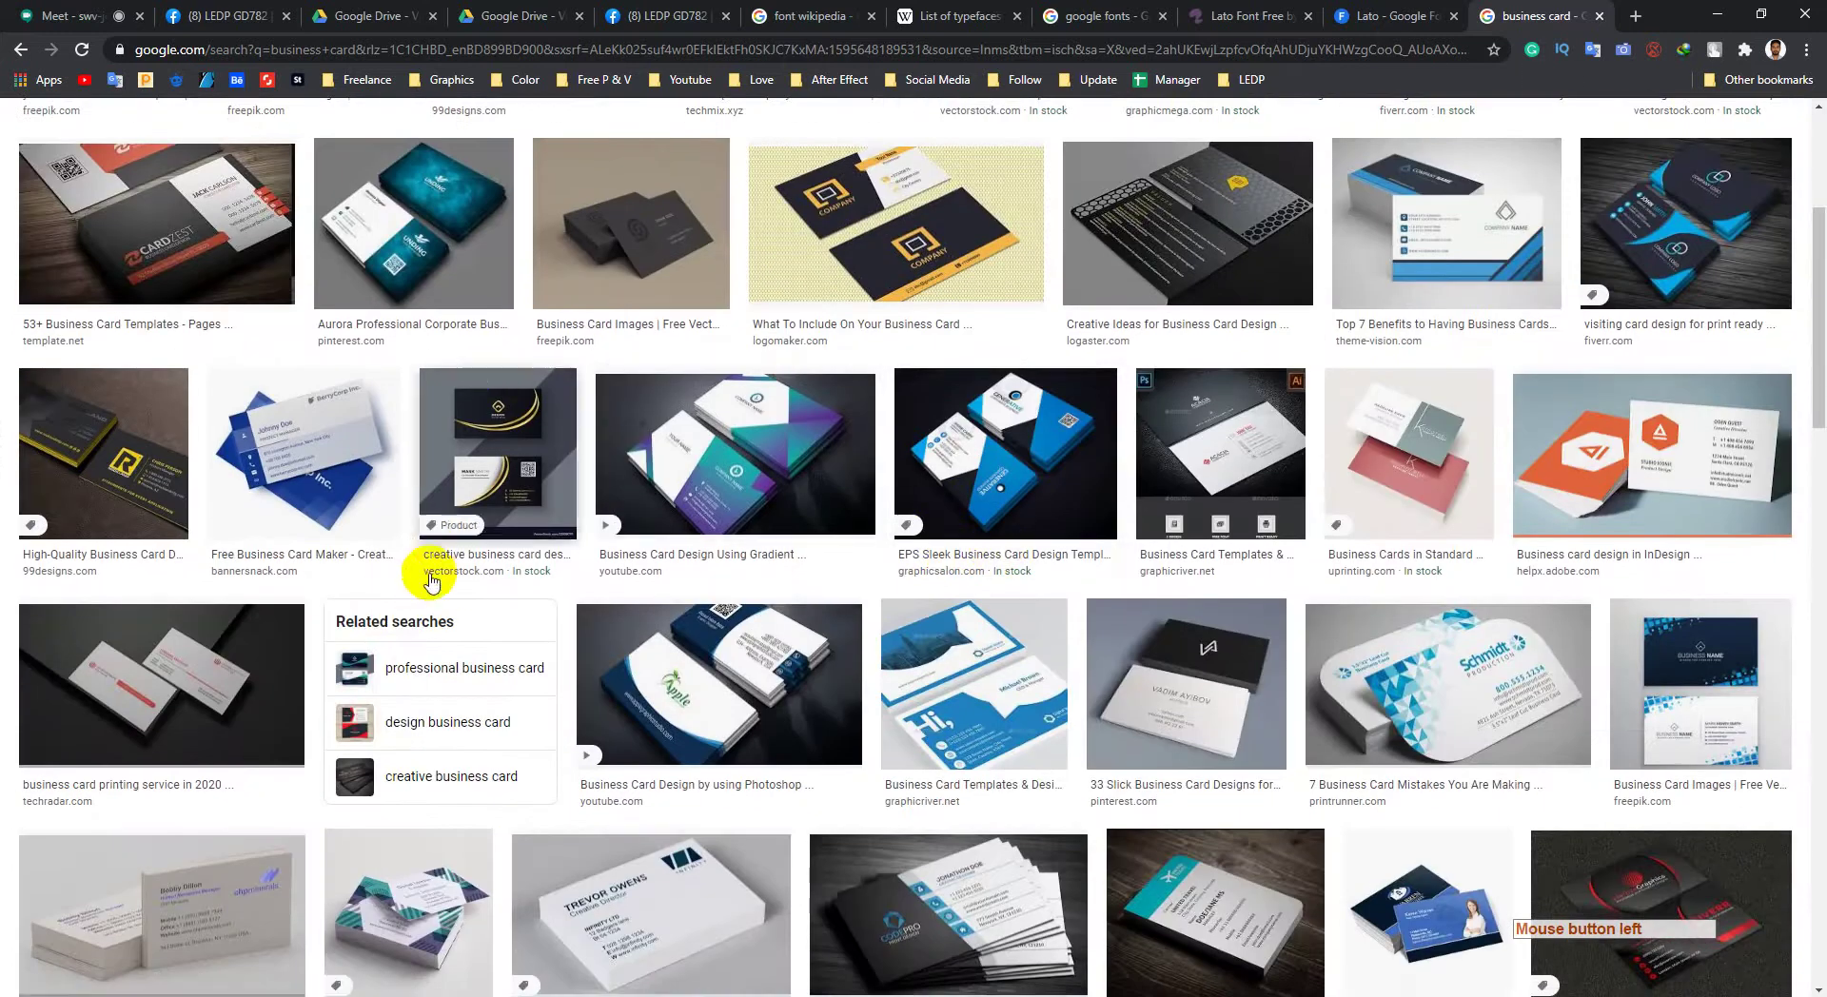
scroll(476, 588, "down", 1)
scroll(667, 609, "down", 2)
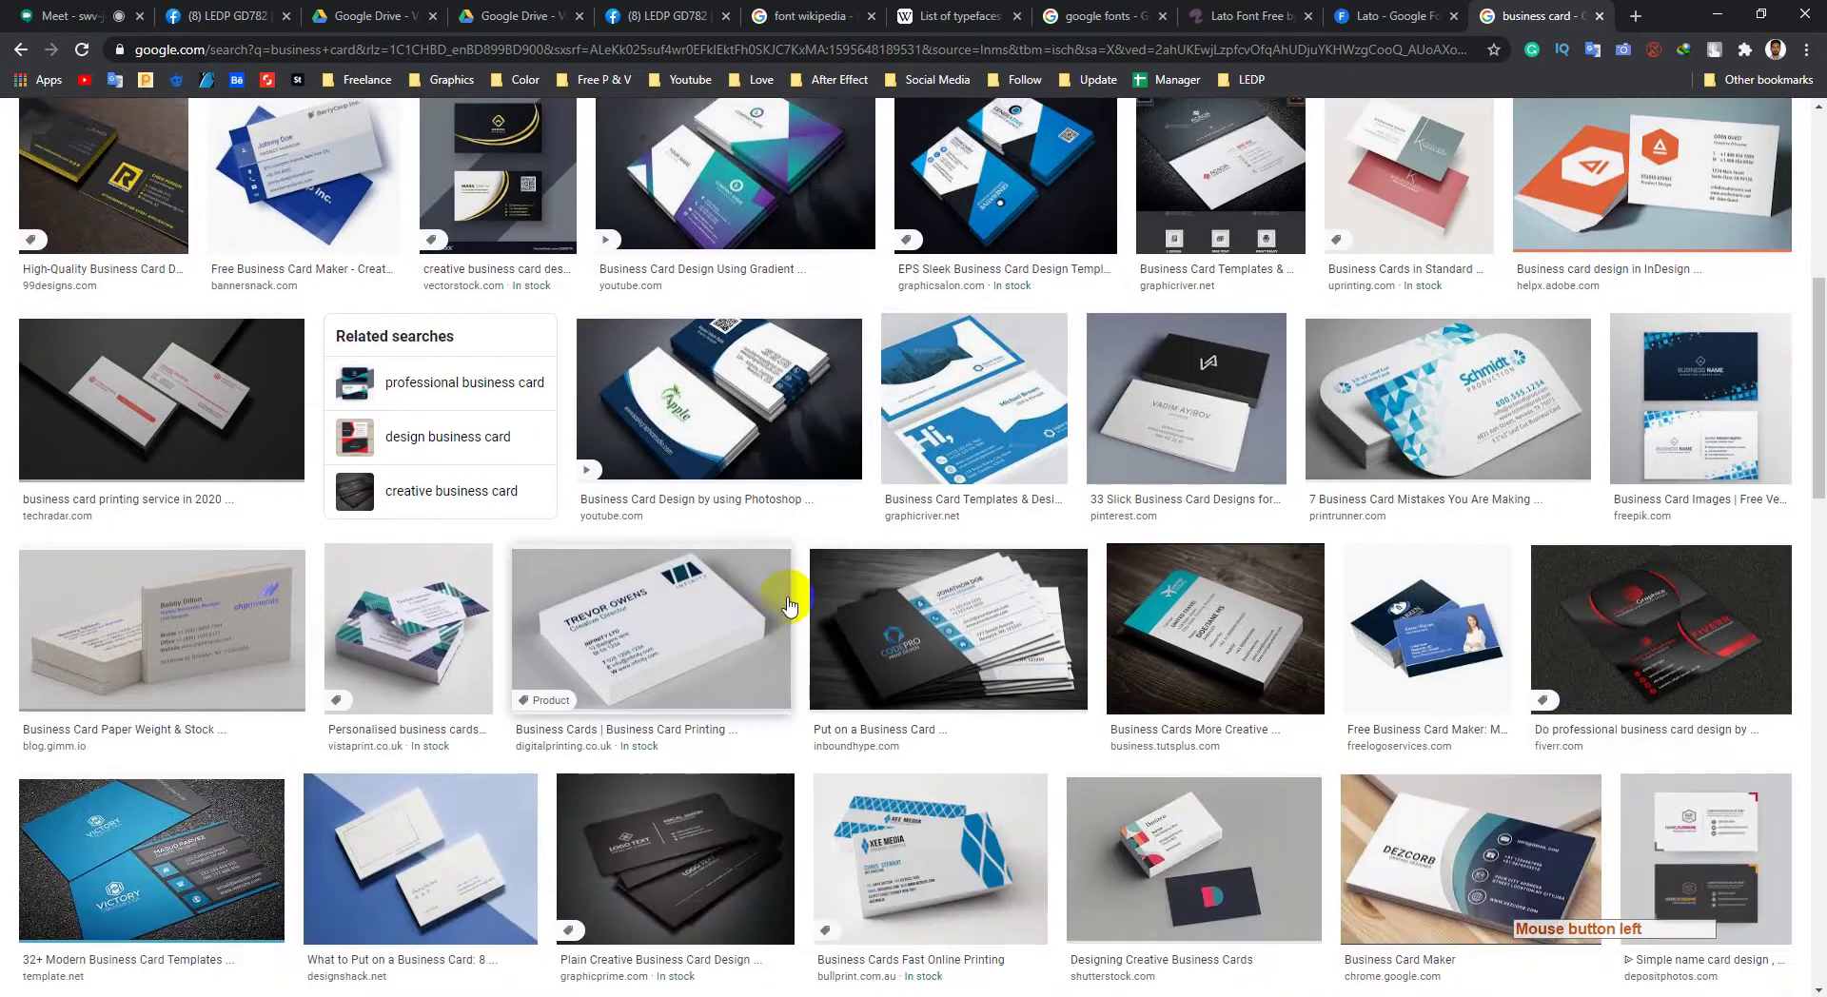
scroll(780, 602, "down", 2)
left_click(1085, 407)
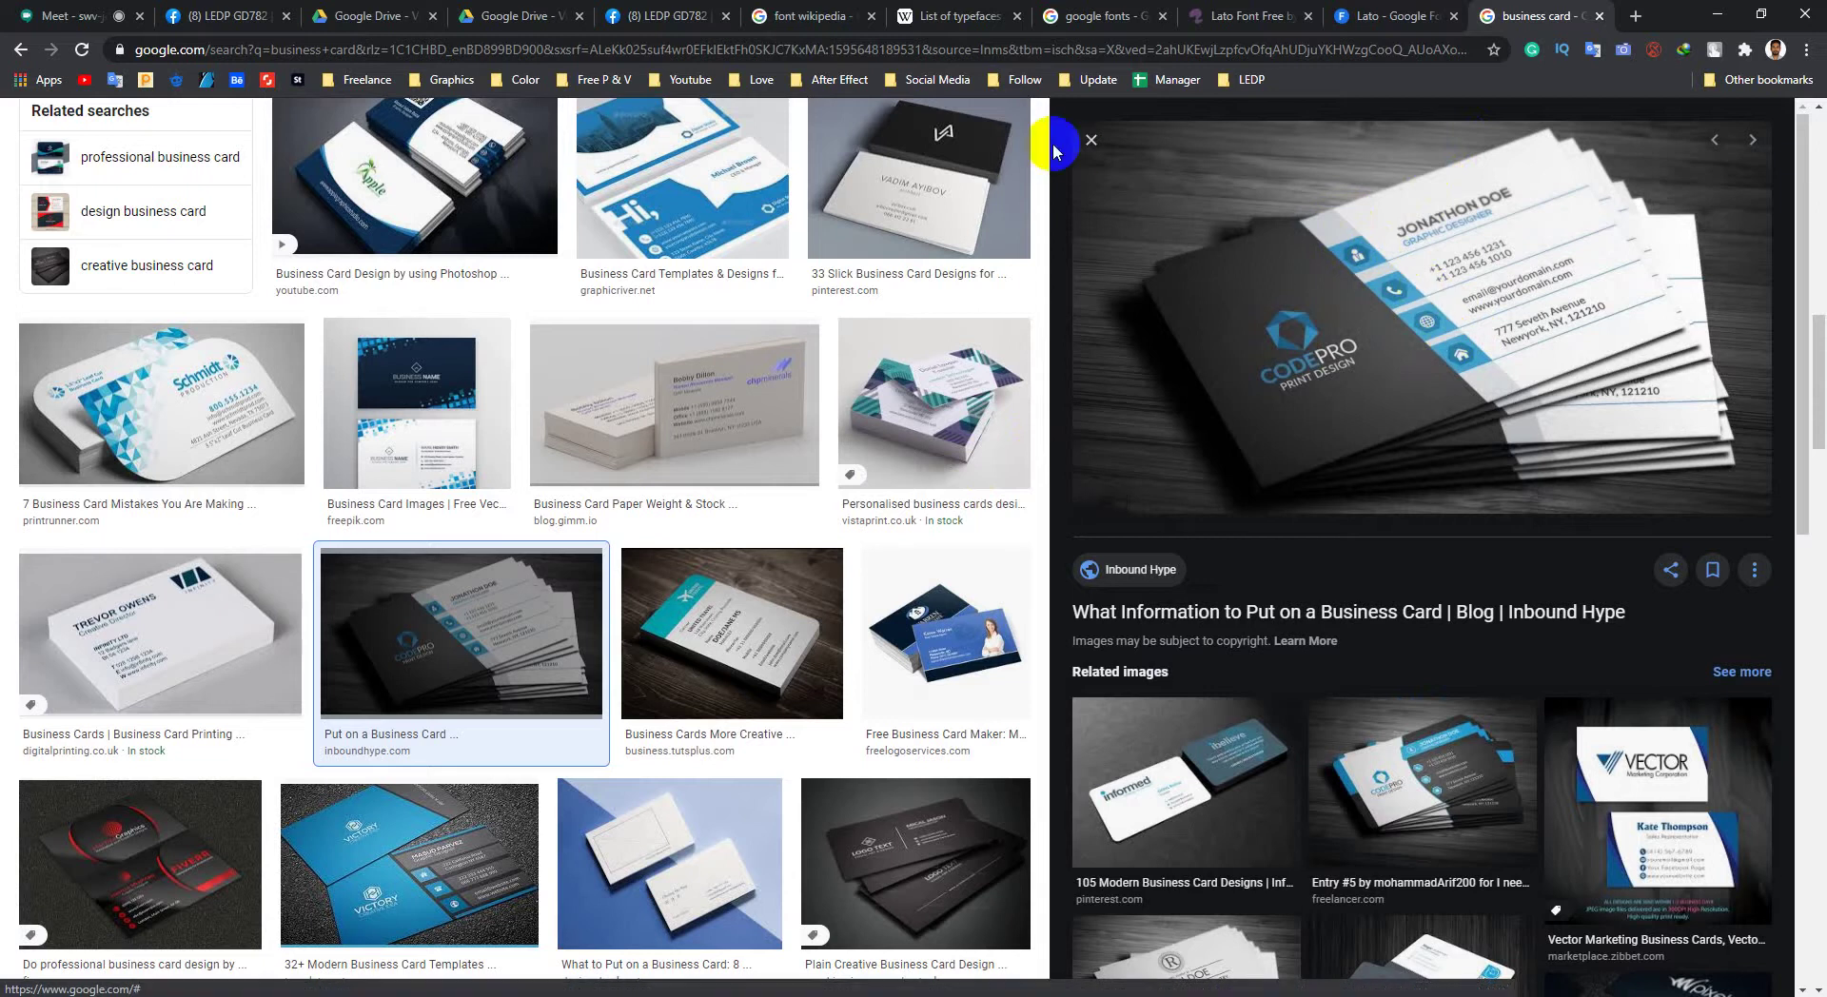
left_click(1385, 311)
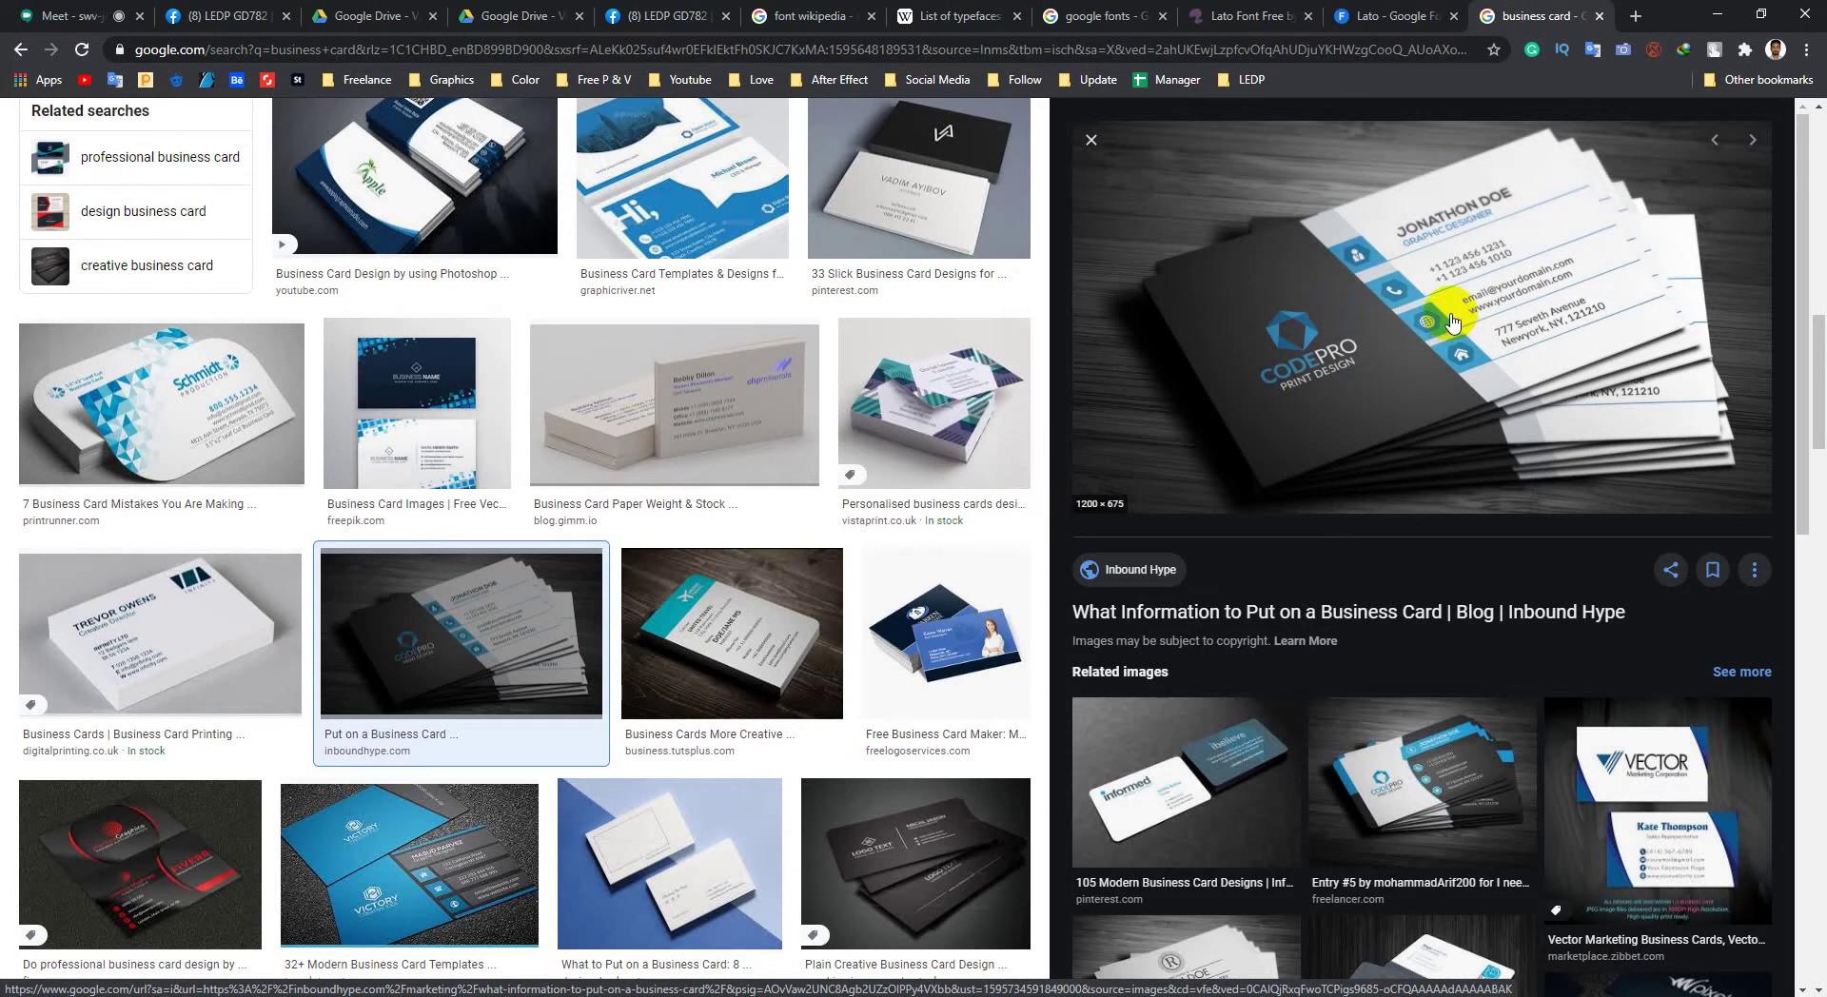
left_click(105, 15)
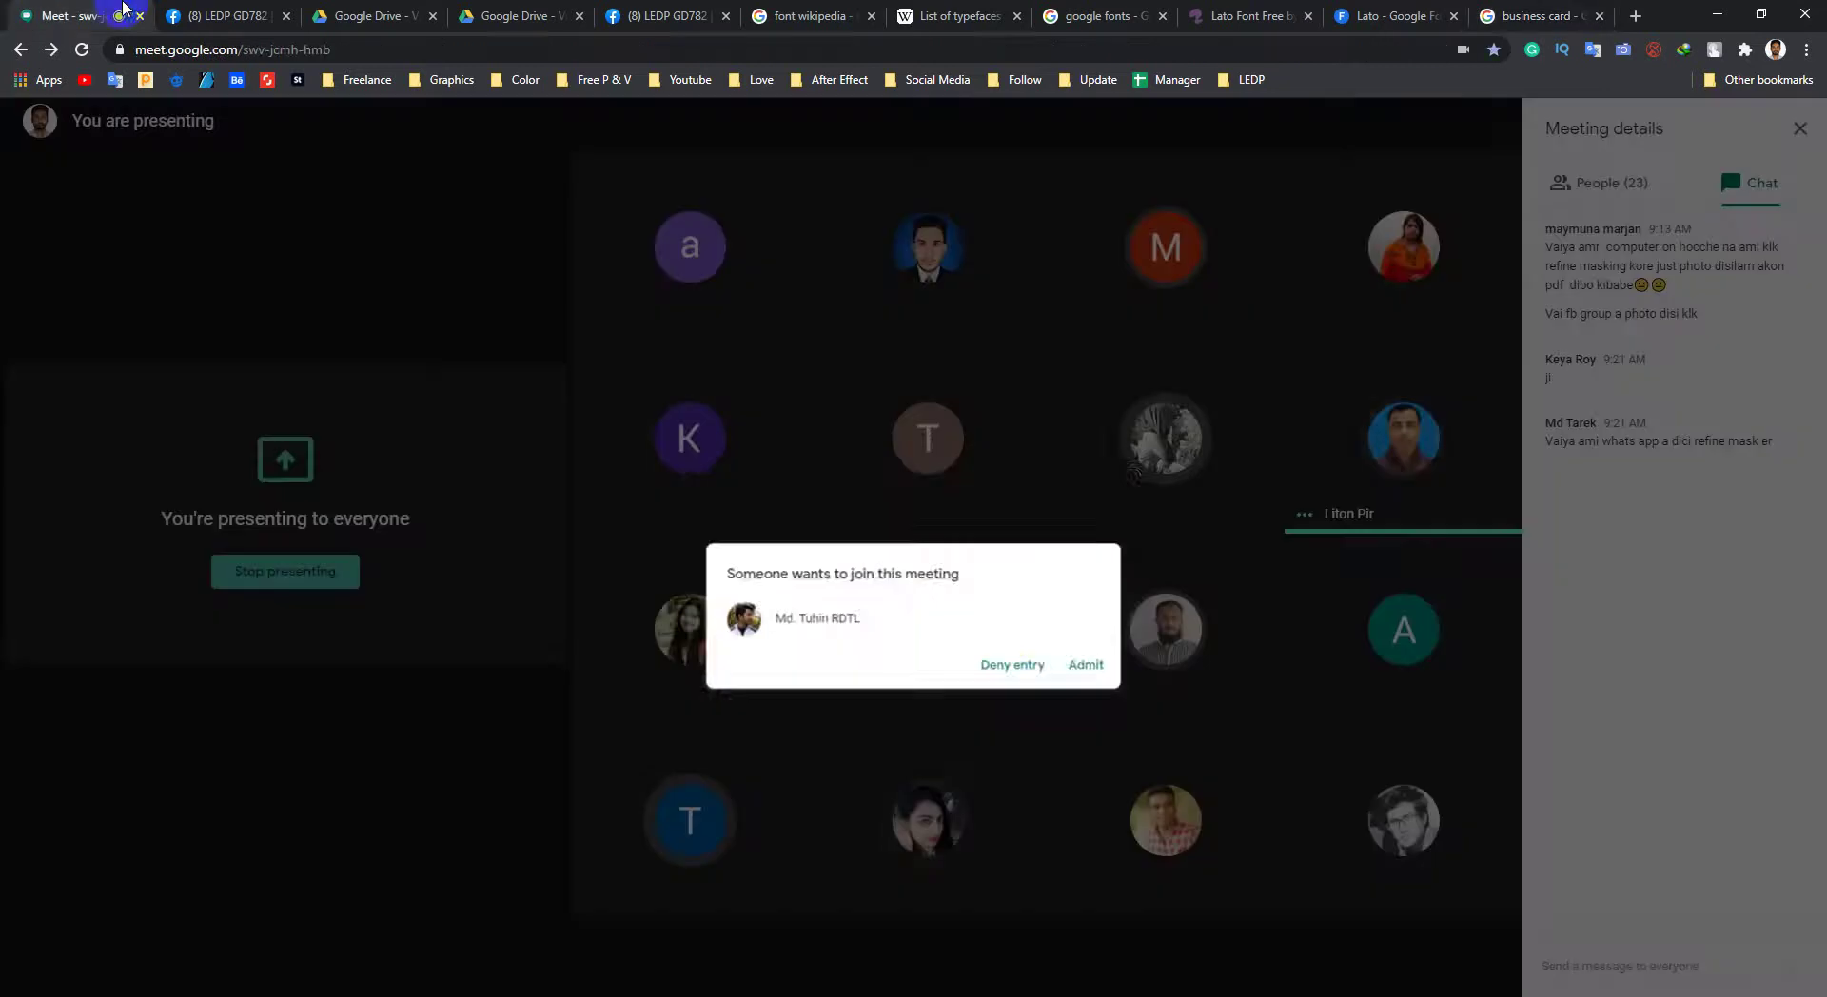
Step: Admit the people waiting to join the Google Meet call
left_click(1095, 609)
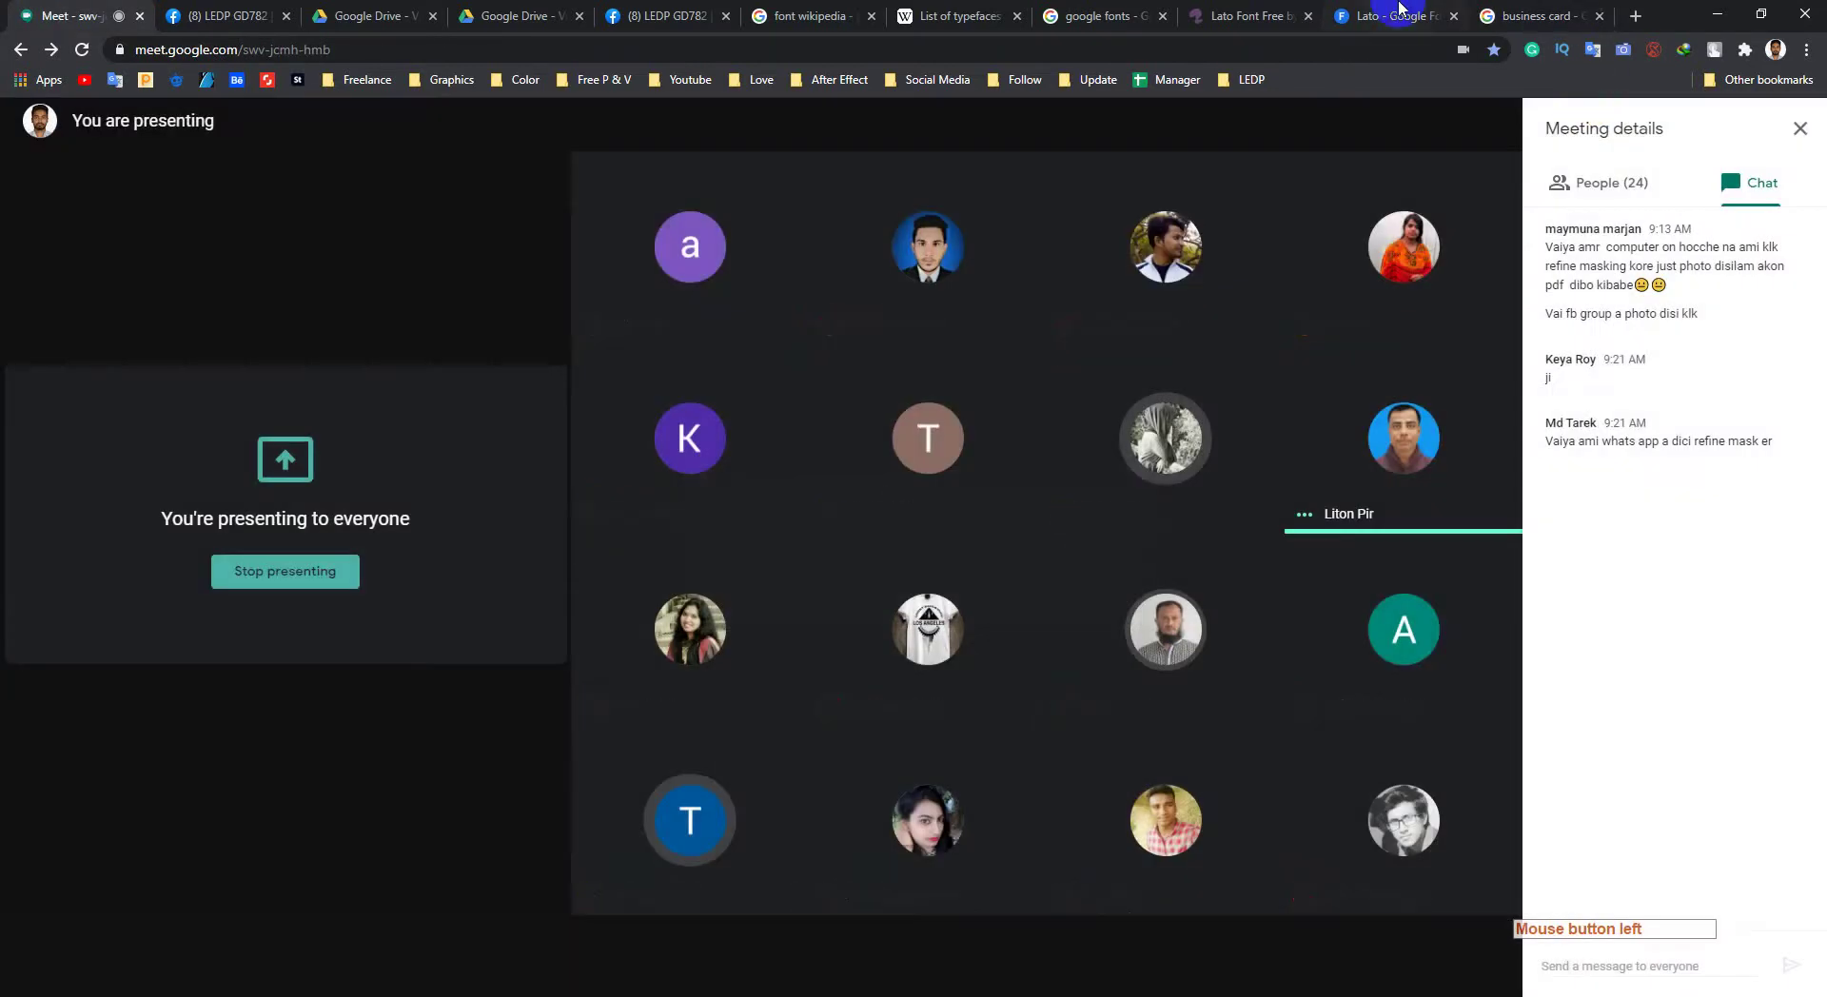
left_click(1537, 14)
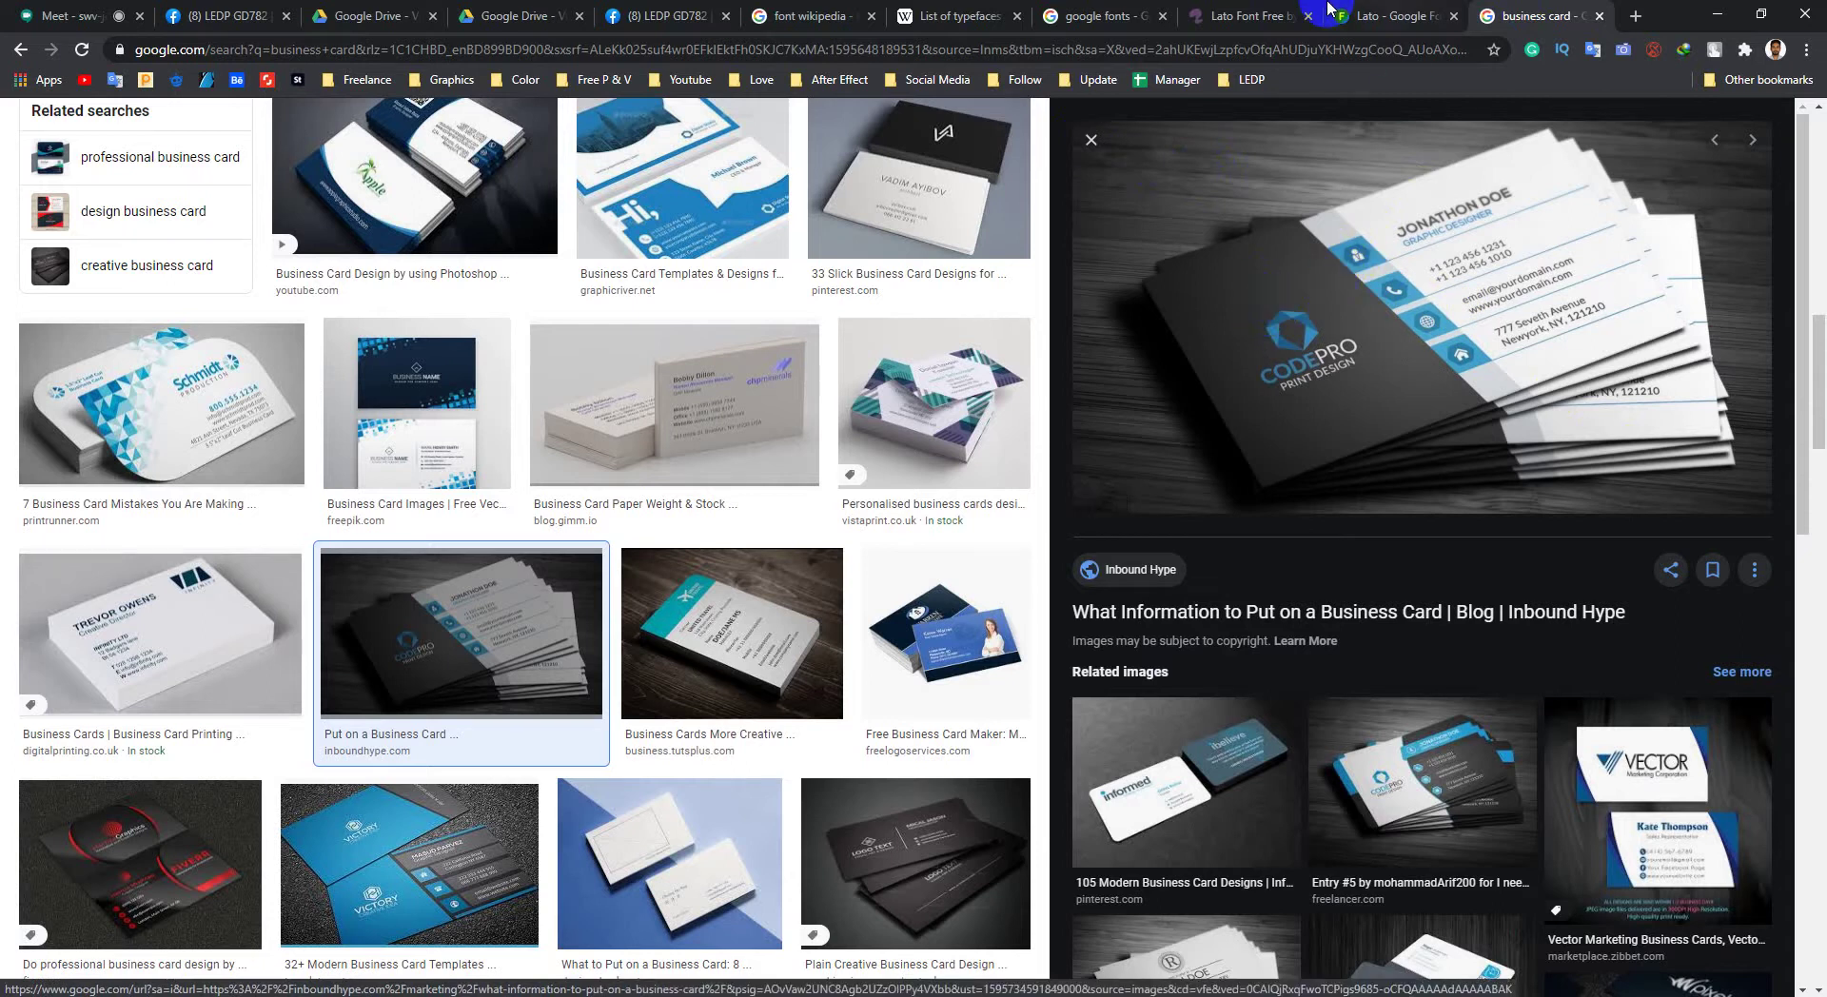
left_click(1232, 16)
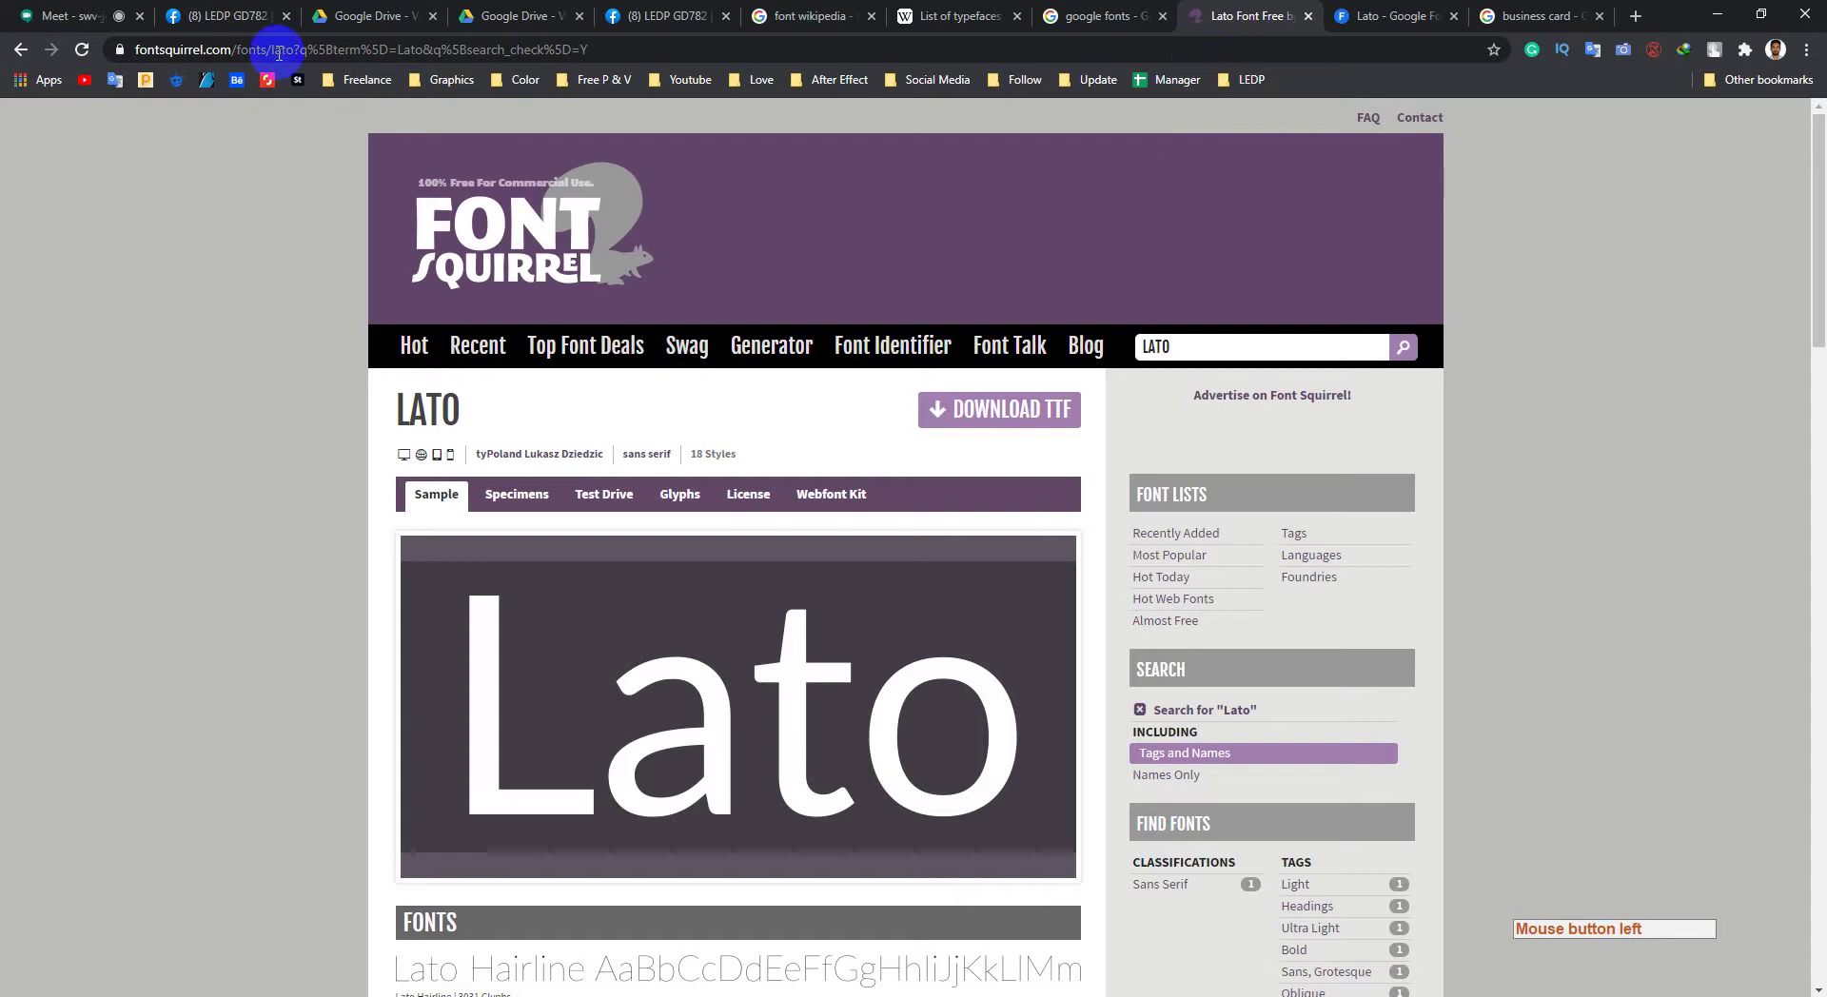
left_click(231, 49)
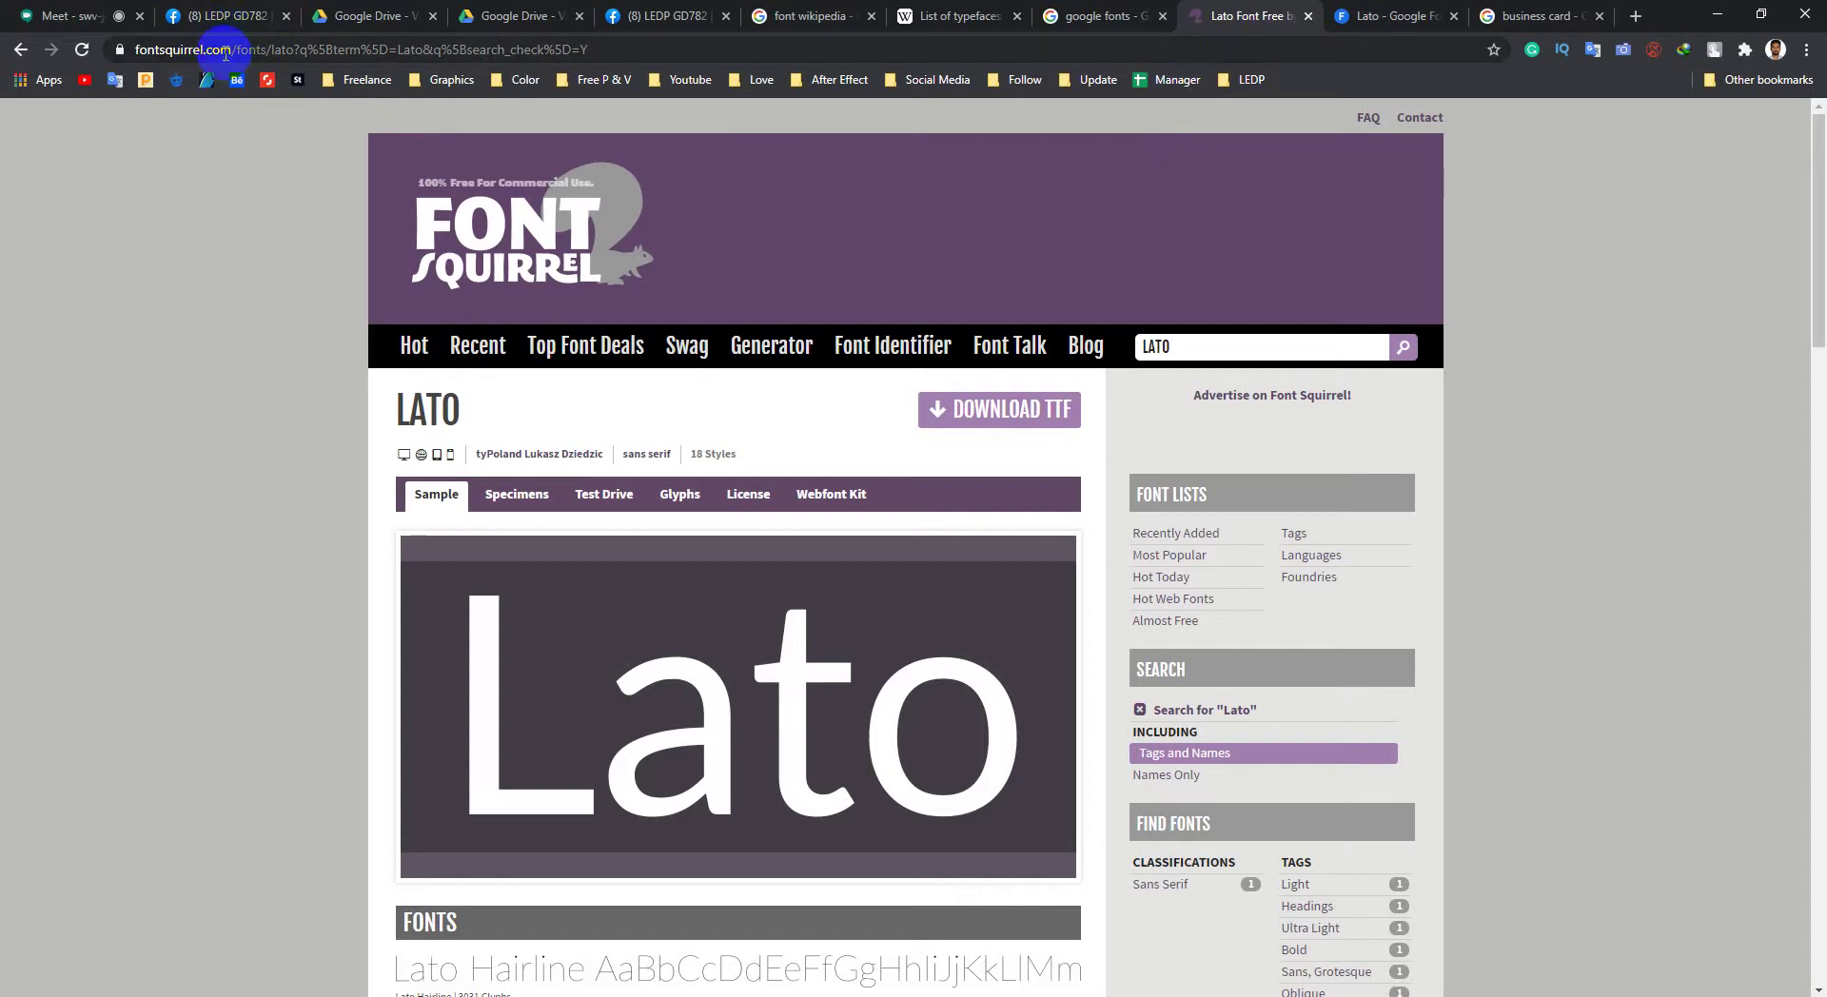
left_click(231, 49)
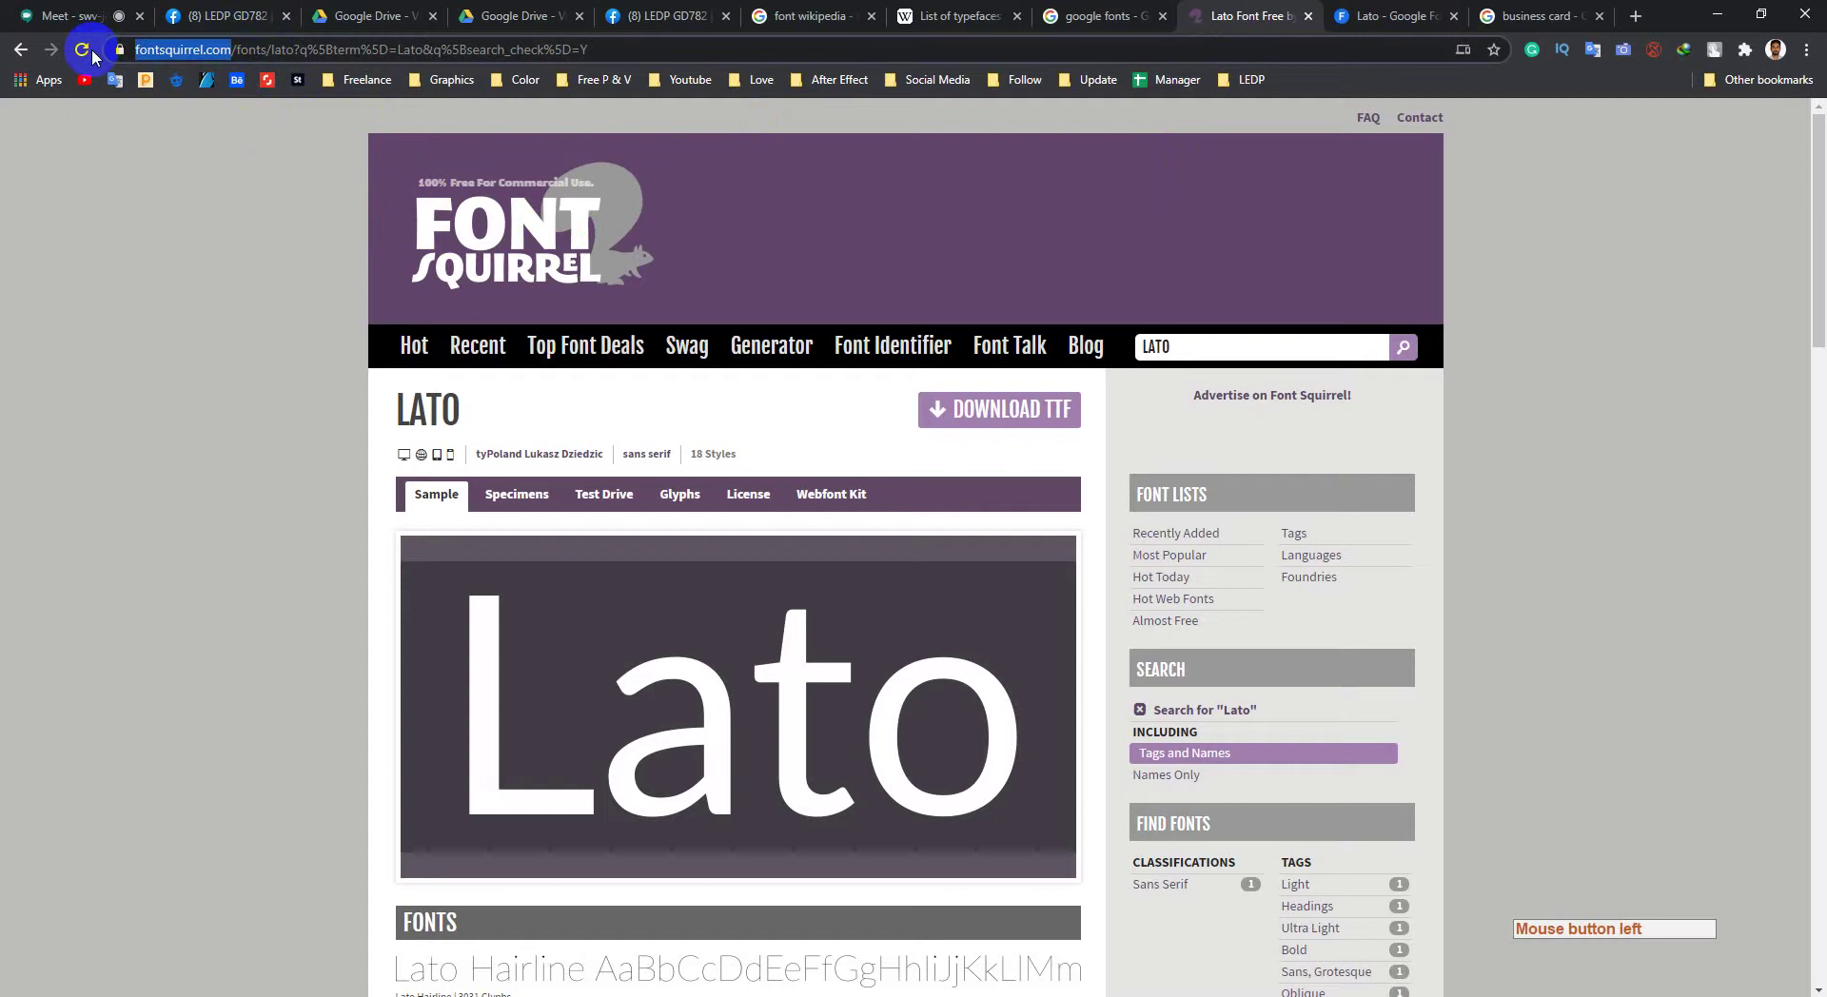
left_click(136, 12)
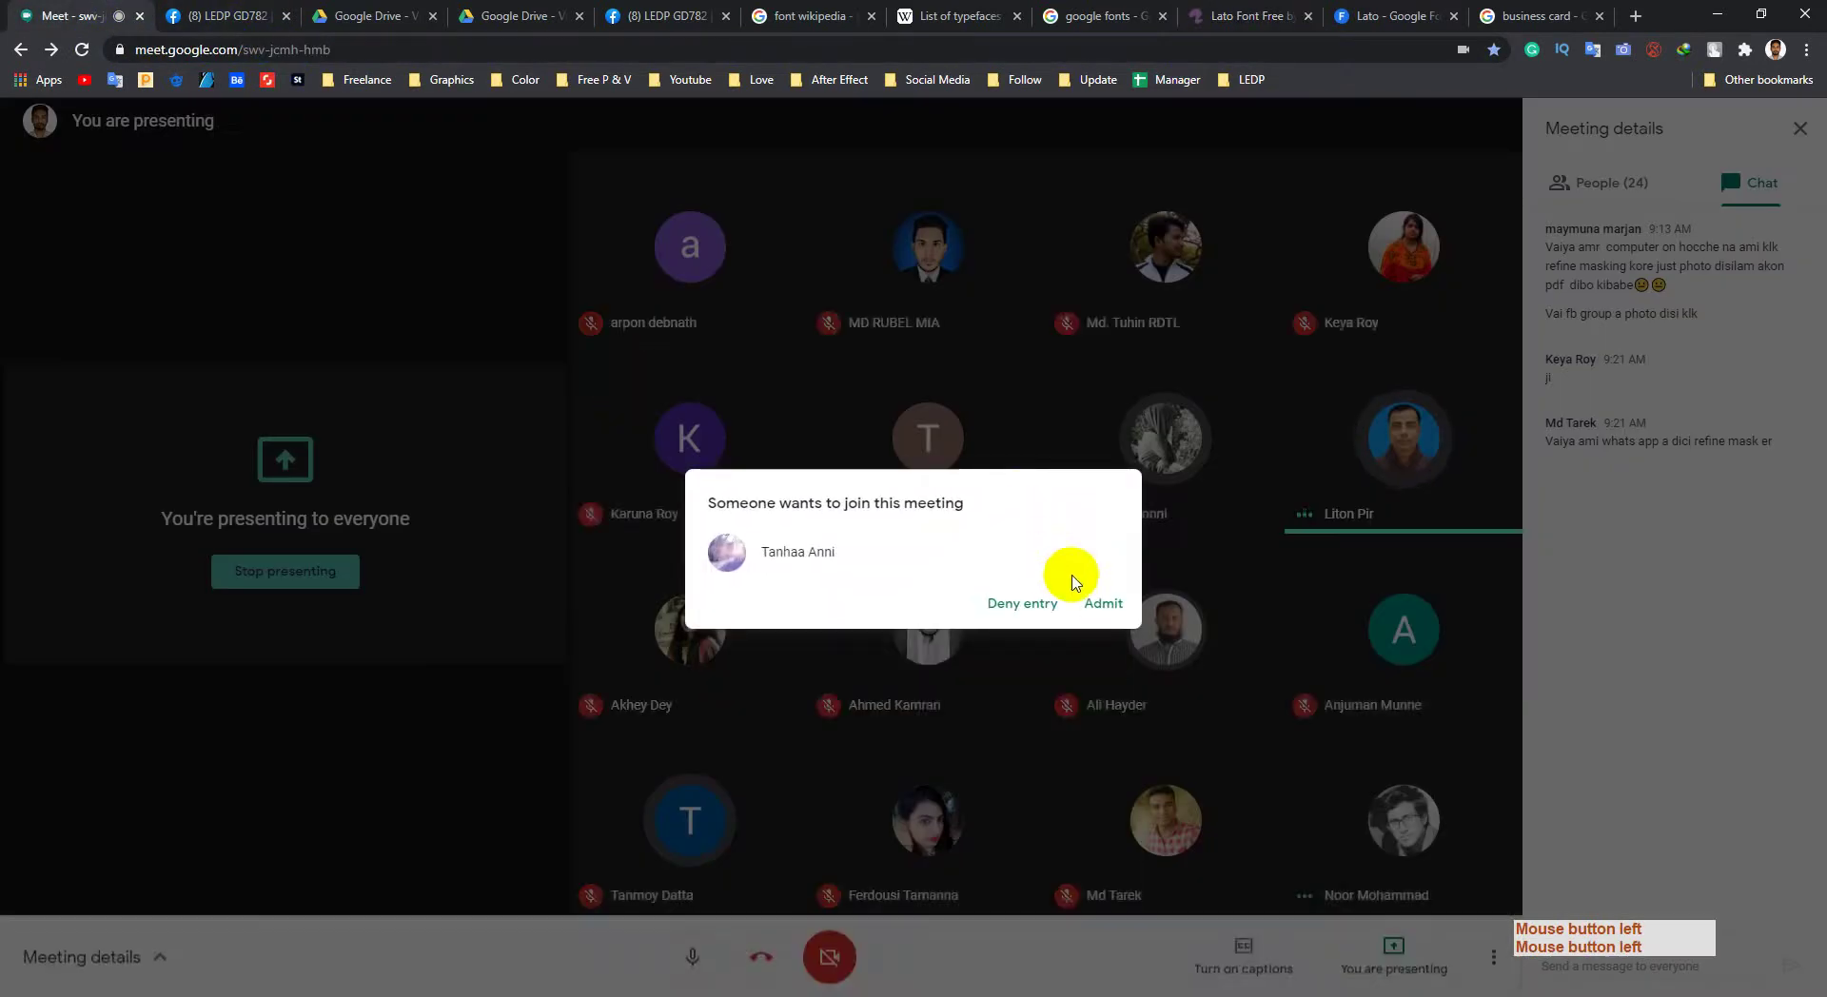
left_click(1092, 598)
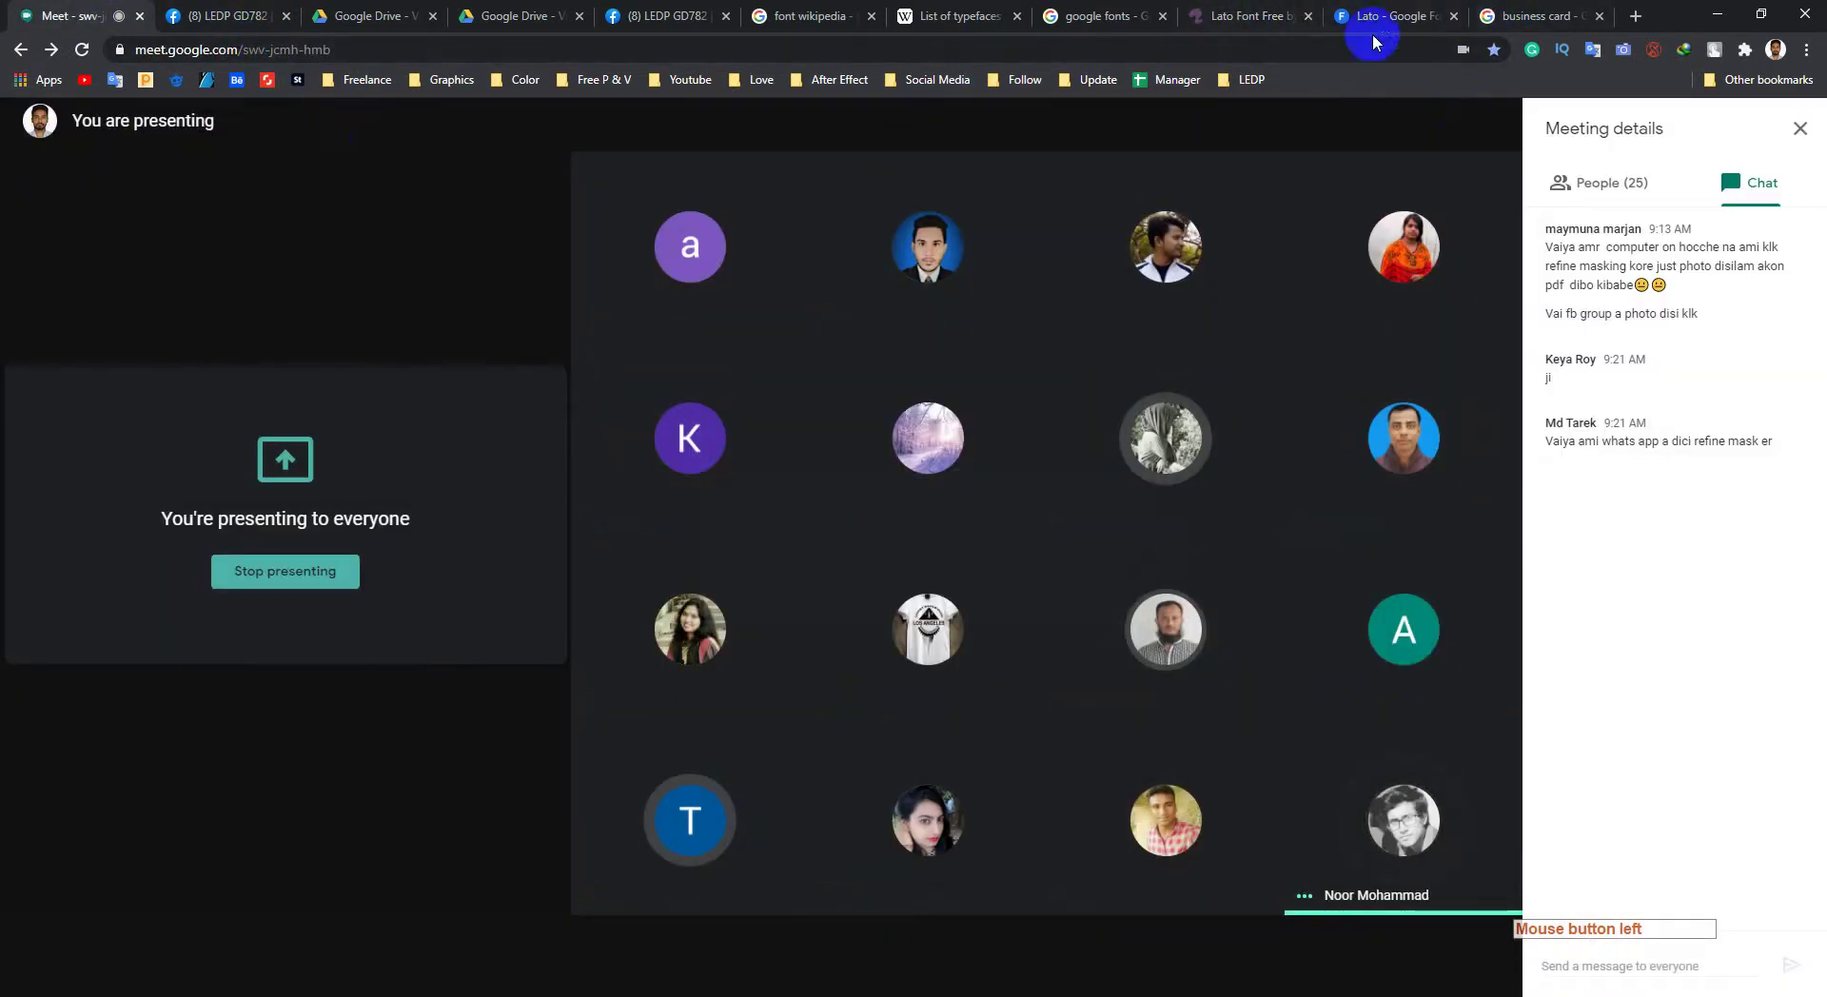
left_click(1238, 15)
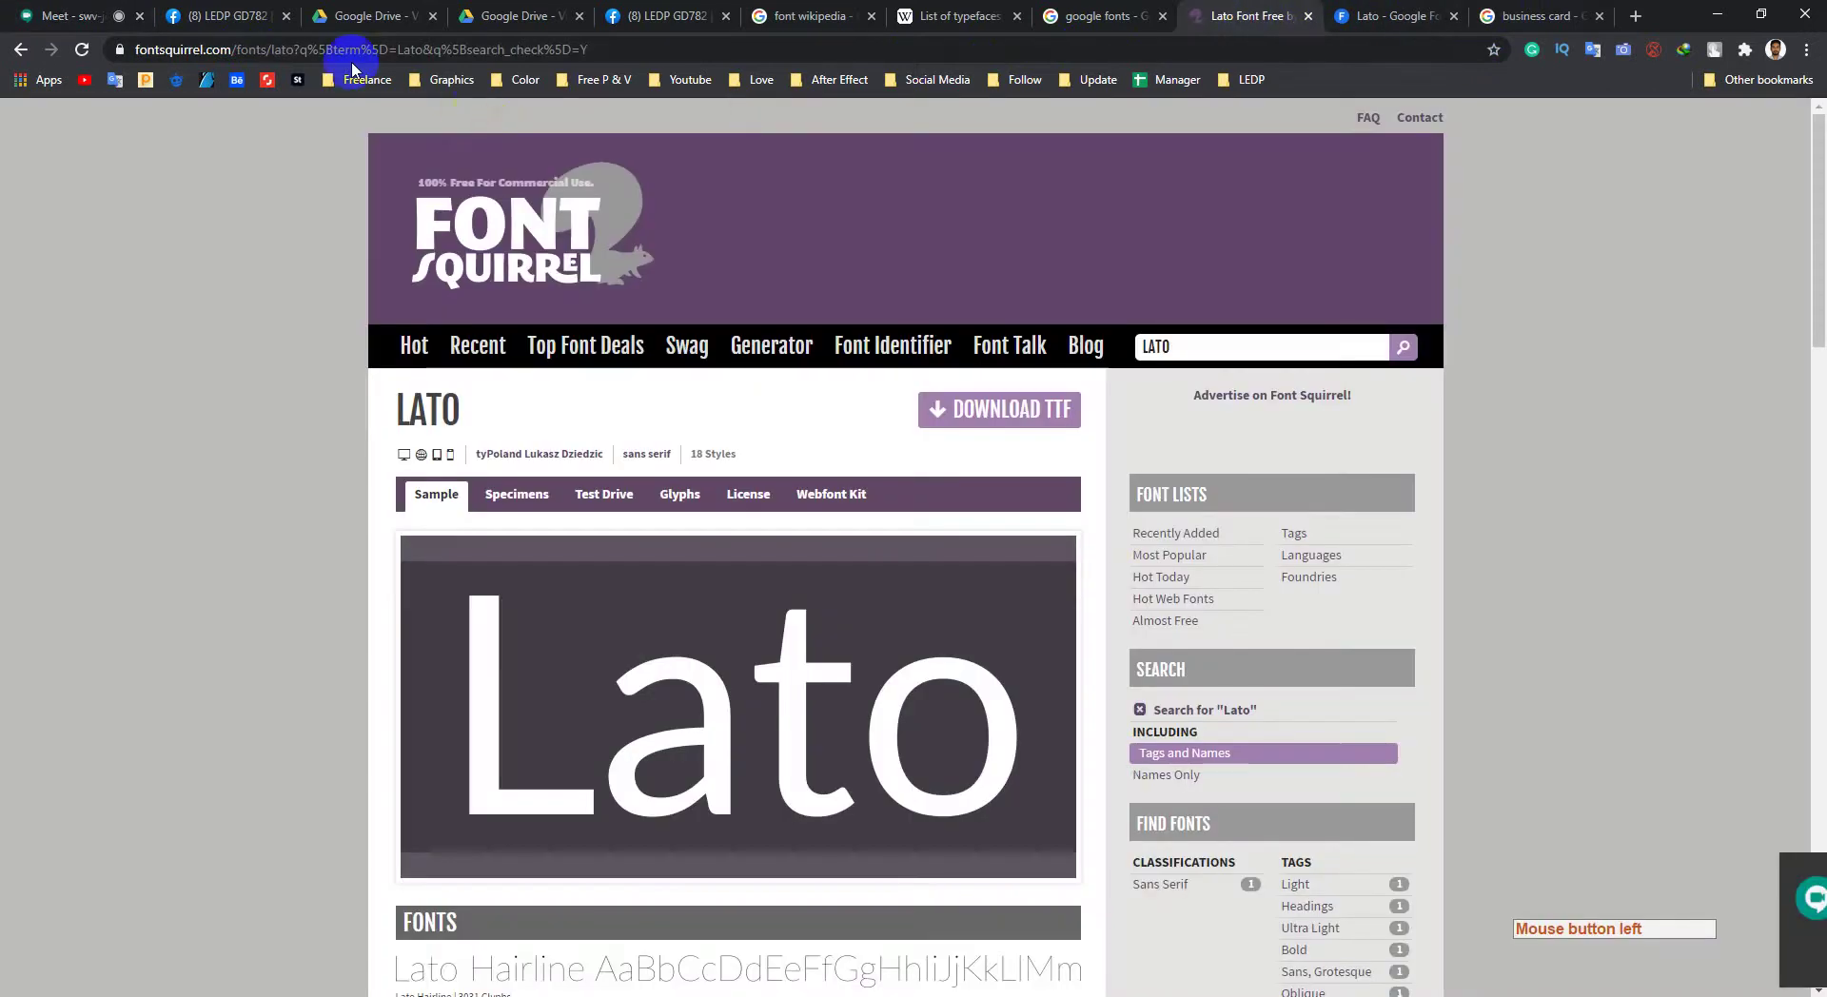
left_click_drag(84, 49, 84, 50)
right_click(215, 48)
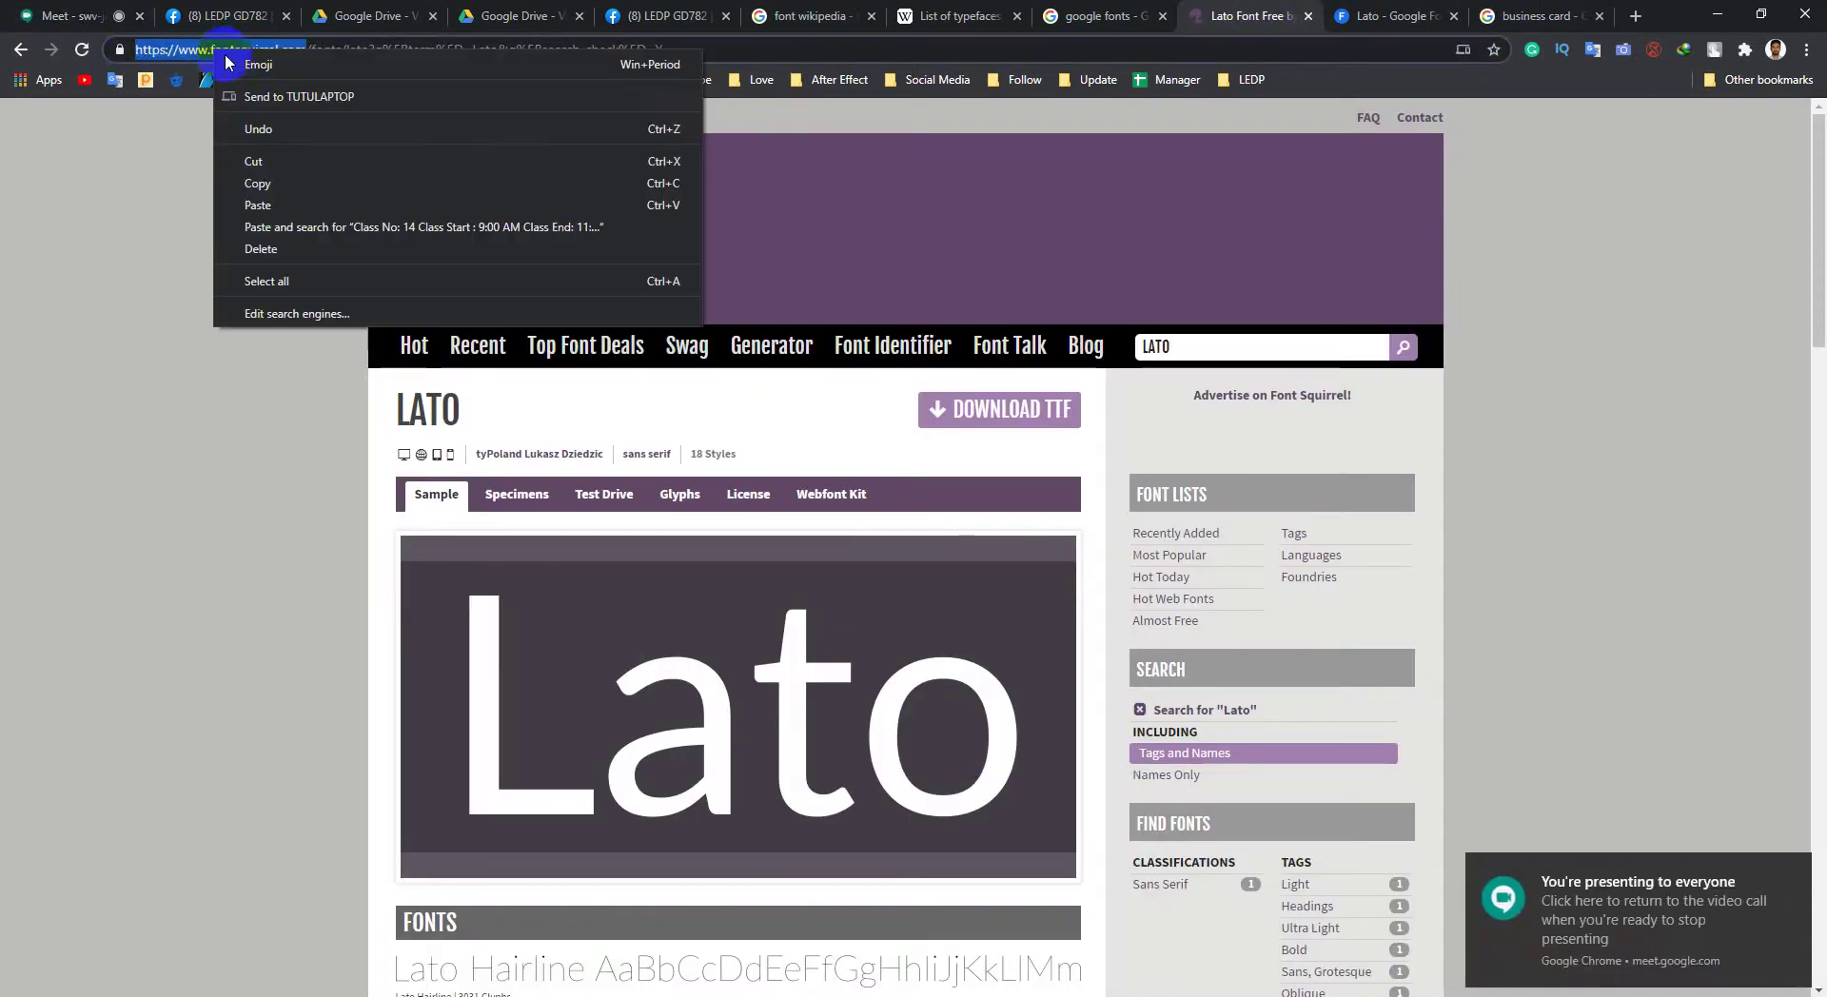
left_click(265, 187)
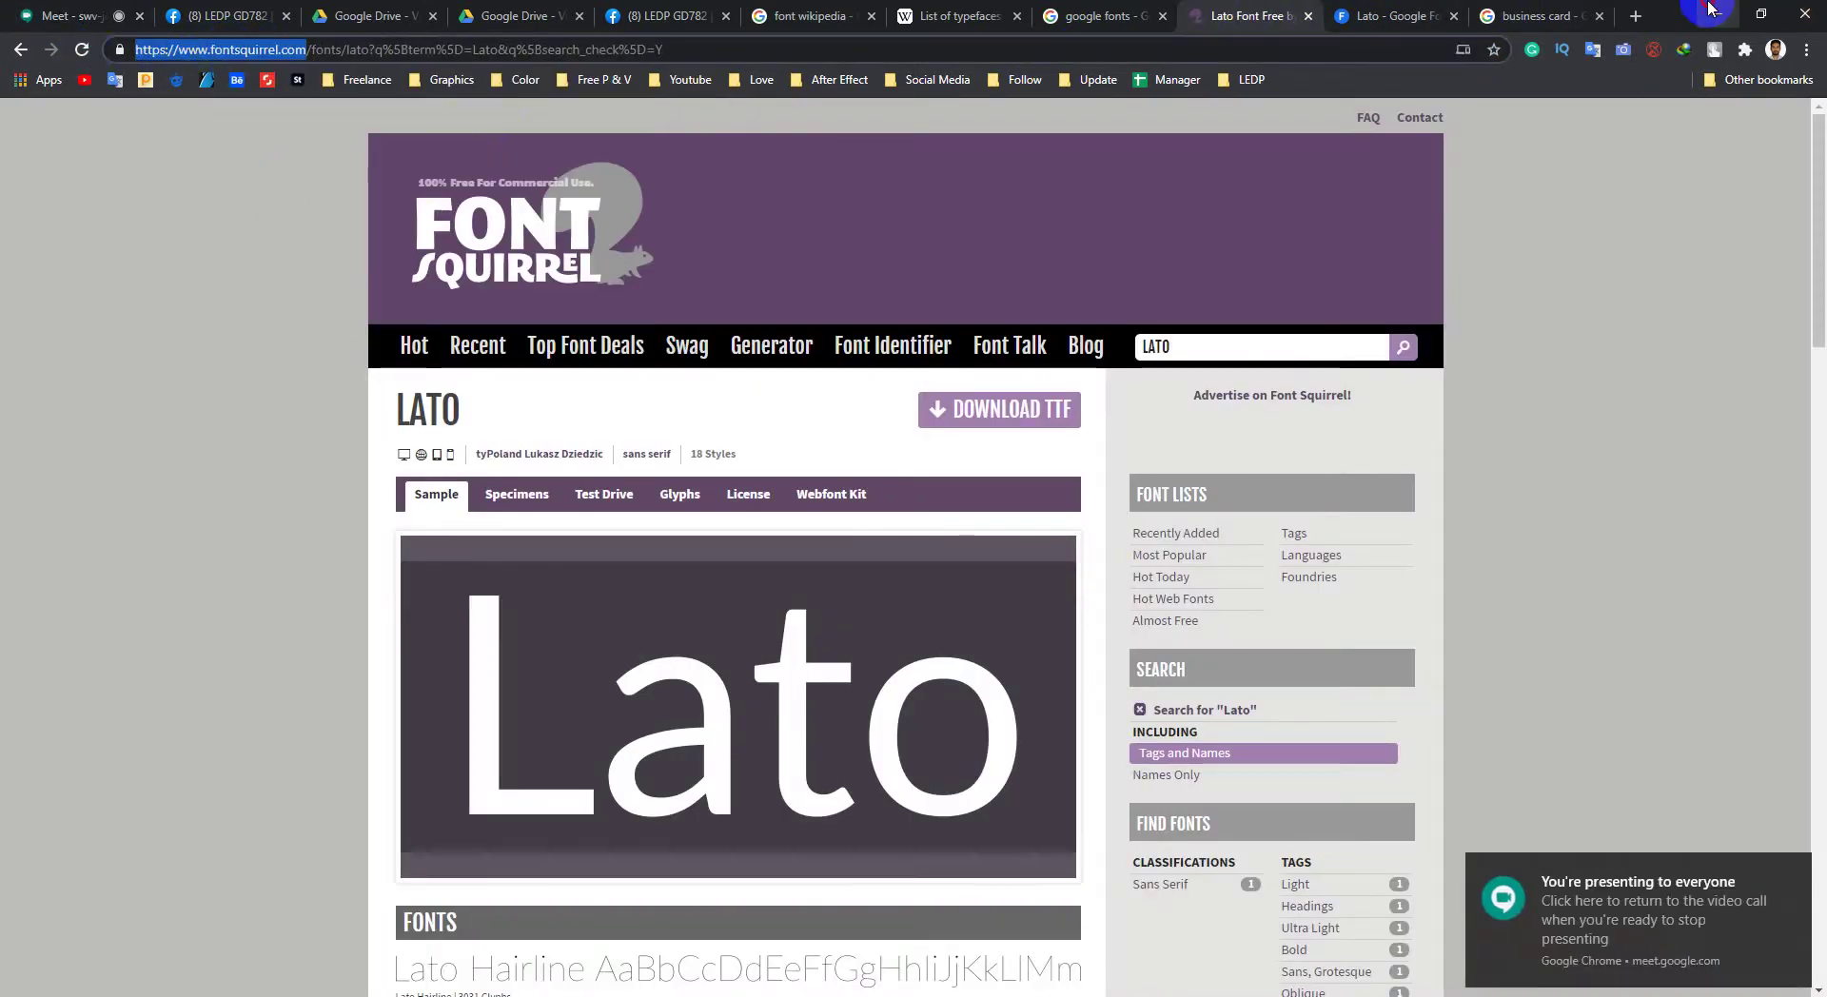
left_click(1712, 12)
left_click(1739, 9)
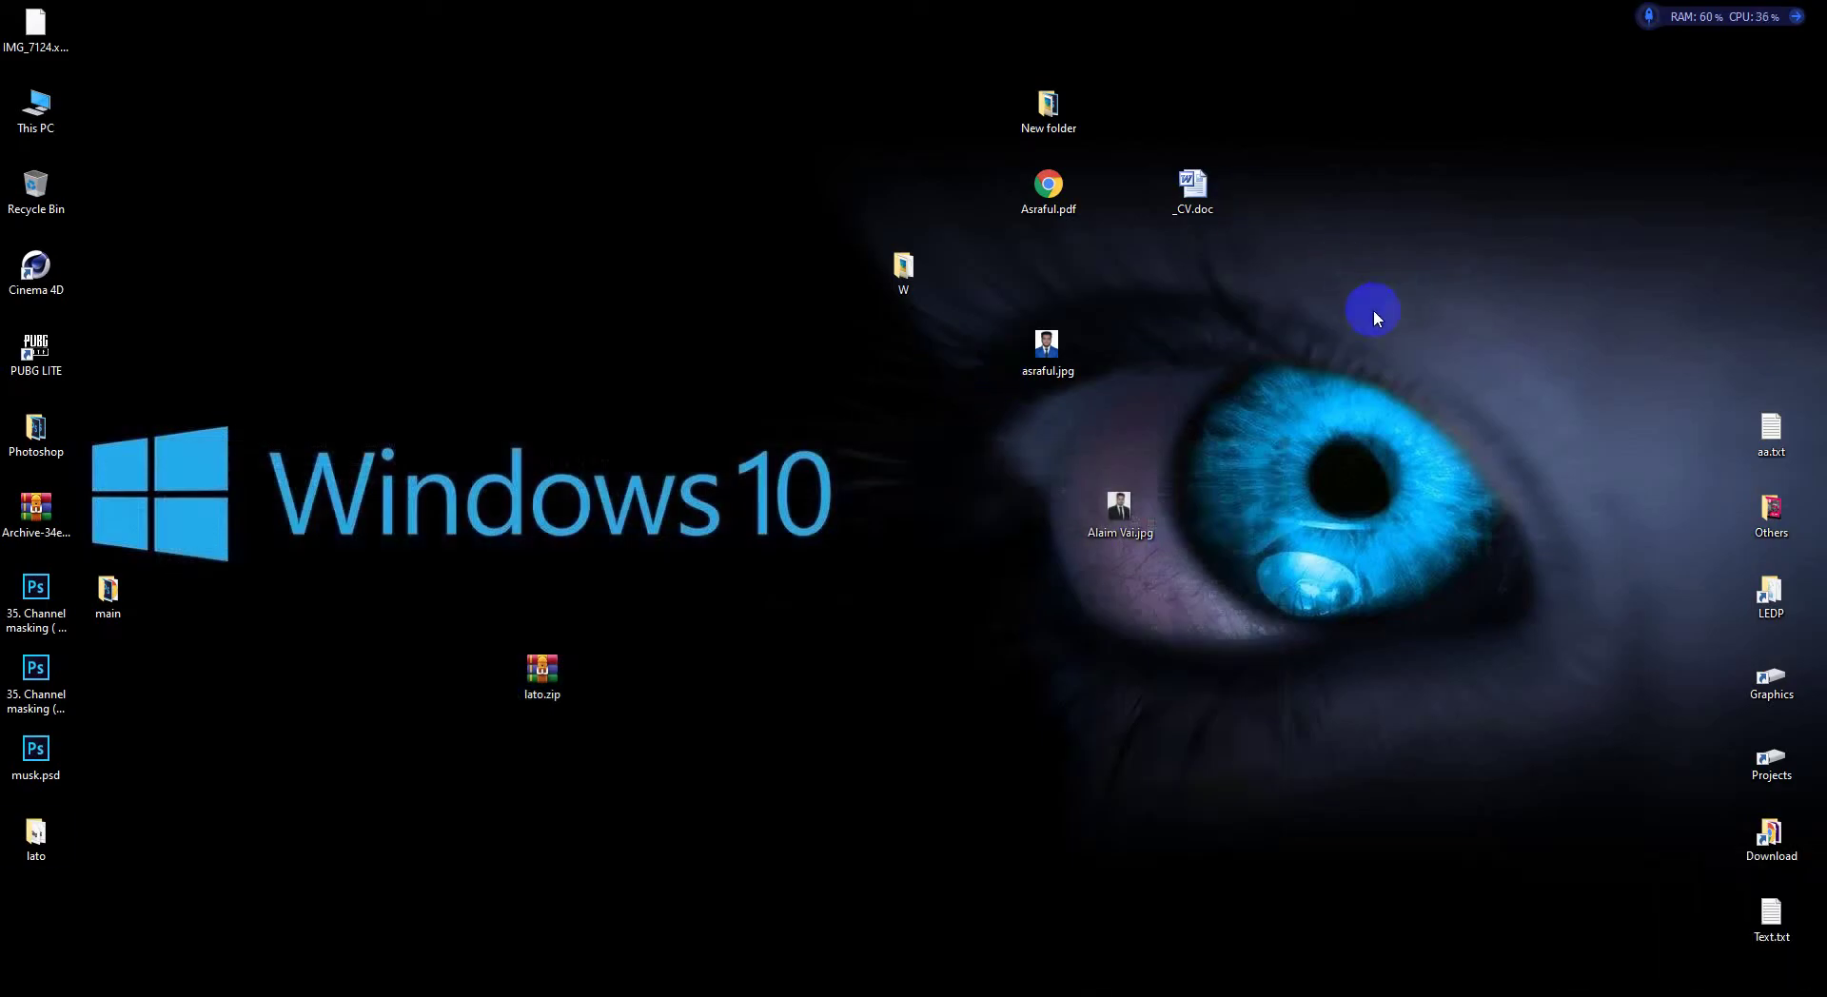
right_click(1348, 273)
right_click(1351, 294)
left_click(1396, 457)
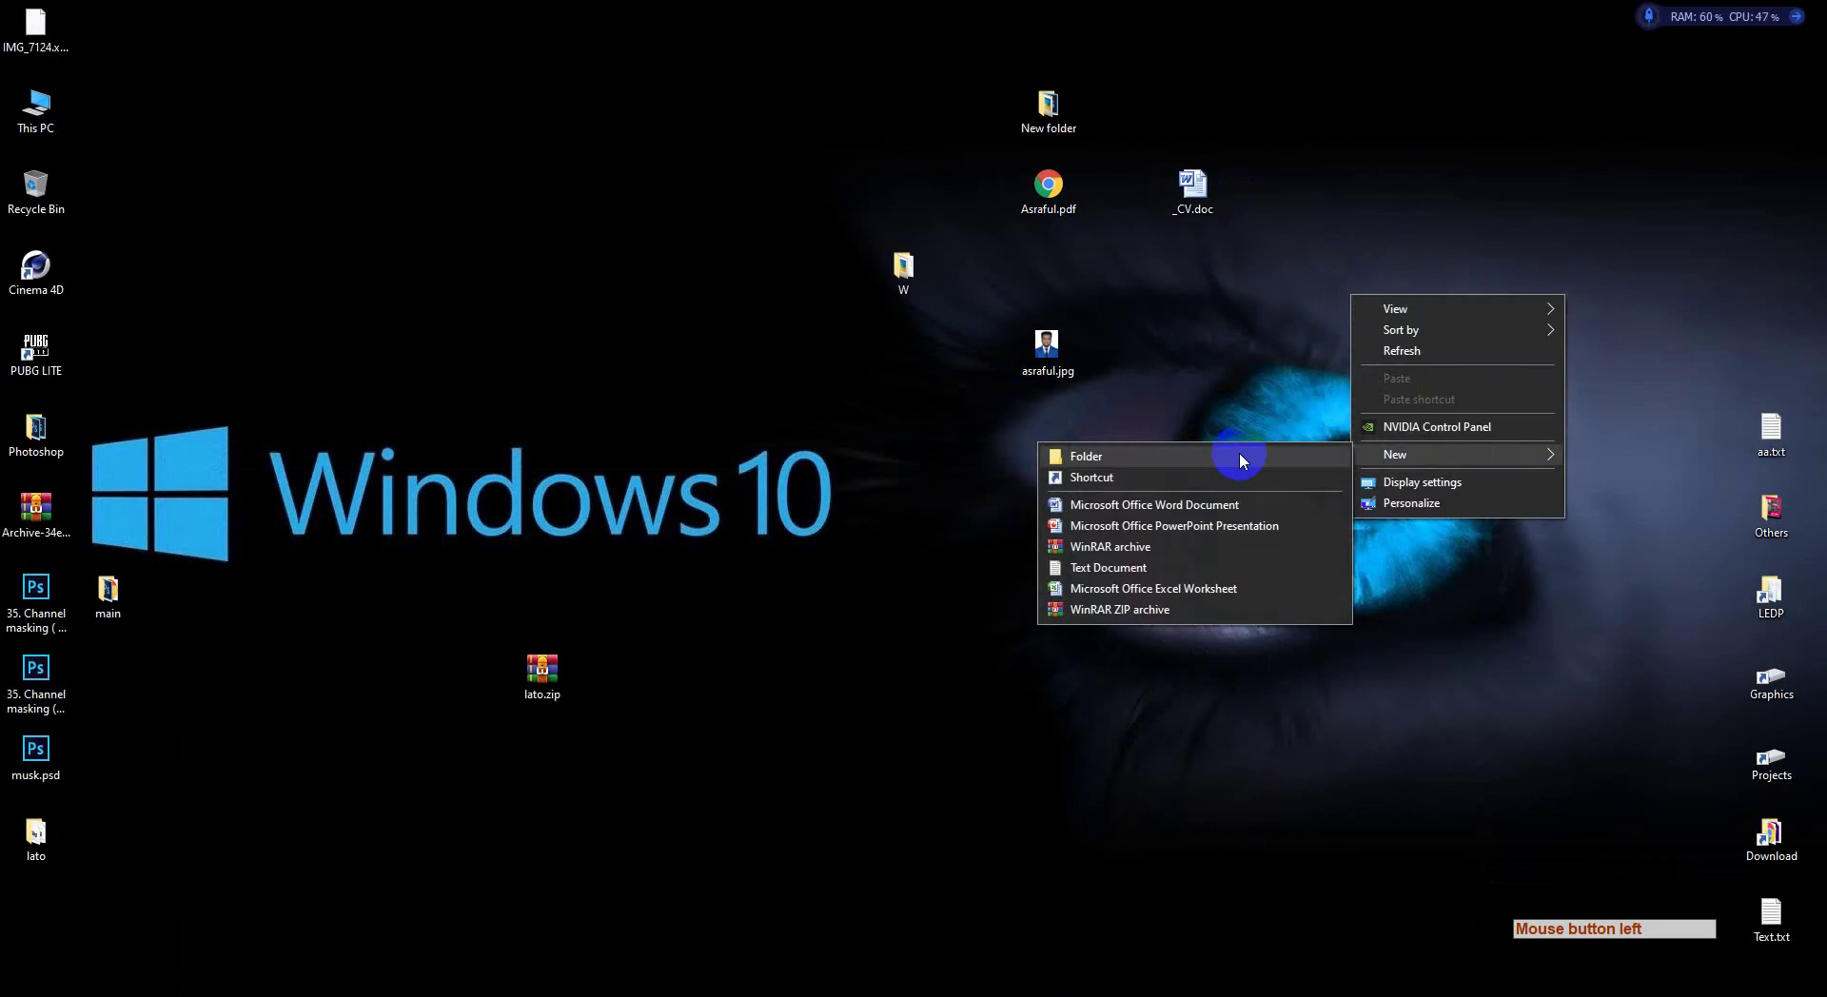
left_click(1163, 567)
type("Font")
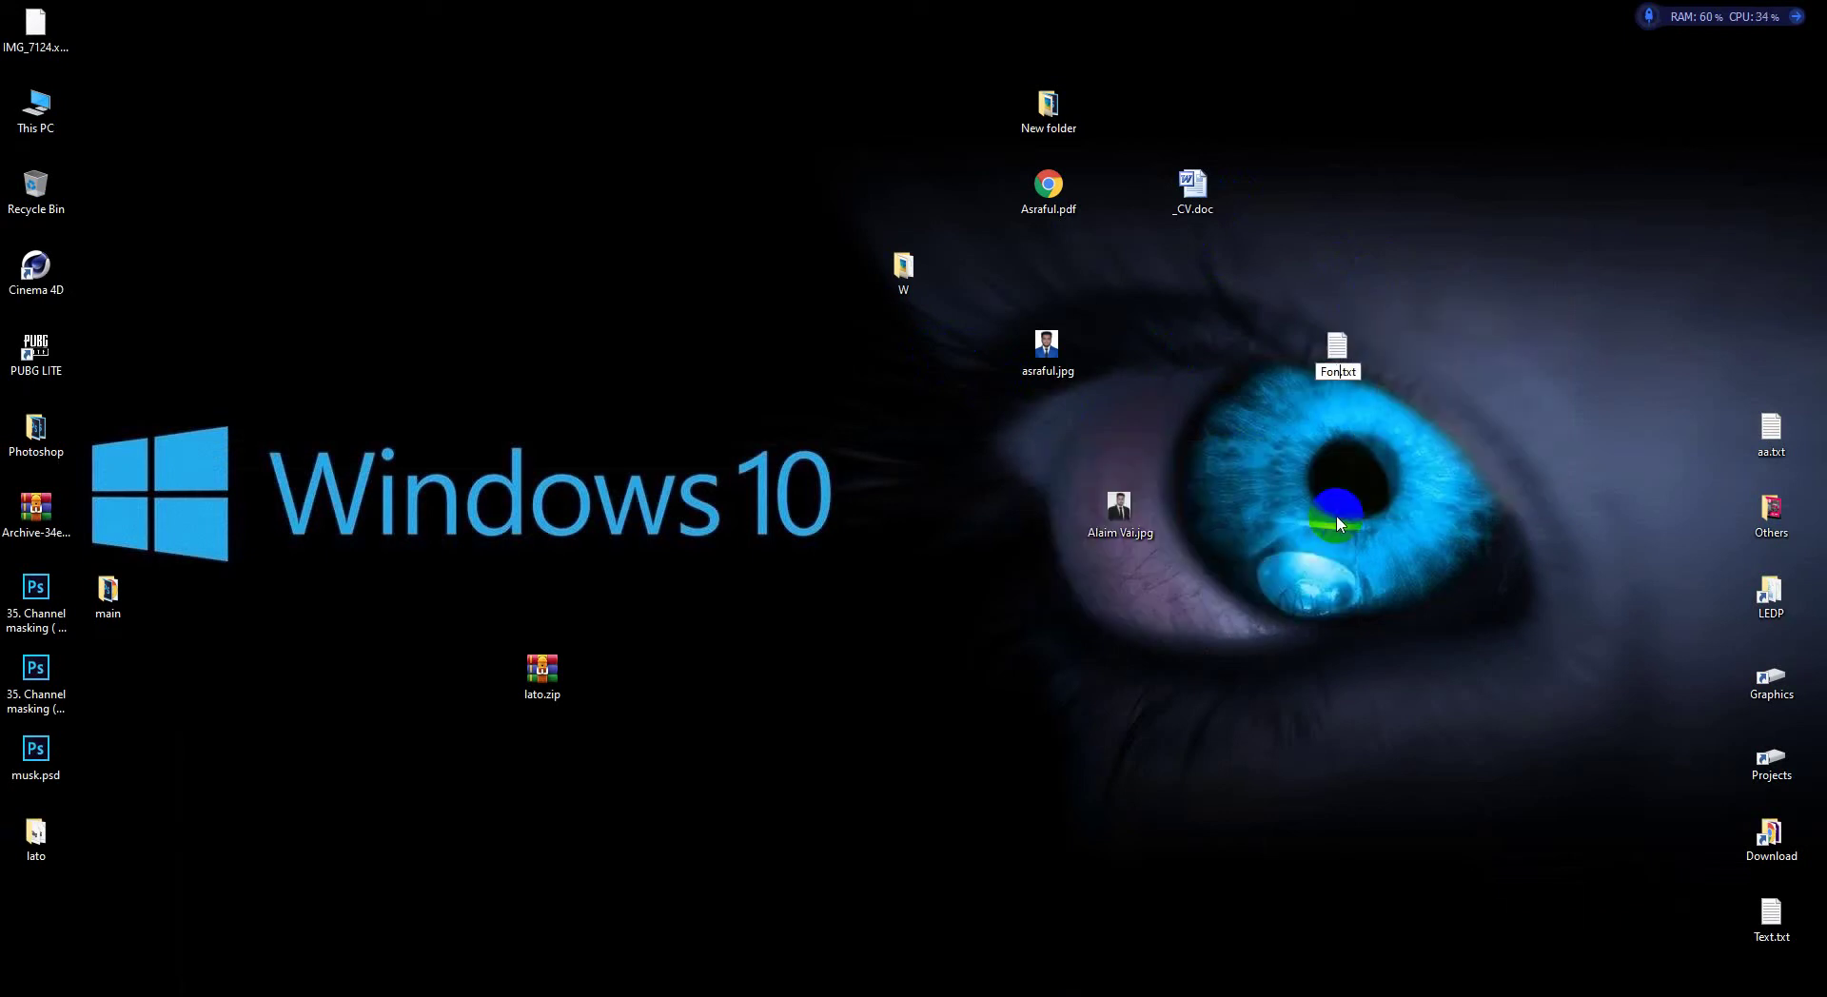
key("Return")
key("Return")
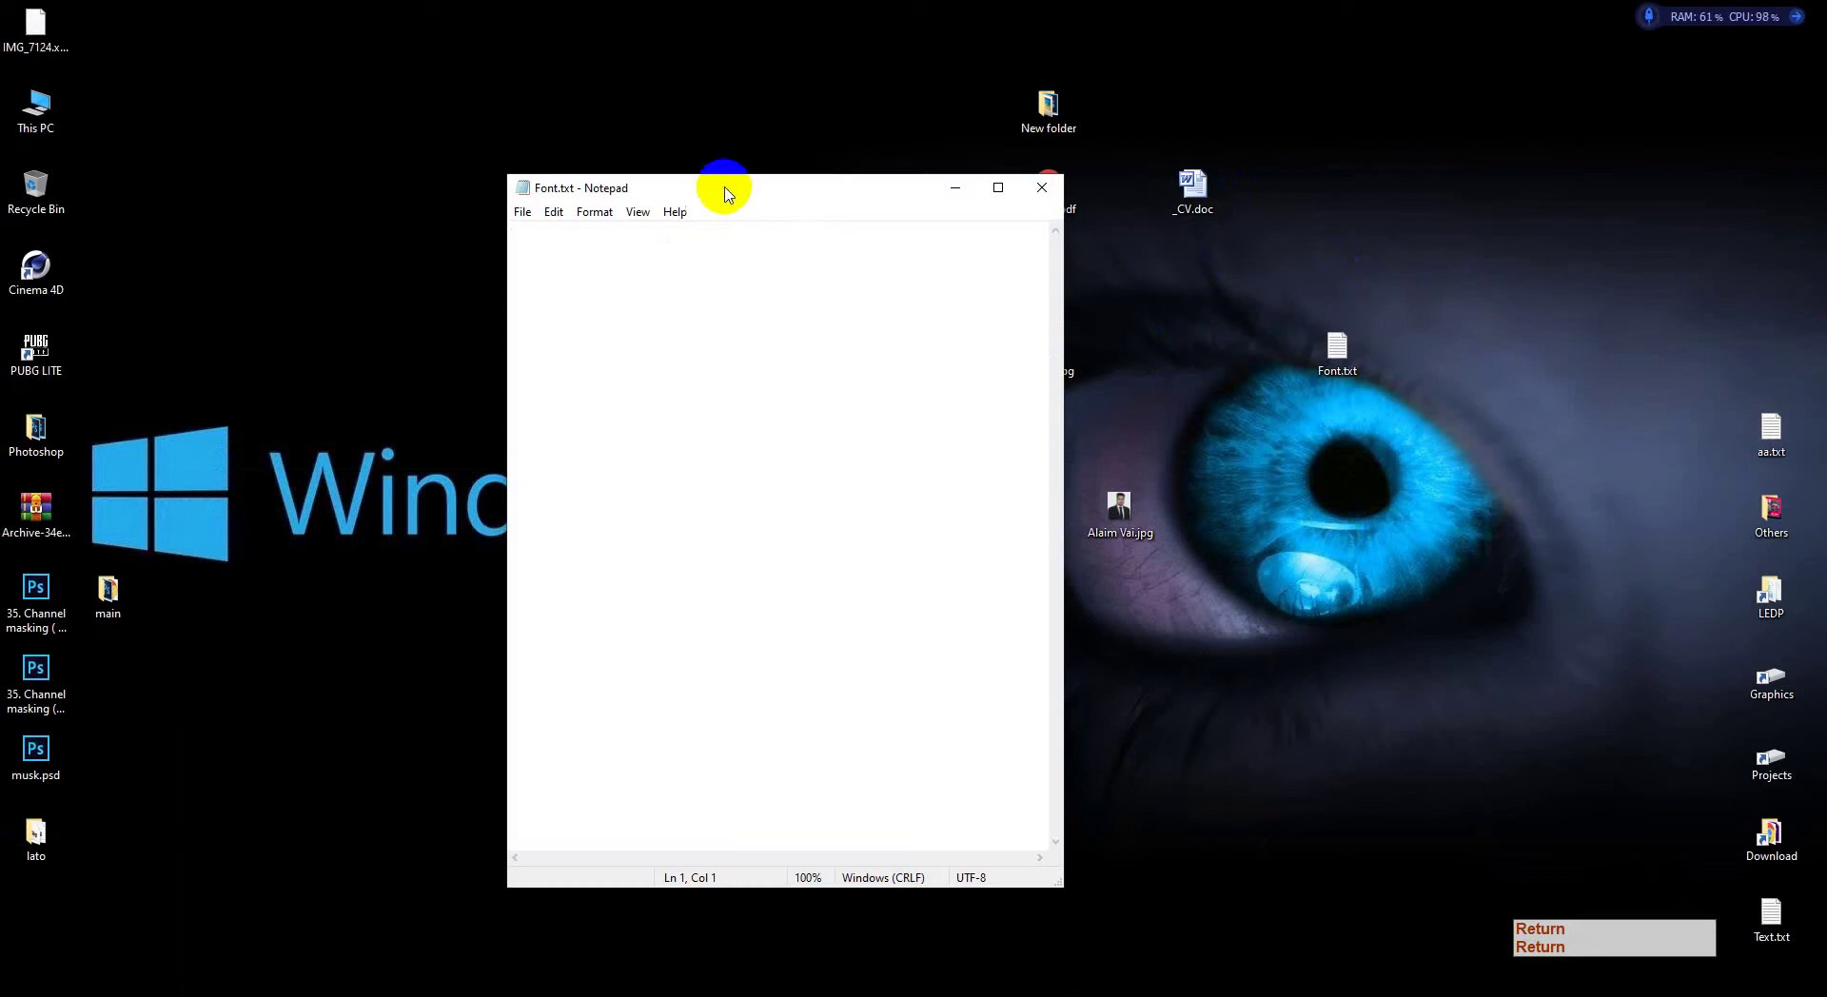
left_click_drag(718, 187, 1354, 155)
left_click_drag(1394, 281, 1304, 211)
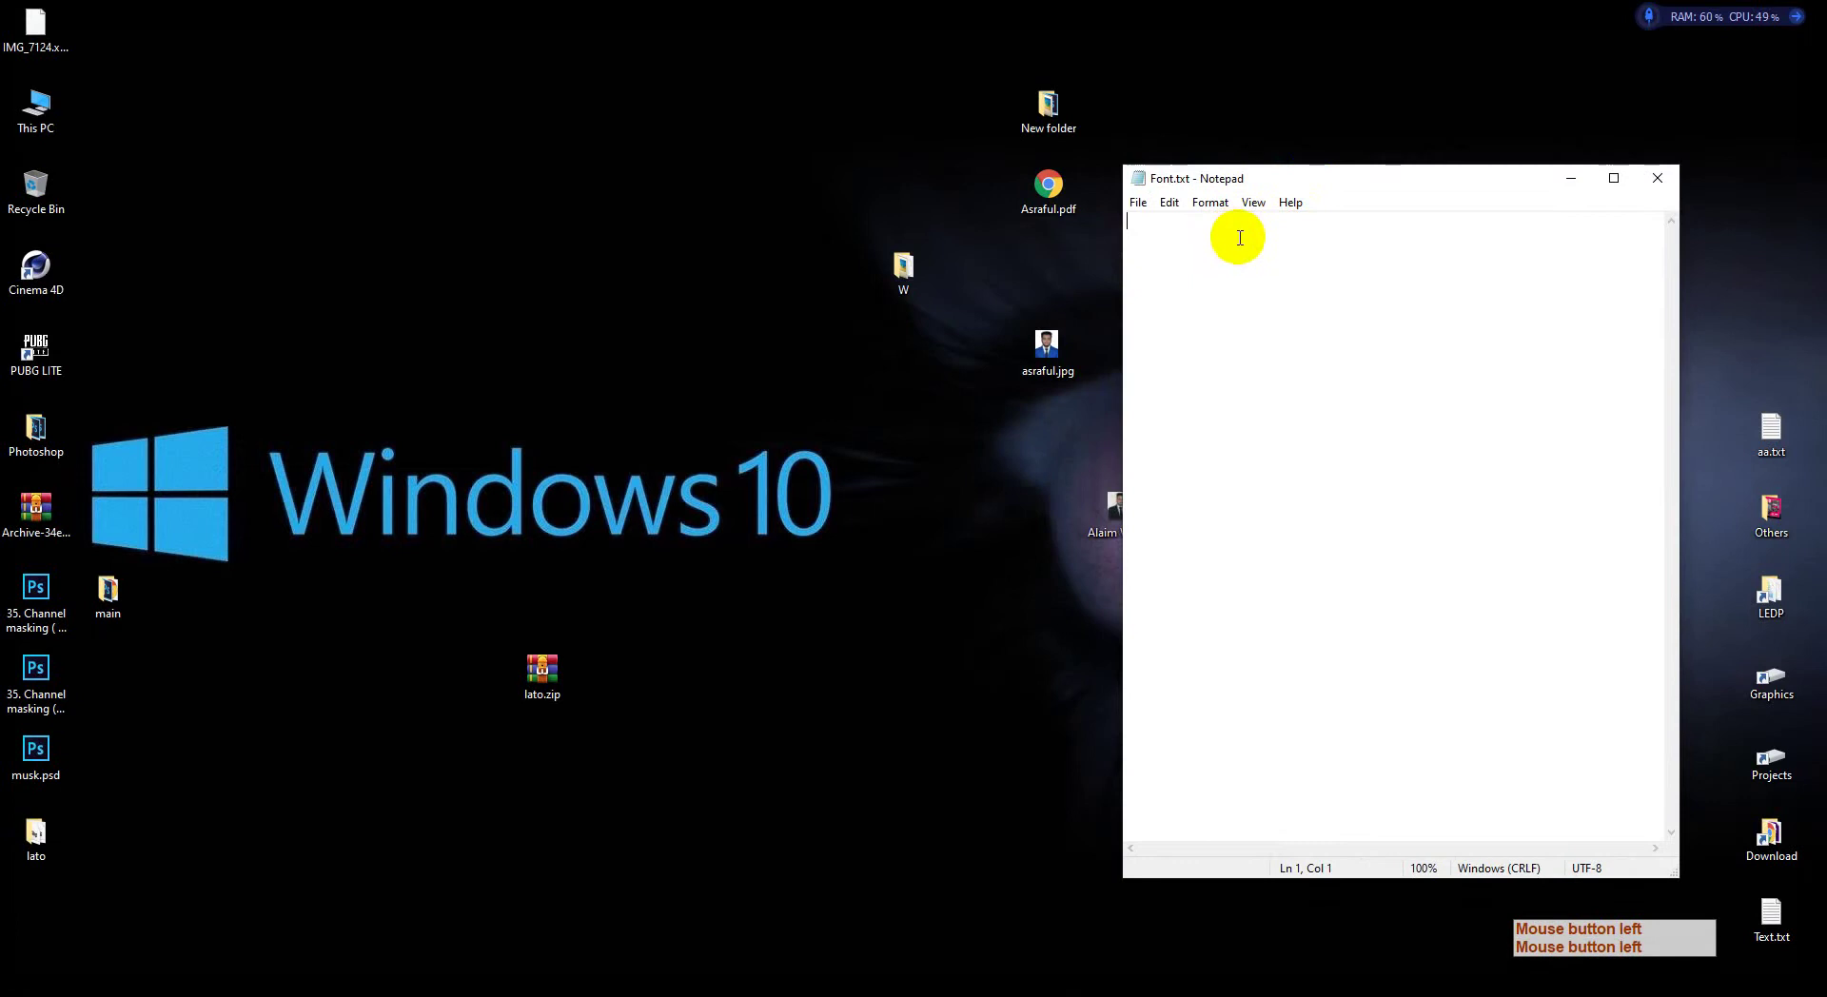
key("ctrl+v")
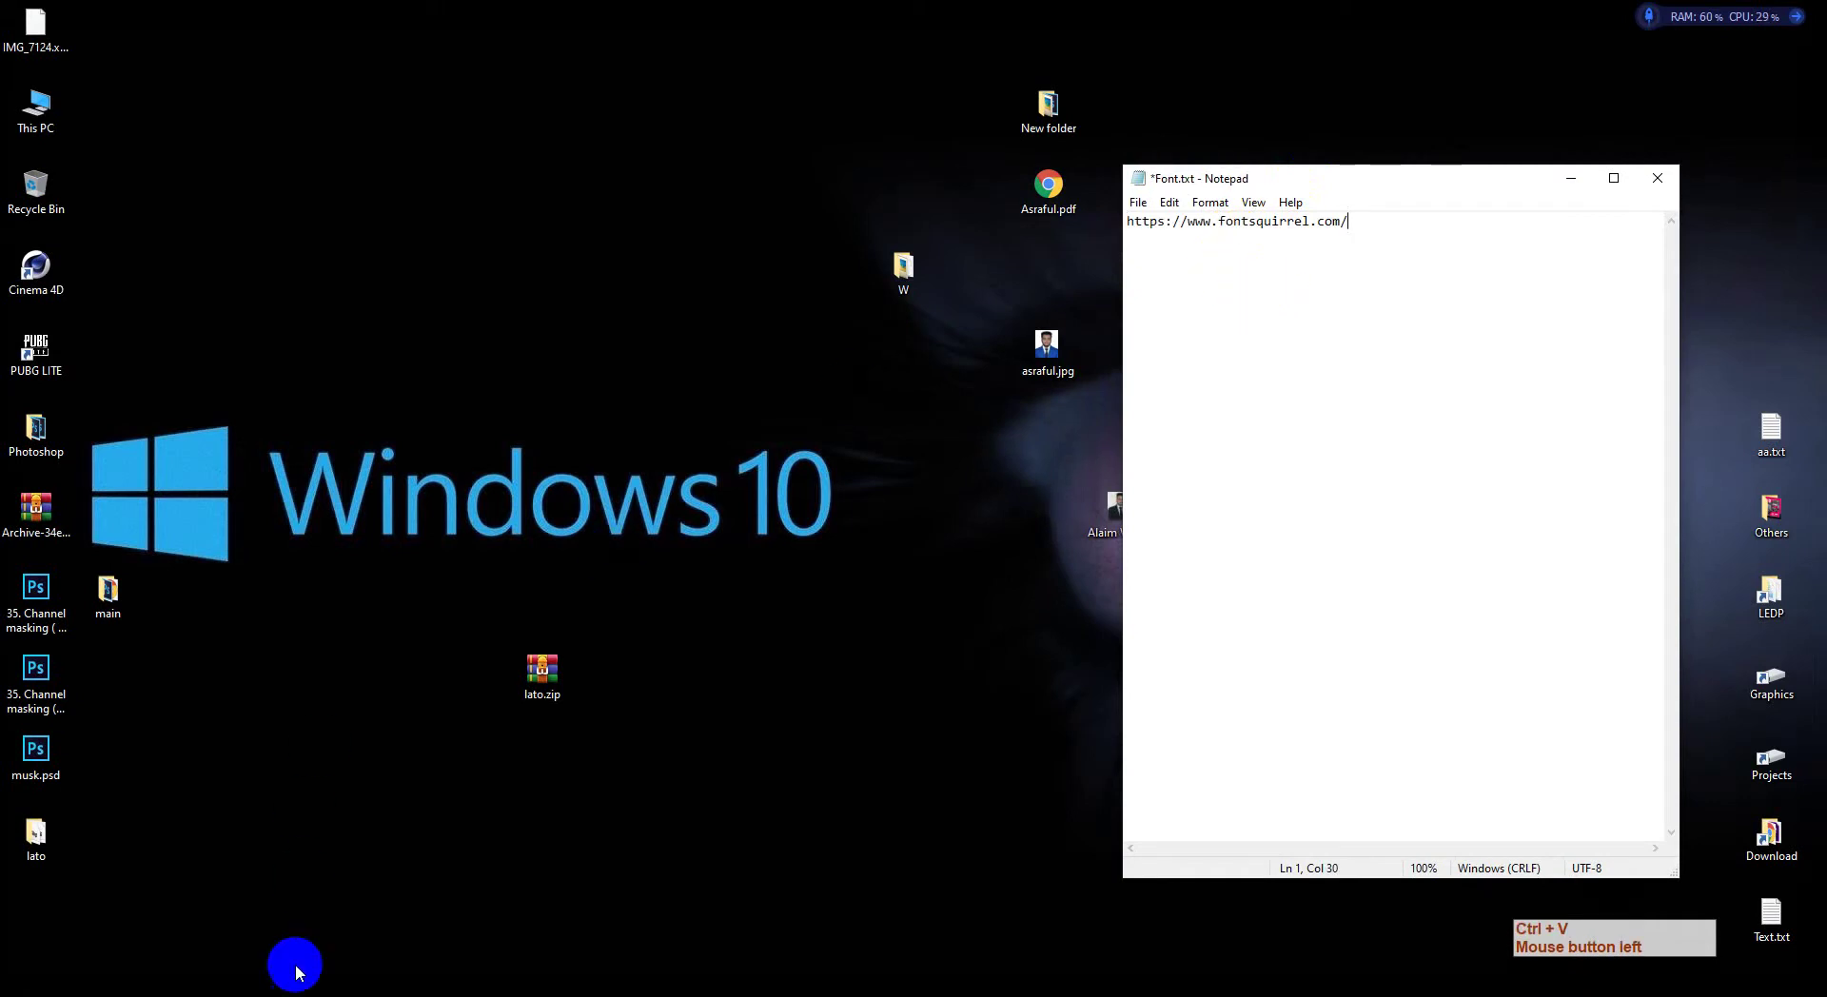
left_click(293, 990)
left_click(196, 928)
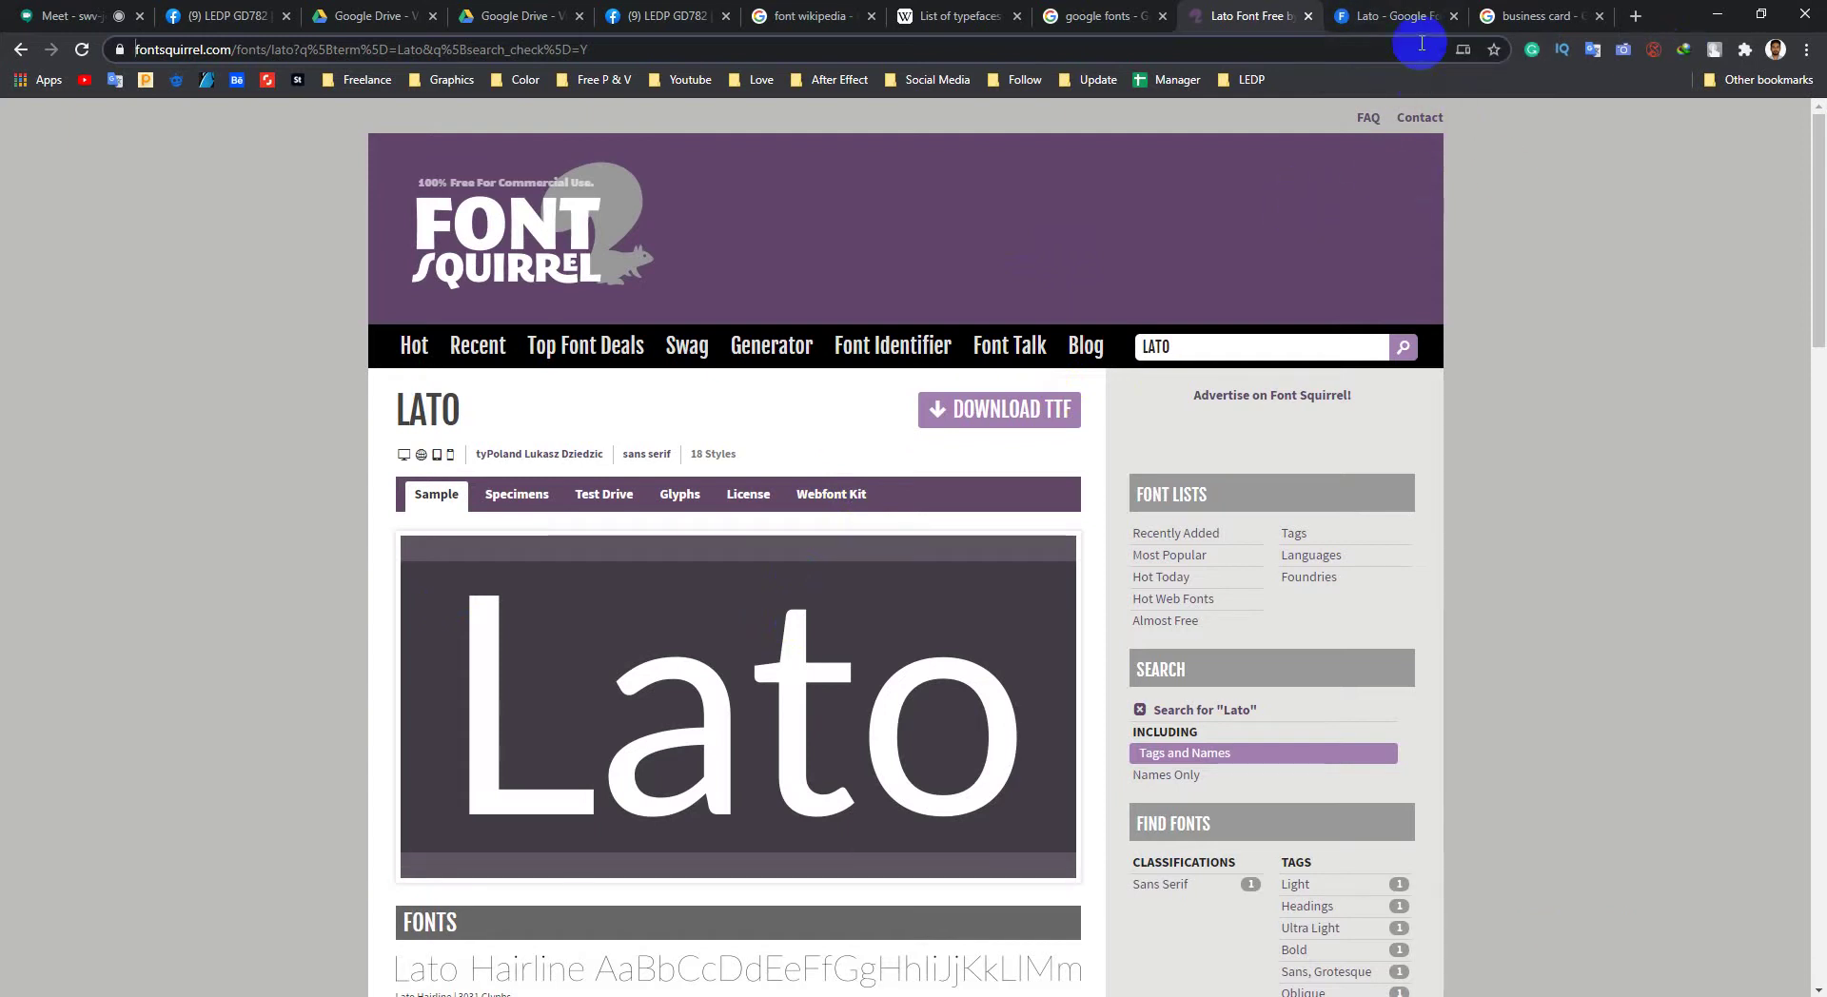
left_click(1390, 16)
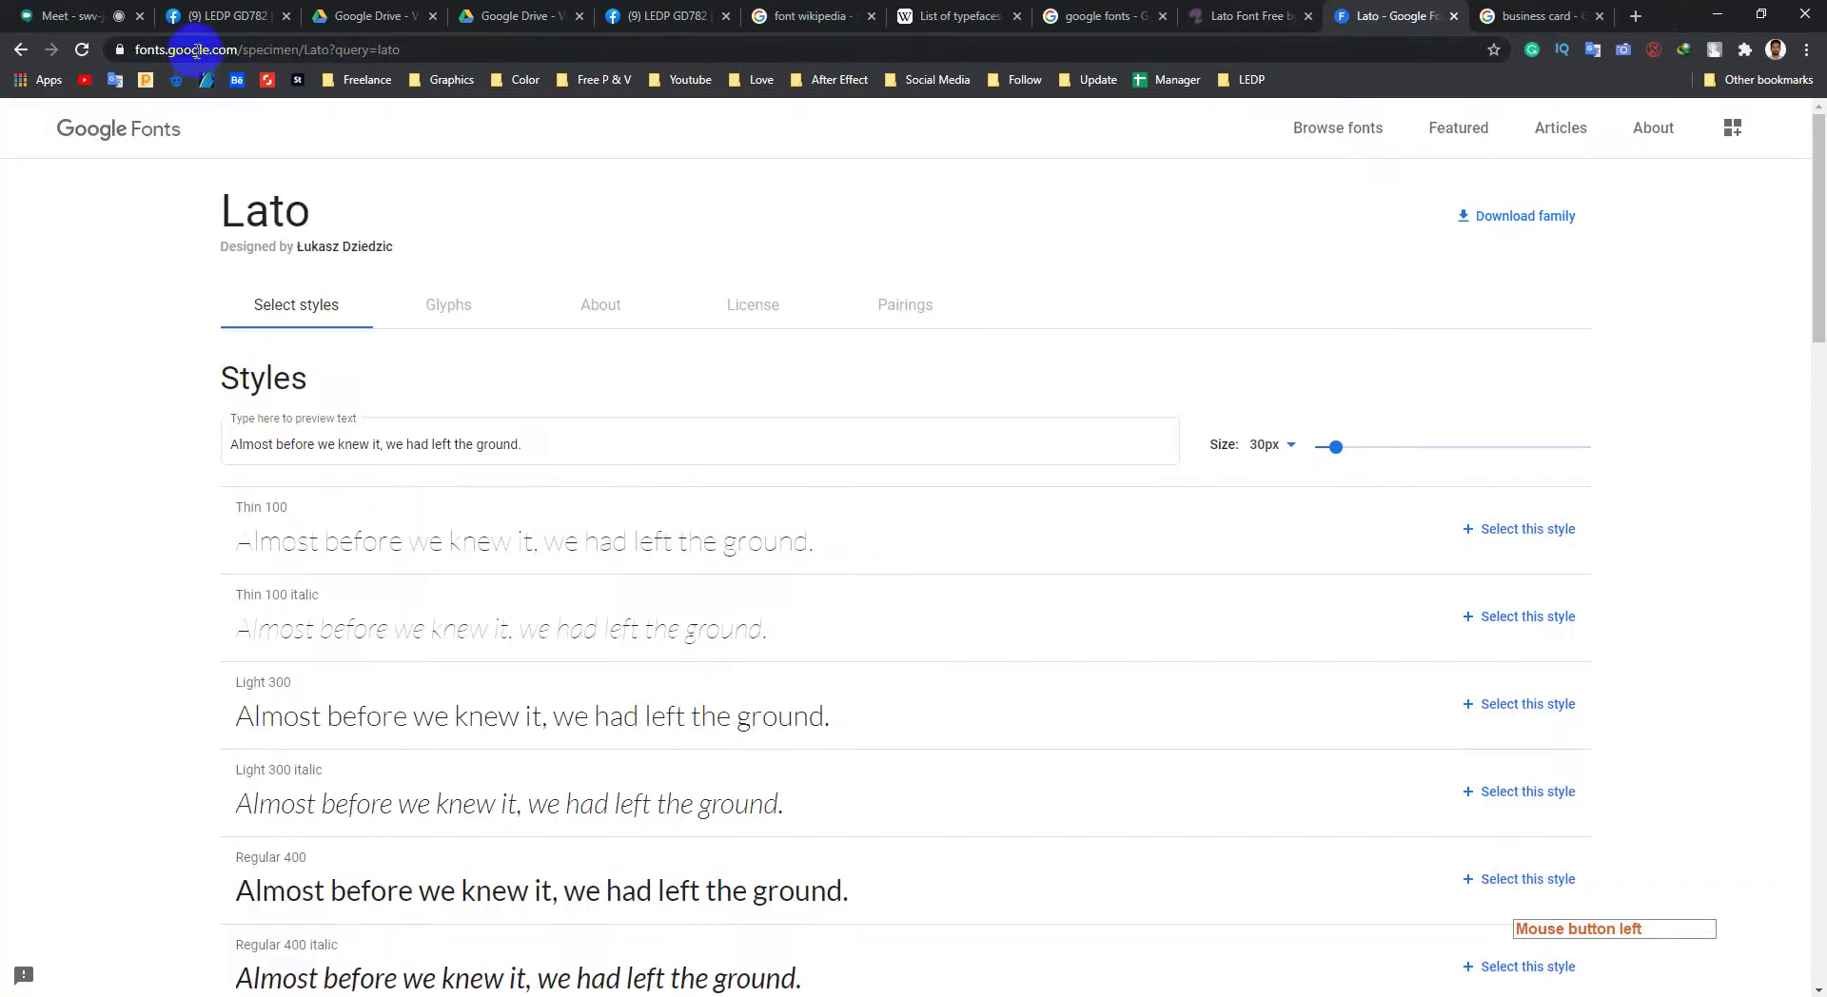
left_click(227, 52)
left_click(245, 53)
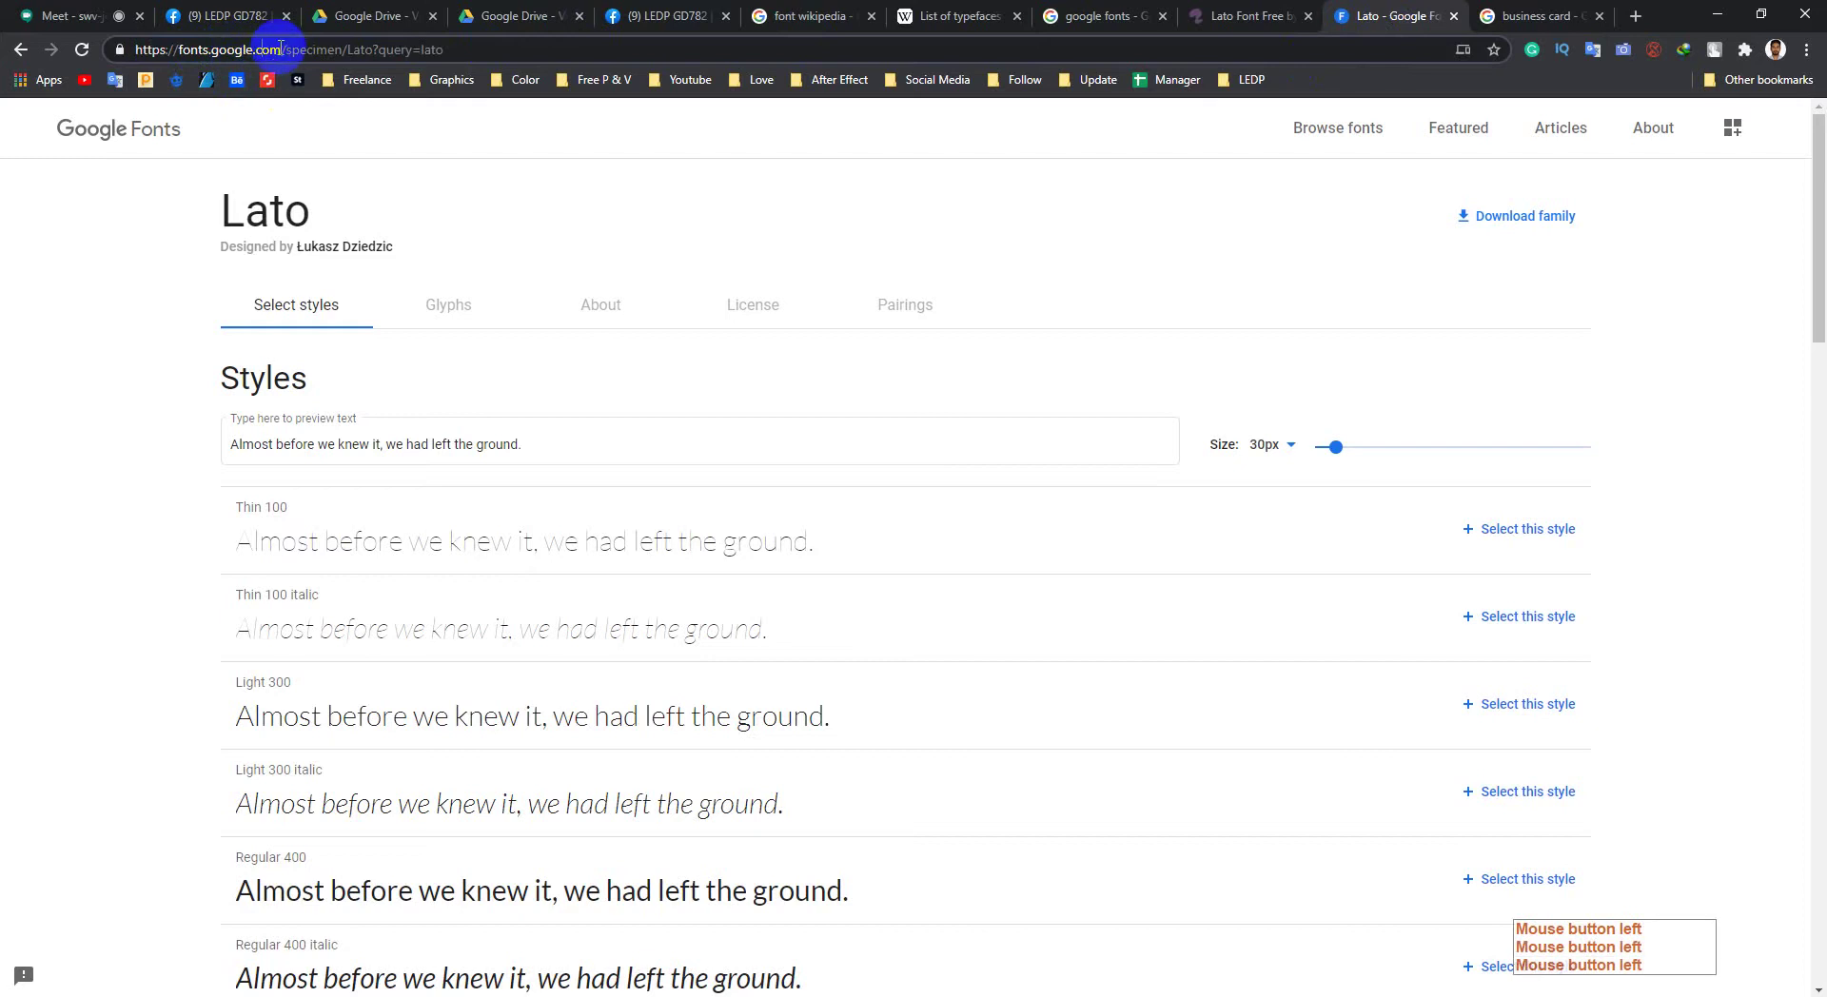
left_click_drag(281, 48, 129, 49)
right_click(198, 53)
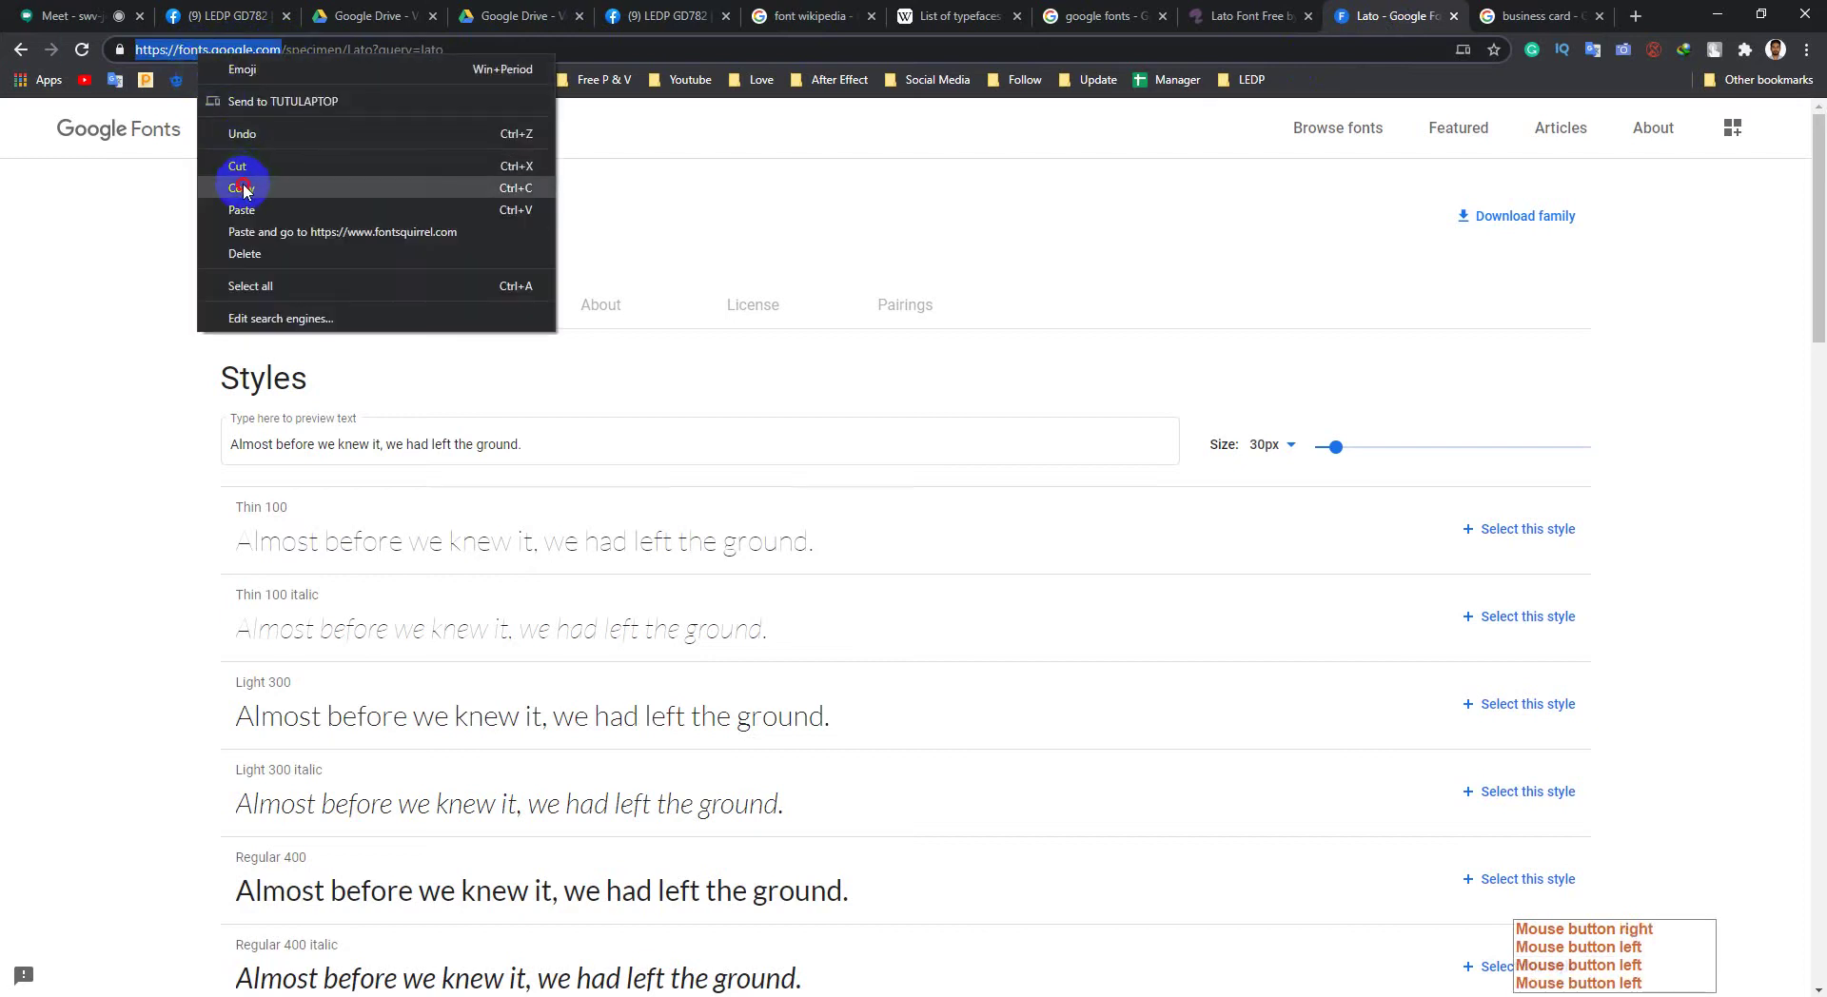
left_click(243, 189)
left_click(1718, 15)
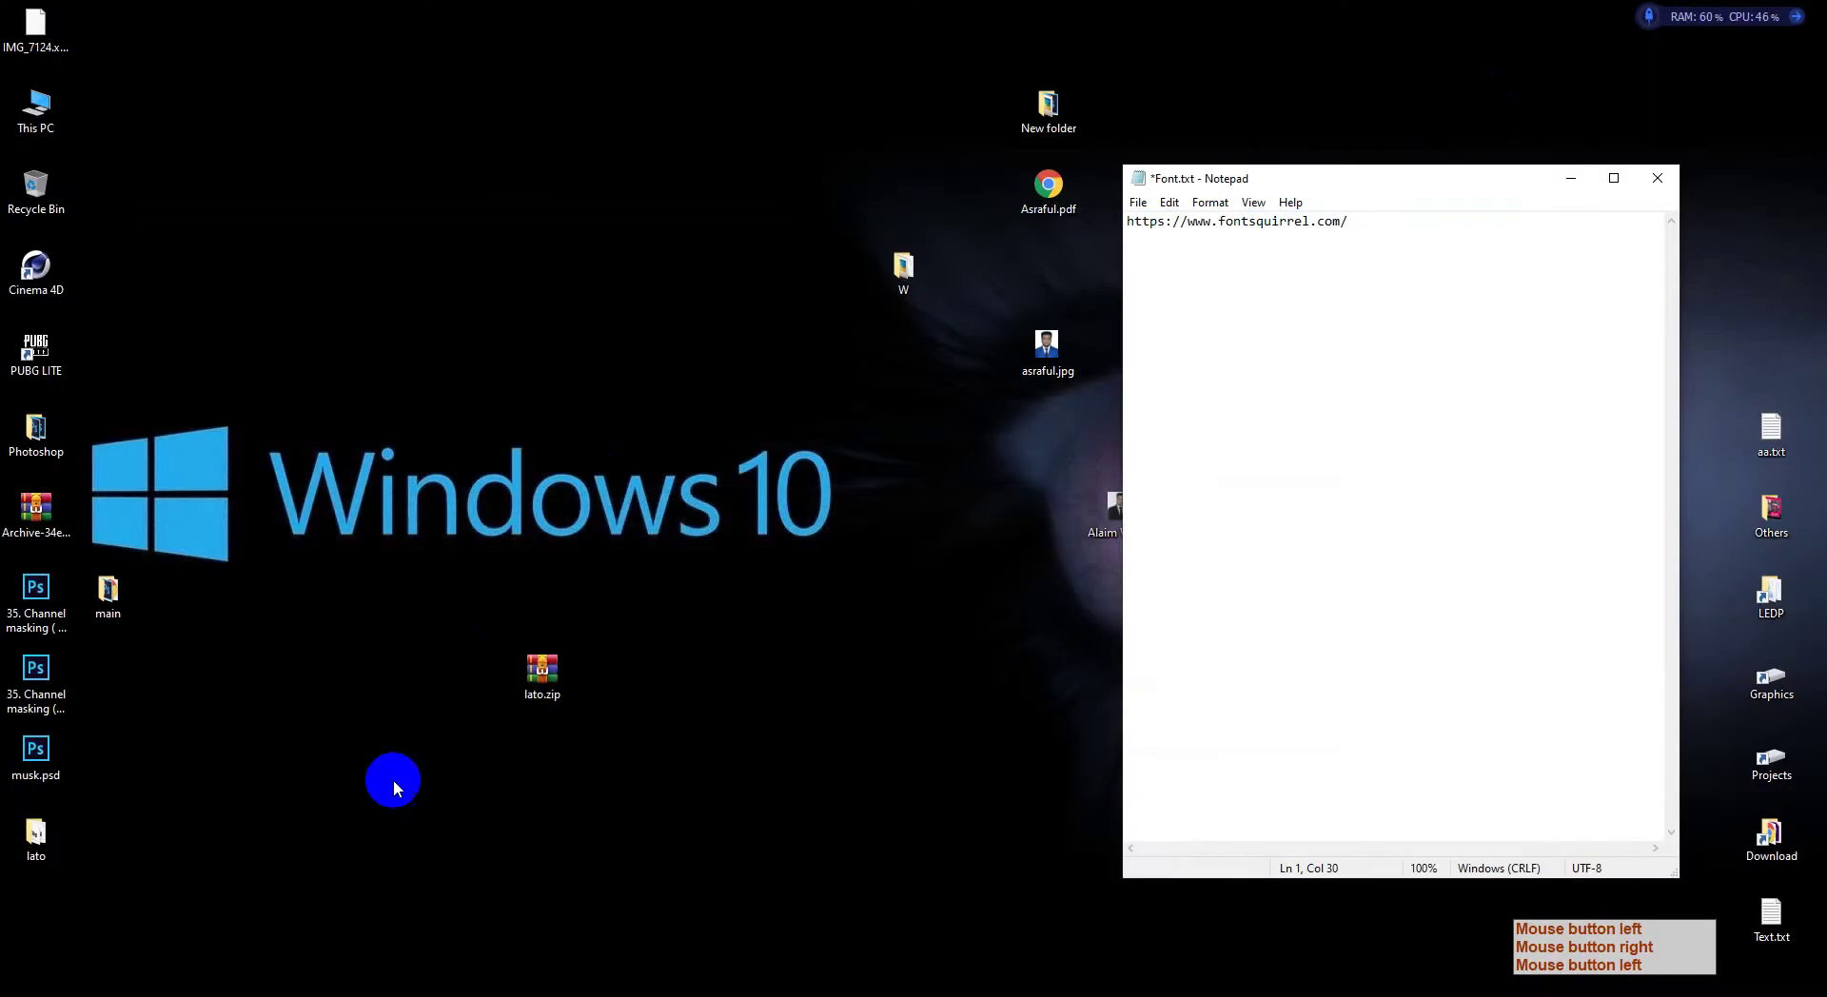
Step: Admit the person waiting to join the Meet call
left_click(306, 985)
left_click(191, 862)
left_click(57, 15)
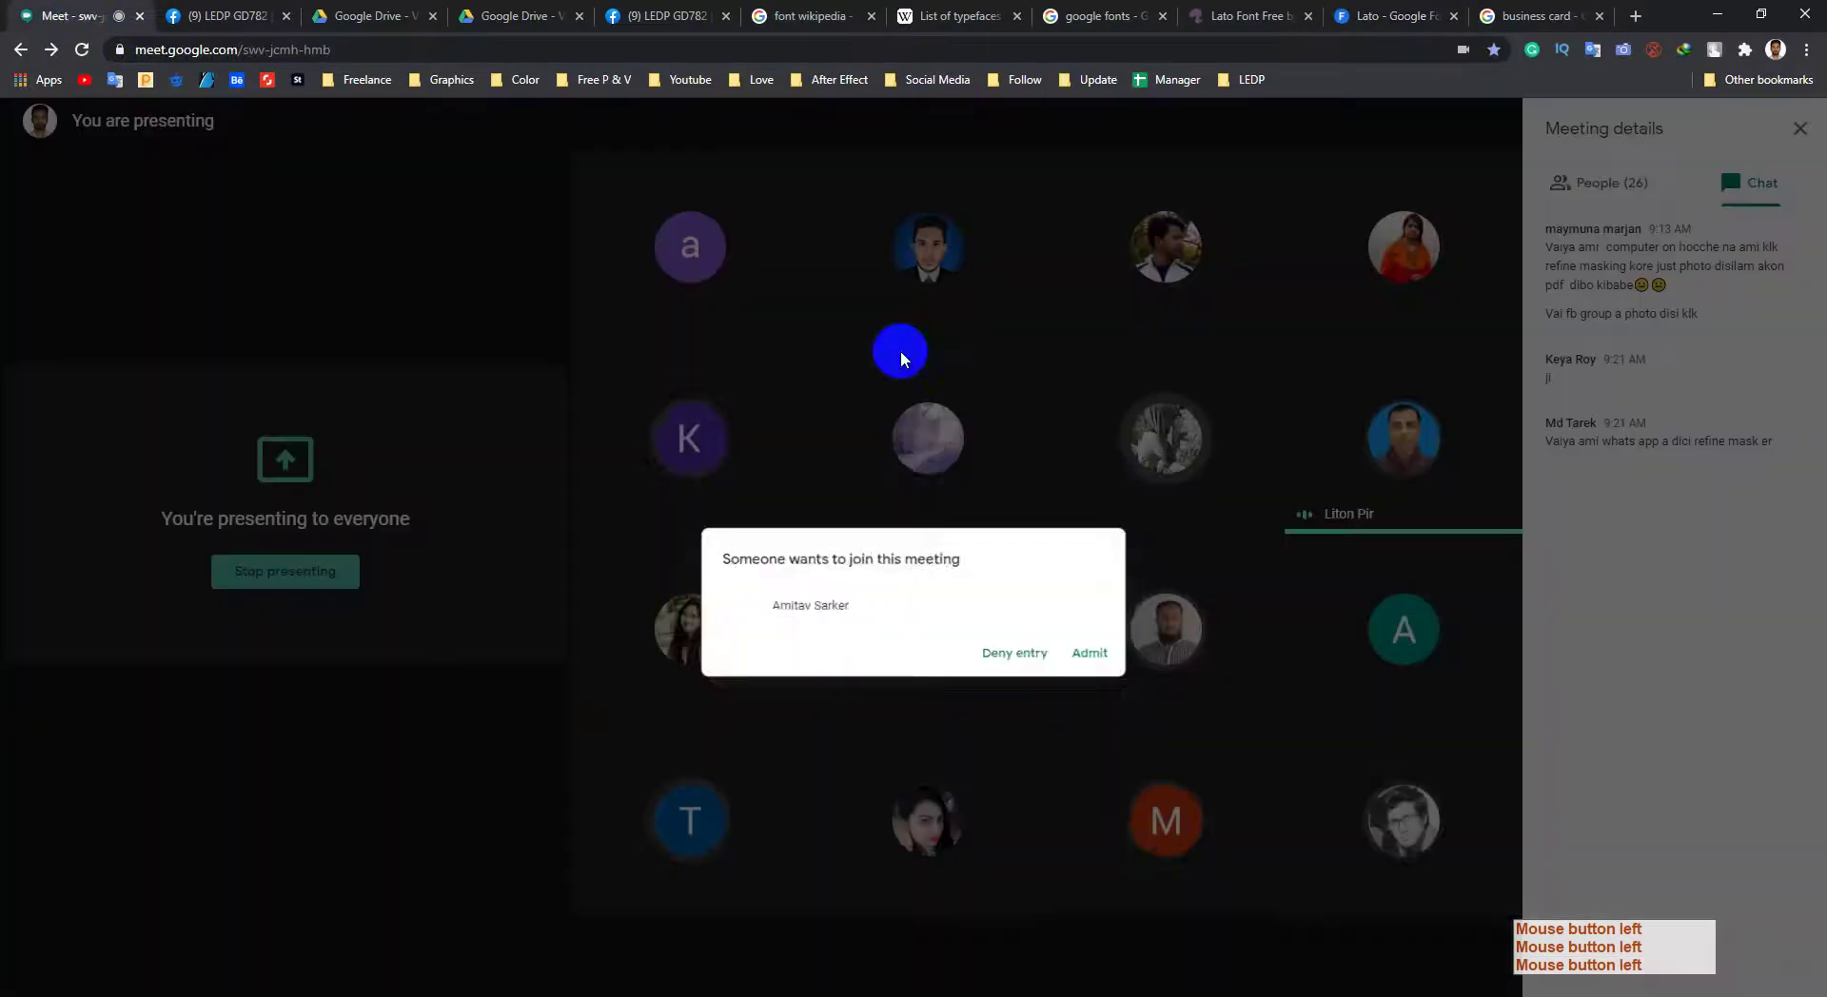
left_click(1104, 597)
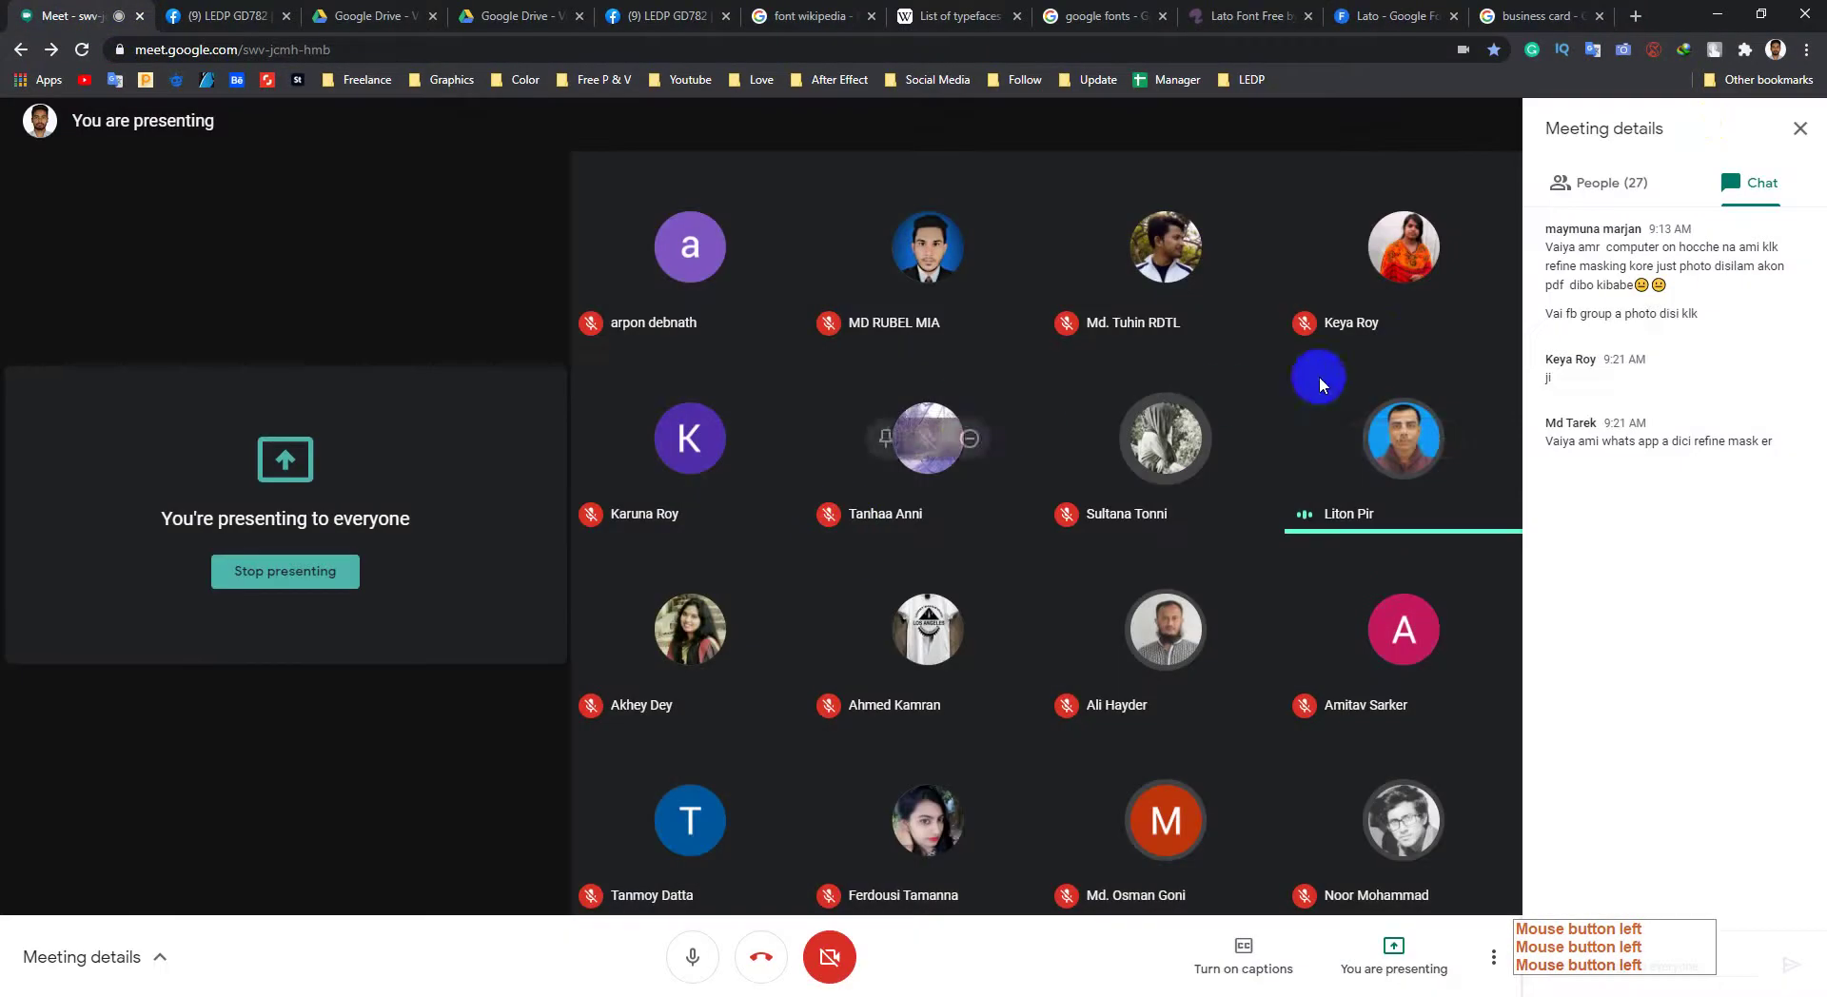
left_click(1718, 16)
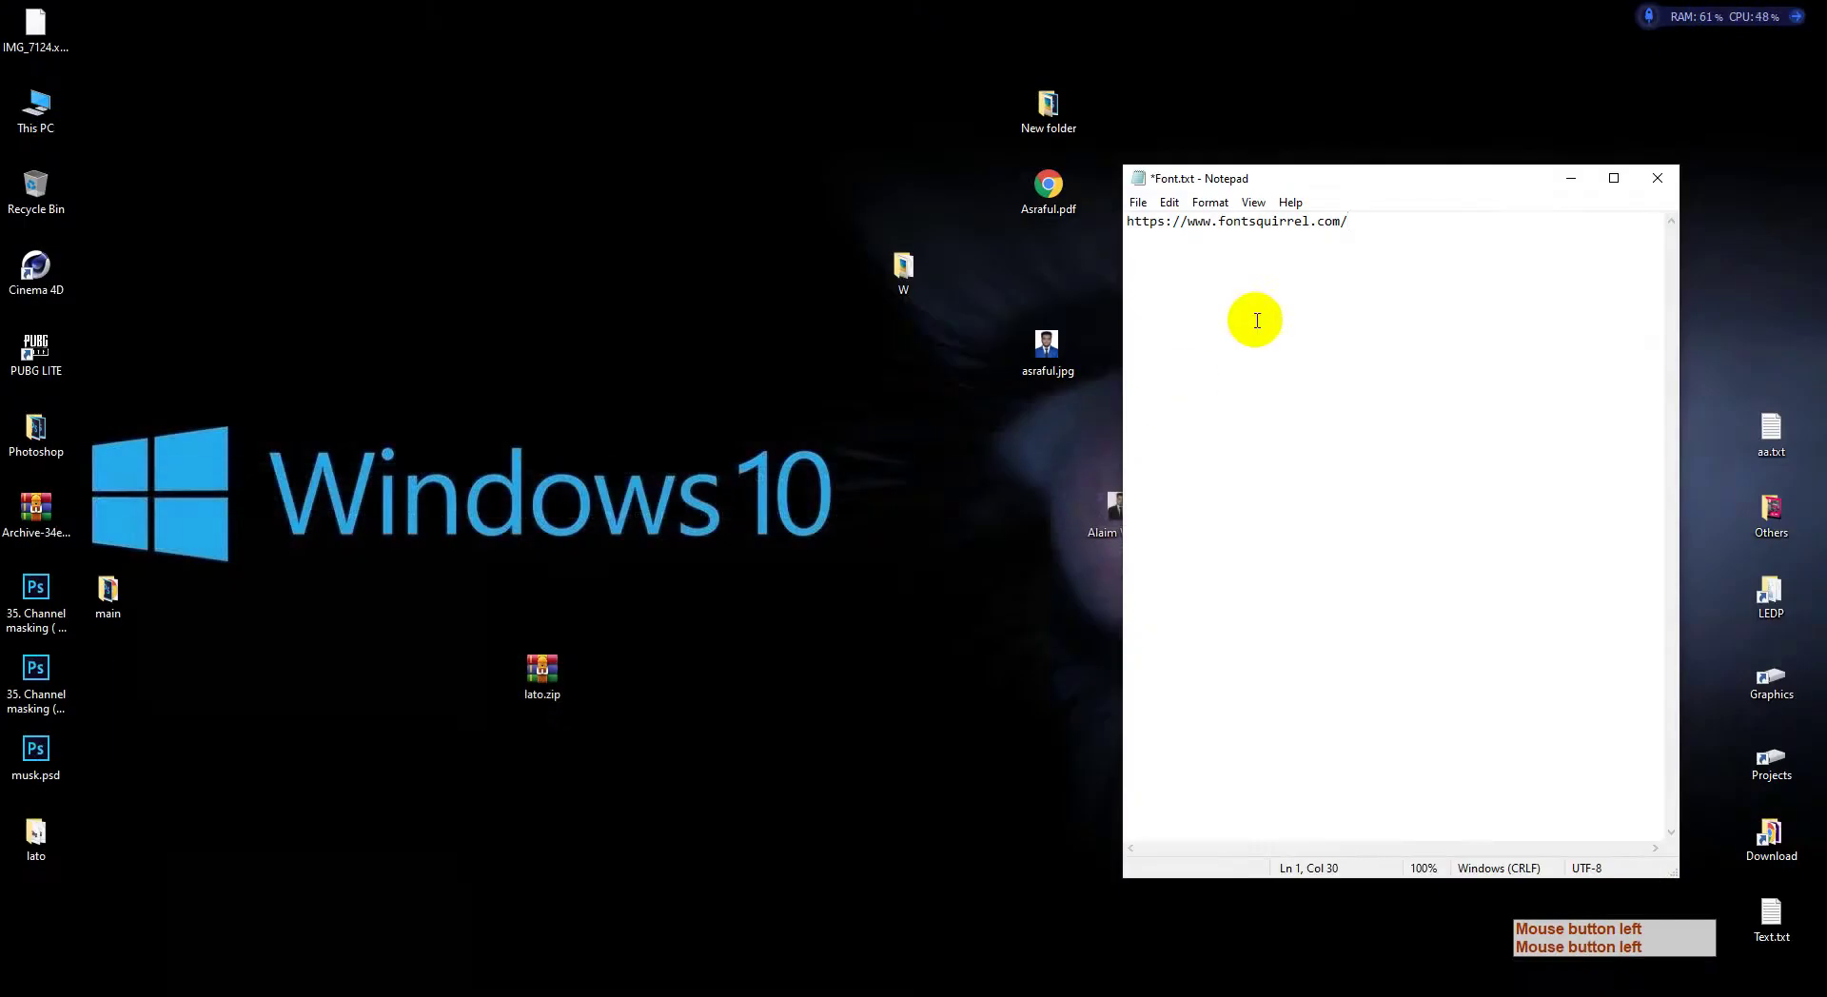
key("Return")
key("ctrl+v")
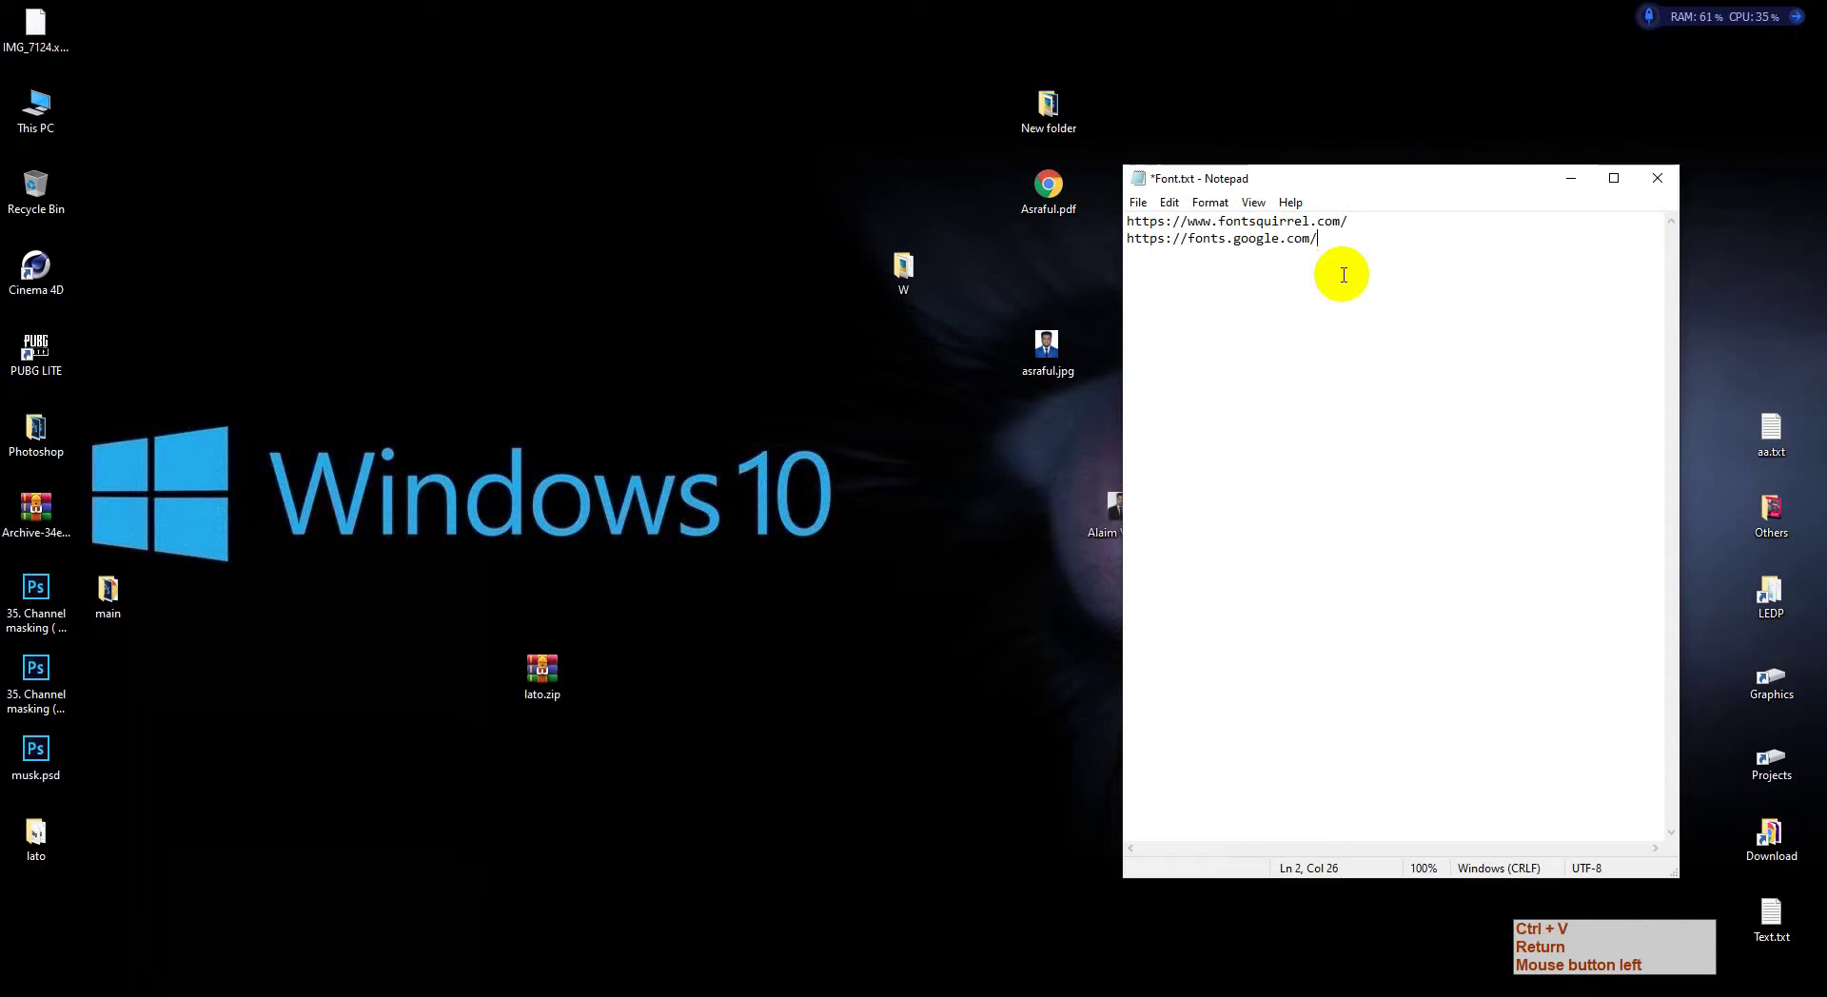
left_click_drag(1338, 245, 1127, 221)
right_click(1215, 246)
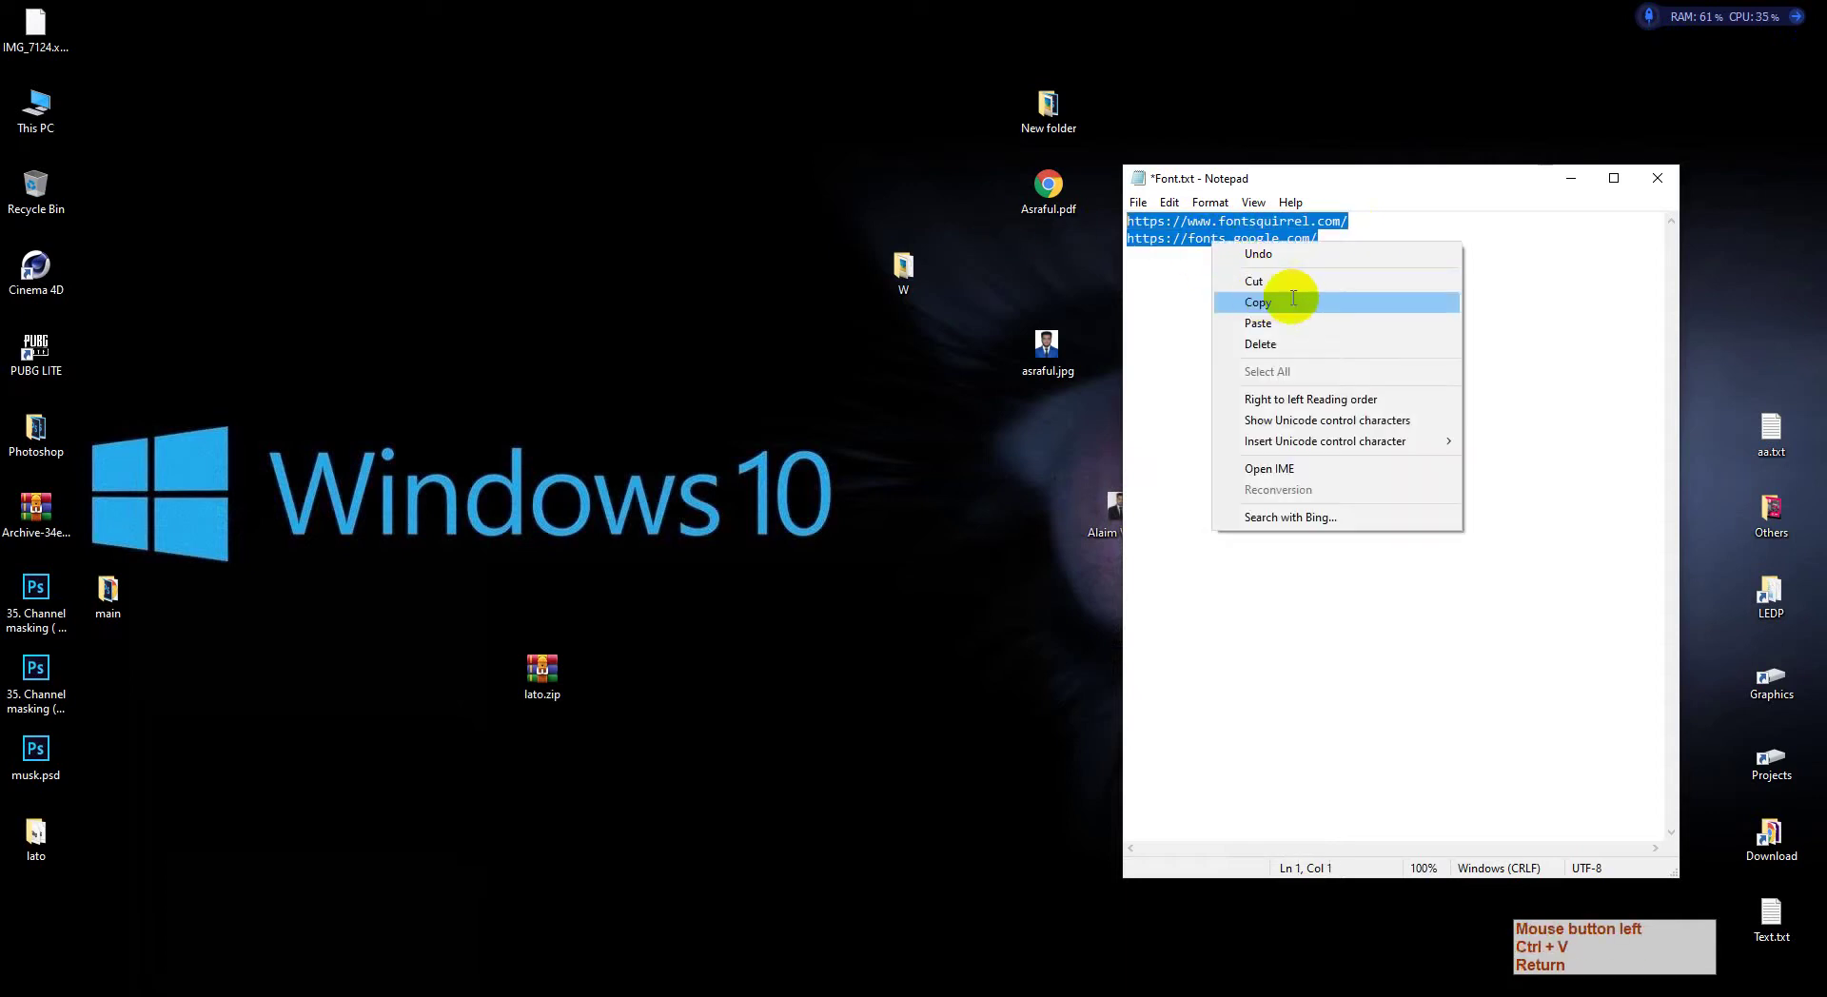
left_click(1293, 299)
mouse_move(306, 985)
left_click(250, 942)
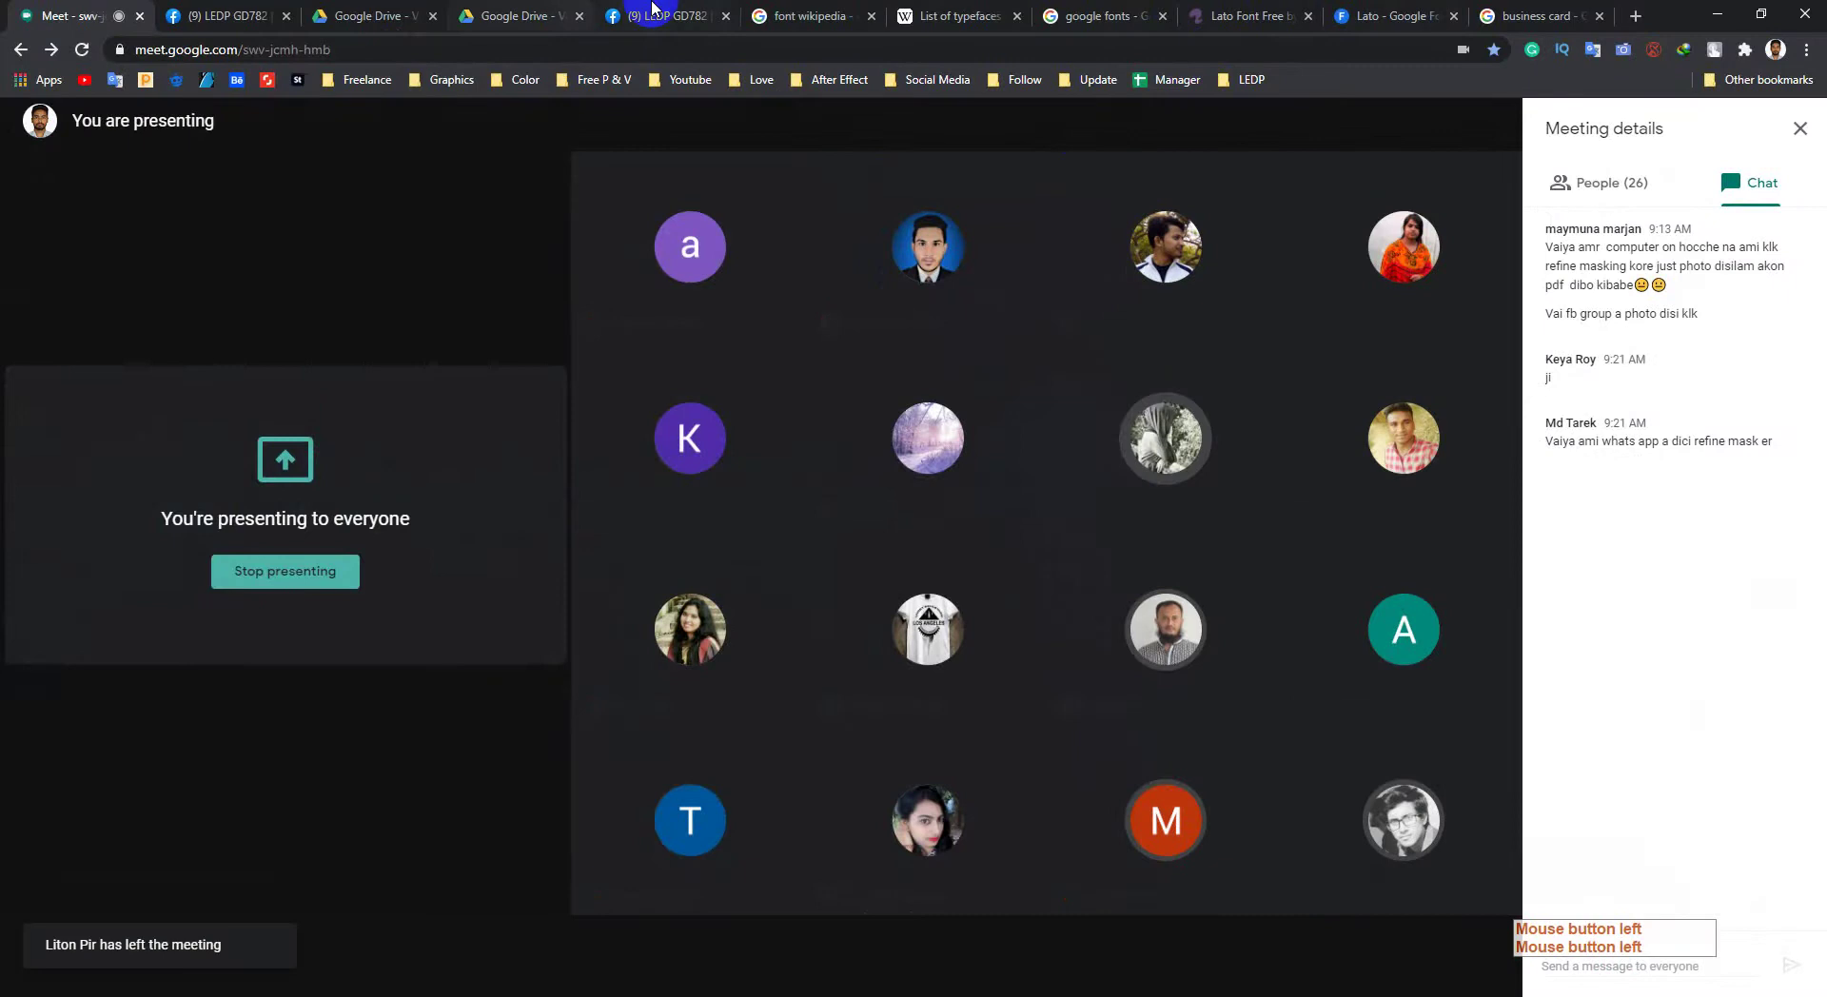
Step: Open the LEDP GD782 and GD826 Facebook groups from the LEDP bookmarks folder
left_click(726, 15)
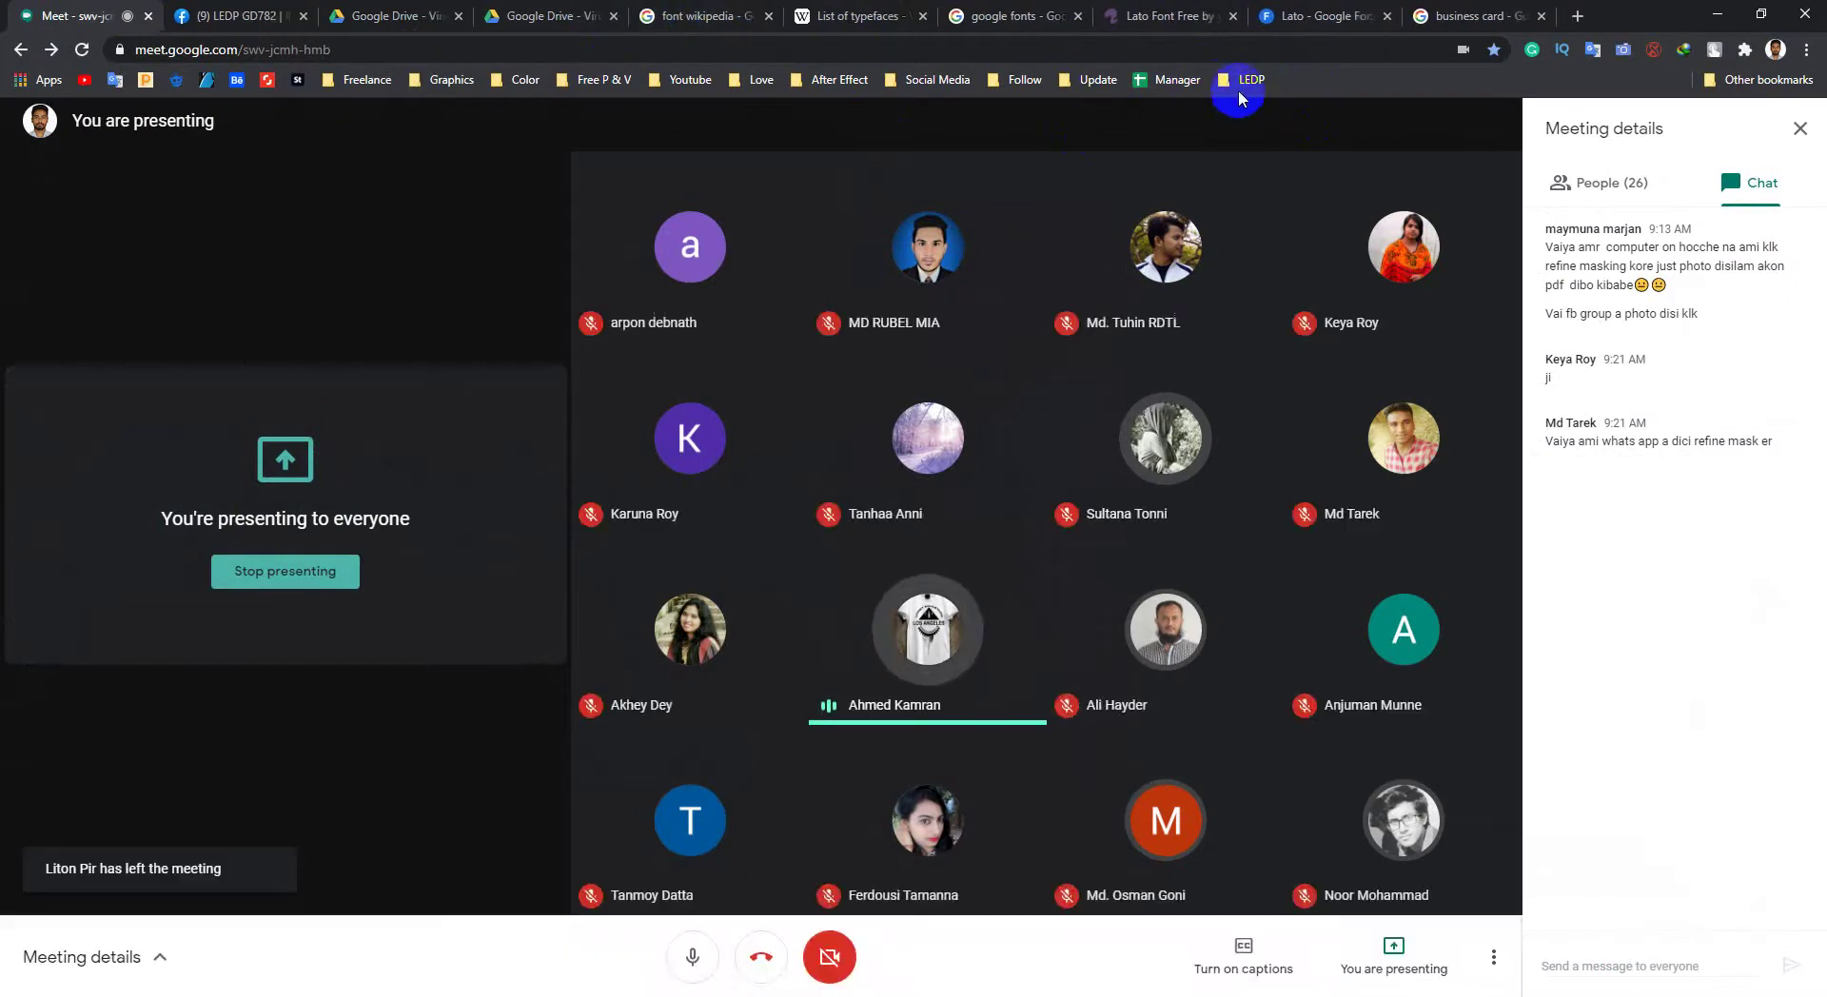
left_click(1242, 82)
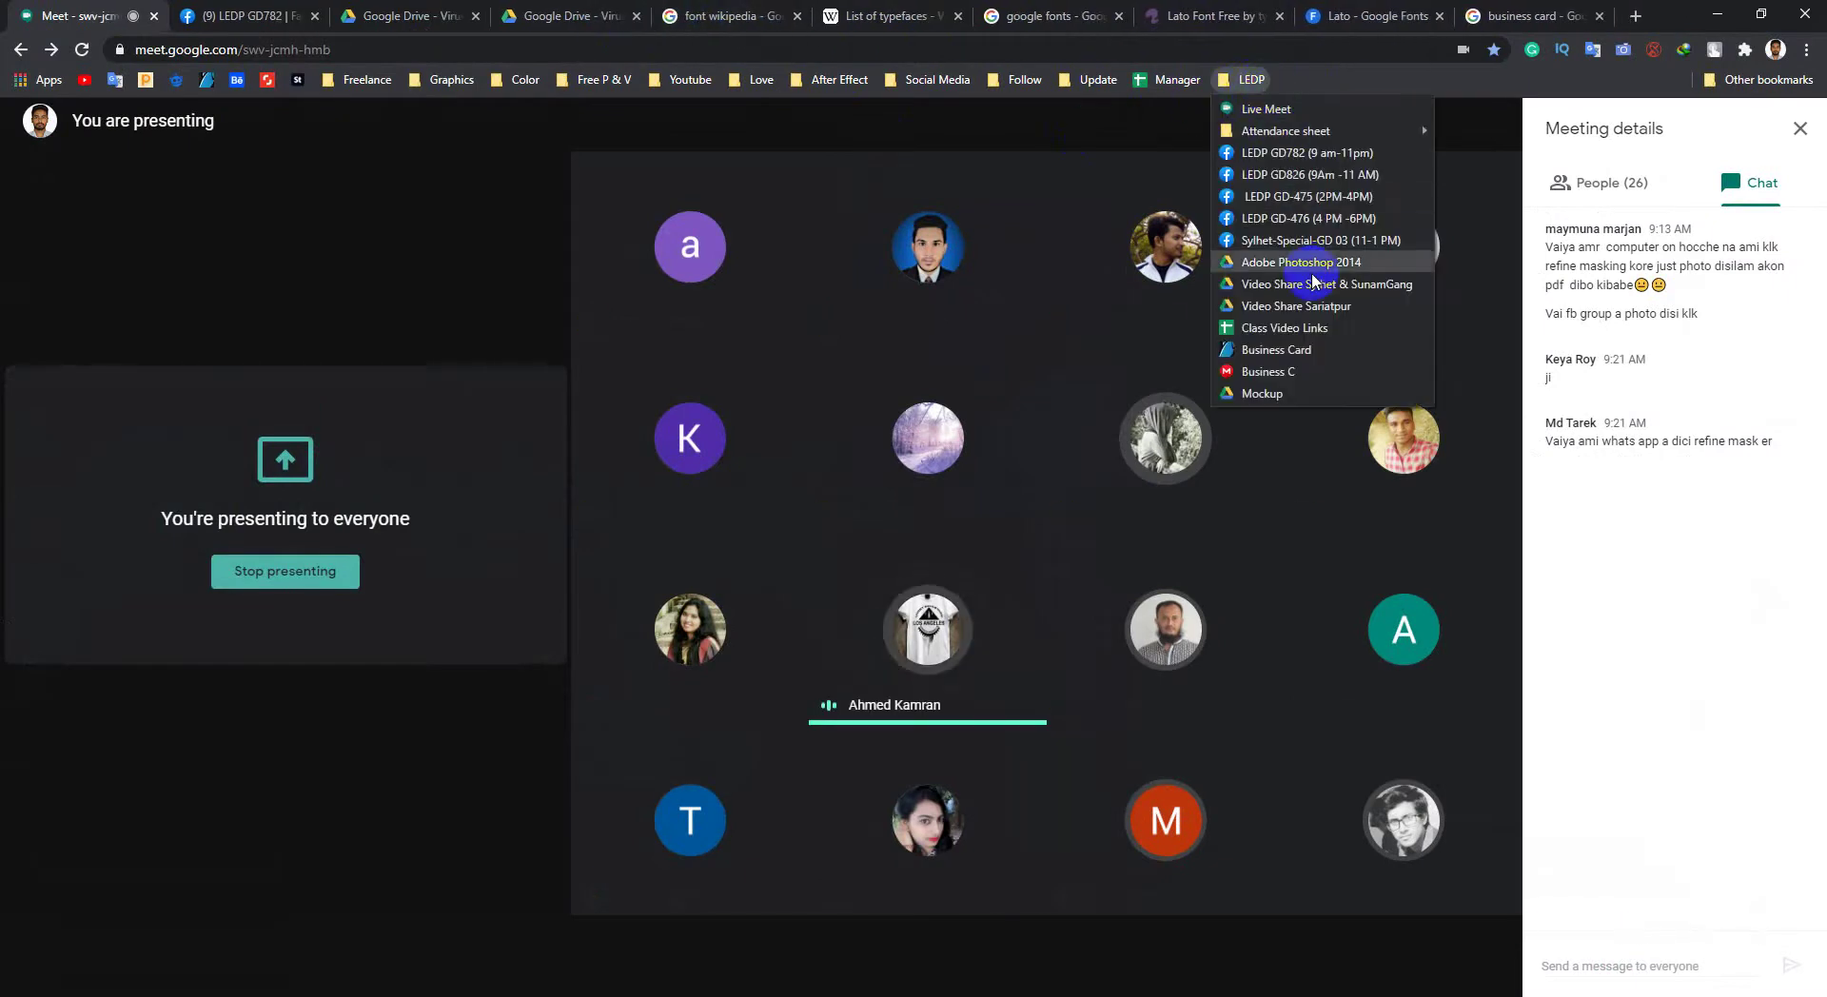
middle_click(1313, 155)
left_click(1245, 80)
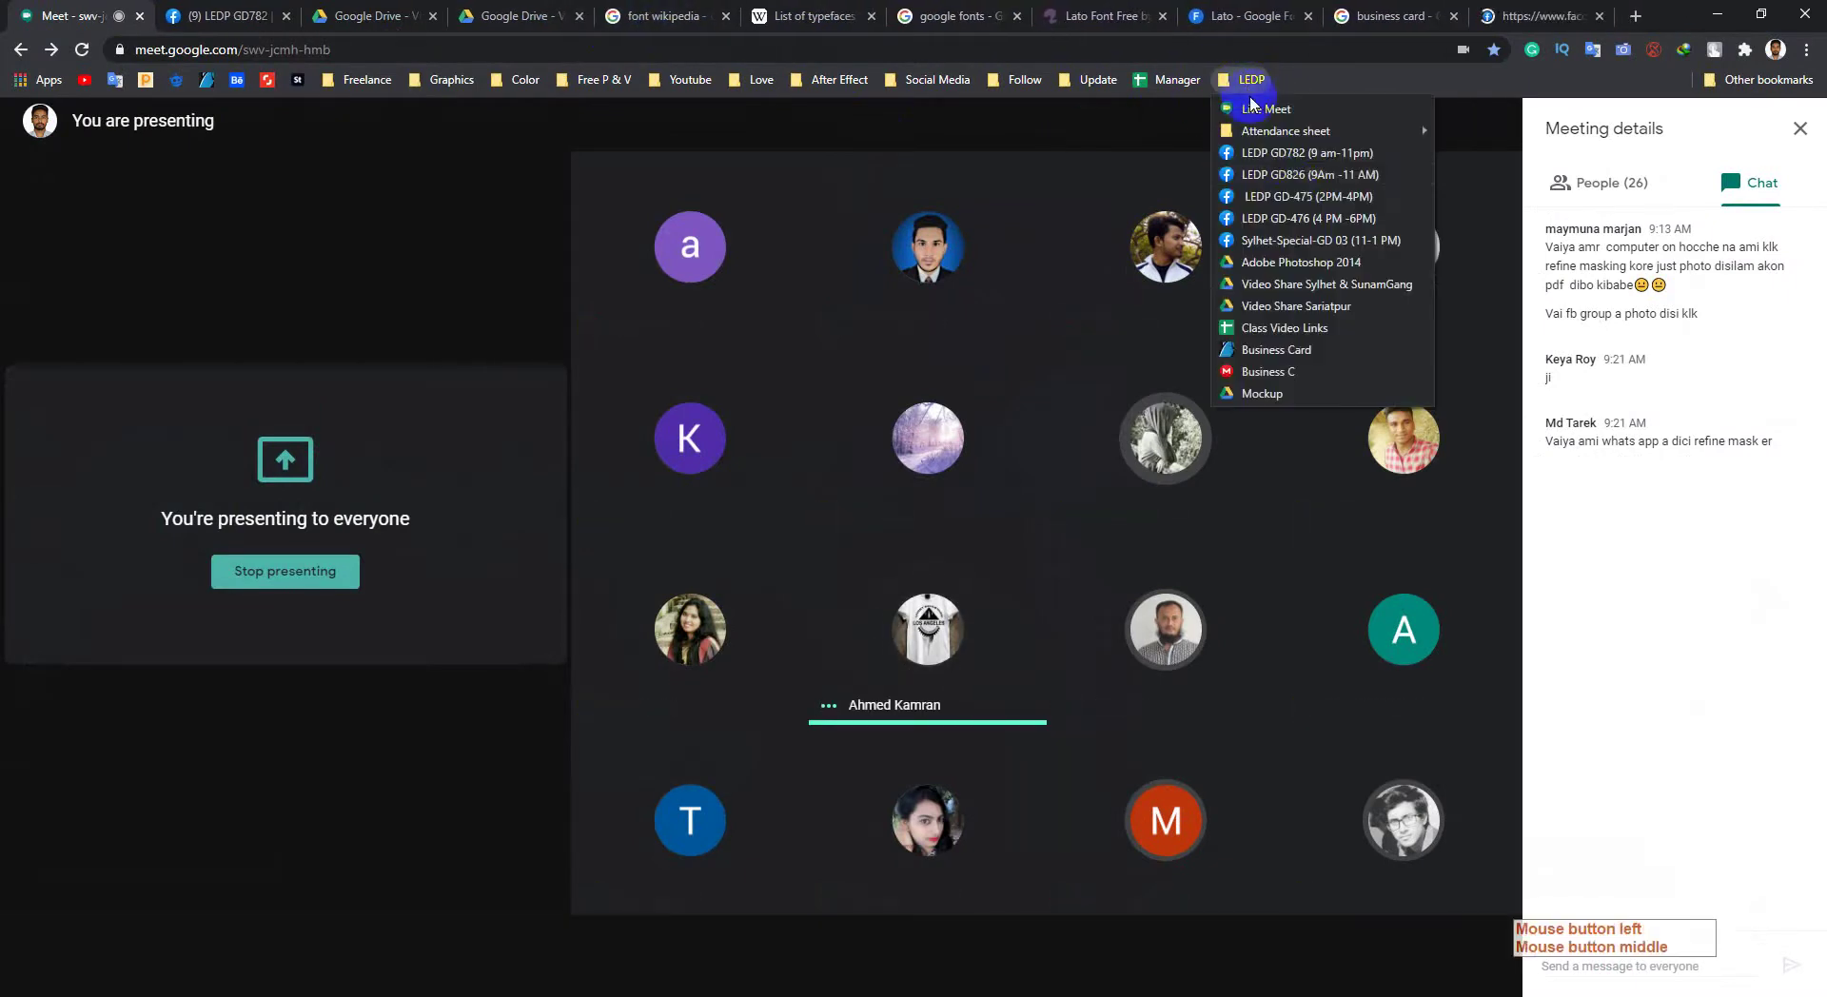
middle_click(1289, 179)
left_click(1459, 16)
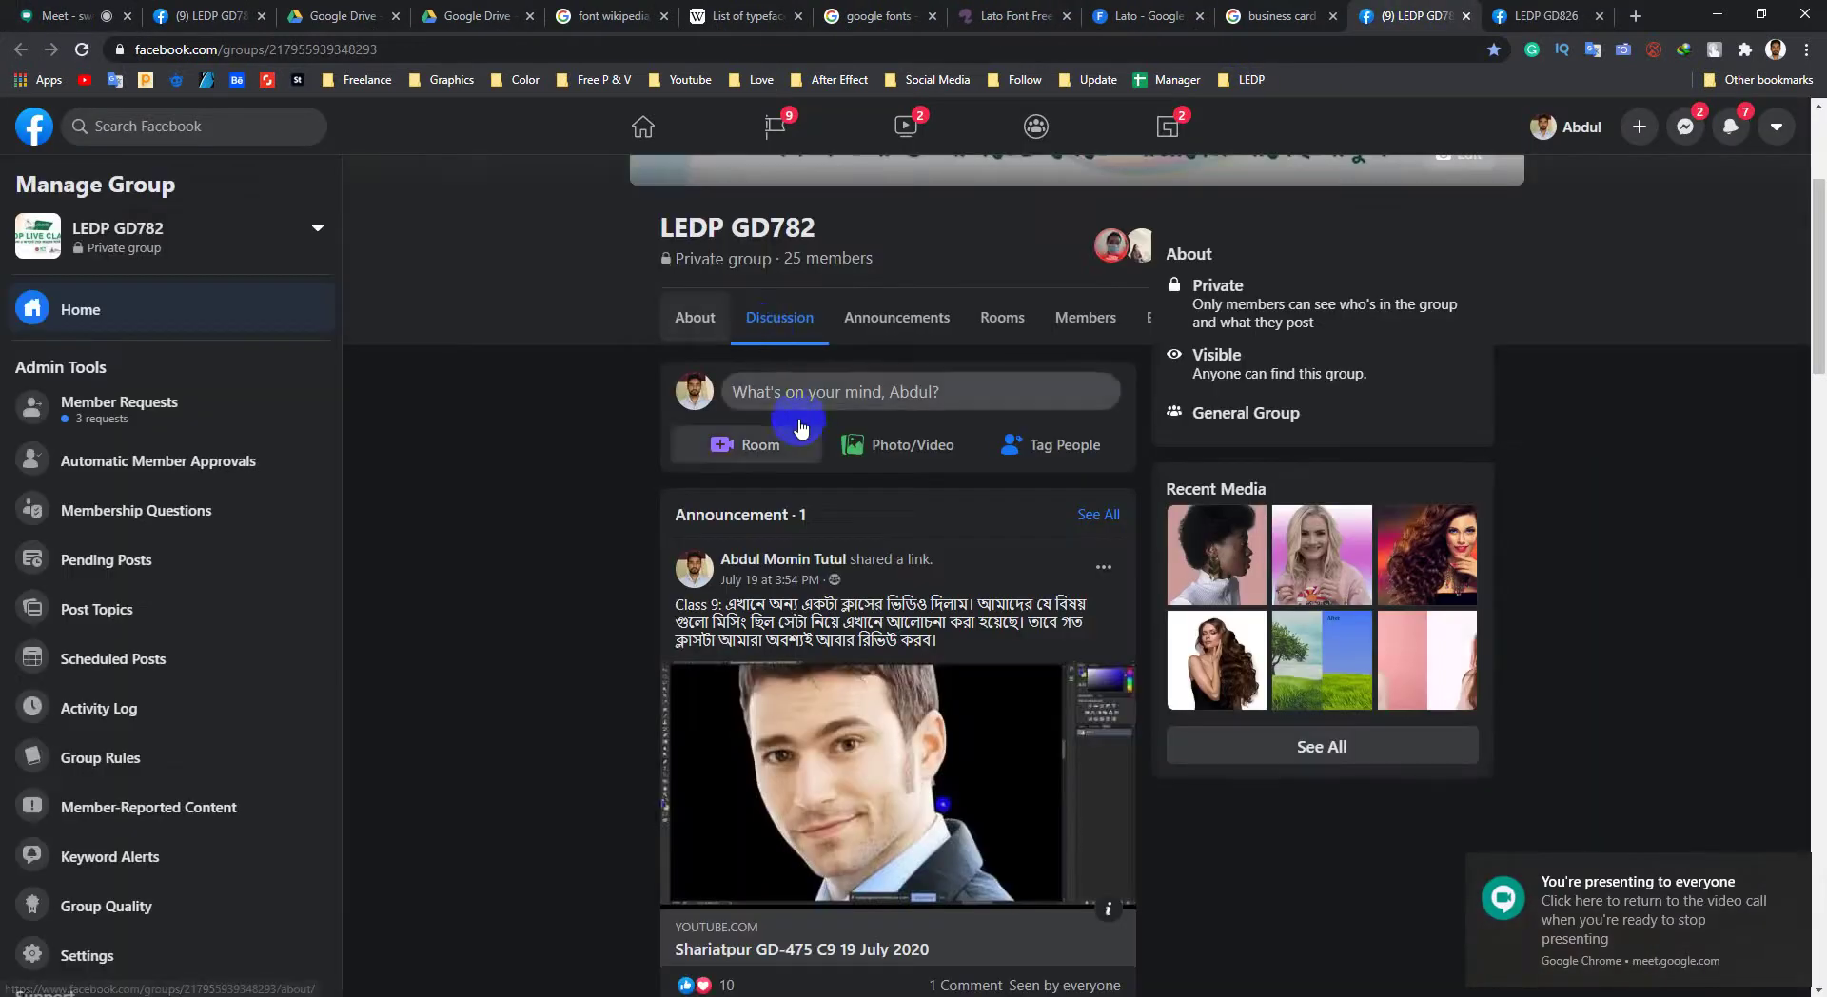
Step: Paste both font site links into a new LEDP GD782 post, then return to Meet
left_click(795, 409)
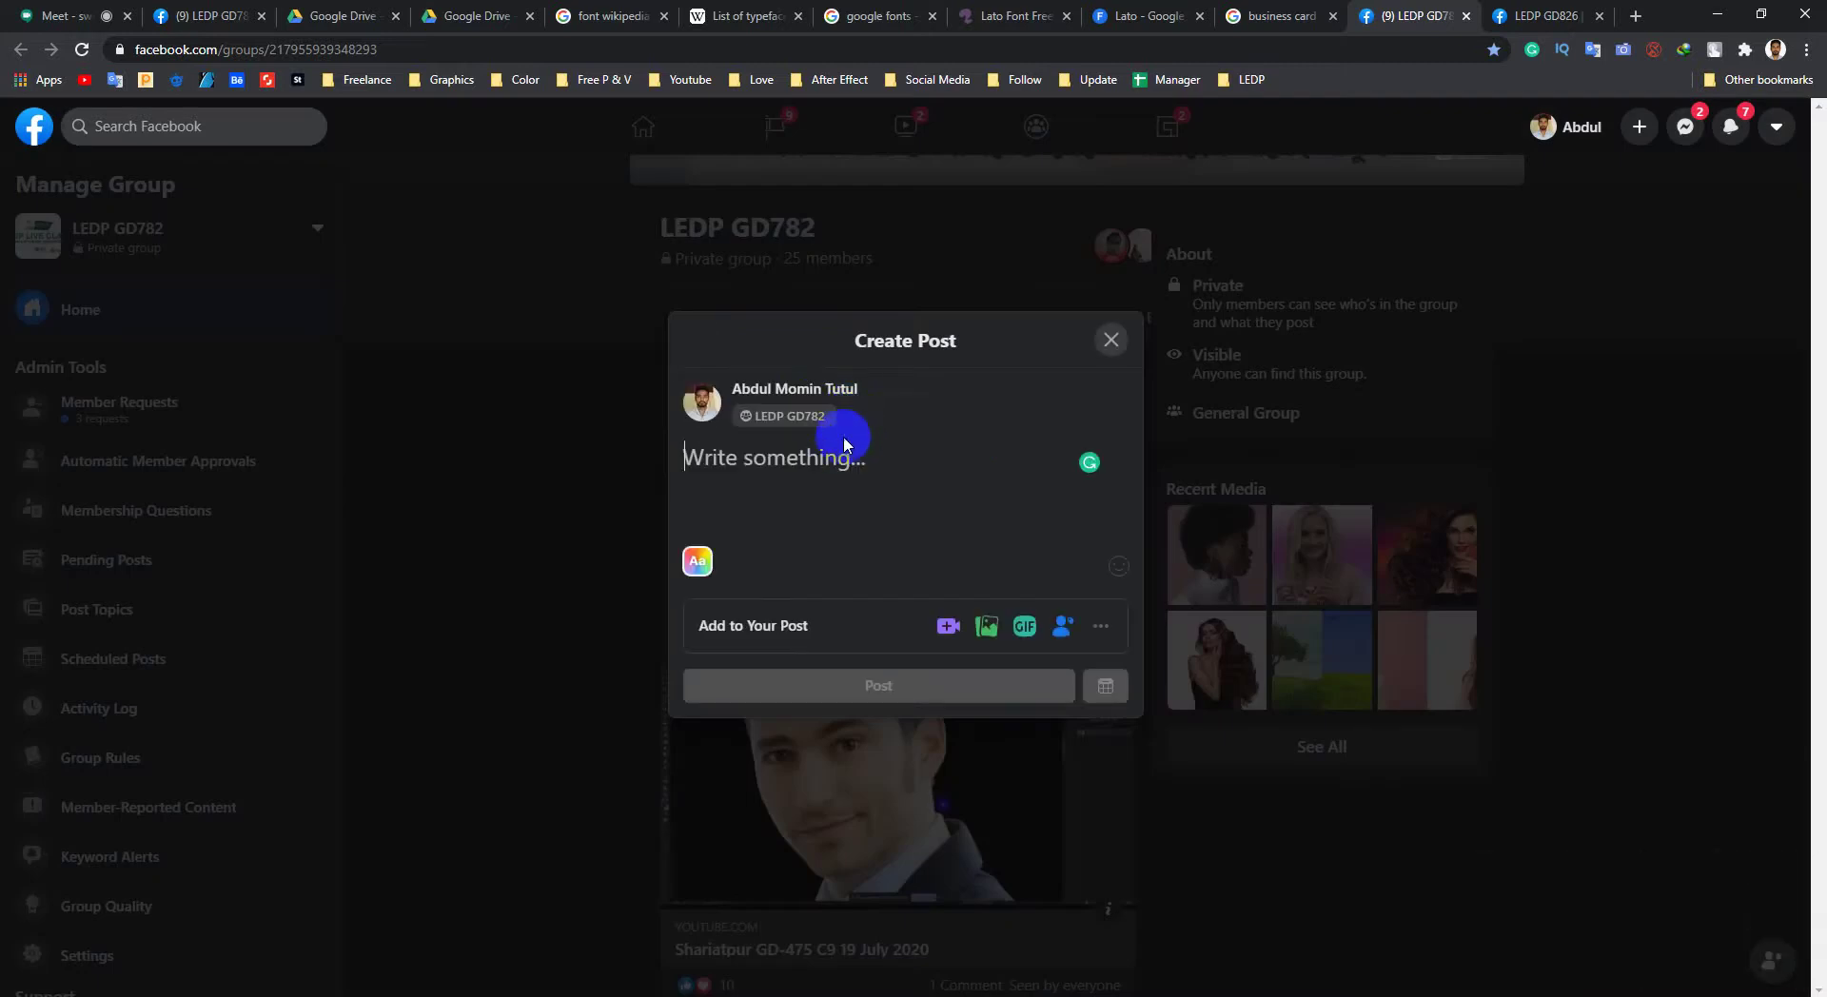
key("ctrl+v")
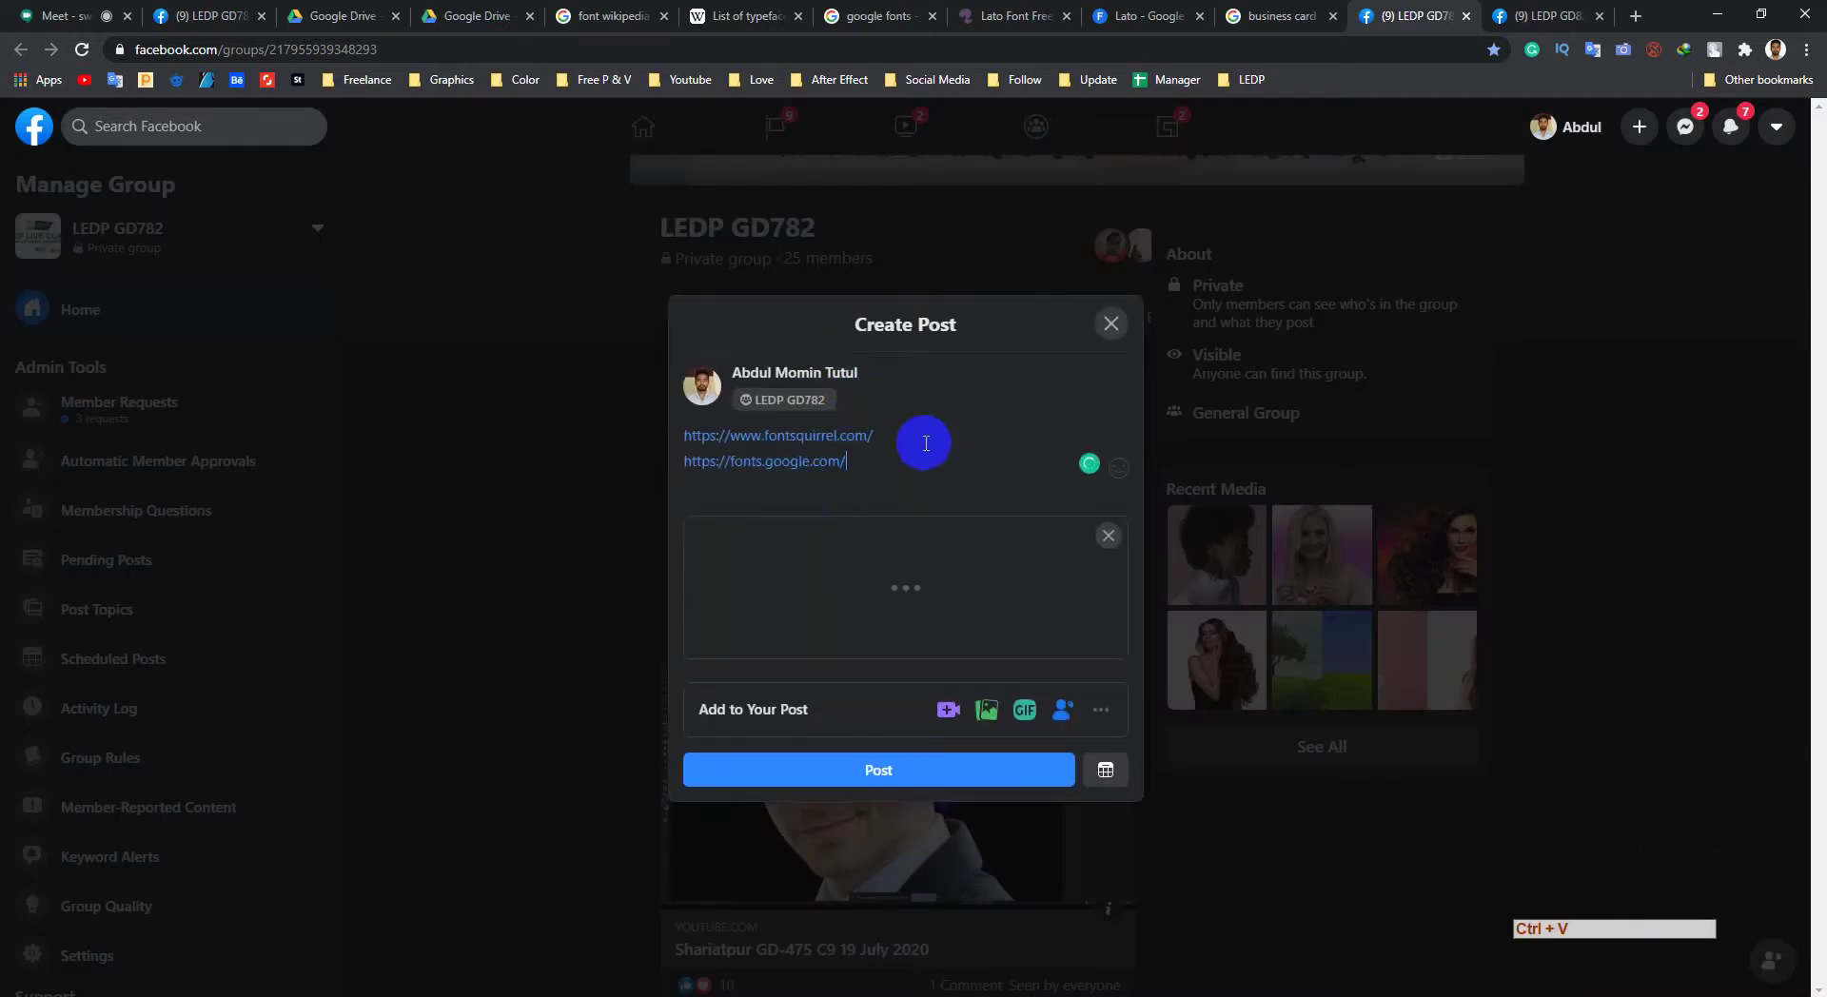
key("Return")
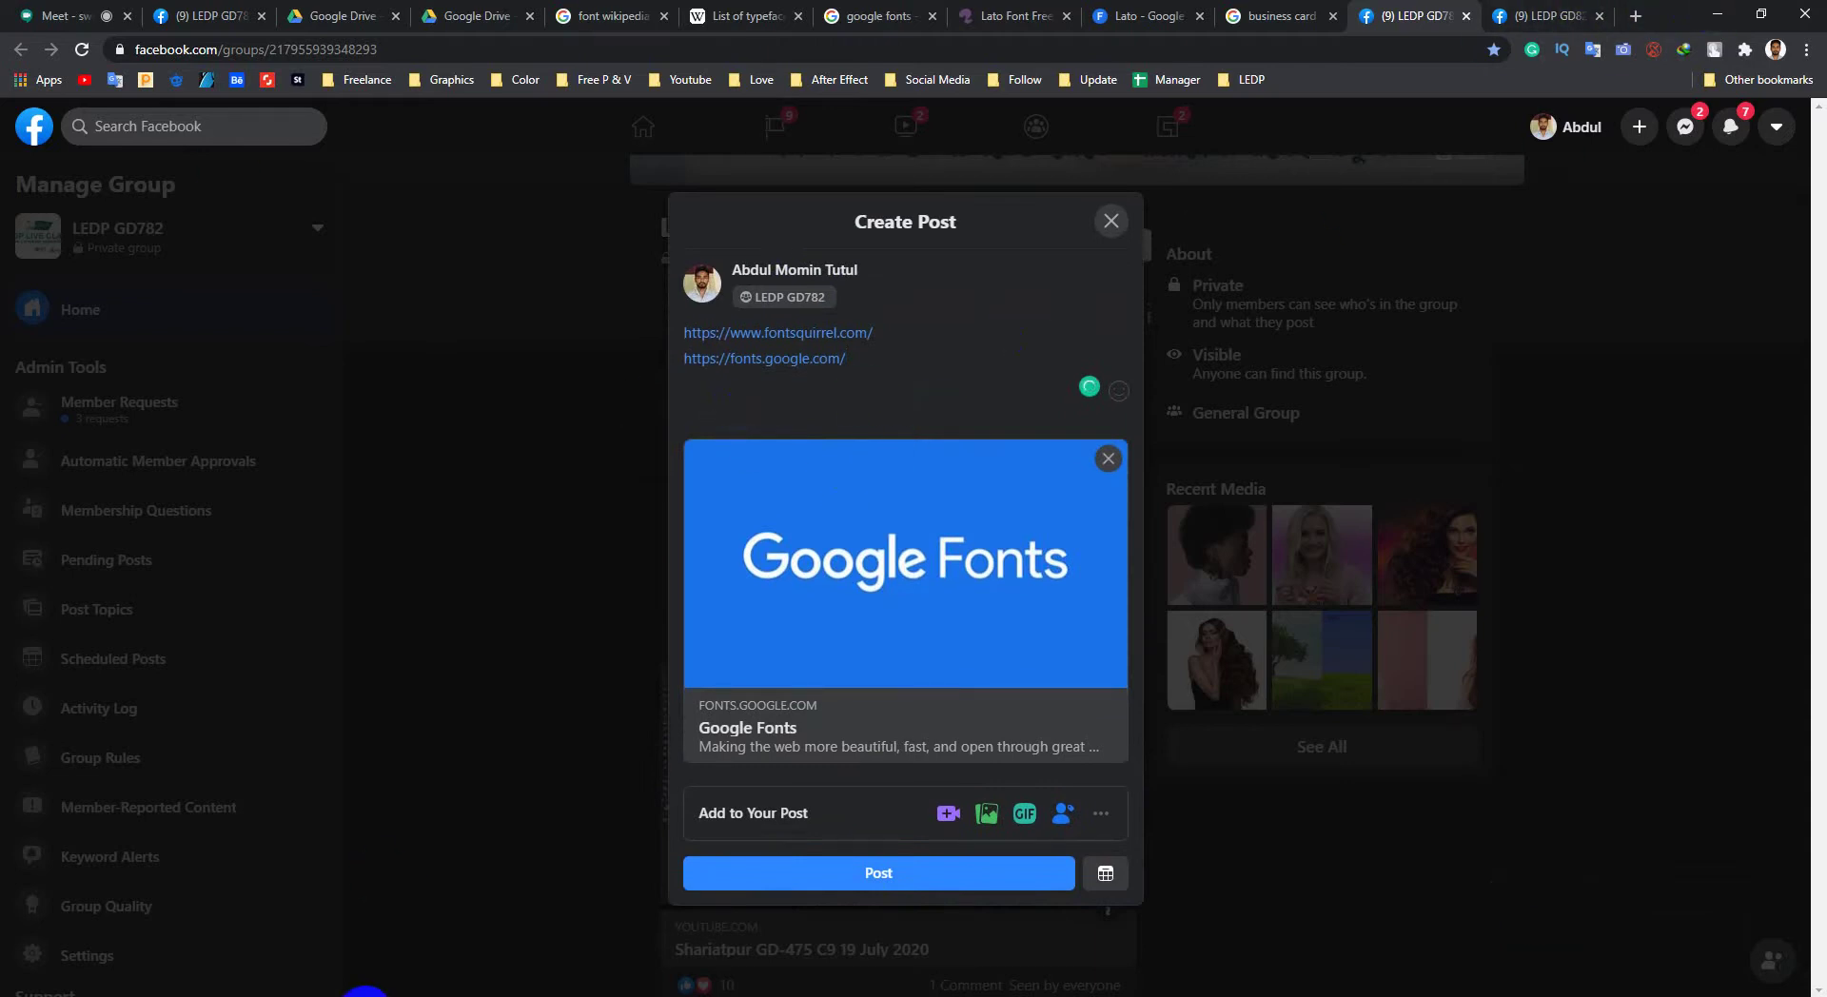
left_click(287, 995)
left_click(357, 995)
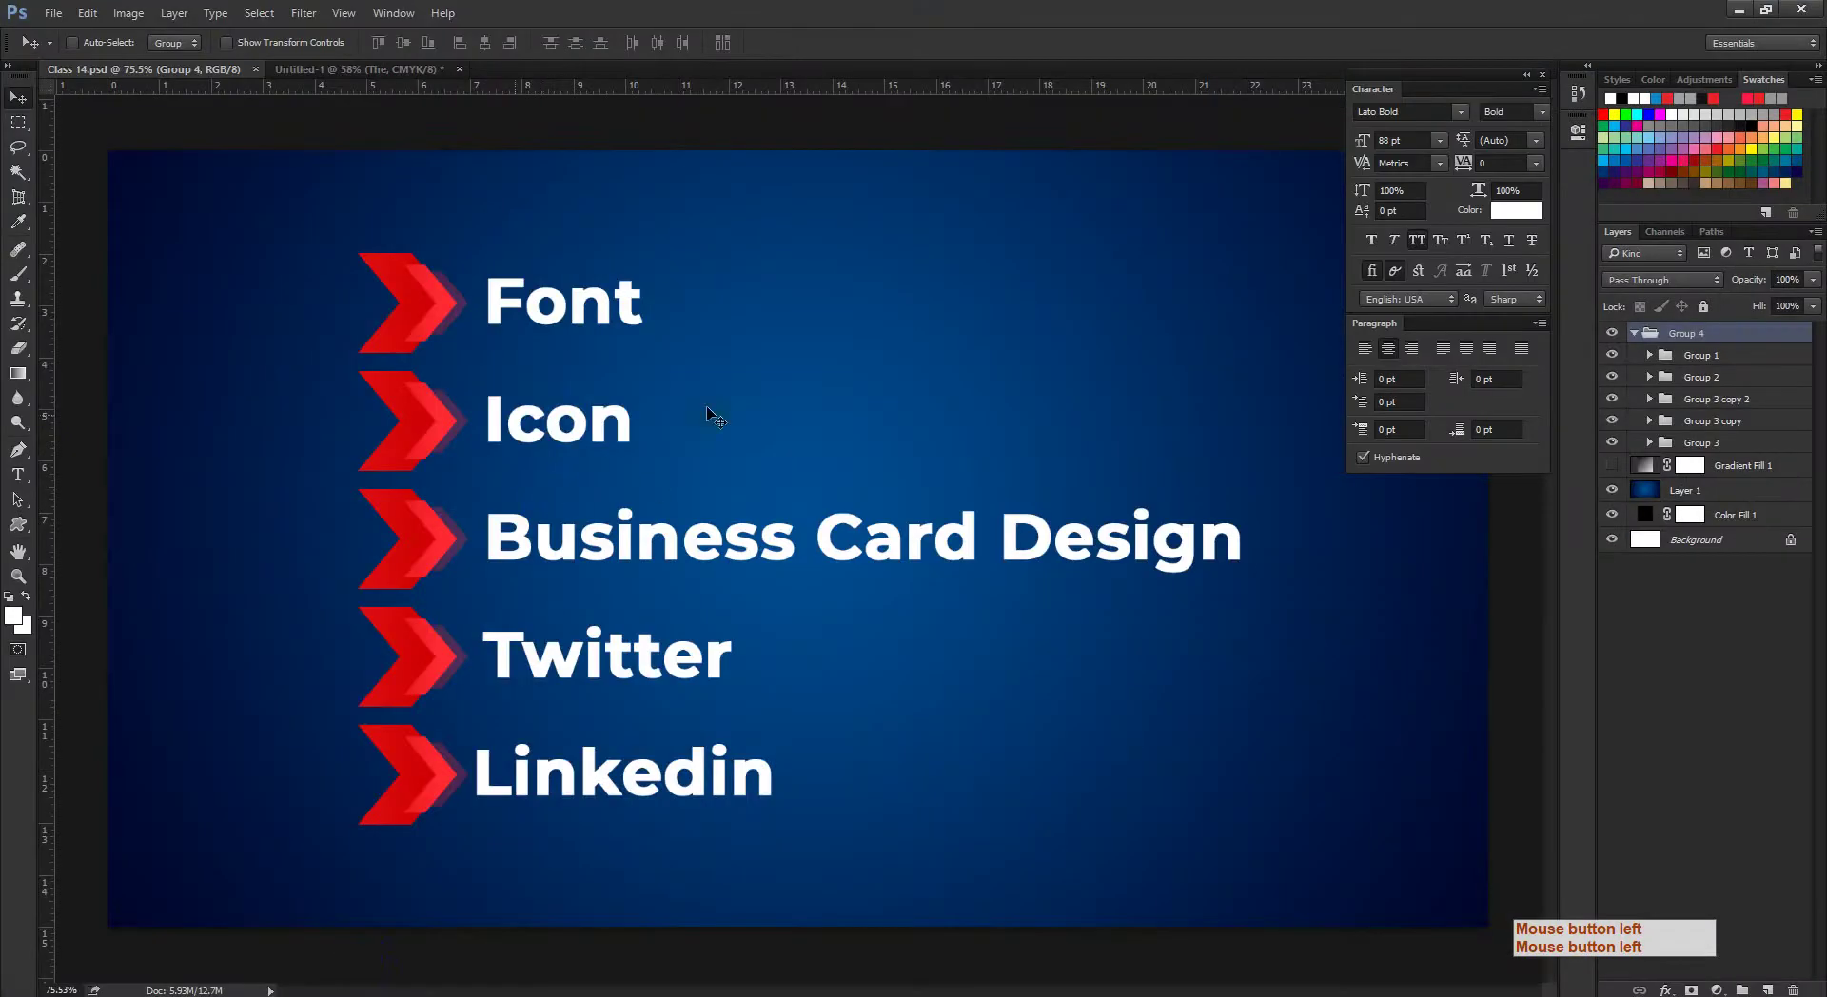
left_click(1738, 9)
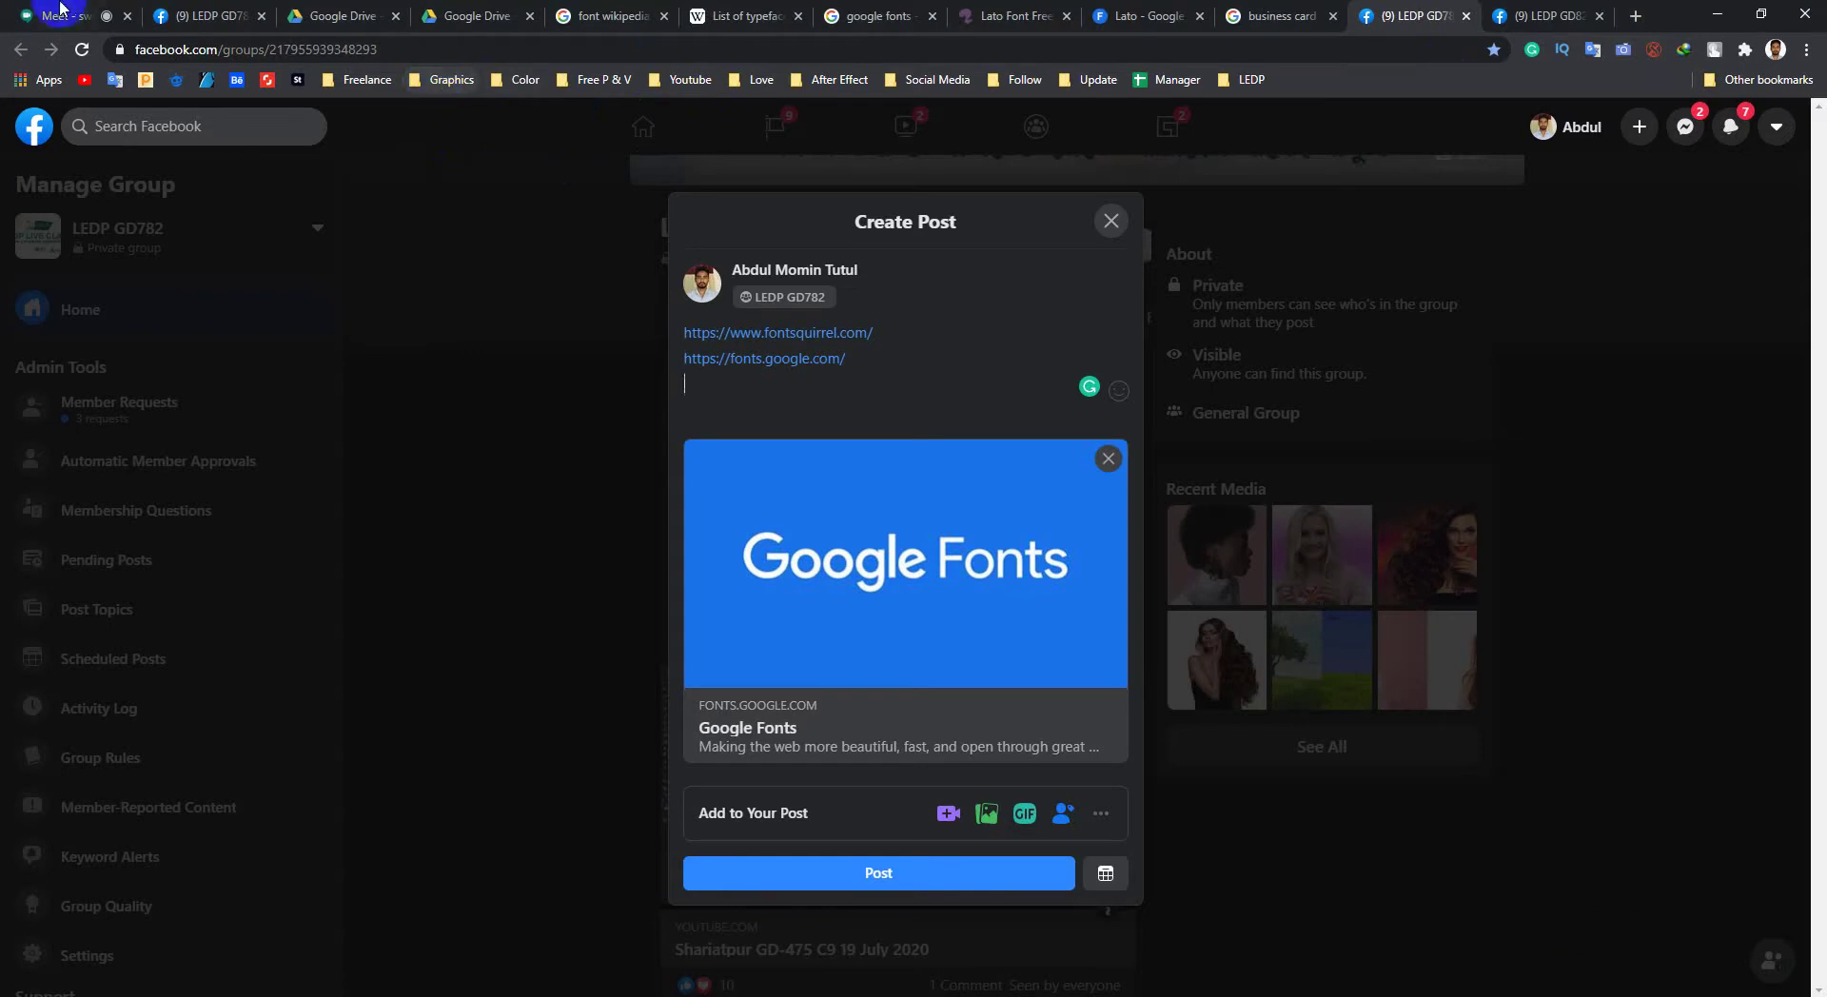
left_click(62, 15)
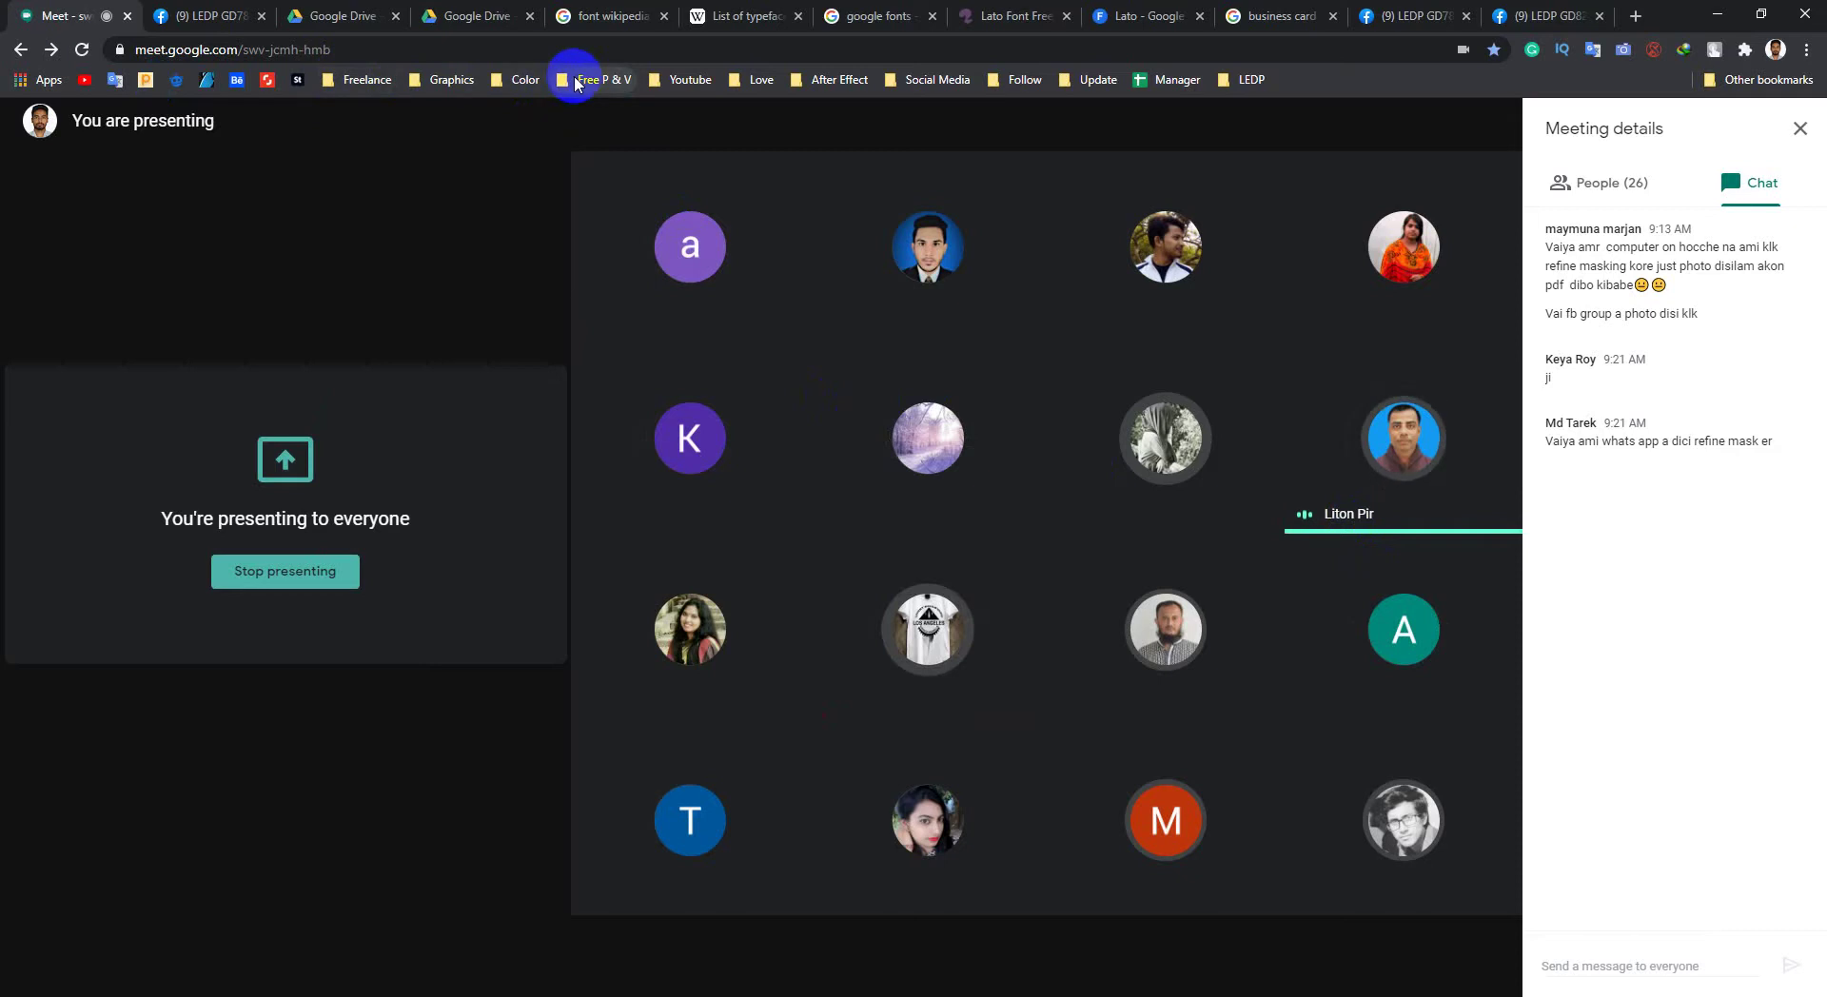
Step: Open Flaticon from the graphics bookmarks and copy its web address
left_click(479, 84)
middle_click(436, 124)
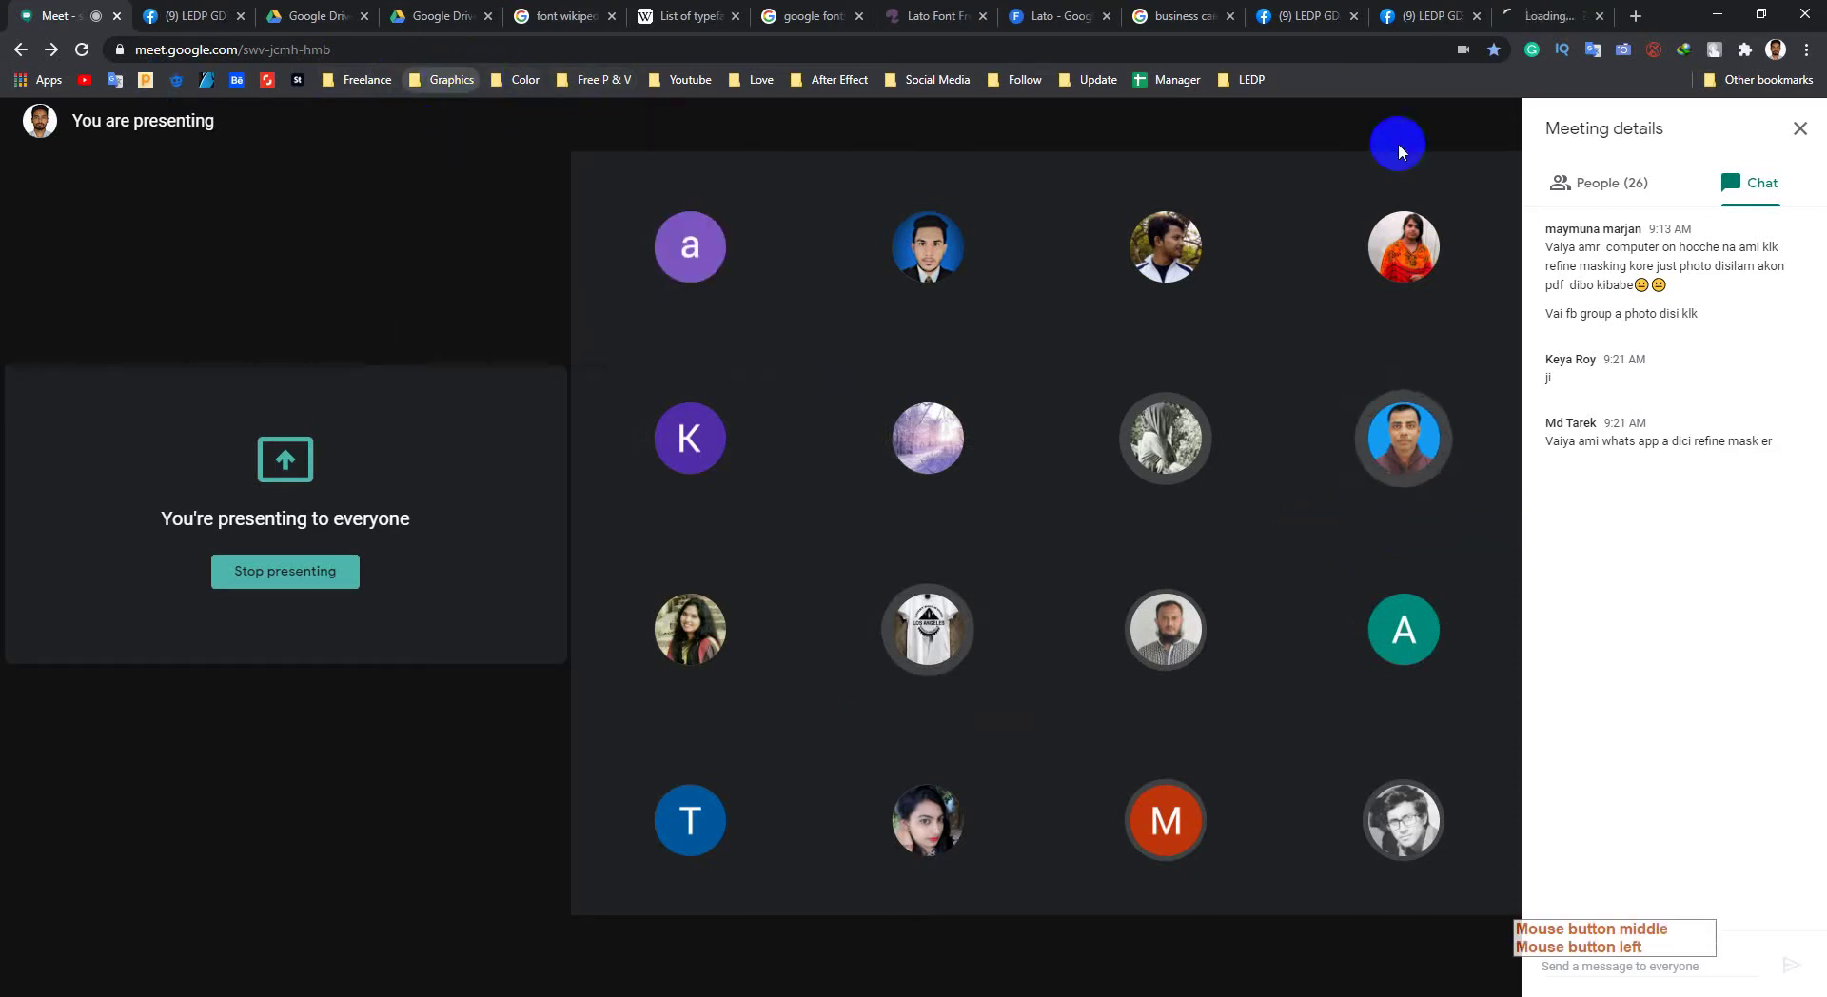
left_click(1532, 16)
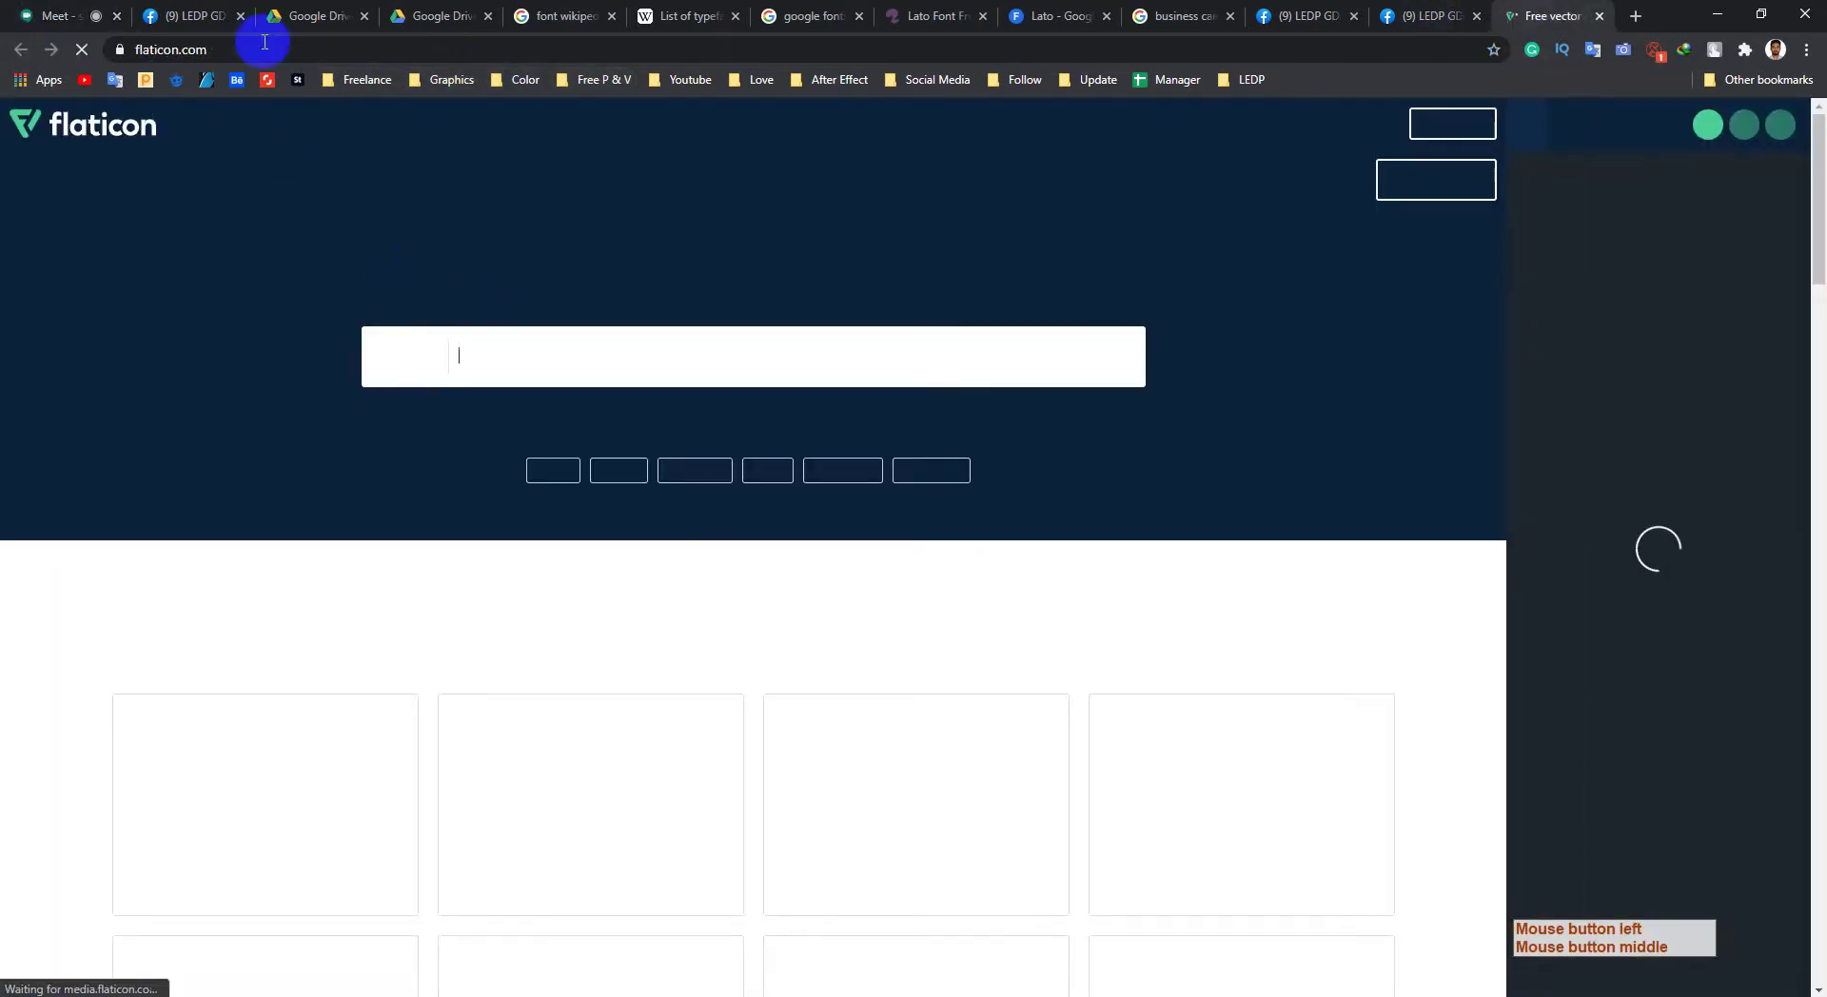
left_click(181, 48)
right_click(190, 49)
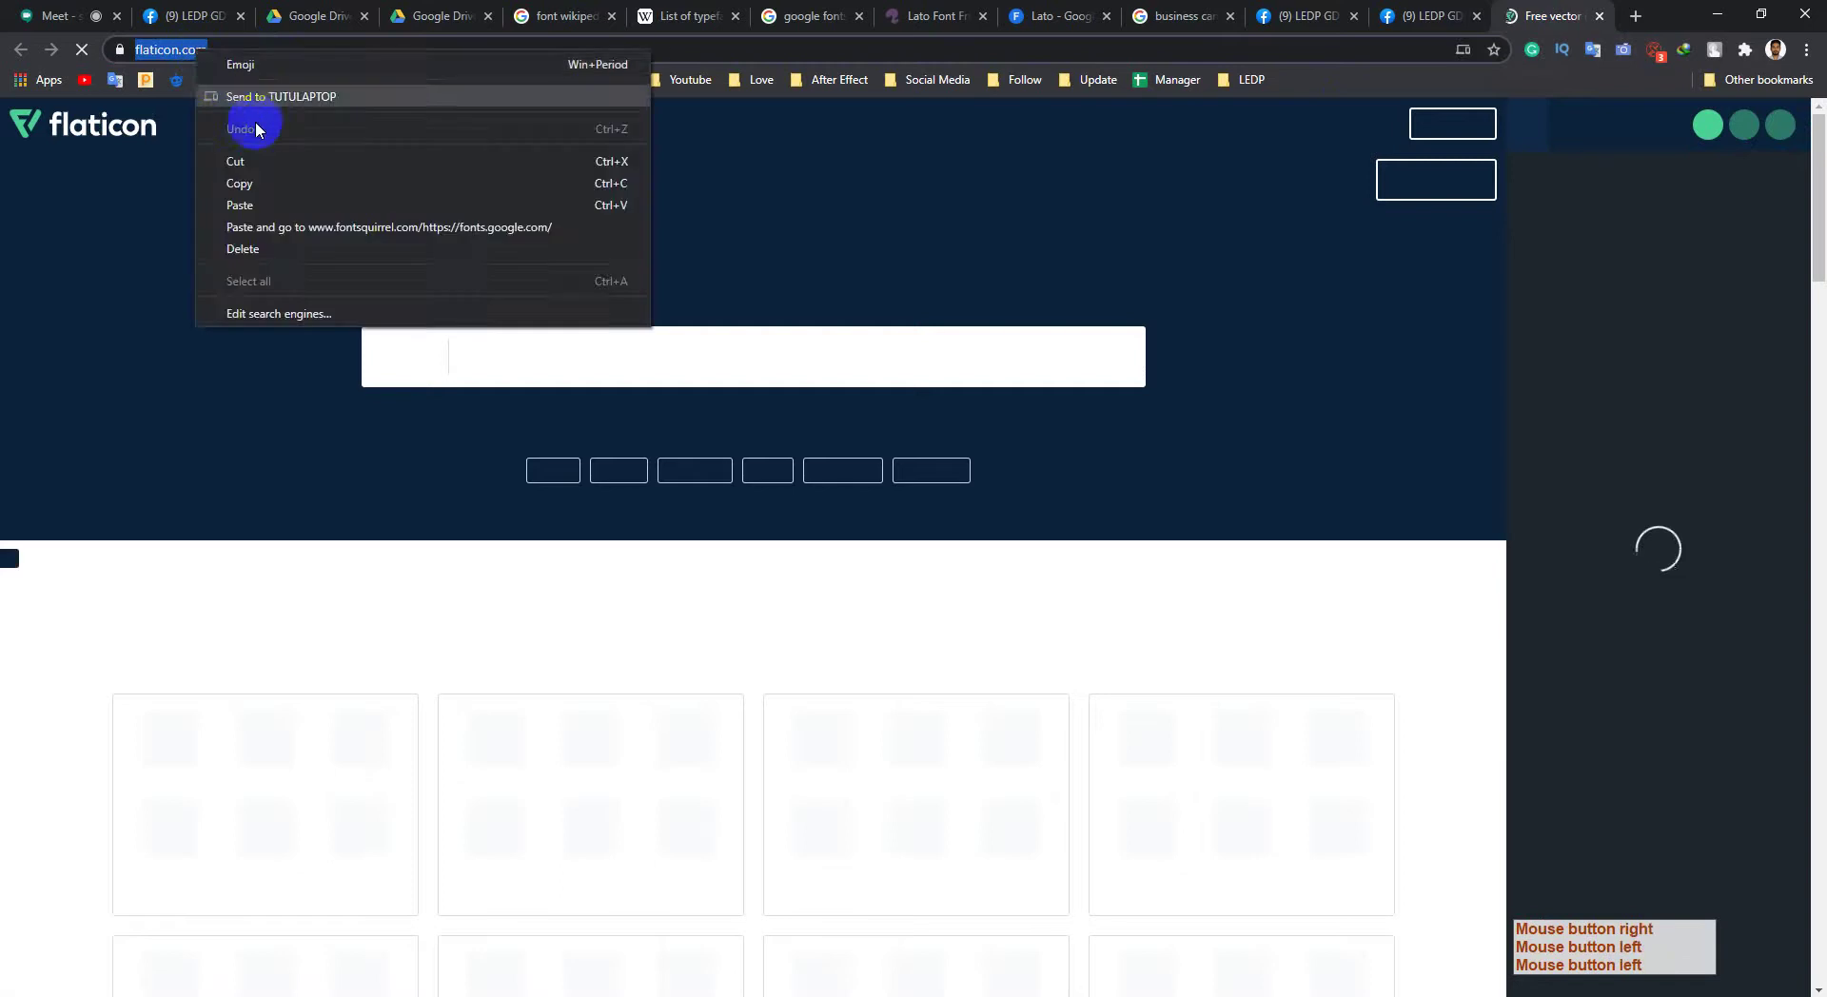
left_click(250, 183)
left_click(1718, 15)
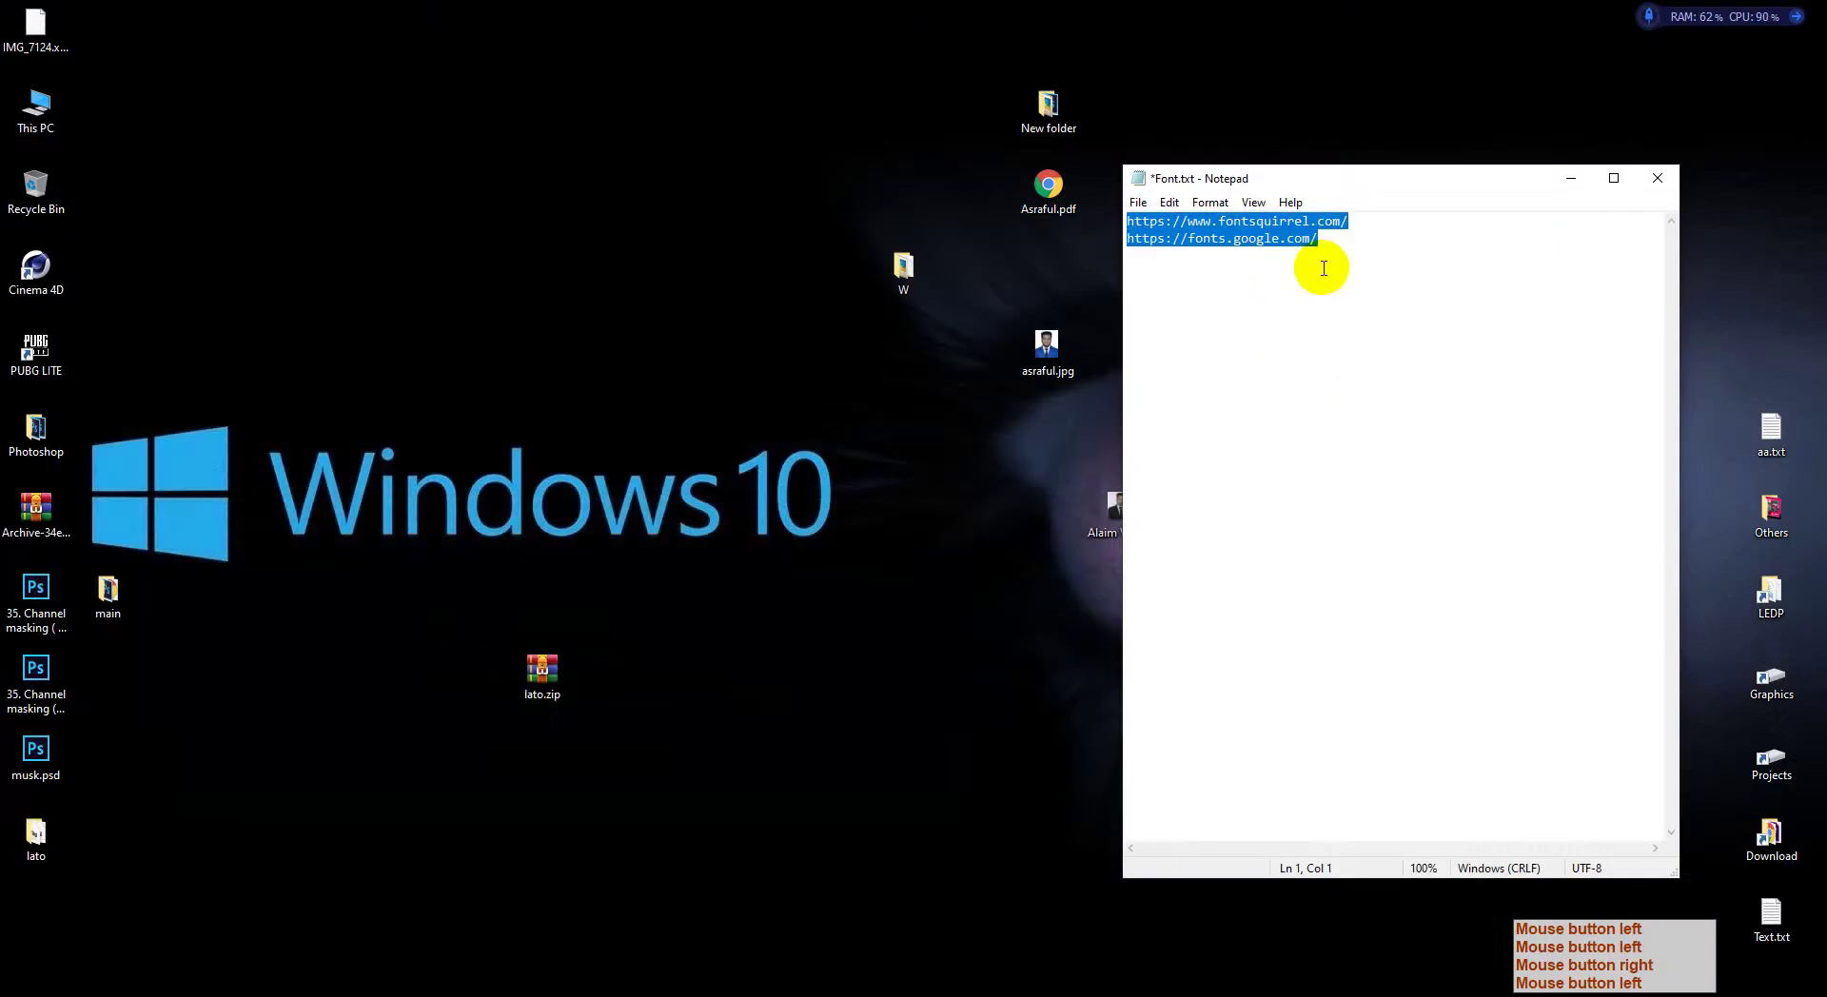
left_click(1329, 253)
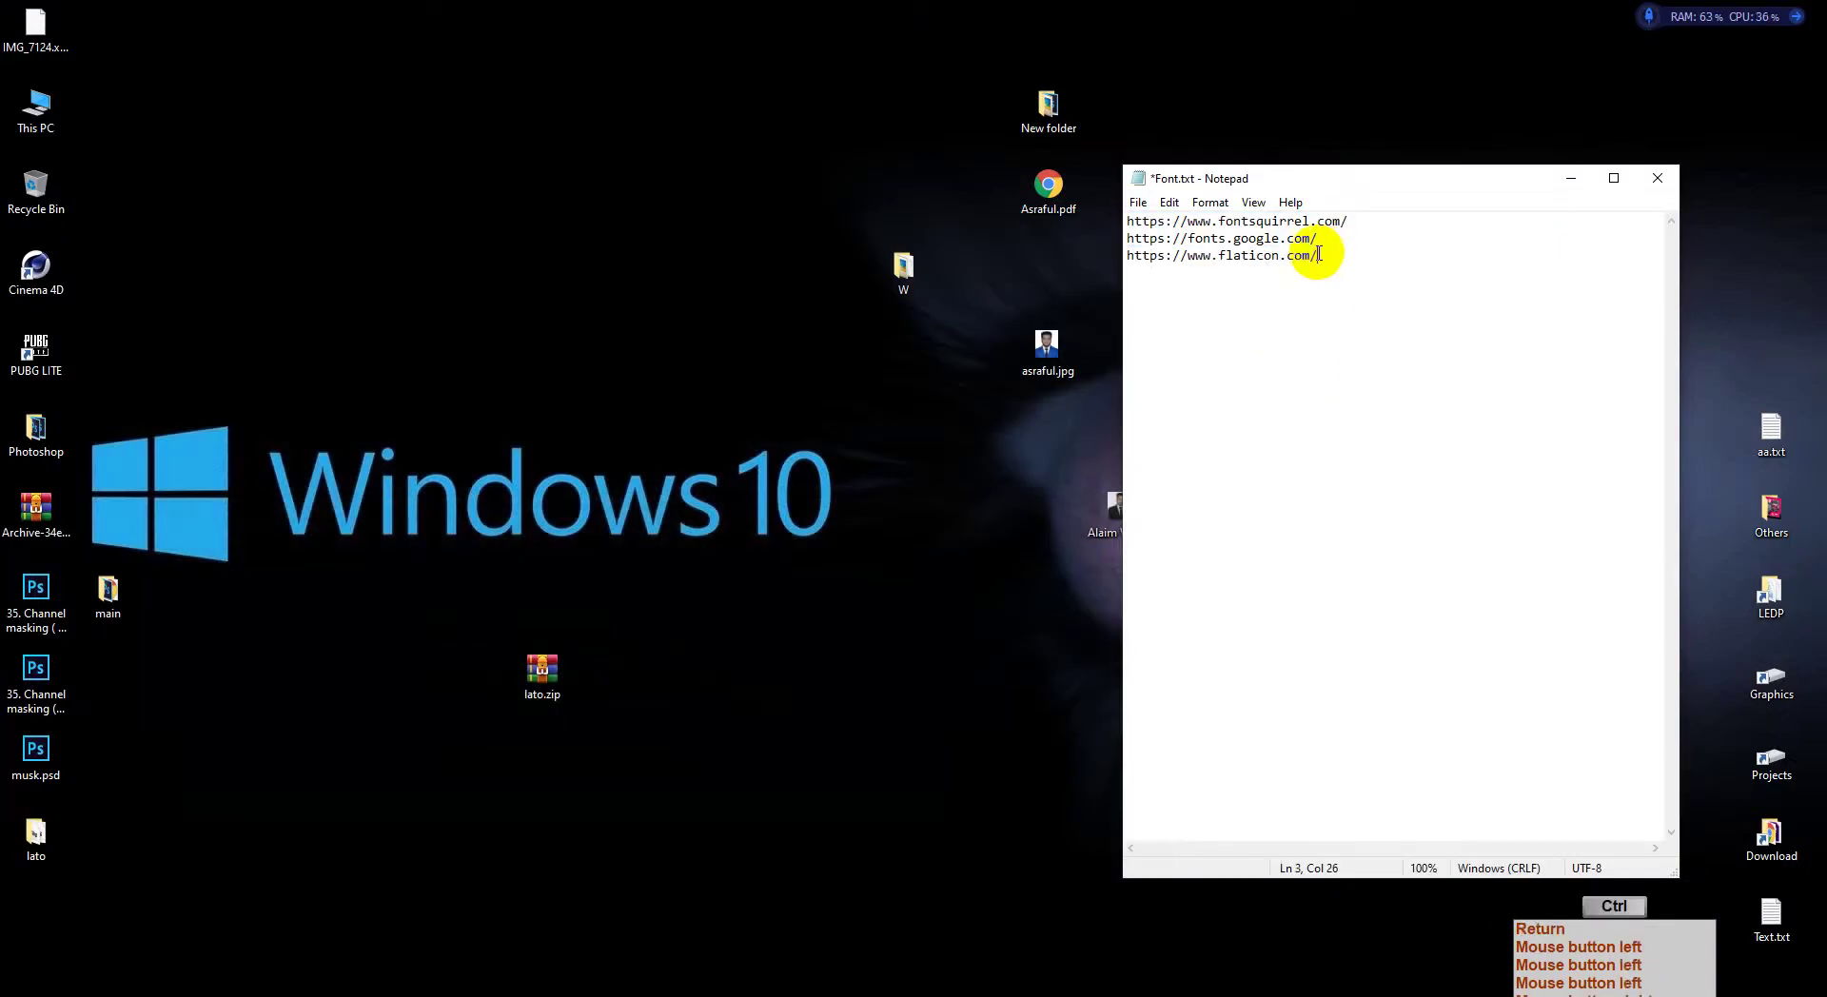
key("ctrl+s")
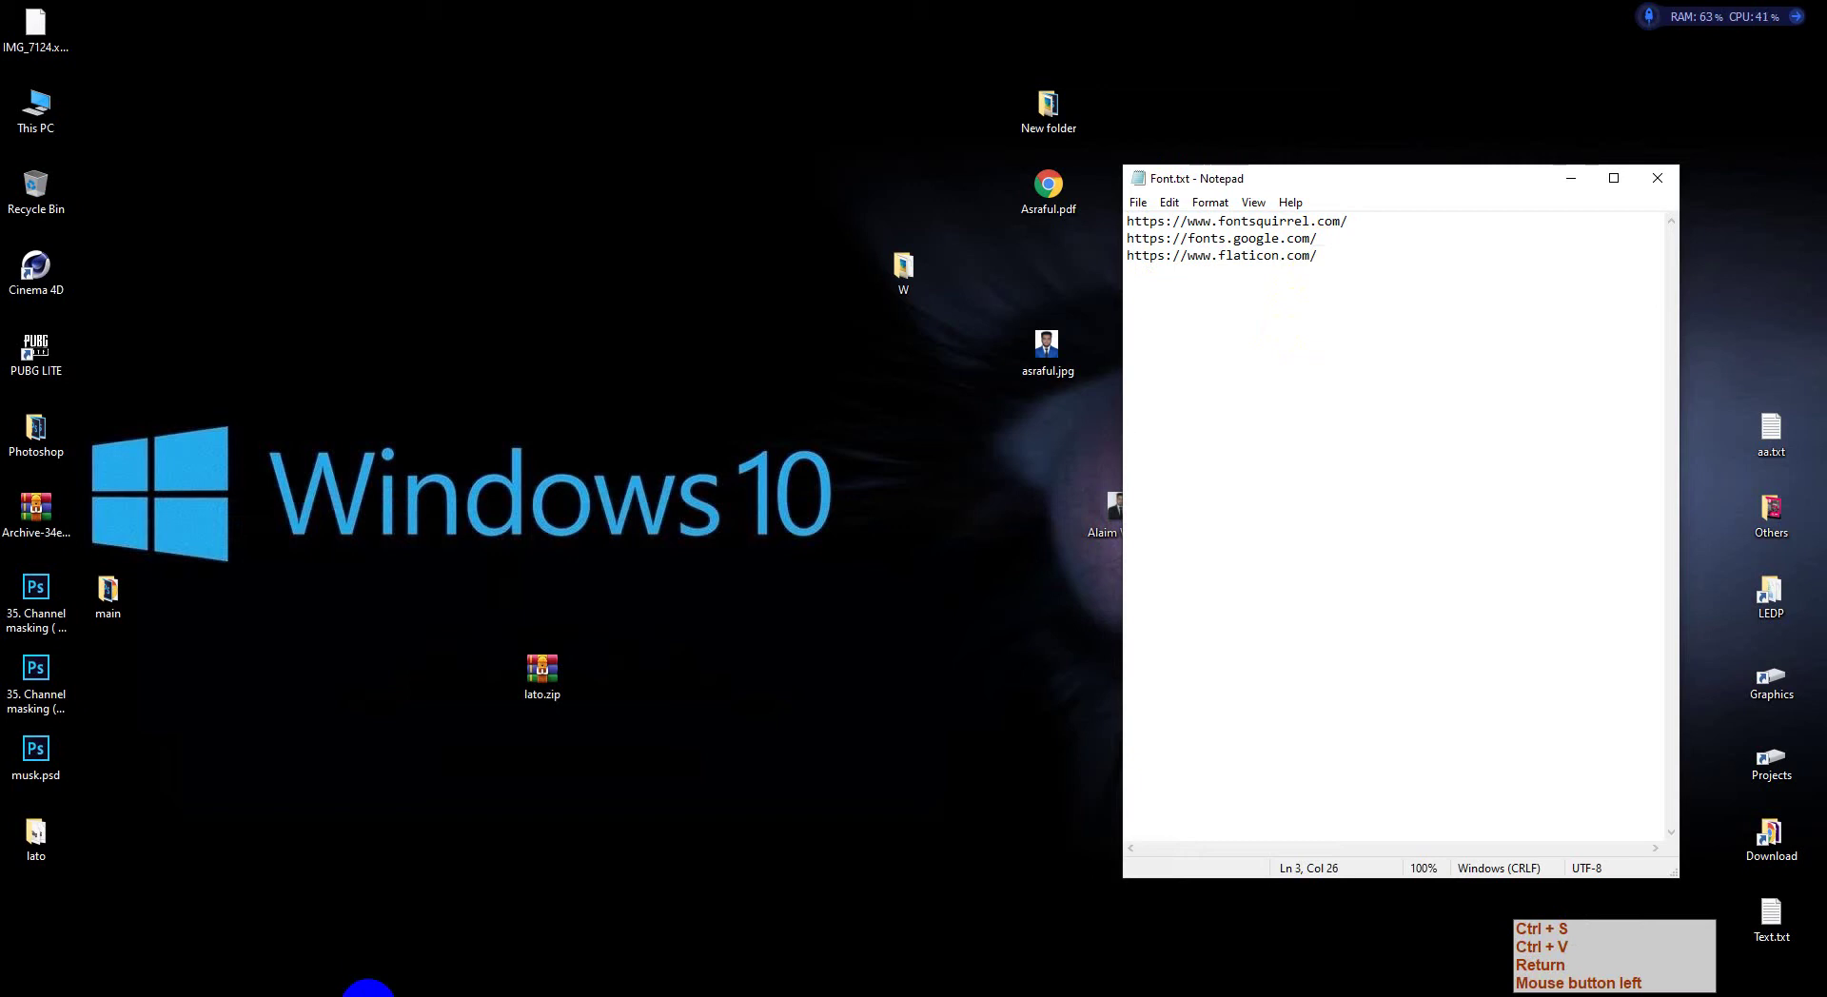
left_click(286, 985)
left_click(191, 848)
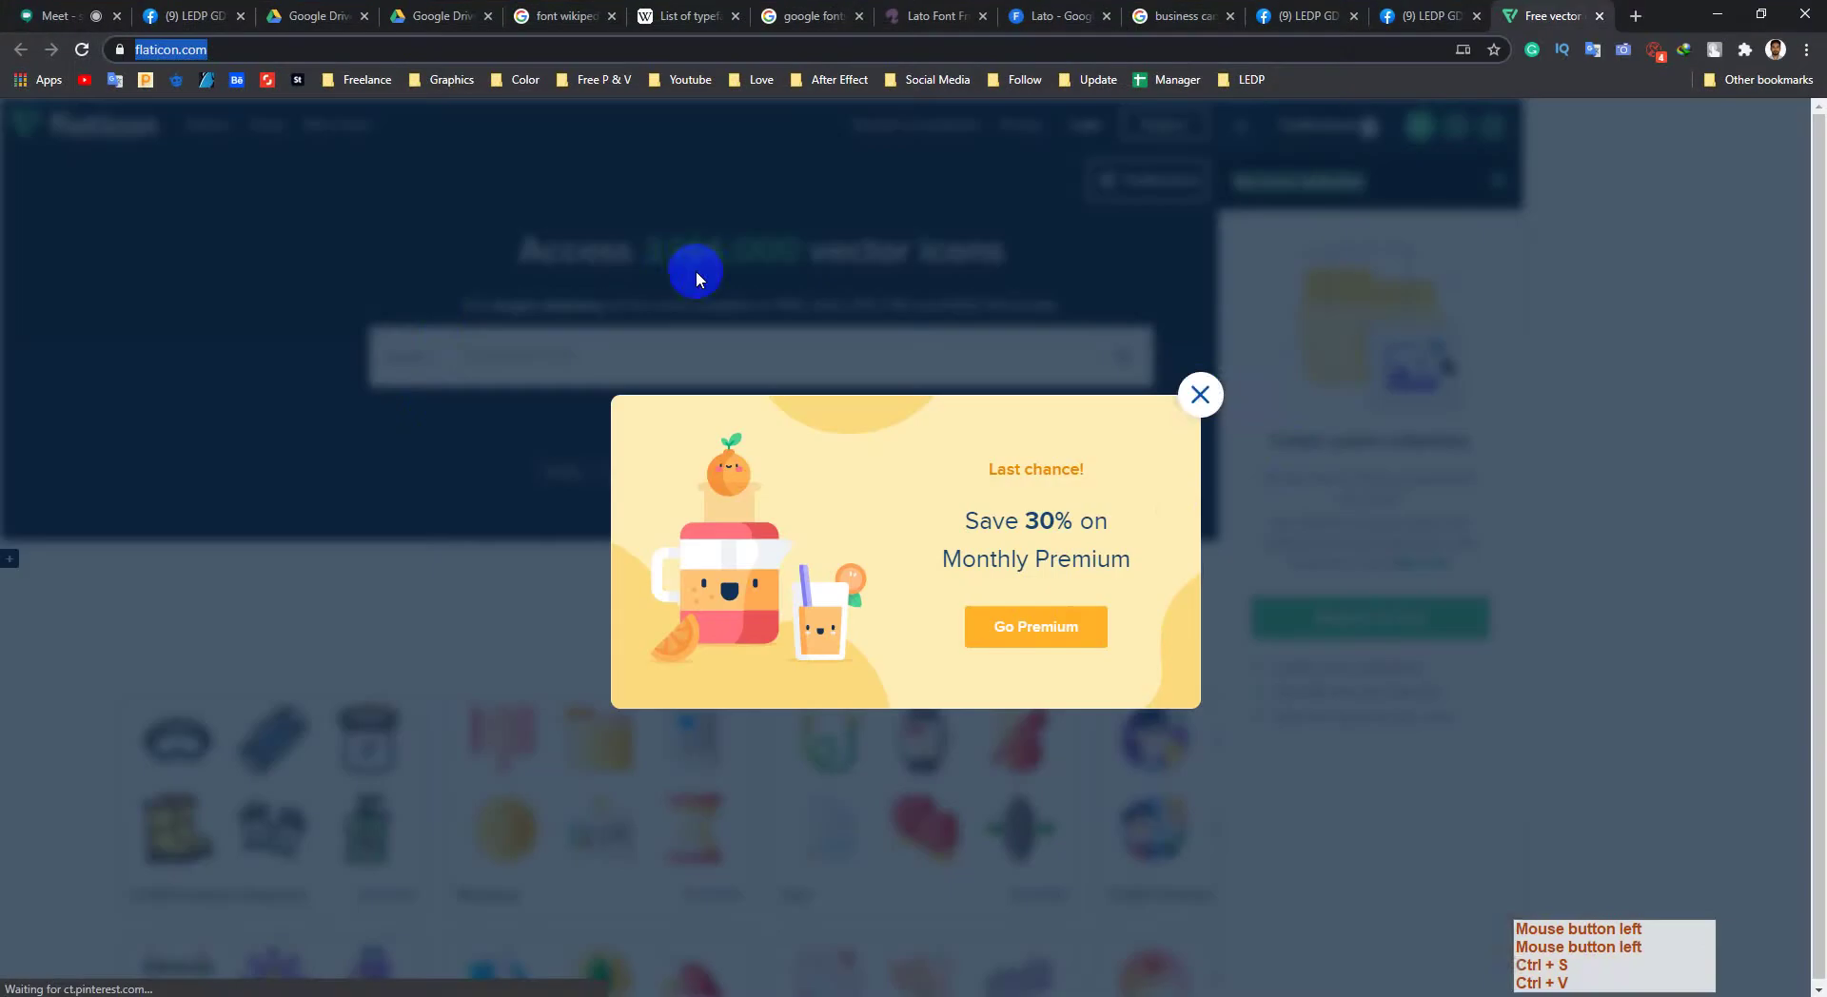
Step: Dismiss the premium popup and sign in to Flaticon with Facebook
left_click(1200, 394)
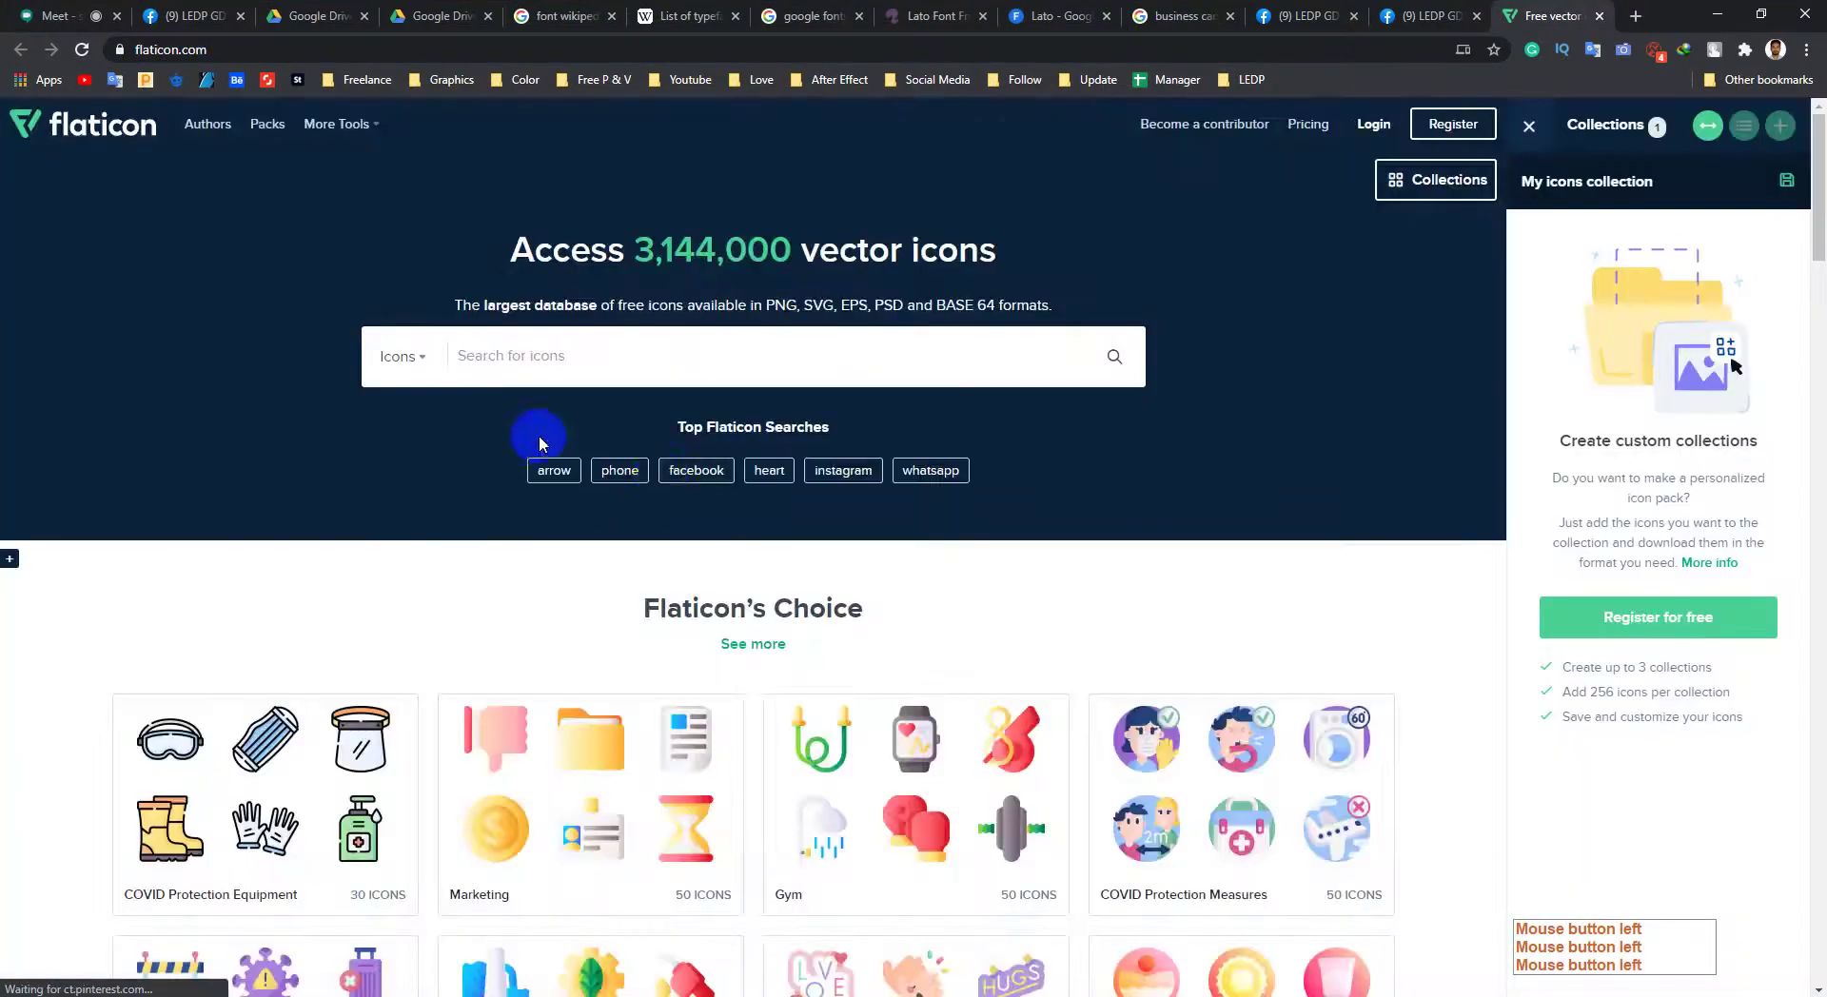
scroll(569, 628, "down", 8)
middle_click(76, 773)
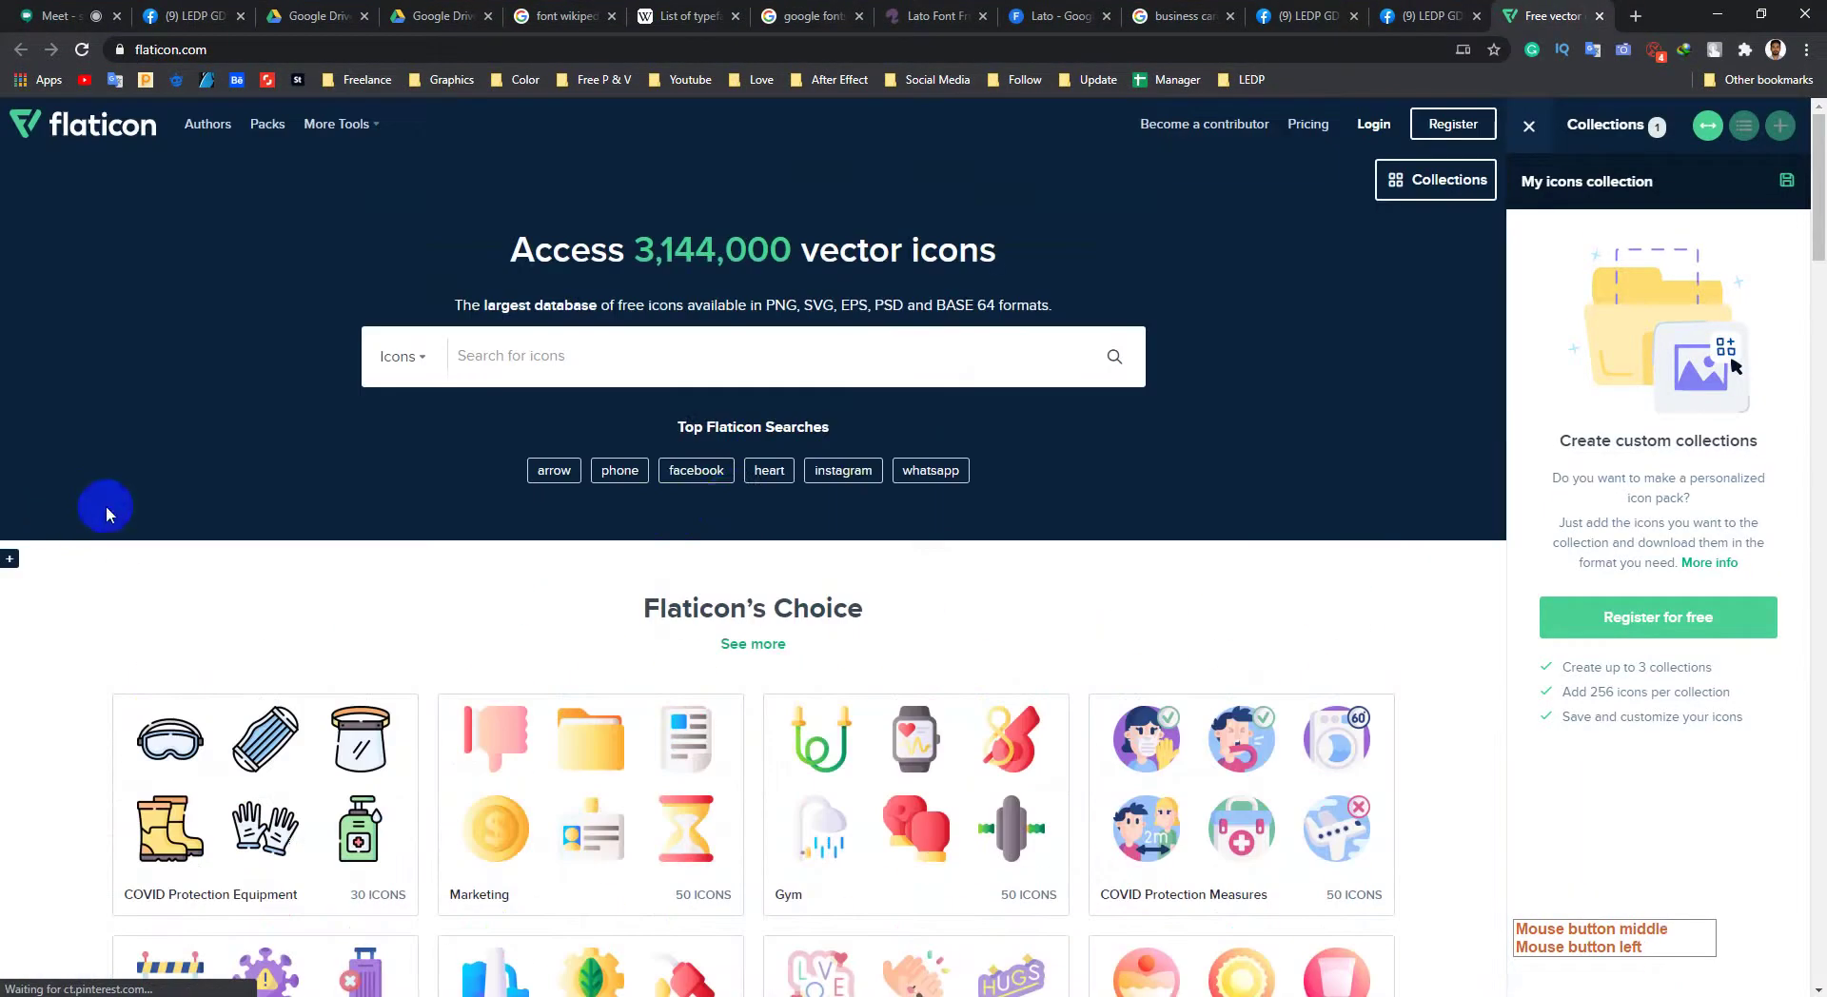
middle_click(102, 506)
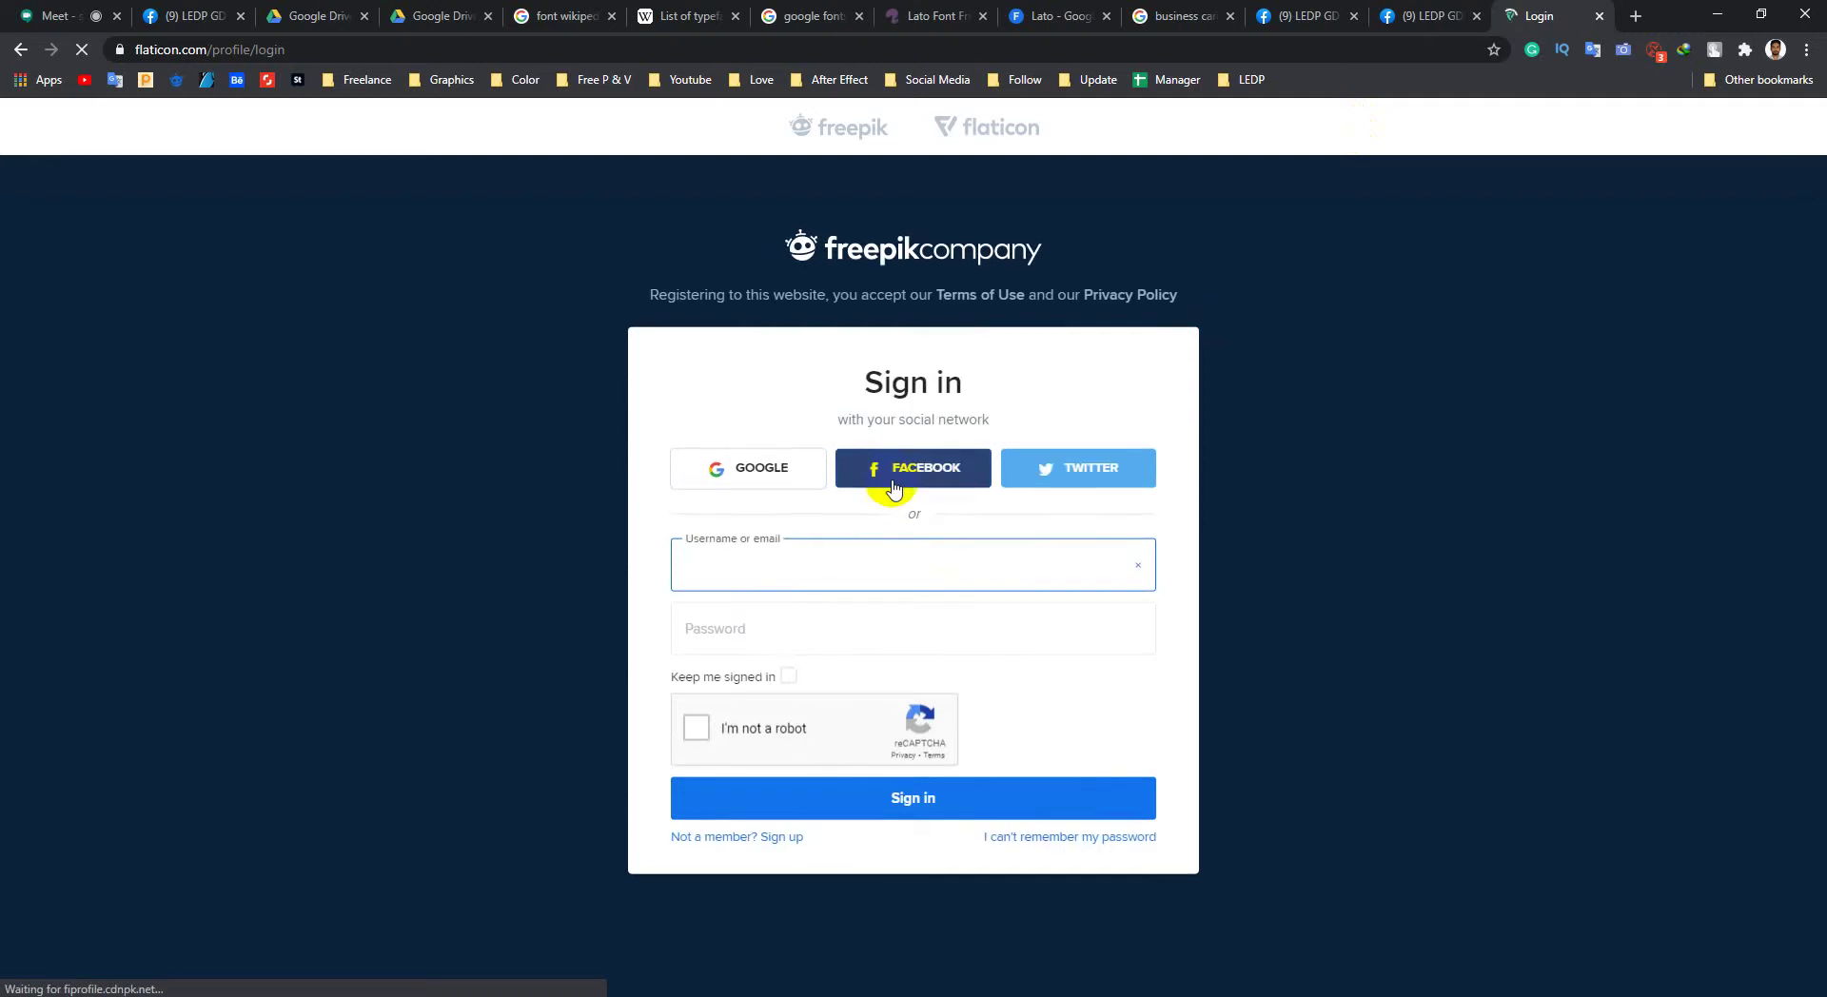
left_click(895, 488)
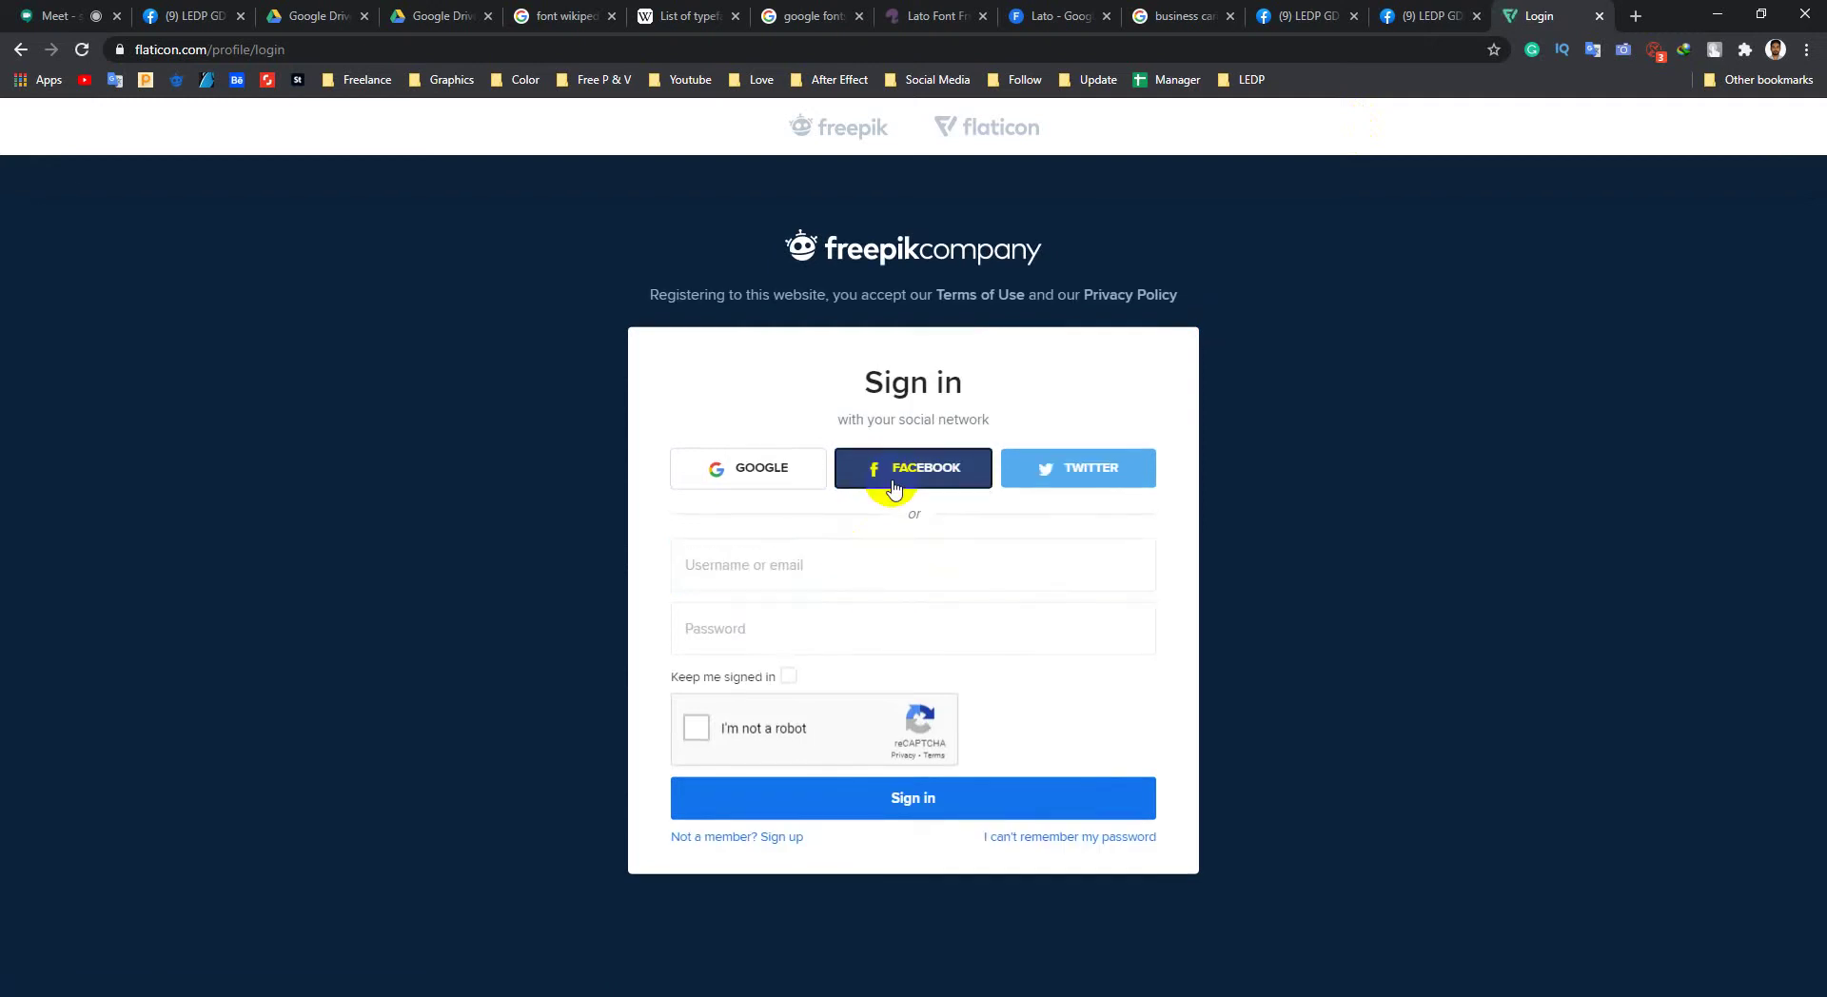
left_click(915, 476)
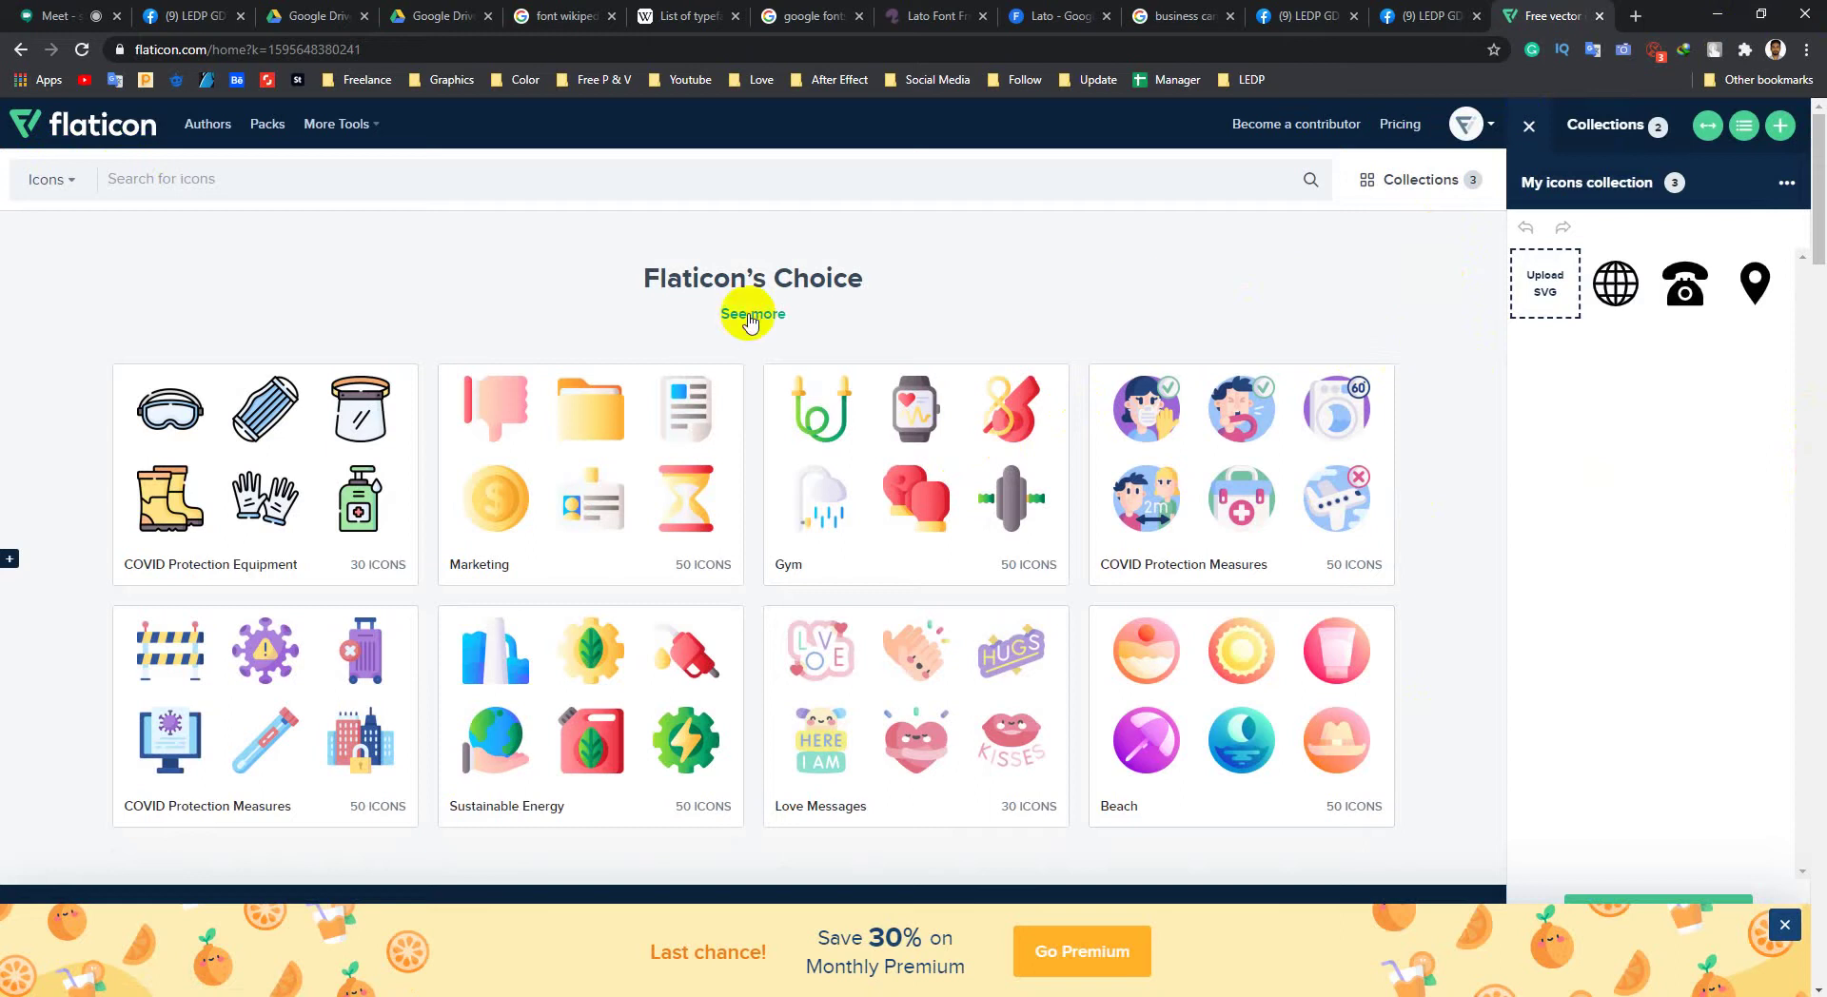
Step: Close the Collections panel and switch to the business card image results
scroll(946, 302, "down", 3)
middle_click(27, 719)
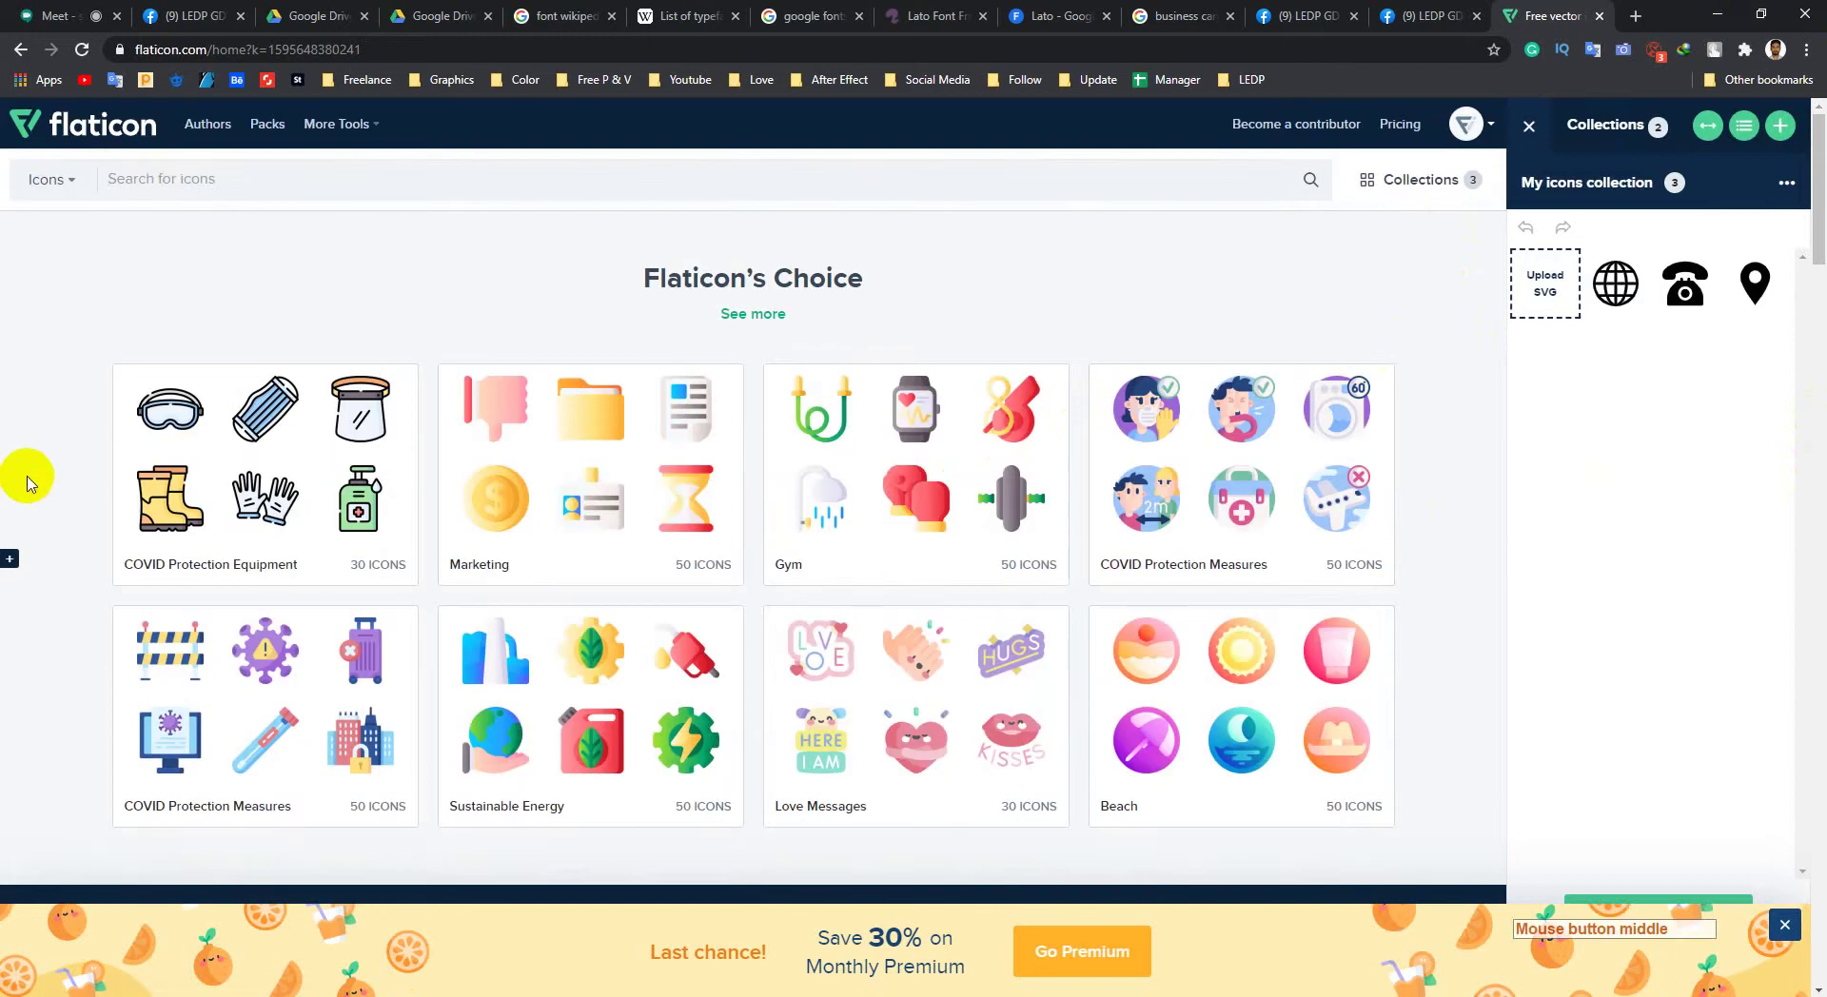
middle_click(29, 480)
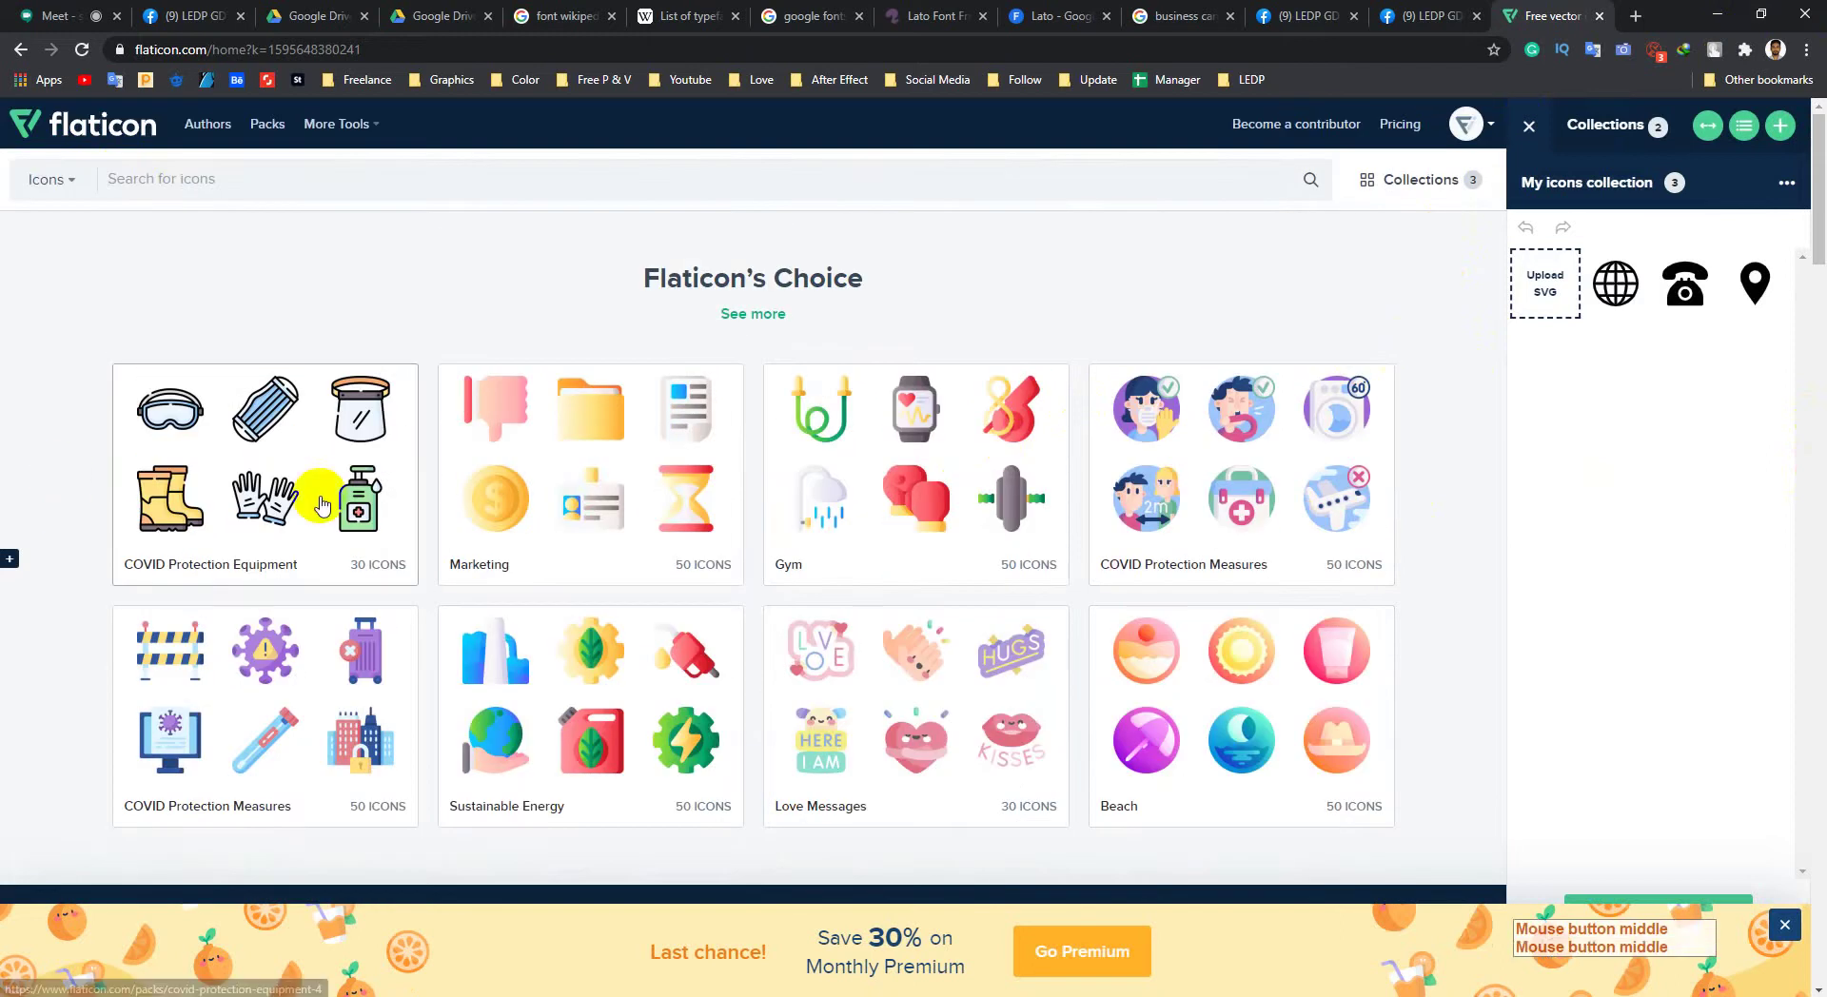
left_click(1530, 126)
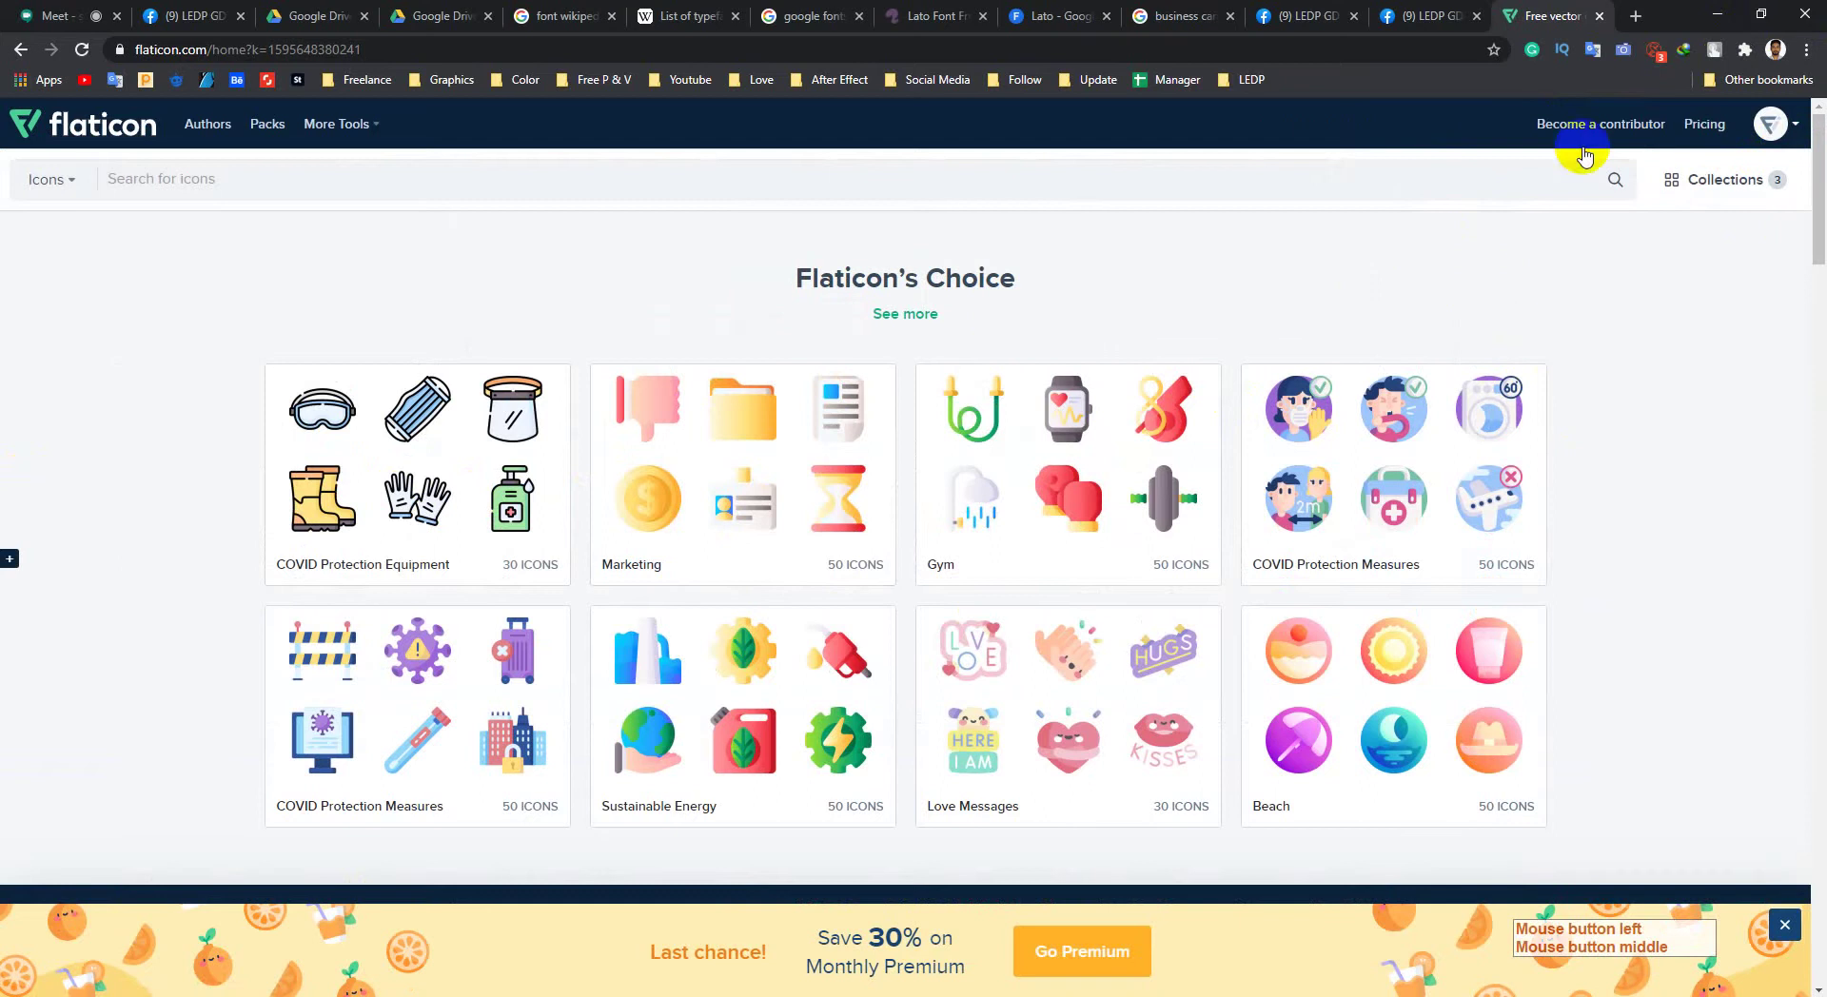
scroll(203, 618, "down", 10)
middle_click(163, 387)
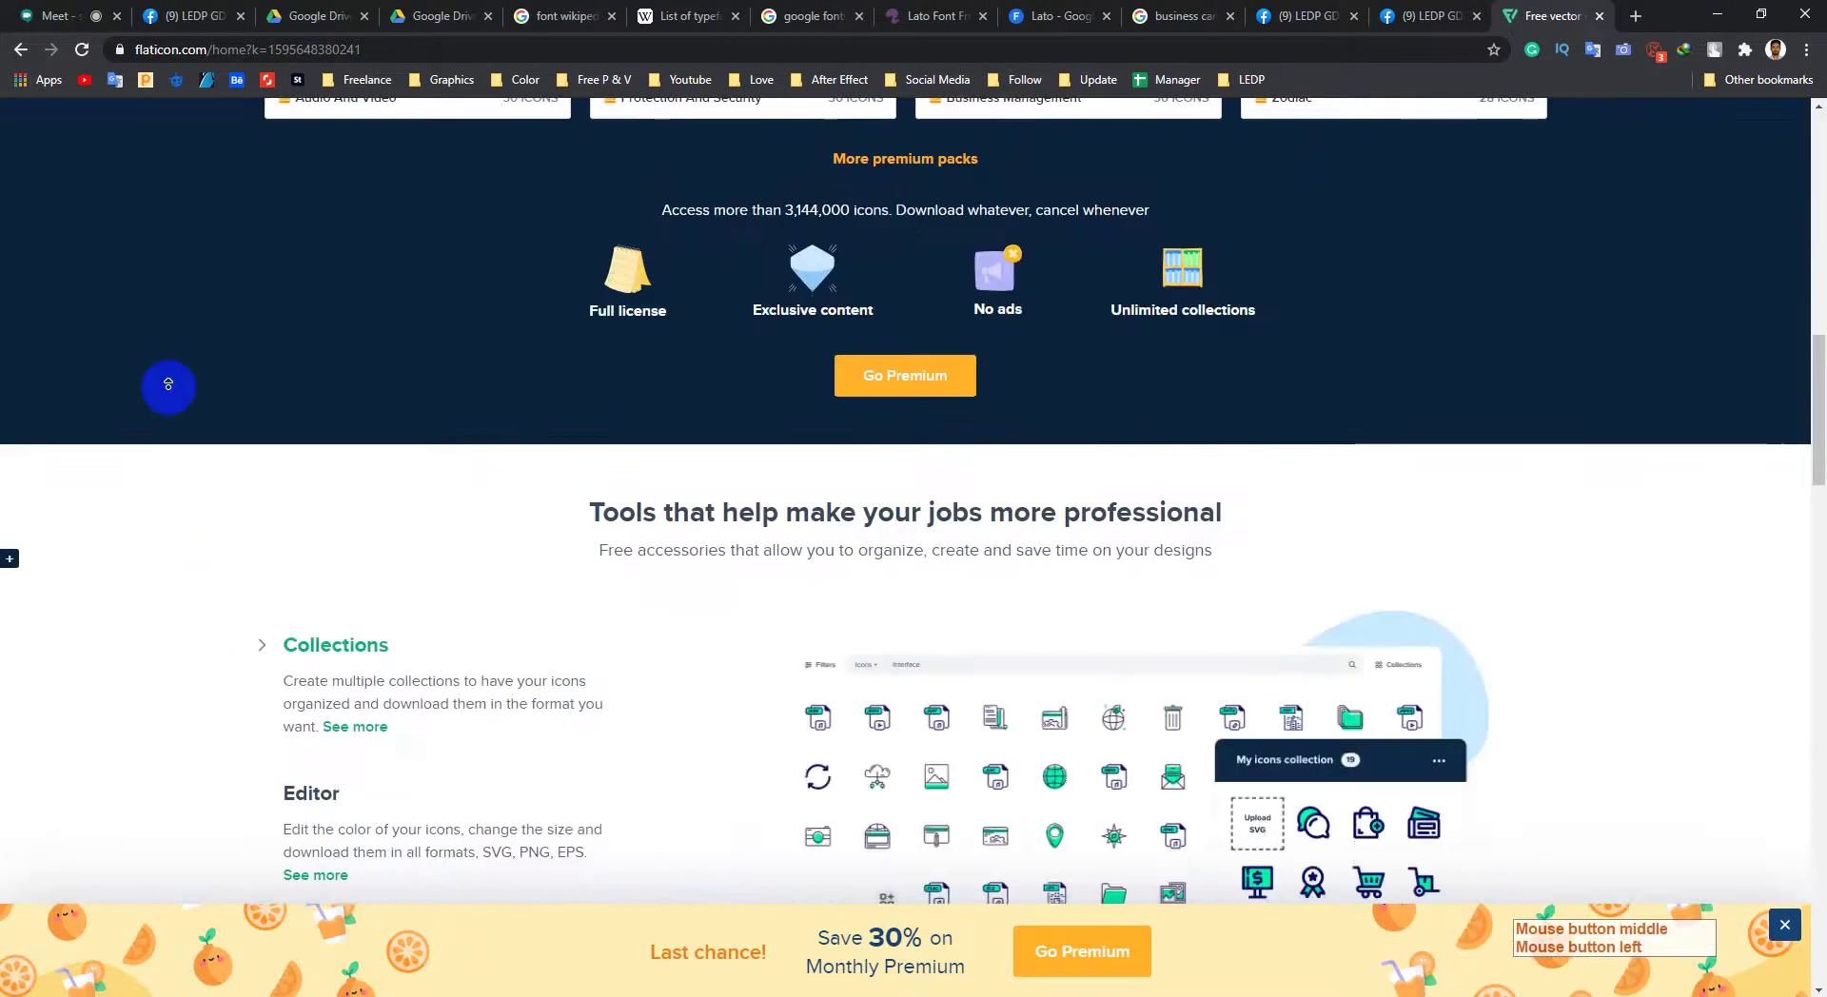
middle_click(167, 360)
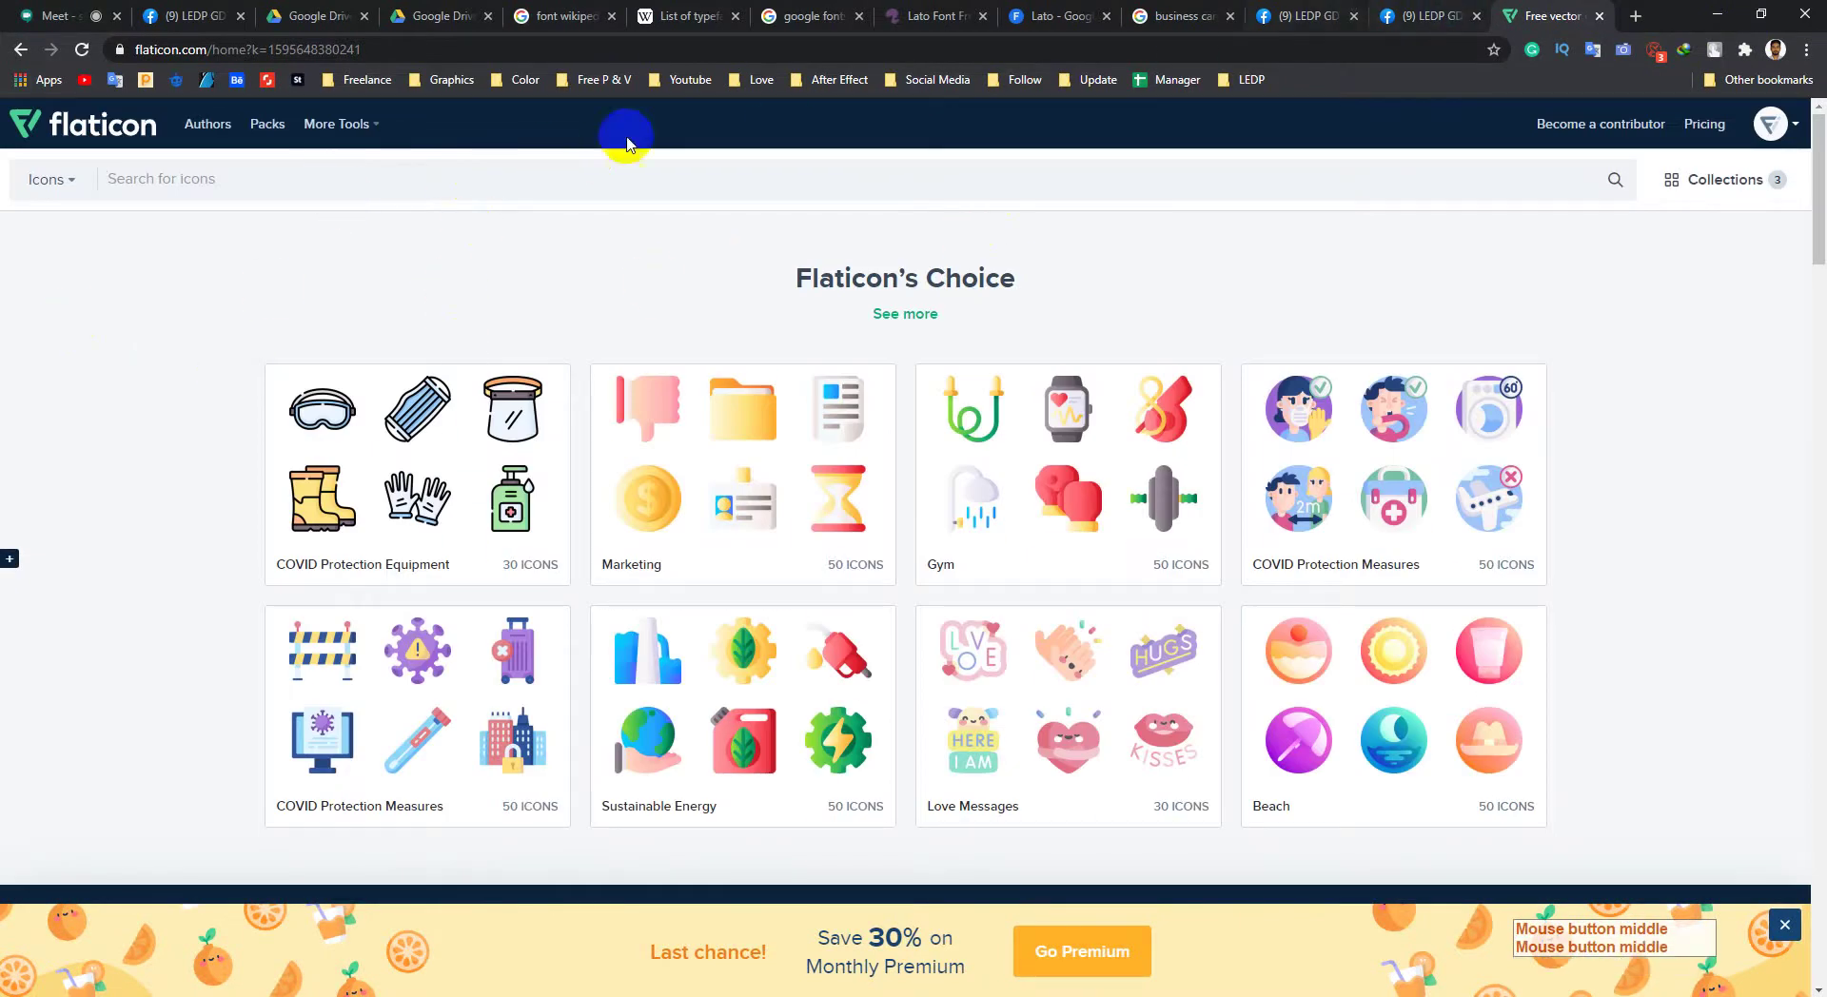
left_click(1180, 13)
scroll(380, 533, "down", 2)
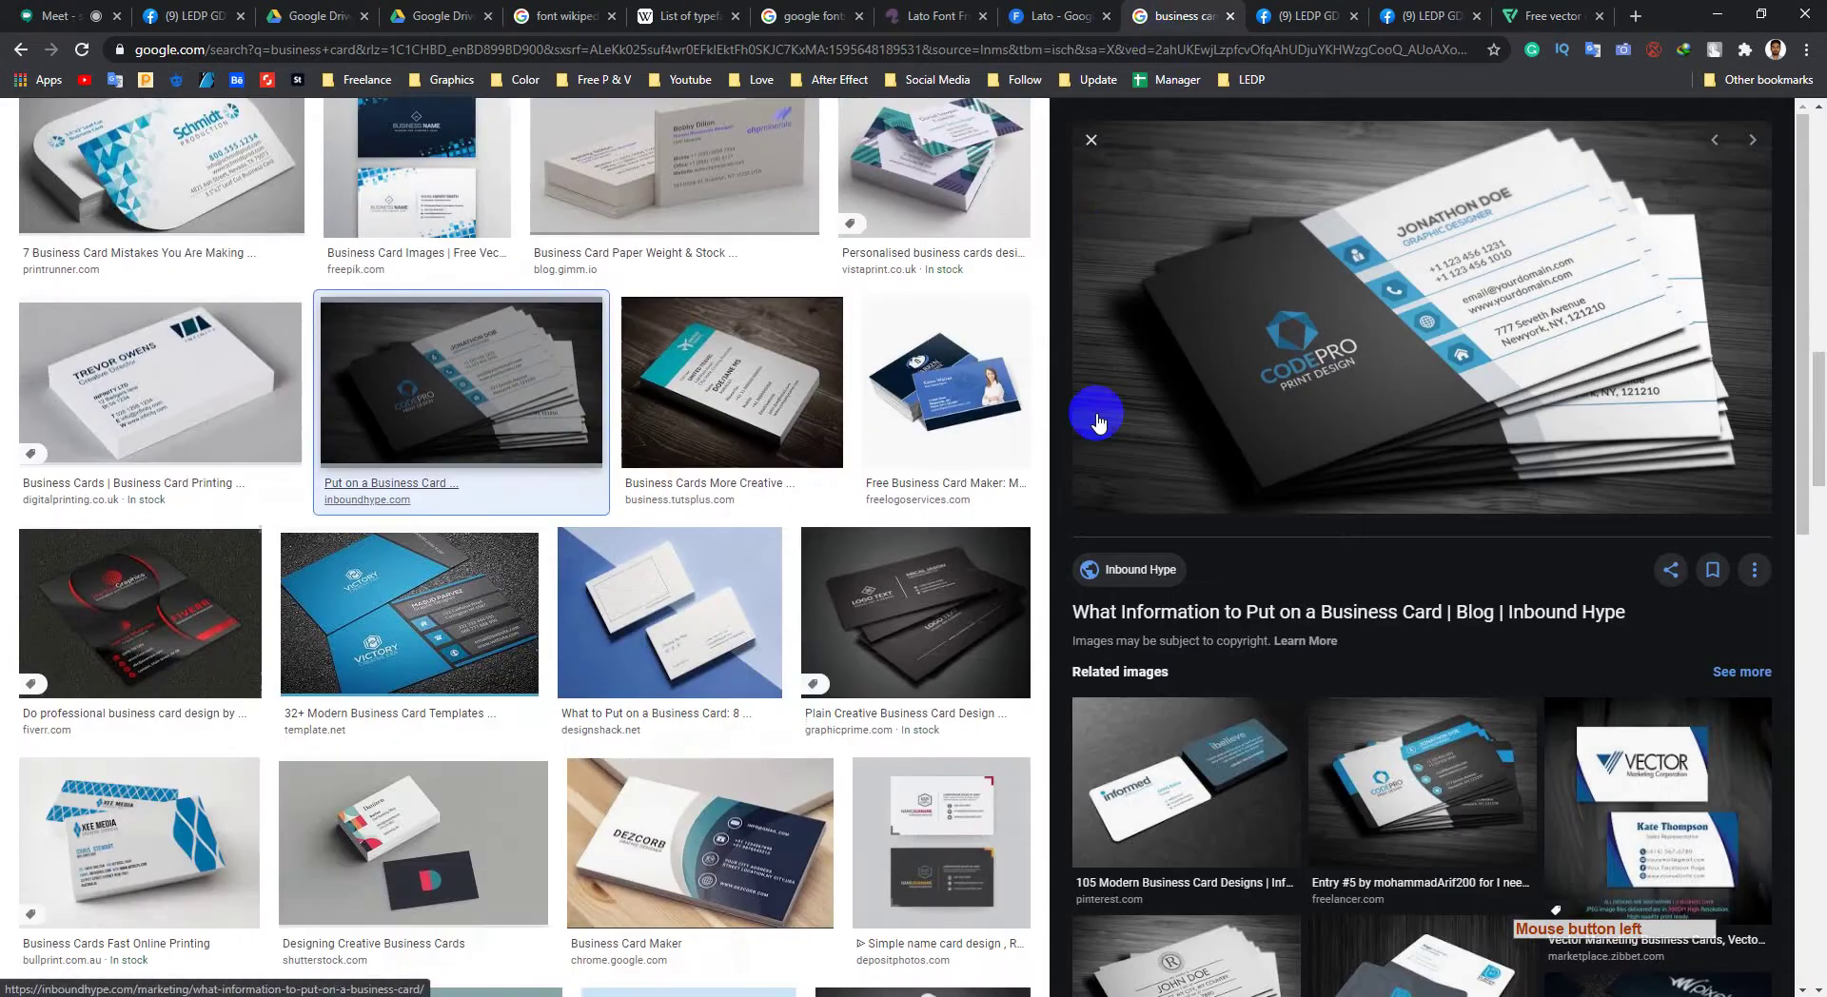
Step: Search Flaticon icons for 'phone' and browse the 32,926 results
scroll(1098, 421, "down", 1)
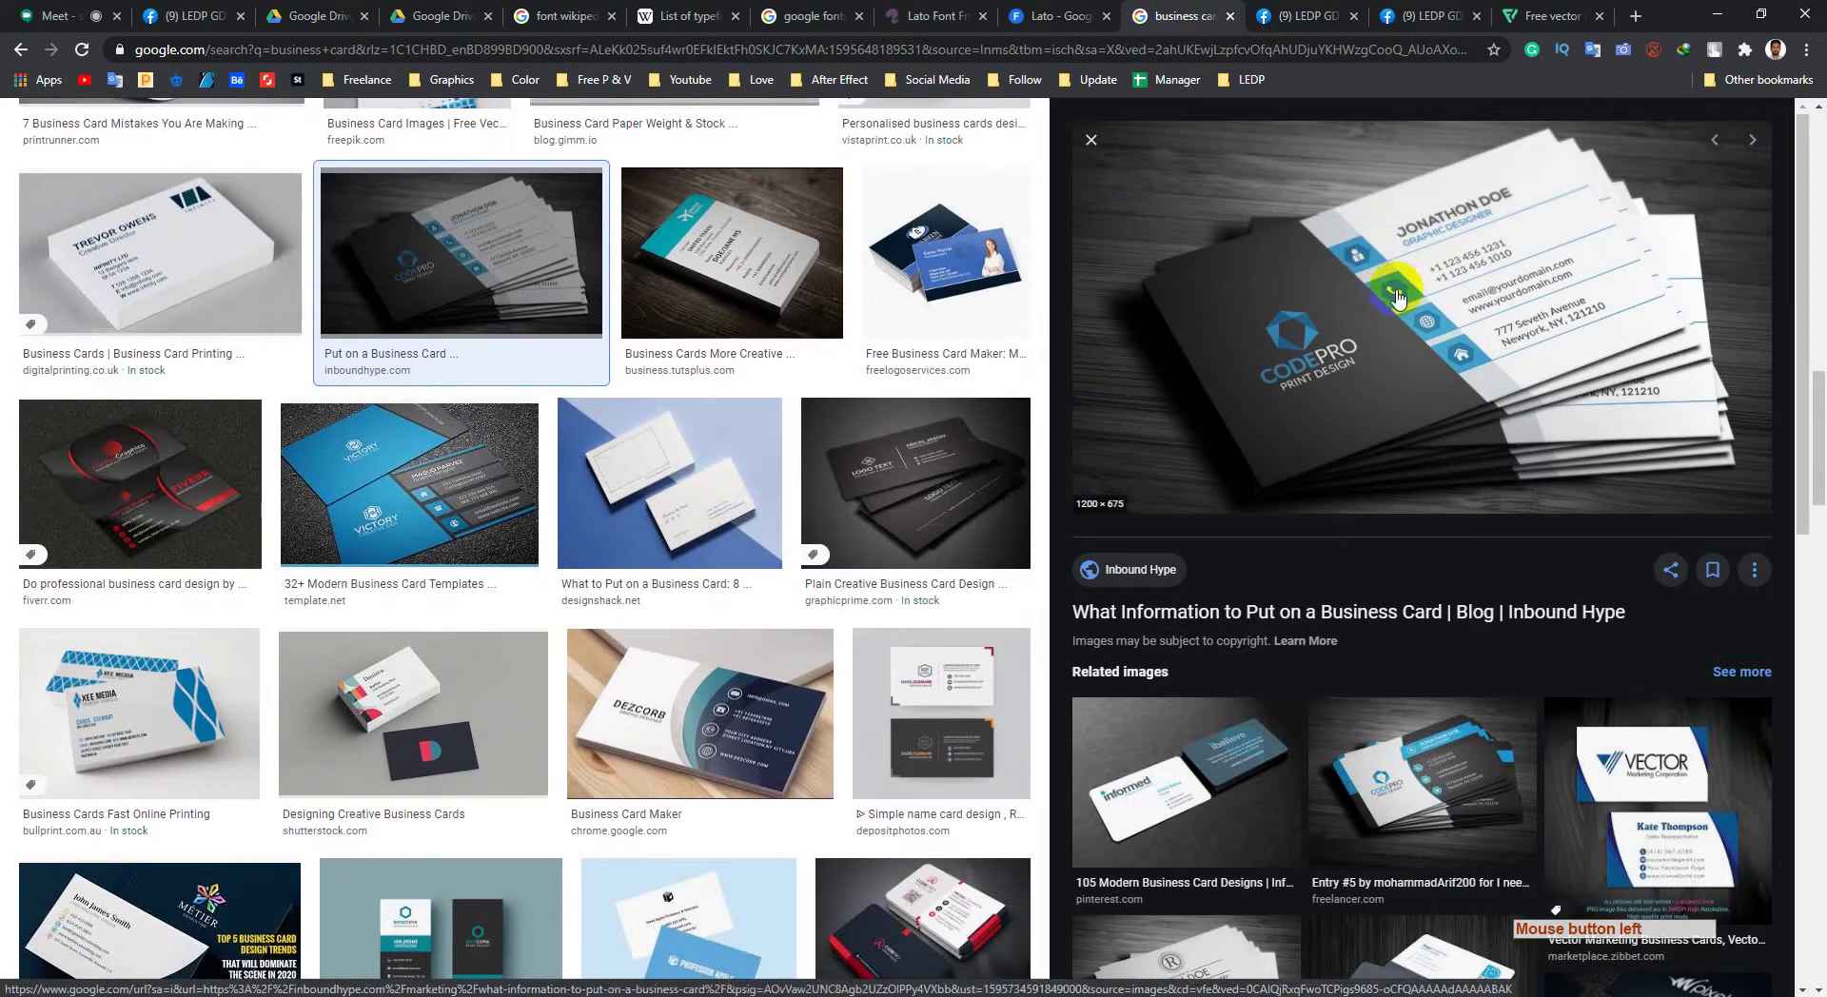
left_click(1508, 19)
left_click(372, 178)
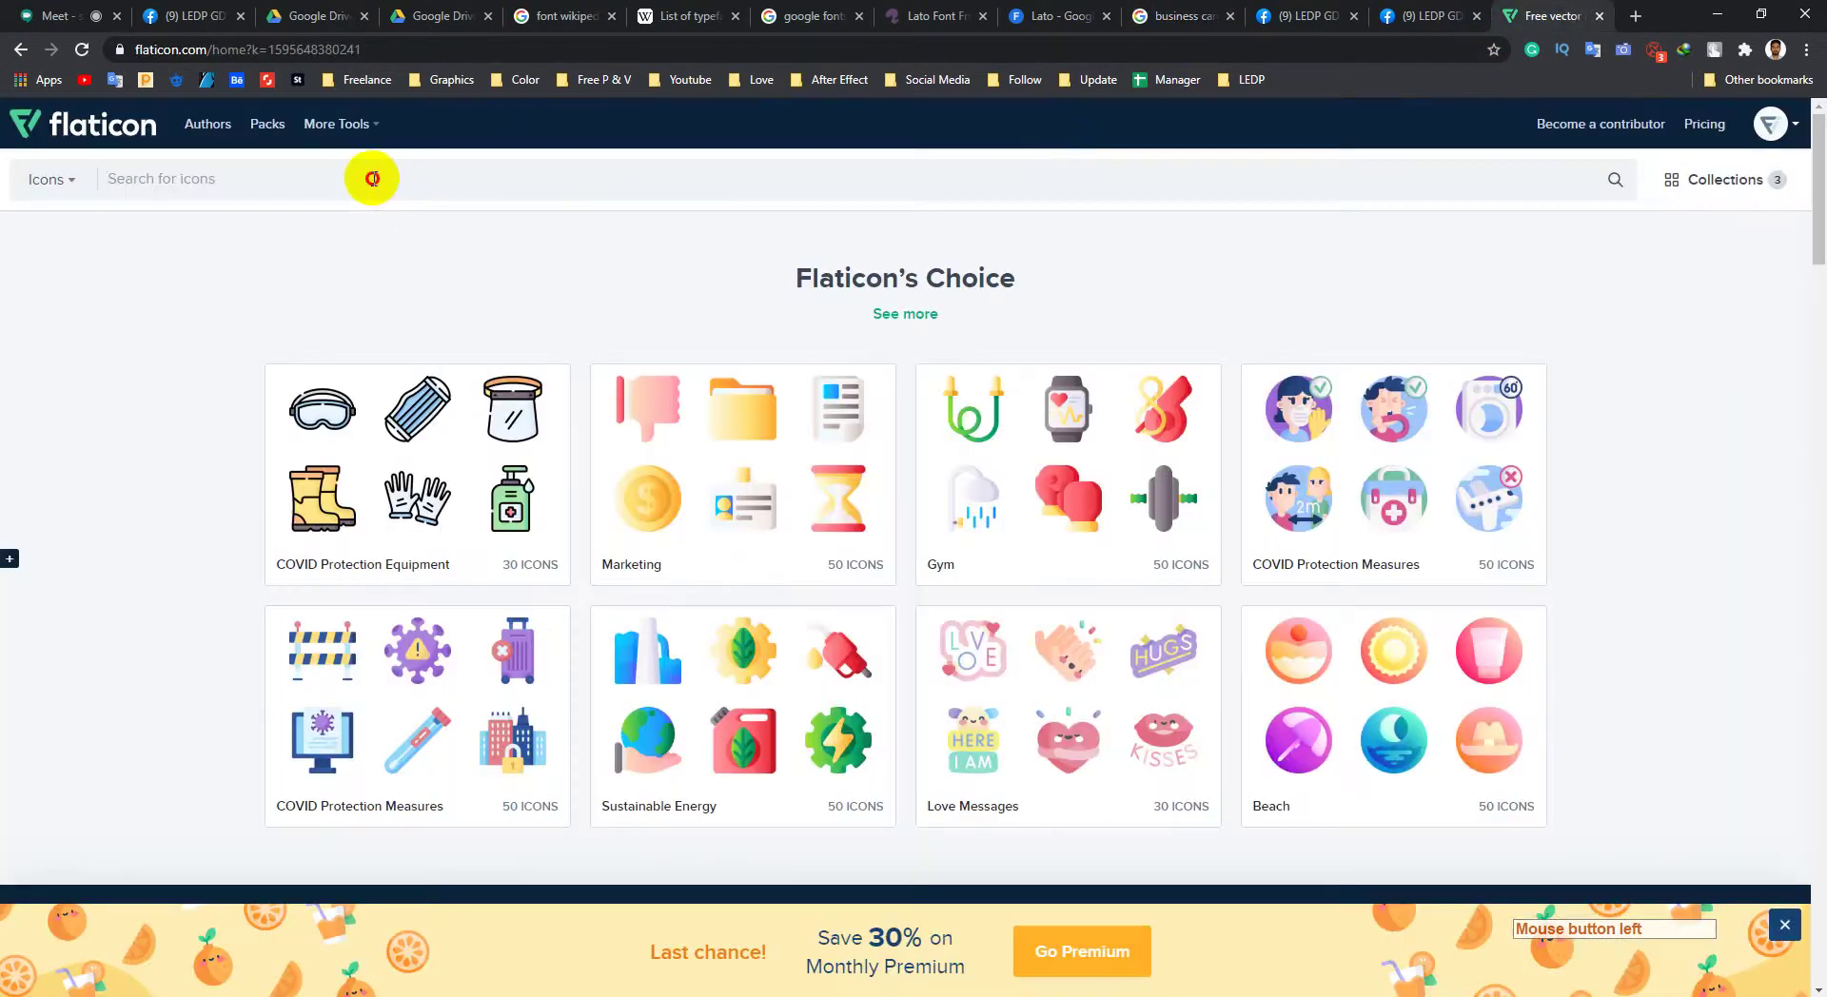
type("phone")
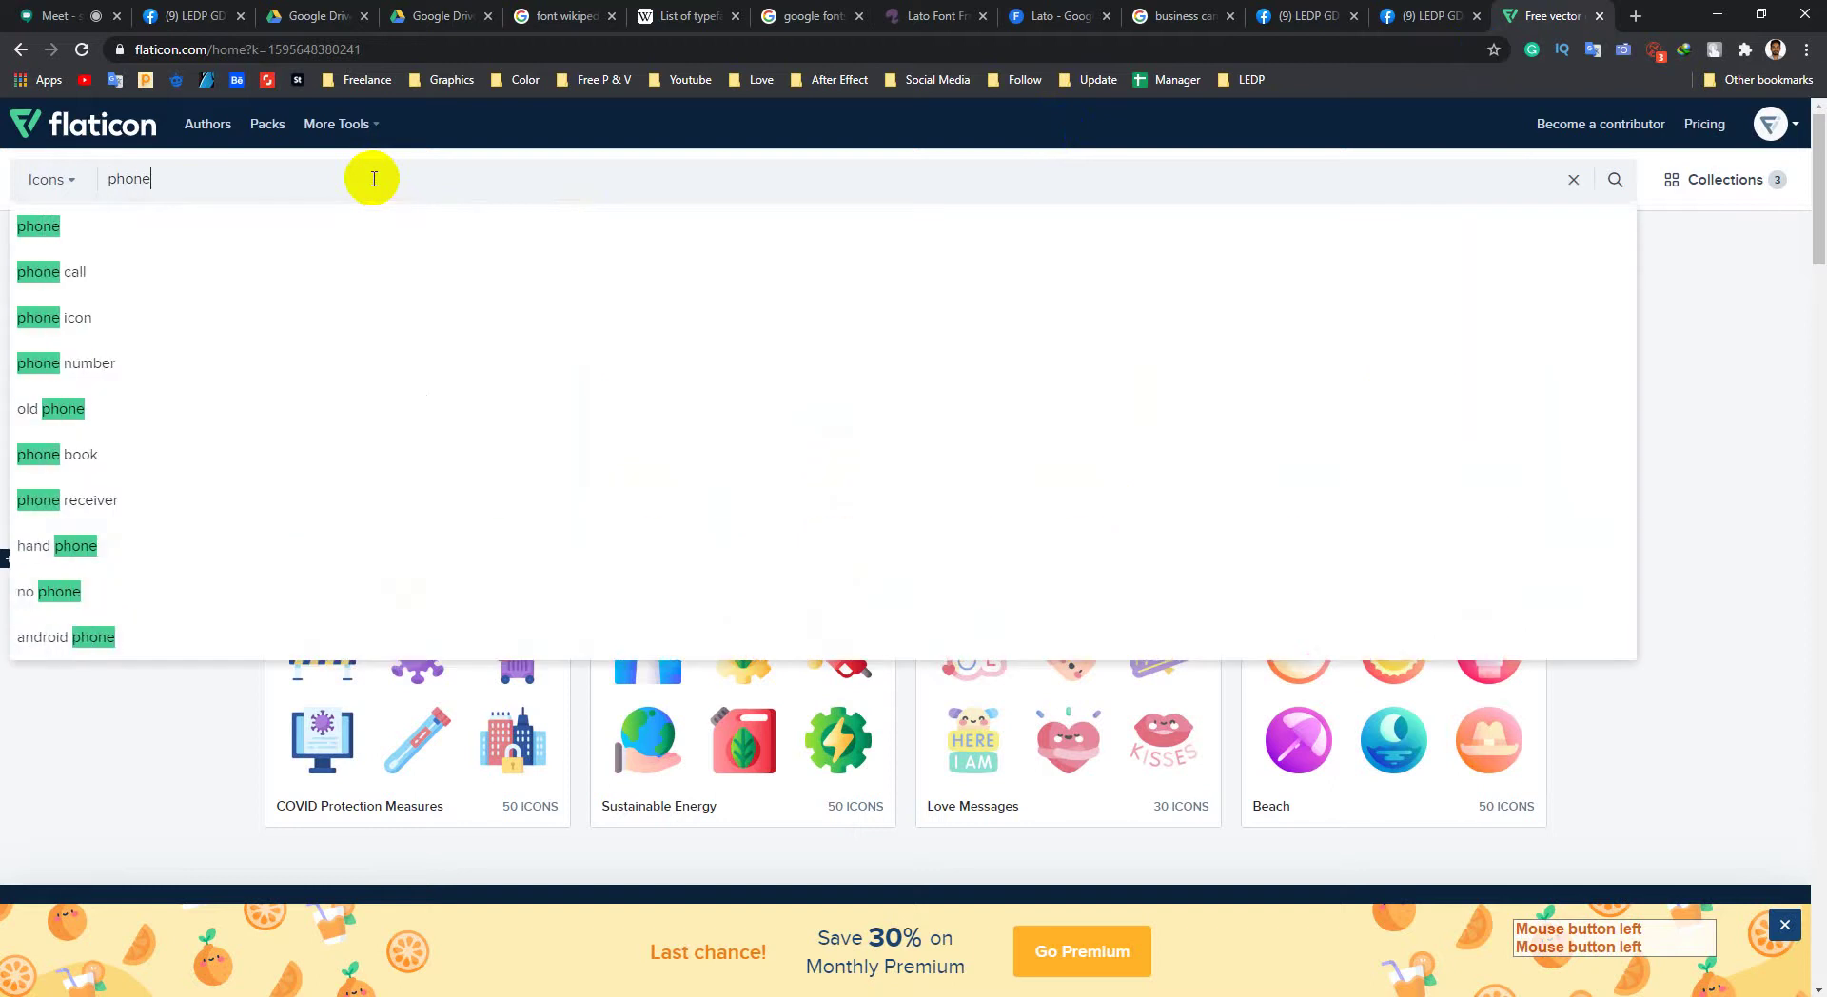
left_click(122, 229)
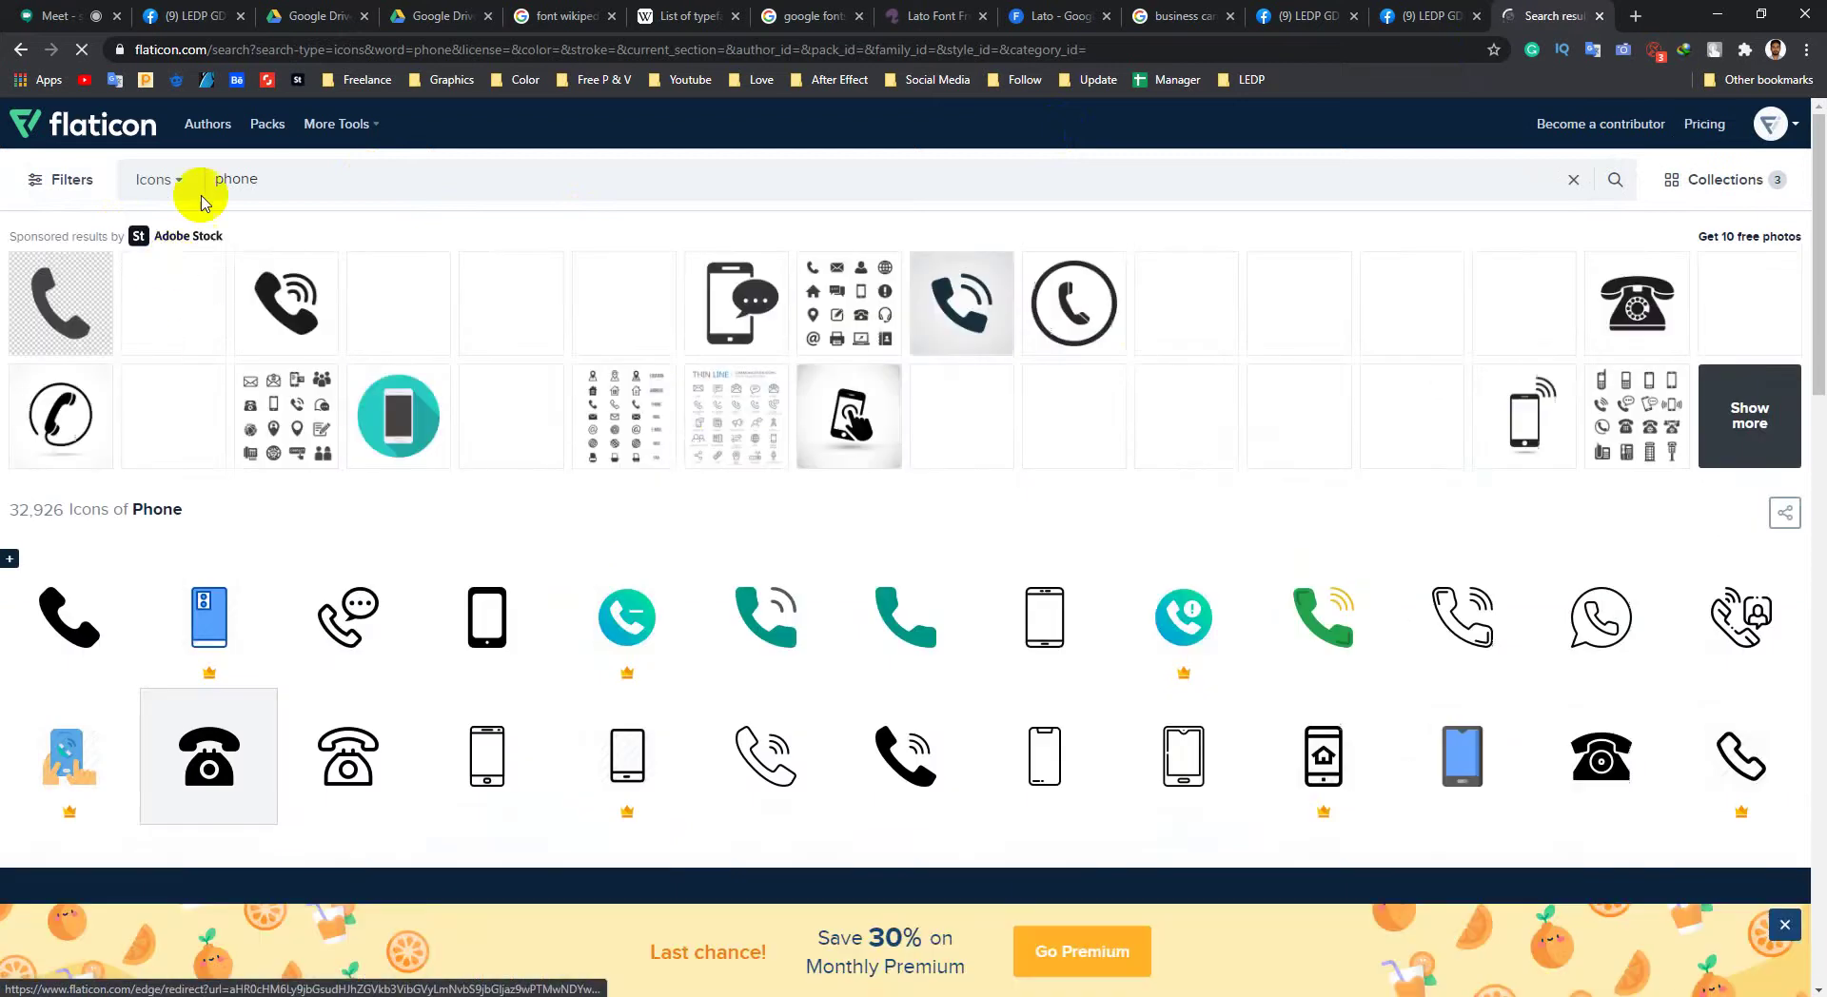
left_click(162, 180)
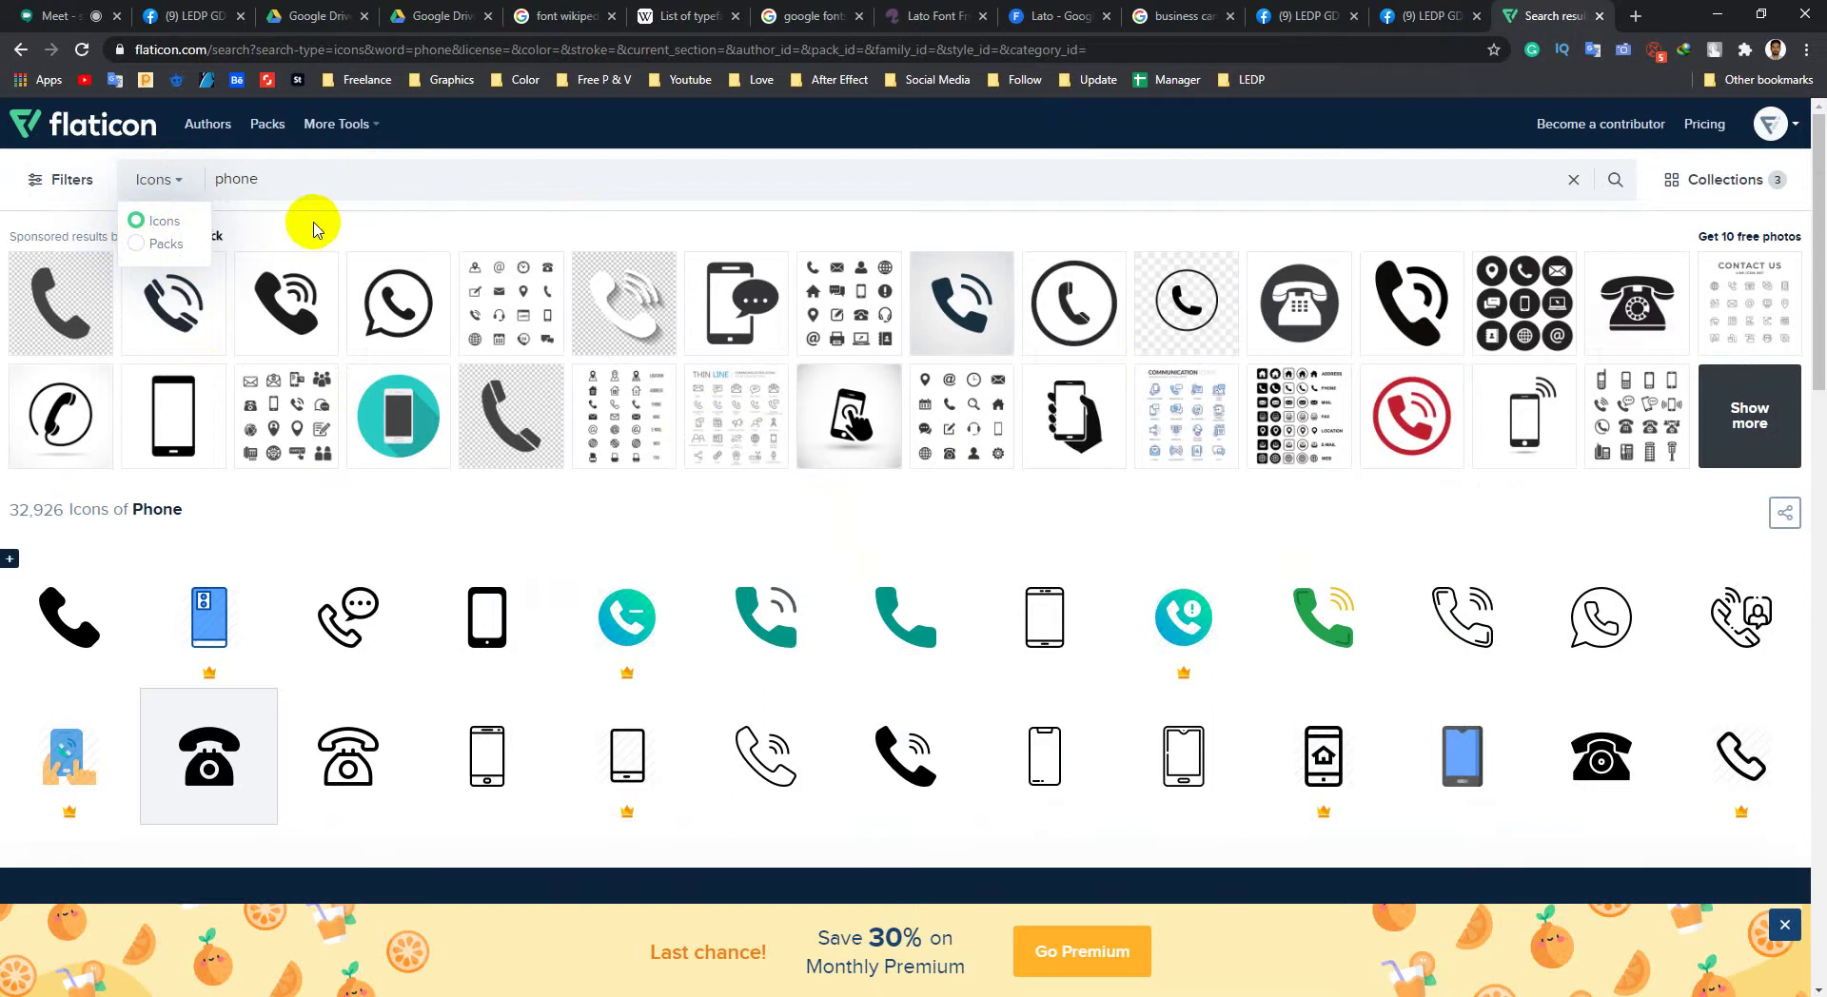
scroll(724, 623, "down", 5)
left_click(654, 505)
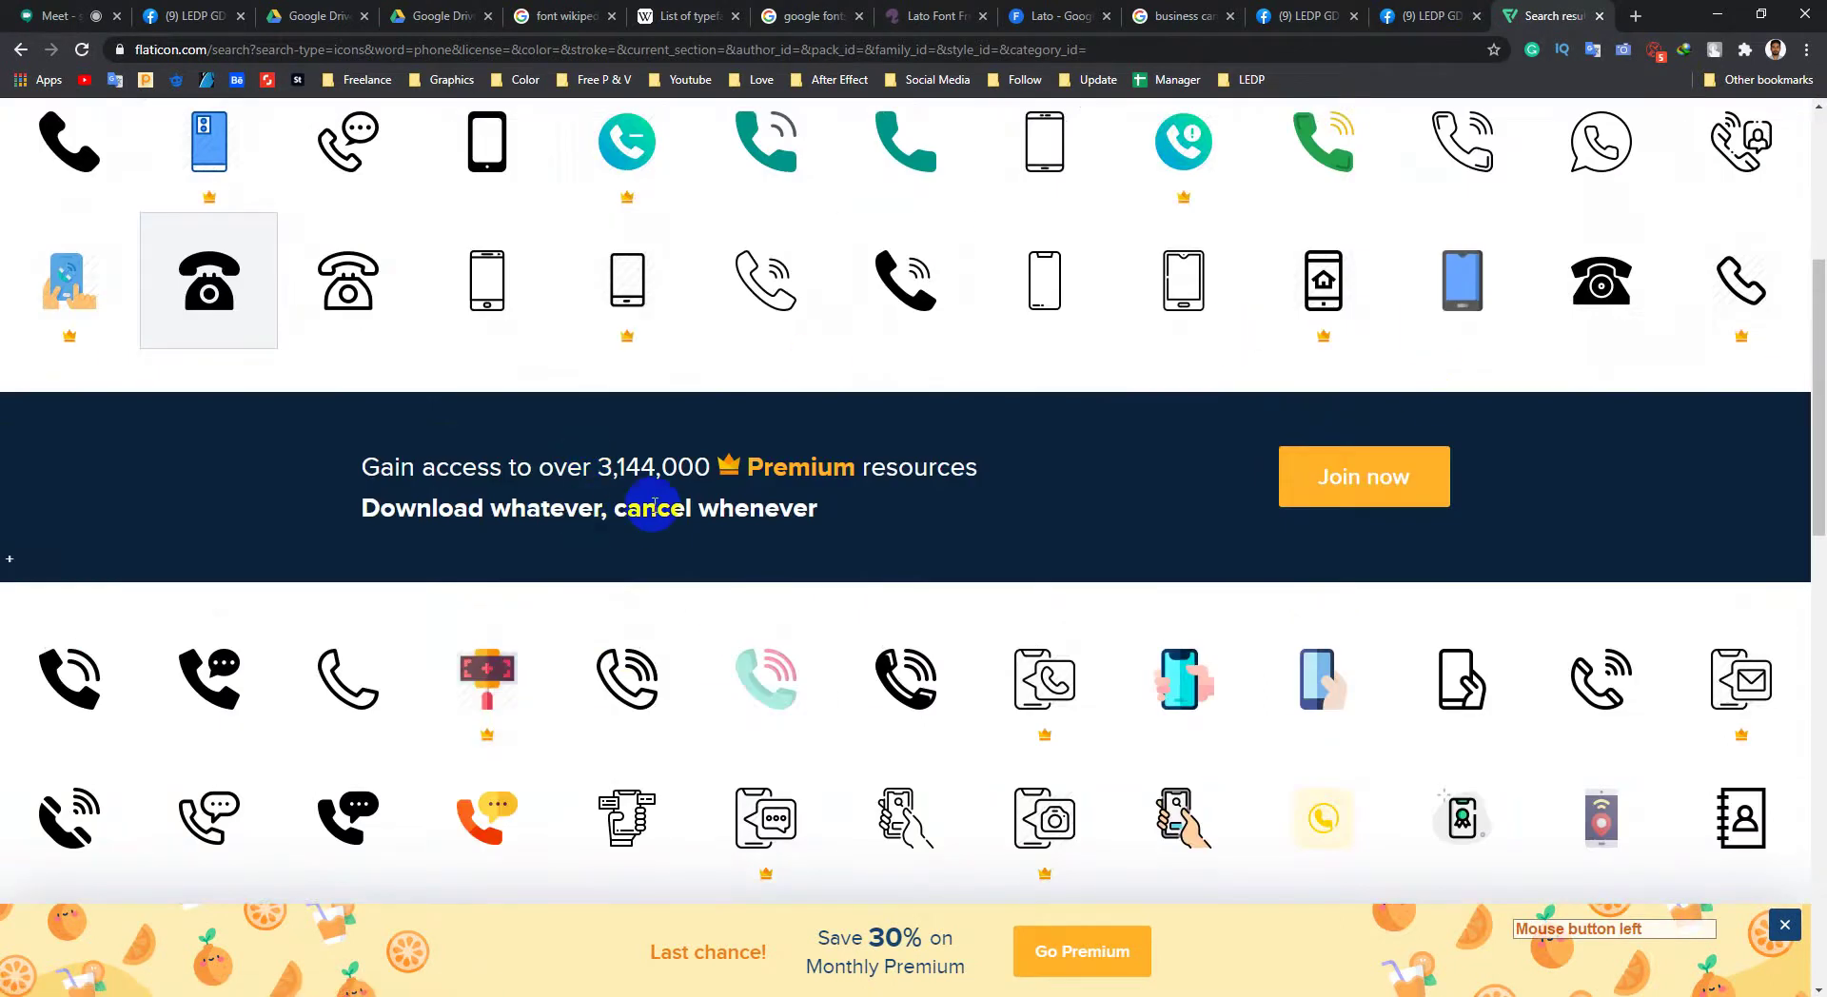
scroll(654, 504, "up", 3)
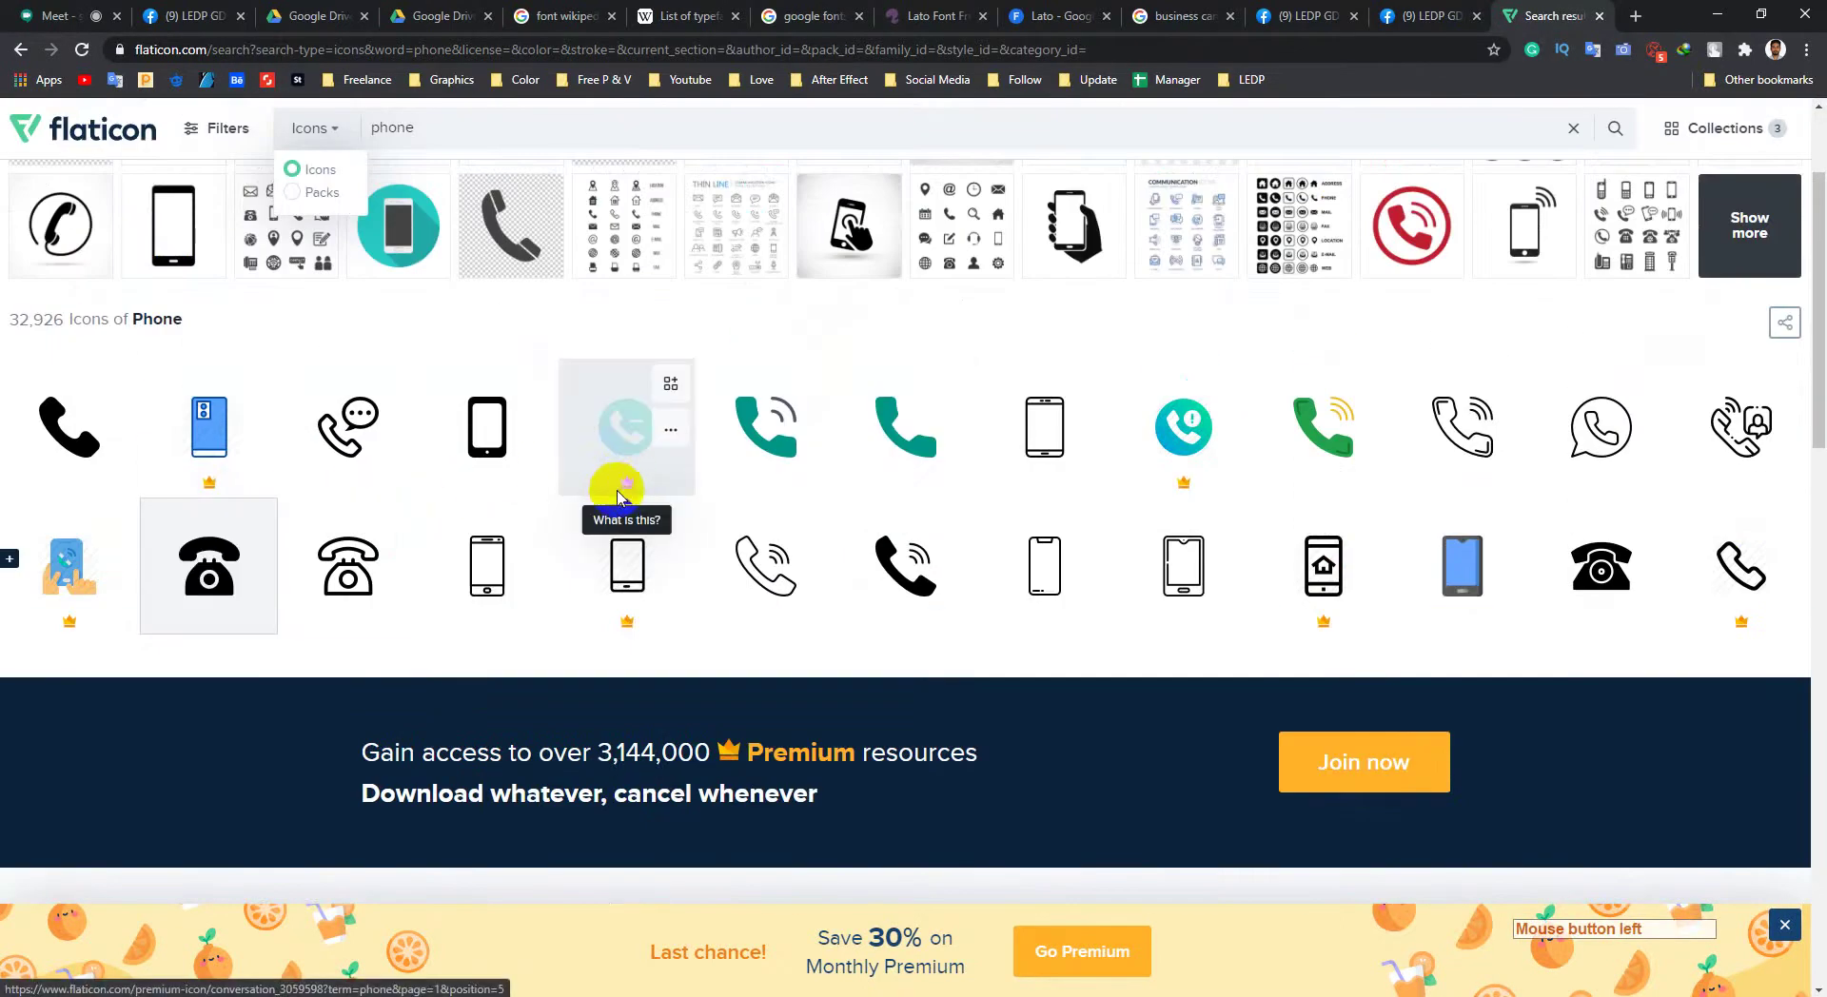
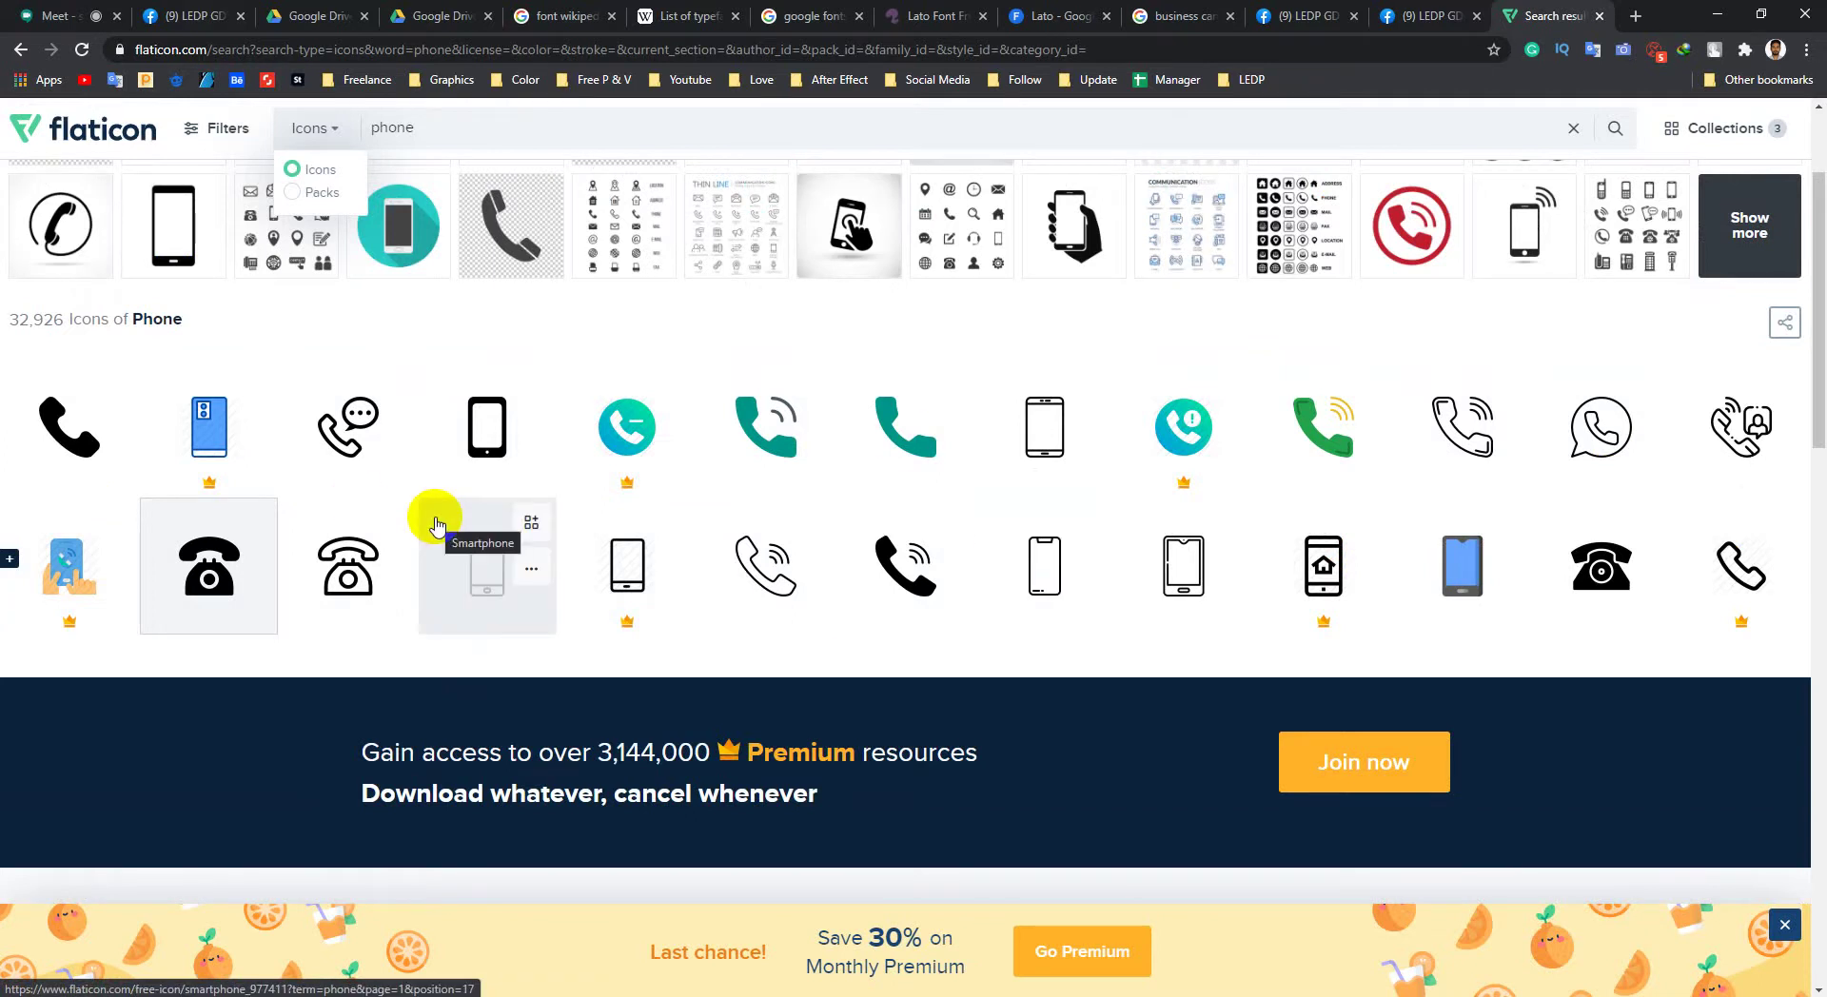
Step: Load the Freepik bookmark in a new tab next to the Flaticon 'phone' results
scroll(889, 477, "down", 2)
scroll(991, 595, "up", 2)
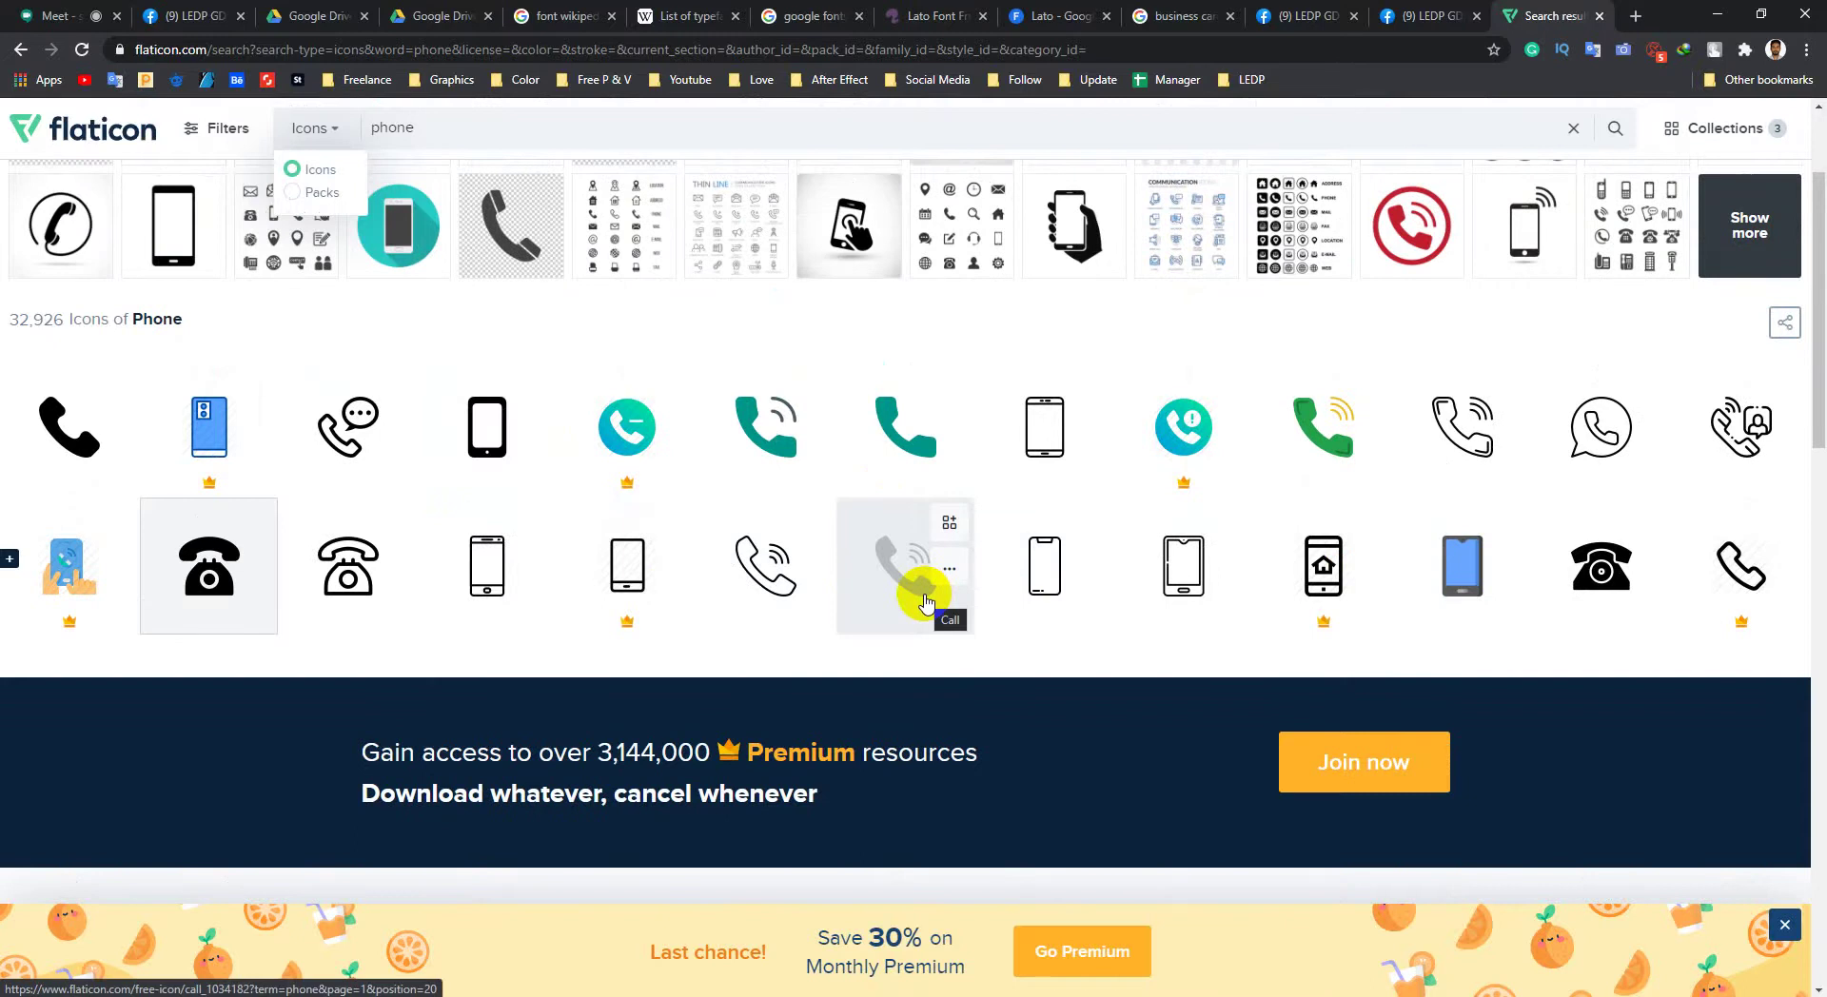
left_click(1636, 16)
left_click(176, 80)
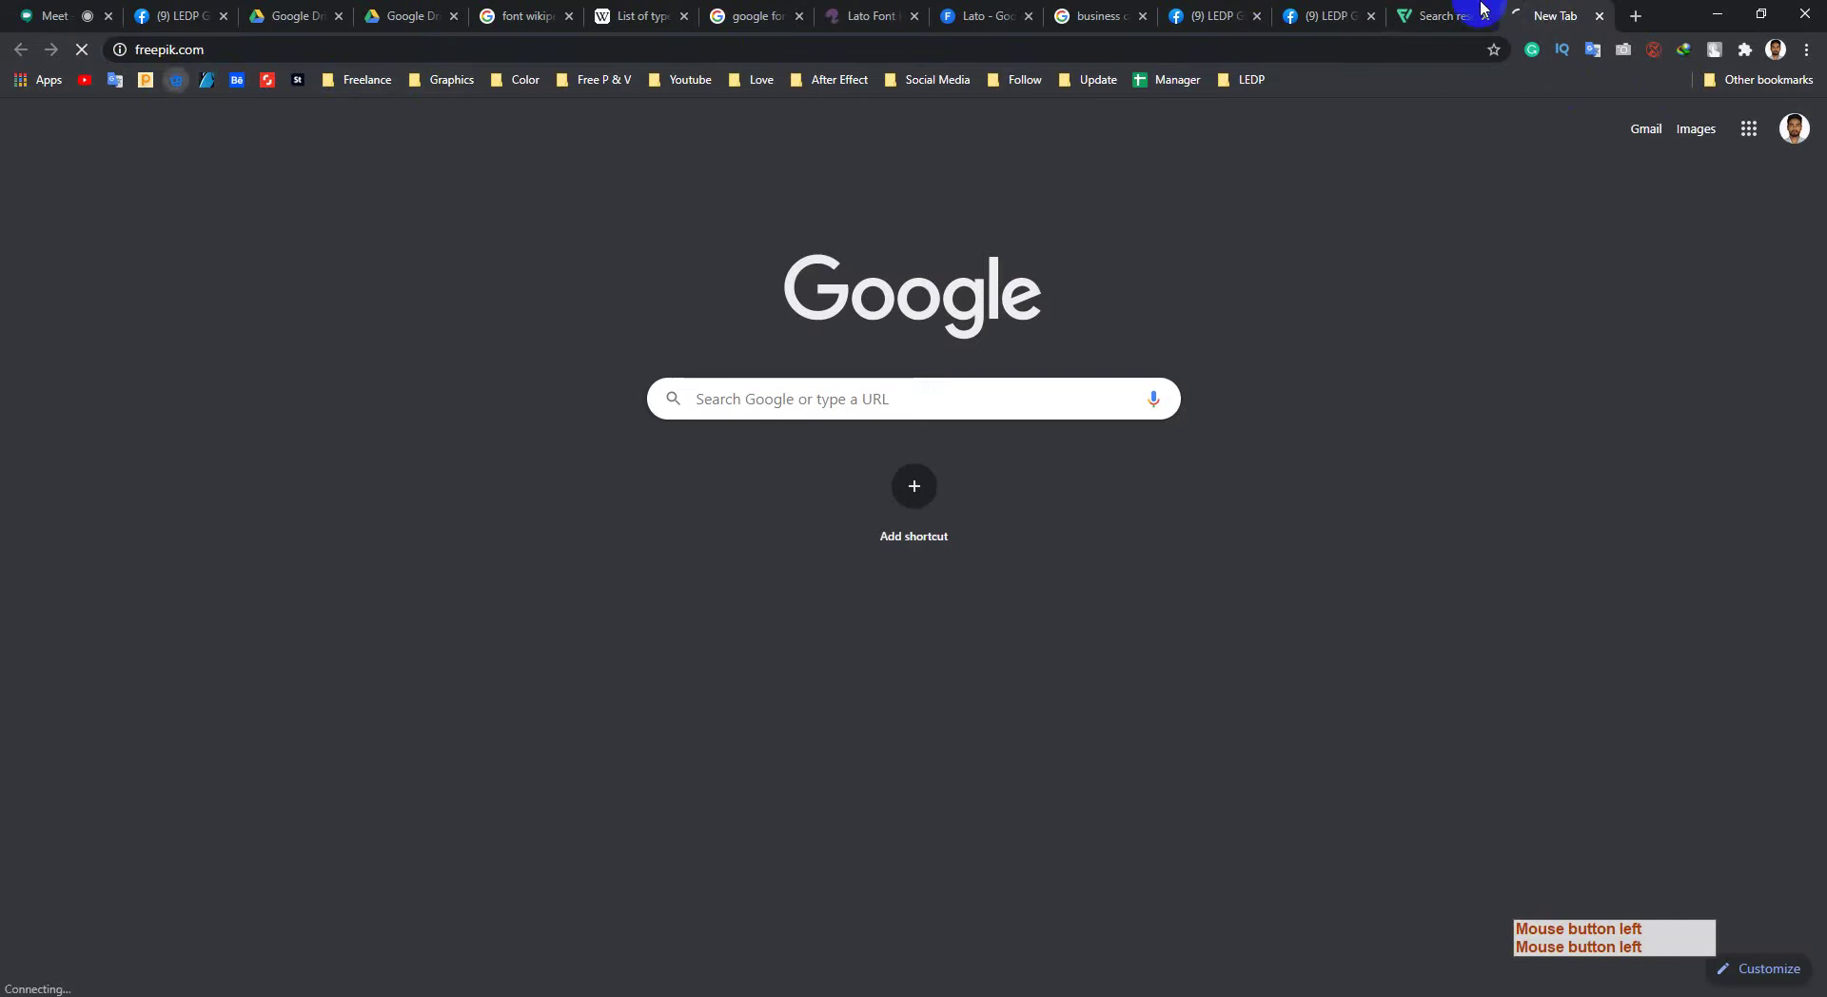
left_click(1449, 13)
left_click(1534, 7)
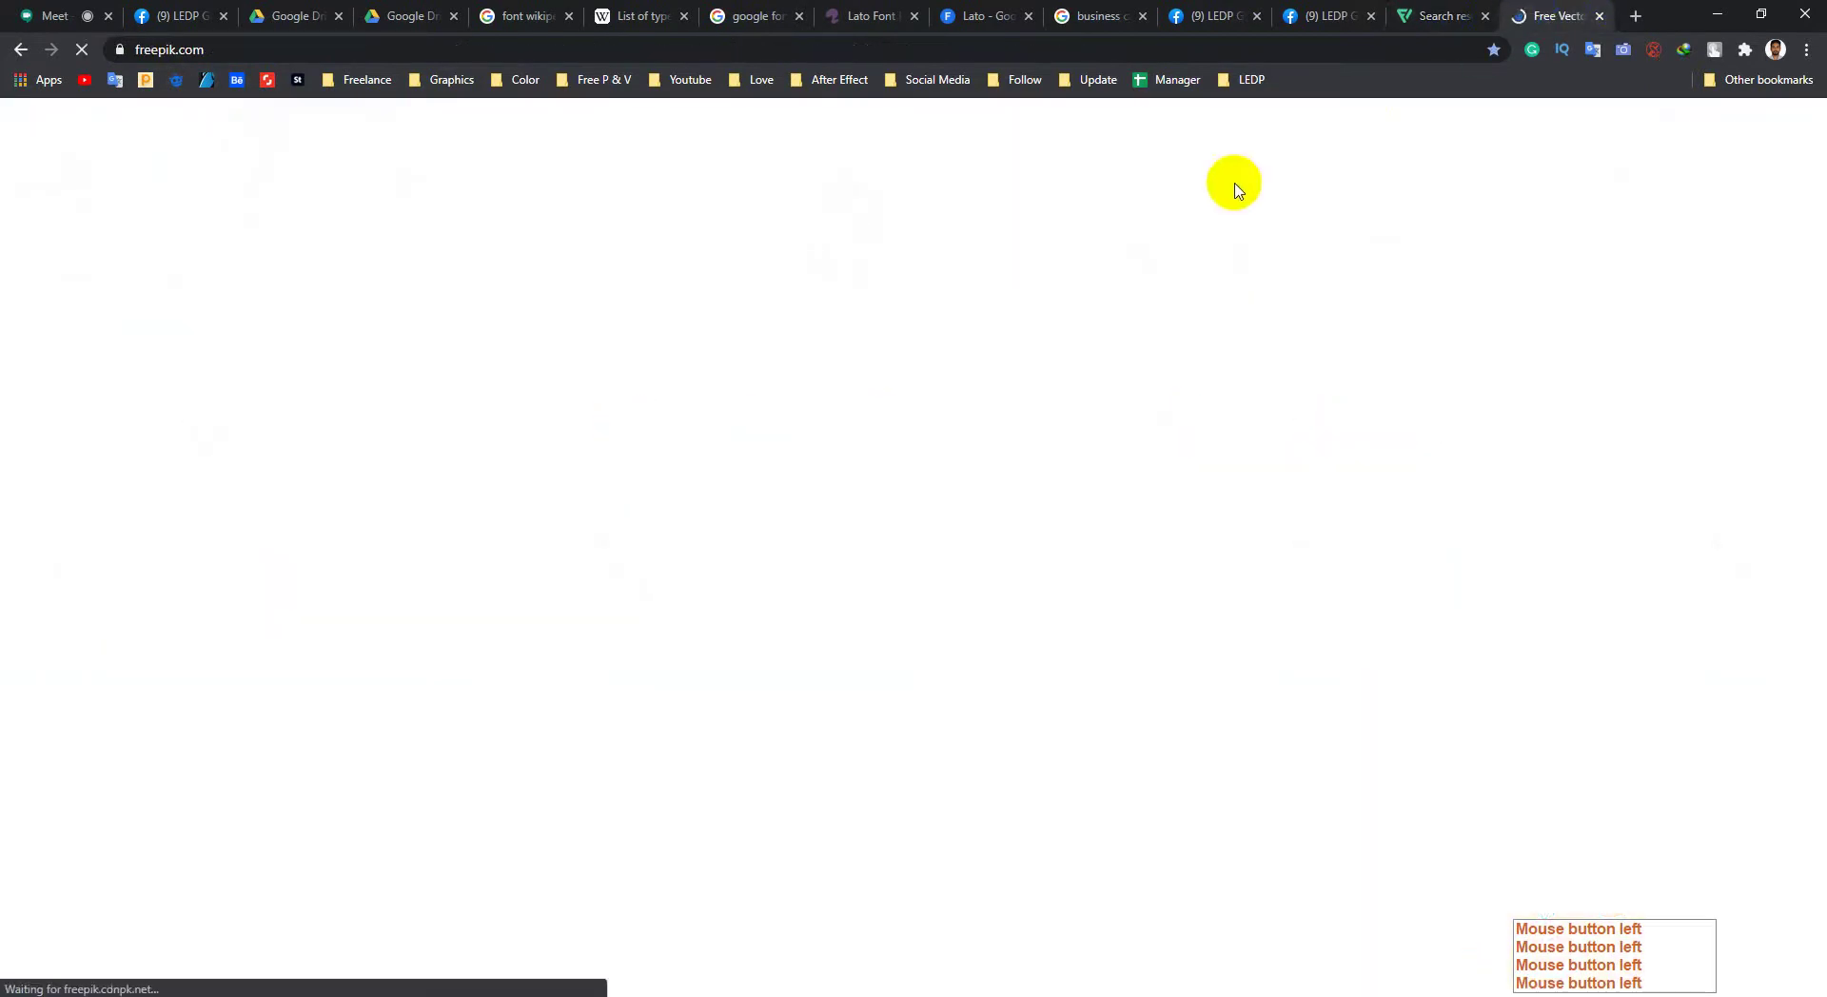
left_click(1433, 14)
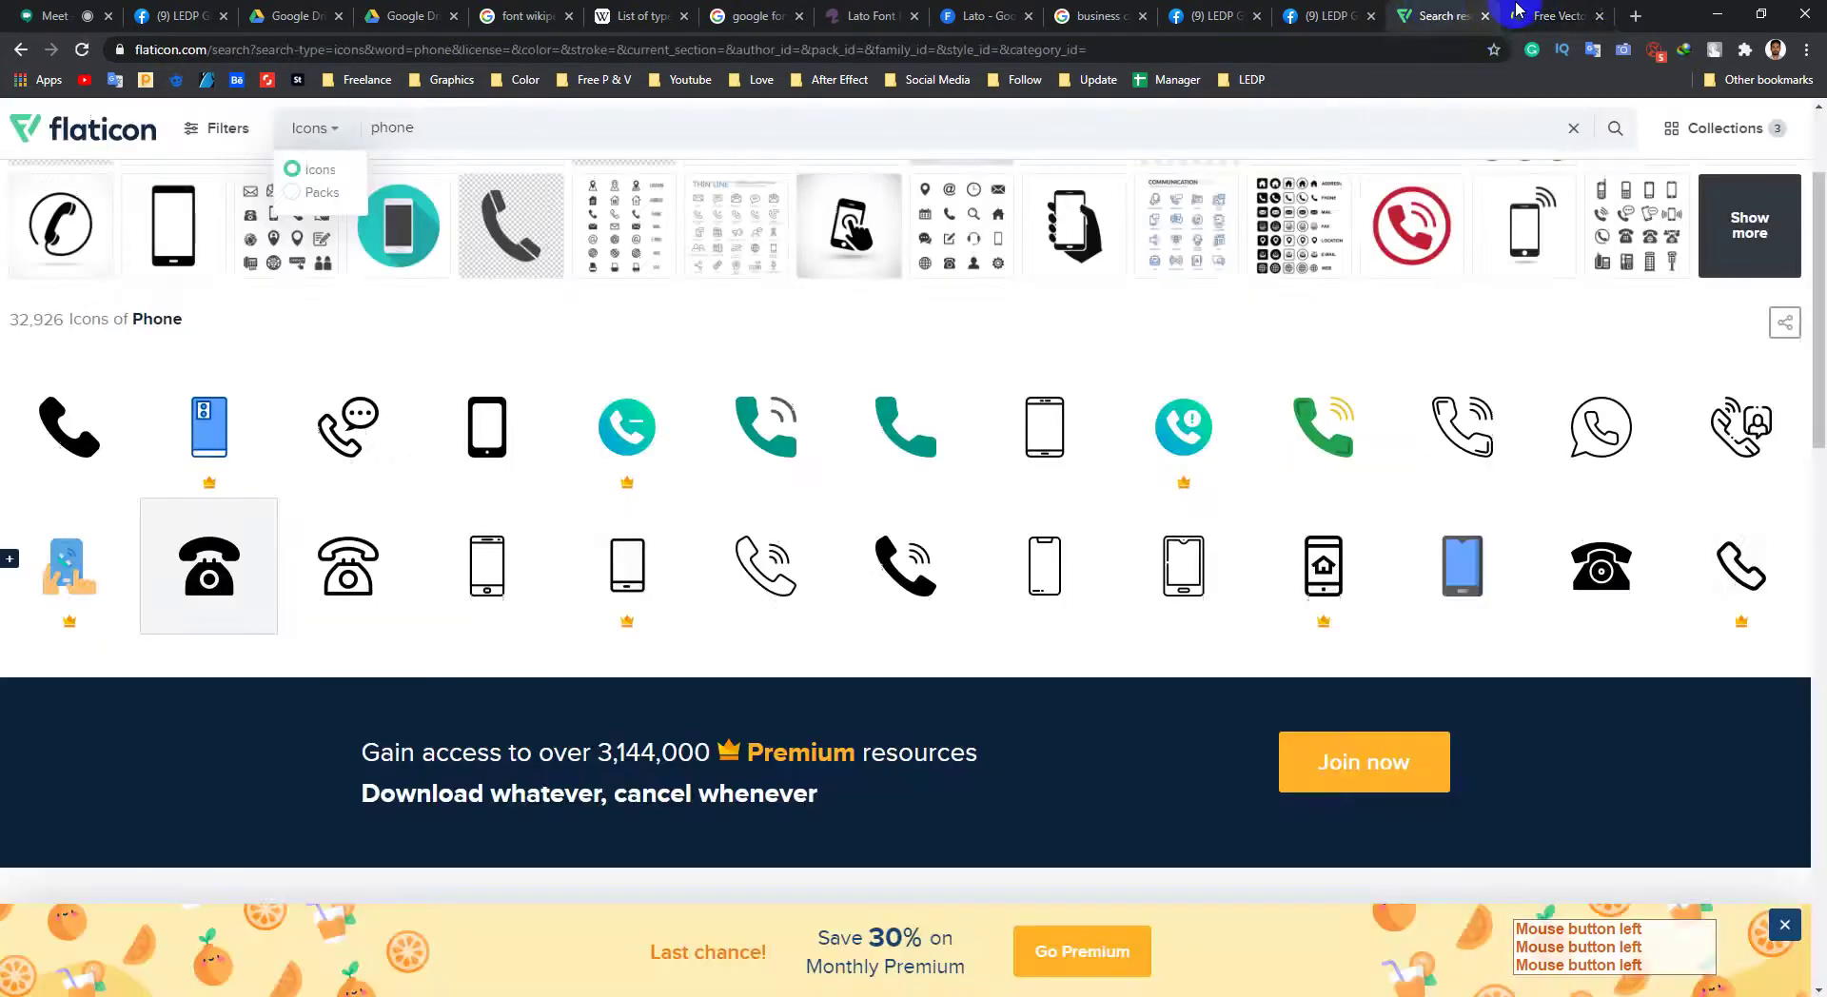
left_click(1523, 13)
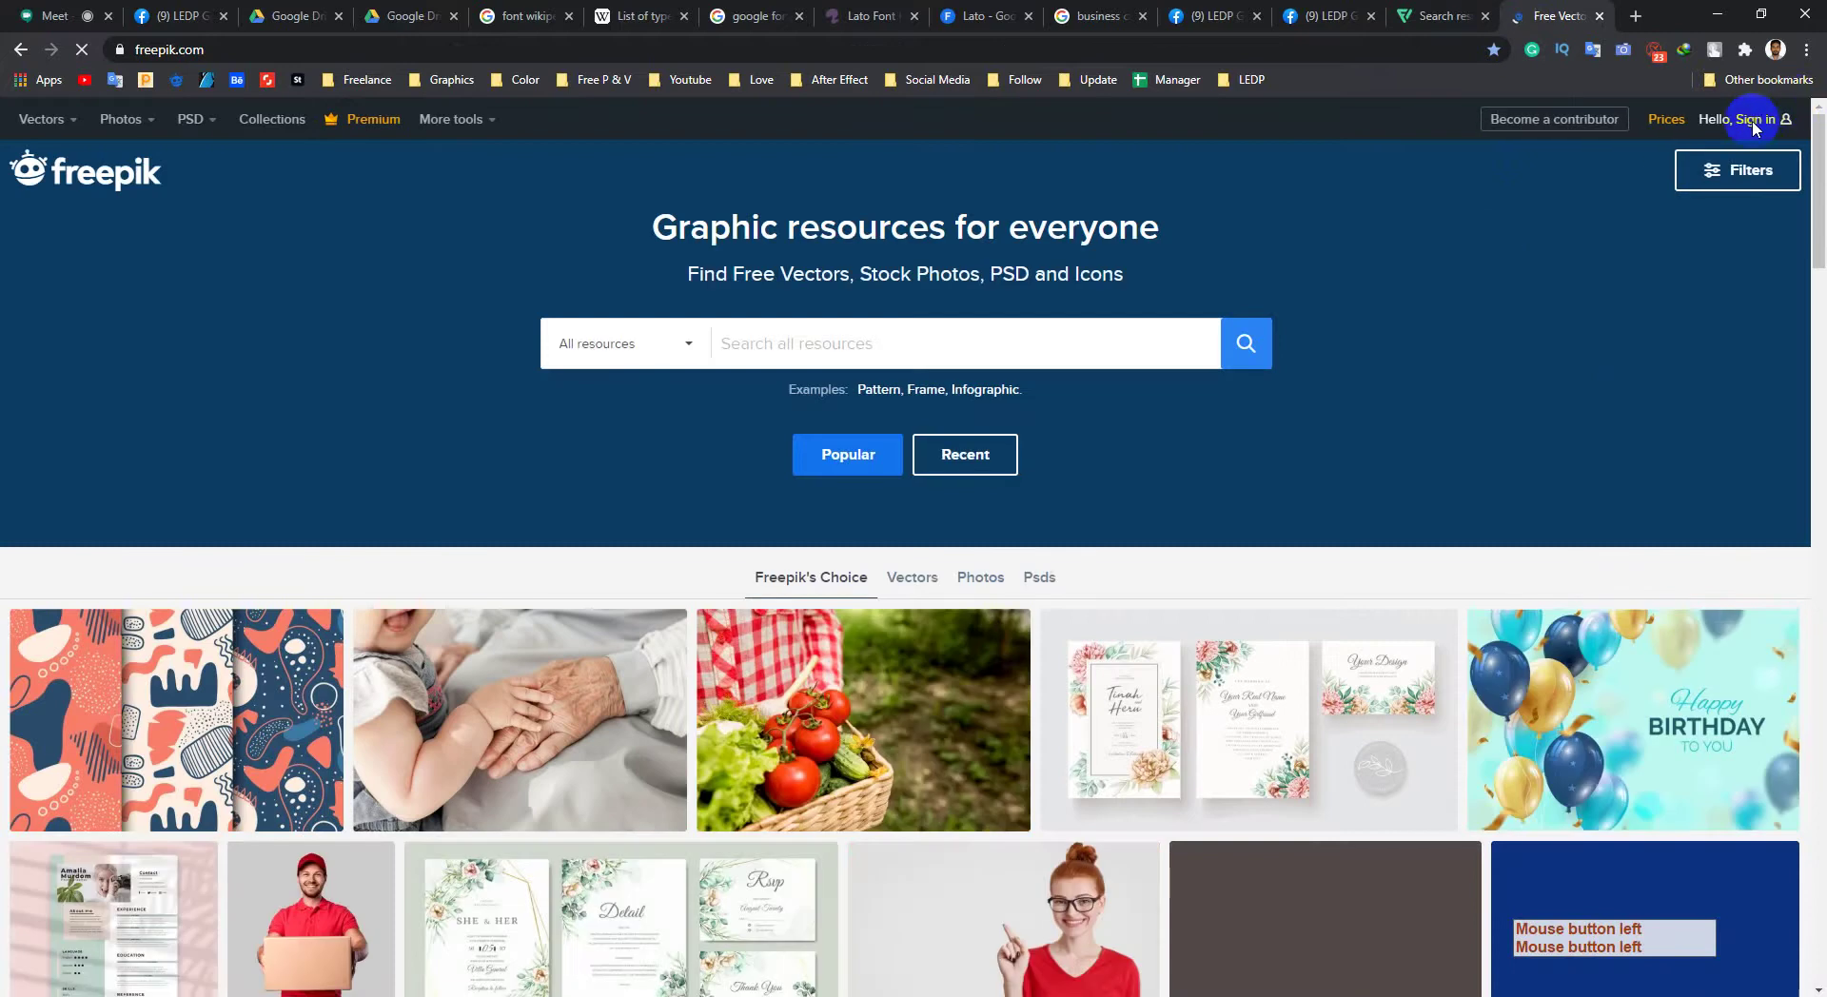
Step: Admit the waiting guest into the video call, then return to Freepik
left_click(52, 15)
left_click(1130, 605)
left_click(1553, 15)
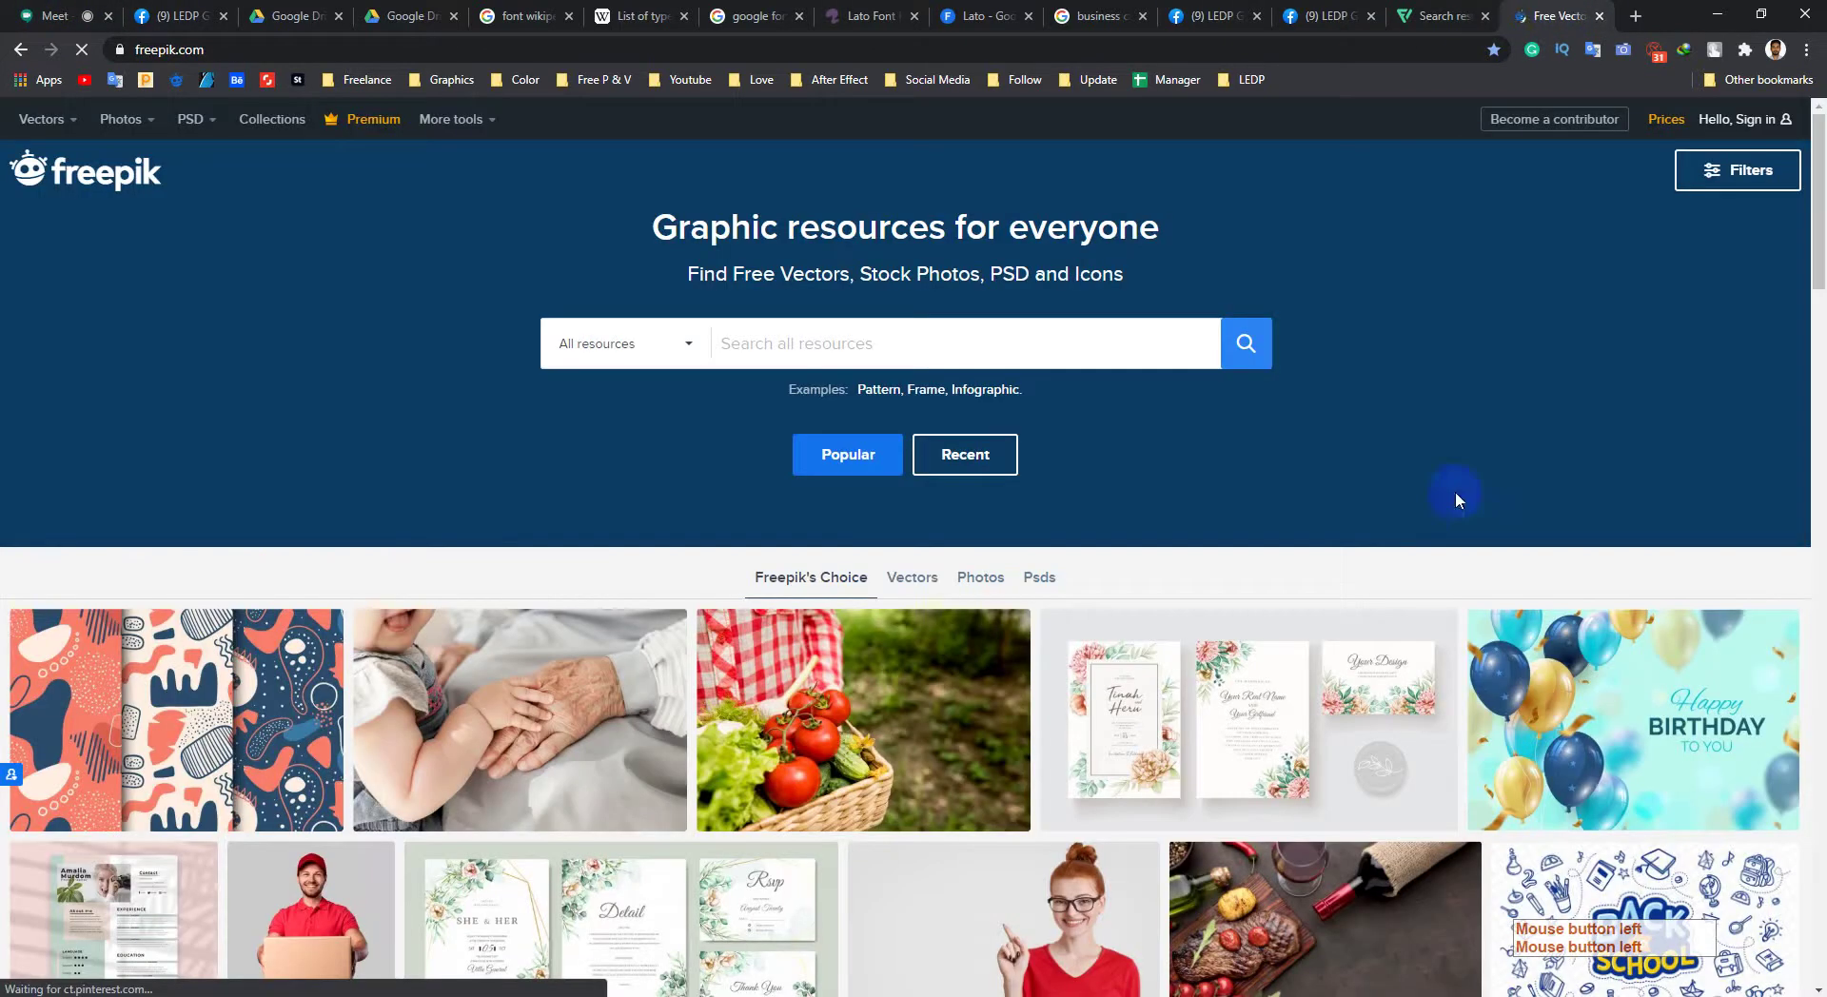
Step: Sign in to Freepik with Remember me ticked and browse the Freepik's Choice gallery
mouse_move(1742, 119)
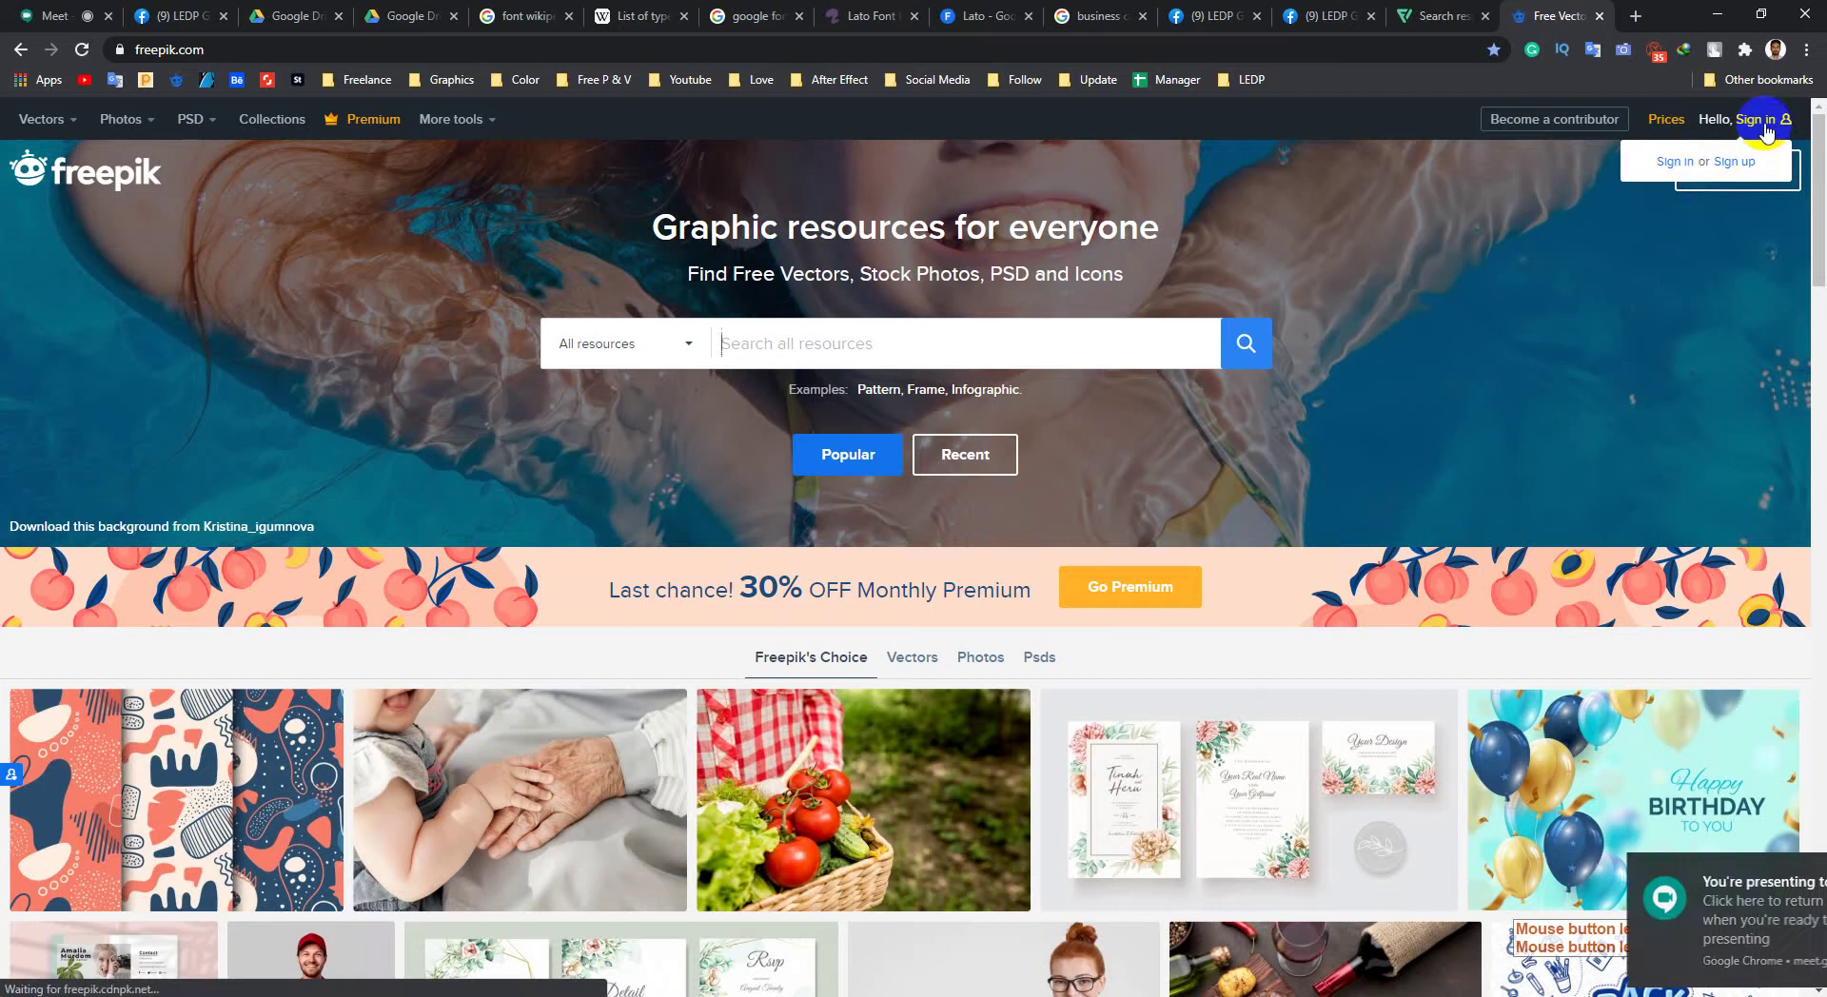
left_click(1673, 165)
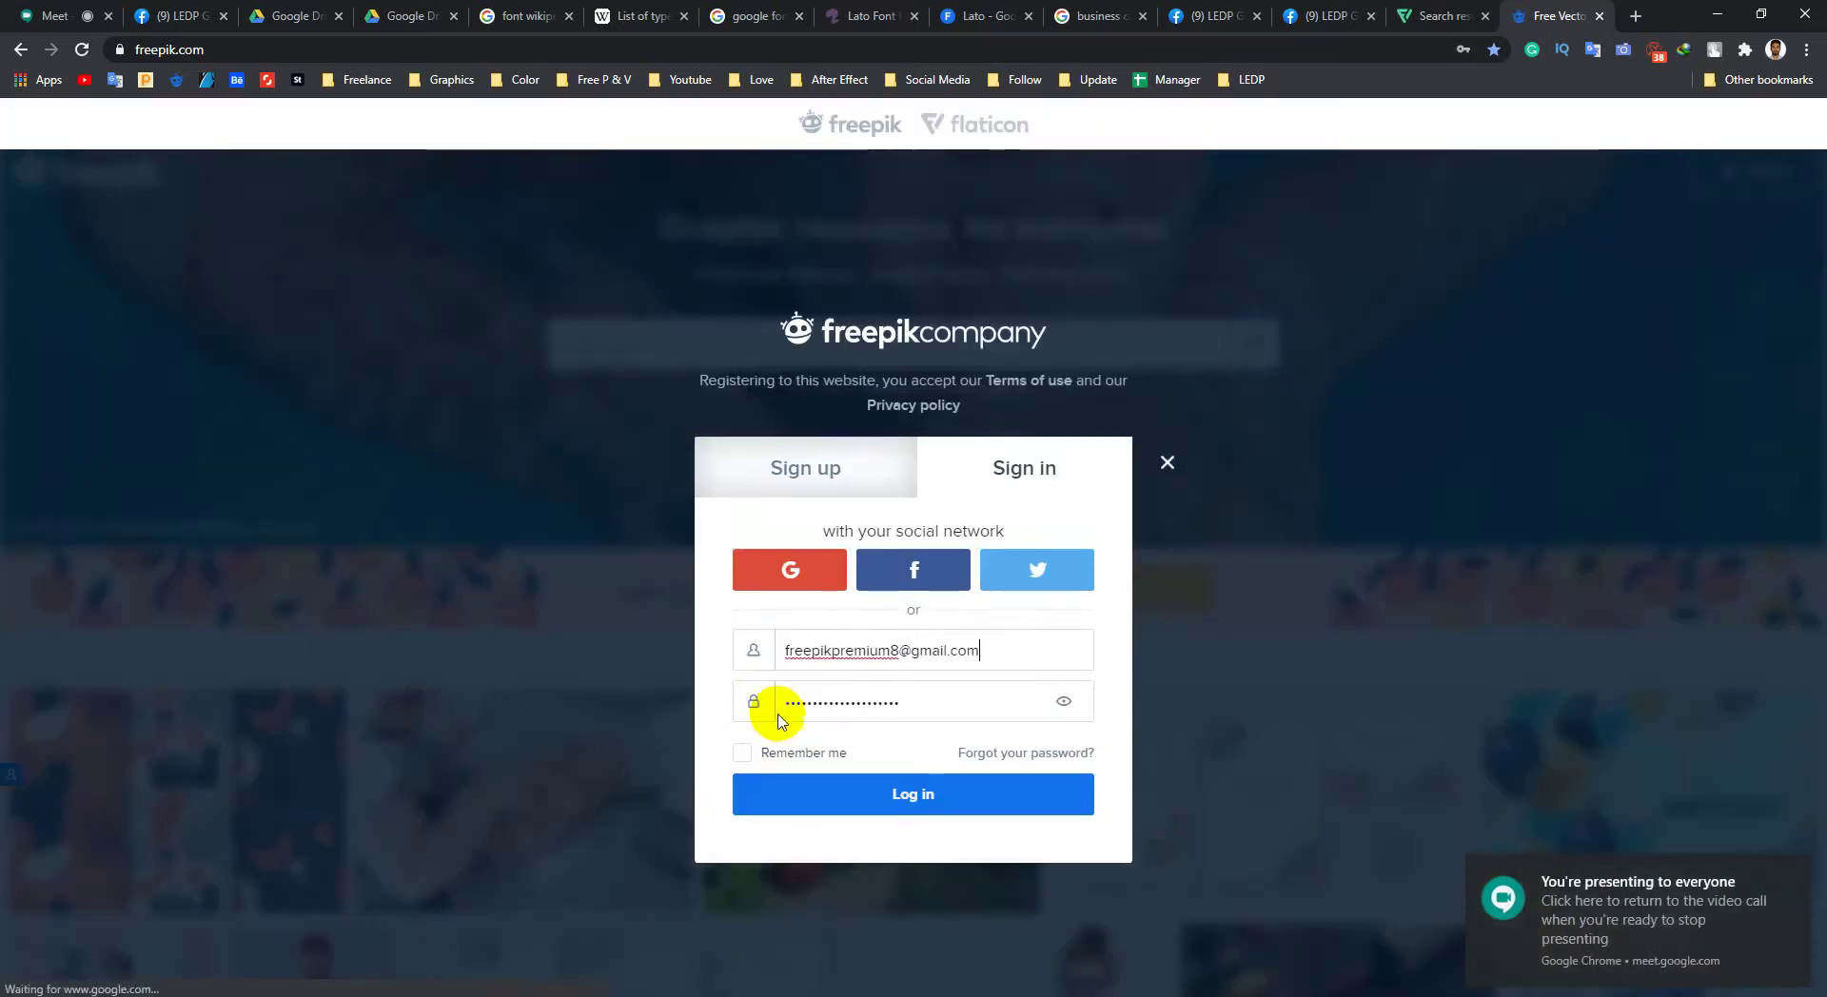
left_click(742, 753)
left_click(881, 808)
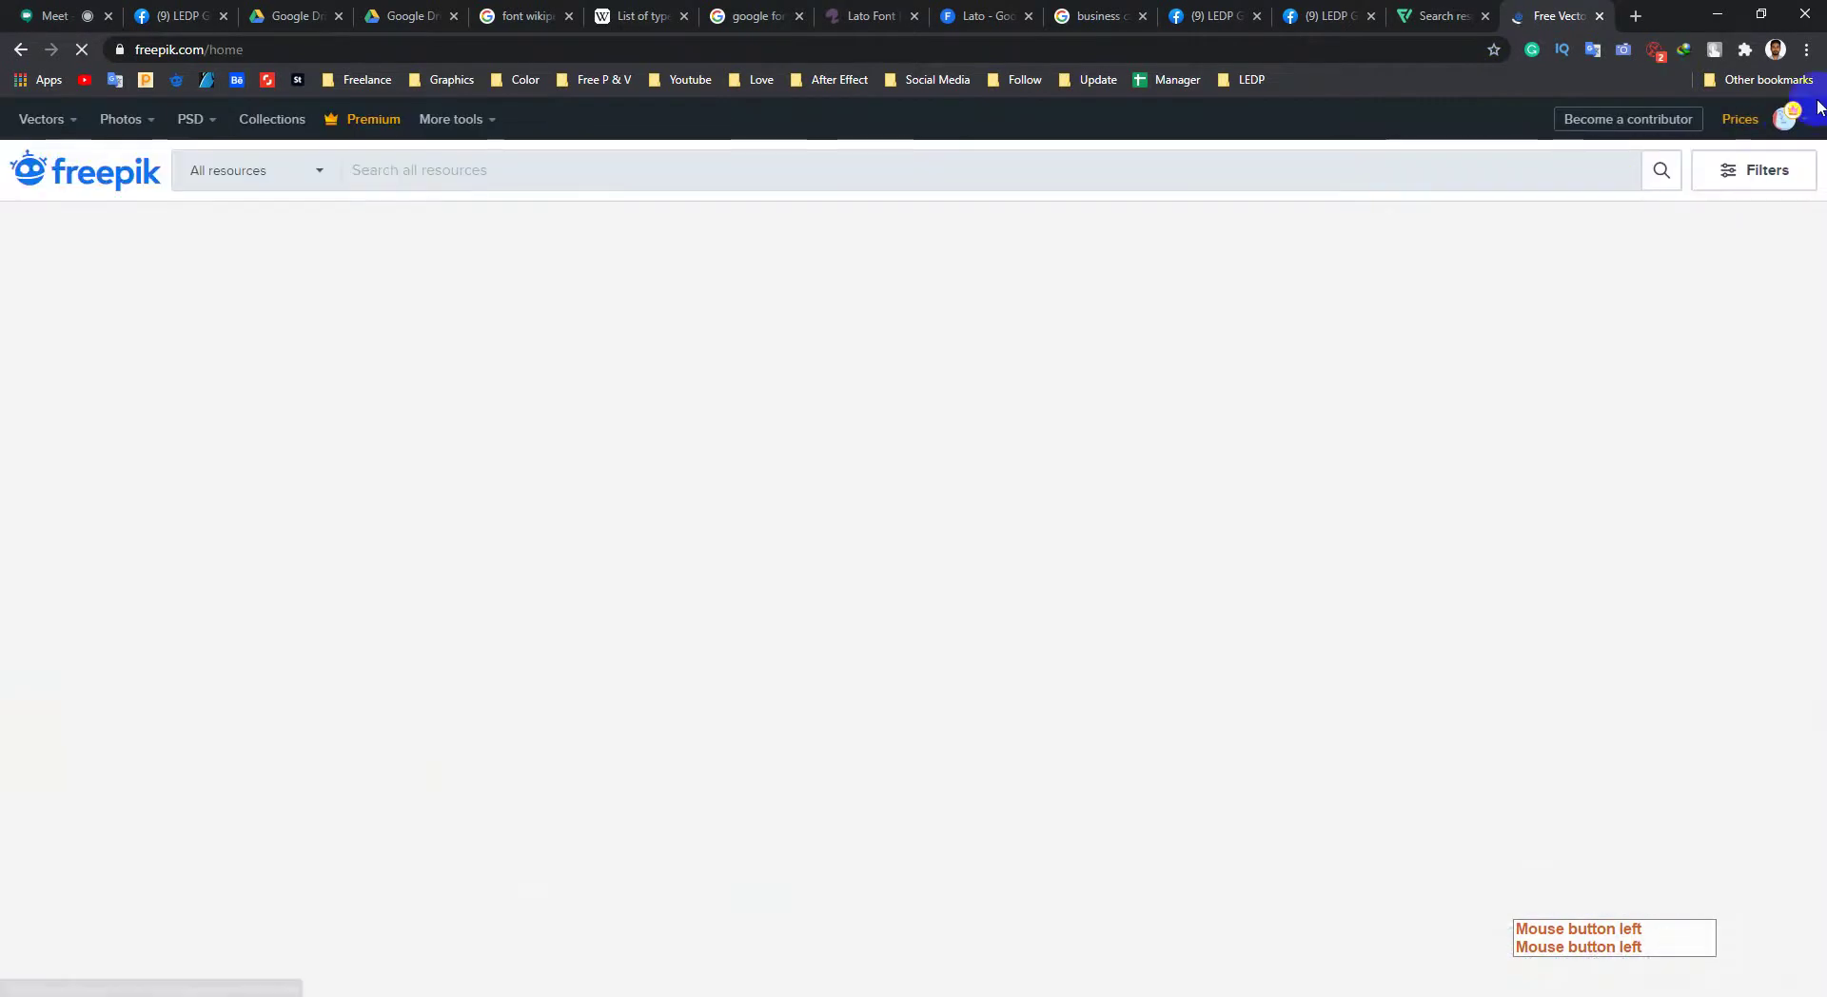
left_click(1768, 122)
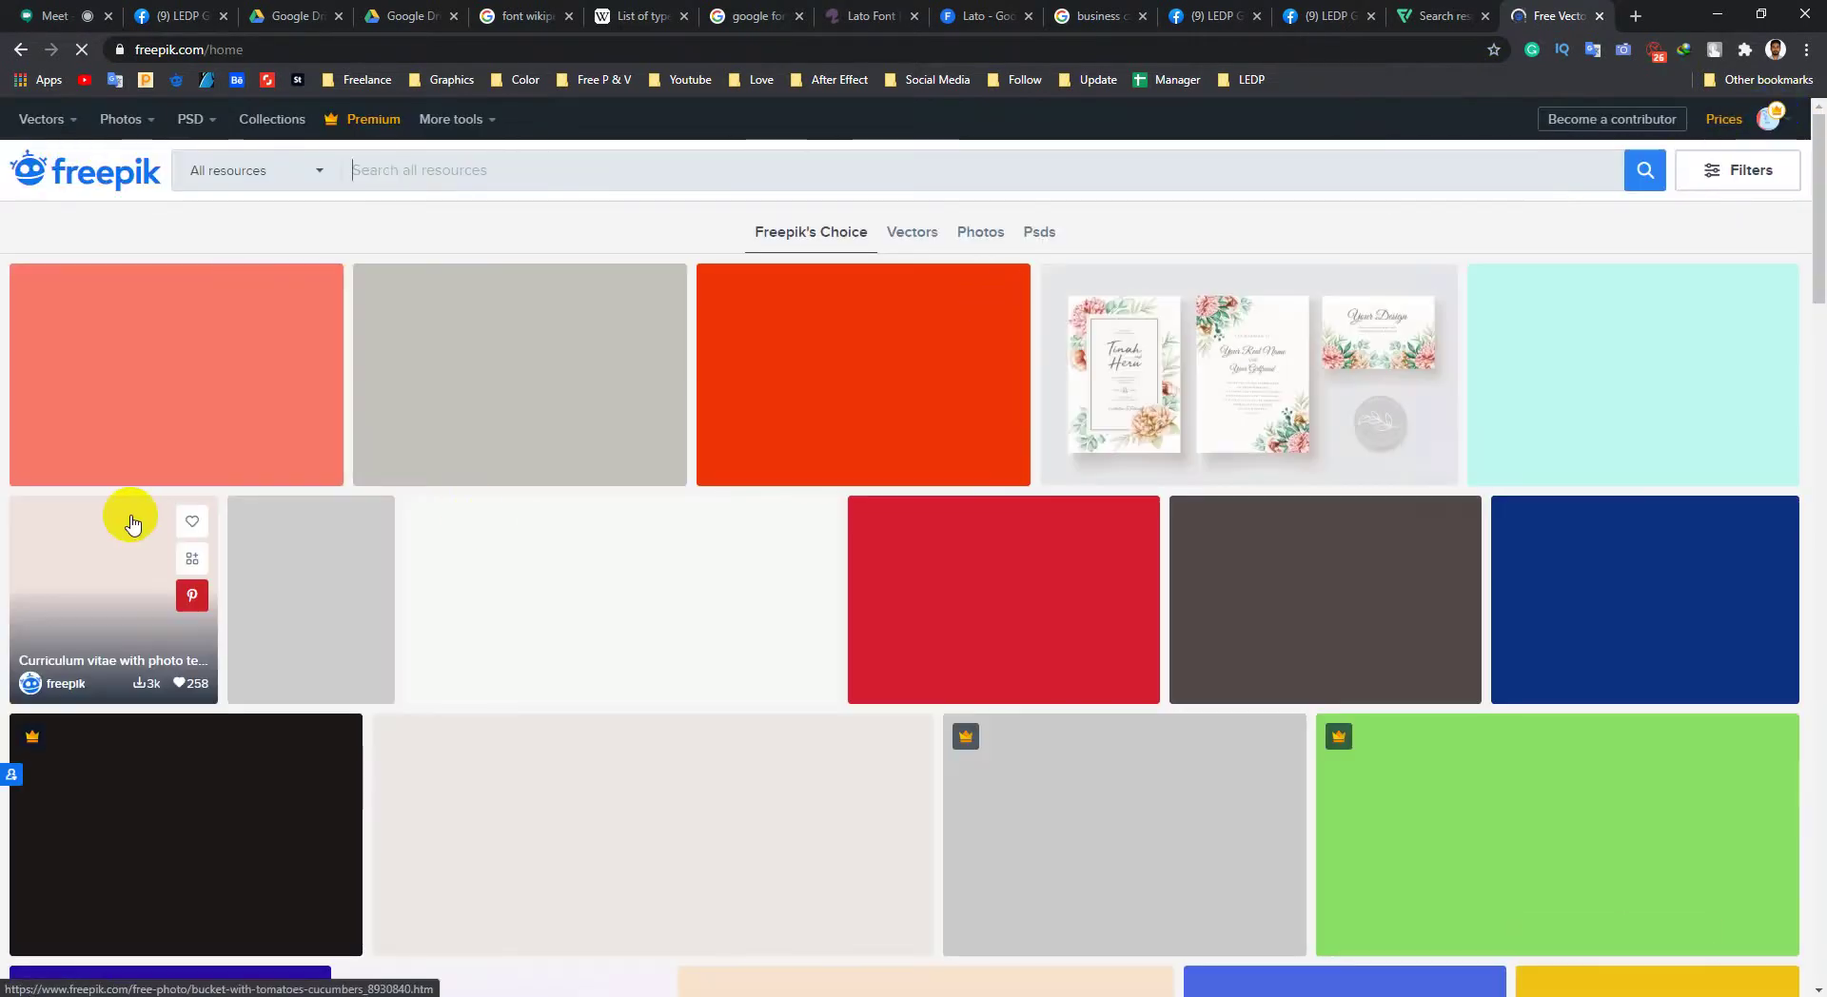
scroll(852, 559, "down", 2)
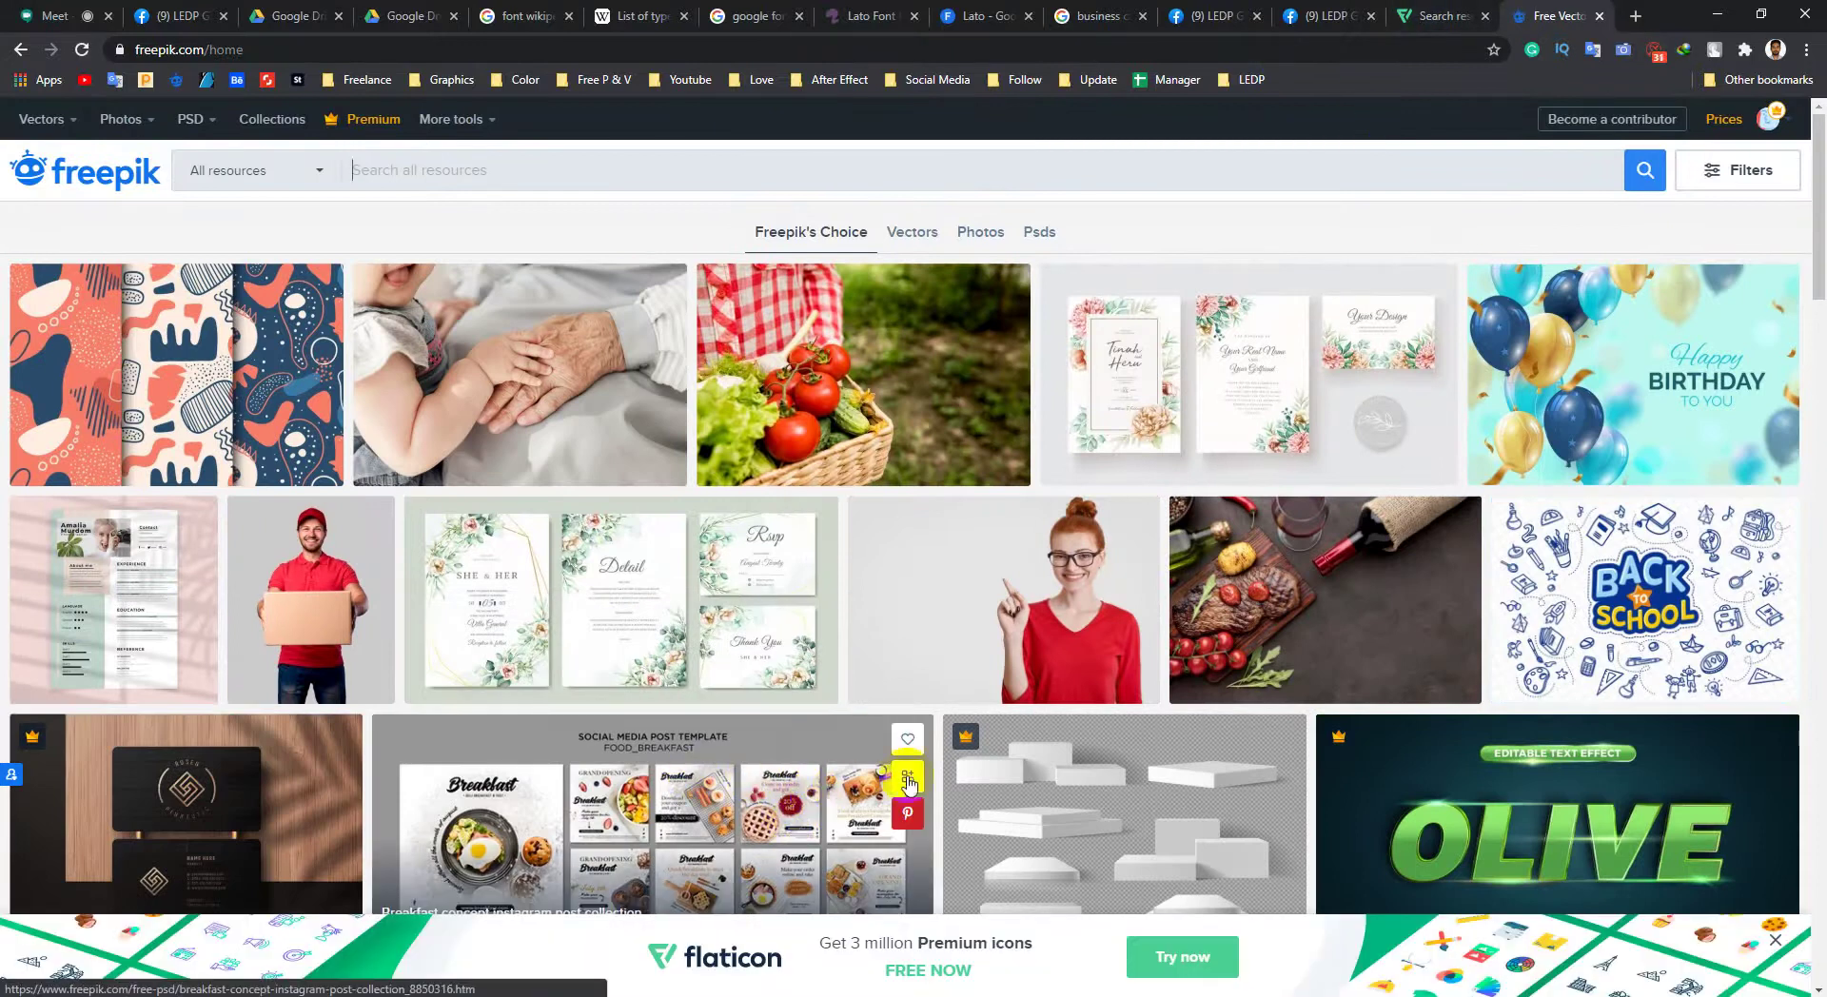
scroll(959, 762, "down", 4)
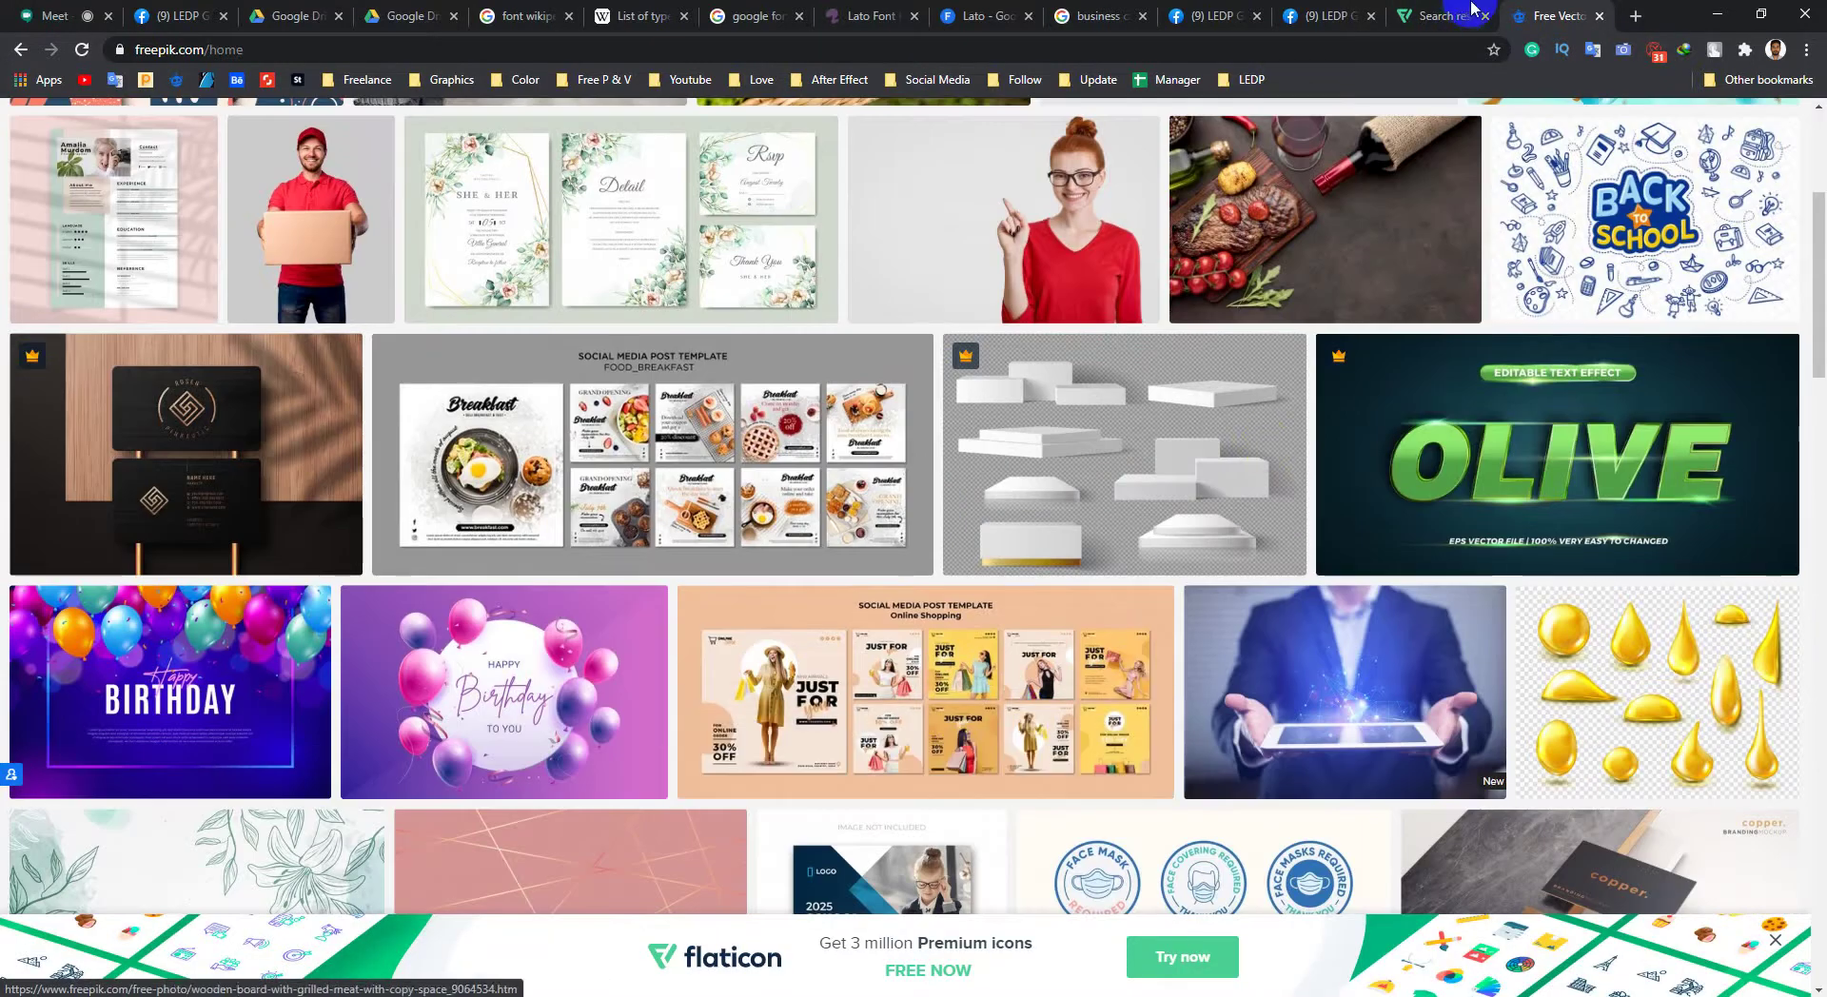
Step: Scroll the Flaticon 'phone' results and view the three-icon 'My icons collection' panel
left_click(1427, 17)
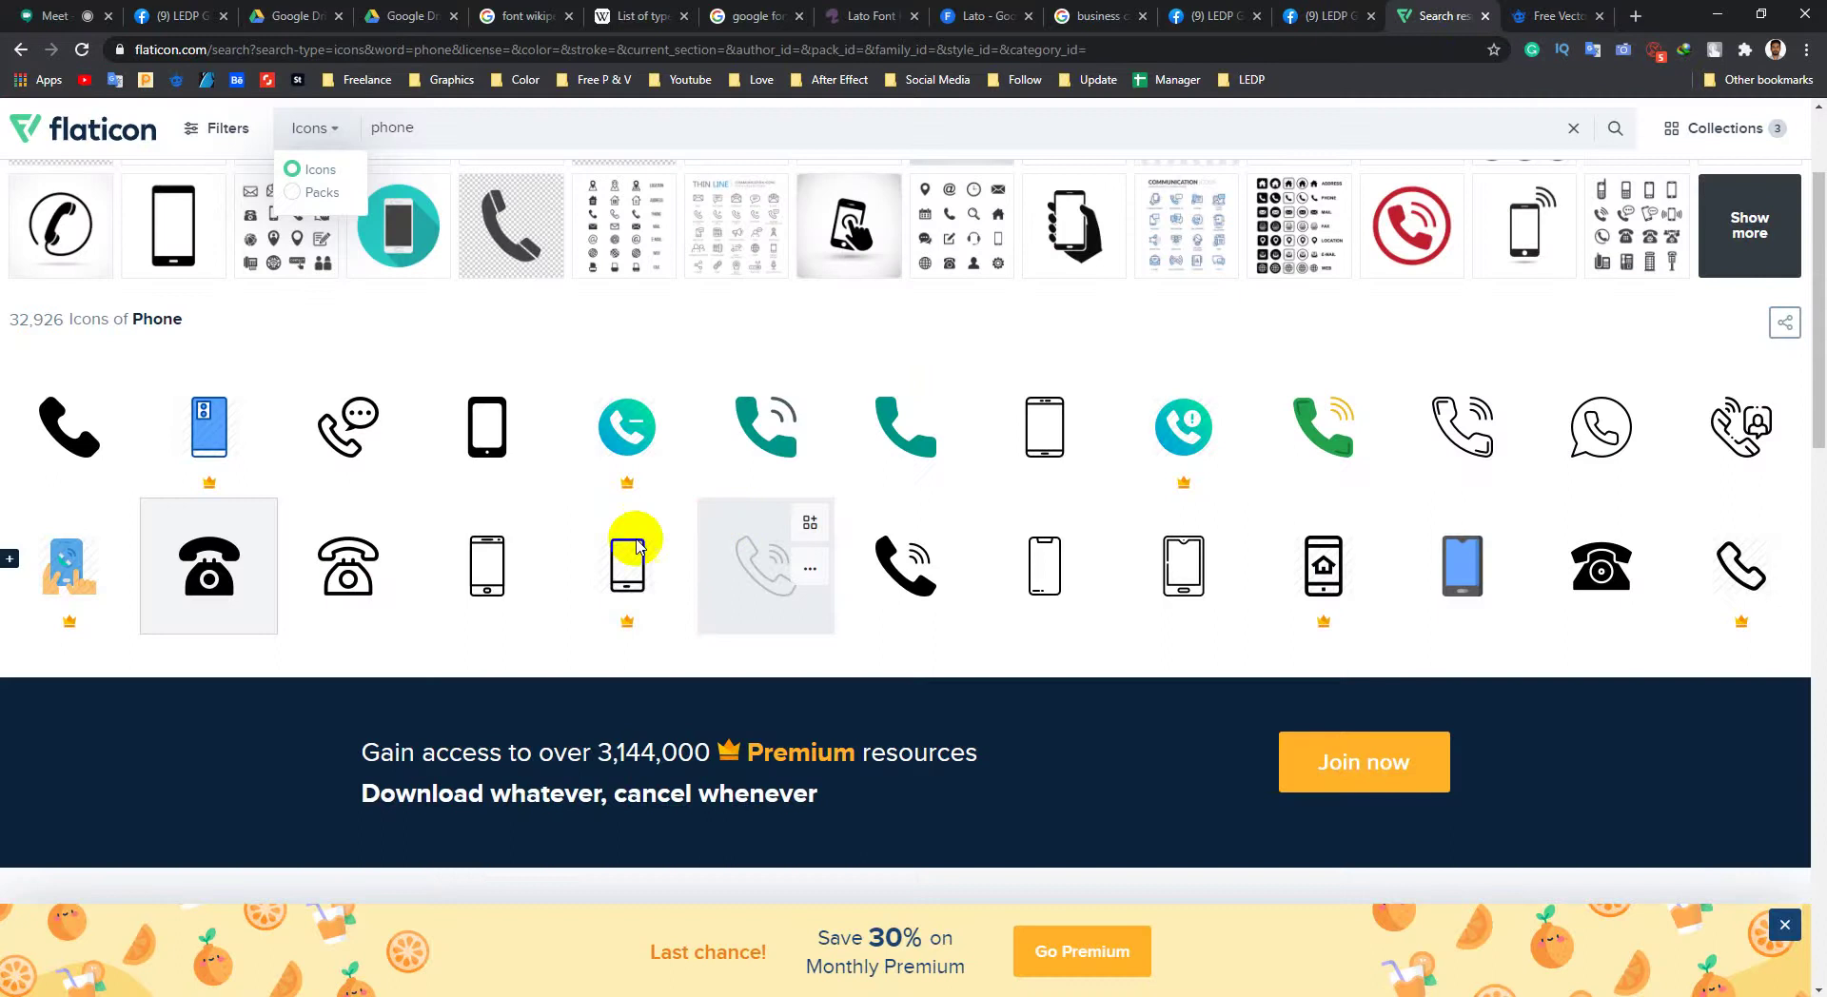
scroll(285, 599, "down", 7)
scroll(412, 550, "down", 5)
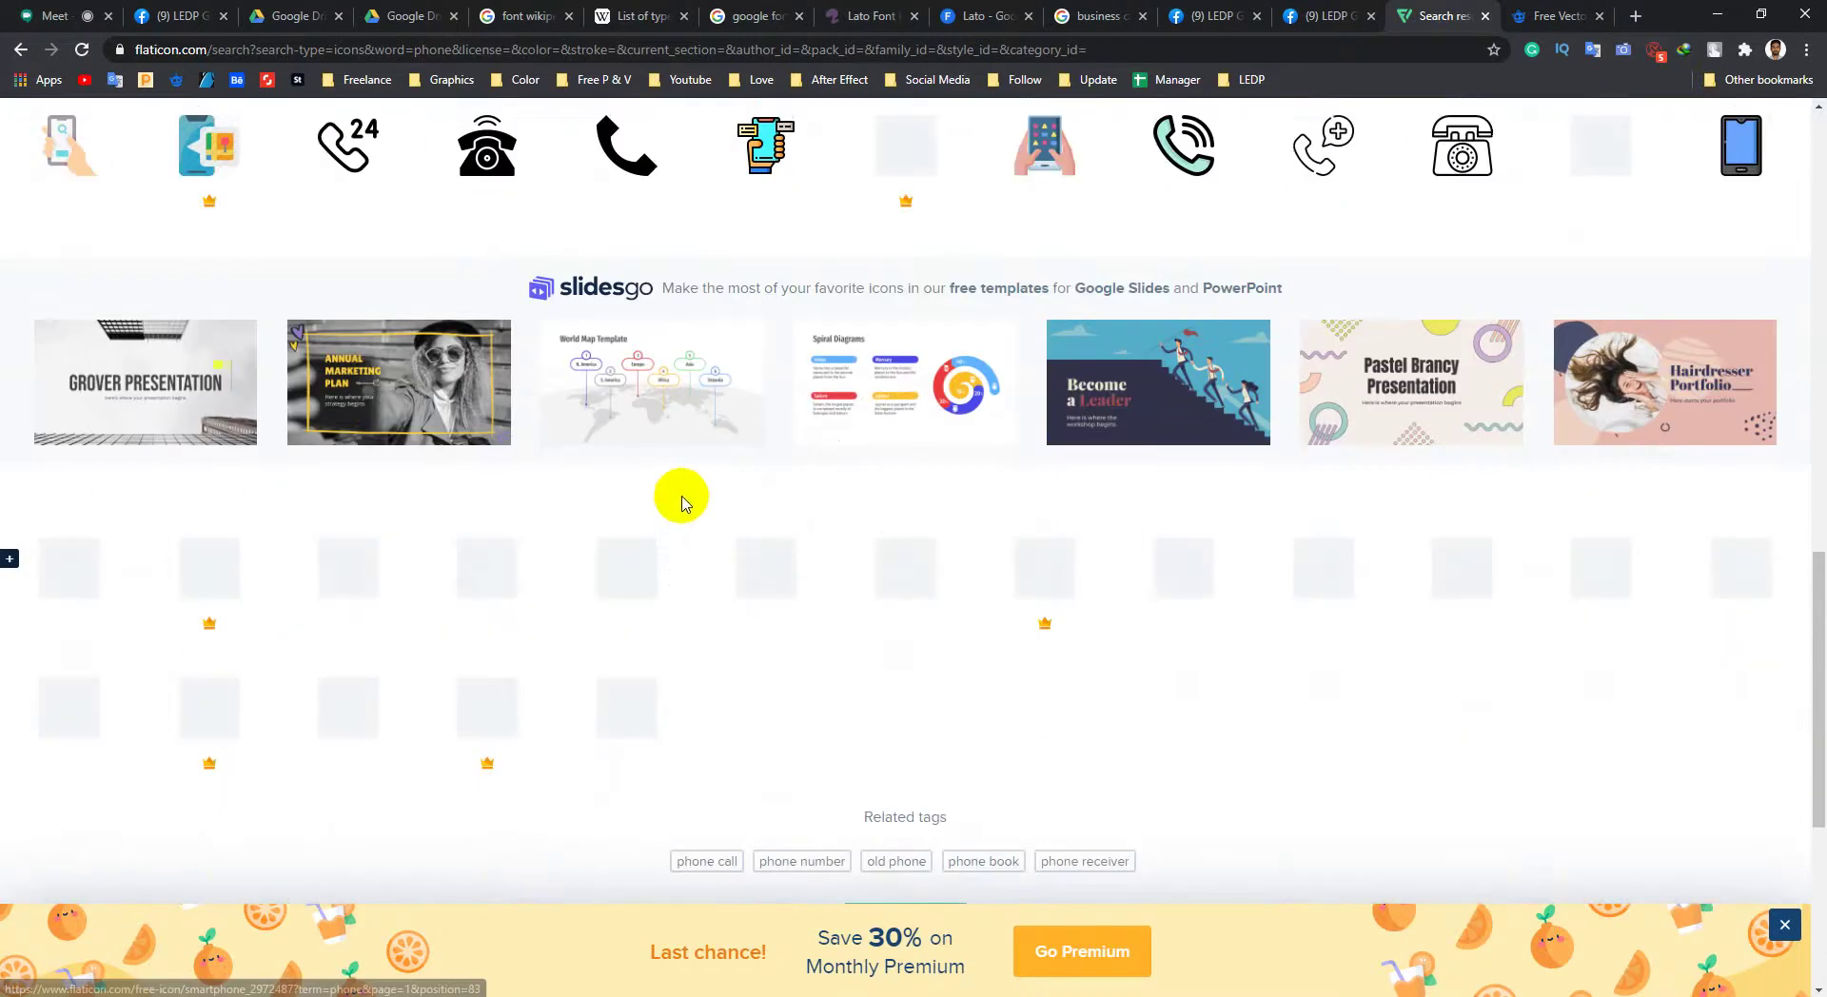
scroll(677, 493, "up", 12)
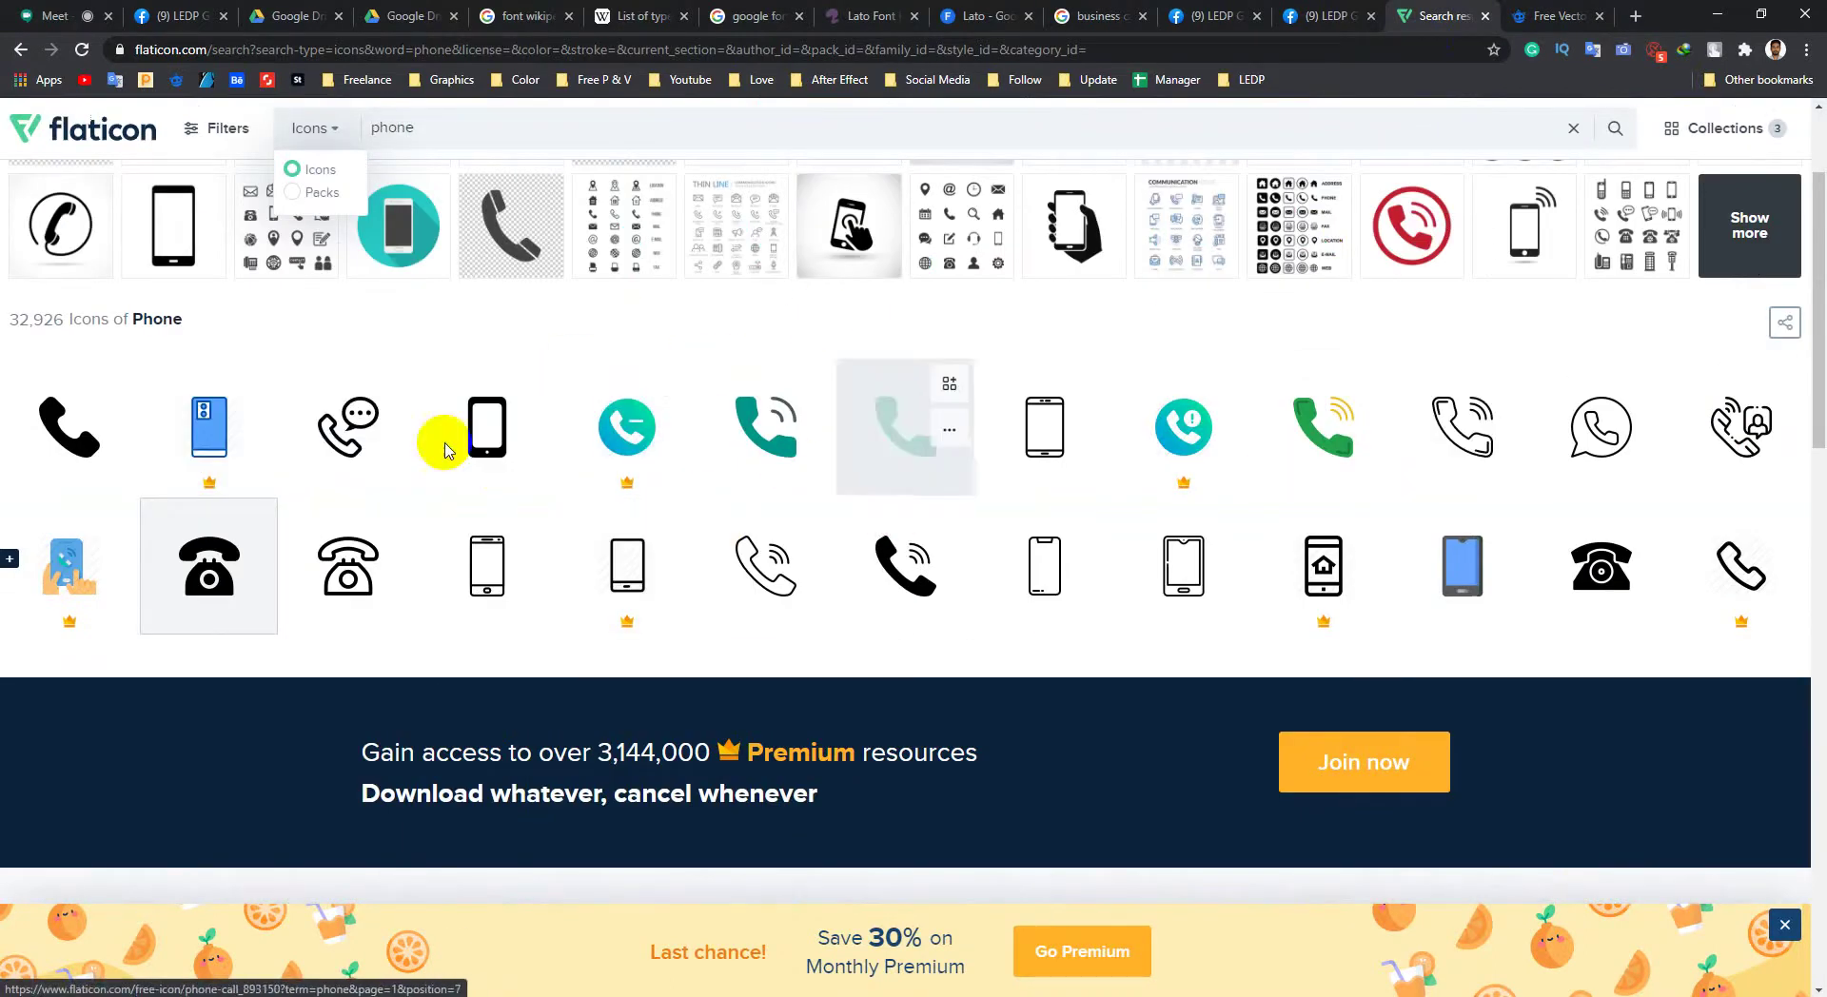
scroll(364, 590, "up", 2)
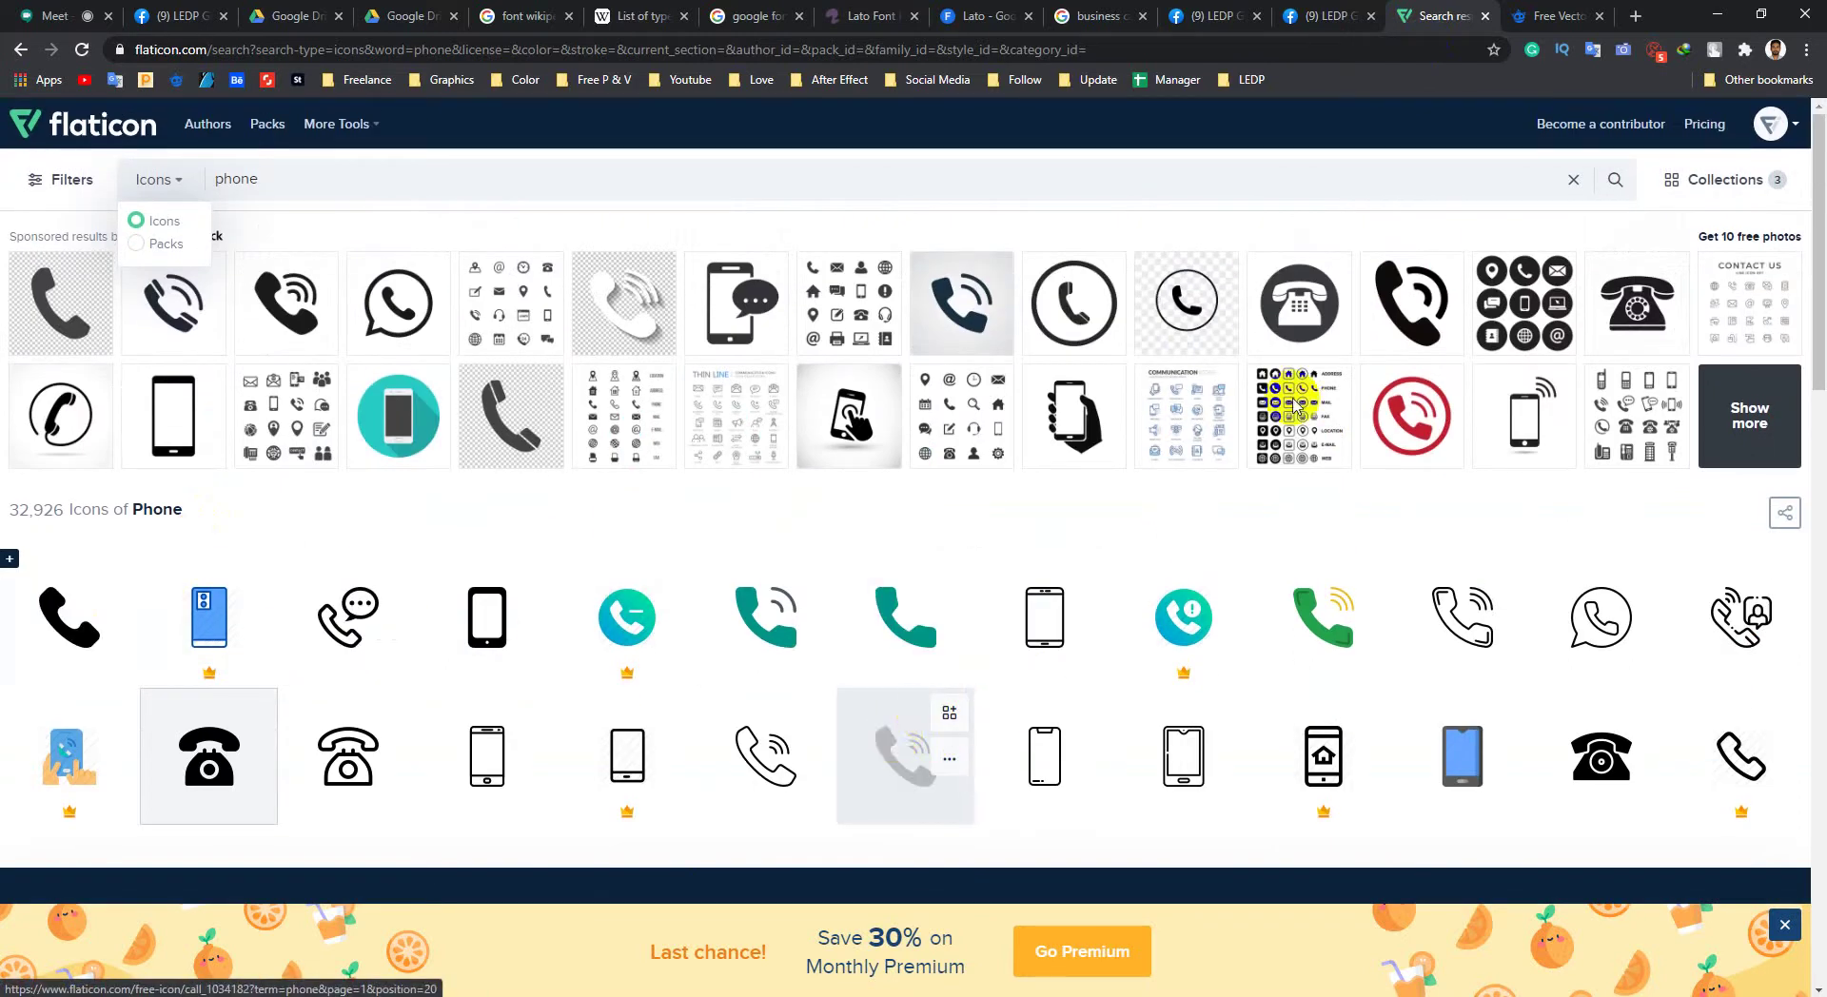
left_click(1763, 181)
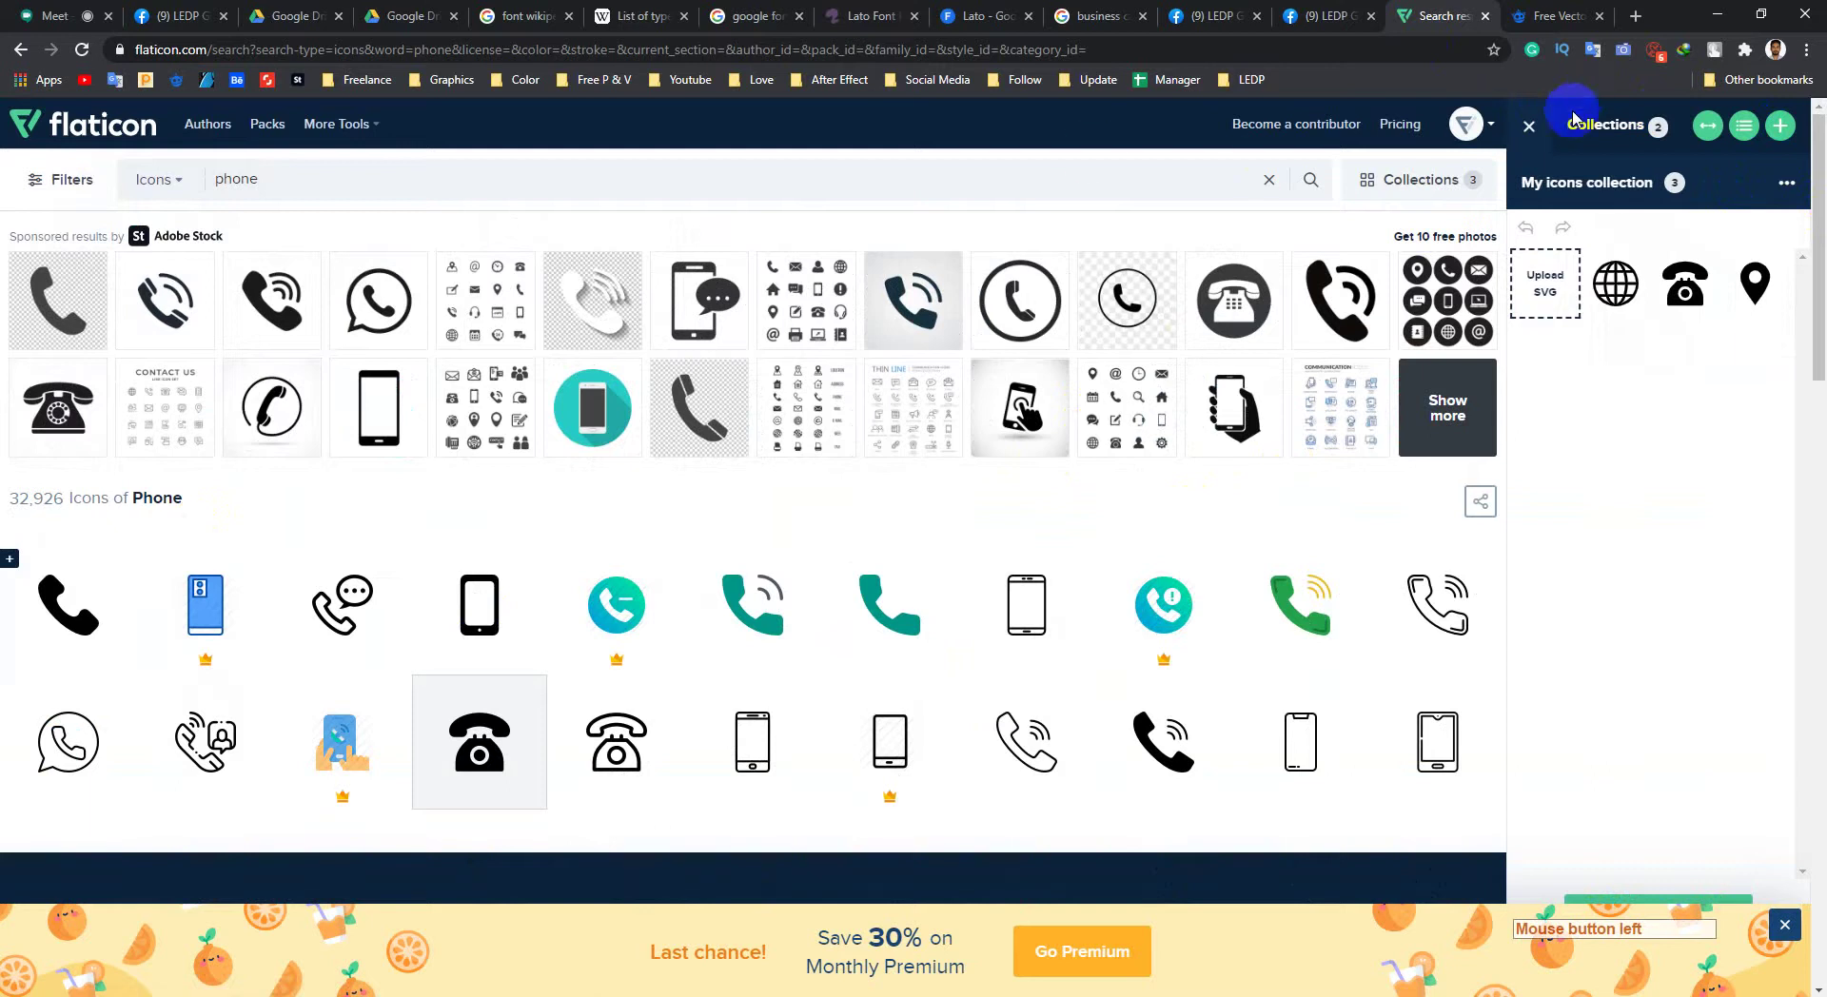
left_click(1531, 130)
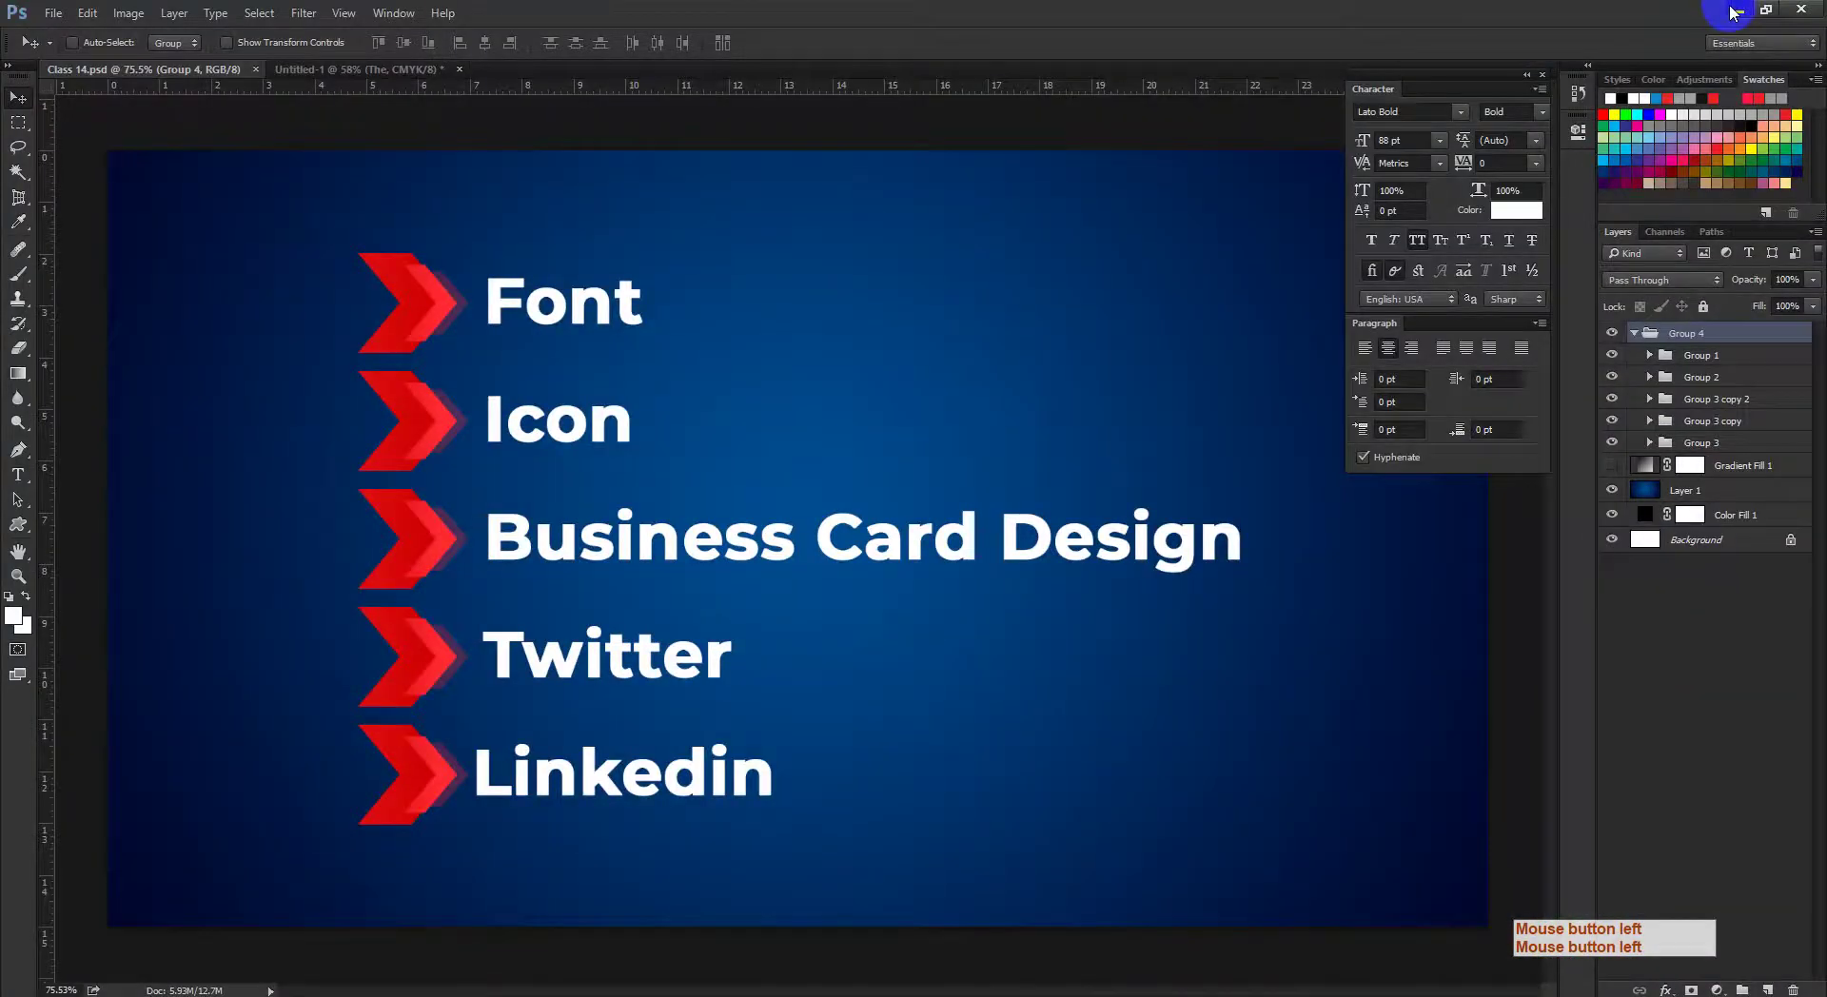
Step: Minimise Photoshop and bring the Flaticon 'phone' results window forward from the Chrome taskbar
left_click(1735, 12)
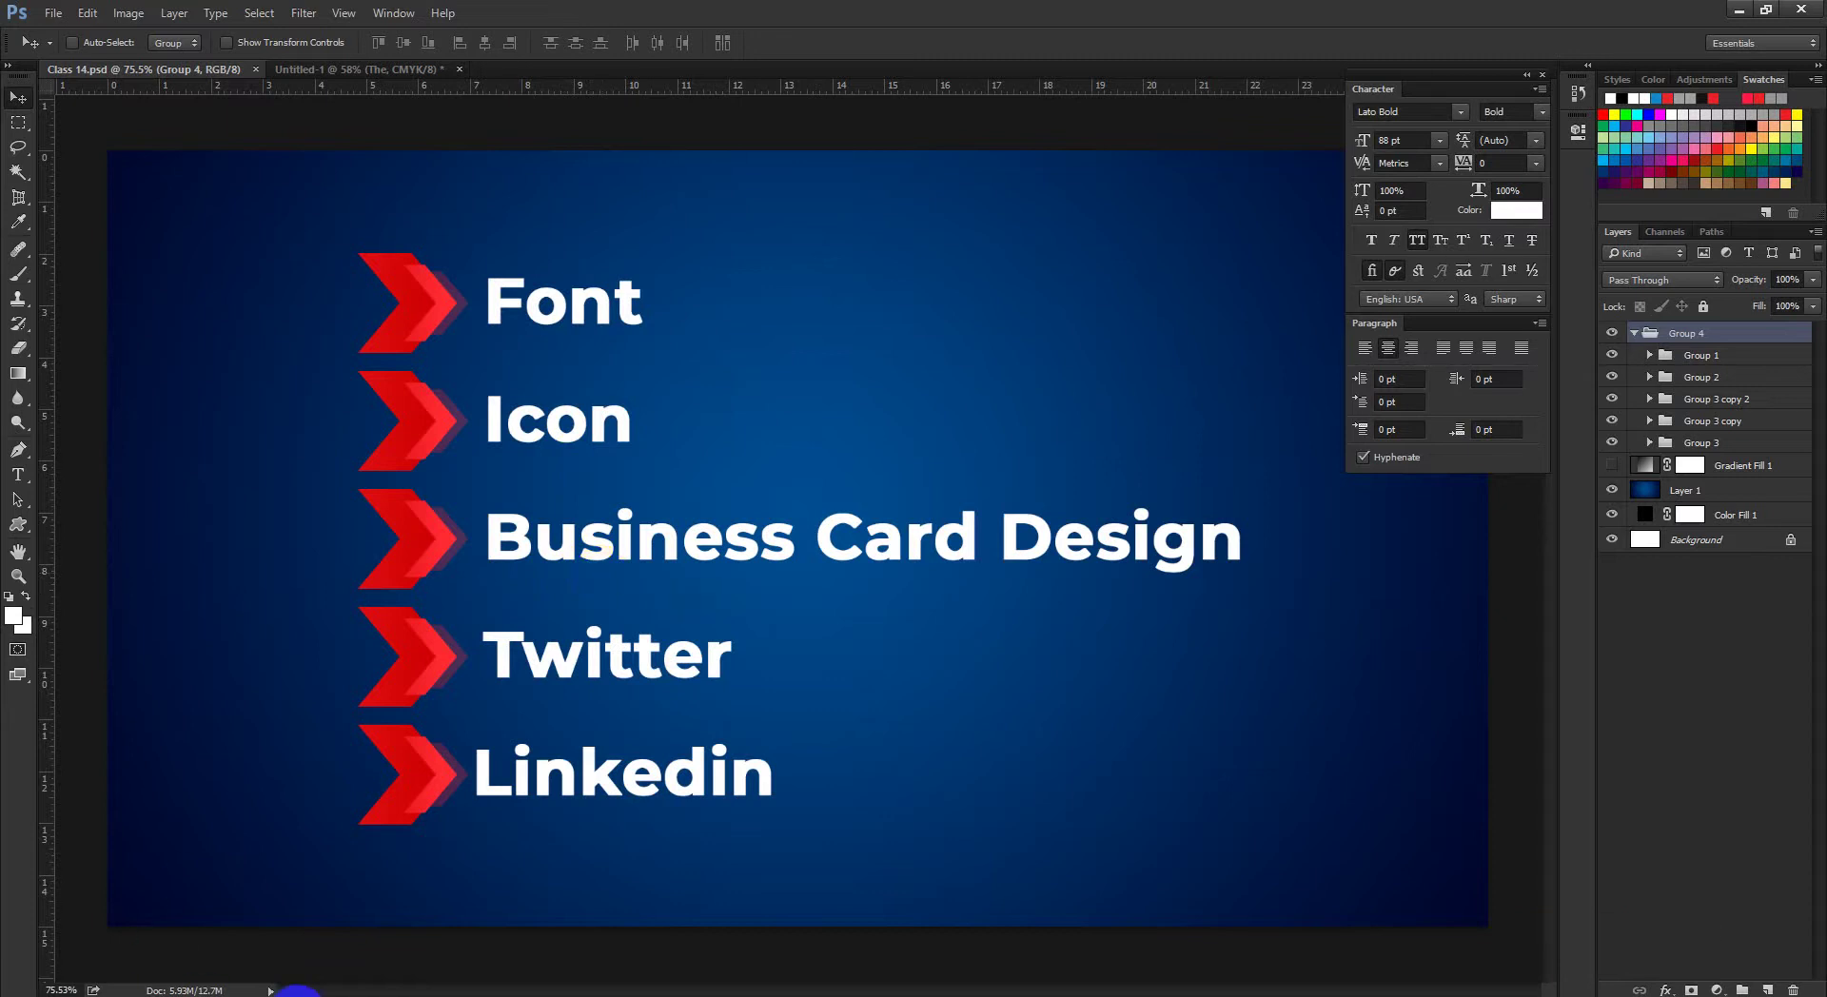
left_click(297, 992)
left_click(245, 918)
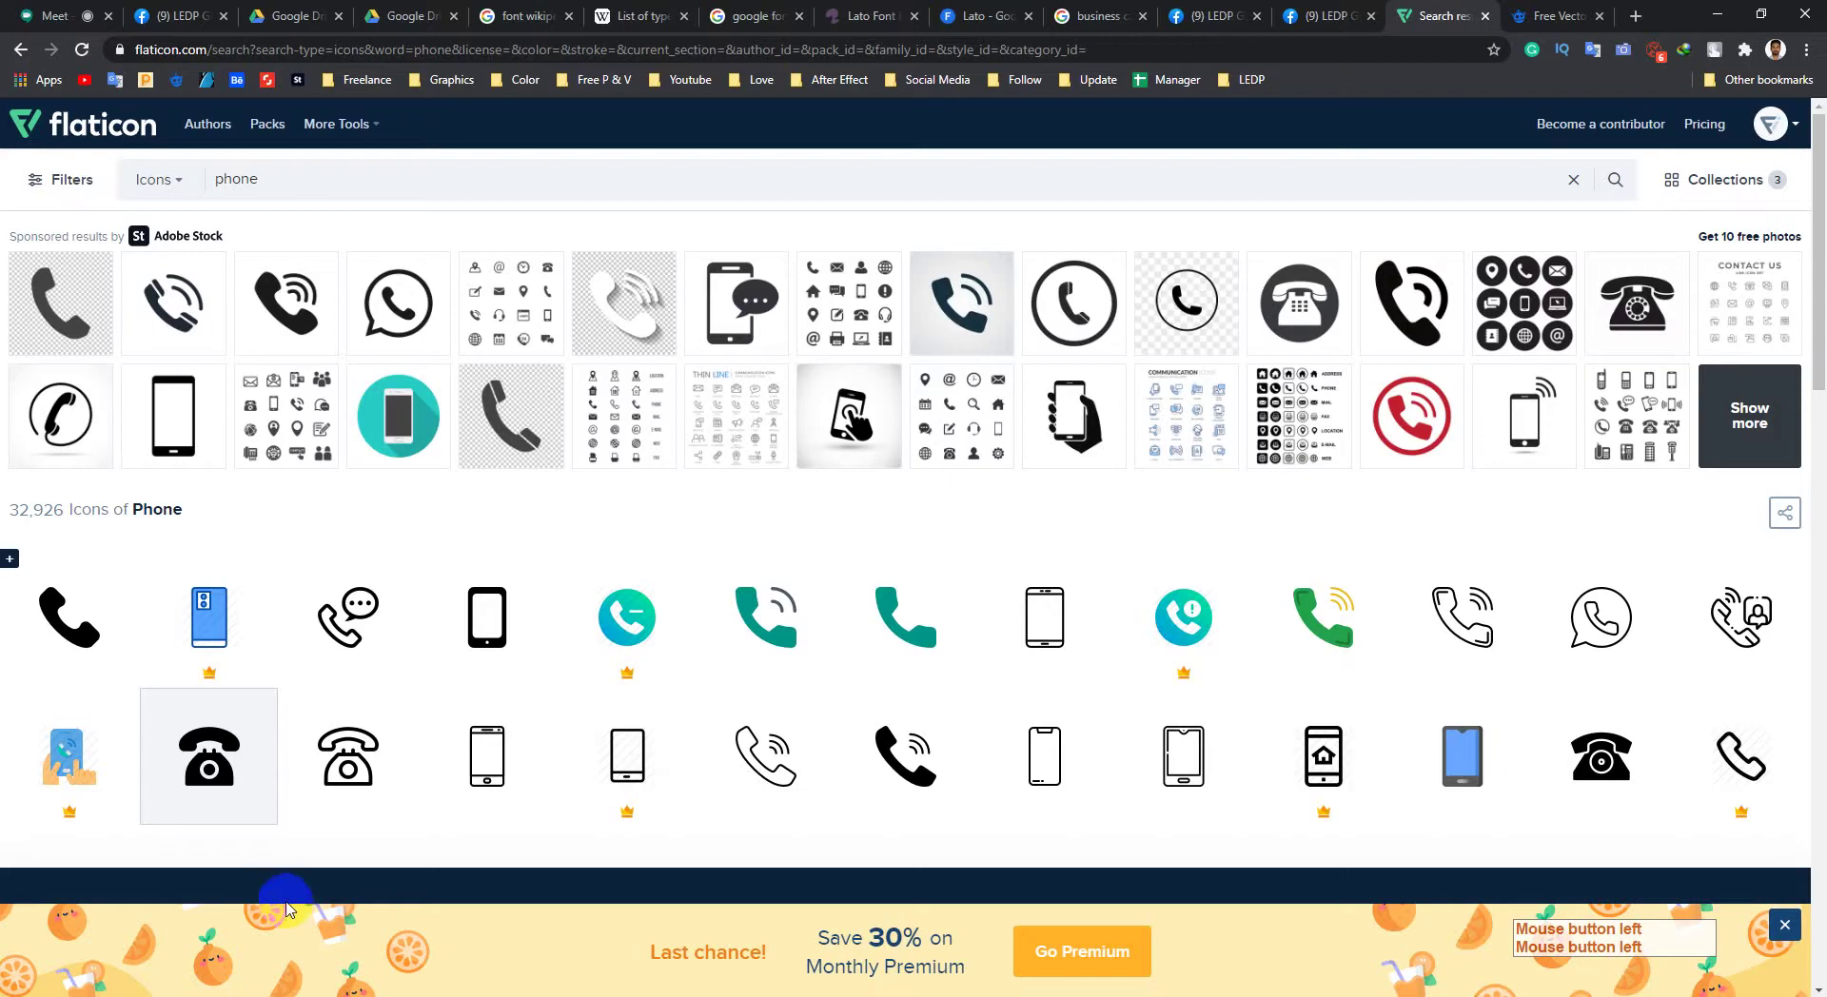
Step: Open GraphicRiver from its bookmark in a new tab and close the stray blank tab
middle_click(209, 83)
left_click(1637, 15)
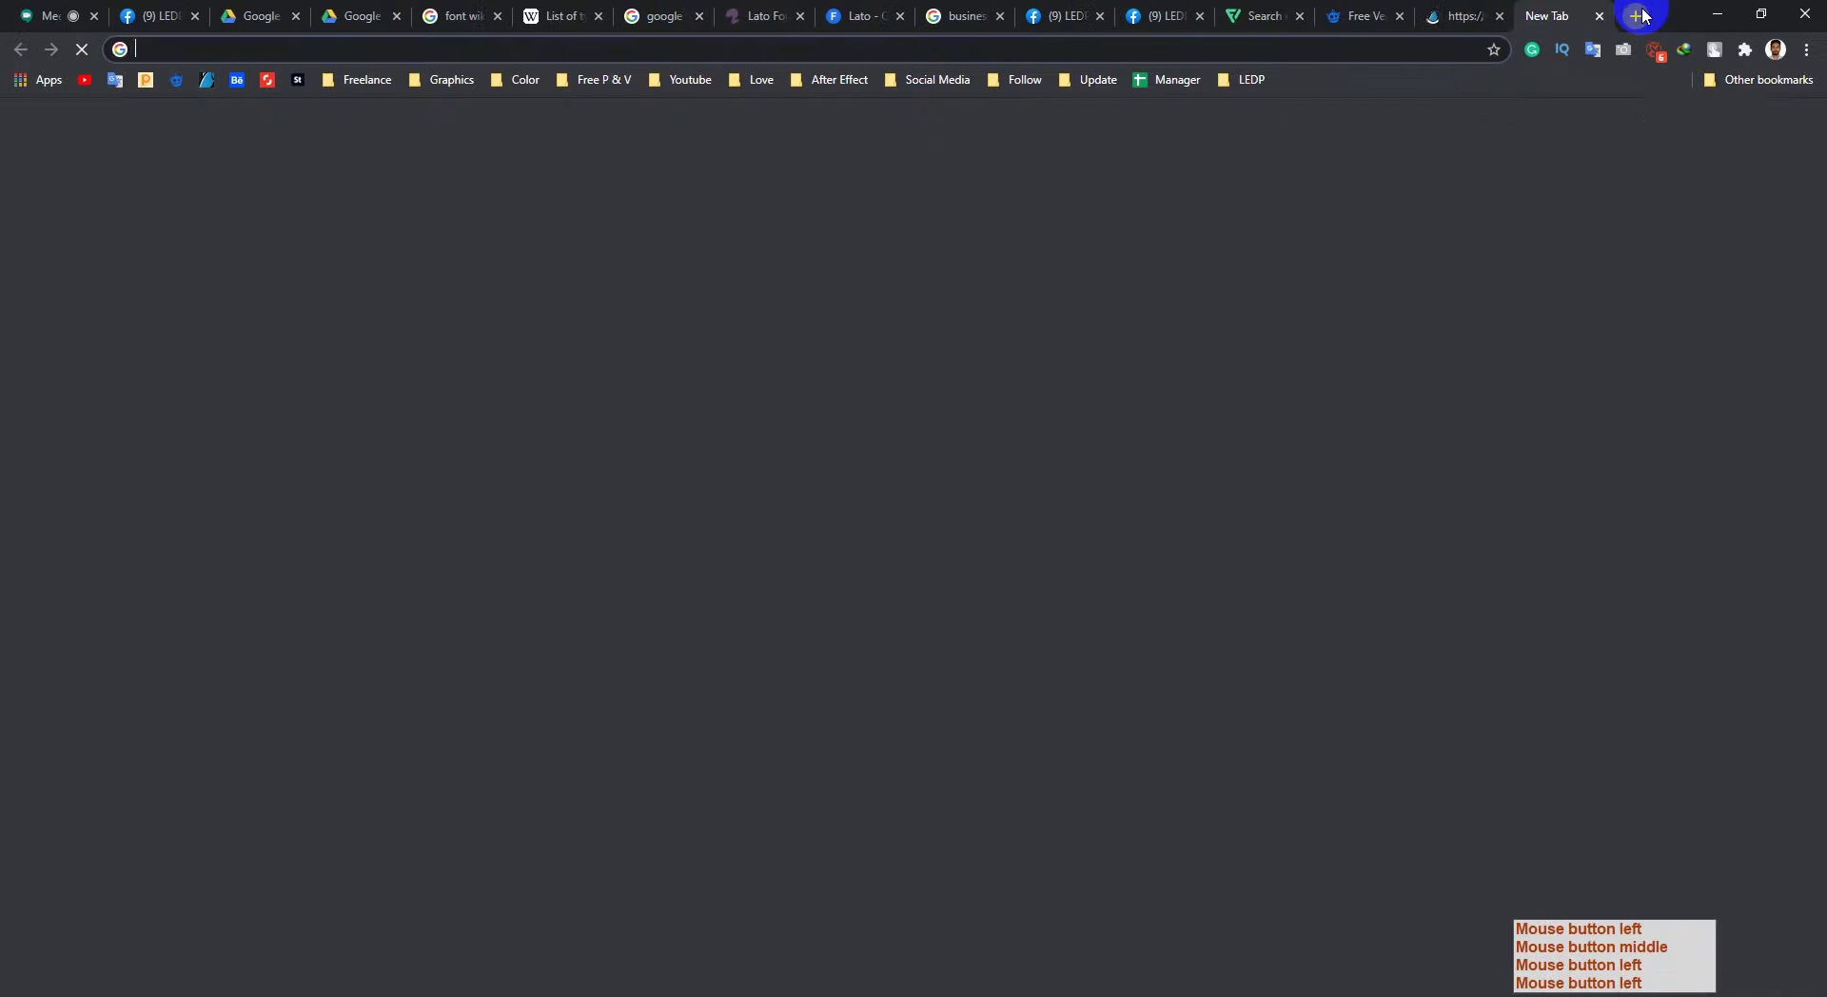
type("g")
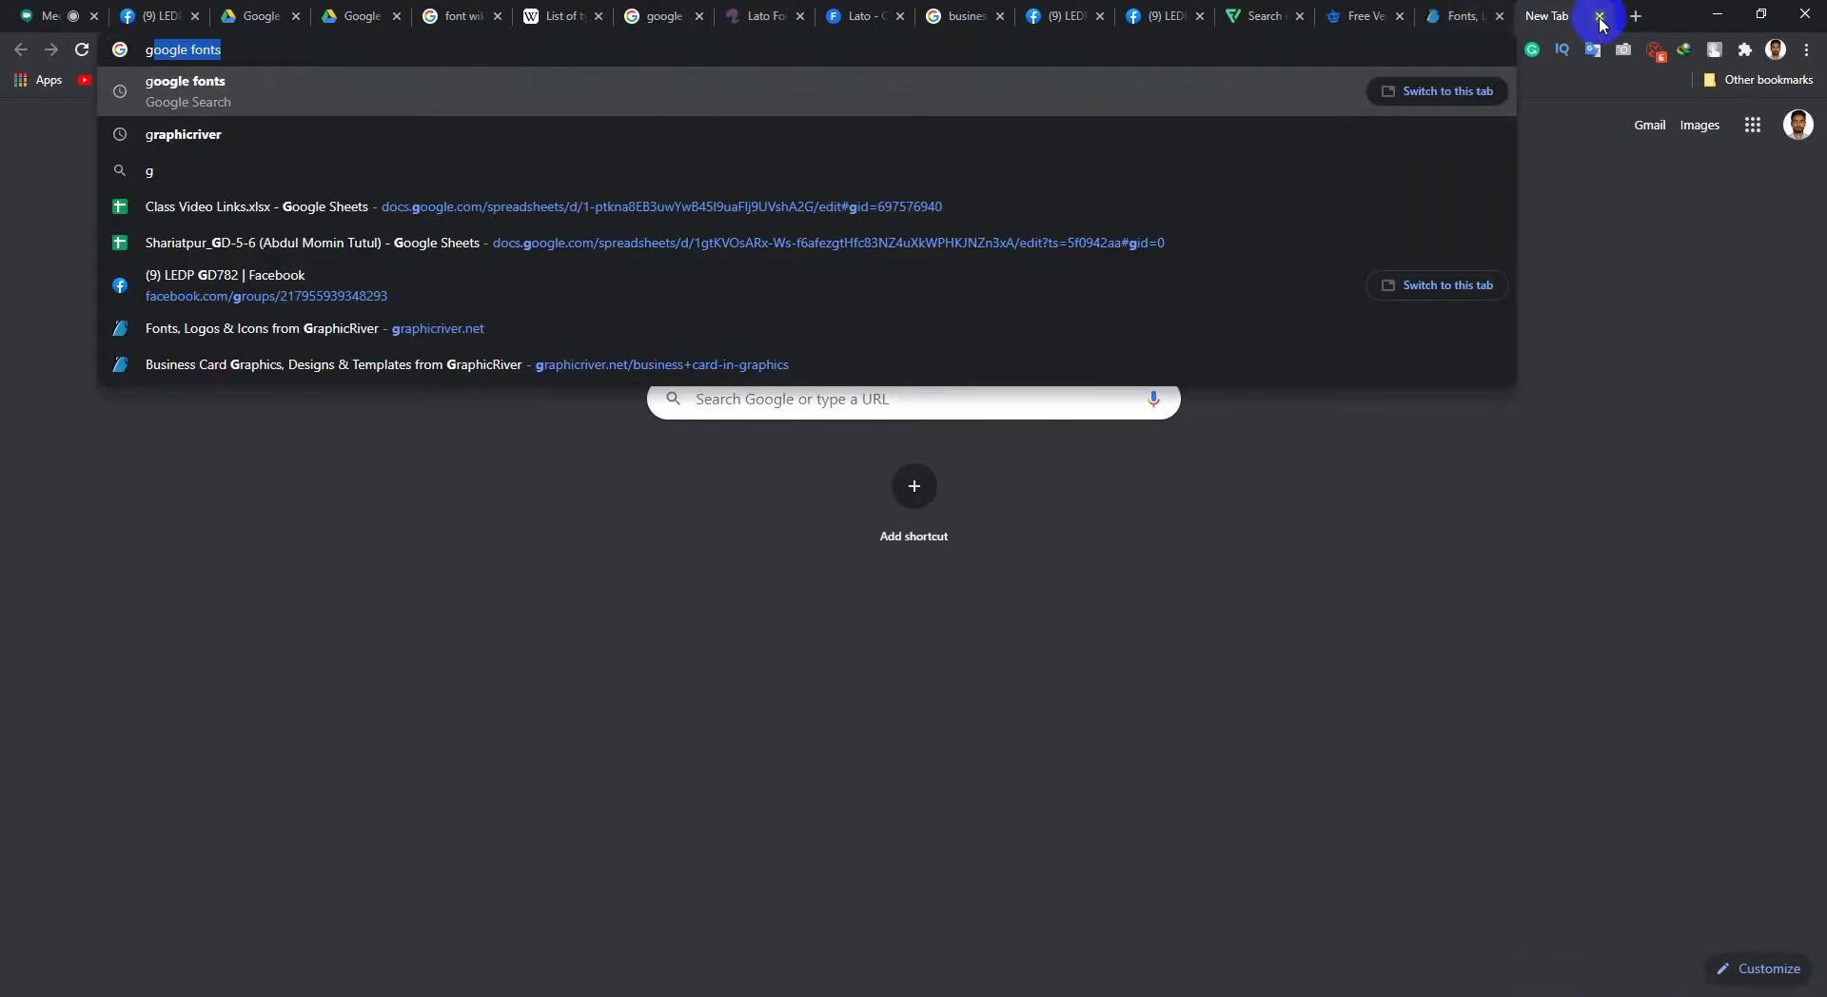
left_click(1599, 17)
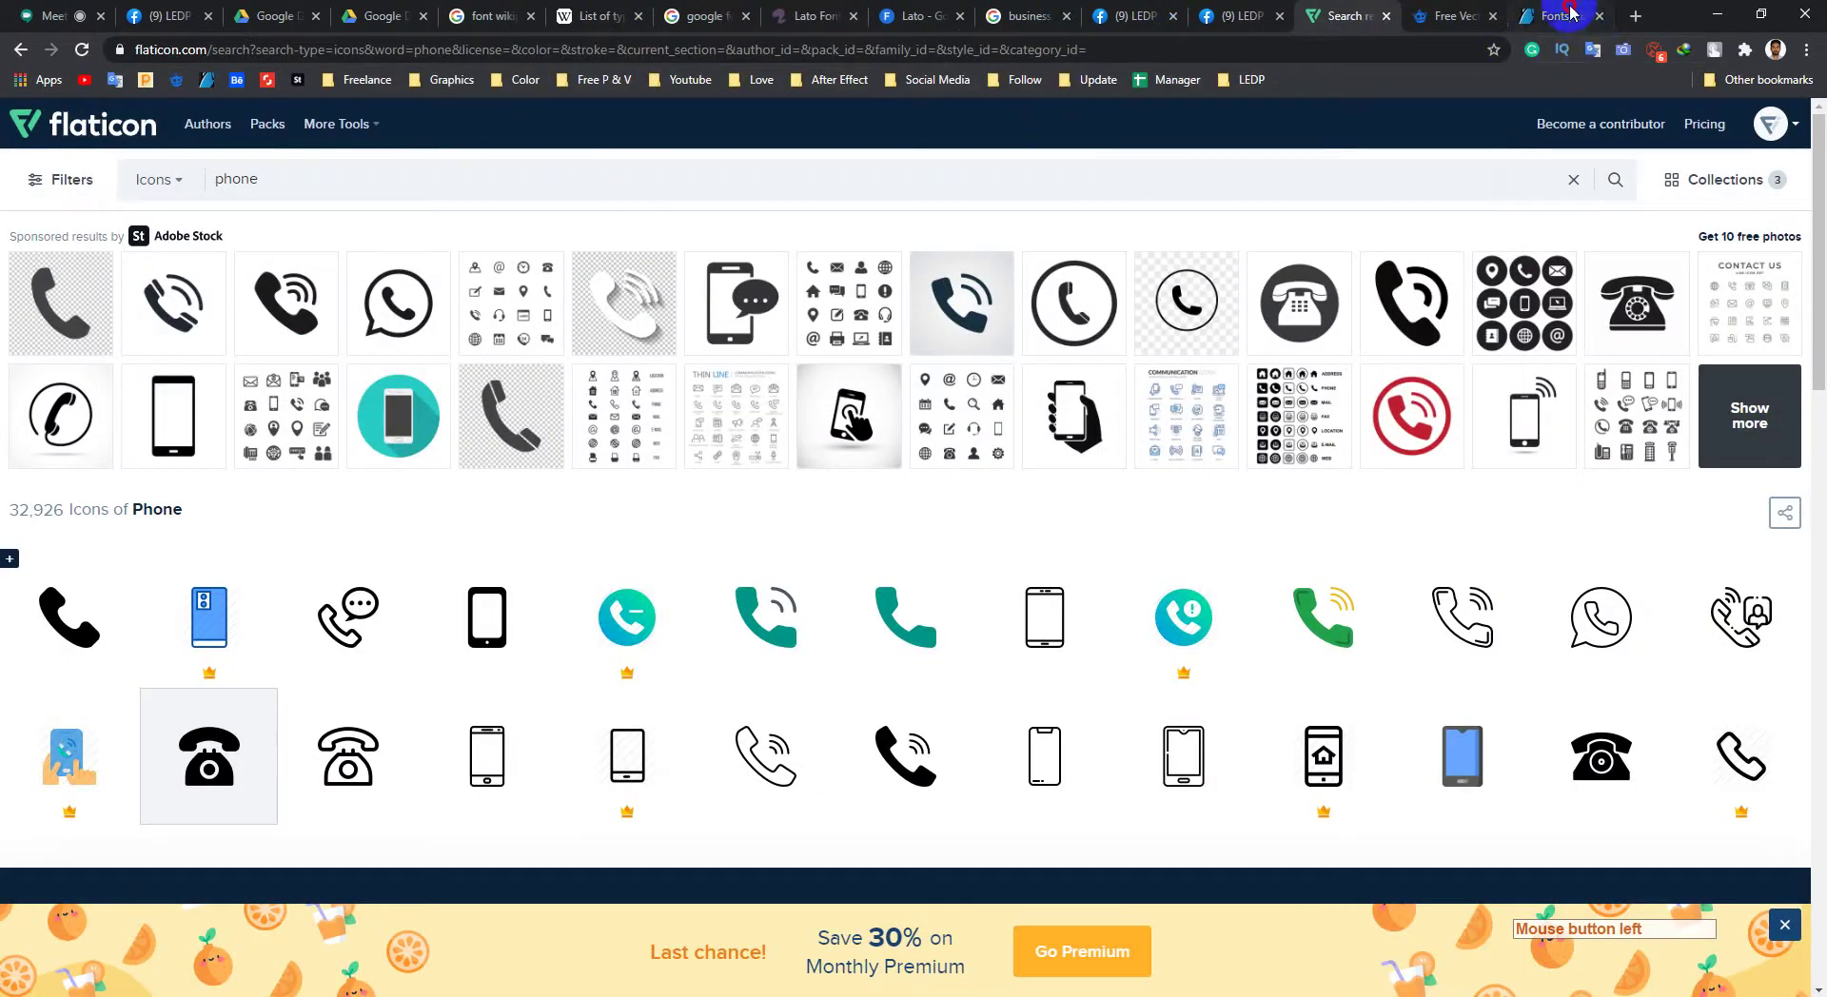
left_click(1561, 15)
Step: Copy the graphicriver.net address from the address bar
left_click_drag(228, 46, 74, 49)
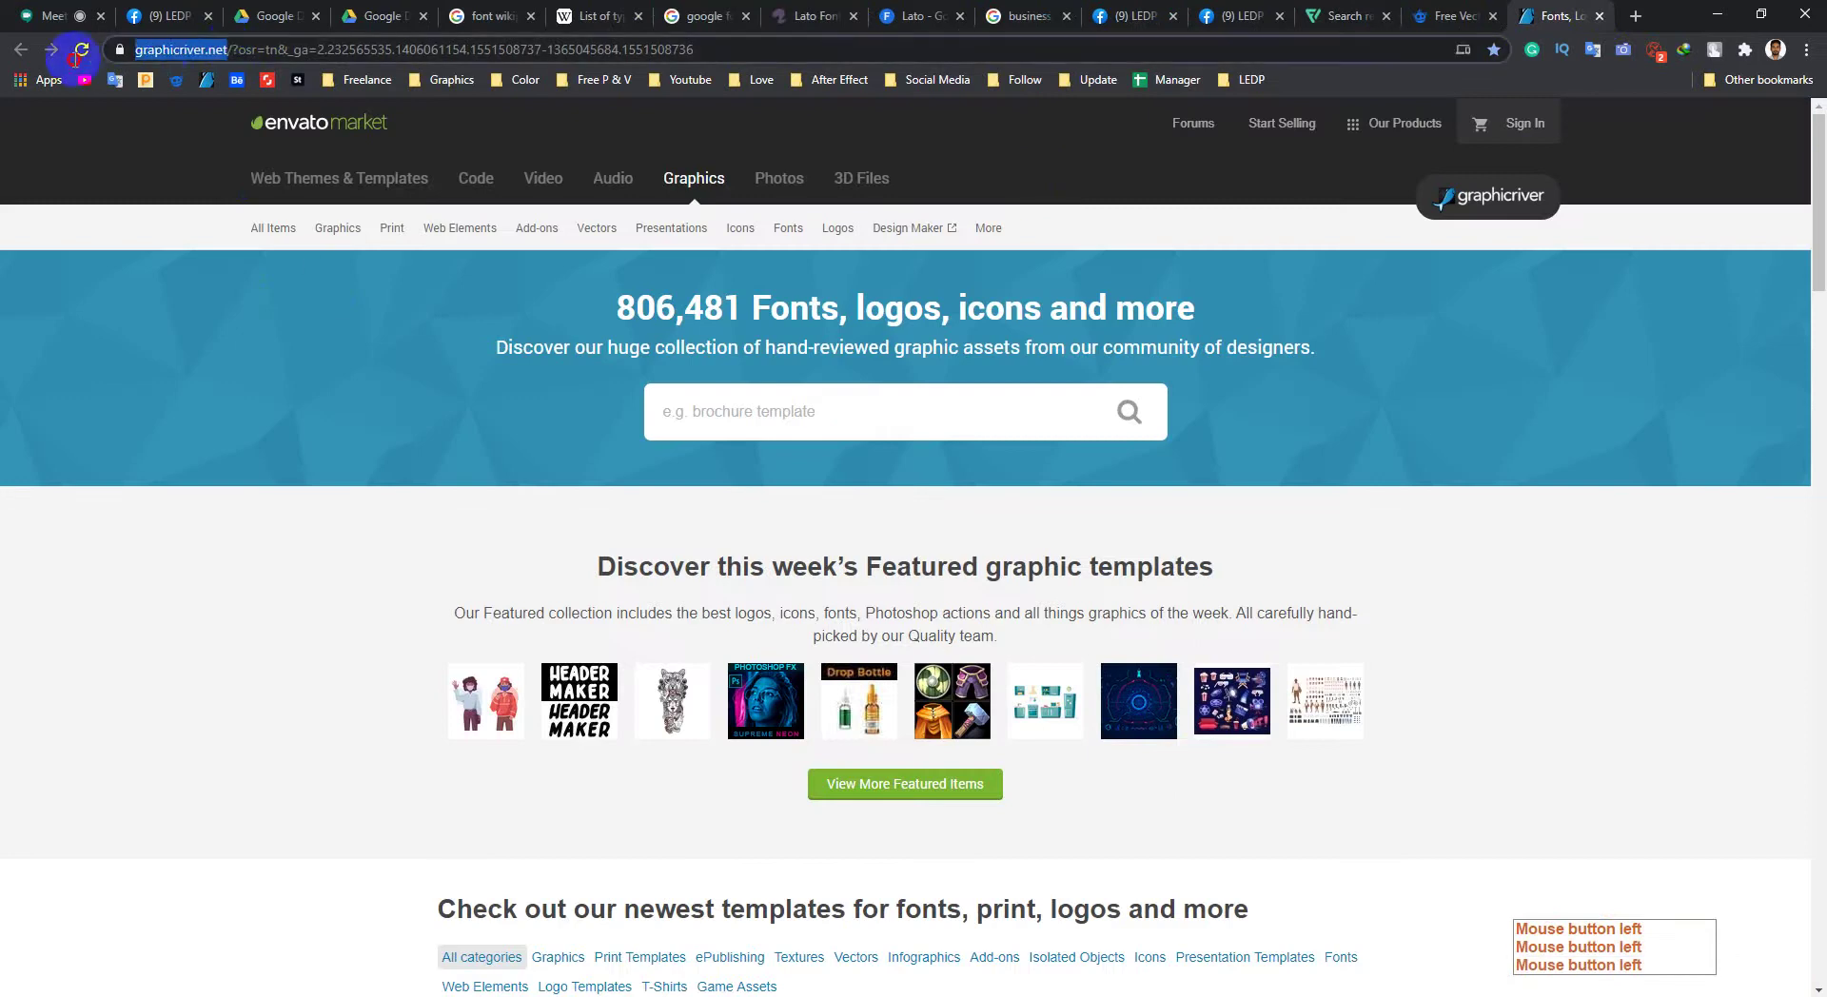
right_click(186, 55)
left_click(238, 184)
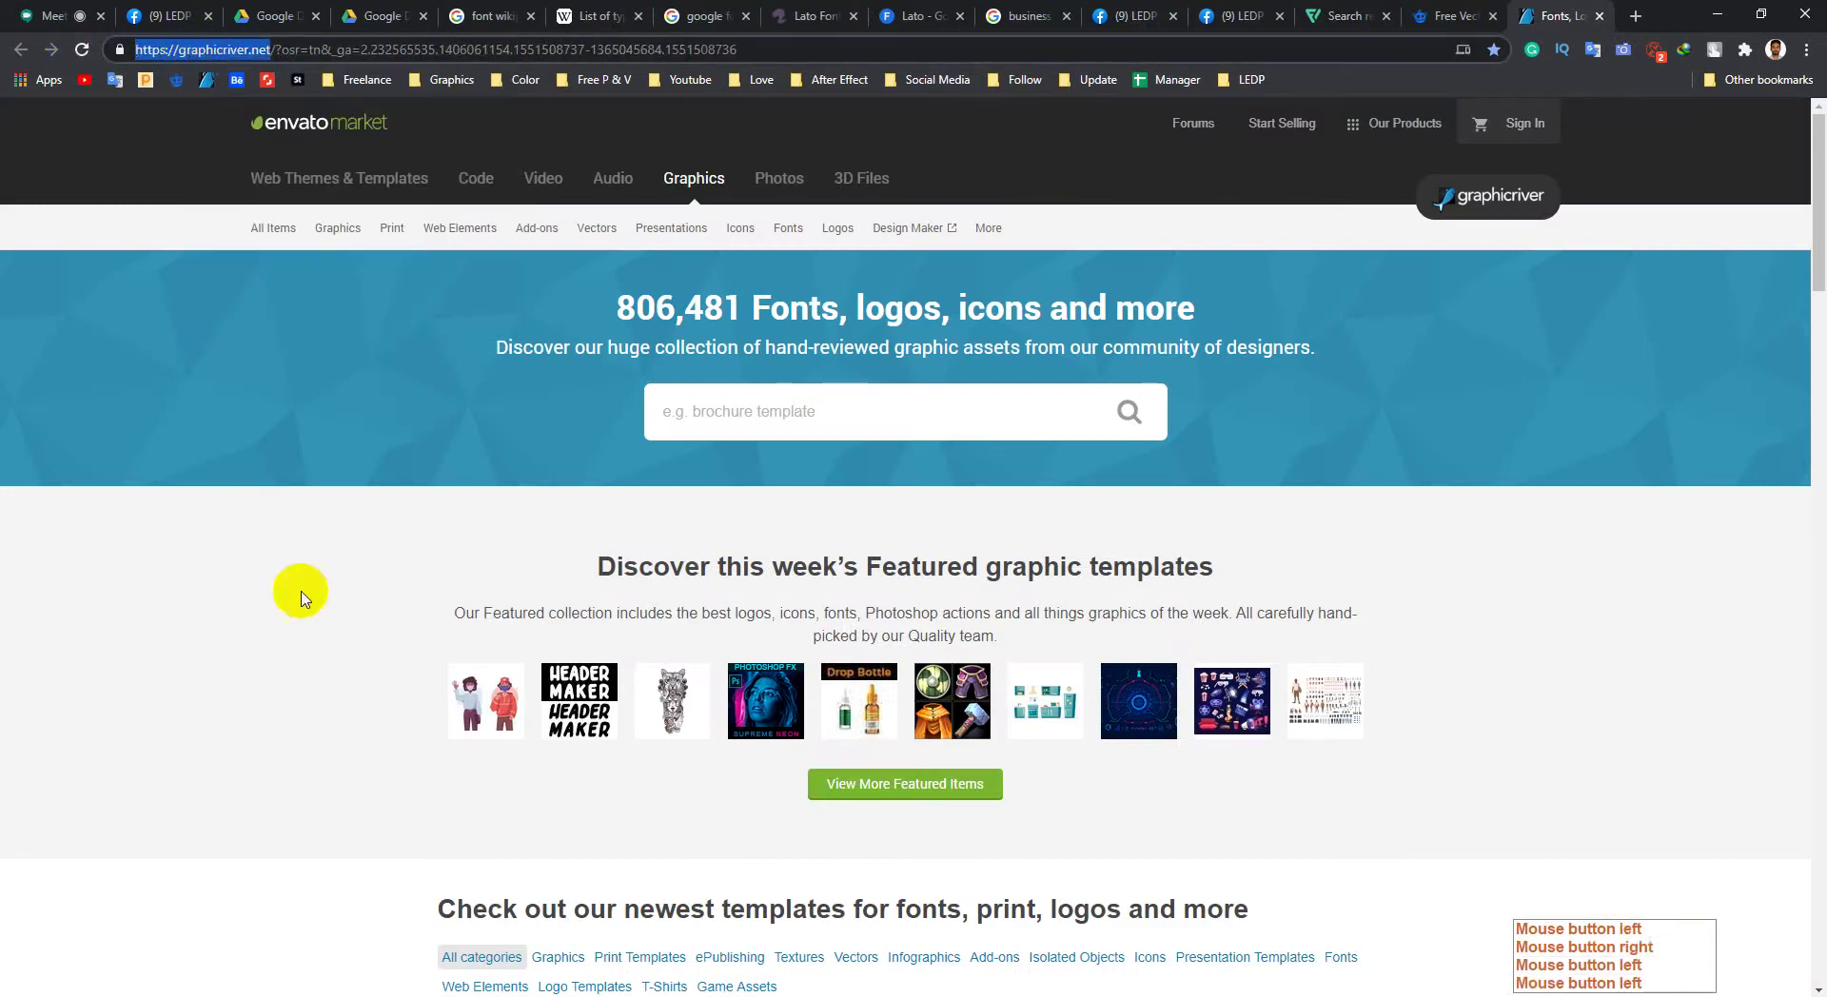
left_click(398, 990)
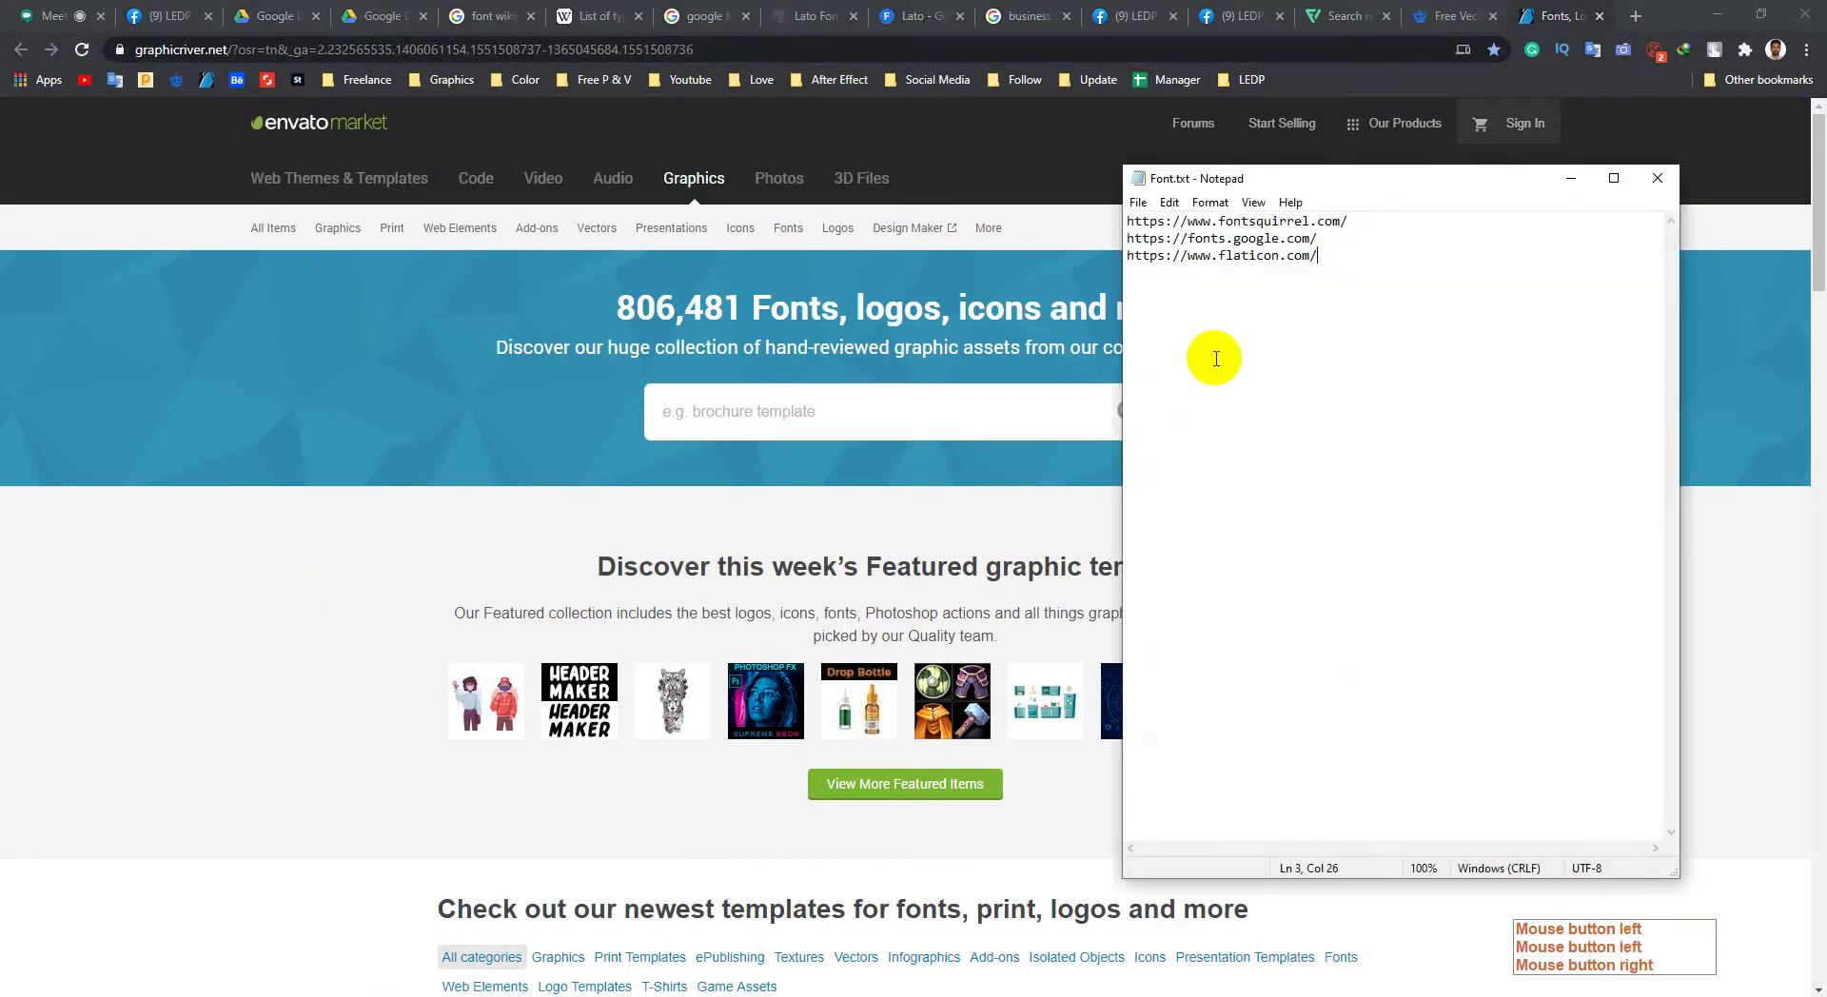
Step: Add graphicriver.net as the fourth link in Font.txt, save, and copy all four links
key("Return")
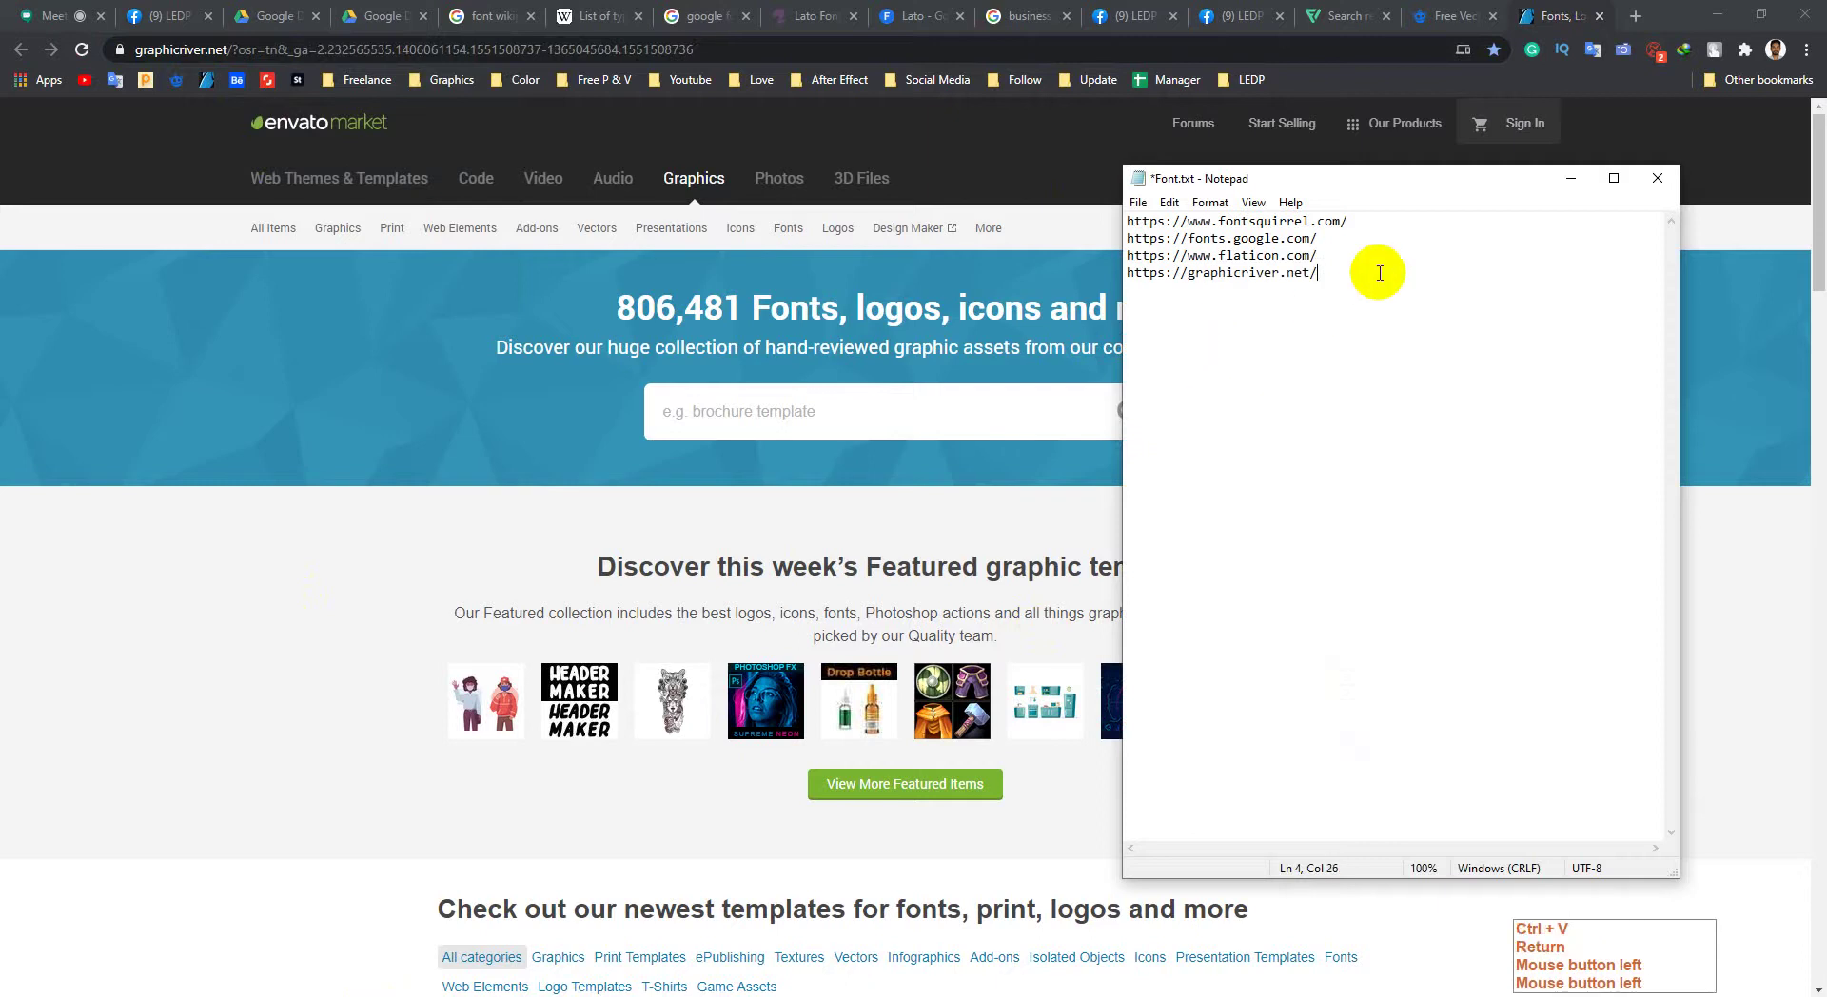
key("ctrl+s")
left_click_drag(1318, 273, 1128, 221)
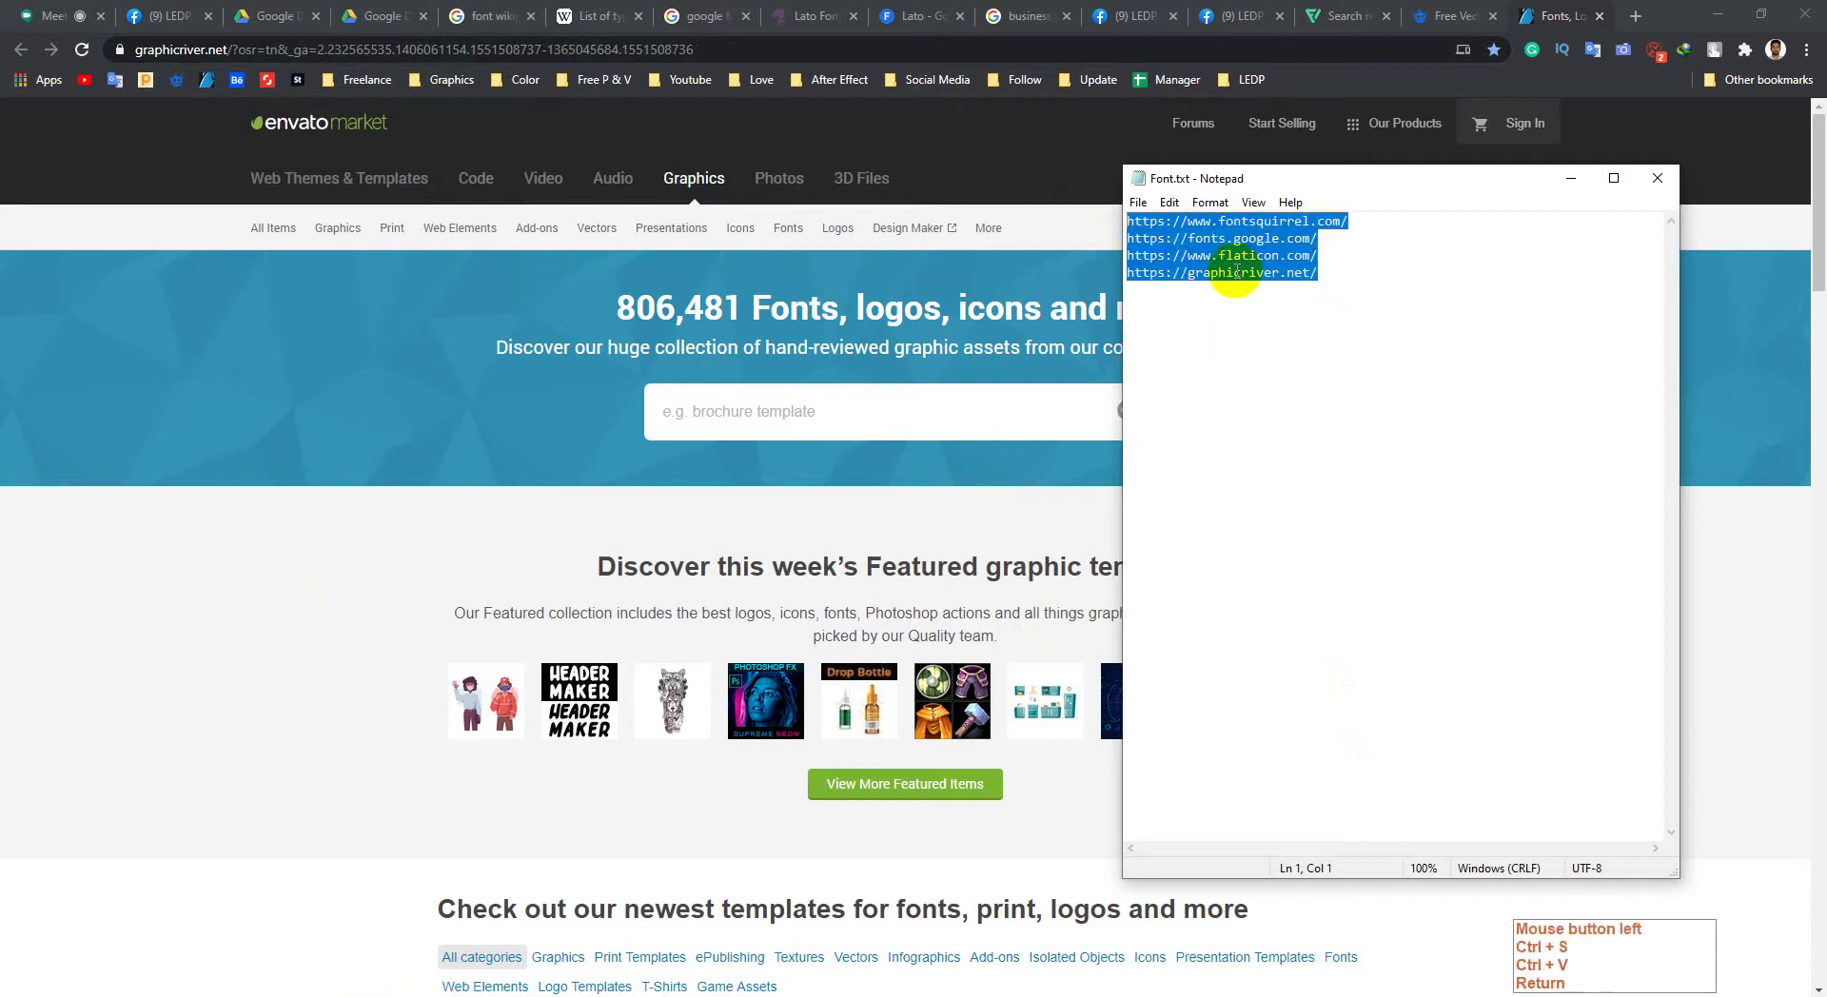
right_click(1245, 273)
left_click(1282, 332)
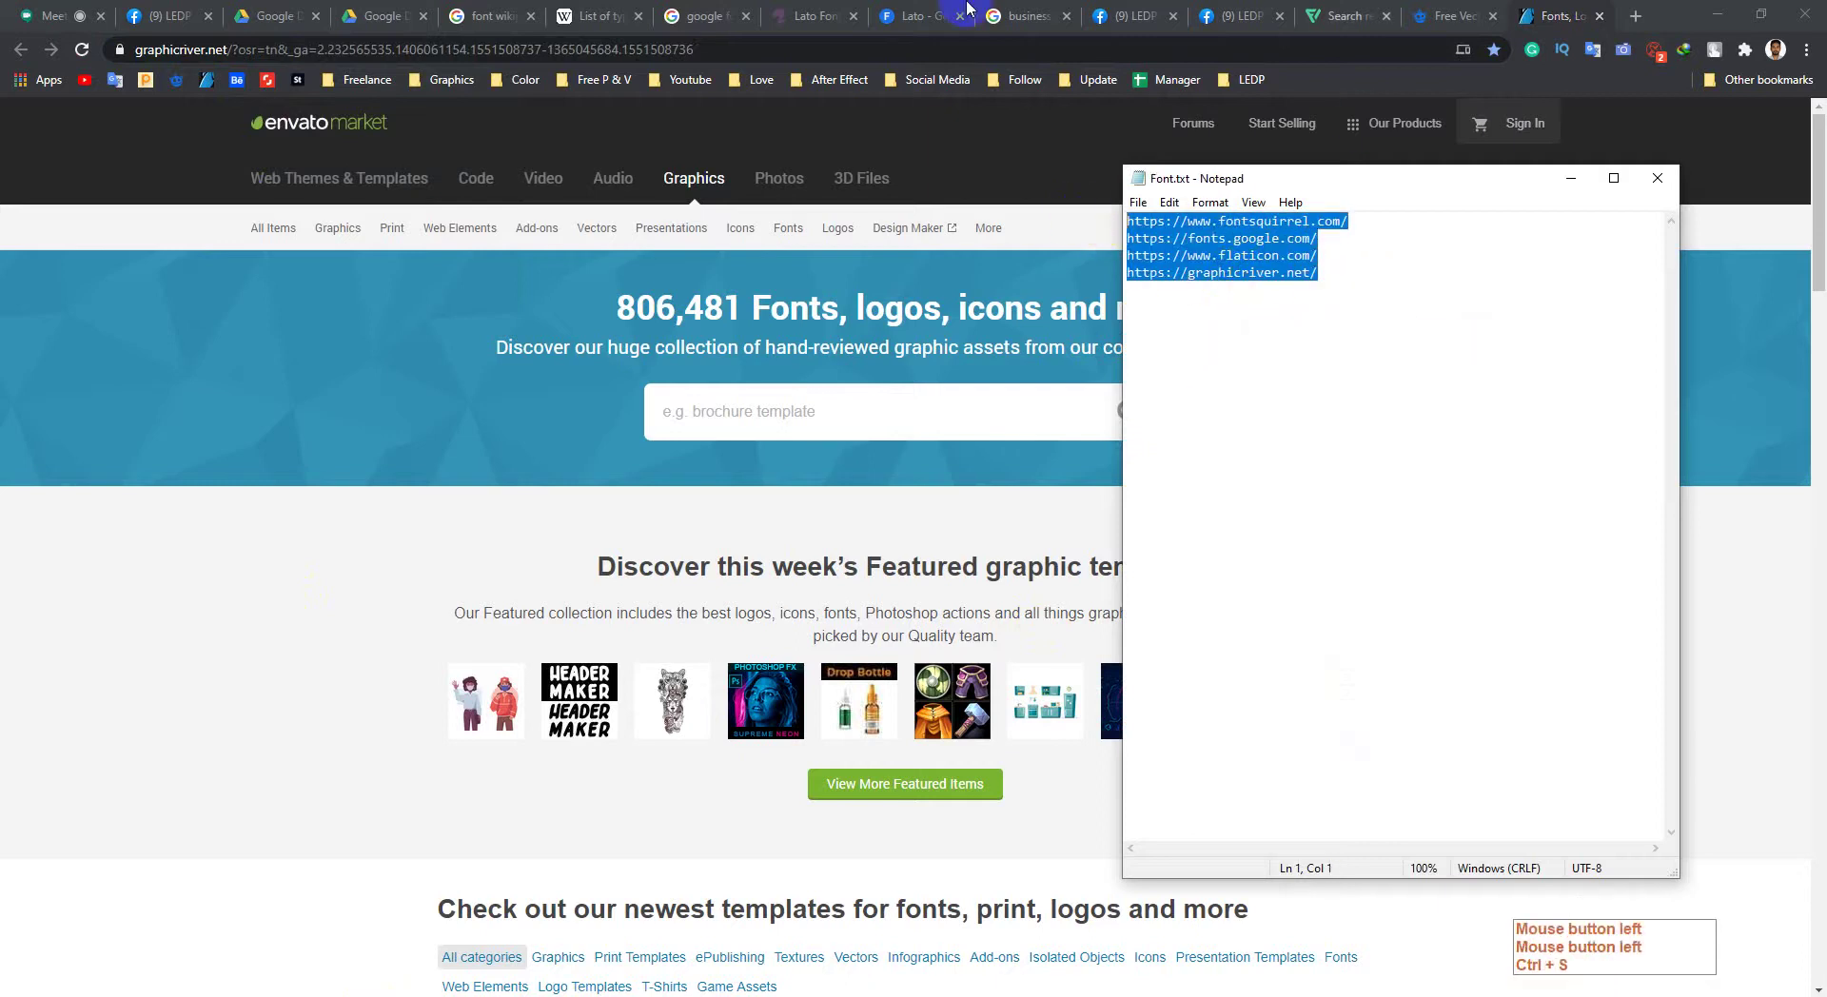
left_click(1140, 7)
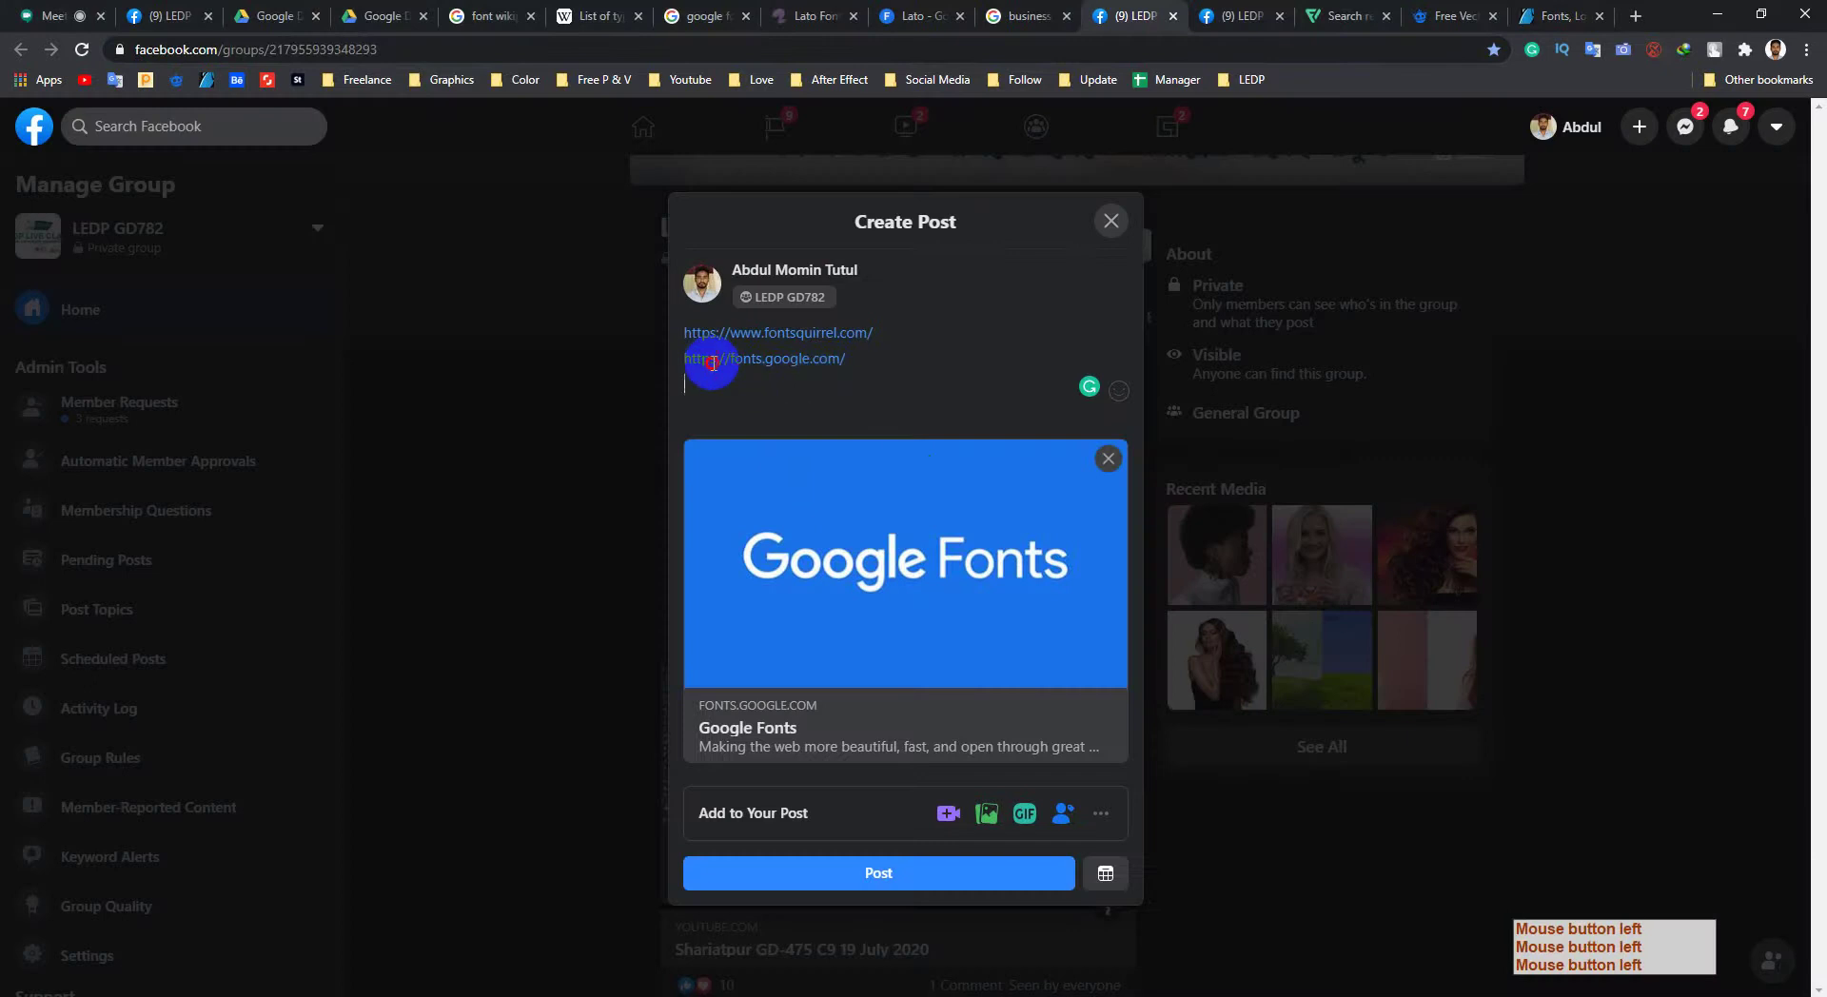
Step: Replace the draft's links with the four resource links and post to LEDP GD782
left_click_drag(709, 359, 583, 305)
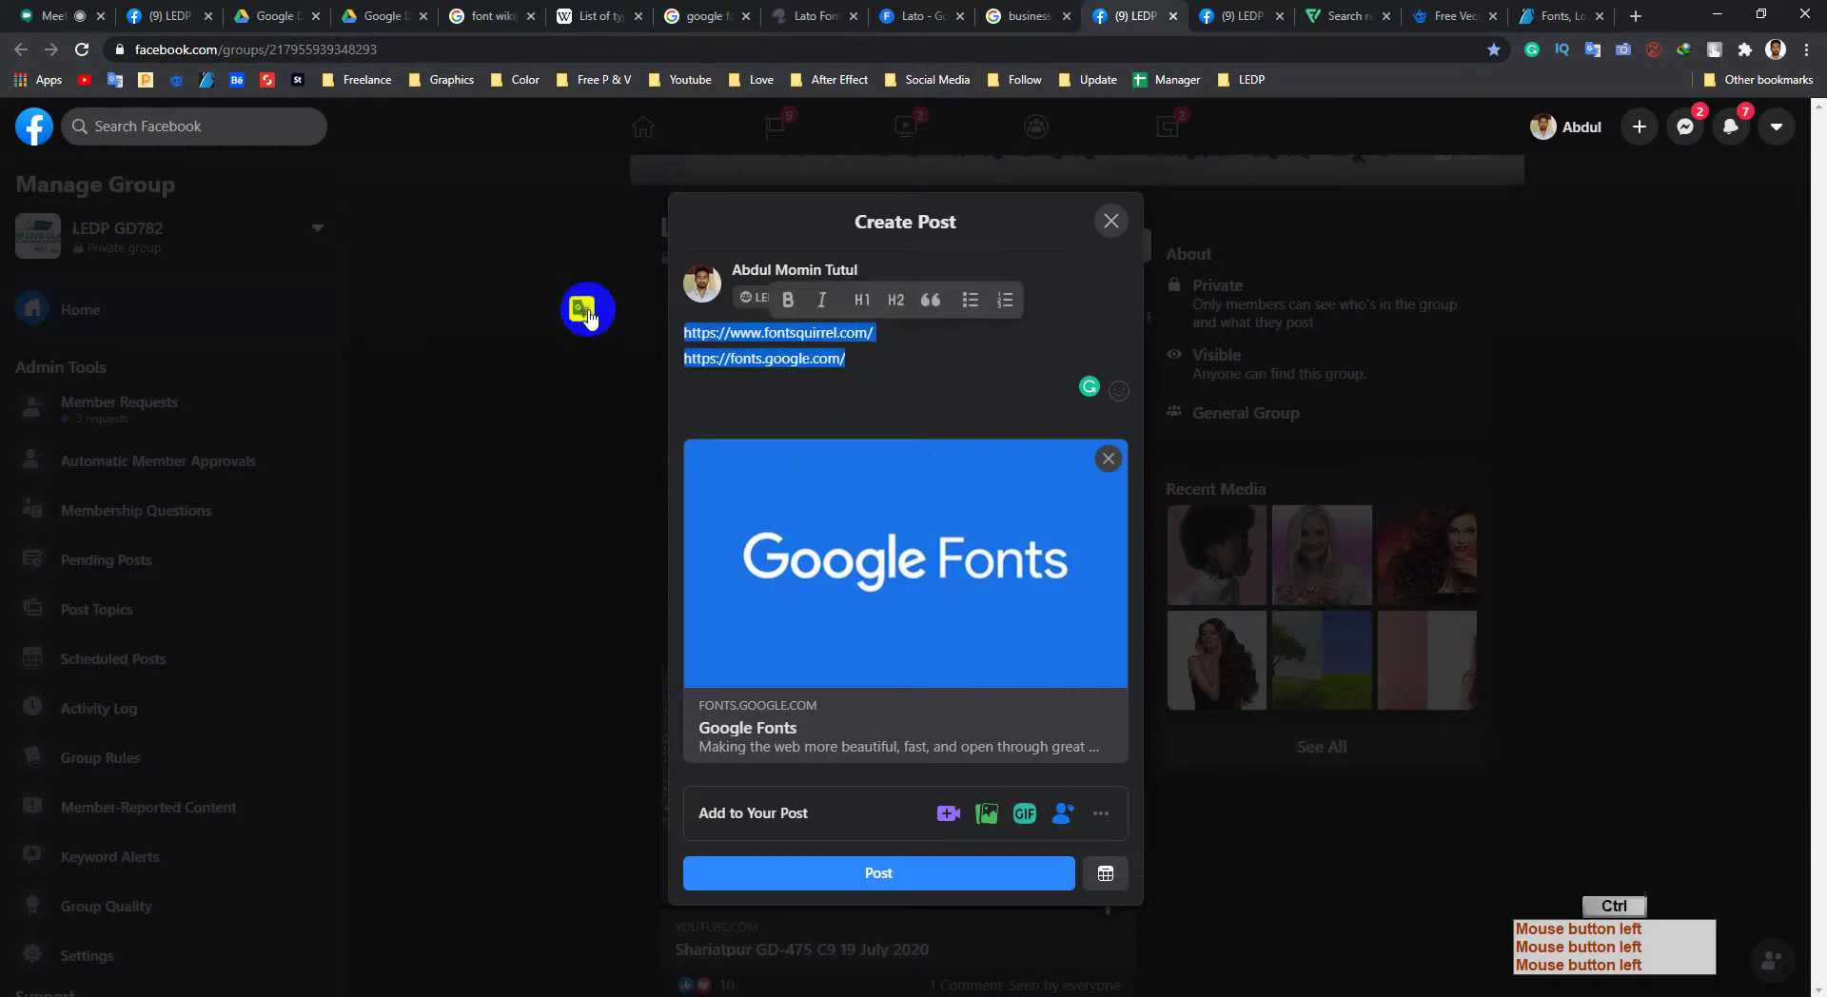
key("ctrl+v")
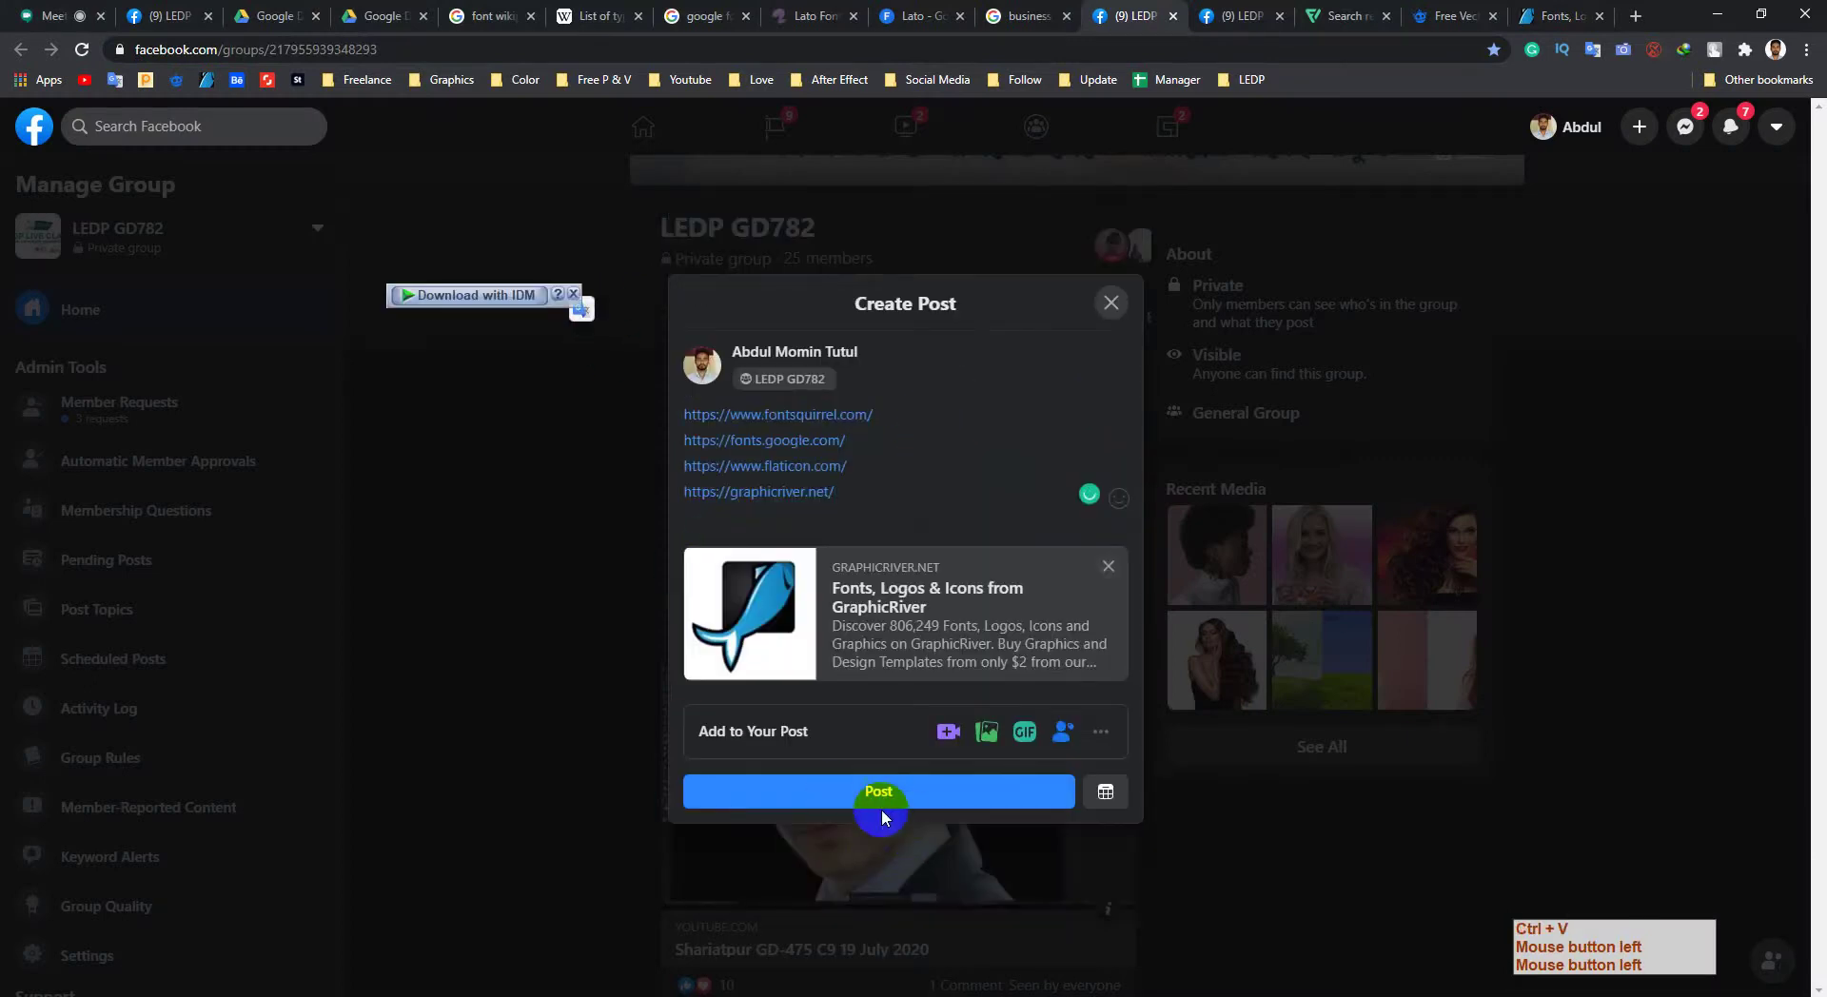
left_click(866, 797)
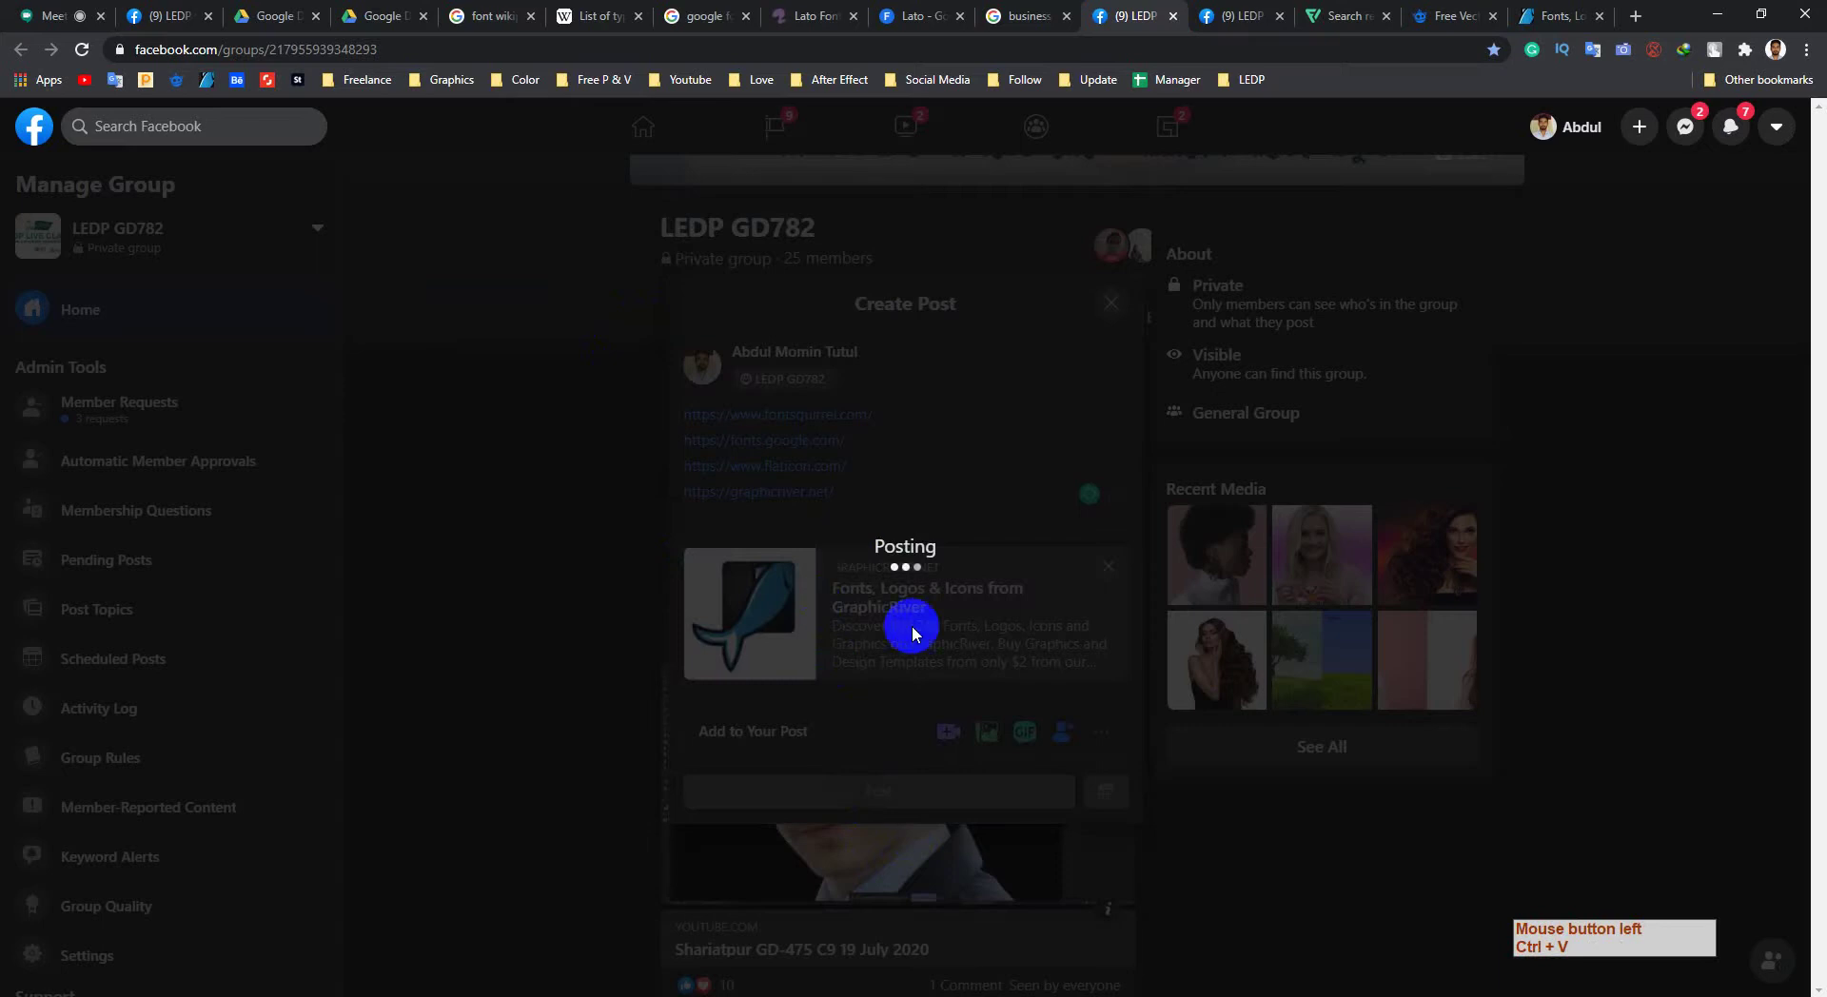
scroll(734, 725, "down", 5)
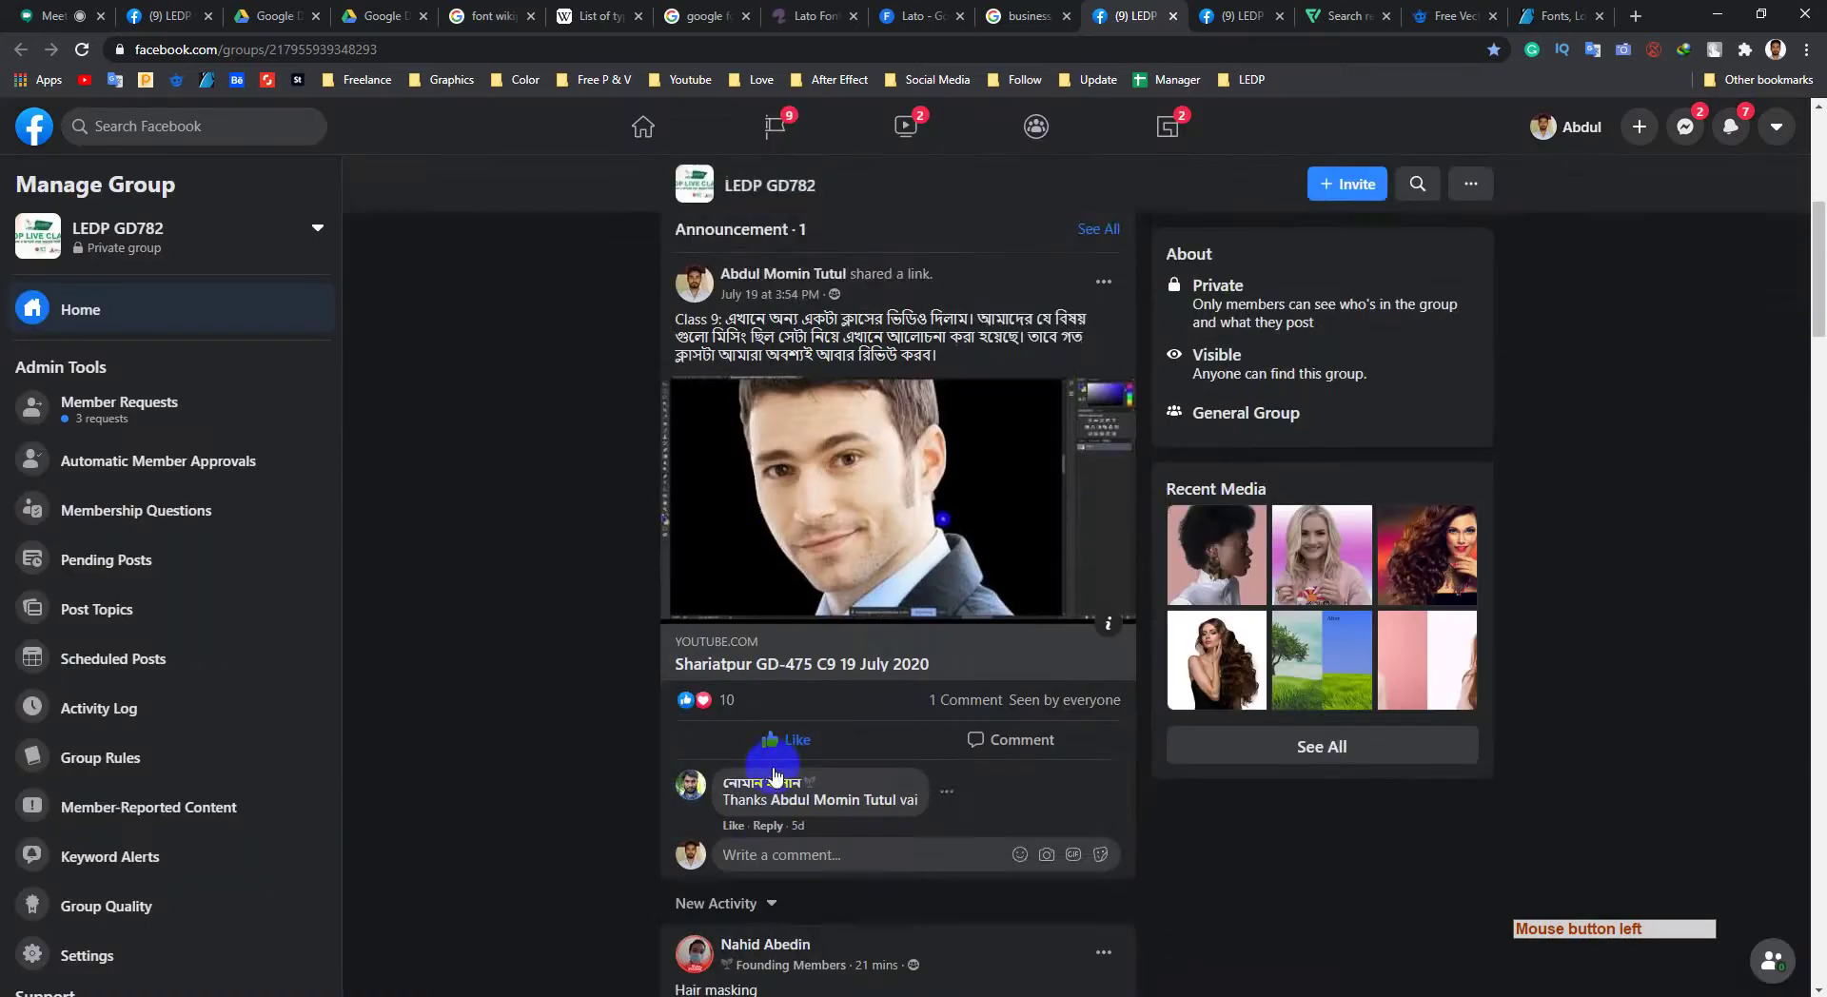
Step: Create and publish the same four-link post in LEDP GD826, then refresh its feed
left_click(1234, 16)
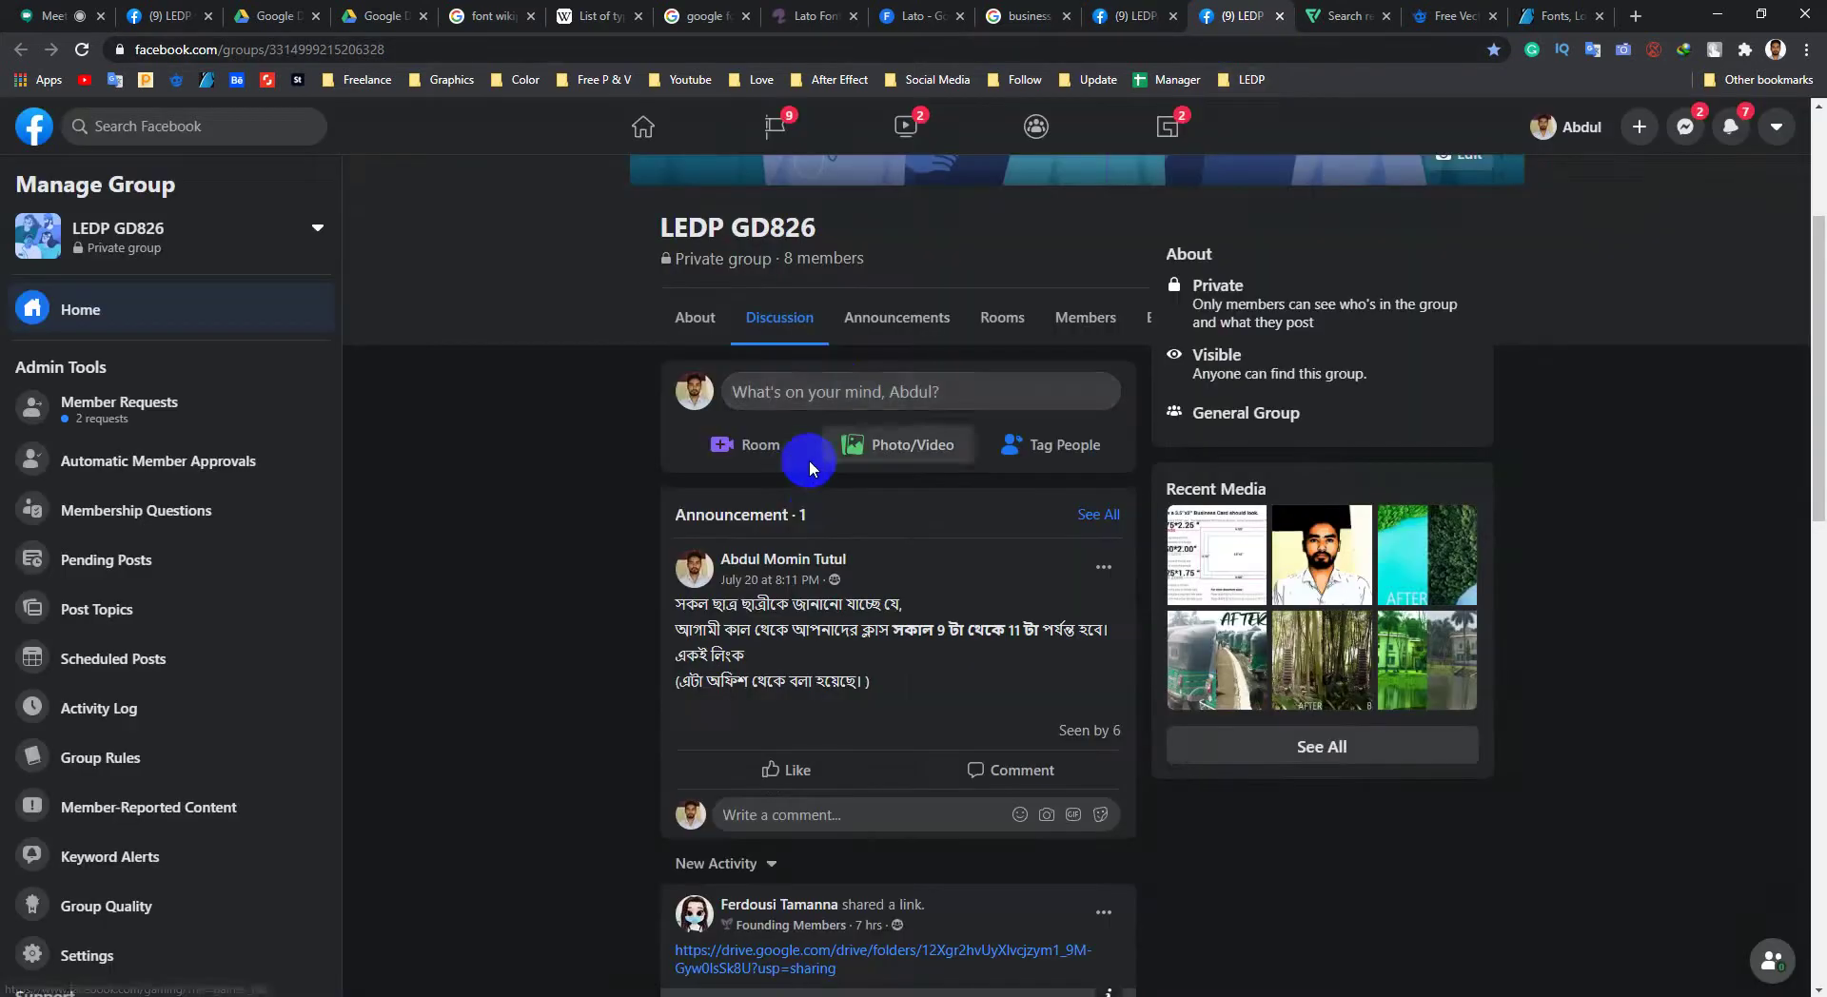
left_click(857, 398)
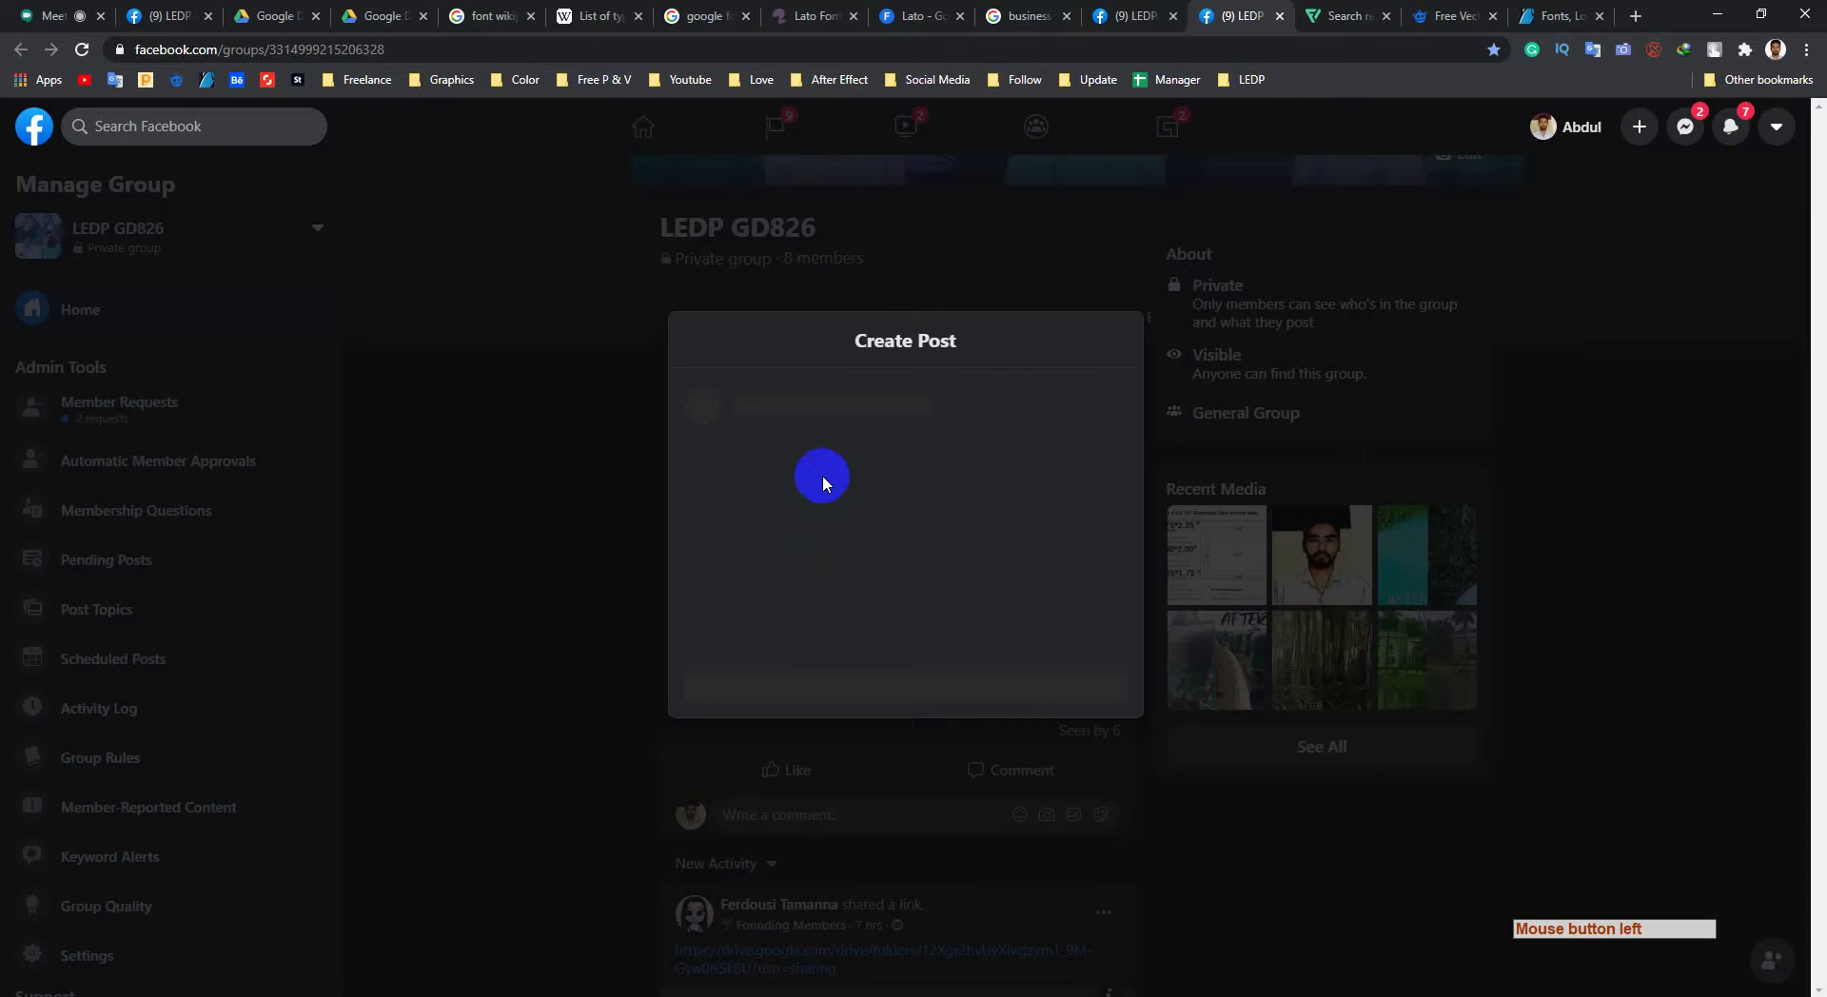
key("ctrl+v")
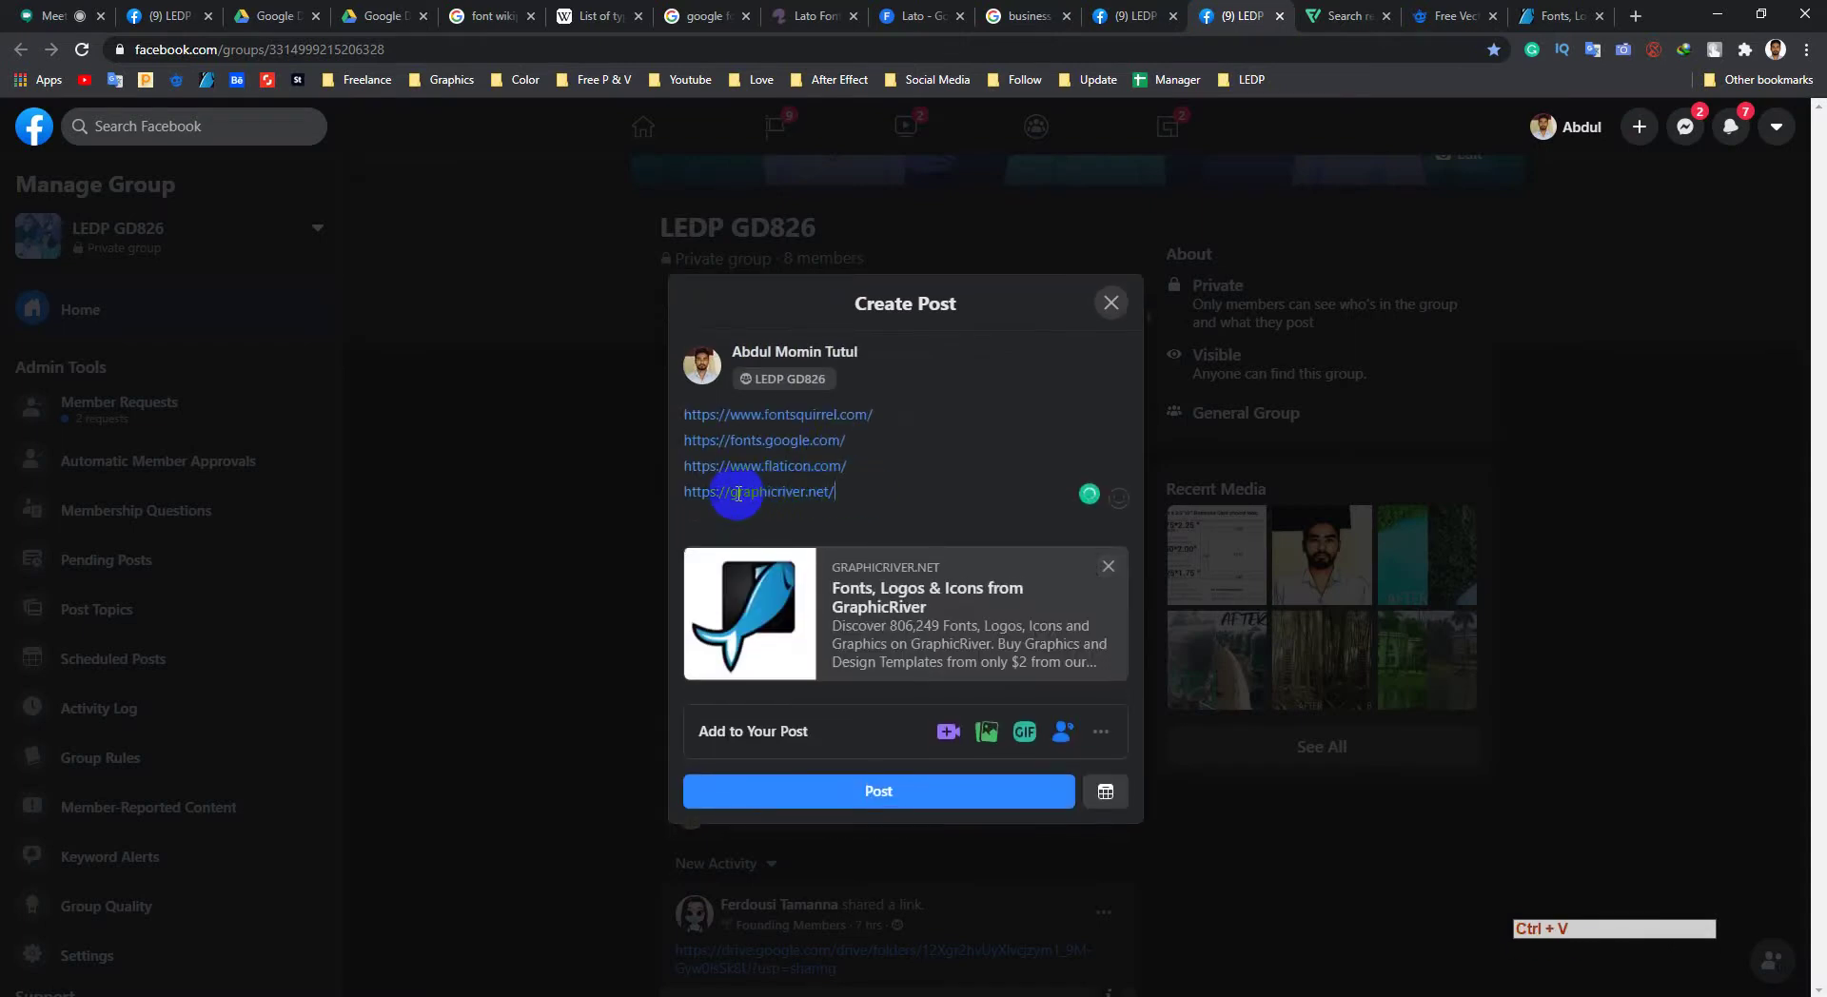
left_click(921, 803)
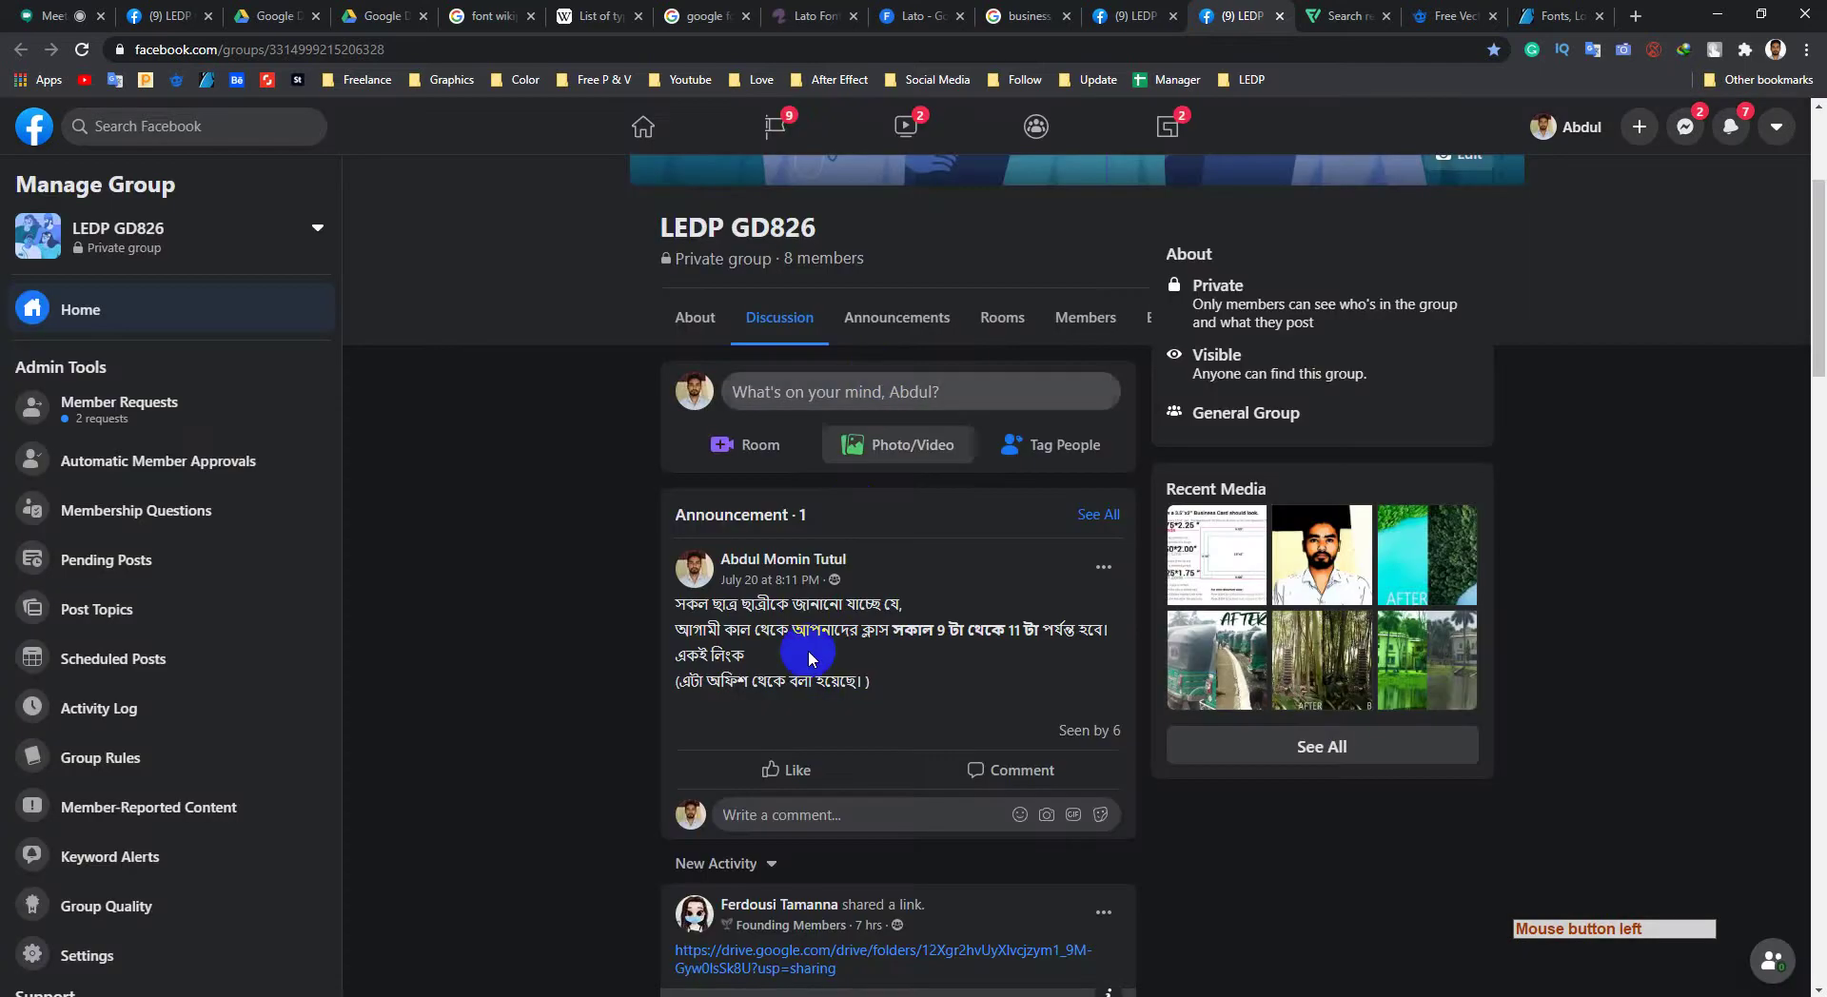
scroll(810, 639, "down", 4)
scroll(755, 558, "up", 7)
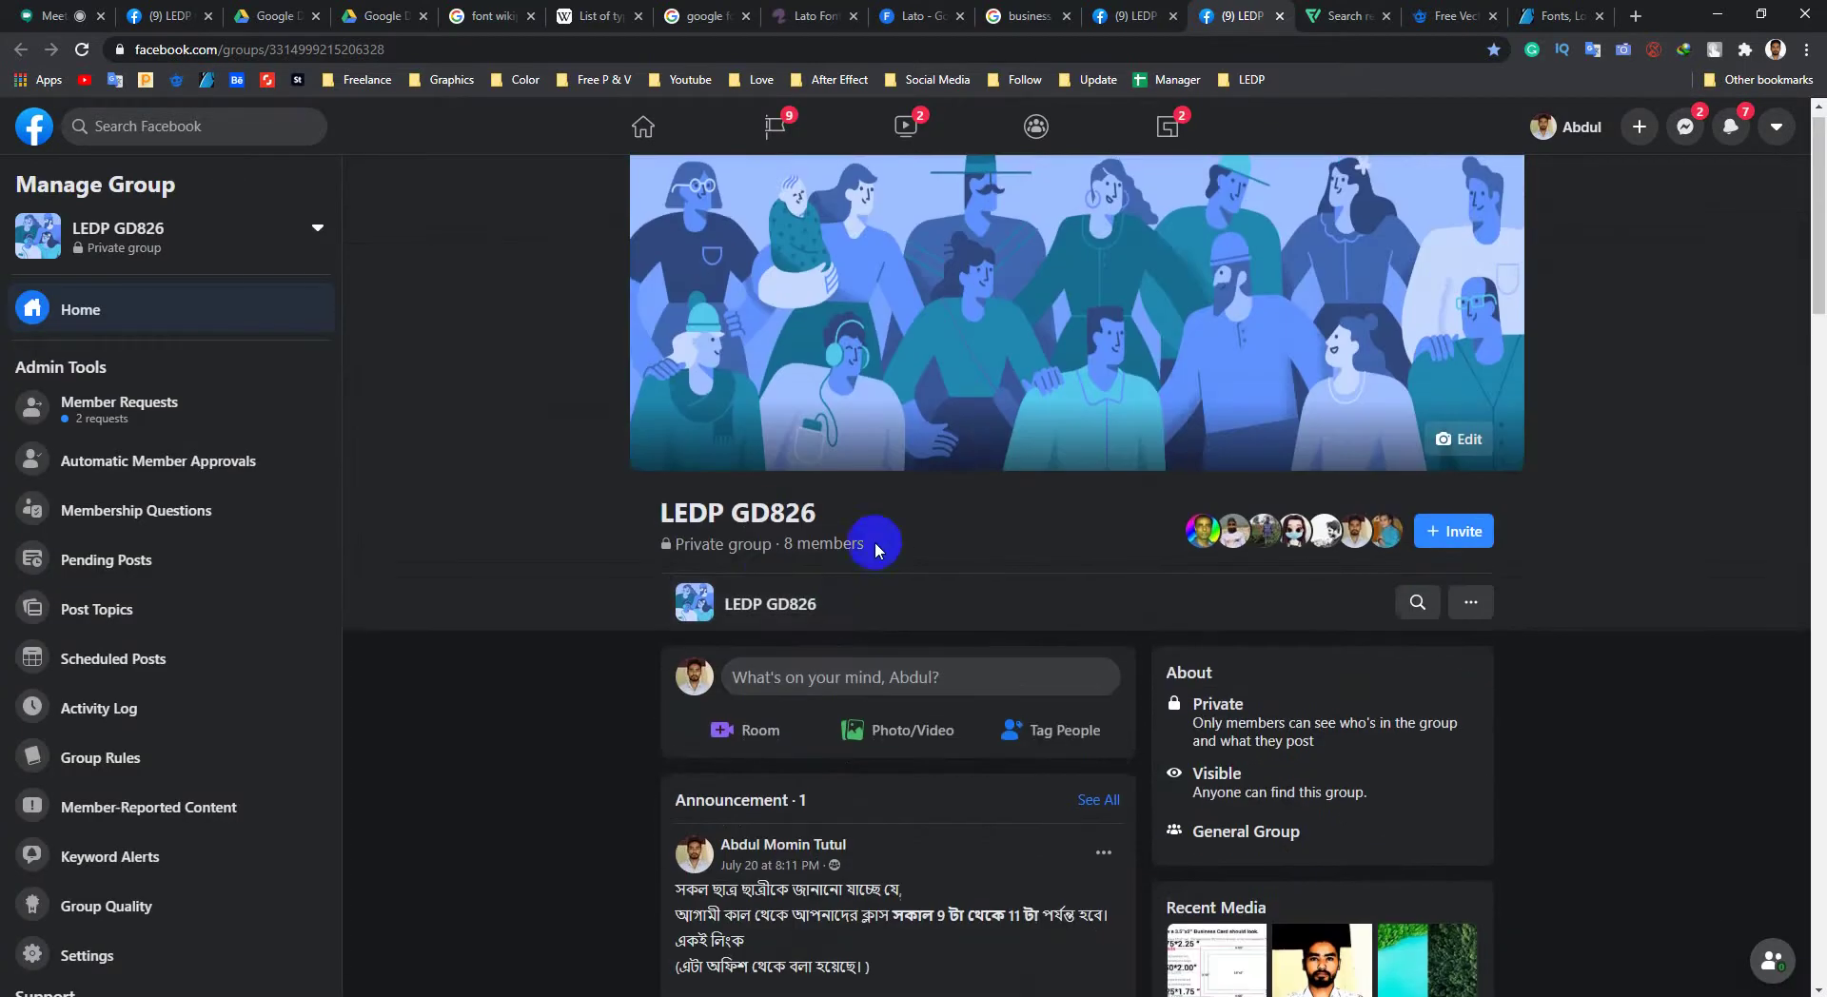
left_click(169, 304)
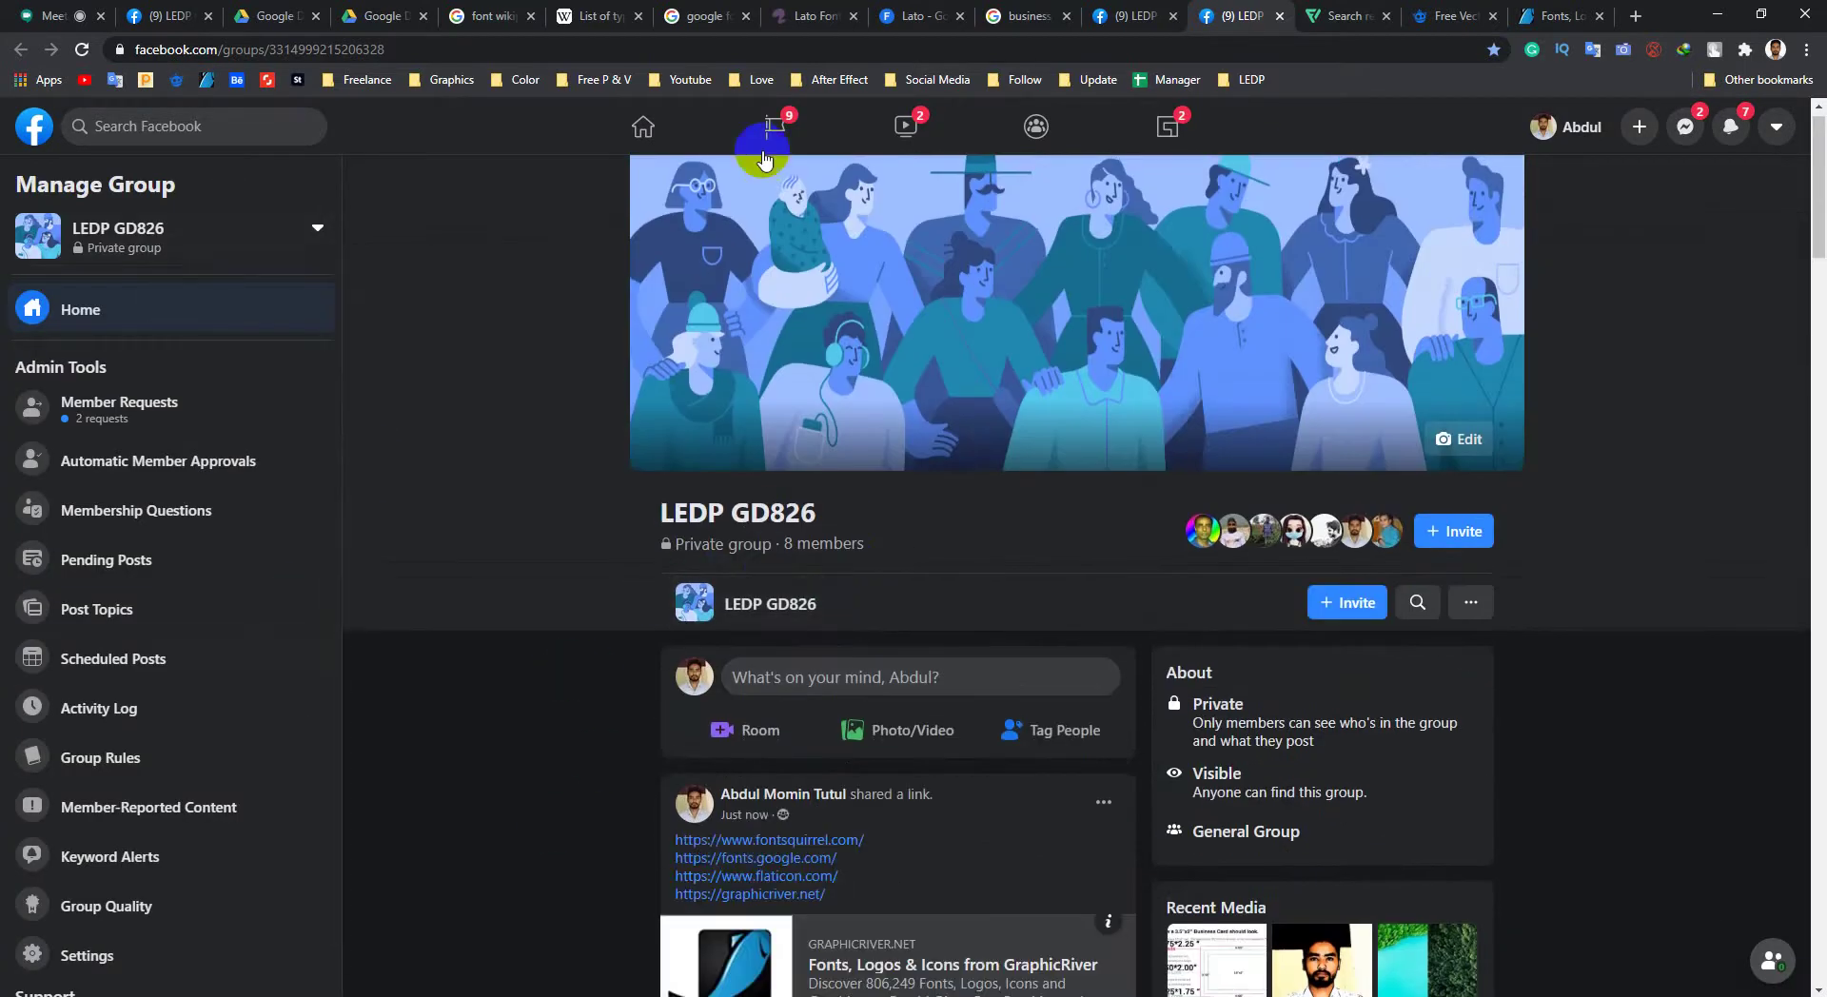
Step: Check the new posts in both LEDP groups and return to GraphicRiver
left_click(1515, 12)
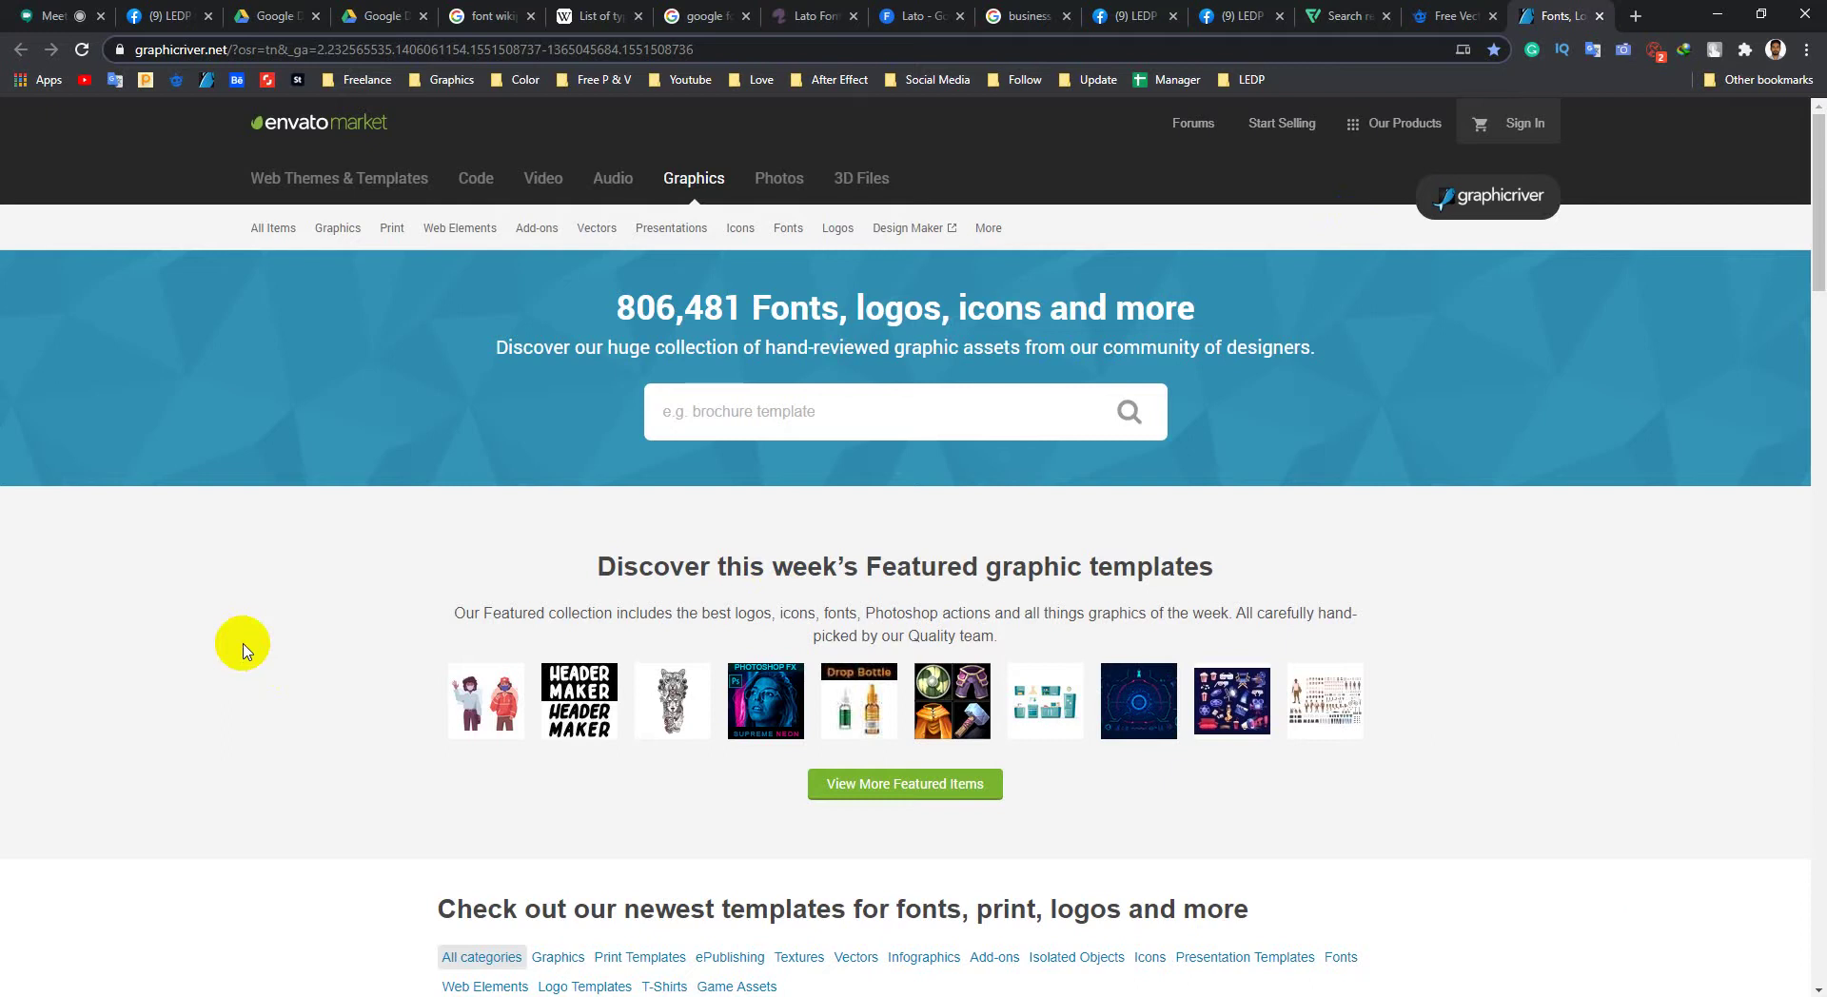
left_click(1131, 16)
left_click(1237, 15)
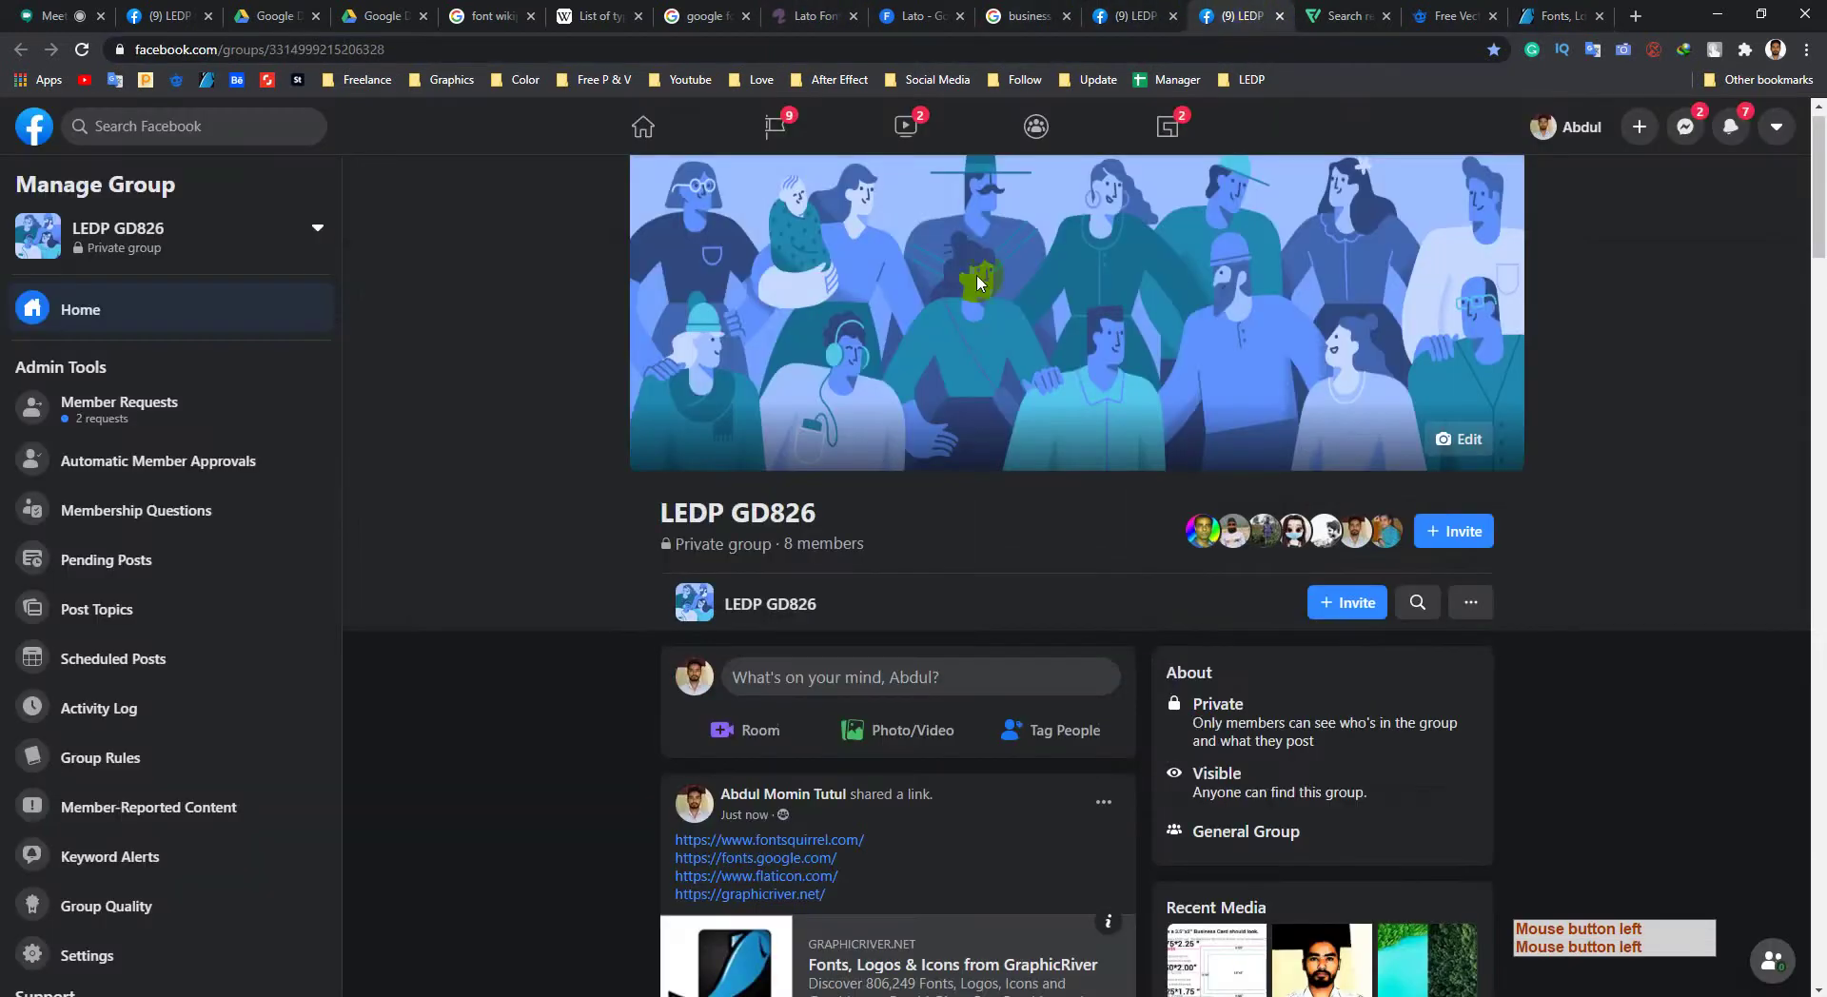
left_click(1149, 10)
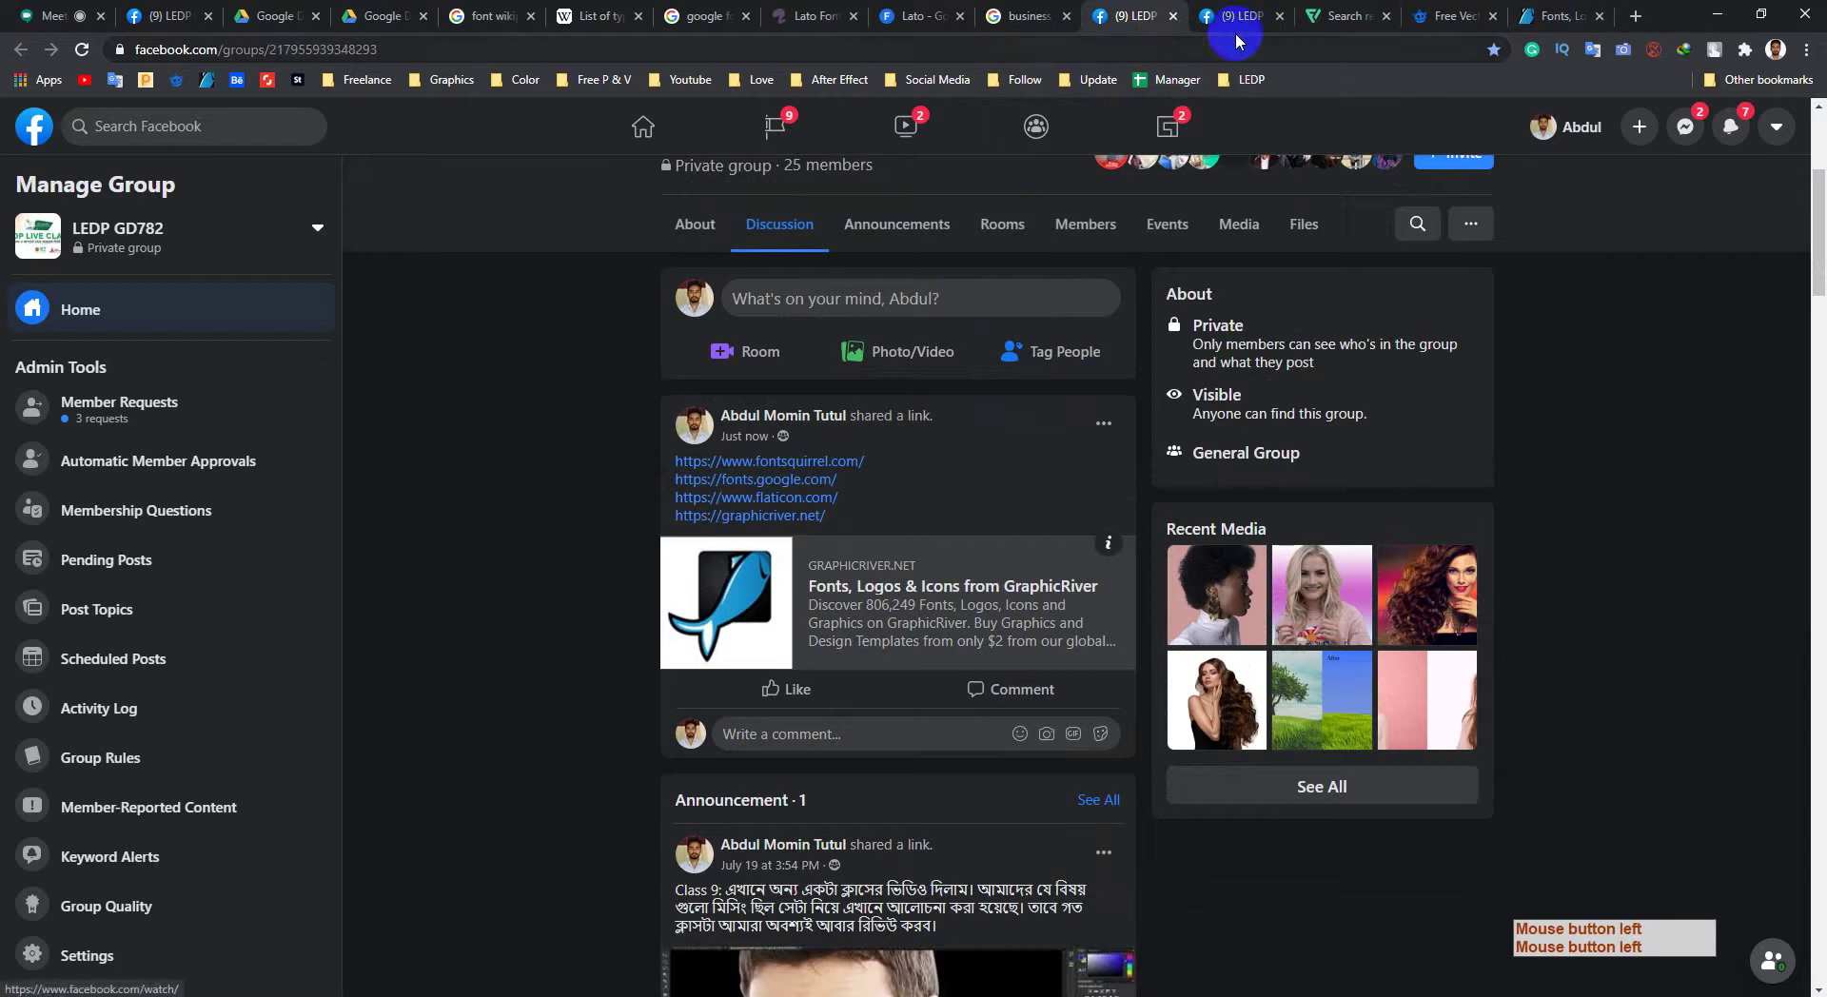
left_click(1556, 15)
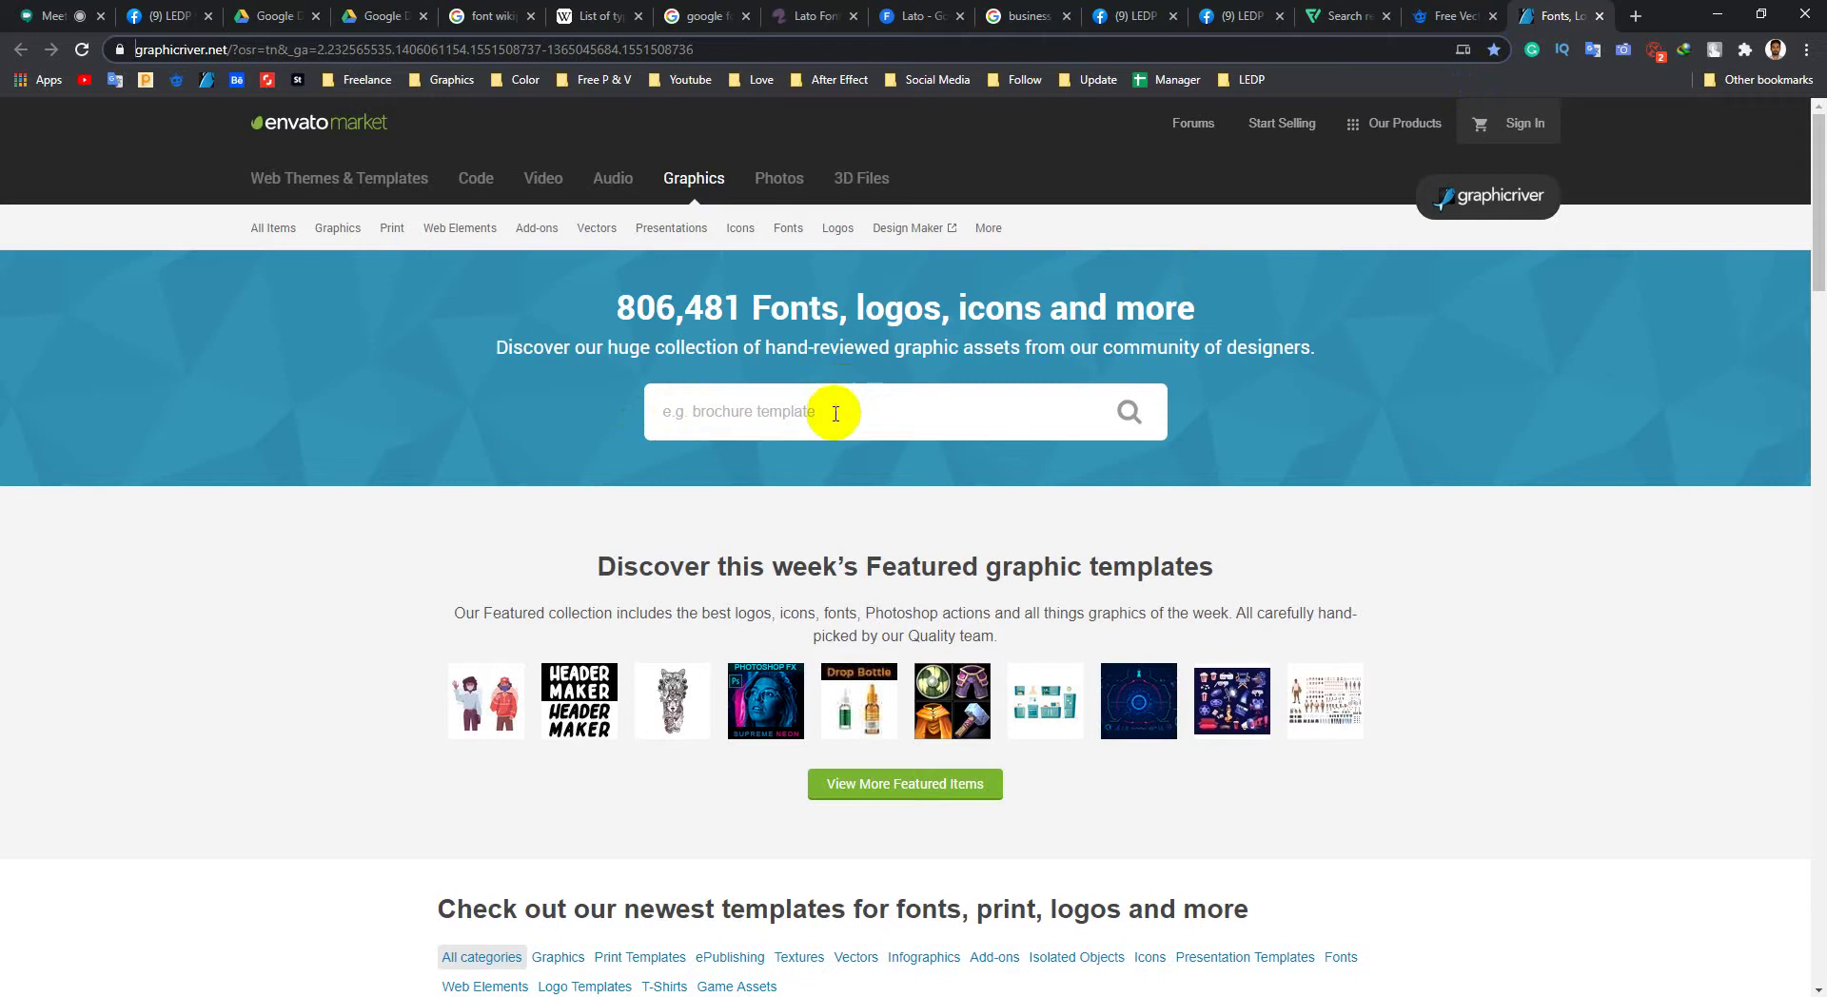
Step: Search GraphicRiver for 'business card' and browse the results
left_click(835, 413)
left_click(726, 463)
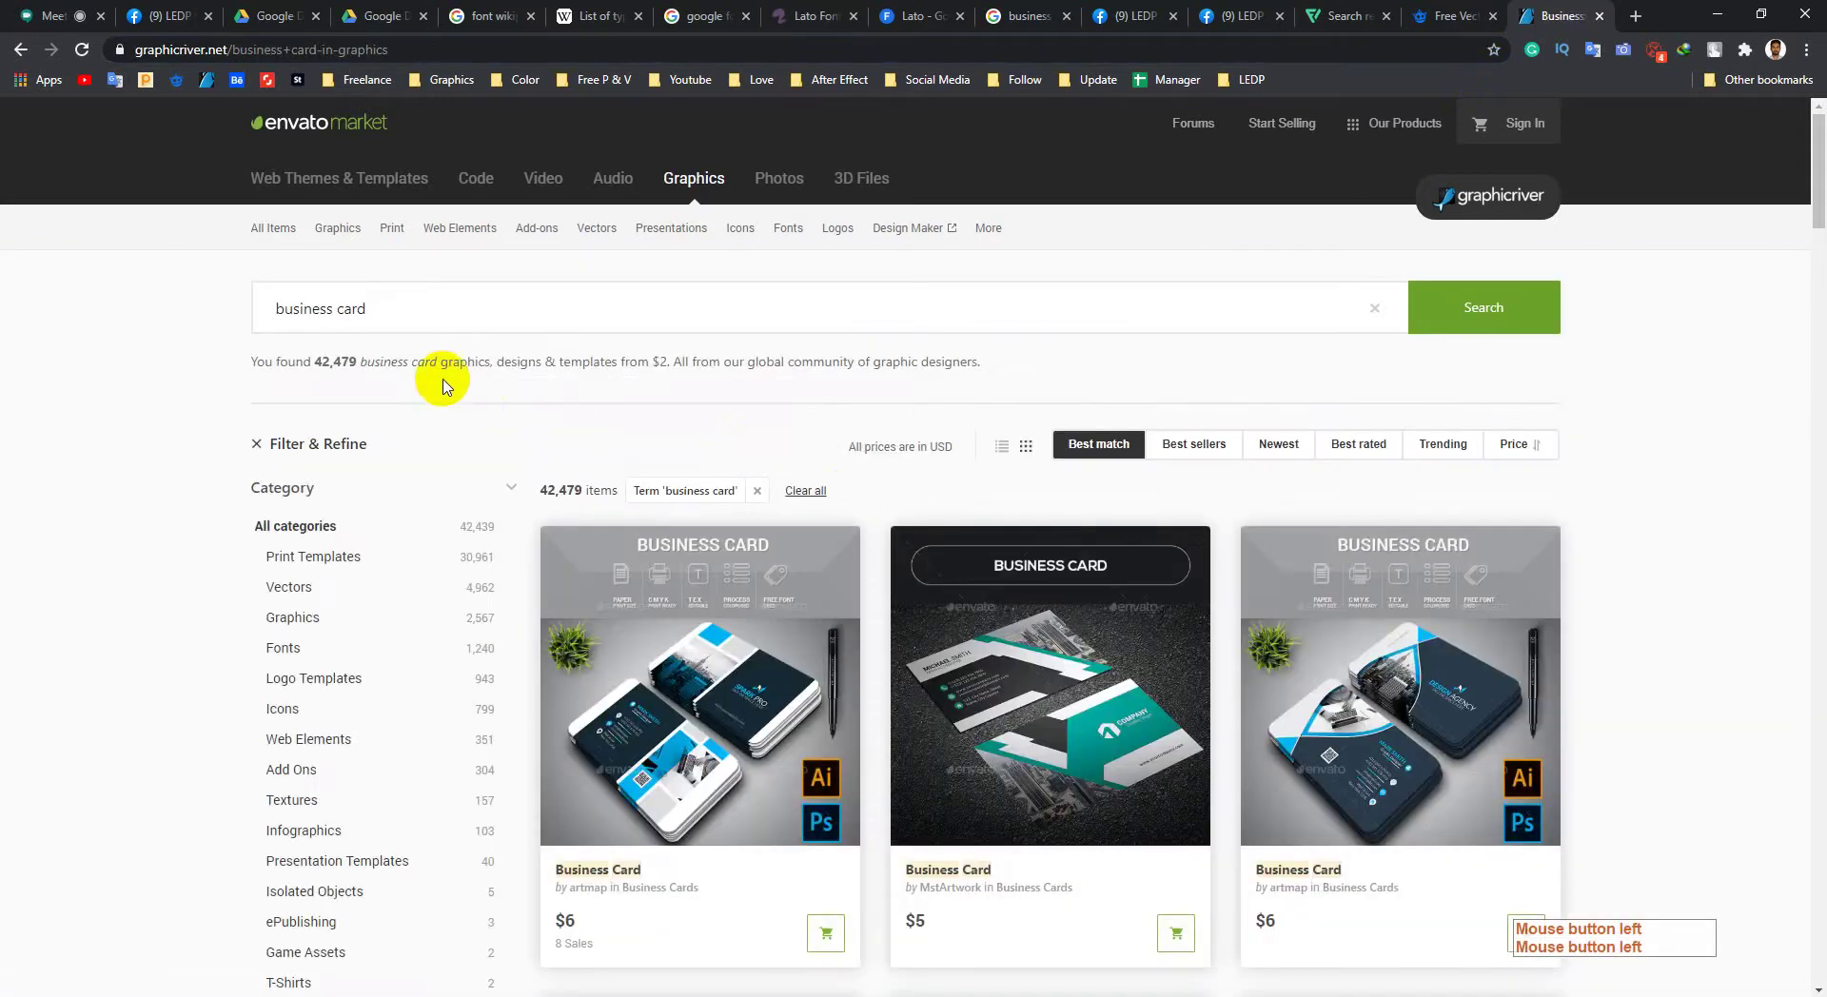
left_click(396, 316)
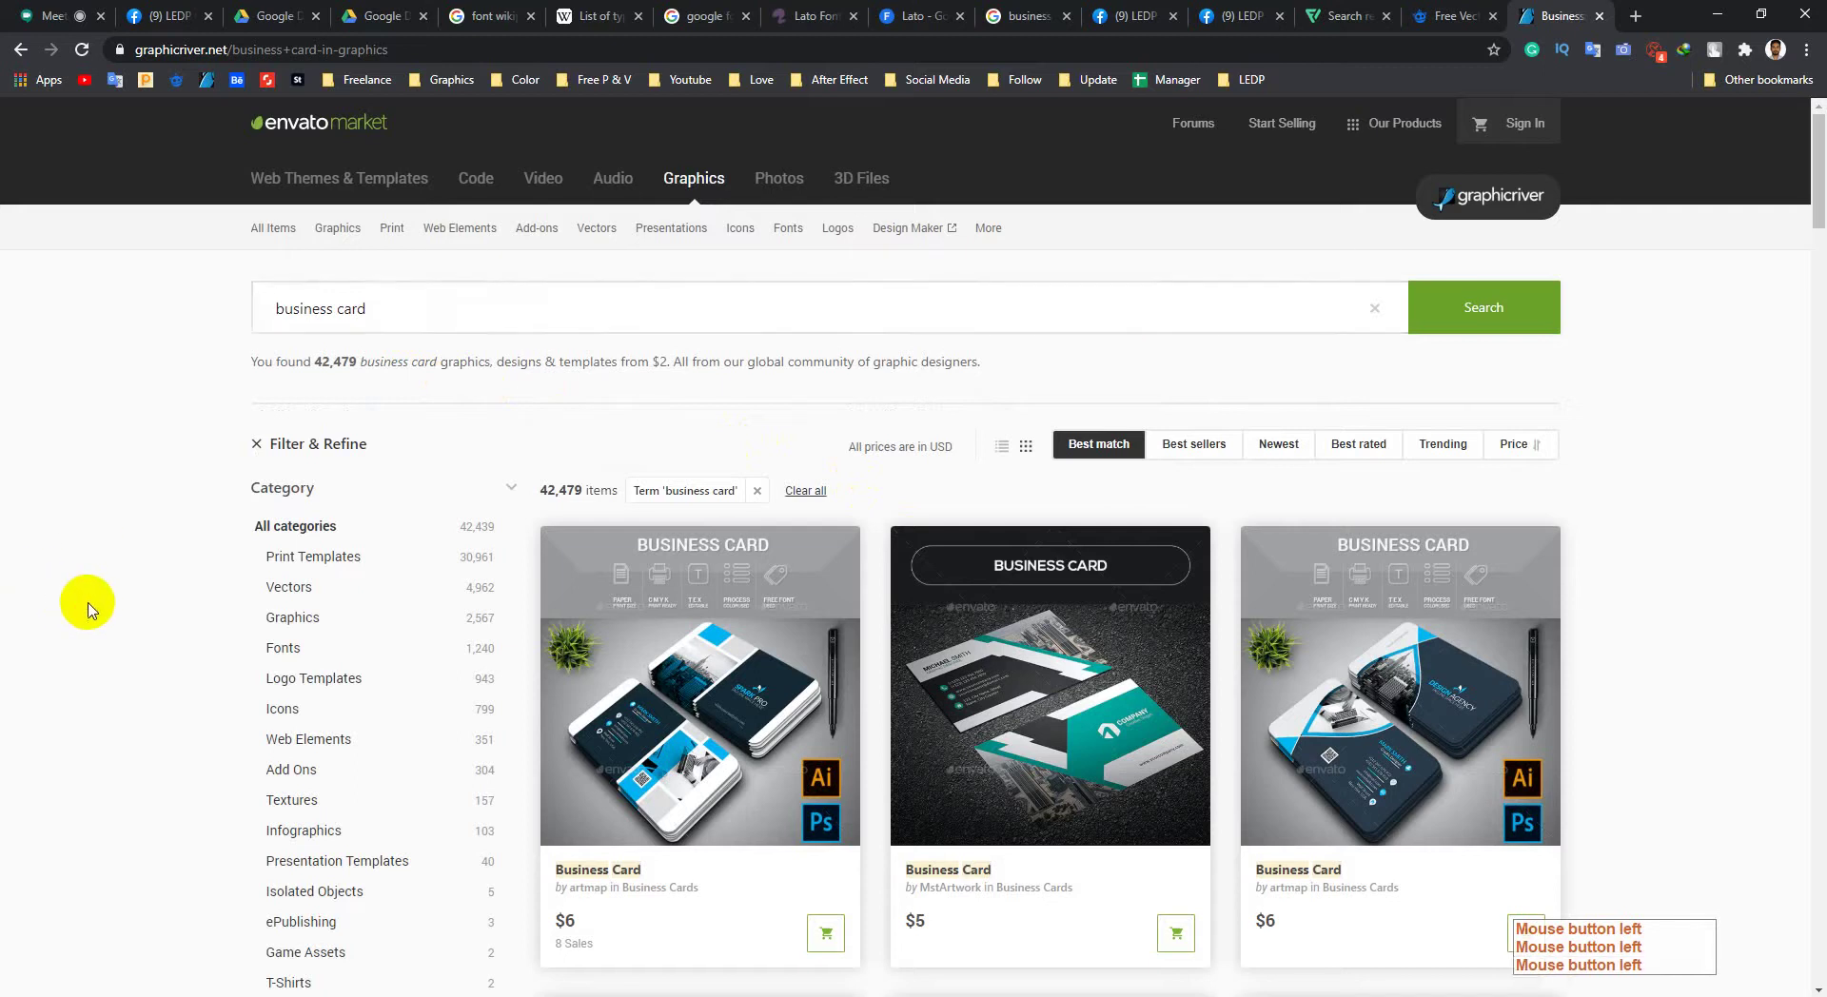
scroll(95, 604, "down", 4)
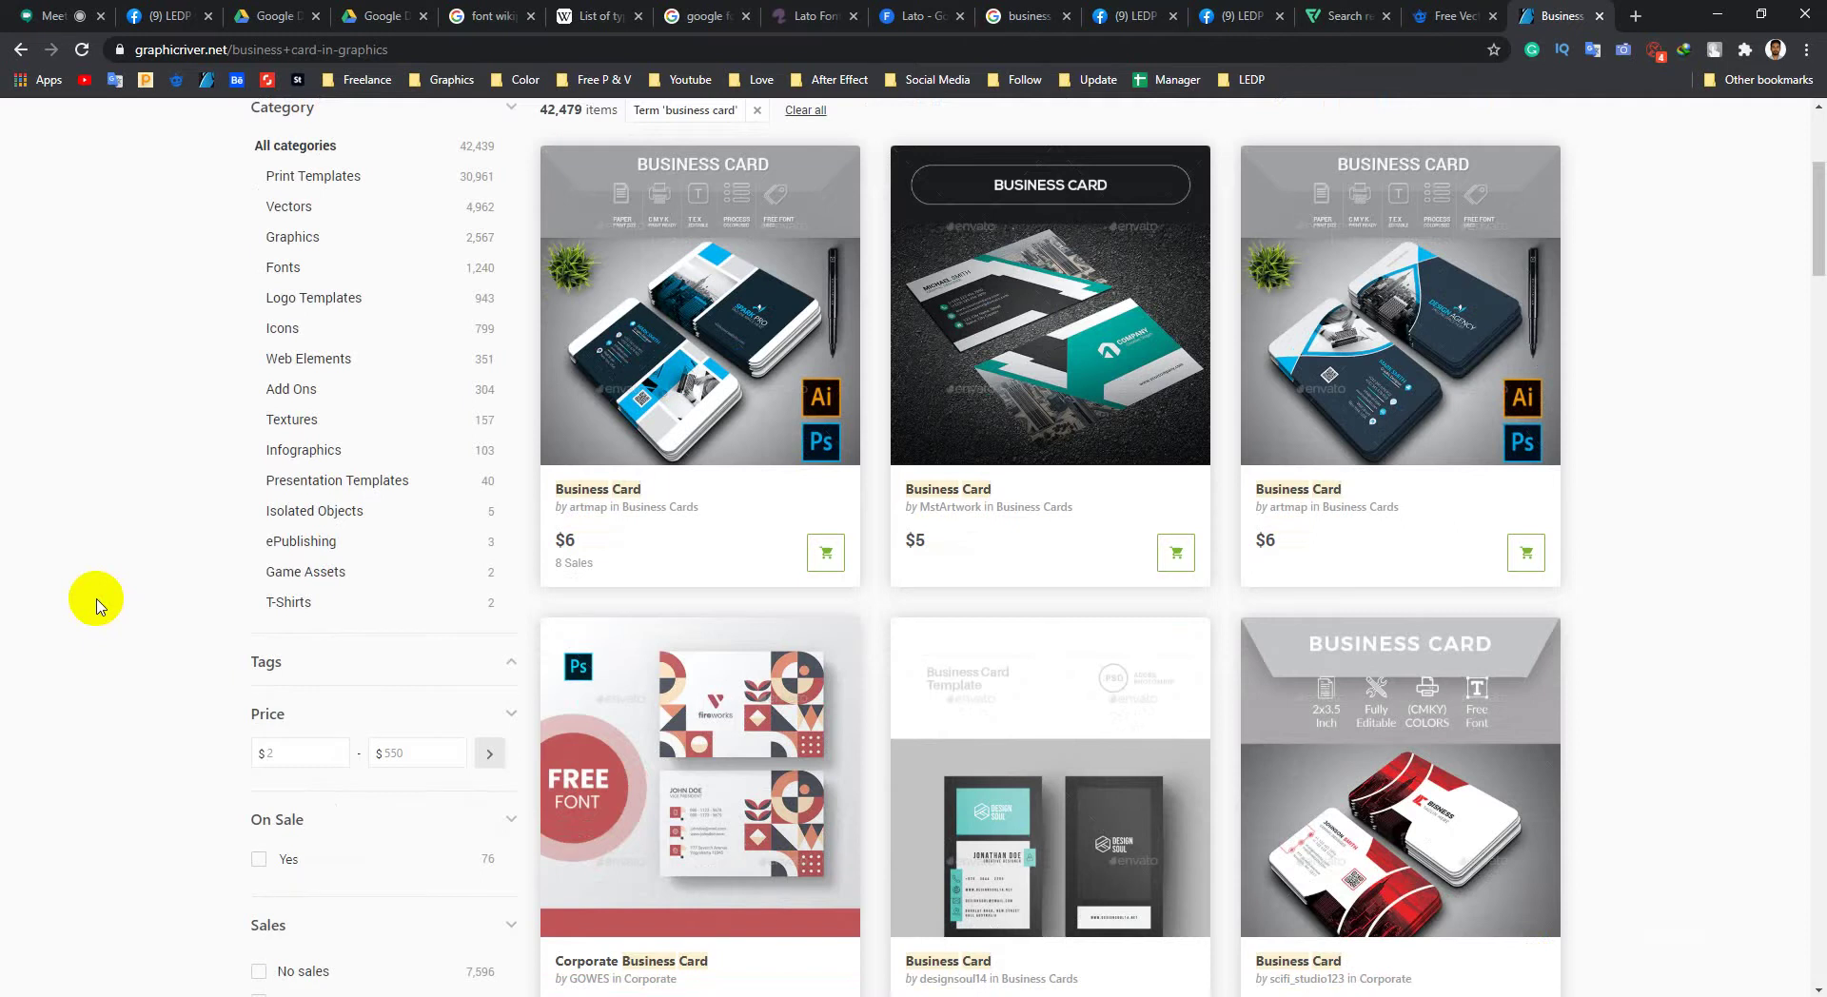
scroll(904, 493, "up", 3)
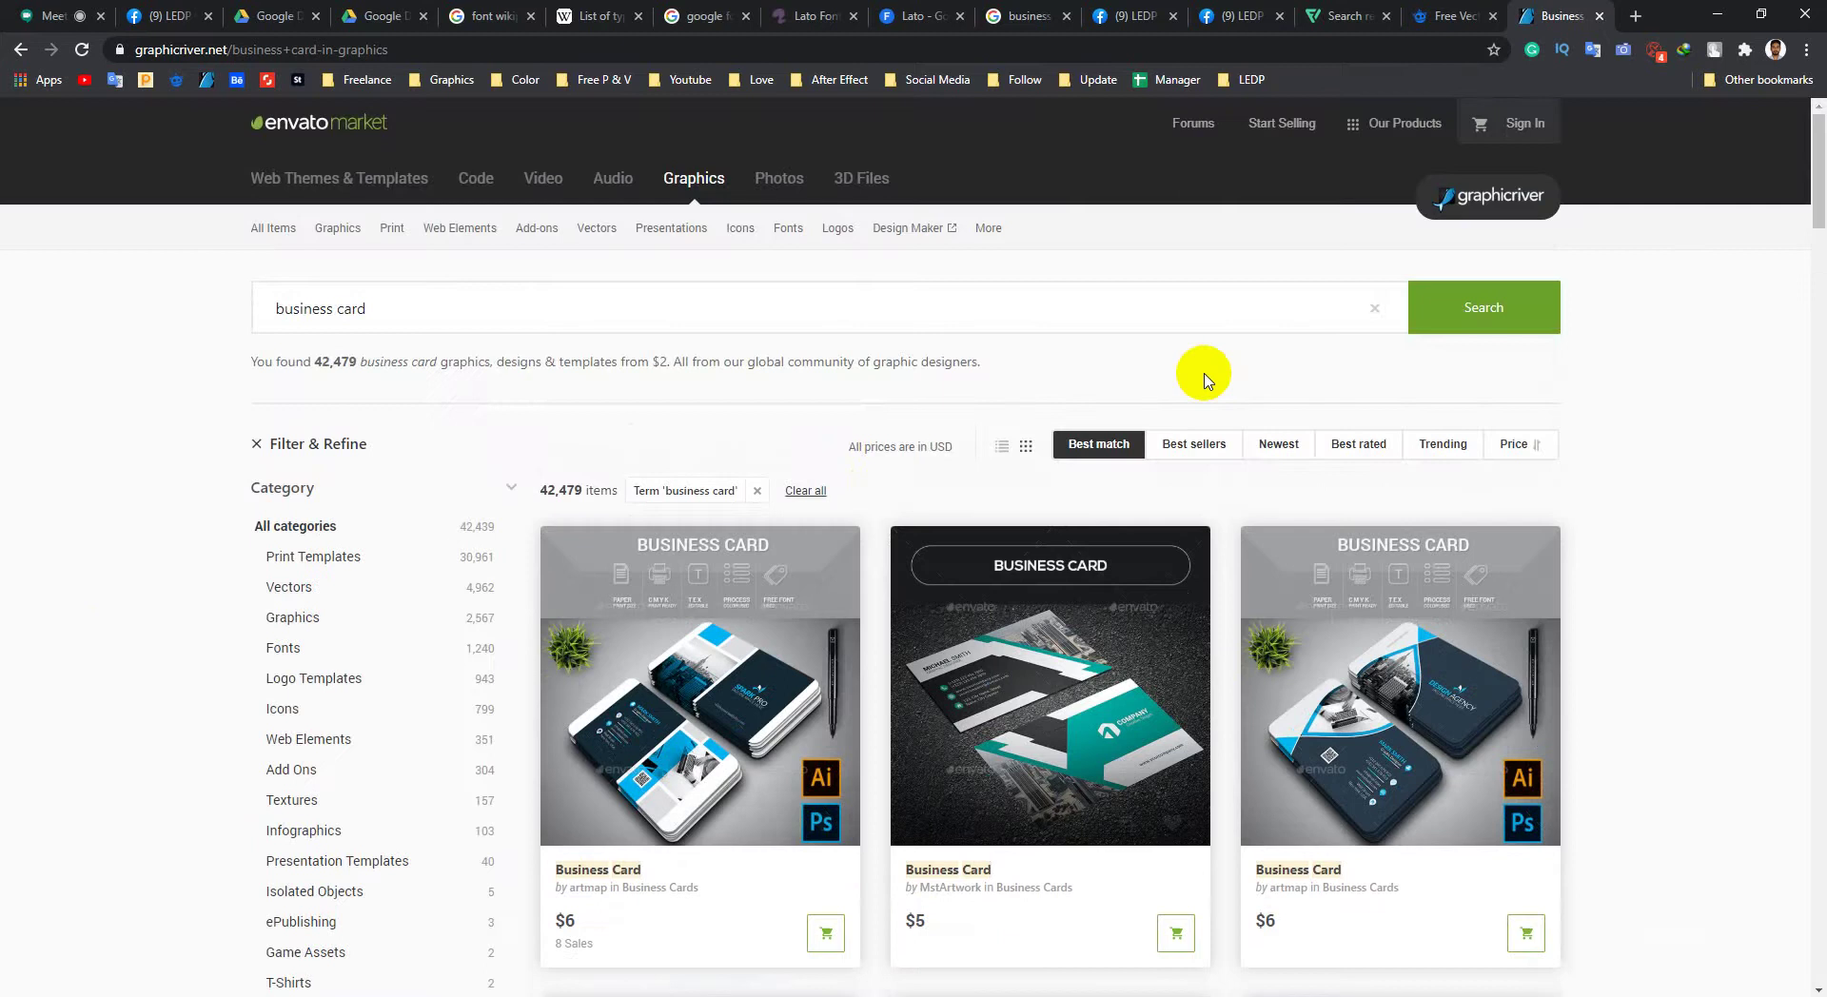
scroll(504, 542, "down", 1)
scroll(875, 471, "down", 4)
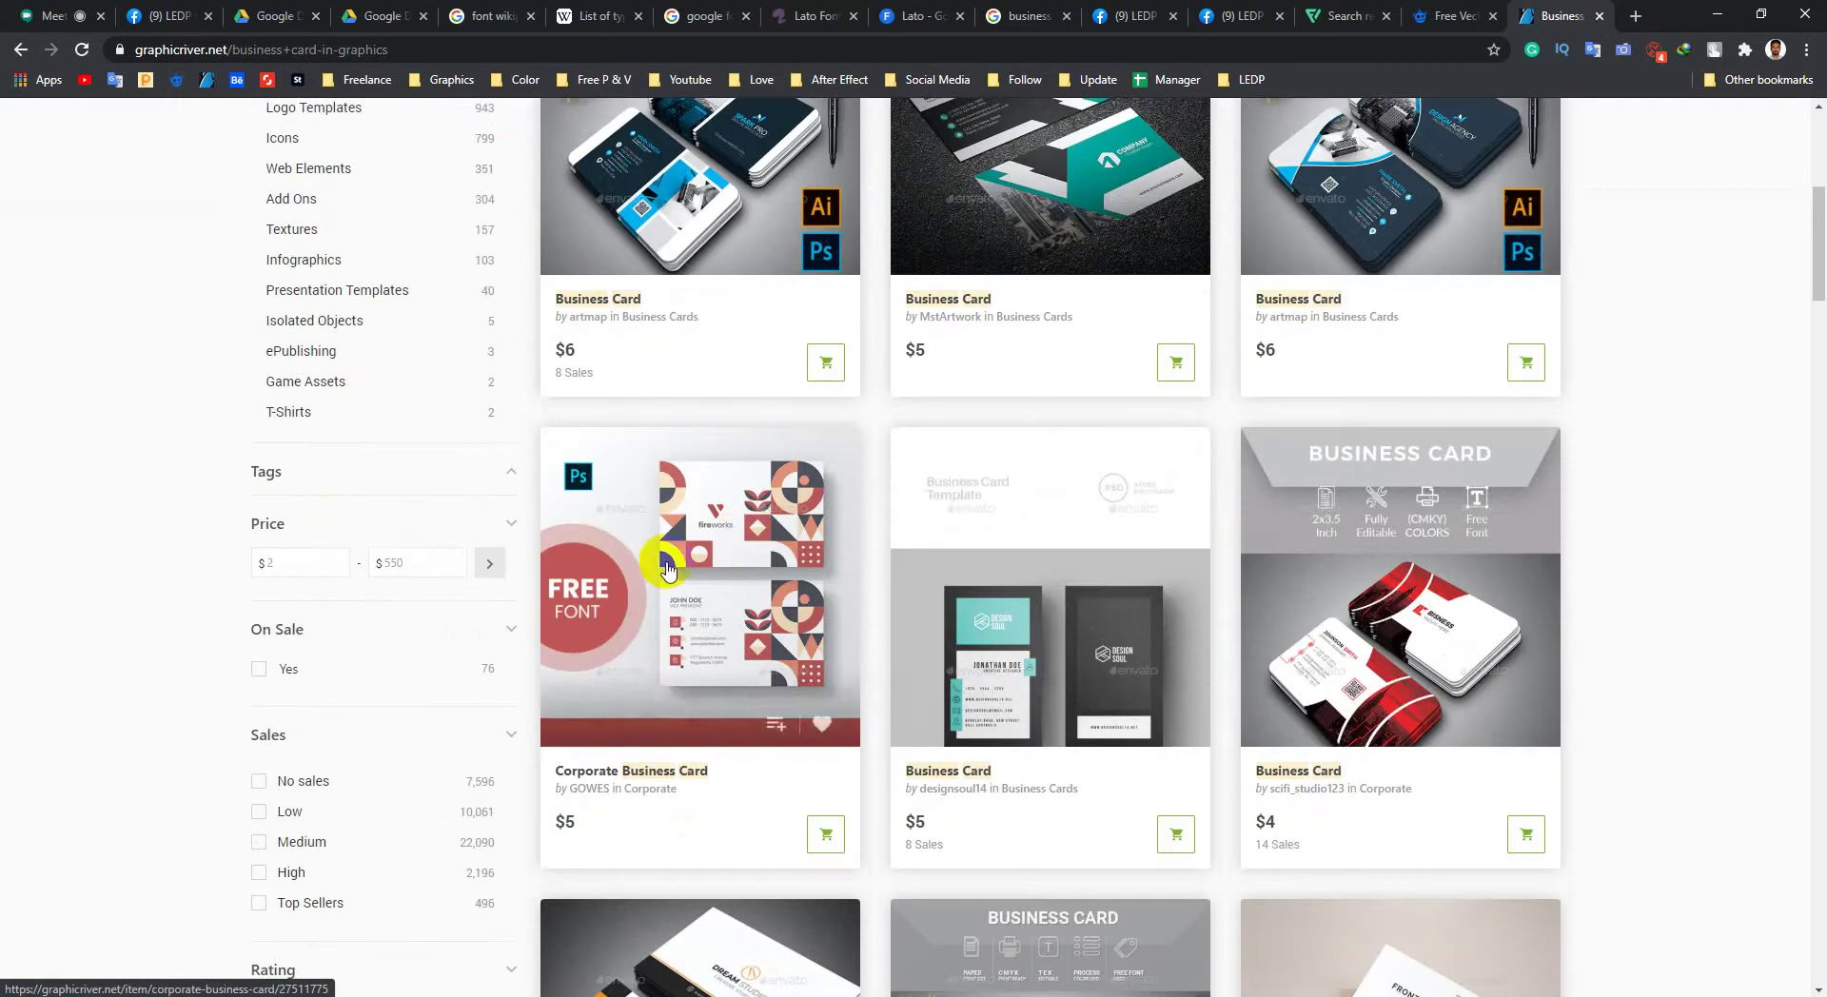
scroll(666, 609, "up", 2)
Step: Open four business card templates, including StyleArt and MstArtwork, in background tabs
middle_click(696, 390)
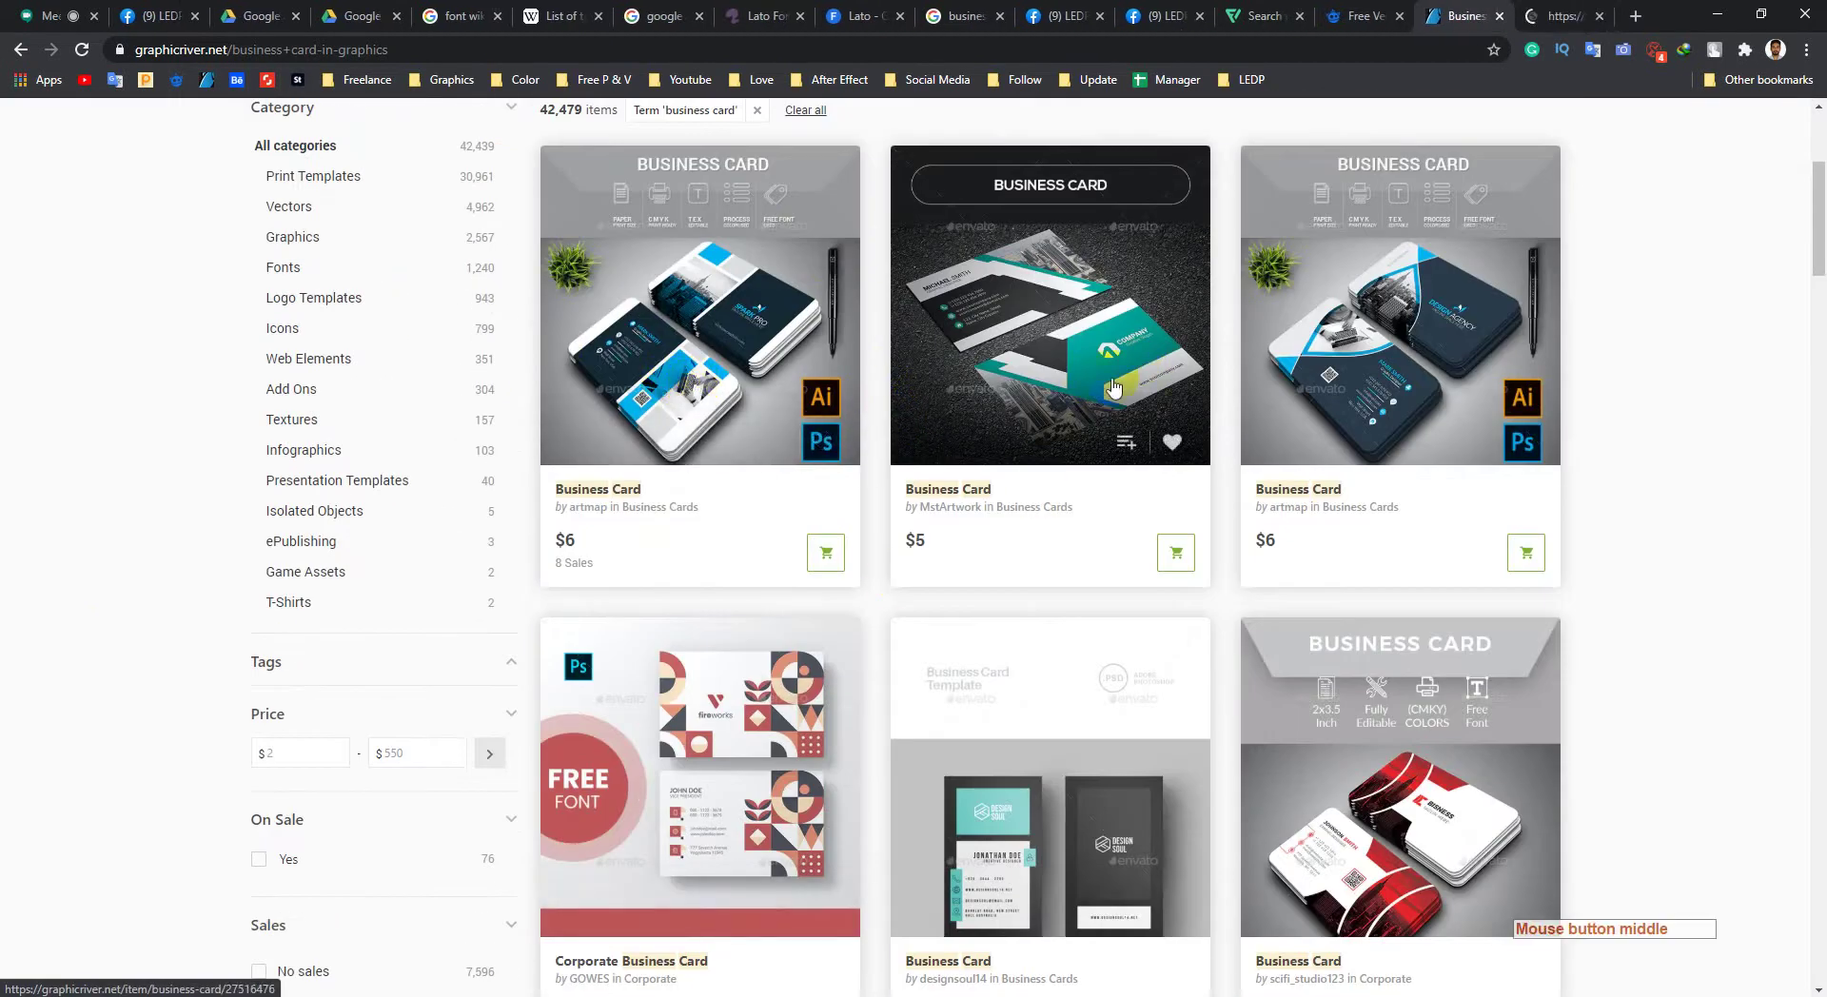
middle_click(1114, 388)
scroll(1047, 419, "down", 4)
scroll(1046, 419, "down", 2)
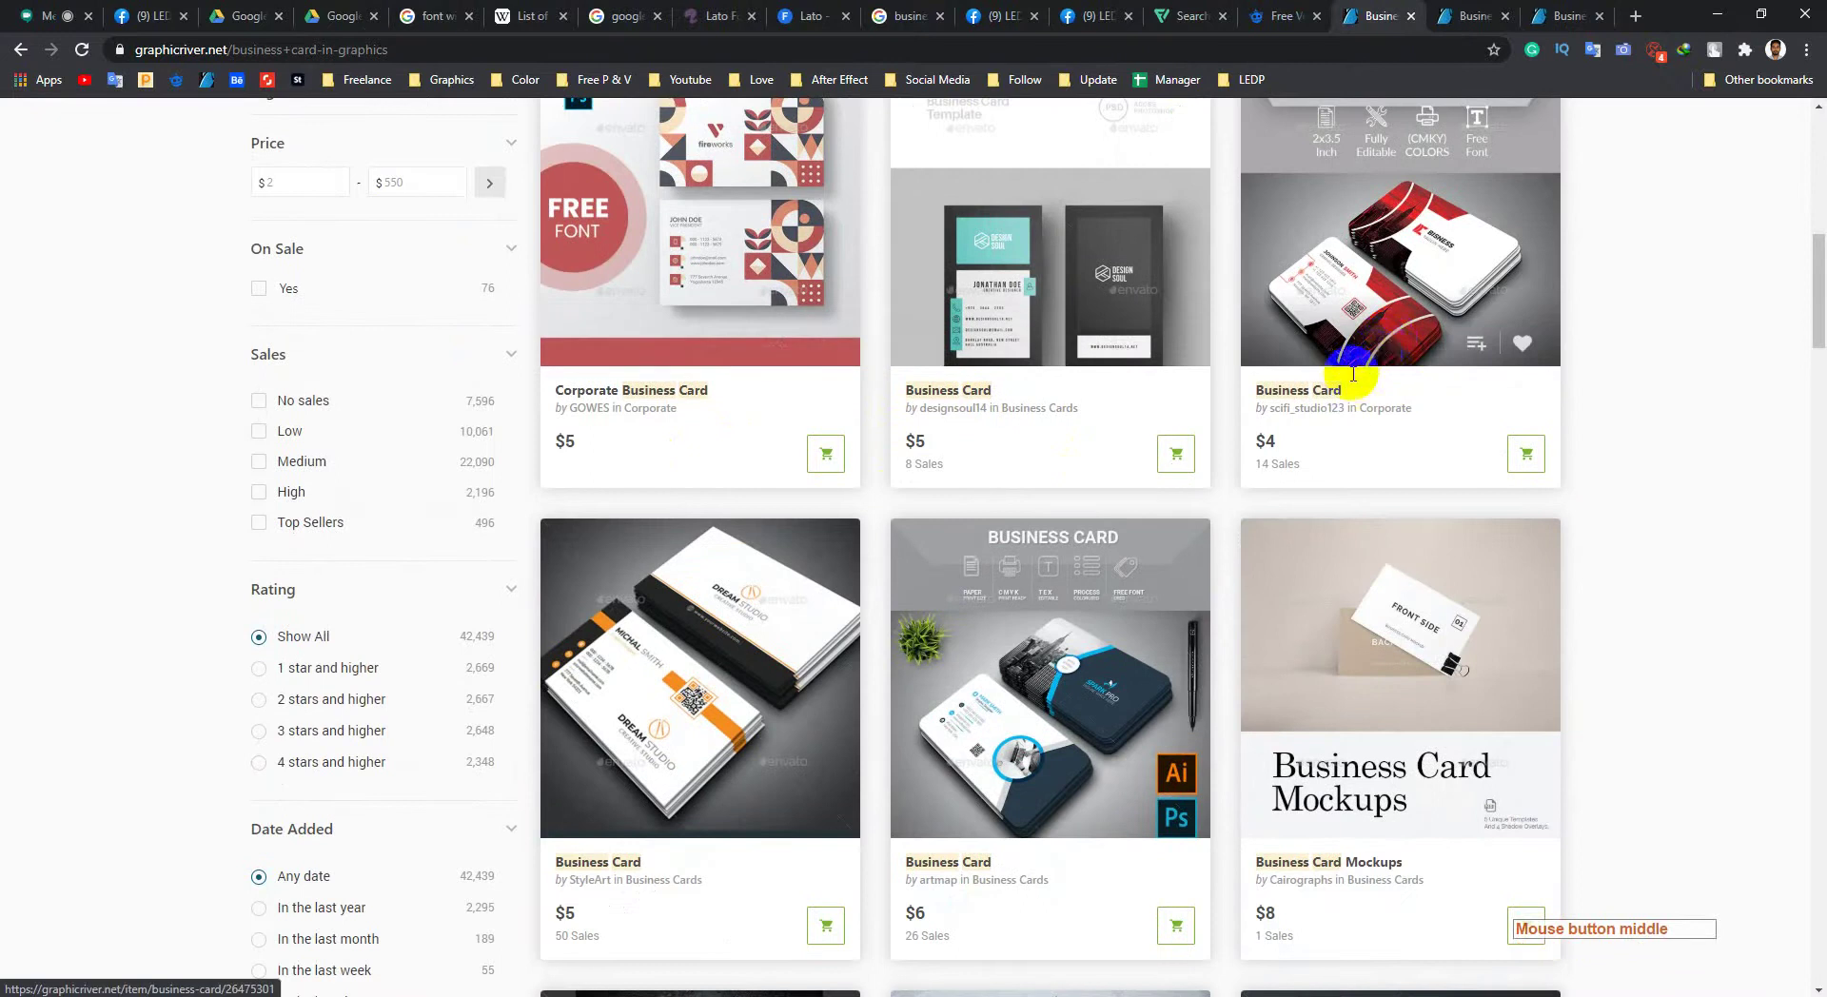
scroll(1354, 374, "down", 3)
scroll(1366, 245, "up", 3)
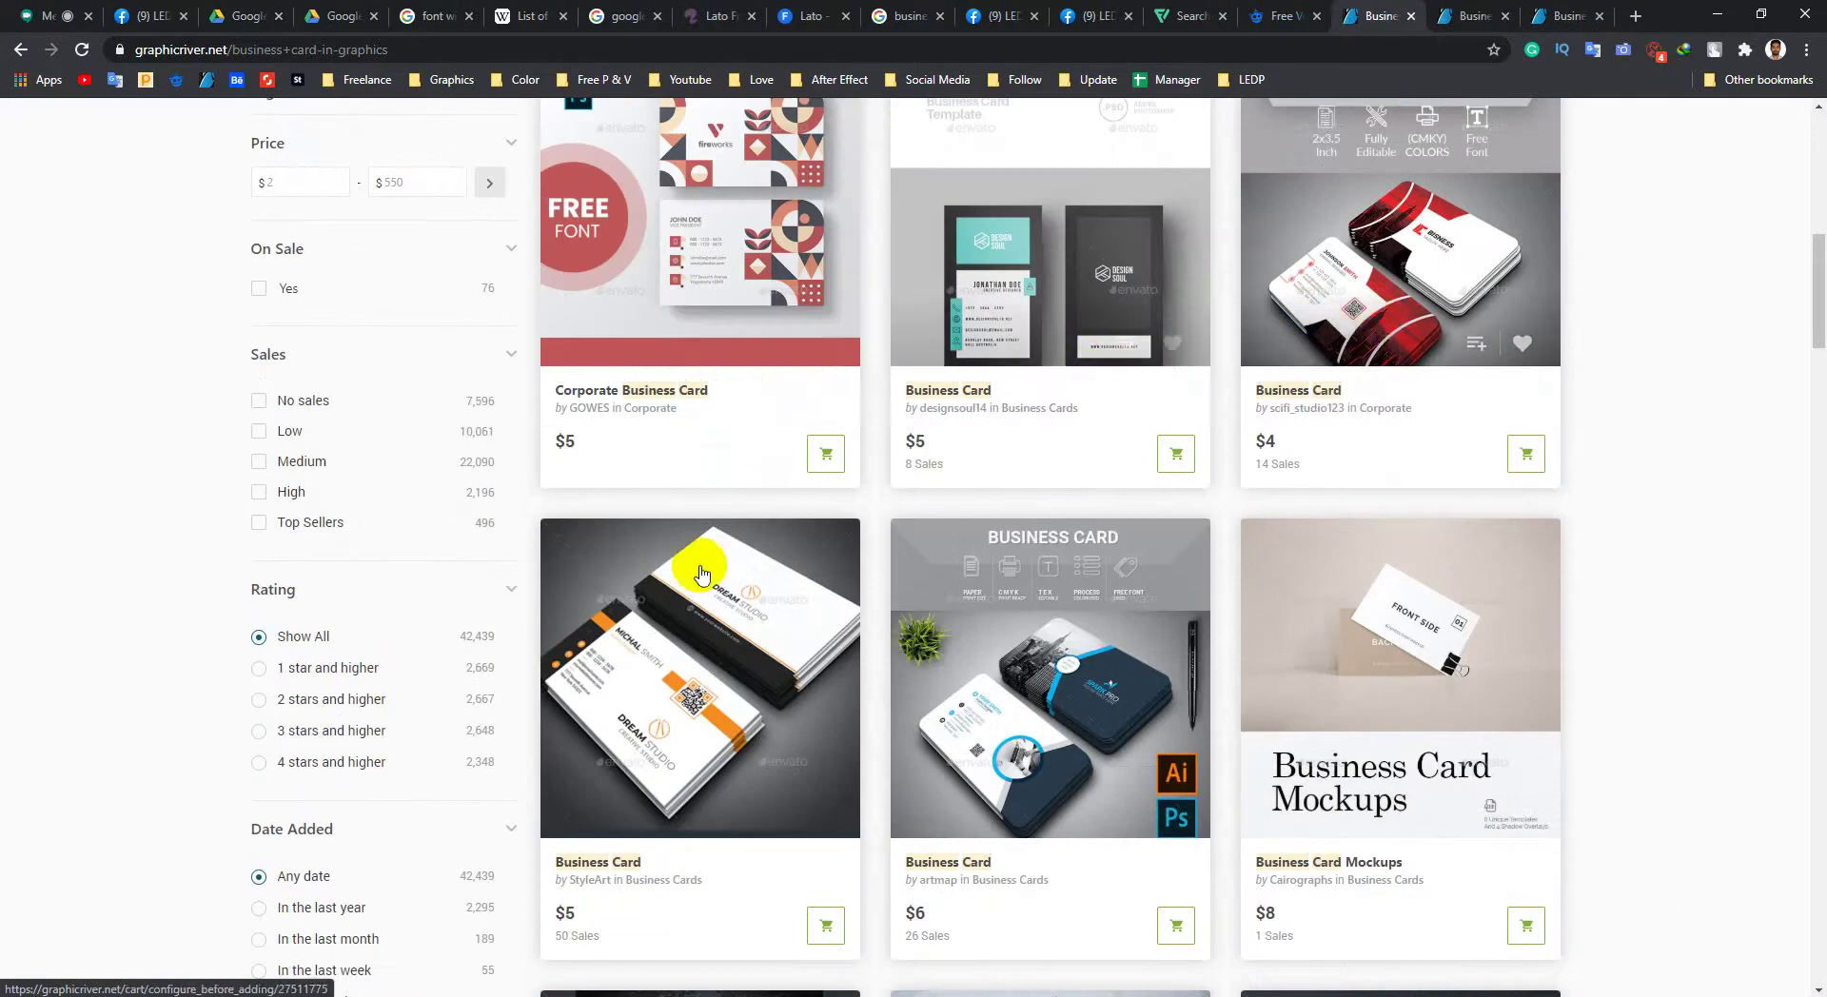
scroll(699, 572, "down", 1)
middle_click(705, 533)
scroll(752, 489, "down", 9)
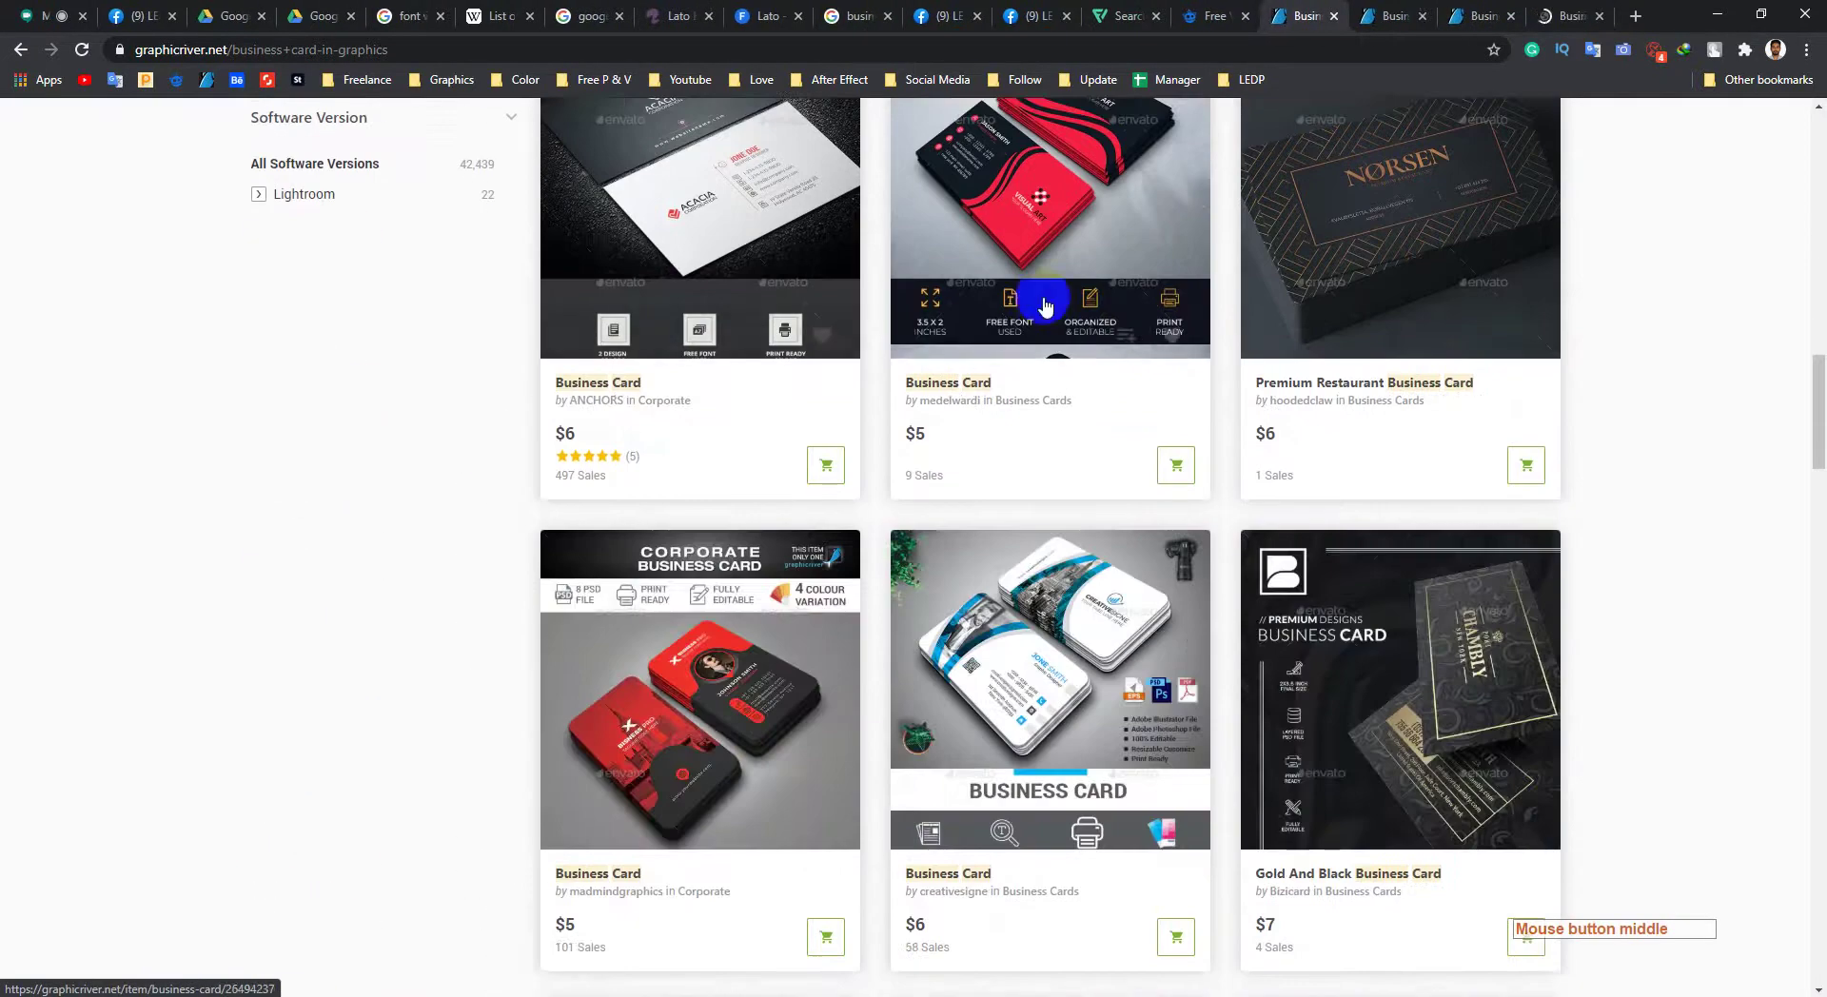
scroll(838, 582, "down", 20)
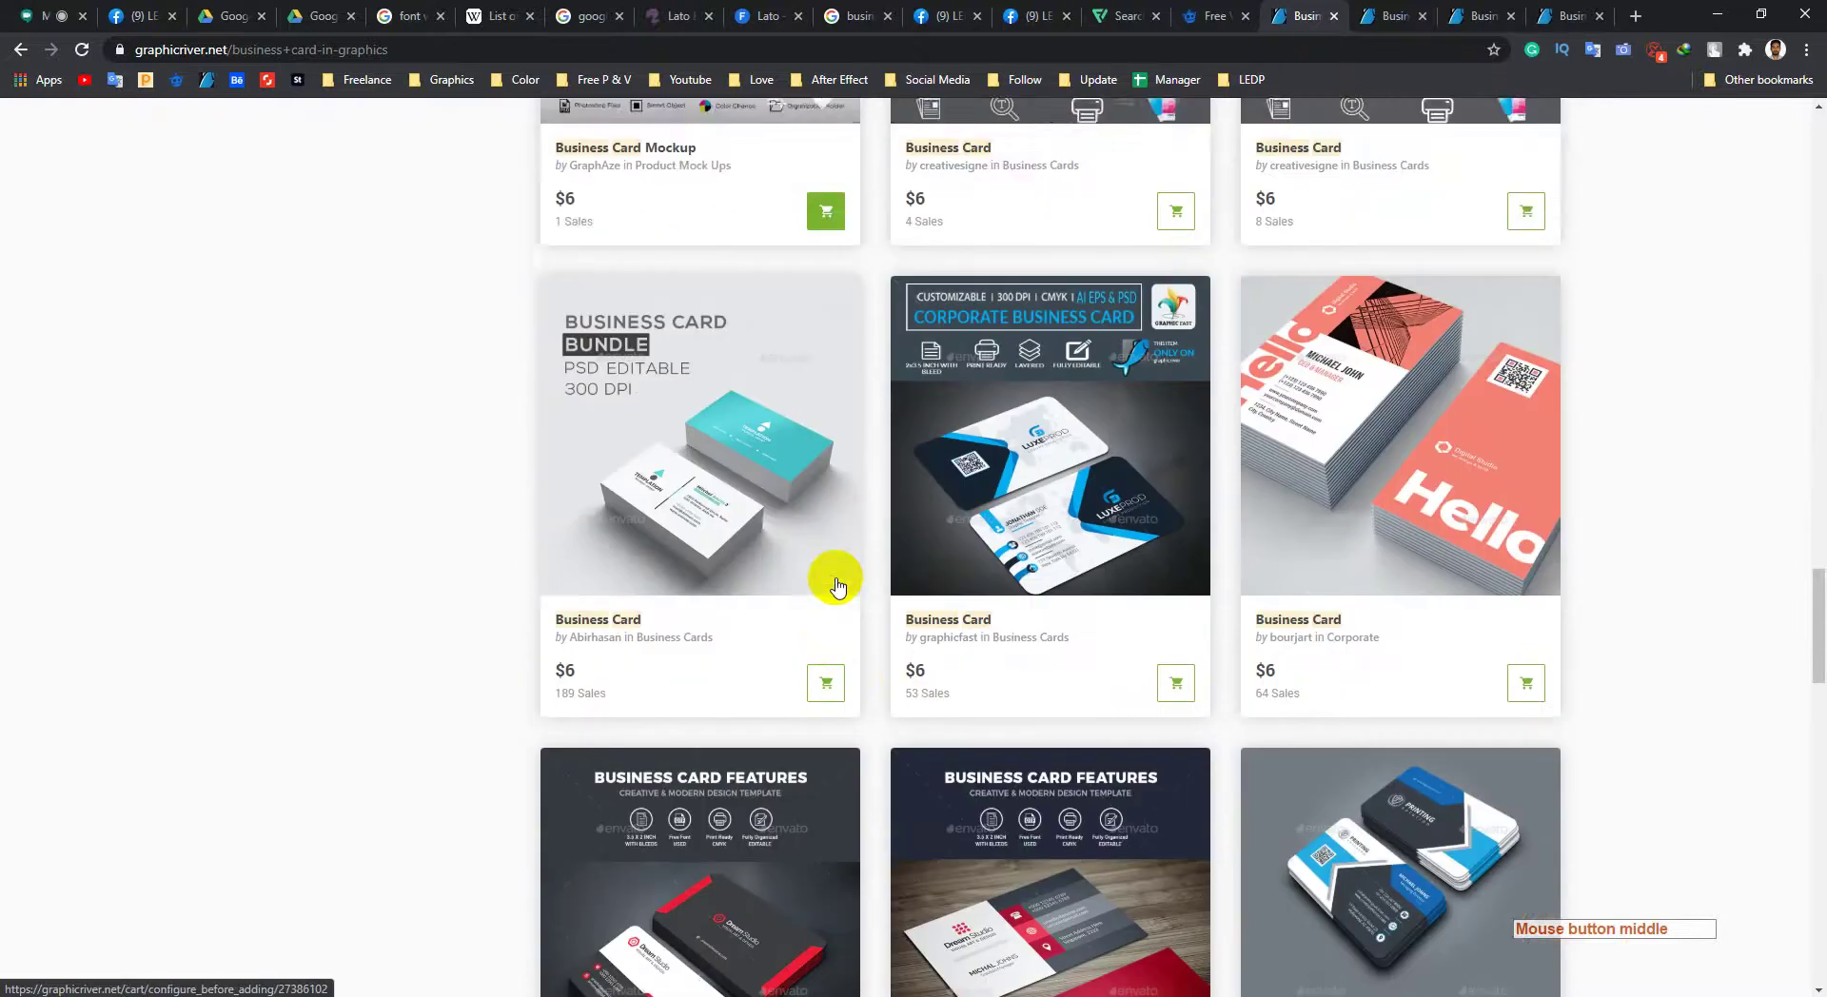
scroll(818, 532, "down", 10)
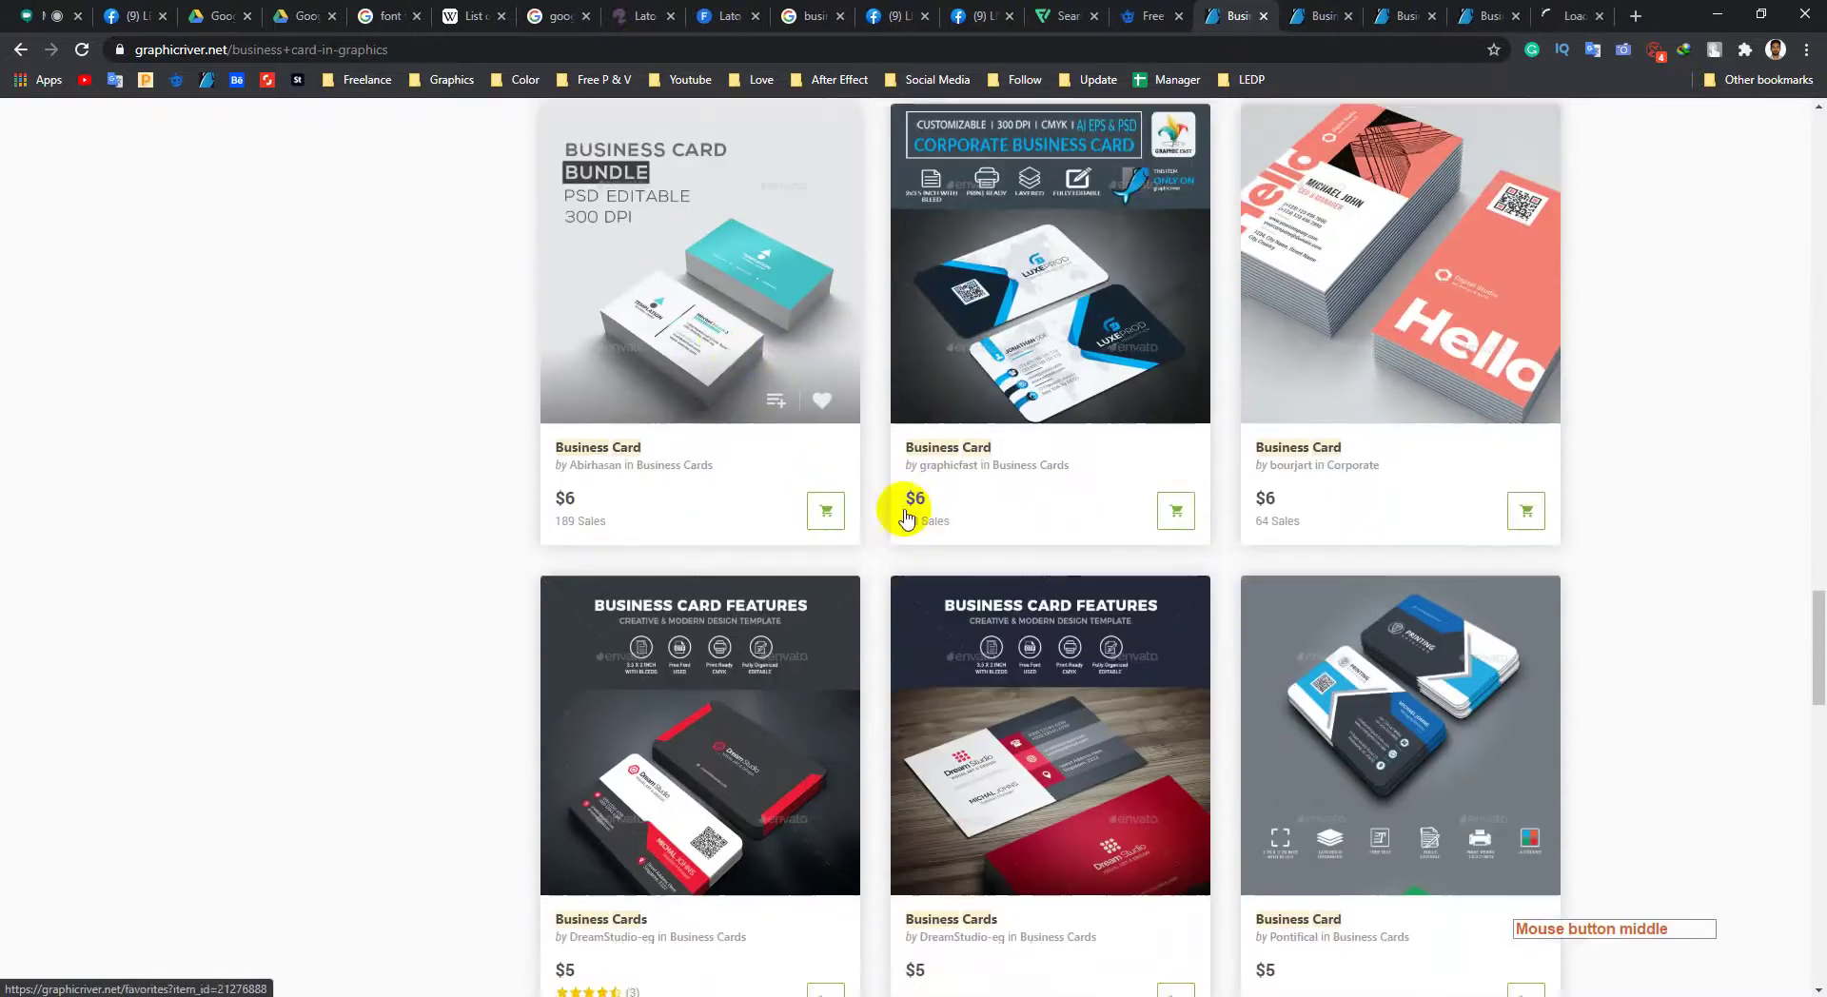
middle_click(945, 526)
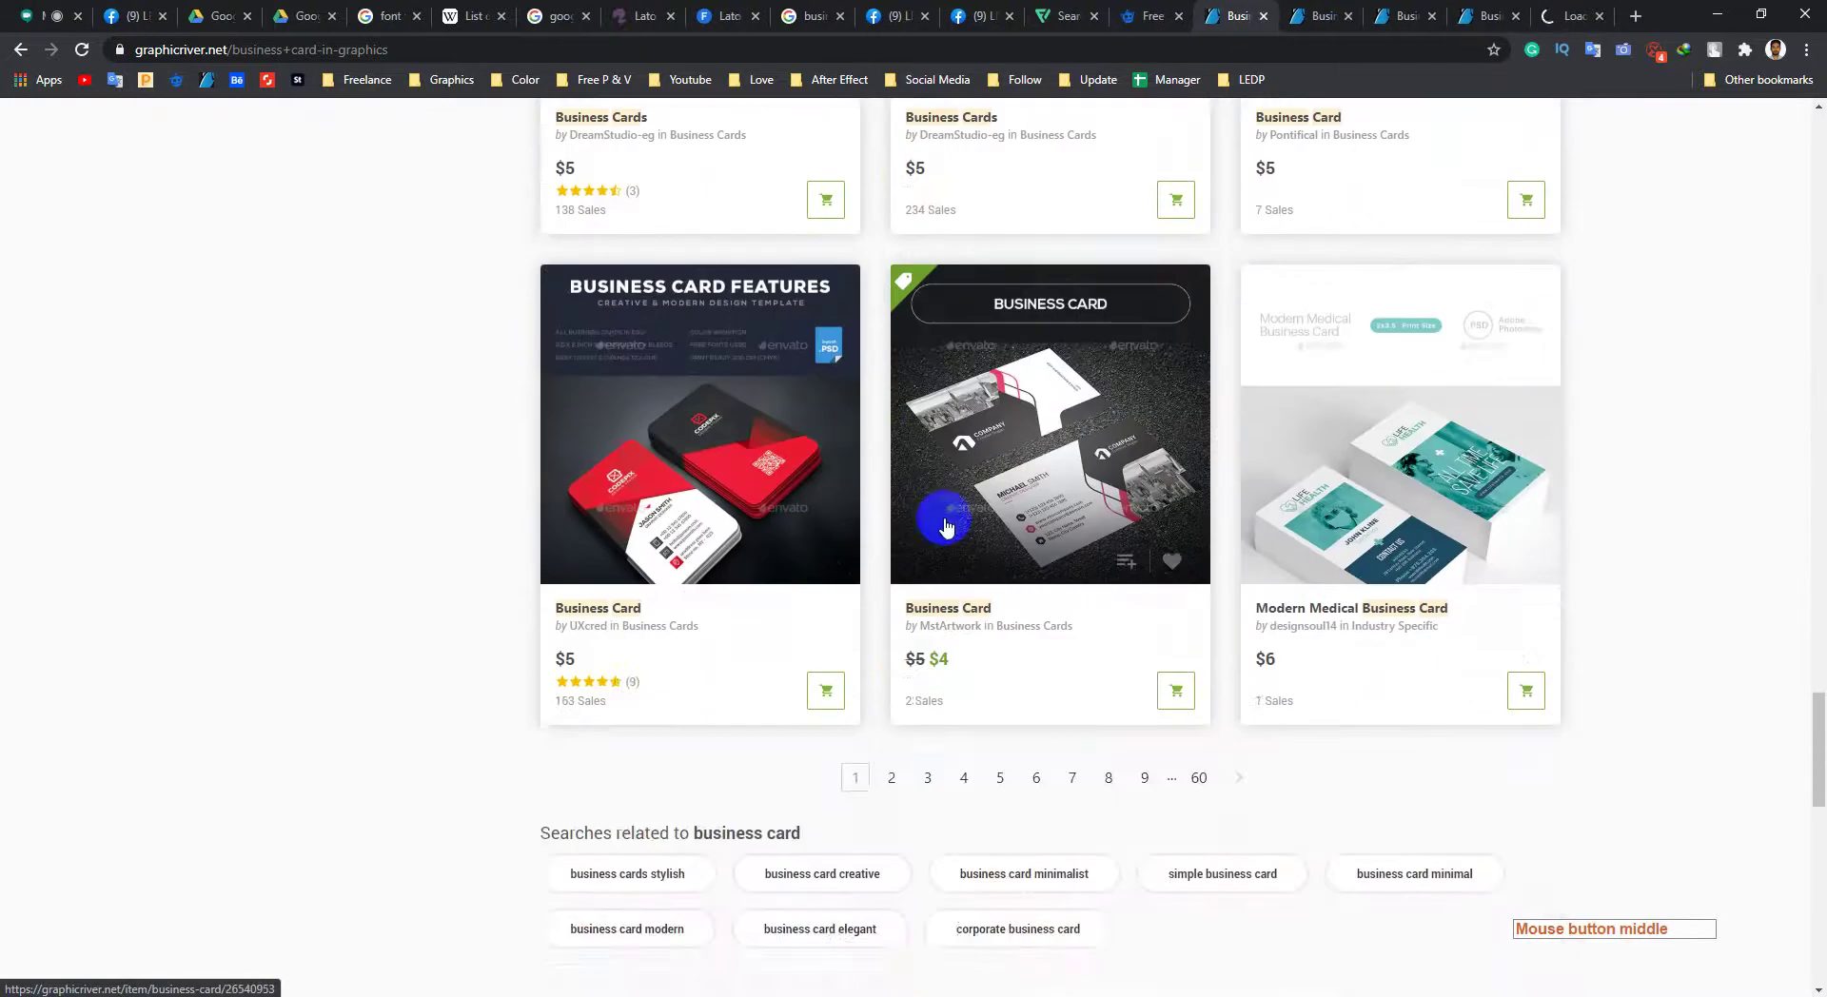
scroll(951, 495, "down", 4)
Step: Move through pages 4 and 5 of the 'business card' results
left_click(972, 400)
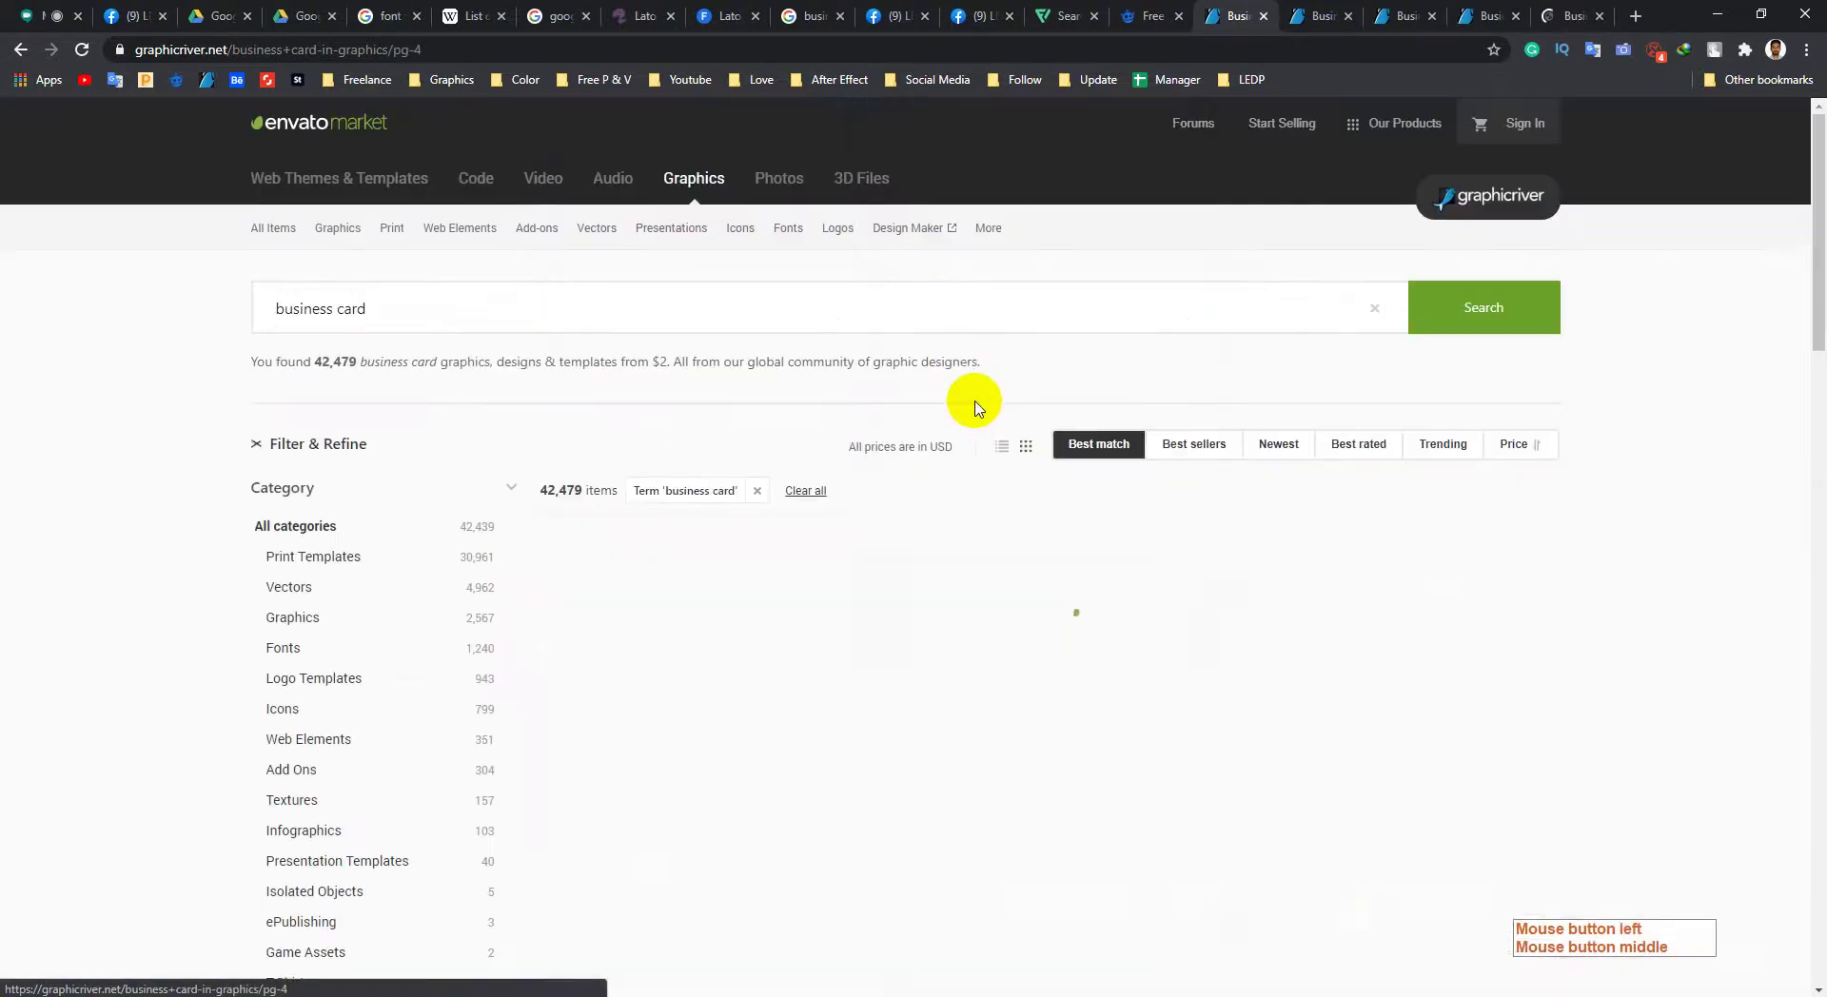
scroll(971, 415, "down", 5)
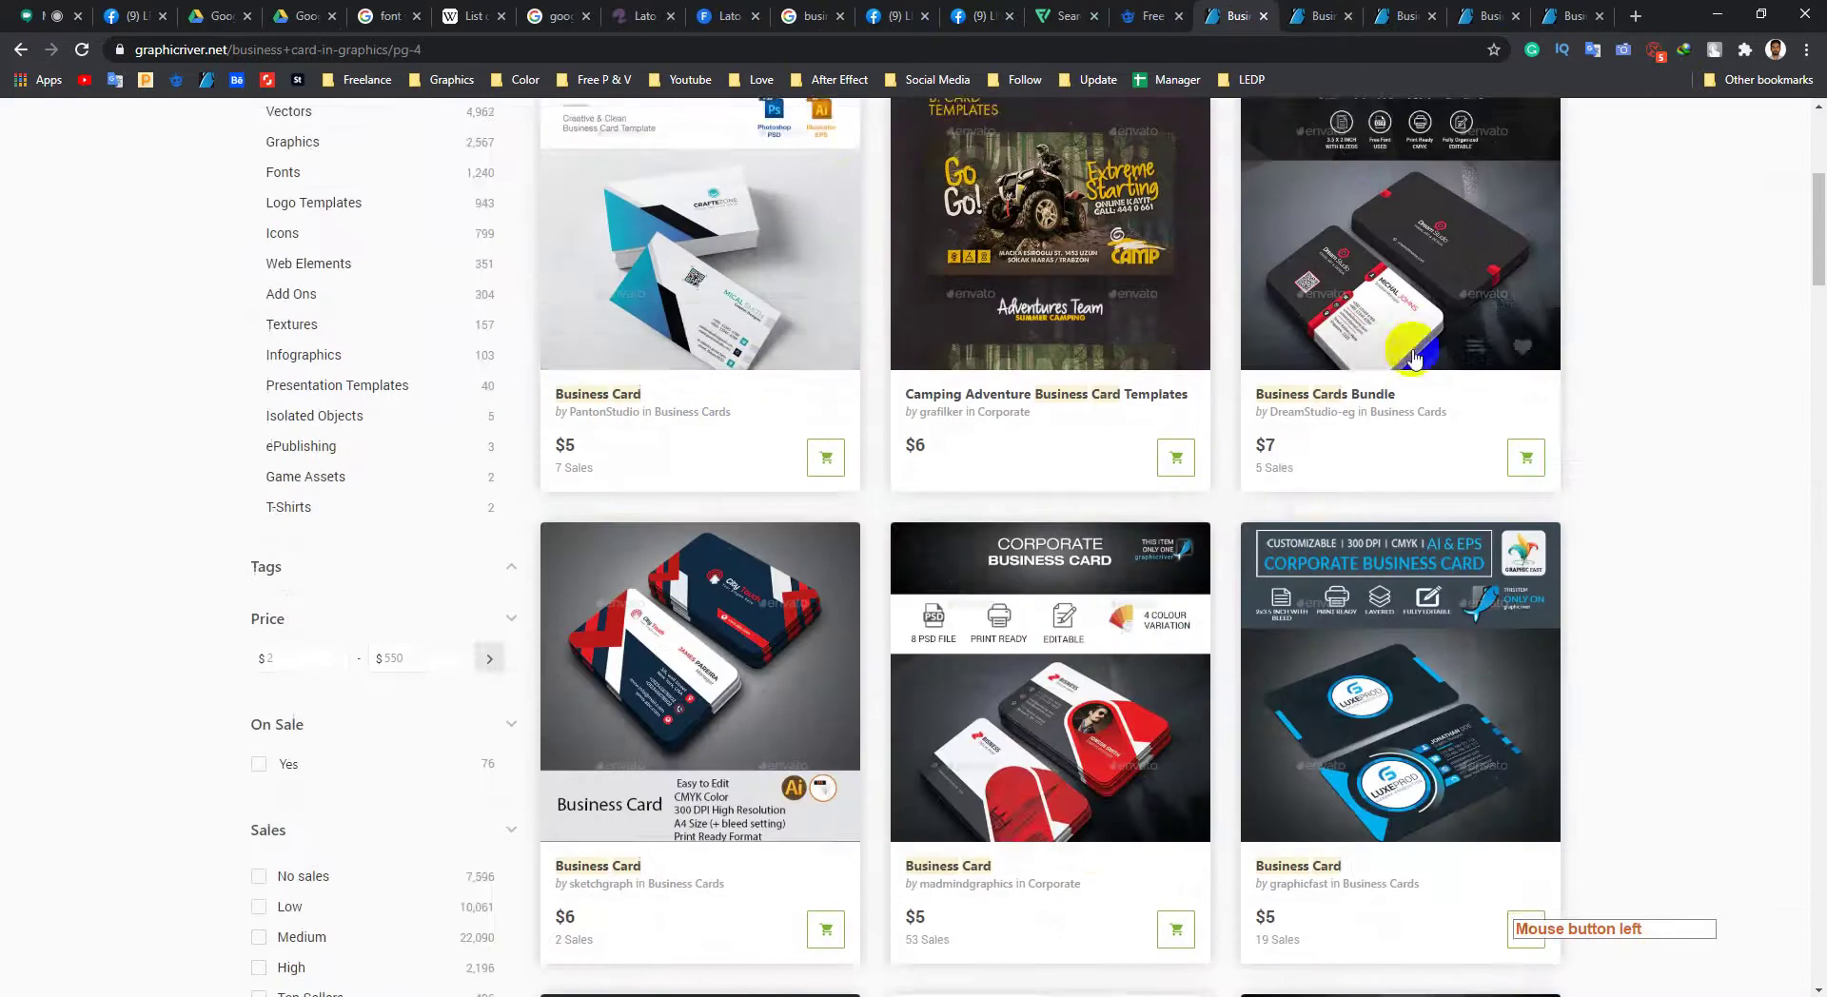
scroll(928, 476, "down", 20)
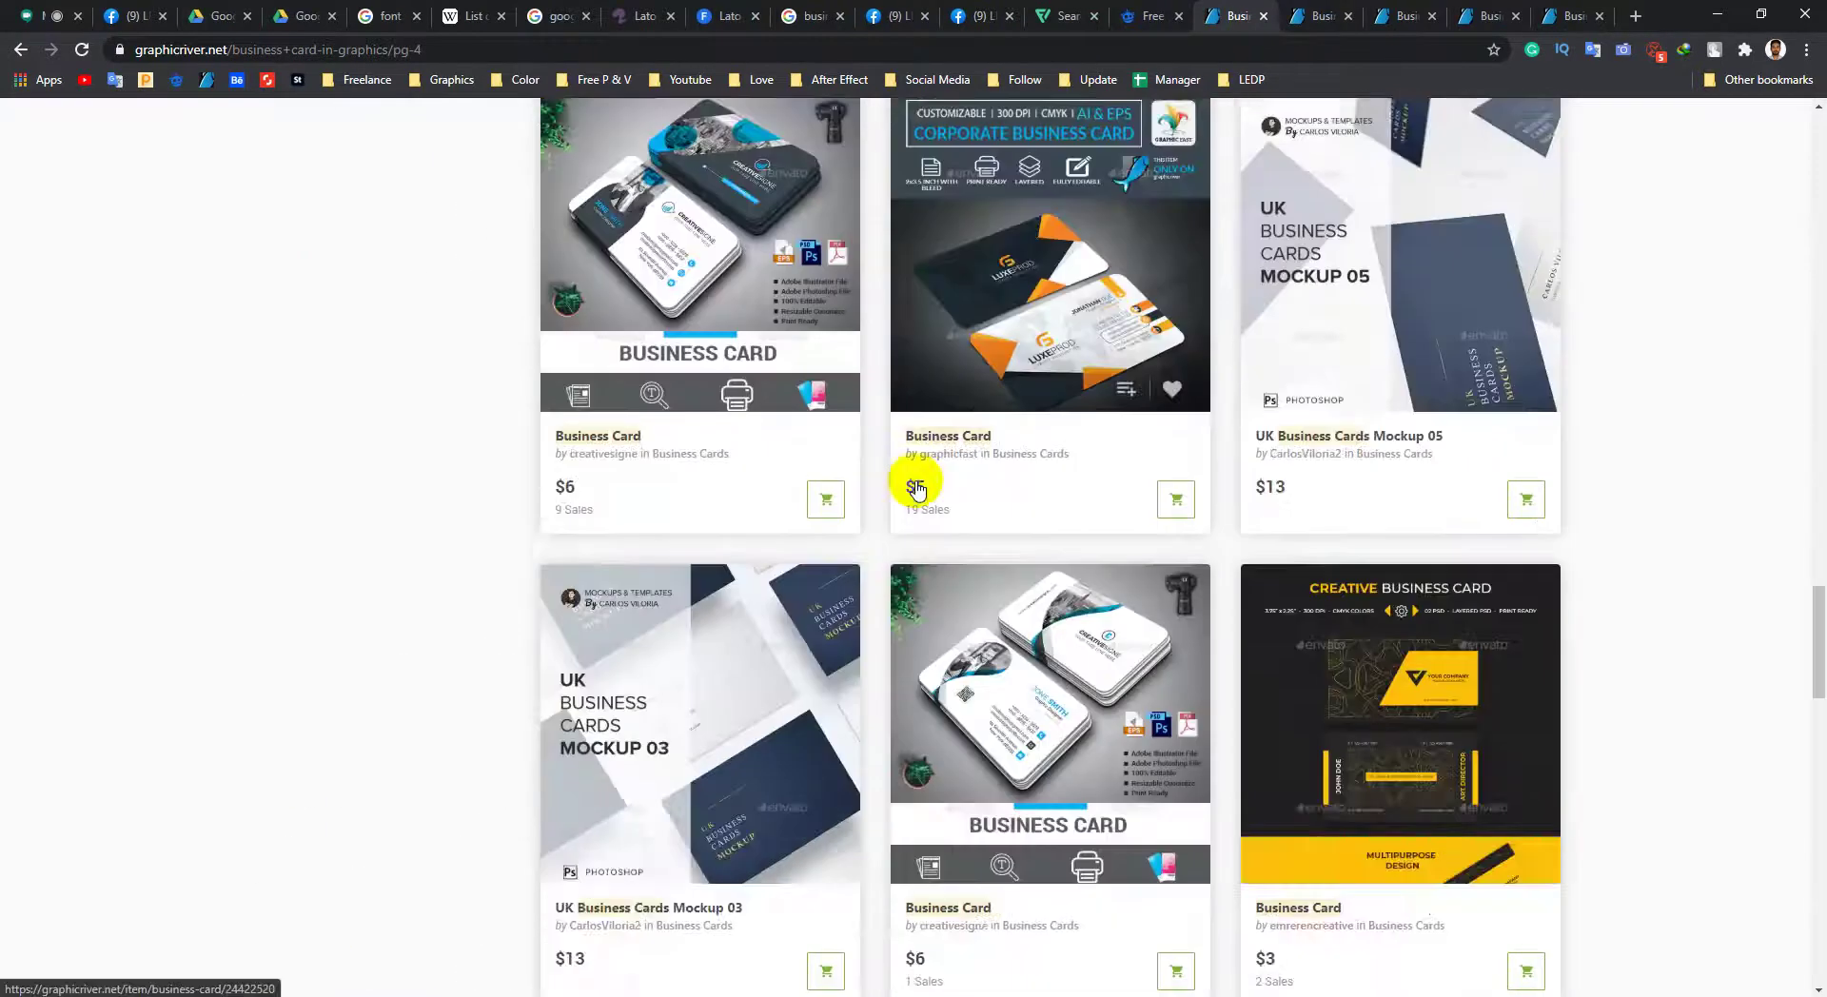
scroll(922, 476, "down", 10)
left_click(1023, 183)
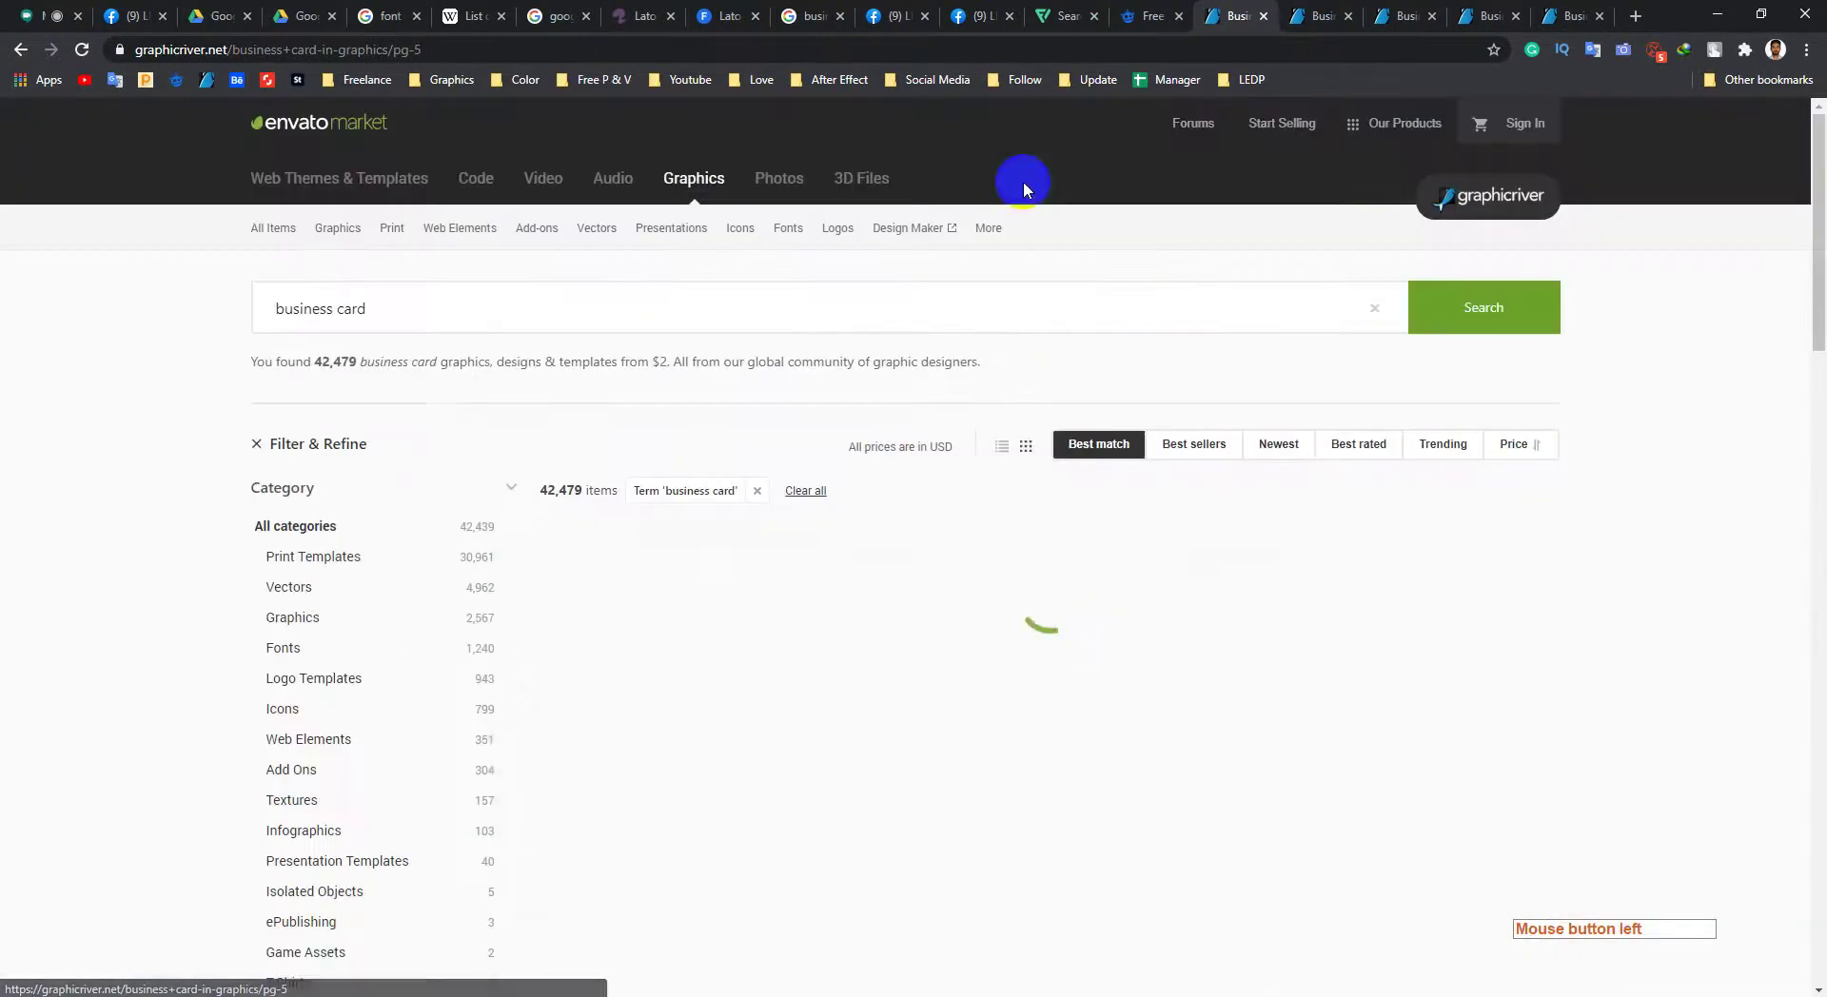
scroll(816, 457, "down", 9)
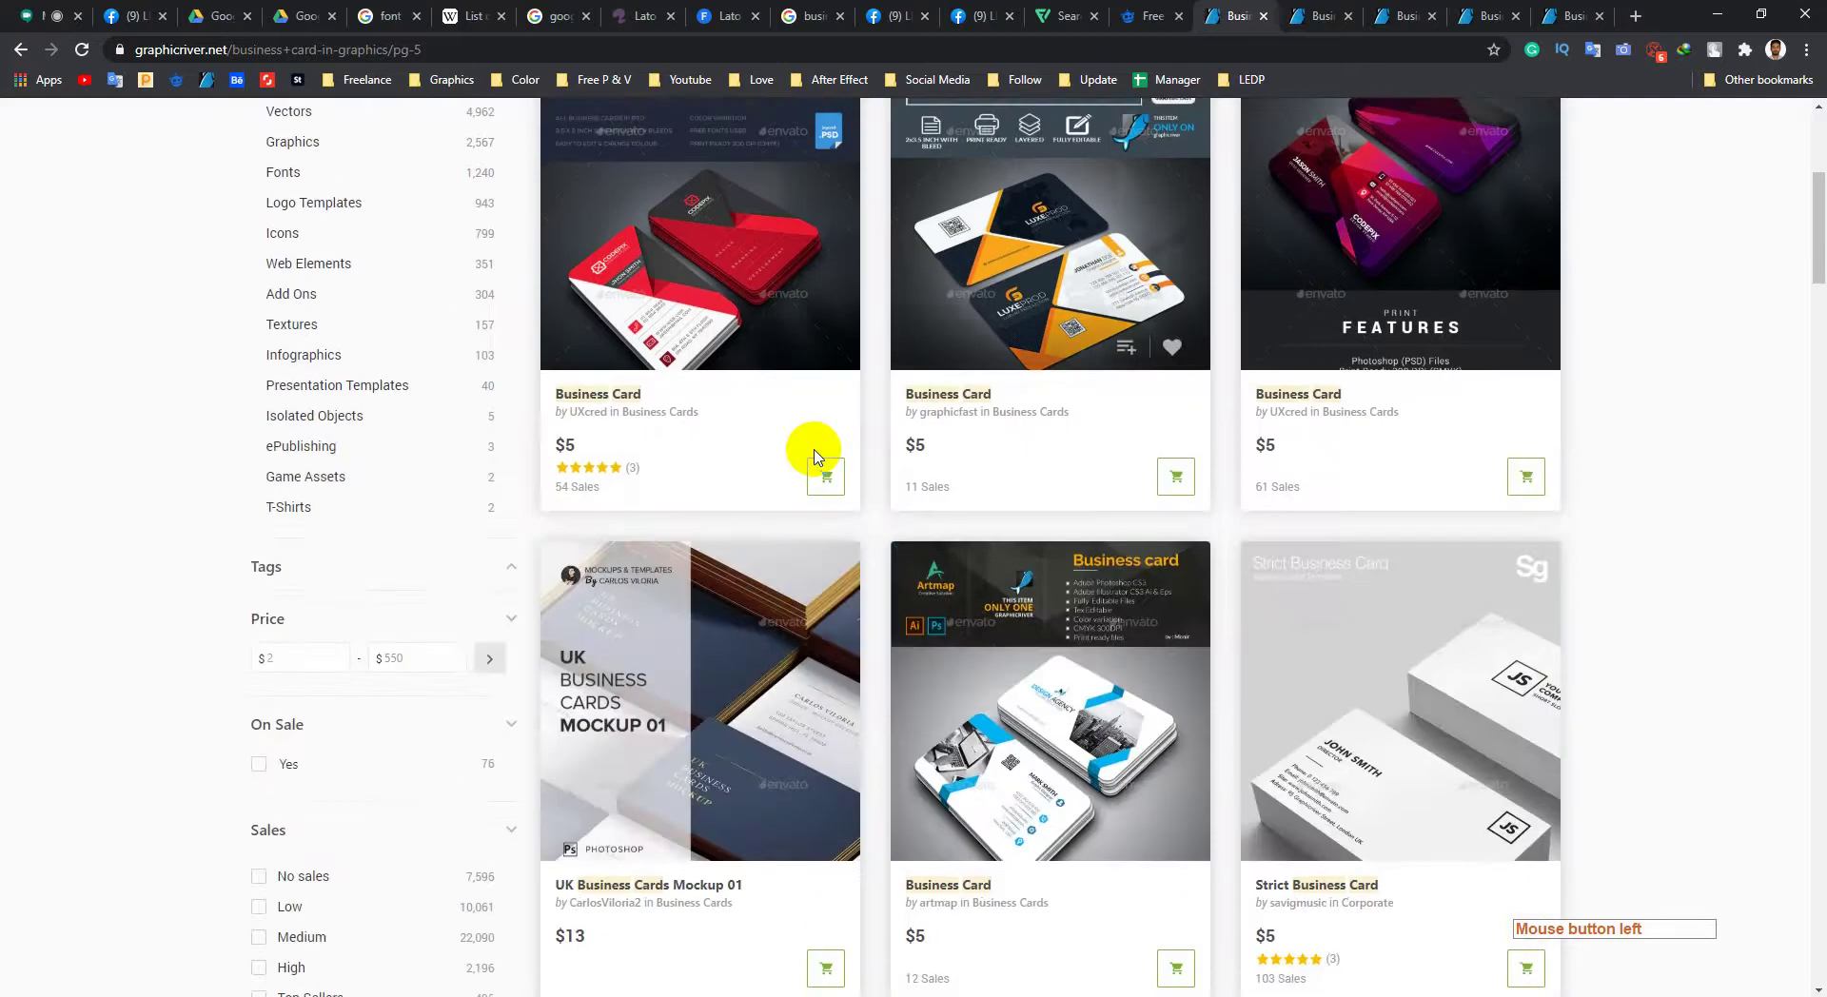
scroll(1450, 718, "down", 4)
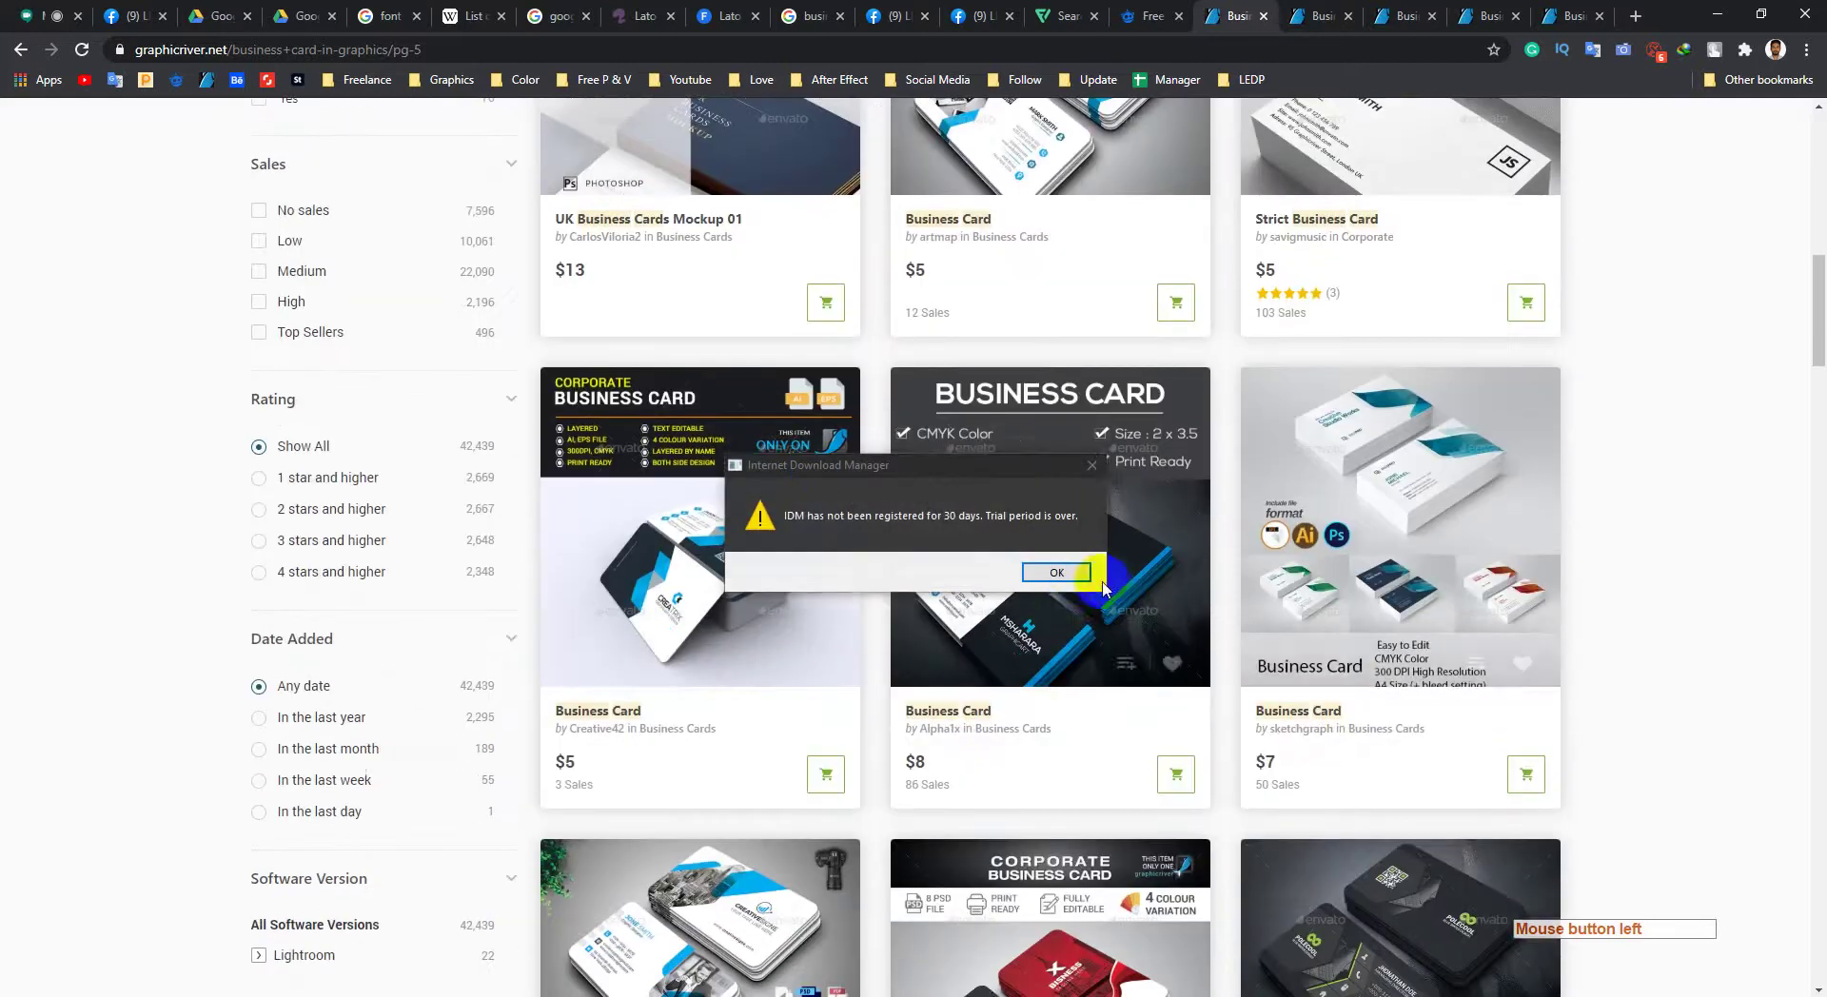
Step: Dismiss the download manager warning and open the $8 Business Card item in its tab
left_click(1054, 571)
middle_click(1030, 600)
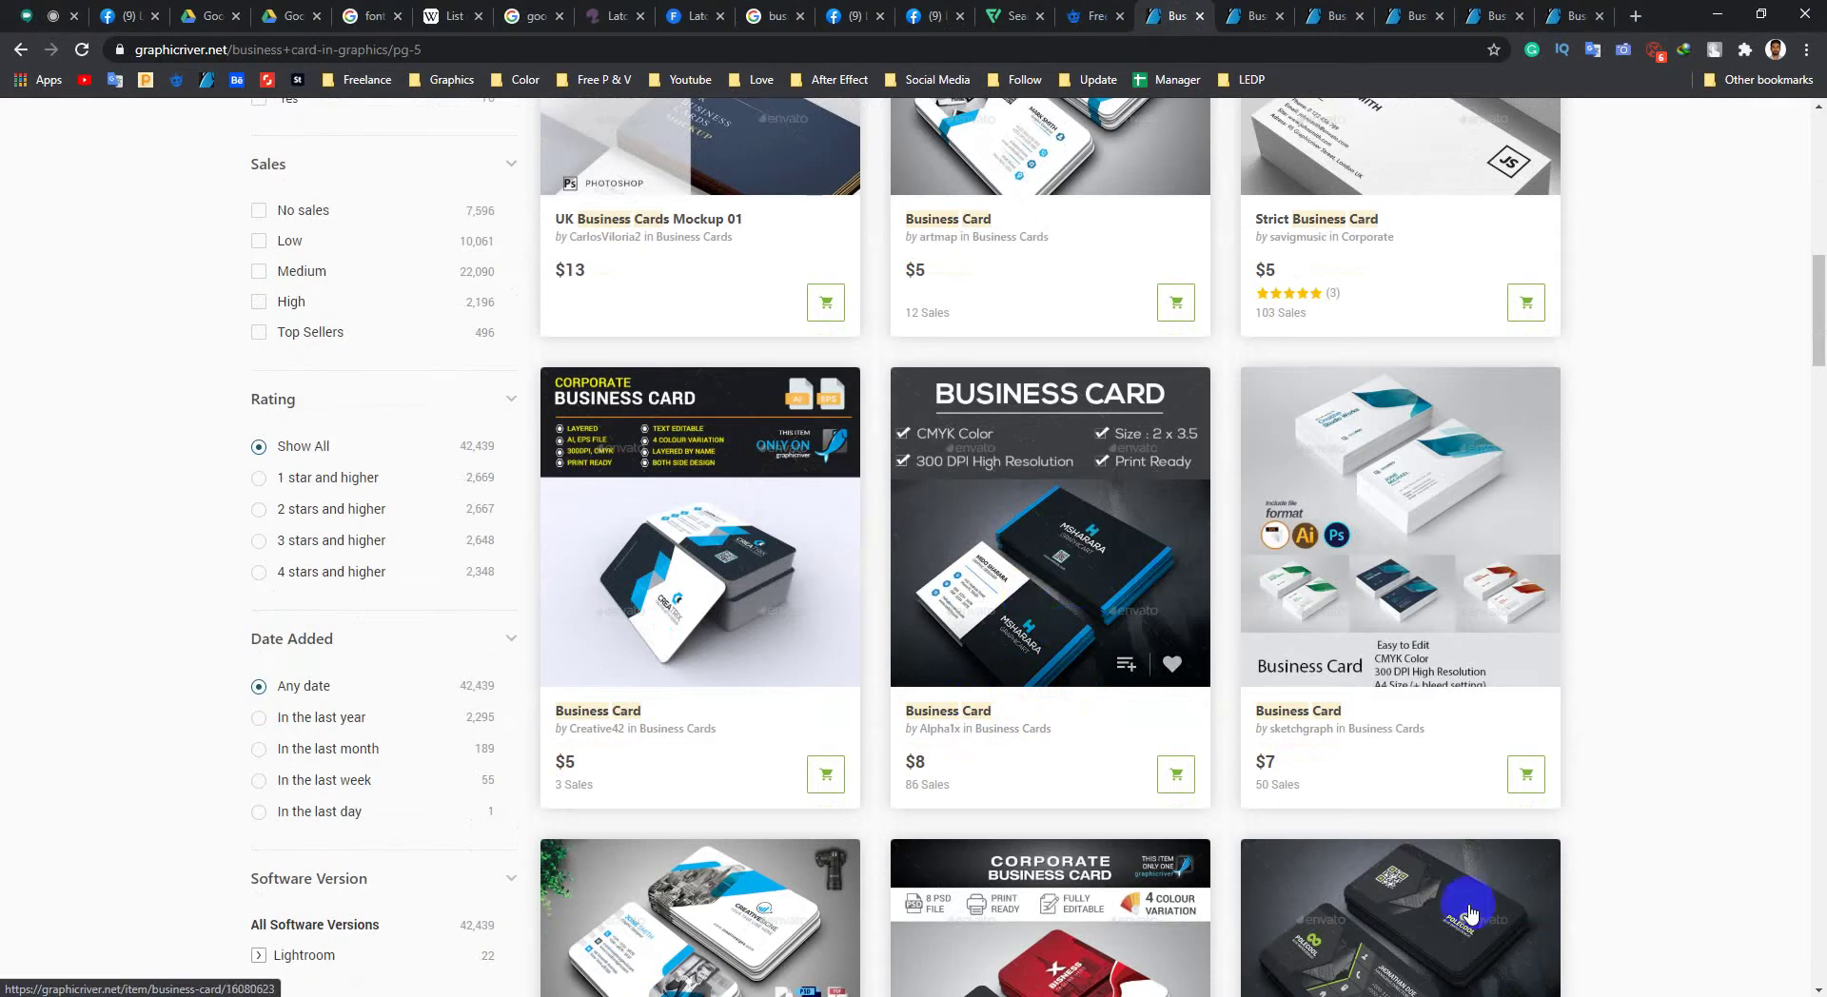
left_click(1732, 985)
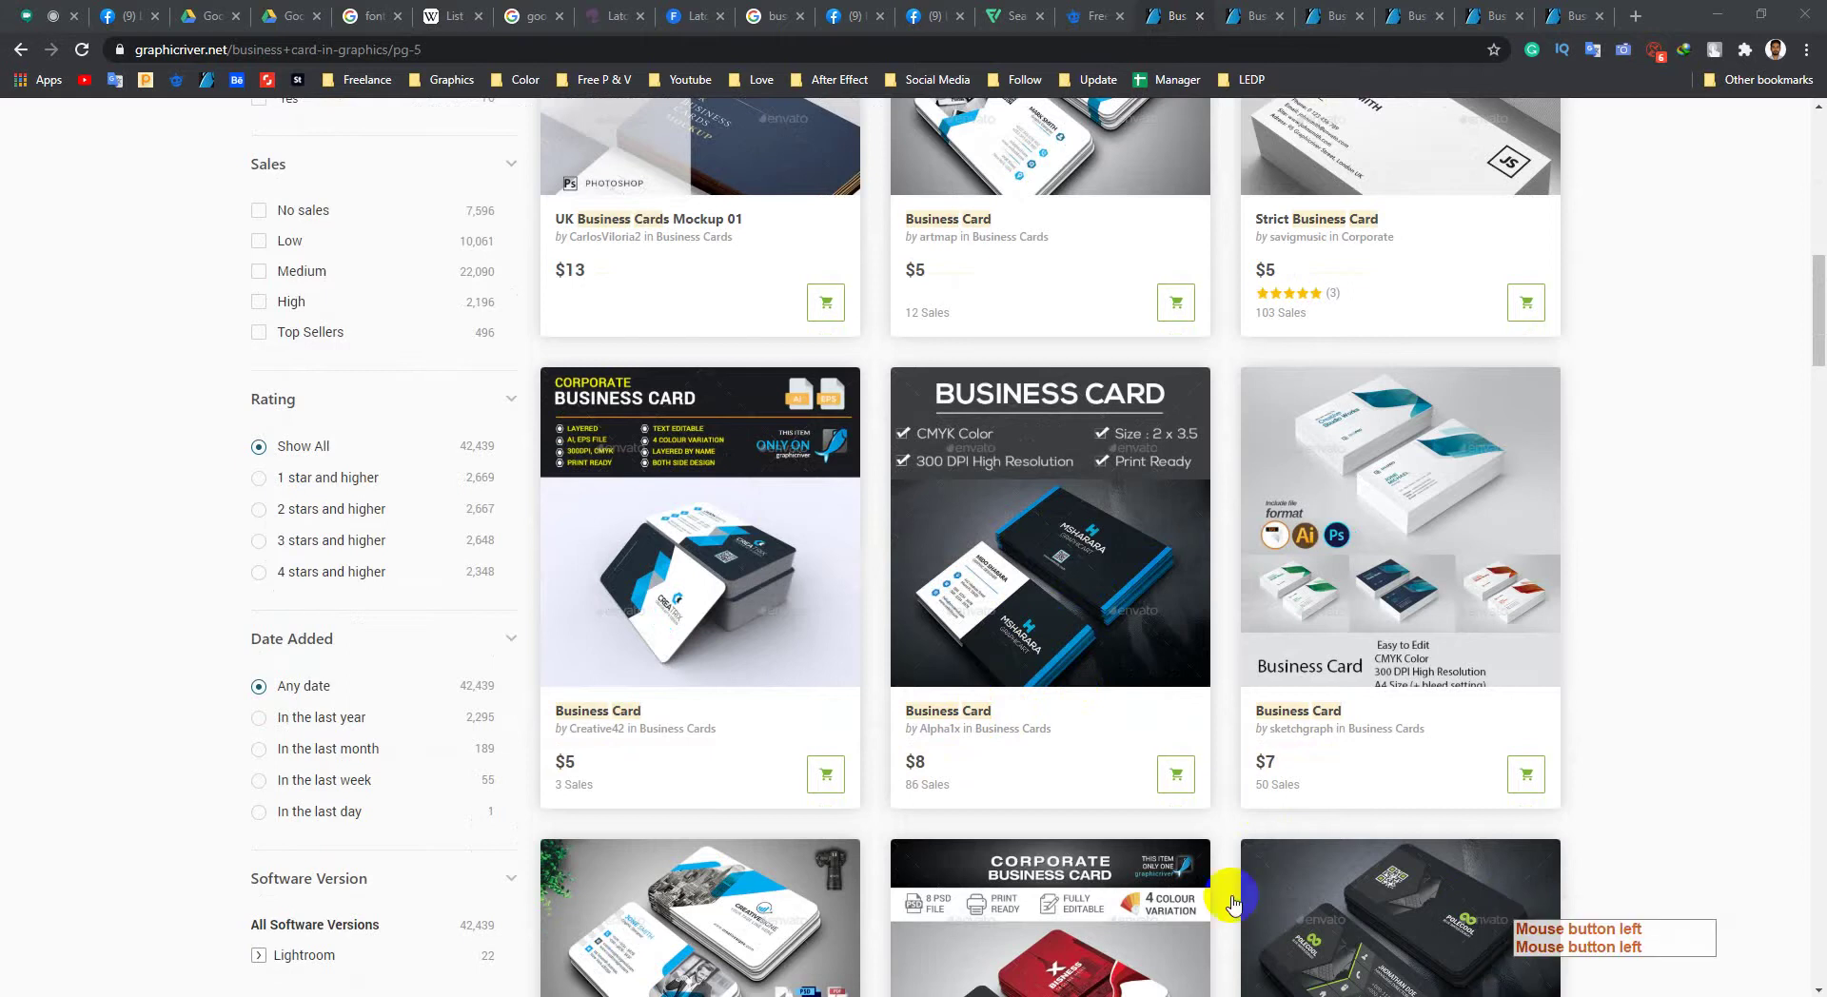
mouse_move(1119, 682)
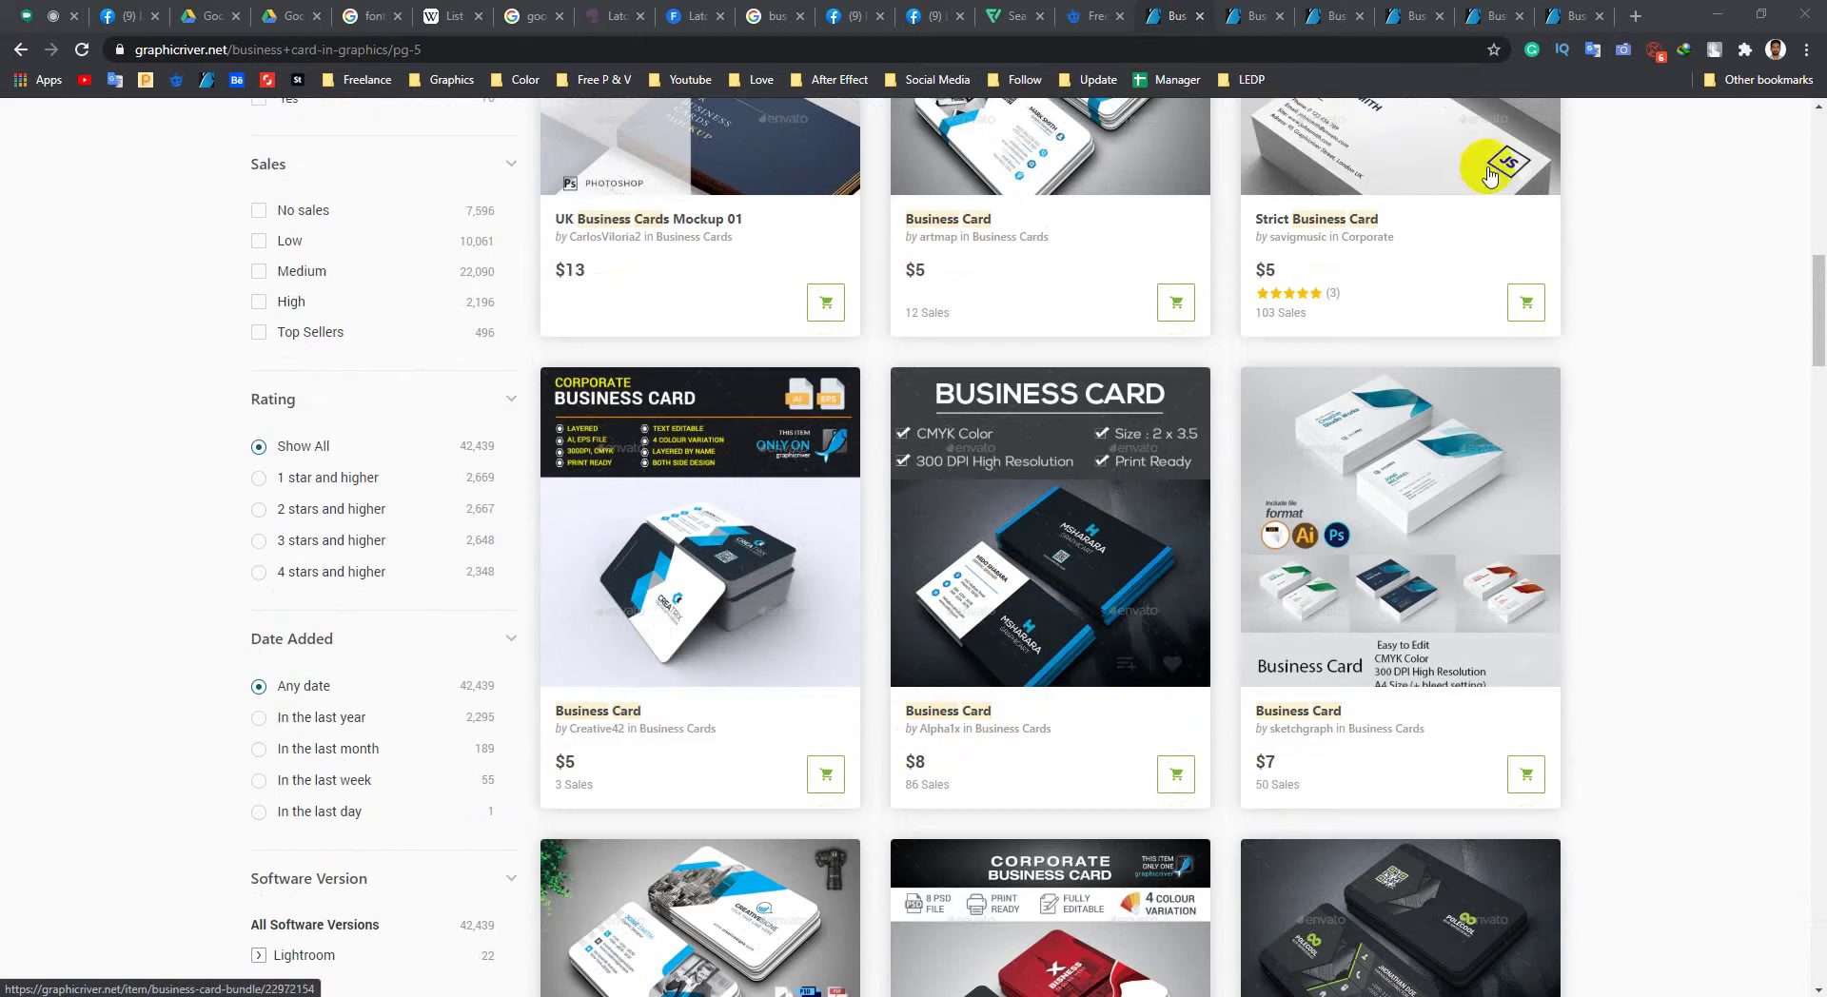
left_click(1570, 17)
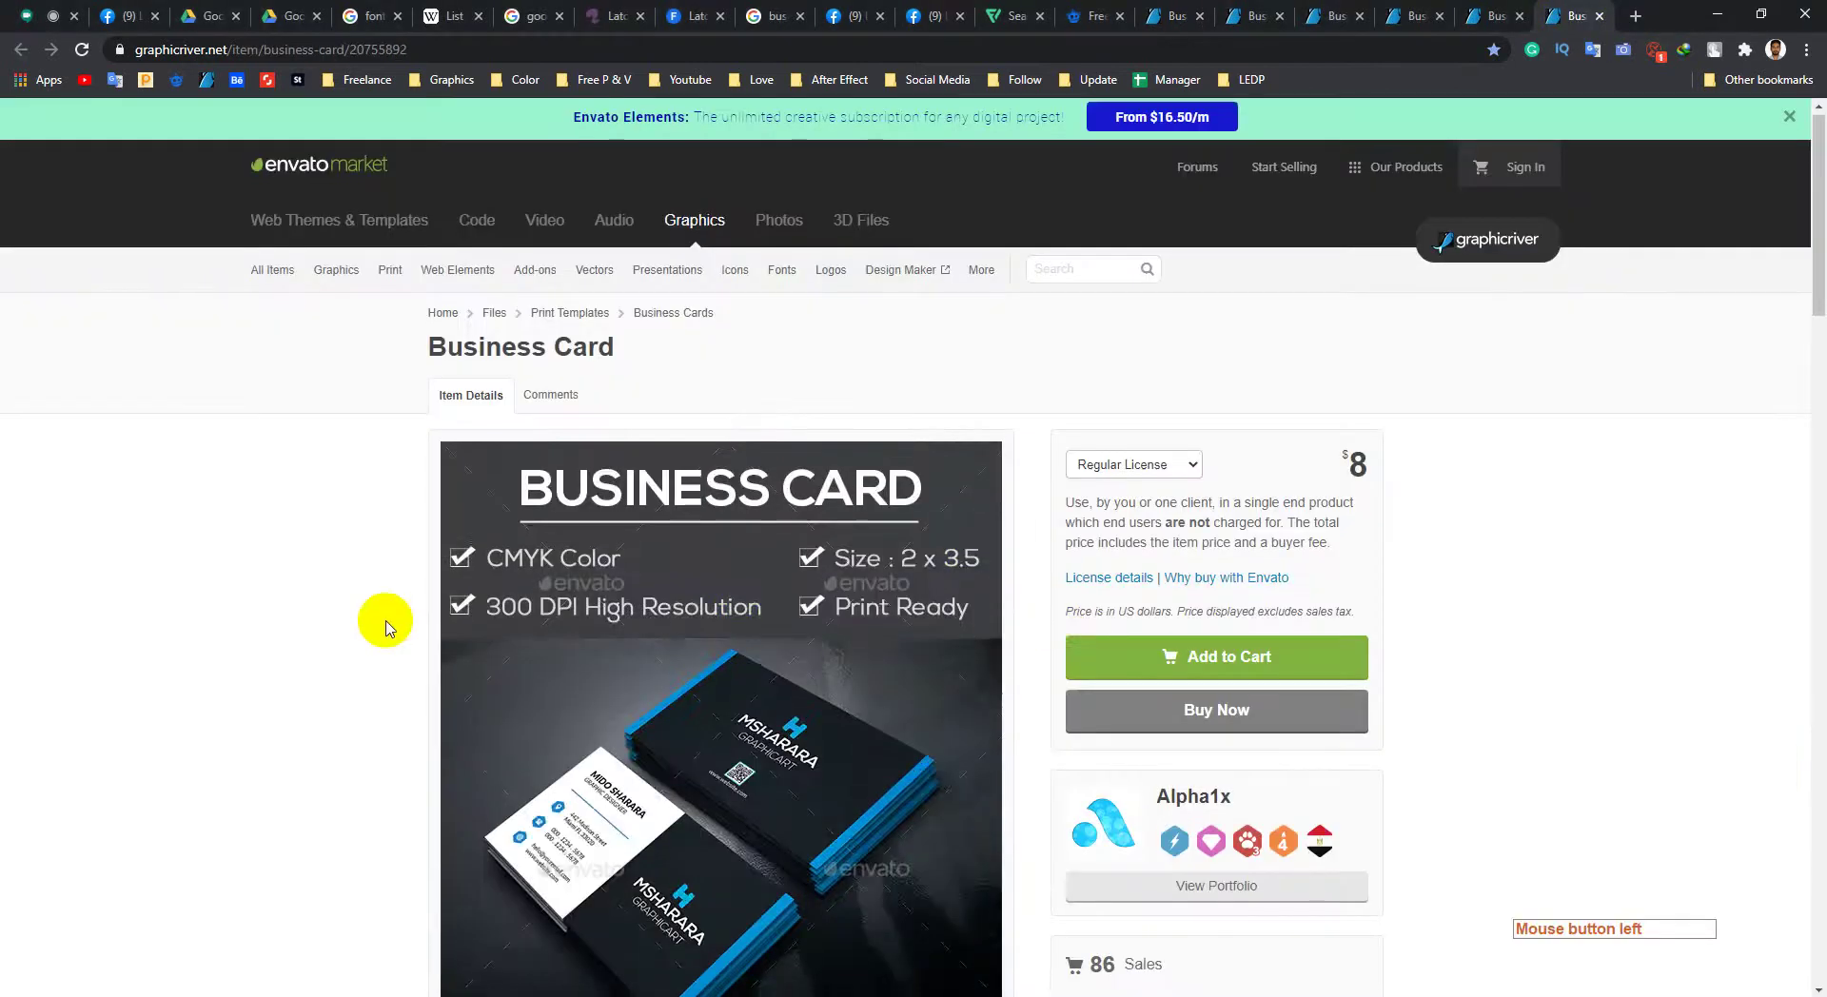
Step: Check the item's 2x3.5 print dimensions, 300 DPI CMYK, layered PSD files and Nexa font
scroll(368, 631, "down", 10)
scroll(361, 638, "up", 5)
scroll(361, 638, "up", 4)
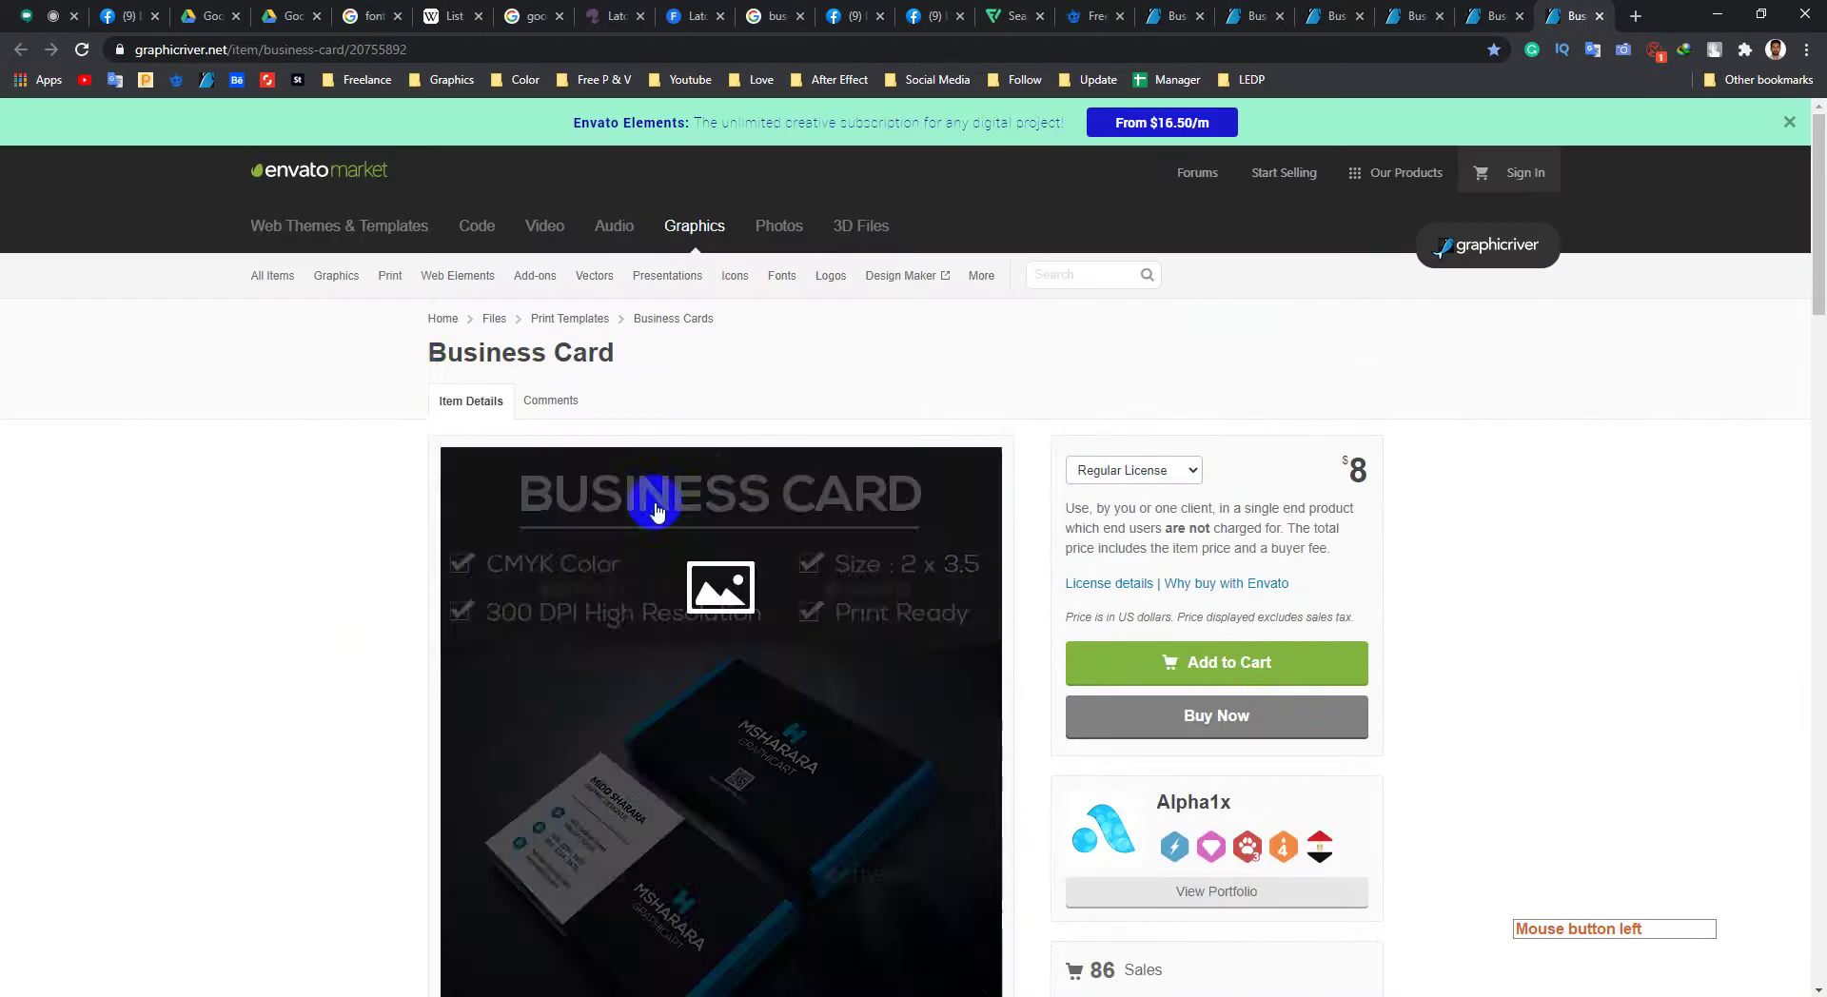
scroll(304, 631, "down", 8)
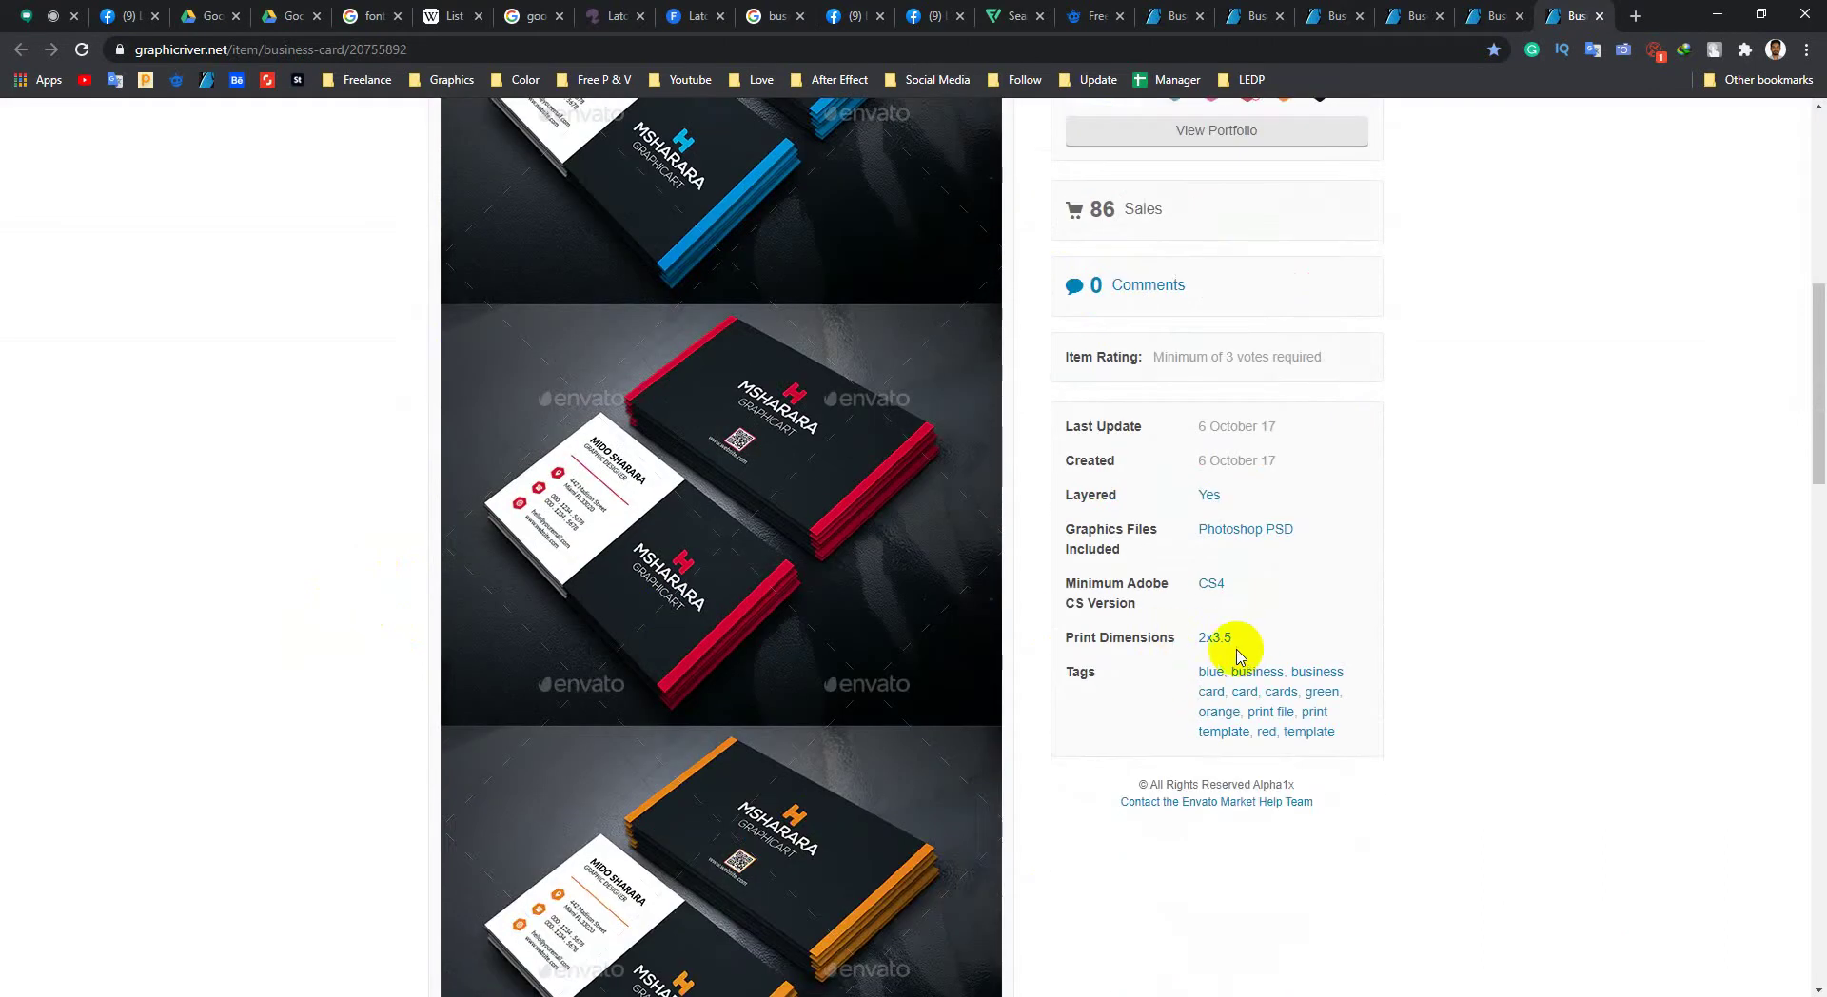
left_click_drag(1244, 642, 1225, 655)
scroll(1505, 551, "down", 2)
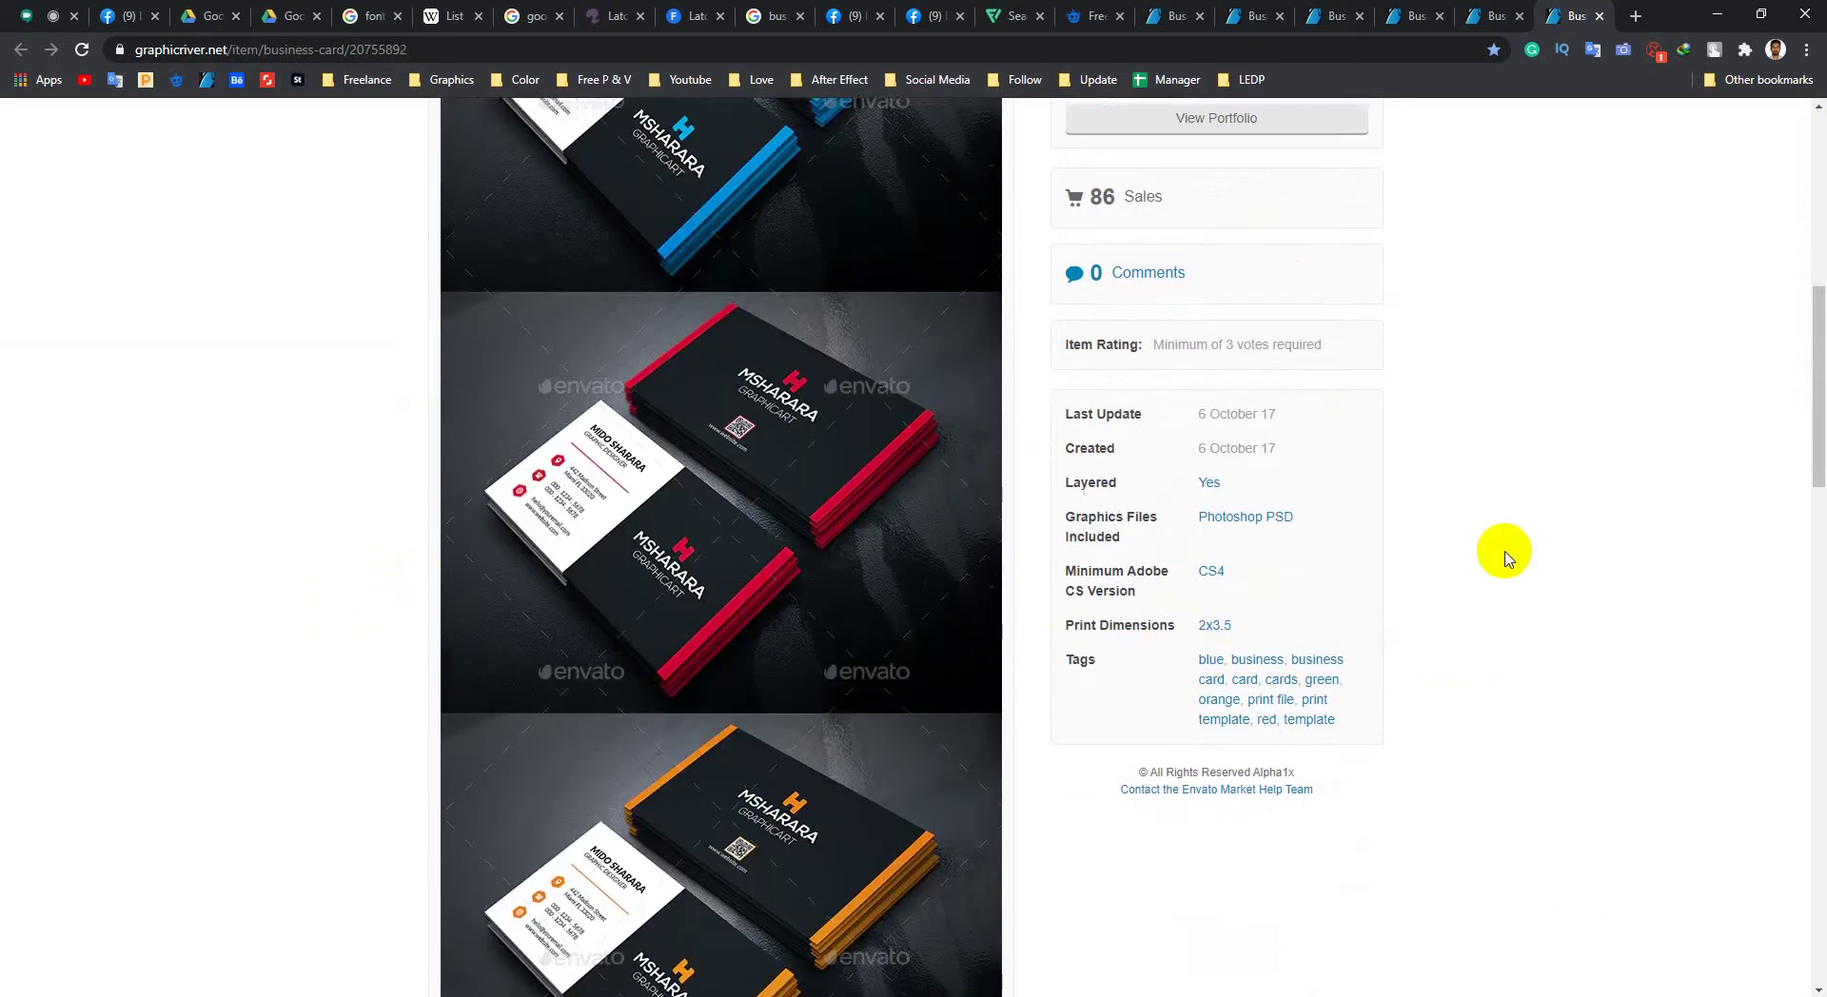
scroll(869, 600, "down", 10)
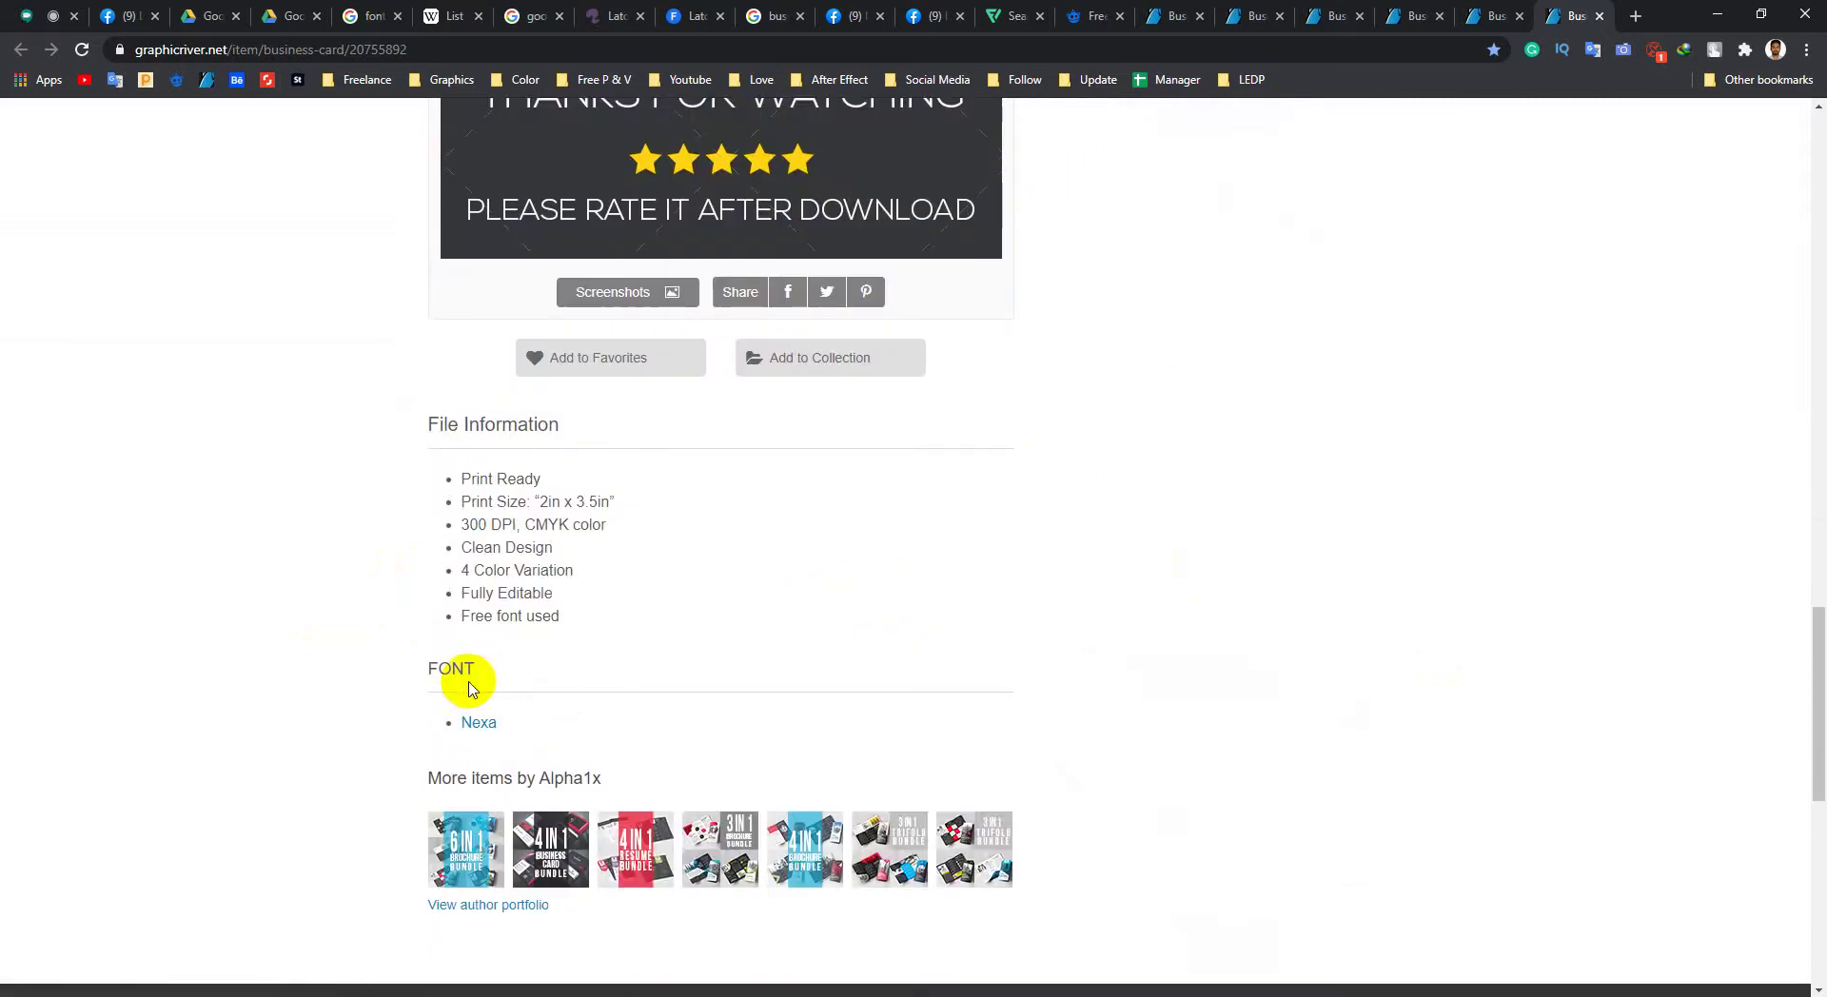
Step: Highlight the Nexa font name in the item's font list, then scroll down the page
left_click_drag(496, 732, 461, 736)
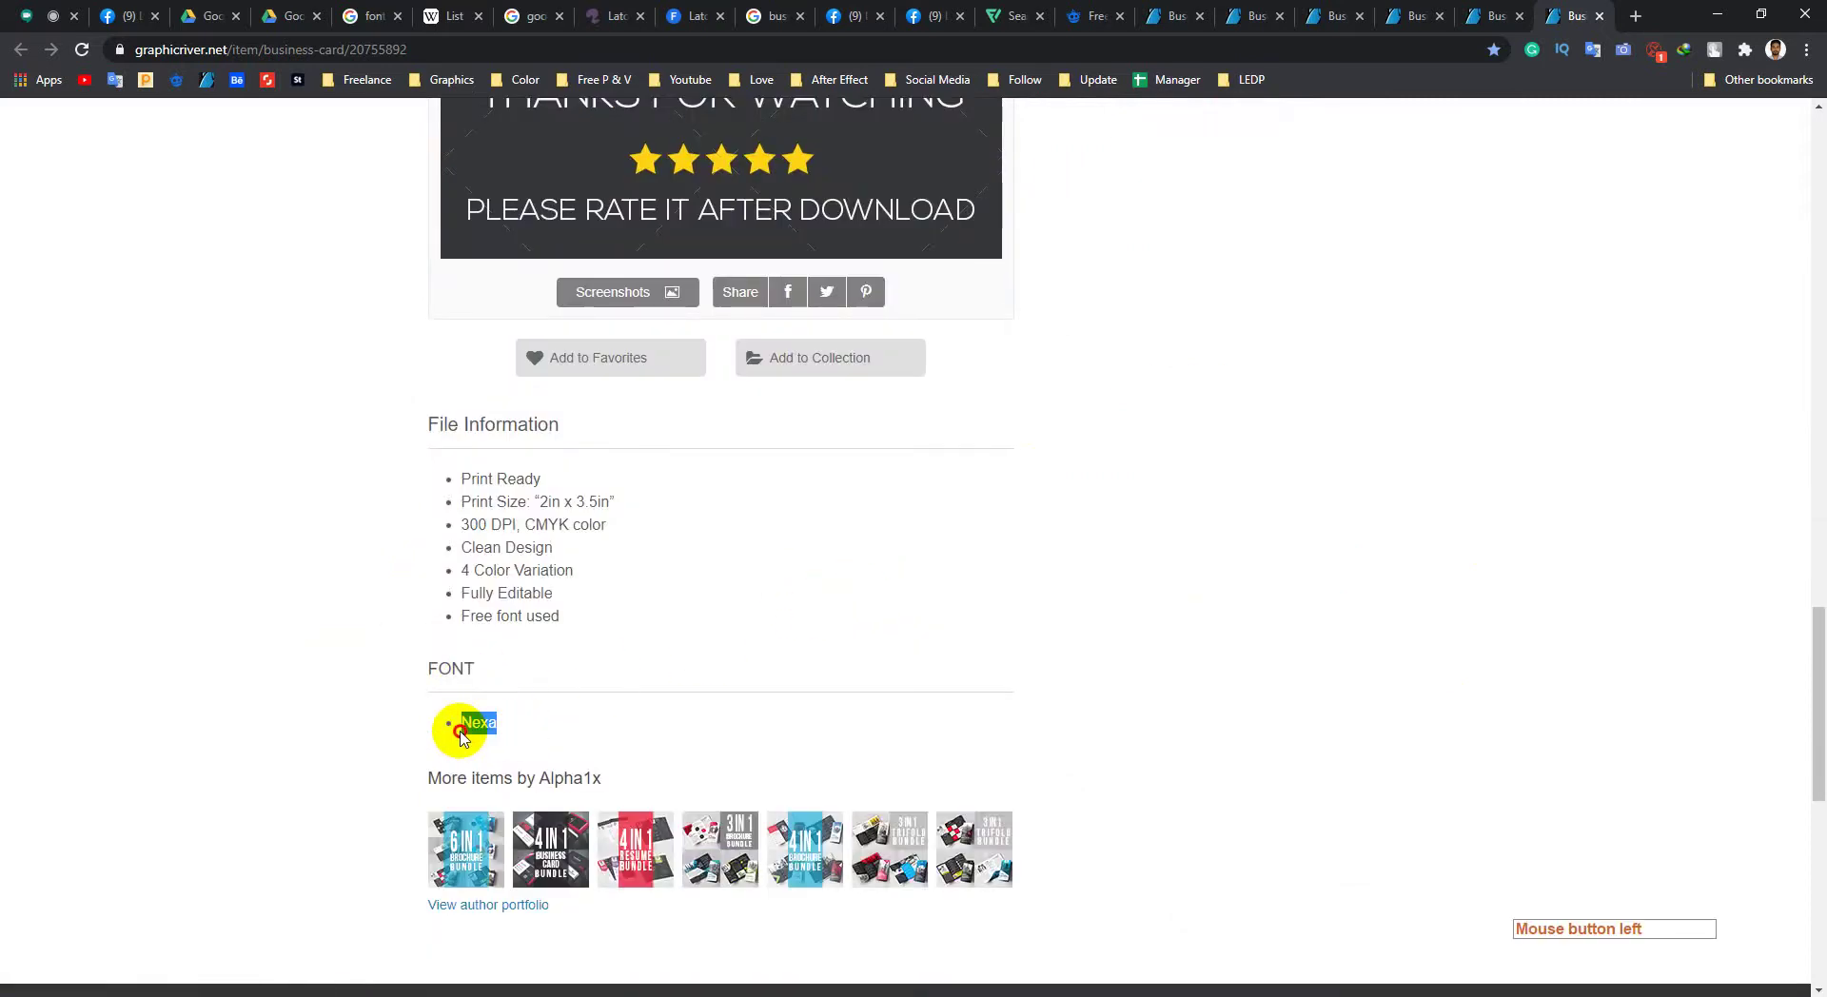
left_click(396, 810)
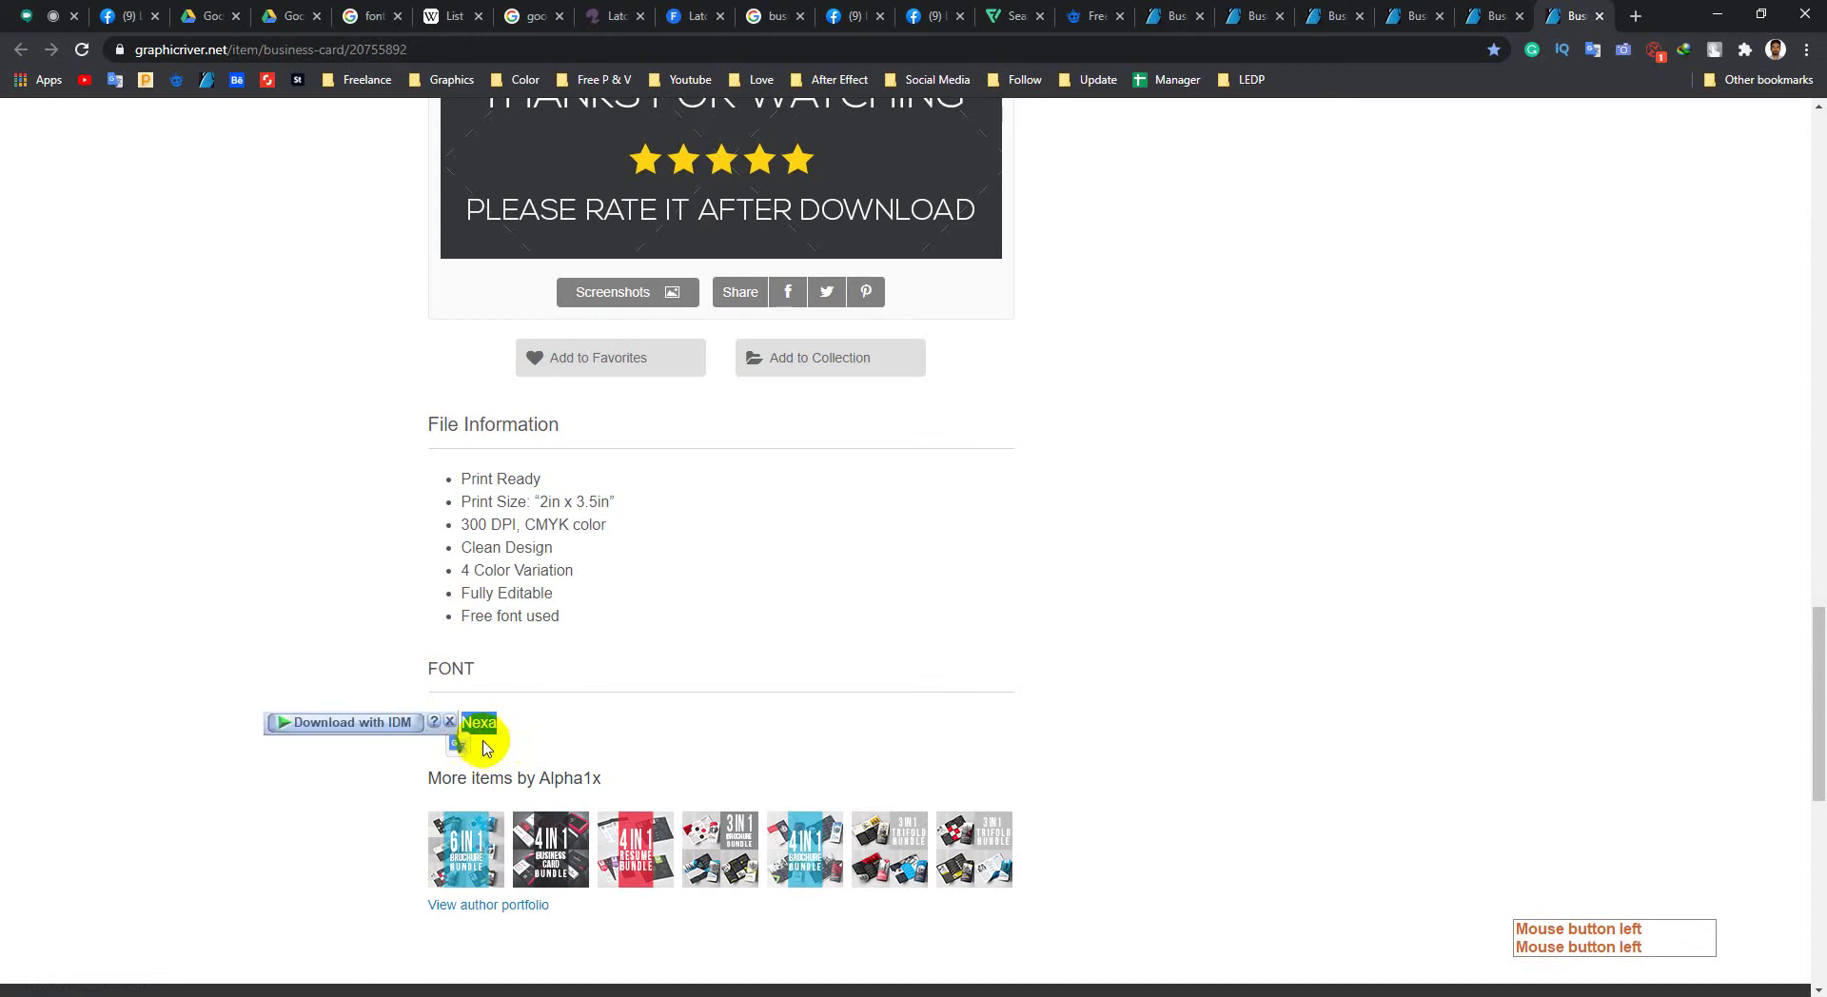
scroll(359, 802, "down", 2)
middle_click(339, 843)
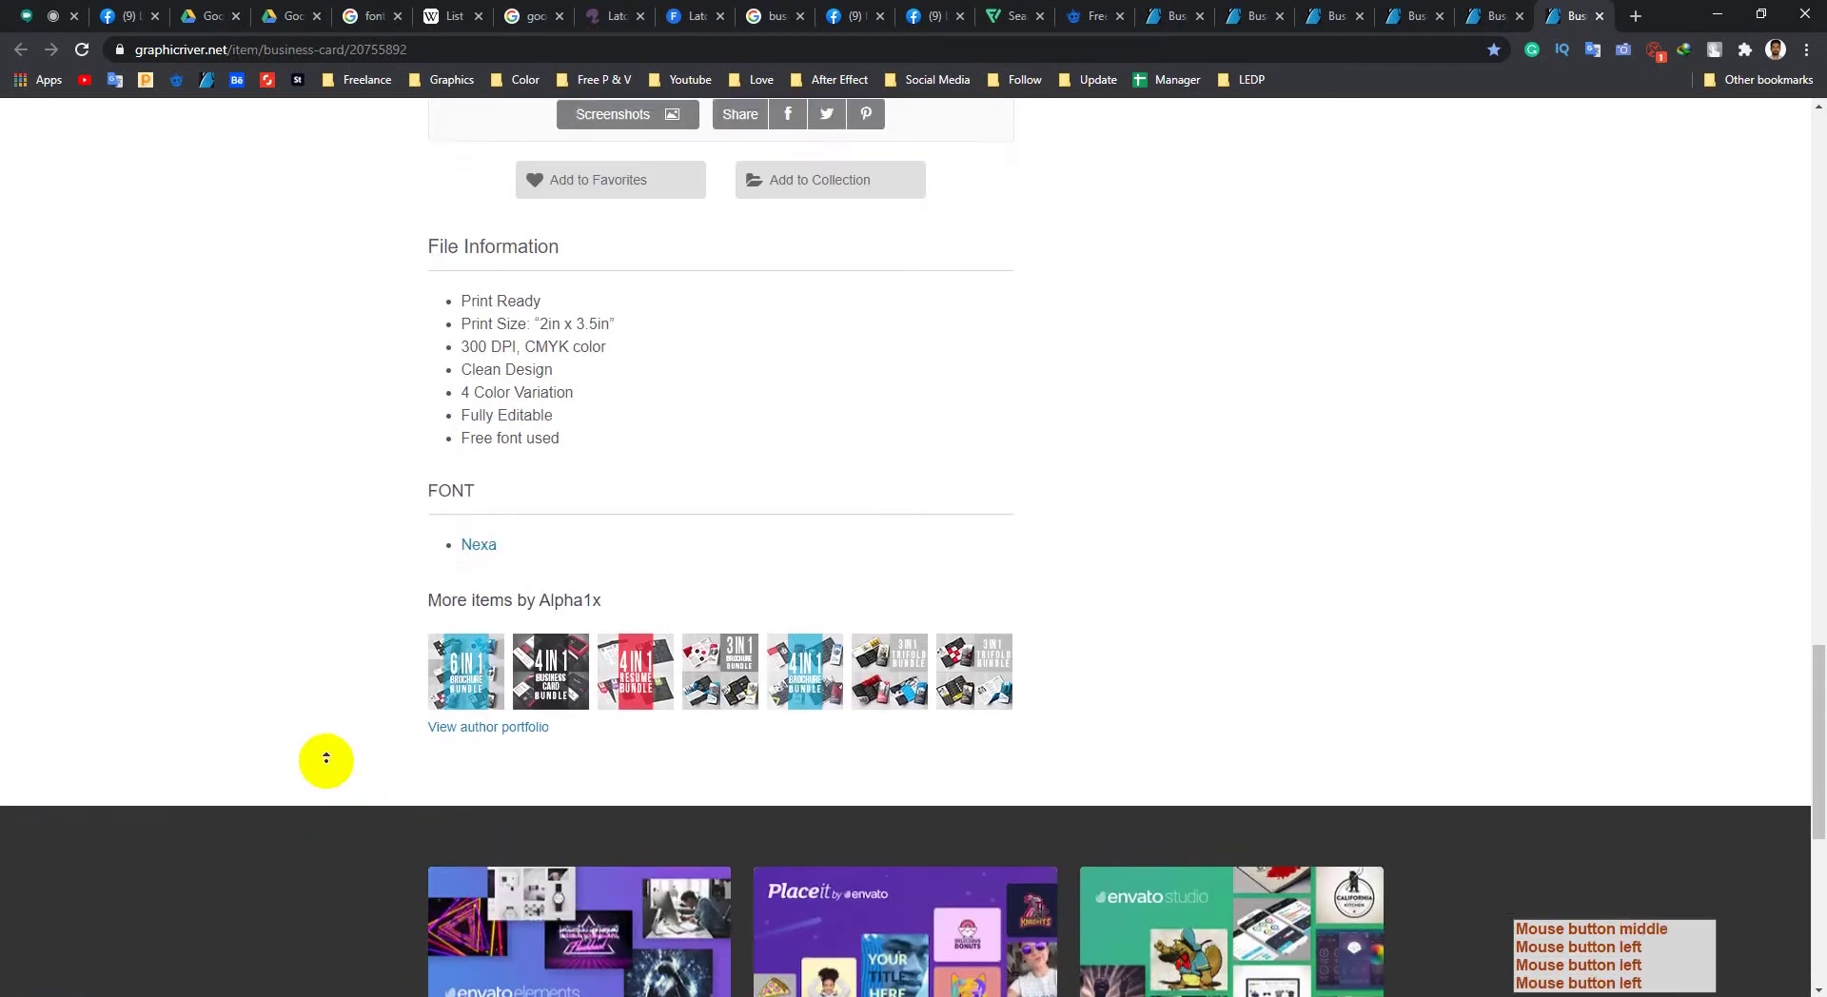
middle_click(327, 769)
Step: Look up the word Nexa in a translation popup, then close it and deselect
left_click_drag(521, 647, 466, 632)
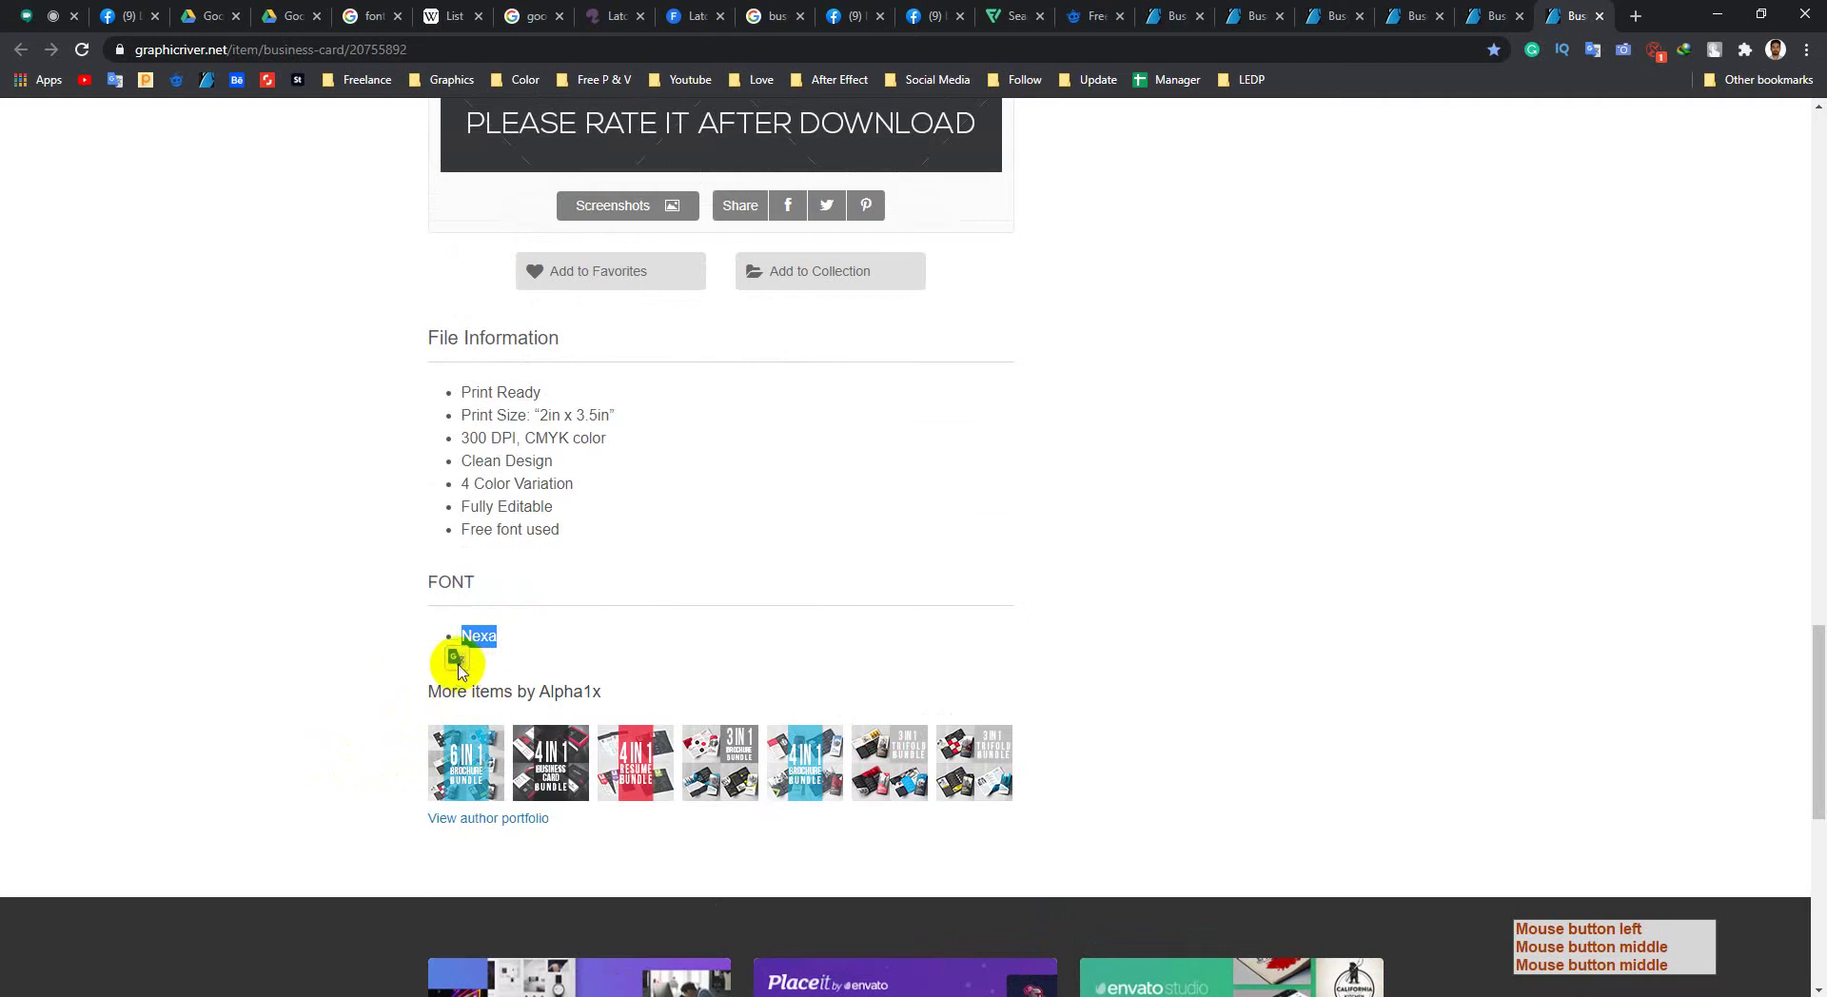
left_click(457, 656)
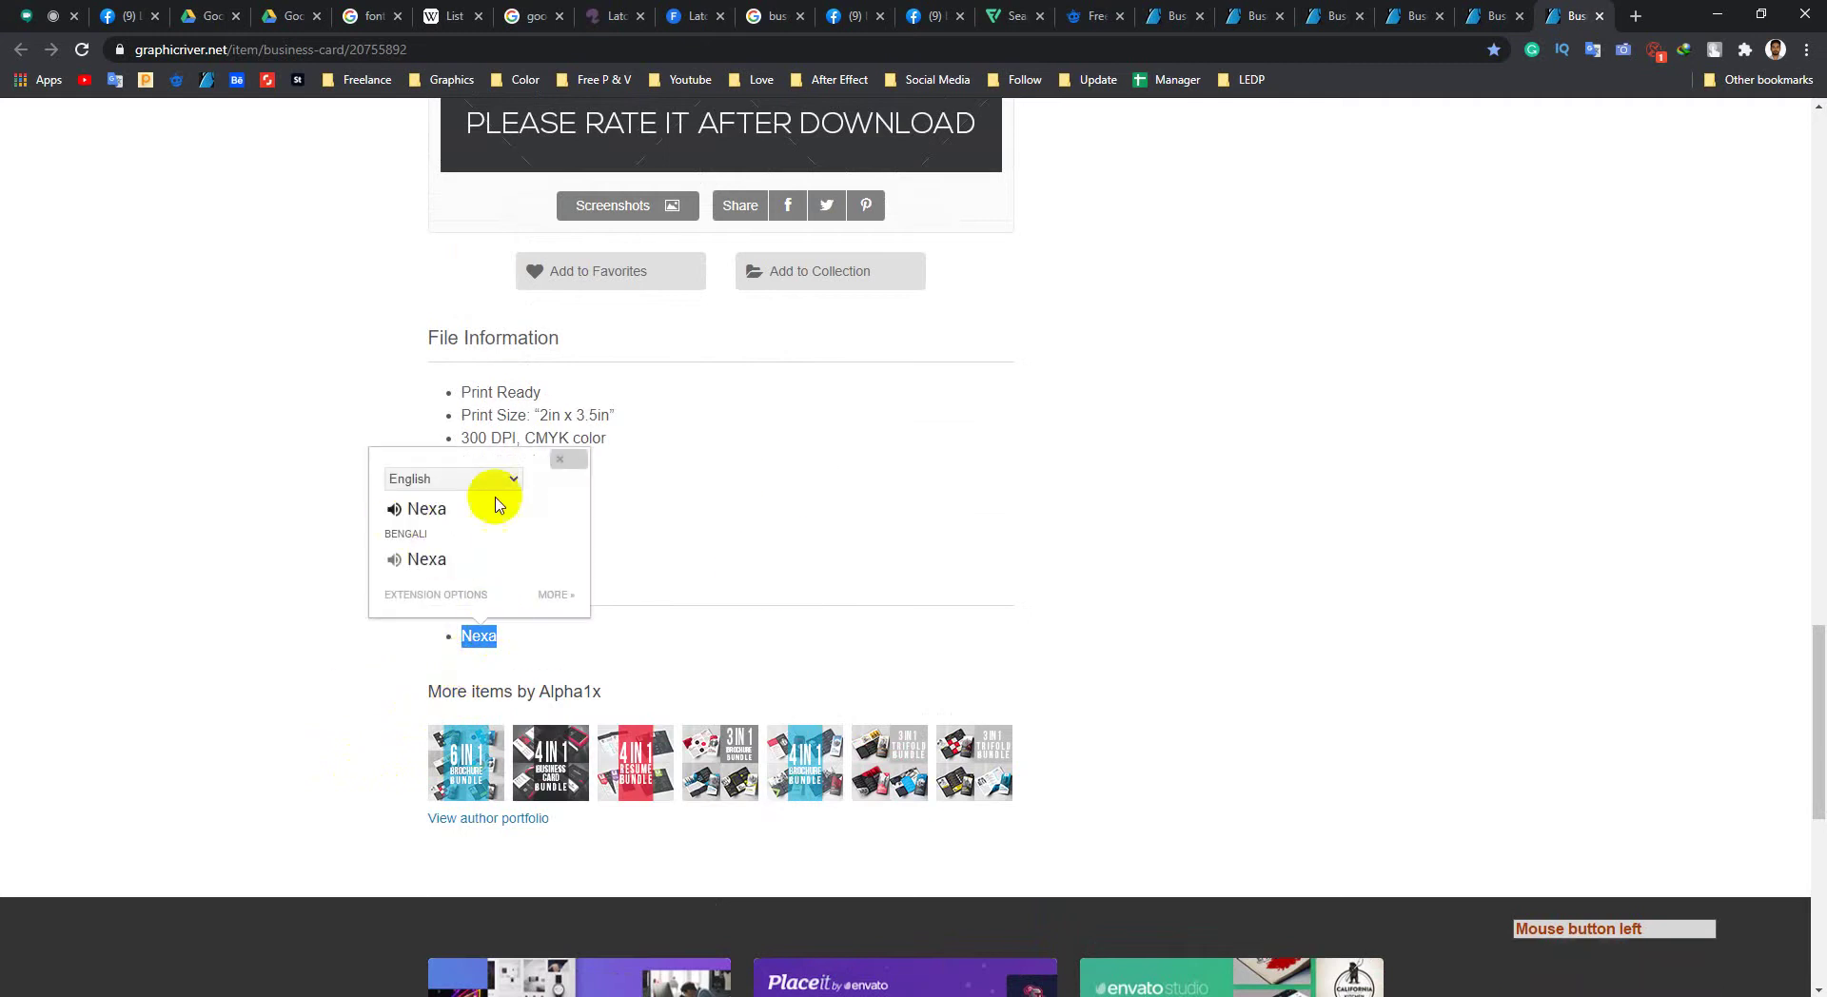
left_click(561, 460)
left_click(368, 635)
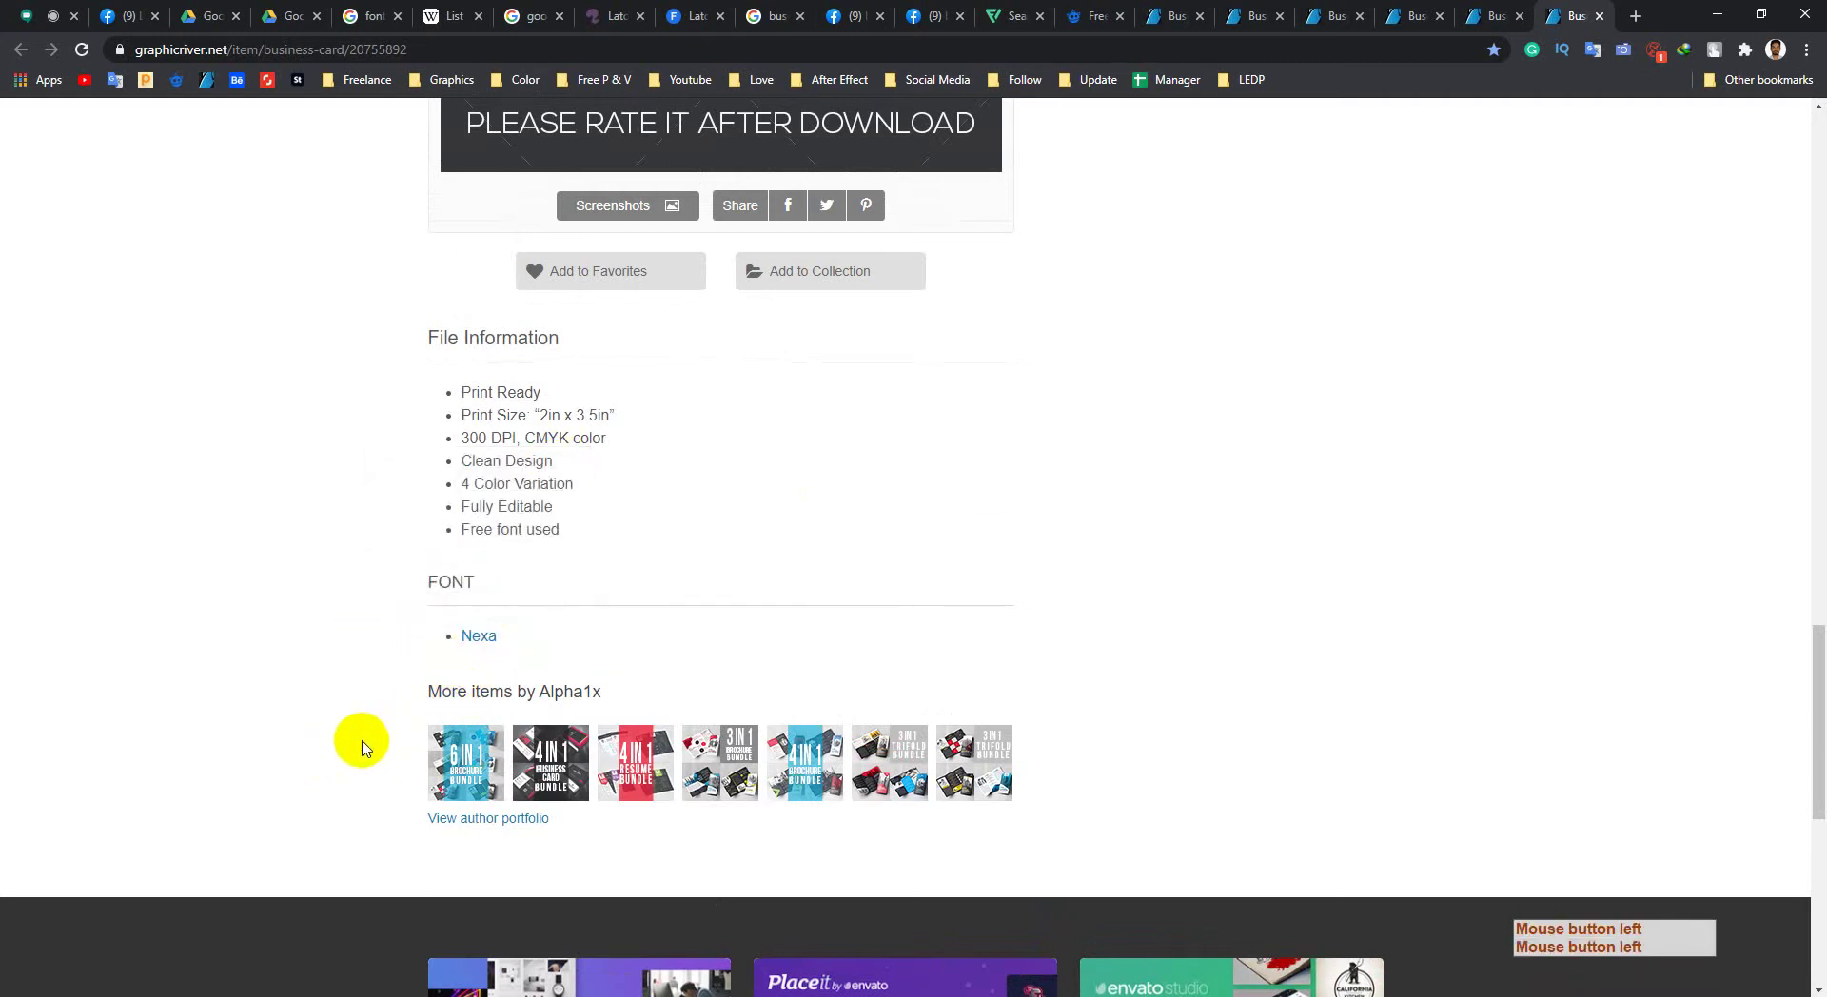
scroll(362, 748, "down", 1)
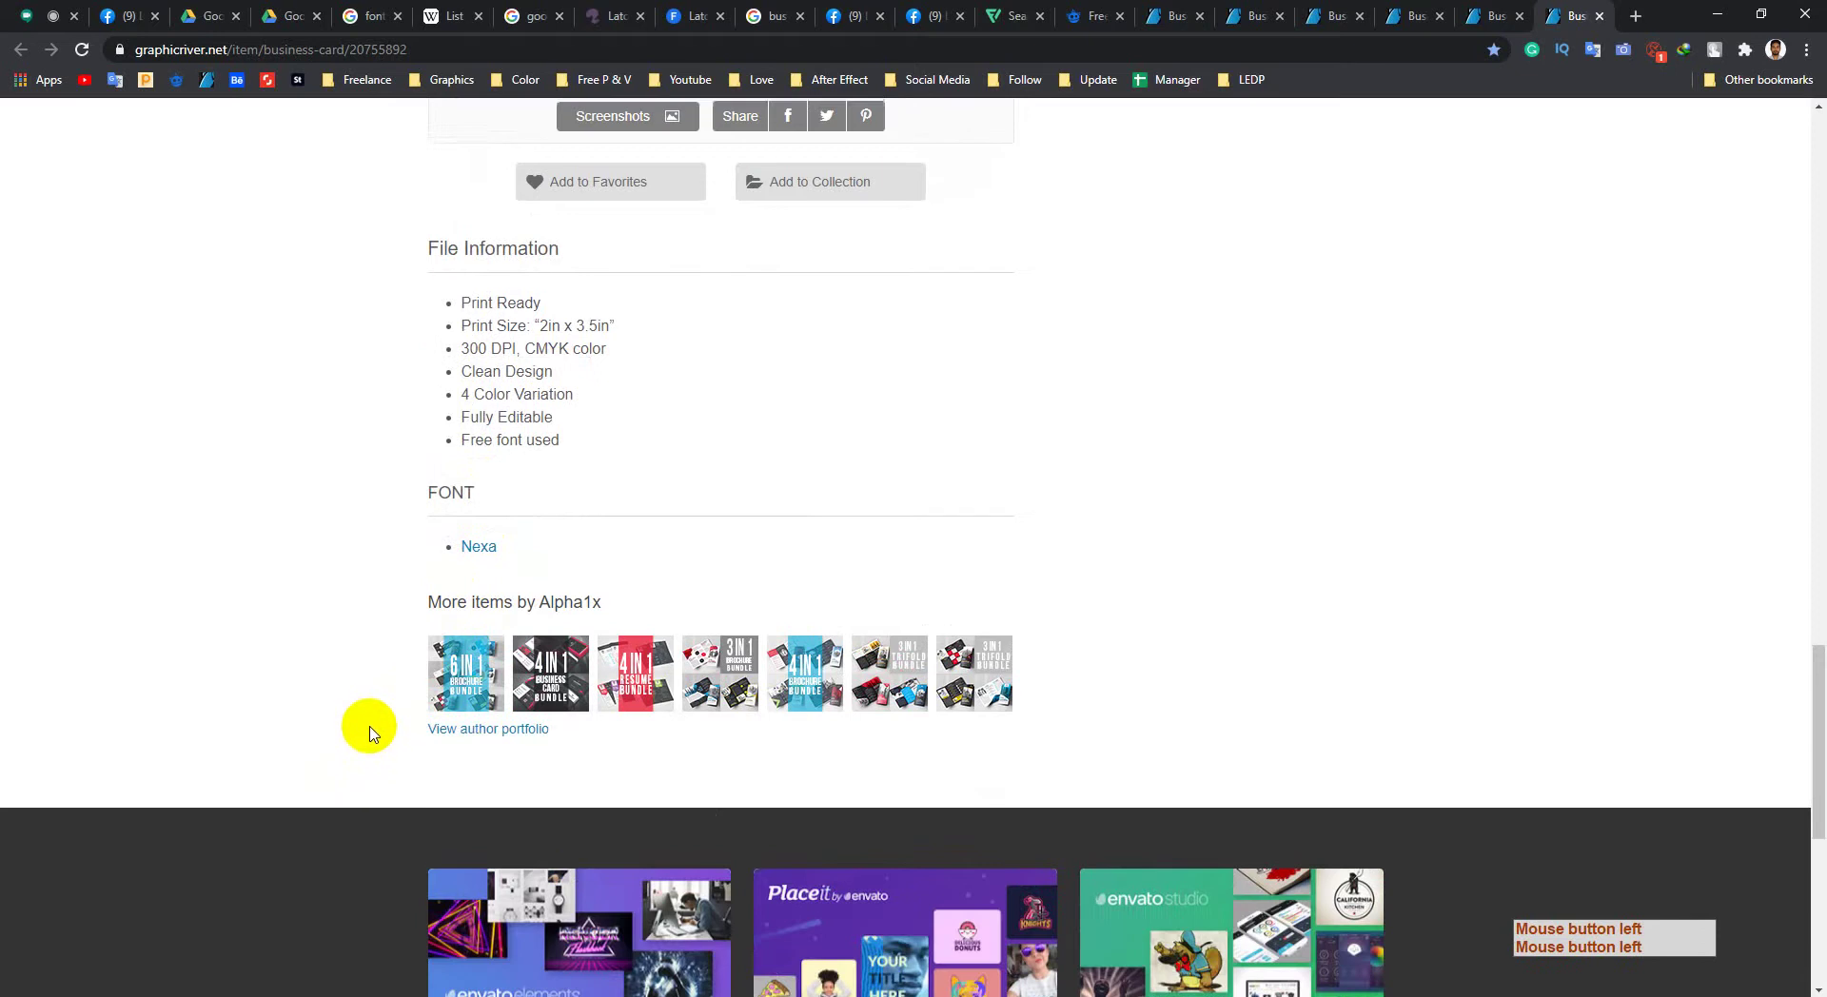
scroll(370, 742, "up", 3)
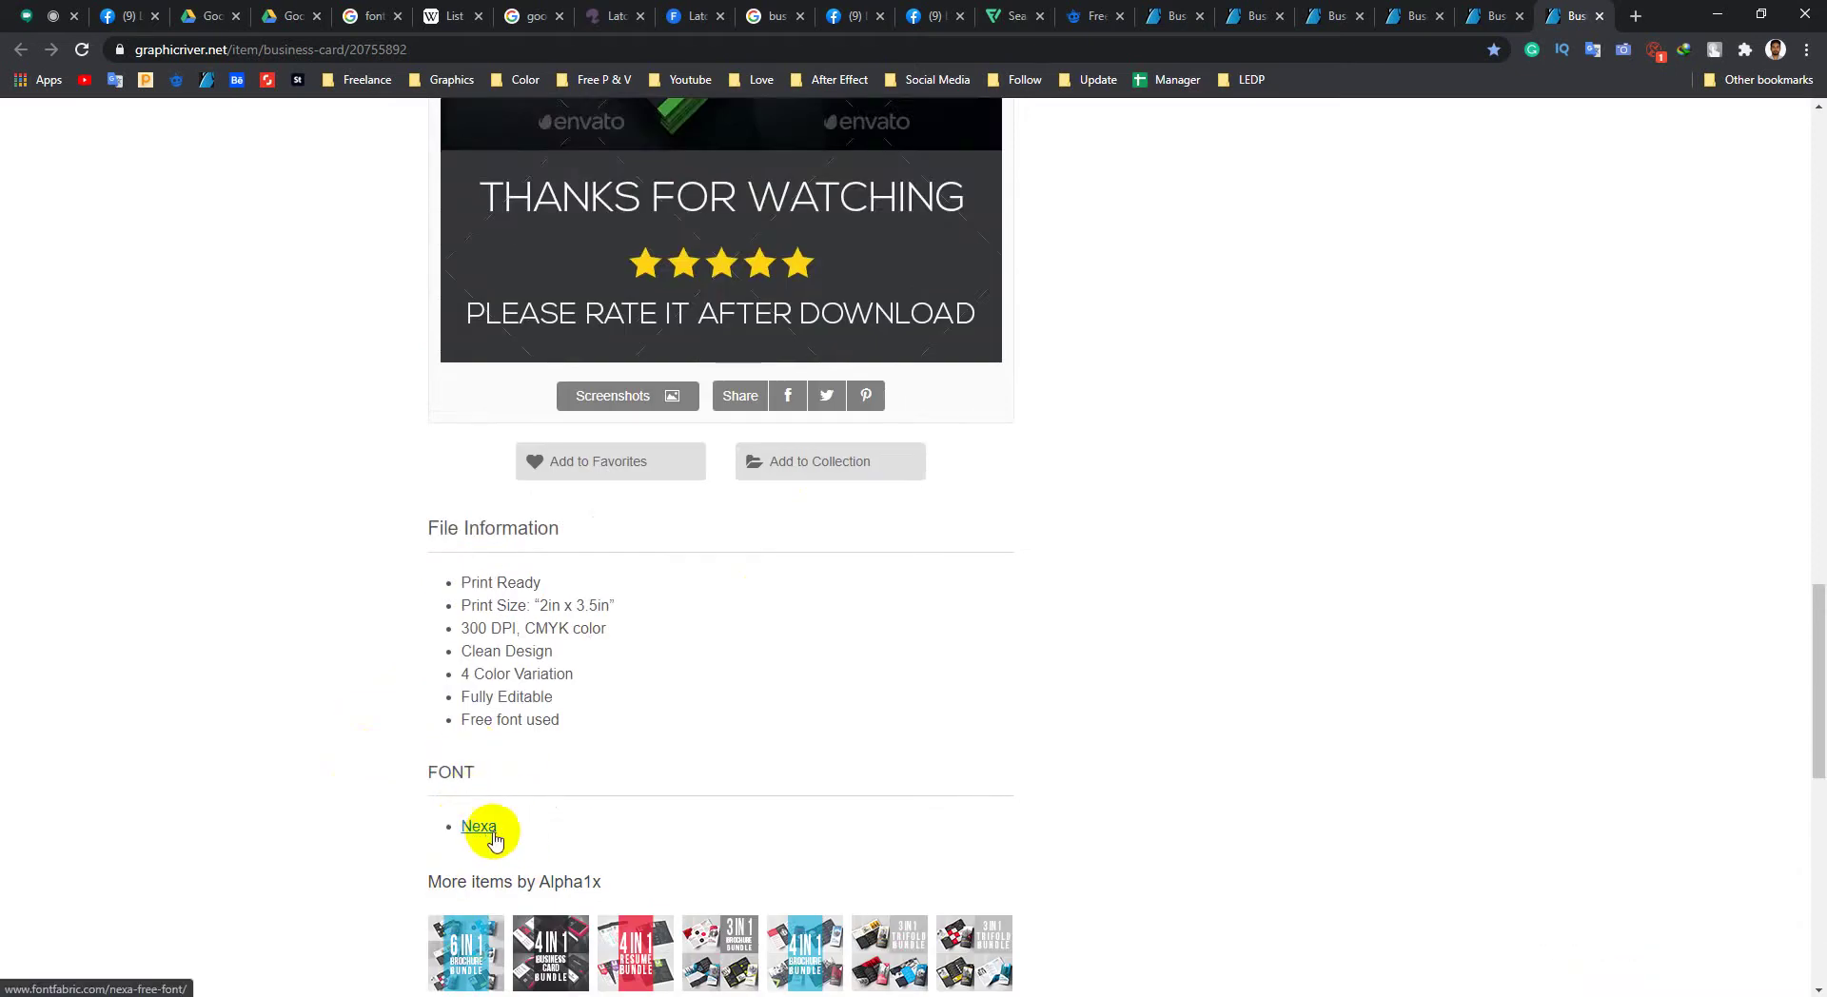
middle_click(334, 548)
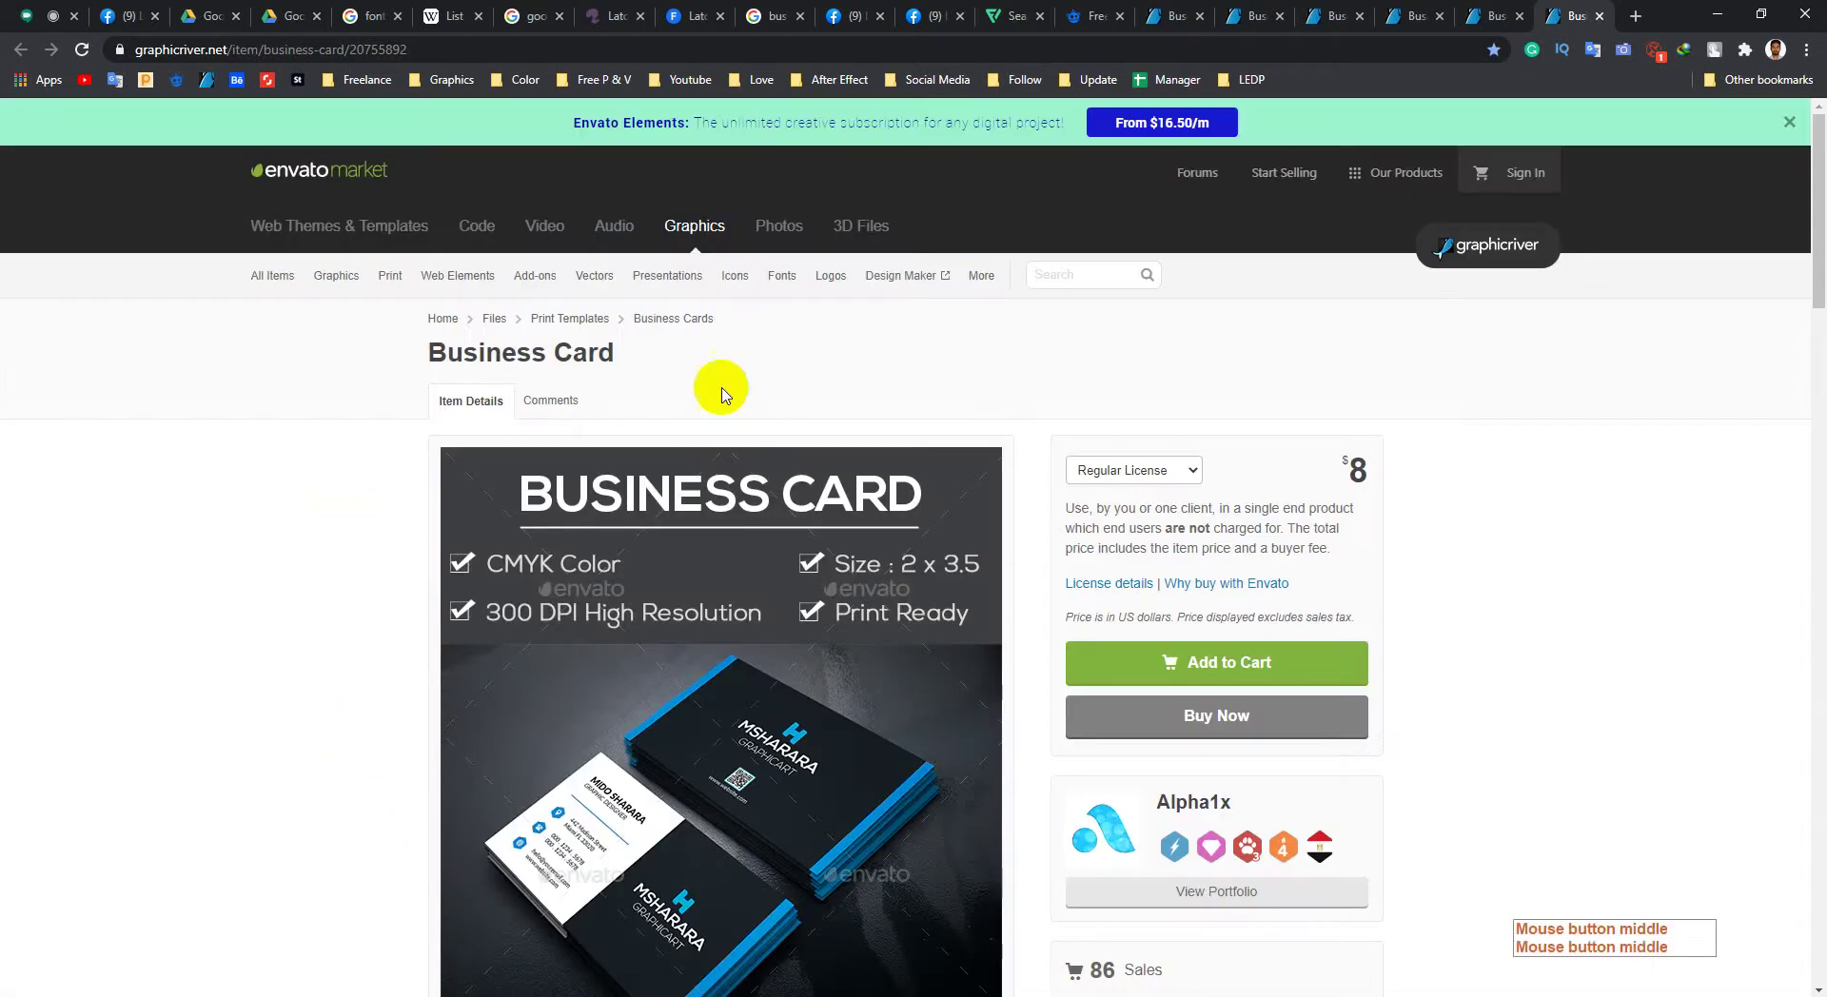
Step: Dismiss the Envato Elements promo banner and scroll down to the Nexa font link
left_click(1789, 122)
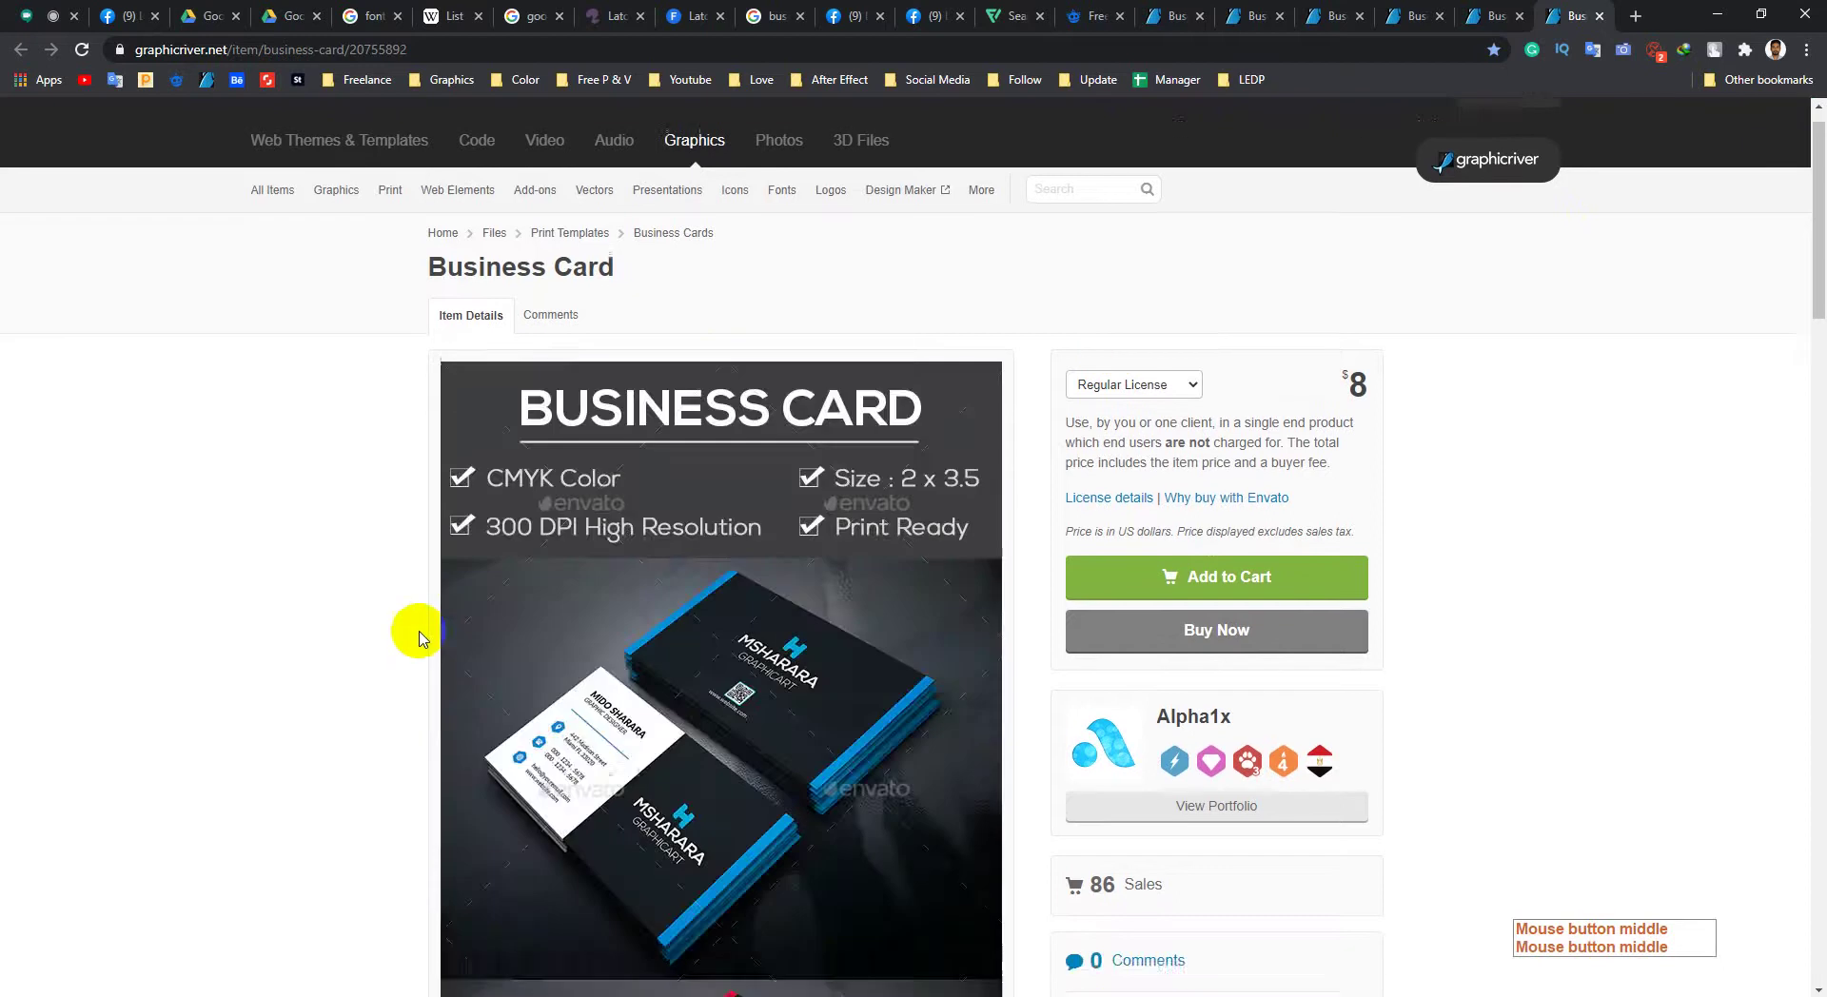
scroll(621, 509, "down", 4)
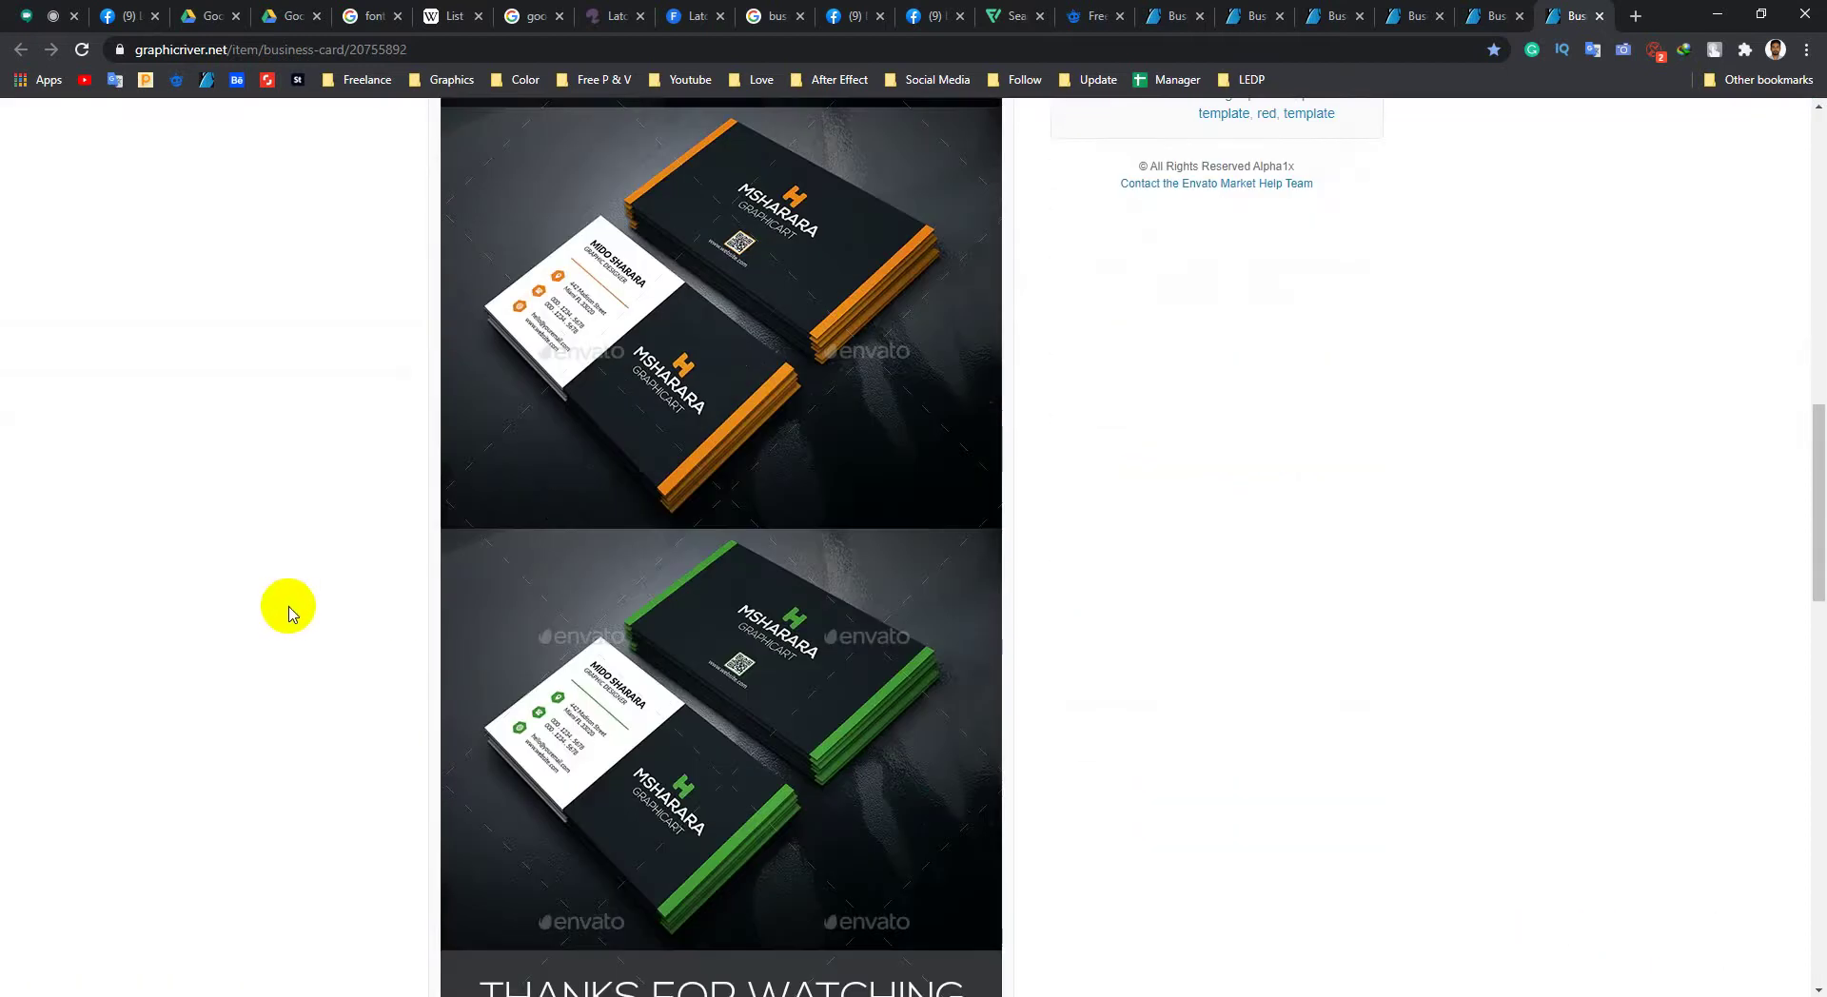
scroll(285, 606, "down", 5)
middle_click(326, 504)
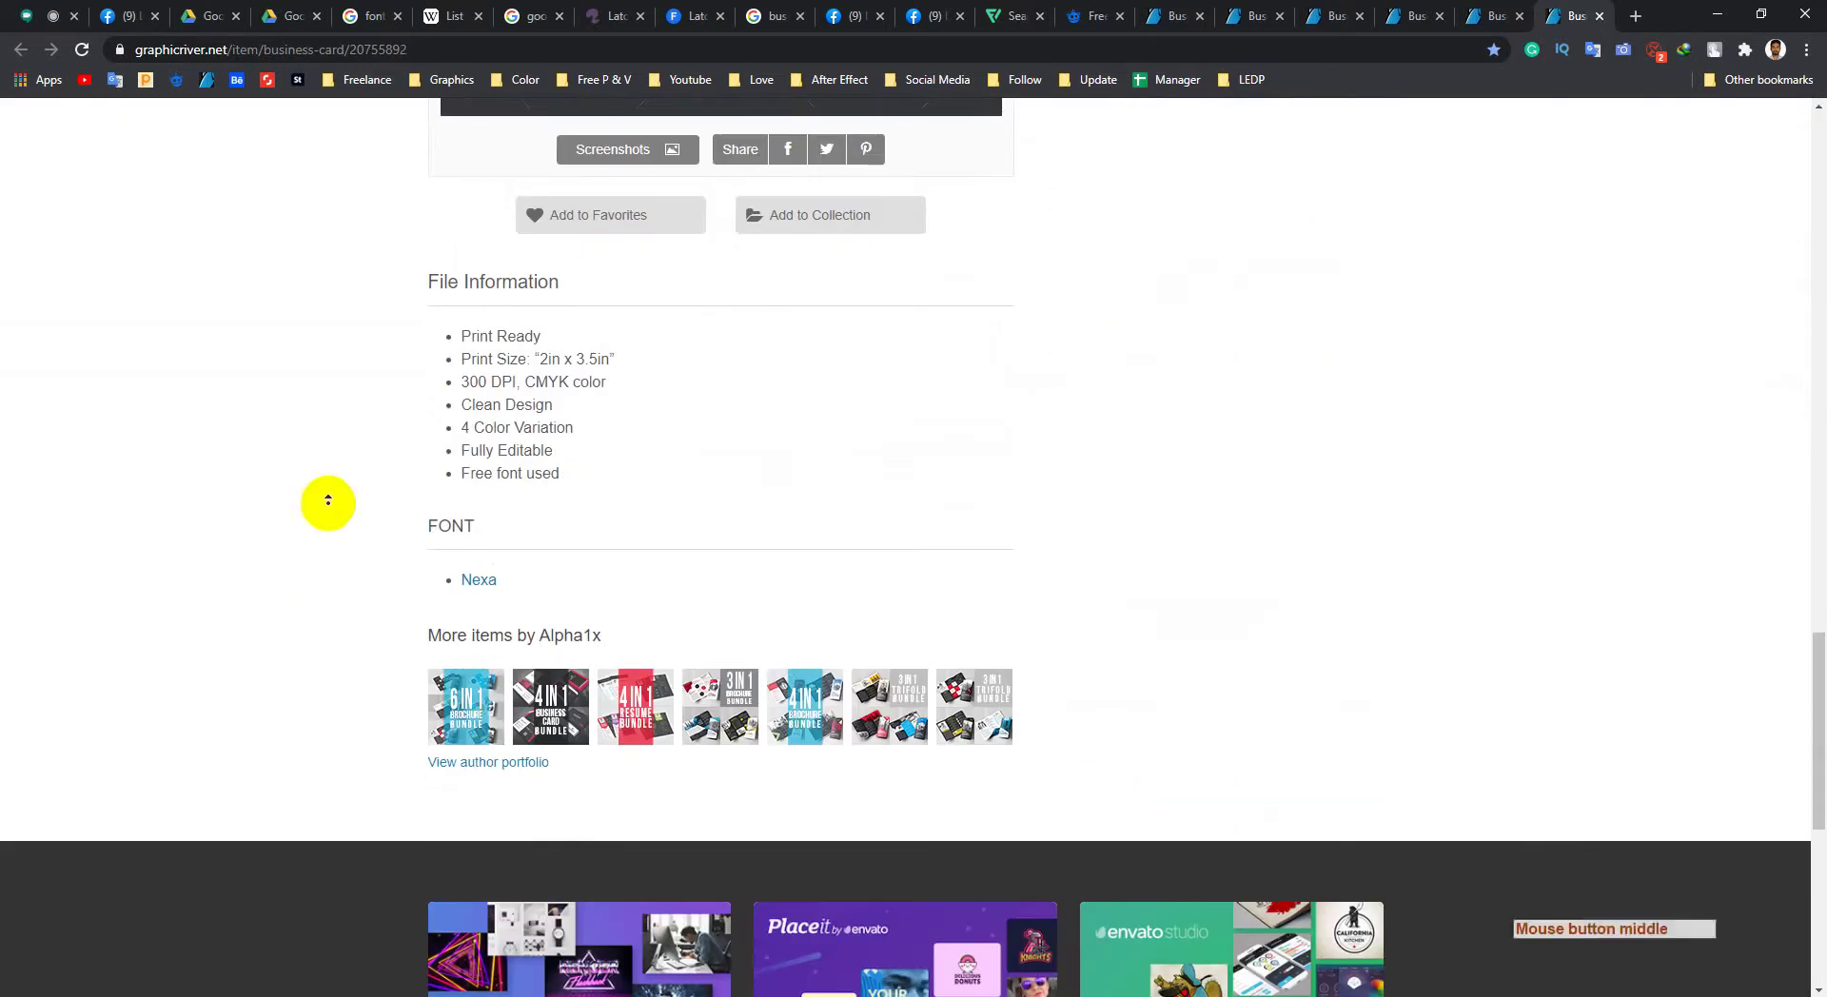
middle_click(333, 422)
scroll(298, 632, "down", 3)
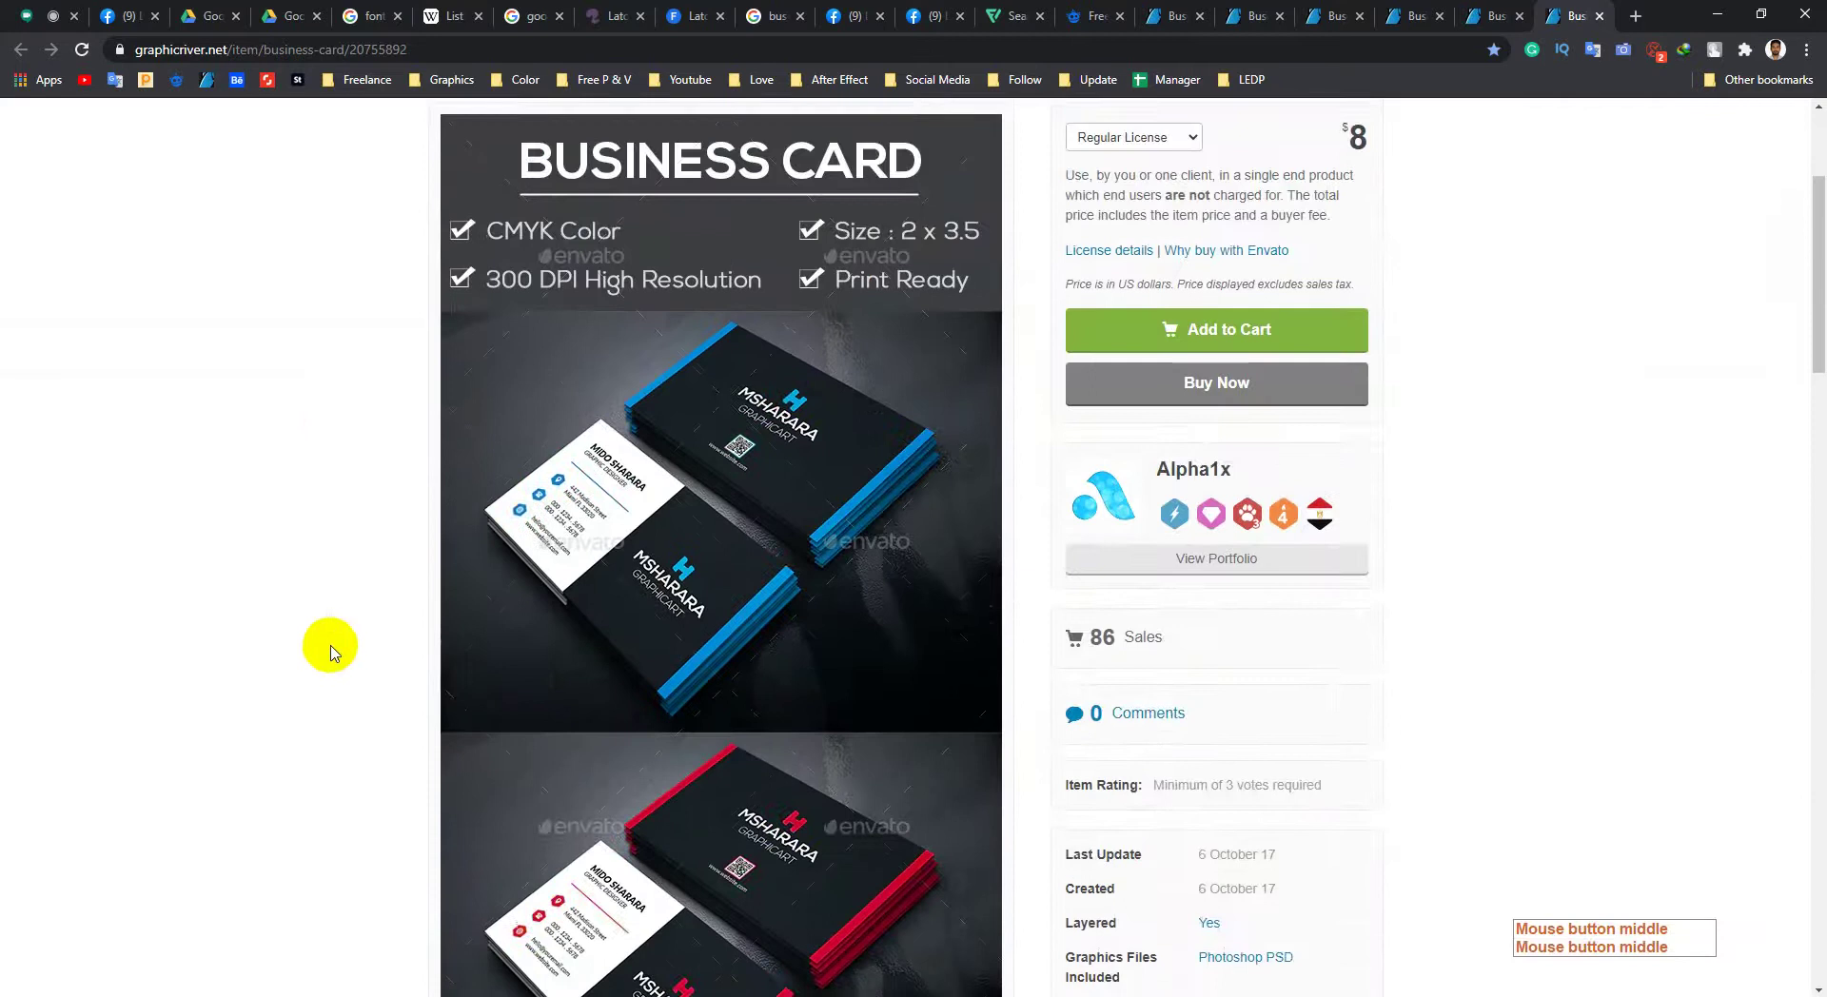
scroll(320, 650, "down", 15)
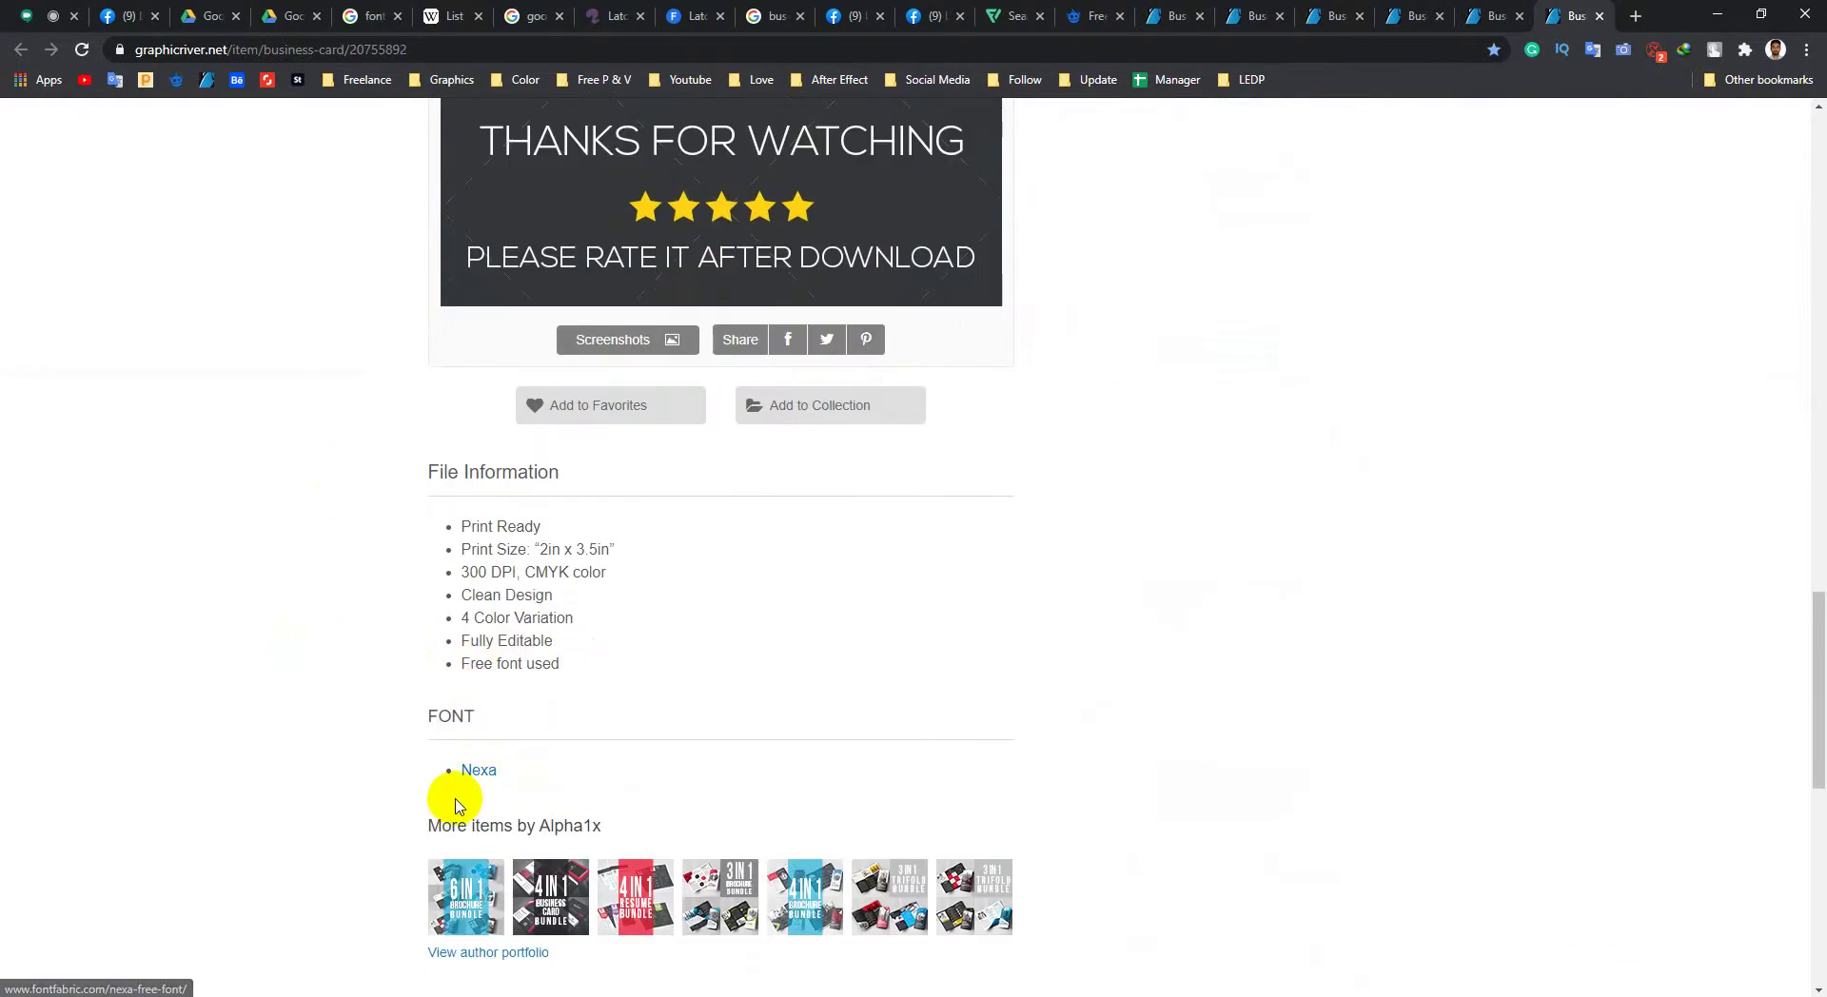
Step: Open the Nexa font link in a new tab and switch to that tab
left_click(480, 775)
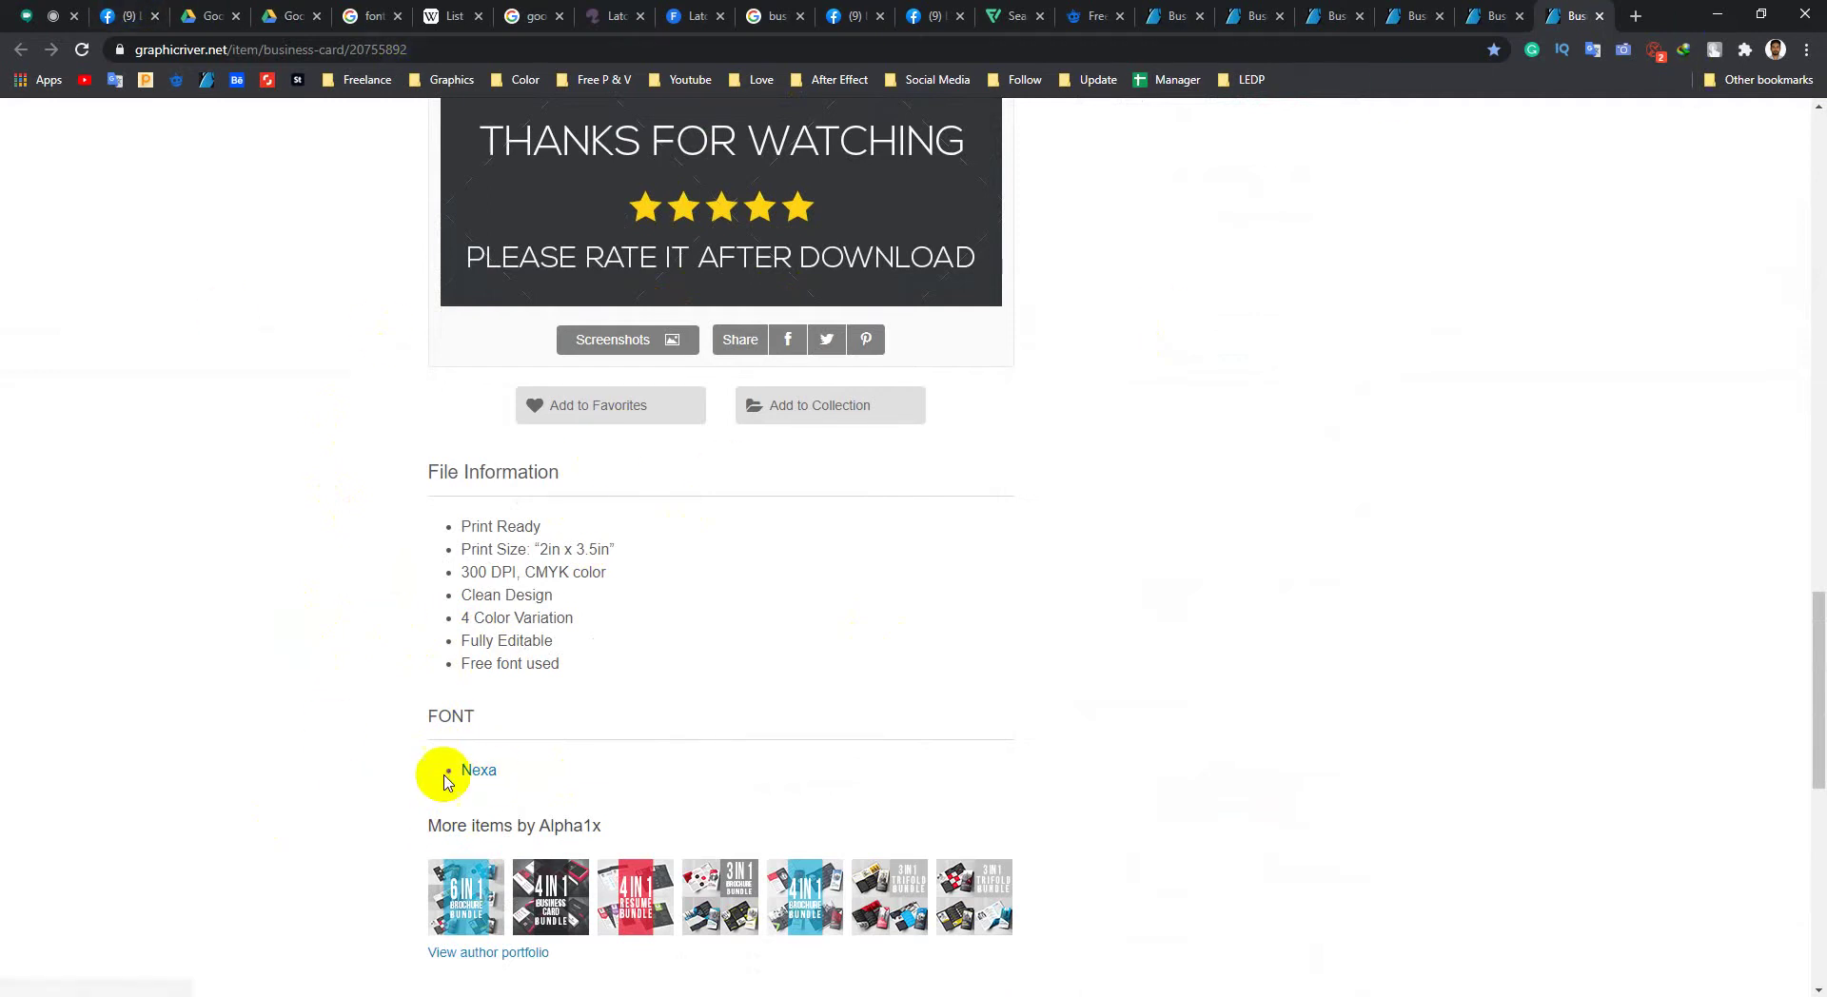
middle_click(480, 772)
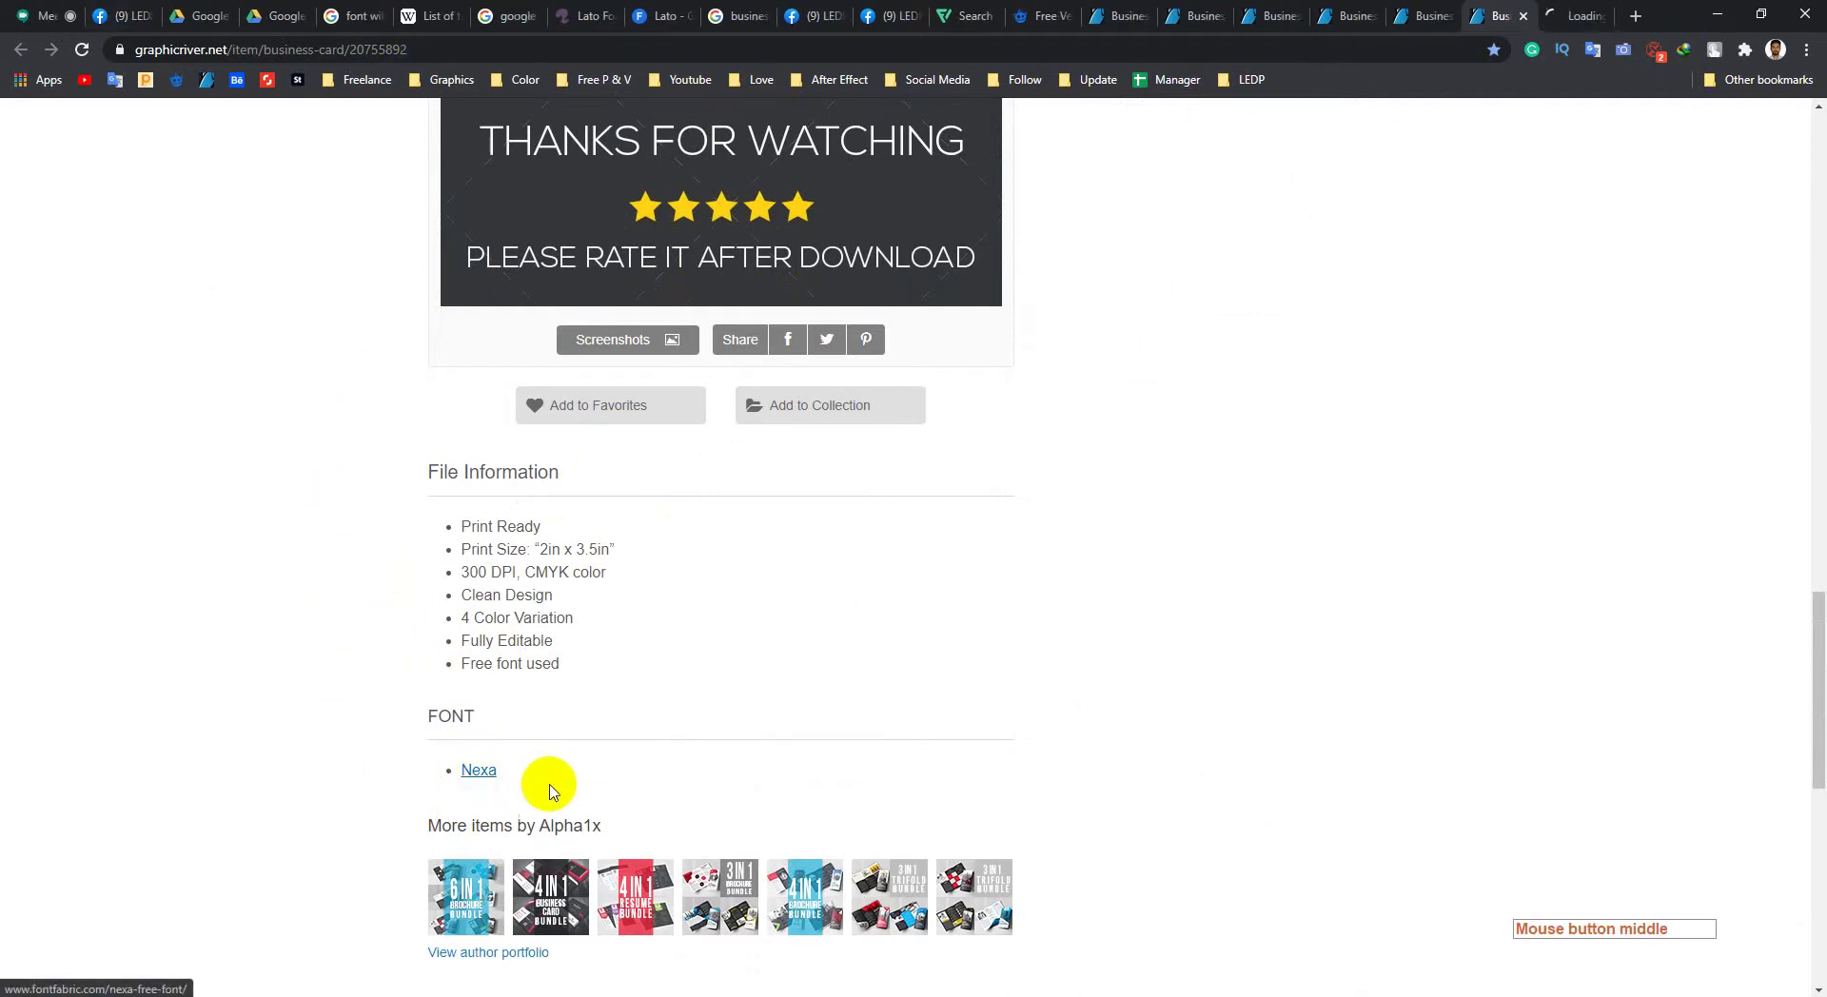
left_click(1566, 17)
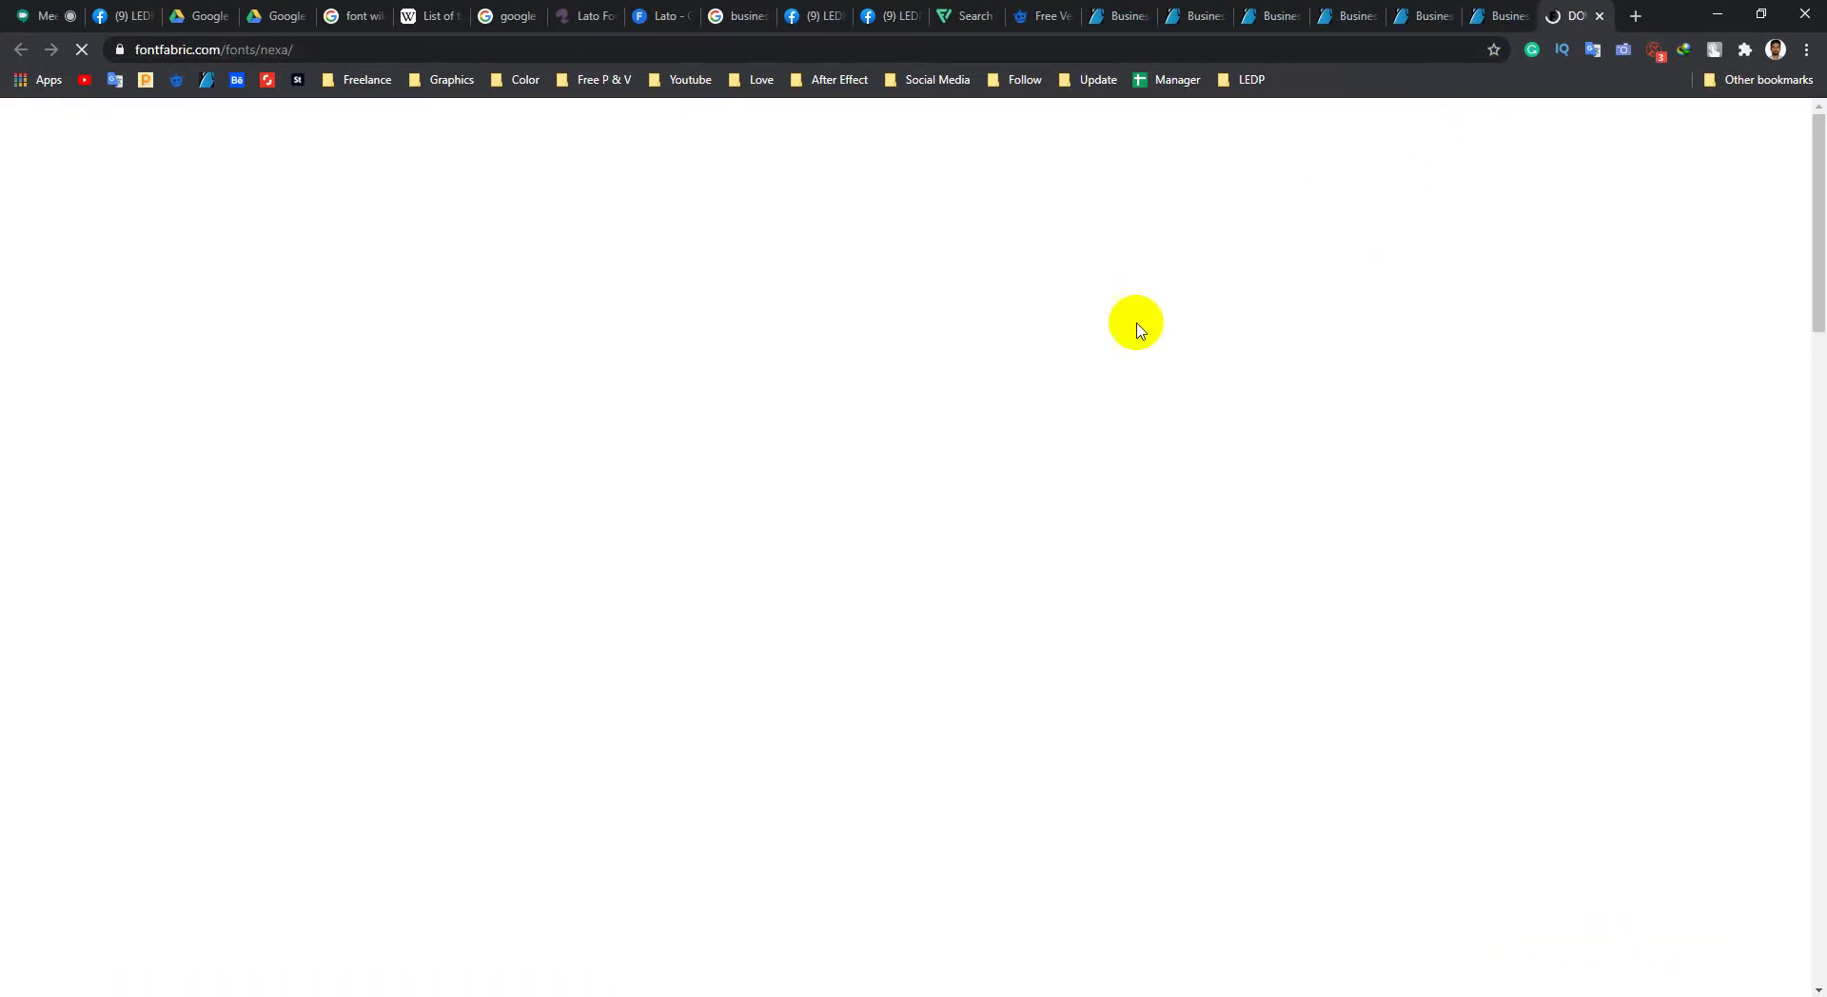
Step: Scroll the fontfabric Nexa page to the 'Download for free' link, then bring up the LEDP folder window
scroll(1559, 647, "down", 4)
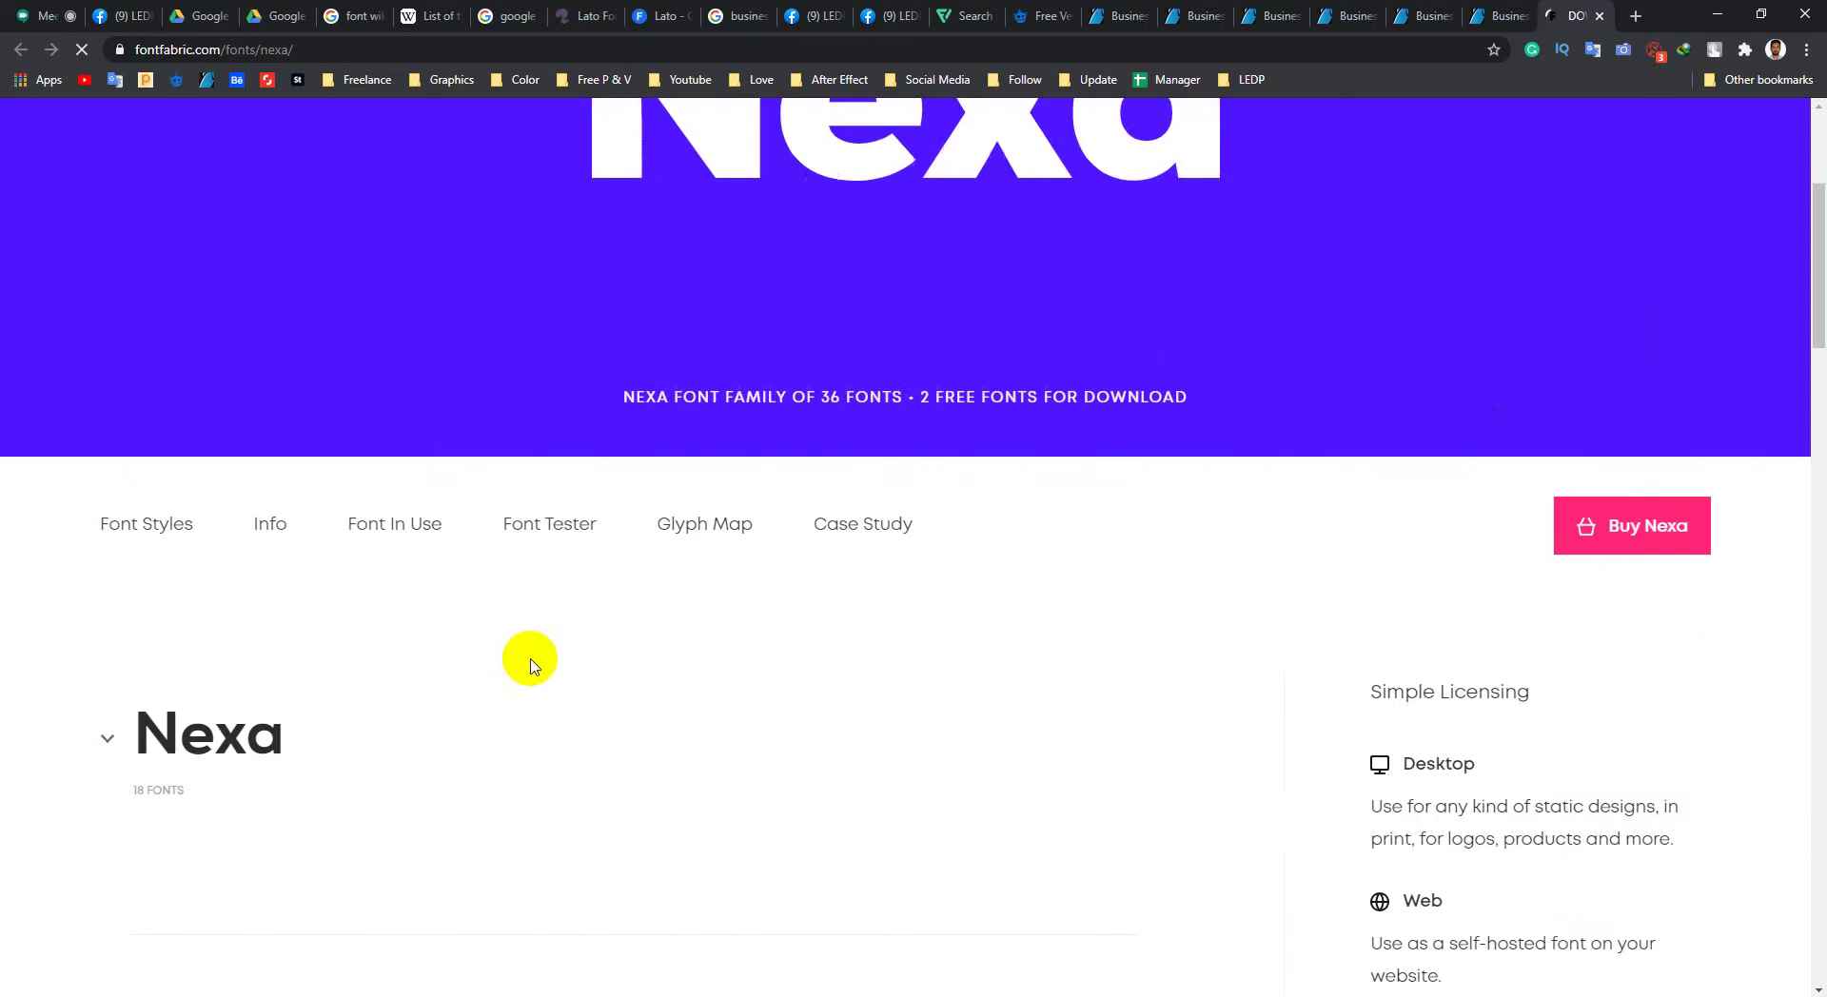
scroll(808, 651, "down", 6)
scroll(665, 684, "up", 3)
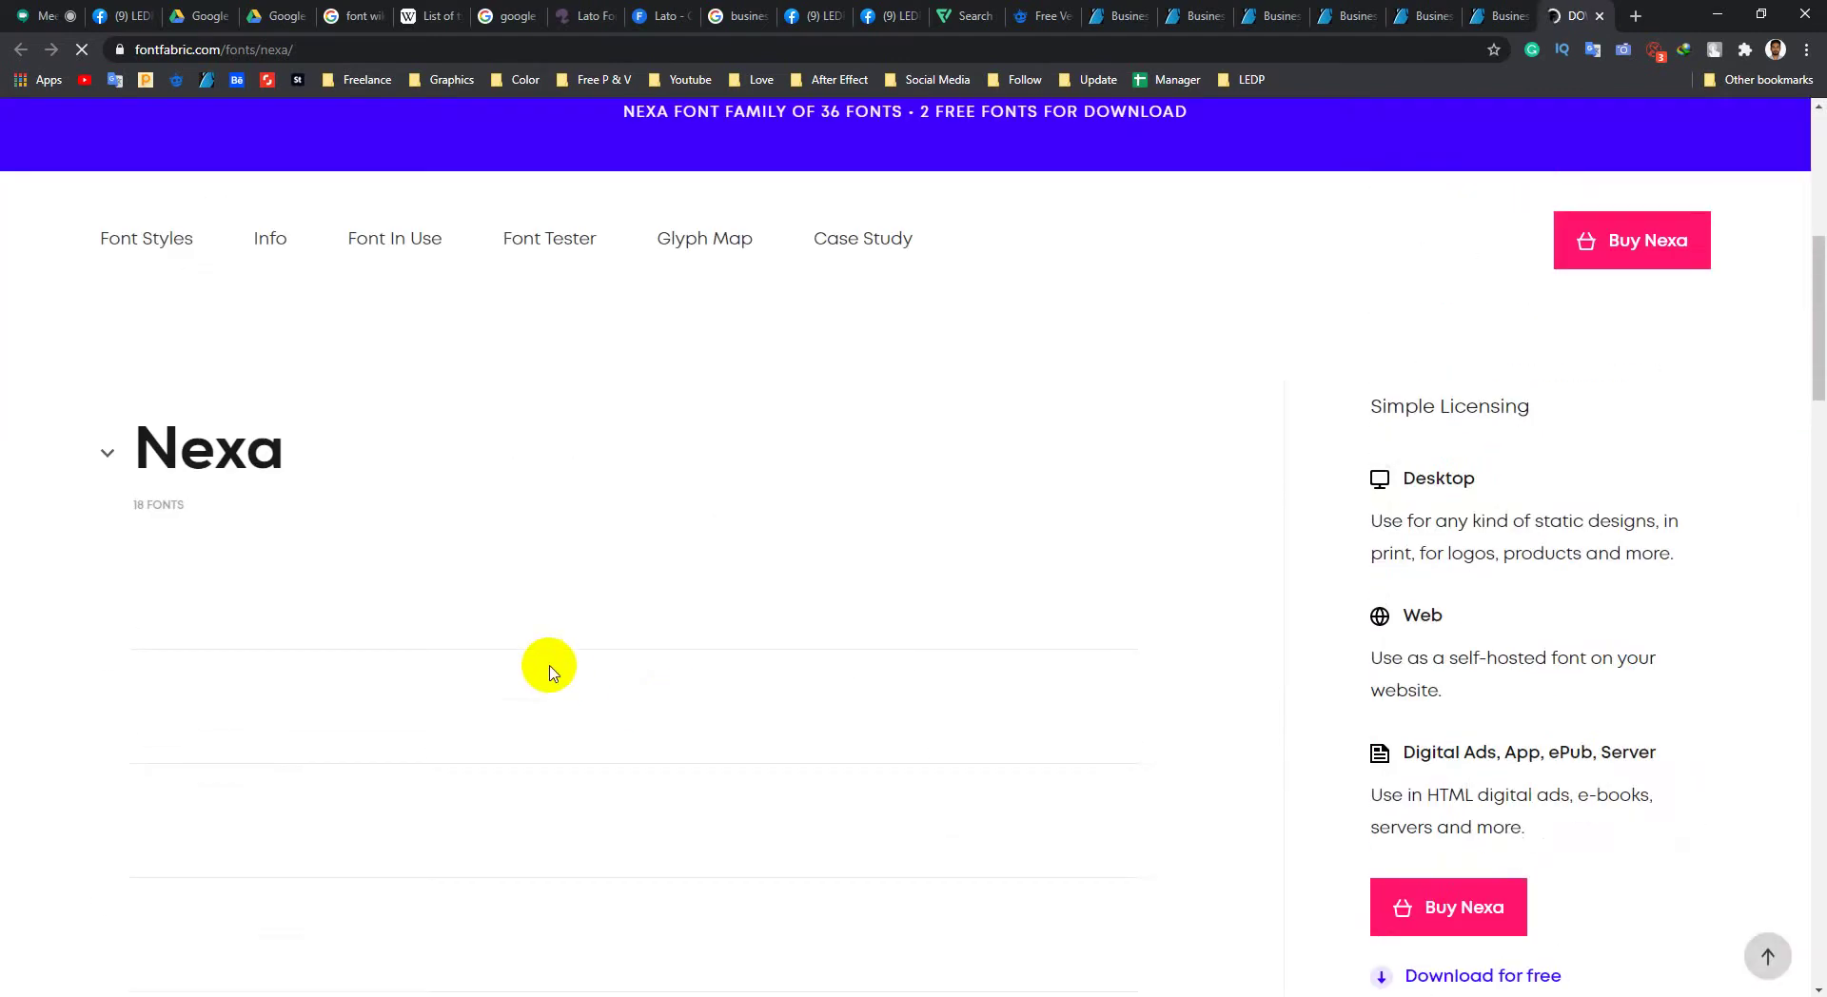
scroll(550, 672, "down", 4)
scroll(561, 666, "down", 8)
scroll(619, 685, "up", 5)
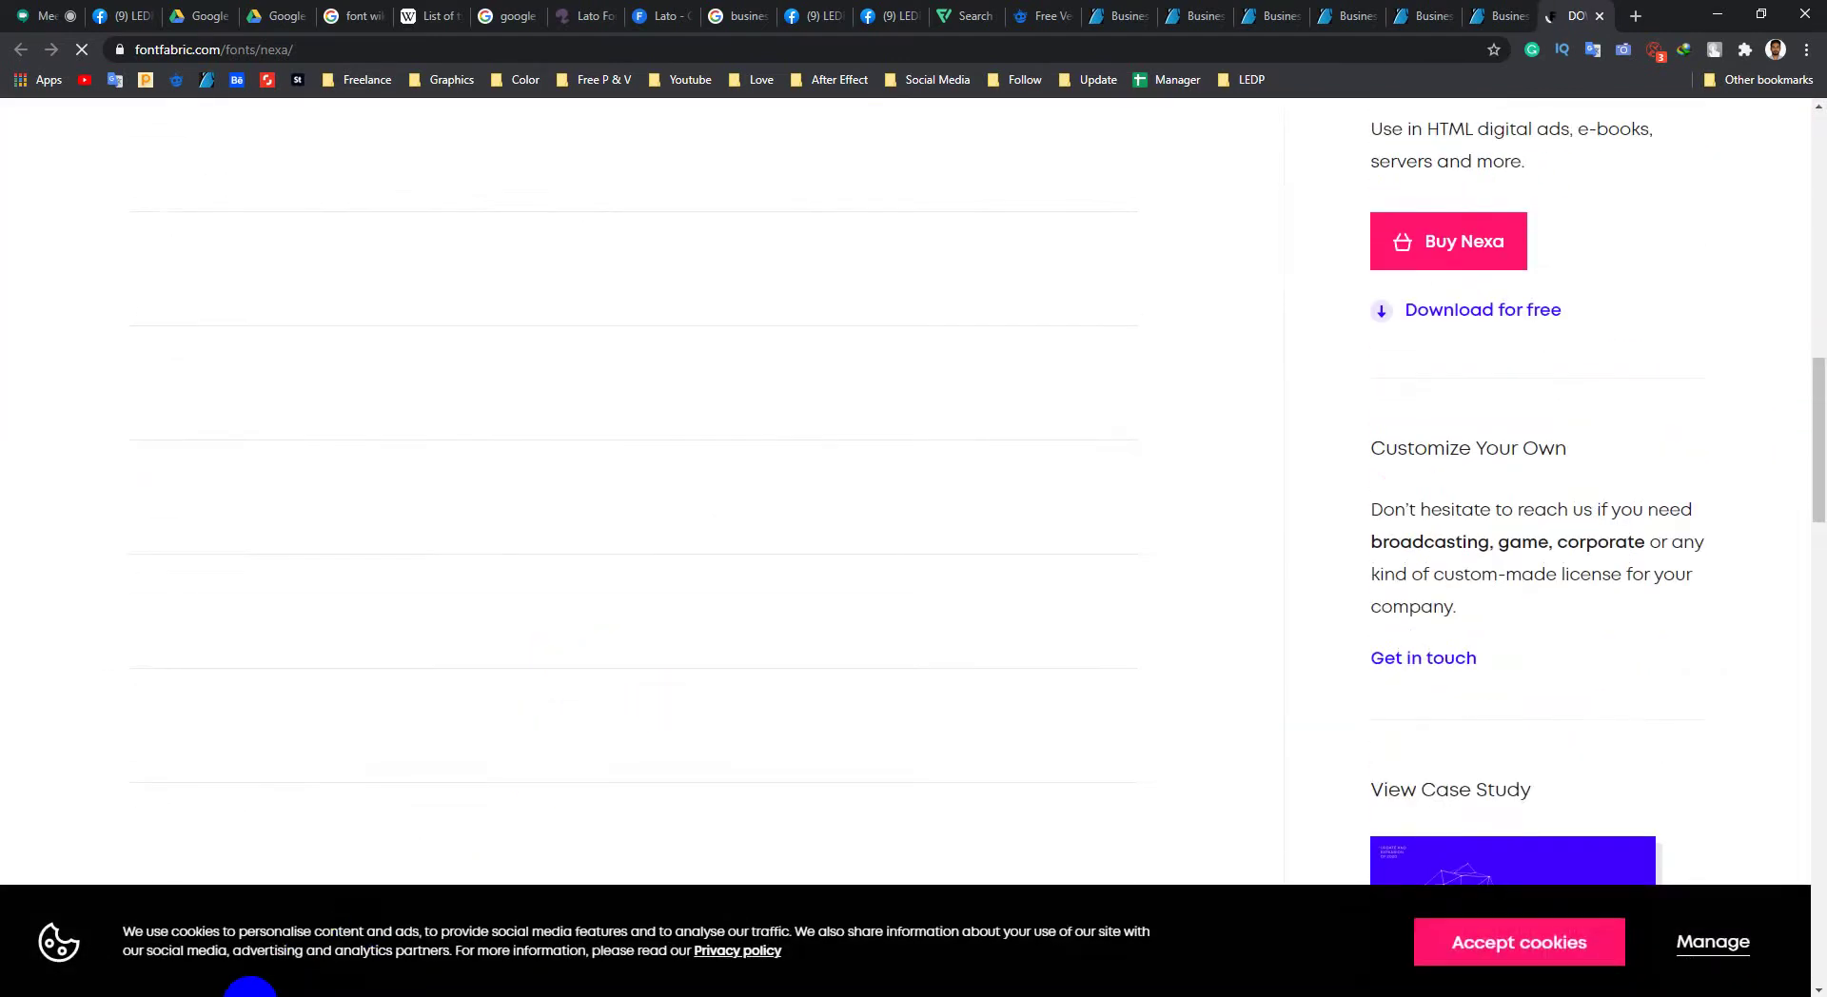
left_click(247, 985)
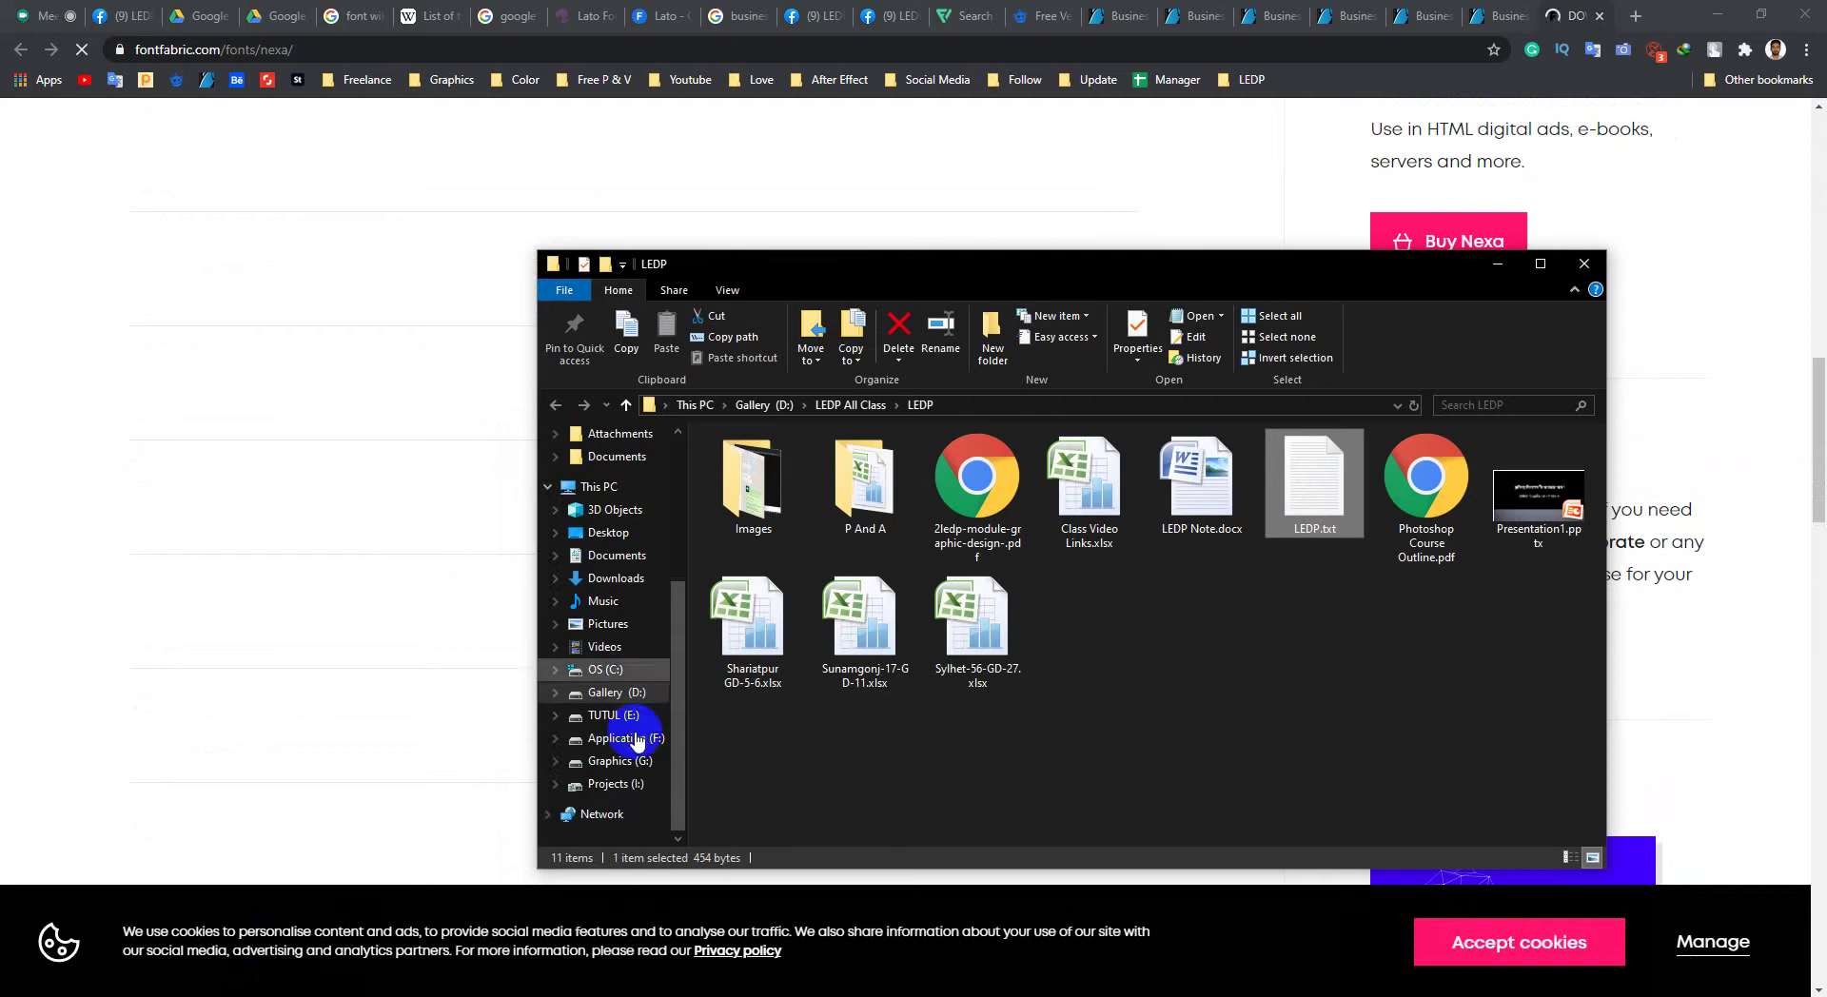
Step: Browse Application (F:) > Kyeboard > Fonts > Collection 1 in a maximized window
left_click(628, 741)
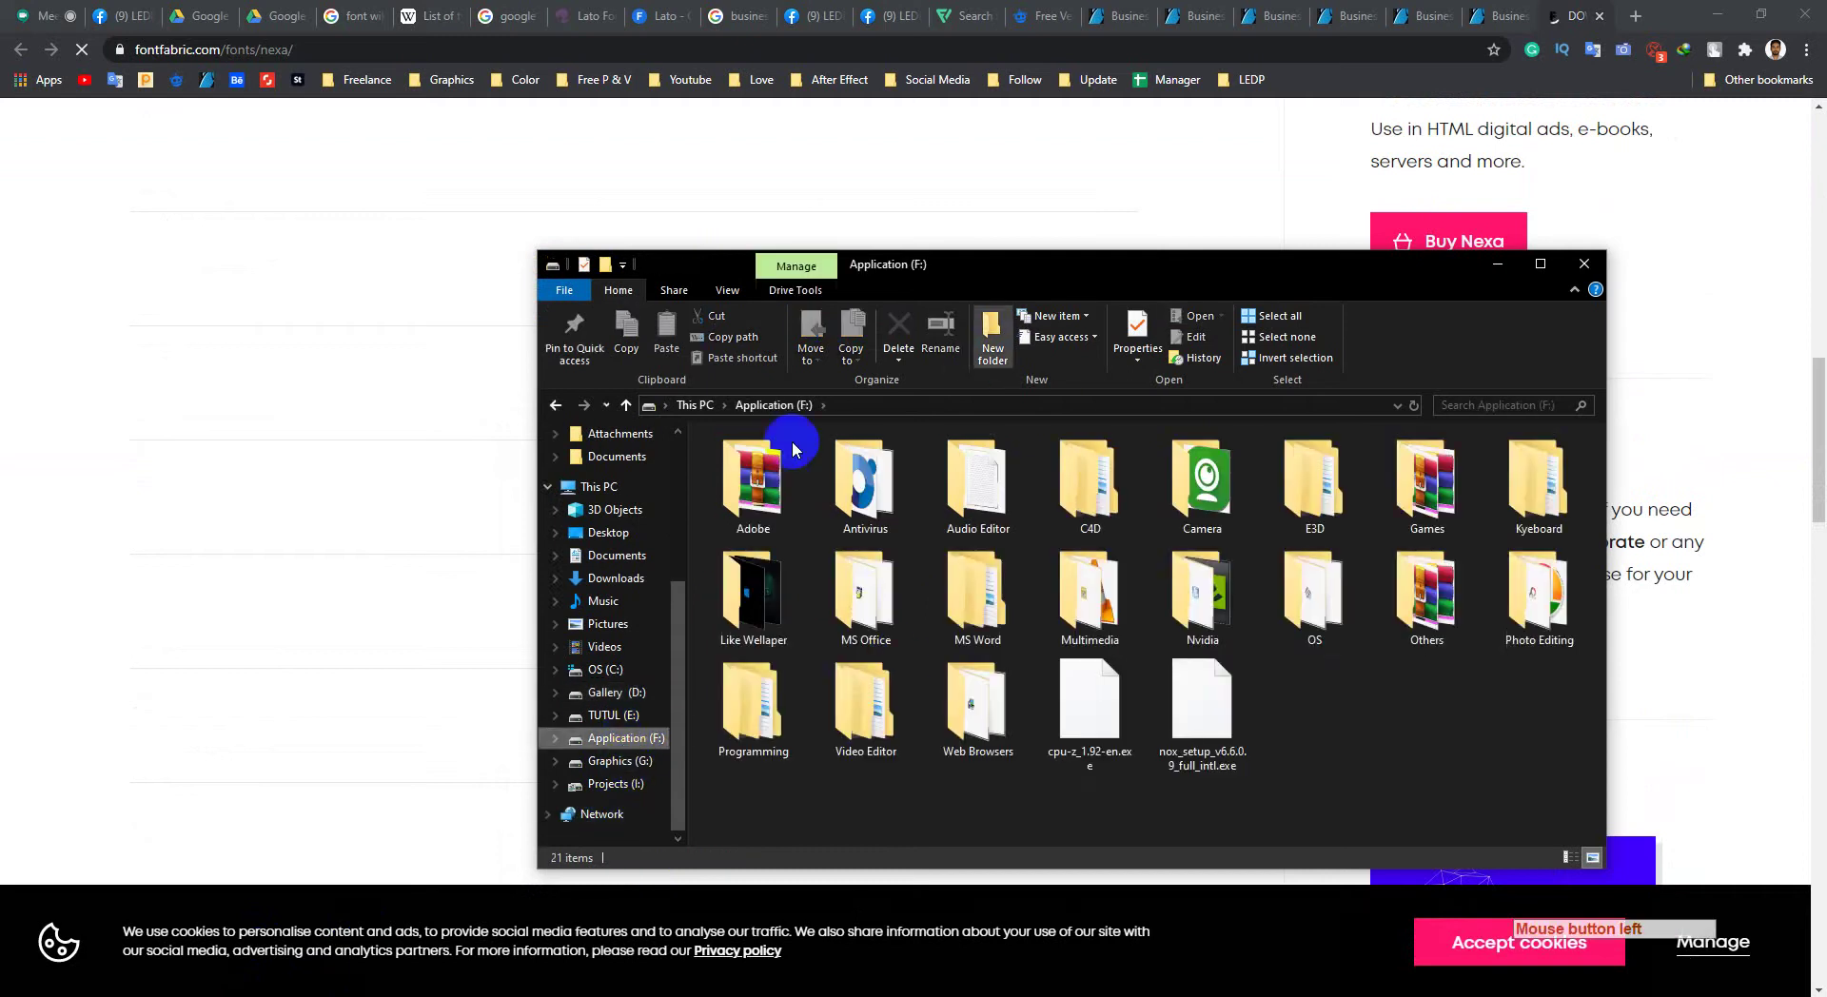
left_click(1559, 514)
left_click(1559, 514)
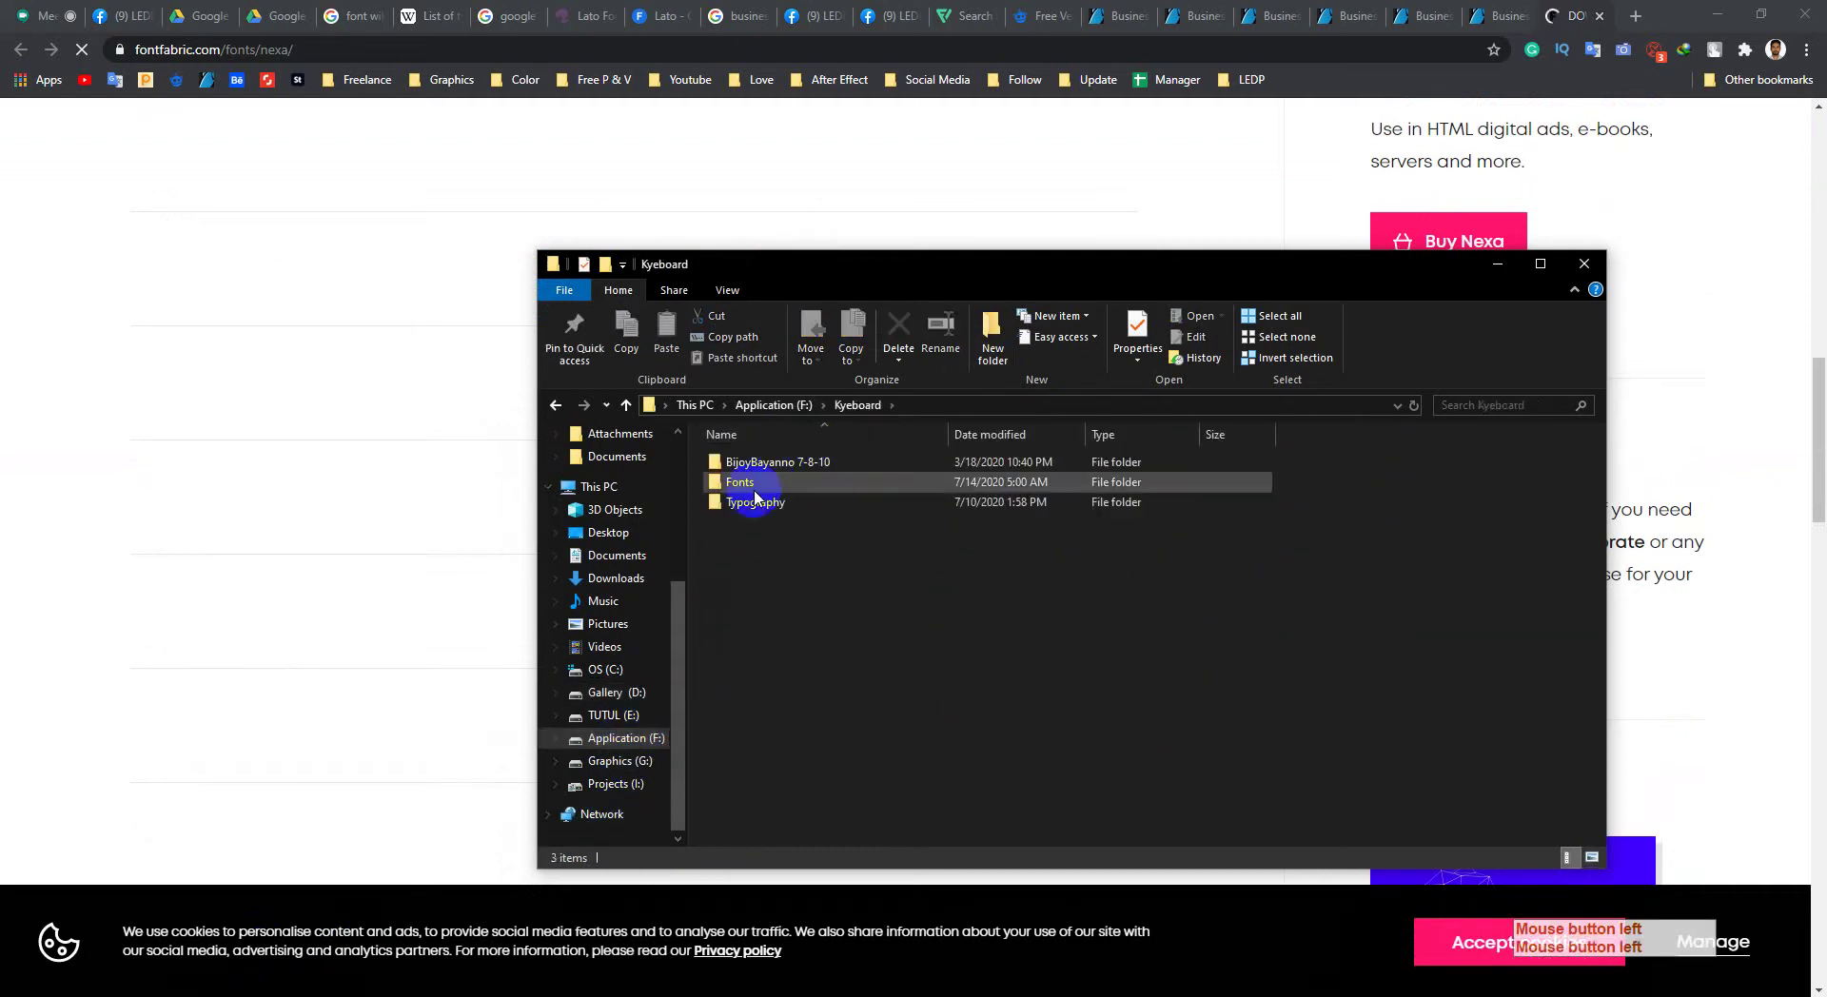
double_click(748, 485)
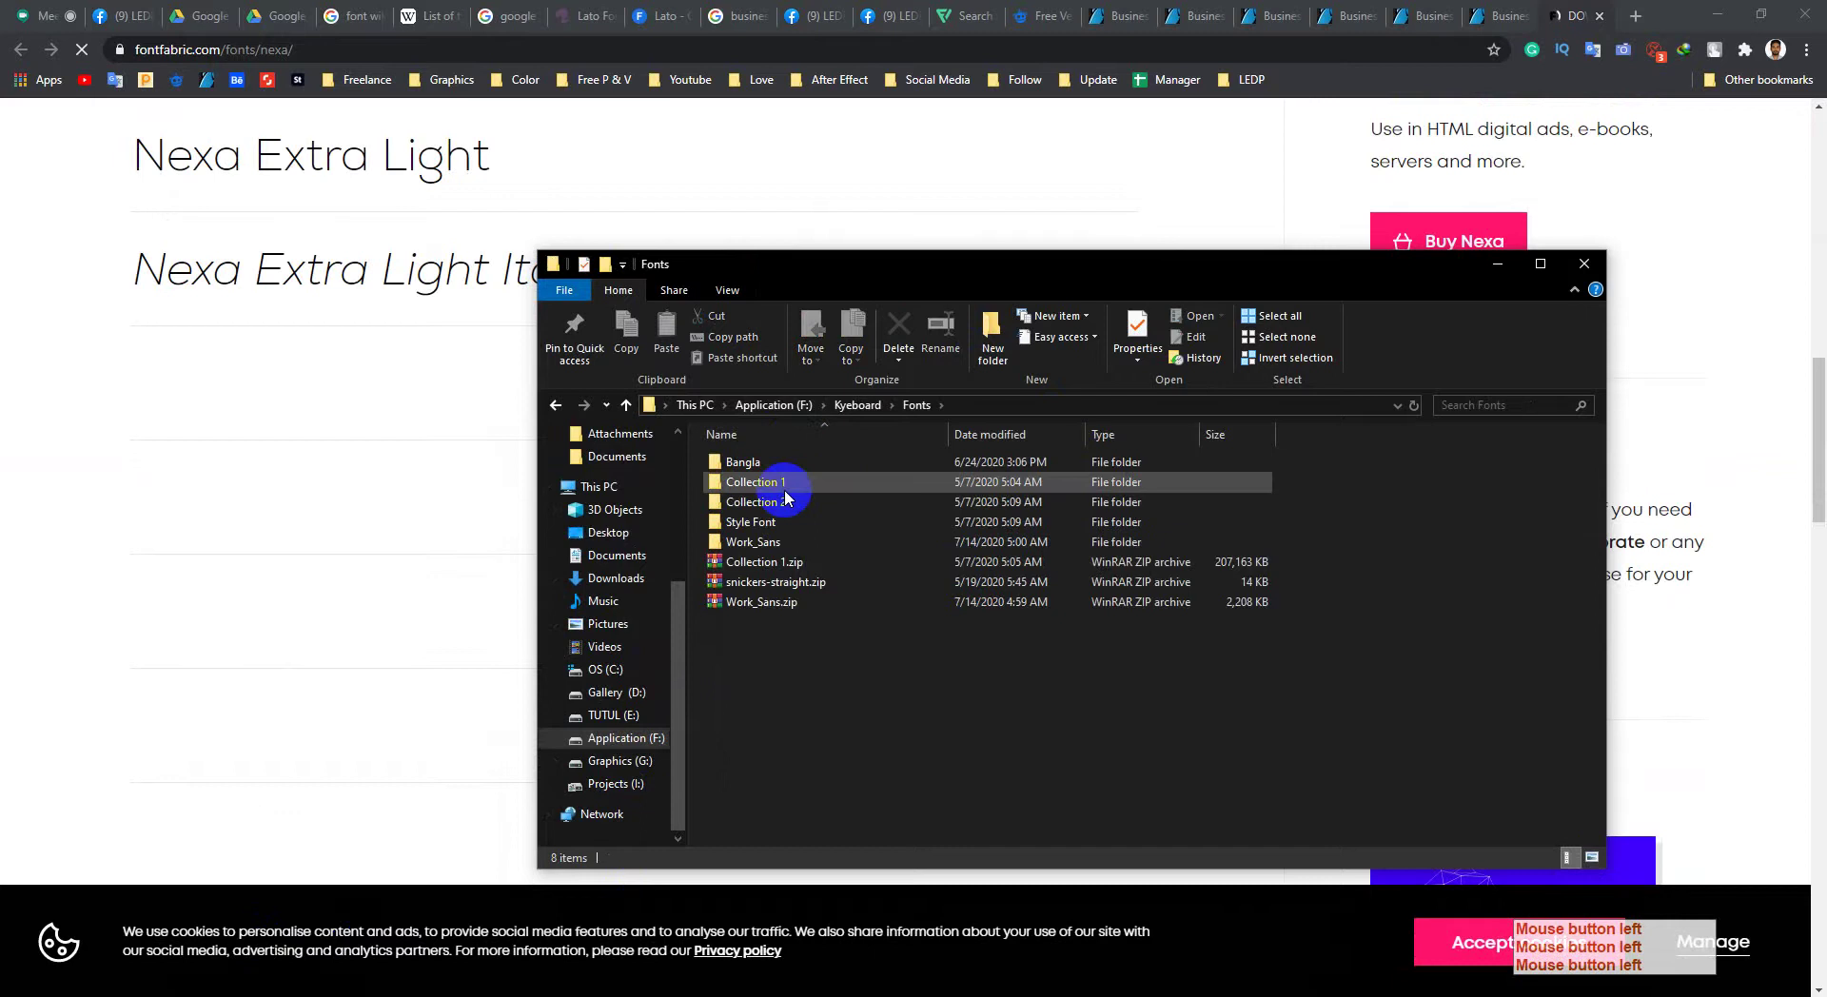
double_click(761, 482)
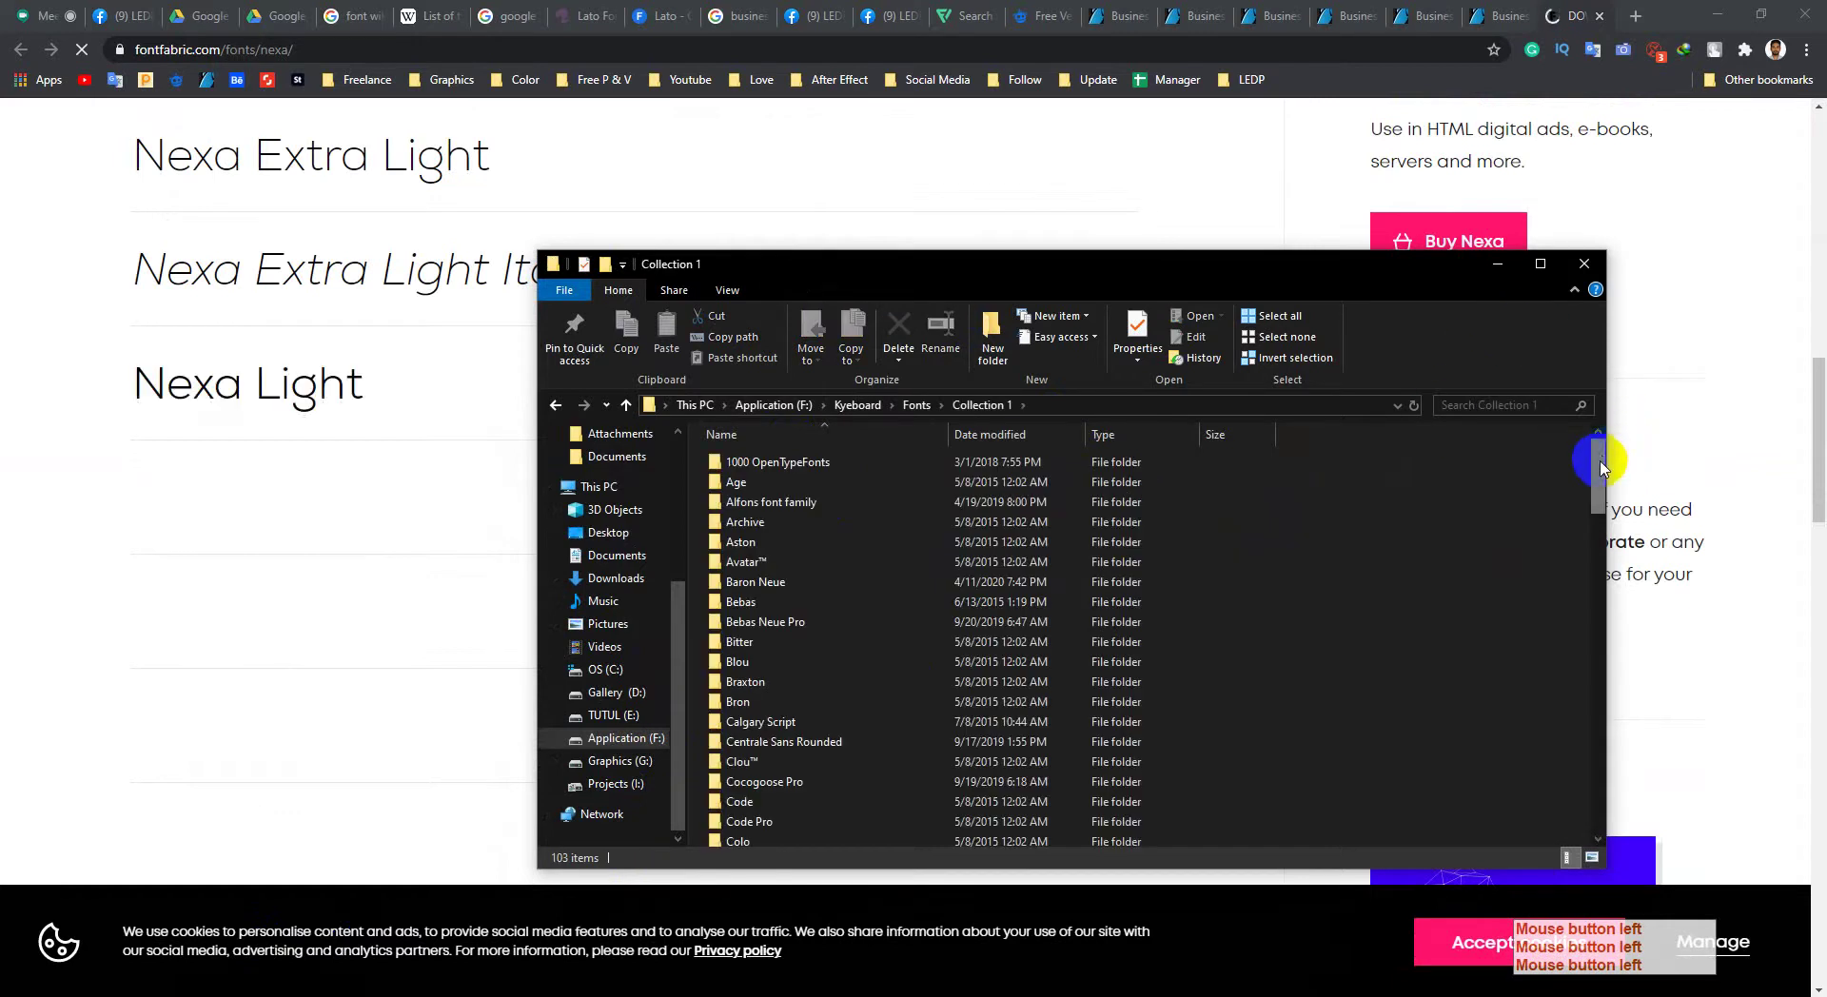
left_click_drag(1601, 472, 1542, 277)
left_click(1541, 264)
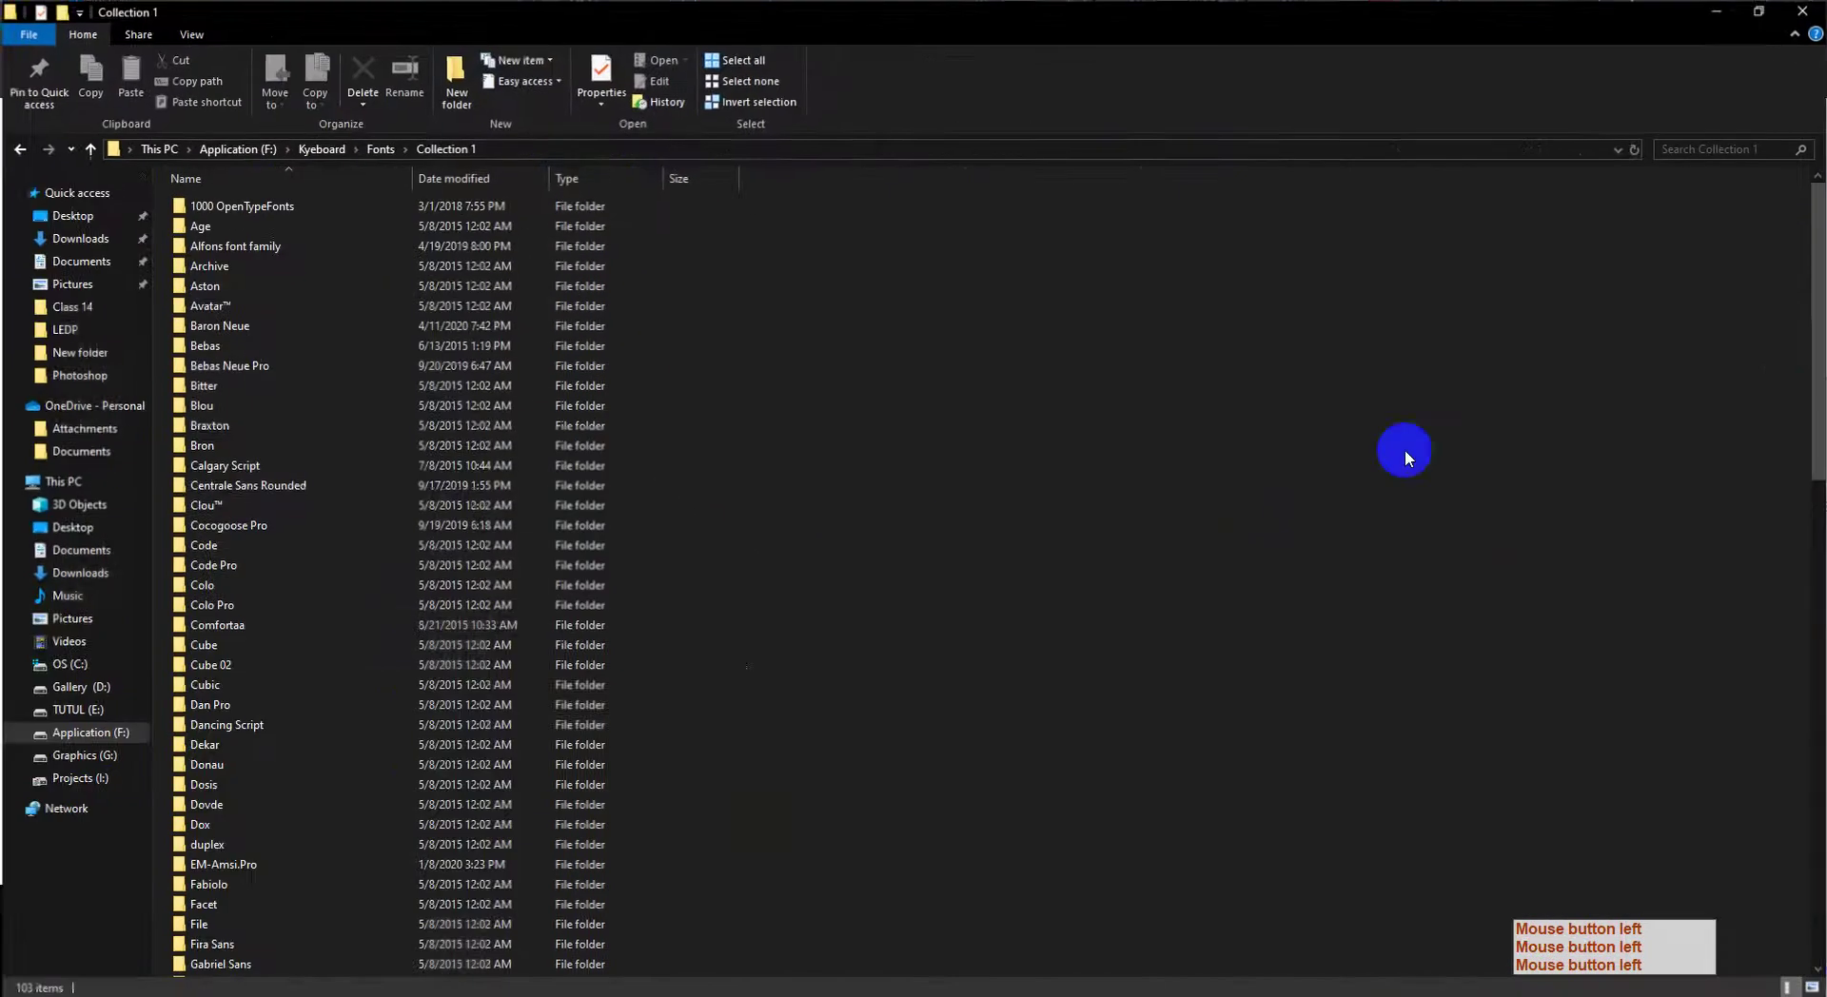
left_click_drag(1813, 224, 328, 700)
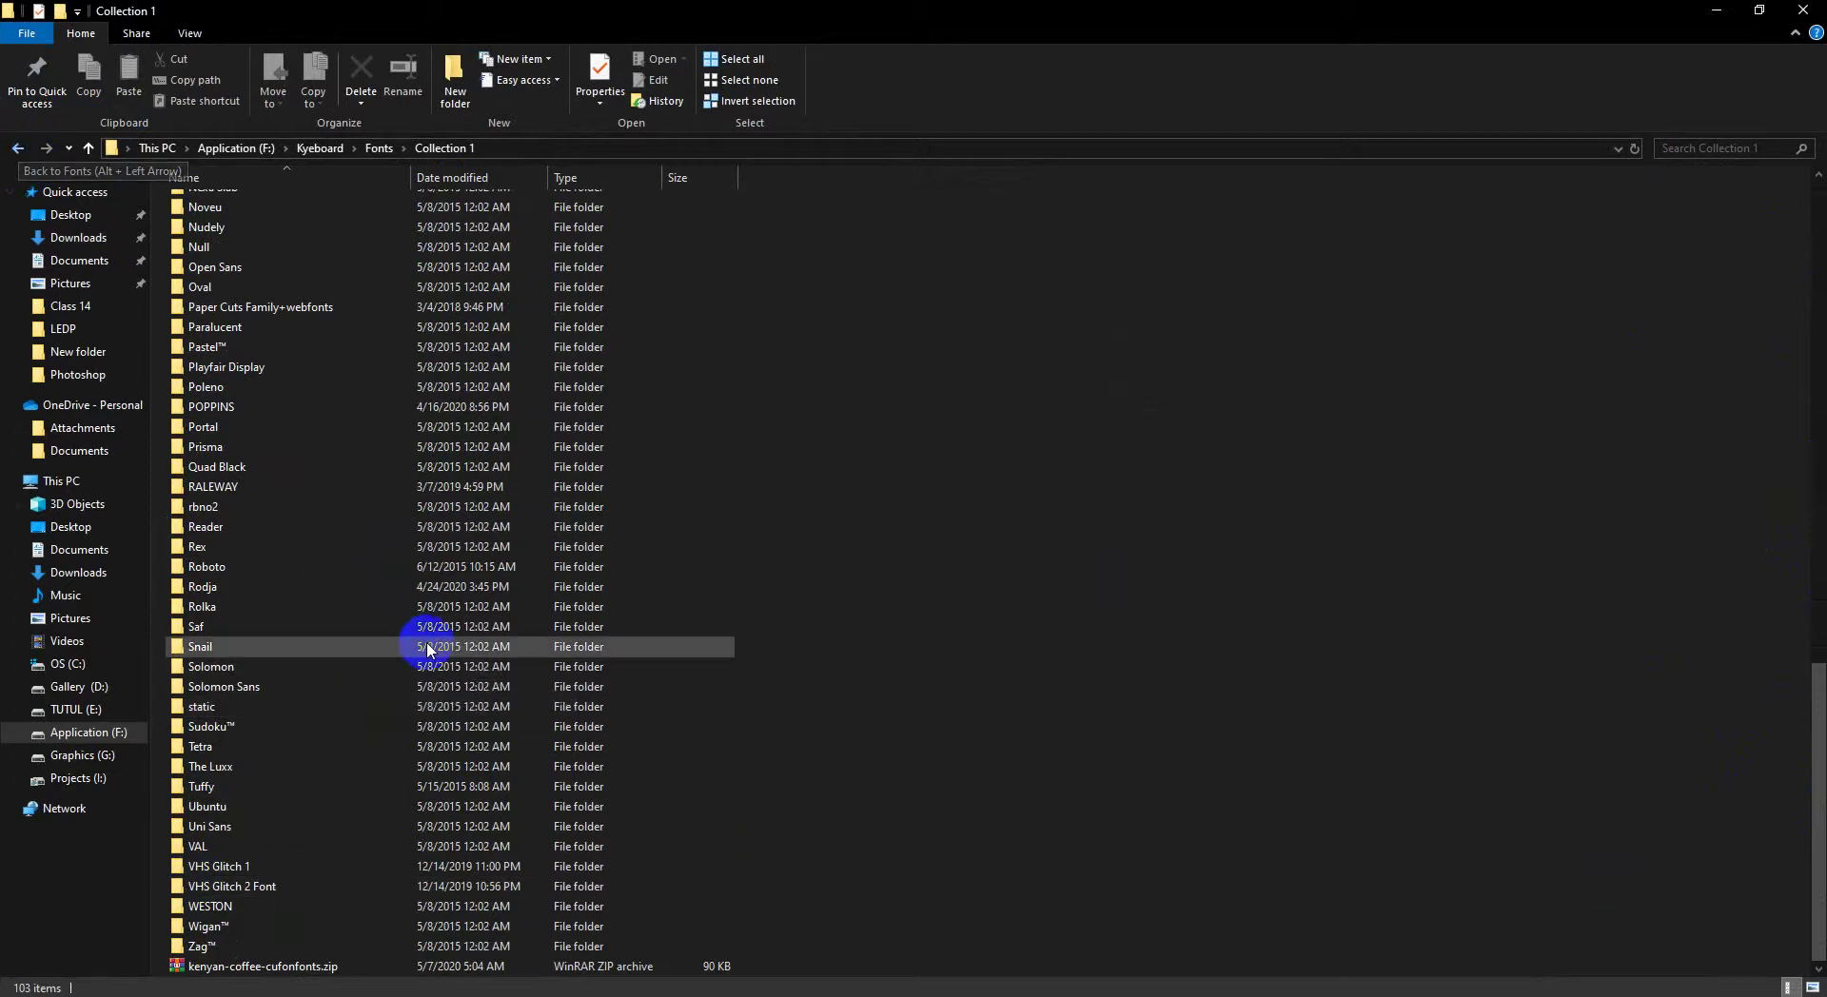
scroll(428, 638, "up", 20)
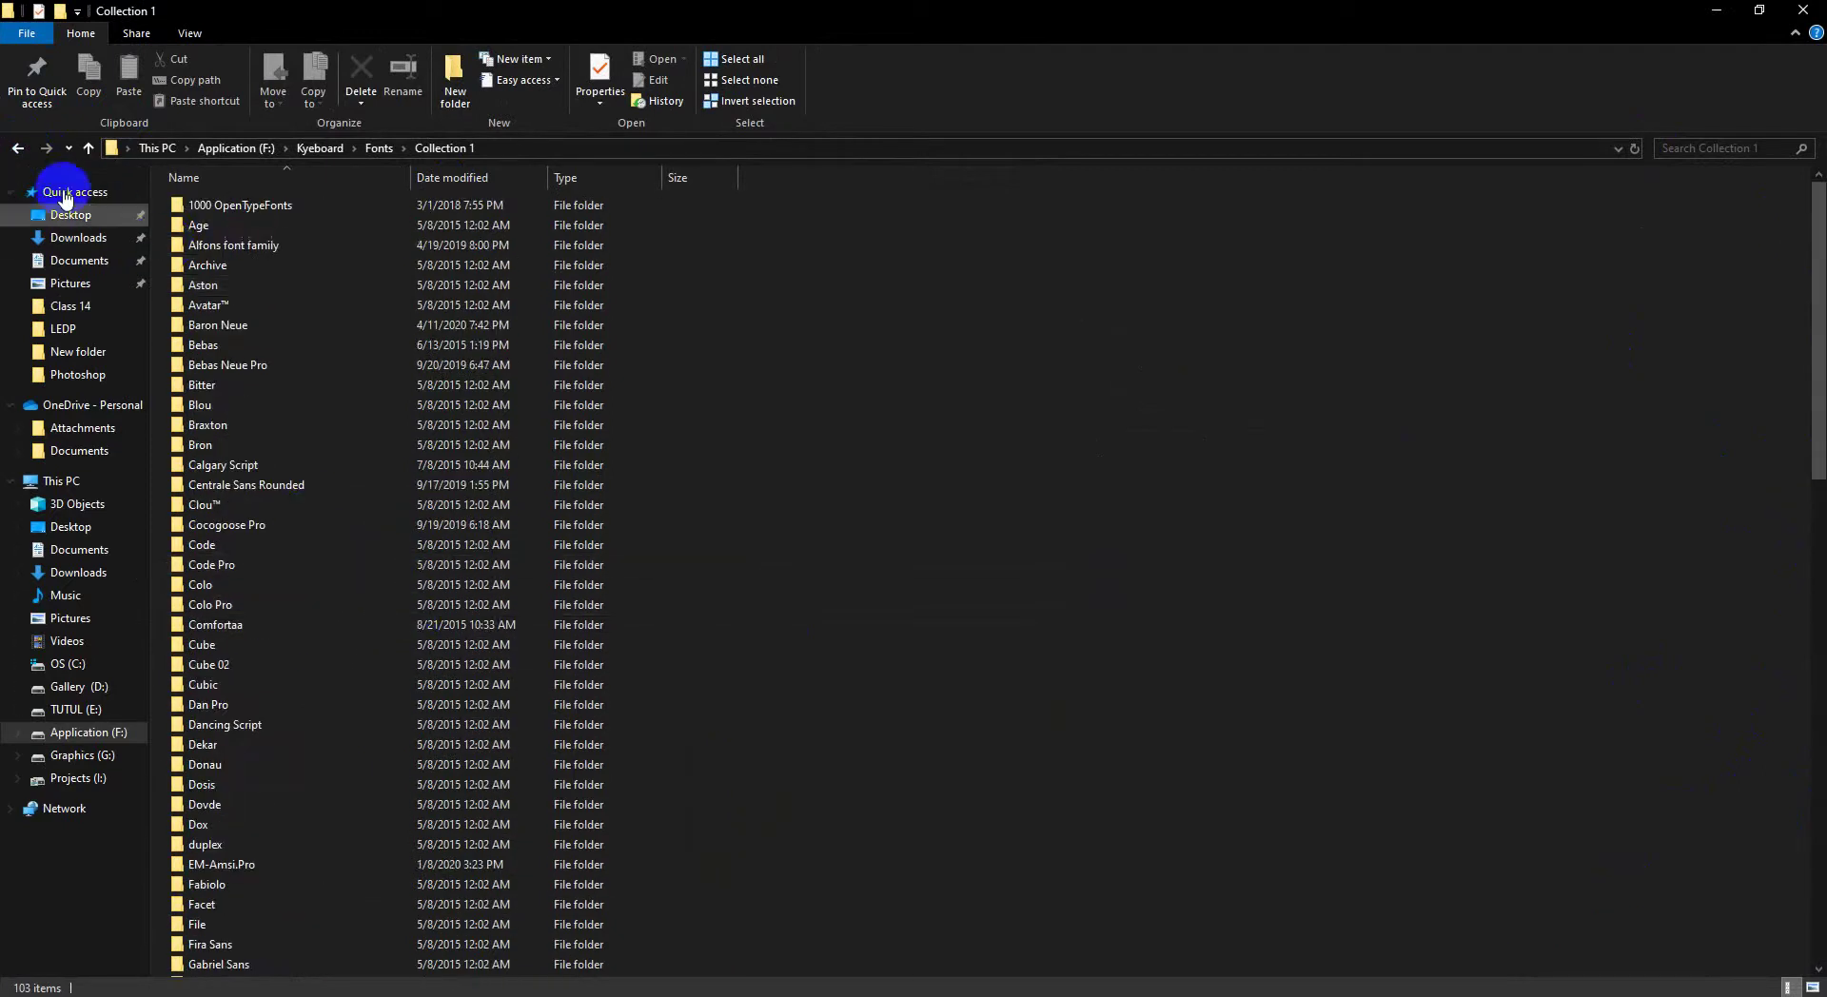
Step: Check the Collection 2 folder, then open the Style Font folder within Fonts
left_click(17, 148)
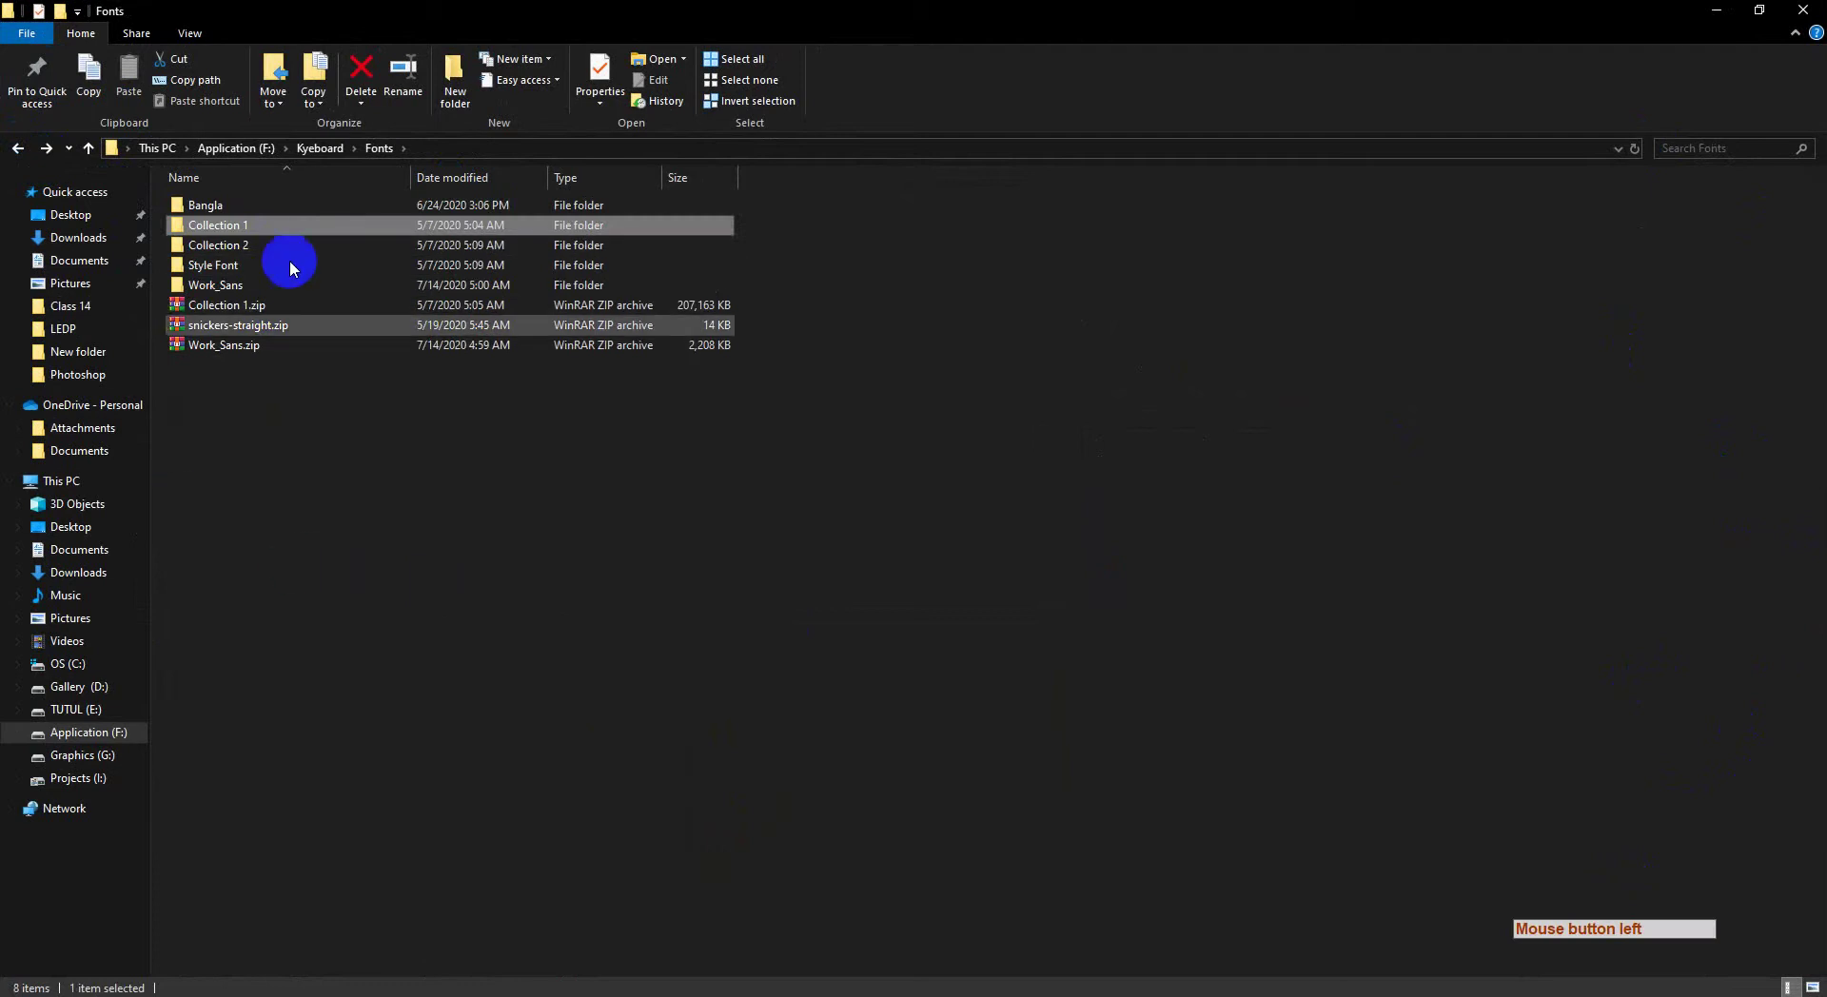
double_click(243, 245)
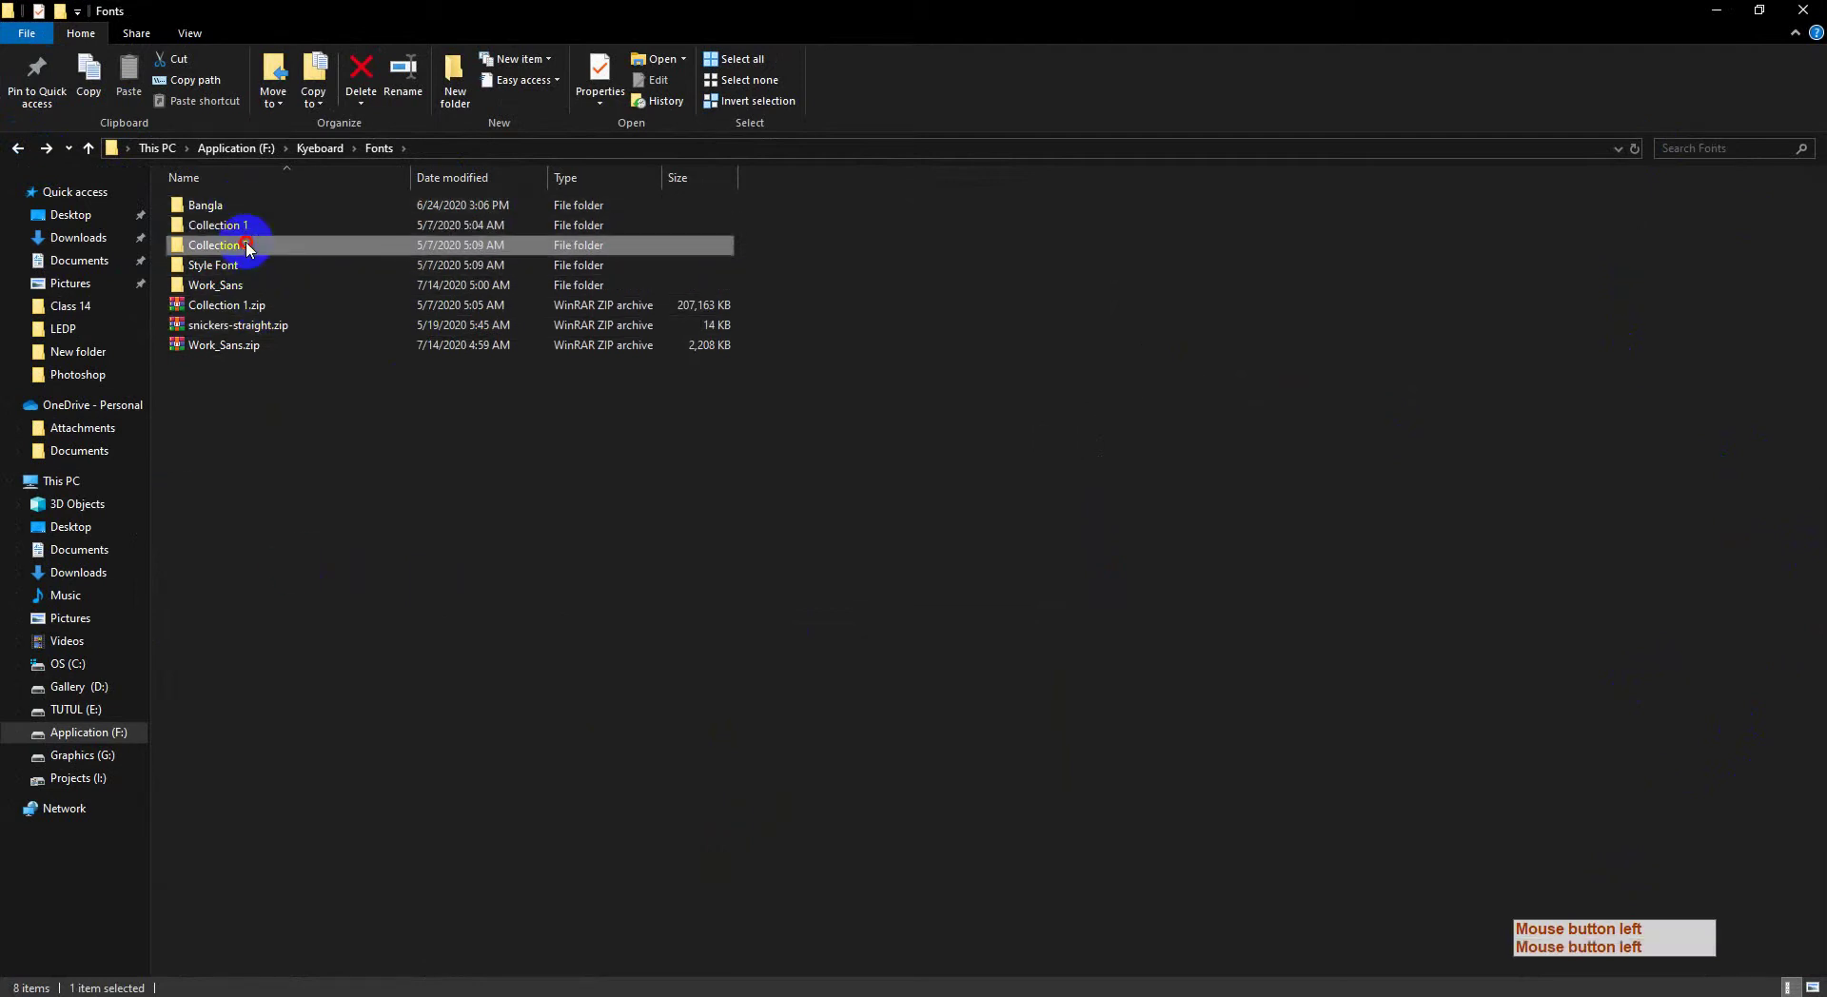
left_click(17, 147)
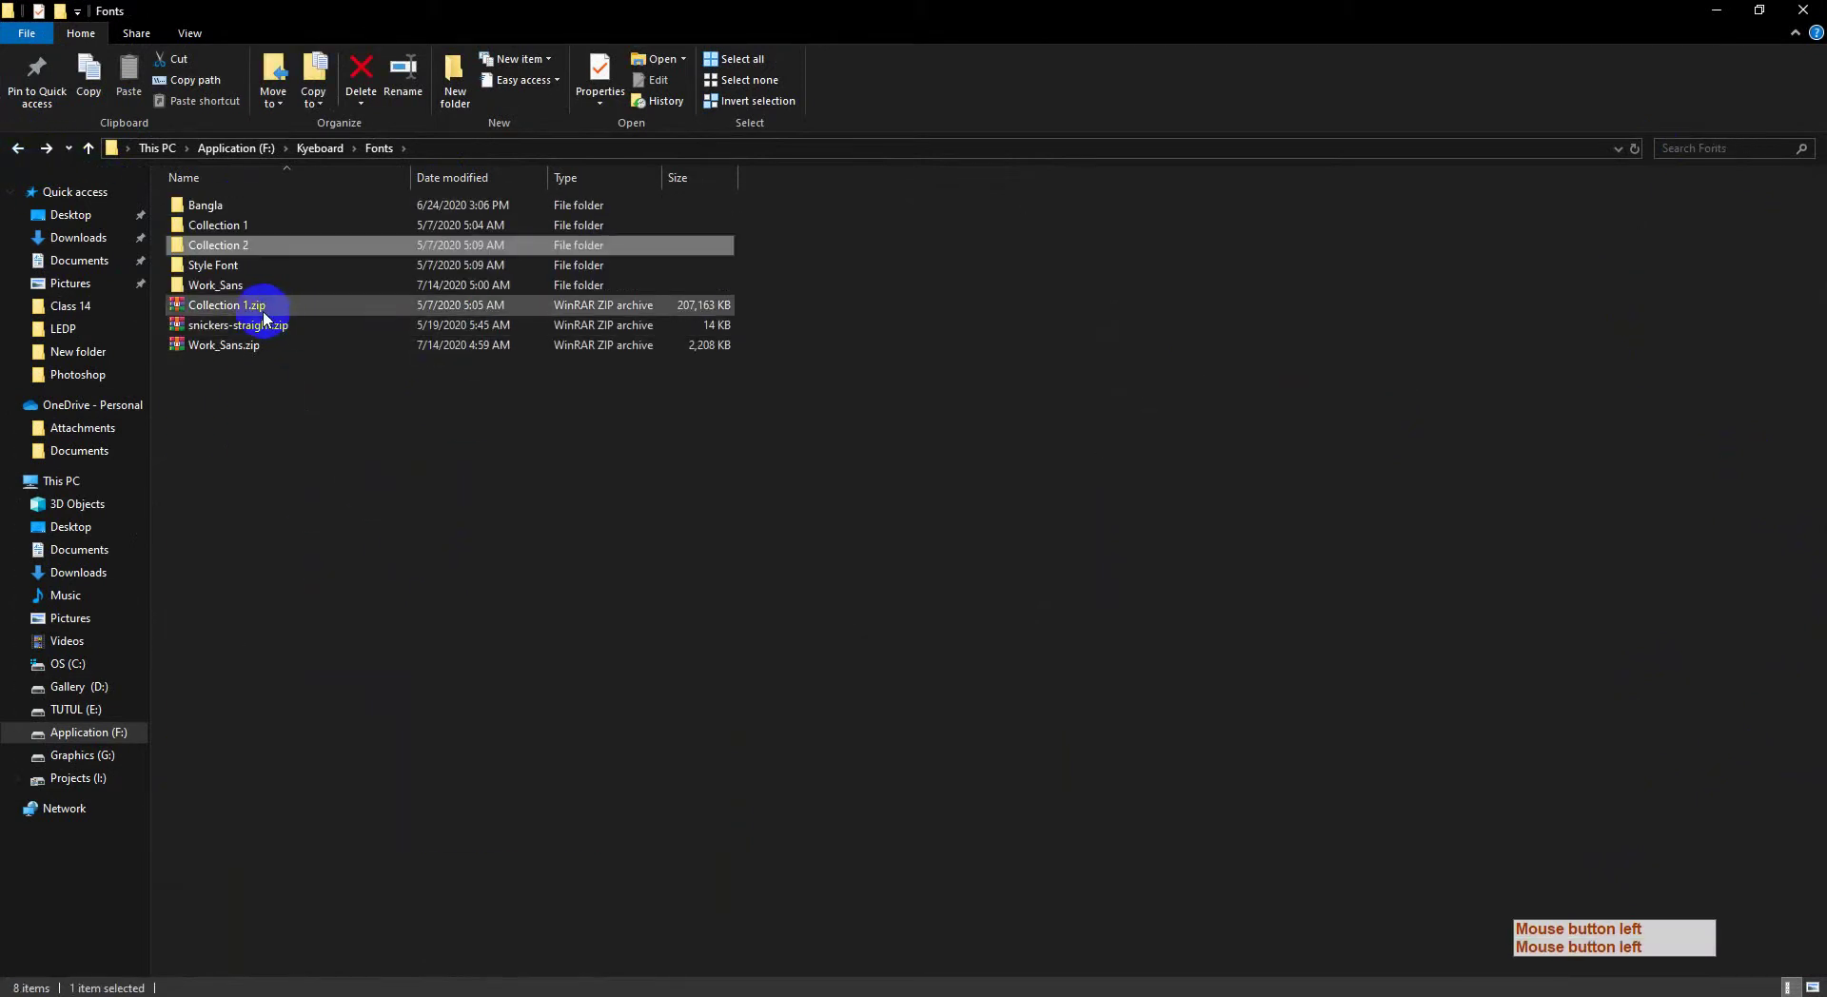
left_click(235, 266)
double_click(235, 267)
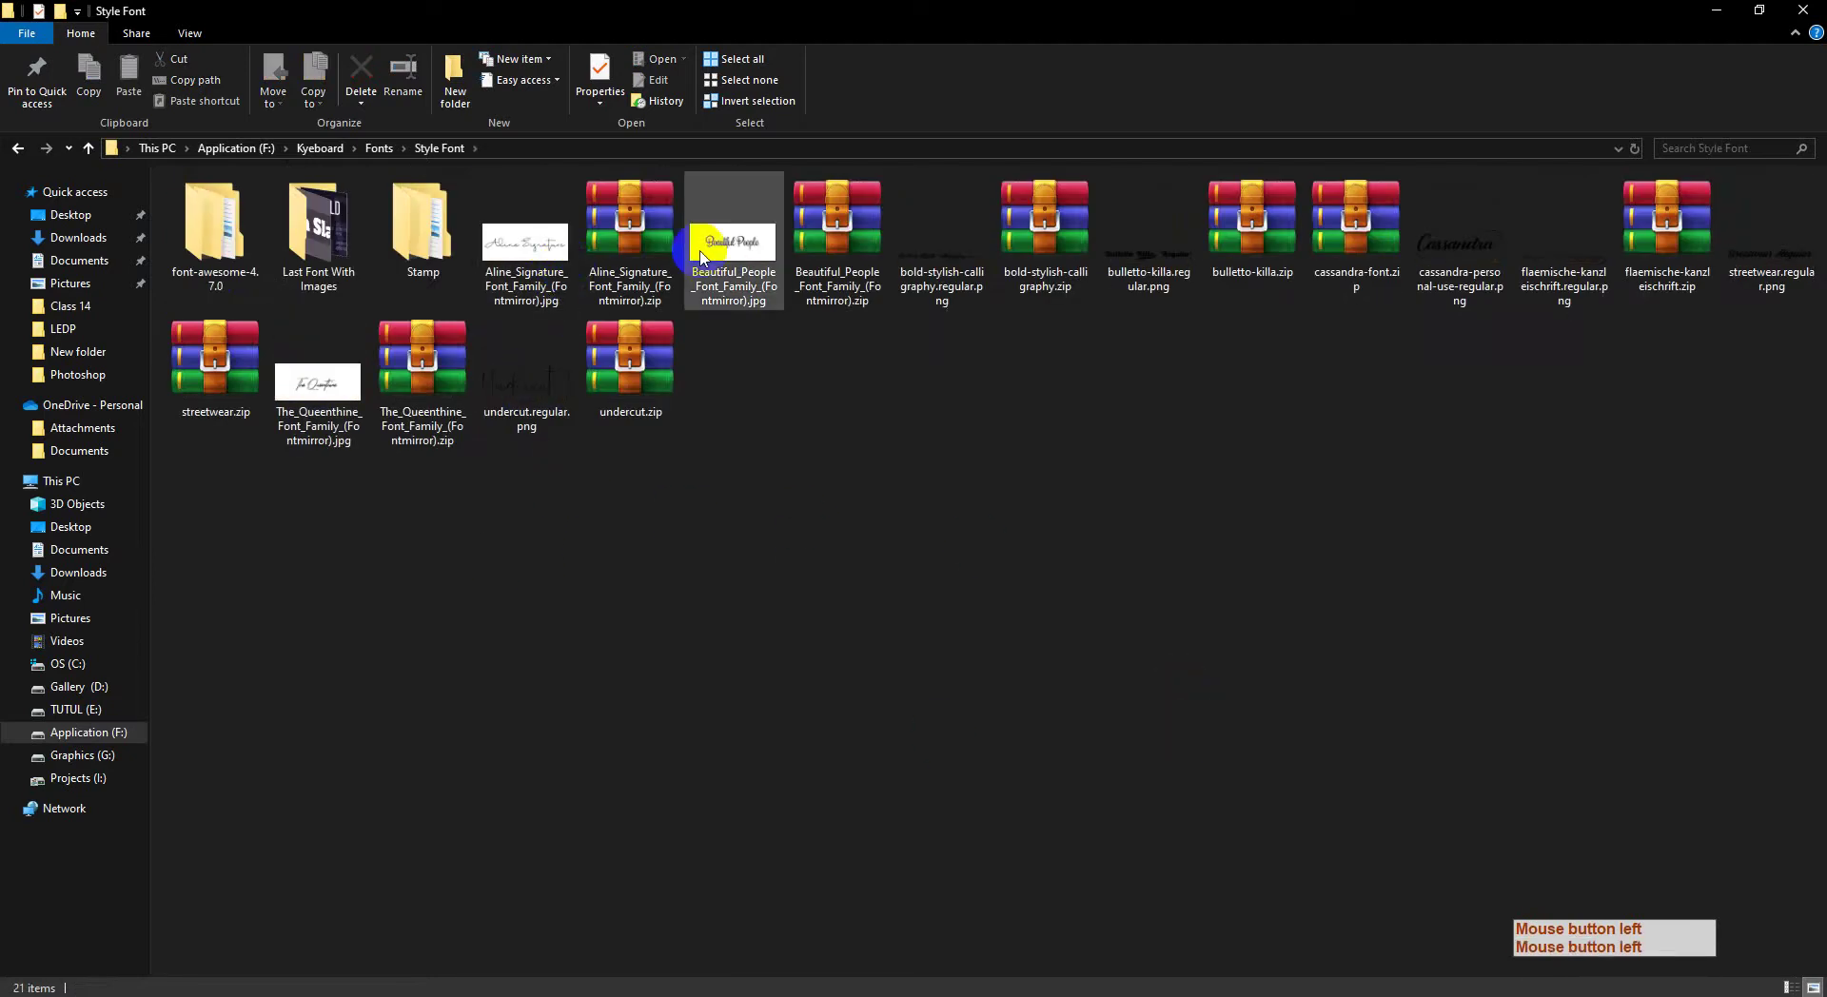
Step: Preview the Aline Signature, Beautiful People and bold stylish calligraphy font samples
left_click(511, 250)
double_click(511, 250)
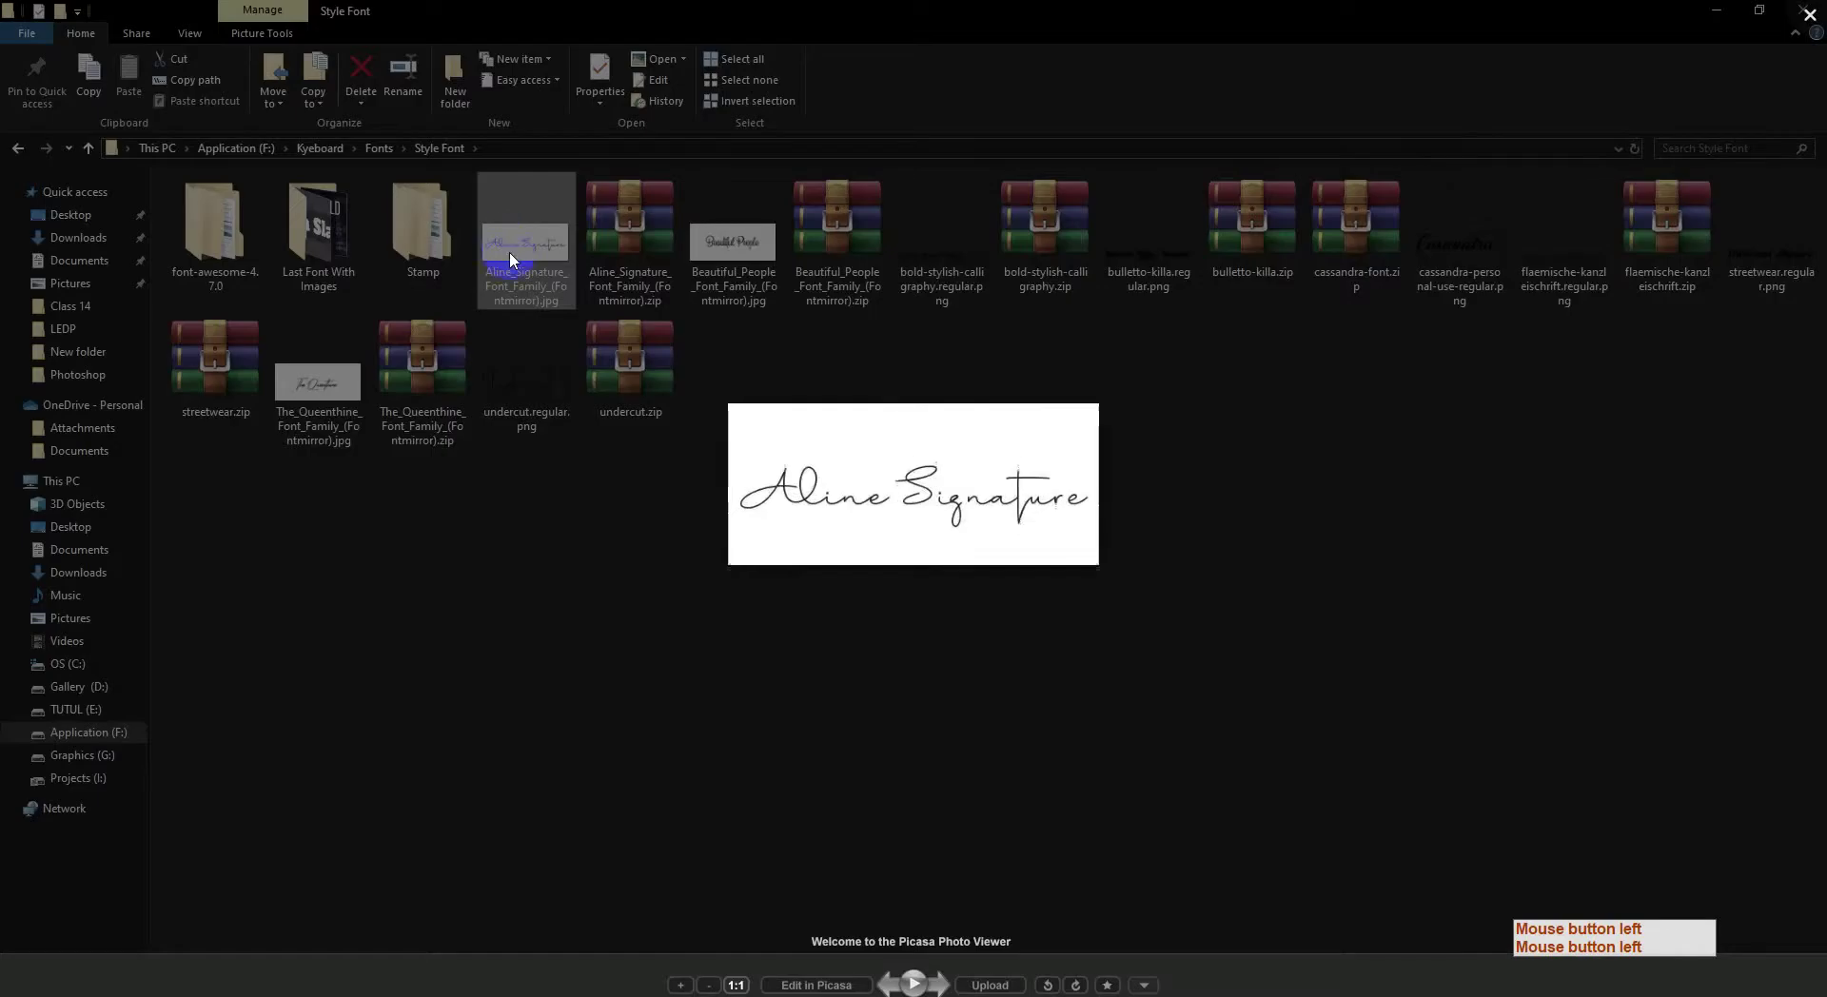
left_click(766, 244)
left_click(743, 241)
double_click(743, 240)
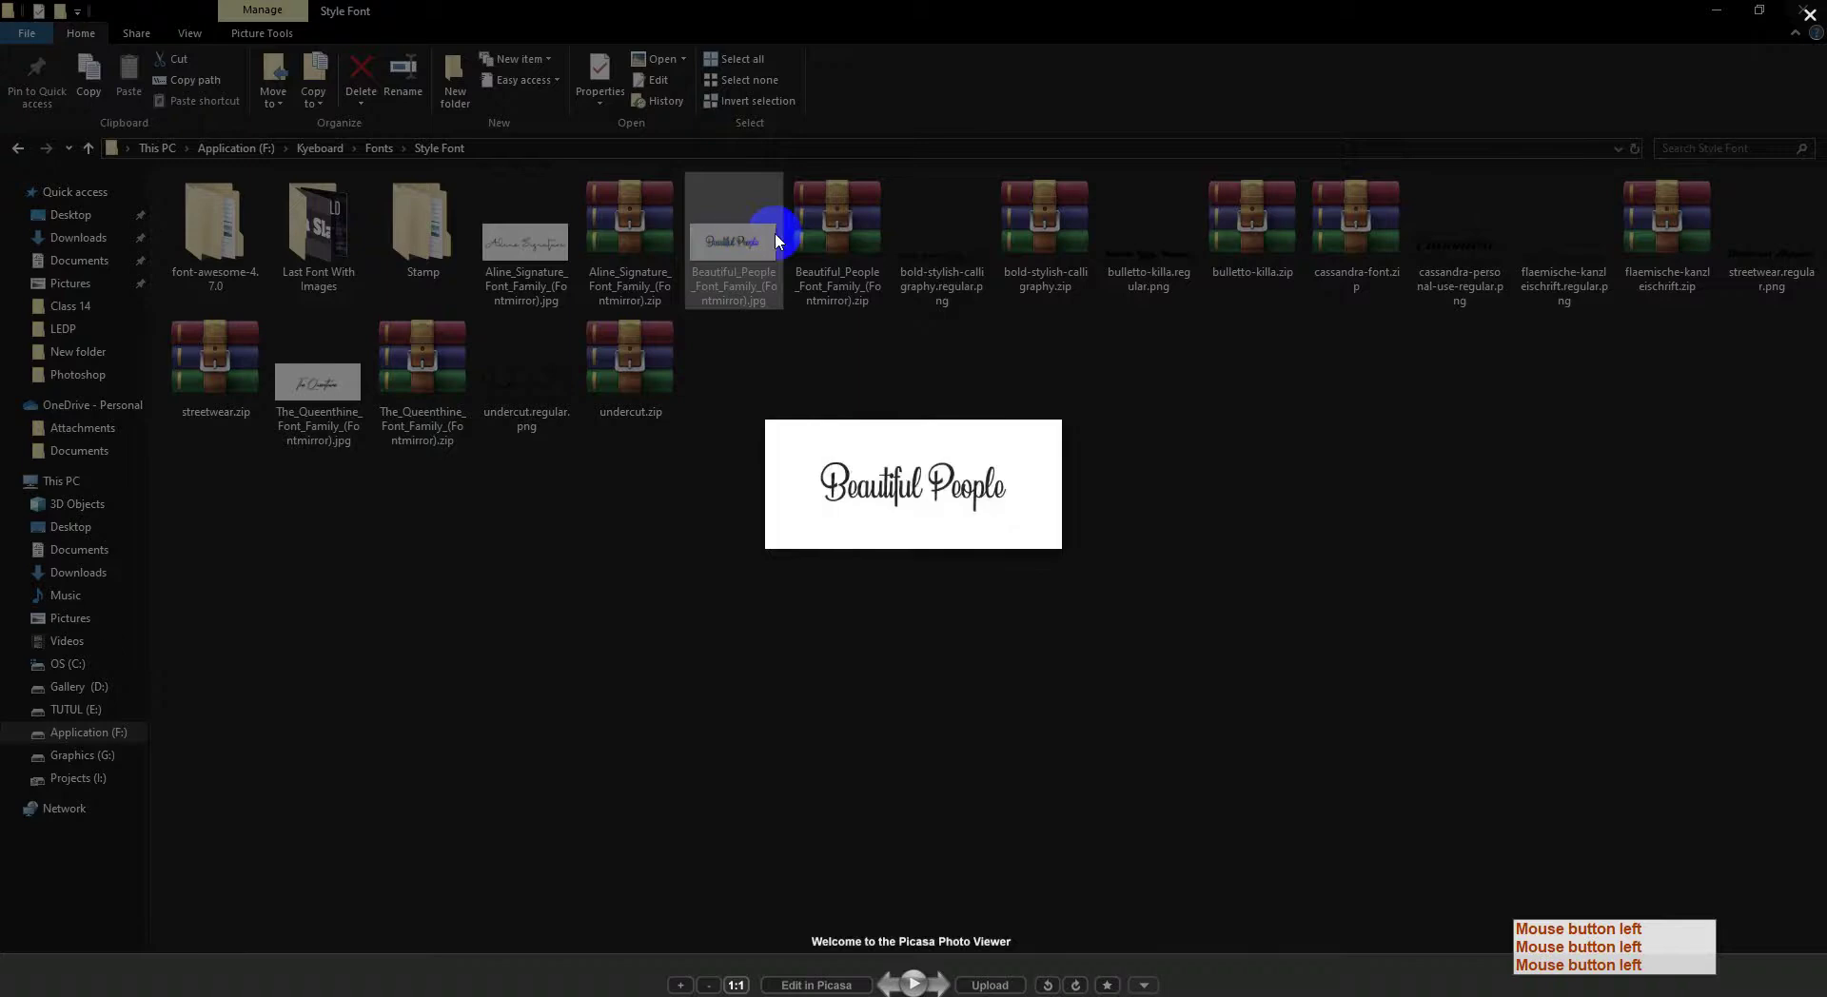
left_click(1104, 238)
left_click(948, 250)
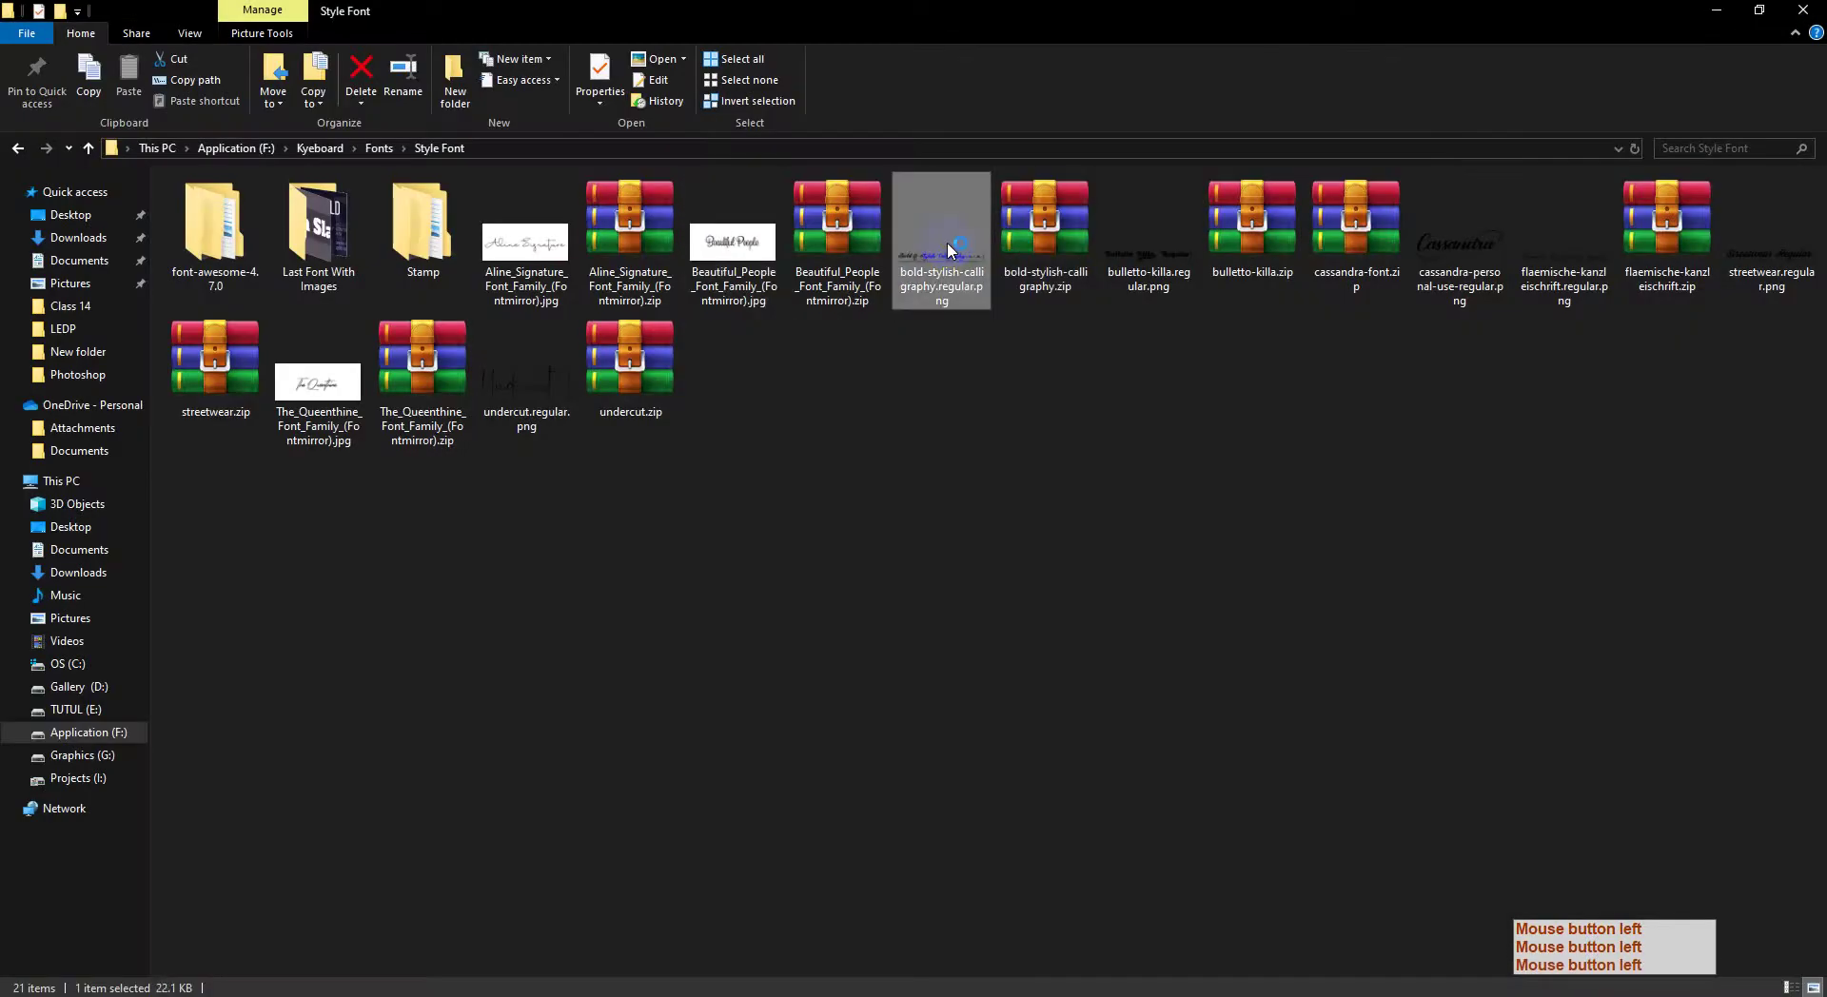
double_click(948, 250)
left_click(1137, 233)
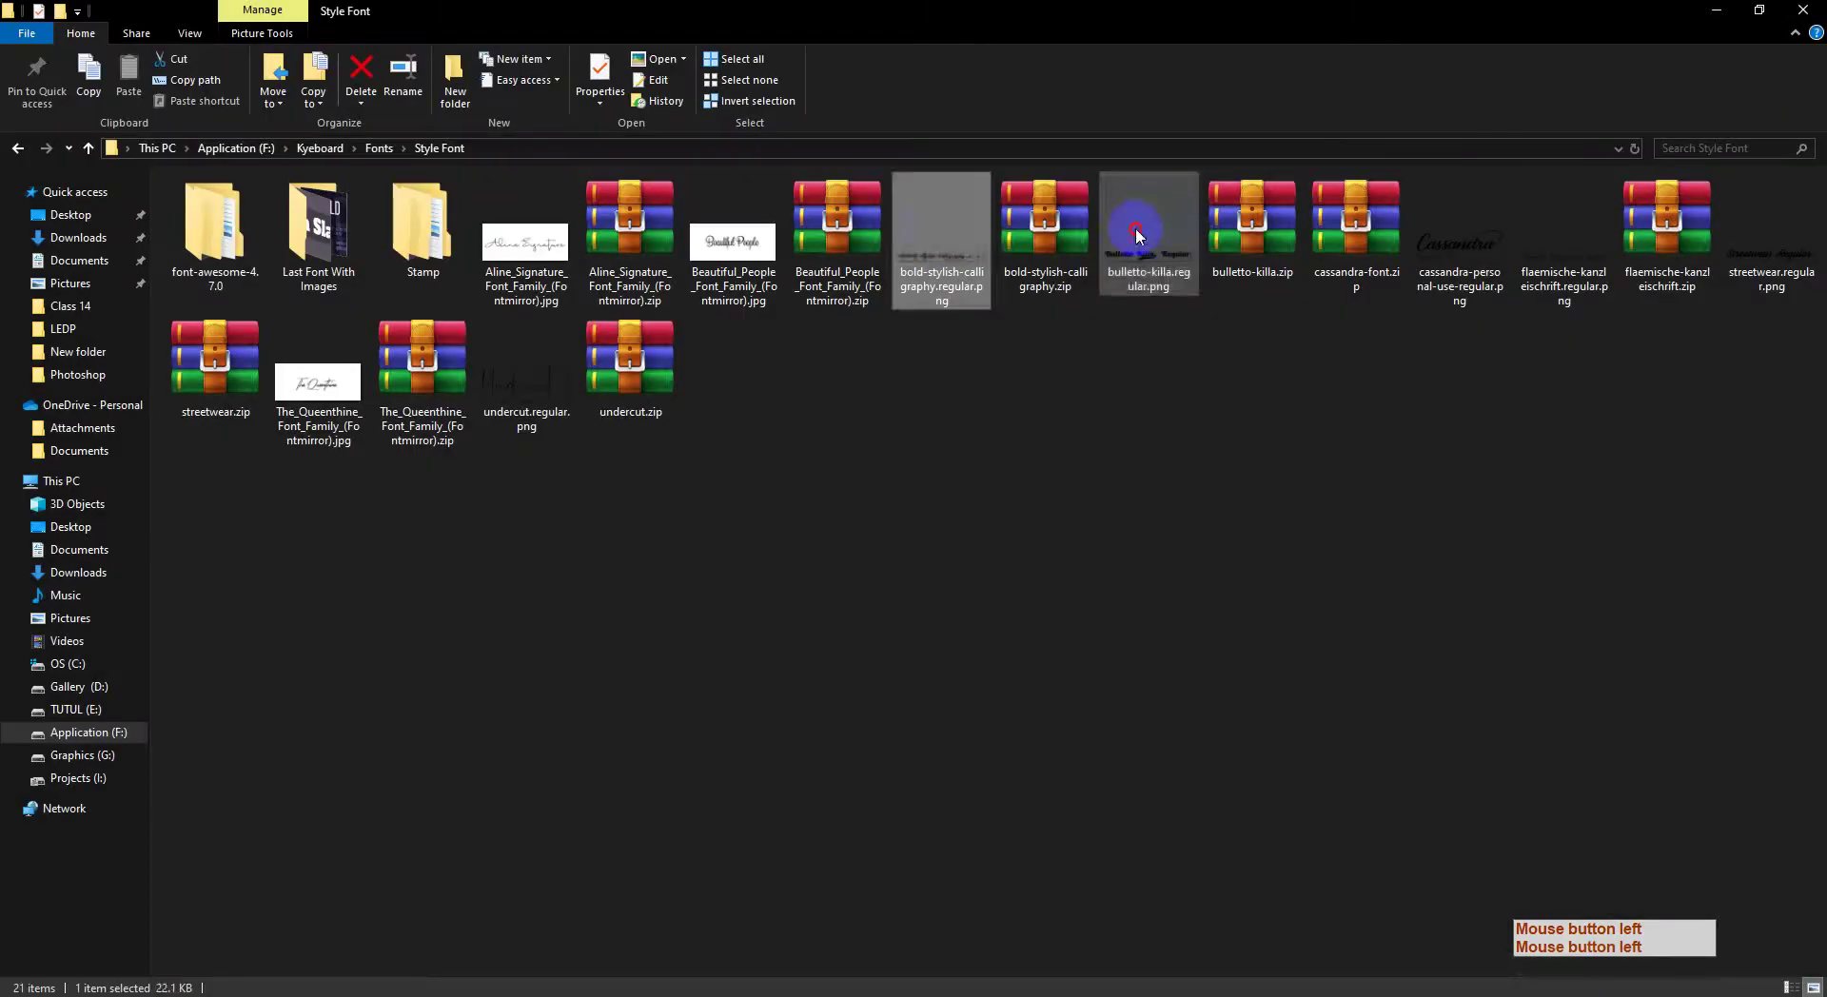
Step: Preview the Bulletto Killa, Cassandra and Flaemische Kanzleischrift font samples
double_click(1137, 232)
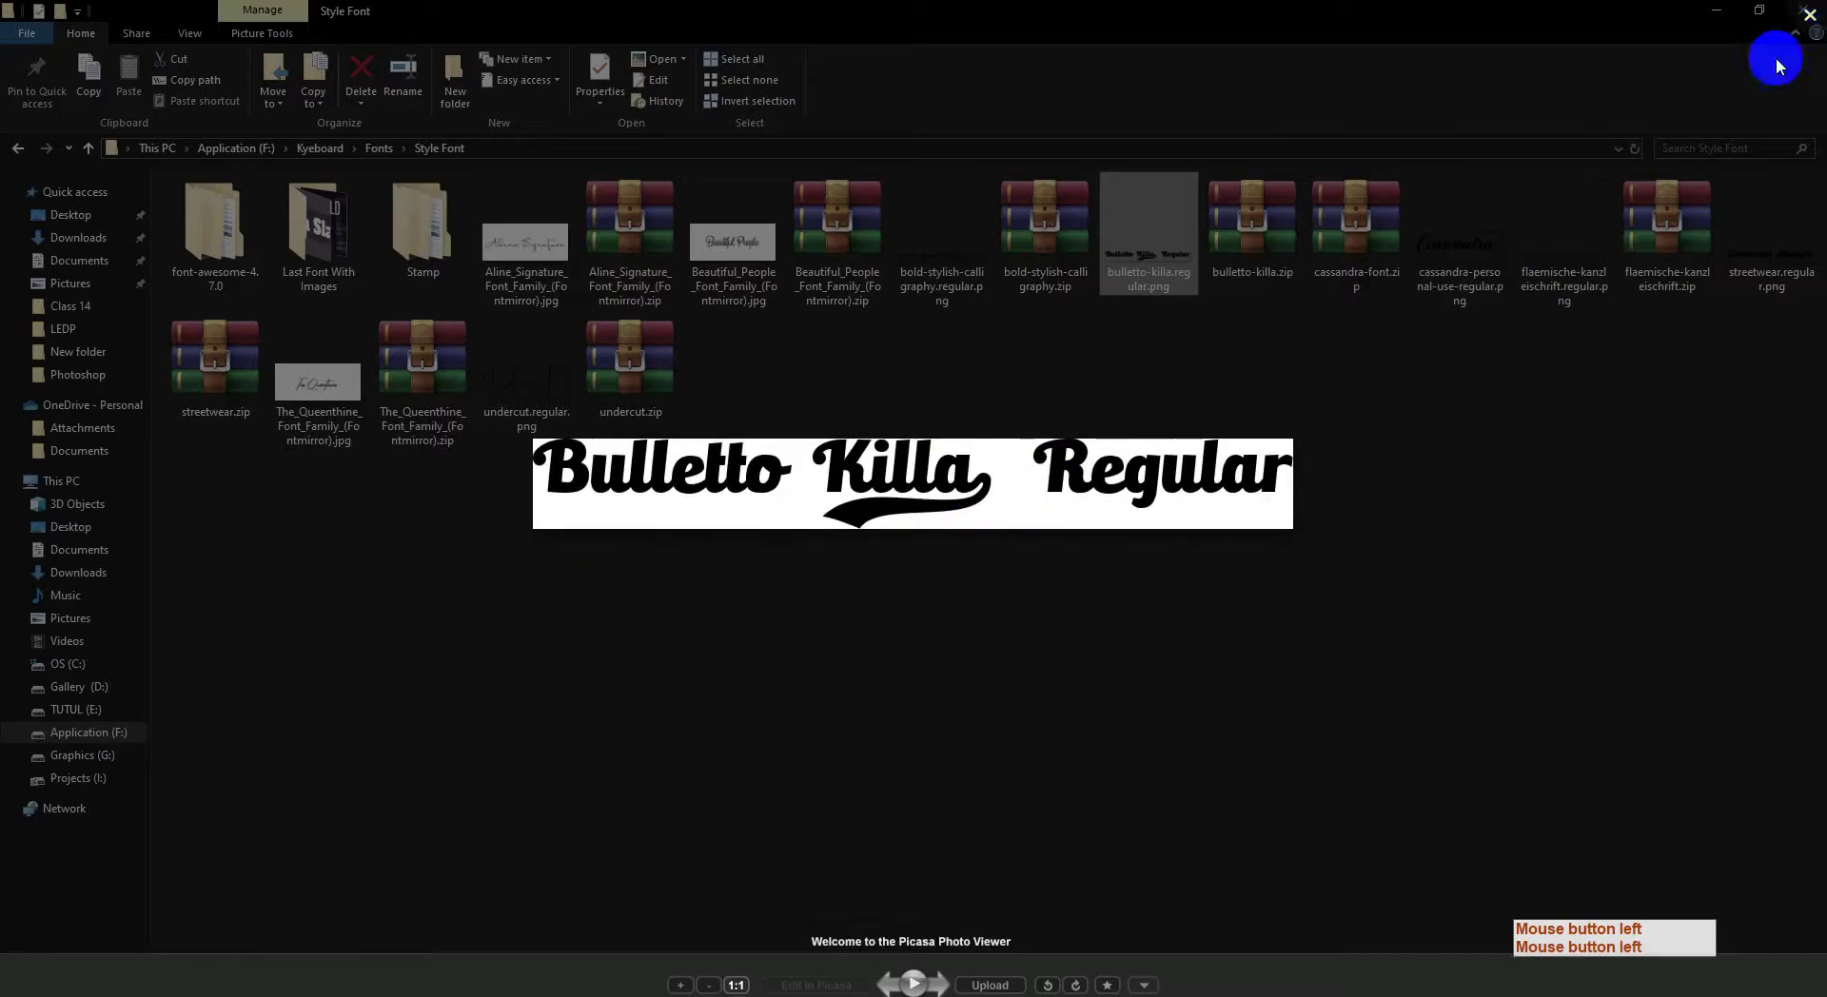
left_click(1809, 14)
double_click(1477, 219)
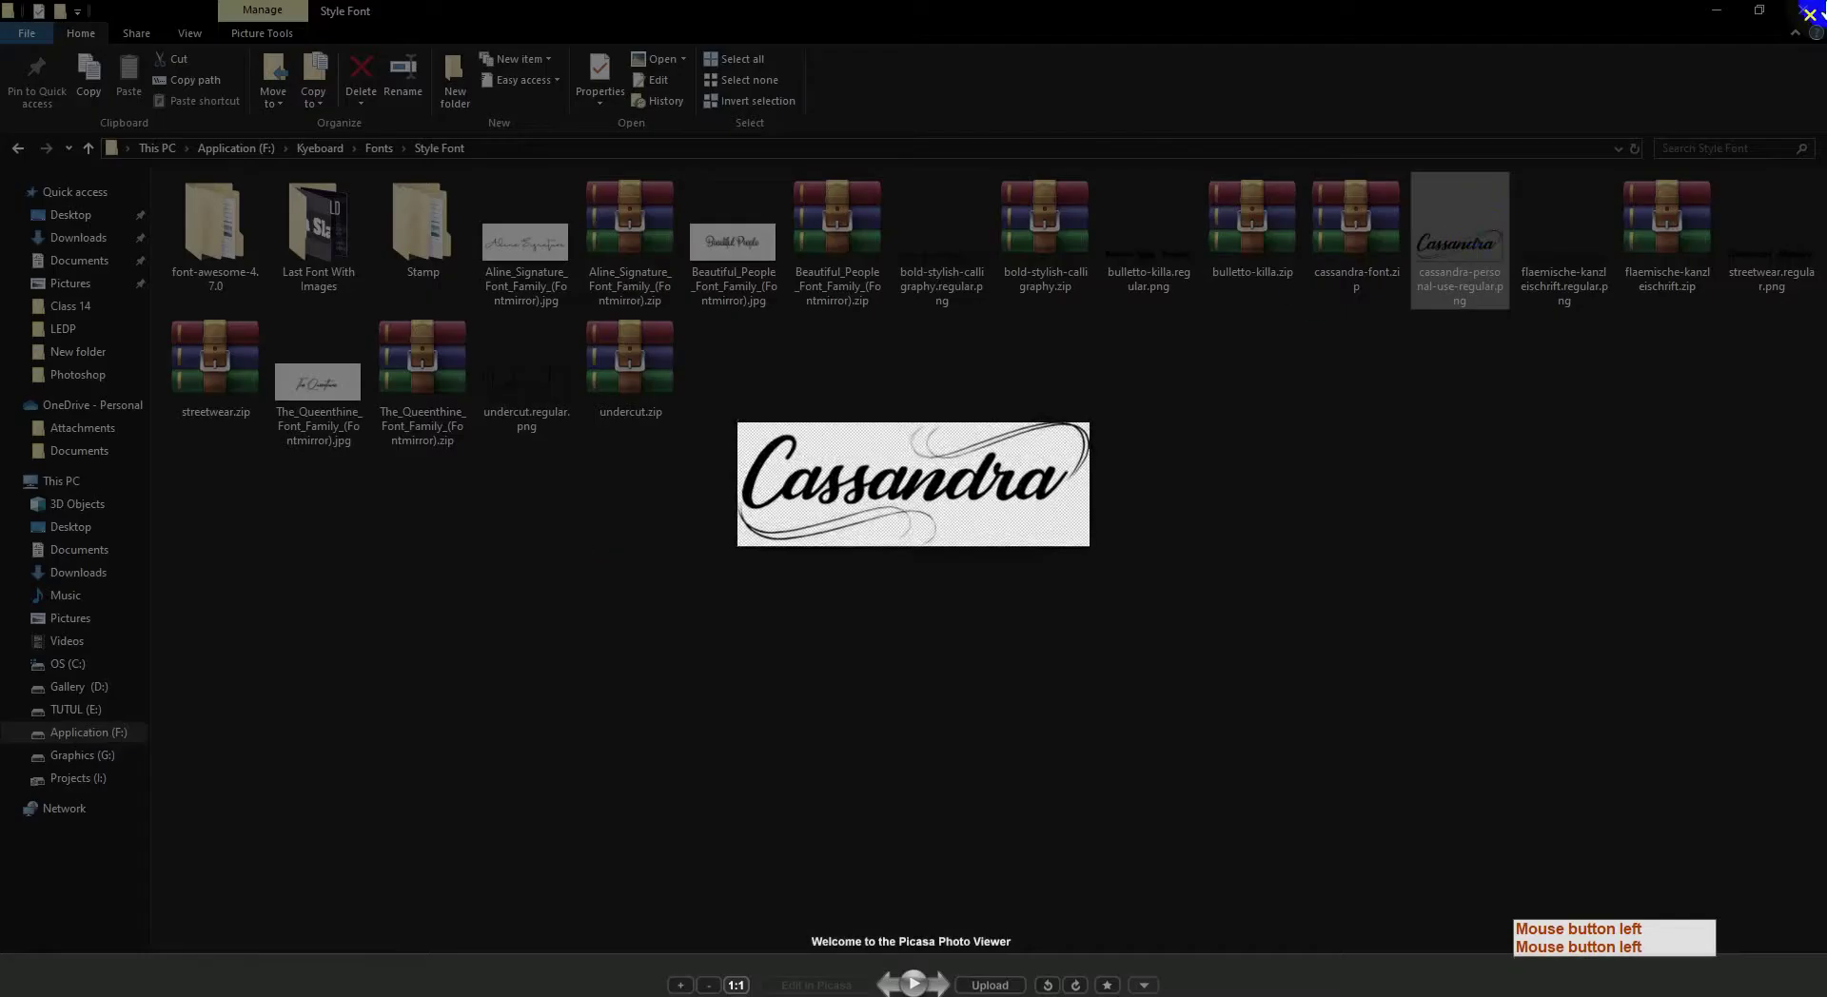
left_click(1809, 15)
left_click(1561, 286)
double_click(1556, 290)
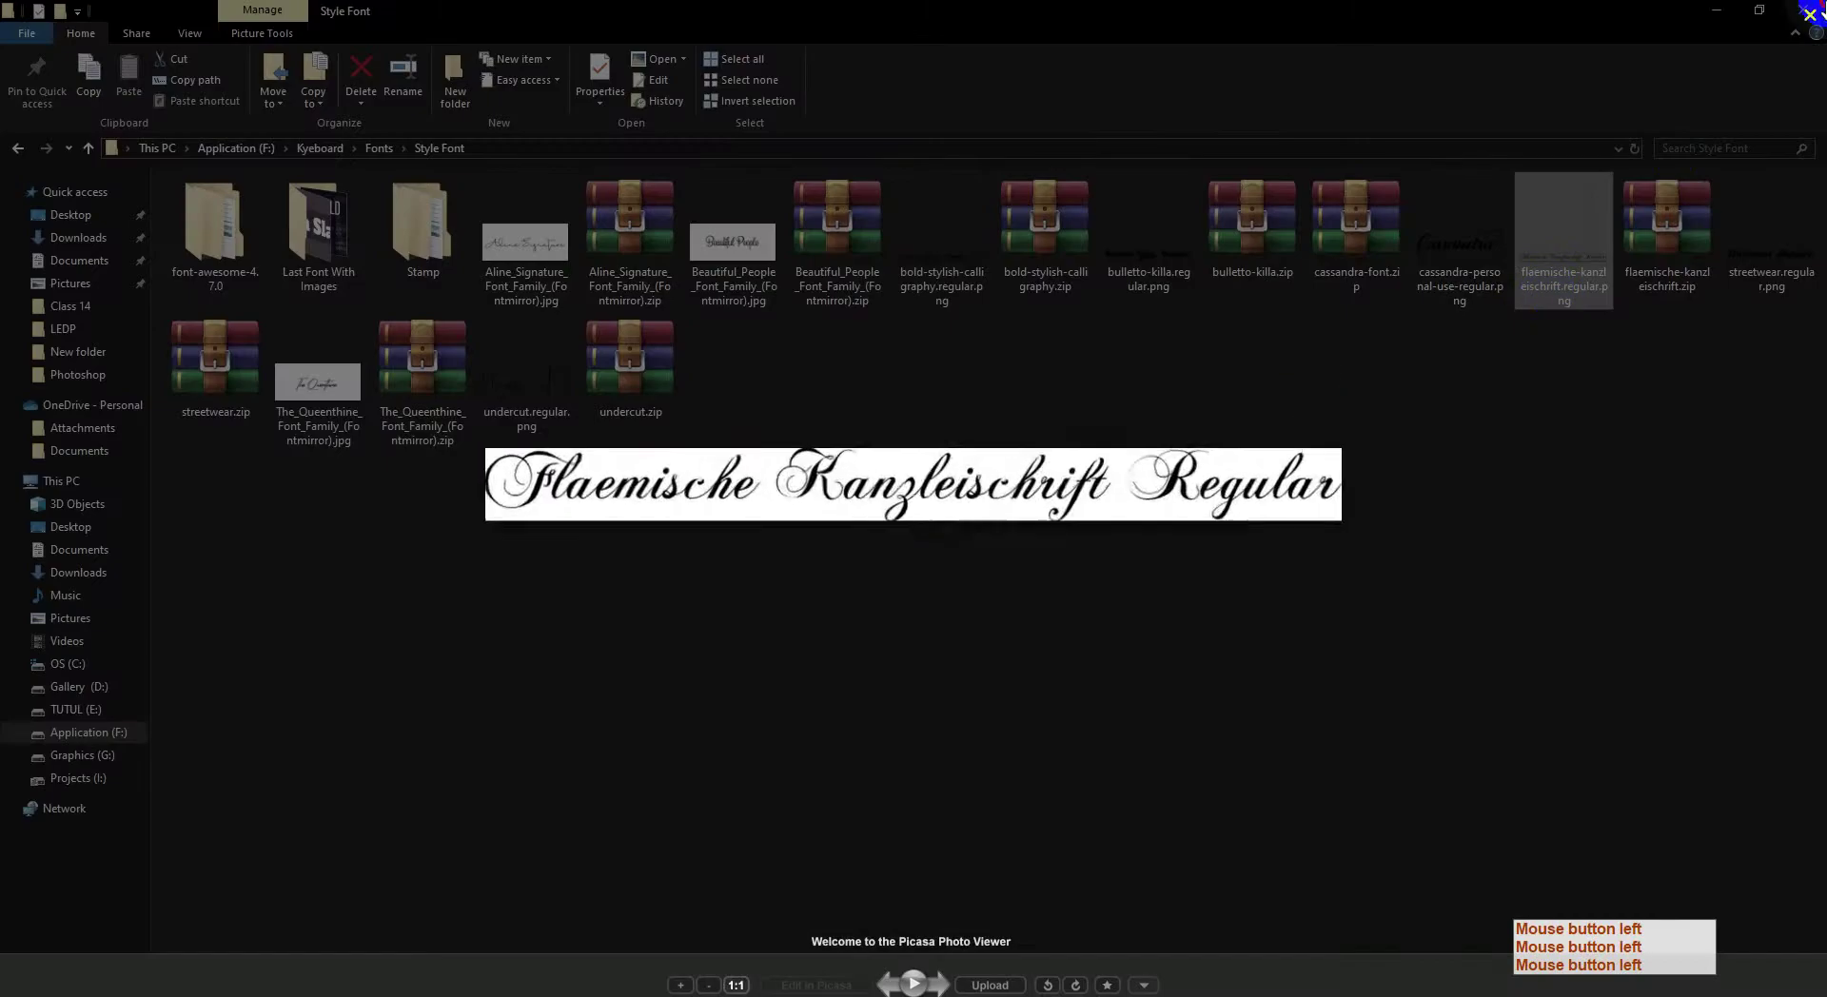
left_click(1809, 14)
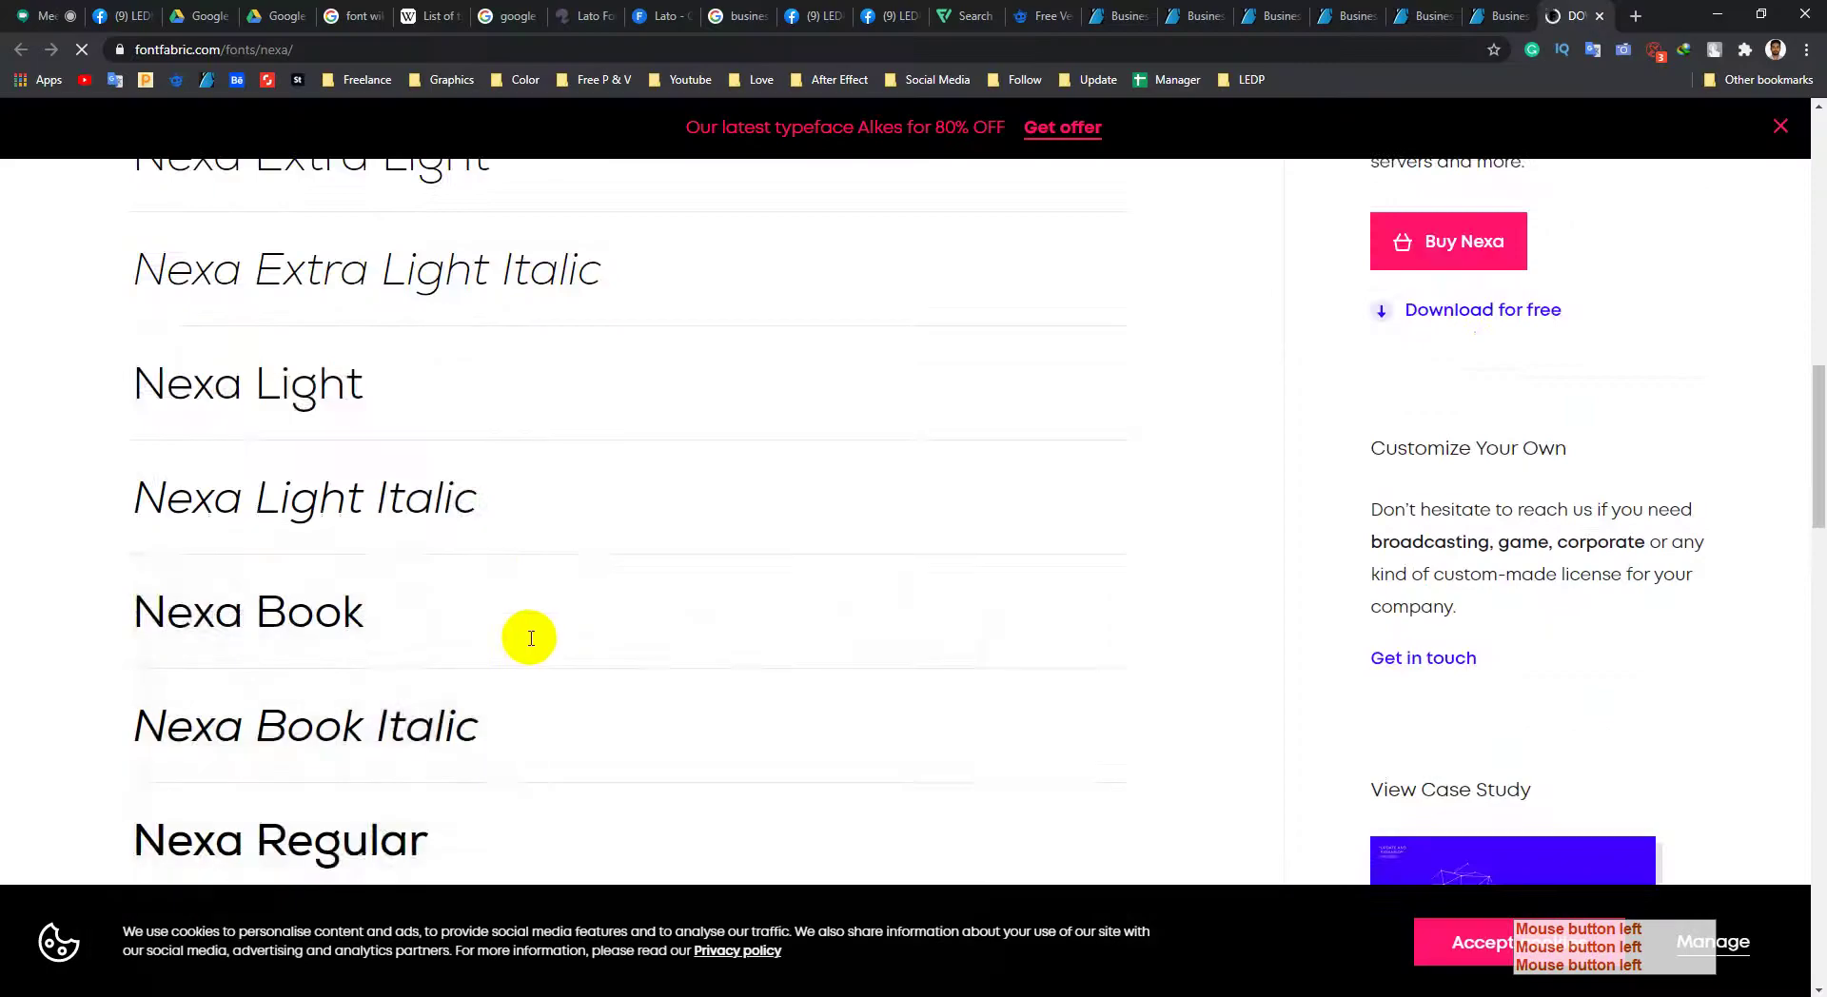
Step: Close the Nexa font page and return to the item's File Information list
scroll(557, 618, "down", 2)
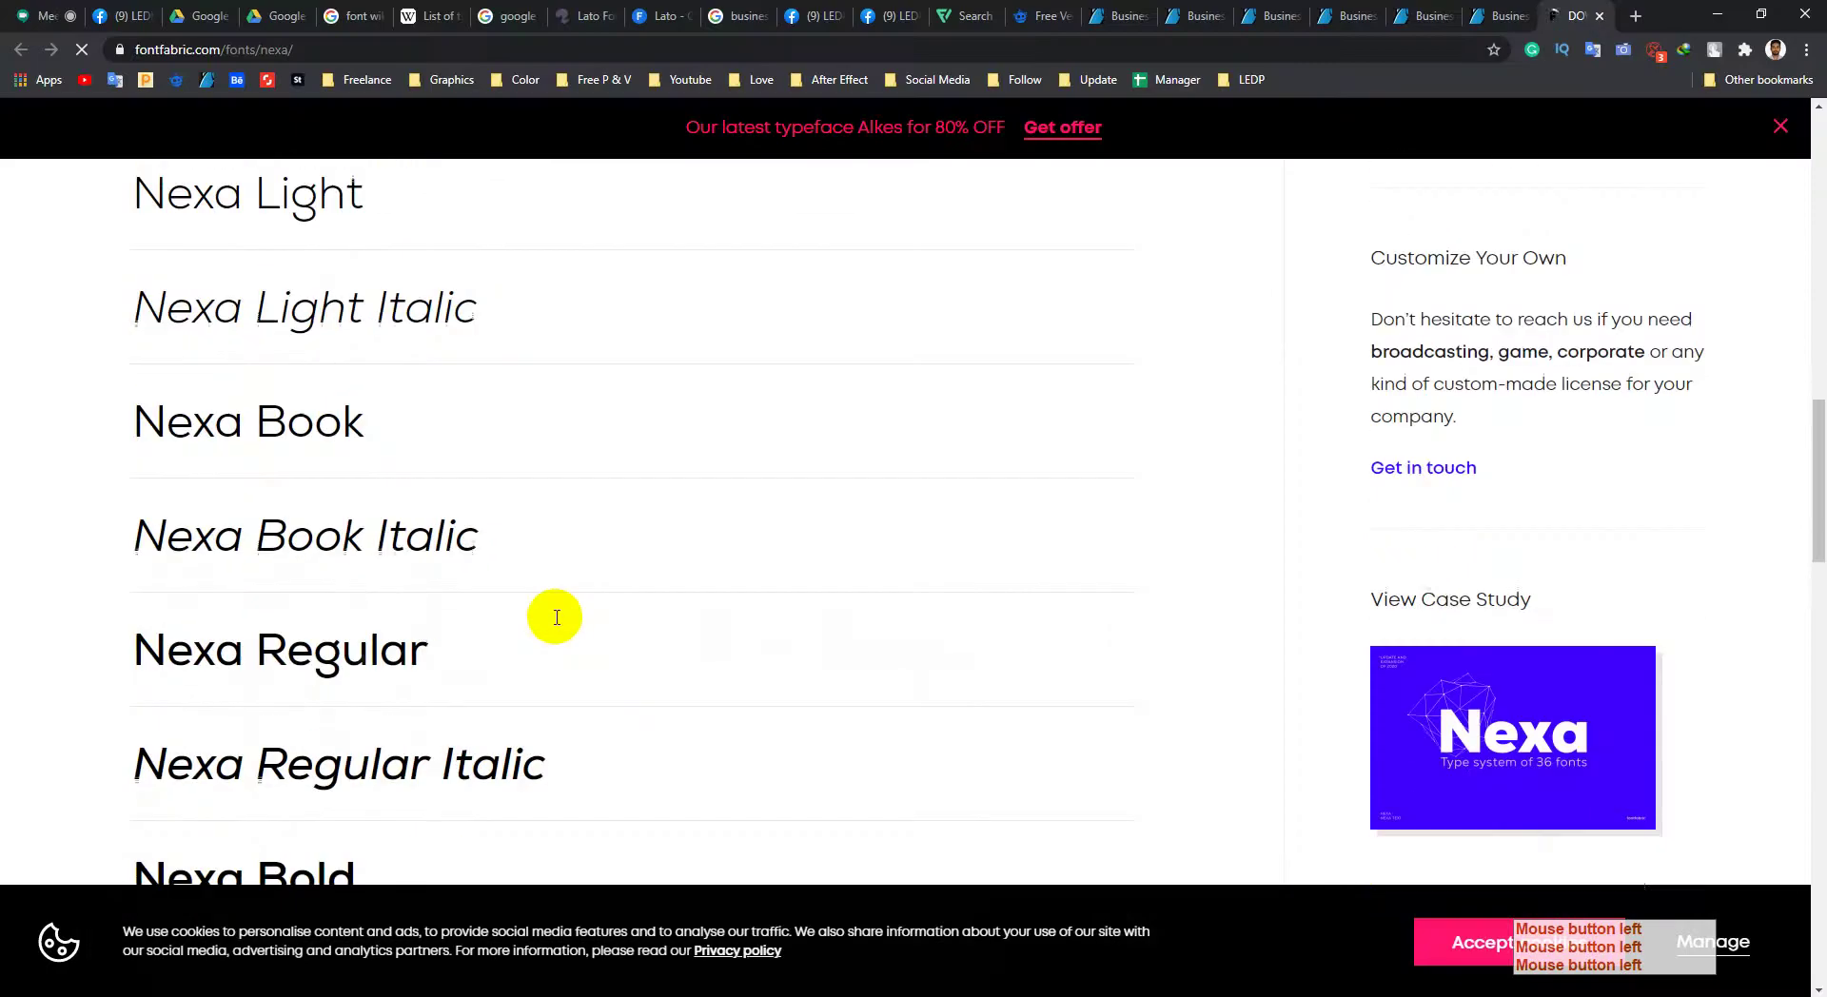
scroll(557, 618, "up", 14)
scroll(232, 673, "down", 3)
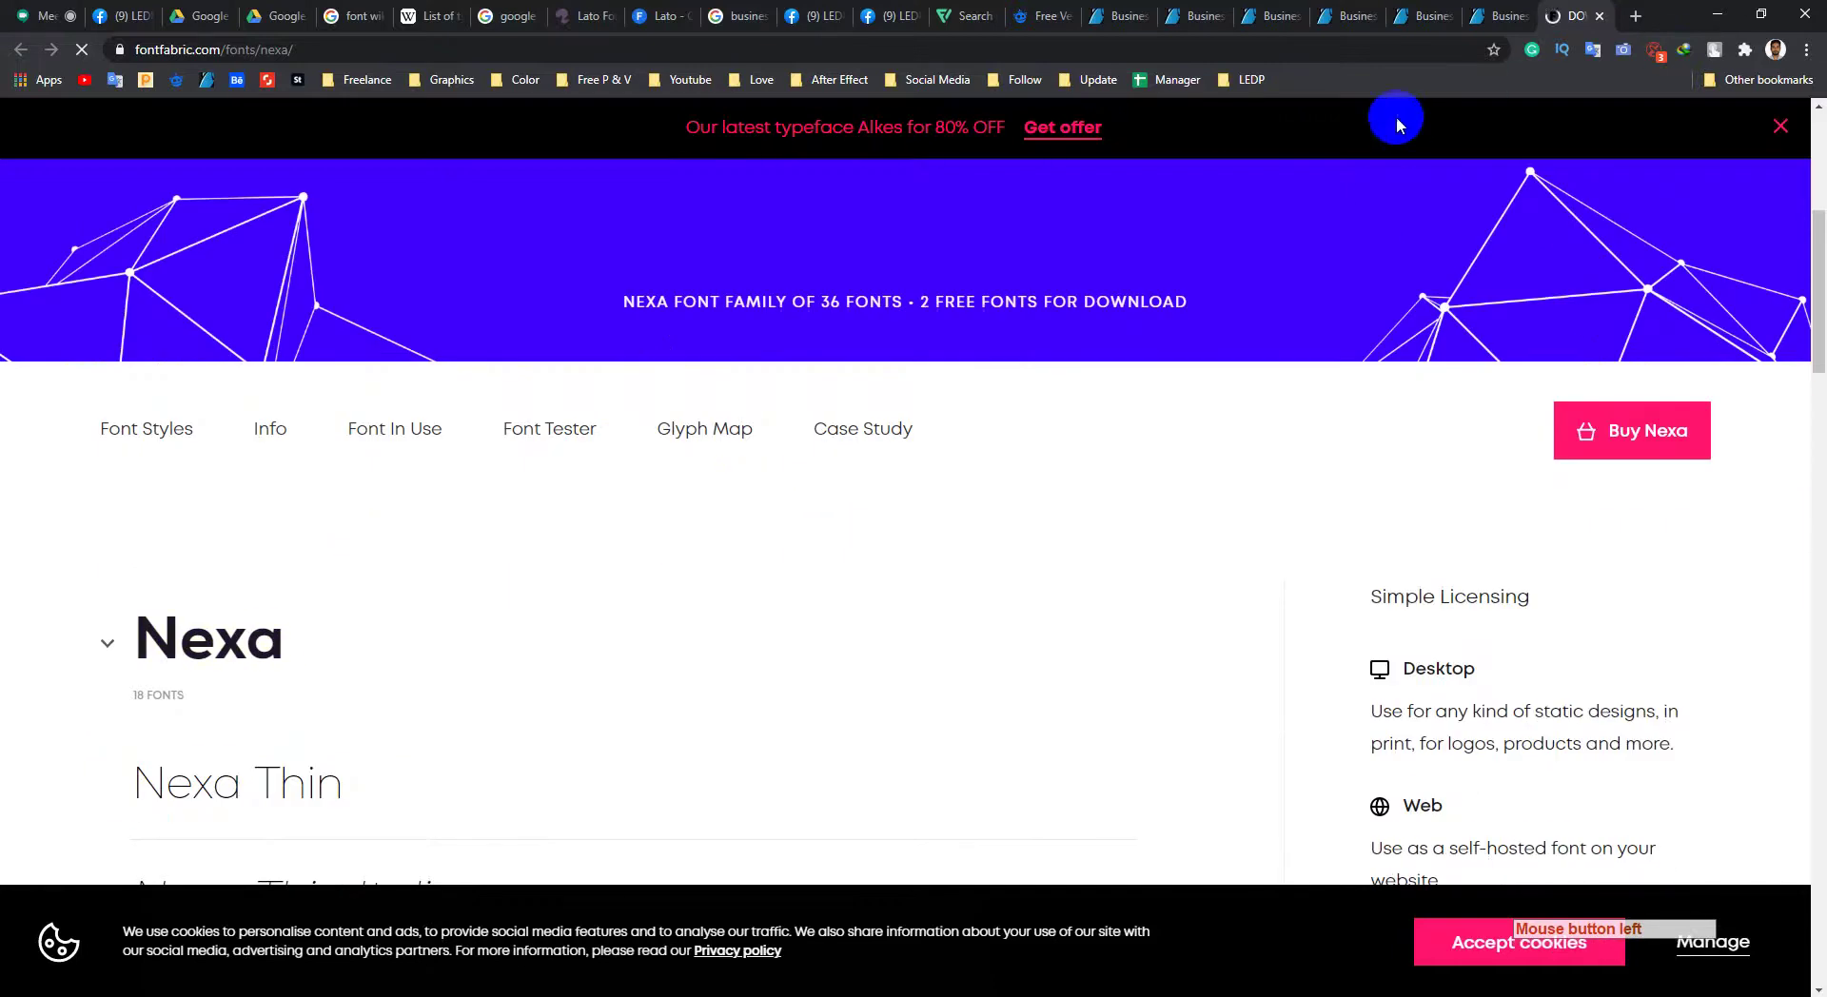
left_click(1599, 17)
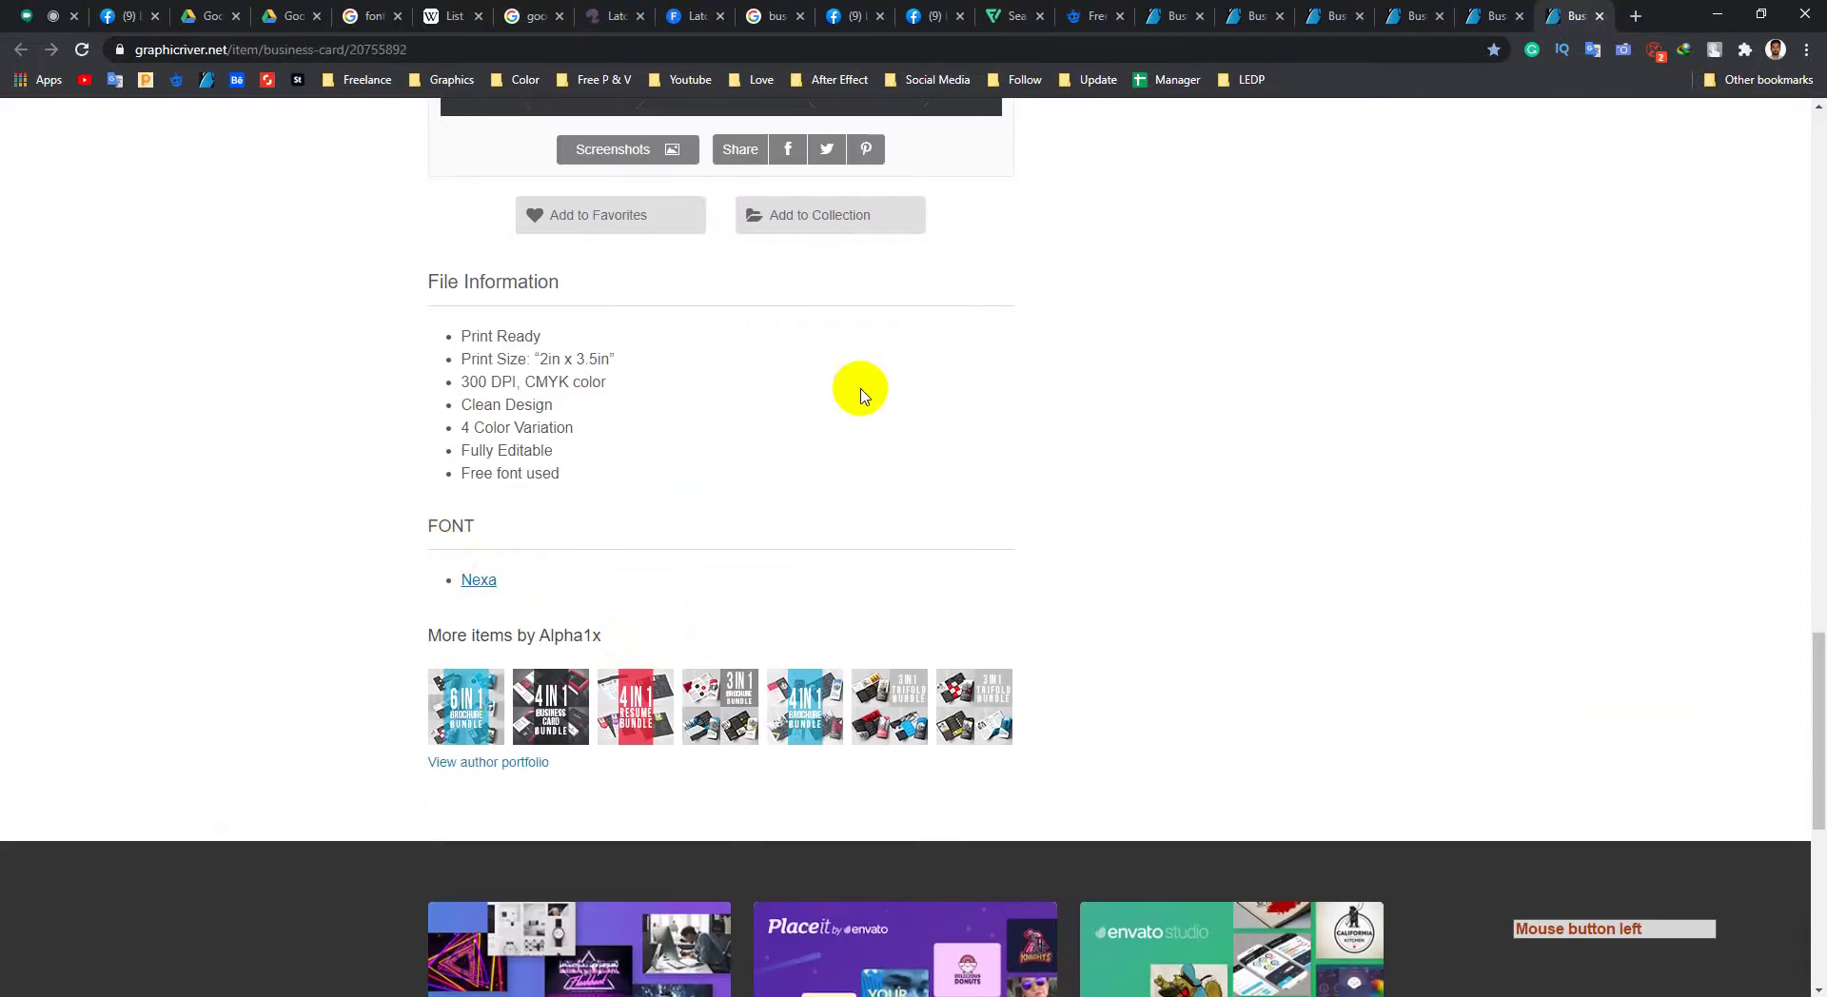
left_click_drag(560, 480, 470, 333)
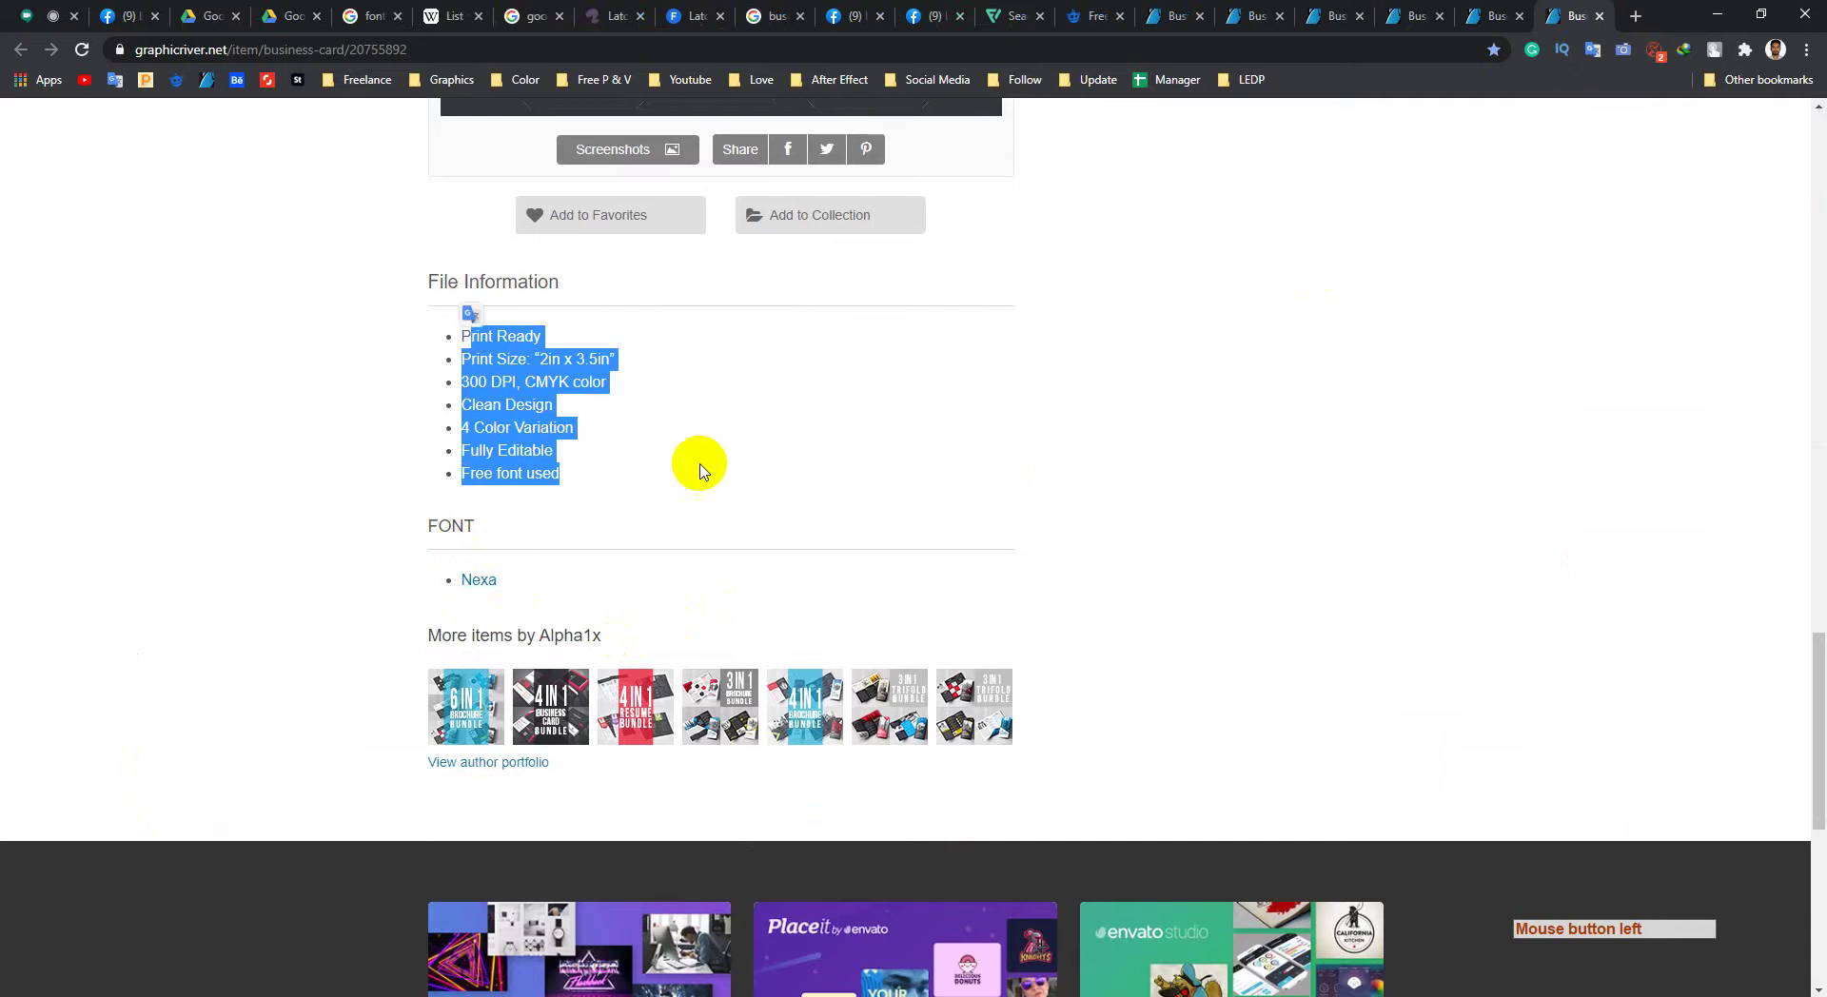
left_click(557, 411)
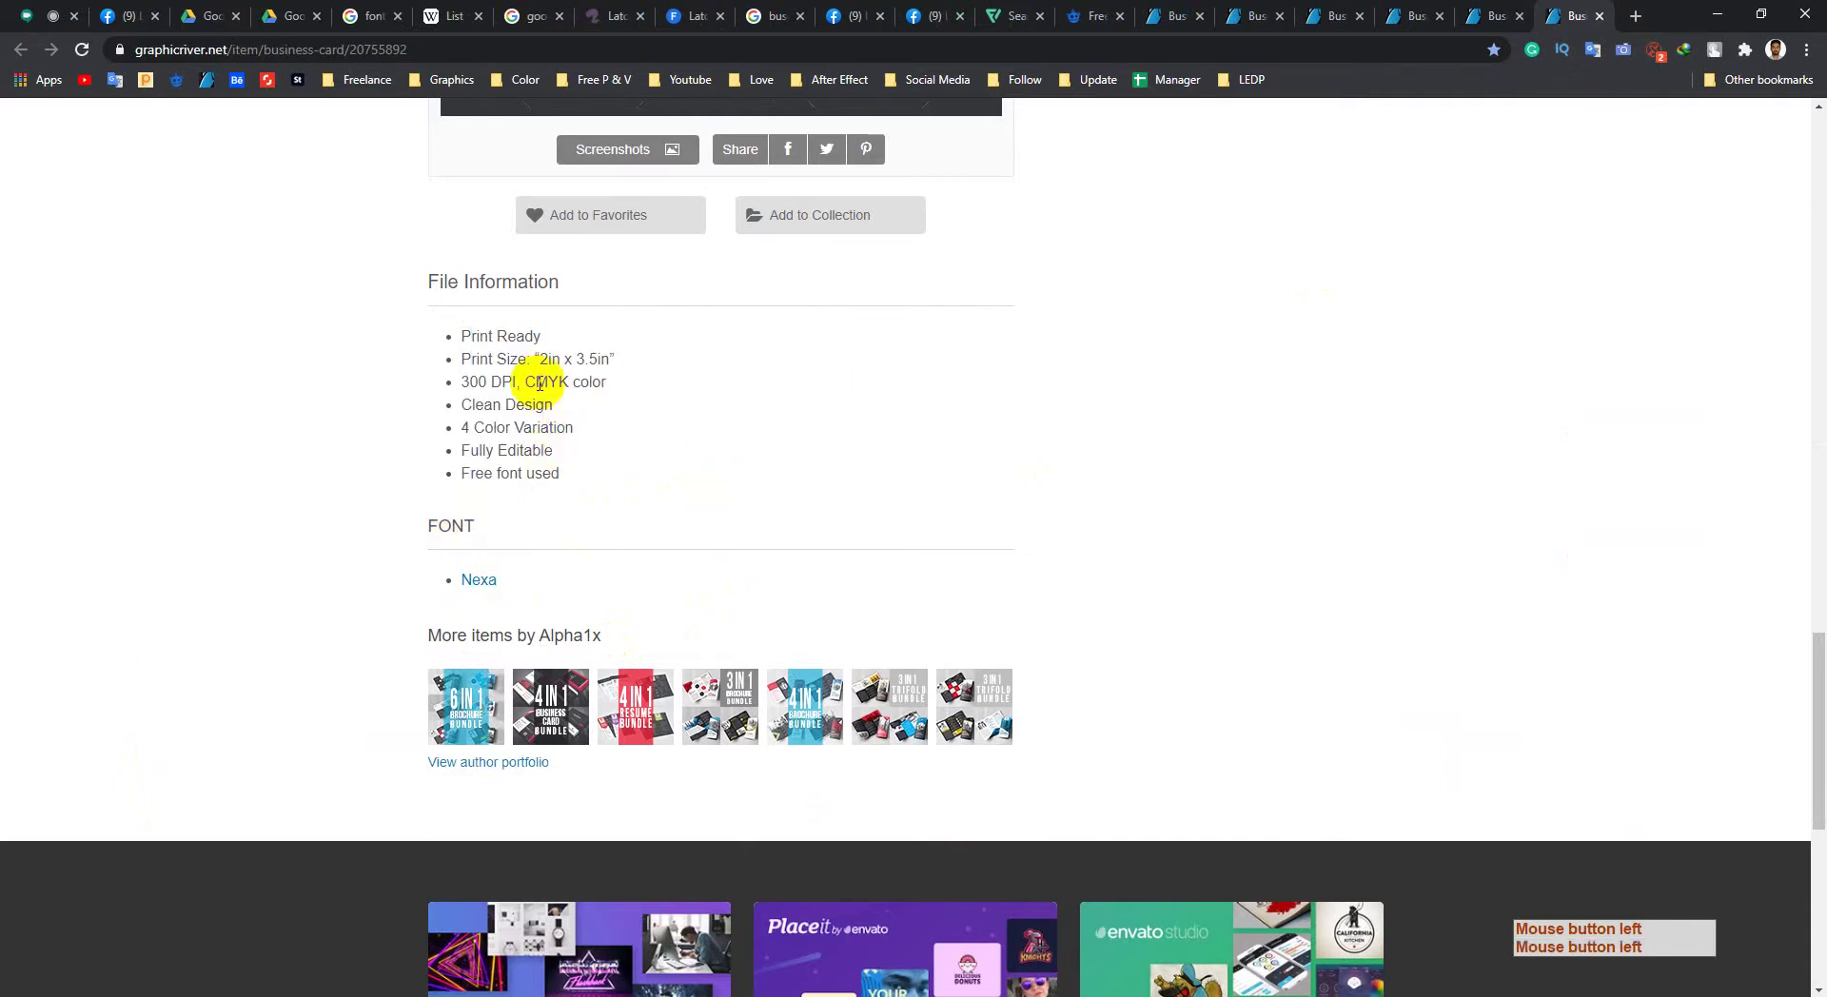
Step: Compare the bundle page with the first card item and view its enlarged top preview
left_click(1487, 16)
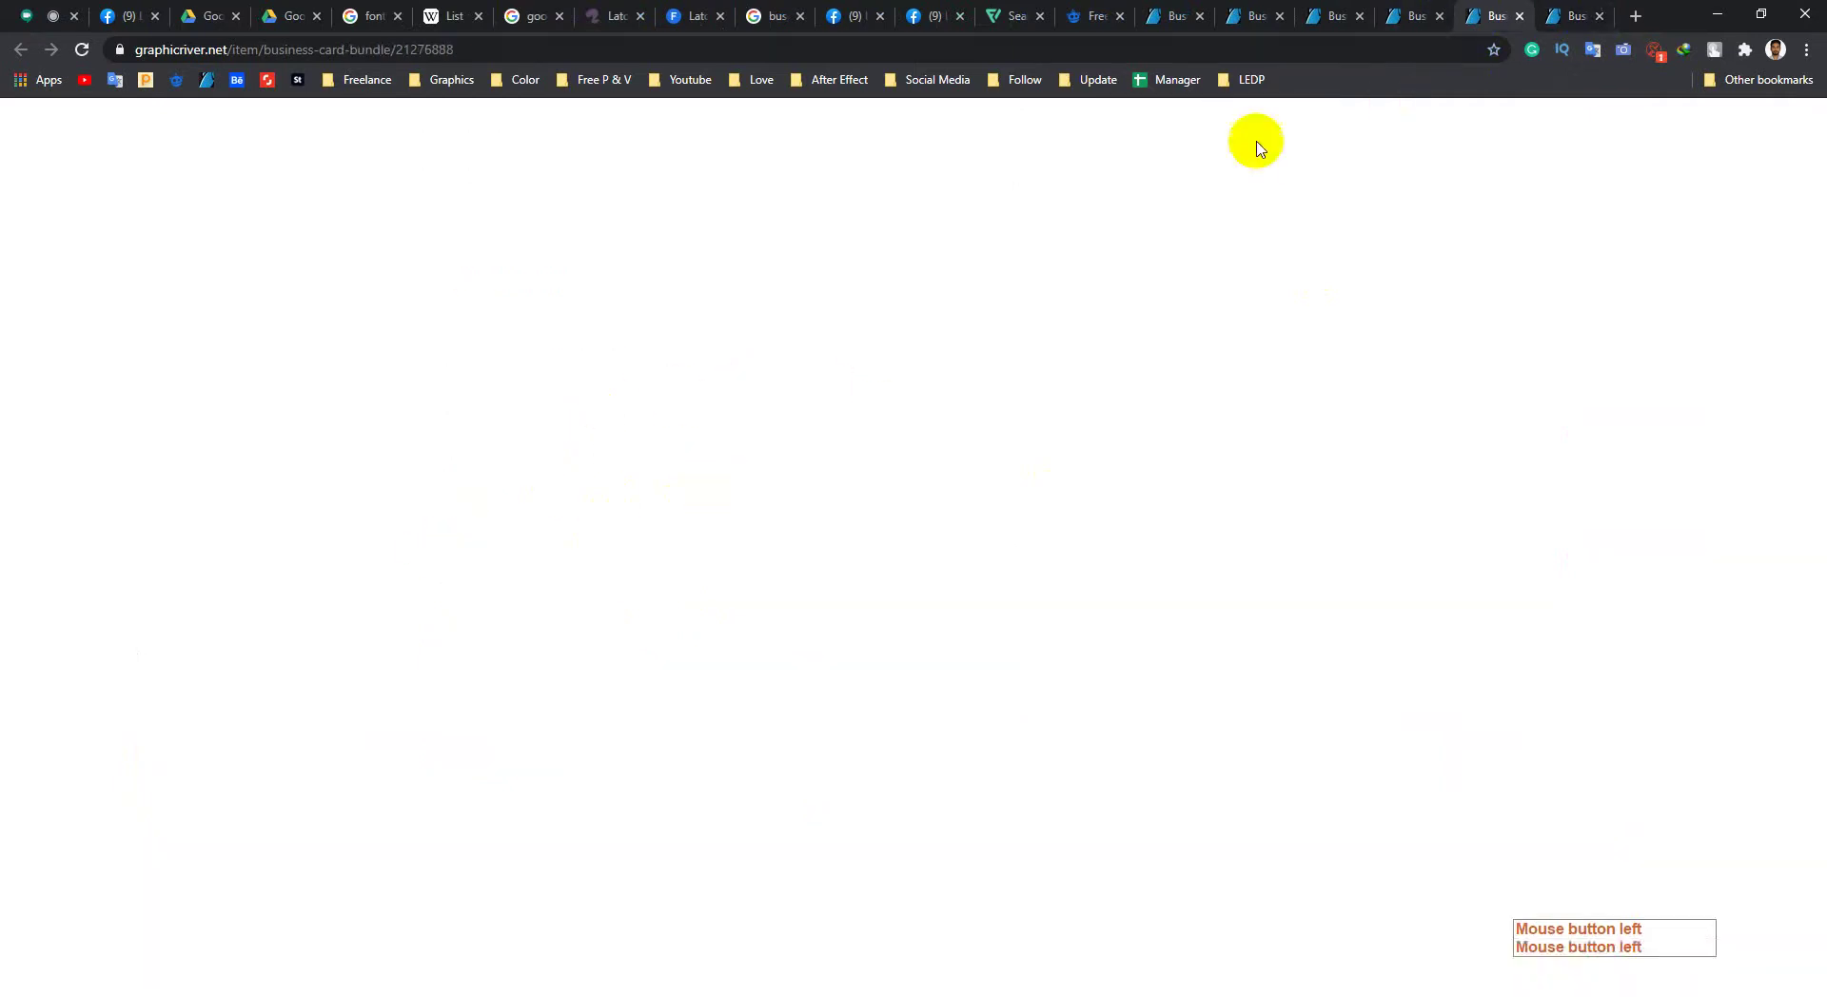
scroll(667, 400, "down", 4)
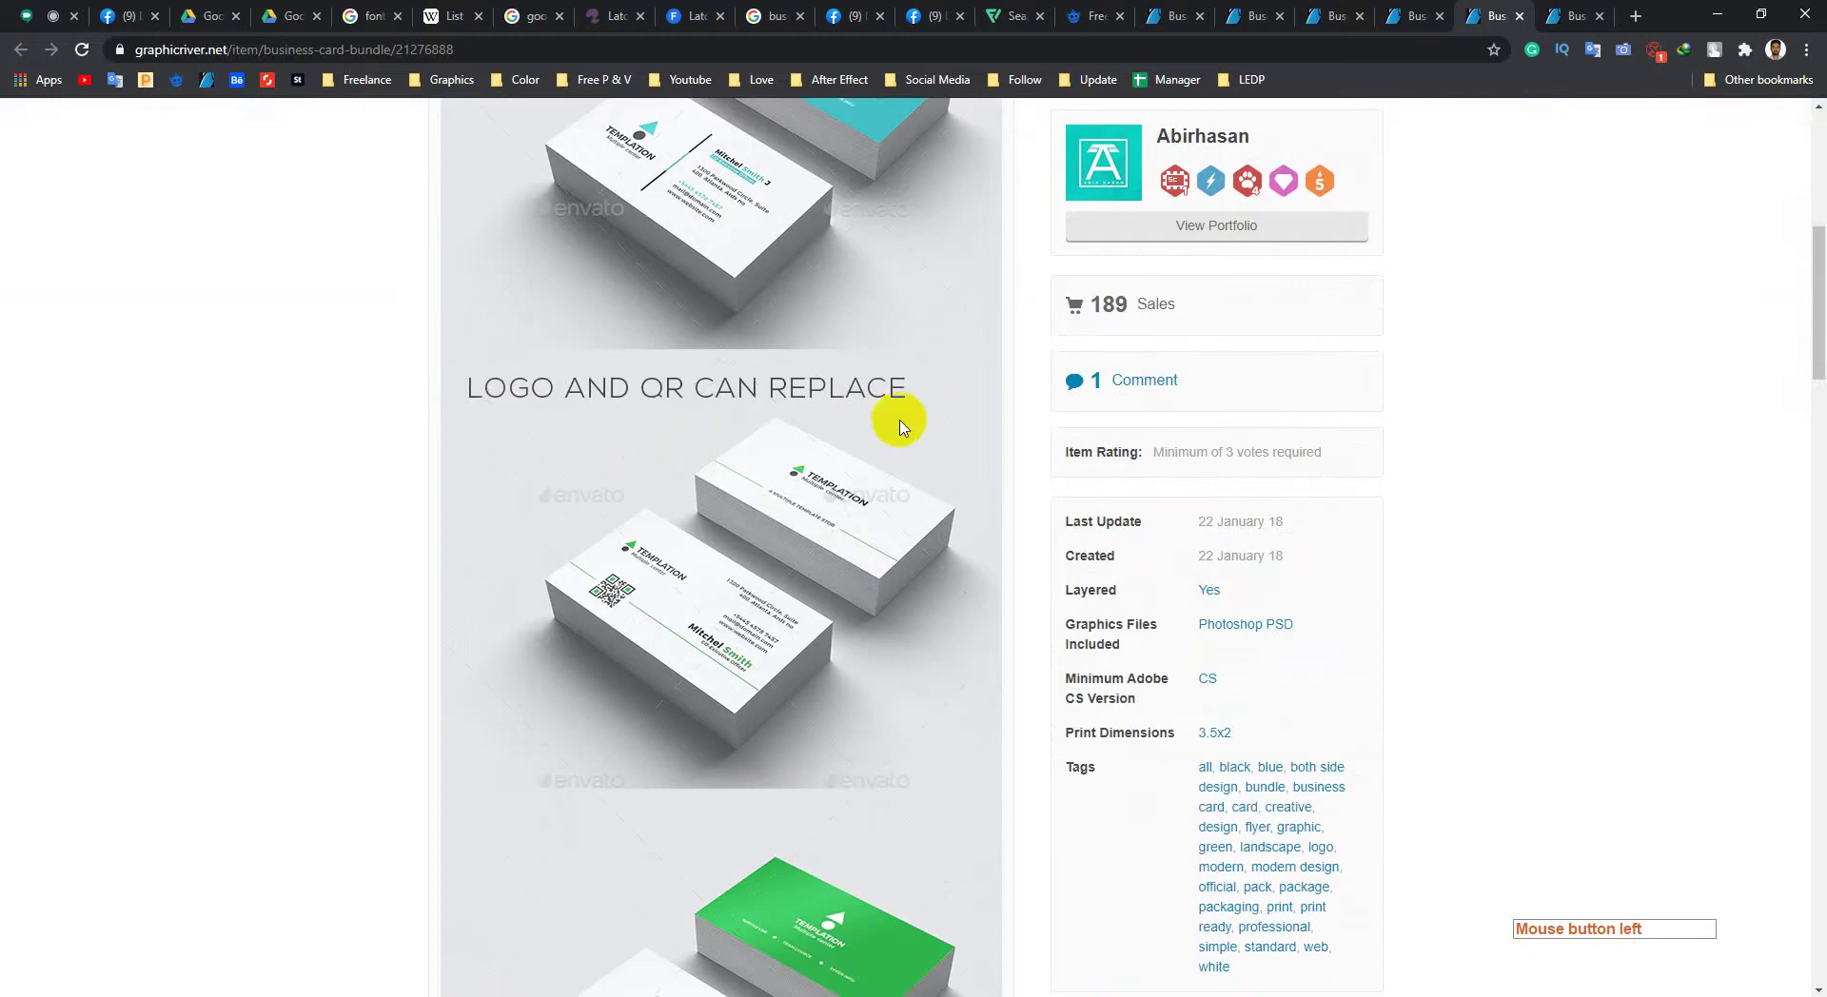
left_click(1560, 31)
scroll(760, 490, "up", 15)
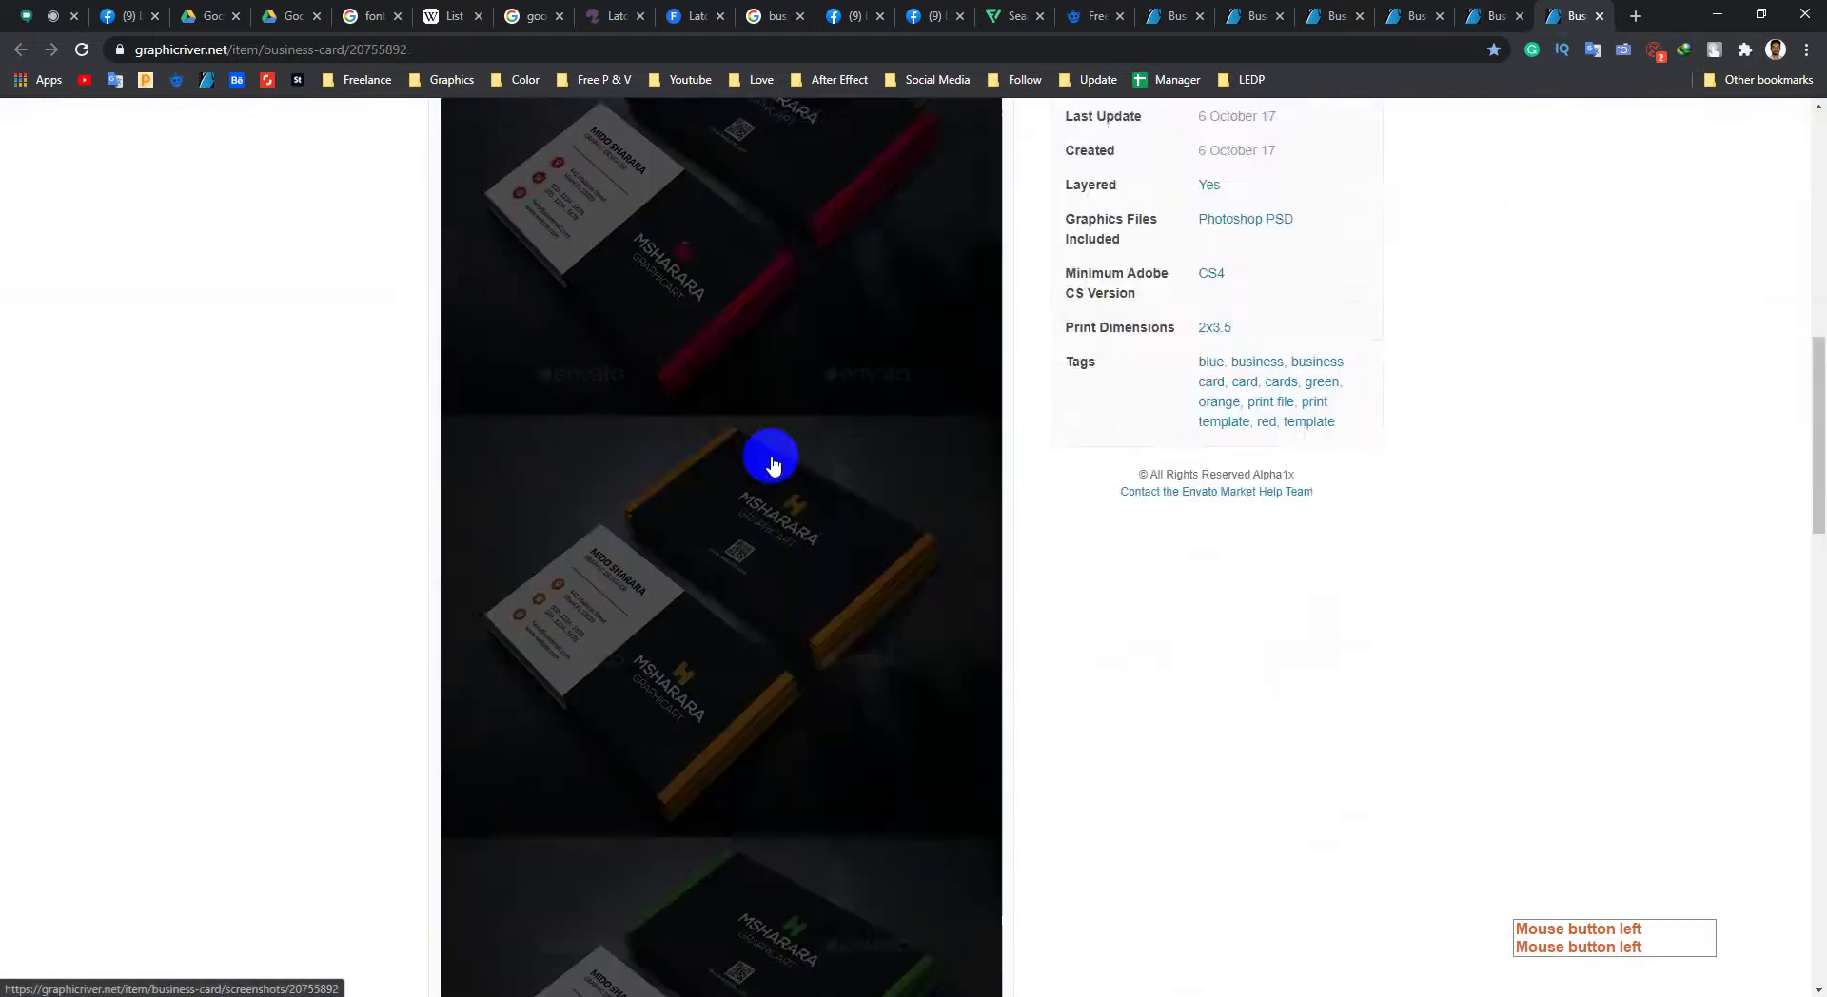
scroll(369, 500, "up", 7)
left_click(848, 493)
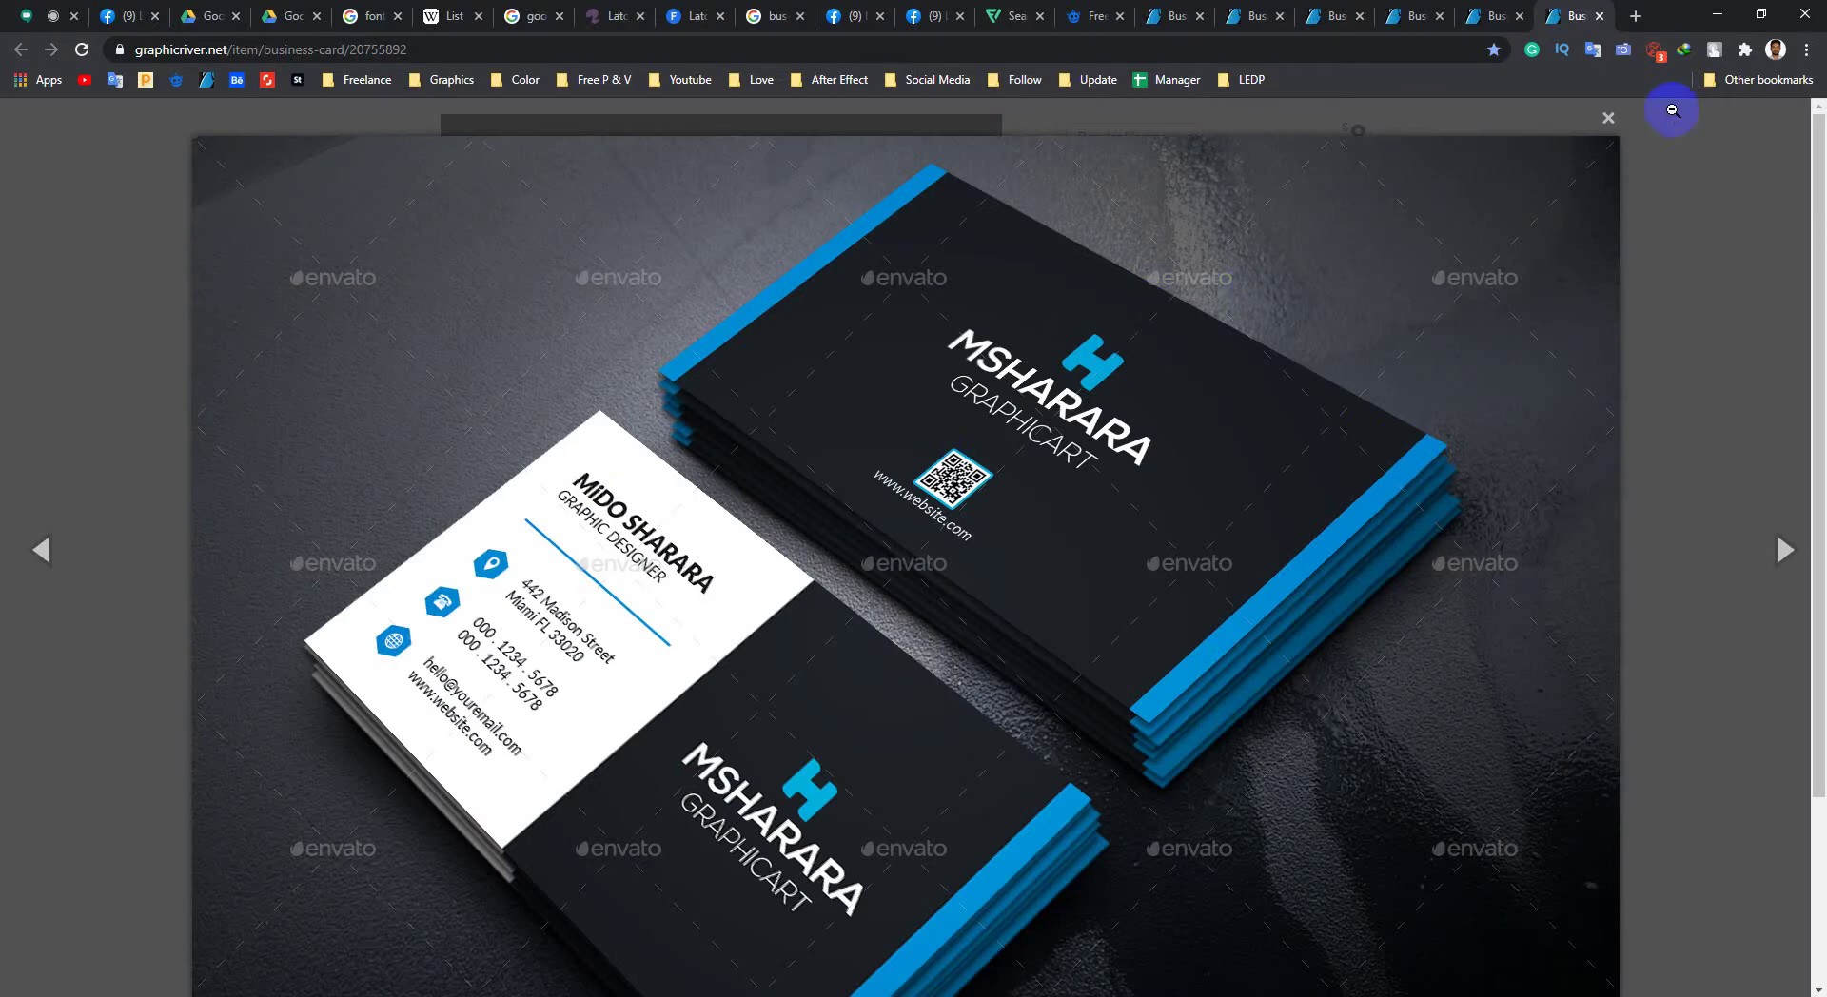
left_click(1611, 123)
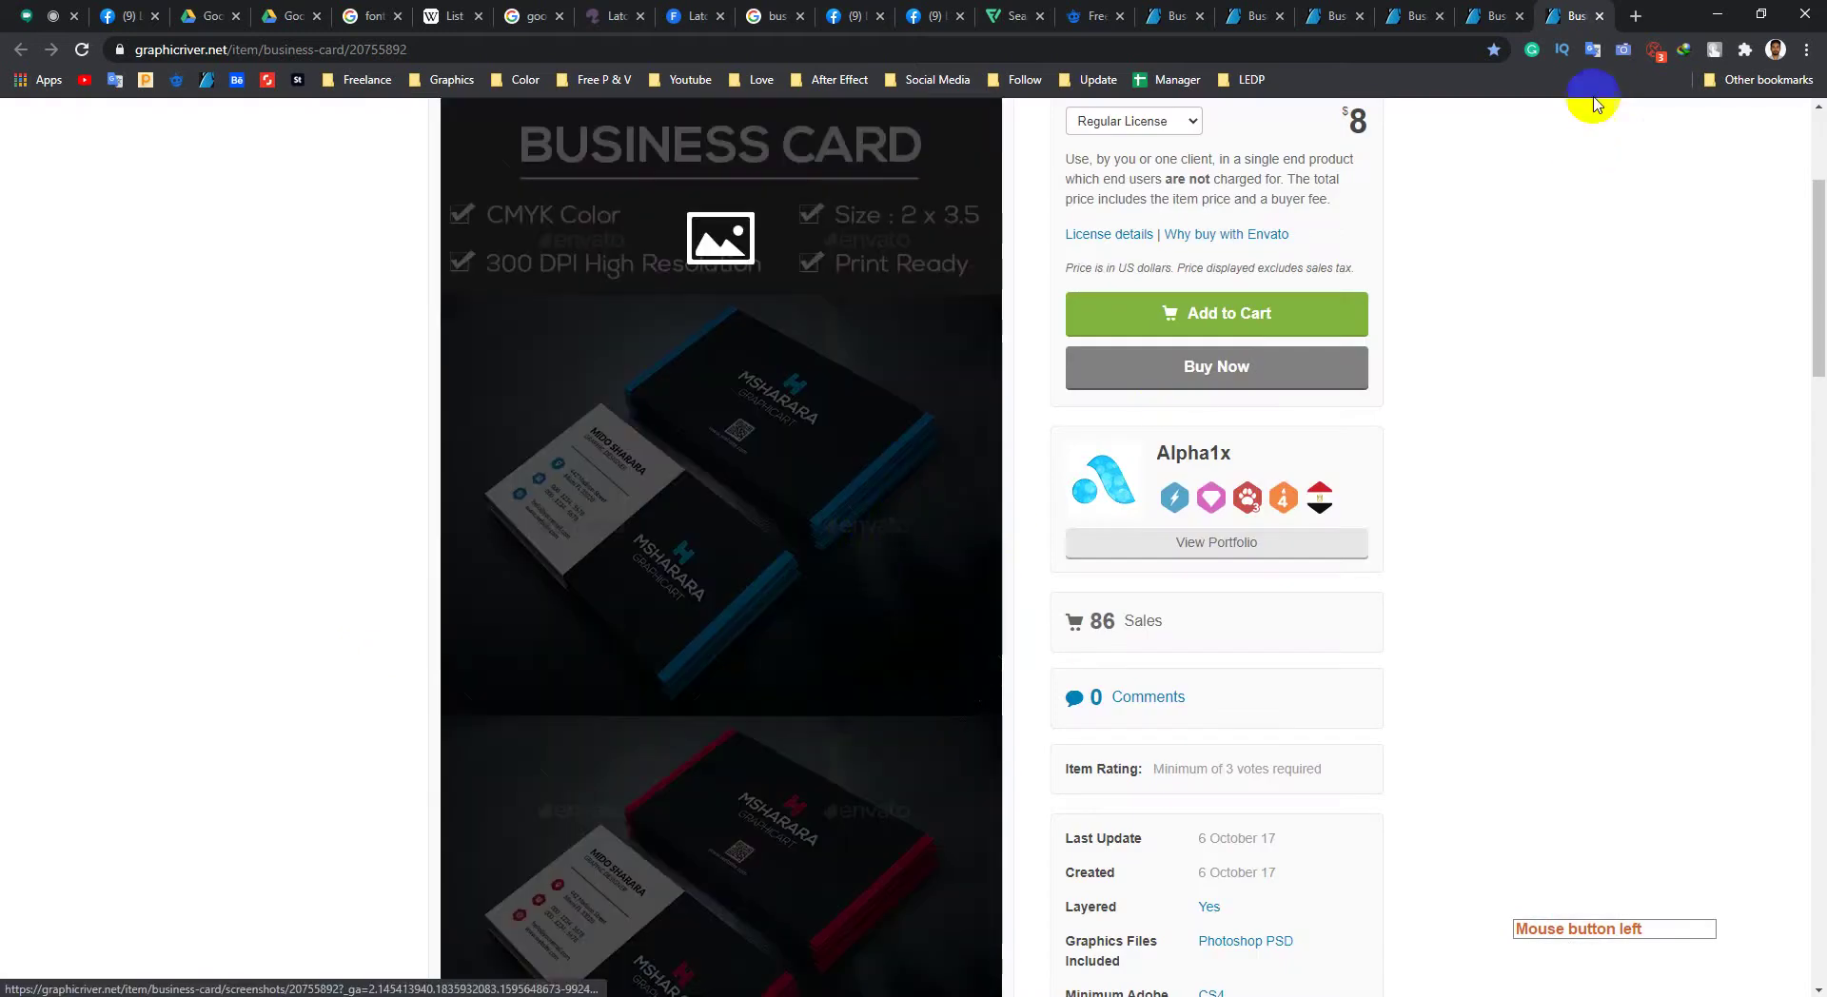
Step: Flip through another card's preview lightbox, including the red rounded-corner and green variants
left_click(1490, 16)
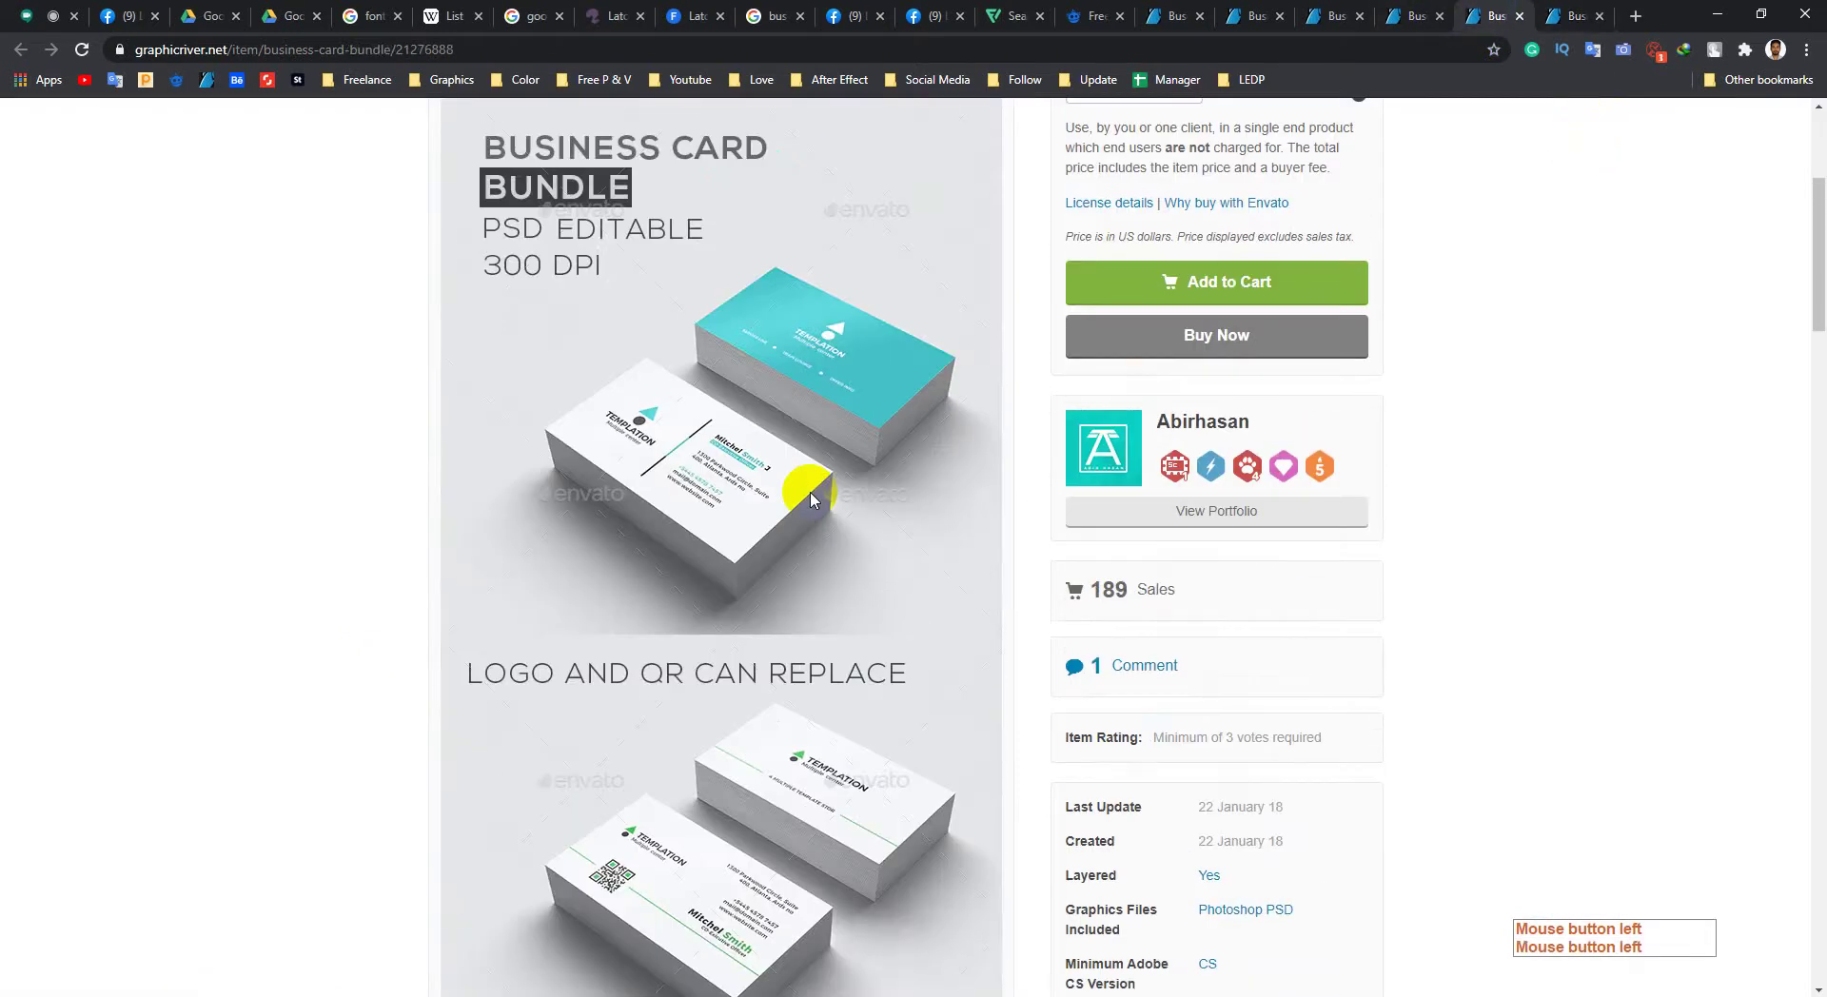
scroll(761, 476, "down", 10)
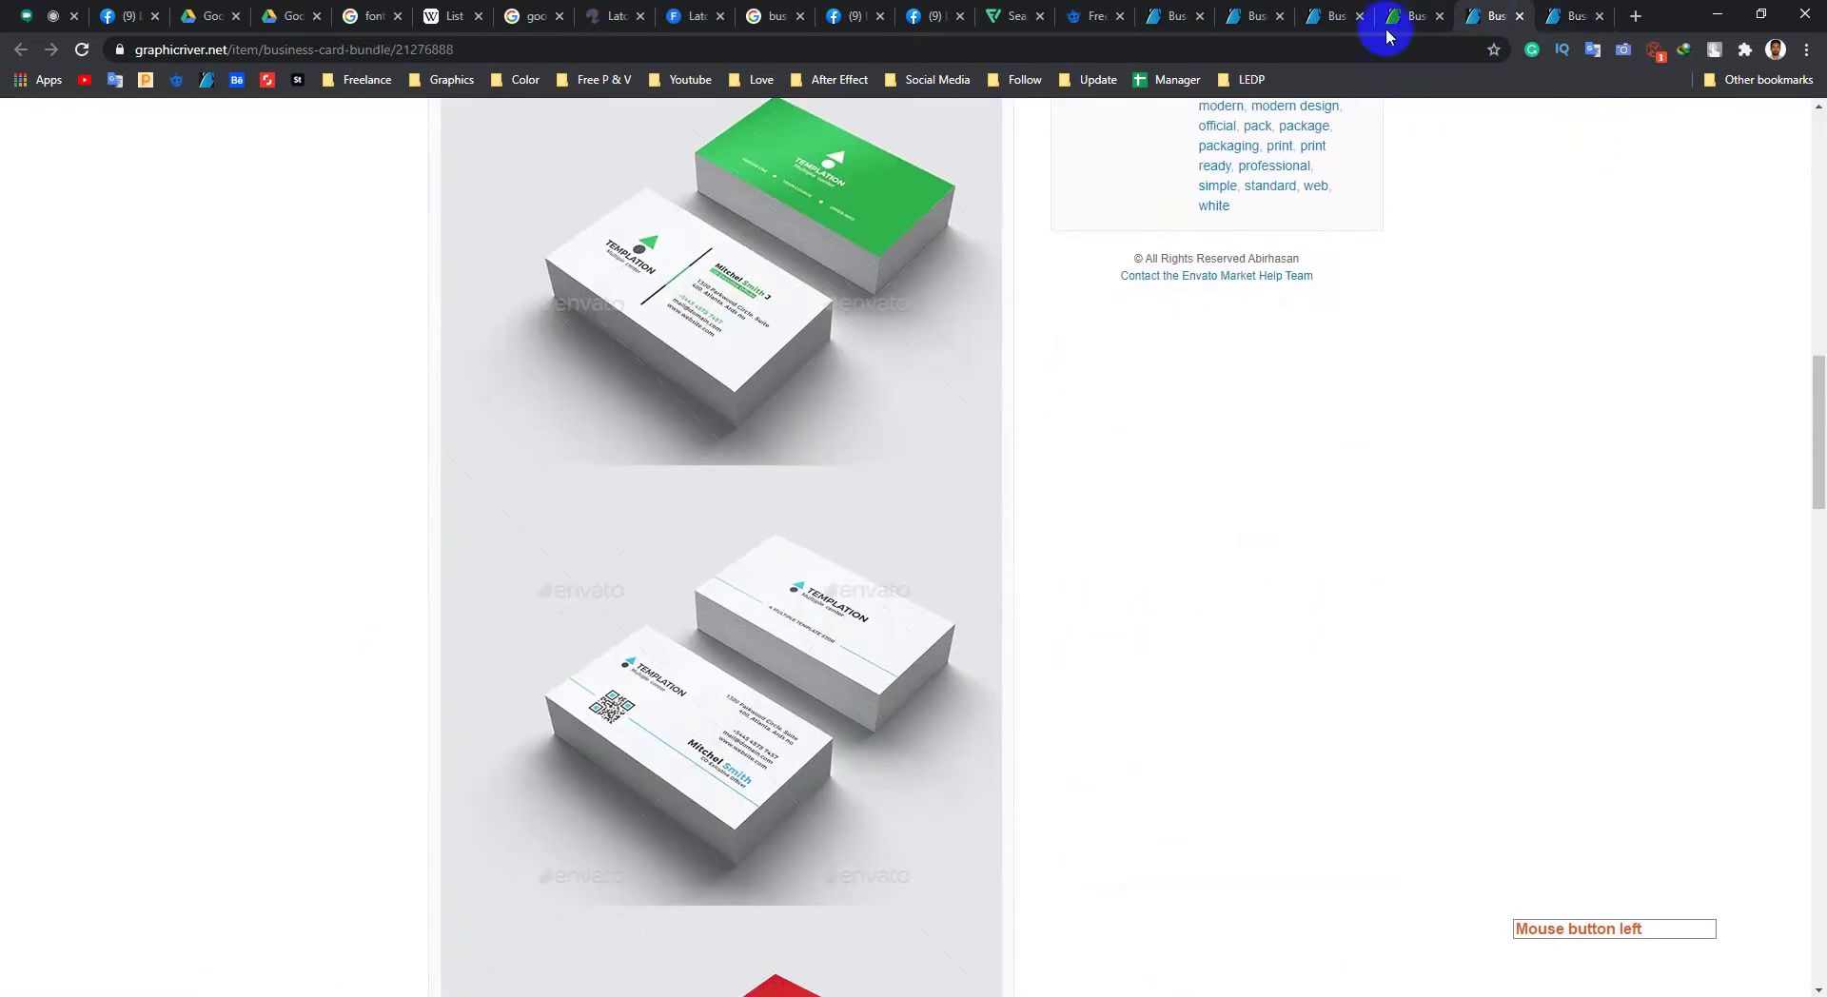
left_click(1387, 31)
scroll(768, 584, "down", 2)
left_click(793, 621)
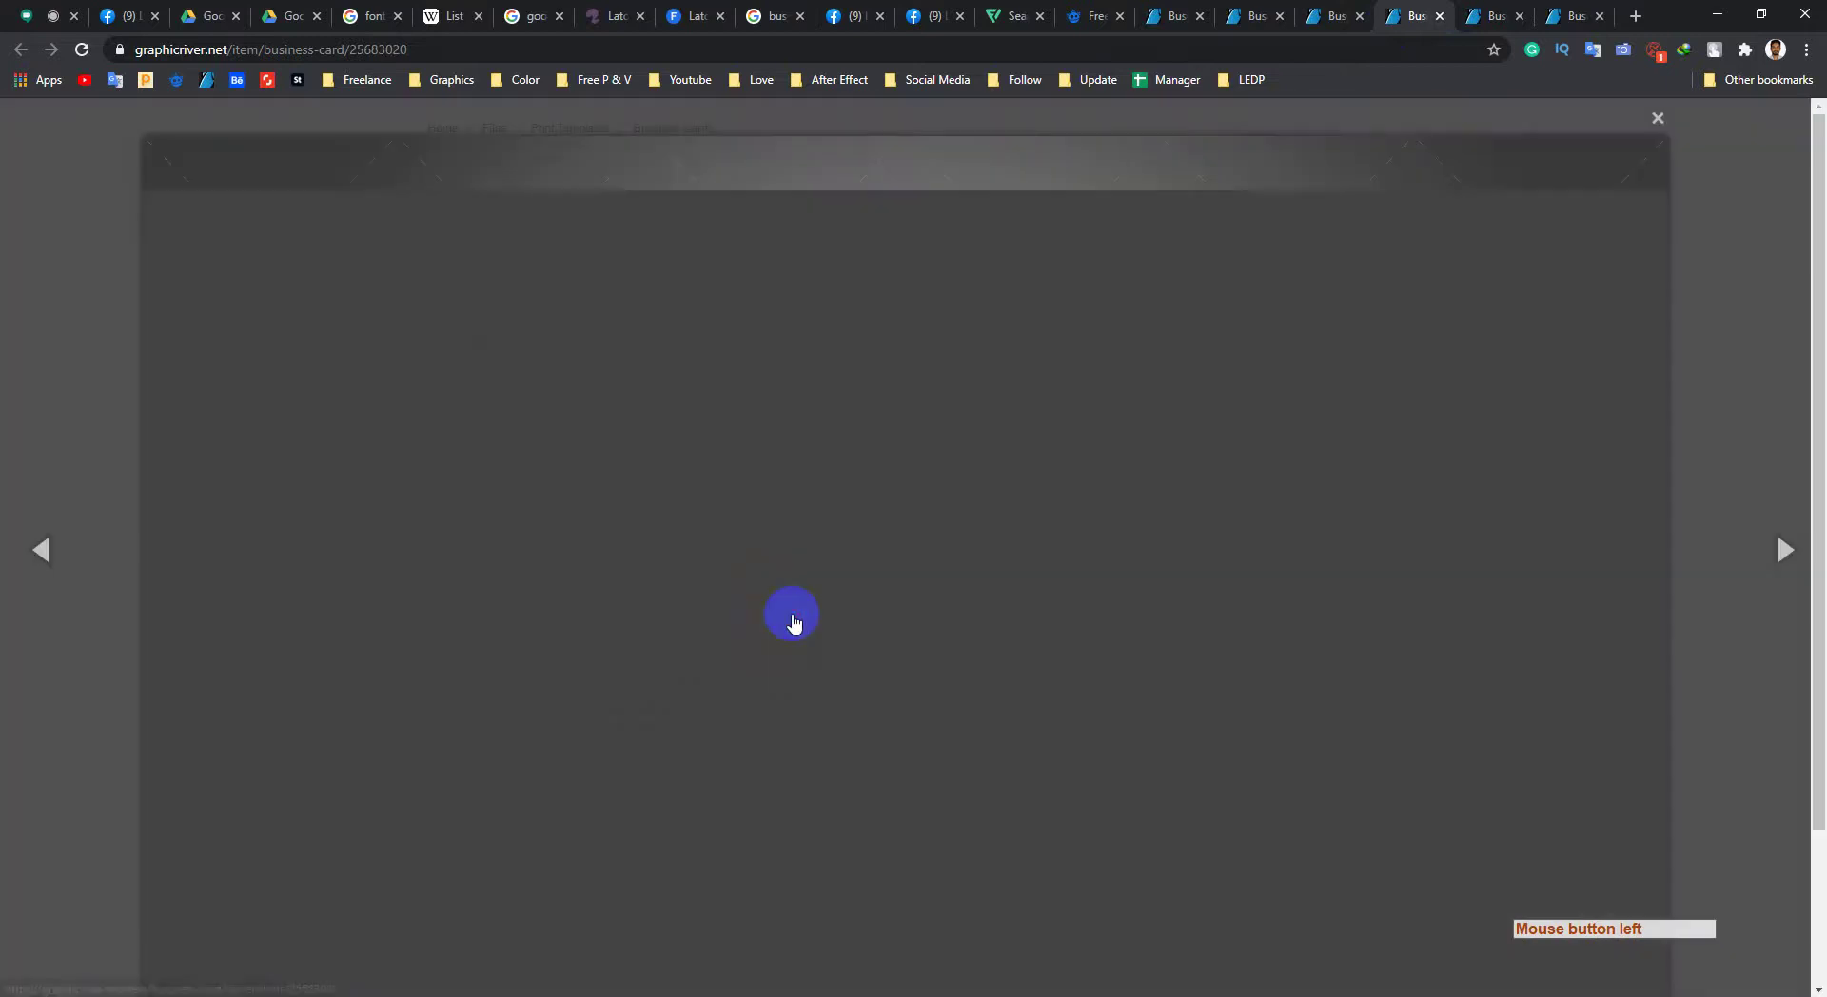
left_click(1786, 557)
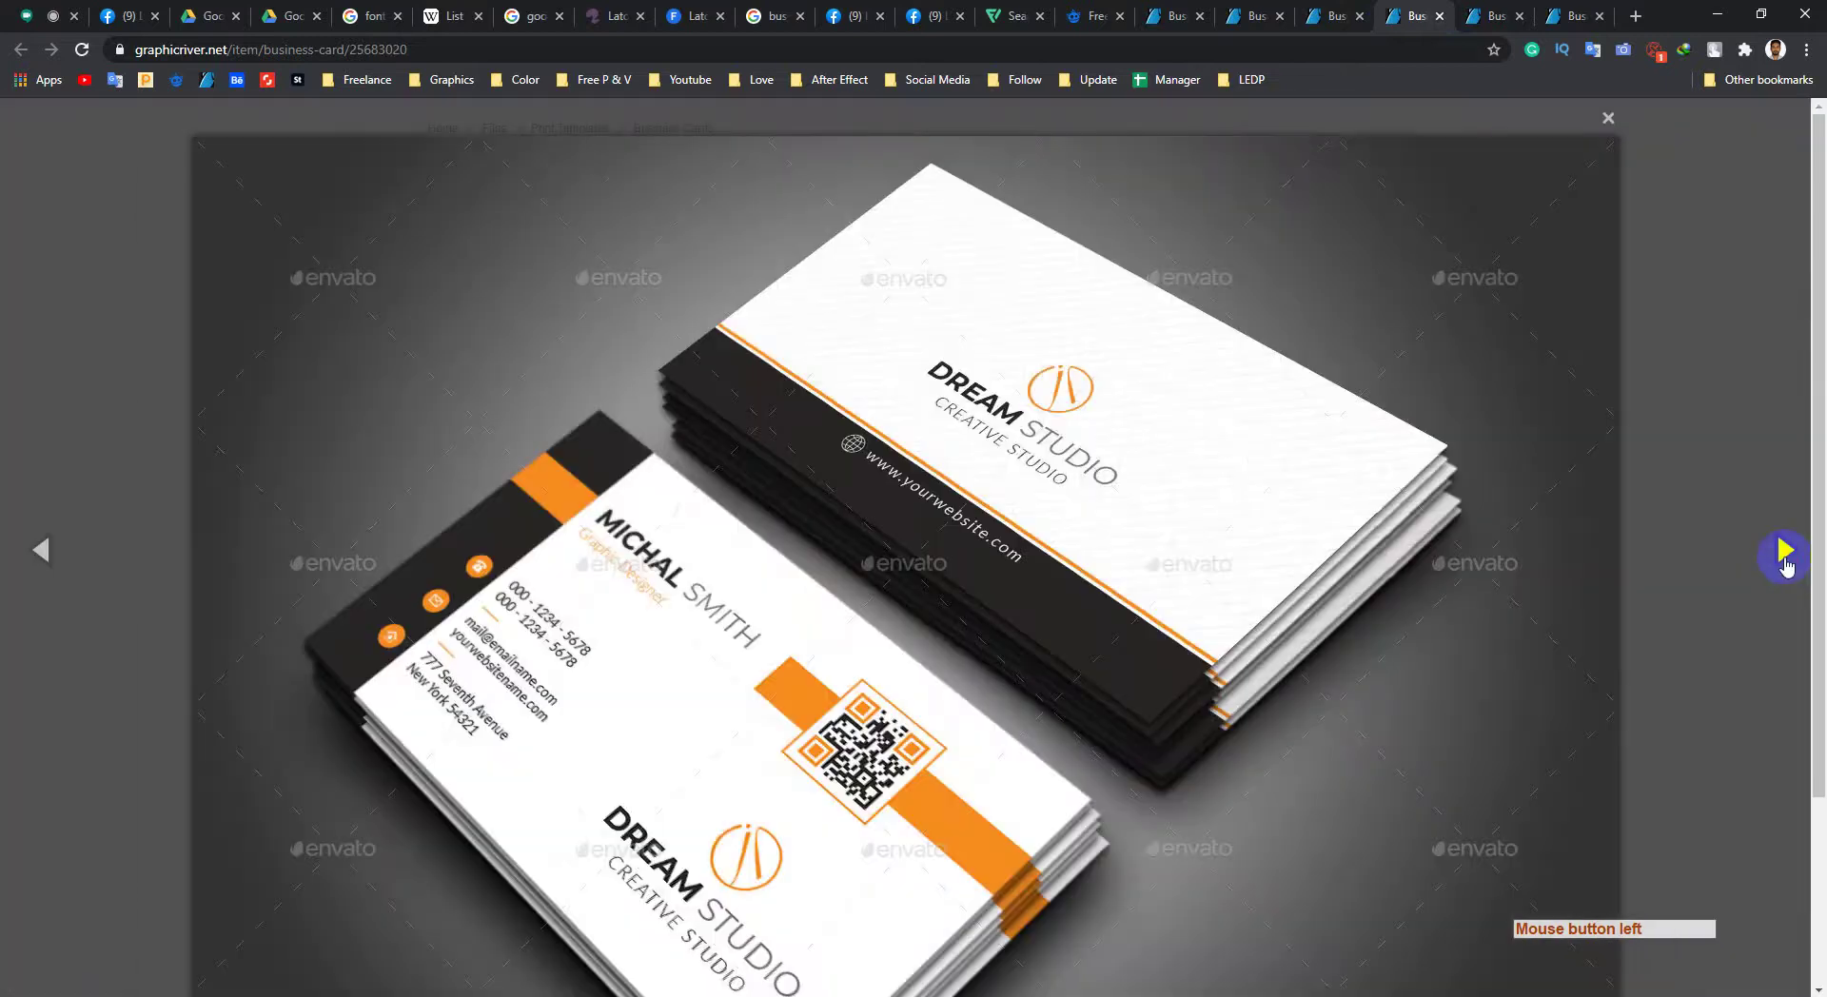
left_click(1785, 556)
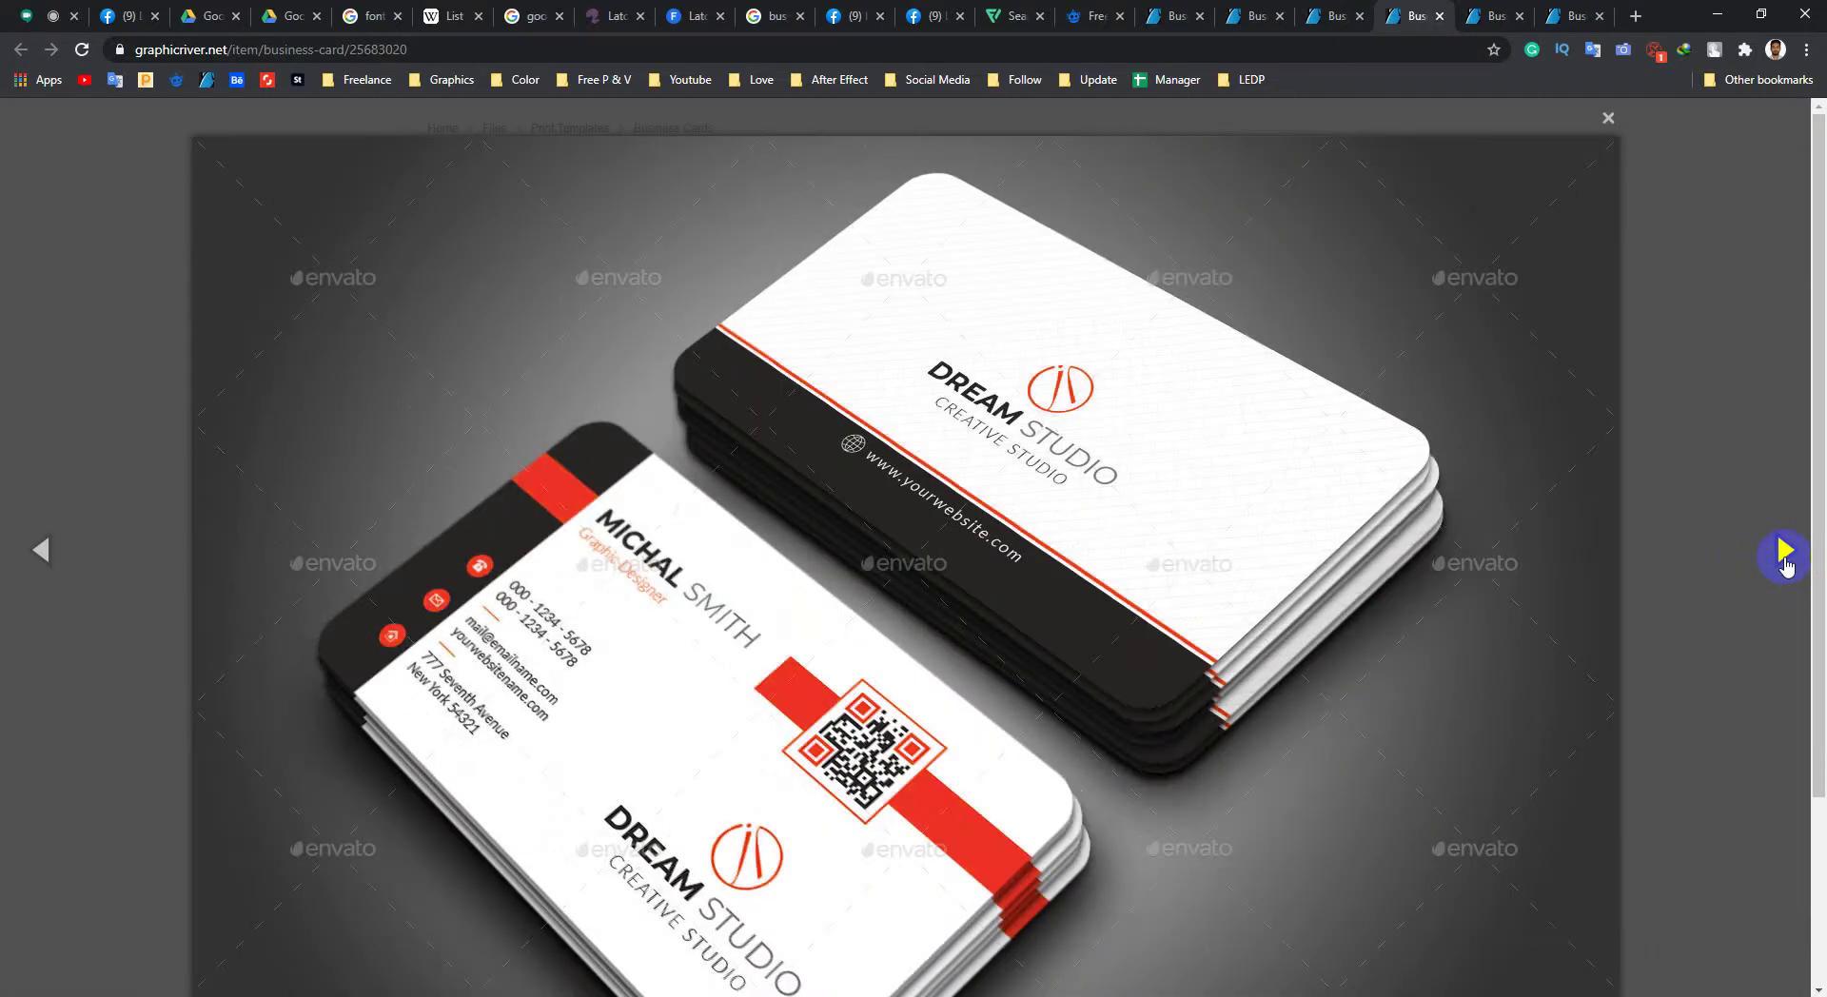
left_click(1785, 557)
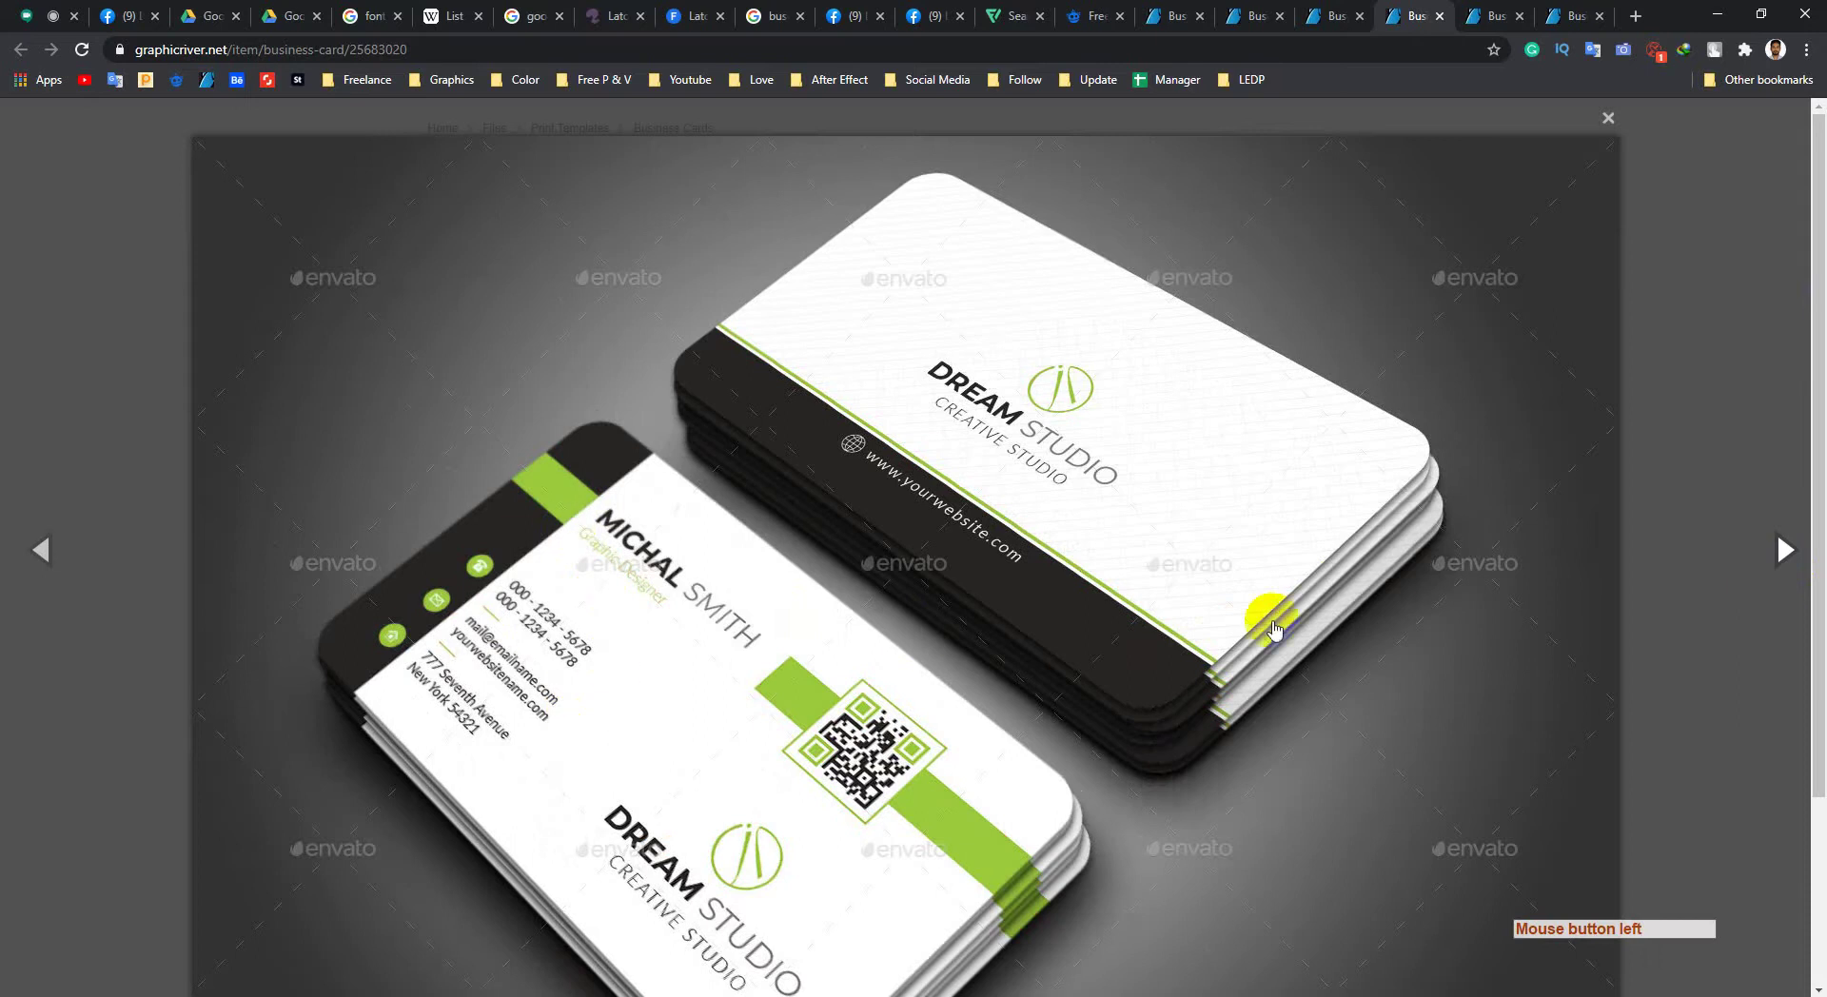
Step: On the next card page, check the Roboto and Lato fonts and glance at Lato on Font Squirrel
left_click(1318, 11)
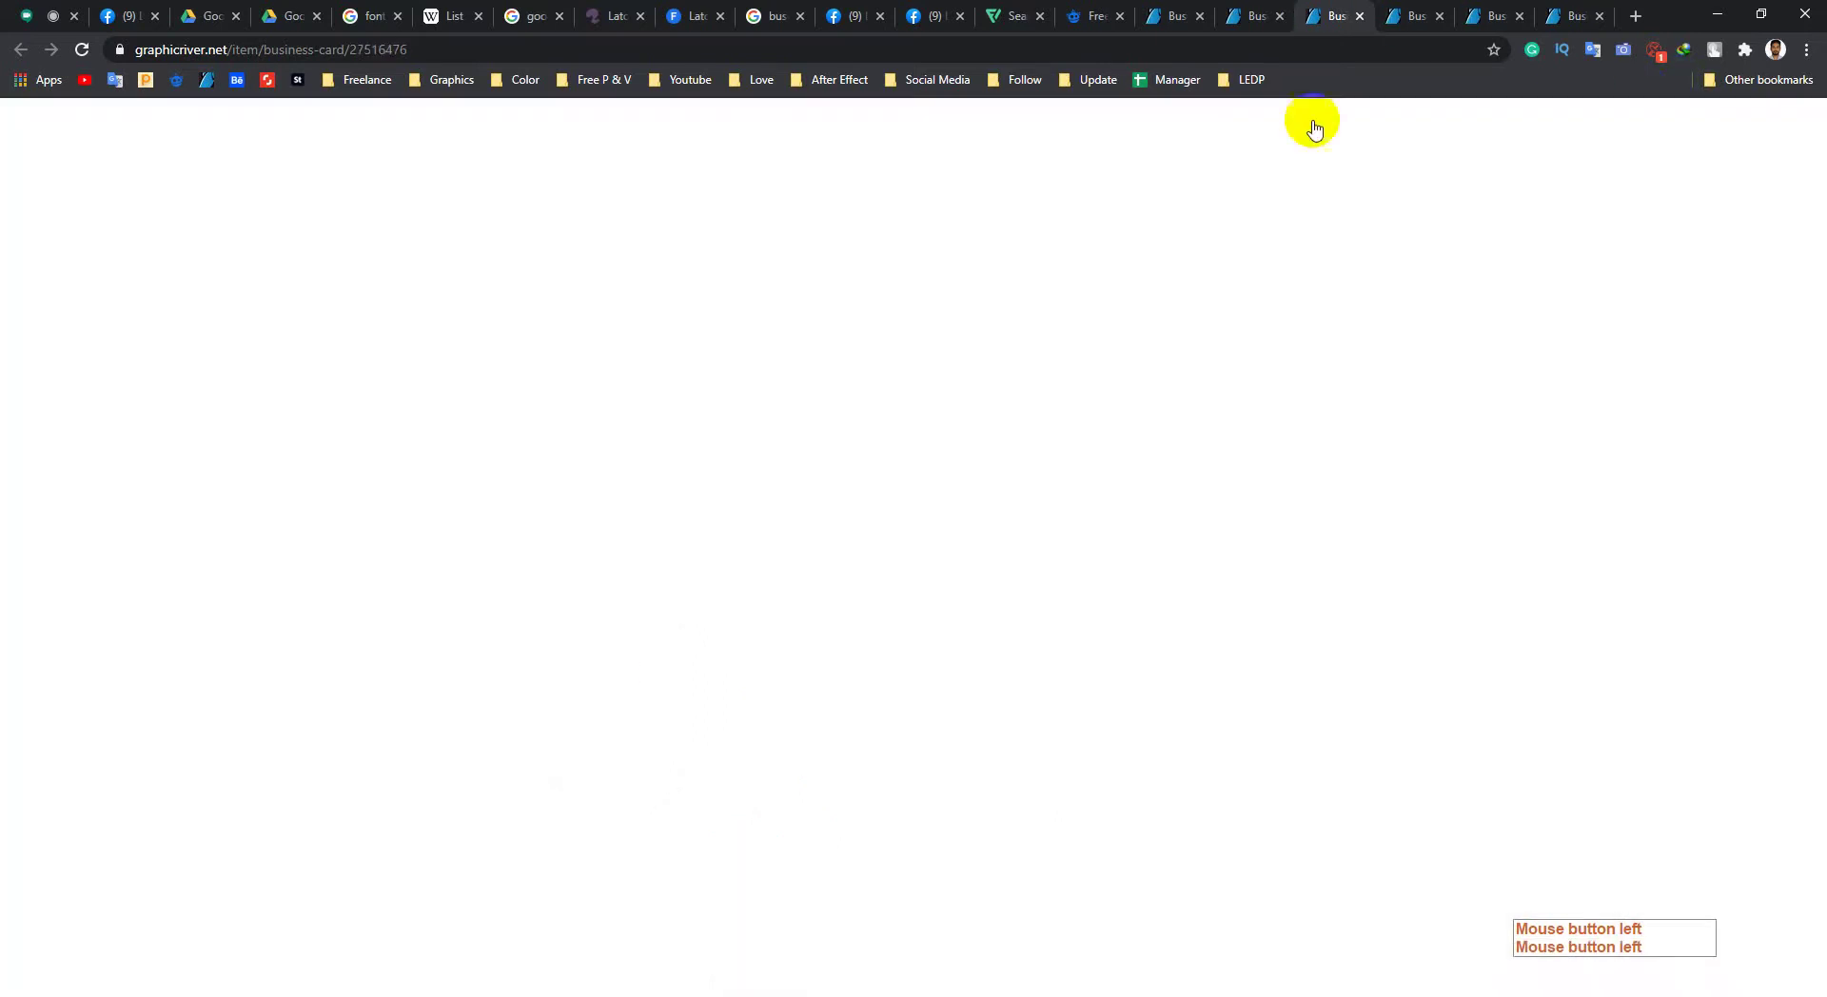
scroll(690, 595, "down", 15)
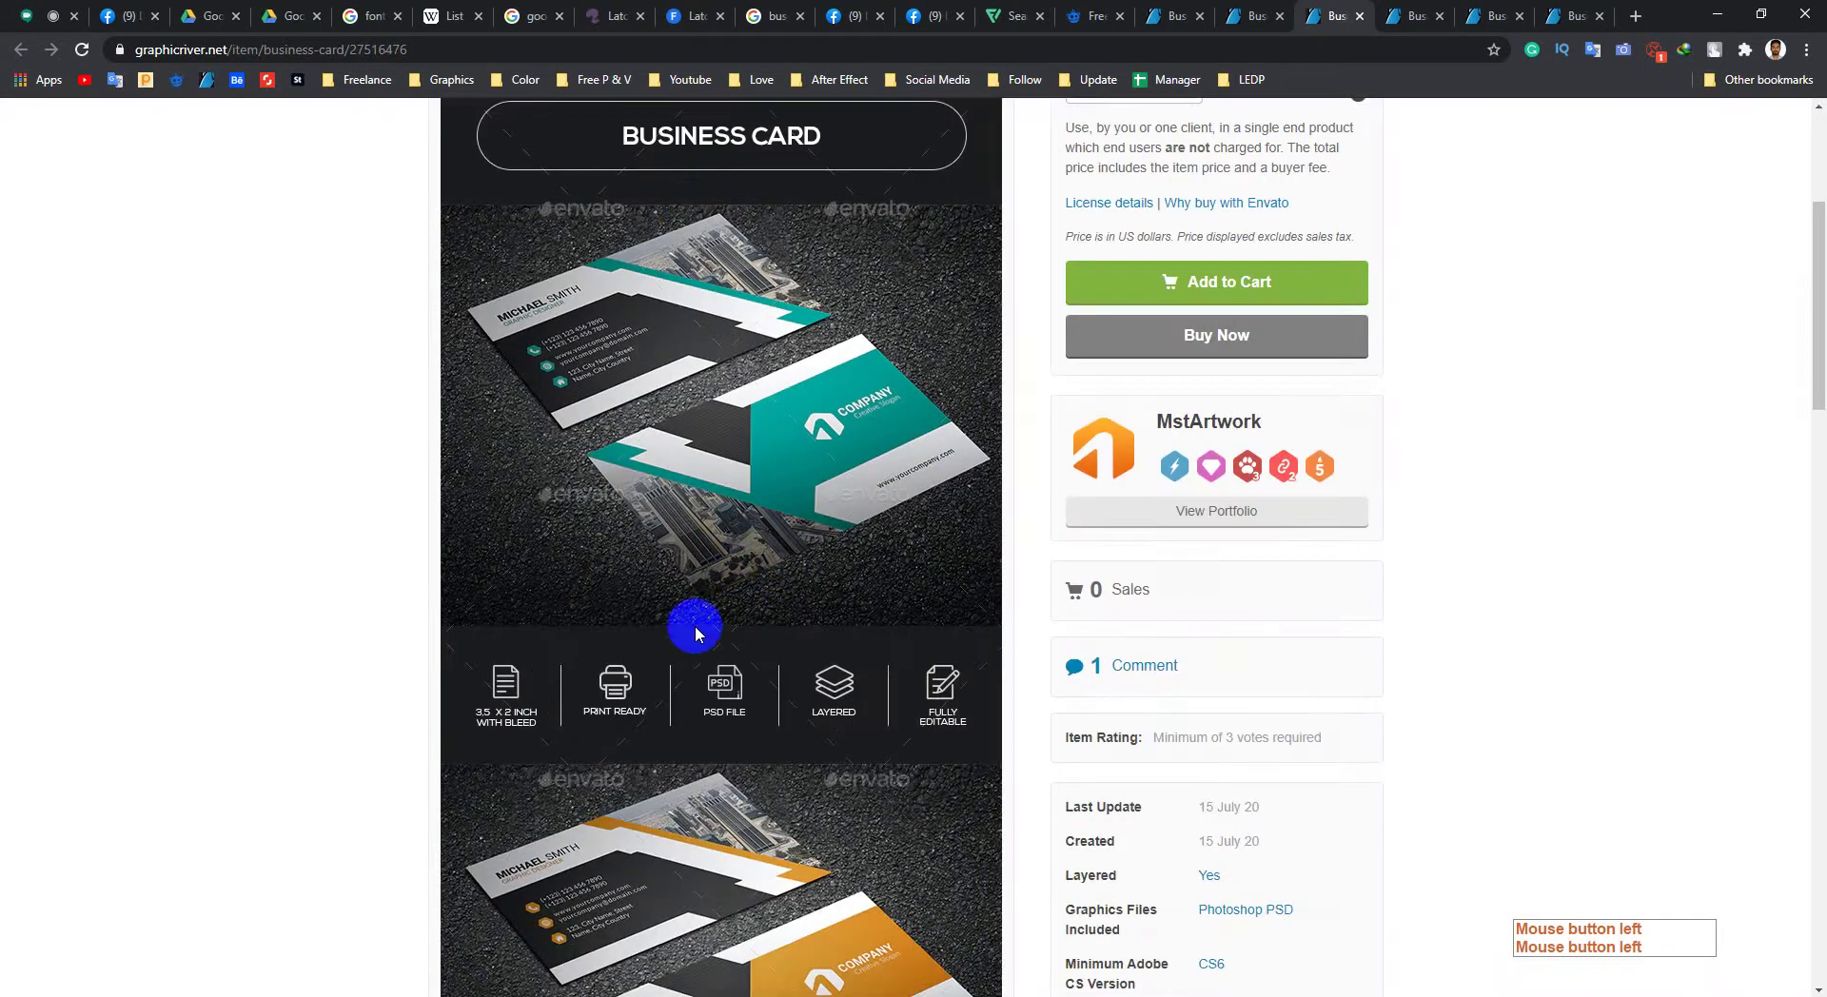
scroll(745, 643, "up", 7)
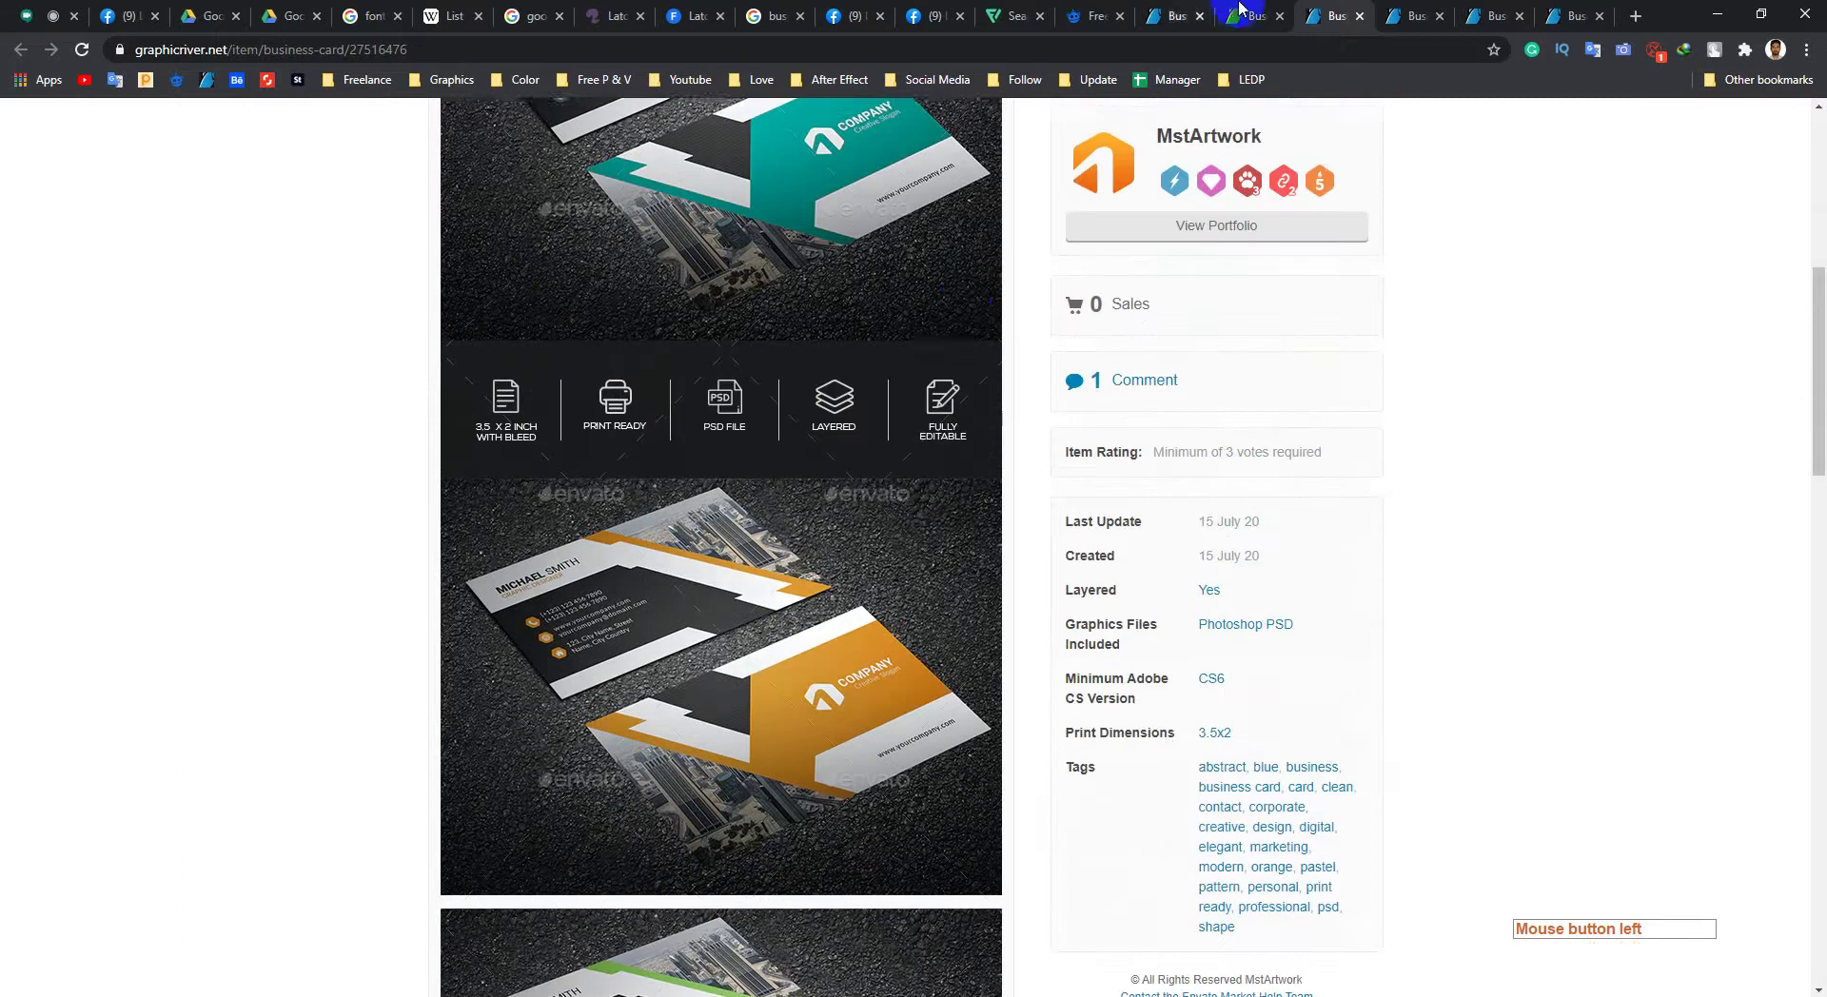
scroll(744, 635, "down", 10)
scroll(724, 635, "down", 6)
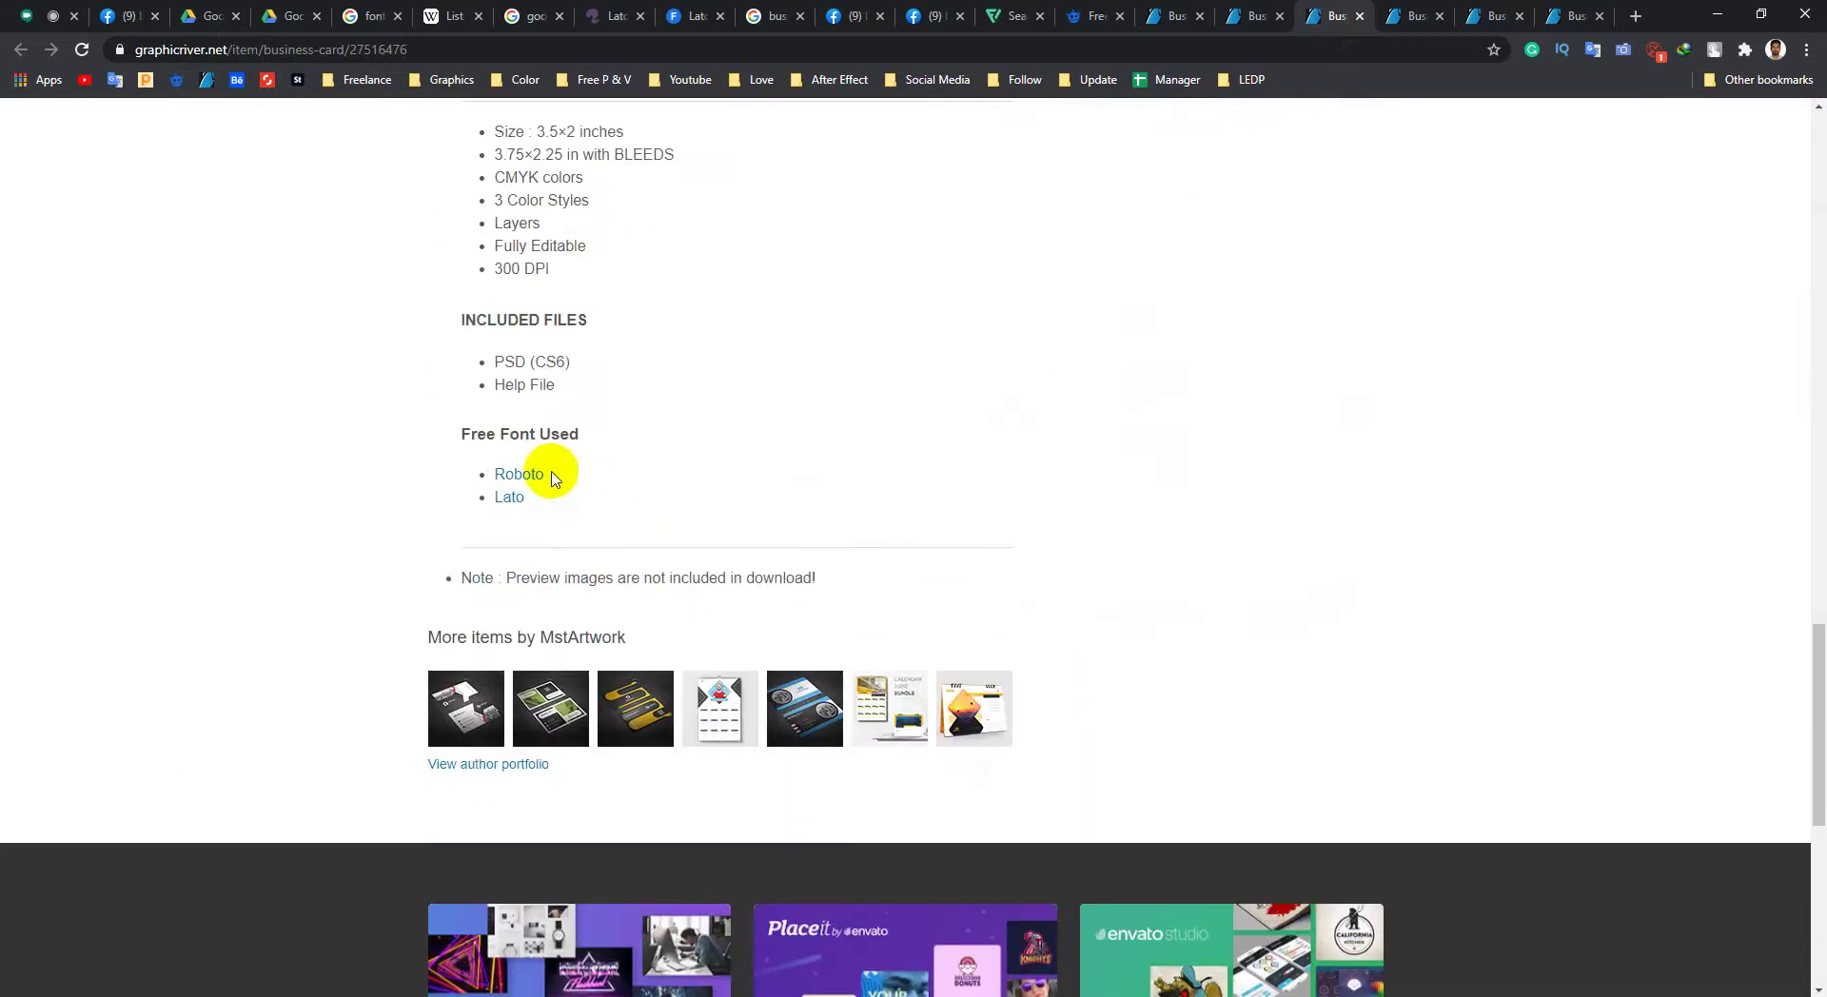
left_click(548, 473)
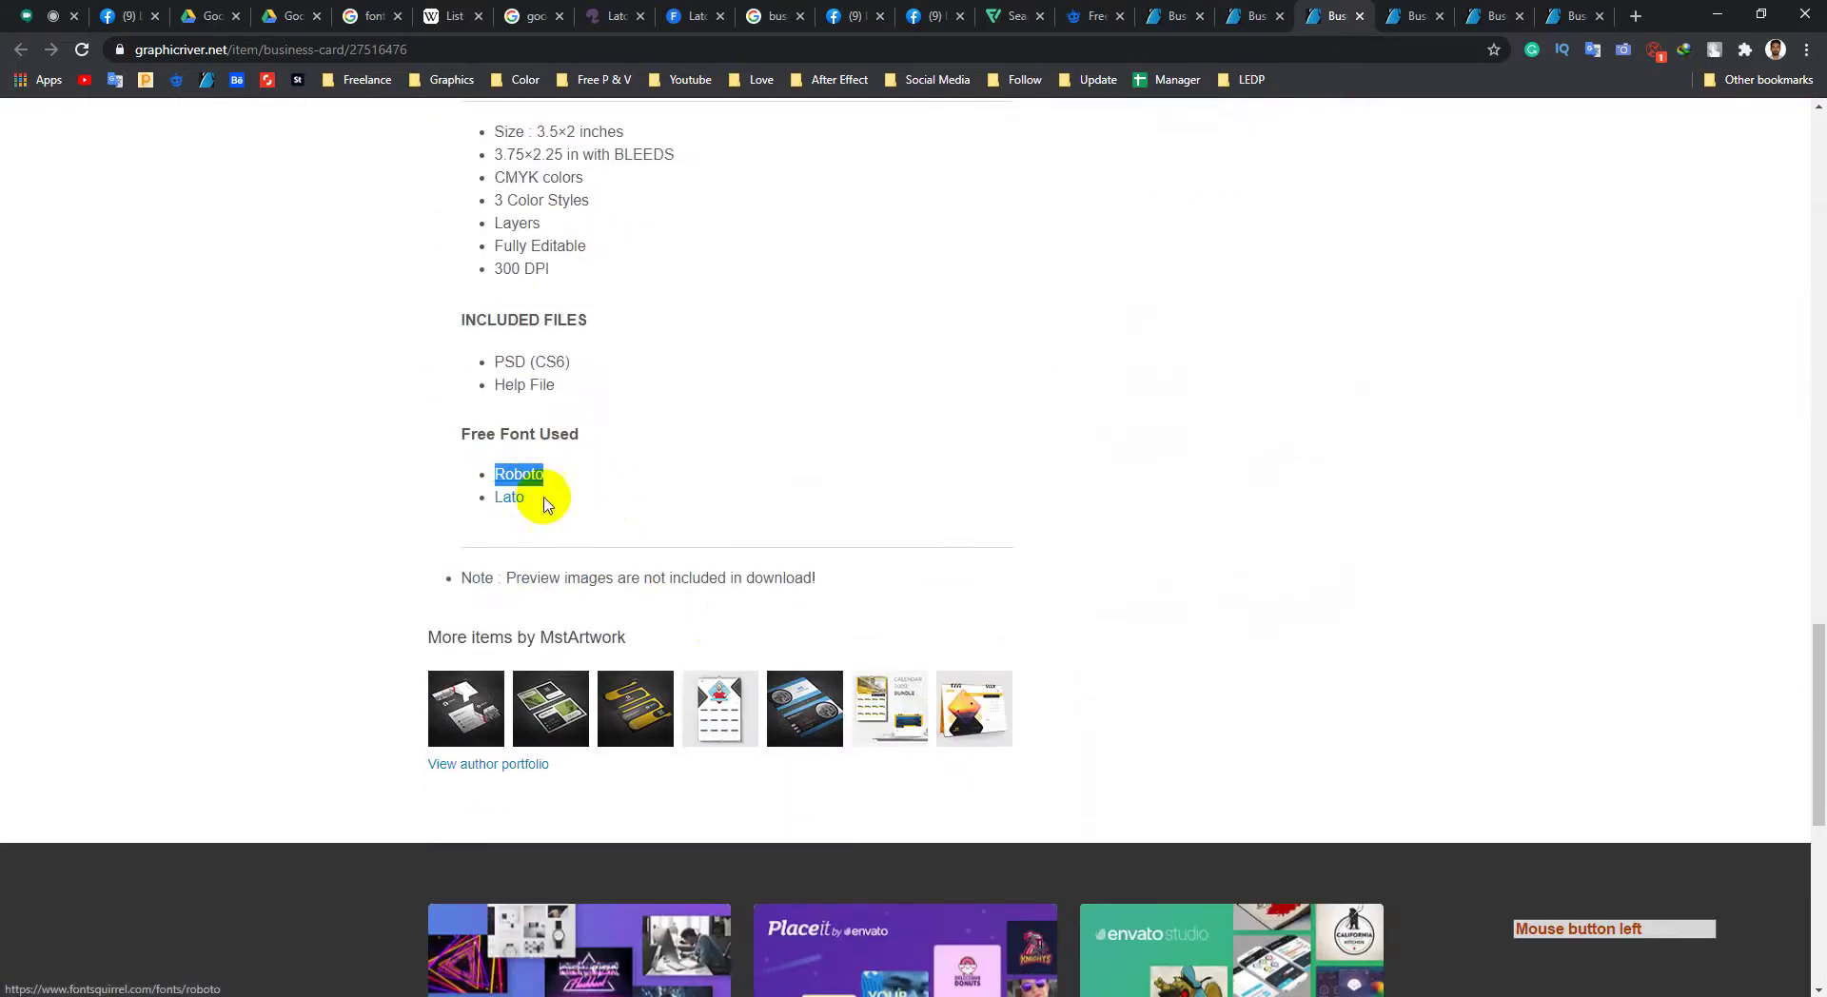
left_click(548, 505)
left_click_drag(523, 498, 562, 514)
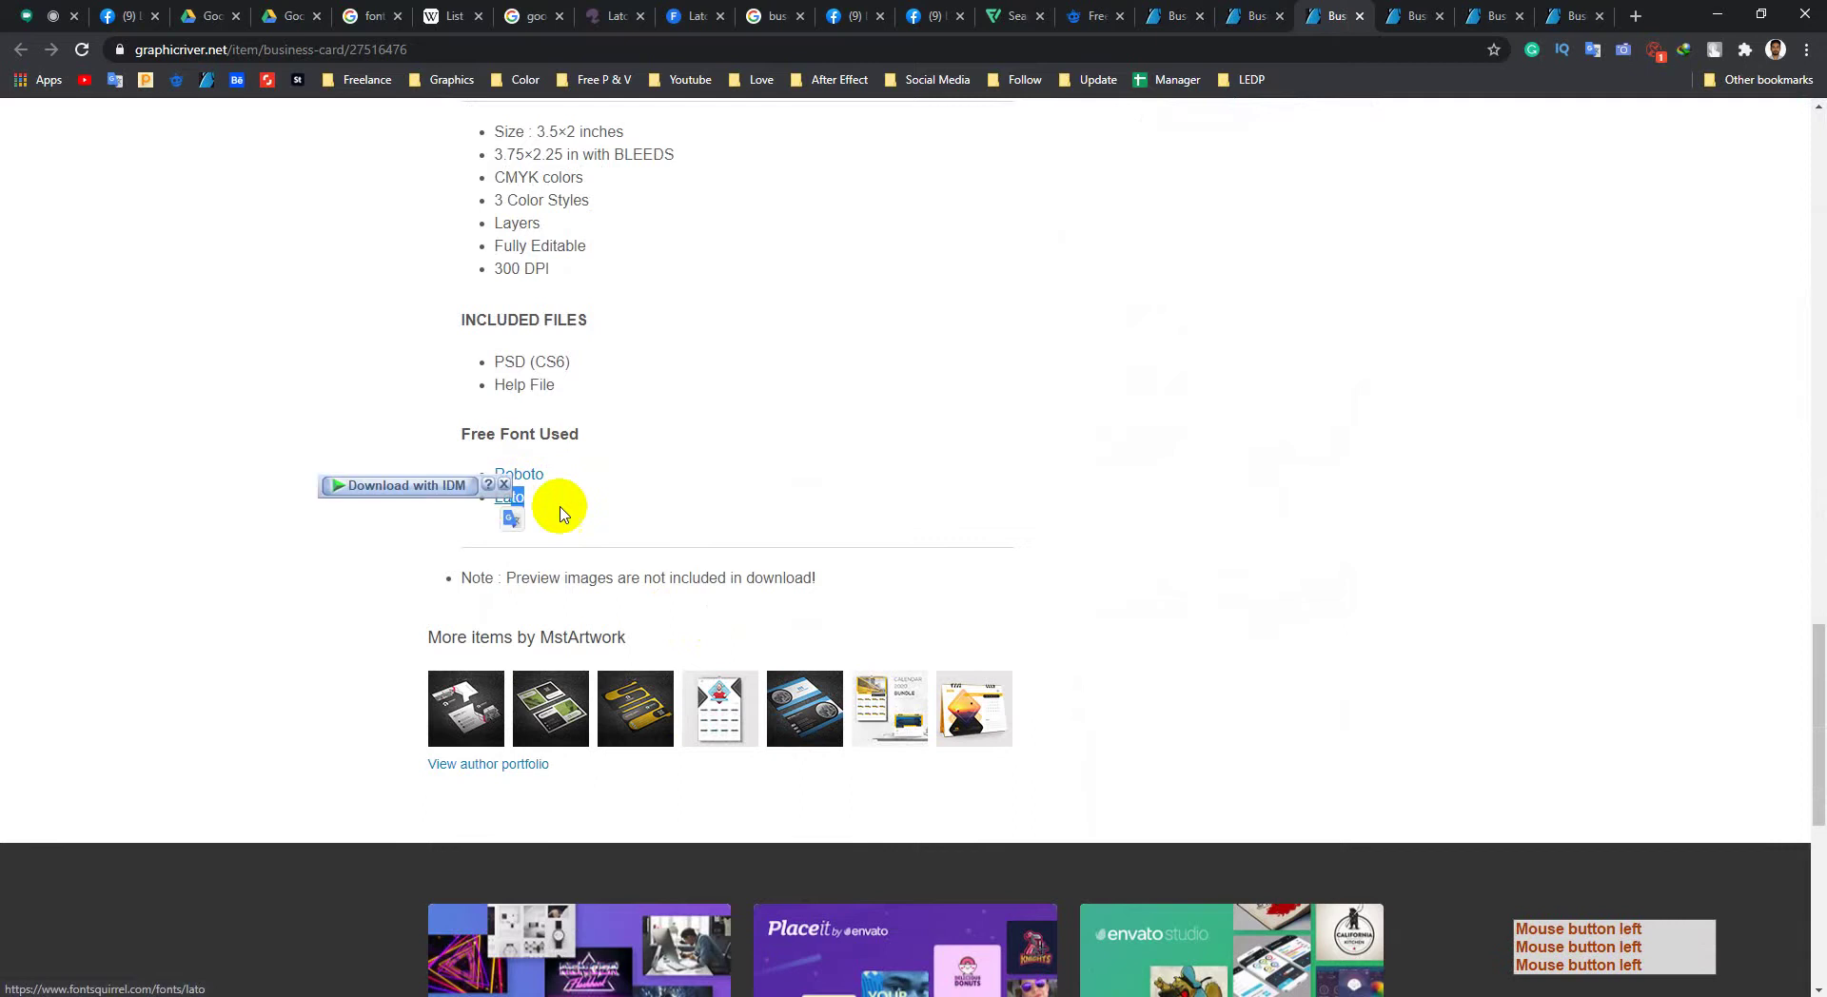
left_click(562, 514)
left_click(598, 29)
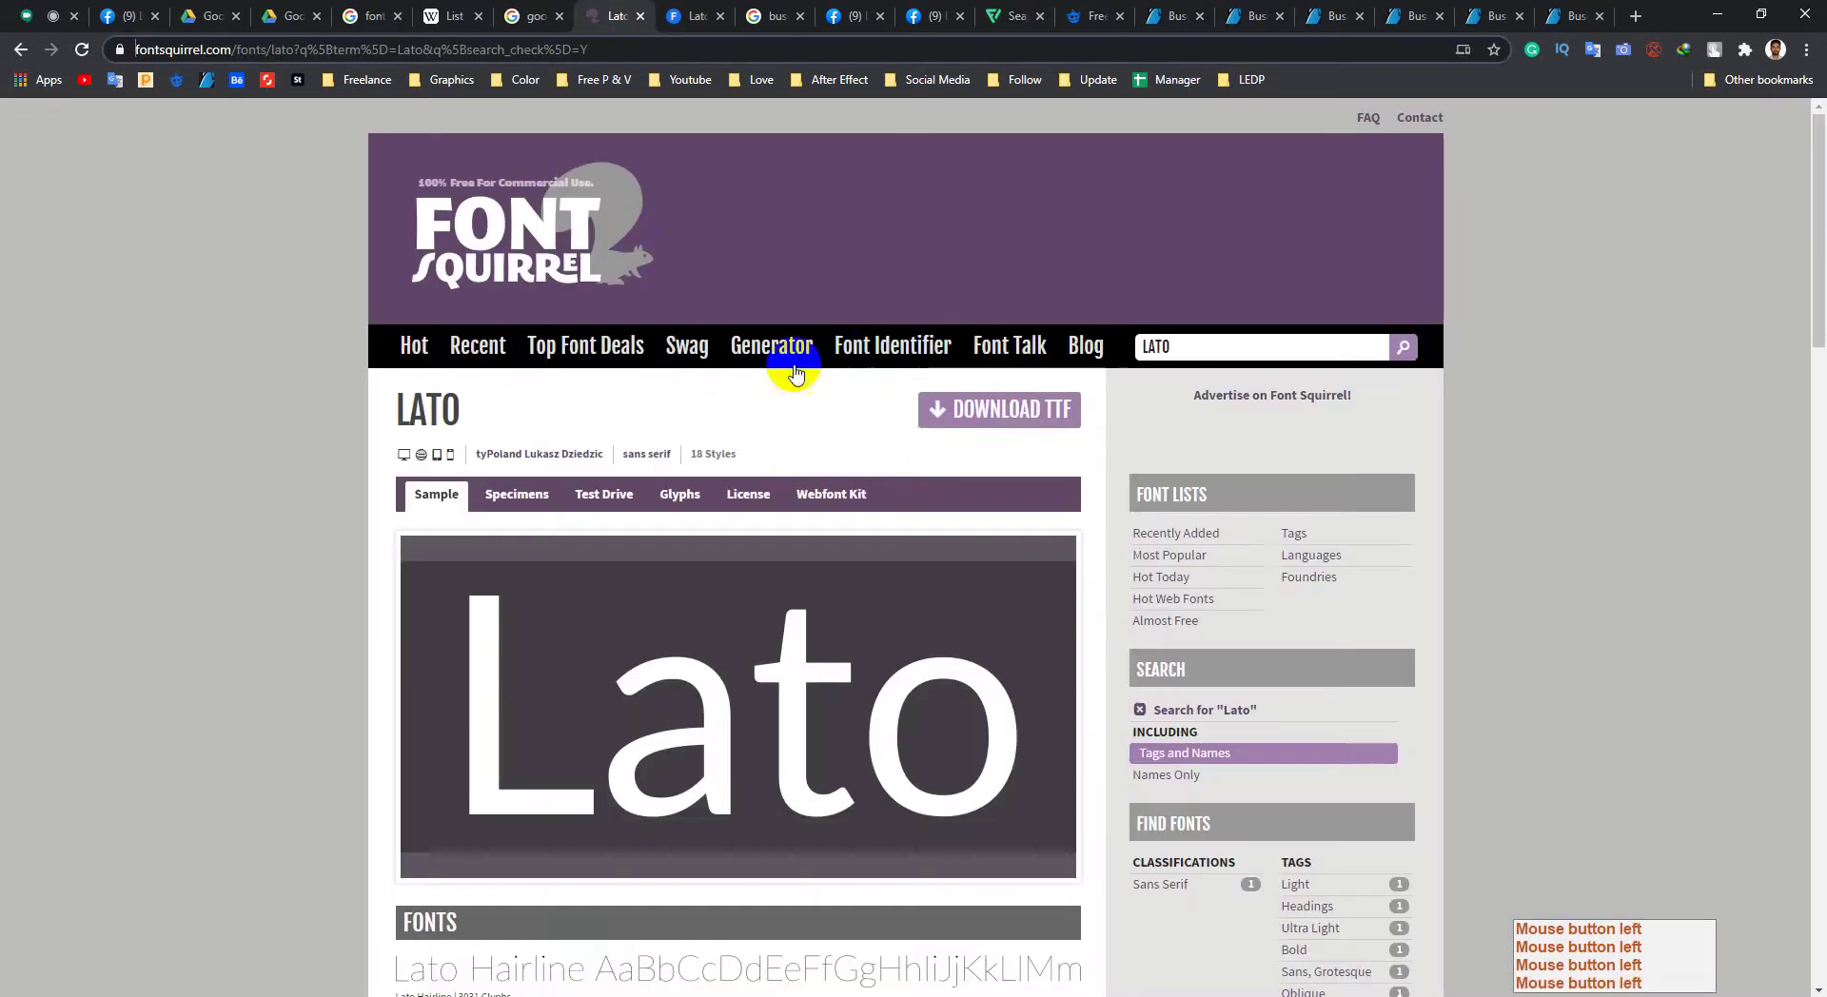
left_click(1335, 9)
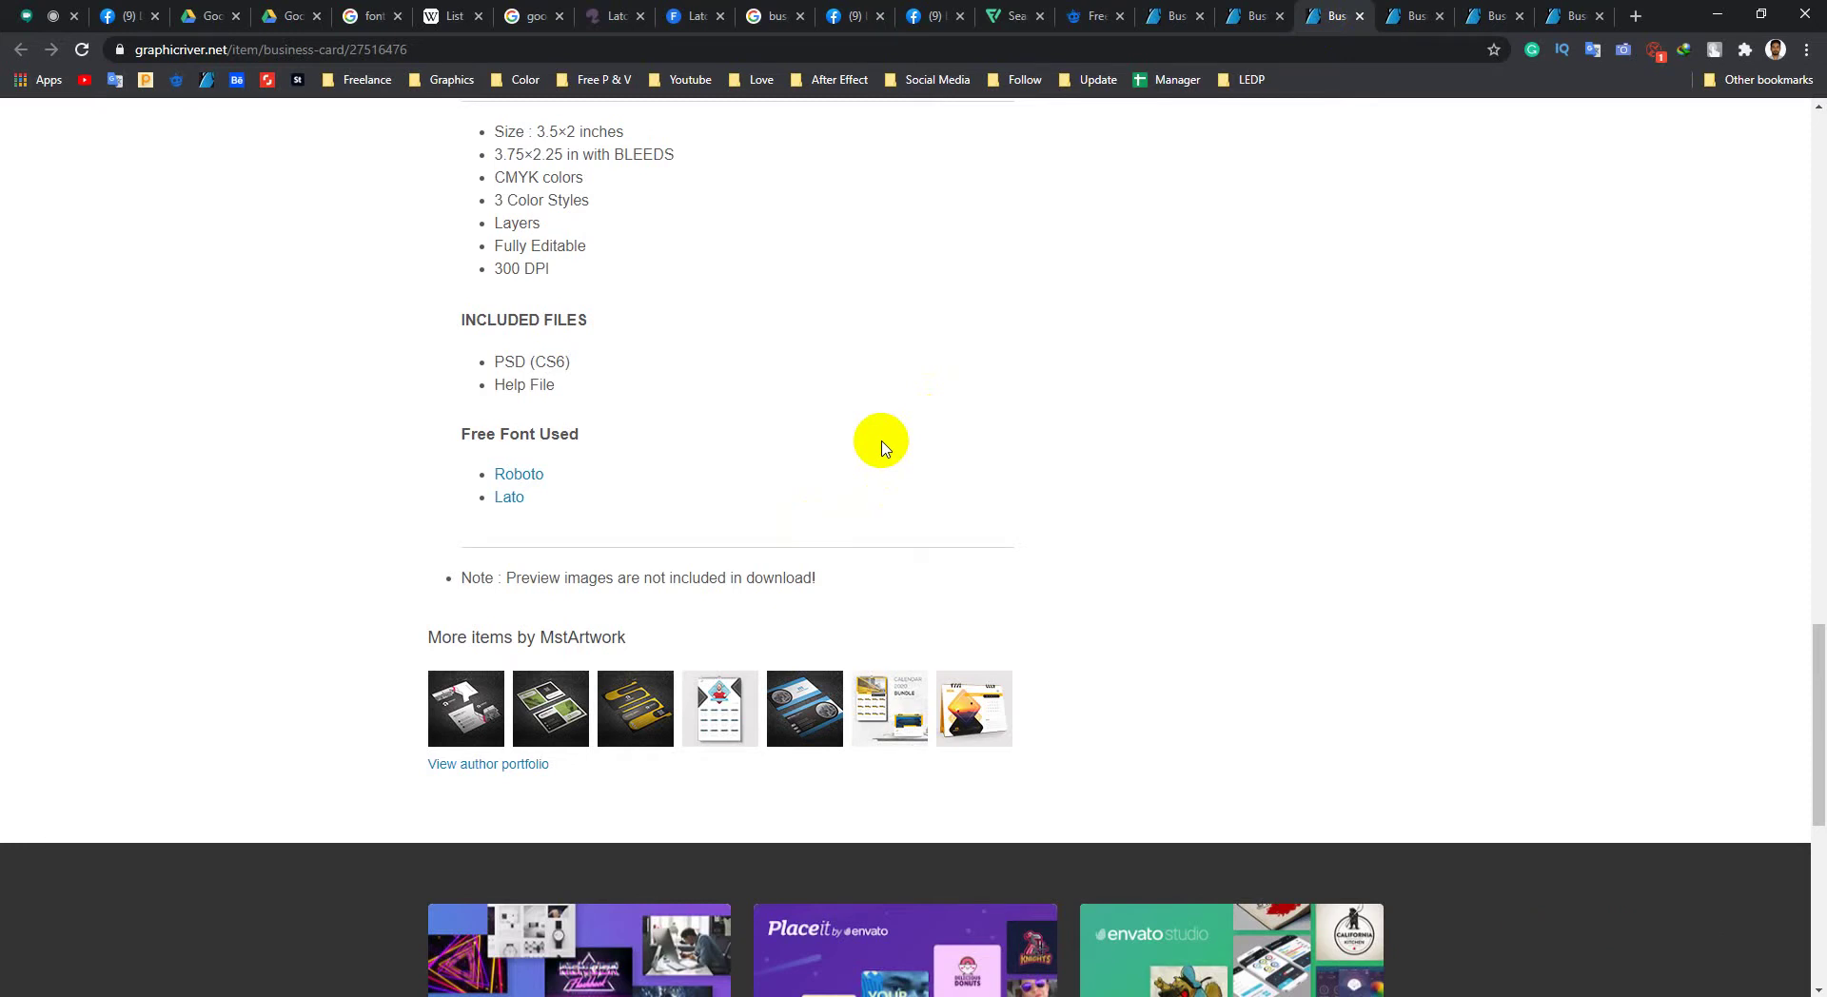
Step: Scroll through the $5 Business Card specs: 3.5×2 in, 3.75×2.25 in with bleeds, CMYK, 300 DPI
scroll(414, 471, "up", 1)
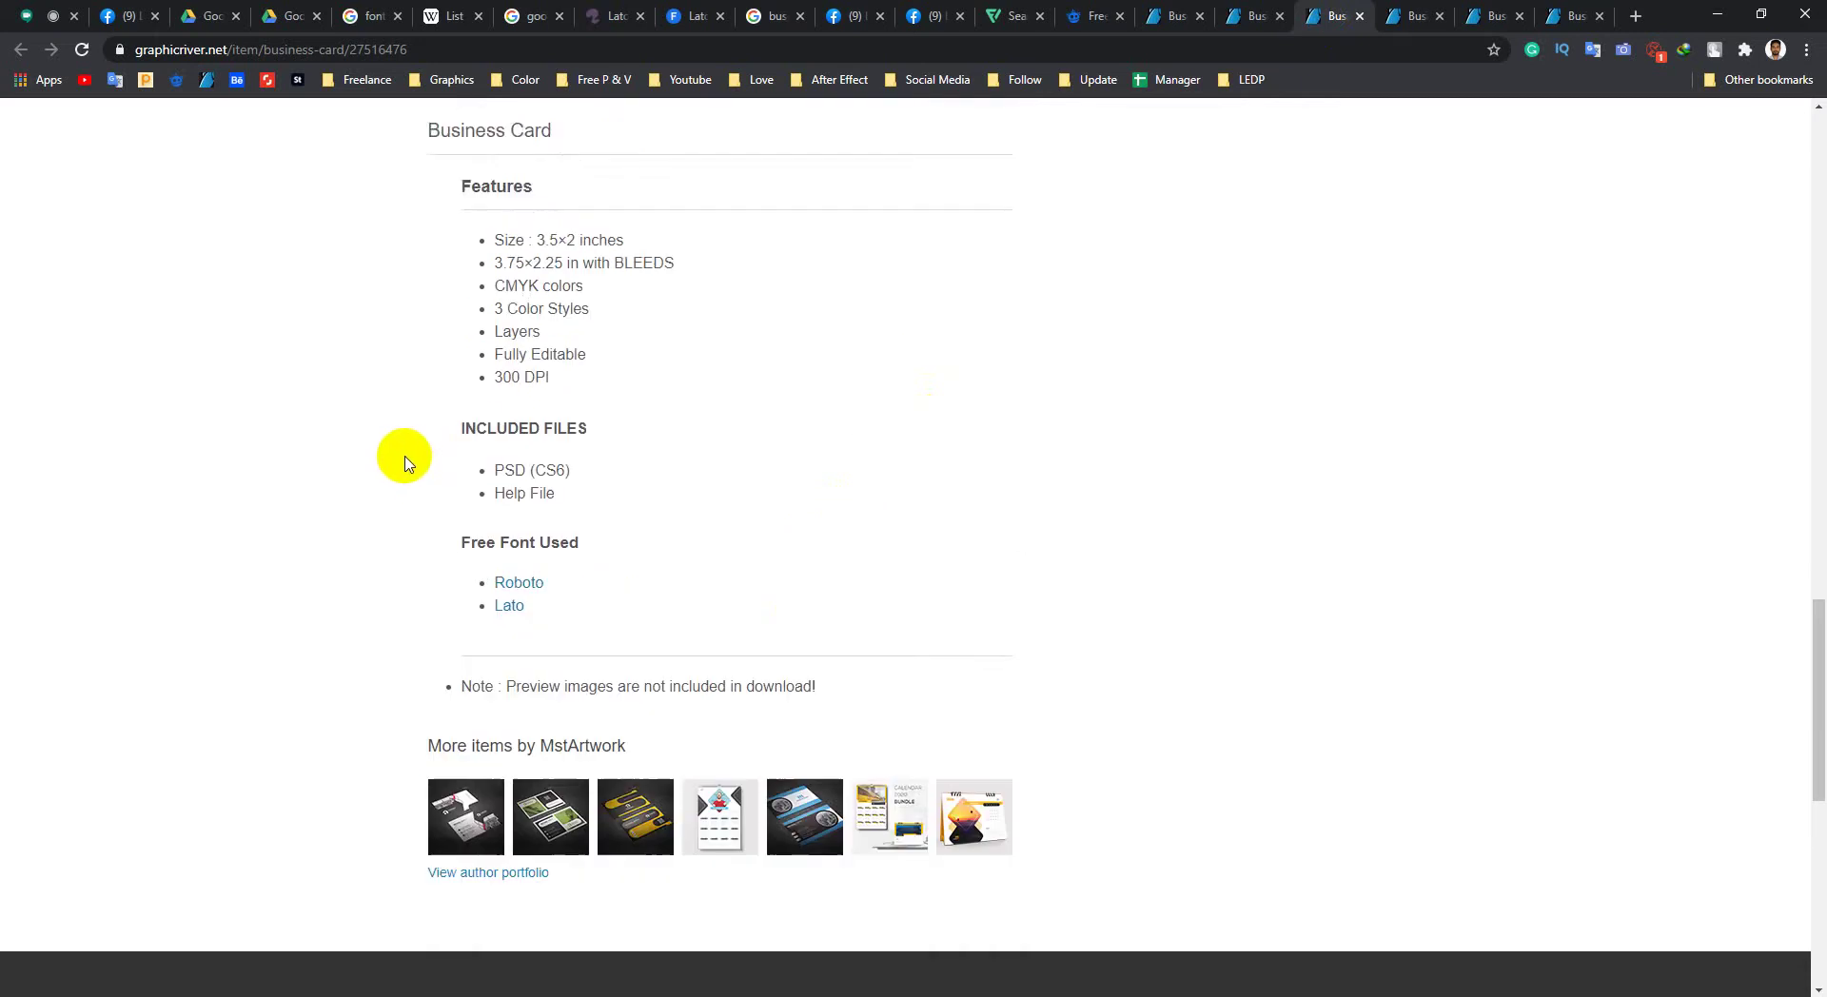
scroll(419, 457, "down", 1)
middle_click(425, 438)
middle_click(406, 285)
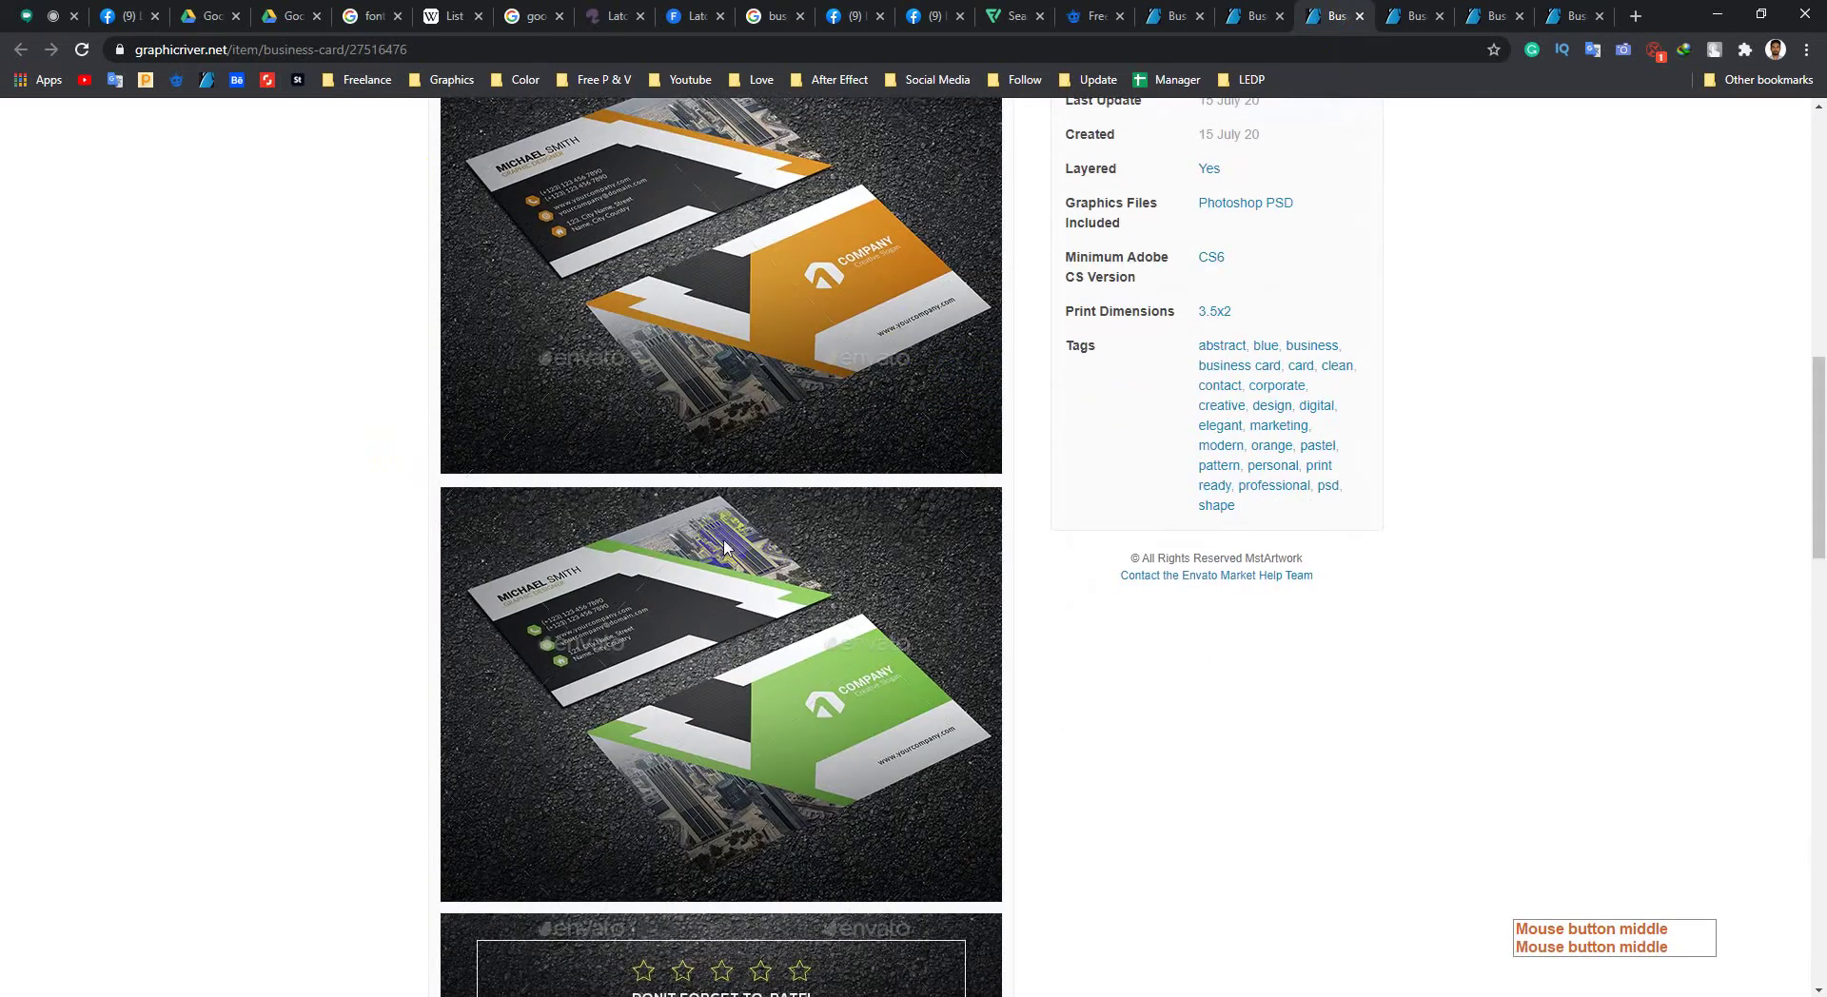
scroll(724, 544, "down", 2)
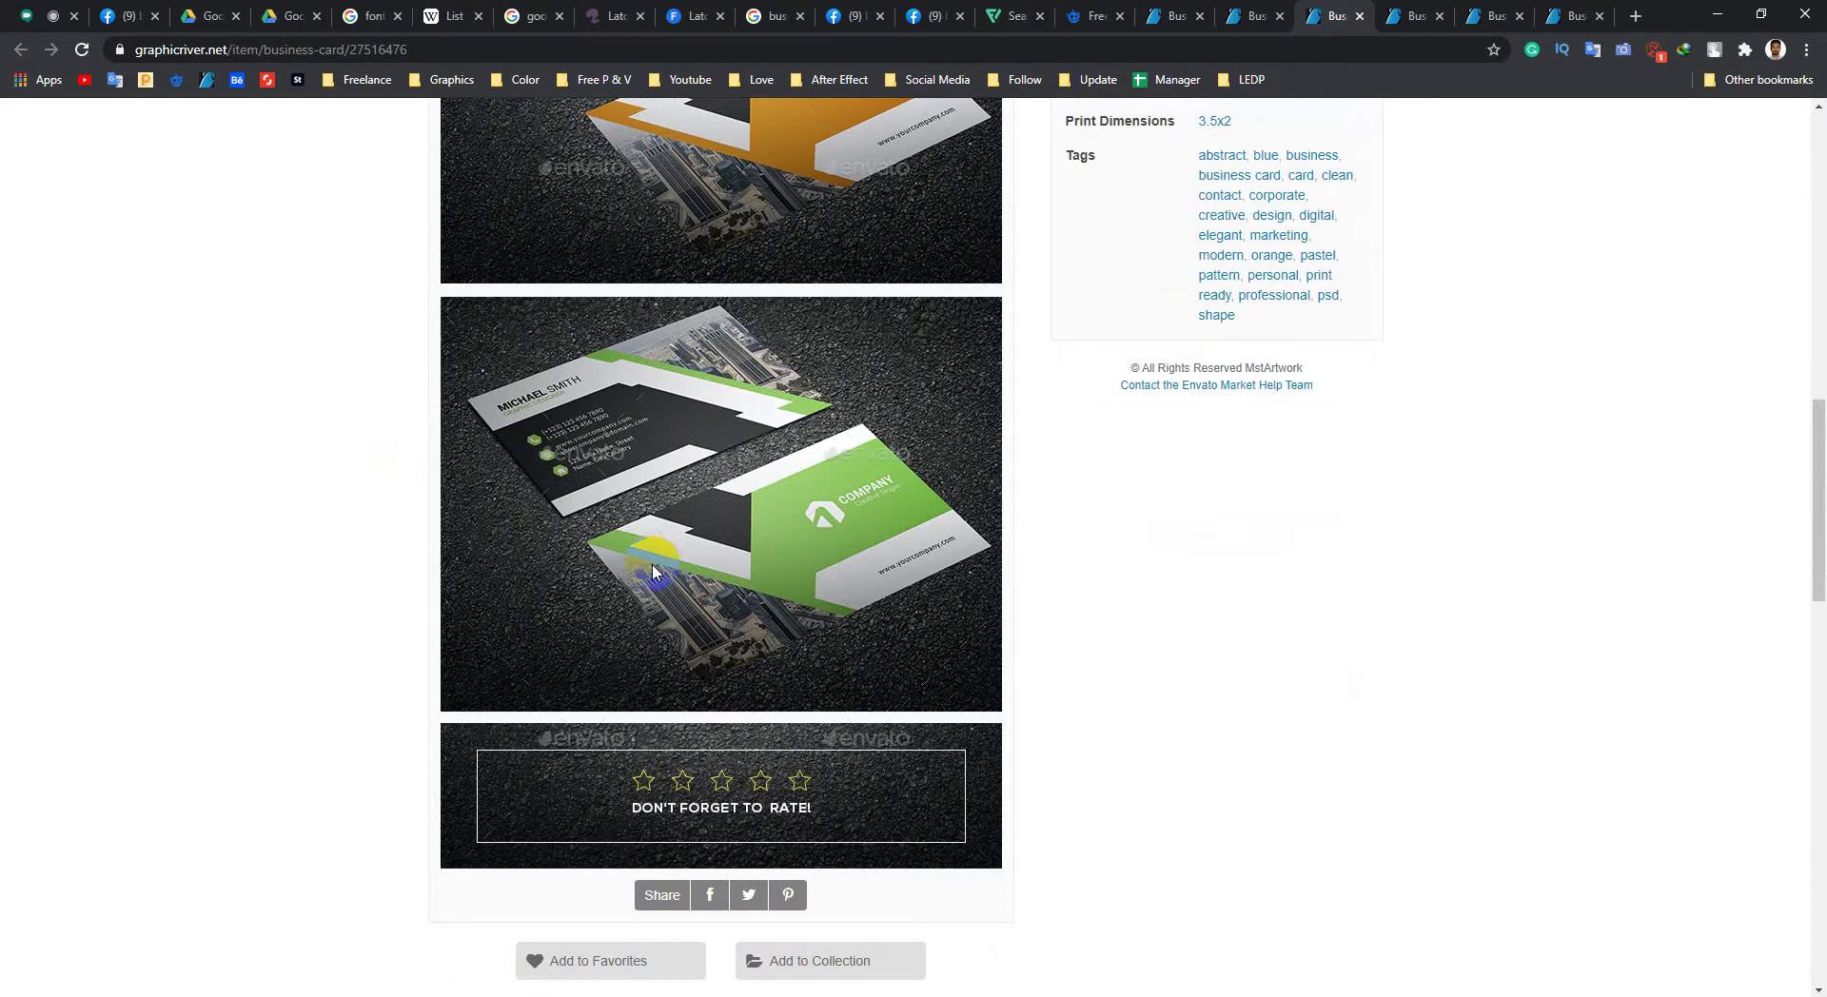
scroll(653, 571, "up", 2)
scroll(550, 569, "up", 2)
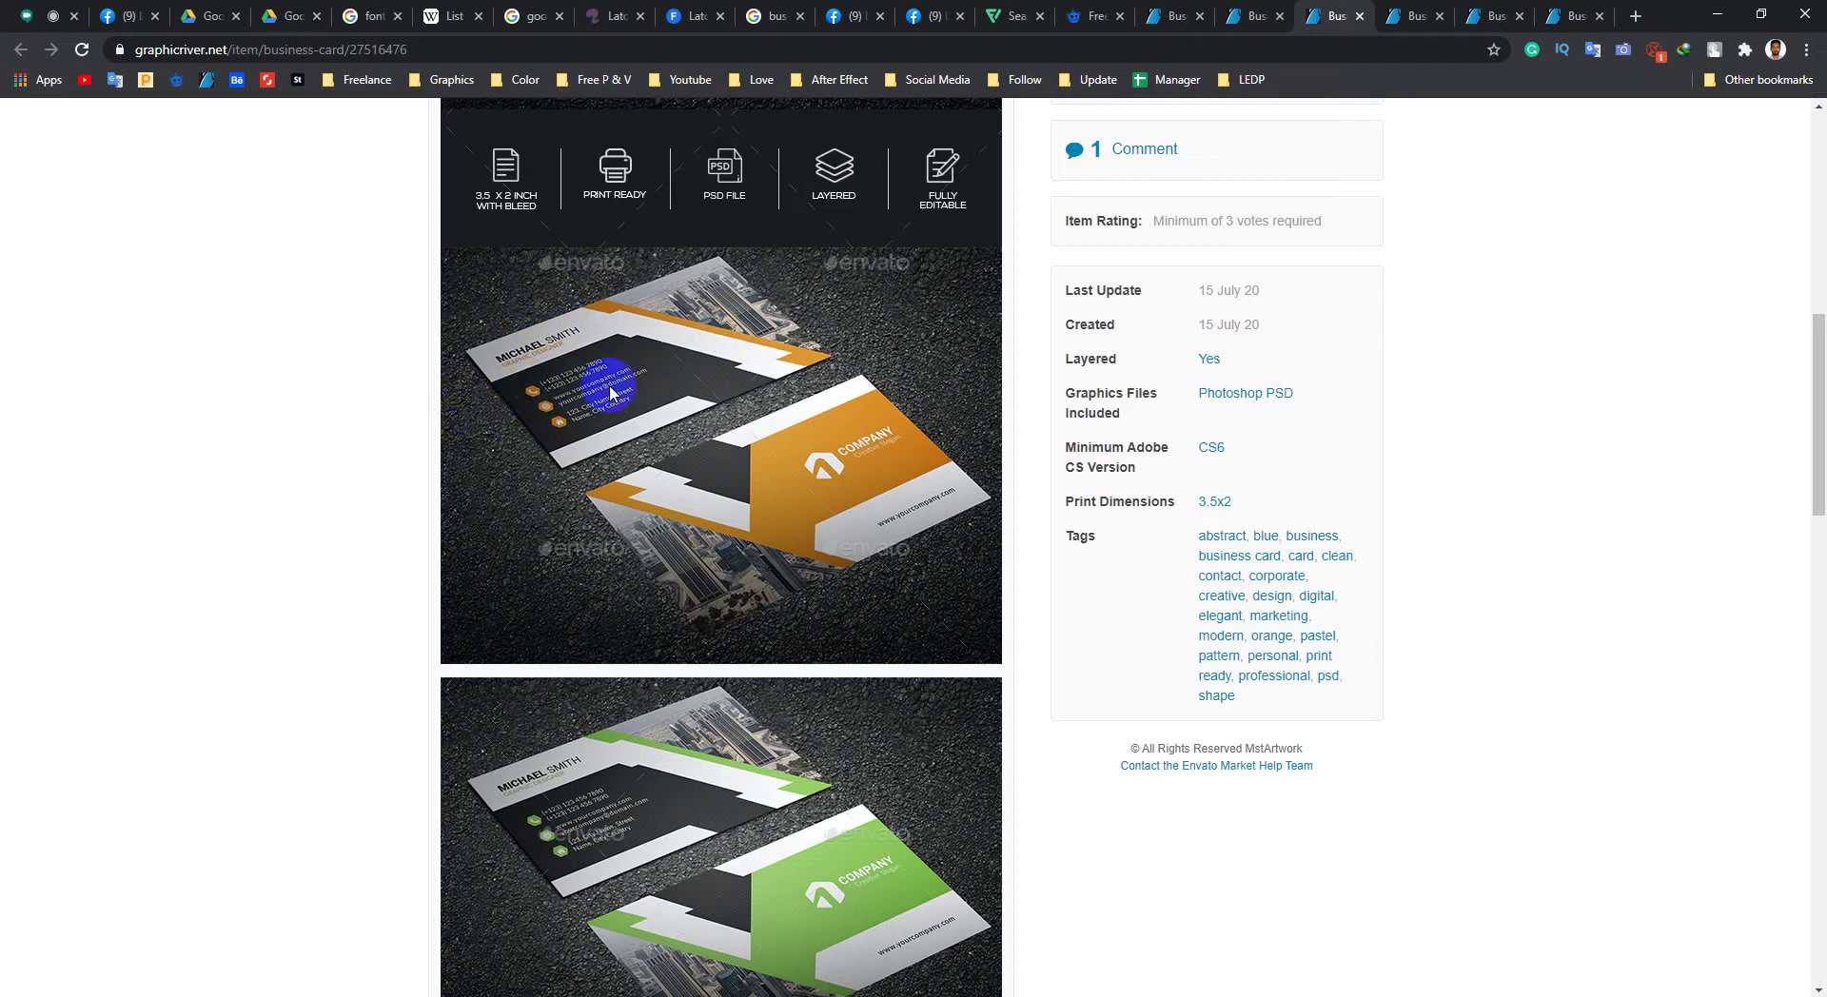
scroll(657, 457, "down", 7)
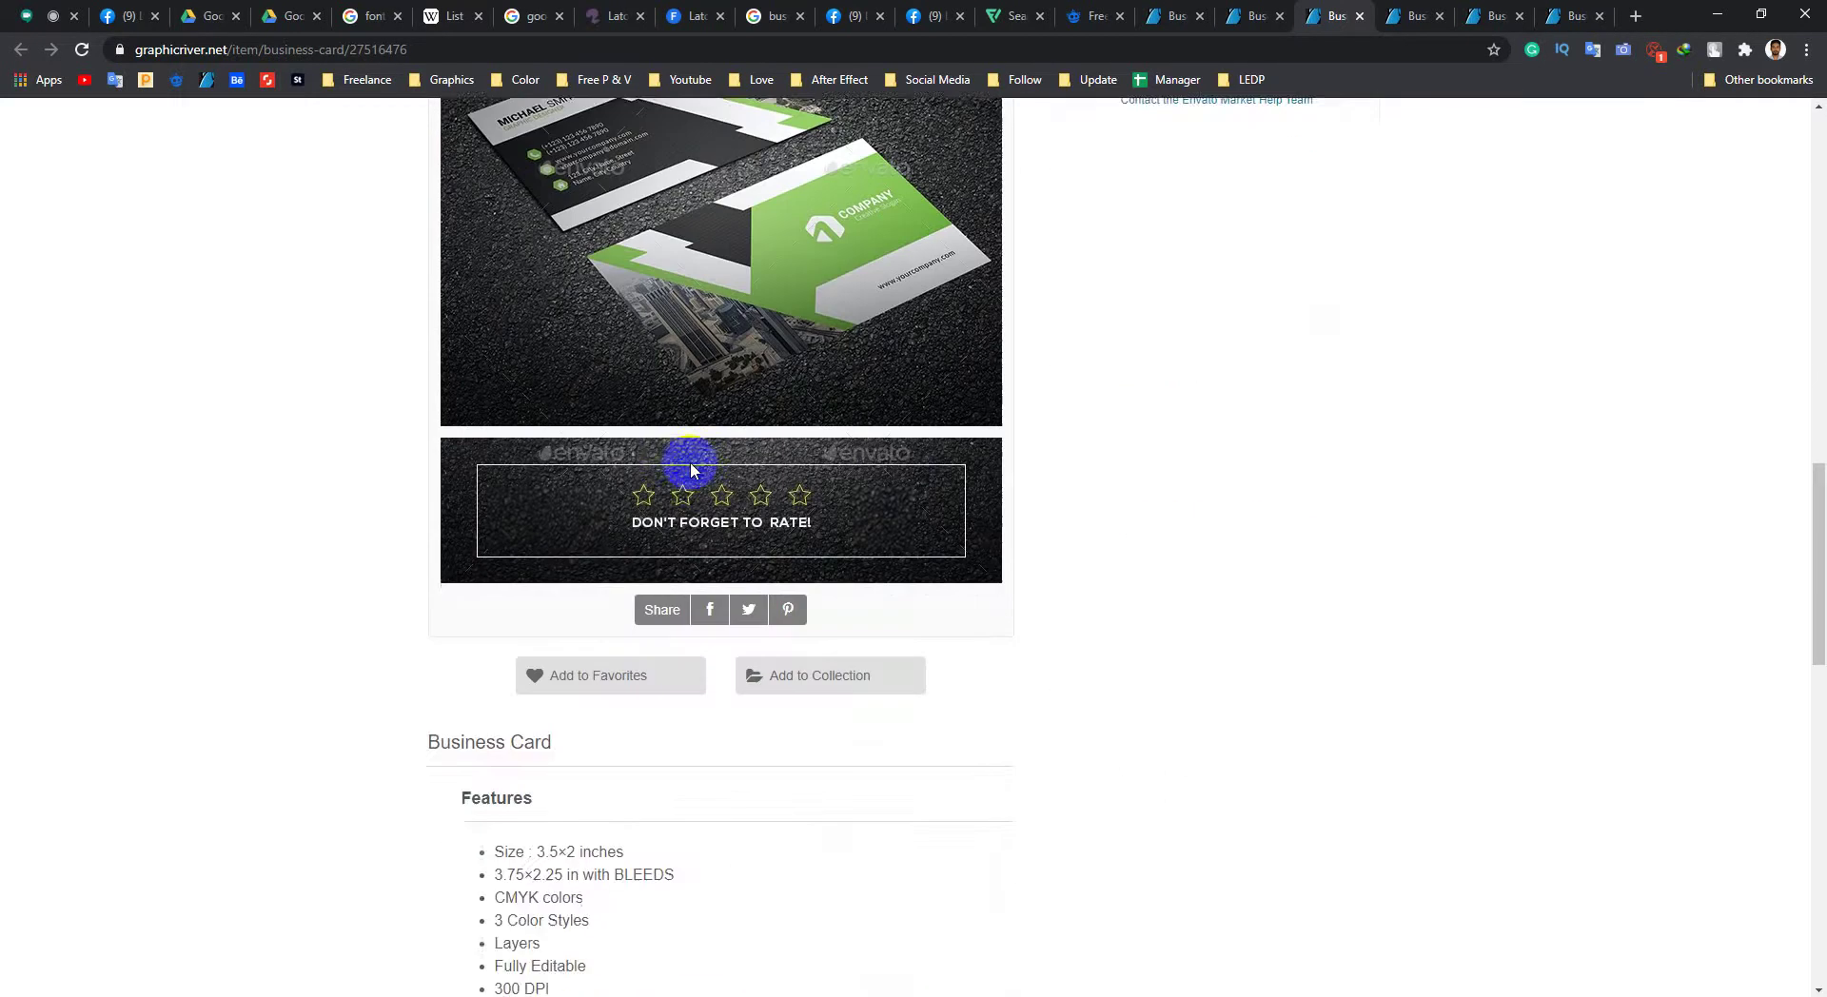
scroll(640, 725, "up", 3)
scroll(828, 420, "down", 3)
scroll(861, 525, "up", 3)
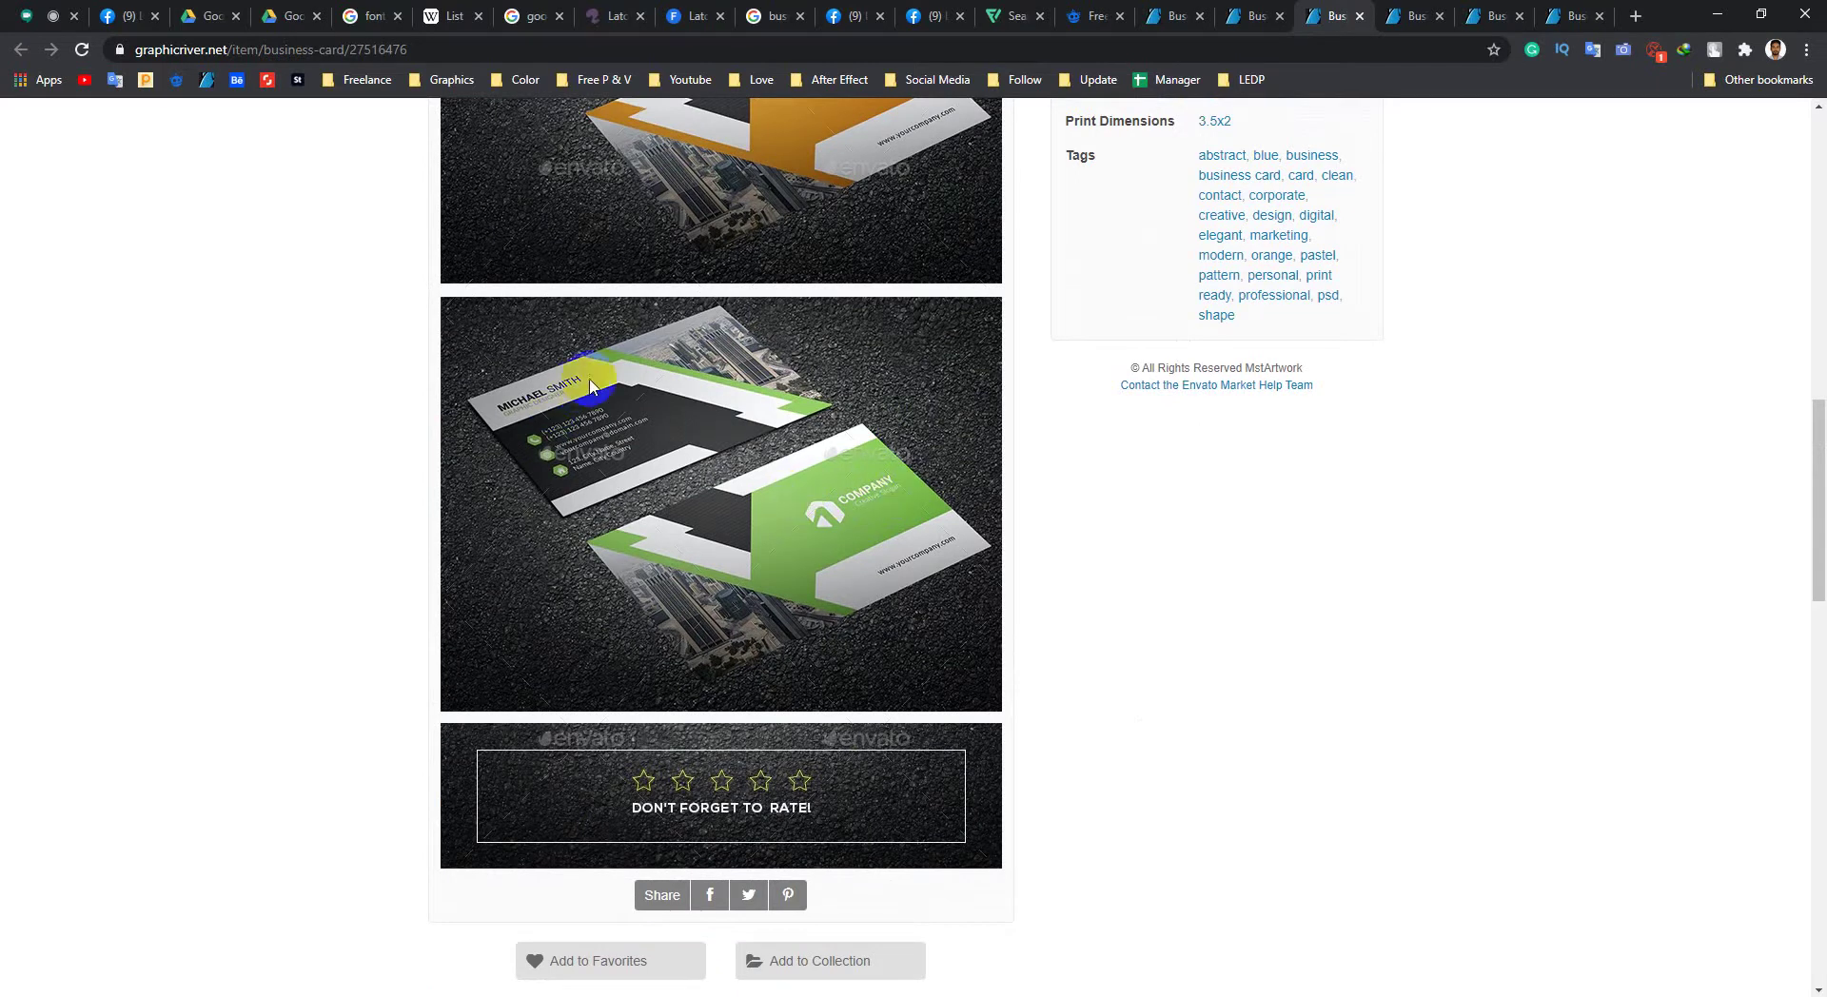
scroll(590, 476, "down", 7)
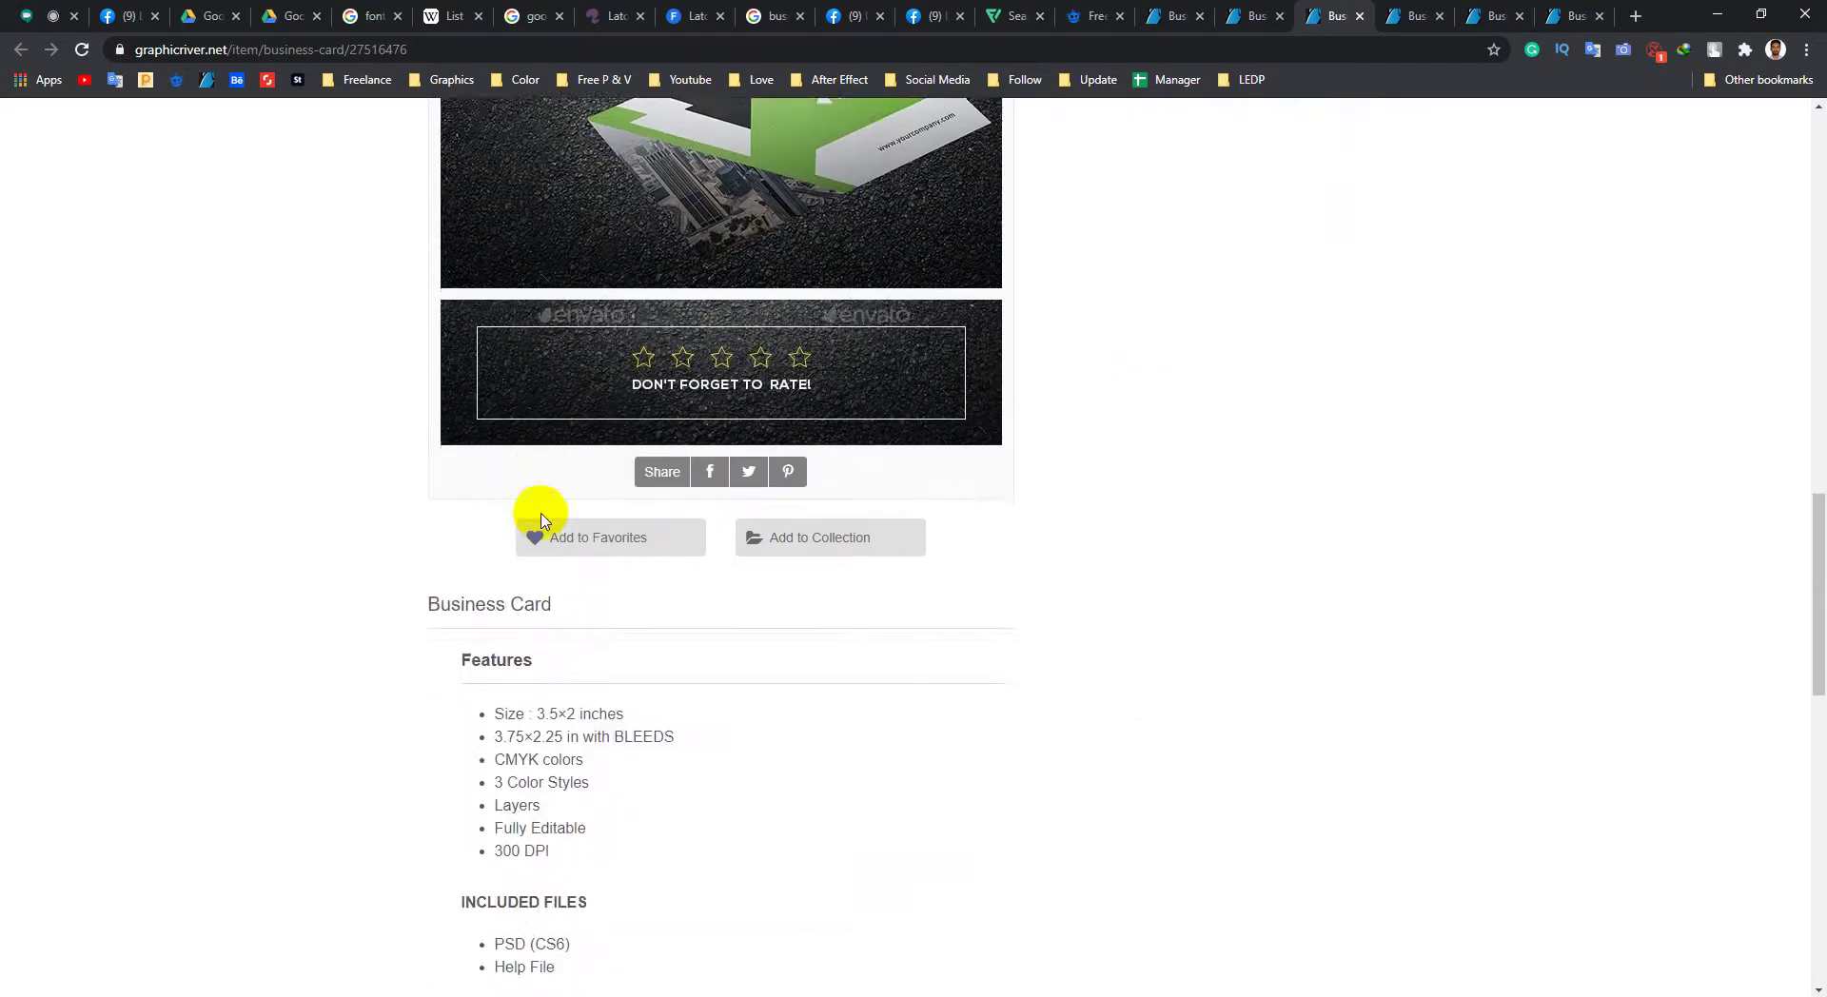
middle_click(1129, 713)
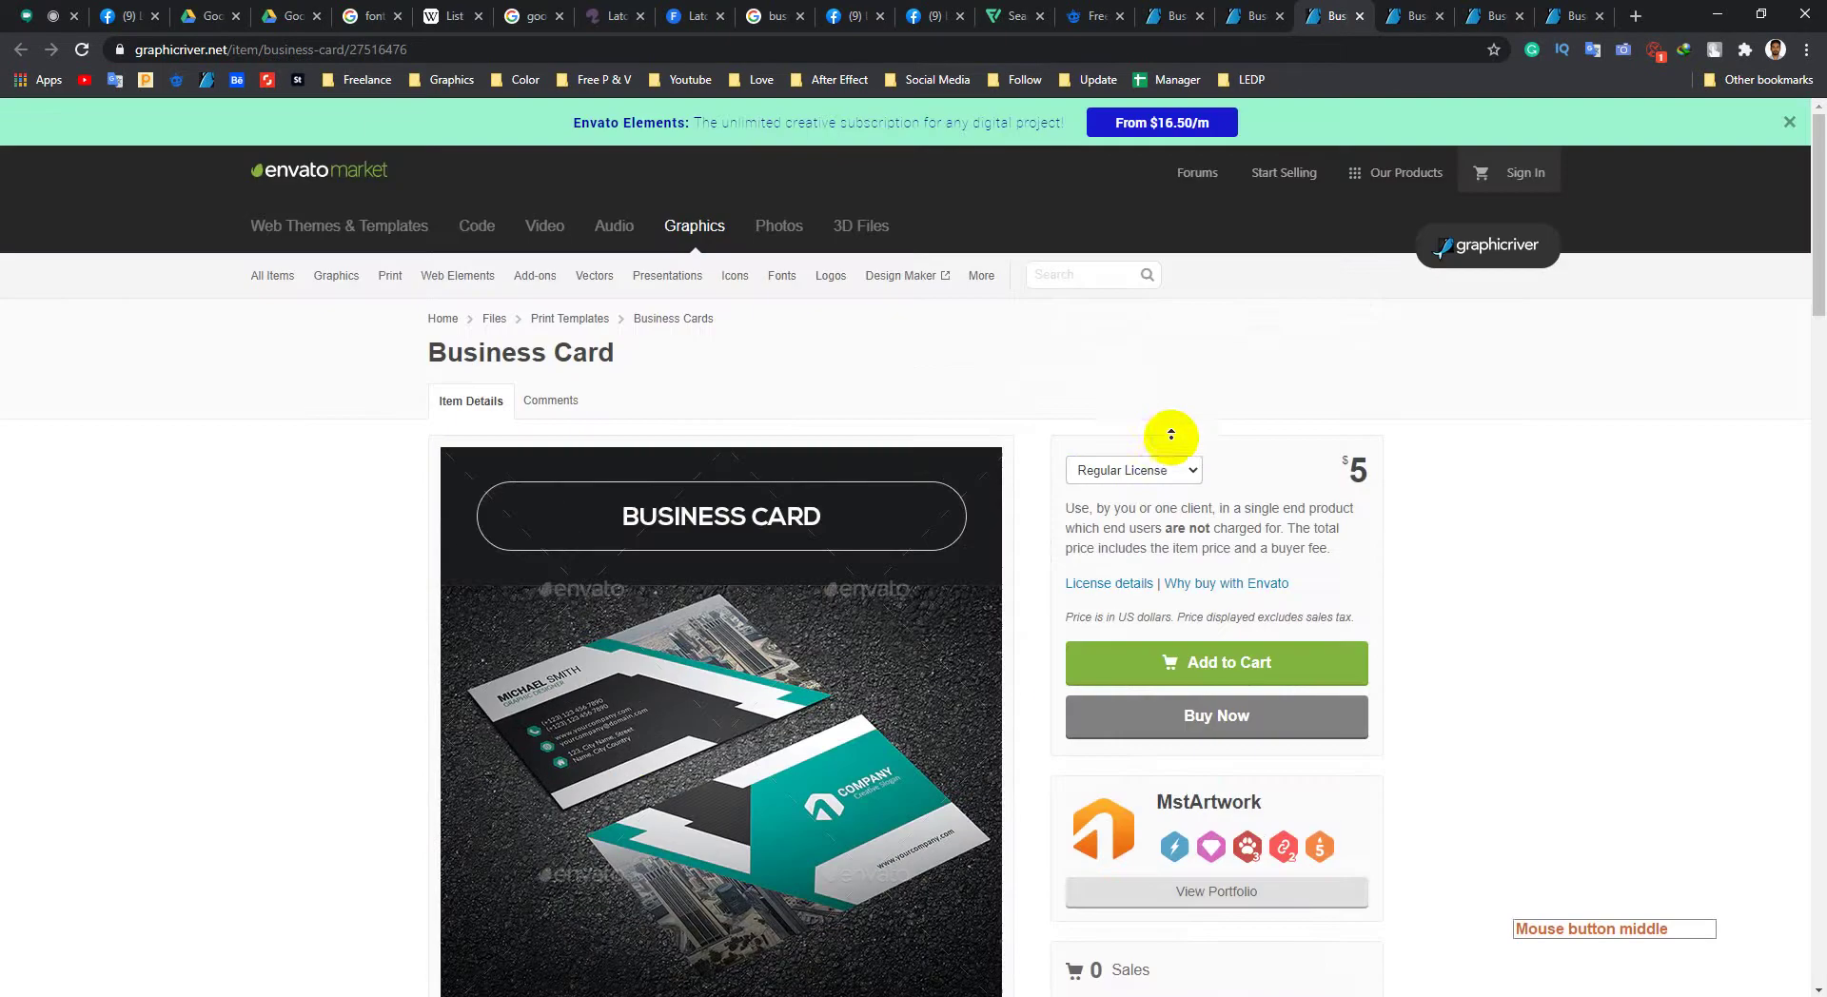
middle_click(1168, 428)
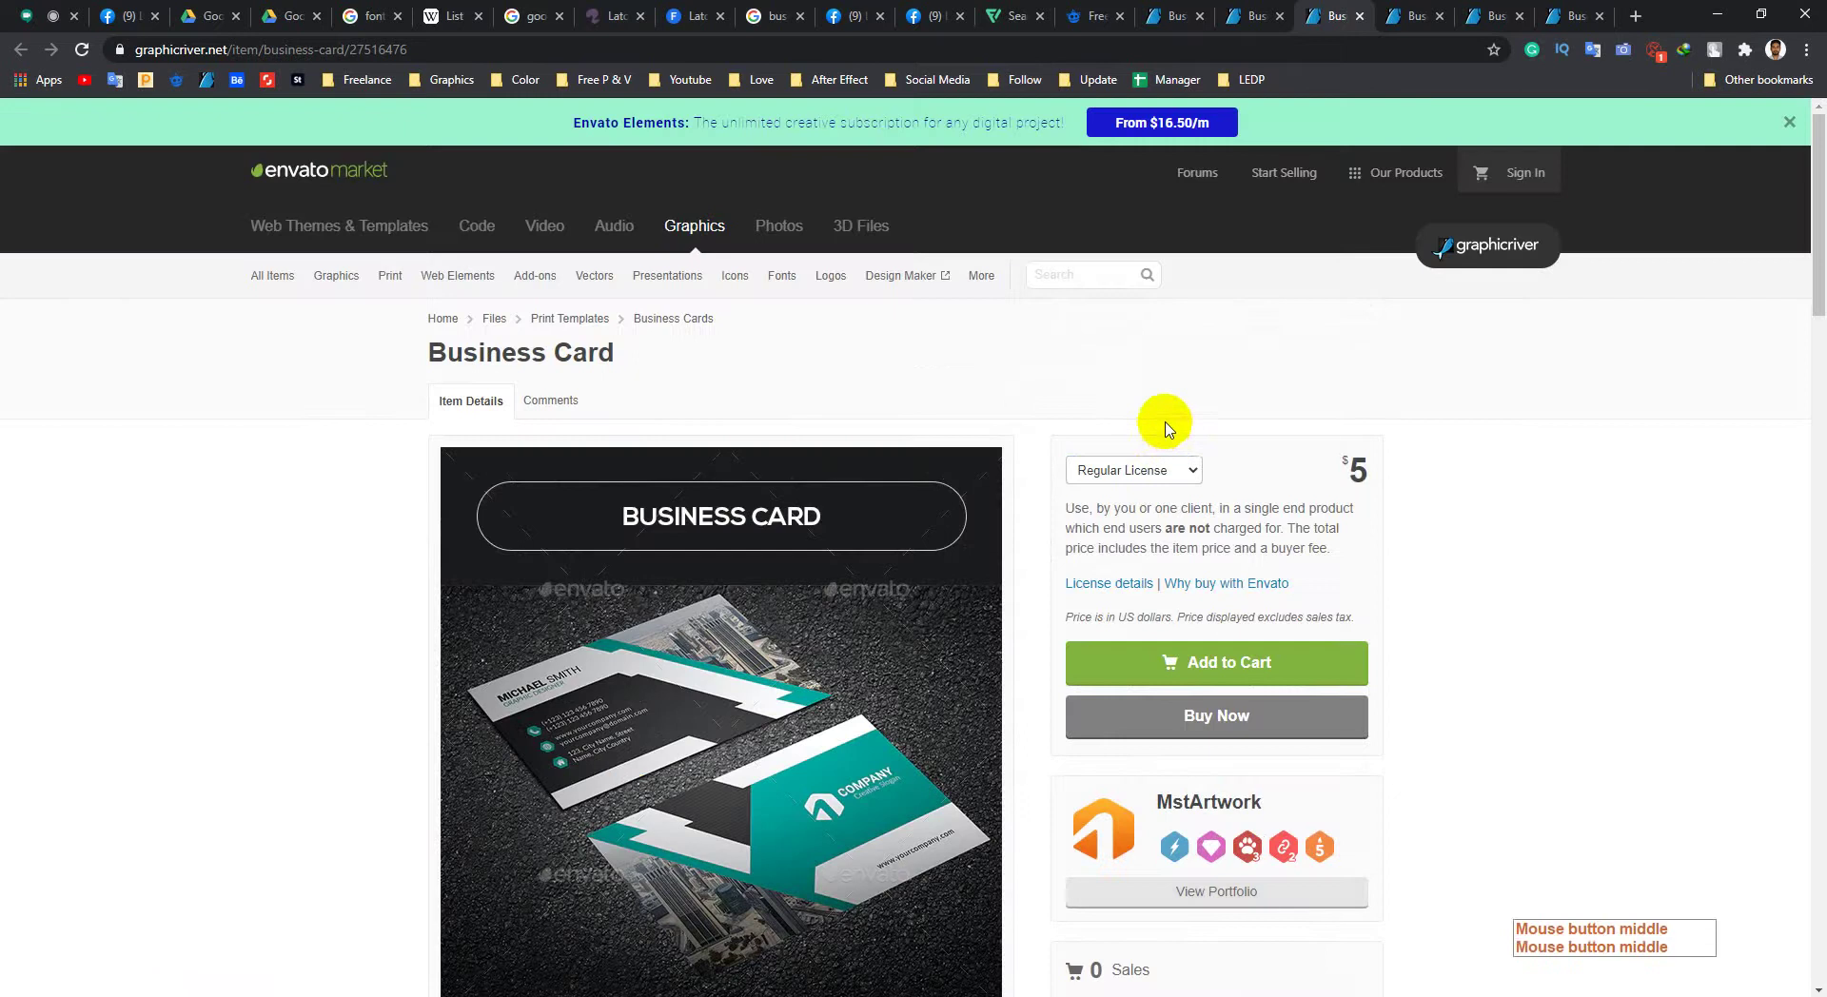
Step: Review artmap's $6 Business Card page: 3.5x2.5 print, bleed and trim marks, CMYK, Lato font
left_click(1261, 15)
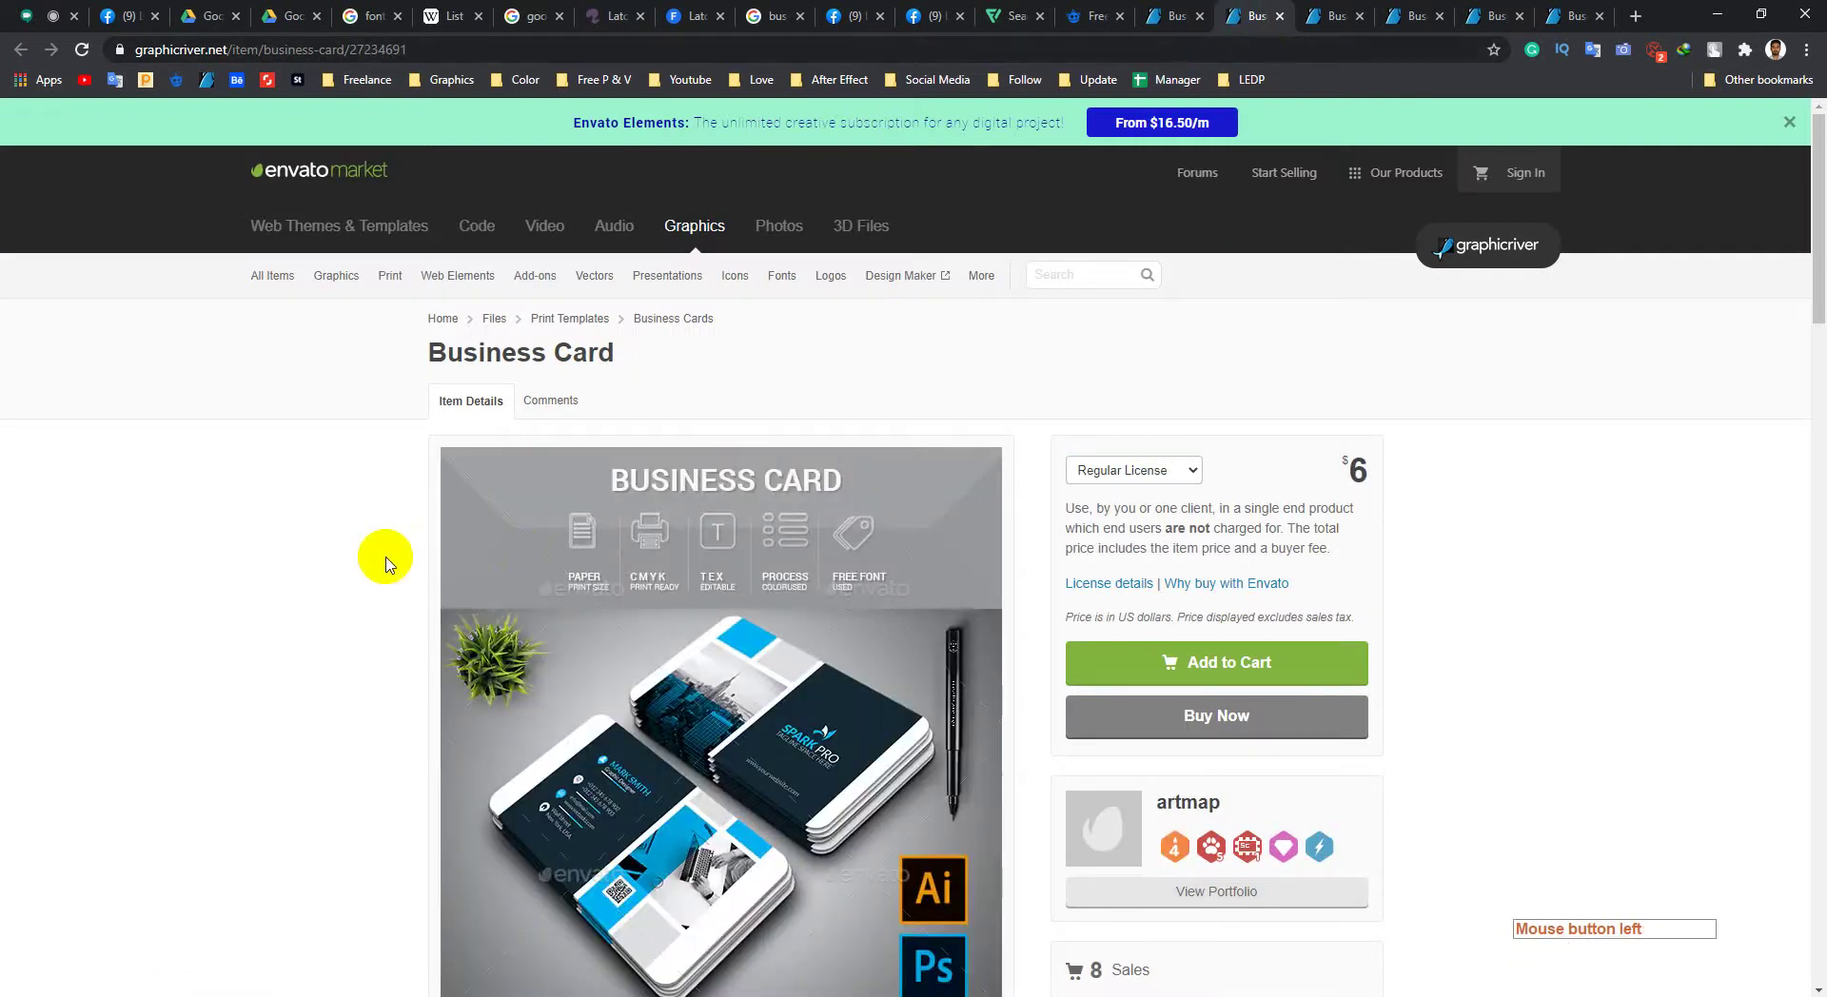
scroll(386, 563, "down", 10)
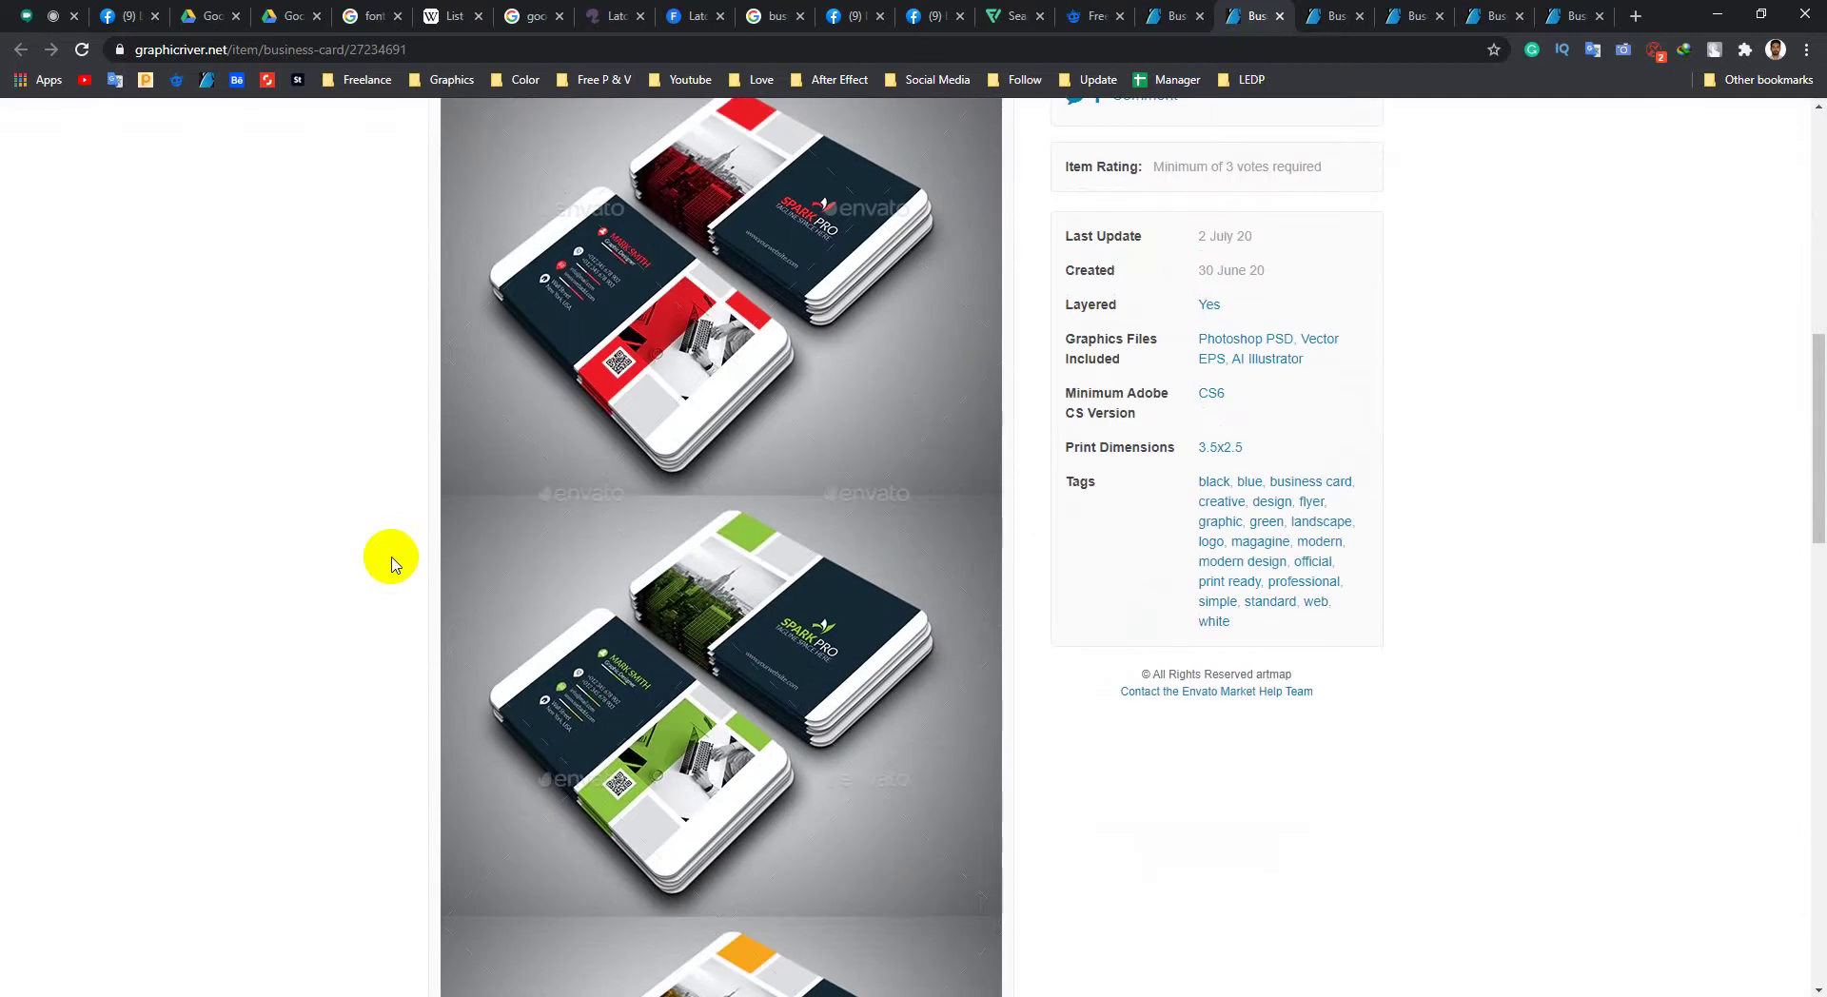
scroll(439, 587, "up", 10)
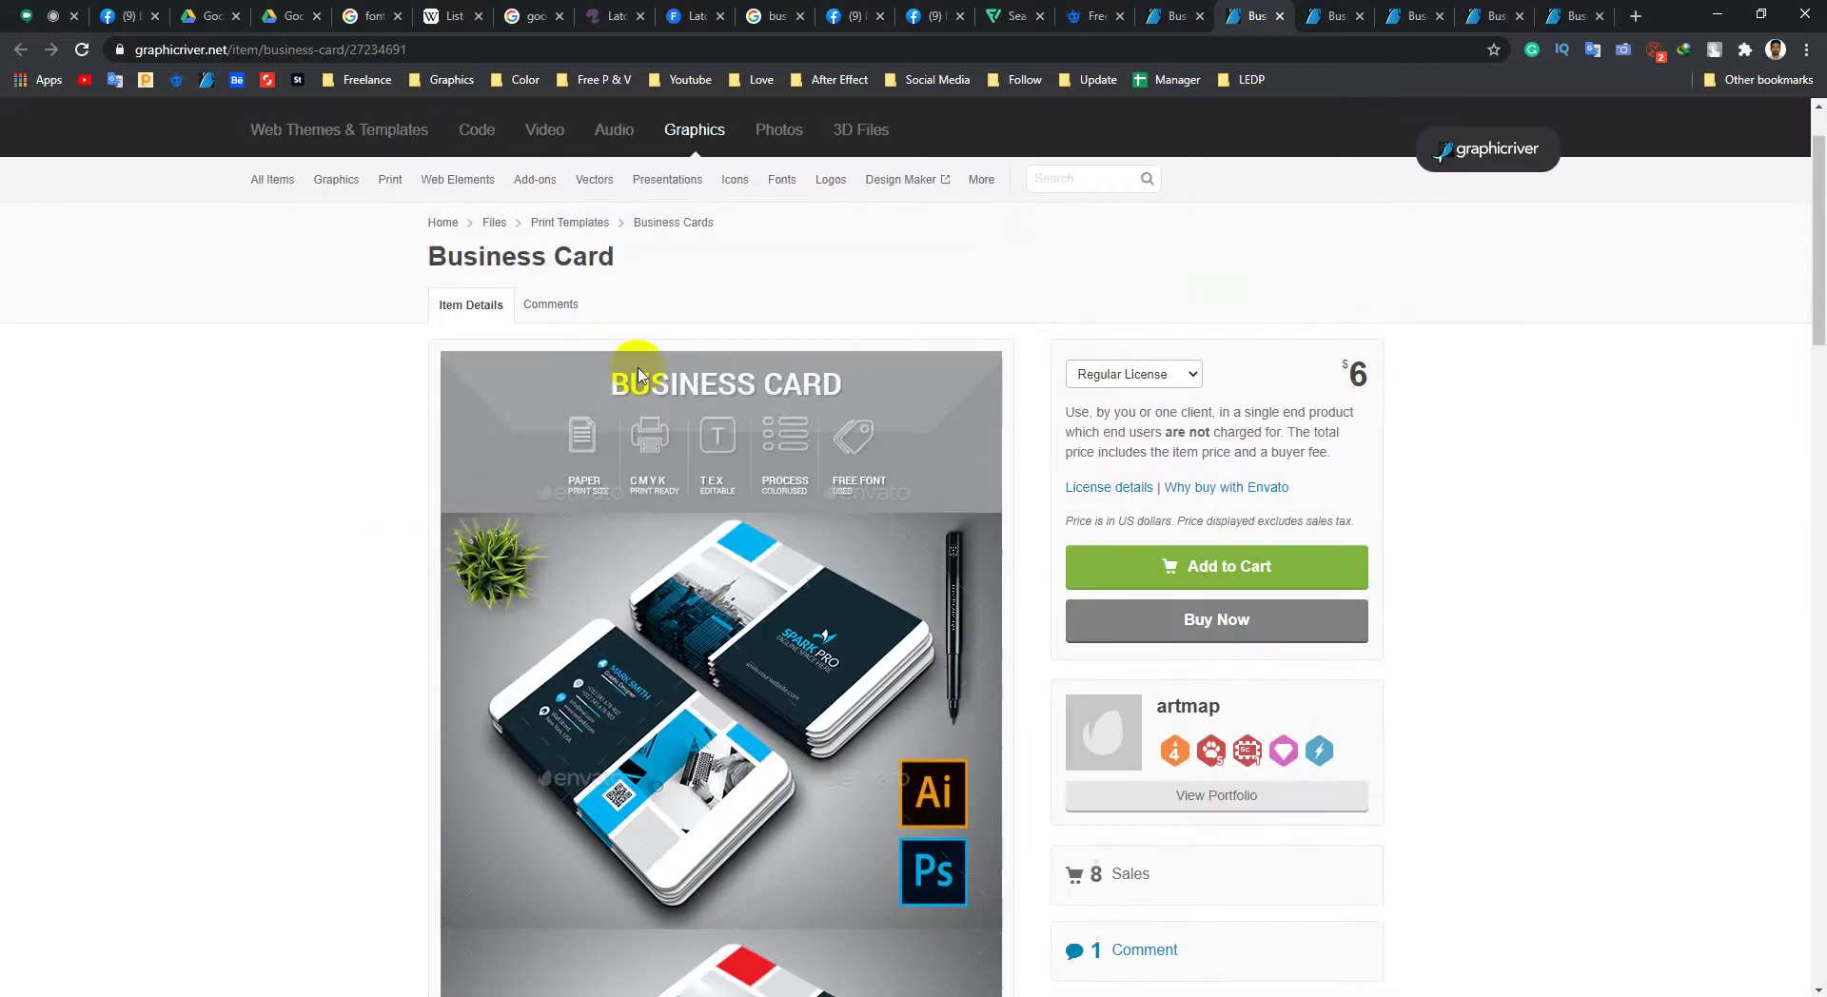
scroll(425, 273, "down", 15)
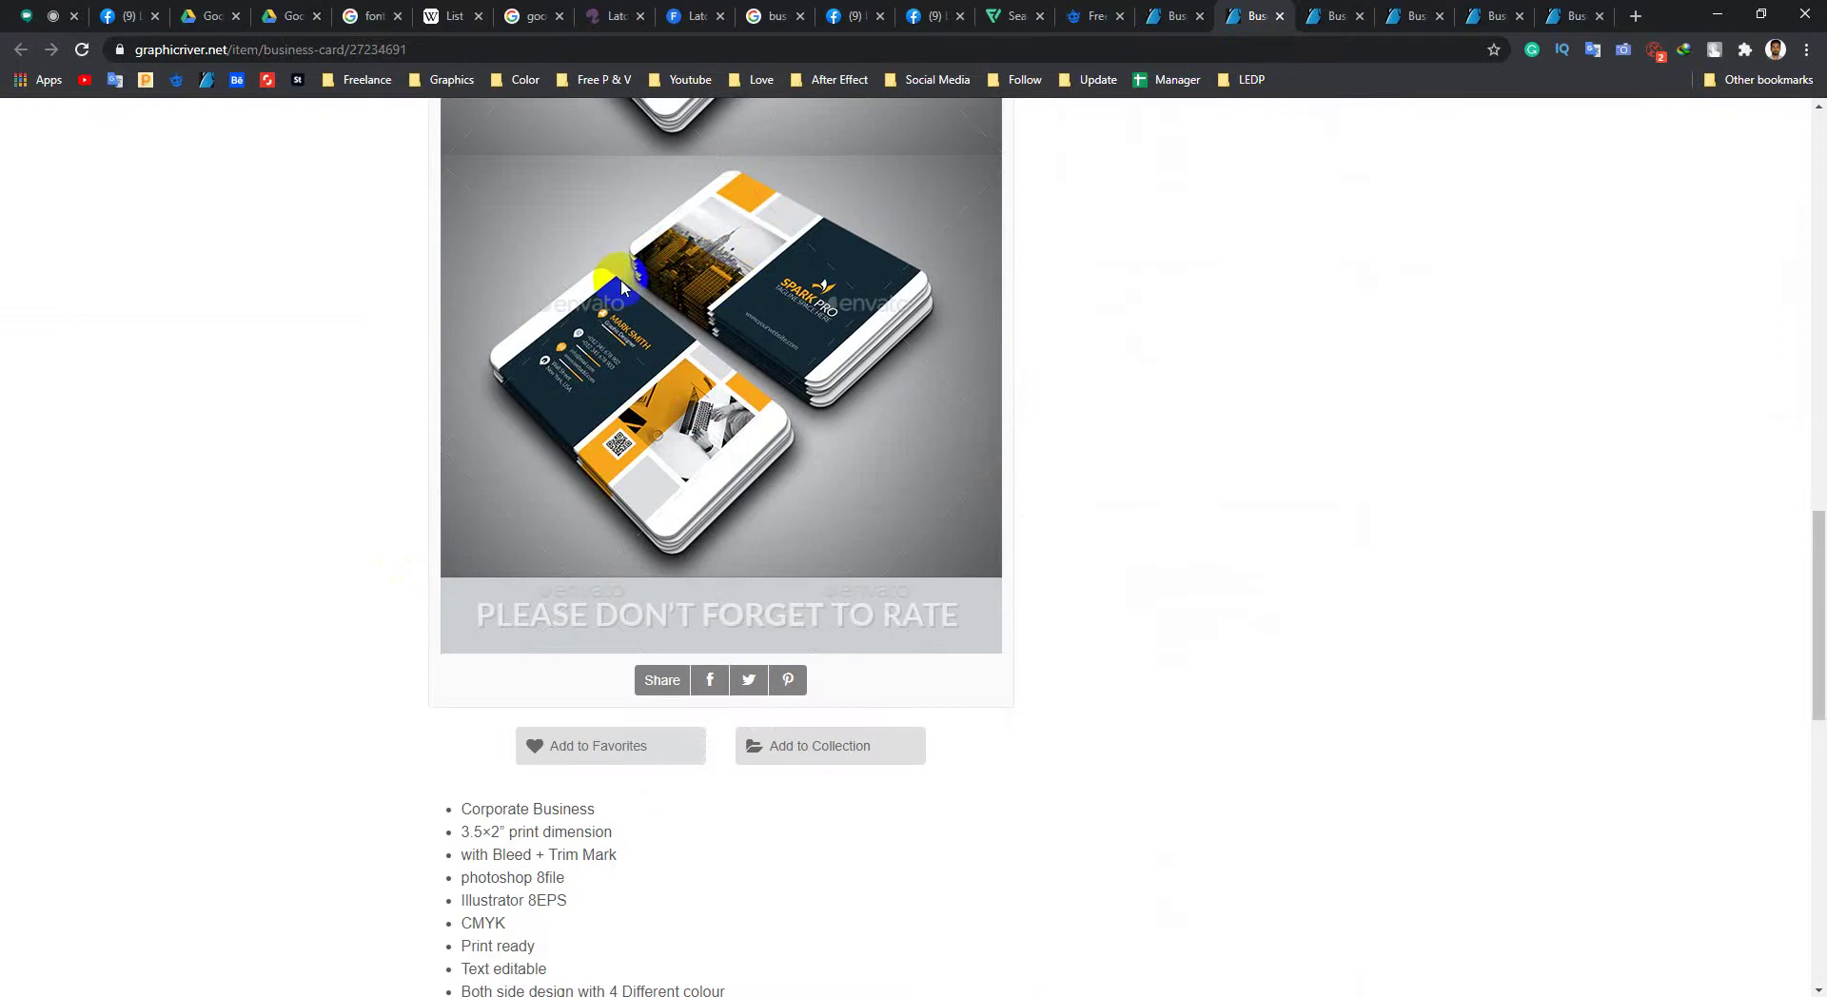
scroll(723, 457, "down", 10)
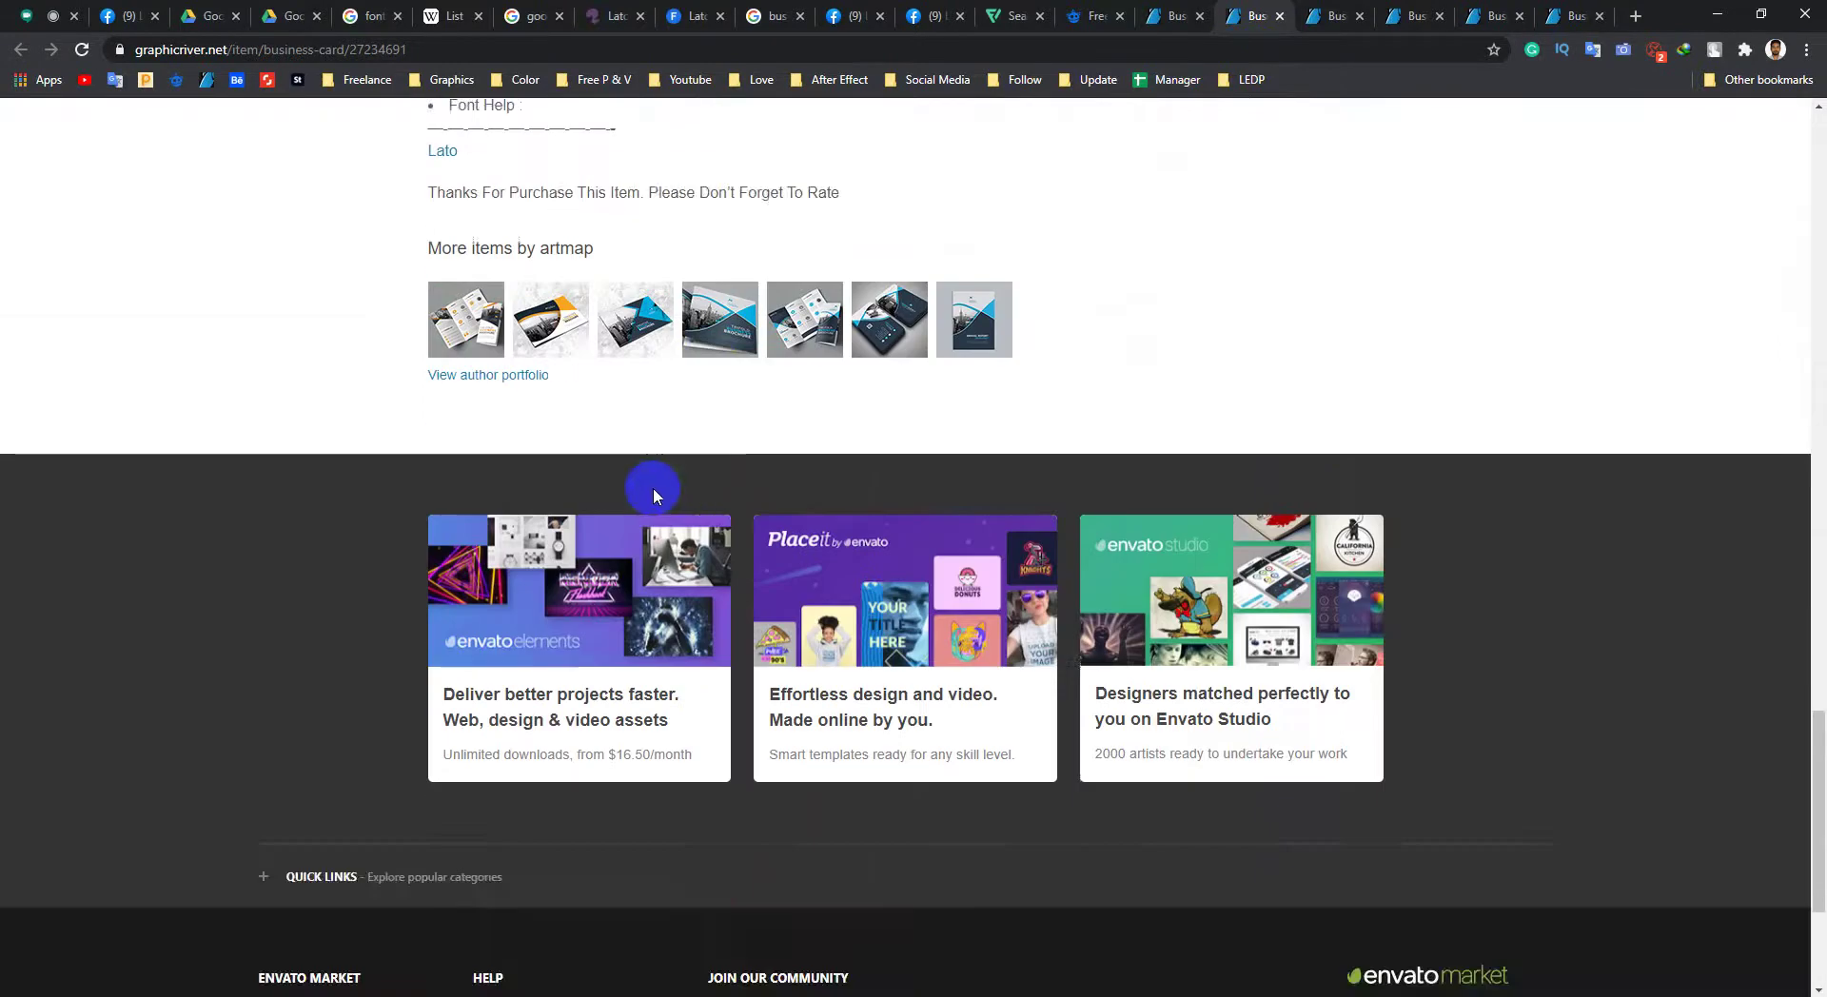
scroll(644, 489, "up", 4)
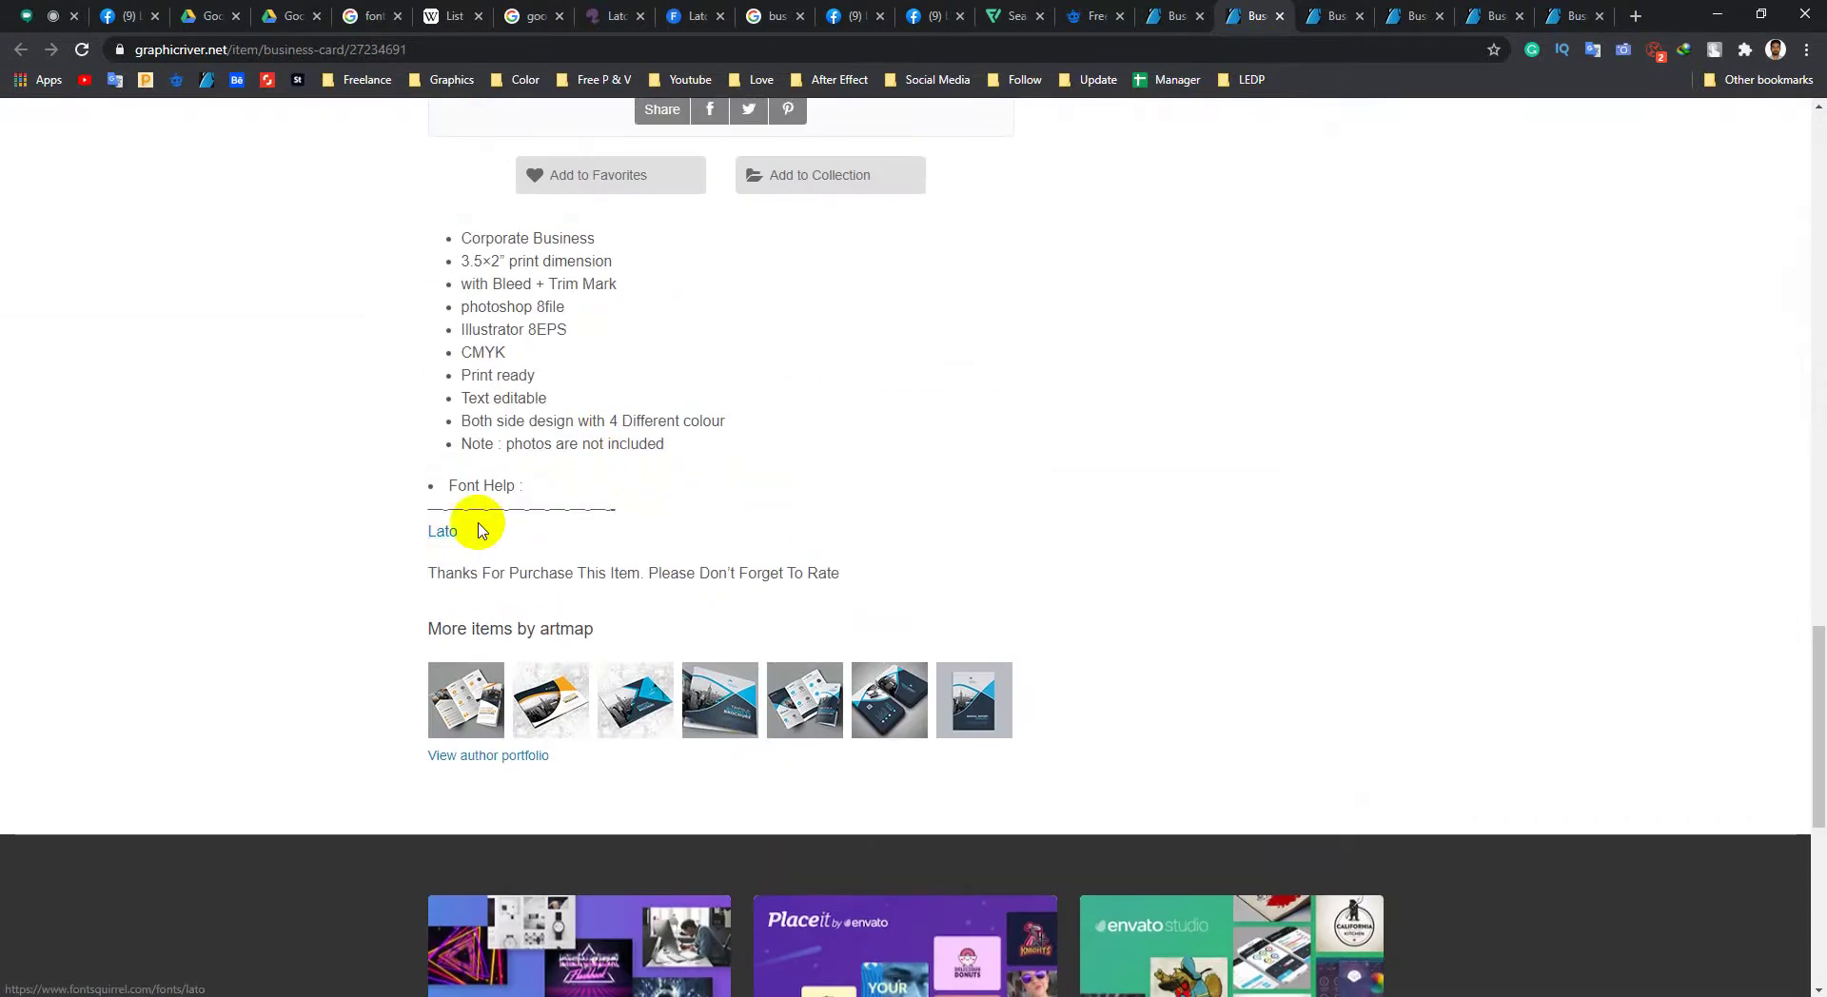
middle_click(356, 604)
middle_click(358, 603)
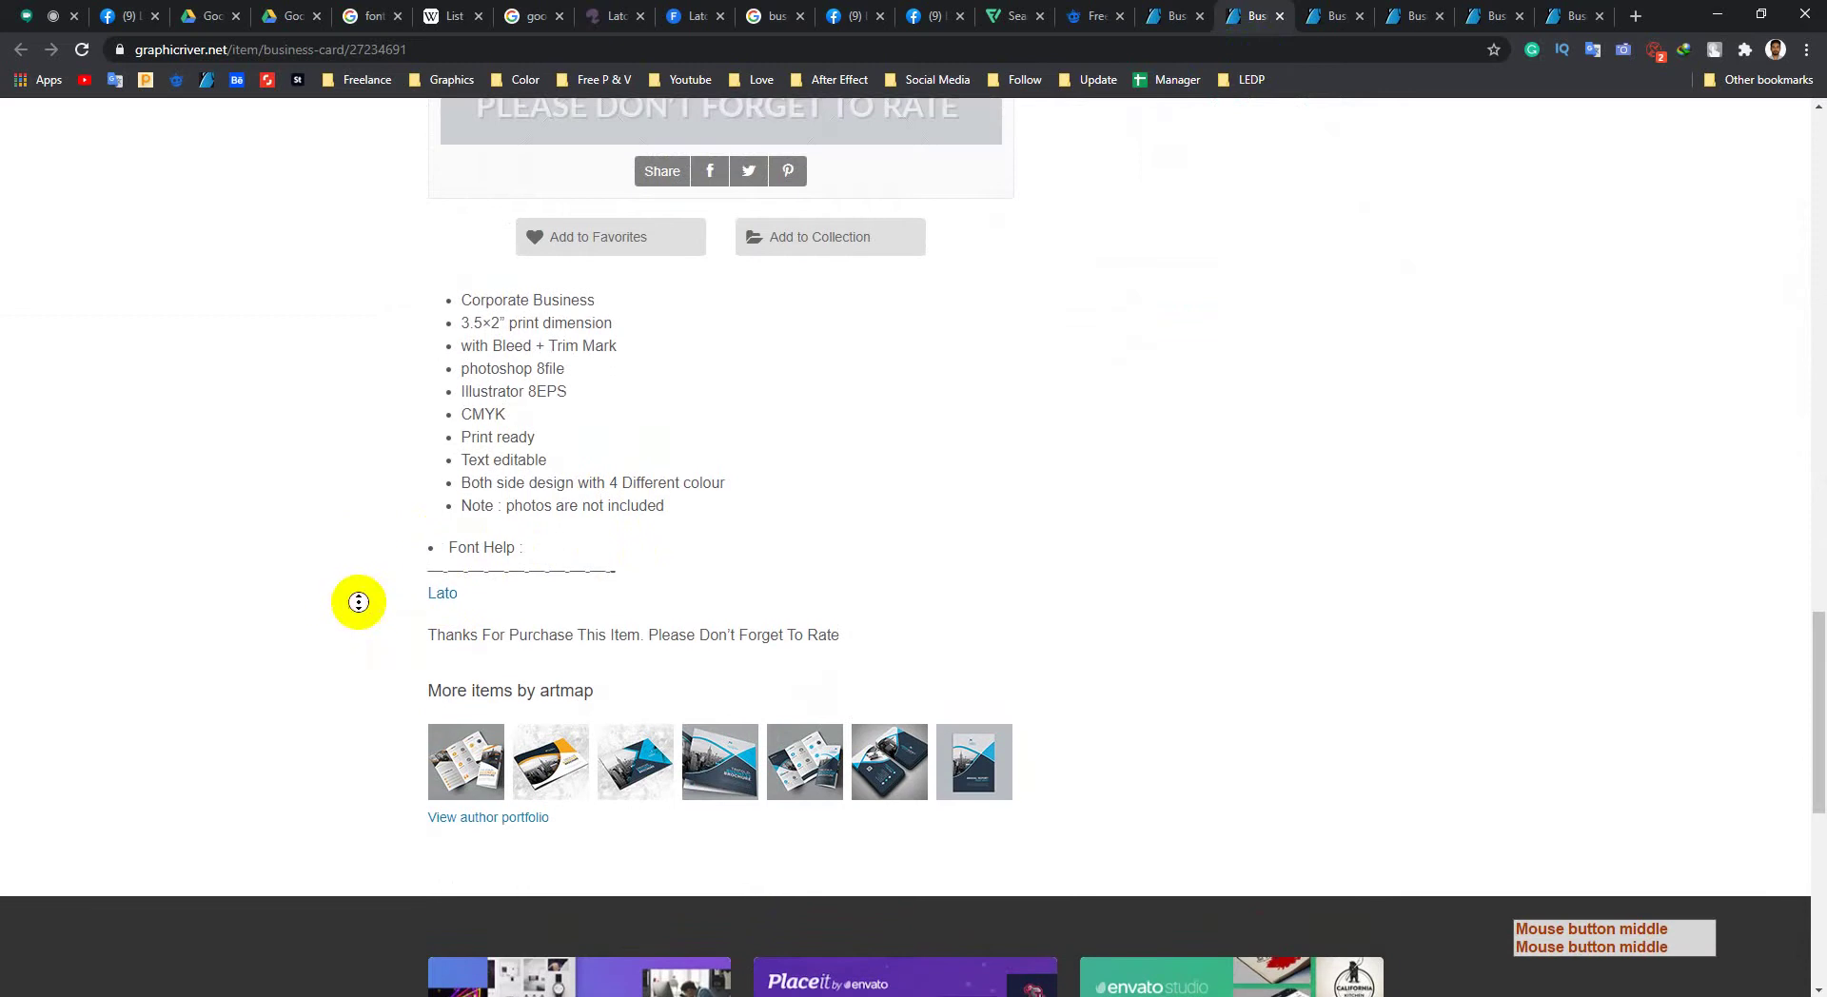
scroll(367, 396, "up", 20)
middle_click(359, 396)
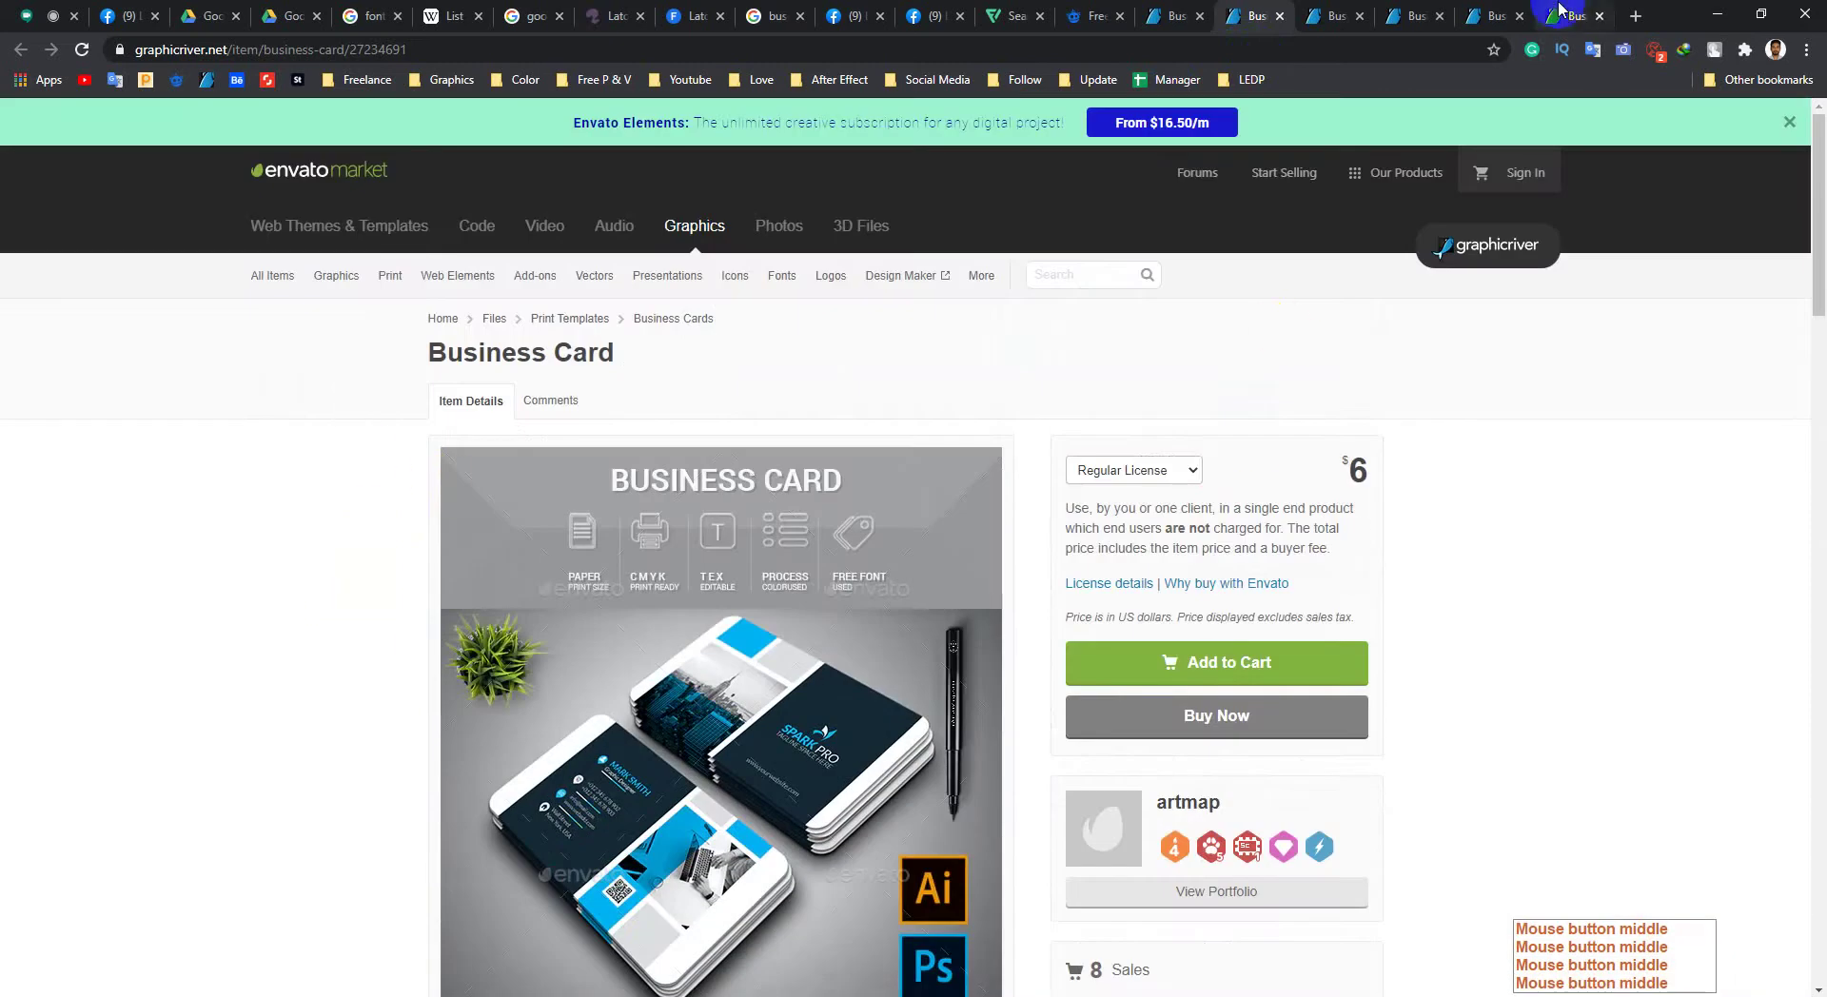
Step: On the last $8 business card page, enlarge the blue card preview
left_click(1561, 13)
scroll(808, 468, "down", 7)
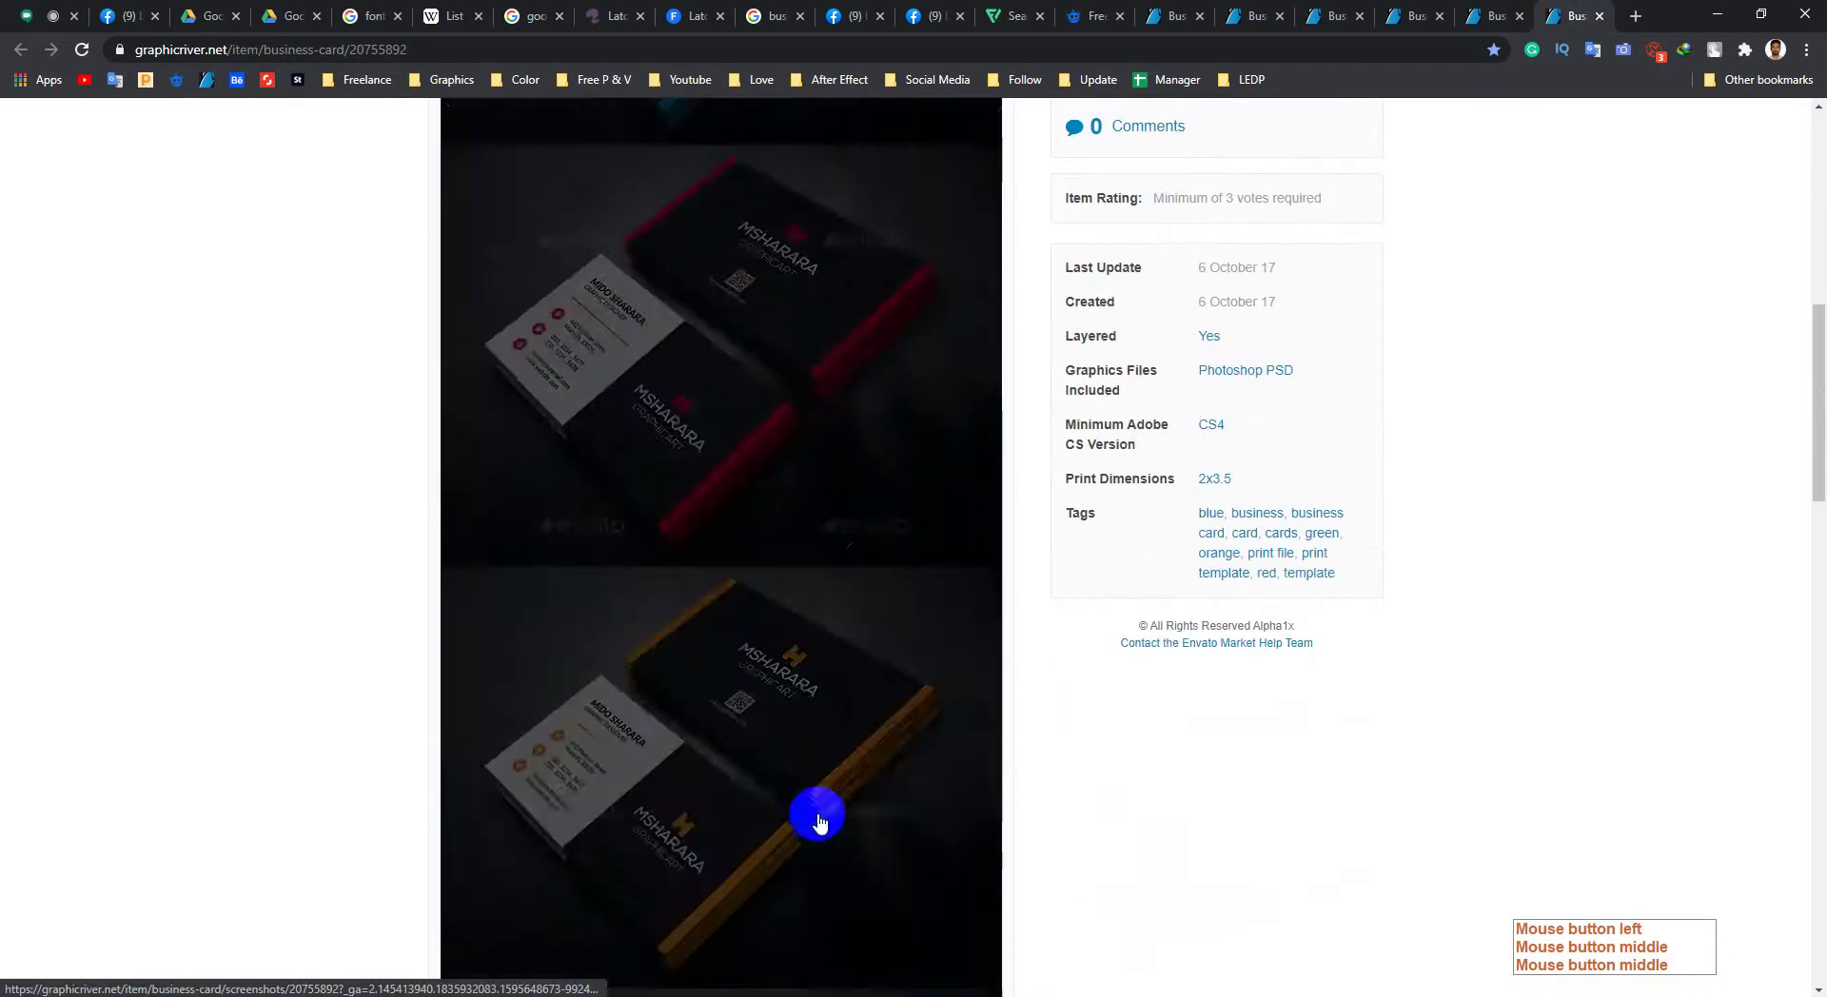
middle_click(356, 636)
scroll(416, 638, "up", 6)
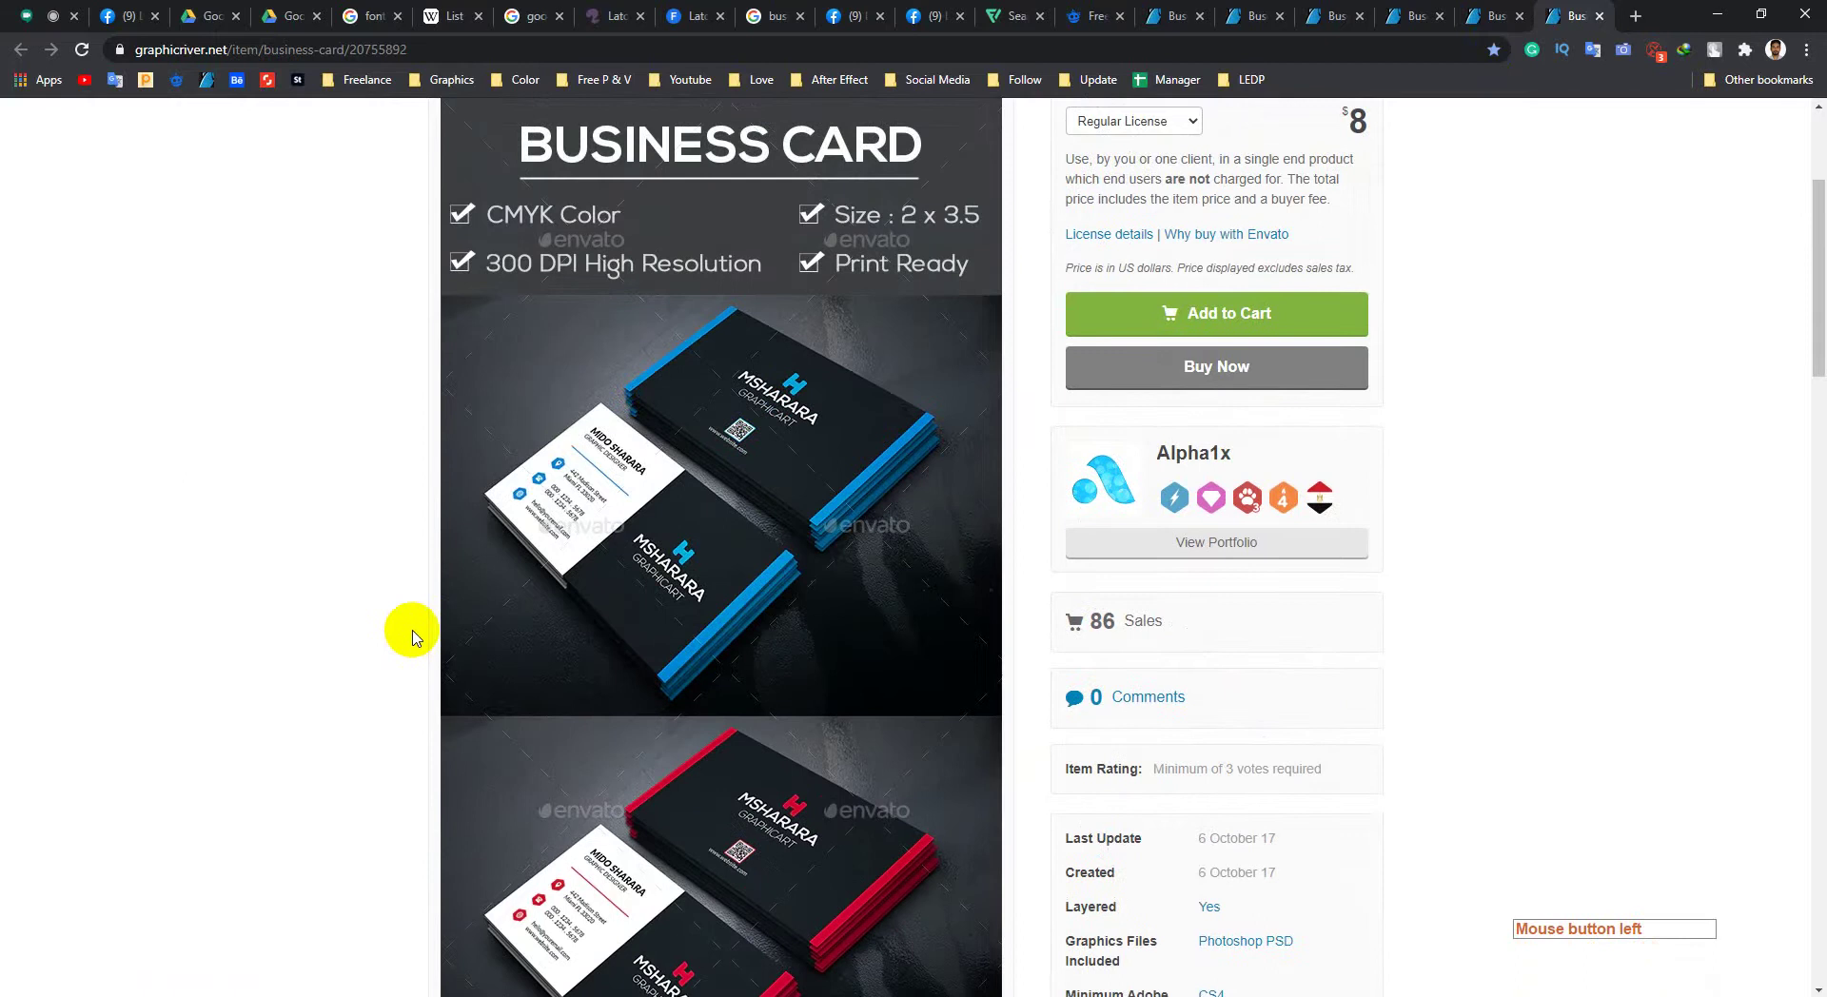
left_click(675, 539)
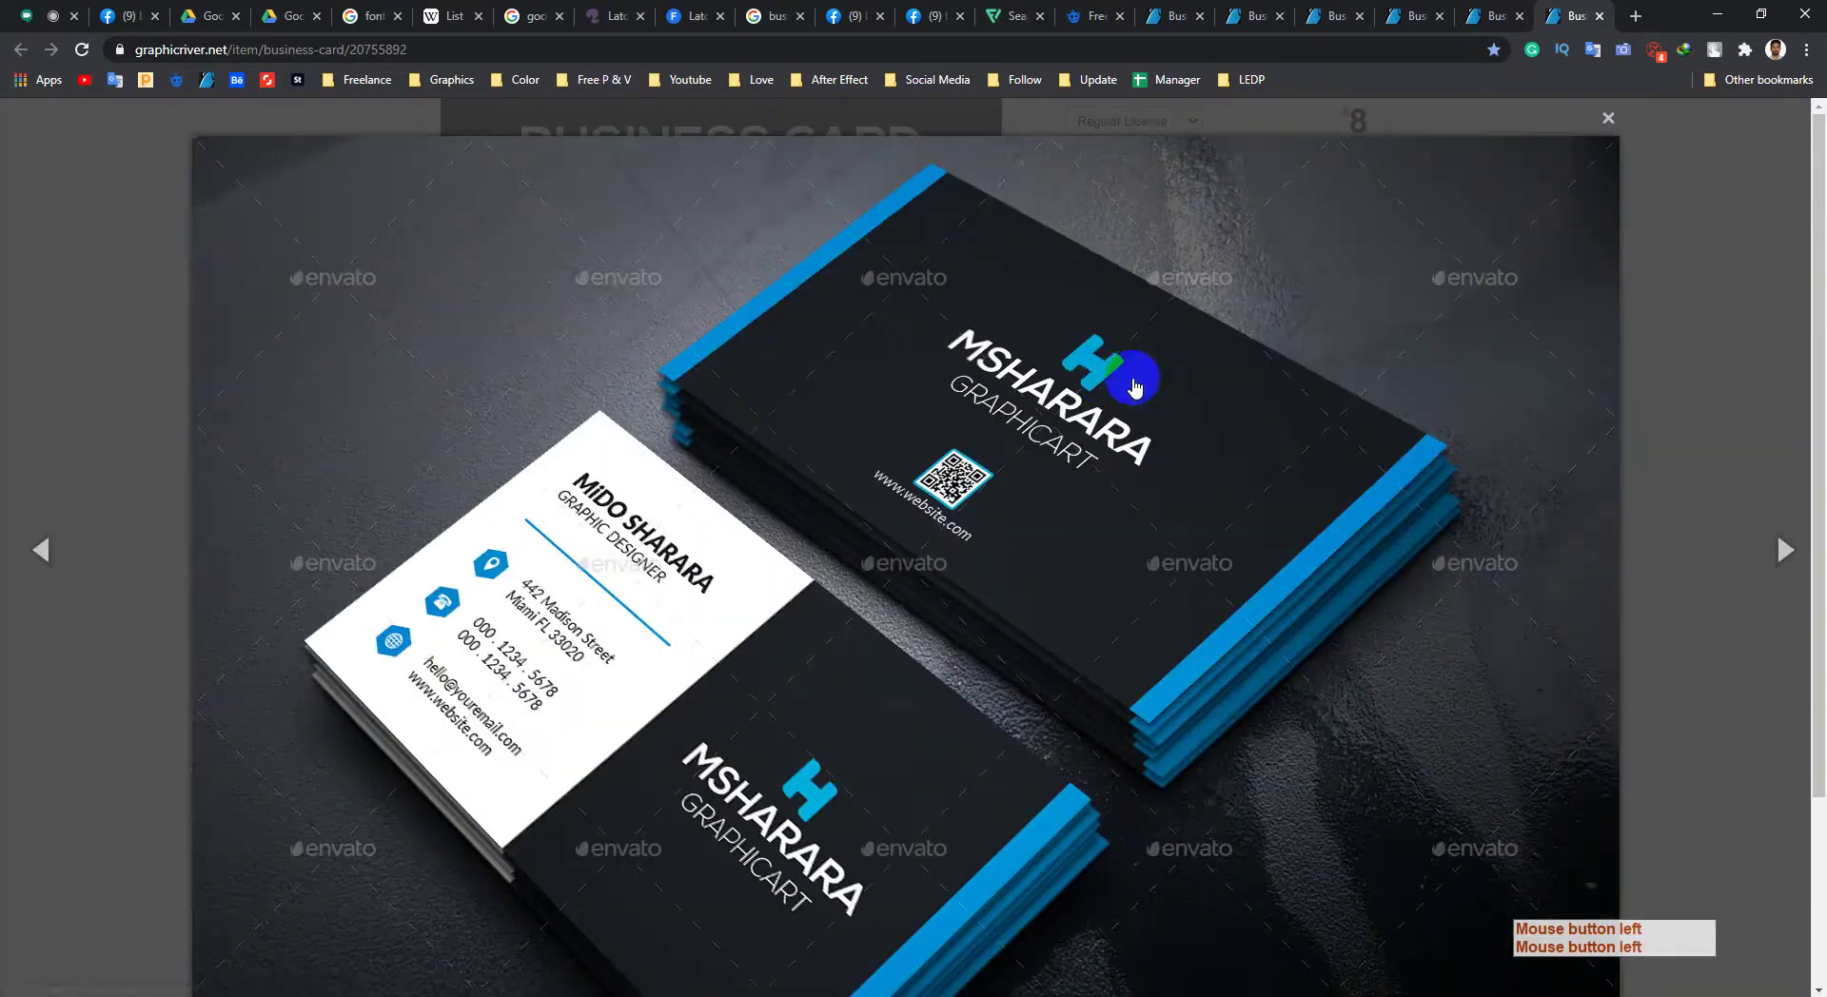
right_click(1097, 377)
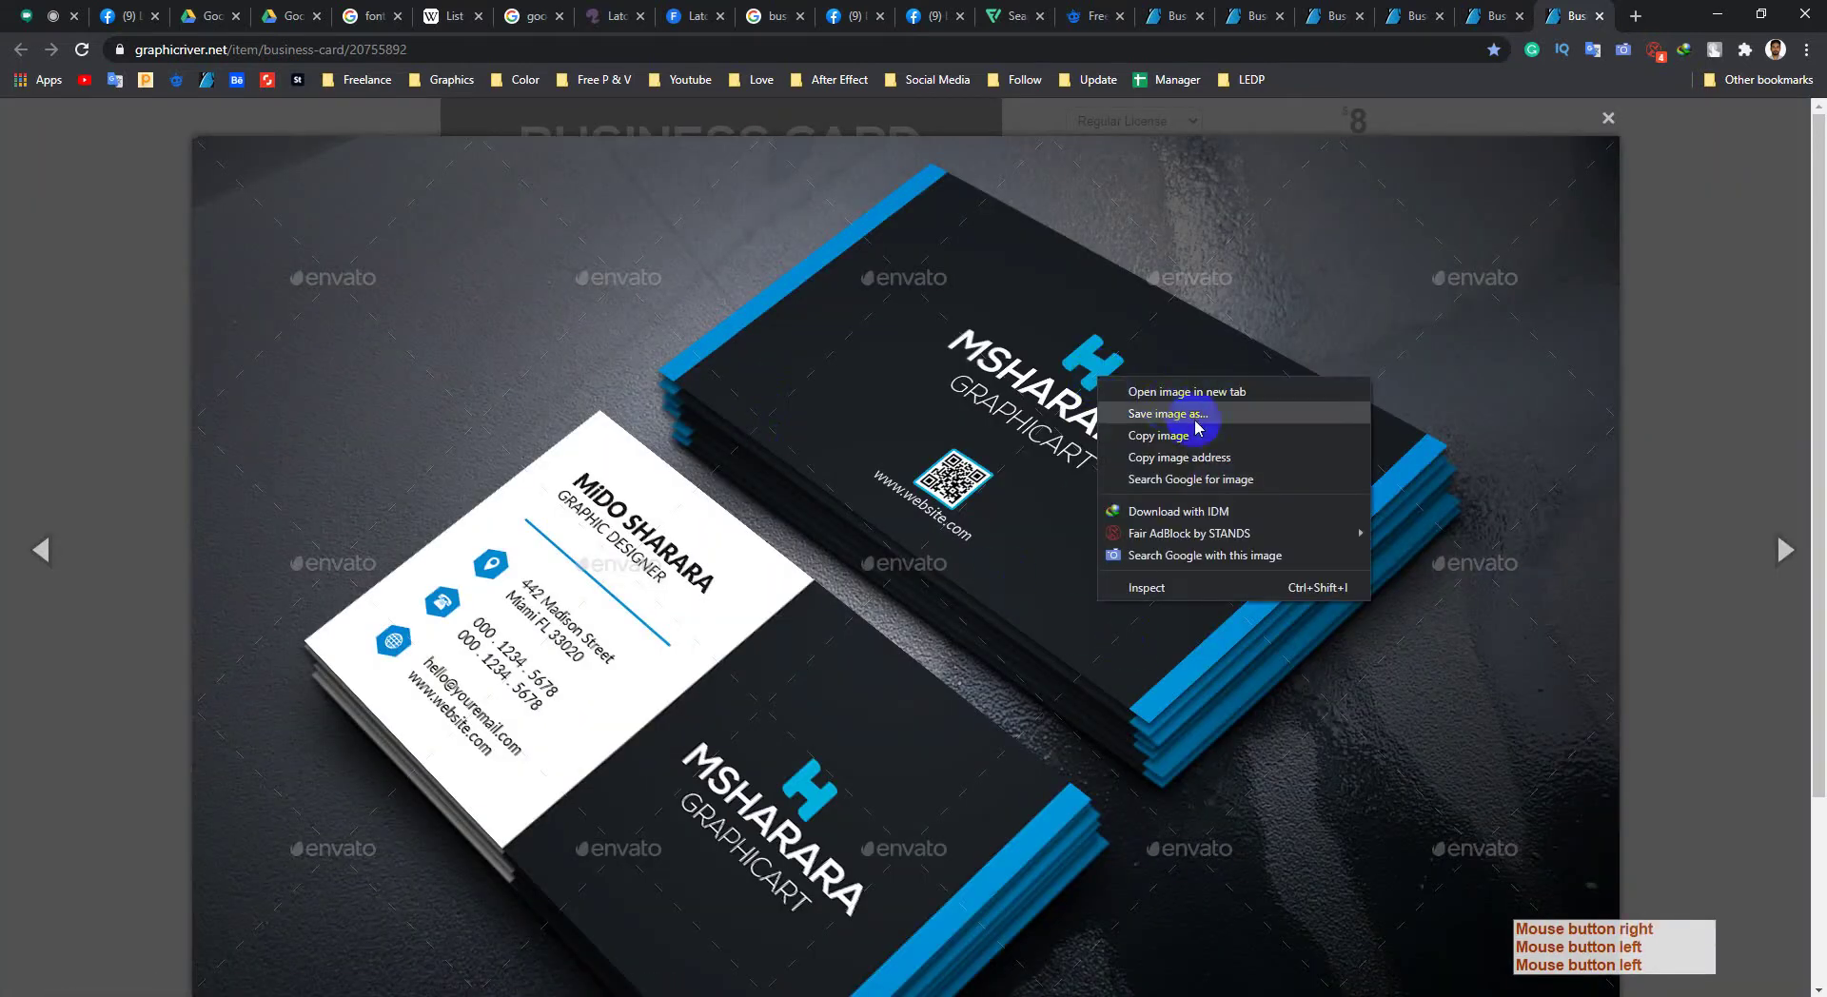
Step: Close the preview and minimize Chrome so the Photoshop topics slide shows
left_click(1694, 209)
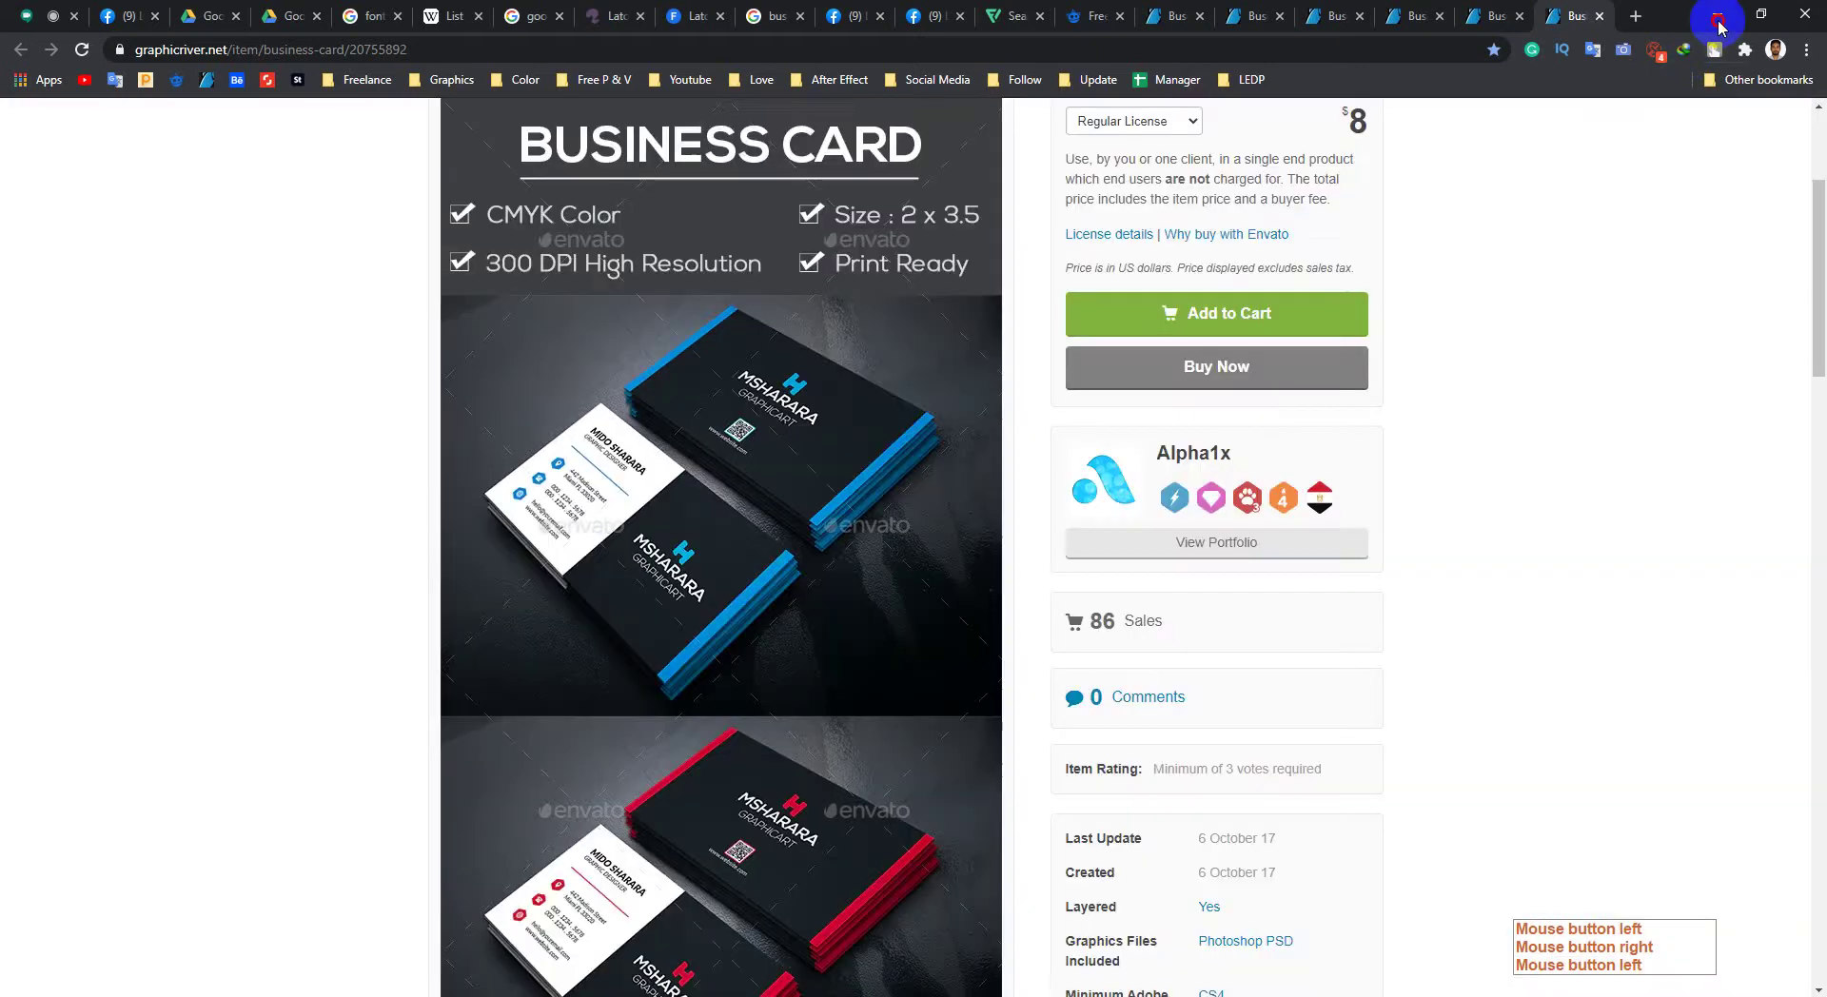
left_click(1719, 27)
left_click(1656, 30)
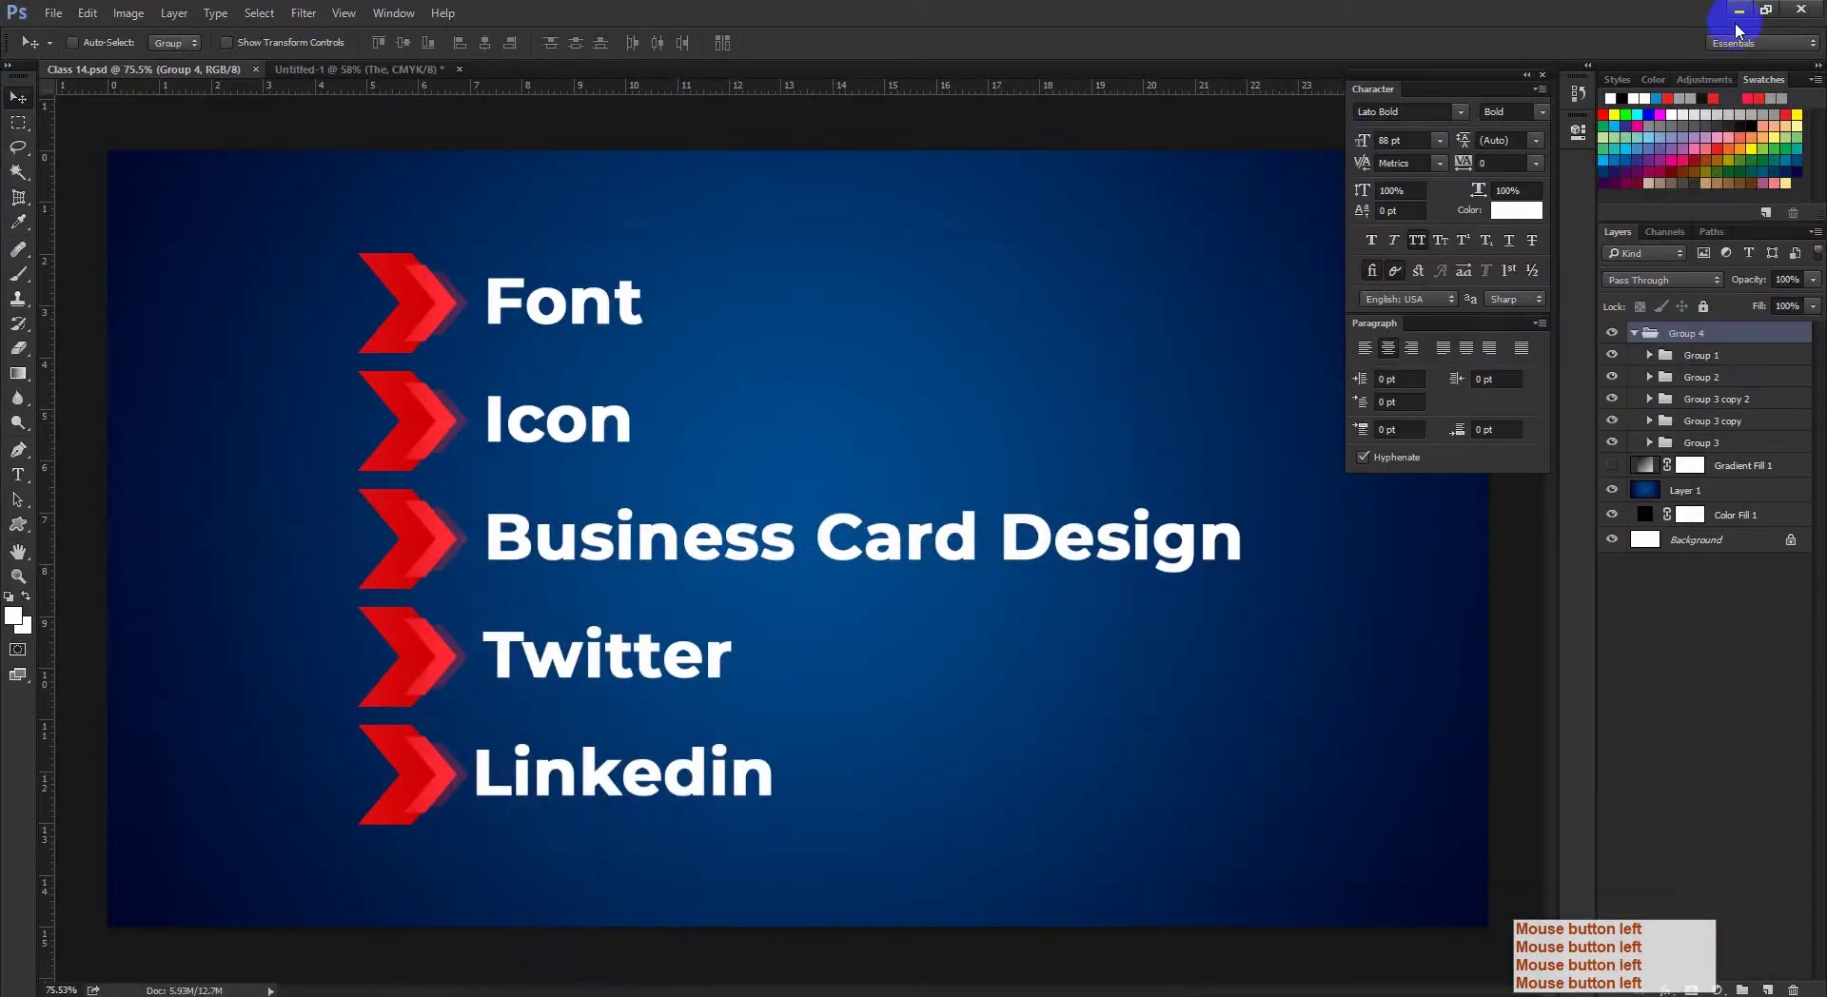
Step: Close the notes and open Photoshop > UPdate > Class 14, shown as large icons
left_click(1742, 13)
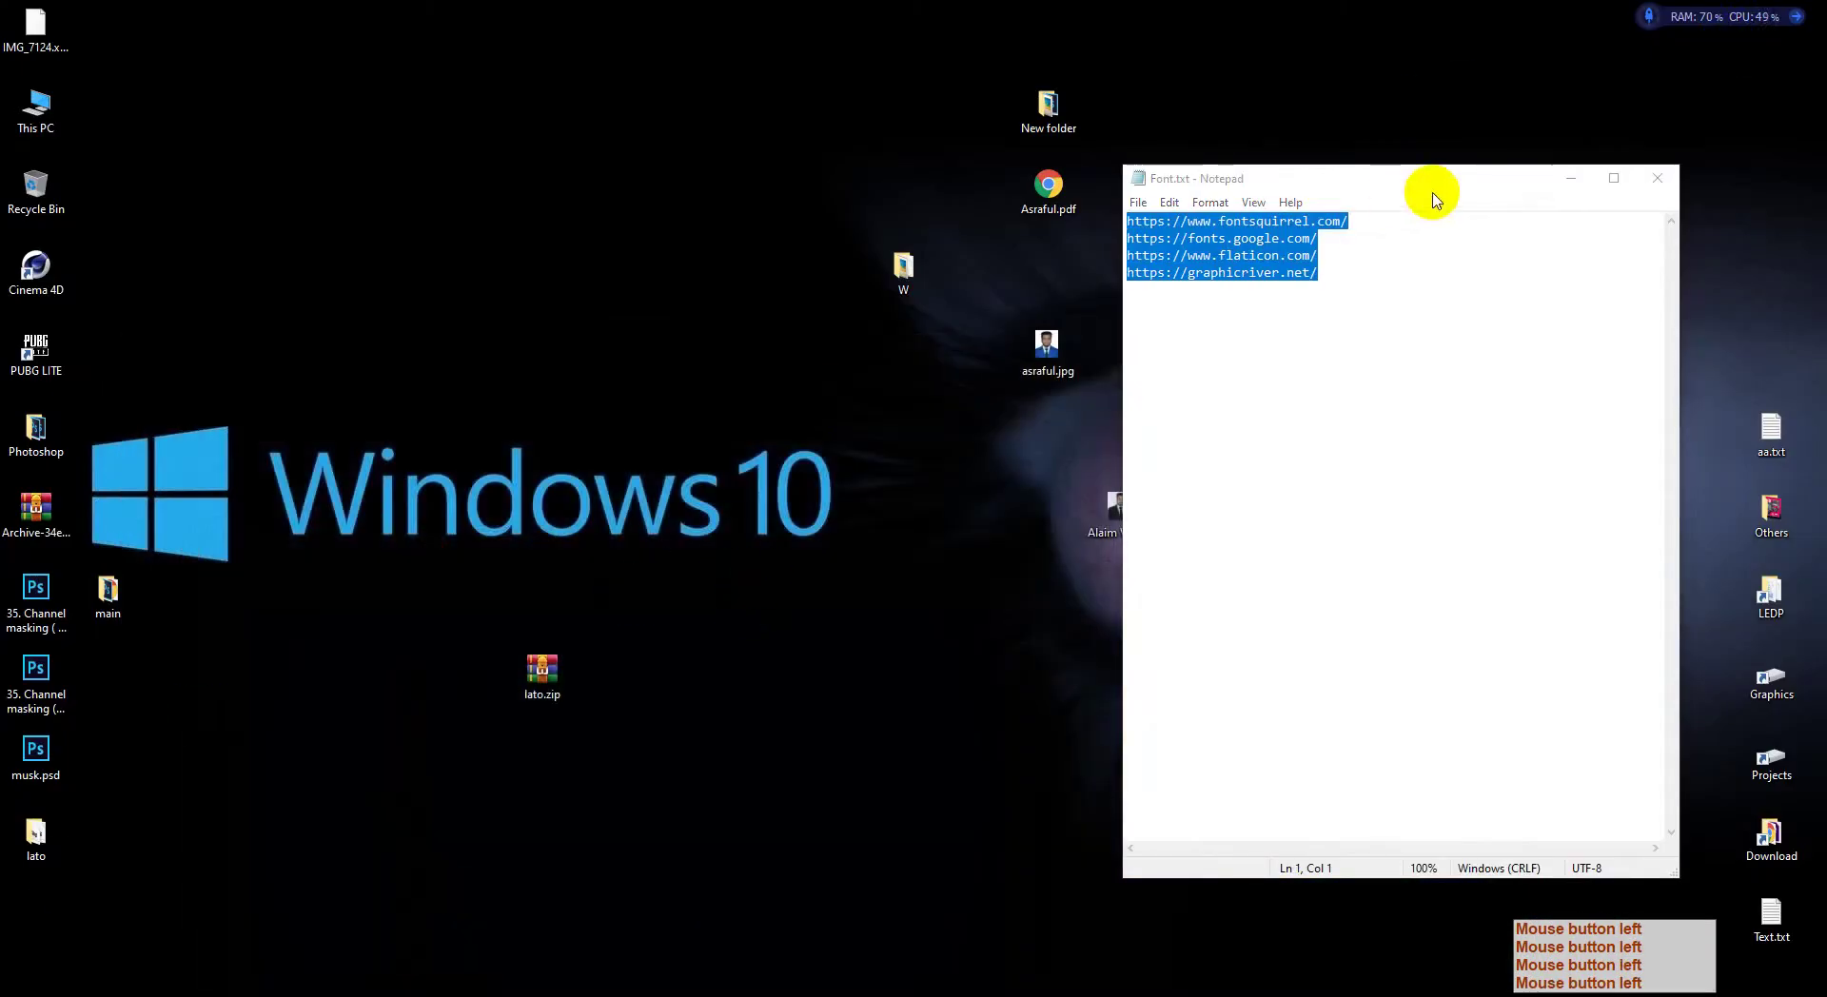
left_click(1656, 179)
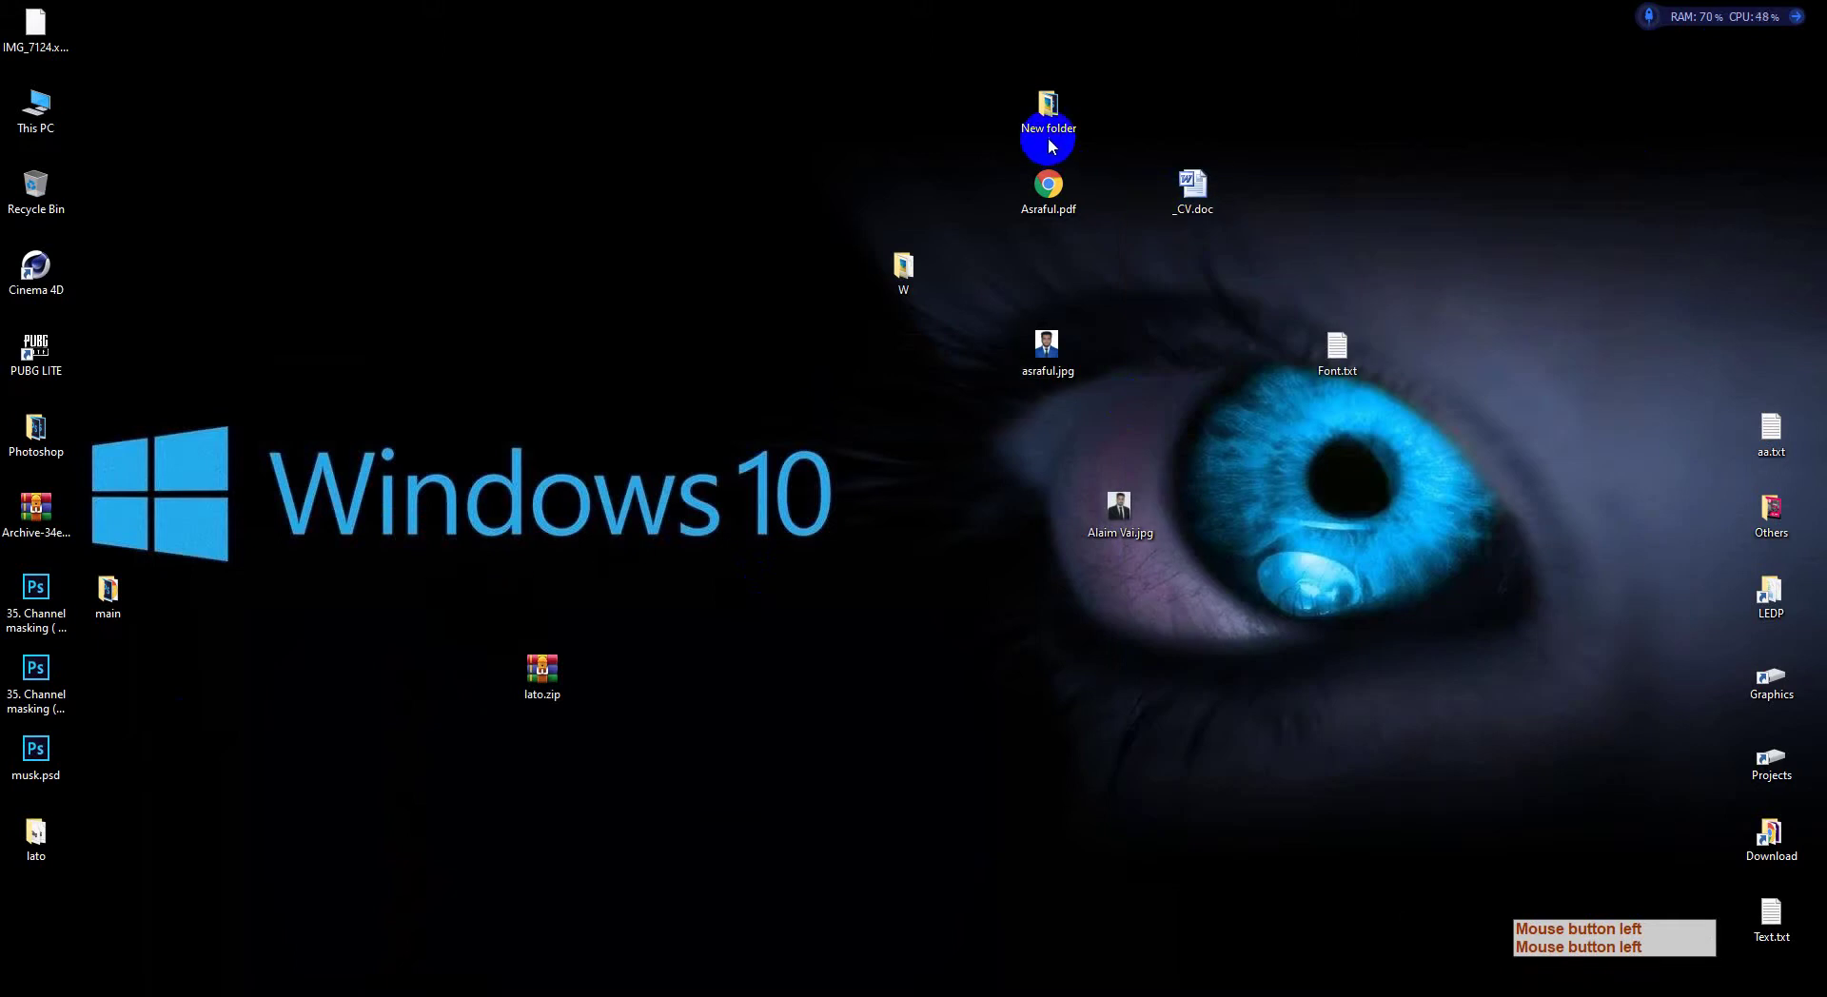
double_click(35, 431)
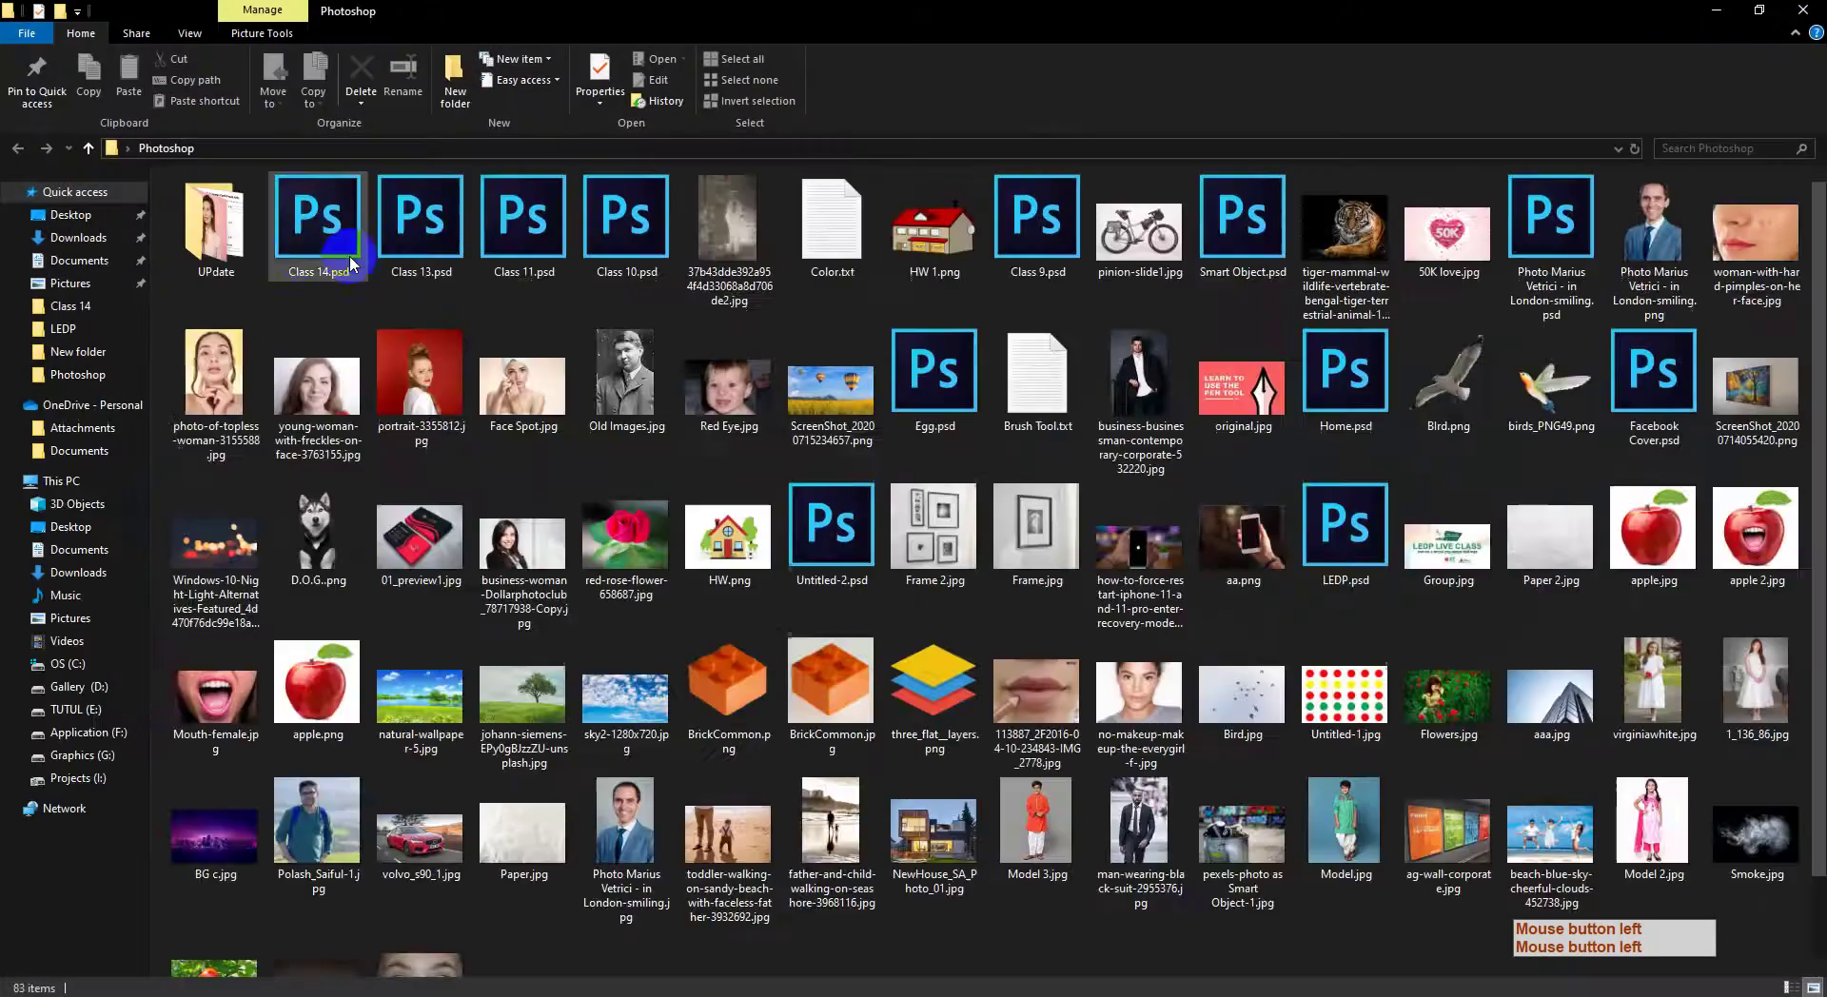
double_click(217, 238)
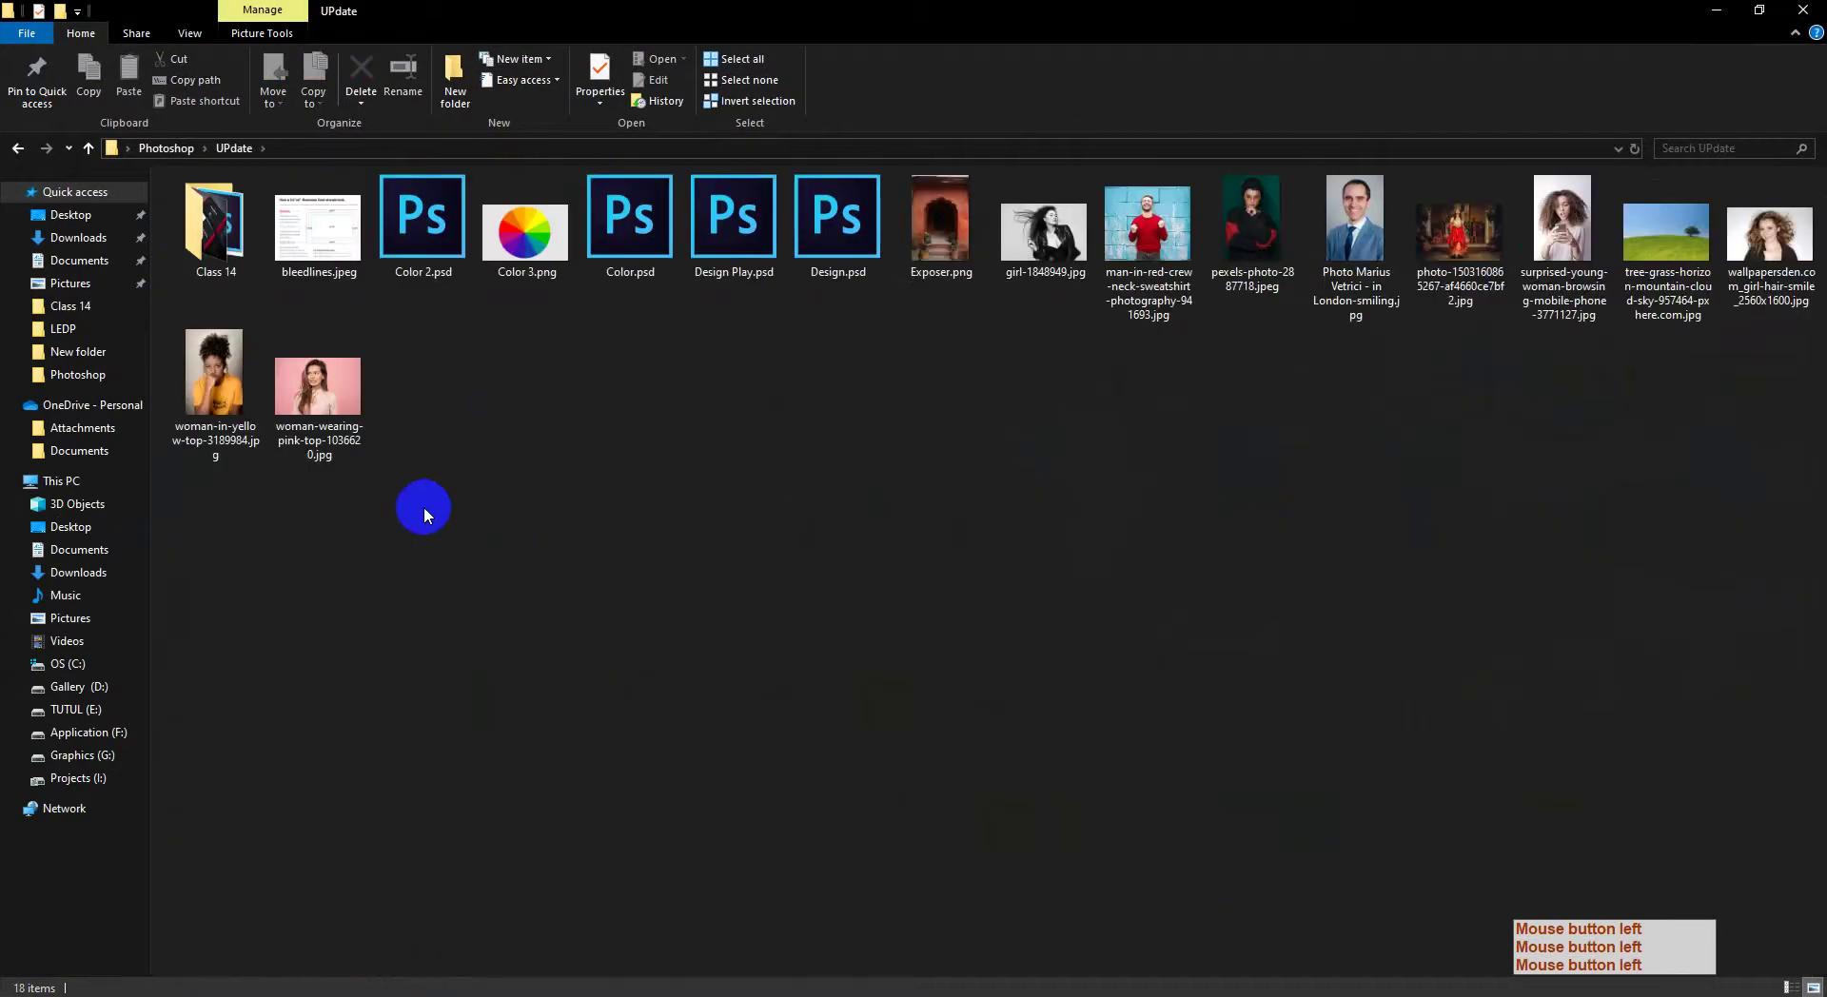
double_click(228, 266)
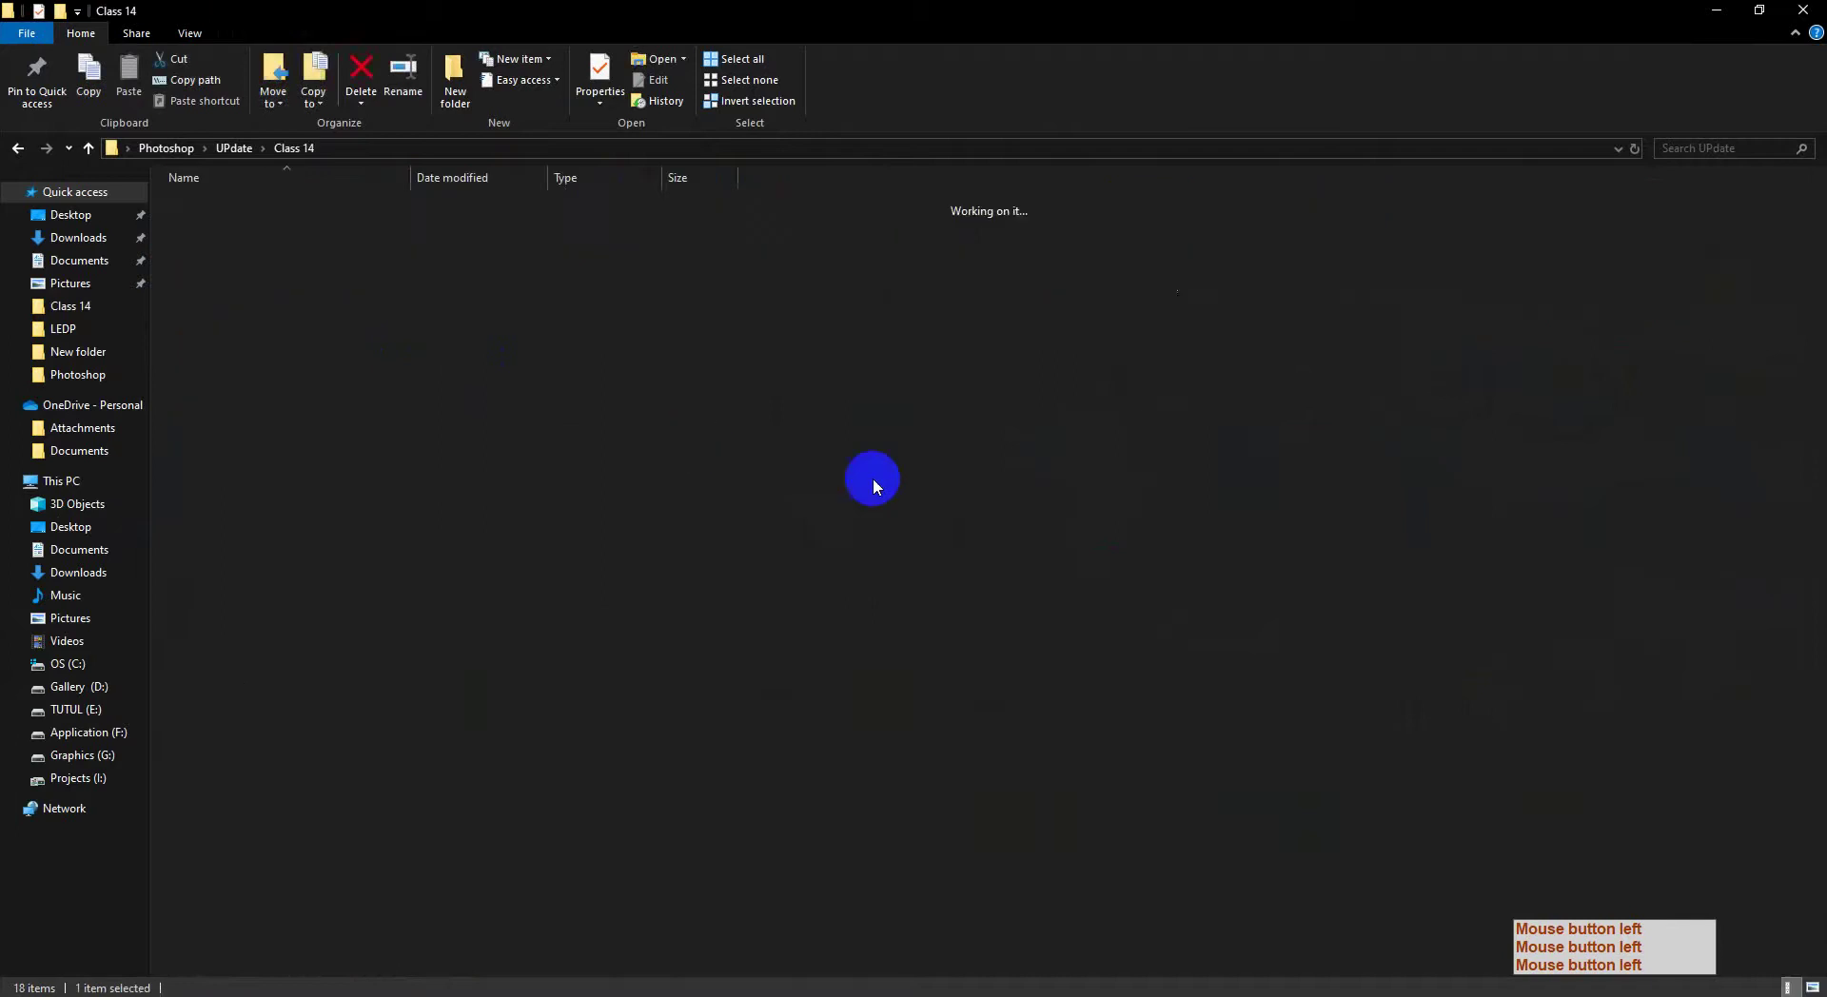
left_click(1811, 985)
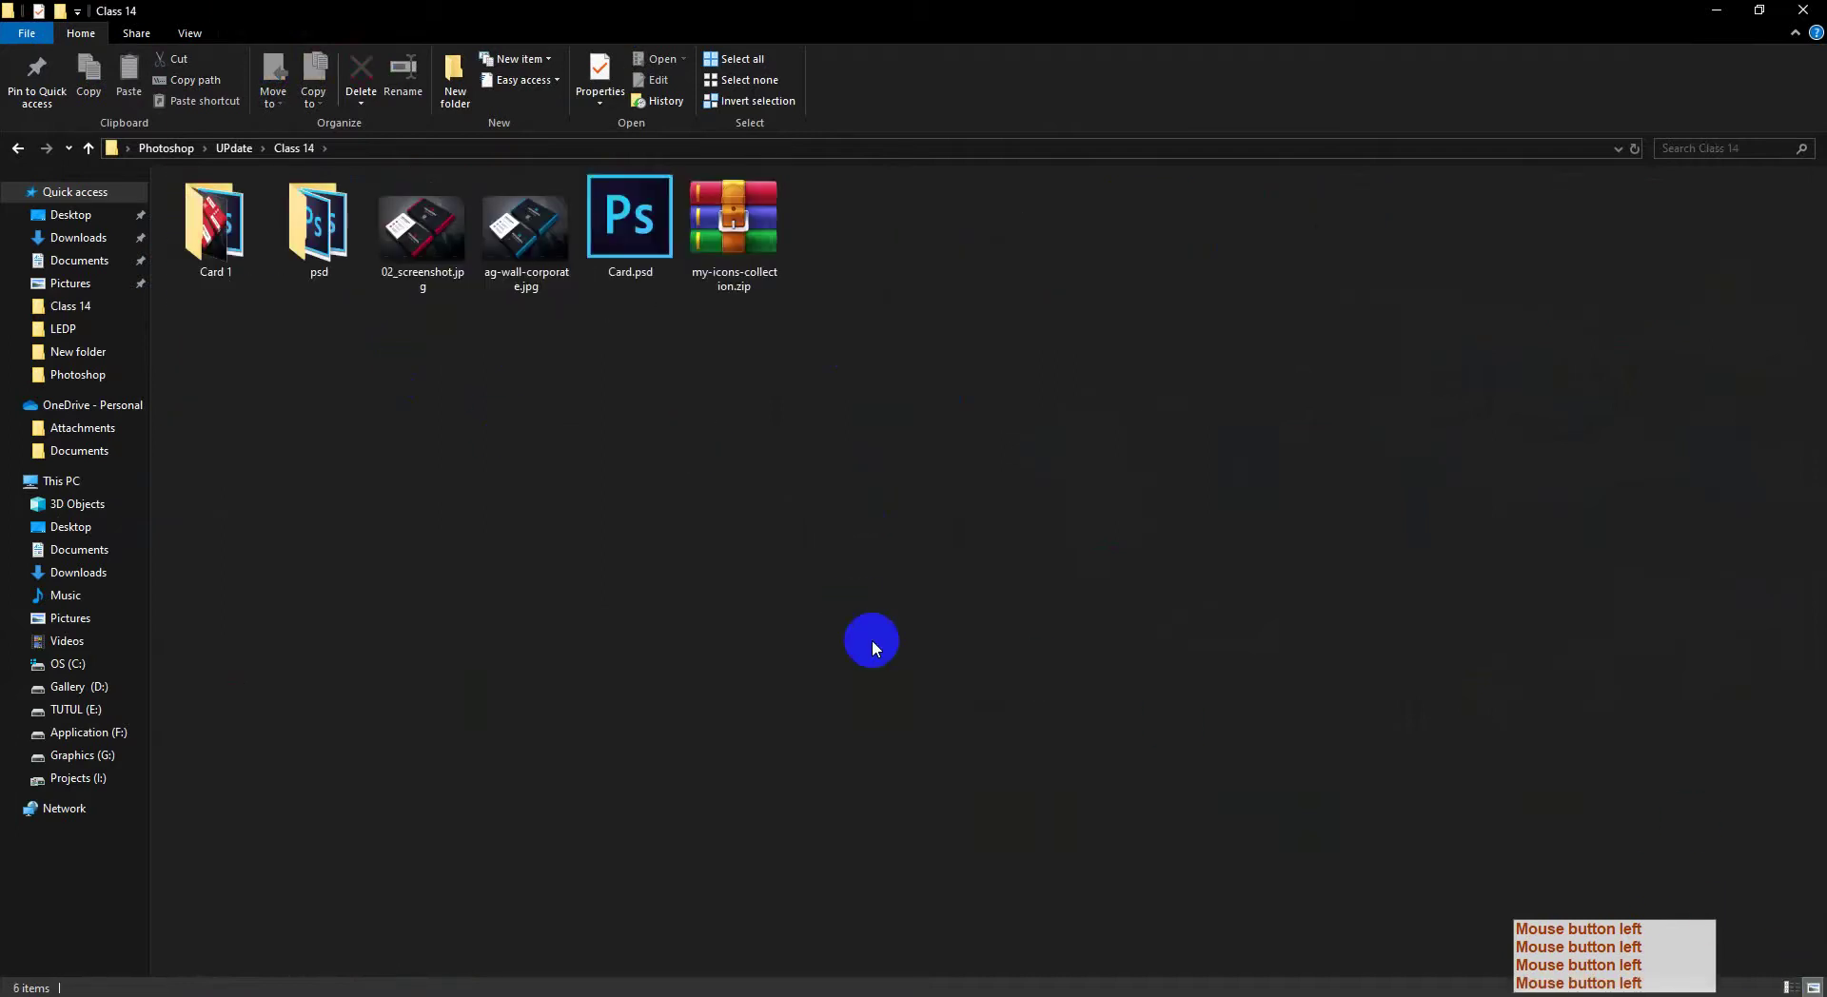
Step: Preview 02_screenshot.jpg and the red and blue card mockups in the photo viewer
double_click(408, 233)
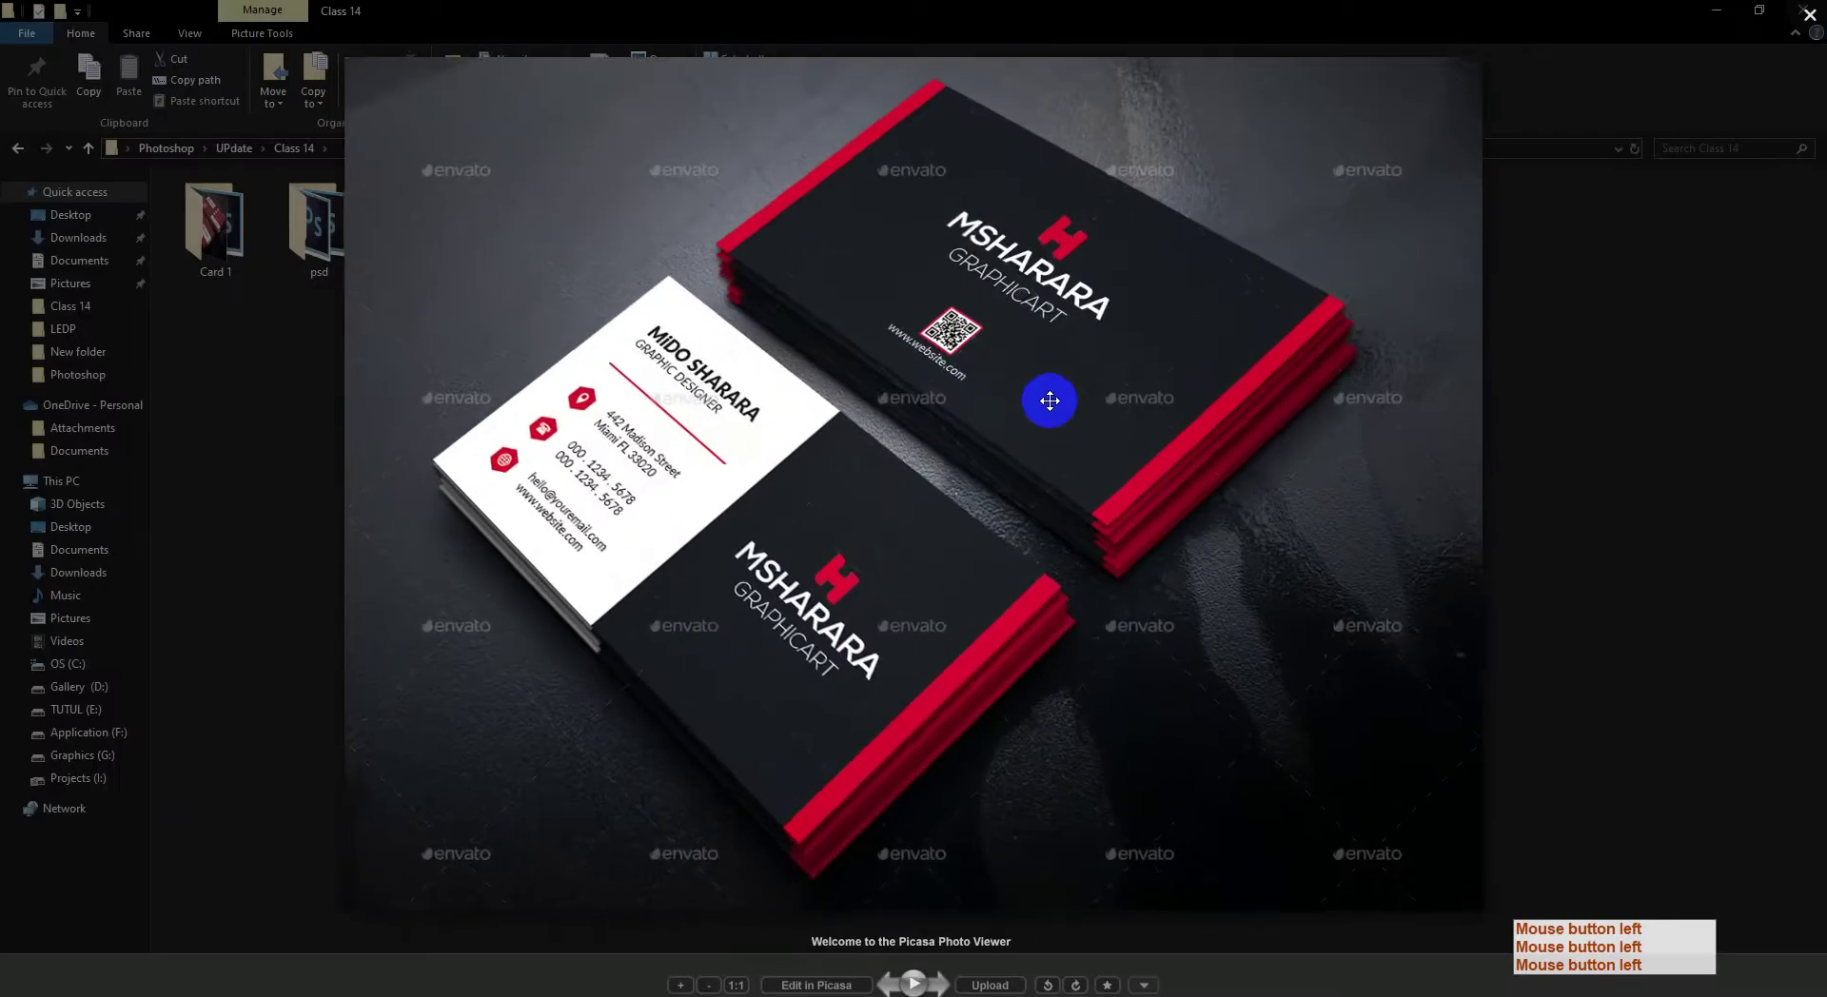
key("Right")
key("Left")
key("Right")
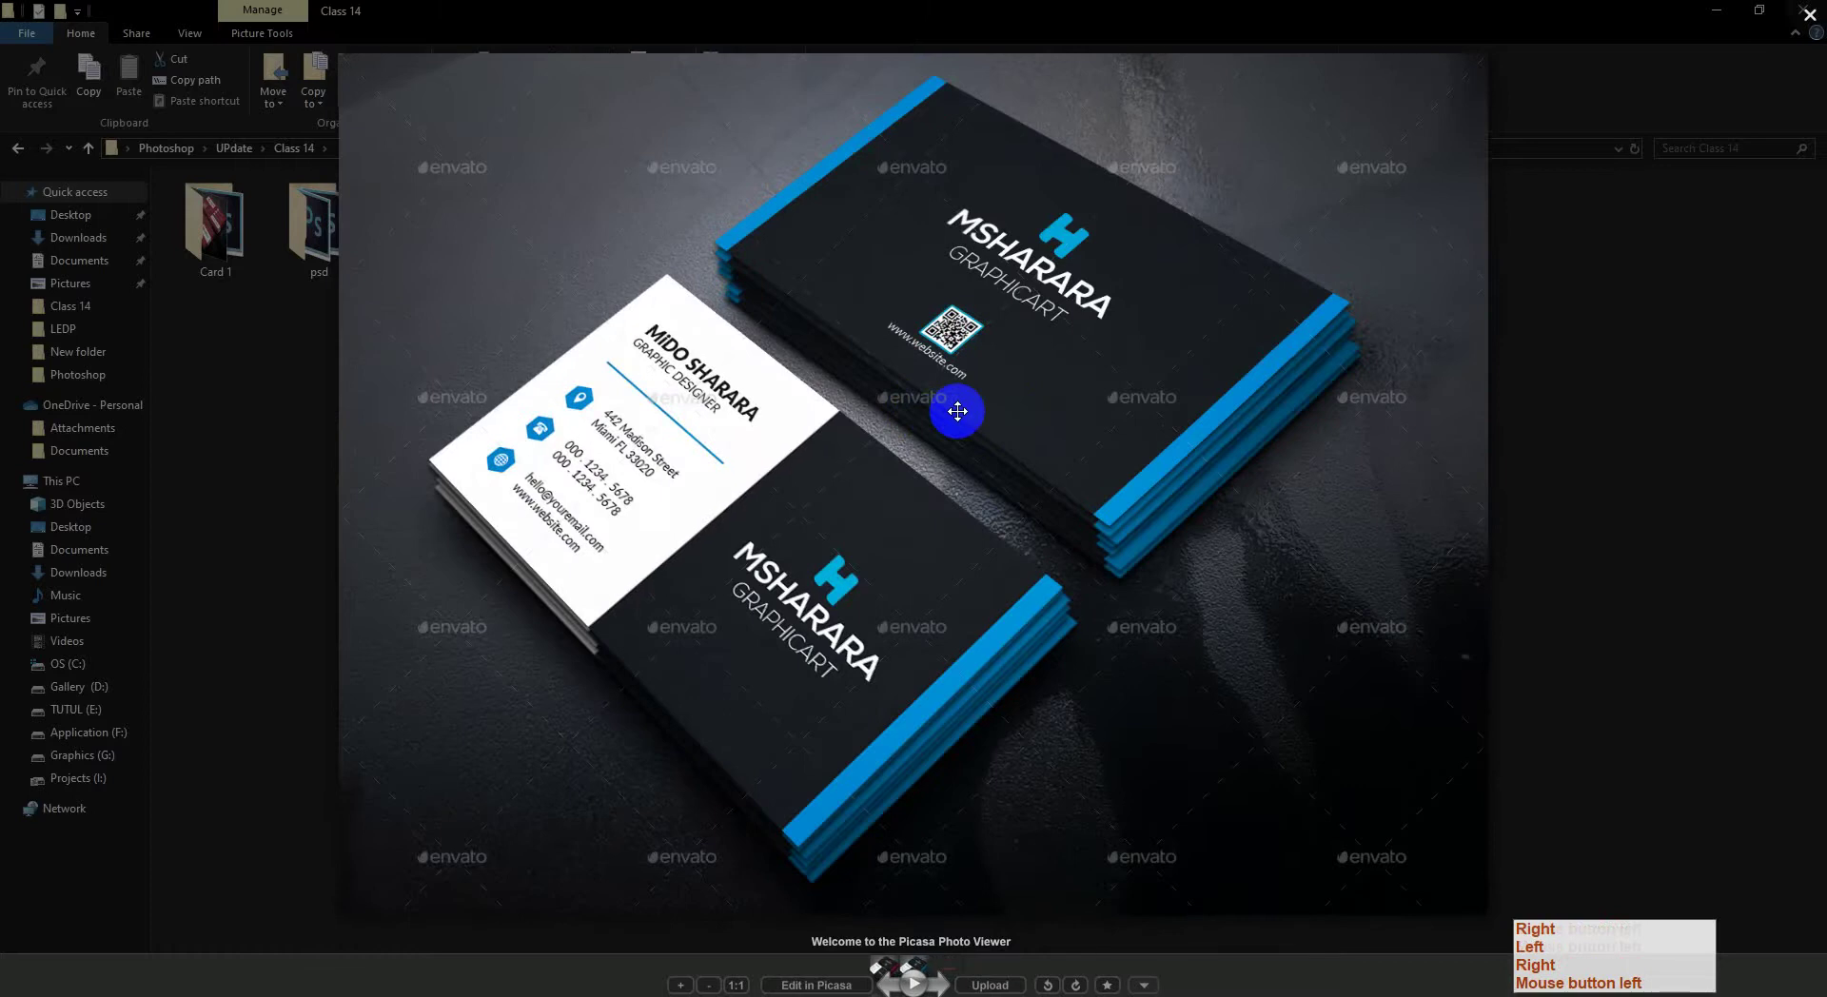
key("Left")
key("Right")
left_click(1806, 16)
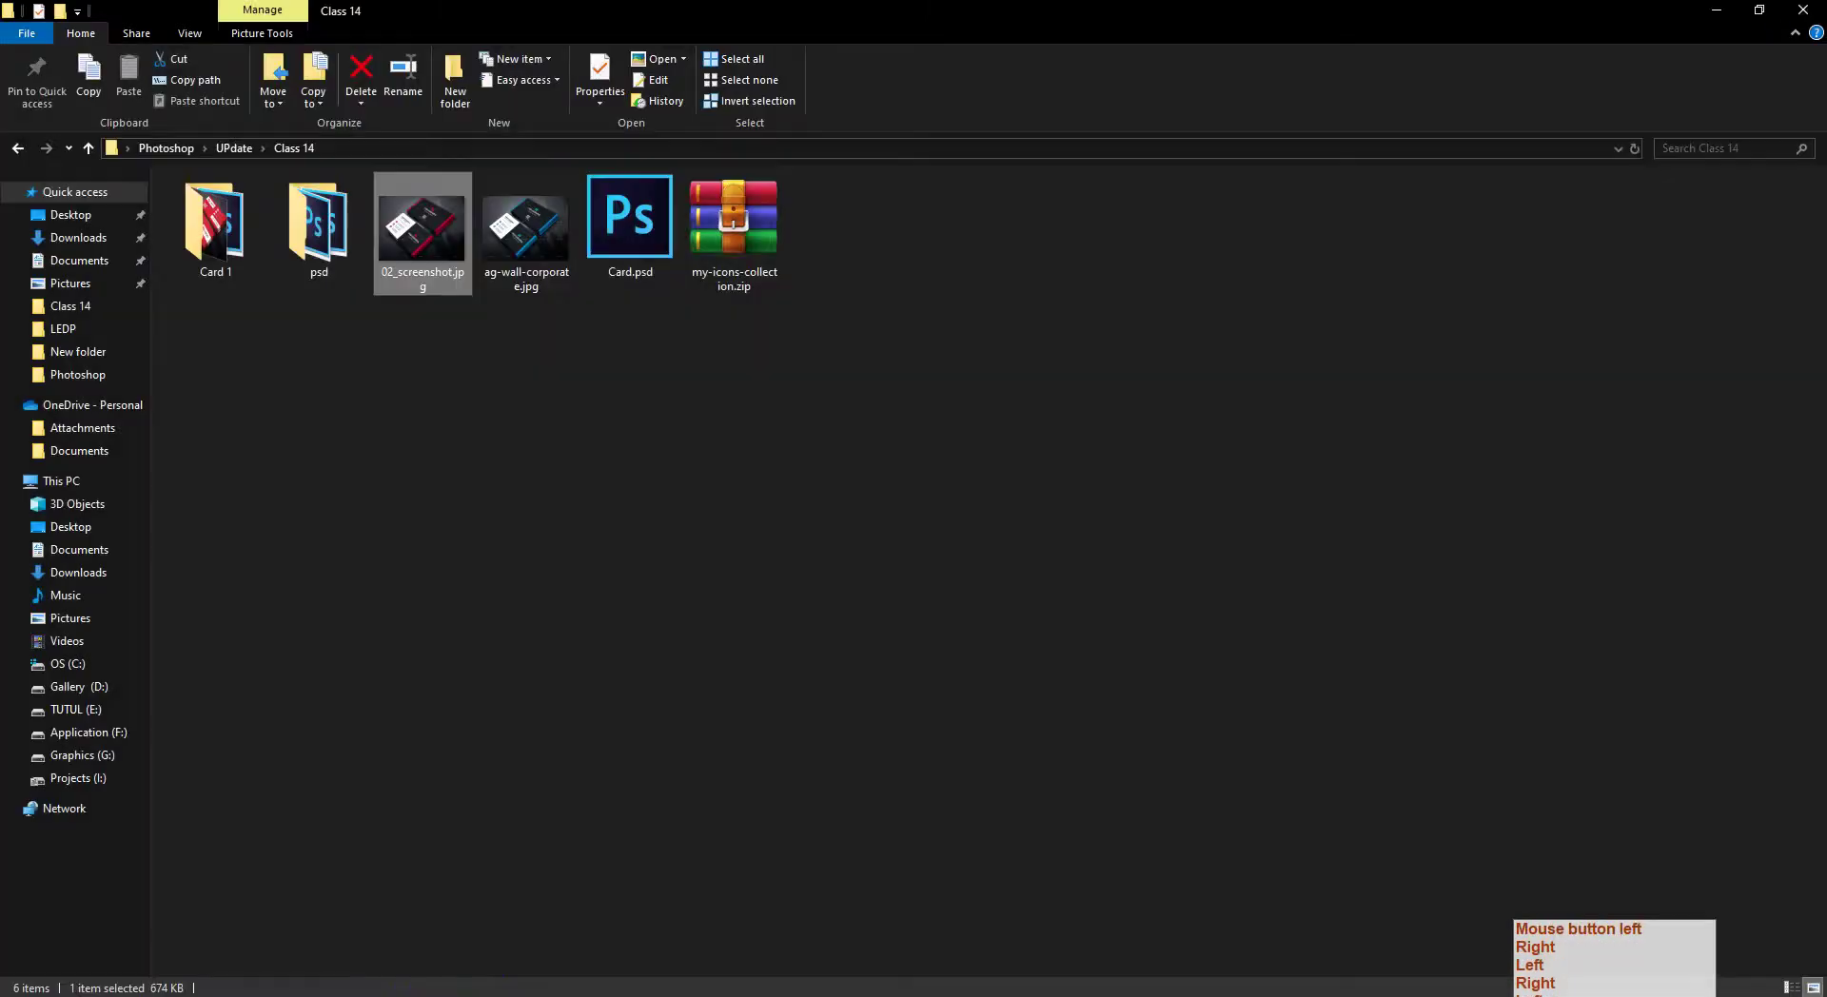
Step: Return to the GraphicRiver Business Card item page and scroll down to its File Information
mouse_move(269, 990)
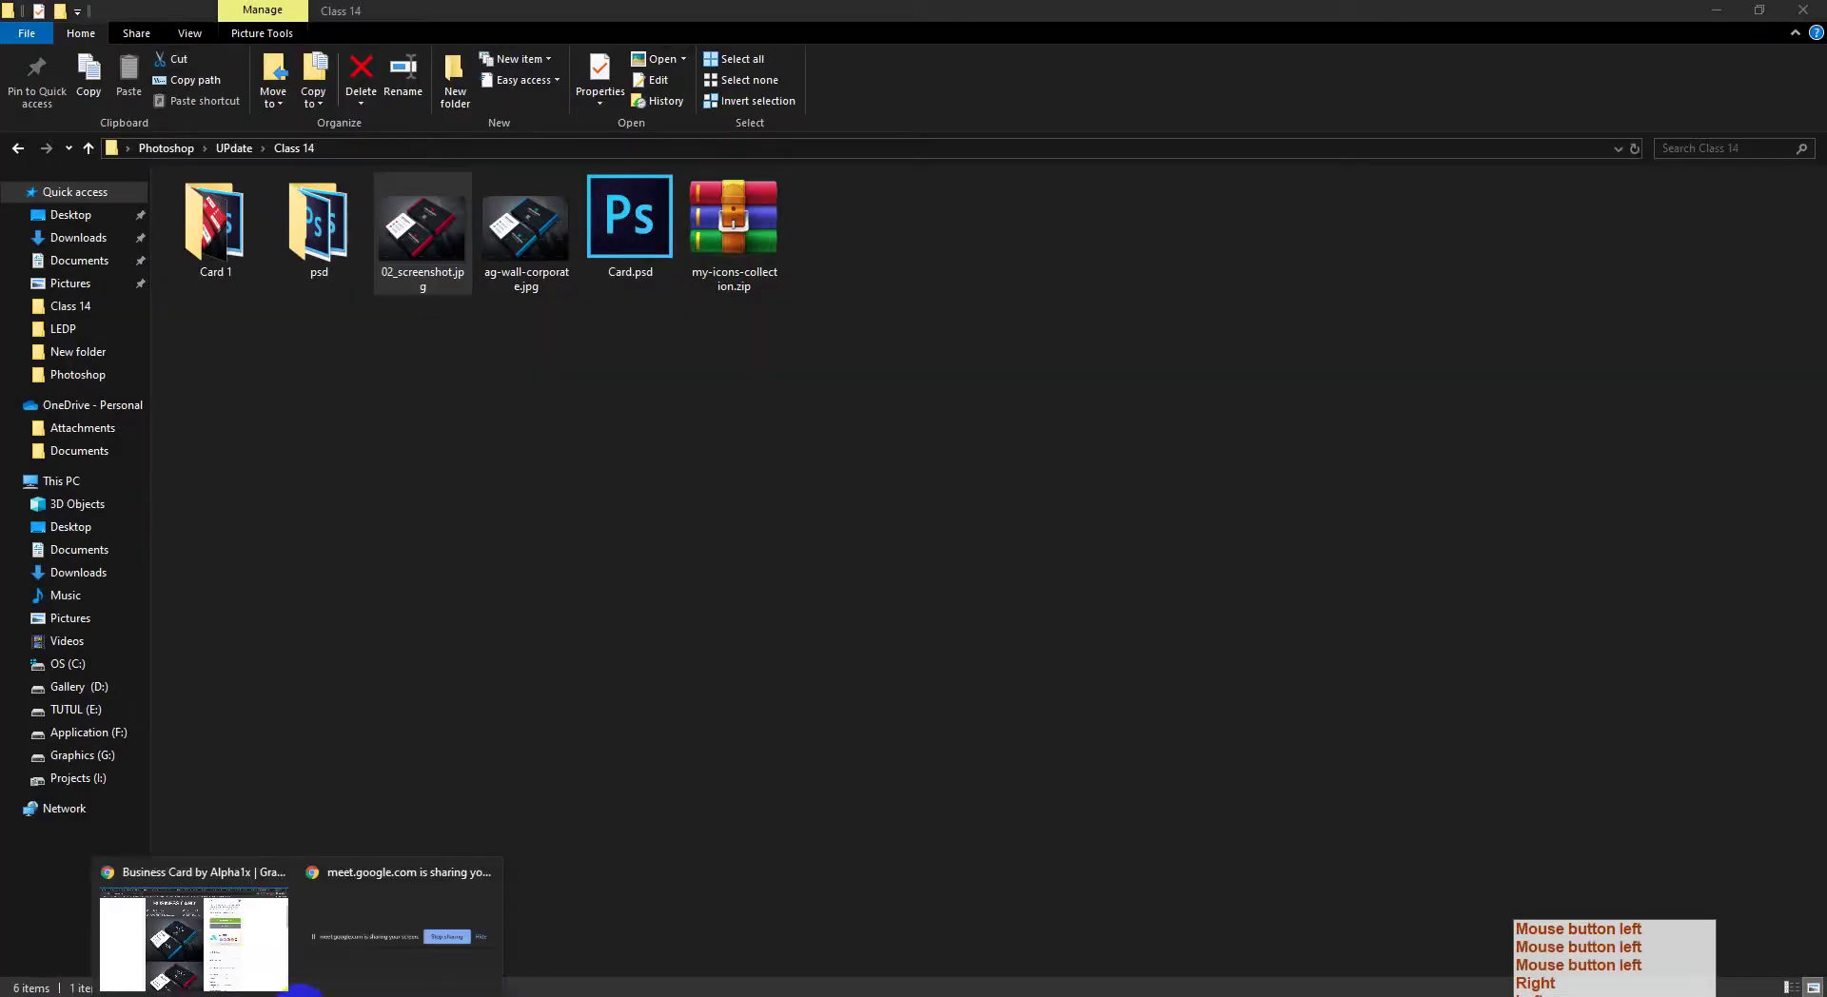
left_click(253, 931)
scroll(497, 672, "down", 15)
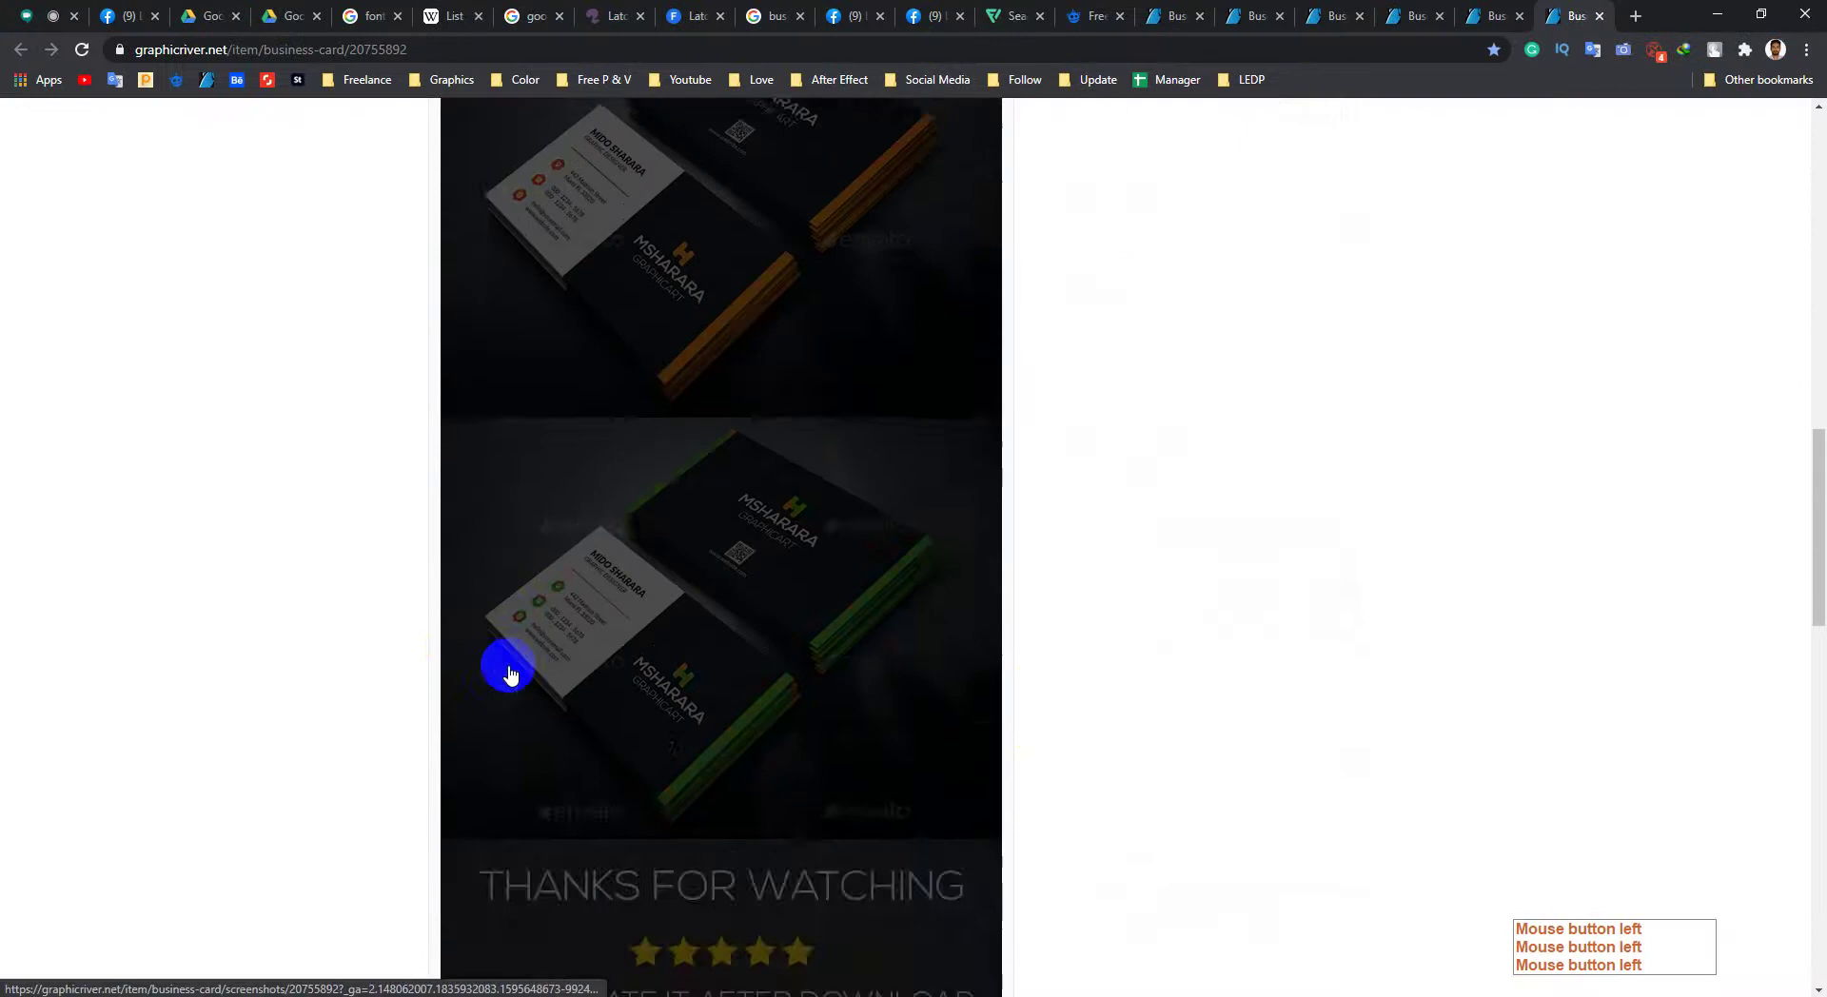
scroll(733, 402, "down", 7)
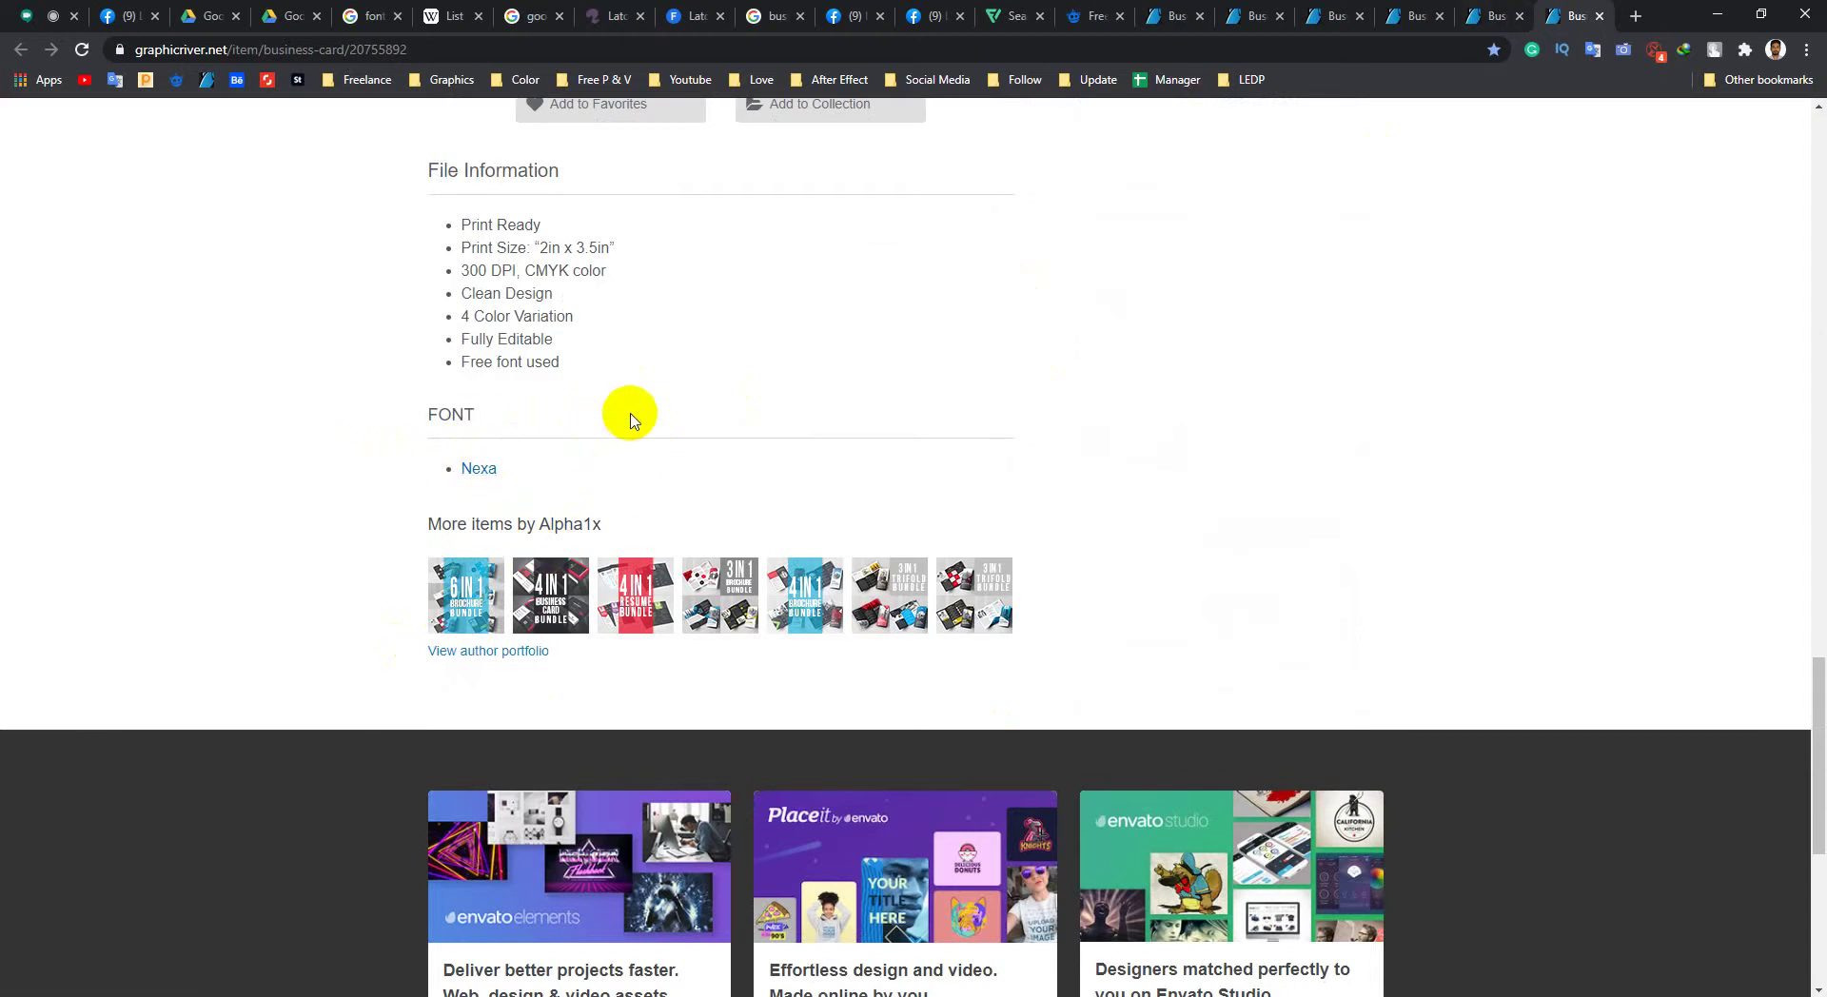
middle_click(314, 623)
middle_click(319, 548)
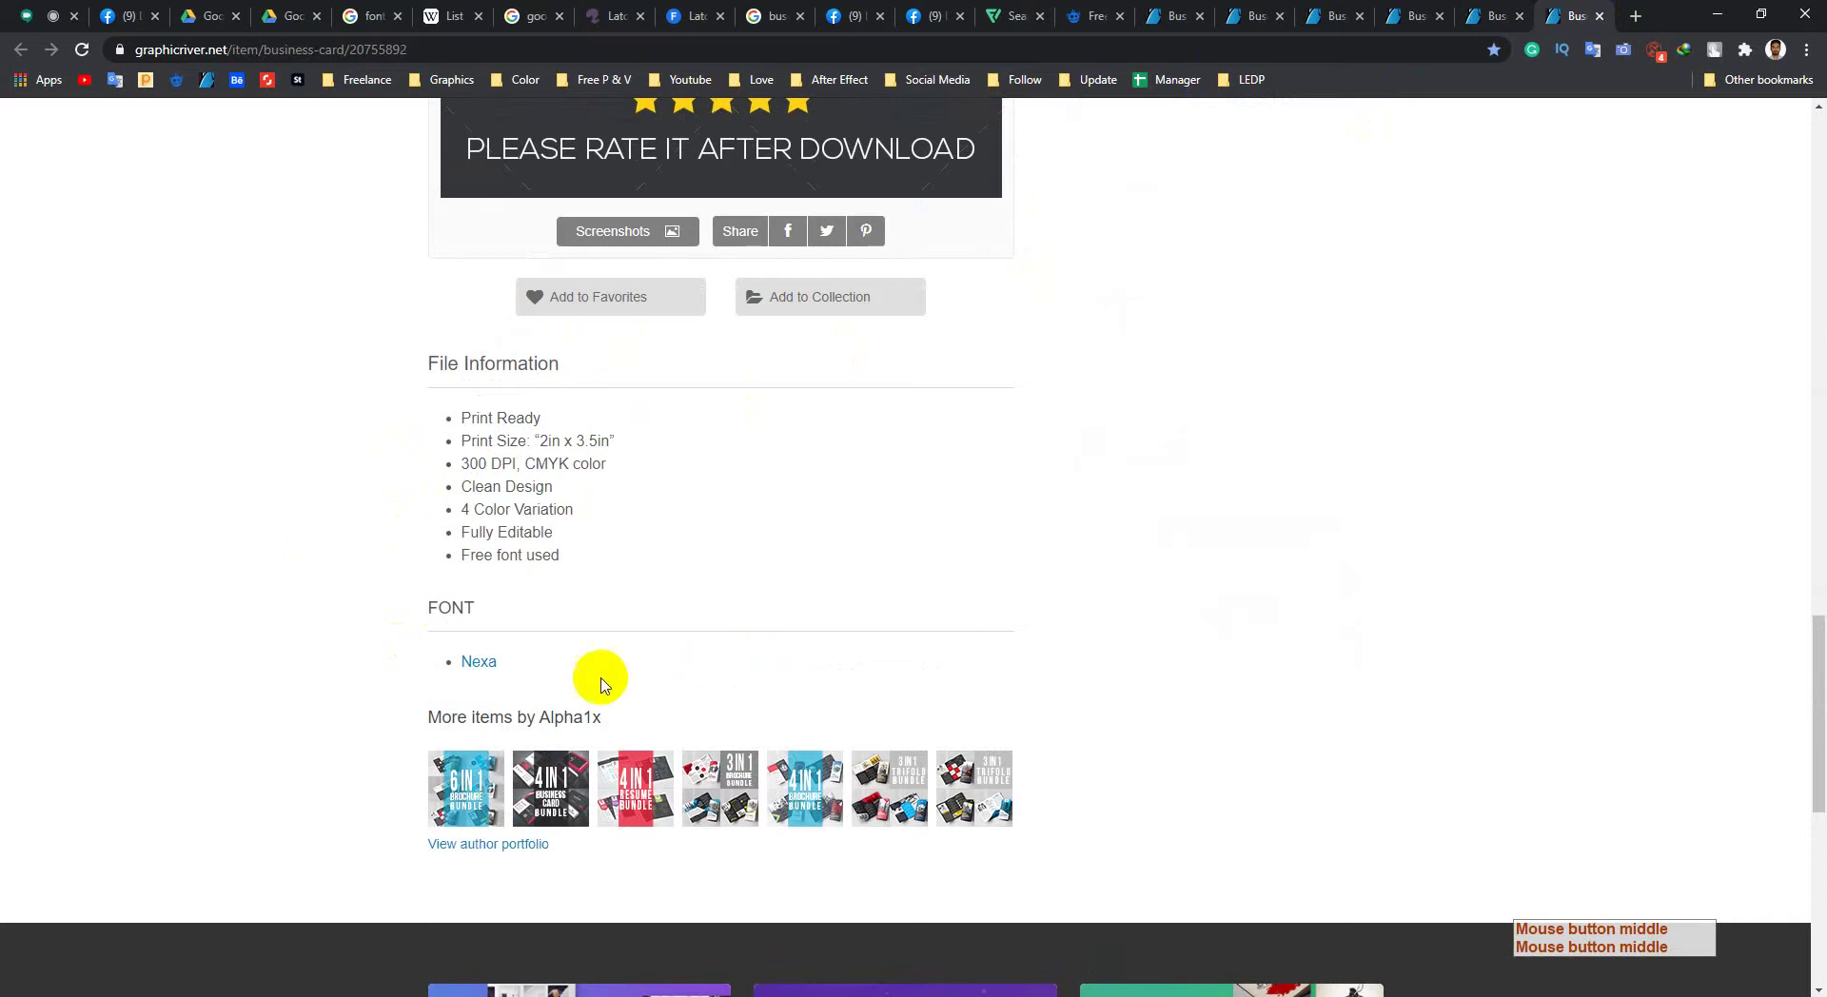
middle_click(351, 574)
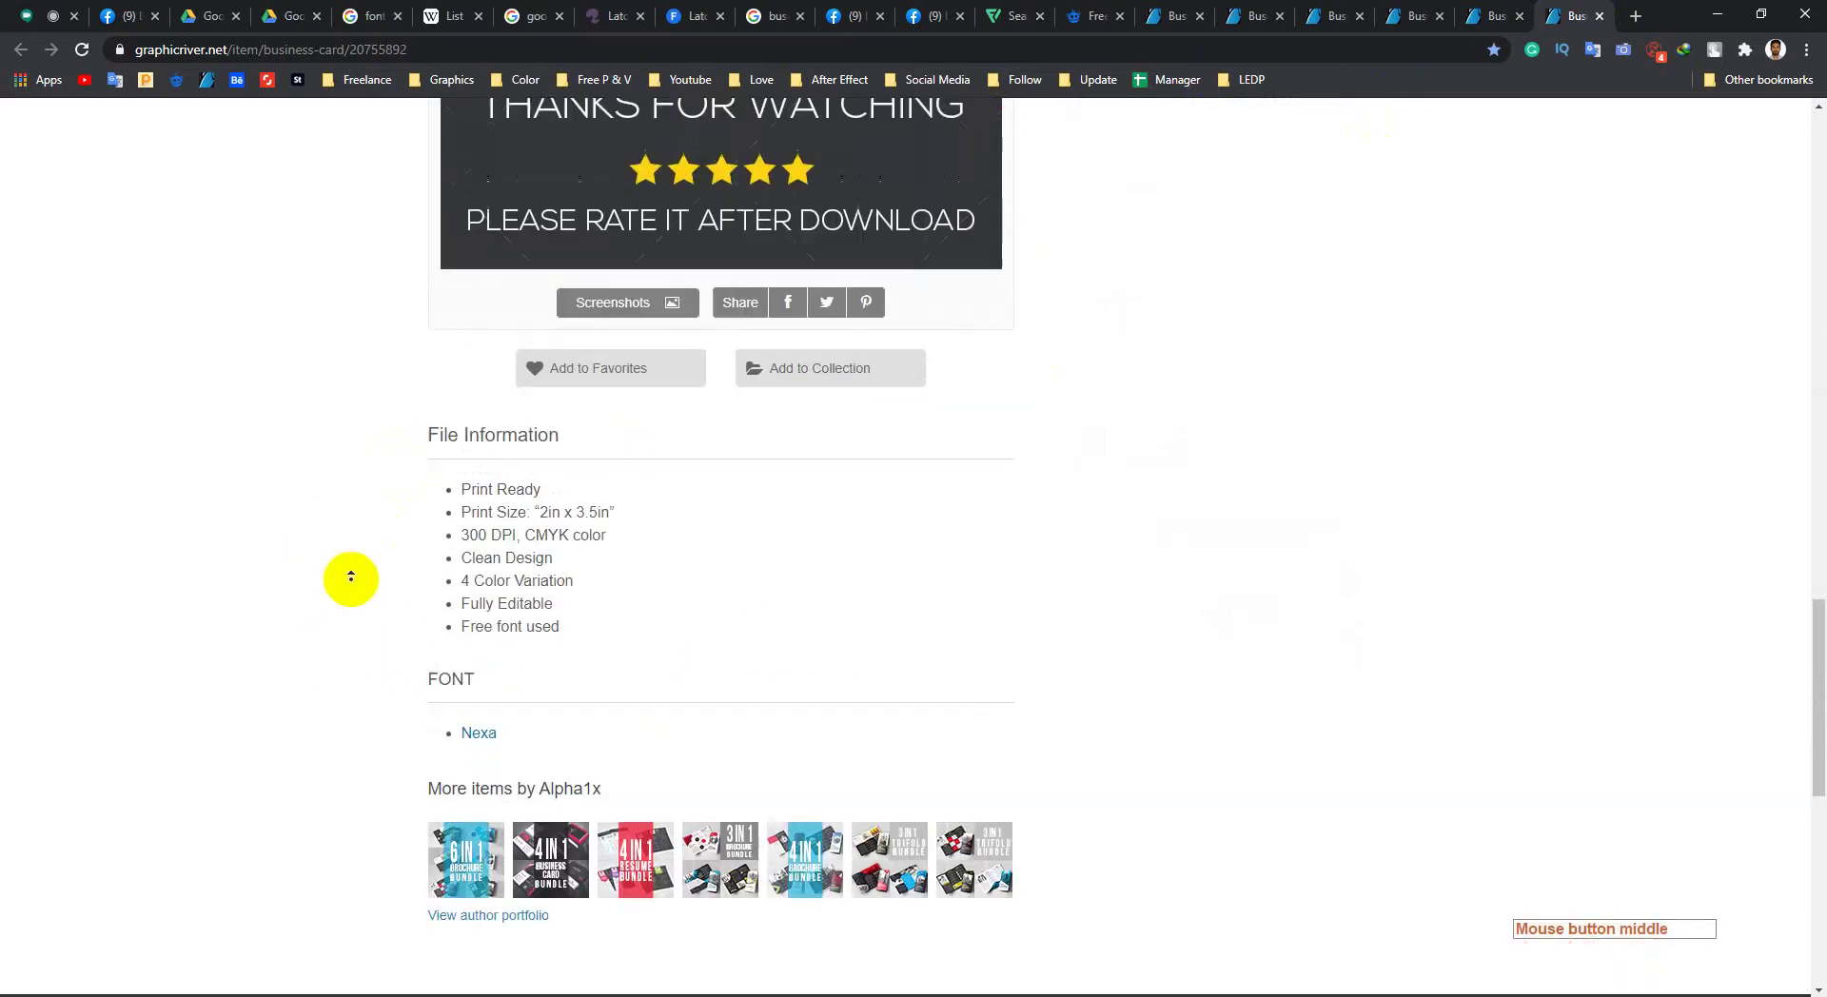
middle_click(367, 655)
middle_click(489, 644)
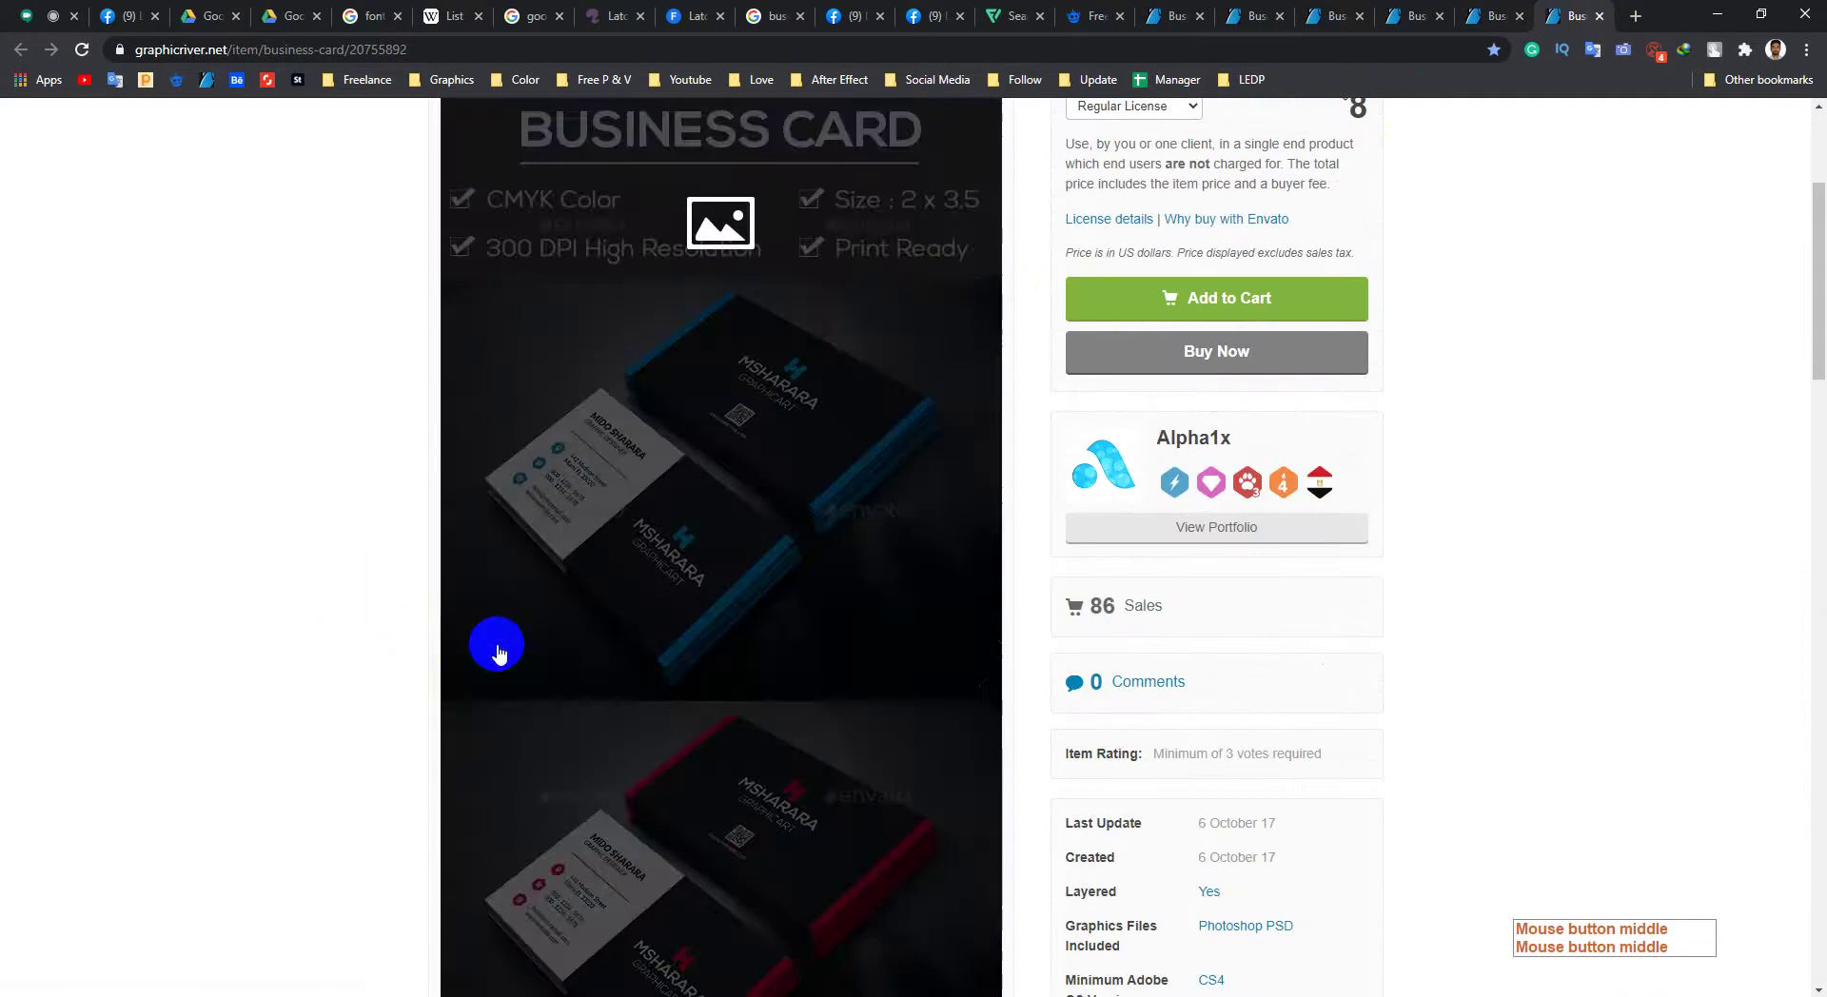
Step: Highlight and deselect details on the item page, such as the 6 October 17 date and 86 Sales
left_click_drag(1197, 639, 1317, 624)
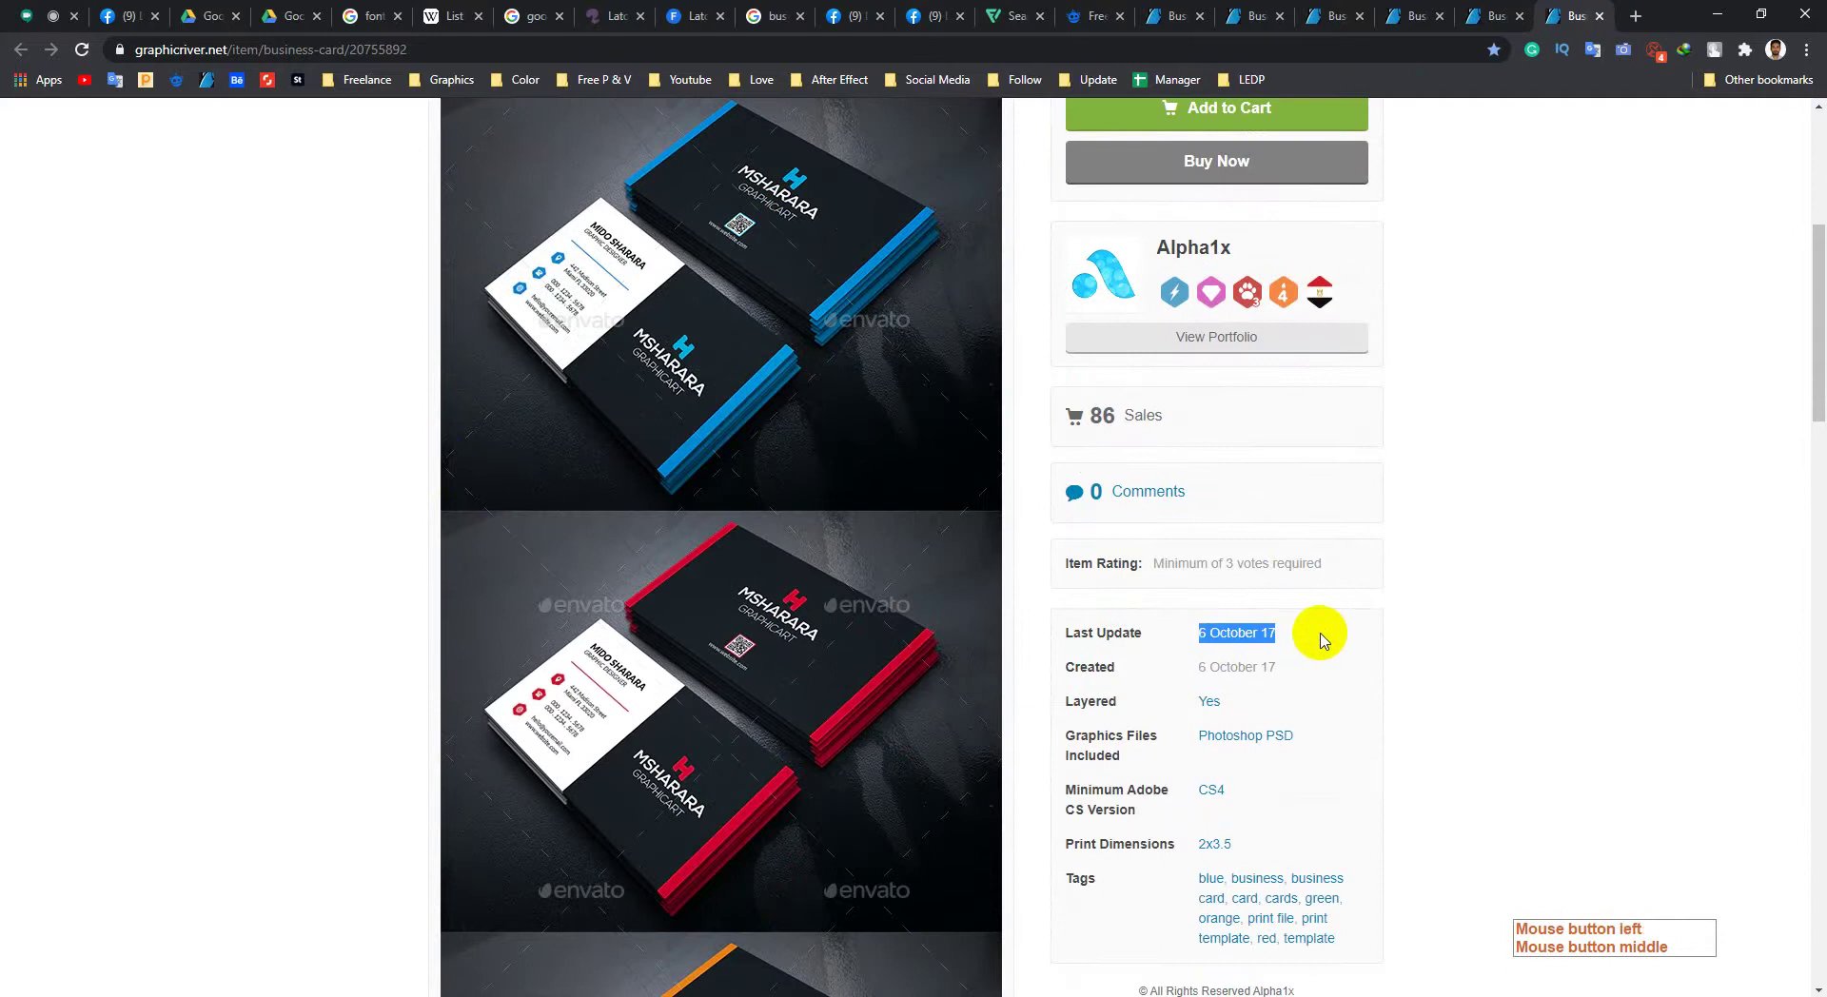
left_click(1313, 642)
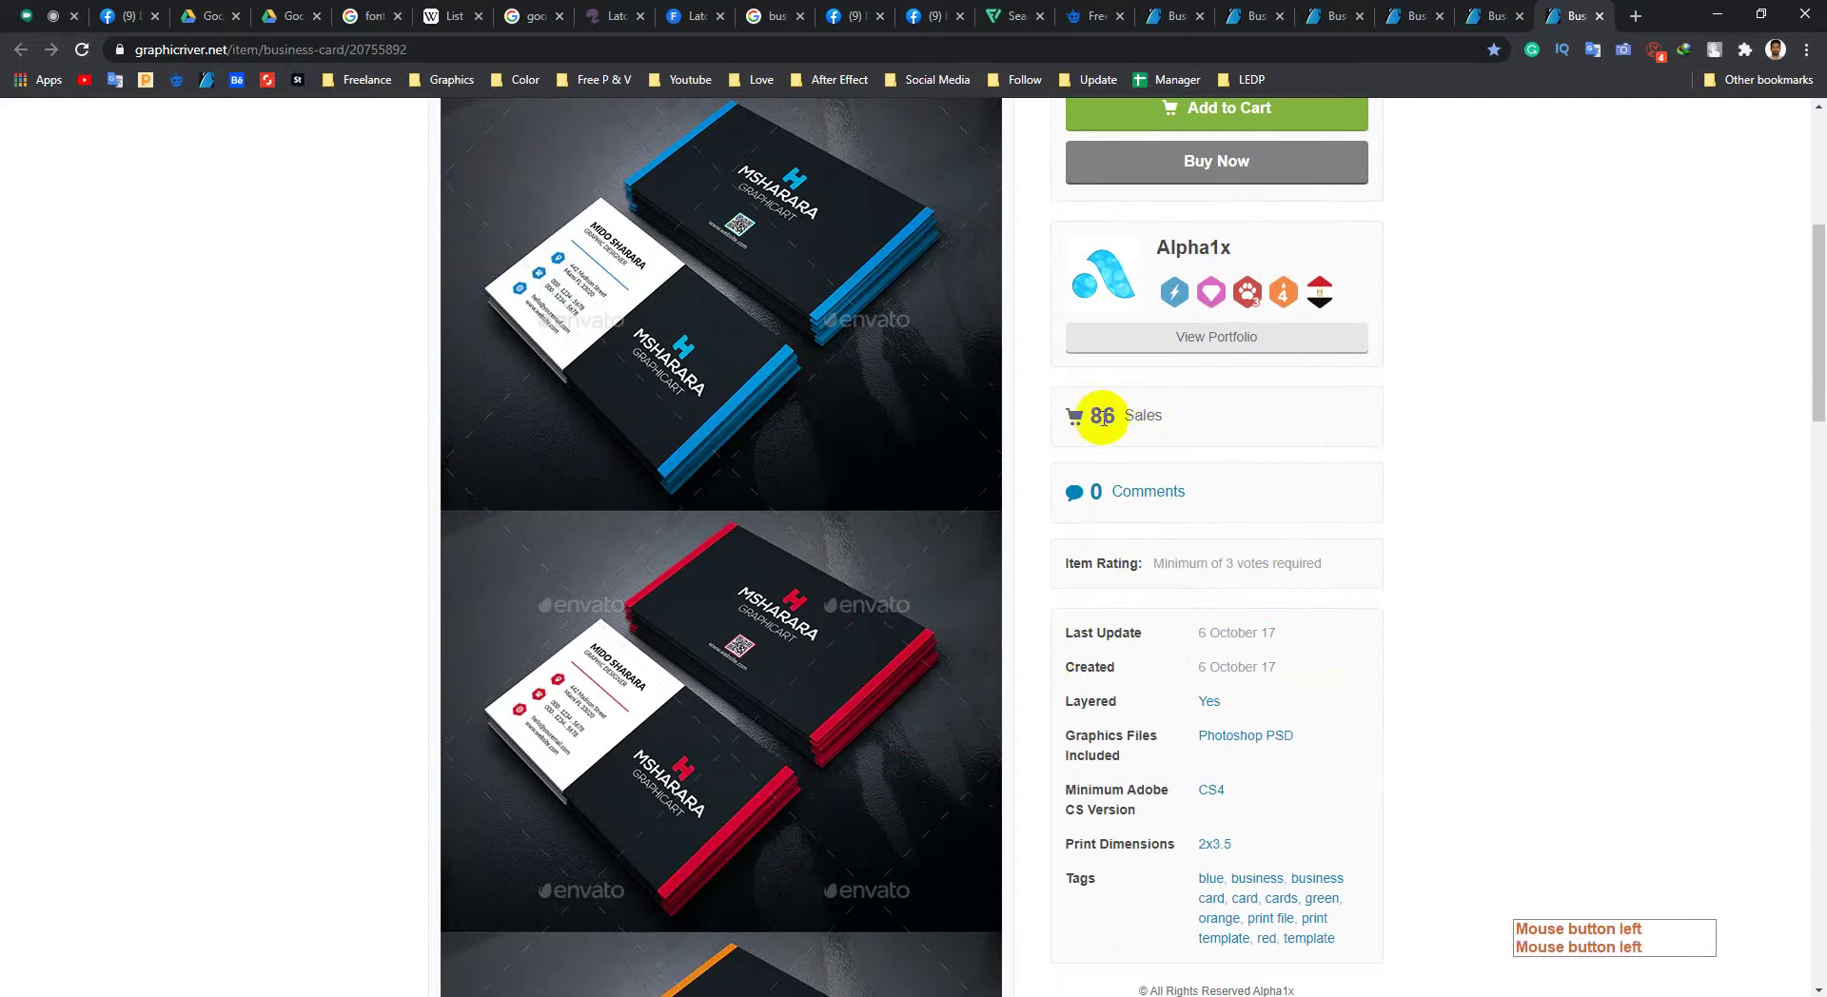
left_click_drag(1090, 420, 1163, 419)
scroll(1489, 570, "up", 5)
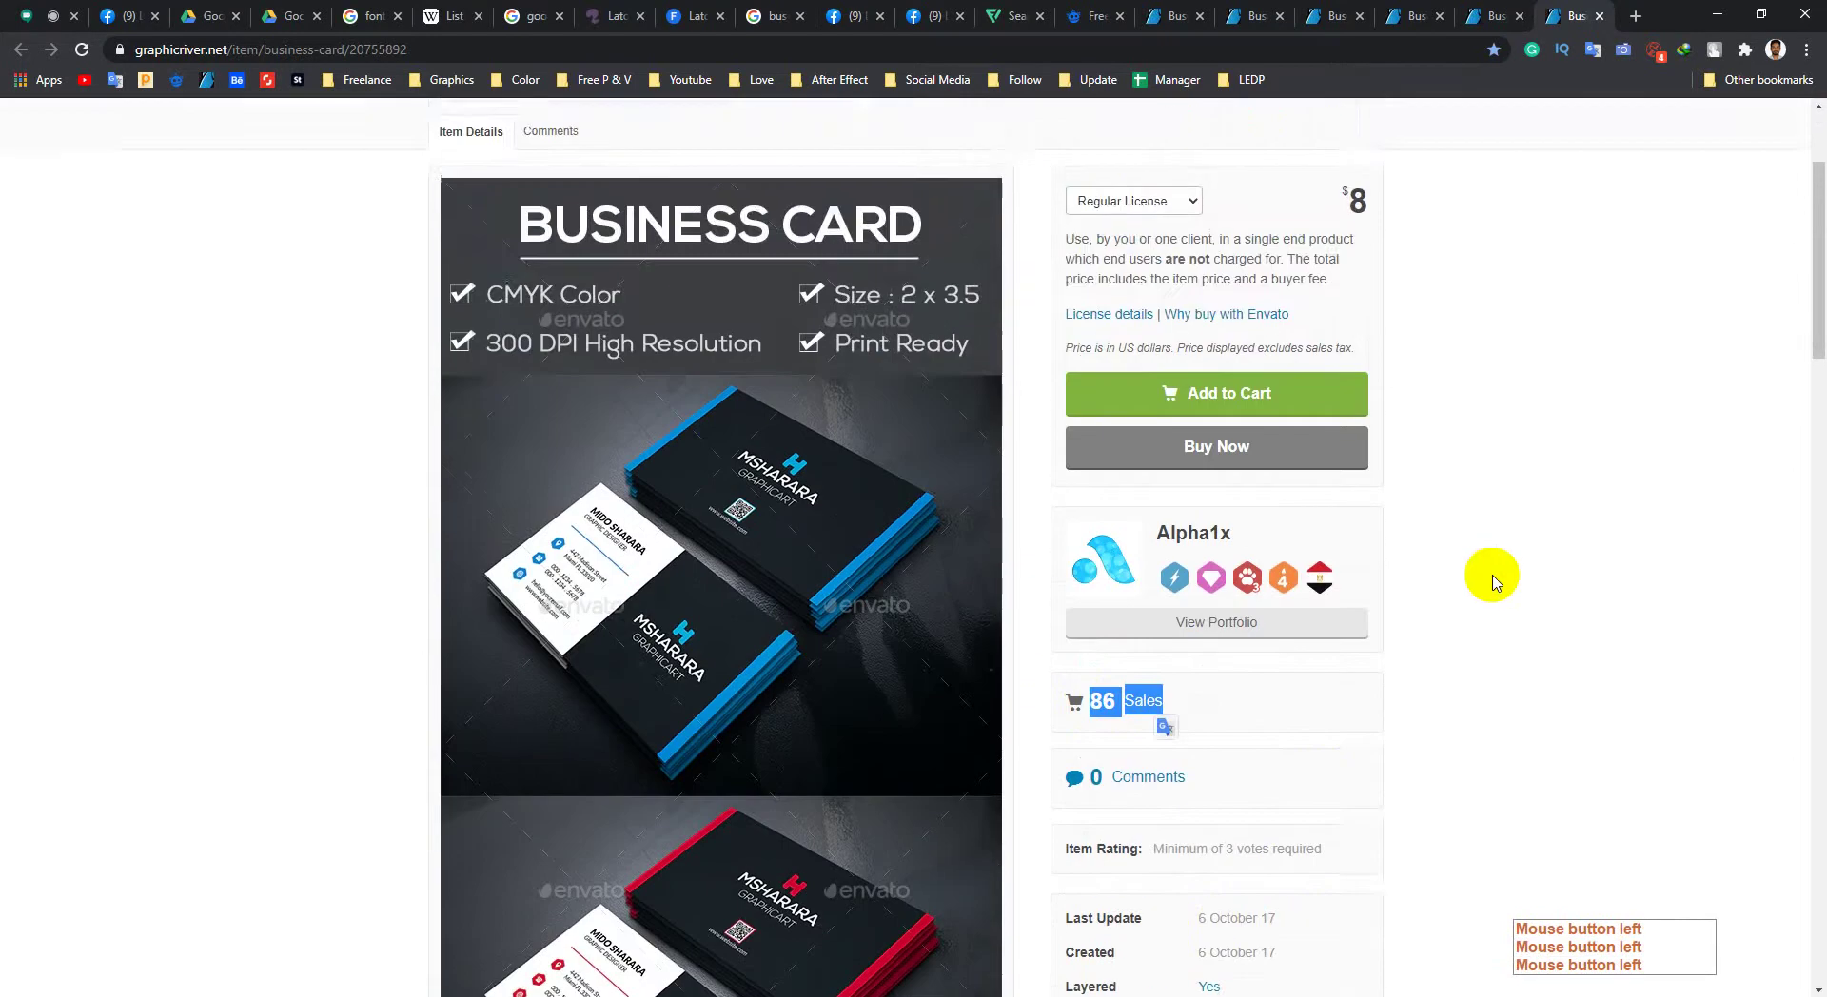
left_click(1470, 578)
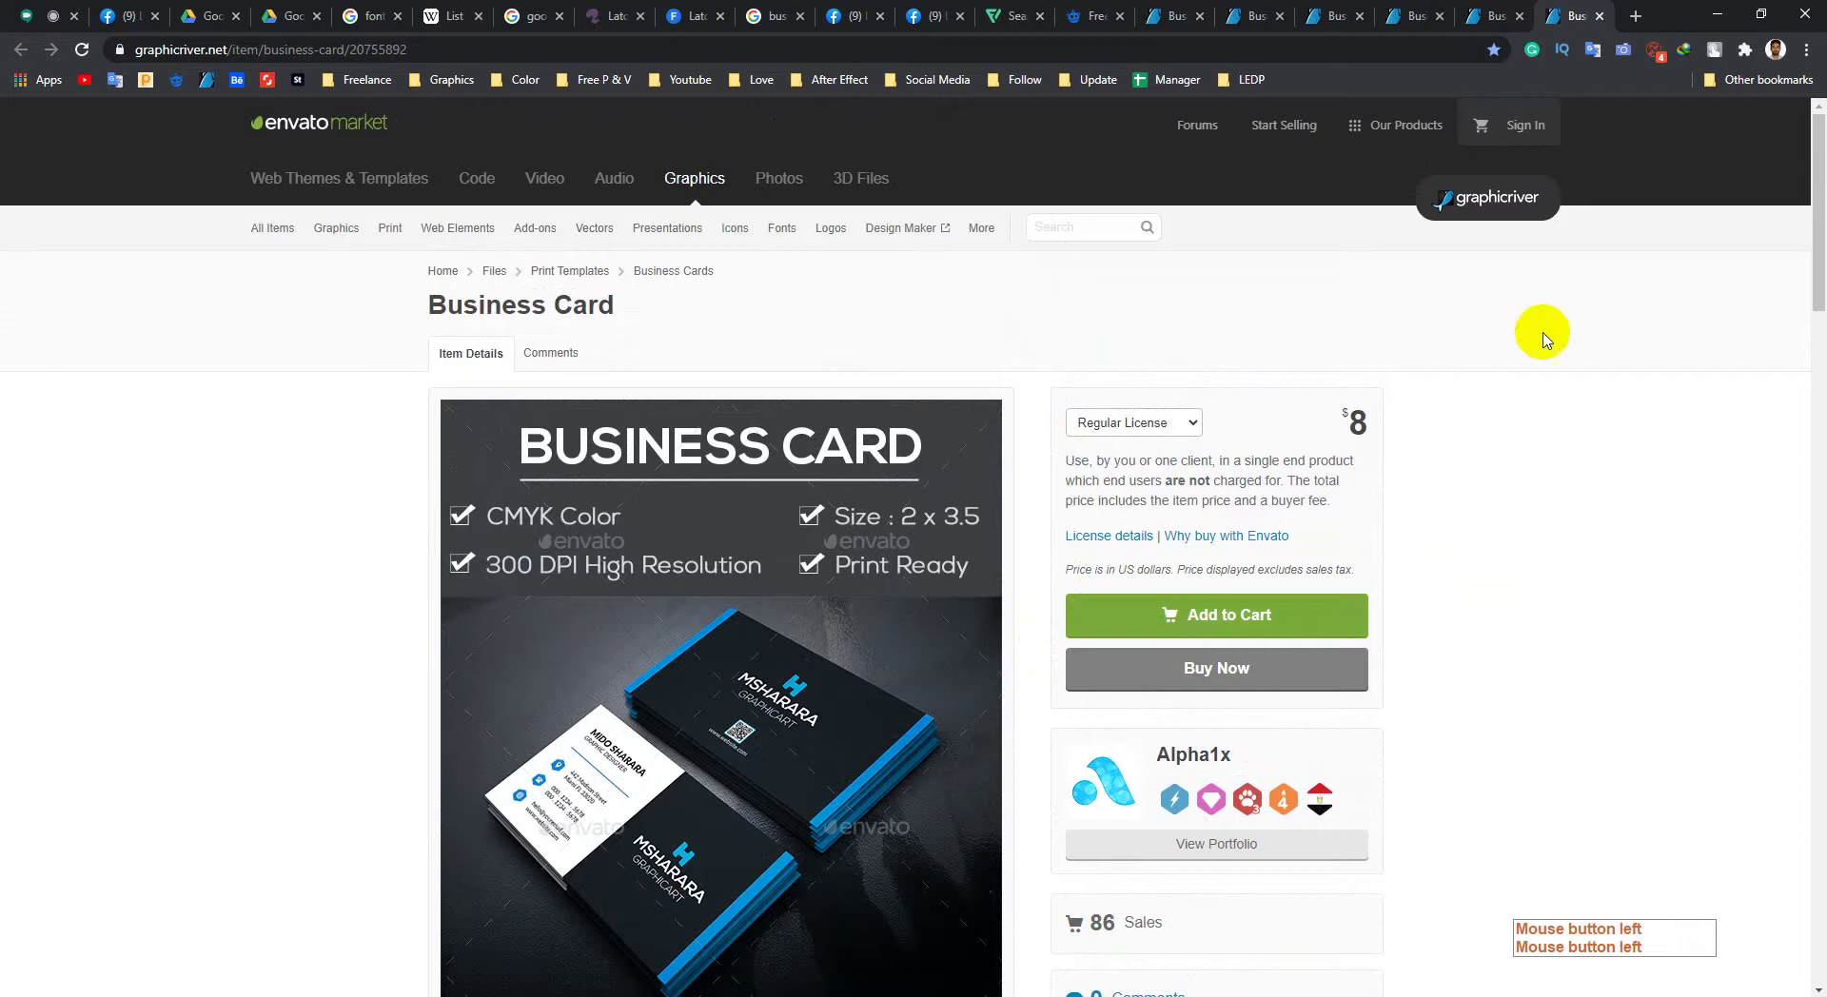
Step: View the blue business card preview enlarged, then close it
left_click(682, 628)
left_click(575, 845)
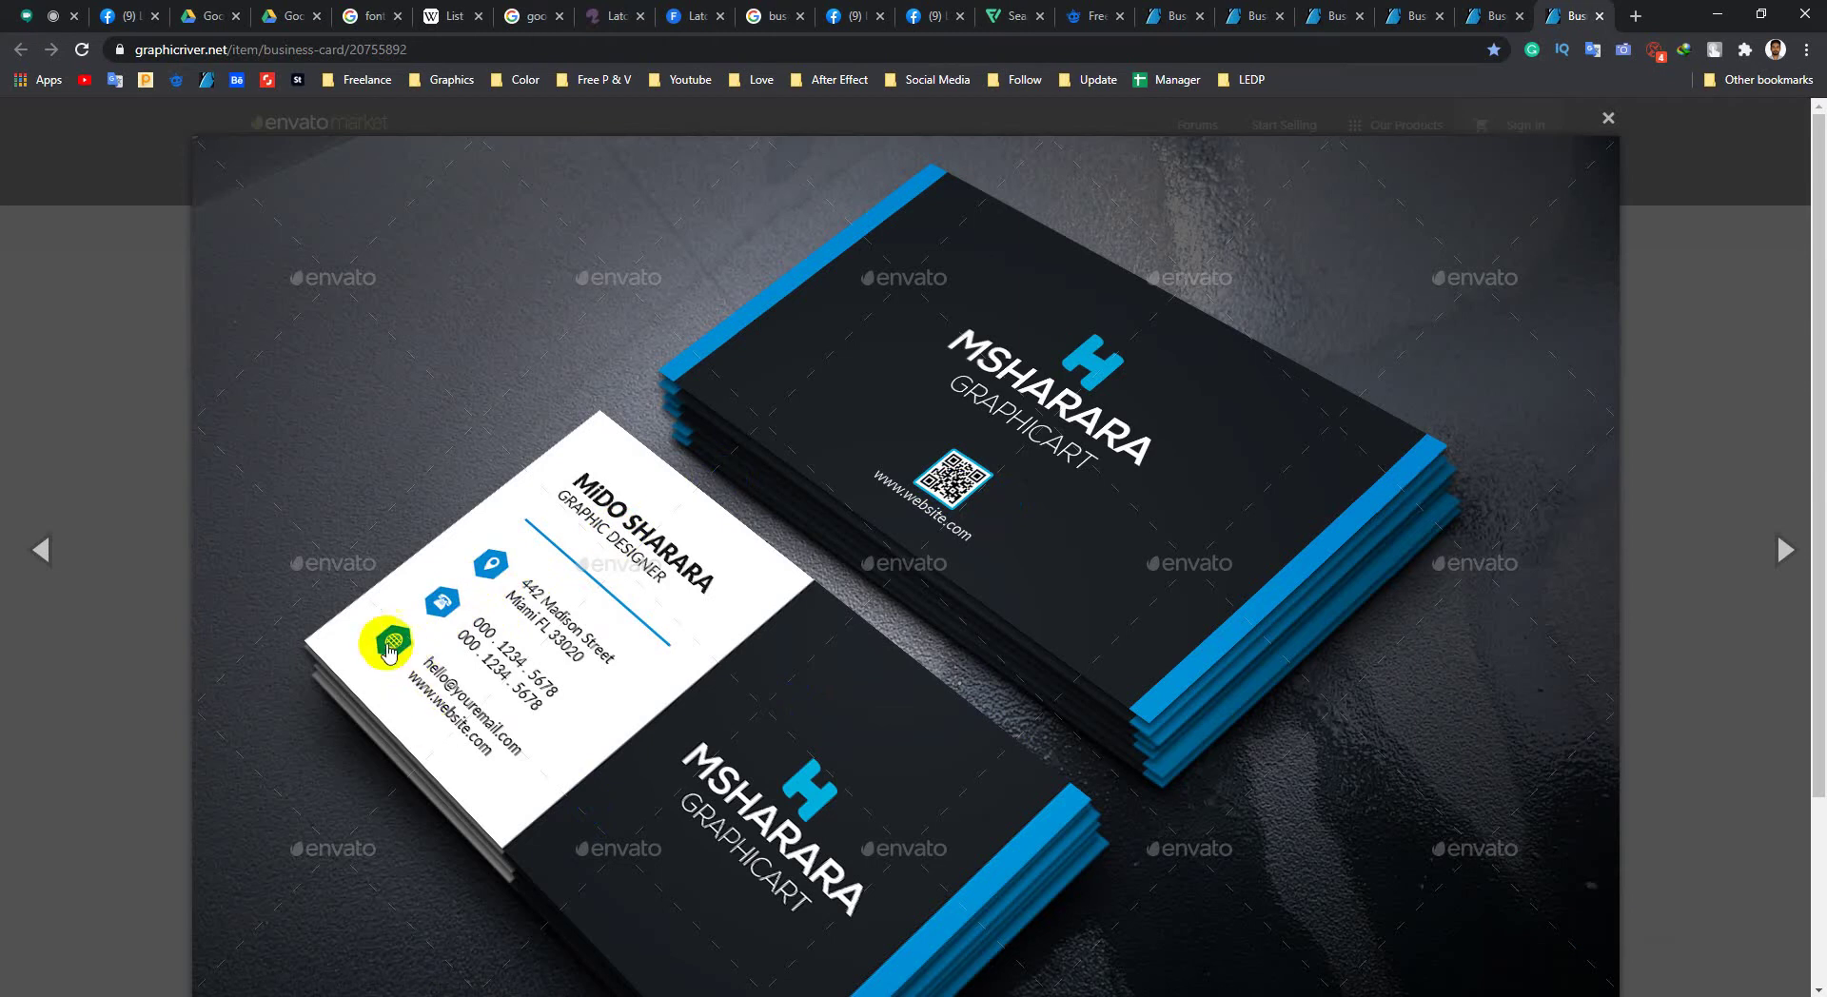
left_click(1674, 262)
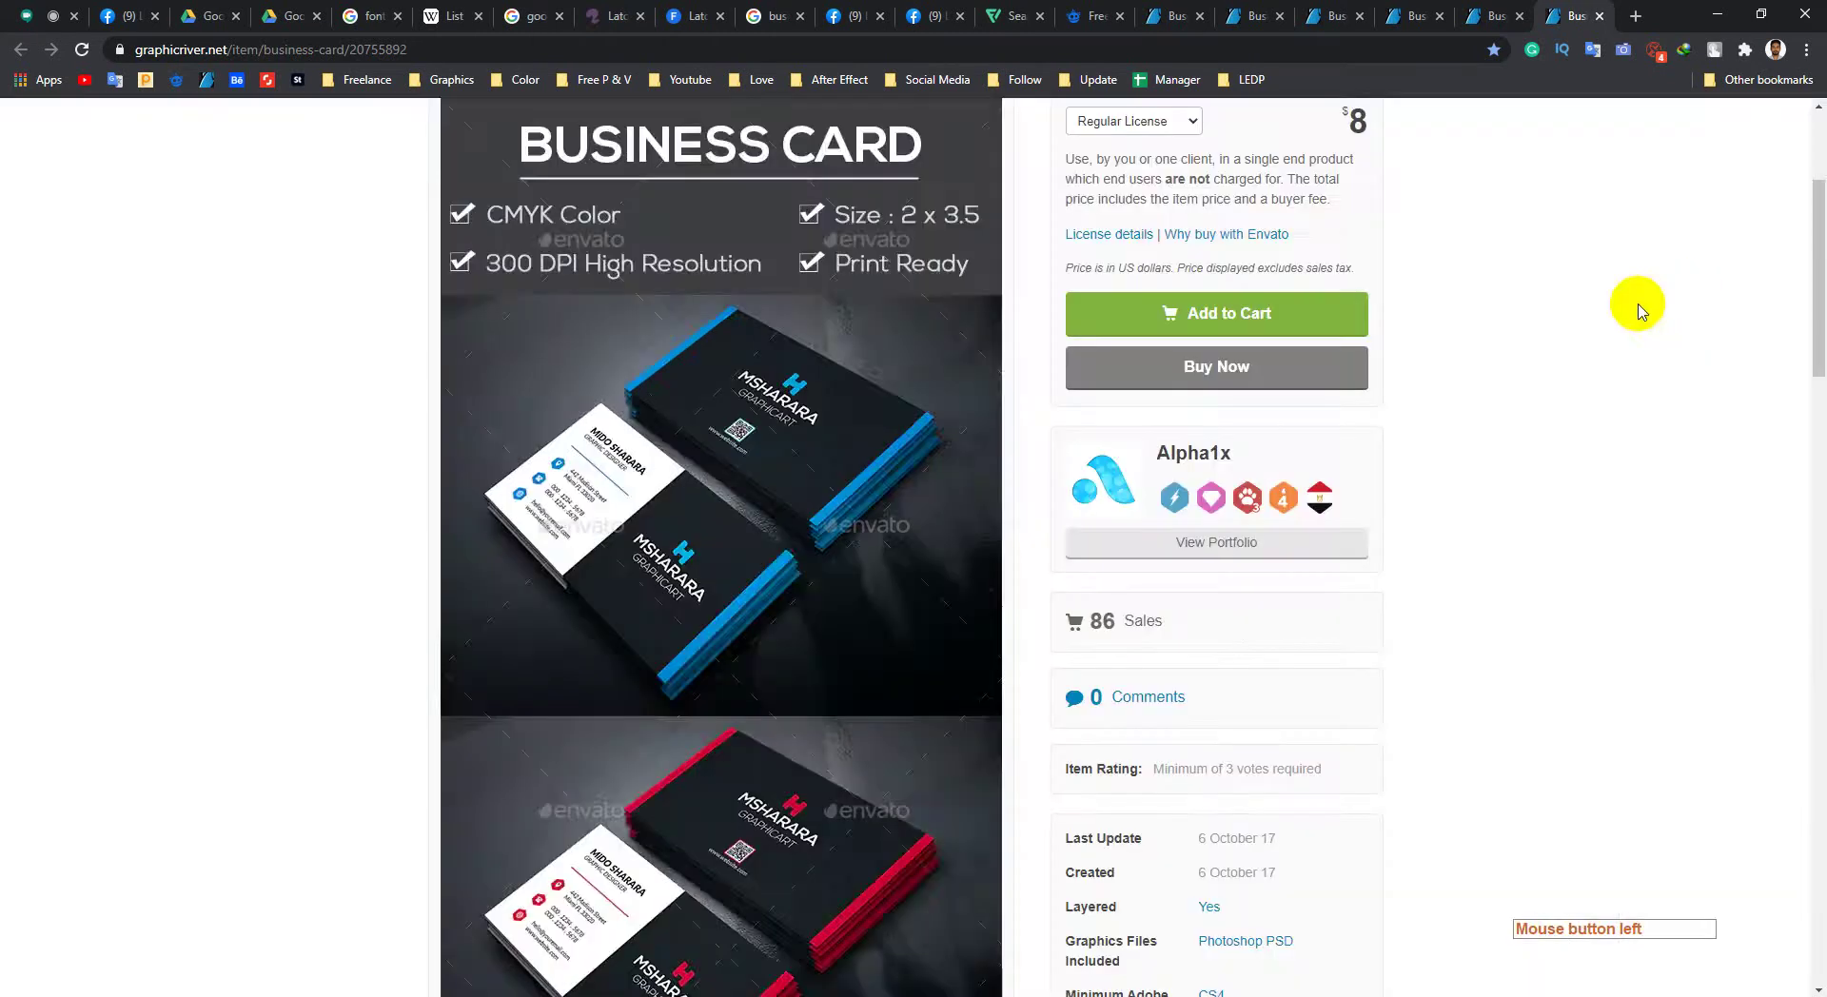
Step: Remove all three icons from the Flaticon saved collection, then go back to Photoshop
left_click(1016, 13)
left_click(1722, 179)
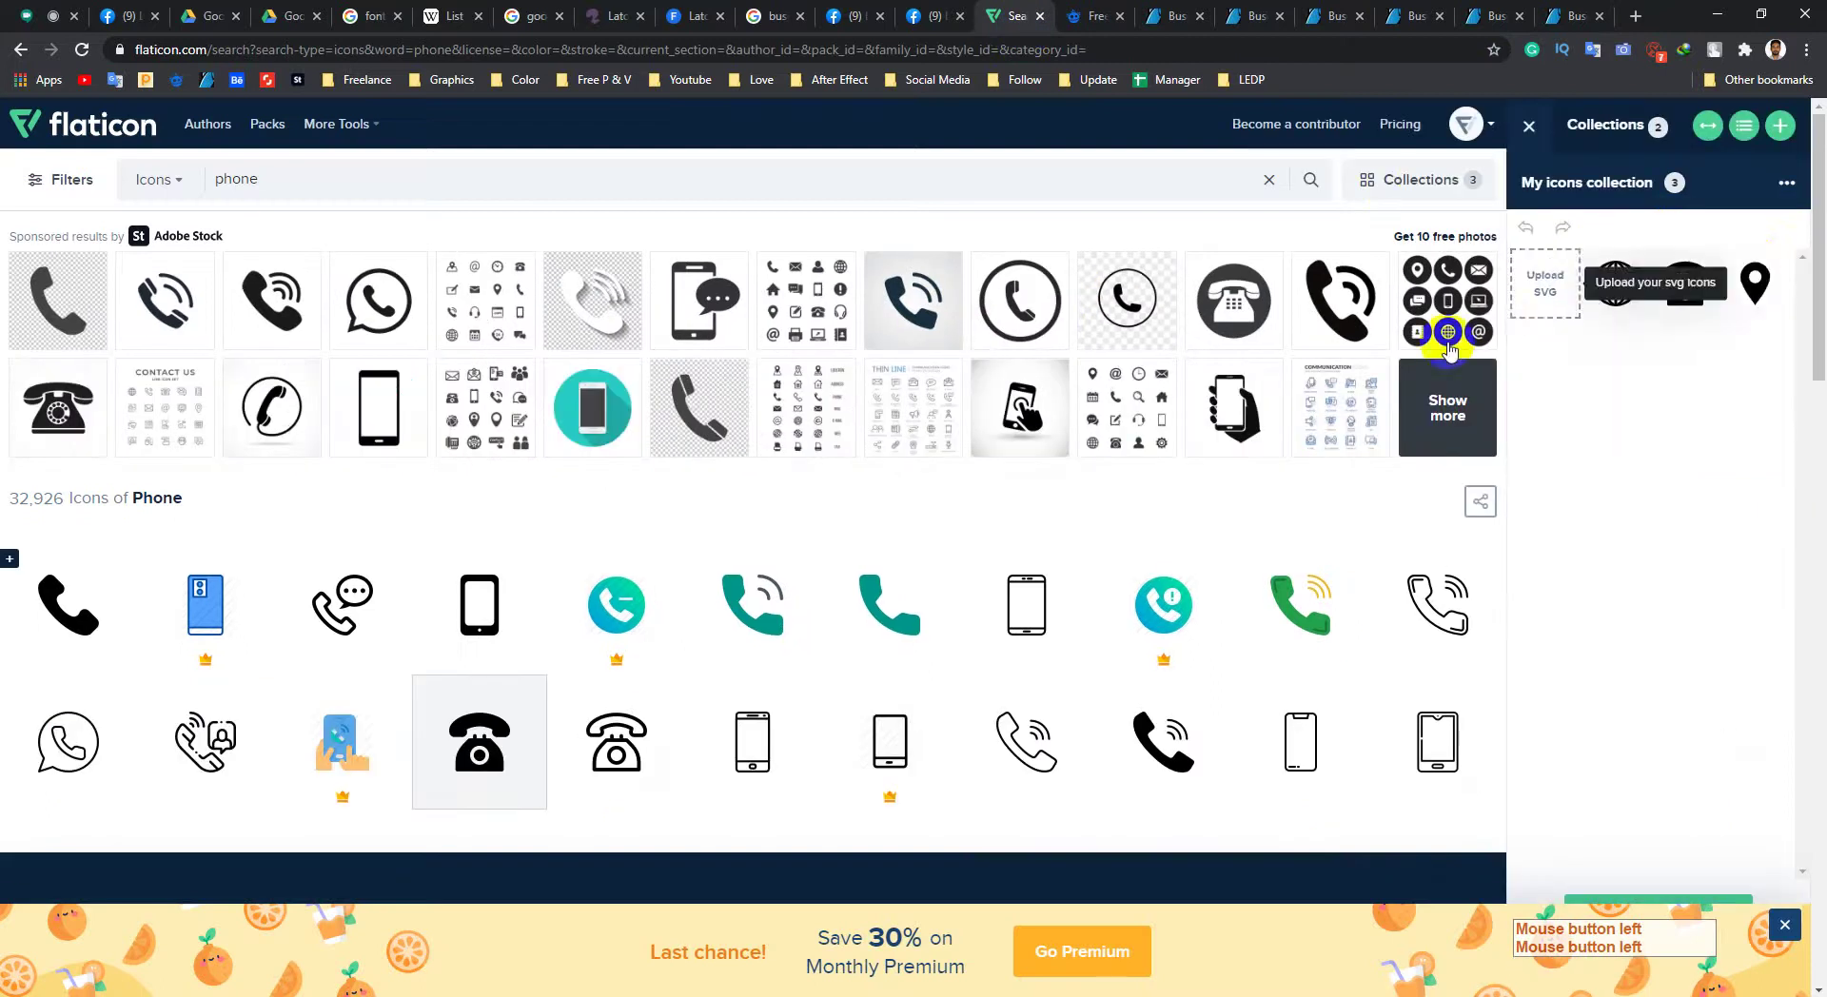
left_click(1772, 267)
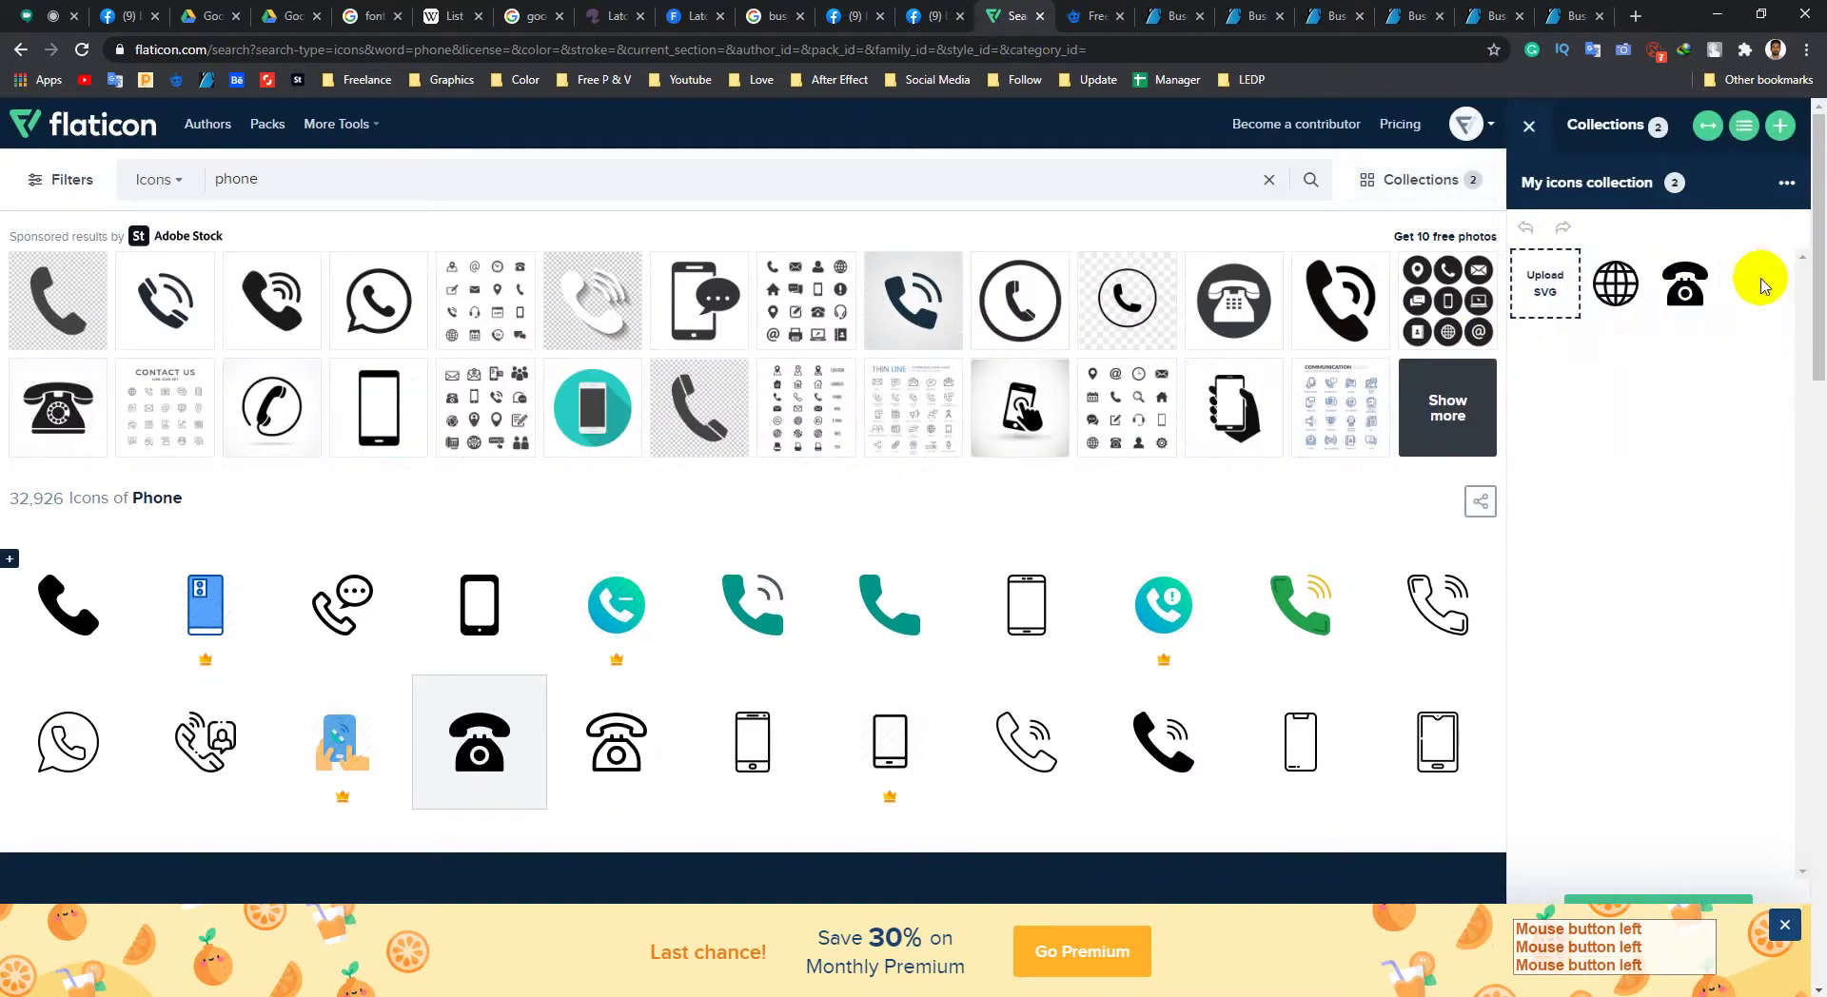
left_click(1700, 269)
left_click(1615, 273)
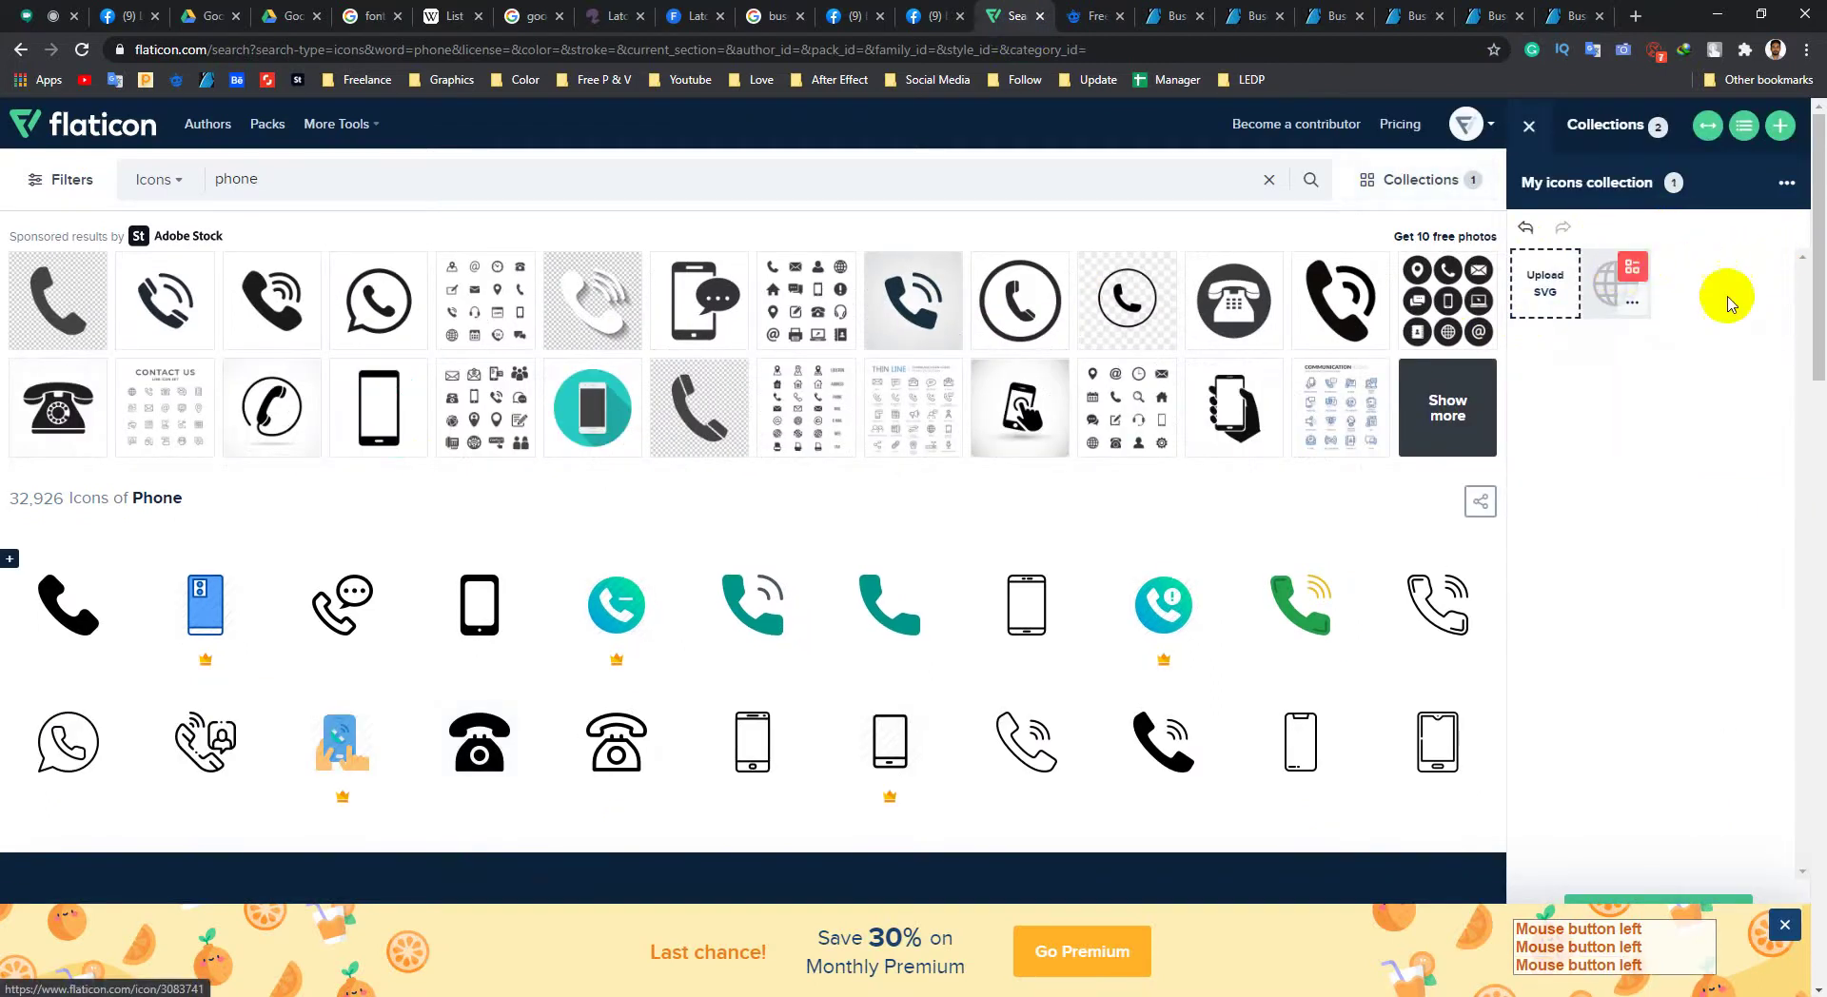
left_click(1527, 129)
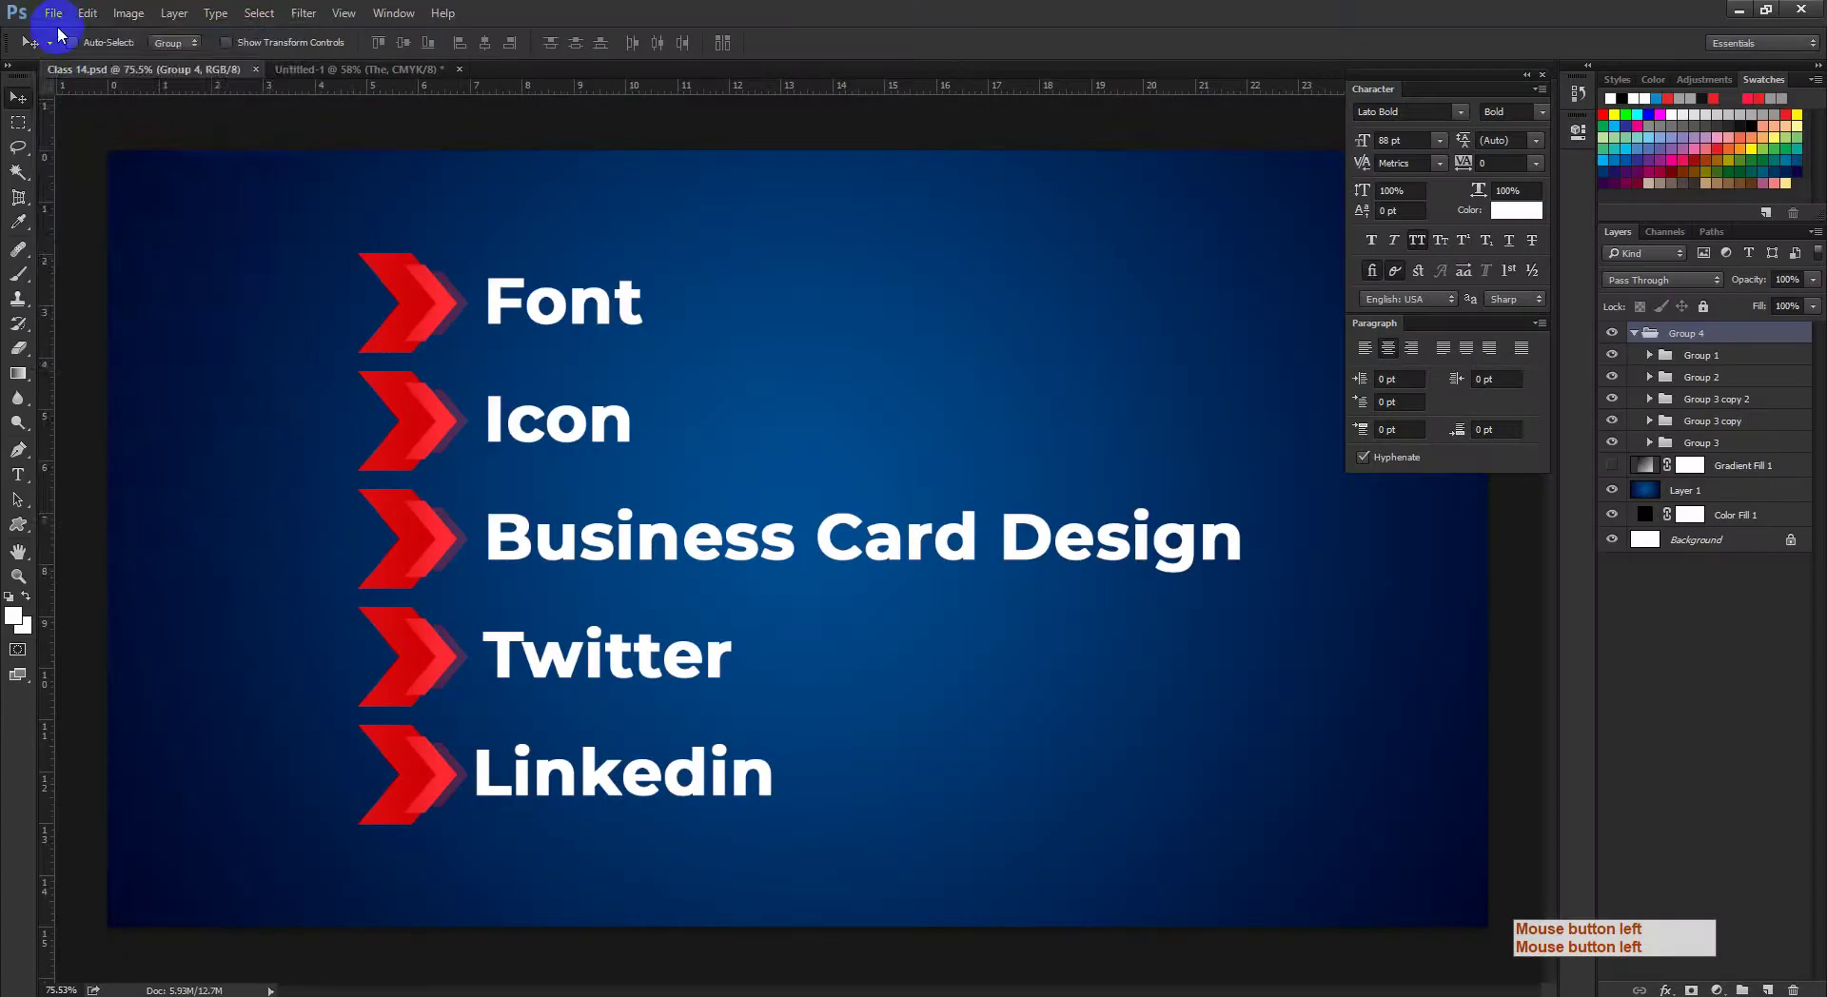
left_click(54, 14)
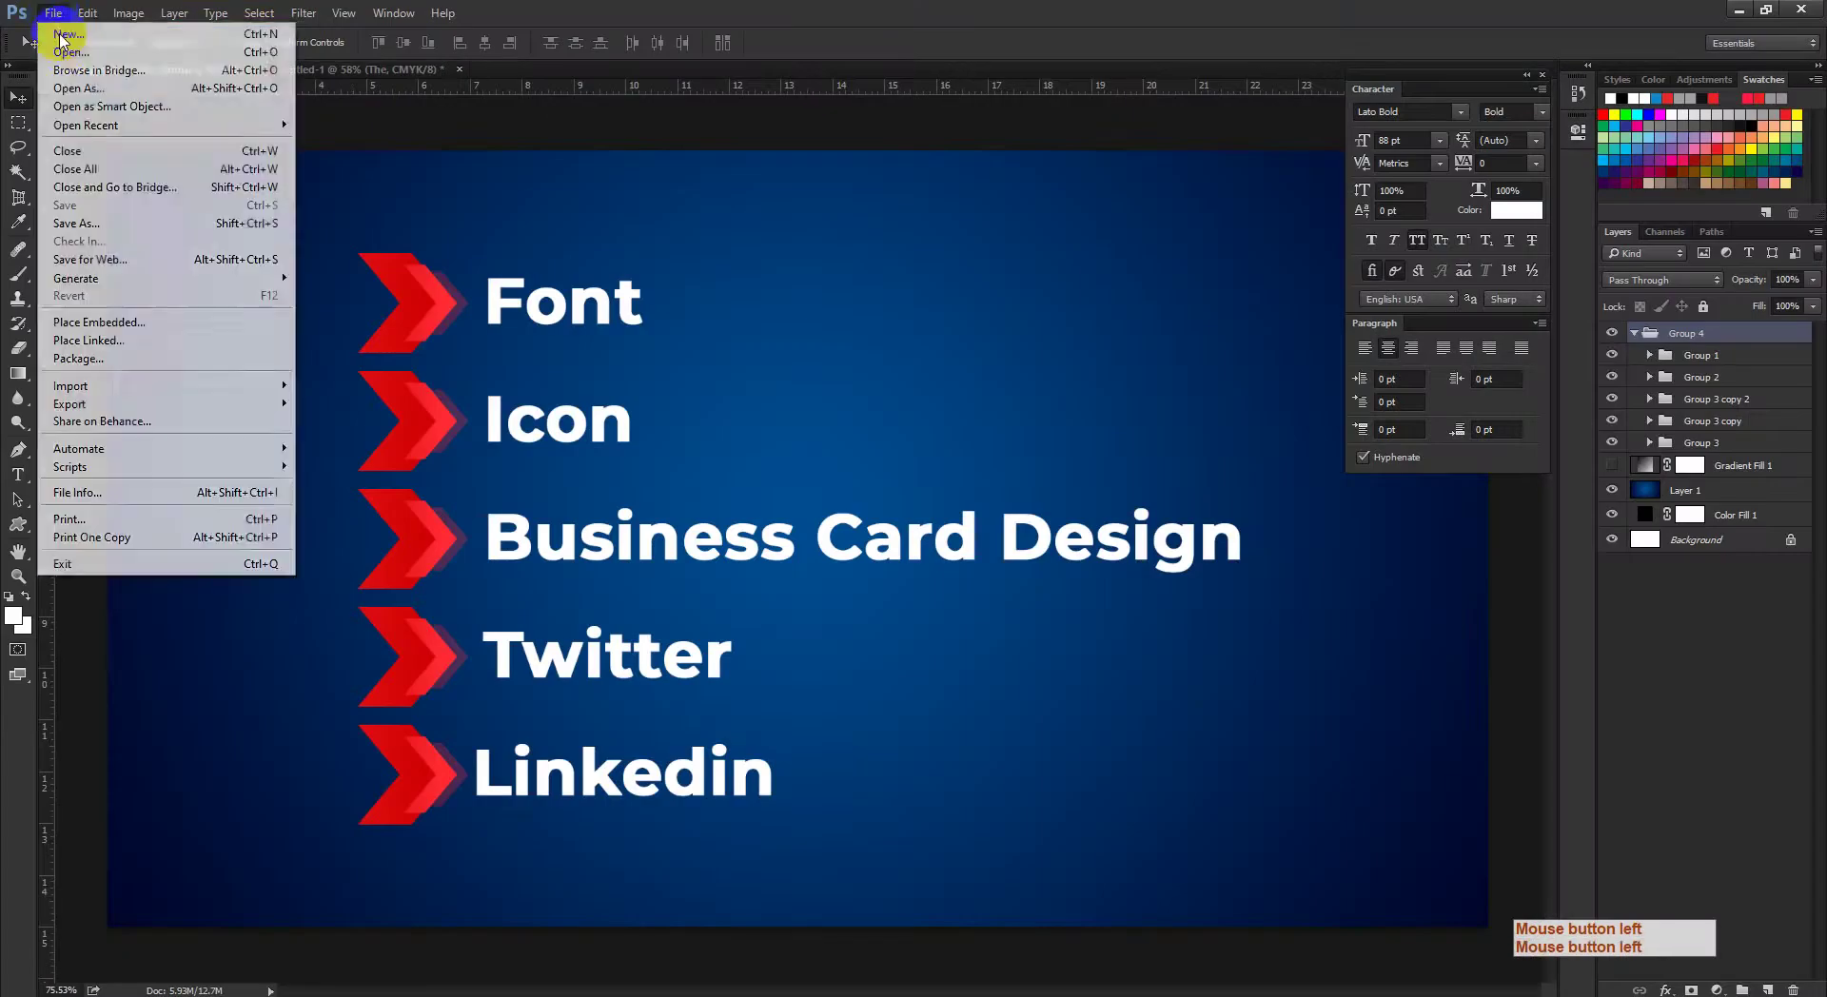
Step: Open ag-wall-corporate.jpg from UPdate > Class 14 and zoom in on the card mockup
left_click(59, 52)
double_click(221, 162)
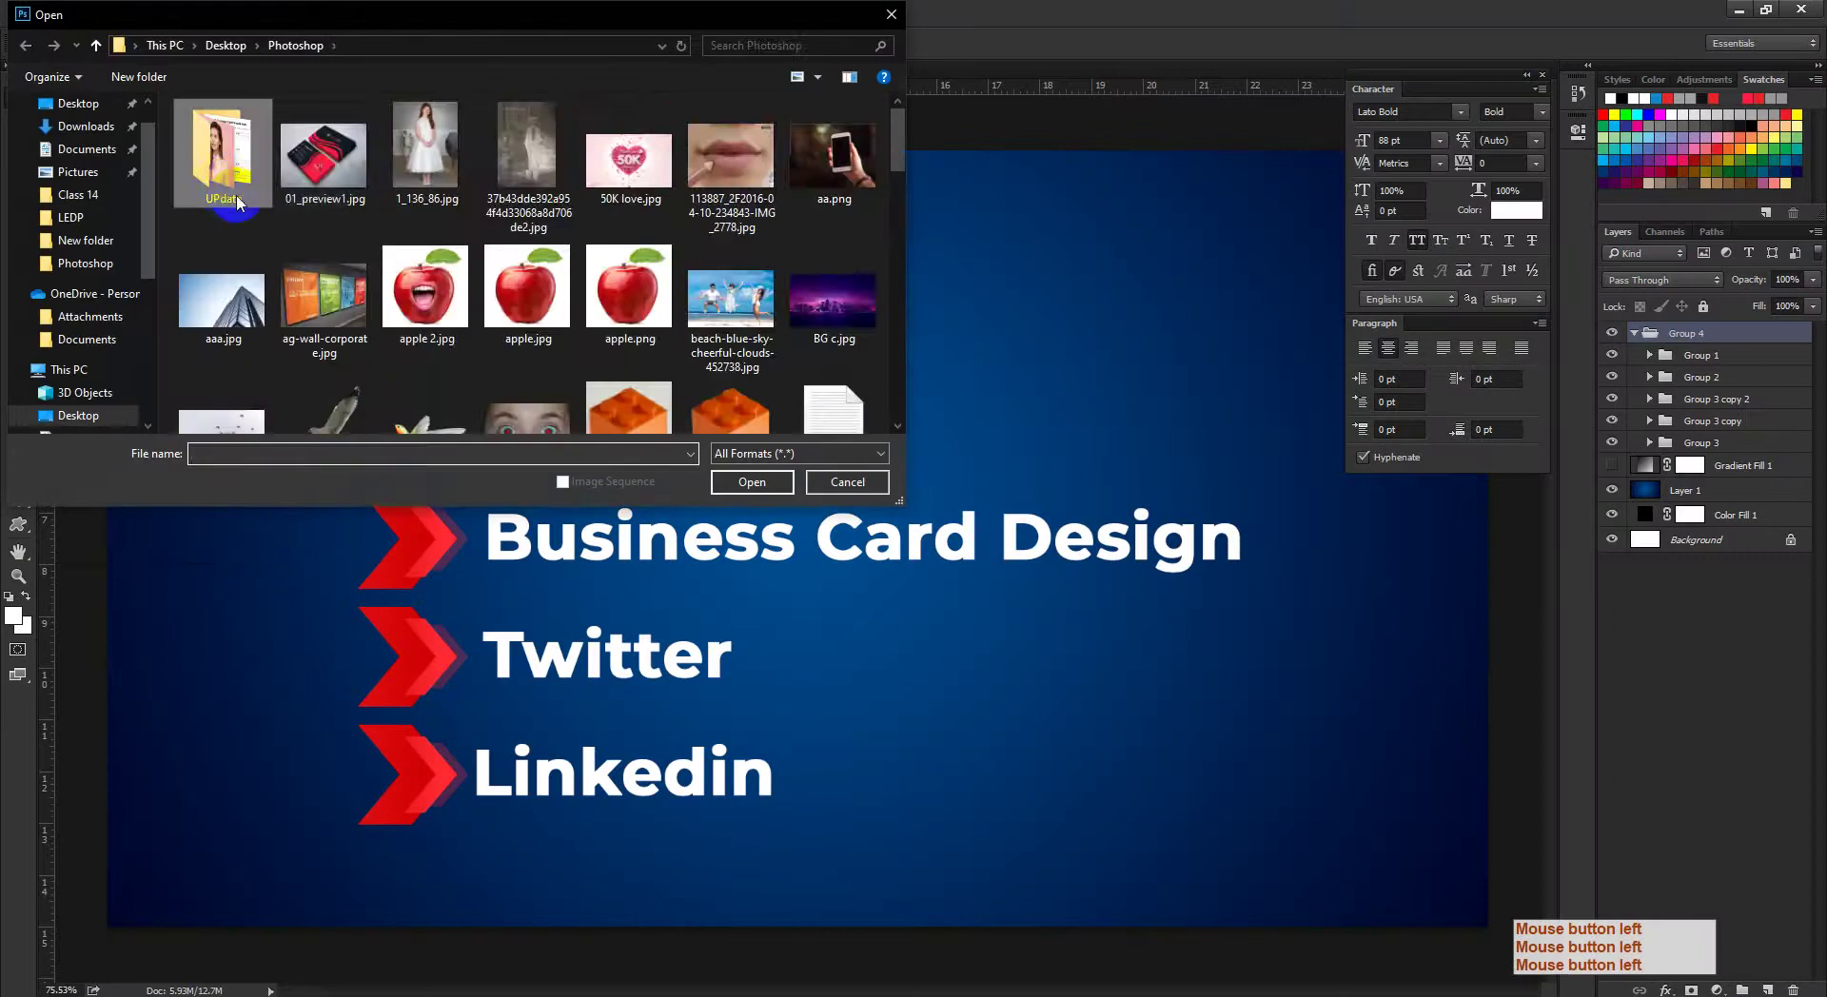
double_click(223, 152)
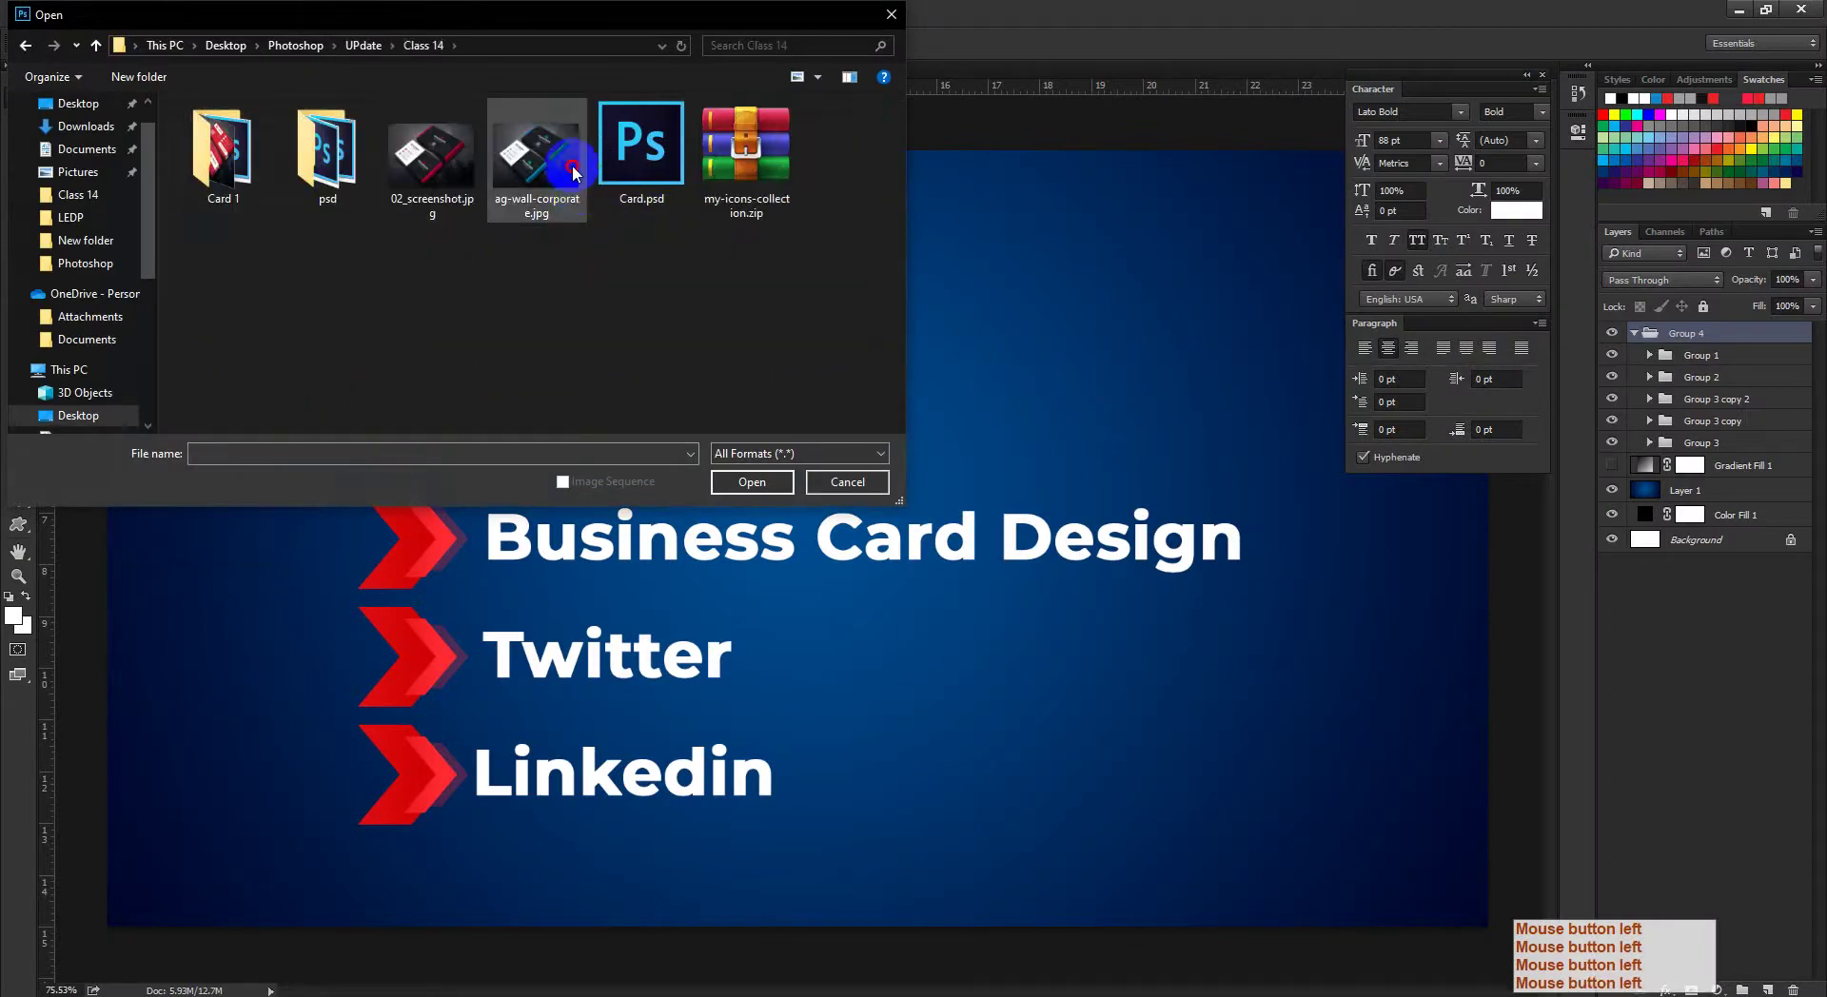
left_click(536, 152)
left_click(751, 479)
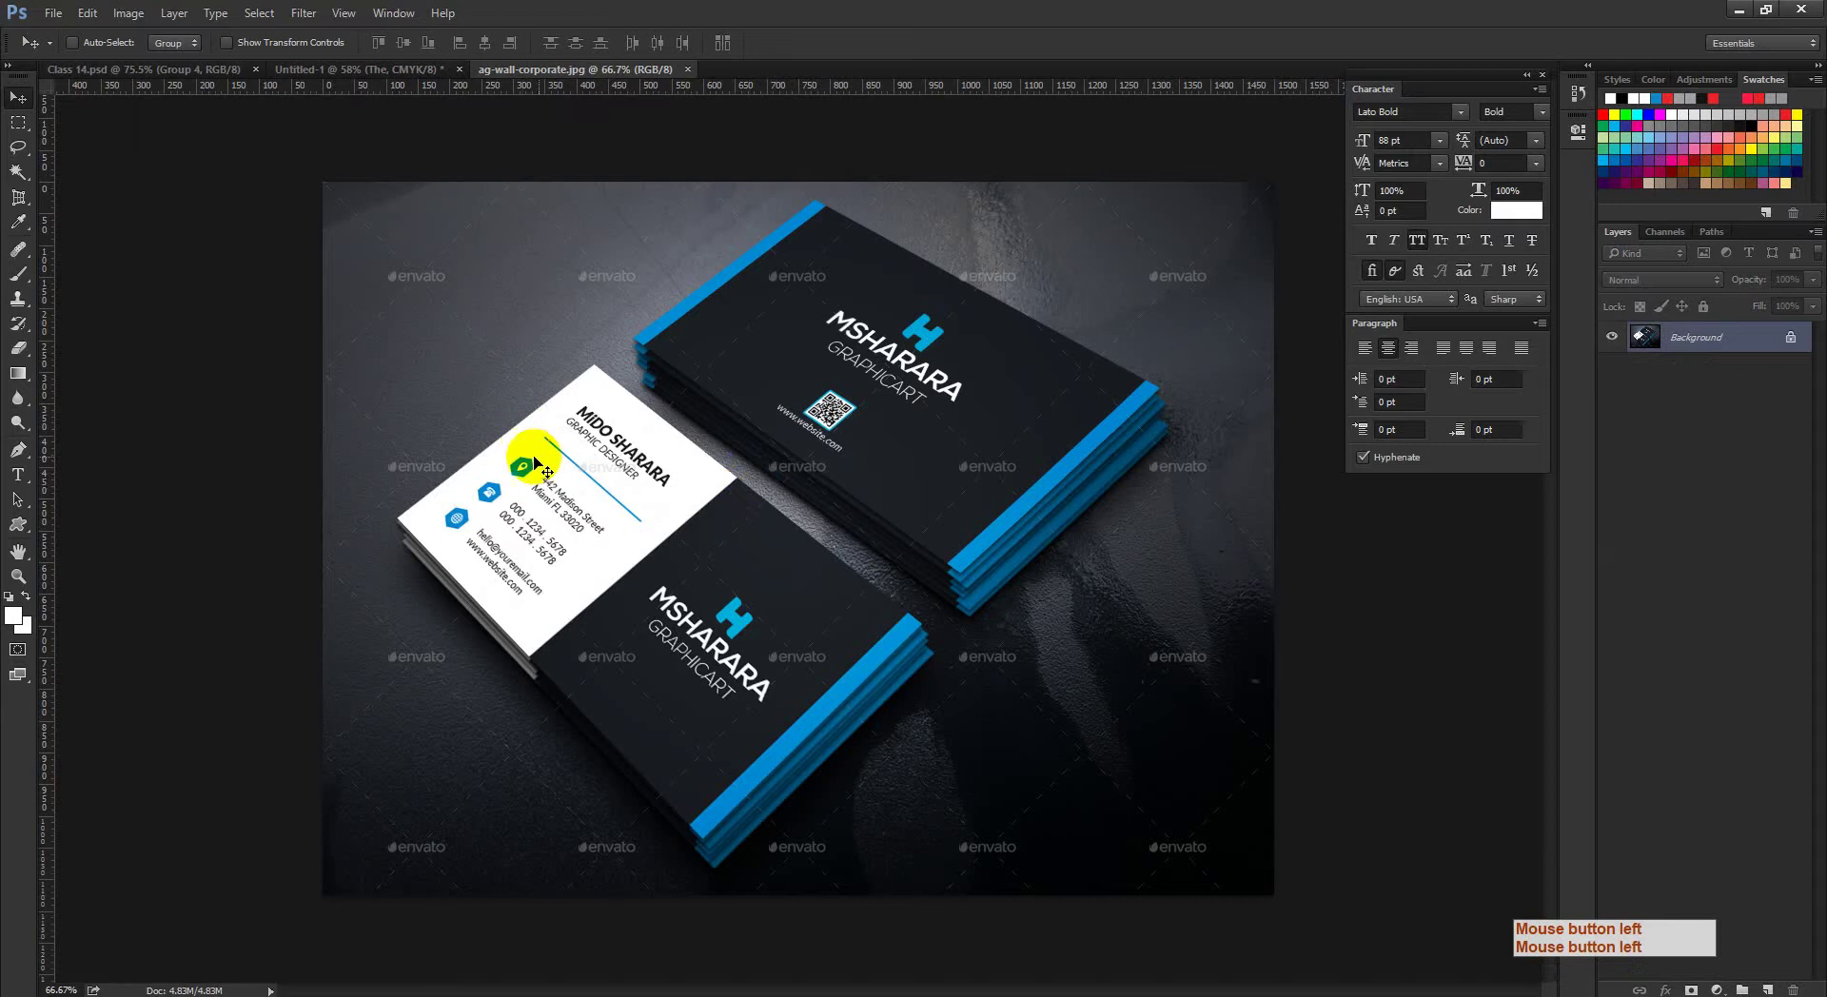
left_click_drag(500, 472, 526, 495)
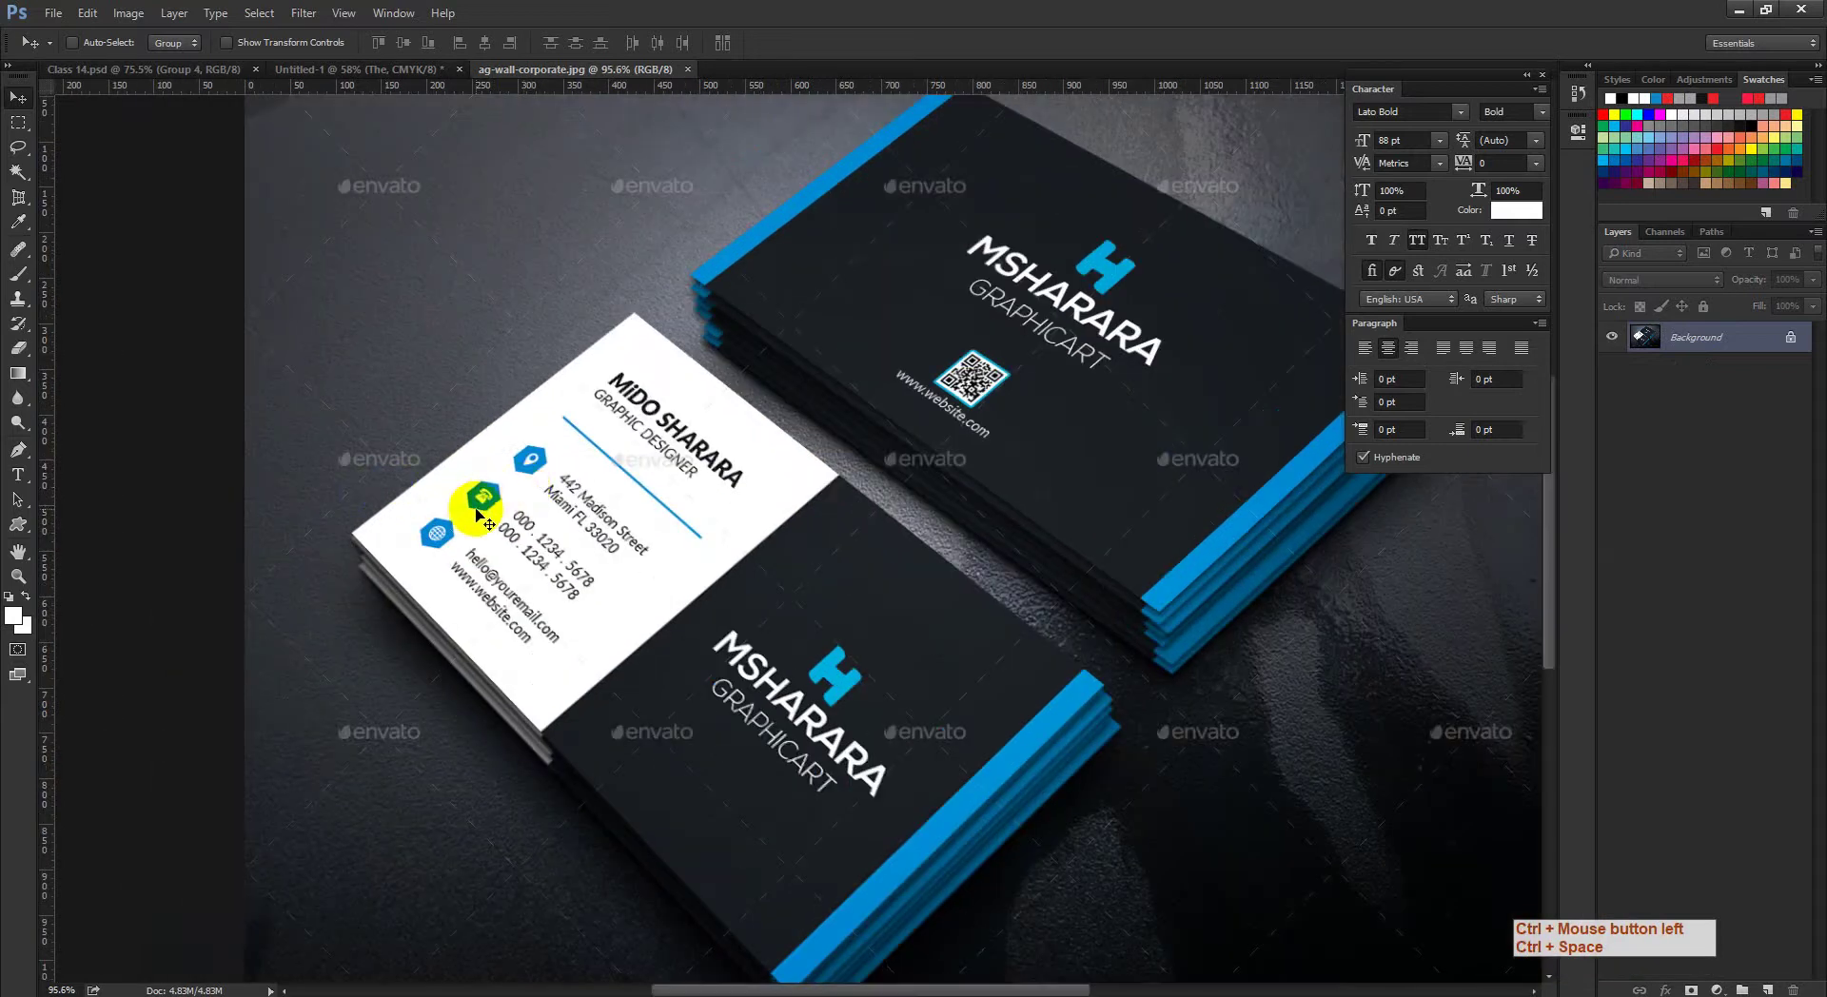
Step: Switch to Flaticon and search for 'location' icons
left_click(295, 990)
left_click(204, 942)
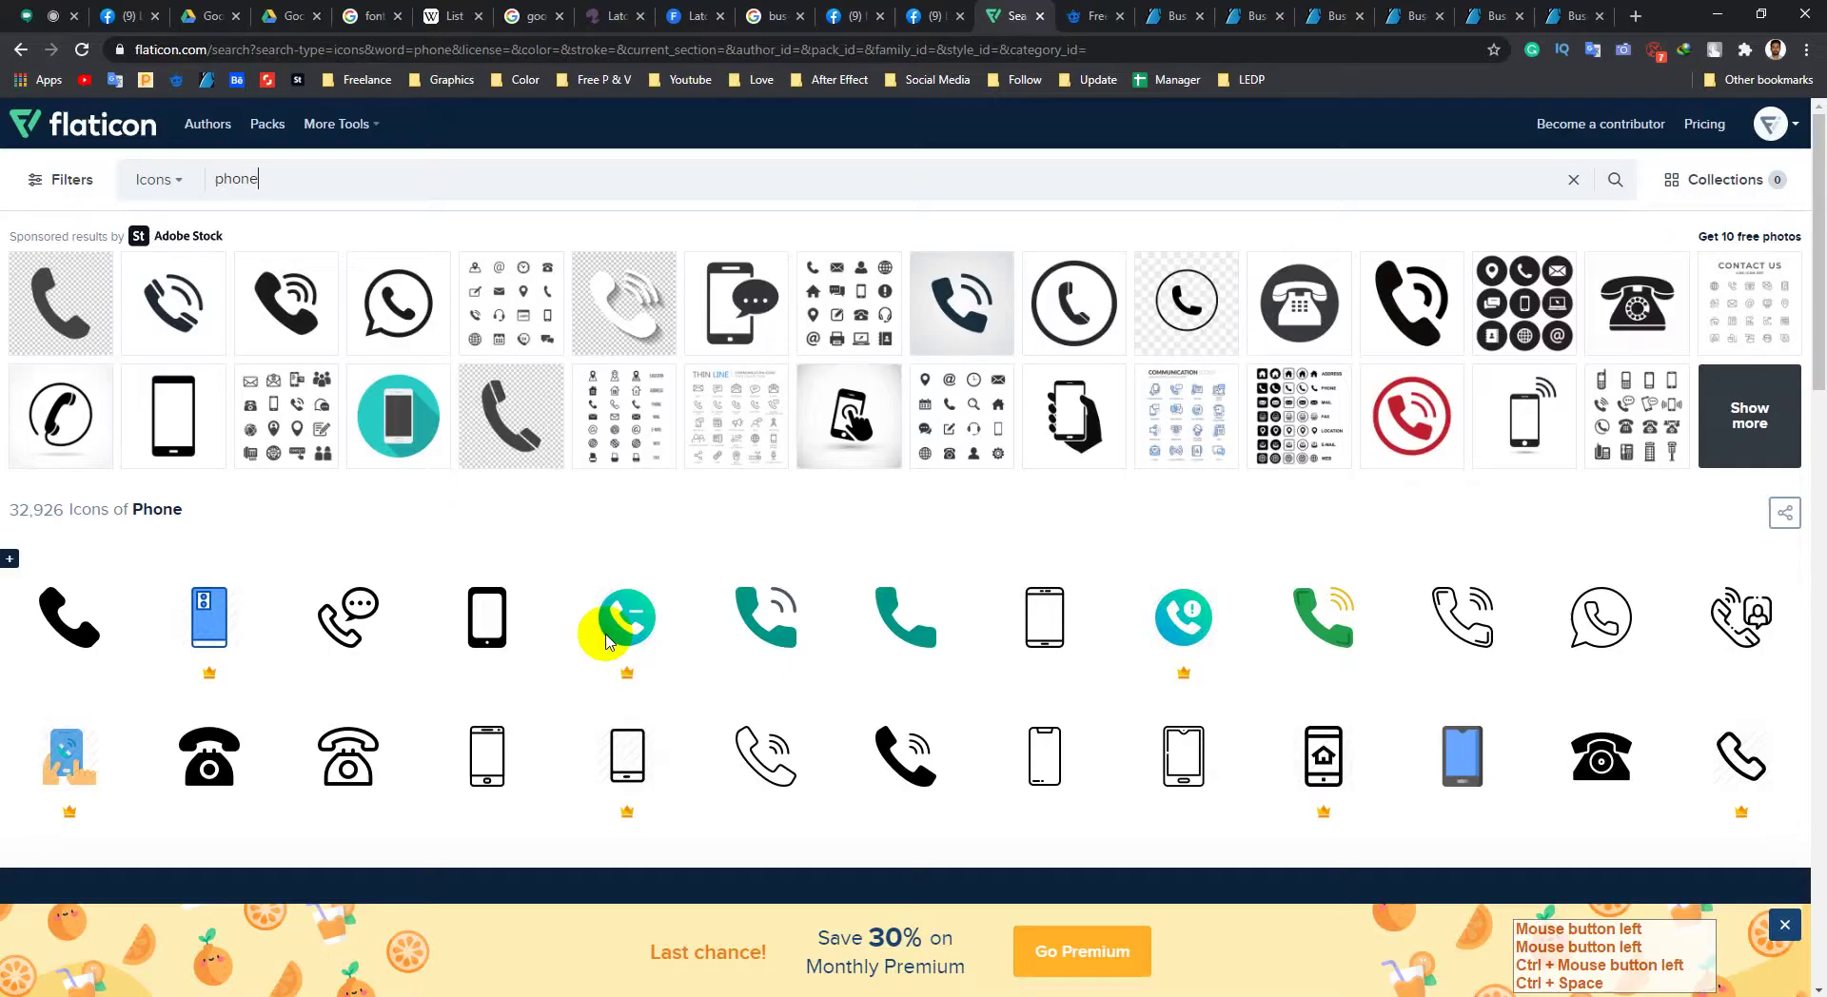
left_click(134, 219)
type("lo")
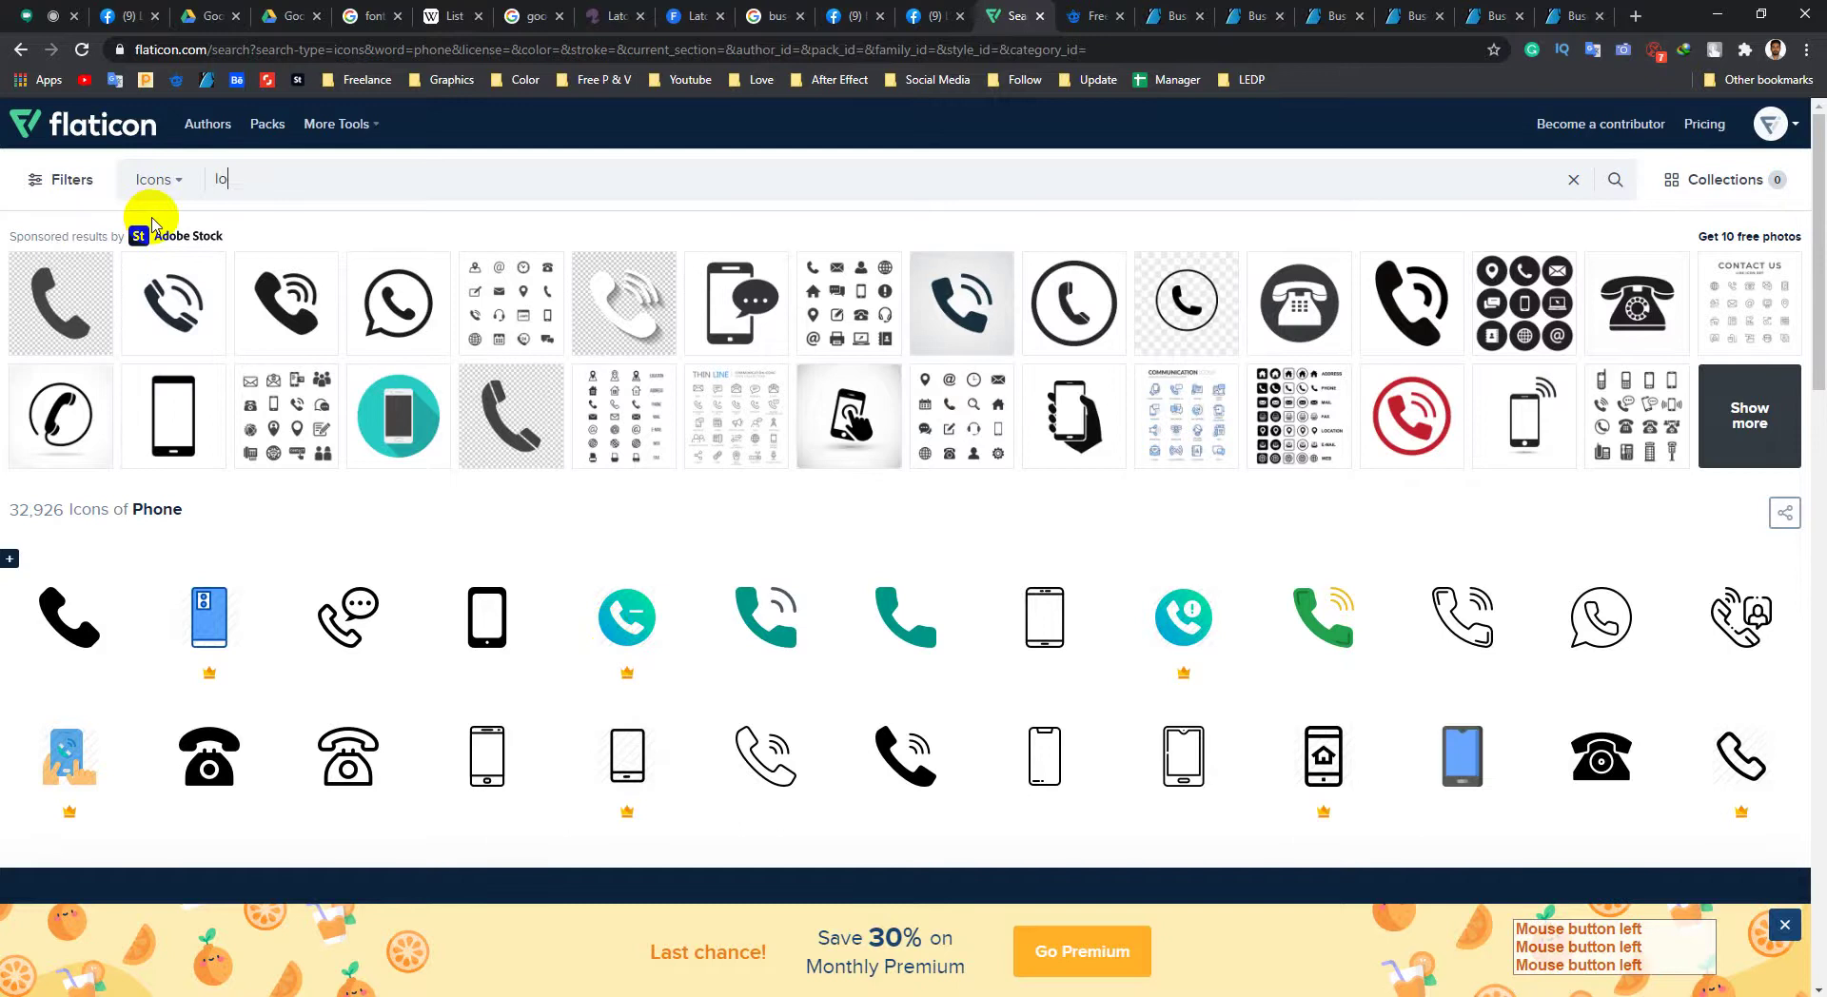
type("cation")
left_click(150, 226)
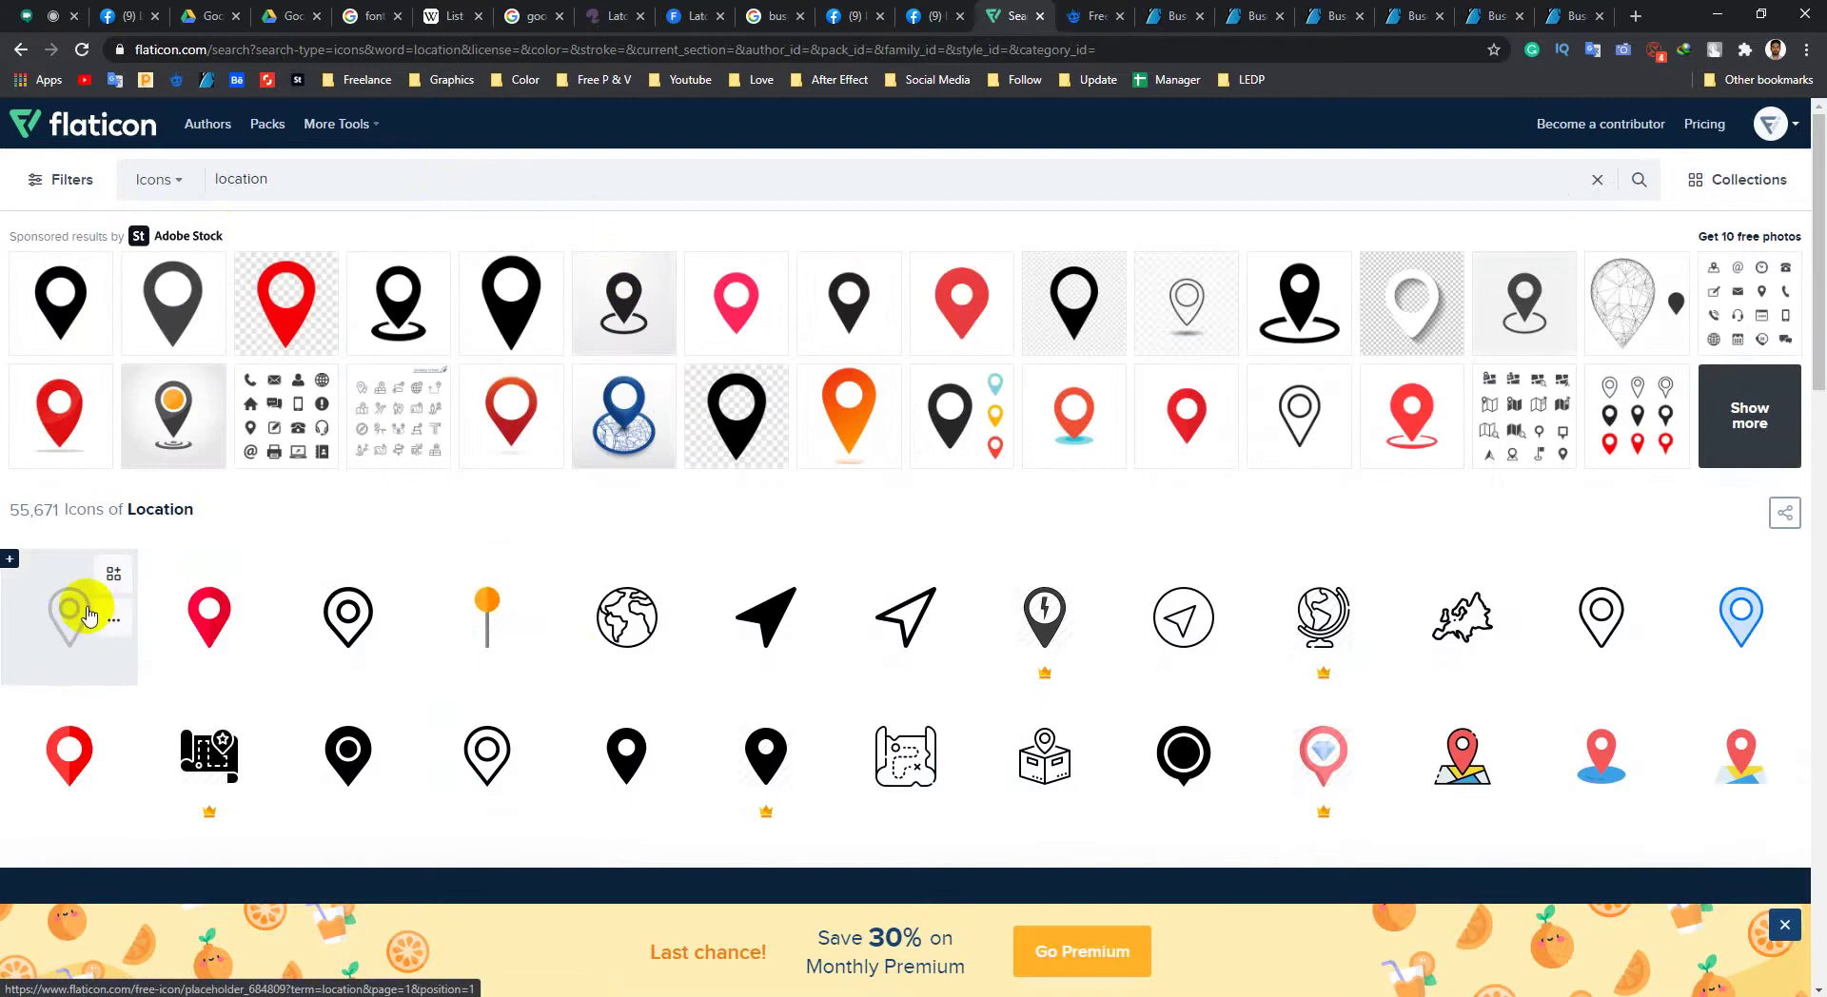
scroll(190, 571, "down", 1)
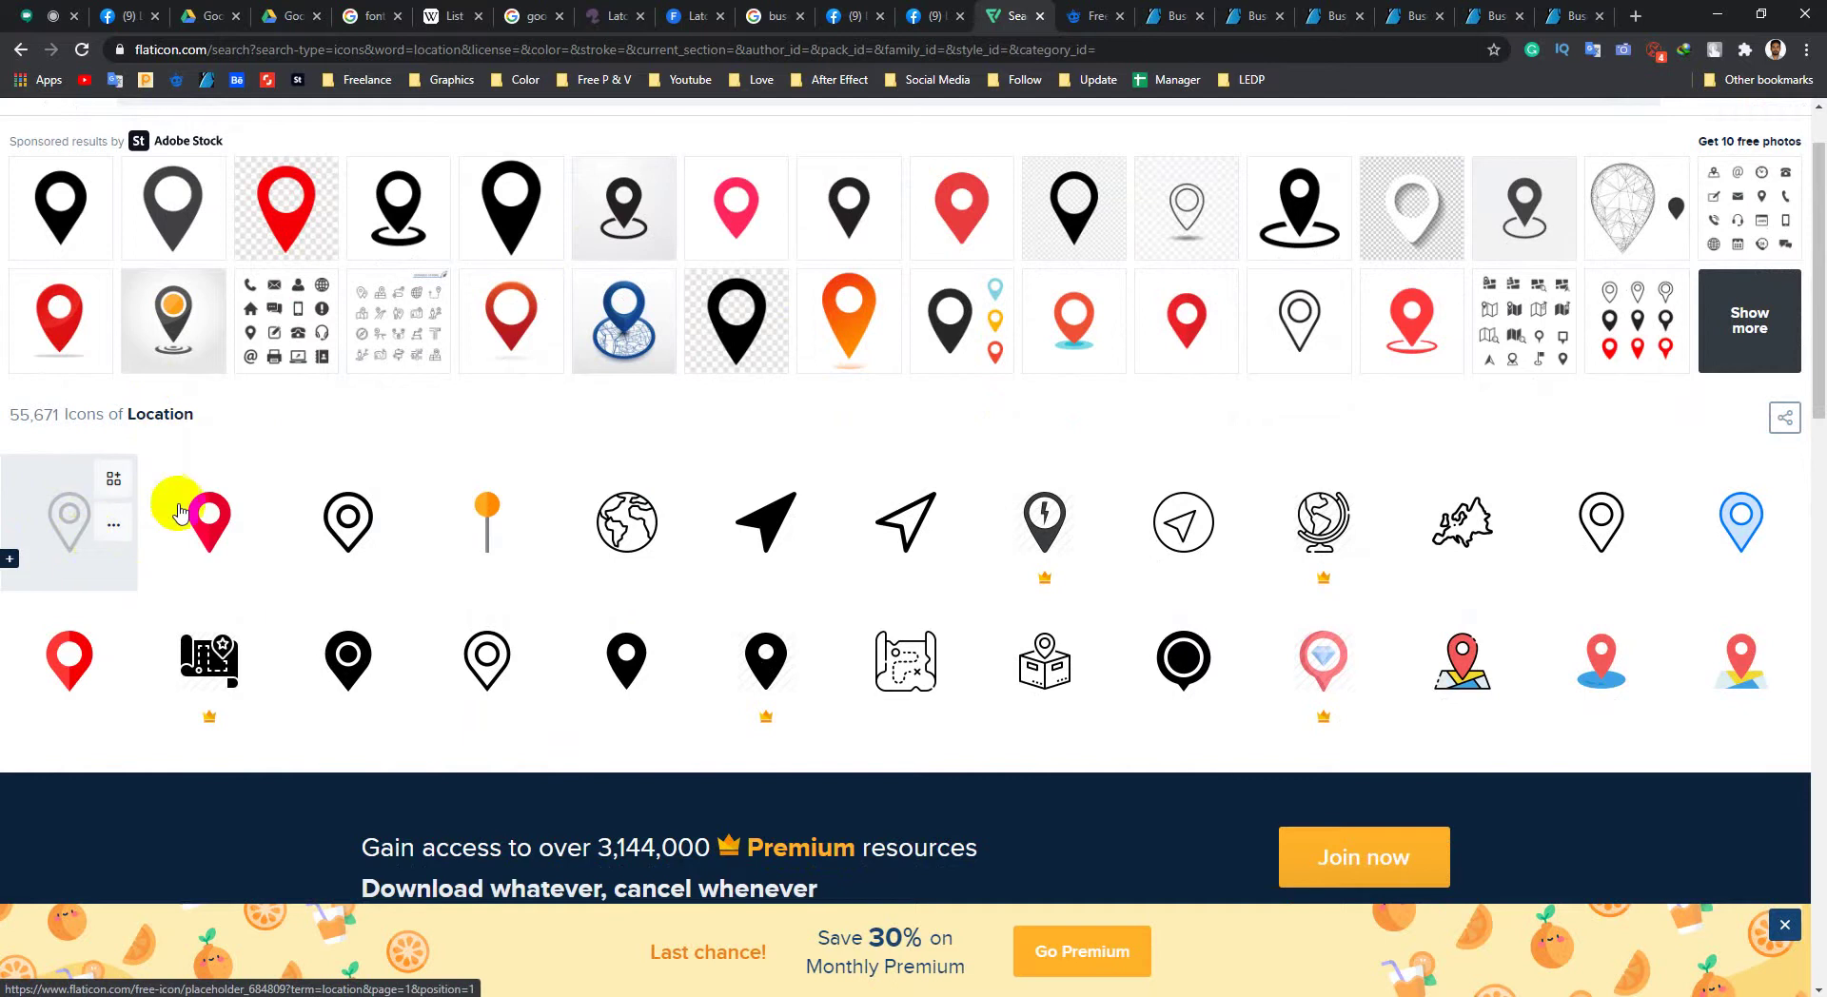
scroll(171, 511, "down", 2)
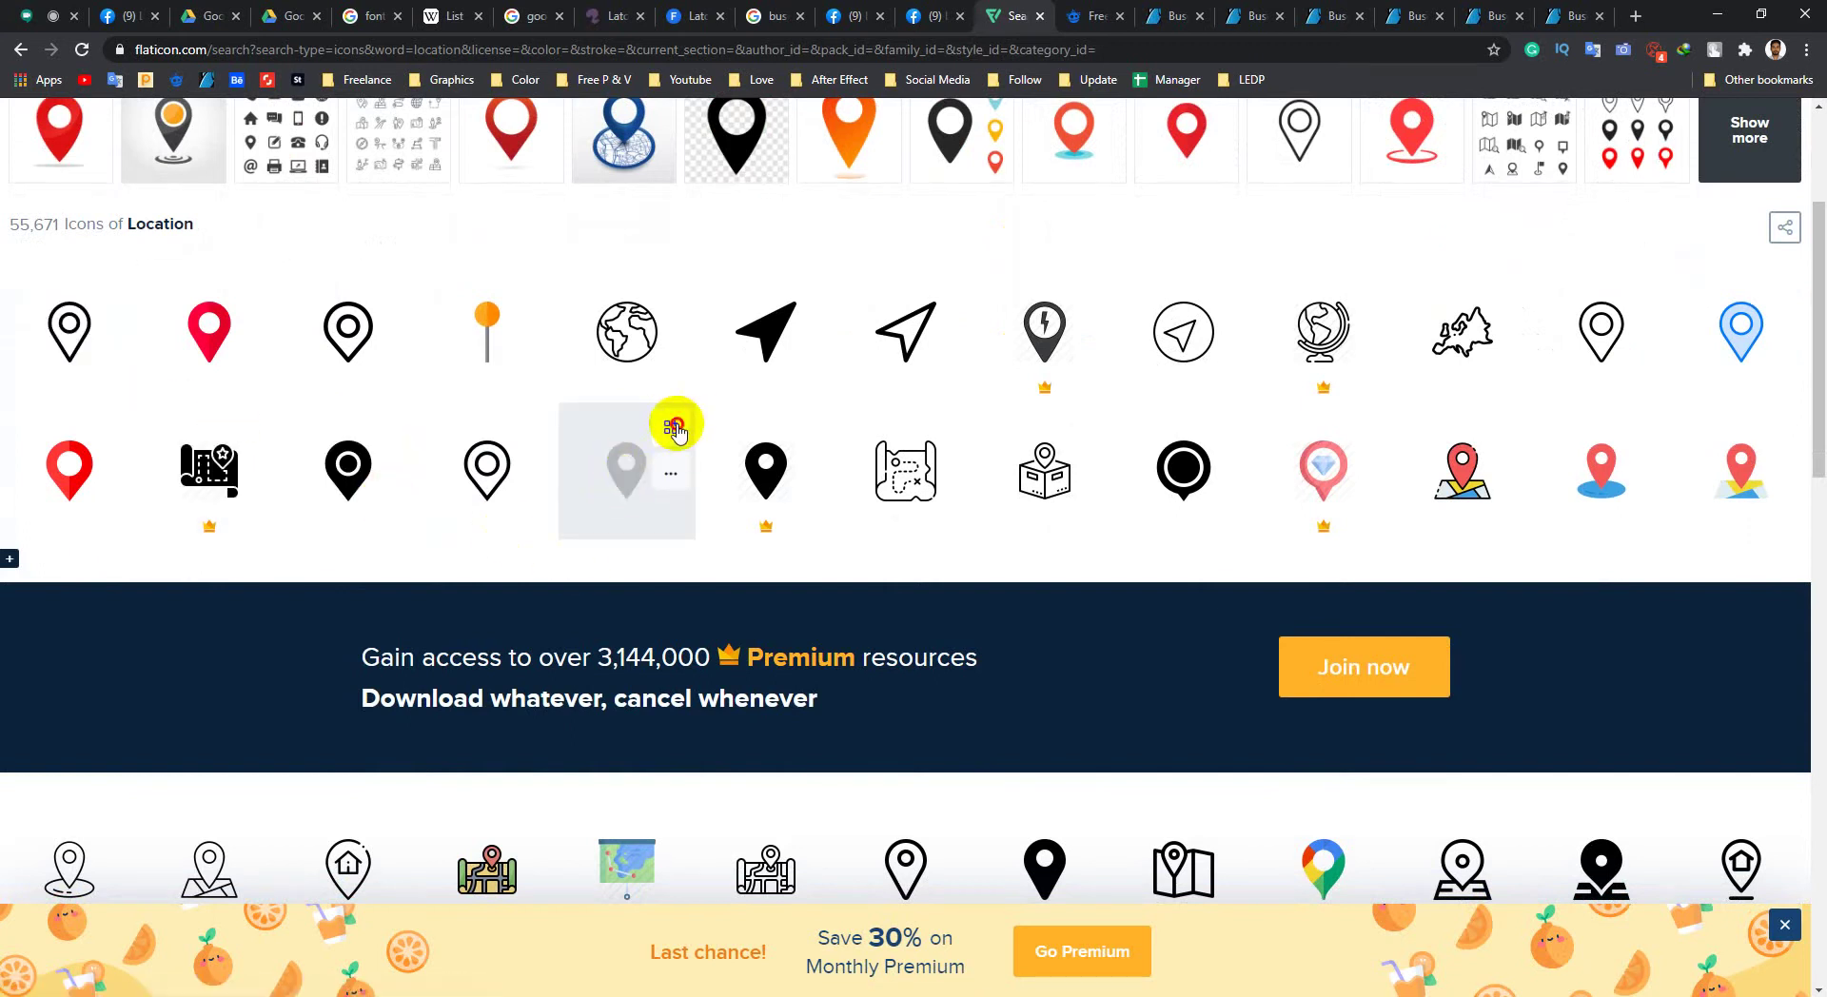
Step: Add the solid black pin icon to the collection and confirm it in the Collections panel
left_click(675, 429)
scroll(1341, 447, "up", 3)
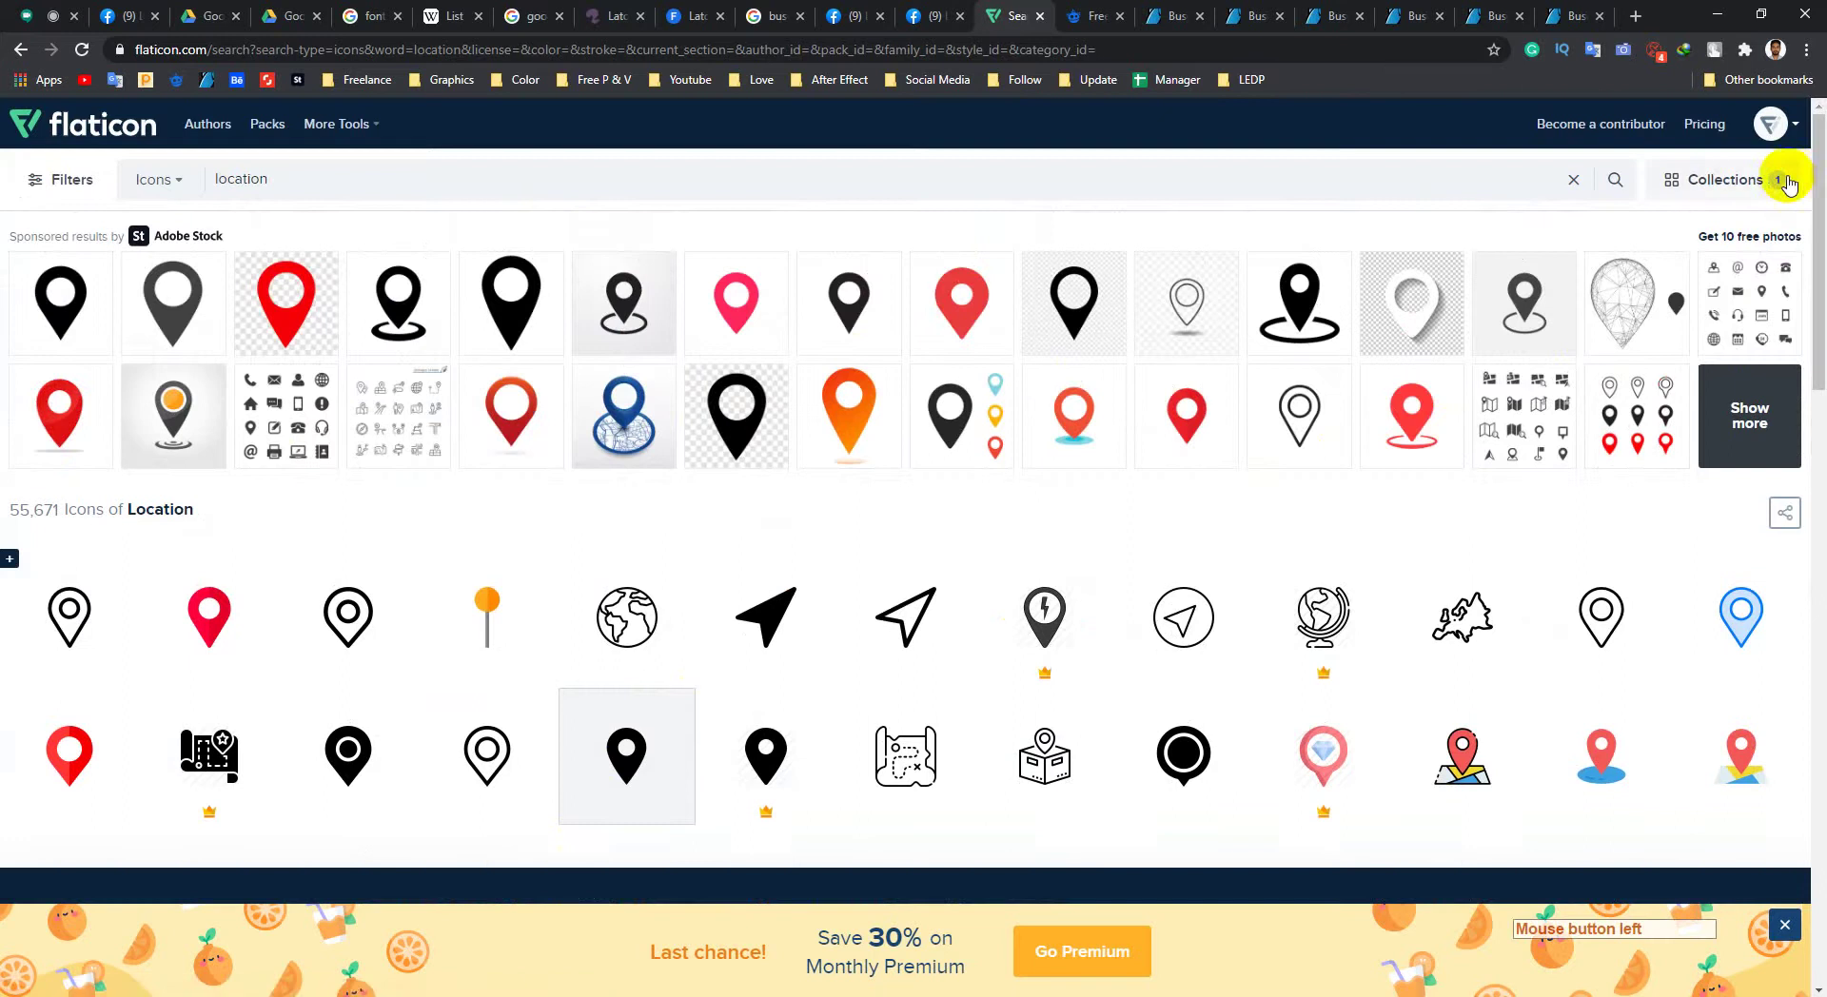
left_click(1787, 182)
left_click(1551, 138)
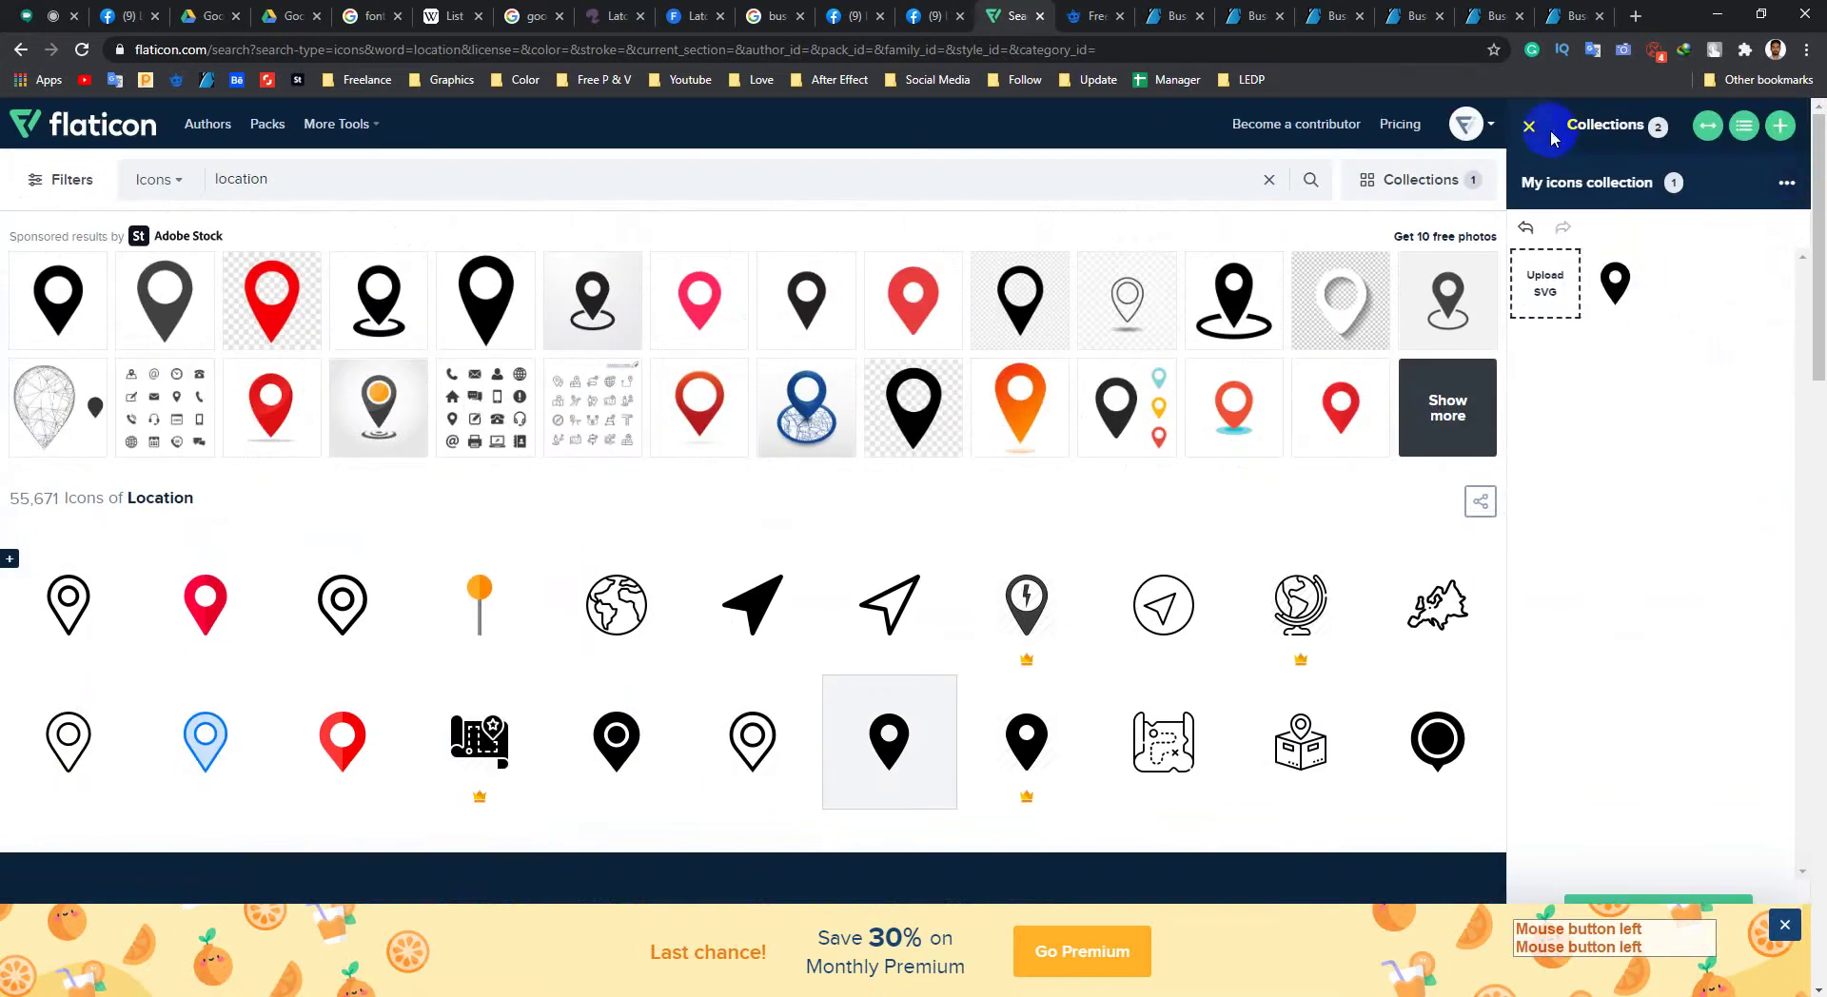
scroll(396, 686, "down", 2)
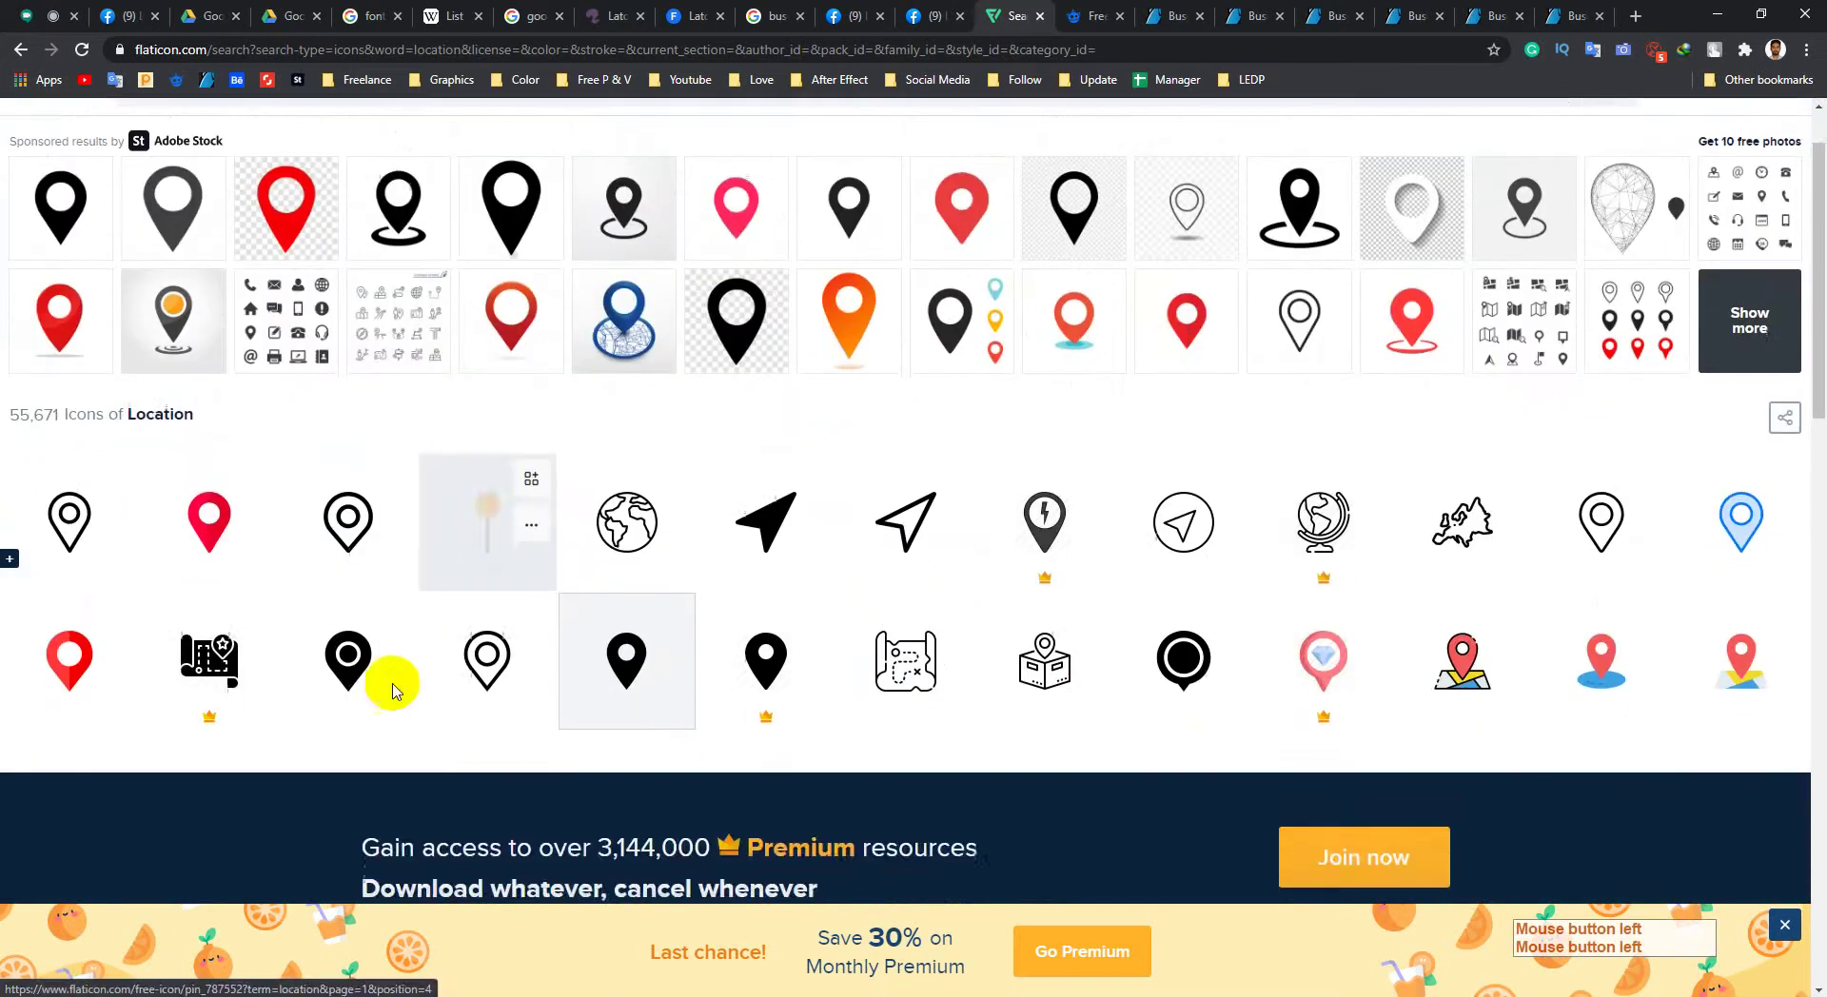
scroll(386, 398, "up", 1)
left_click_drag(346, 183, 174, 203)
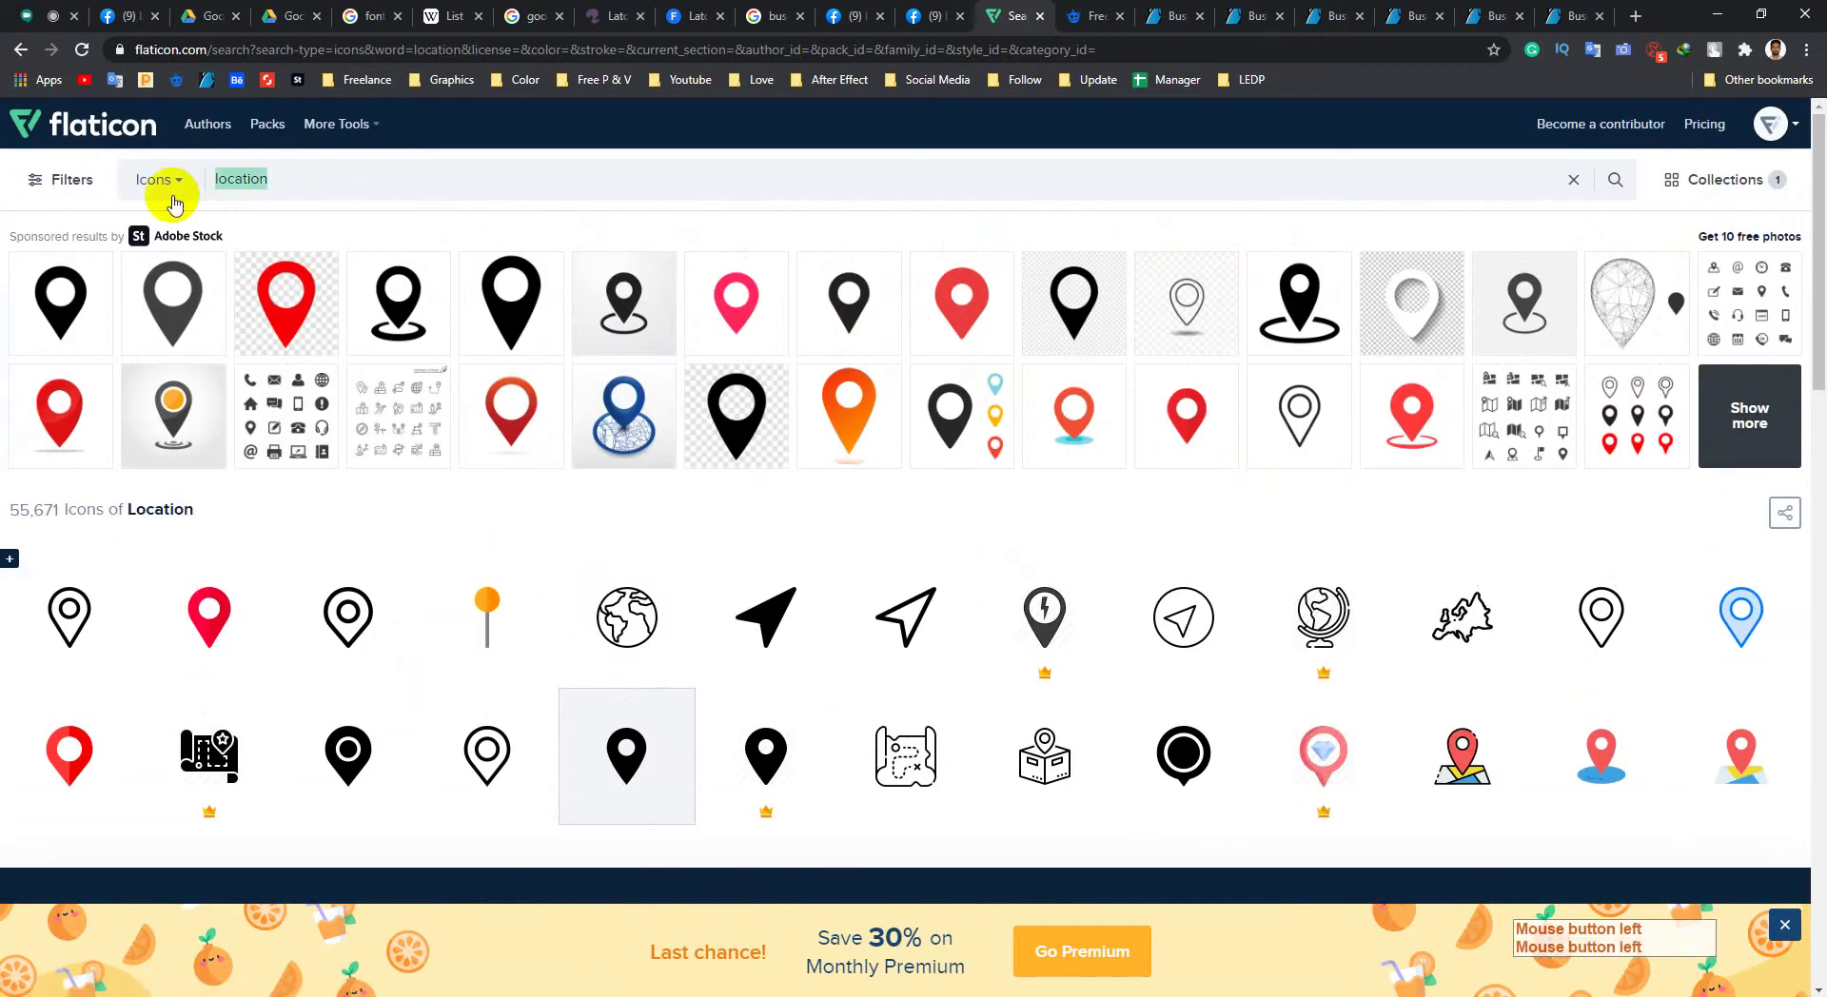
Step: Search Flaticon for 'phone' icons and scroll through the results
type("phone")
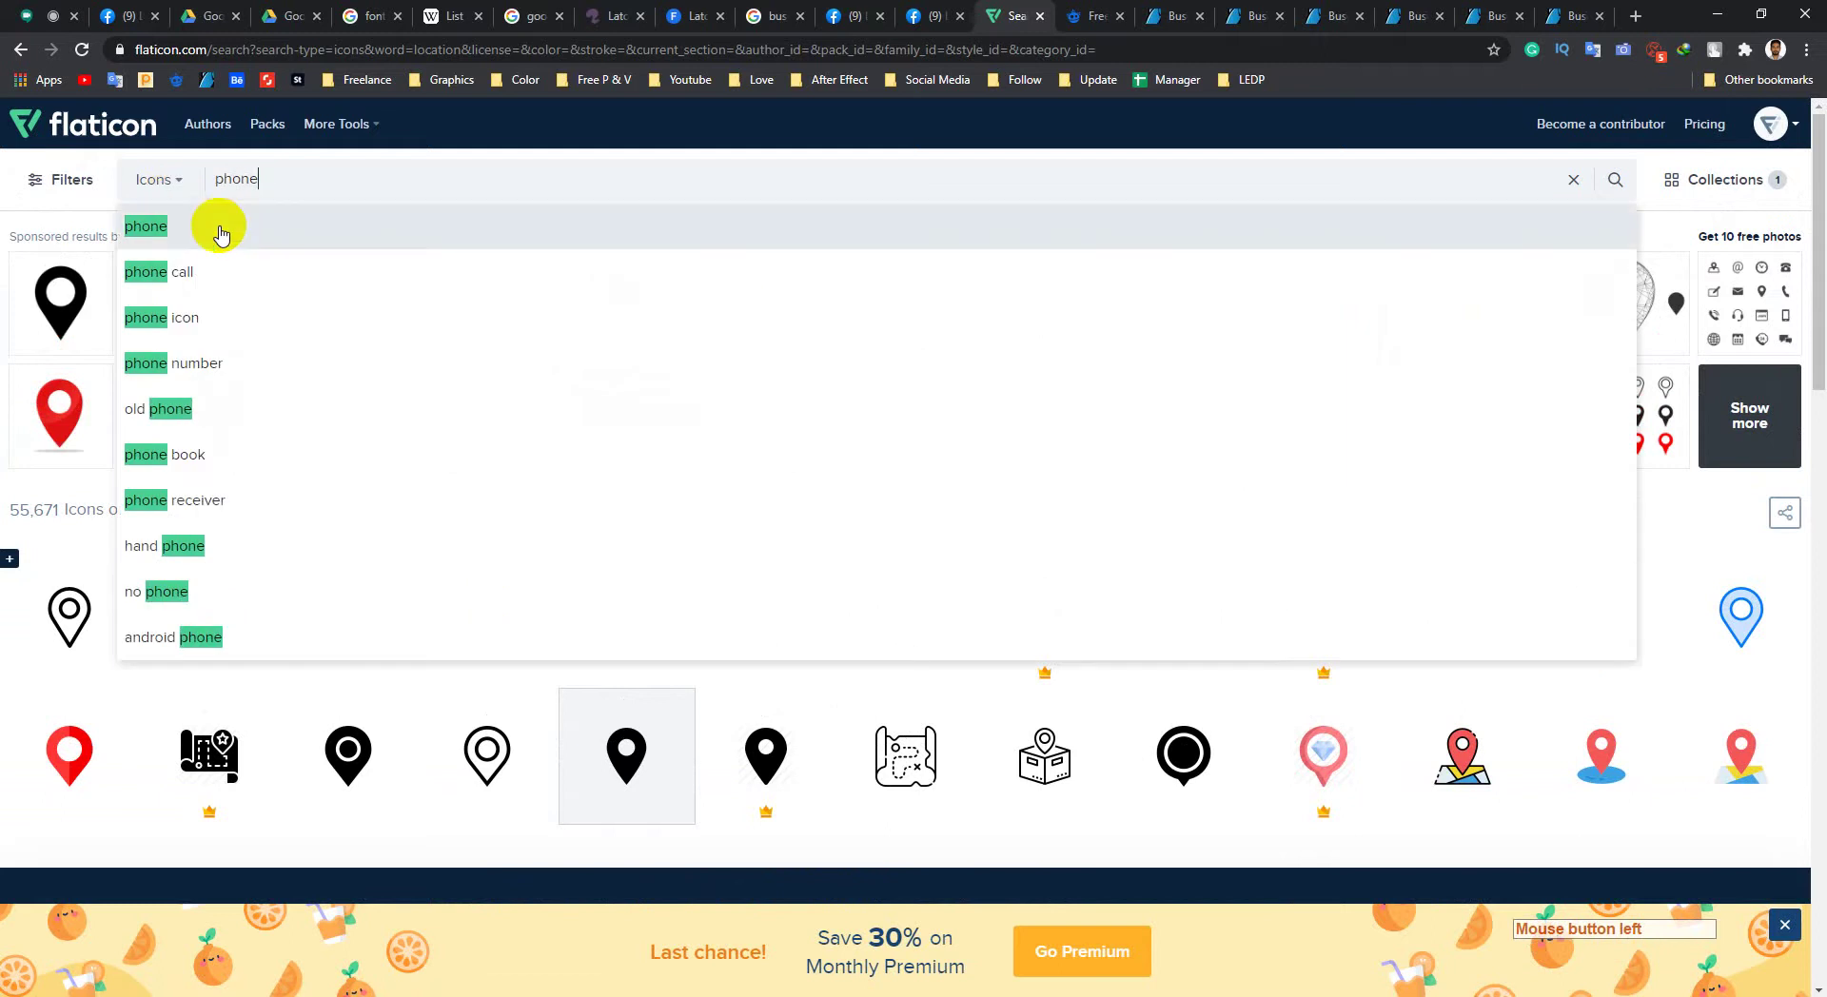
left_click(218, 228)
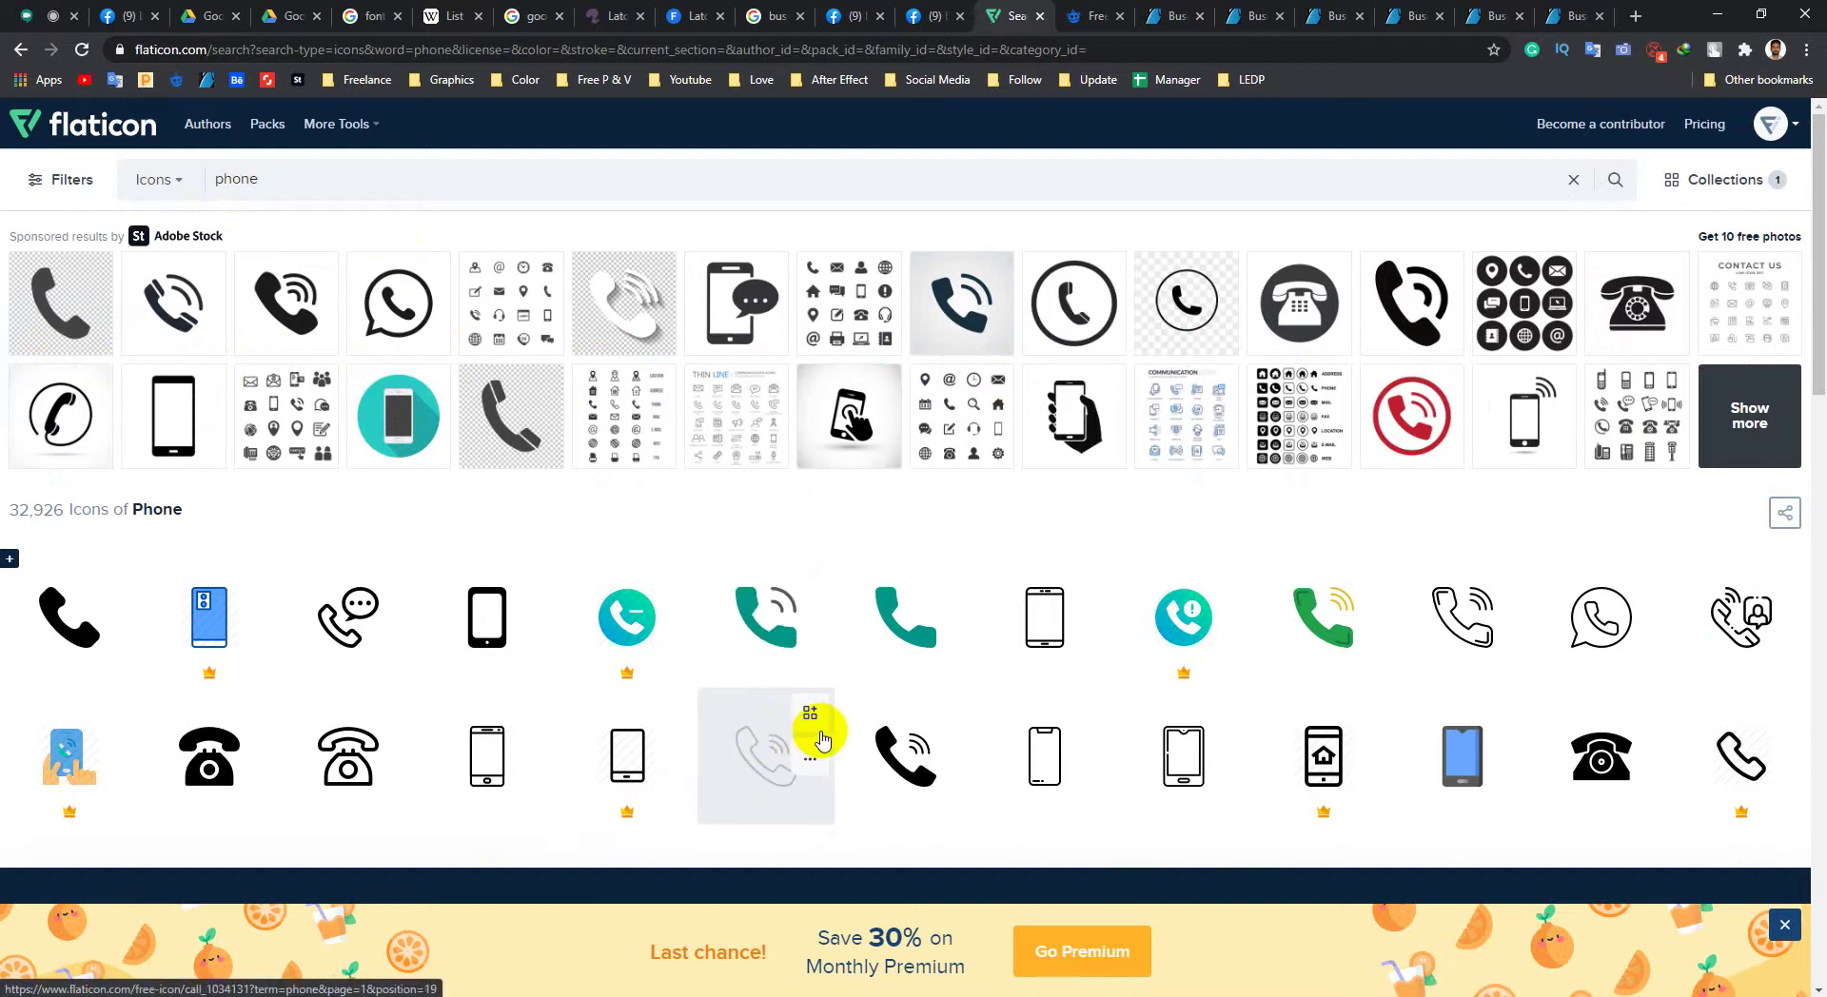
scroll(824, 739, "down", 1)
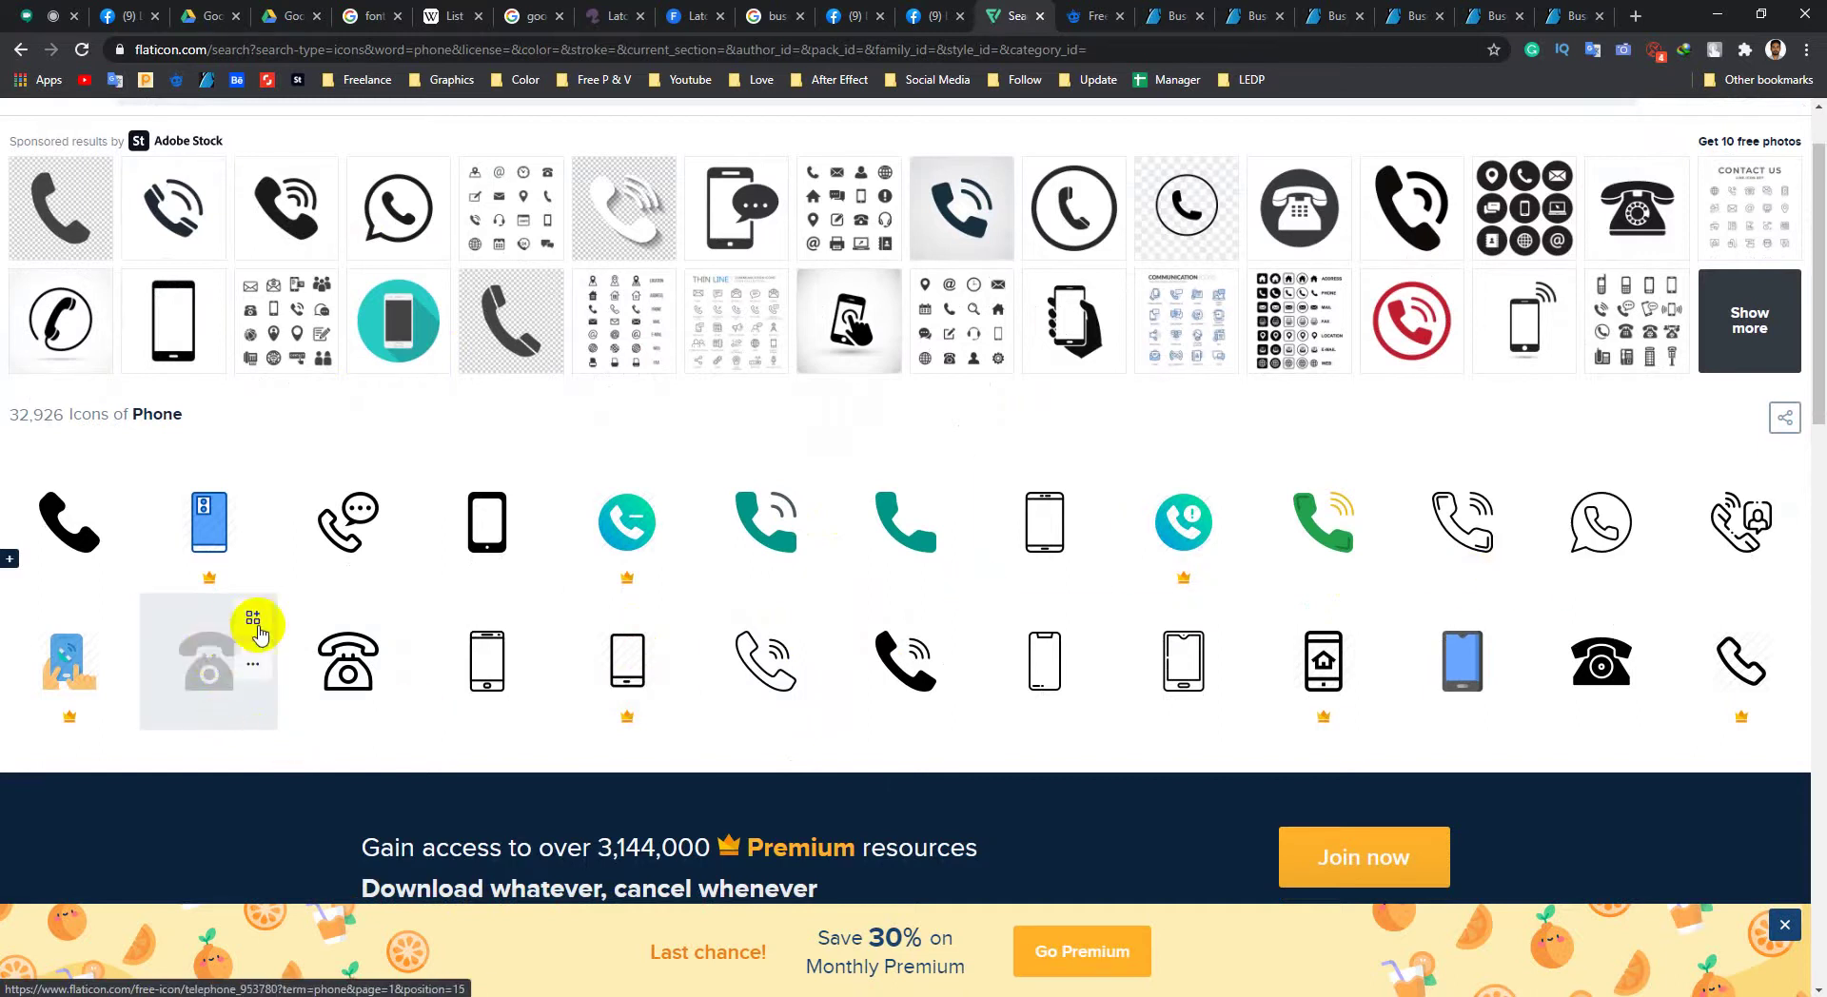
scroll(257, 631, "down", 9)
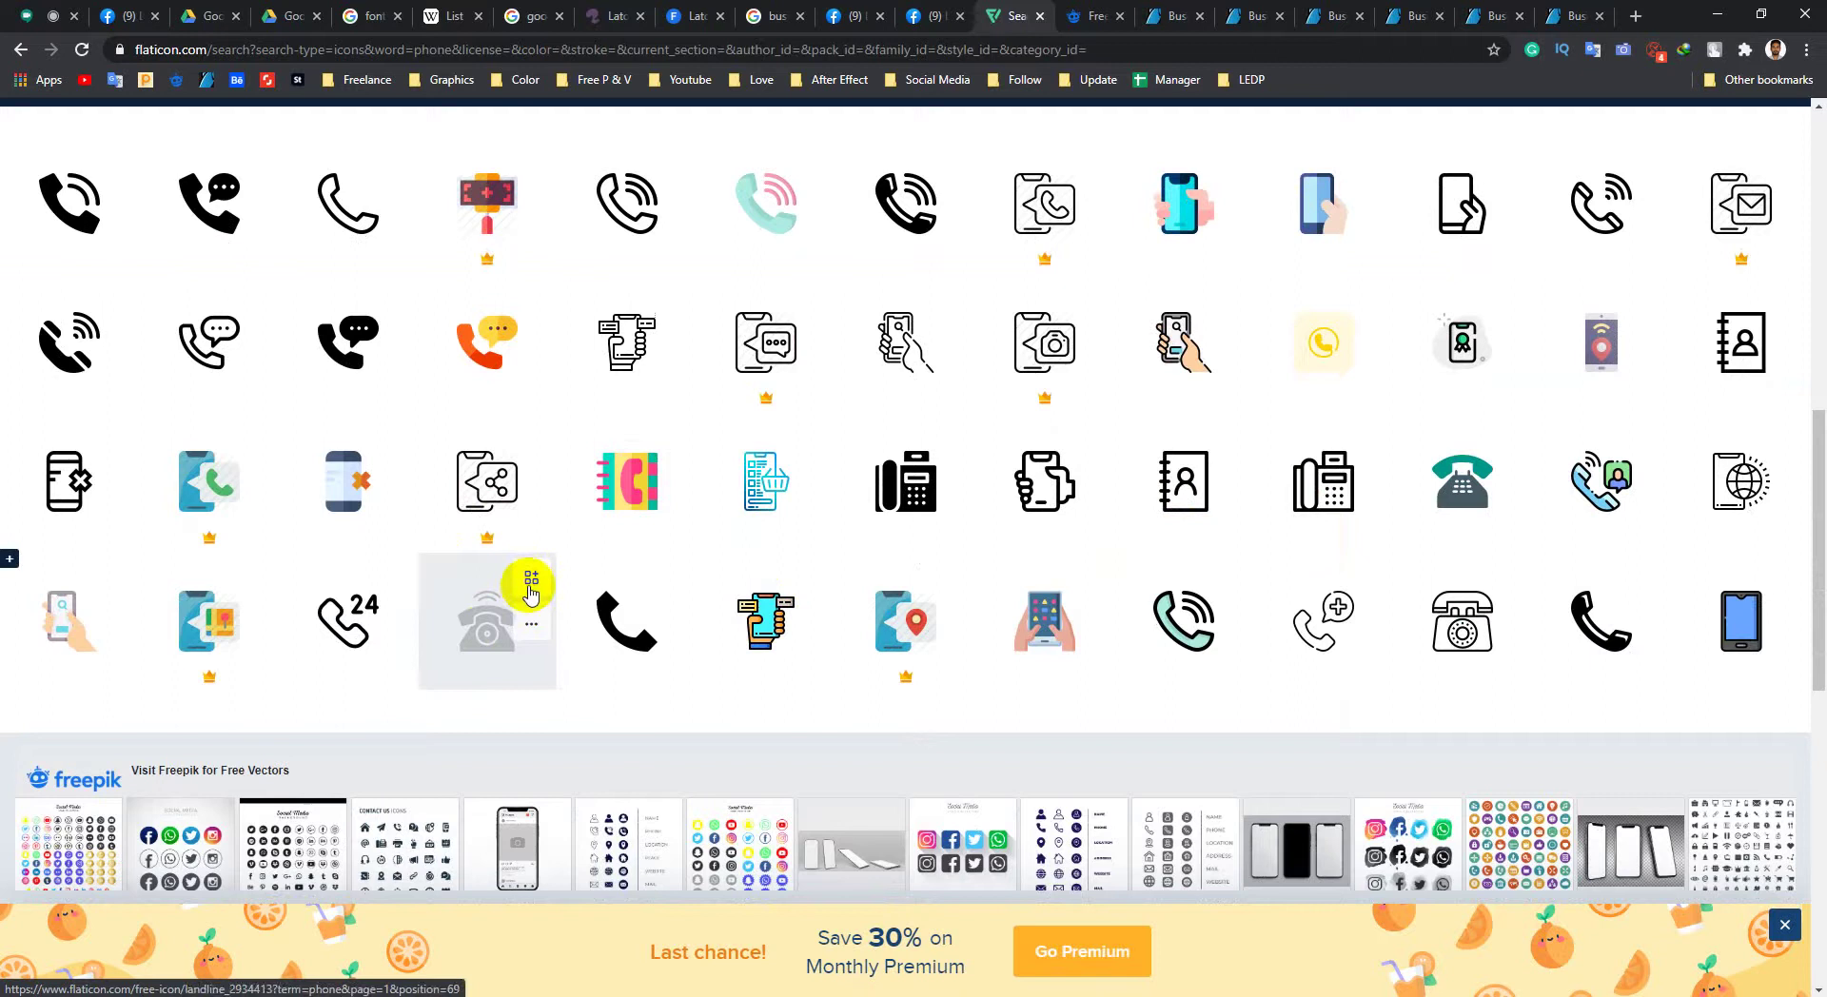
Step: Add the desk telephone icon to the collection, then return to the Photoshop mockup
left_click(531, 590)
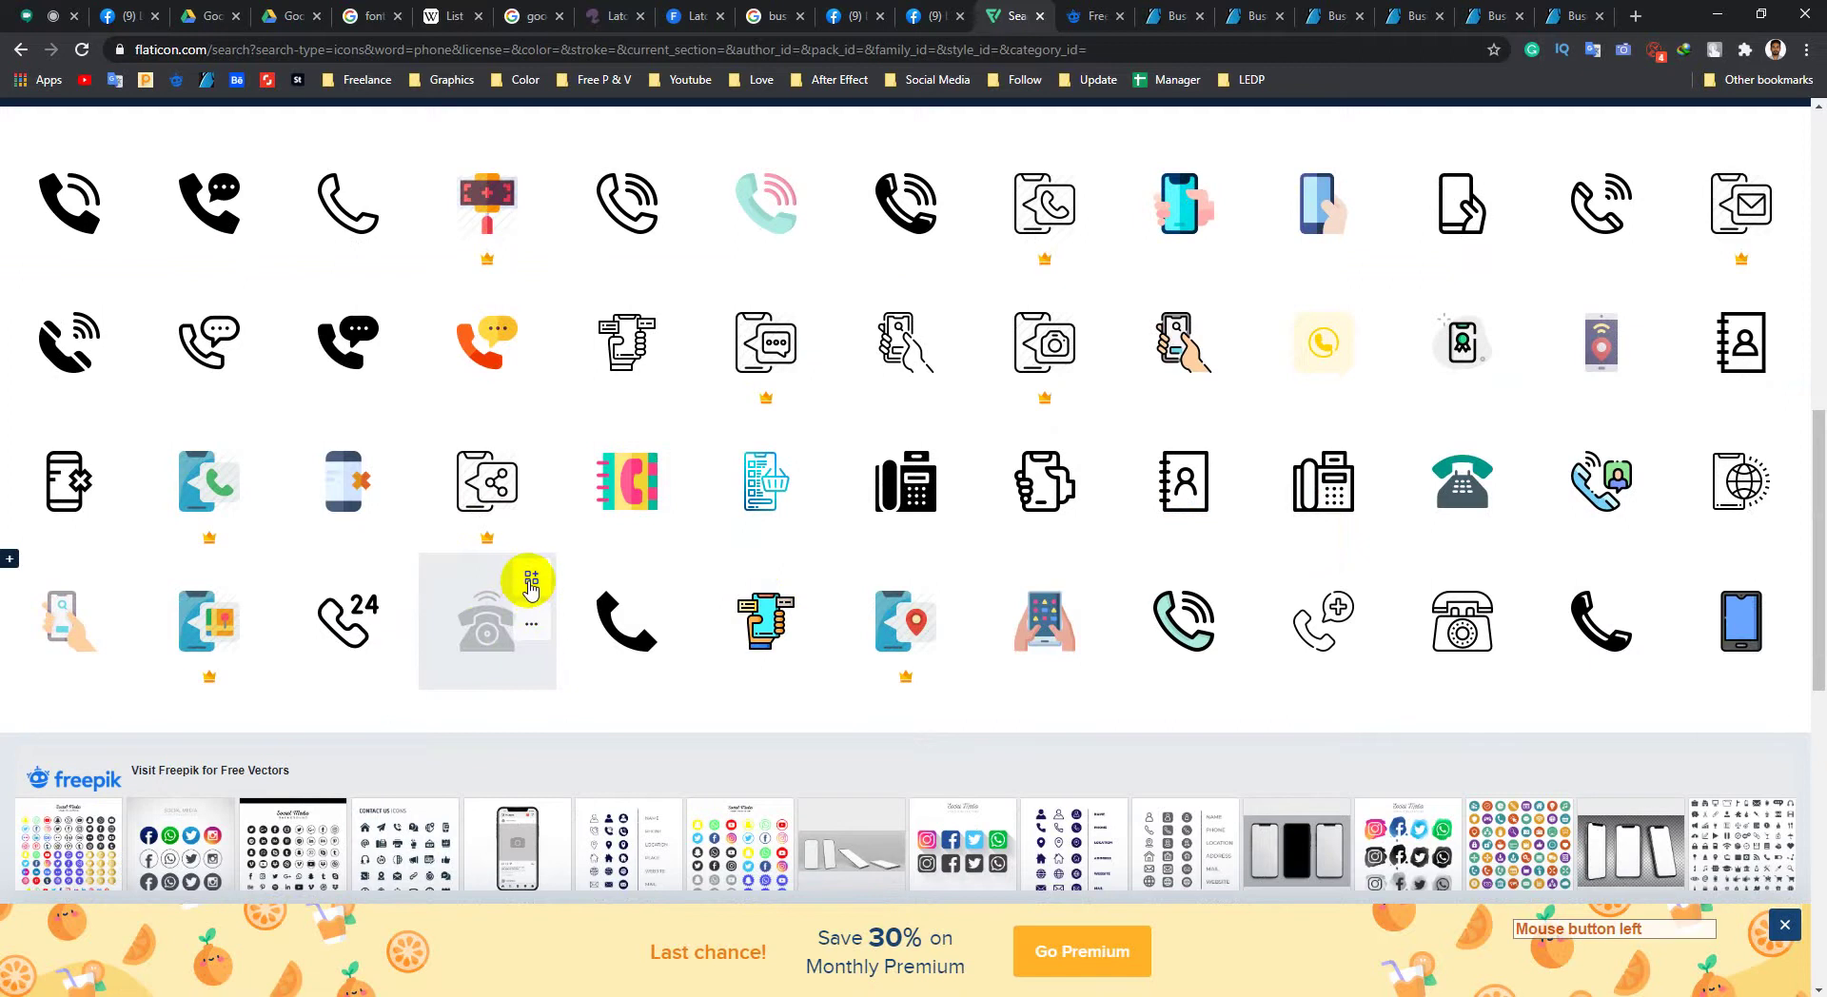
scroll(1631, 323, "up", 7)
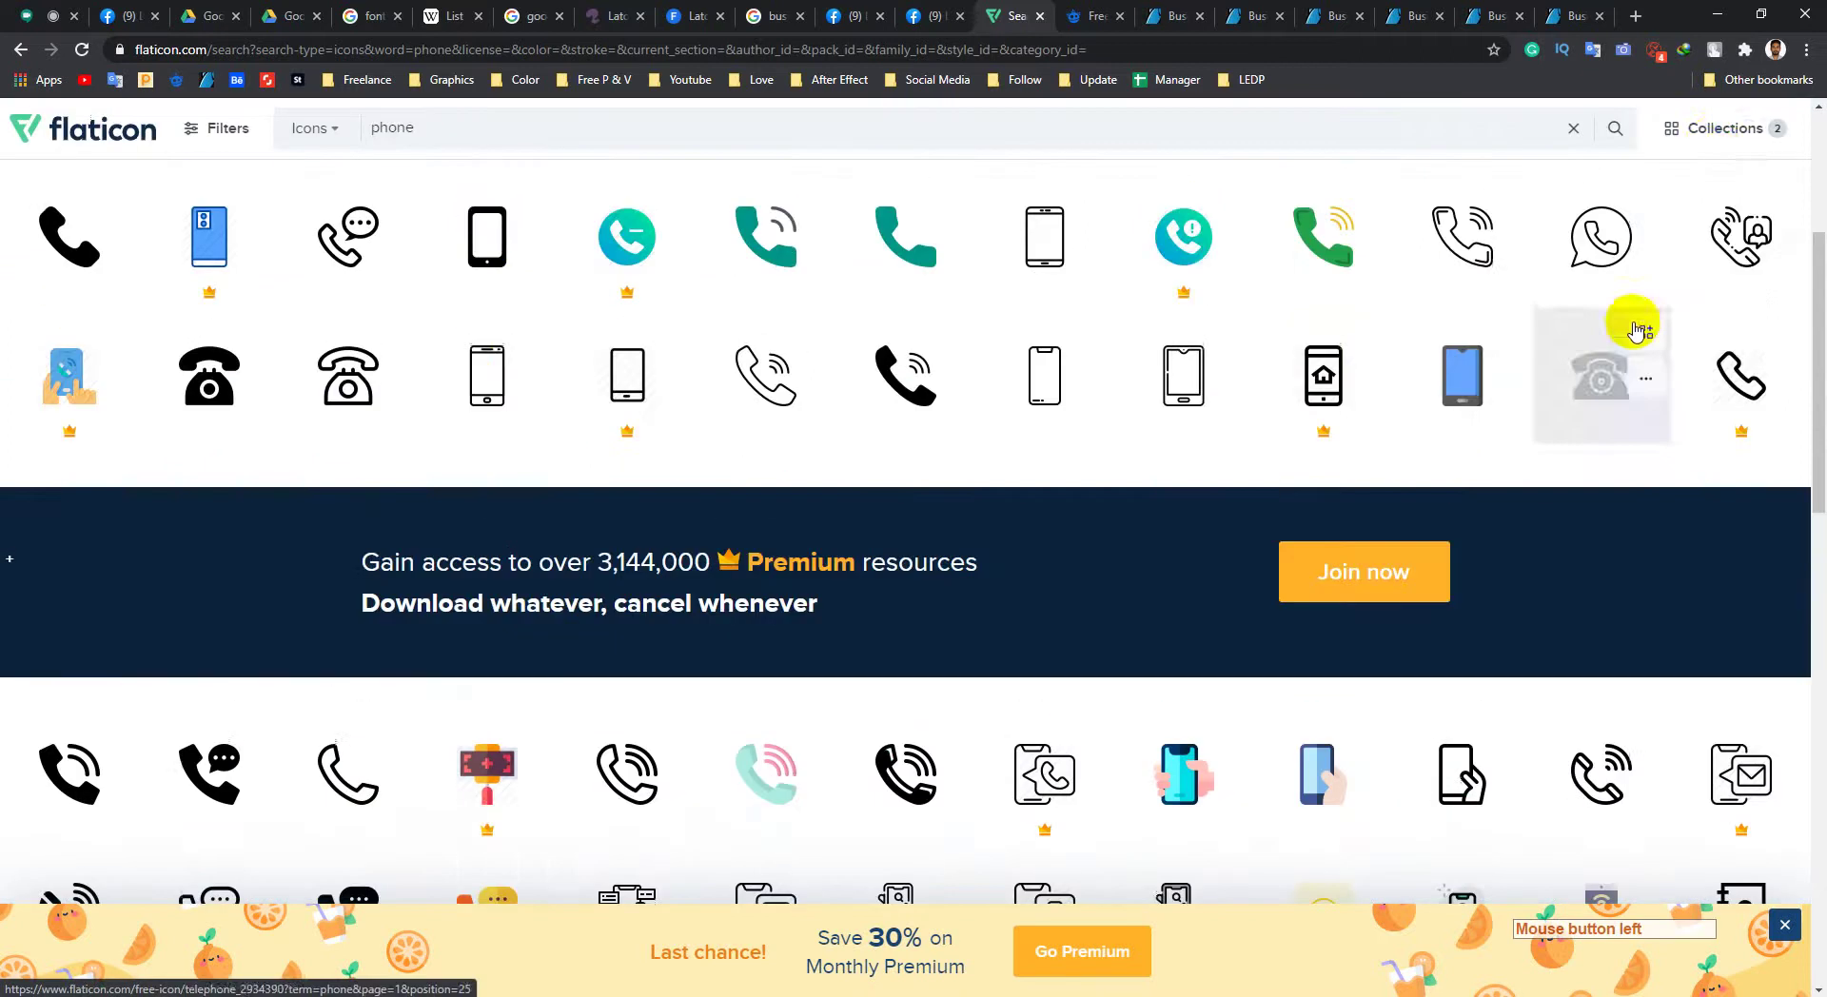
left_click(1708, 128)
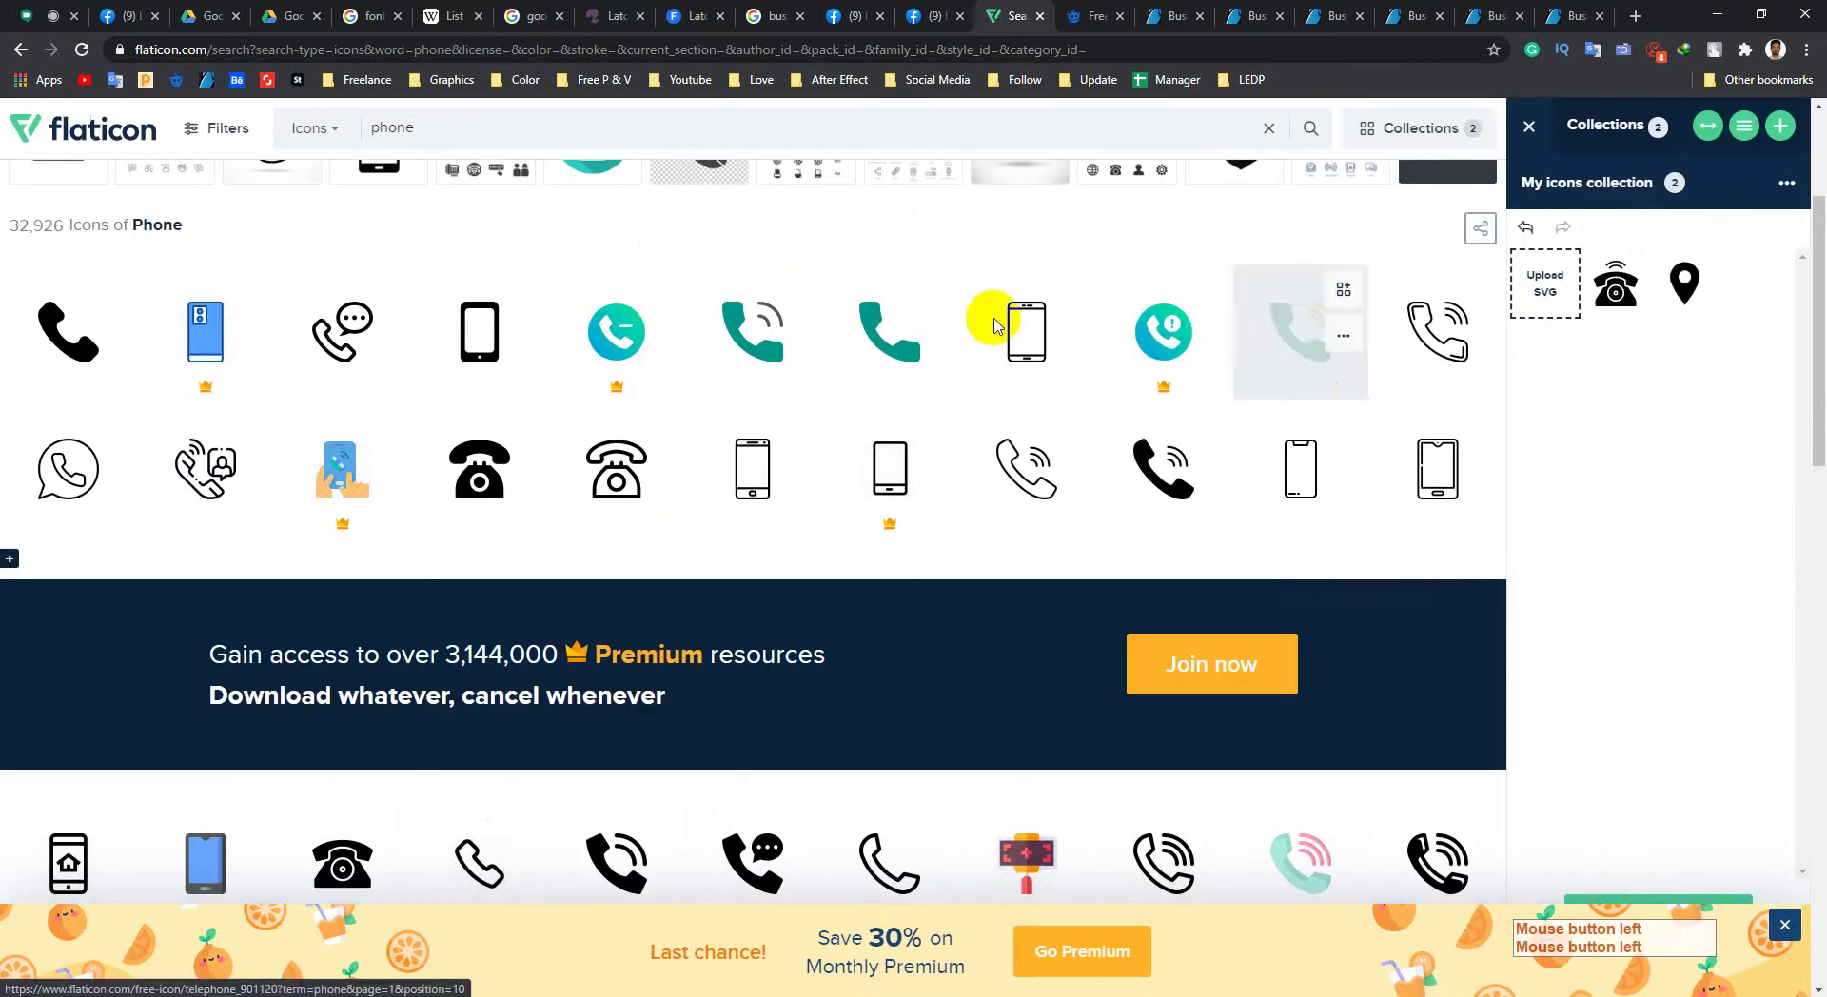
left_click_drag(515, 130, 310, 130)
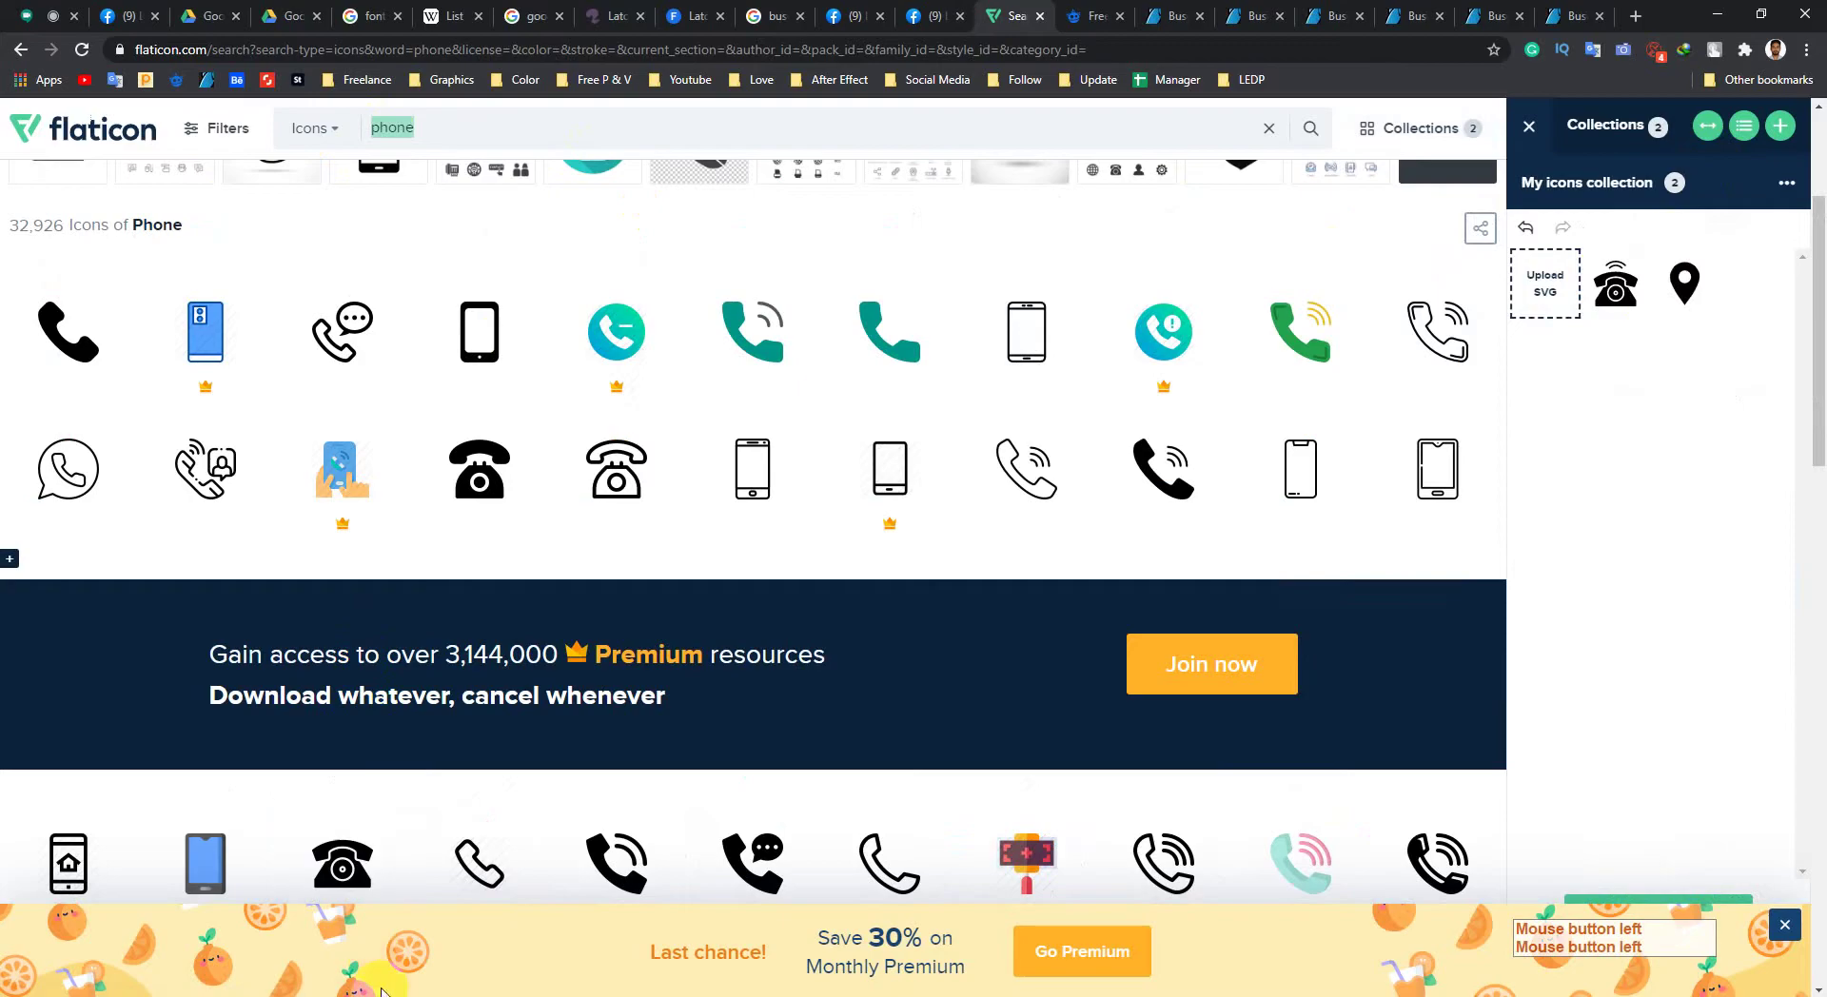
left_click(383, 995)
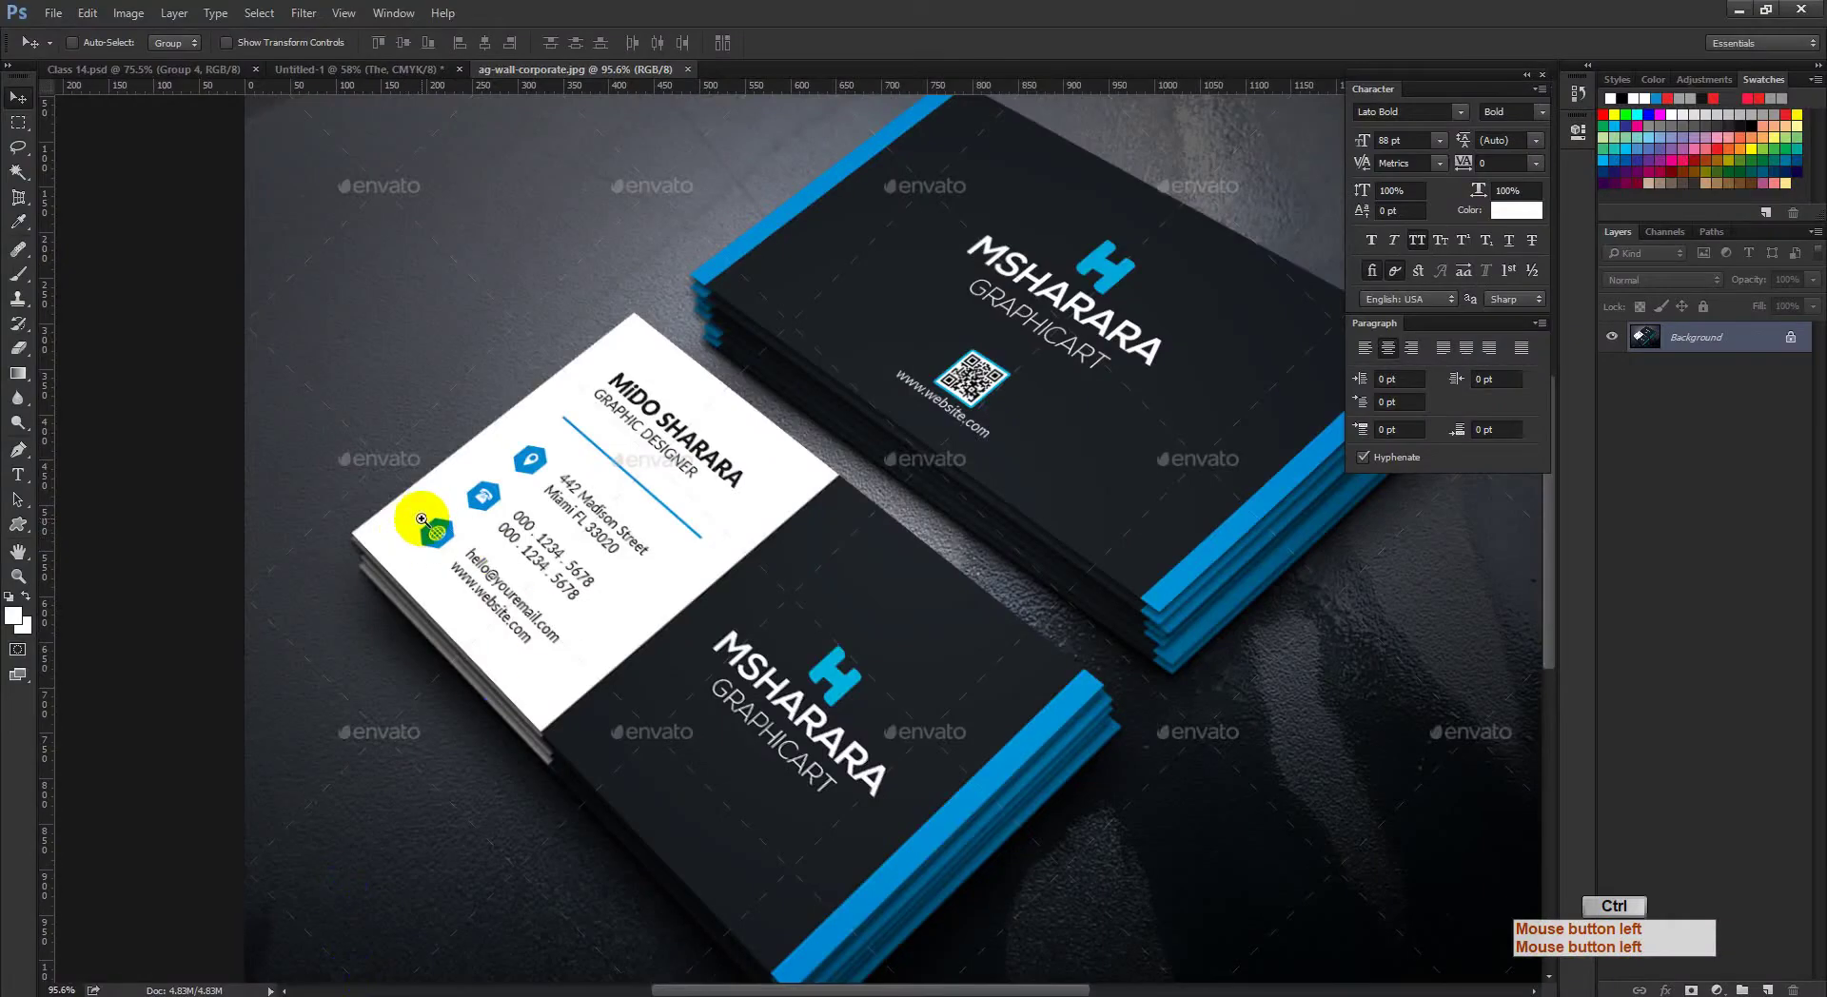
Step: Zoom in on the mockup card's contact icons and back out, then minimize Photoshop
left_click_drag(421, 519, 461, 571)
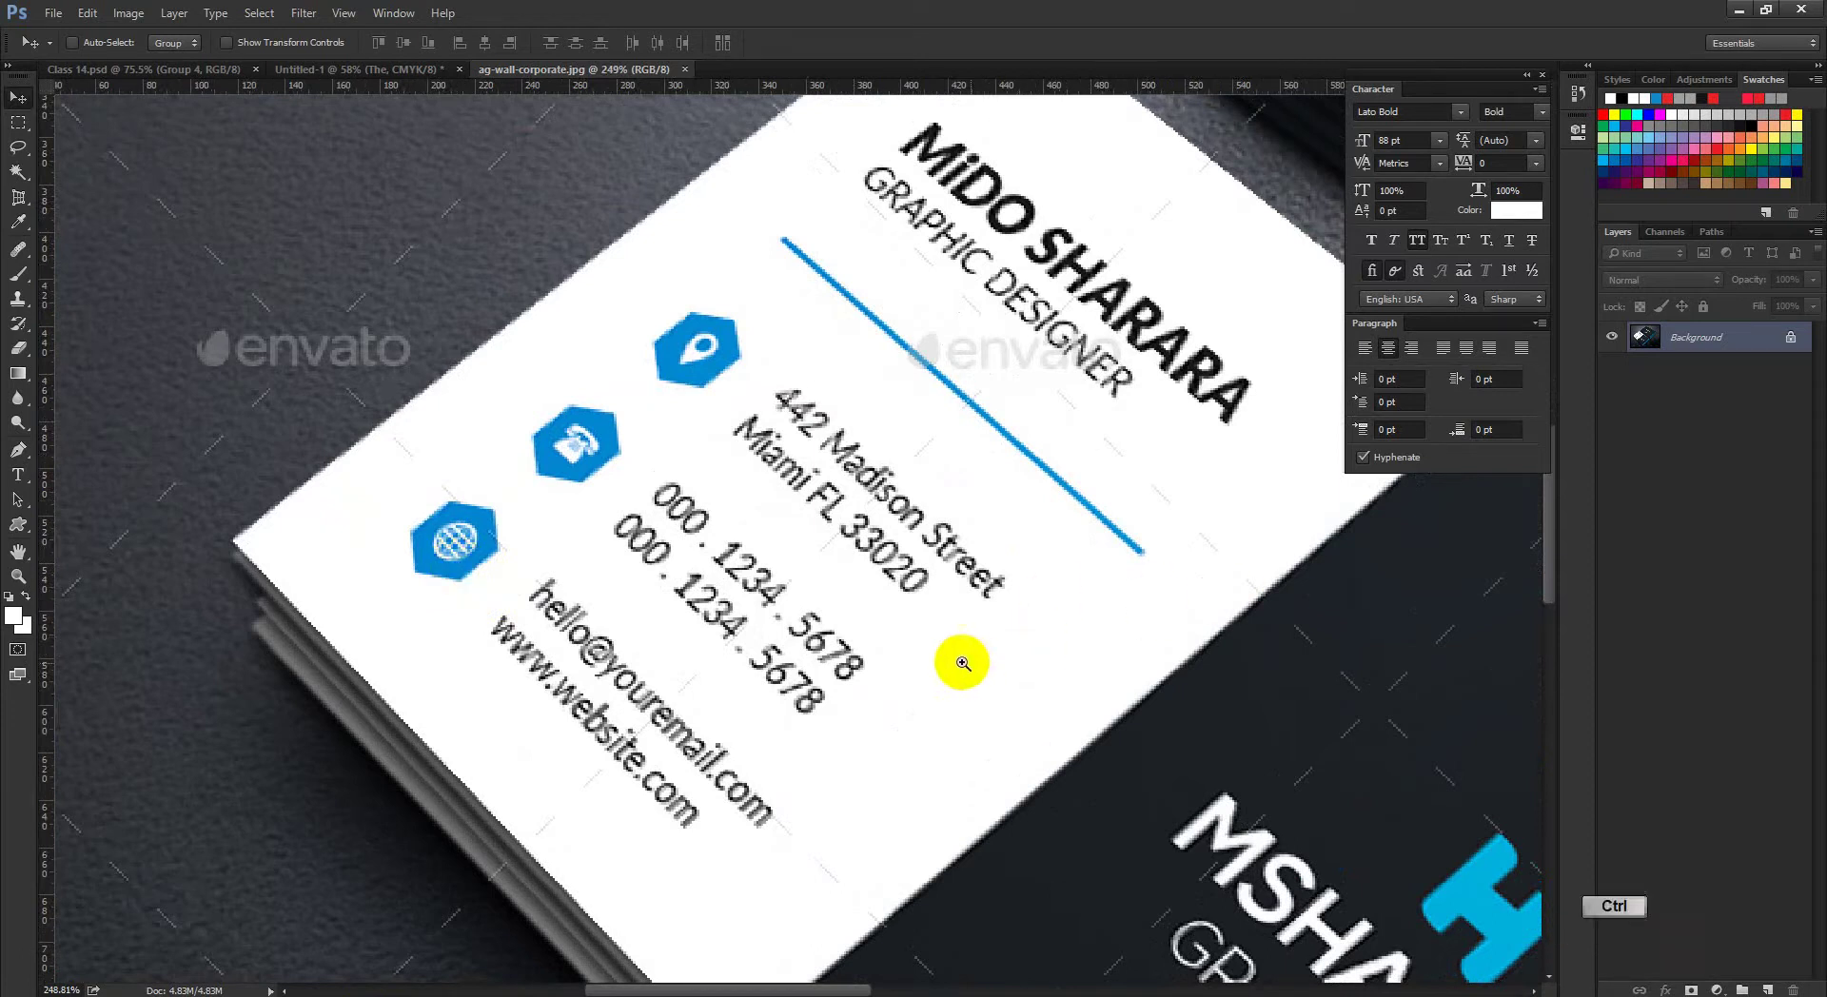
left_click_drag(963, 665, 930, 653)
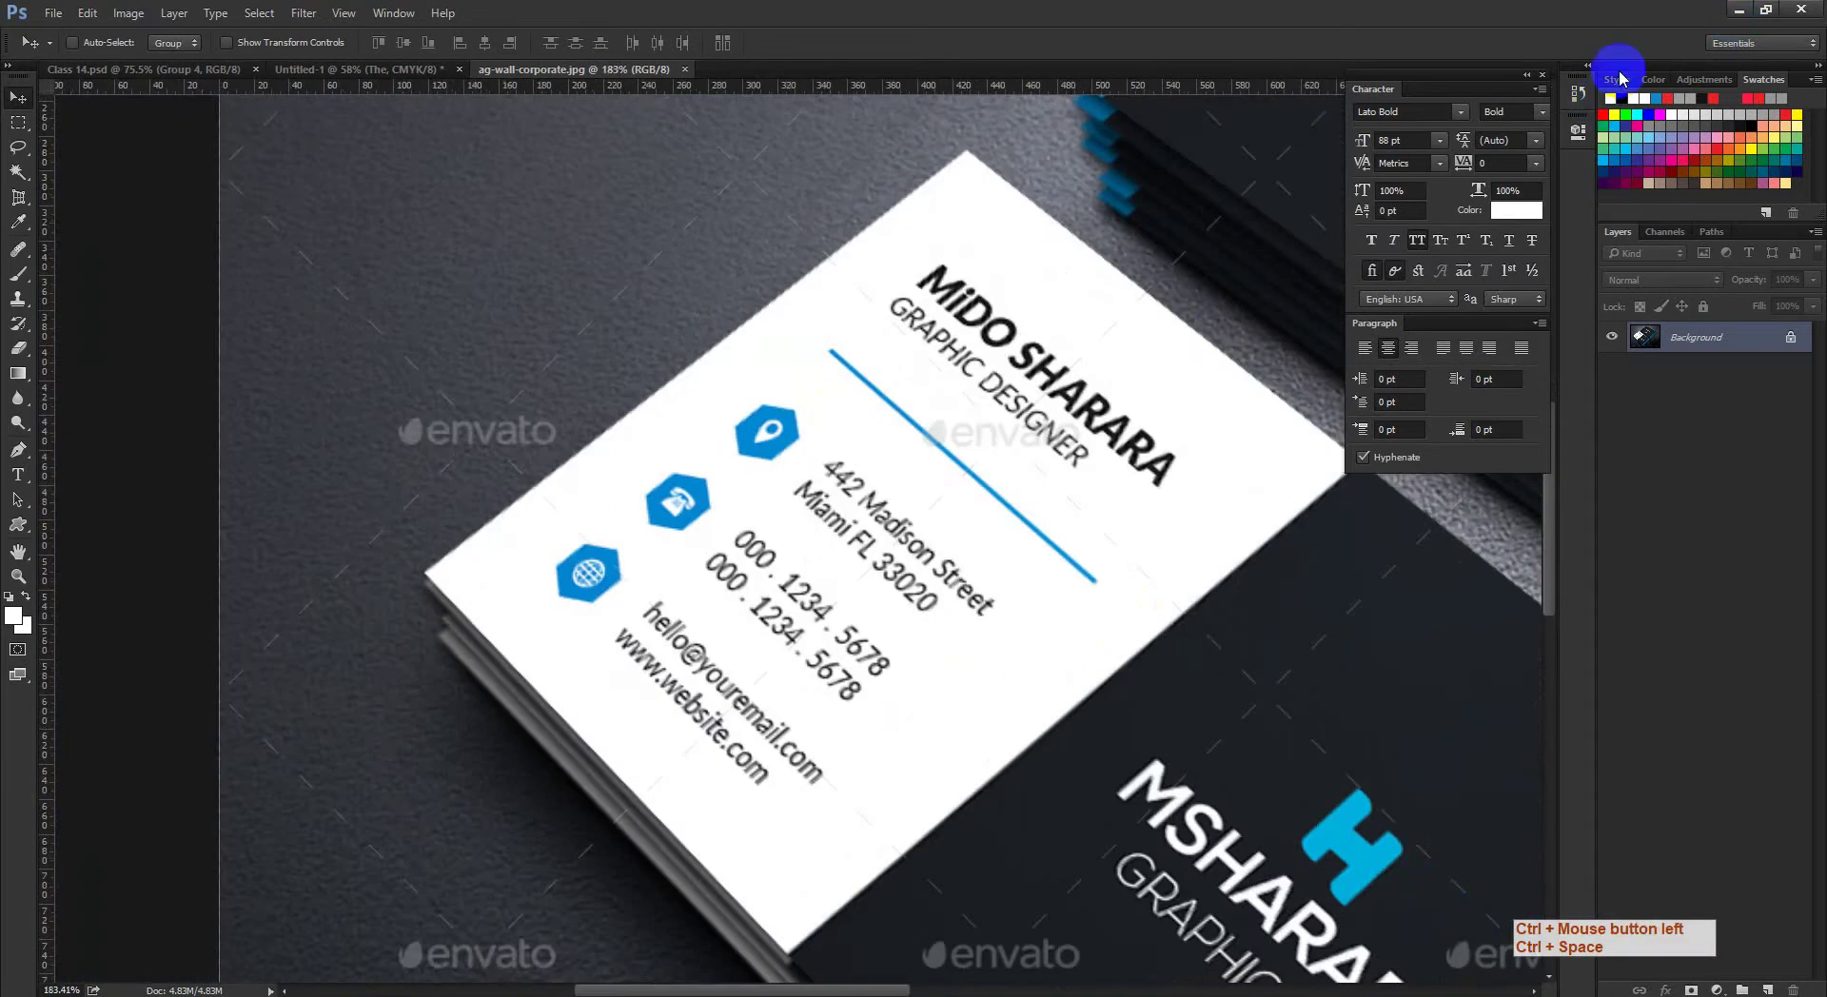
left_click(1741, 9)
scroll(502, 549, "up", 3)
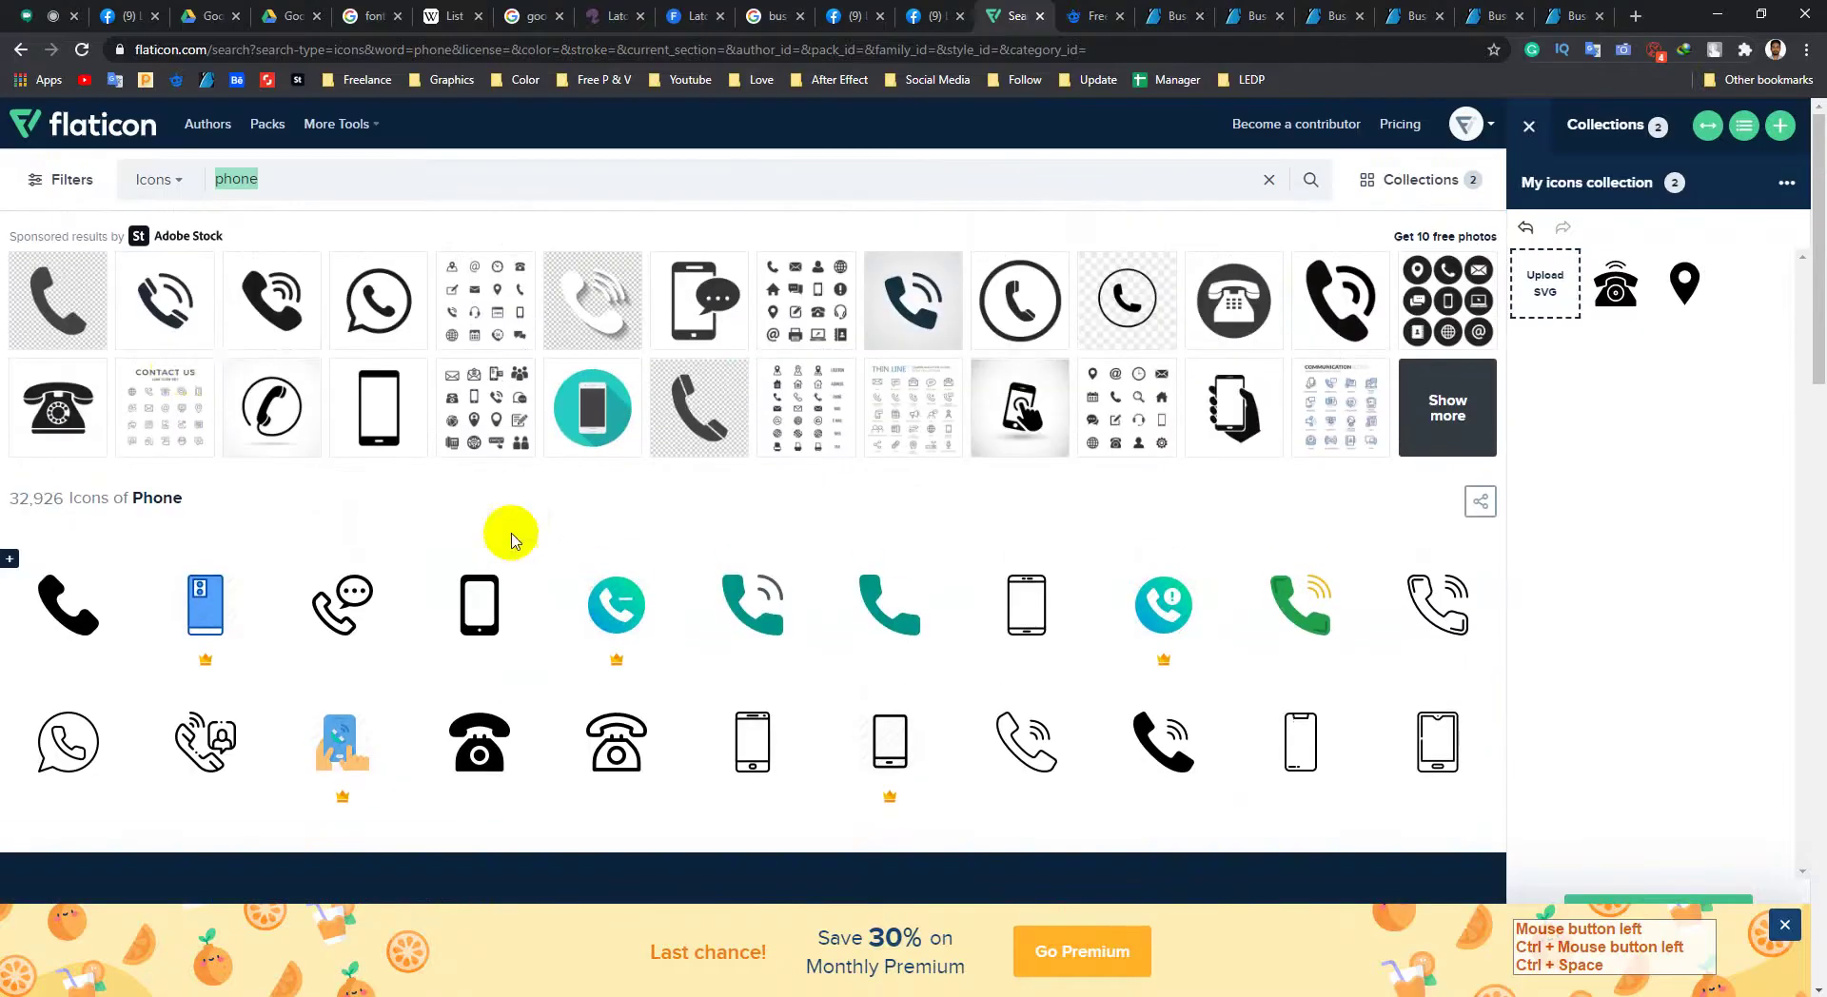
Step: Replace the 'phone' query with a search for 'web' icons
left_click(314, 179)
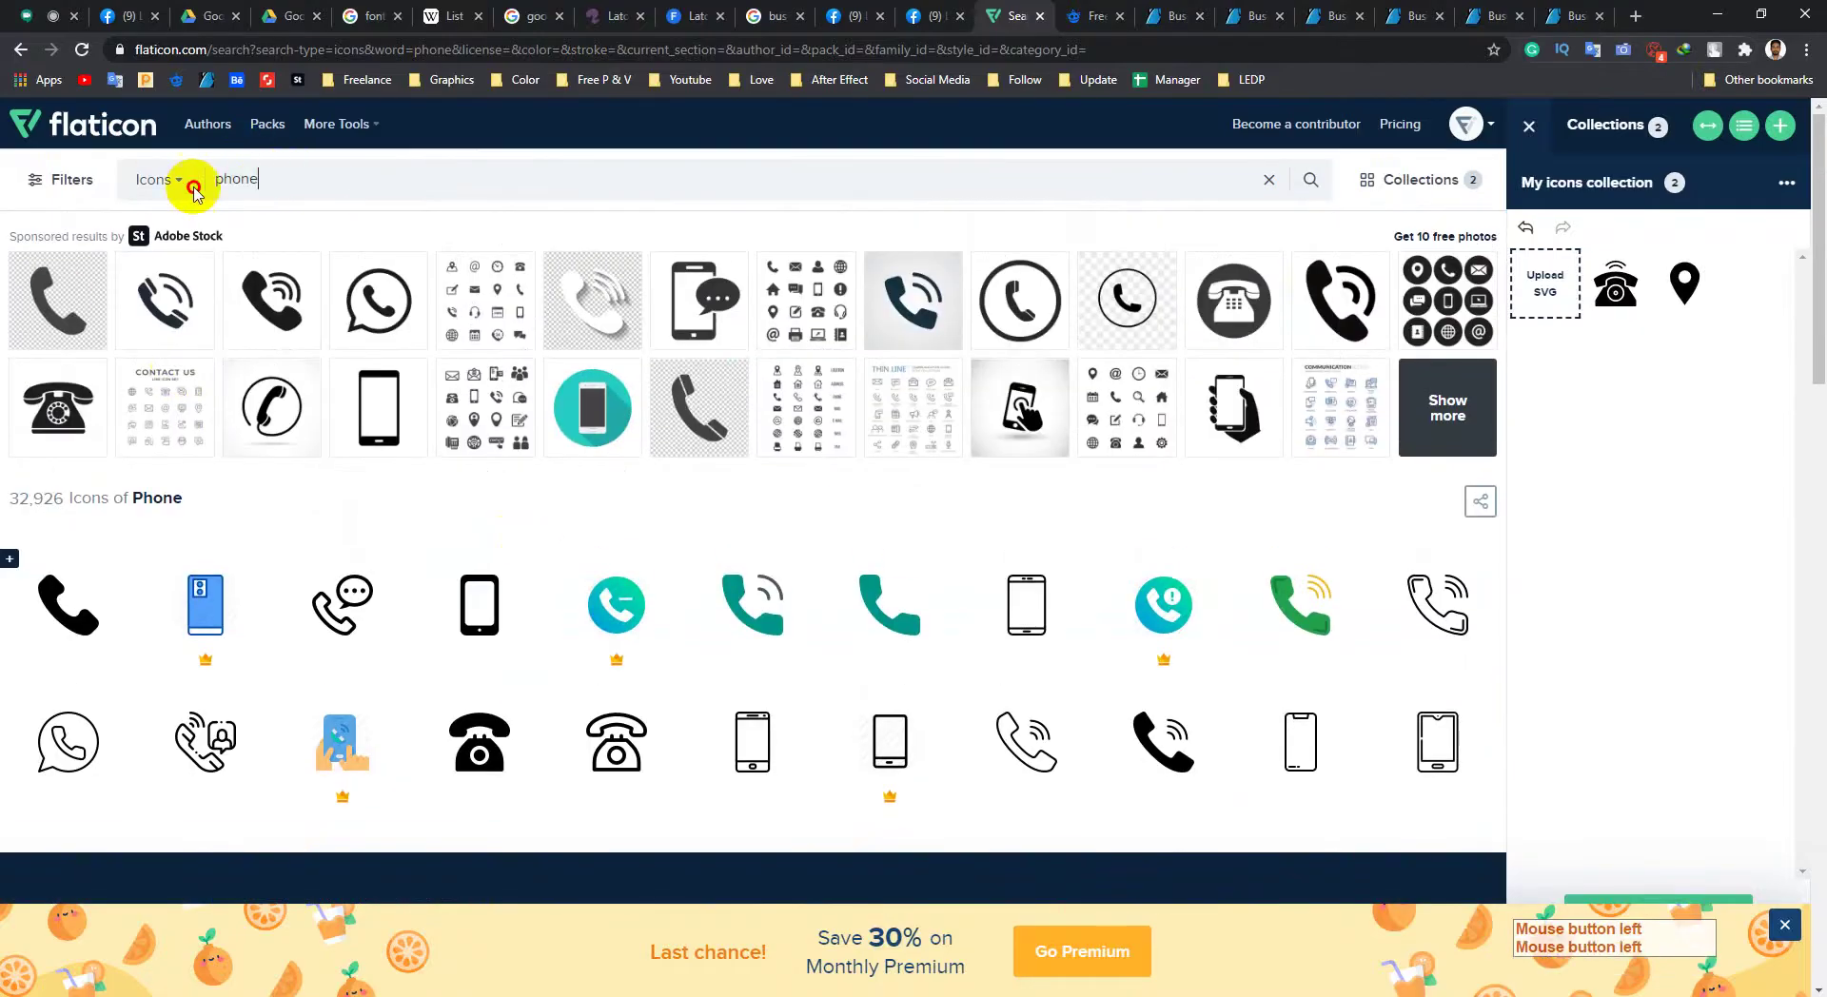
double_click(193, 190)
type("web")
left_click(190, 223)
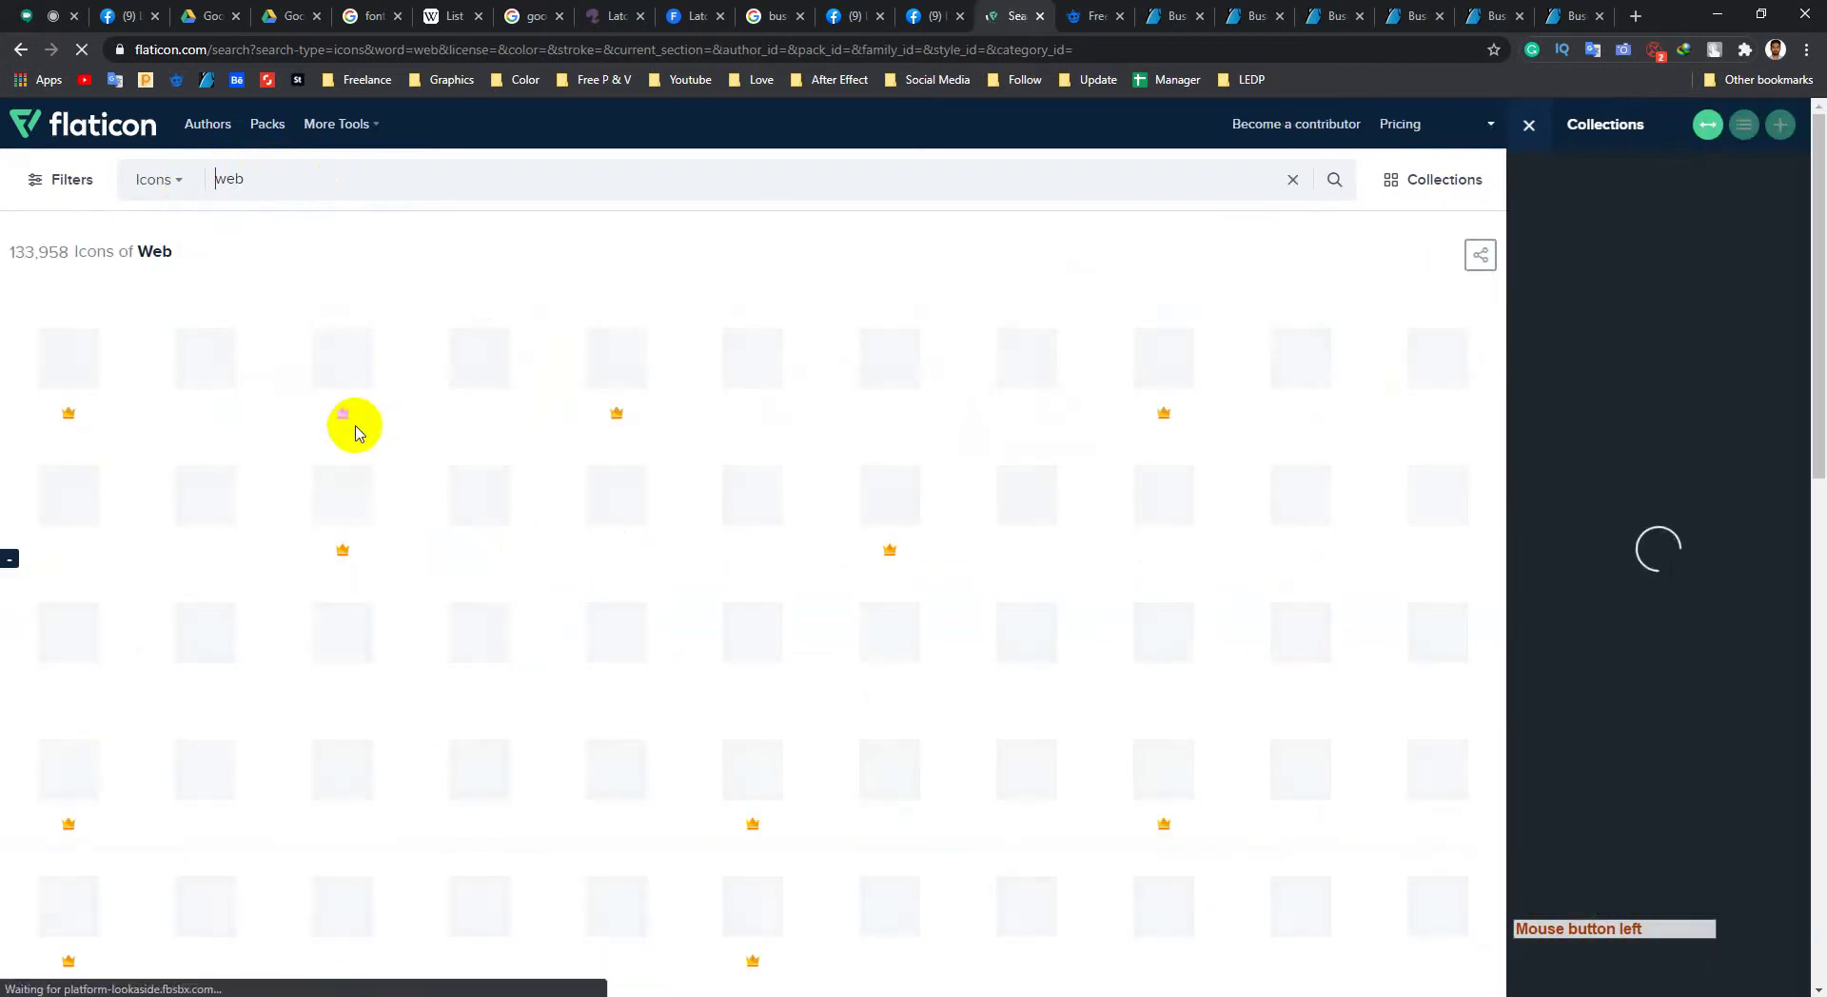
Step: Browse the 133,958 web icon results and select the query for a new search
mouse_move(323, 434)
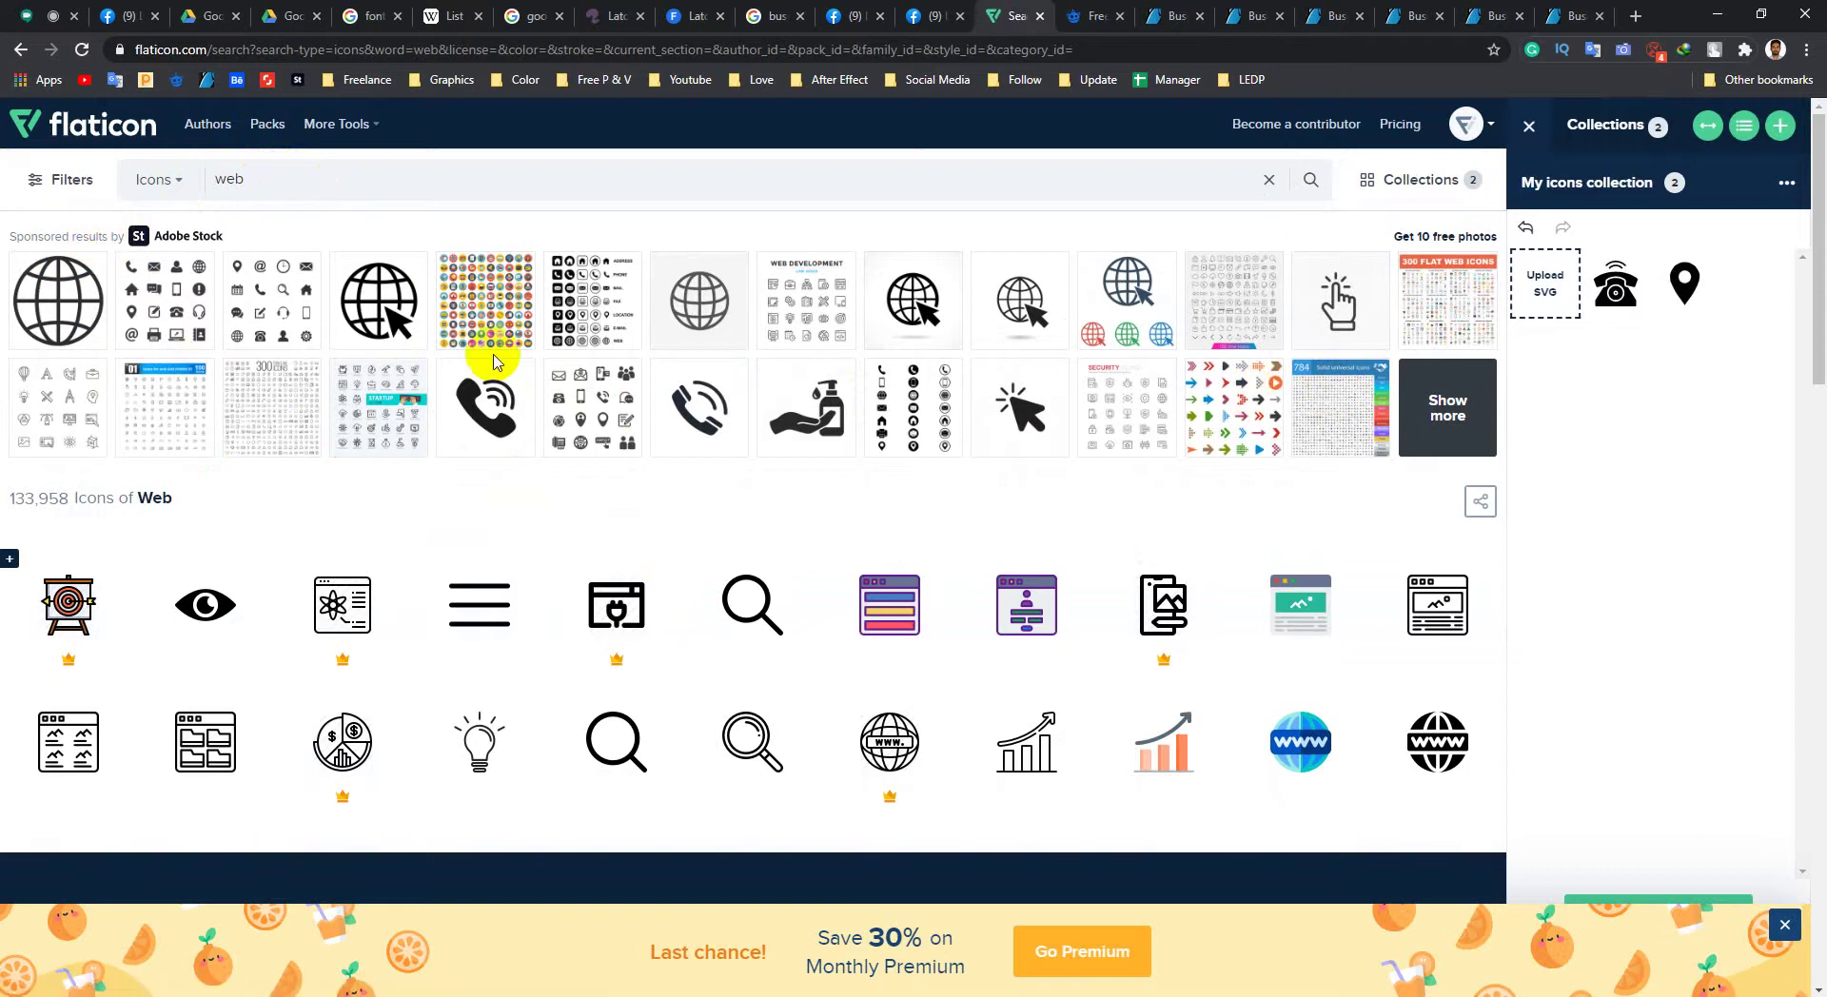
mouse_move(409, 725)
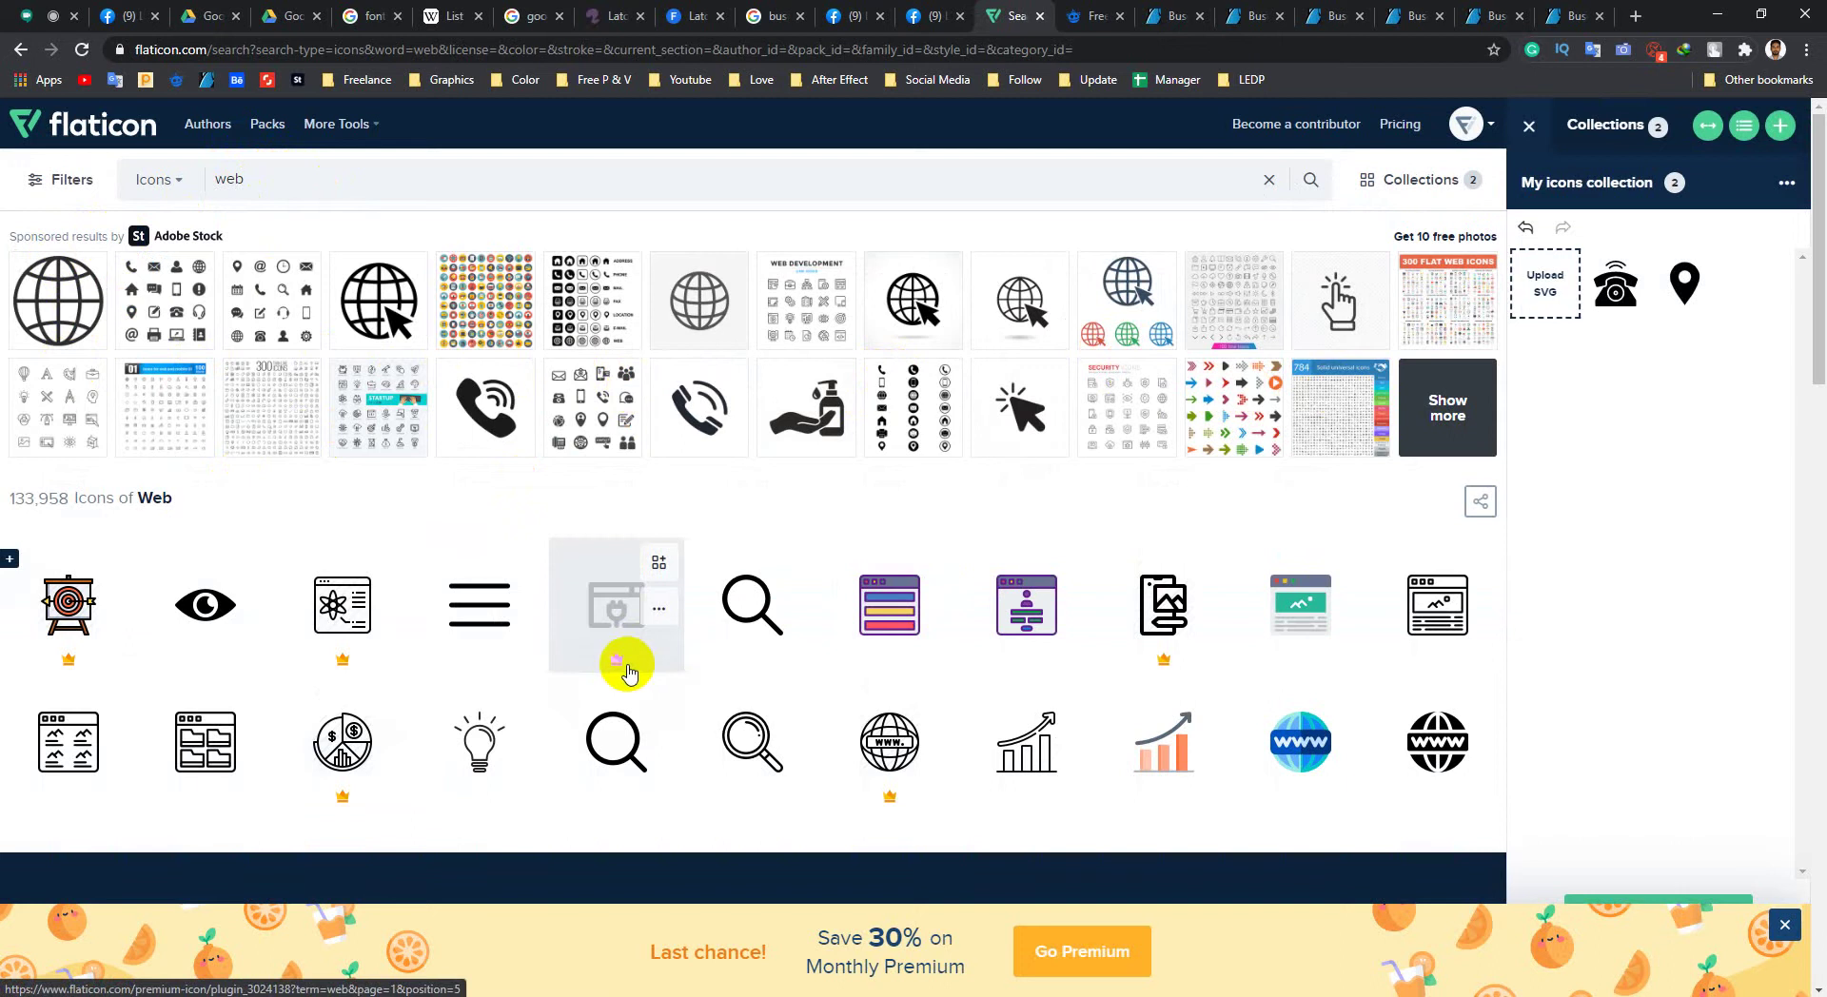
scroll(701, 558, "down", 2)
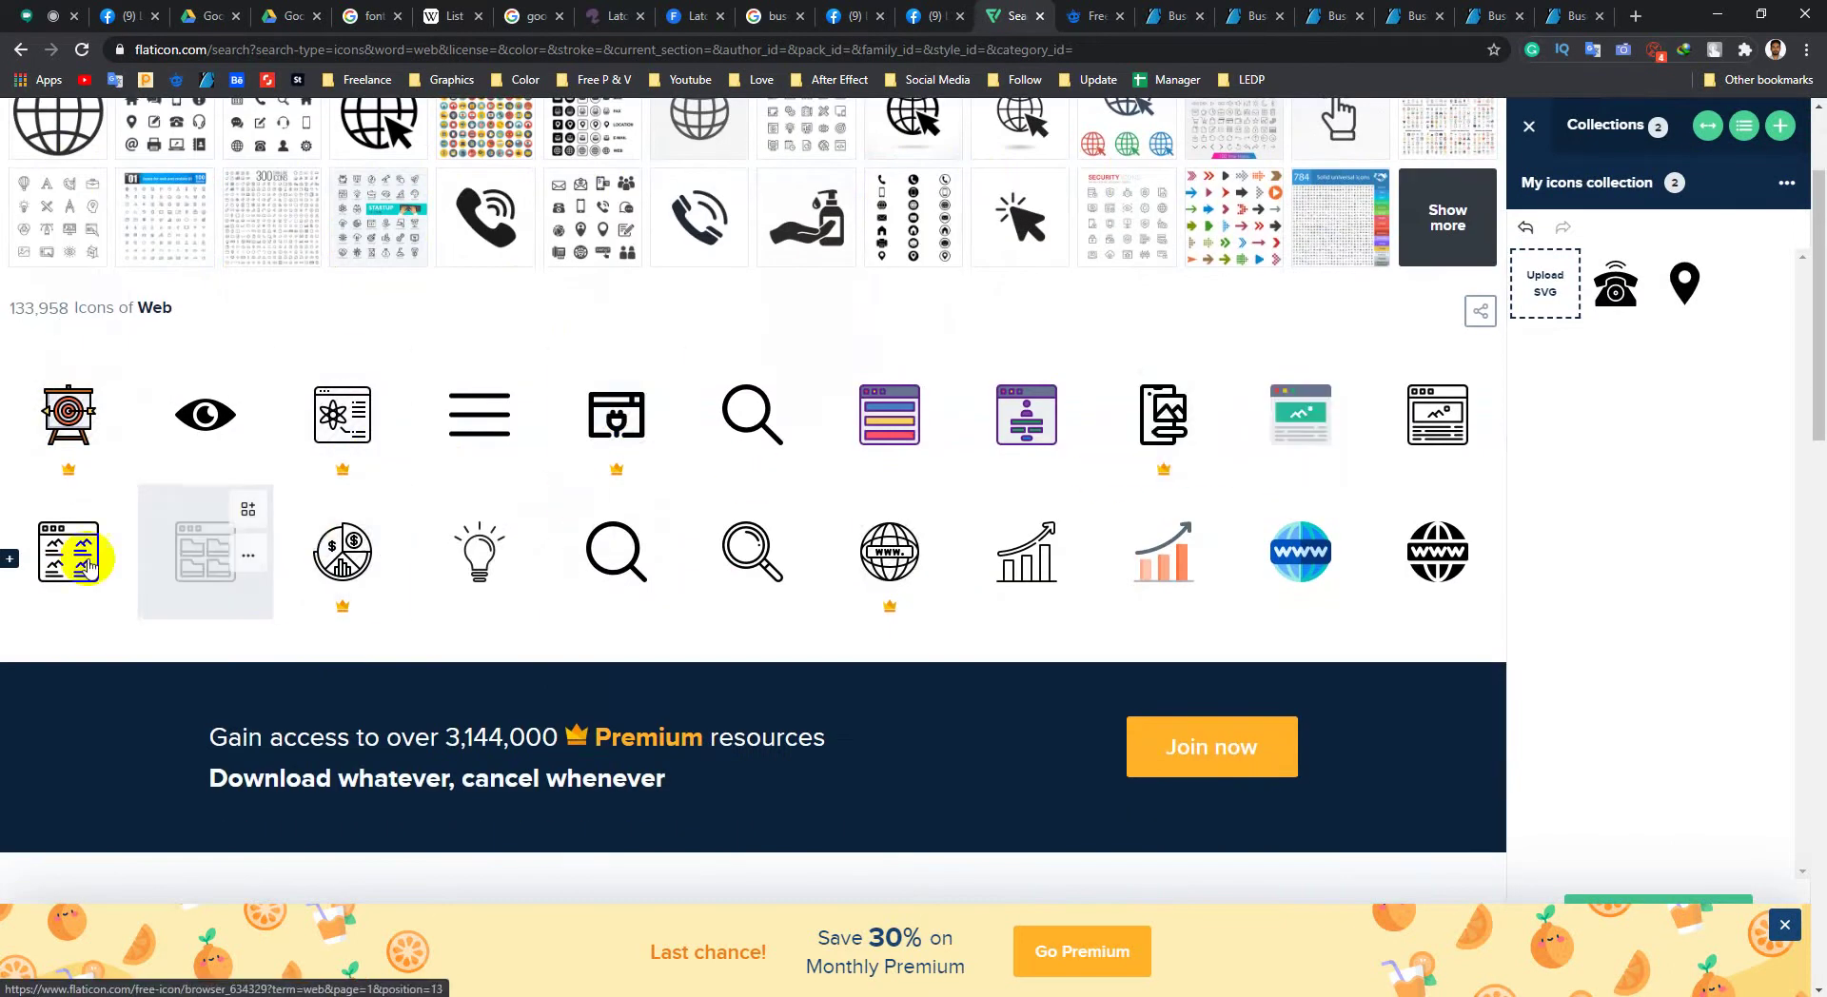
scroll(702, 495, "down", 5)
scroll(701, 495, "down", 3)
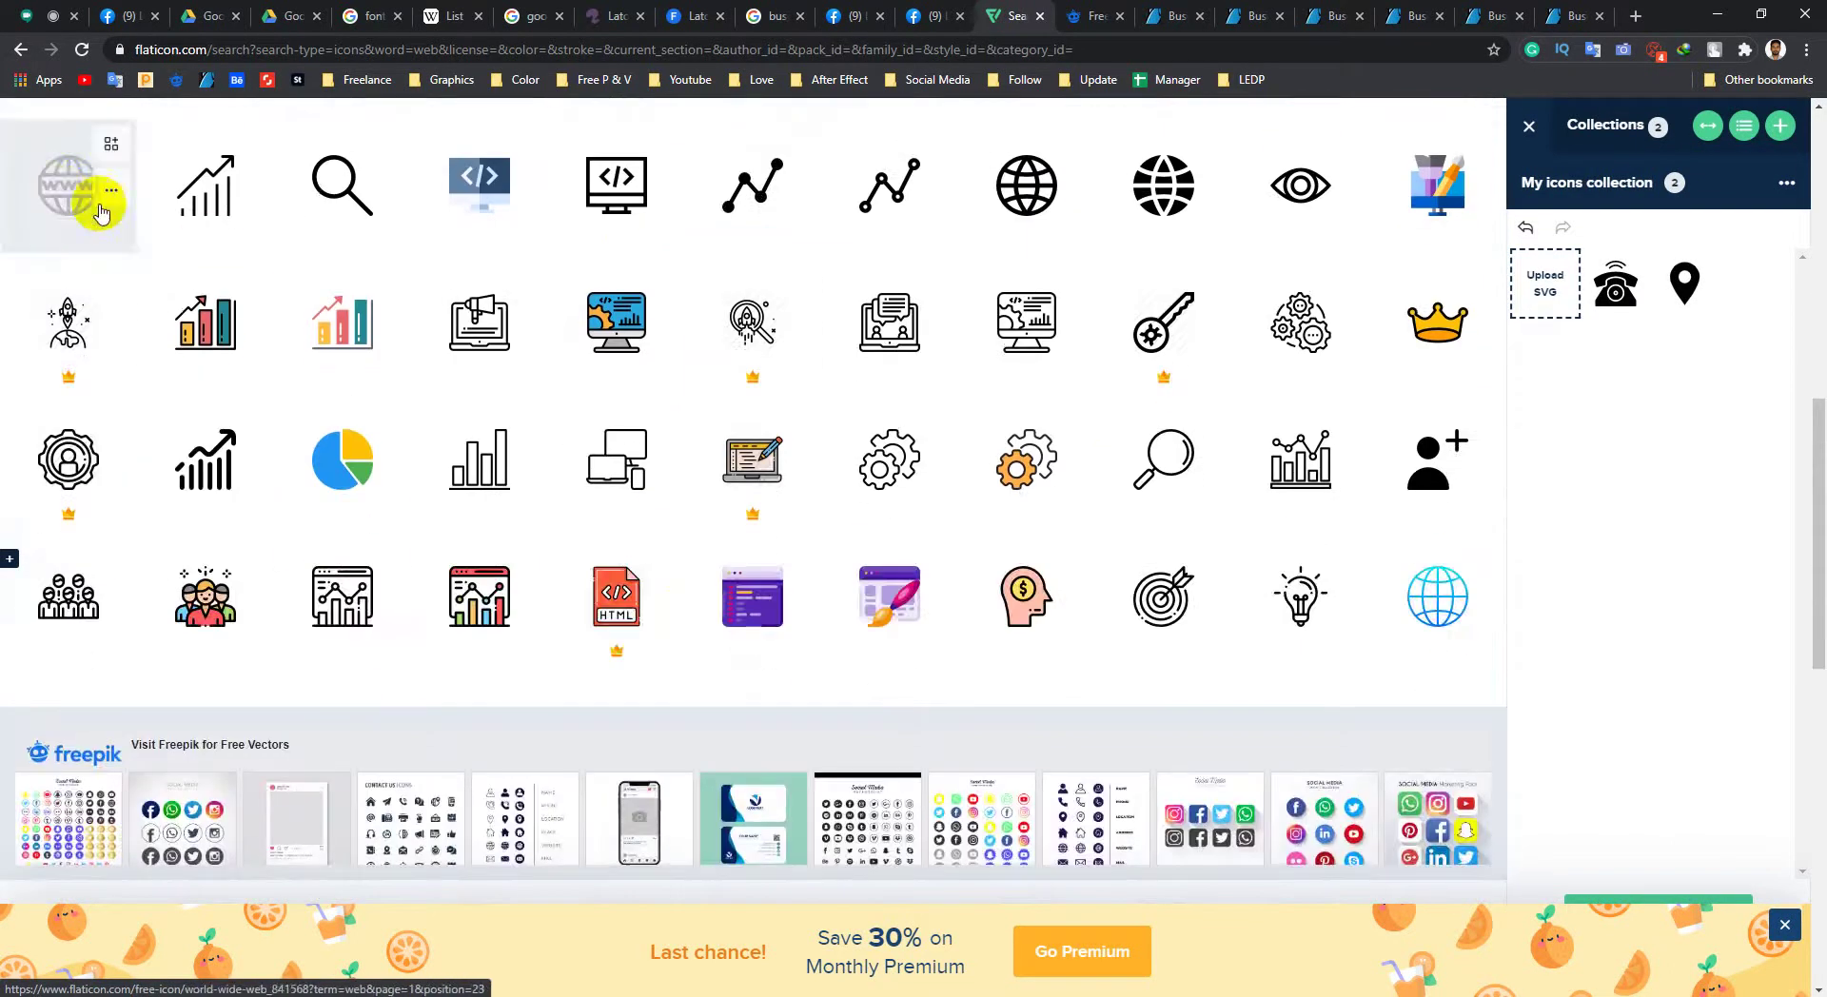
scroll(673, 682, "up", 10)
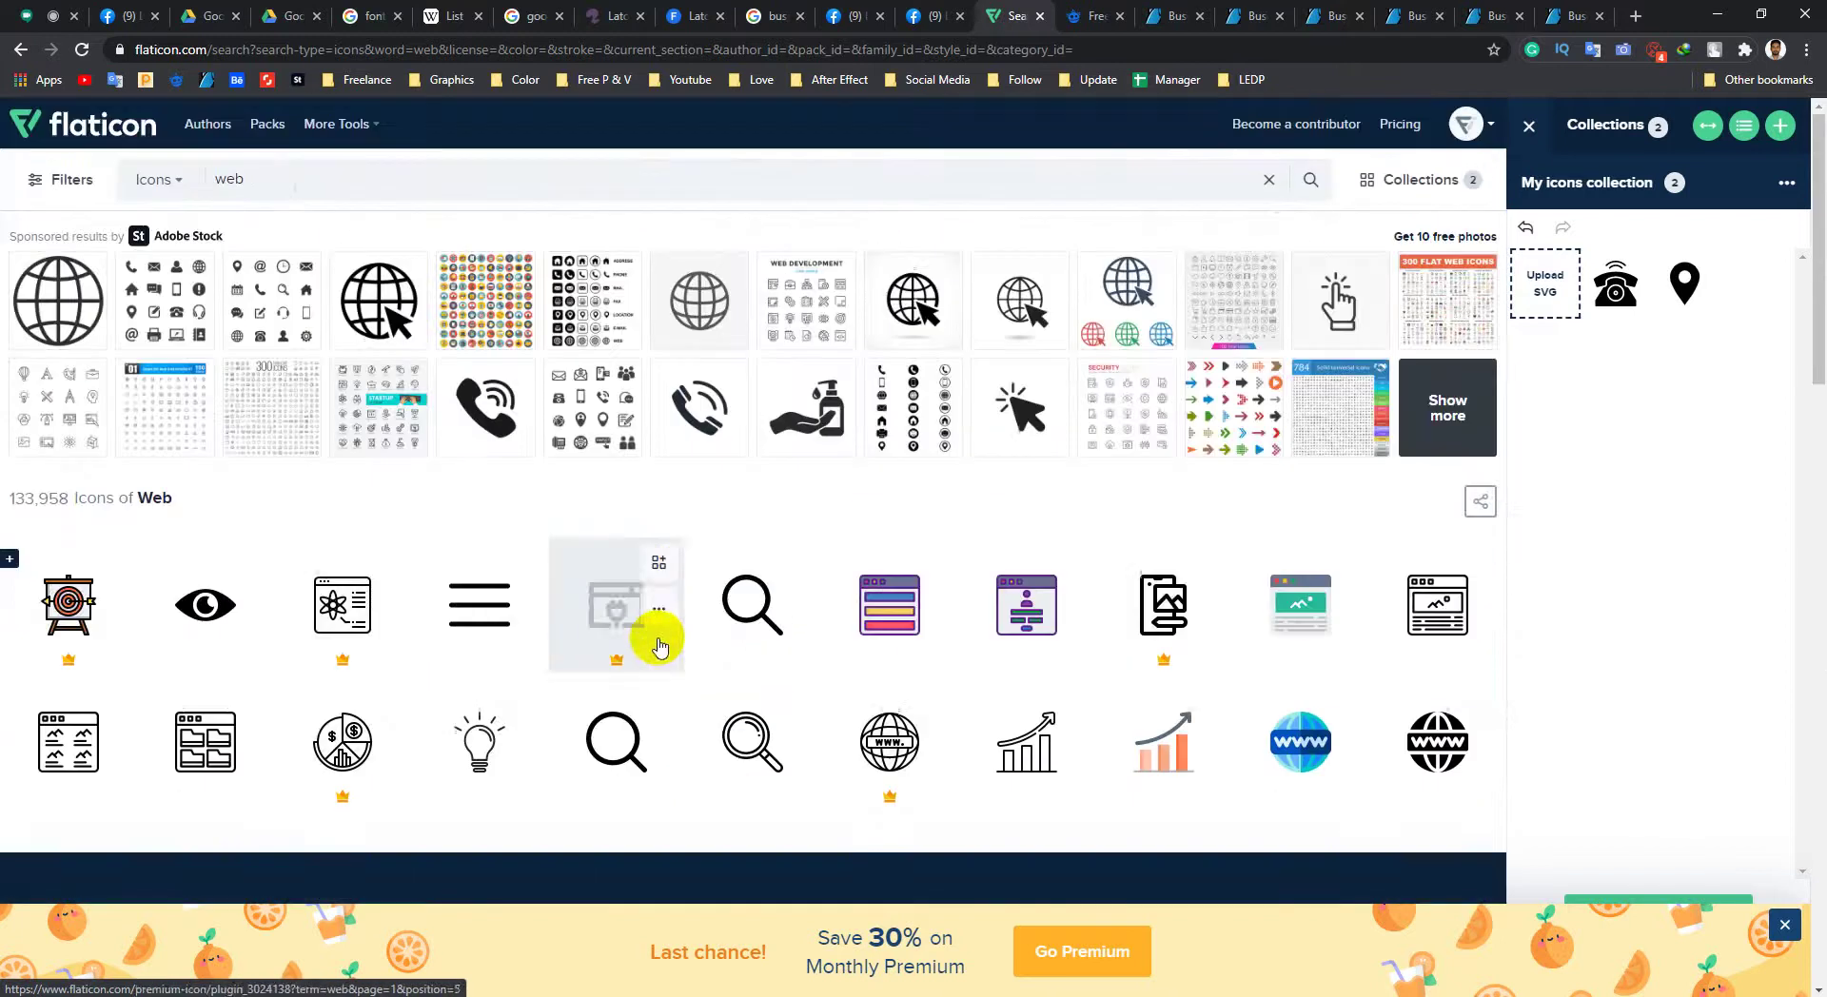
left_click(314, 186)
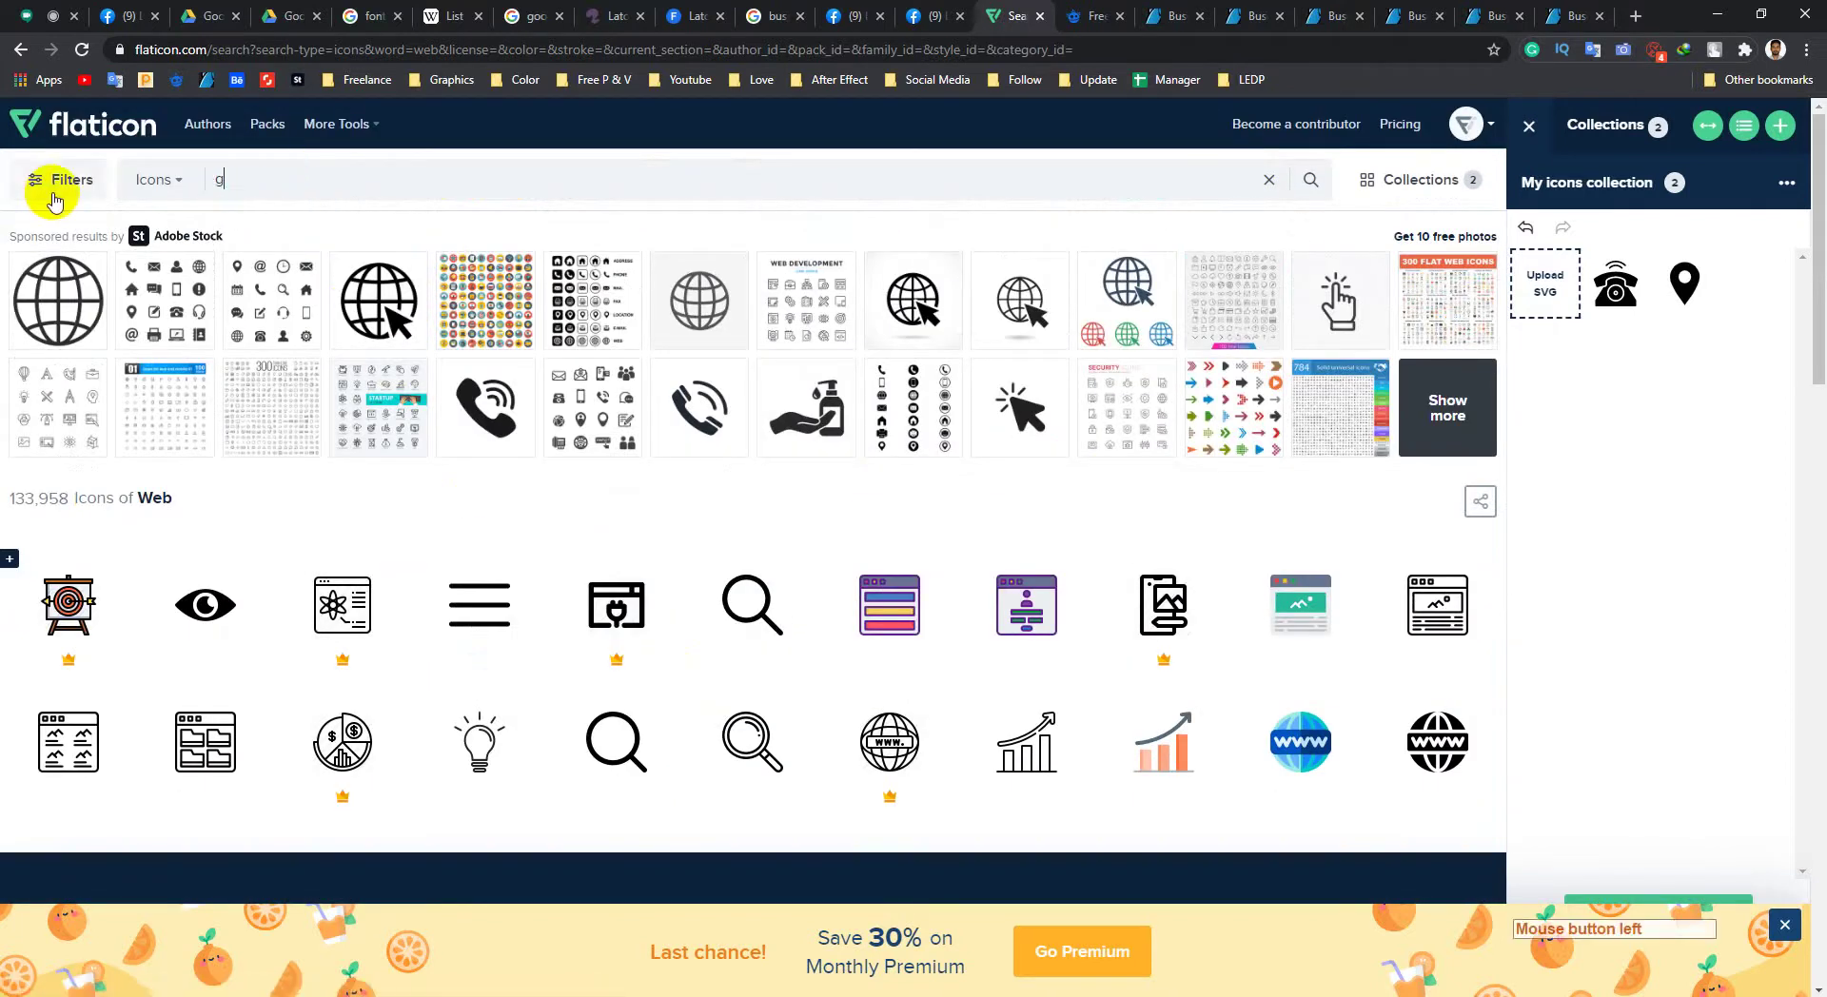
Step: Search Flaticon for globe icons using the 'glo' suggestion
type("glo")
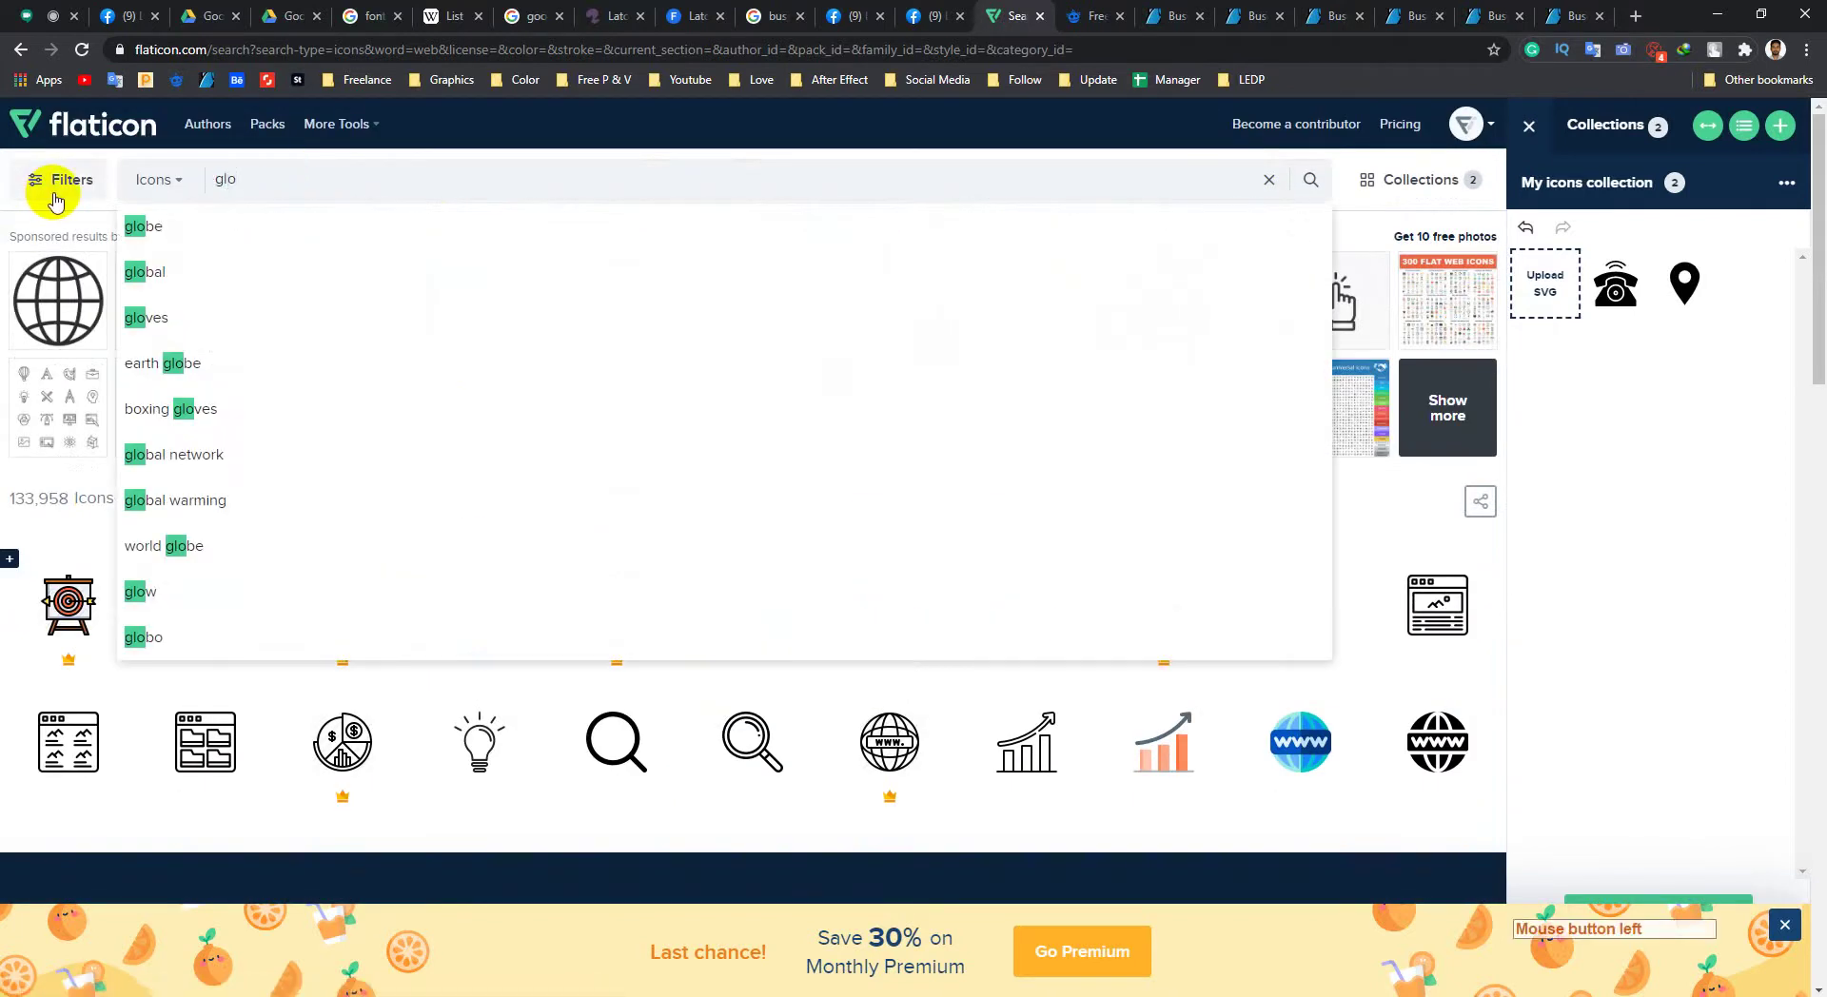
left_click(133, 227)
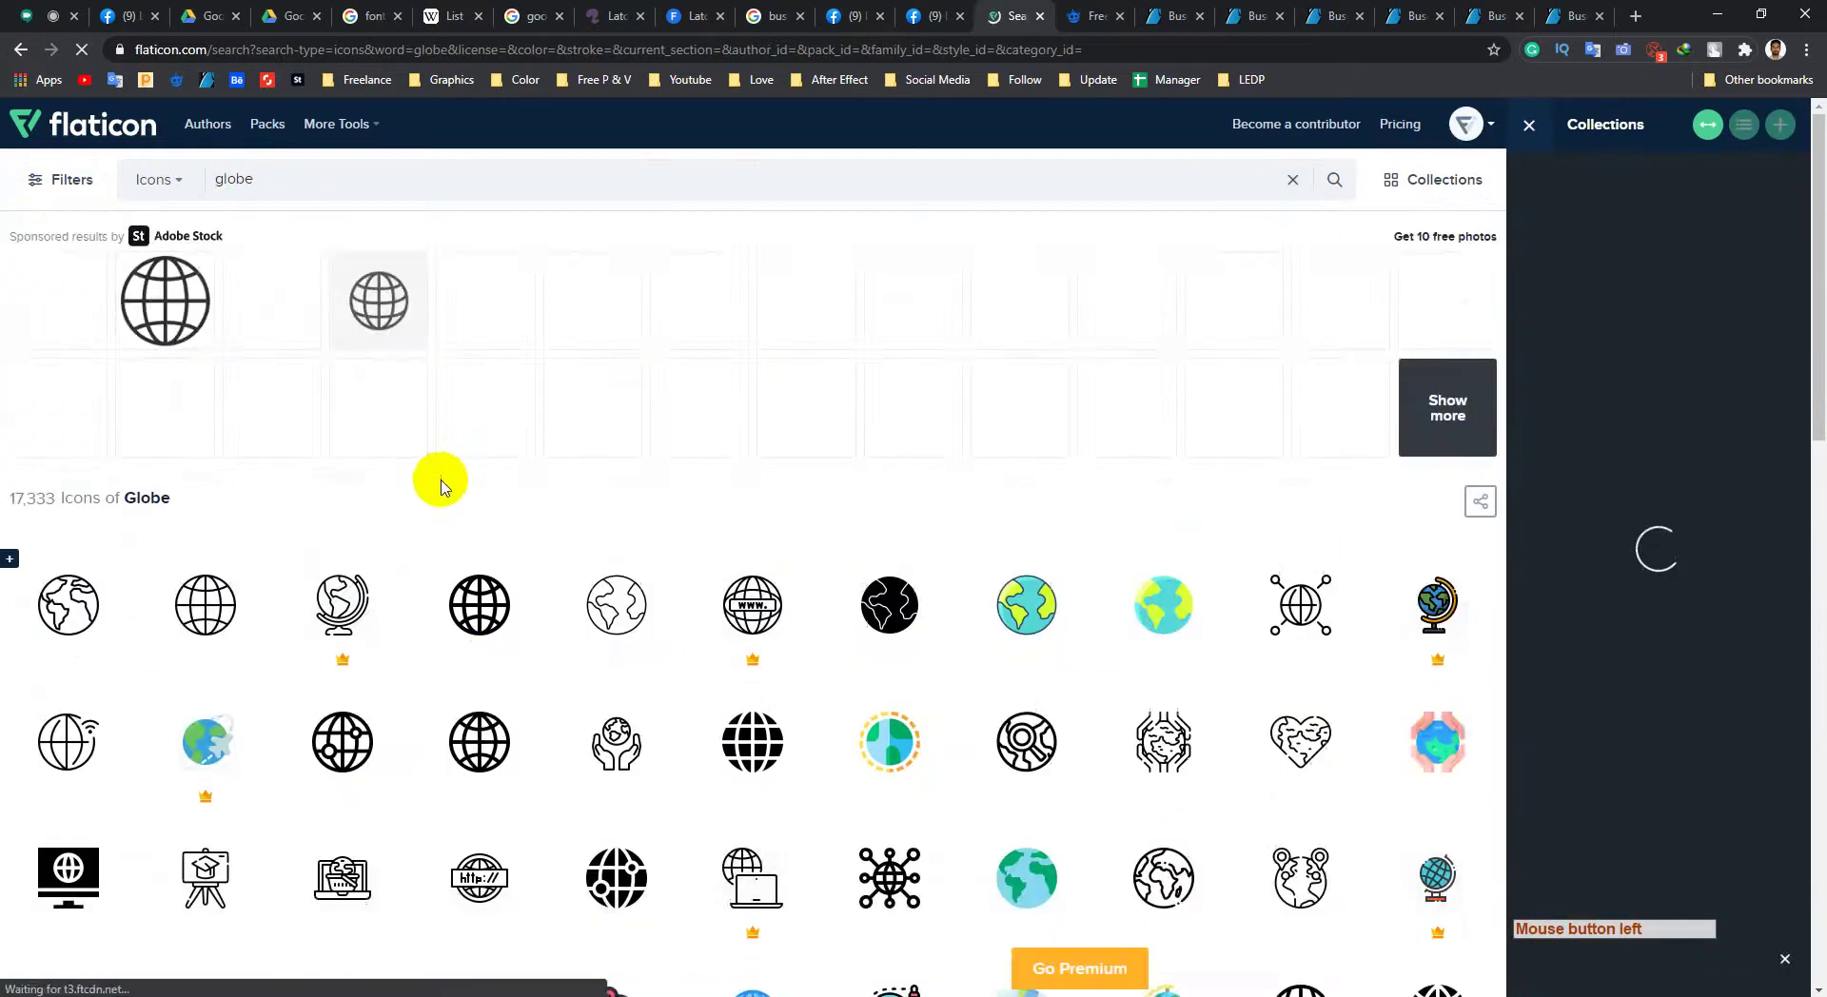
scroll(441, 487, "down", 5)
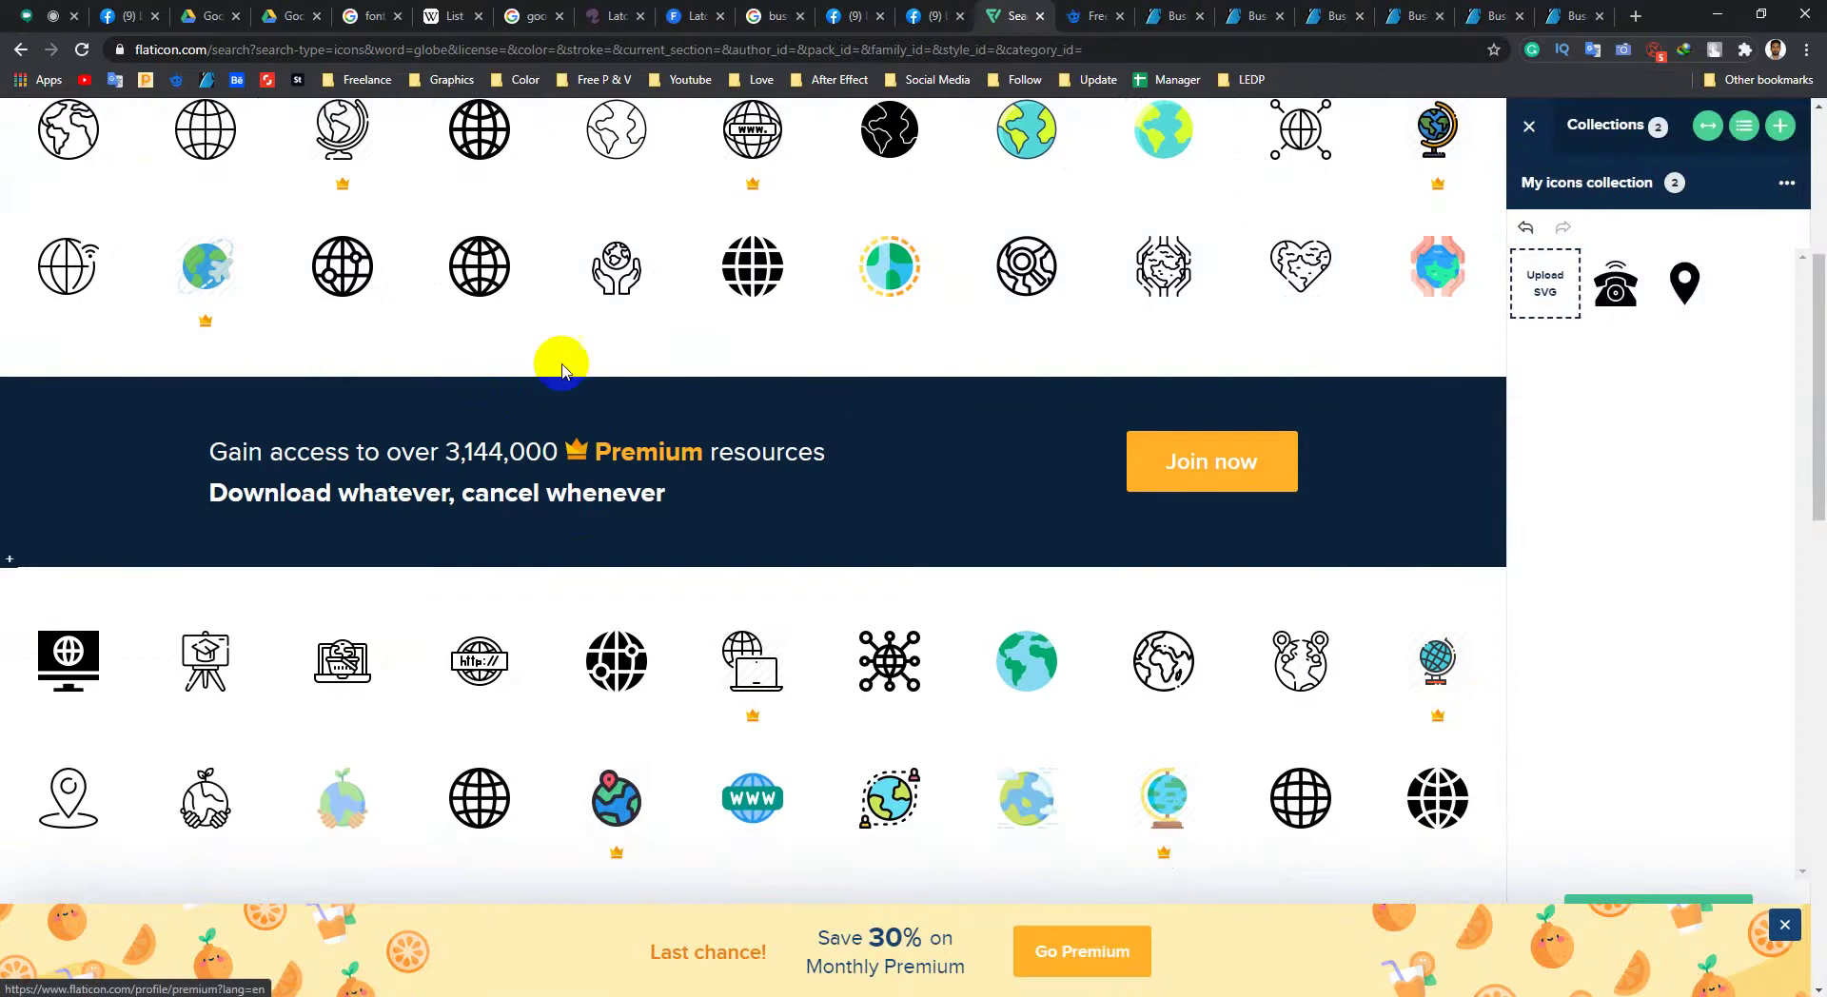
scroll(530, 276, "up", 1)
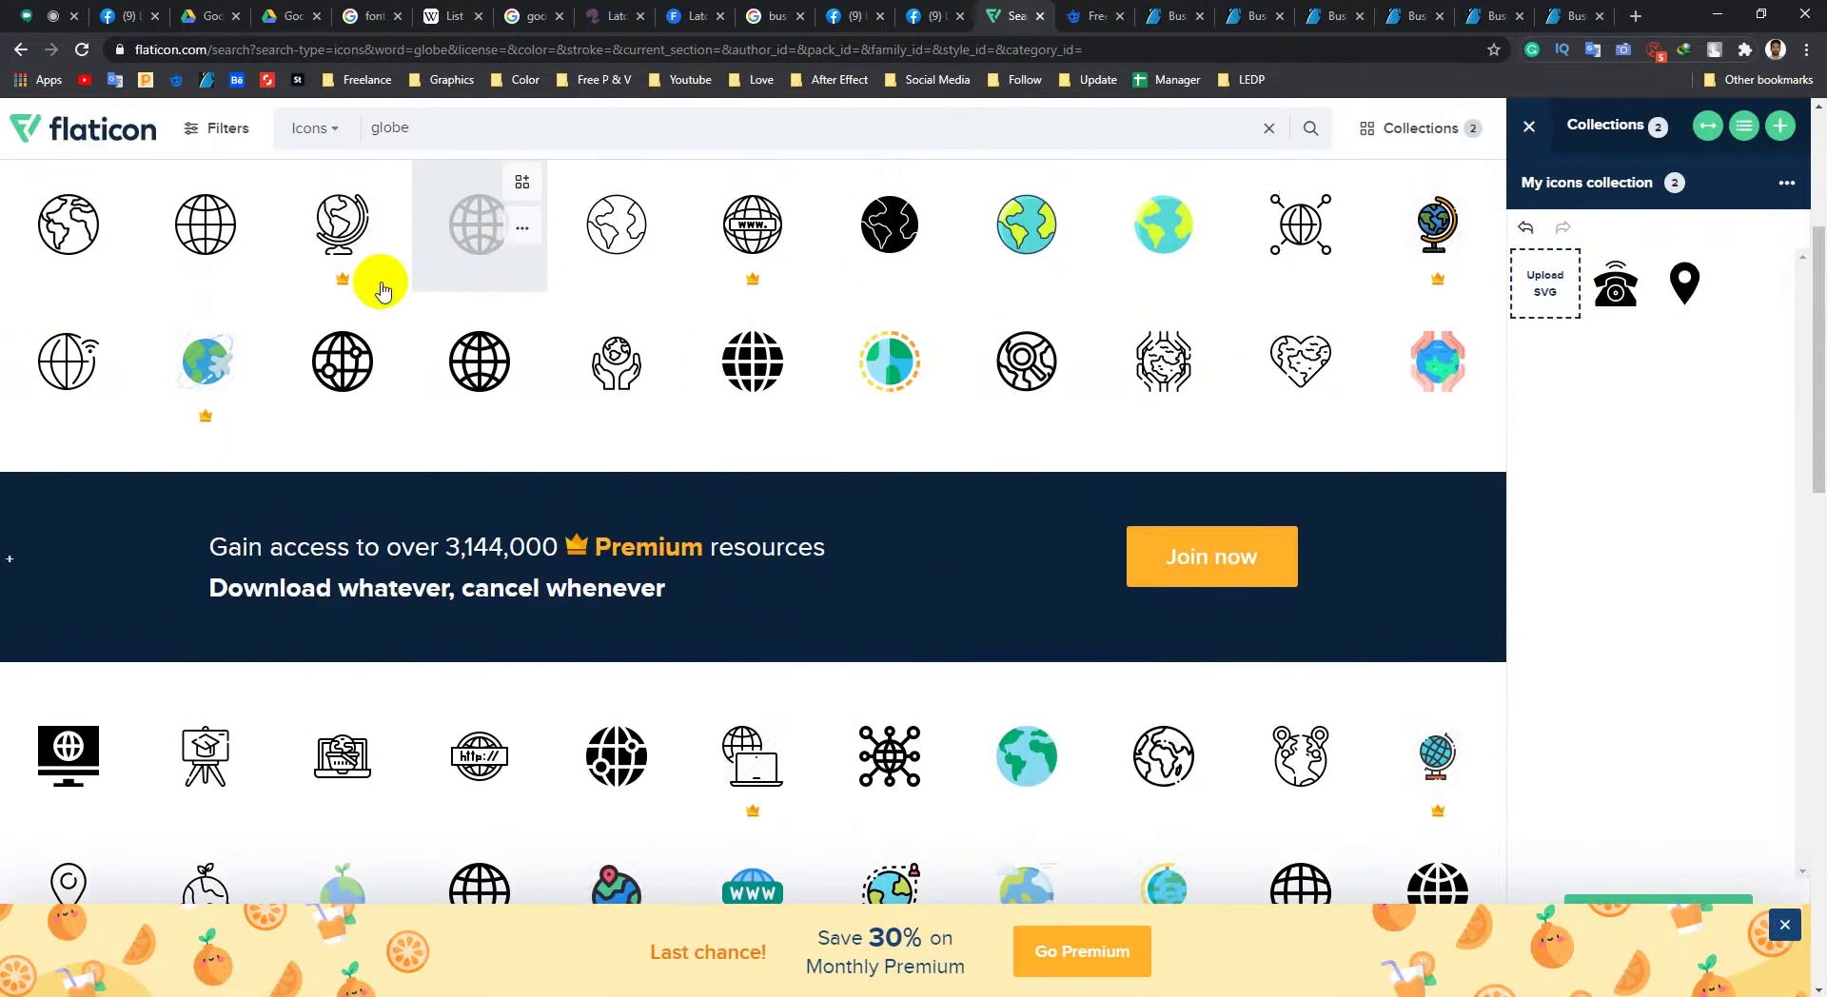
scroll(507, 298, "up", 2)
Step: Add the plain grid globe to the collection, making three icons, and dismiss the premium banner
left_click(521, 371)
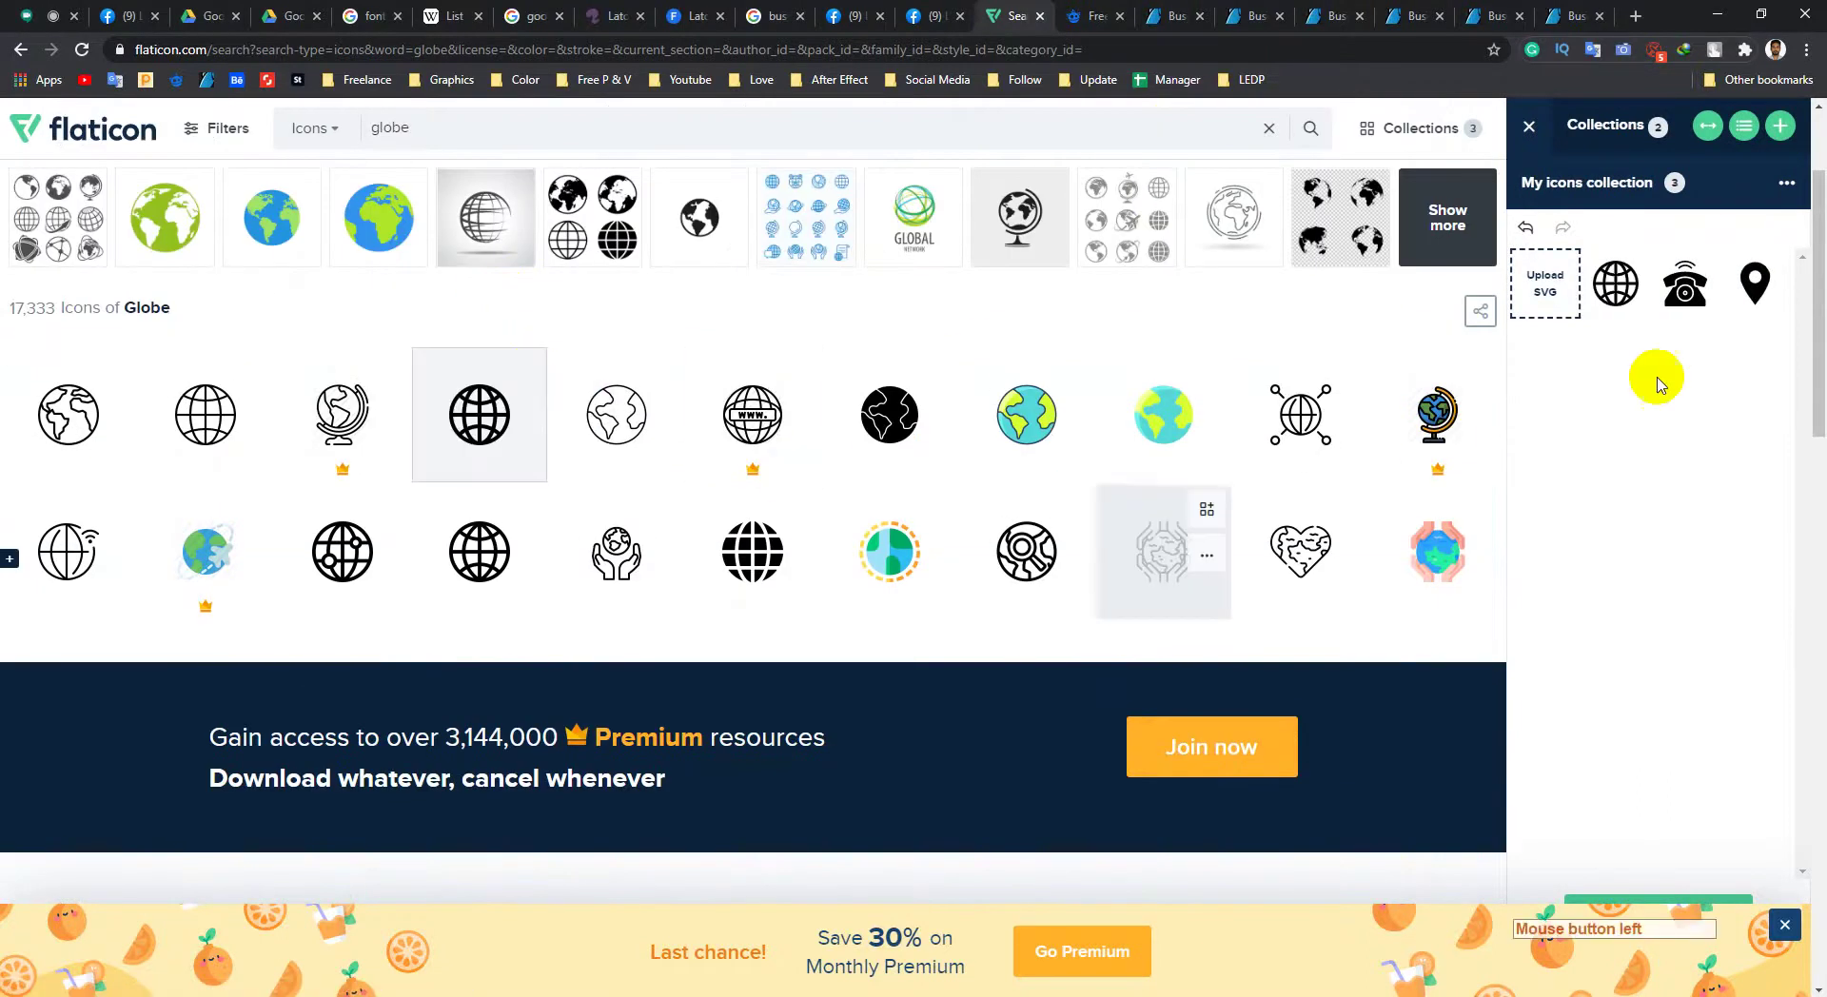
left_click_drag(1722, 323, 1720, 311)
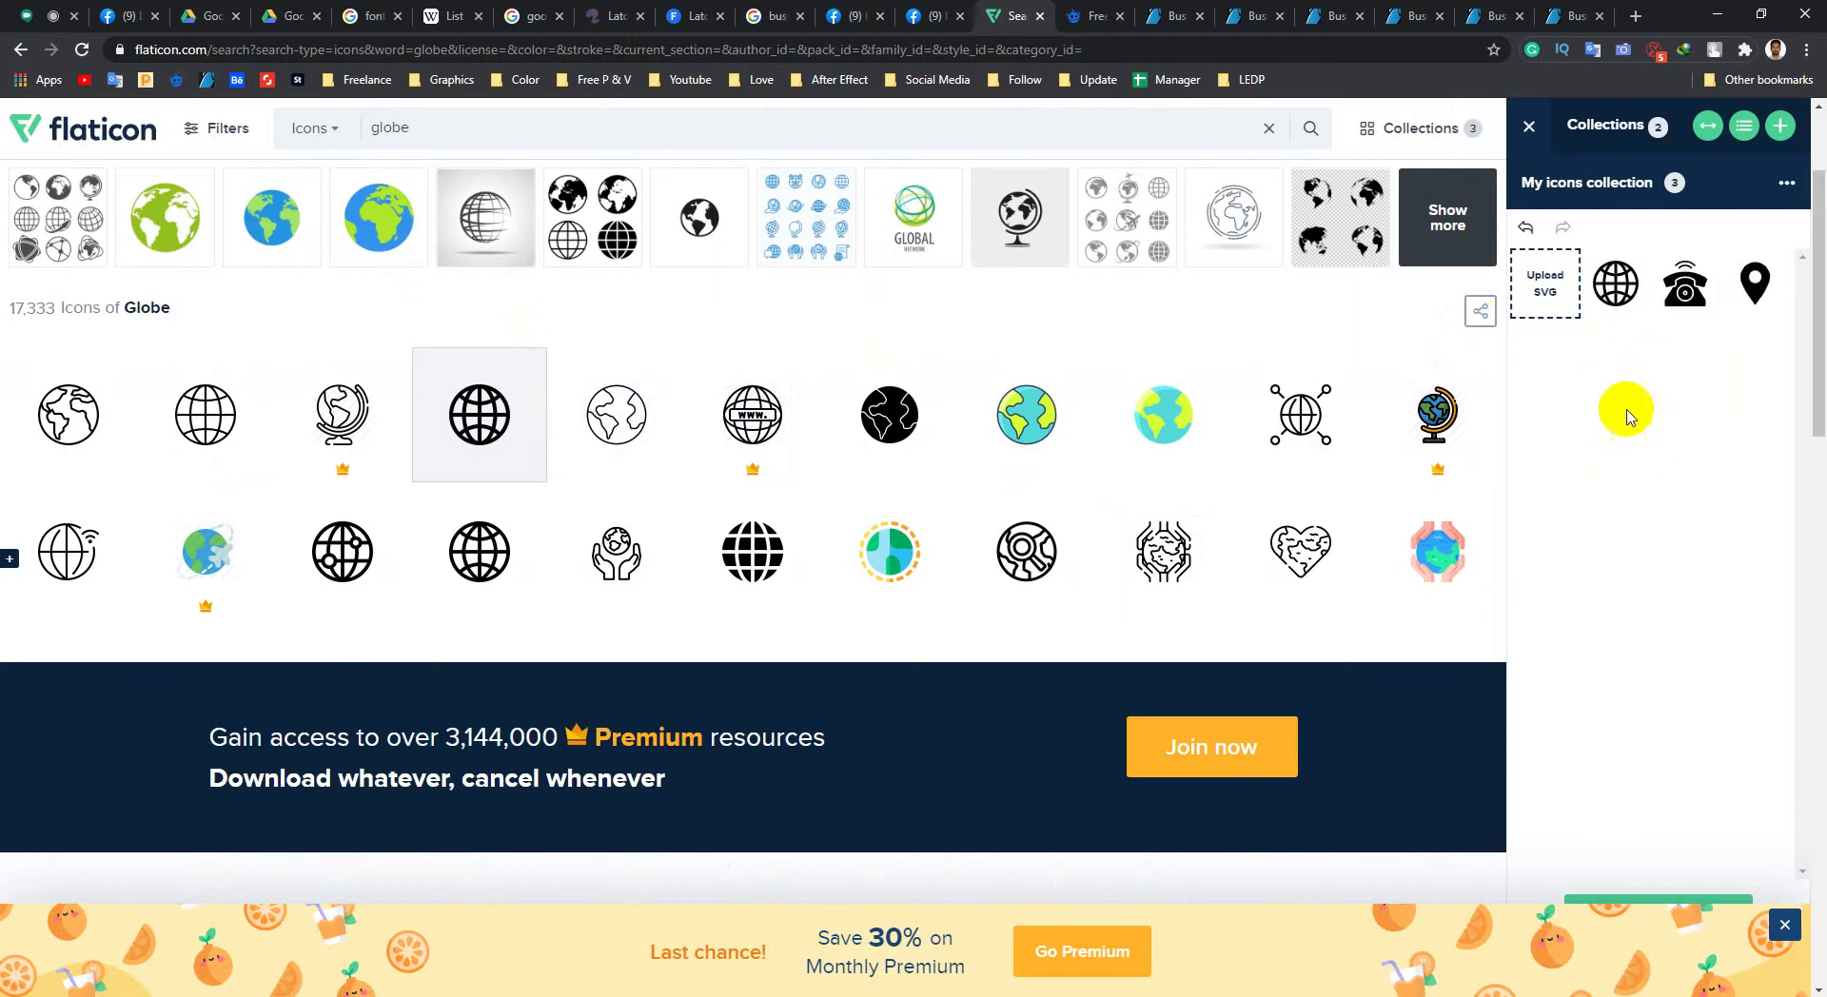
scroll(1624, 412, "down", 3)
scroll(1623, 412, "down", 2)
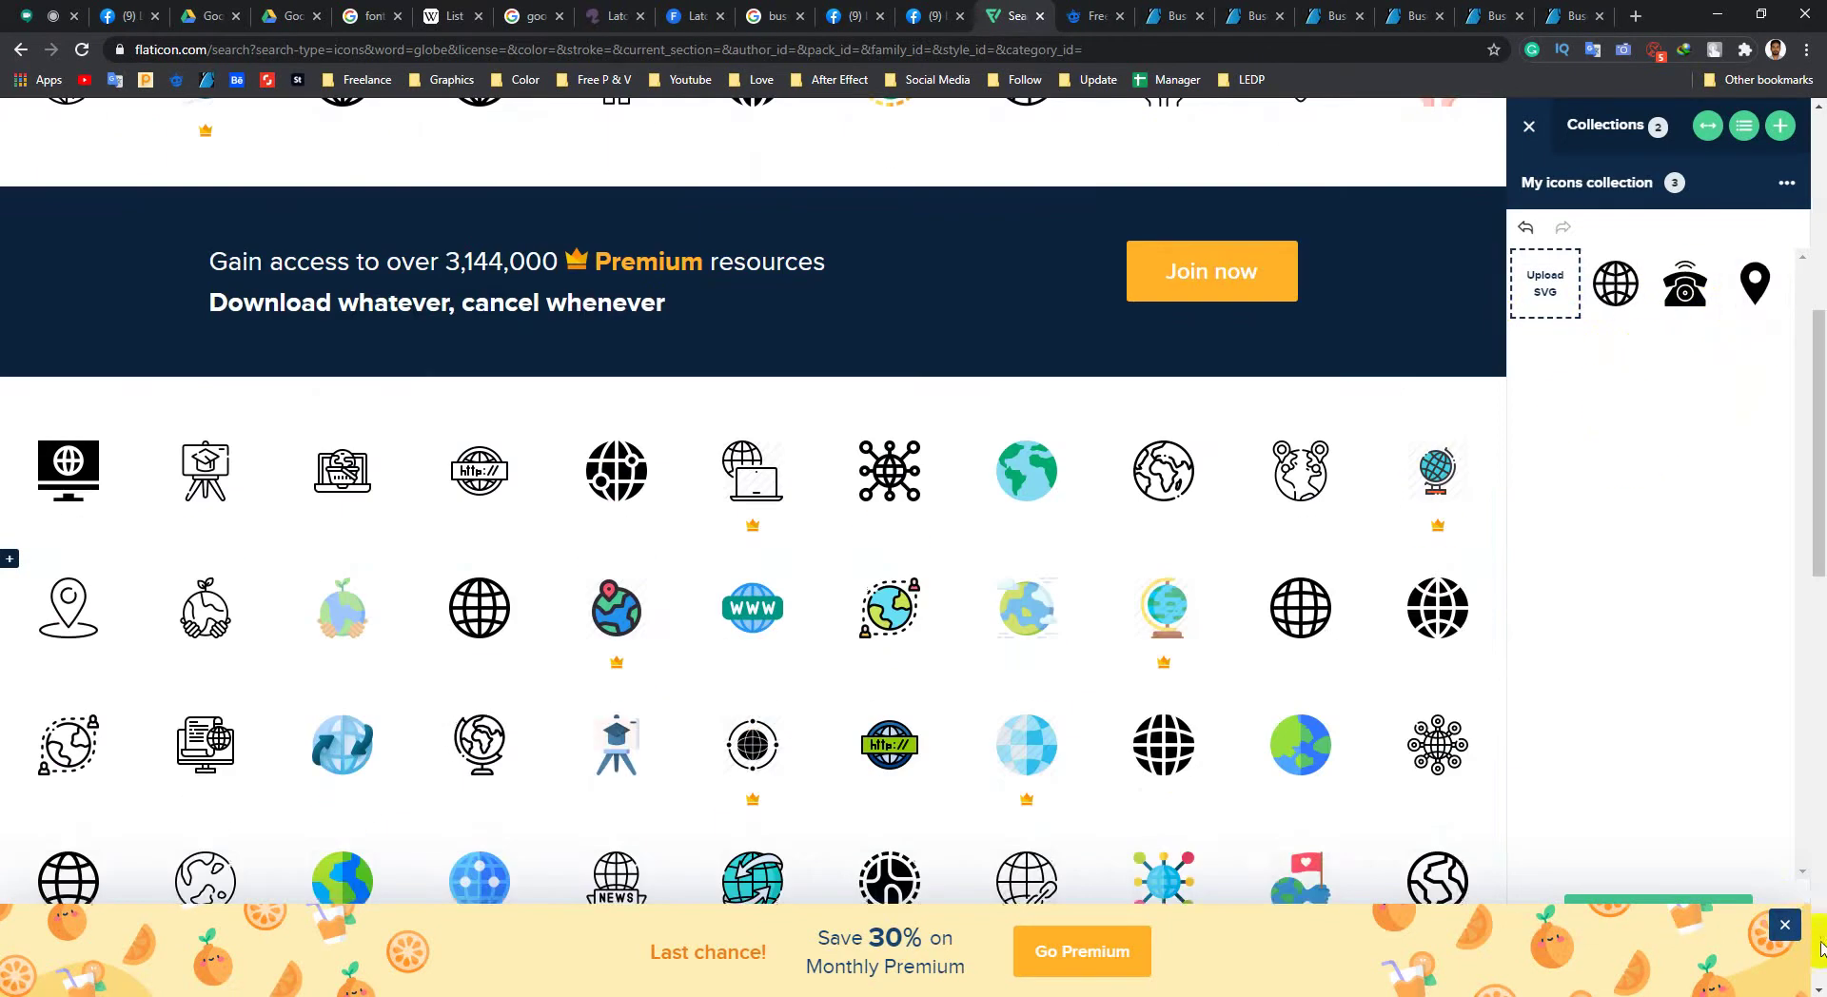
left_click(1785, 925)
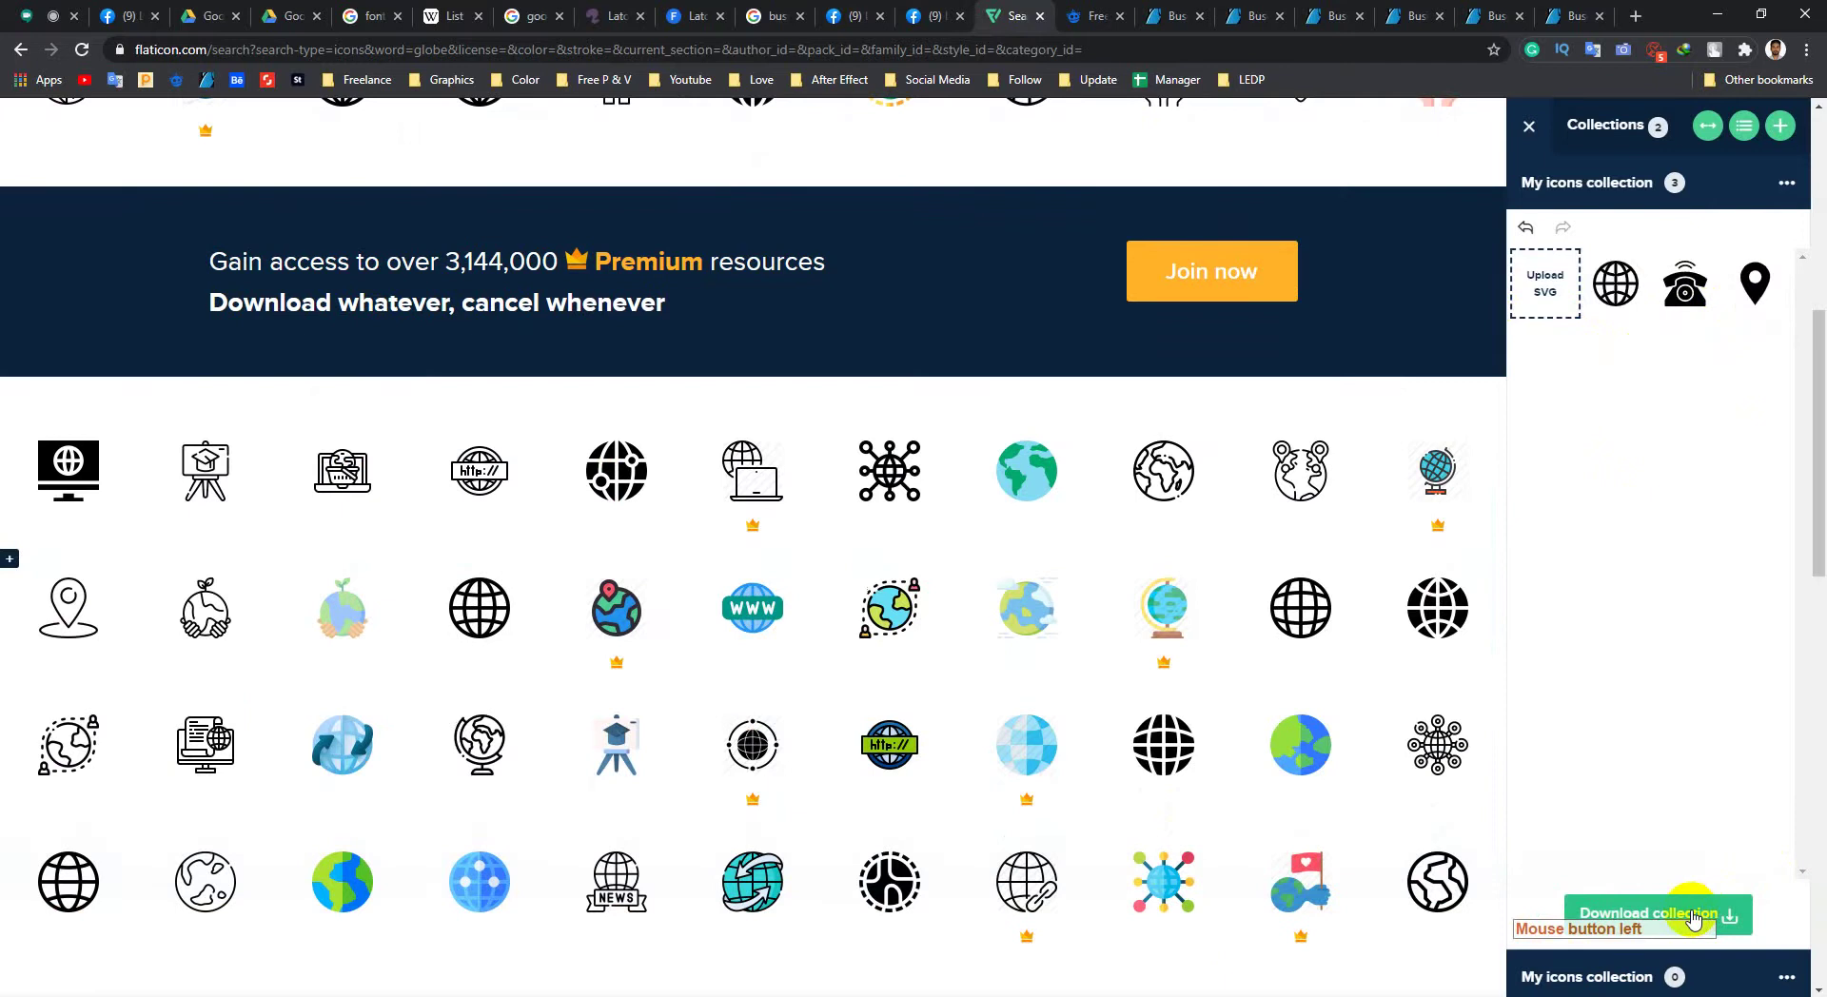
Step: Download the three-icon collection as PSD into my-icons-collection.zip and open the archive
left_click(1692, 915)
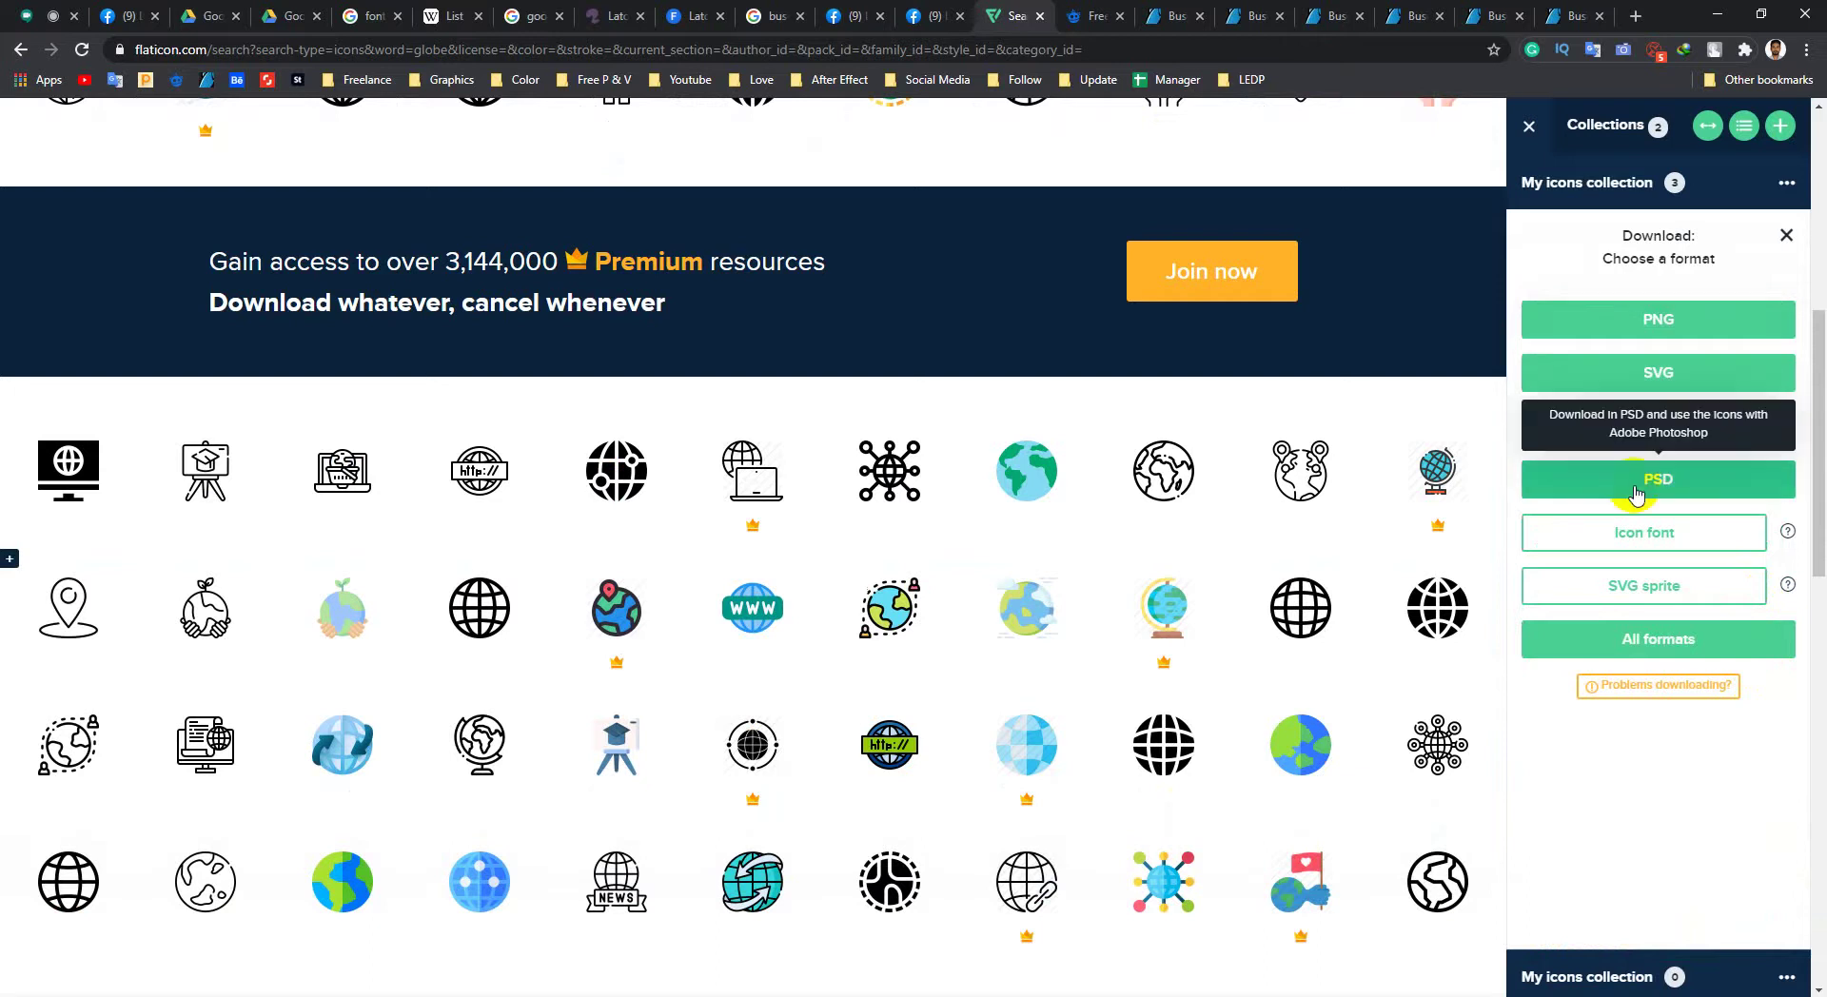
left_click(1673, 485)
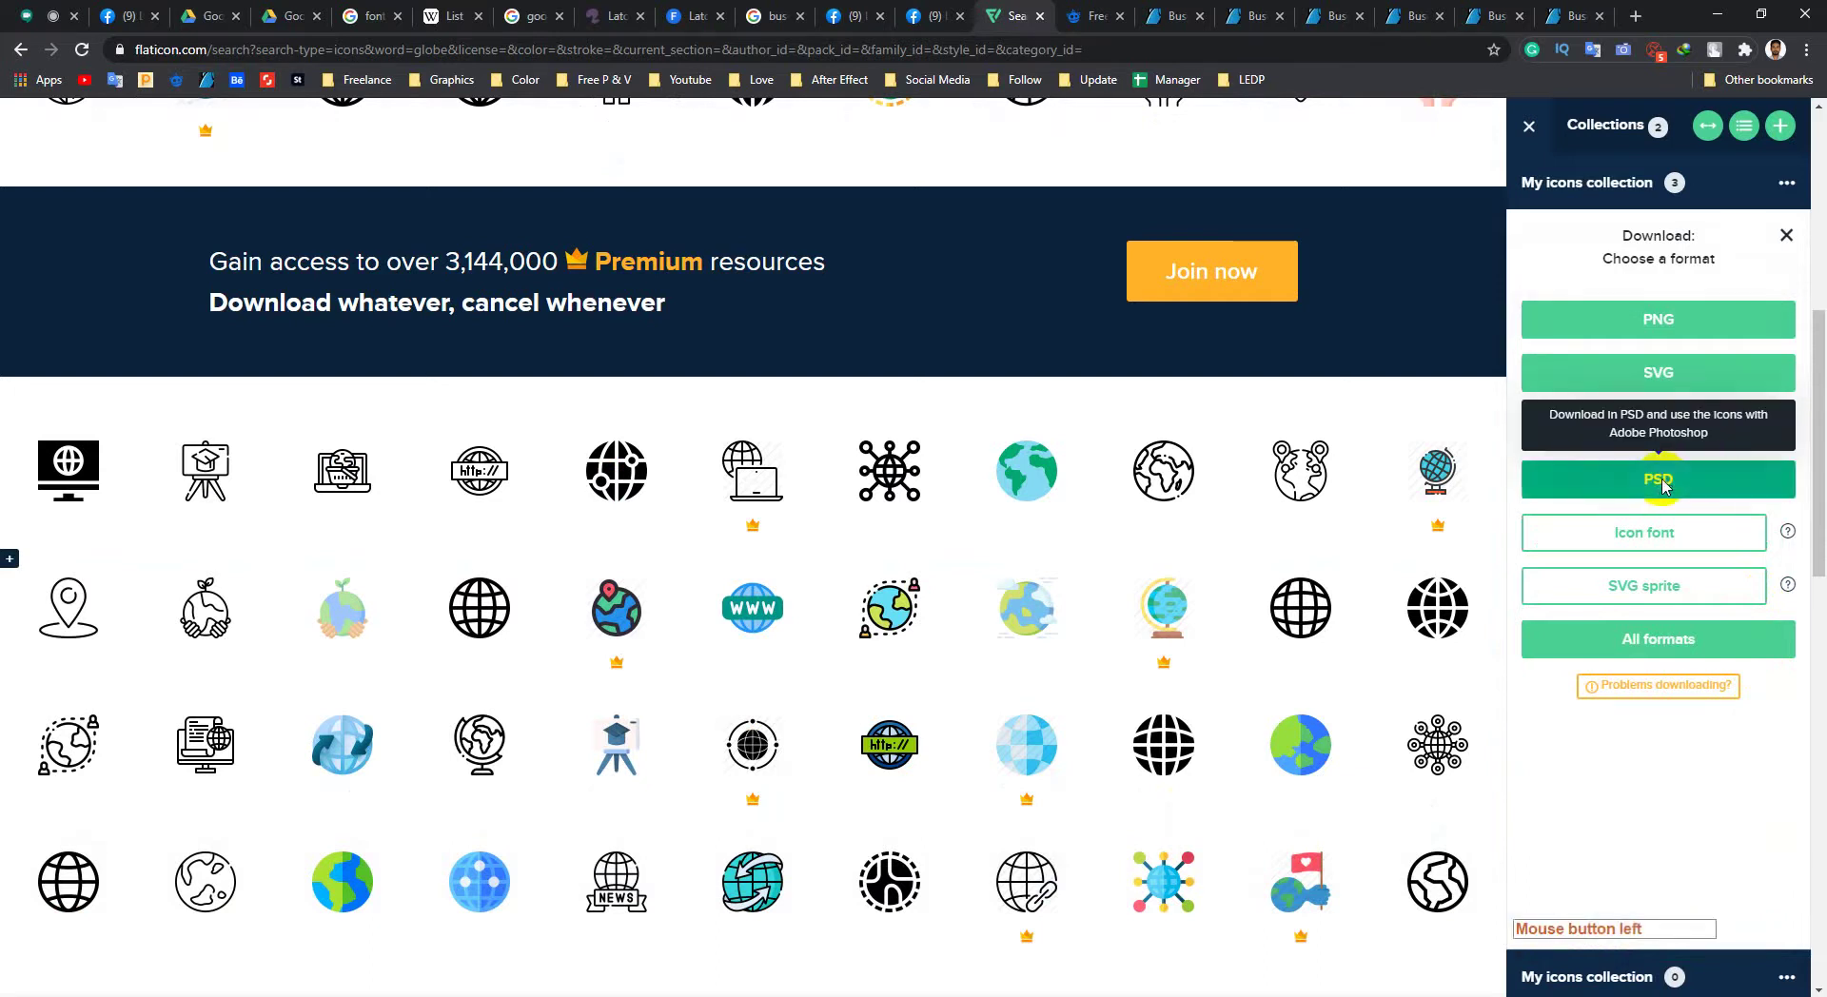
left_click(1169, 476)
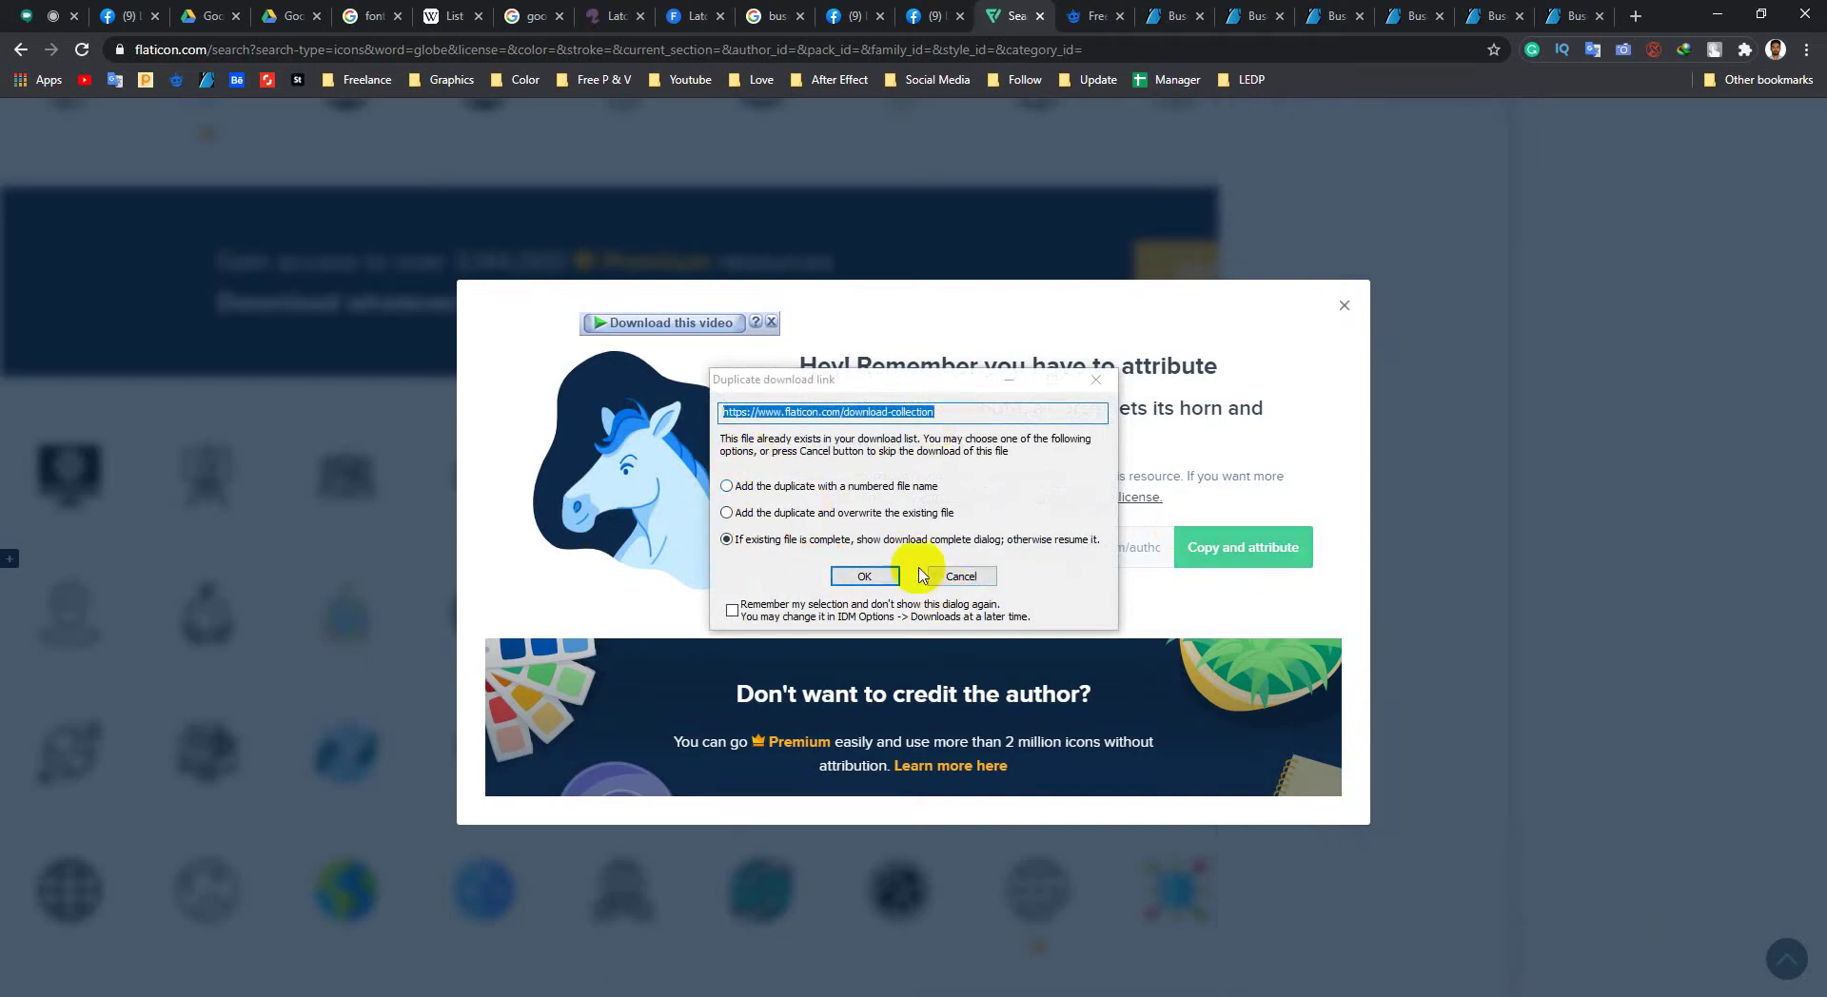
left_click(858, 576)
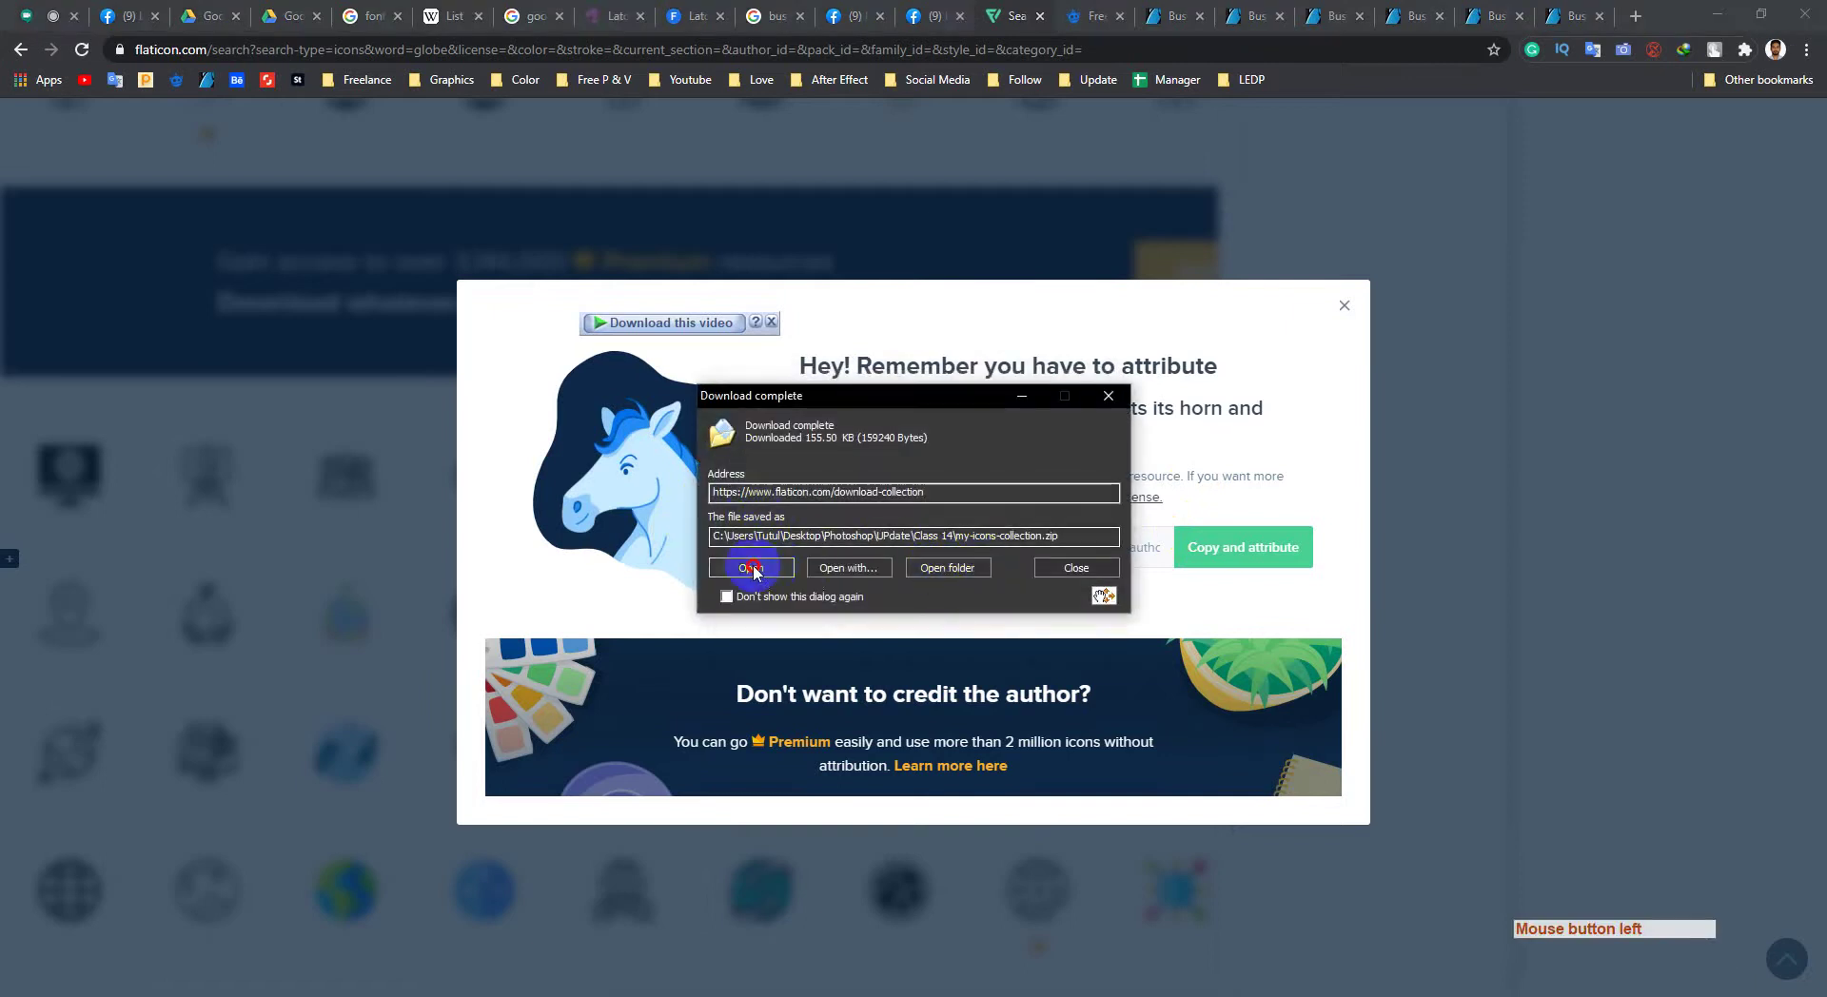
left_click(756, 571)
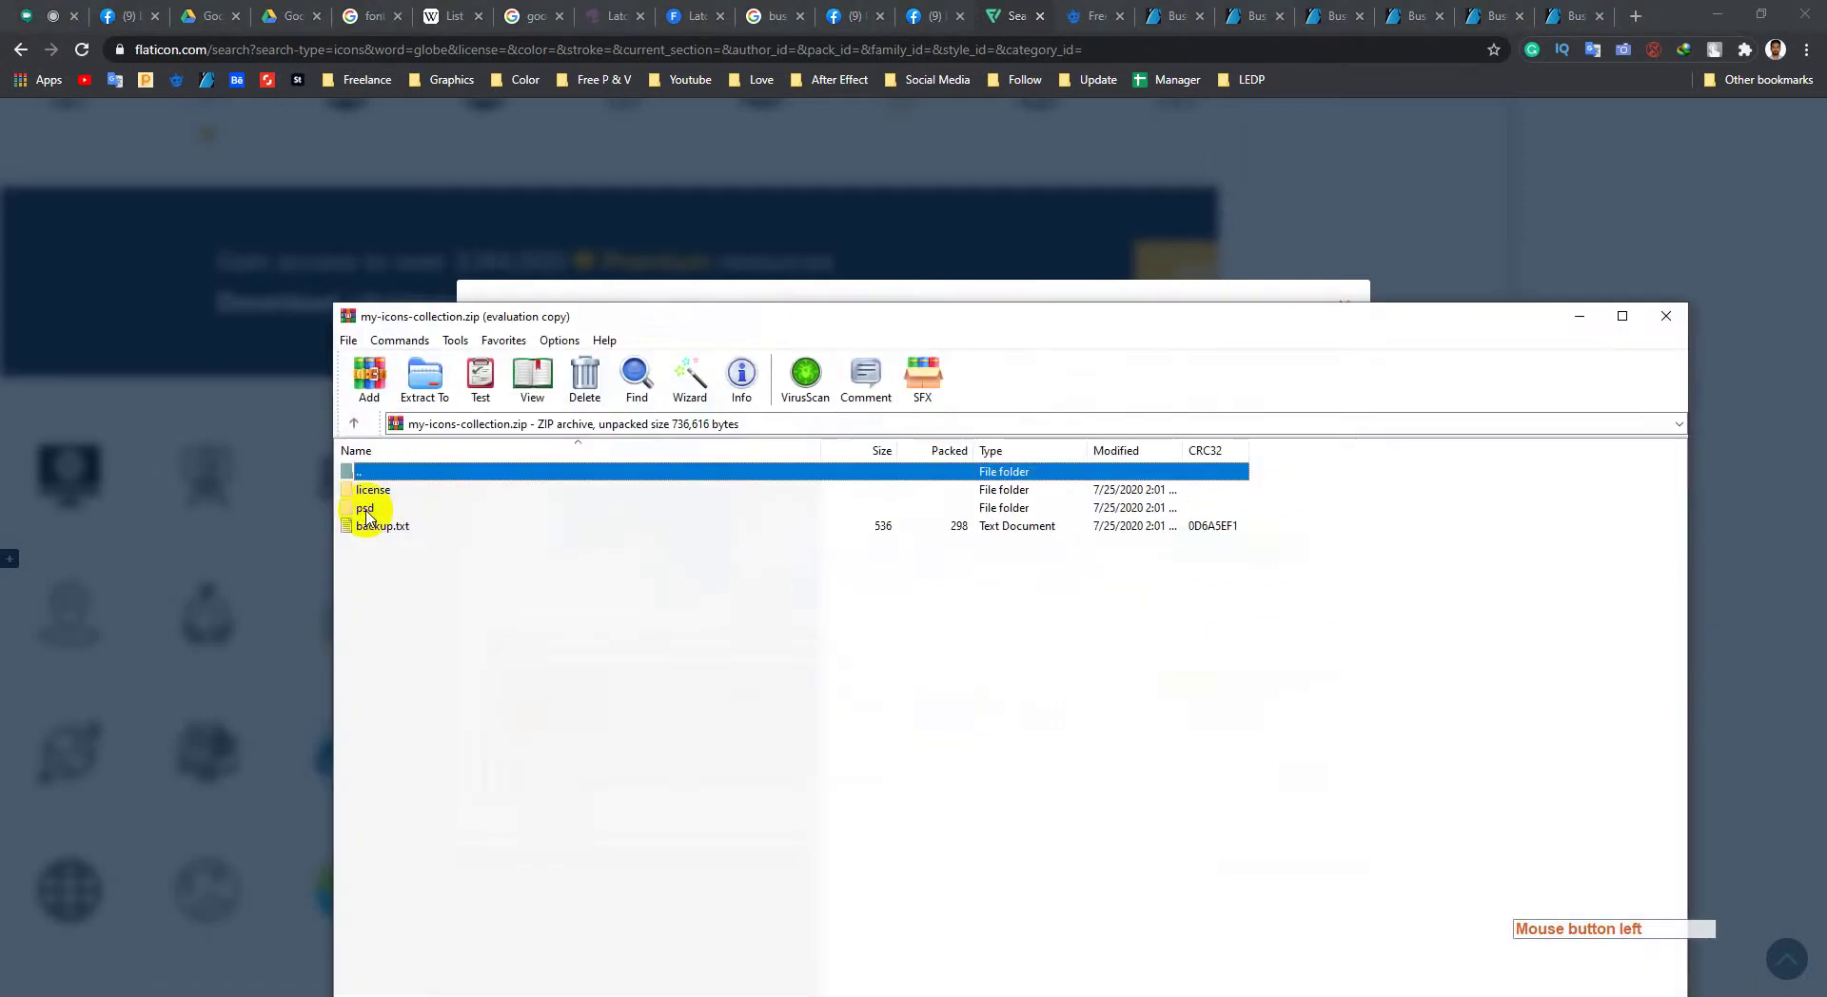
Step: Check the psd folder lists 001-placeholder, 002-telephone and 003-world, then close WinRAR
double_click(367, 510)
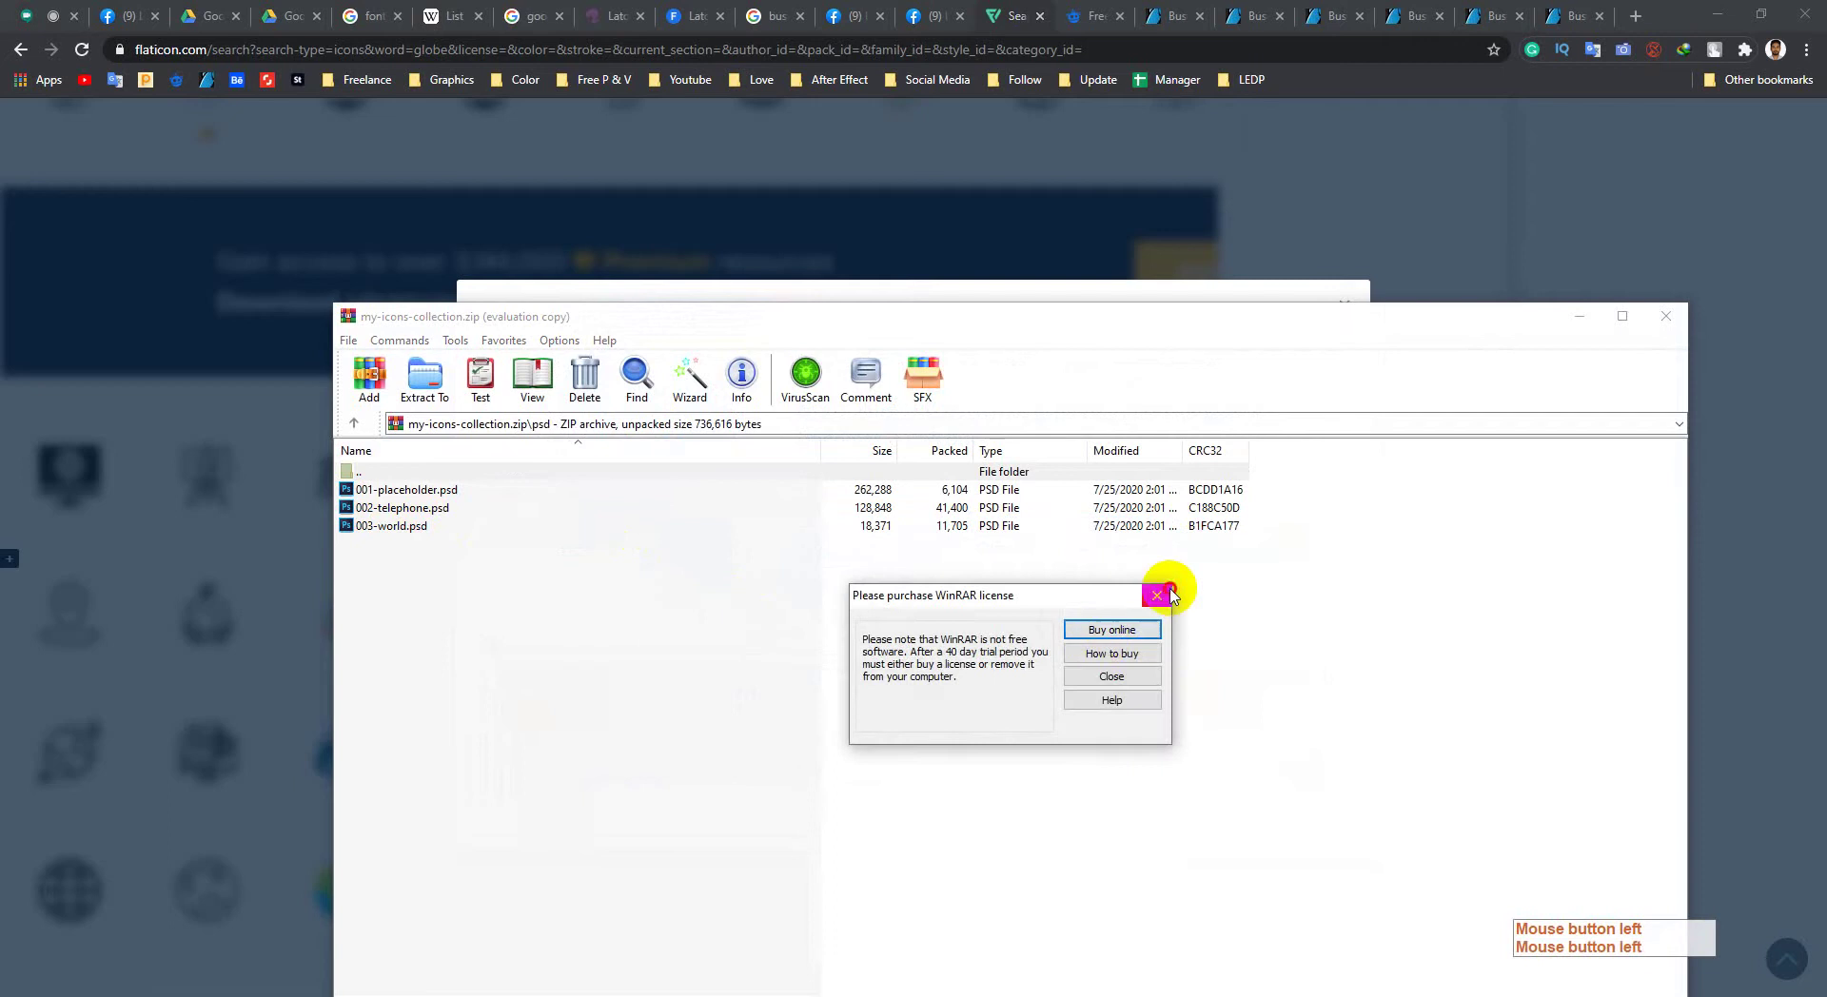
left_click(1156, 595)
left_click(1665, 316)
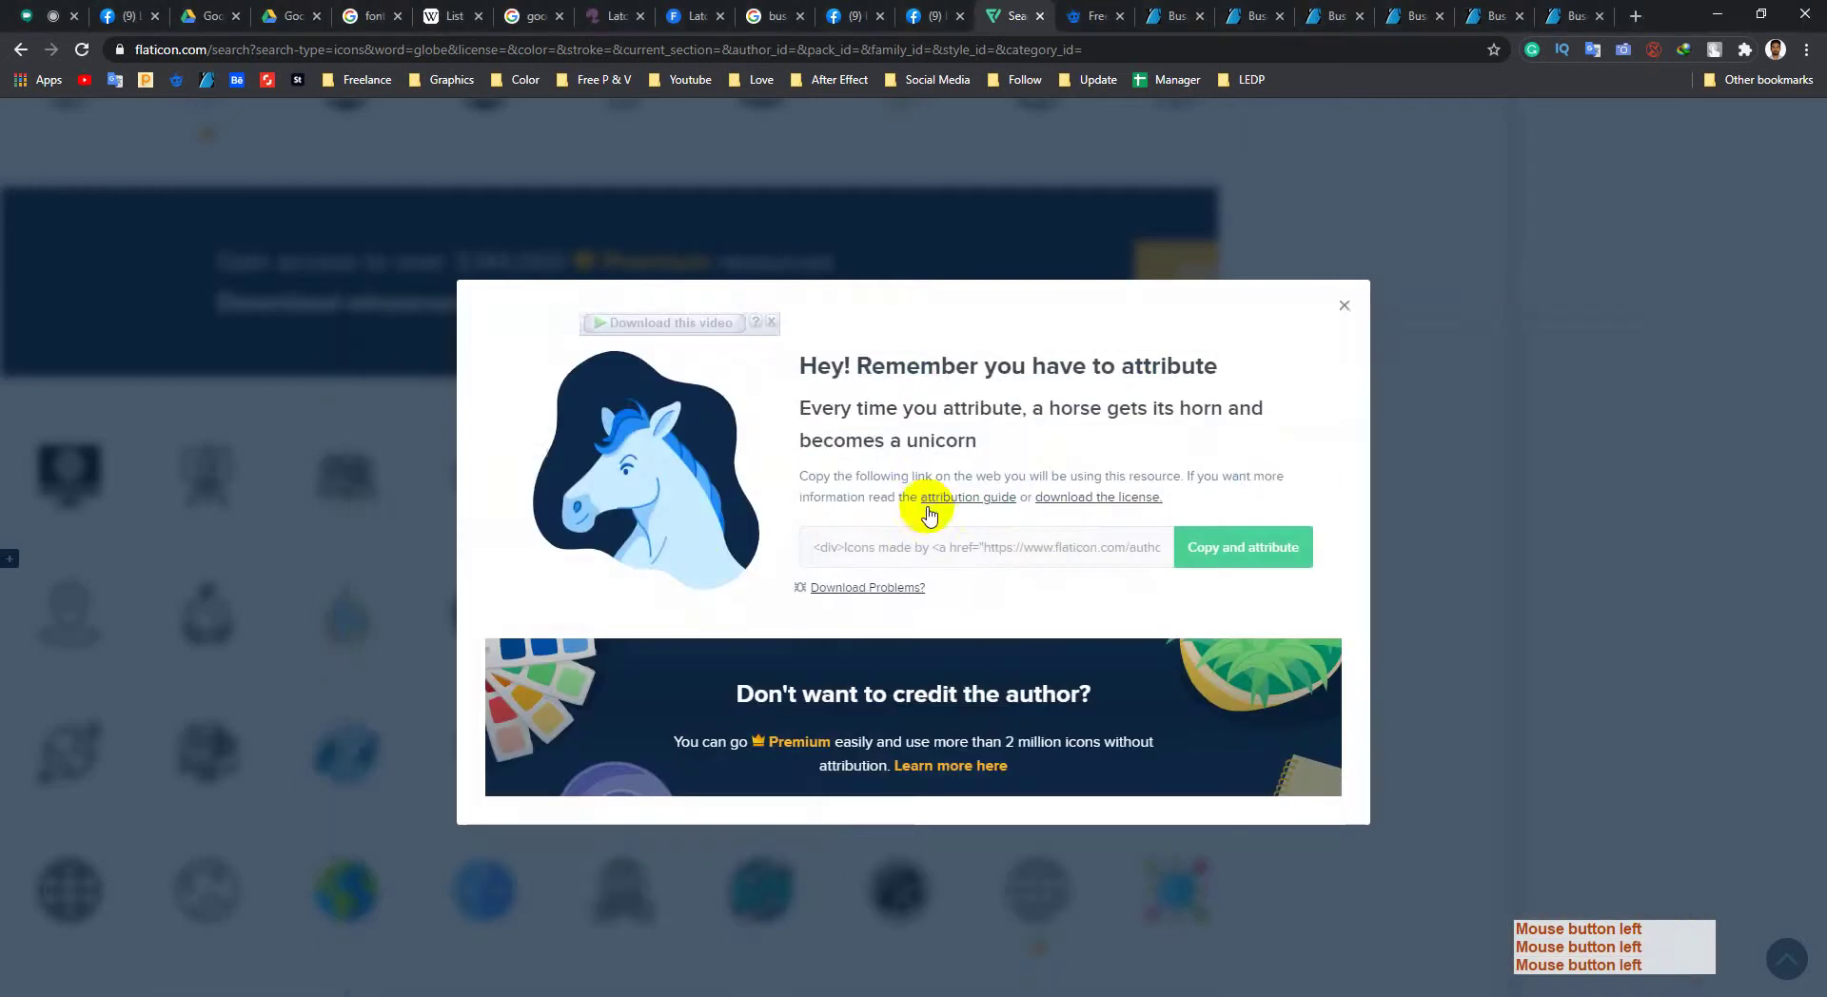
left_click(1343, 308)
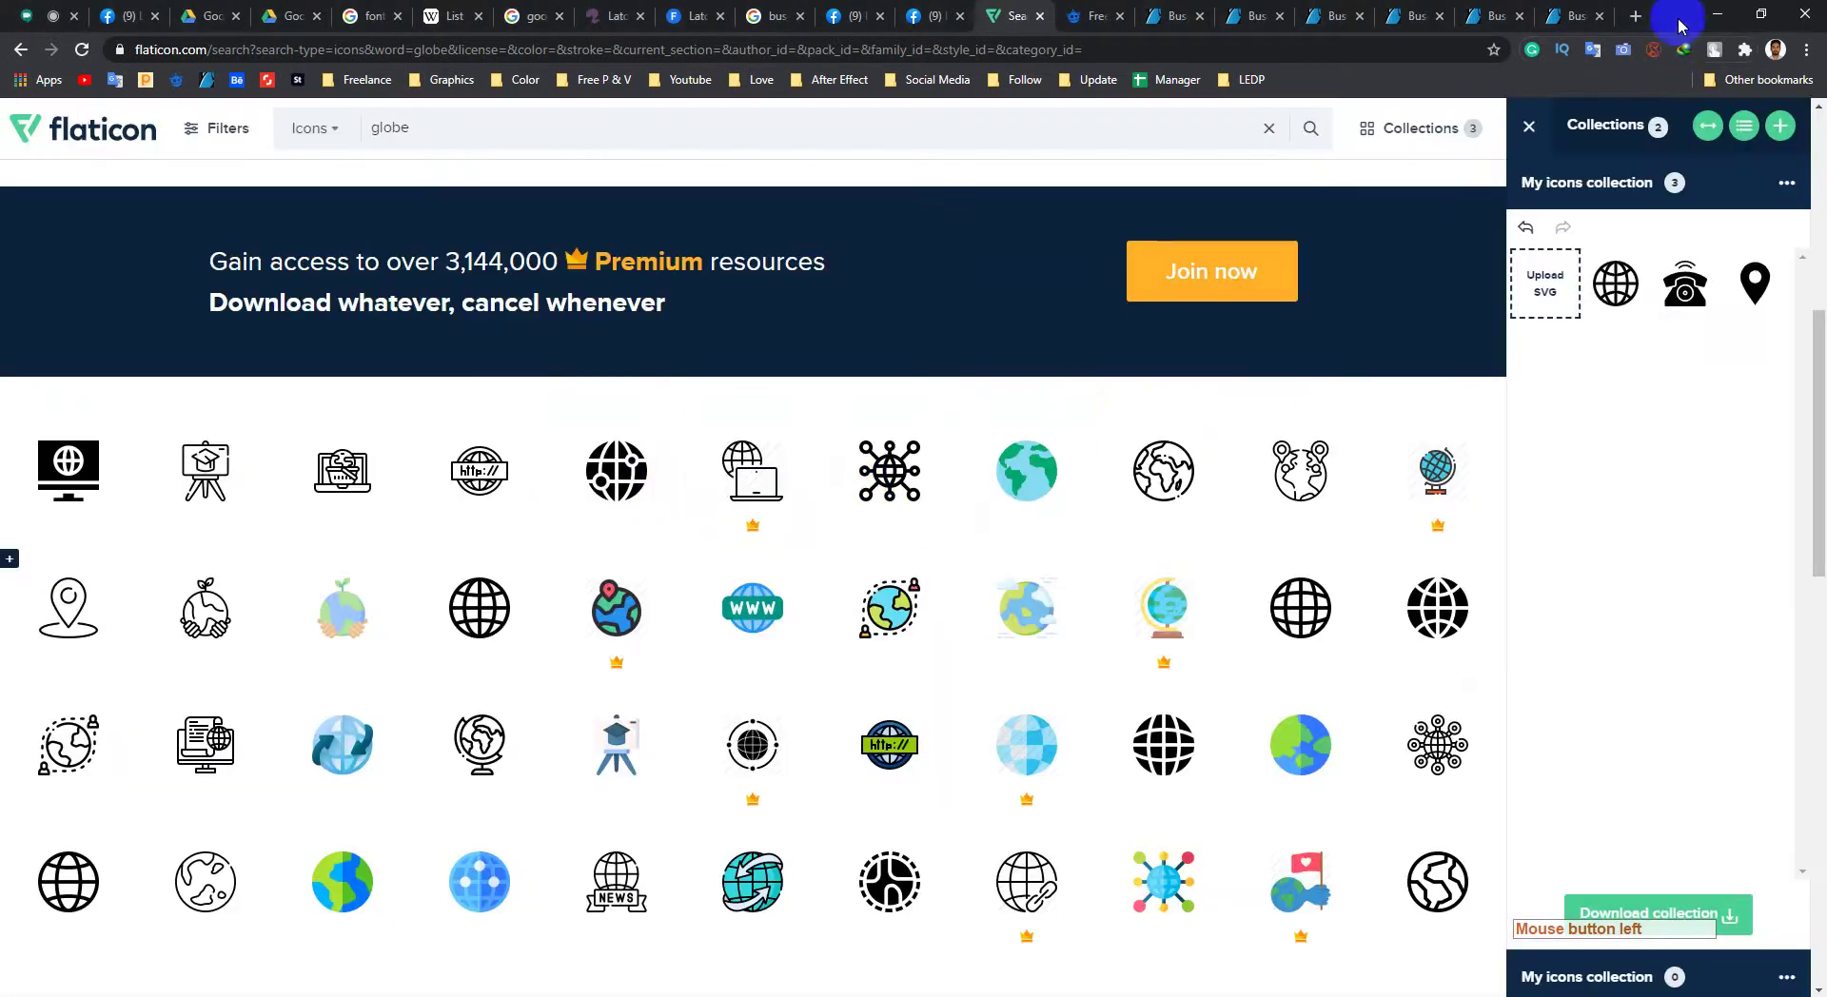
Step: Refresh the Class 14 folder and bring back Photoshop with the mockup fit on screen
left_click(1710, 26)
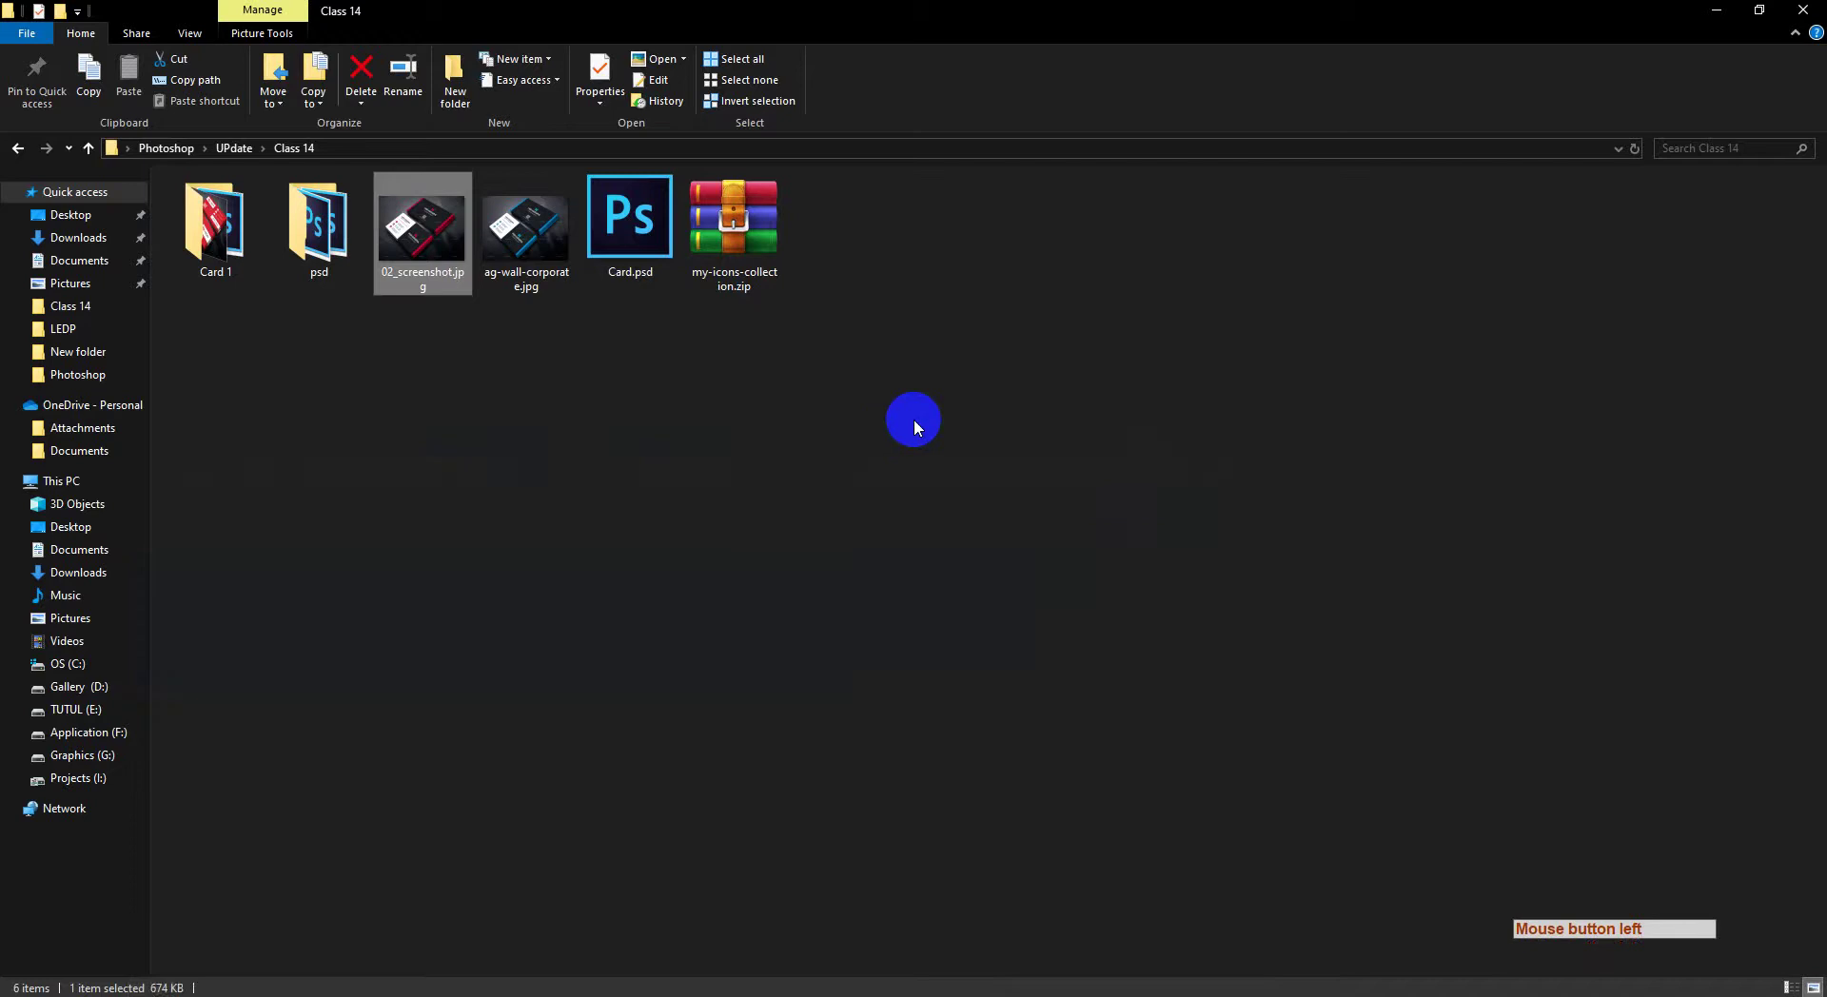
right_click(914, 420)
left_click(980, 503)
left_click(367, 990)
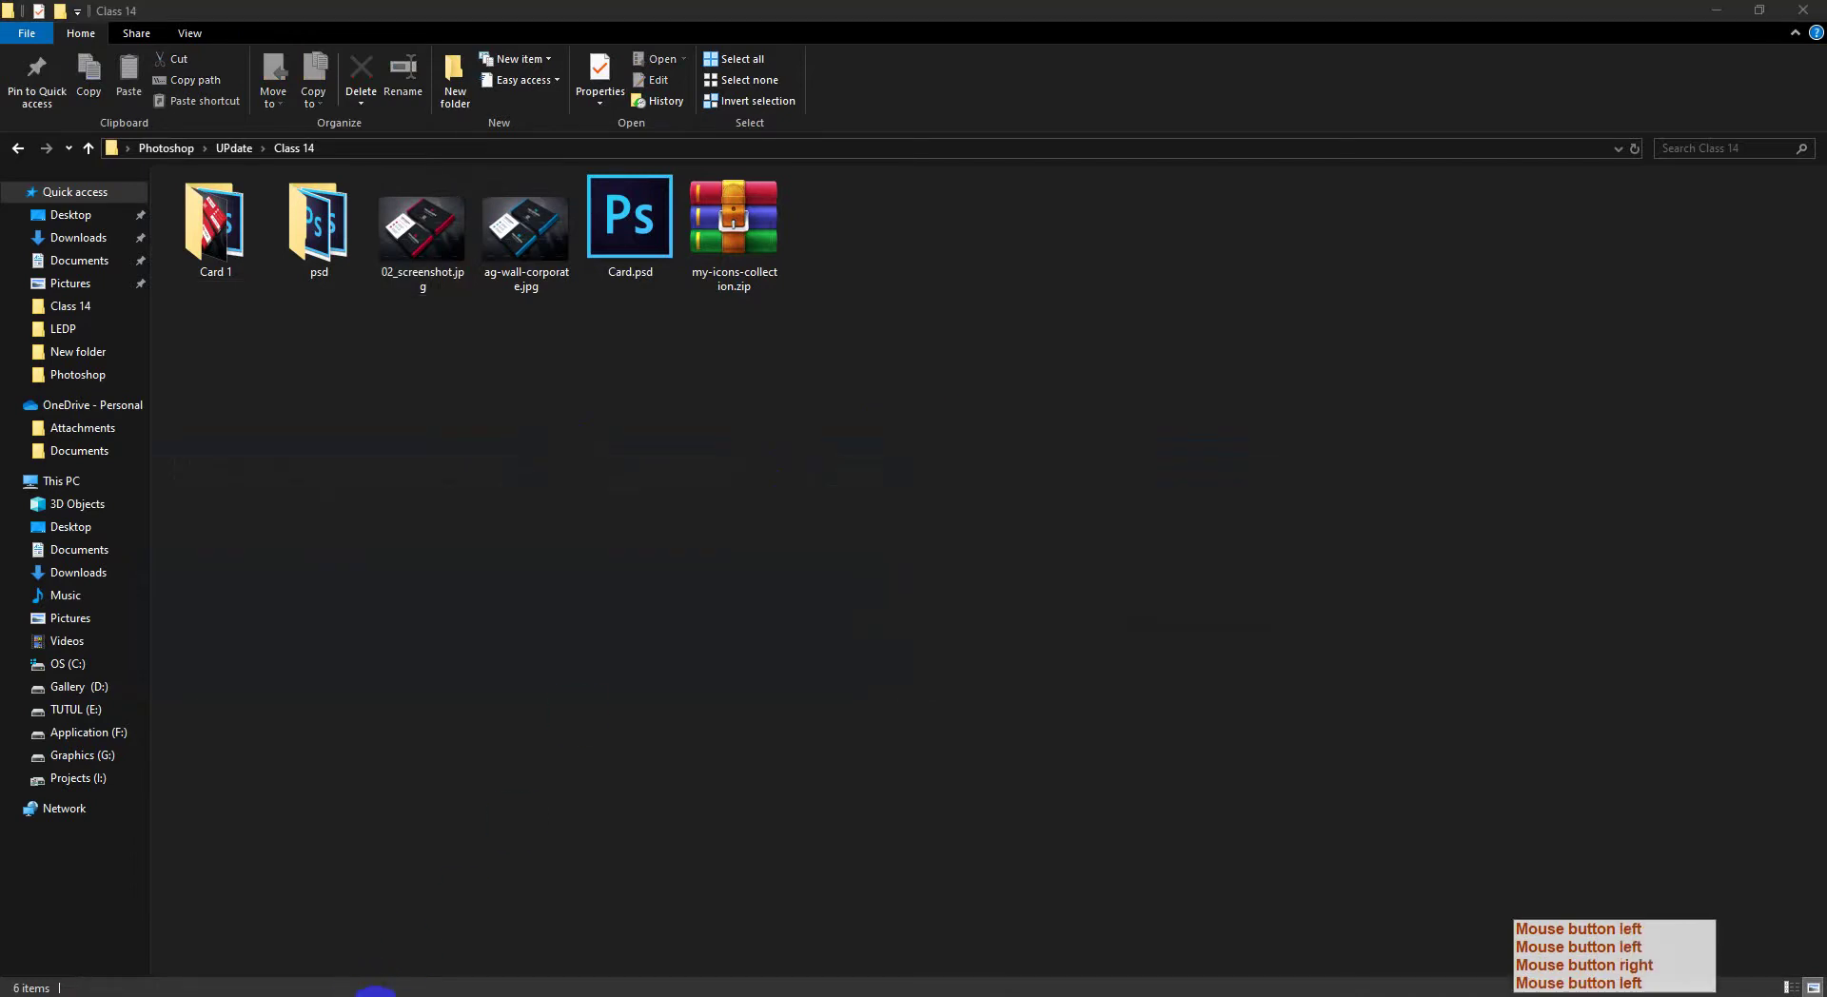
left_click_drag(920, 489, 815, 456)
key("ctrl+KP_0")
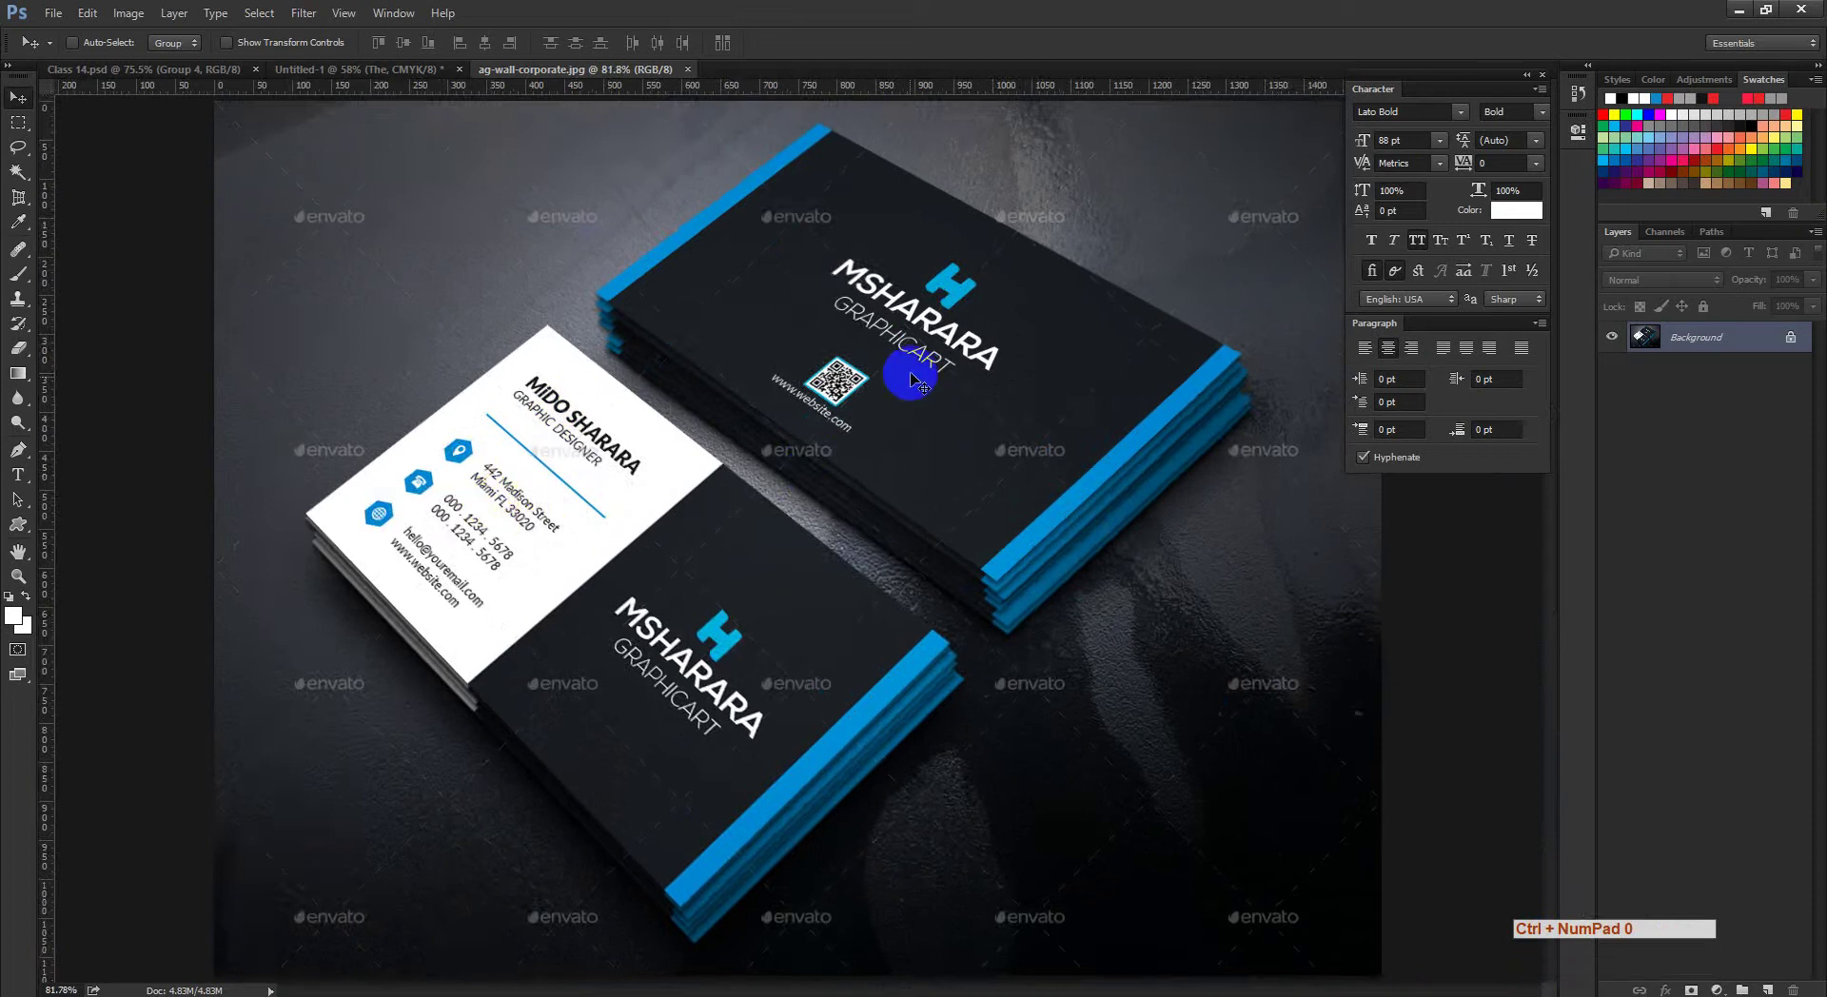
Step: Delete the three THE text layers from Untitled-1, leaving only the Background layer
left_click_drag(844, 379, 856, 400)
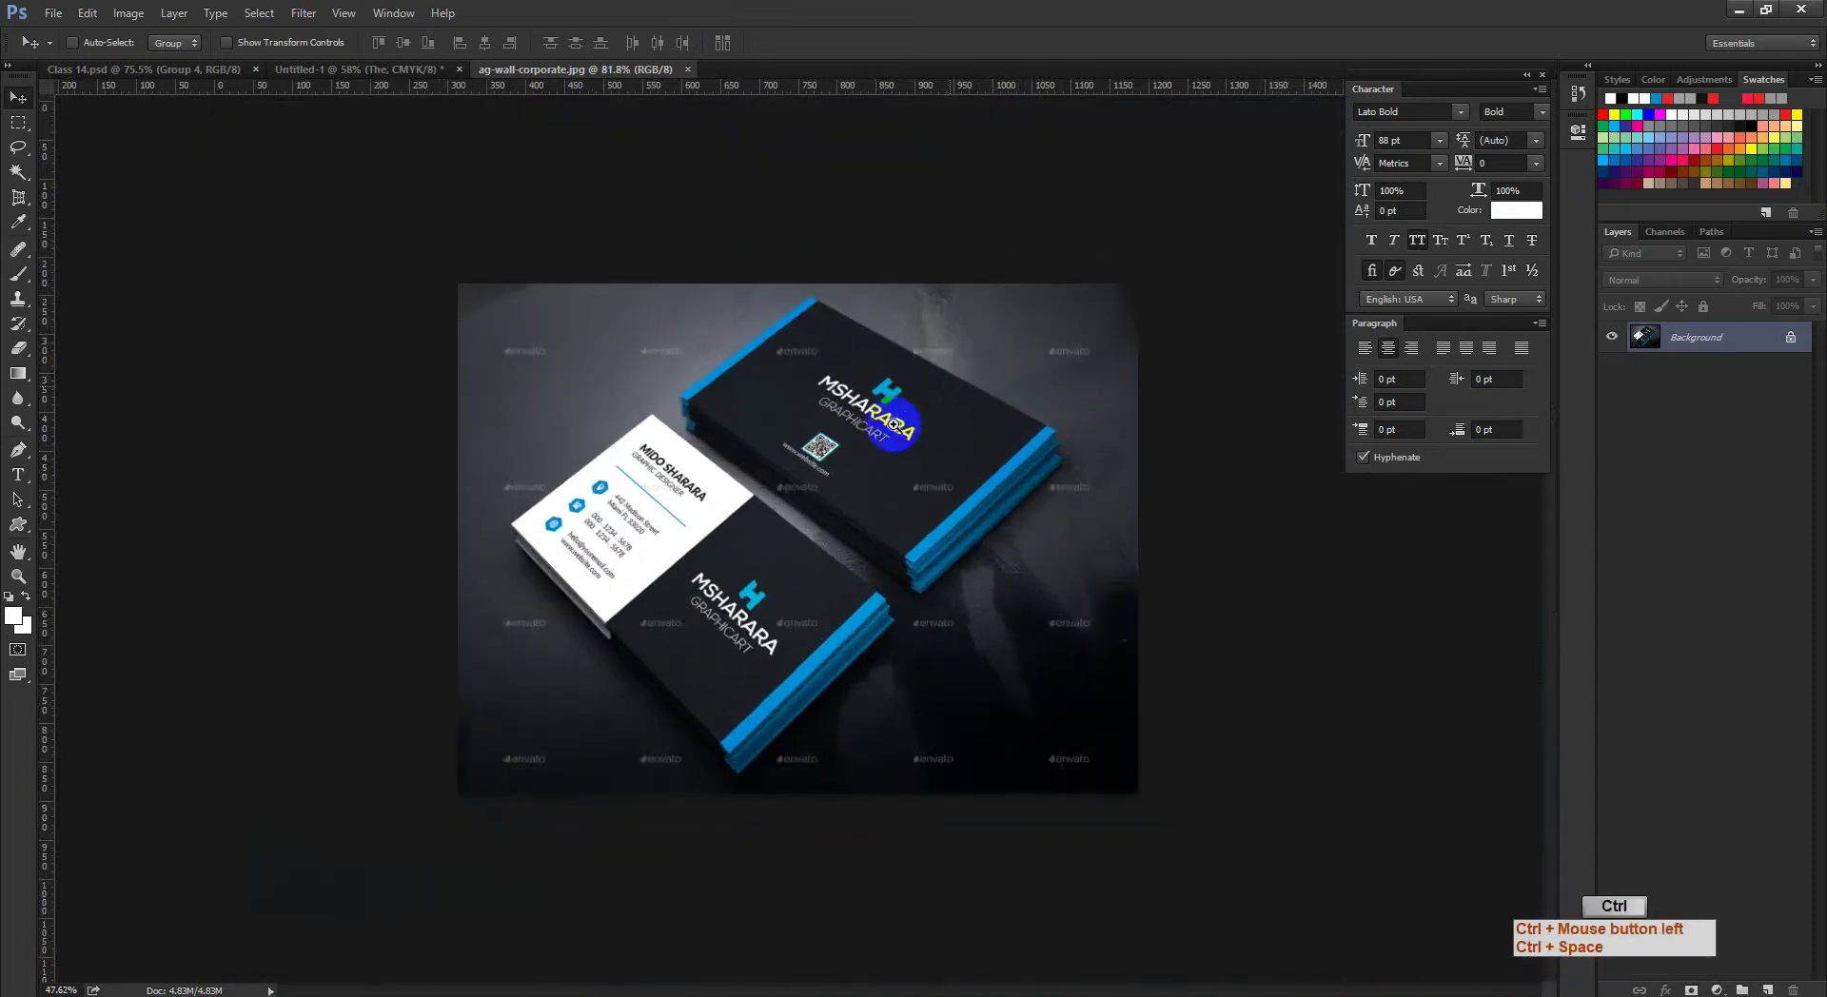
left_click(386, 72)
left_click(1746, 385, "shift")
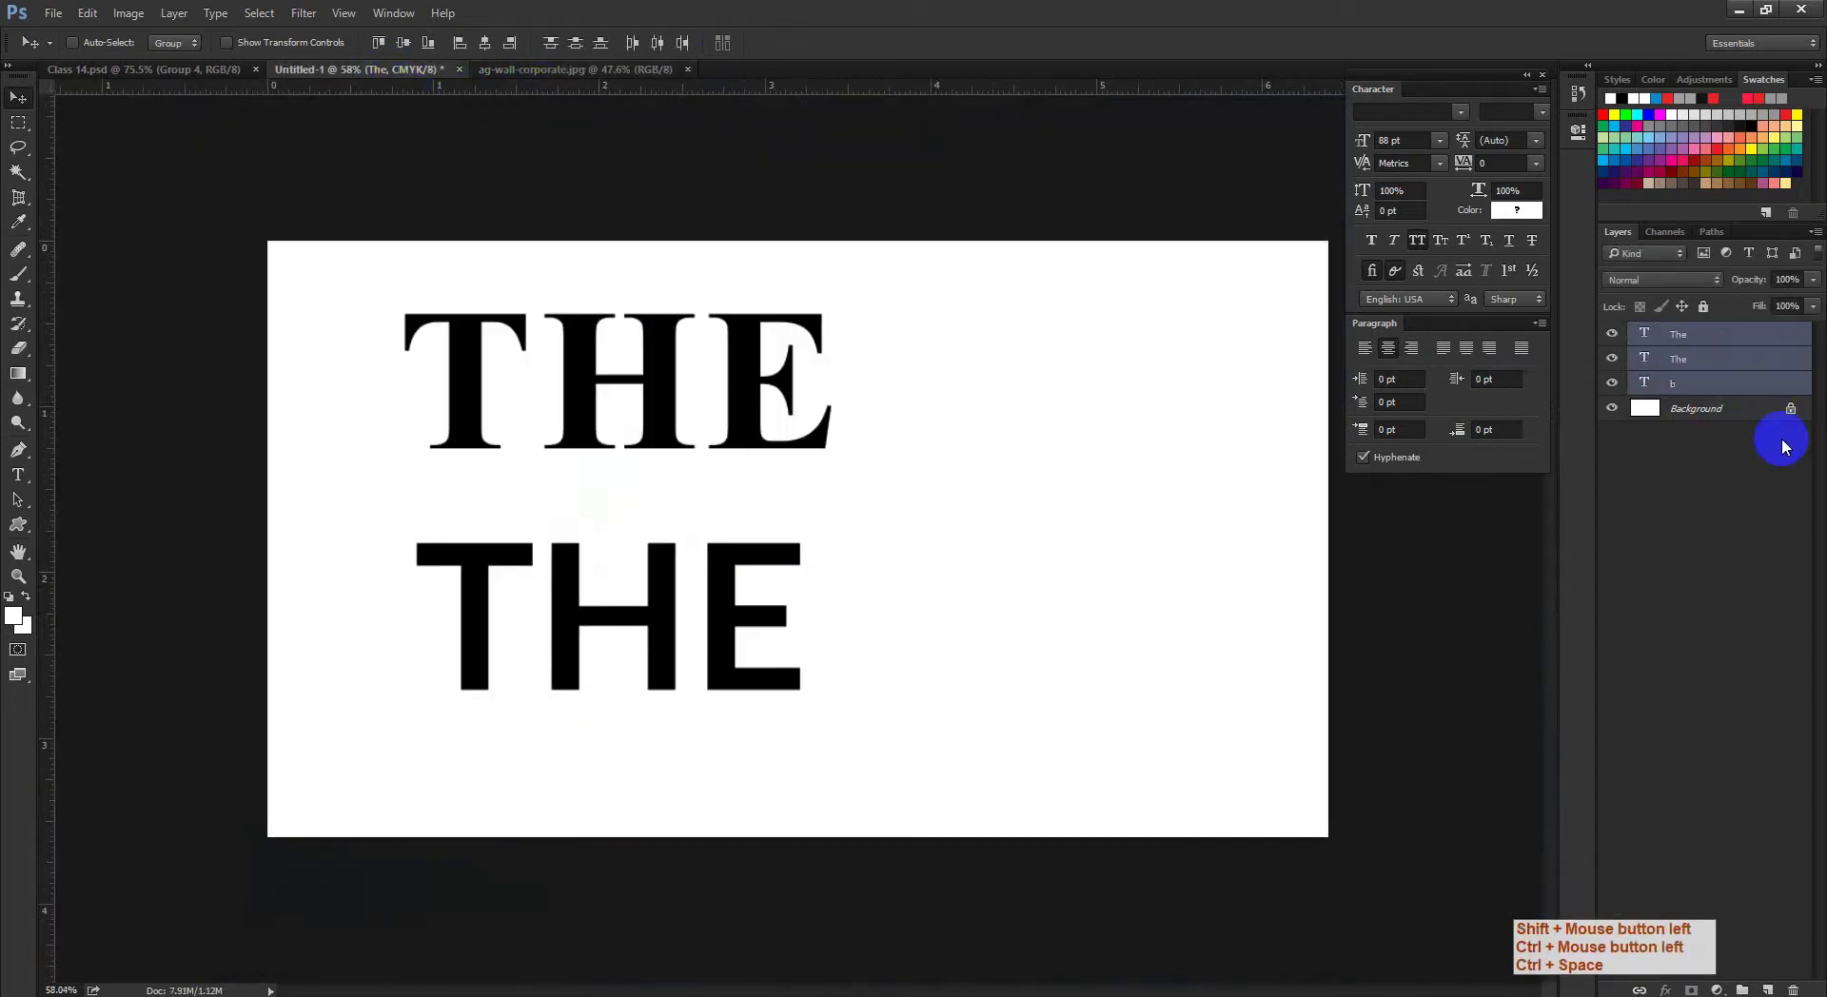
left_click_drag(1772, 390, 1794, 985)
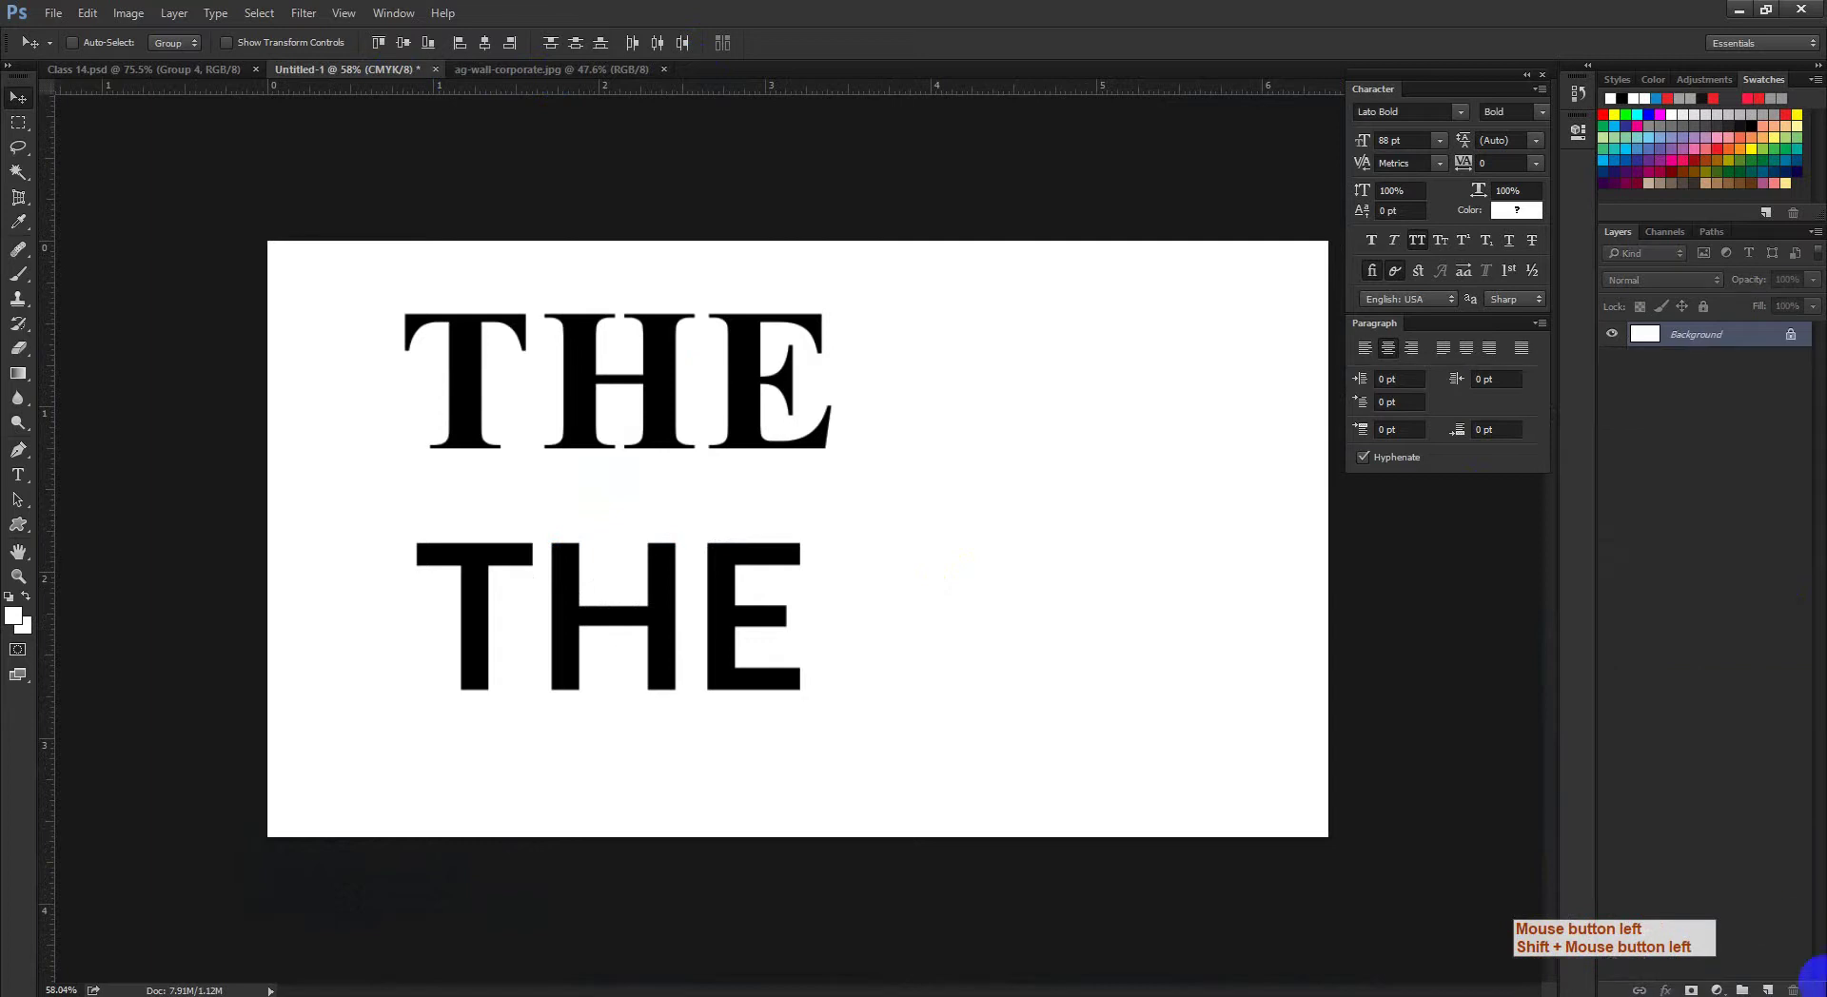
left_click_drag(1099, 569, 718, 527)
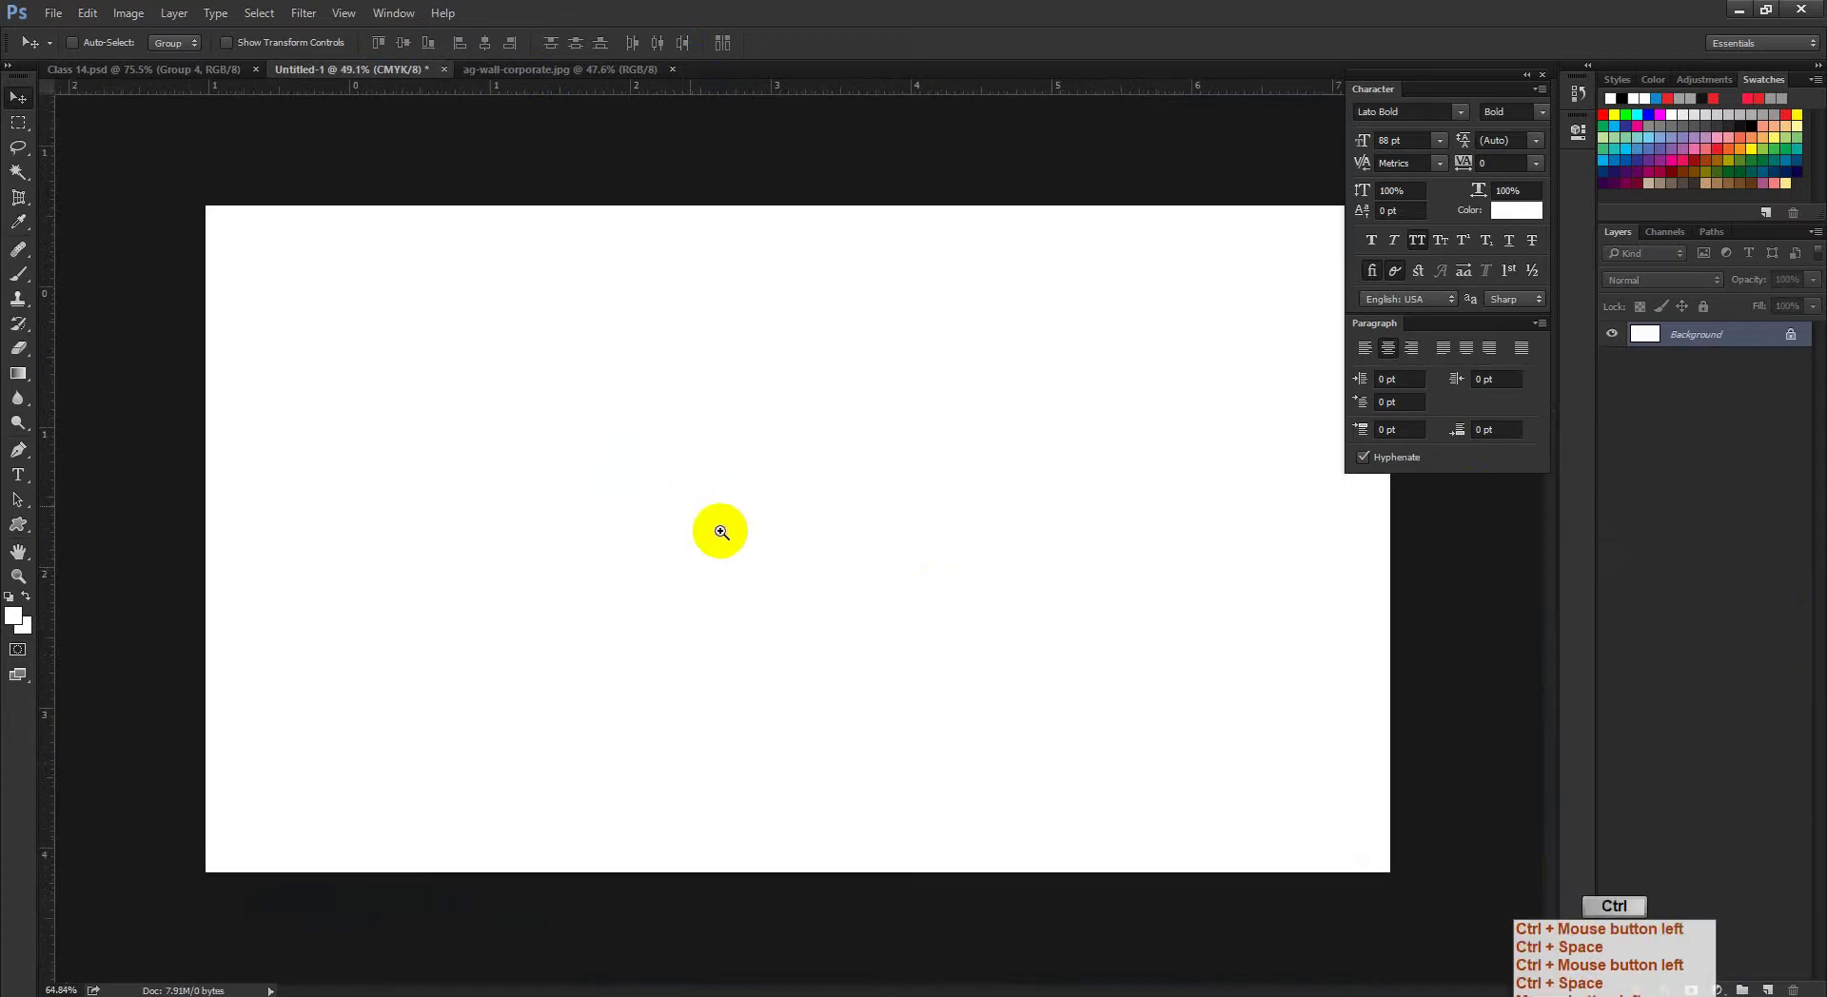
Step: Start a new document from File > New, then return to the Flaticon browser window
left_click(53, 12)
left_click(60, 37)
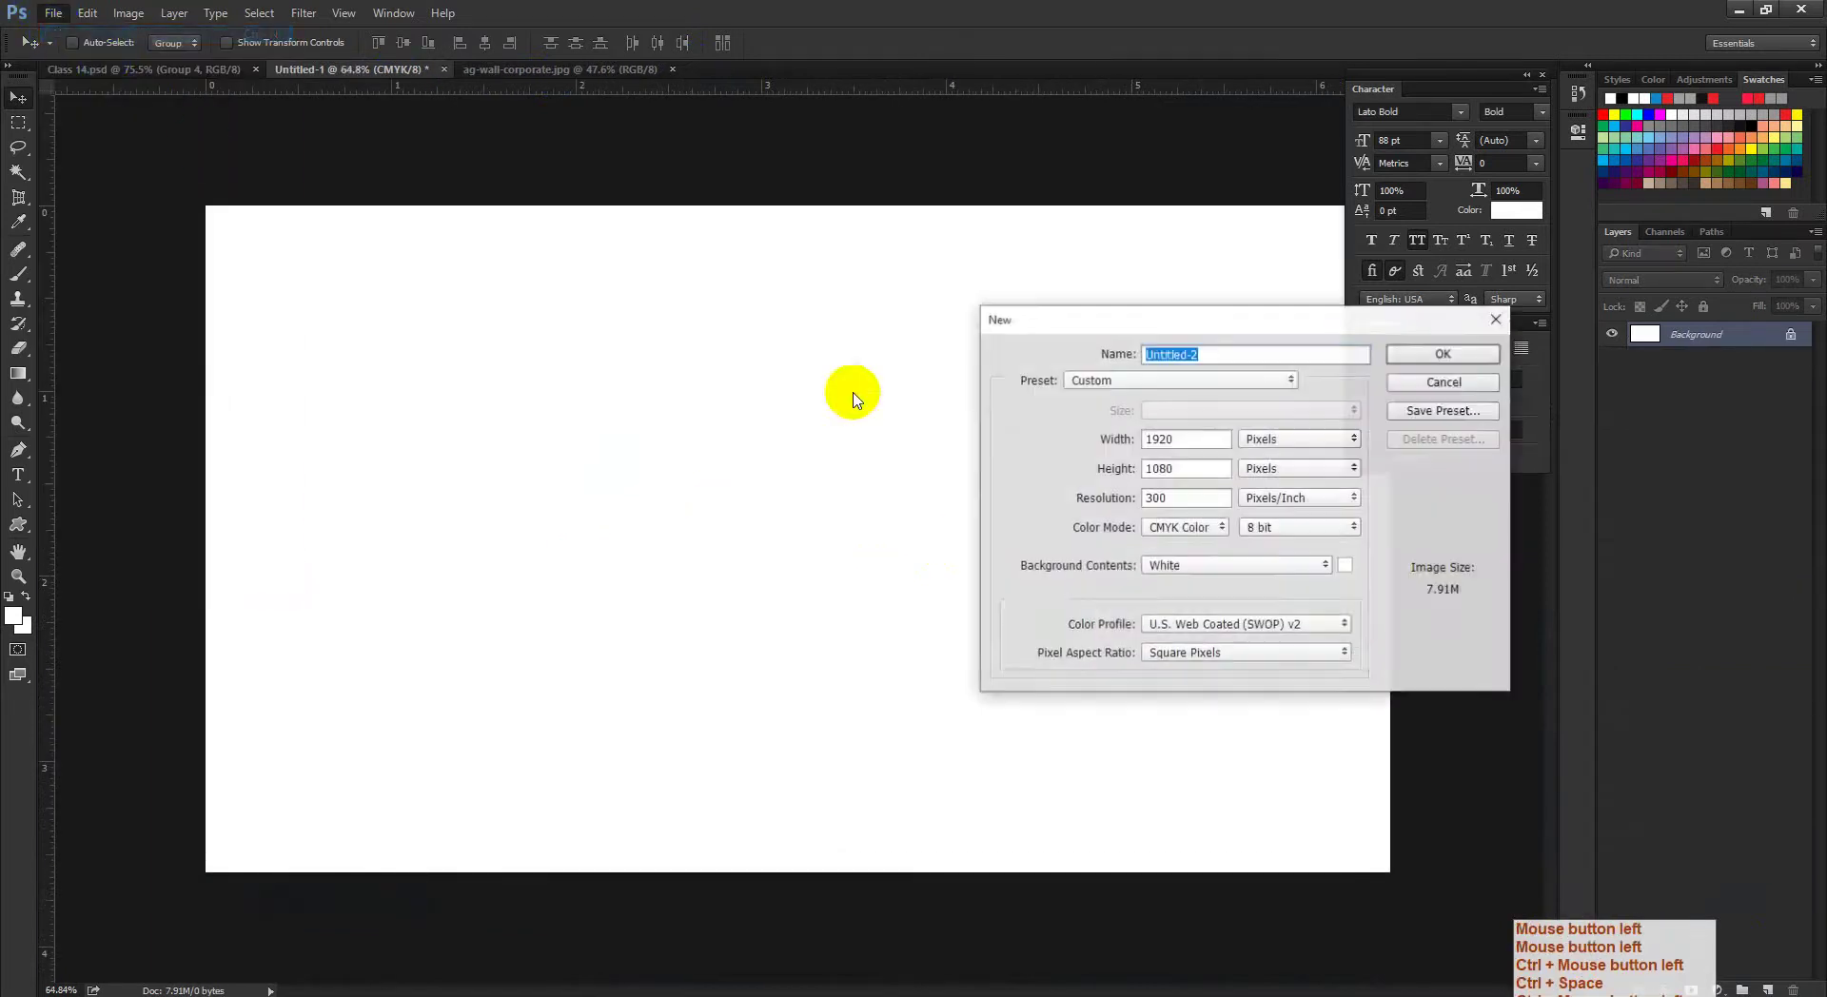
left_click_drag(1142, 330, 1027, 348)
left_click(285, 989)
left_click(203, 945)
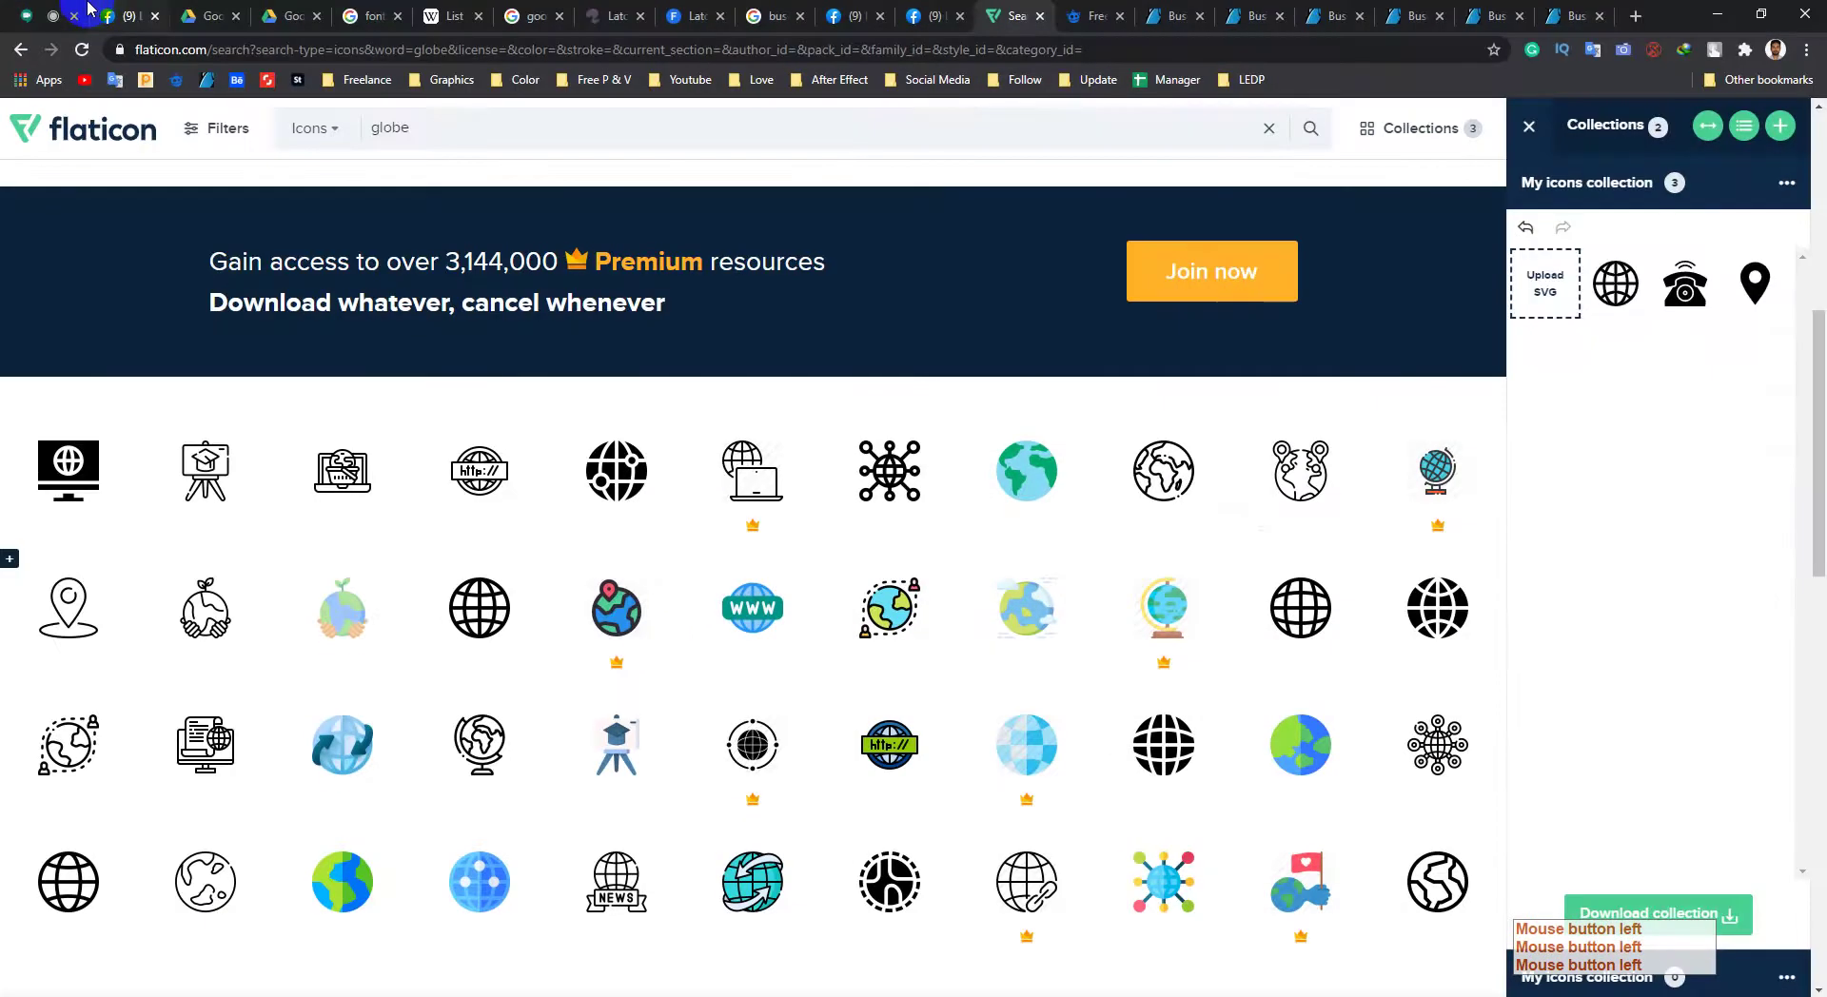
Step: Back on the Flaticon globe results, choose PSD download for My icons collection, then dismiss the options
left_click(52, 13)
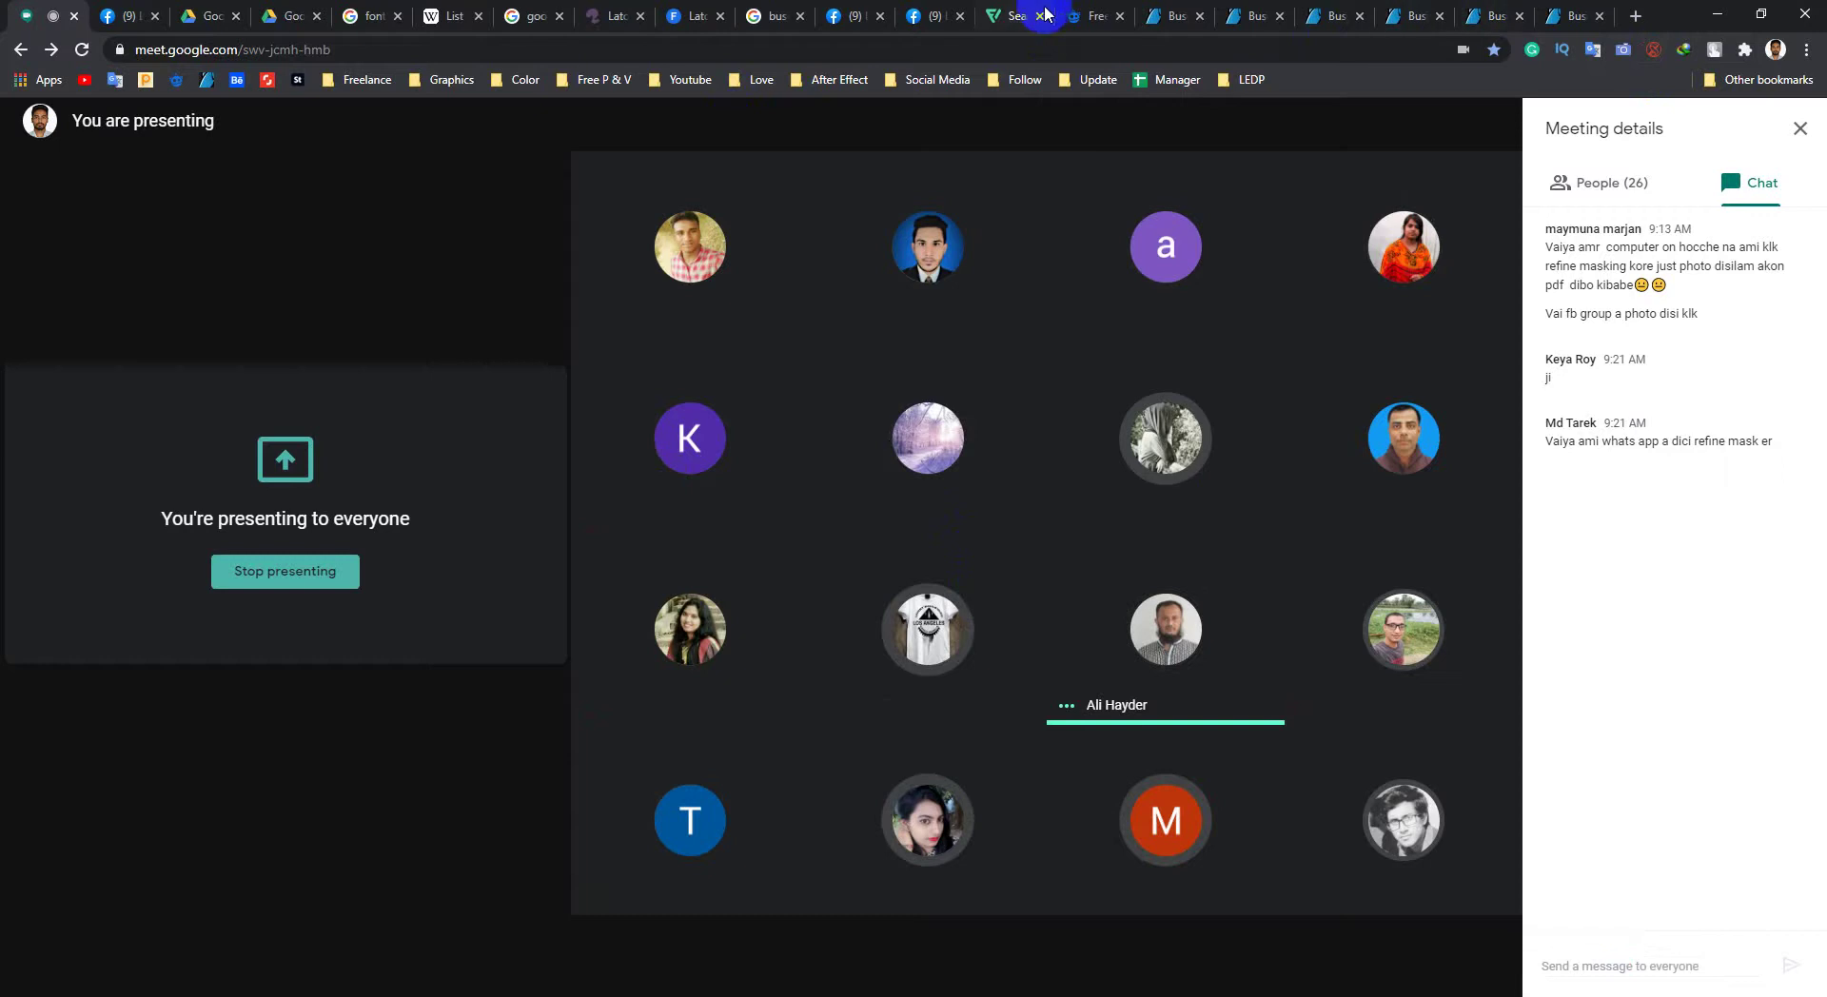
left_click(999, 16)
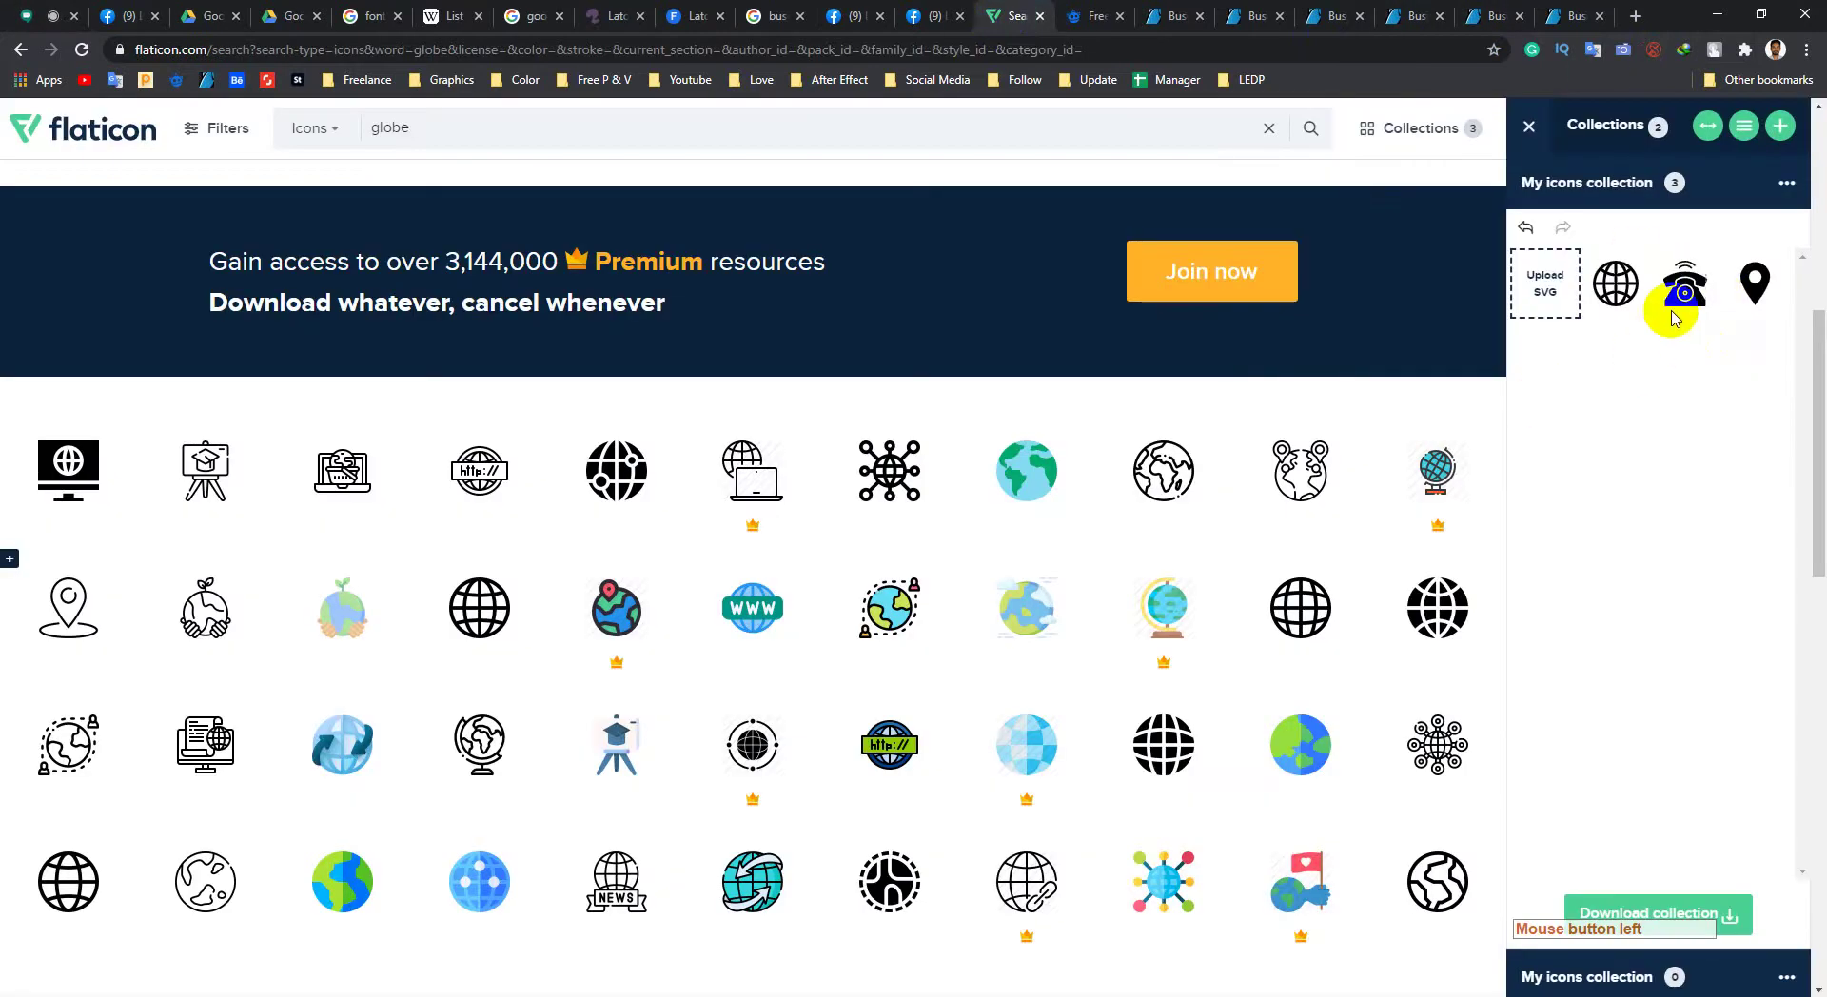
left_click(1613, 160)
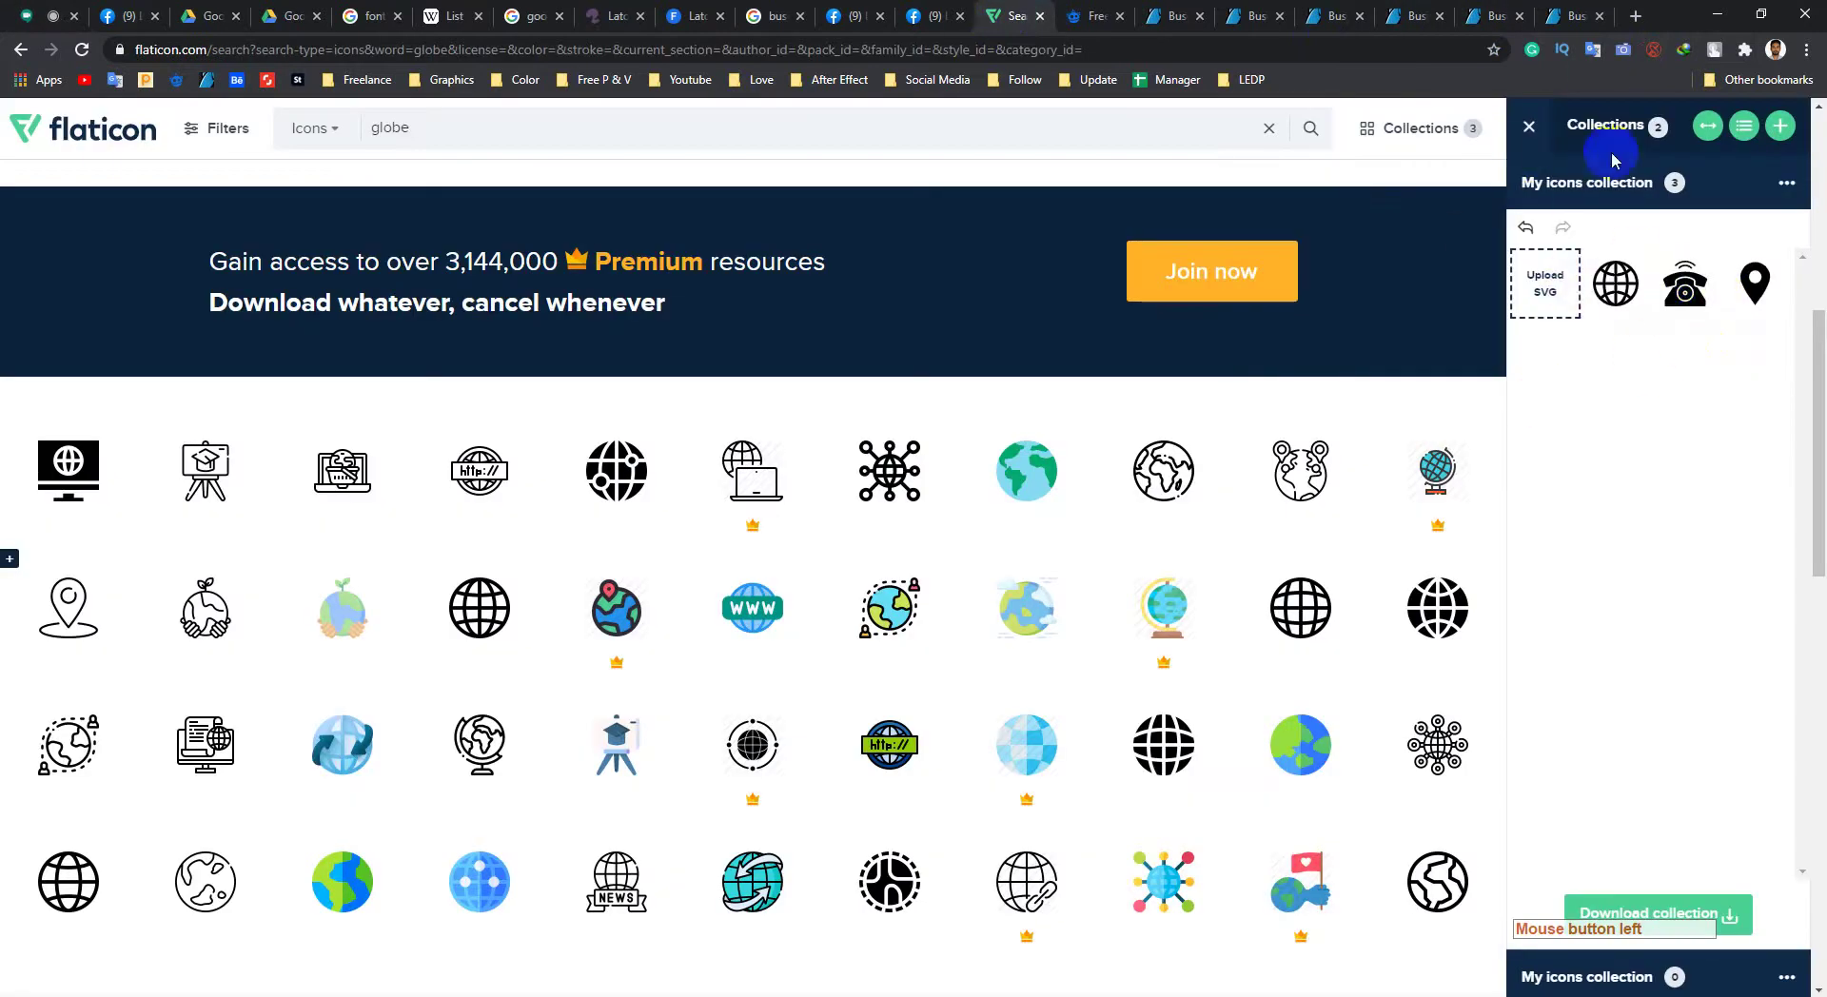
left_click(1695, 916)
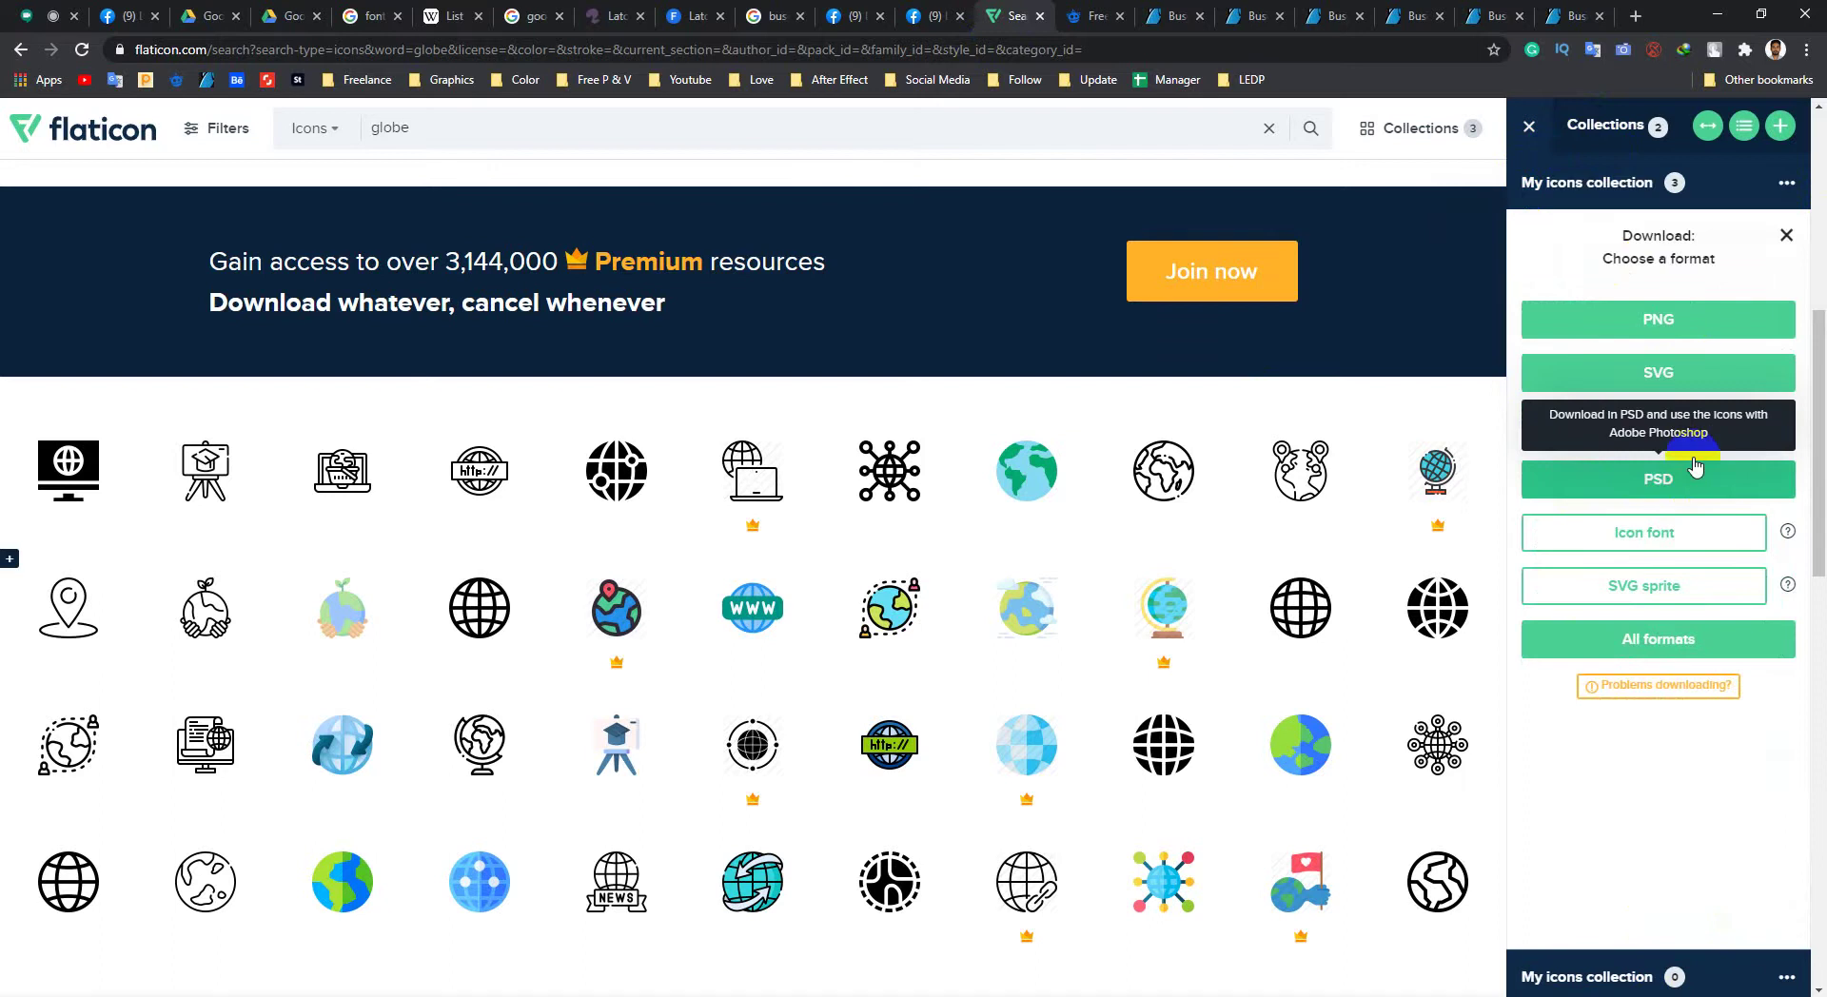
left_click(1655, 487)
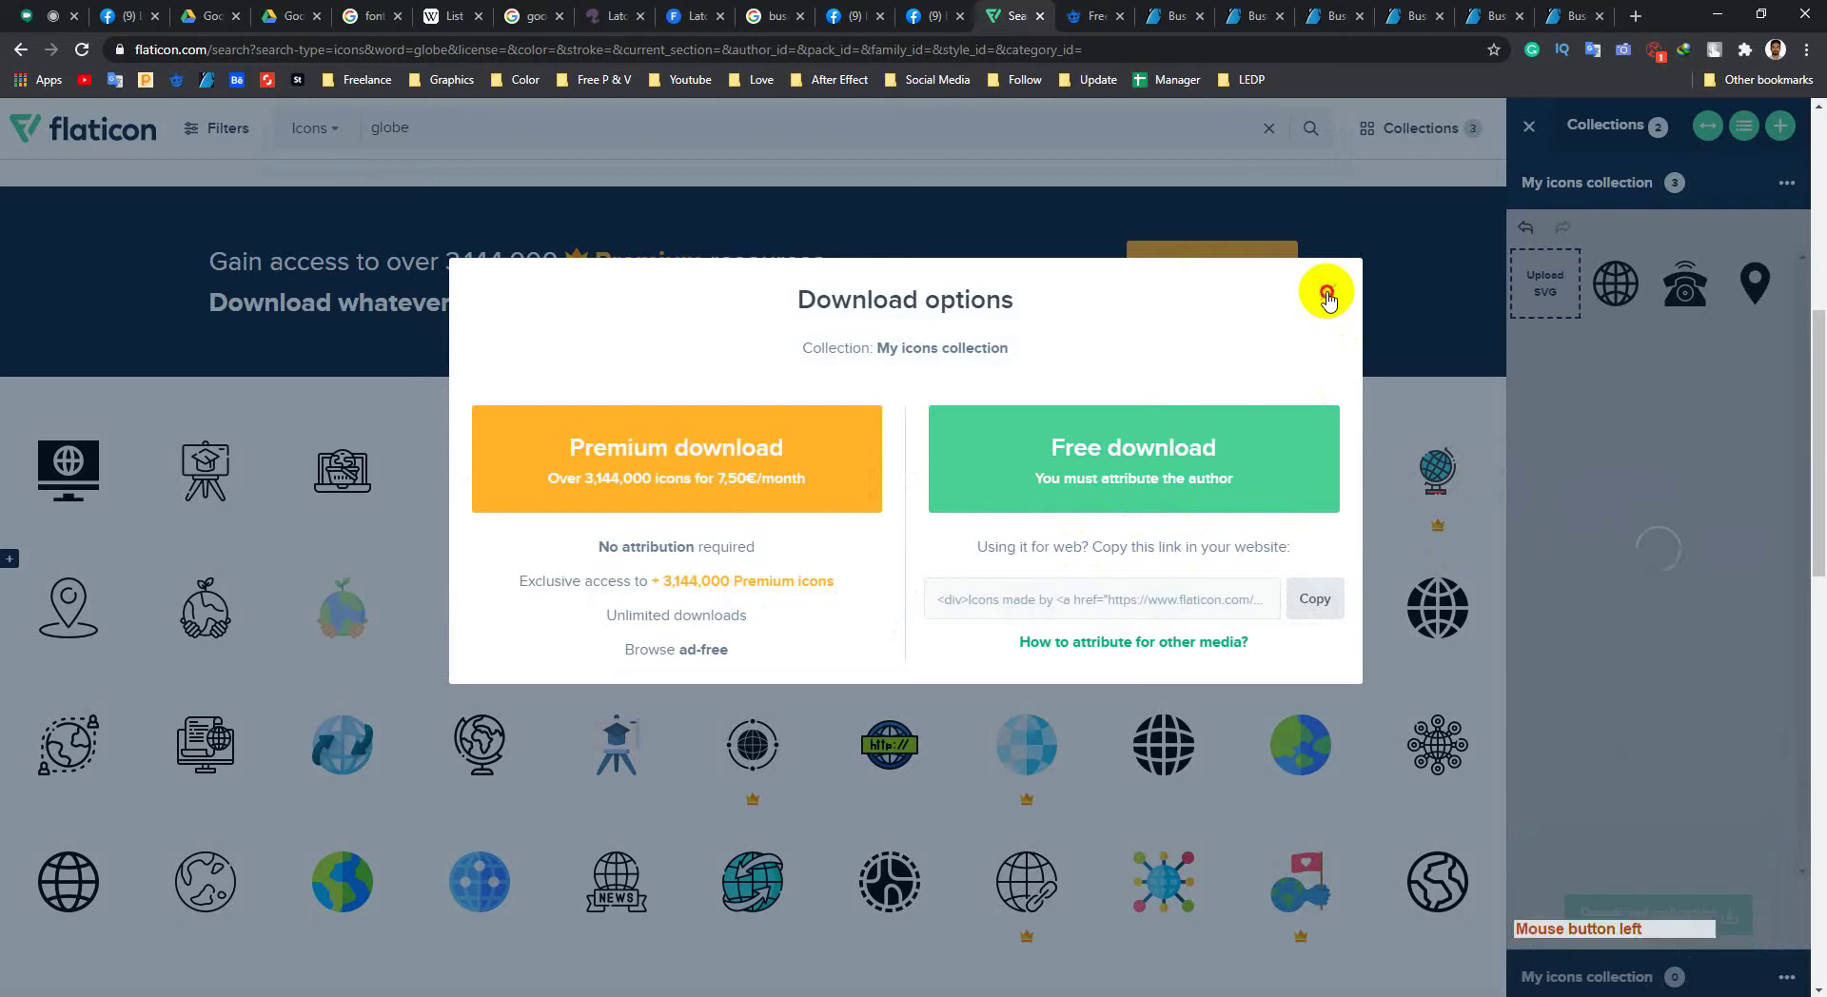
left_click(1328, 295)
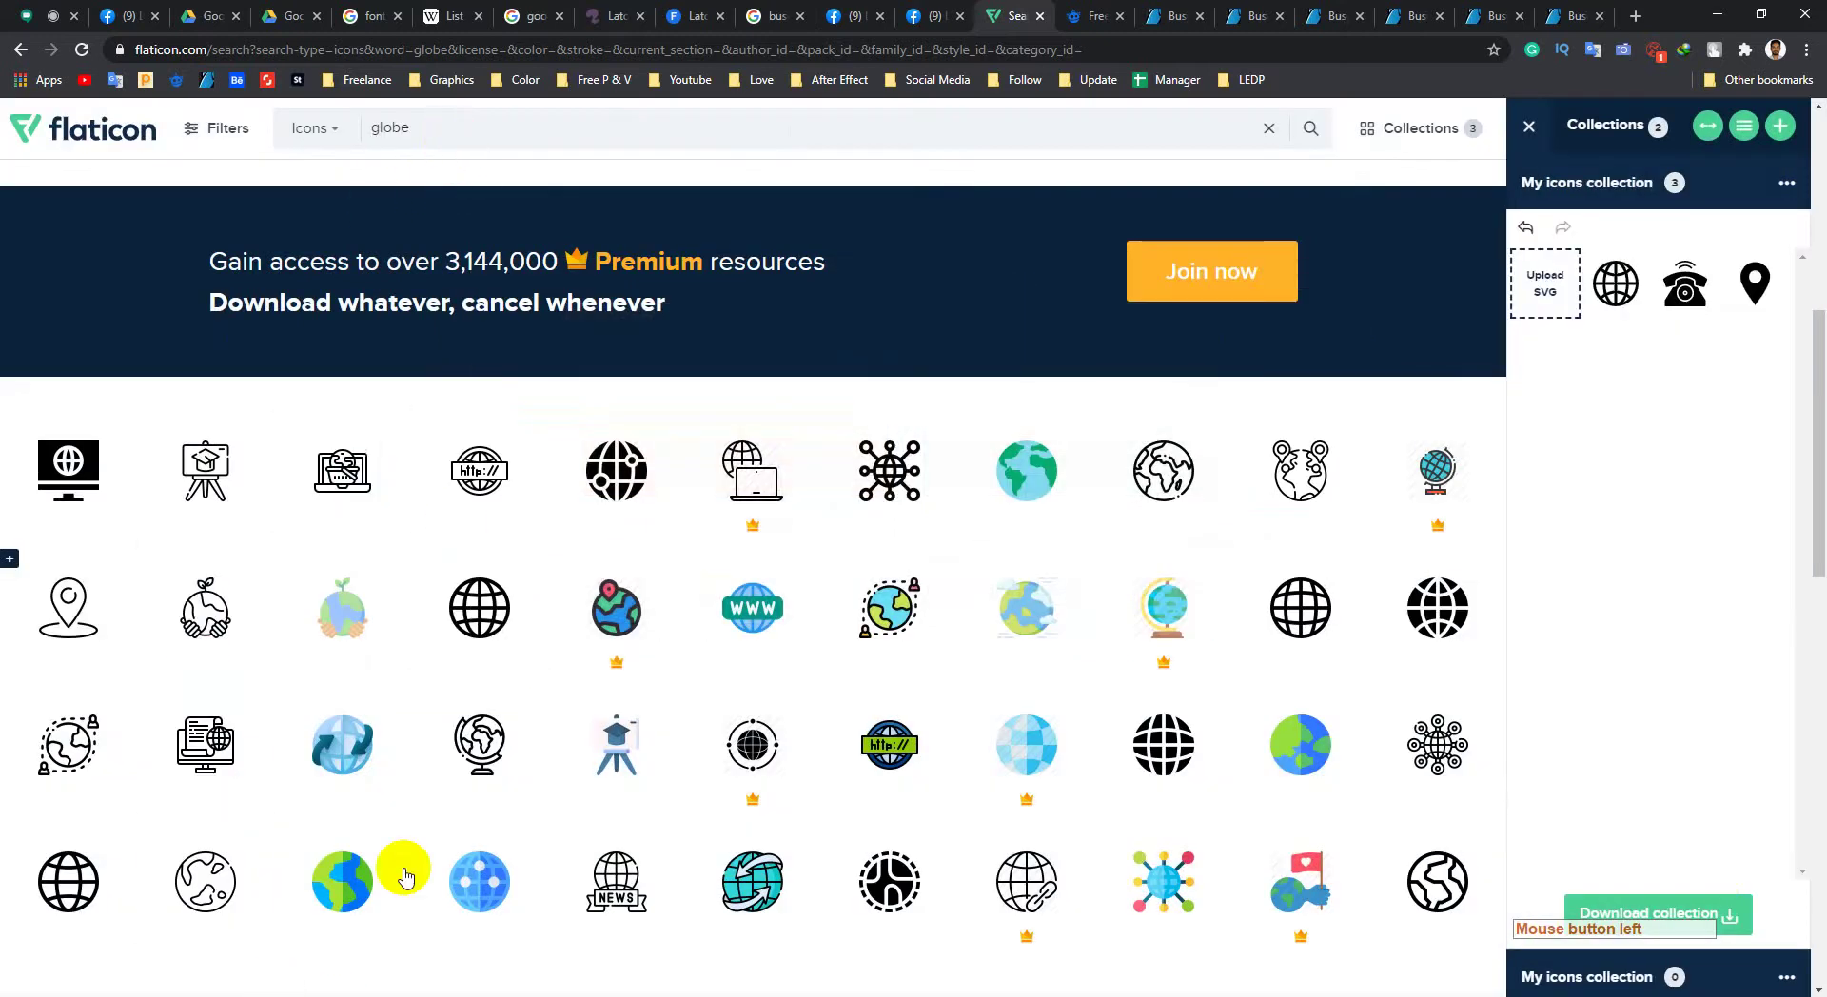
Step: Glance at Photoshop, return to Flaticon, and select the 'globe' search term
left_click(372, 992)
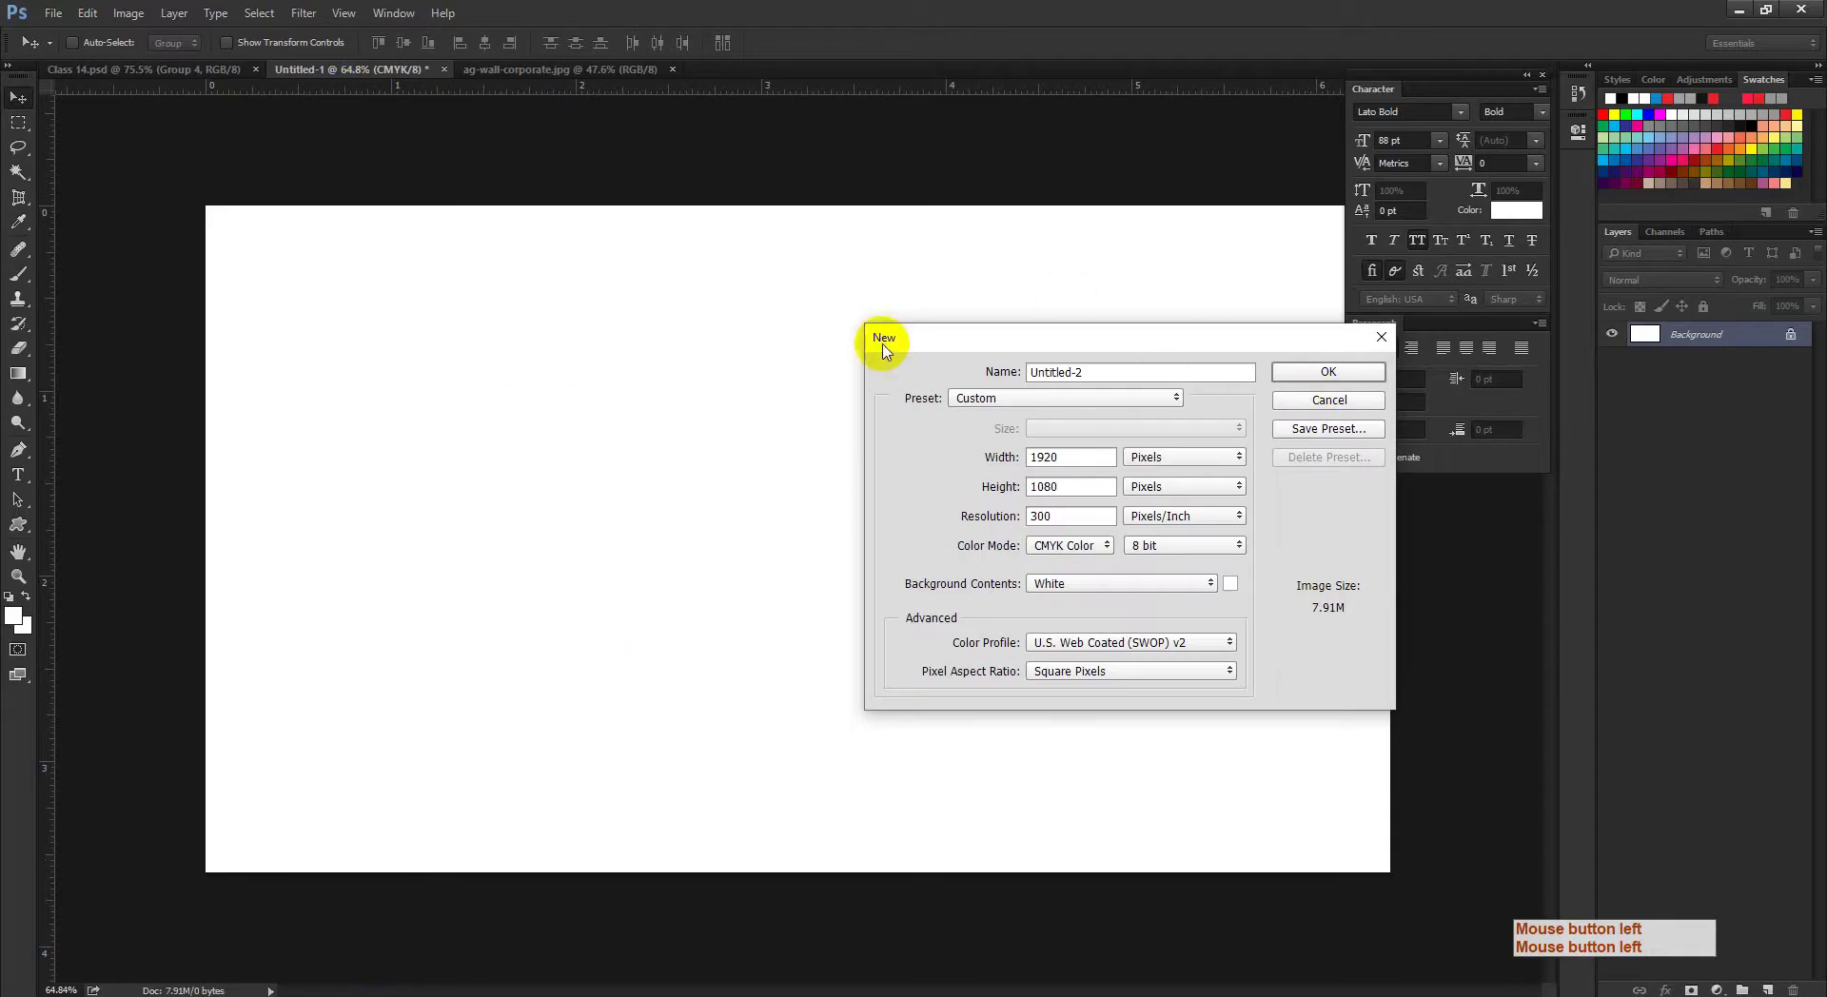
mouse_move(308, 989)
left_click(286, 866)
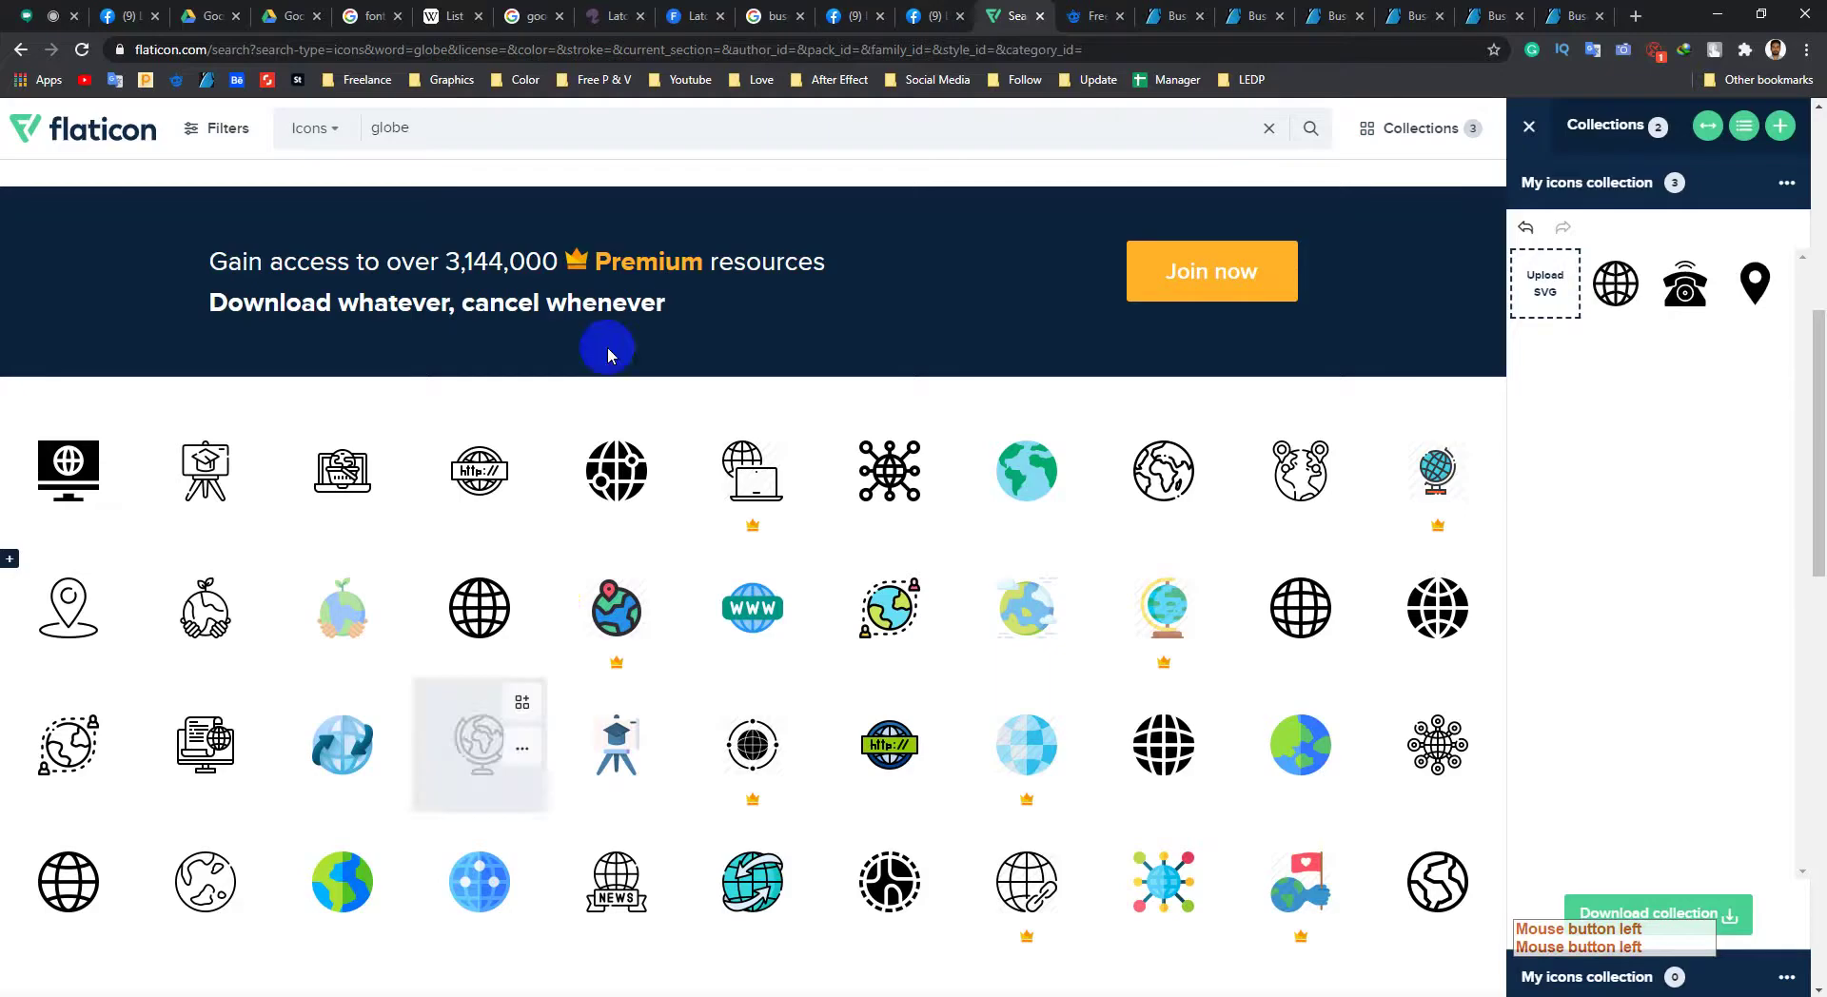
left_click_drag(441, 144, 367, 140)
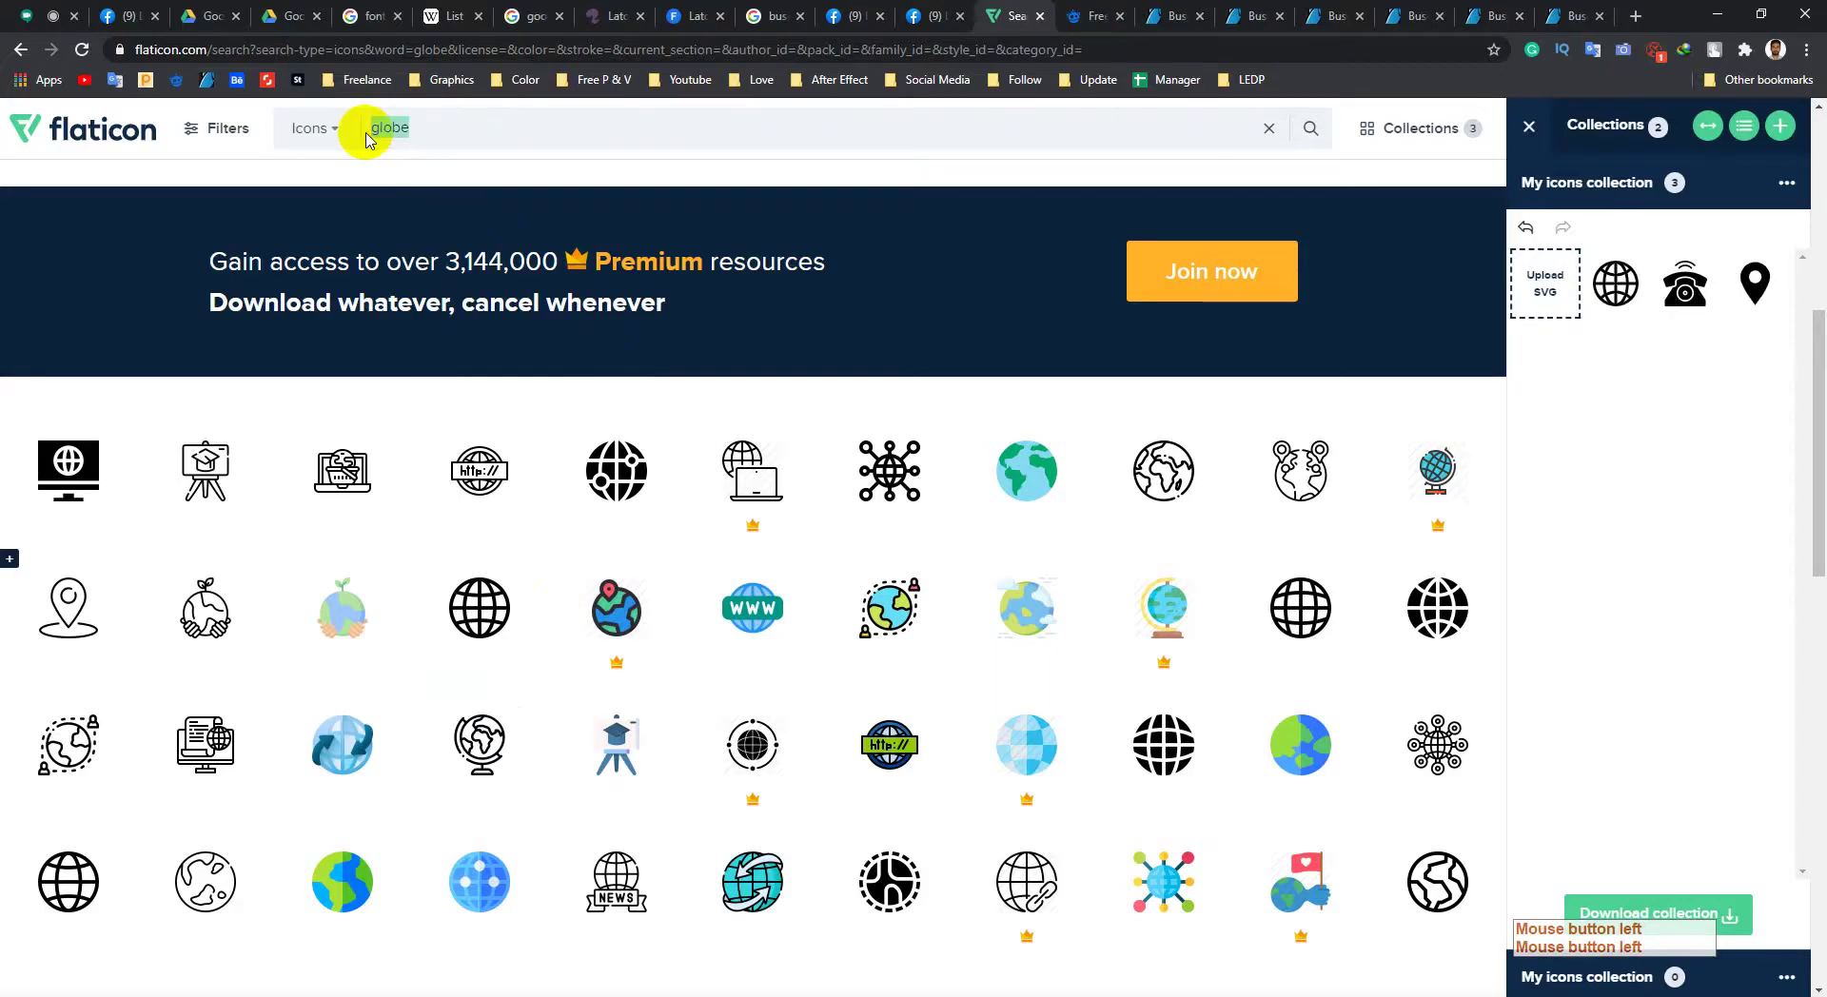
Step: Search Flaticon for 'qr code', scroll through the 1,707 icon results, and return to Google Meet
mouse_move(460, 436)
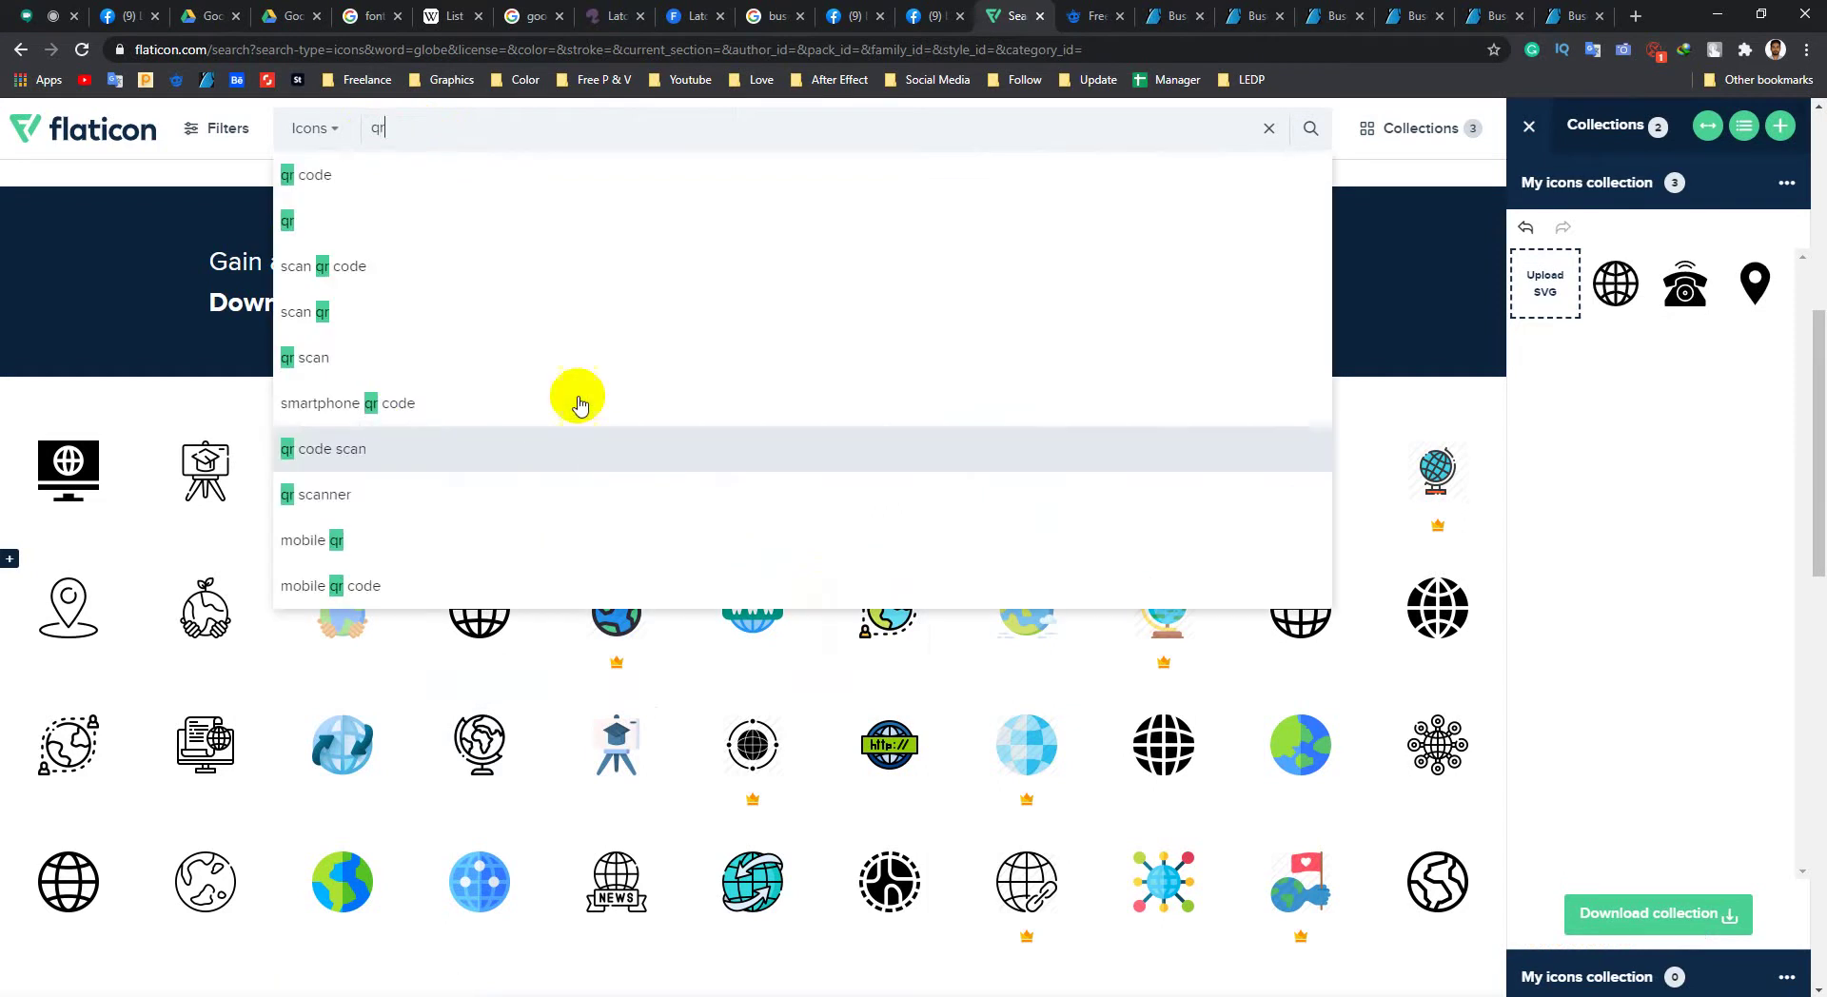
left_click(378, 171)
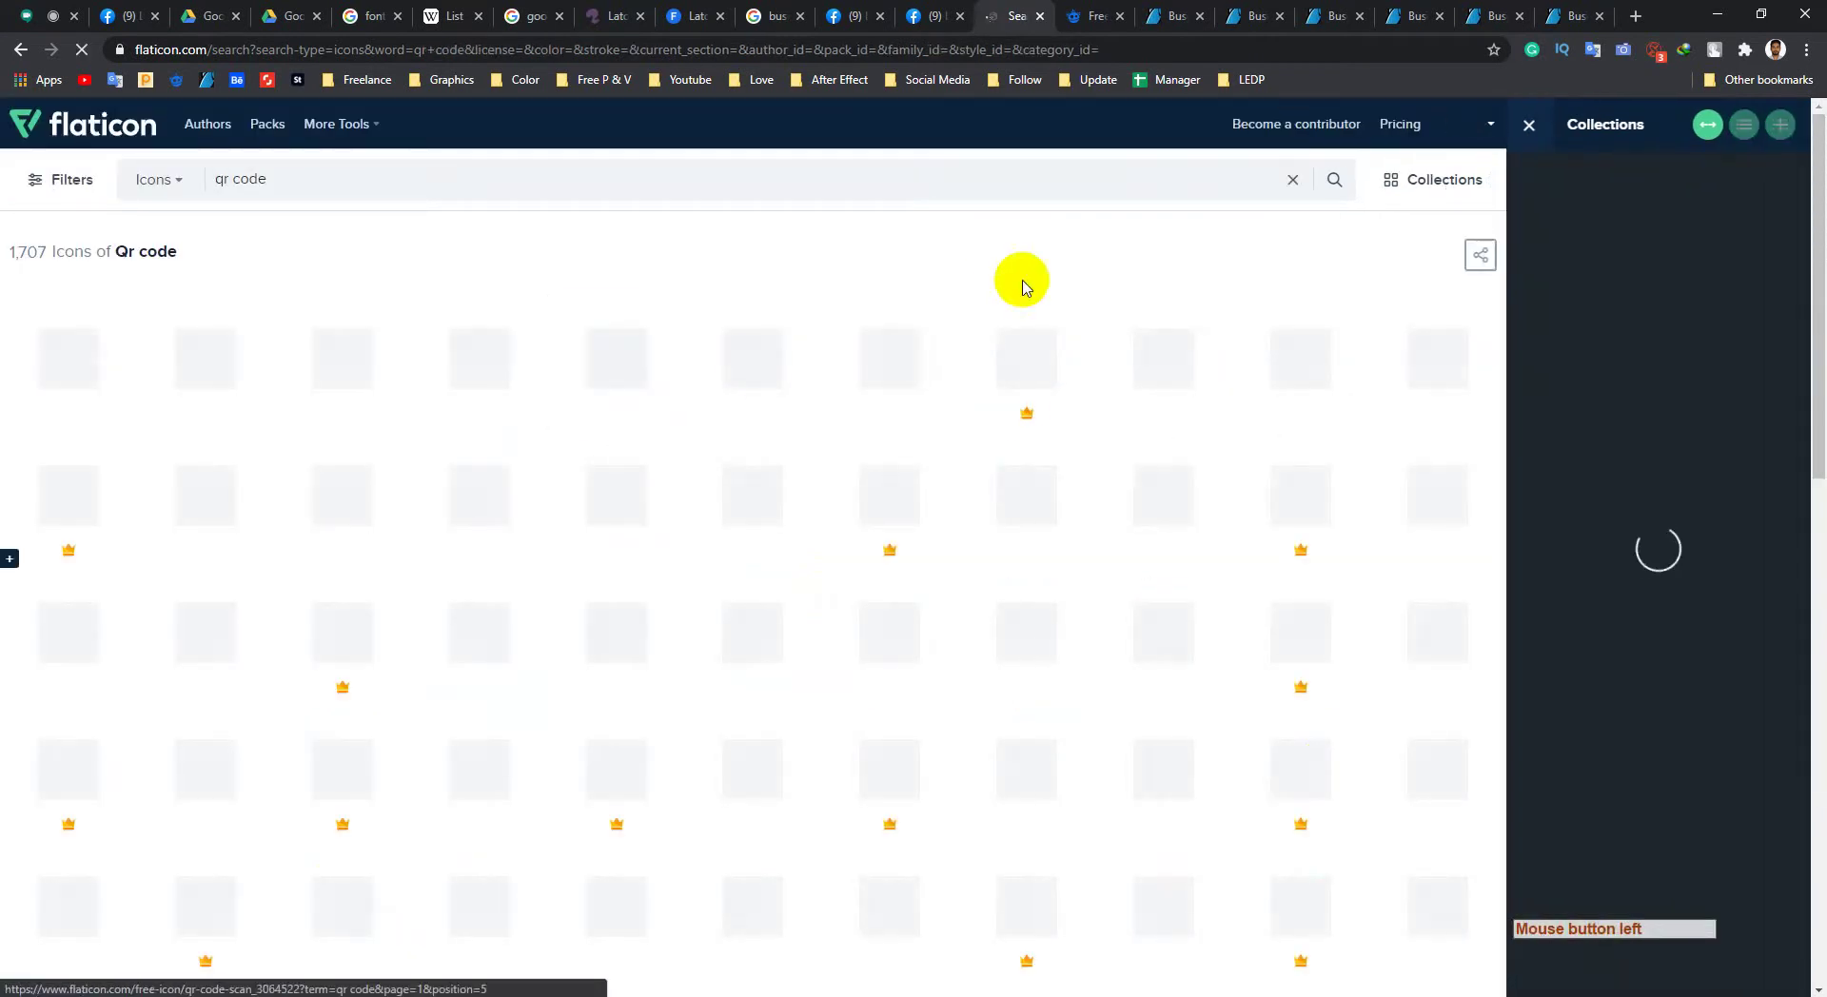
scroll(433, 580, "down", 2)
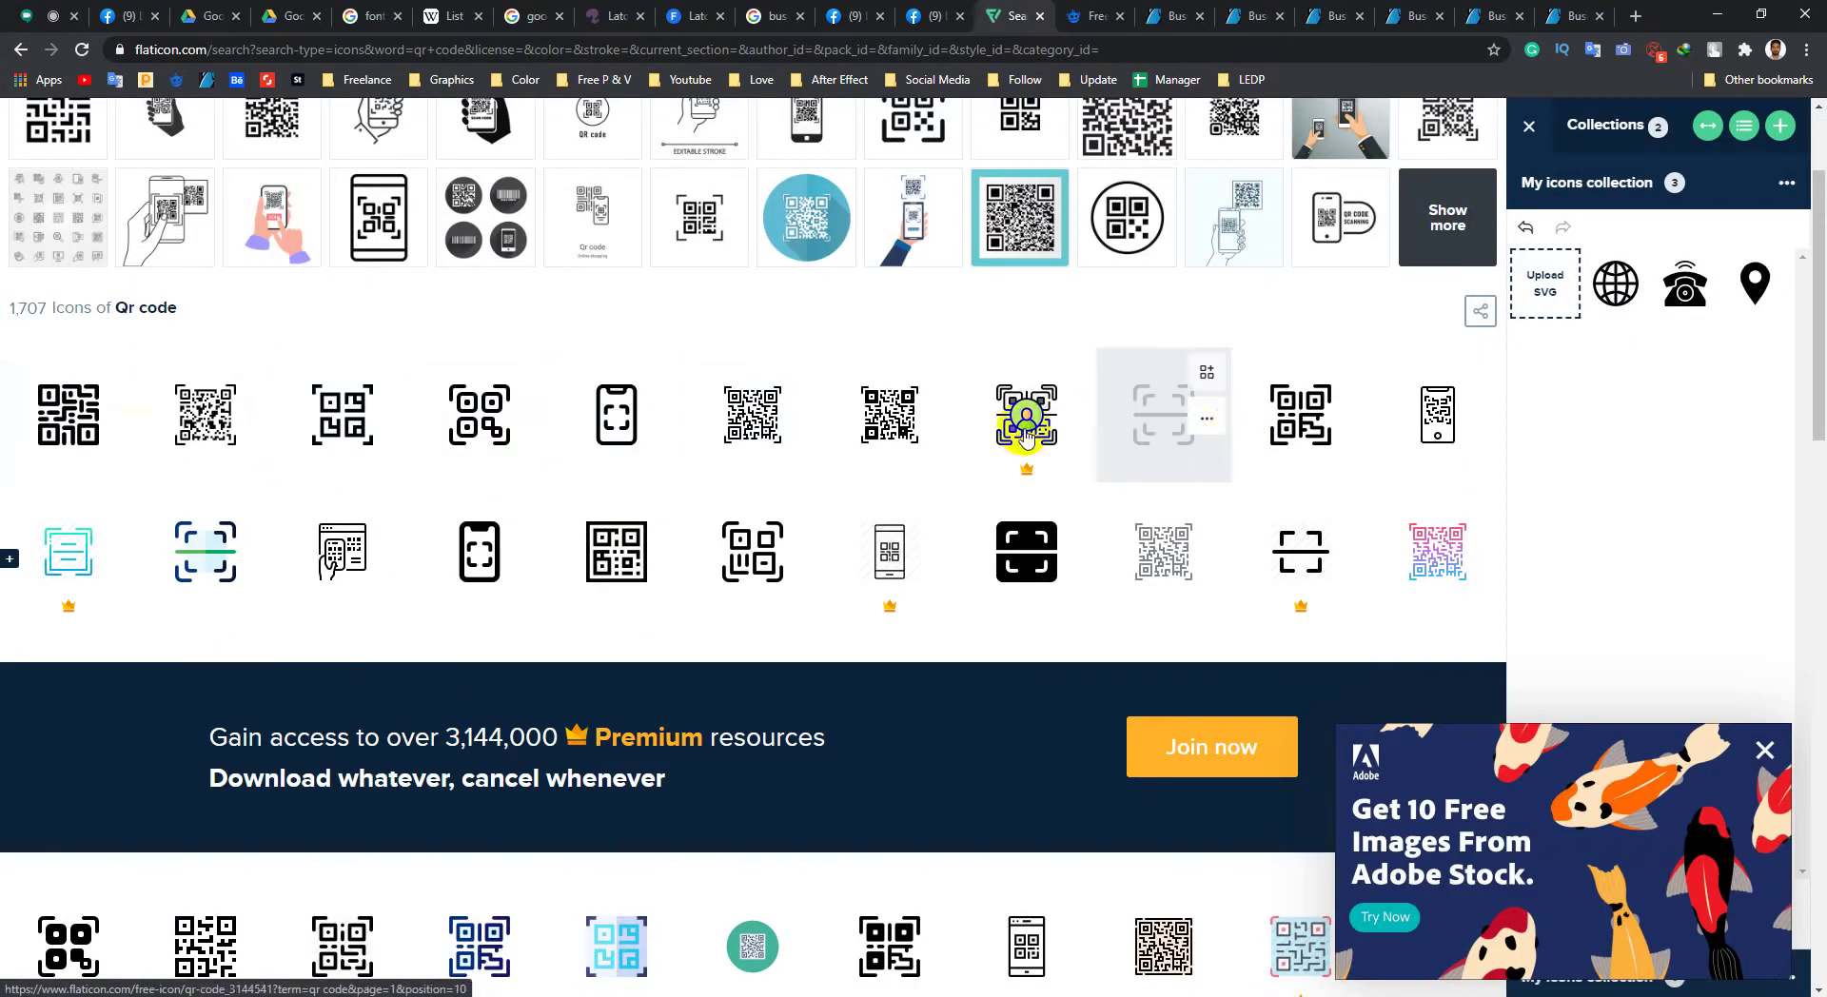
scroll(372, 621, "down", 3)
scroll(420, 582, "up", 5)
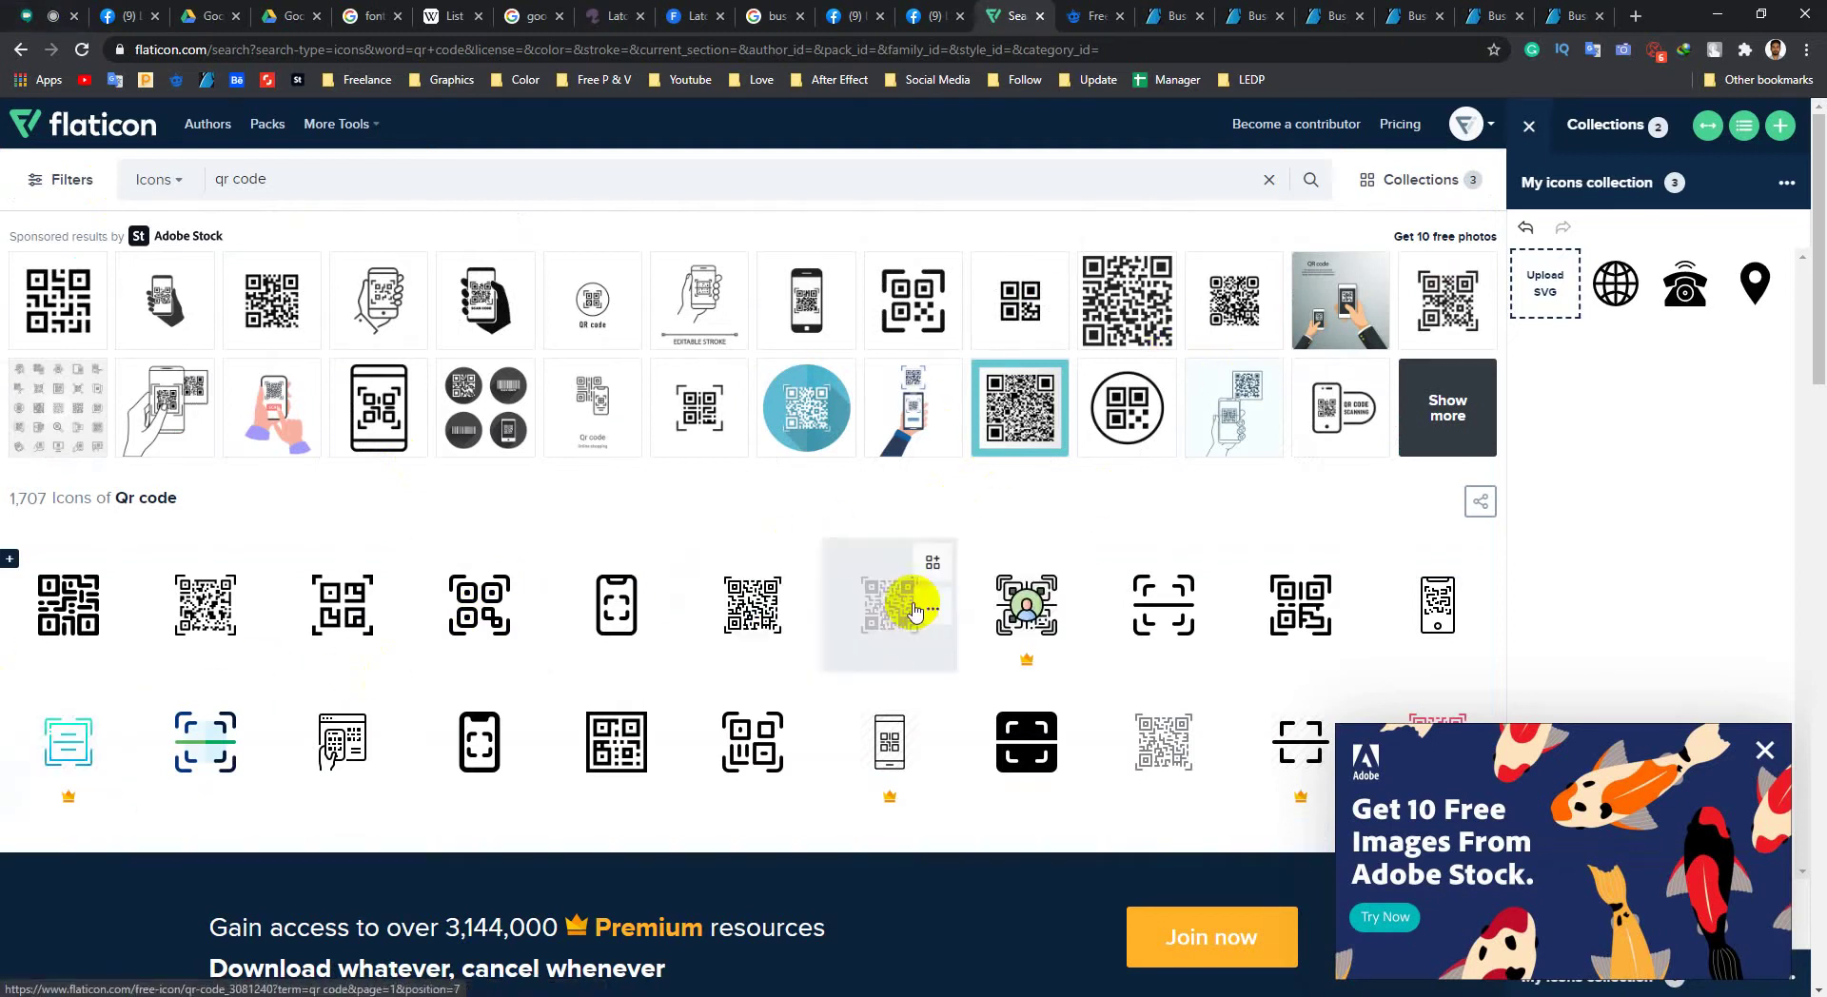
left_click(45, 21)
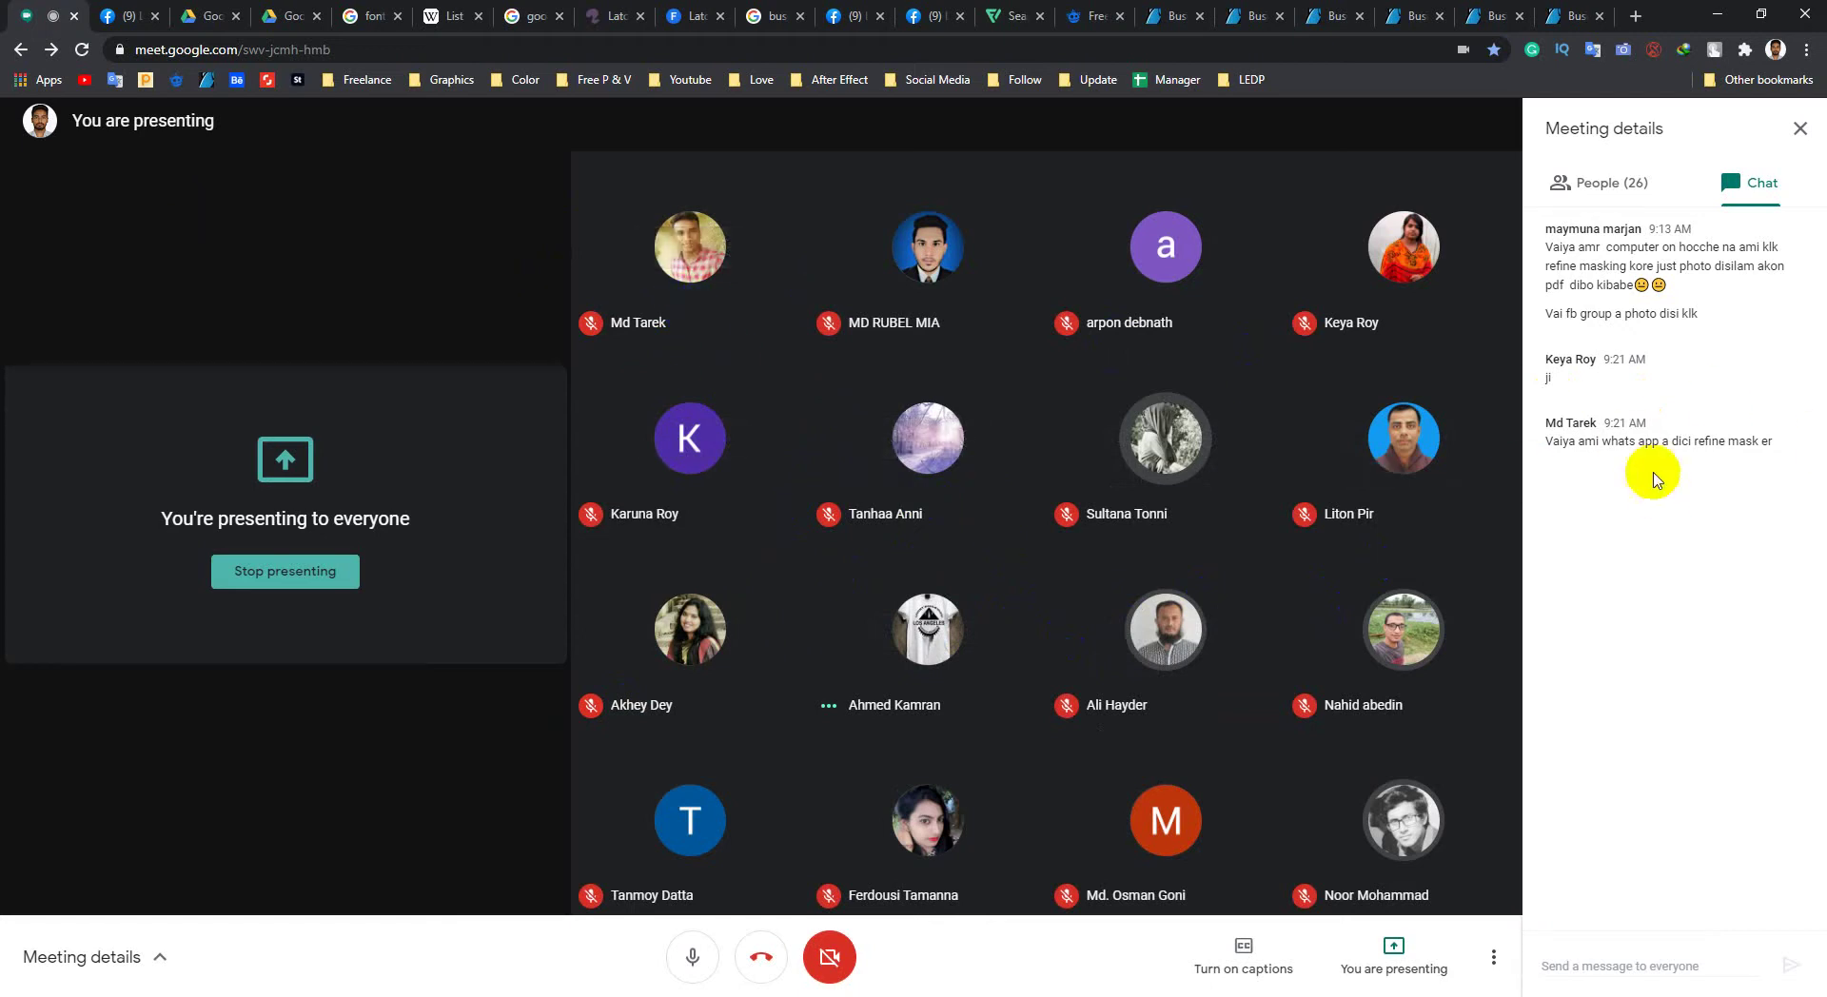
Step: Dismiss the download notice and admit the waiting participant to the Meet call, then go back to Photoshop
left_click_drag(1551, 451, 1756, 441)
left_click(1693, 541)
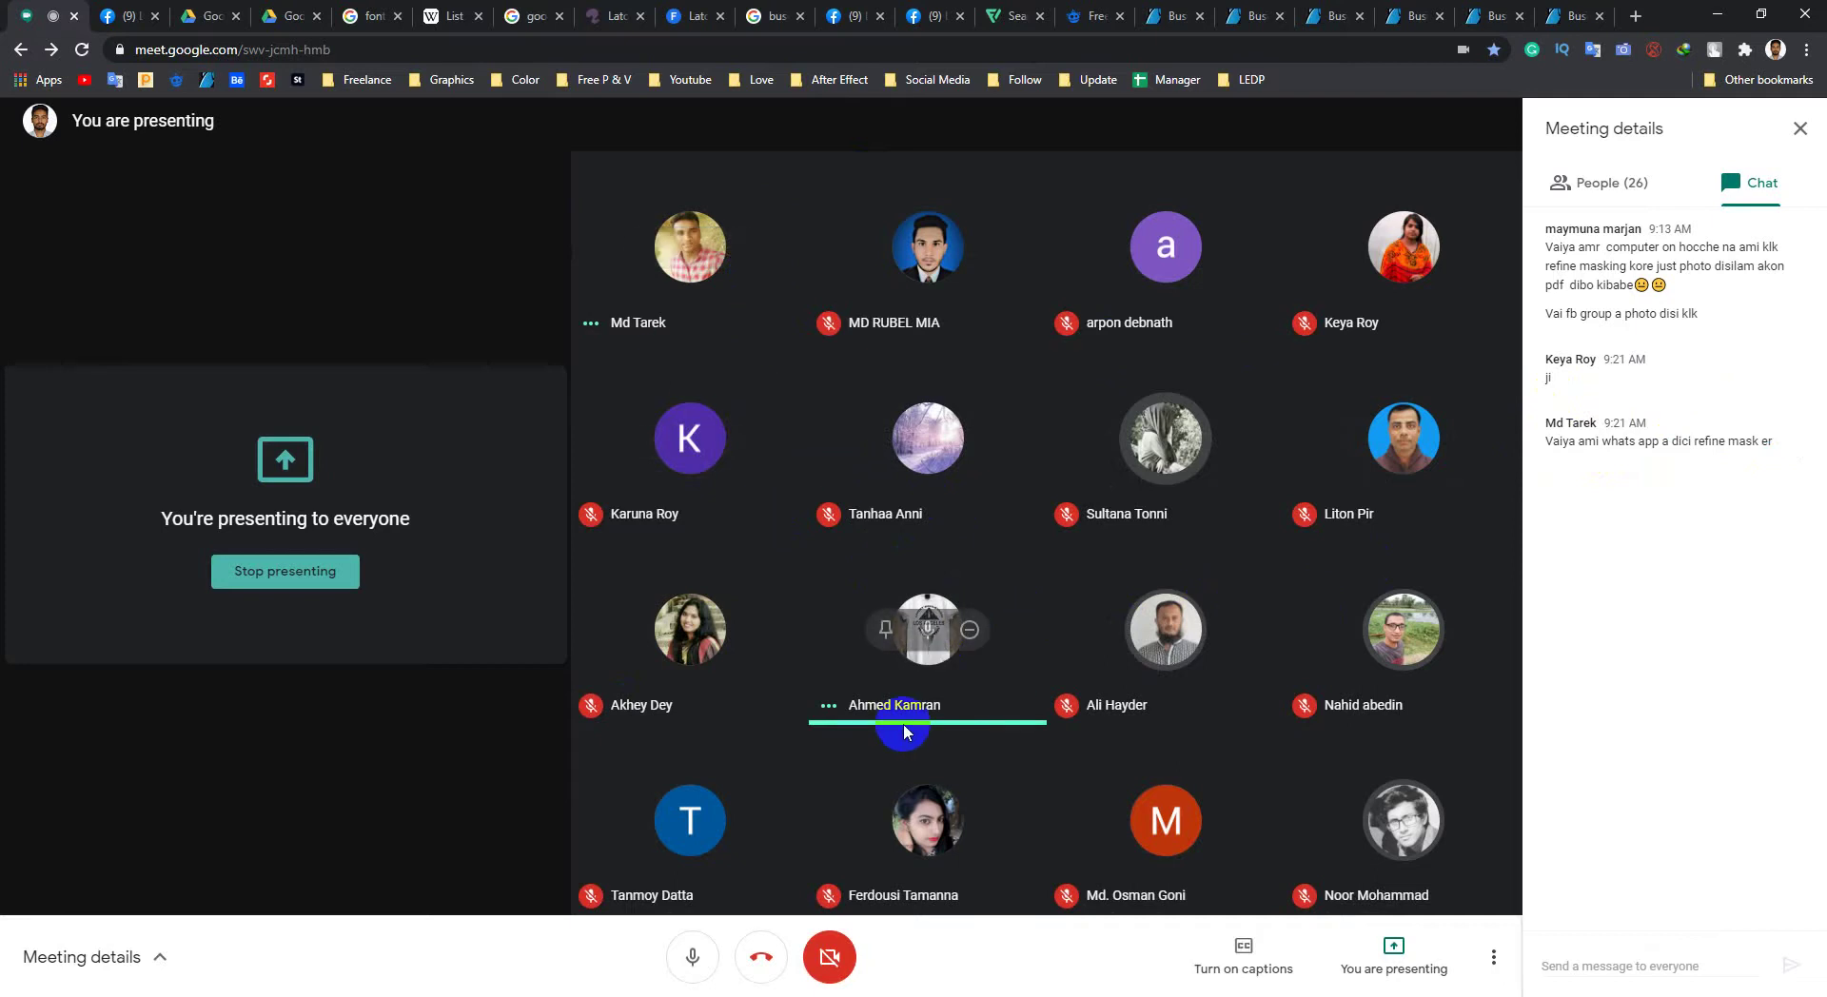
left_click(1056, 572)
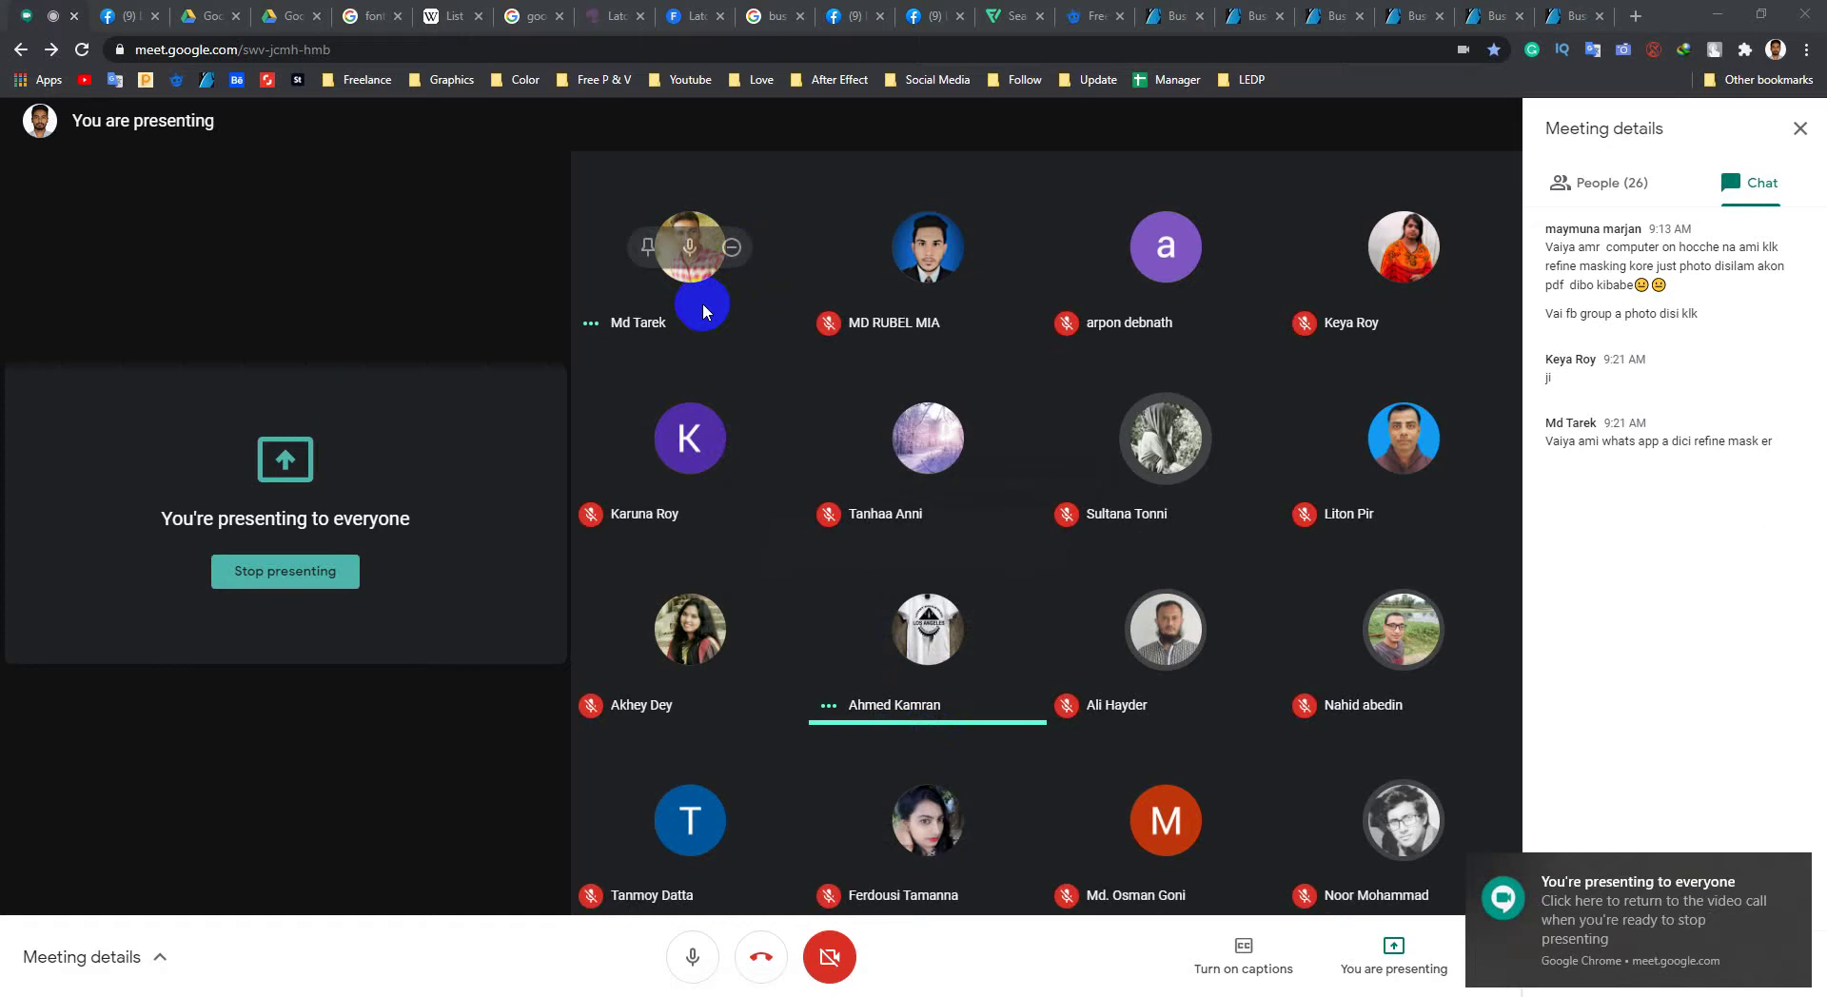
mouse_move(1368, 659)
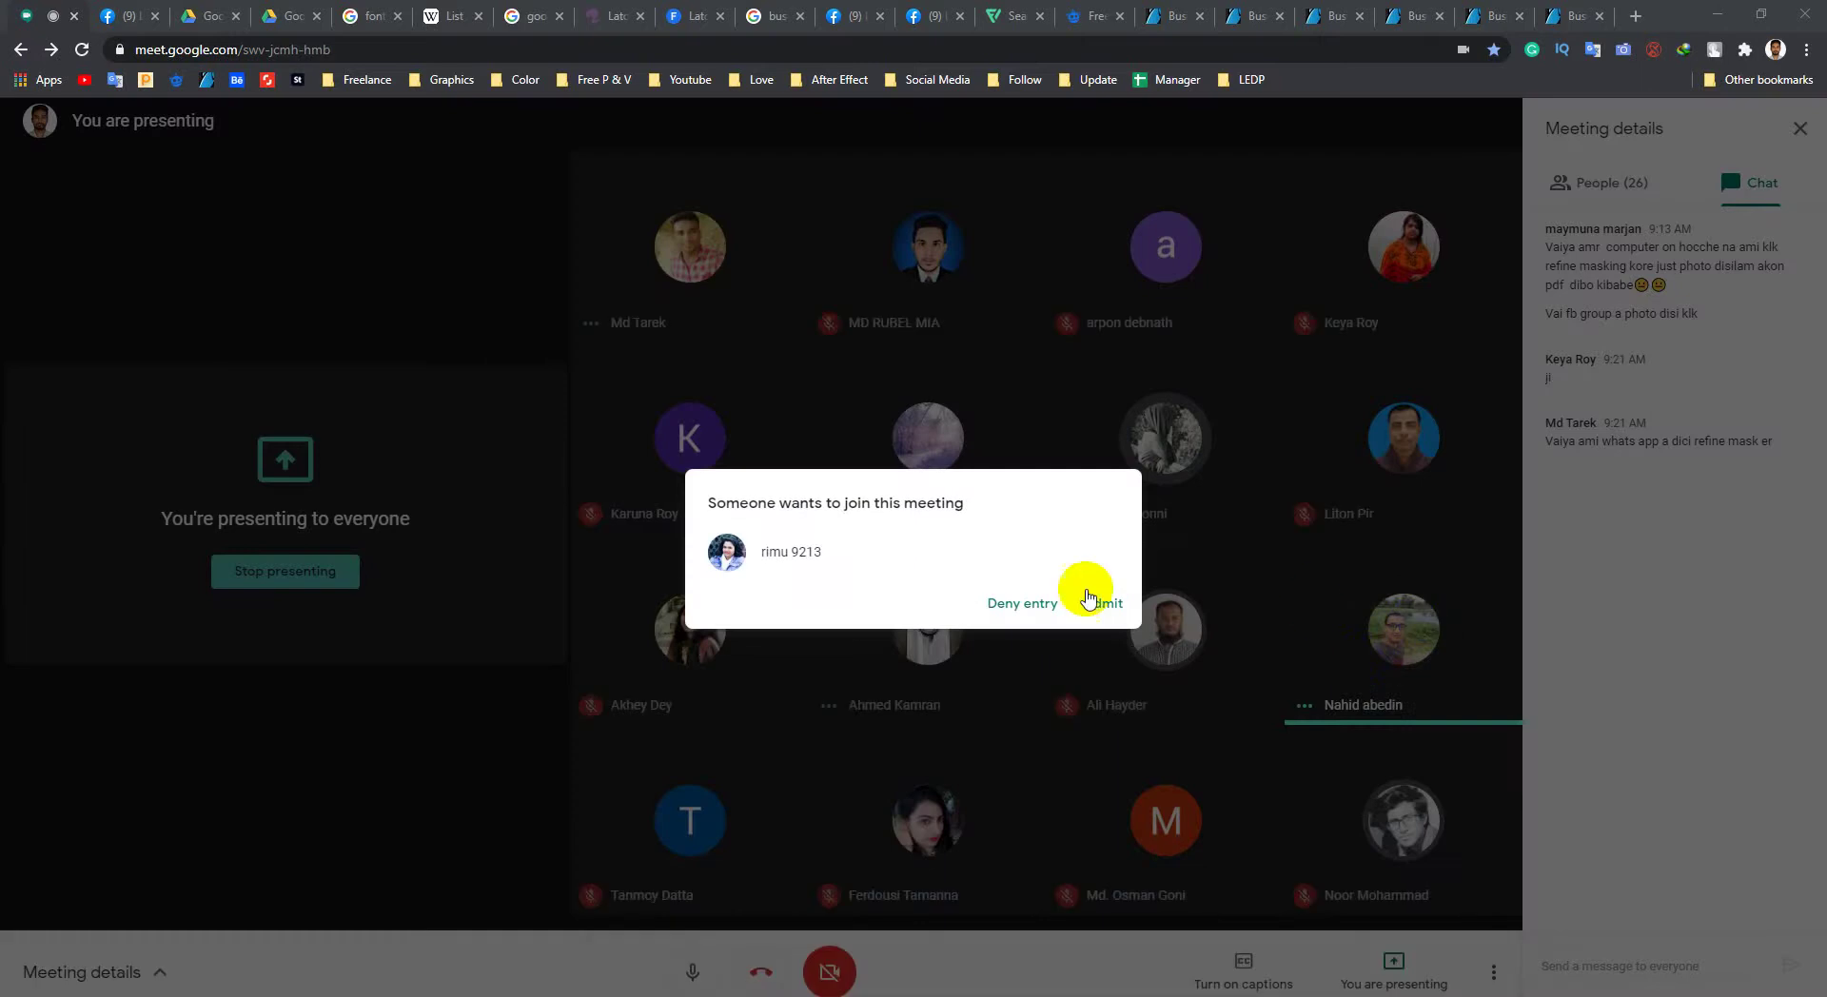
left_click(771, 600)
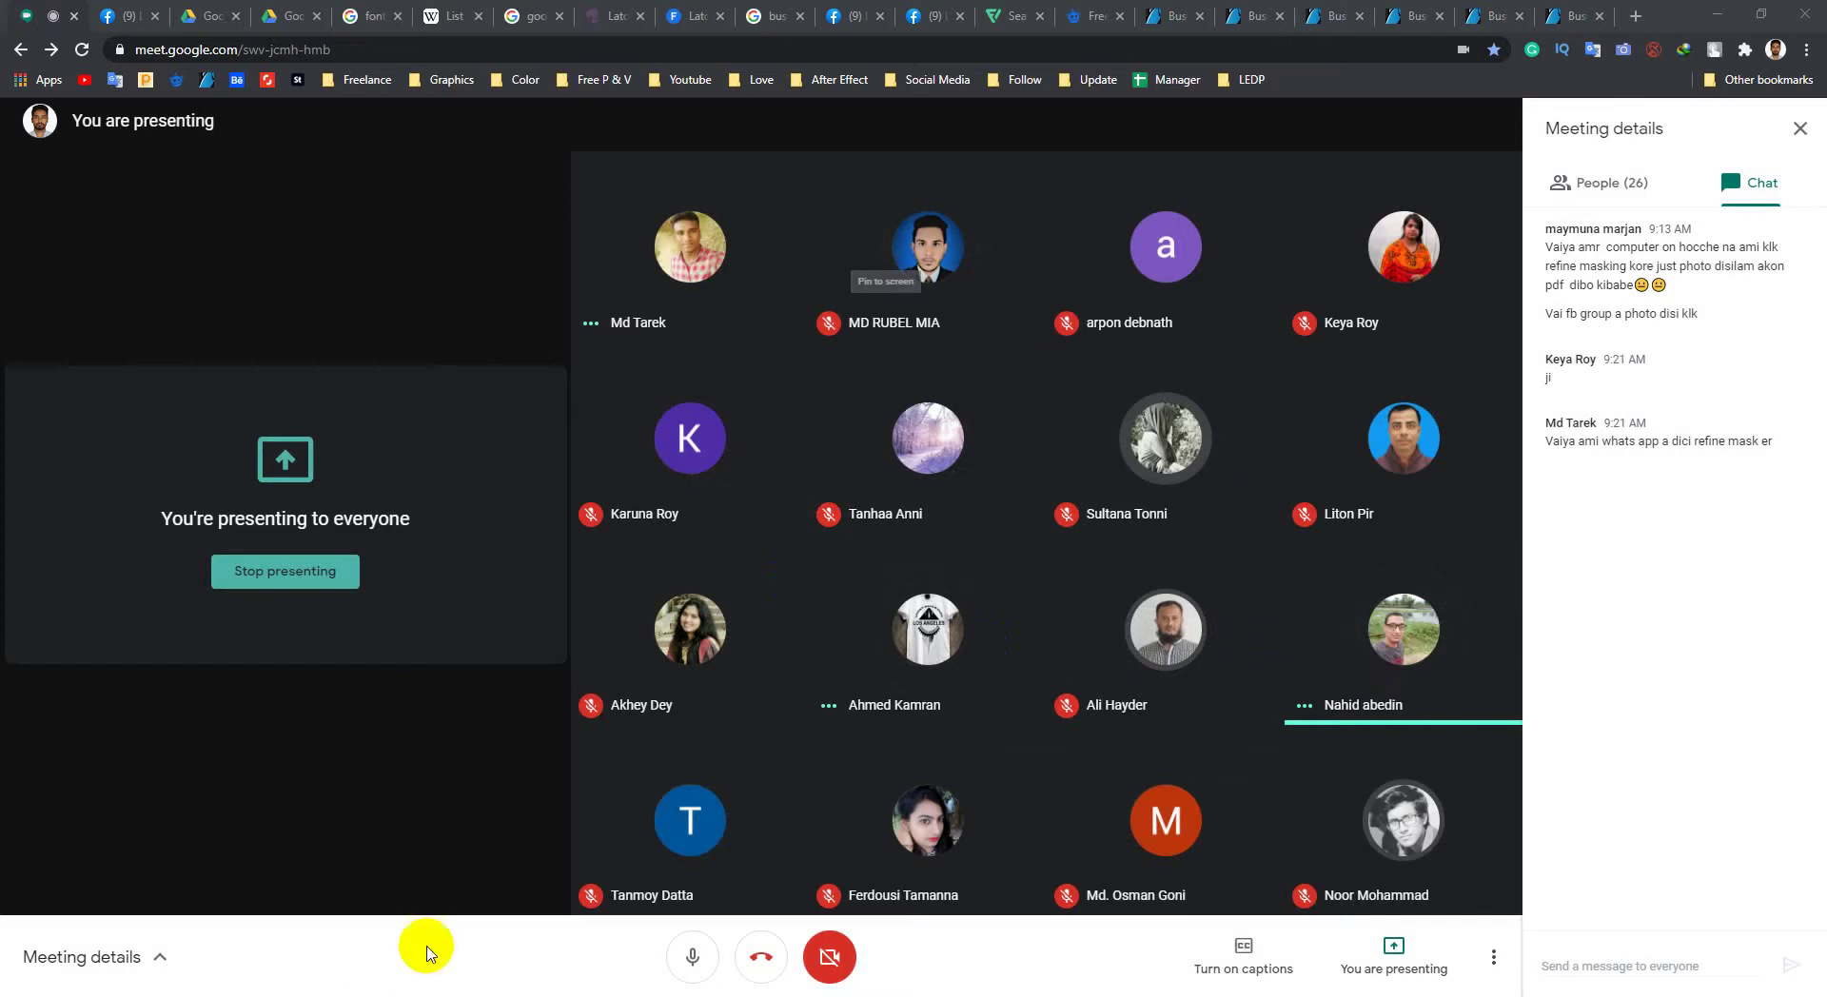
left_click(611, 989)
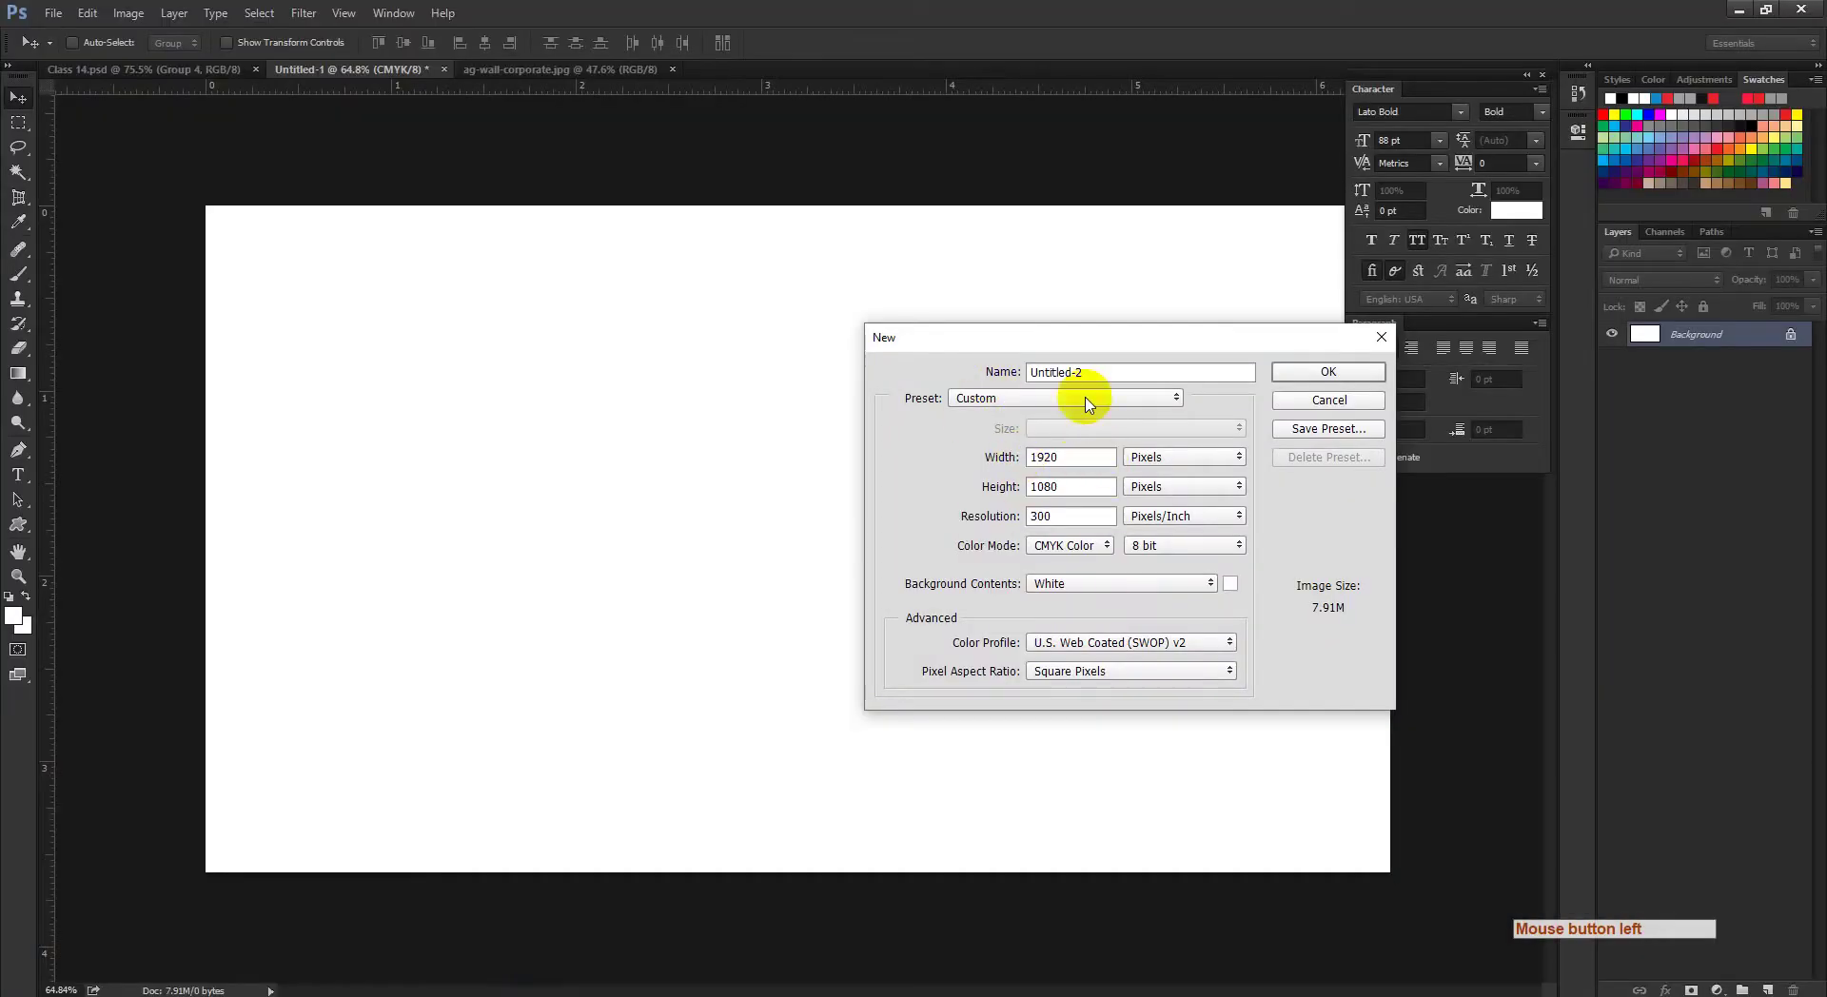
Step: Create the 'Business card' document at 3.25 × 1.75 inches, 300 ppi, CMYK Color
left_click(909, 379)
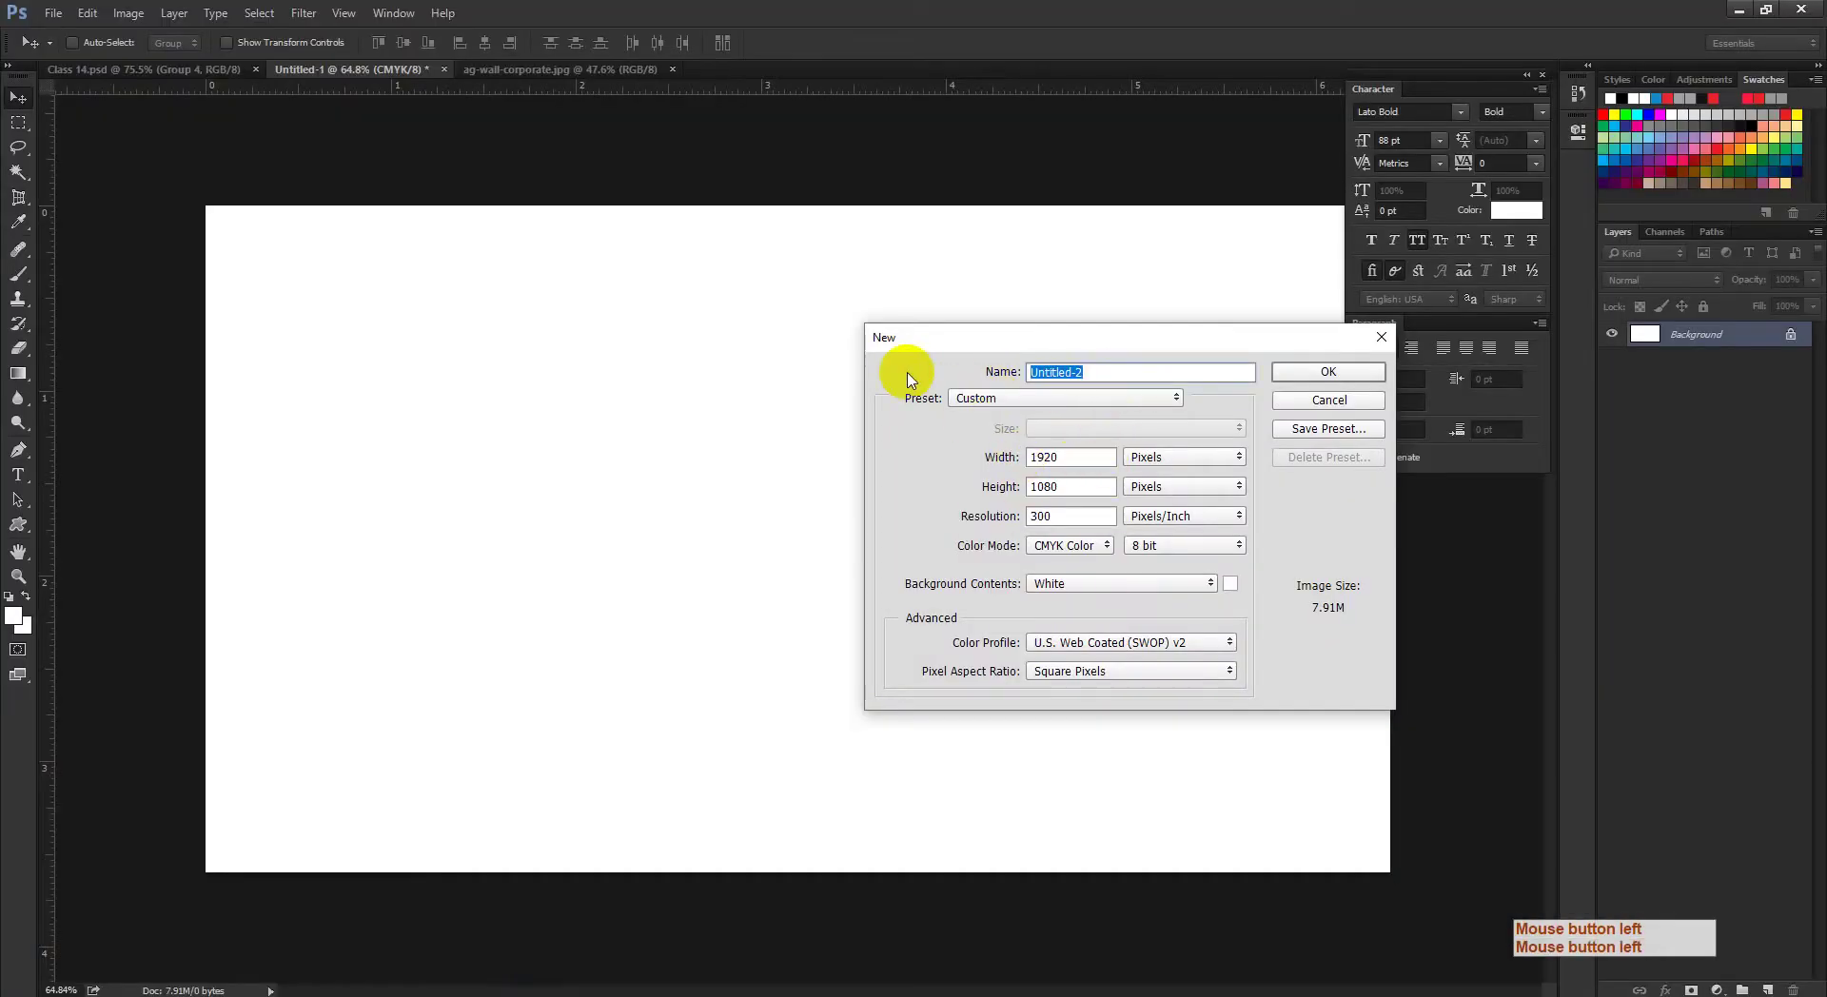
type("Business c")
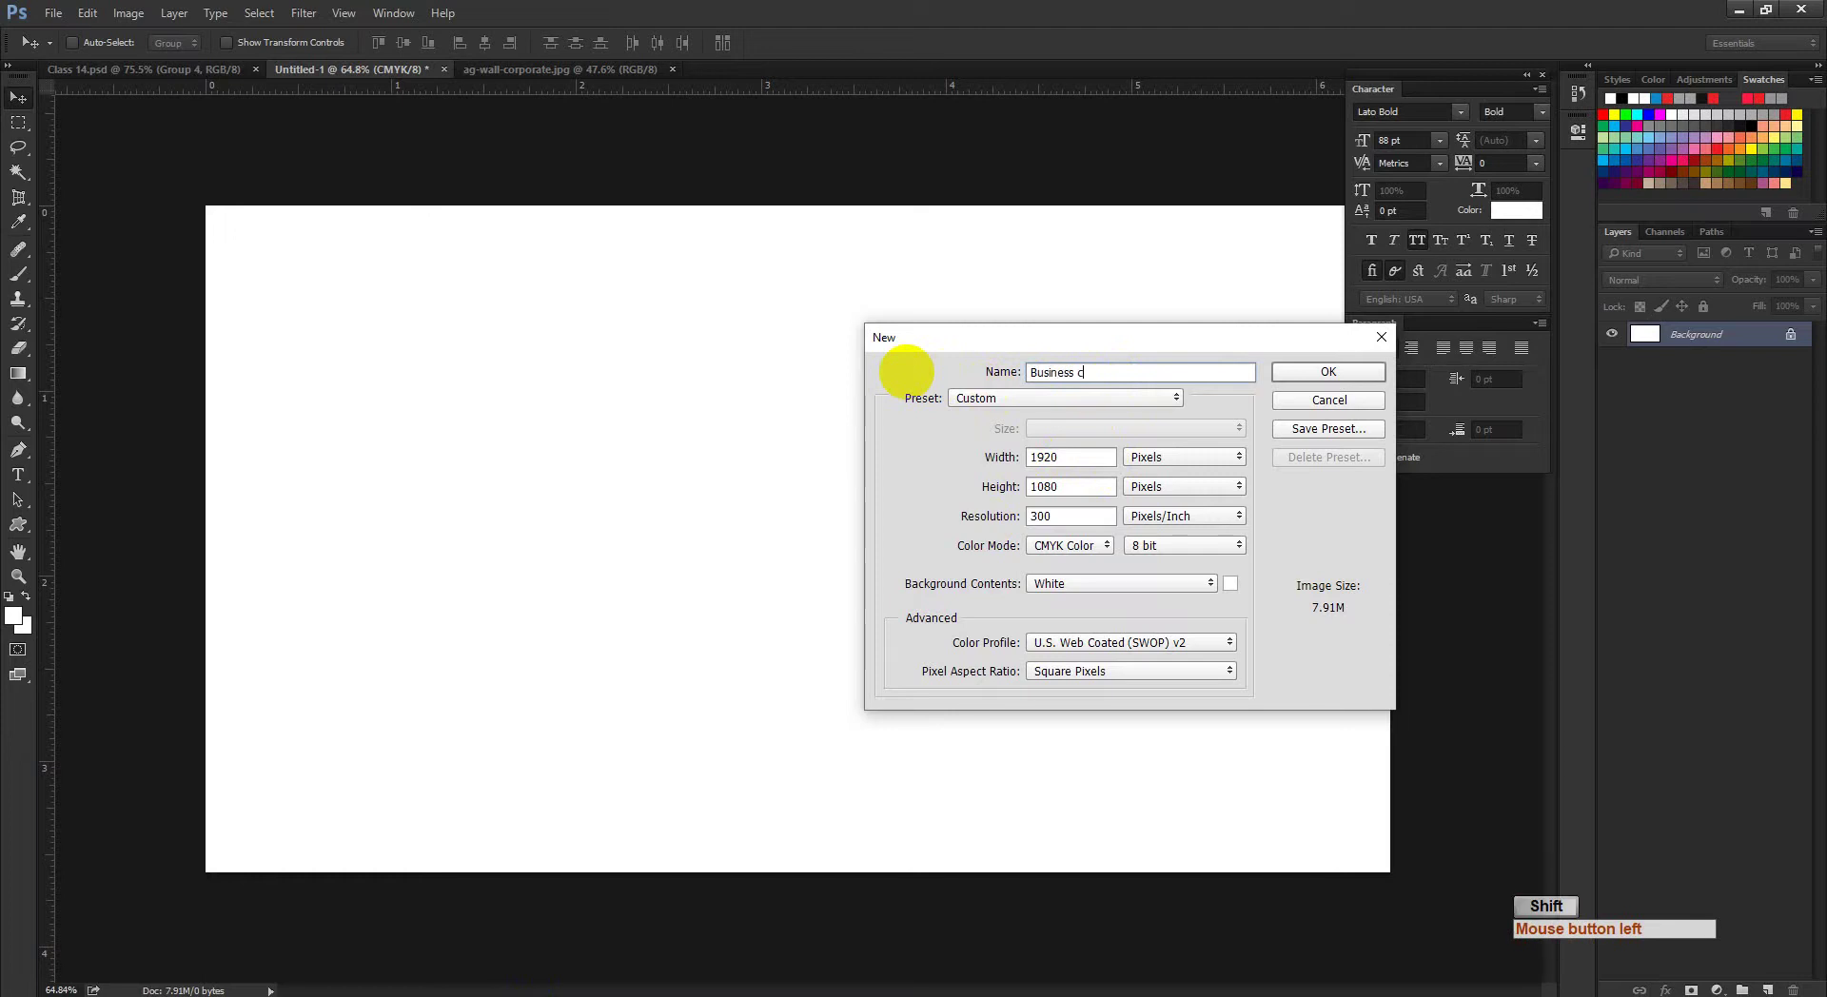
type("ard")
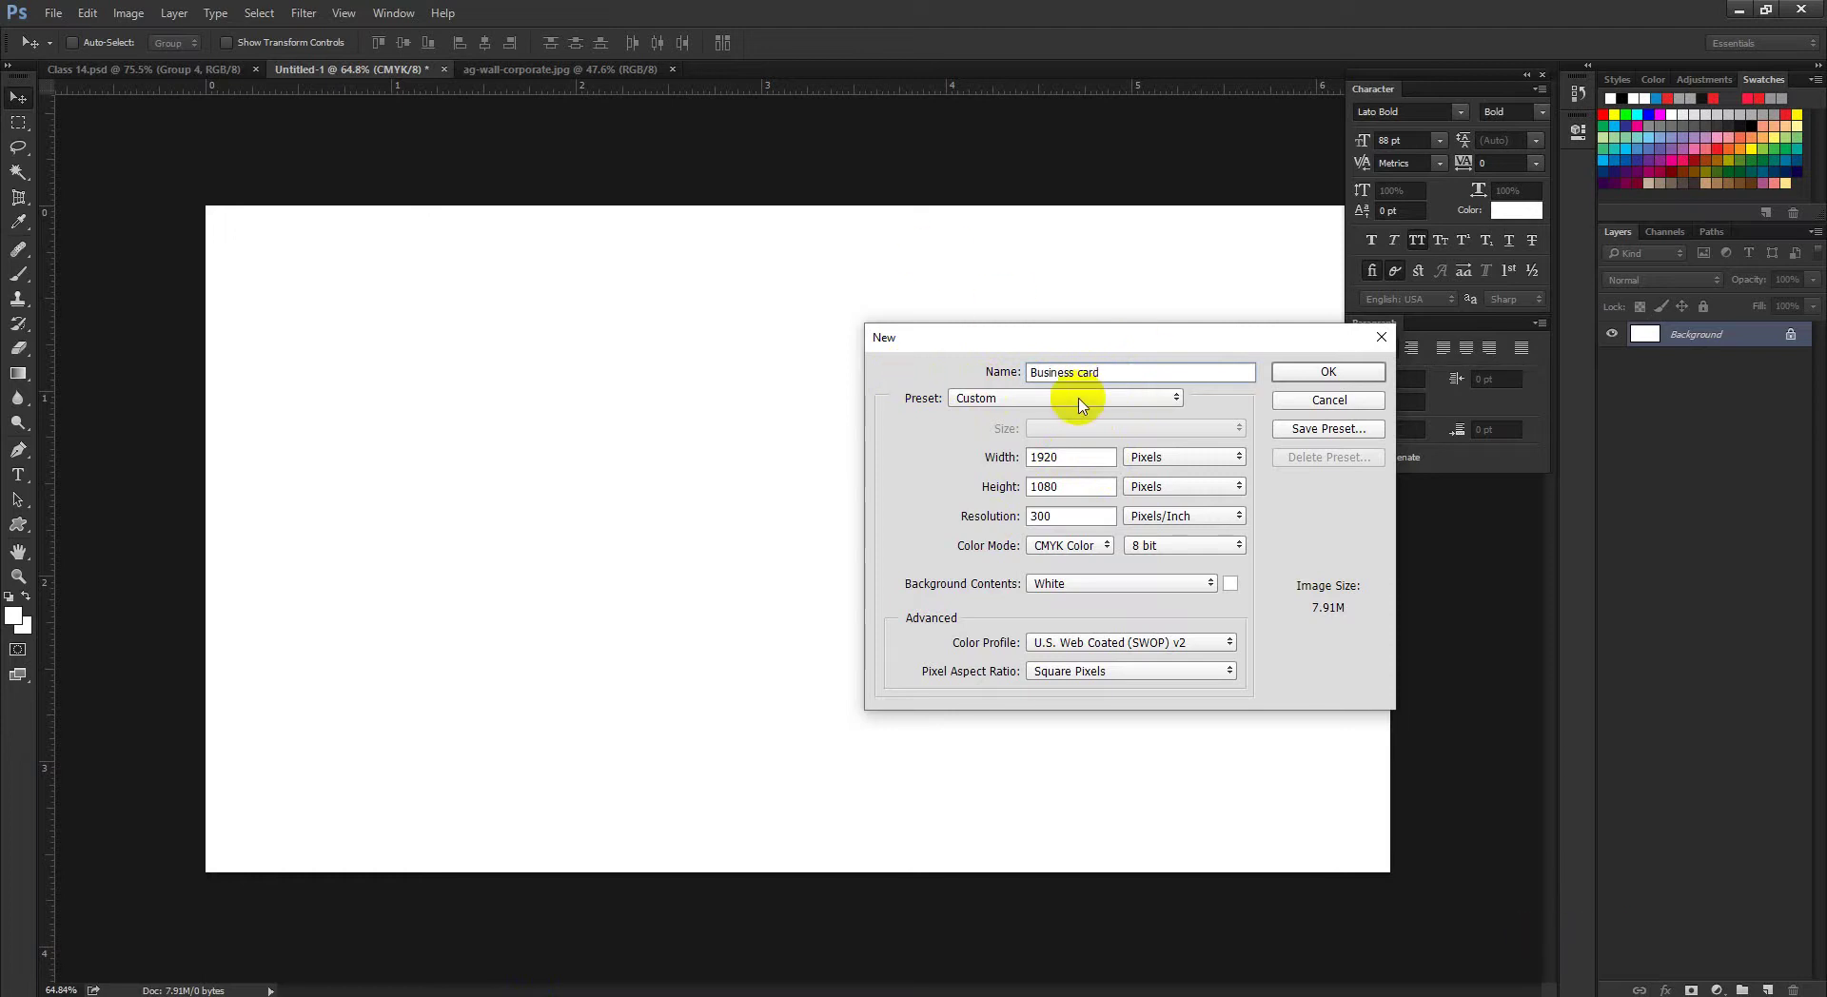
left_click_drag(1095, 458, 937, 469)
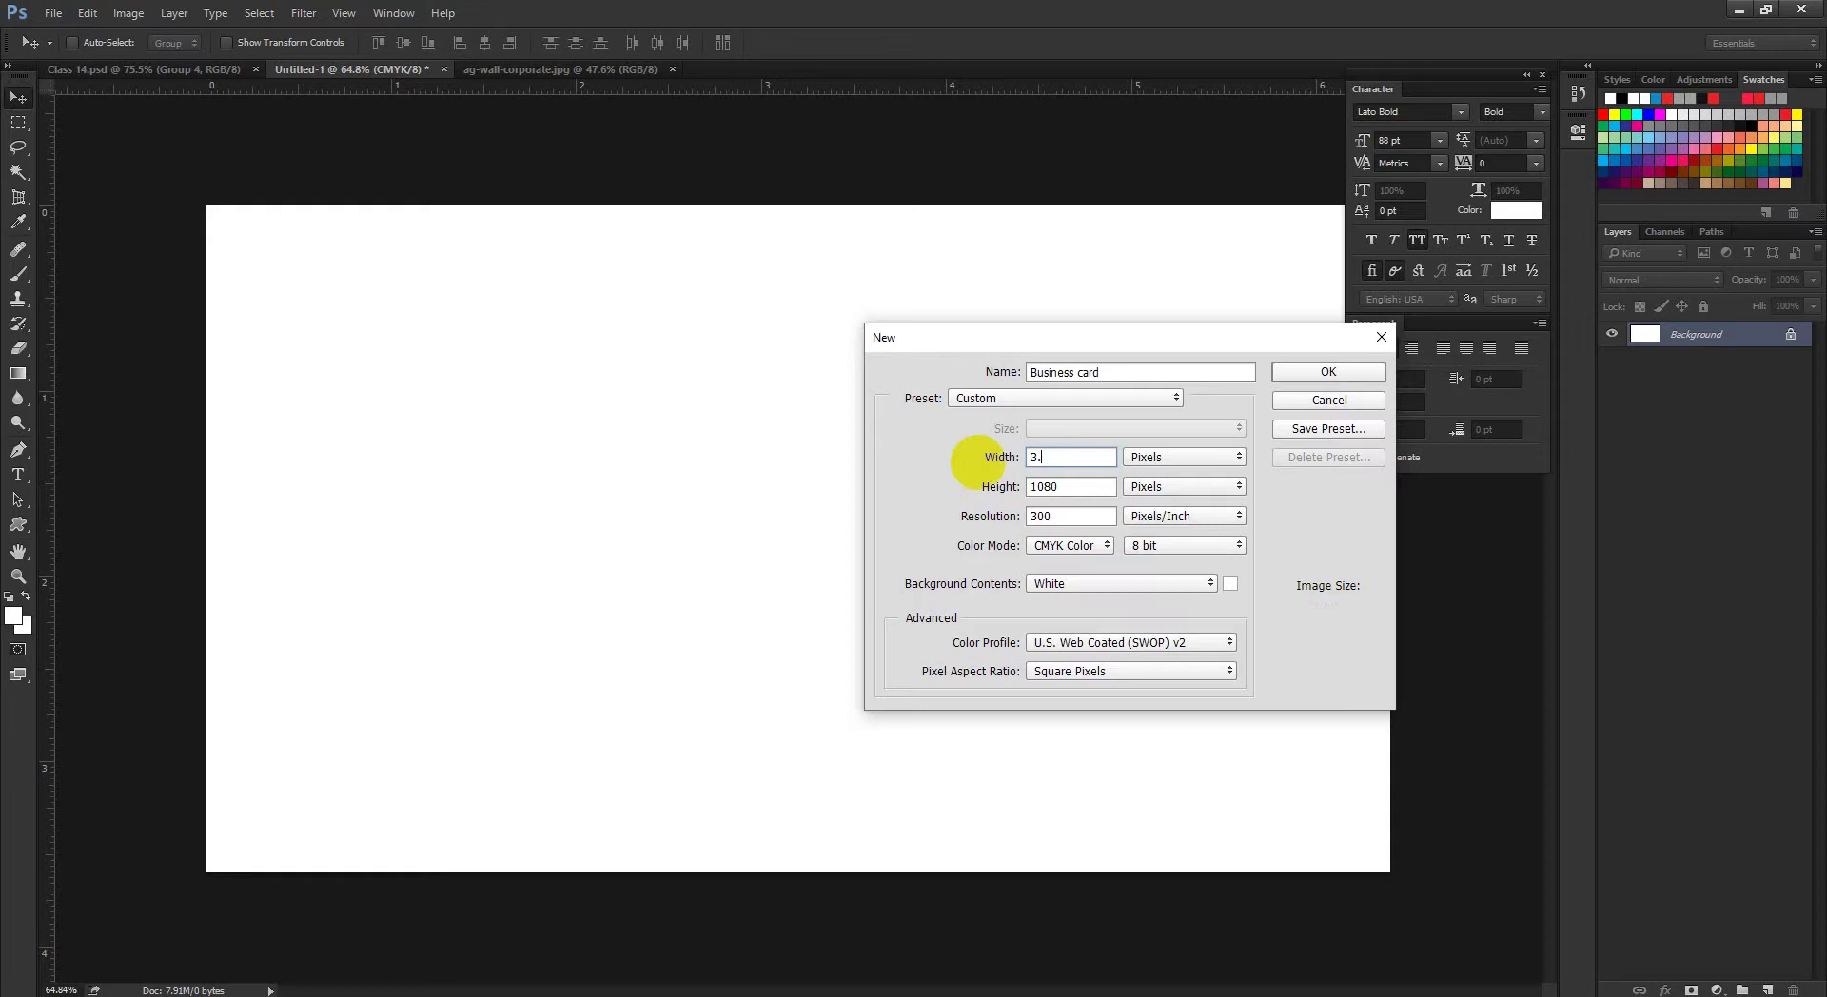
left_click(1147, 456)
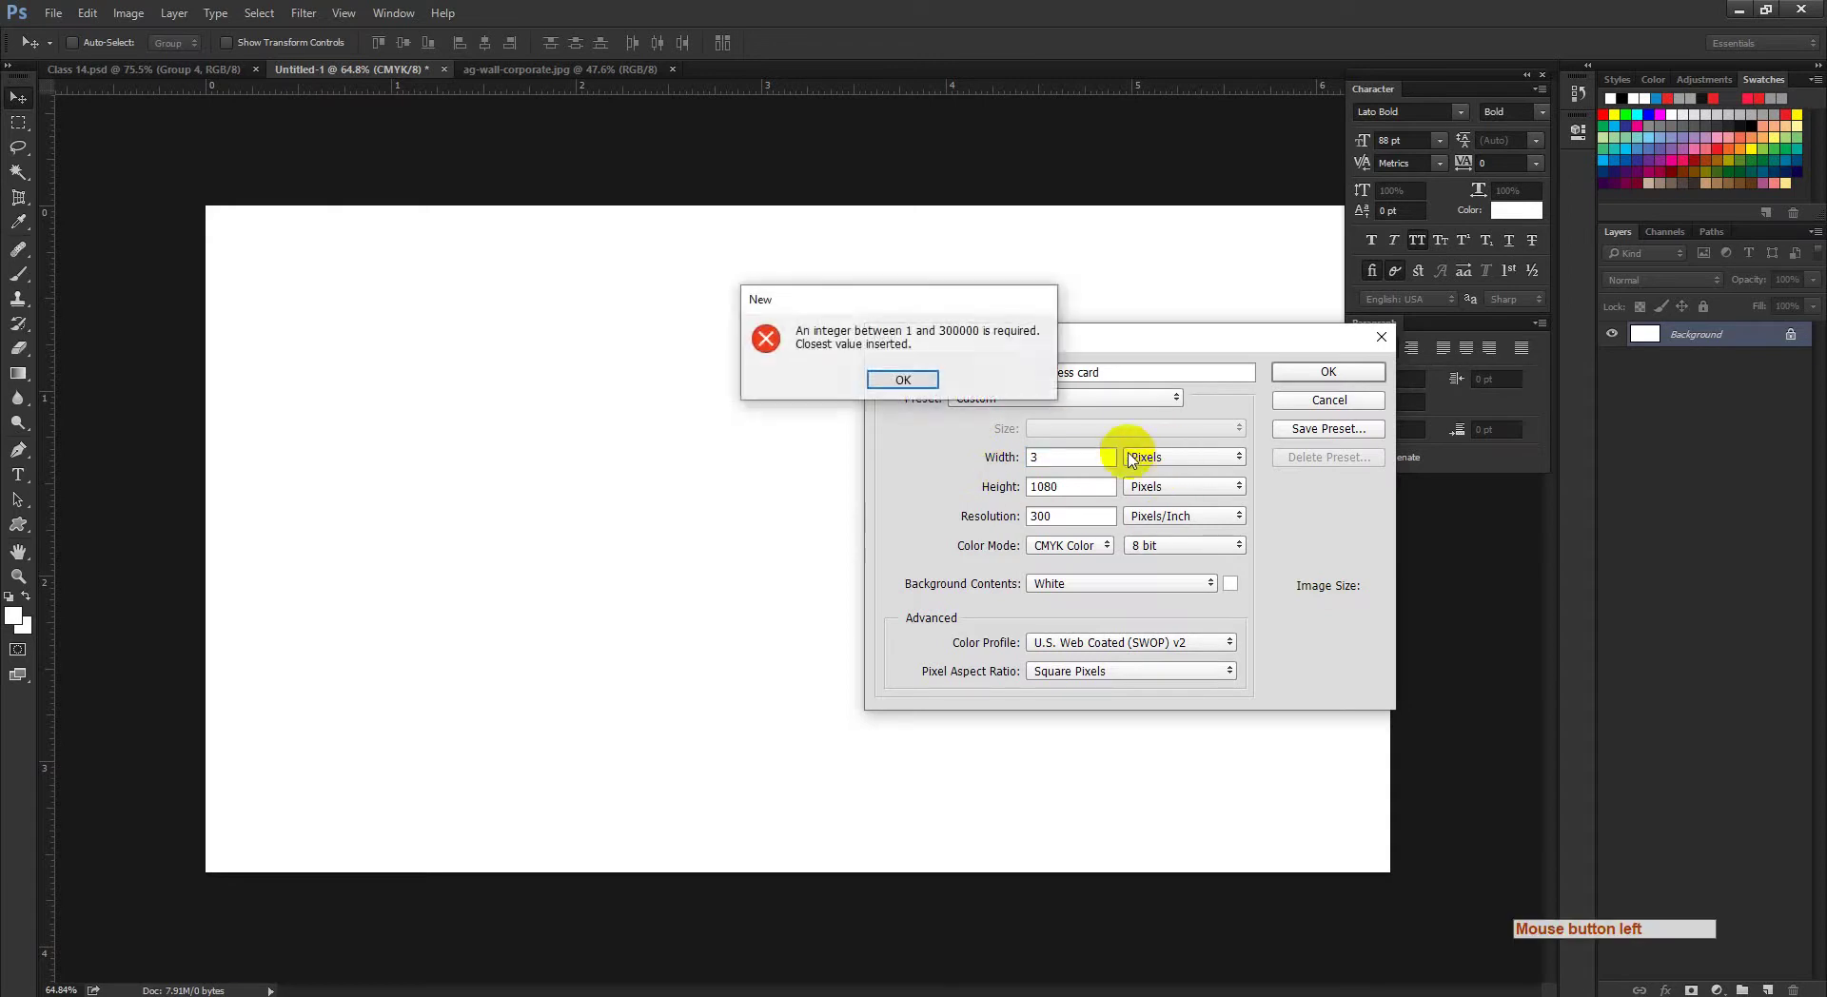
left_click(903, 380)
left_click(1154, 452)
left_click(1154, 457)
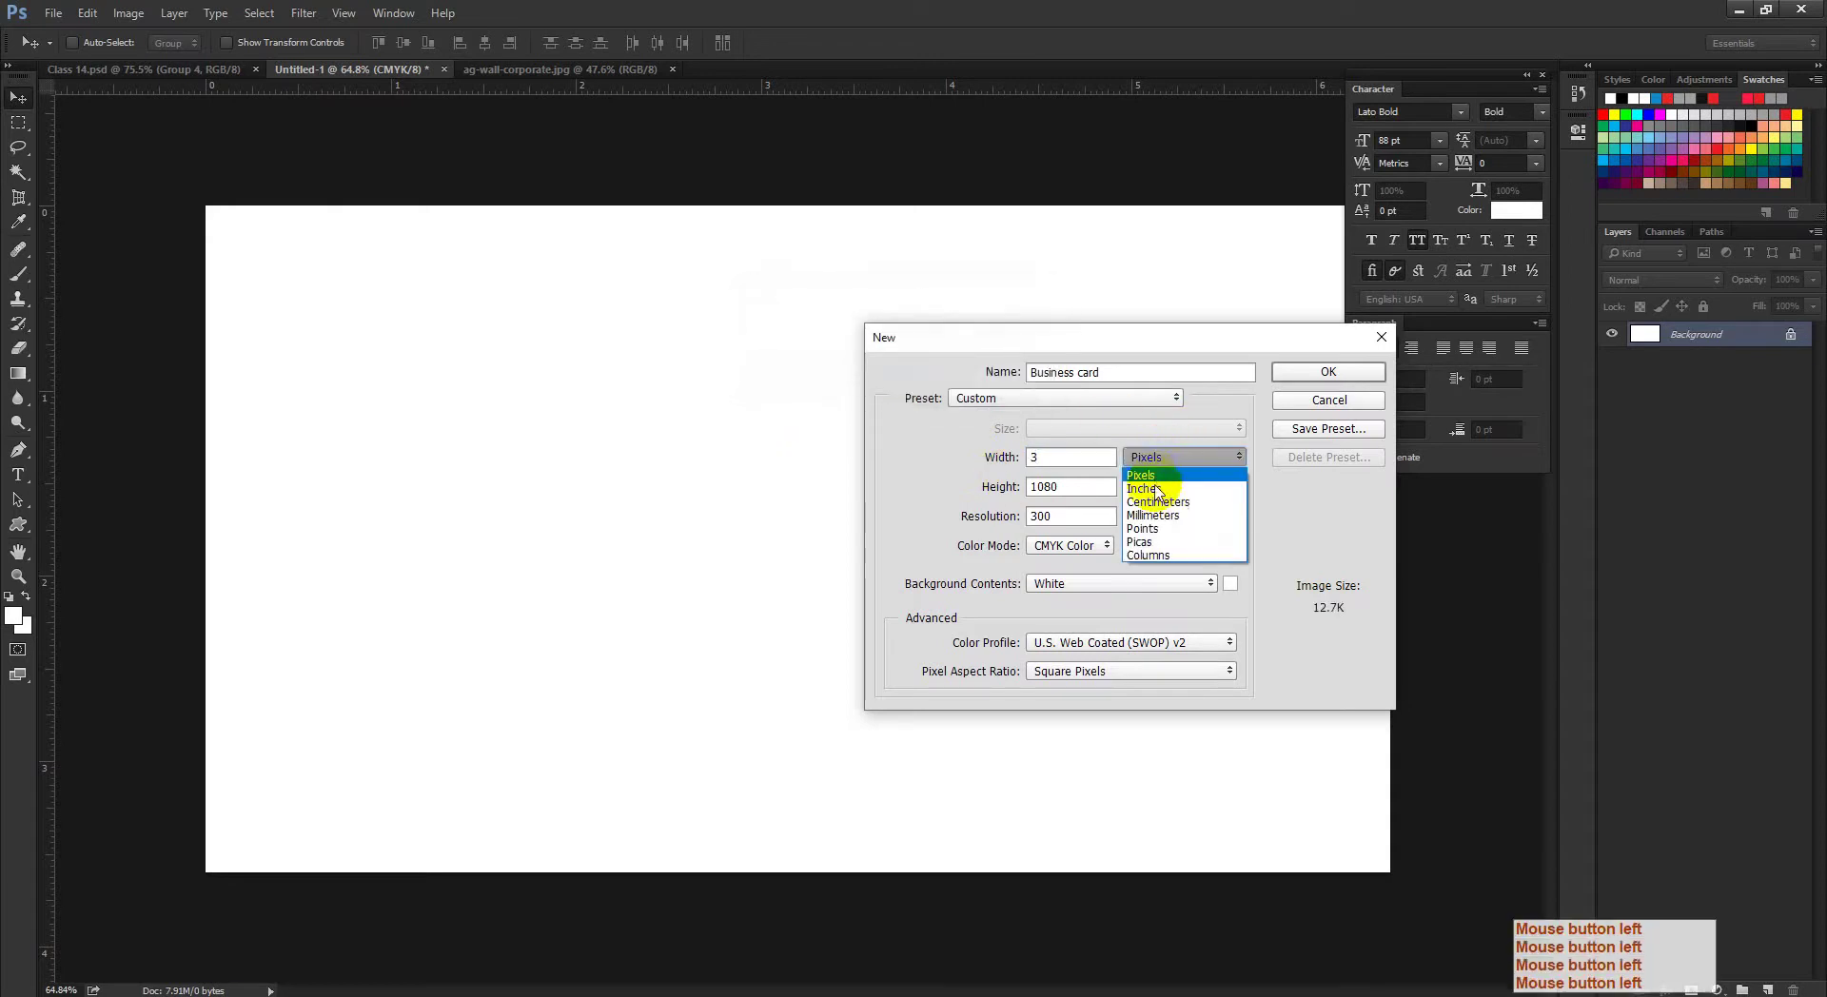
left_click(1155, 482)
left_click_drag(1052, 468, 902, 478)
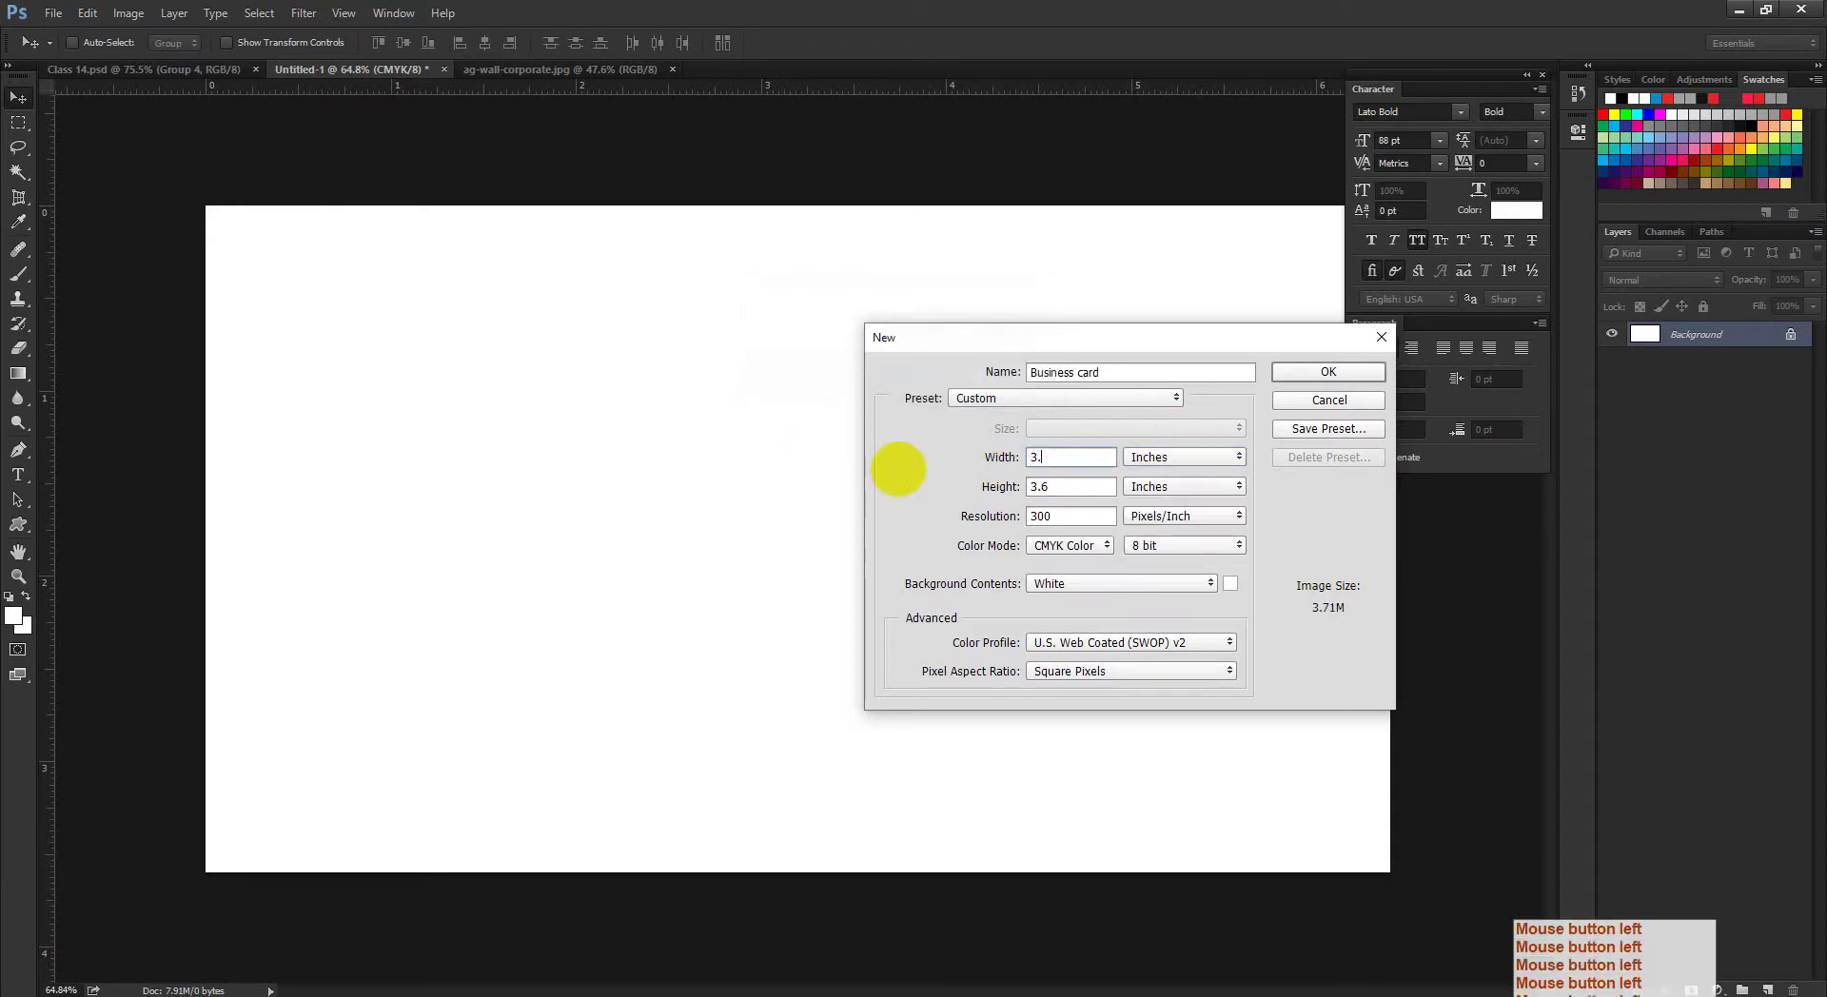
left_click_drag(1056, 488, 957, 495)
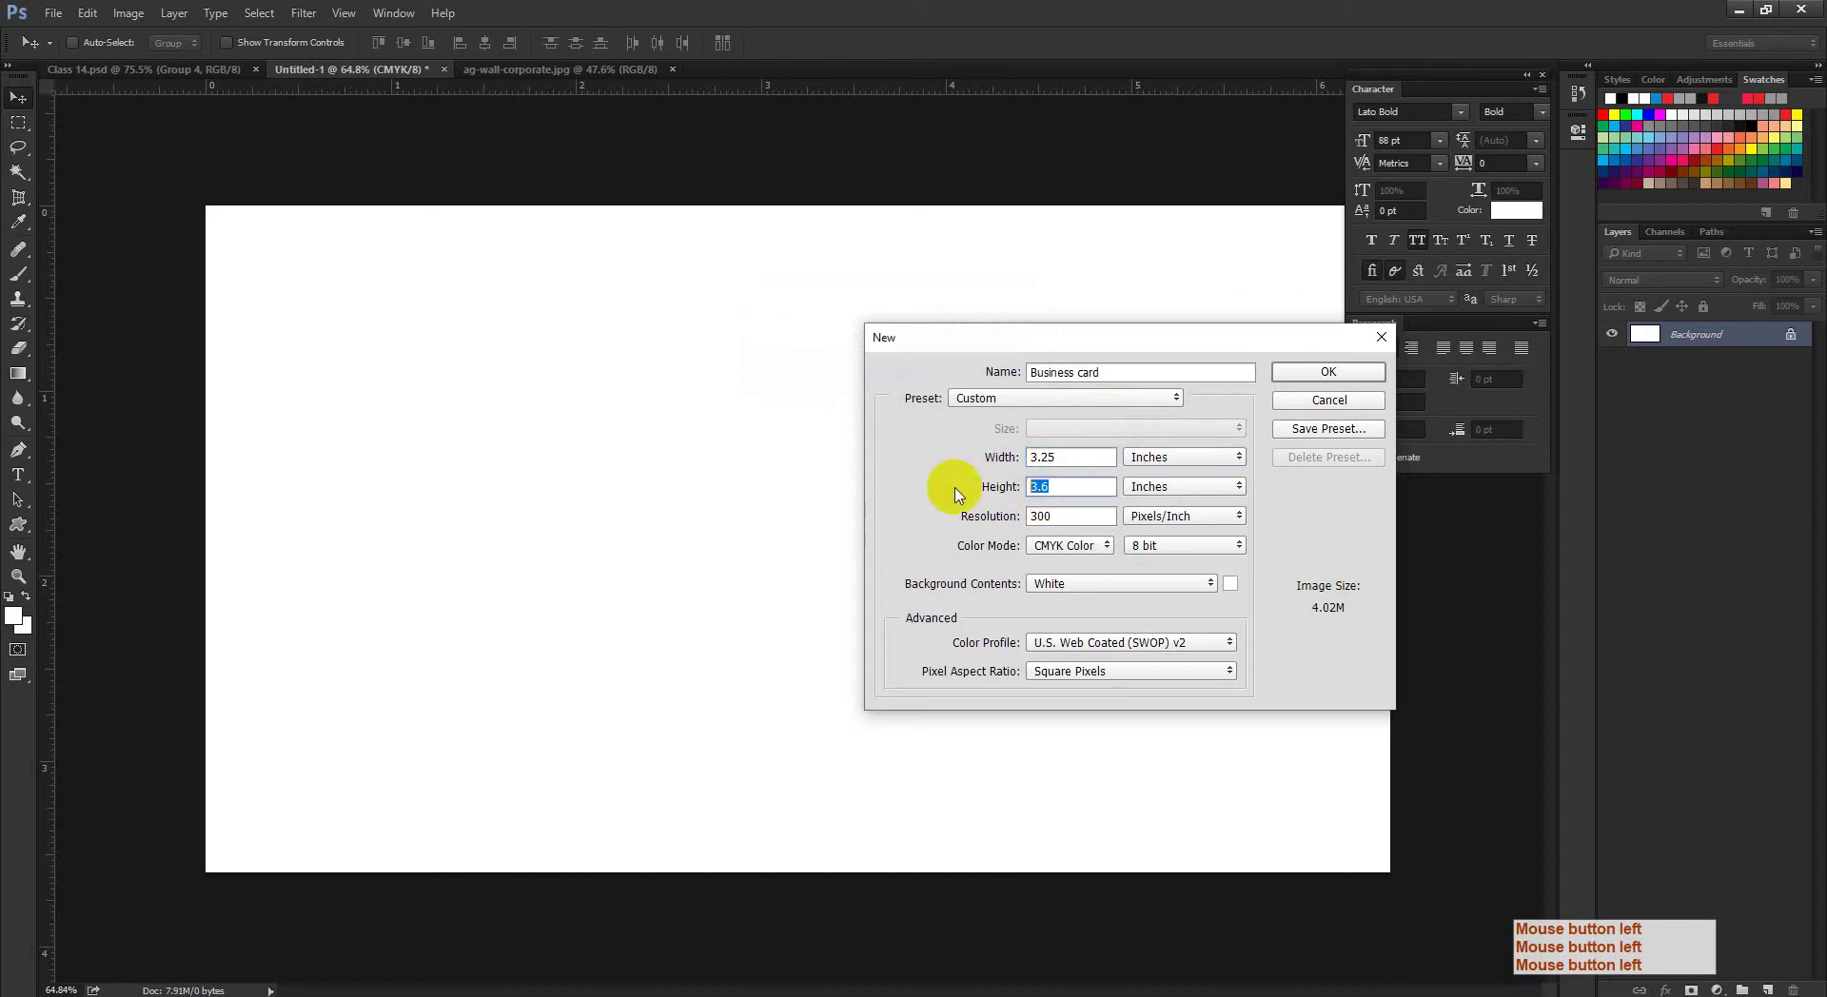
type("1.75")
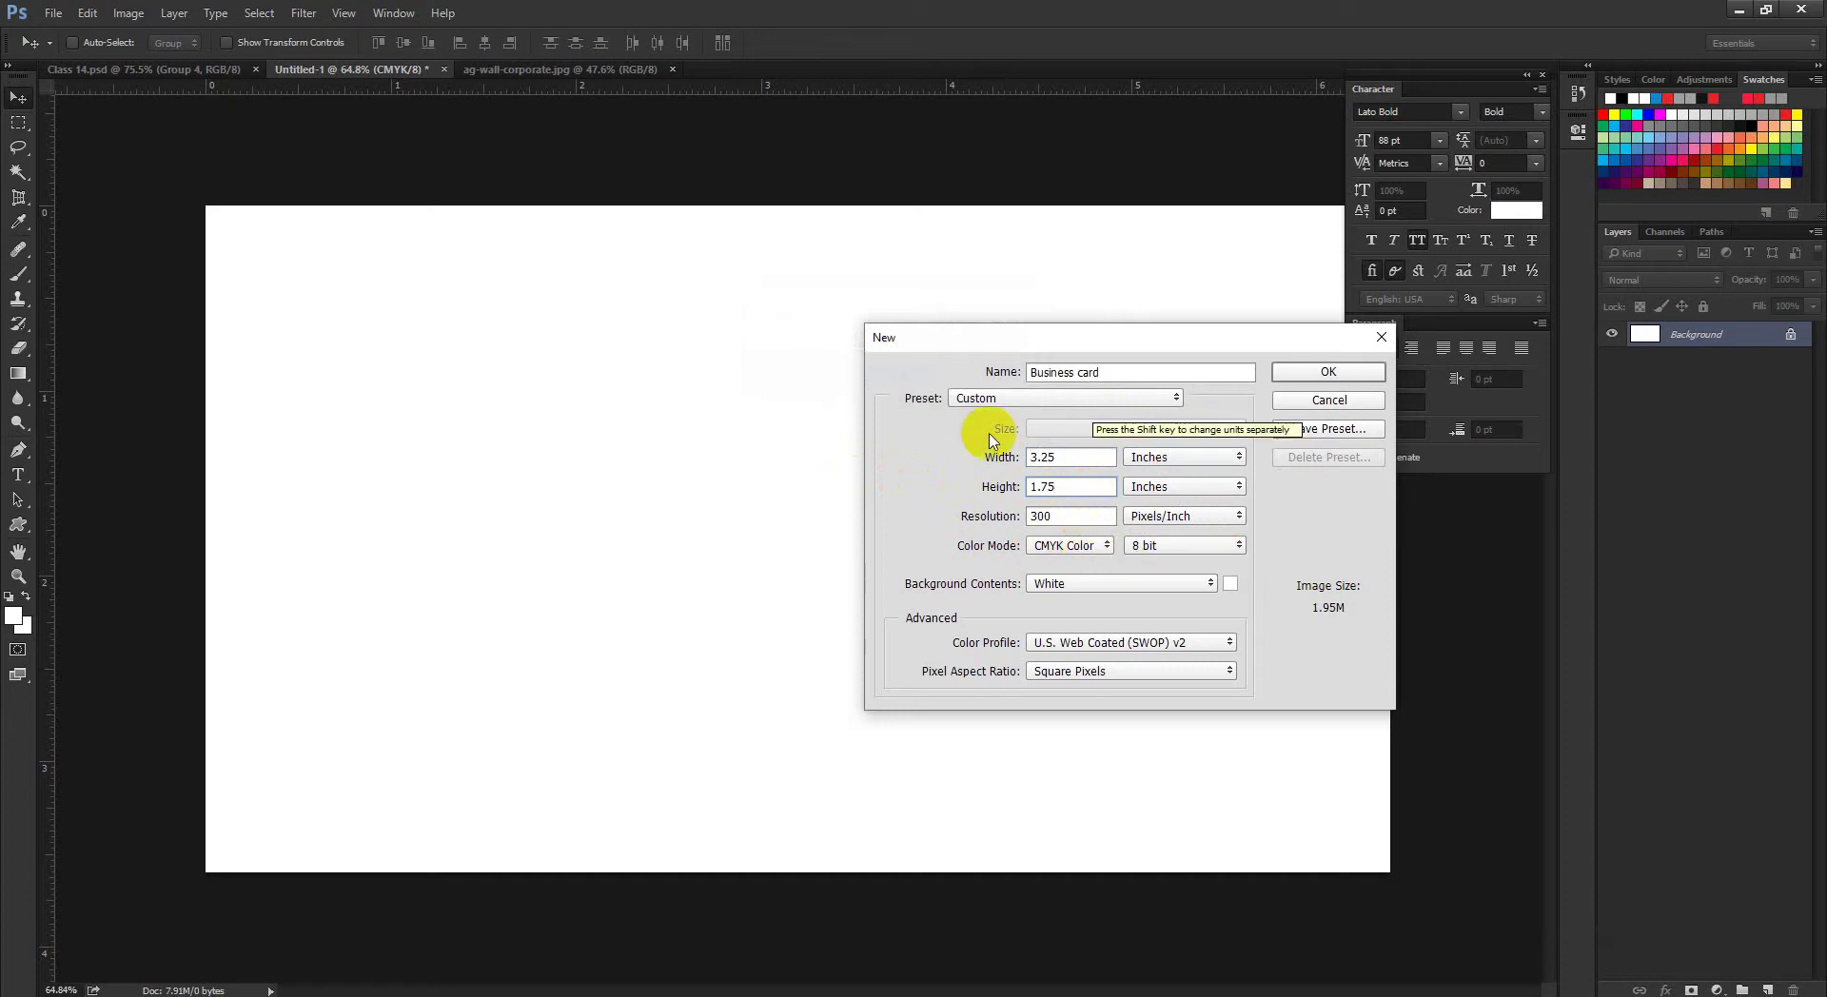
left_click(1296, 369)
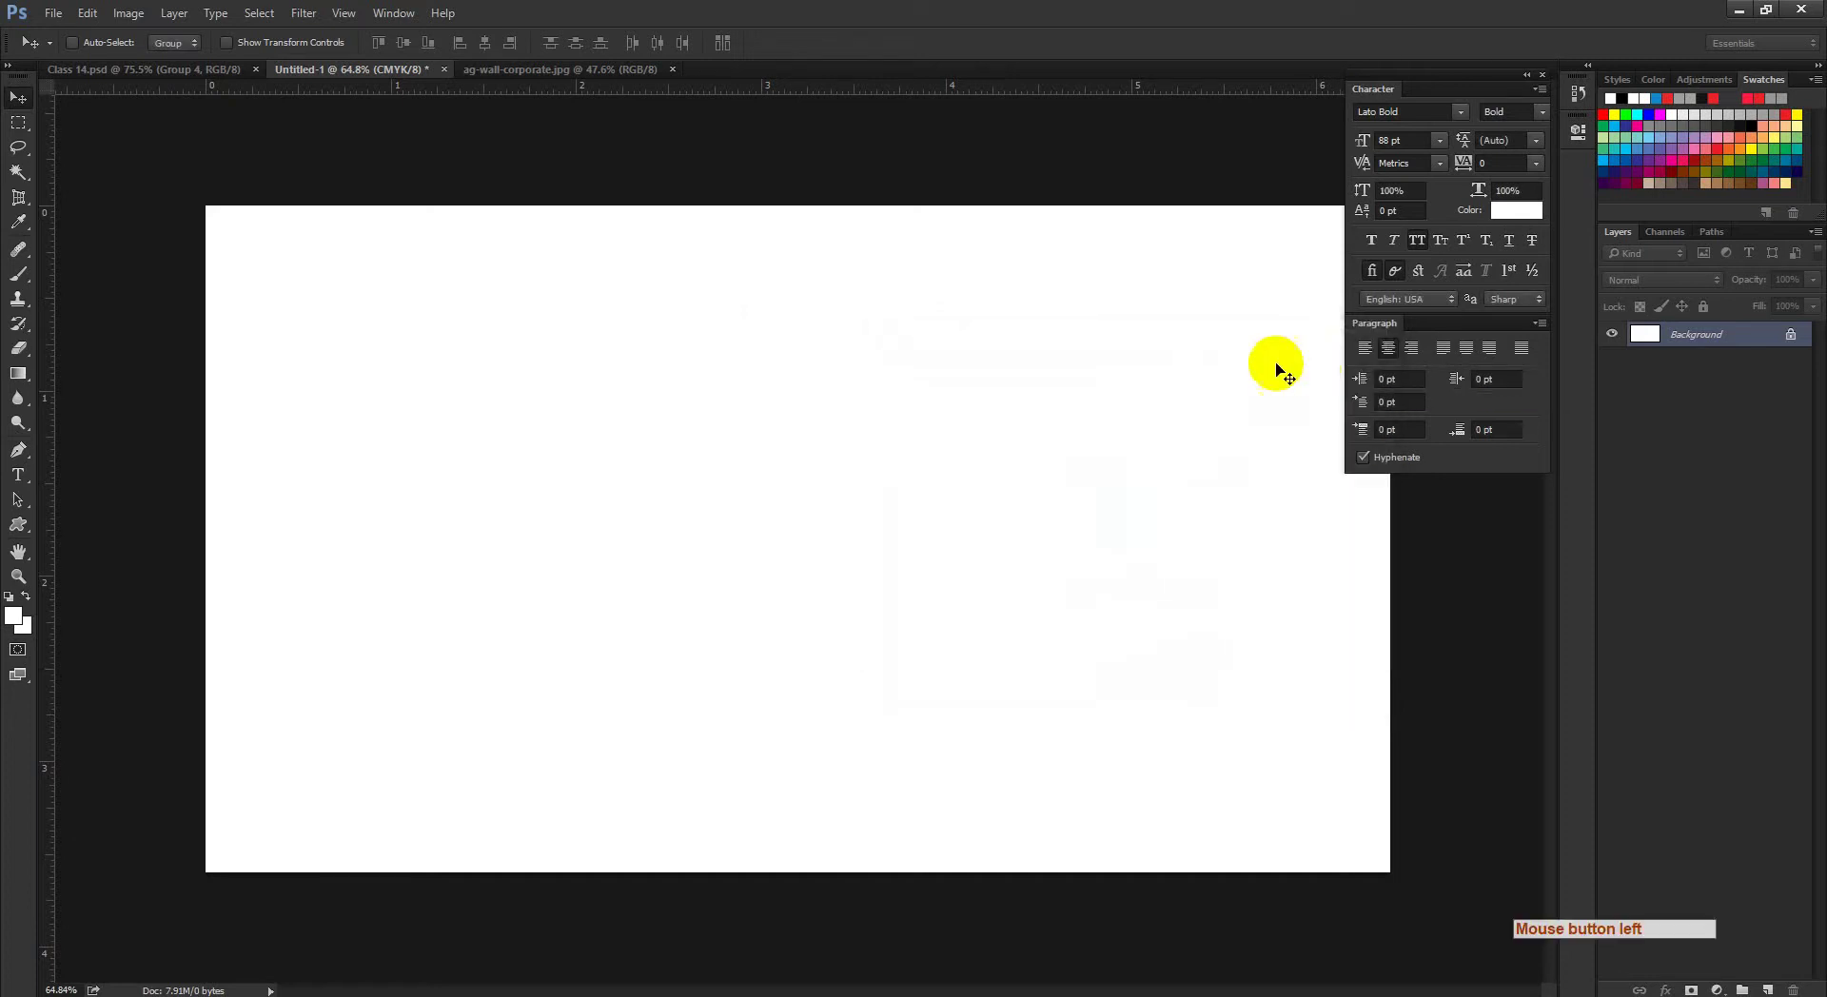
Step: Drag four ruler guides onto the top, bottom, left and right edges of the 3.25×1.75-inch card
left_click_drag(995, 498, 1048, 538)
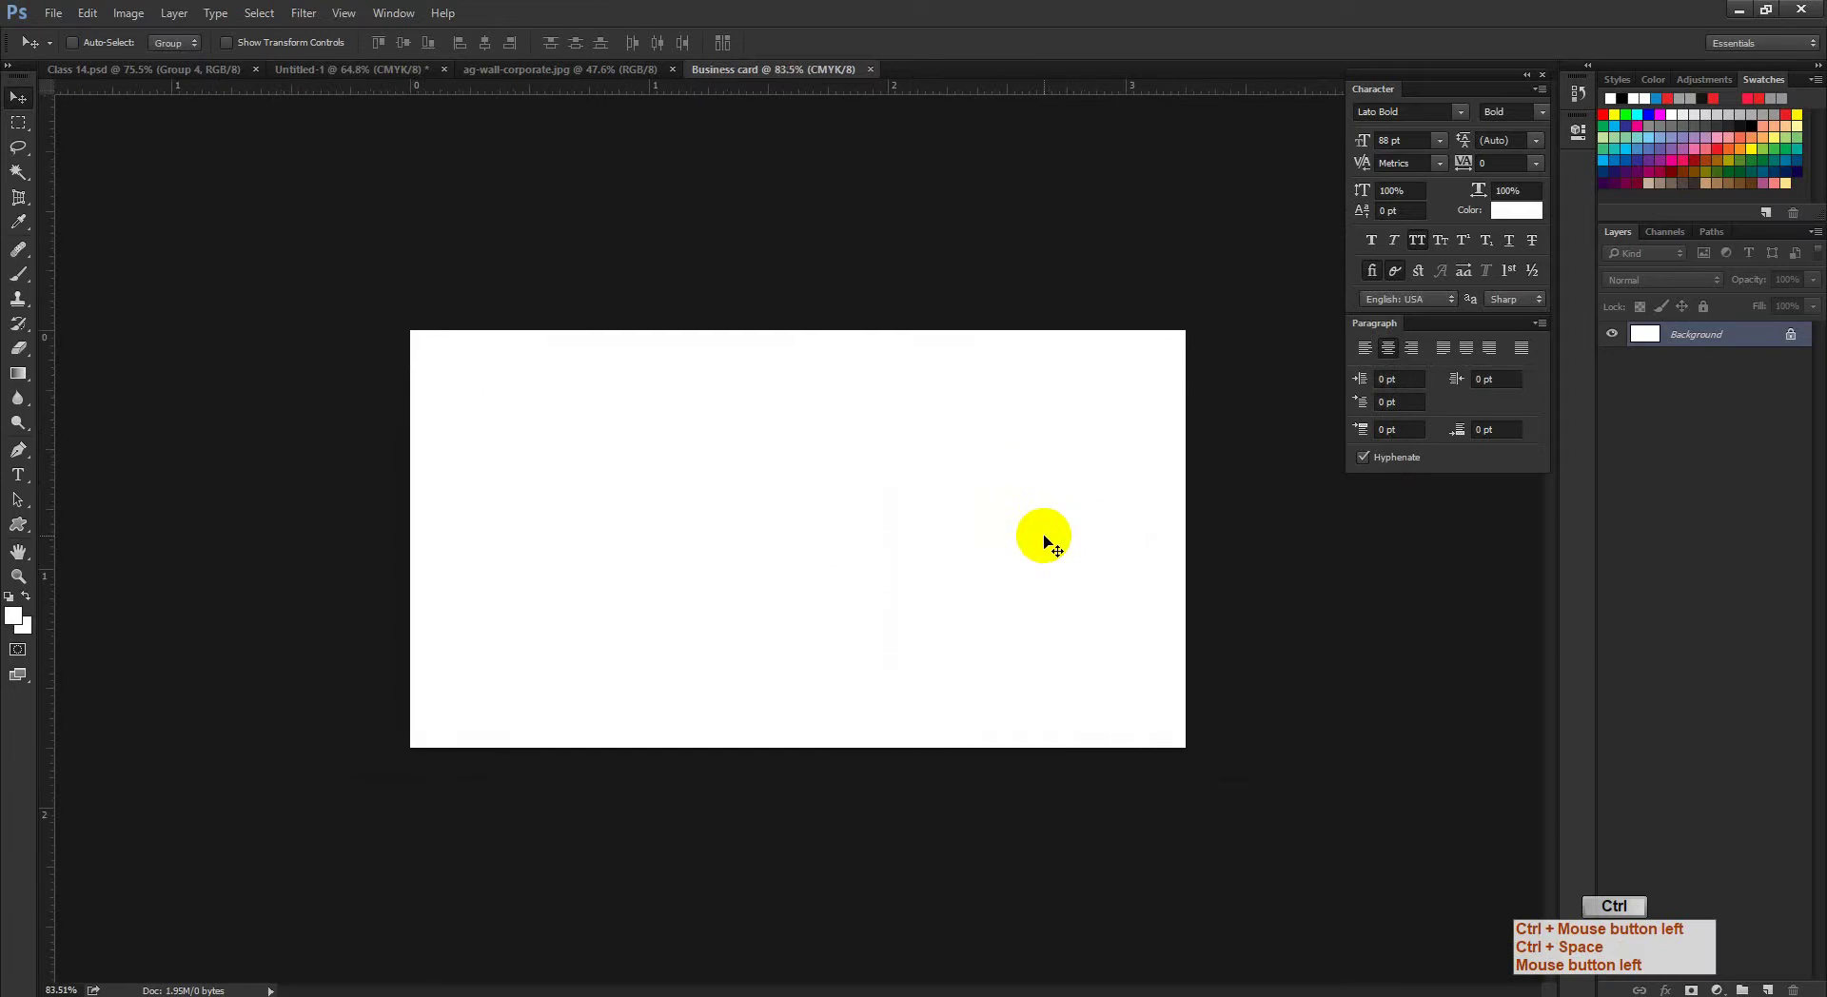
left_click_drag(952, 98, 955, 323)
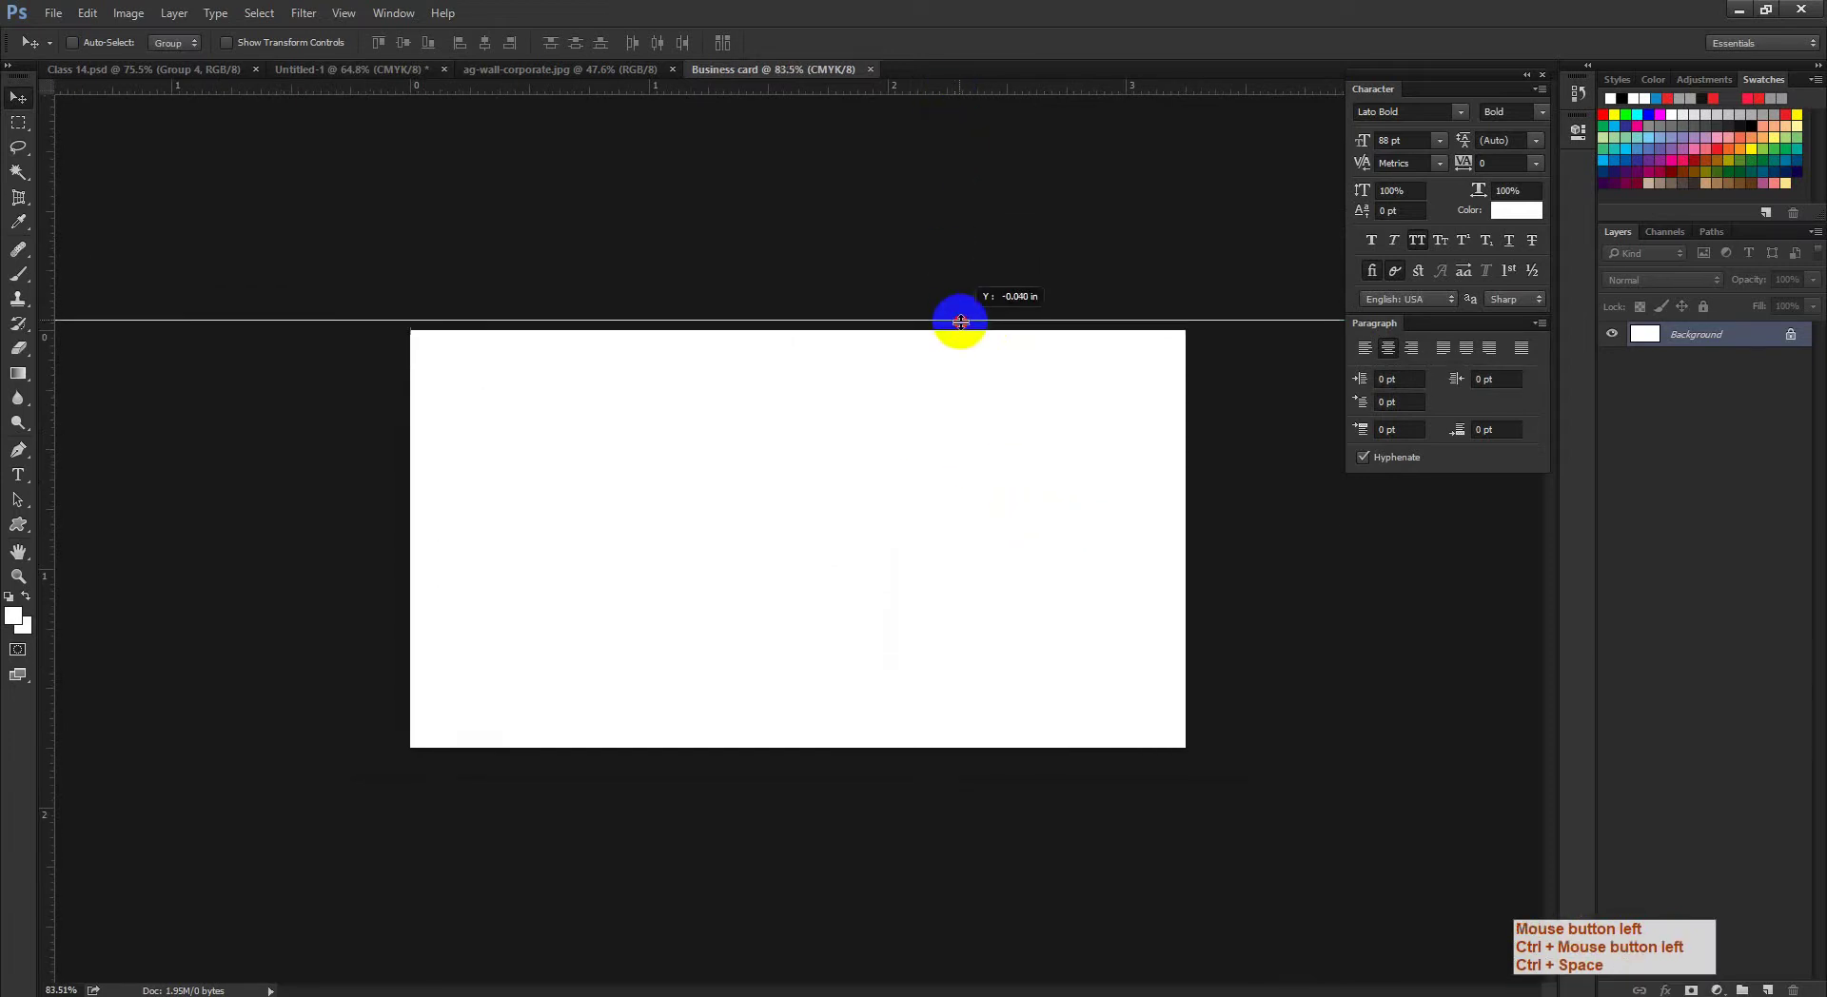
left_click_drag(964, 105, 966, 746)
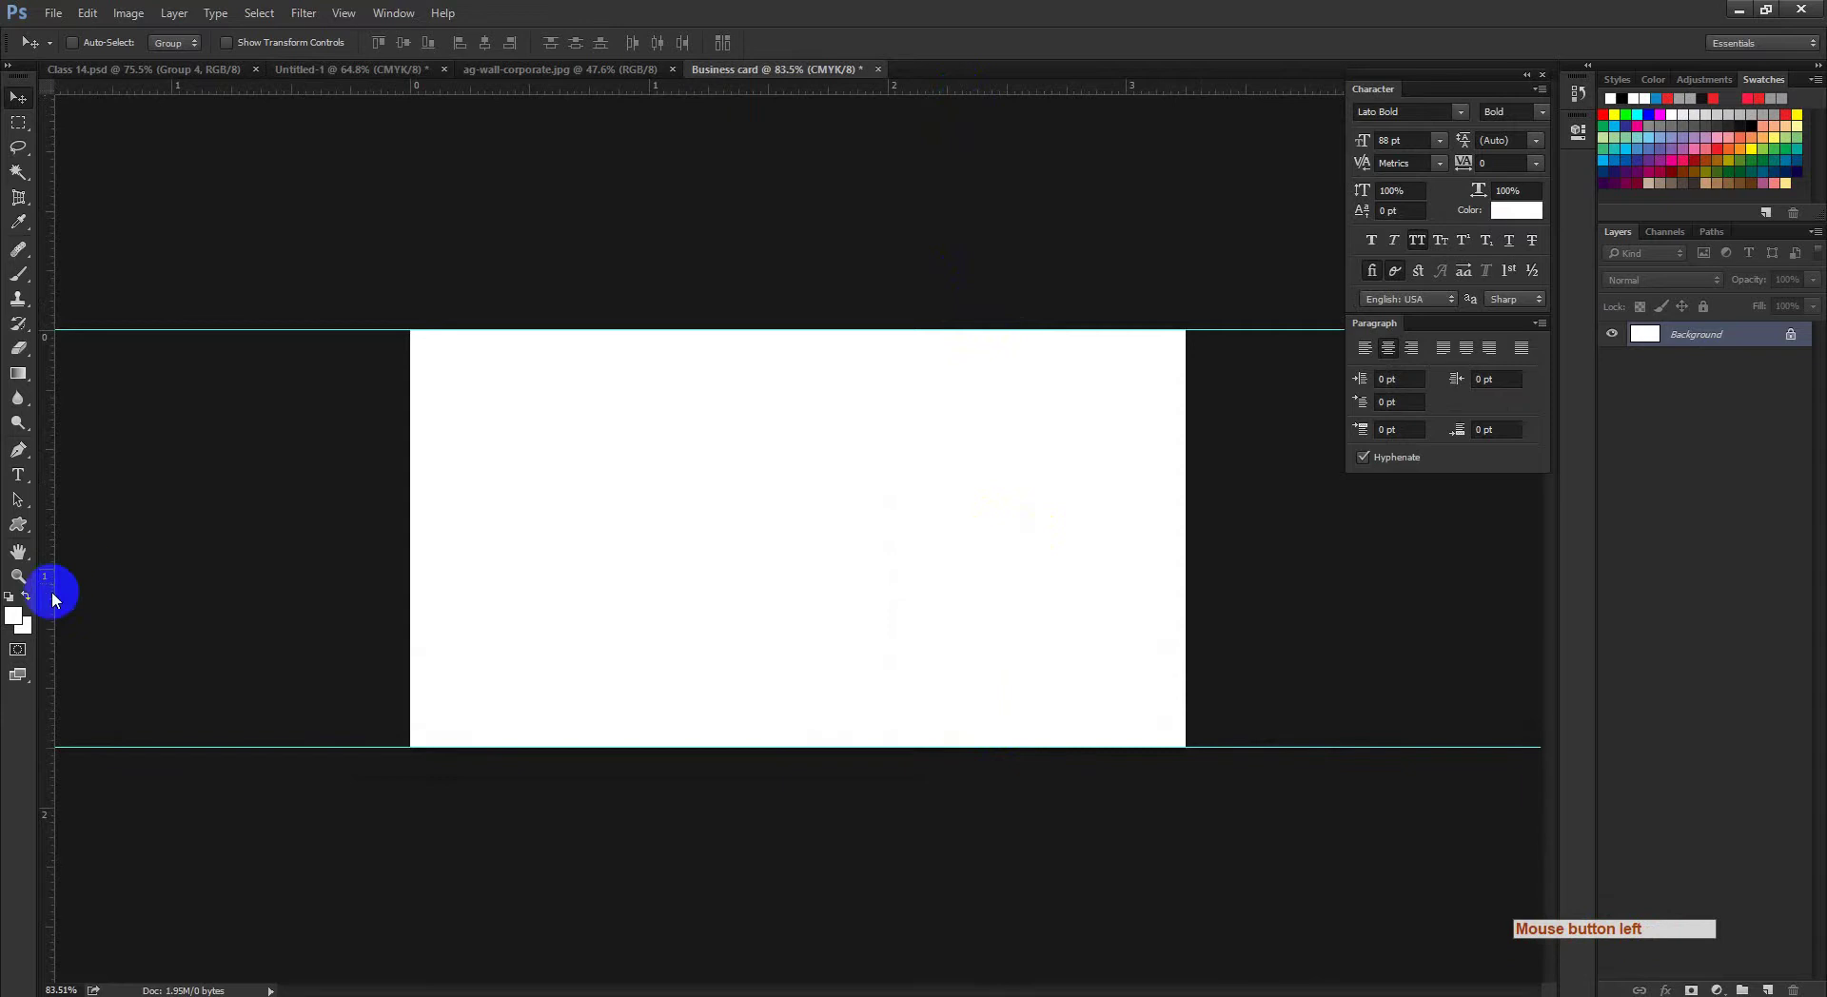
left_click_drag(53, 598, 410, 622)
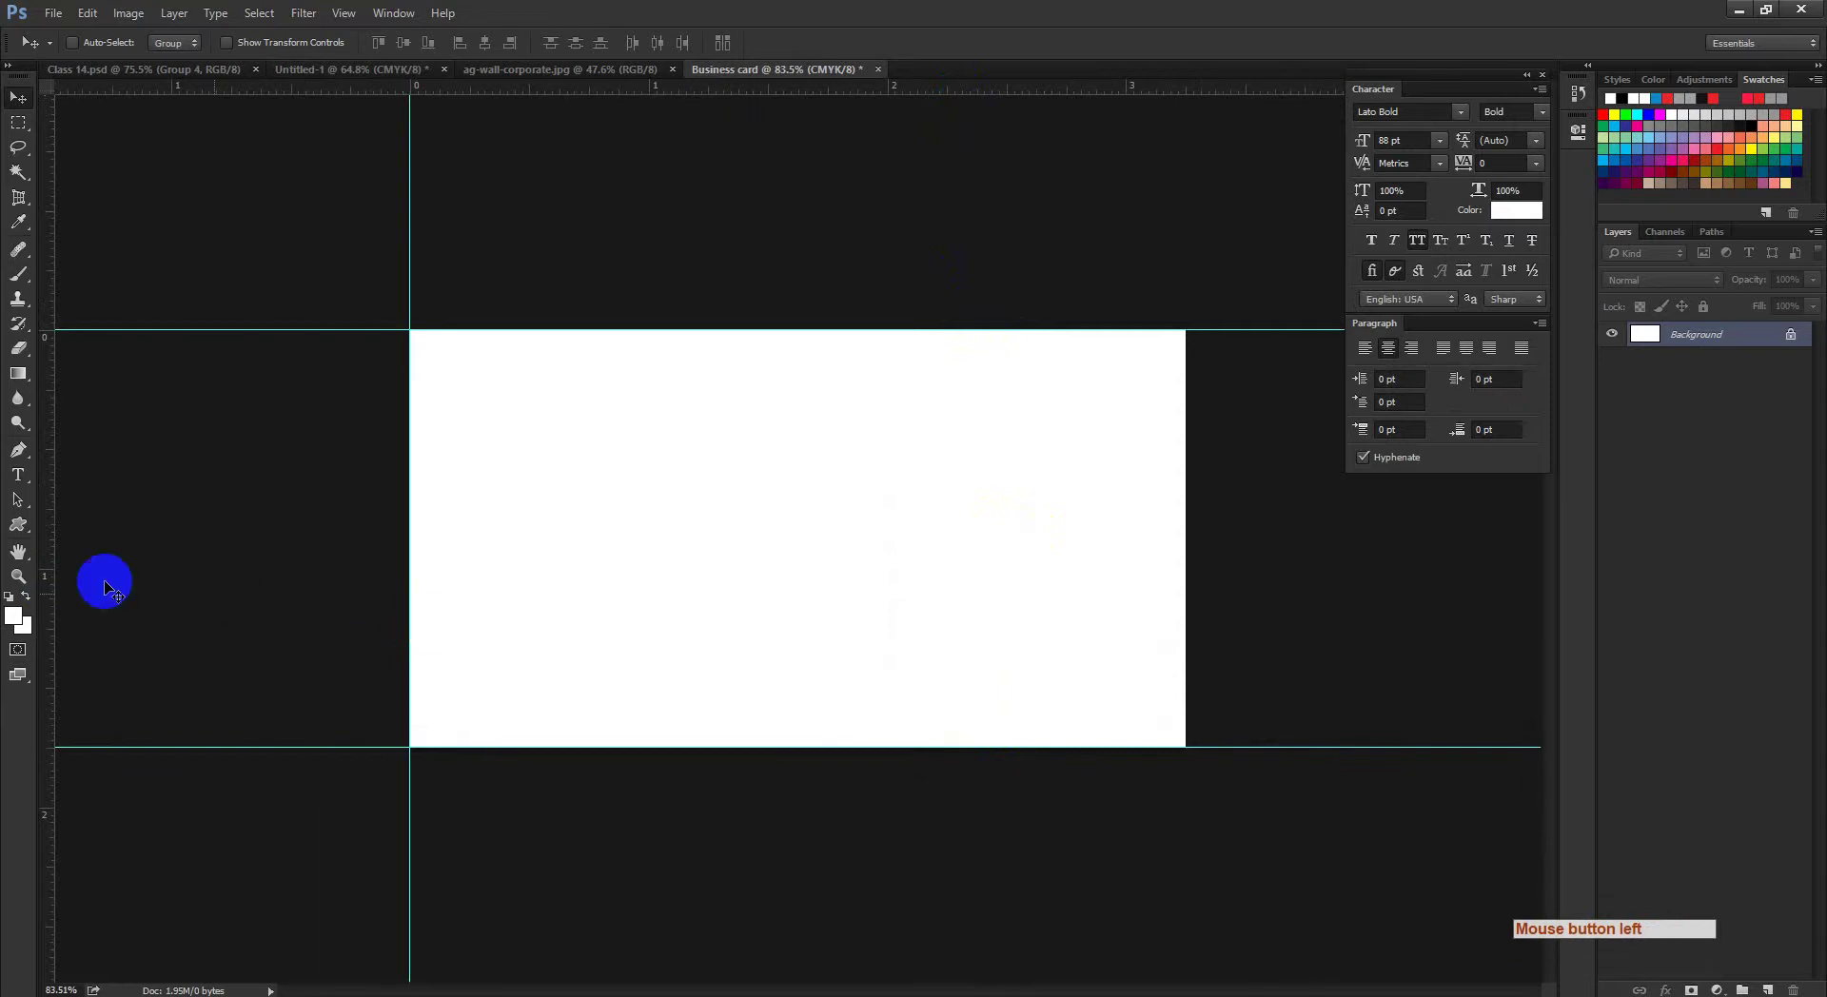
left_click_drag(53, 588, 1185, 723)
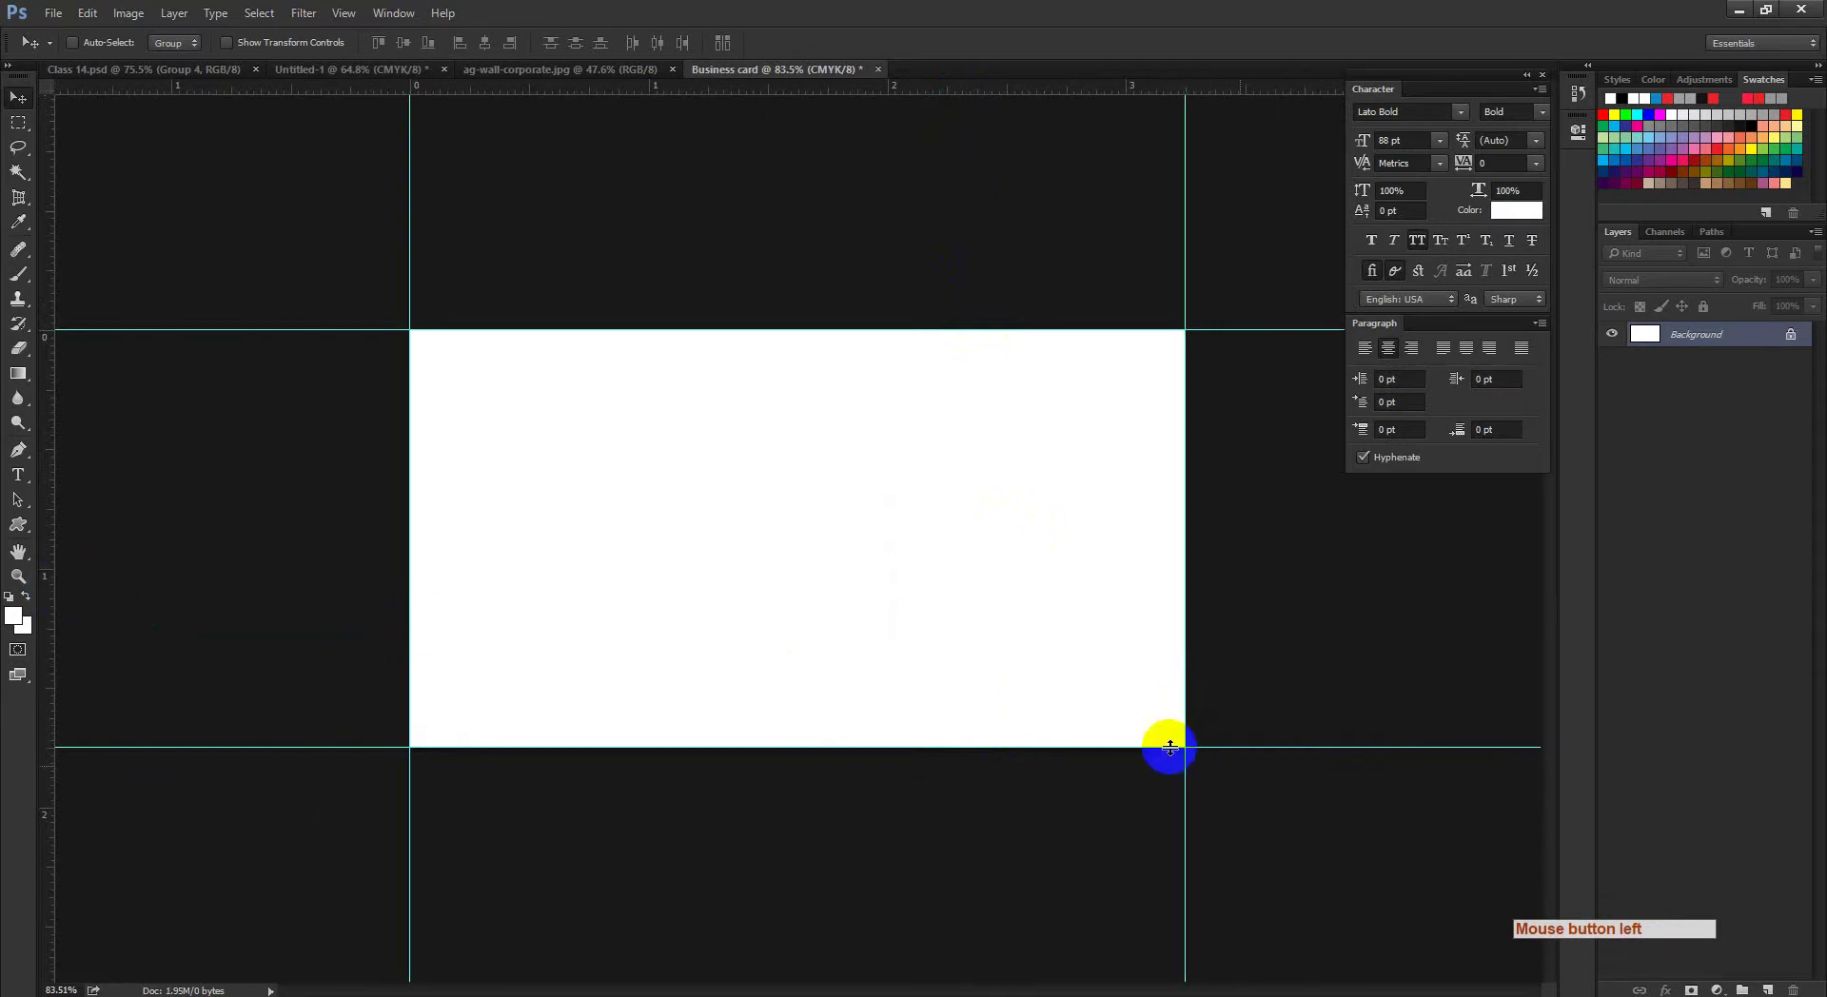
left_click(129, 13)
Step: Enlarge the canvas relatively by 0.25 in width and 0.25 in height with Canvas Size
left_click(157, 168)
left_click(873, 350)
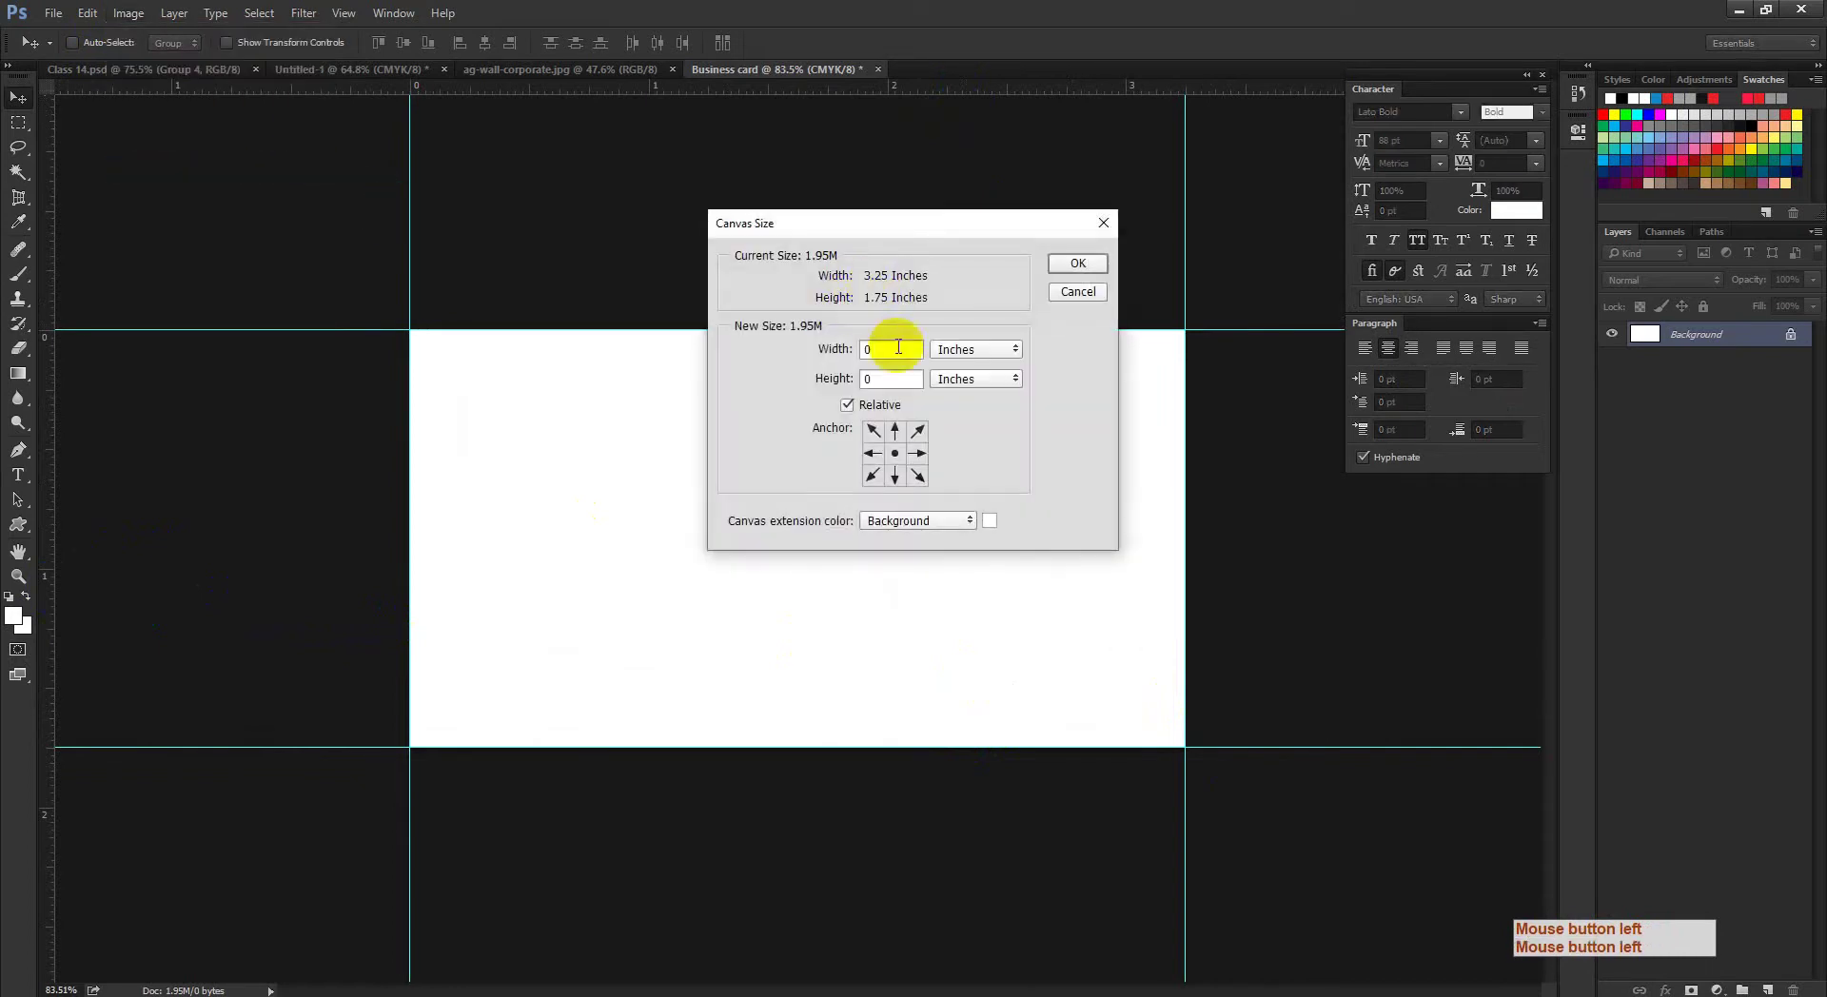
type("0.2")
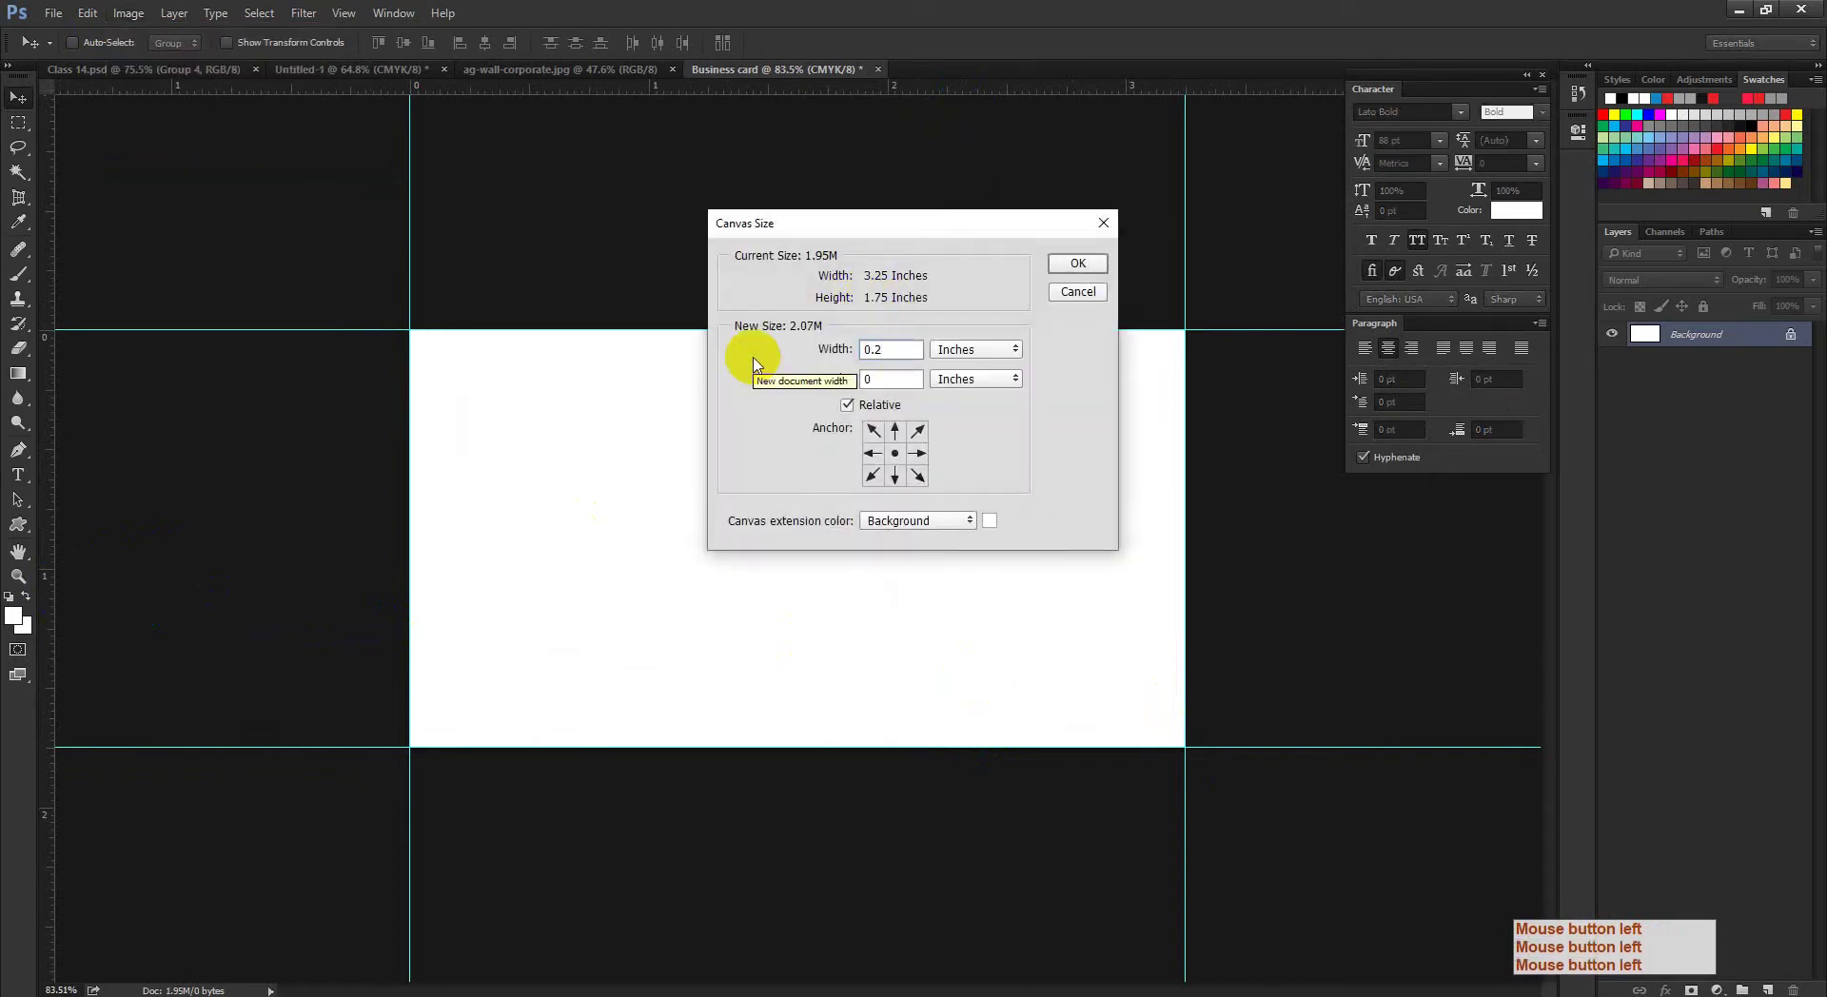
type("5")
double_click(881, 349)
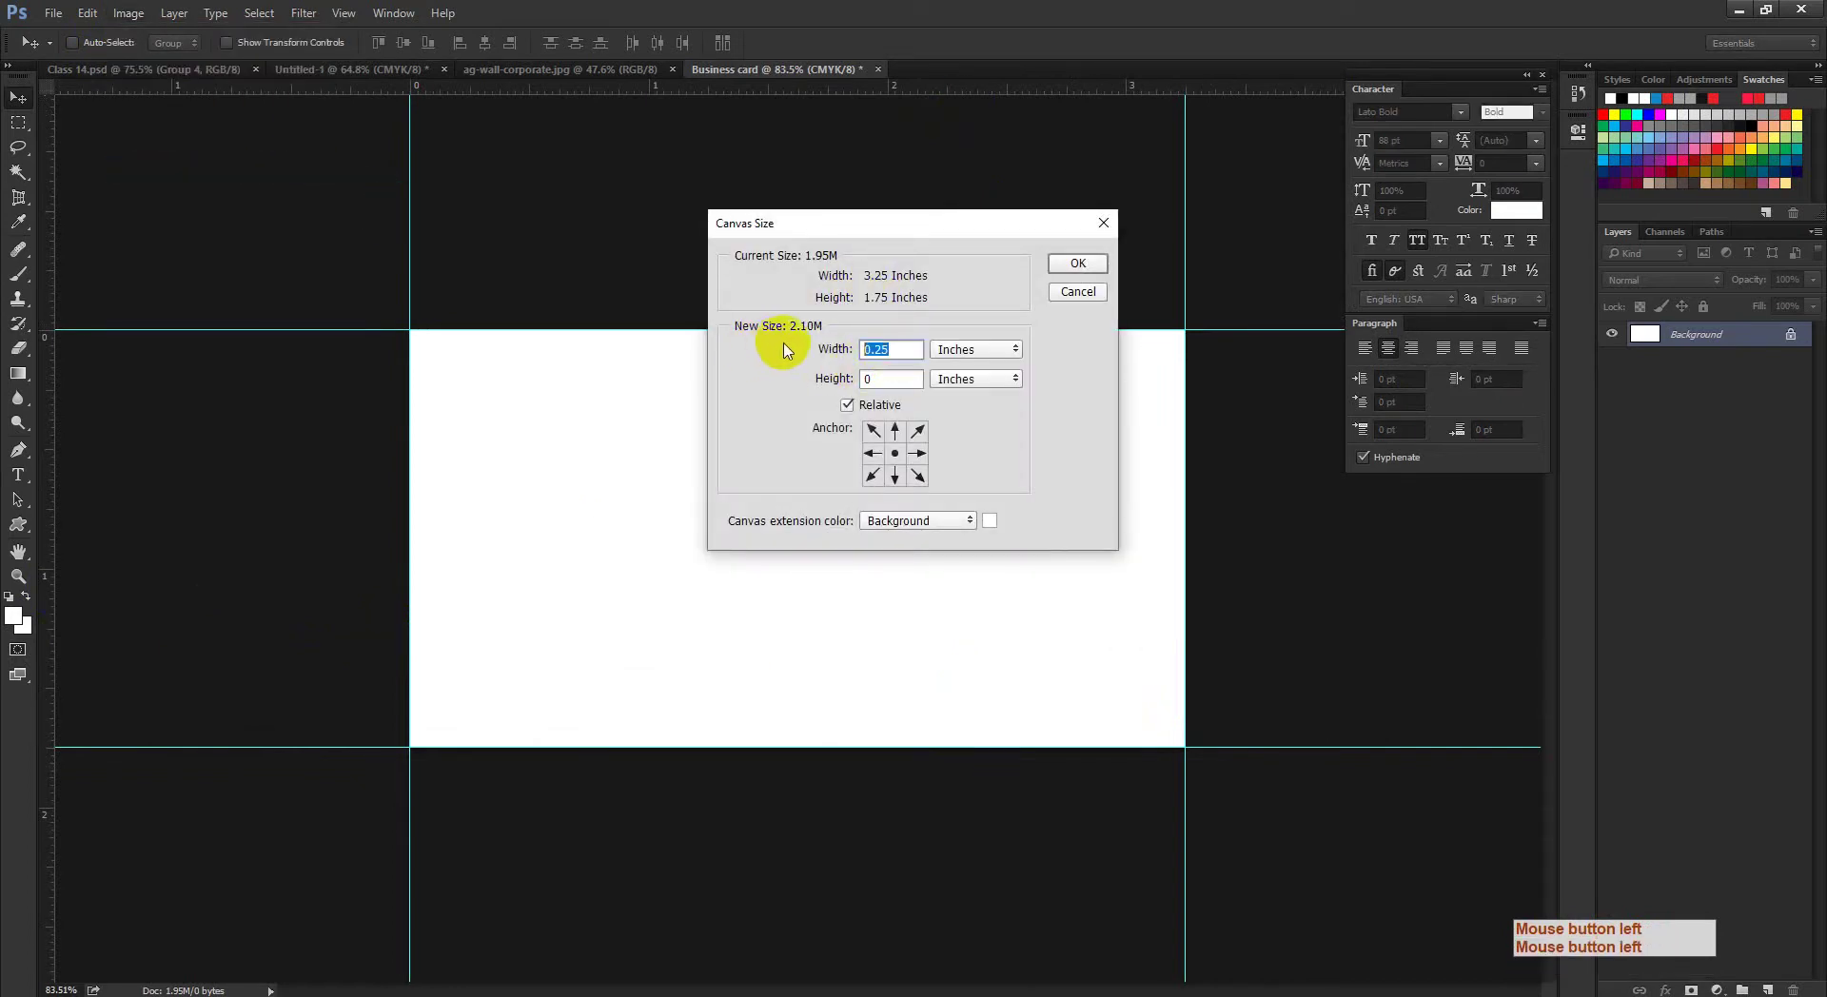
key("ctrl+c")
left_click(887, 379)
key("ctrl+v")
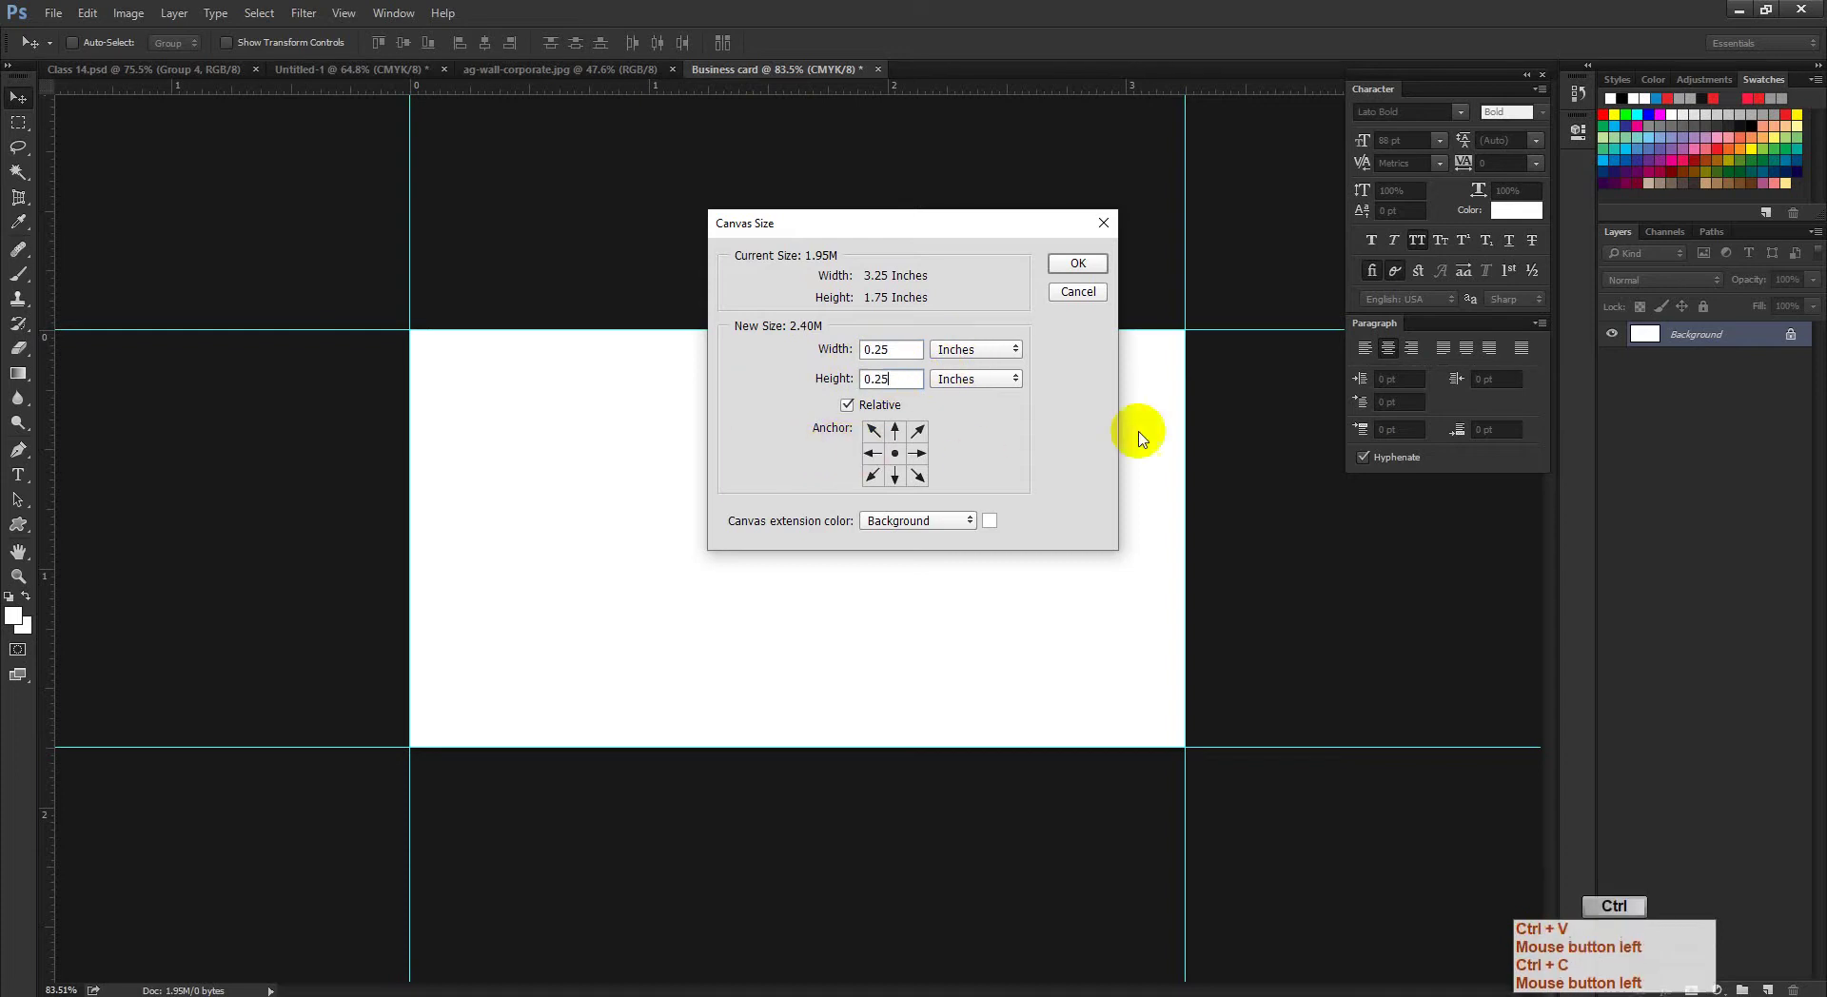
left_click(1078, 262)
Step: Place guides on the enlarged canvas's top, bottom, left and right edges and check them zoomed in
left_click_drag(885, 90, 885, 300)
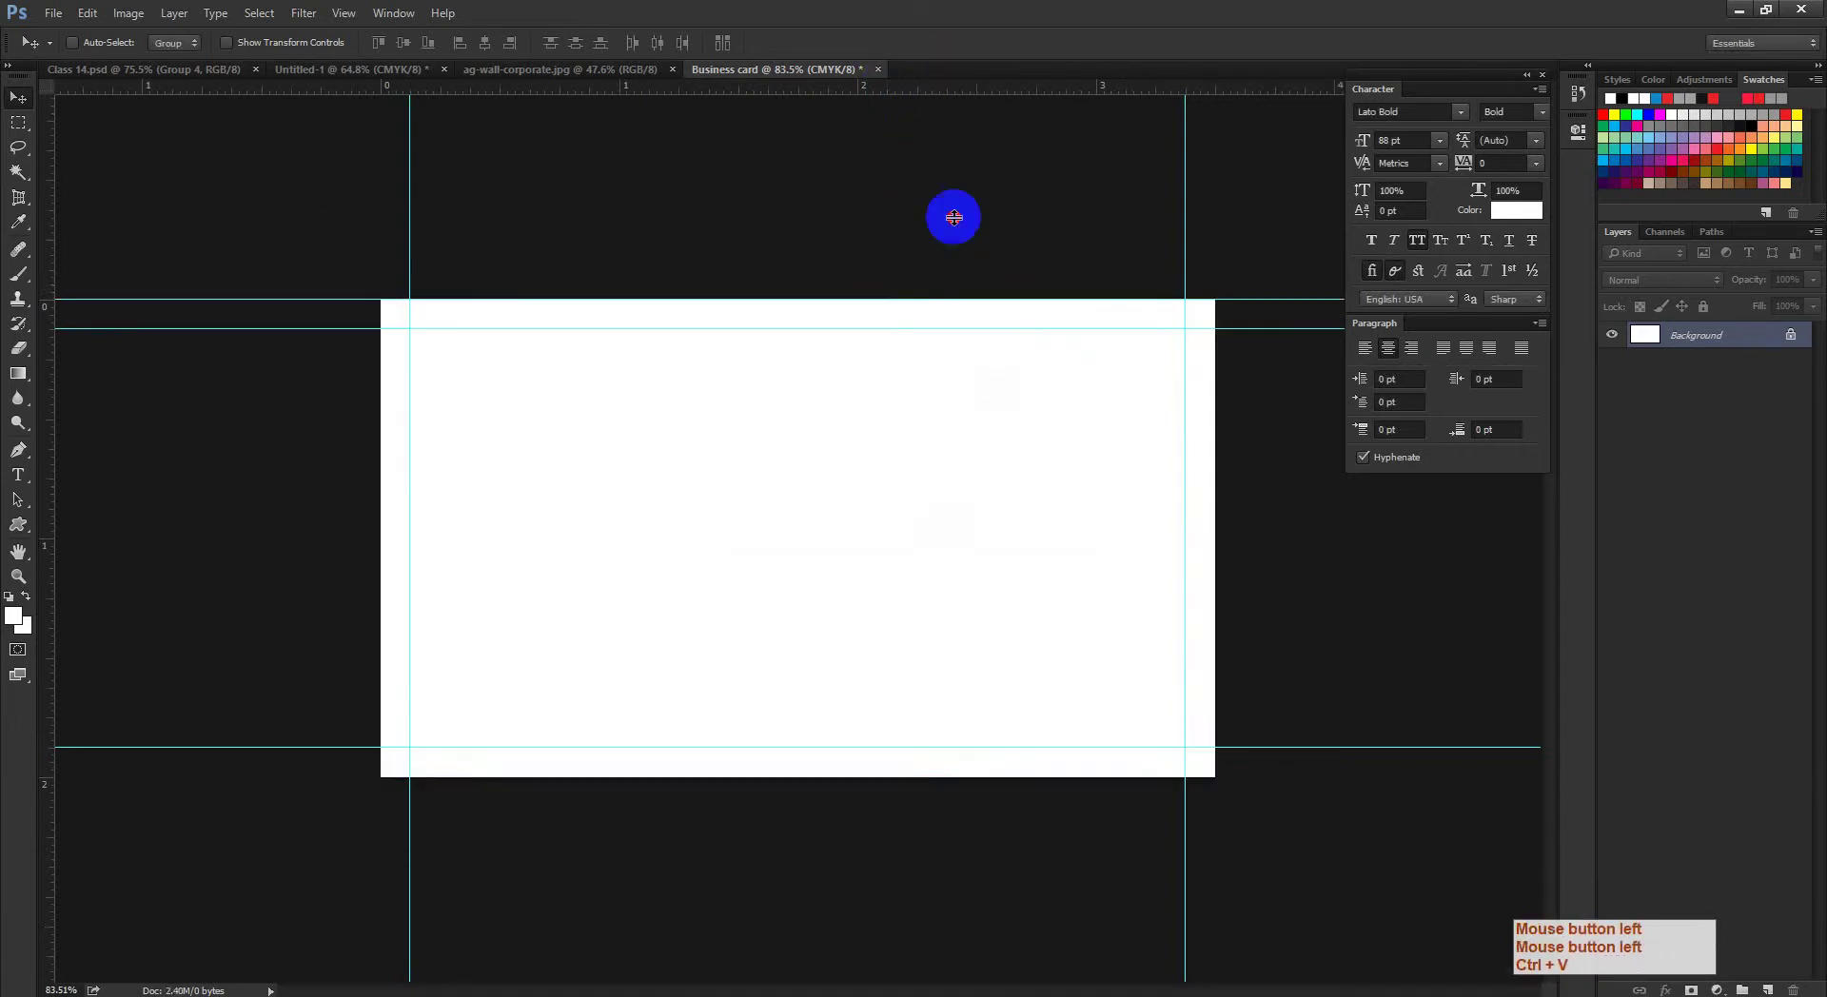
left_click_drag(954, 217, 918, 776)
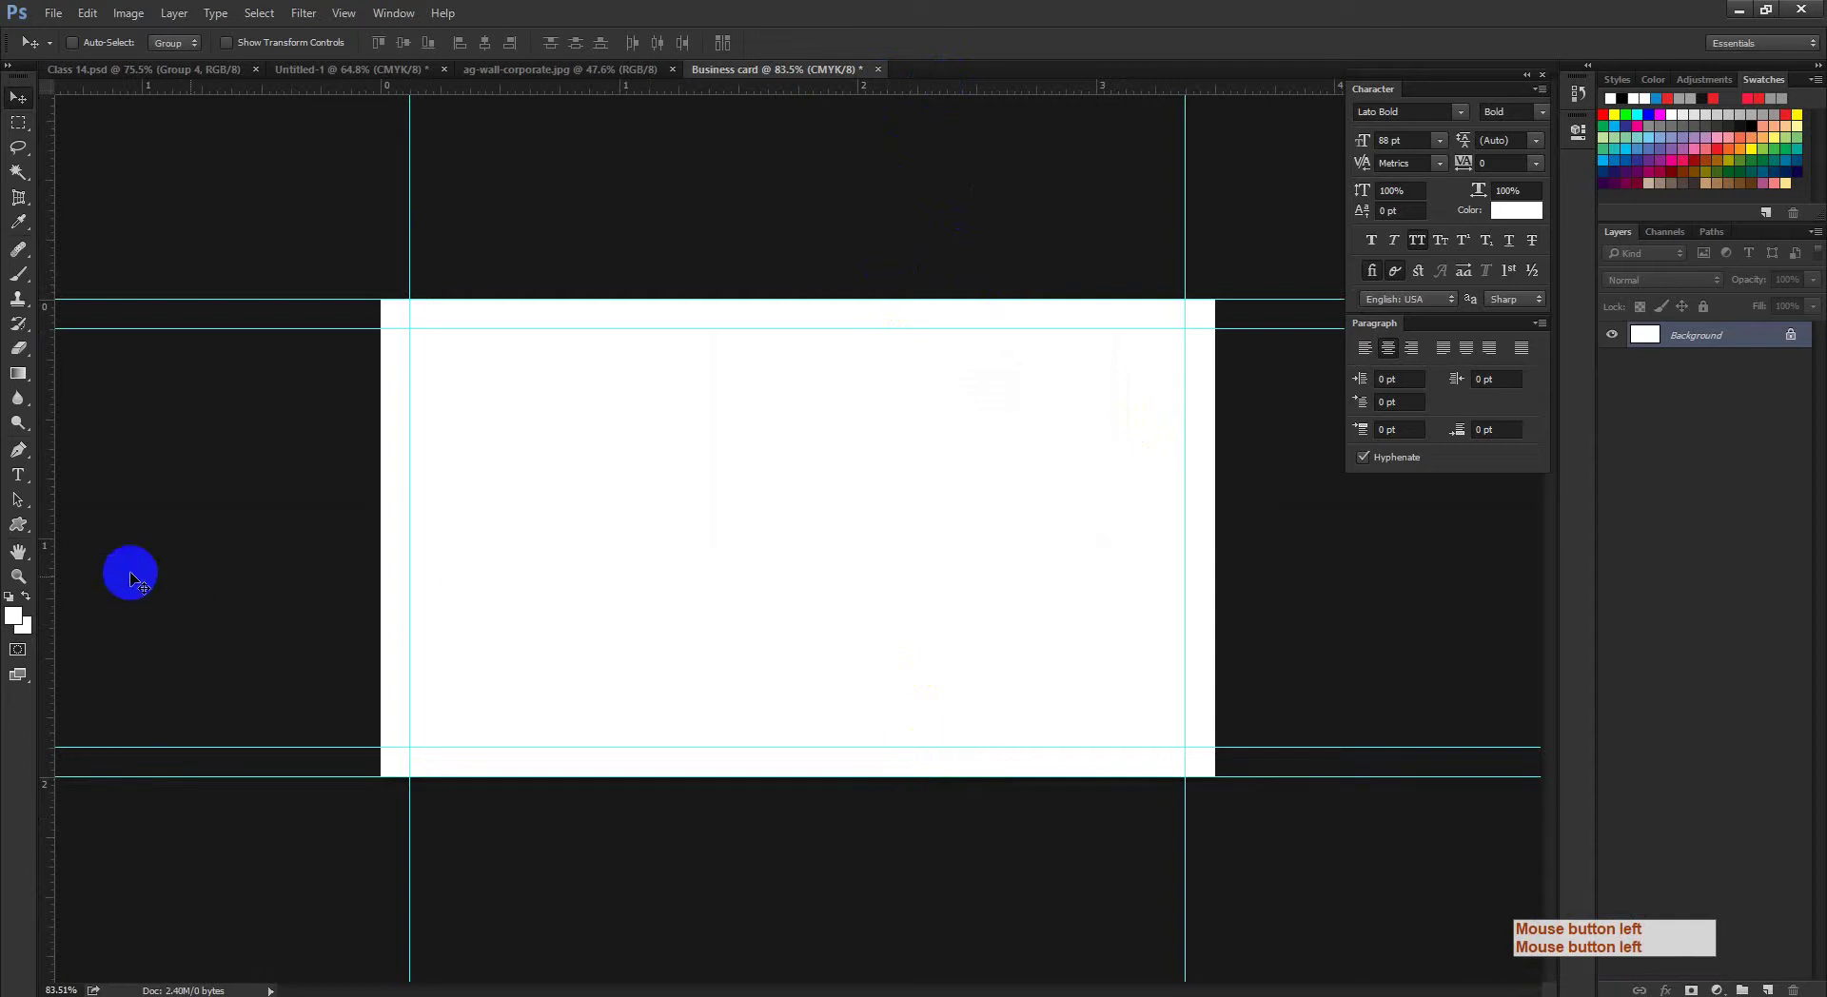
left_click_drag(53, 588, 314, 591)
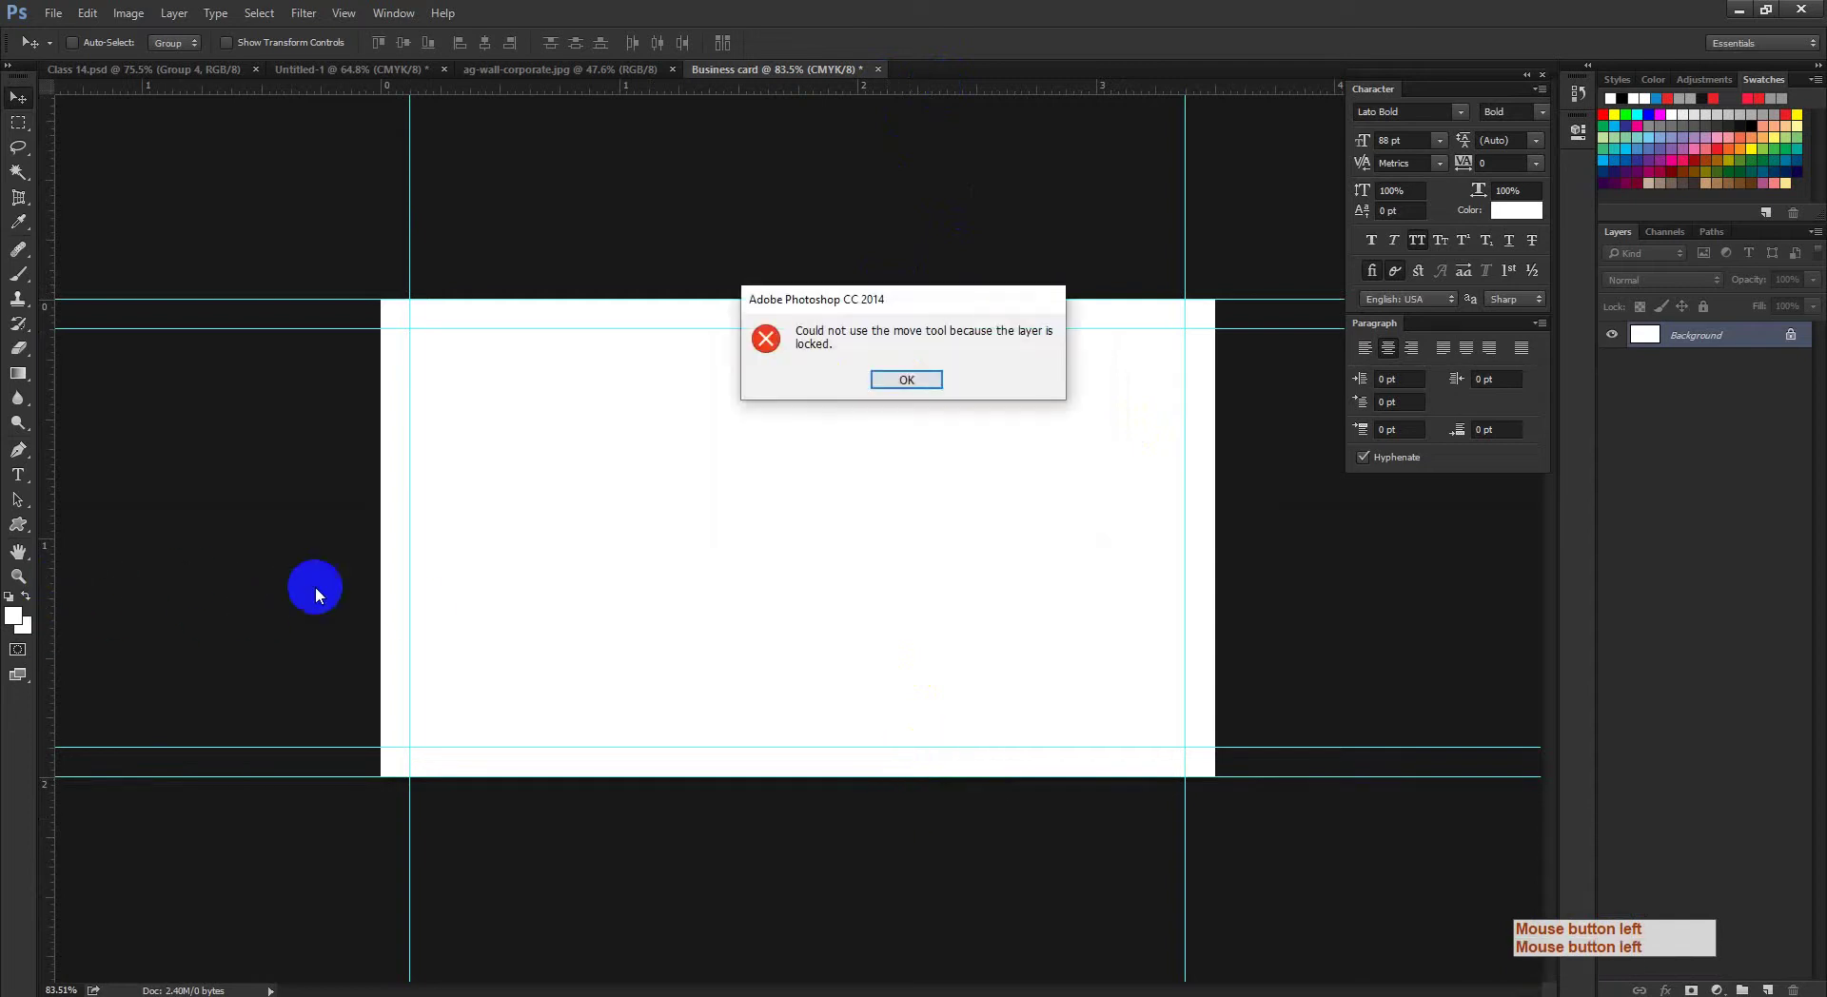
left_click(905, 380)
left_click_drag(45, 552, 380, 571)
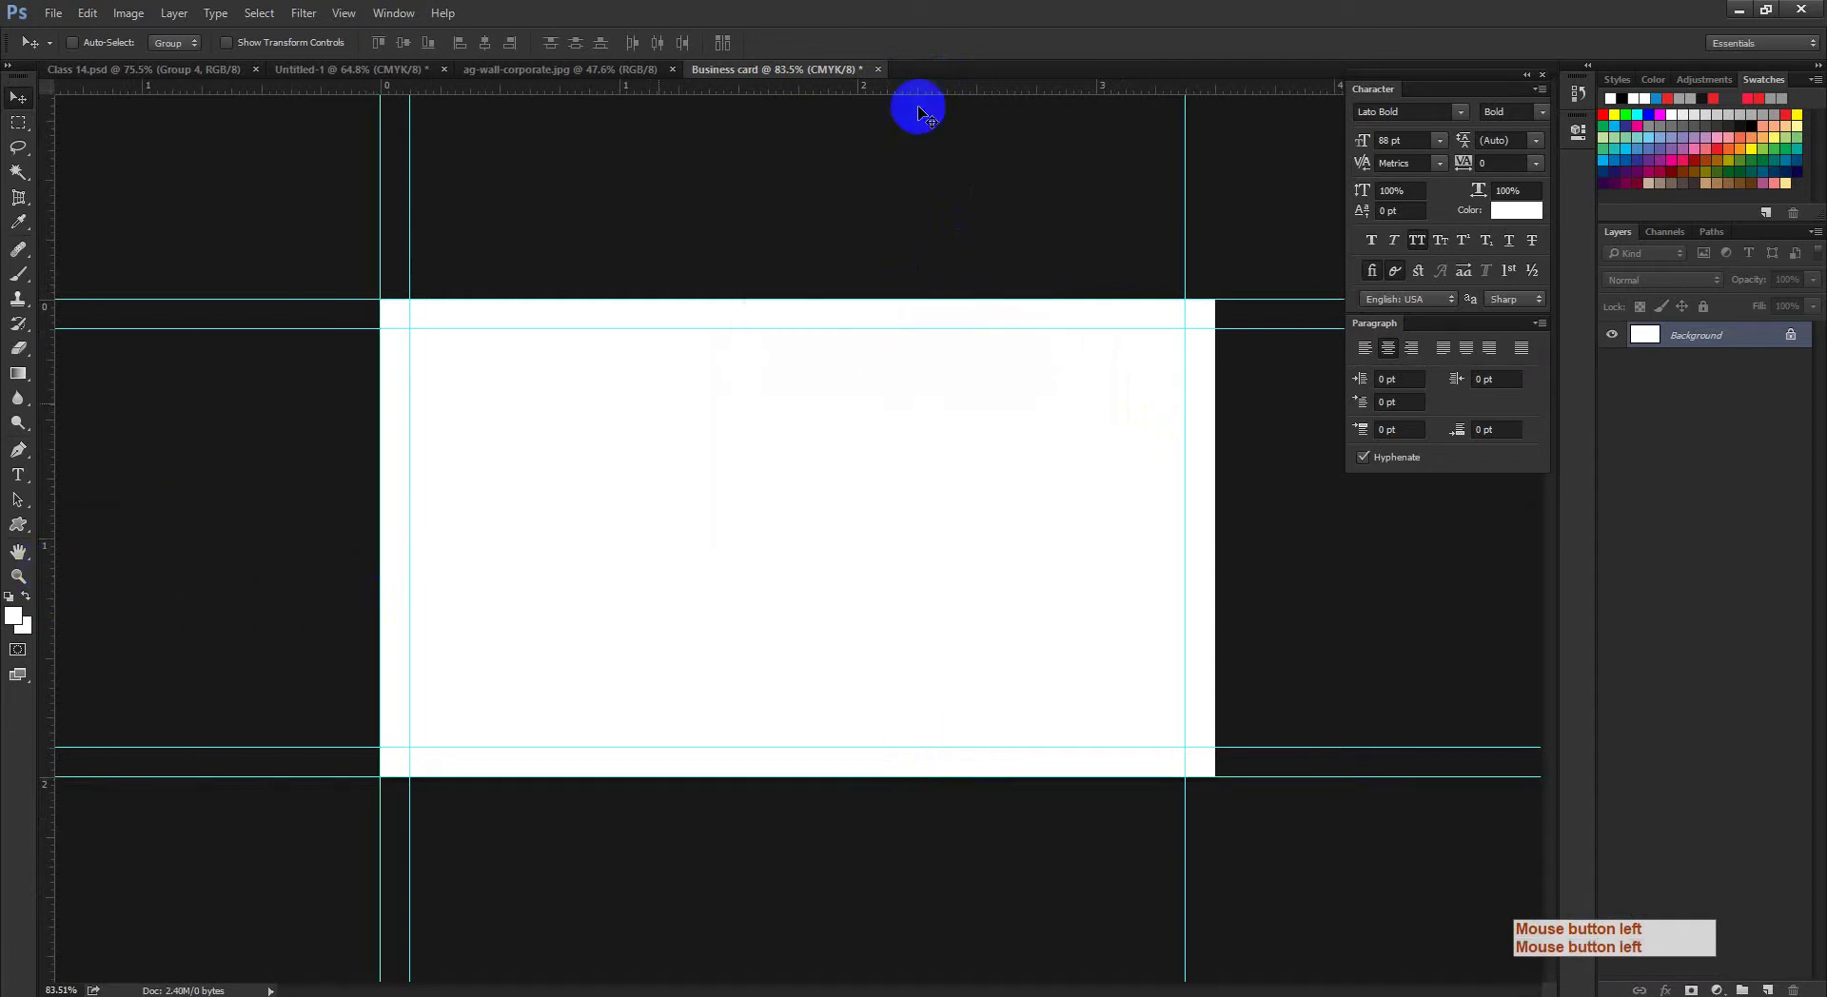
left_click_drag(881, 88, 1211, 562)
key("alt")
key("ctrl+space")
left_click(1276, 330, "ctrl")
left_click(832, 575)
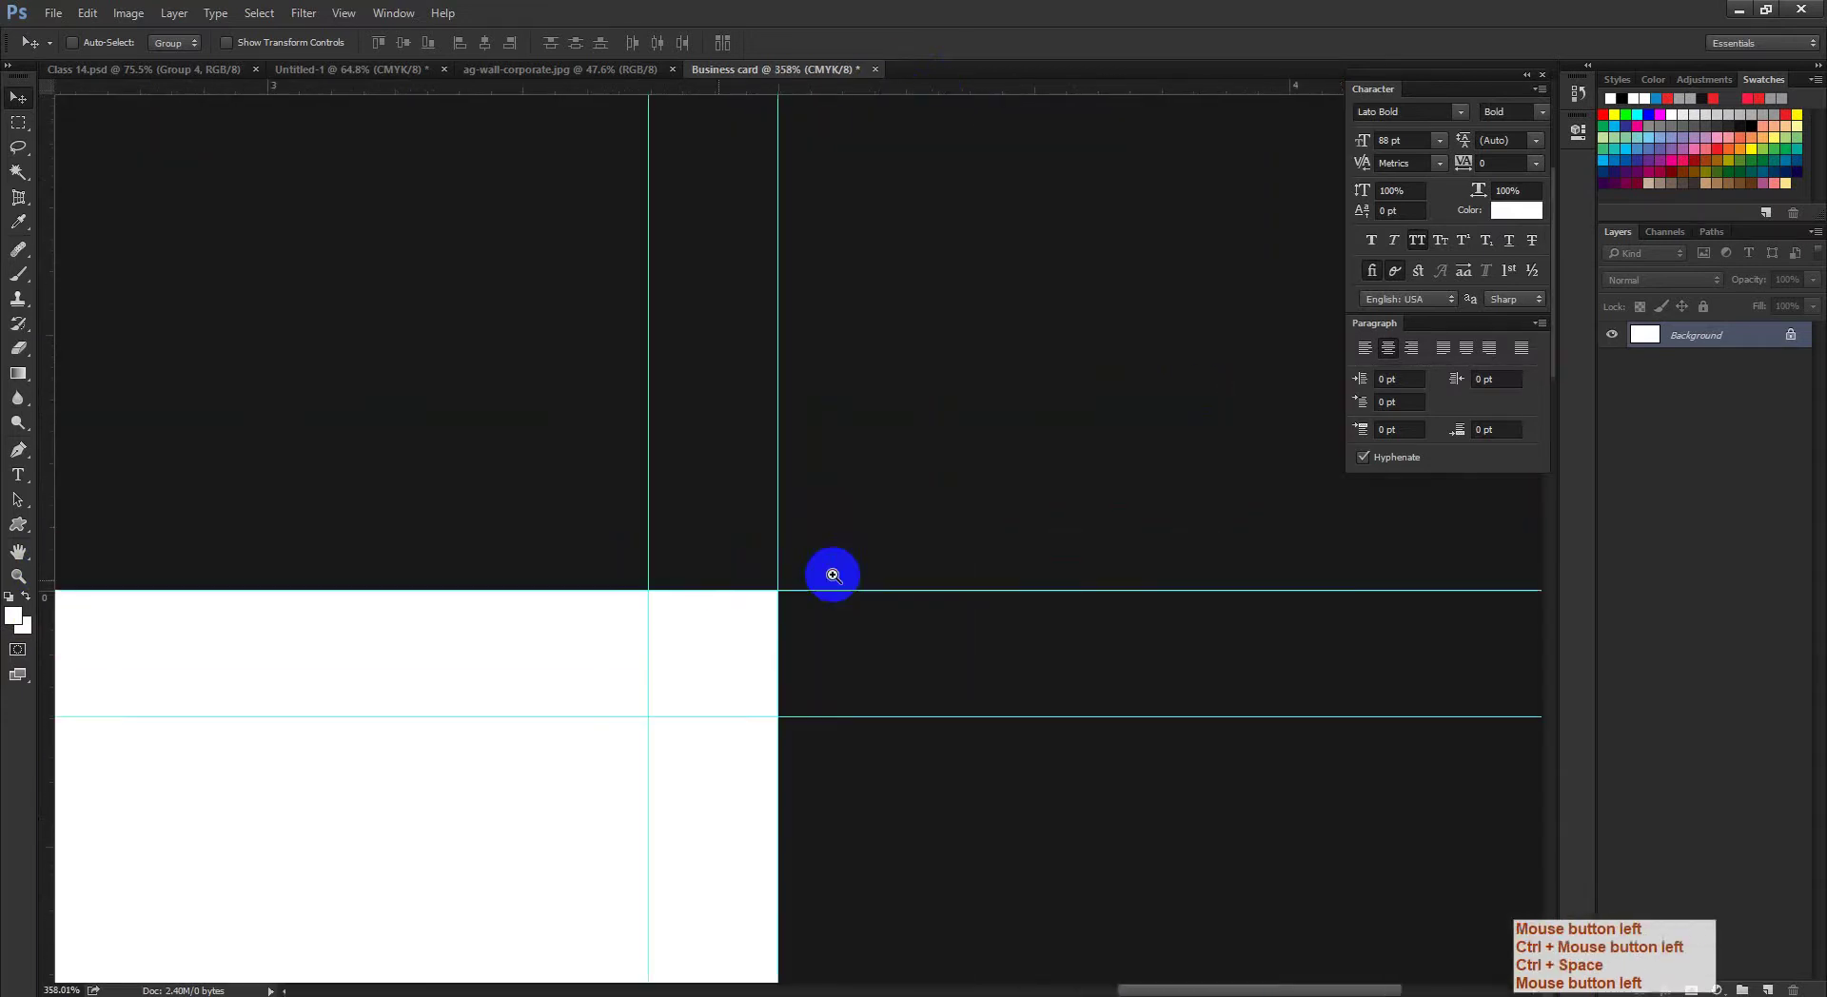
left_click(936, 657, "ctrl")
left_click_drag(936, 657, 387, 600)
key("ctrl+space")
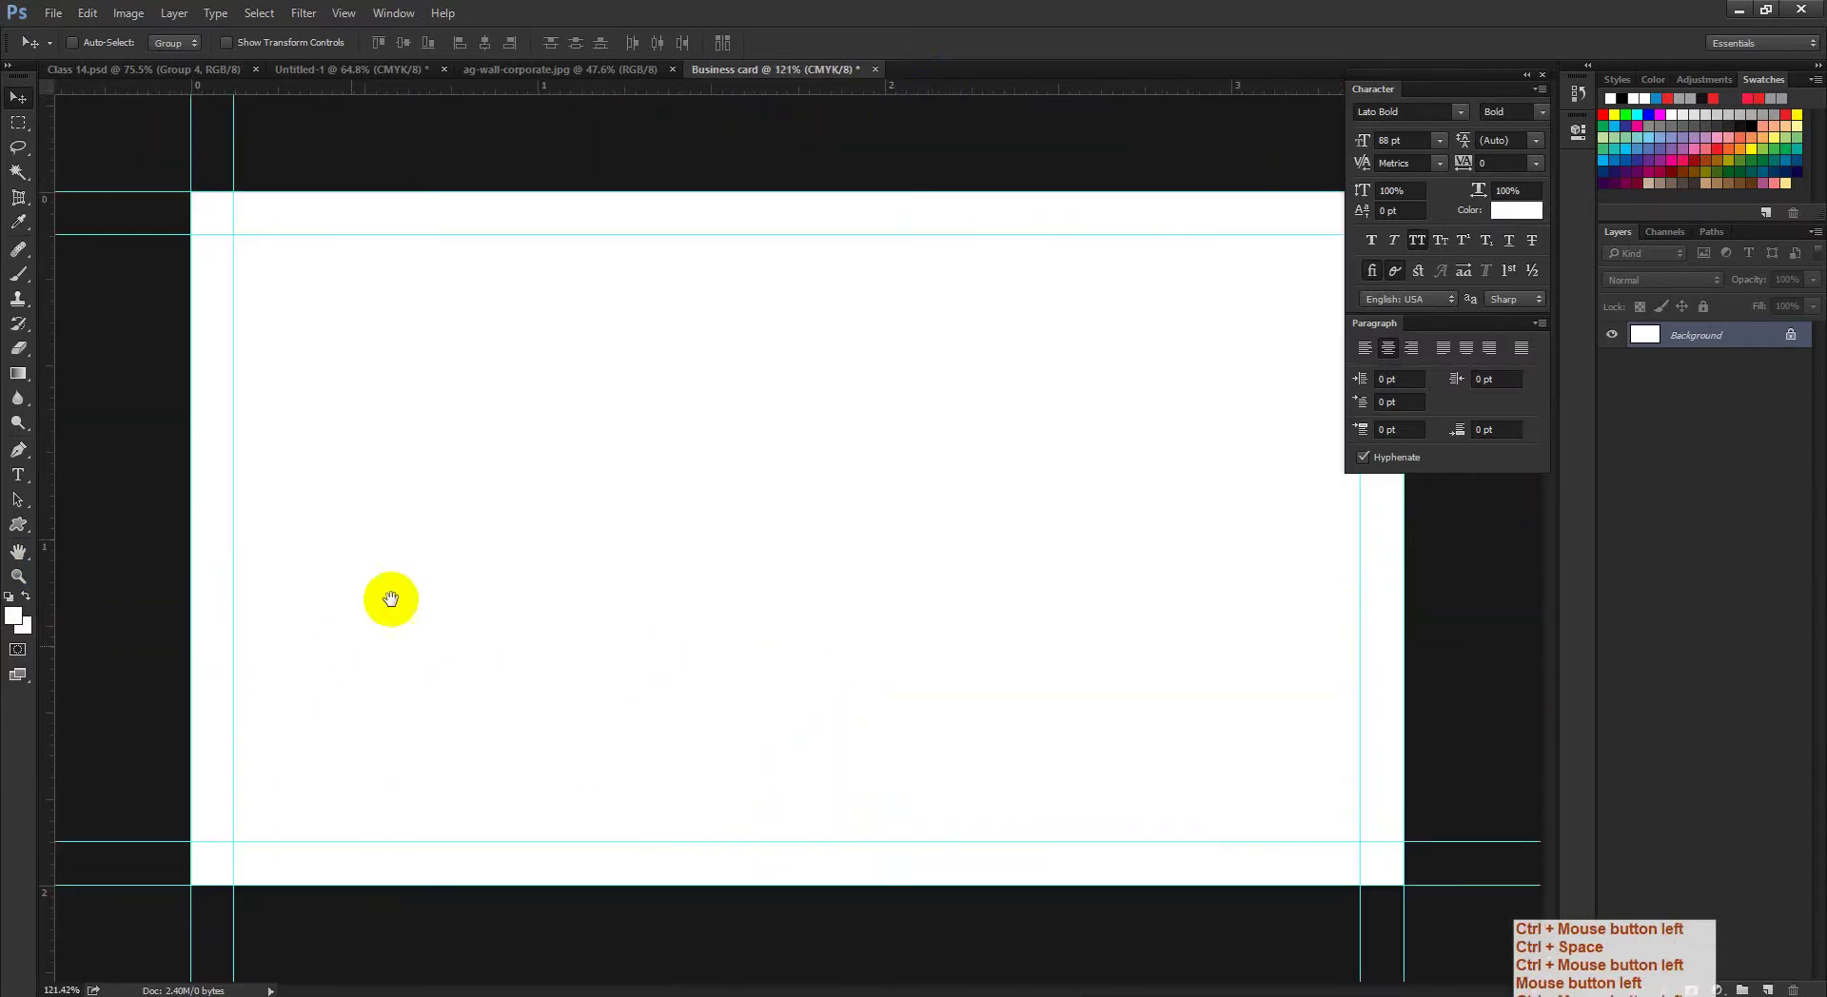
left_click_drag(226, 221, 232, 368)
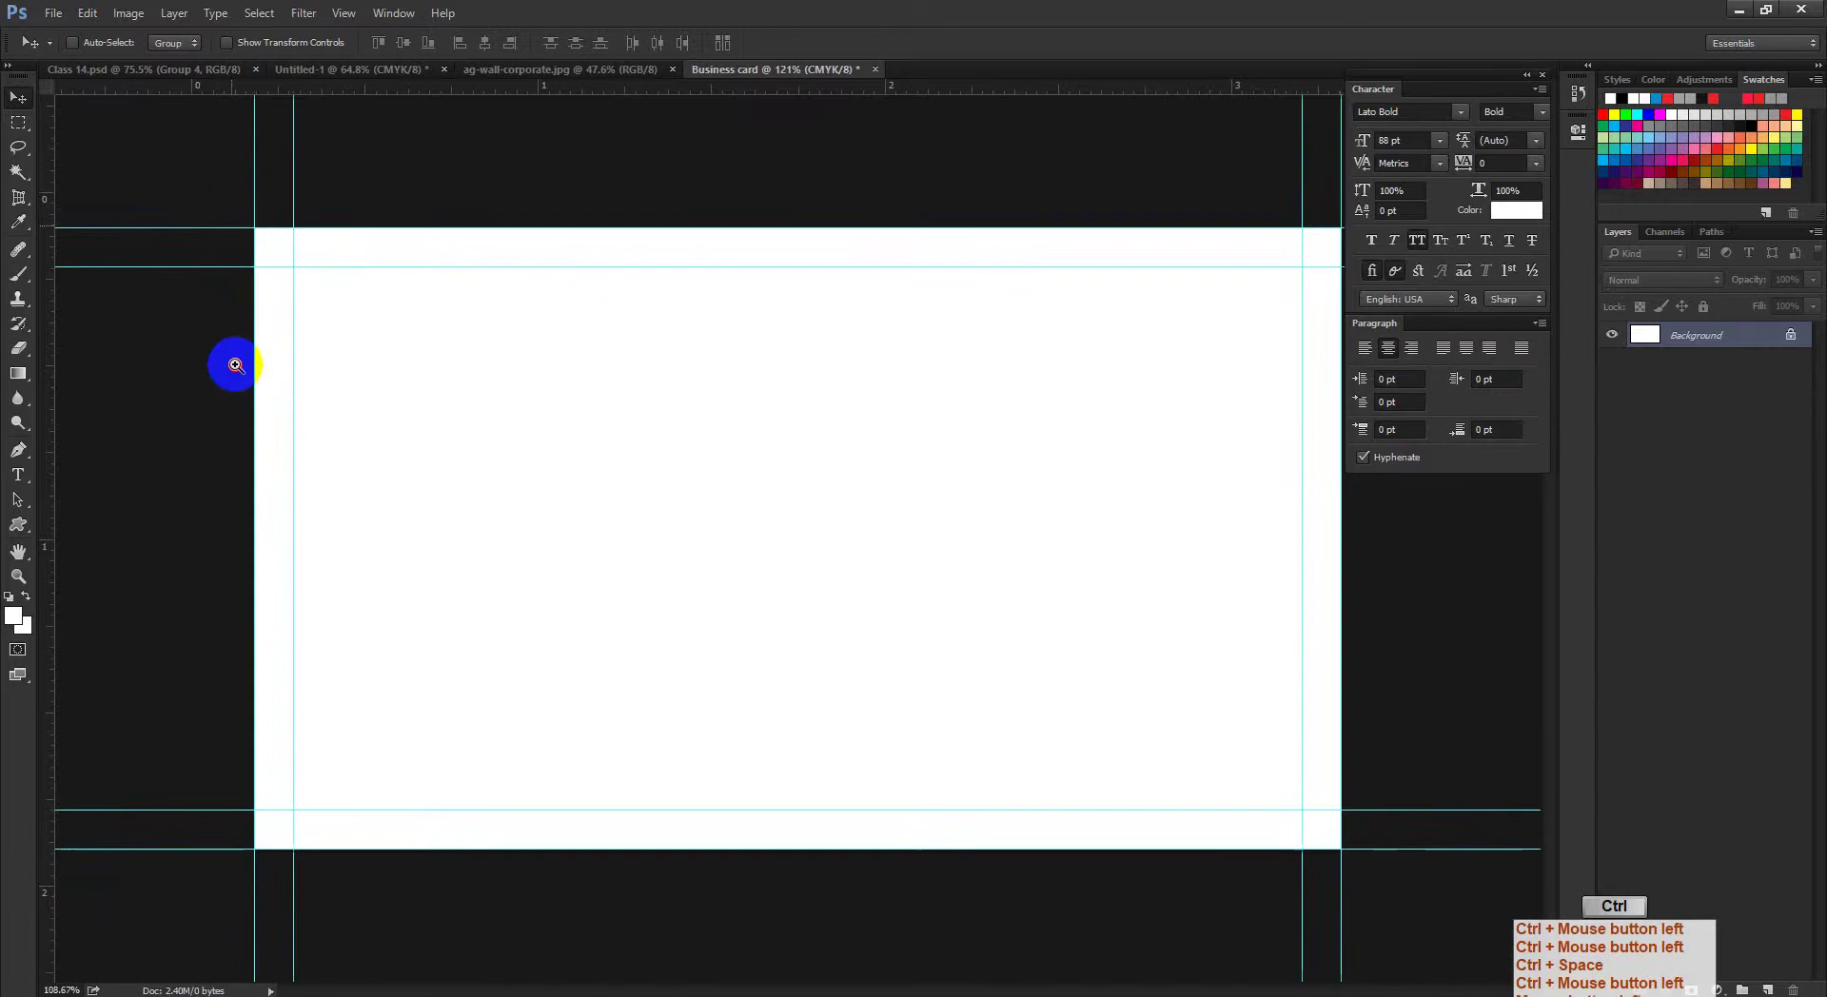
Step: Enlarge the canvas again by another 0.25 in width and height
left_click(128, 13)
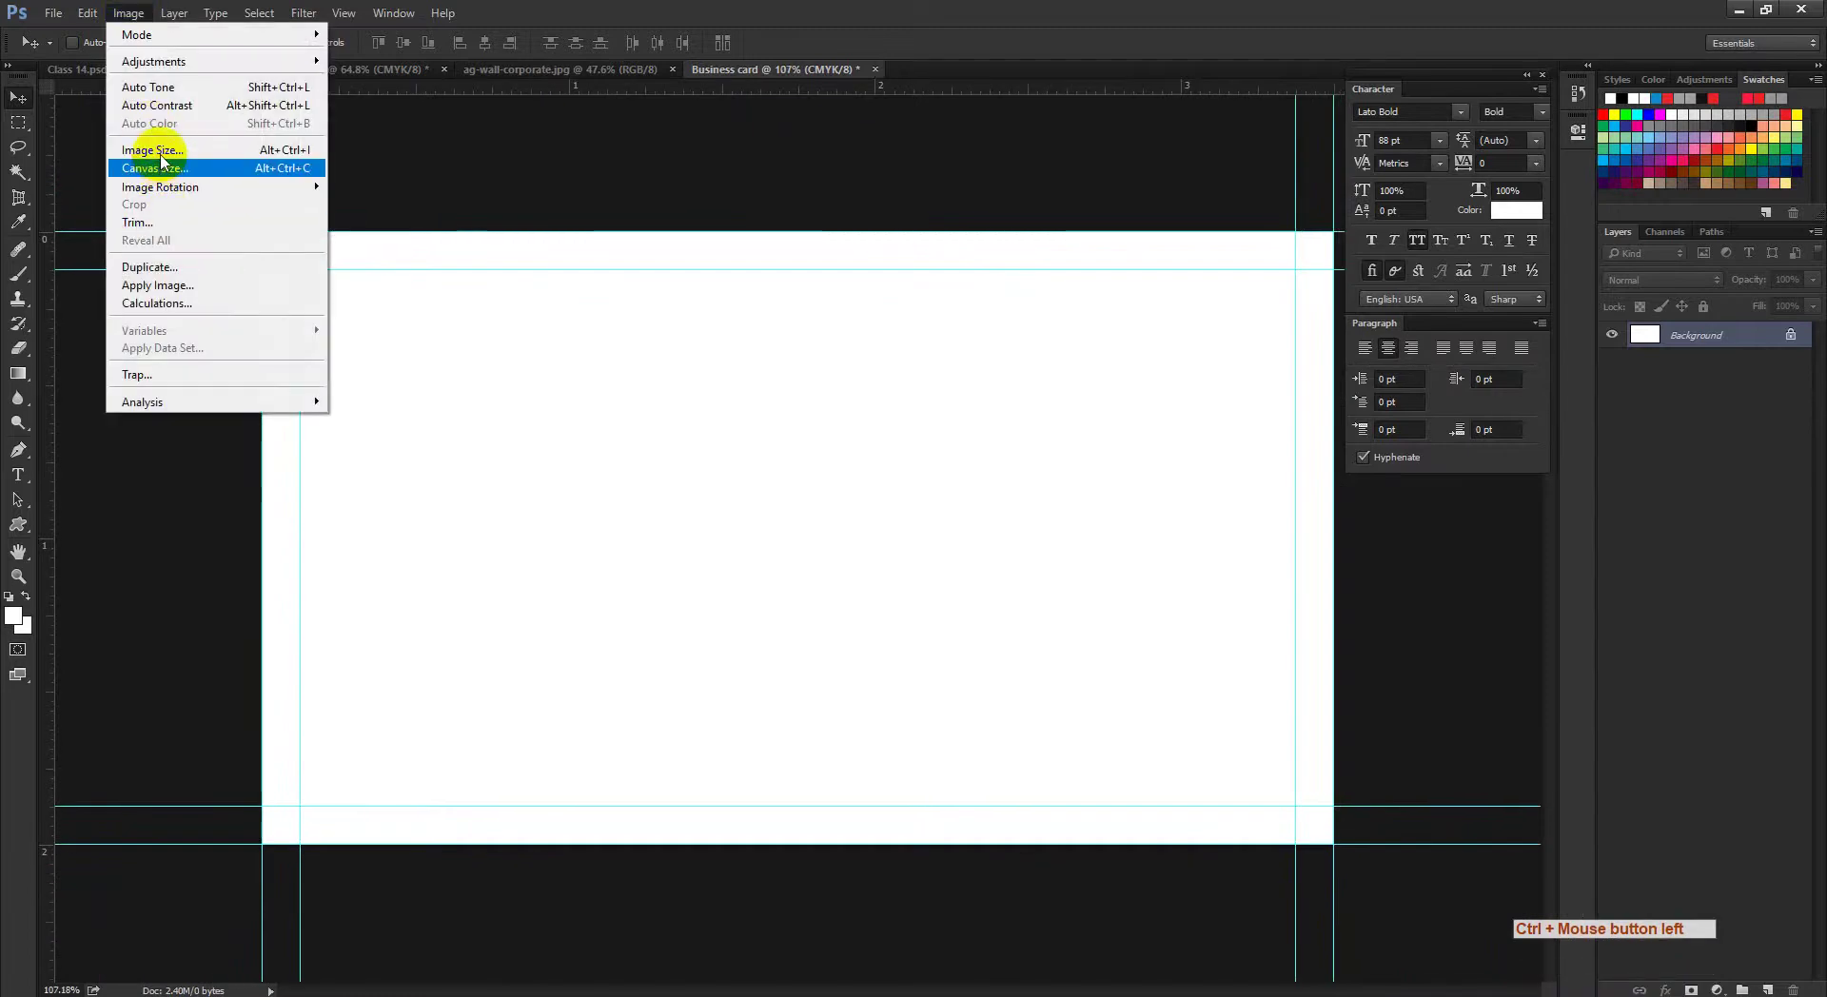
left_click(167, 170)
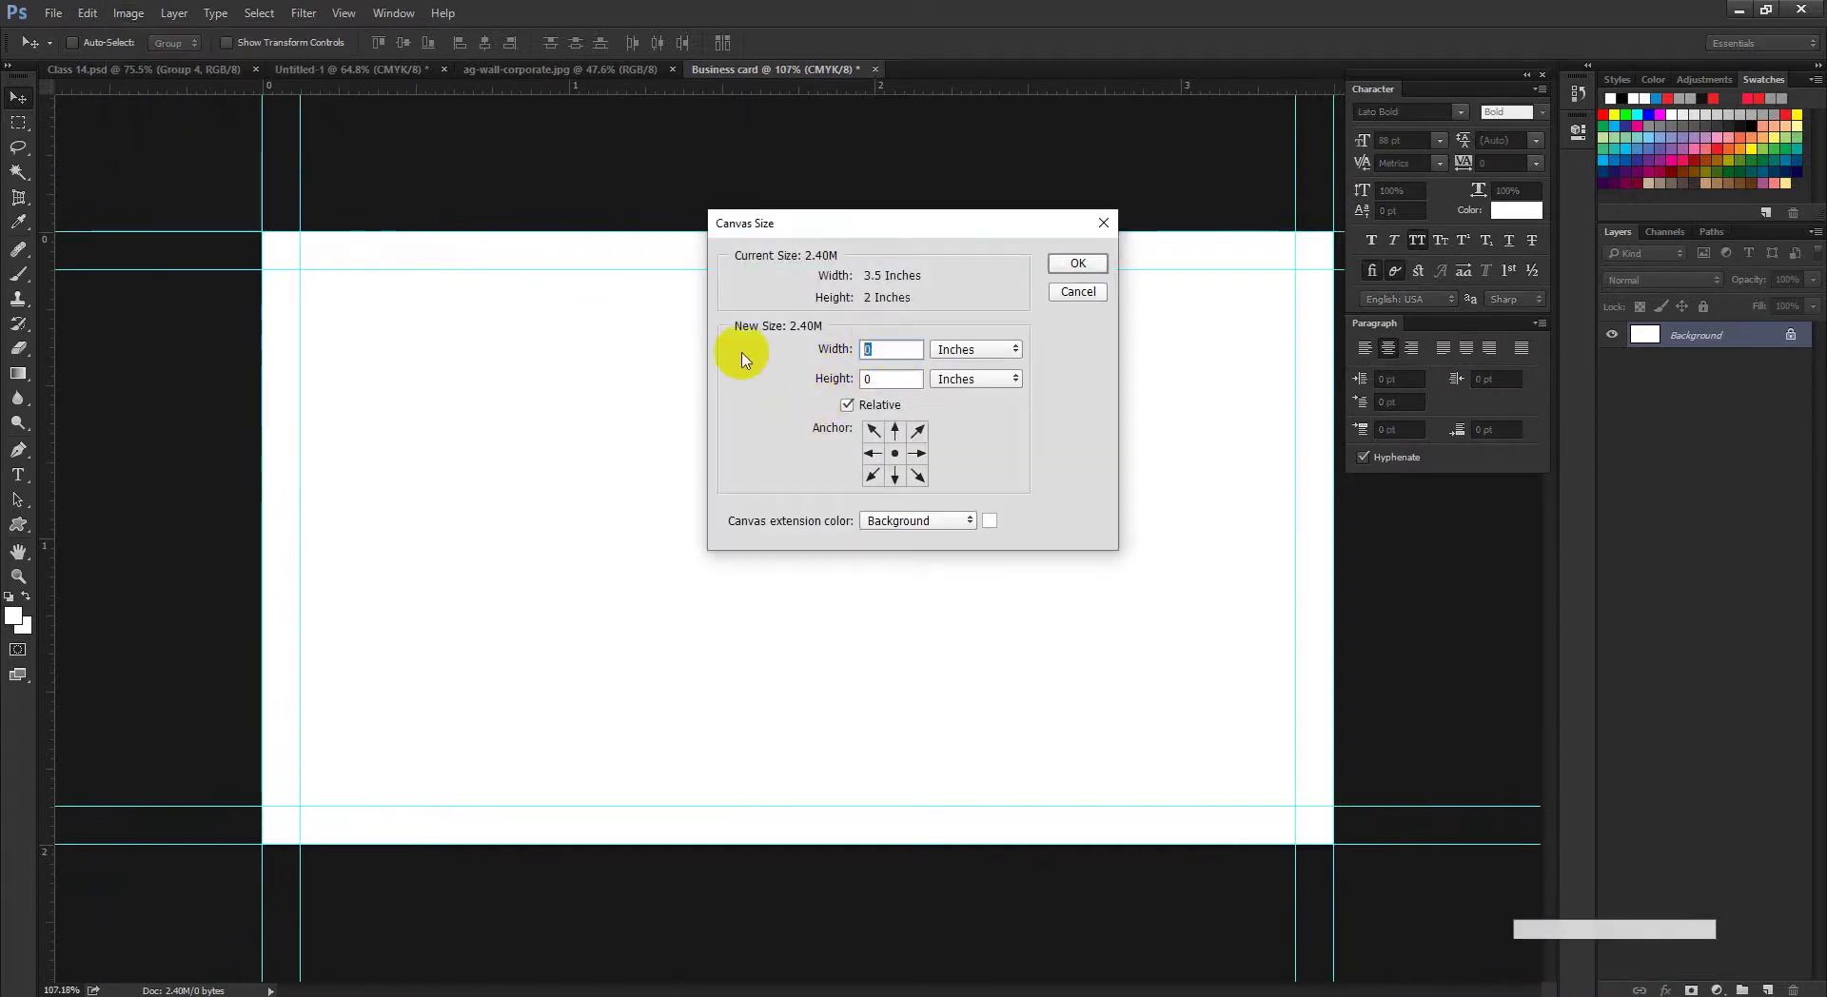
key("ctrl+v")
left_click(889, 378)
key("ctrl+v")
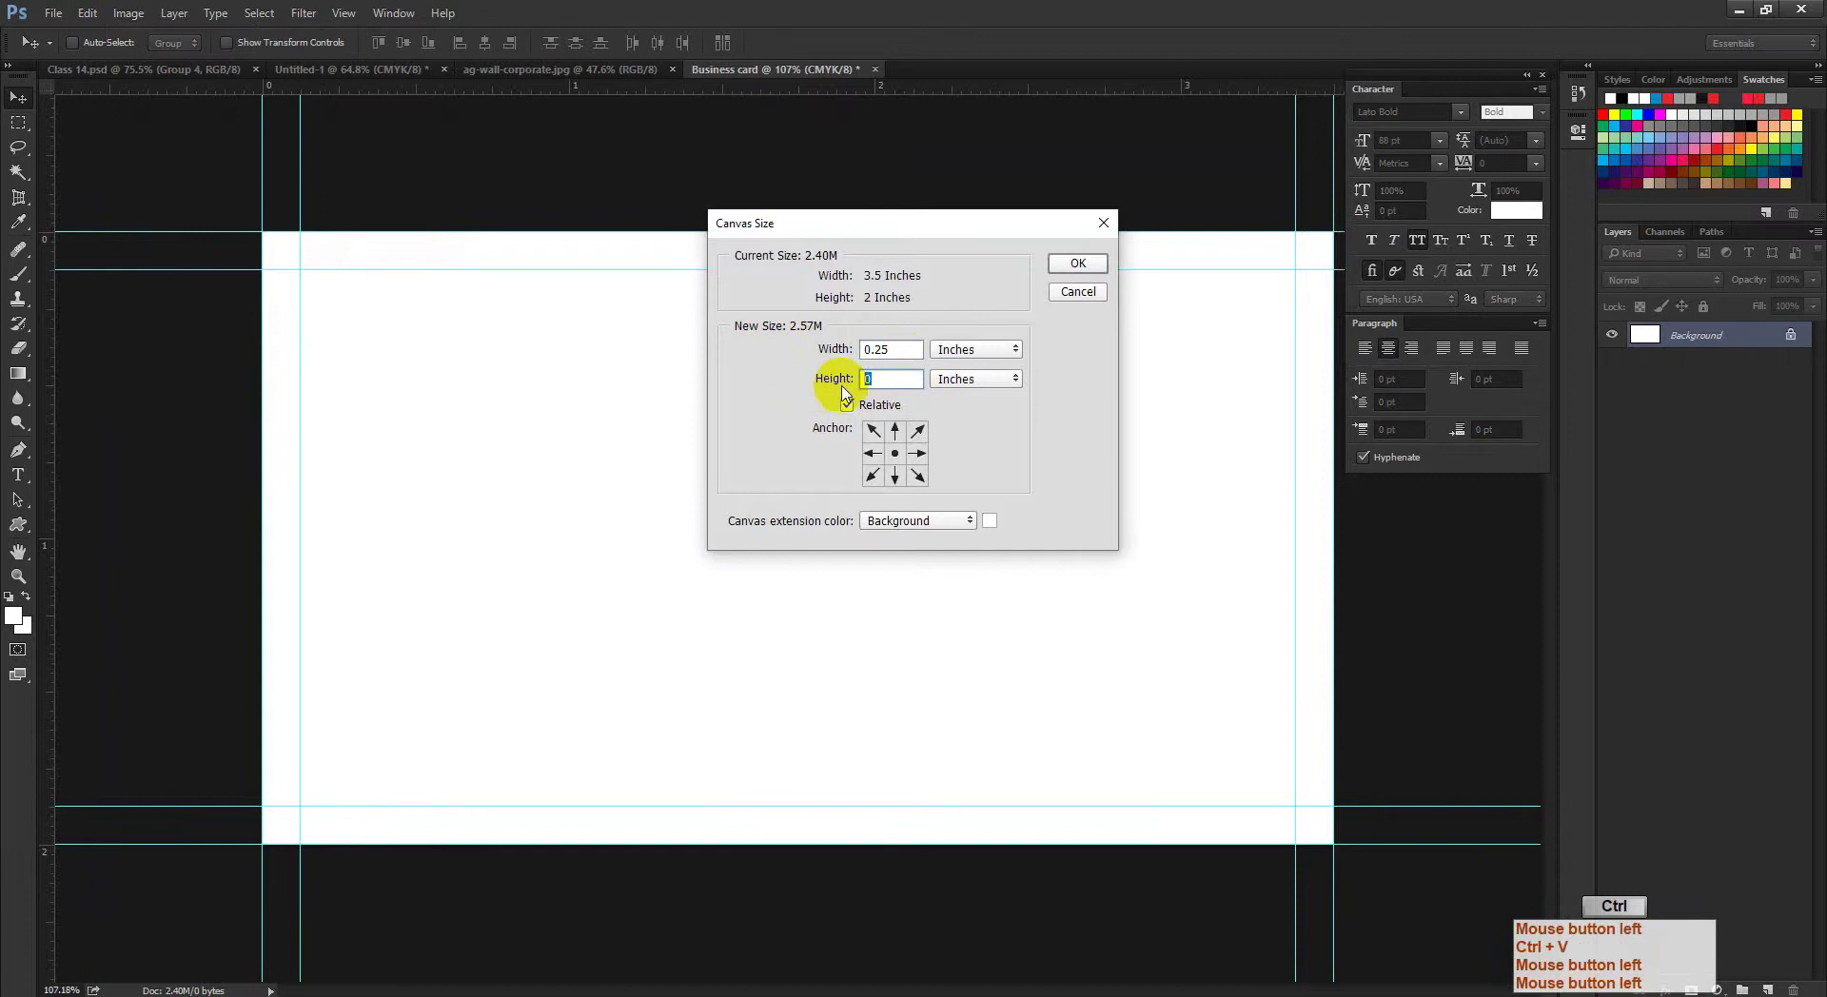
left_click(1078, 264)
left_click_drag(1211, 391, 1156, 439)
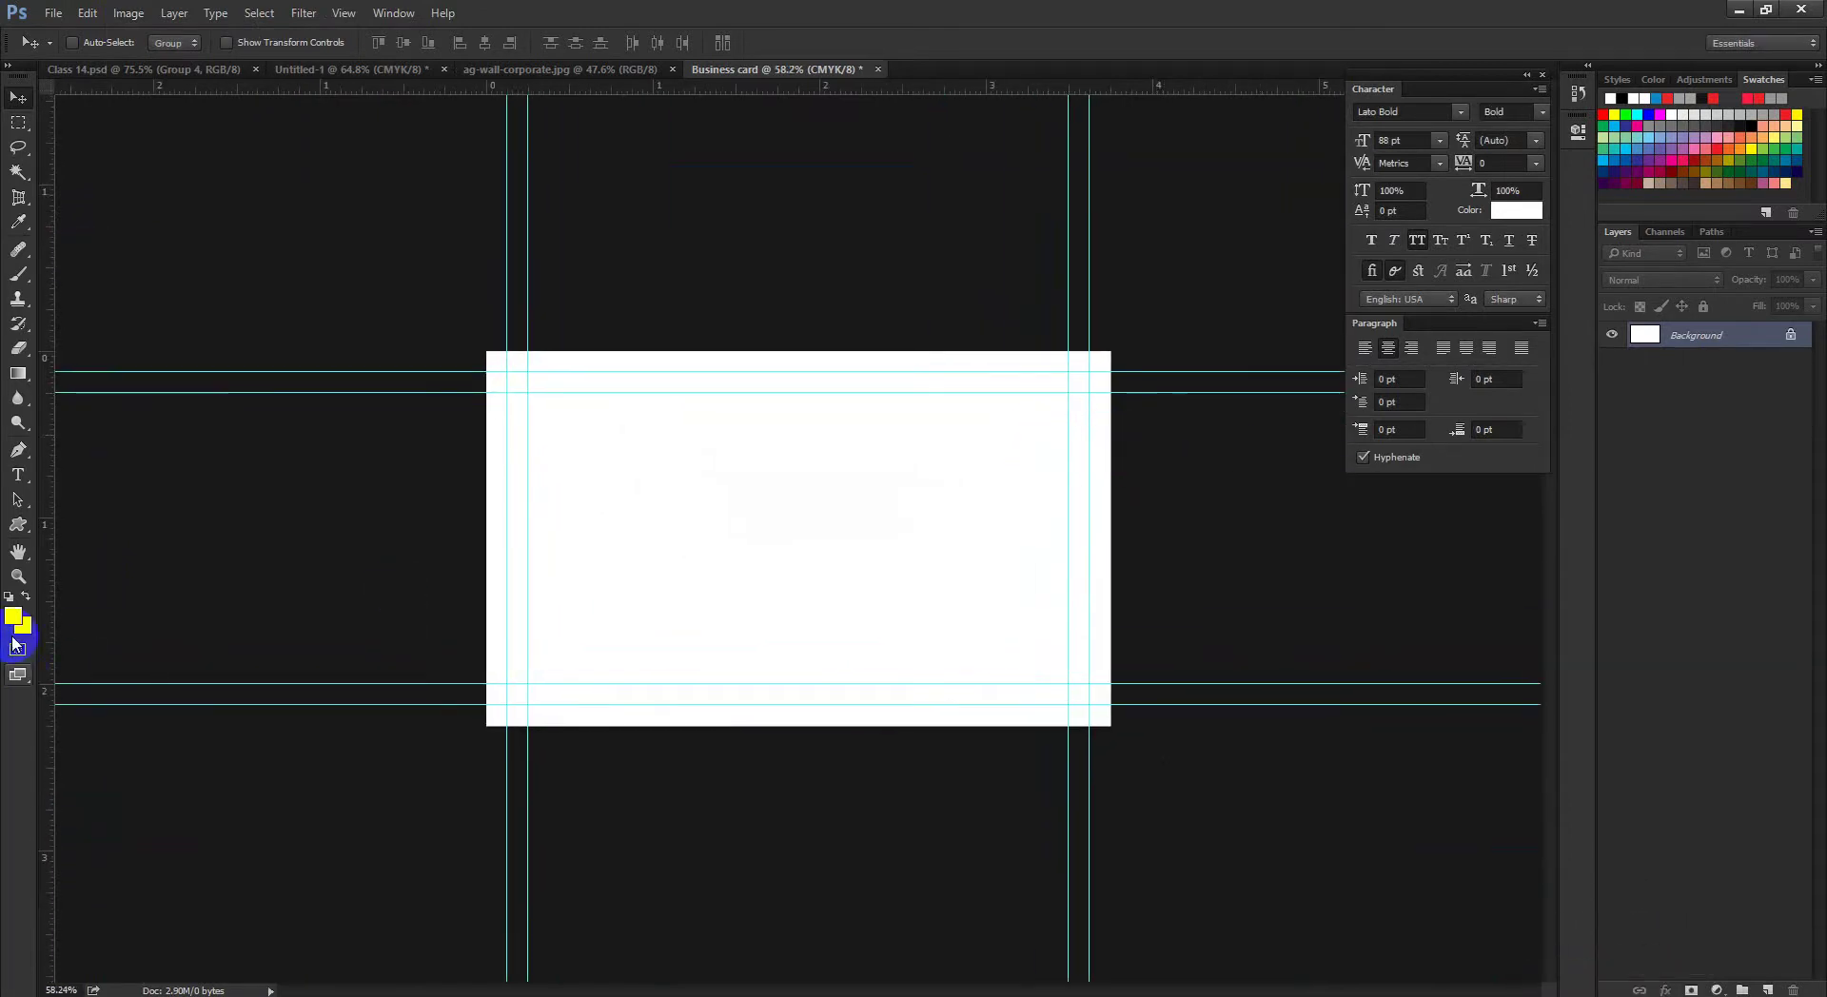
Step: Select the Rectangle Tool, briefly check Google Meet, and return to the Business card document
left_click(18, 524)
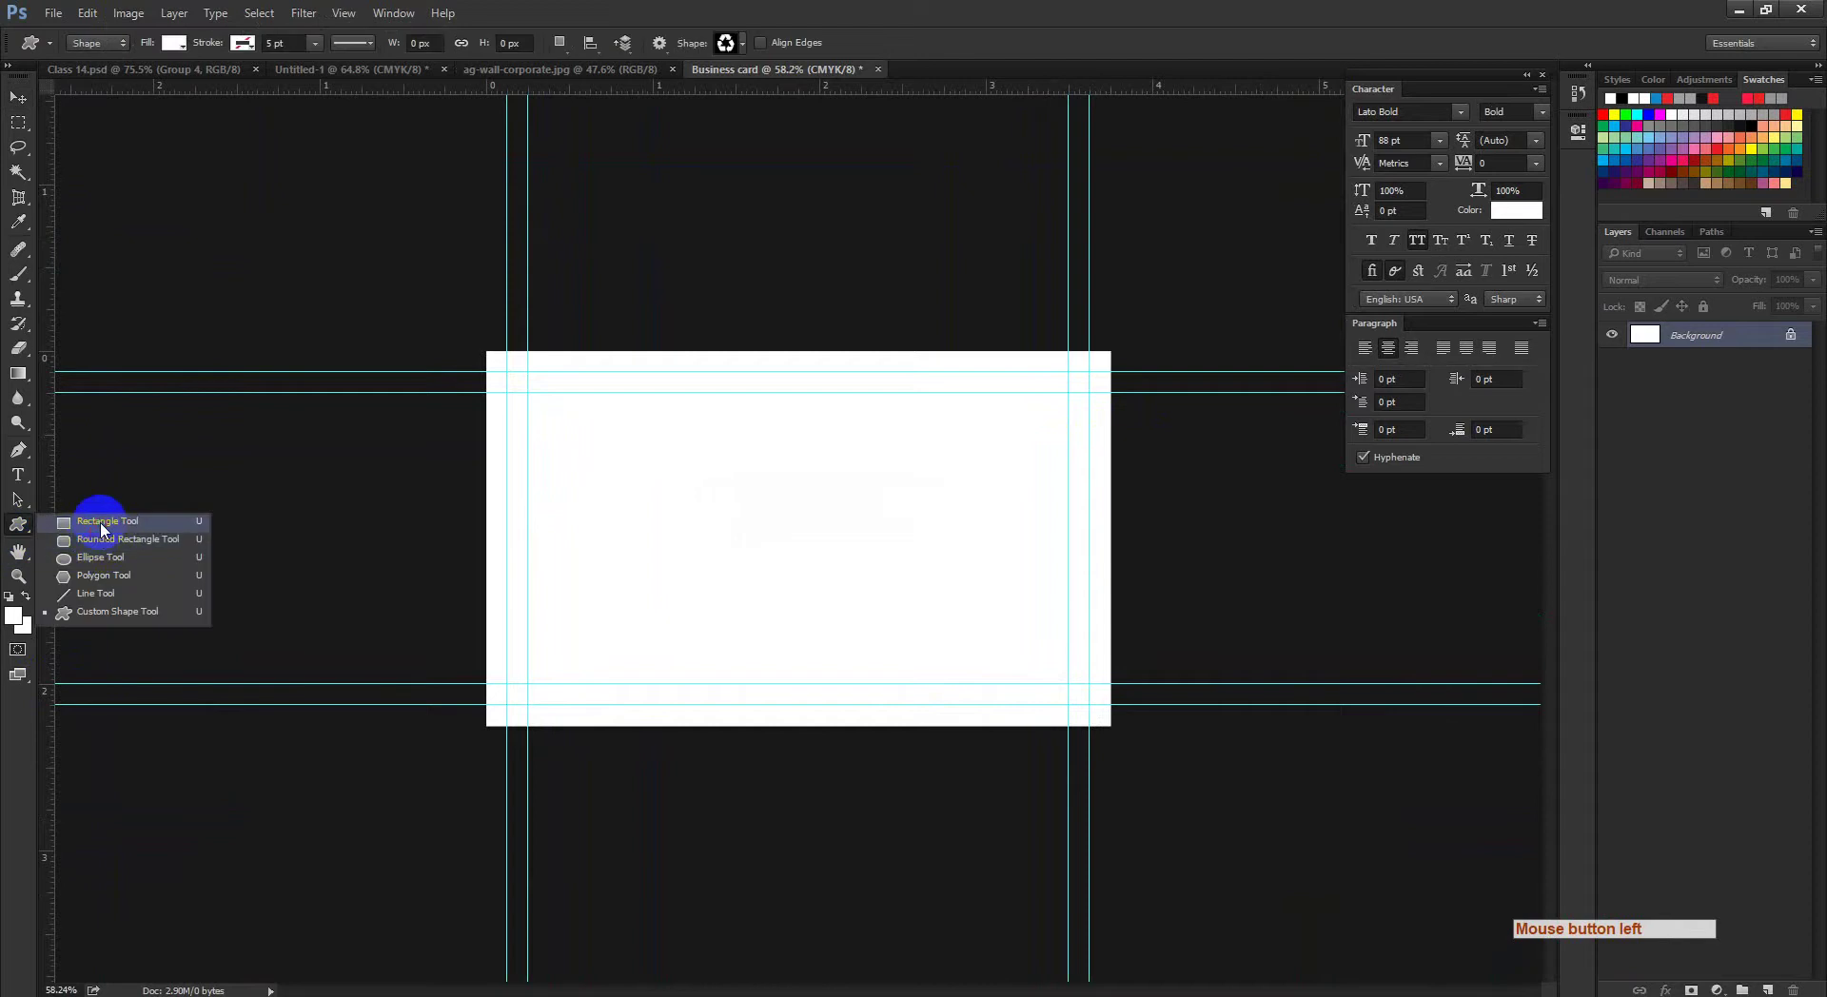
left_click(102, 523)
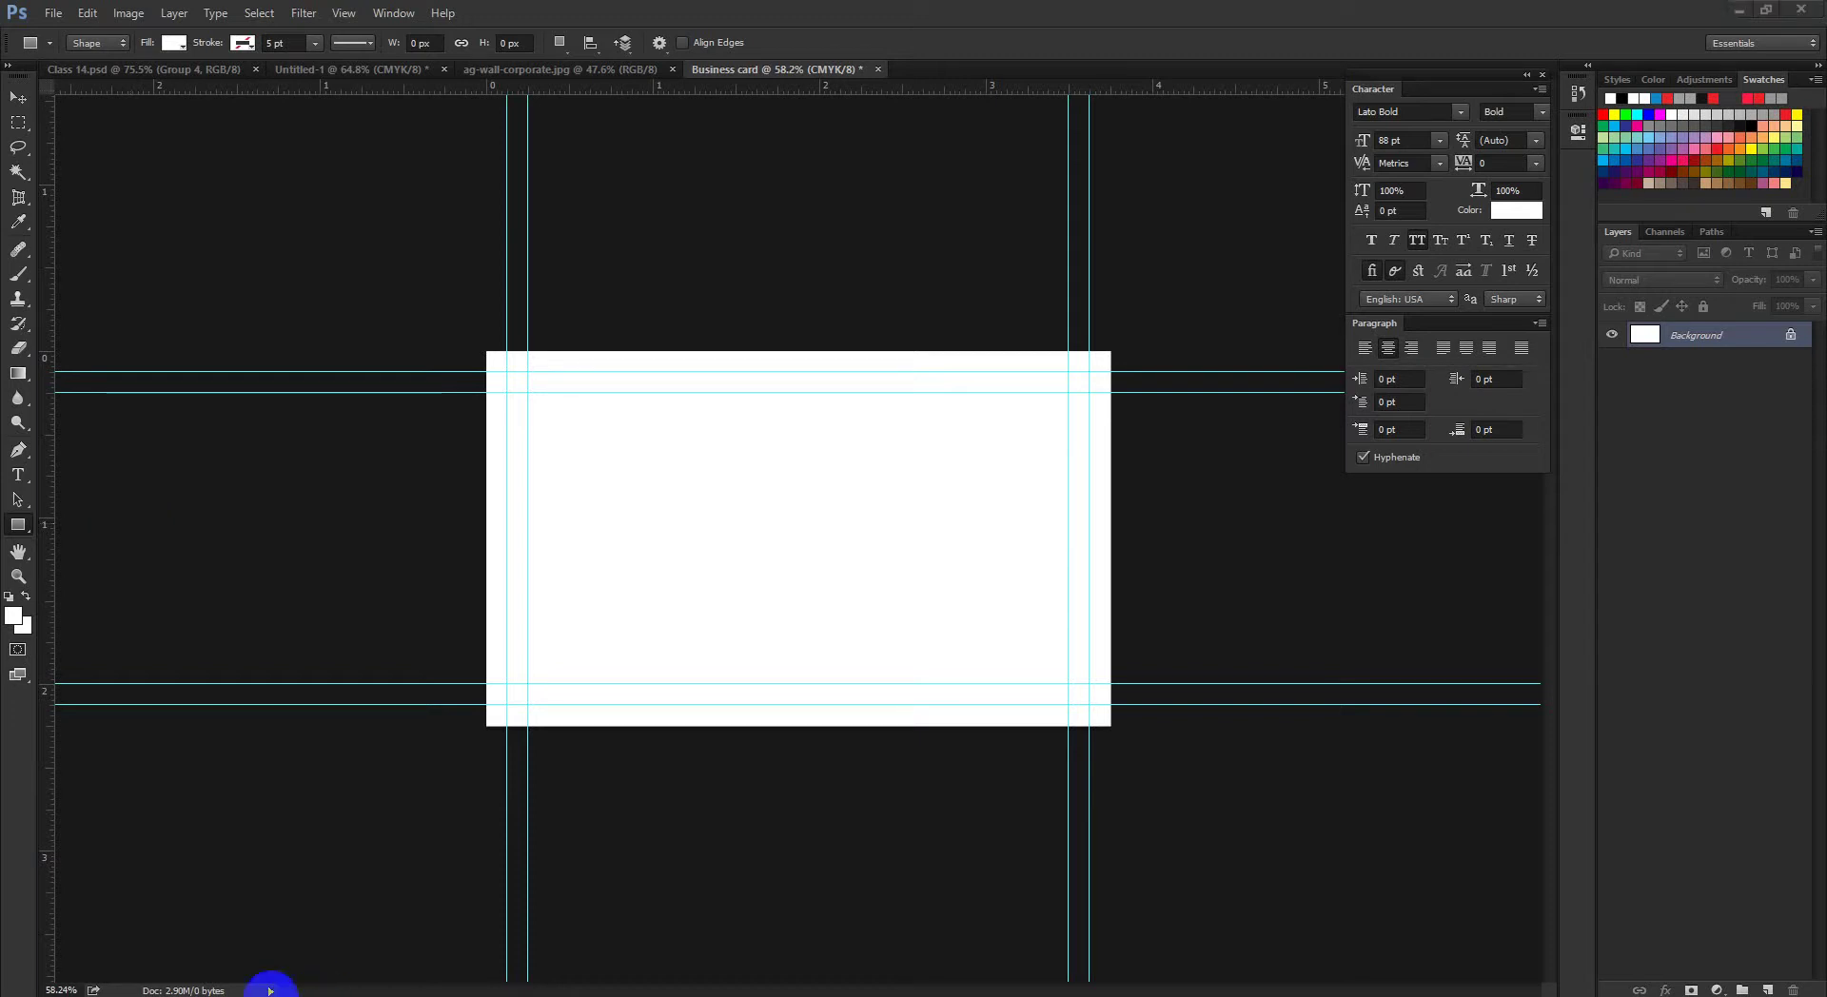
left_click(270, 983)
left_click(180, 946)
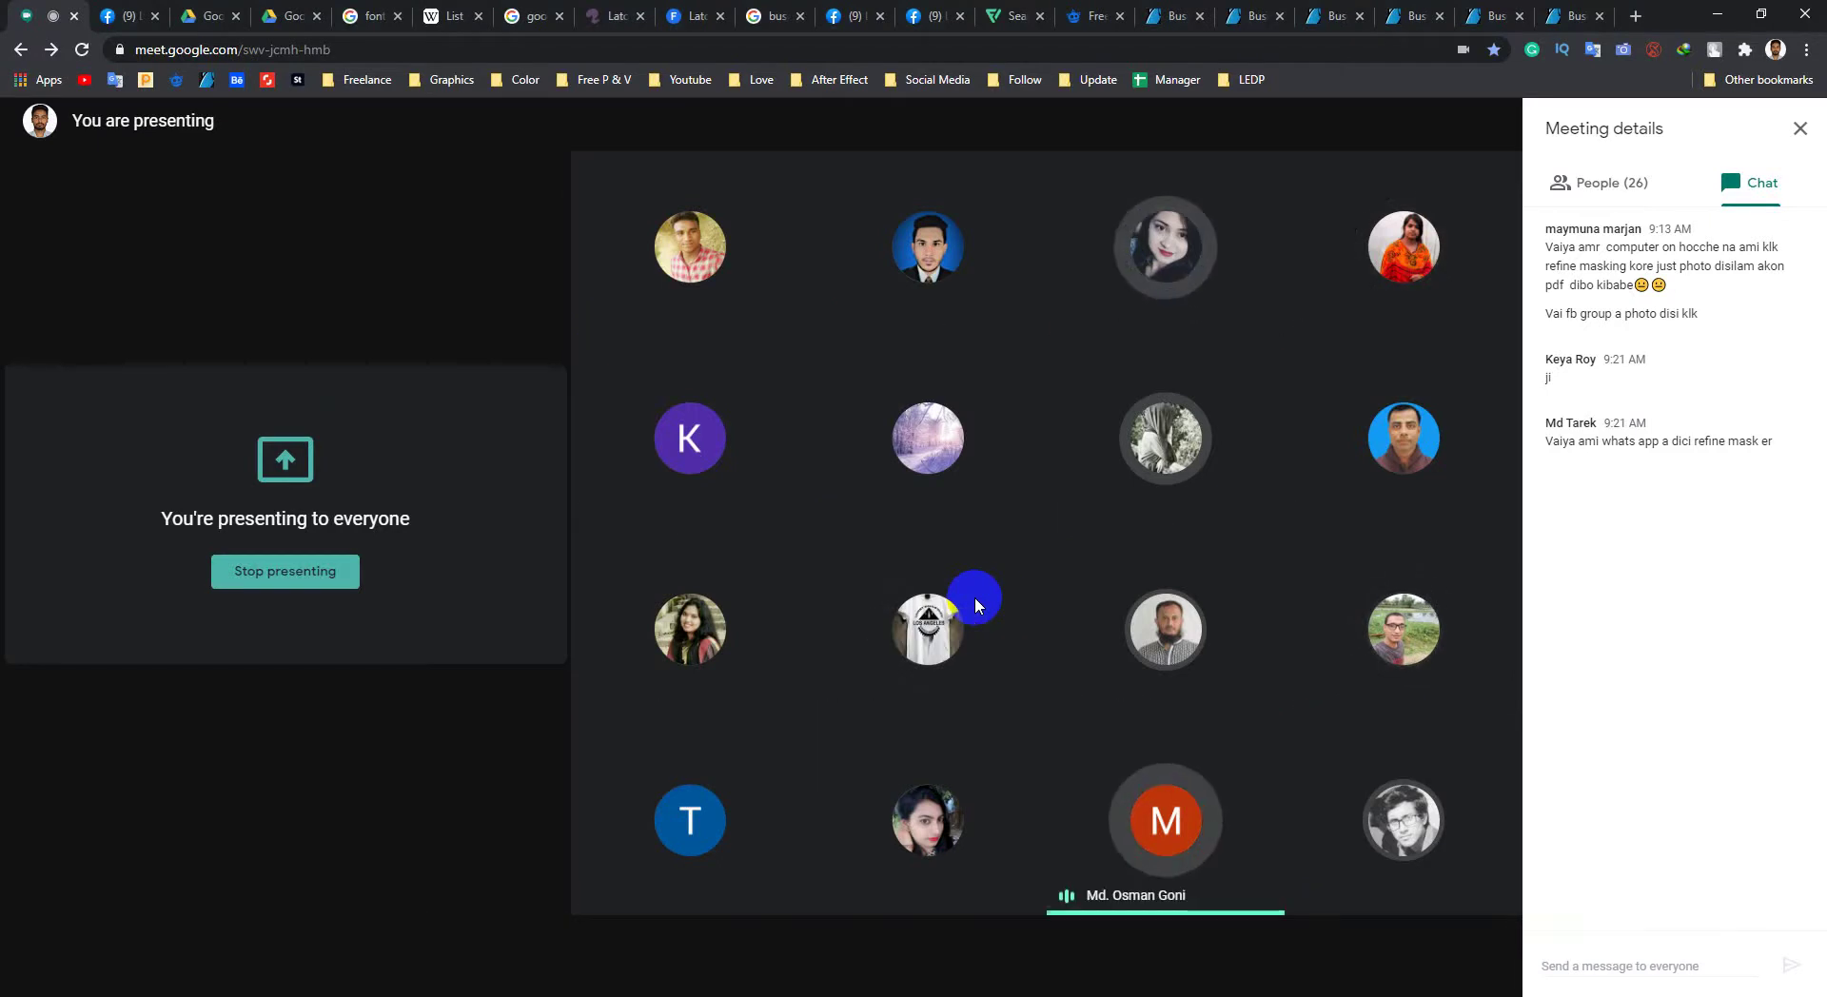
key("alt+Tab")
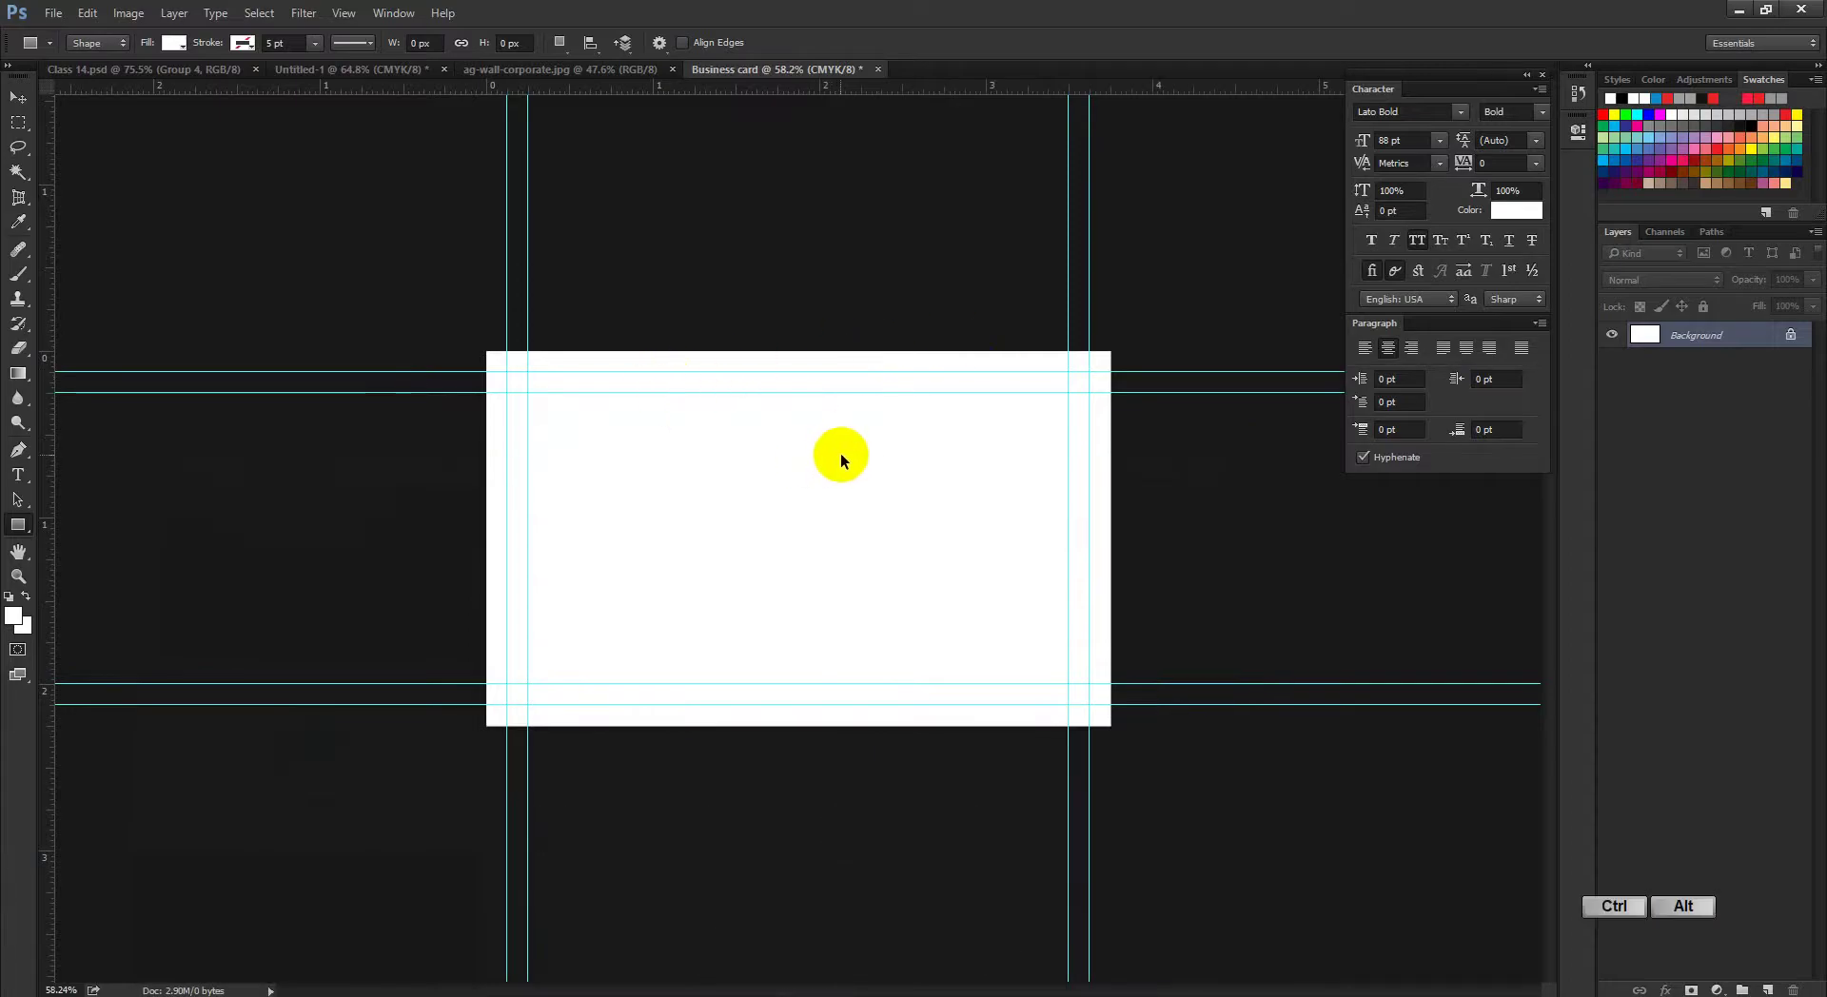
Step: Undo the second canvas enlargement so the card is 3.5 × 2 inches, then bring up Google Meet
key("ctrl+alt+z")
key("ctrl+space")
left_click(728, 478, "ctrl")
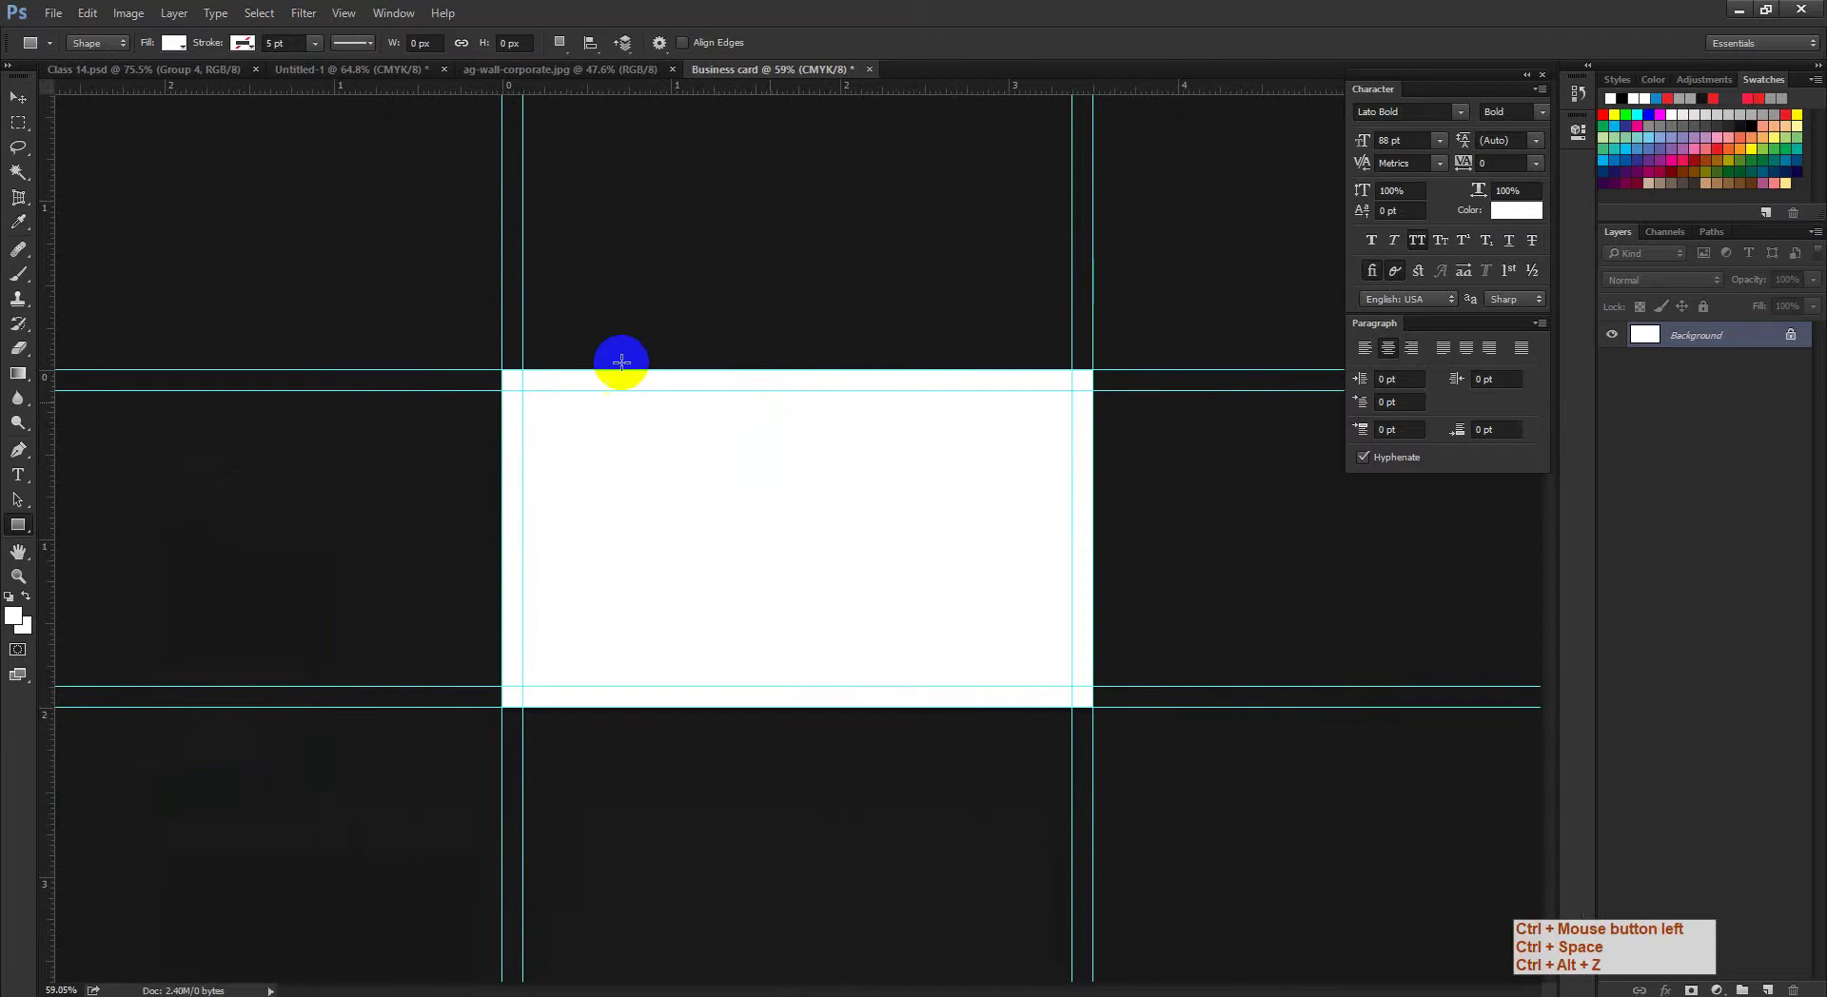
left_click(130, 15)
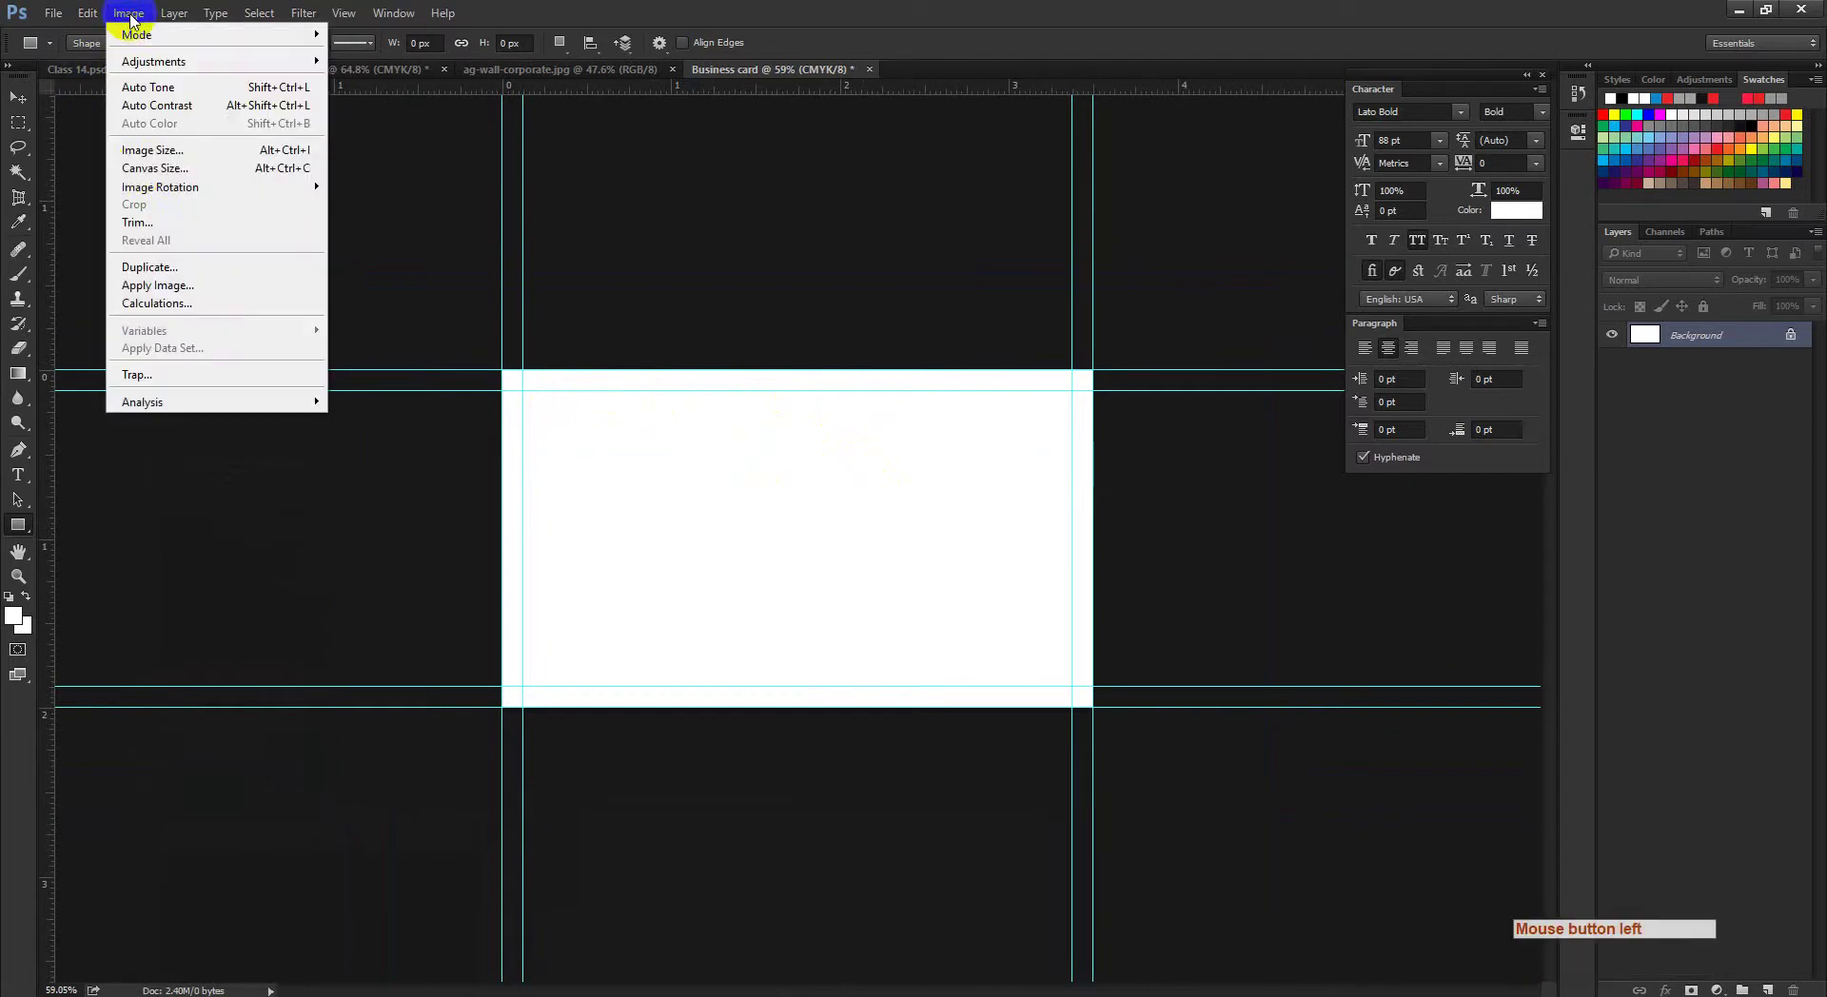
left_click(155, 168)
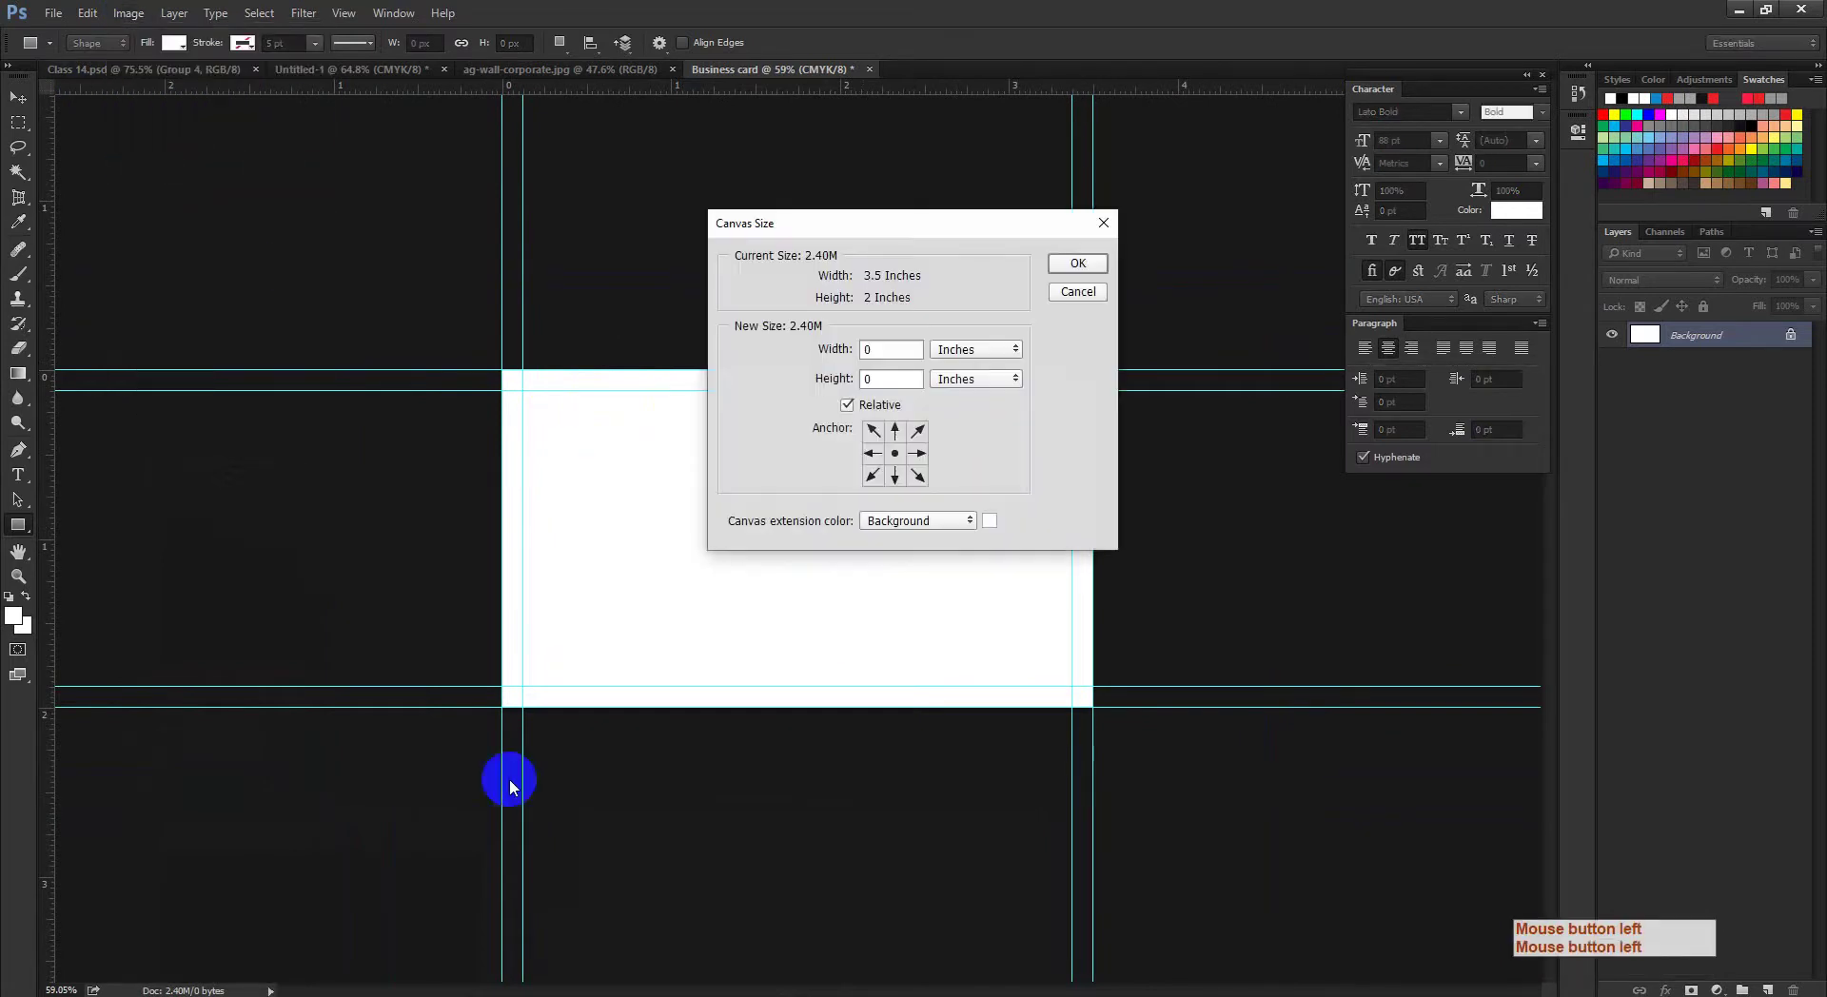
mouse_move(321, 989)
left_click(217, 952)
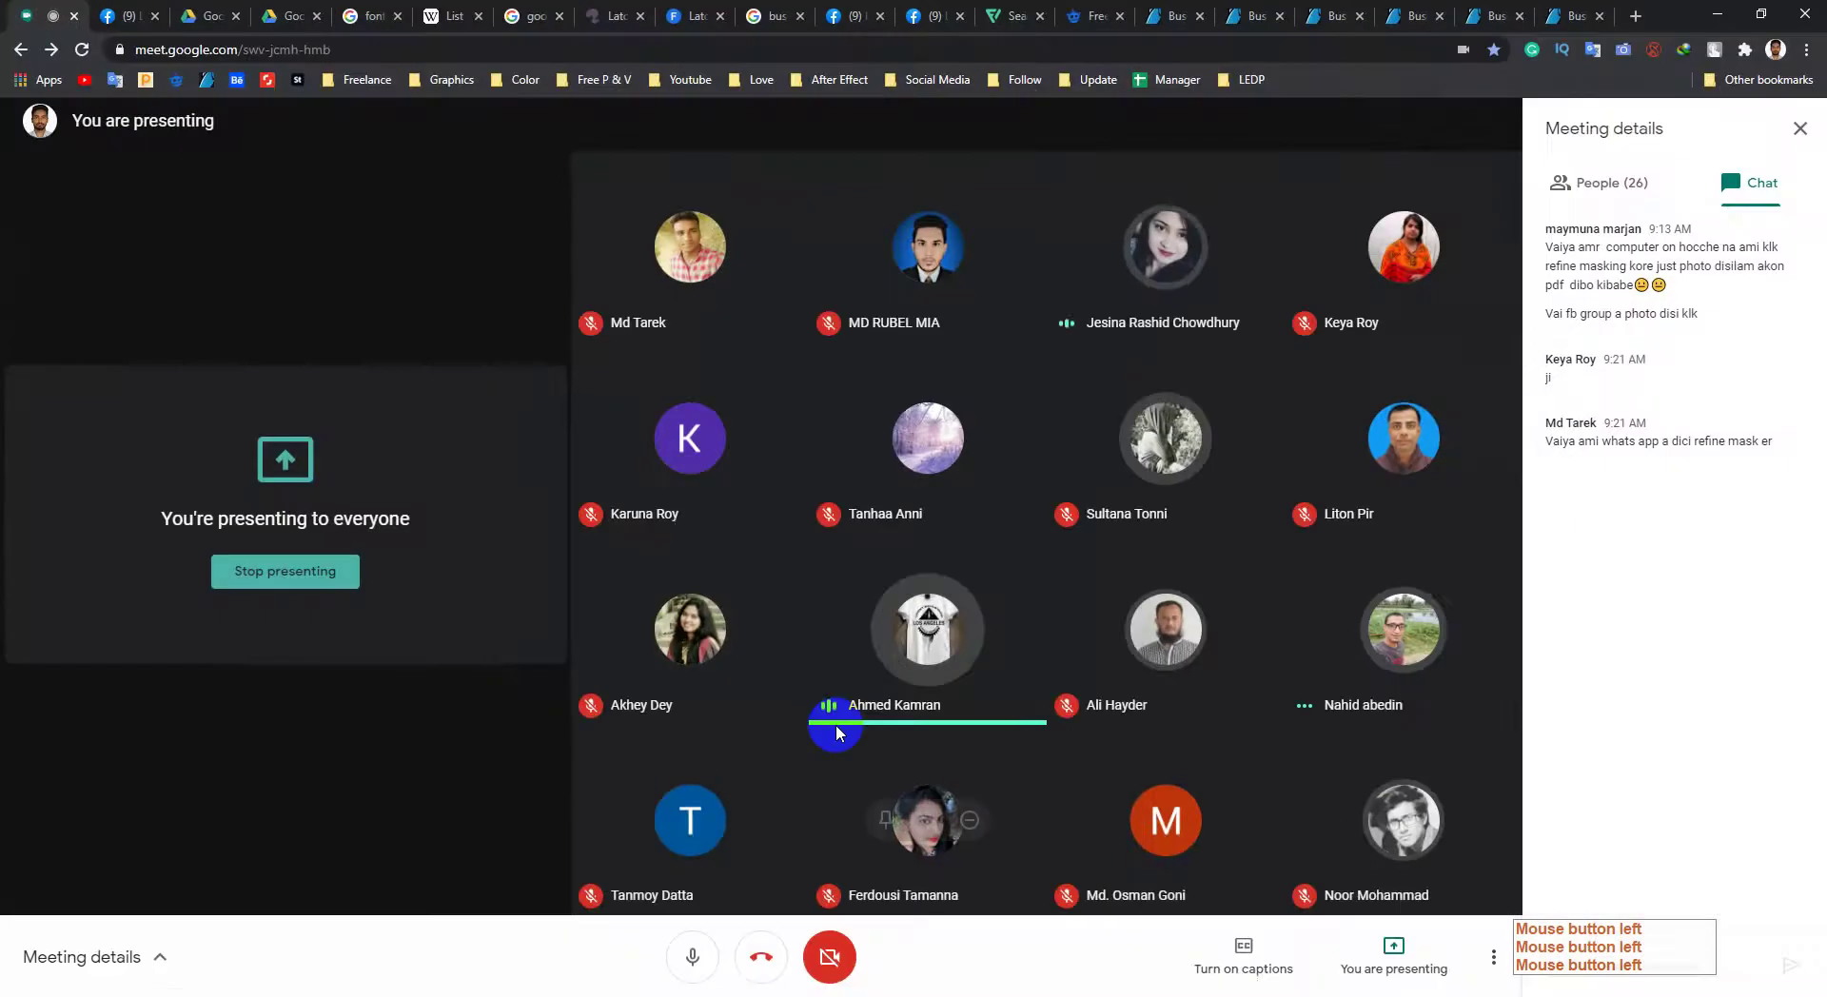
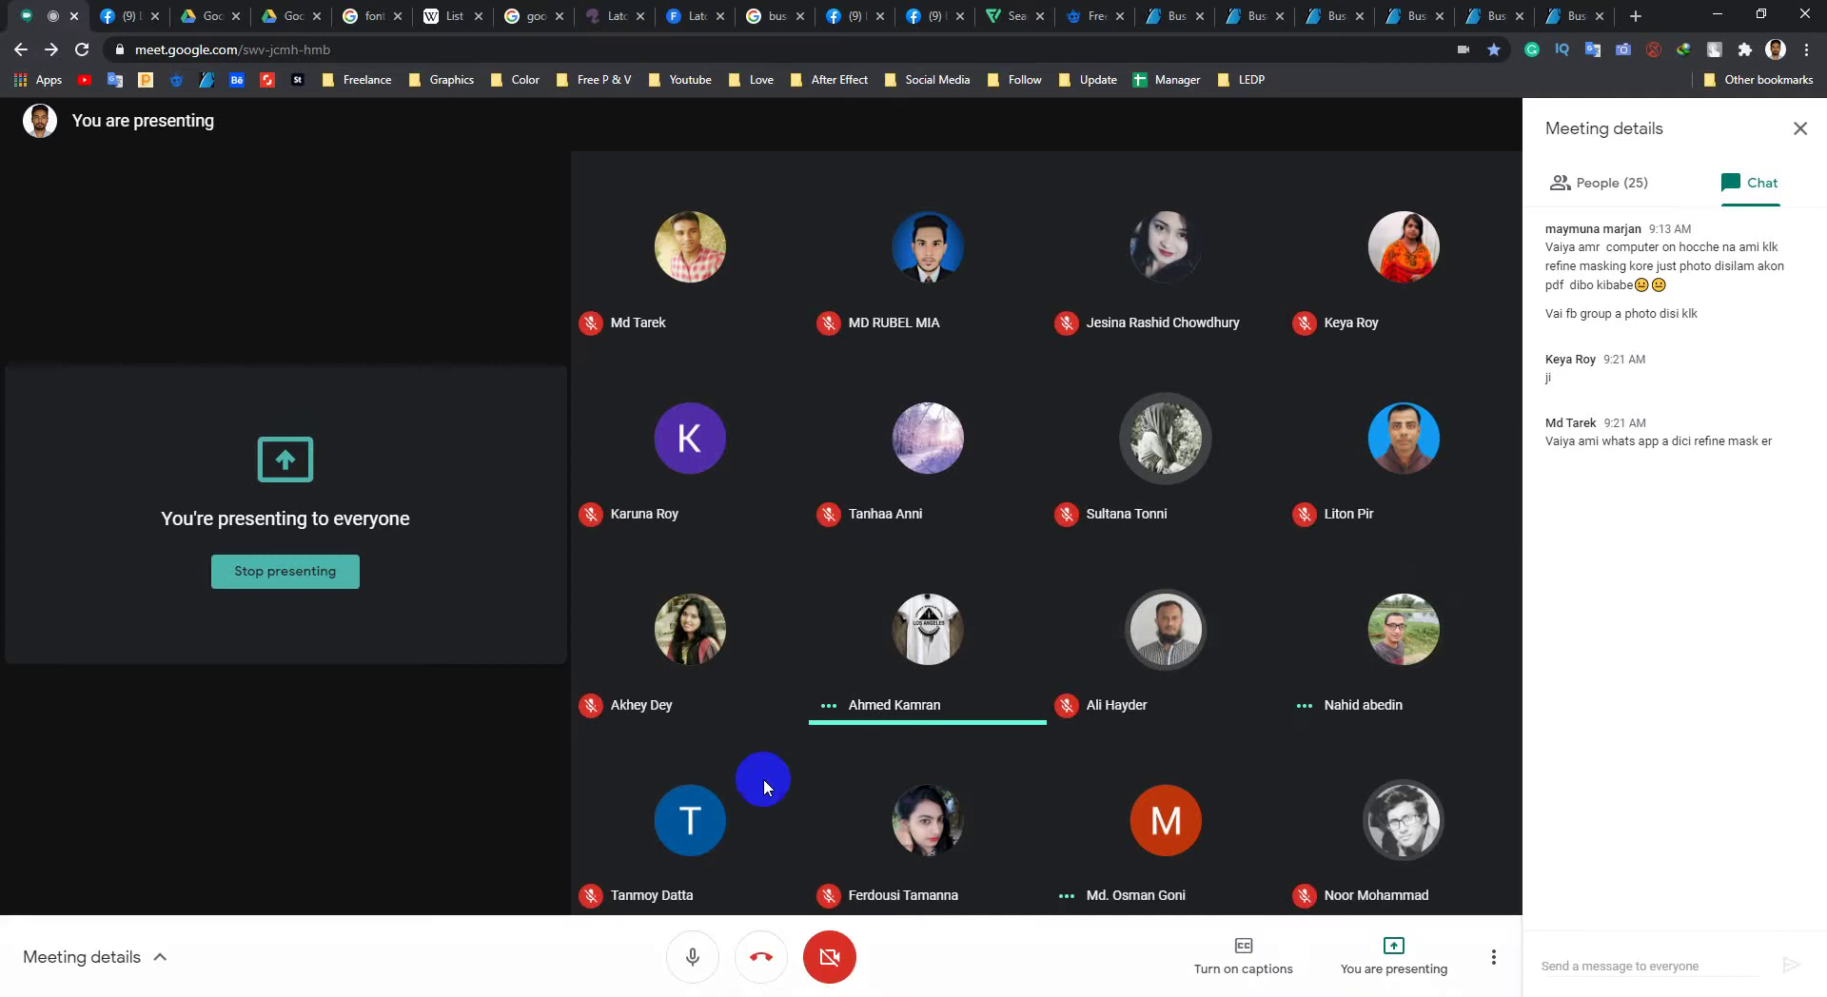
Step: Enlarge the business card canvas by a relative 0.25 in in width and 0.25 in in height
left_click(1720, 16)
left_click(804, 368)
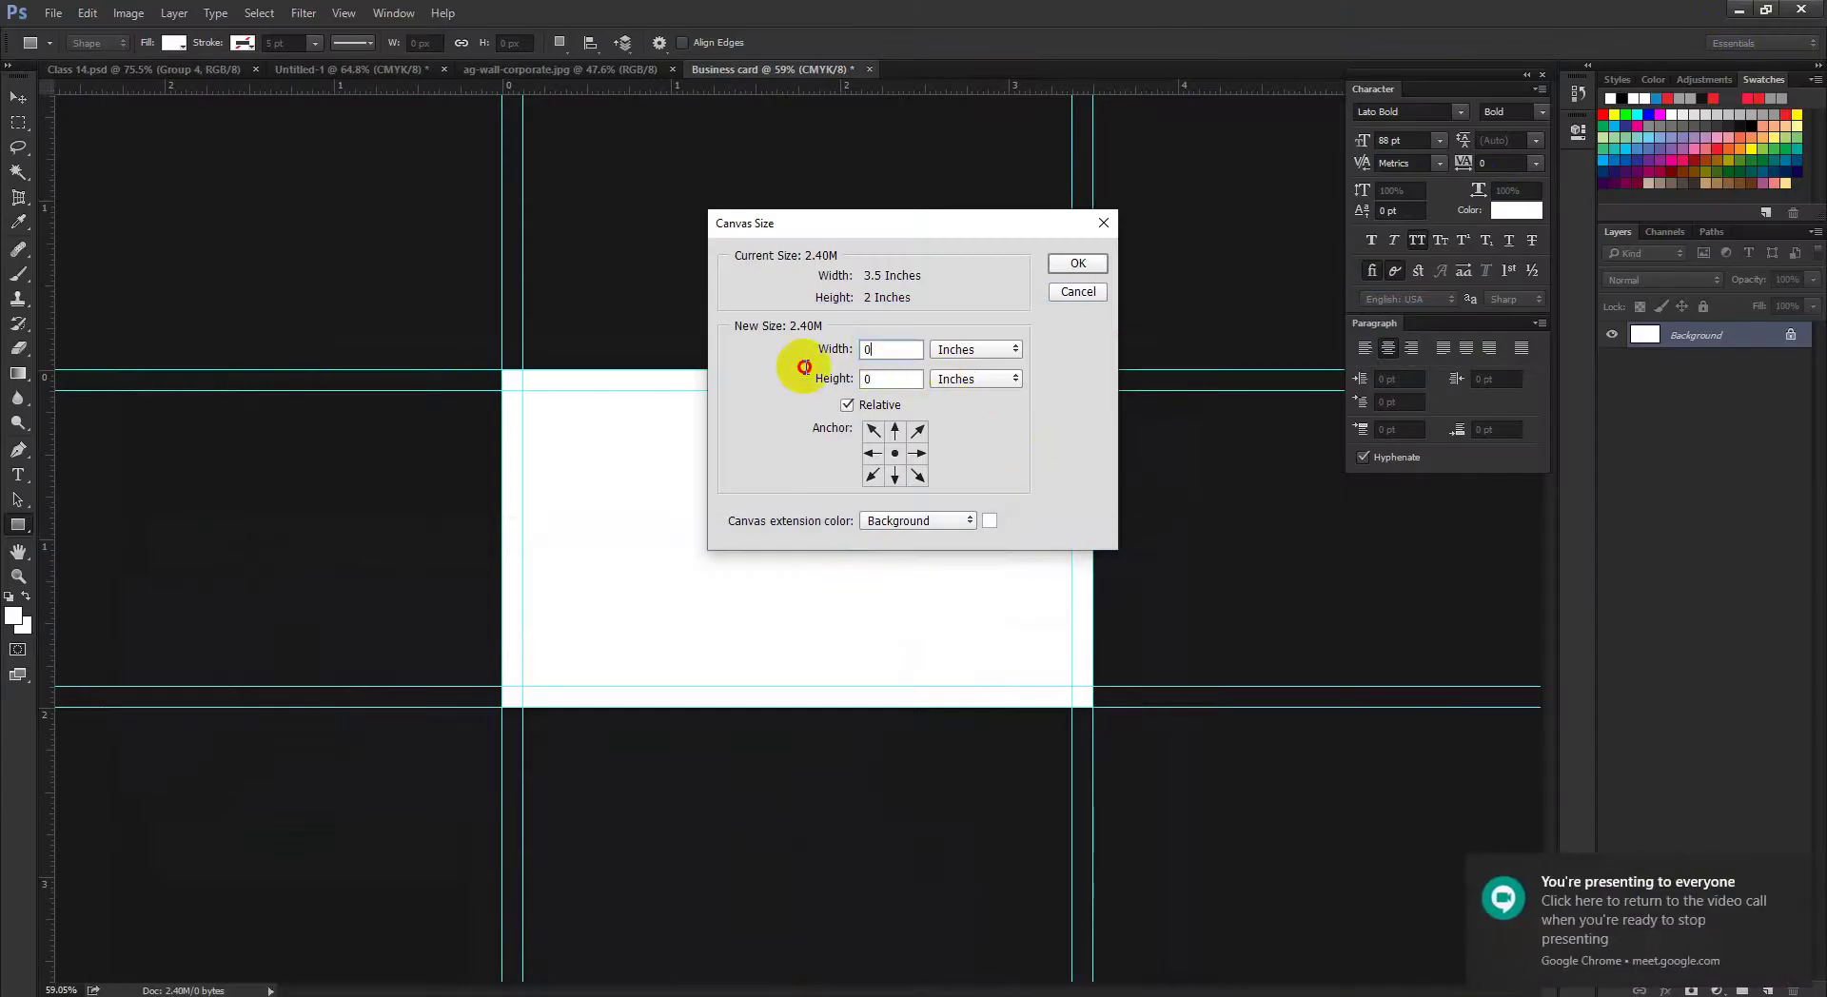
type("0.25")
left_click(880, 379)
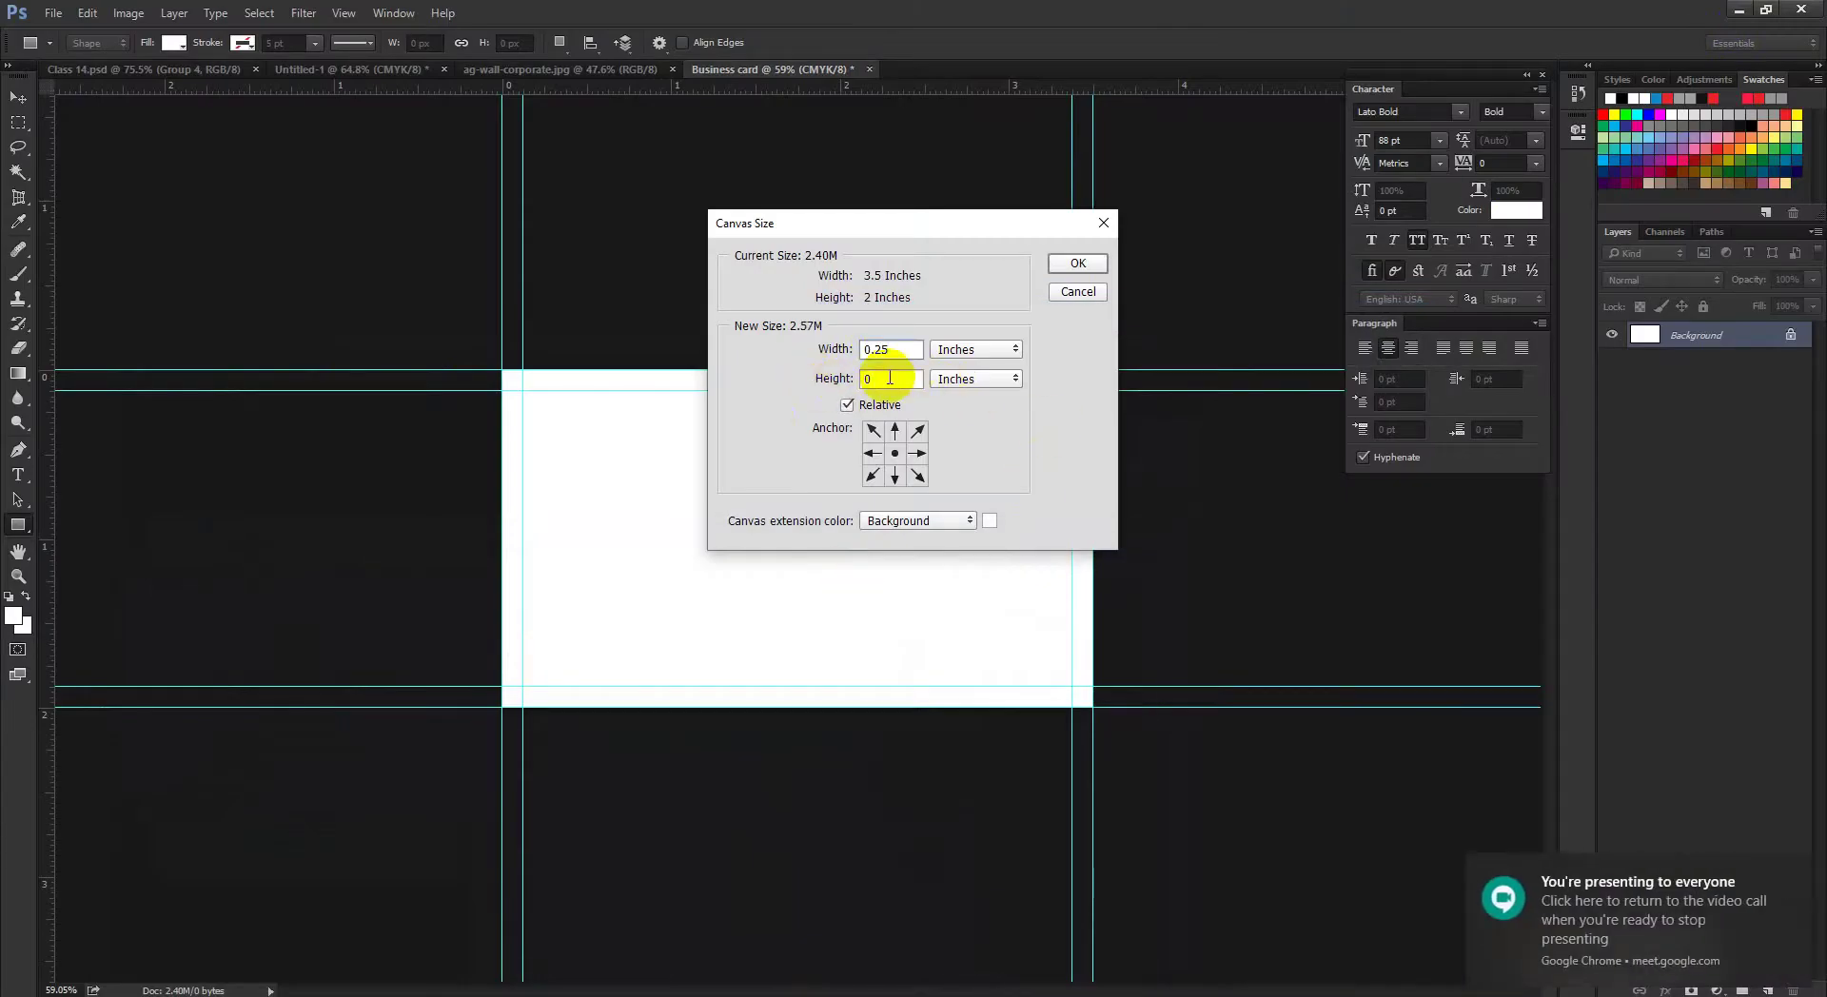
type("0.25")
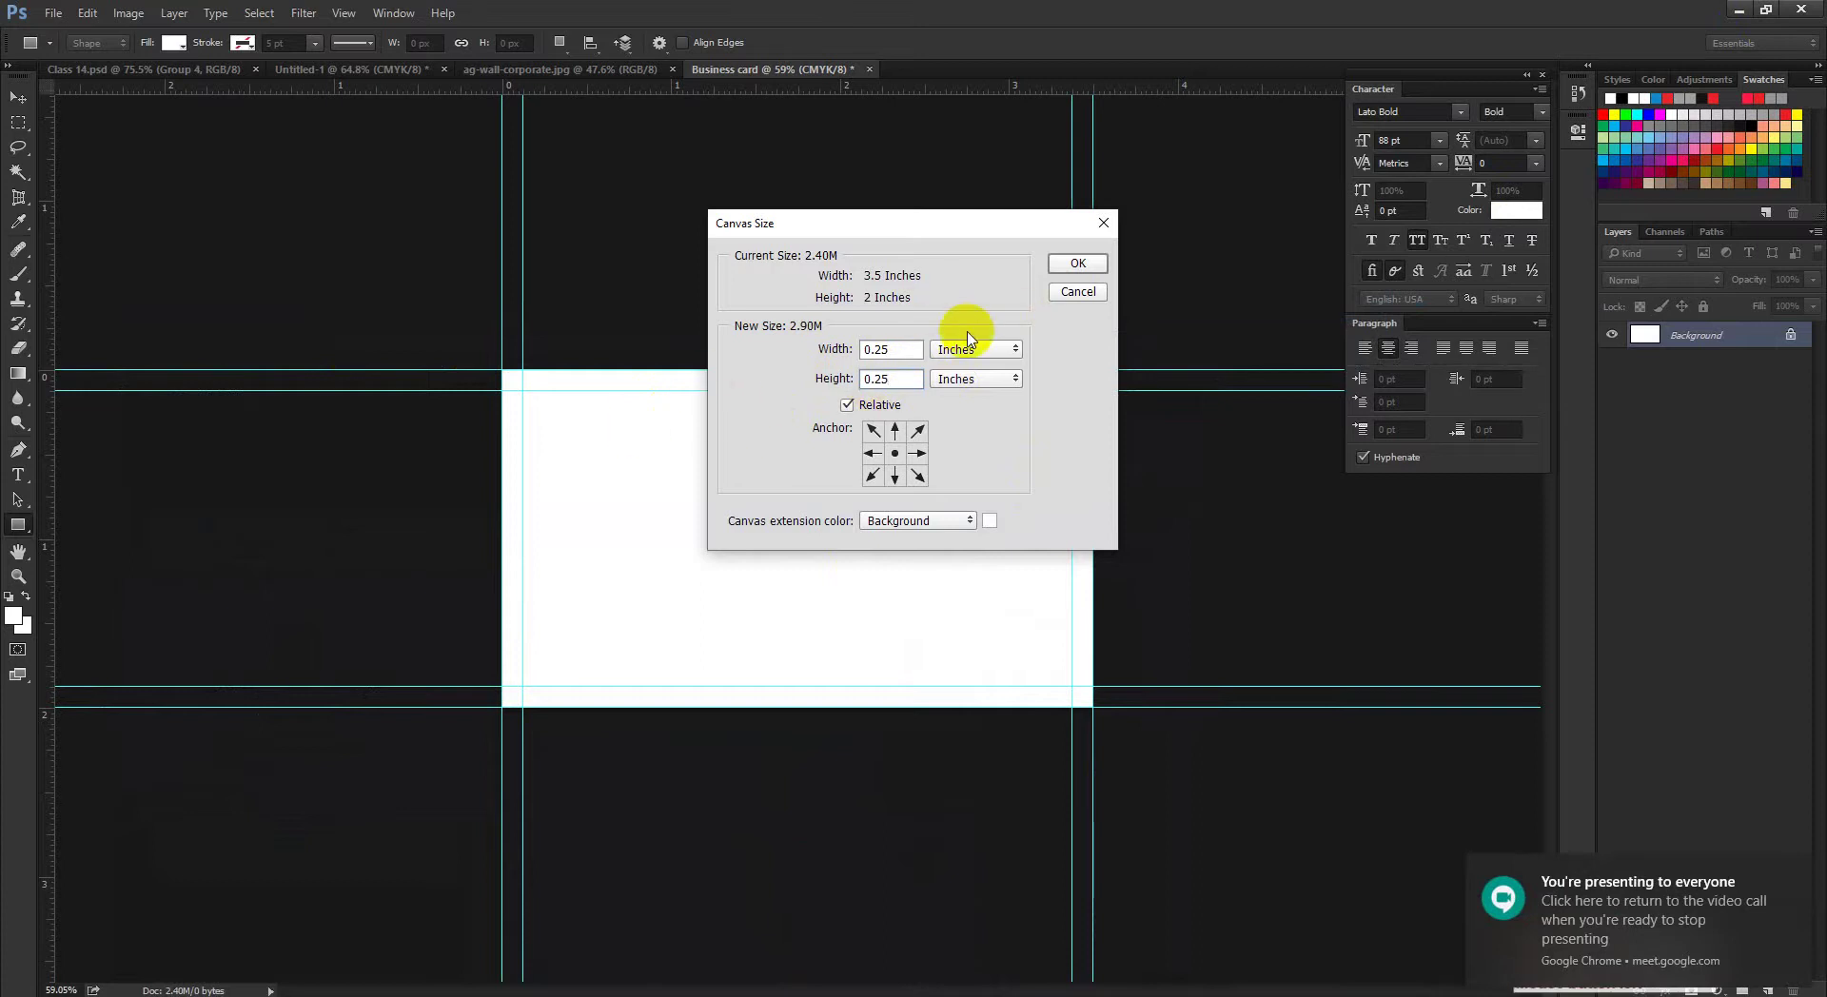
left_click(1063, 261)
left_click_drag(863, 320, 899, 373)
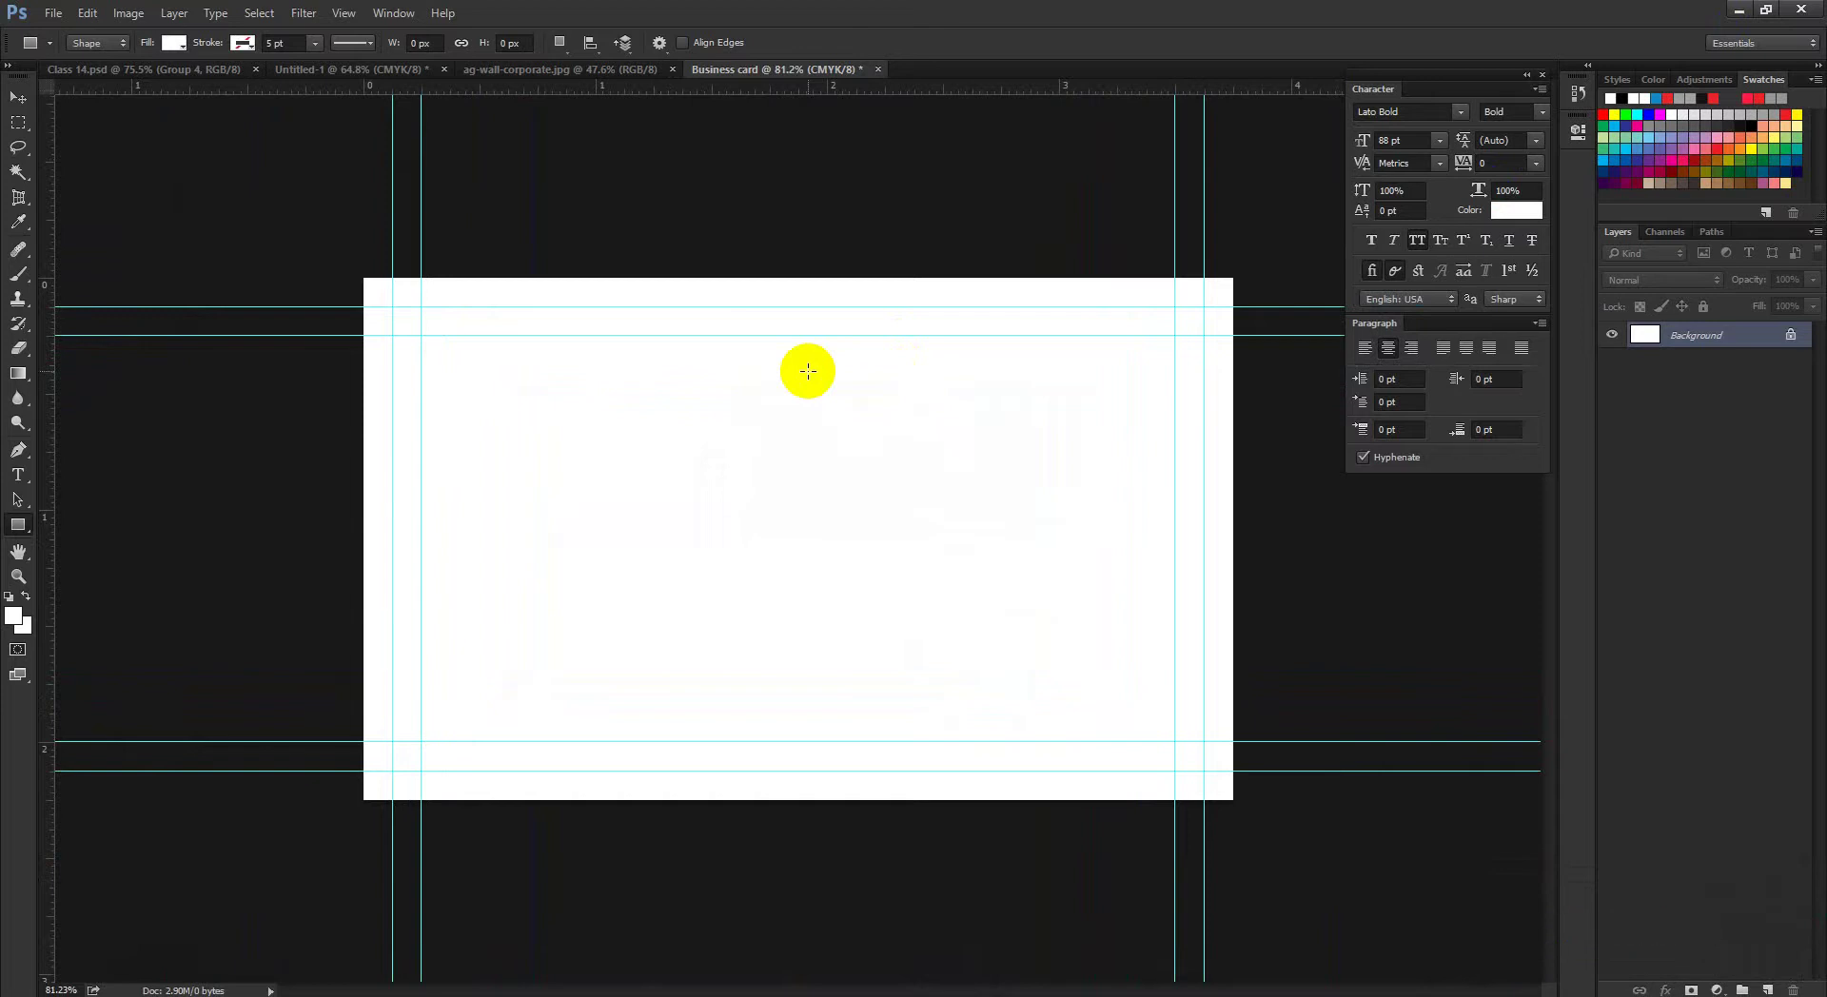
left_click(1492, 350)
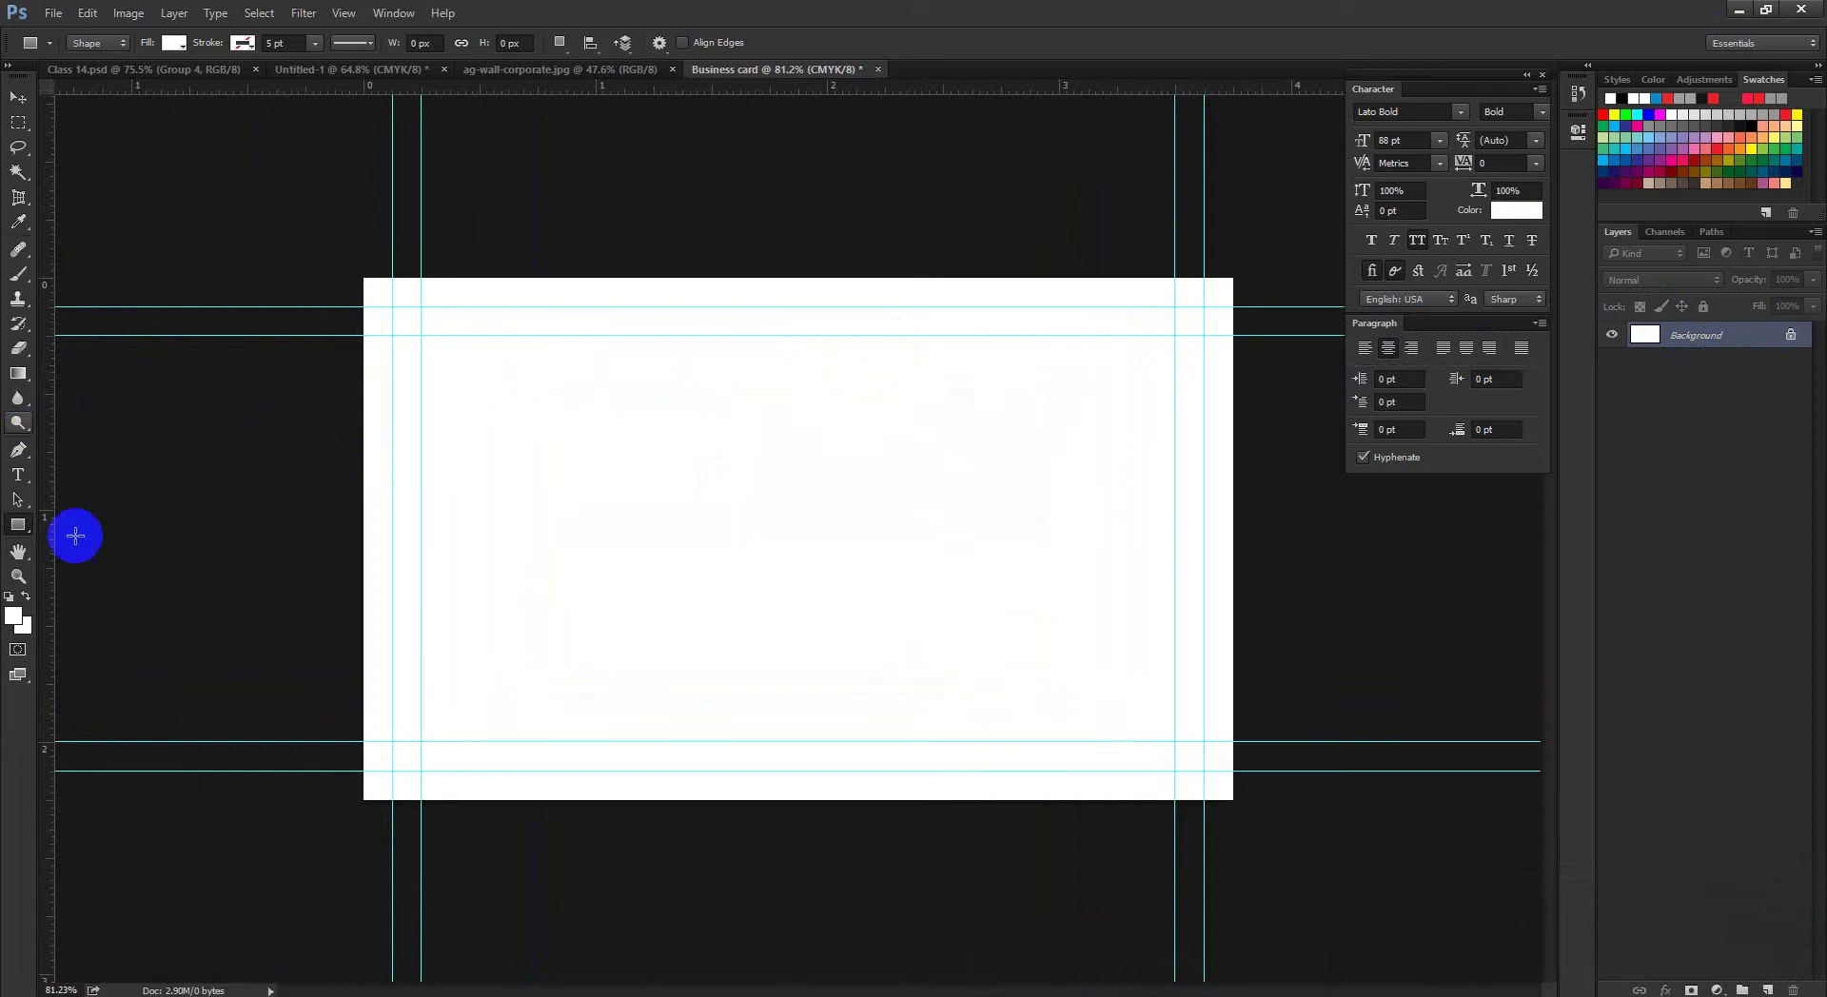
Step: Create a 3.75 × 2.25 inch rectangle filled with dark grey #636363
left_click(657, 534)
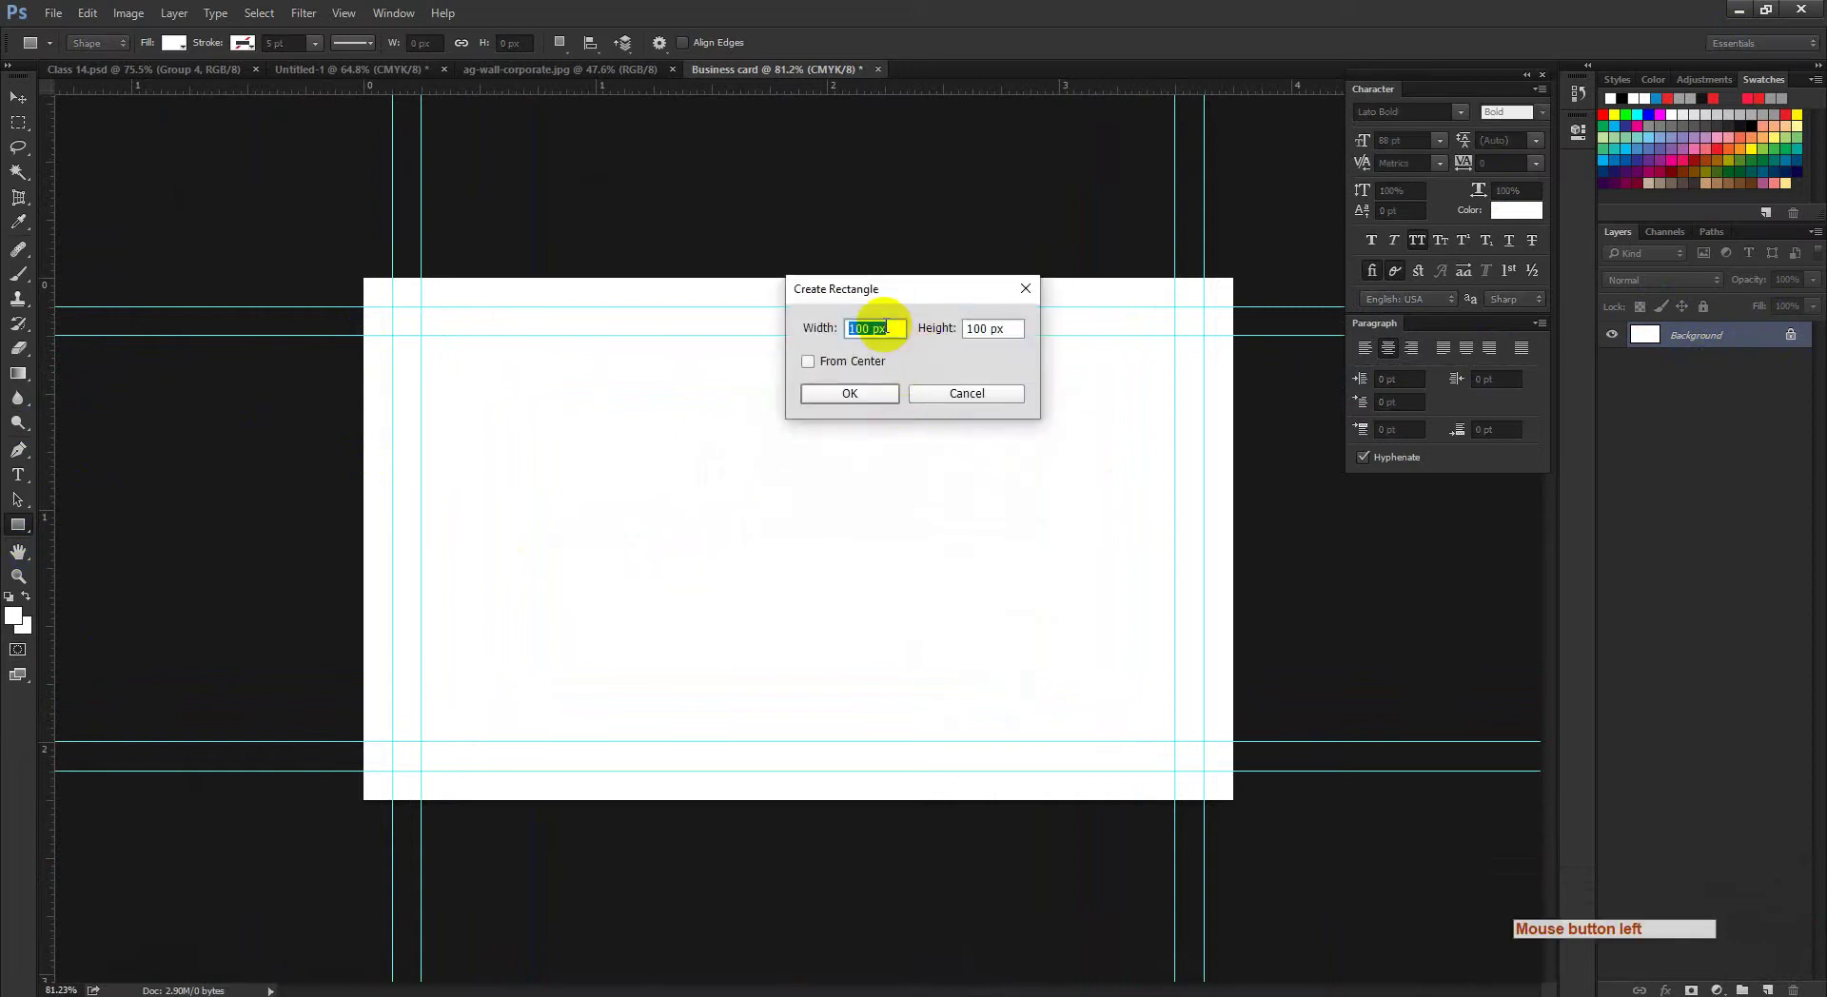
left_click_drag(890, 329, 725, 357)
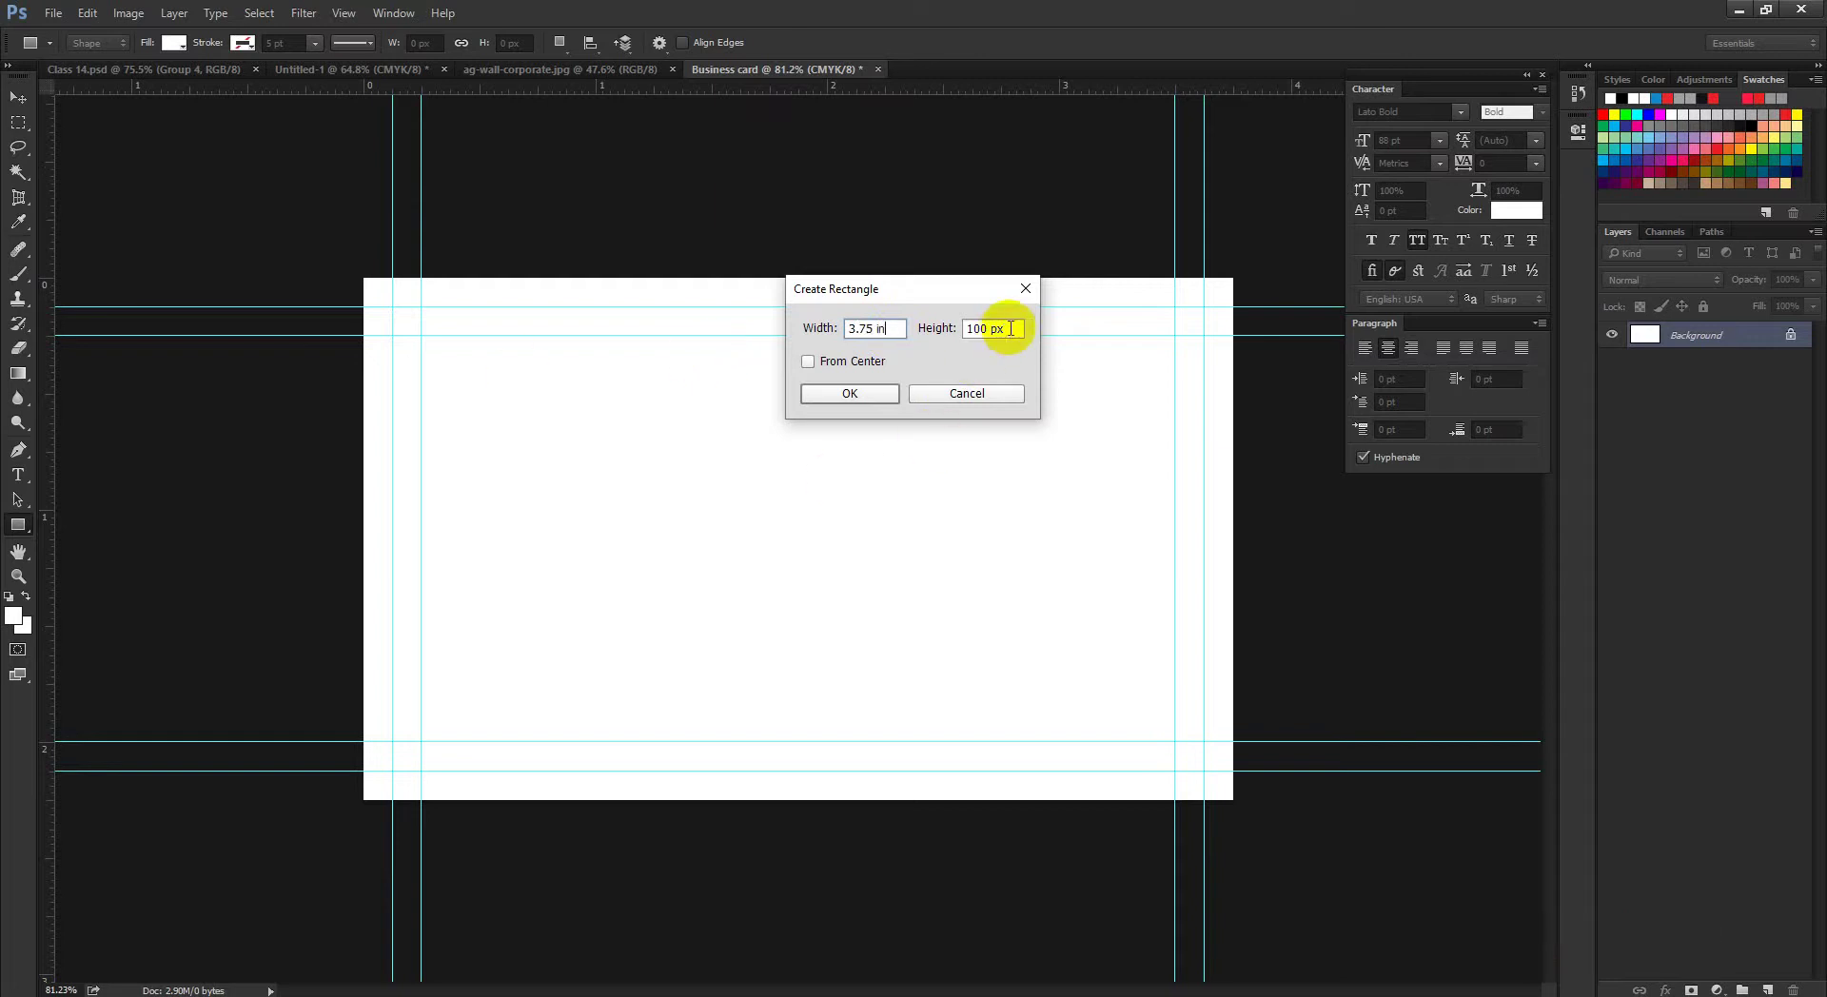
left_click_drag(1010, 328, 861, 329)
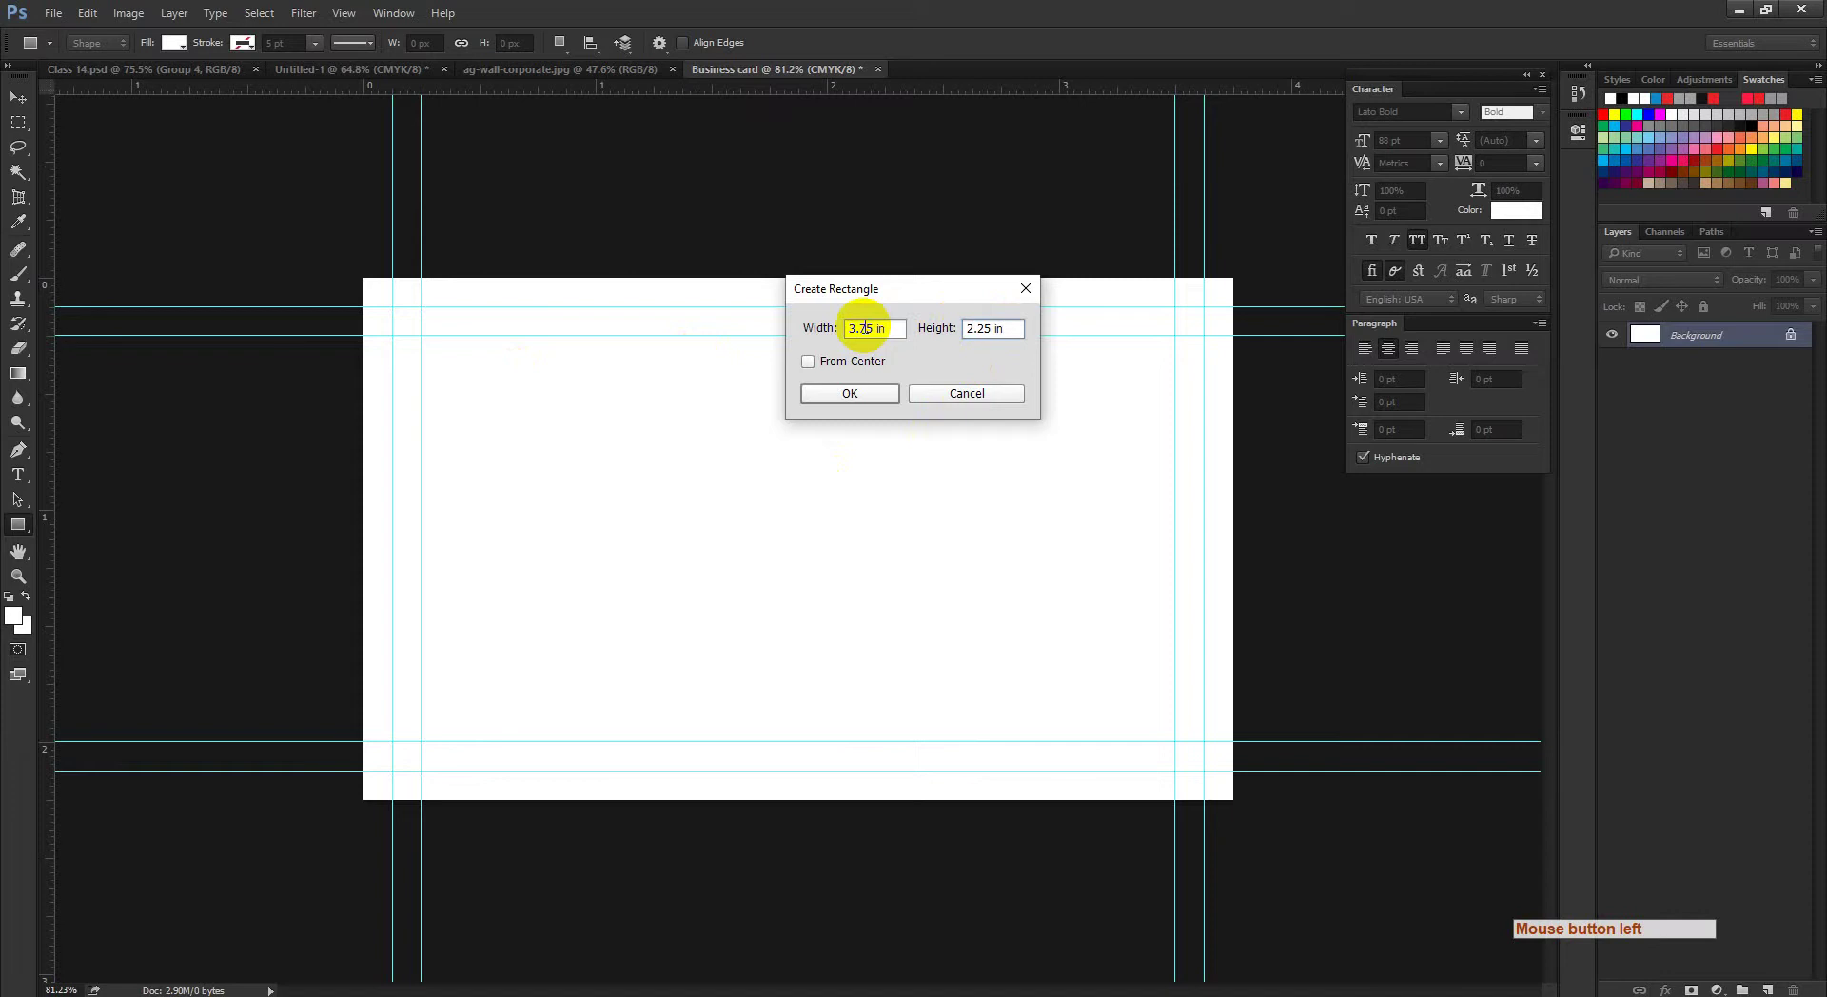
left_click(849, 394)
left_click(1651, 336)
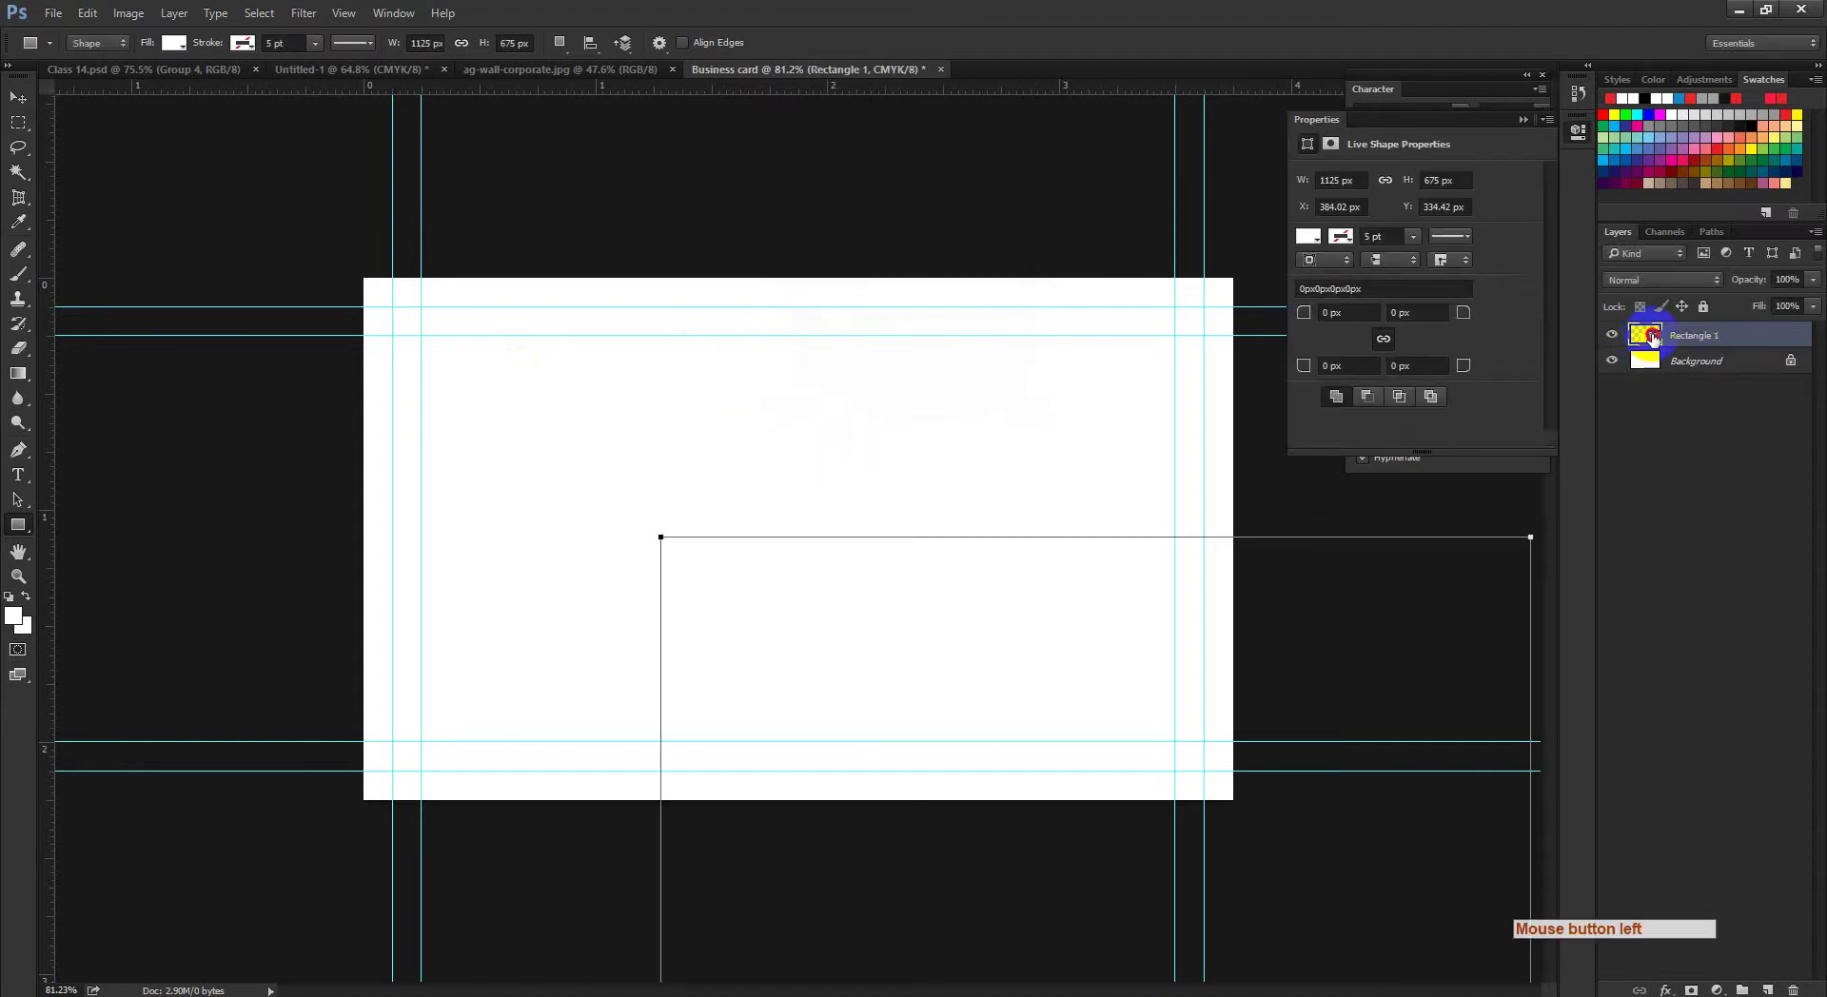
left_click(1653, 338)
left_click(1244, 424)
left_click_drag(1228, 423, 1190, 408)
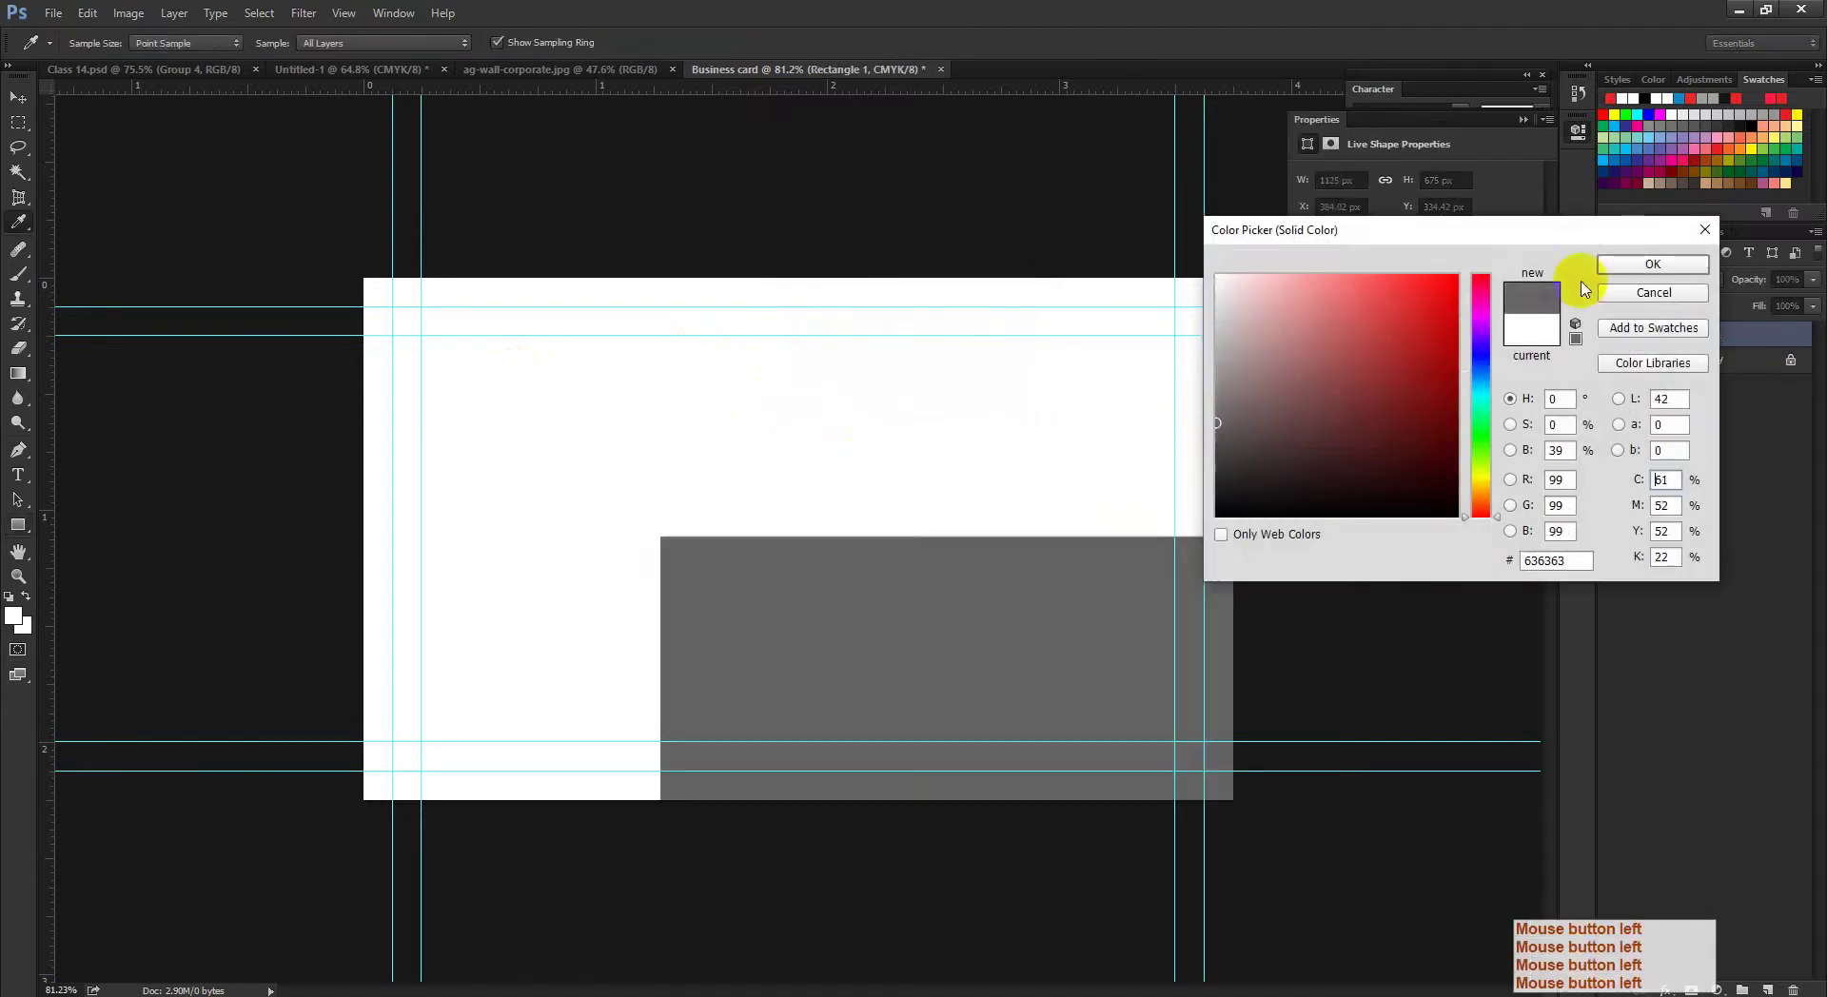
left_click(1618, 263)
Step: Align the grey rectangle to the canvas centre and top edge, then deselect
left_click(18, 97)
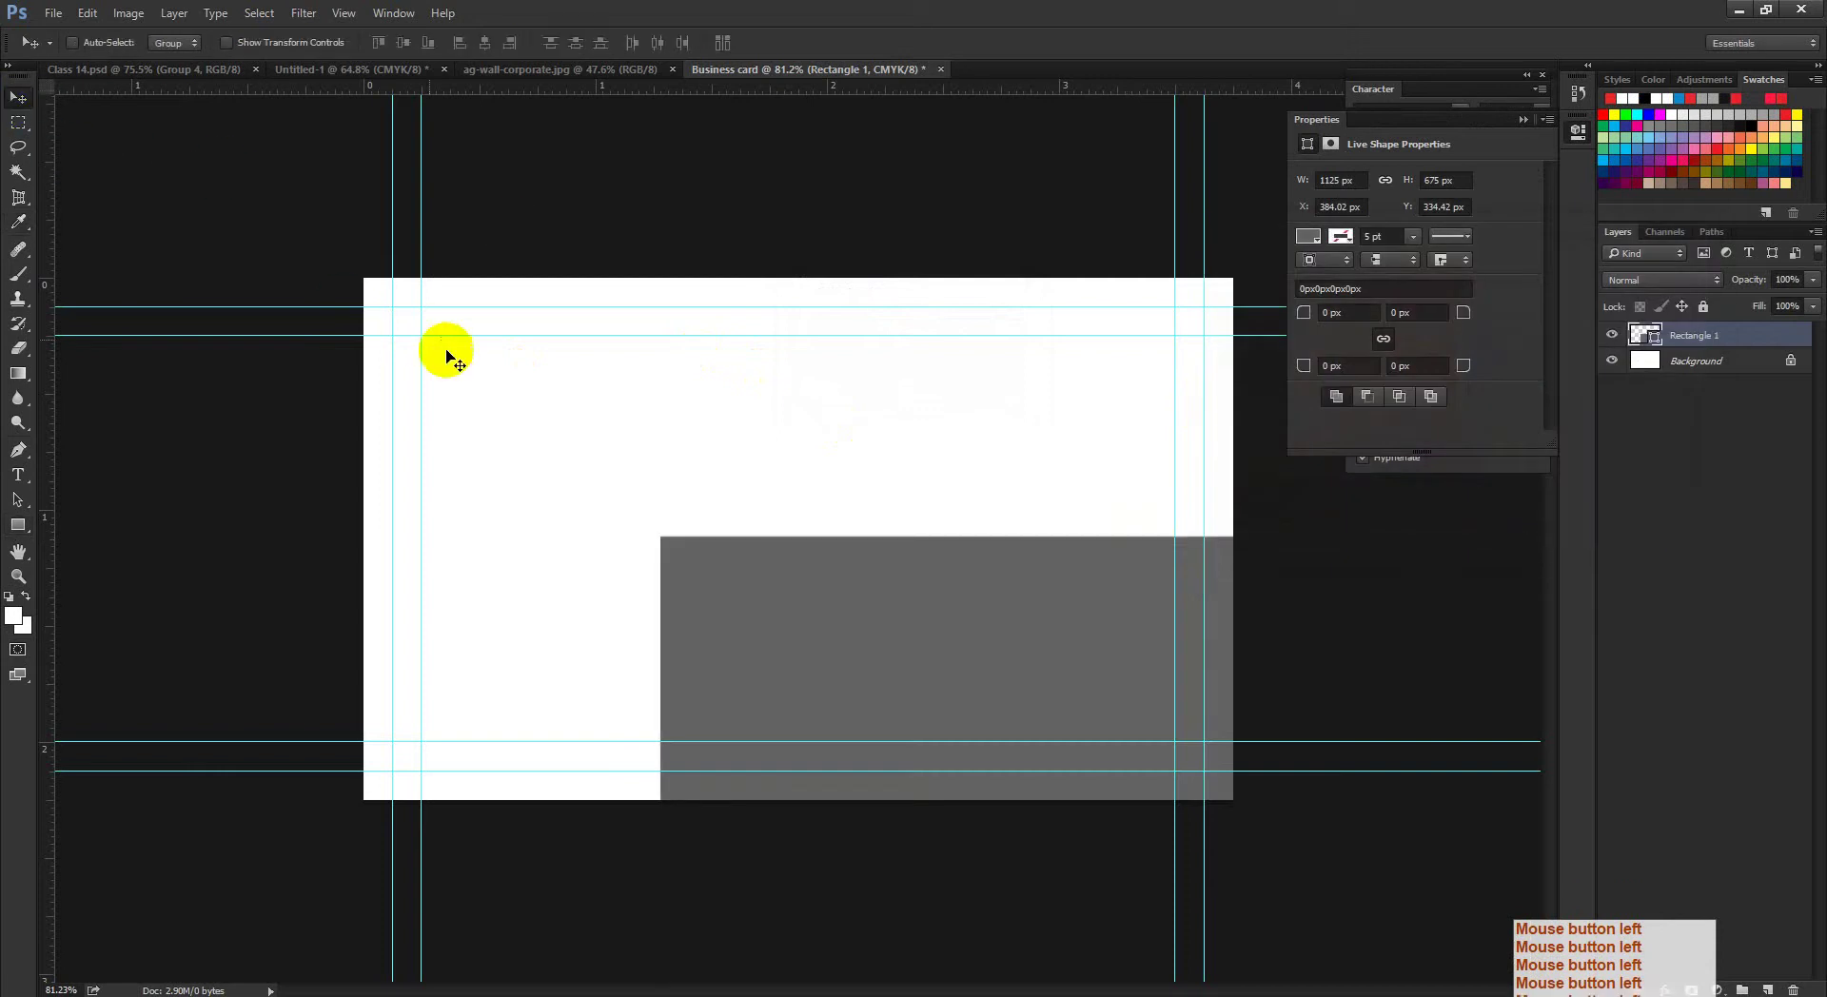
key("ctrl+a")
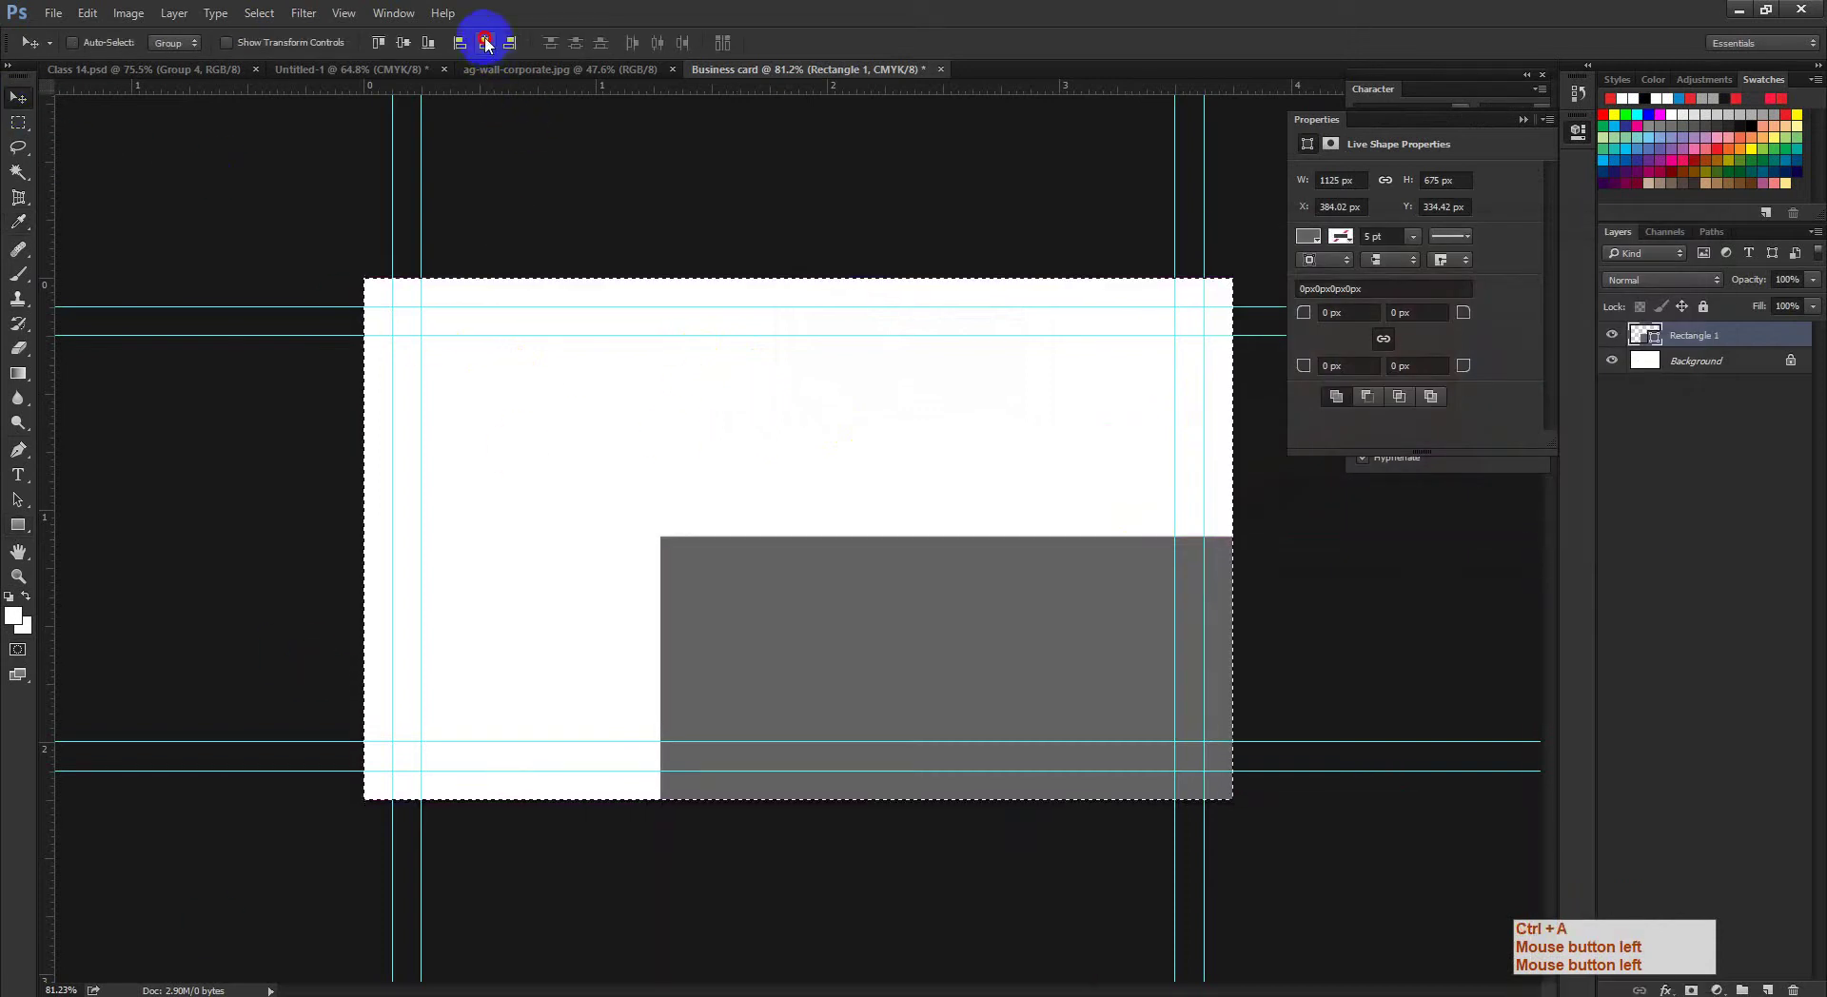
left_click(485, 42)
left_click(378, 41)
left_click(403, 41)
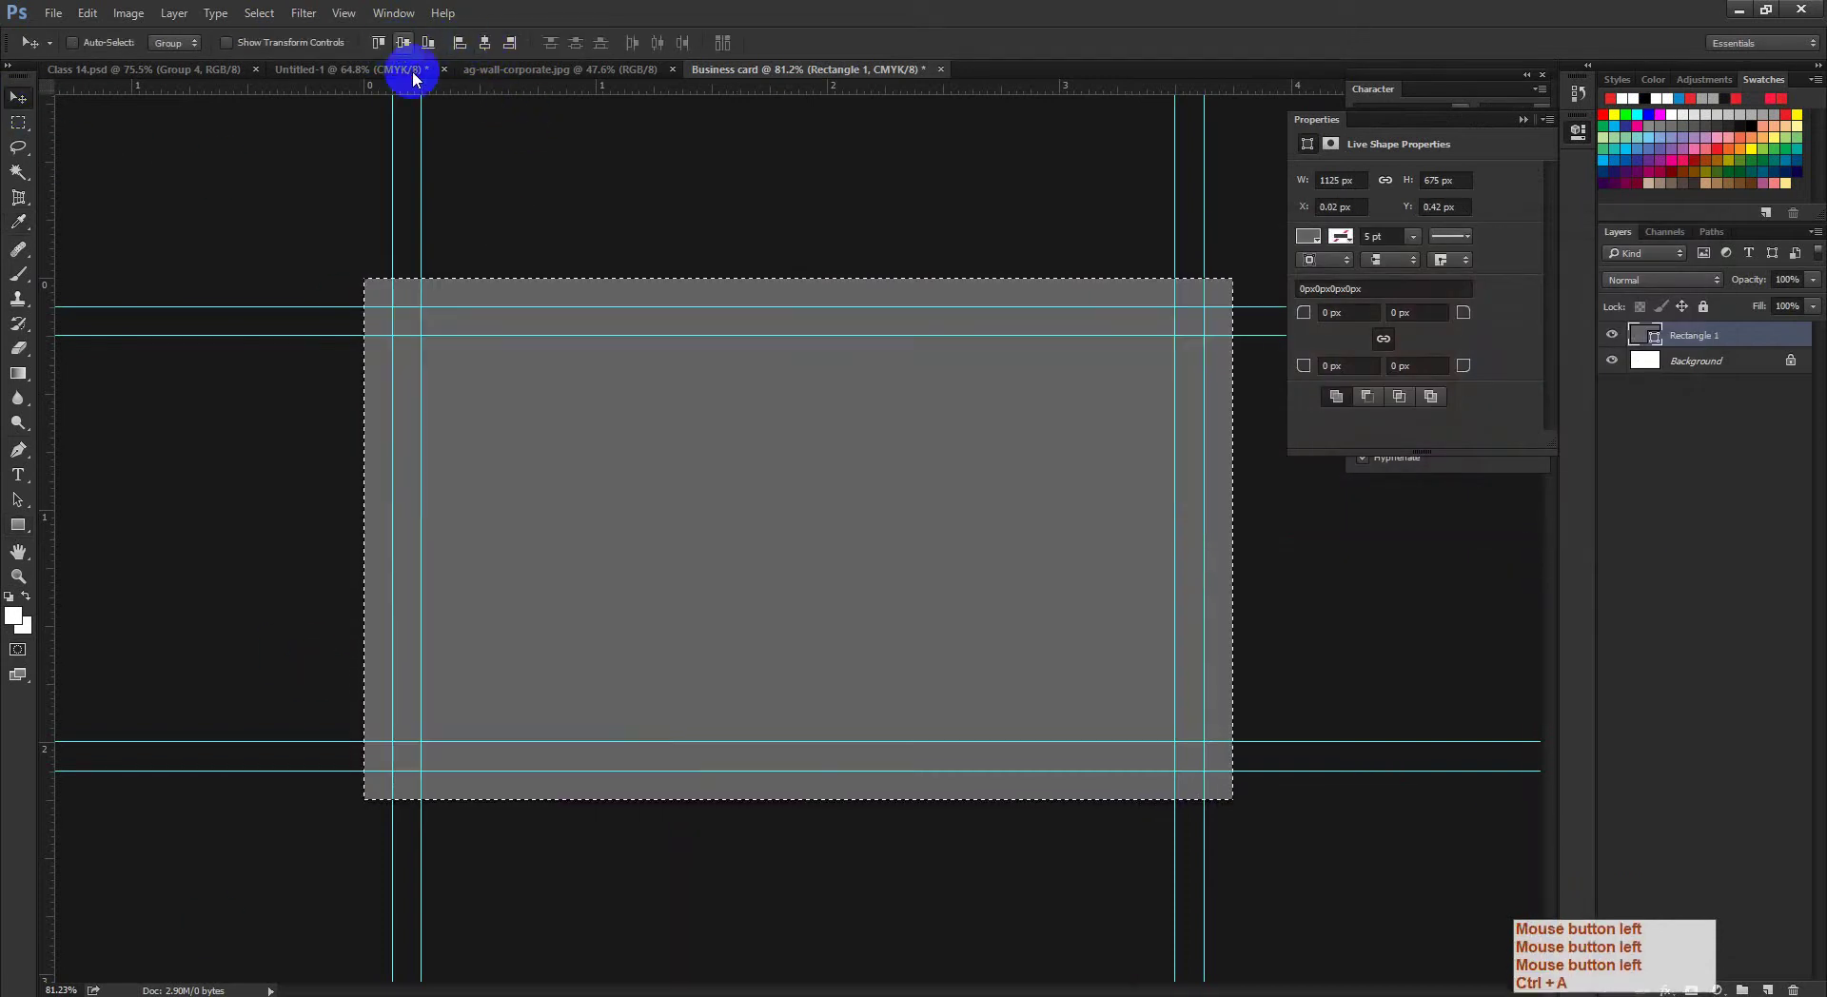
key("ctrl+d")
left_click(295, 995)
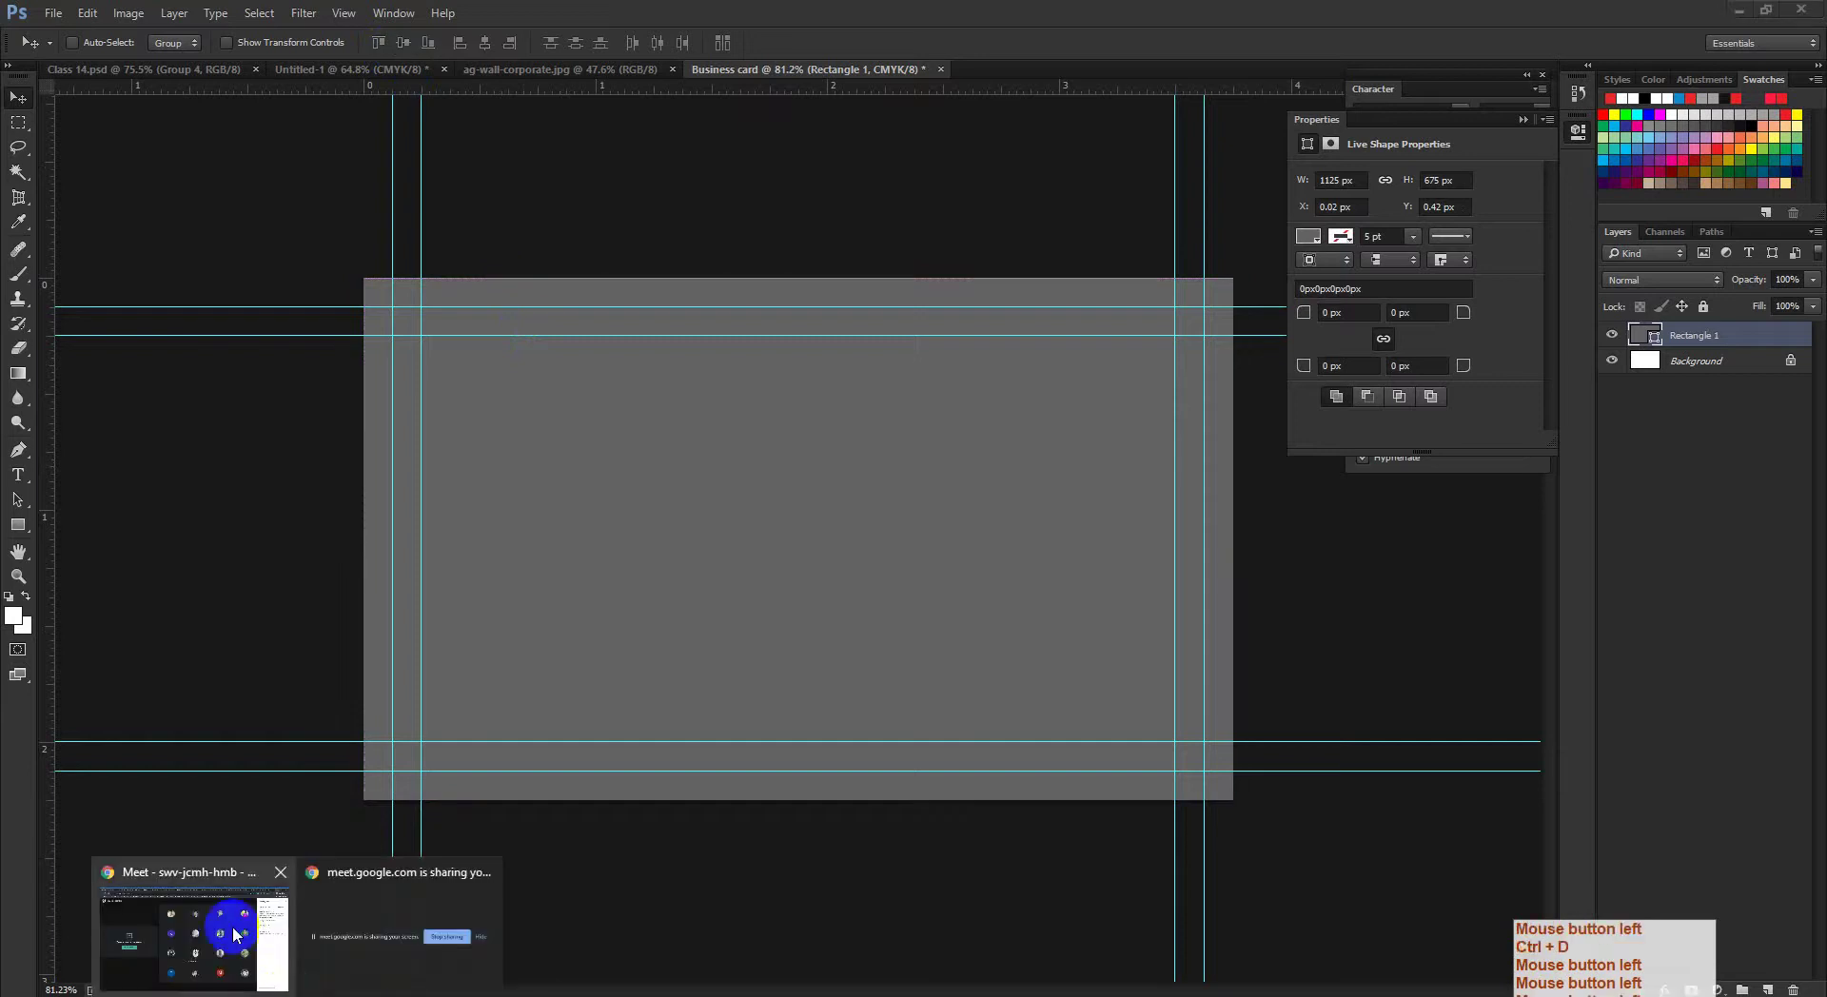
left_click(254, 969)
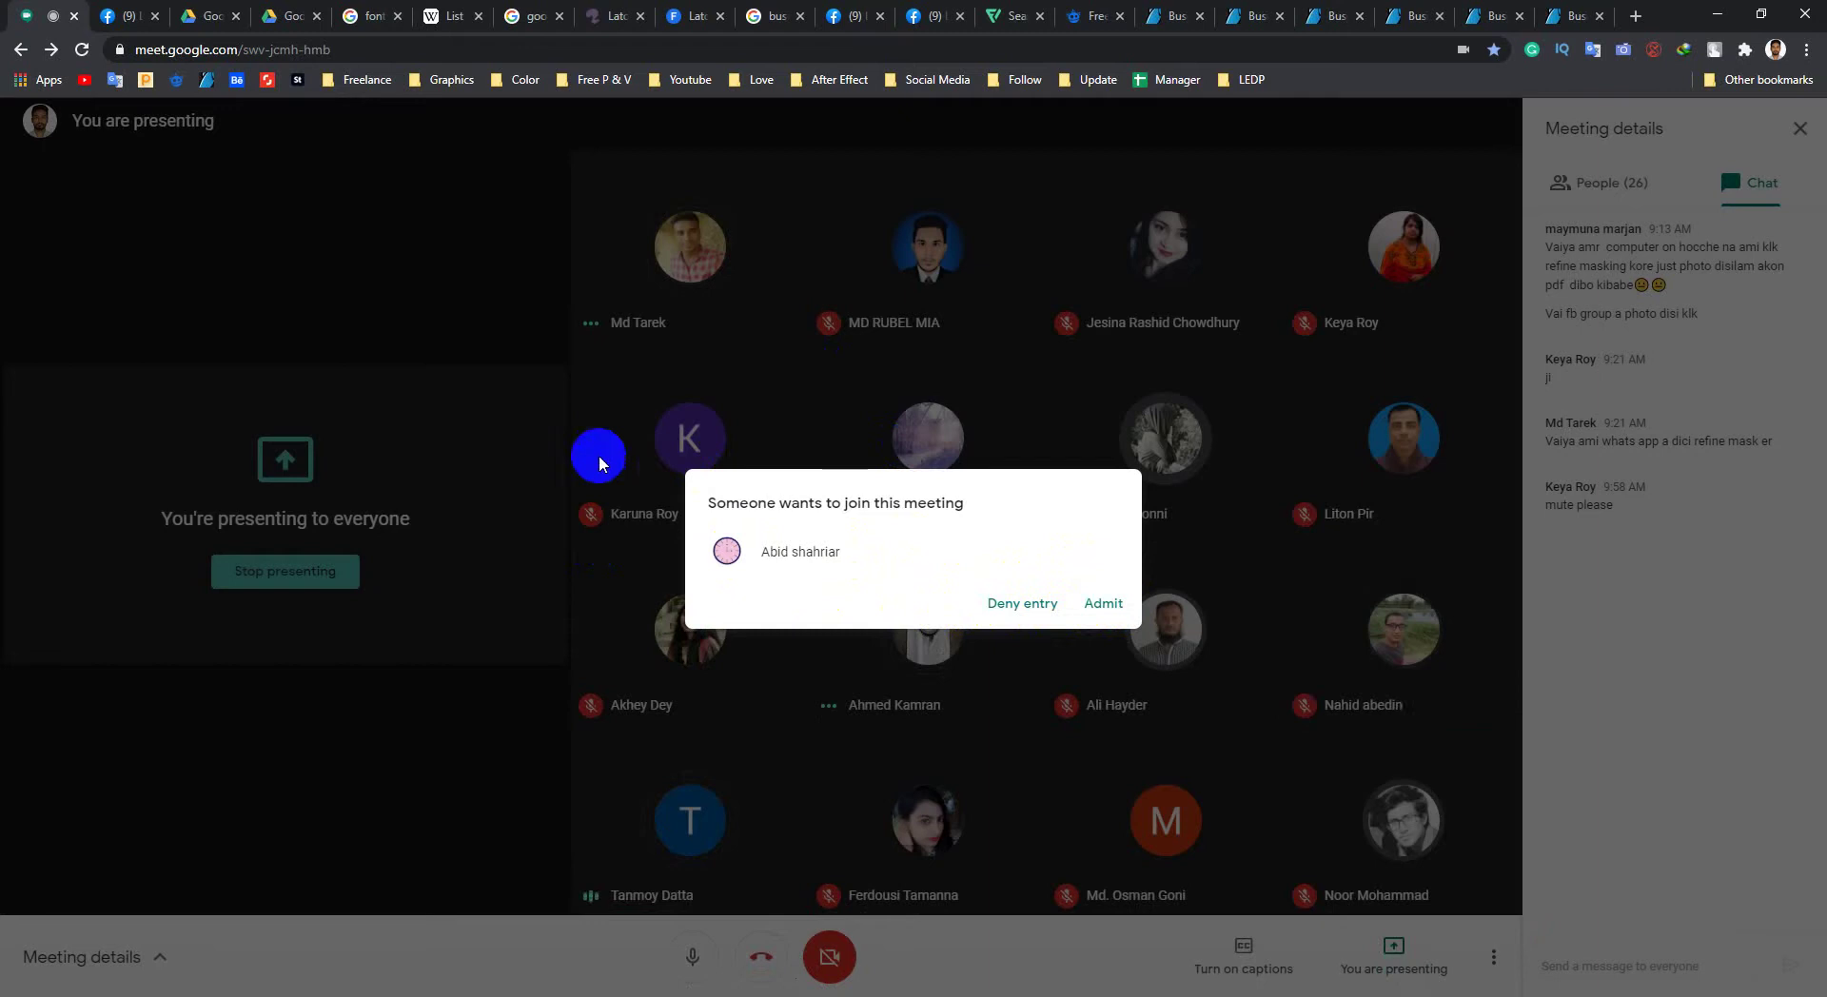
Step: Admit the waiting participant and look through the 27-person People list
left_click(1099, 604)
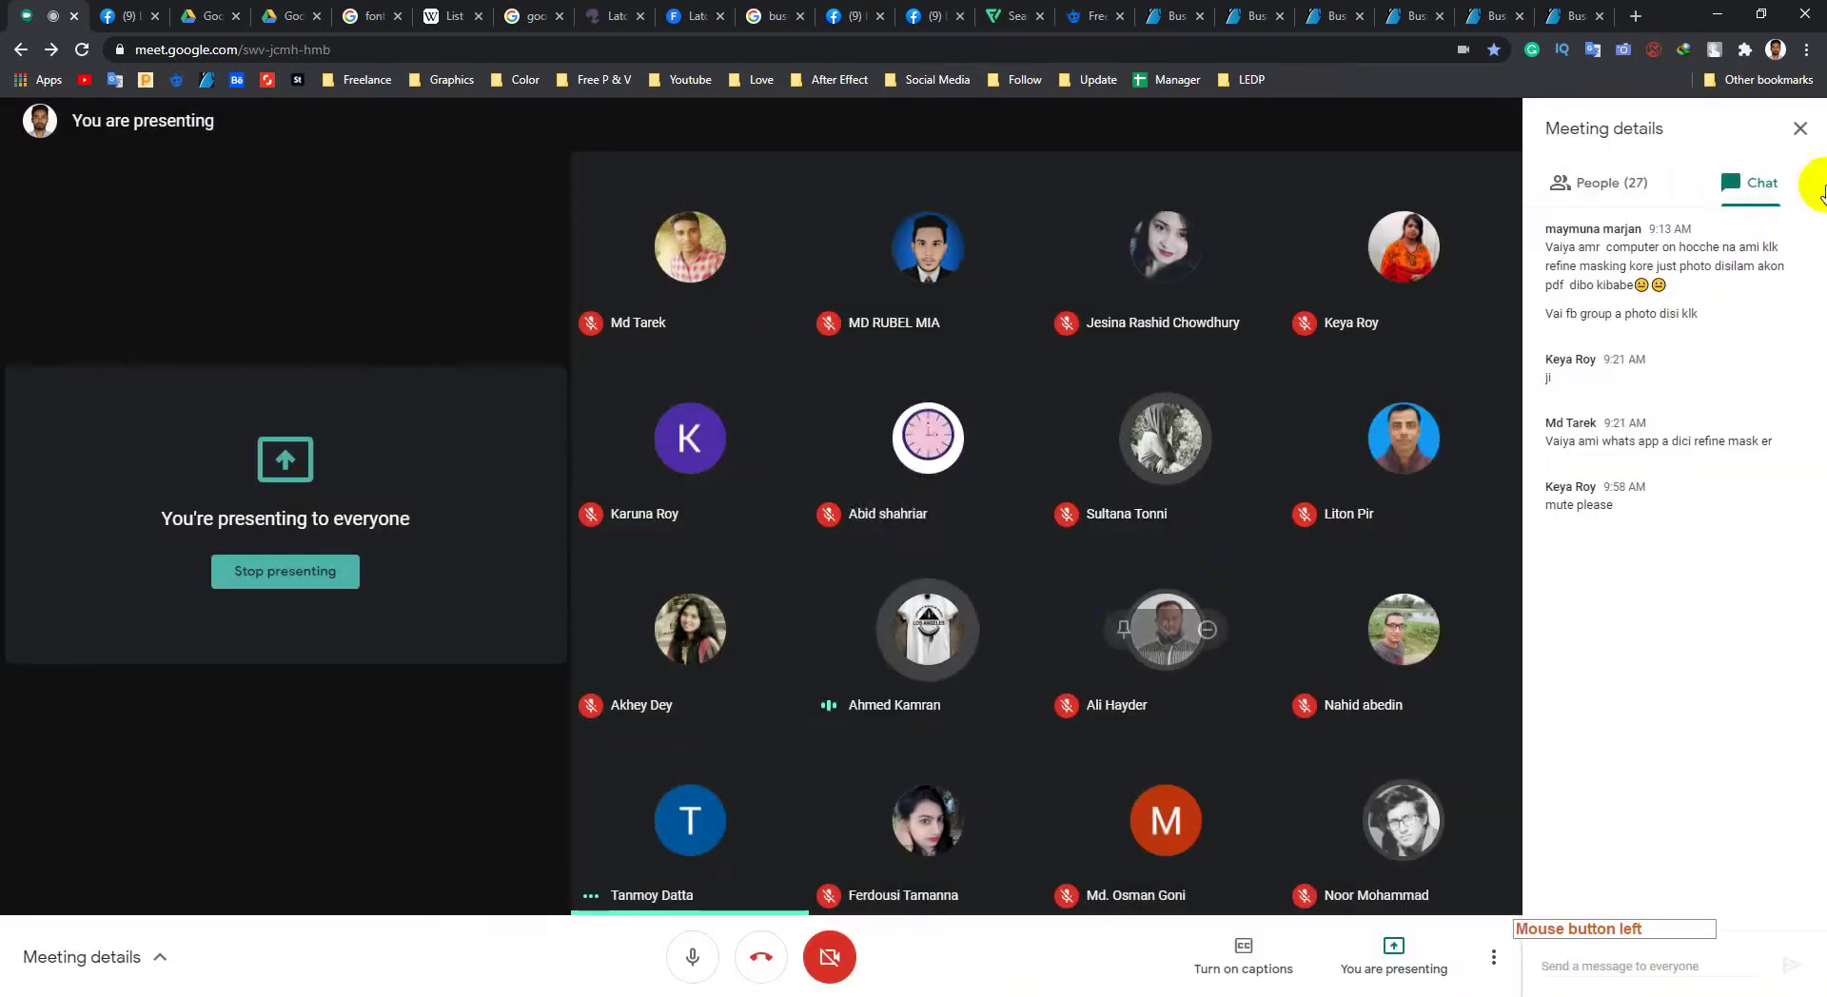
left_click(1634, 193)
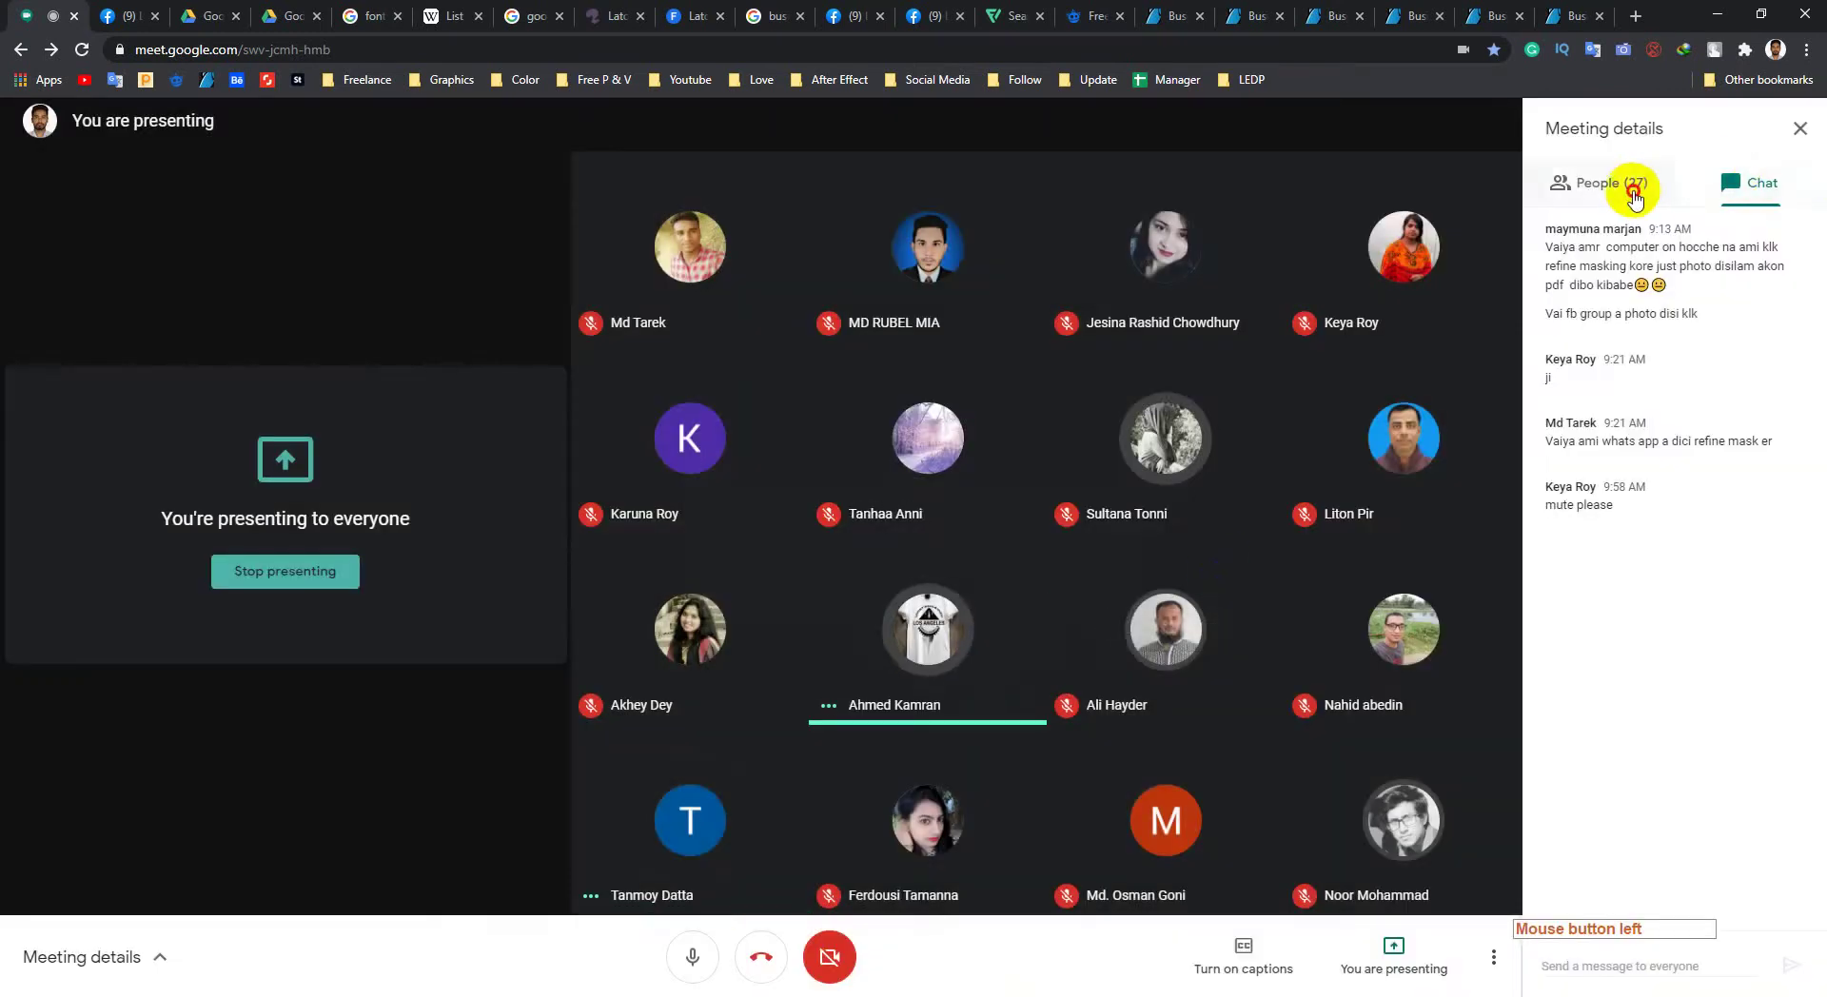
scroll(1644, 630, "down", 5)
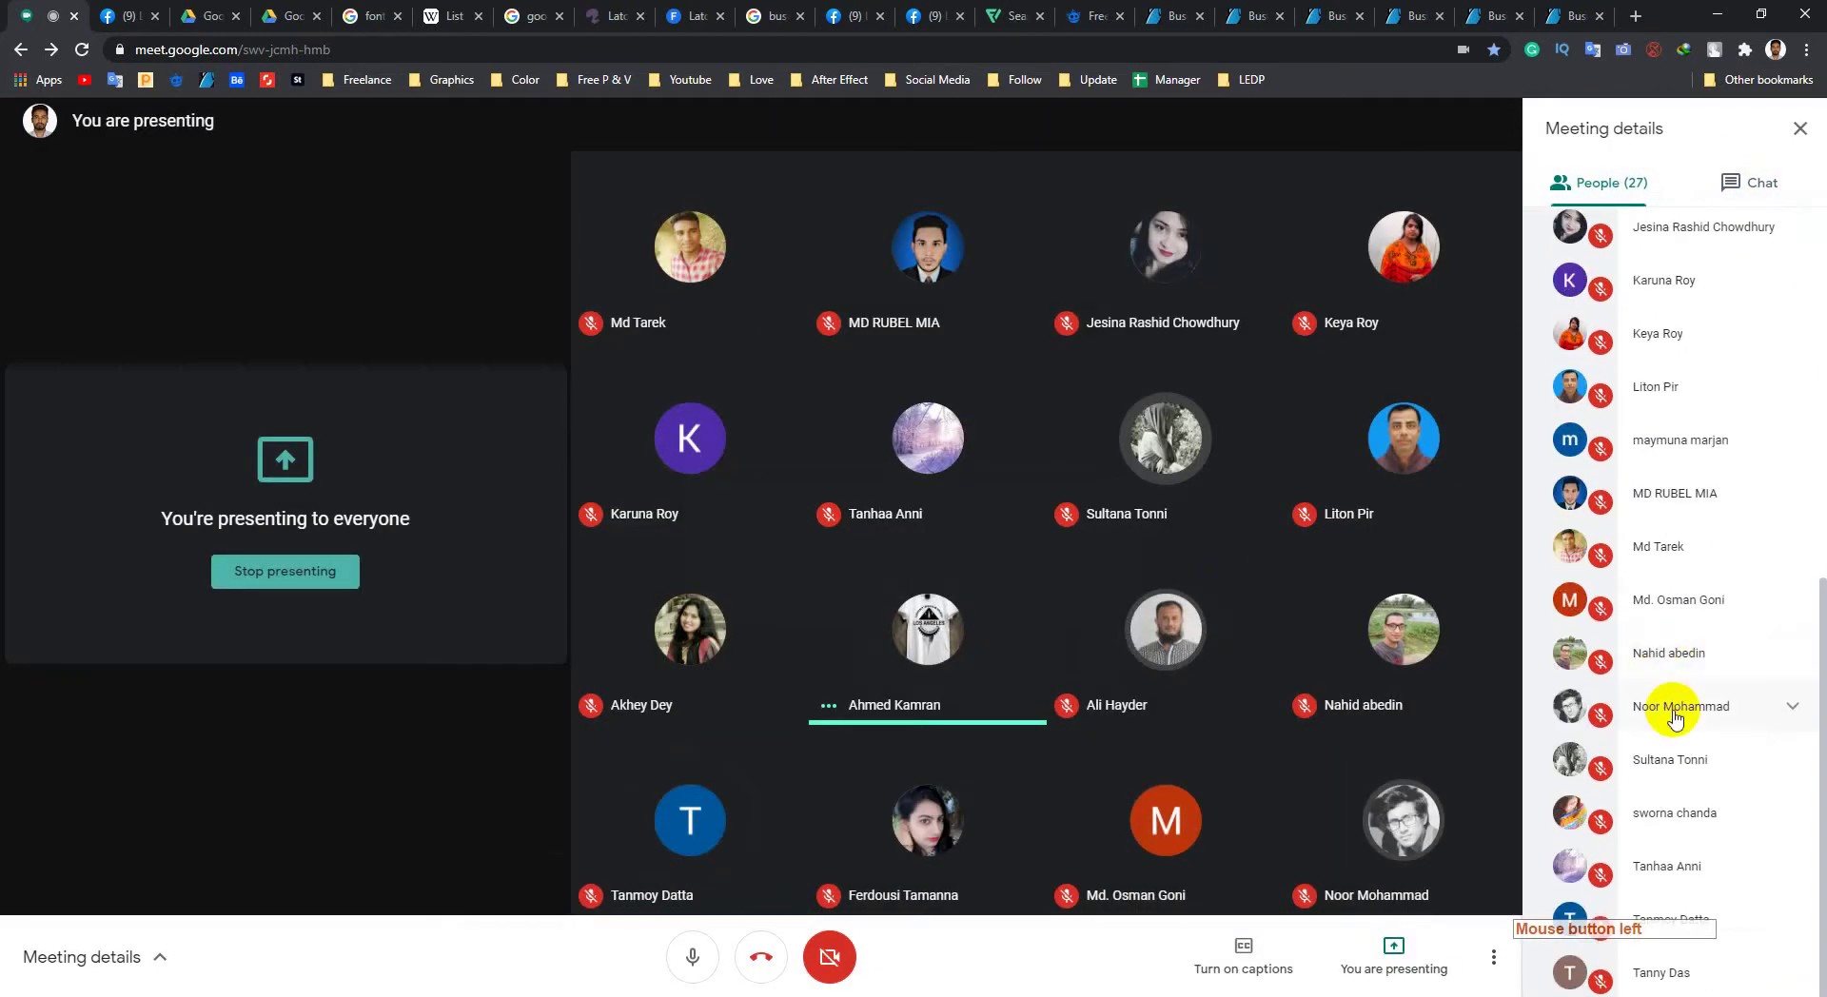
scroll(1637, 438, "up", 5)
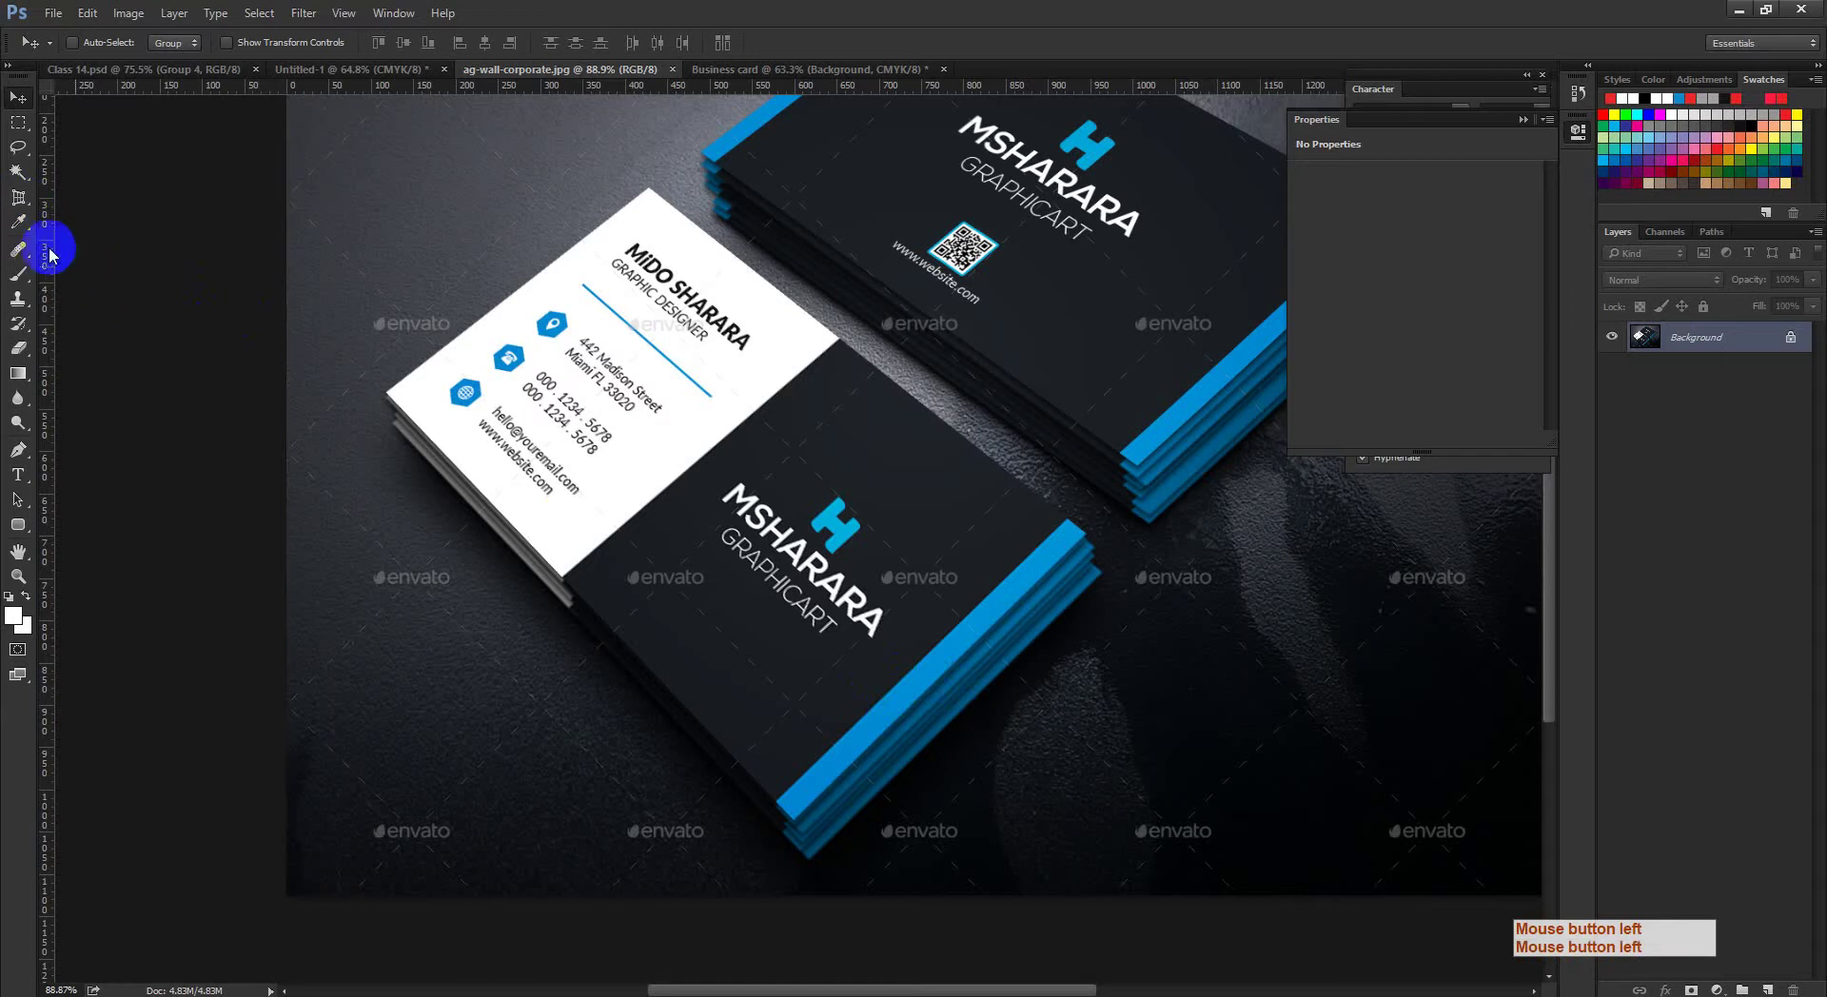
Step: Mark the front card's four corners with the Perspective Crop tool
left_click(19, 197)
left_click(102, 211)
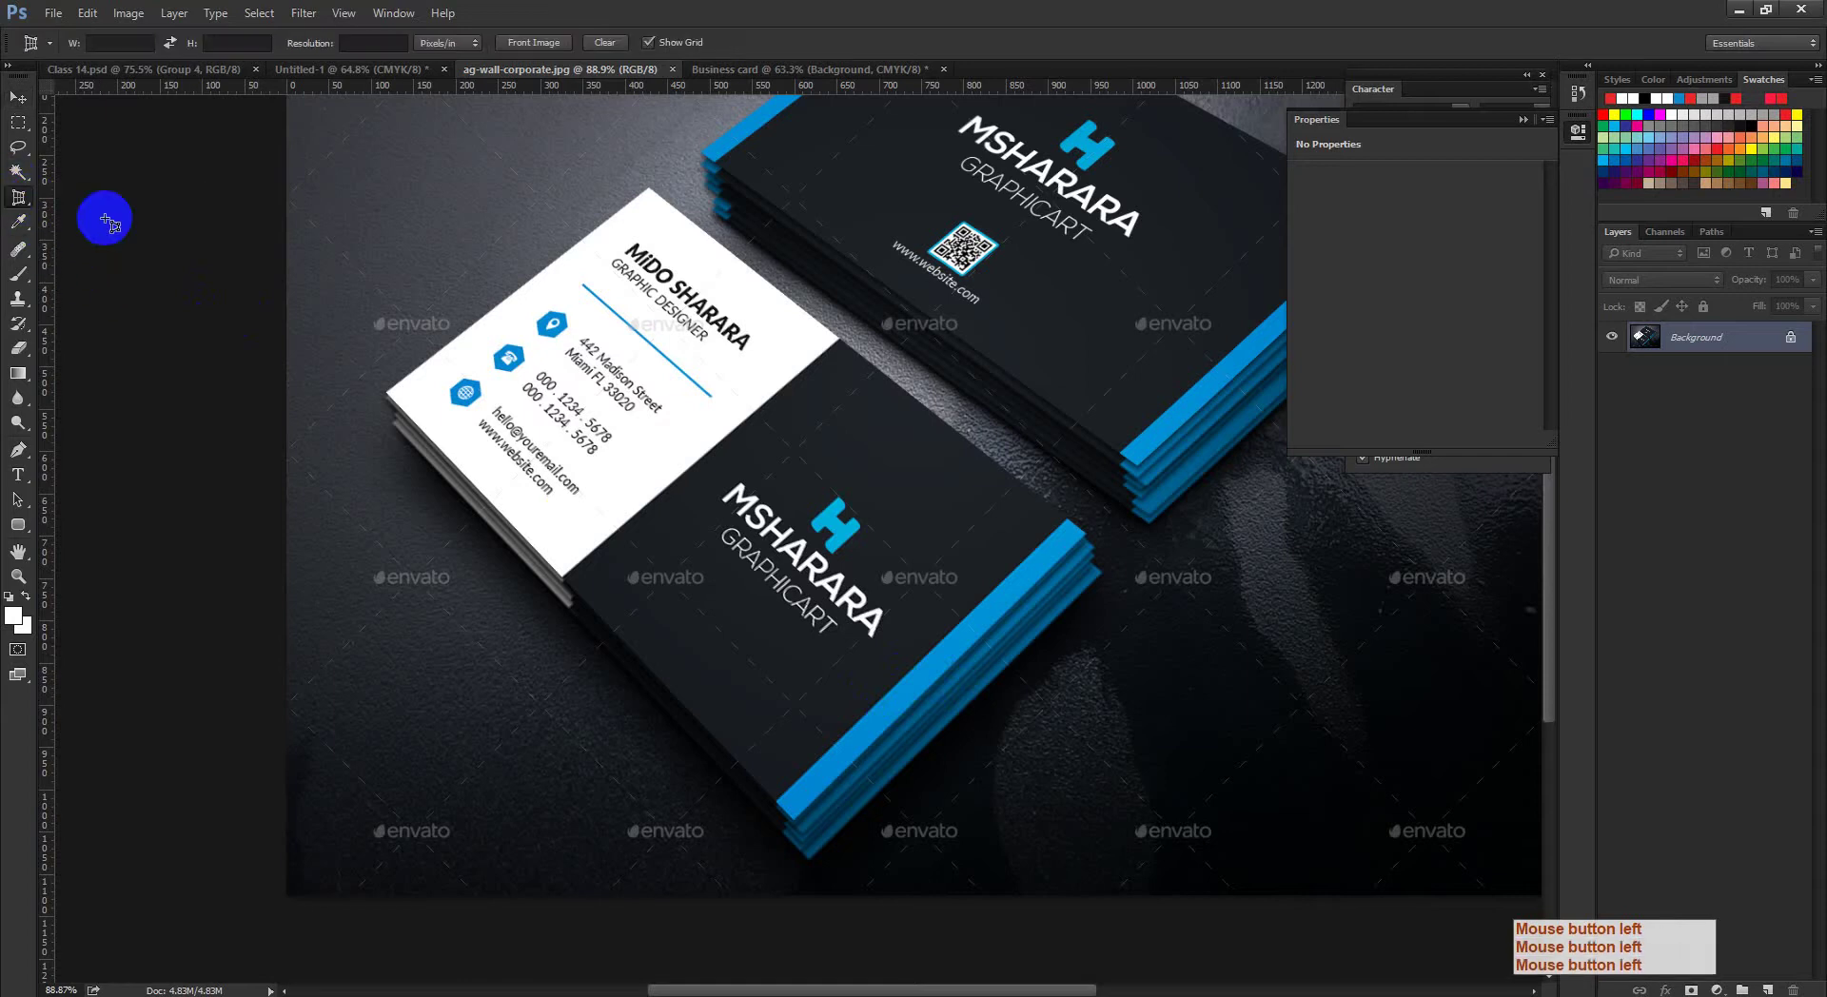
left_click(451, 372, "ctrl")
left_click_drag(451, 372, 419, 507)
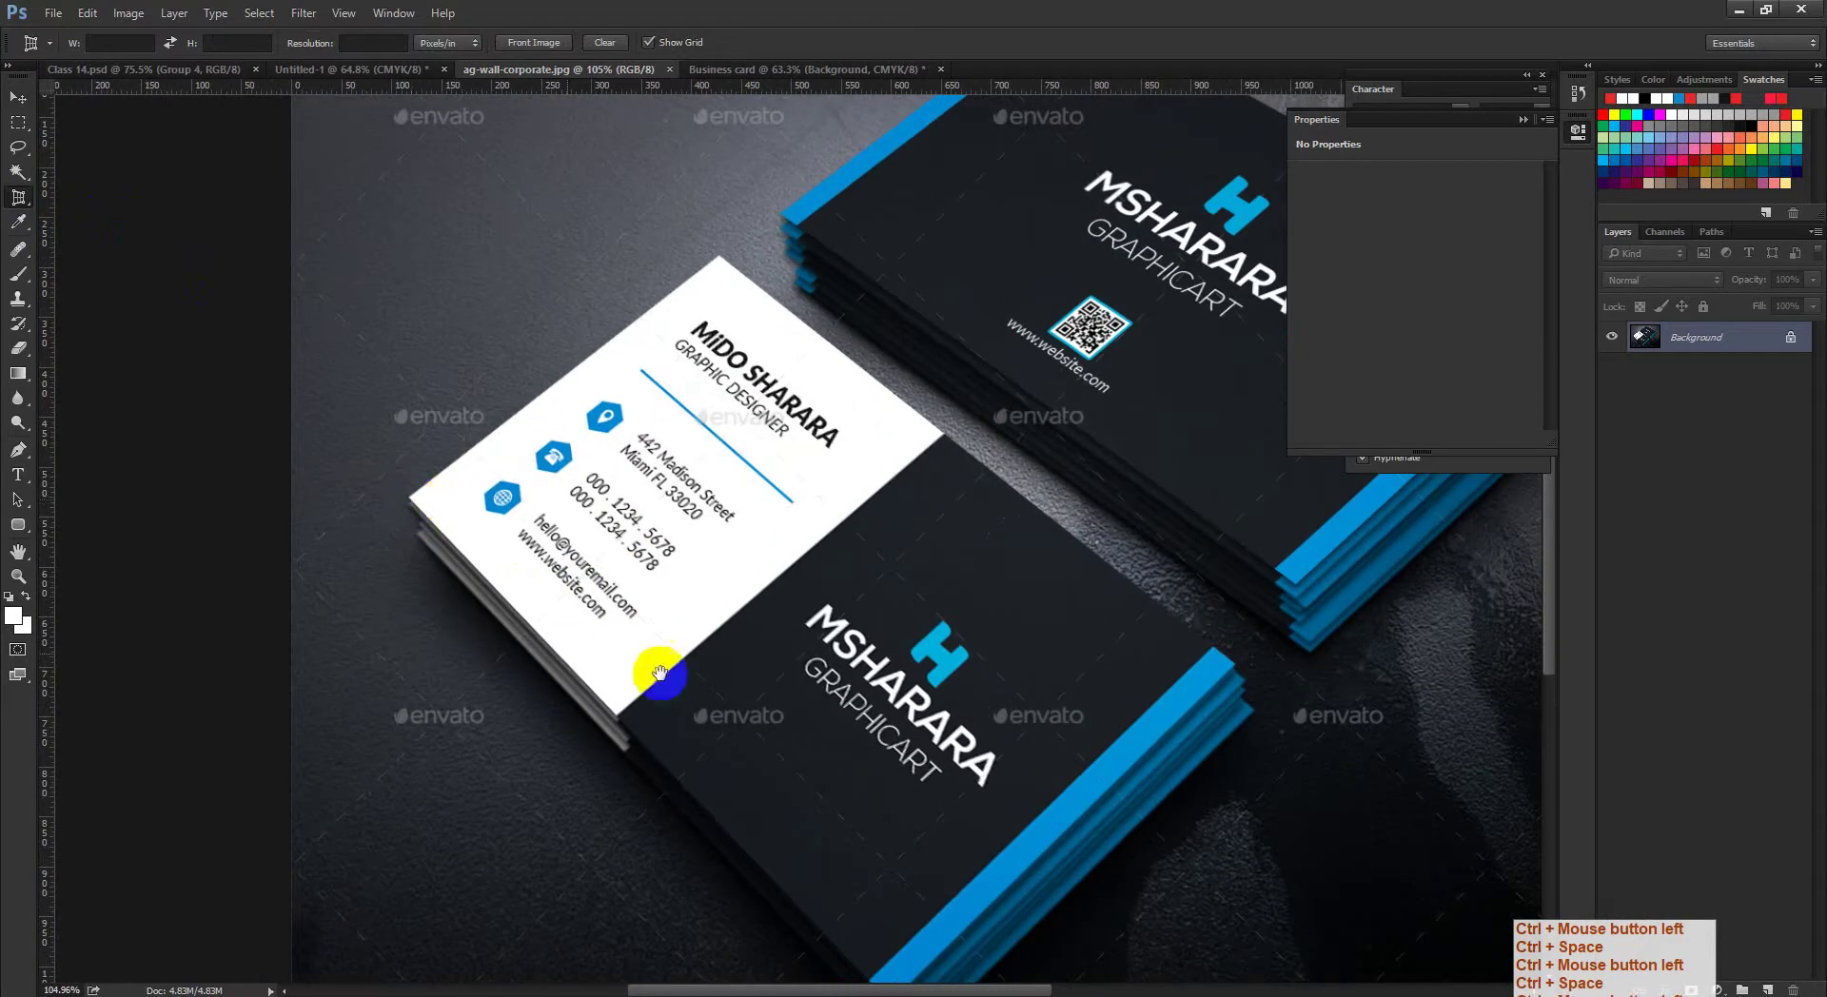
left_click_drag(656, 673, 613, 568)
left_click(370, 396)
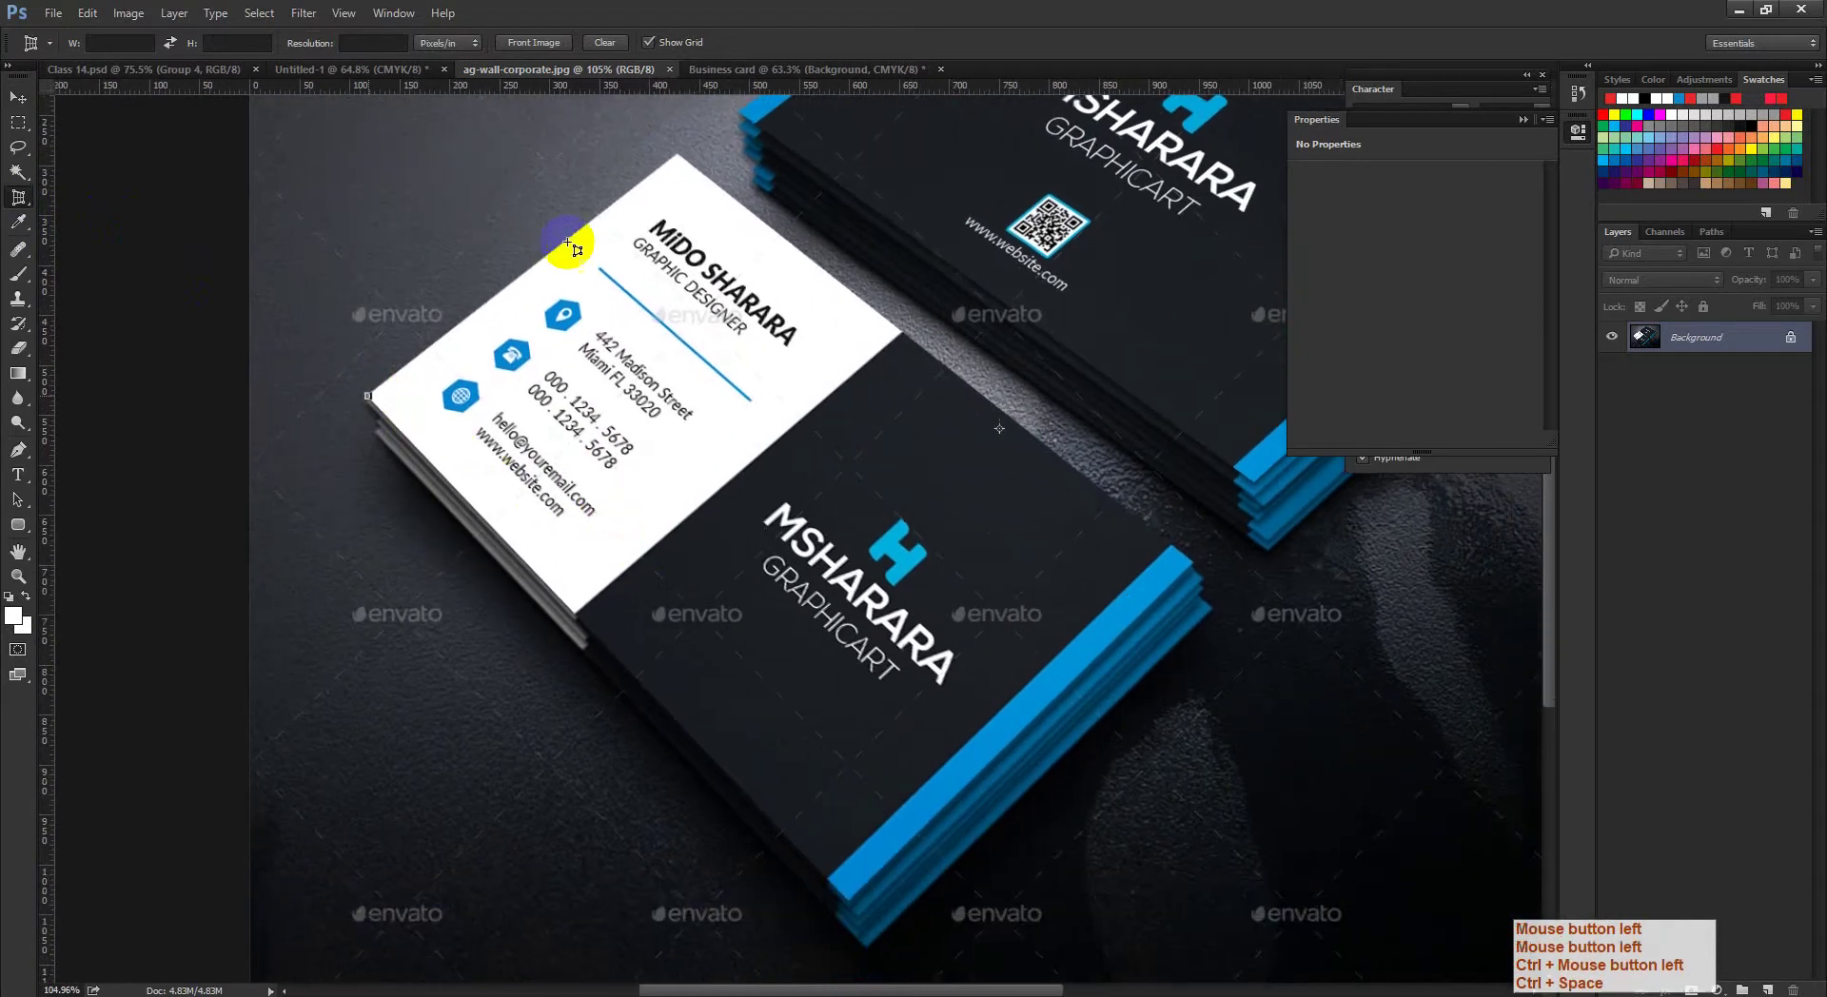
left_click(680, 154)
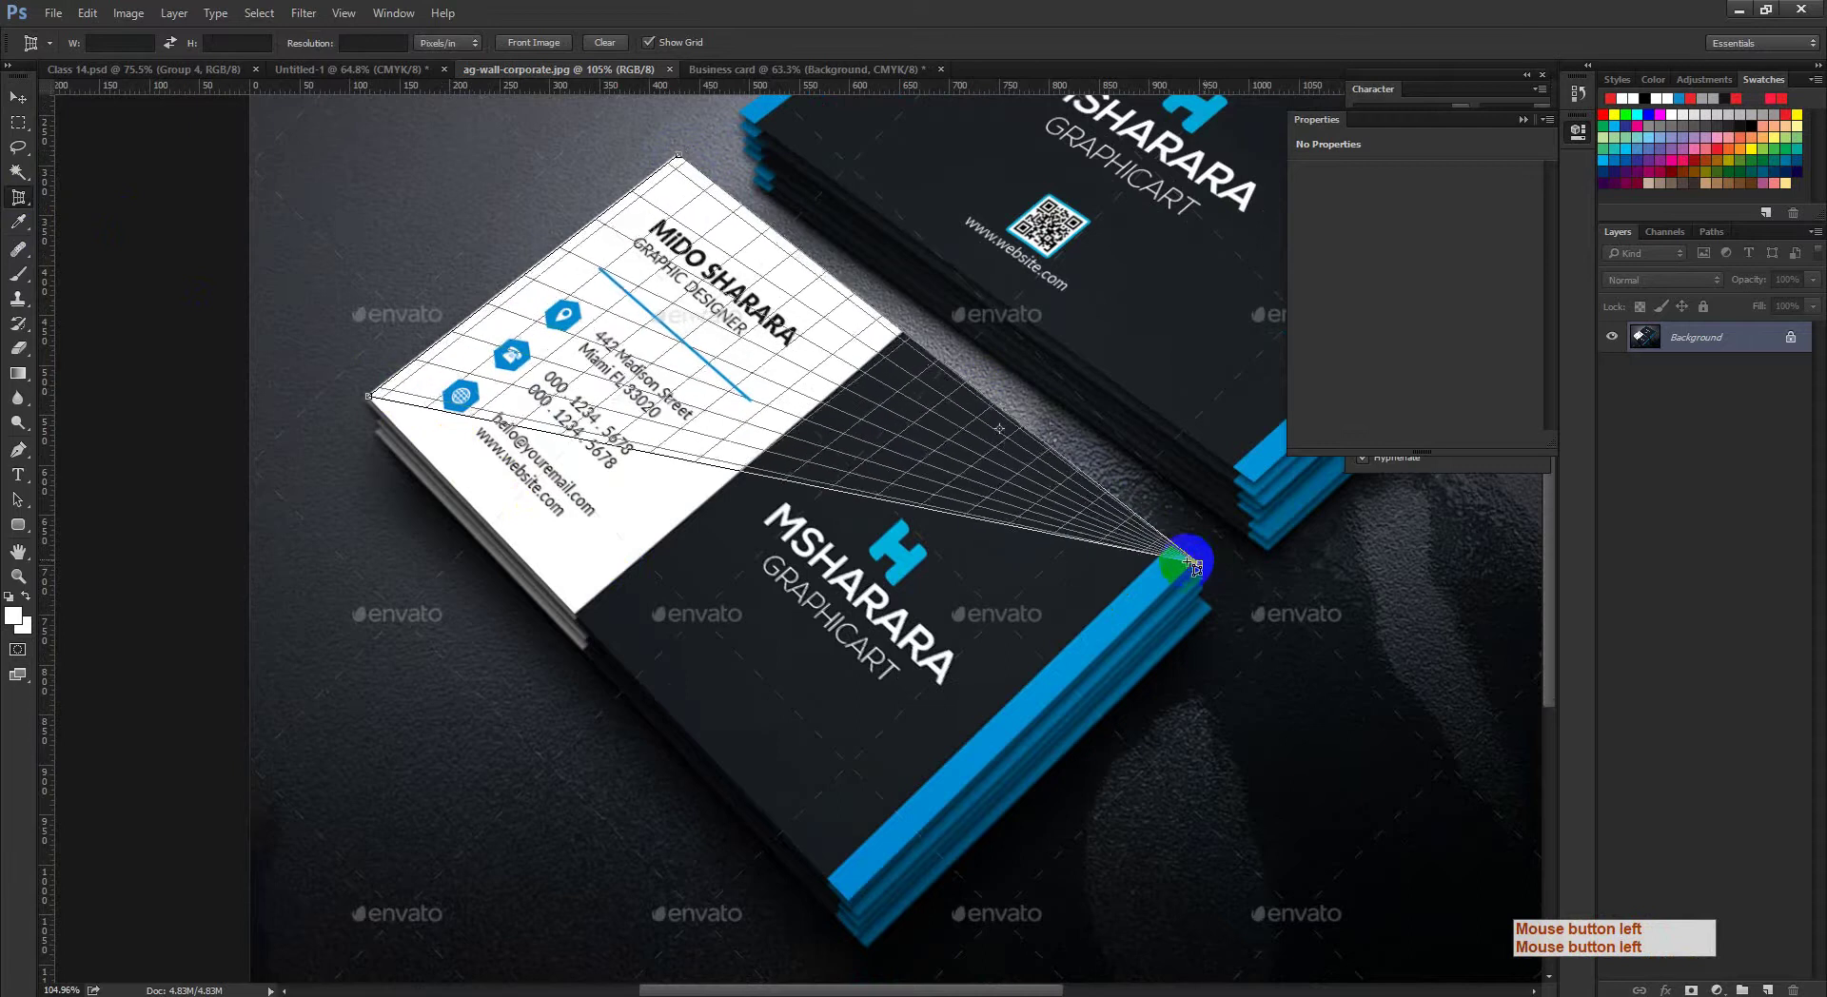
left_click(1196, 564)
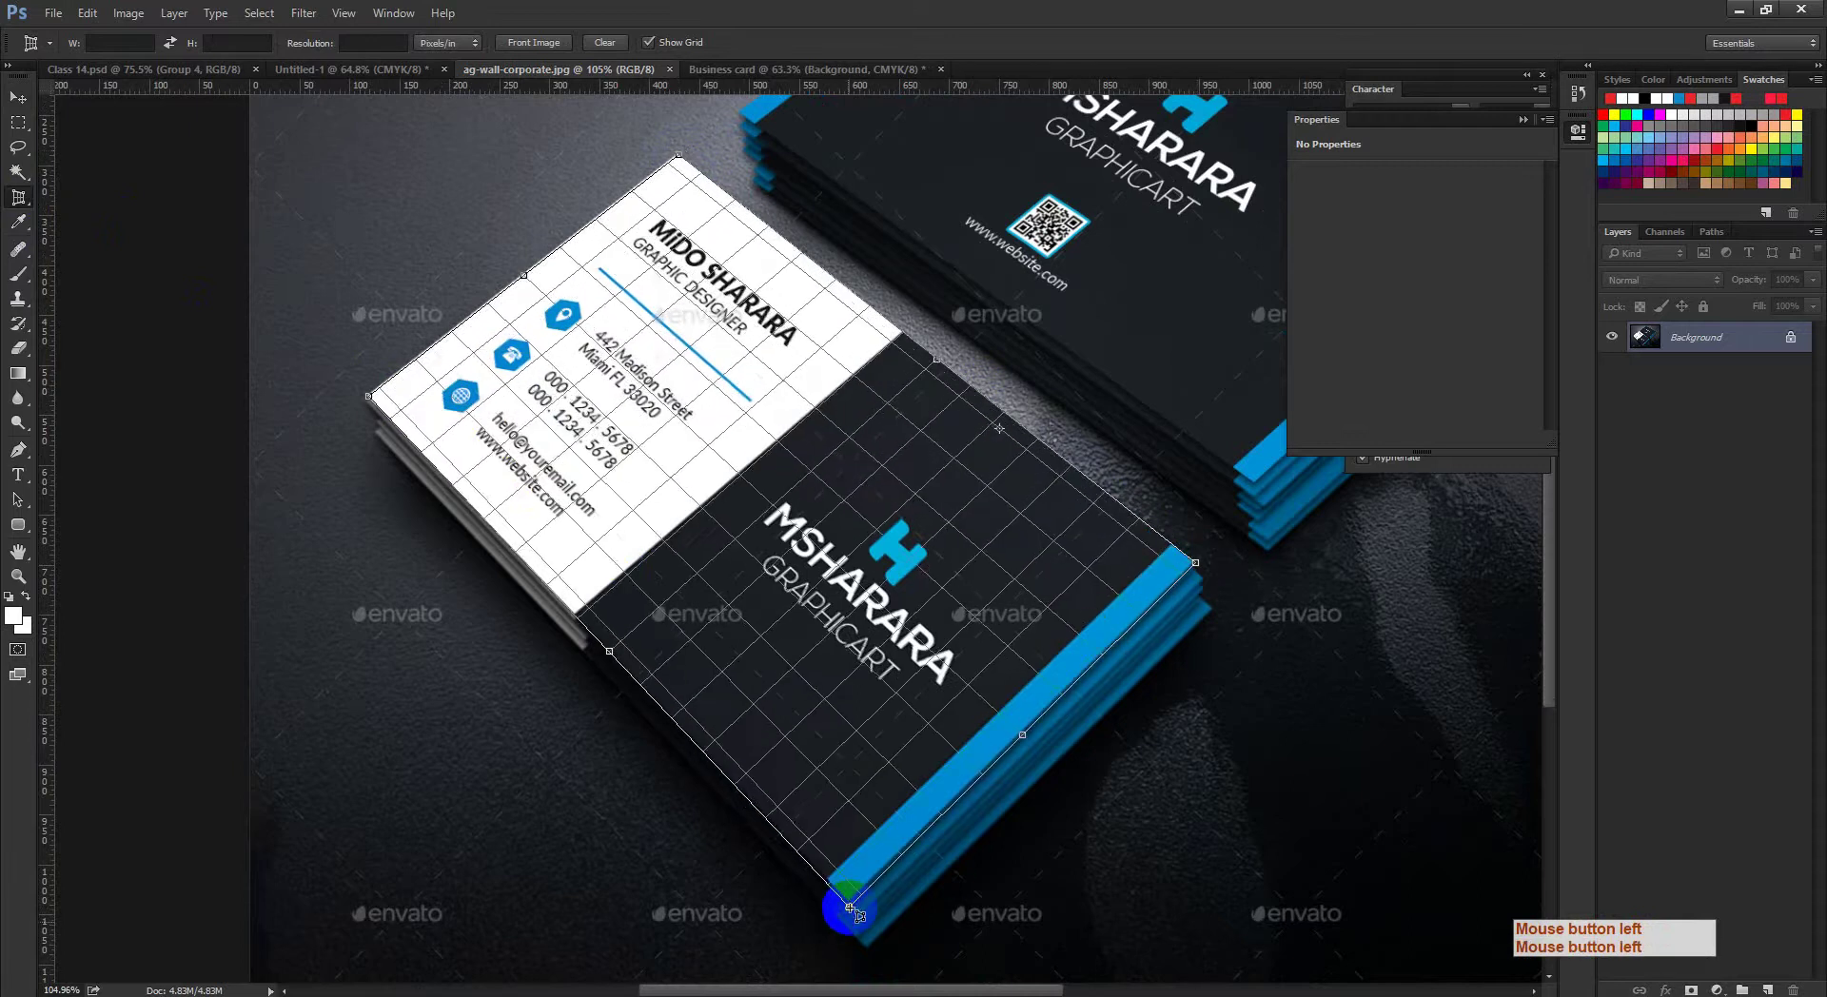
left_click(849, 898)
Step: Fine-tune the crop corners against the card's edges and commit the perspective crop
left_click(414, 523, "ctrl")
left_click(437, 485, "ctrl")
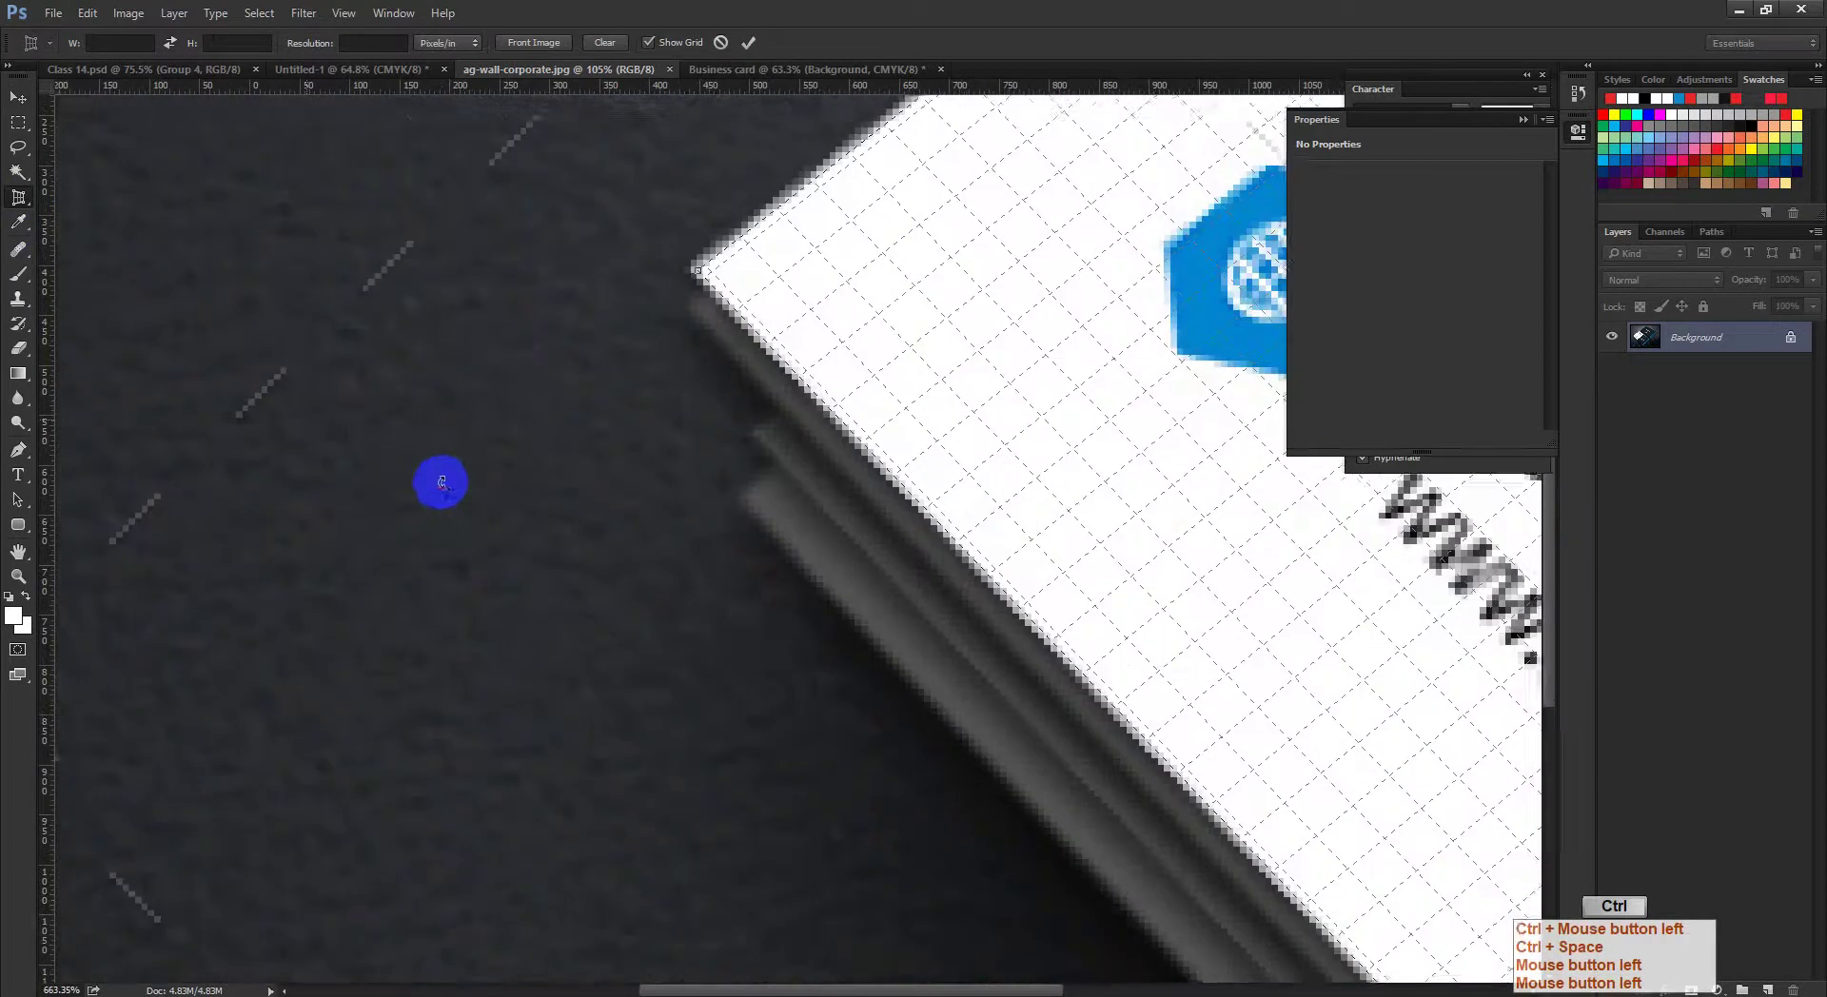
left_click(660, 443, "ctrl")
left_click(660, 443, "ctrl")
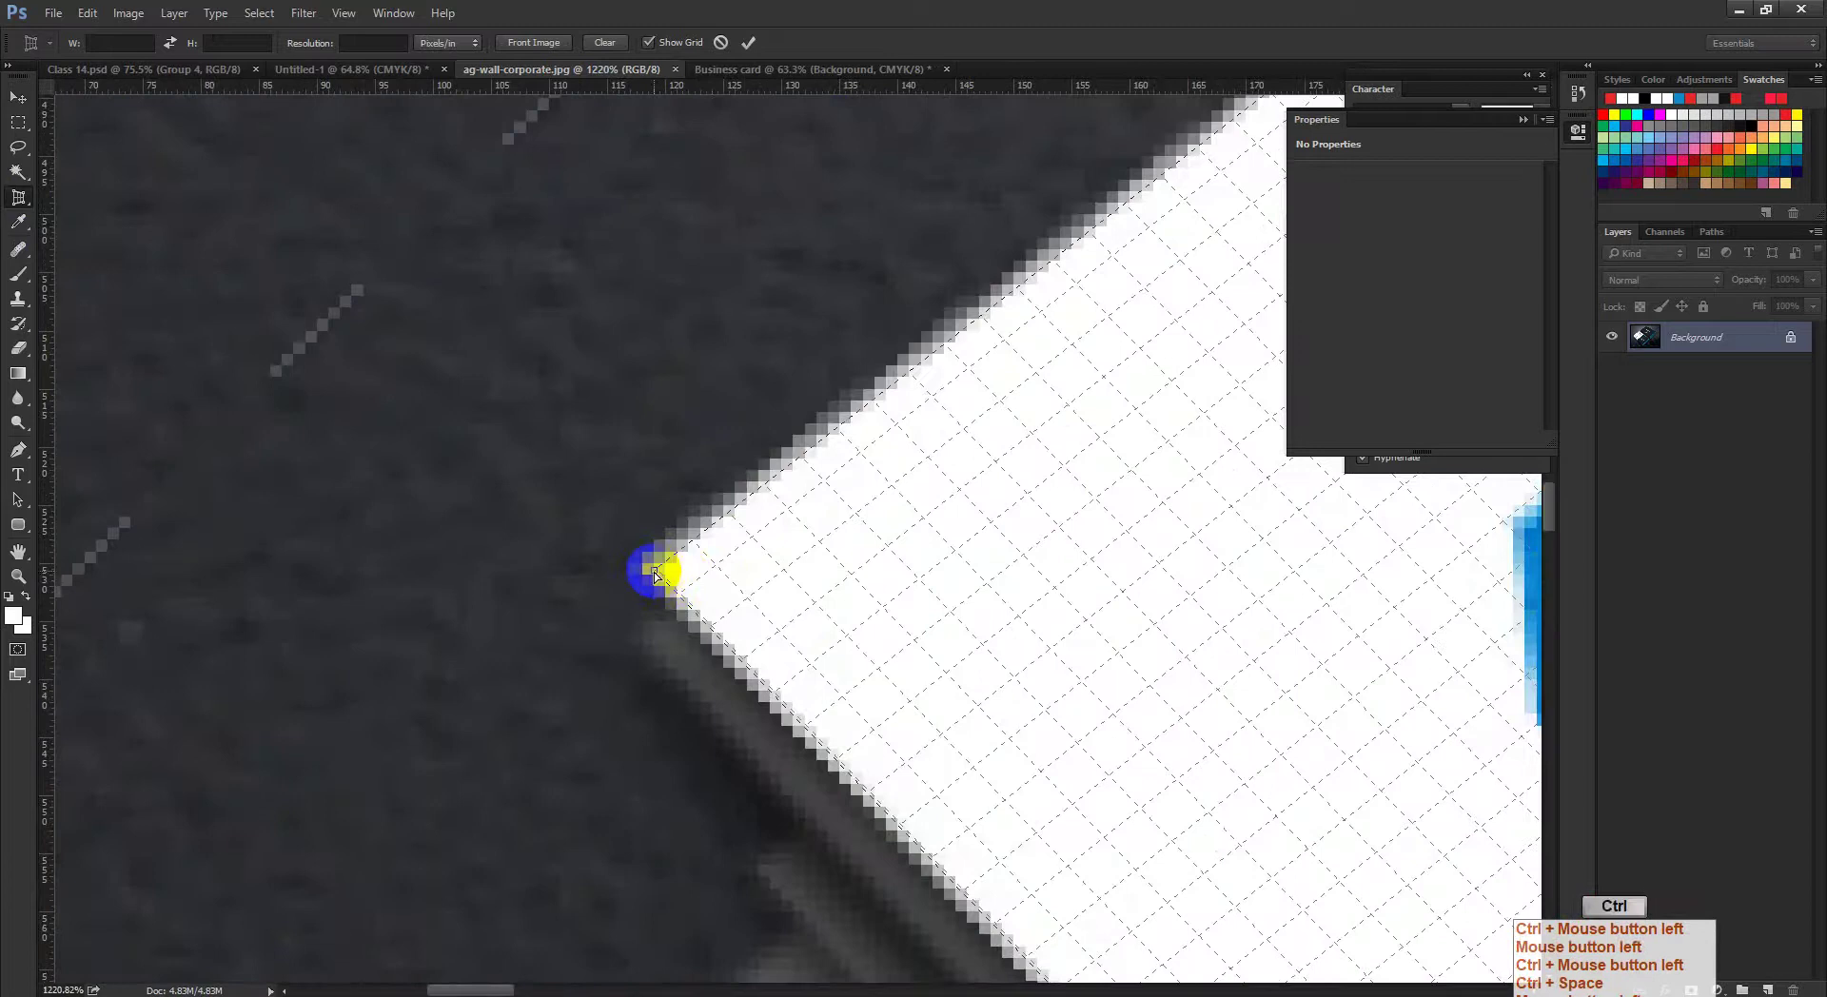
left_click_drag(712, 583, 800, 599)
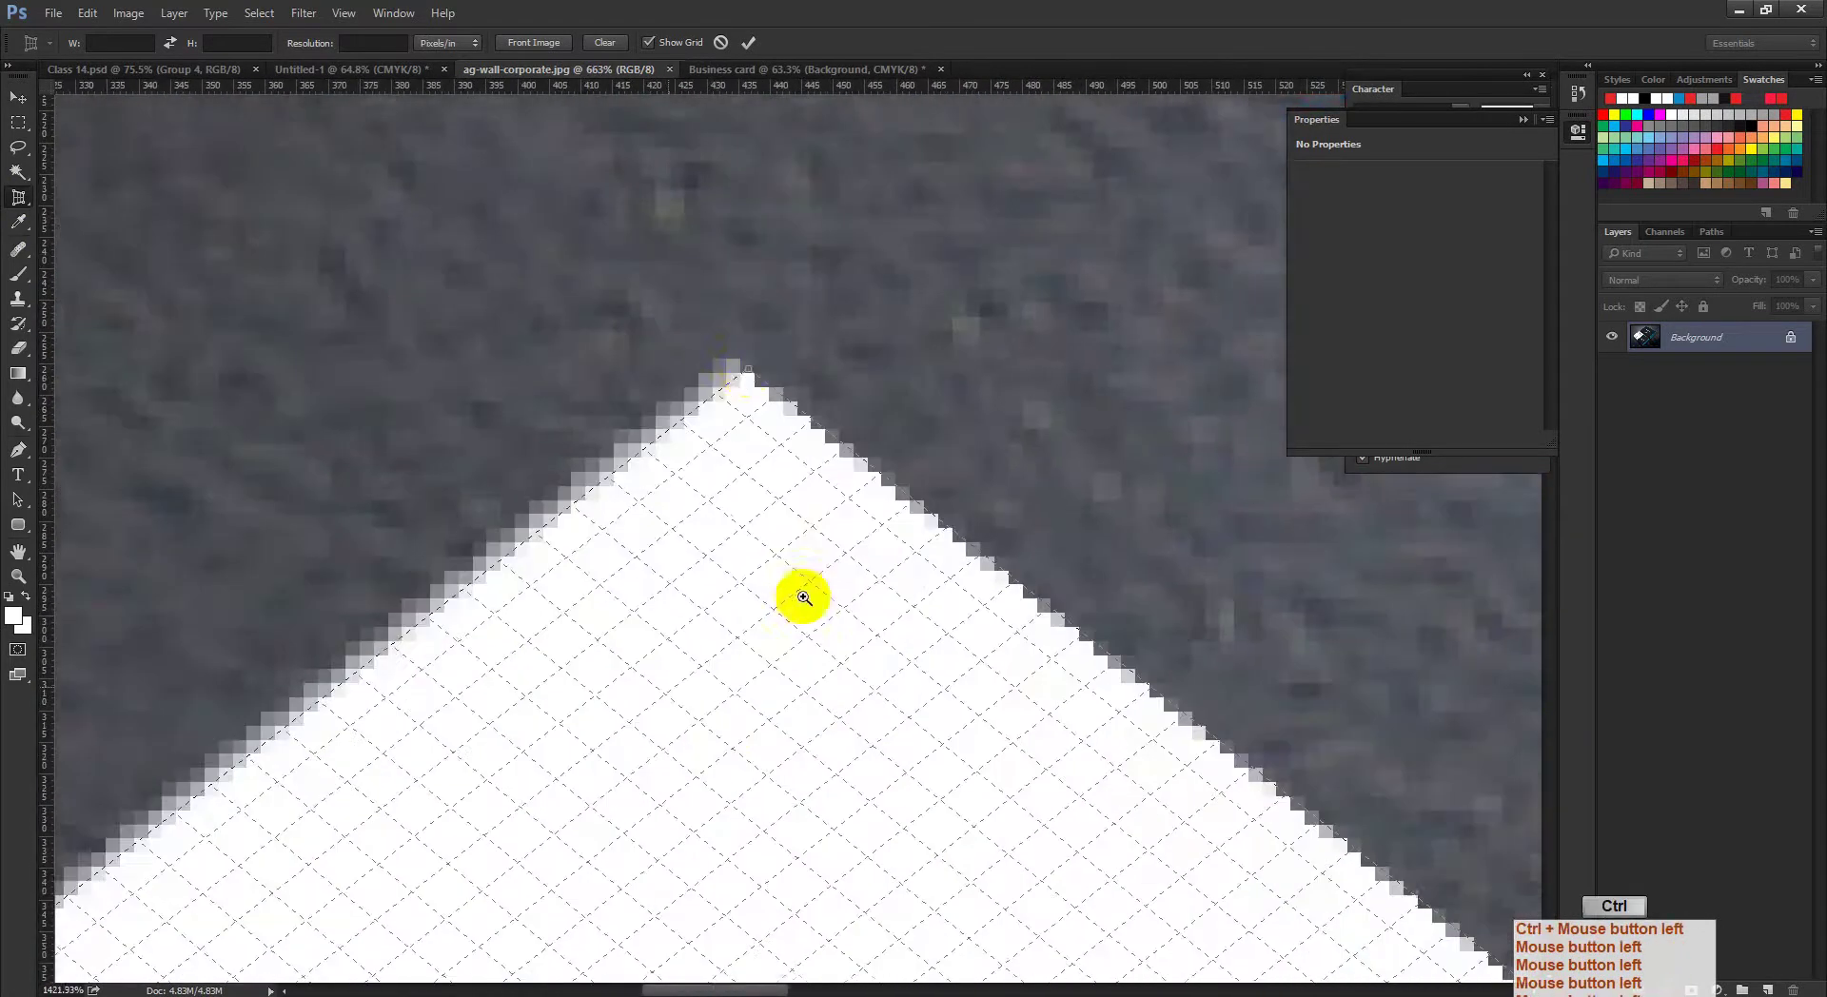
left_click_drag(735, 379, 730, 367)
left_click_drag(917, 542, 1154, 373)
left_click_drag(1189, 467, 885, 726)
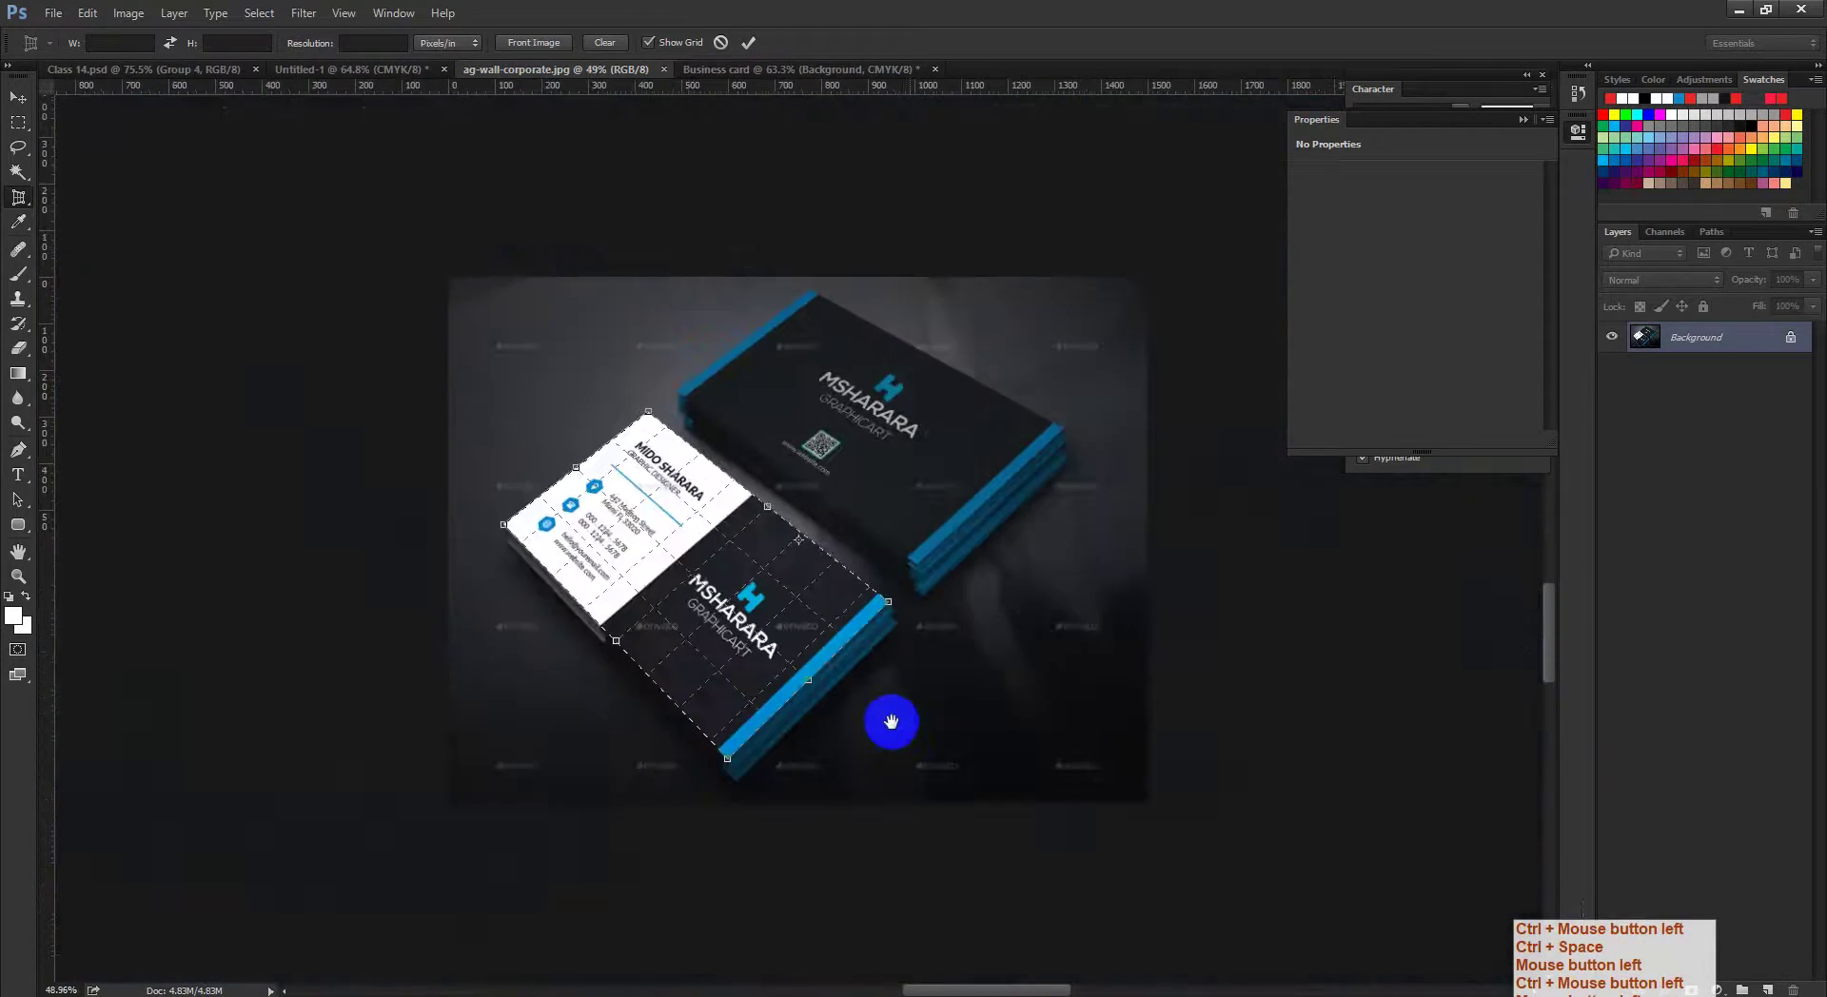
left_click_drag(701, 783, 894, 689)
key("Return")
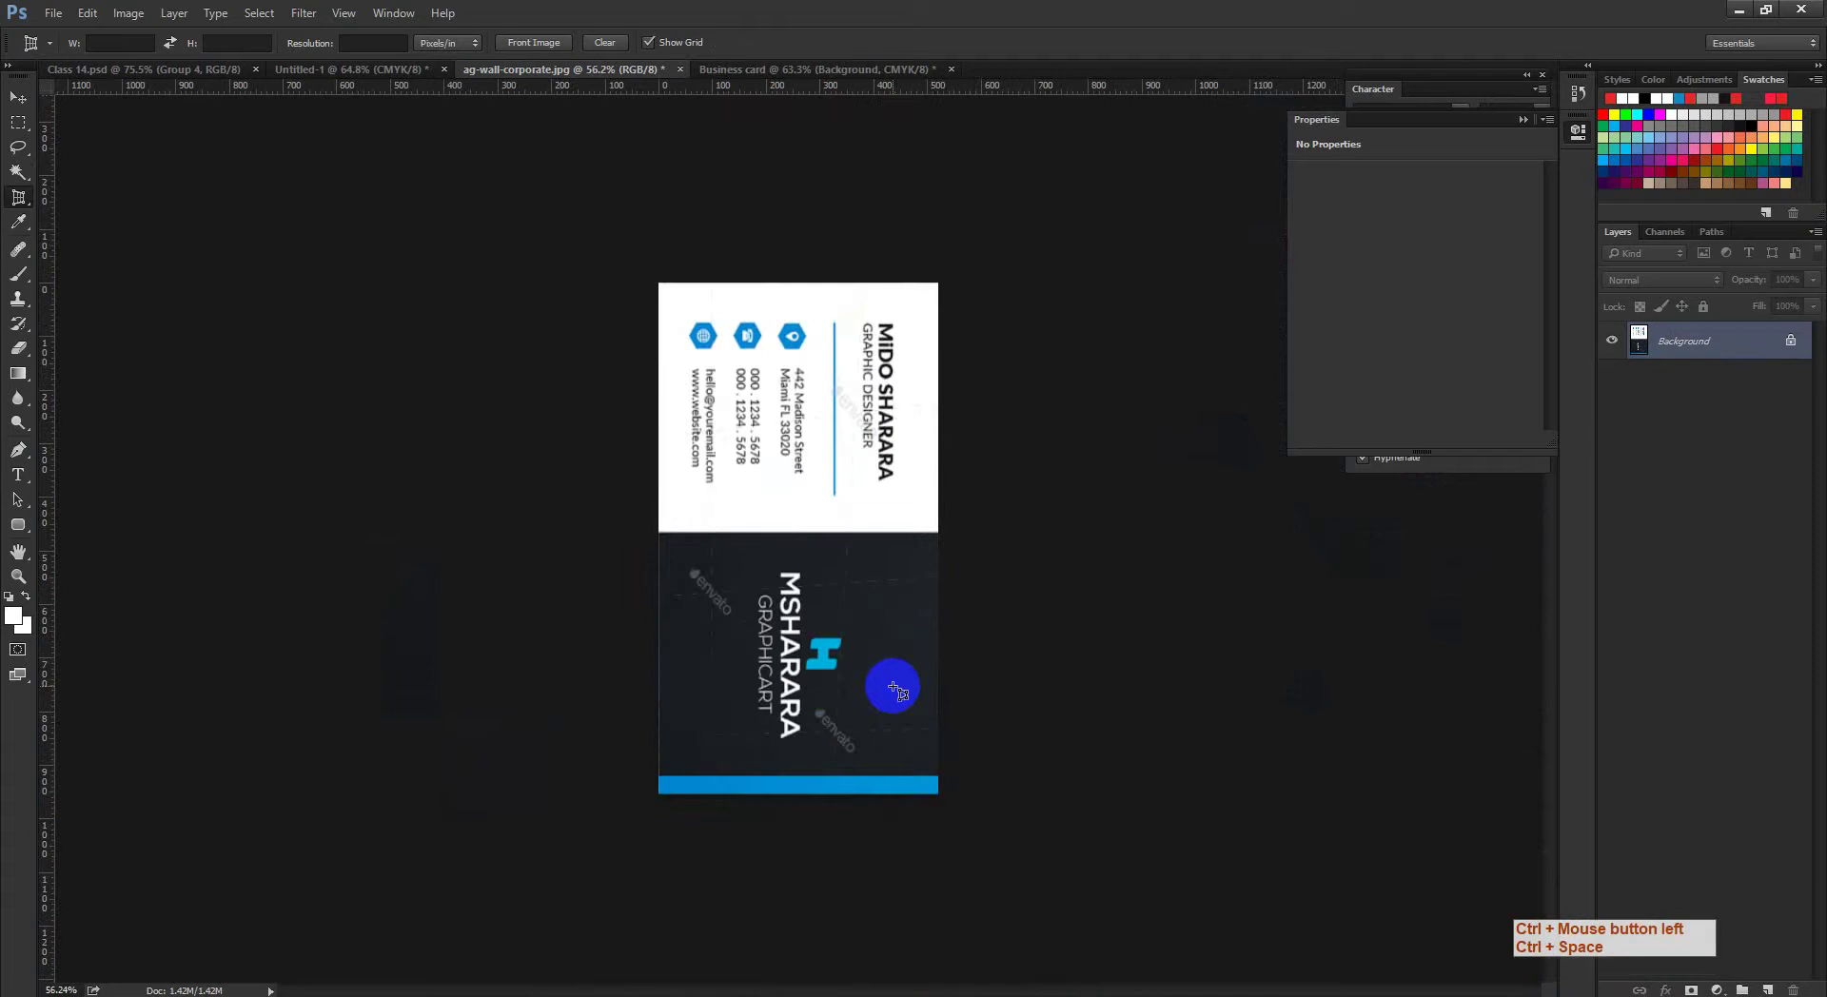
Step: Unlock the background layer and cancel the Layer Style dialog without changes
left_click(19, 98)
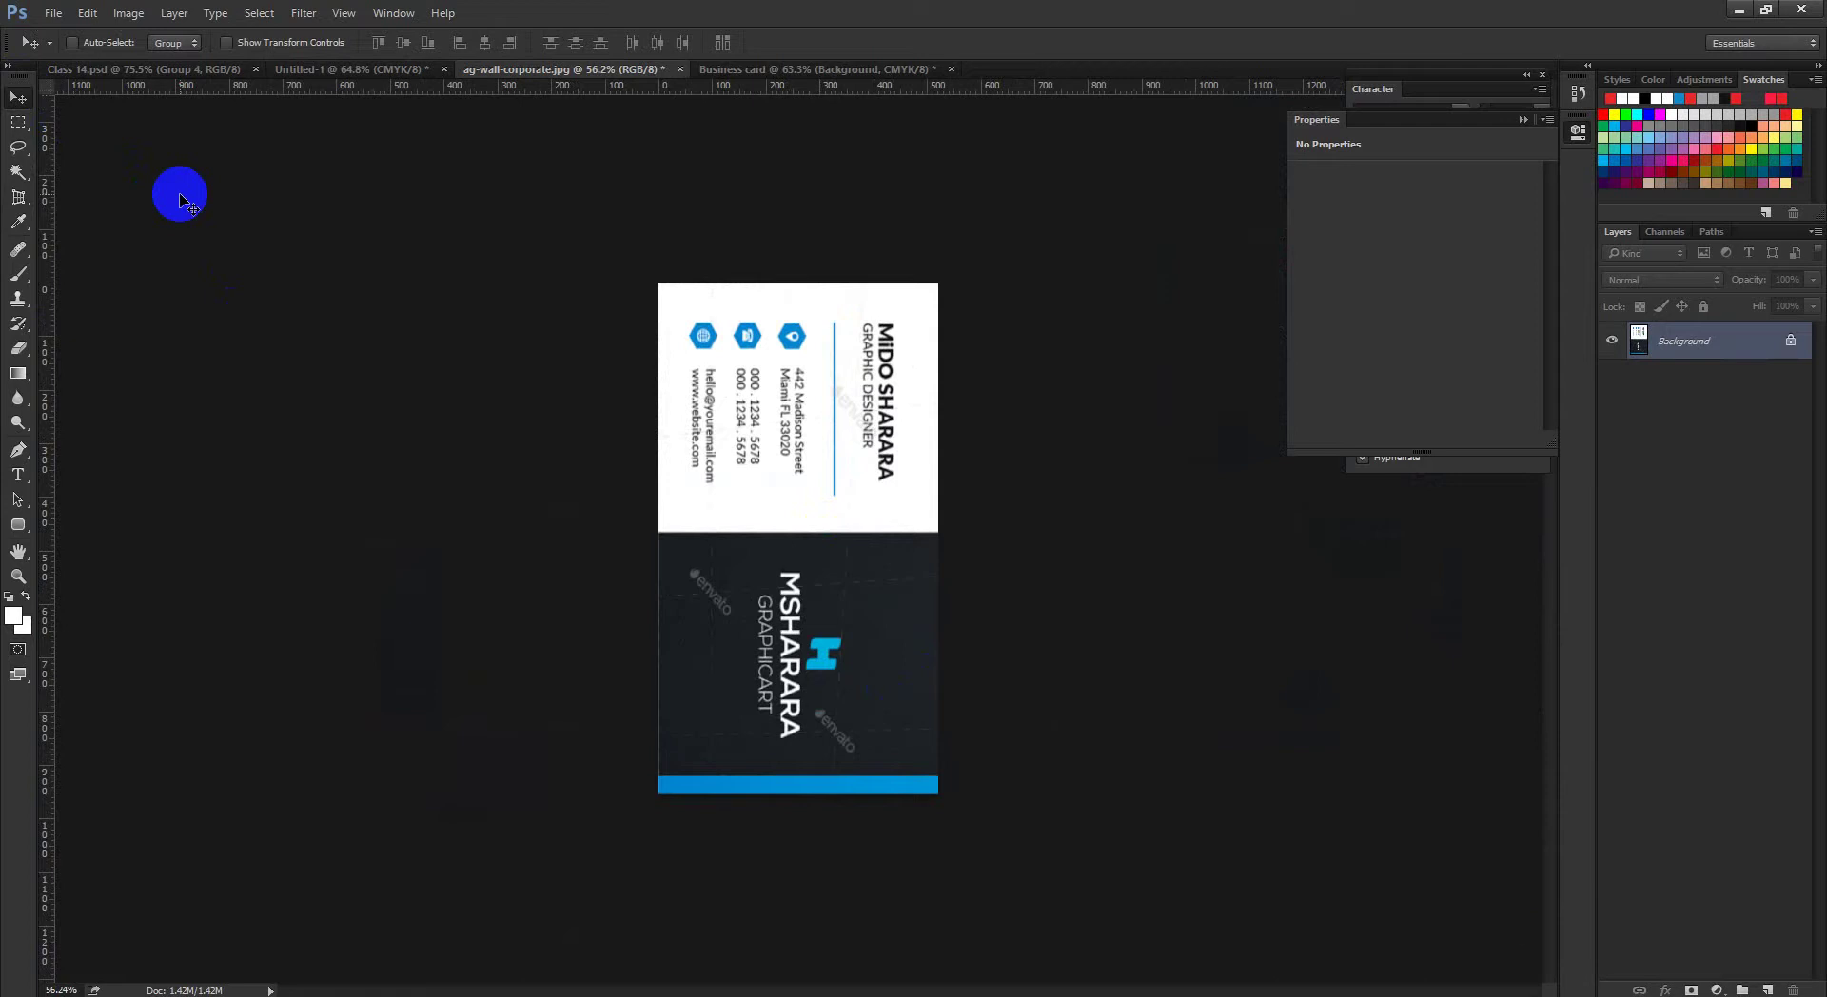
key("ctrl+t")
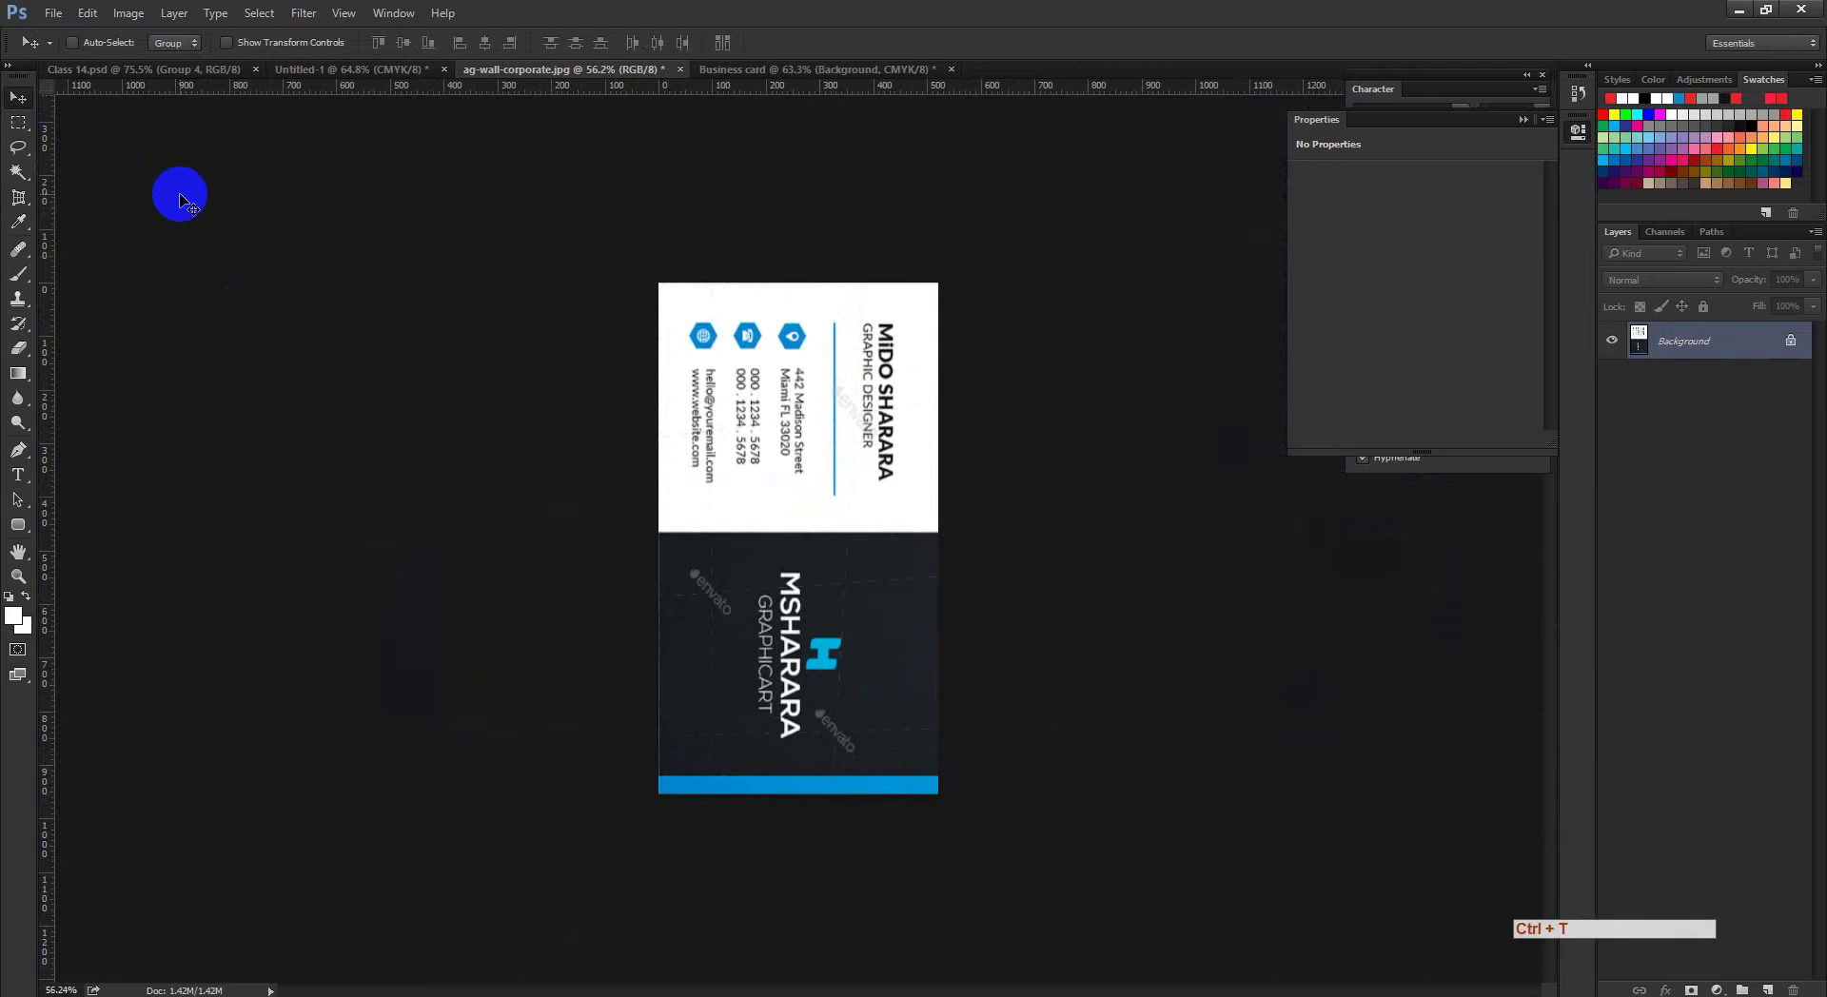
left_click(1793, 342)
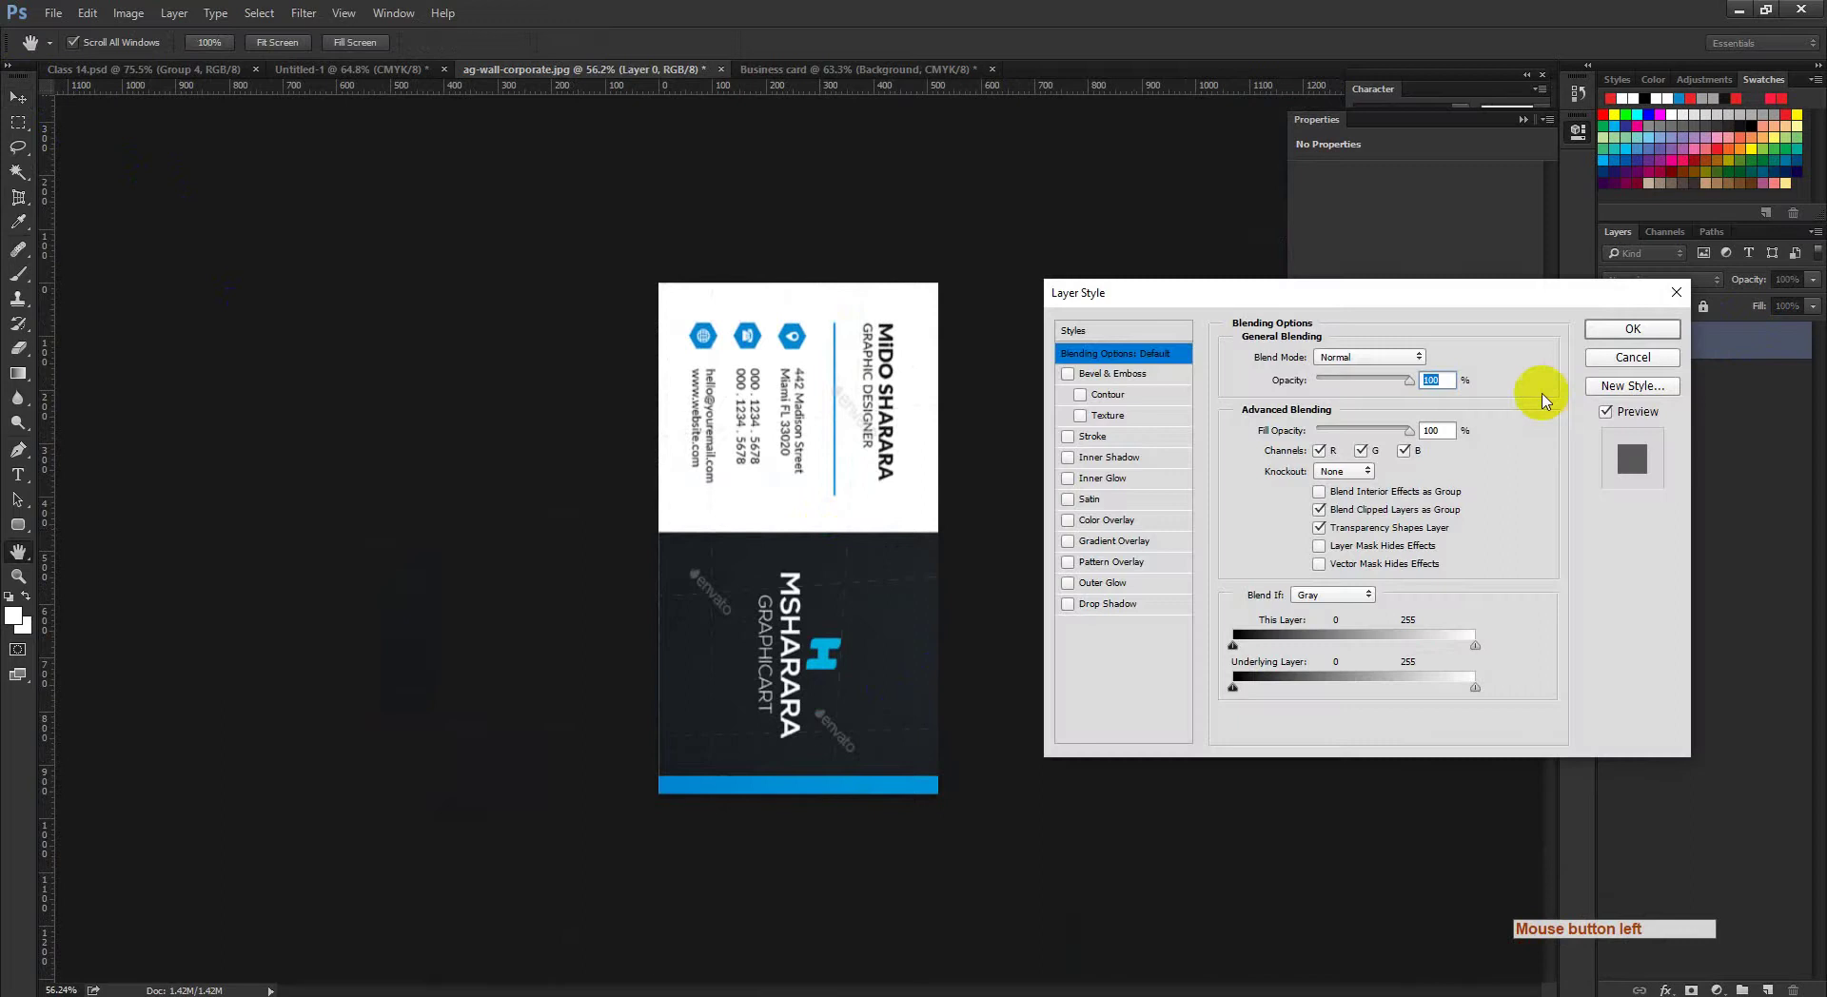
left_click(1605, 358)
Step: Try rotating the card -90° with a free transform, then undo the rotation
key("ctrl+t")
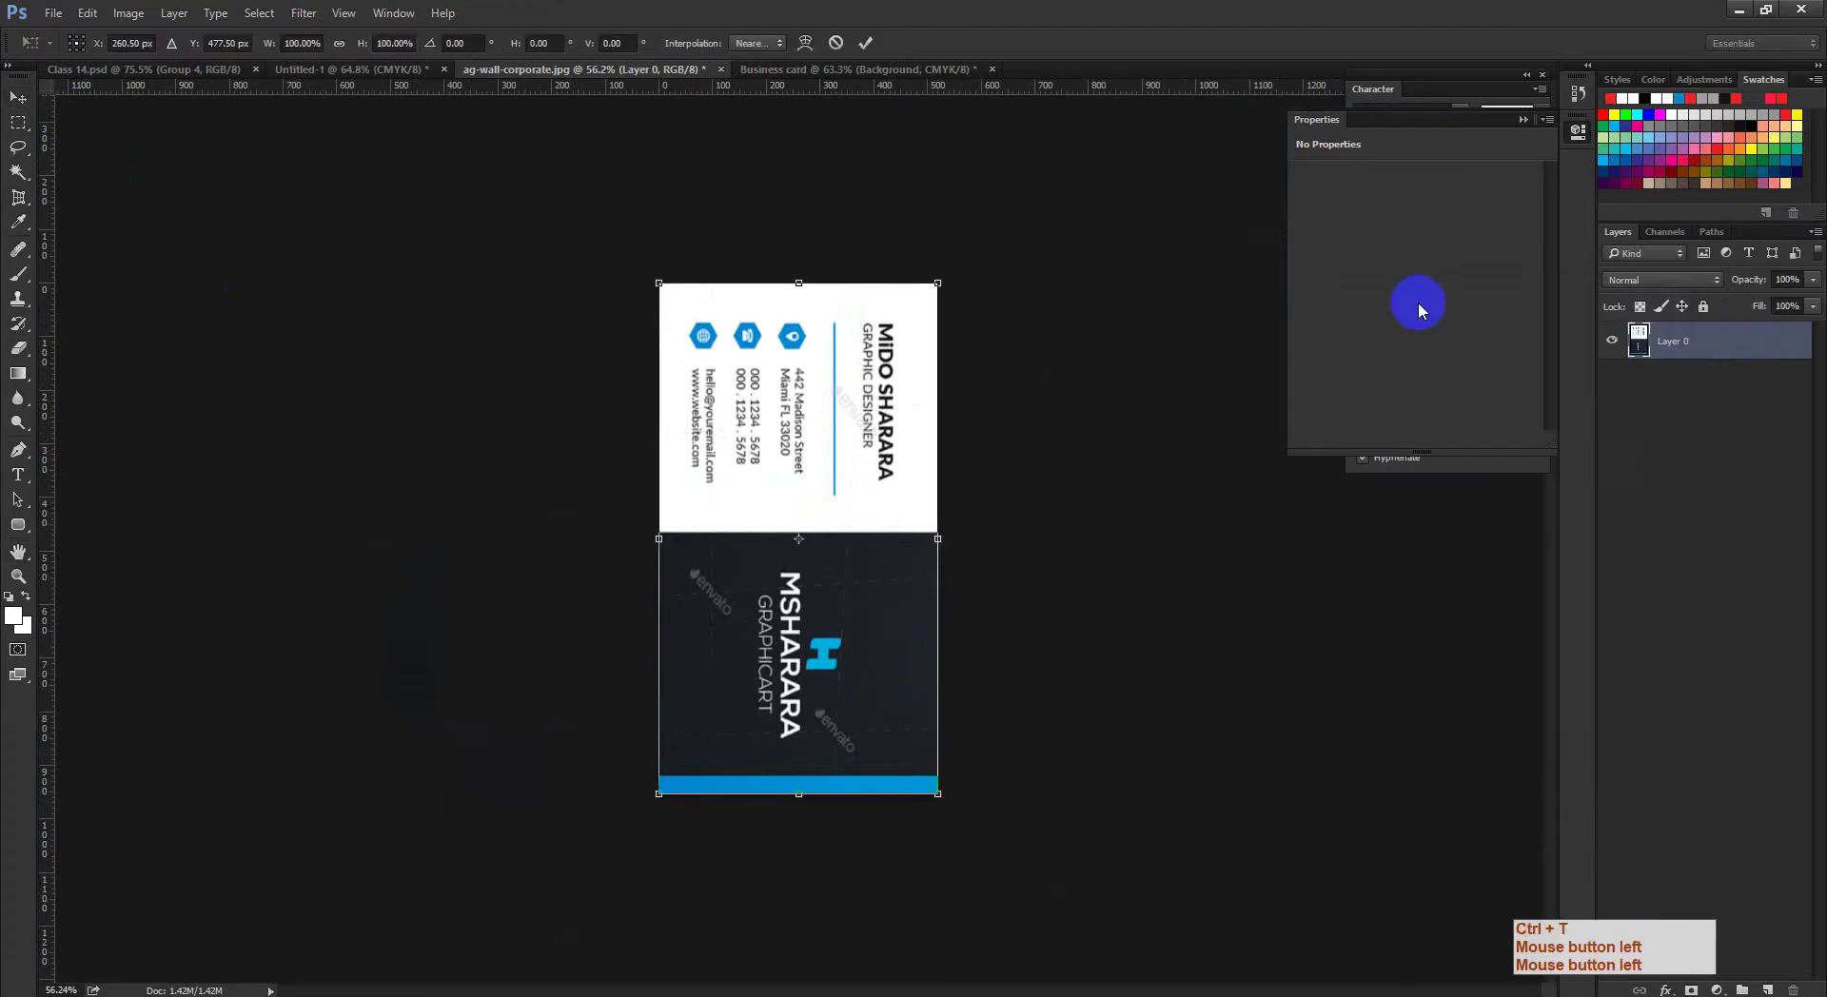
left_click_drag(987, 290, 491, 304)
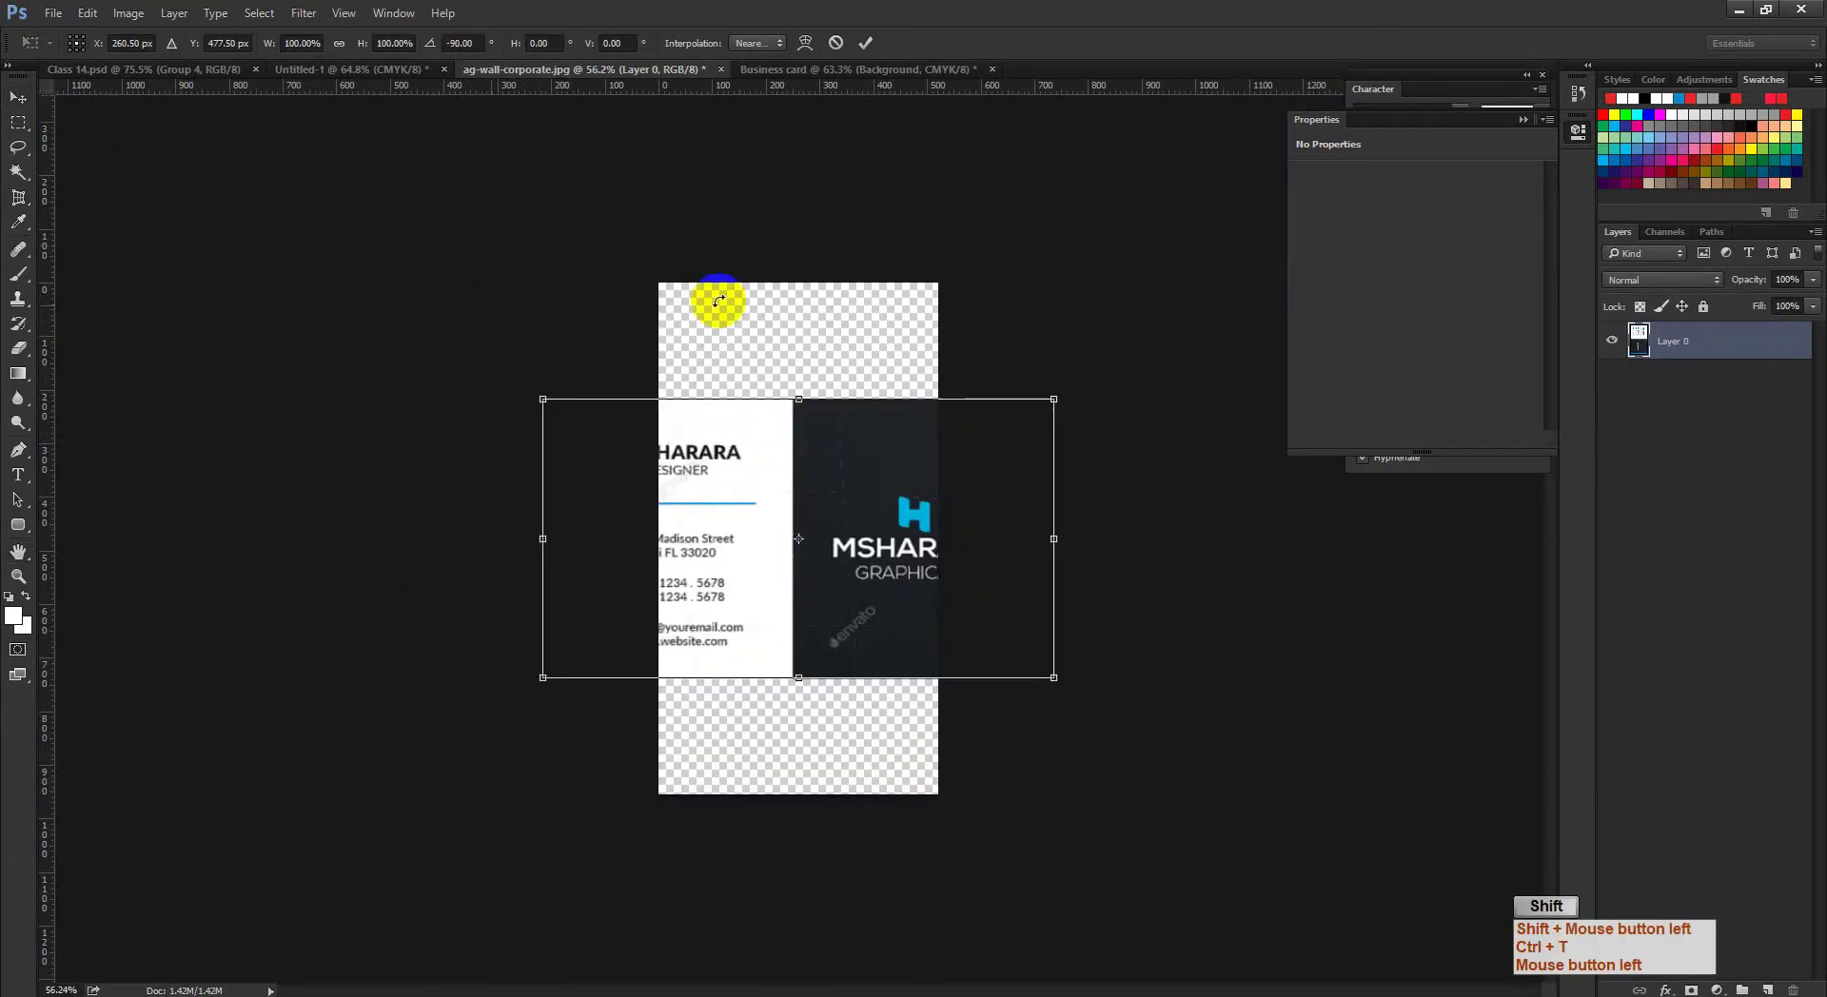
left_click(866, 43)
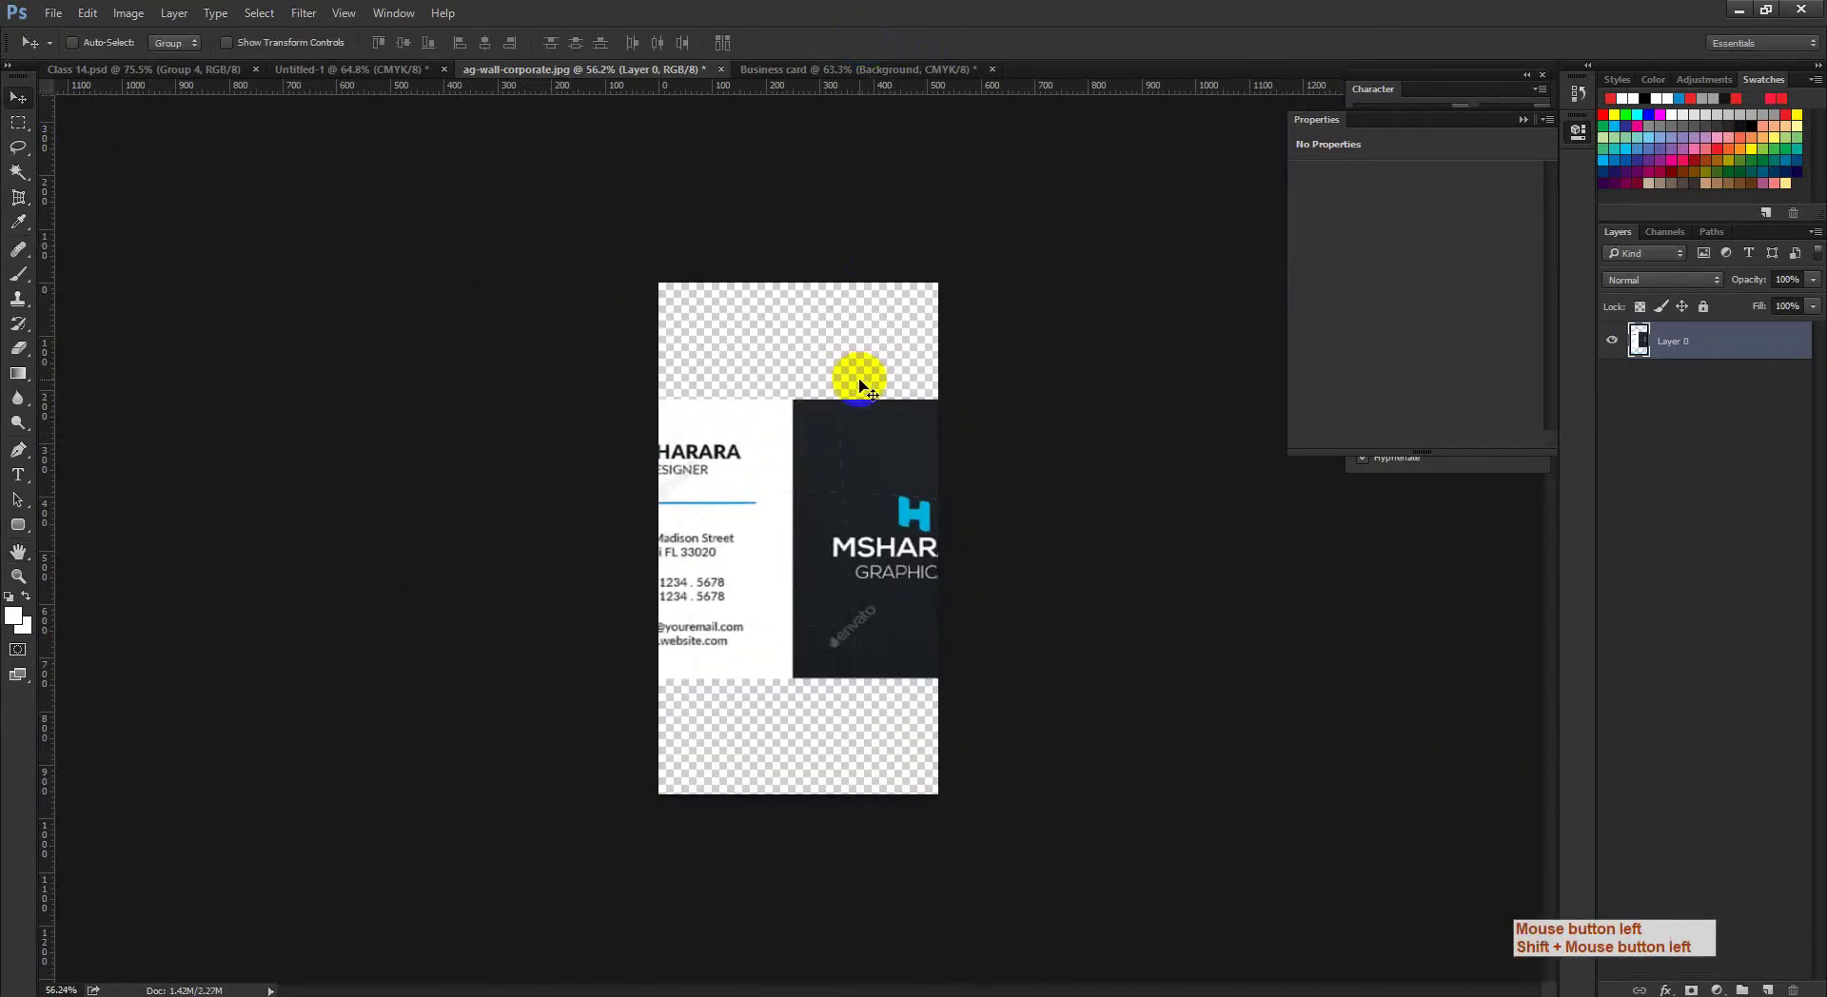
key("ctrl+alt+z")
key("ctrl+alt+z")
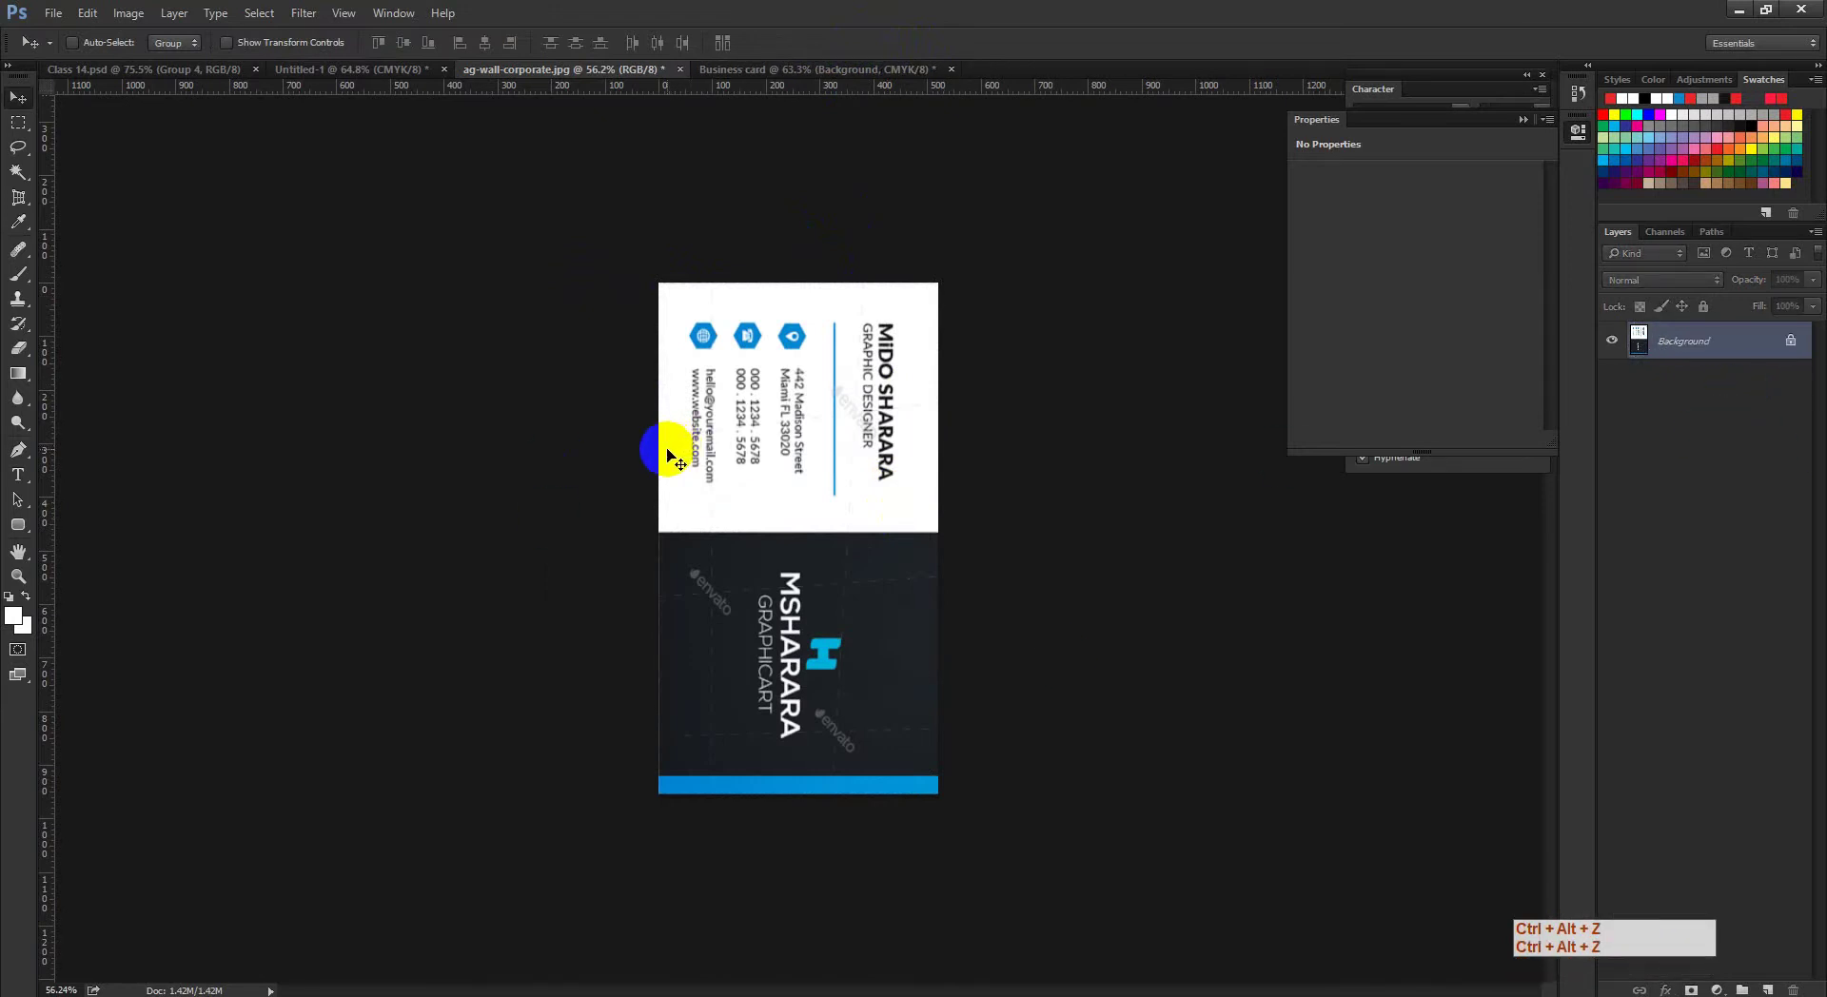
Step: Rotate the whole image 90° counter-clockwise
left_click(133, 14)
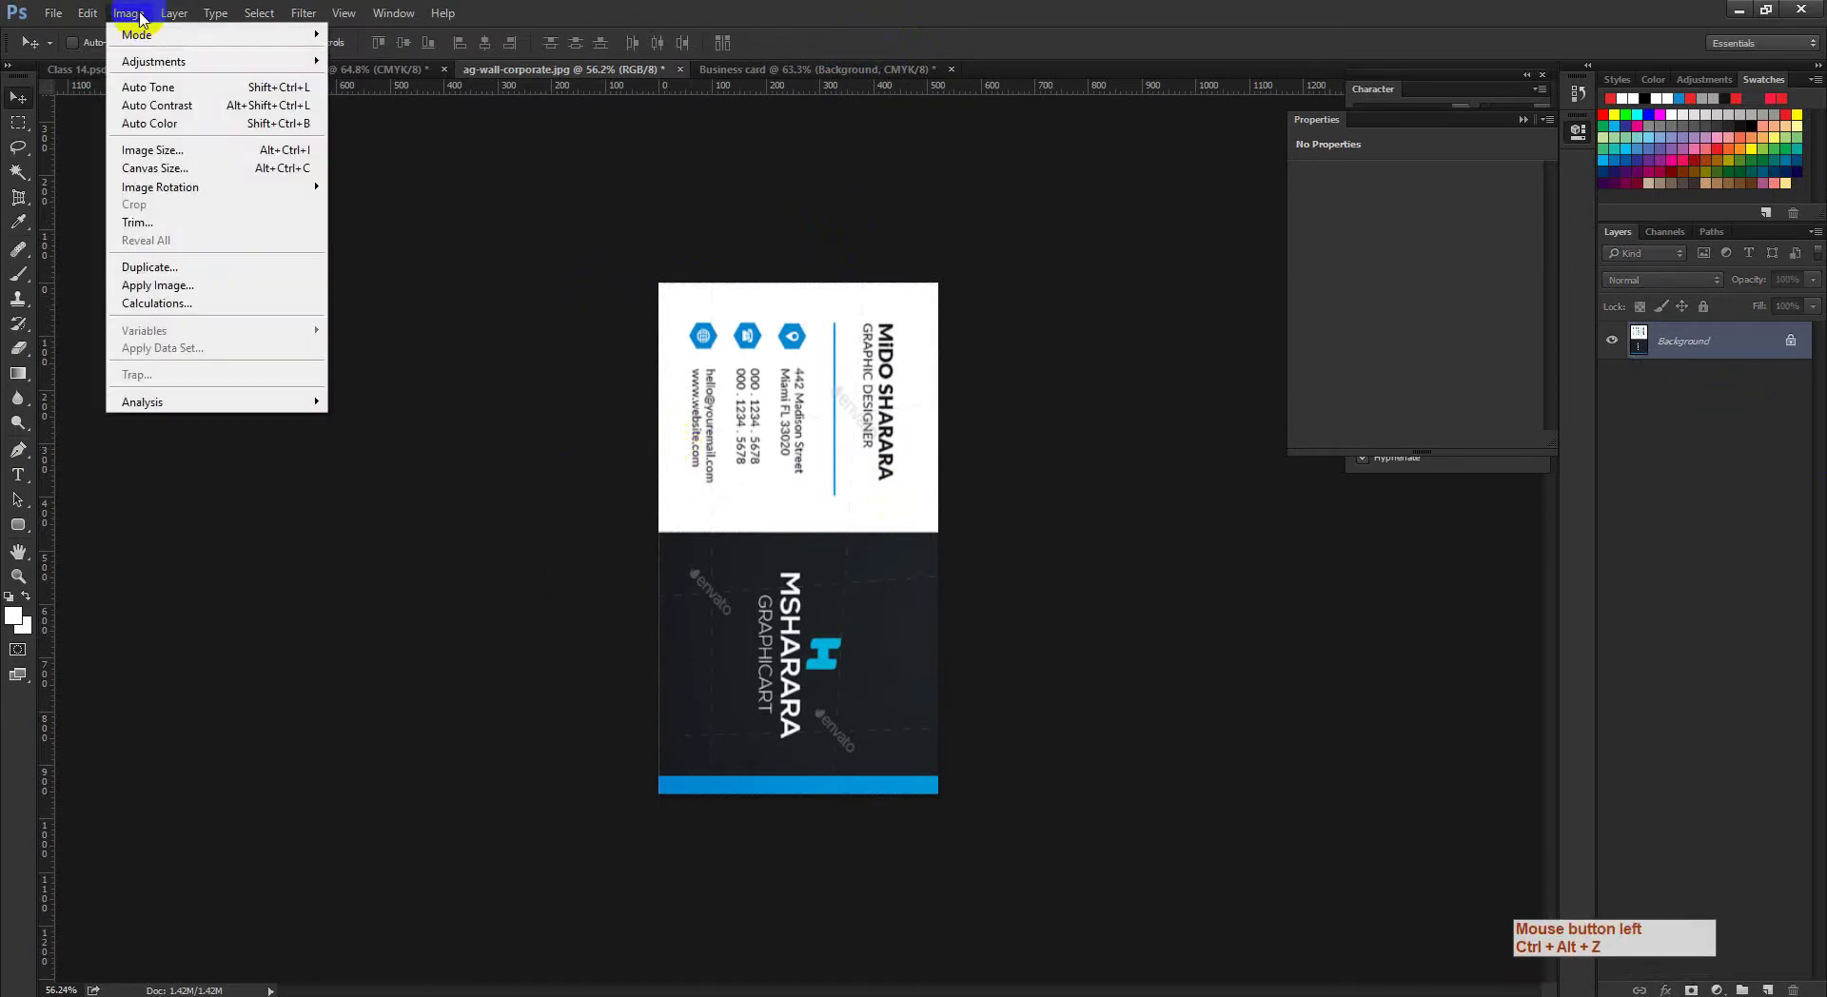
mouse_move(186, 188)
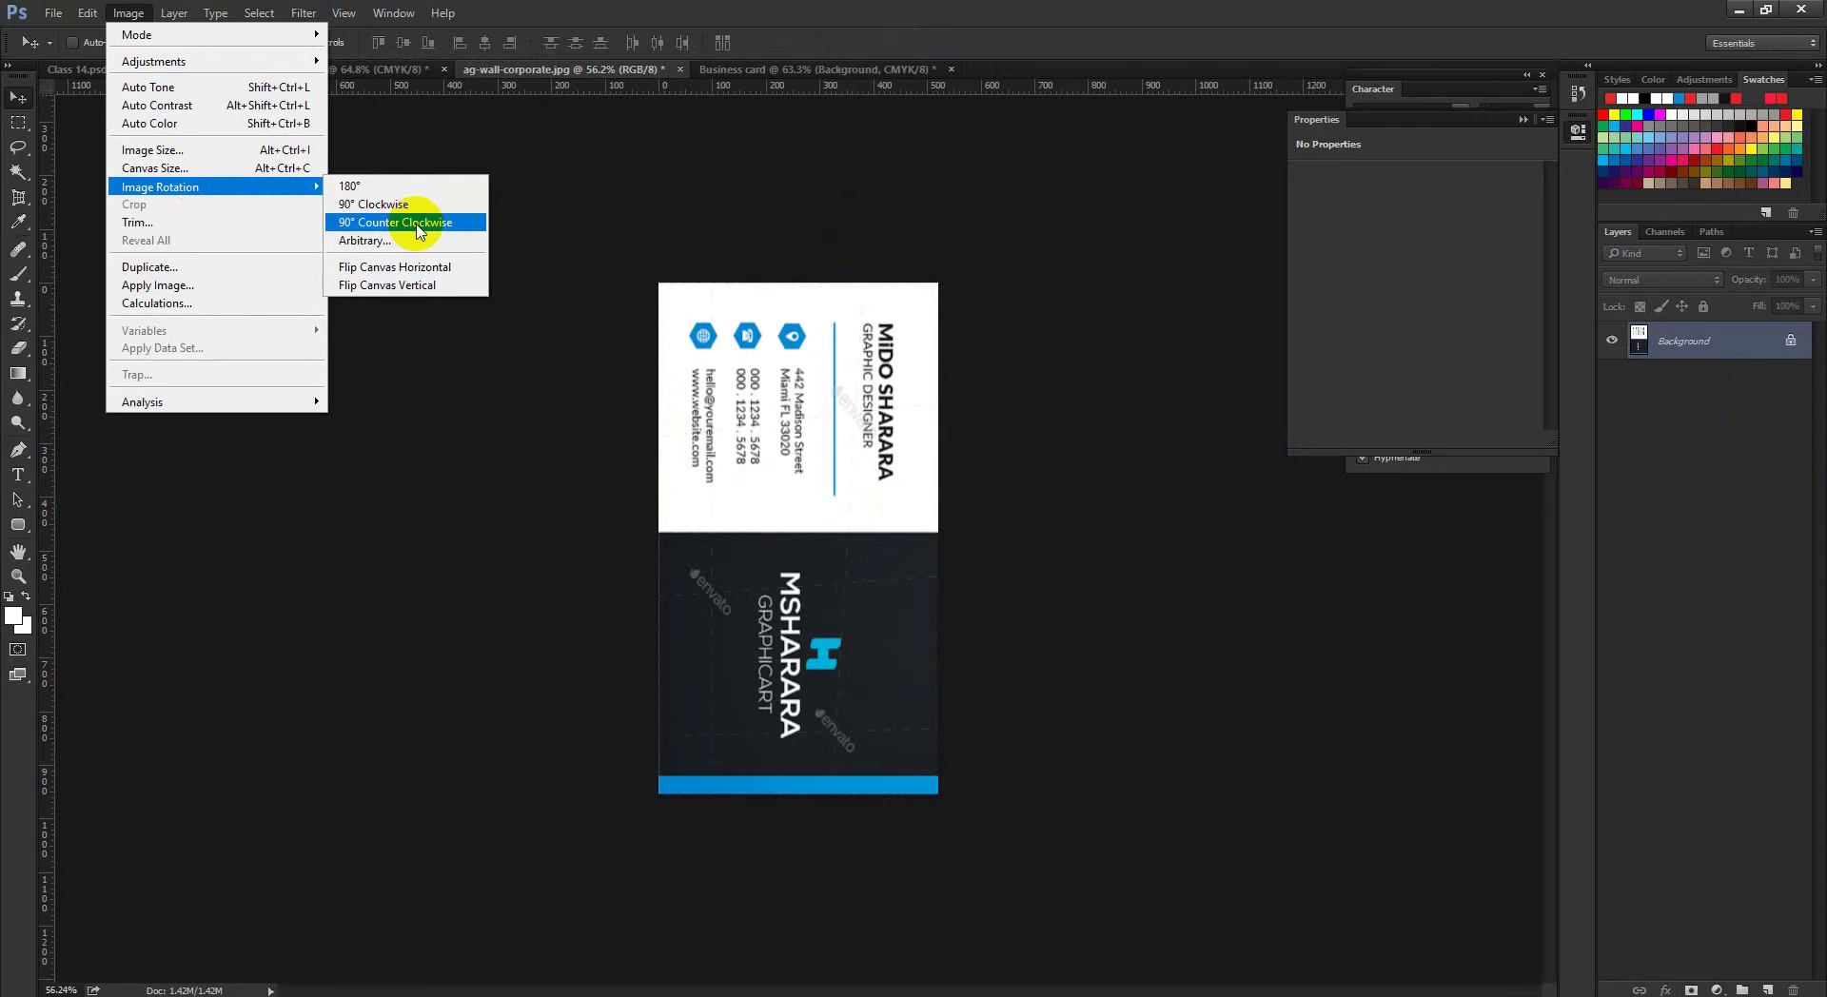
left_click(416, 225)
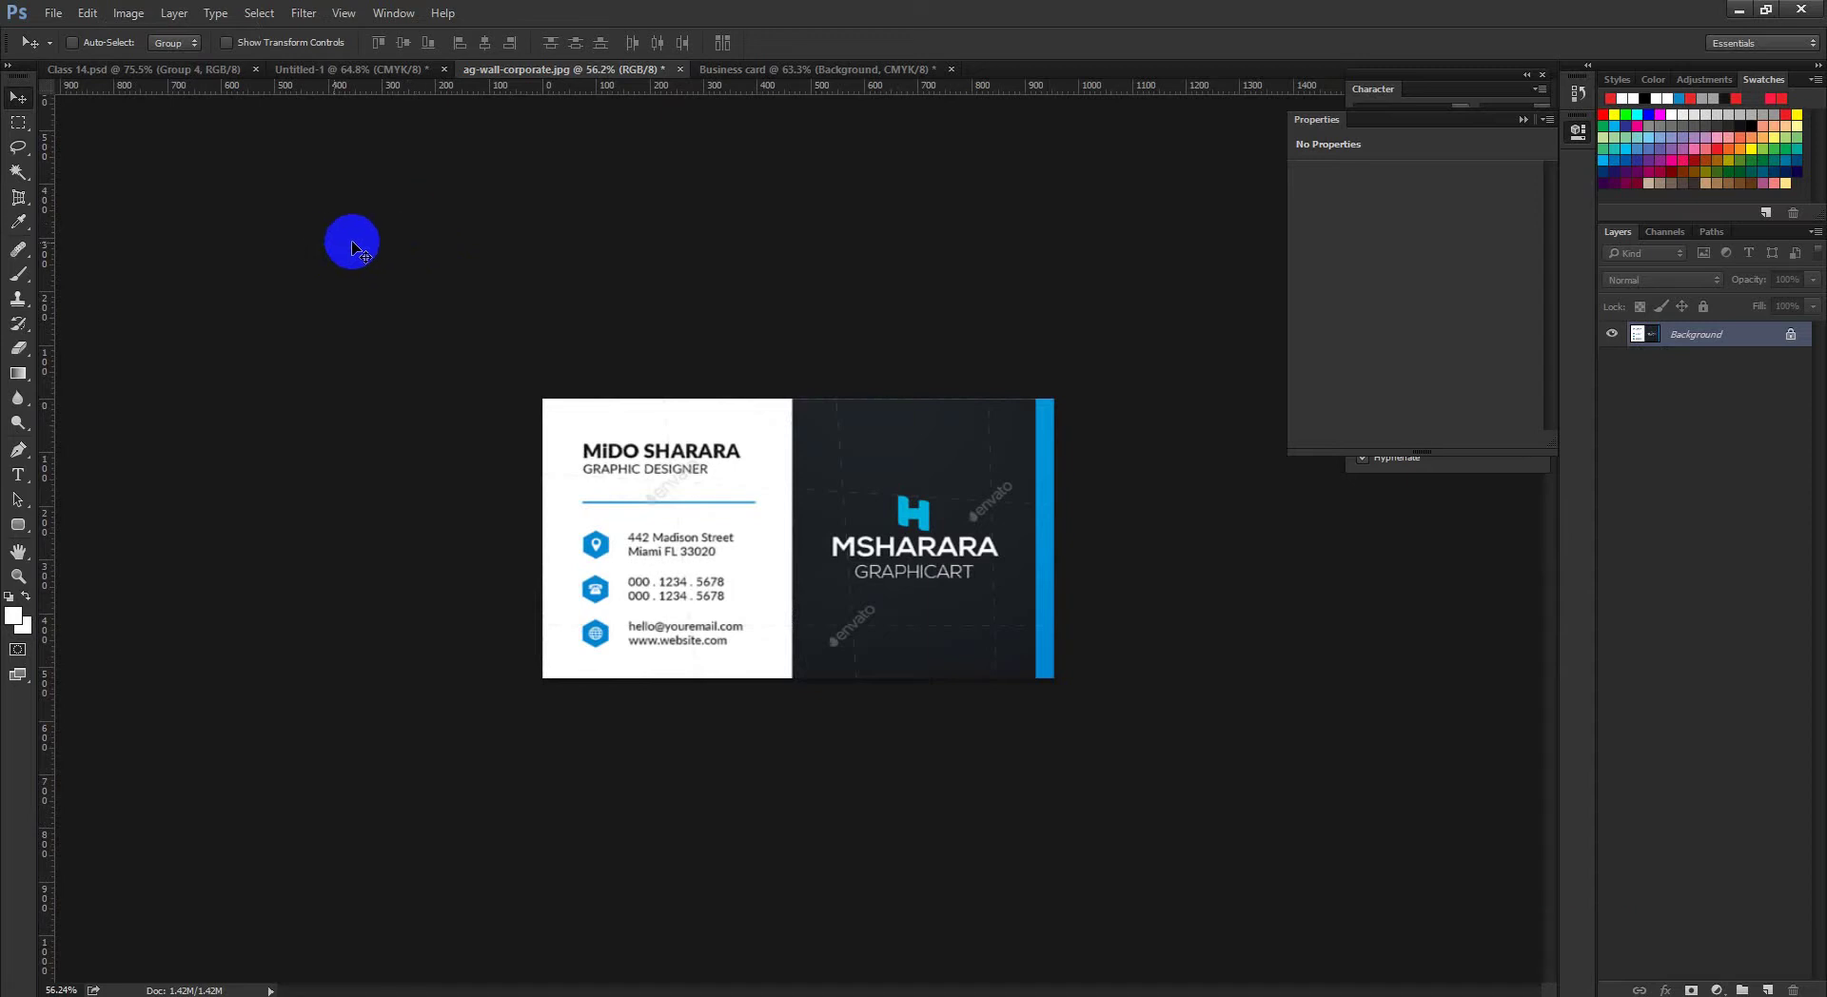
Step: Zoom in on the card, collapse the Properties panel, and dismiss the trial-expired popup
key("ctrl+space")
left_click_drag(705, 473, 771, 505)
left_click(1530, 122)
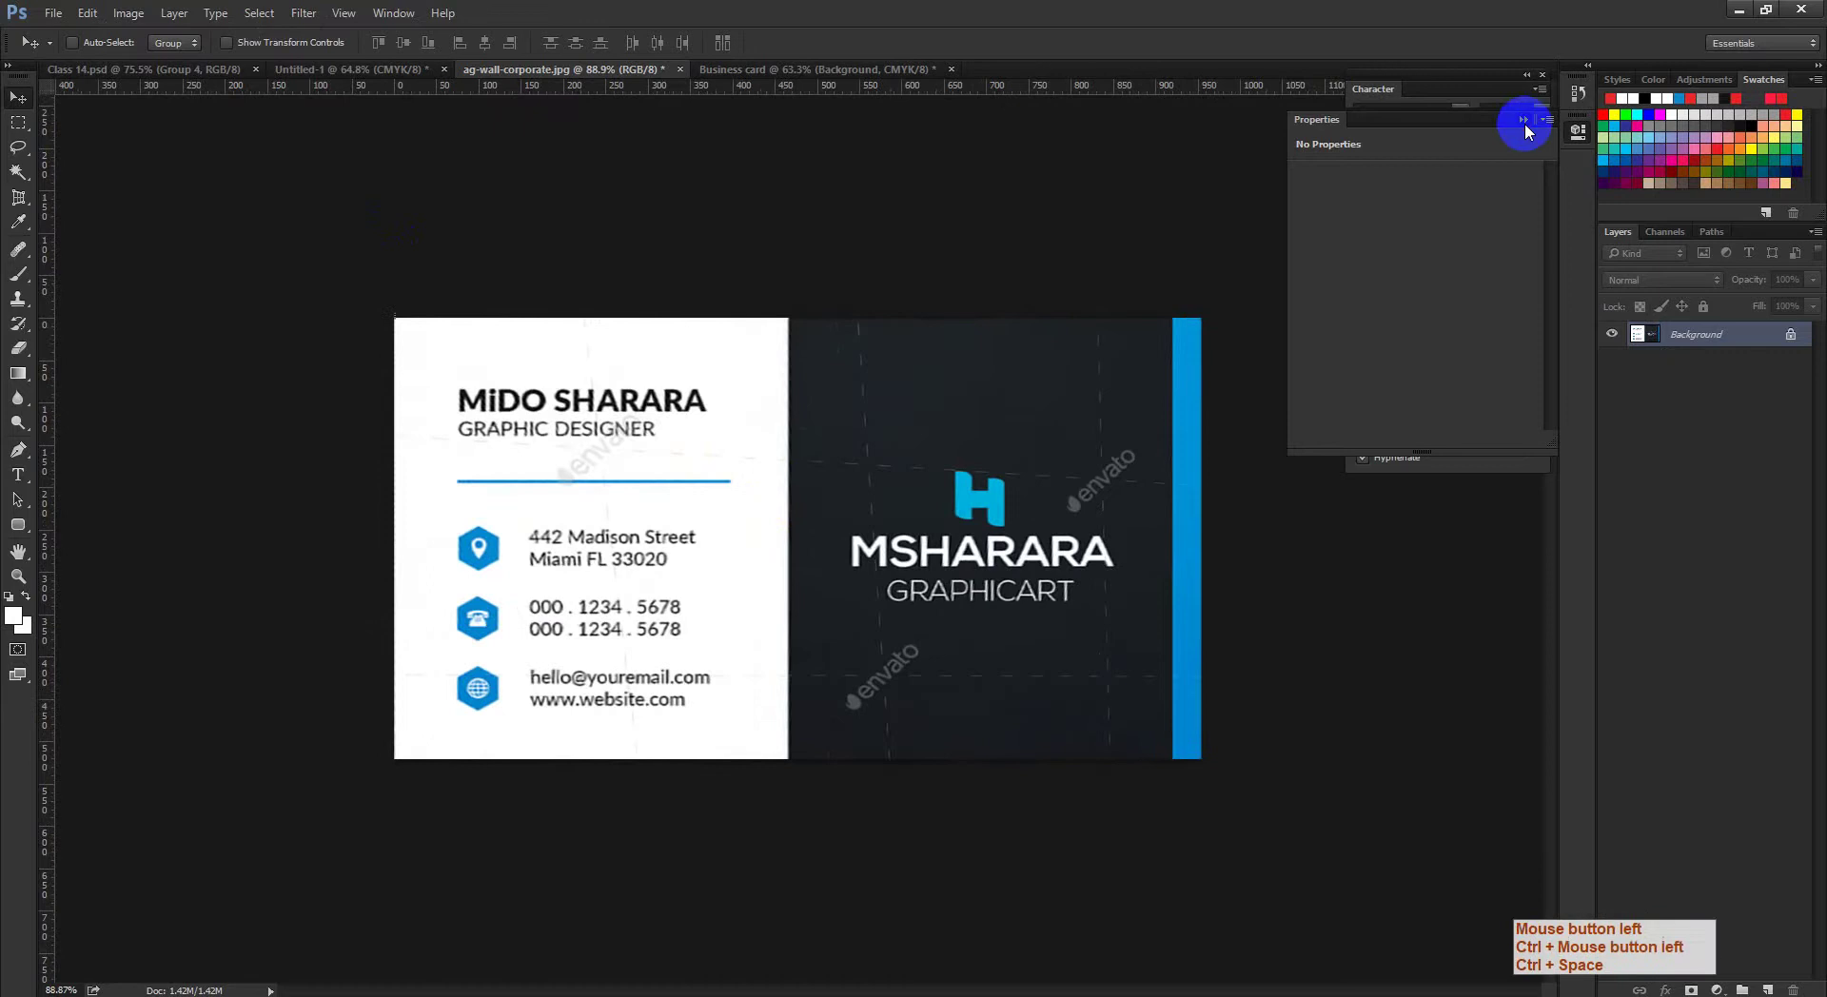
key("ctrl+space")
left_click_drag(1047, 463, 1069, 497)
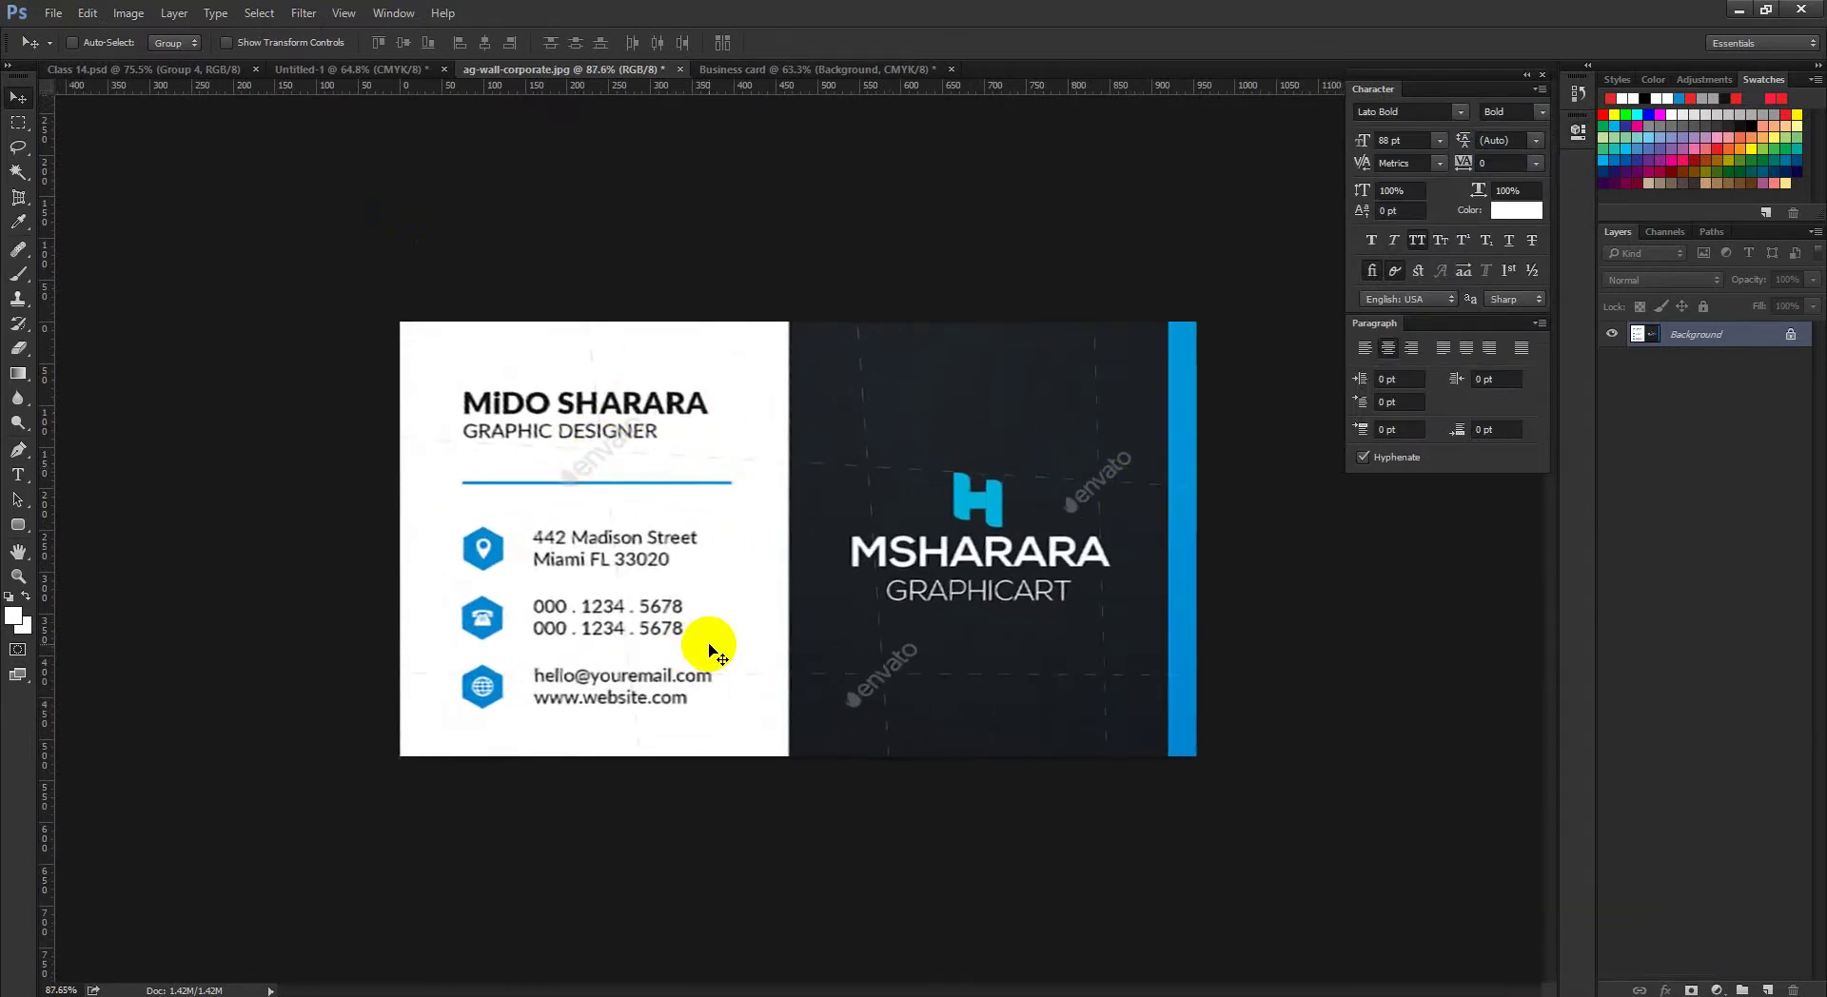
right_click(706, 595)
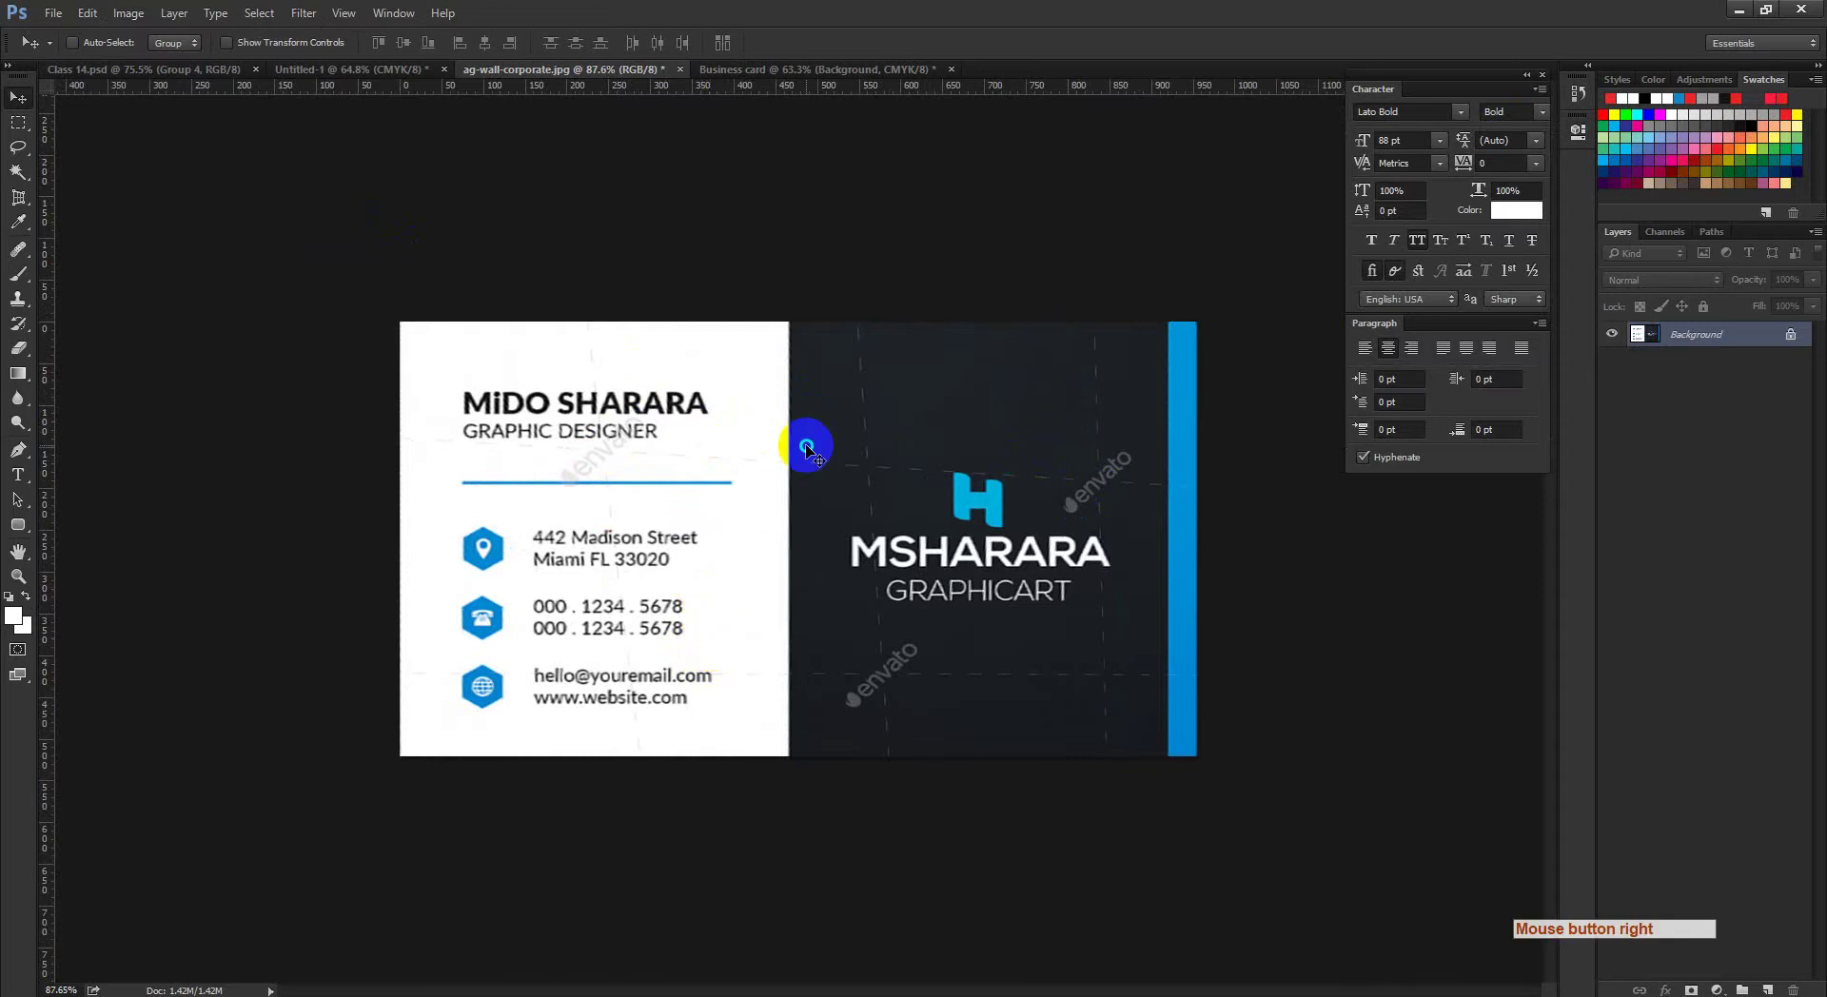
right_click(881, 481)
right_click(881, 481)
left_click(1049, 574)
right_click(849, 443)
right_click(856, 455)
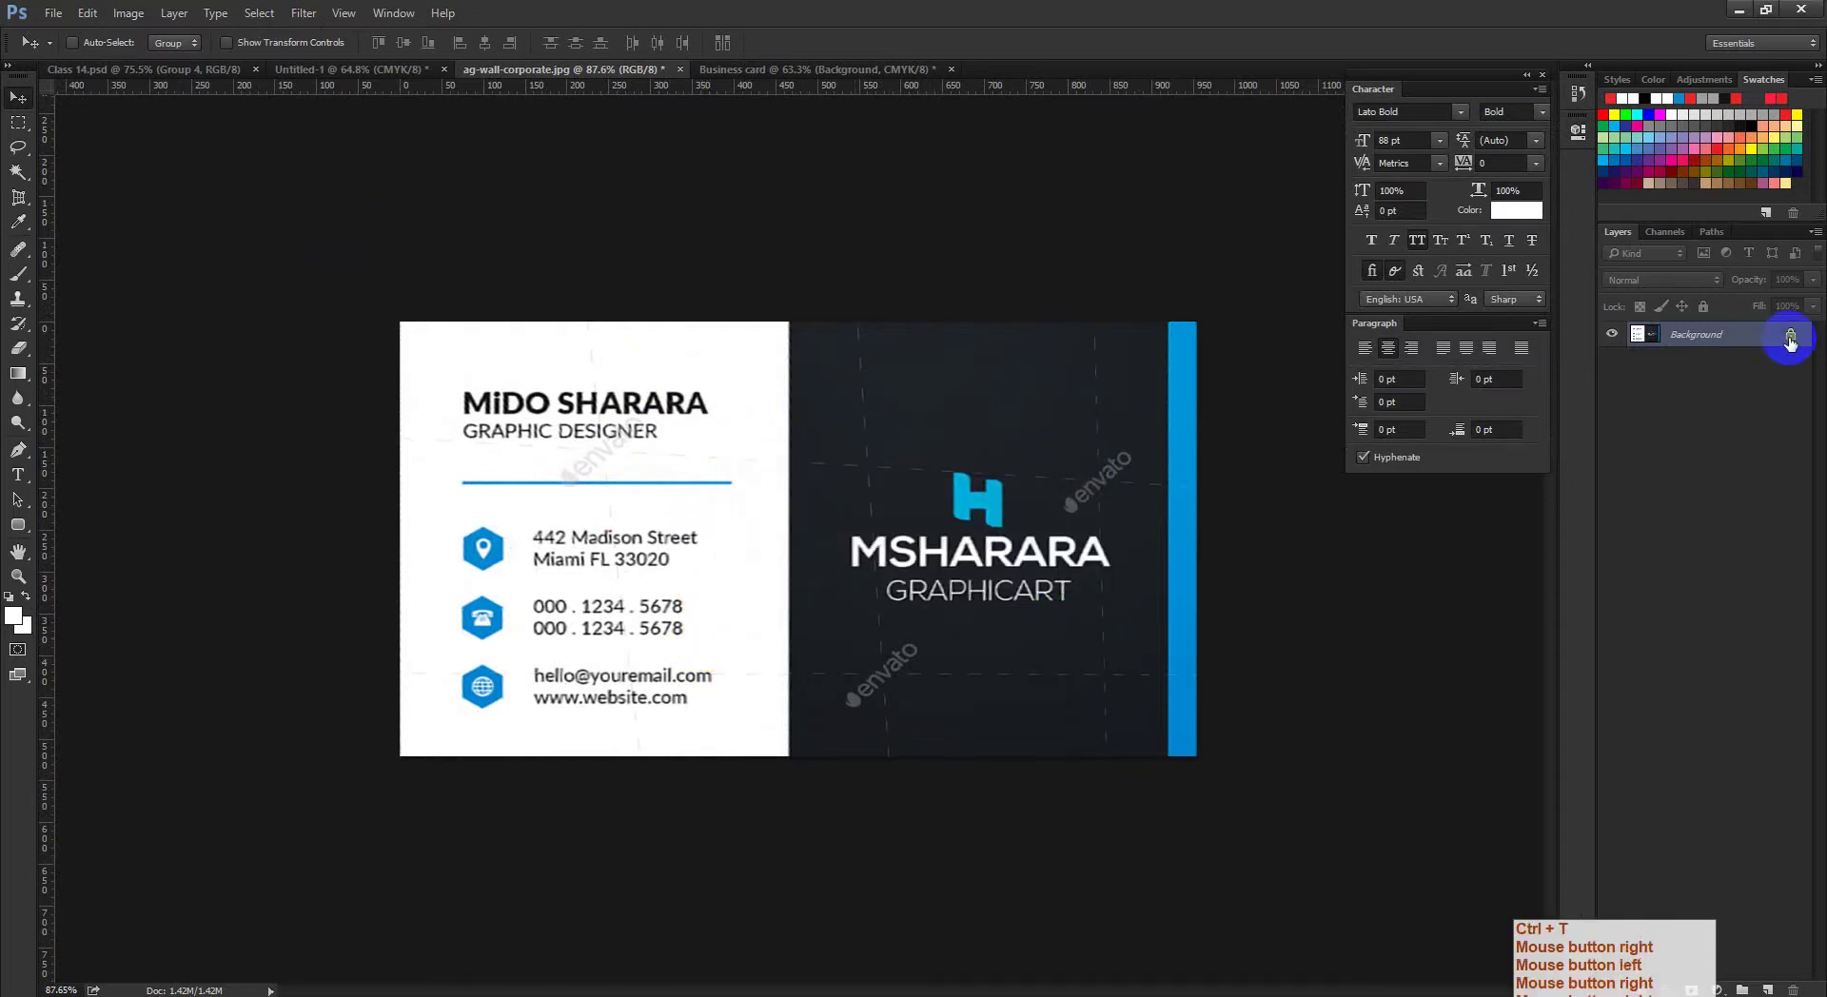
Step: Copy the whole rotated reference card and paste it into the Business card document as Layer 1
left_click_drag(828, 522, 804, 518)
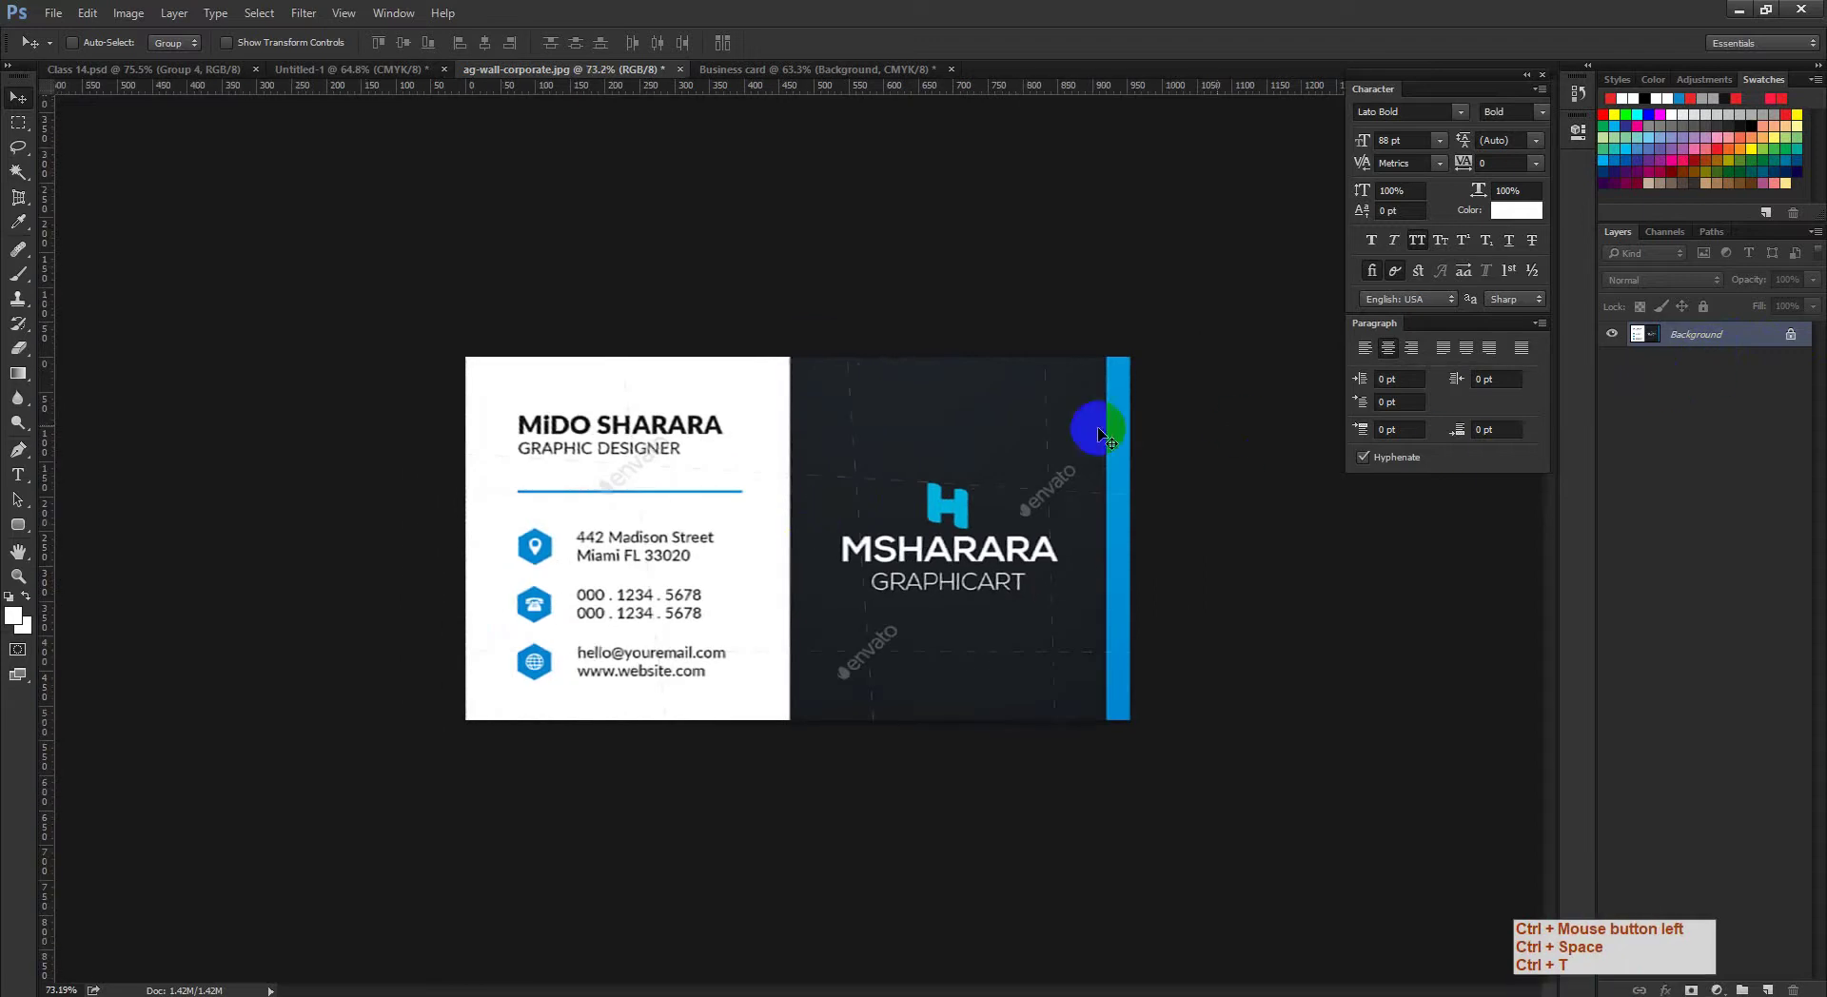
left_click_drag(911, 463, 1783, 293)
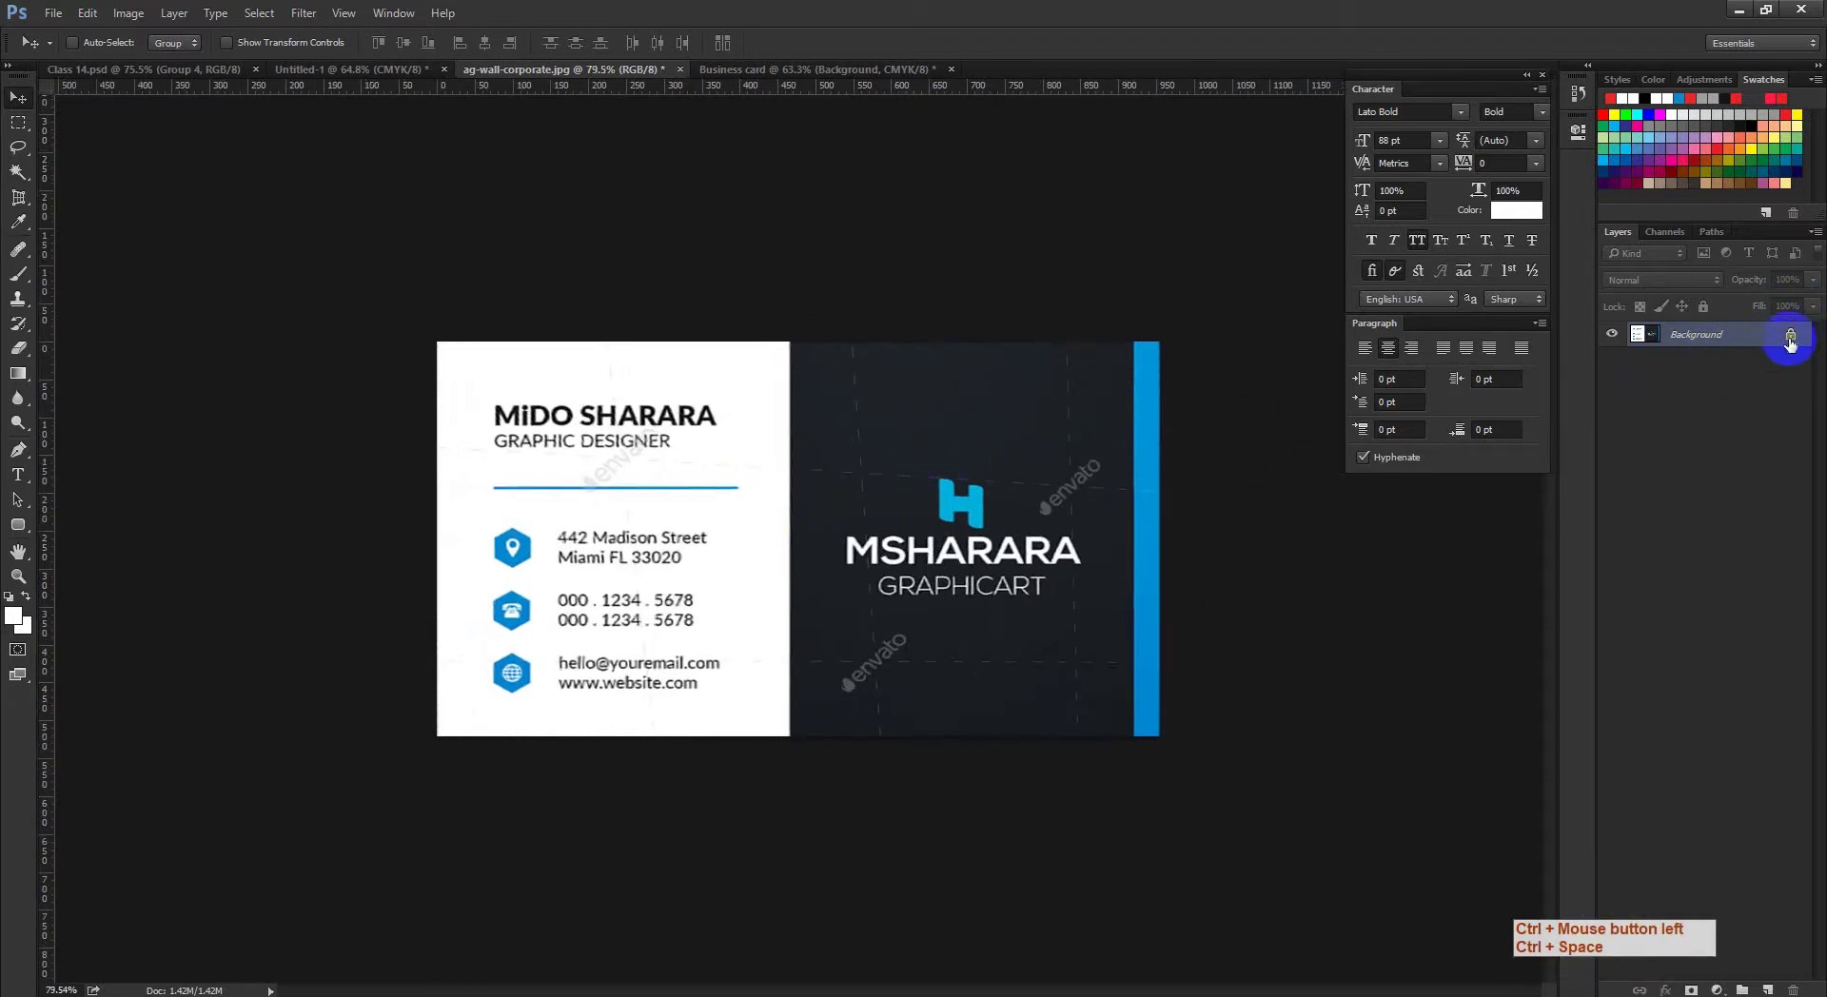
left_click(178, 80)
left_click_drag(377, 290, 966, 548)
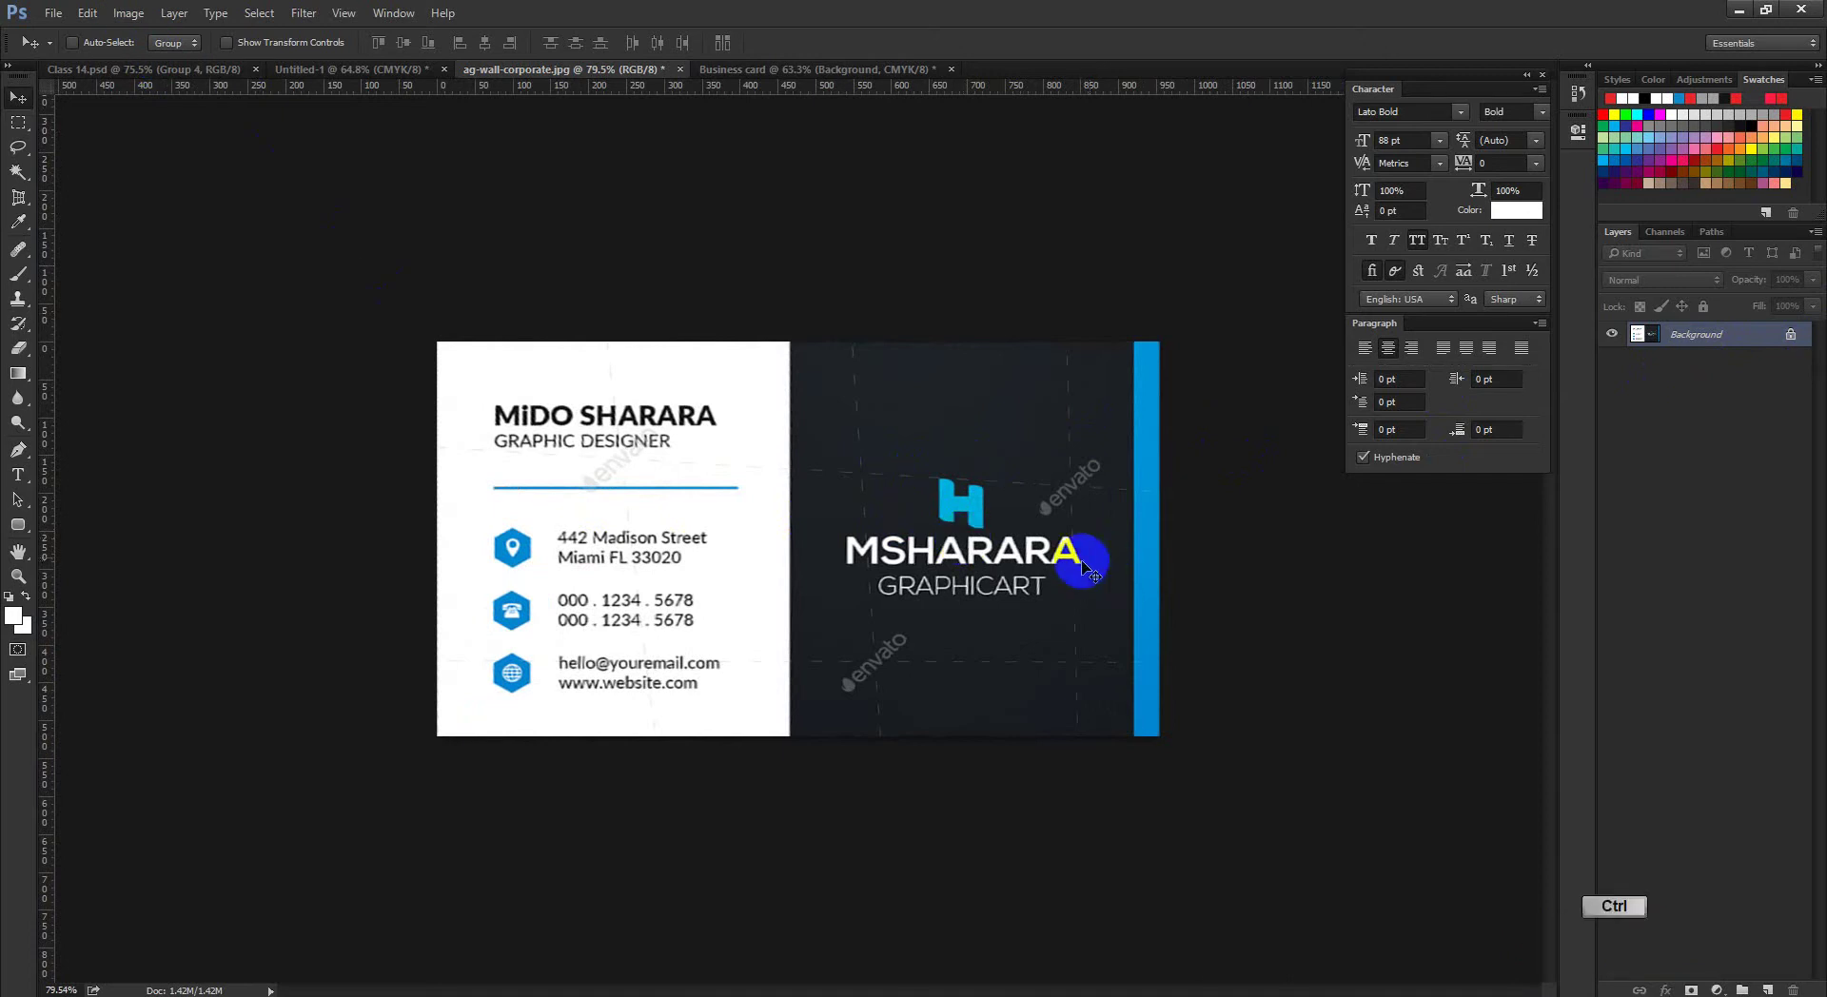
key("ctrl+a")
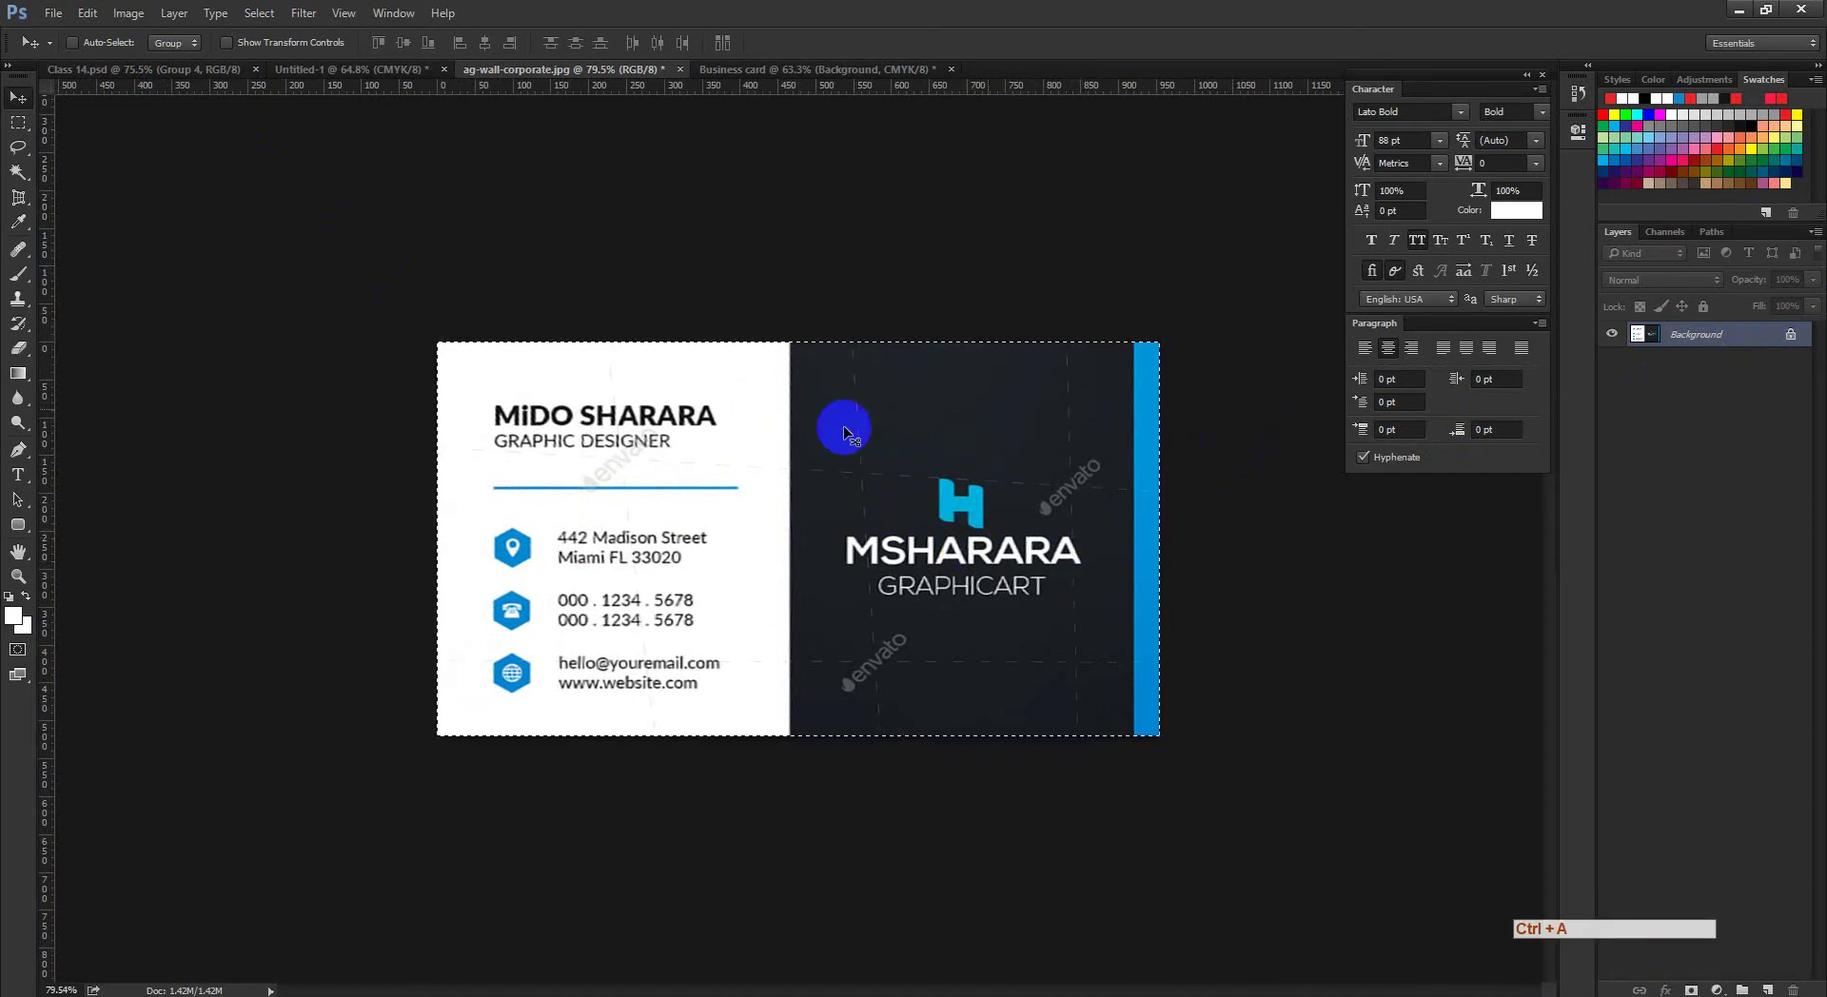
left_click(787, 617, "ctrl")
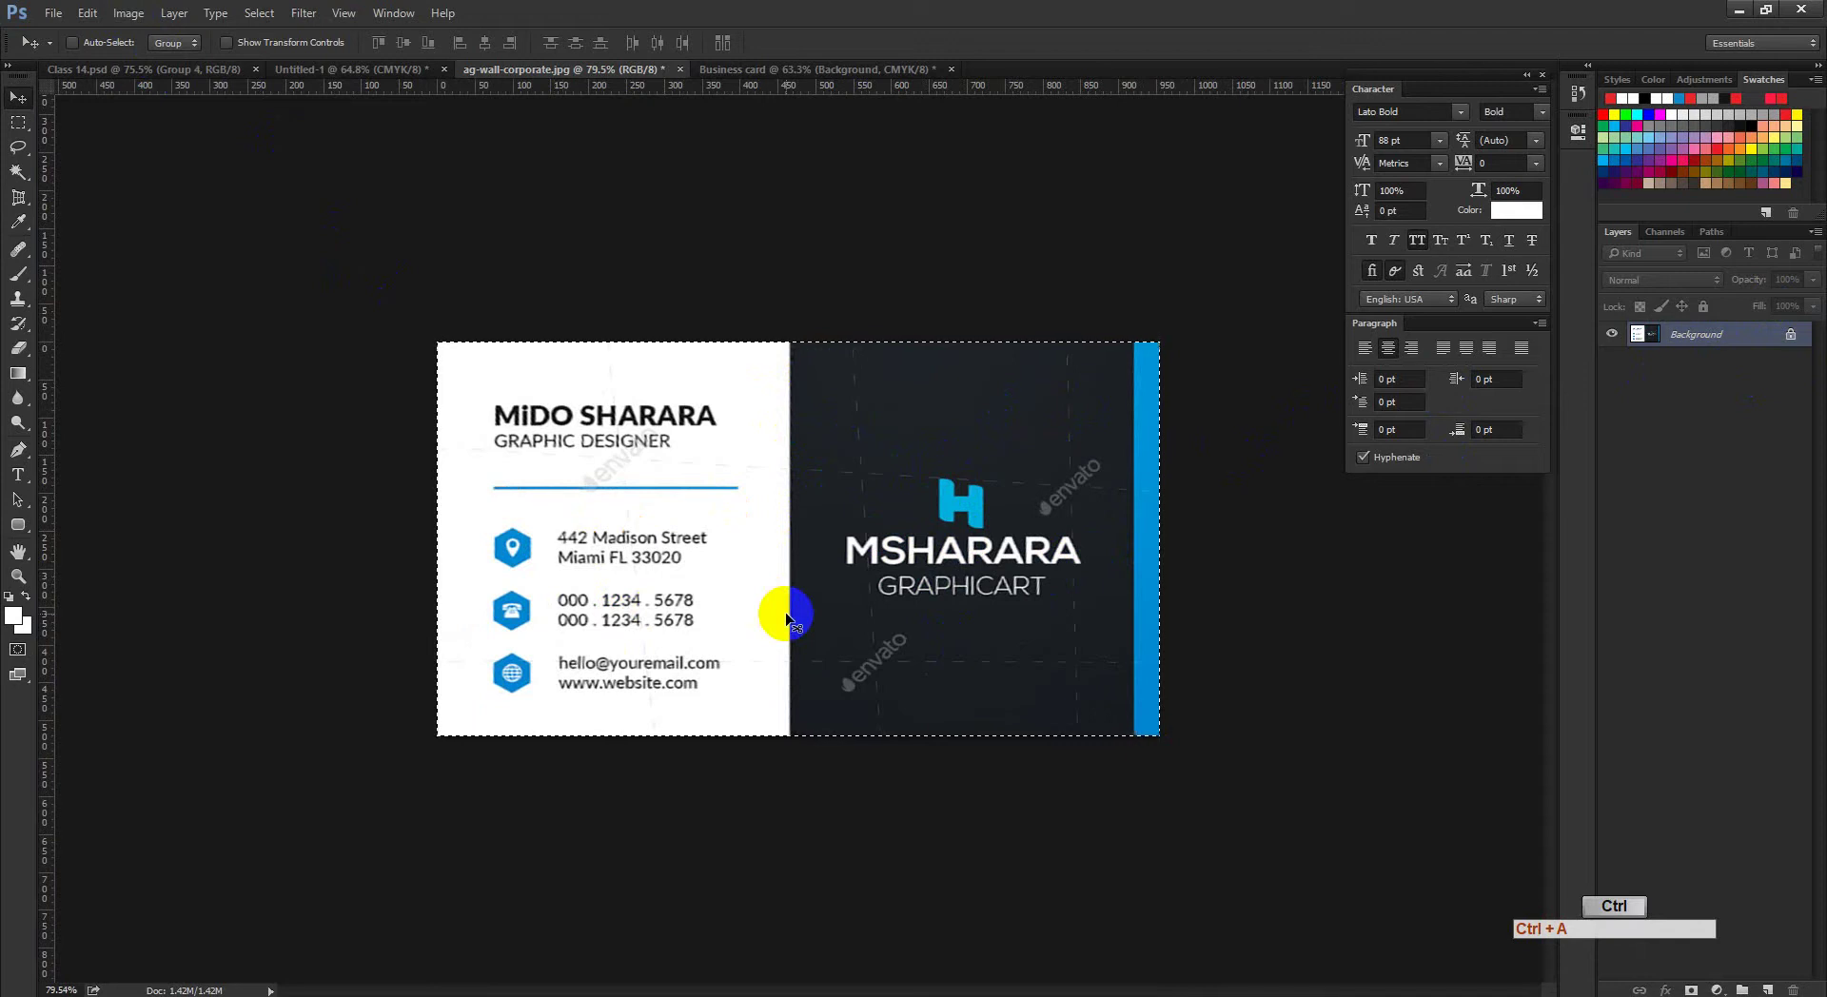
key("ctrl+c")
left_click(815, 70)
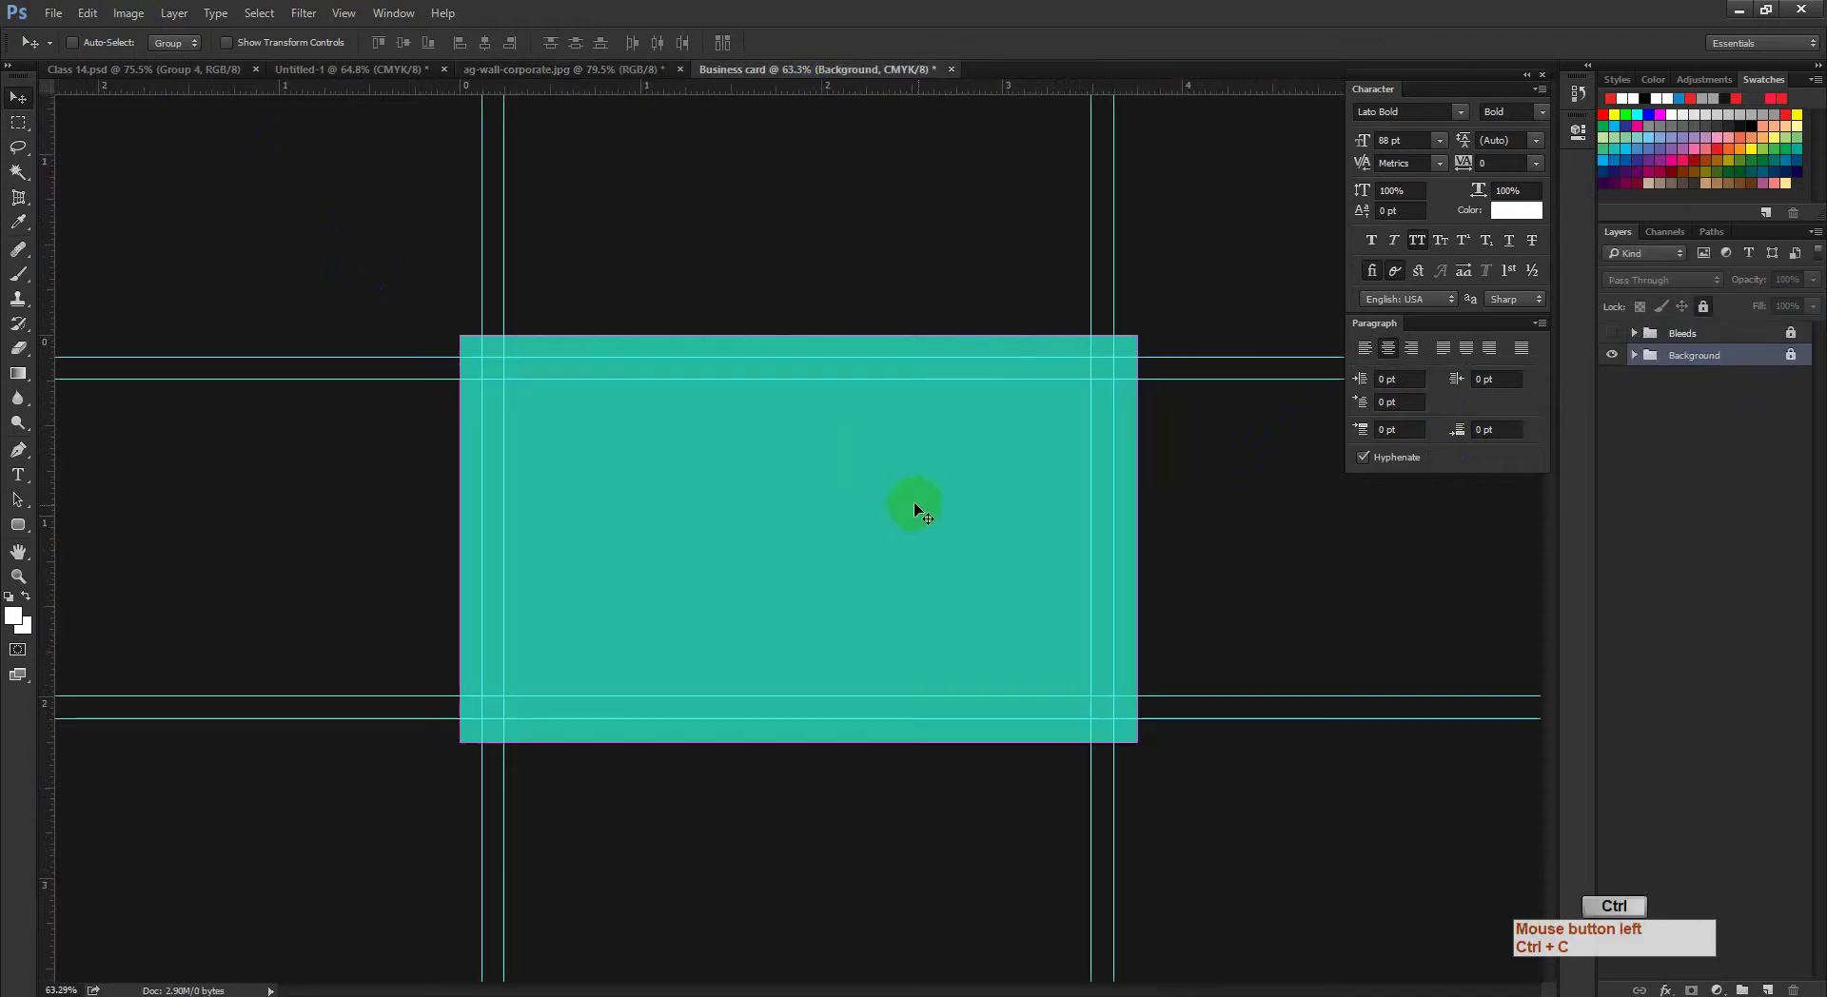
key("ctrl+v")
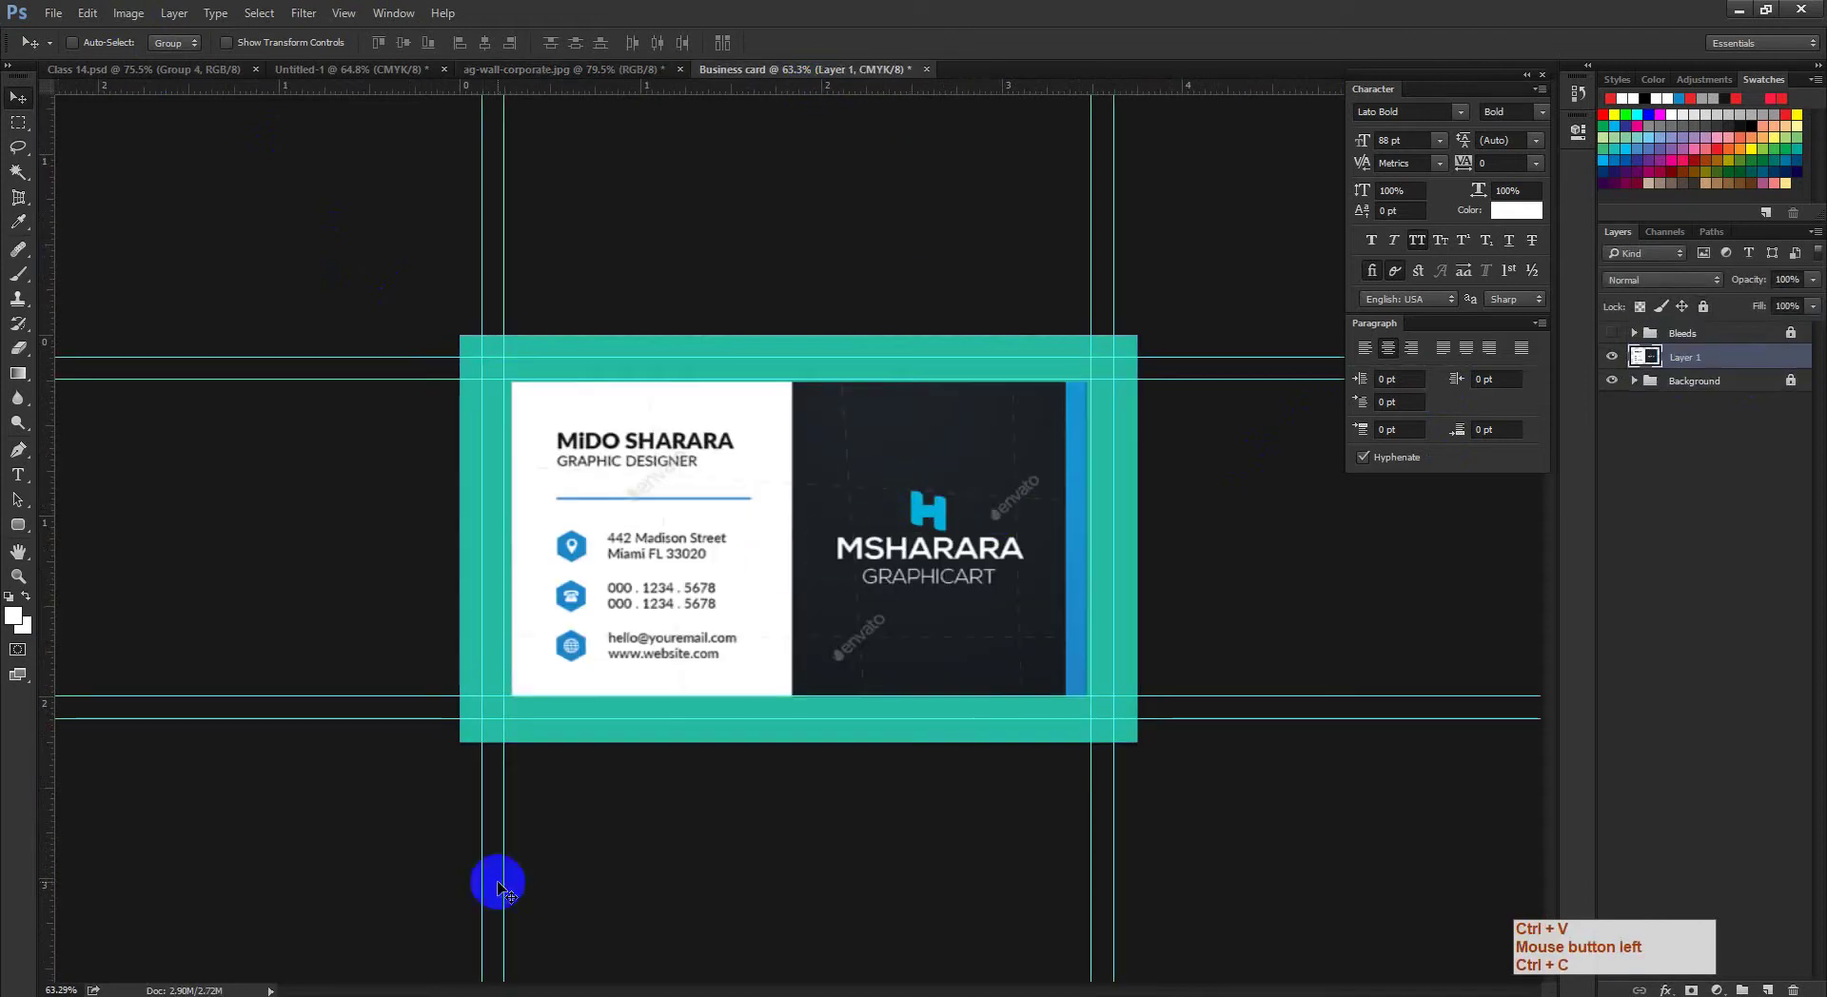
Step: Check the GraphicRiver template page's 2x3.5 print dimensions, then minimise Chrome
mouse_move(311, 982)
left_click(233, 921)
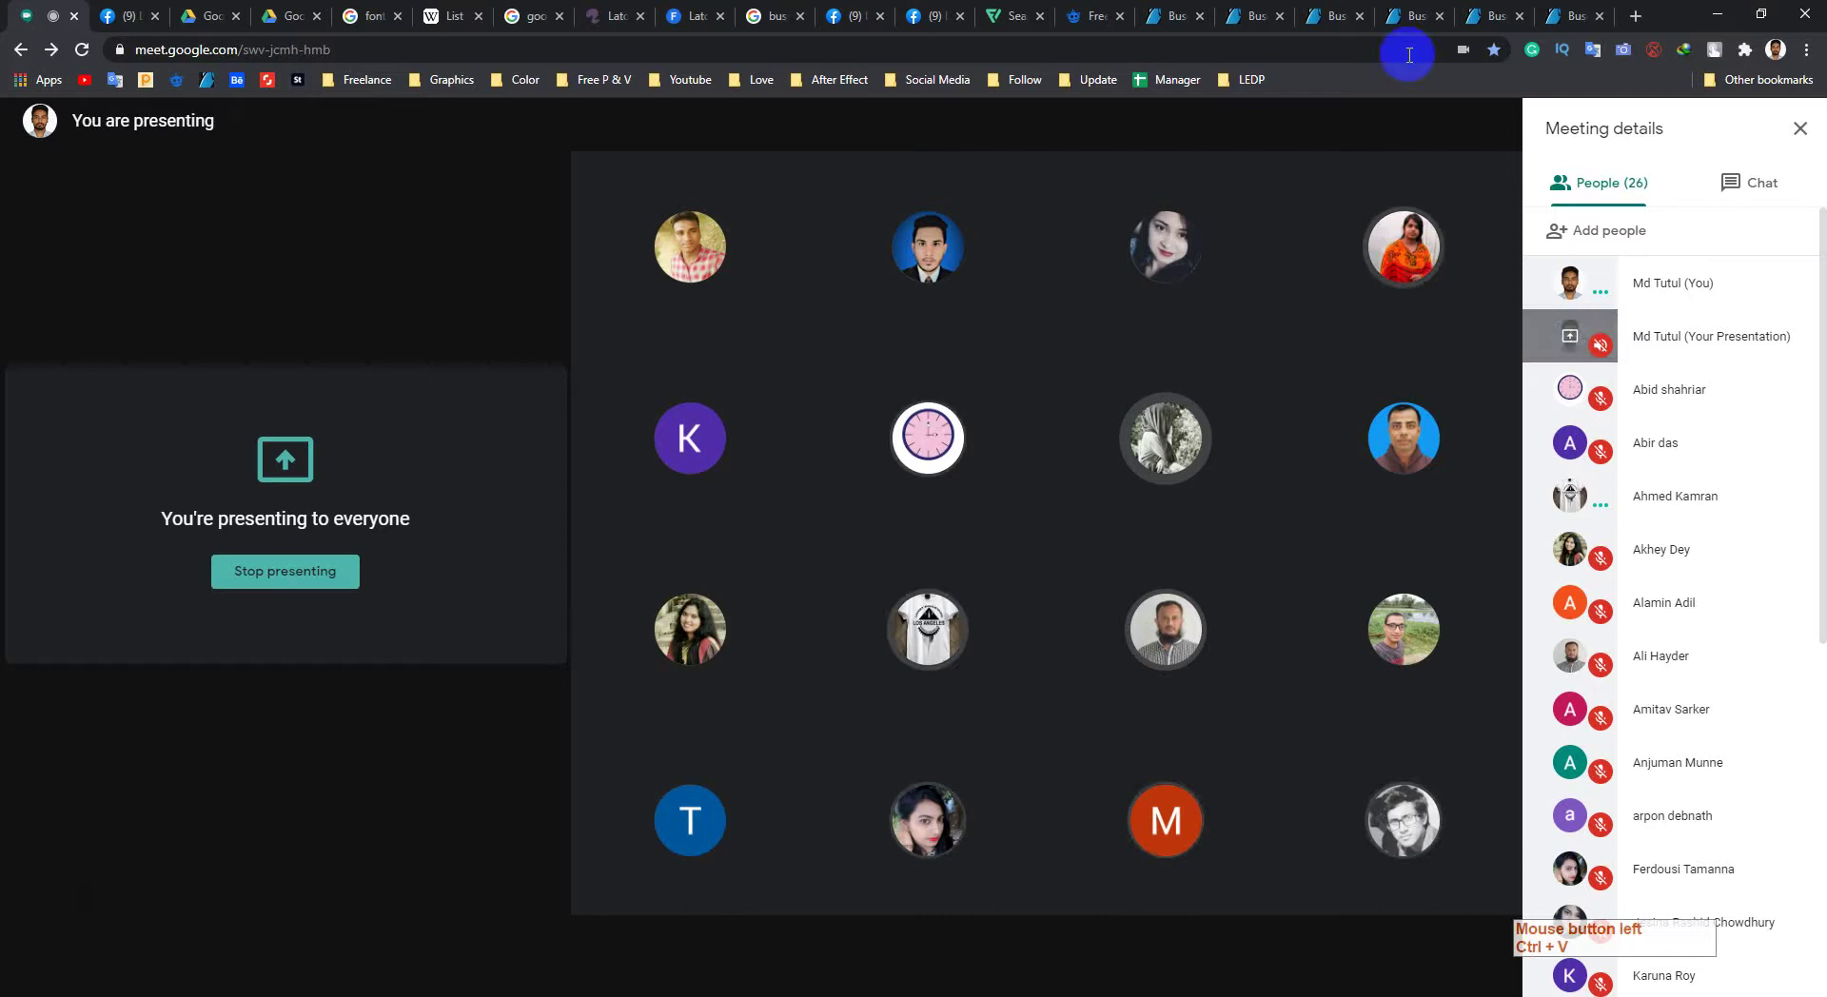
left_click(1571, 16)
scroll(1375, 521, "down", 6)
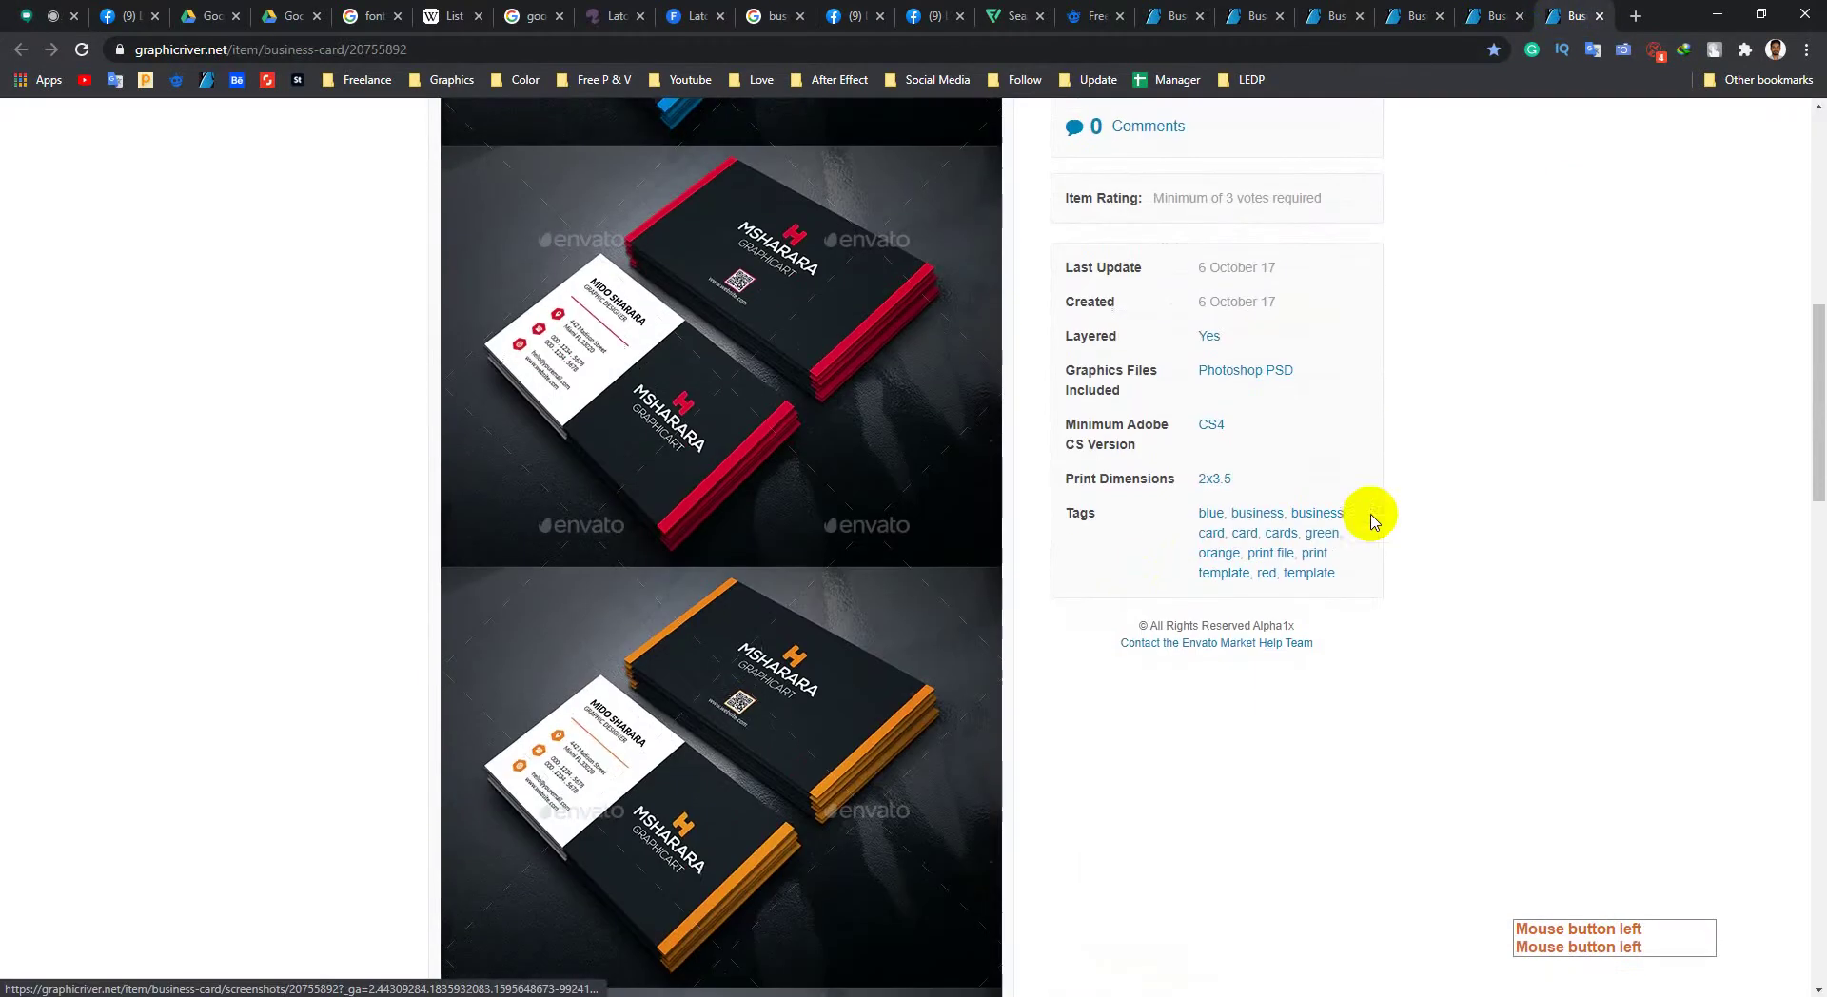
left_click(1375, 468)
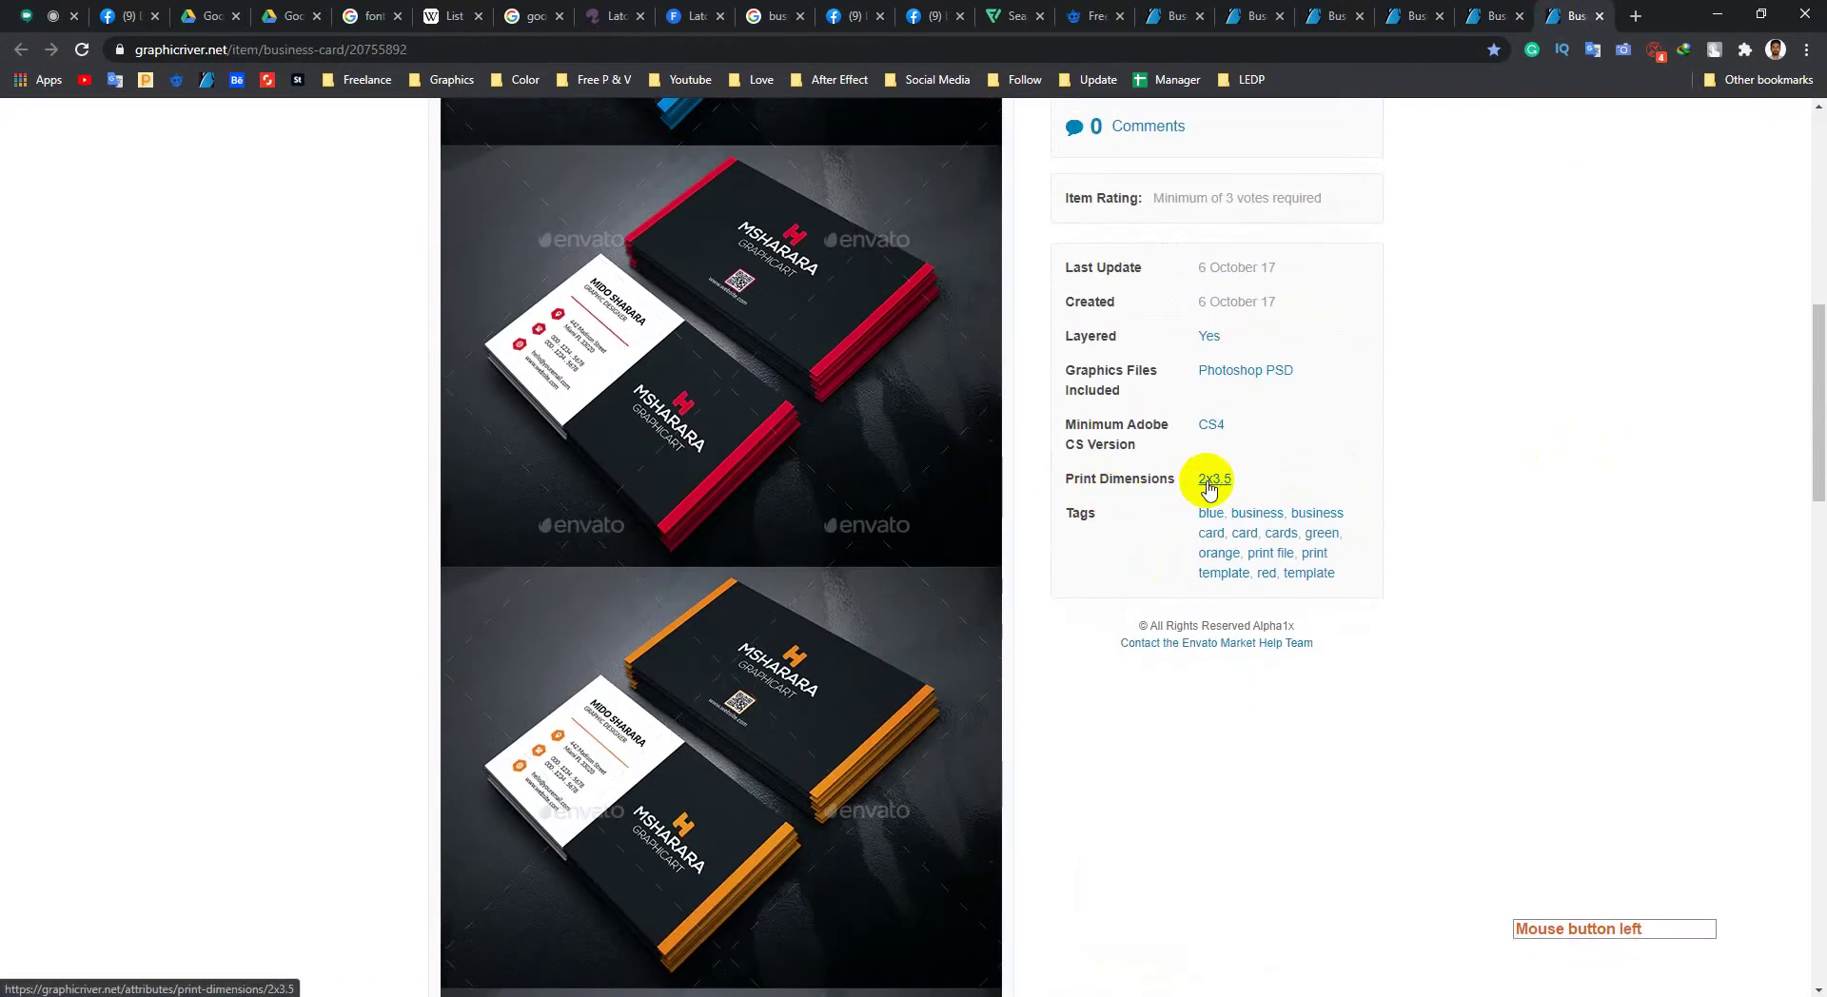
left_click(1719, 16)
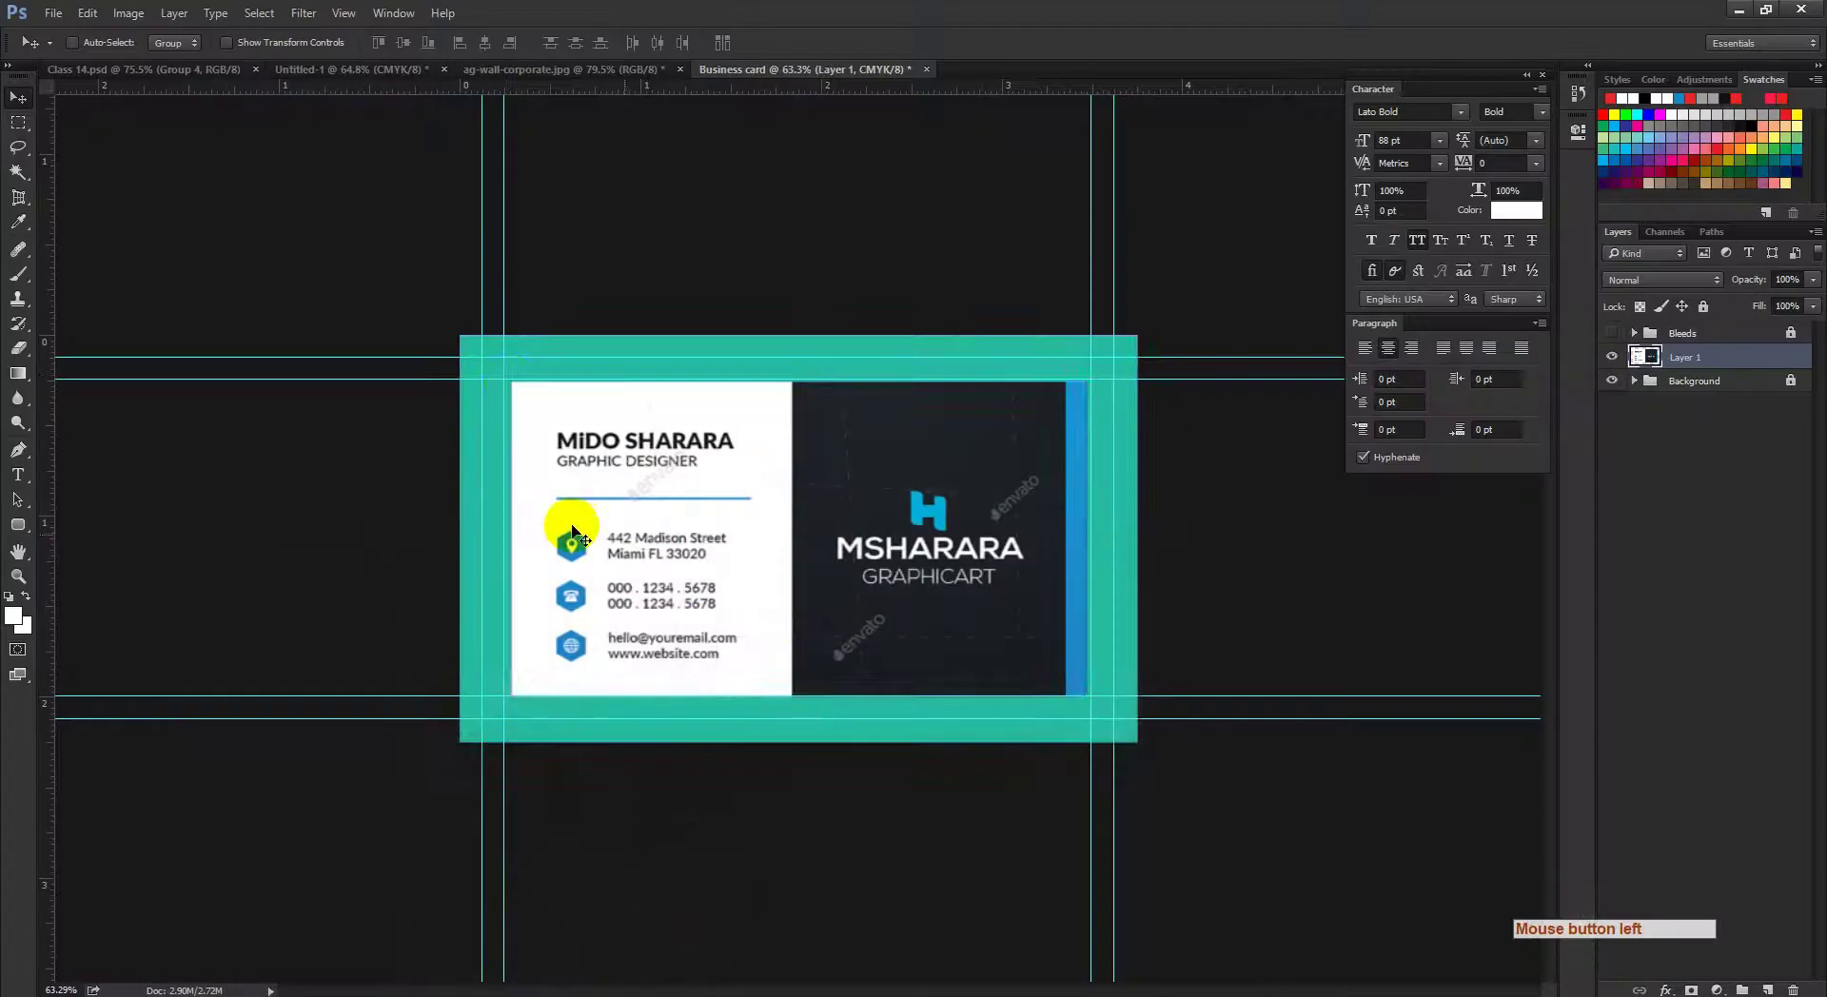
Step: Scale the pasted reference card up from its centre with a free transform
left_click(508, 373, "ctrl")
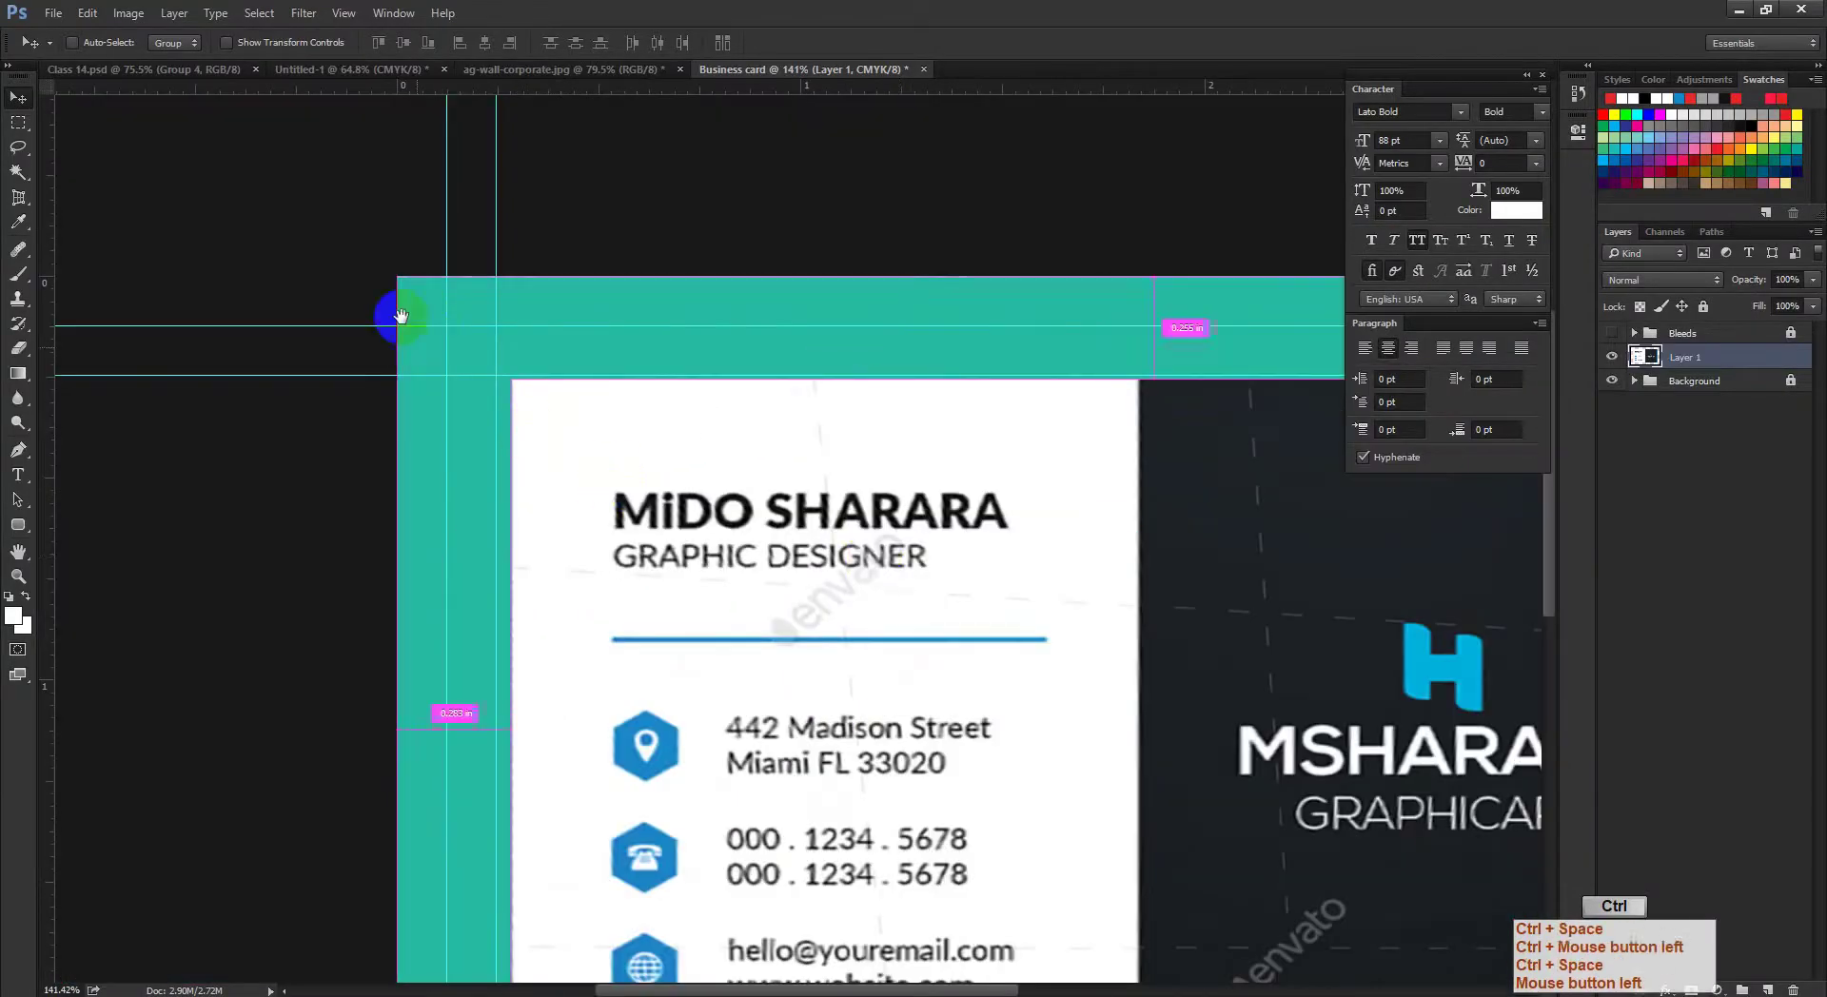
left_click_drag(875, 556, 956, 578)
key("ctrl+t")
left_click_drag(754, 477, 812, 534)
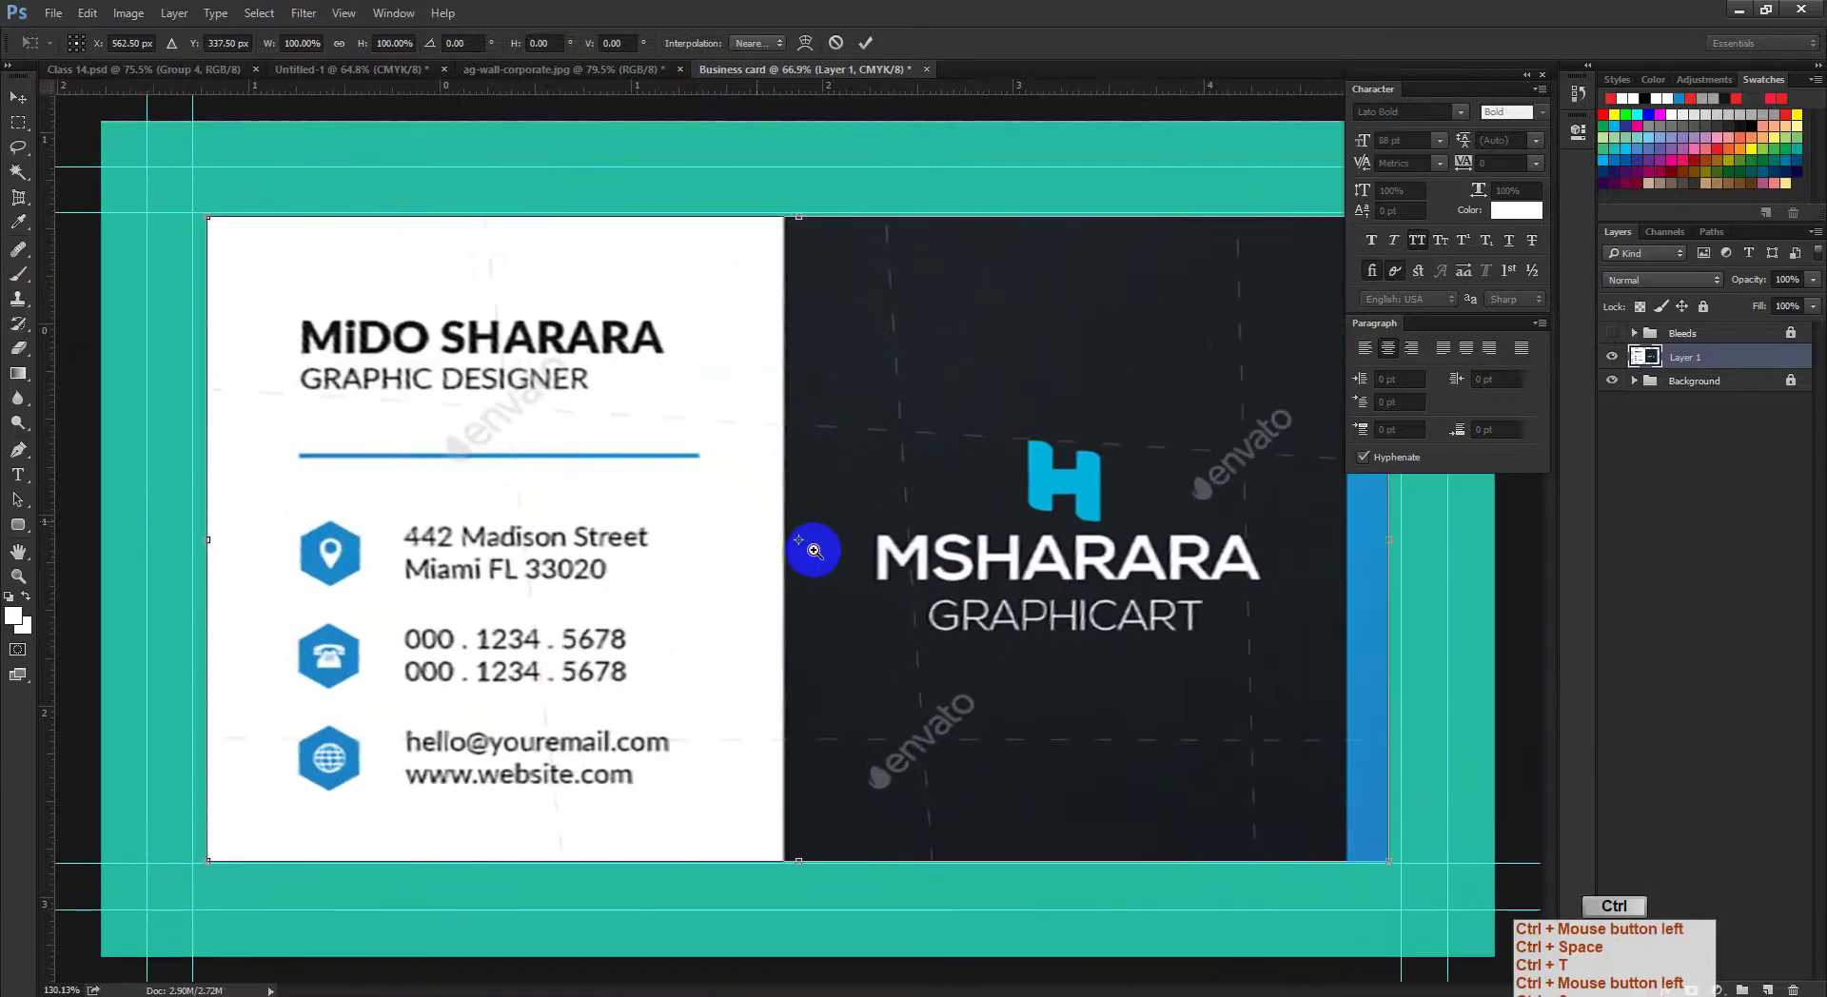
left_click(704, 598)
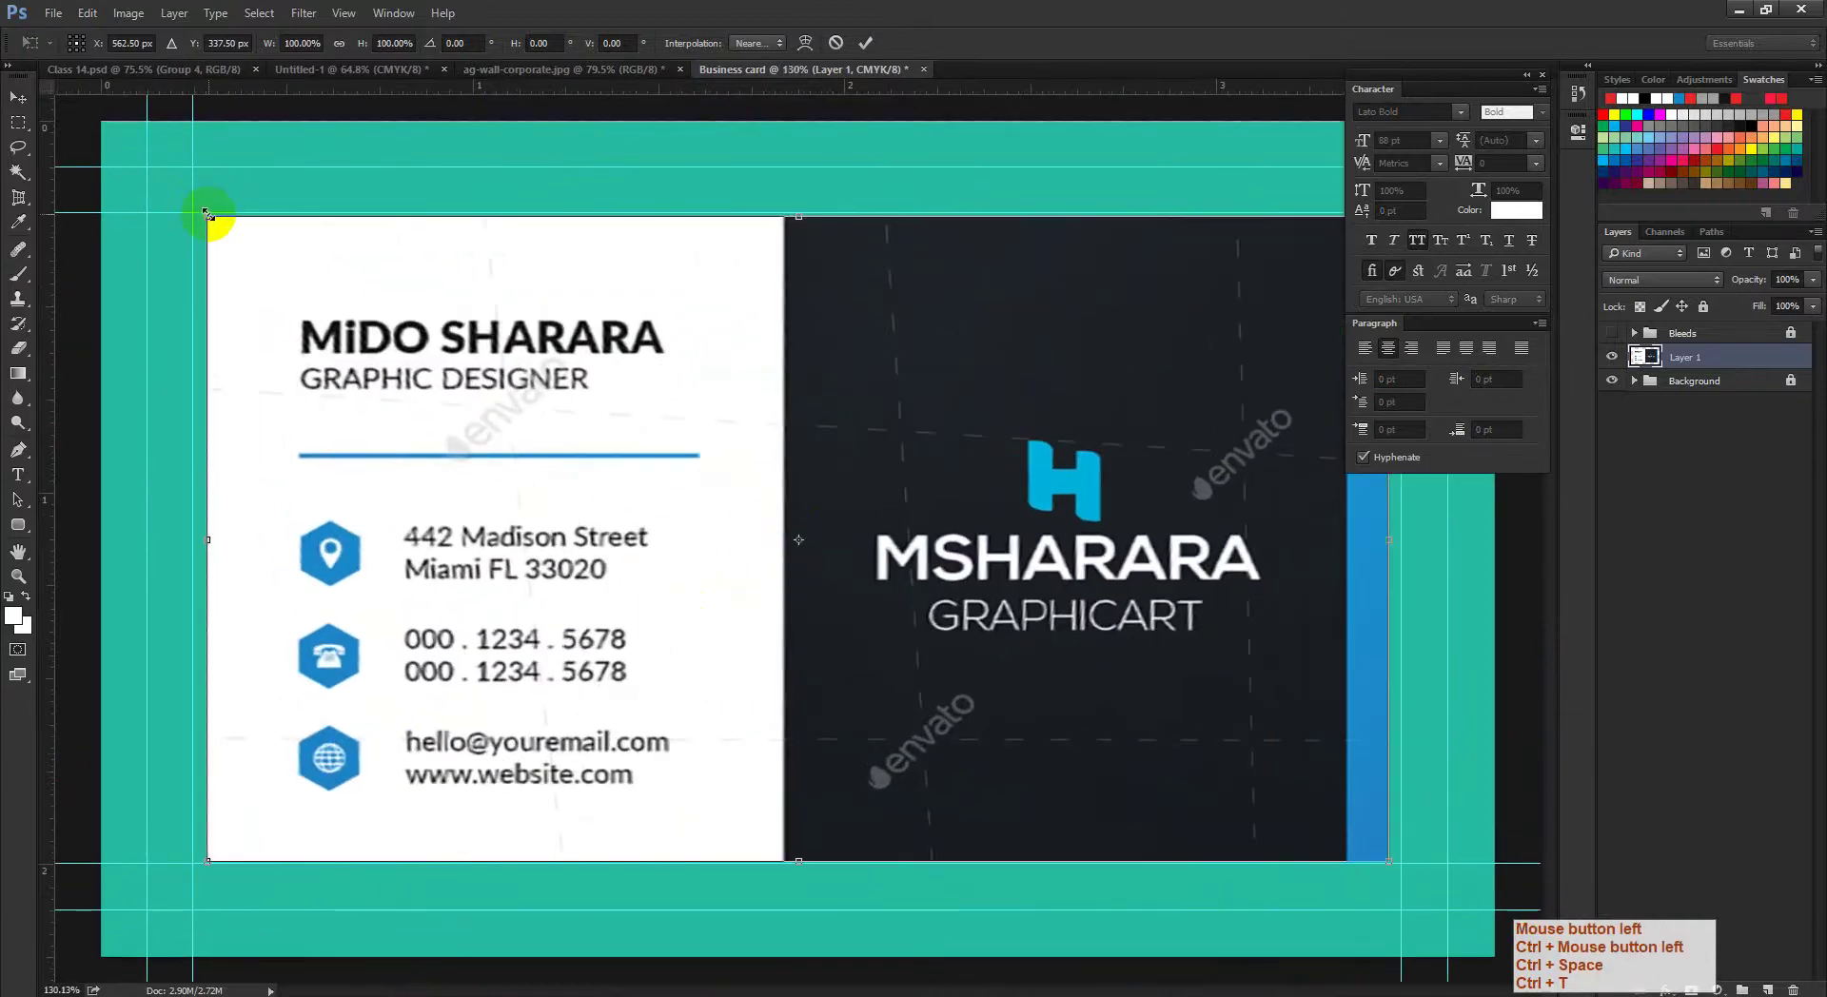
left_click_drag(206, 213, 162, 170)
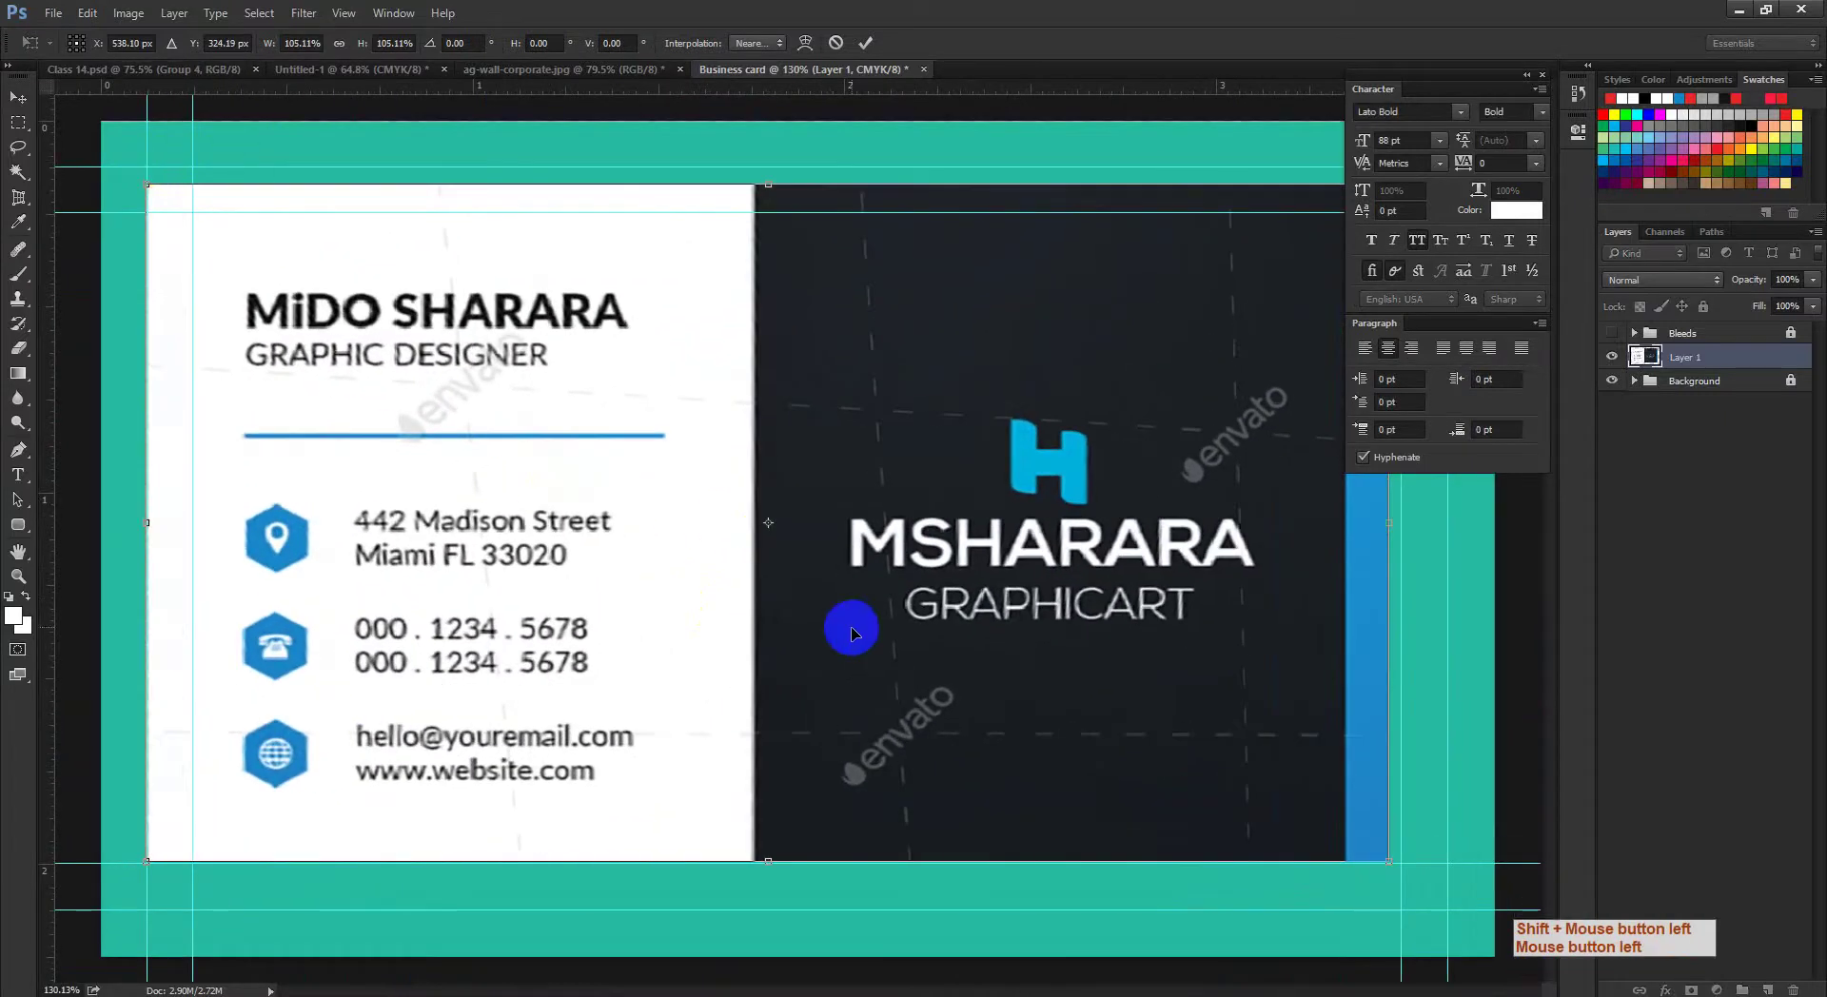
key("ctrl+z")
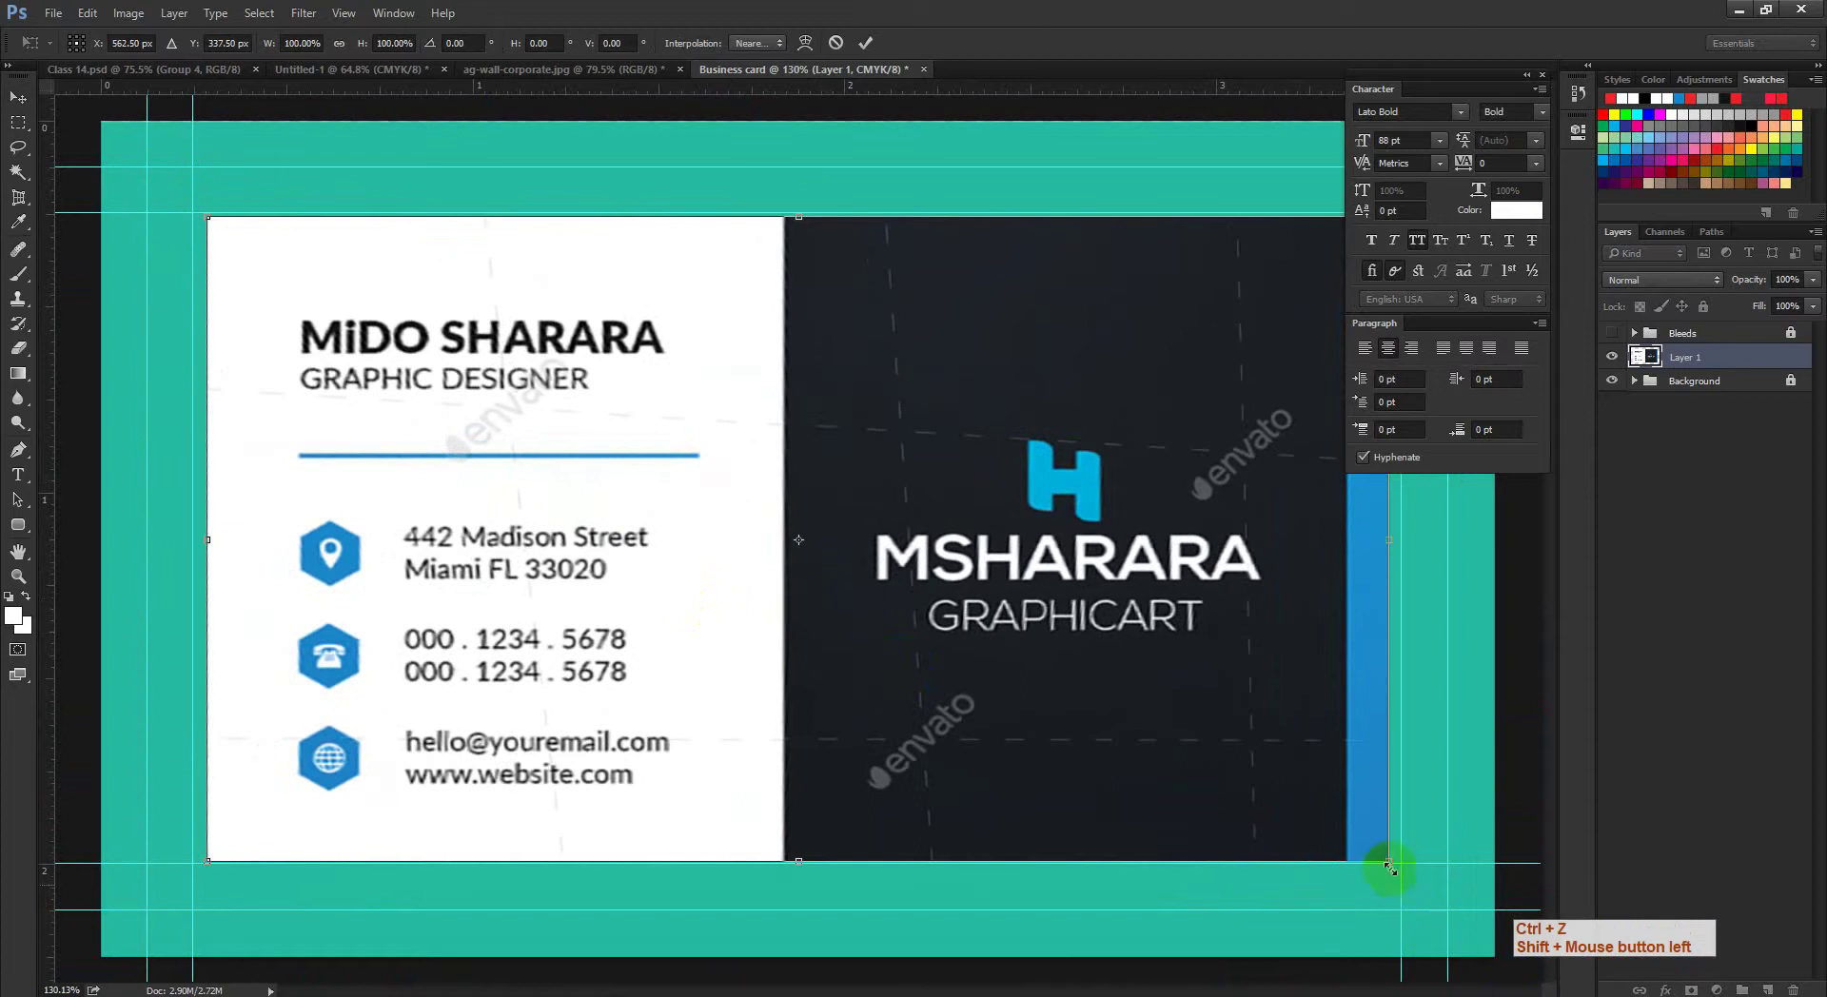
left_click_drag(1389, 860, 1444, 889)
Step: Drag the card's left, bottom and top edges to the guides and commit at roughly 110% × 115%
left_click(835, 569, "ctrl")
left_click_drag(1040, 694, 810, 155)
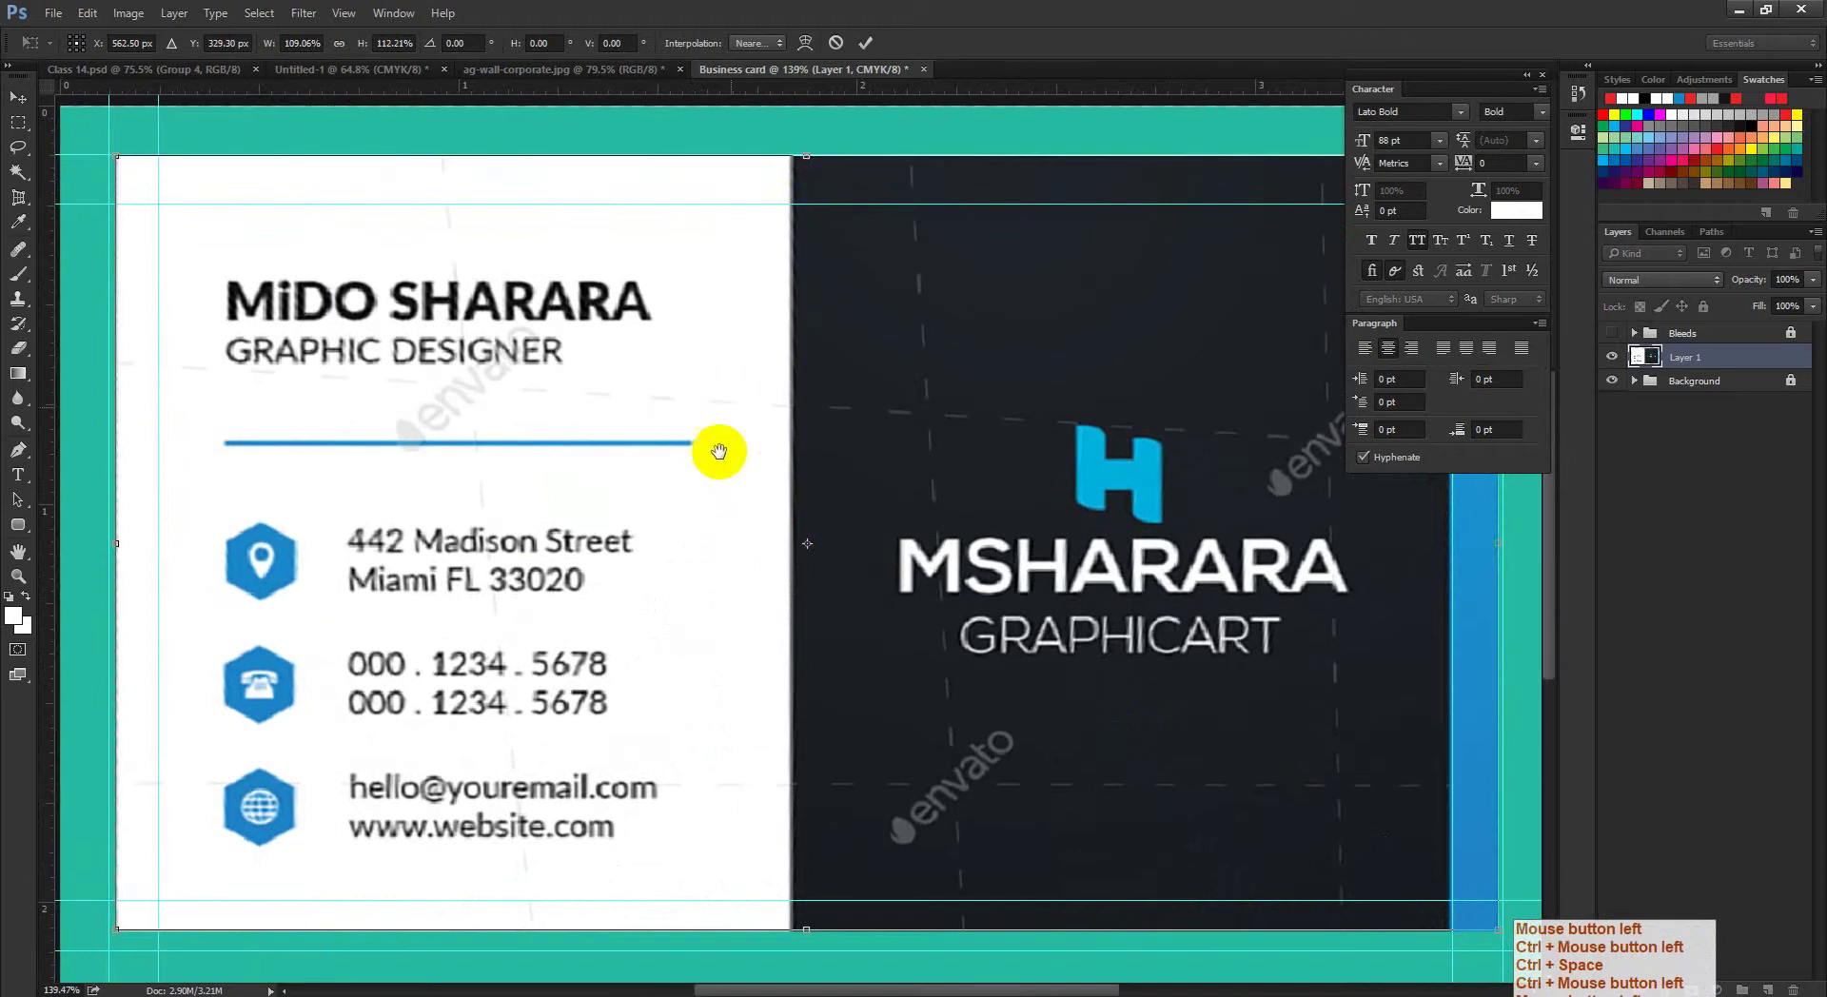
left_click_drag(117, 544, 110, 544)
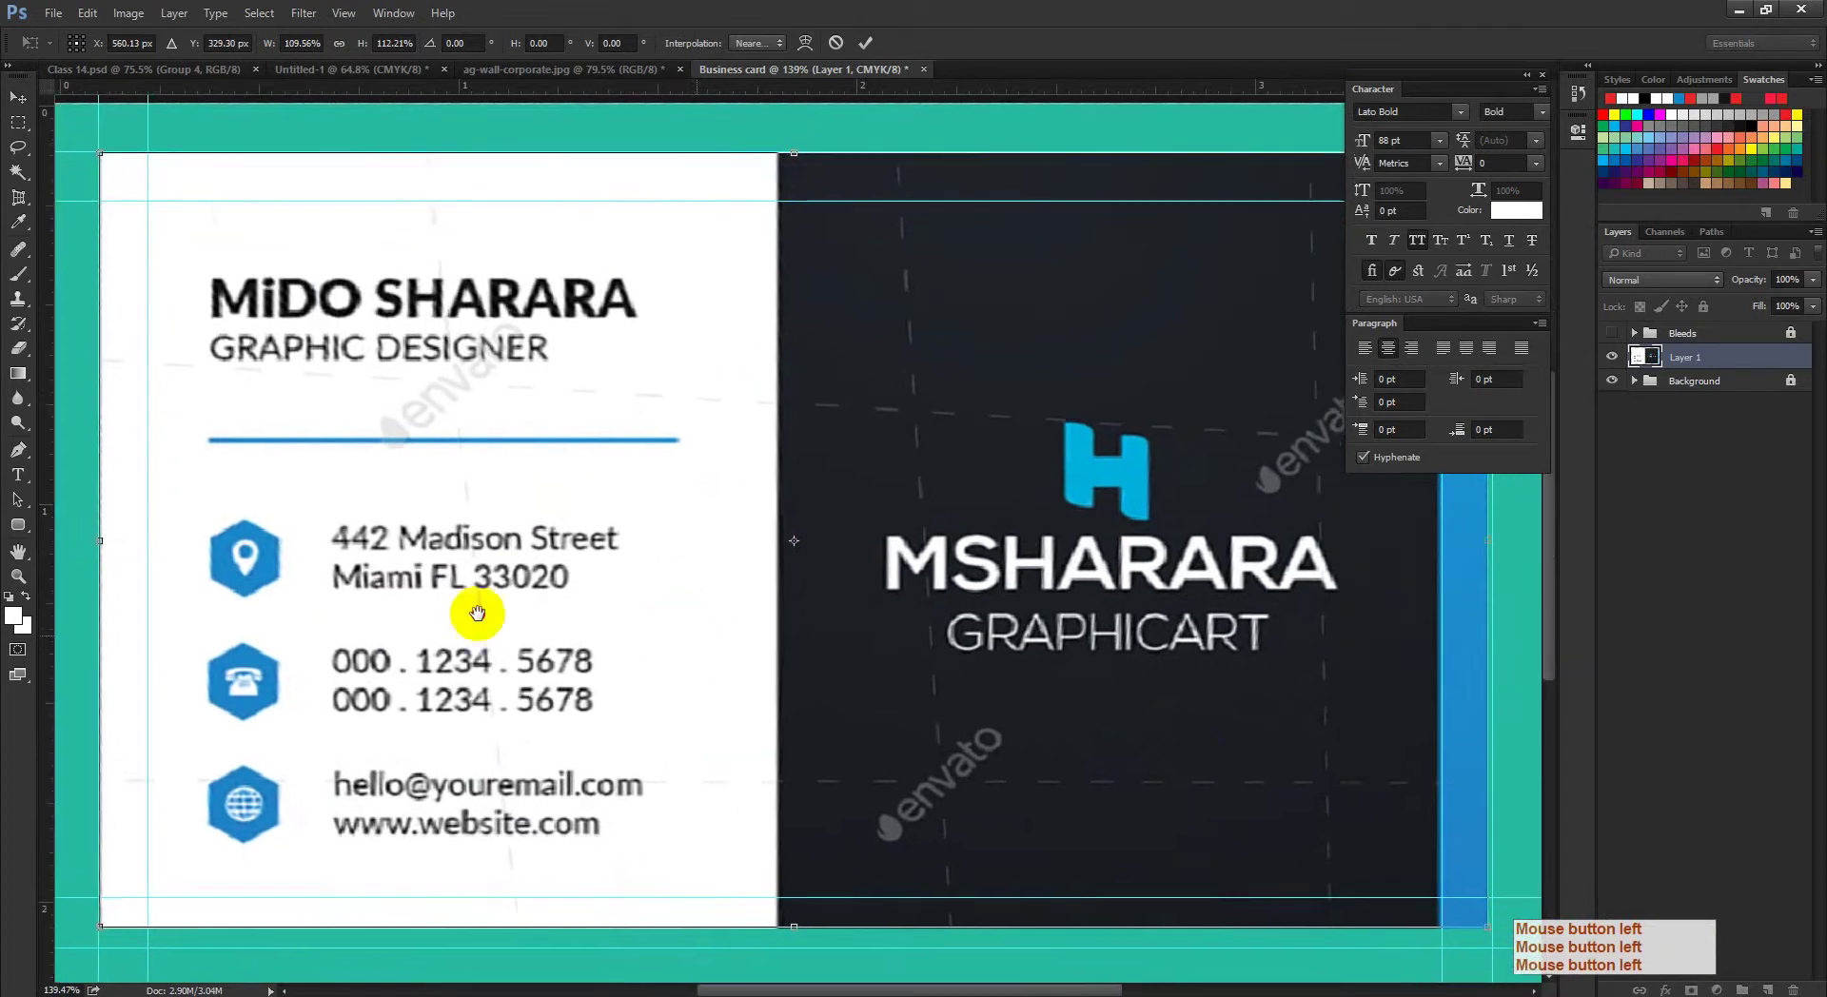
left_click_drag(470, 612, 1278, 521)
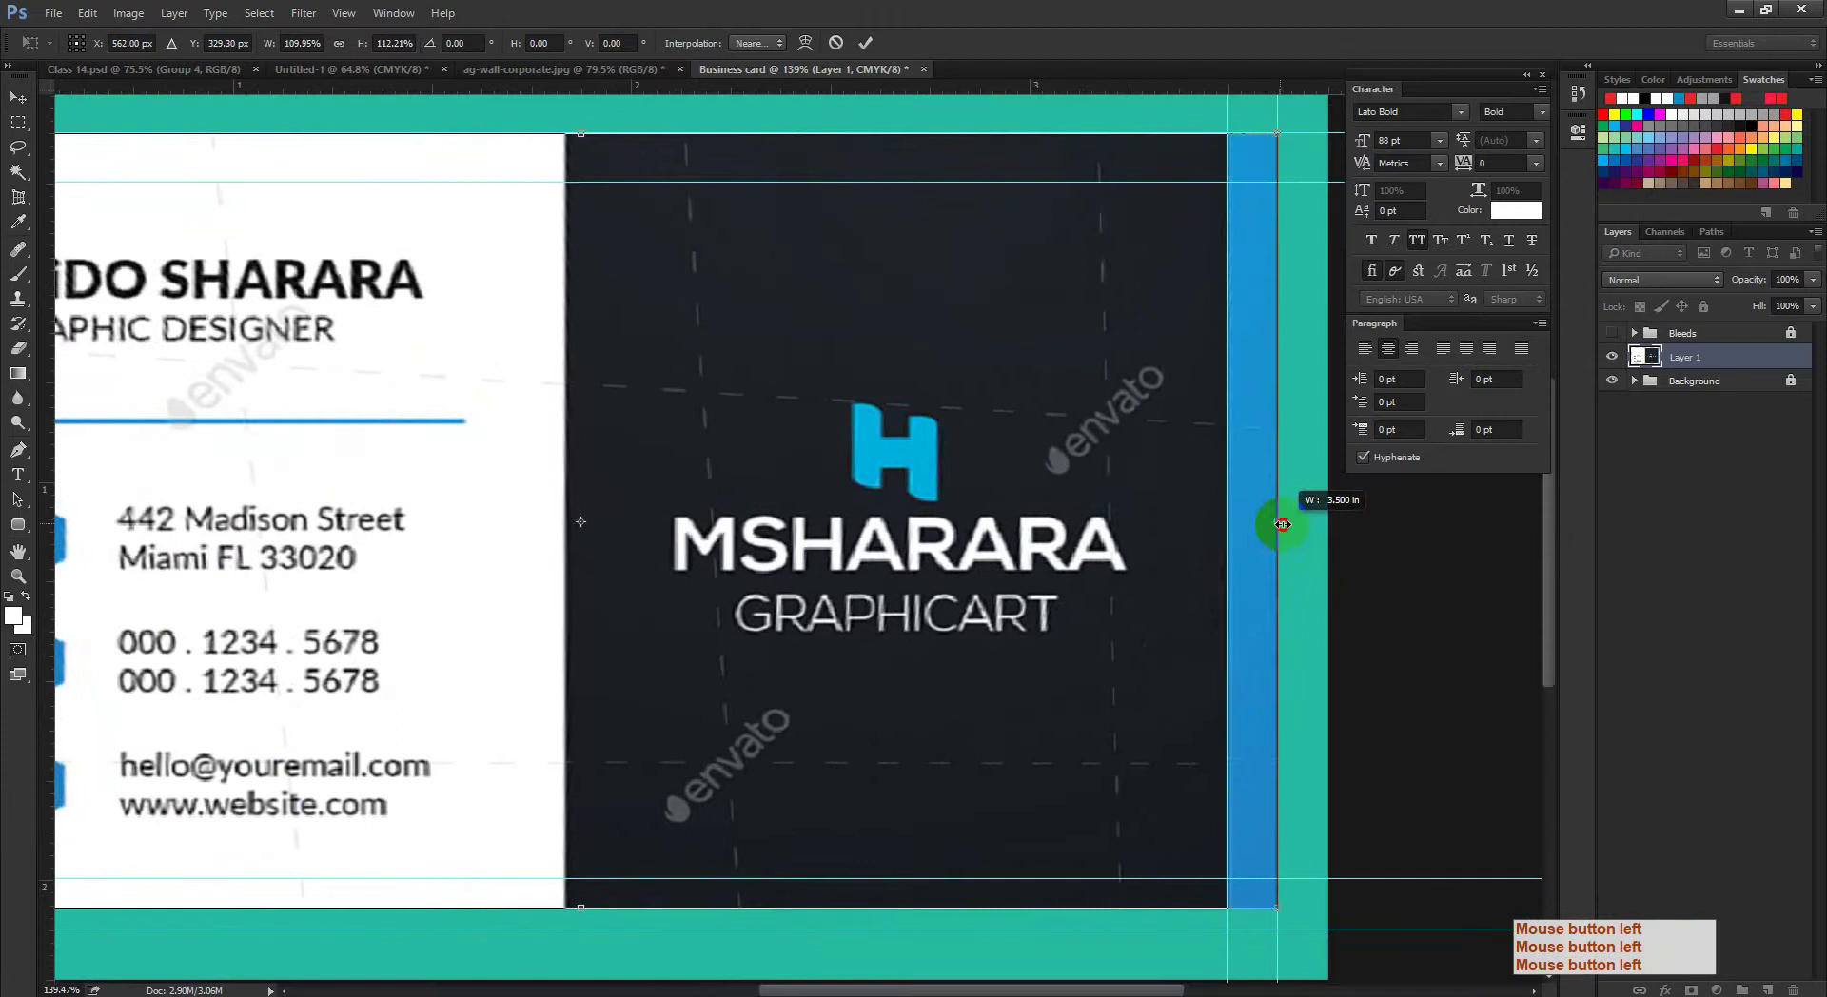
scroll(1093, 611, "down", 5)
left_click_drag(644, 695, 641, 716)
left_click(1026, 689, "ctrl")
left_click_drag(1009, 663, 725, 734)
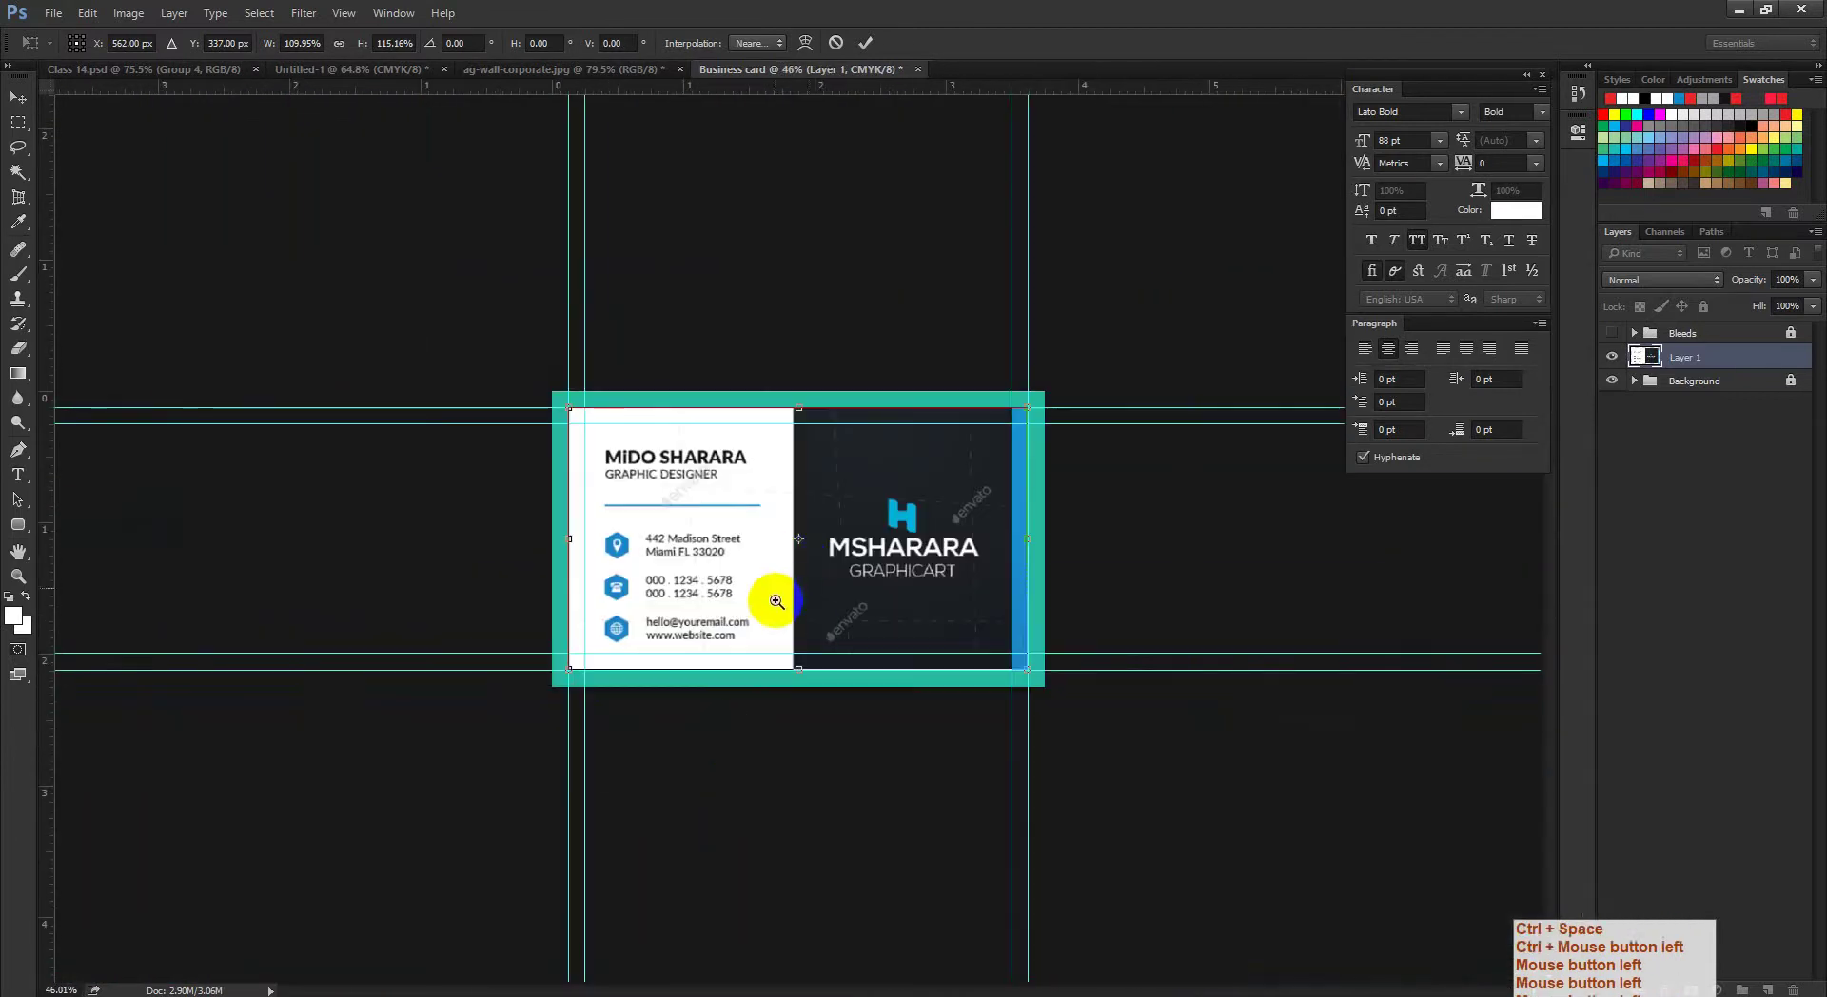
left_click_drag(771, 590, 803, 480)
left_click(865, 43)
left_click_drag(824, 545, 832, 563)
left_click(1473, 410)
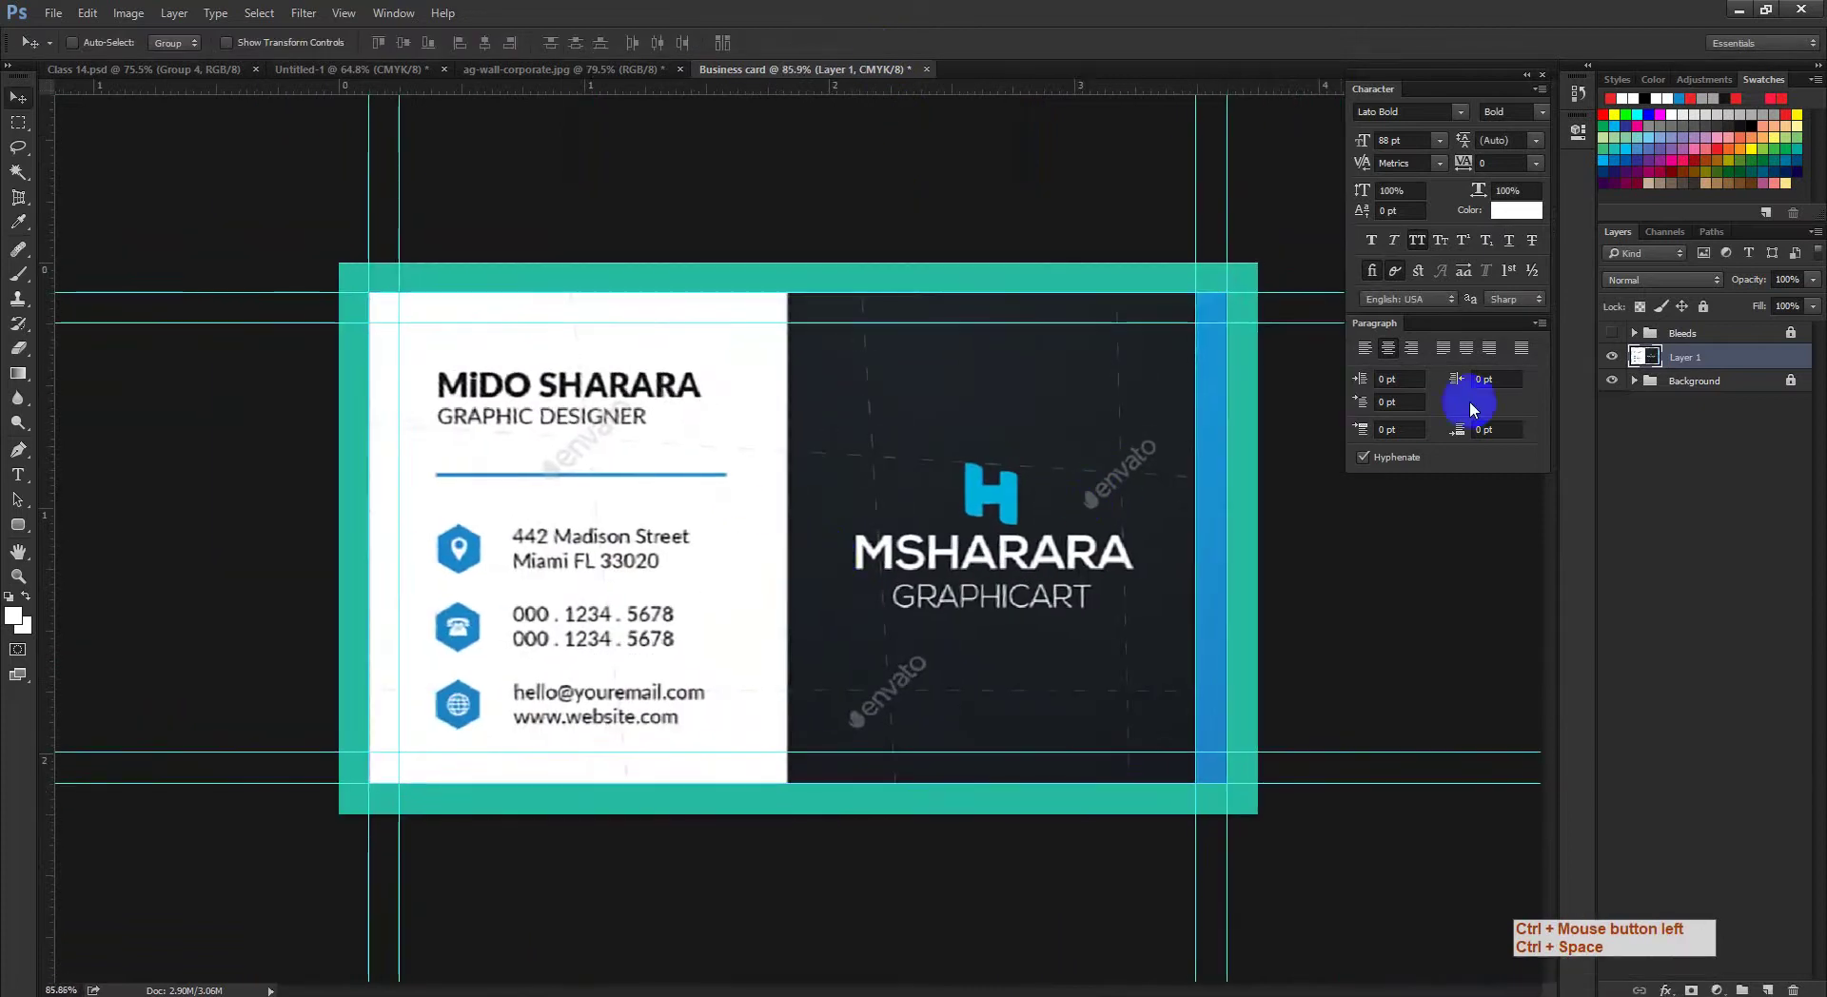
left_click(1802, 305)
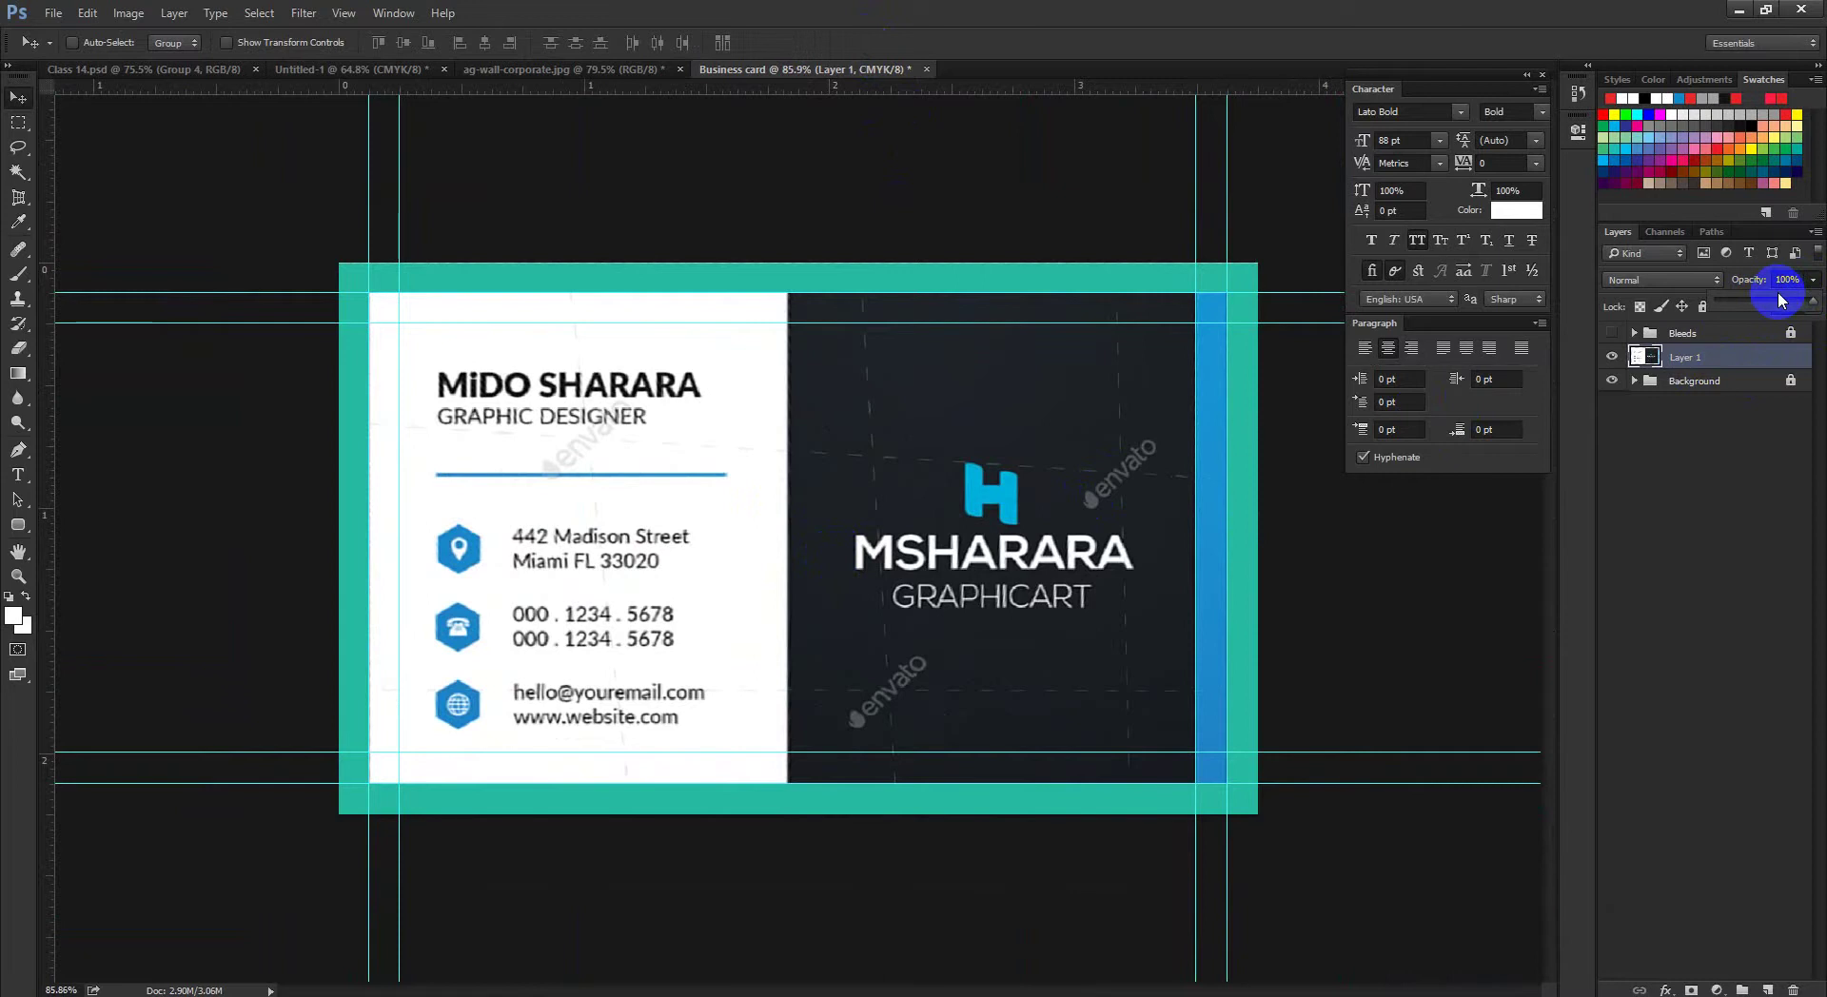
left_click_drag(1779, 304, 1774, 307)
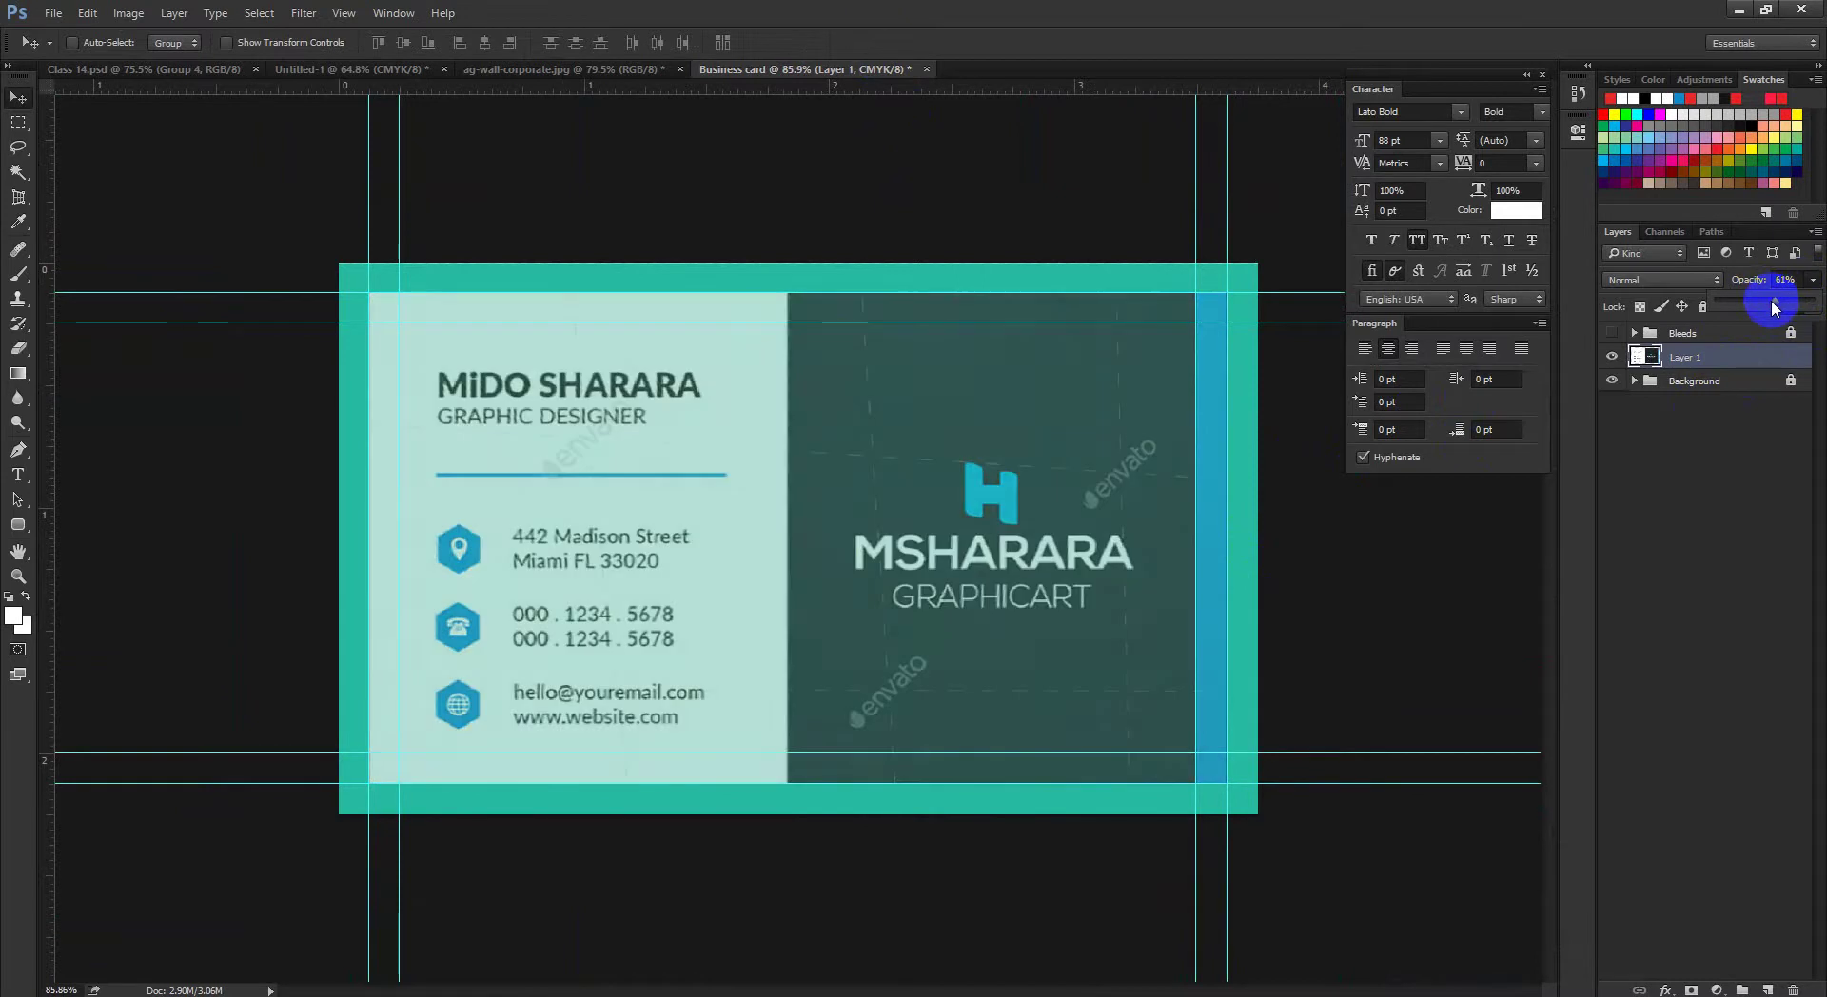
left_click(1732, 421)
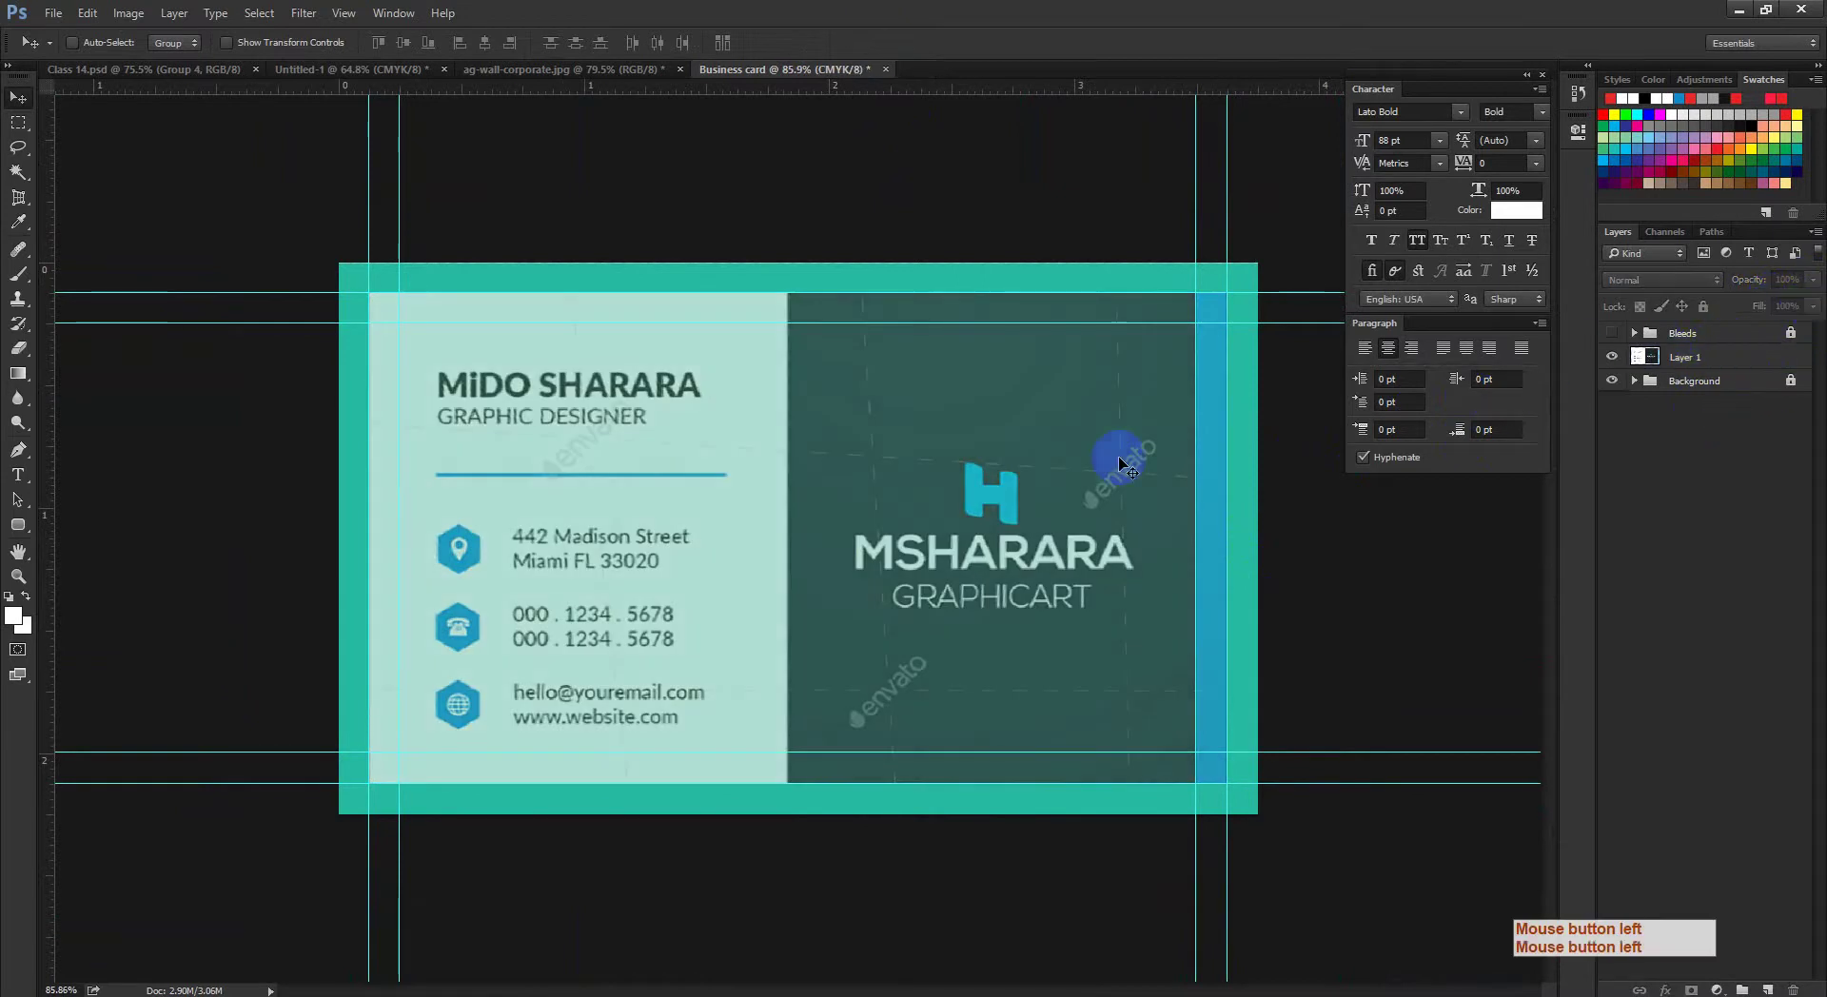
left_click(1673, 340)
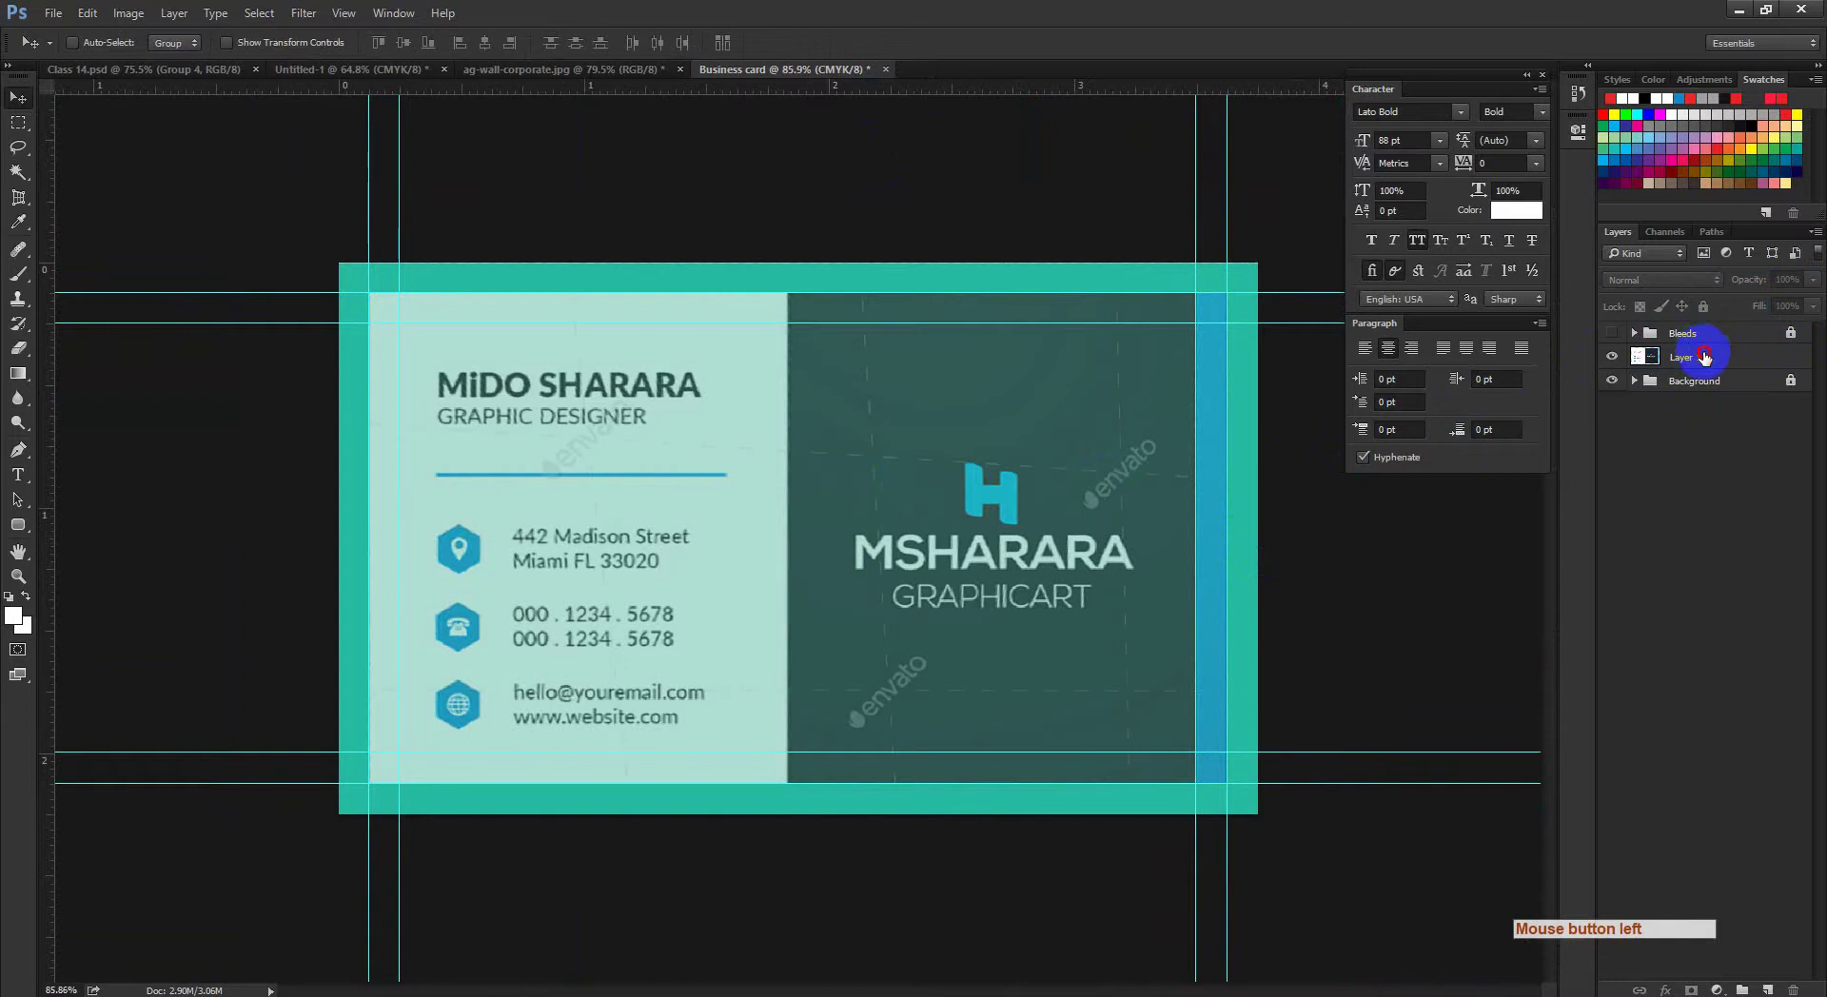
left_click(1703, 357)
left_click(1813, 279)
left_click(1809, 293)
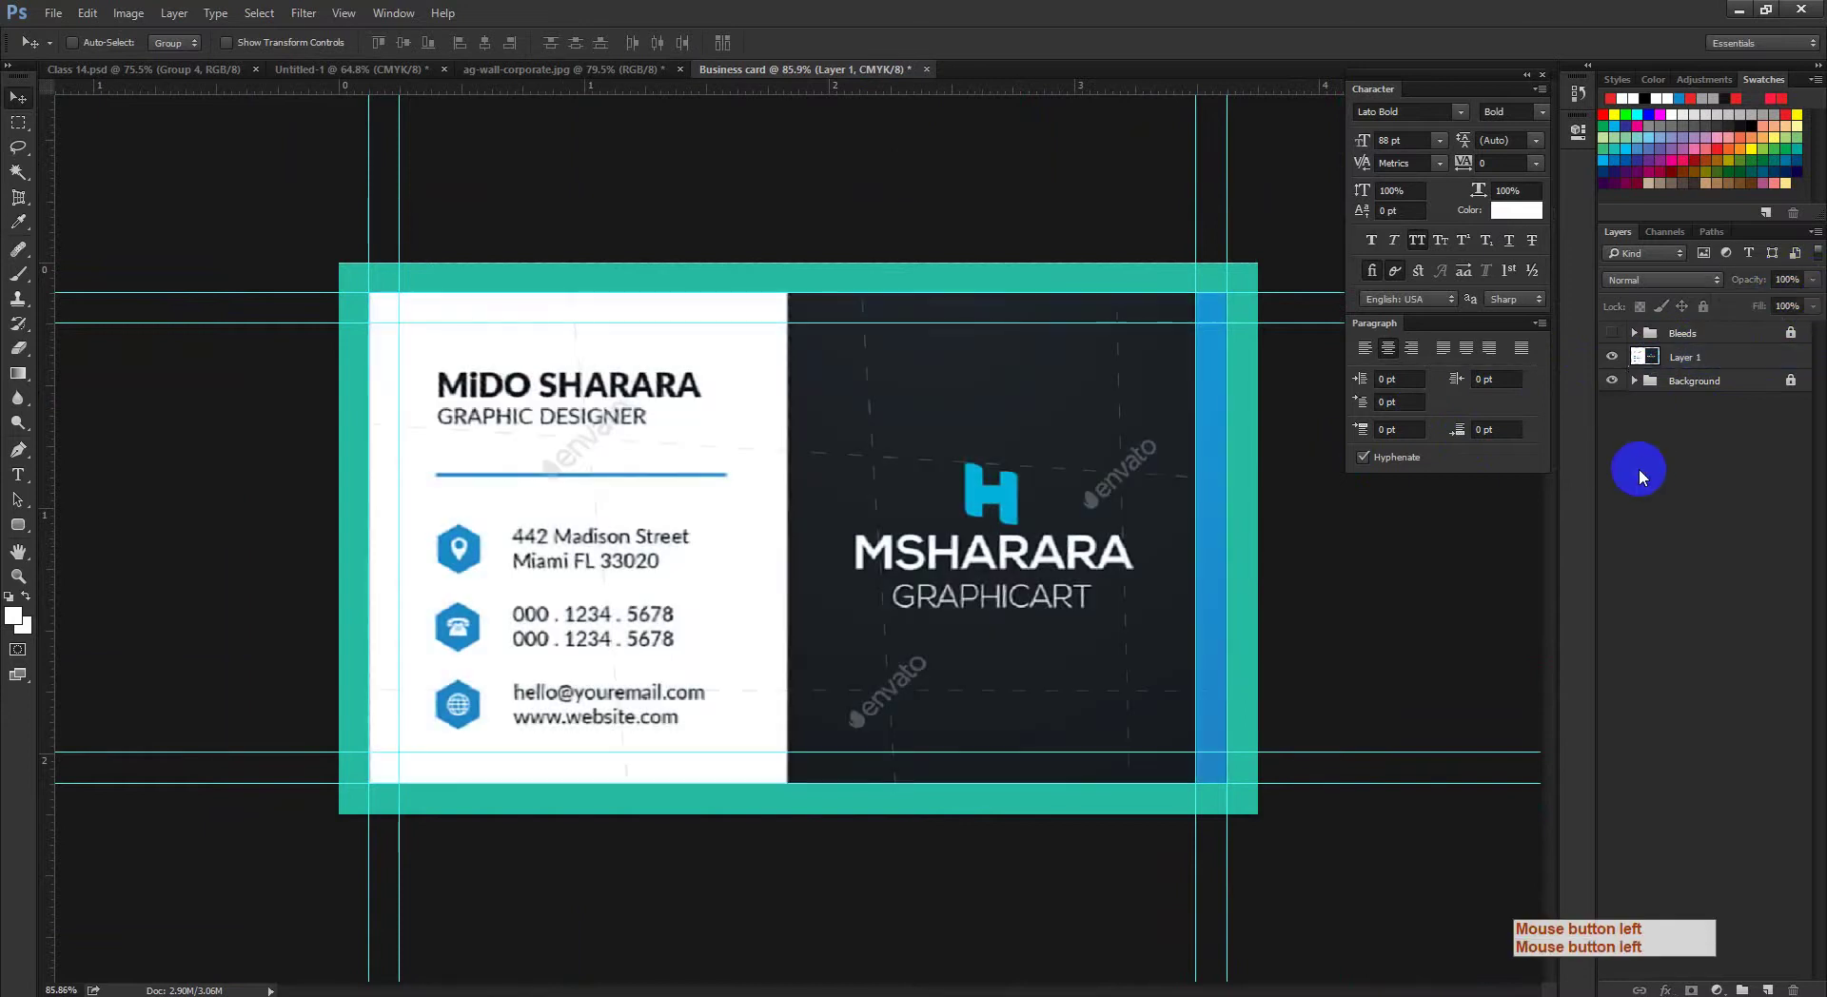
left_click_drag(722, 559, 624, 457)
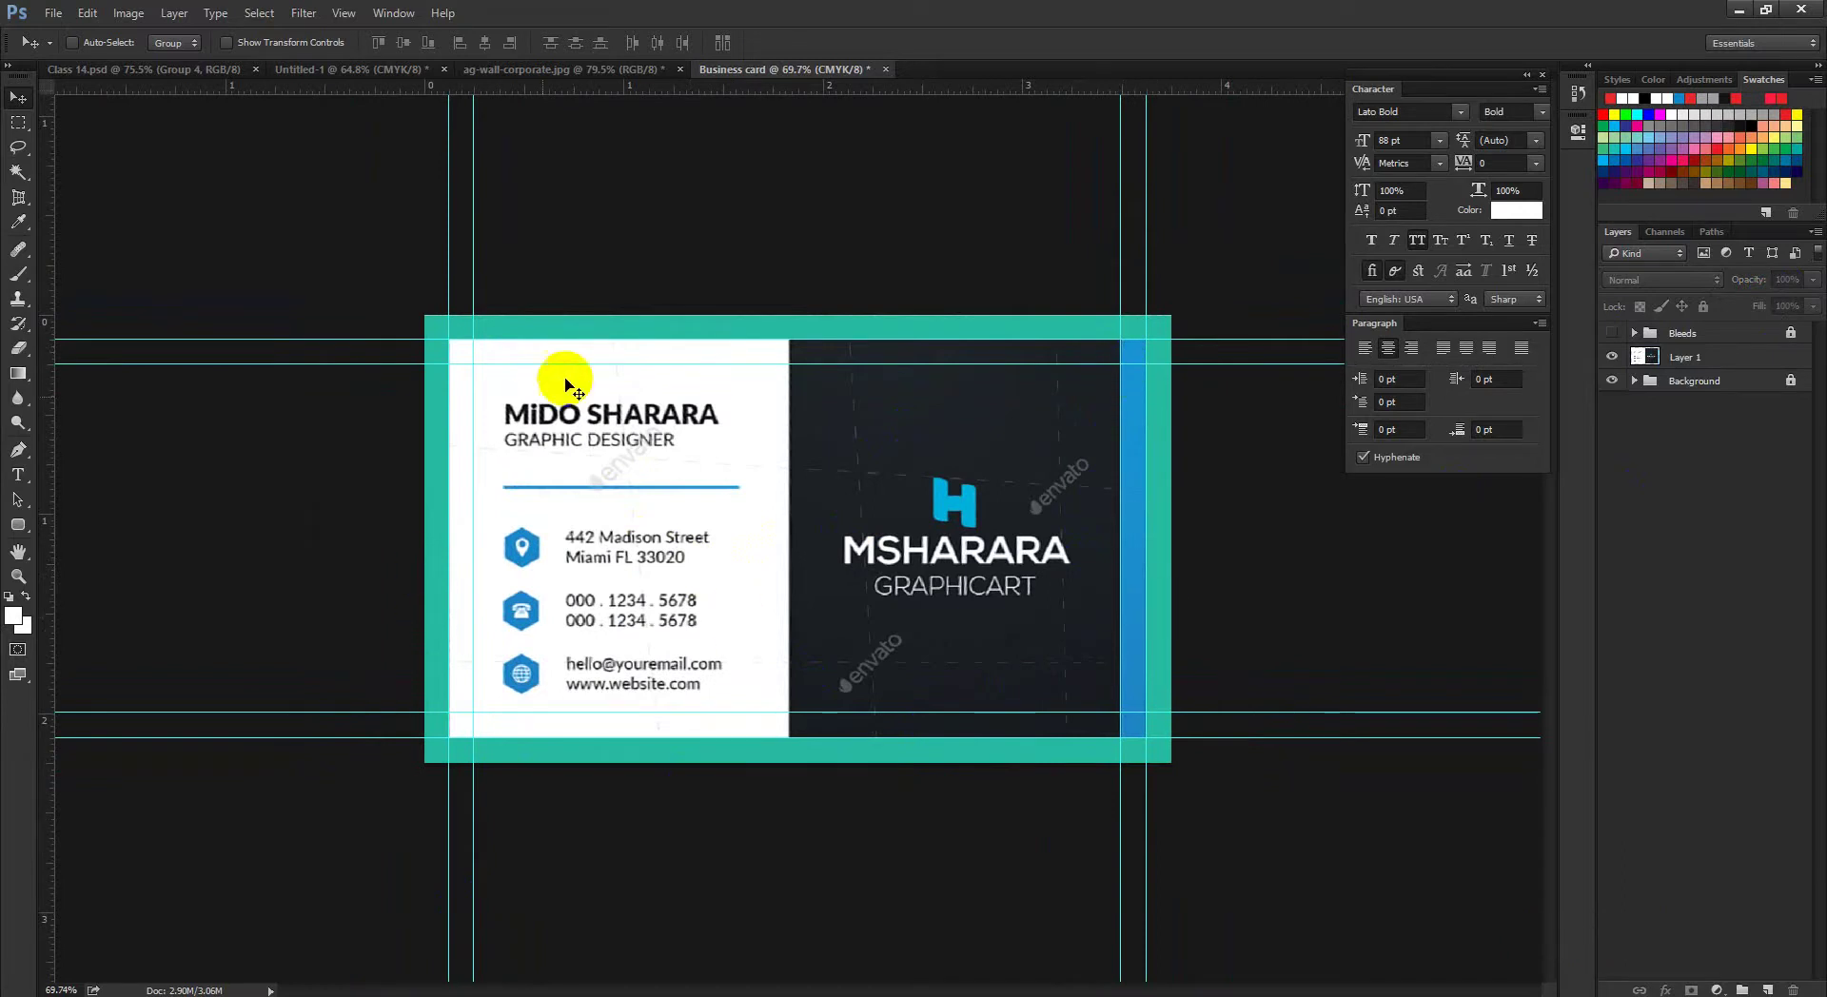
Step: Draw a white rectangle over the card's left half
left_click(16, 520)
left_click(16, 521)
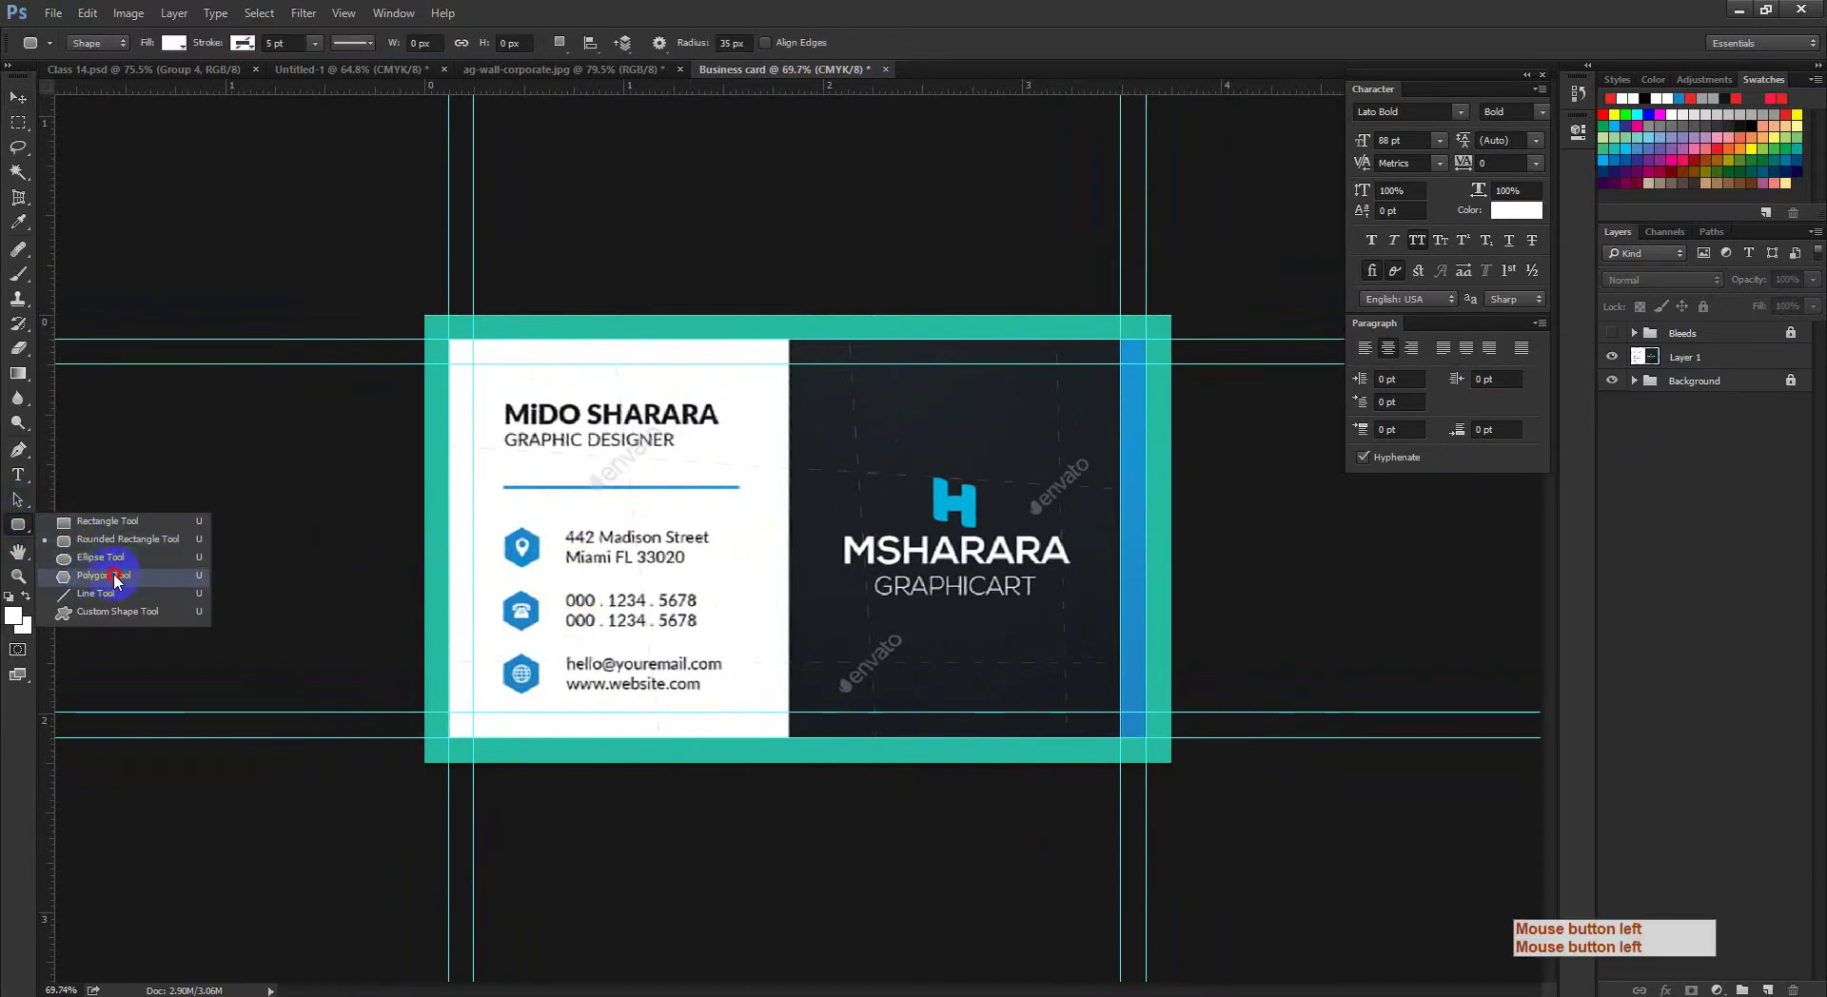
left_click(143, 576)
key("ctrl+space")
left_click_drag(487, 610, 753, 597)
key("ctrl+space")
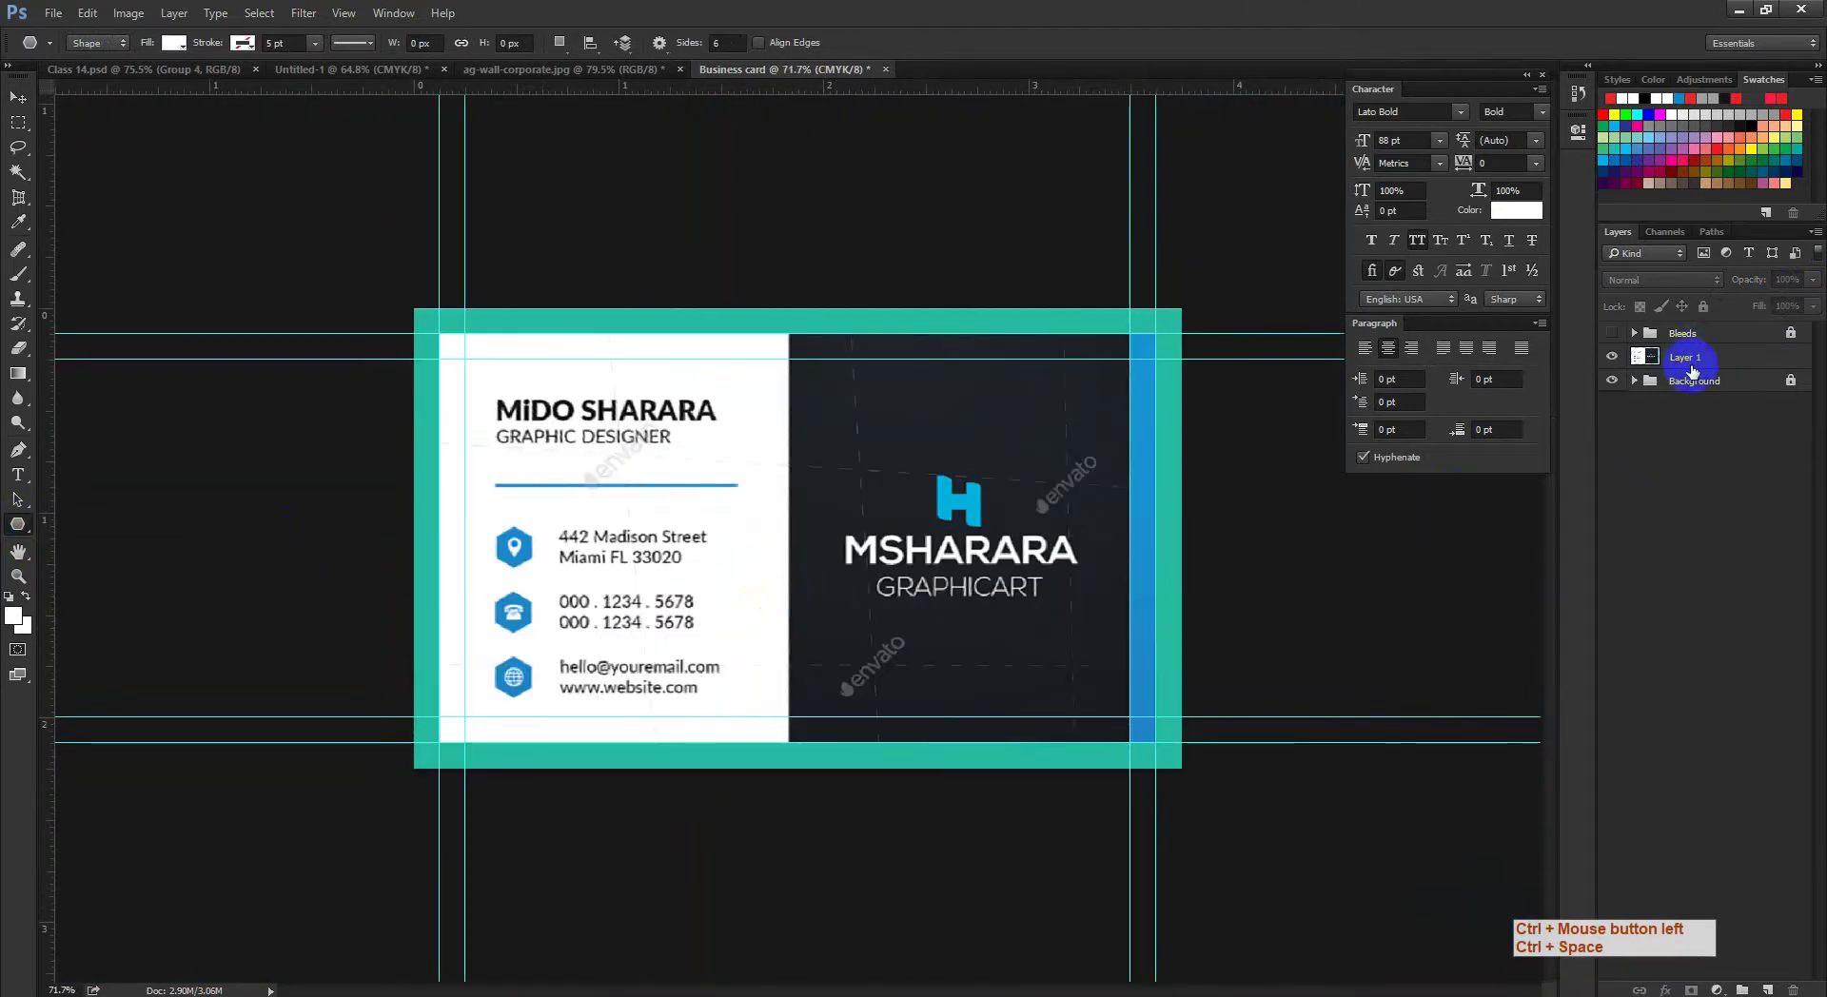
left_click_drag(627, 524, 161, 564)
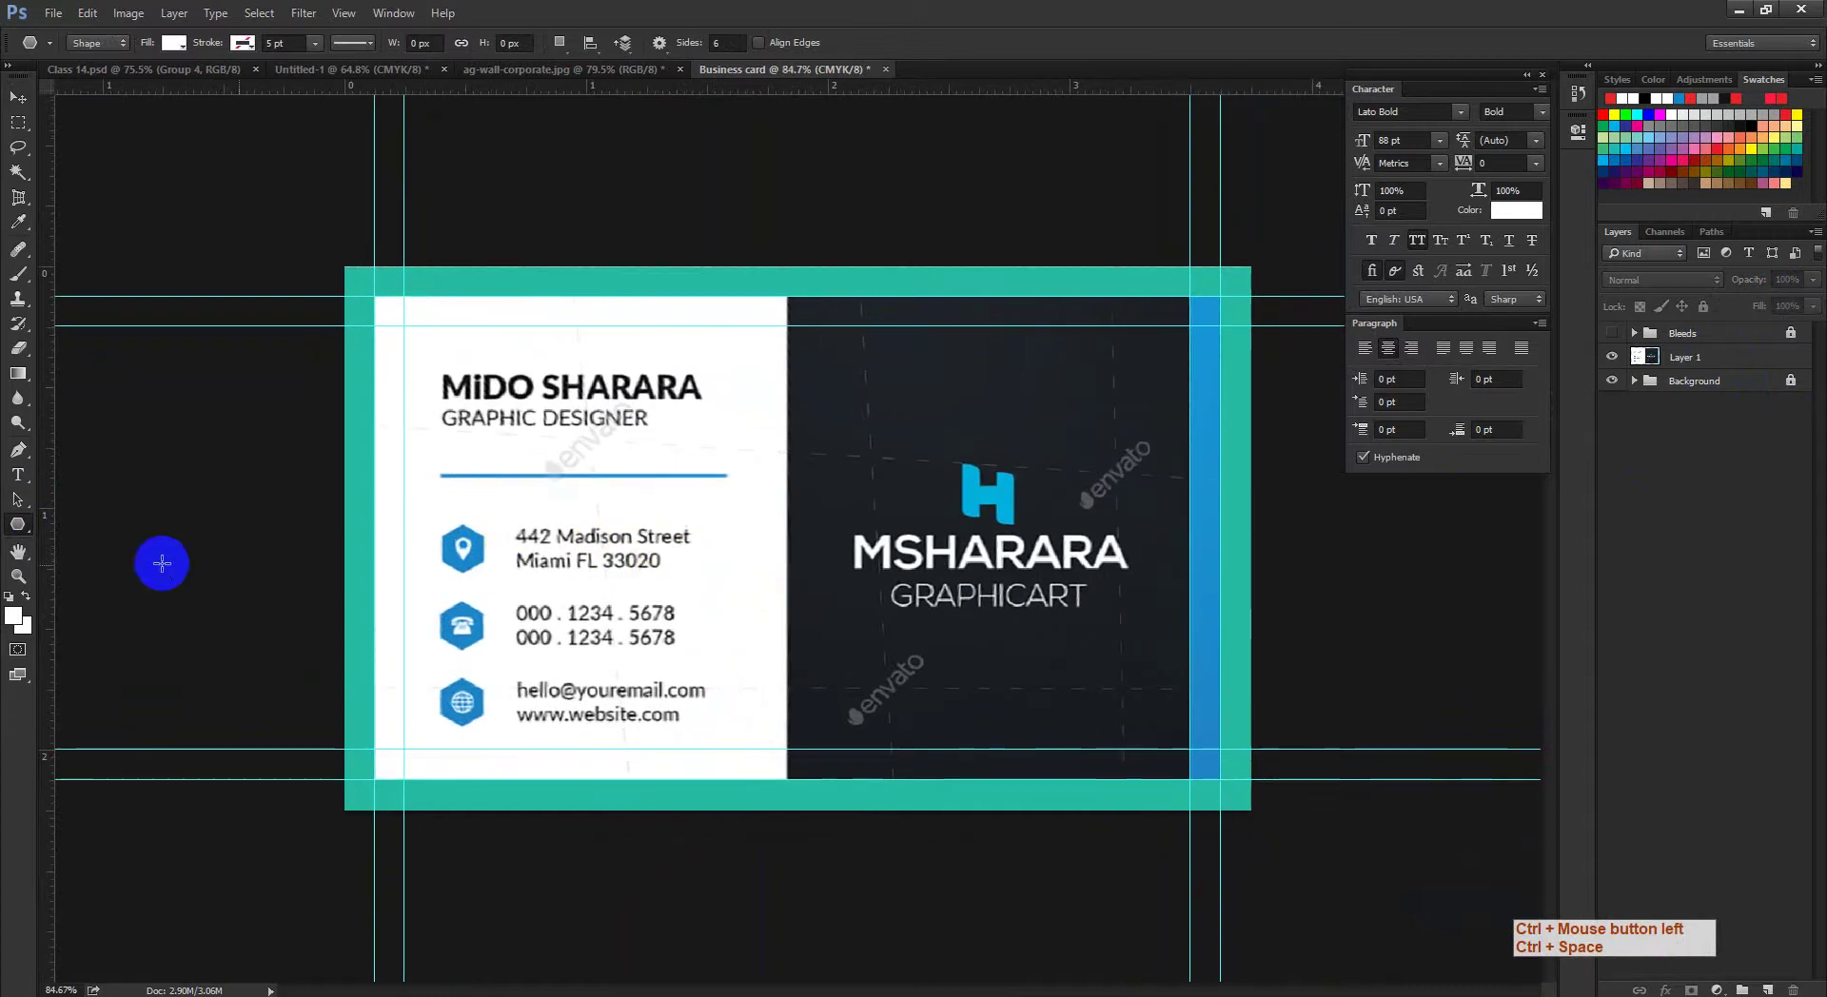
left_click_drag(18, 533, 90, 517)
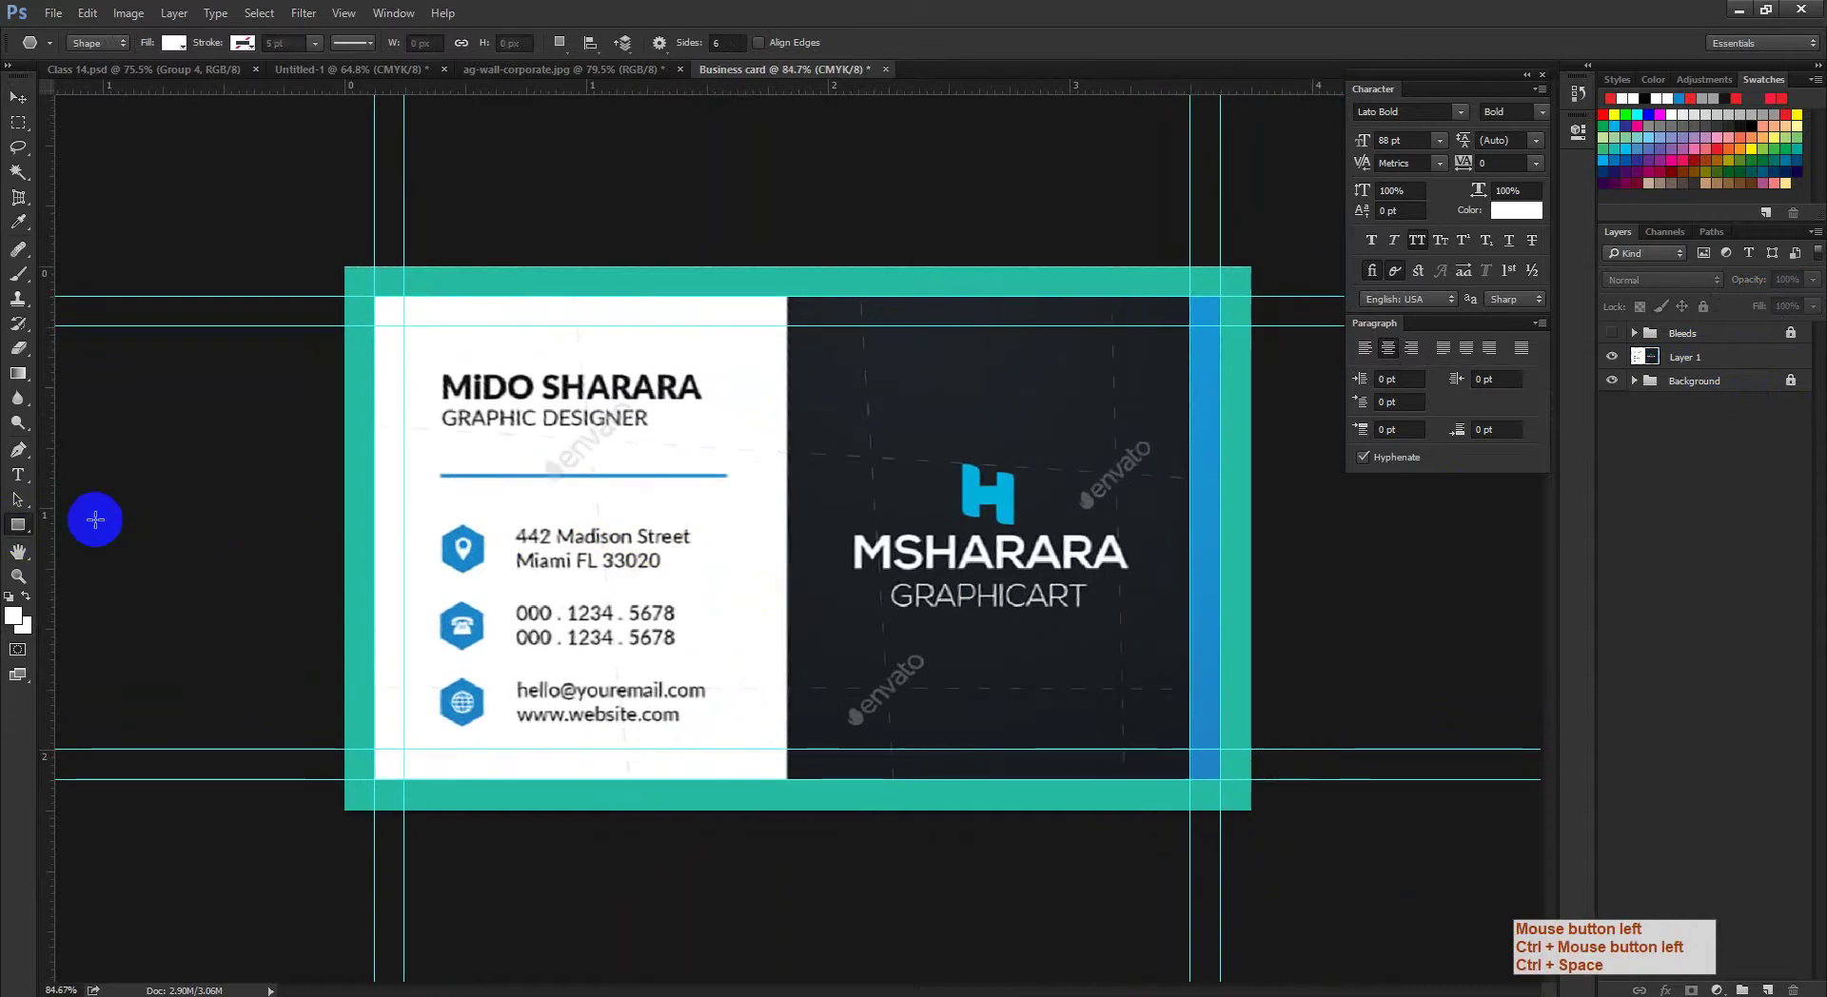
left_click(408, 281)
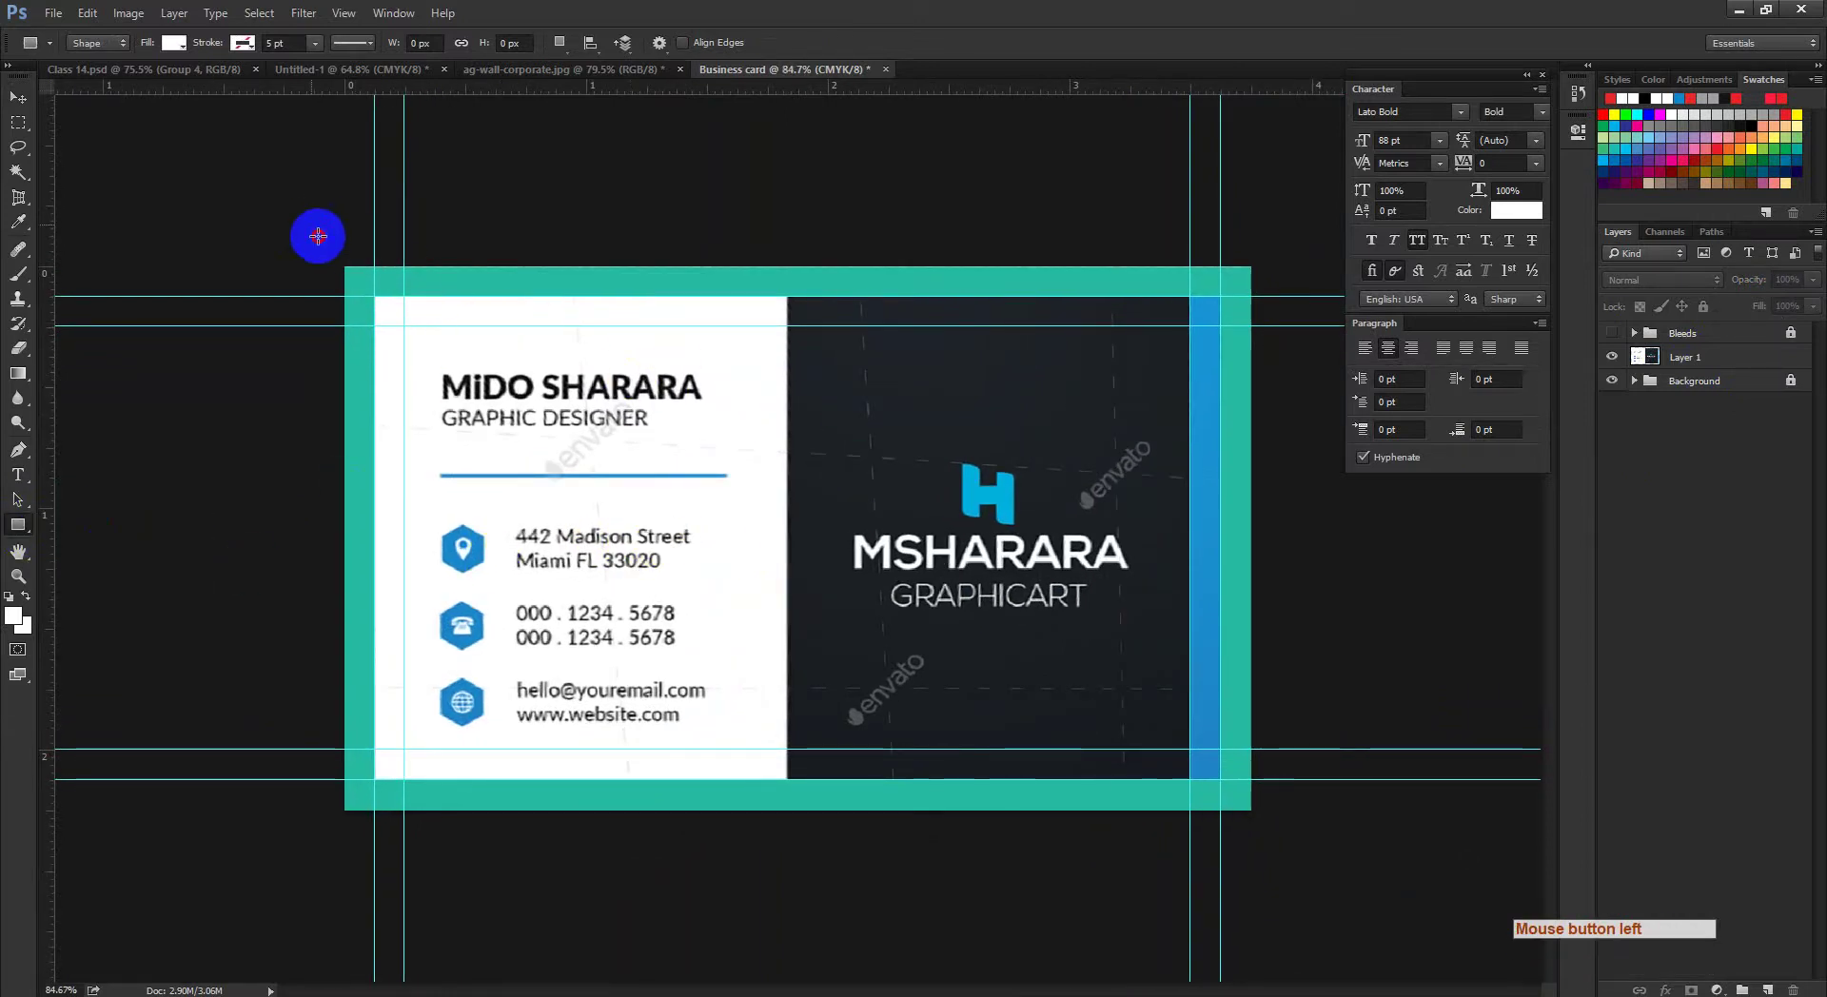
left_click_drag(318, 236, 787, 829)
key("ctrl+space")
left_click_drag(746, 394, 769, 492)
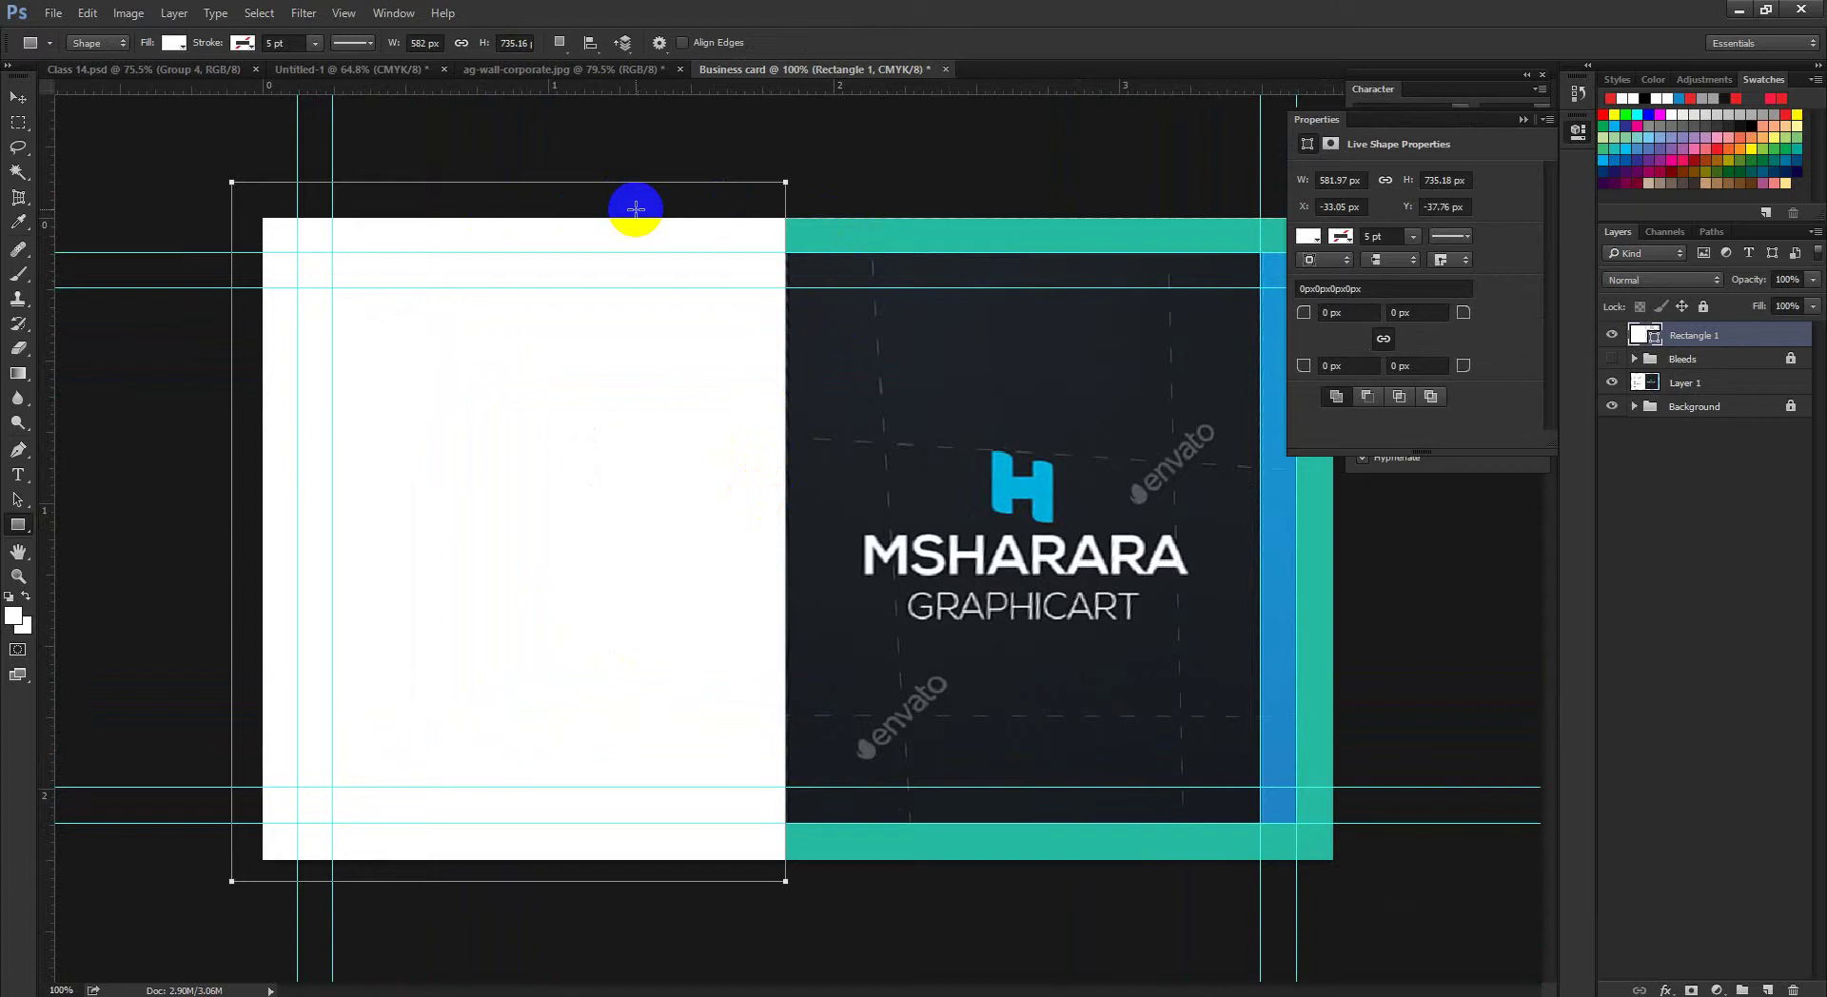
Step: Fit the white rectangle's top, bottom and left edges to the card and its right edge to the centre divide
key("ctrl+t")
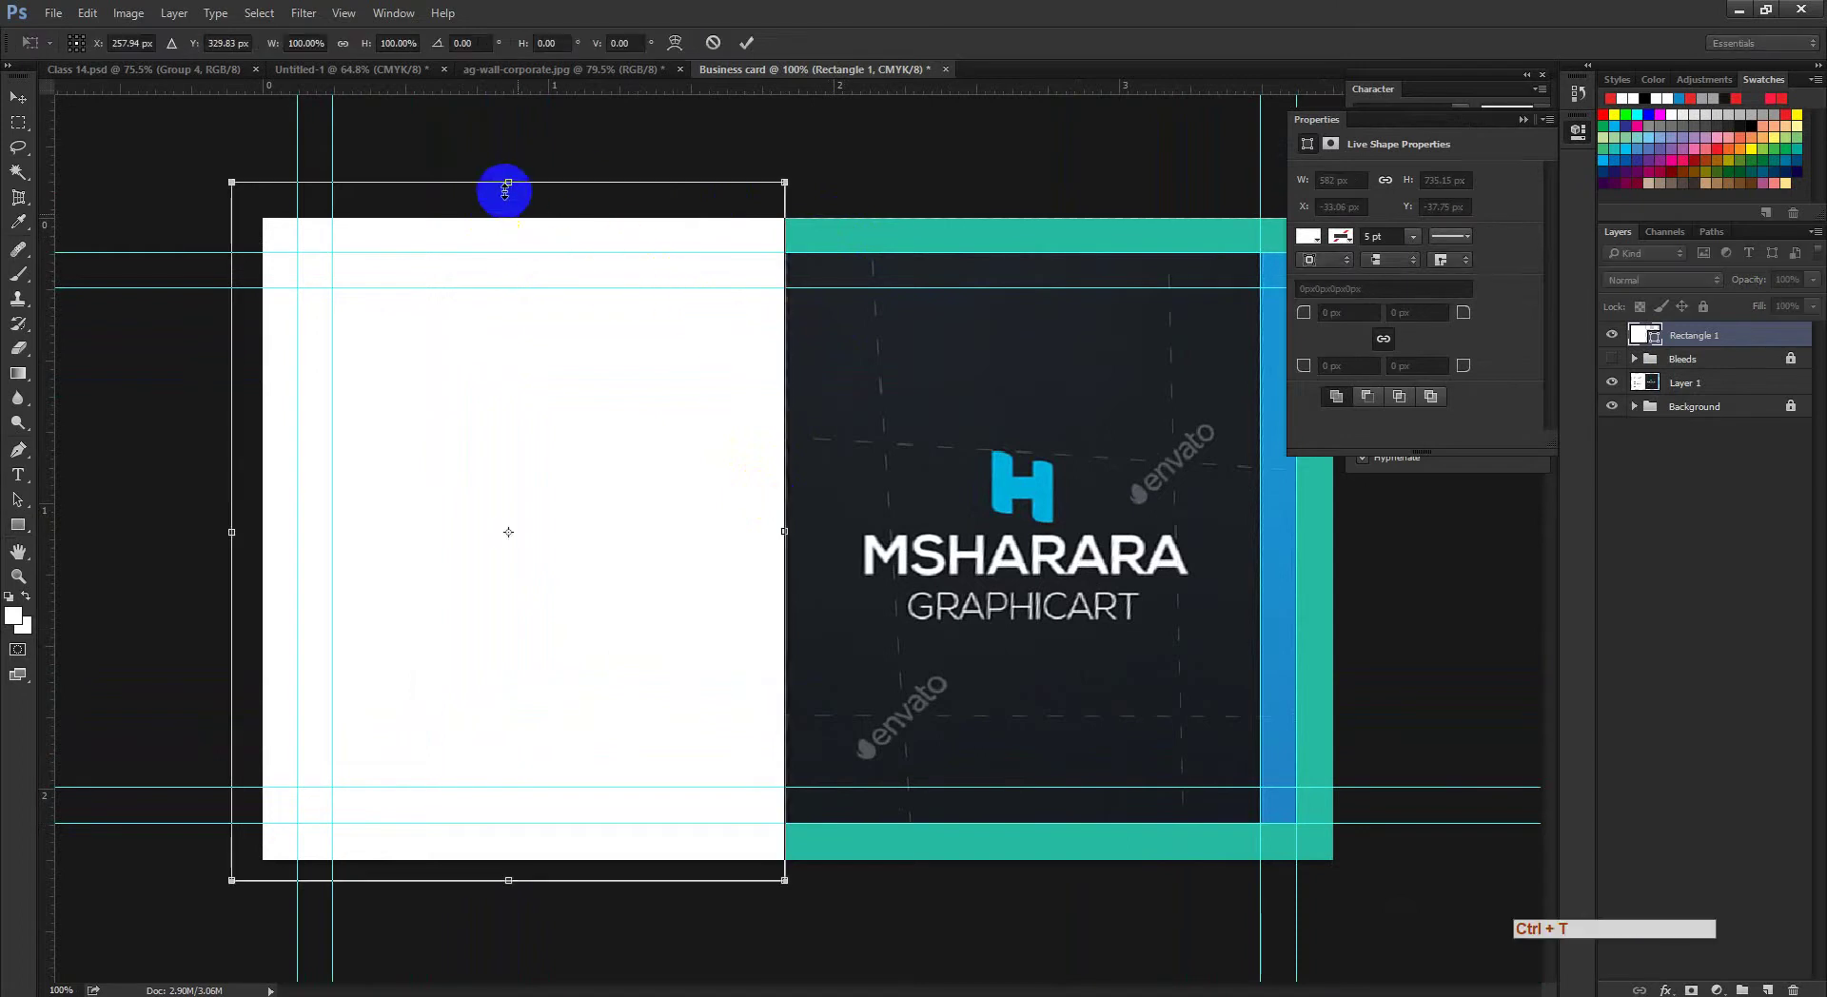
left_click(496, 181)
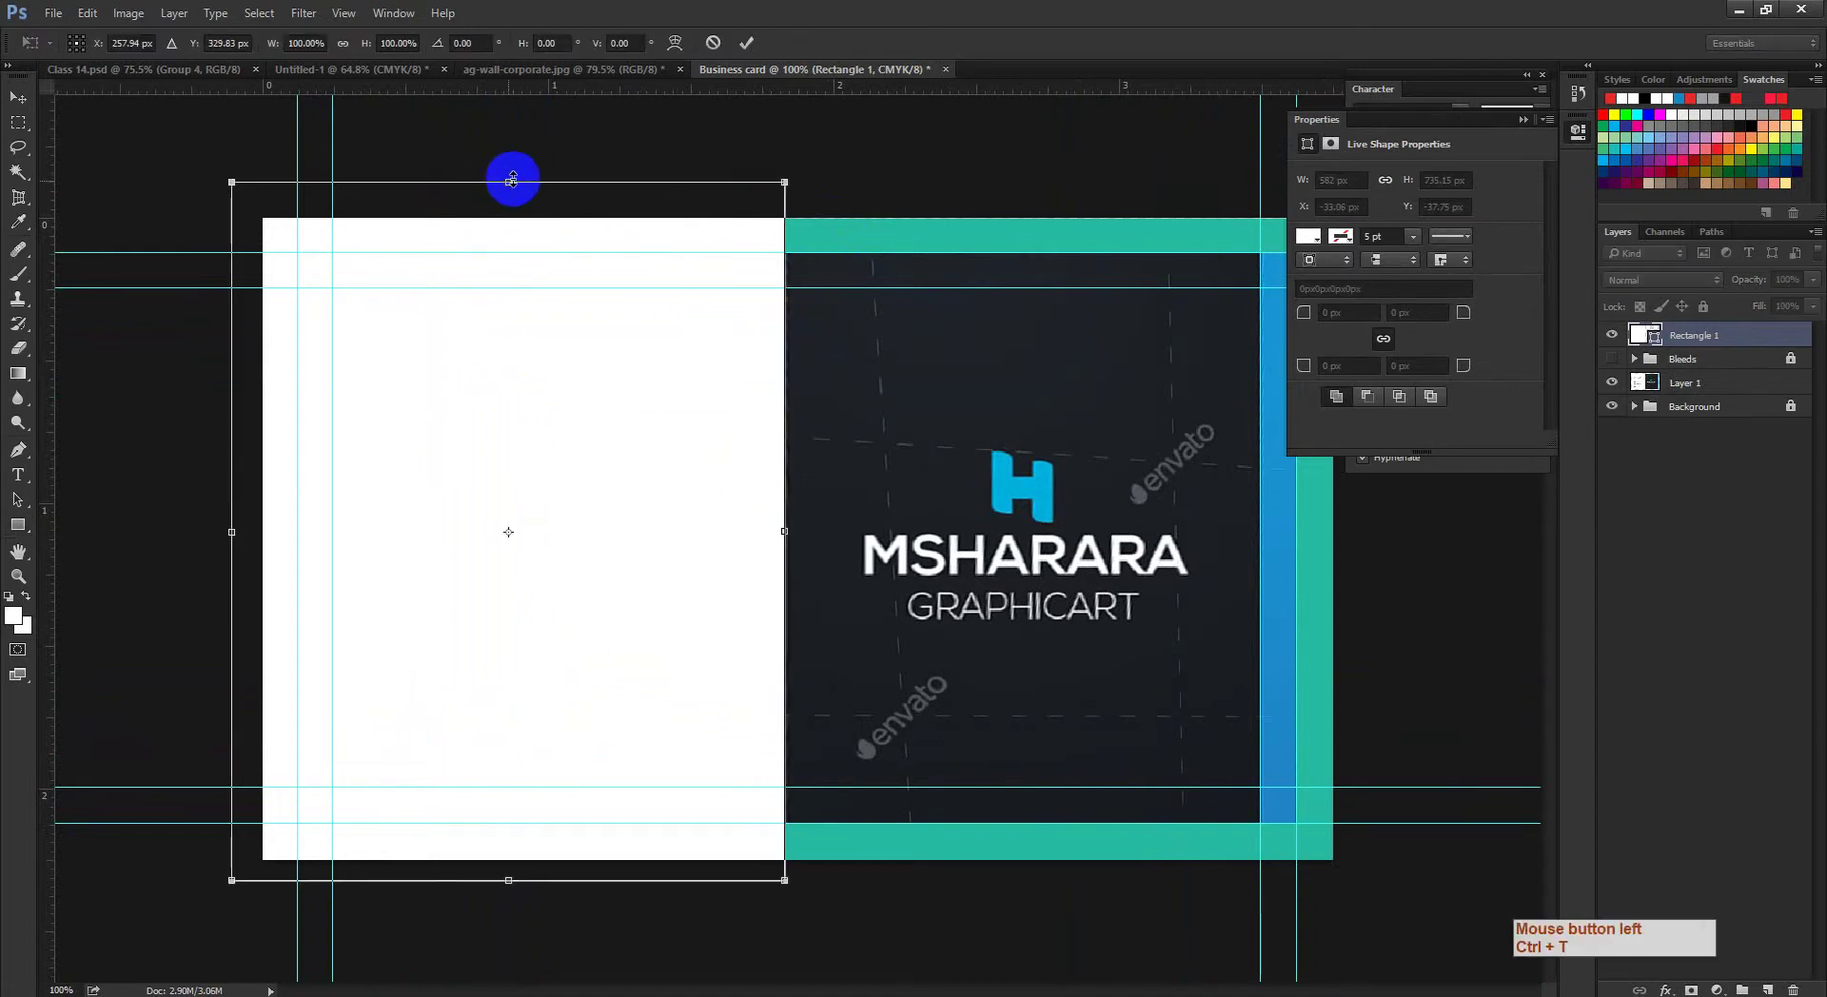
left_click_drag(508, 193, 502, 221)
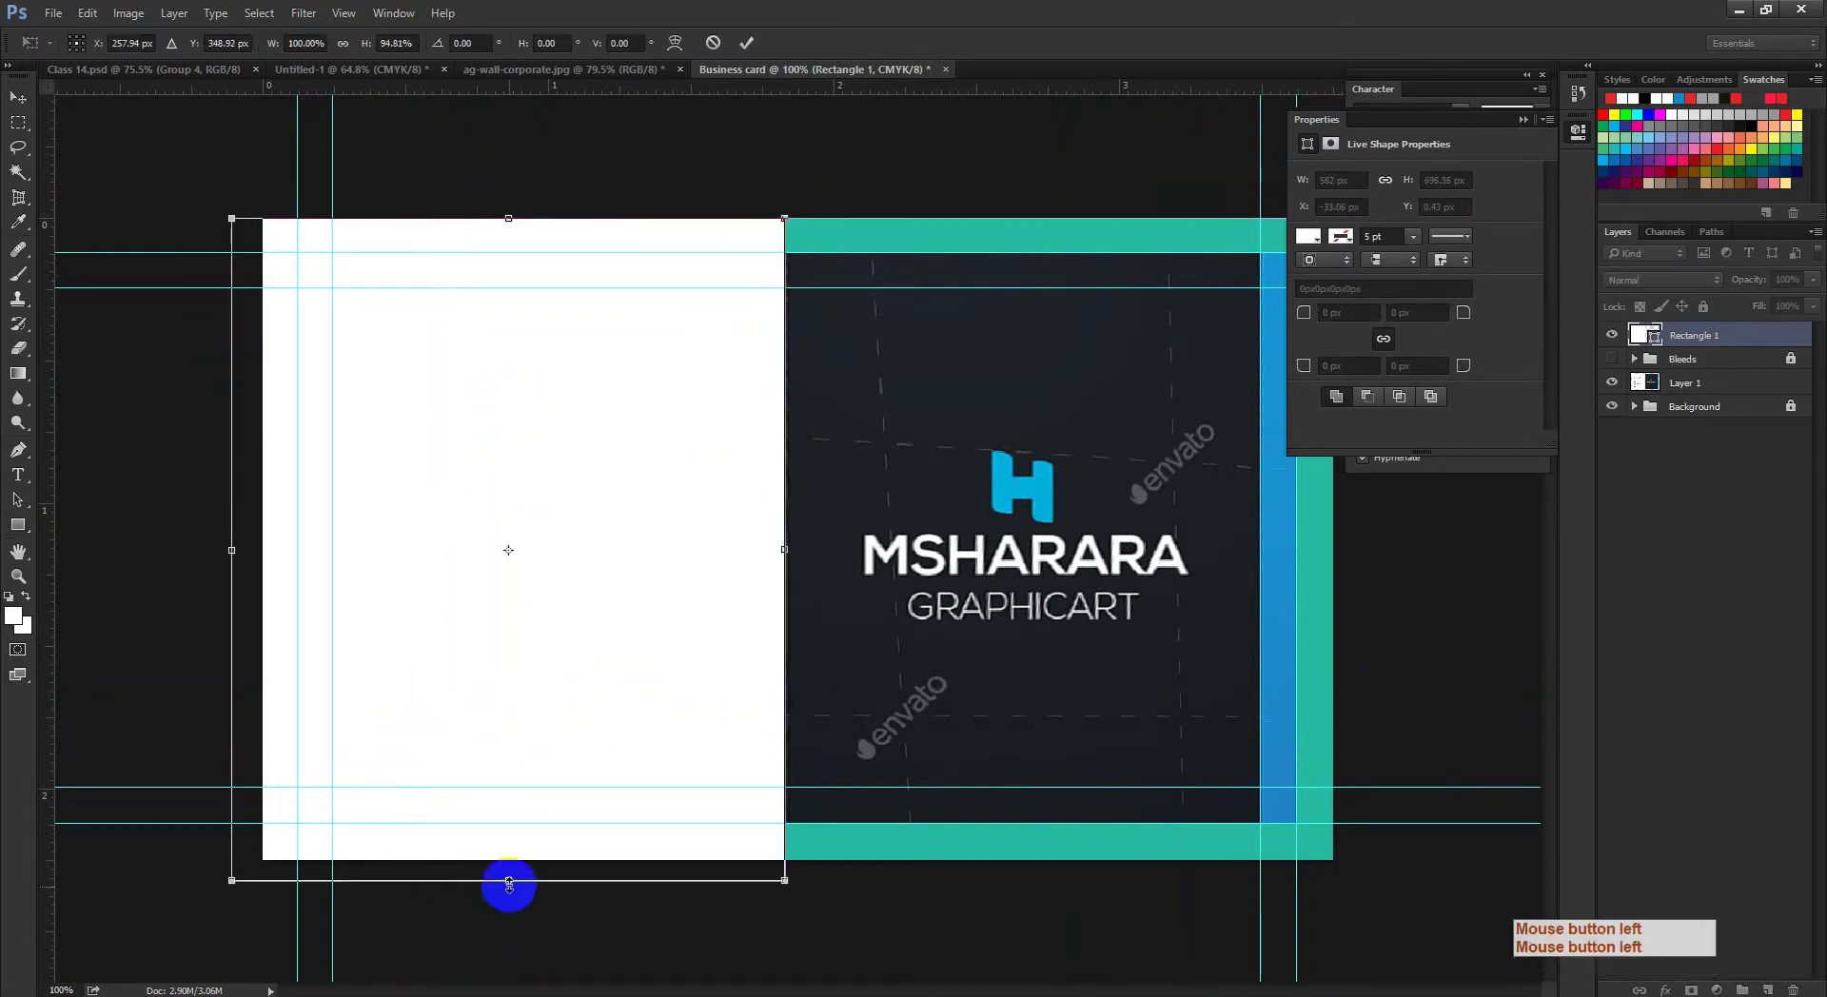
left_click_drag(509, 881, 509, 861)
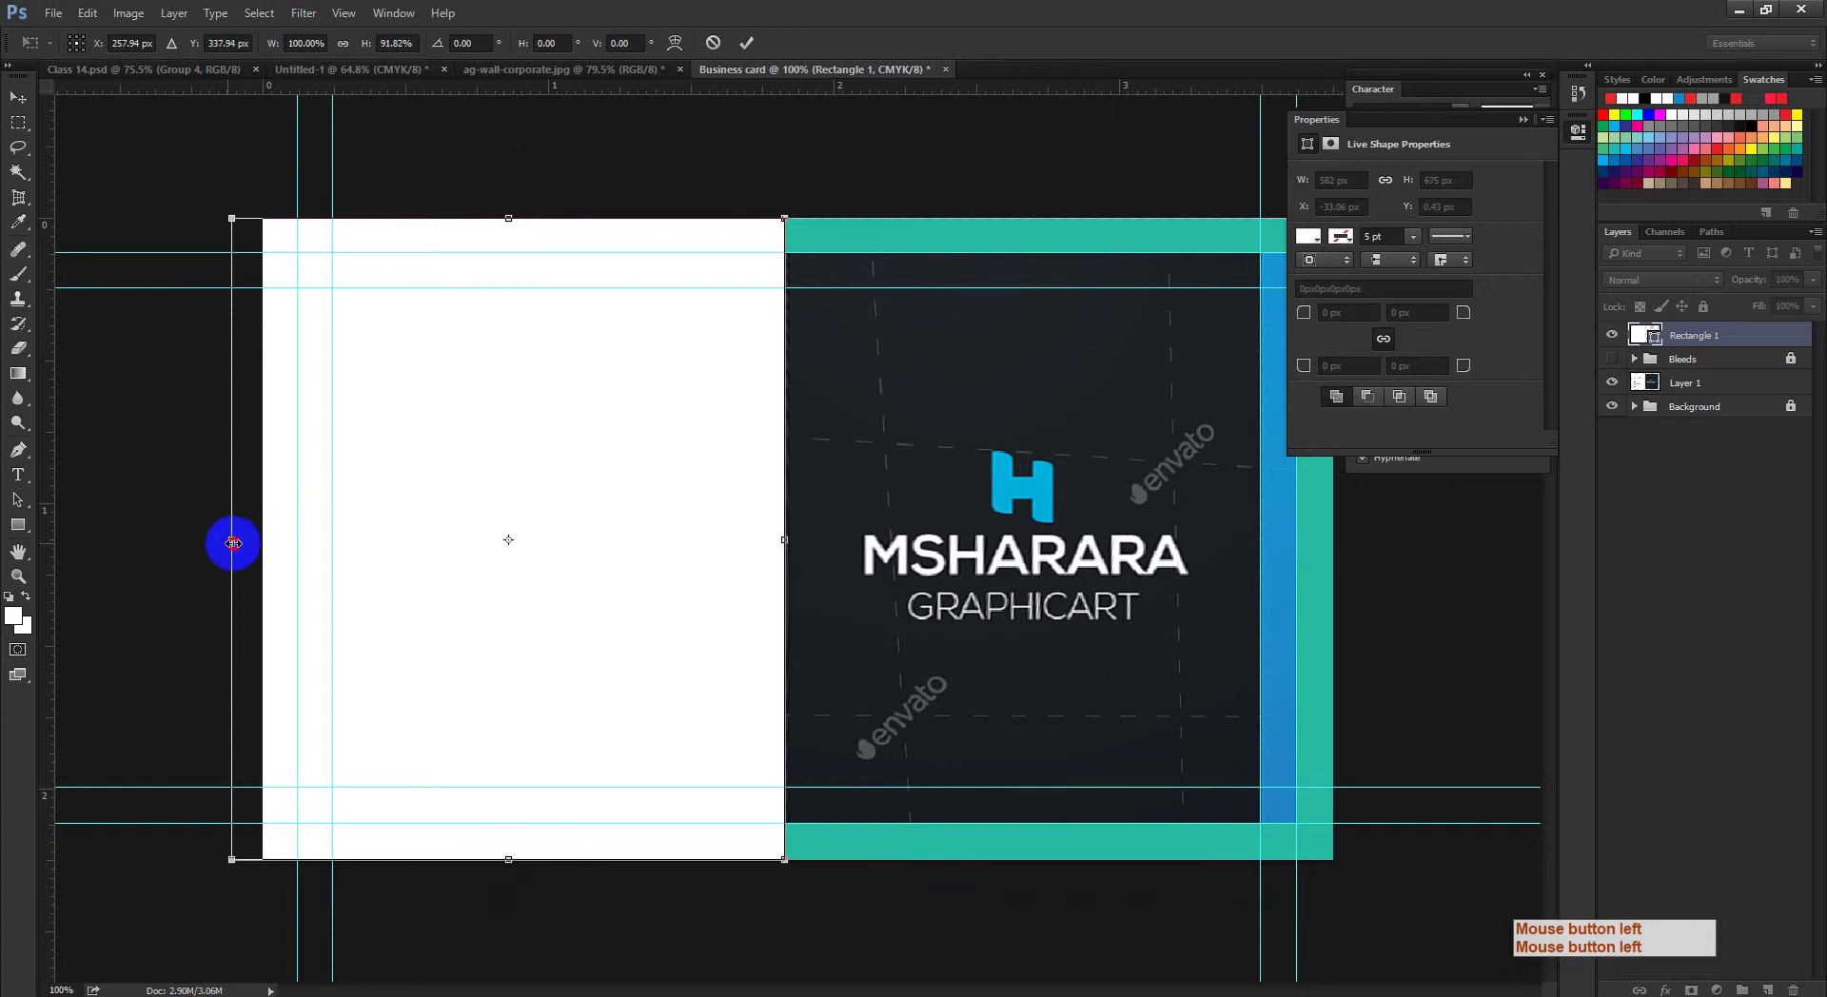
left_click_drag(233, 544, 264, 539)
left_click_drag(358, 453, 409, 409)
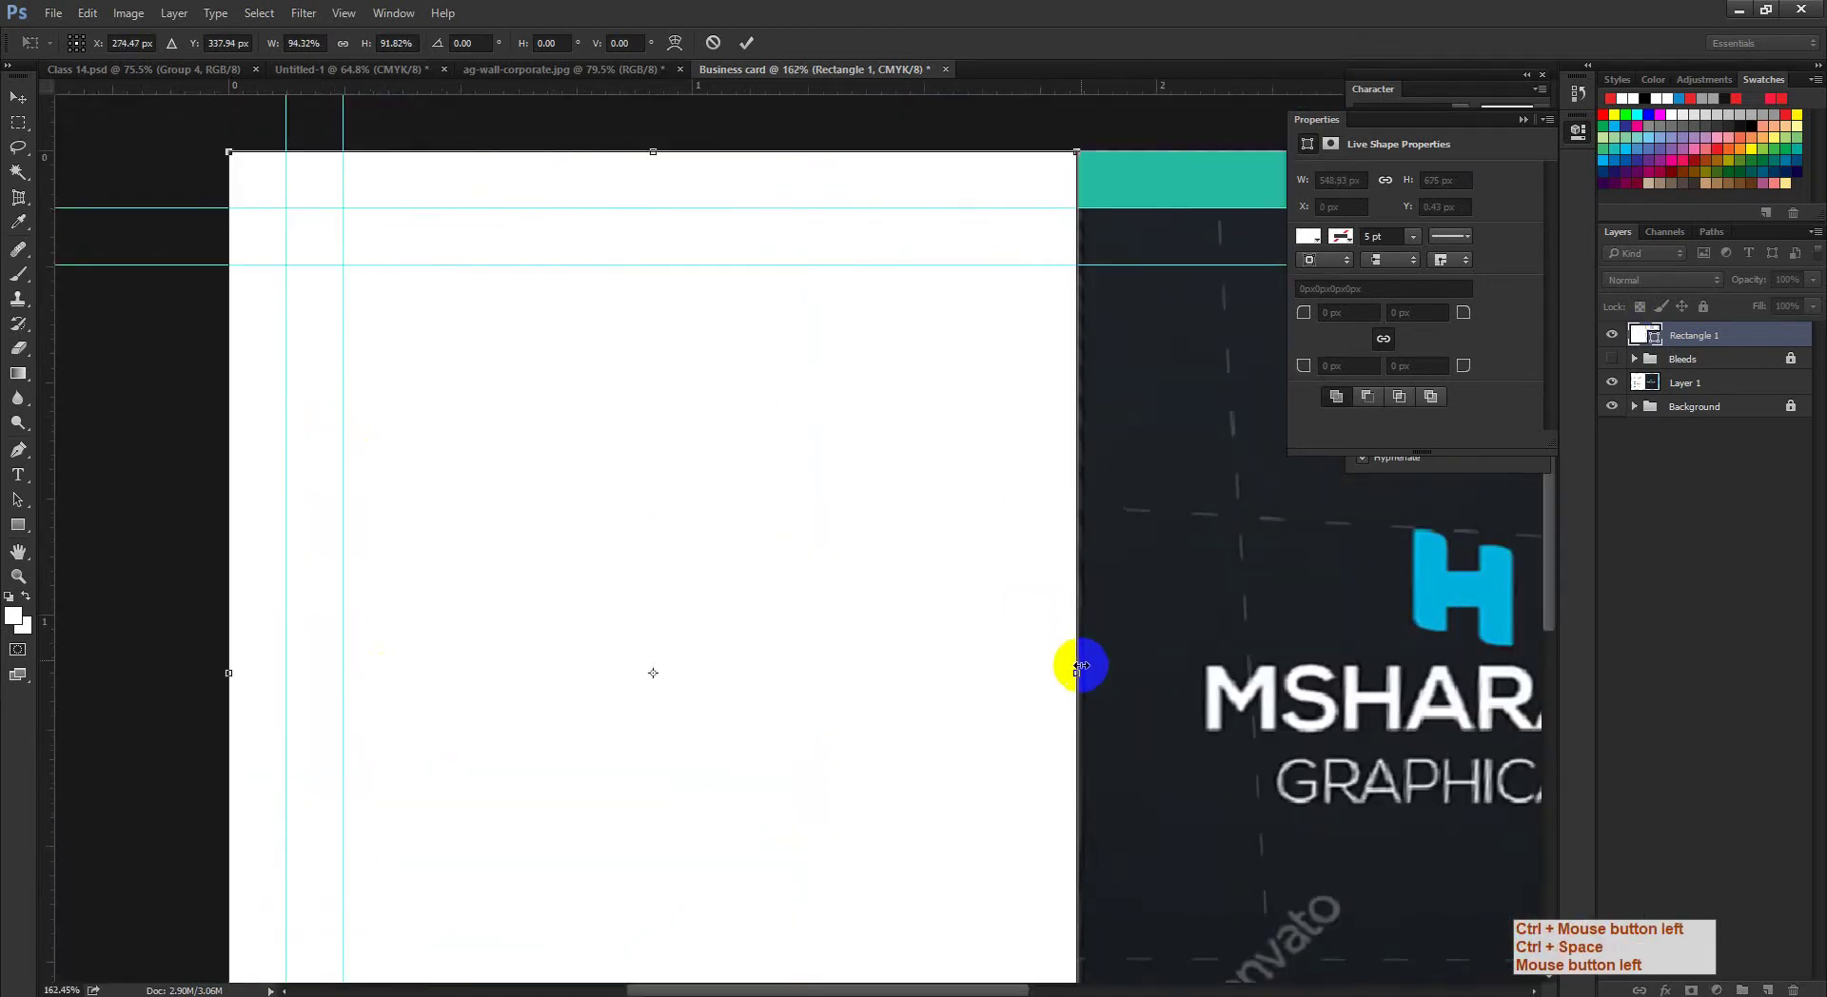
left_click_drag(1080, 666, 793, 64)
left_click(750, 44)
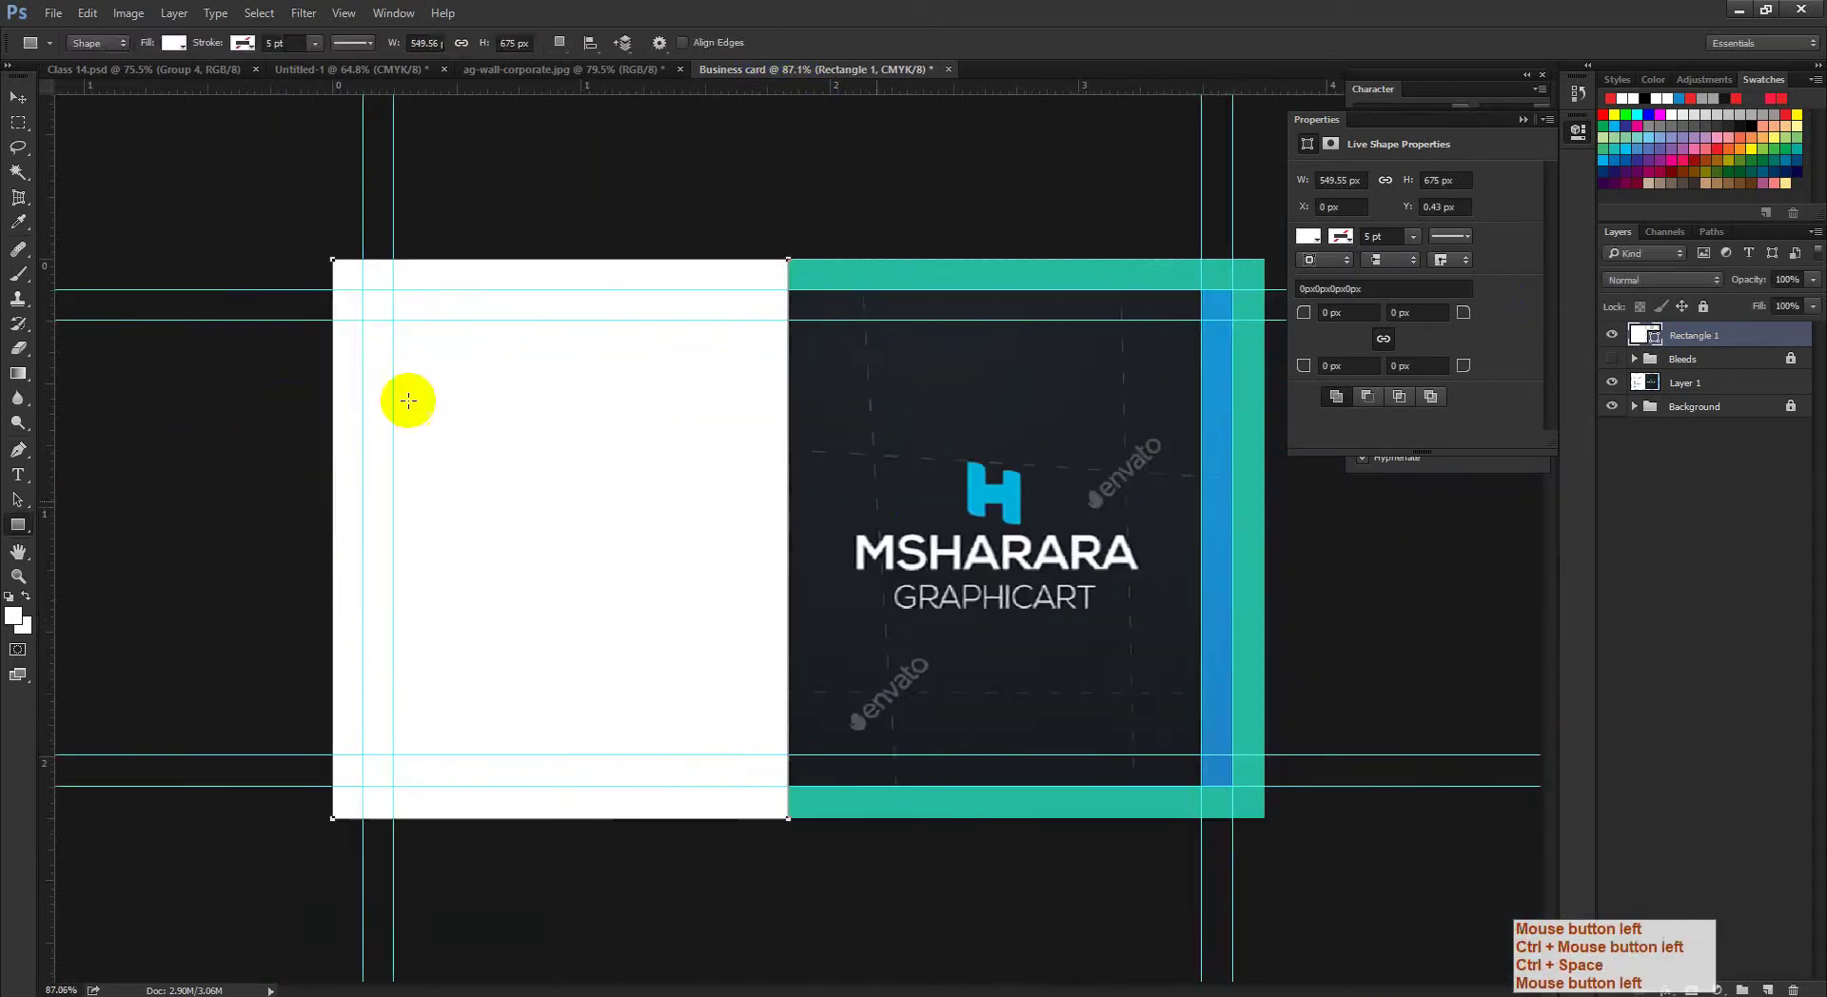
Step: Toggle the white rectangle's visibility to compare with the reference, then try Alt-duplicating it
left_click(27, 100)
left_click(1722, 433)
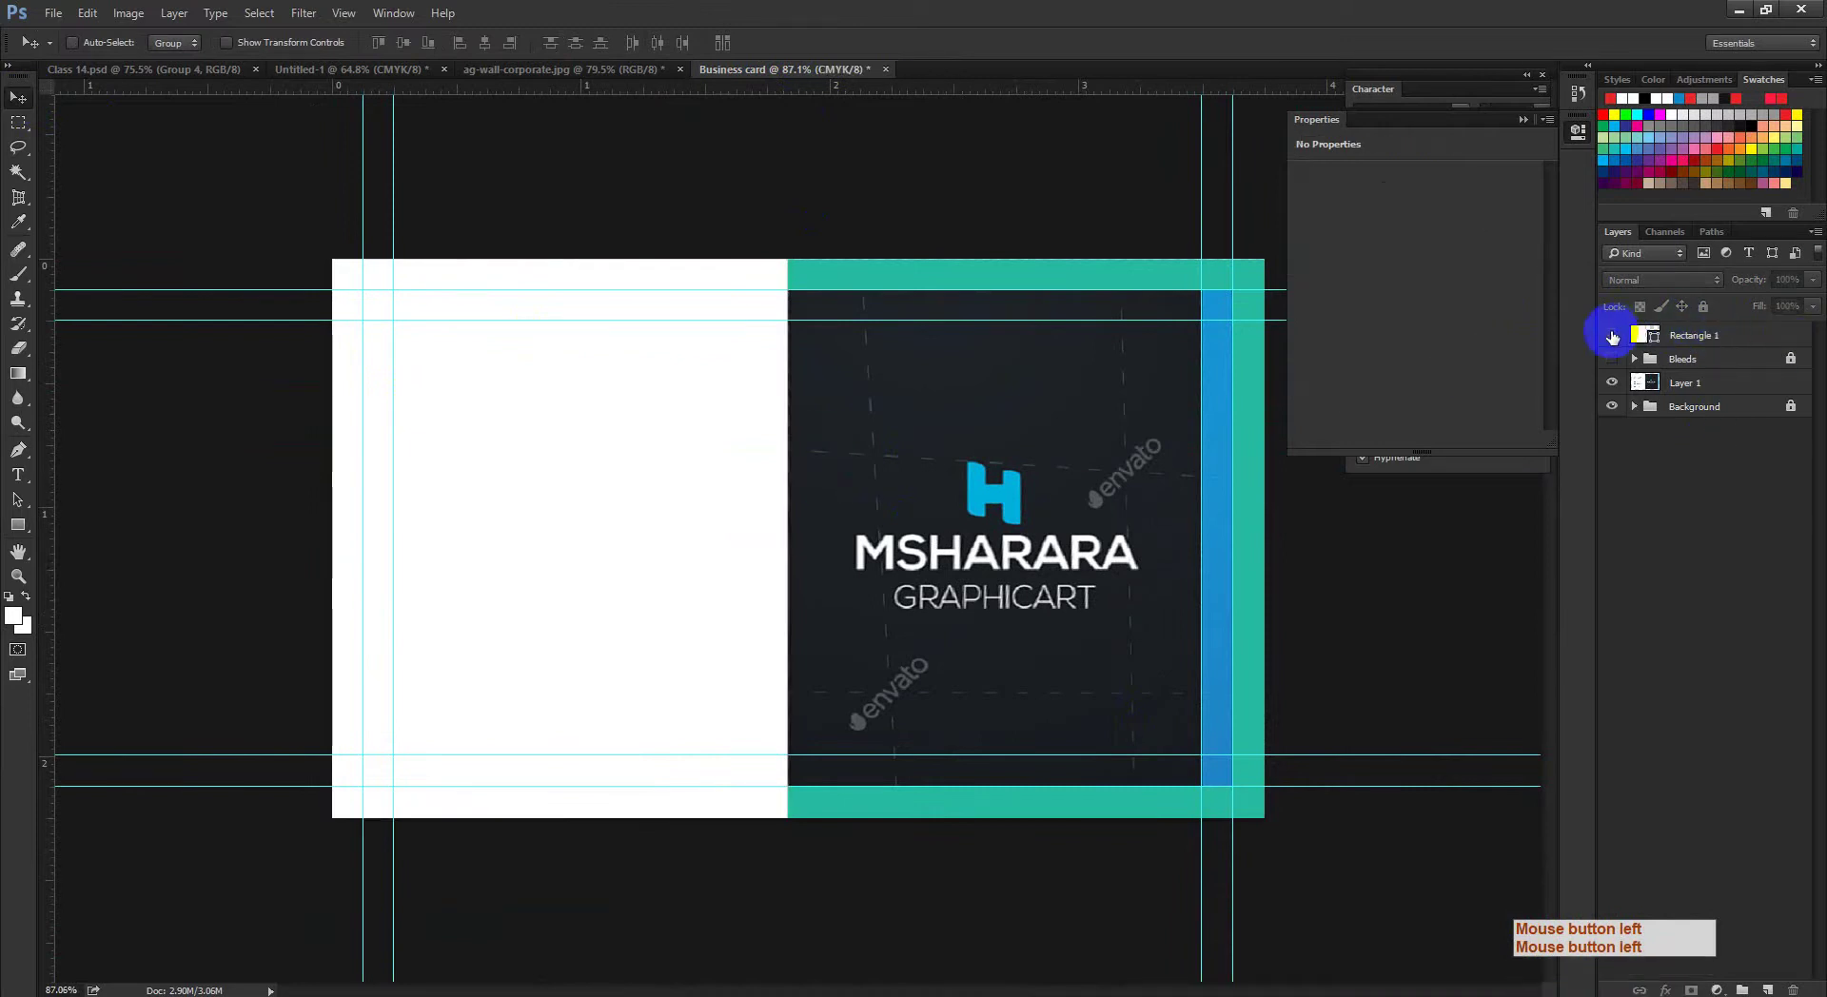
left_click(1613, 336)
left_click(1641, 354)
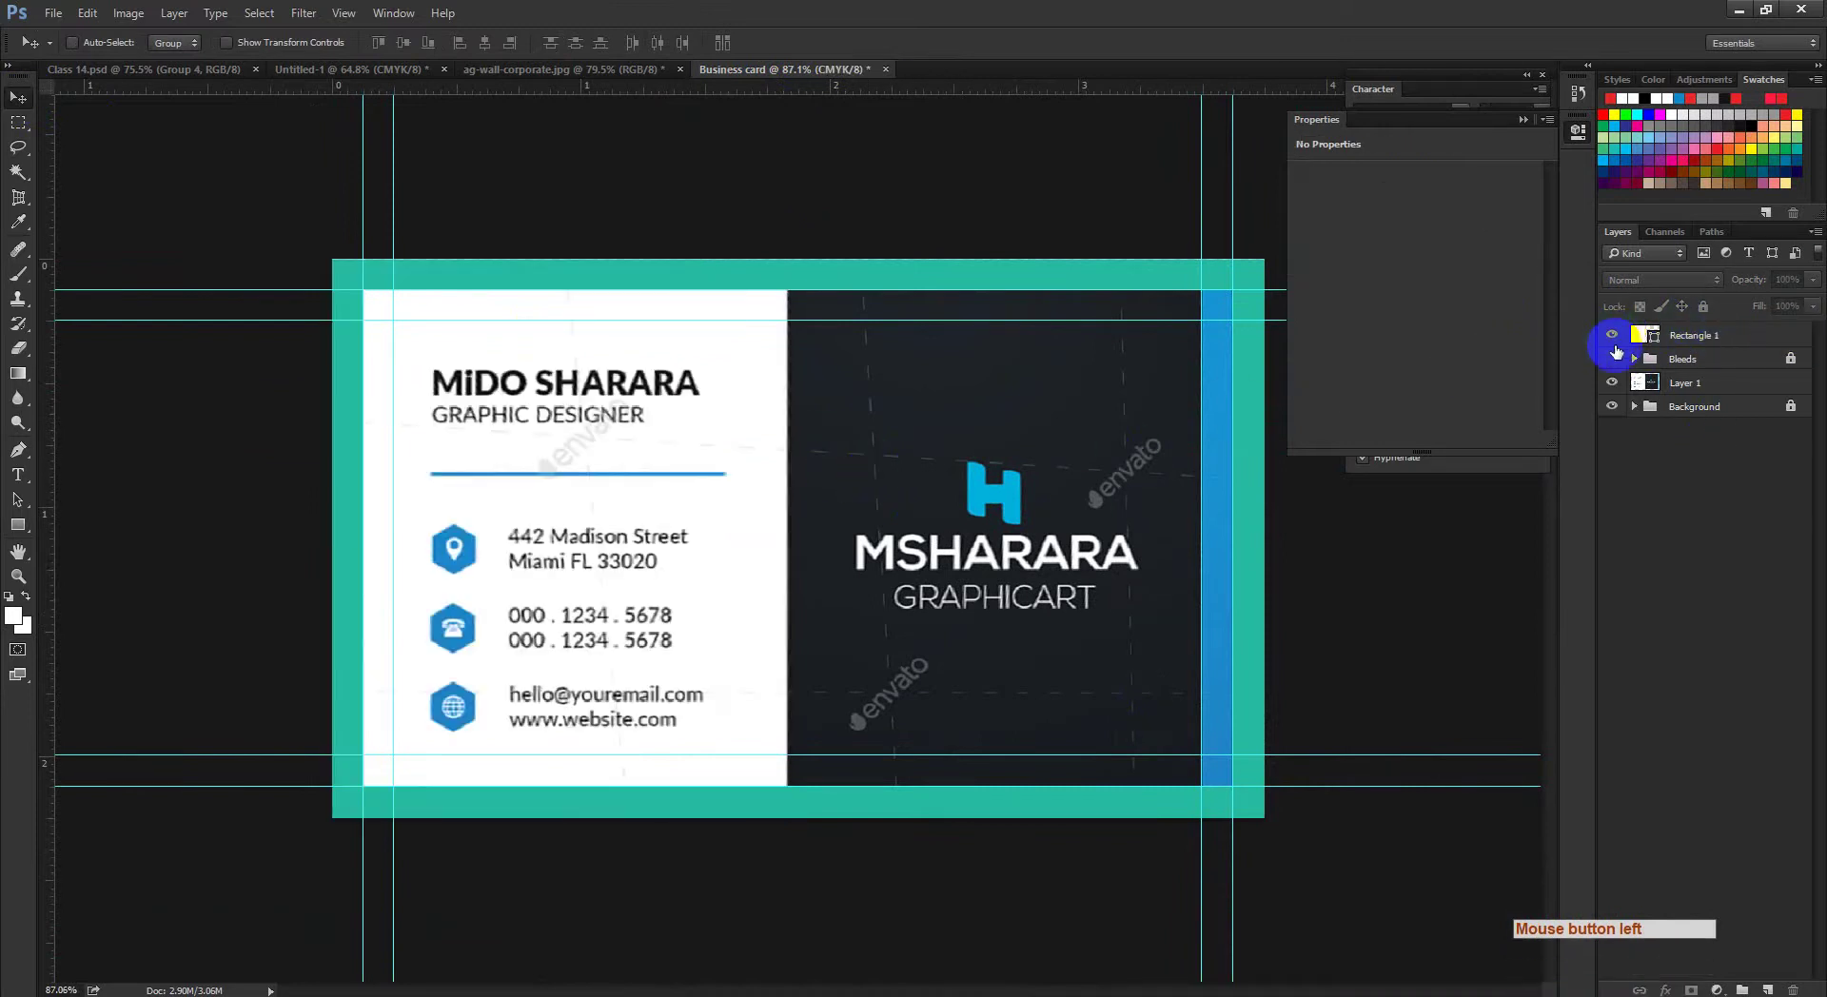
left_click(1614, 354)
key("alt")
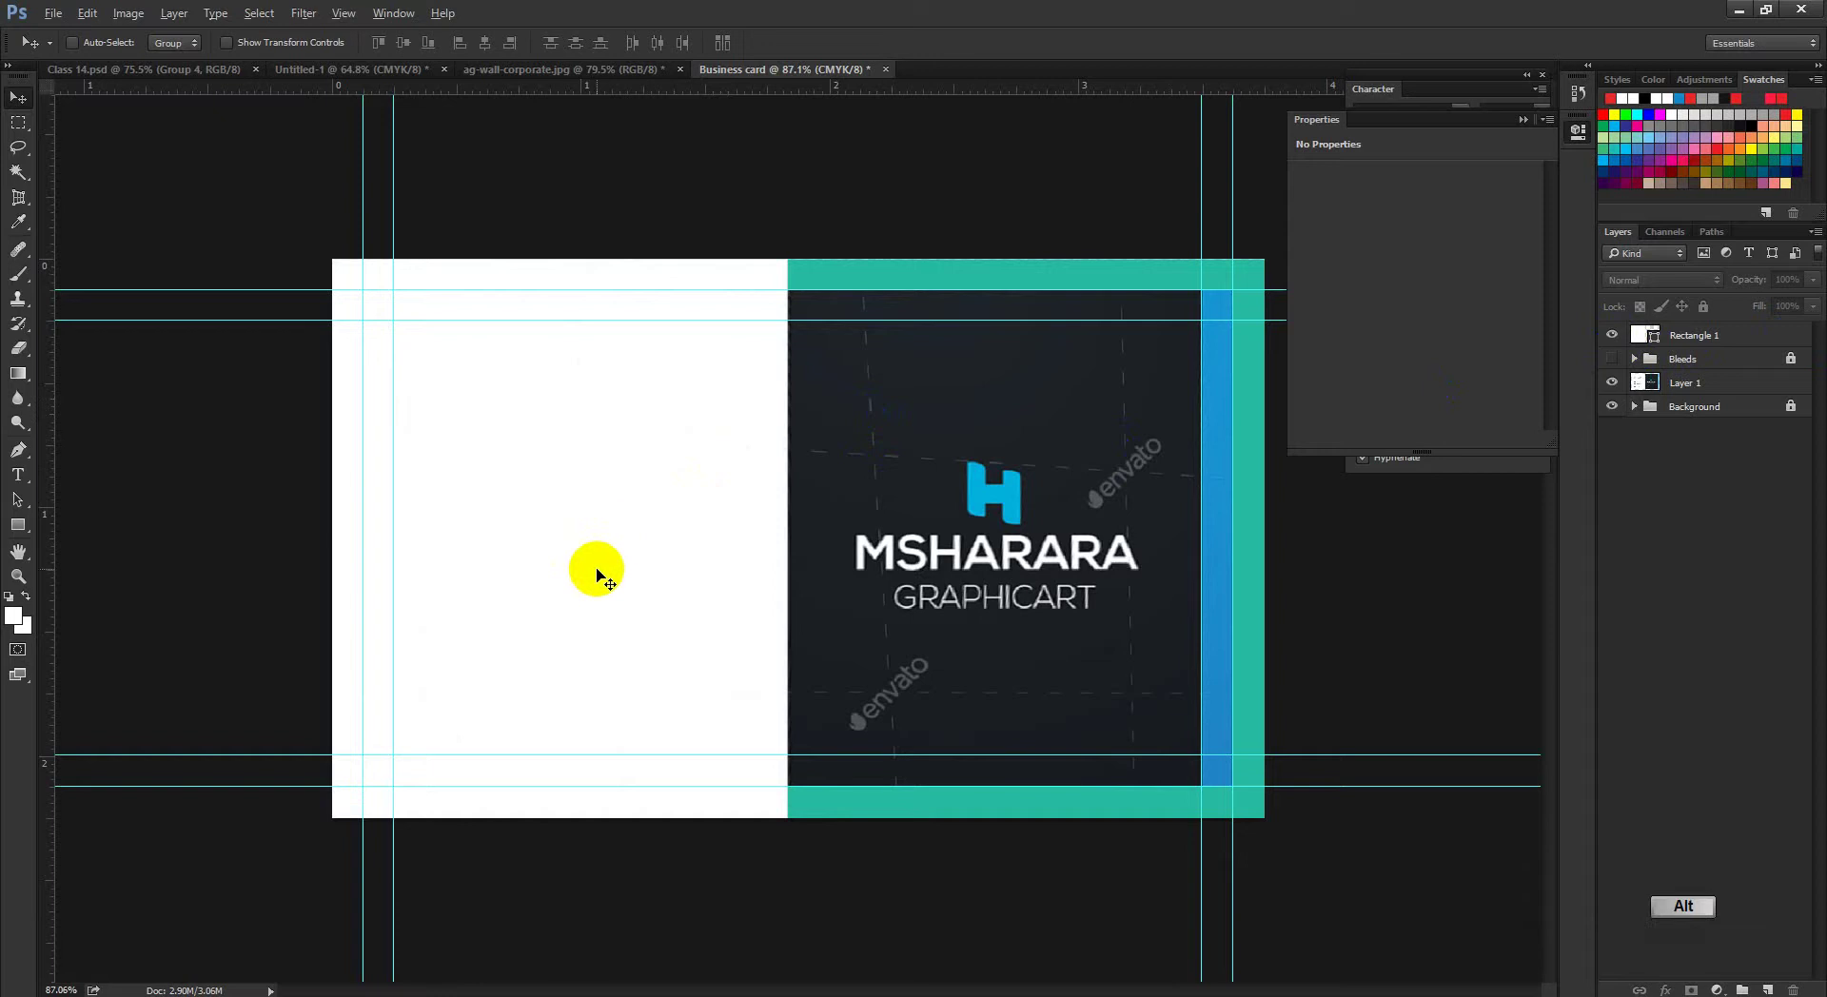
left_click(599, 577, "alt")
Step: Duplicate the white Rectangle 1 and place the copy over the card's right half
left_click(929, 379)
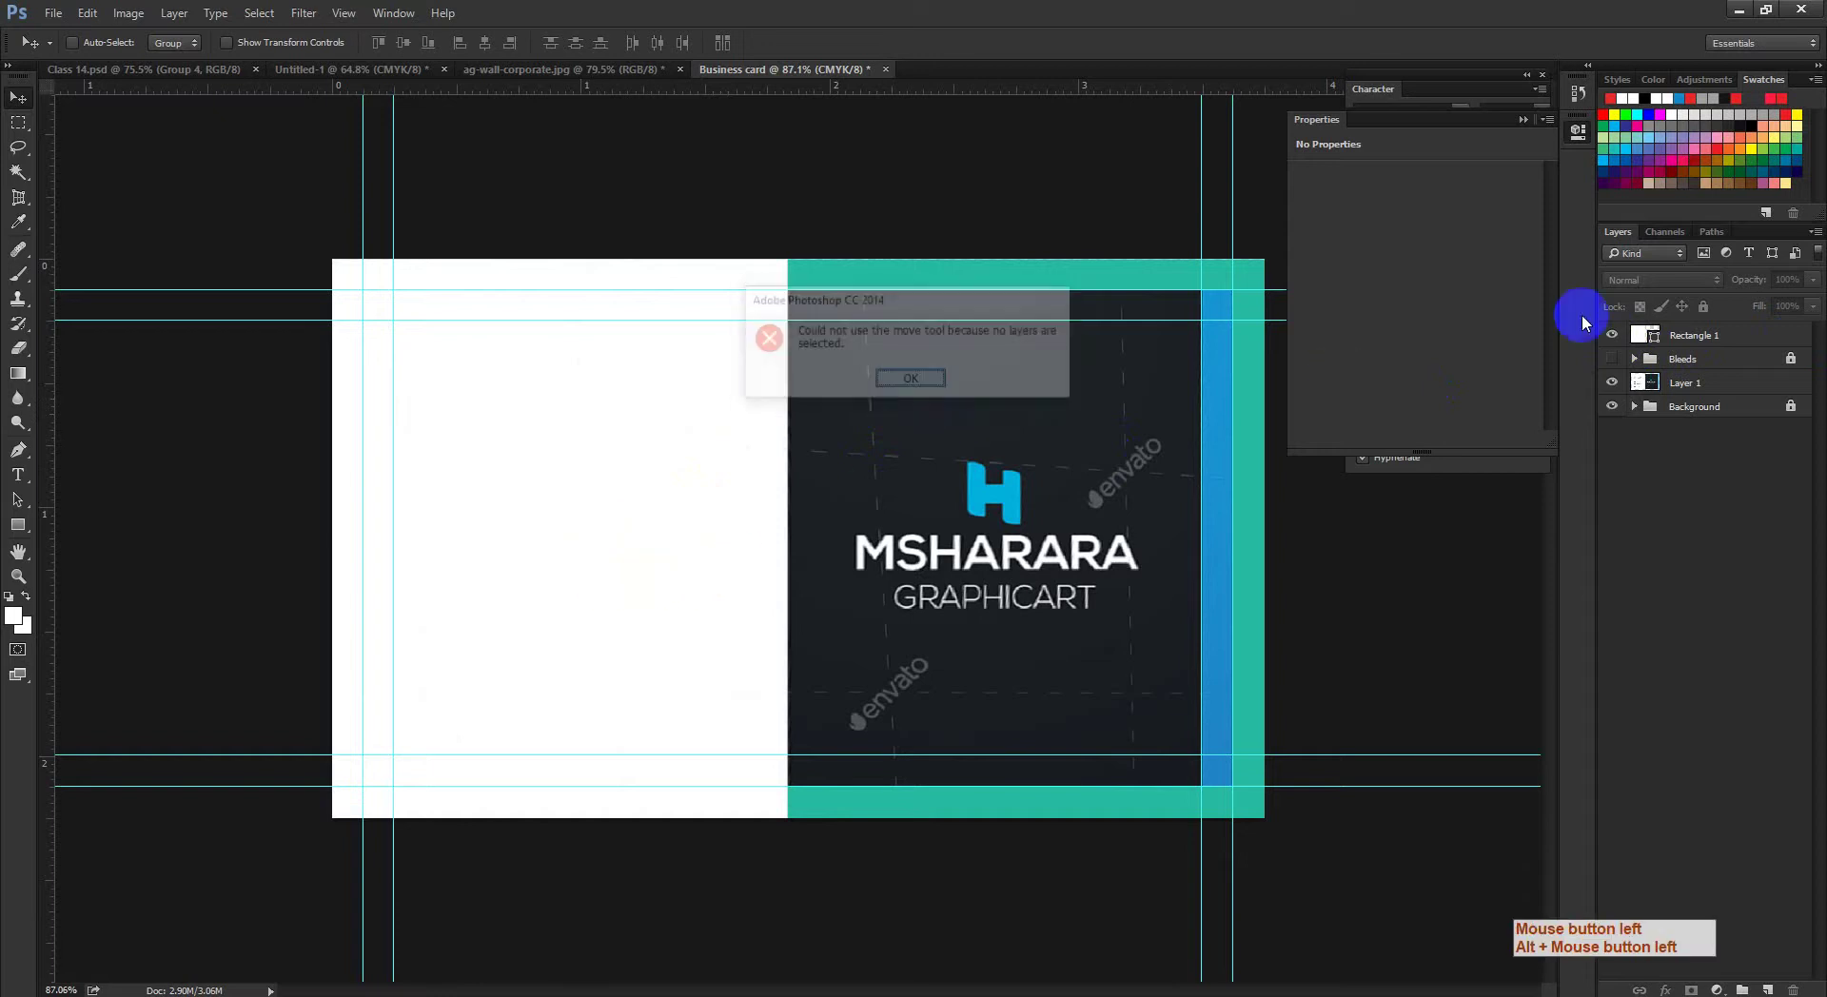
left_click(1694, 348)
left_click_drag(671, 568, 1293, 543)
left_click(1101, 584, "ctrl")
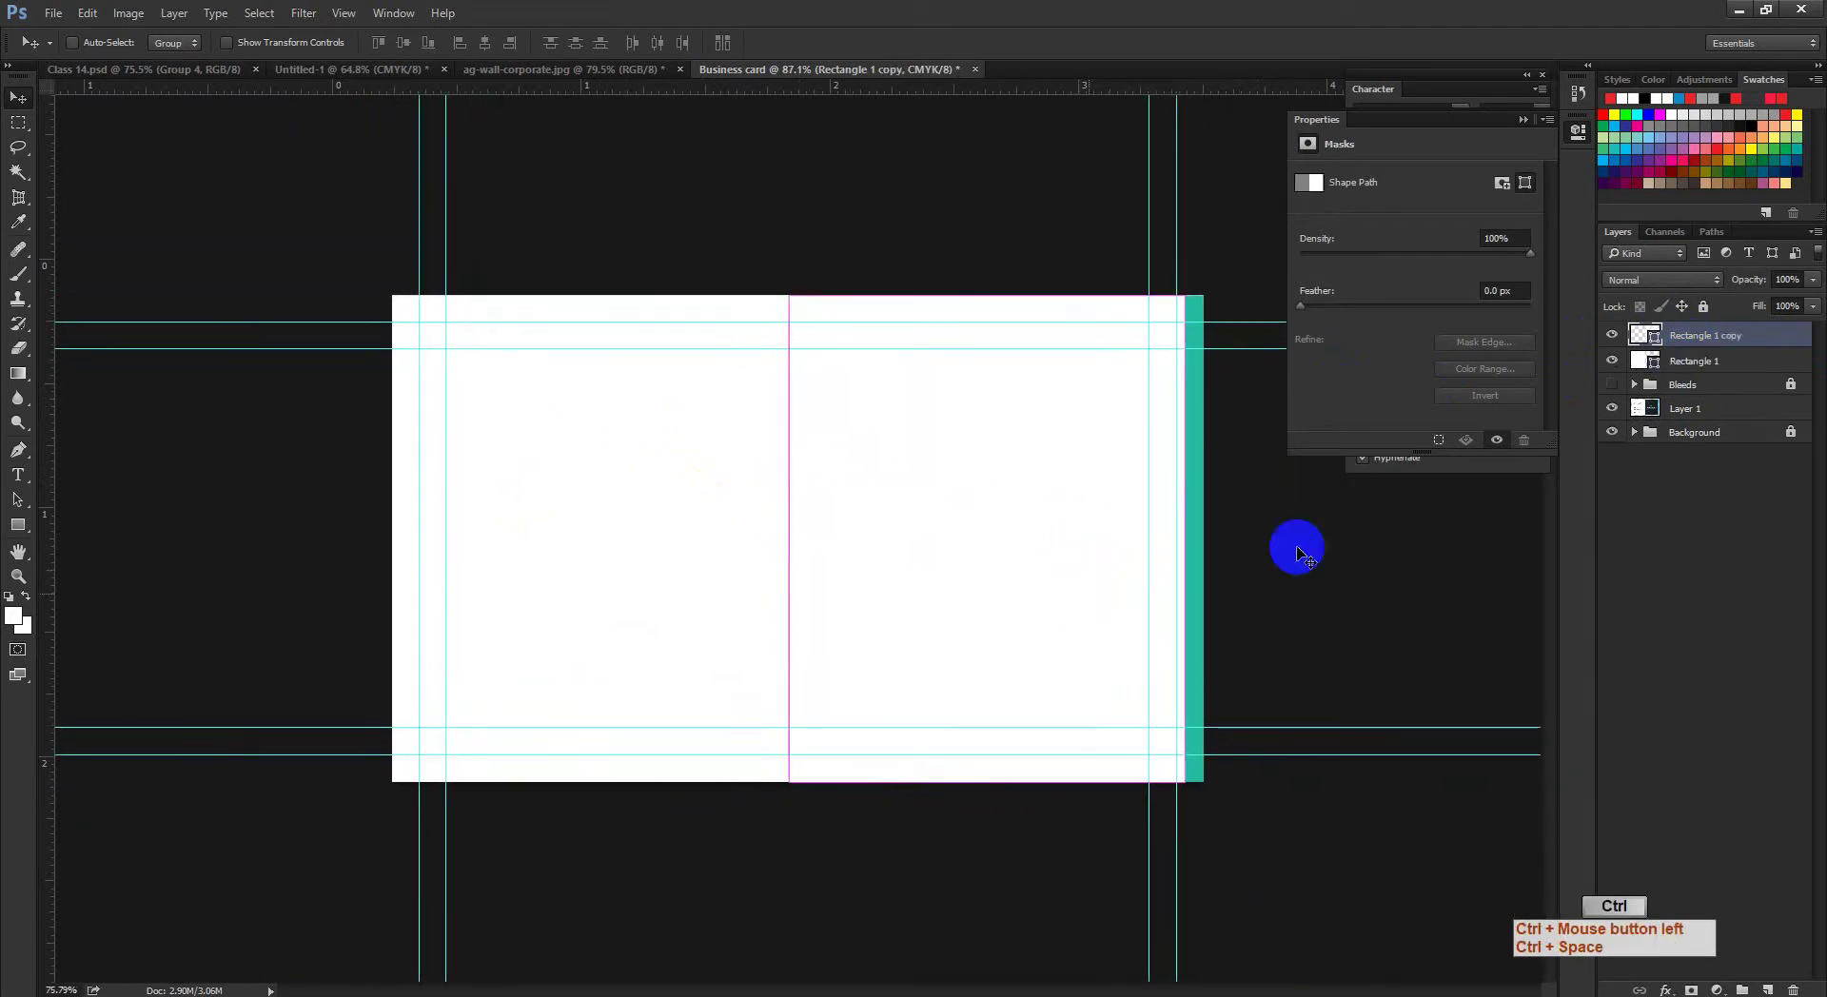
left_click(1612, 337)
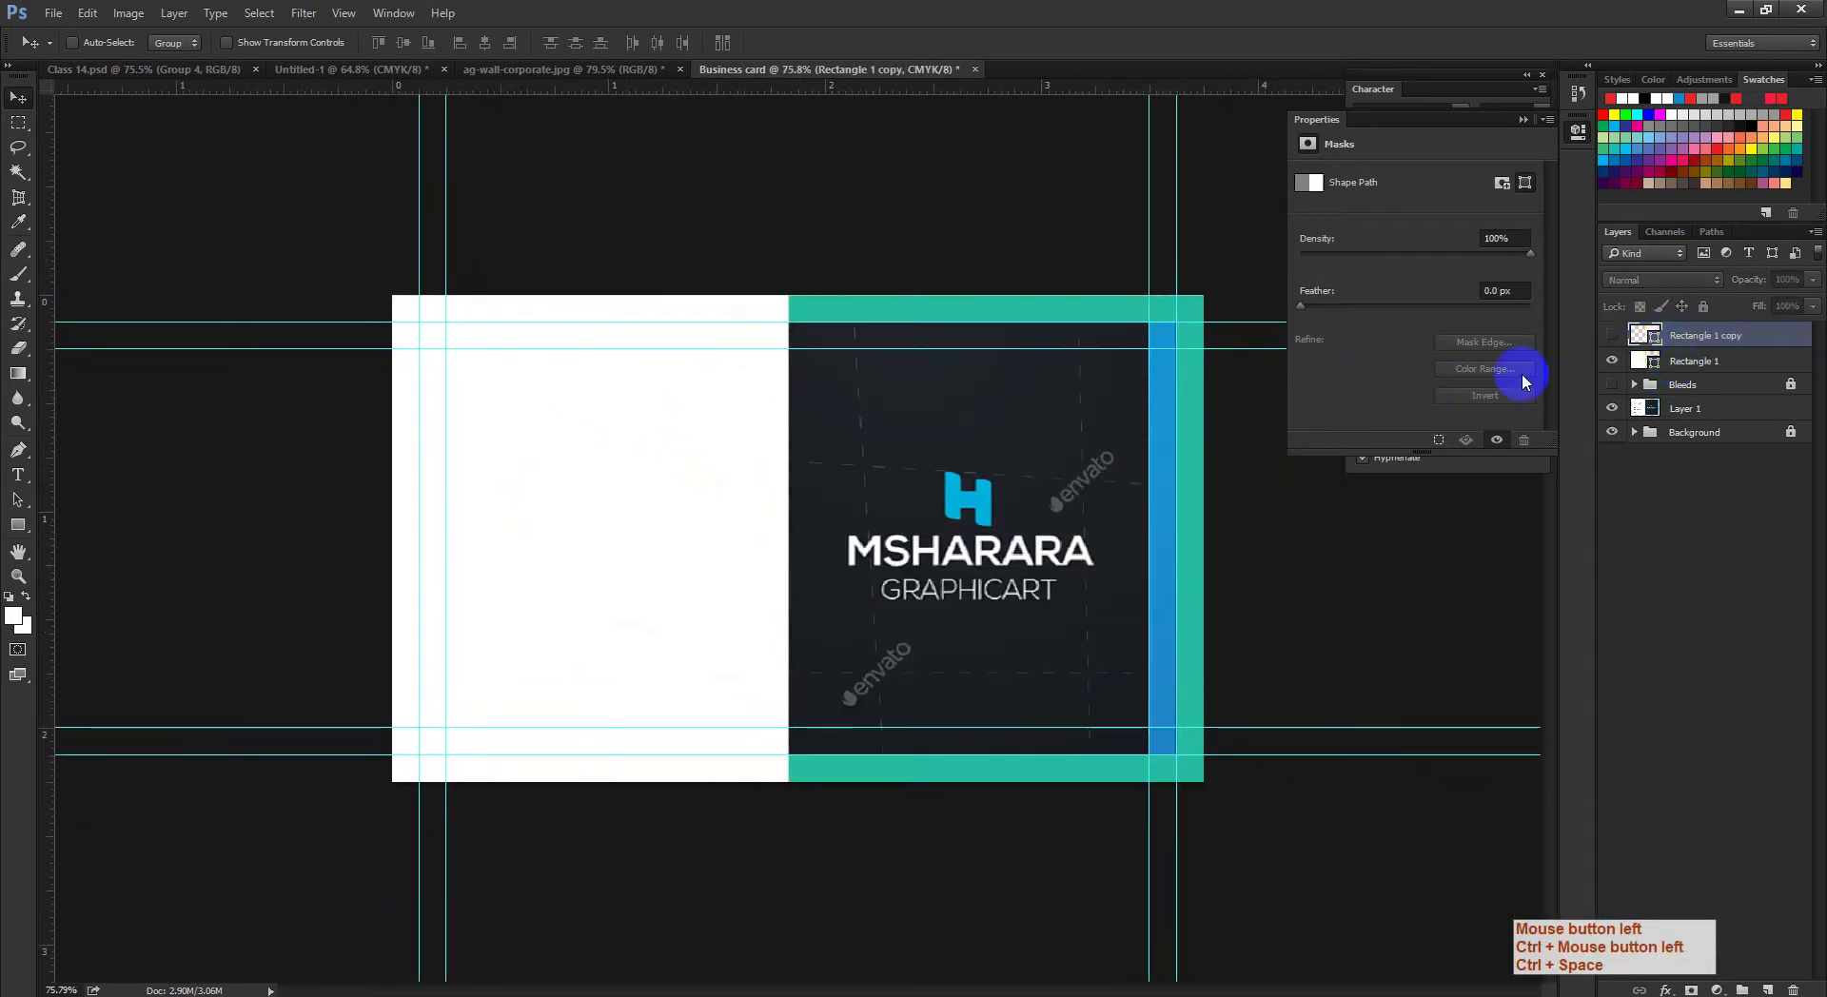
Step: Fill the copy with the card's dark background colour 1a1f23 sampled from the reference
left_click(1659, 338)
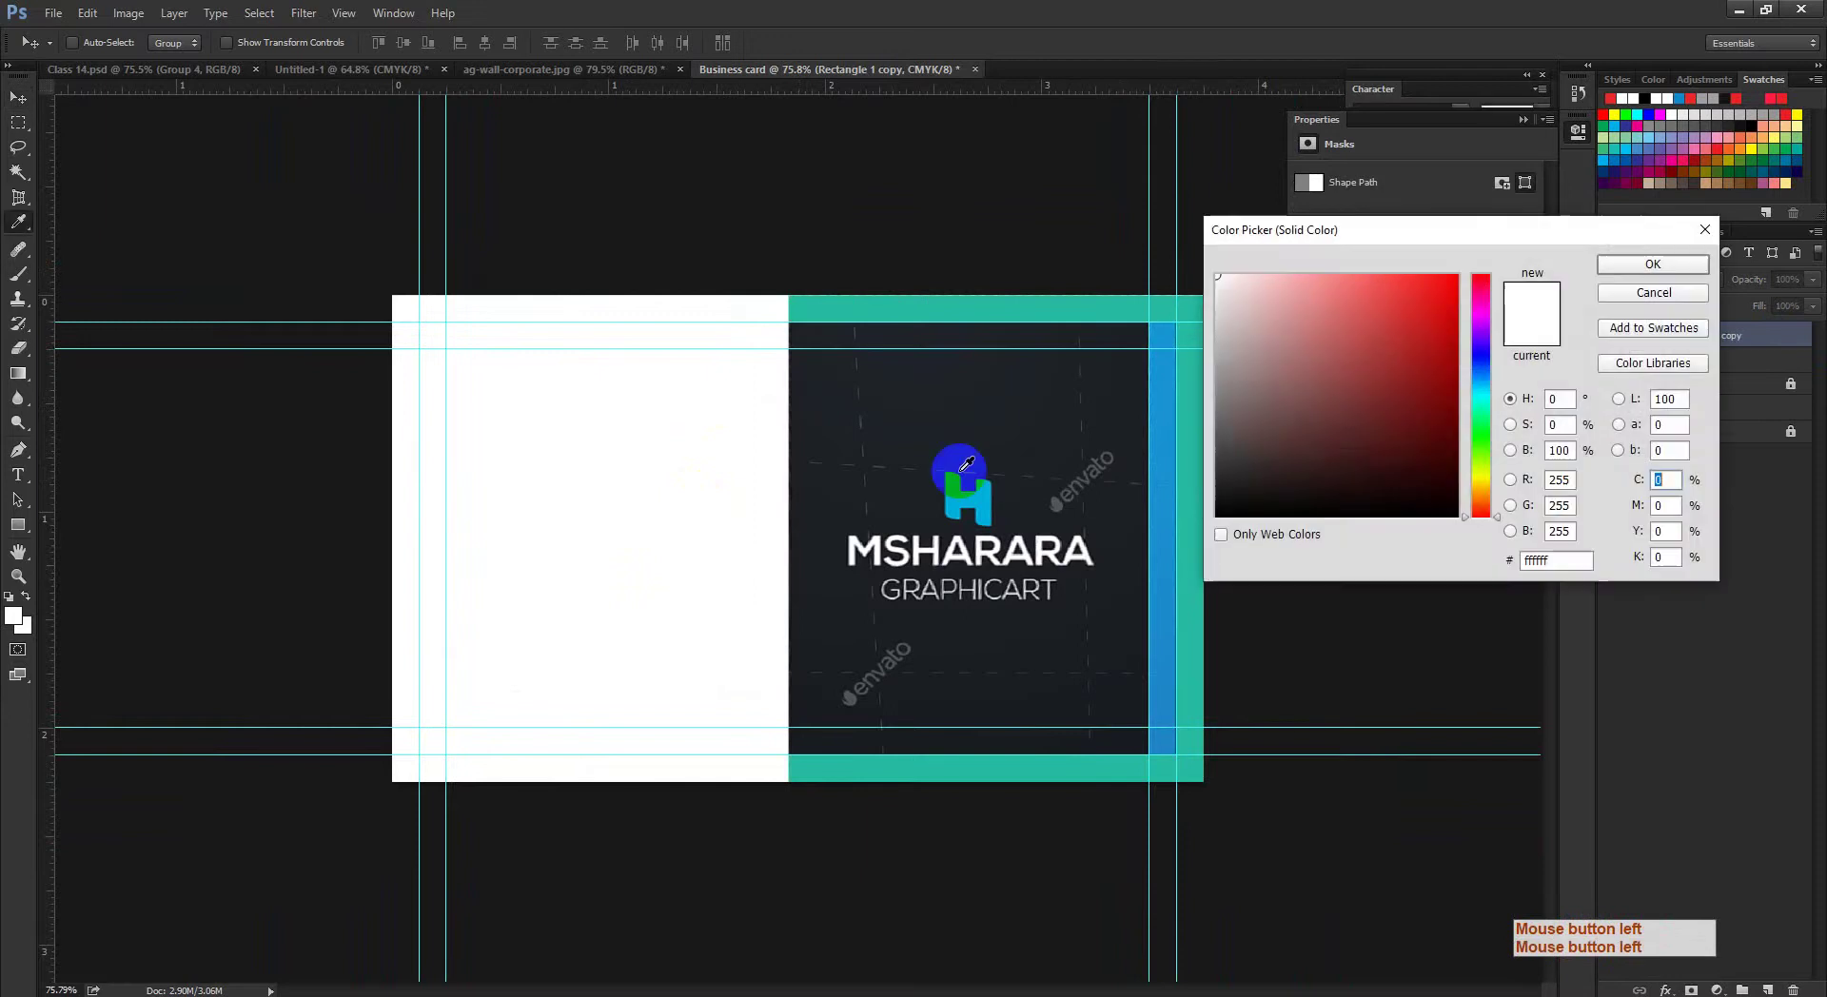
key("ctrl+space")
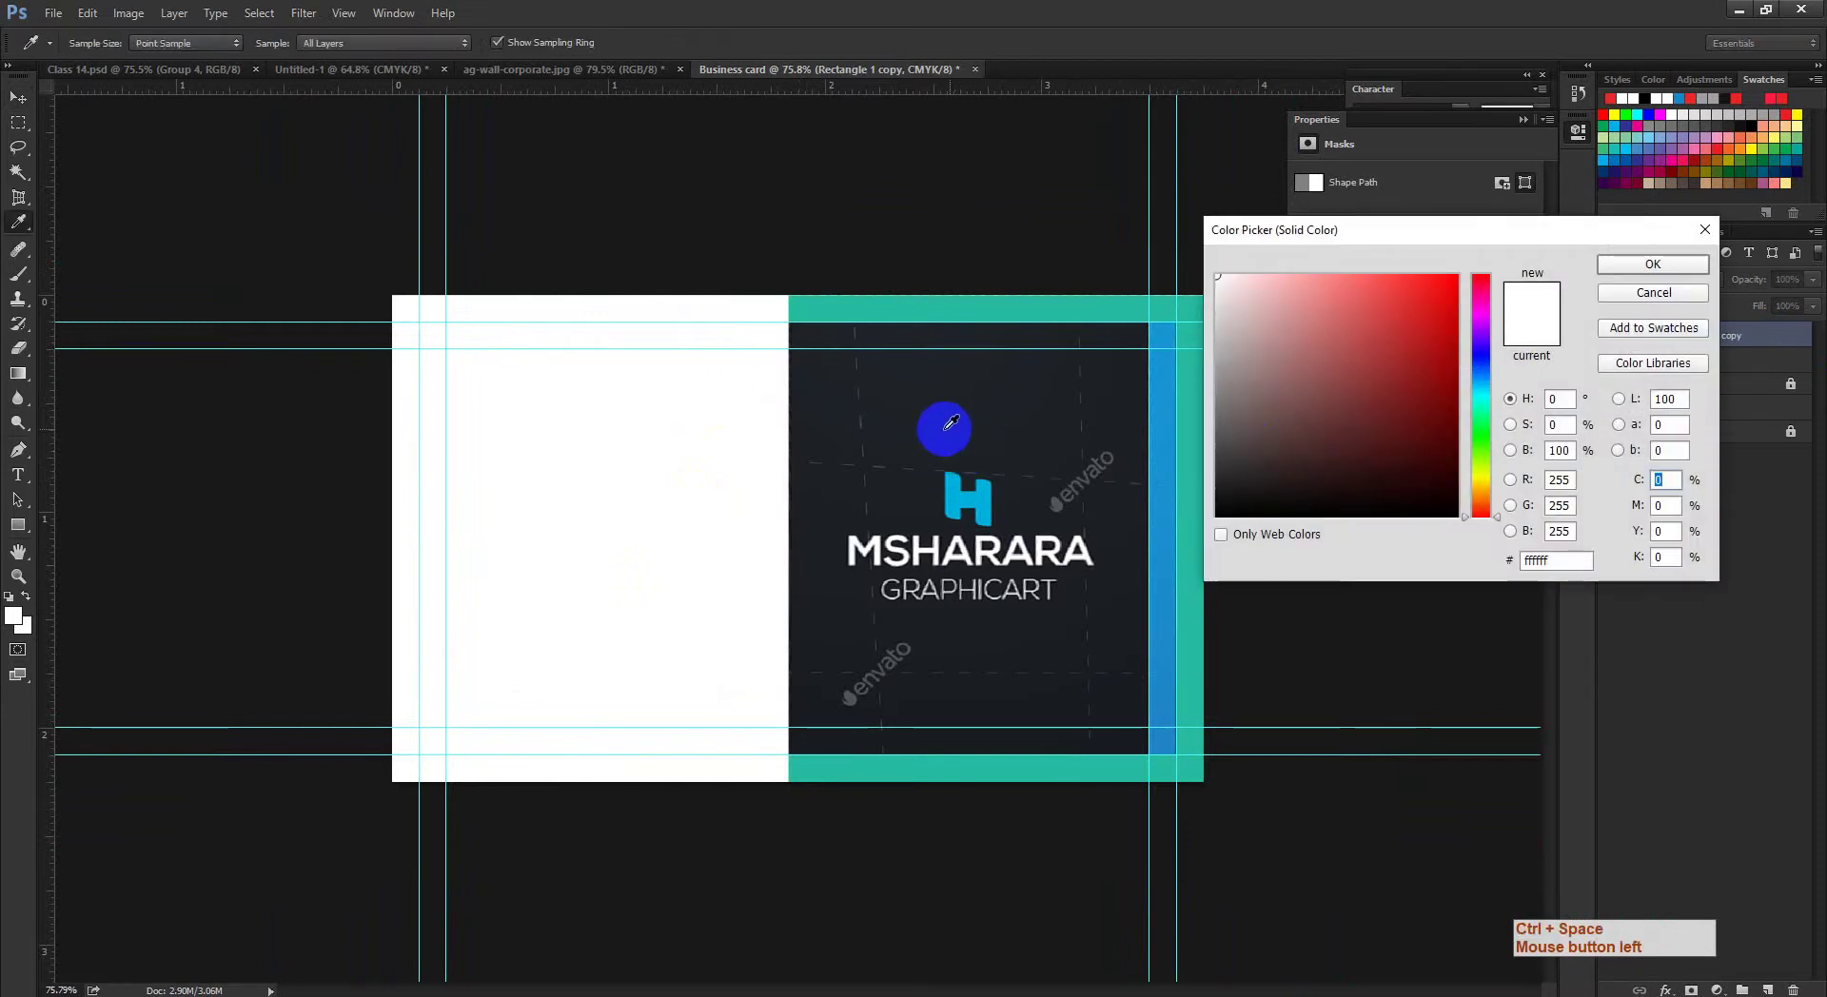
left_click(969, 632)
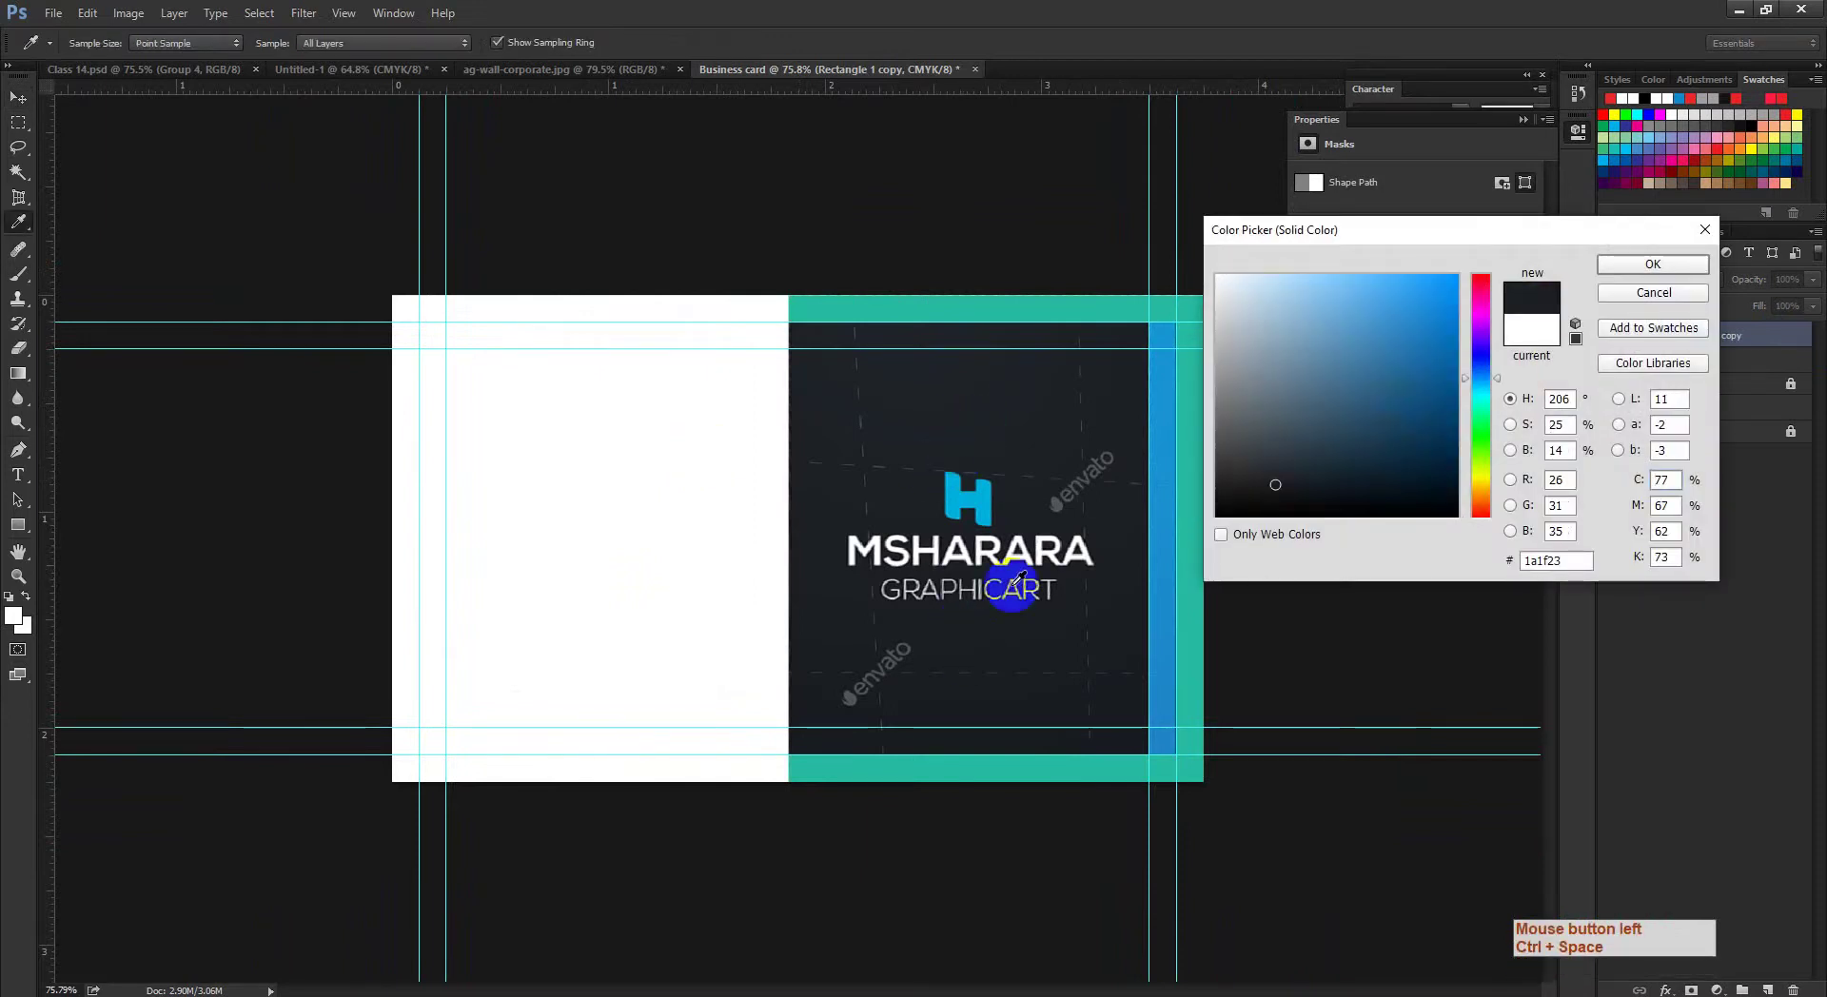
left_click(1625, 259)
left_click(1608, 332)
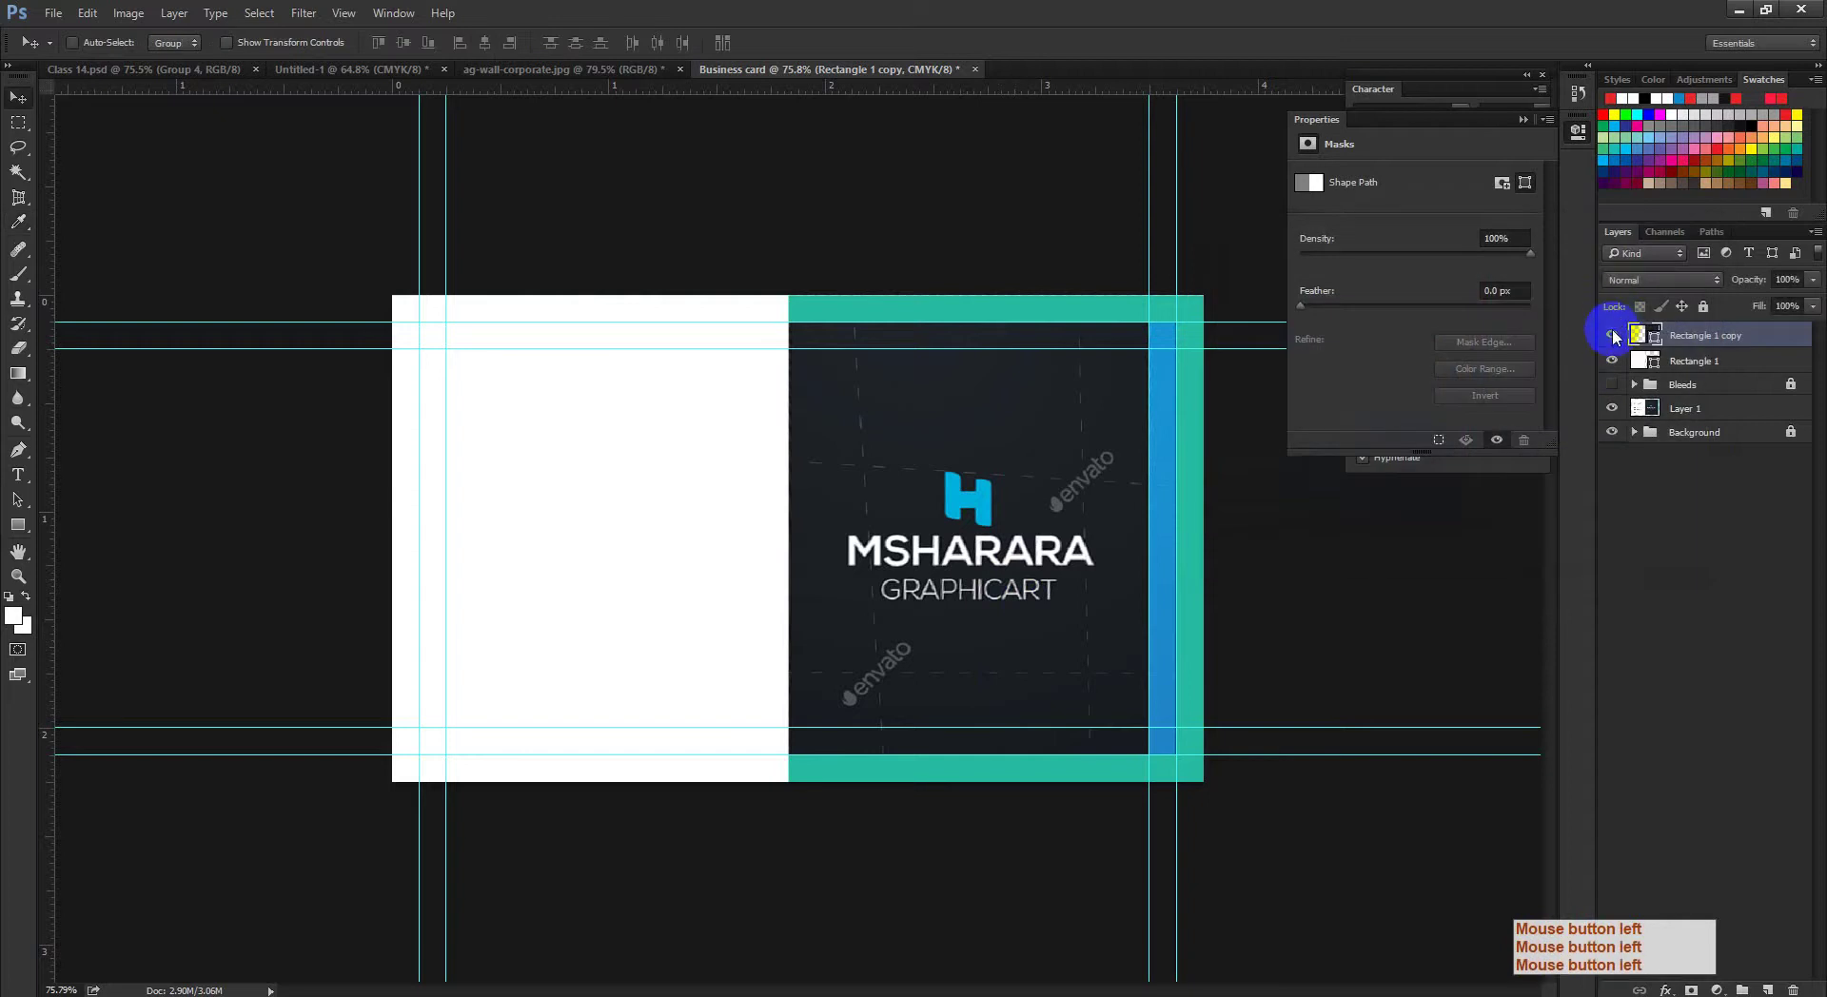
key("ctrl+space")
left_click_drag(1028, 478, 990, 558)
Step: Toggle the dark rectangle's visibility to compare it with the reference layout
left_click(1625, 383)
left_click(1611, 335)
left_click(1649, 357)
left_click(1613, 344)
left_click(986, 541)
Step: Free-transform Rectangle 1 copy 2 into a narrow strip about 13.85% wide along the right edge
key("ctrl+t")
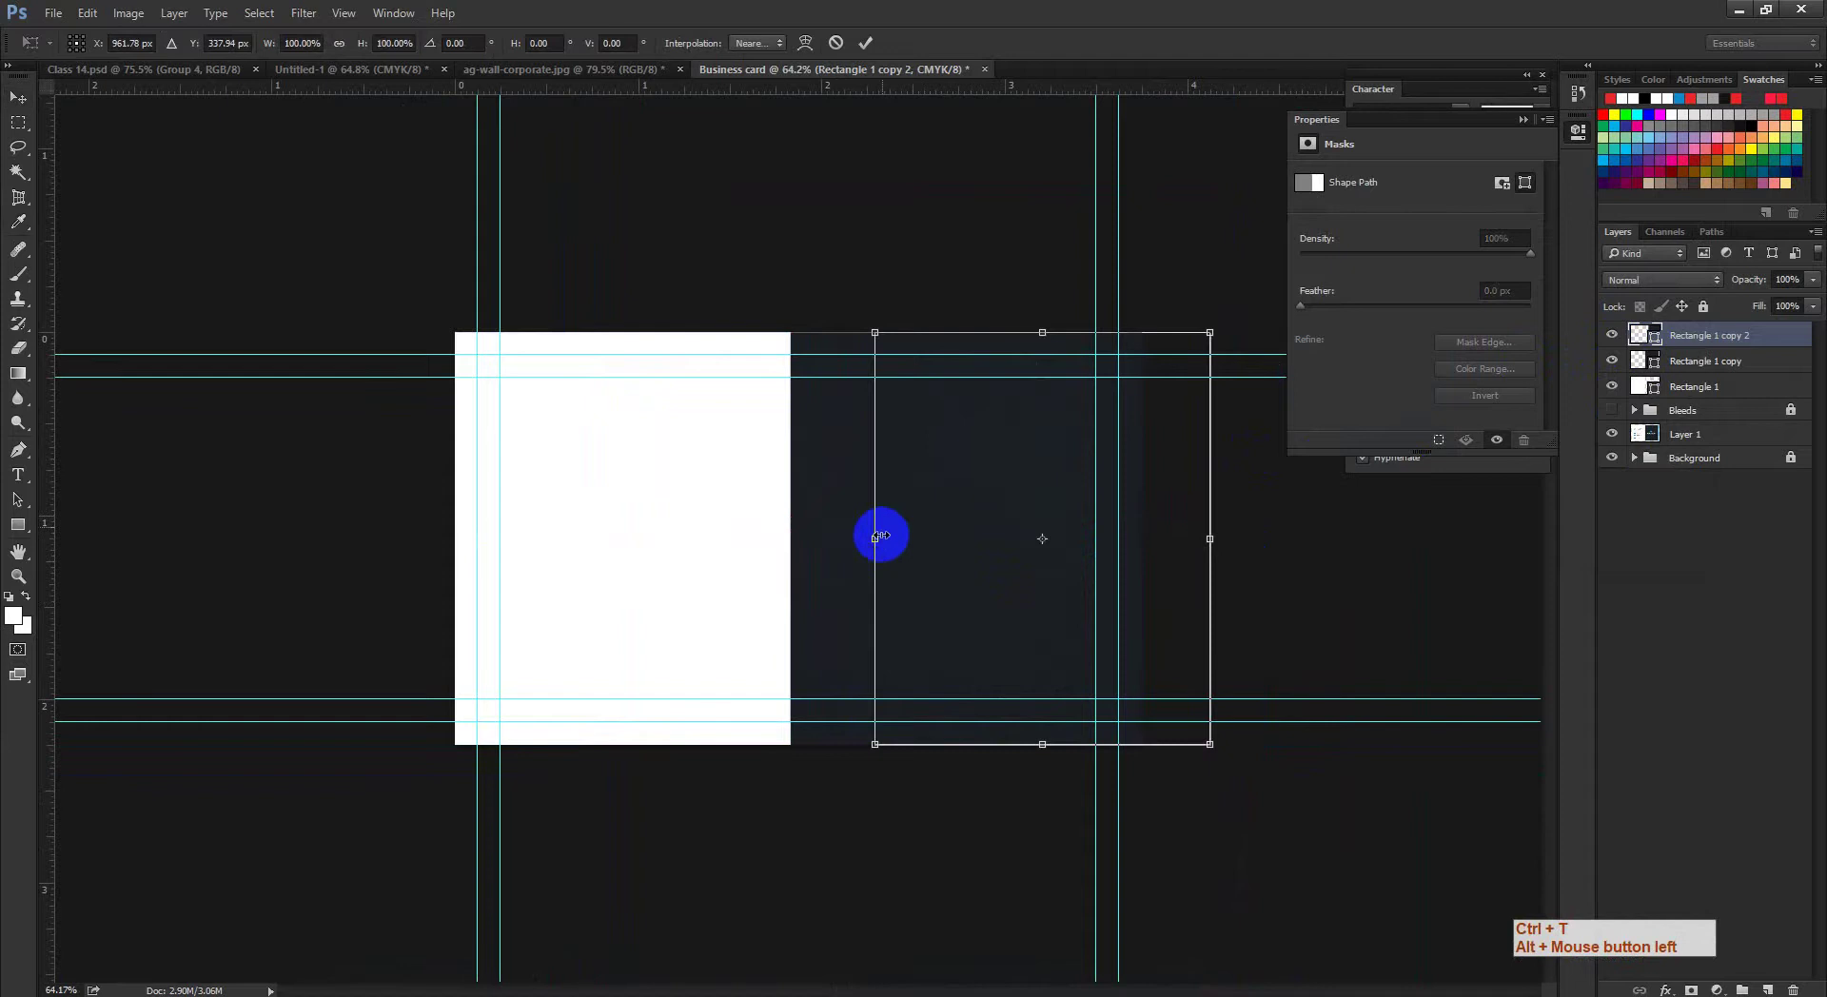
left_click_drag(881, 536, 1097, 540)
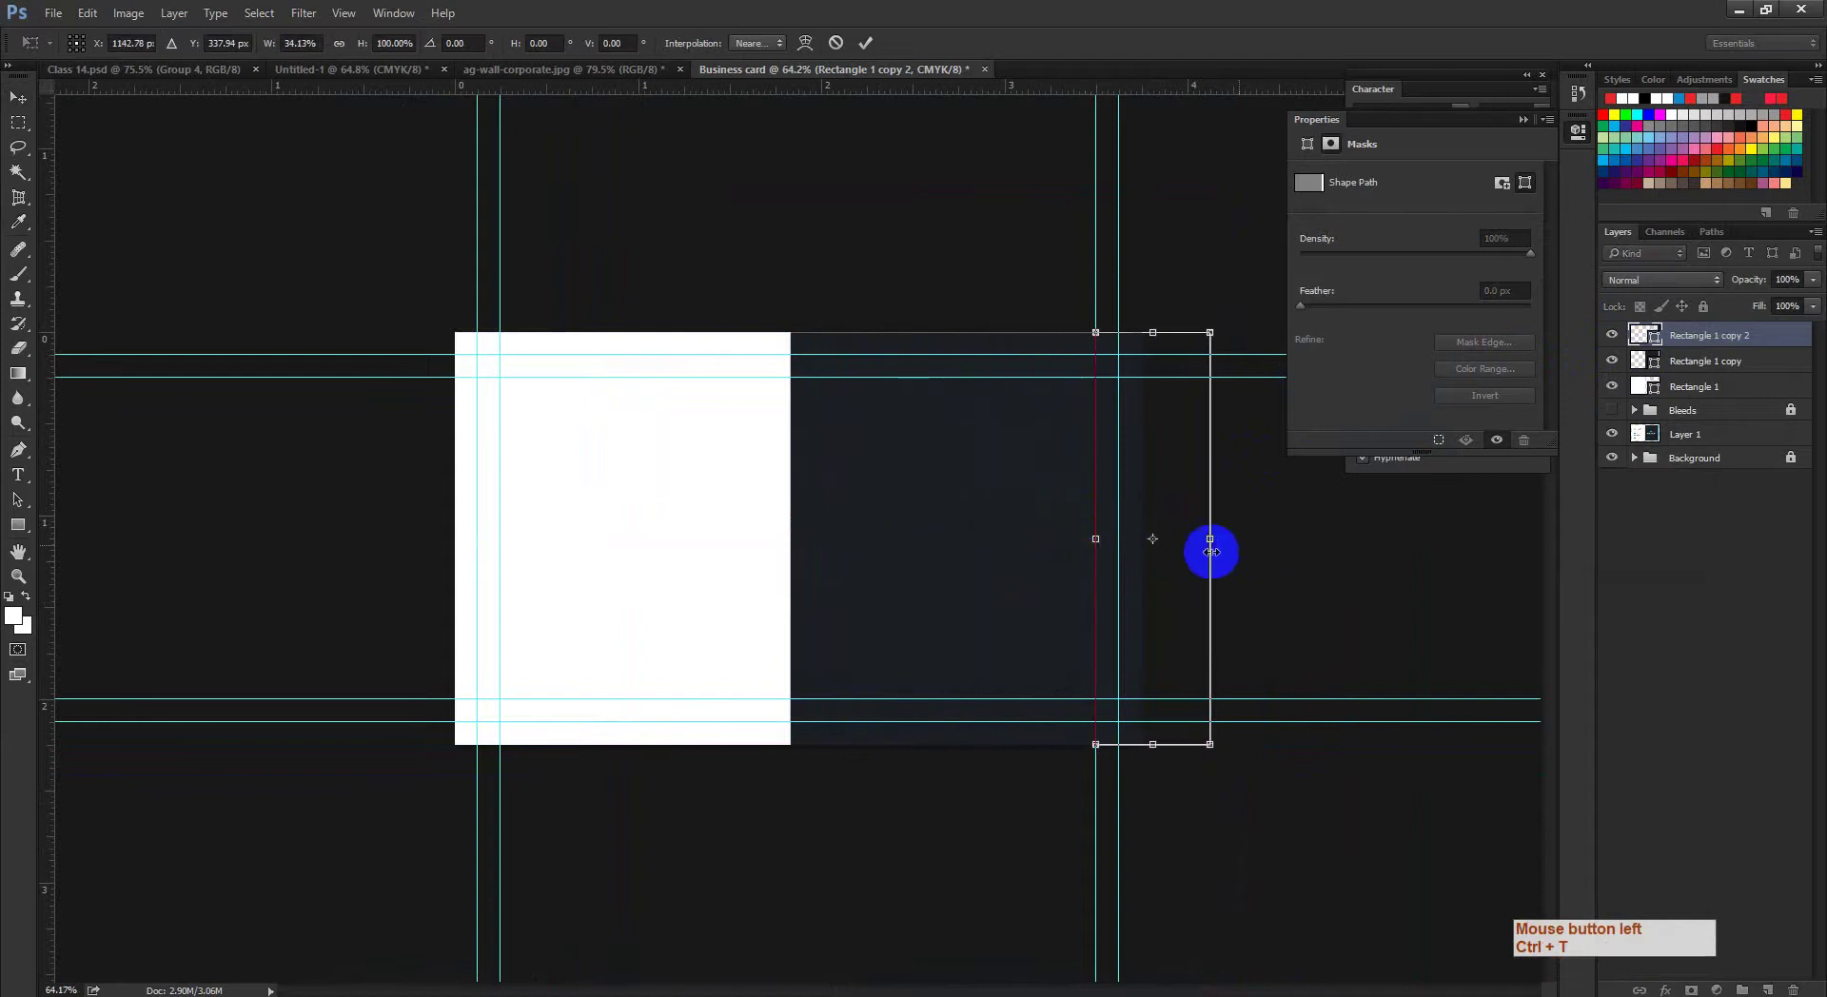
left_click_drag(1217, 539, 1145, 539)
left_click(1685, 347)
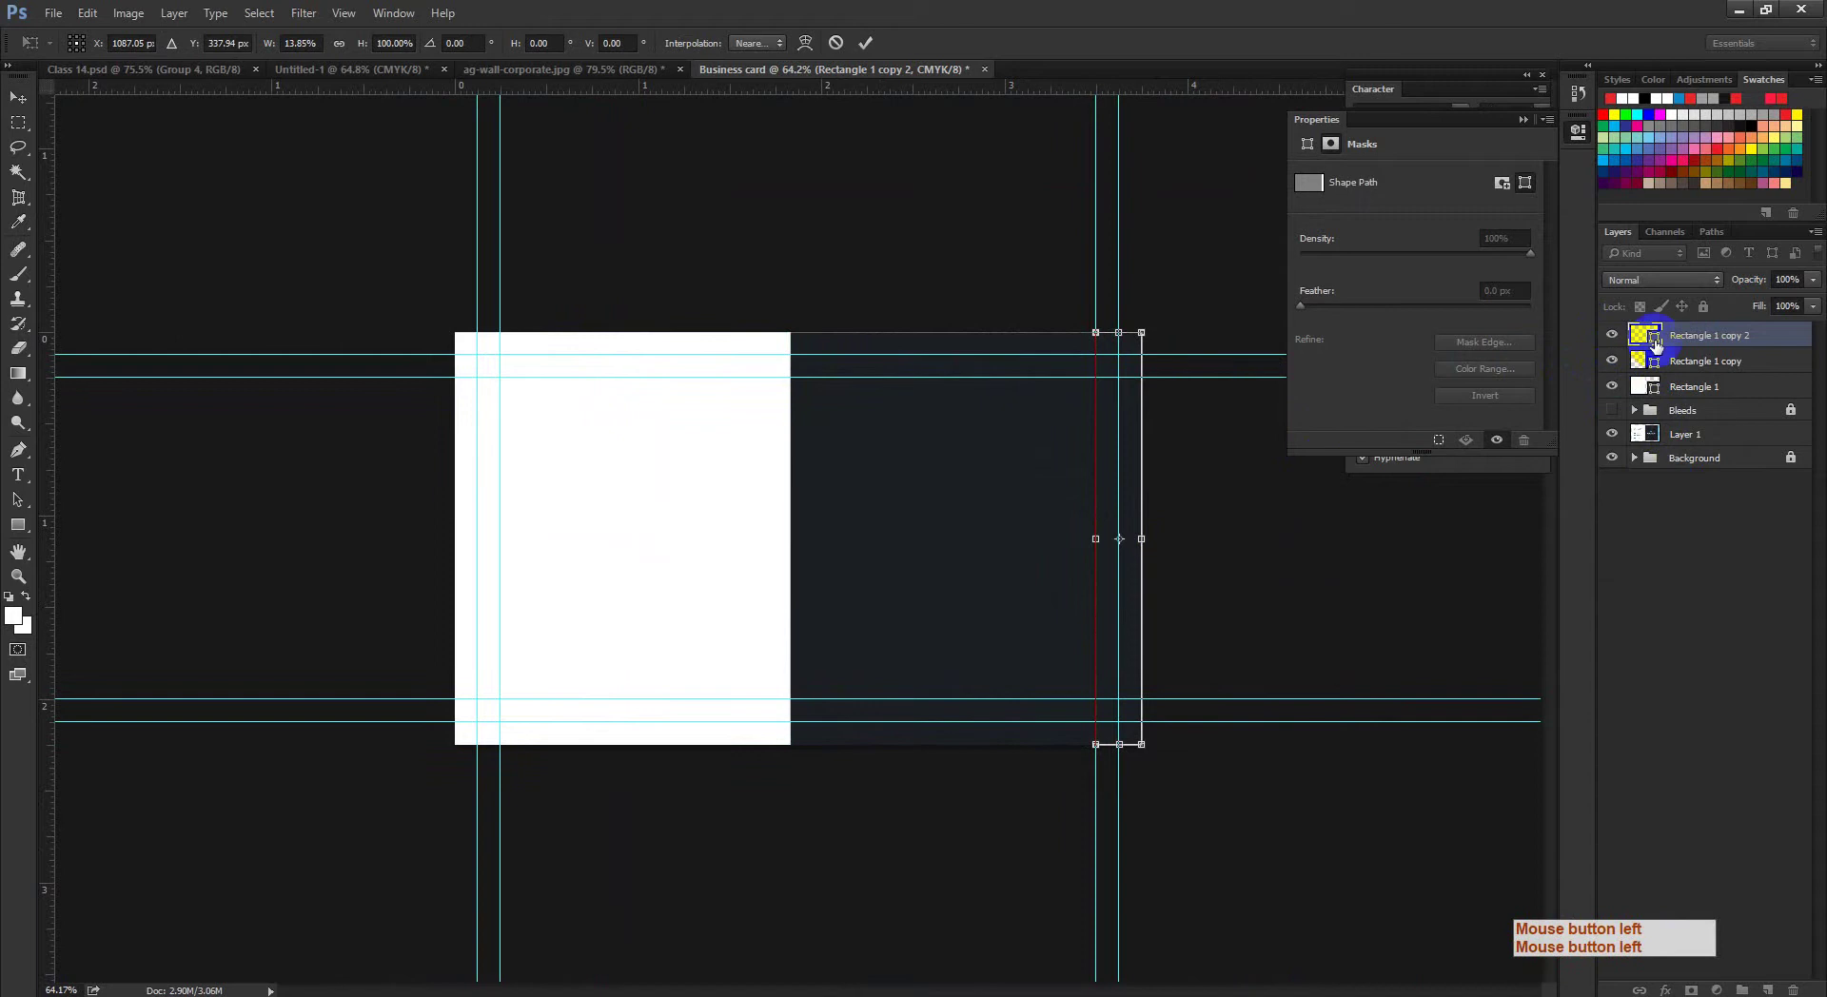
key("Return")
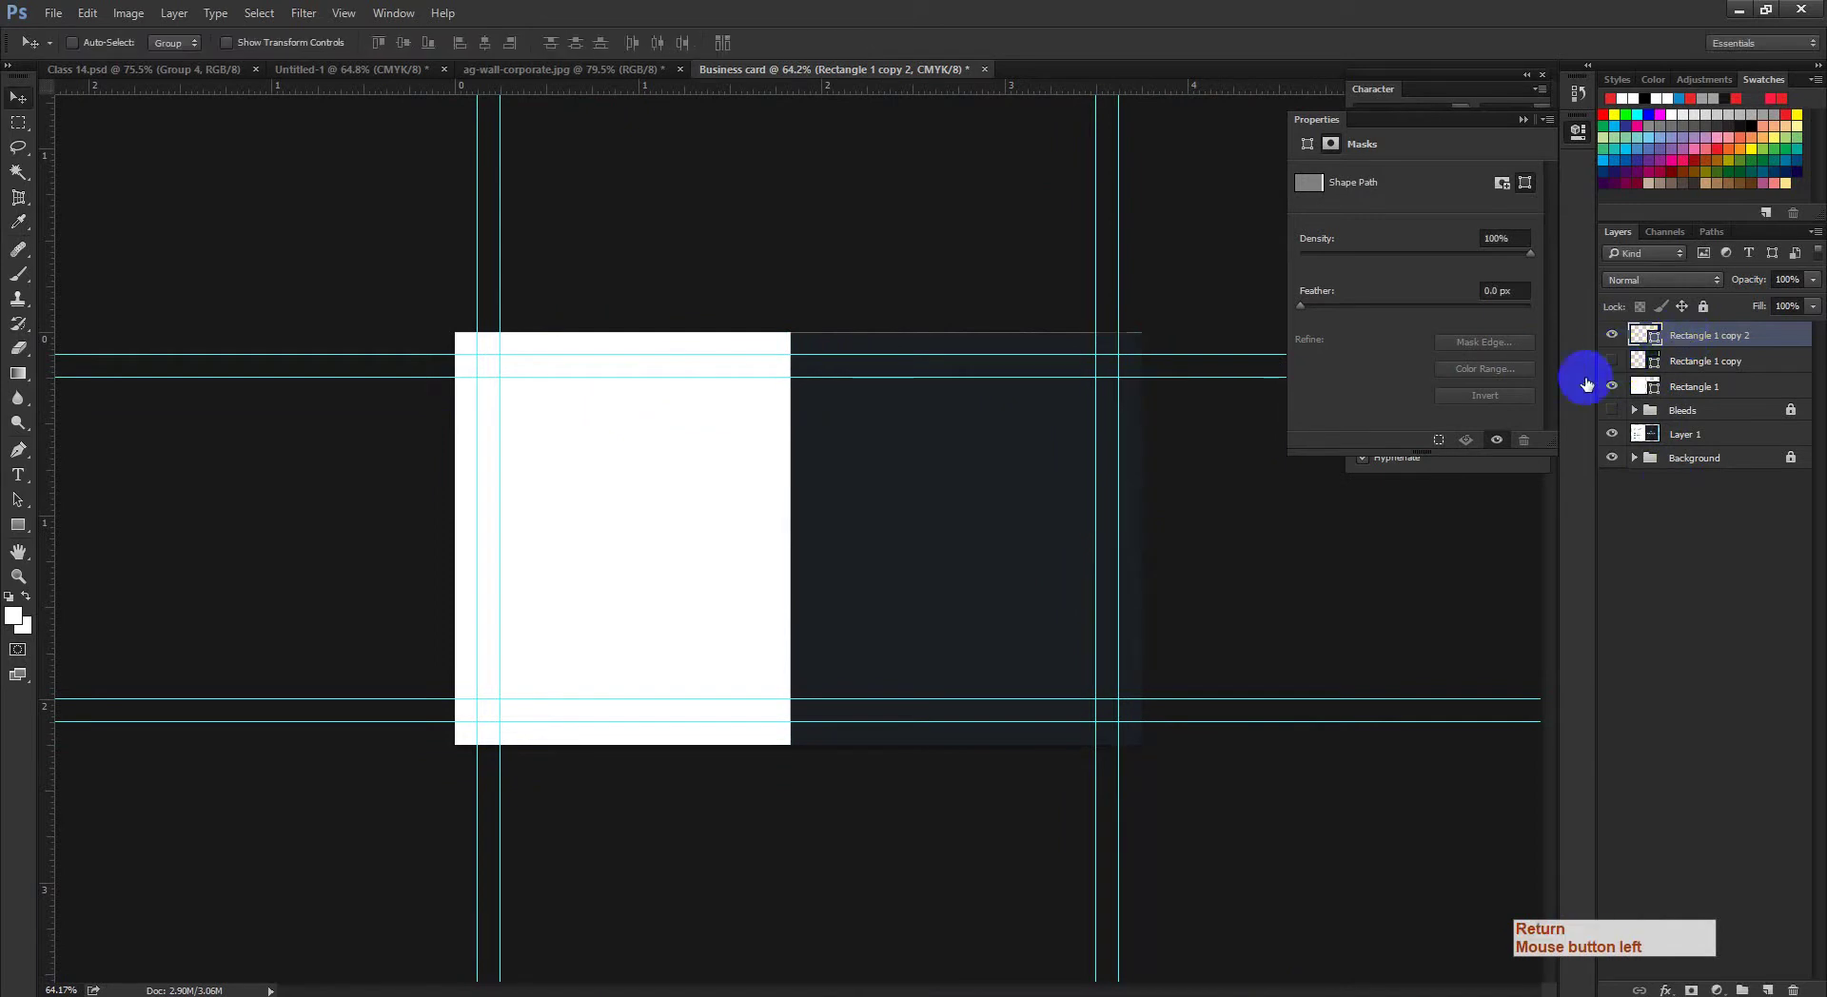
left_click(1160, 503)
key("ctrl+space")
left_click_drag(1060, 523, 1147, 550)
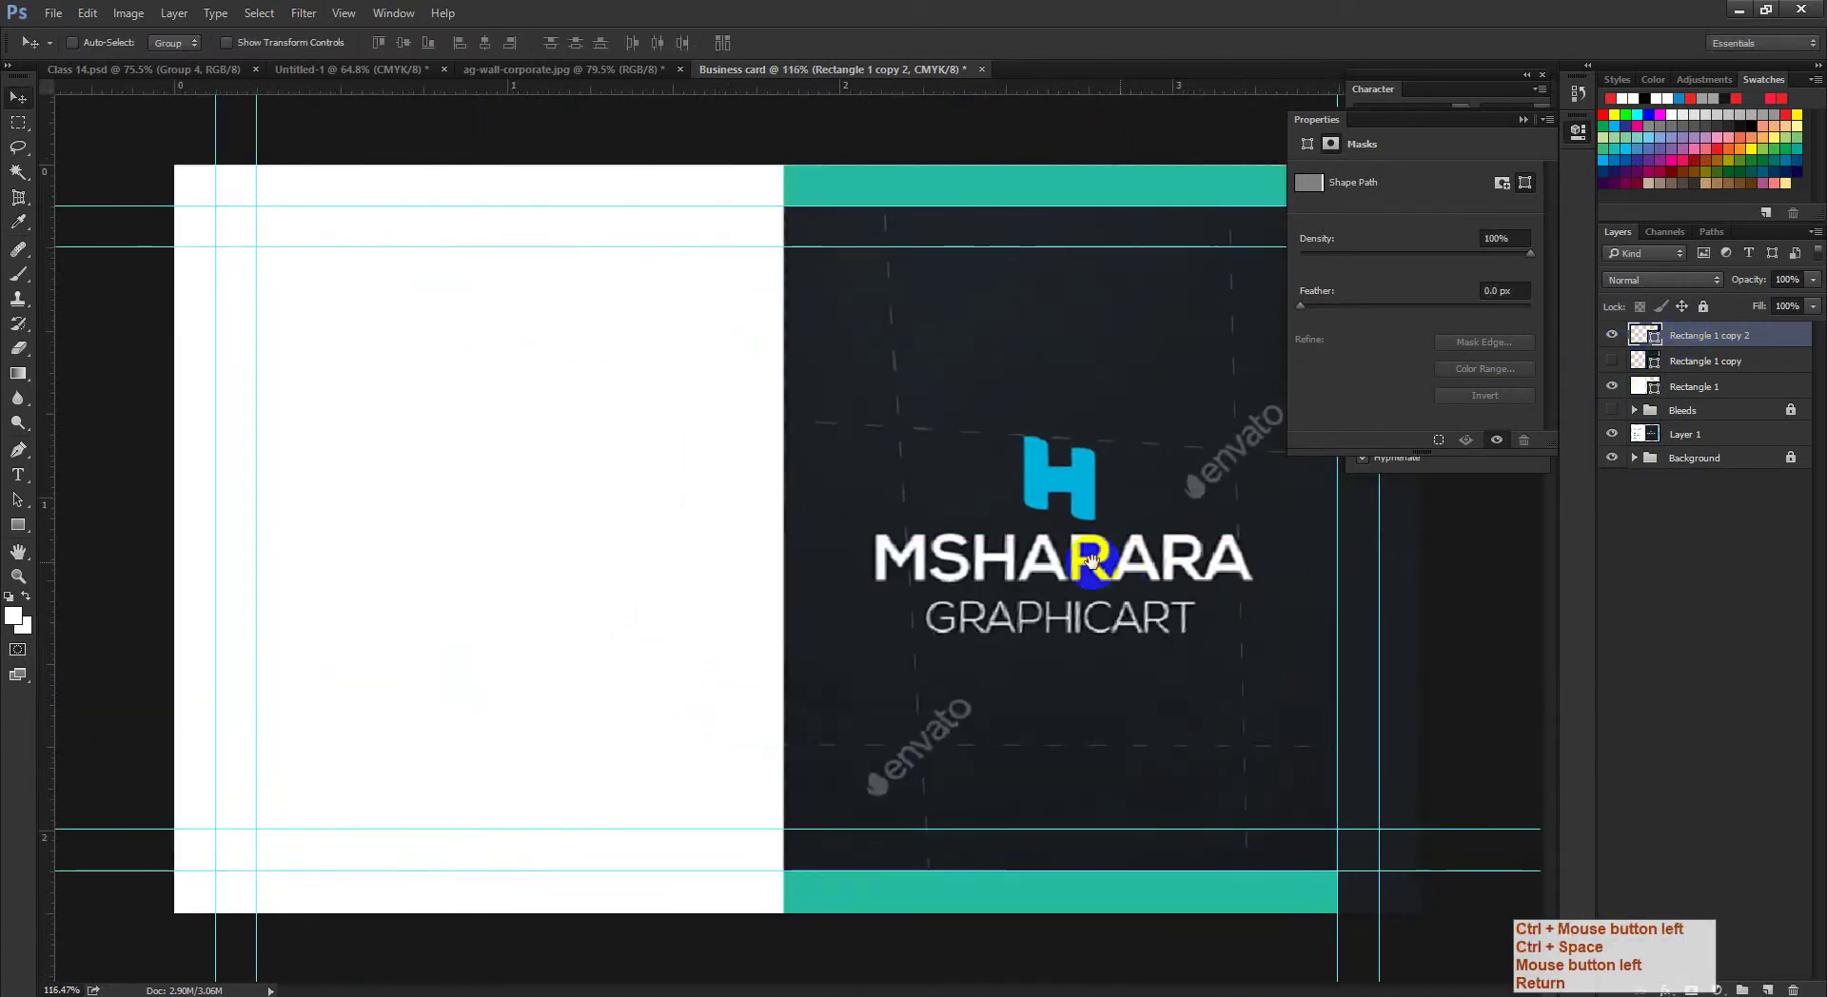
Step: Toggle the rectangle layers to compare the card's right edge with the reference
left_click(1305, 534, "ctrl")
left_click(1611, 361)
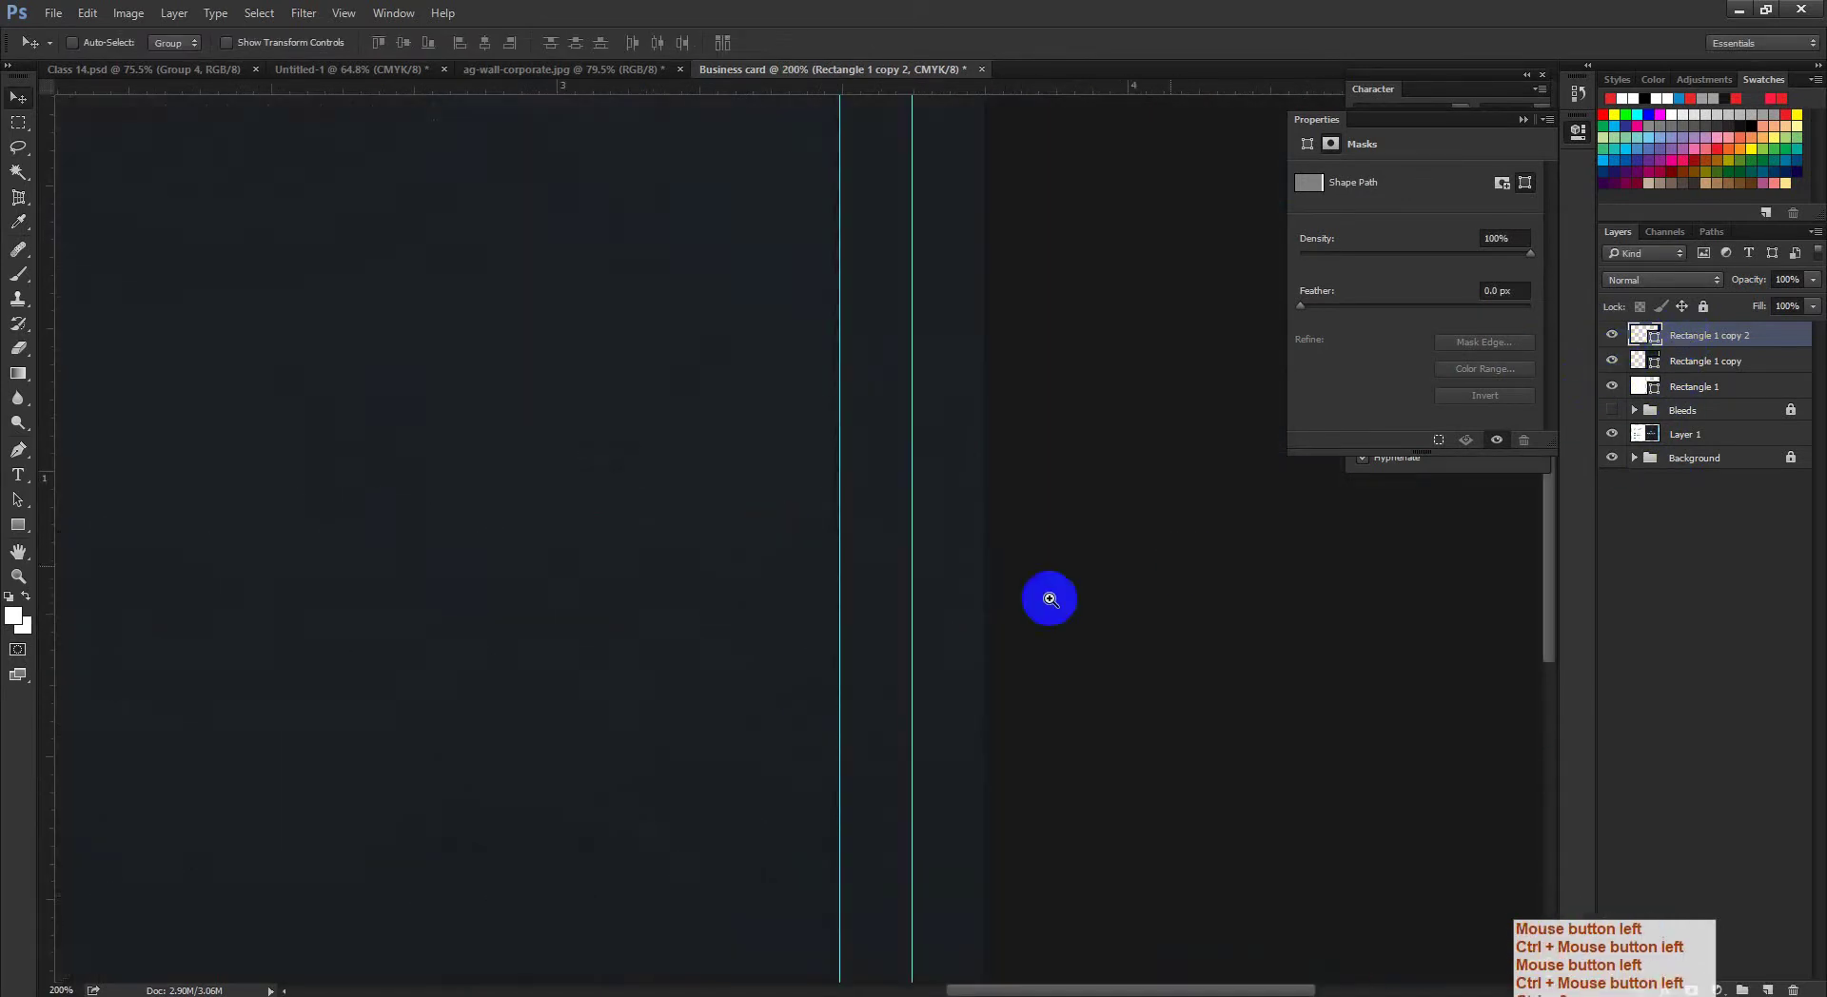
key("ctrl+space")
left_click_drag(1050, 598, 961, 602)
left_click(1612, 361)
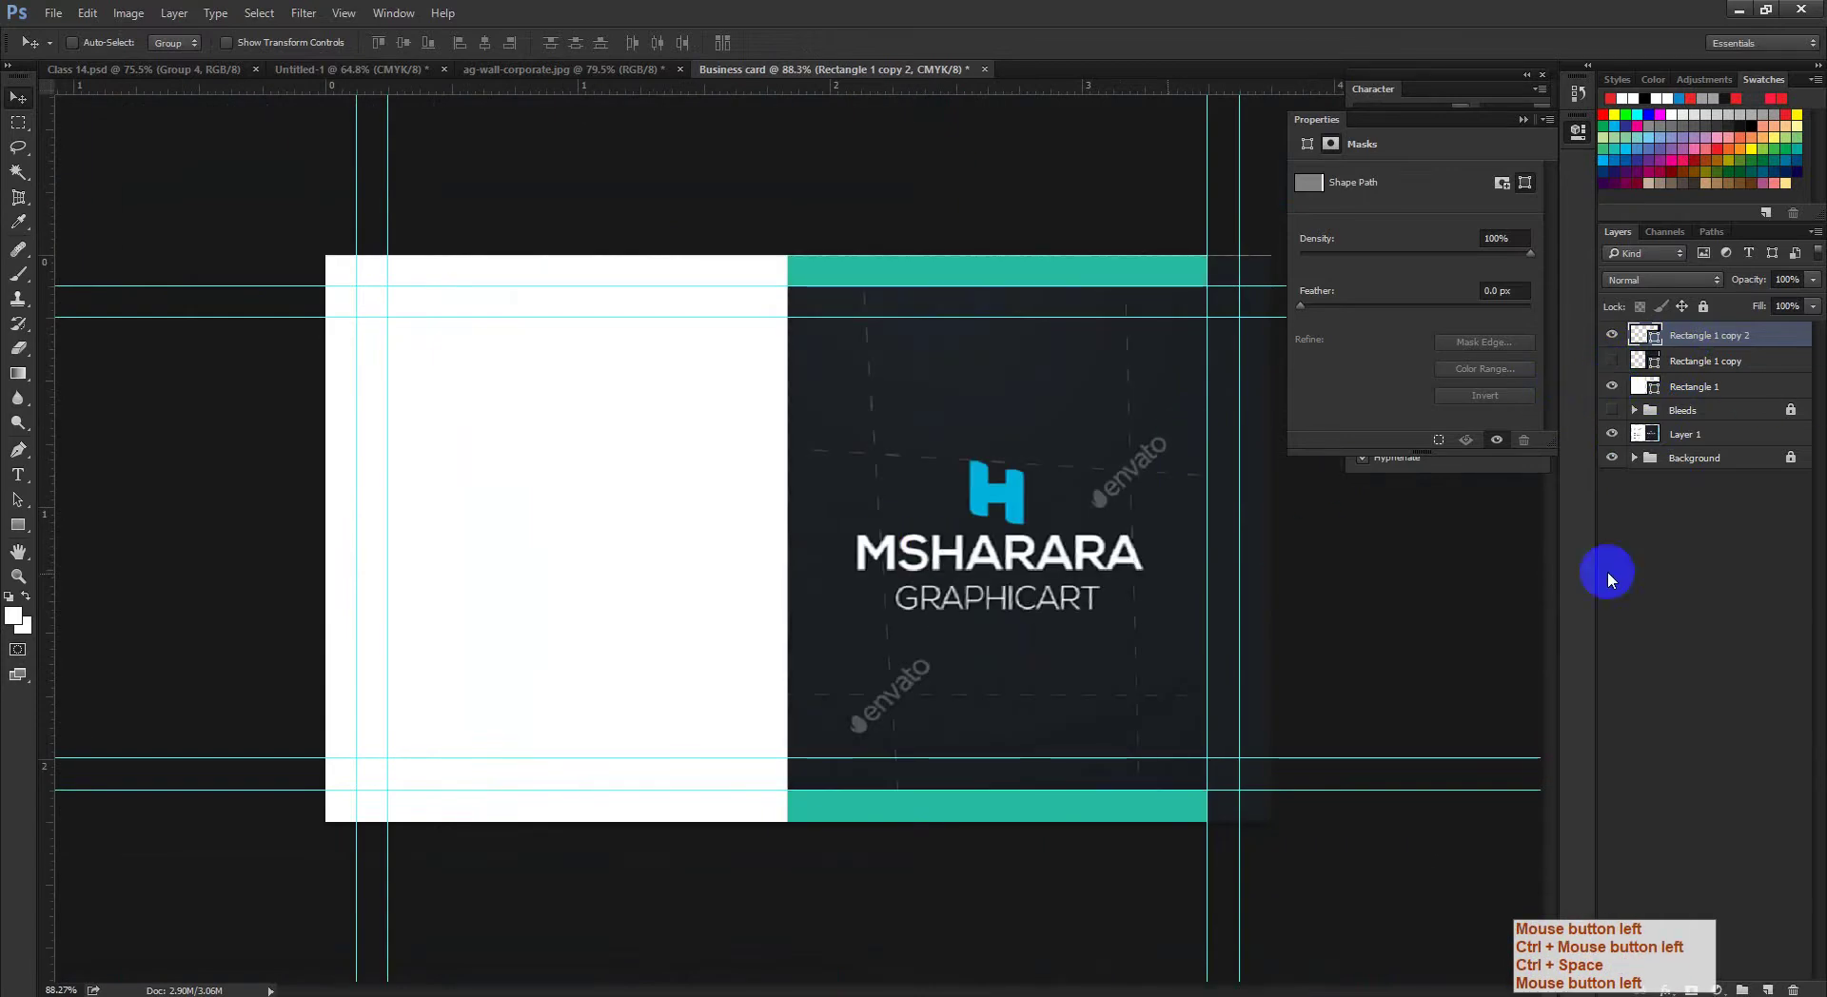
left_click(1612, 335)
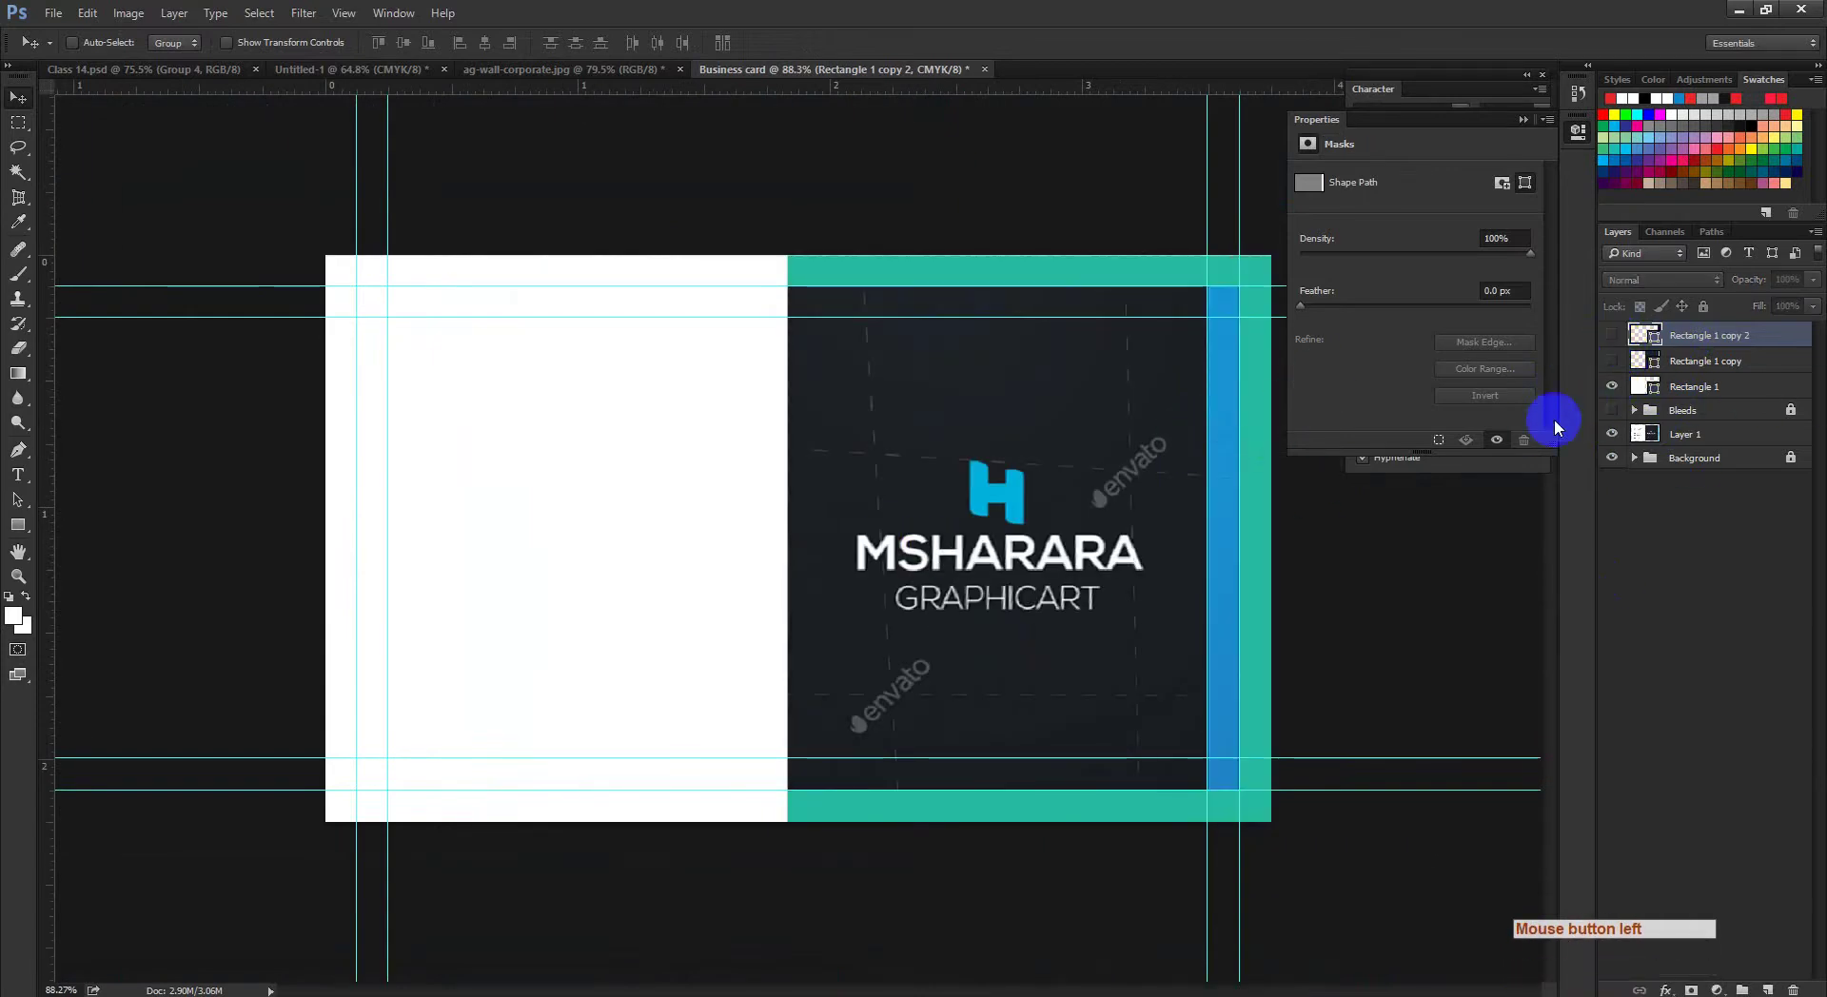
Step: Fill the narrow strip with the reference's blue 188bcc and show both rectangles again
double_click(1649, 343)
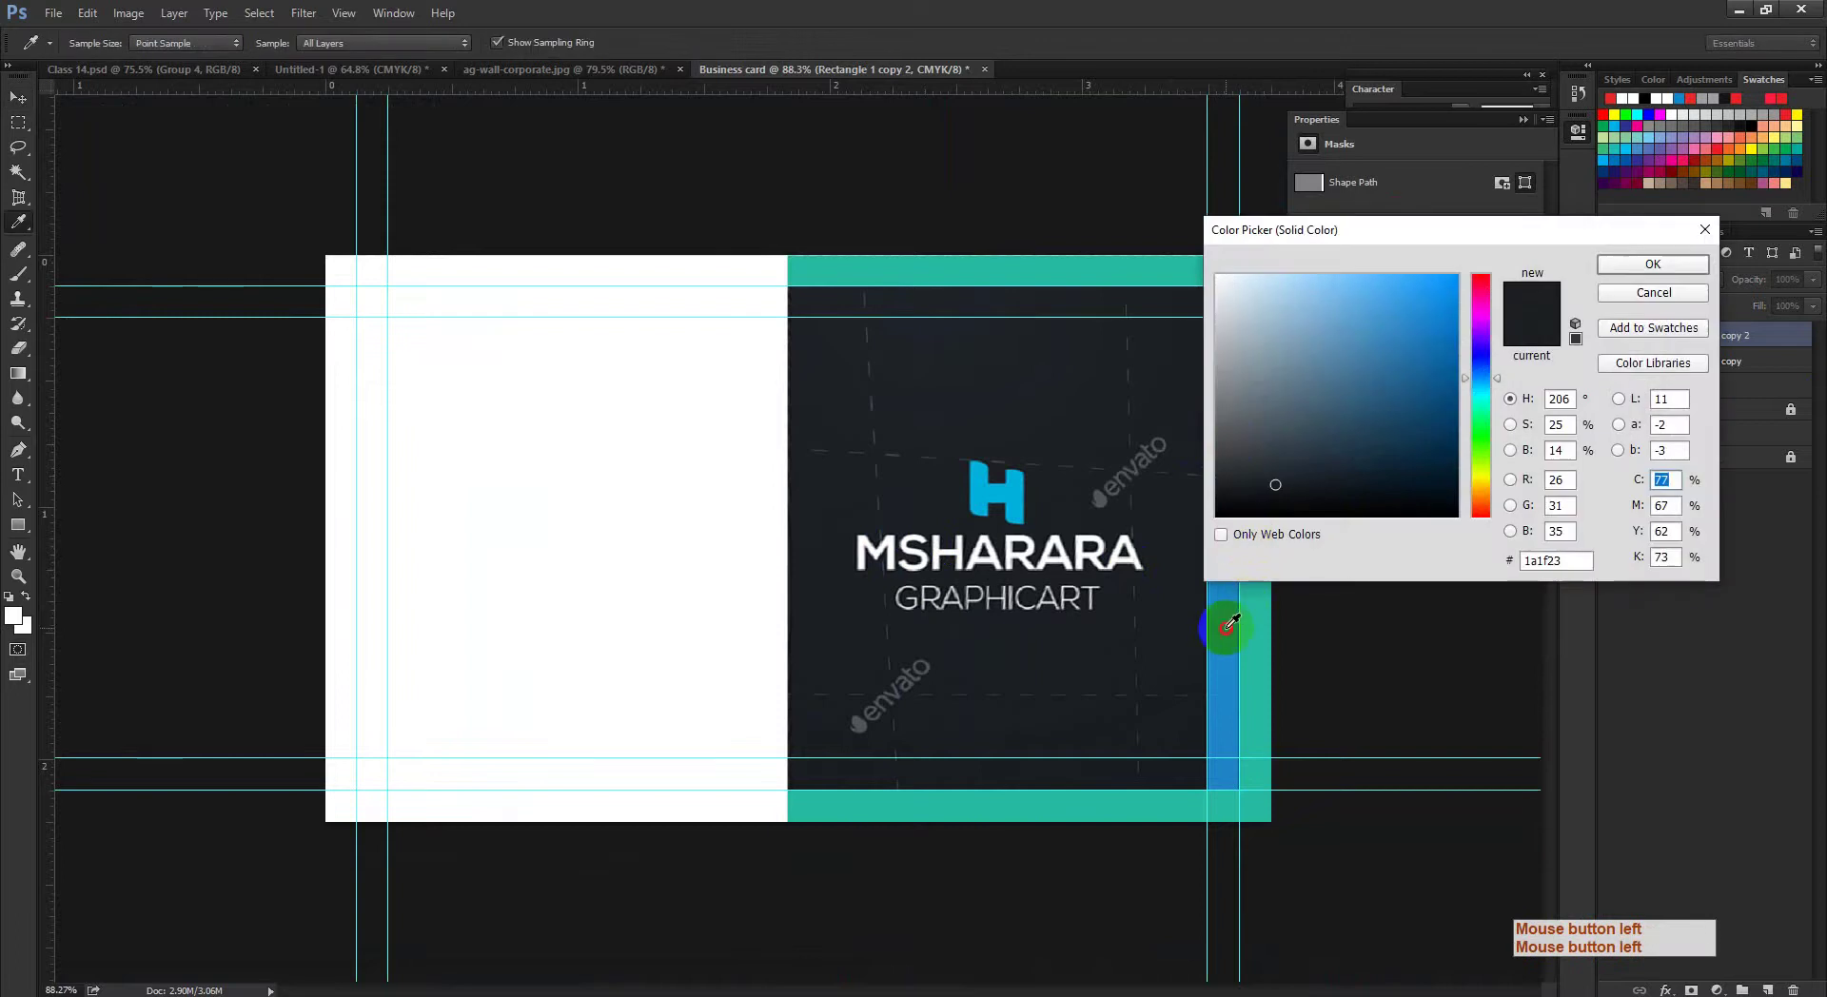
left_click(1231, 624)
left_click(1652, 266)
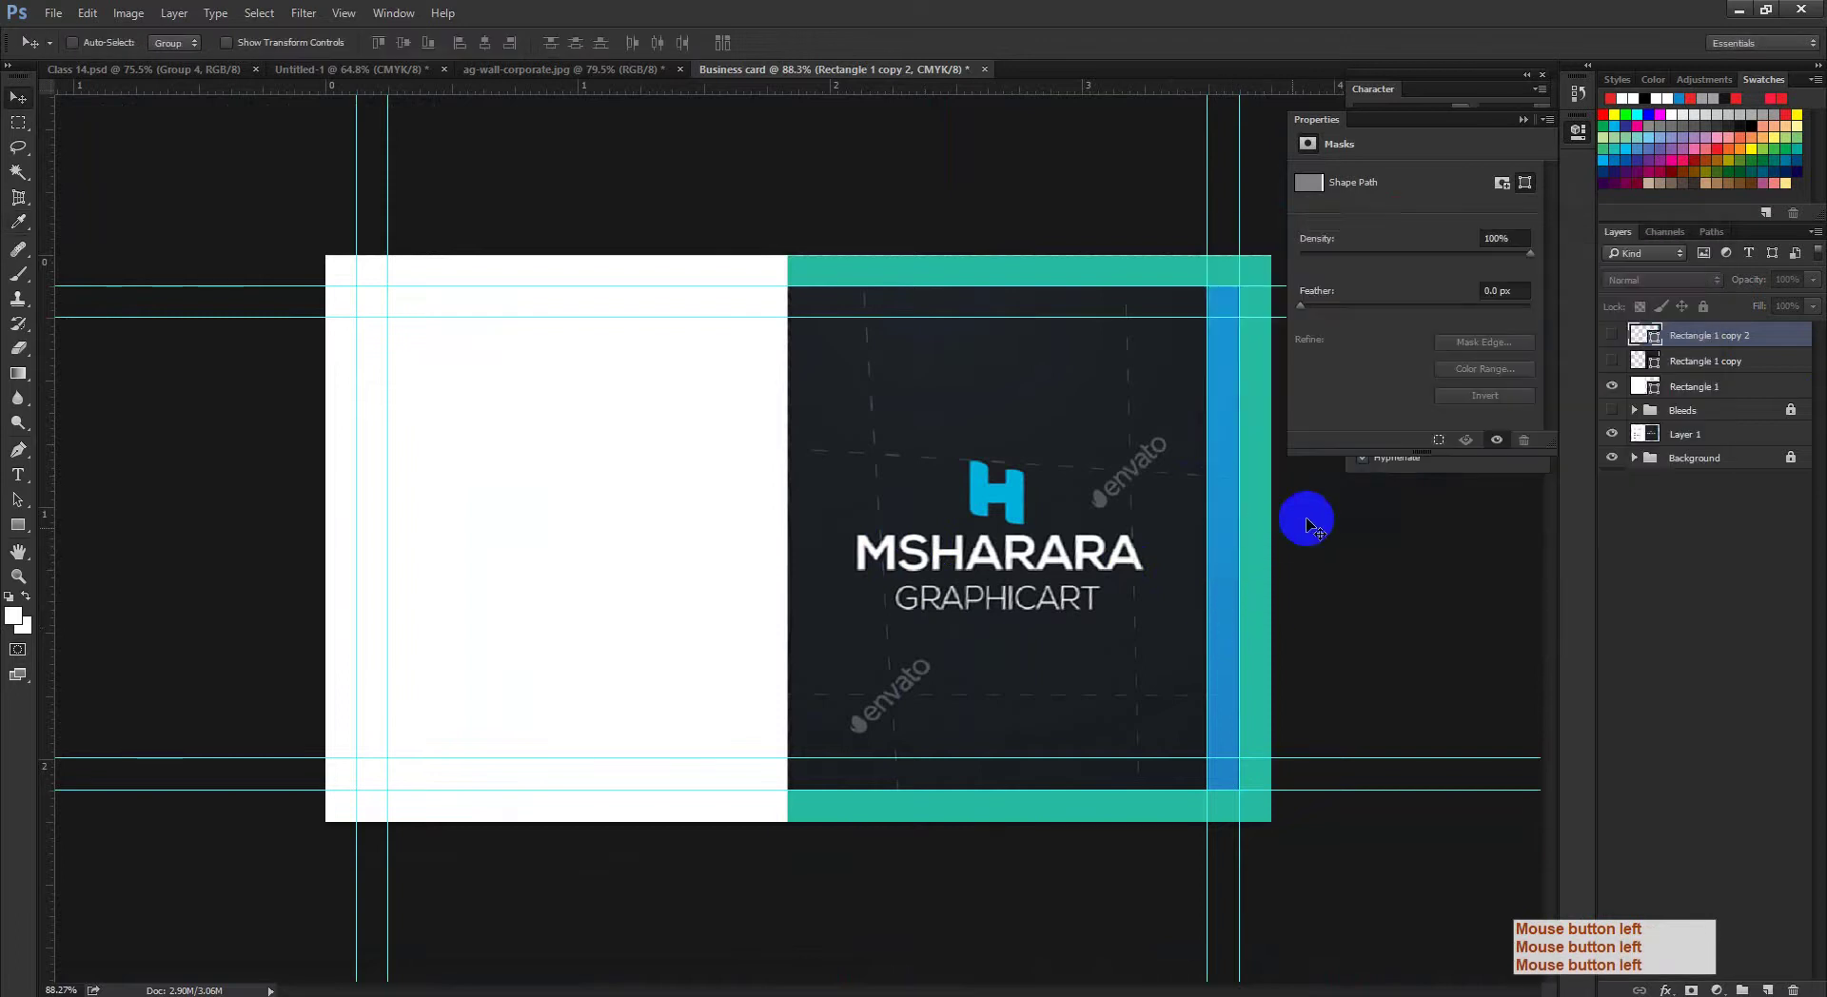
left_click(1615, 335)
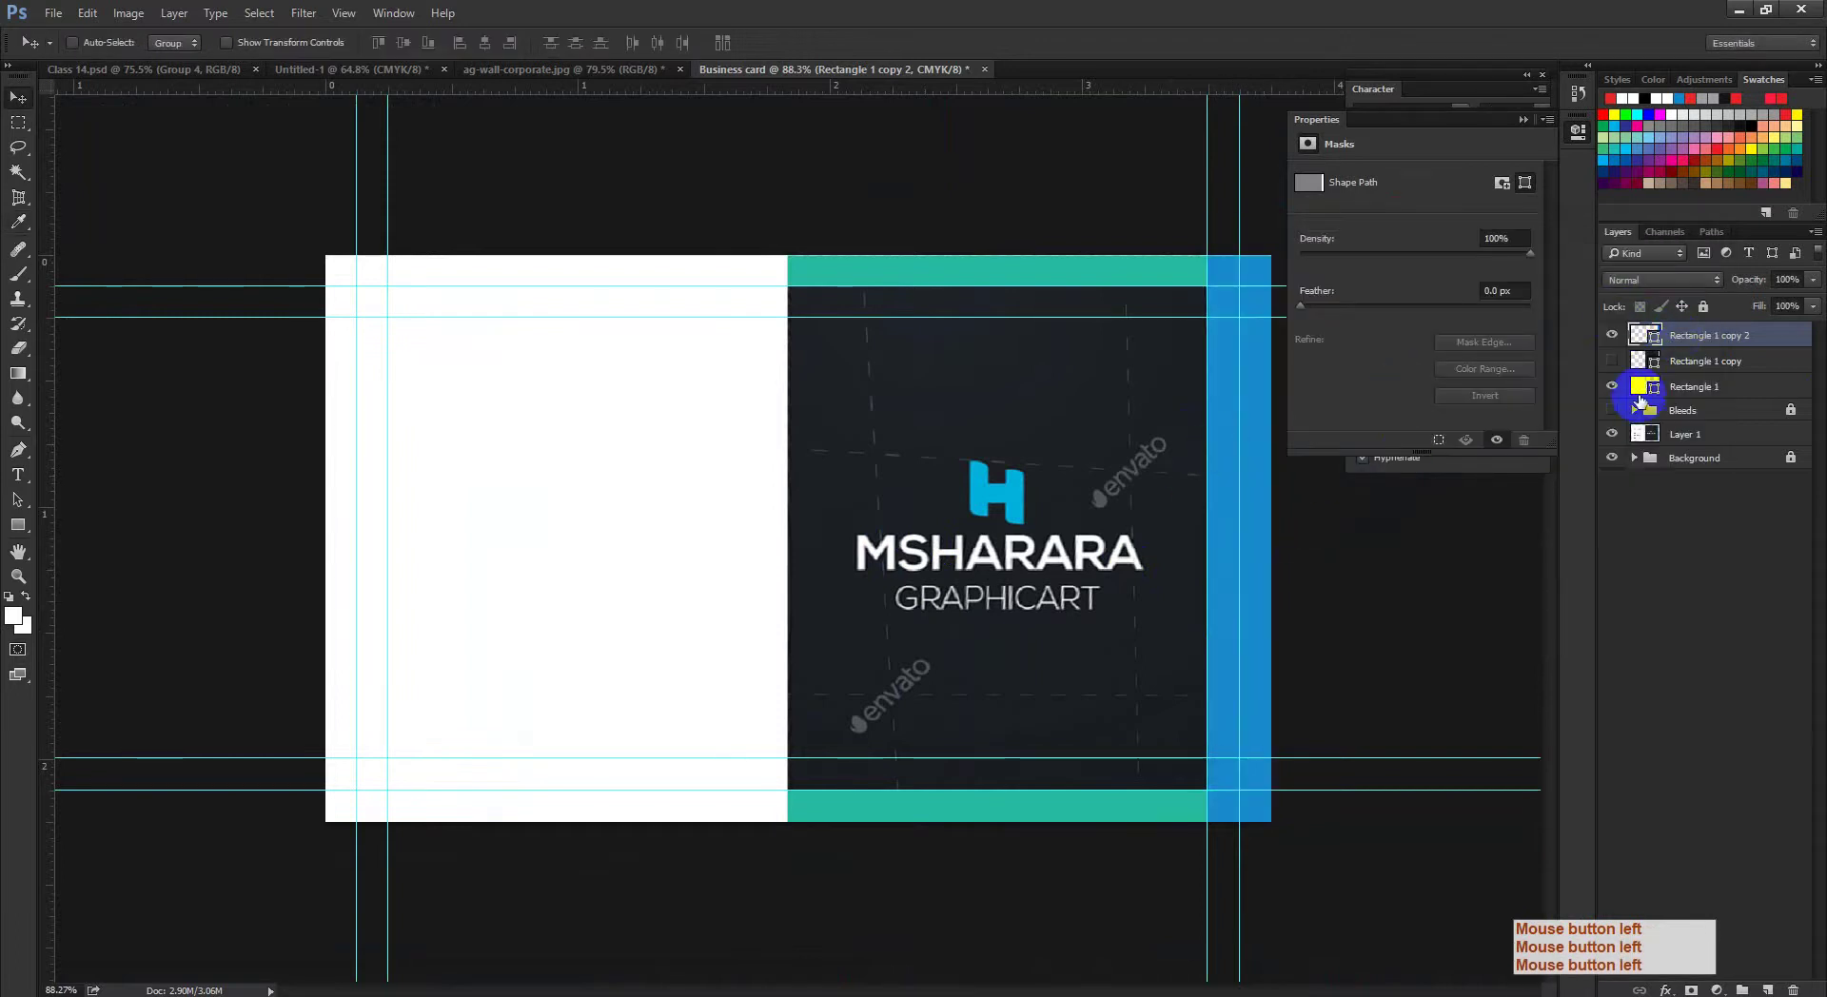
left_click(1611, 361)
left_click(1069, 530, "ctrl")
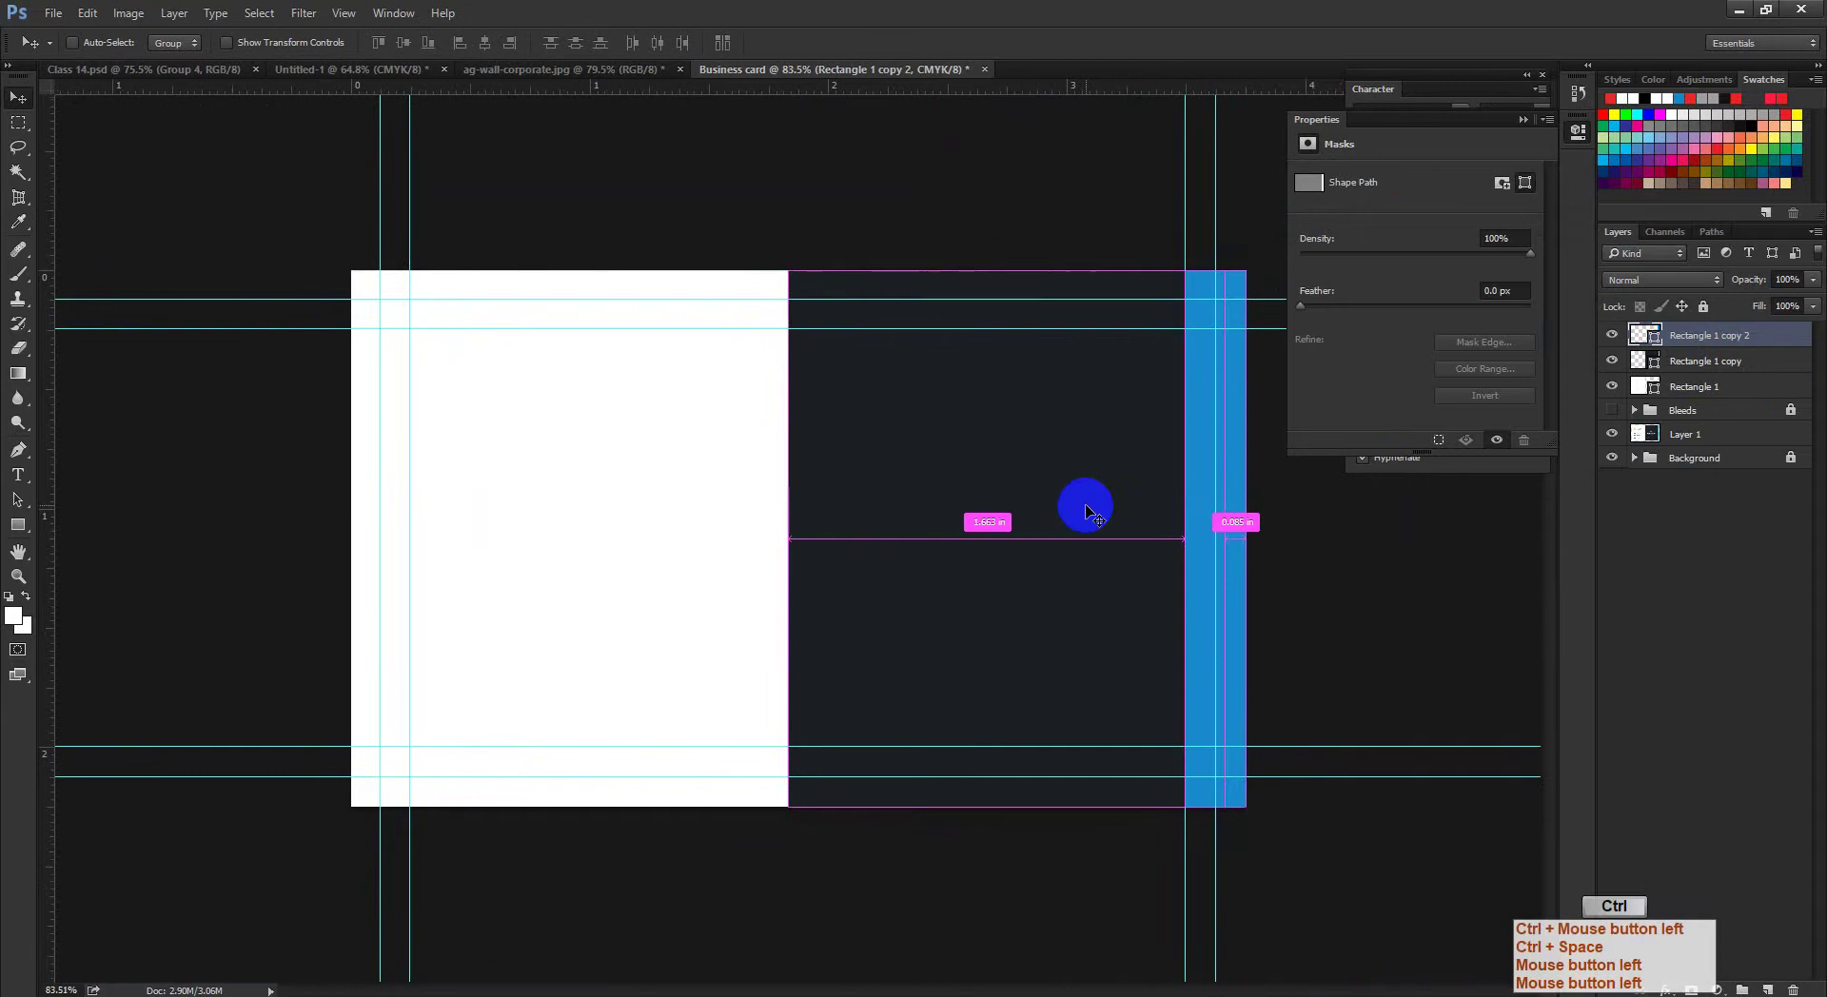
Step: Stretch the dark rectangle's top and bottom edges to meet the card's edges
left_click_drag(1089, 507, 1811, 297)
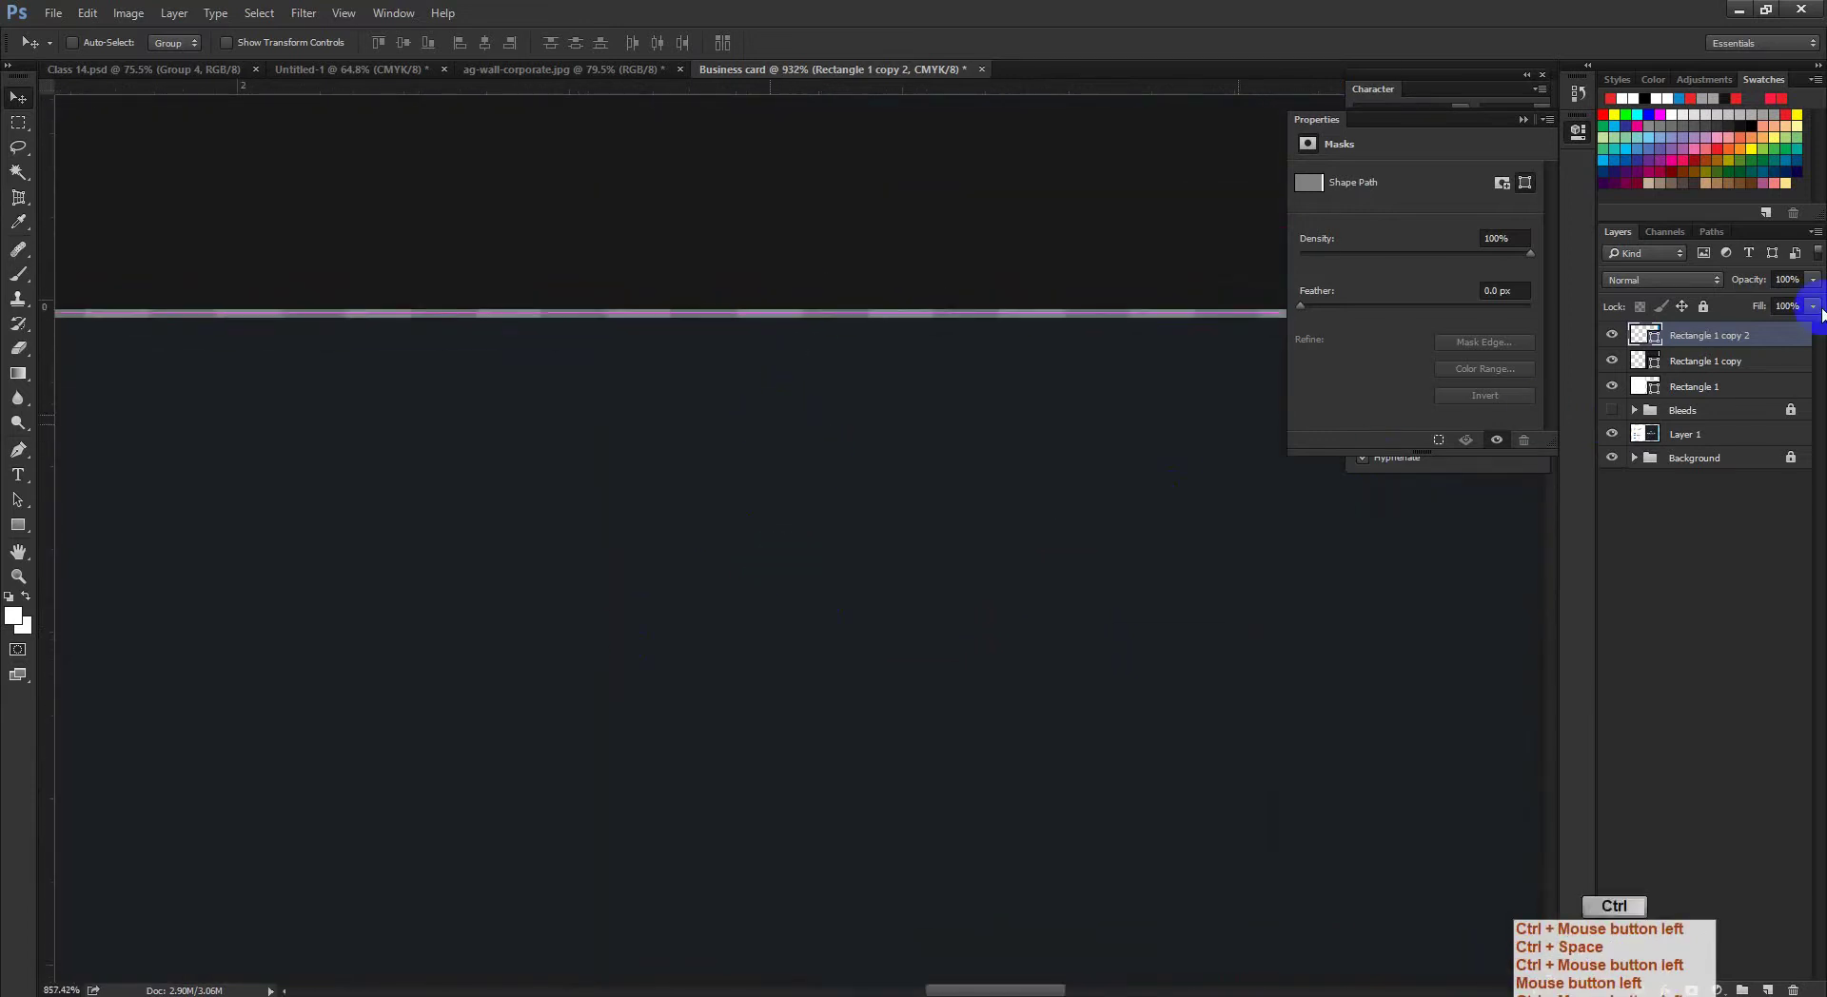
left_click(1720, 358)
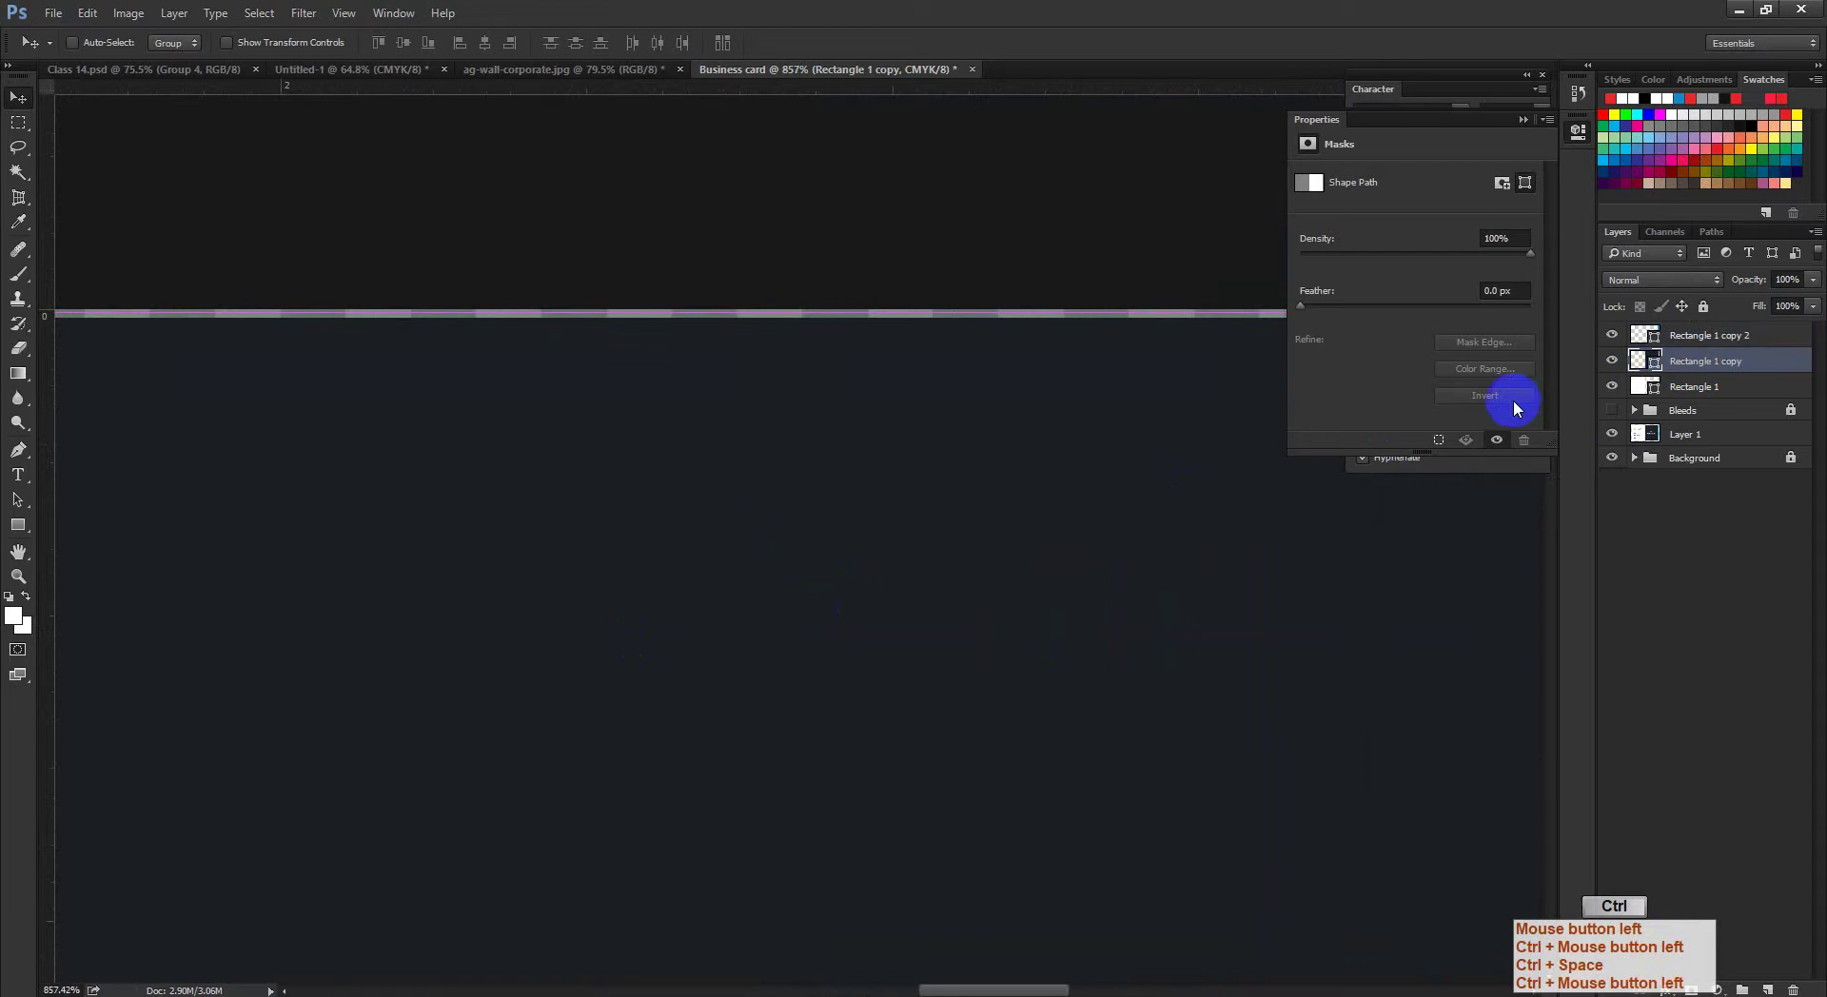
left_click(1074, 547, "ctrl")
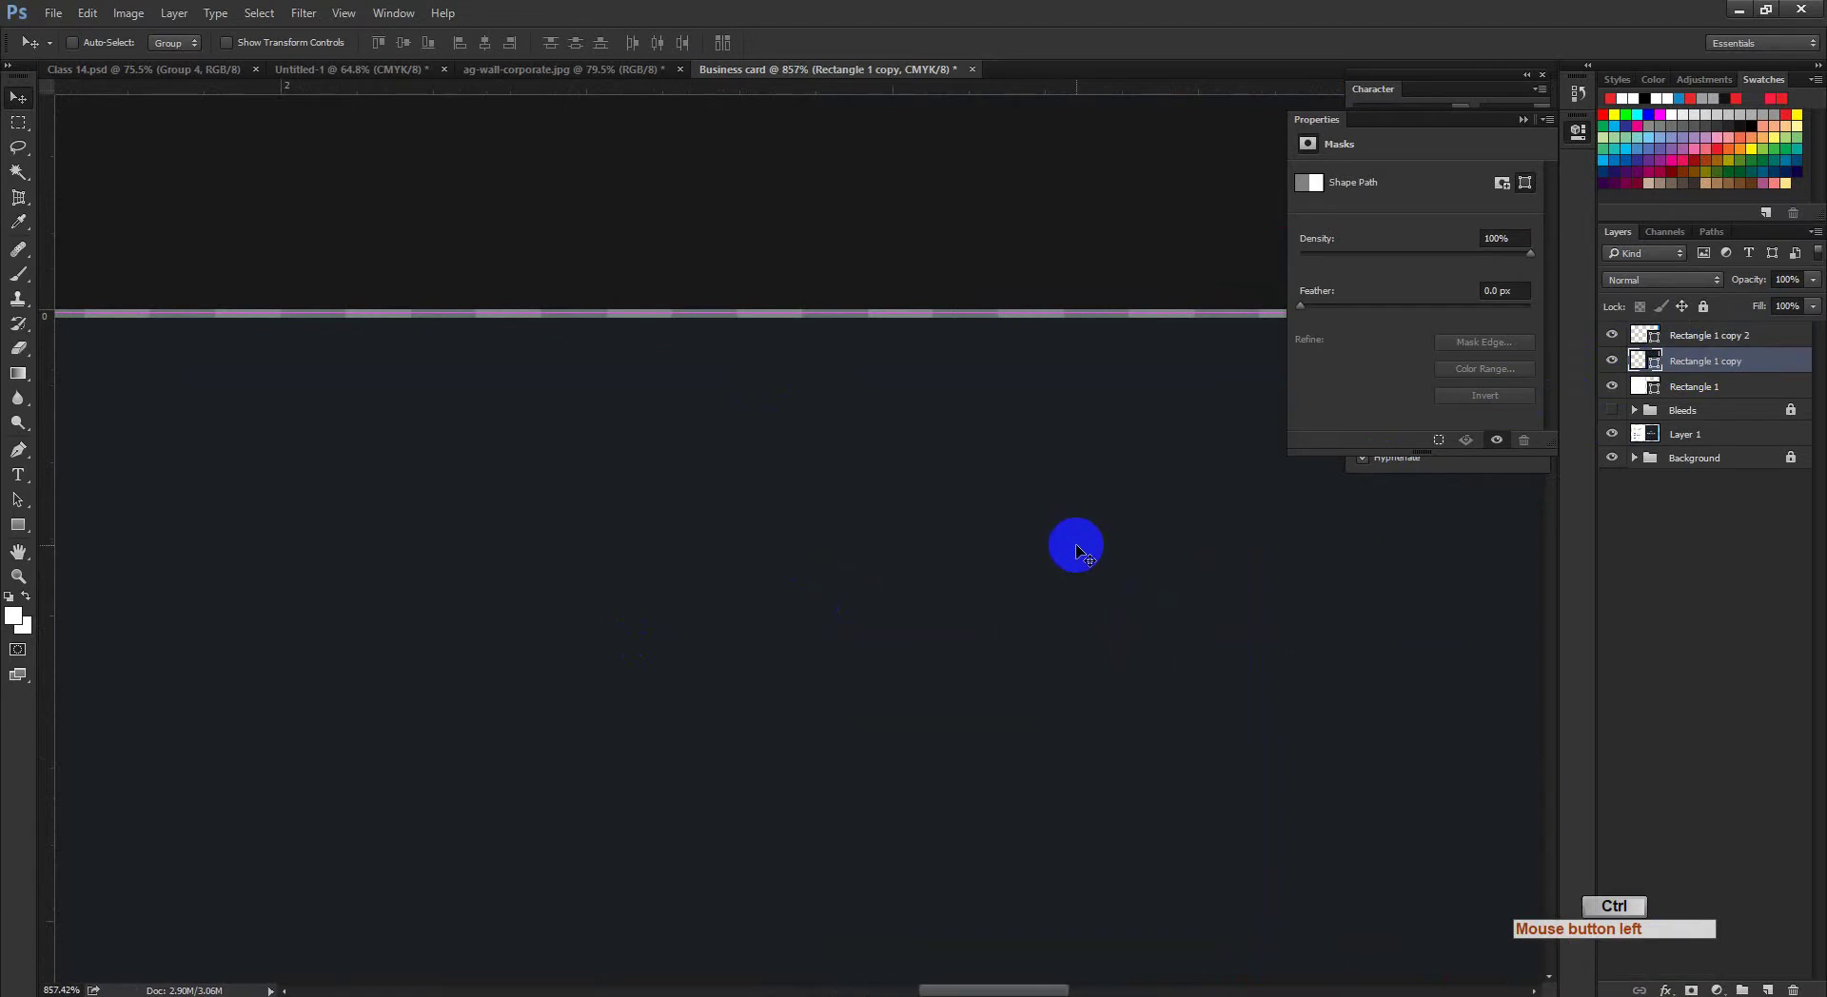
key("ctrl+t")
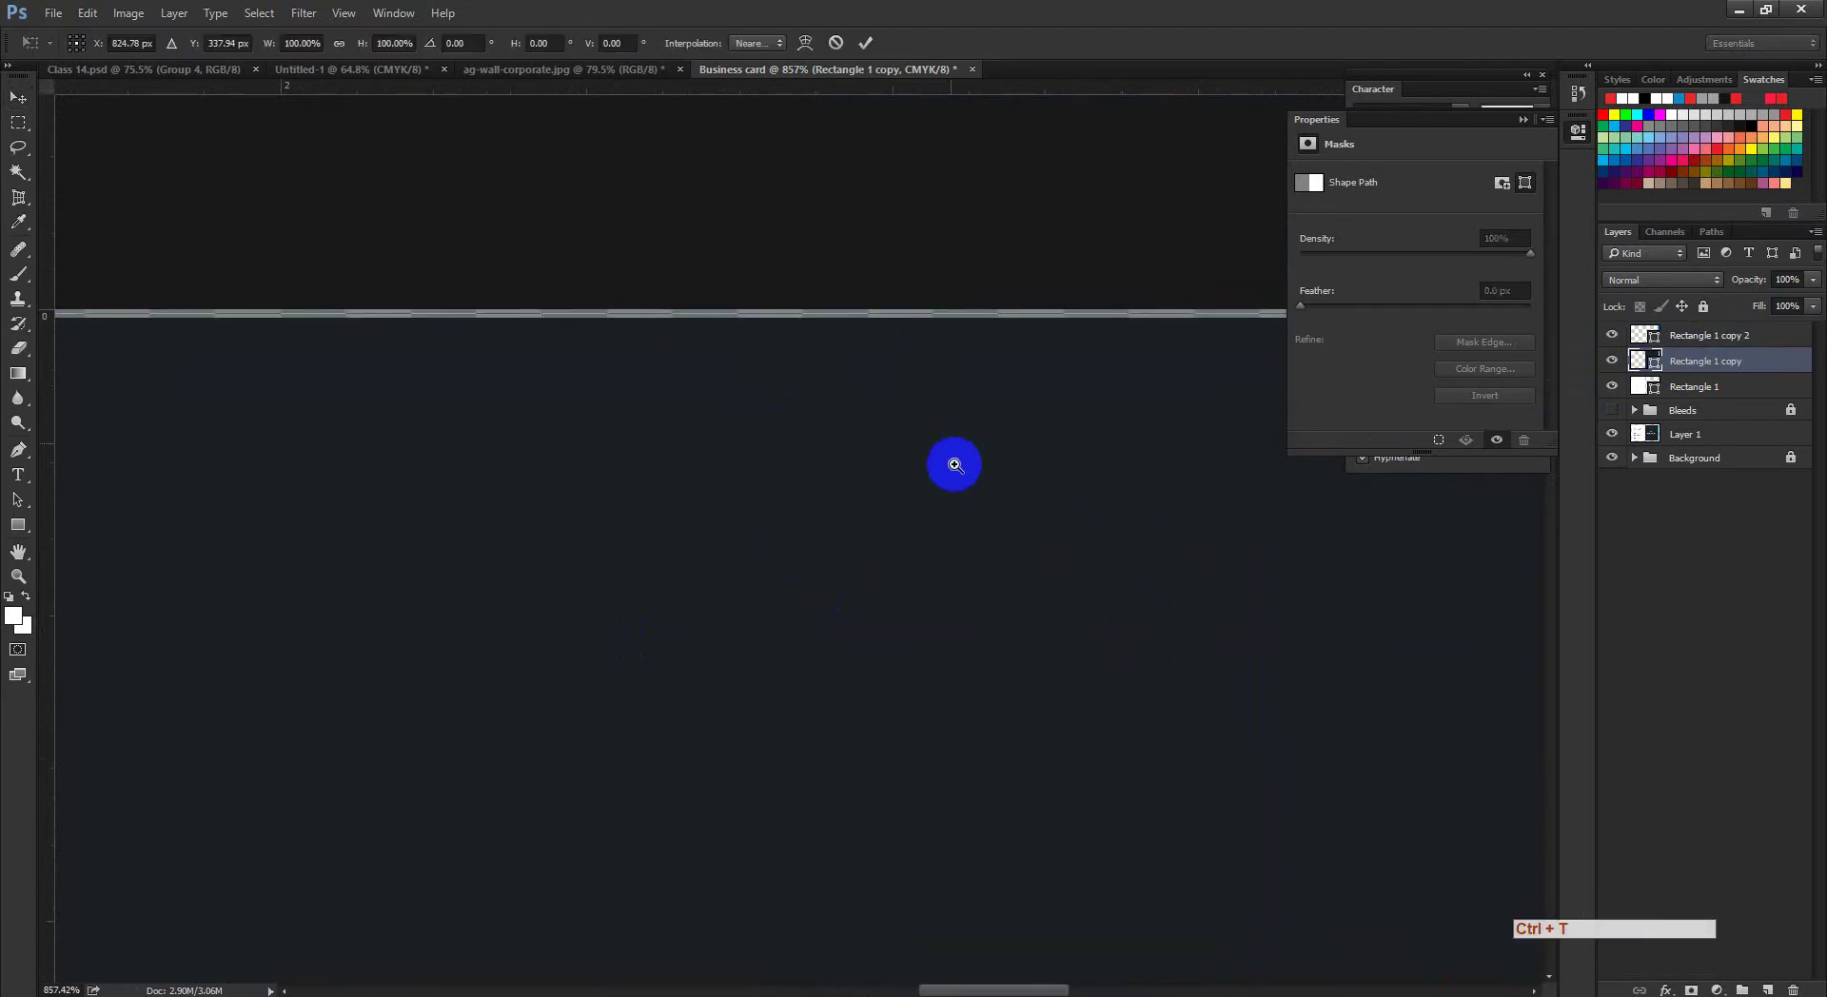
left_click_drag(955, 465, 1007, 523)
left_click(1184, 455, "ctrl")
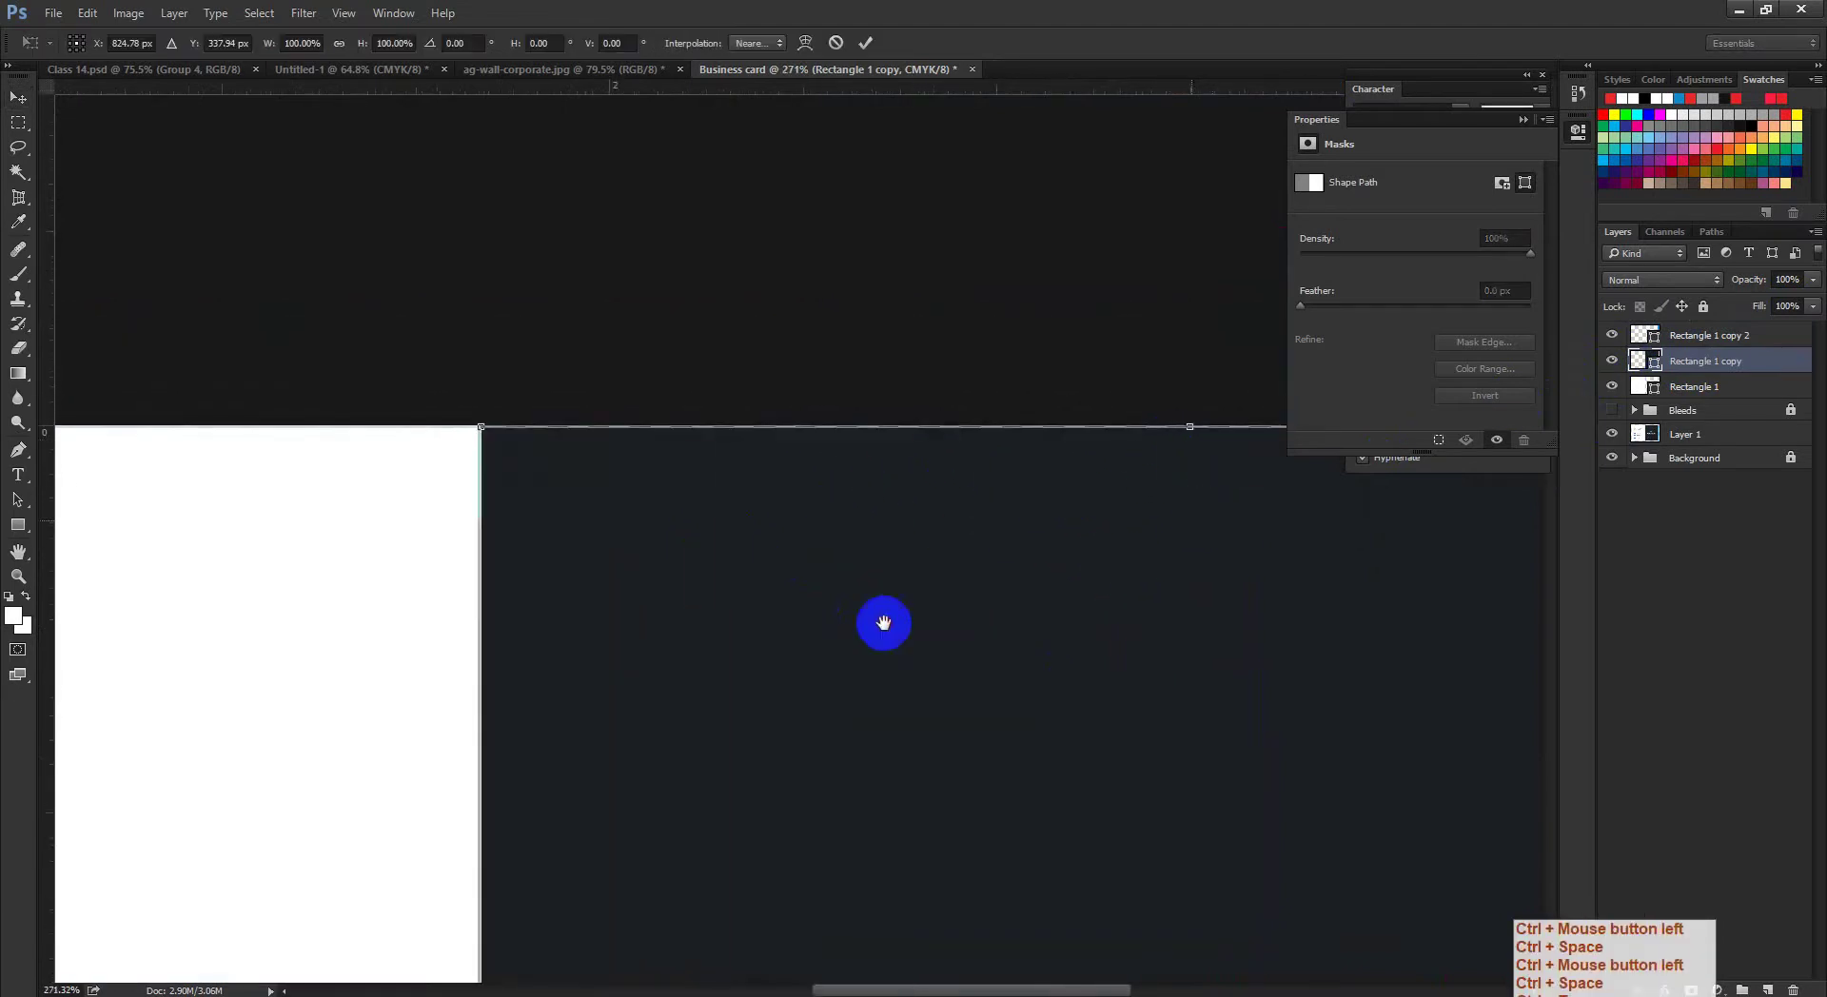
left_click_drag(883, 623, 795, 523)
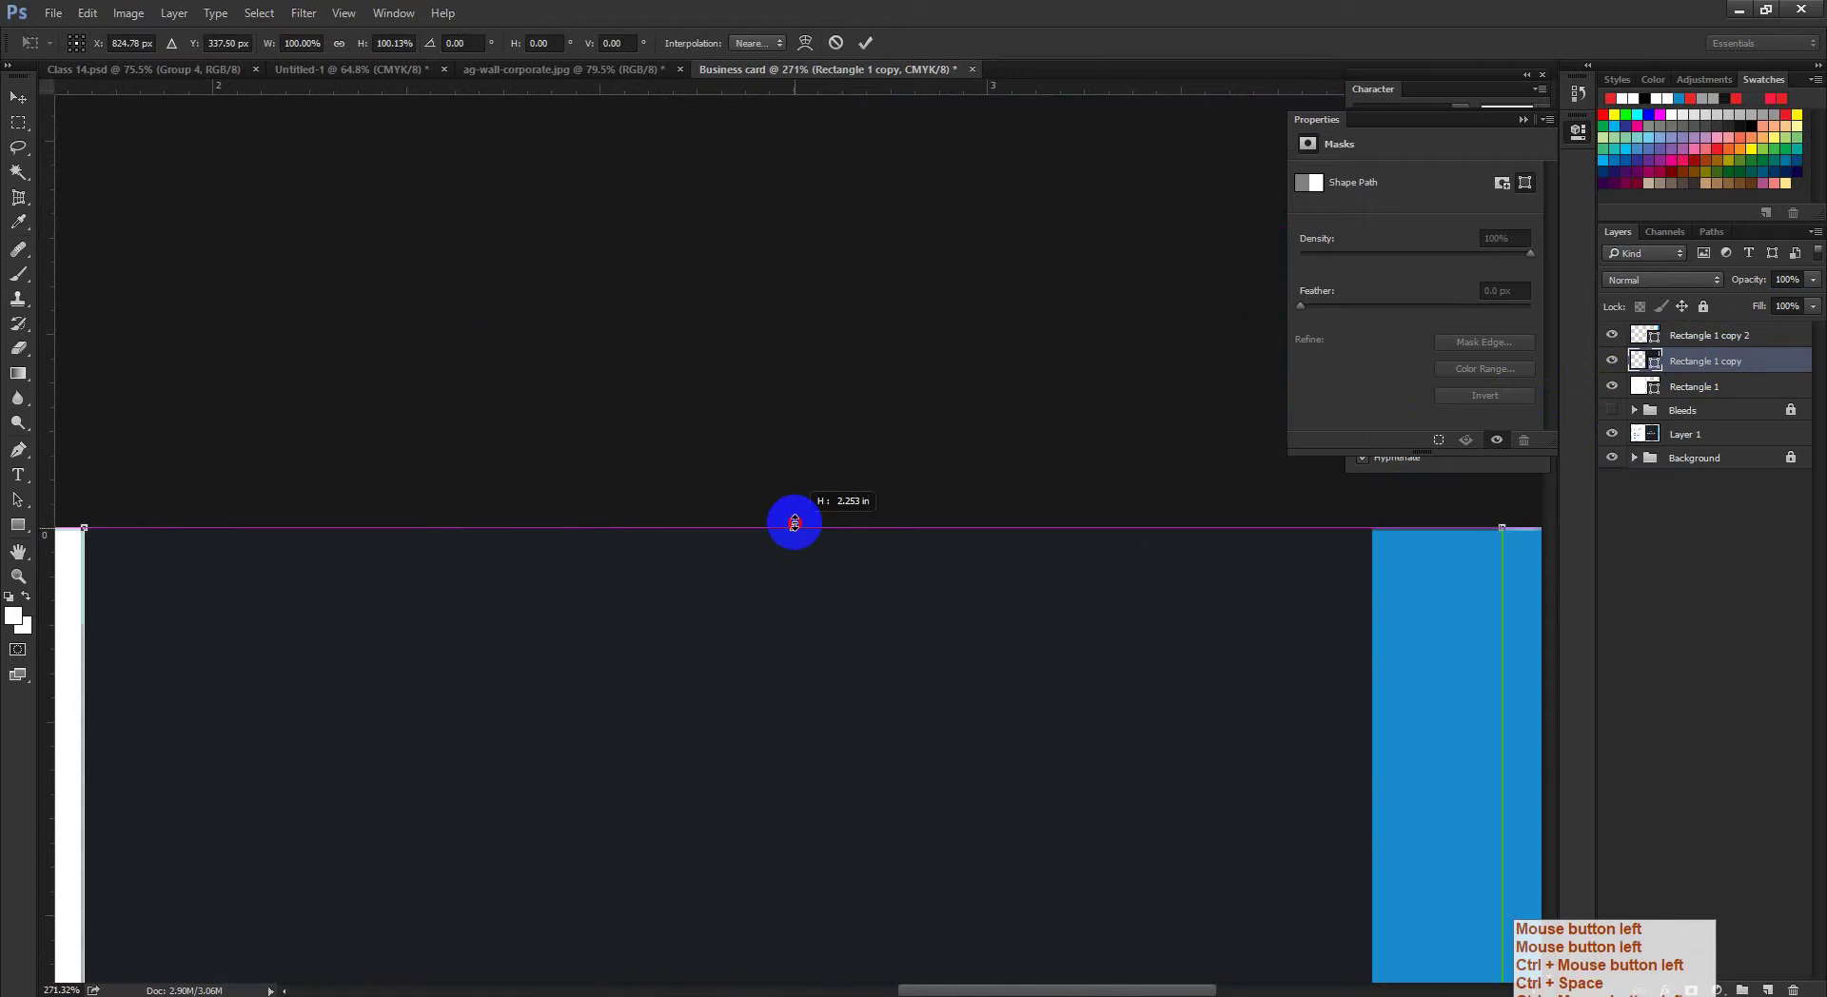
left_click_drag(917, 632, 913, 675)
key("ctrl+space")
key("ctrl+space")
left_click(864, 42)
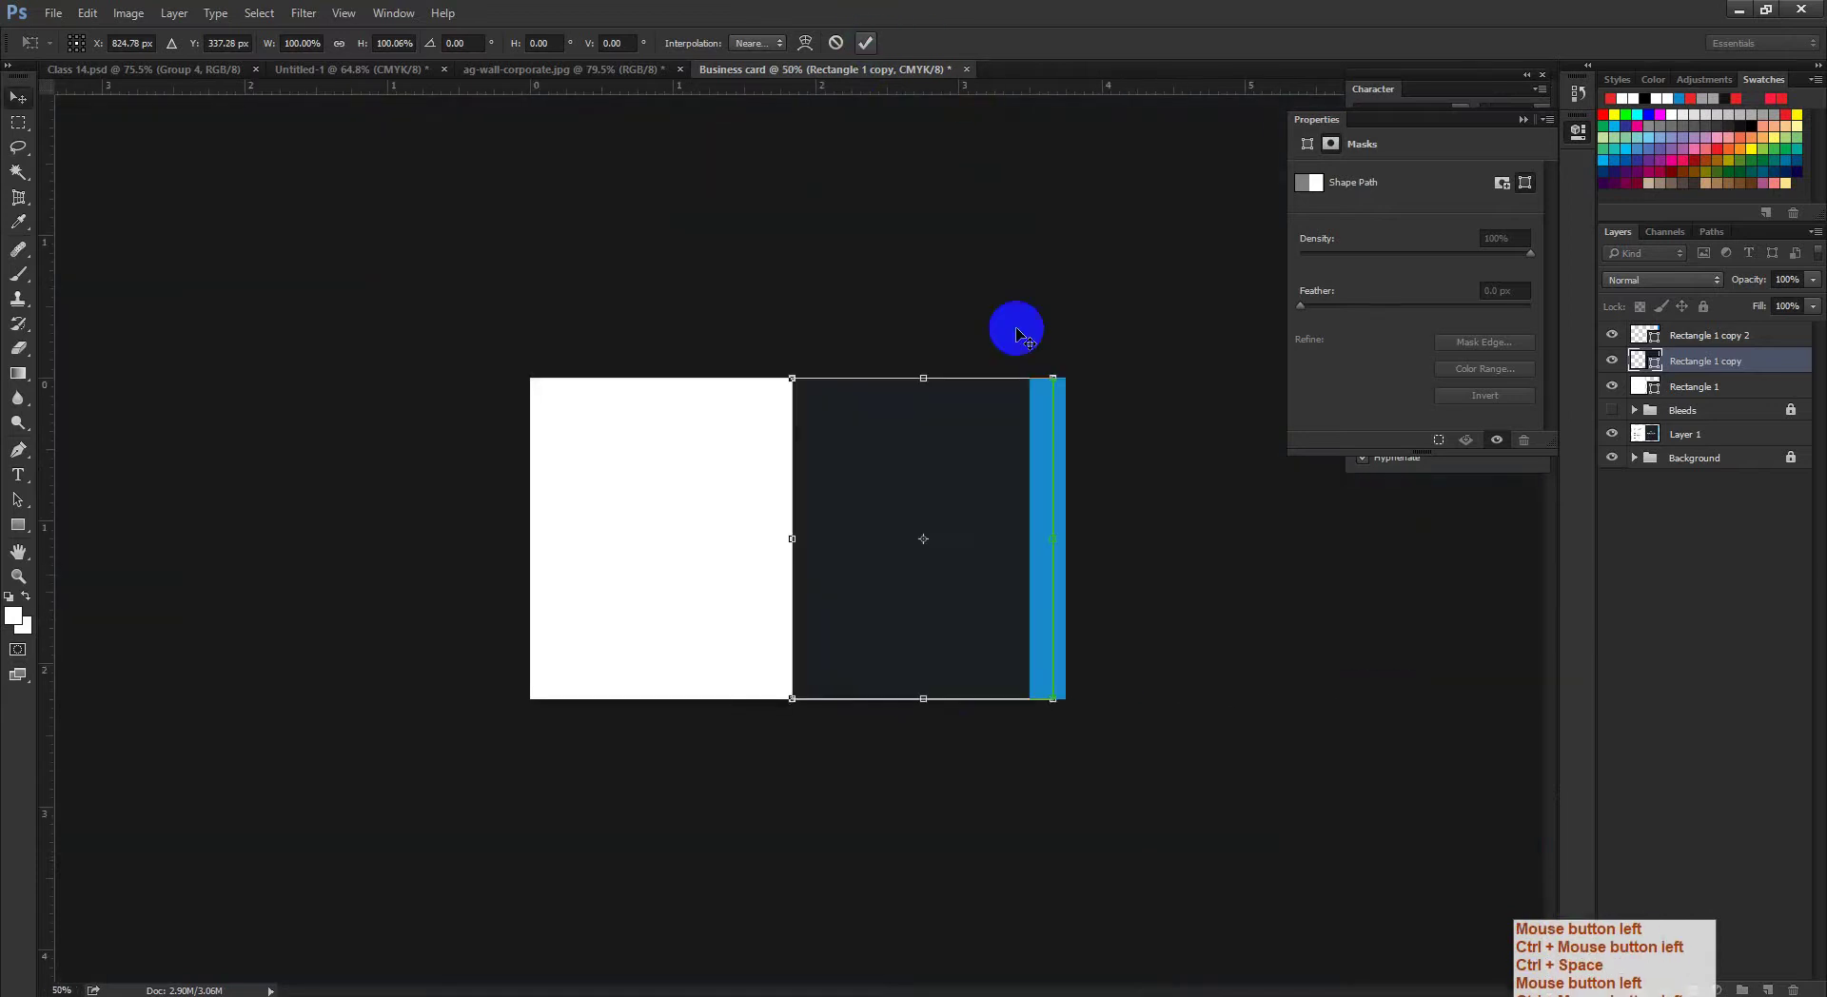
Step: Zoom in on the card and select the reference layout layer
key("ctrl+space")
left_click_drag(909, 555, 928, 565)
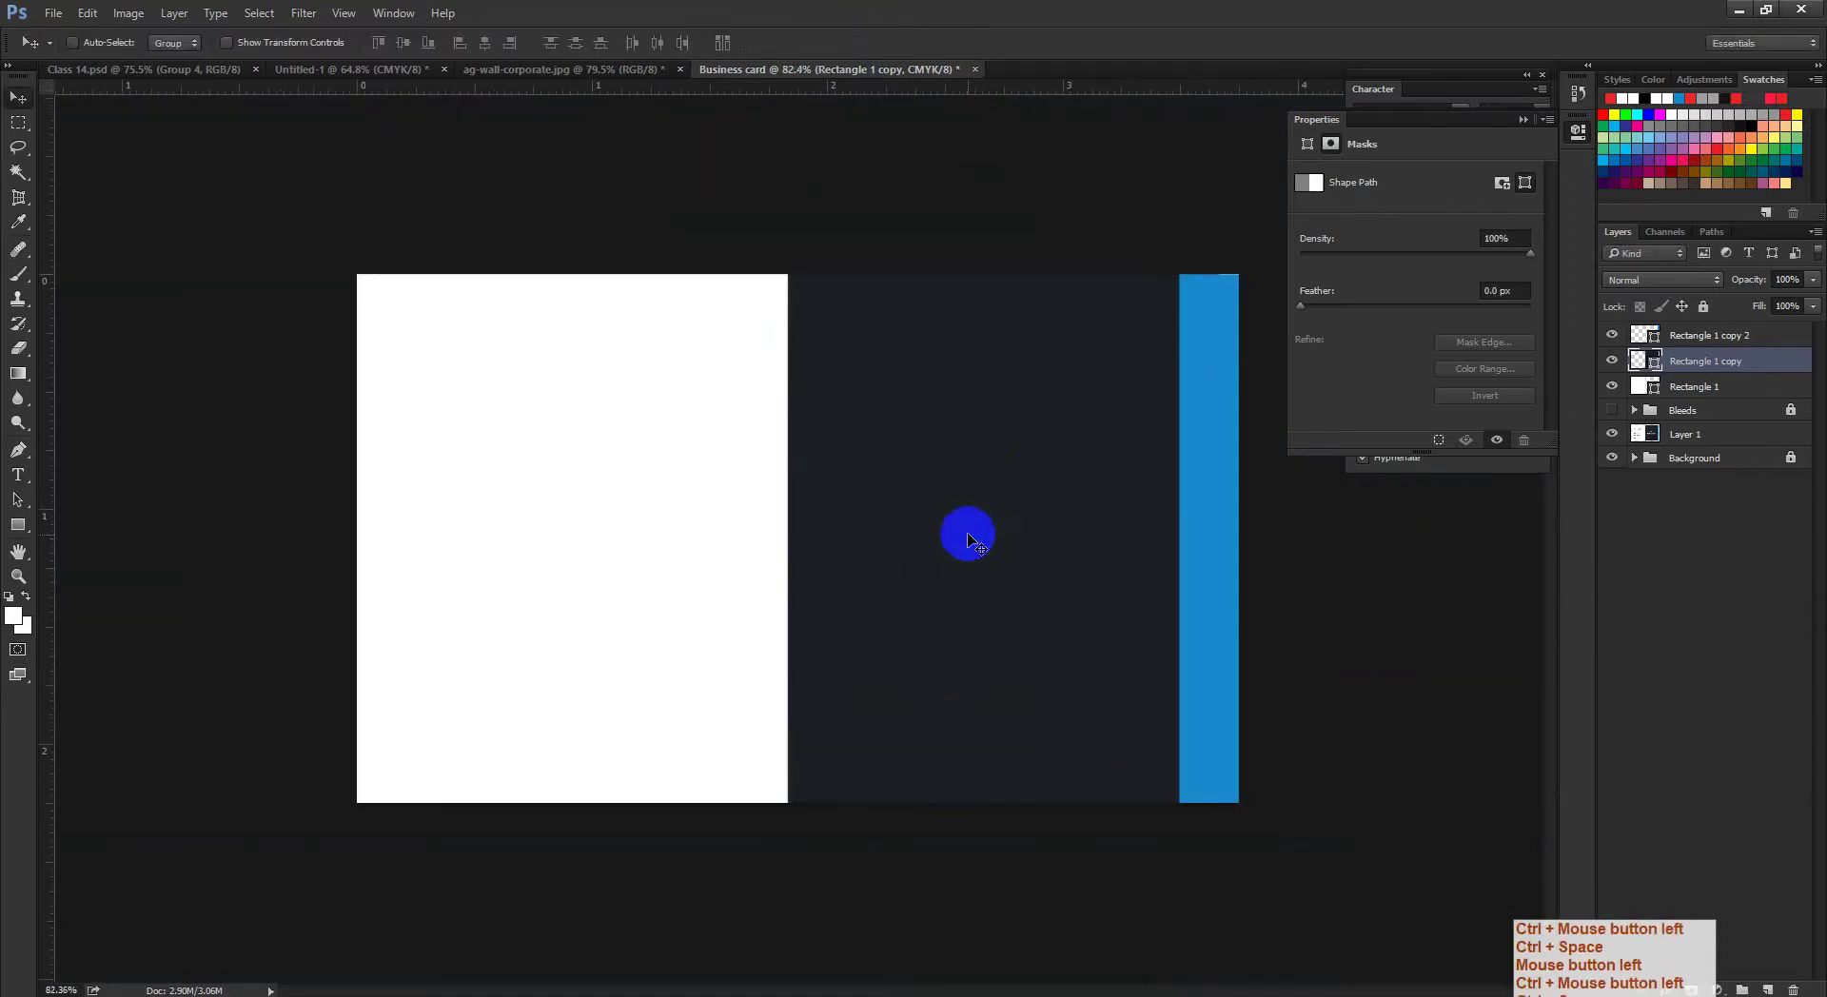
left_click(1589, 410)
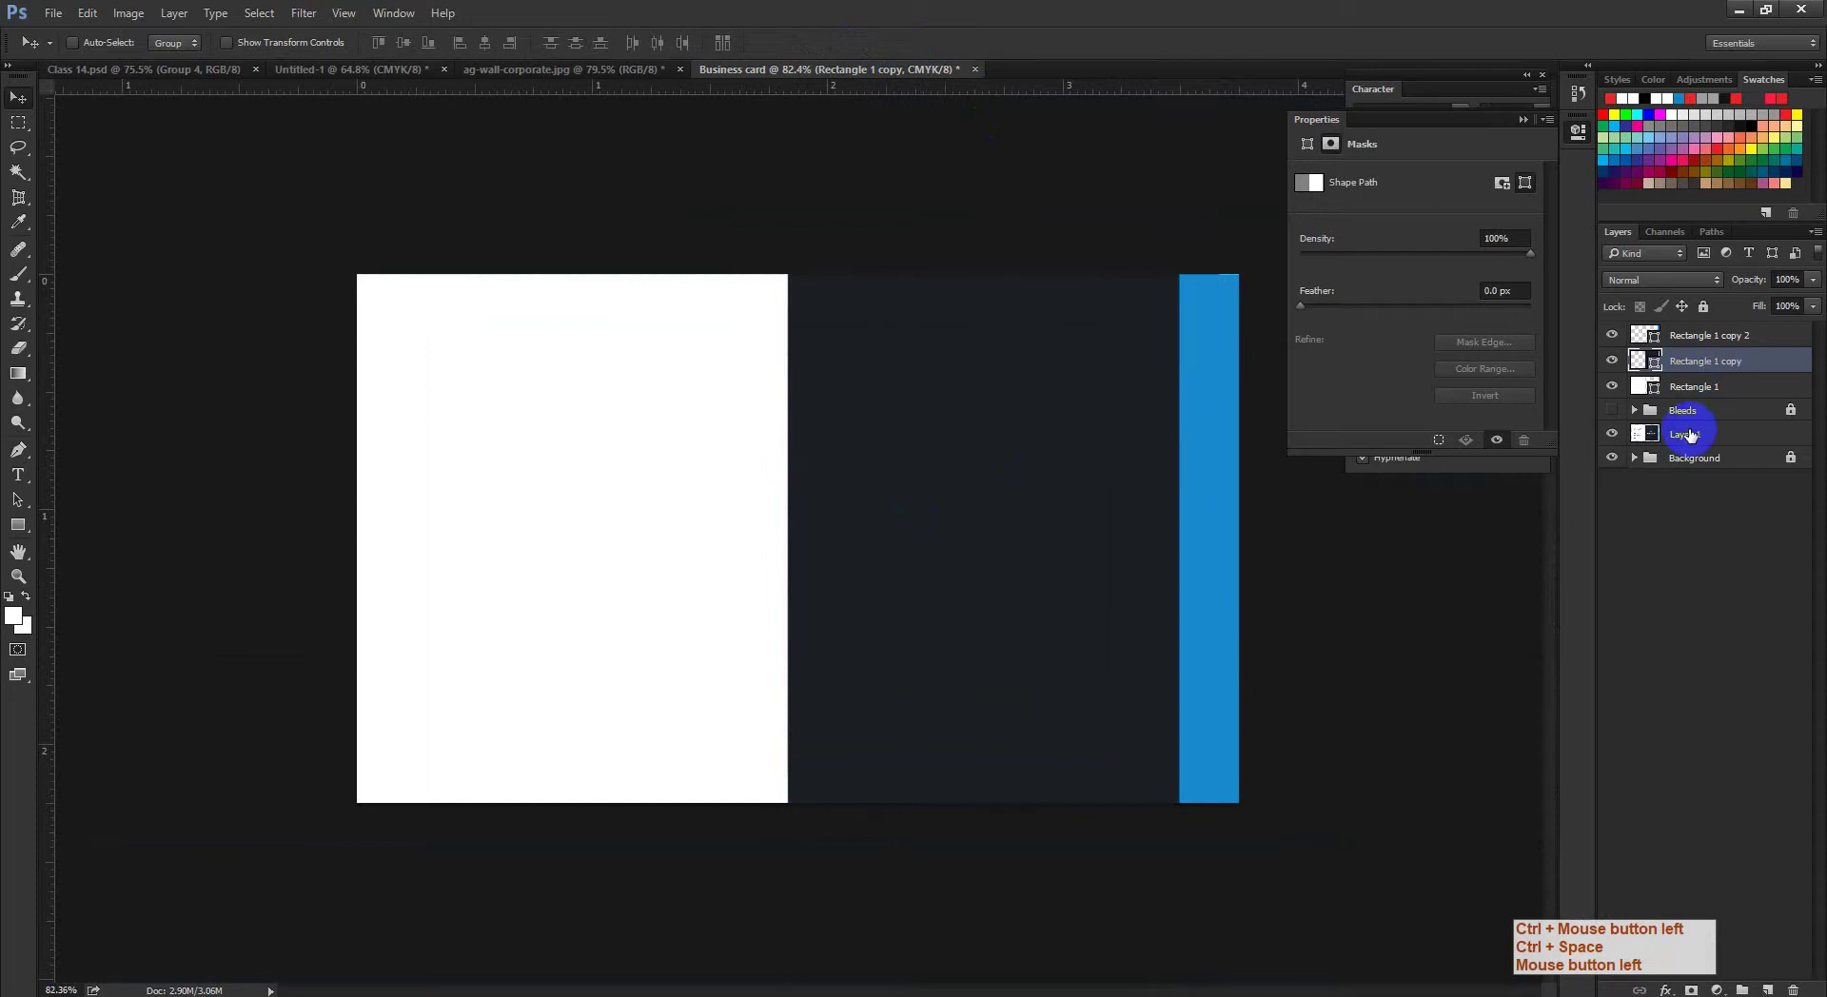
left_click(1689, 435)
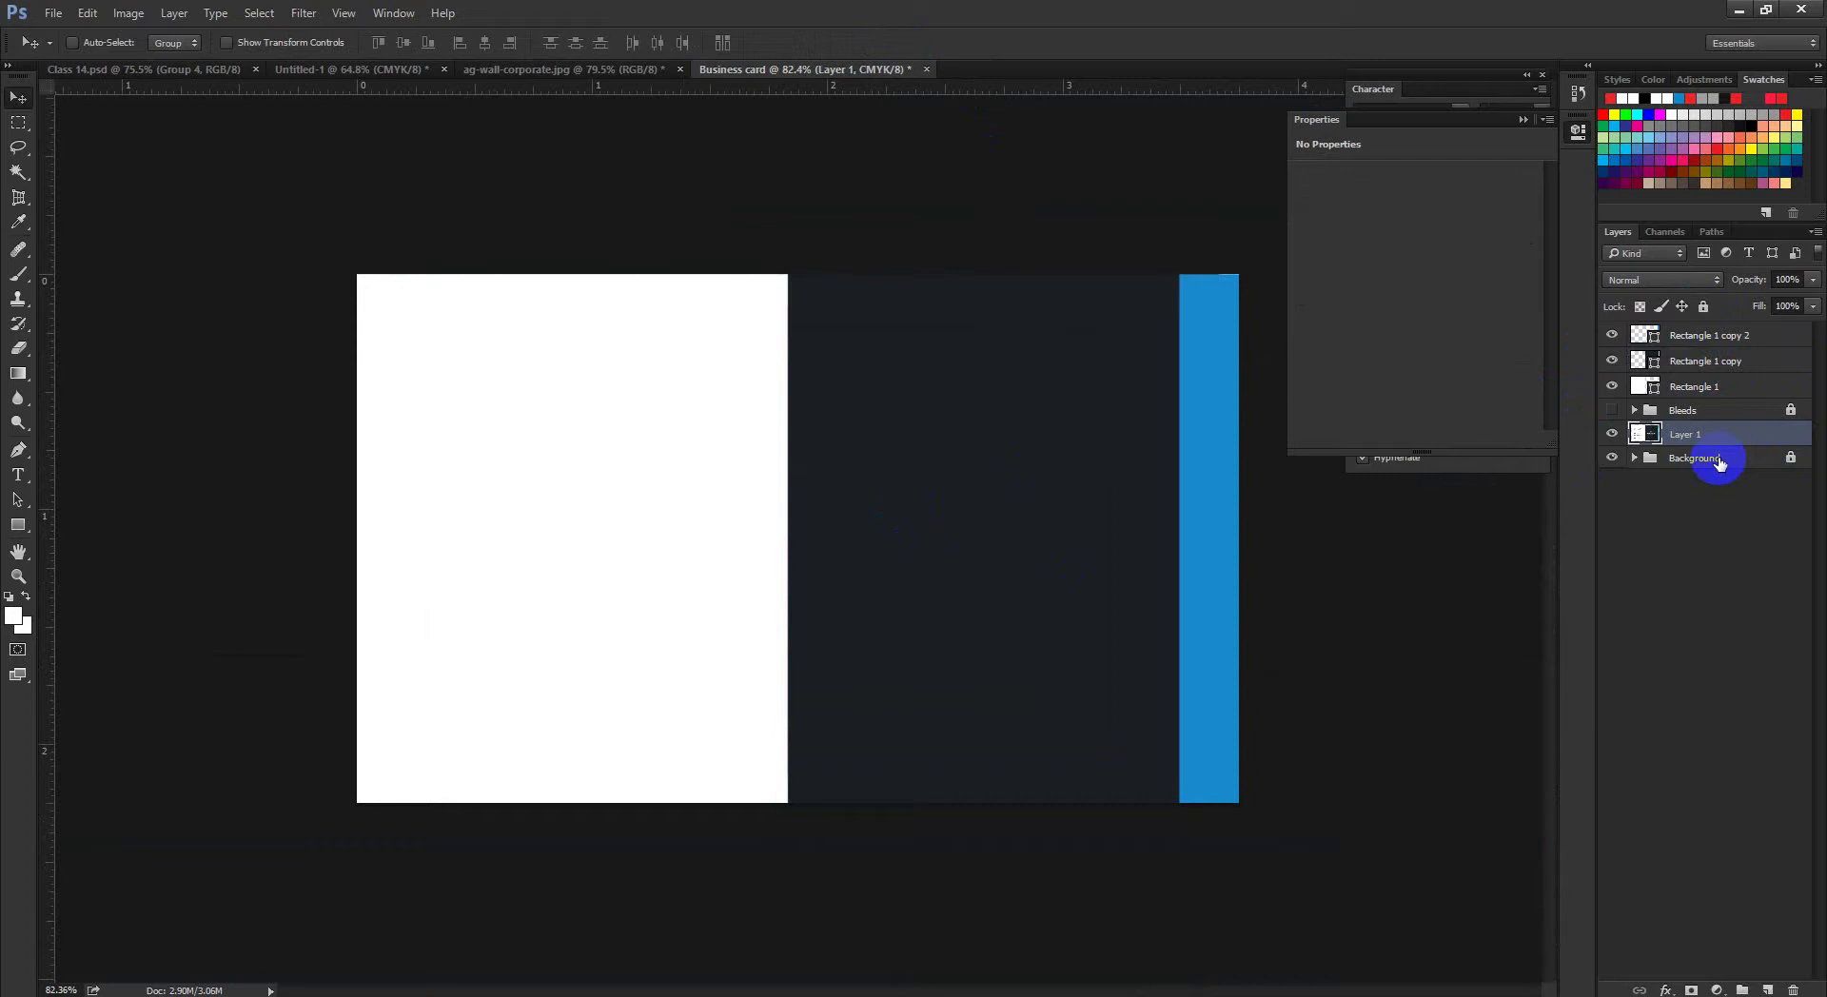
Step: Bring the reference layout to the top of the layer stack and fade it to about 62% opacity
key("ctrl+shift")
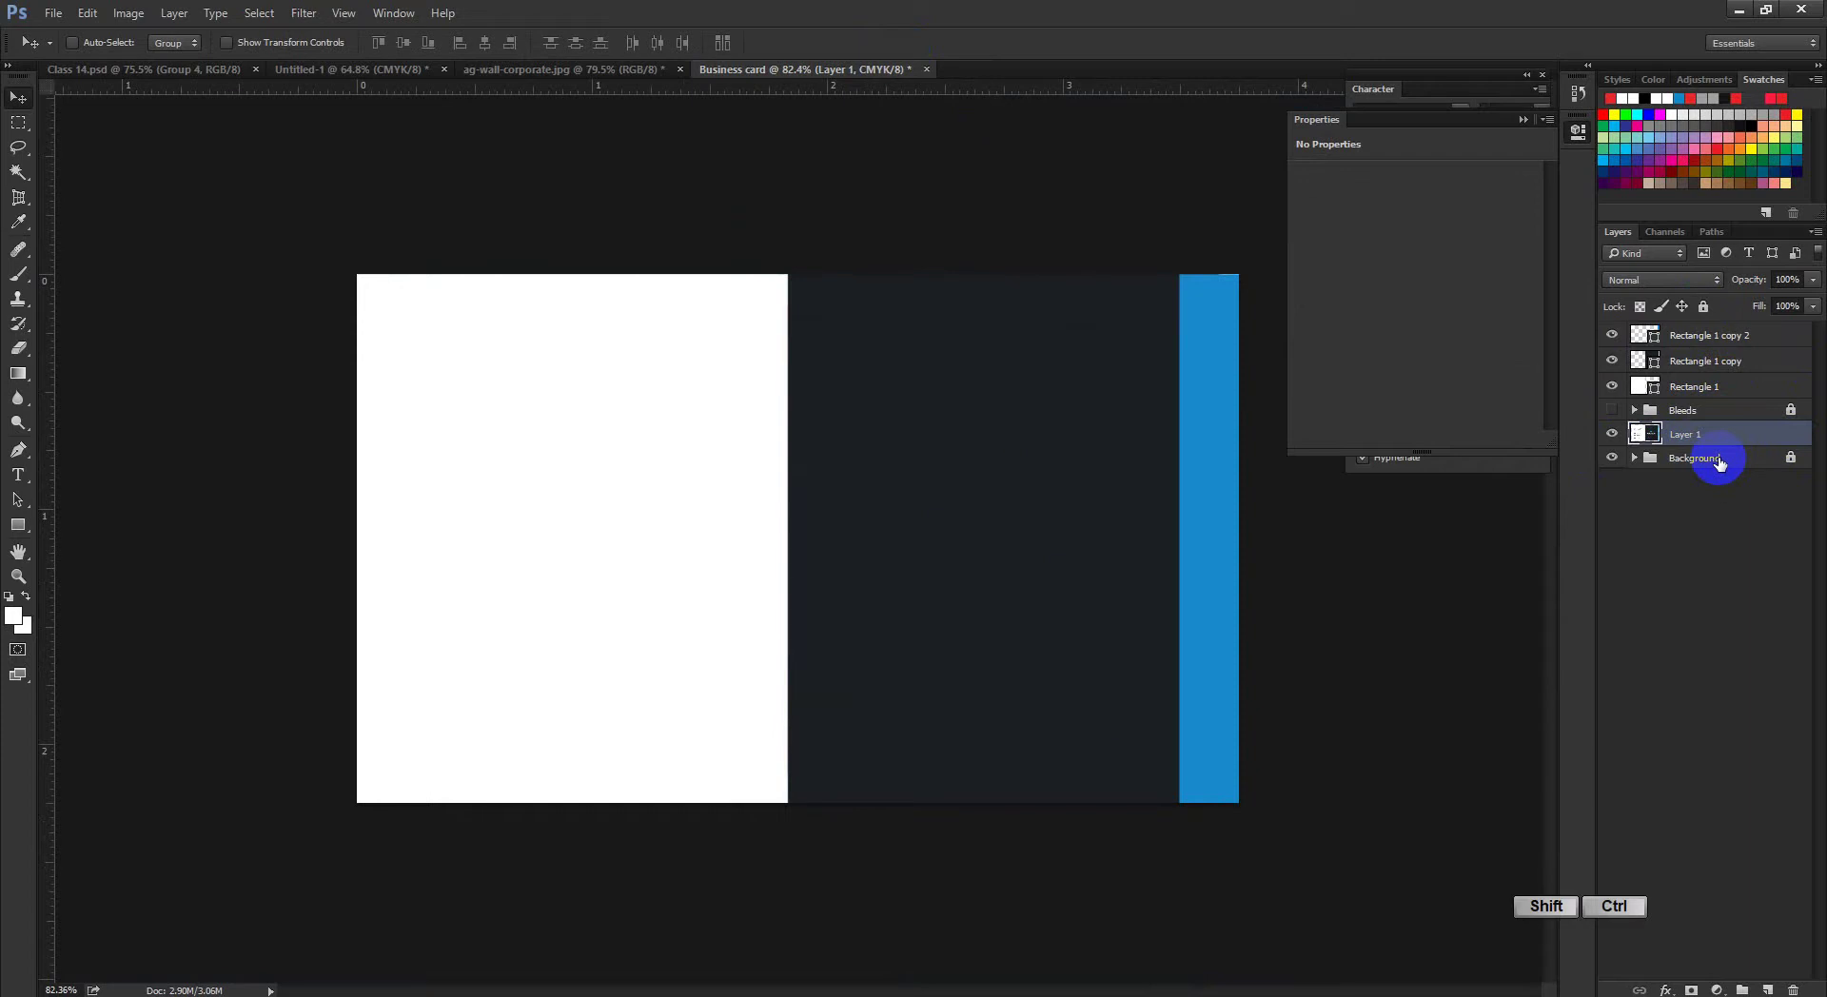
key("ctrl+shift+bracketright")
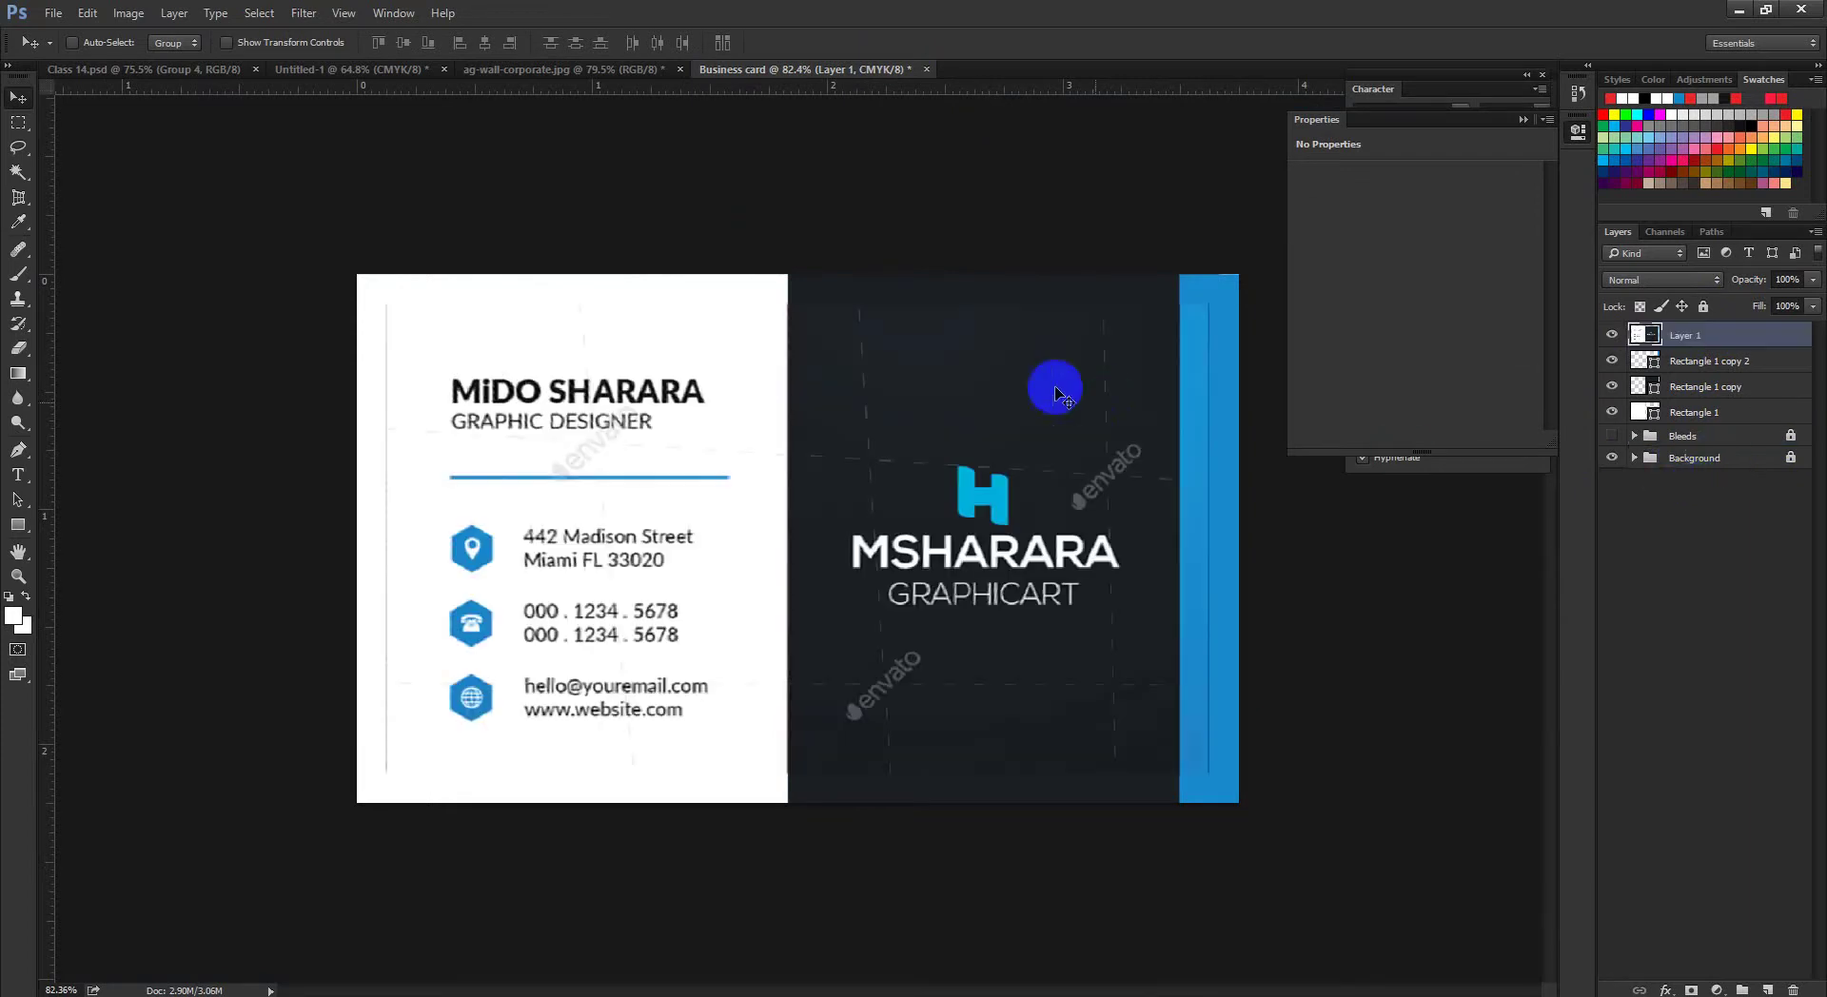
left_click(1613, 336)
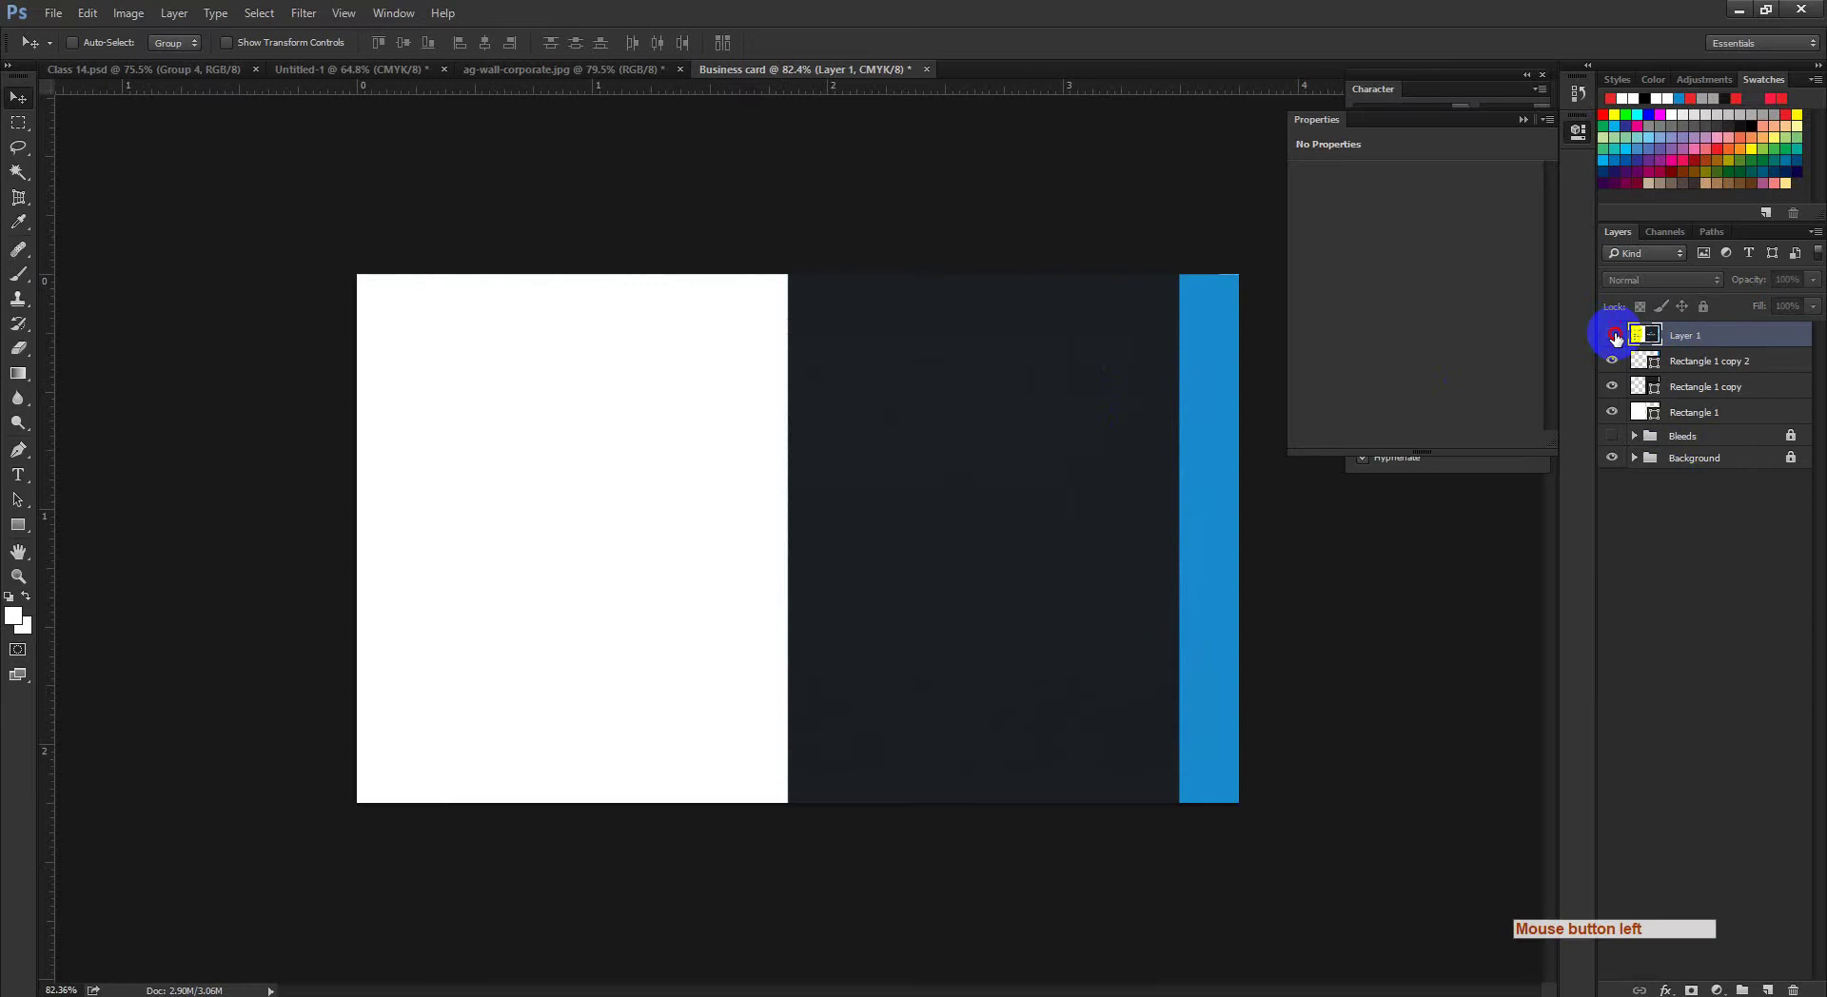
left_click(1614, 336)
left_click(1613, 335)
left_click(1613, 335)
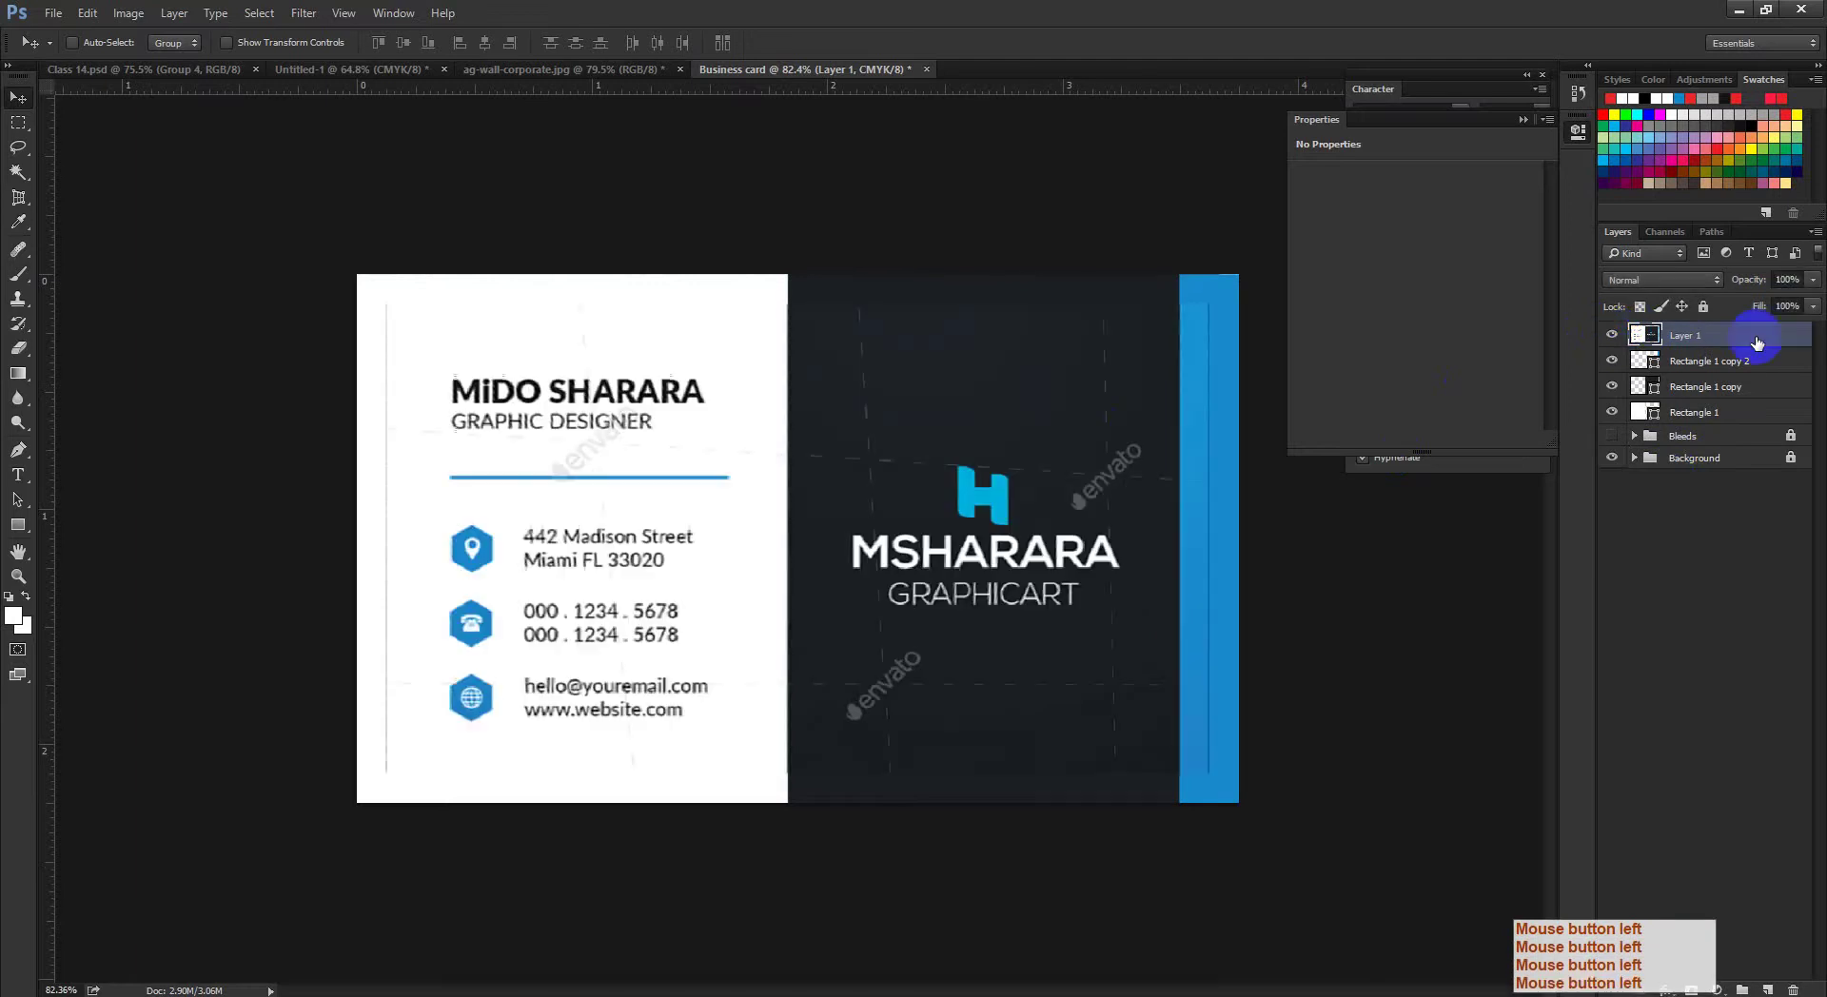
left_click(1812, 279)
left_click_drag(1809, 303, 1813, 301)
Step: Try a partial opacity on the blue right-edge strip
left_click(1718, 361)
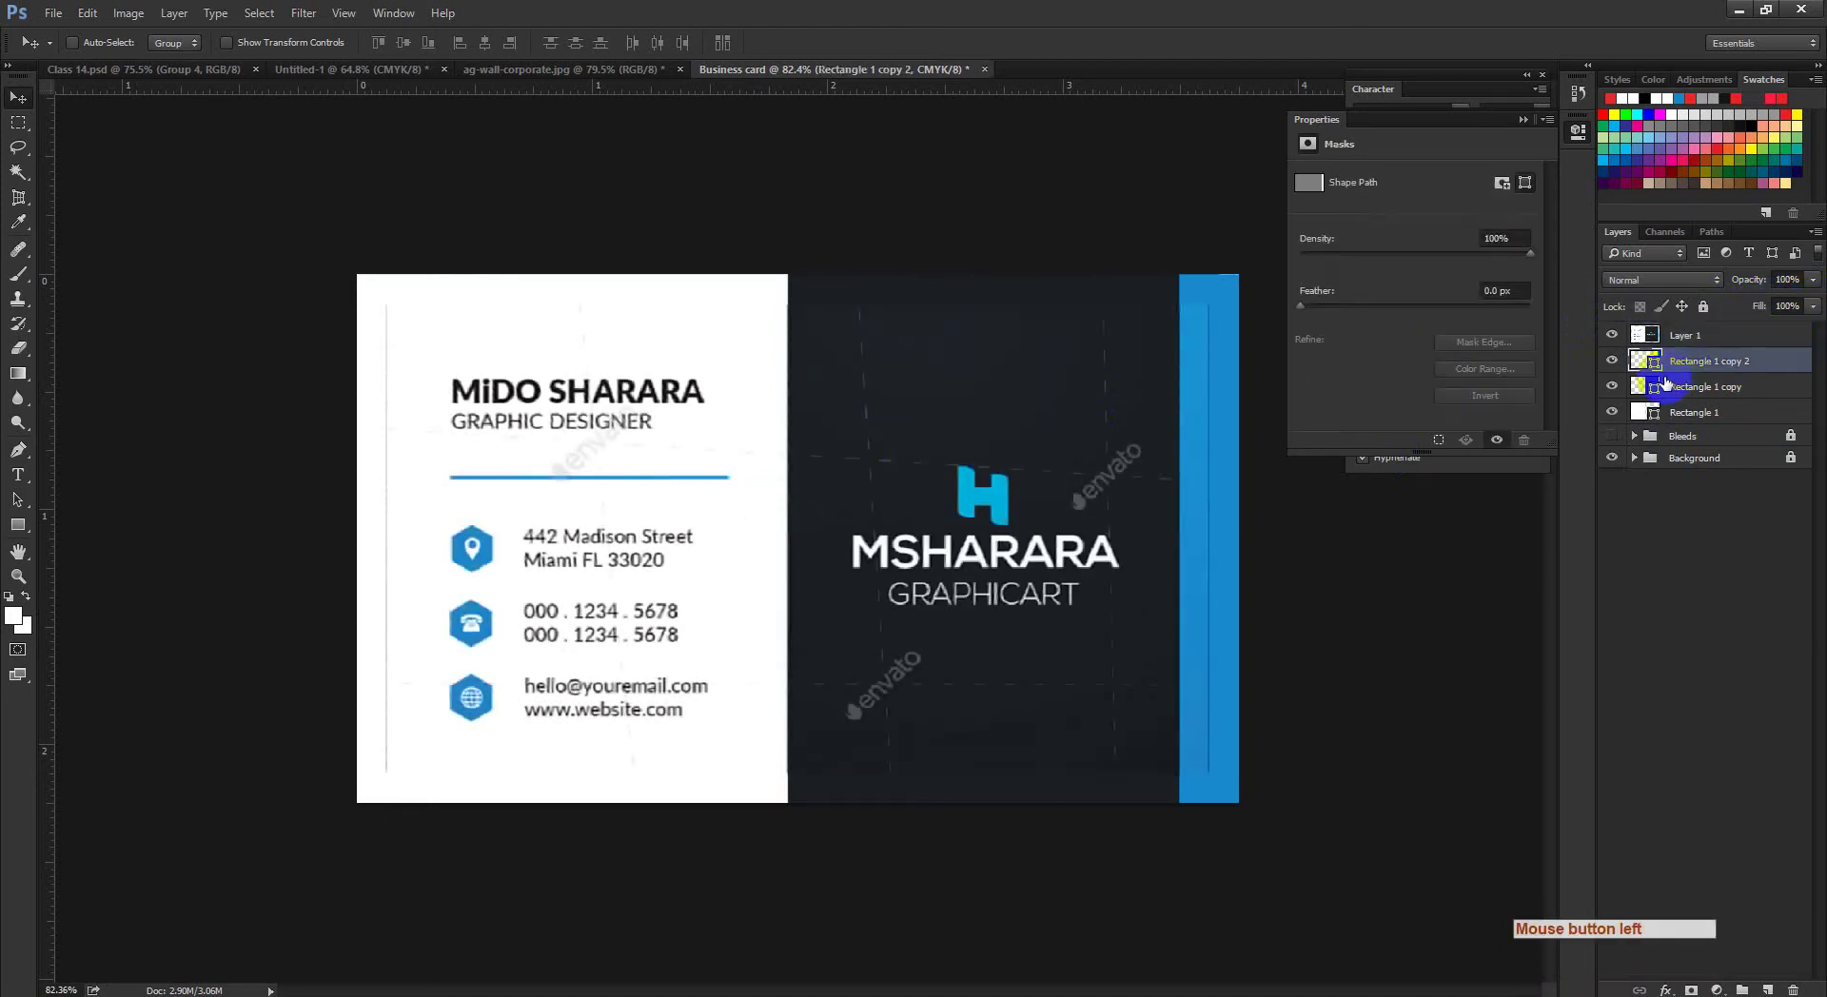
left_click(1609, 362)
left_click(1608, 363)
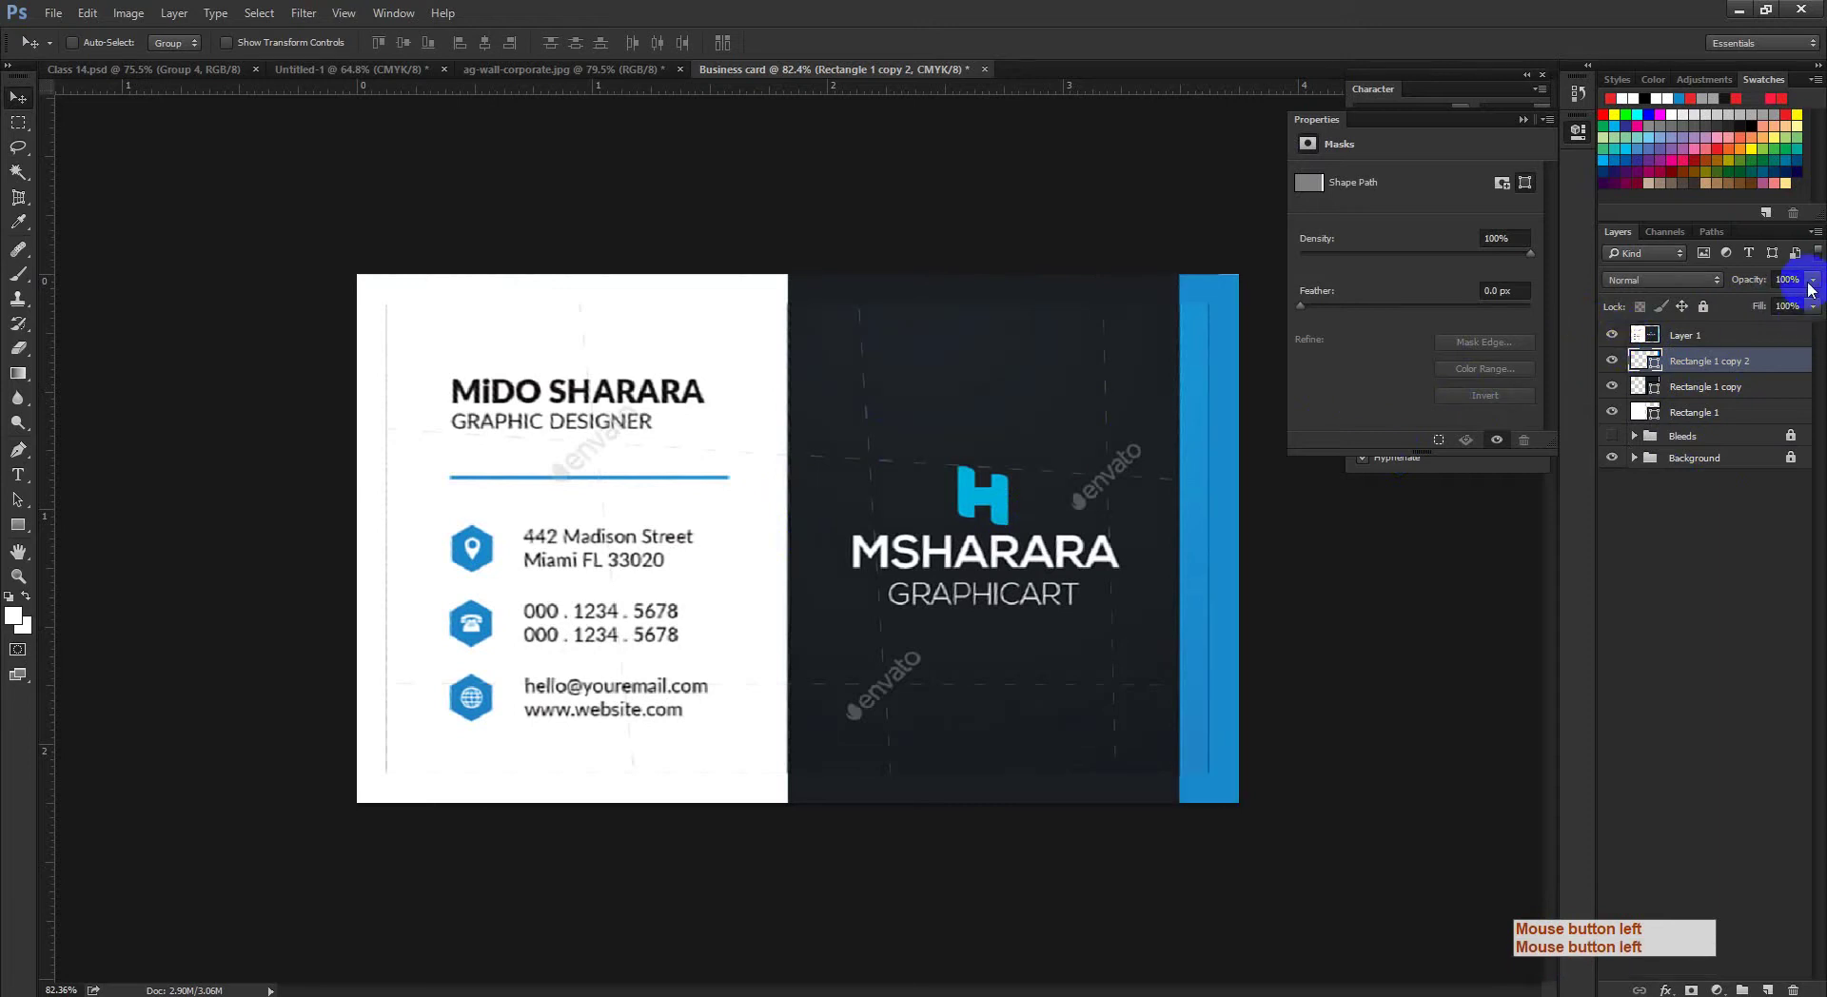
left_click(1813, 280)
left_click_drag(1786, 301, 1747, 306)
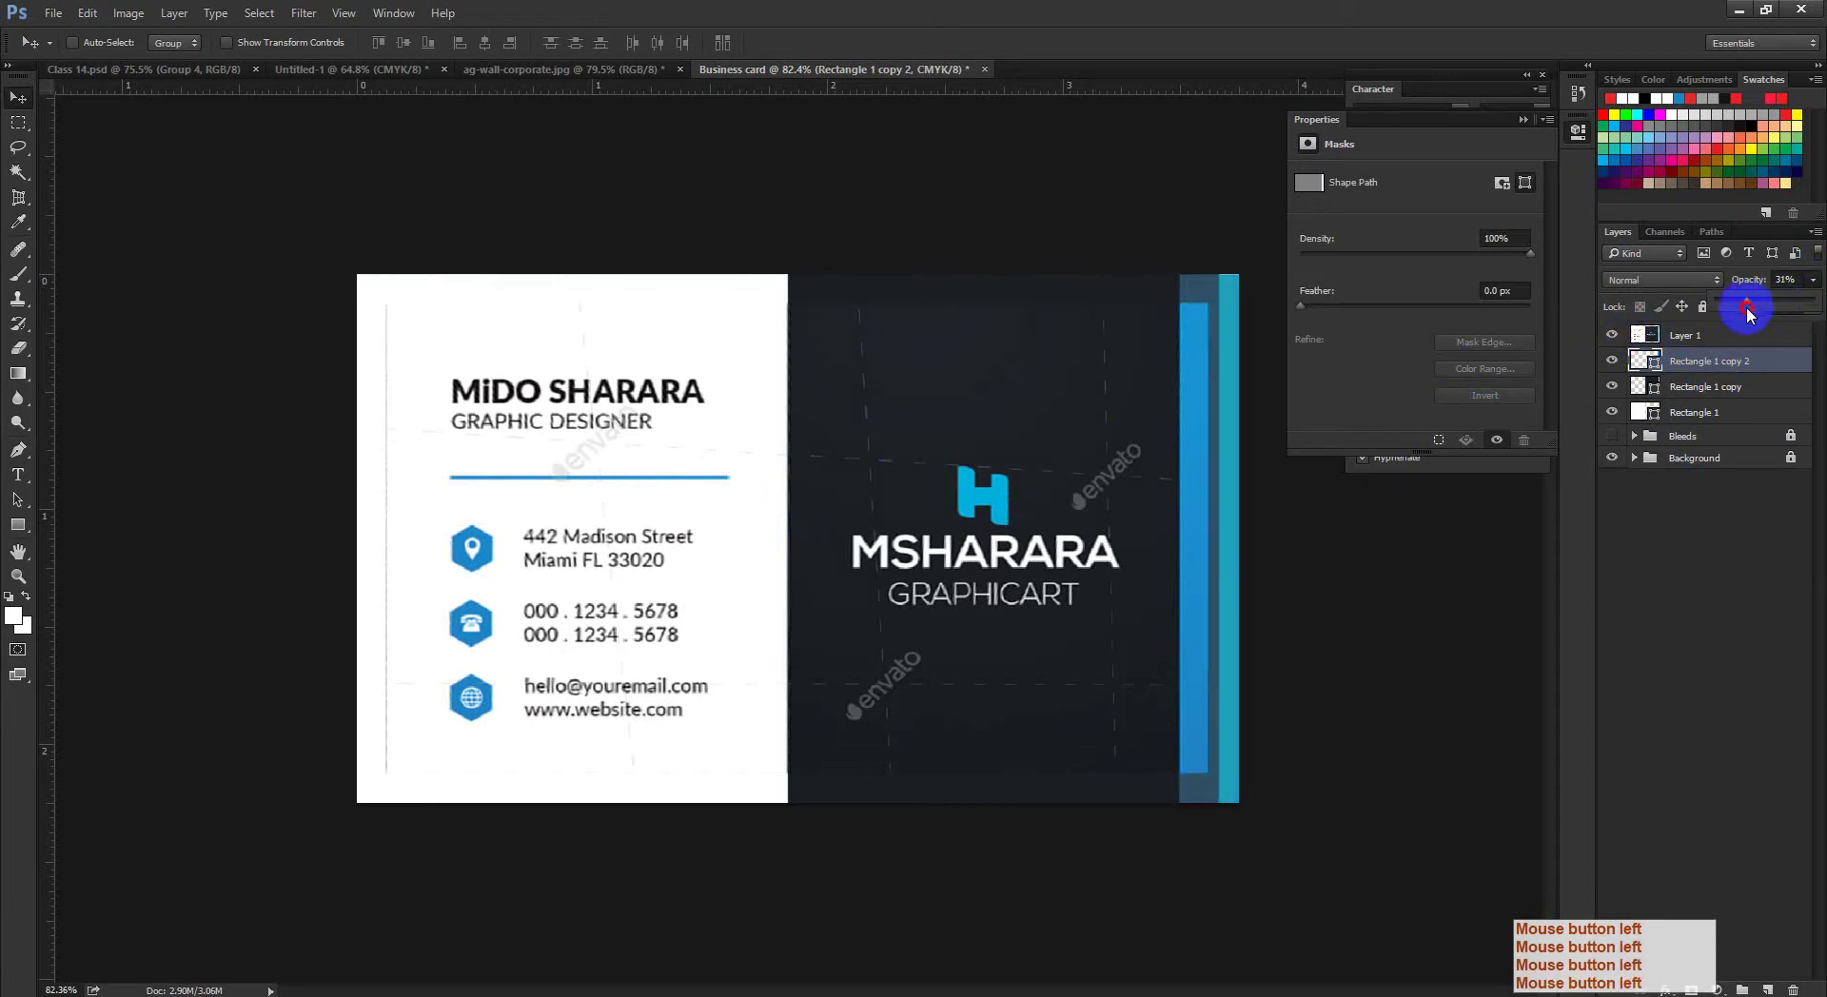
left_click(1717, 489)
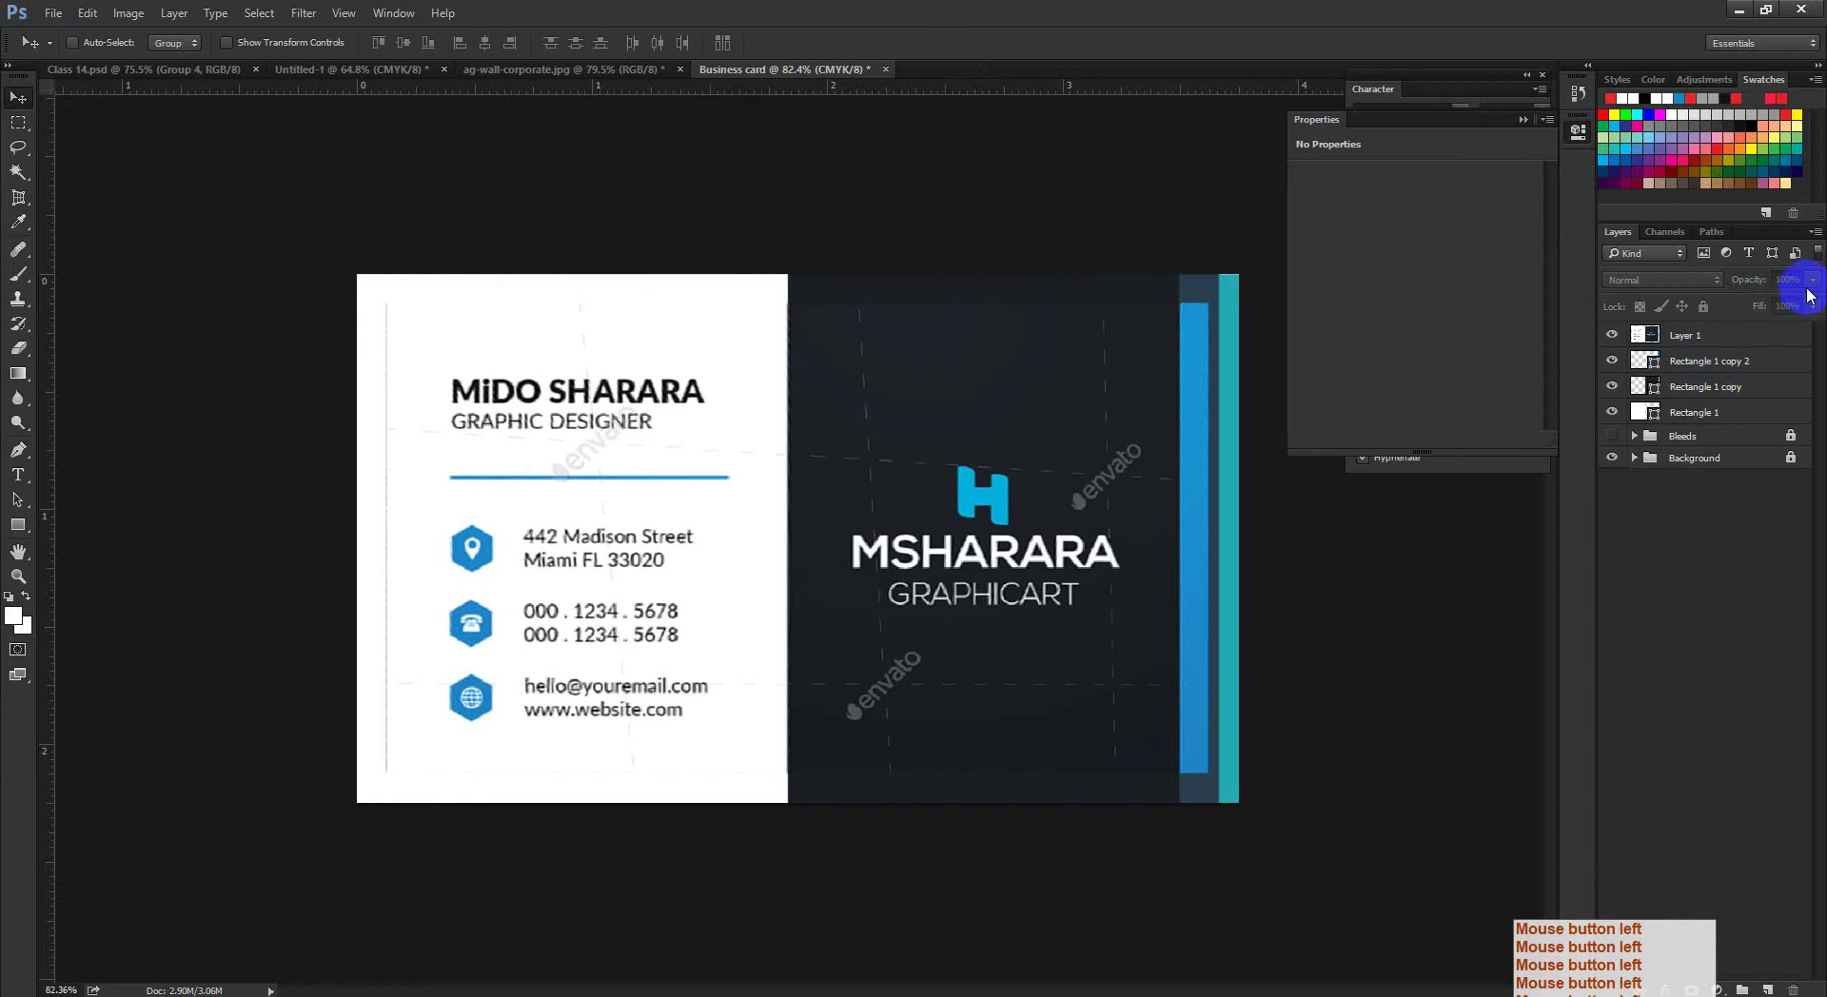
Step: Select the reference layer at full 100% opacity and zoom in on the card
left_click(1767, 329)
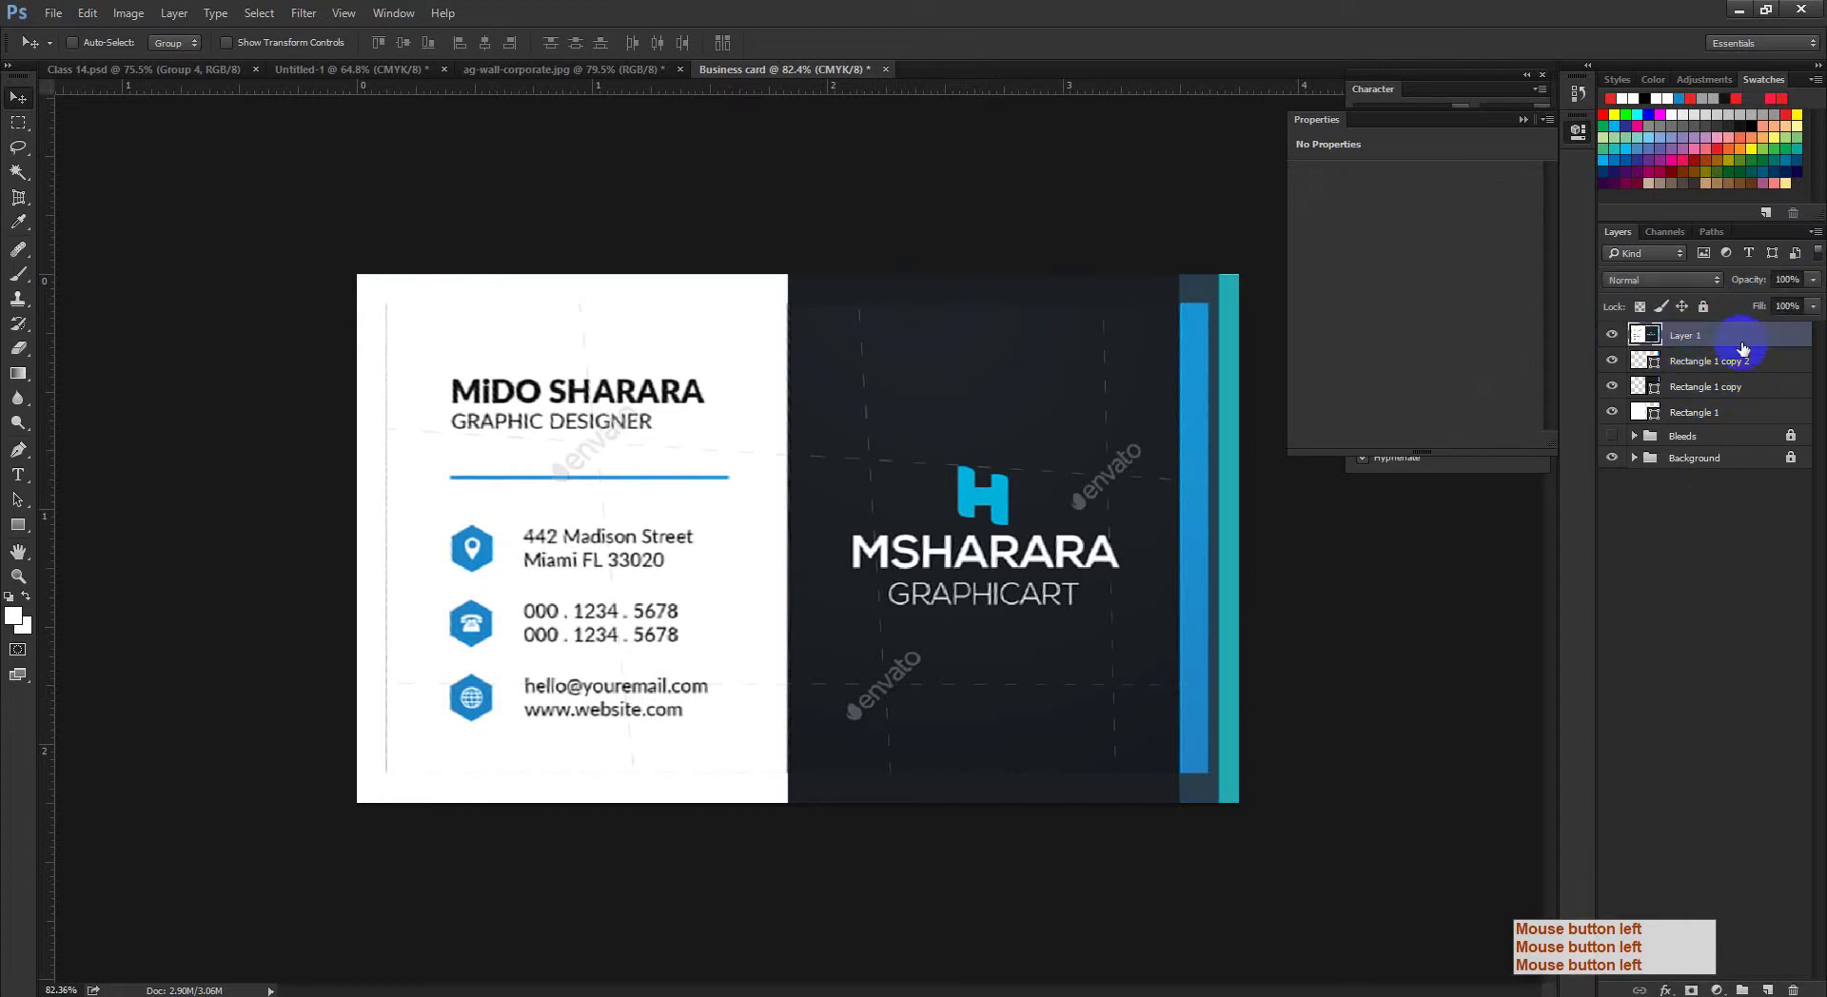
left_click_drag(482, 449, 192, 152)
left_click(17, 474)
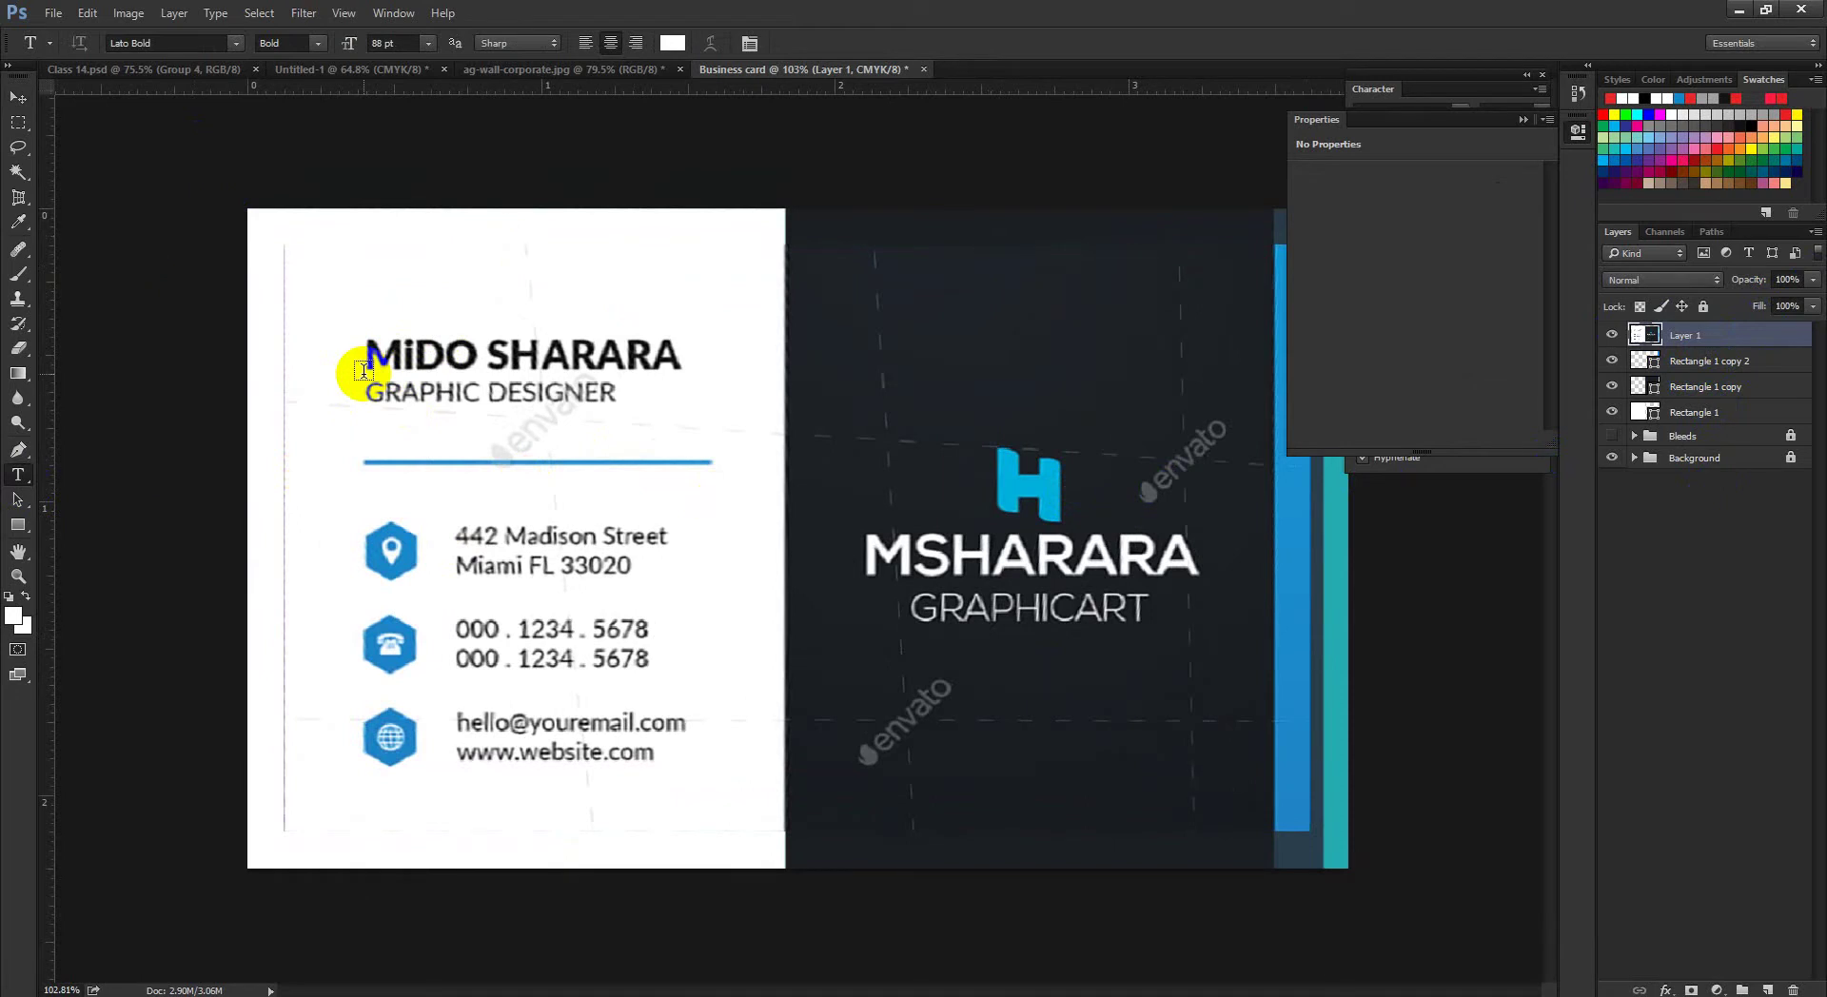
Step: Inspect the reference name and DESIGNER text and set the type size to 14 pt
left_click_drag(364, 371, 385, 354)
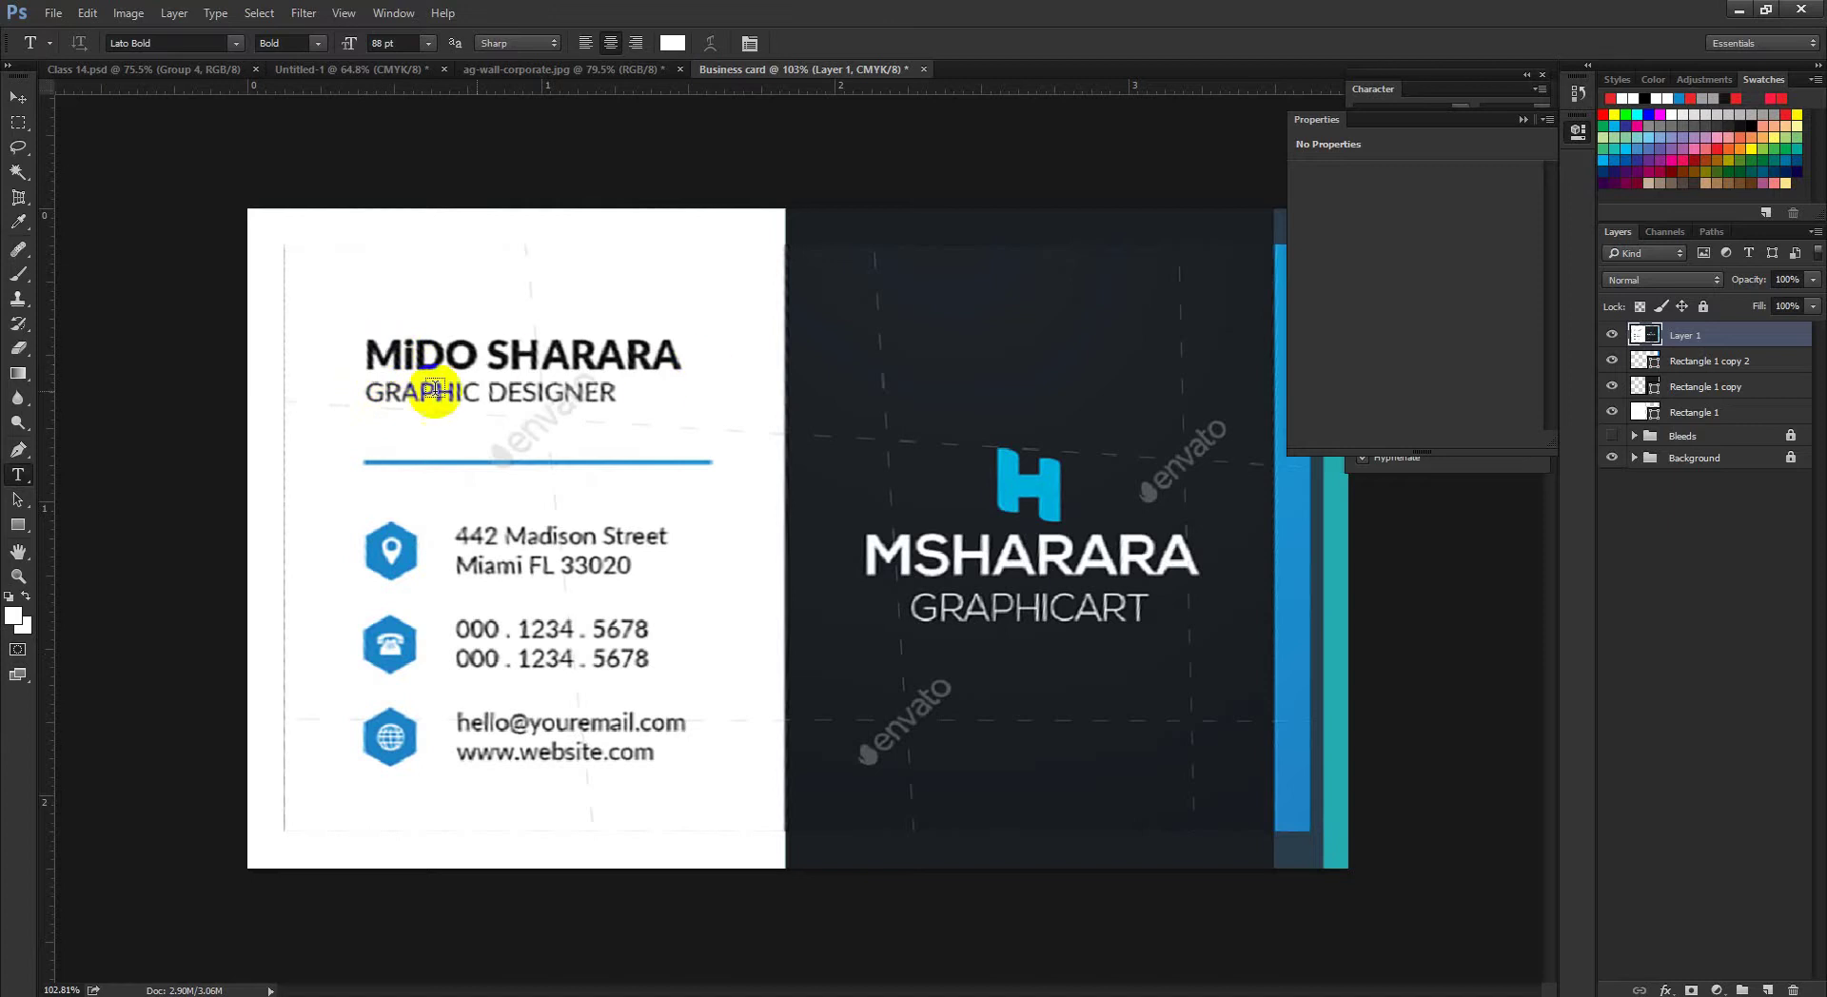
left_click(587, 391)
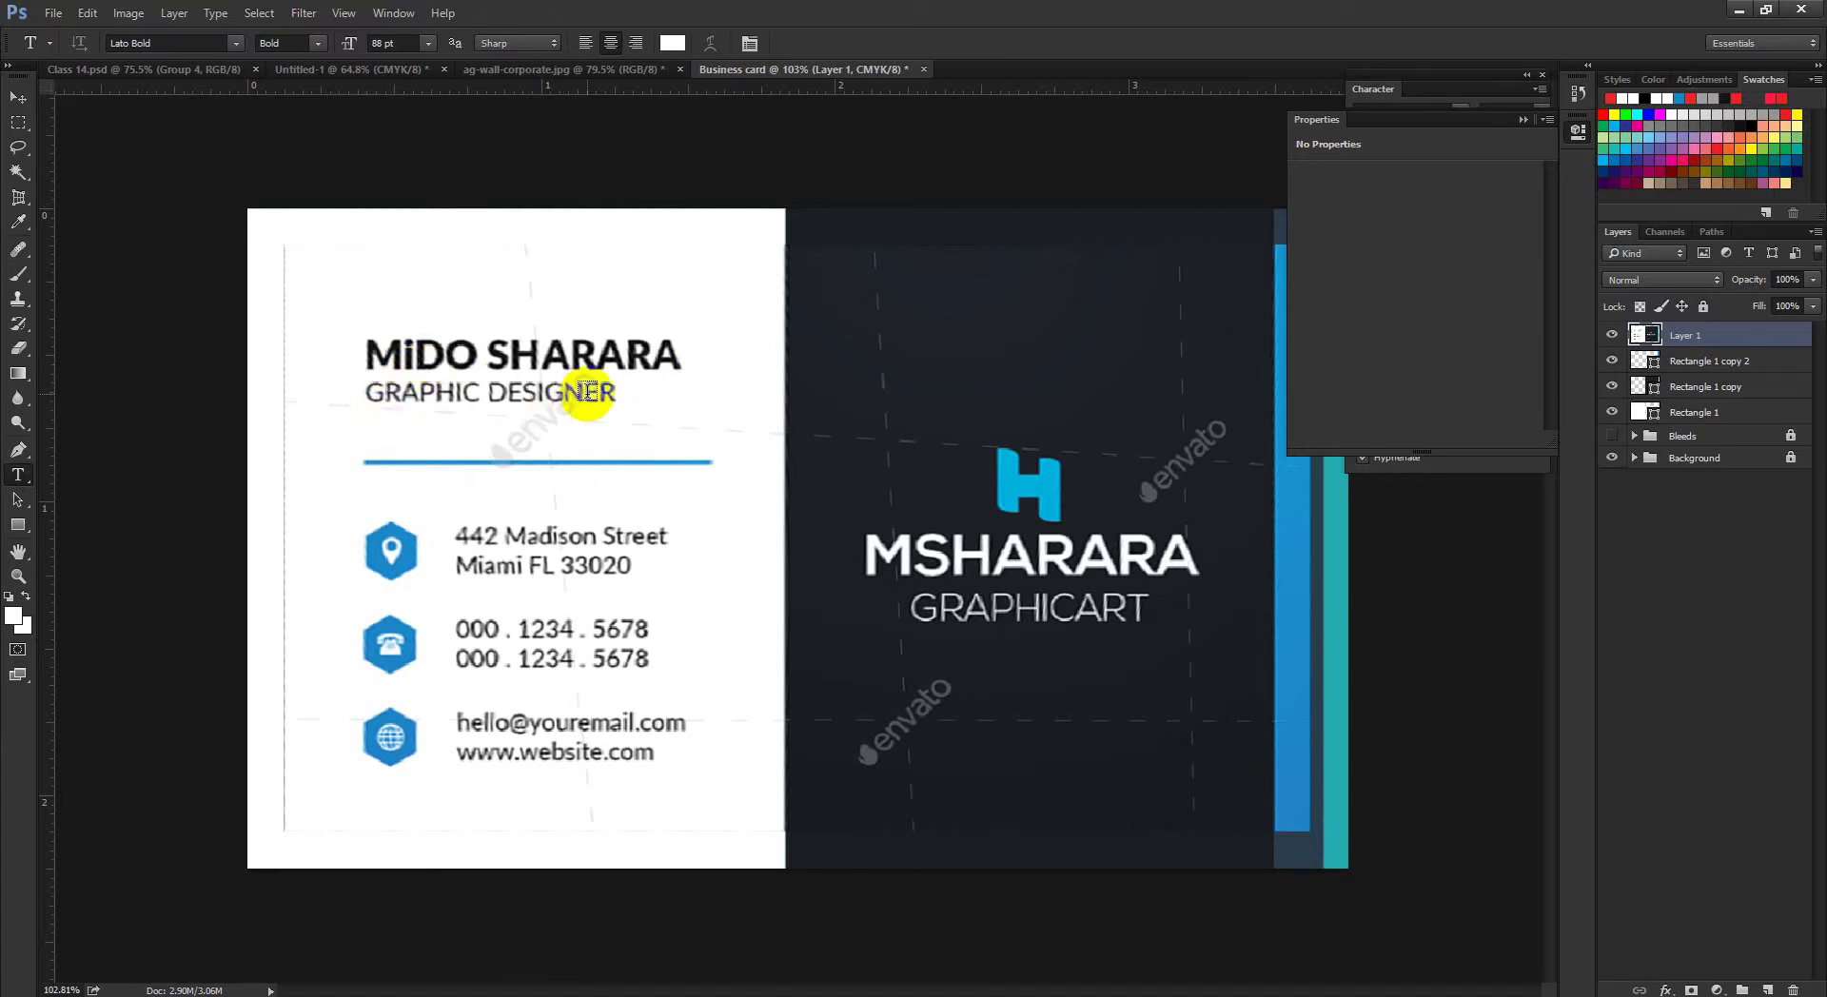
left_click_drag(585, 390, 591, 387)
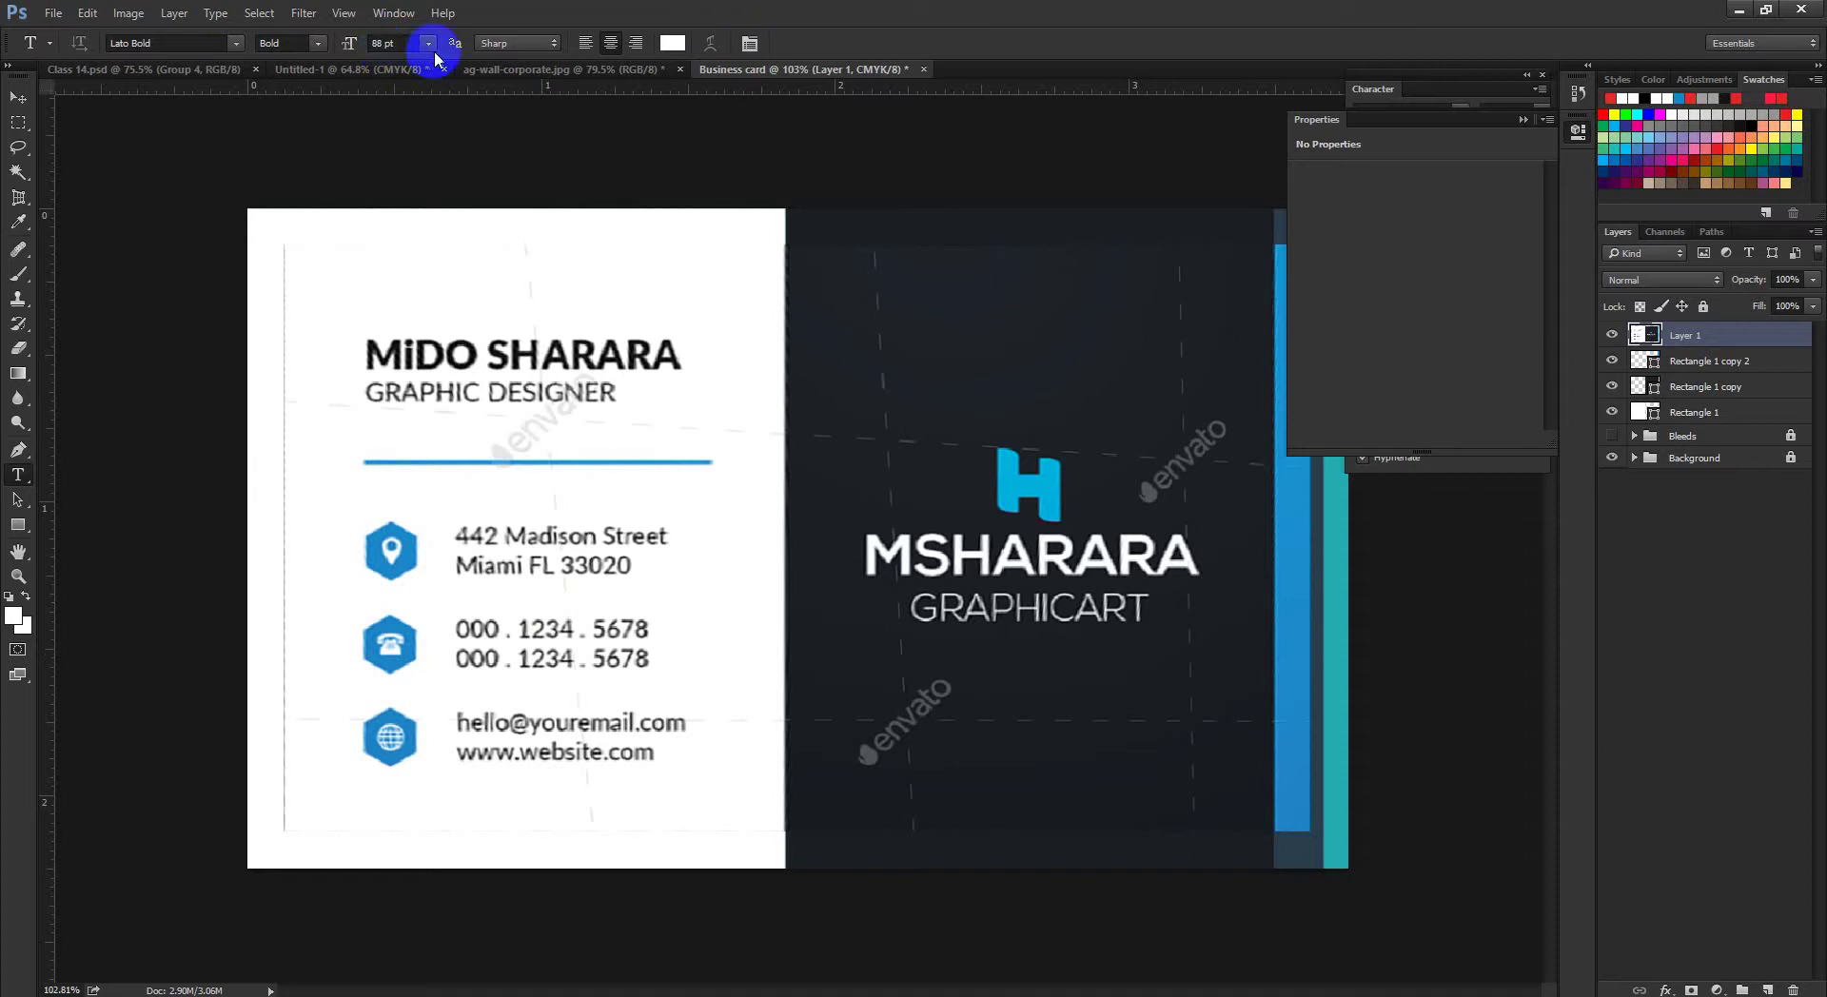
left_click(377, 42)
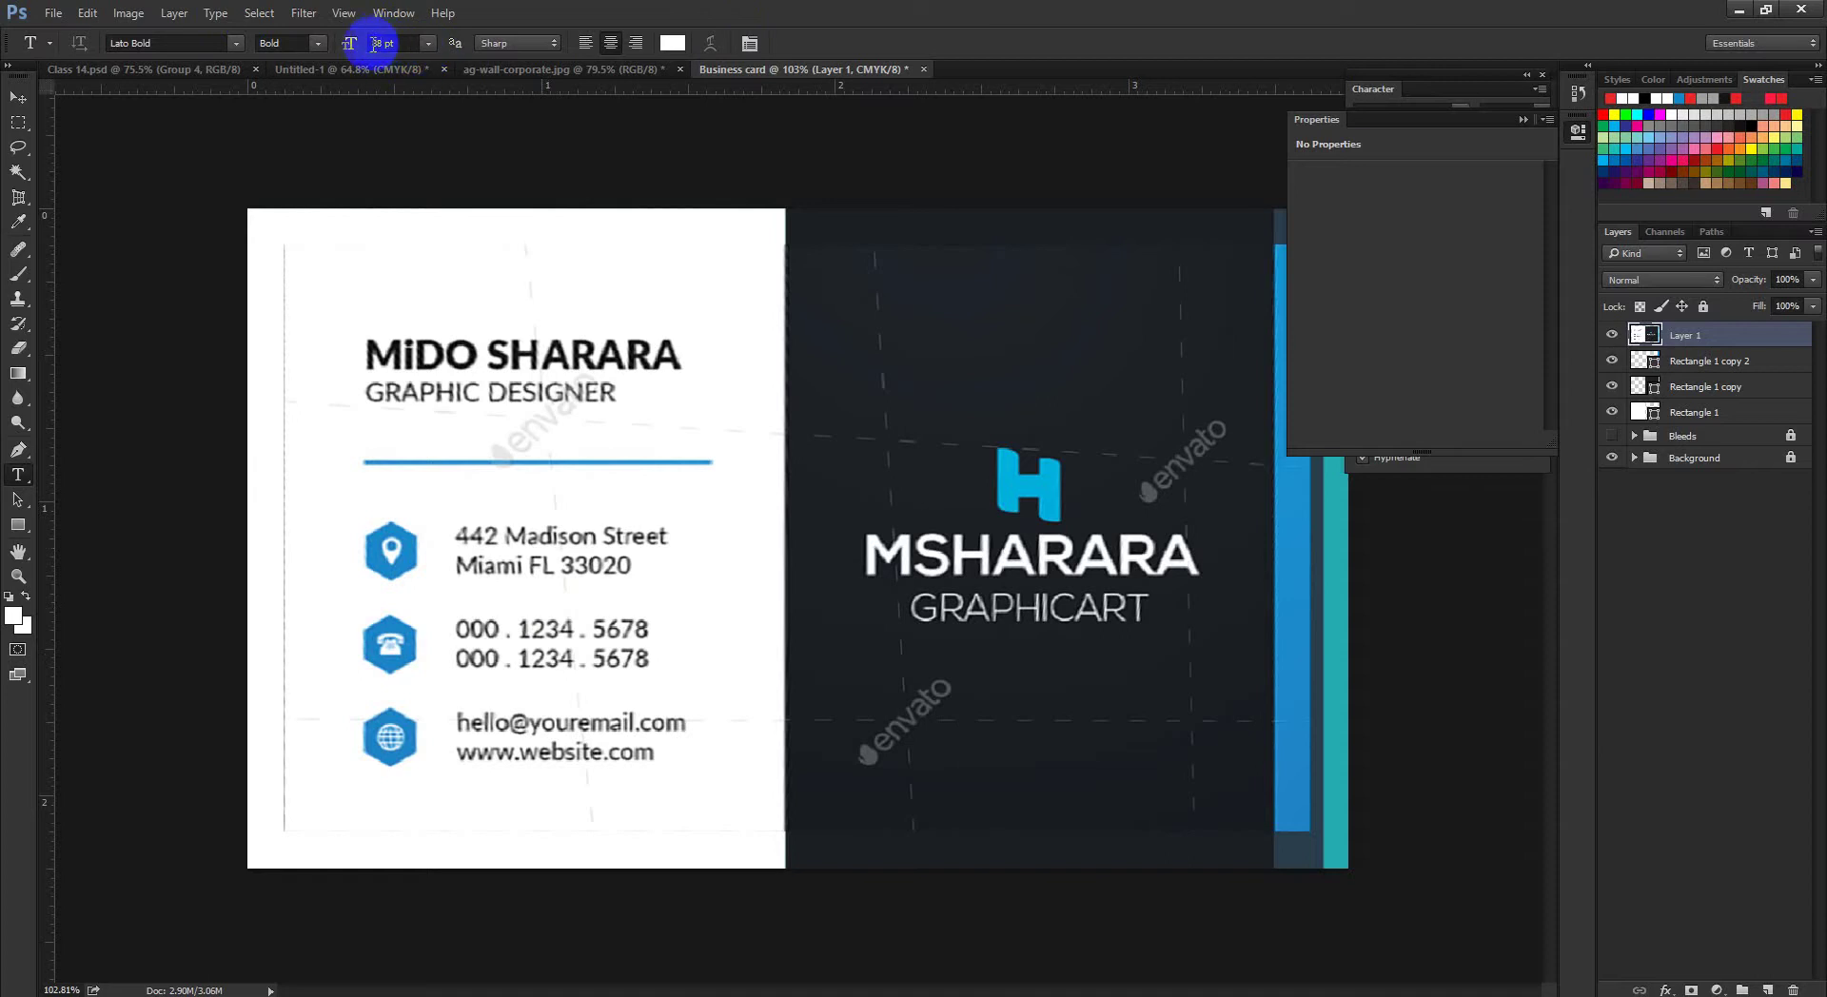
left_click(386, 168)
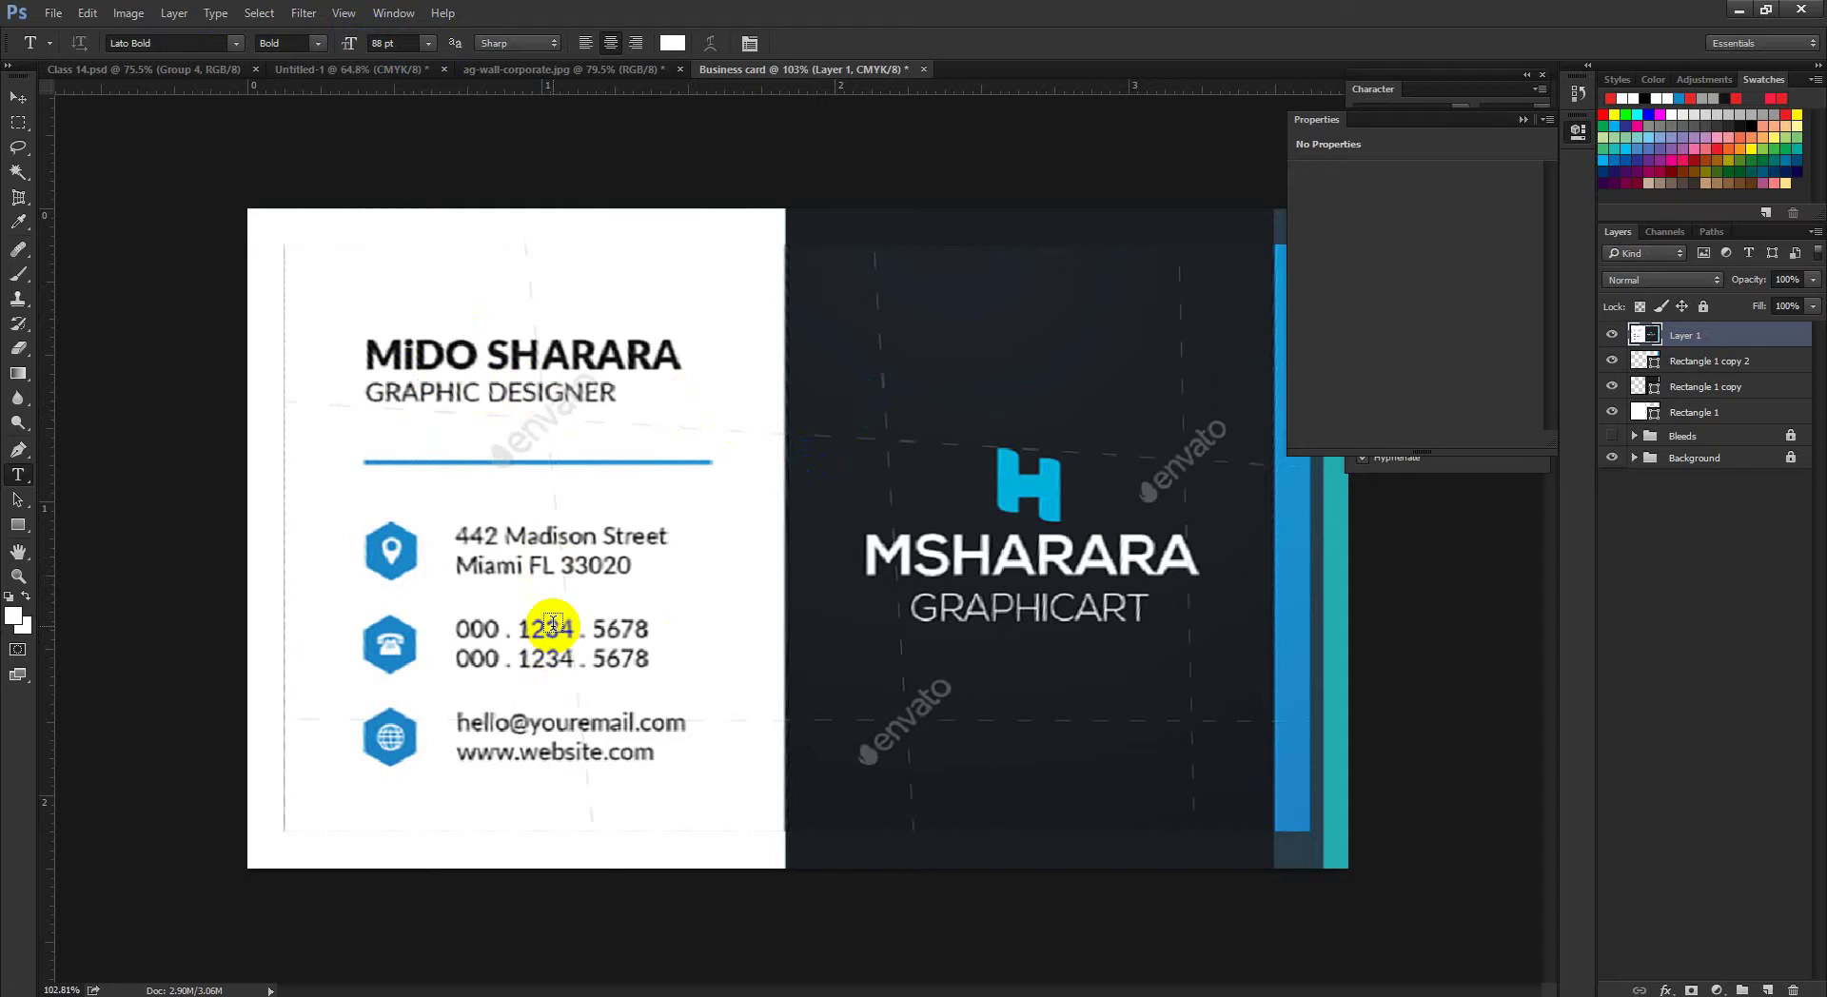
left_click(196, 163)
left_click(381, 43)
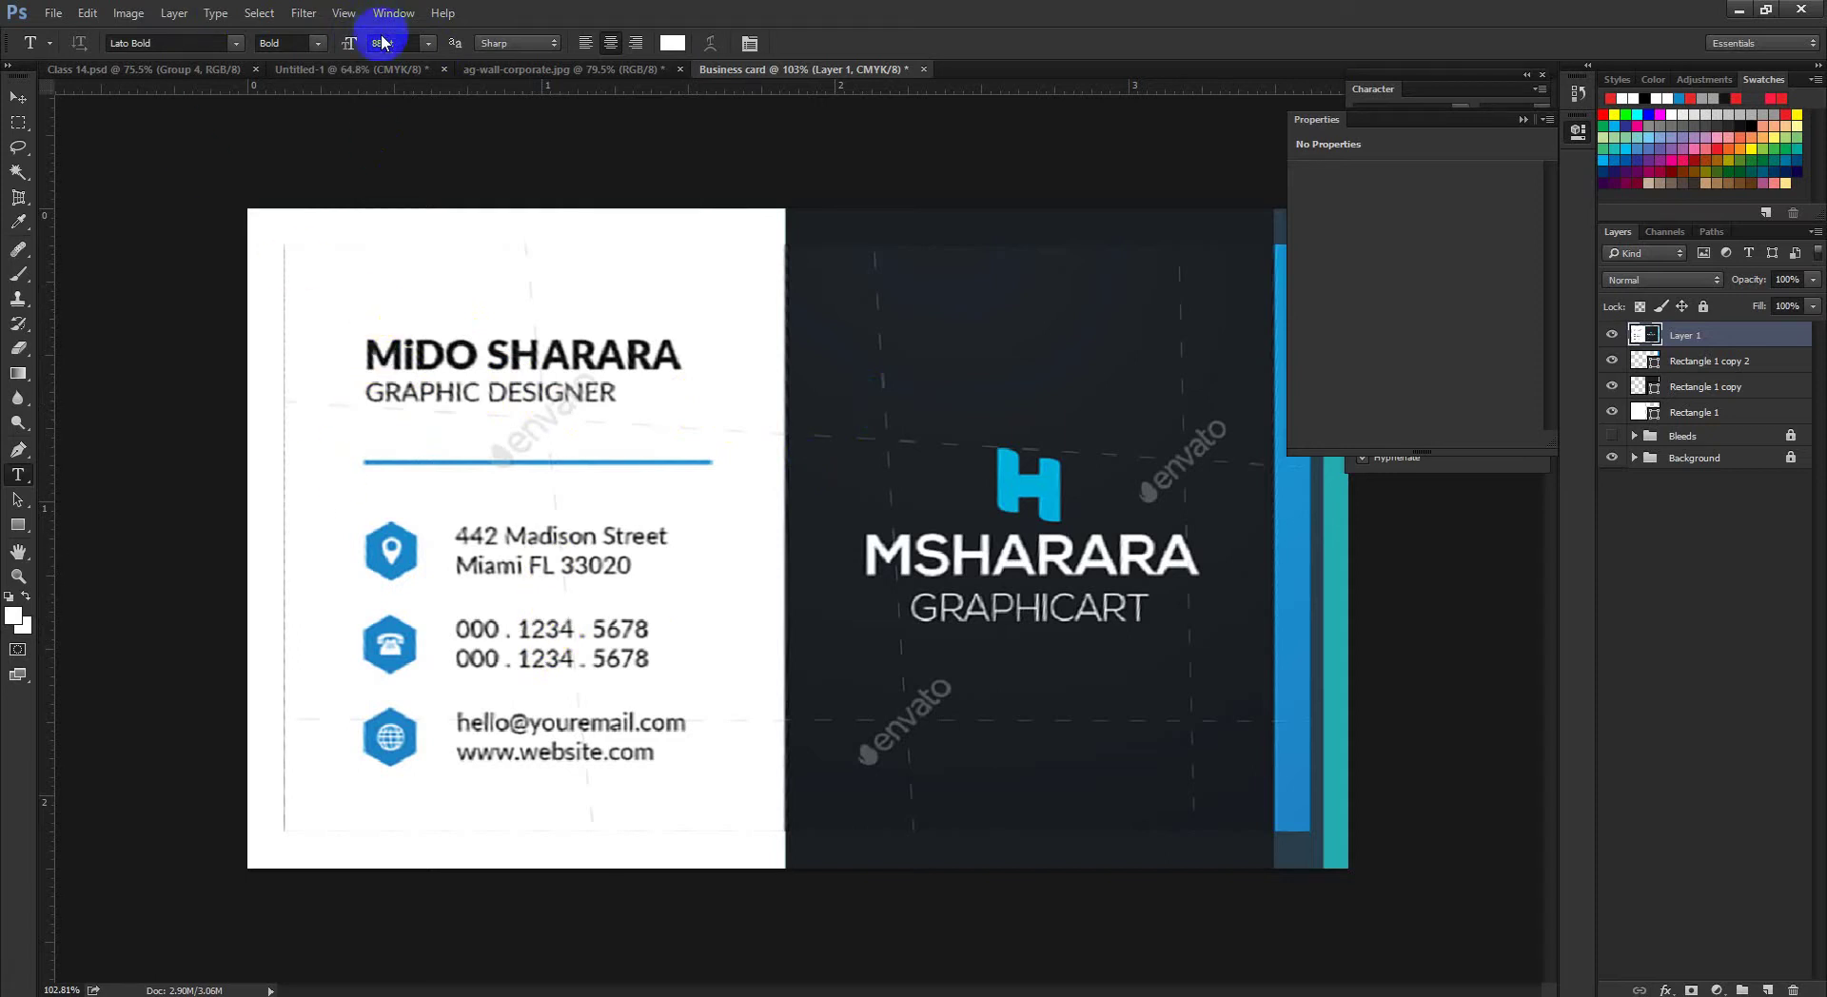
Step: Choose the Nexa-XBold font and start a new text line above the name
left_click(279, 50)
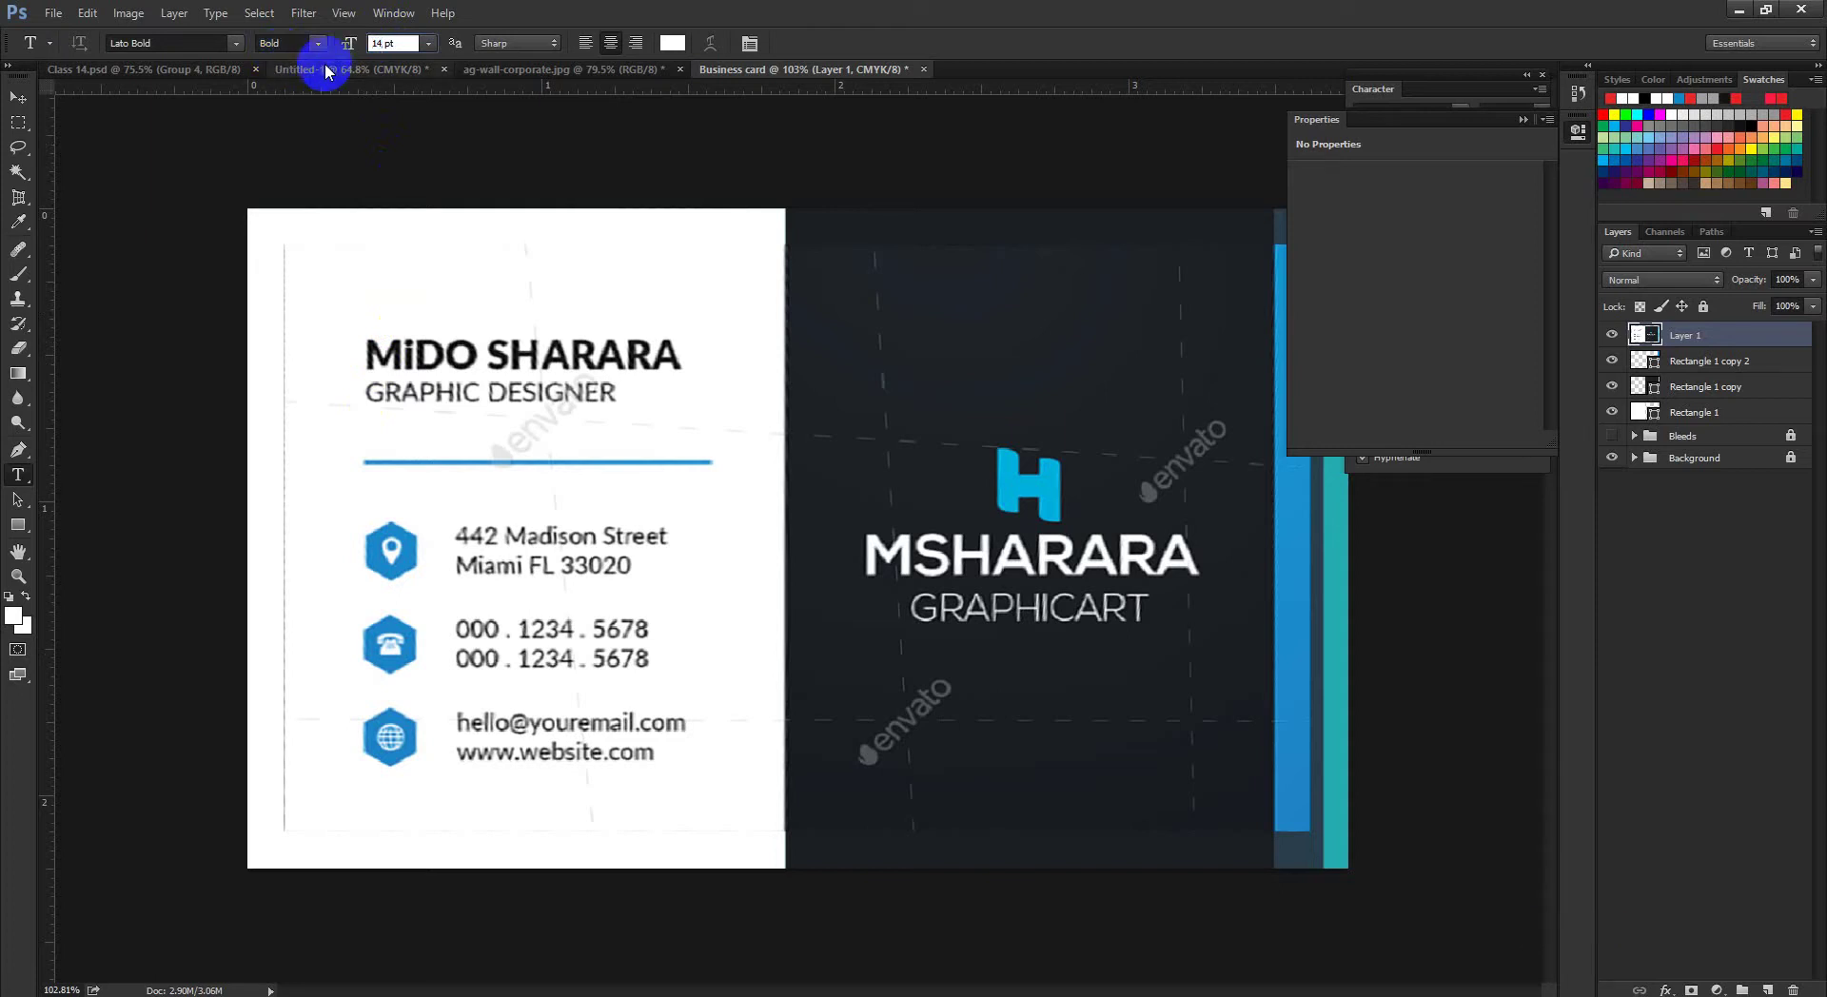
left_click(191, 44)
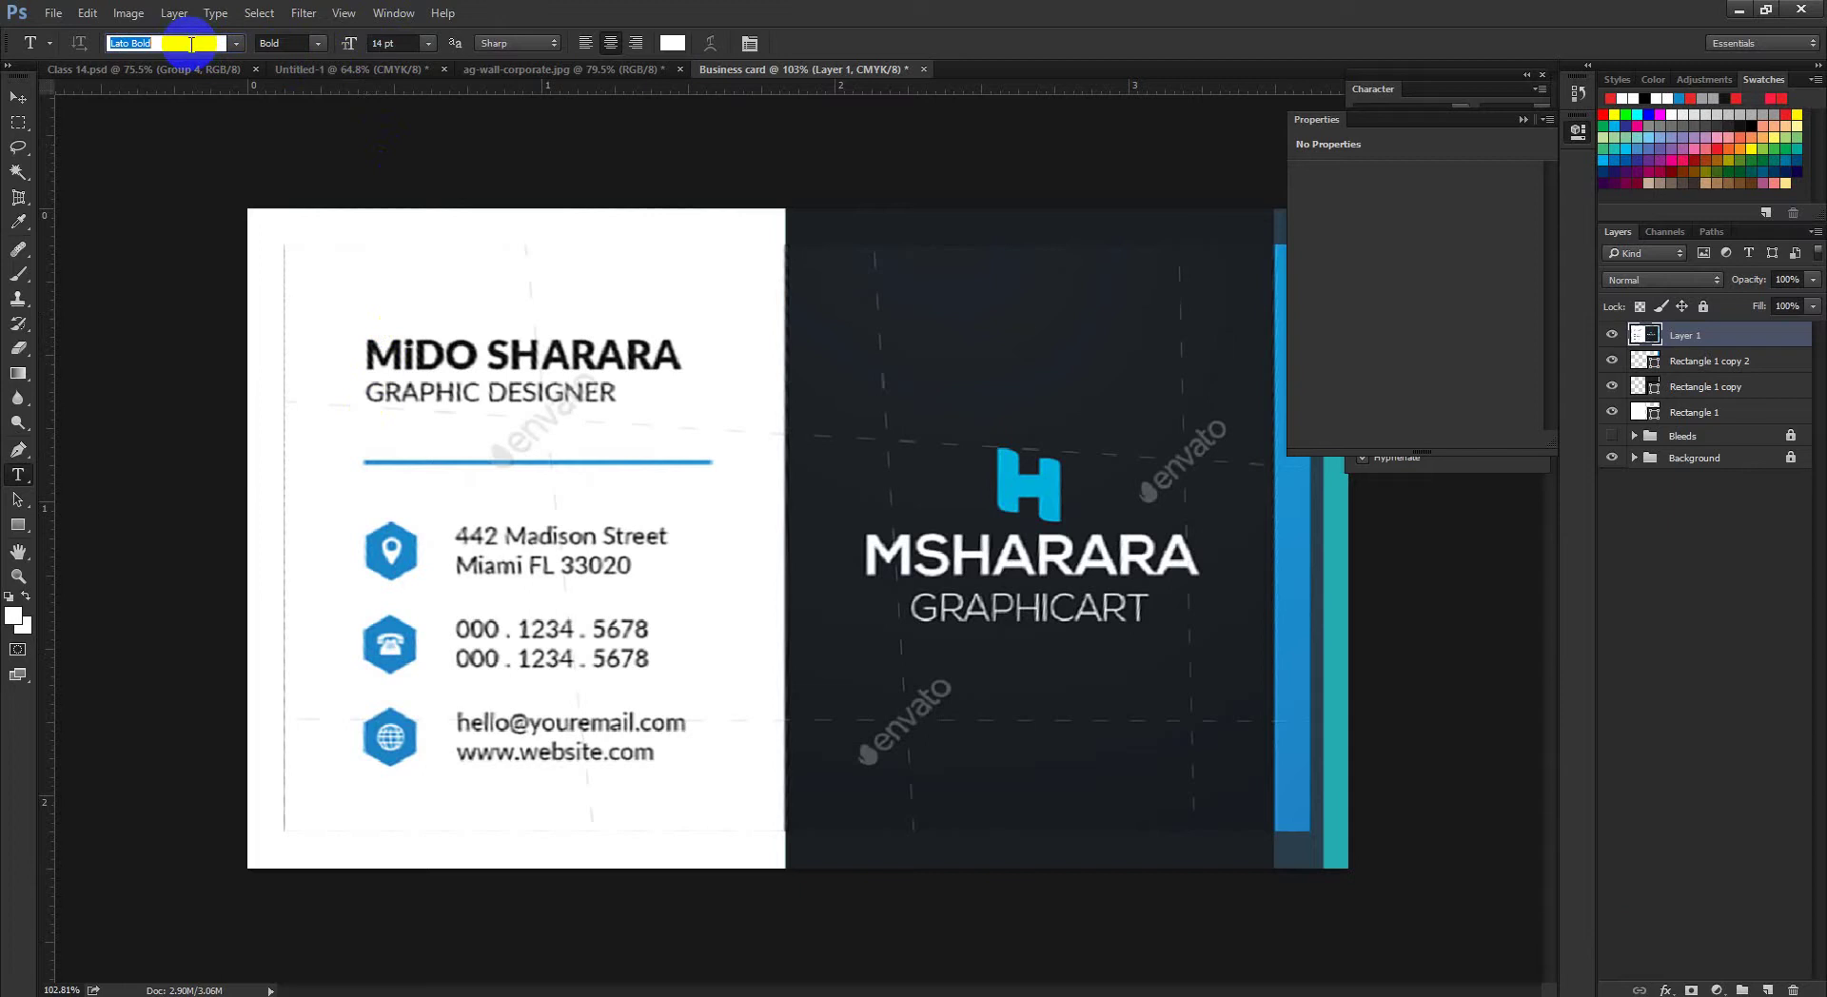
type("nex")
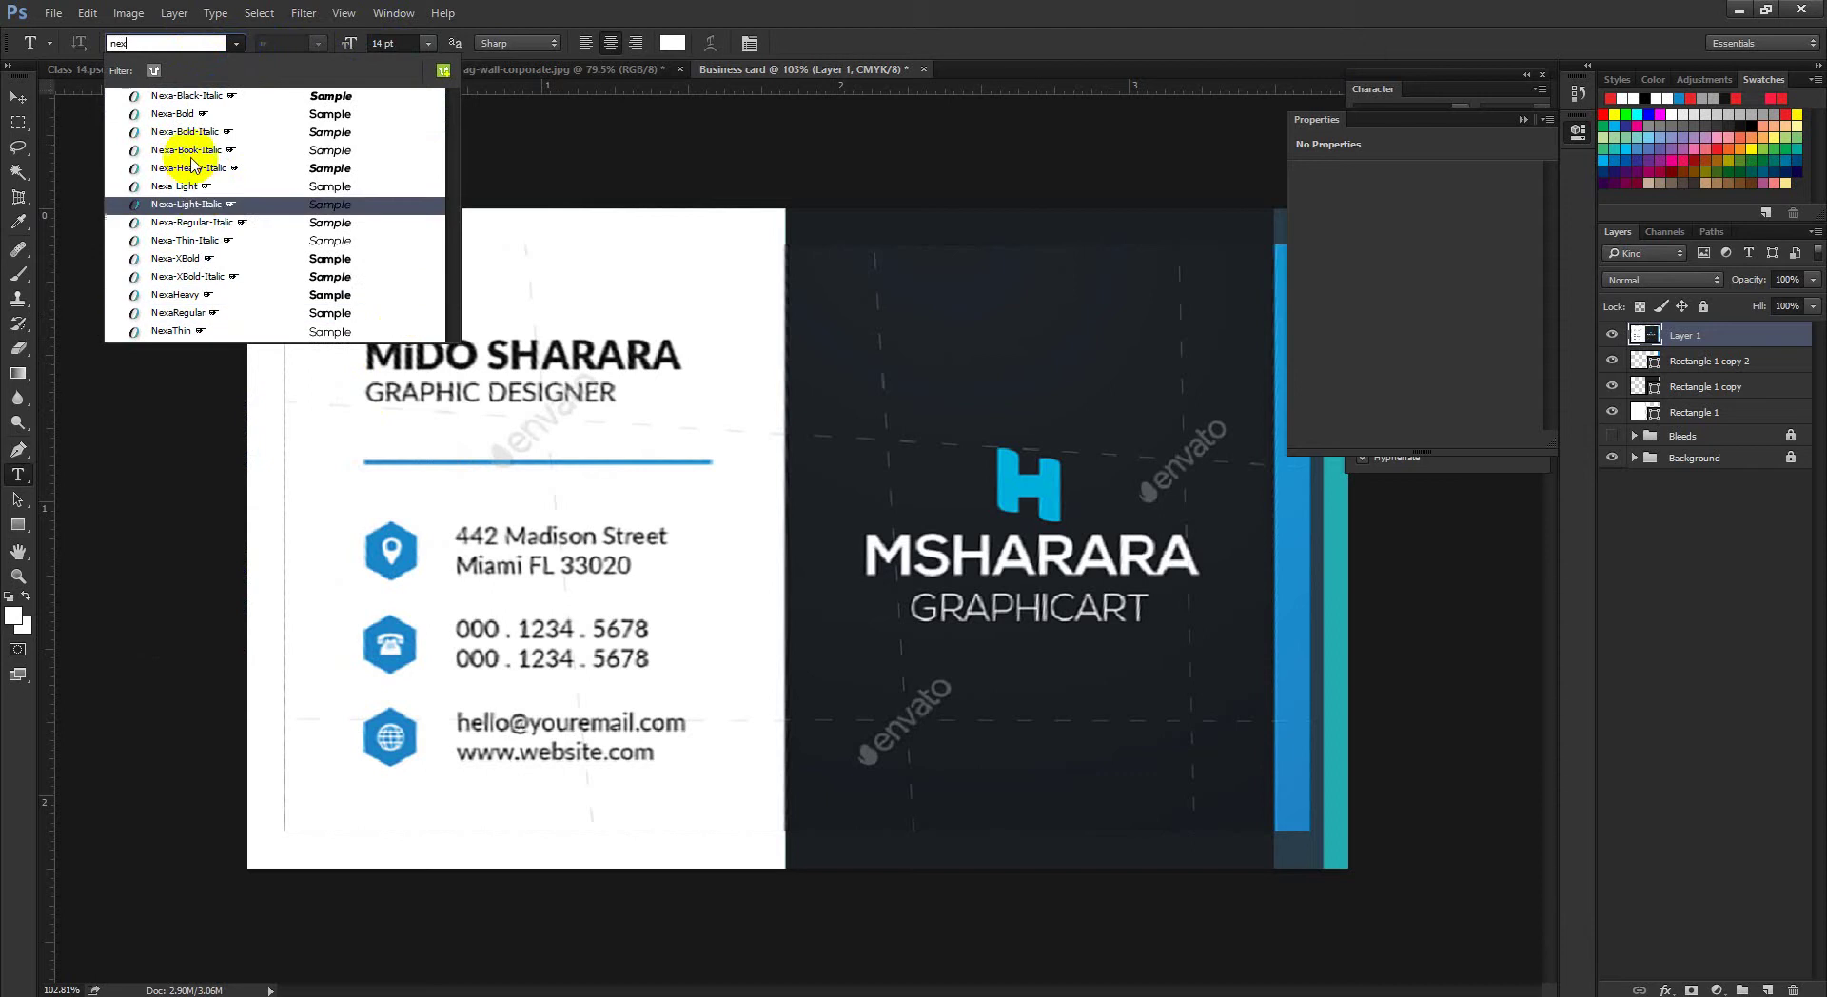
left_click(217, 258)
left_click(361, 304)
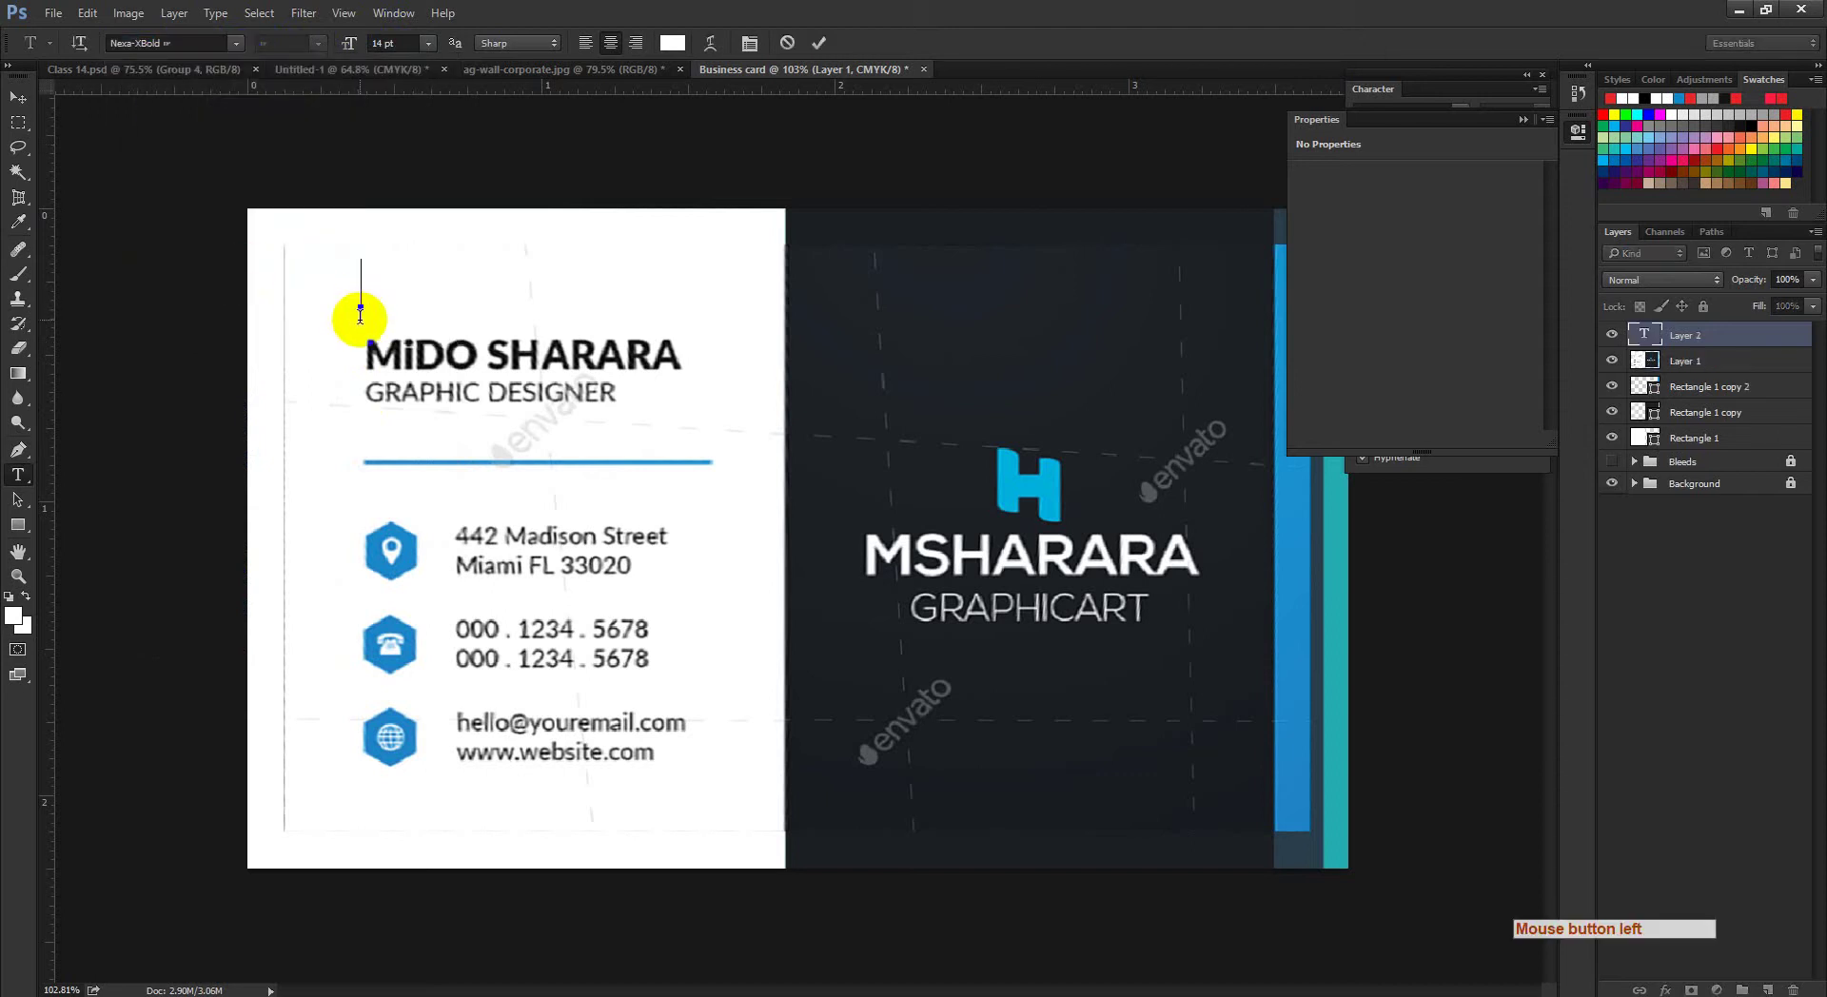
Step: Type 'M' and colour it near-black #191819 sampled from the reference name
type("M")
key("ctrl+a")
left_click(673, 42)
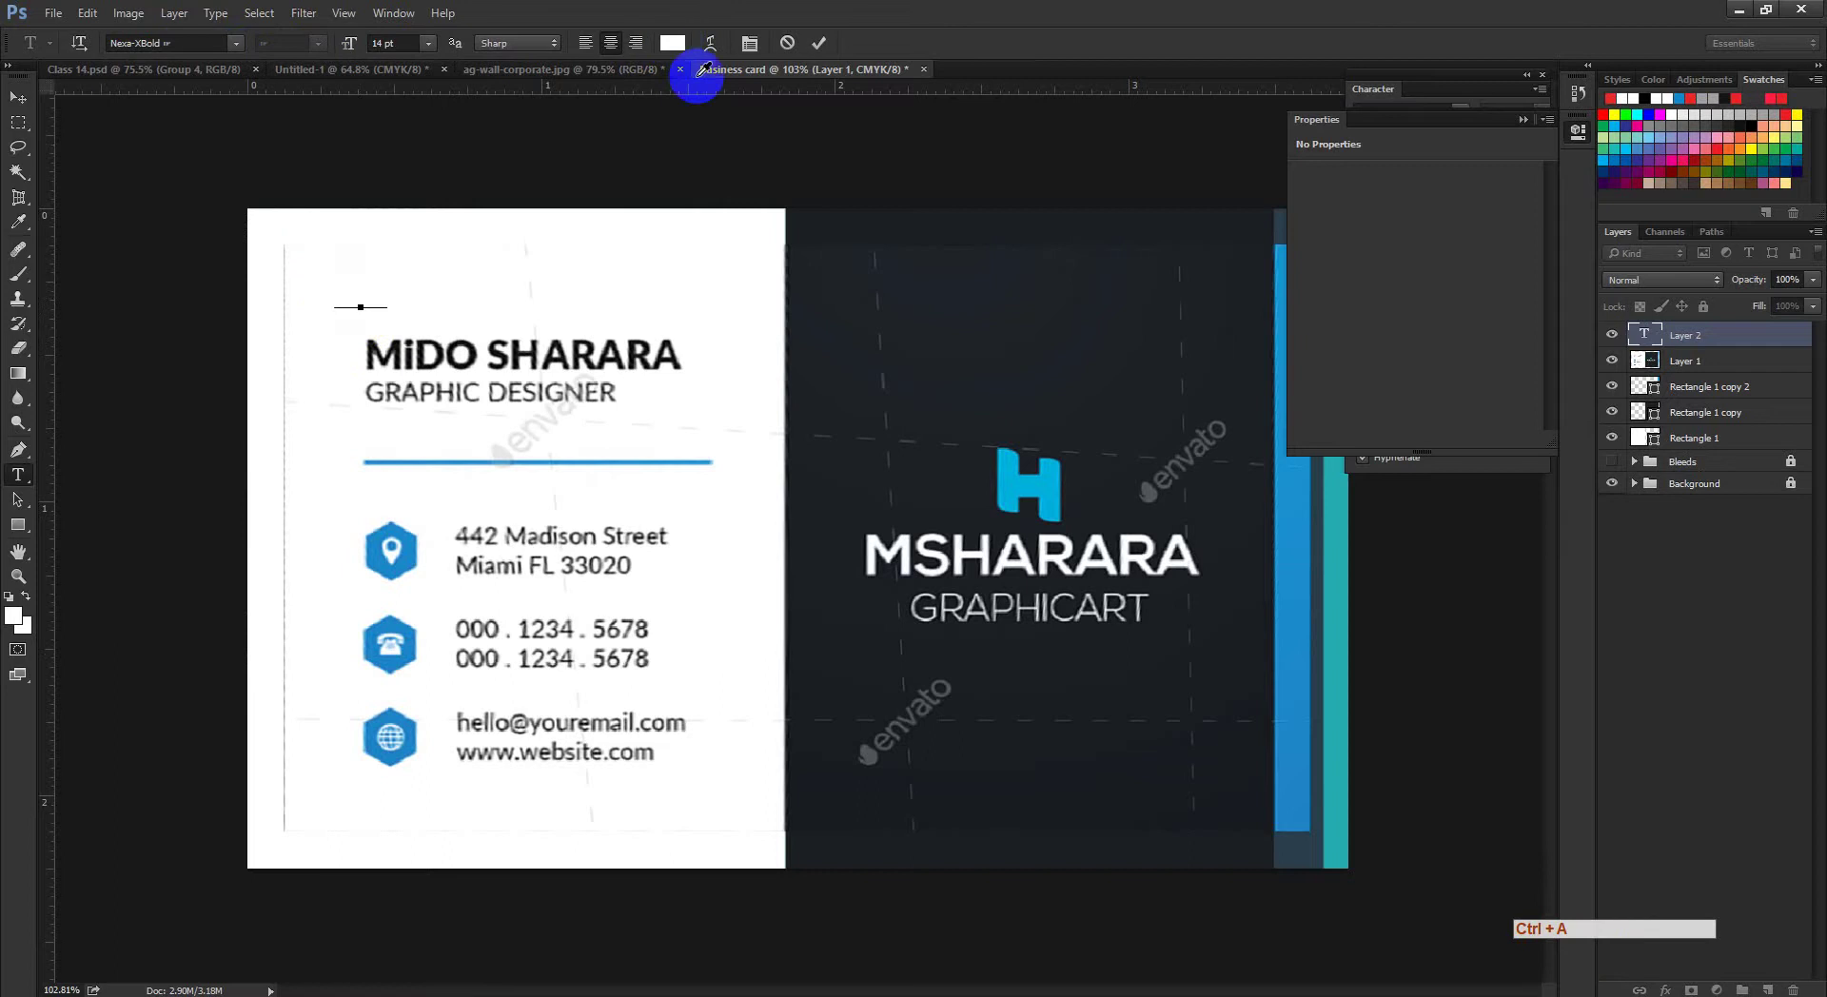
left_click(641, 351)
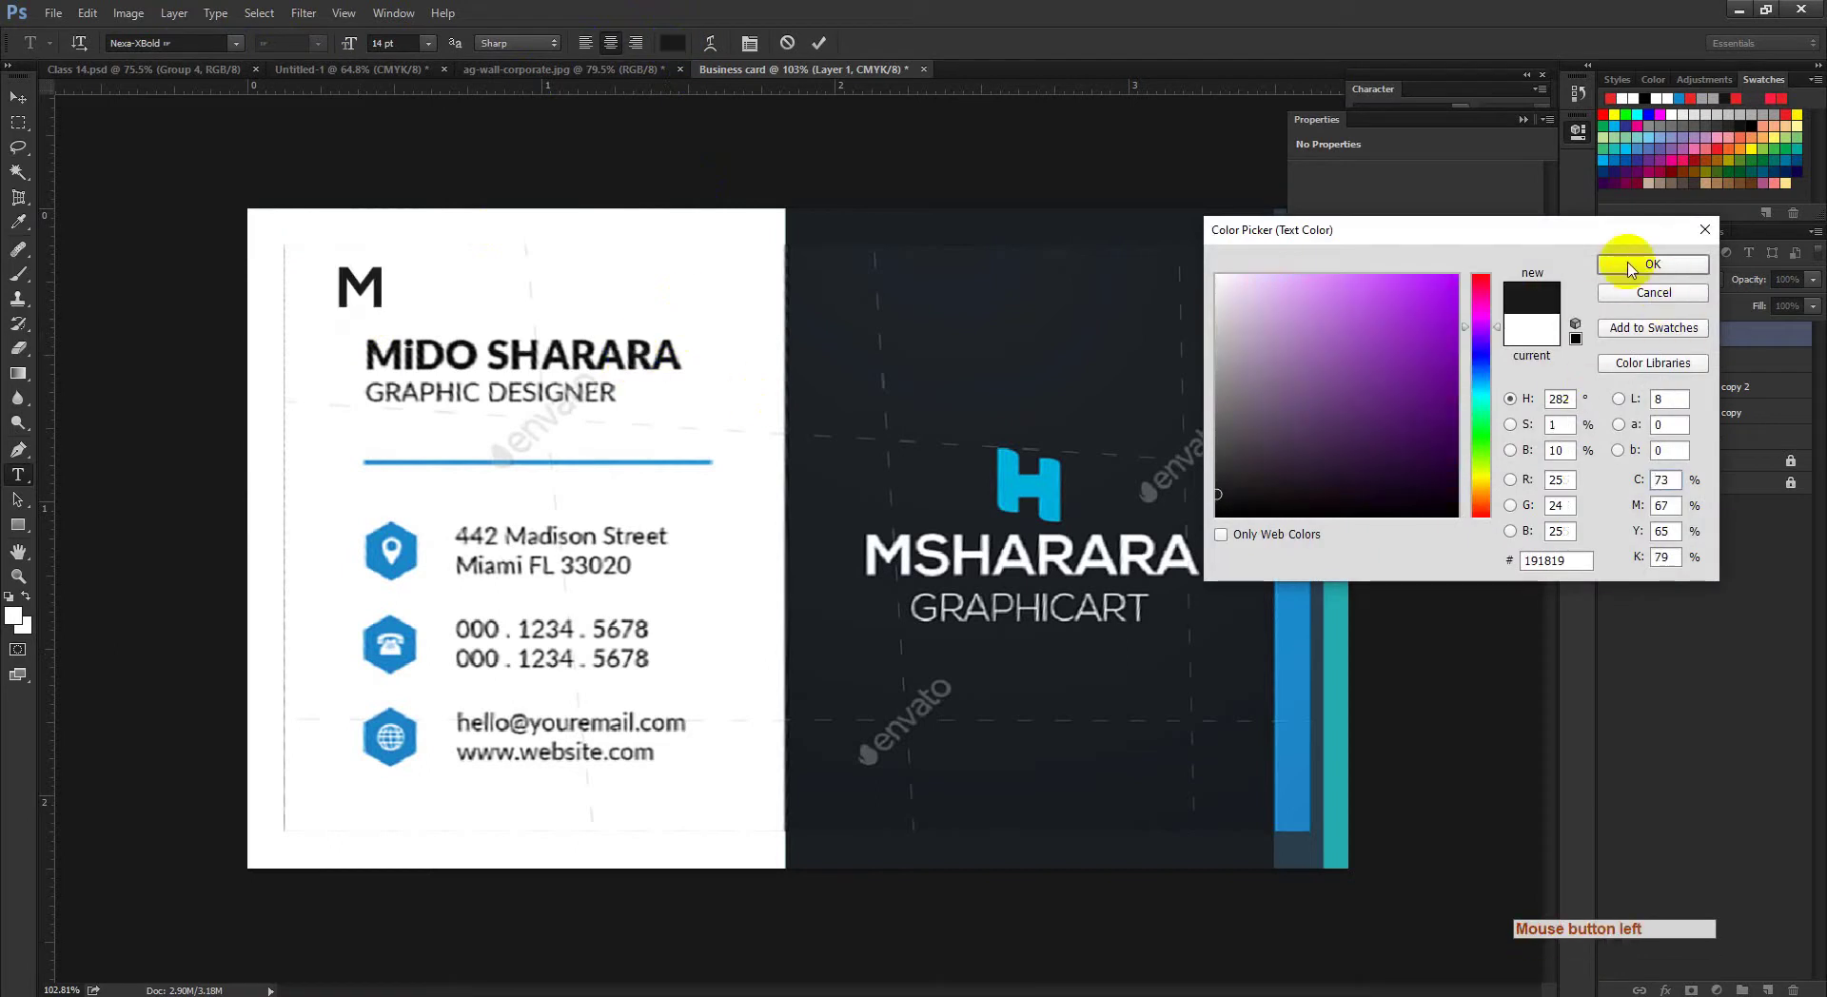
left_click(1639, 265)
left_click(363, 282)
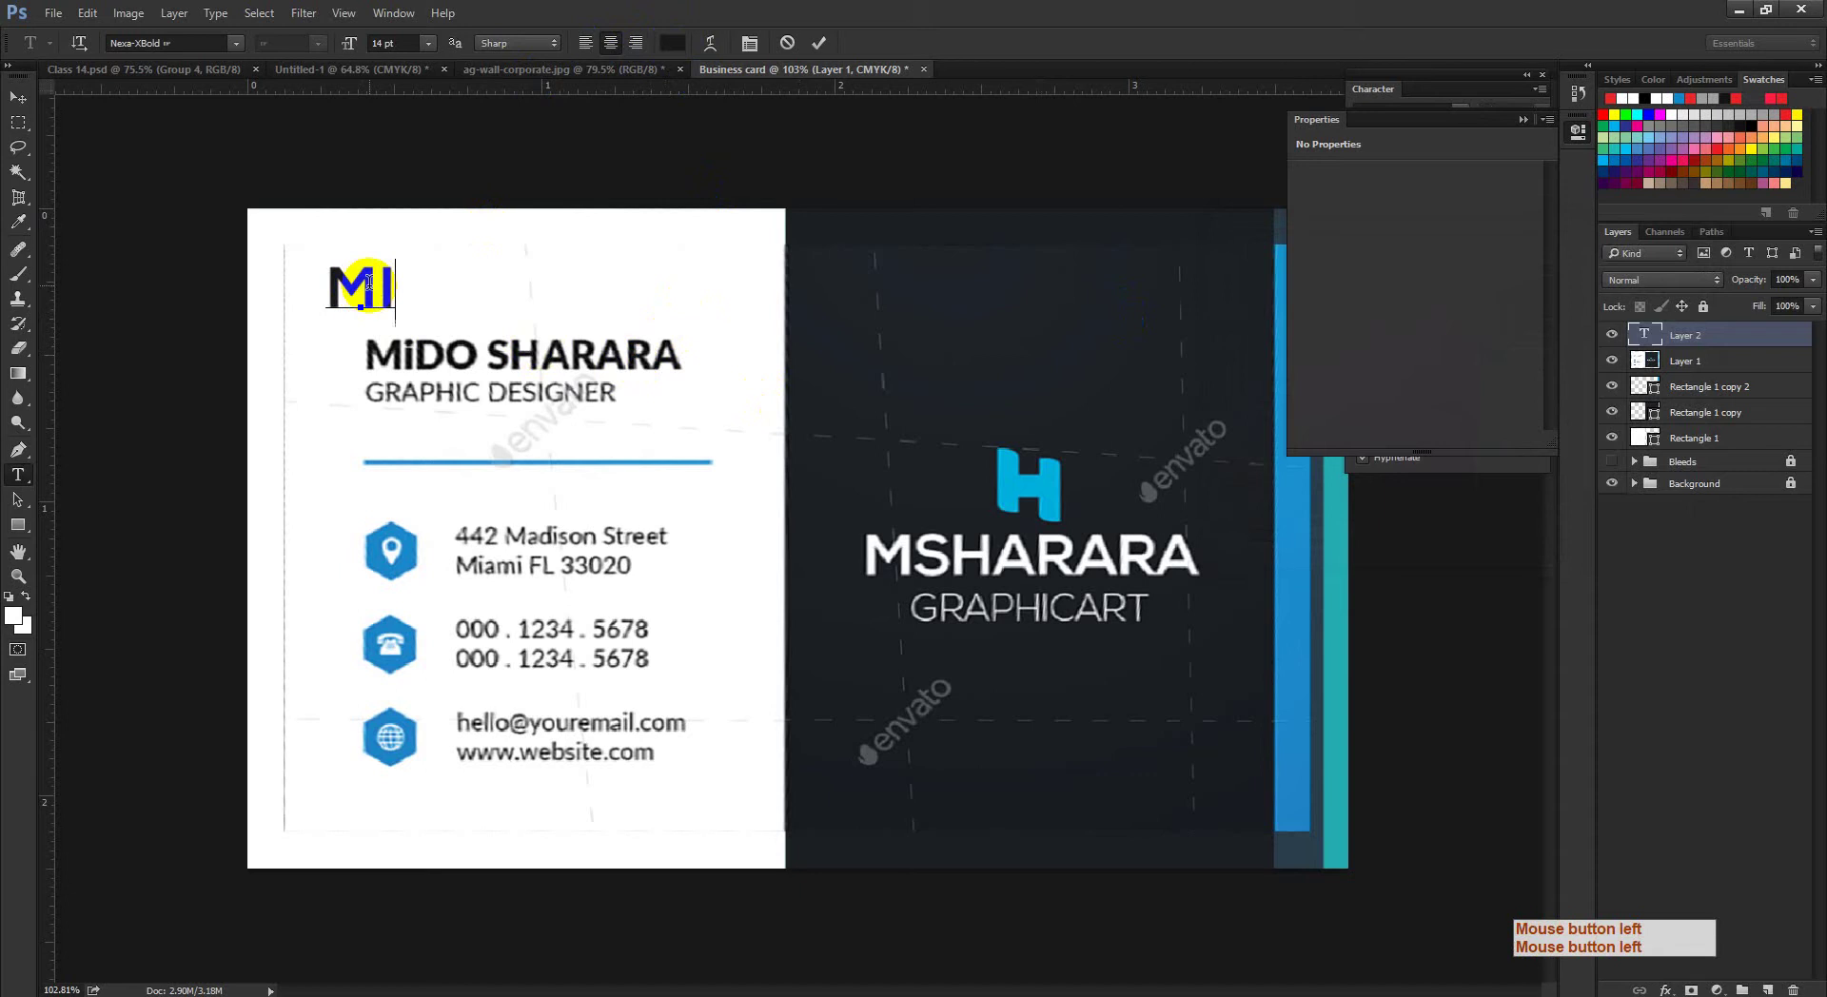
left_click(750, 44)
left_click(1422, 237)
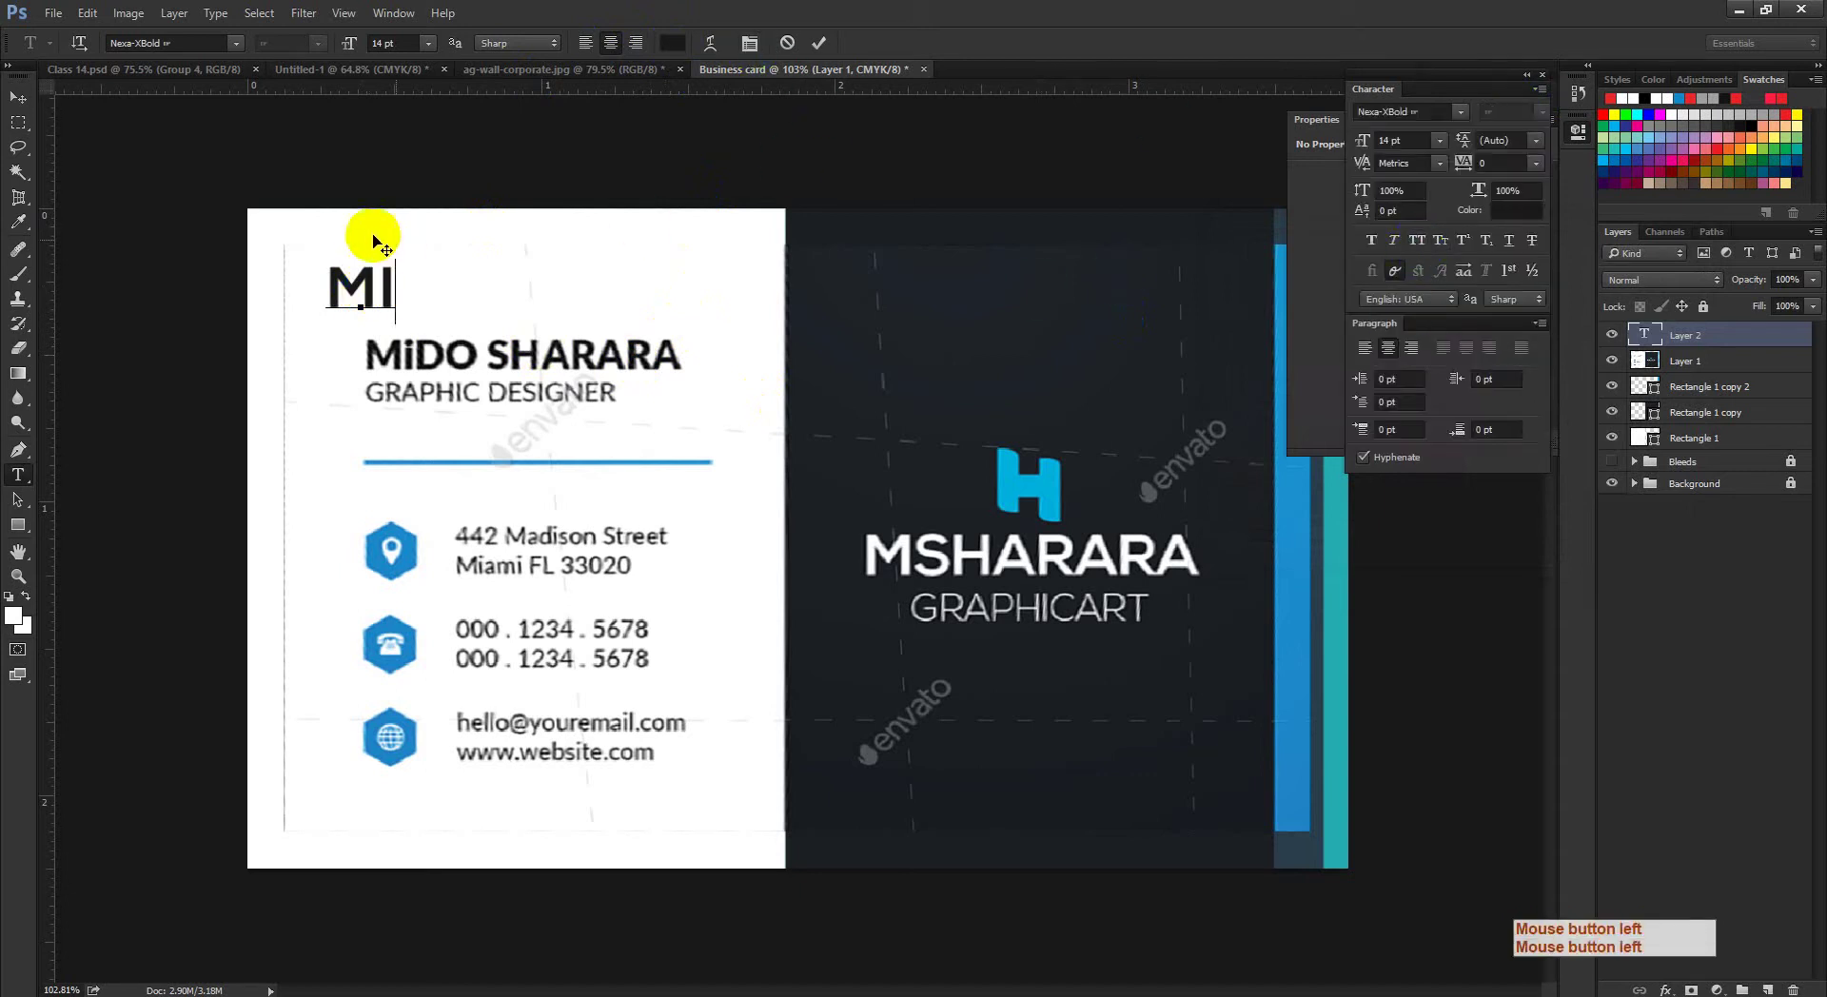
Step: Type the card holder's full name in capitals, correcting lowercase slips
left_click_drag(329, 276, 360, 269)
type("d")
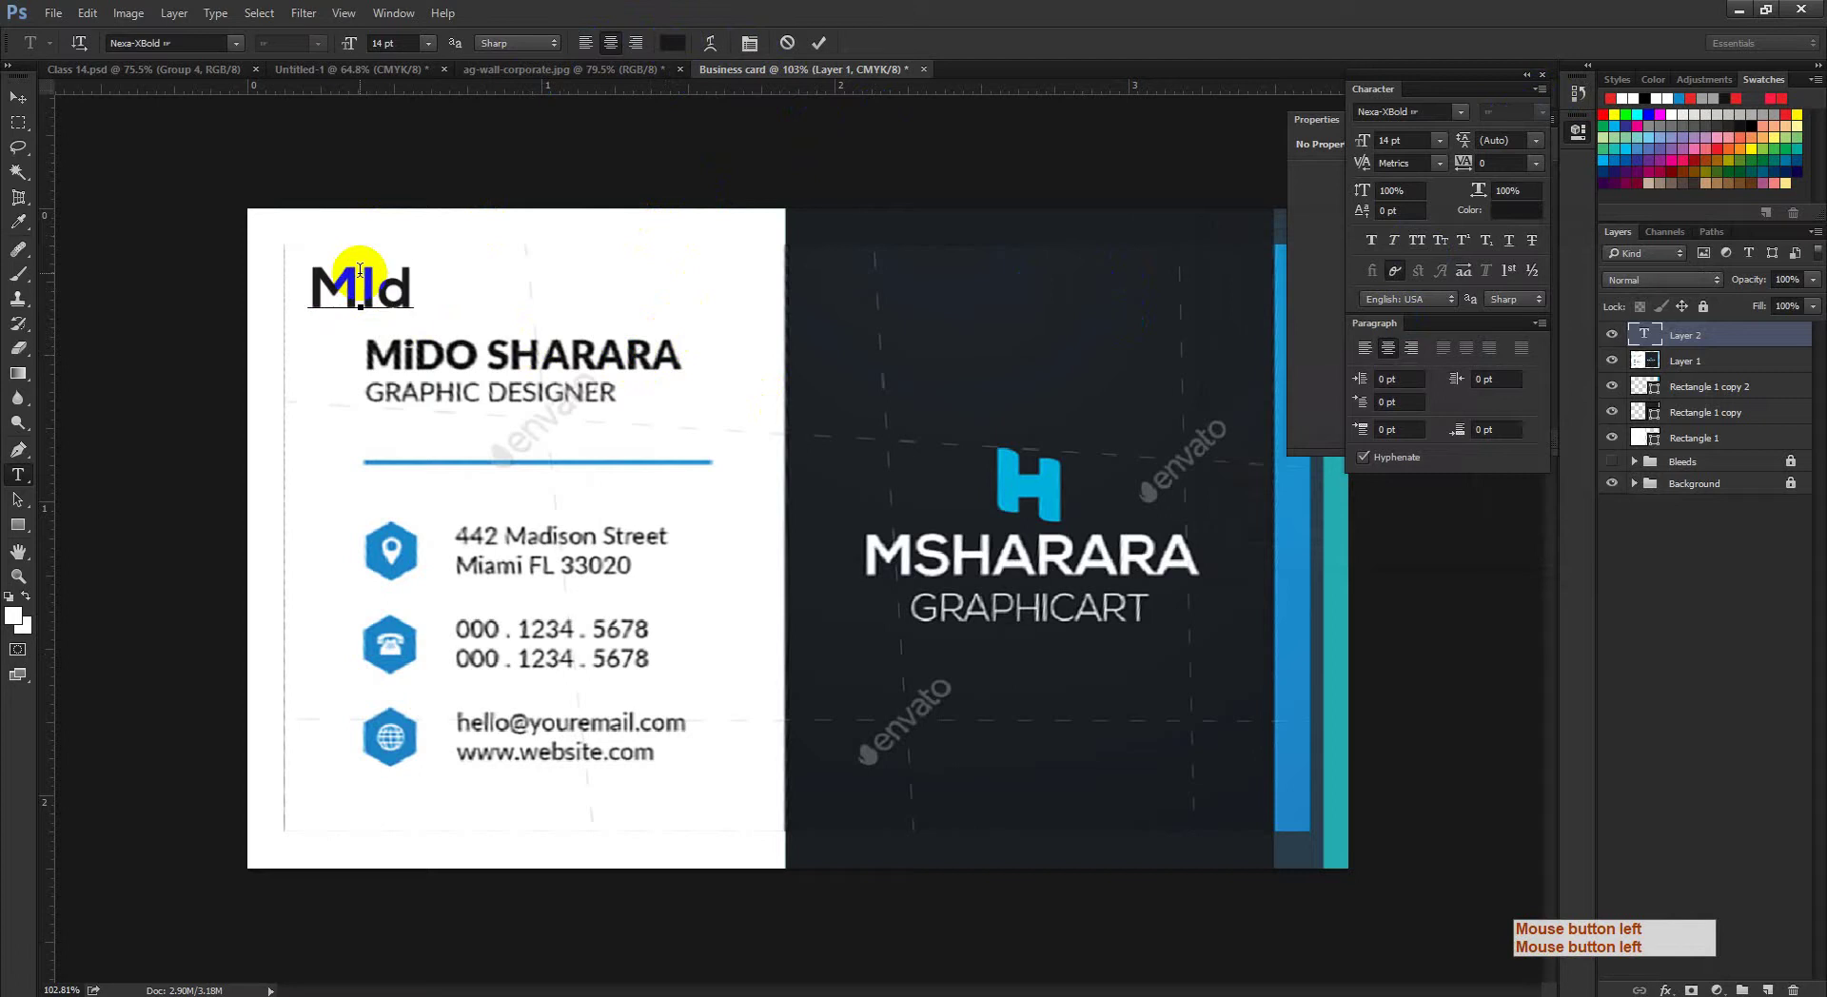
key("BackSpace")
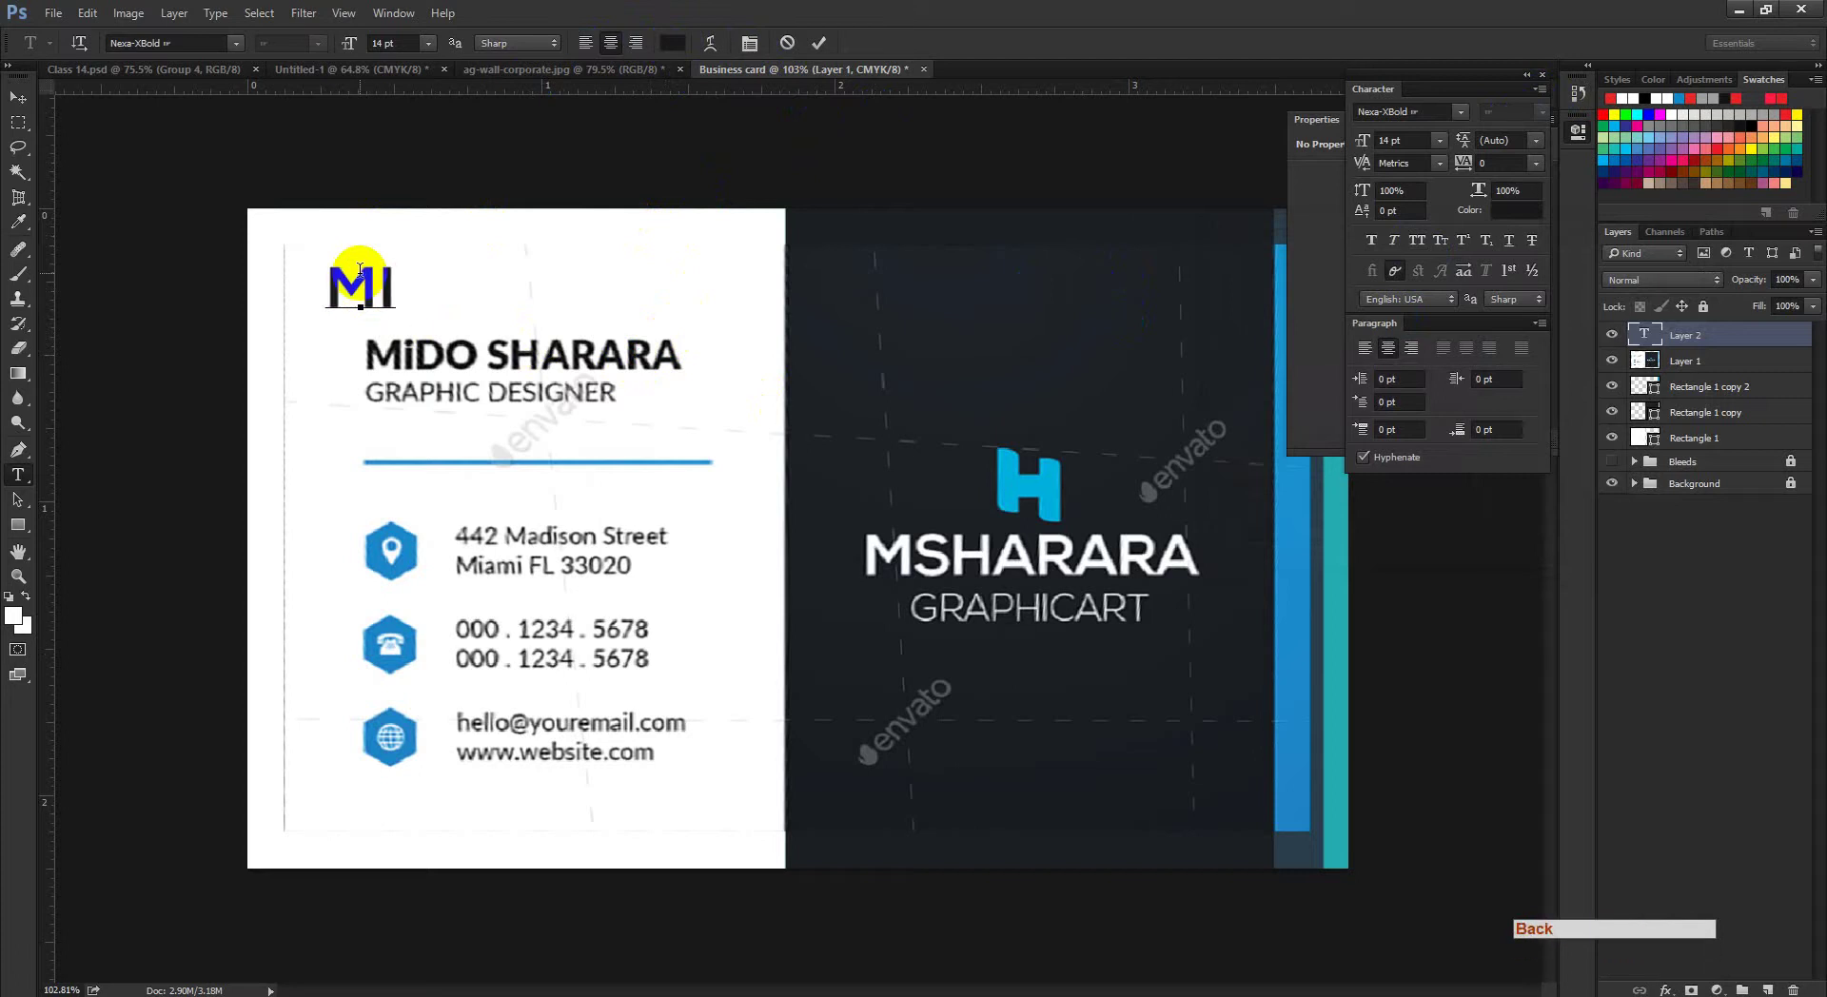
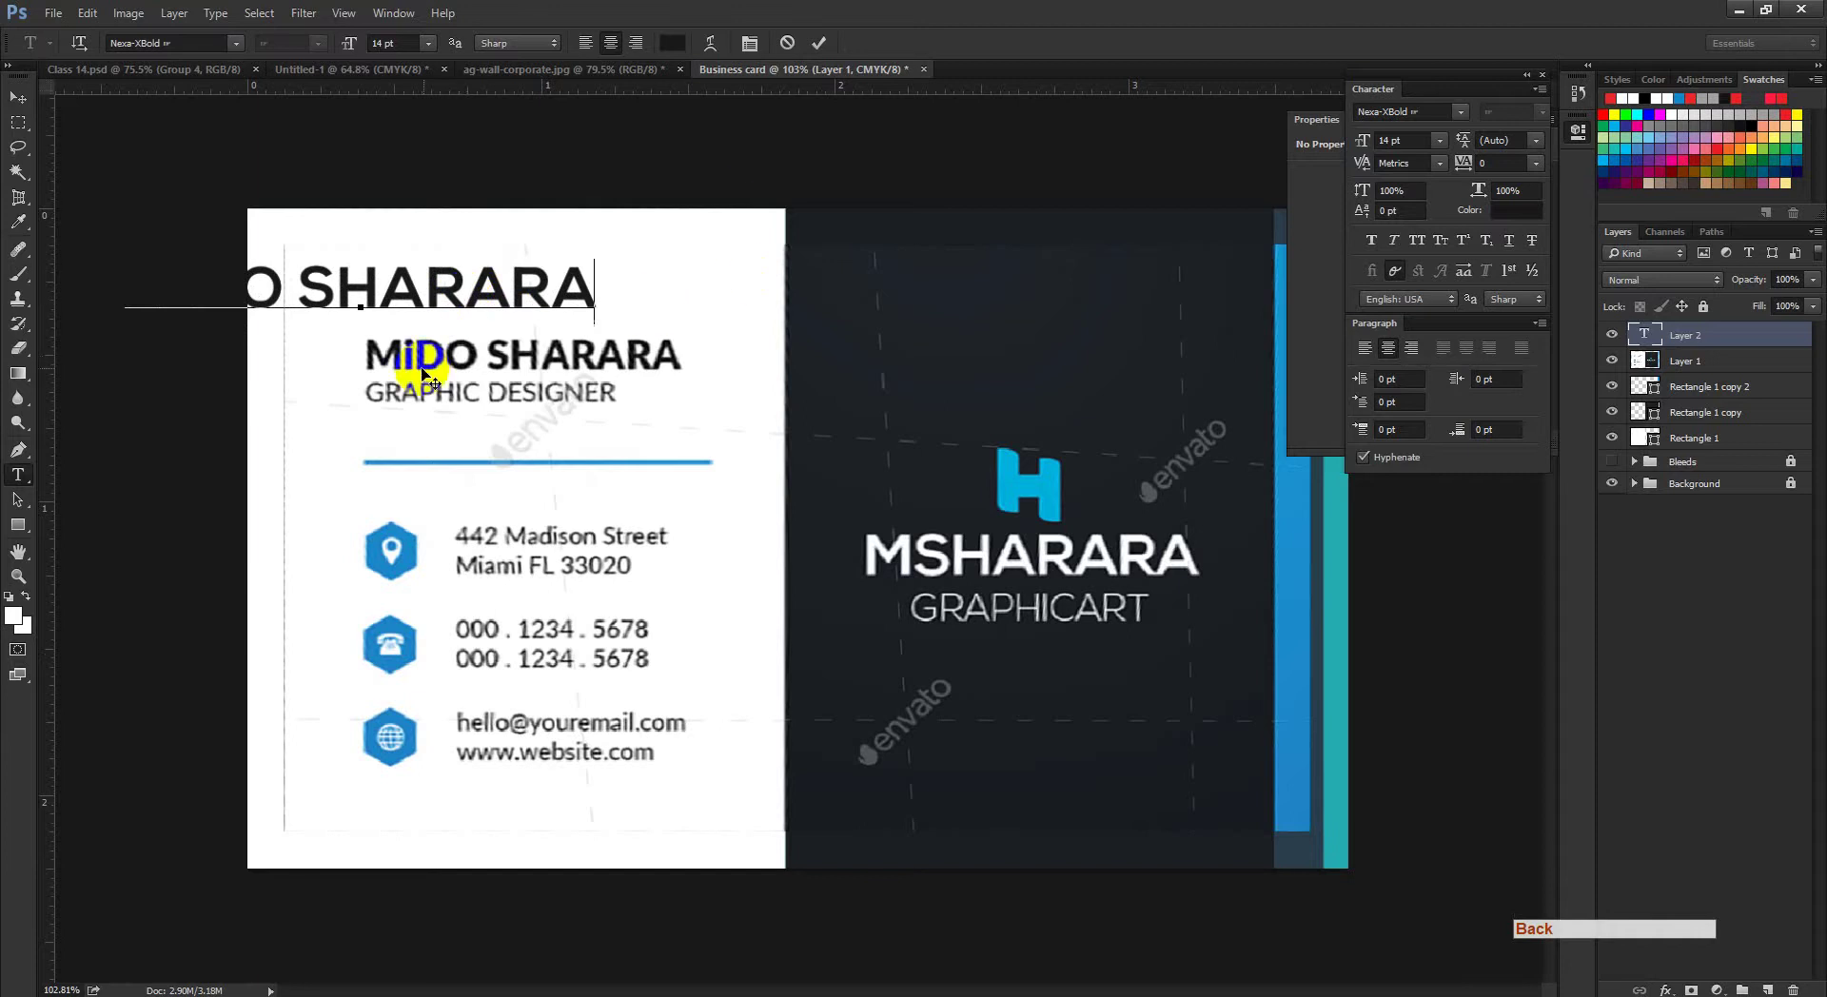
Step: Left-align the headline text and commit it
key("ctrl")
key("ctrl+a")
left_click(585, 48)
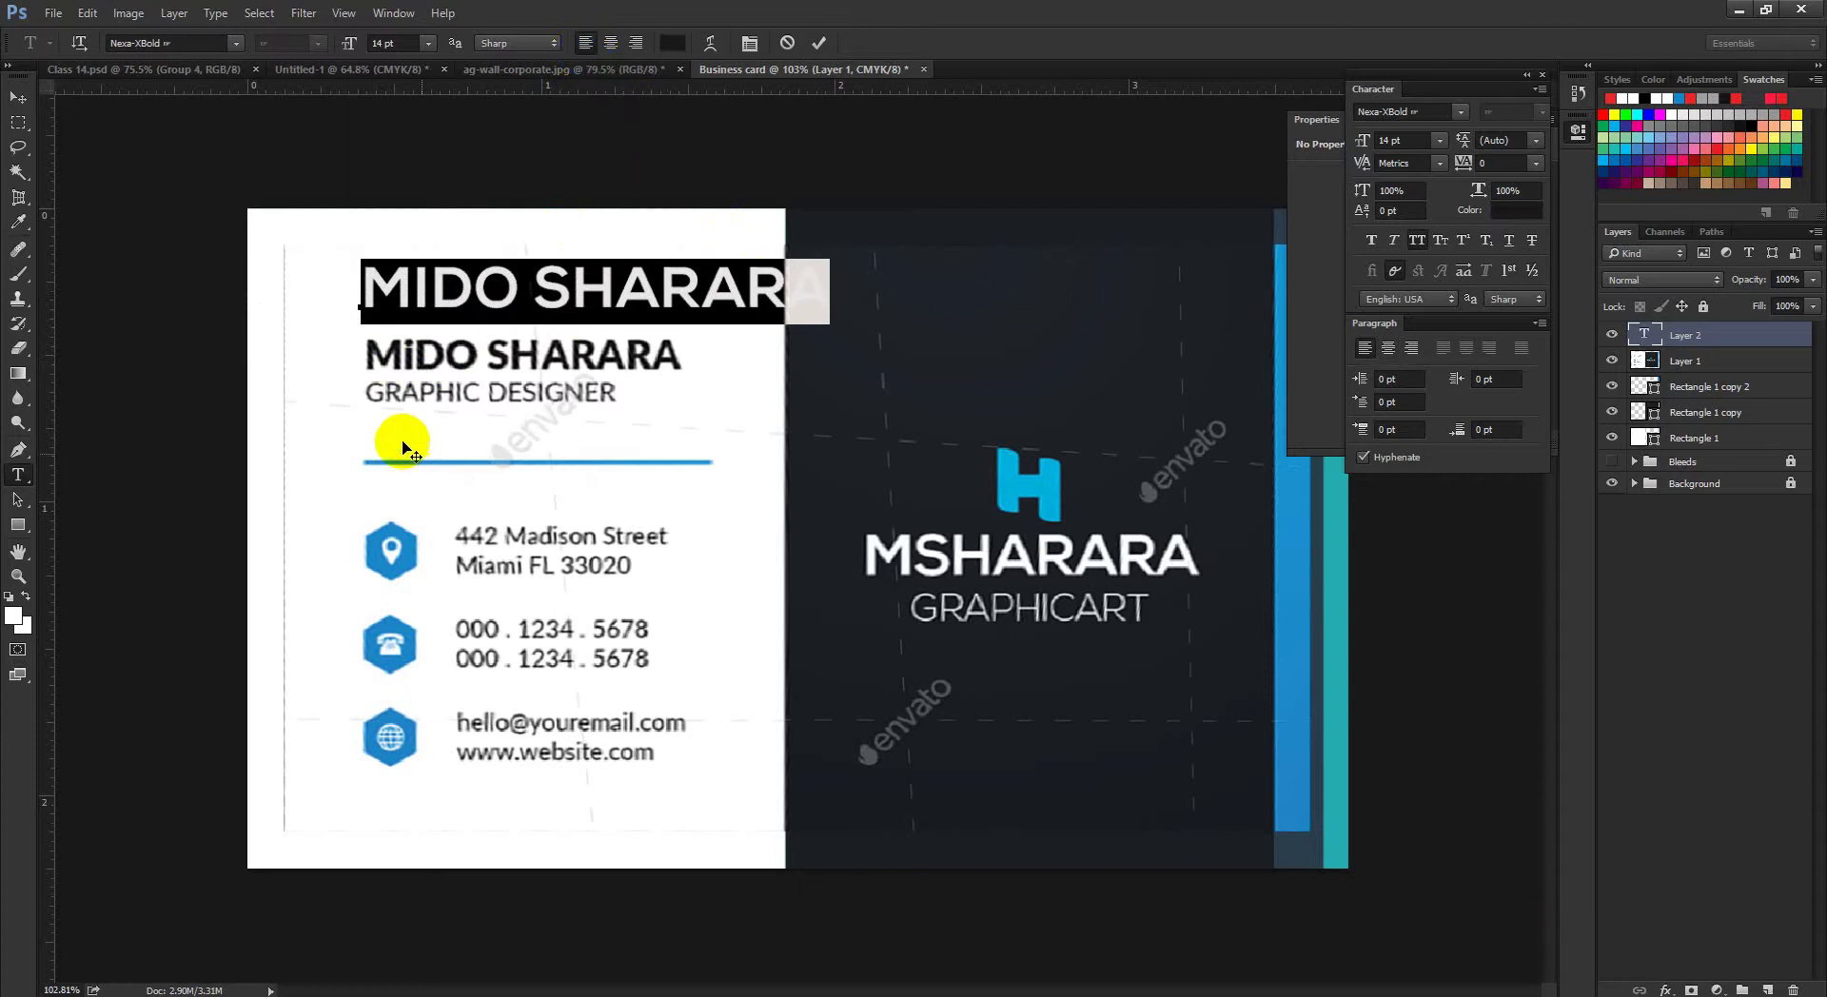
left_click(459, 286)
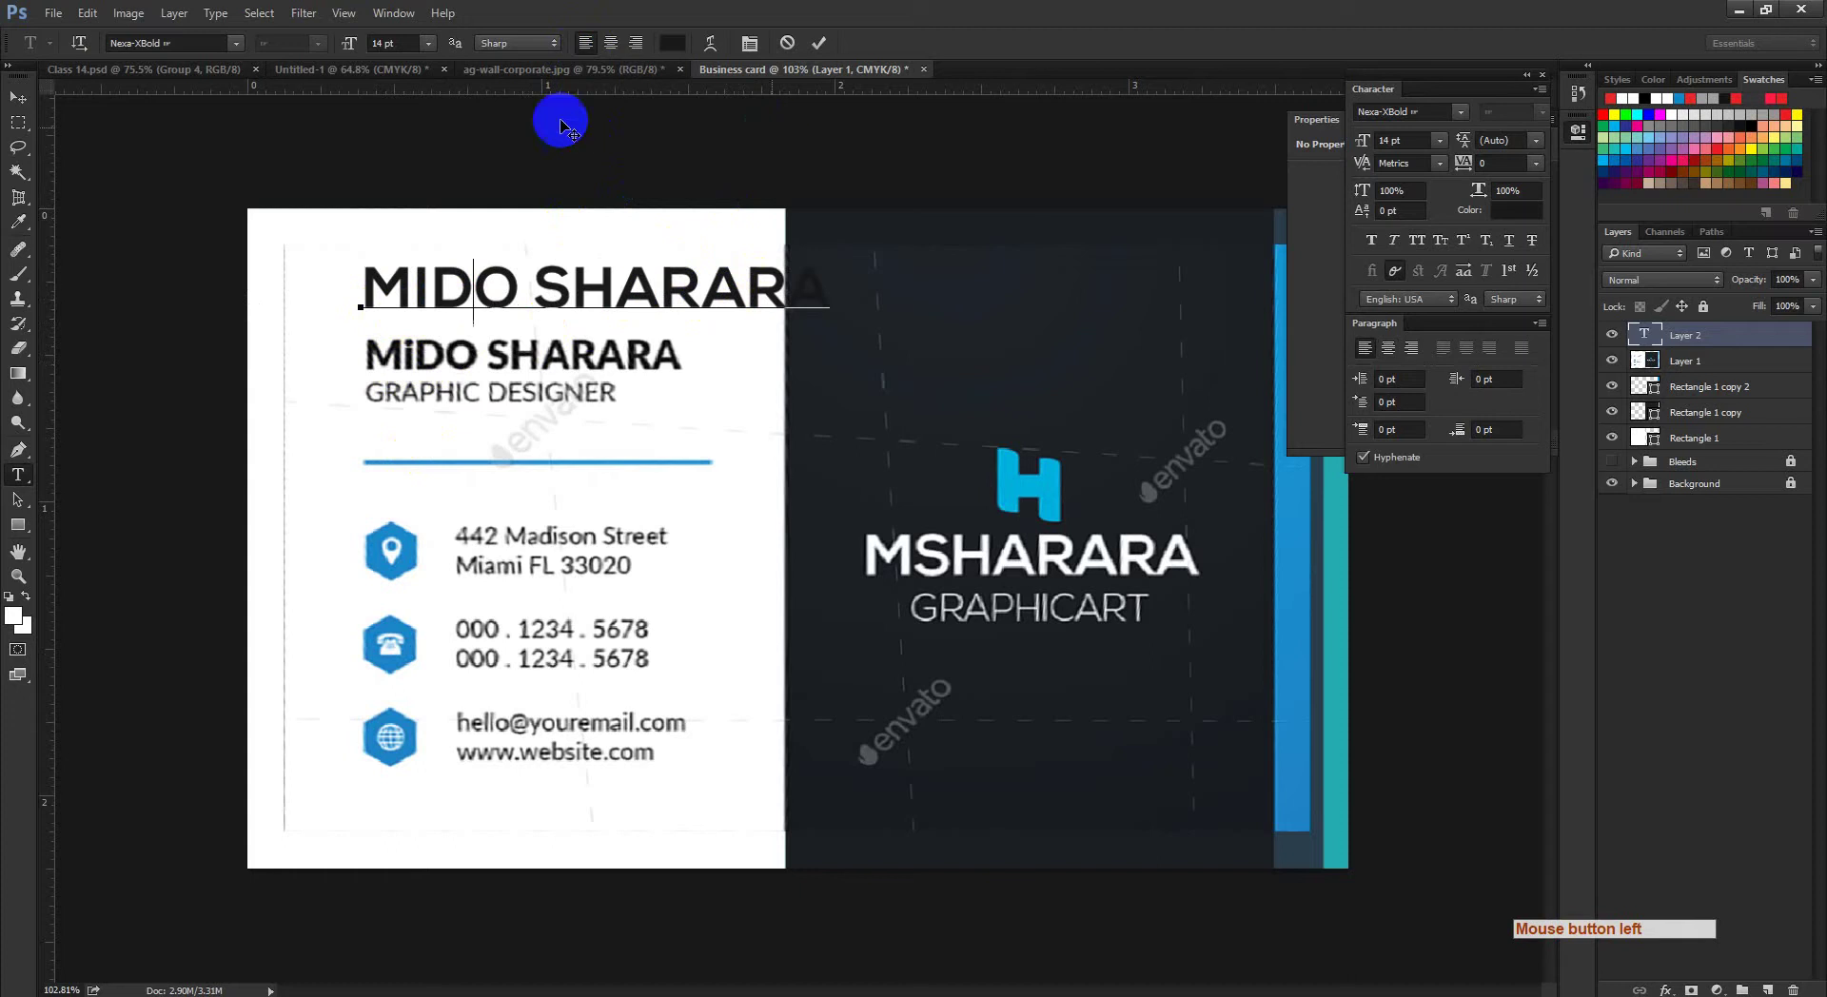
left_click(819, 43)
left_click(17, 97)
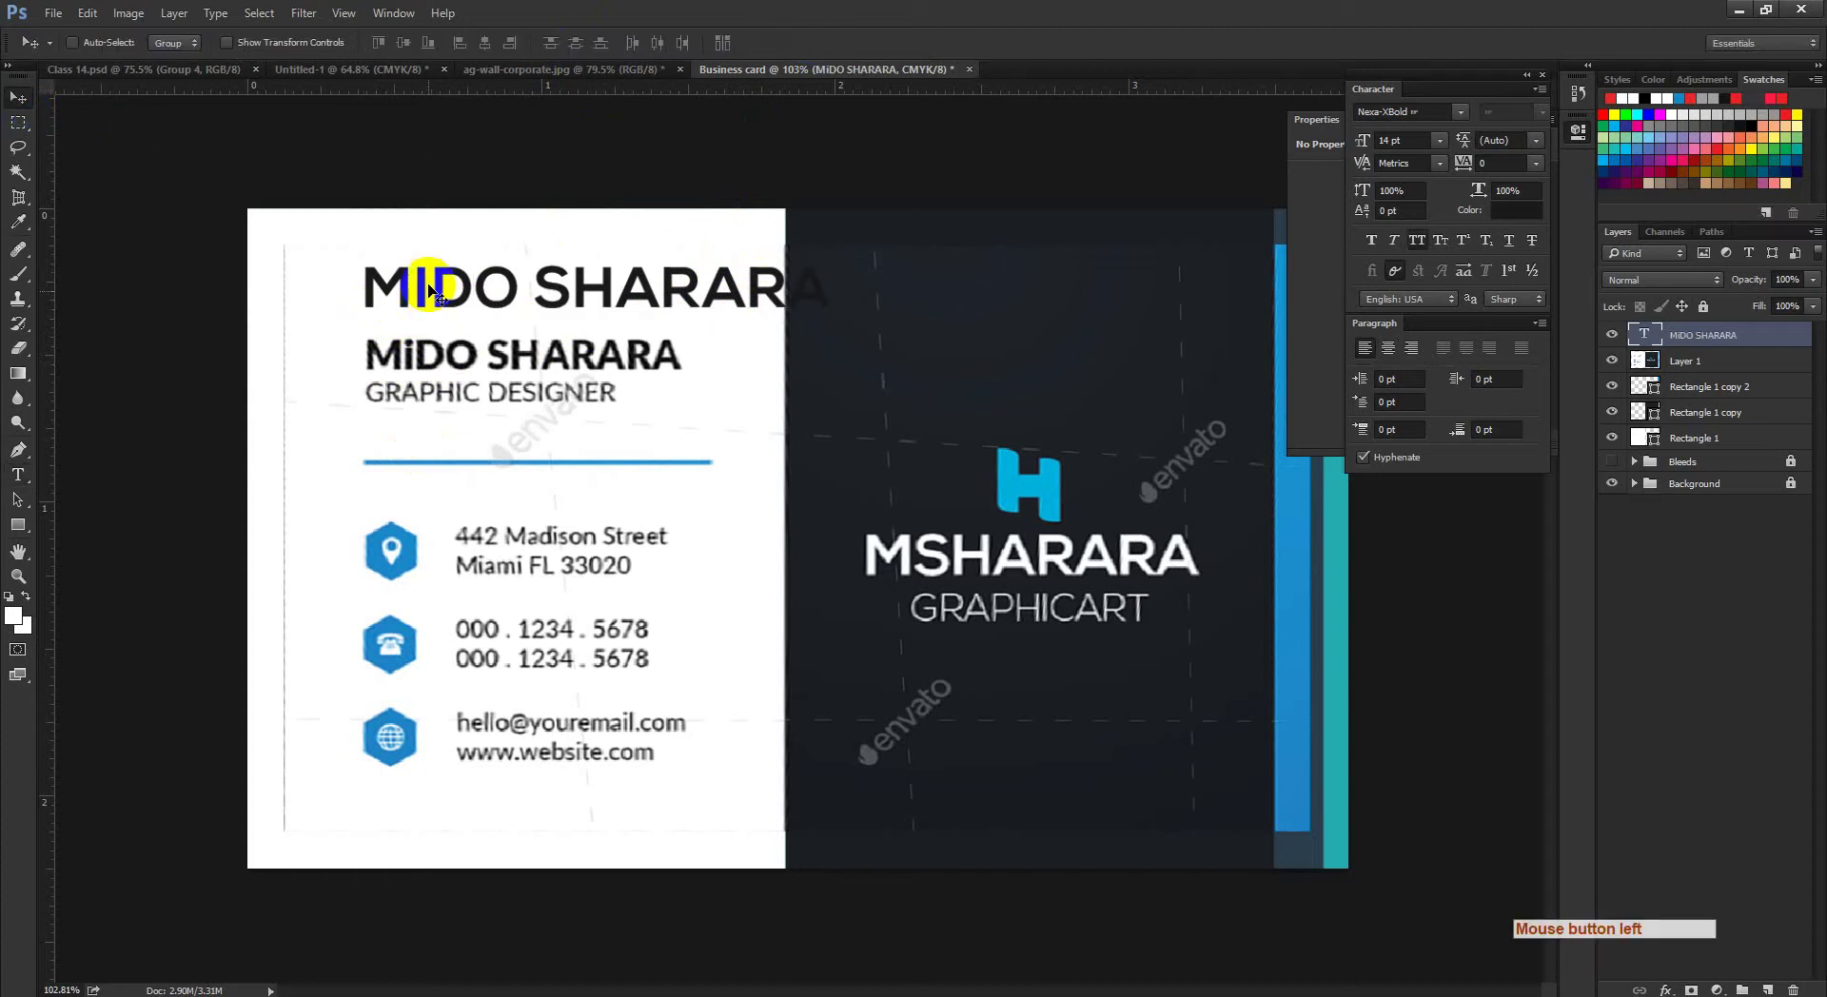
Step: Move the headline just above the reference name and shrink it to 12 pt
left_click_drag(409, 305, 401, 333)
left_click(17, 474)
left_click(443, 298)
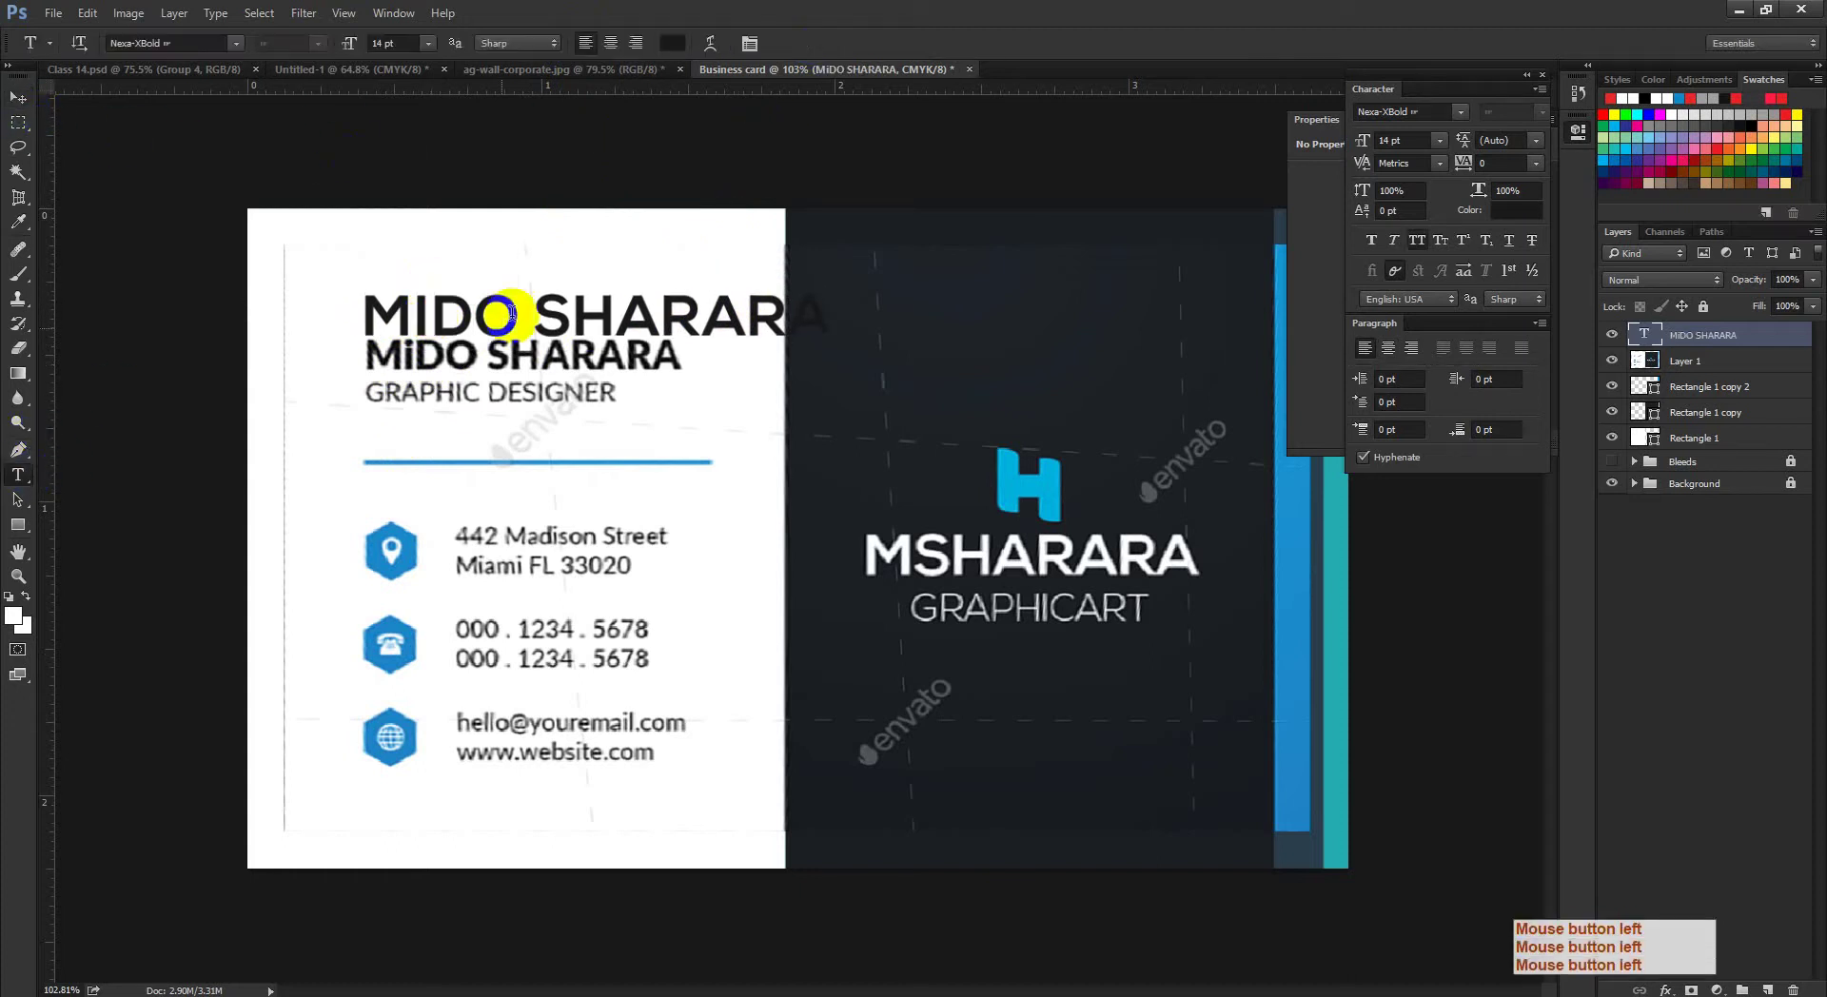
key("ctrl+a")
left_click(1393, 141)
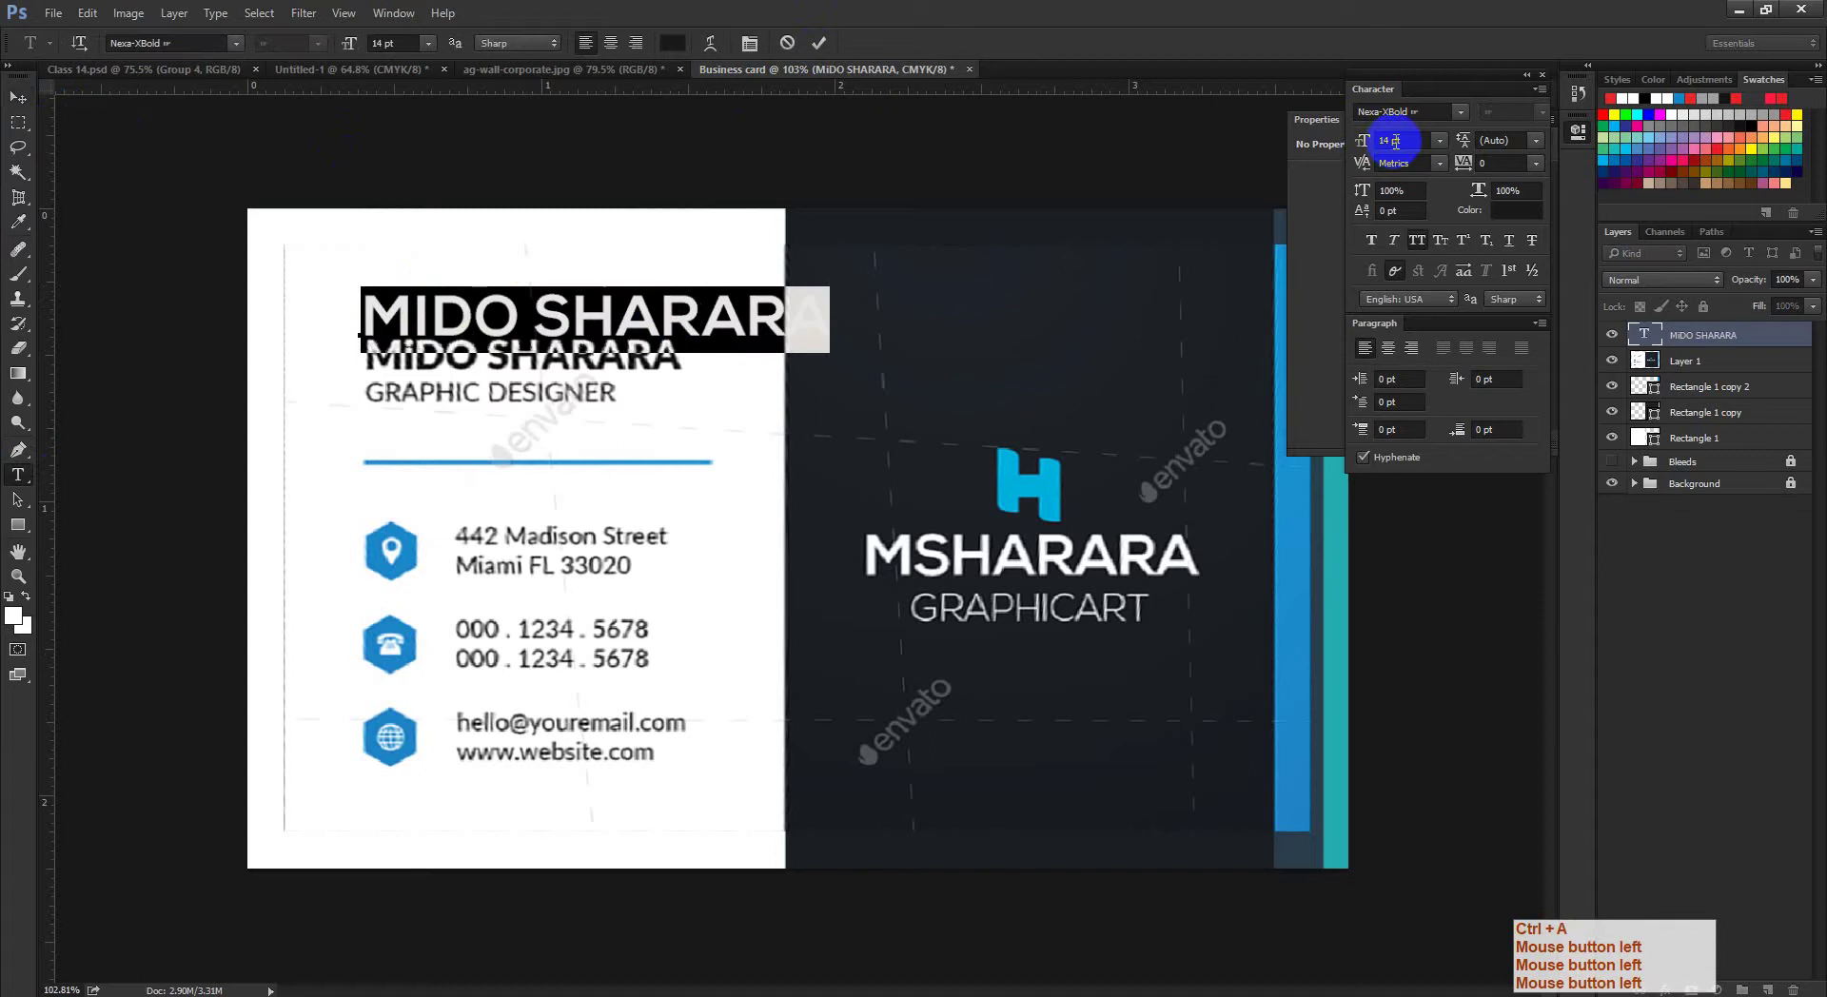
key("ctrl+a")
left_click(1357, 143)
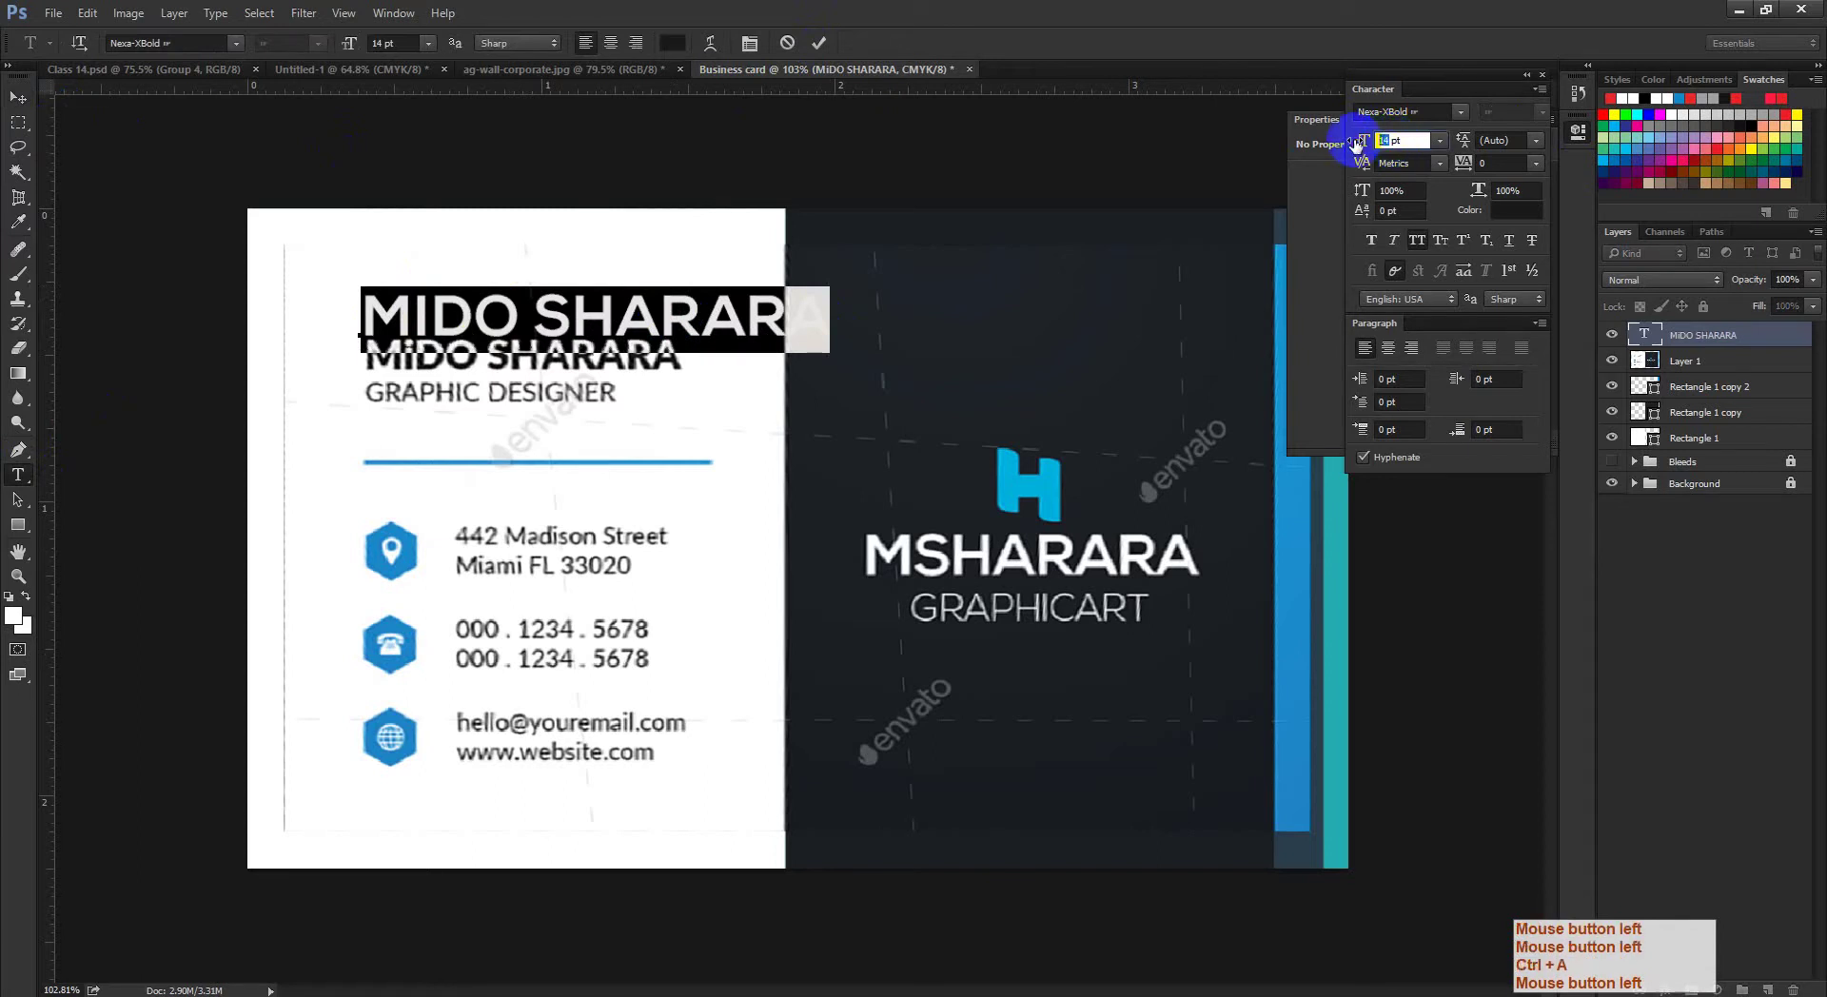
left_click_drag(1361, 140, 1347, 143)
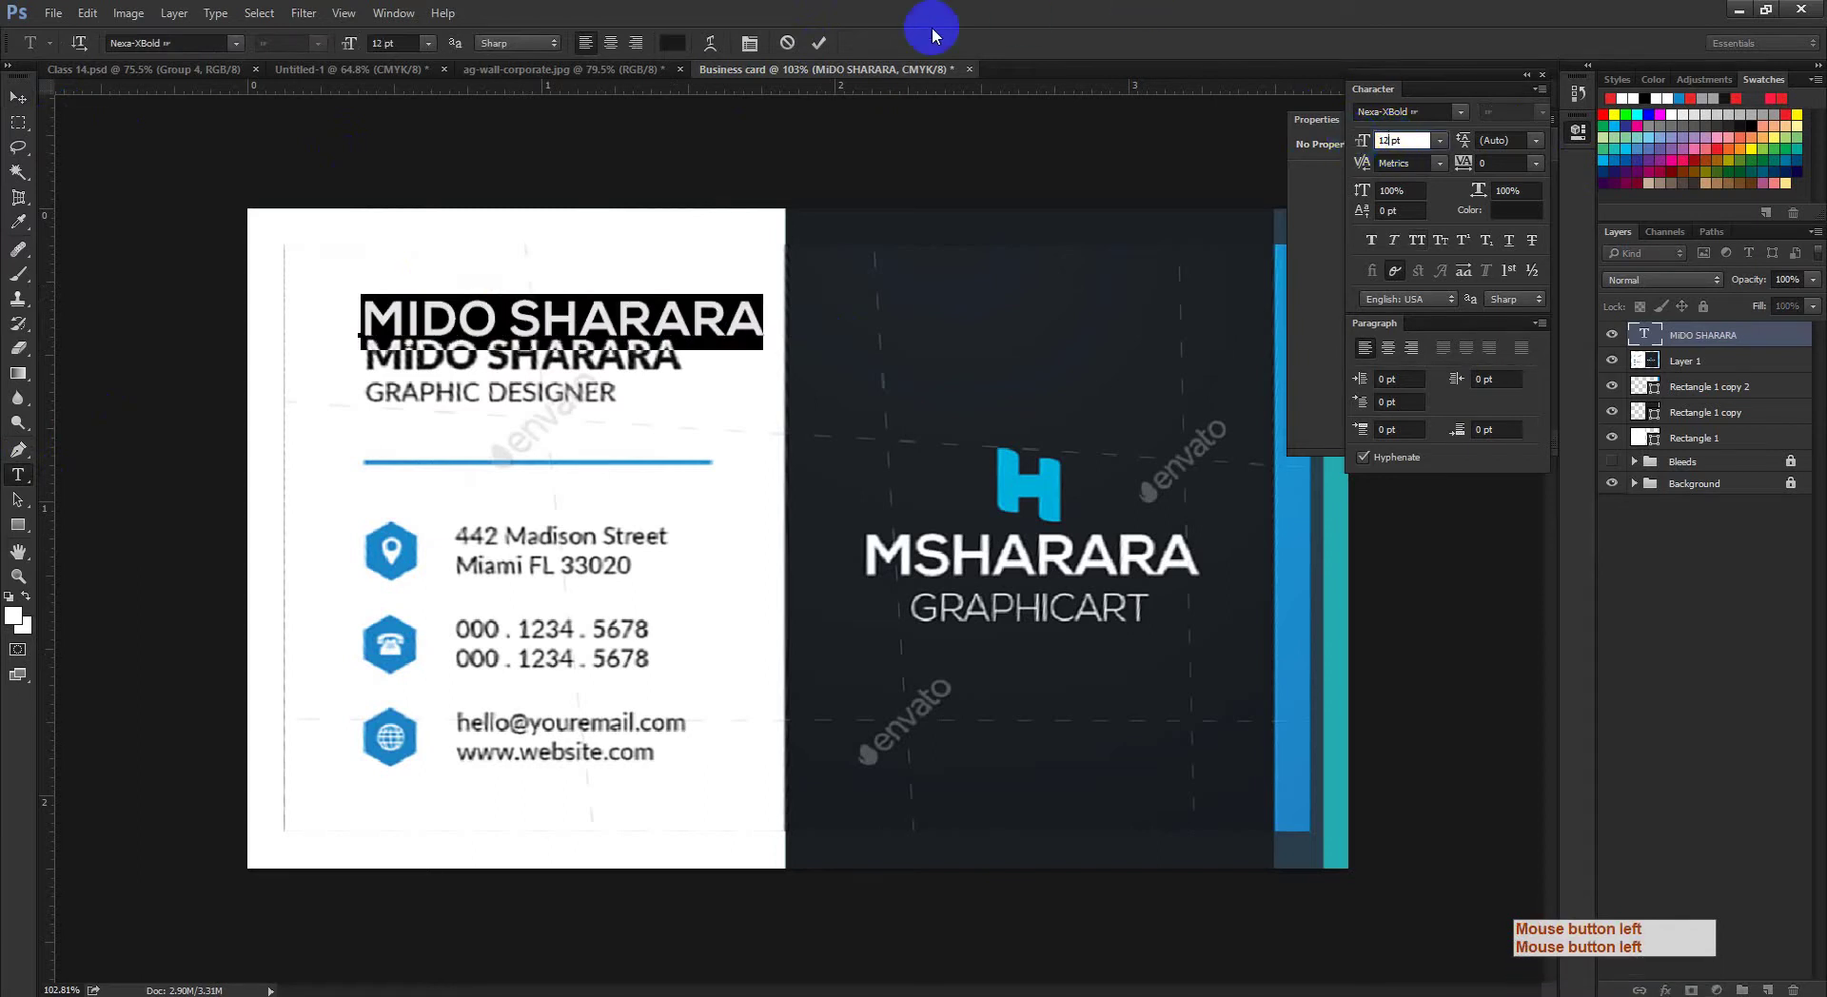
left_click(817, 43)
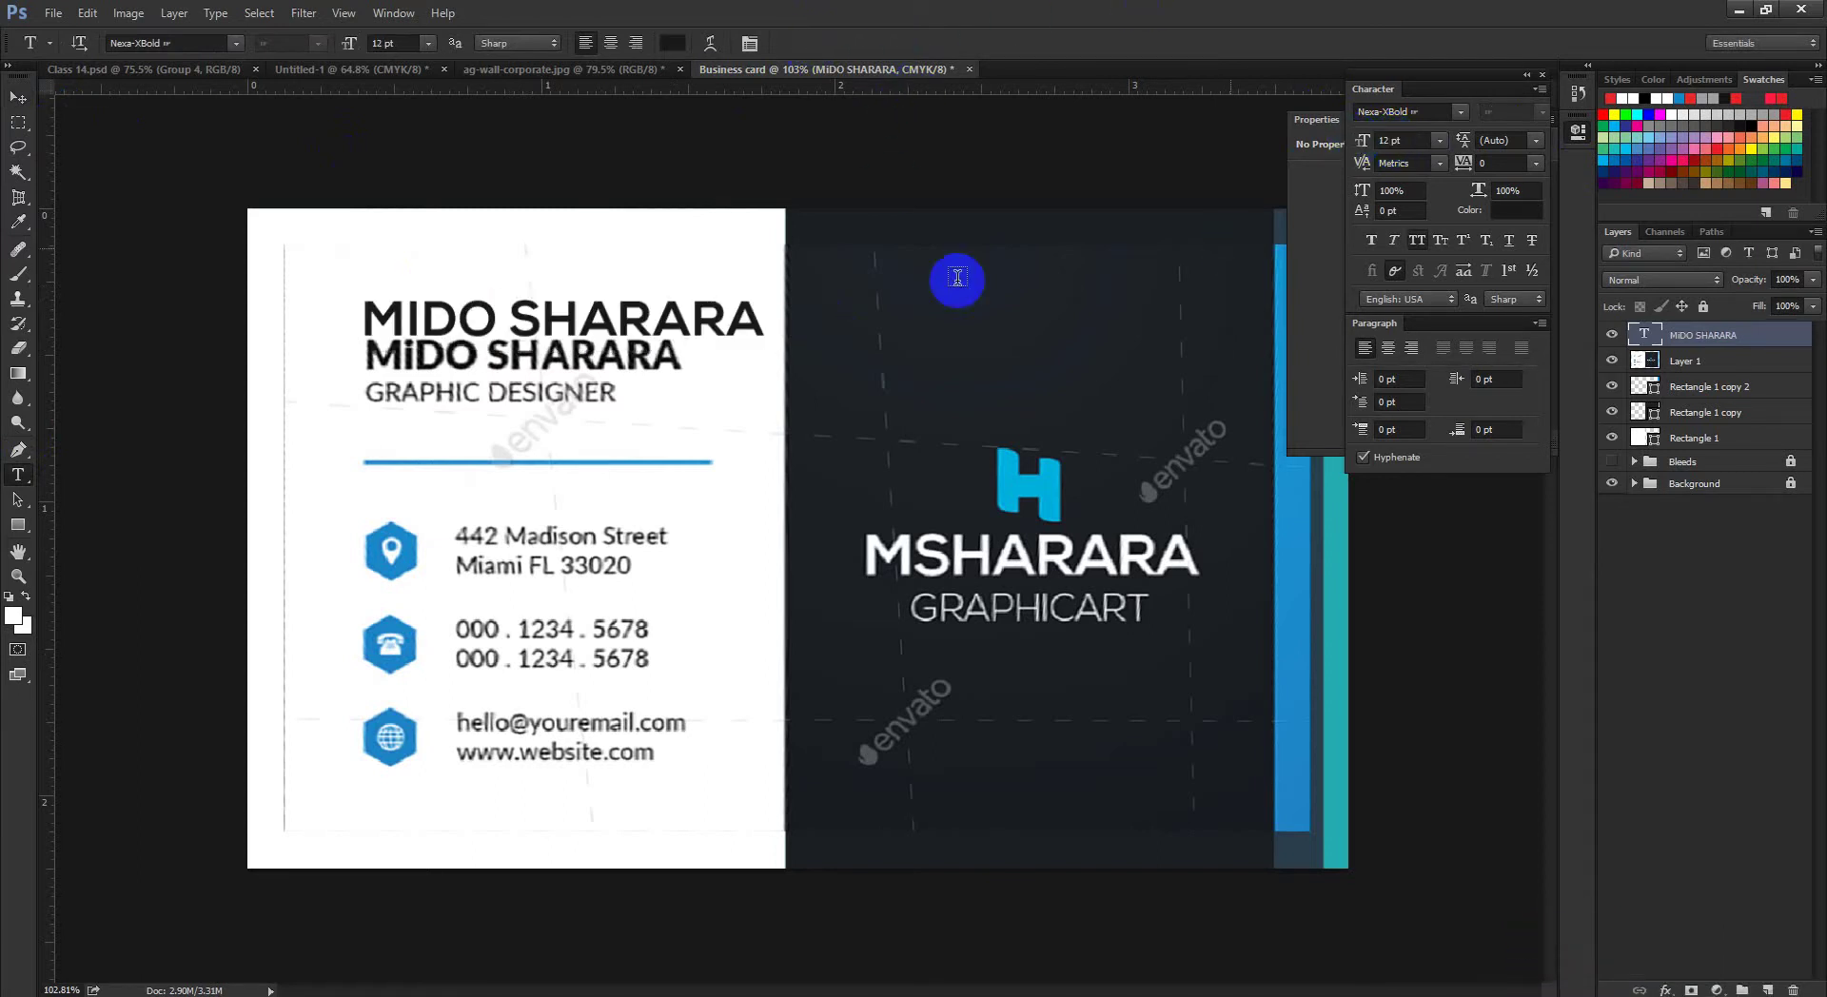
Step: Turn off All Caps so the name shows a lowercase i, then switch to Chrome
left_click(479, 321)
key("ctrl+a")
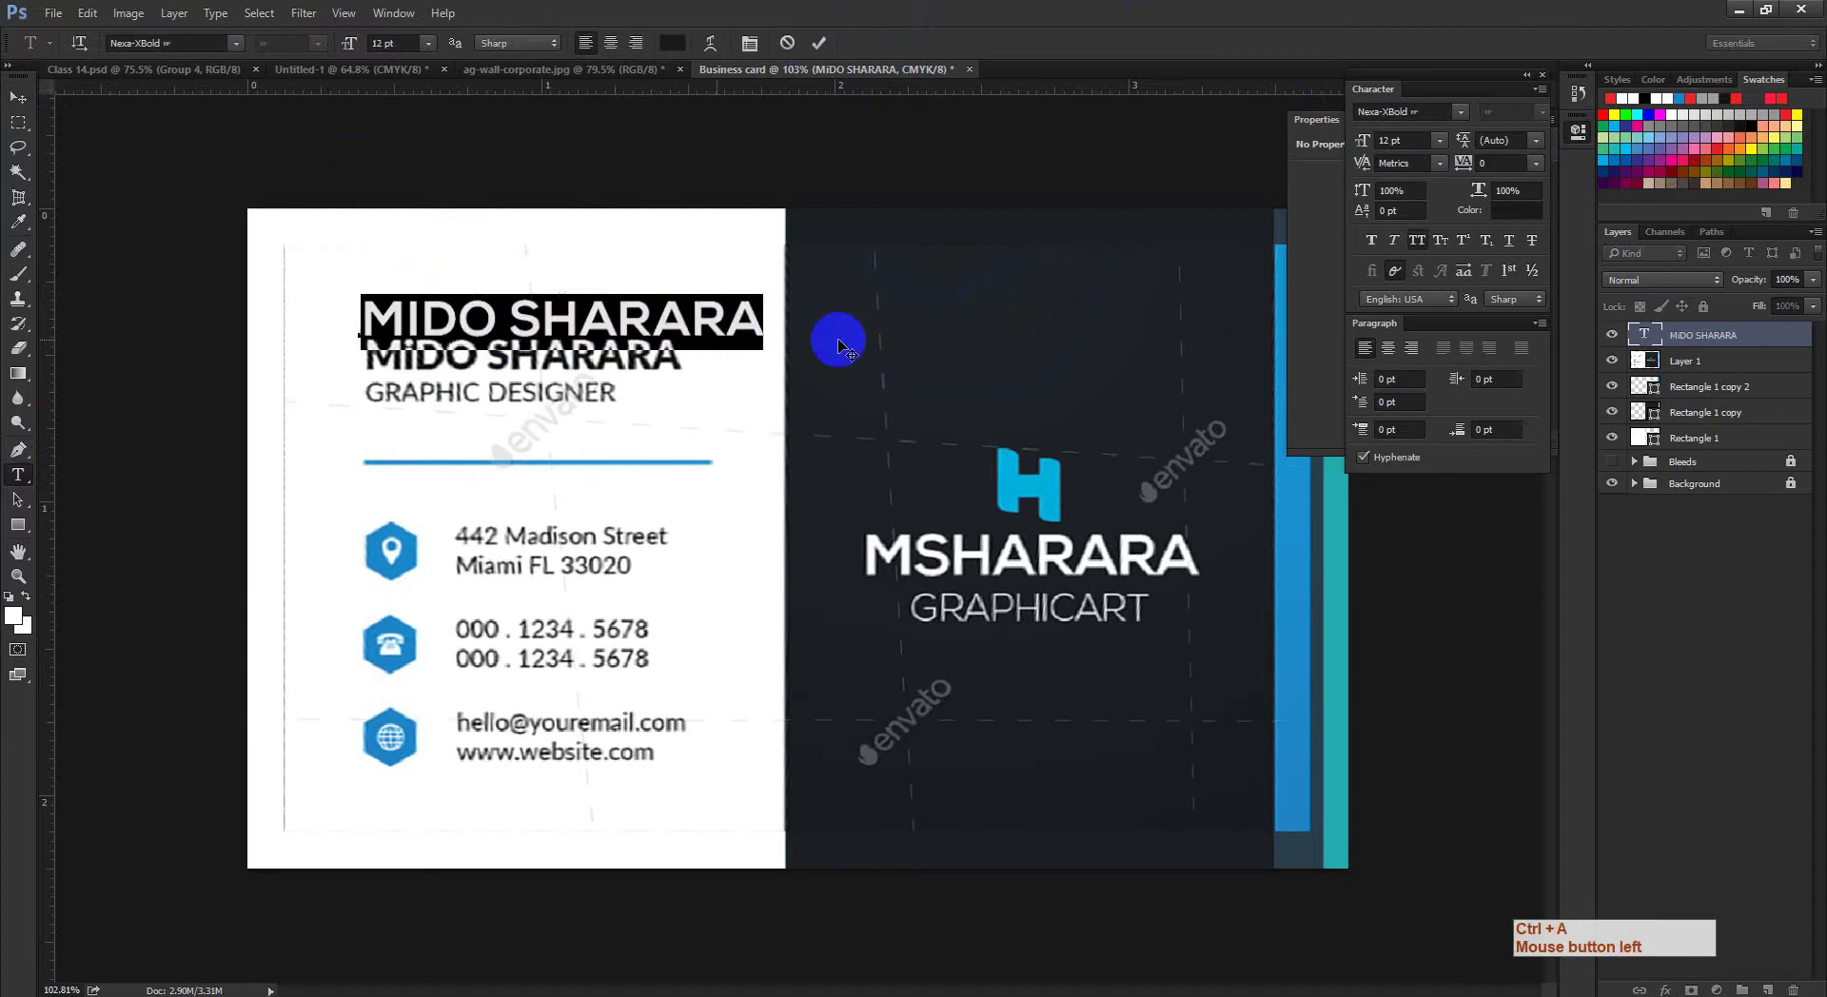
left_click(1420, 242)
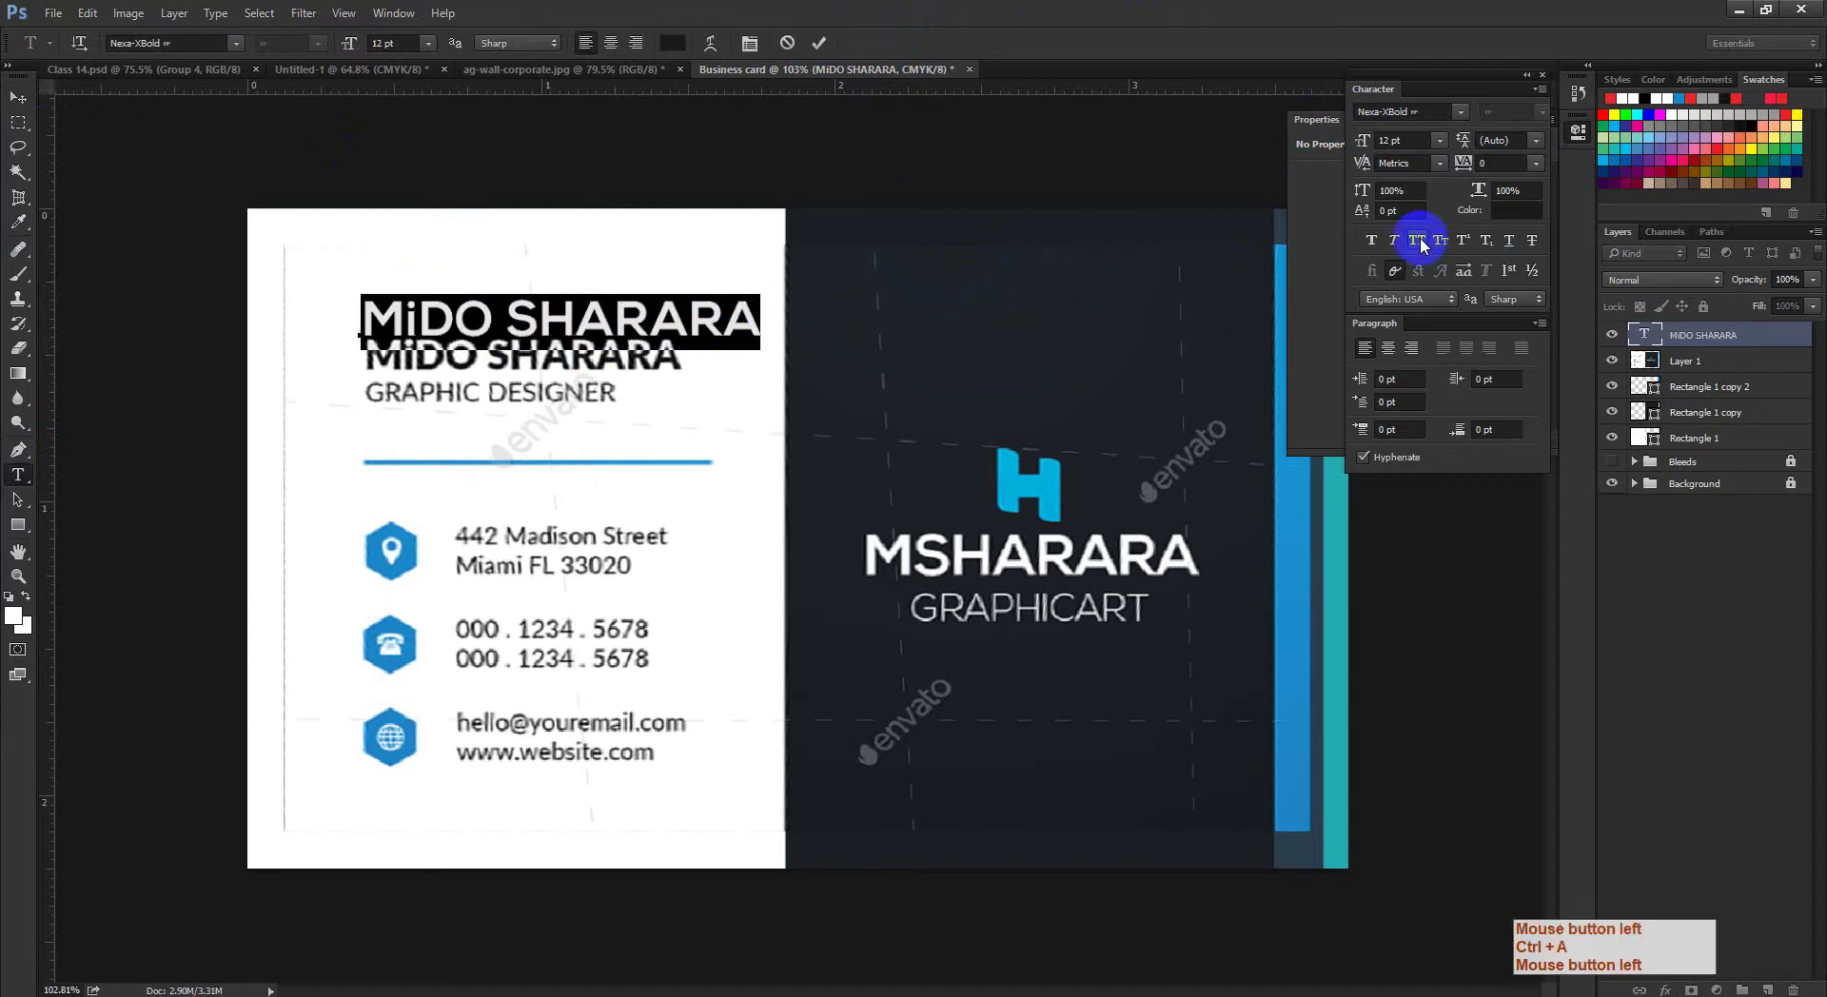
left_click(689, 322)
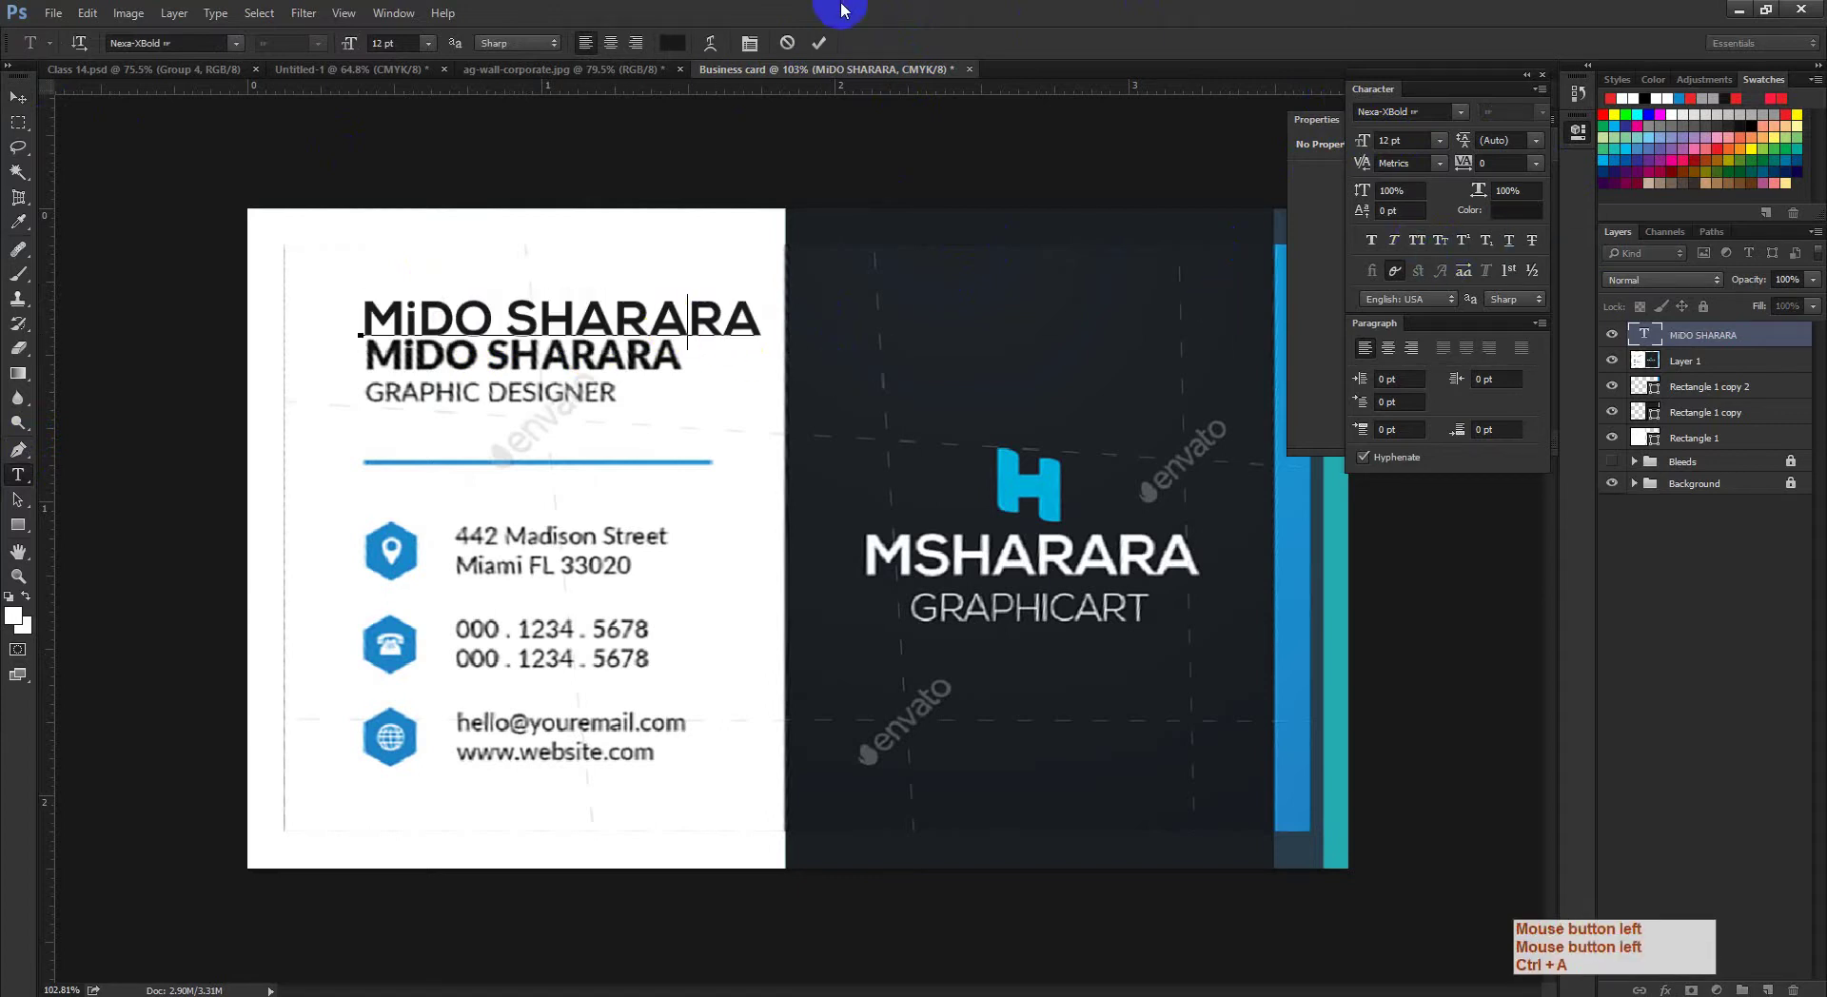
left_click(818, 43)
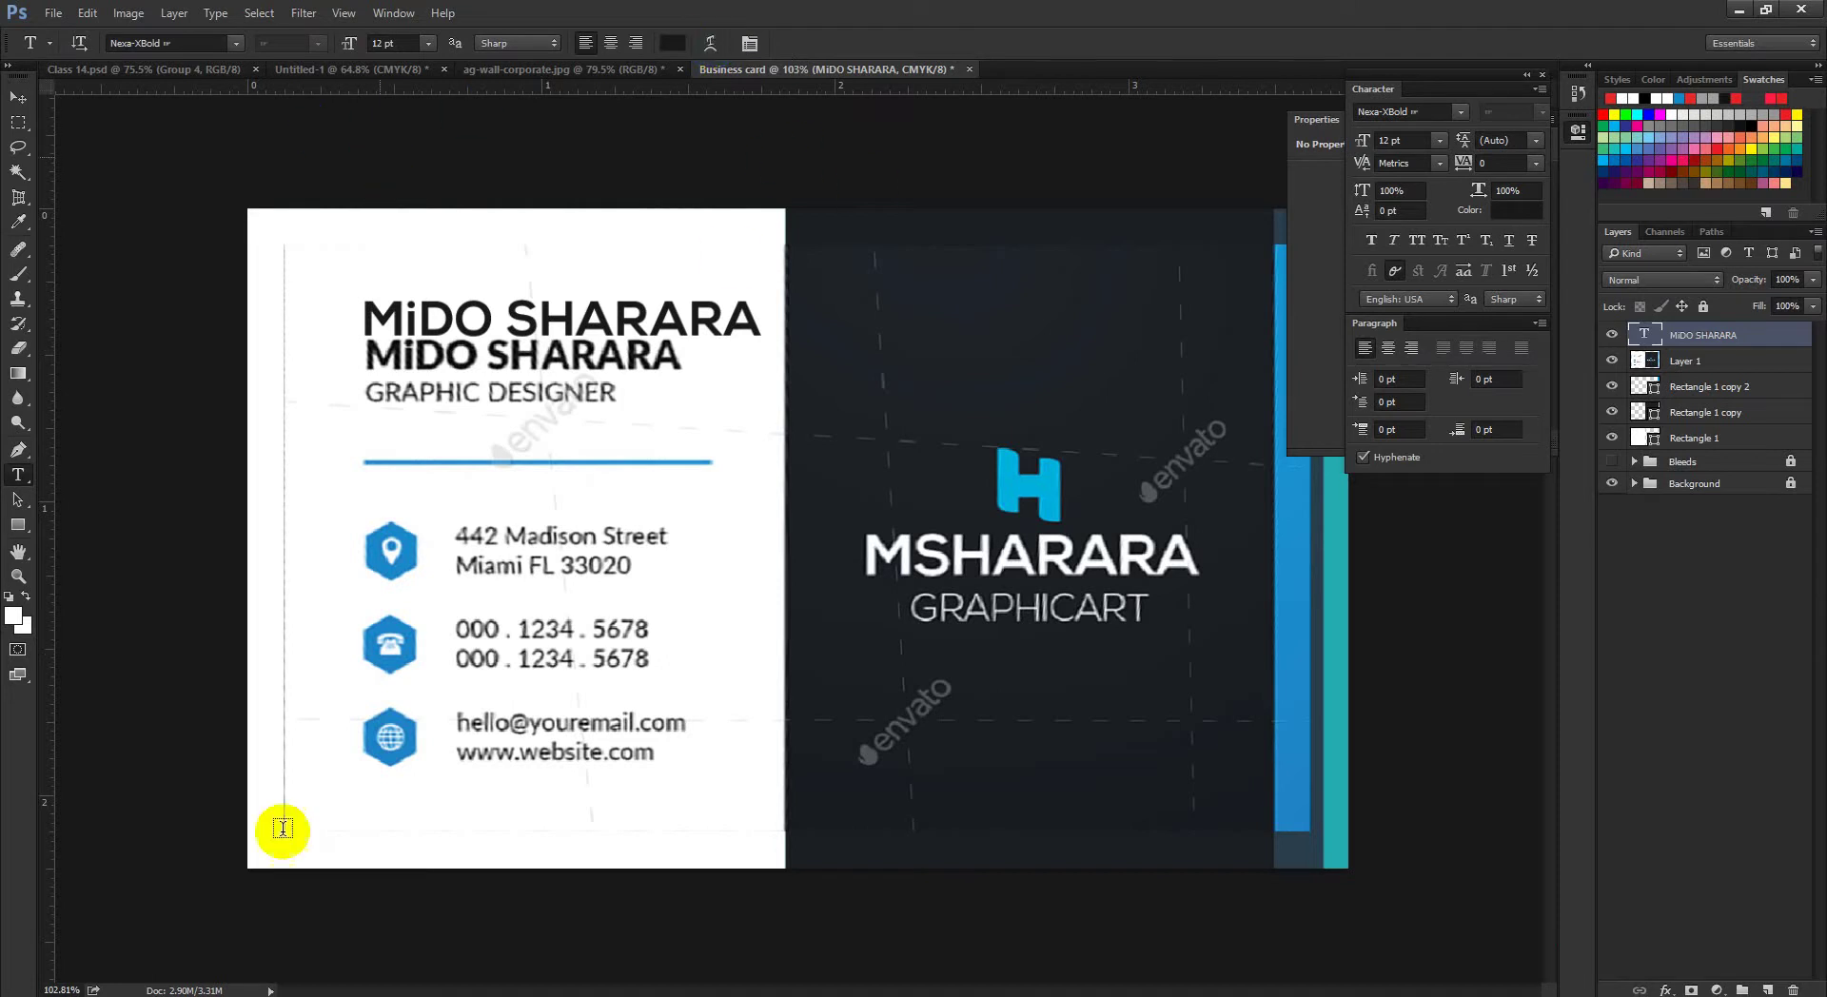
left_click(309, 988)
left_click(237, 940)
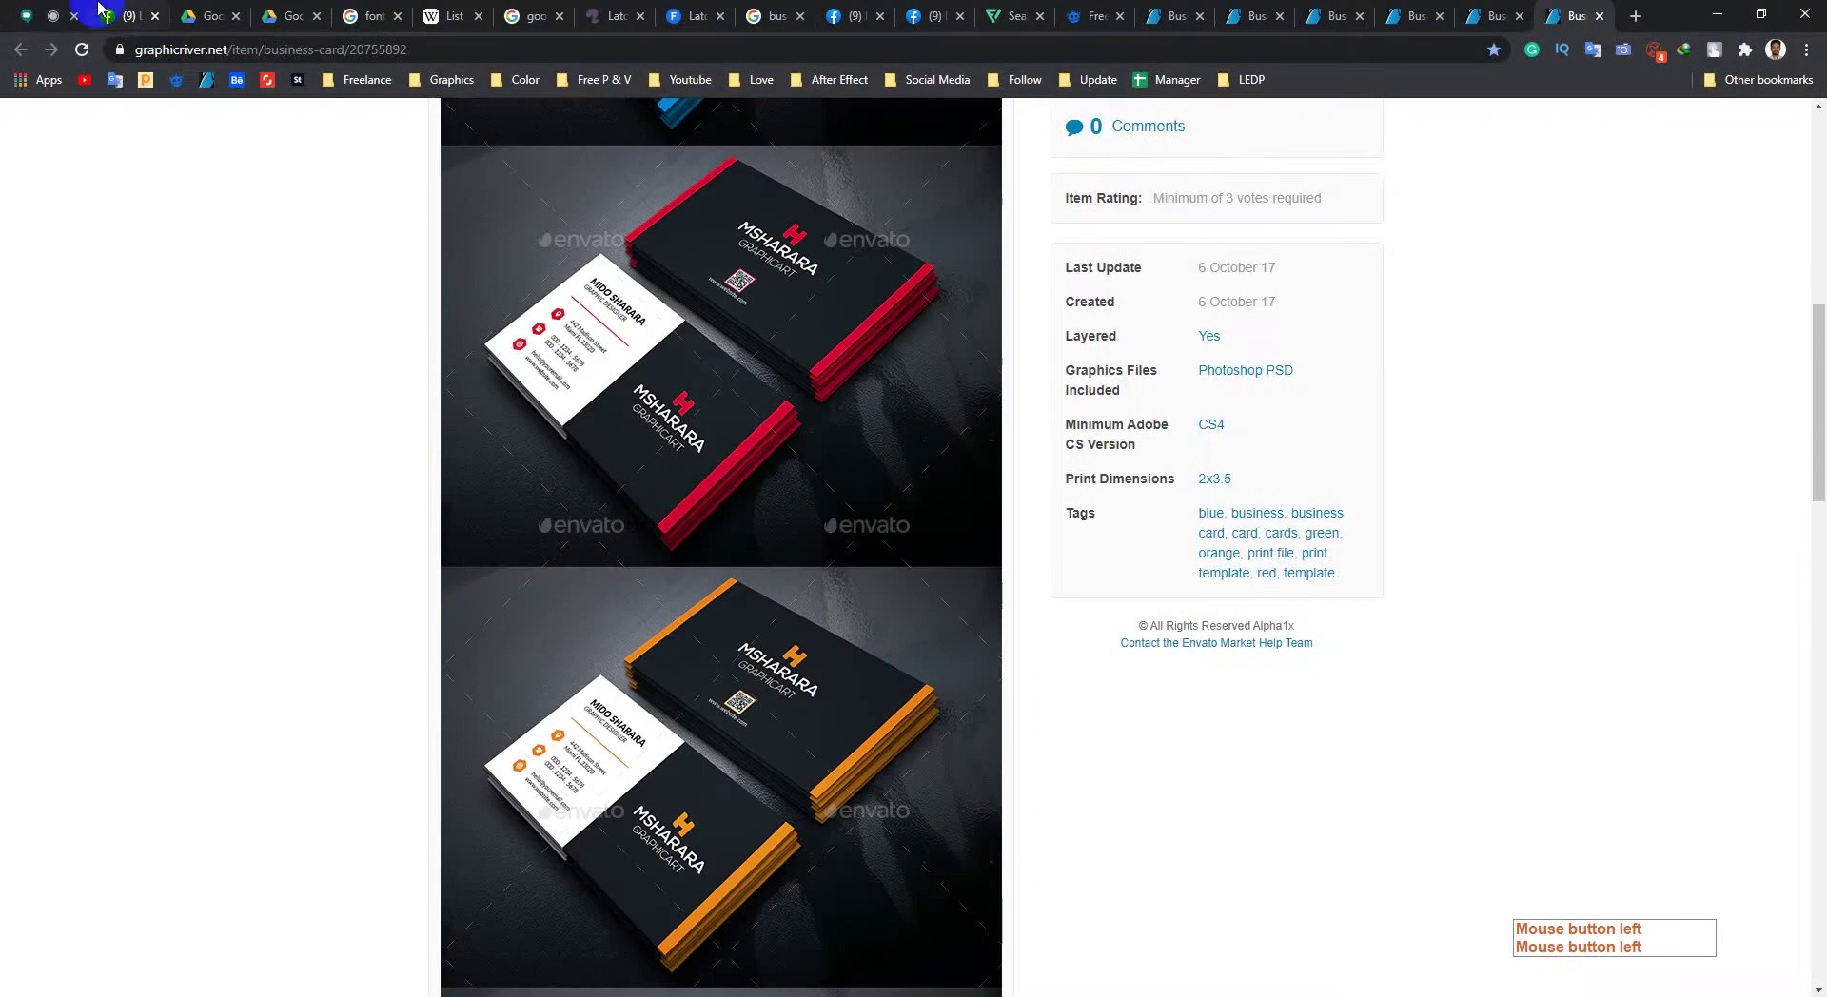
left_click(48, 16)
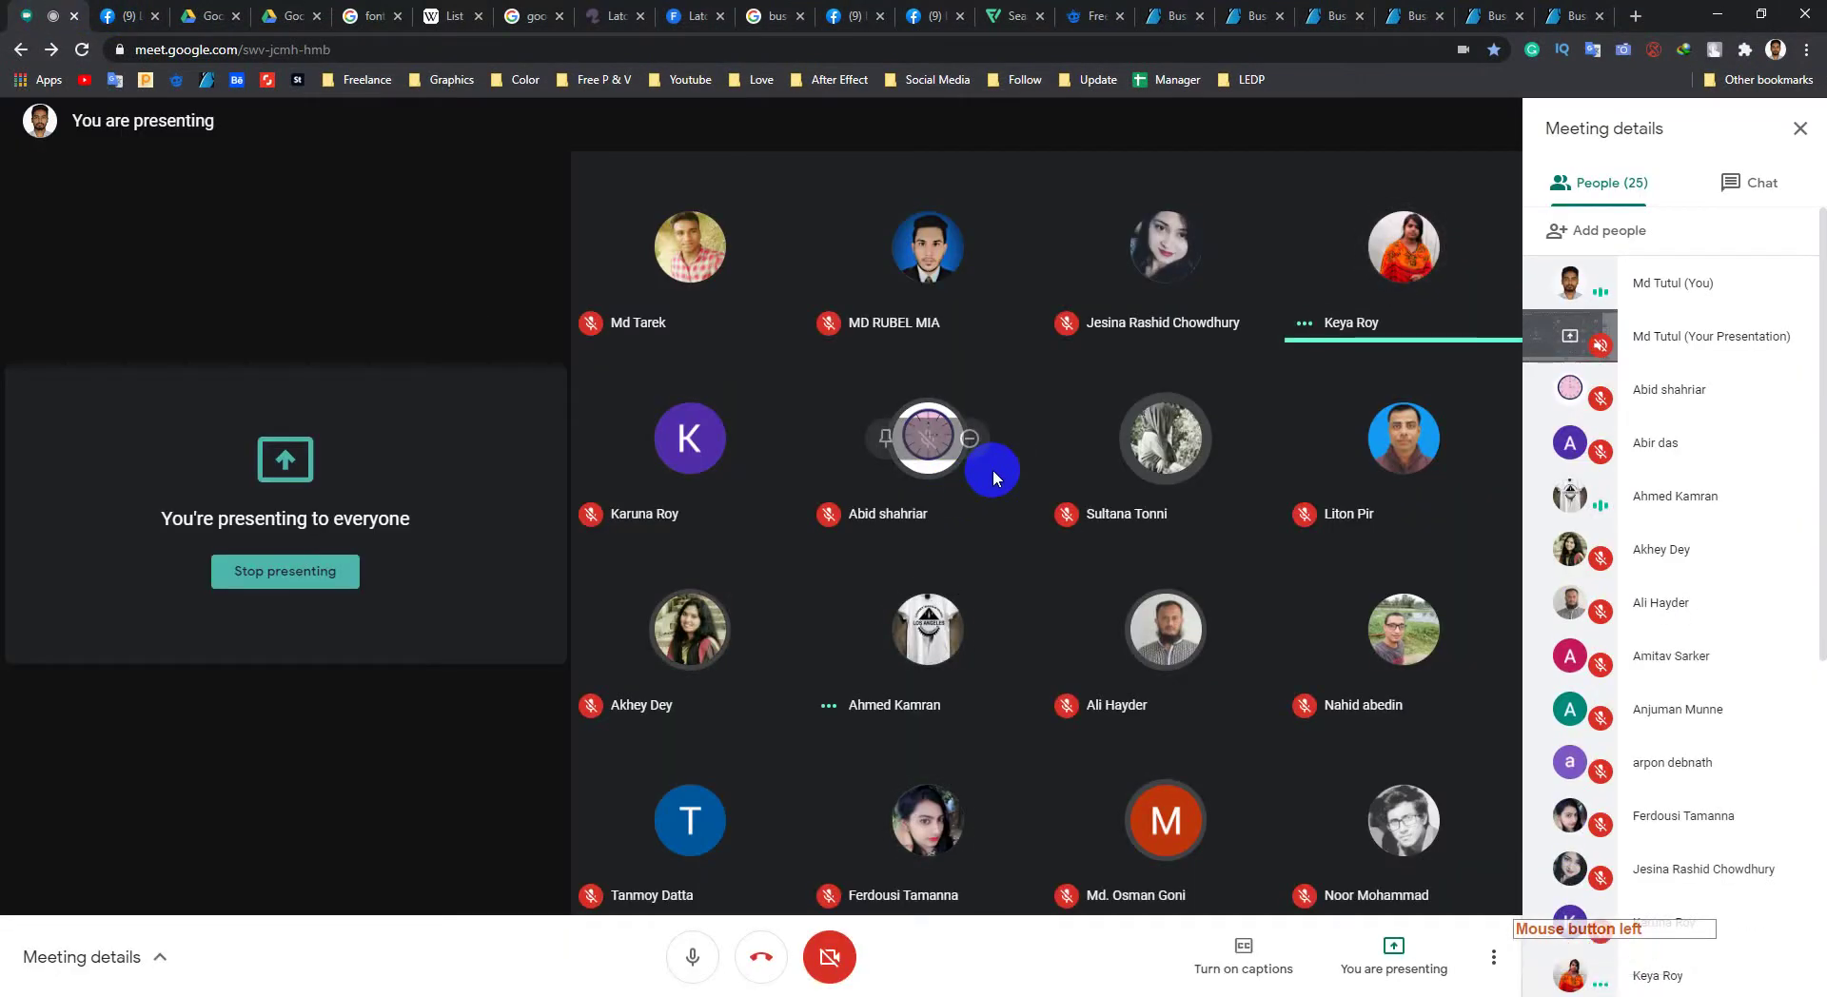
left_click(1719, 15)
left_click(792, 324)
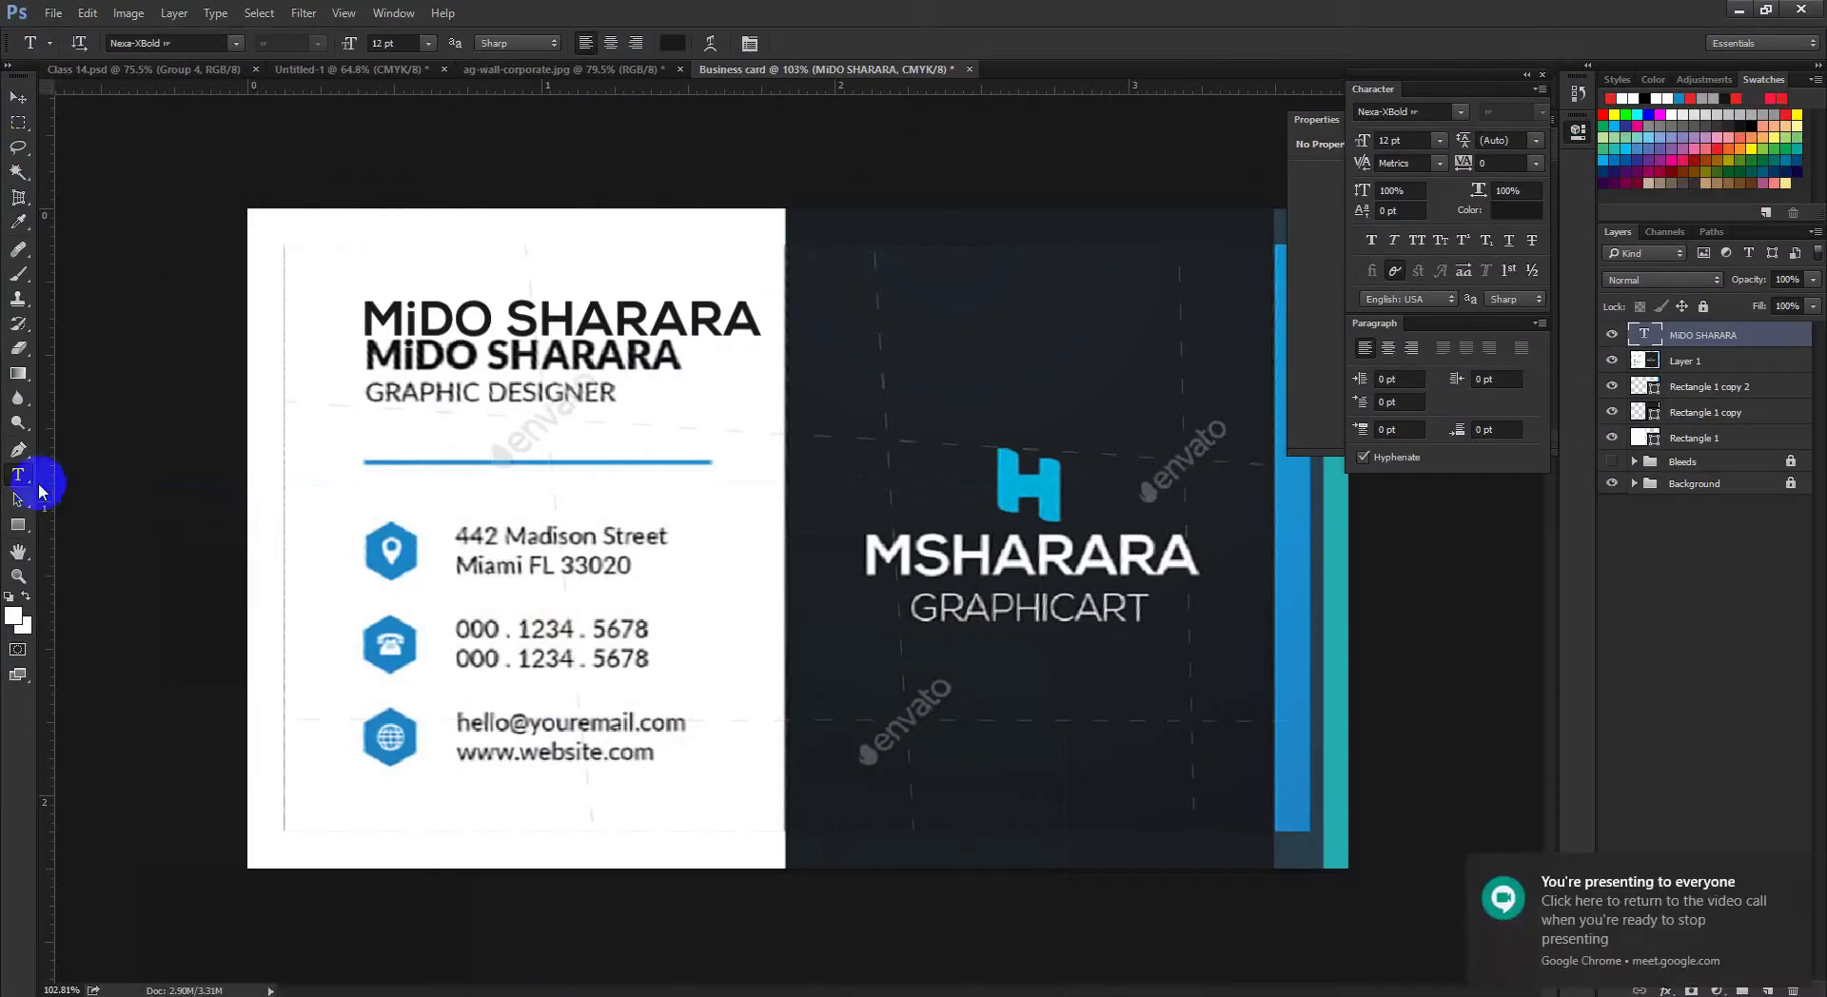
left_click(540, 327)
key("ctrl+a")
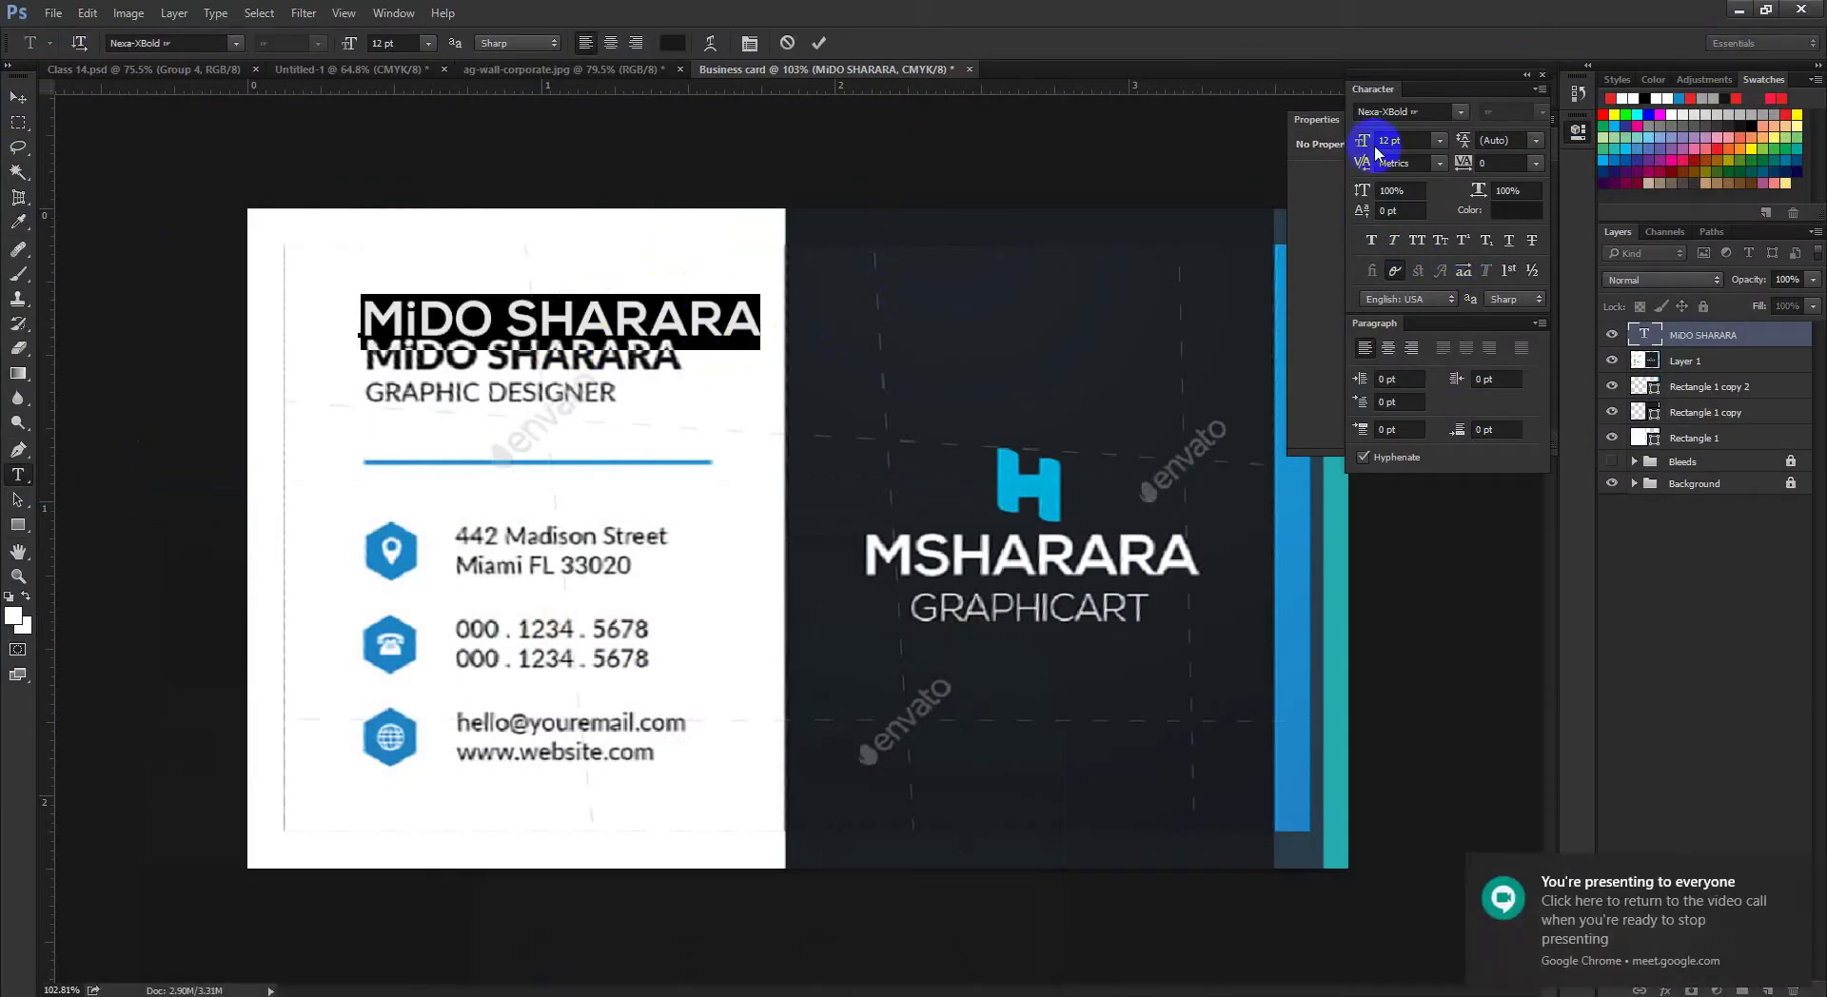
type("11")
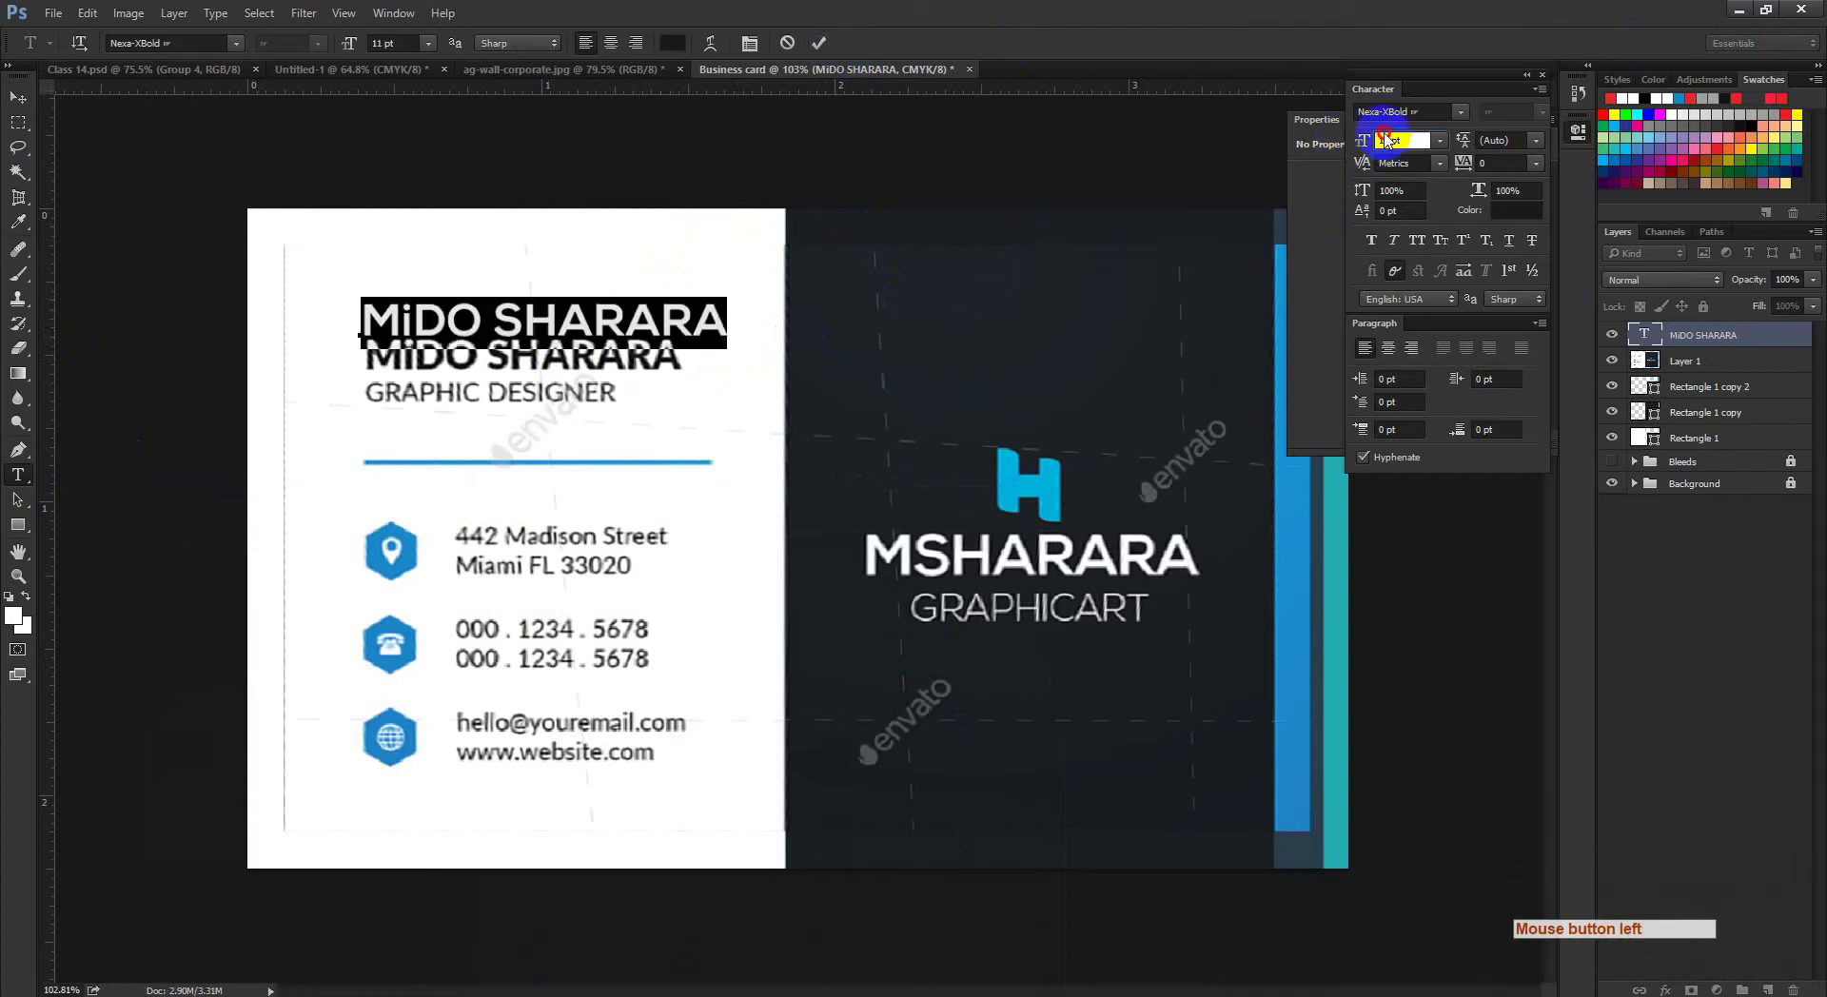
left_click(1388, 140)
key("BackSpace")
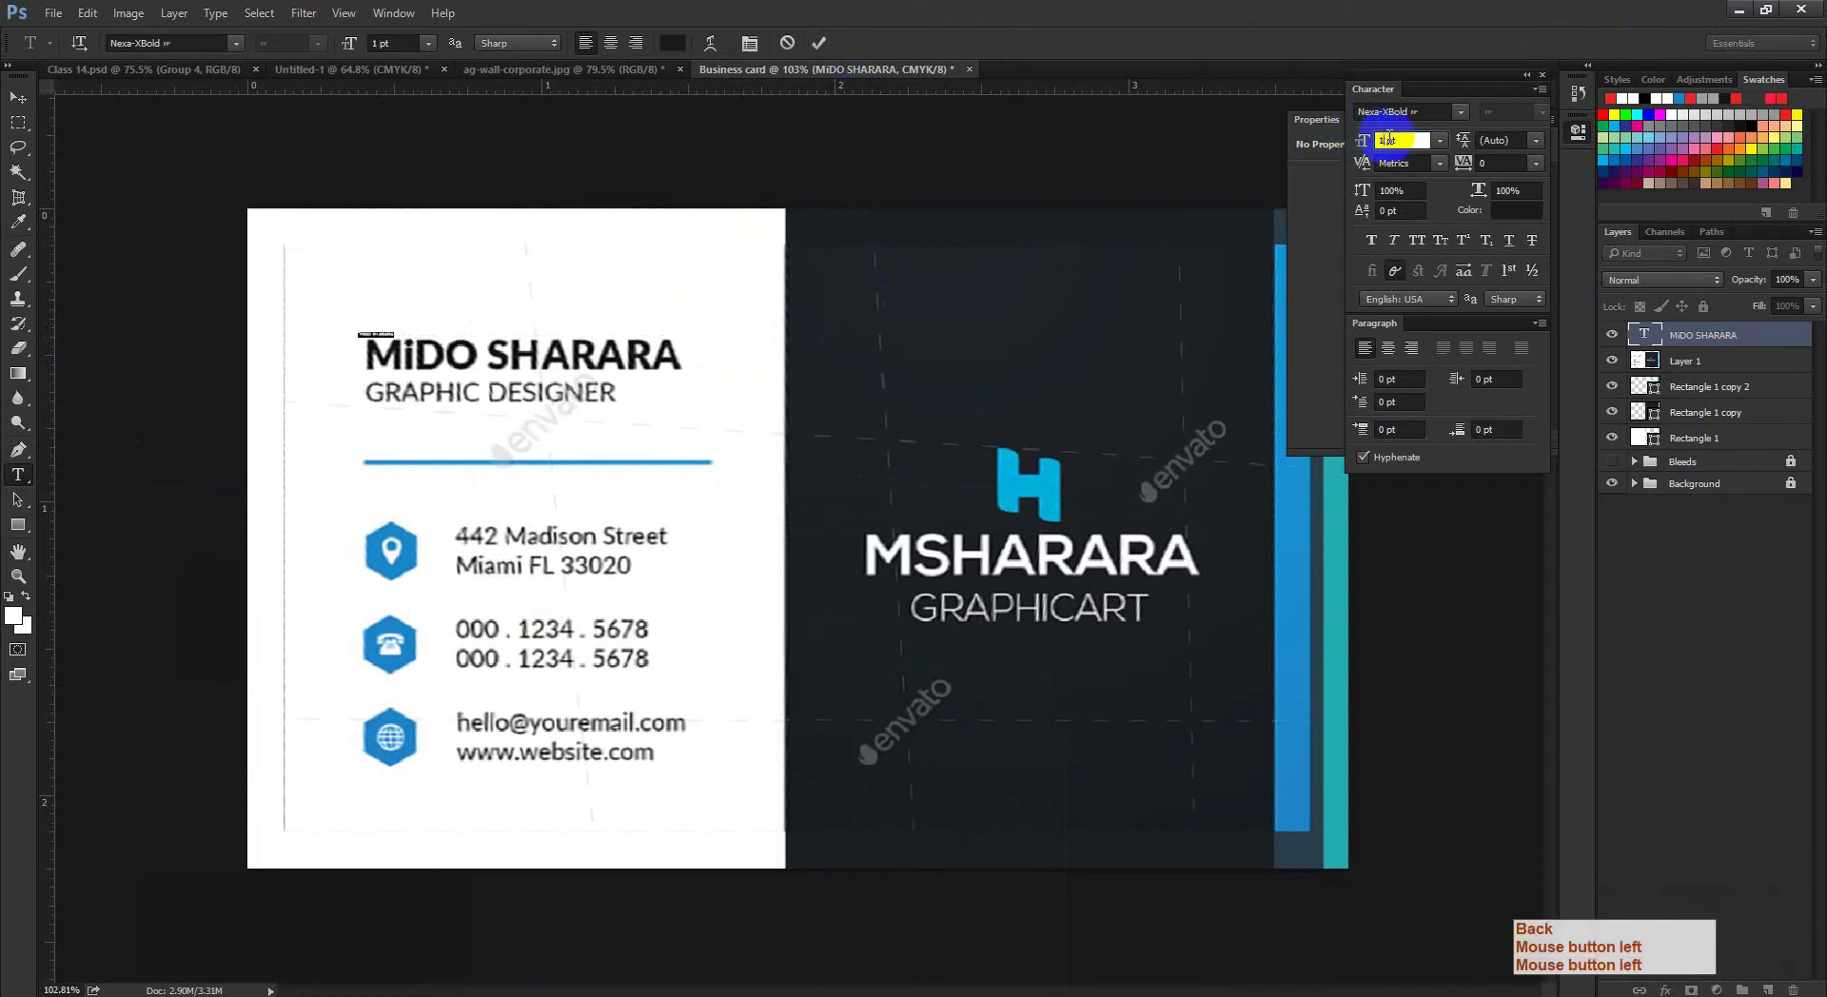
type("0")
left_click(818, 42)
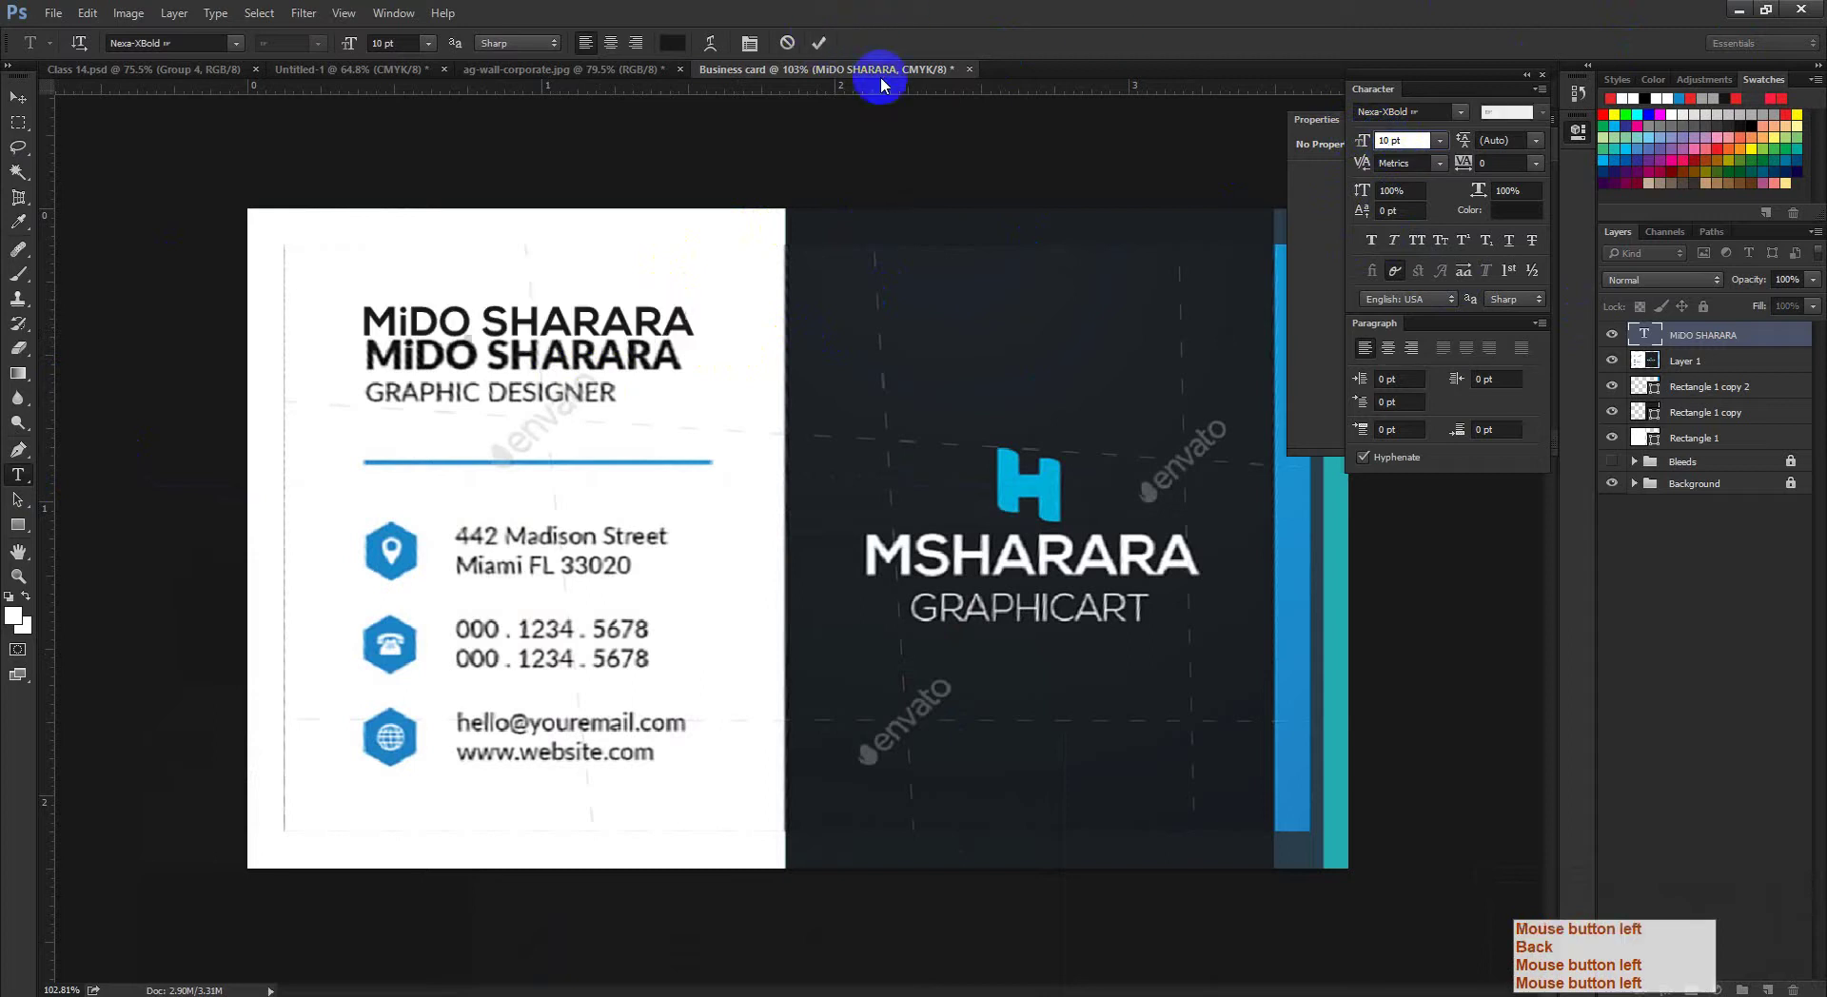
left_click(17, 95)
left_click(510, 395, "ctrl")
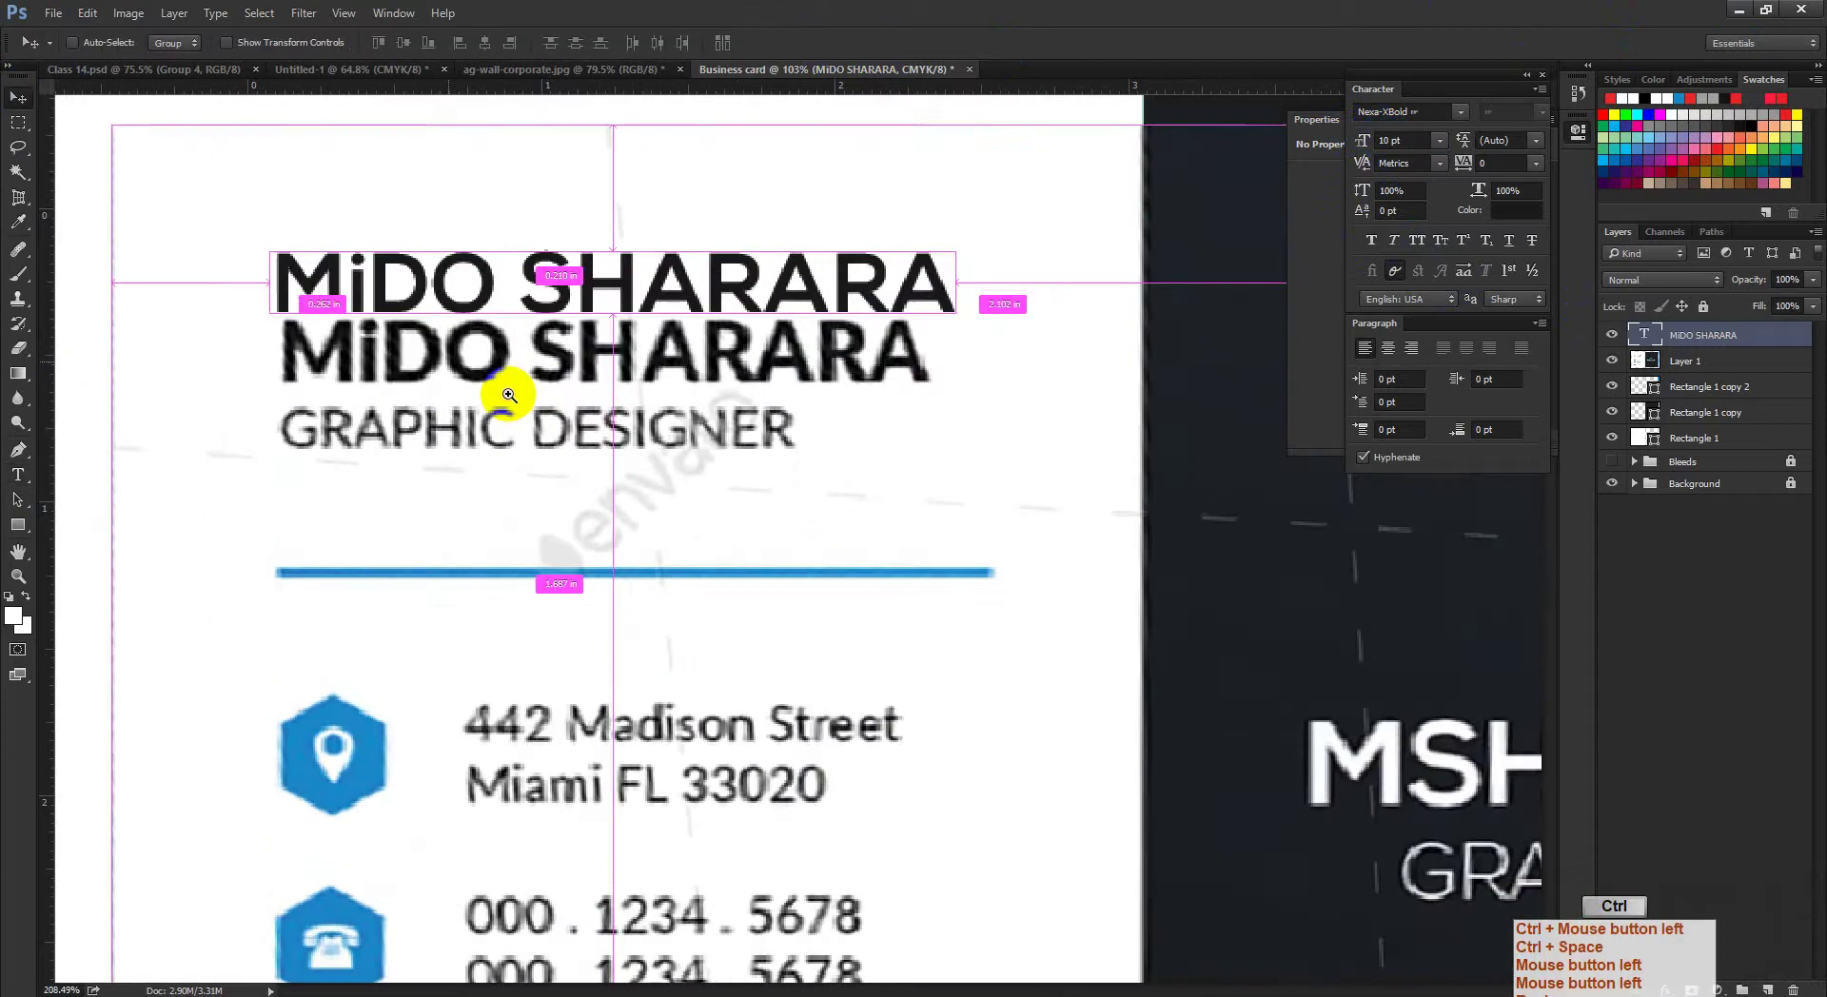
left_click_drag(647, 351, 714, 334)
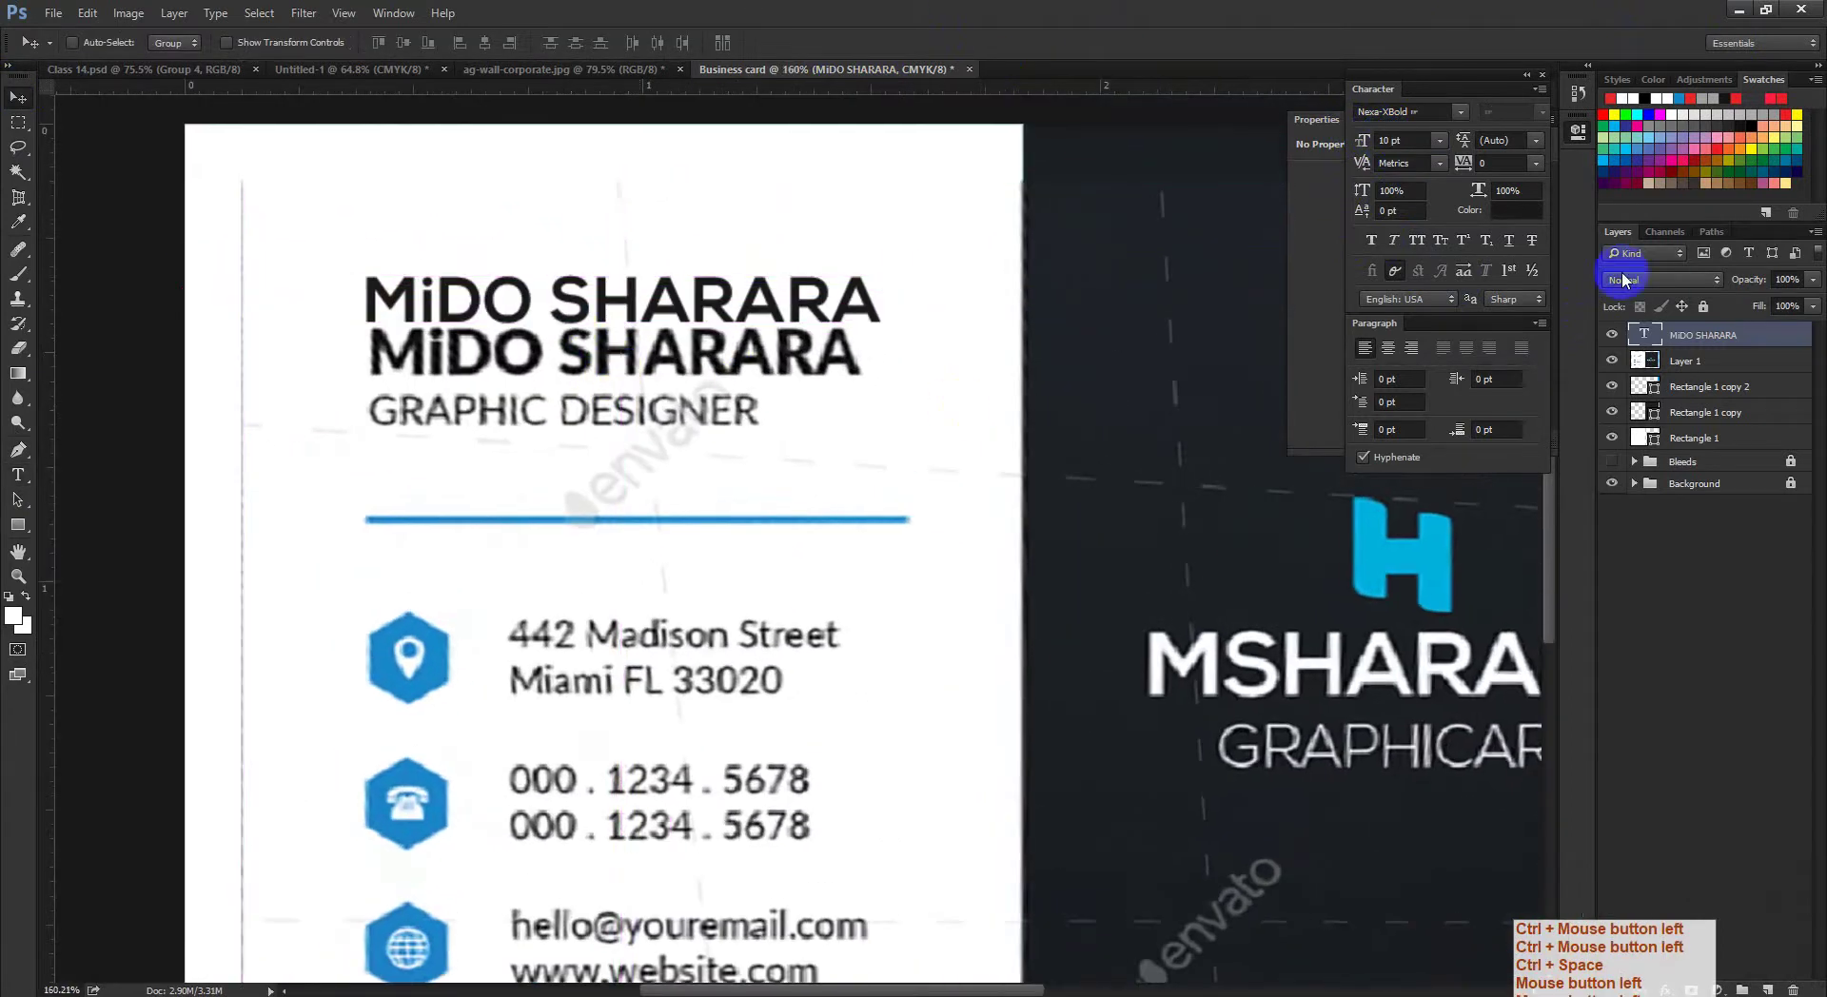
Step: Apply Faux Bold to the name, try 9 pt, then return it to 10 pt
left_click(1372, 242)
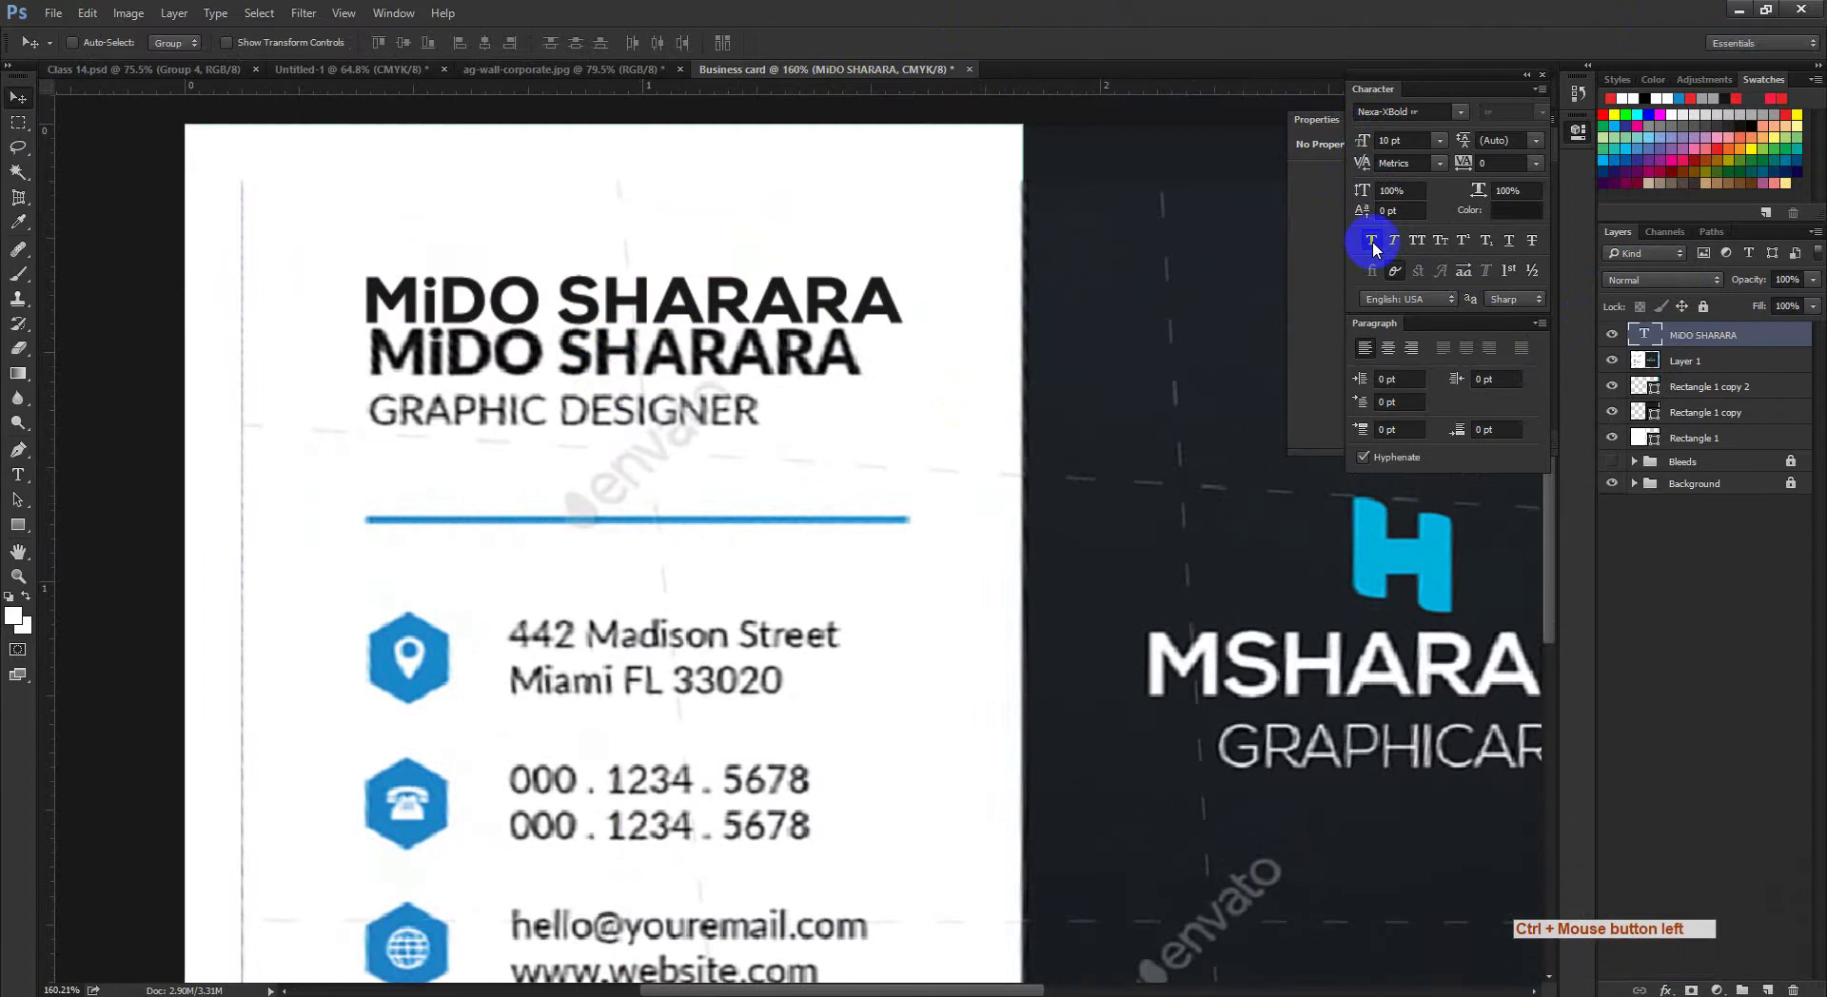
left_click(18, 101)
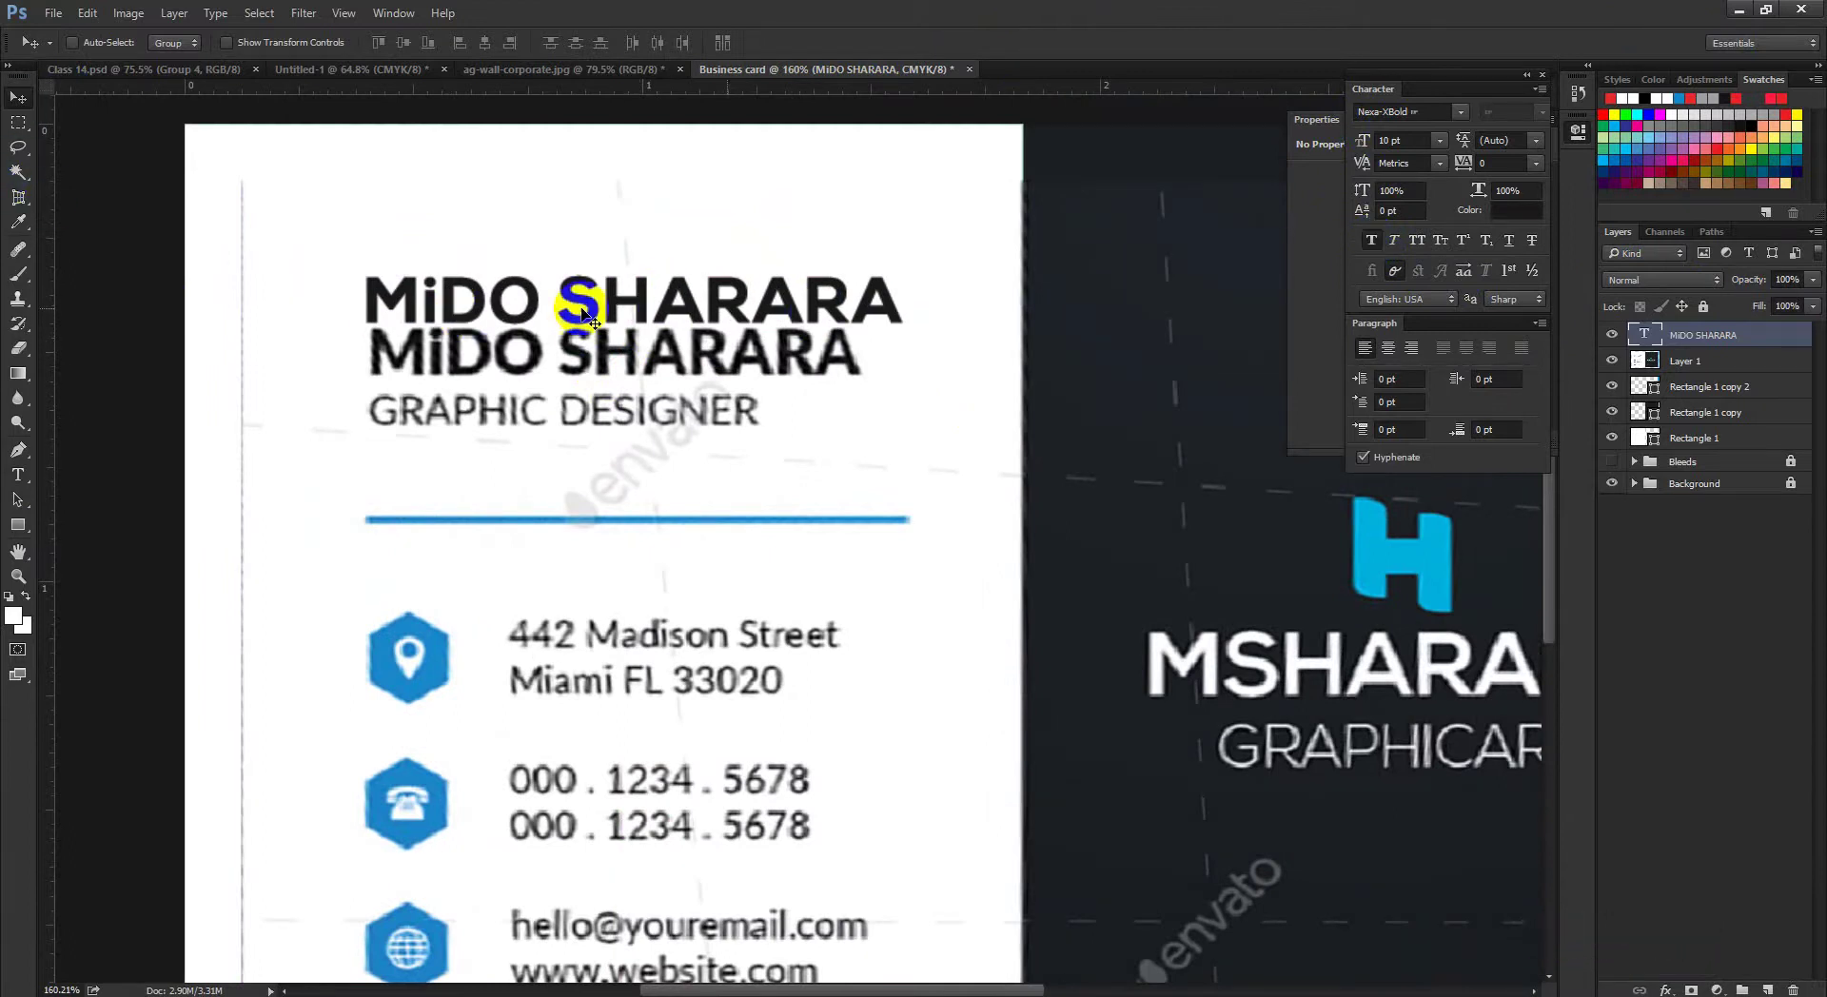
left_click(517, 321)
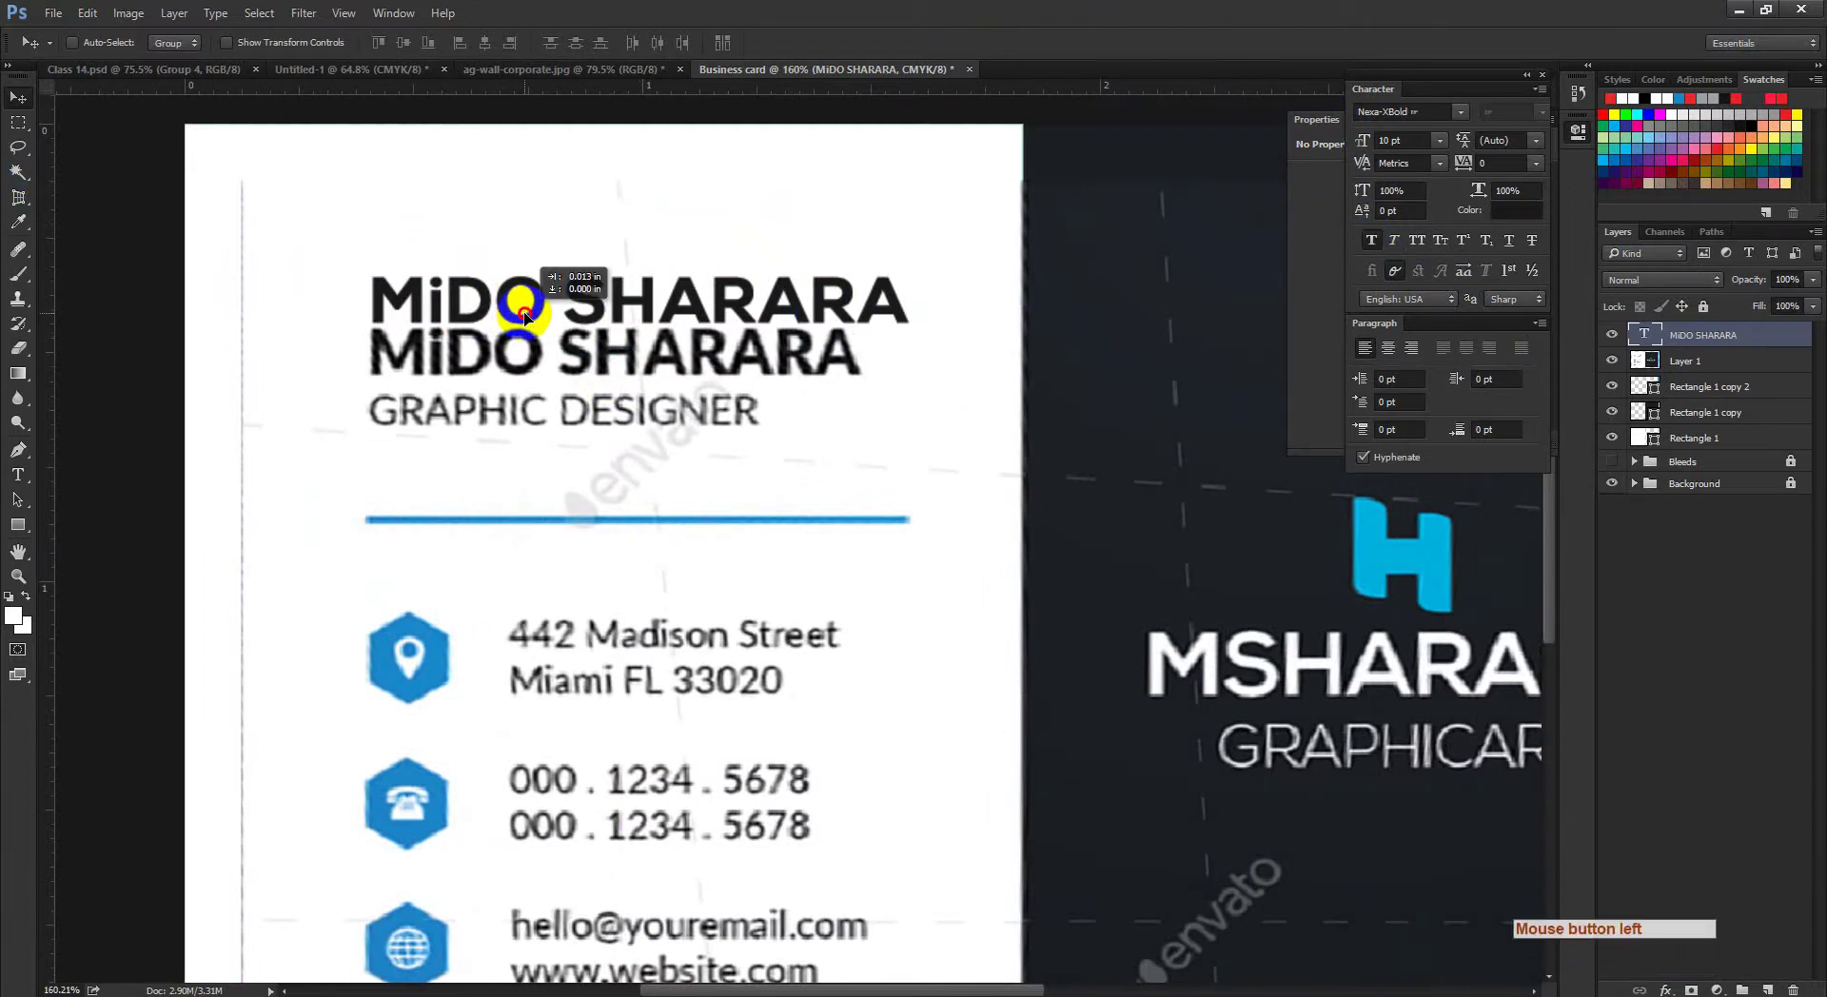
left_click(667, 394, "ctrl")
left_click_drag(667, 394, 652, 419)
left_click_drag(1387, 143, 1321, 155)
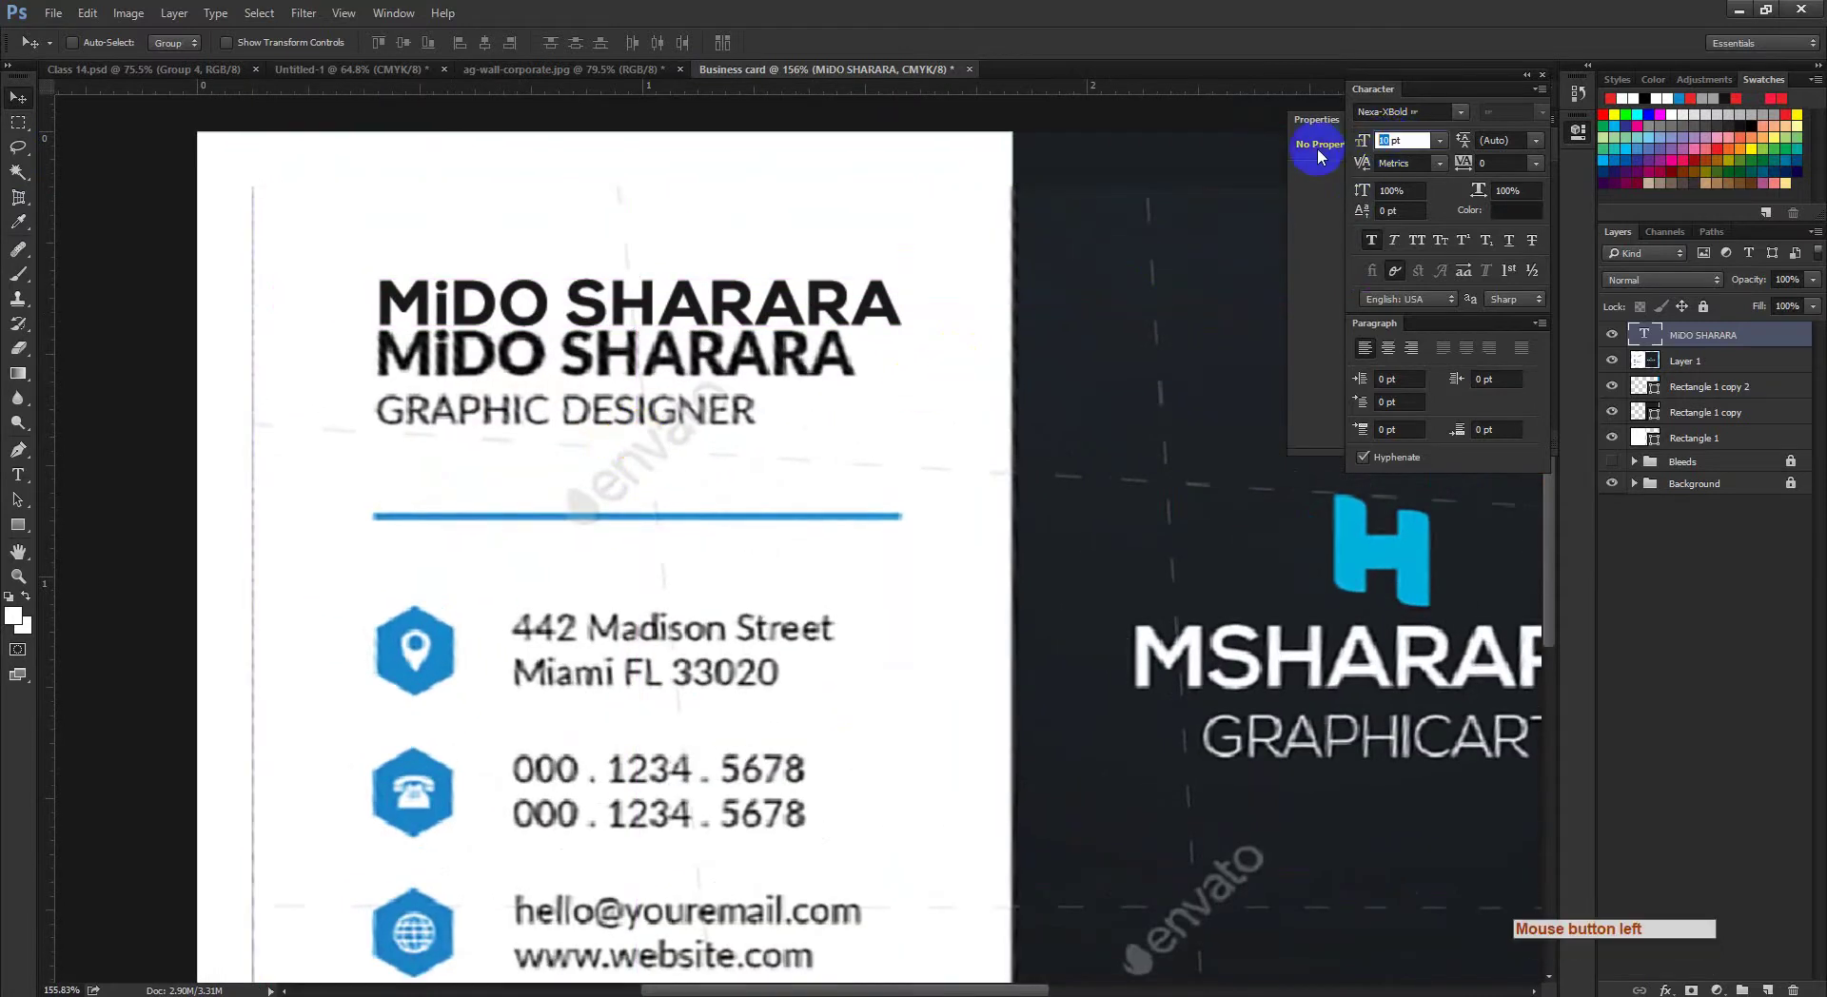
type("9")
key("Return")
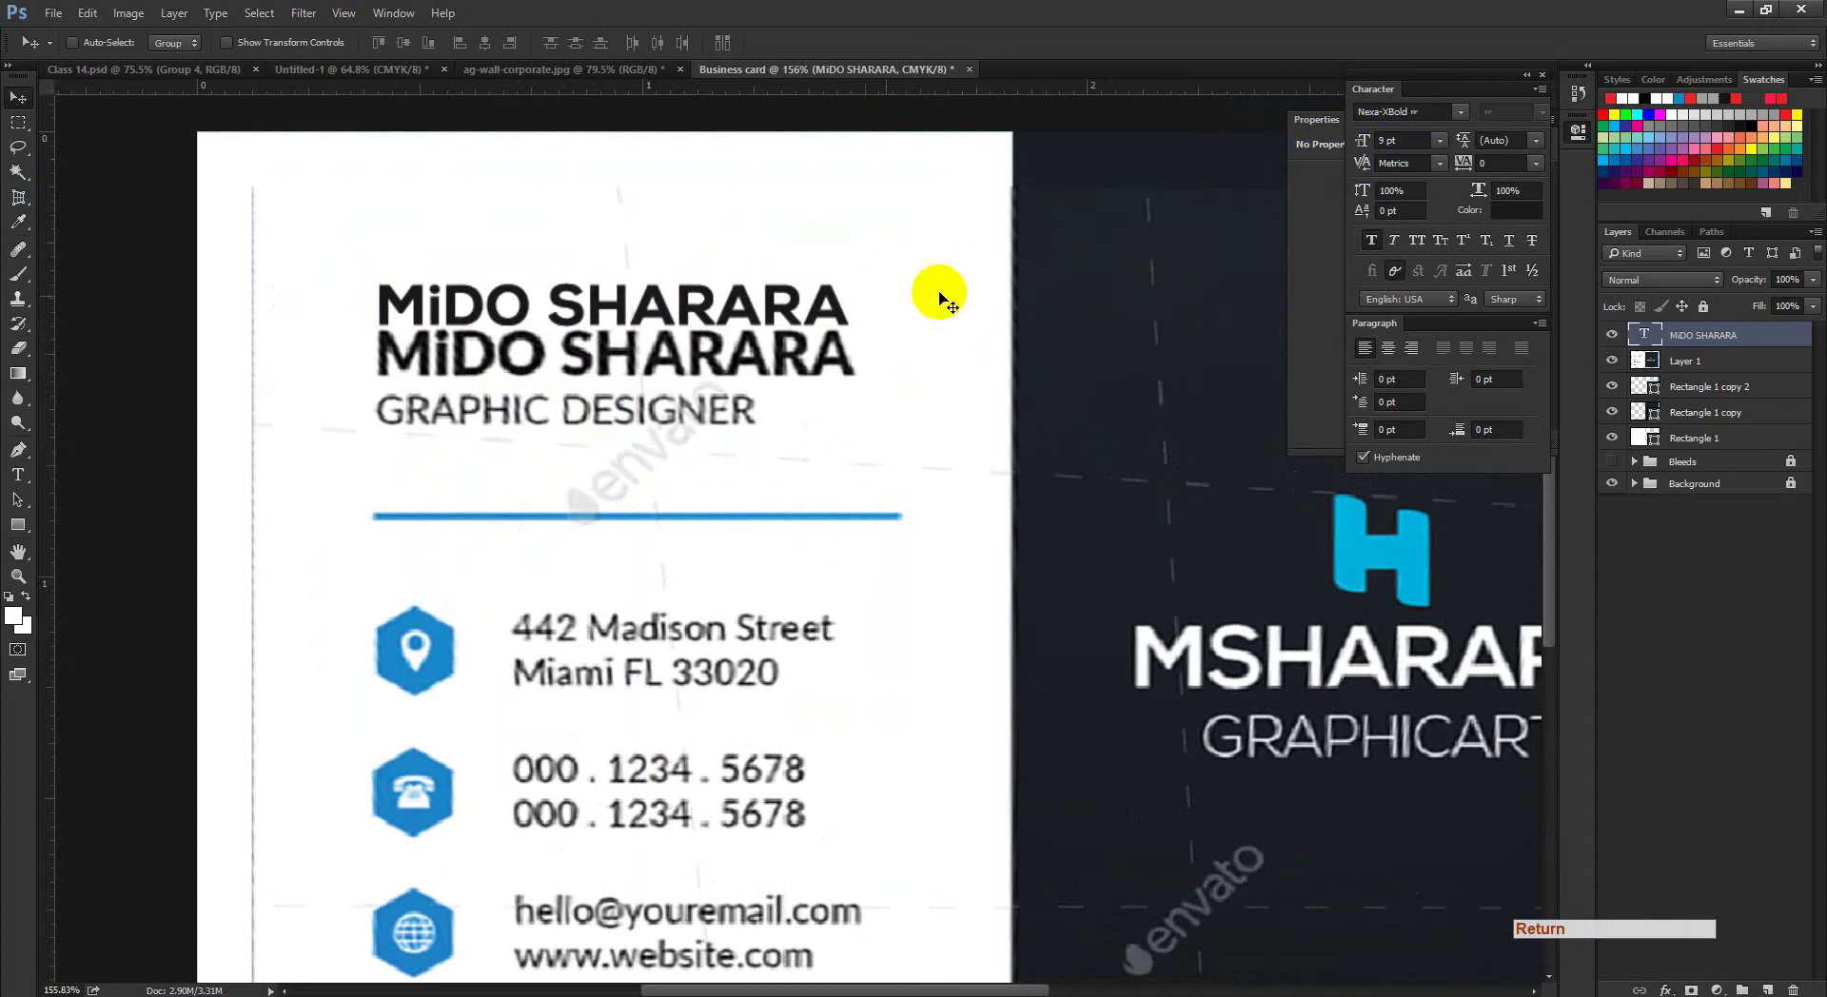
left_click_drag(1385, 140, 1304, 149)
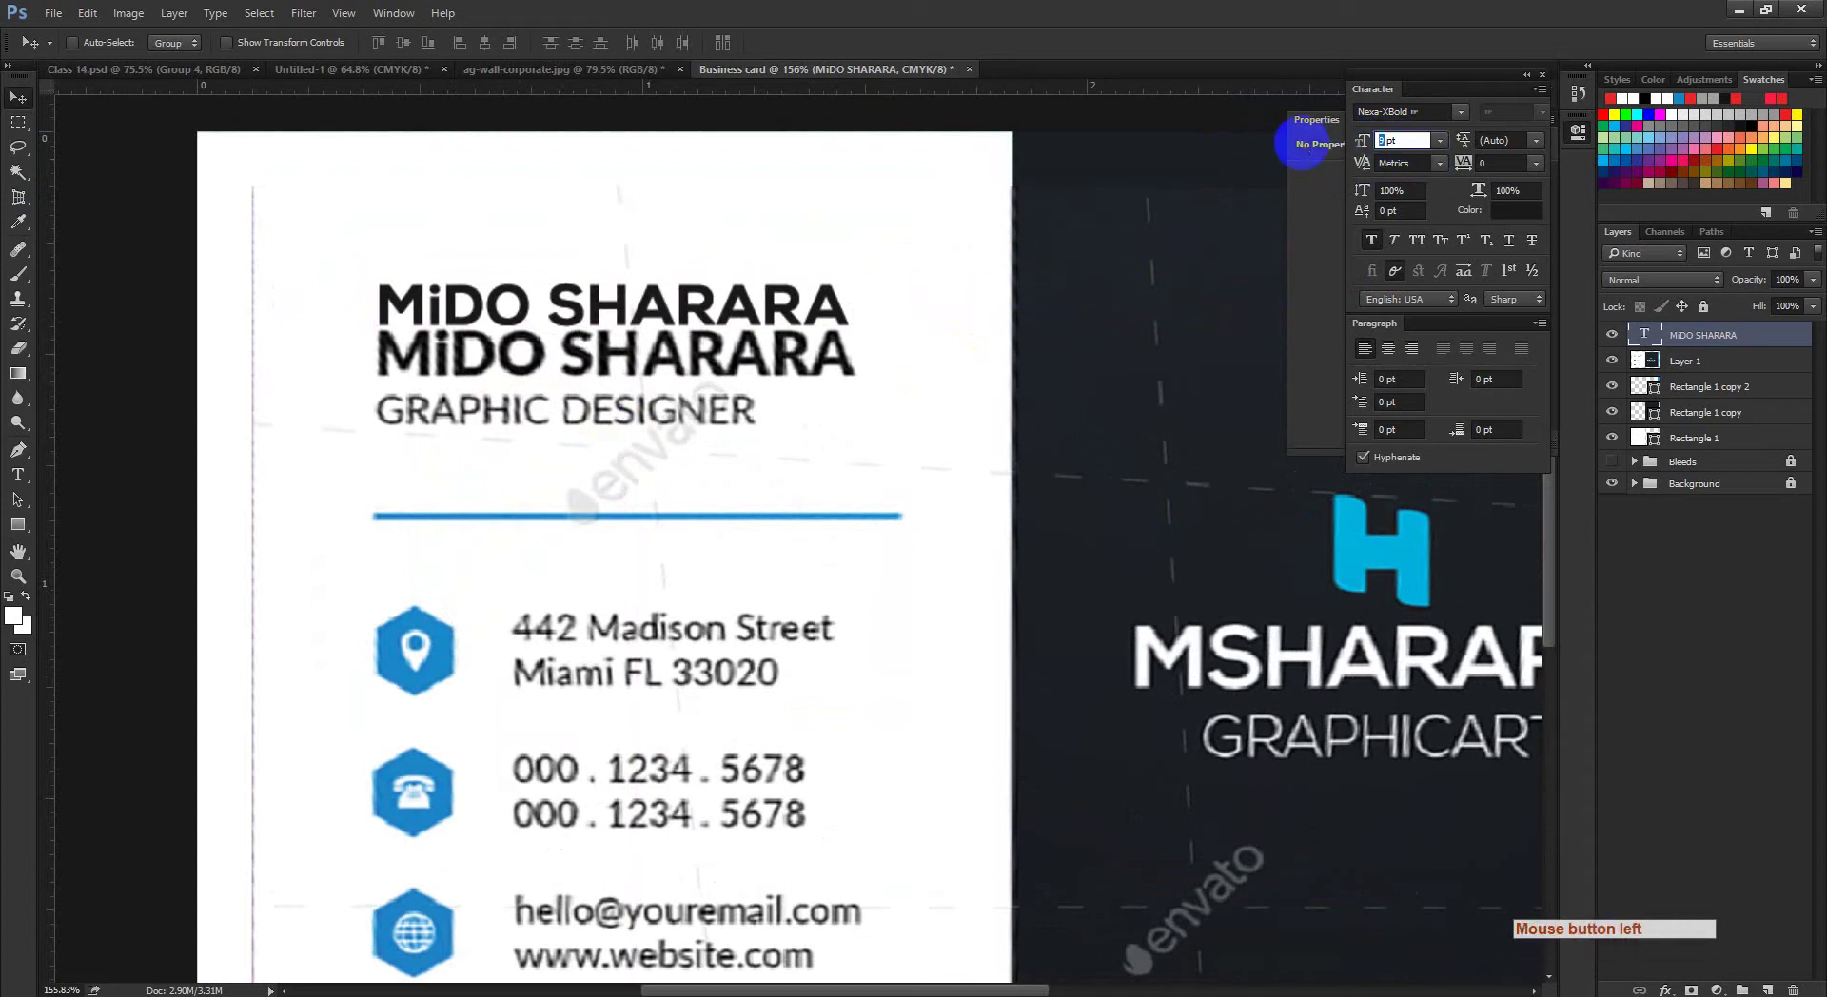
key("Return")
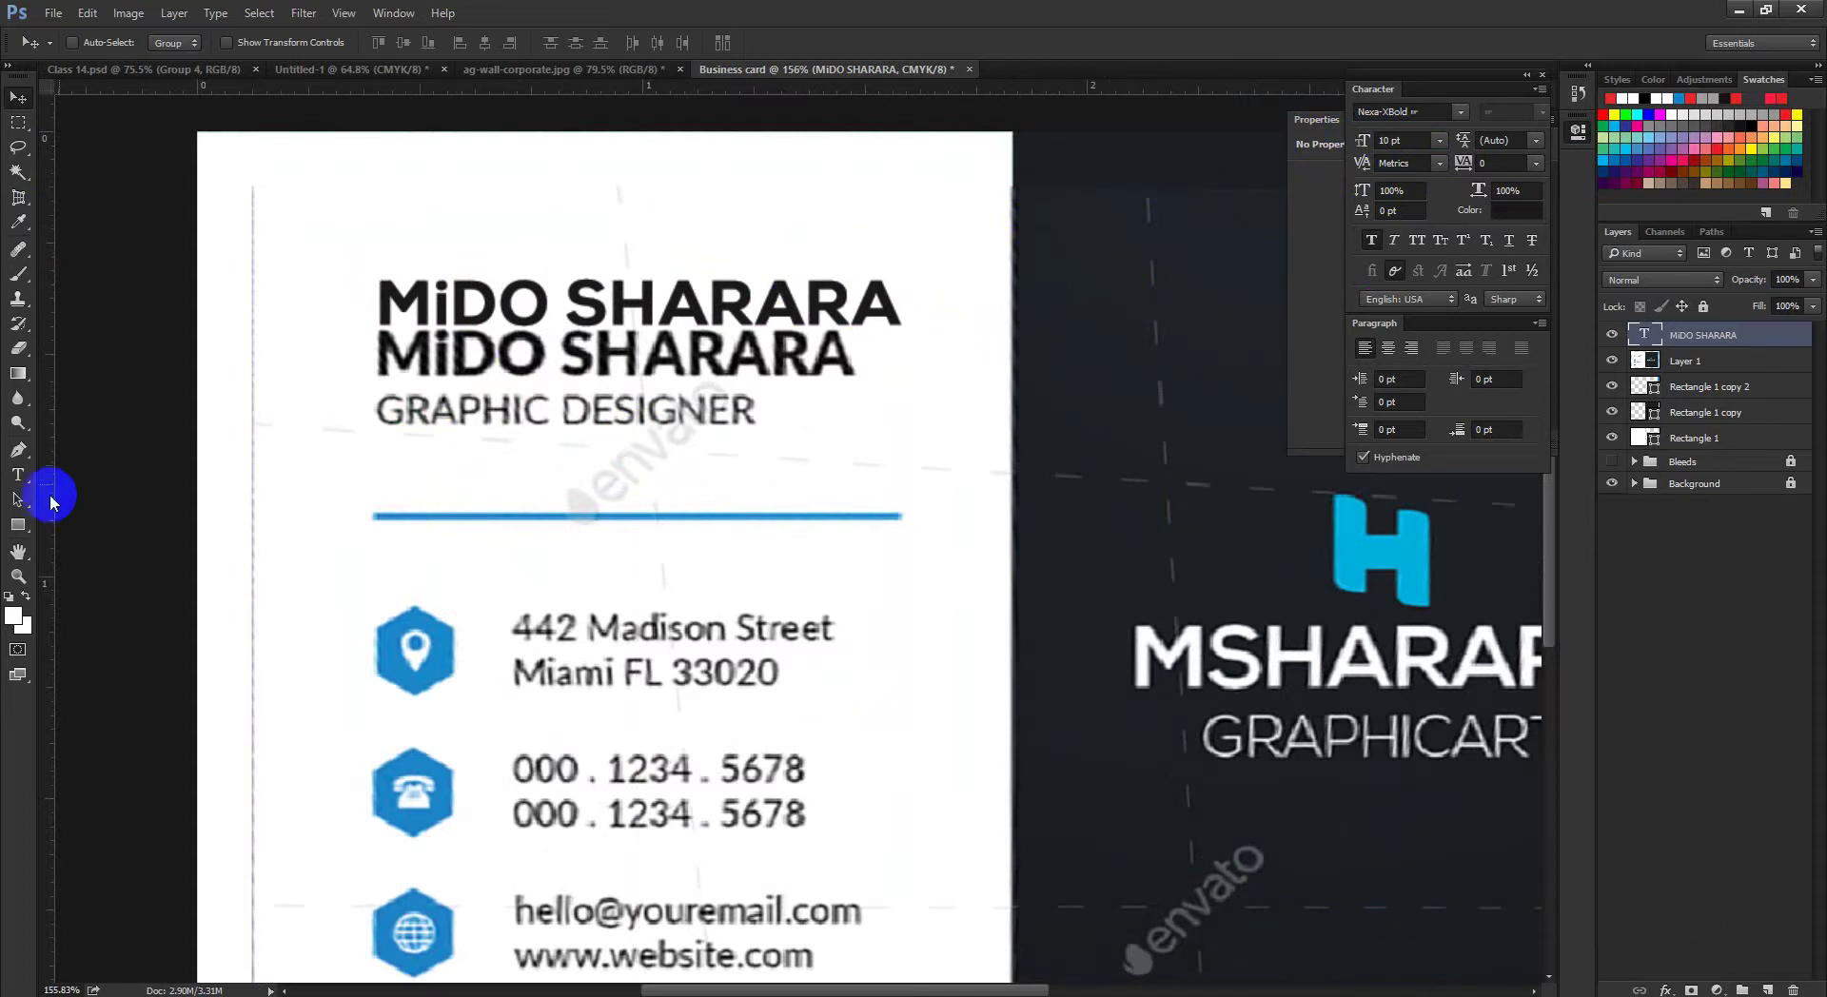
left_click(20, 476)
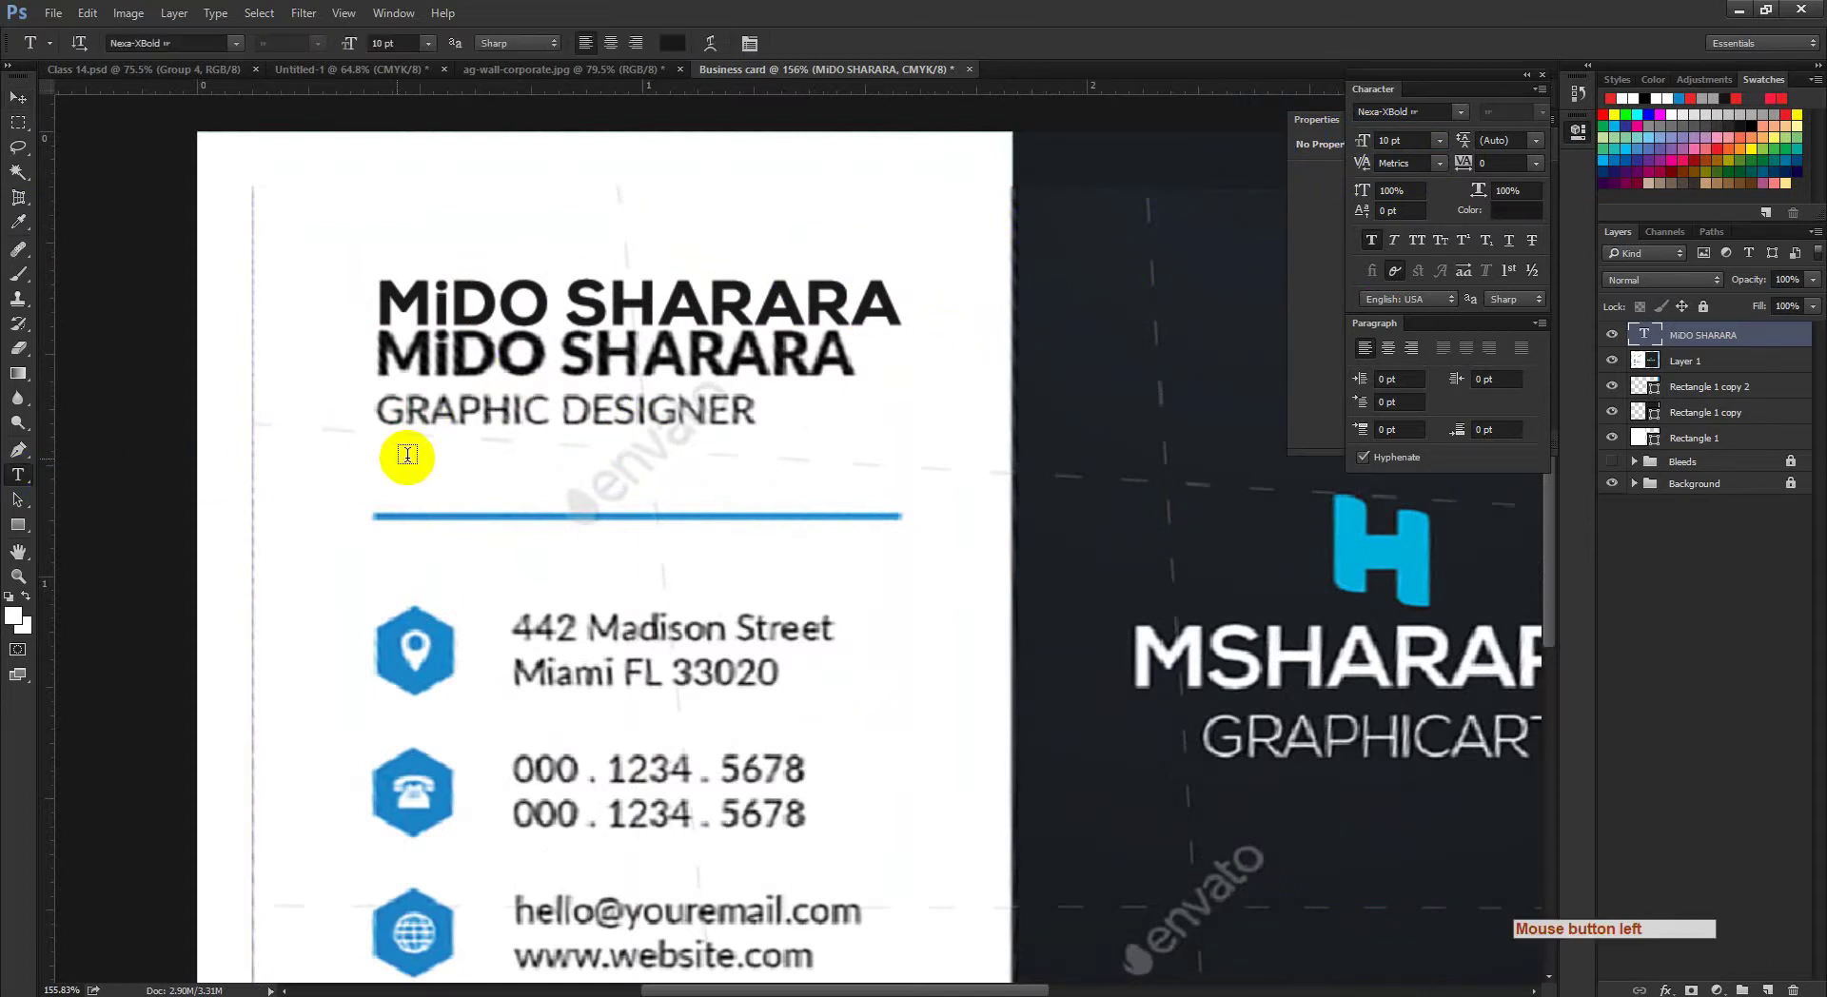
Step: Type a GRAPHIC DESIGNER text line at 8 pt below the reference subtitle
left_click(408, 455)
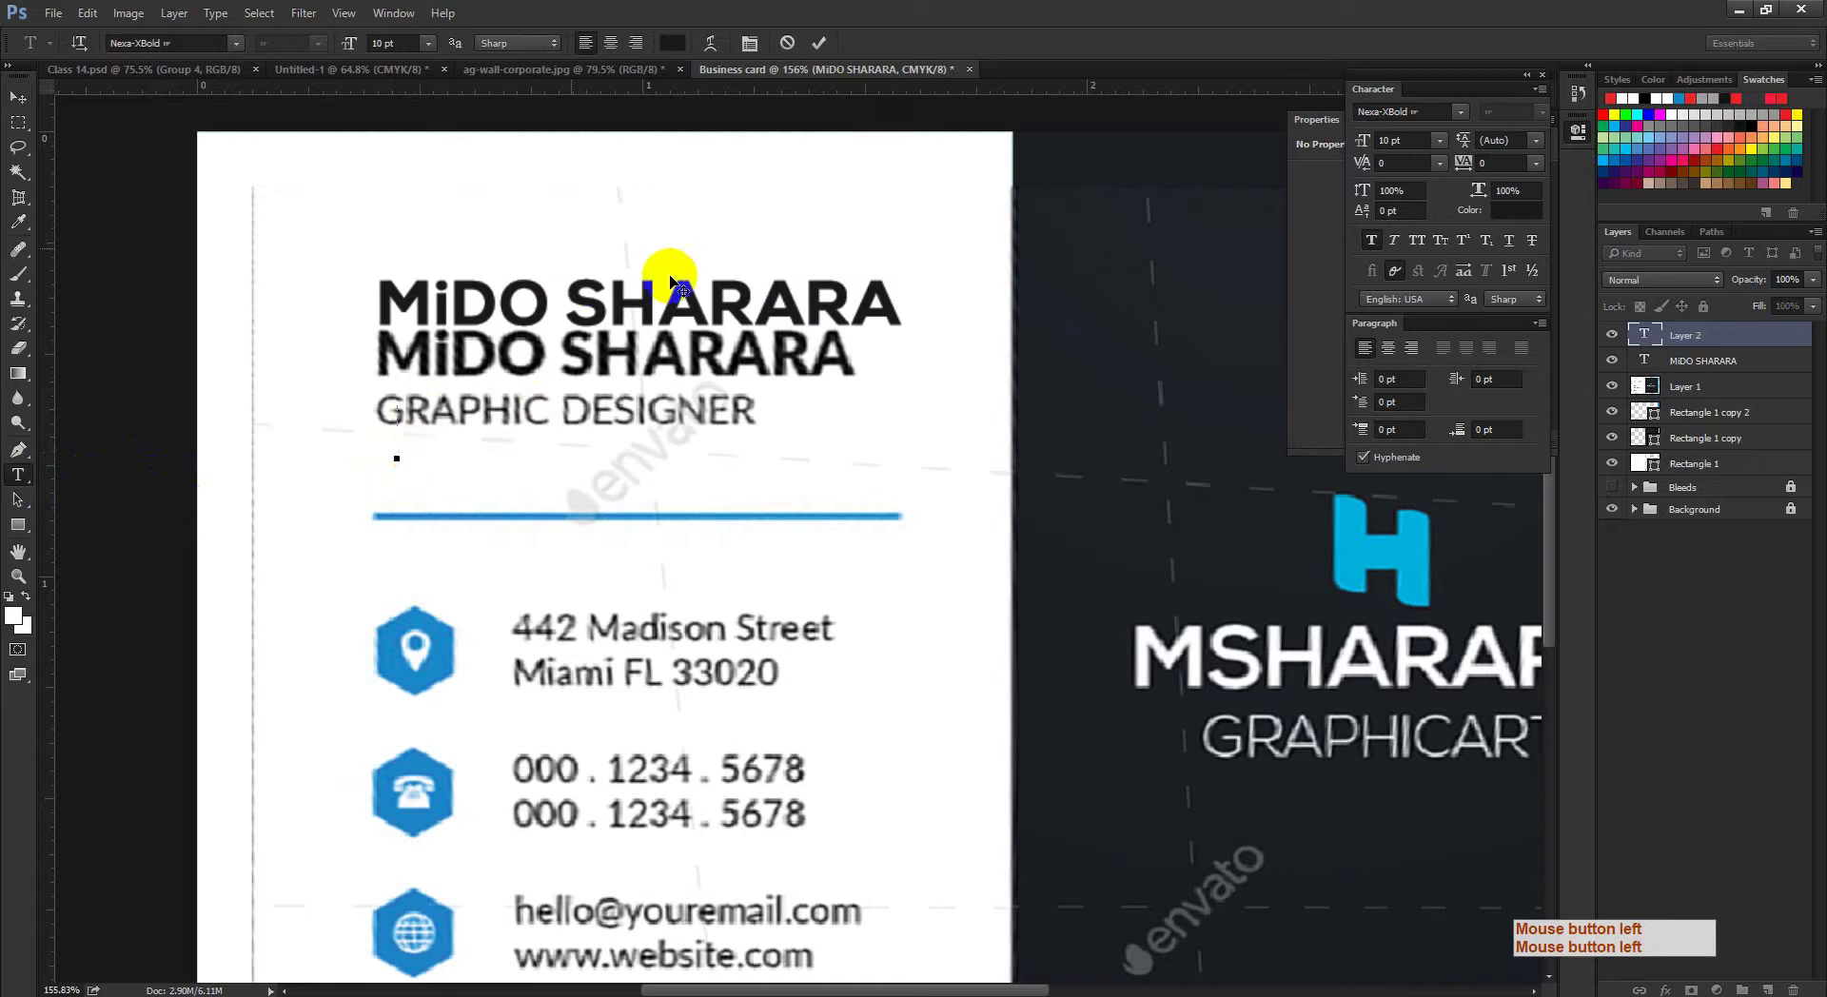
left_click(388, 43)
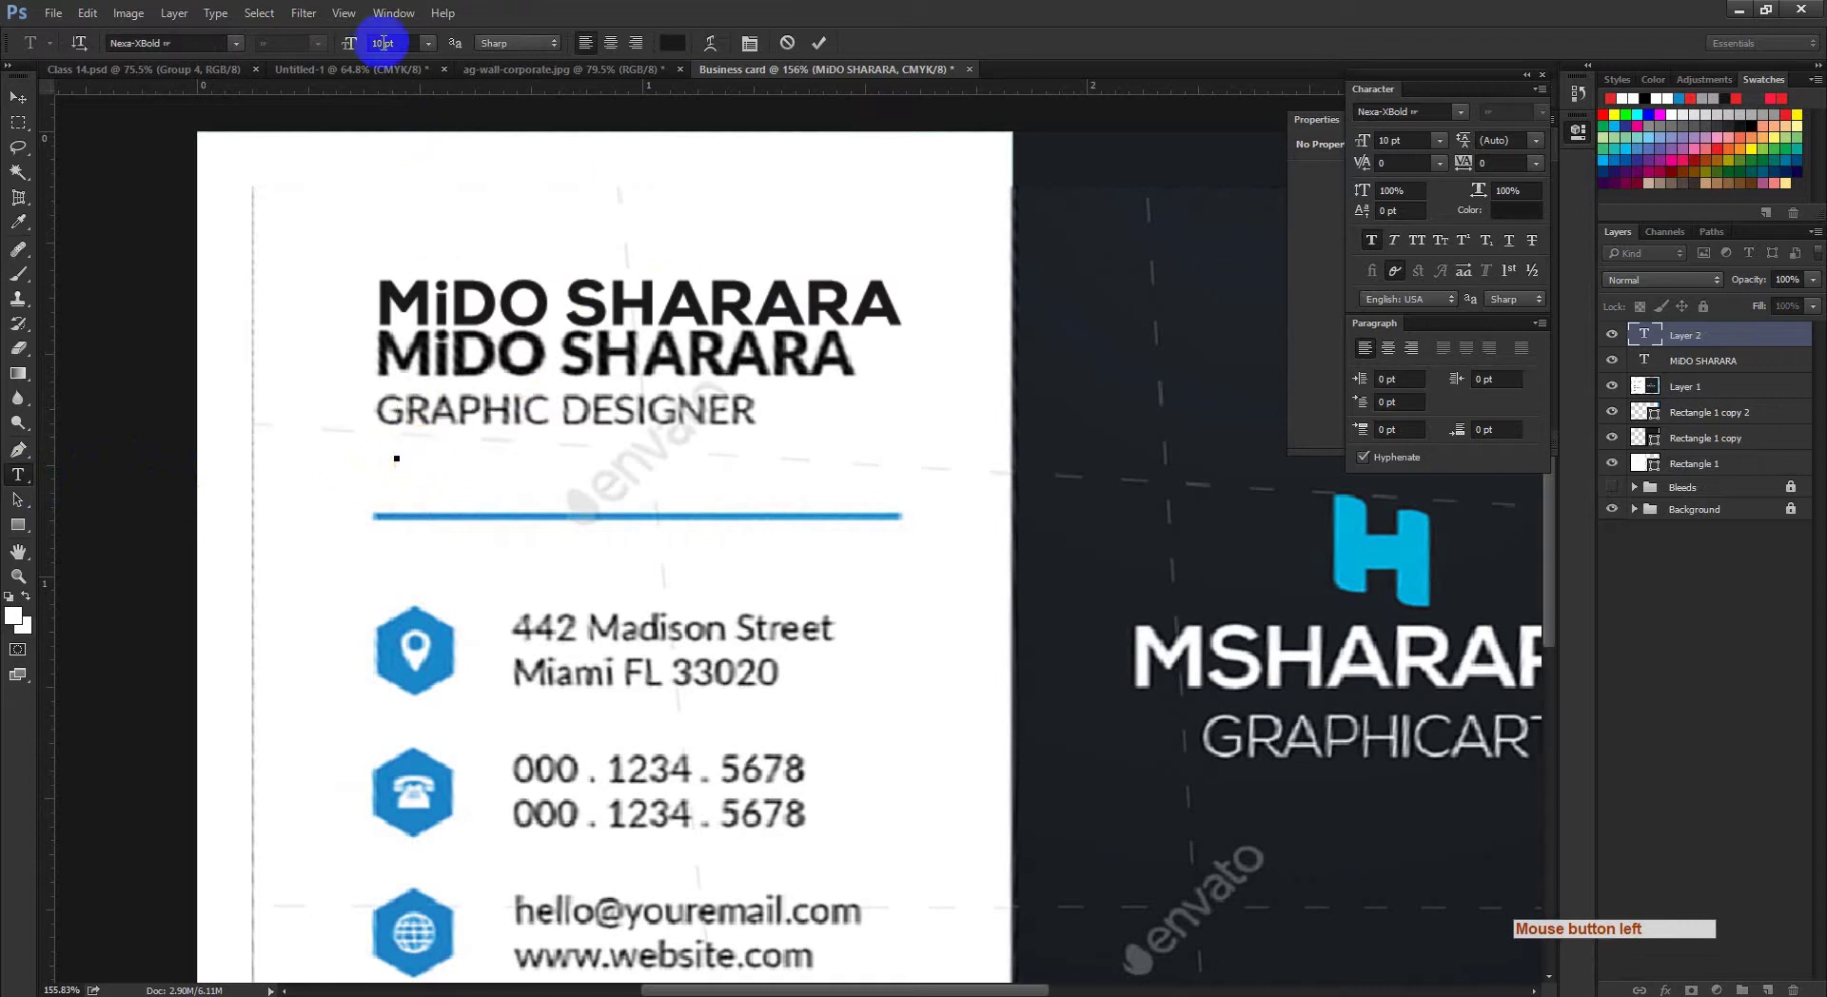
left_click_drag(383, 43, 333, 48)
key("Return")
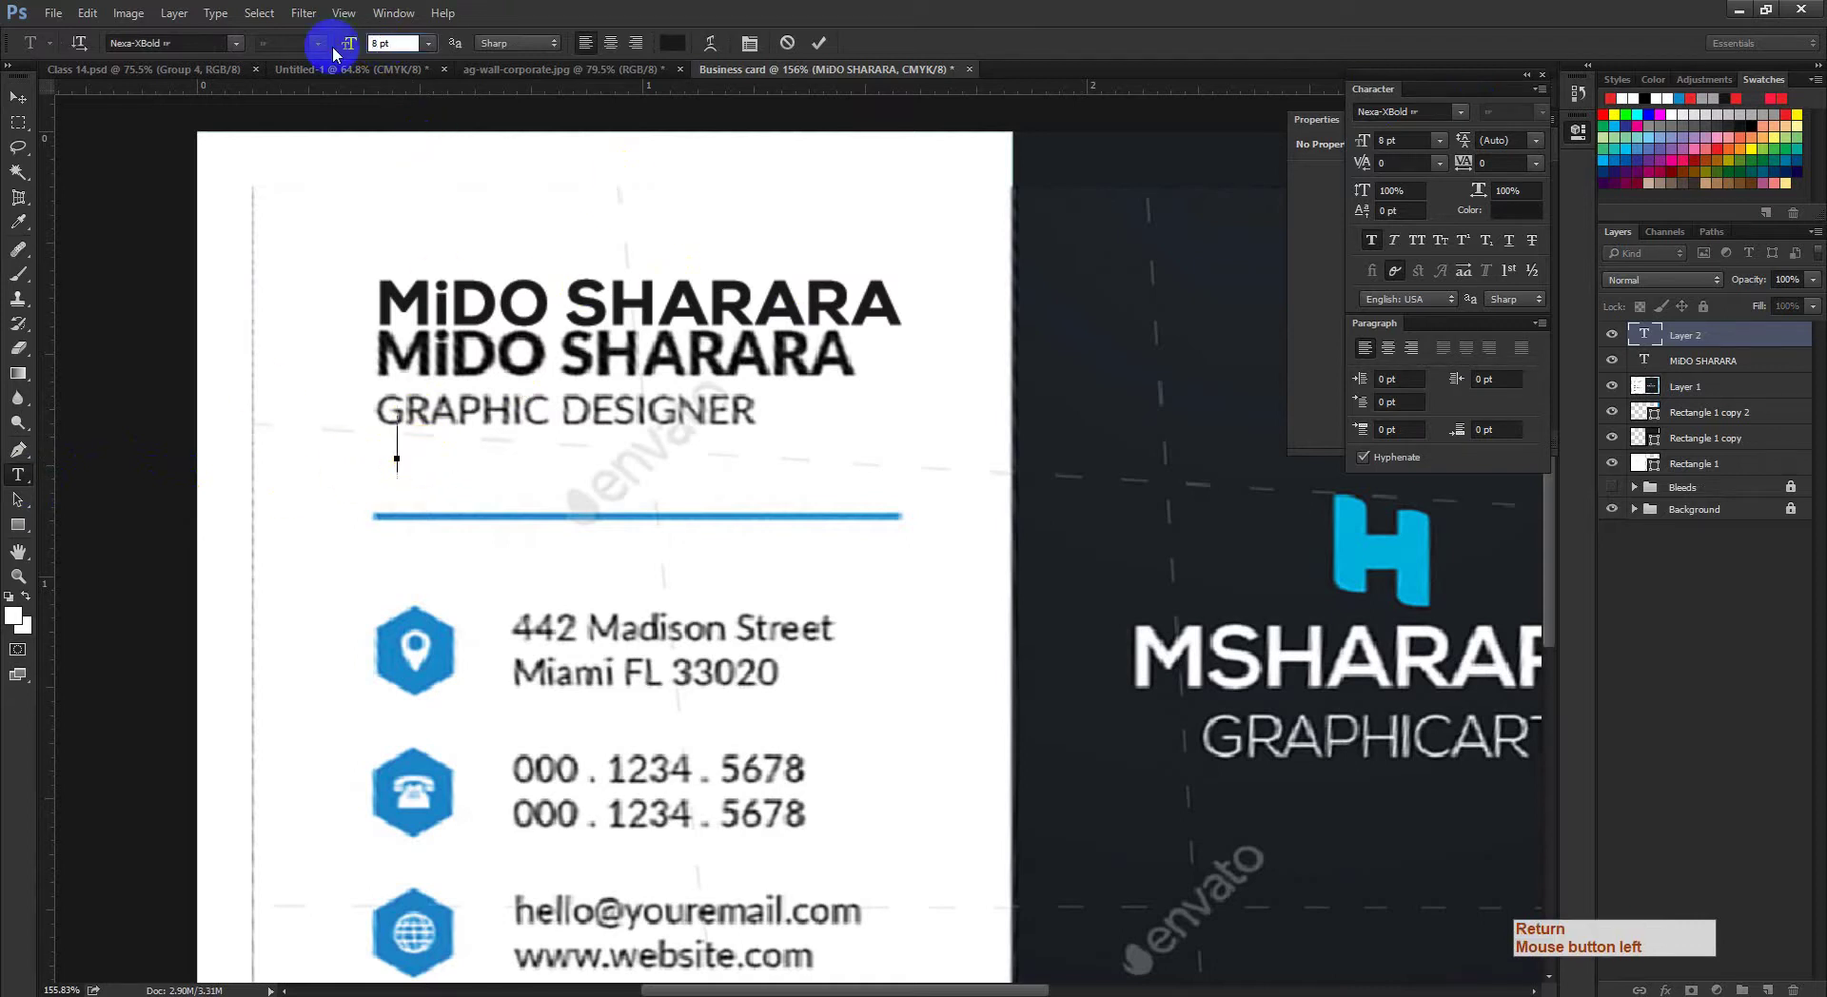
key("BackSpace")
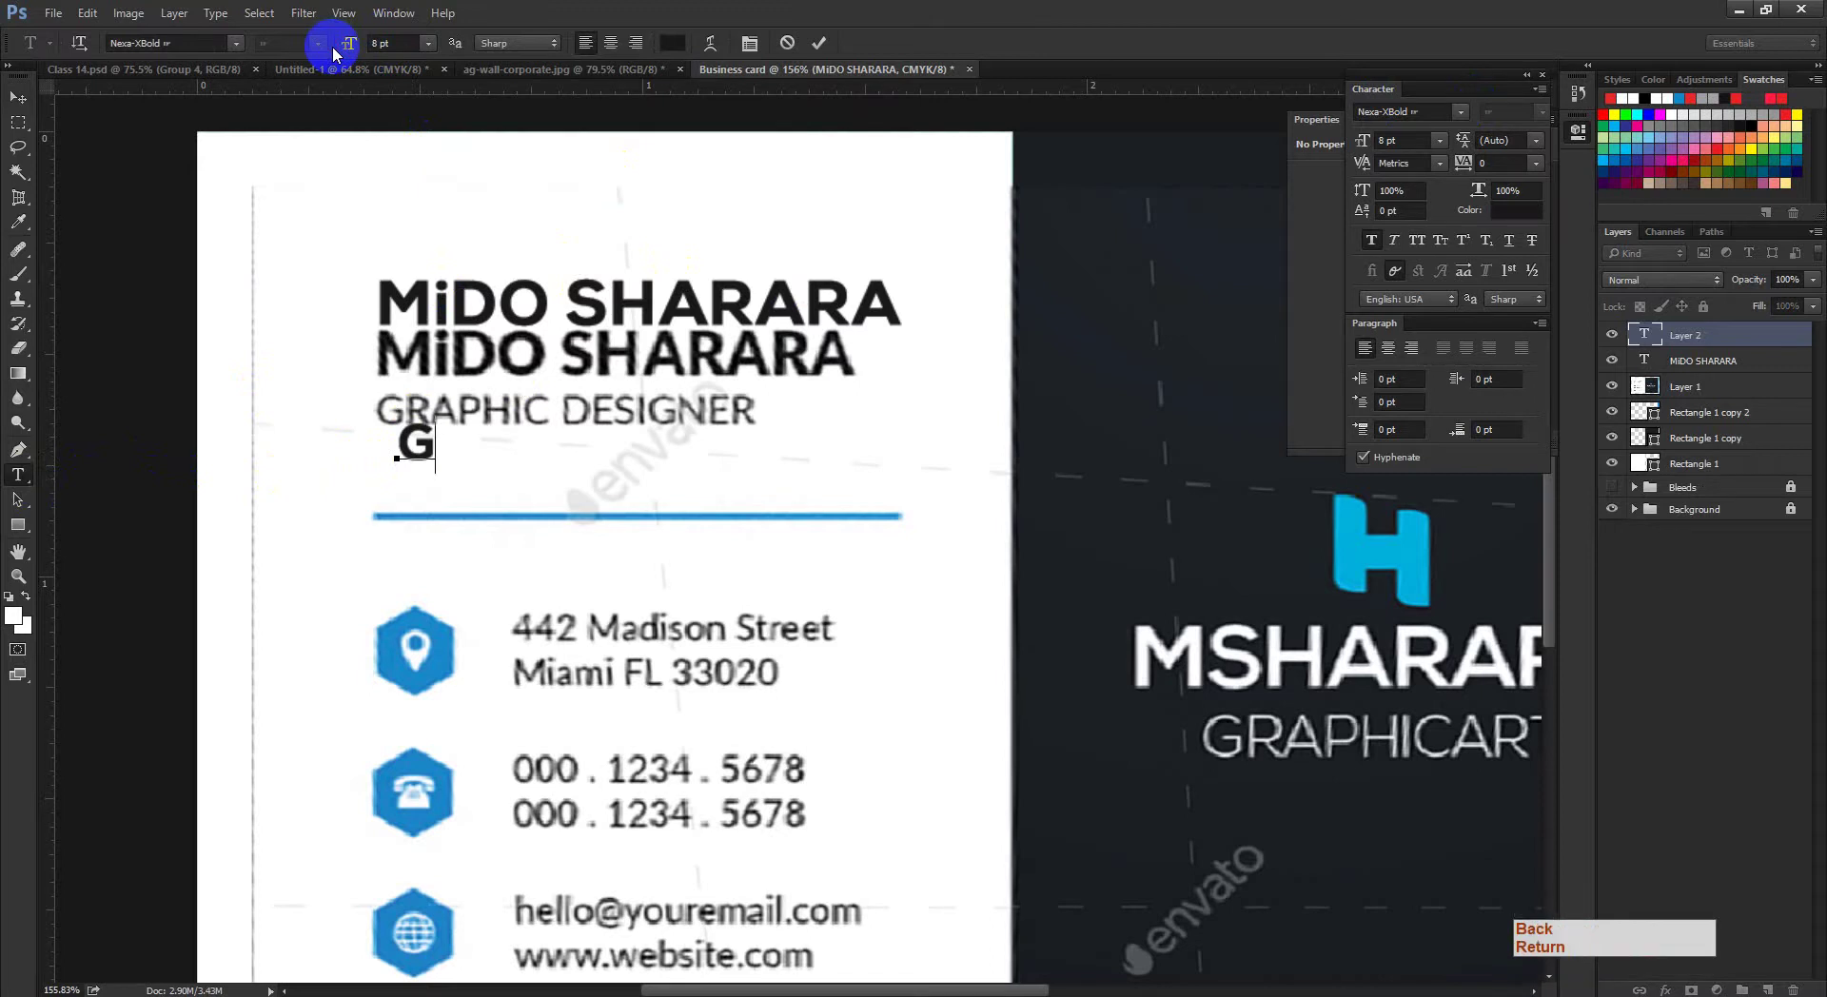
key("Caps_Lock")
key("BackSpace")
type("RAPH")
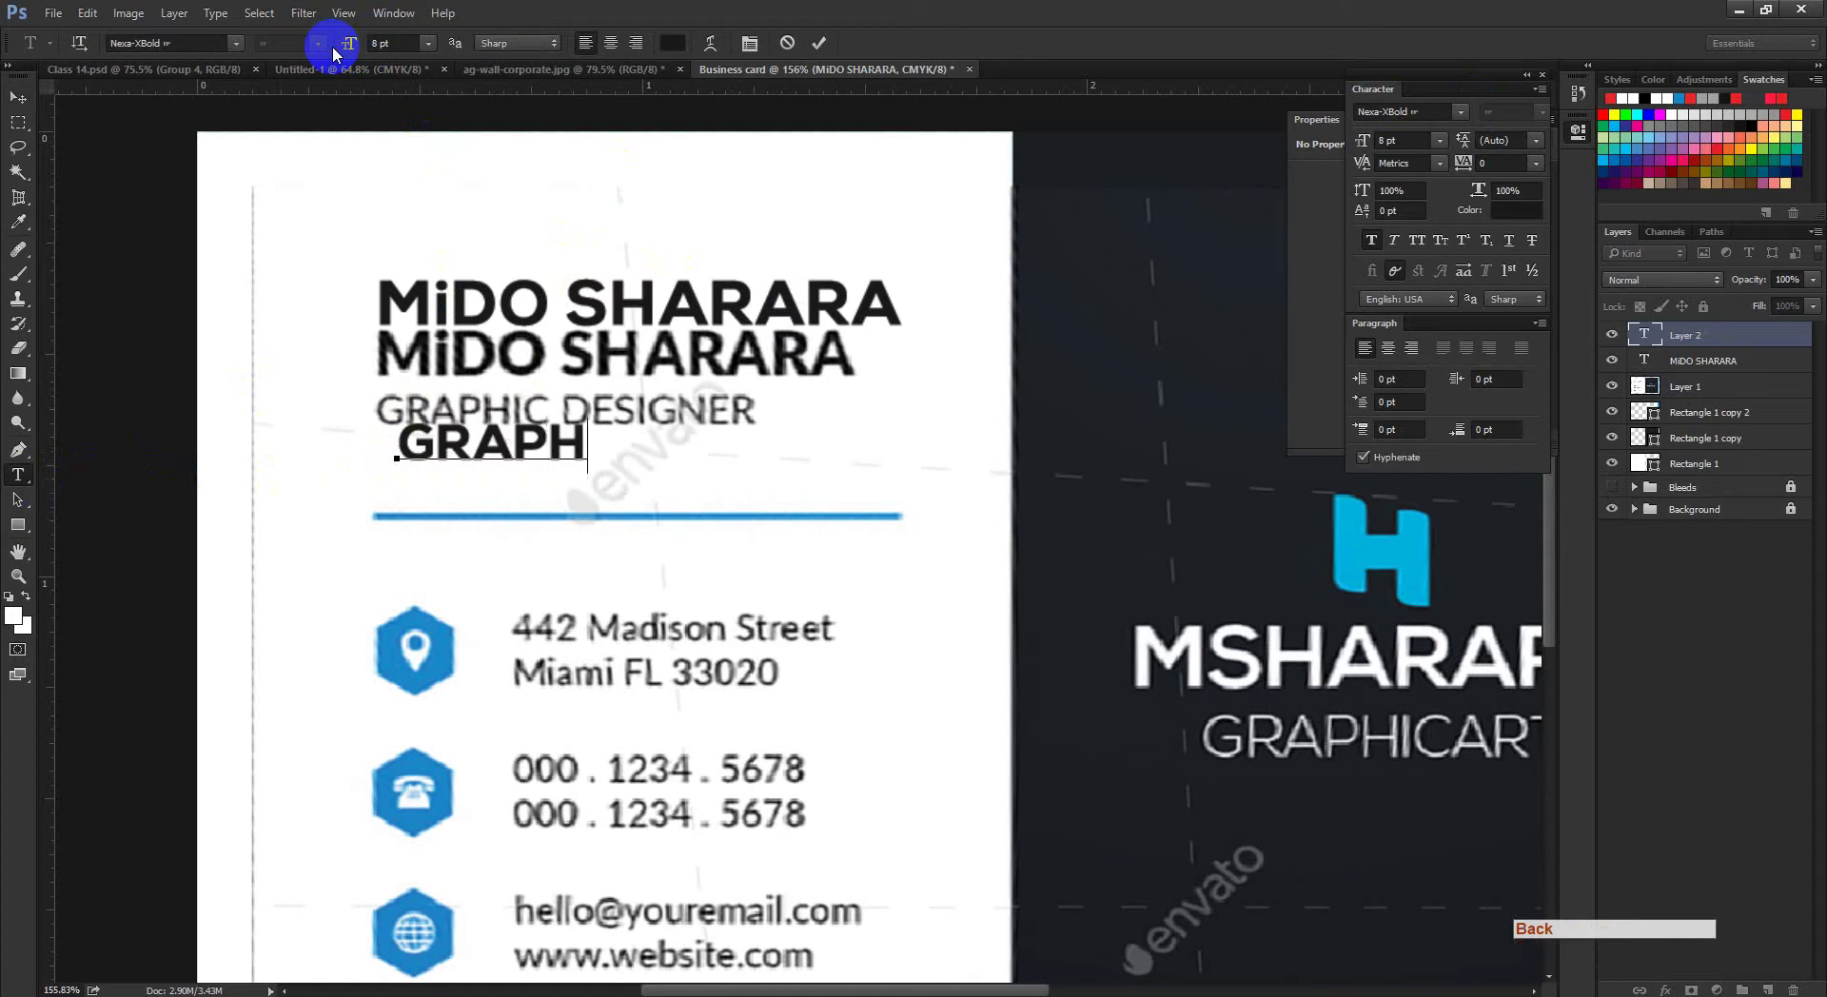
key("BackSpace")
key("BackSpace")
type("HIC d")
key("BackSpace")
key("BackSpace")
type("DESIGNER")
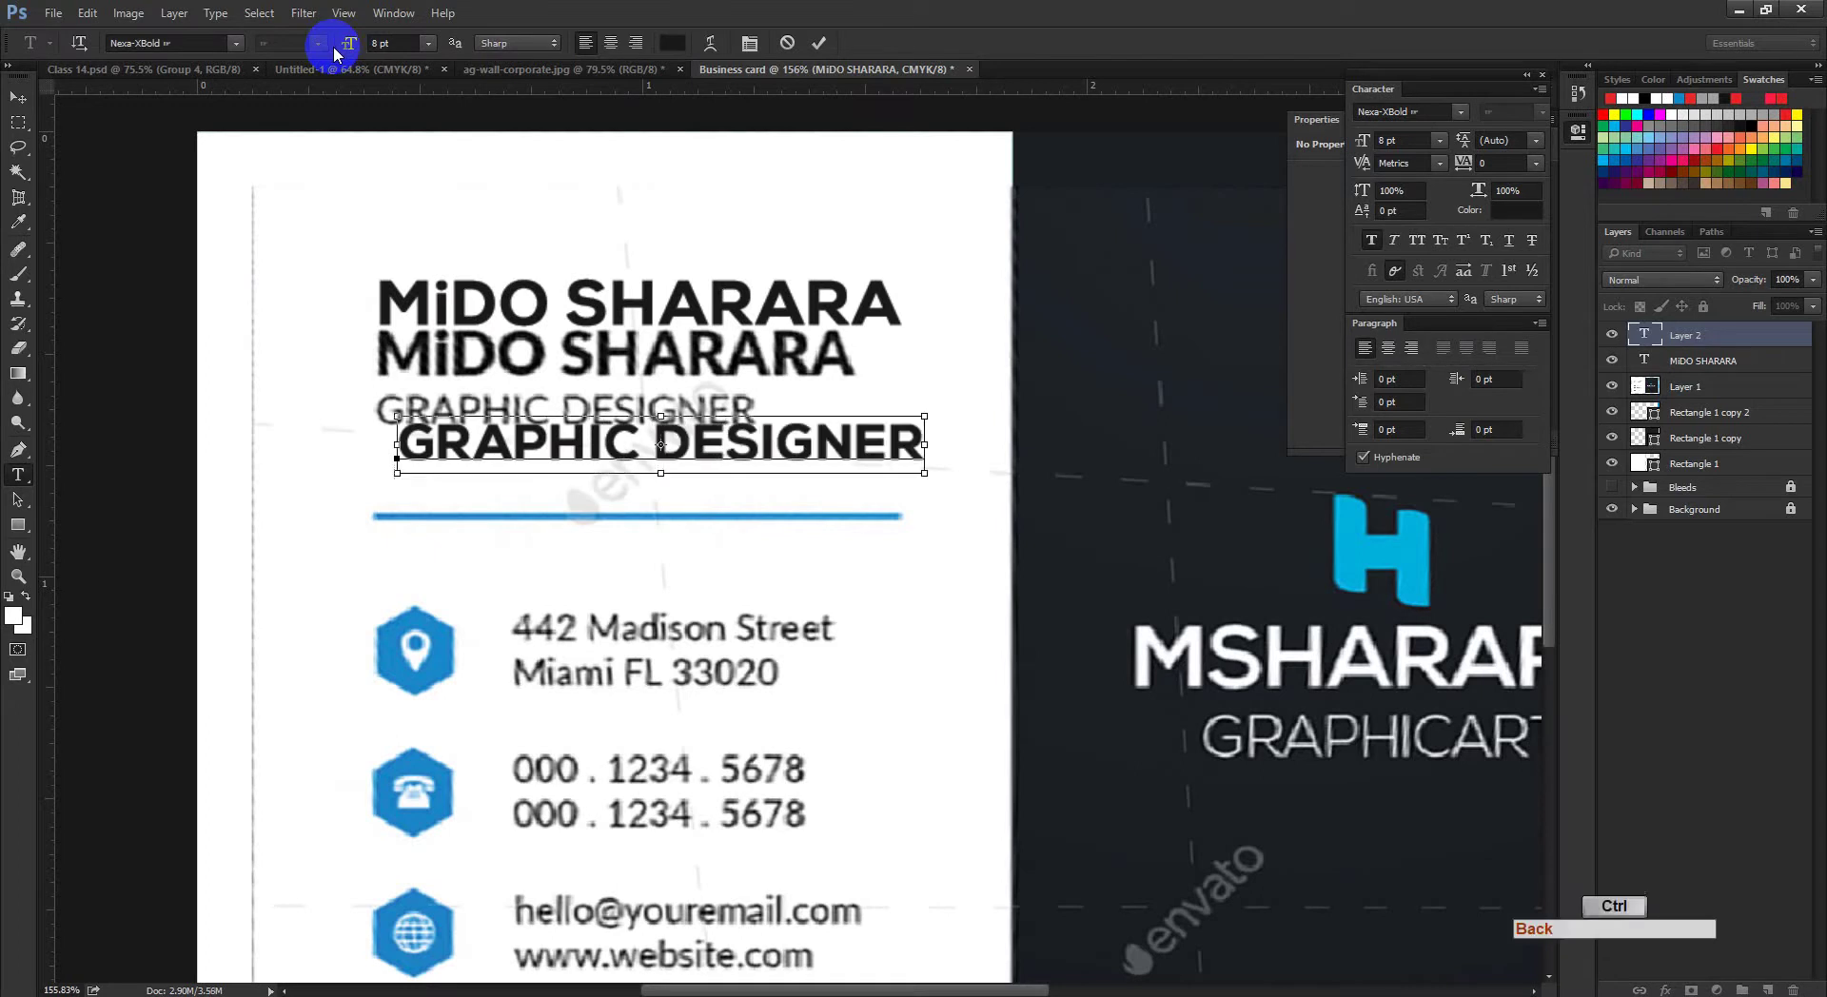
Step: Set the GRAPHIC DESIGNER line to NexaRegular at 7 pt
key("ctrl+a")
left_click(237, 43)
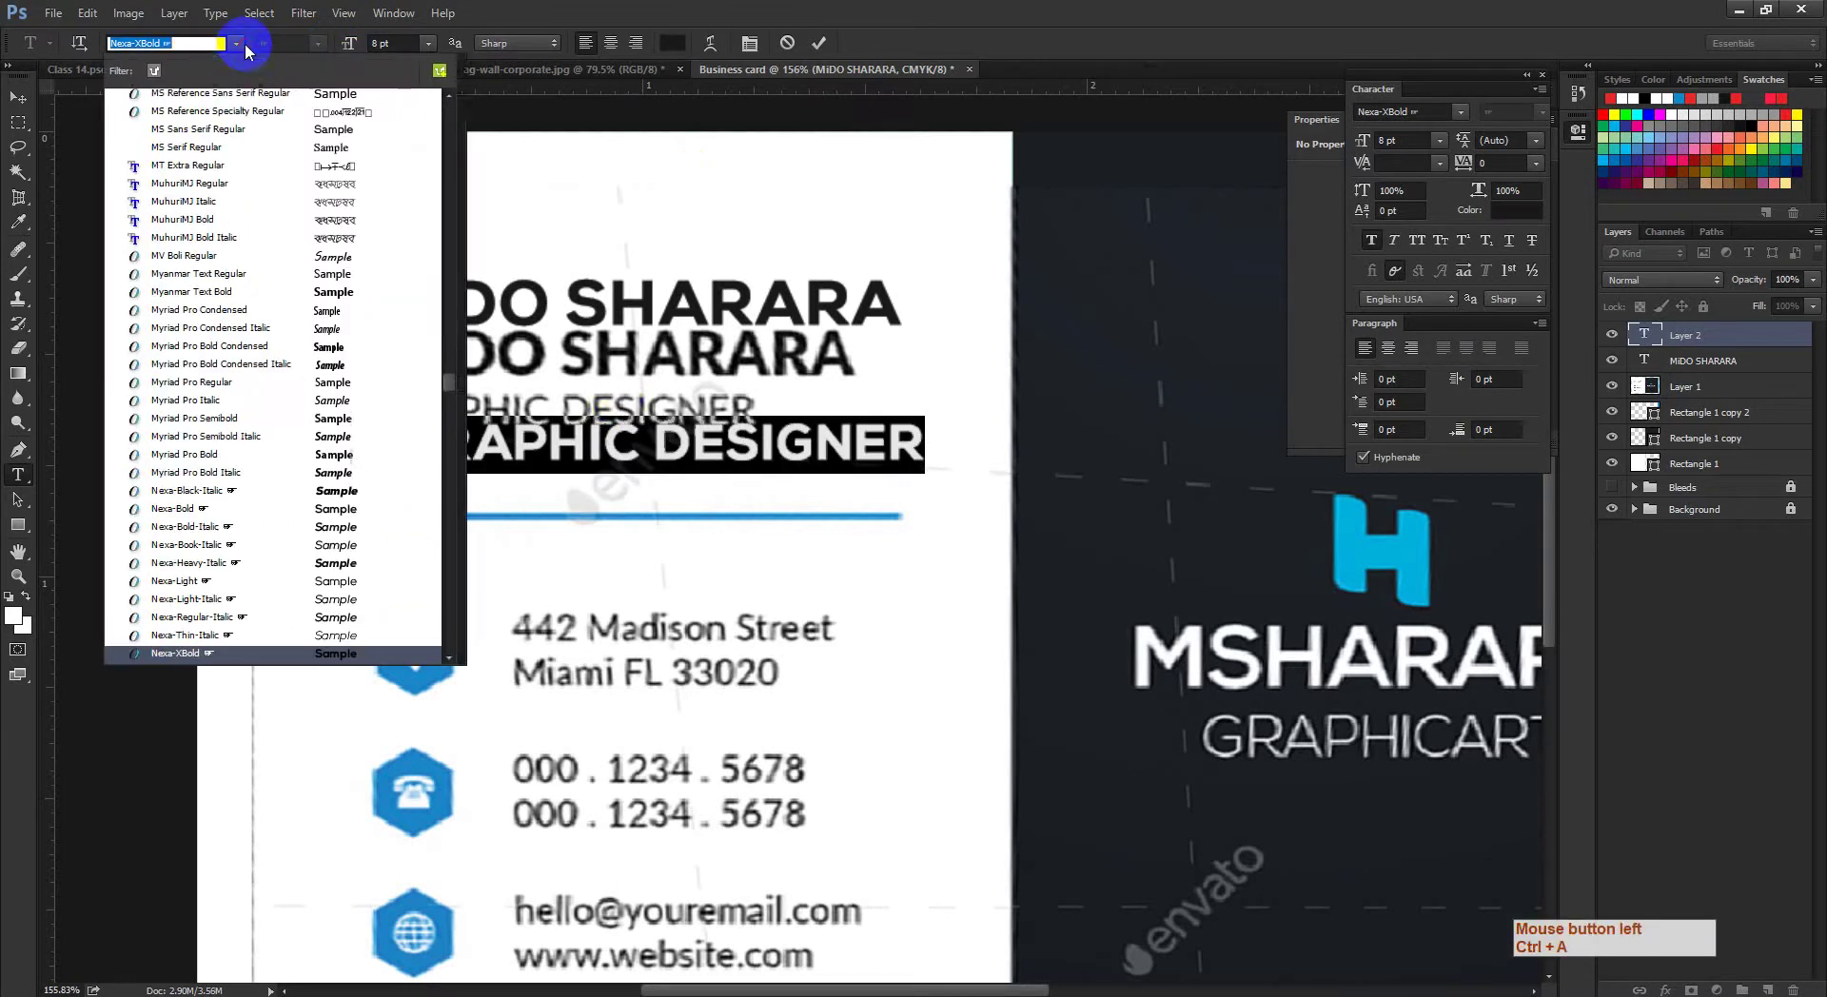
type("NEX")
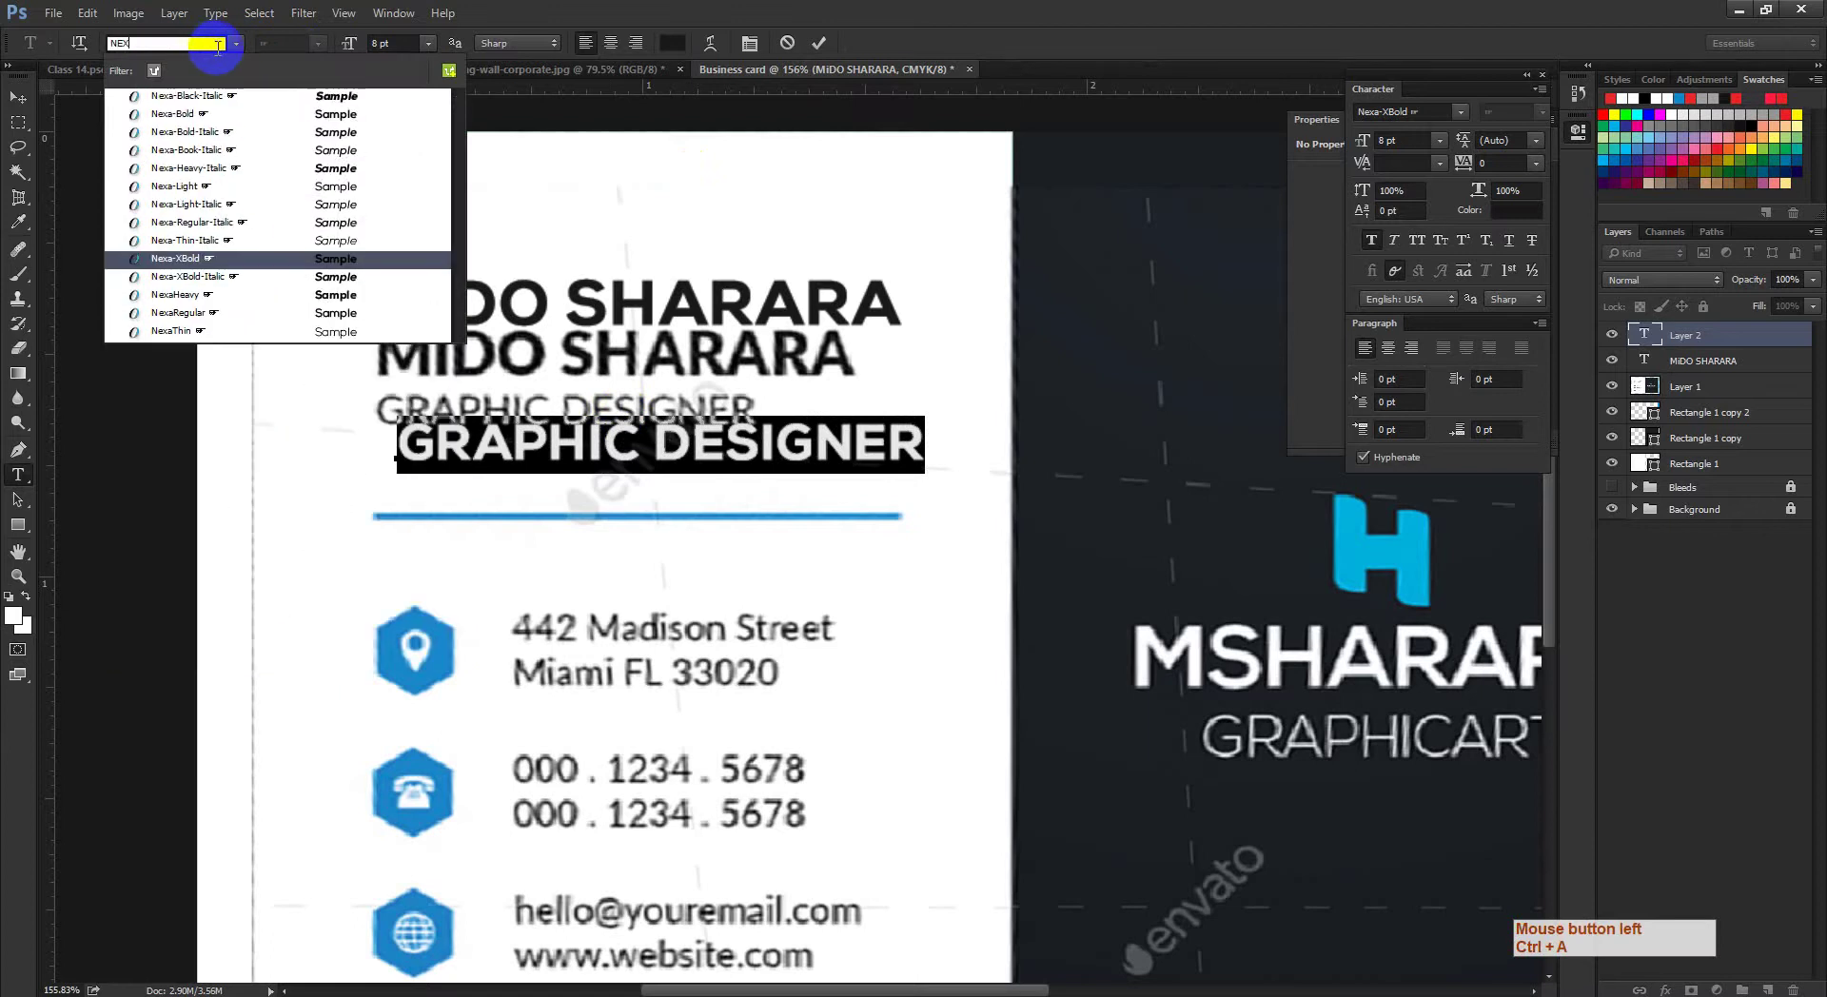
left_click(196, 317)
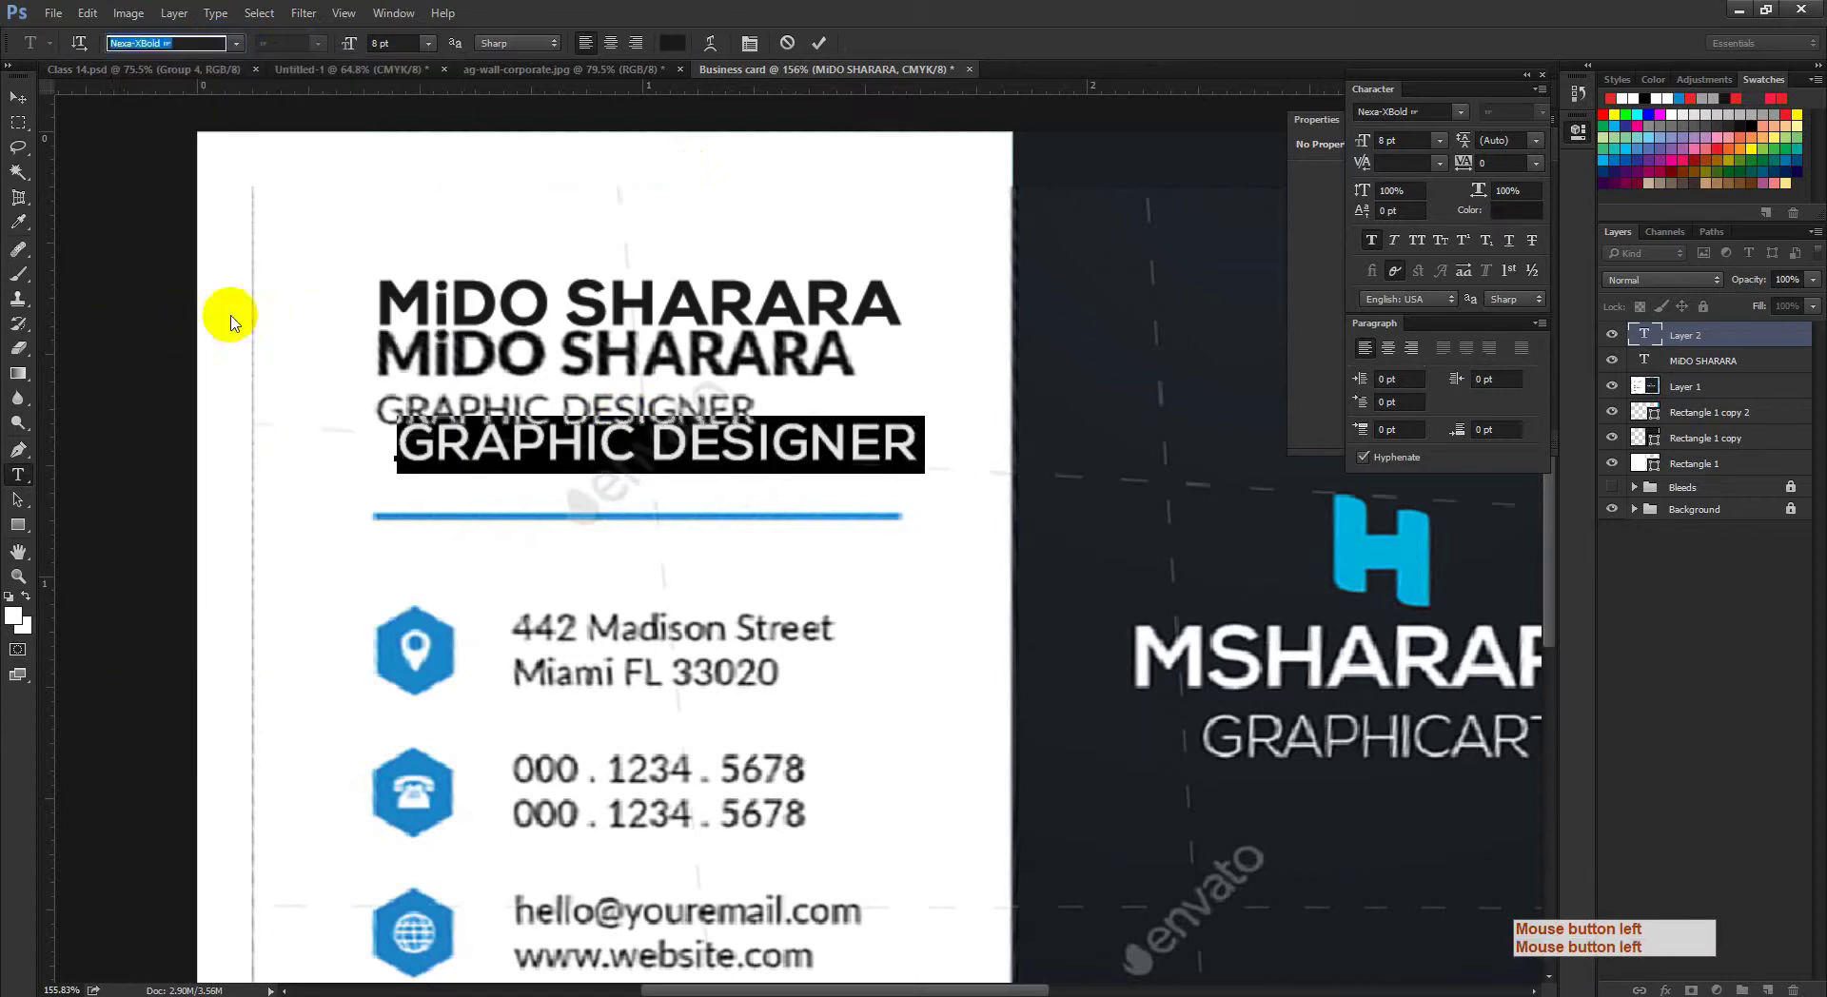
left_click(19, 95)
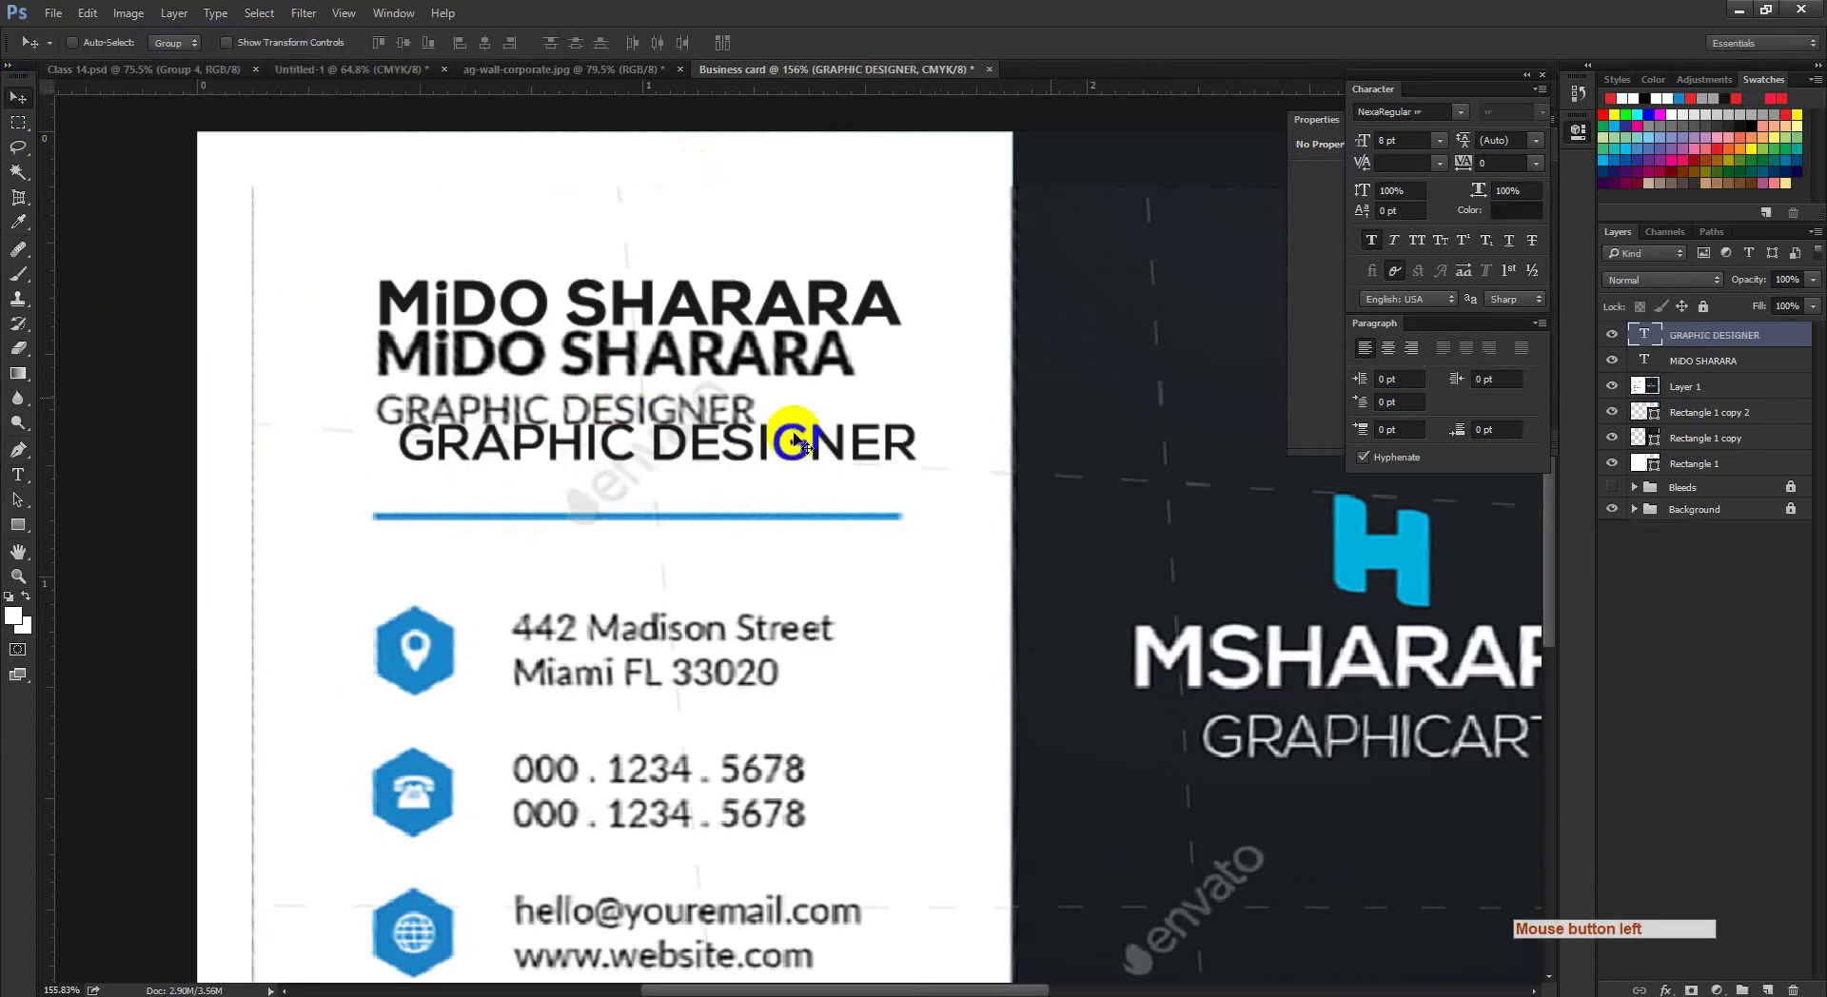
left_click(17, 476)
left_click(612, 455)
key("ctrl+a")
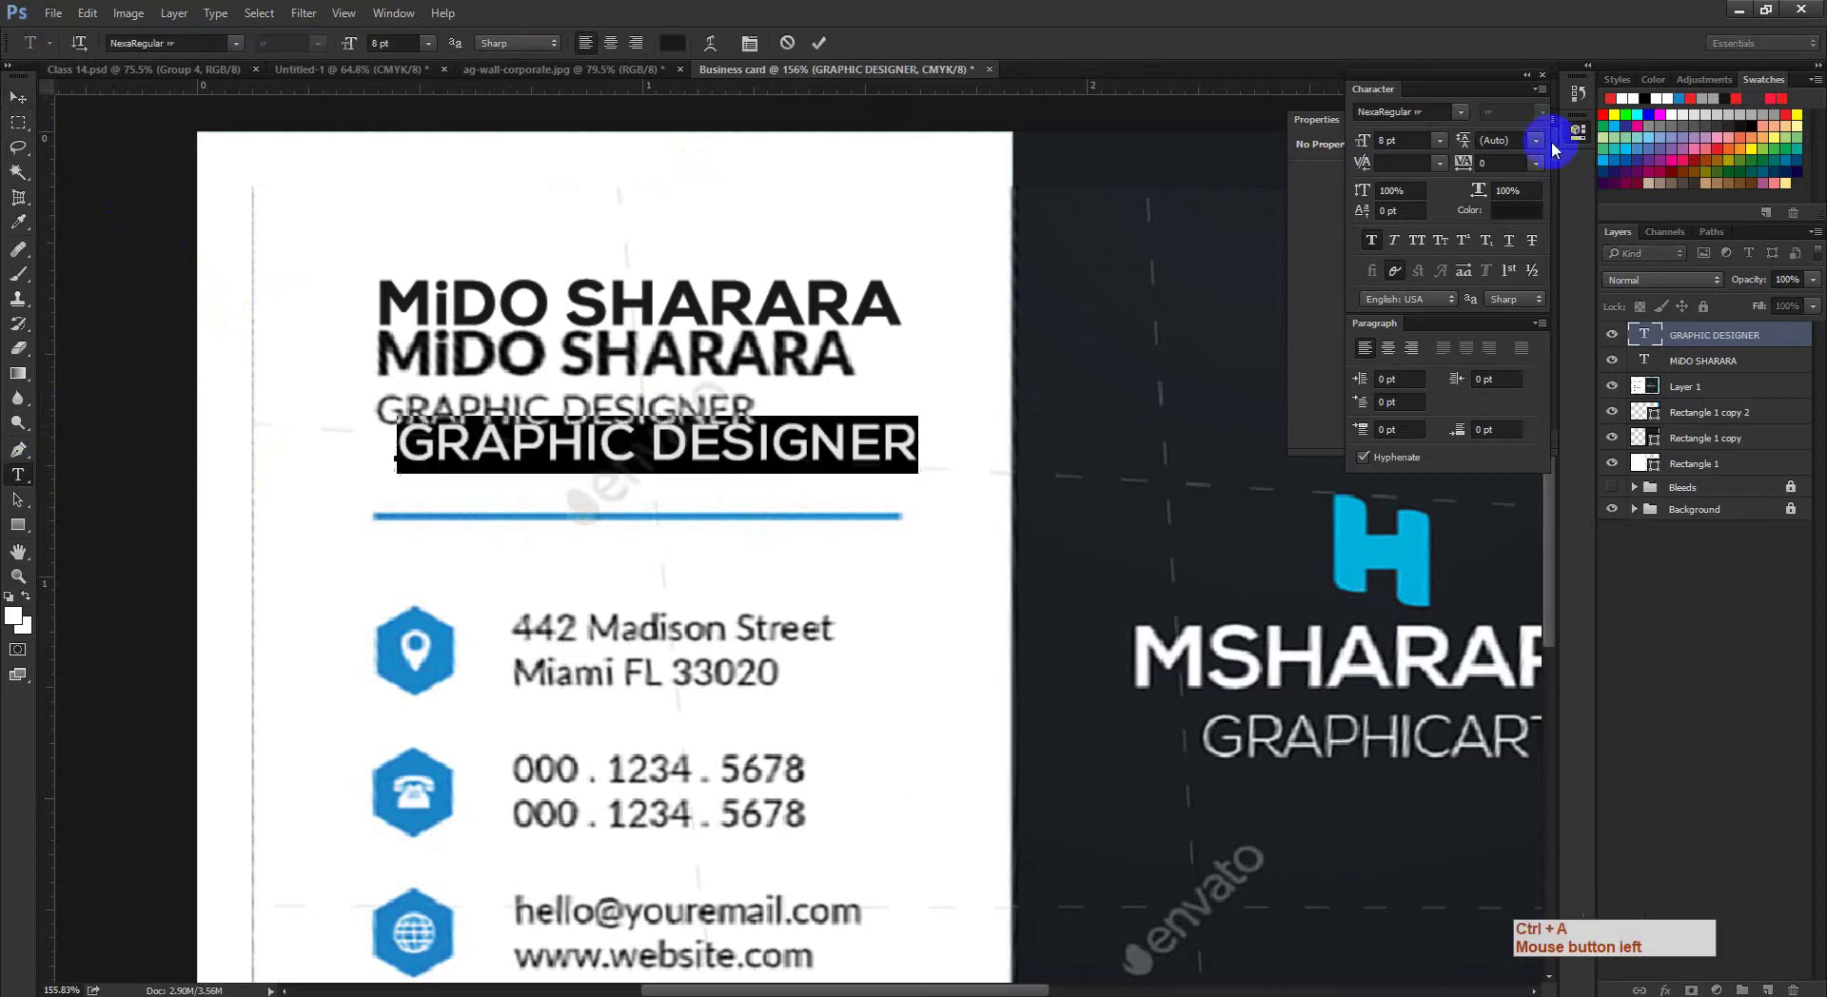
left_click(1388, 143)
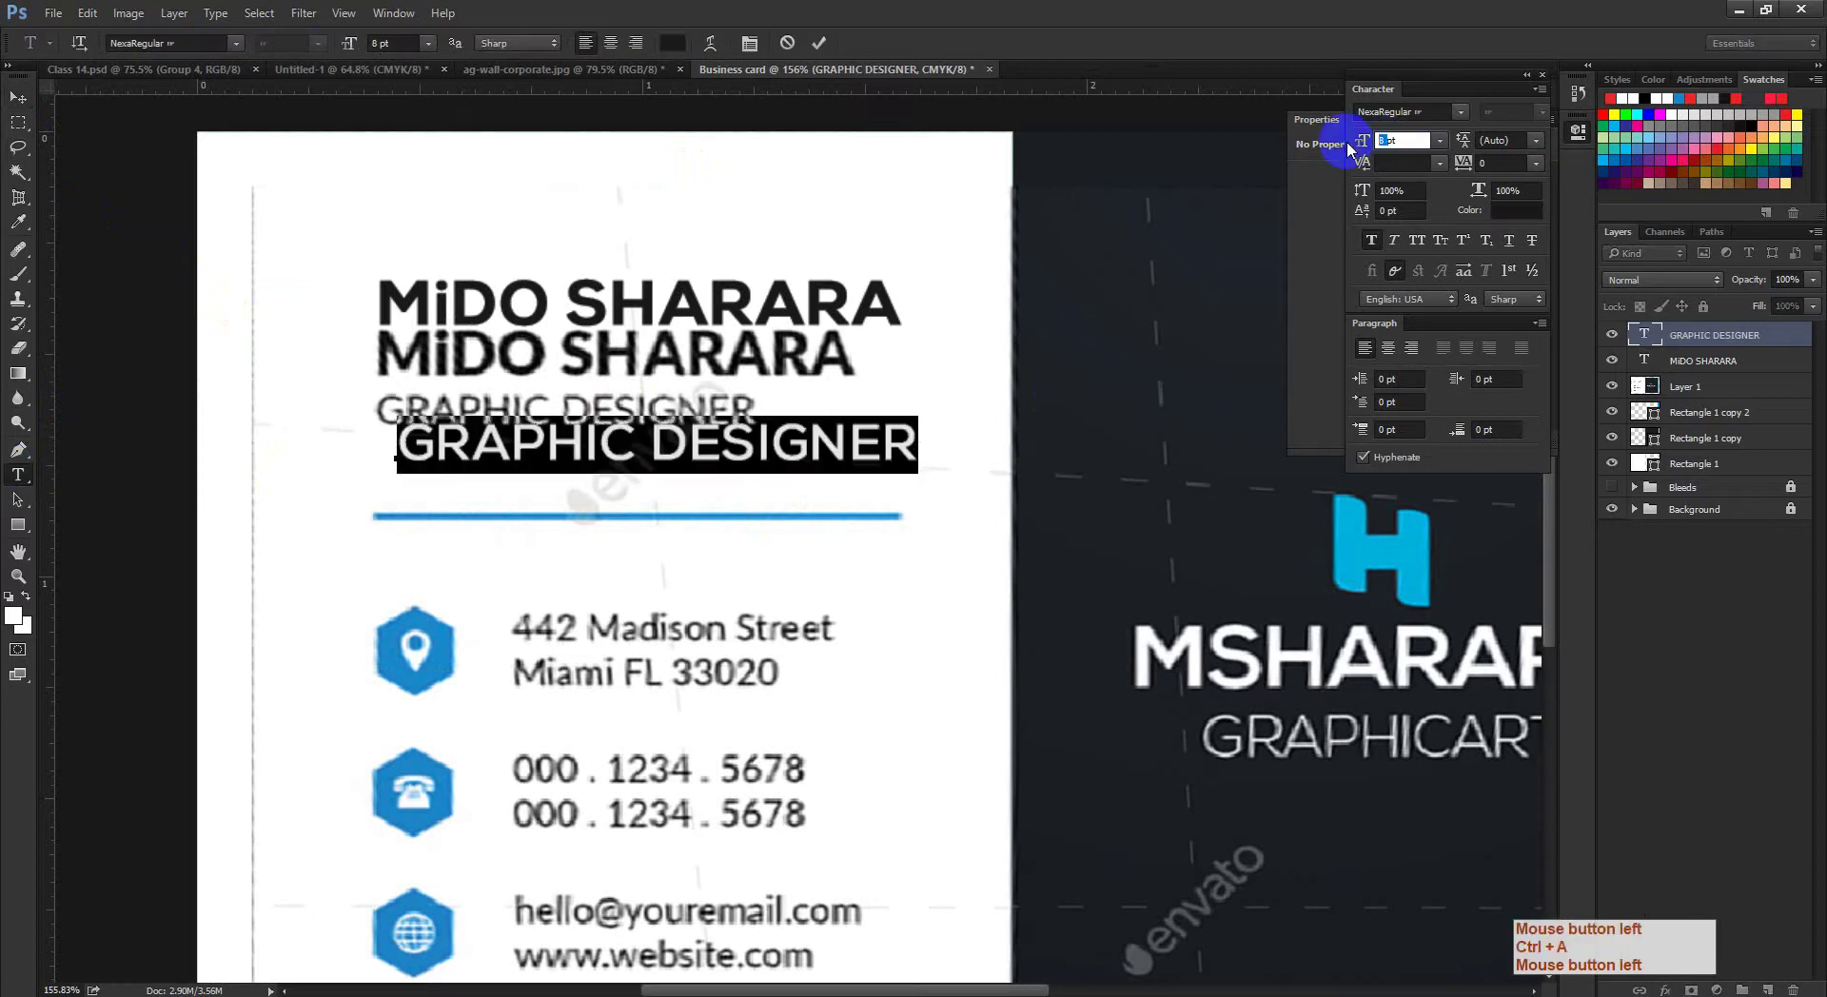
type("7")
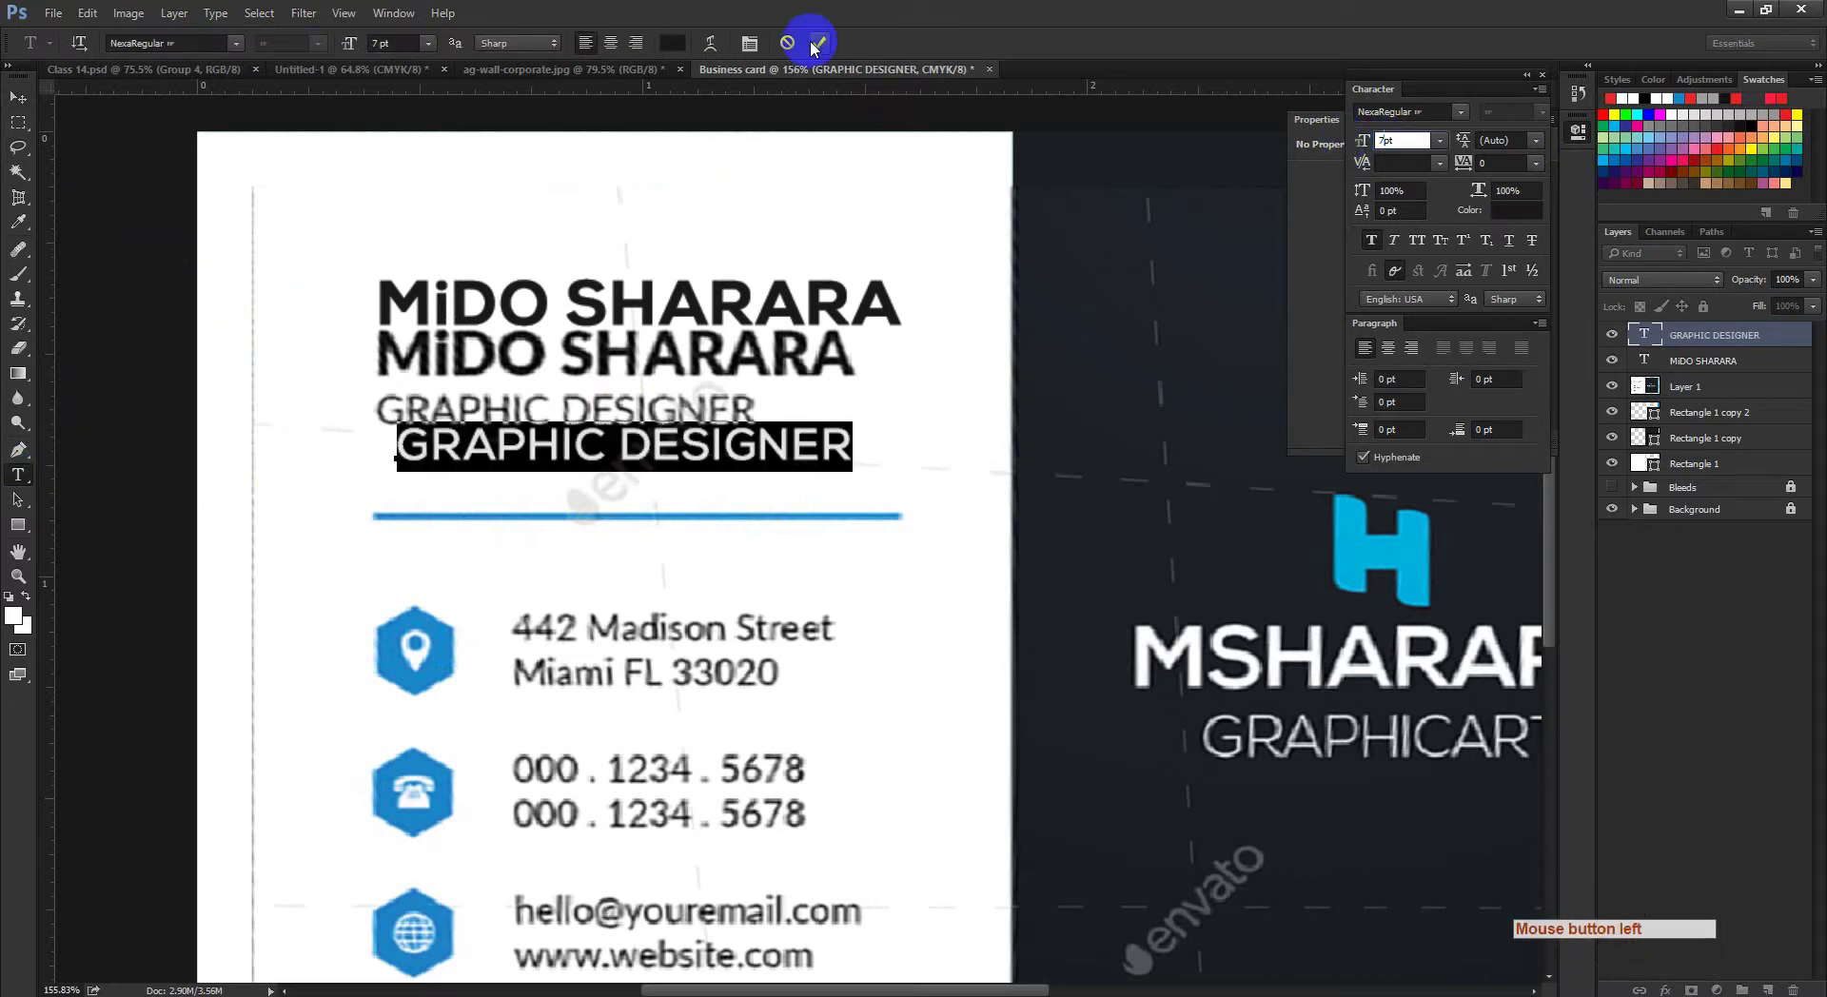
left_click(814, 42)
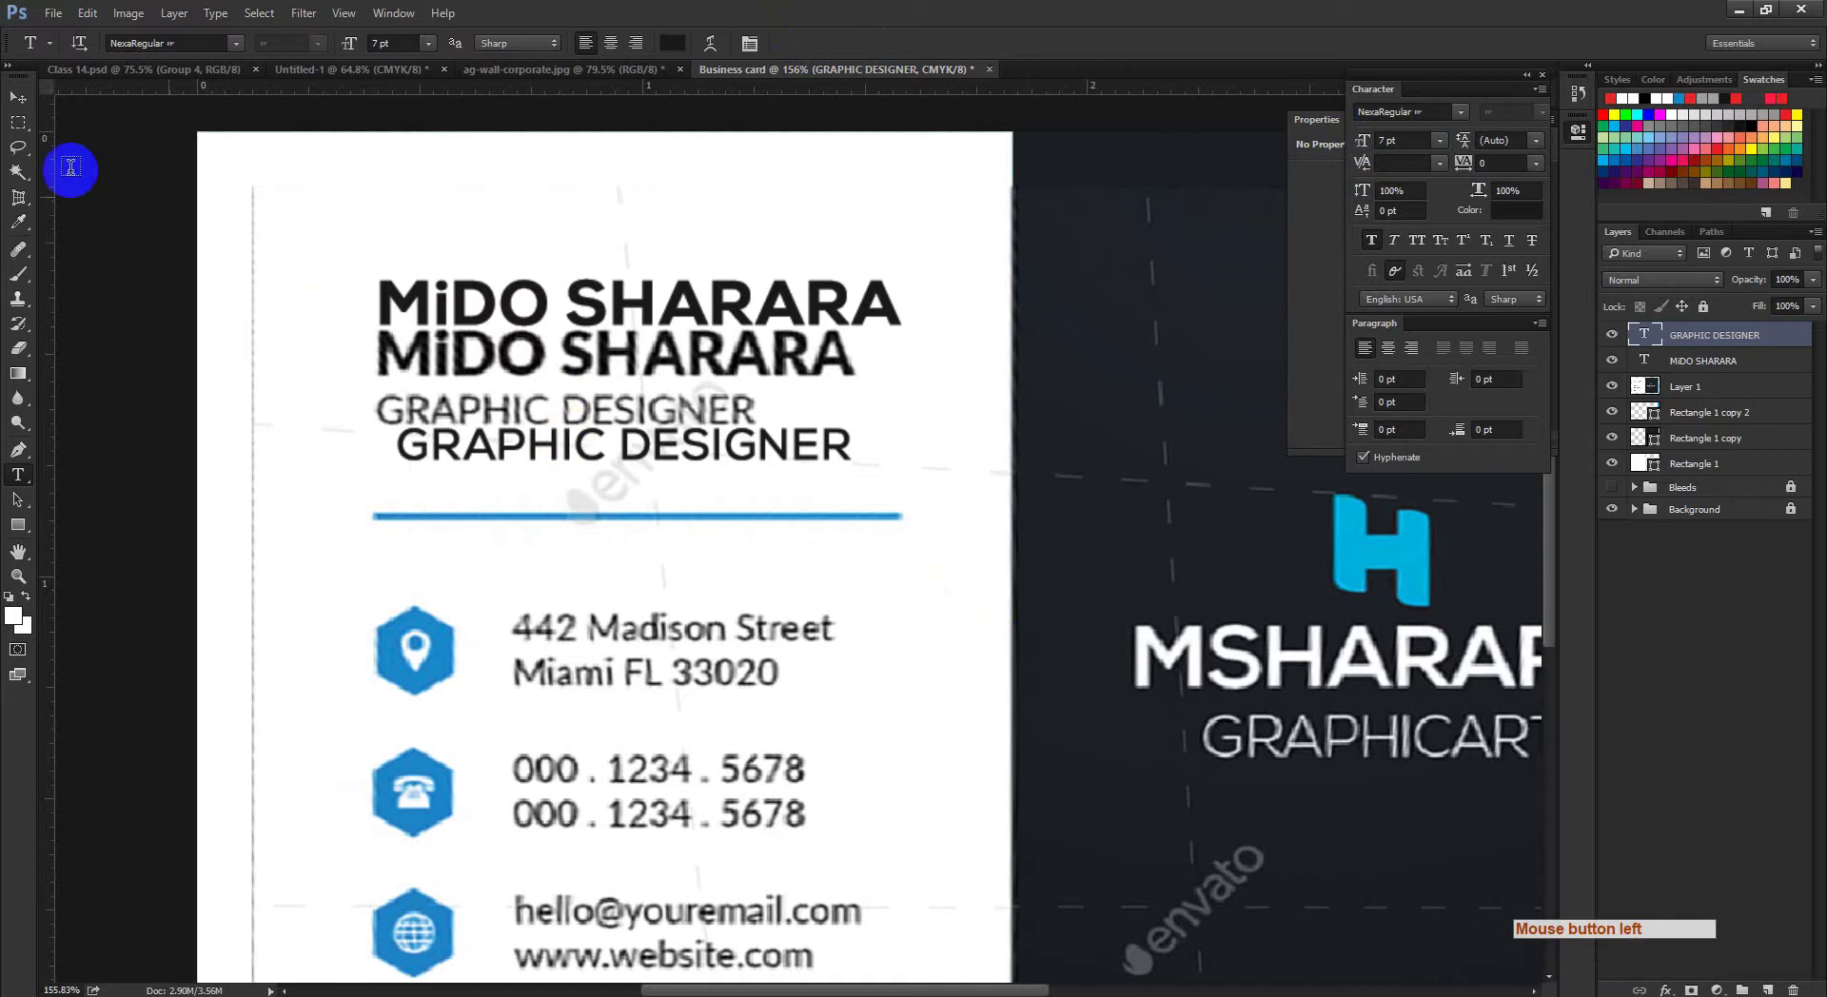
Step: Move the GRAPHIC DESIGNER subtitle over the reference subtitle and turn off its bold
left_click(17, 106)
left_click_drag(523, 445, 491, 421)
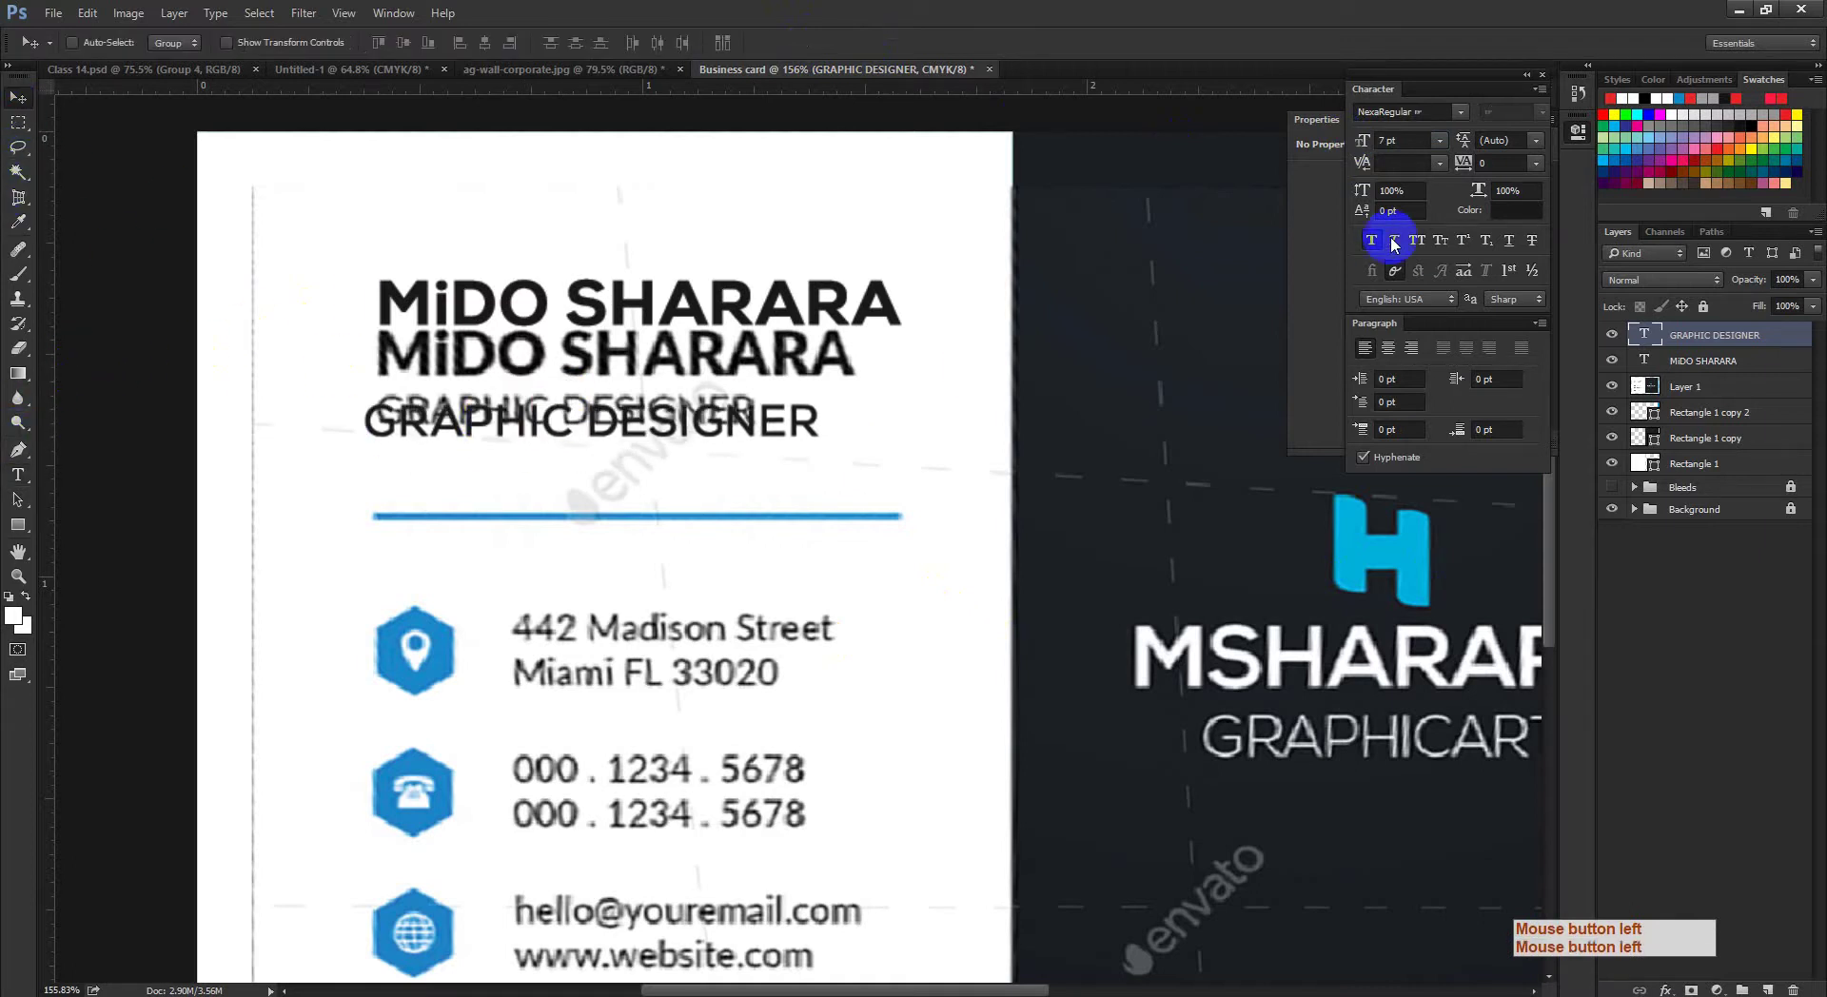
left_click(1372, 240)
left_click(536, 414)
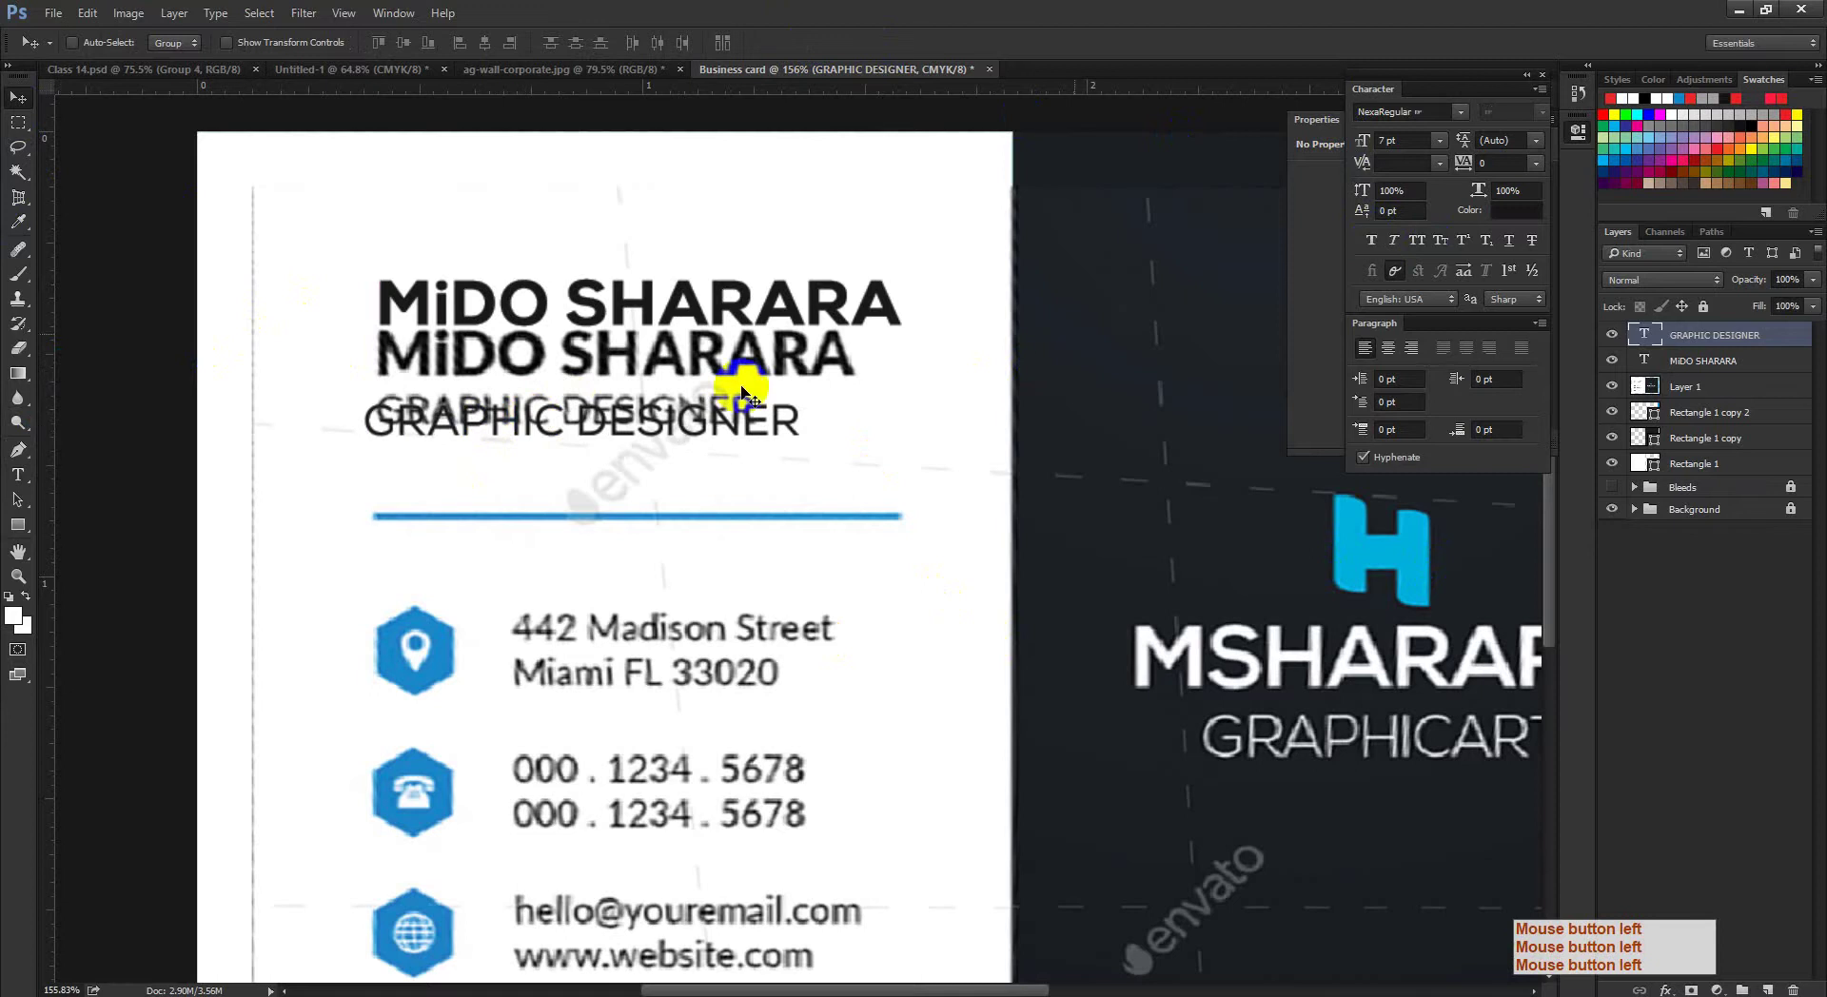
left_click_drag(1024, 480, 928, 528)
key("Caps_Lock")
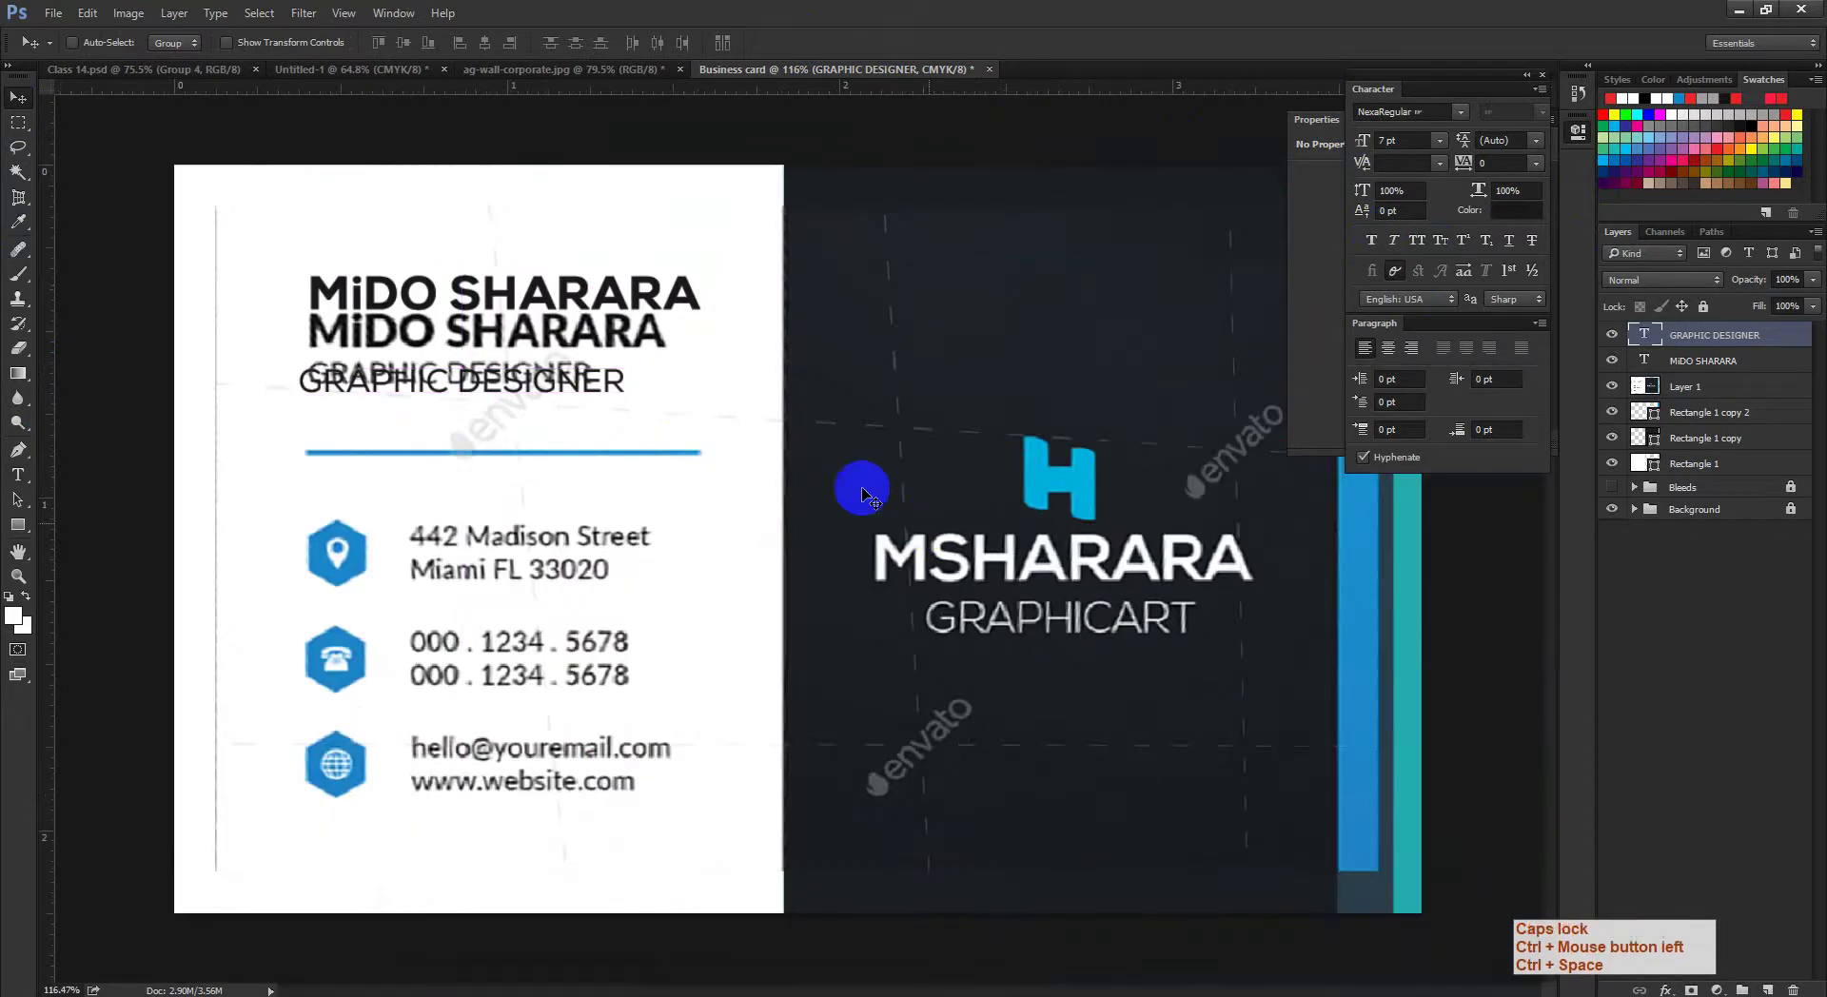
left_click_drag(676, 437, 693, 461)
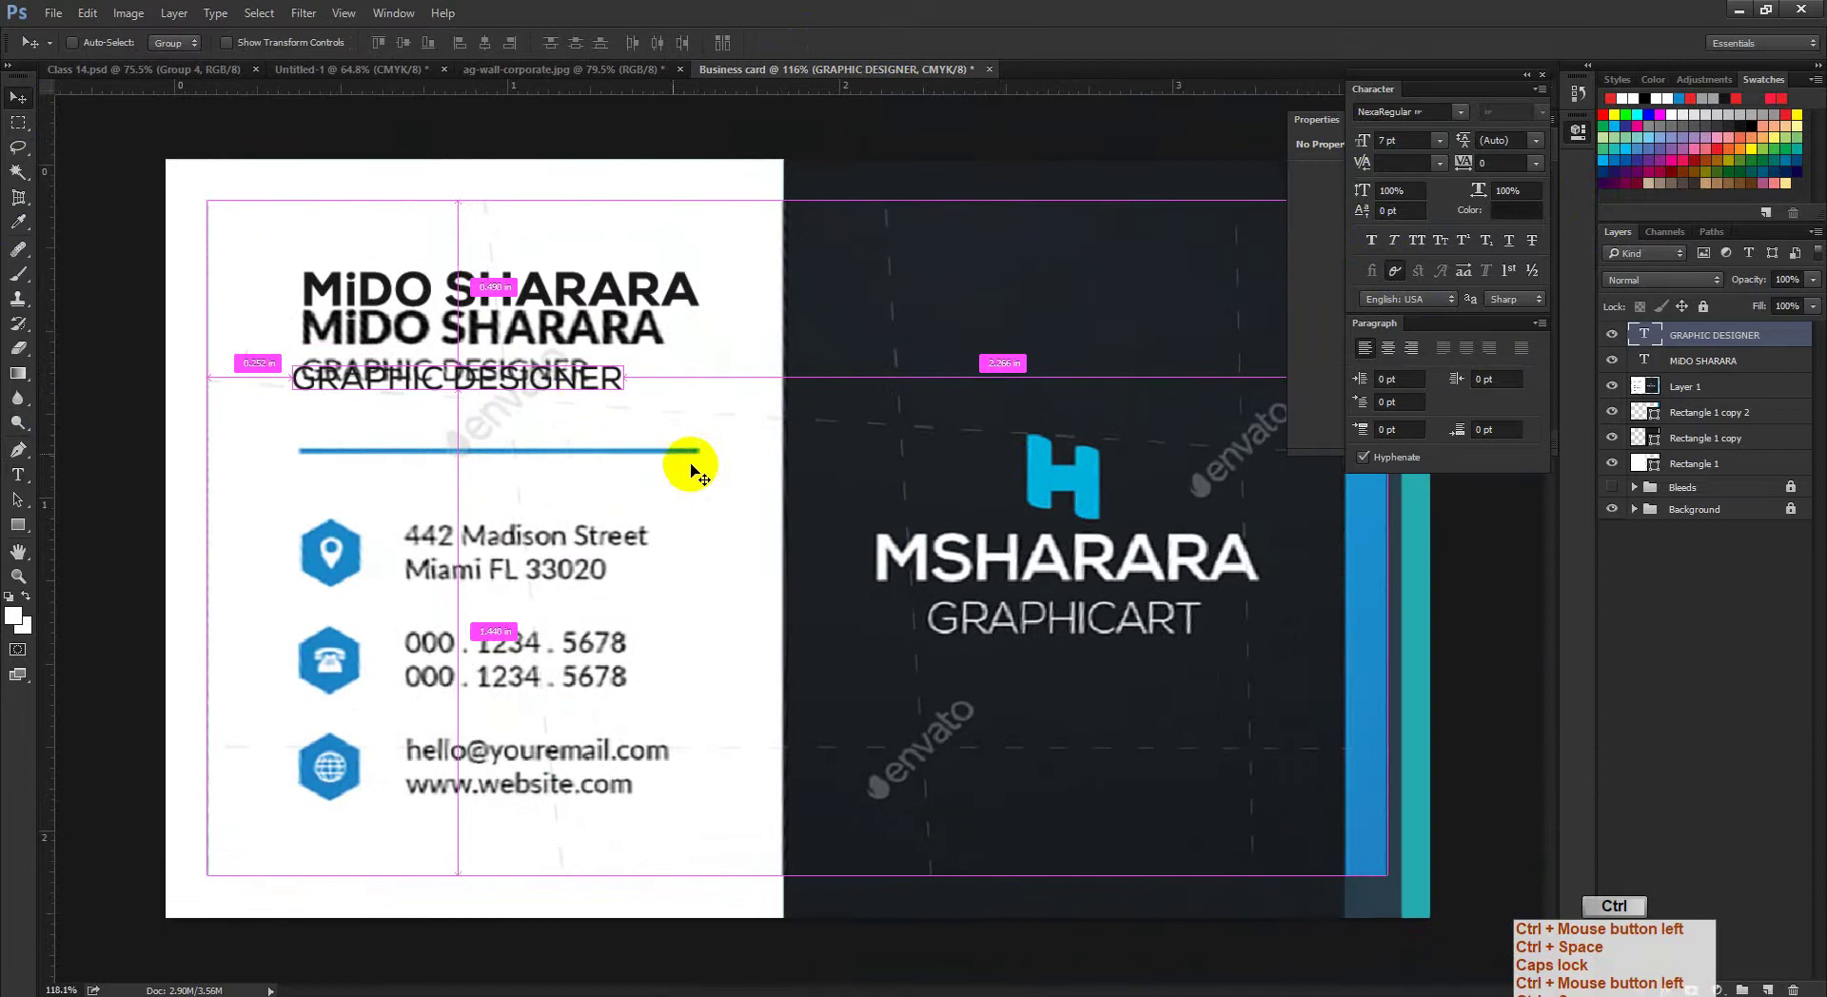
left_click_drag(580, 407, 663, 443)
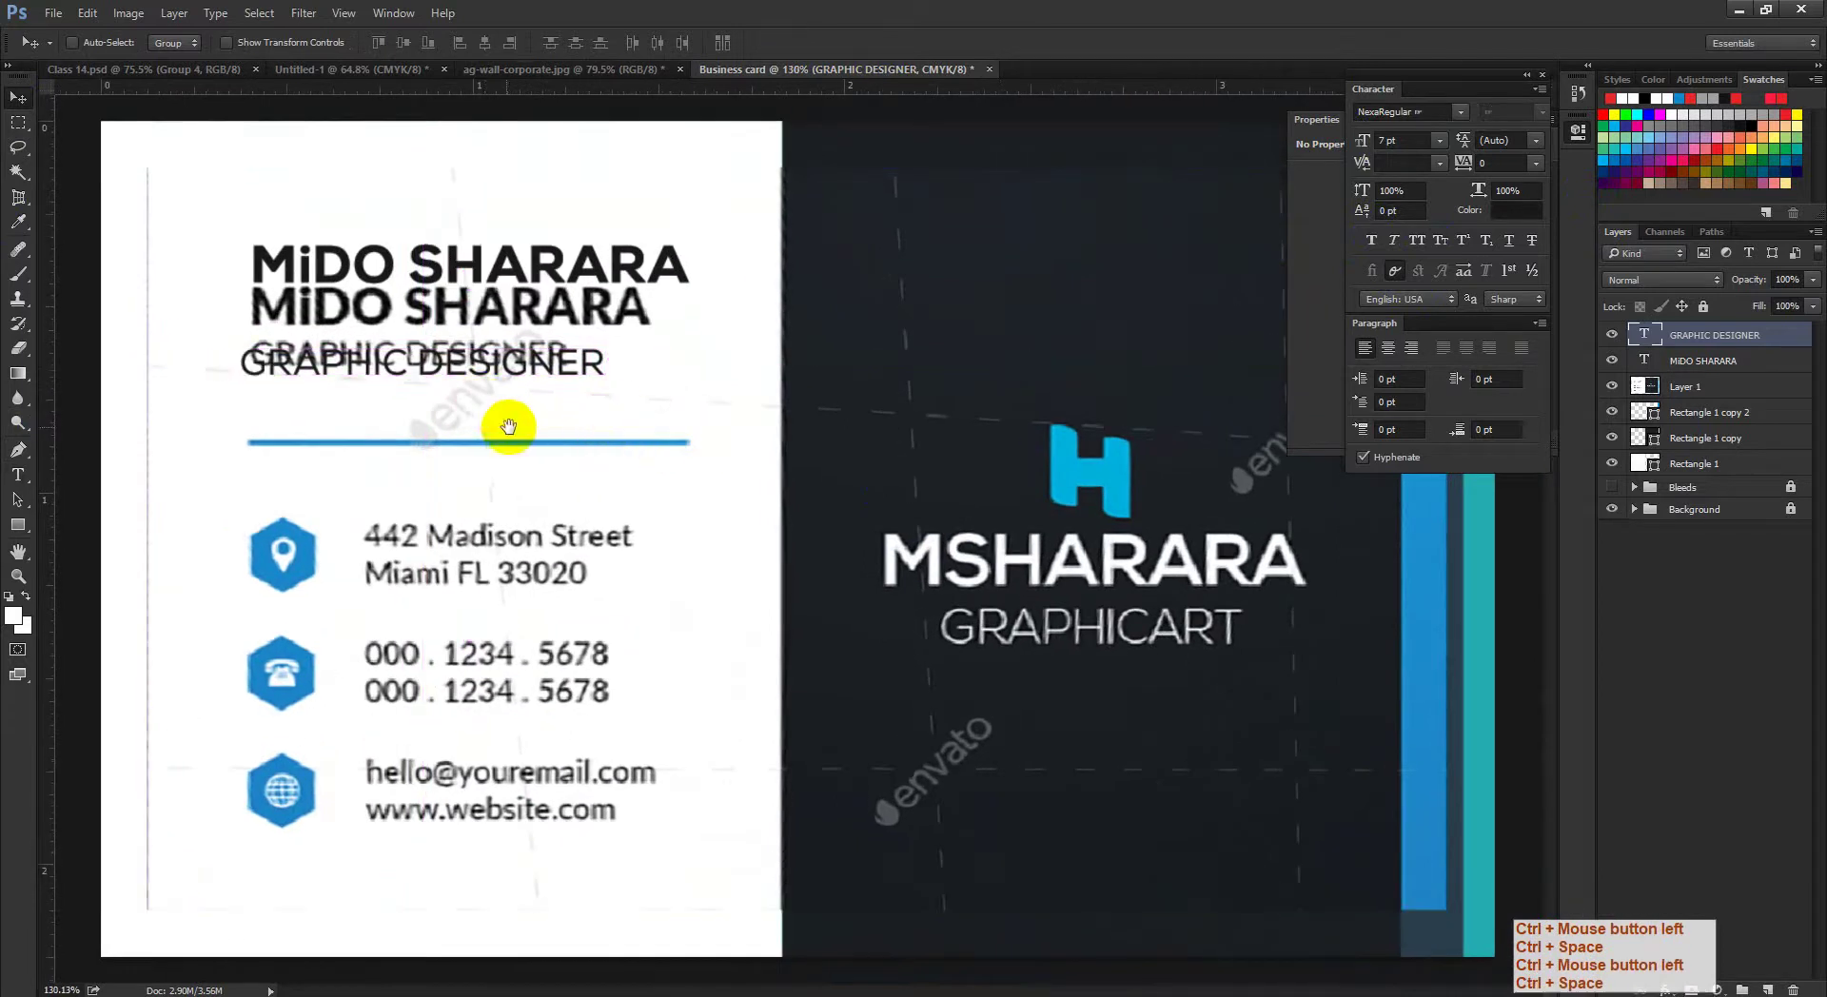
left_click_drag(518, 412, 524, 428)
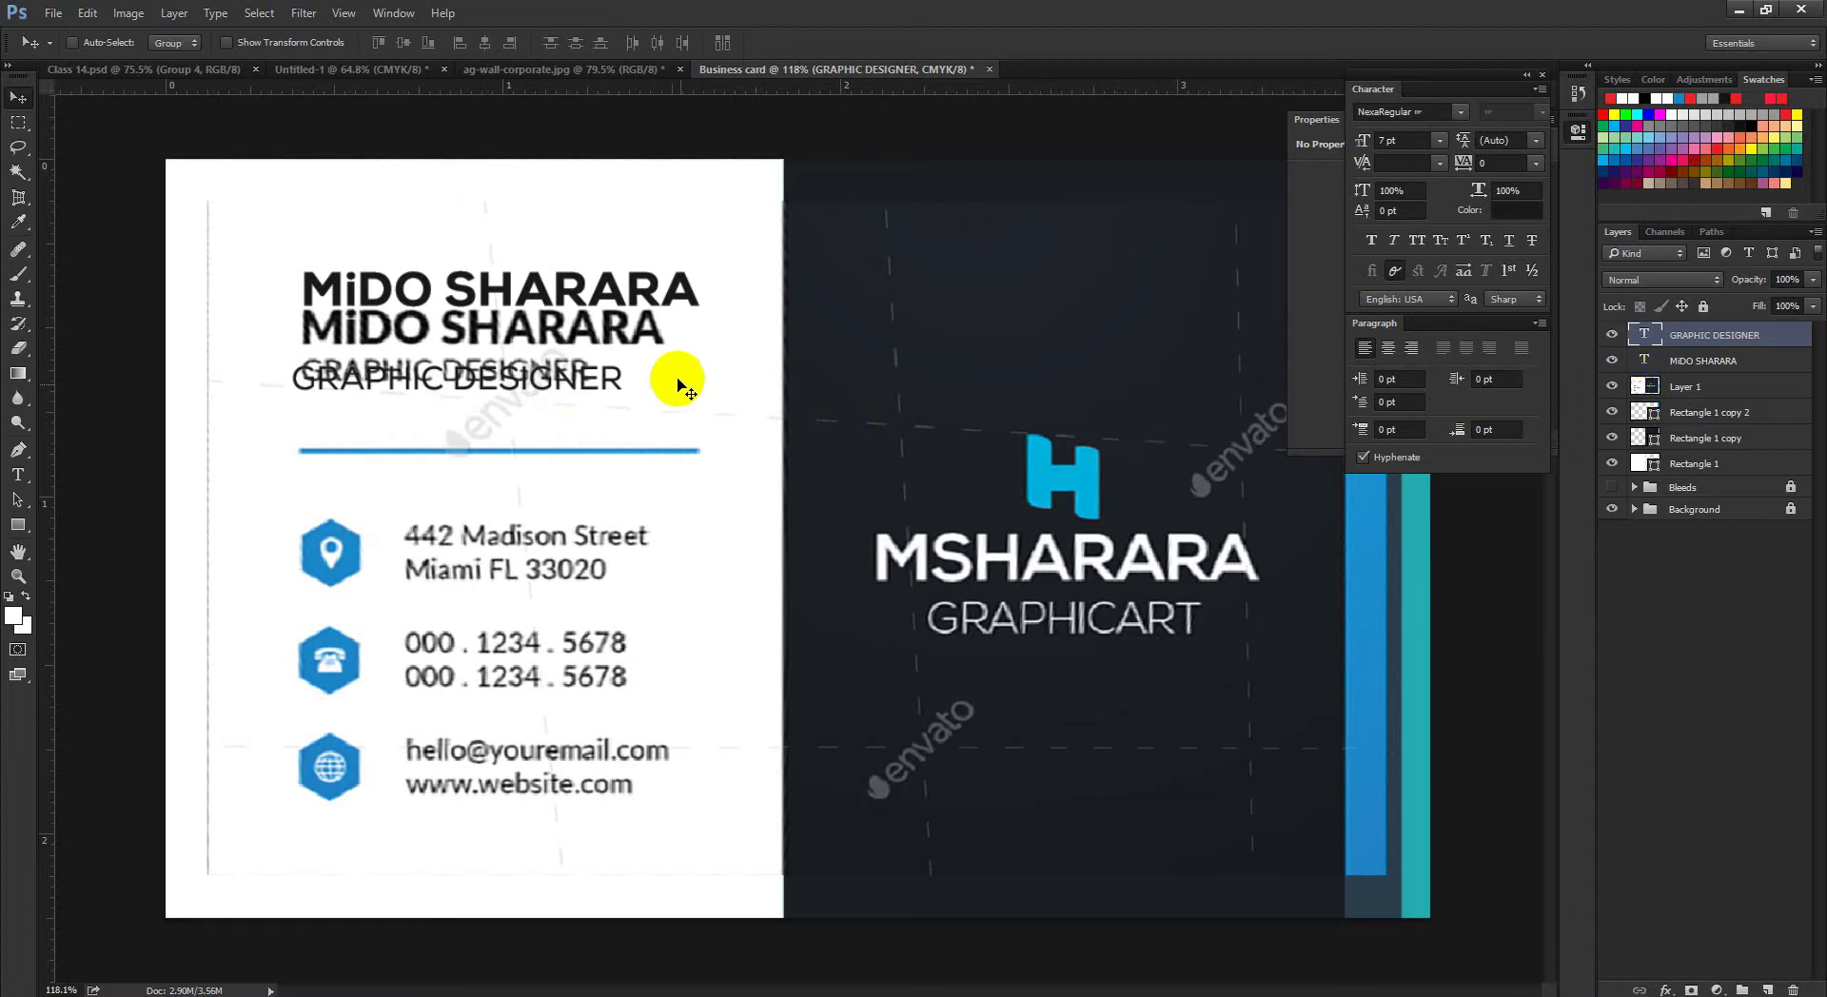
left_click(1703, 360)
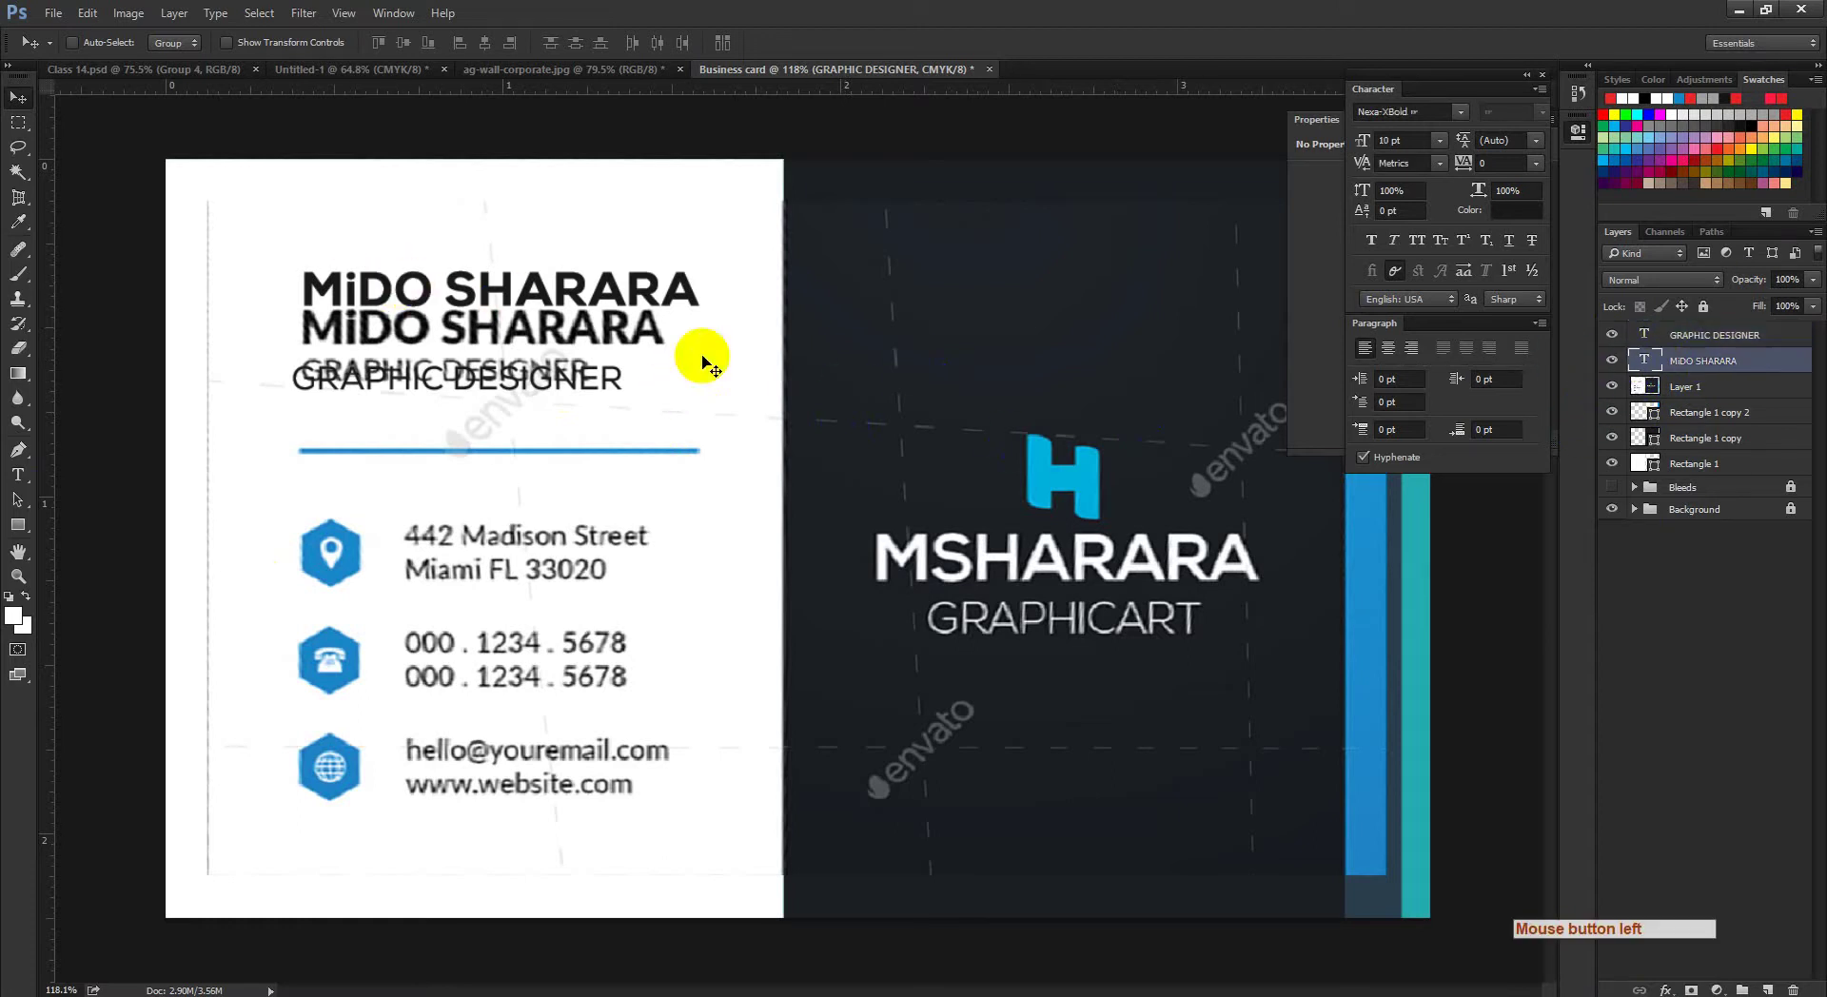
left_click_drag(430, 302, 434, 336)
left_click(295, 453, "ctrl")
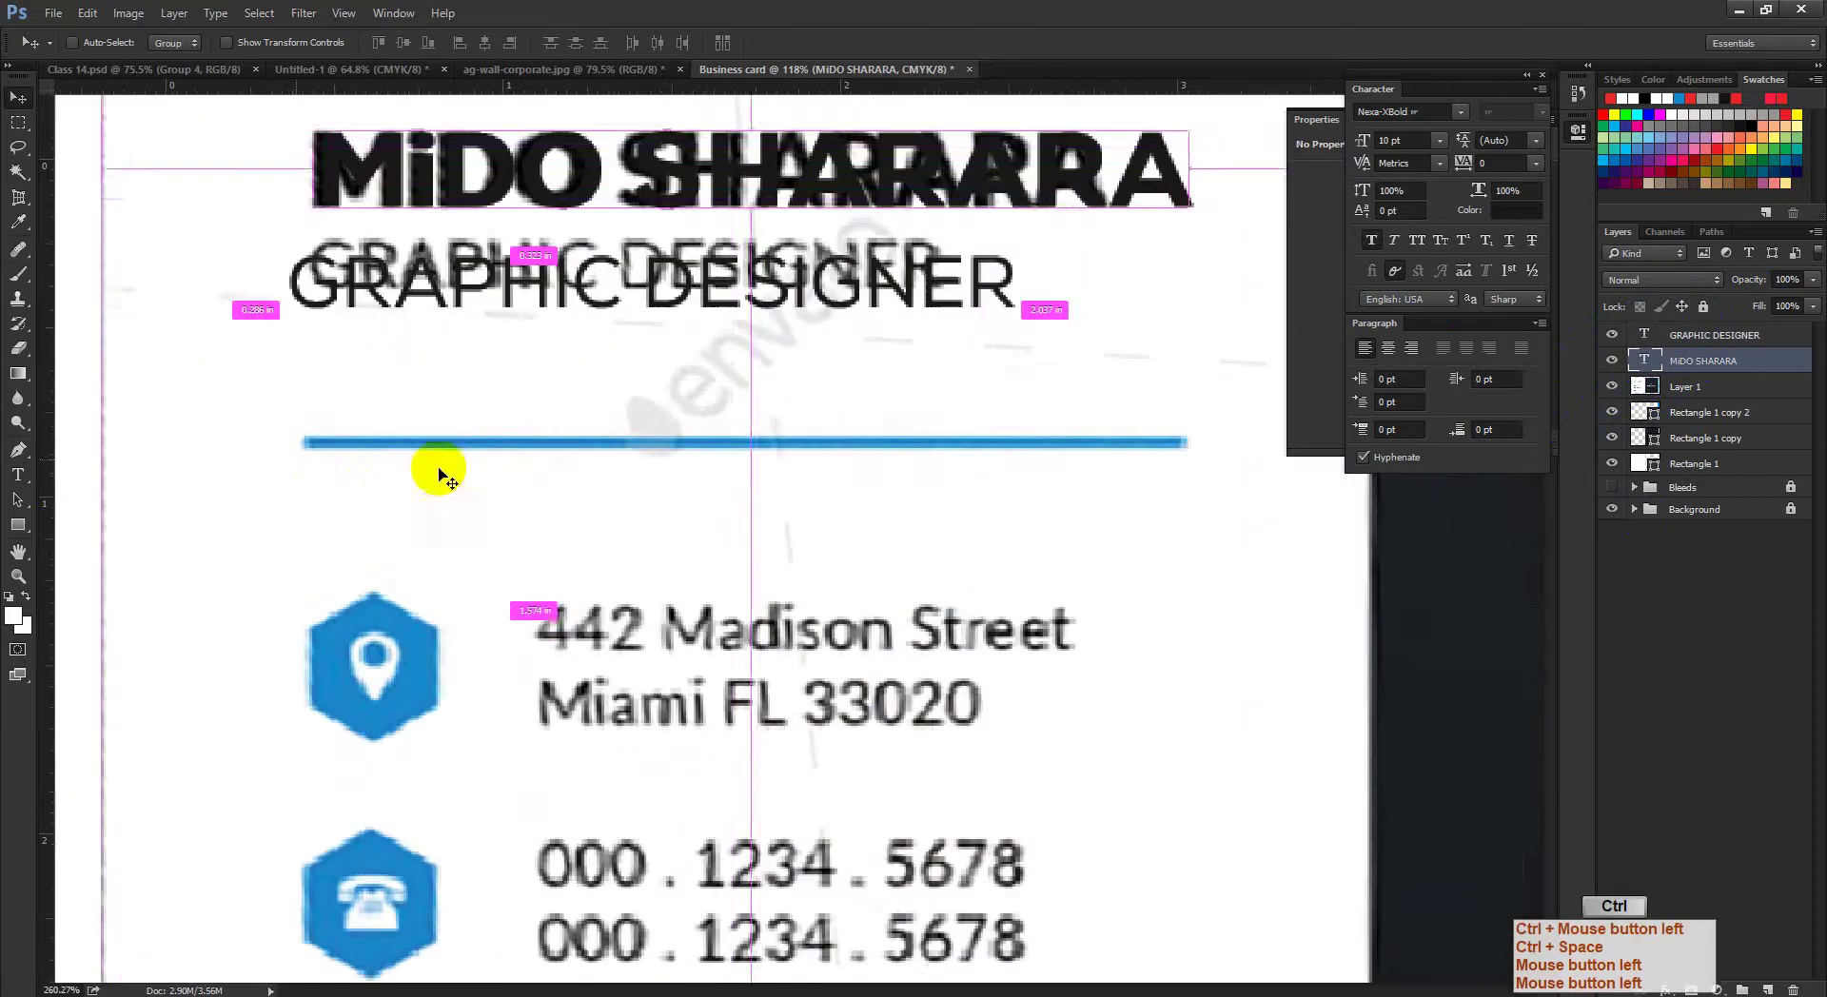
left_click(1699, 335)
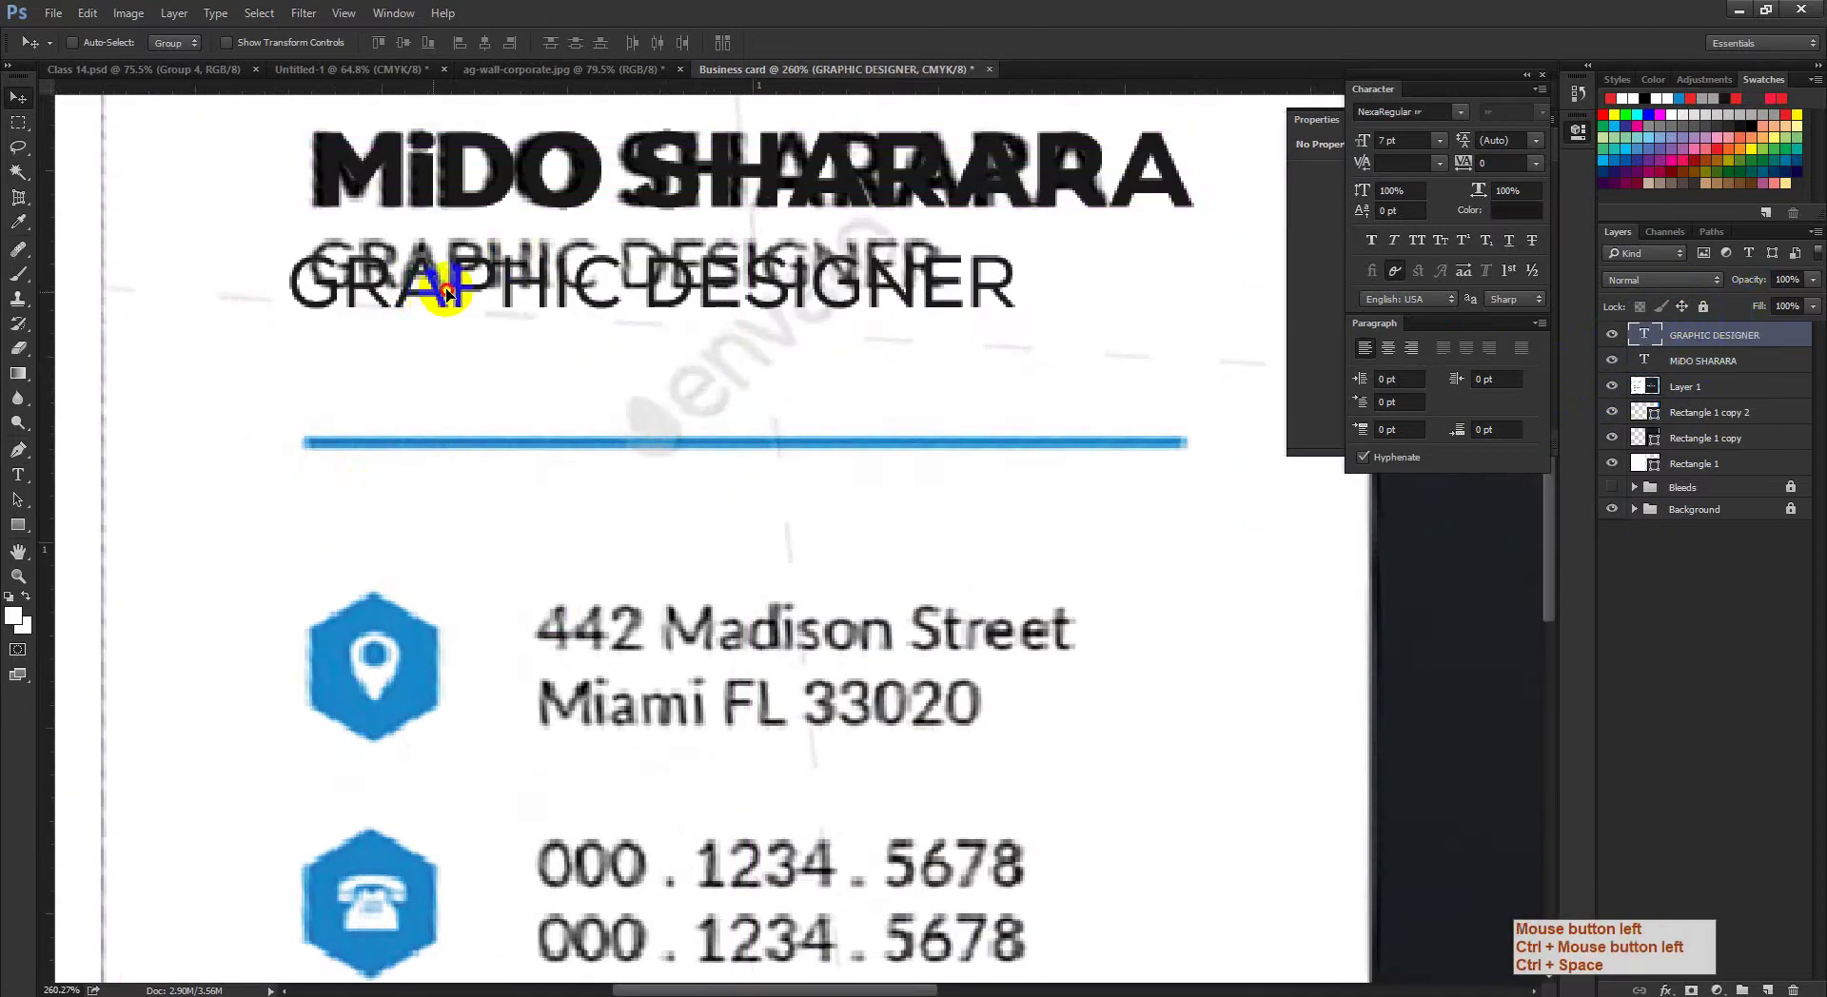
left_click_drag(446, 290, 466, 275)
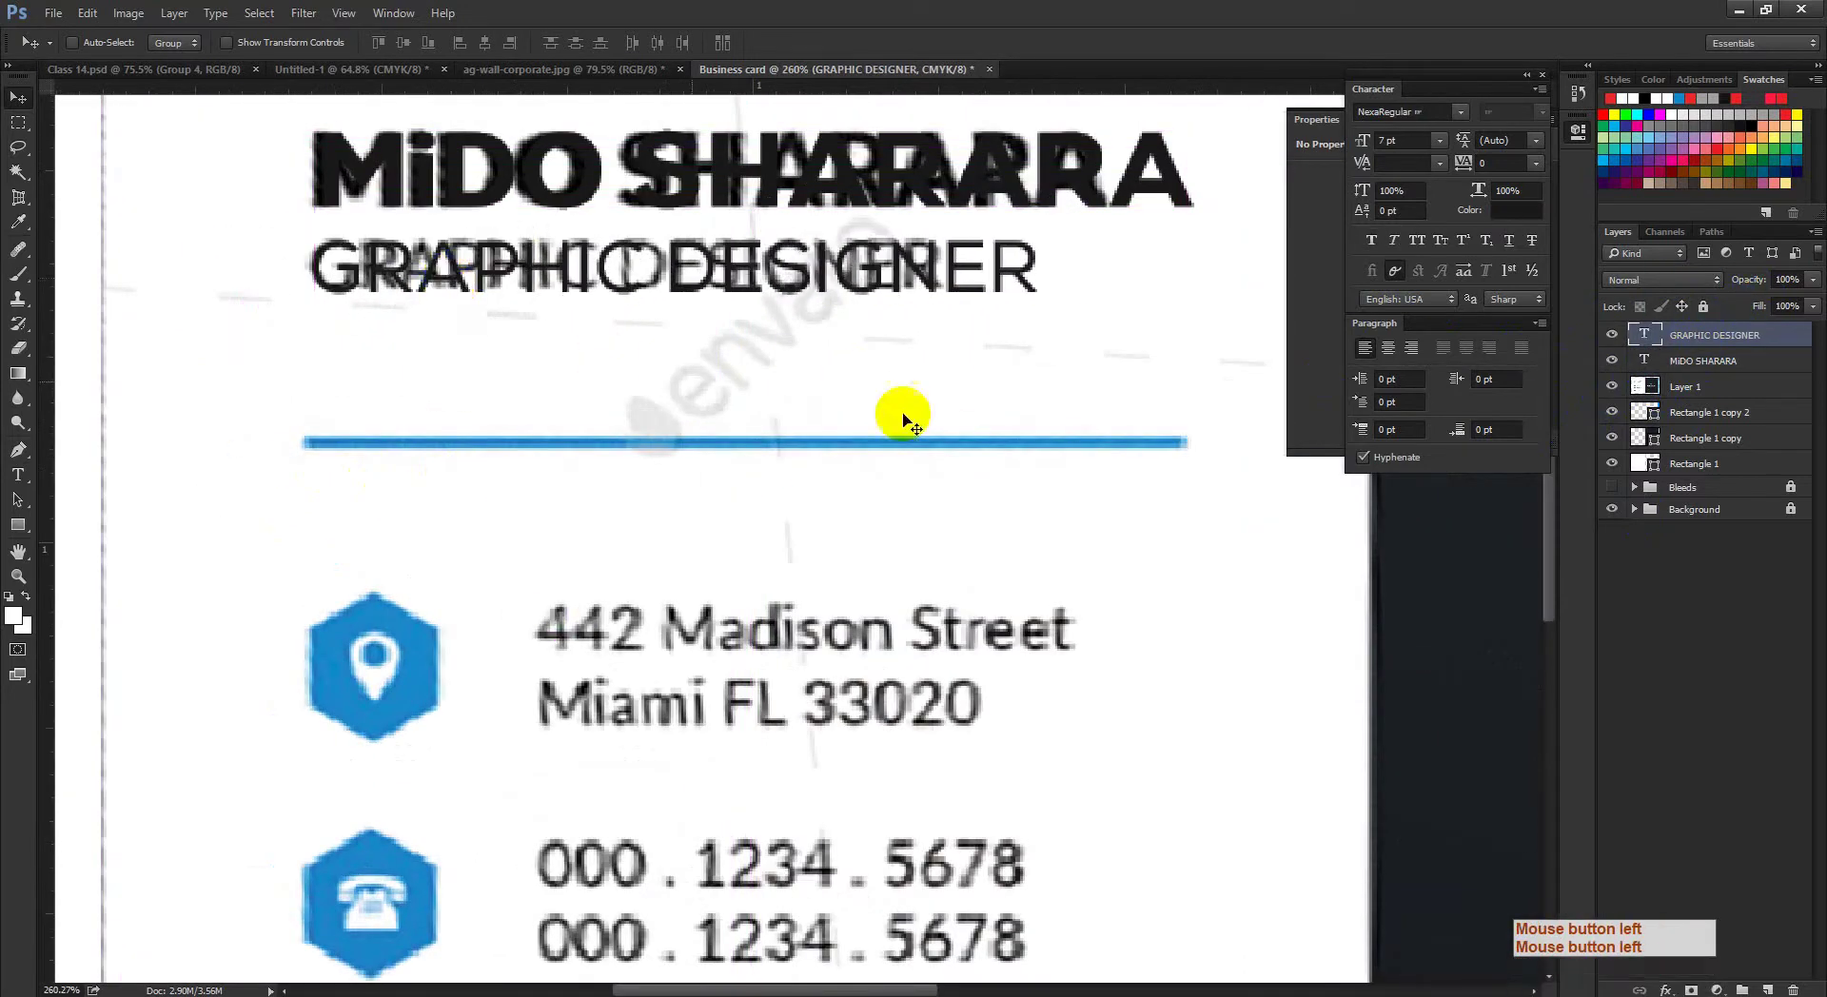
left_click_drag(902, 419, 844, 428)
Step: Hide the reference layout and align the name and subtitle by their left edges
left_click(1617, 386)
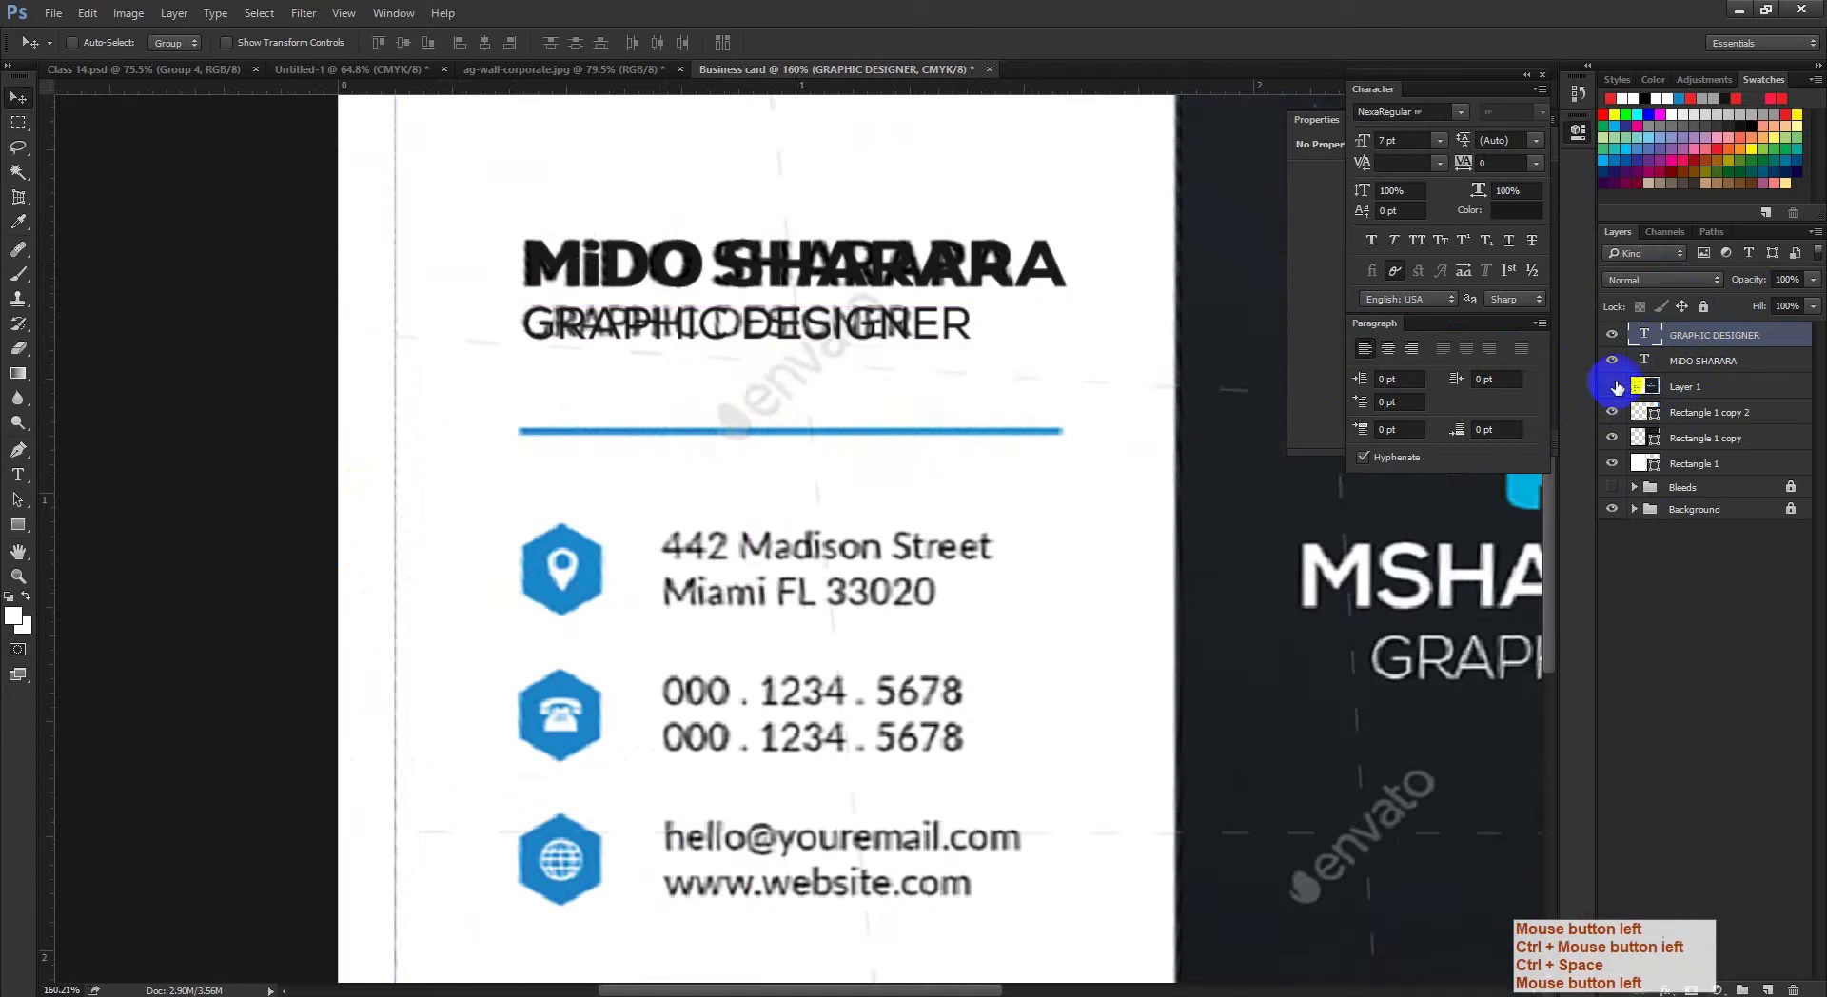
left_click_drag(604, 326, 447, 300)
left_click(1730, 361, "shift")
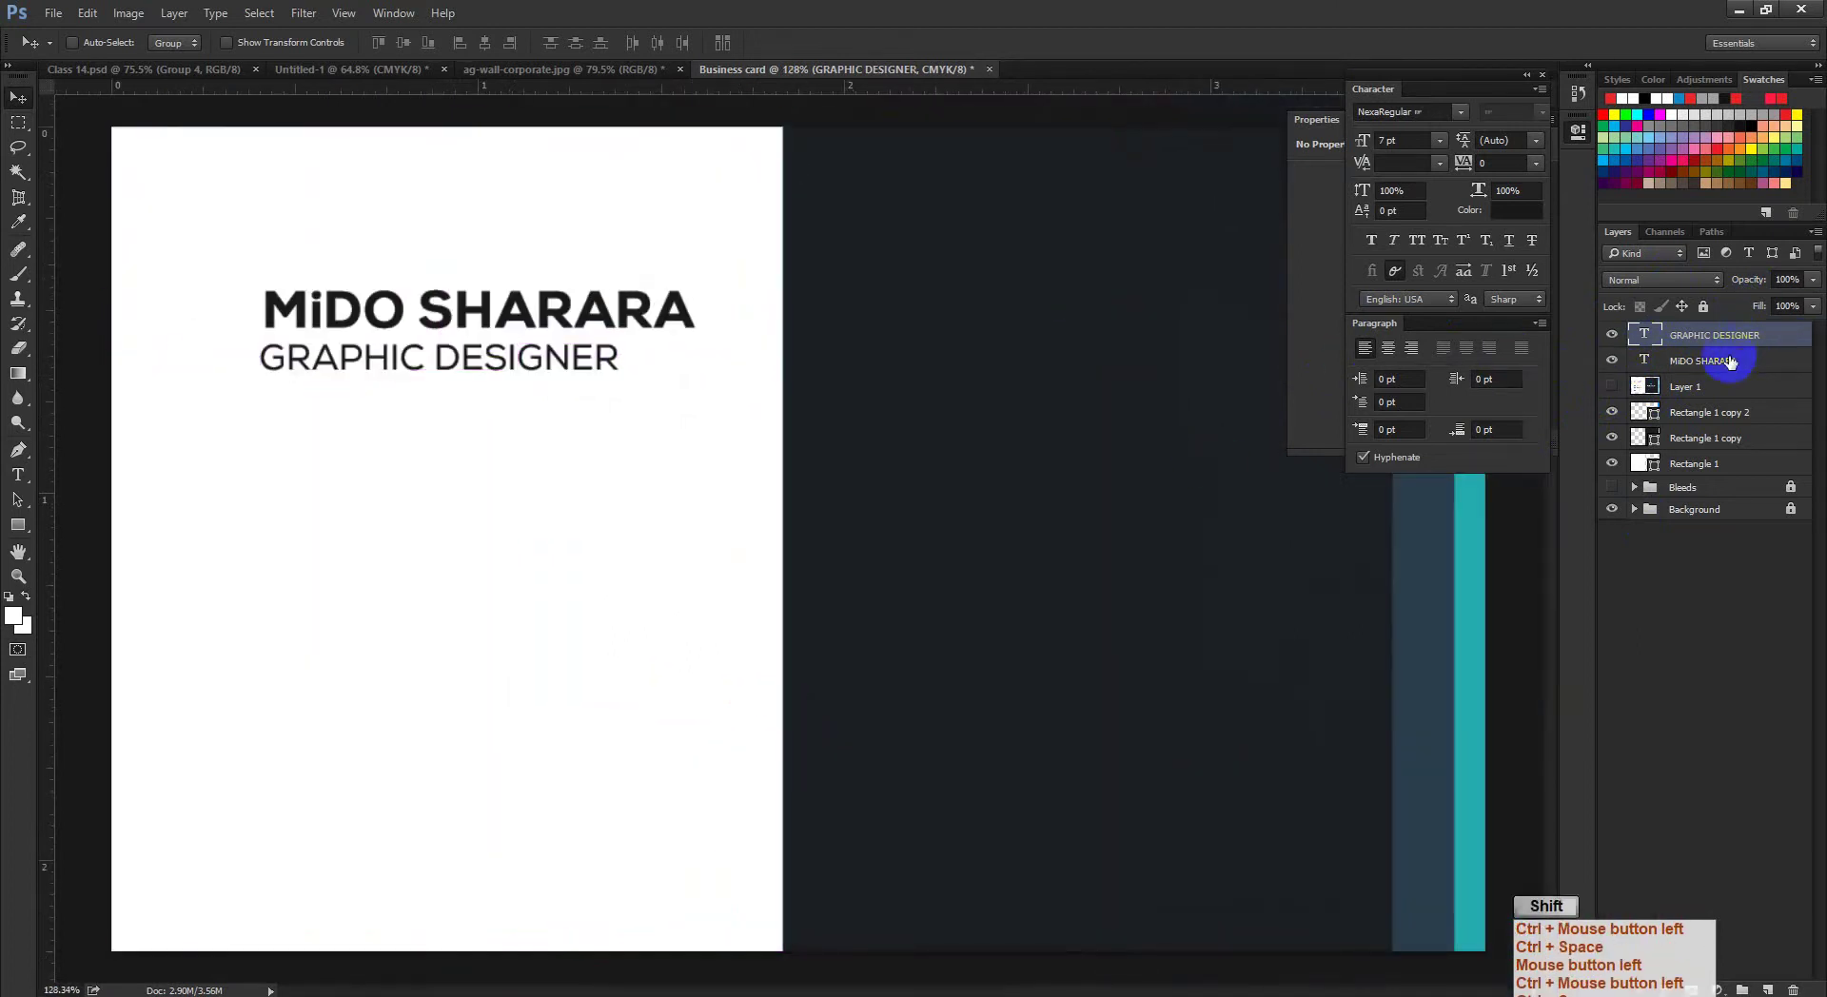
left_click(1730, 361, "shift")
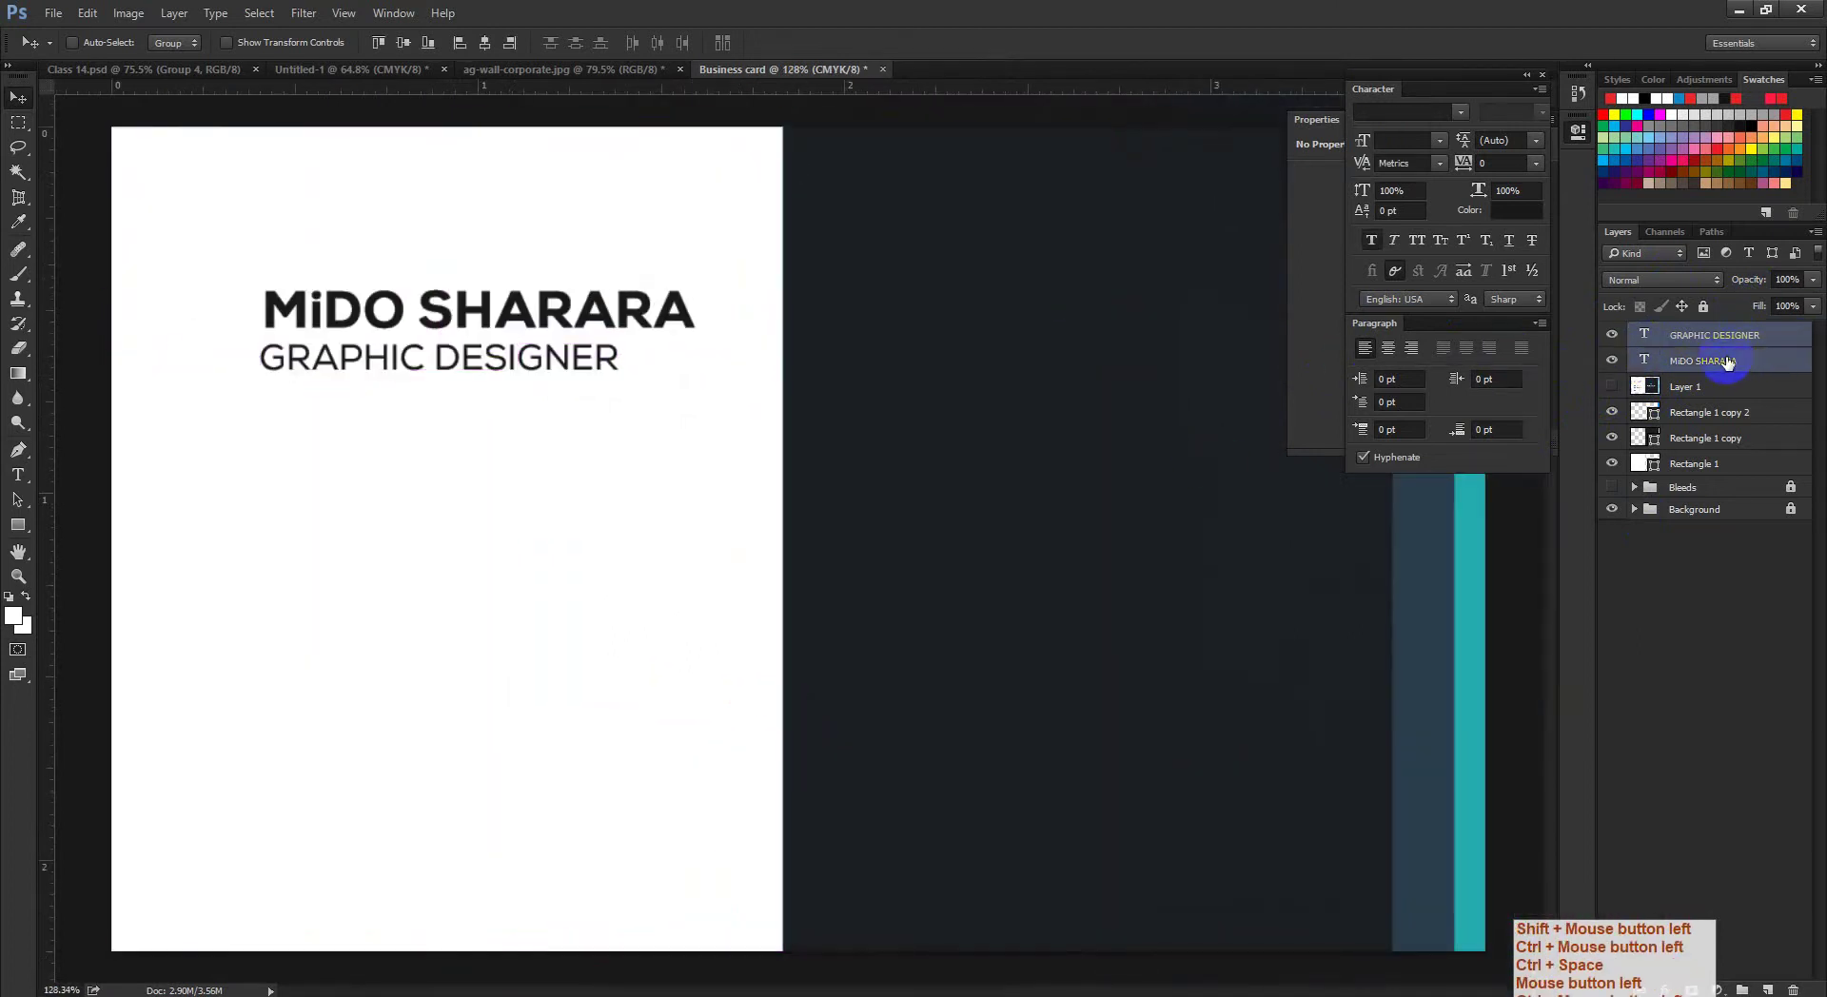
left_click(459, 43)
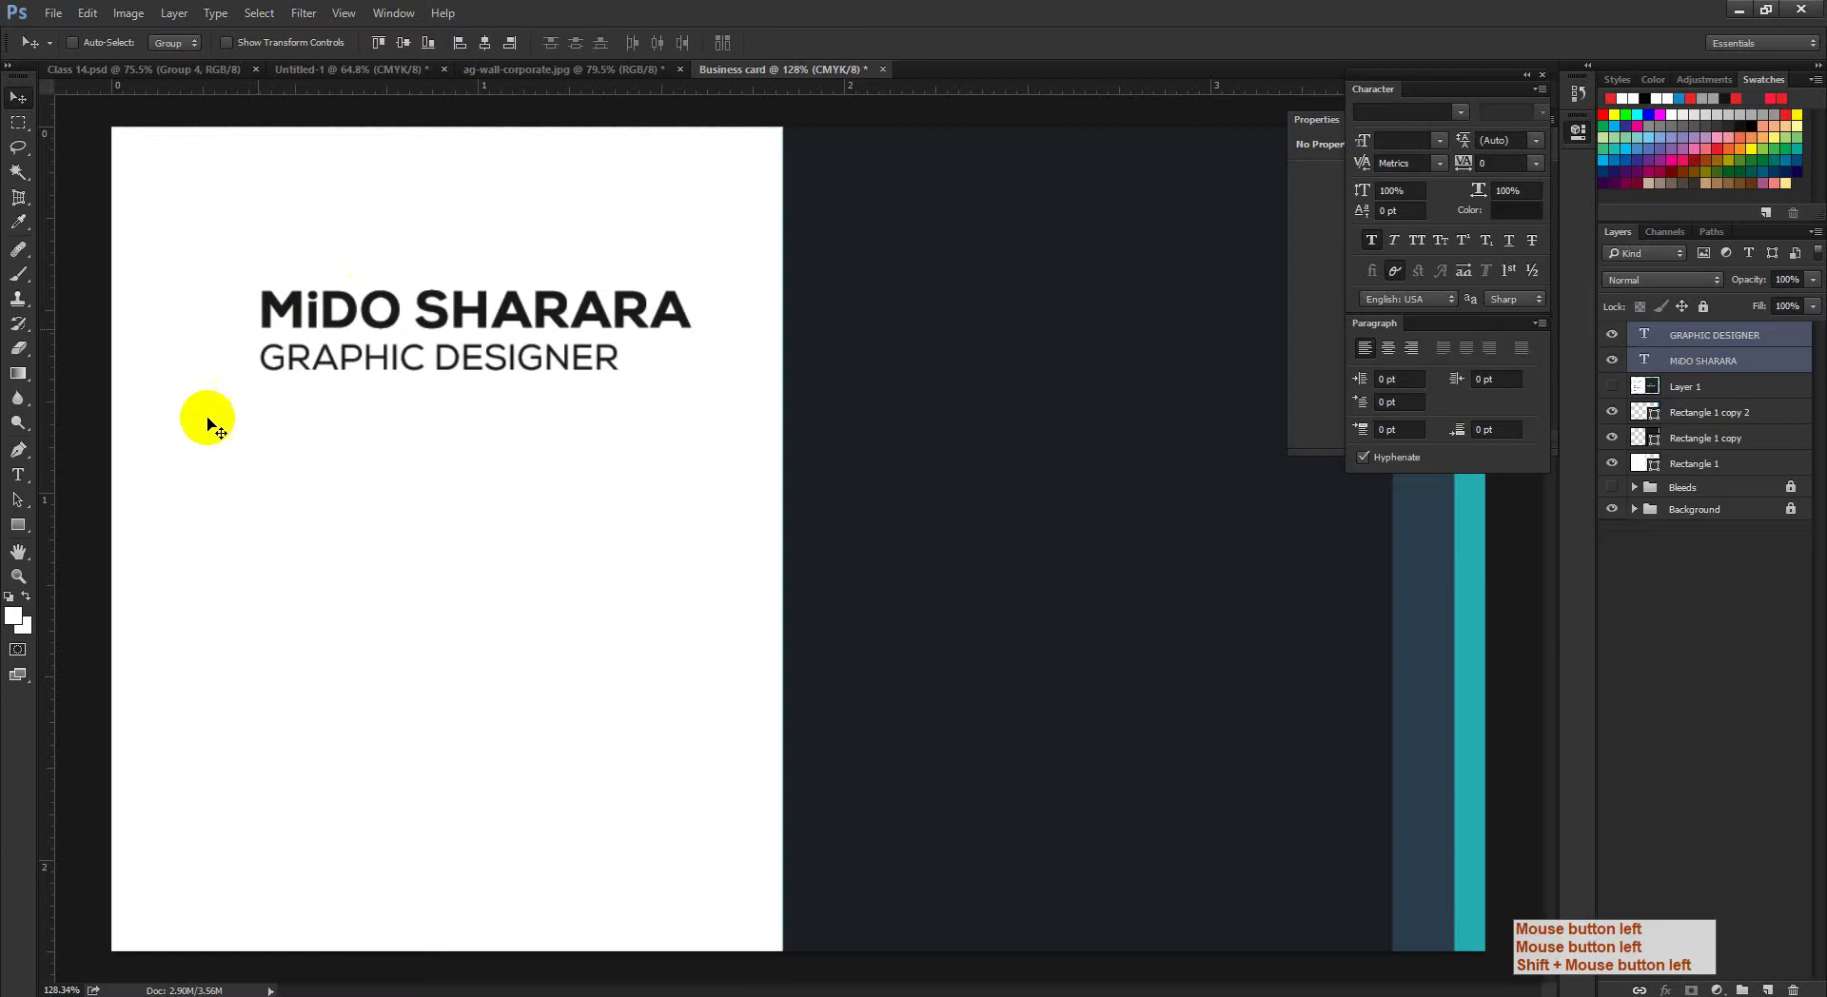
Step: Place a vertical guide at the text's left edge and show the reference layout again
left_click(56, 526)
mouse_move(56, 527)
left_mouse_down()
mouse_move(263, 533)
mouse_move(114, 571)
left_mouse_up()
left_click(1618, 405)
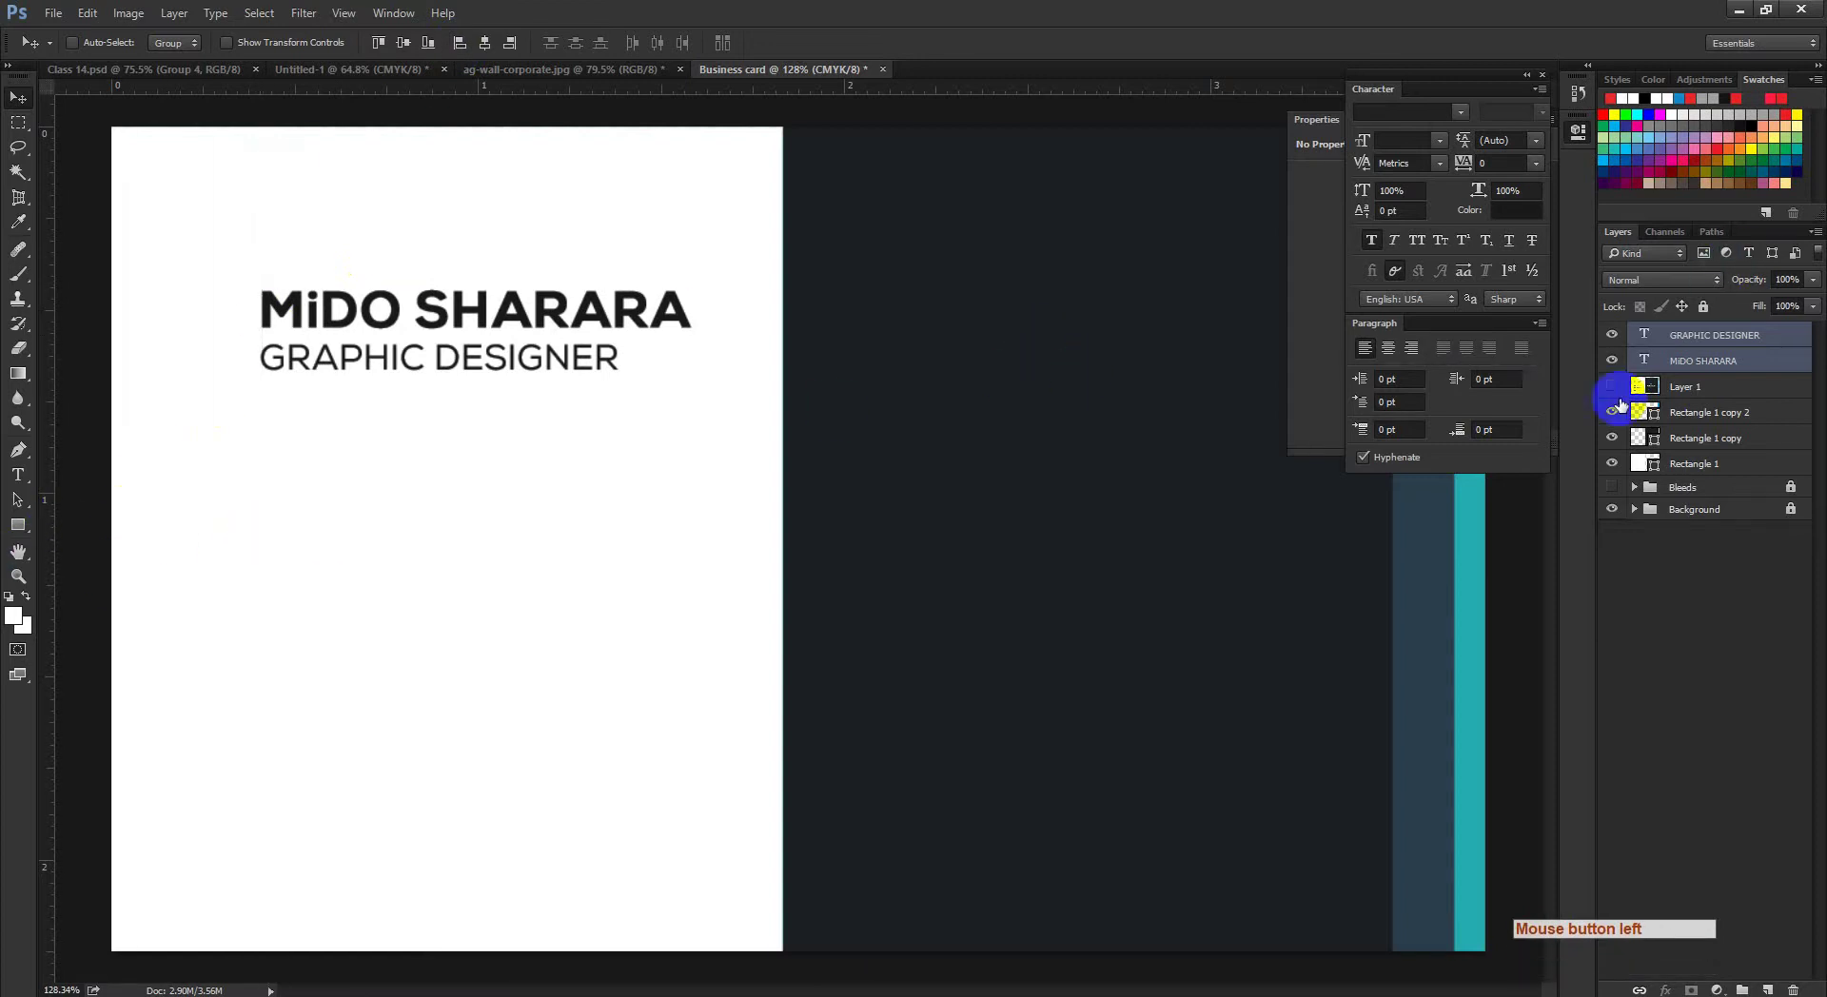
left_click(399, 457, "ctrl")
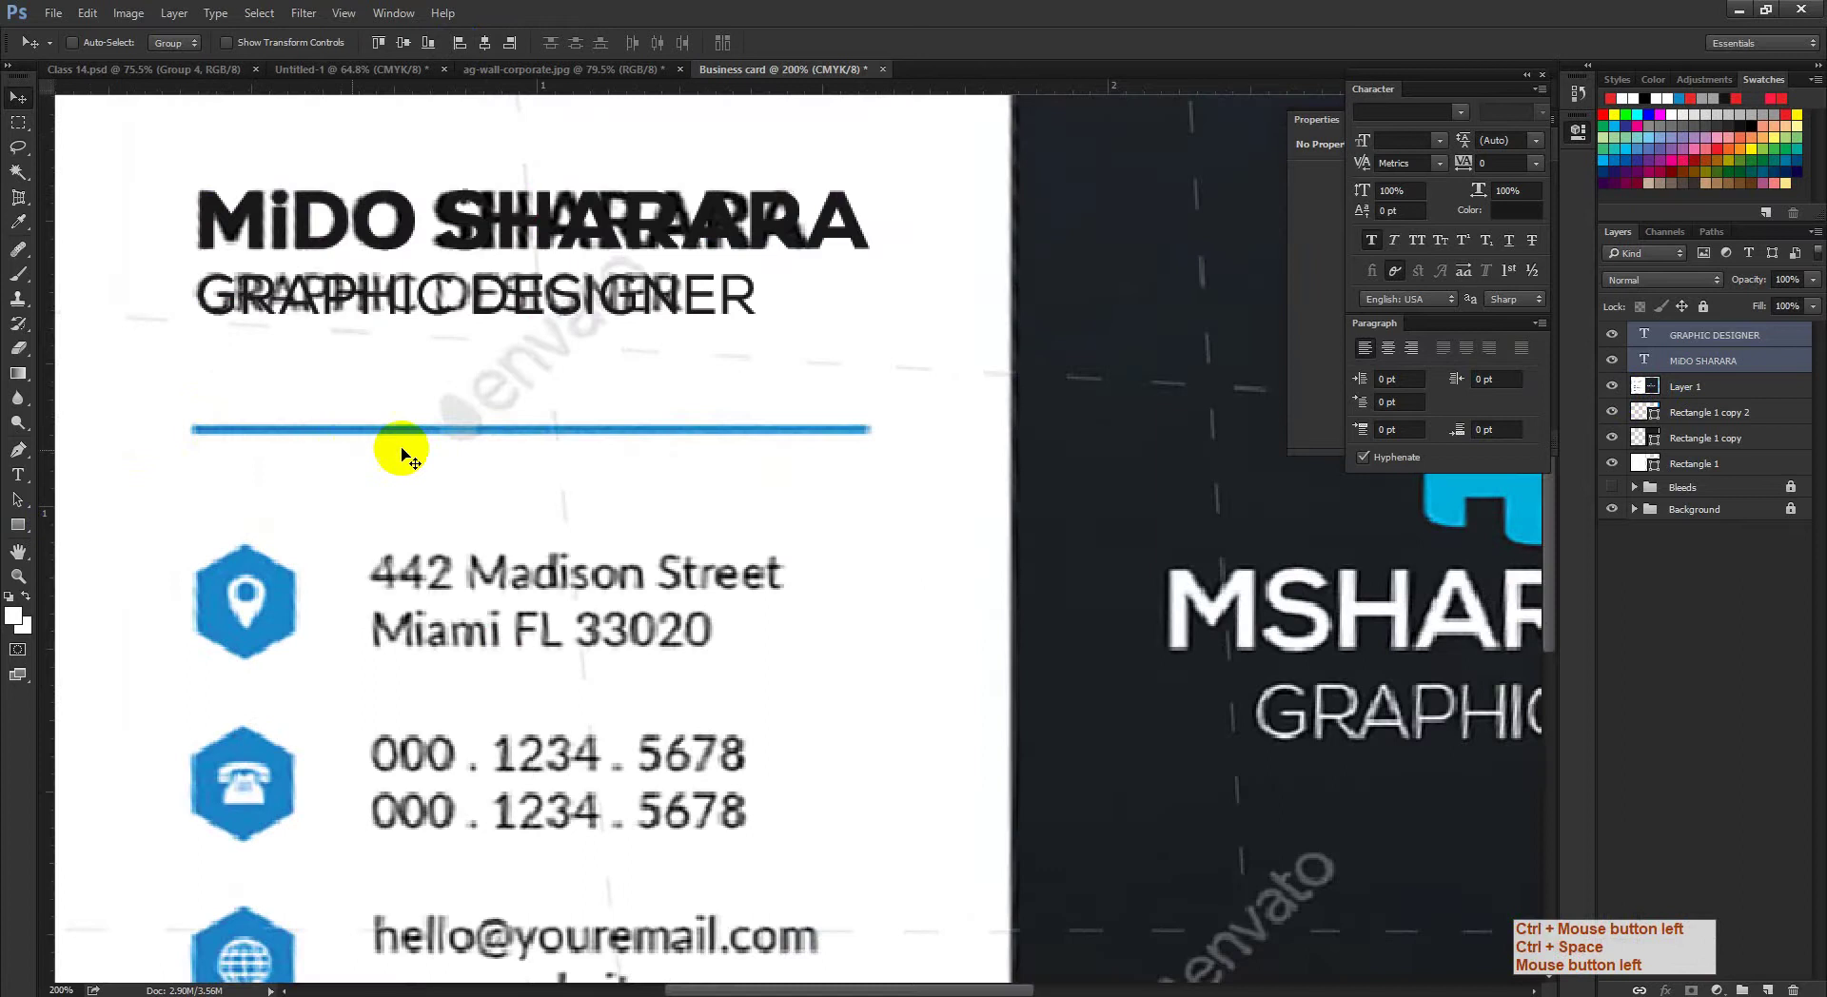
left_click_drag(673, 455, 653, 461)
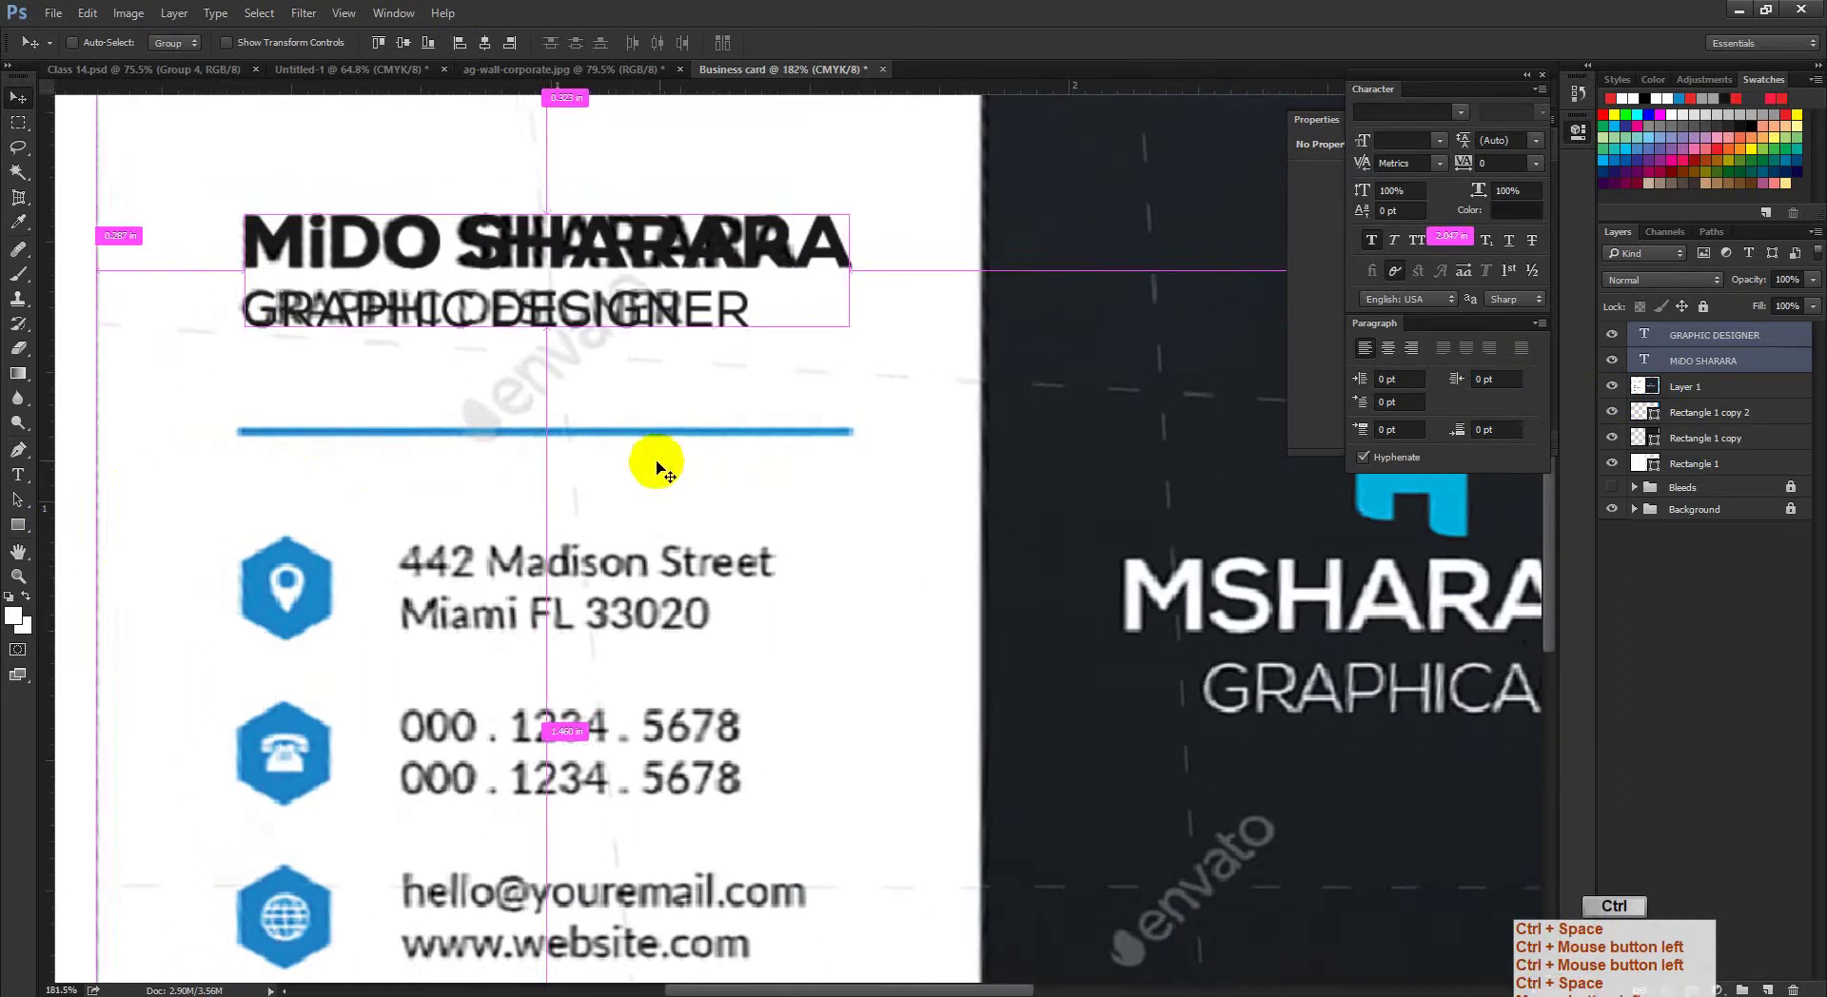
Step: Draw a thin bar over the reference divider and fill it with the sampled blue 088bcc
left_click(20, 526)
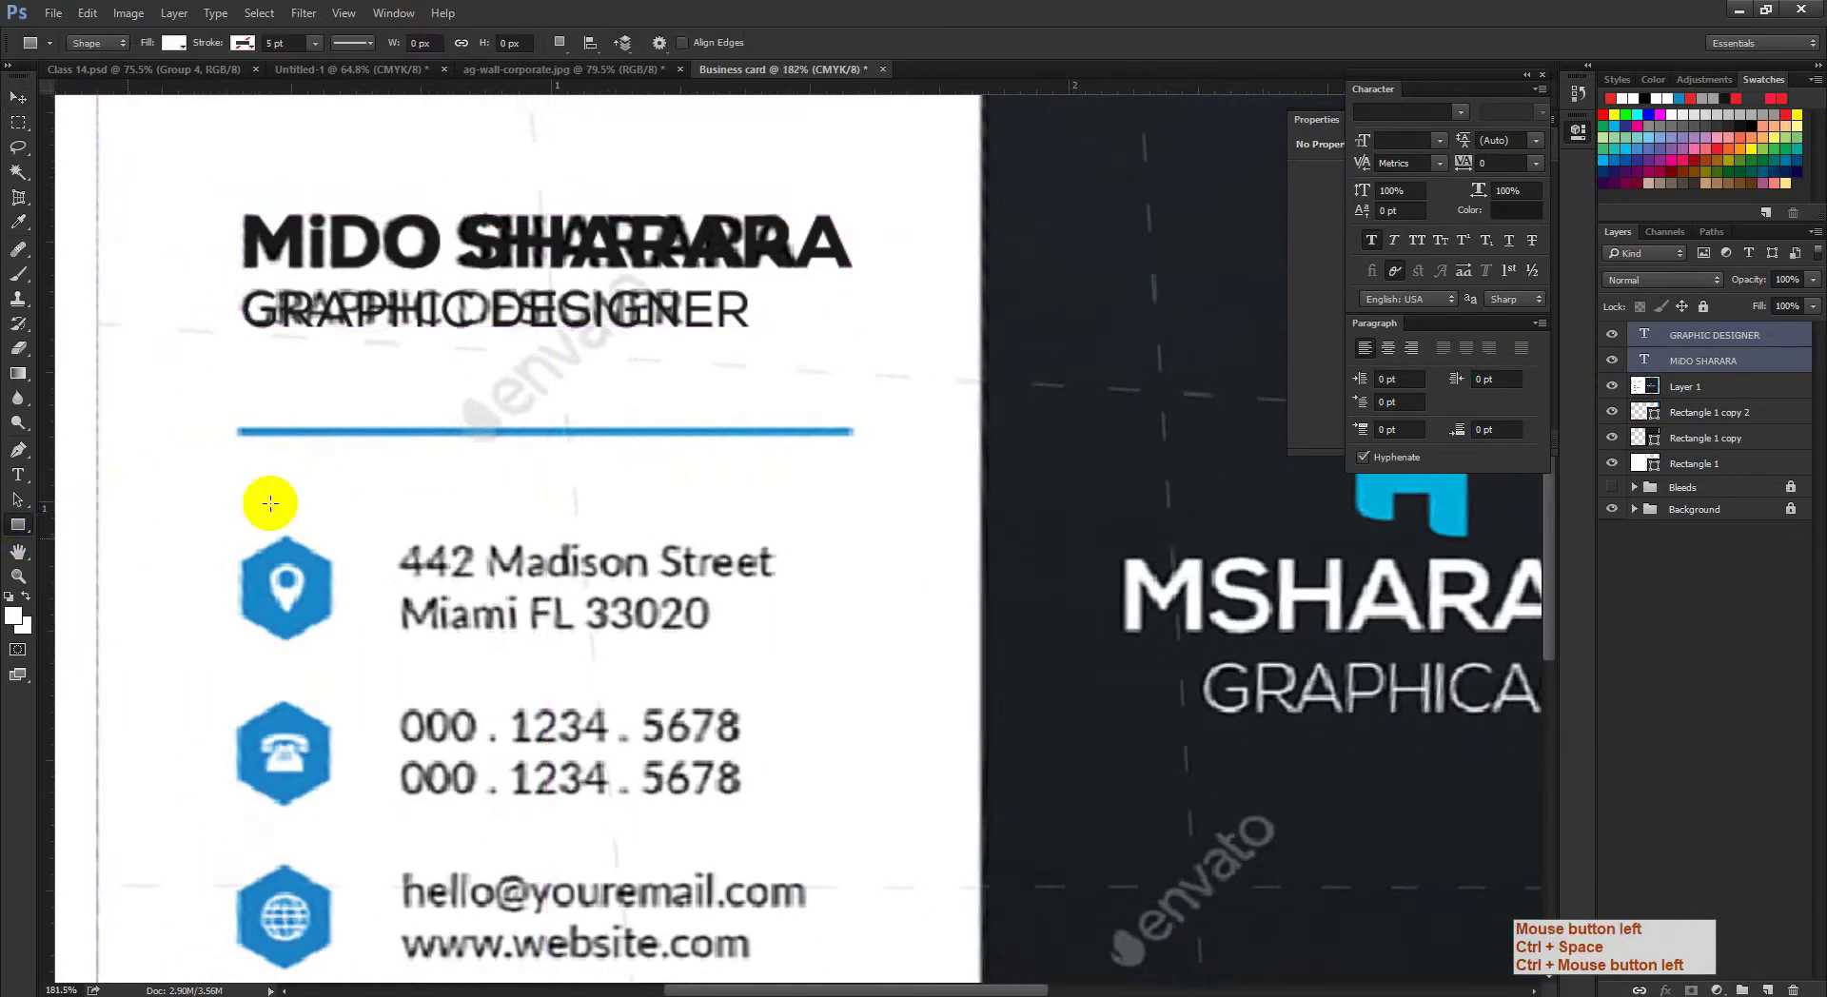
left_click_drag(229, 376, 294, 412)
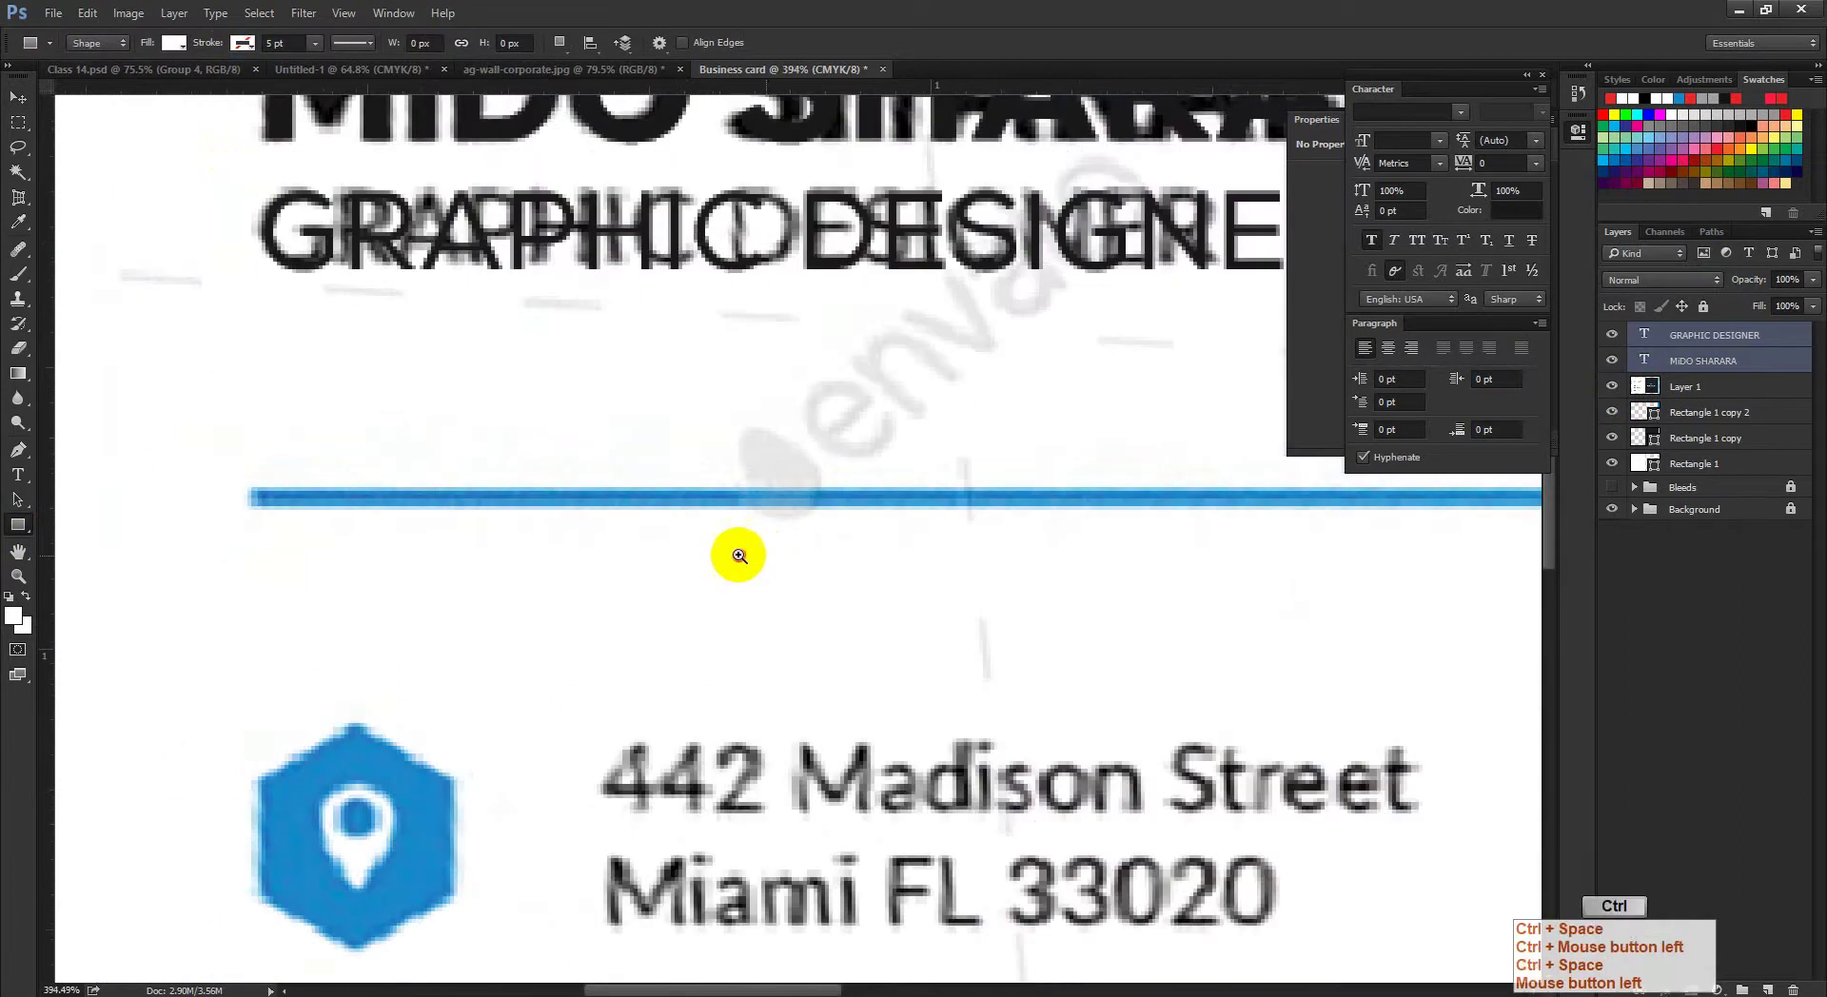
left_click_drag(739, 555, 562, 514)
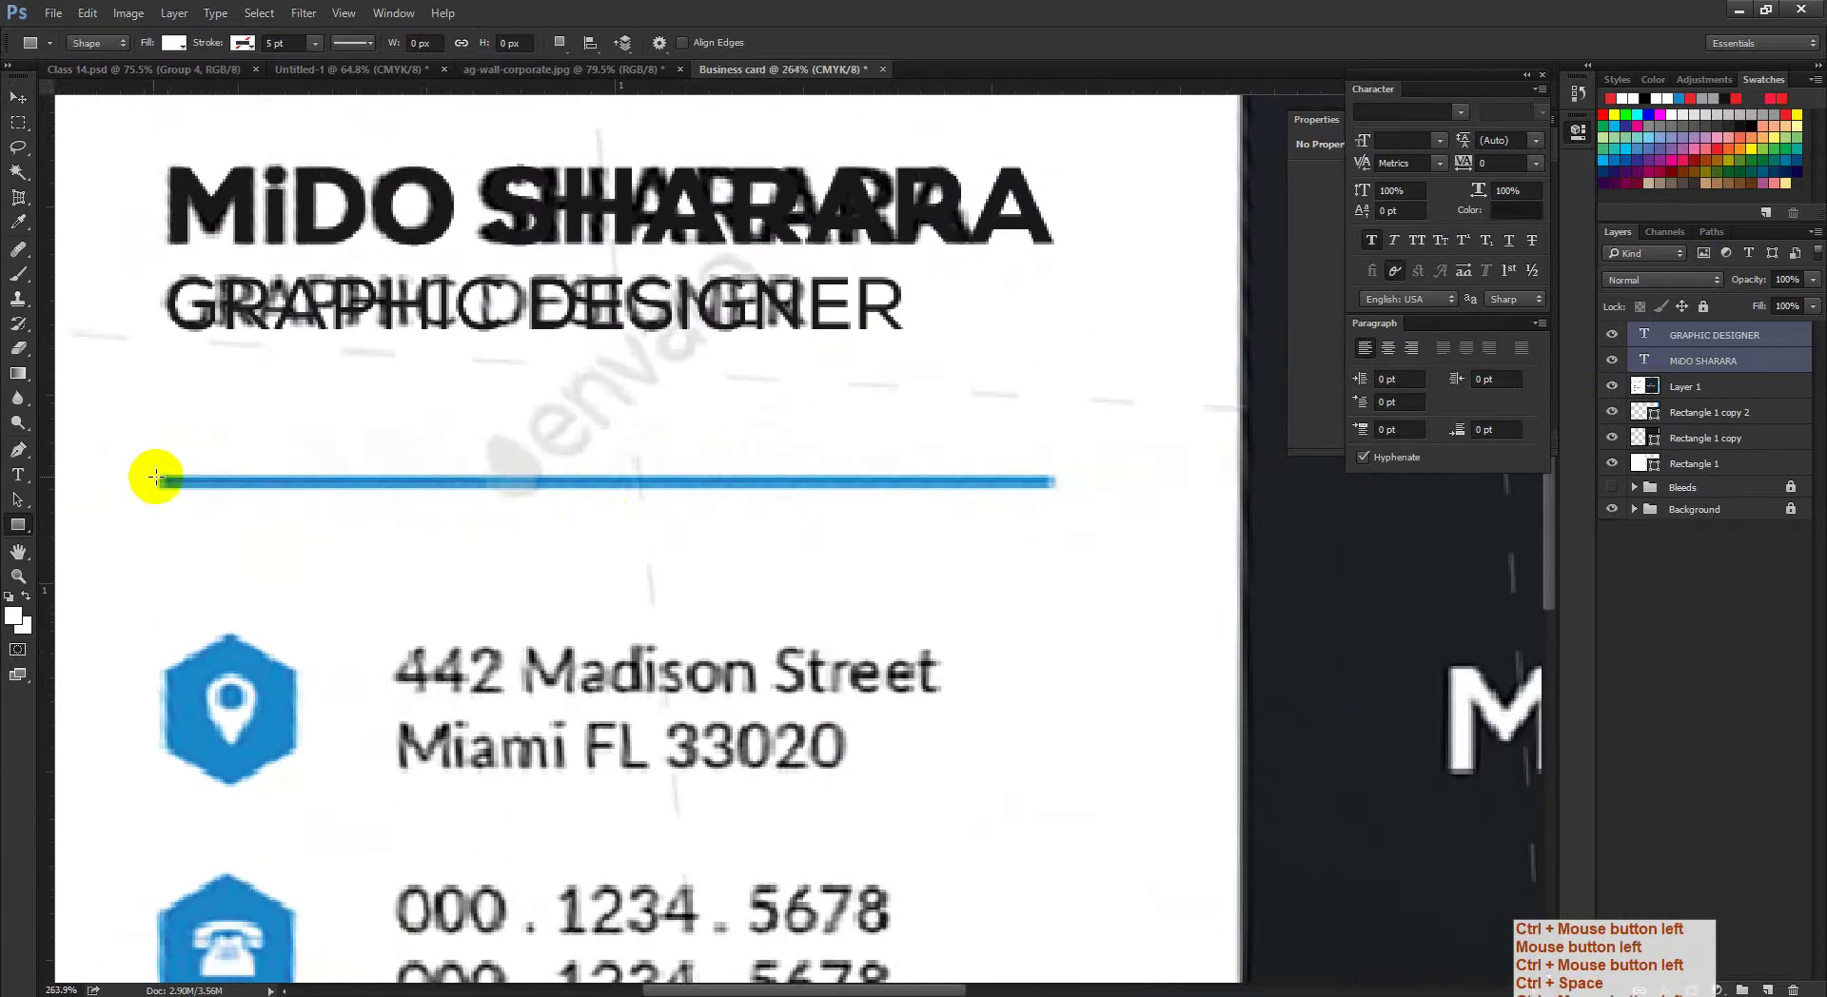
left_click_drag(156, 477, 1056, 491)
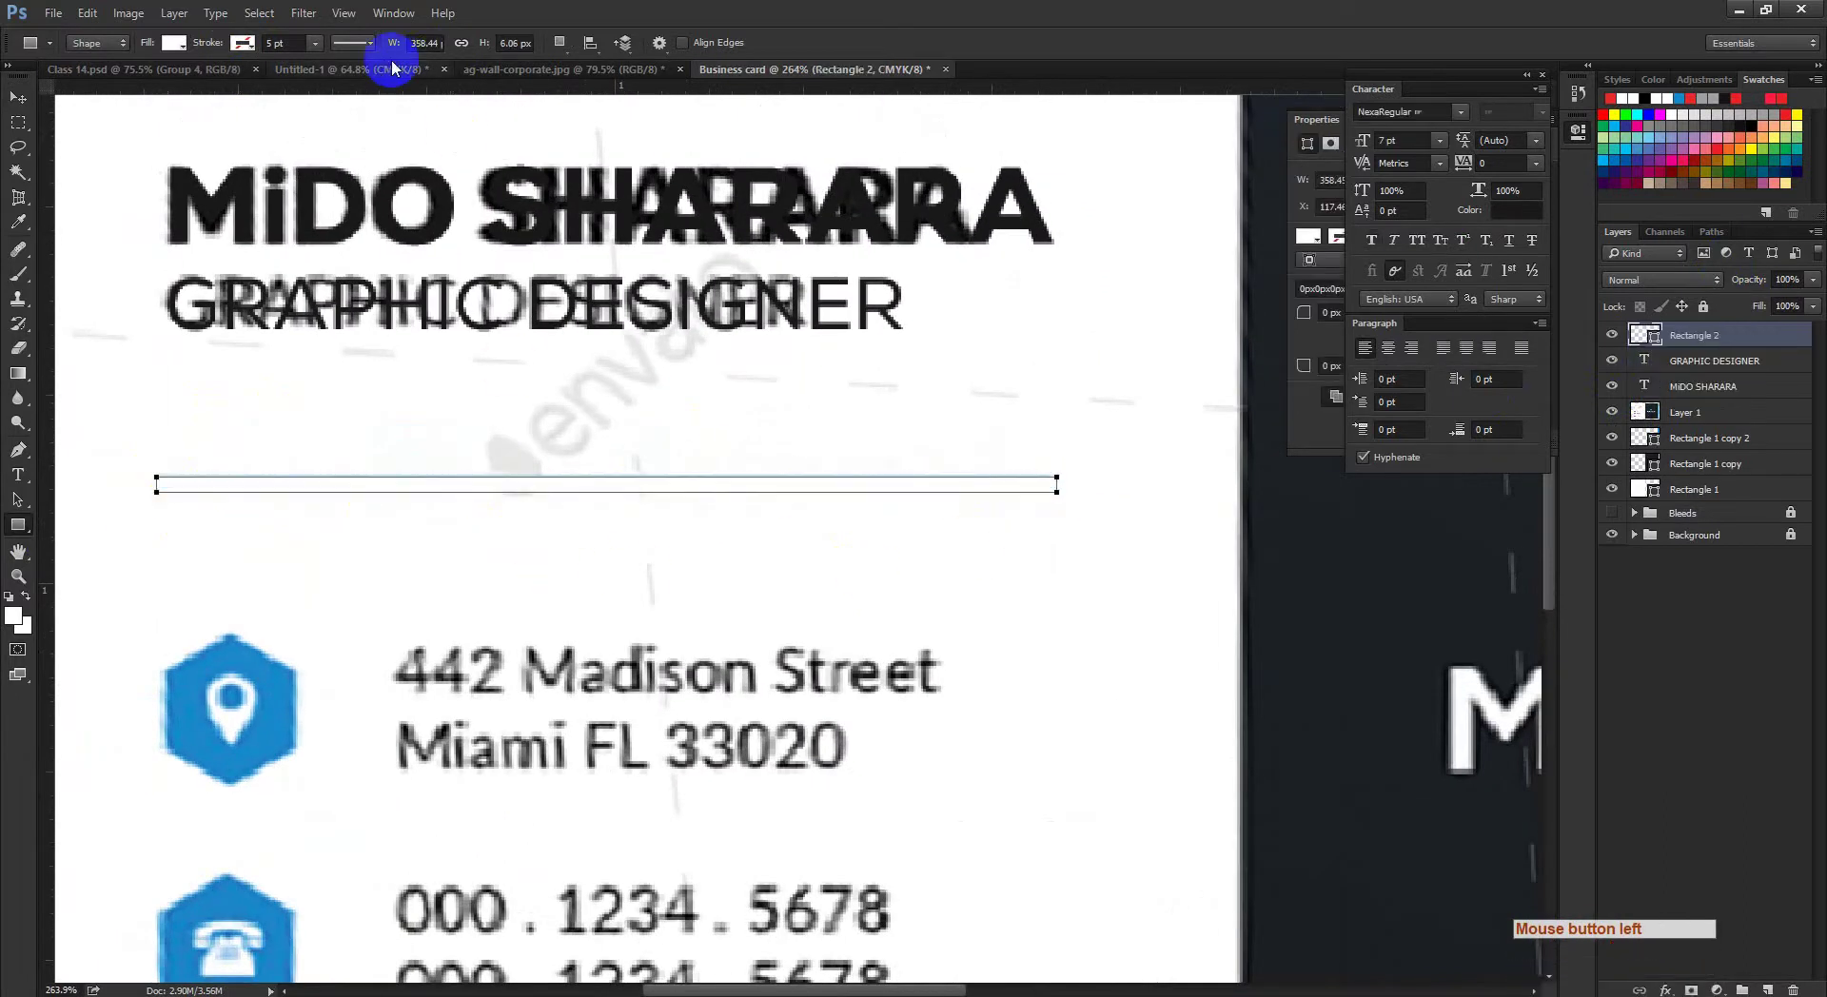
double_click(1653, 337)
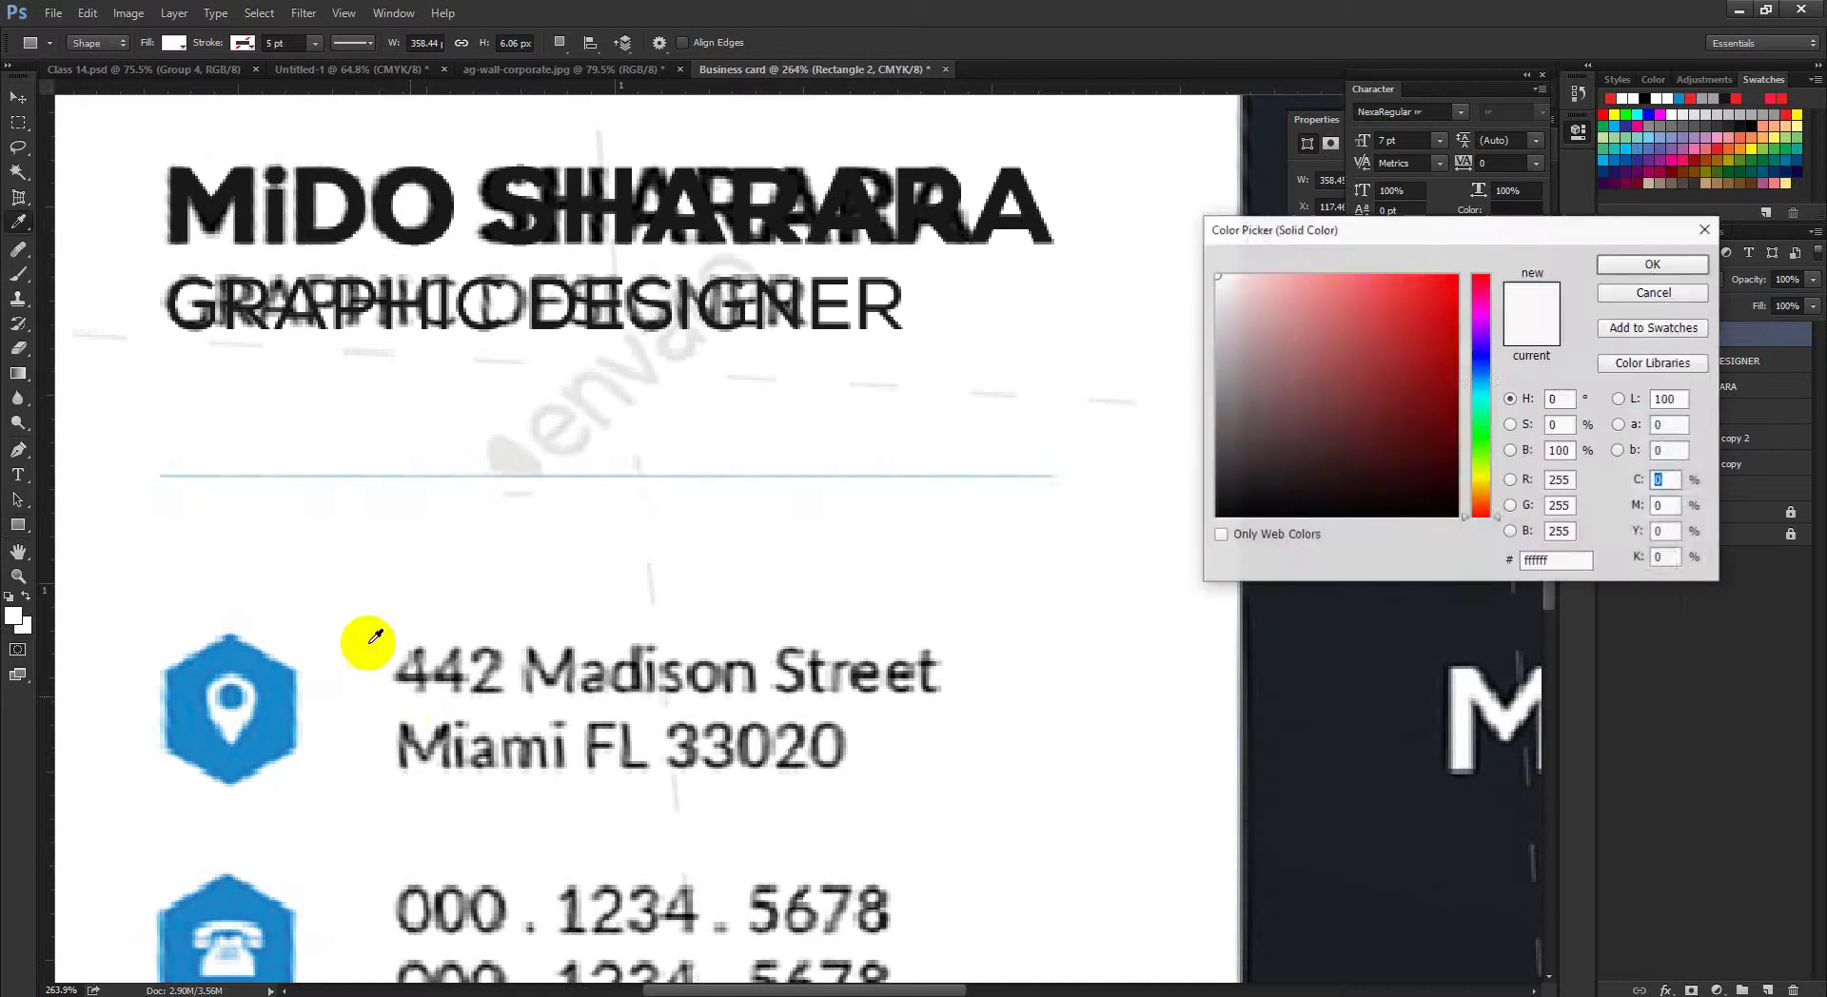
left_click(284, 681)
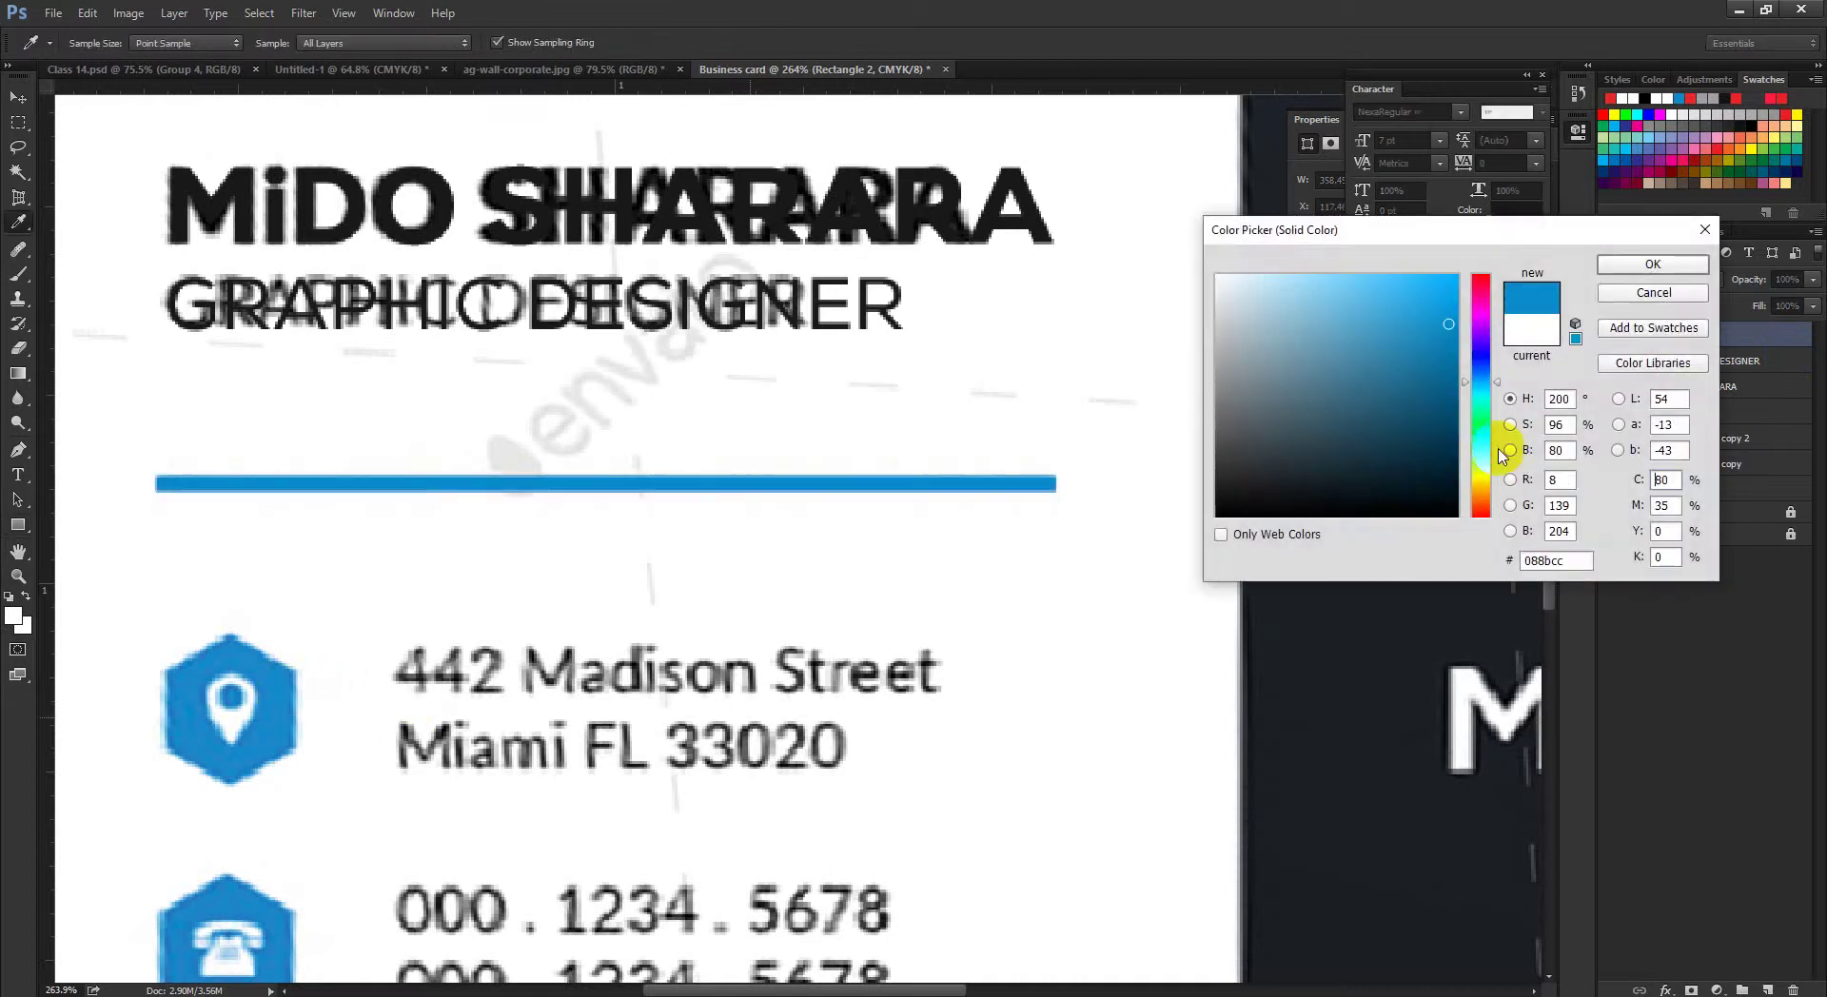
left_click(1629, 266)
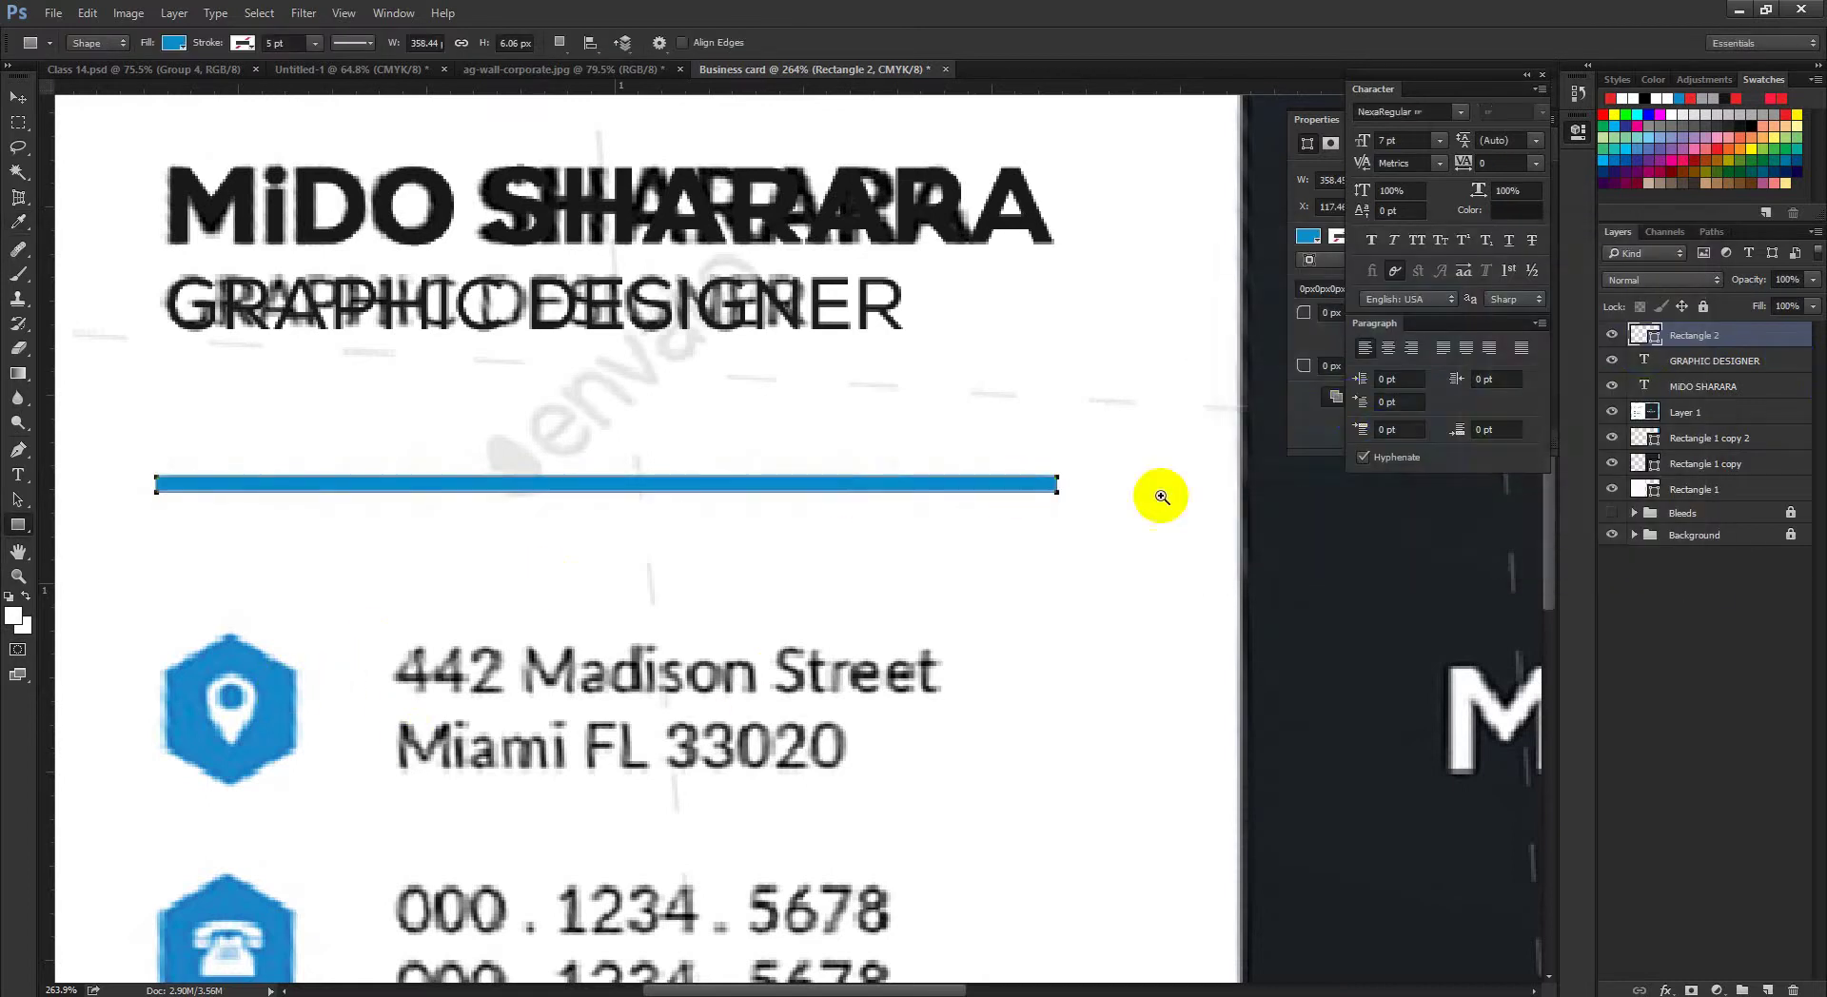
Step: Hide the reference layout and select both the subtitle and name layers
left_click_drag(1162, 496, 1618, 343)
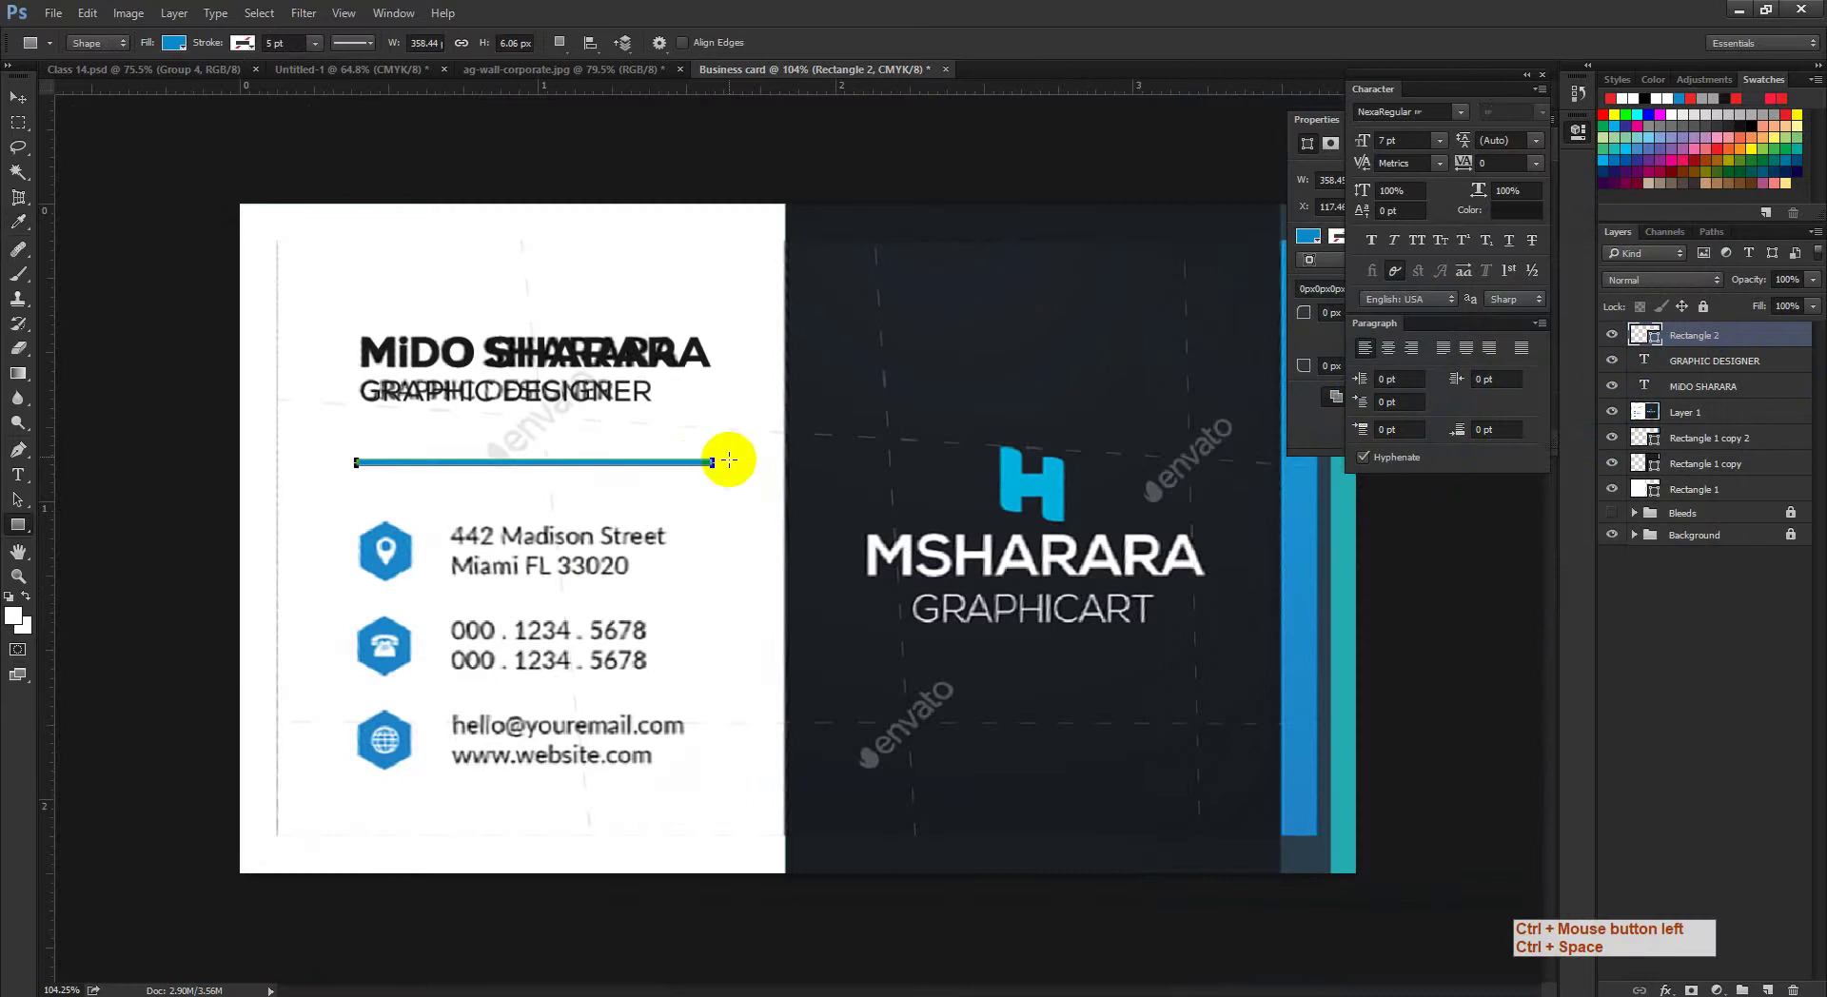
left_click(1636, 411, "ctrl")
left_click(1612, 412)
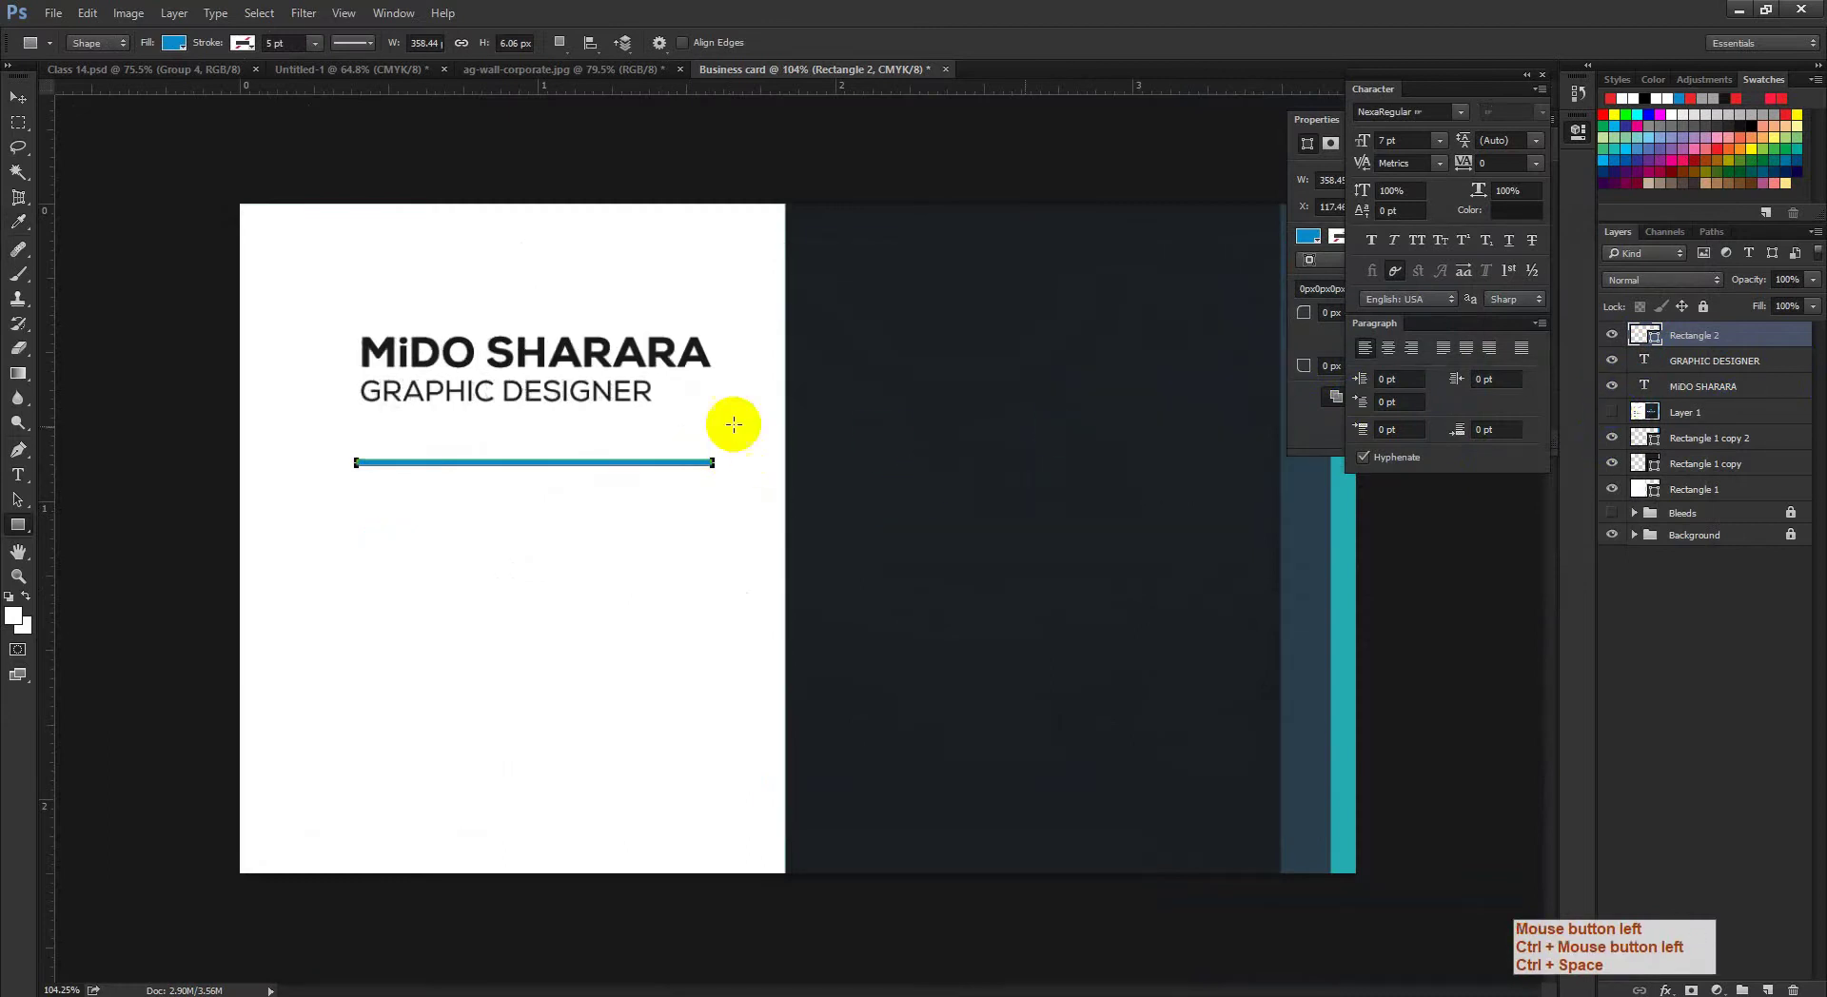
left_click(17, 98)
left_click_drag(604, 407, 604, 441)
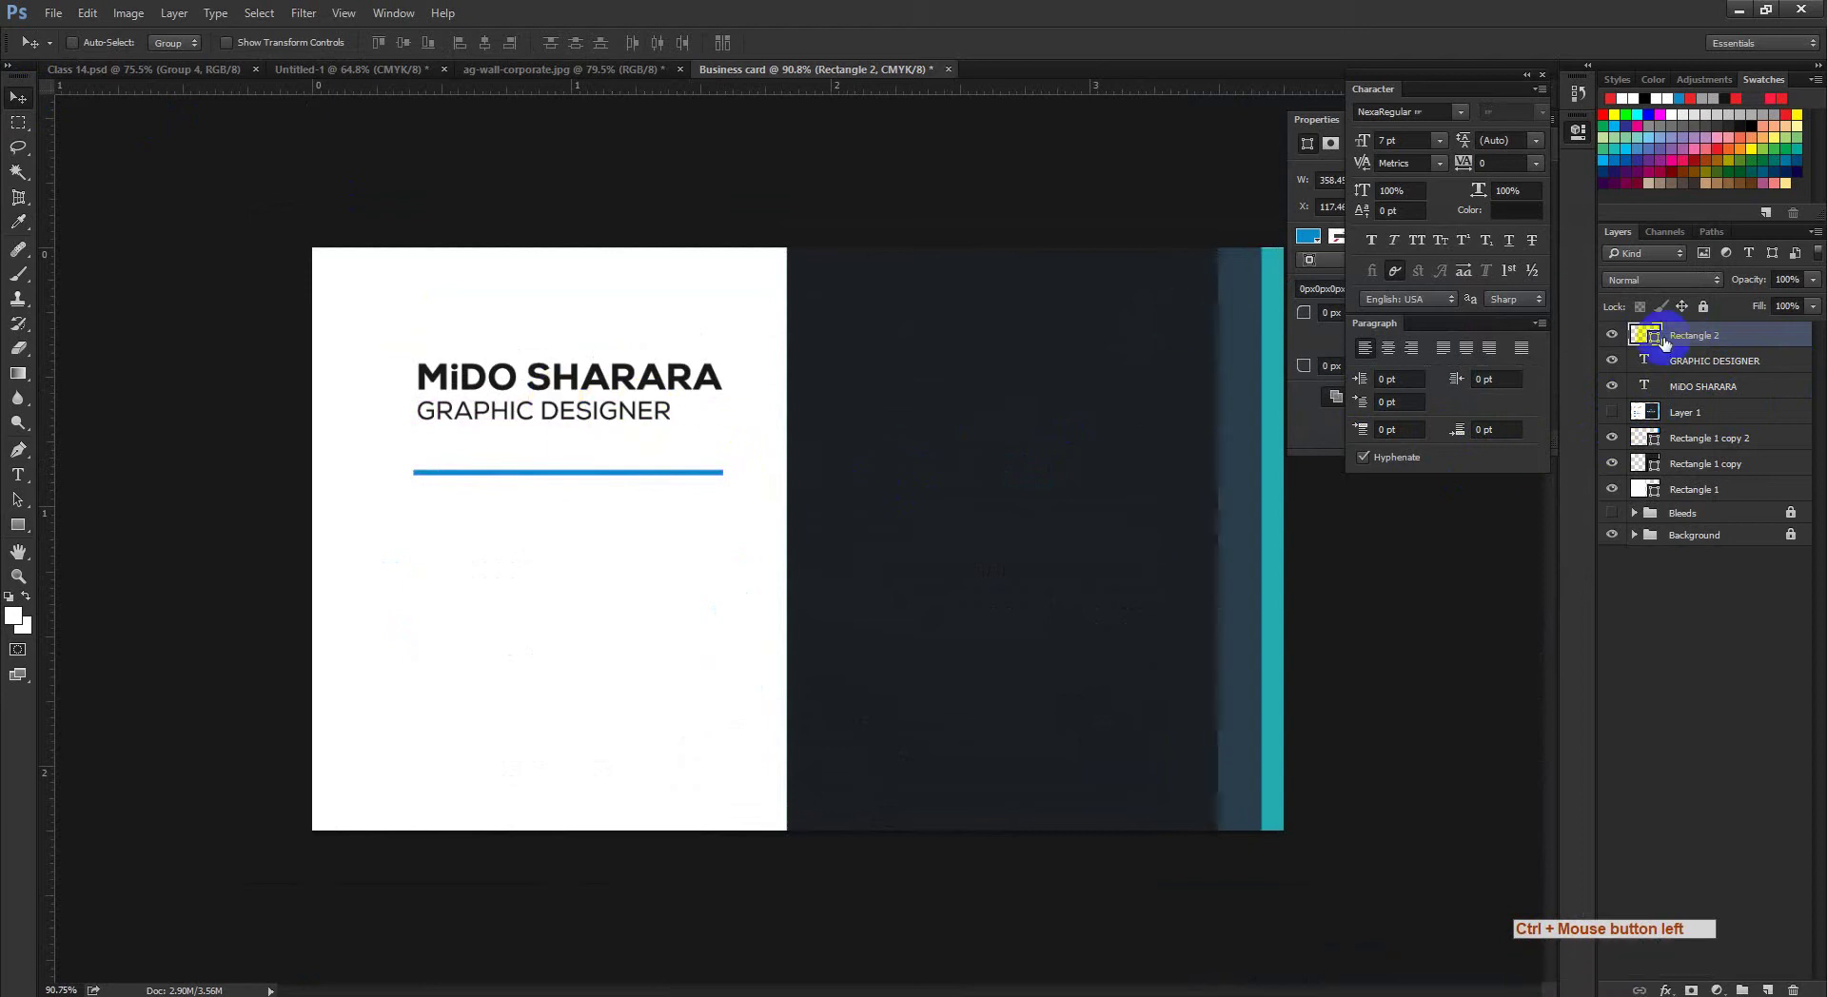
left_click(1711, 362)
left_click(1704, 386, "shift")
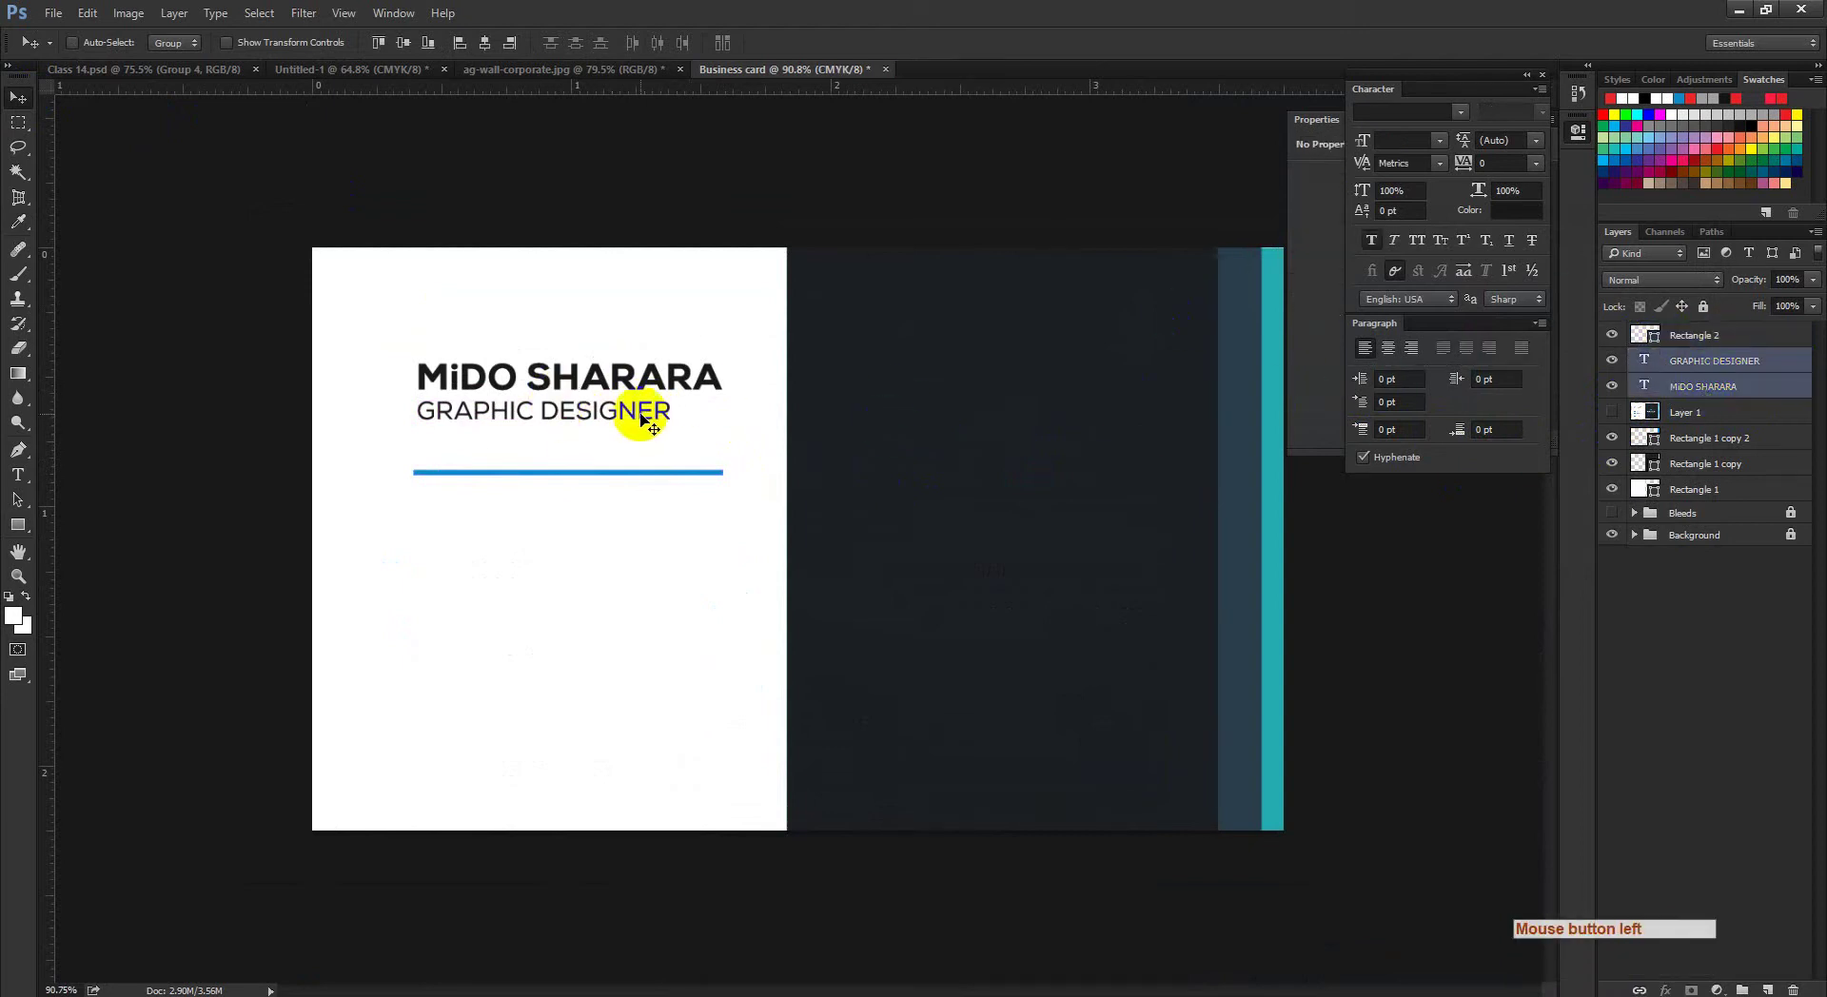
Step: Group the name and subtitle layers and name the group 'Name & D'
left_click(465, 45)
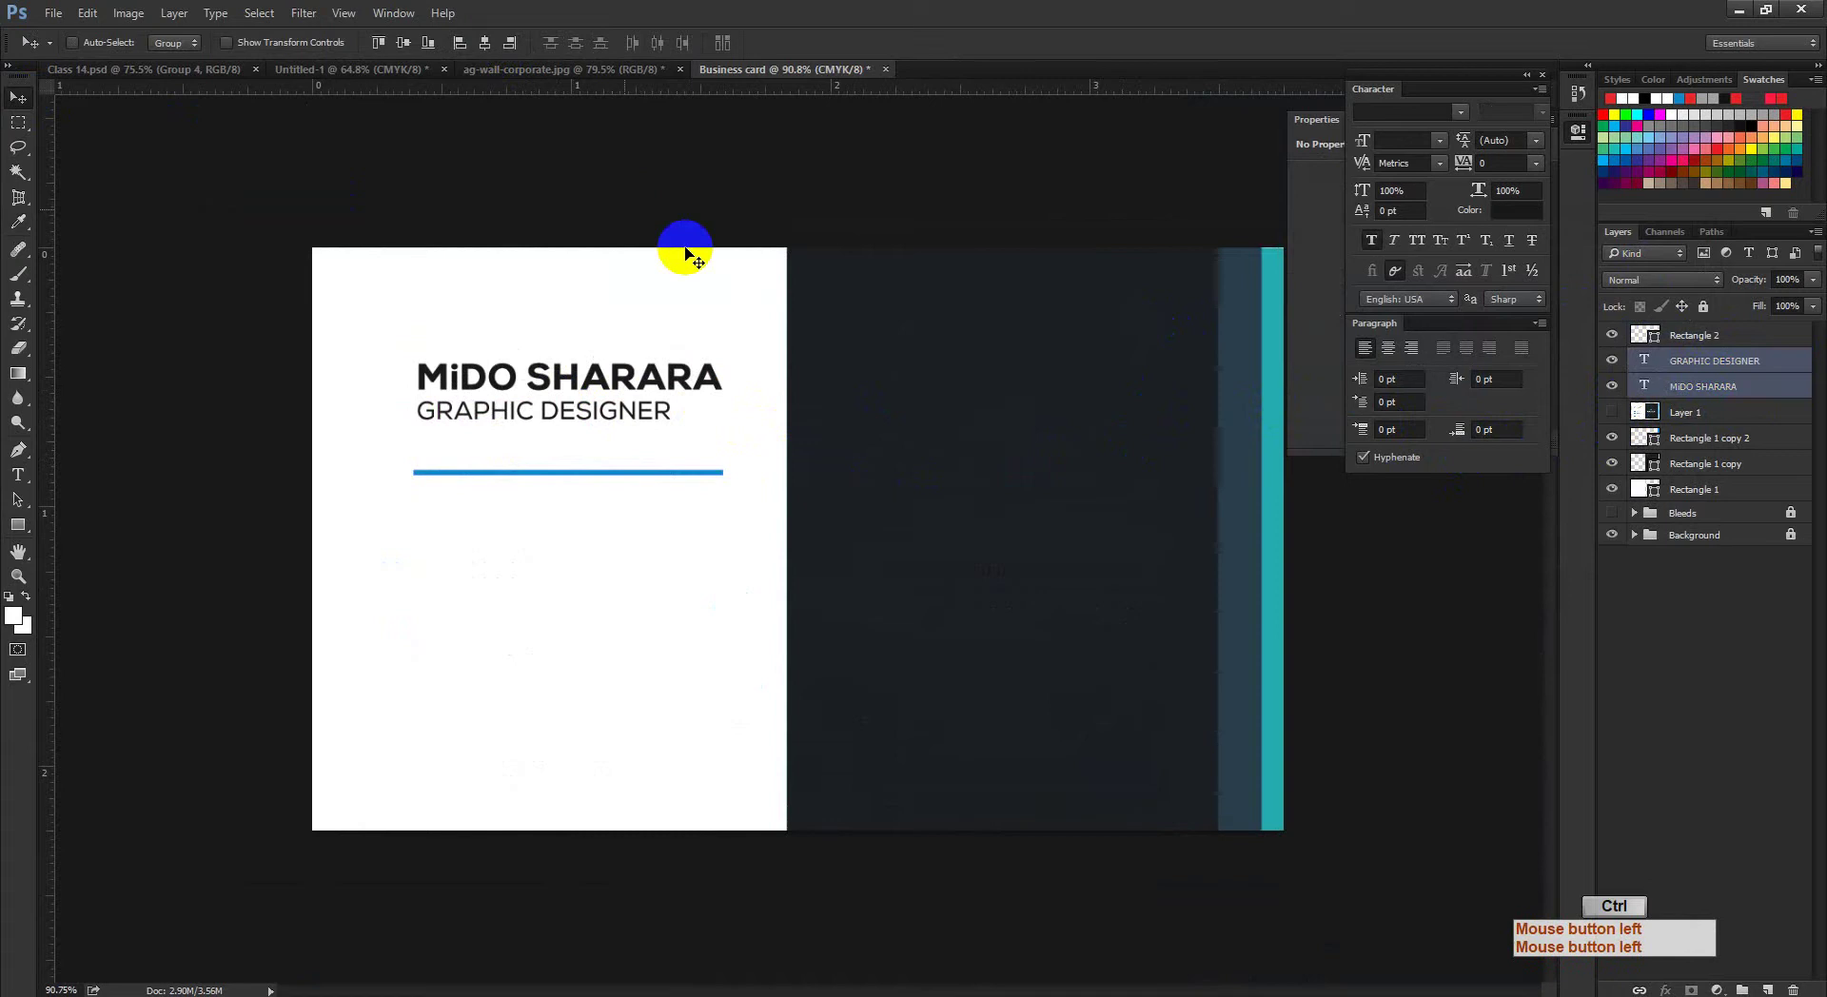
key("ctrl+g")
left_click(1677, 374)
left_click(1685, 360)
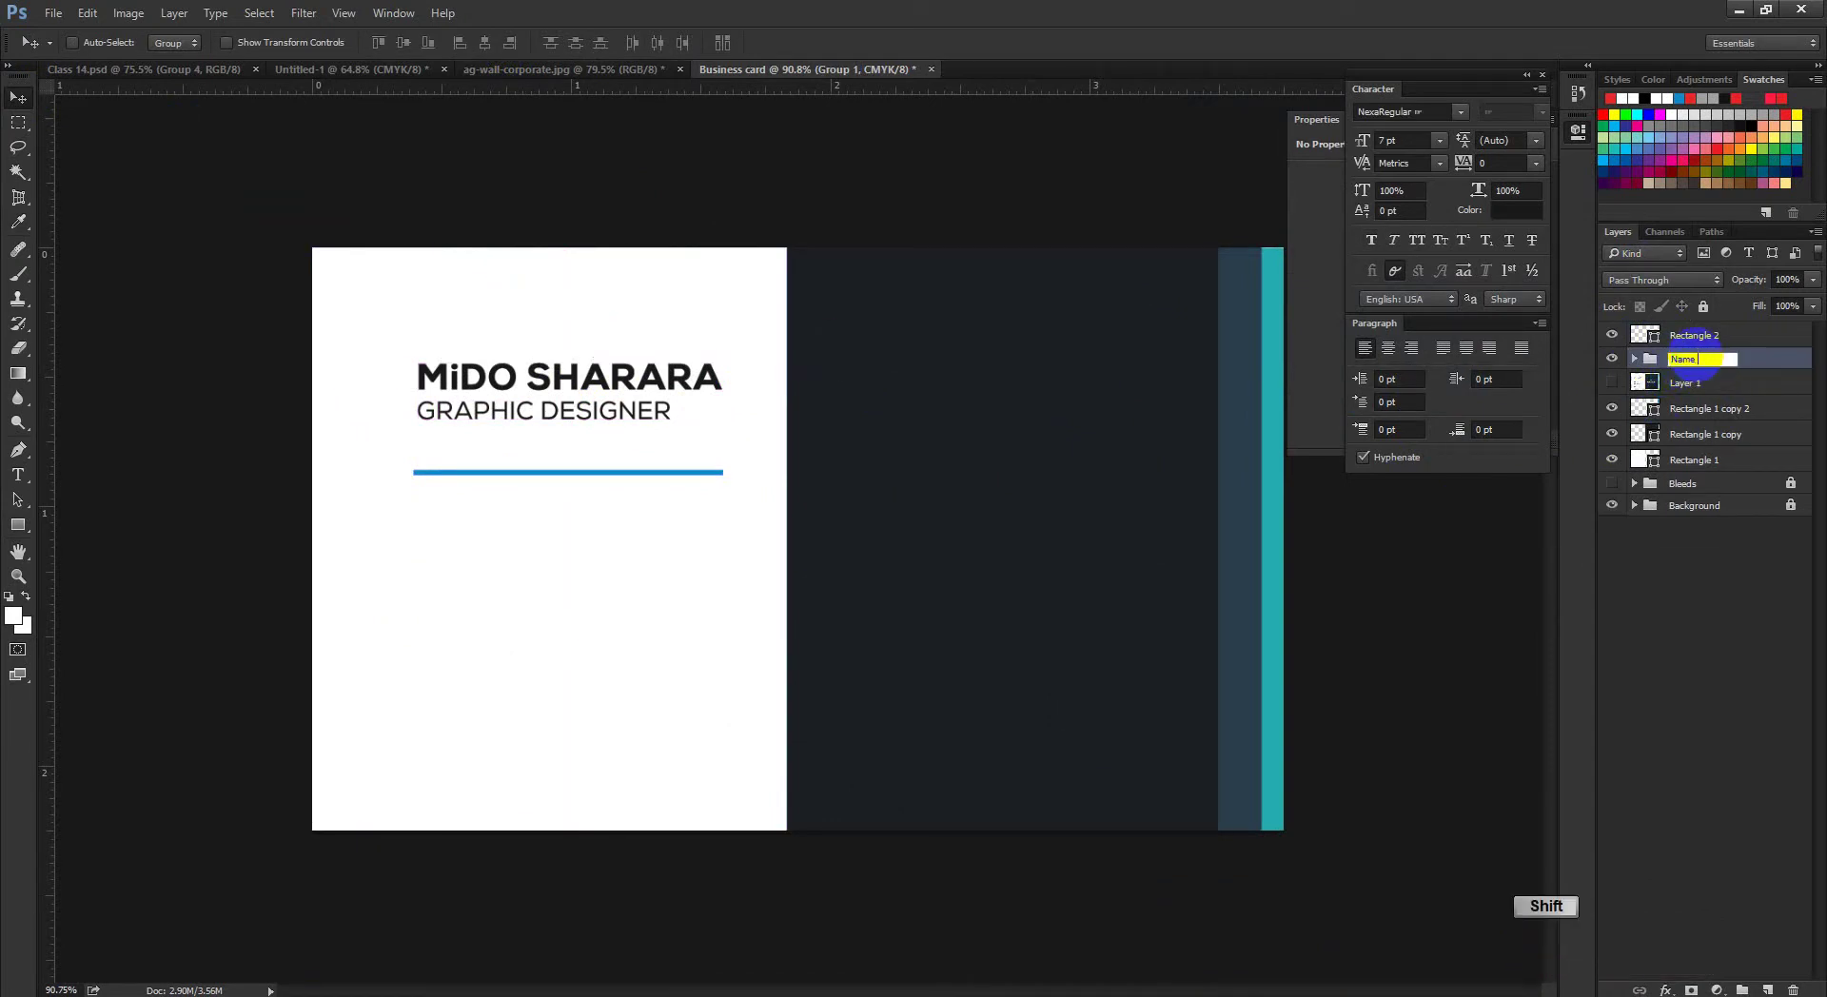
left_click(1661, 341)
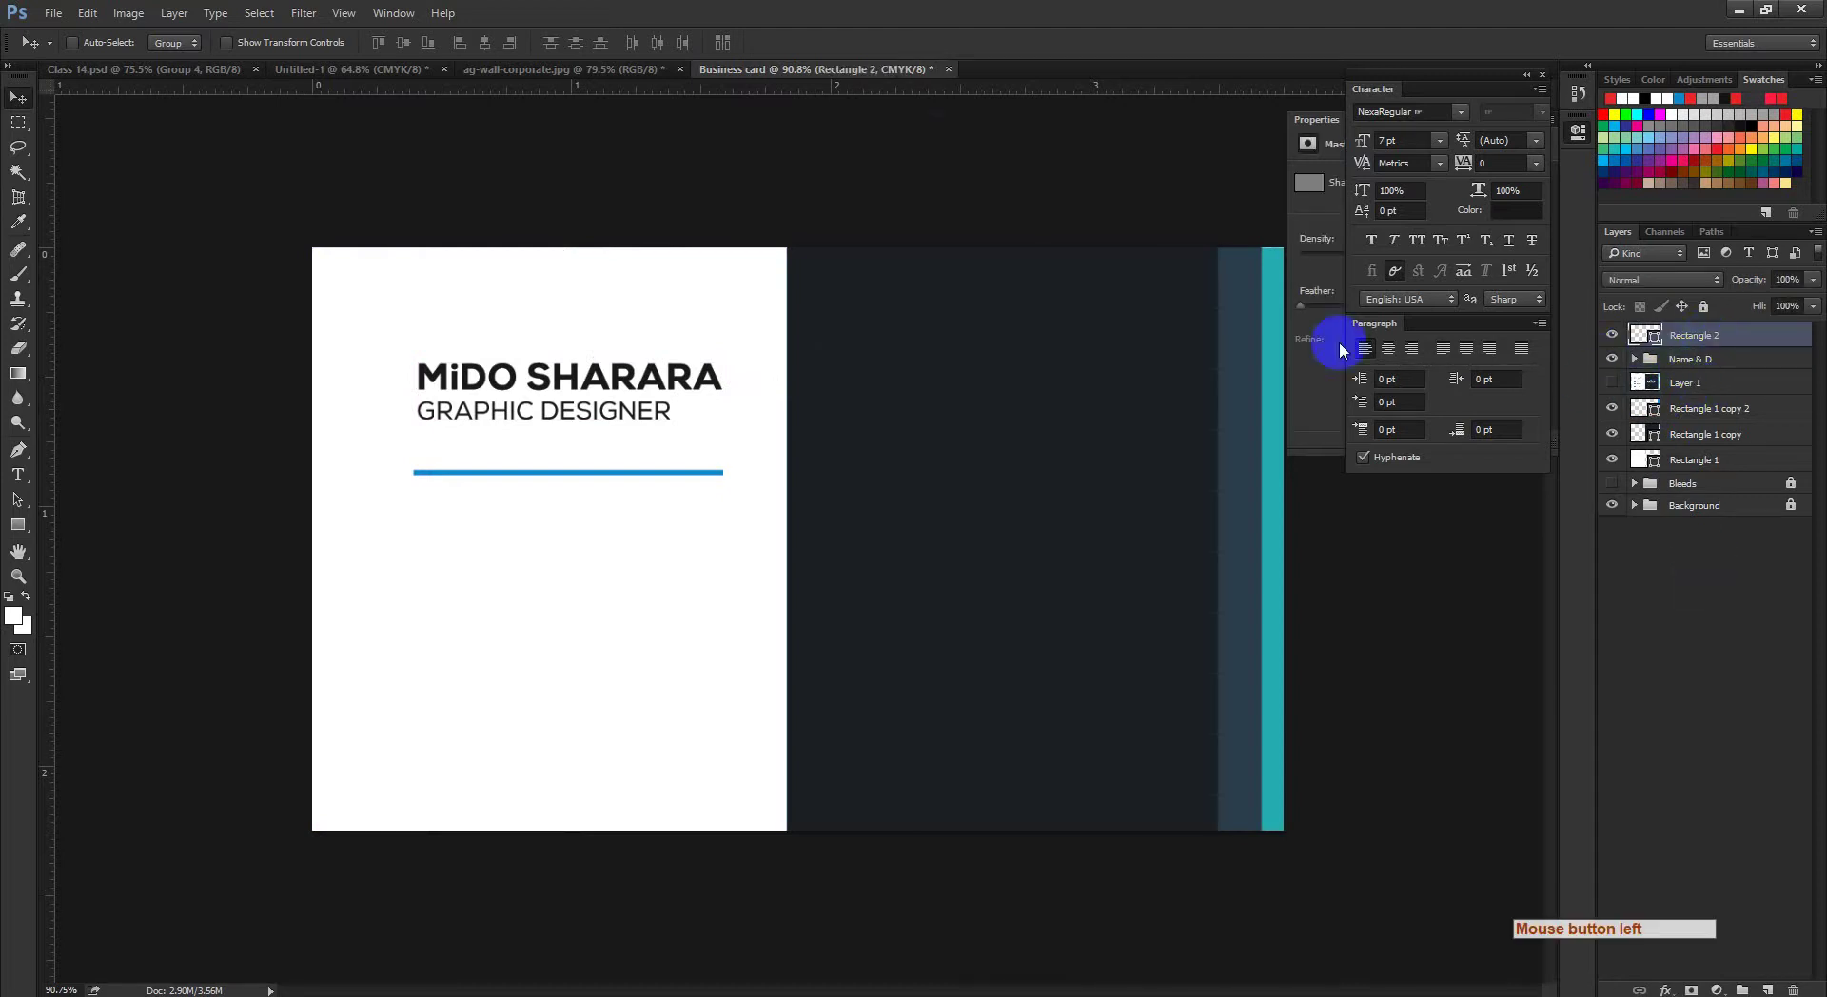
Step: Align the blue divider's left edge with the name text and clear the selection
left_click_drag(661, 436, 685, 447)
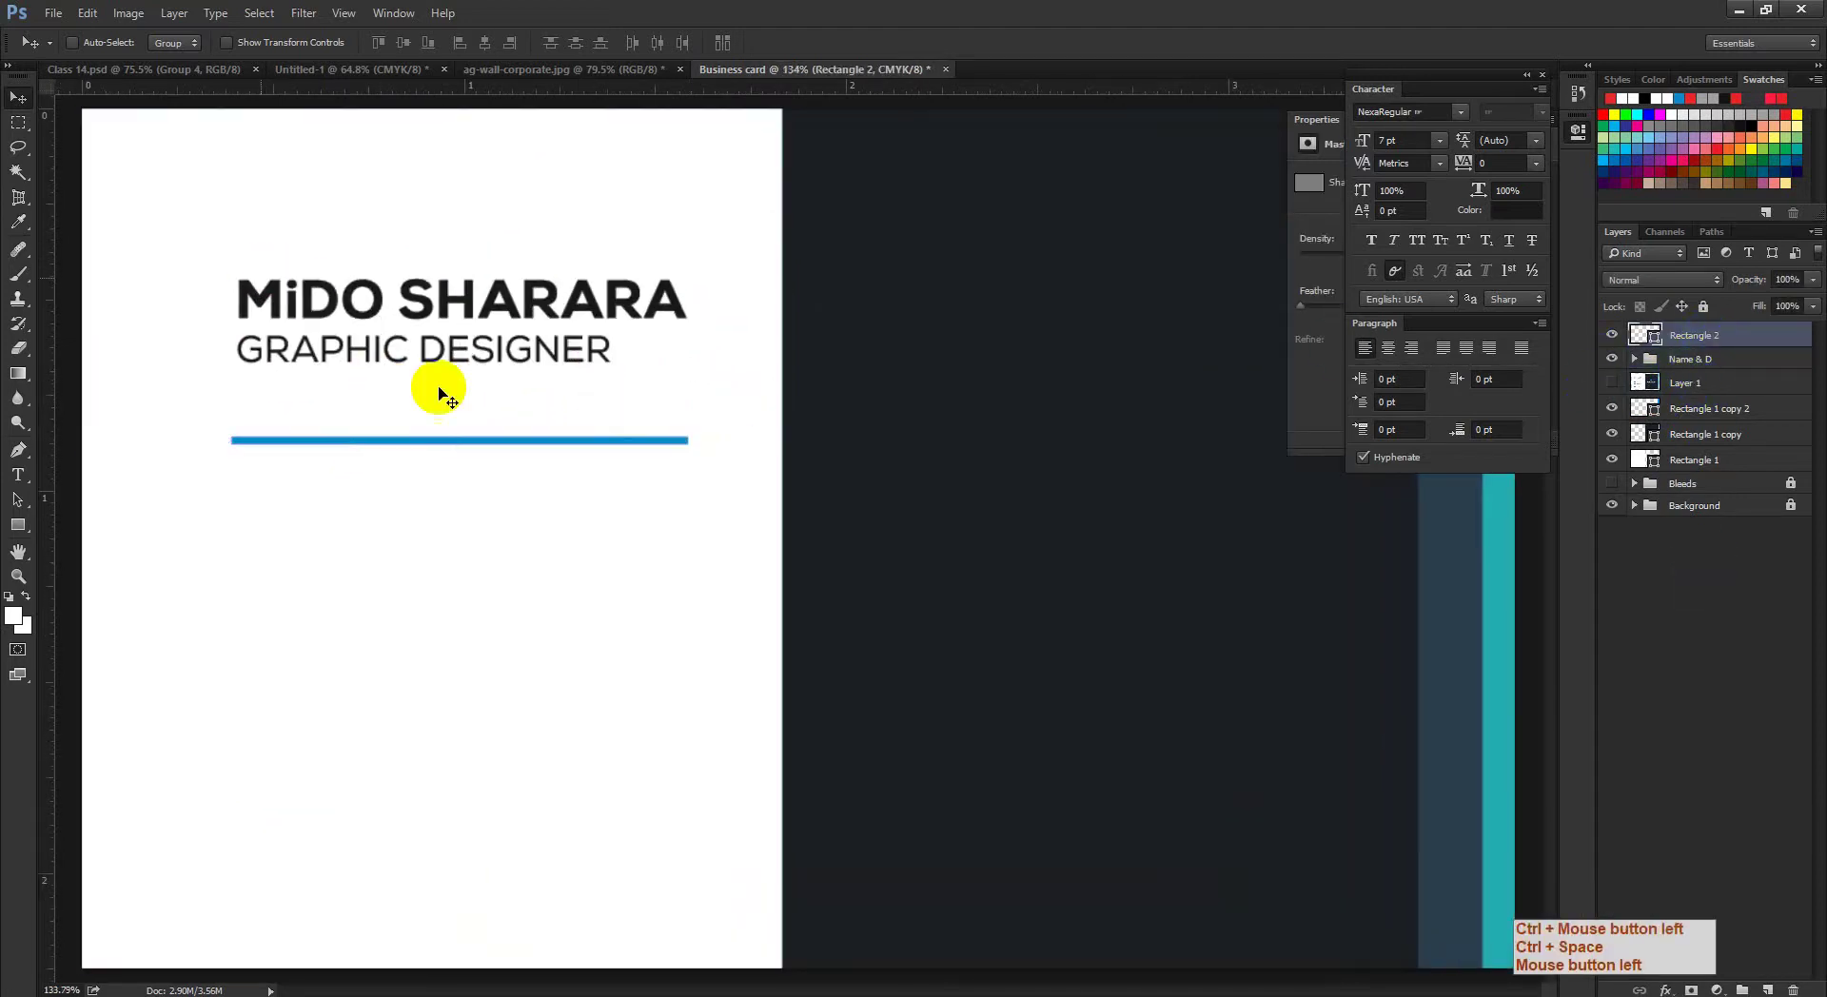
left_click(1656, 339, "ctrl")
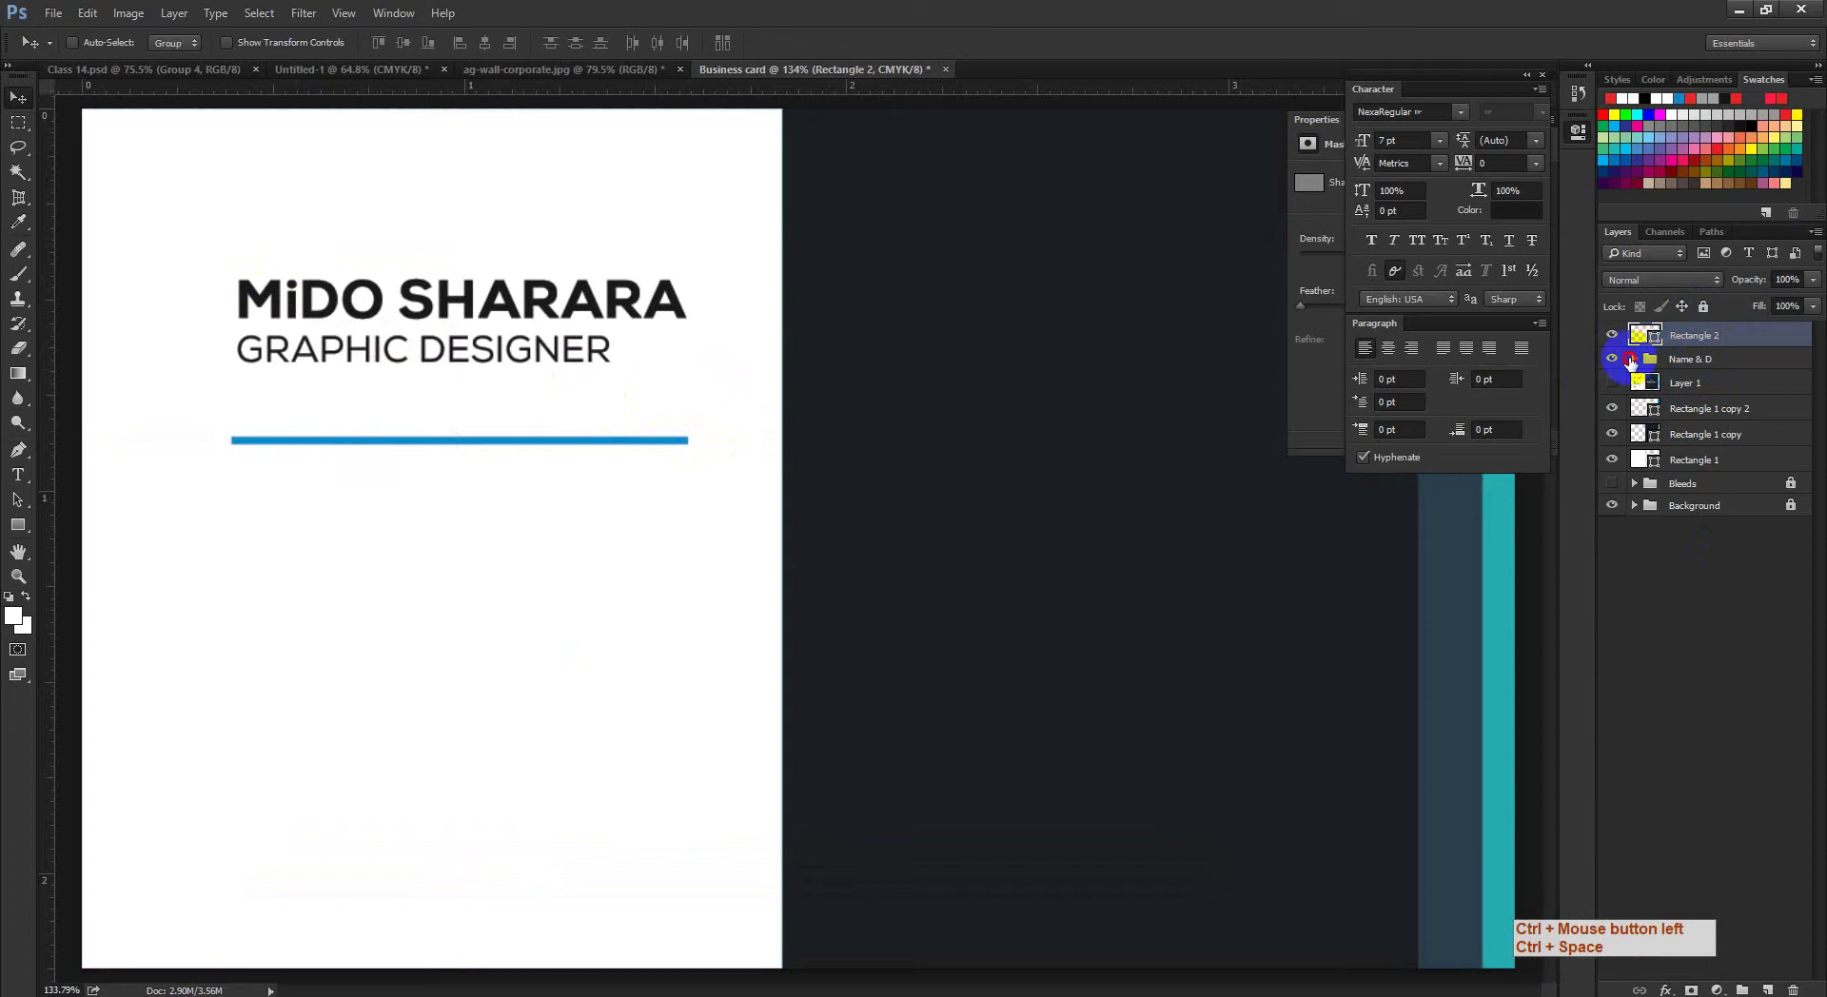
left_click(1630, 362)
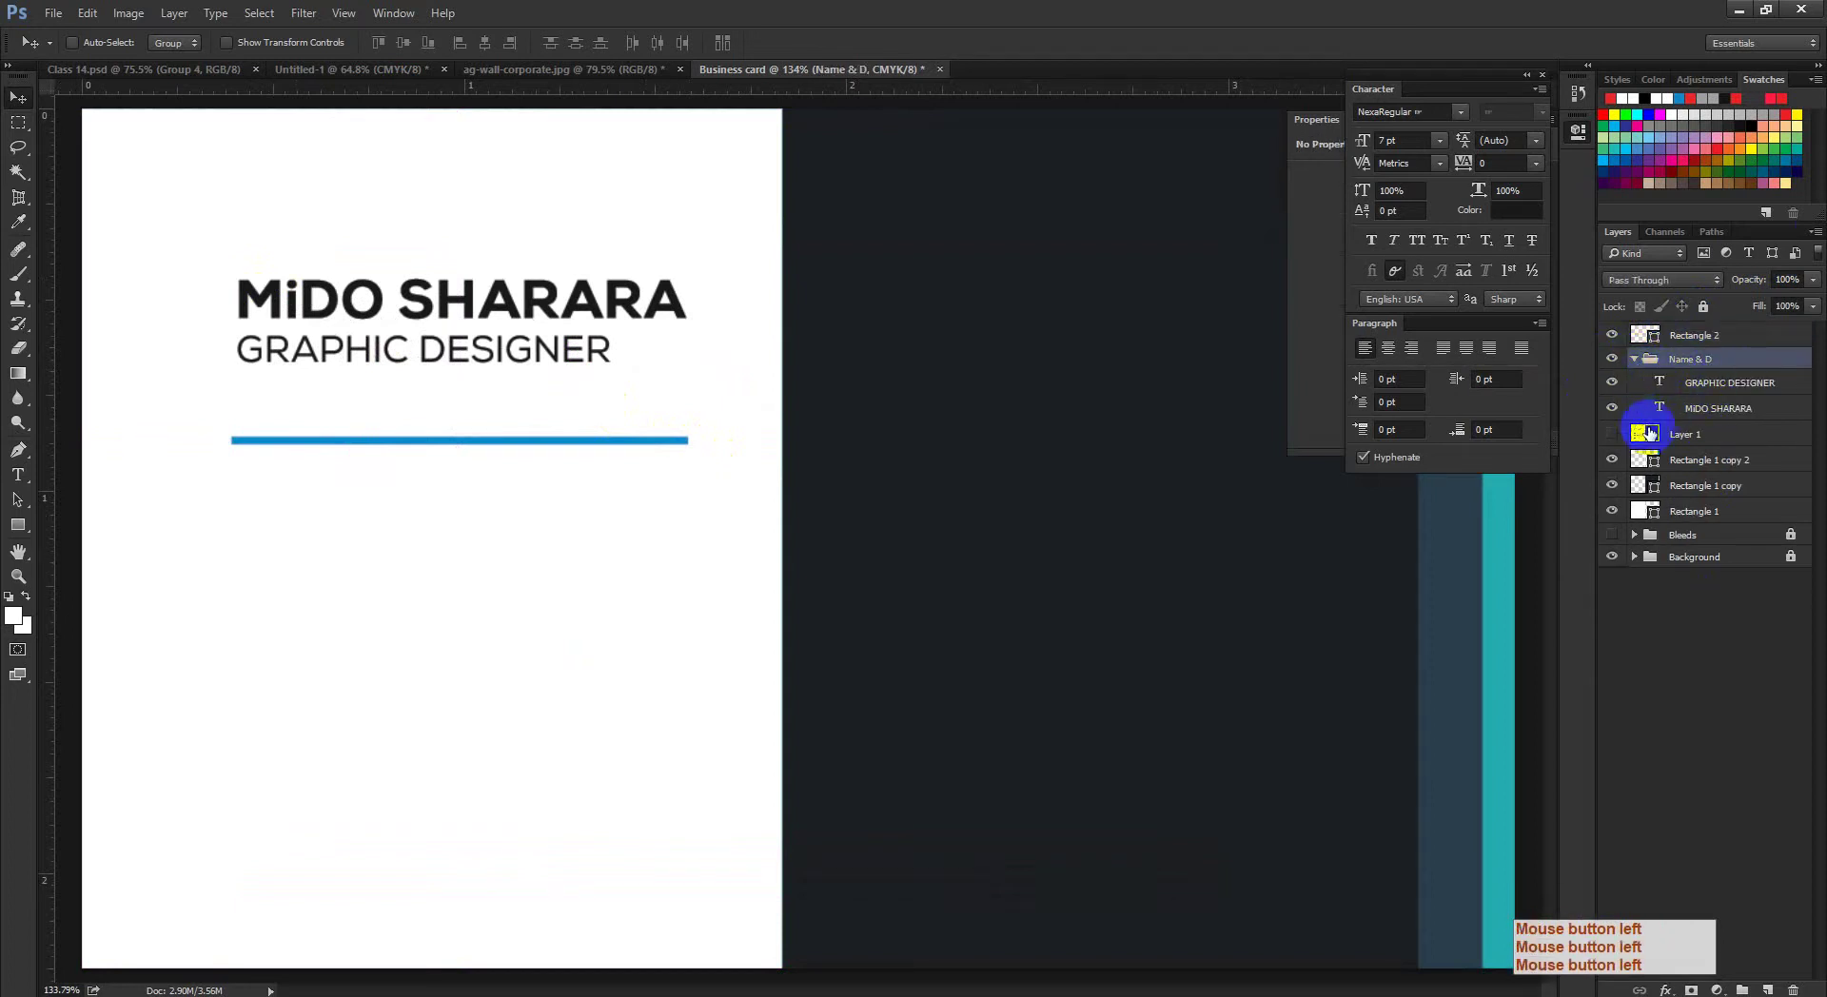
left_click(1659, 409, "ctrl")
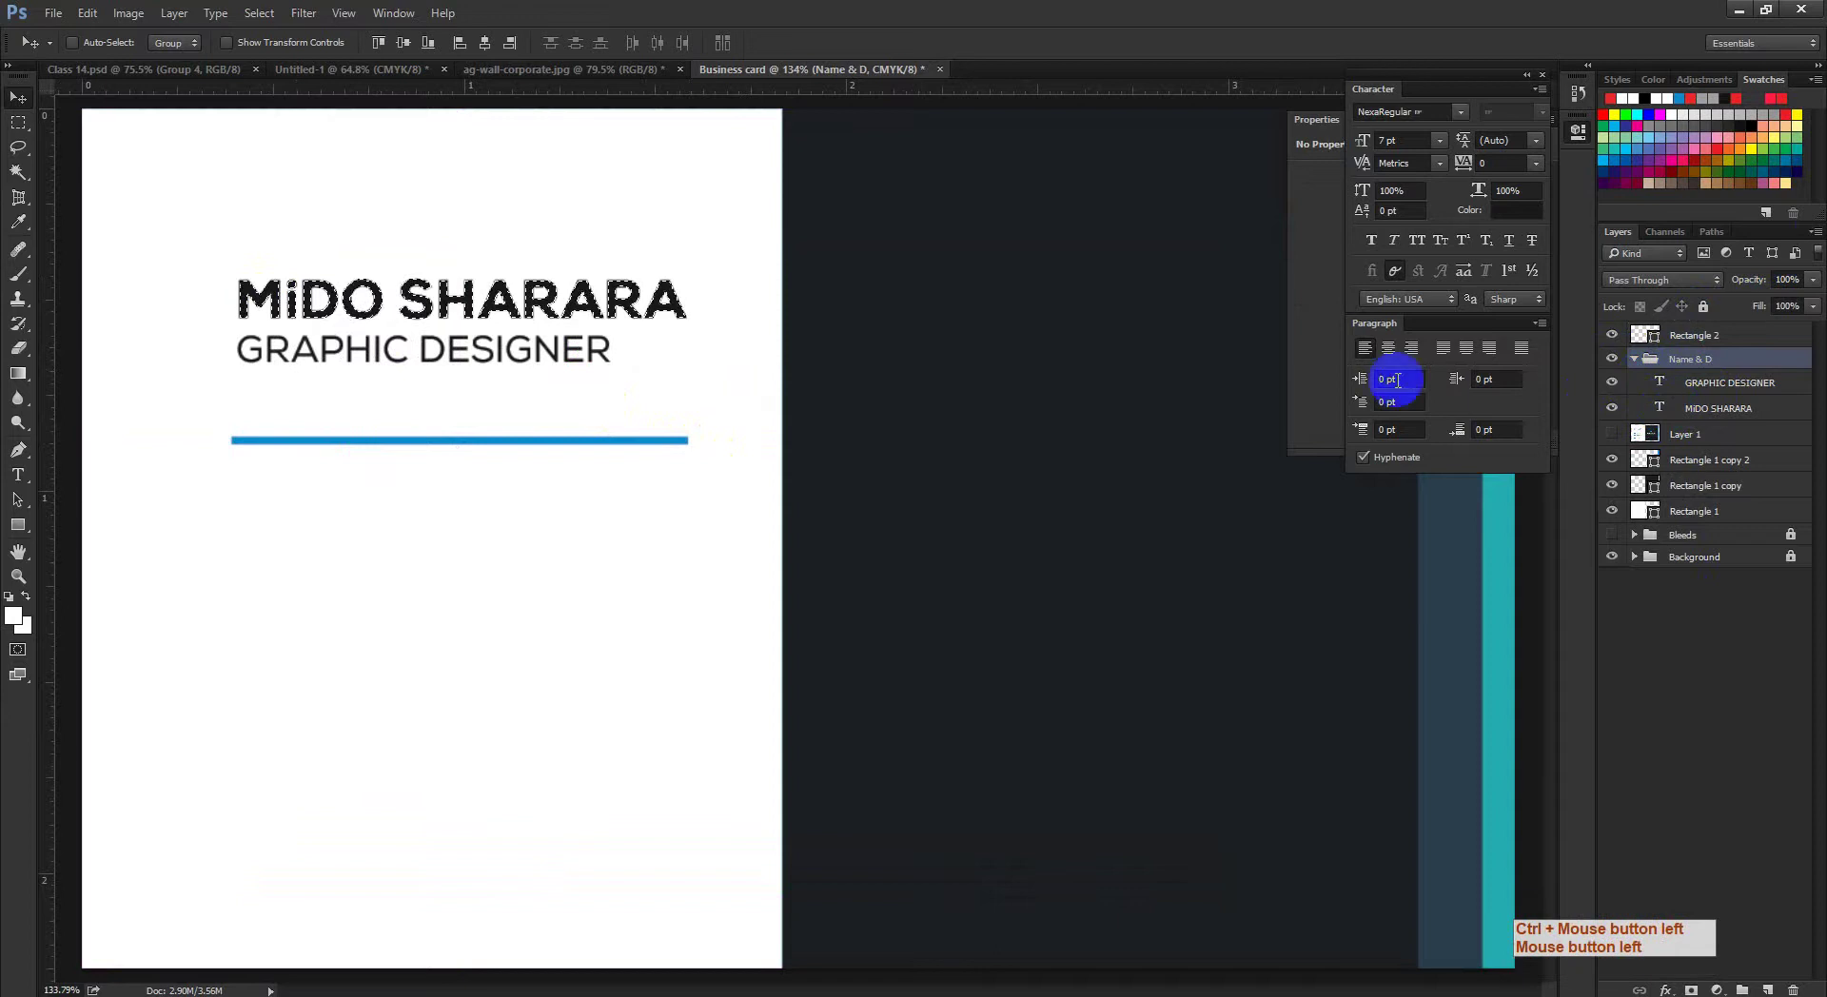
left_click(1690, 335)
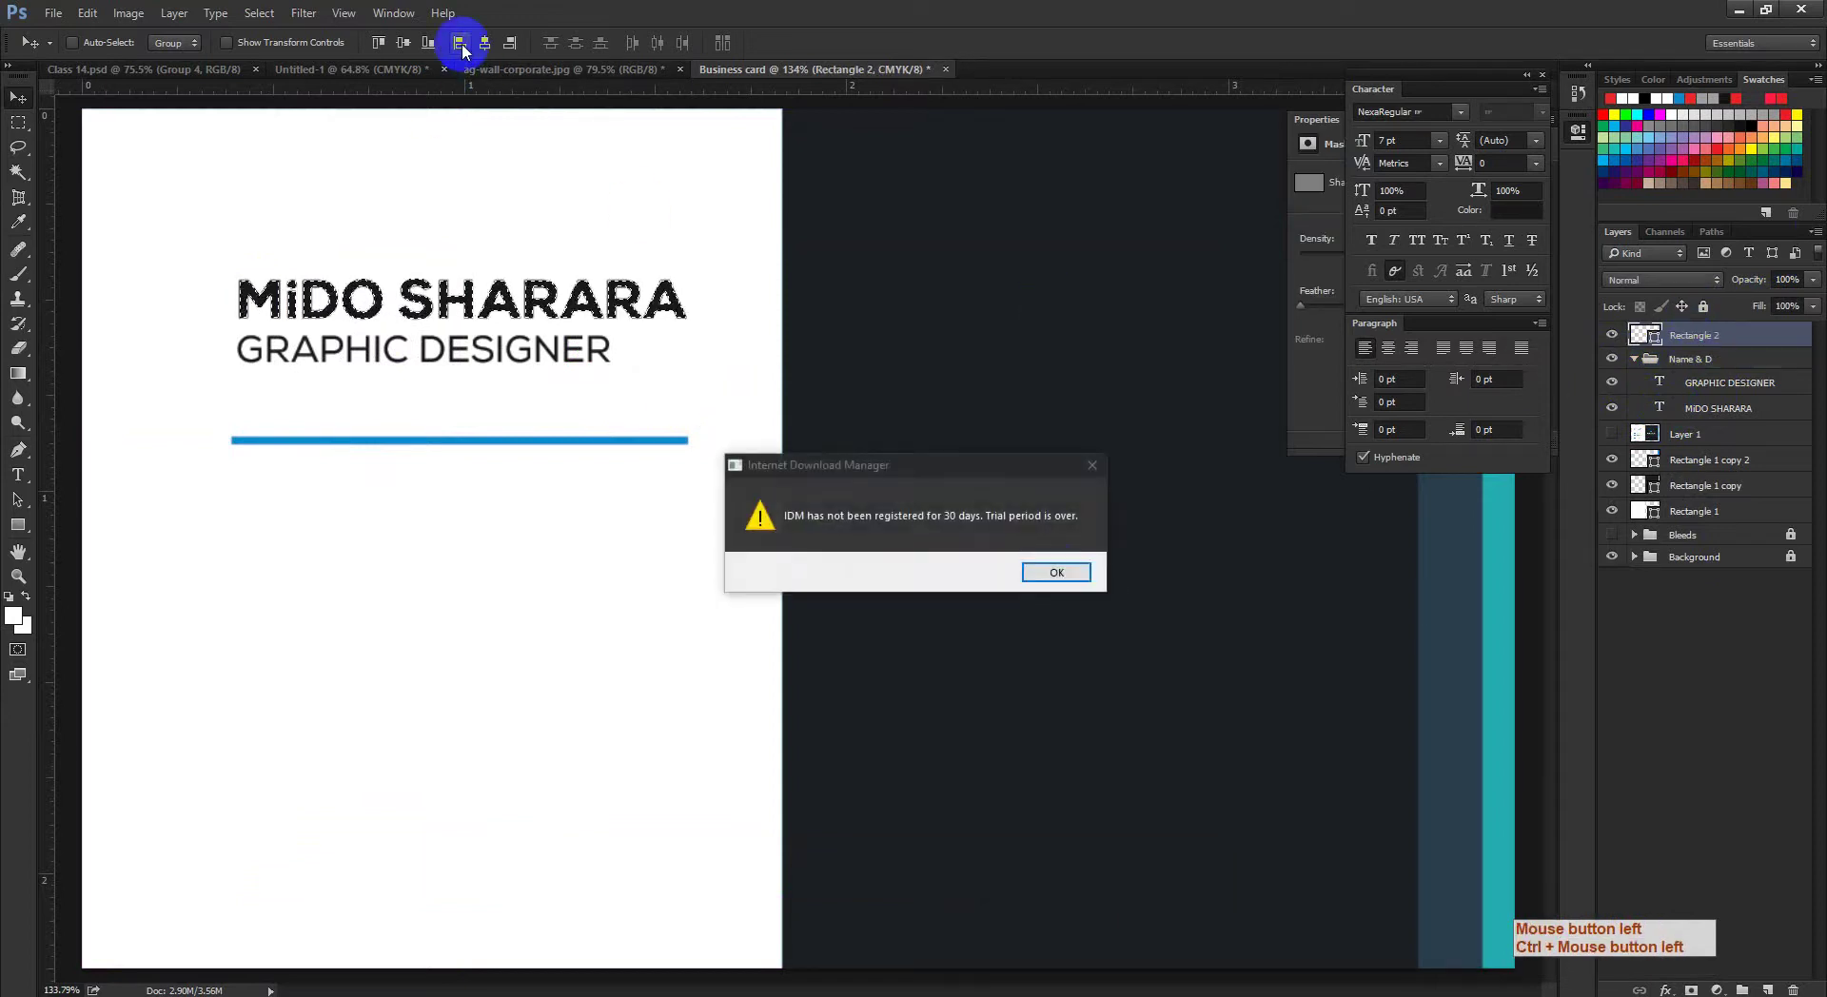
left_click(1055, 571)
left_click(461, 44)
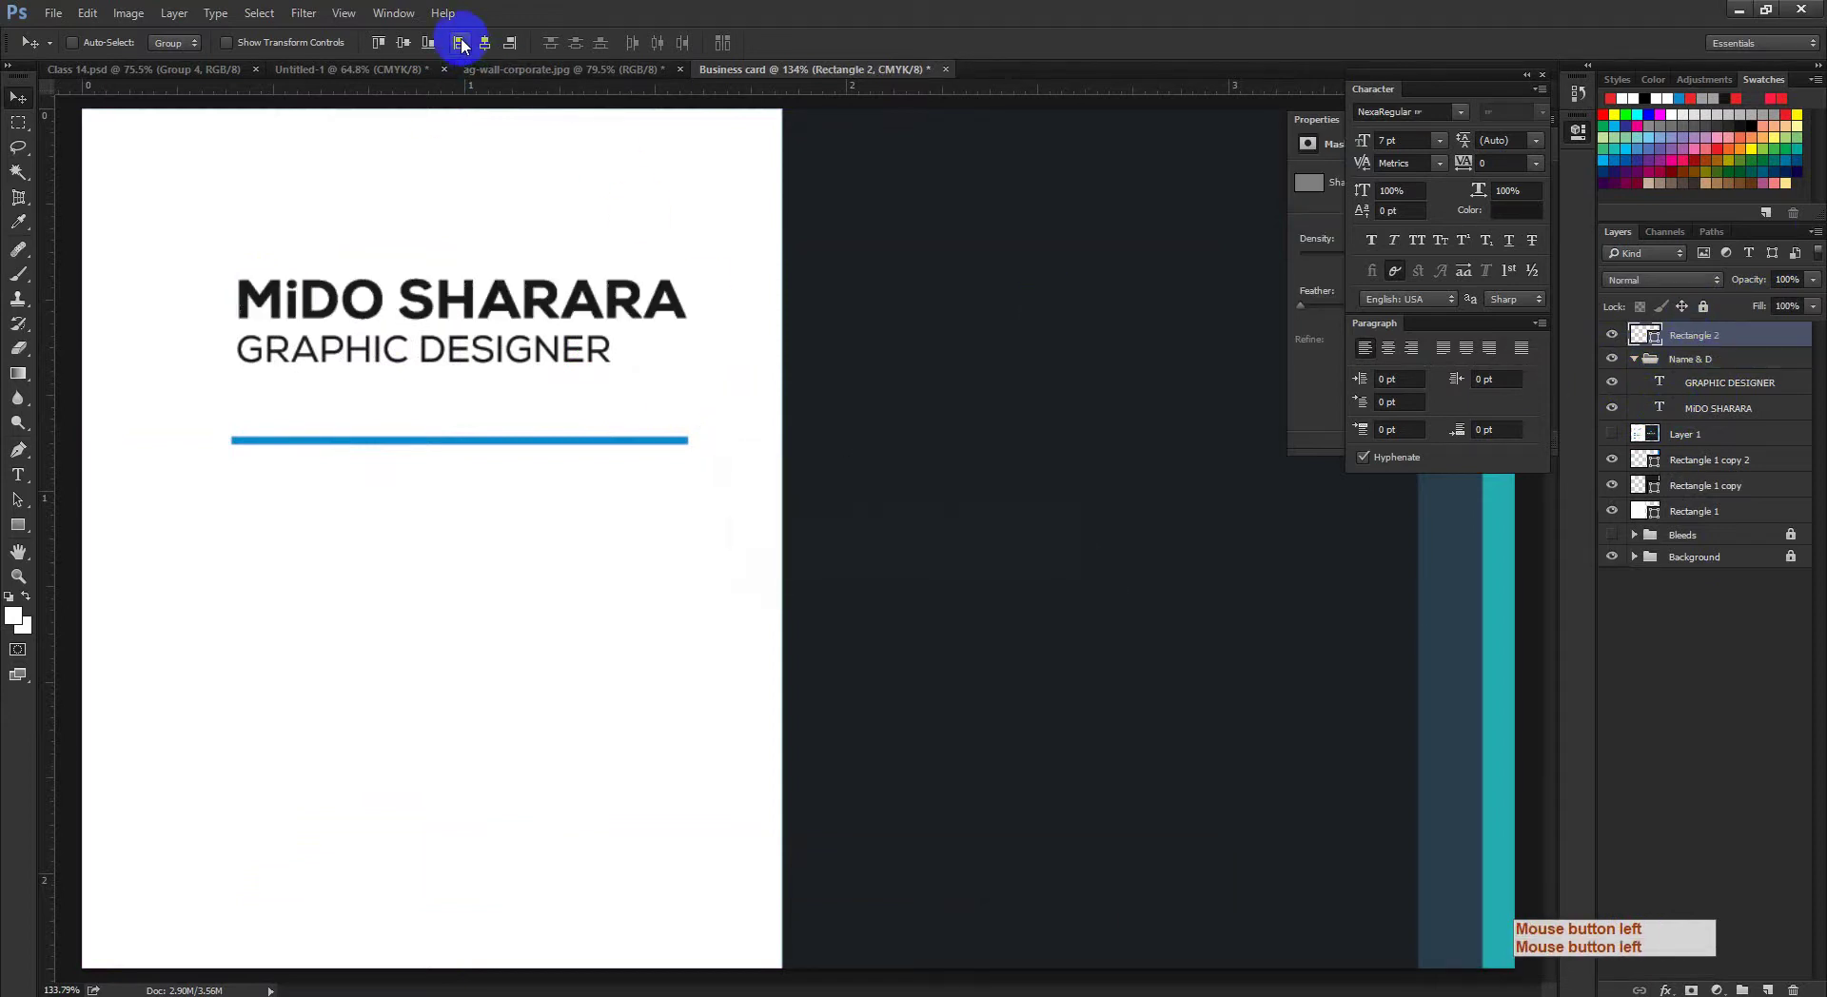
left_click(460, 44)
key("ctrl+d")
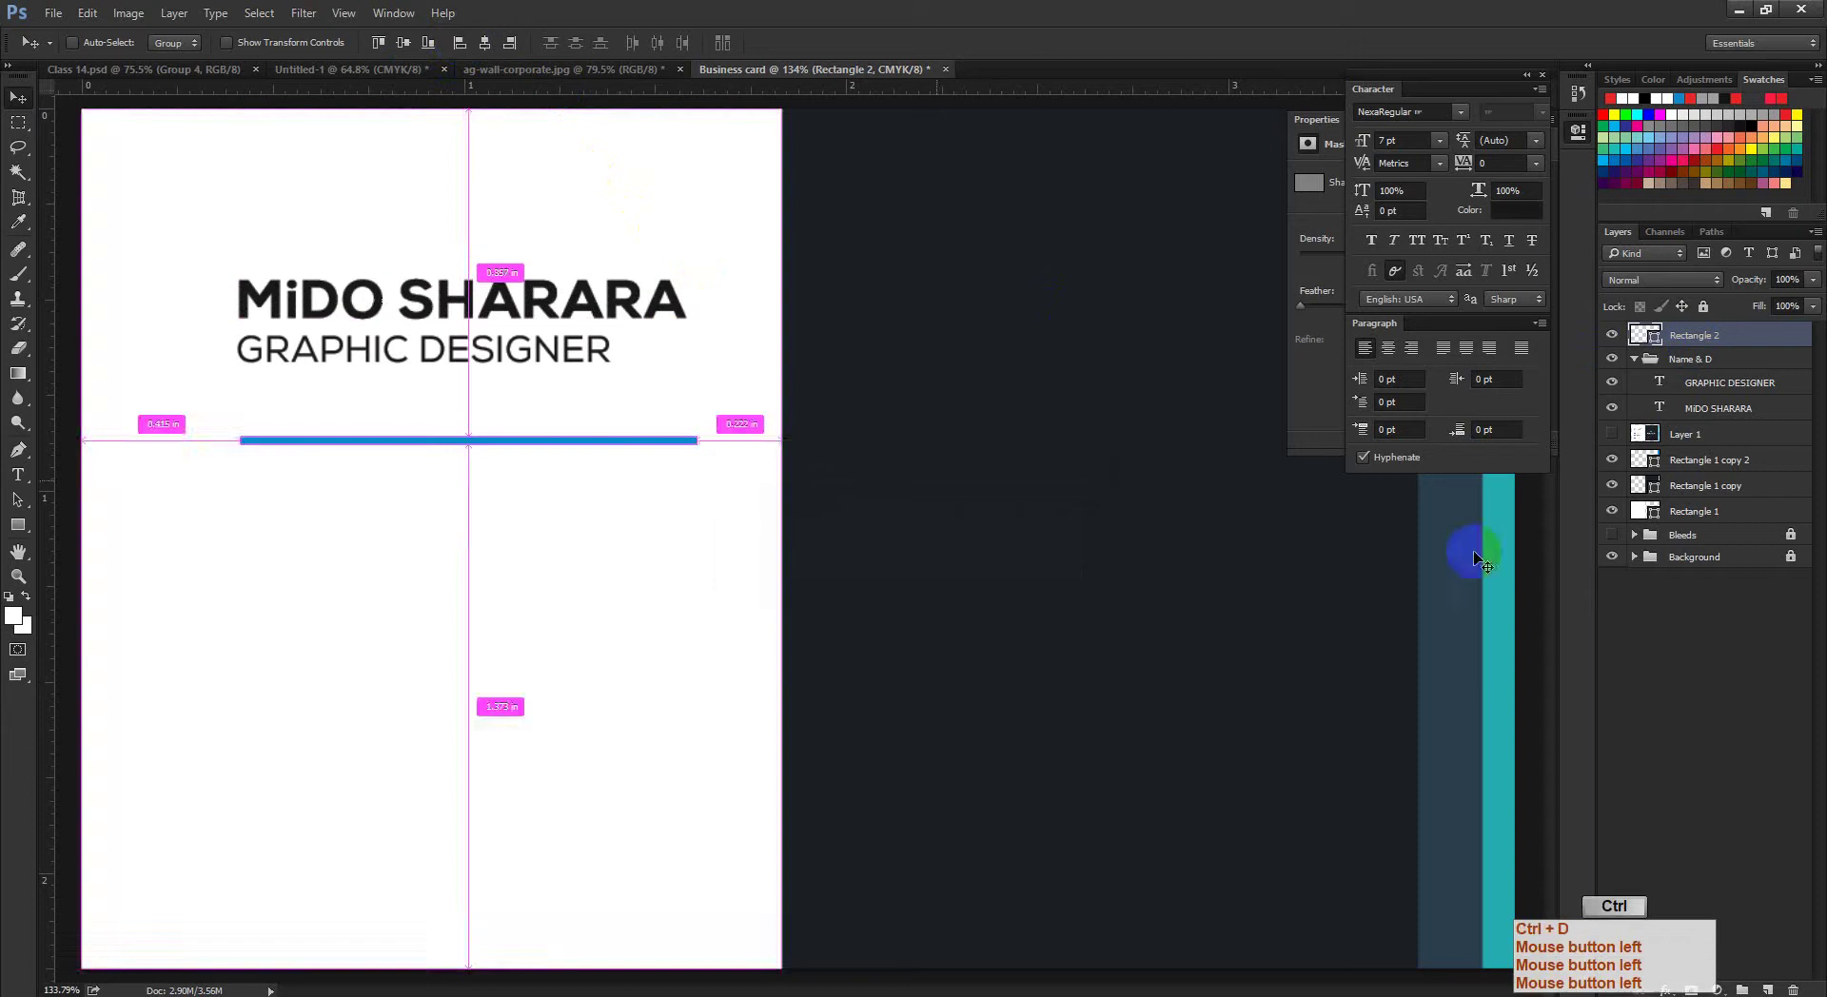
Step: Move Rectangle 2 into the Name & D group and collapse the group
left_click(1329, 526, "ctrl")
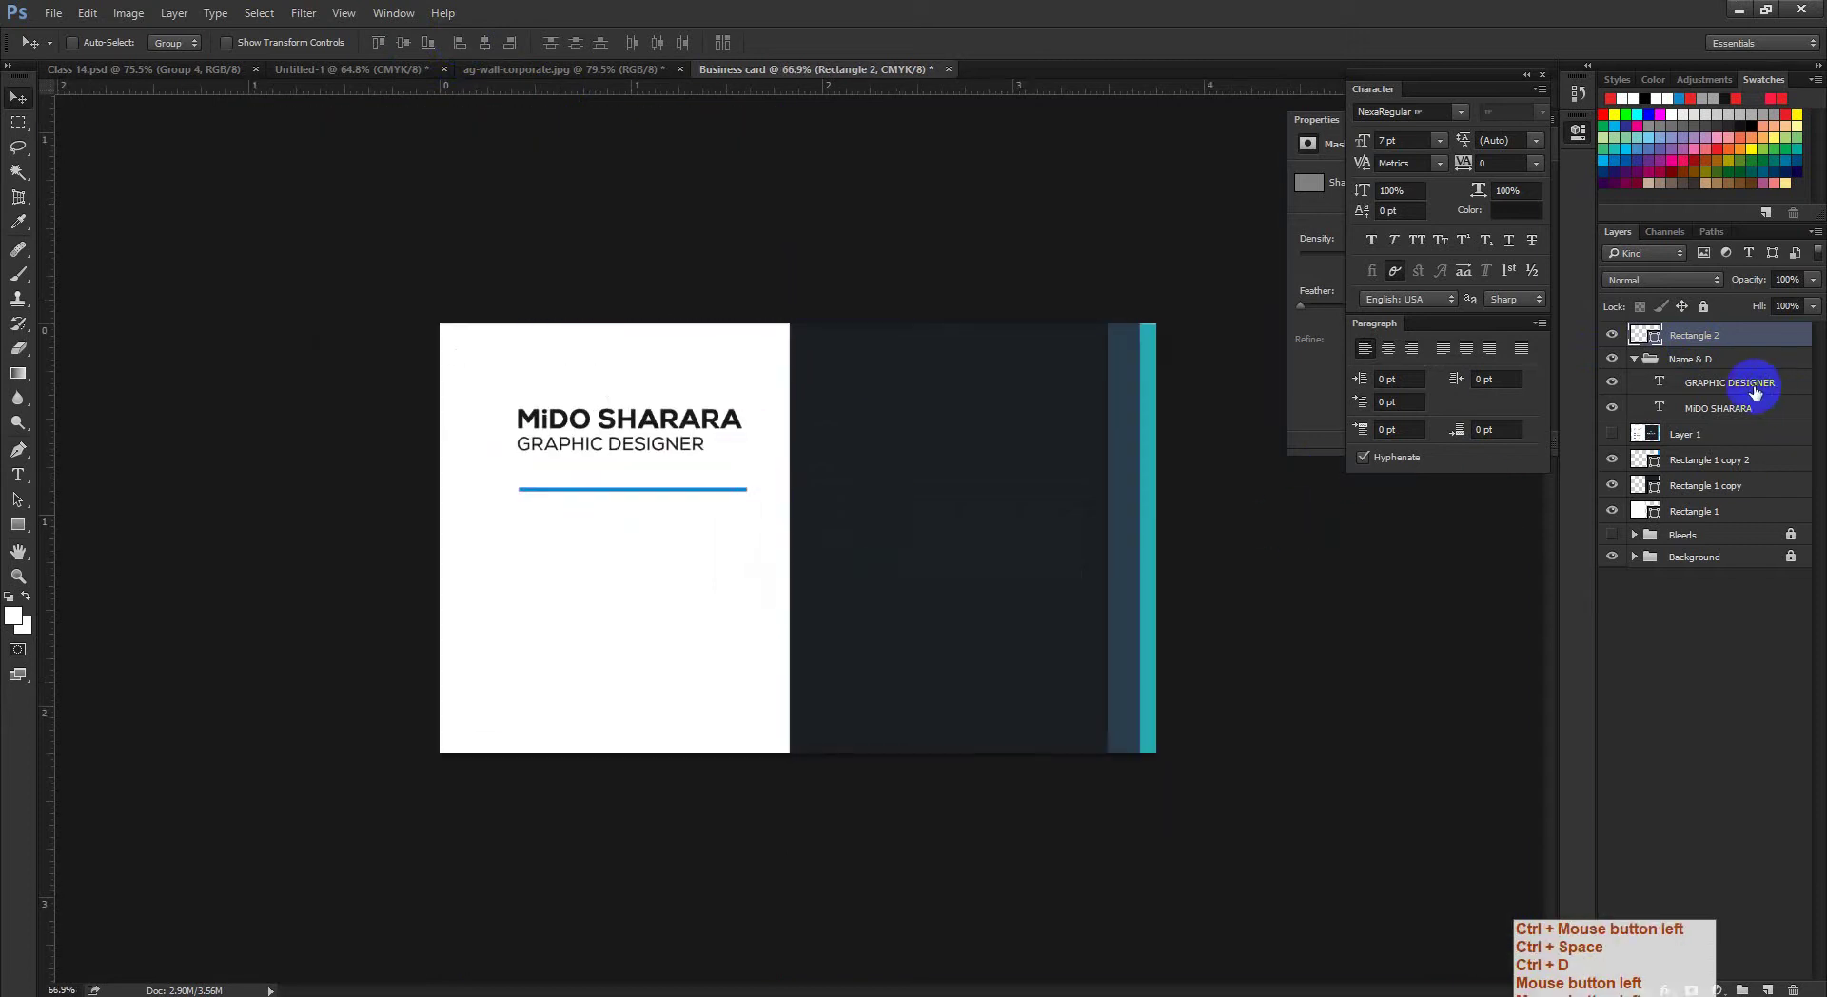
left_click_drag(1725, 357, 1723, 379)
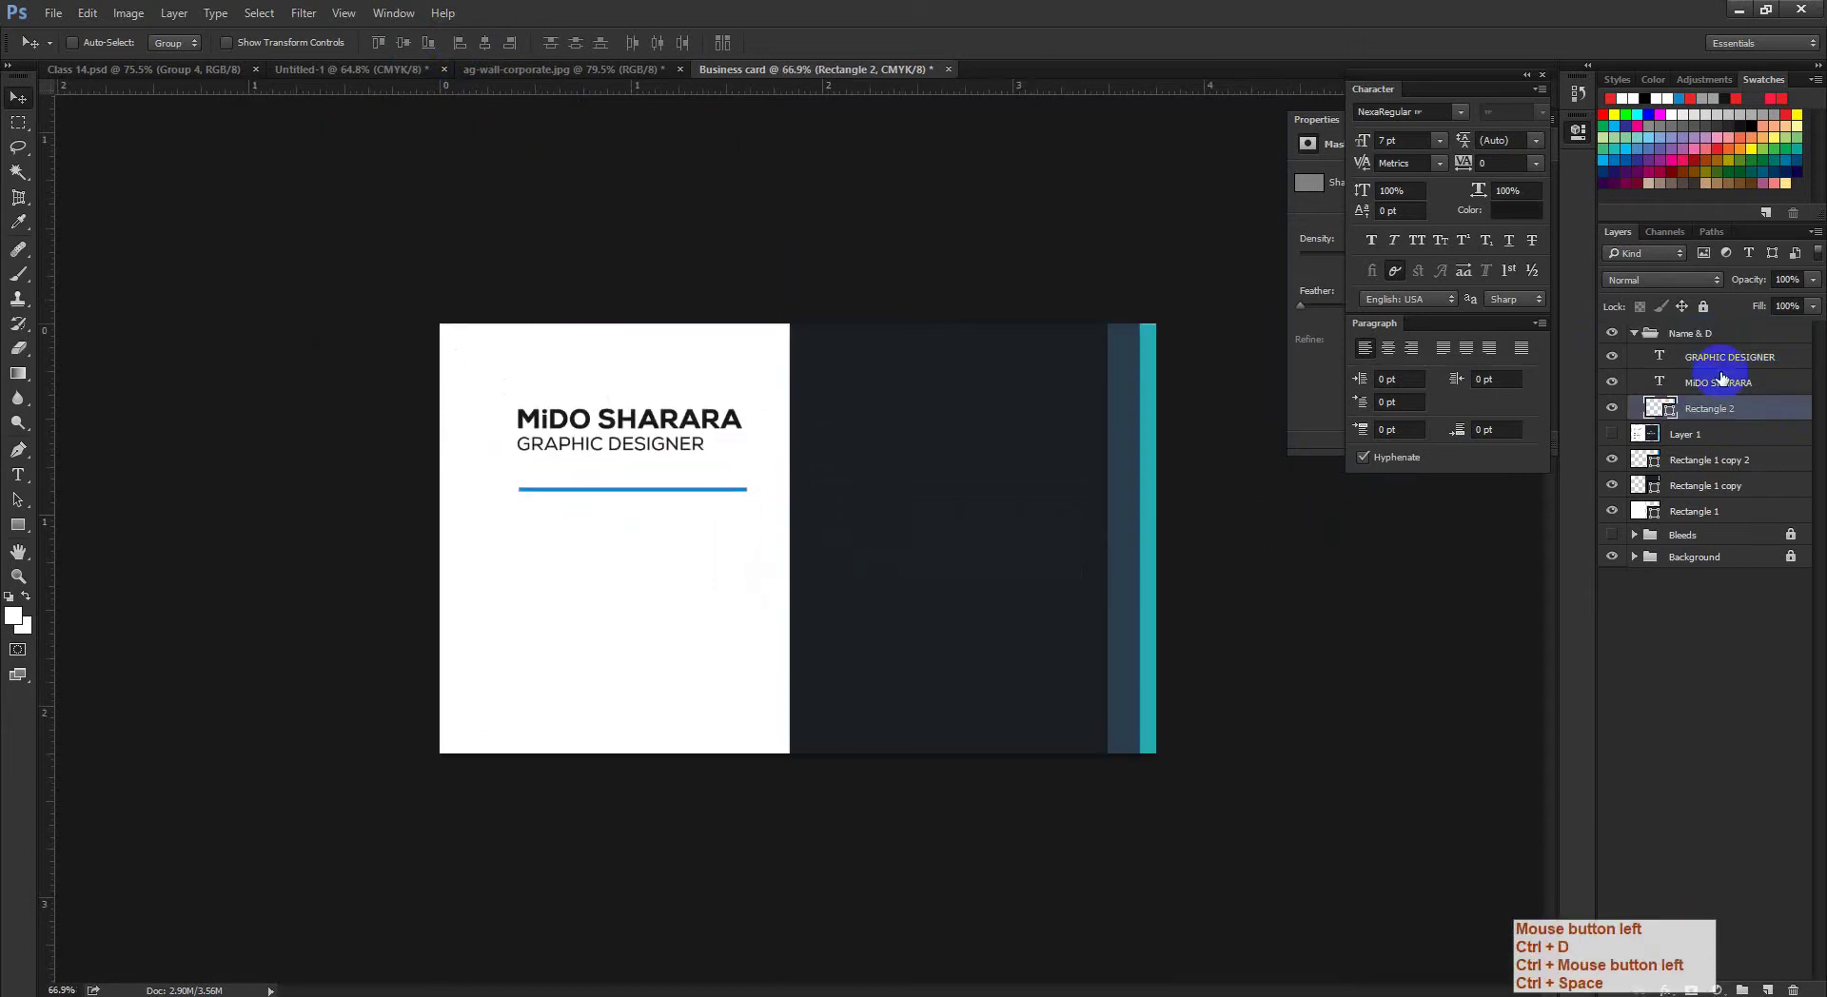
left_click(1634, 333)
left_click(700, 447, "ctrl")
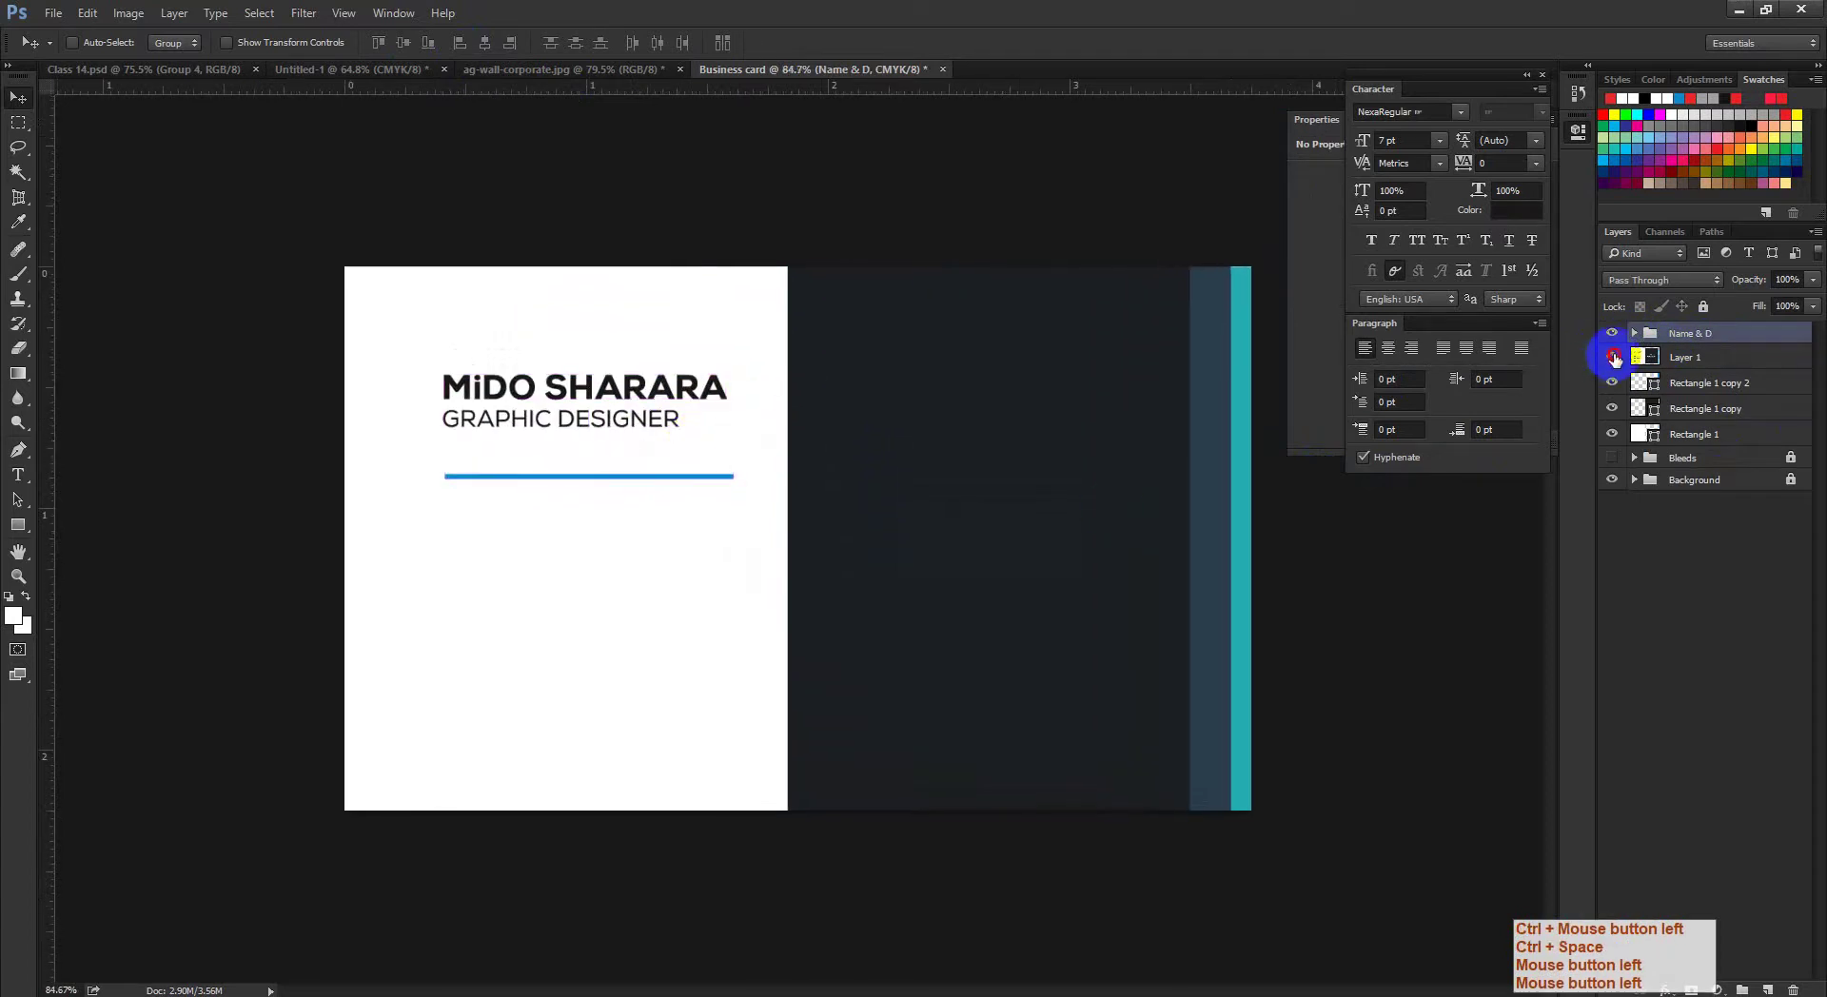
Step: Show the reference layout and draw a hexagon filled with the sampled icon blue #1b87c9
left_click(1612, 357)
left_click(449, 538, "ctrl")
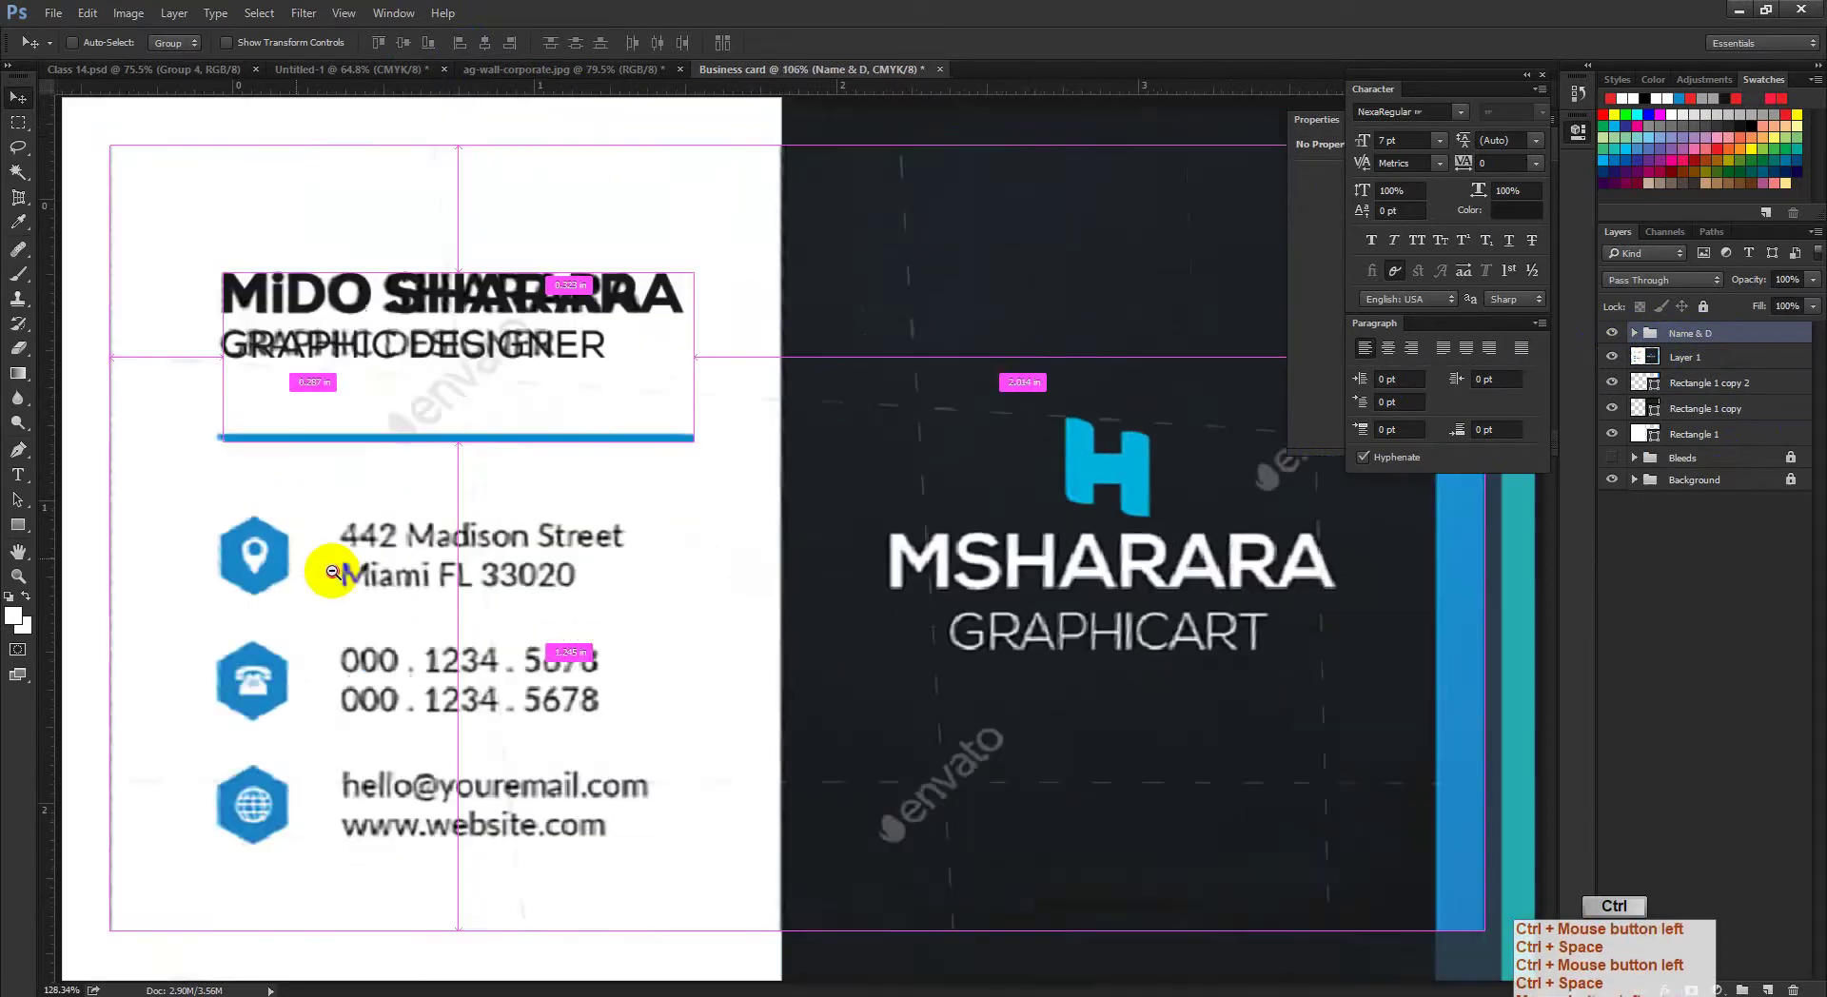
left_click_drag(332, 572, 319, 572)
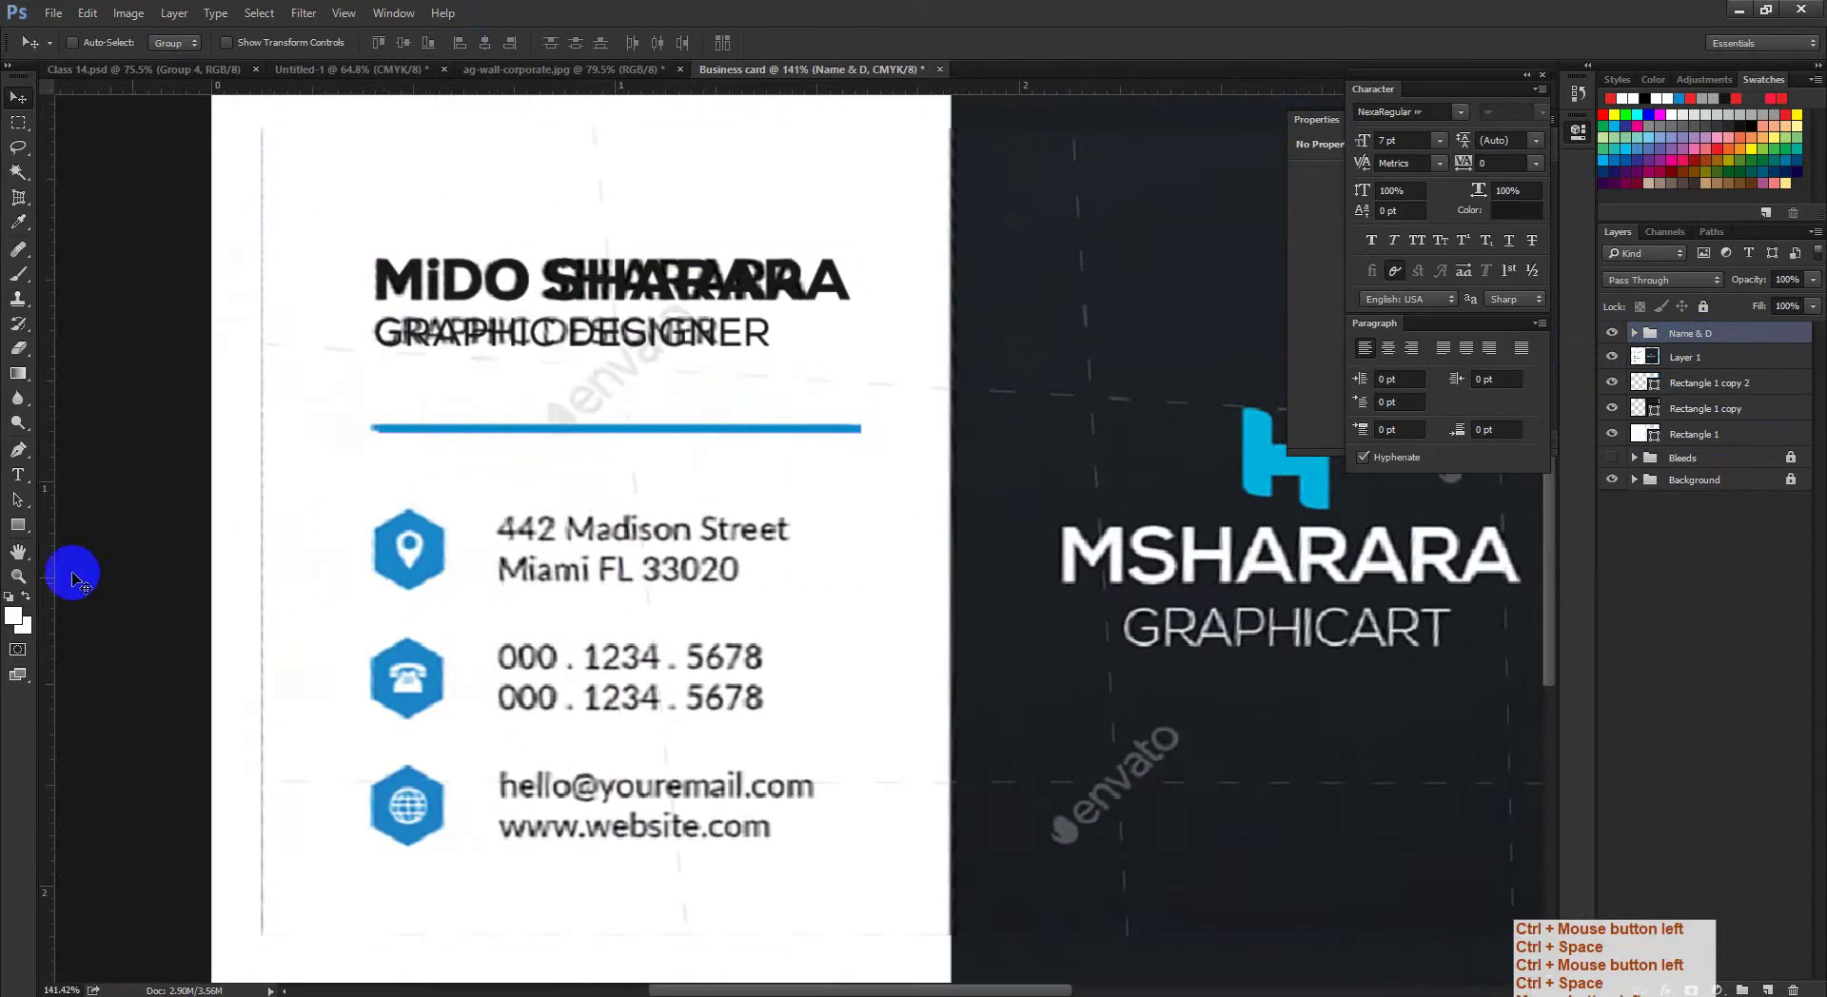
left_click_drag(21, 526, 94, 583)
left_click_drag(568, 523, 539, 505)
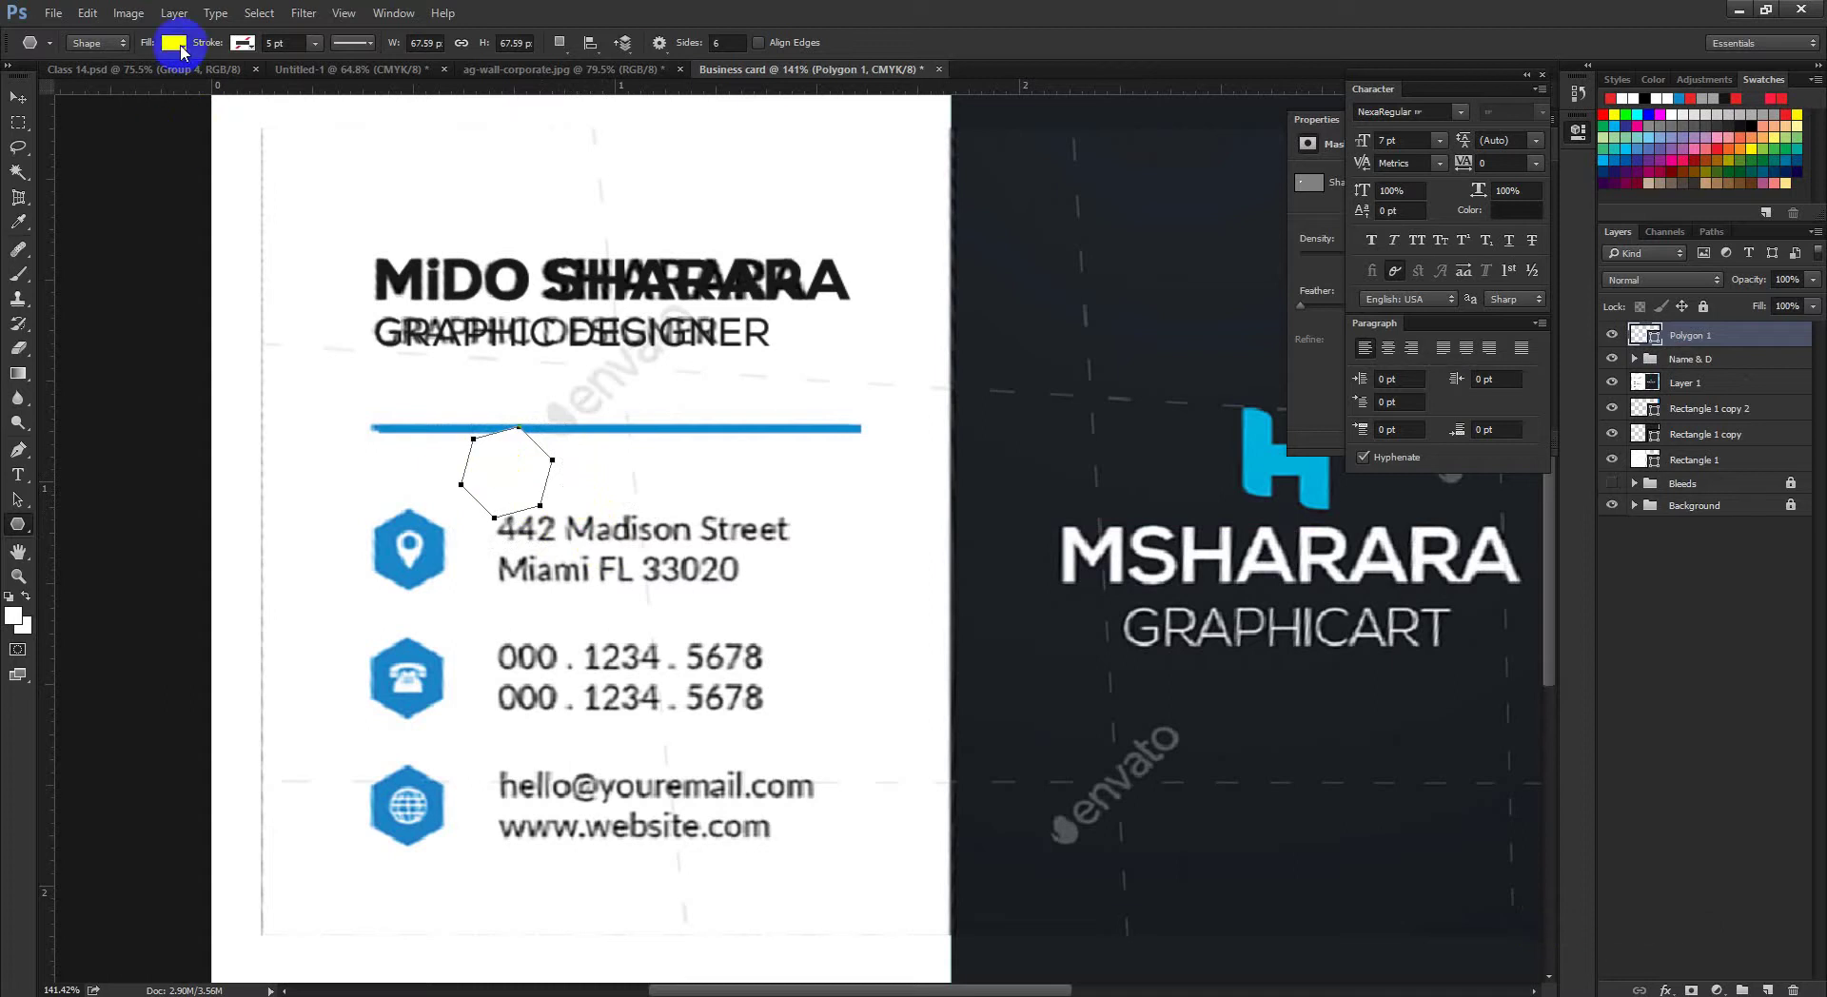
double_click(1656, 341)
left_click(442, 542)
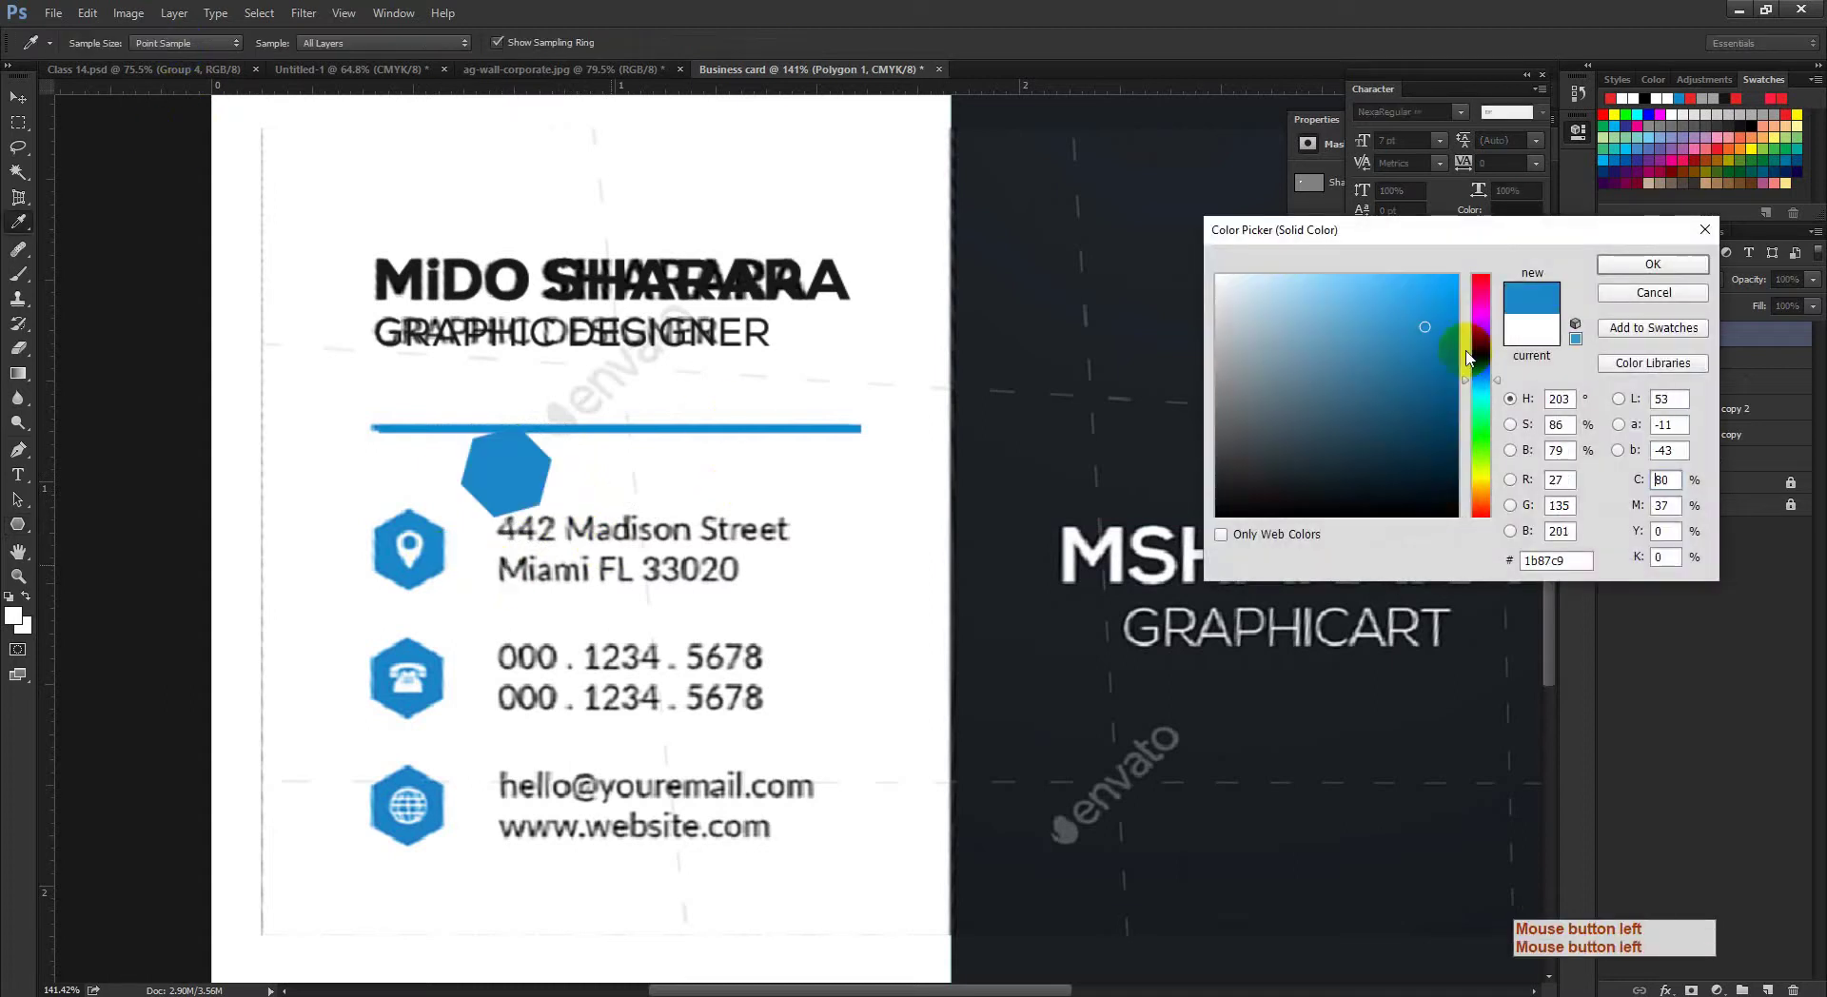
left_click(1628, 265)
Step: Rotate the hexagon -15° so a point faces up
key("ctrl+space")
left_click(535, 488, "ctrl")
left_click_drag(535, 489, 584, 490)
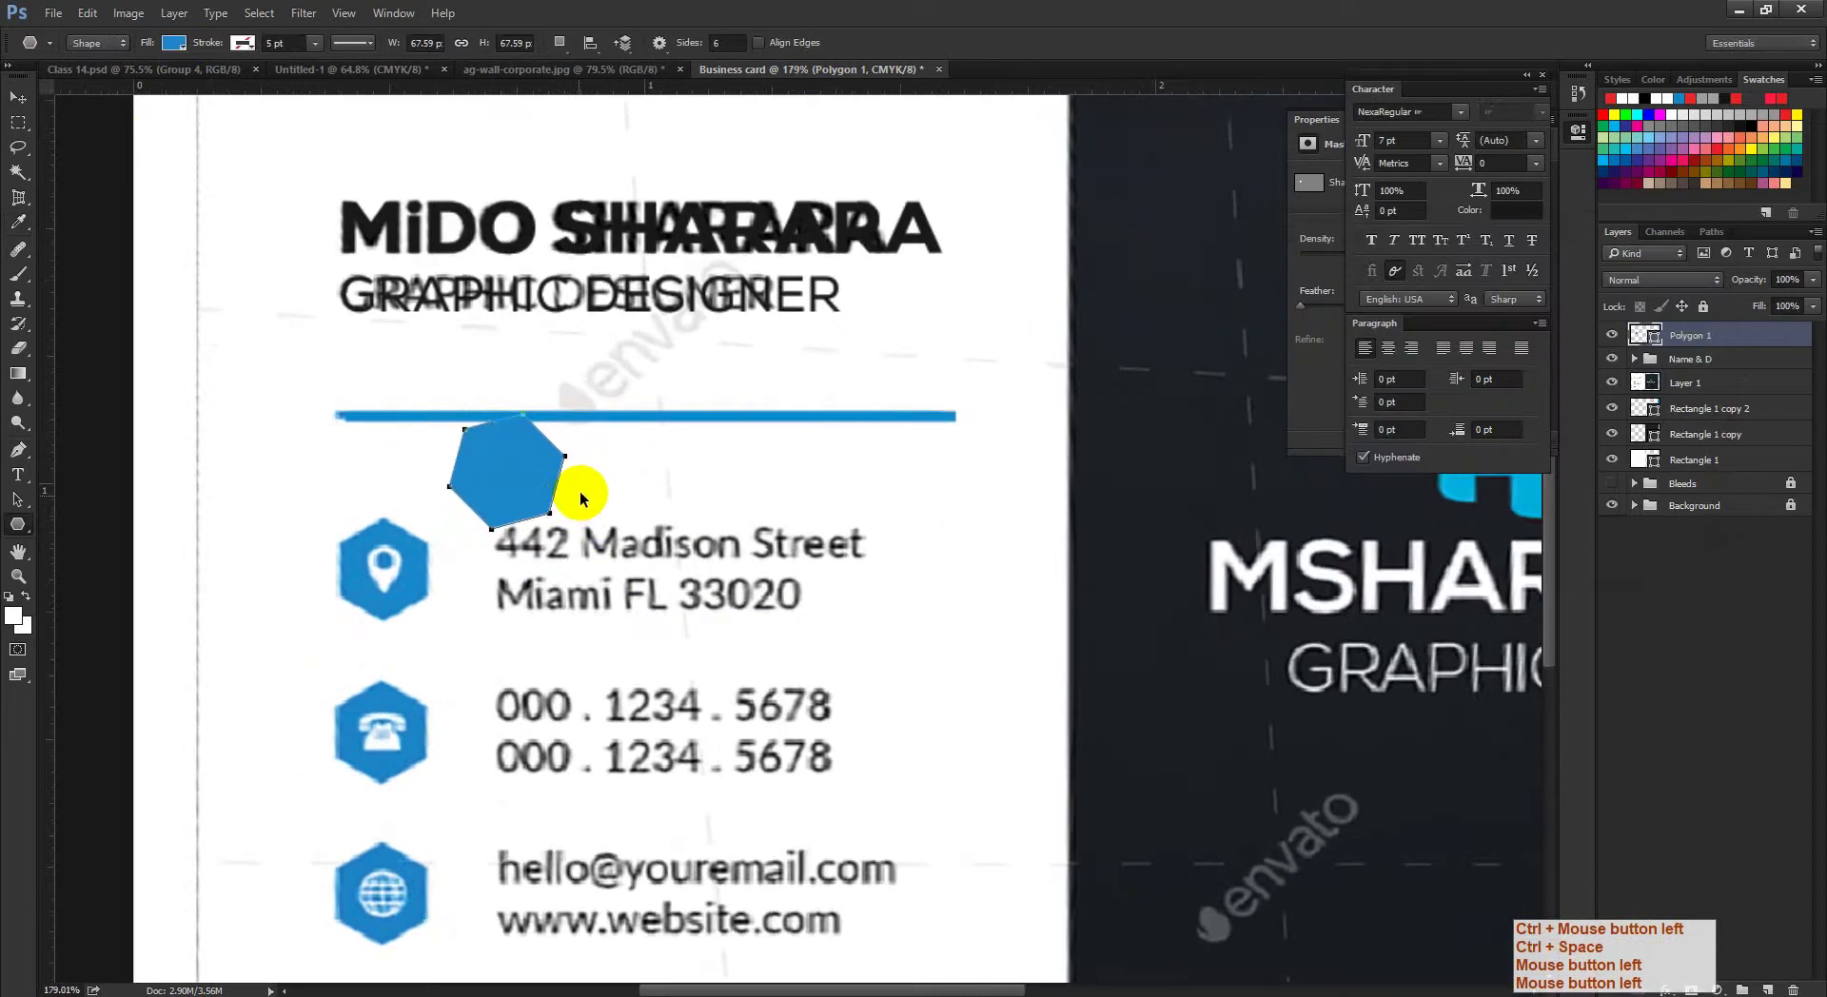
key("ctrl+t")
left_click_drag(579, 408, 556, 403)
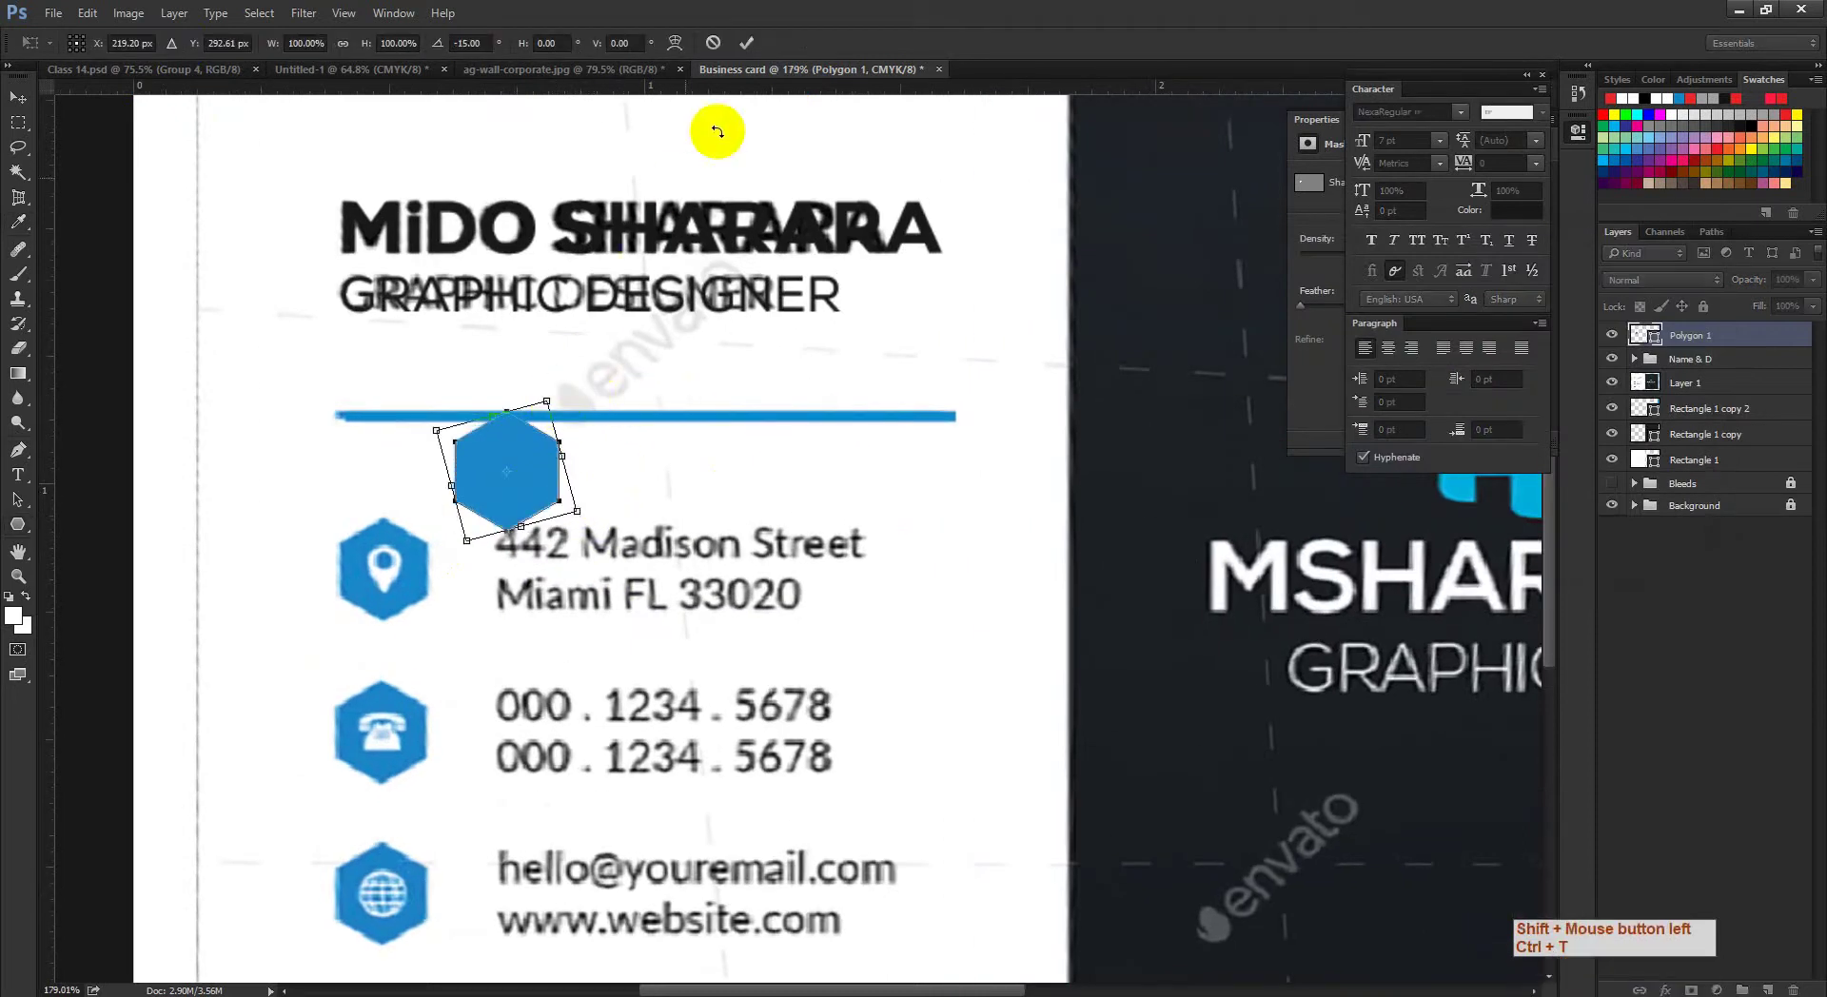
left_click(746, 43)
left_click(17, 97)
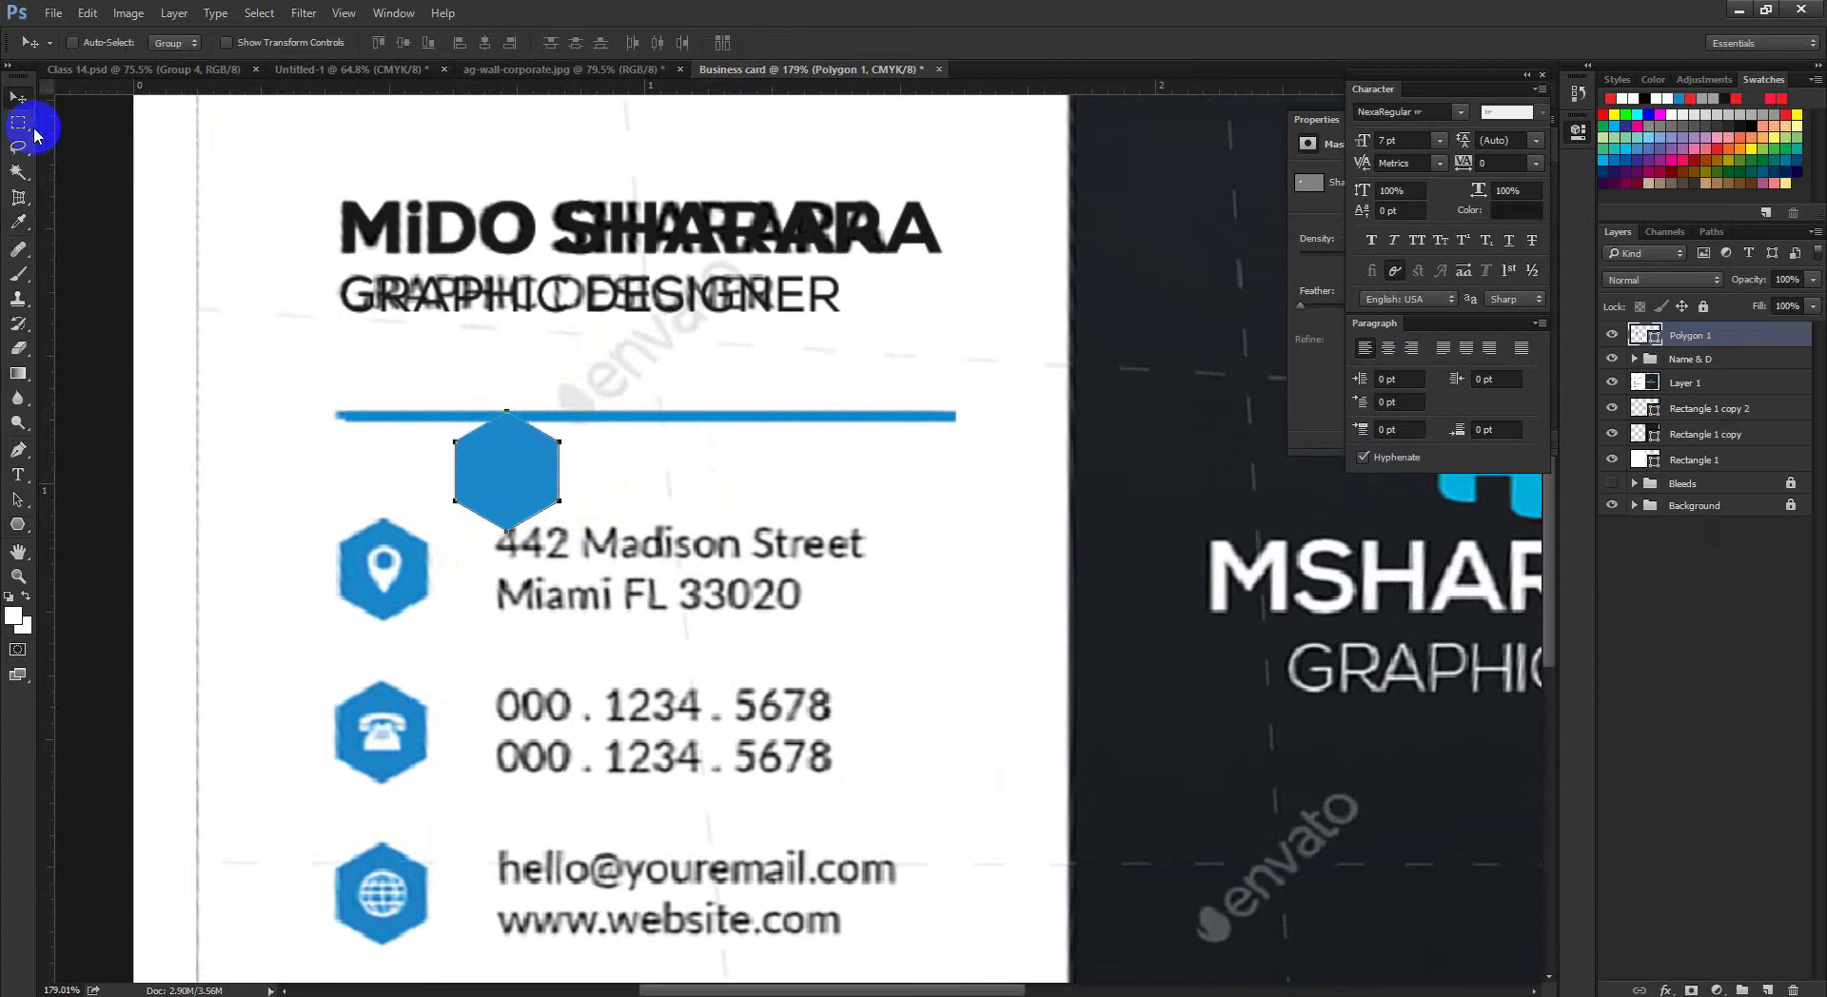
Step: Move the blue hexagon onto the reference location icon and scale it to about 87.6%
left_click_drag(498, 479, 379, 579)
left_click(379, 580, "ctrl")
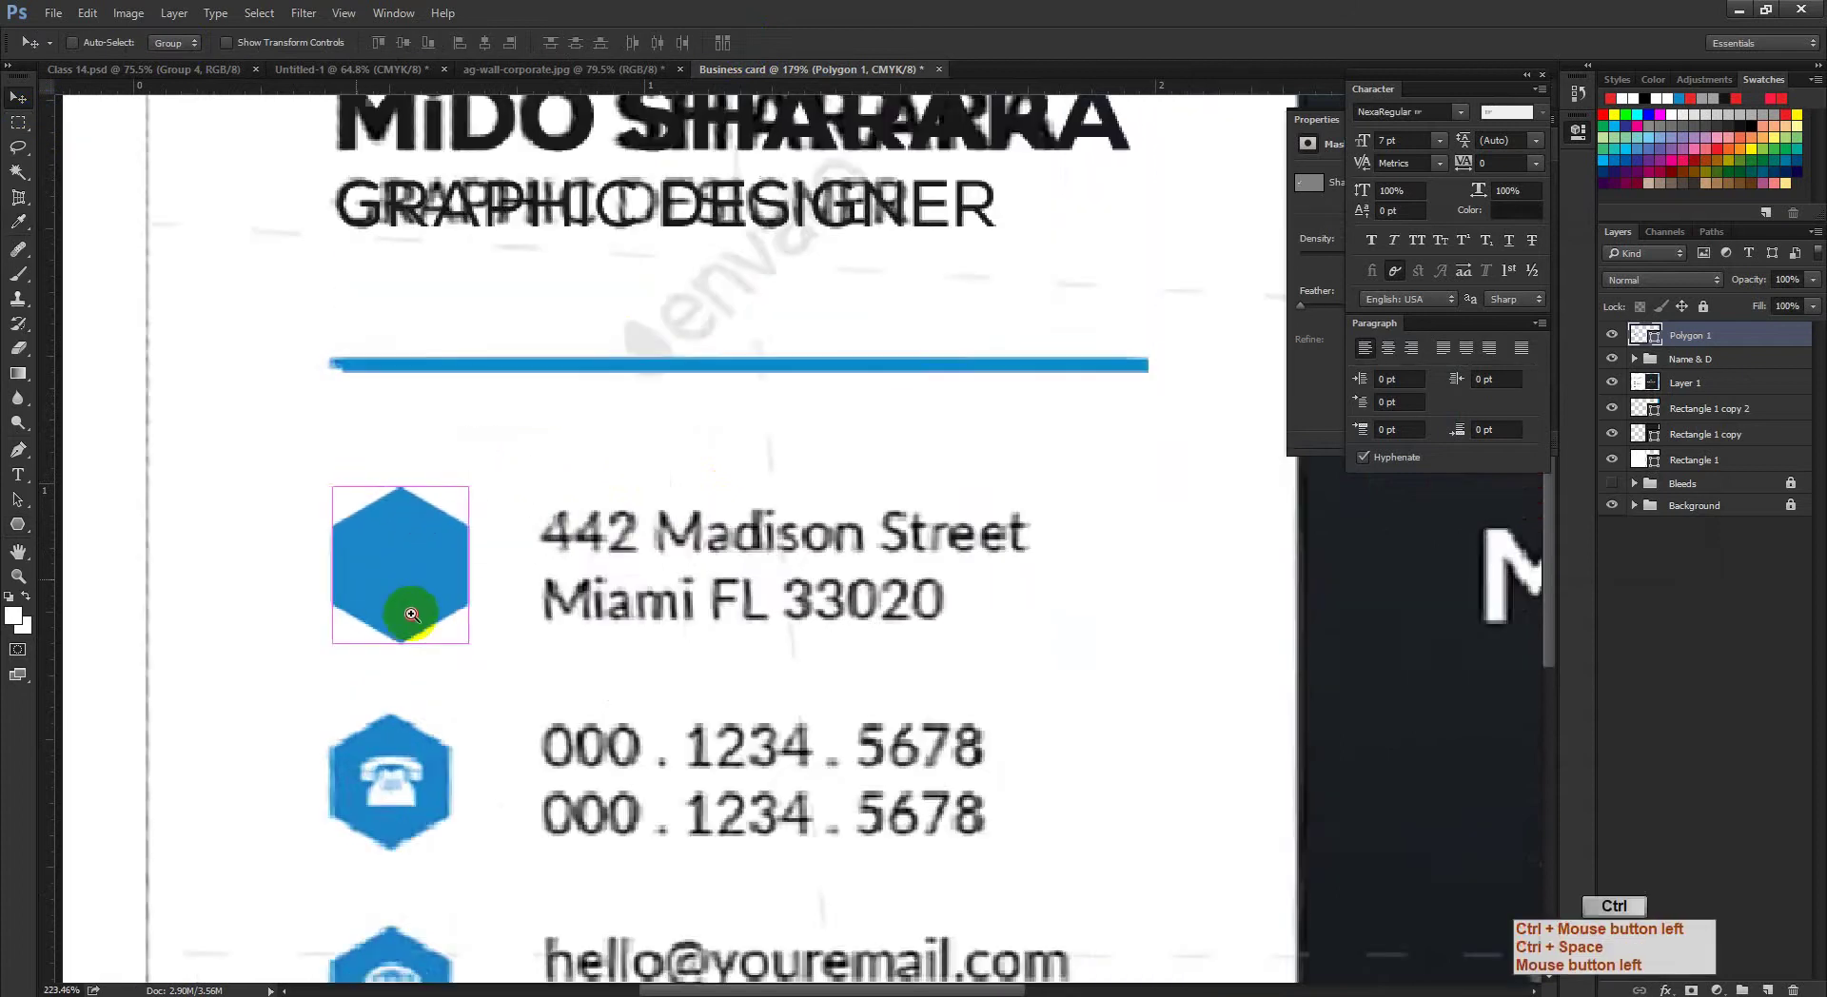
key("ctrl+t")
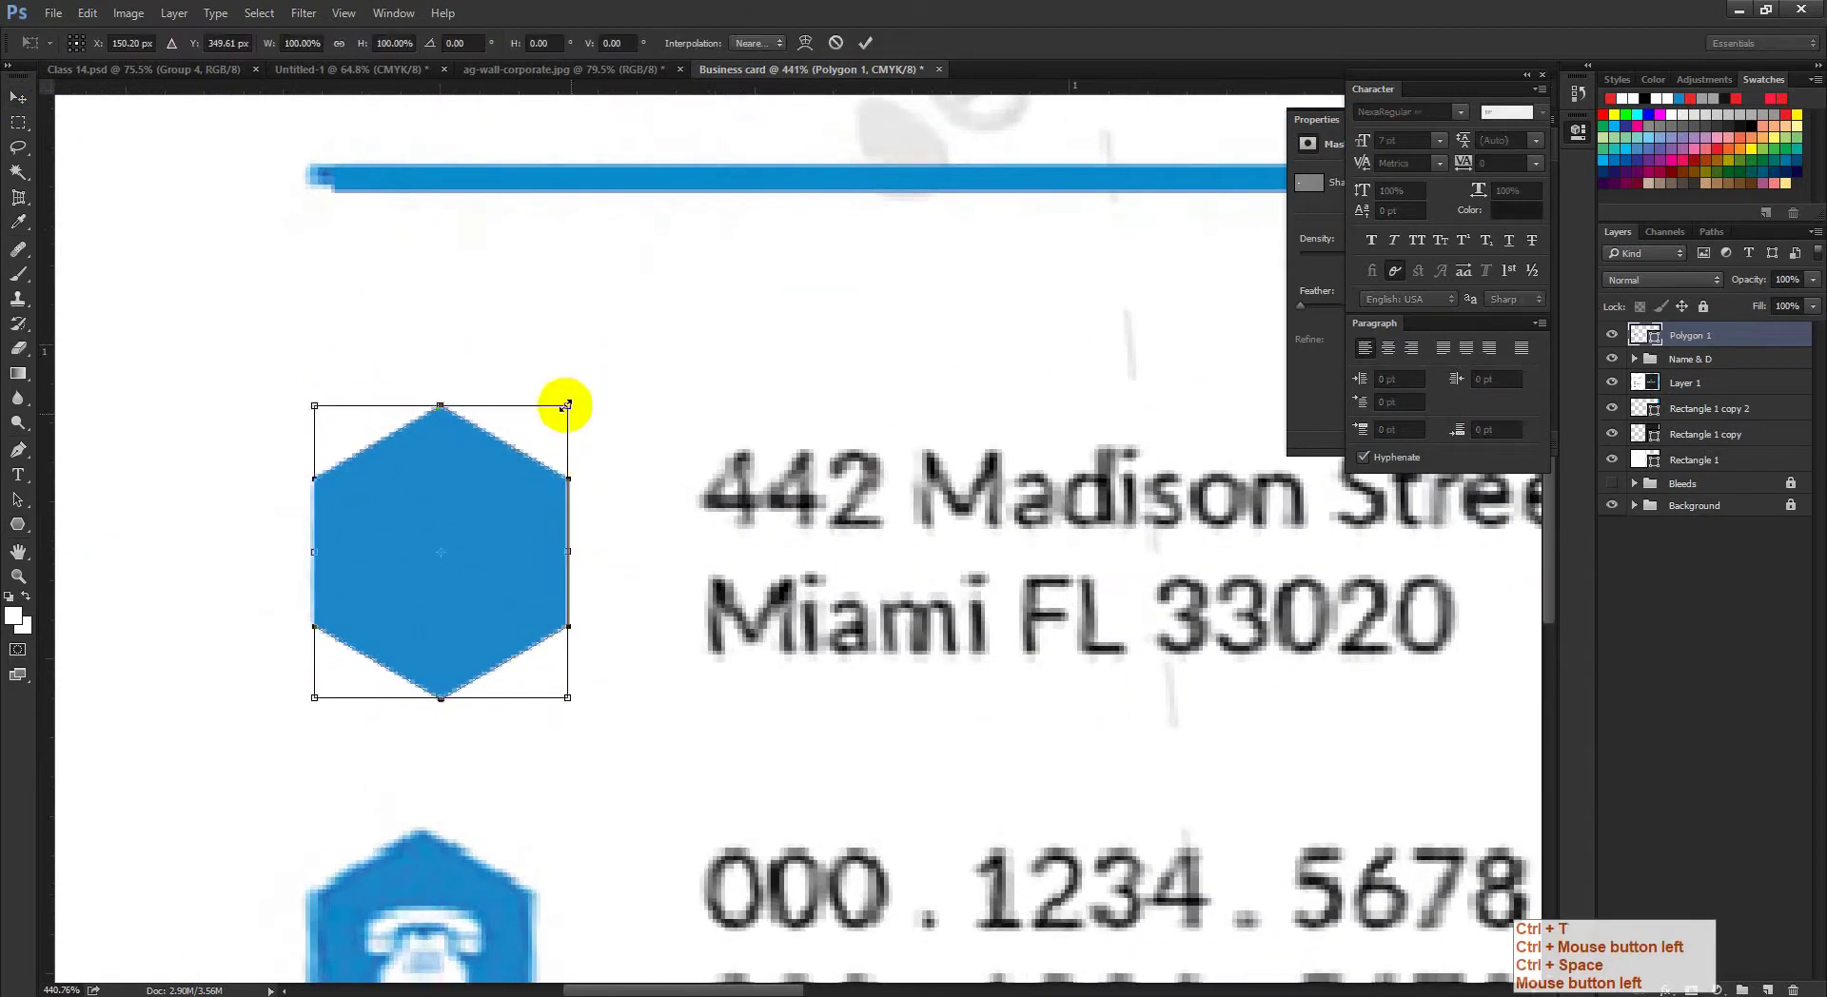
left_click_drag(561, 412, 551, 449)
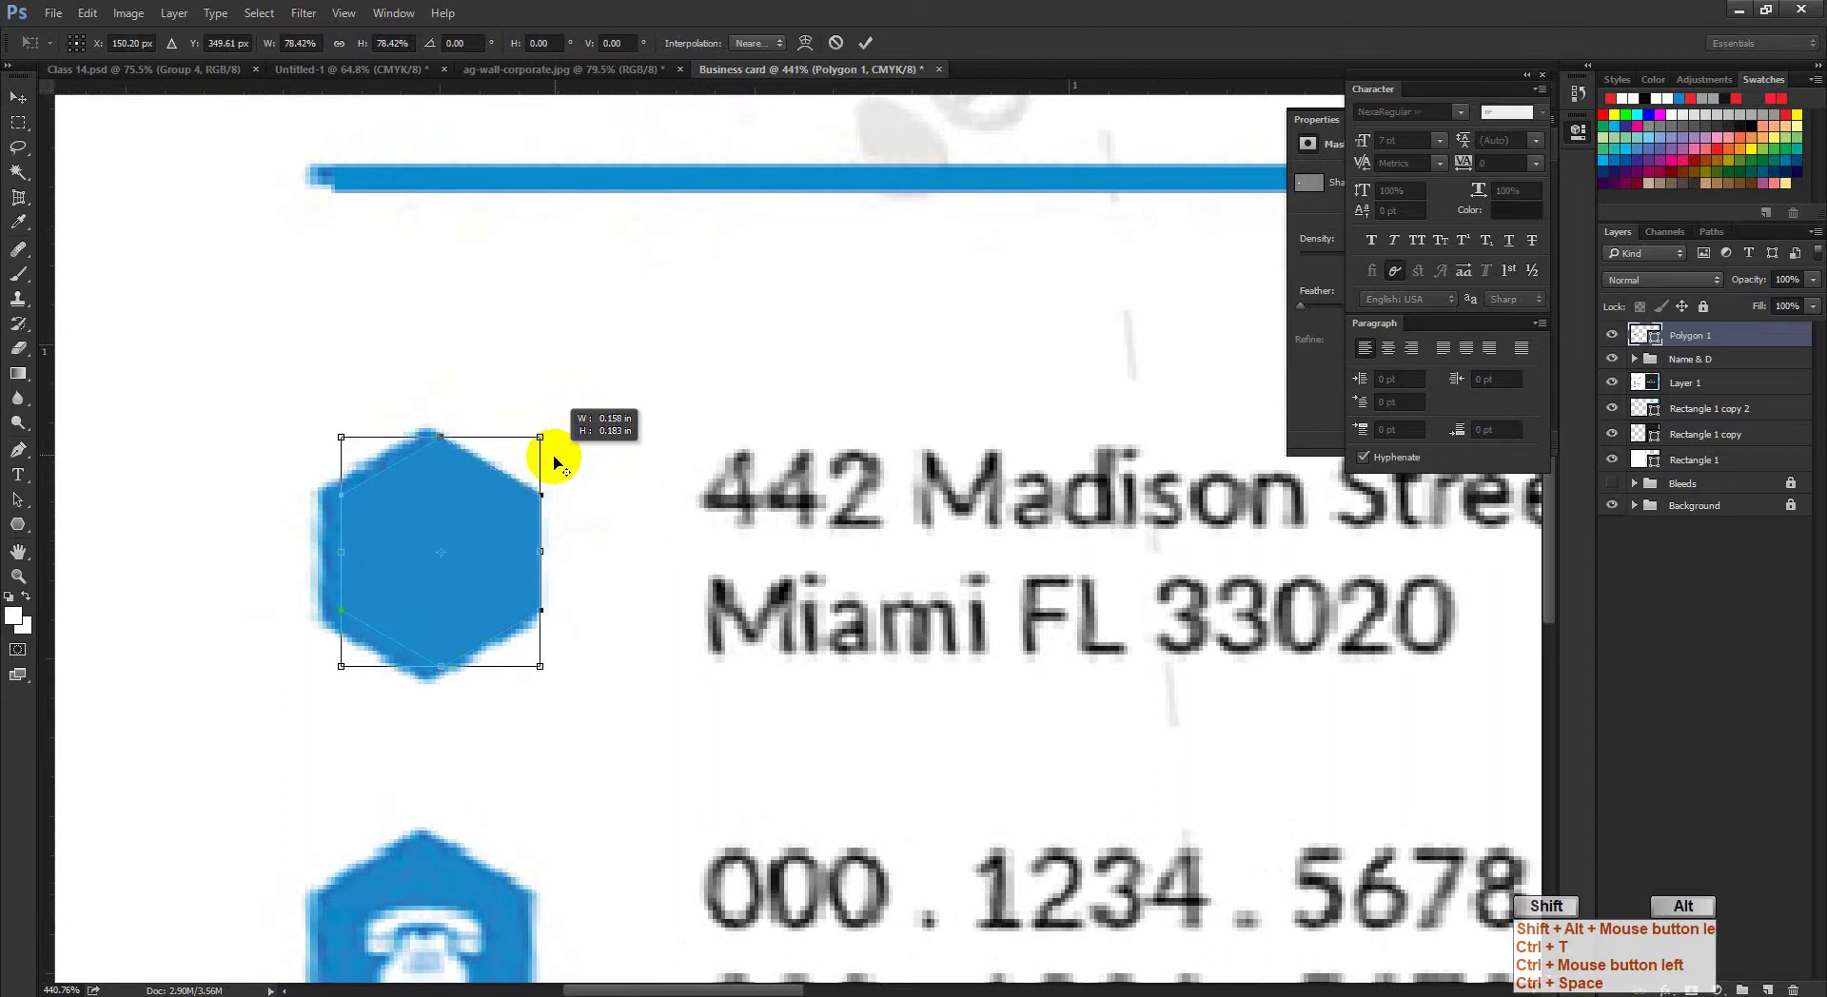
left_click_drag(490, 530, 477, 530)
left_click_drag(529, 437, 541, 421)
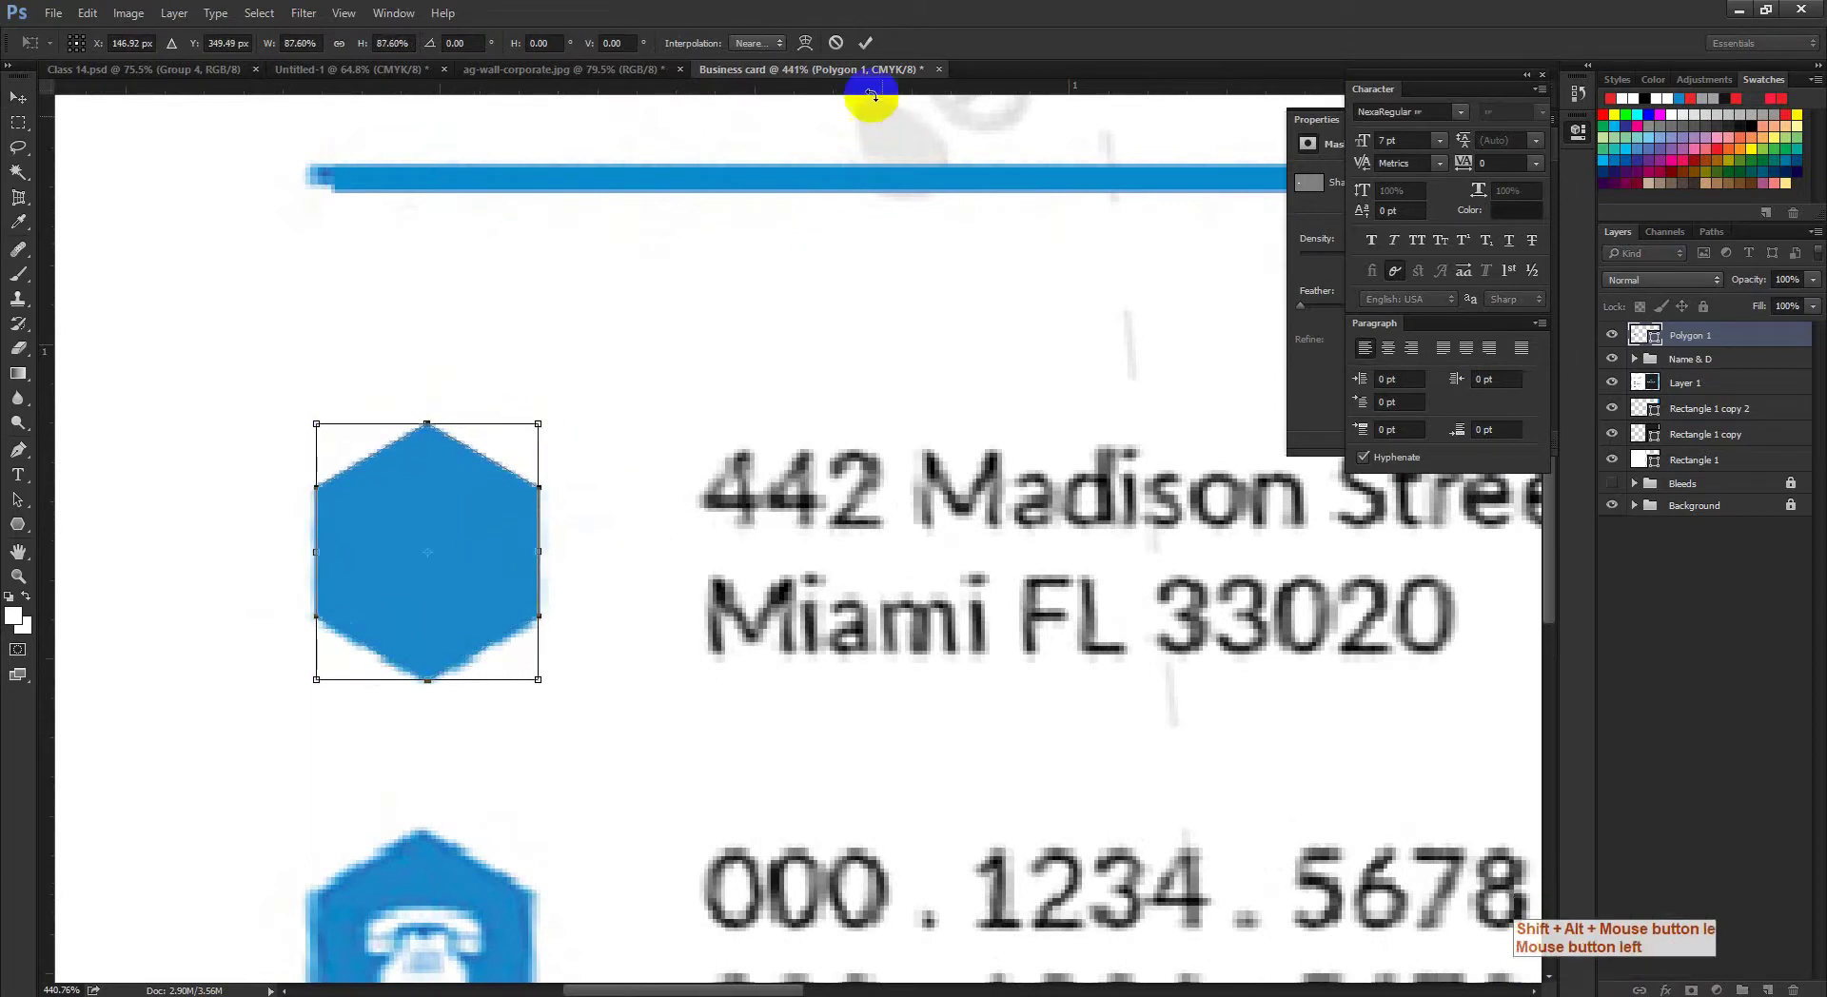
left_click(865, 42)
left_click_drag(726, 551, 694, 595)
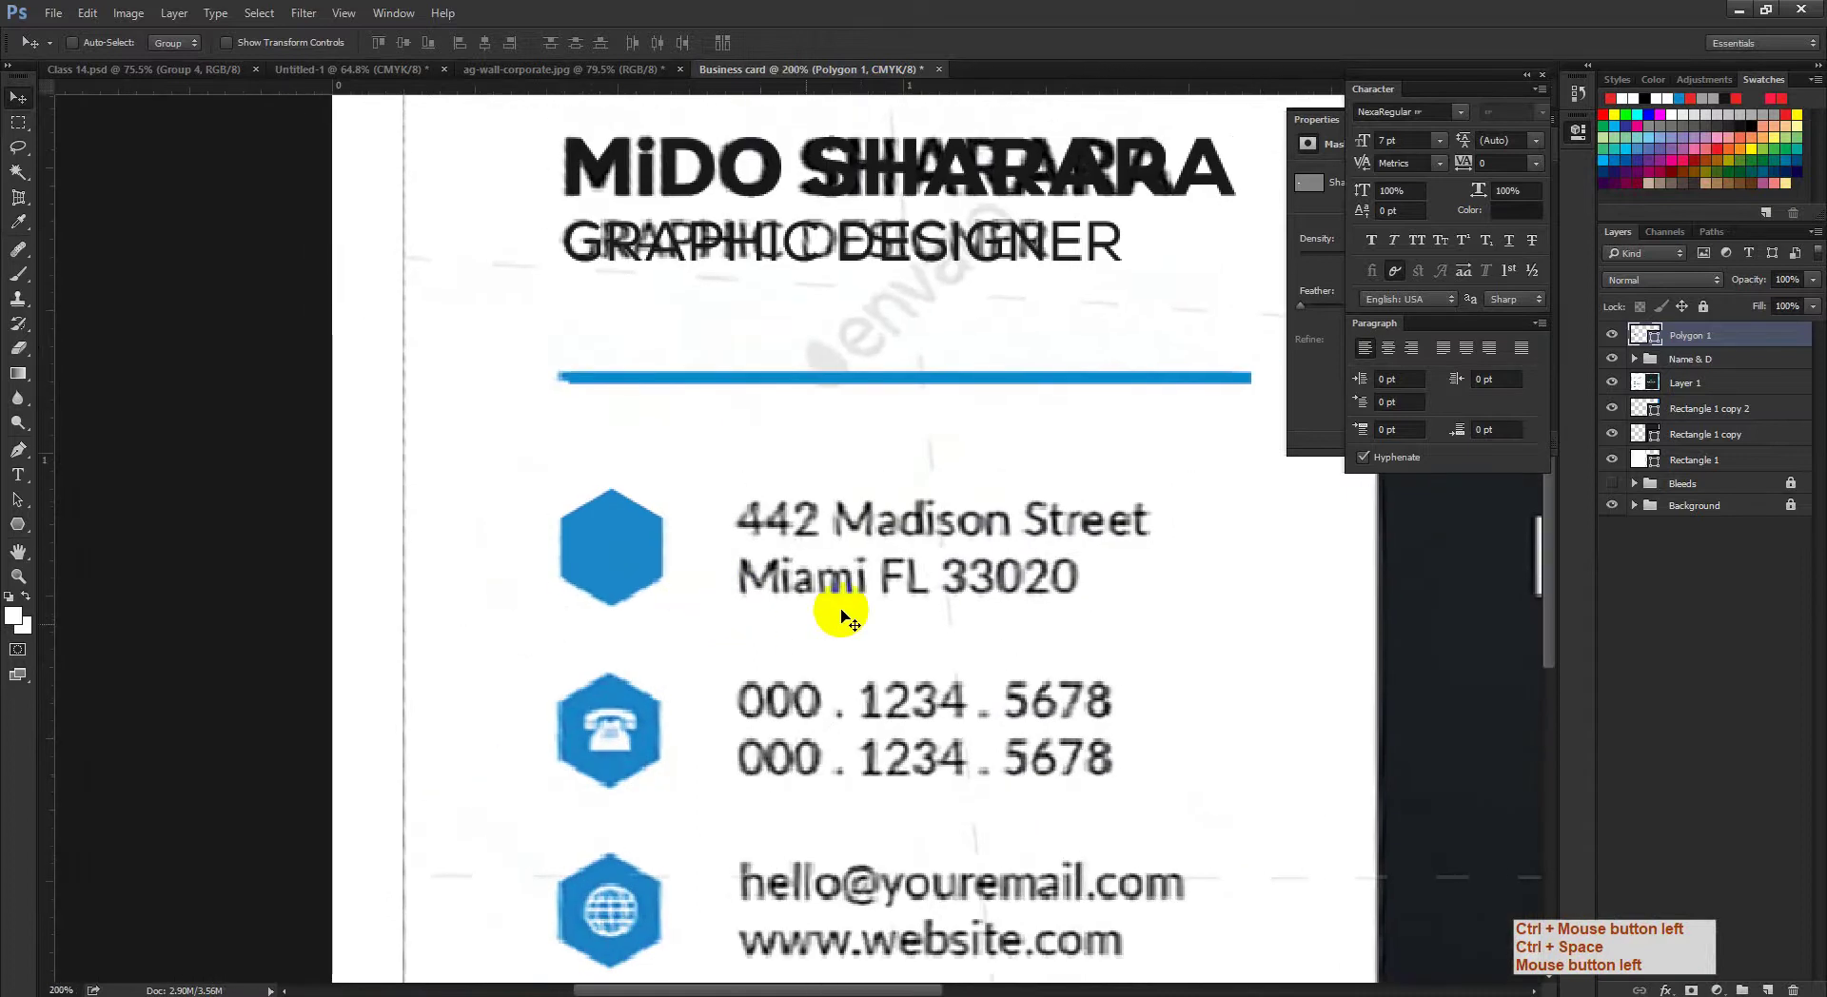
left_click_drag(837, 611, 734, 619)
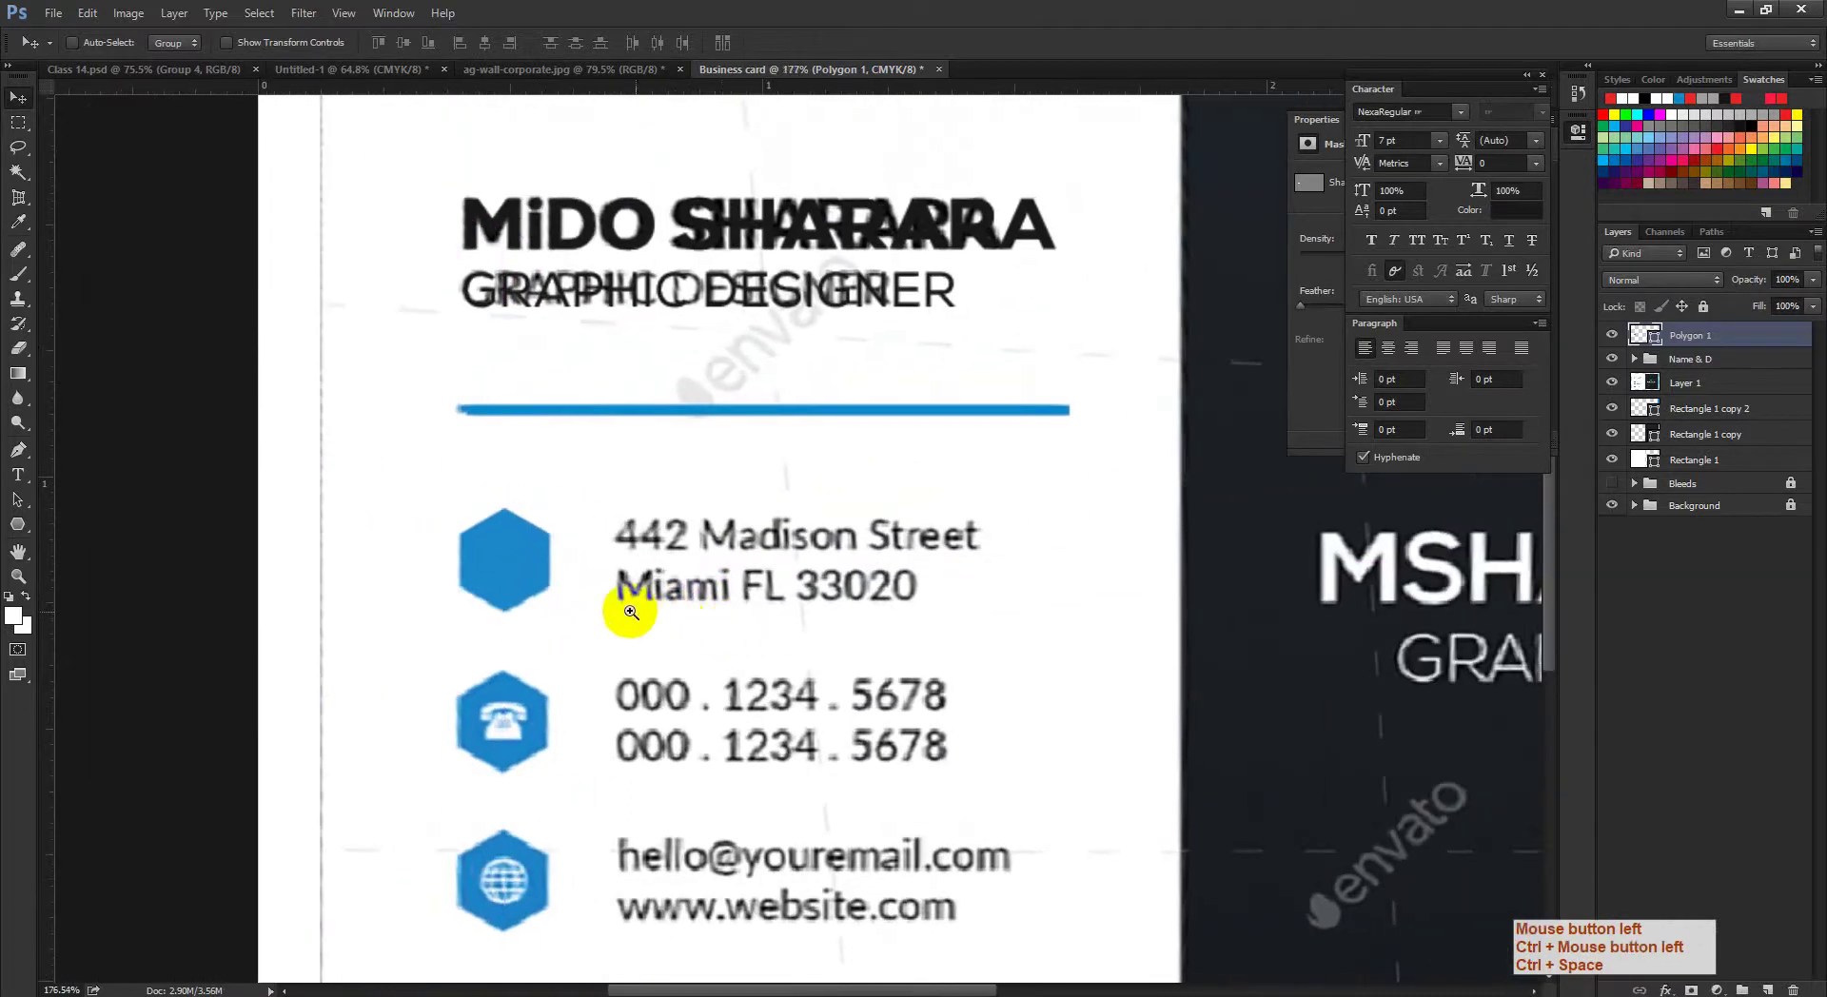
left_click_drag(625, 612, 654, 620)
left_click(17, 475)
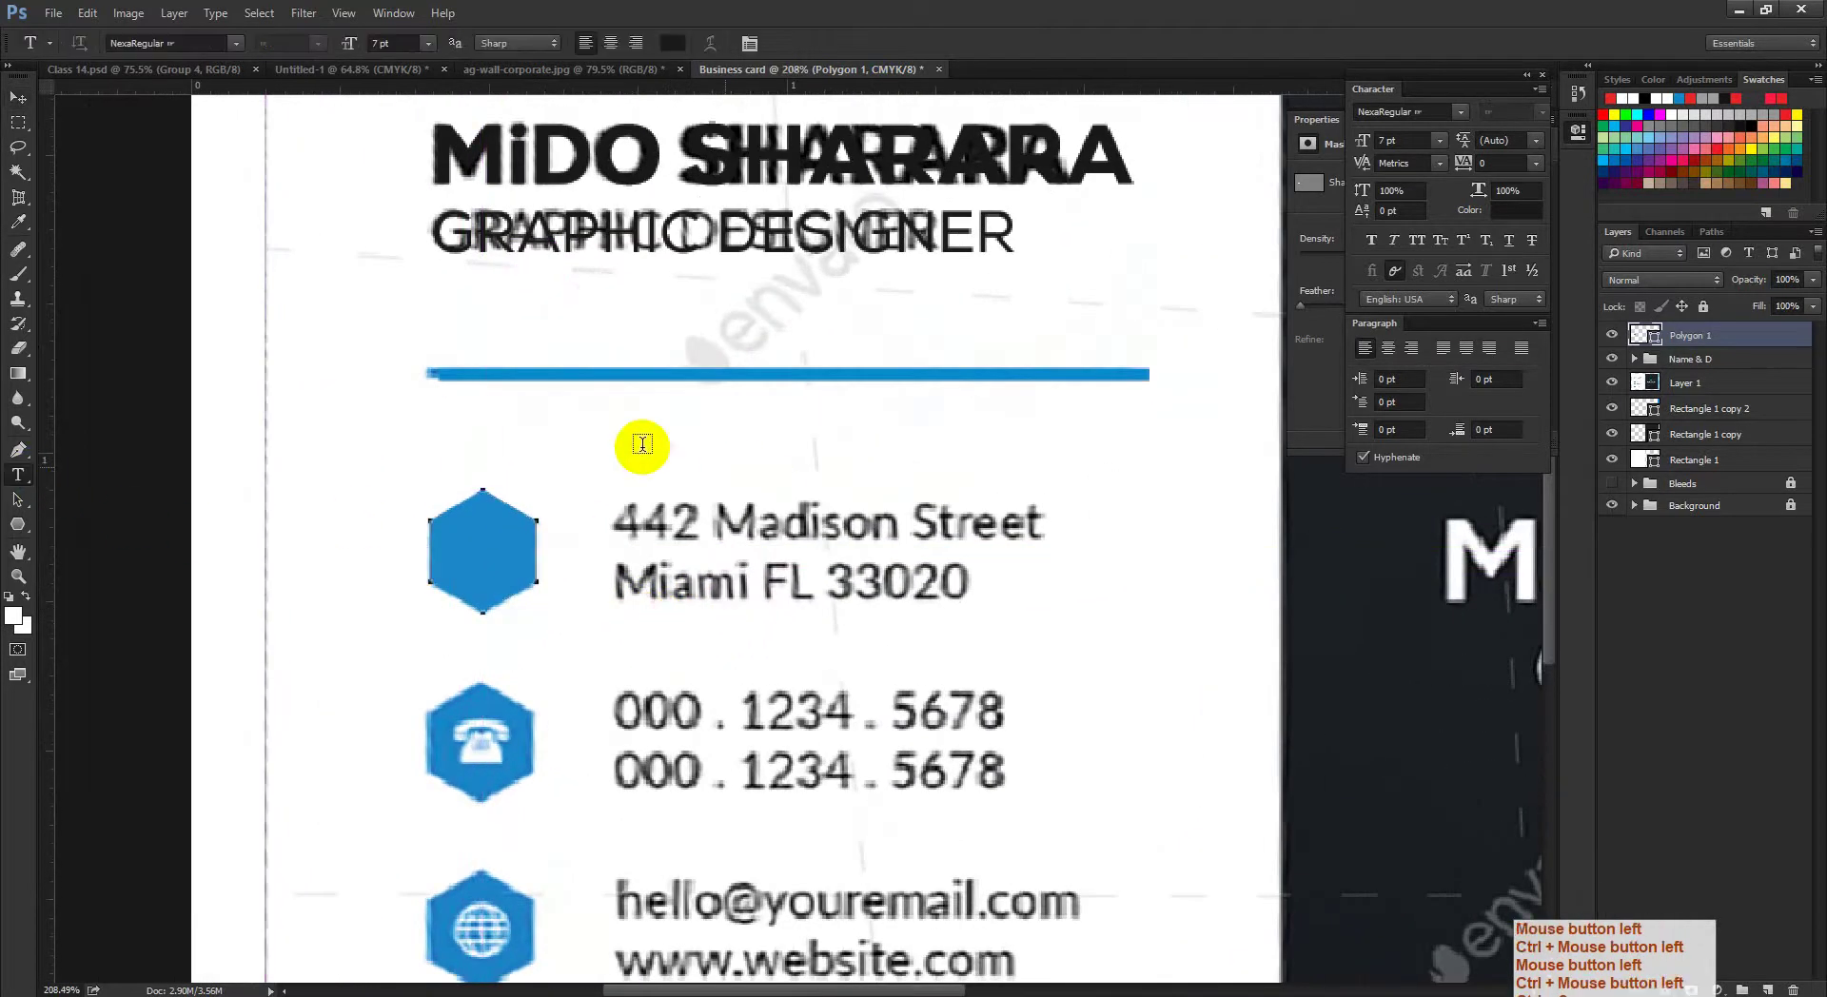
left_click(735, 514)
type("44")
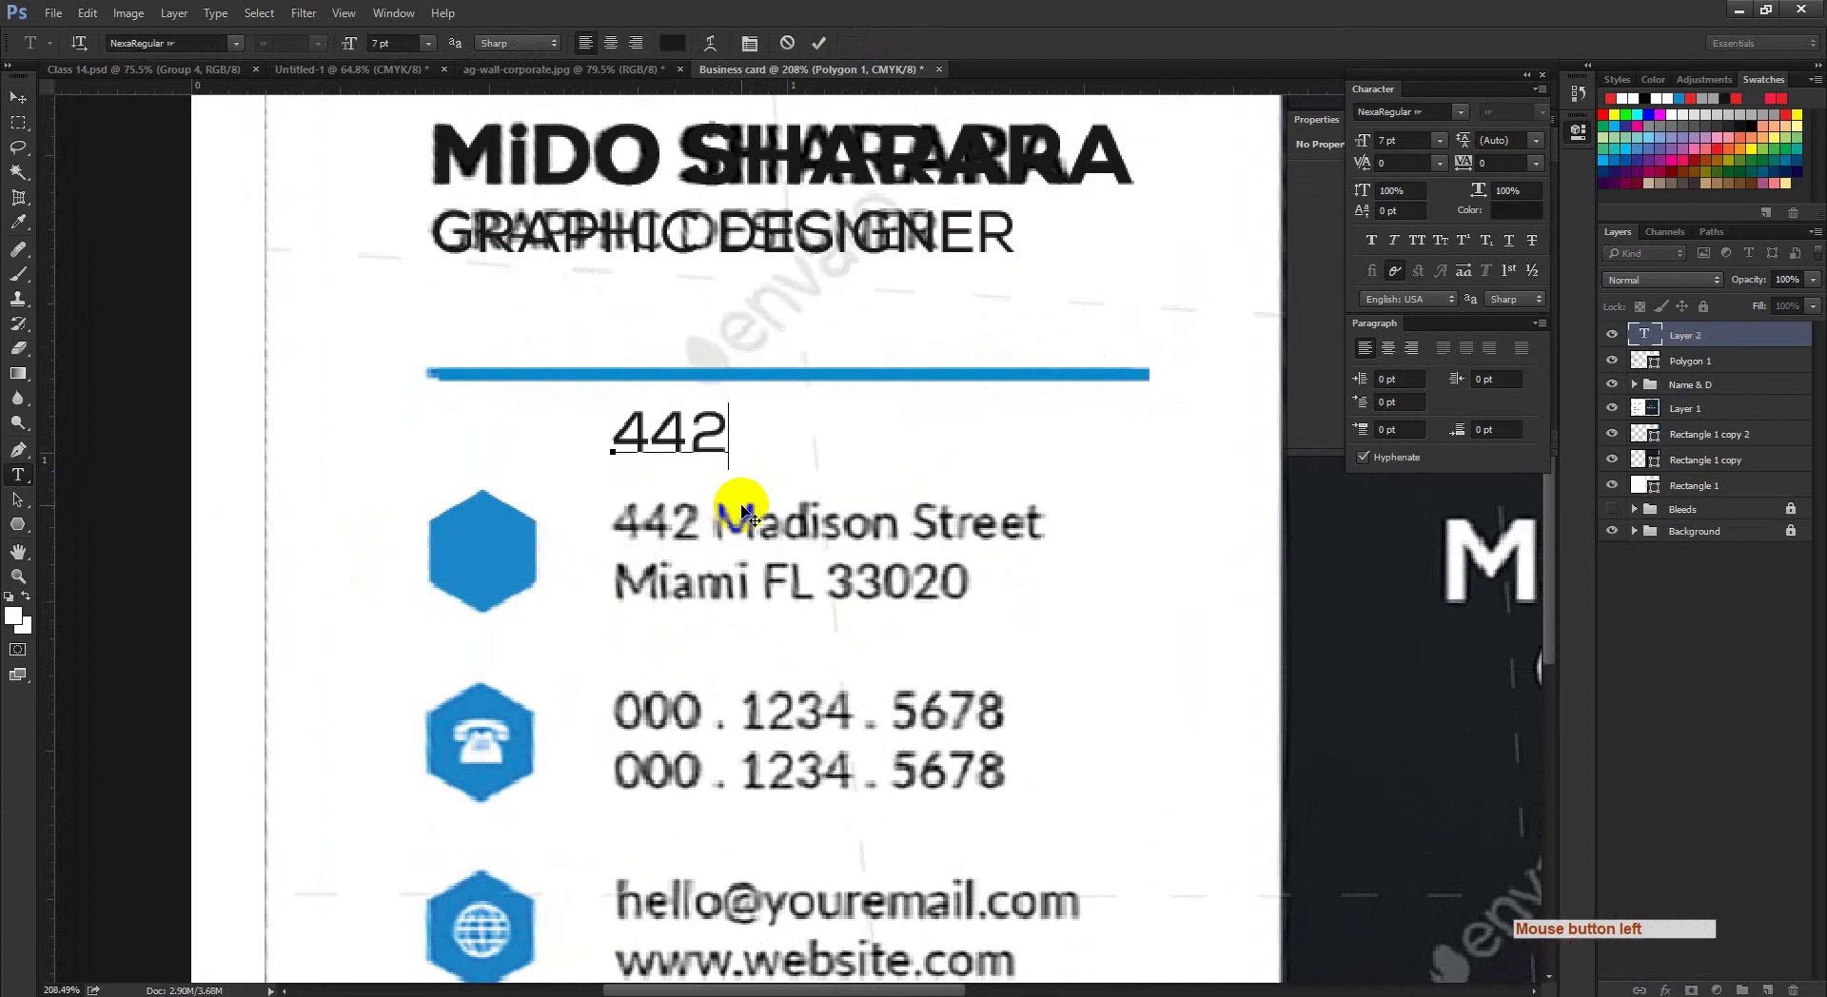
type("2")
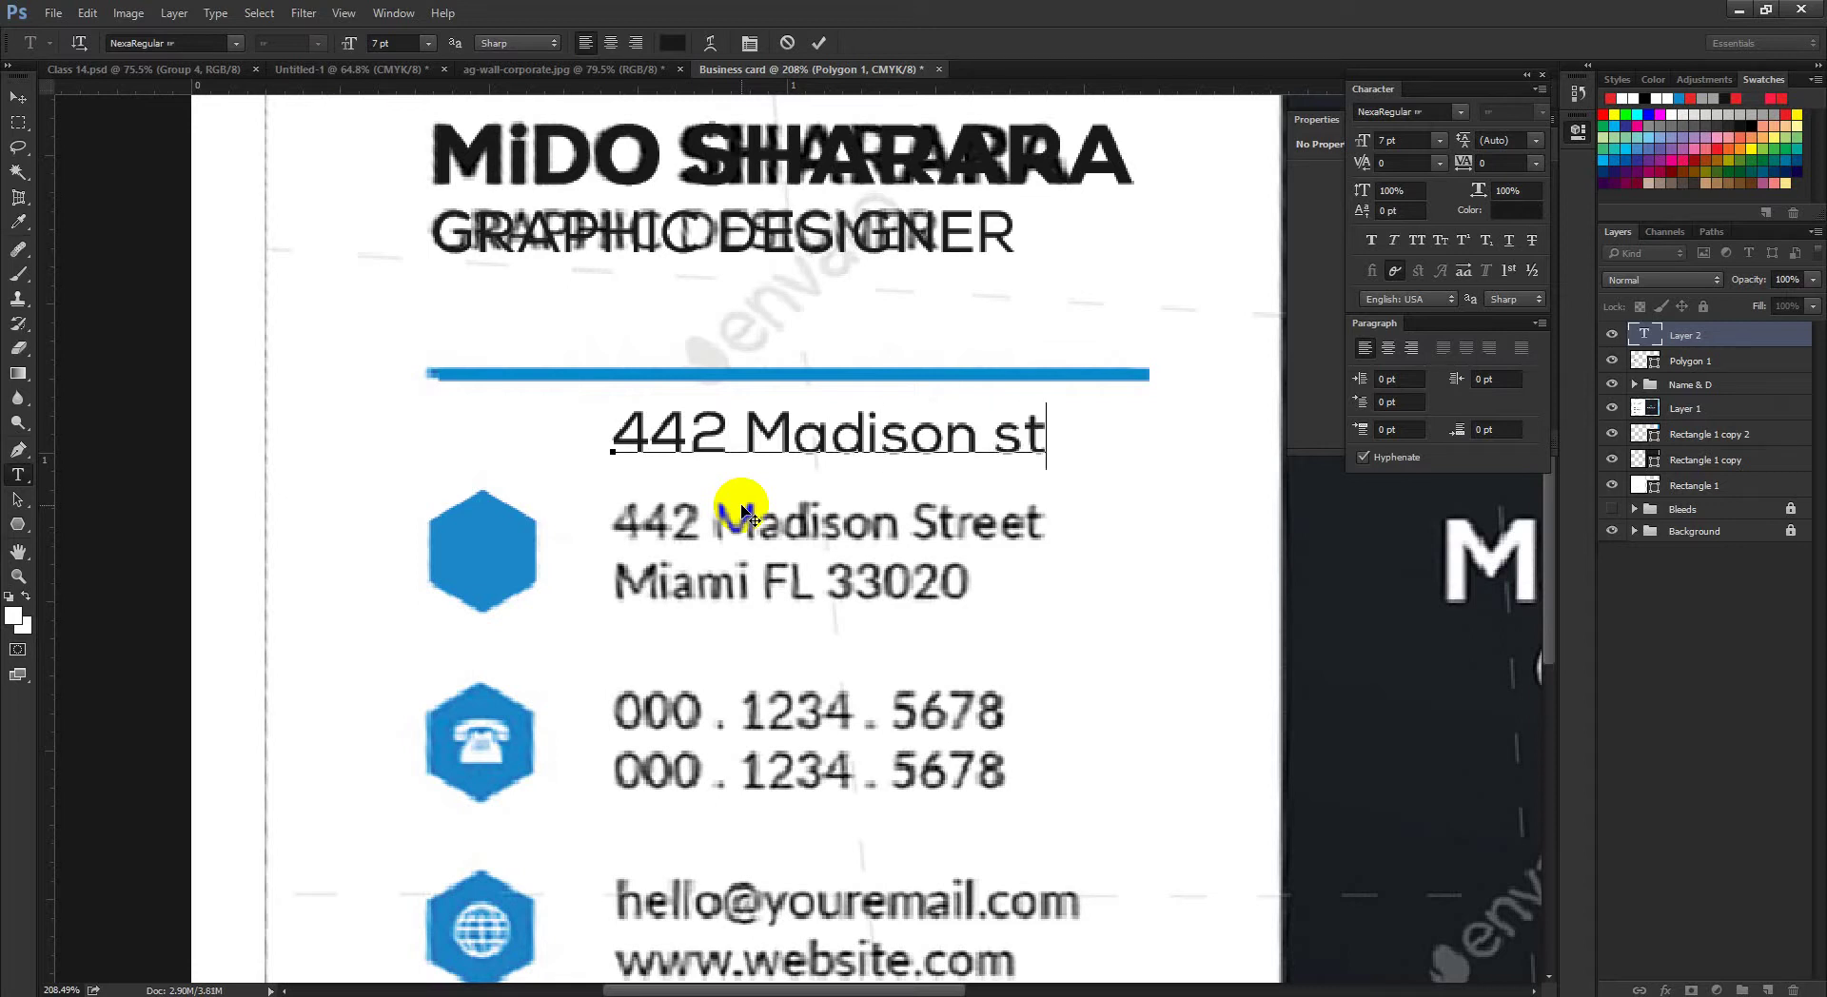
key("BackSpace")
type("t")
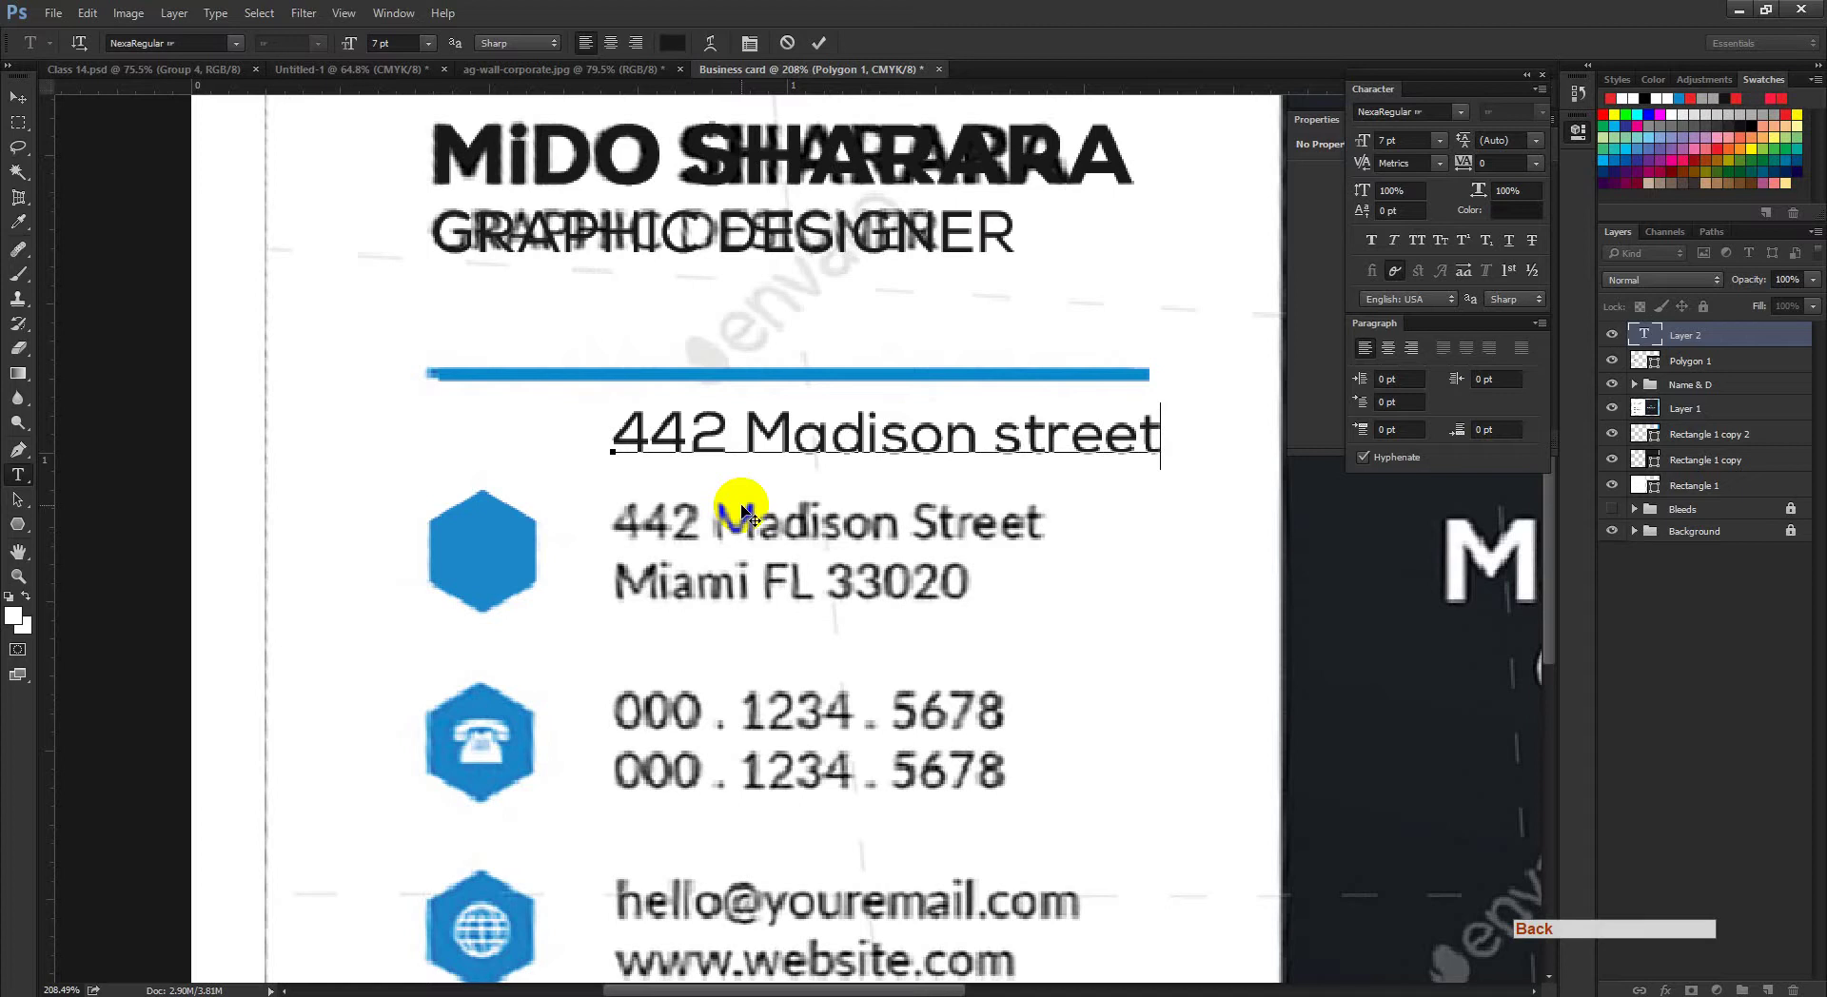
key("Return")
left_click(297, 995)
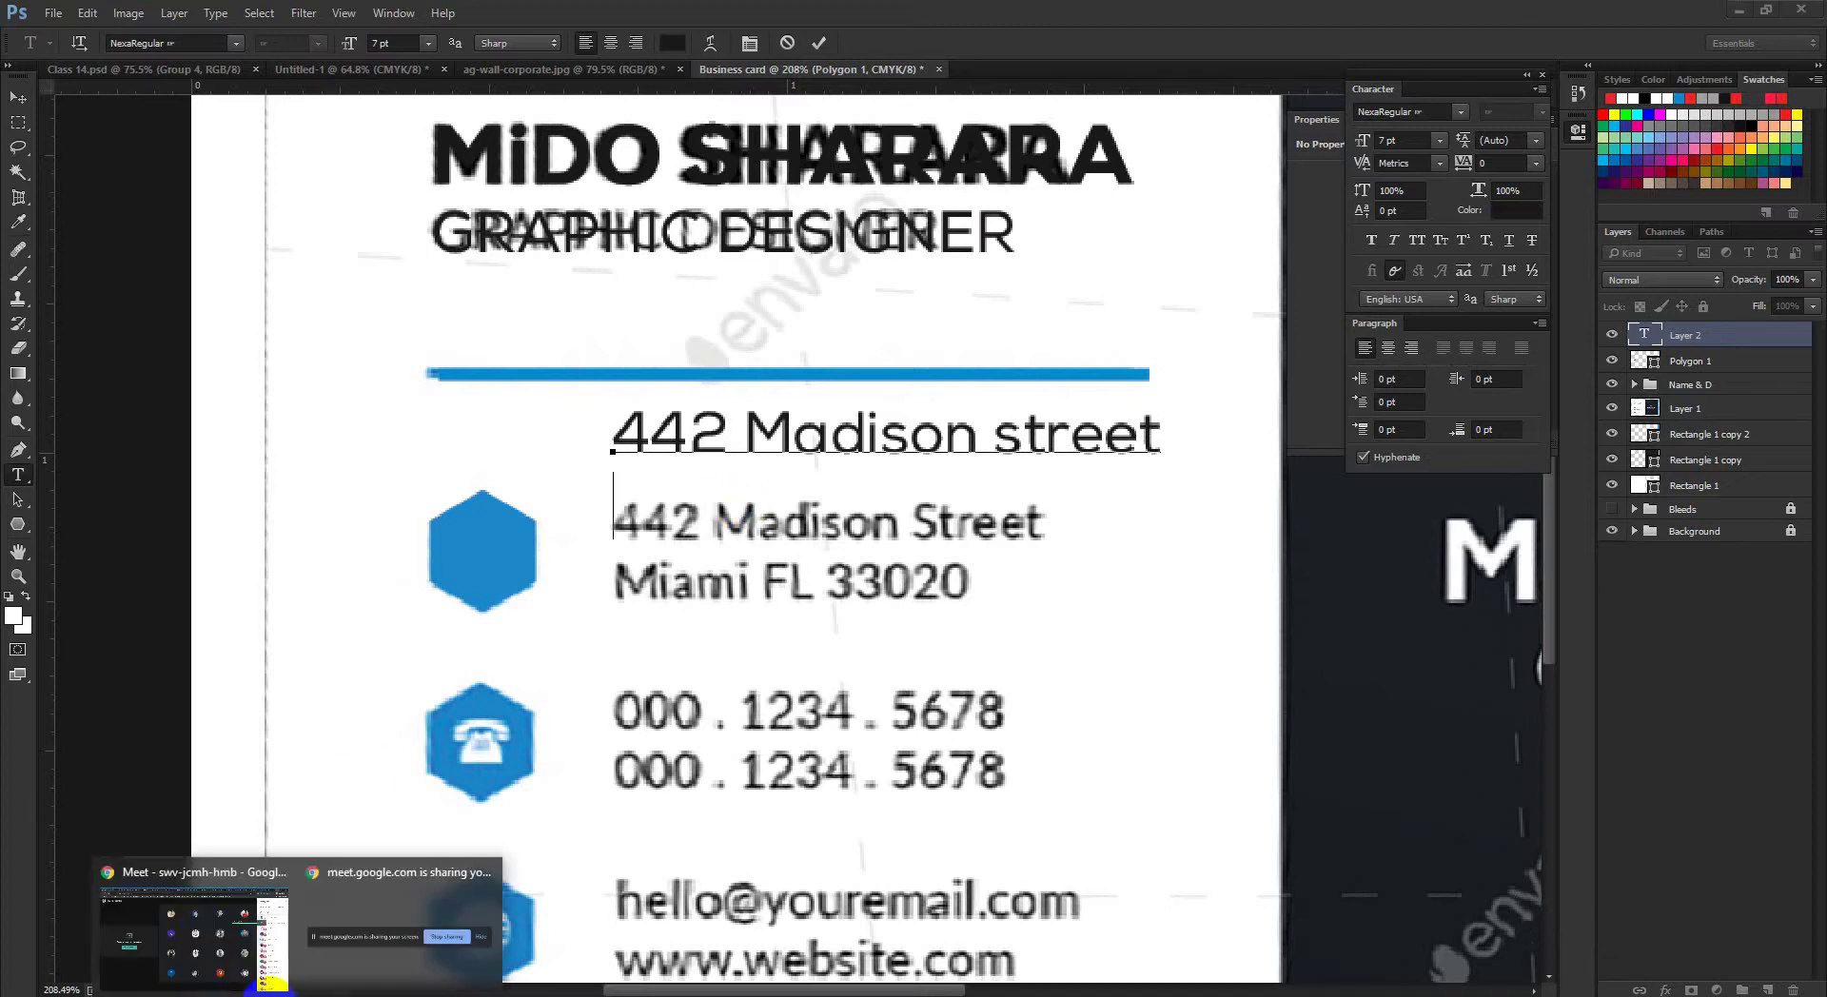
left_click(233, 949)
left_click(1633, 19)
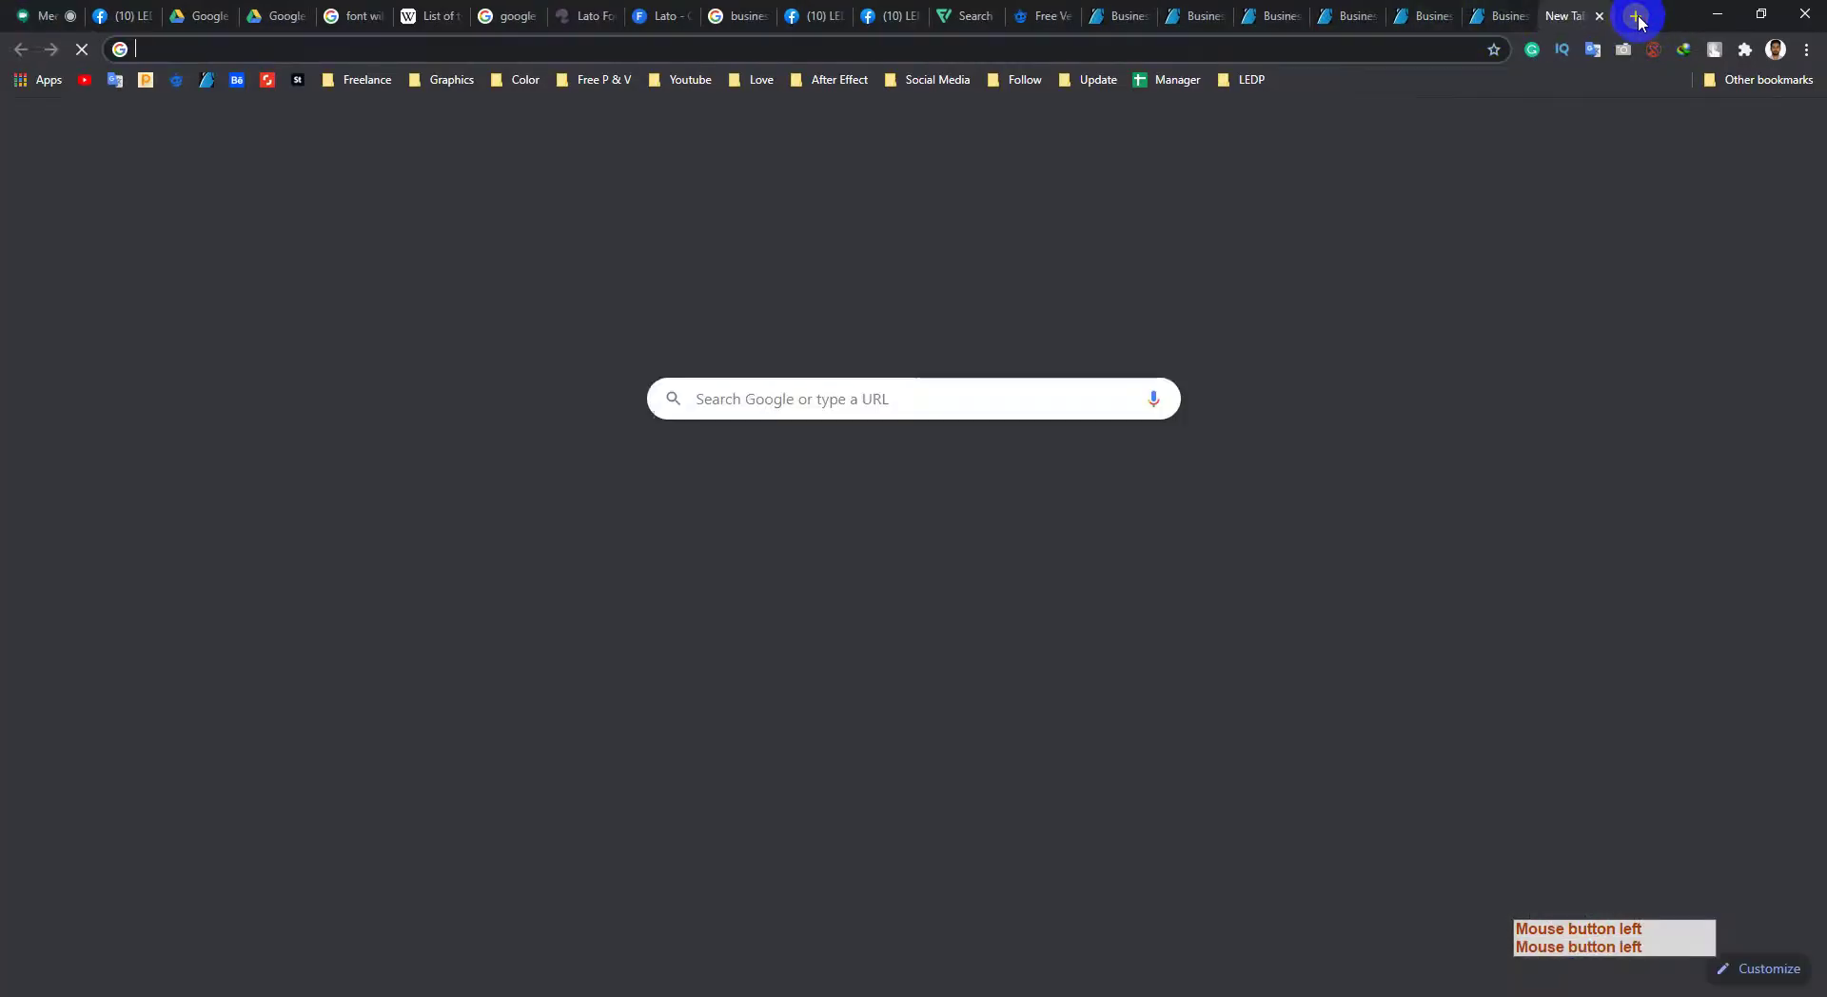
type("bu")
key("Right")
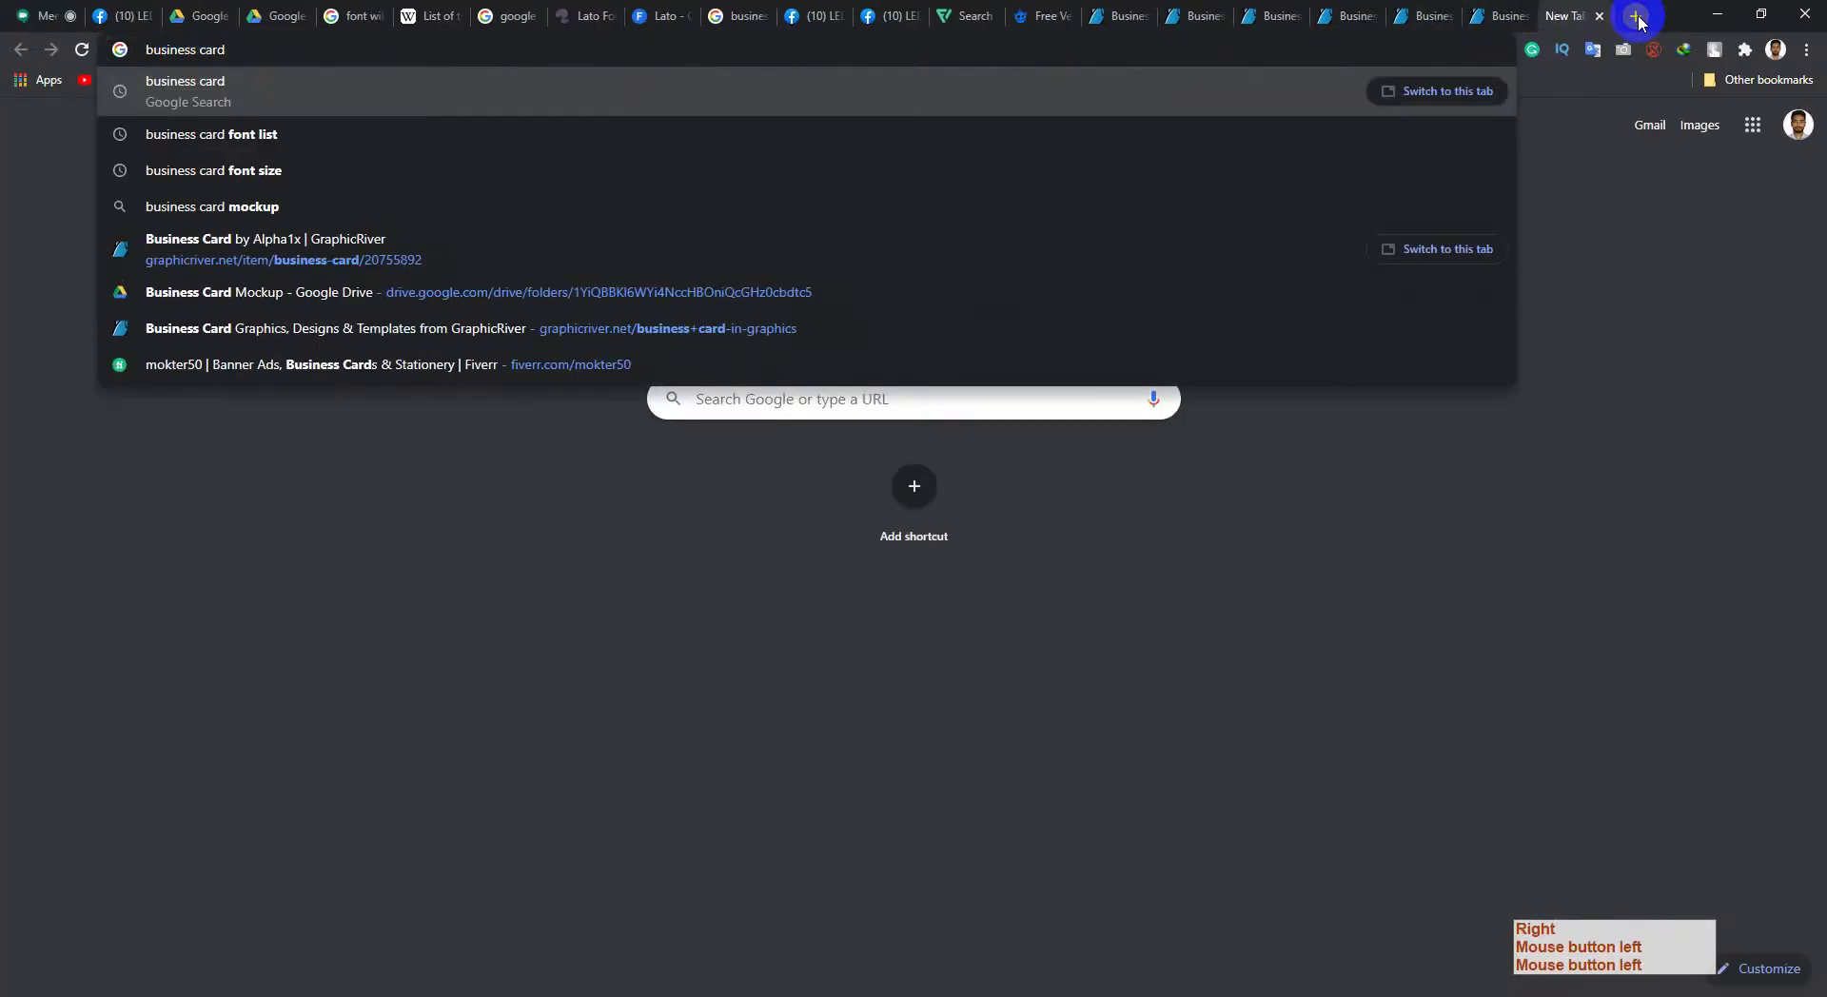
key("Down")
key("Down")
key("Return")
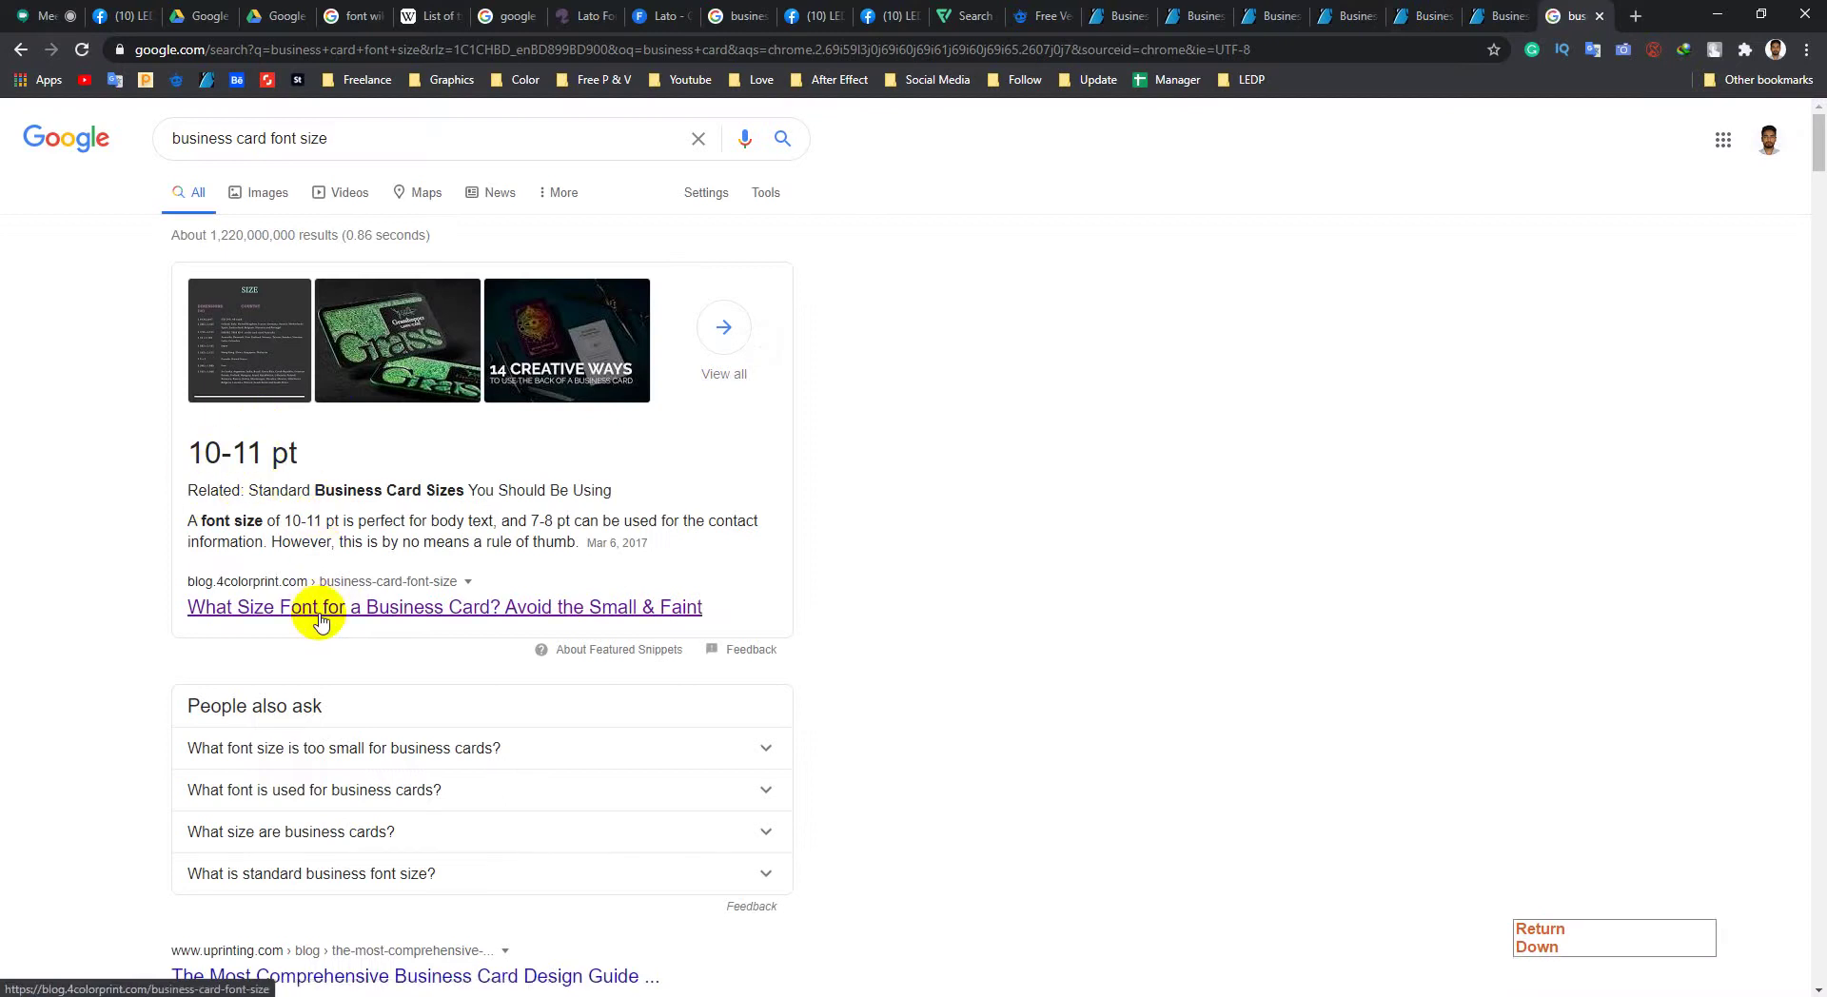
middle_click(319, 621)
left_click(1575, 15)
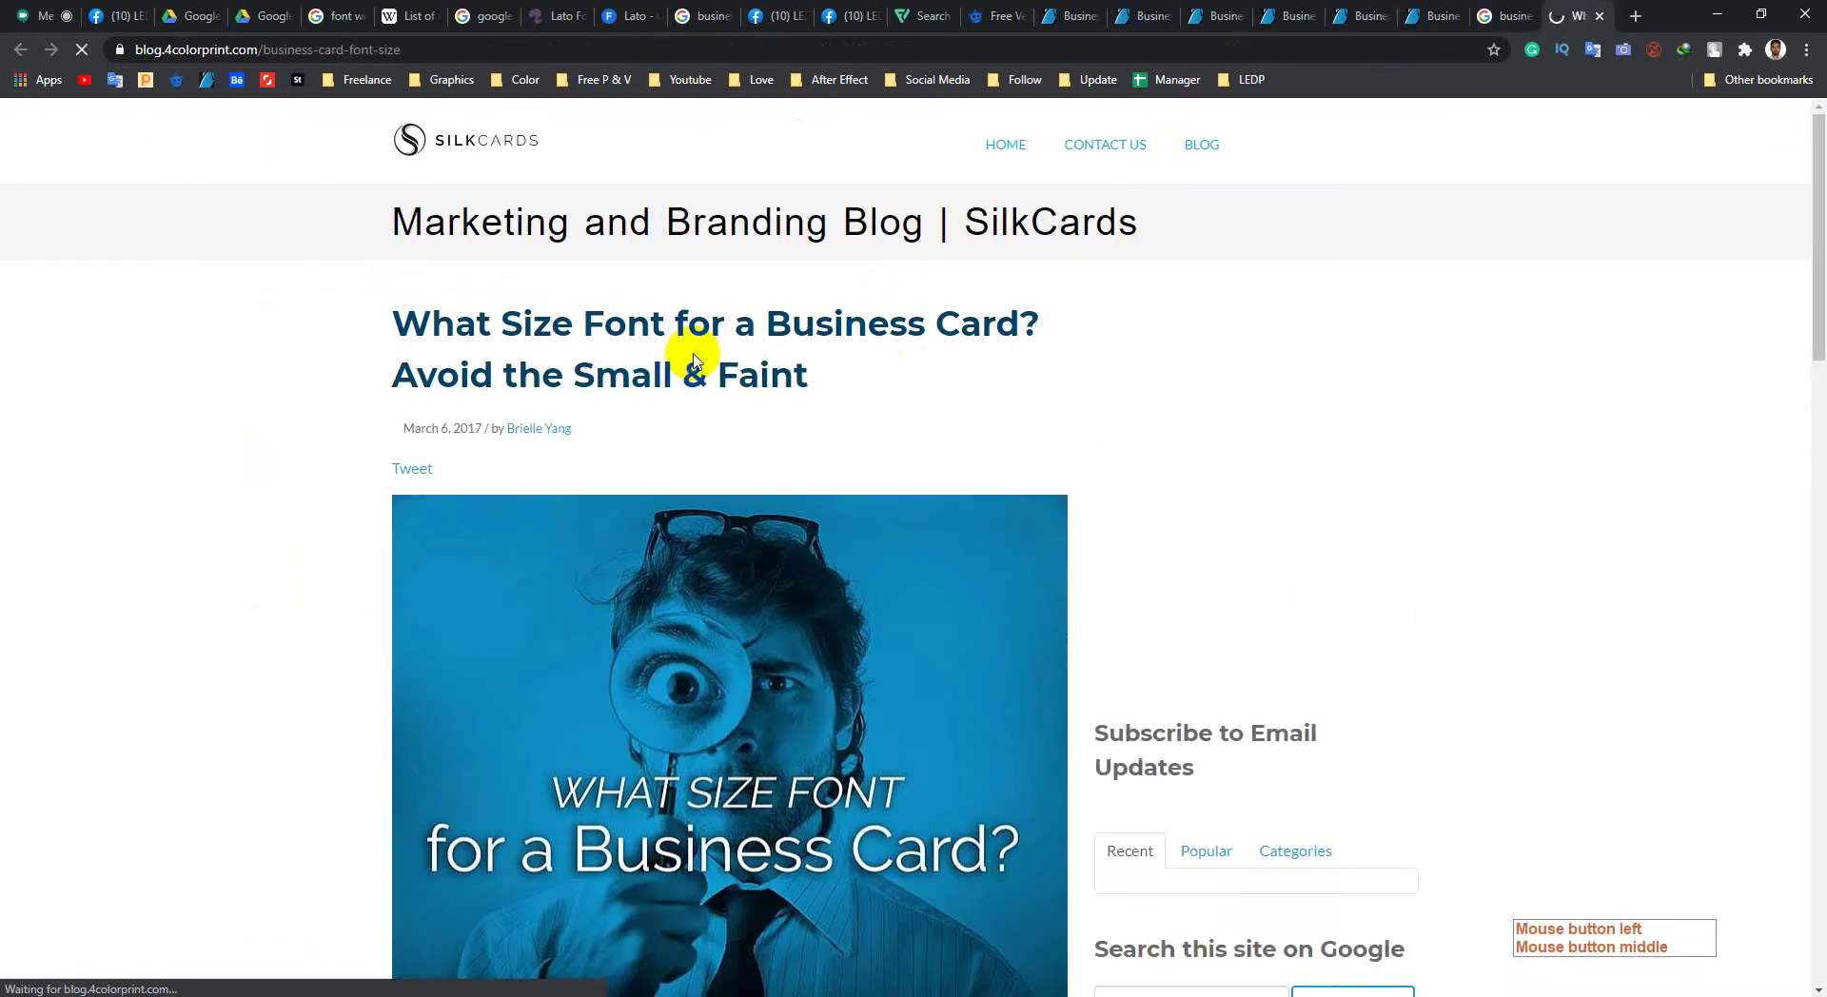
scroll(624, 400, "down", 5)
scroll(628, 430, "down", 2)
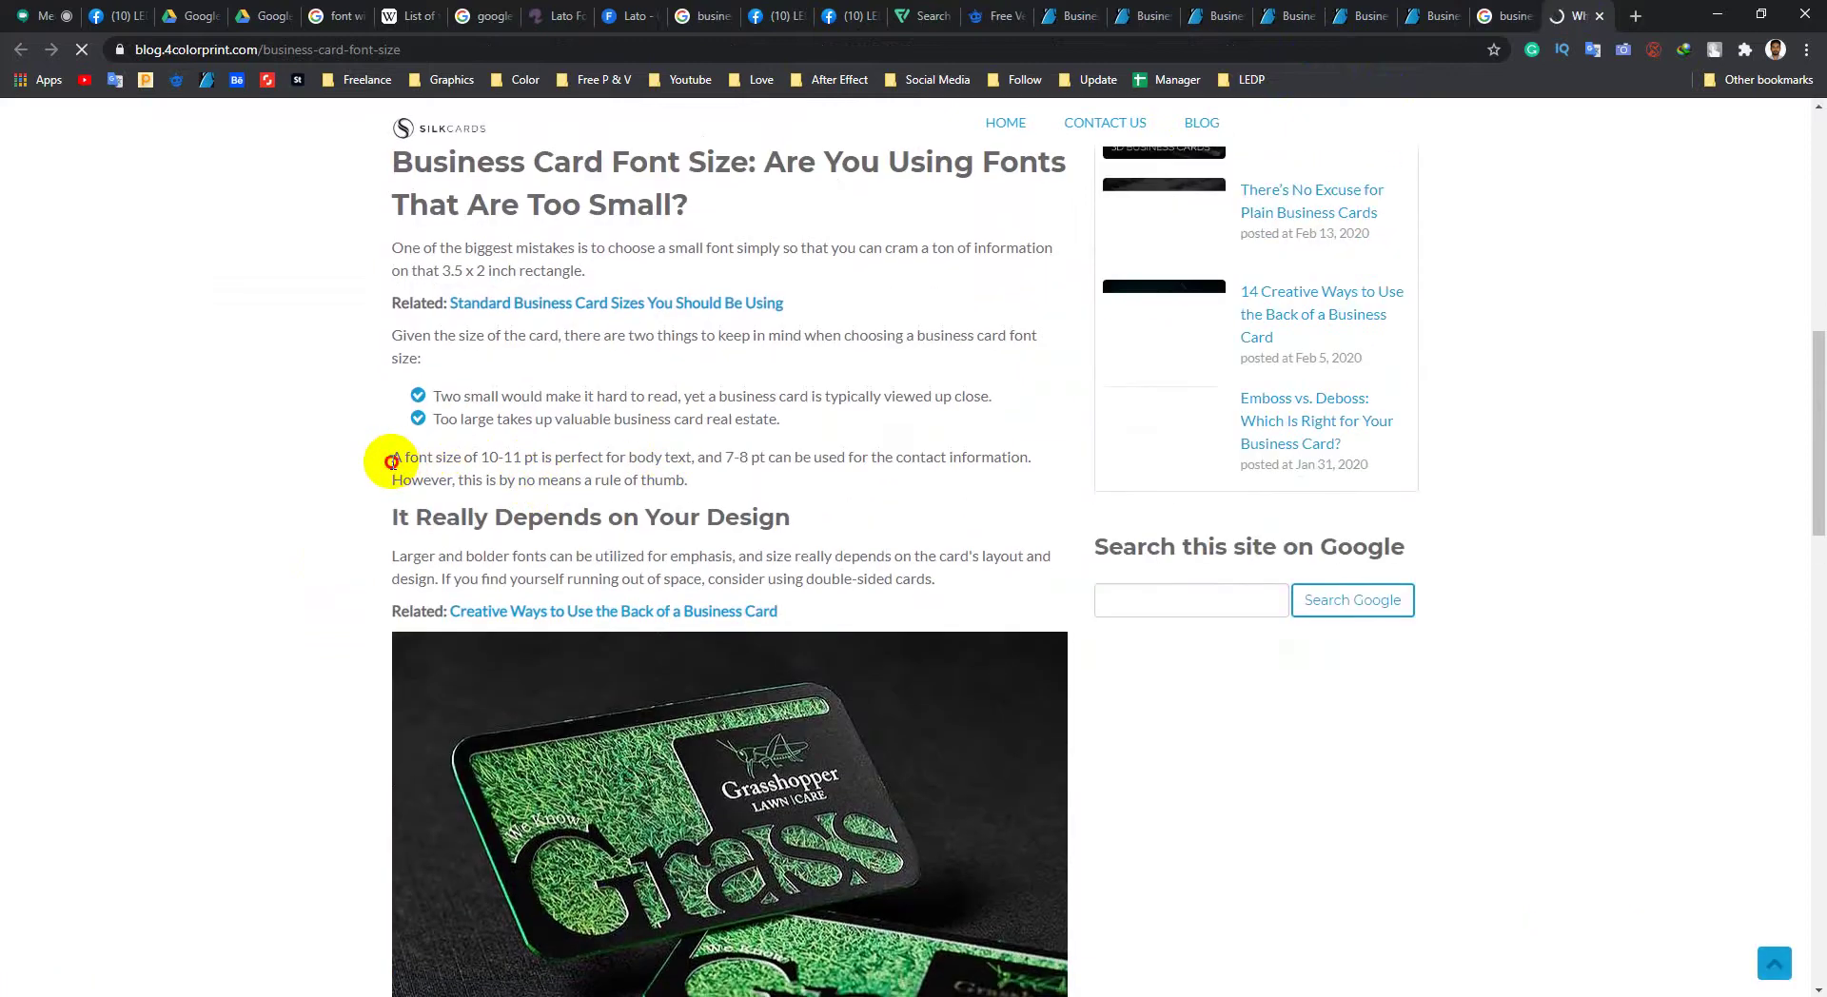
left_click_drag(391, 463, 523, 461)
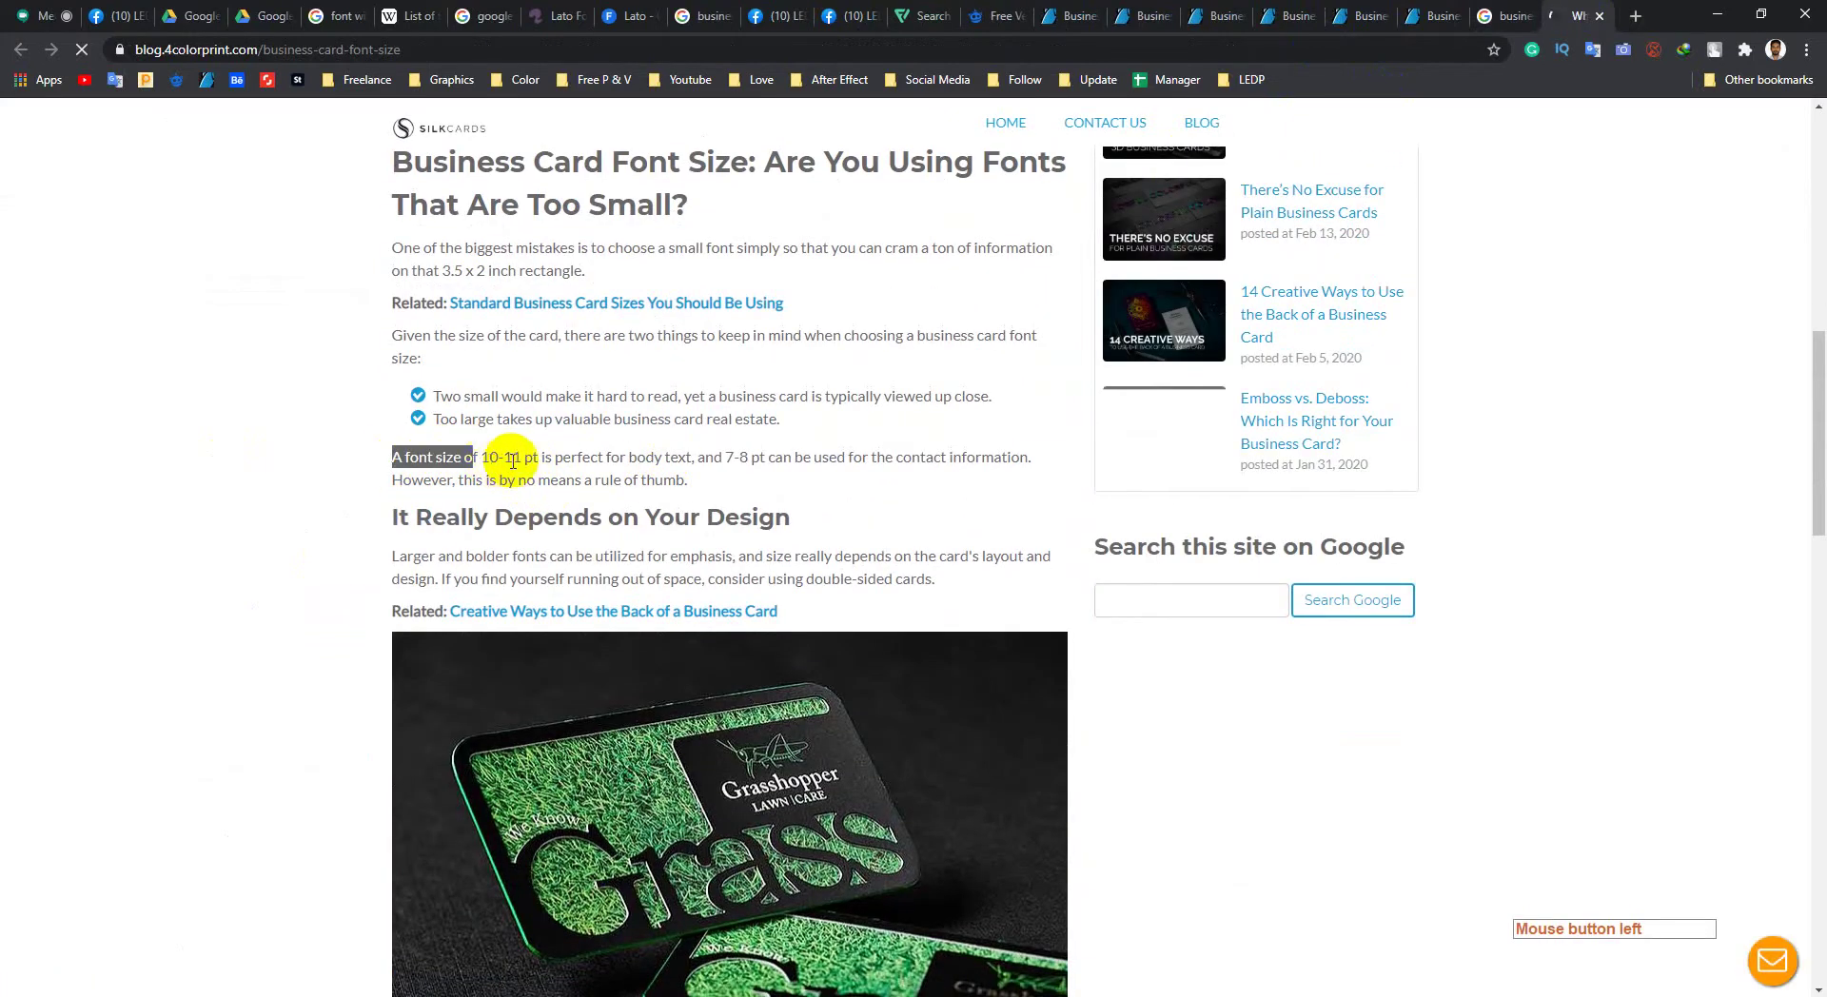
left_click(597, 457)
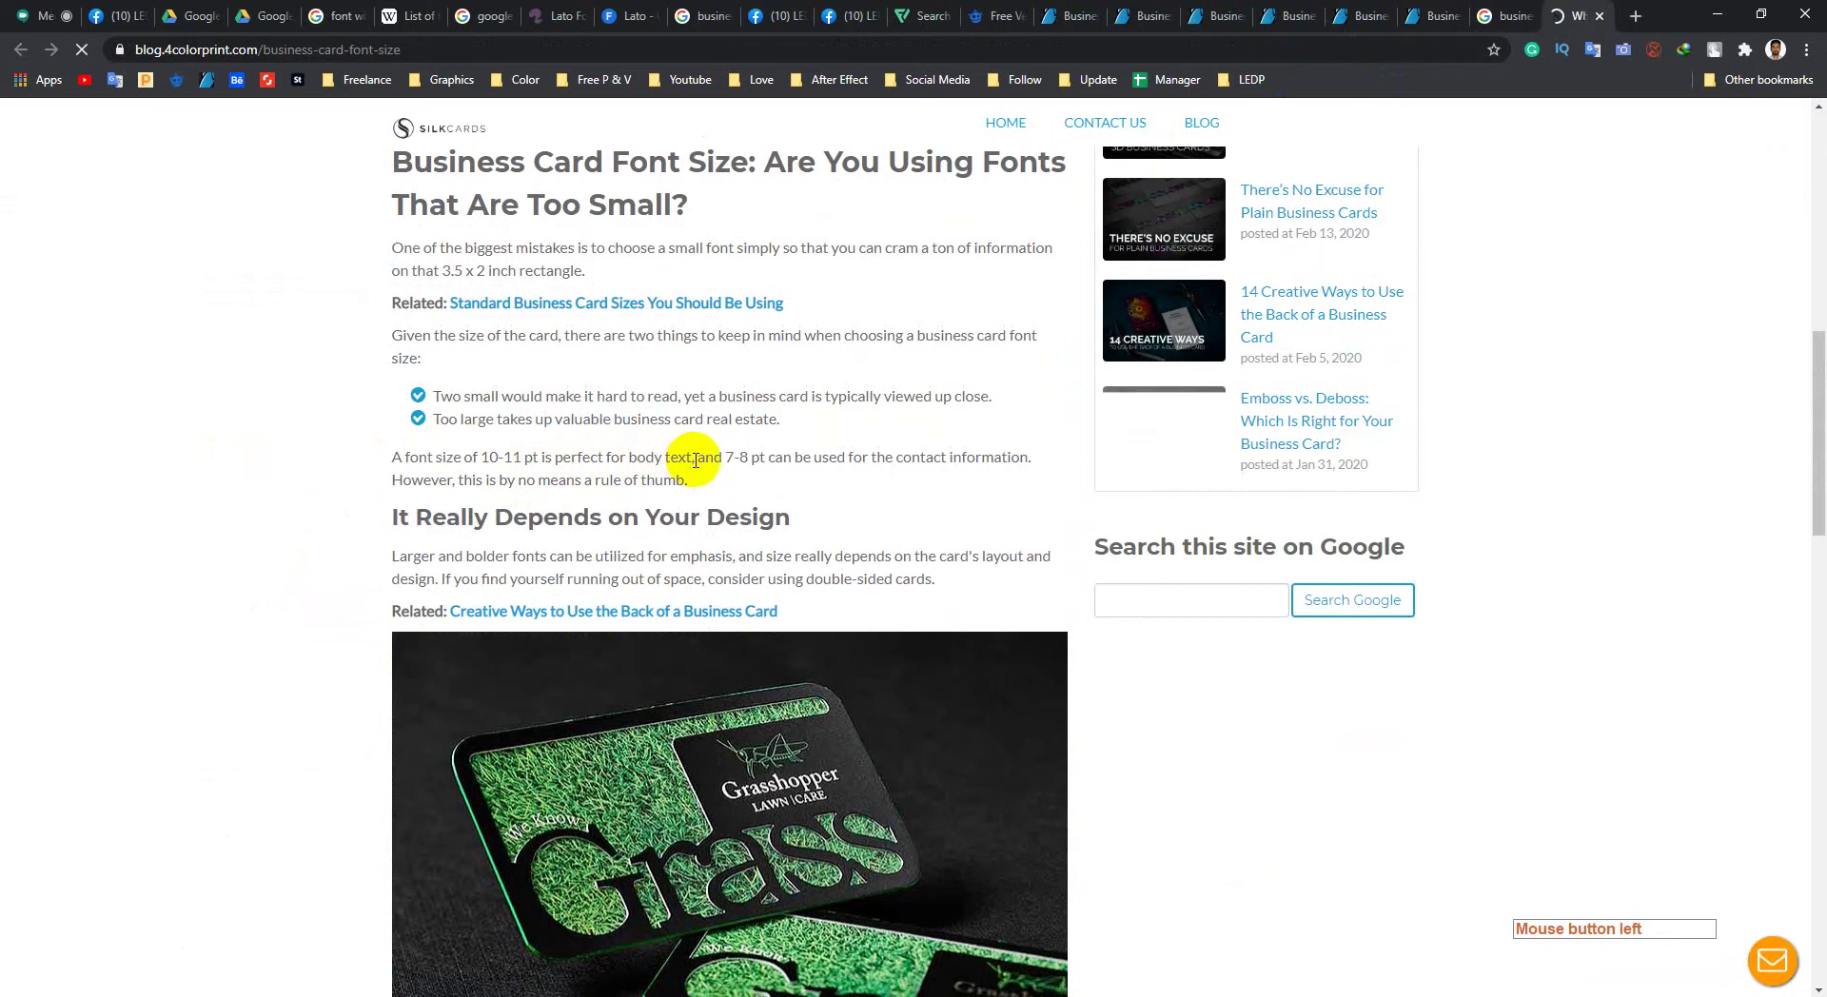
left_click_drag(696, 460, 404, 481)
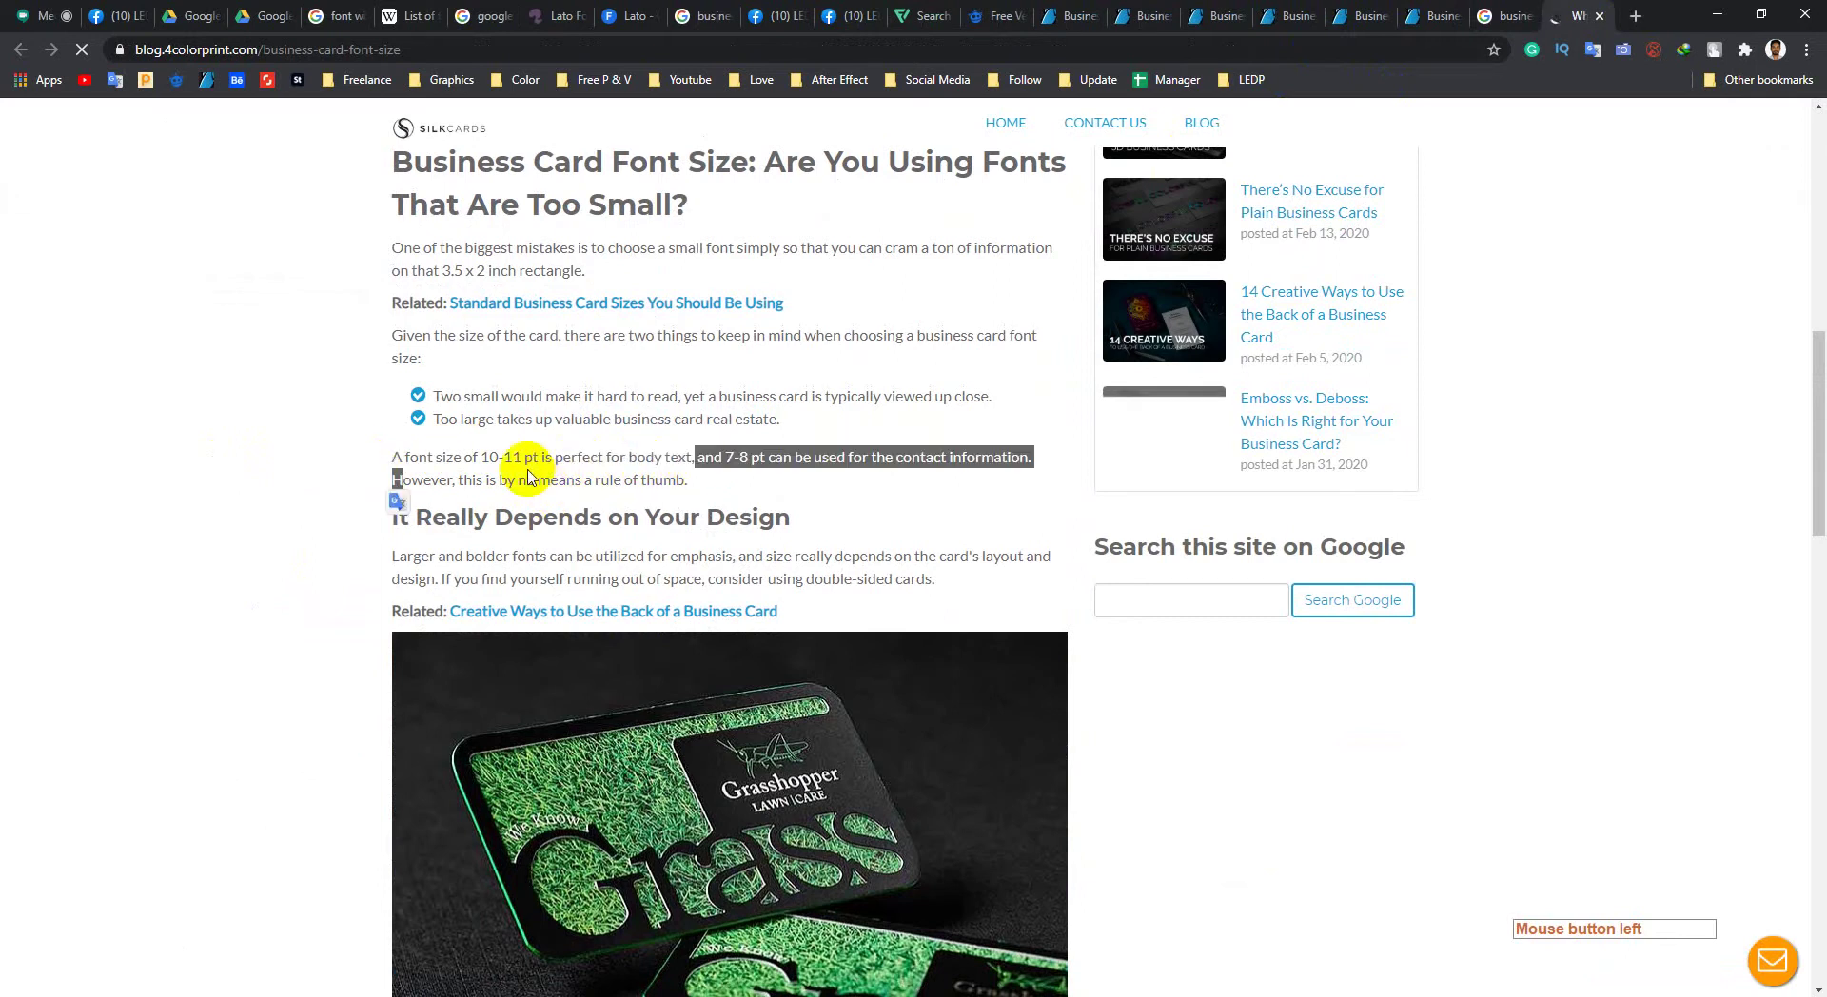
left_click(755, 473)
left_click_drag(725, 456, 767, 459)
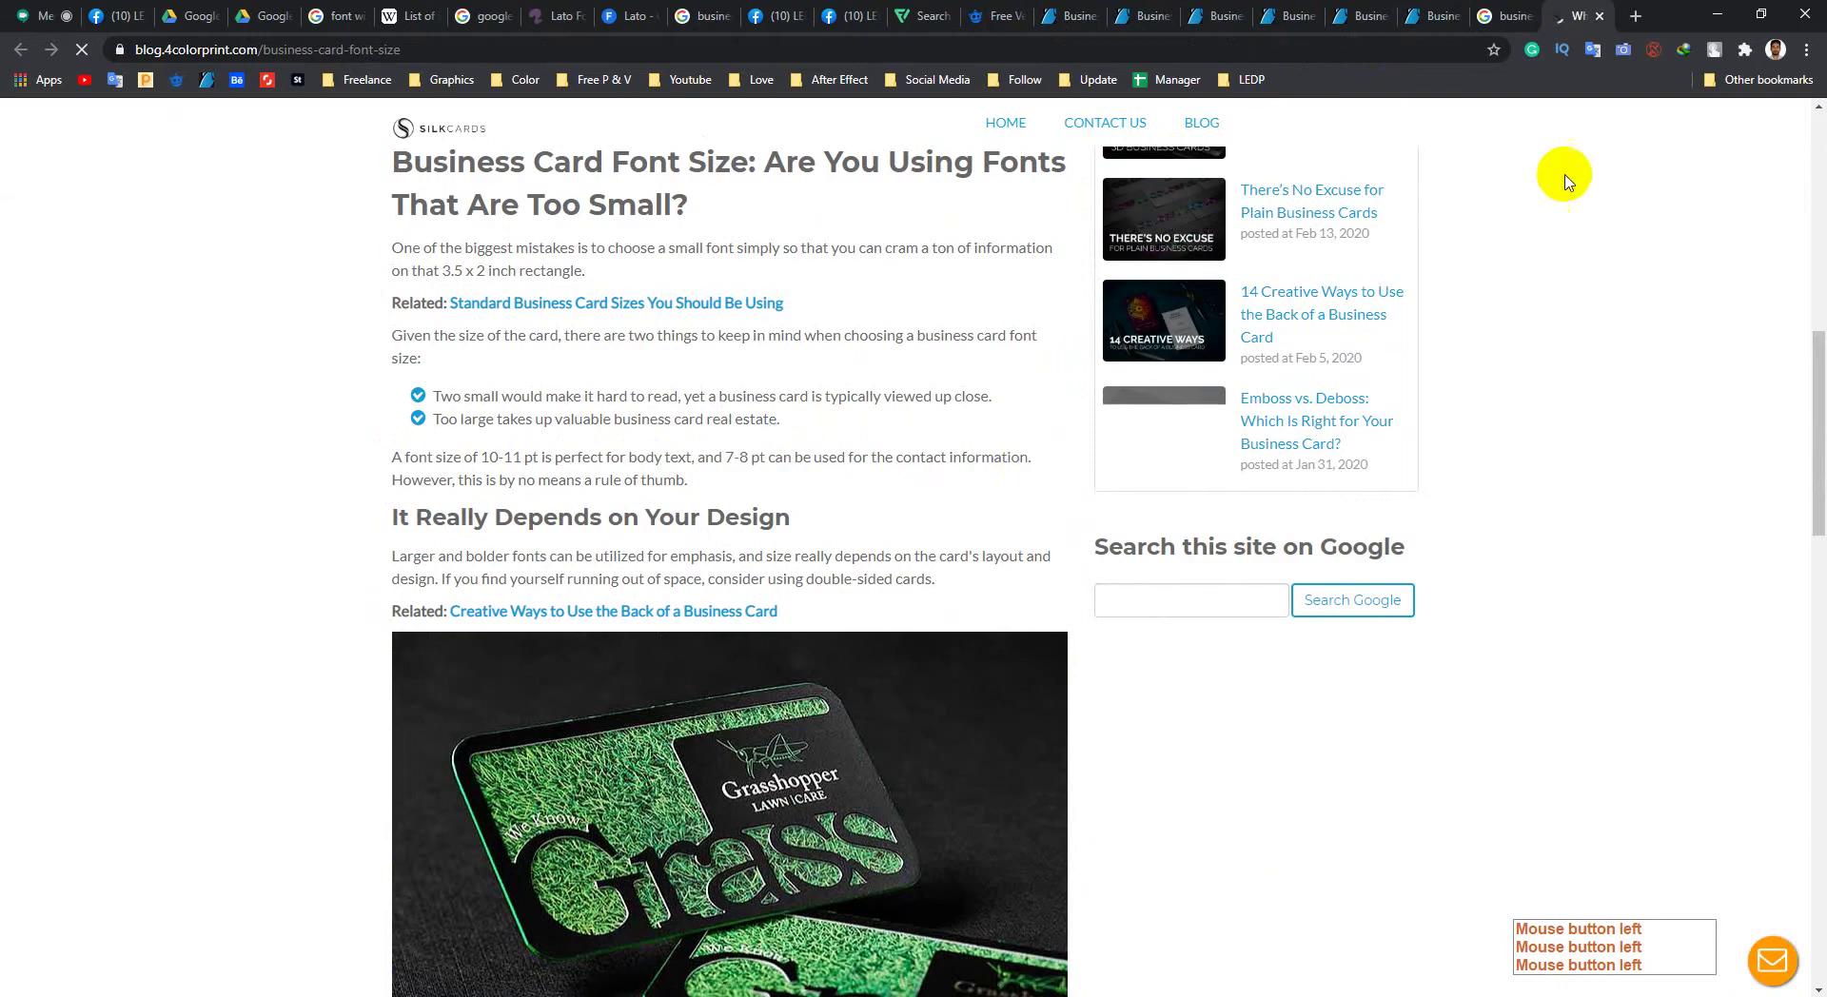
left_click(1718, 13)
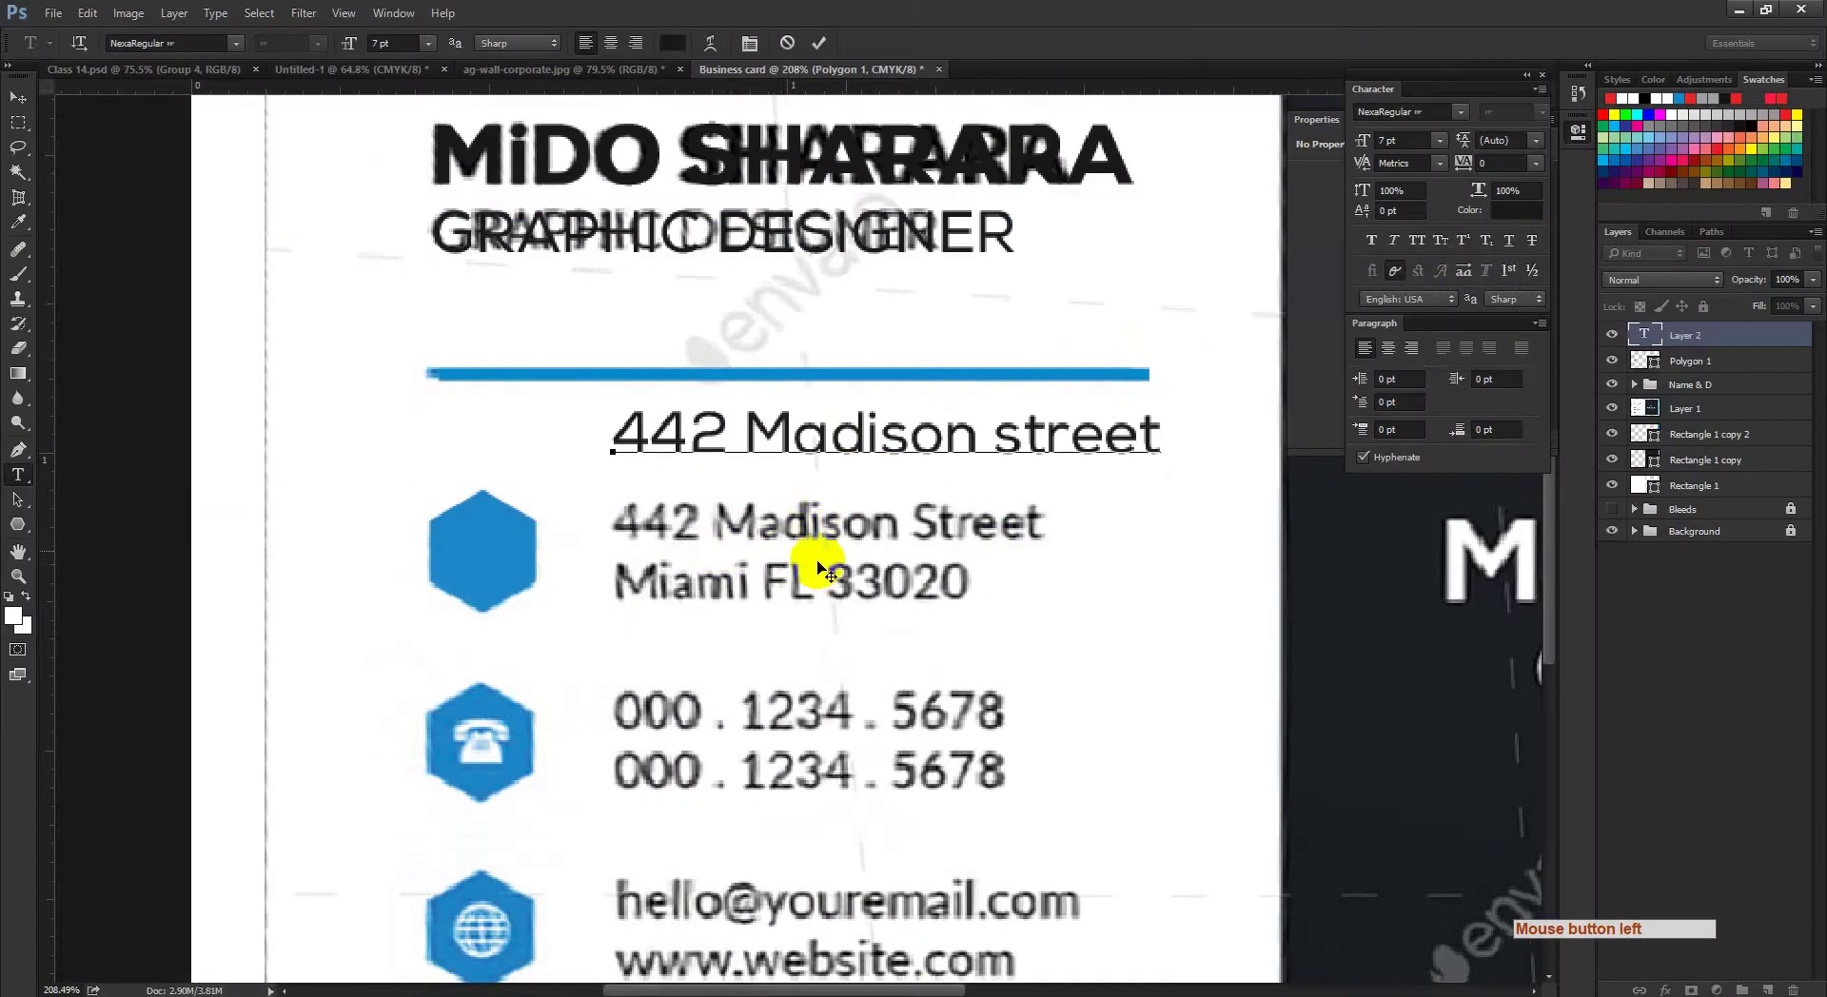
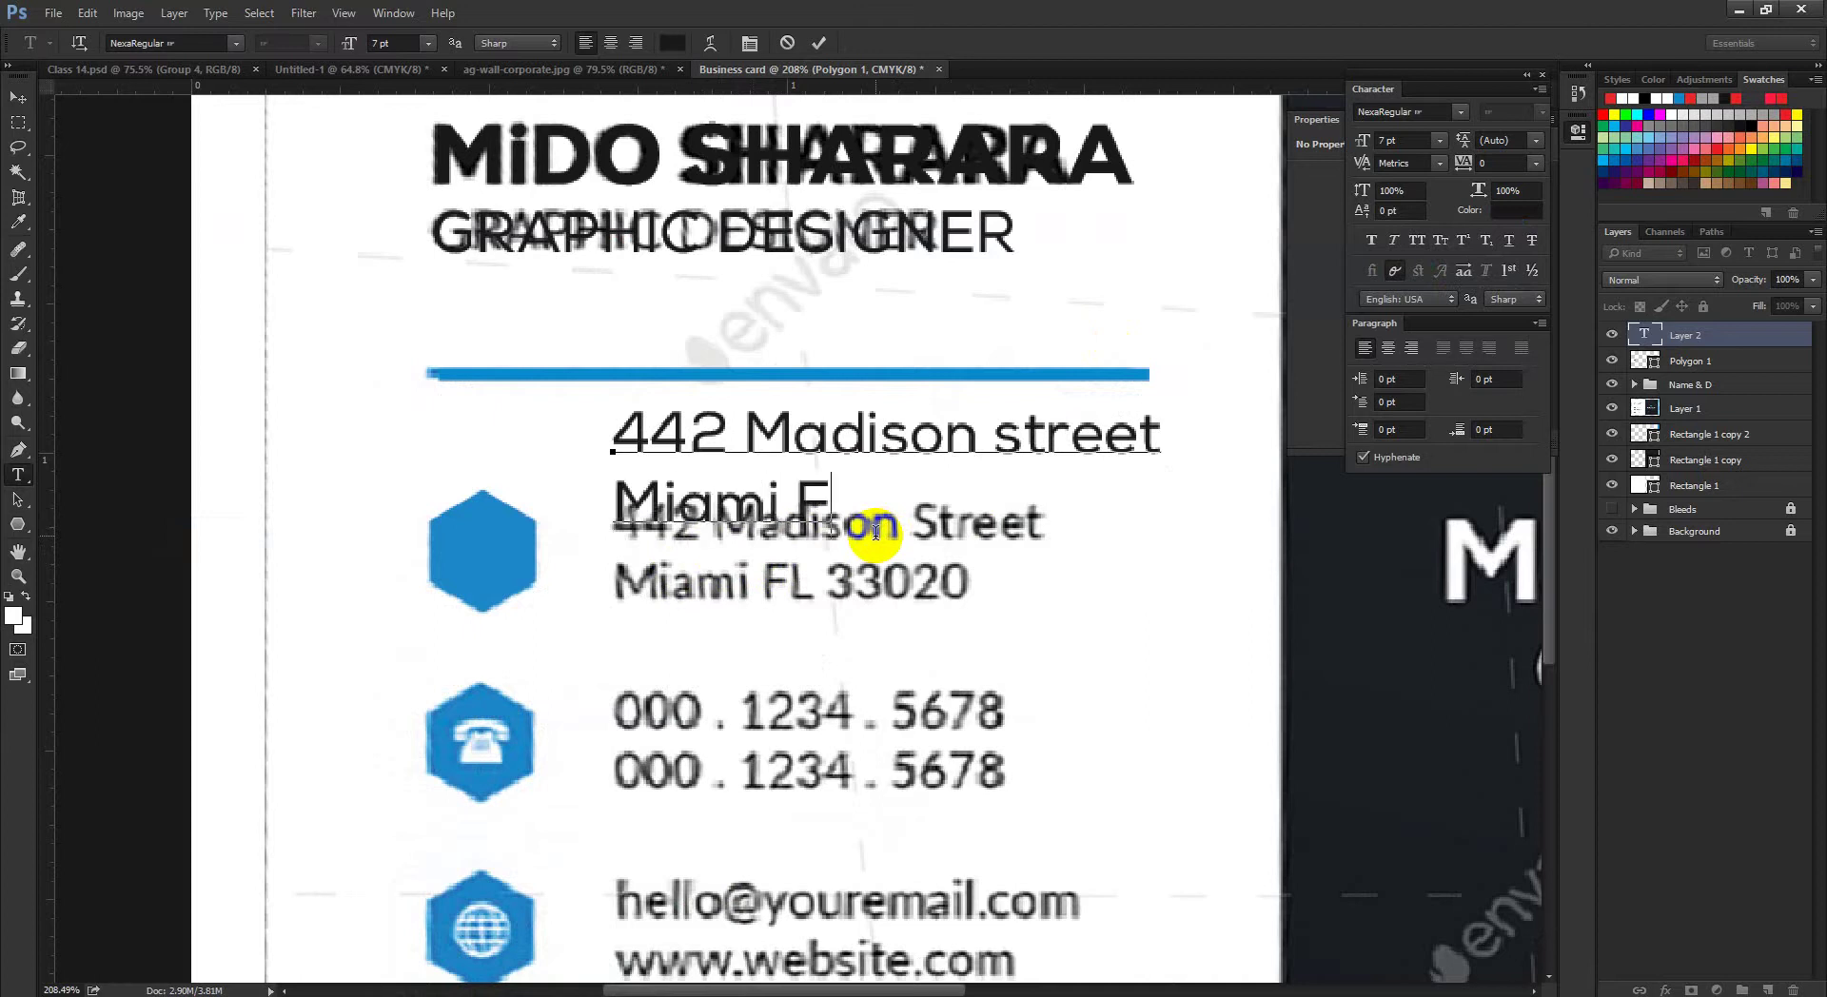
Step: Correct the address so it ends 'Miami FL 33020' and commit the text
key("BackSpace")
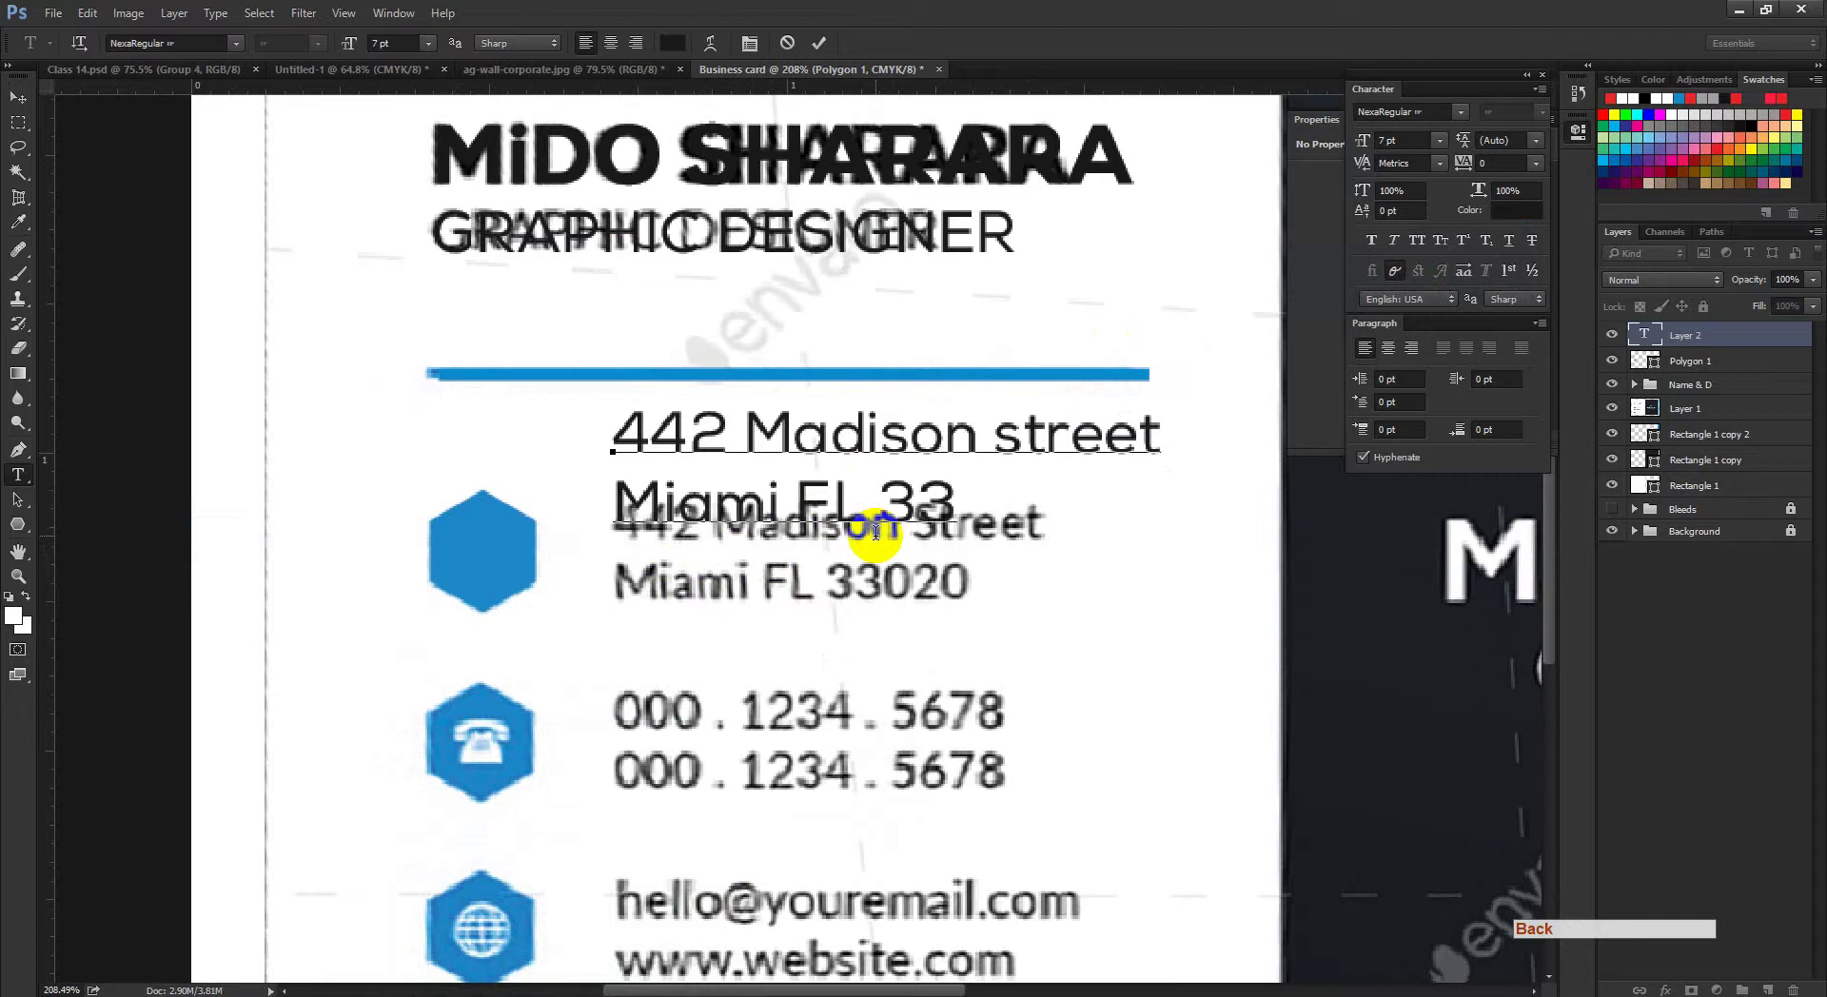
type("020")
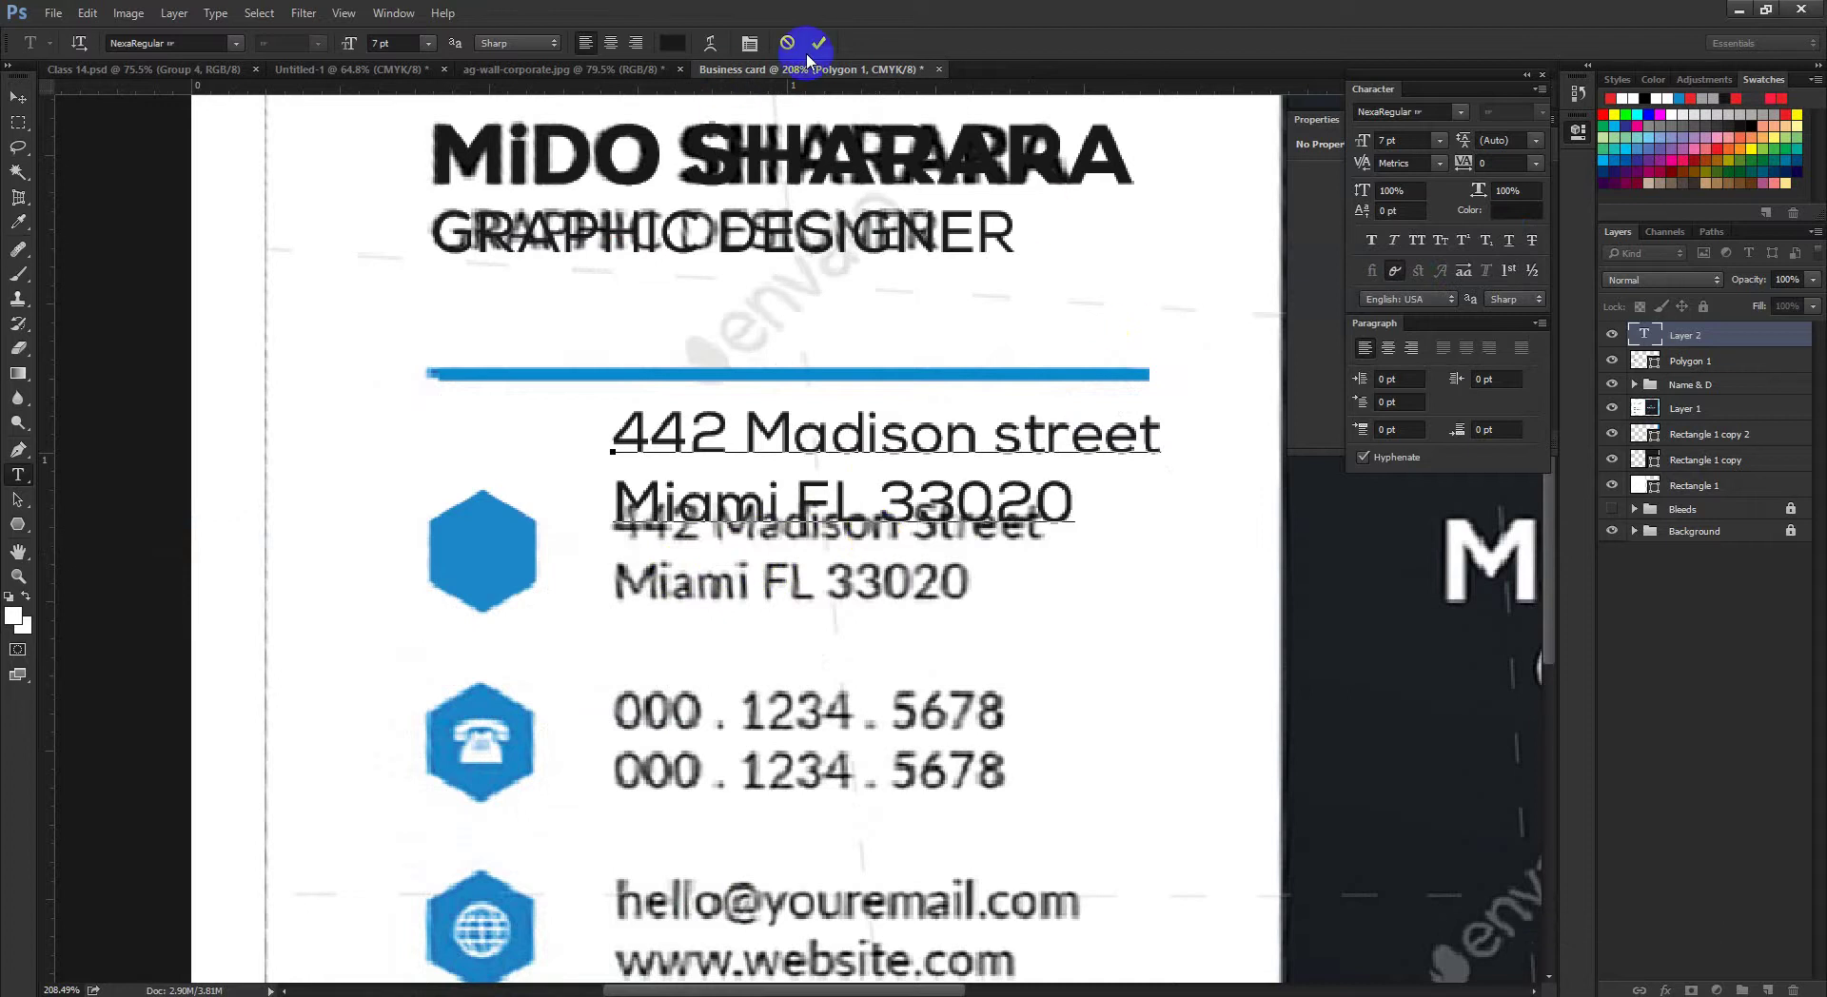
left_click(819, 43)
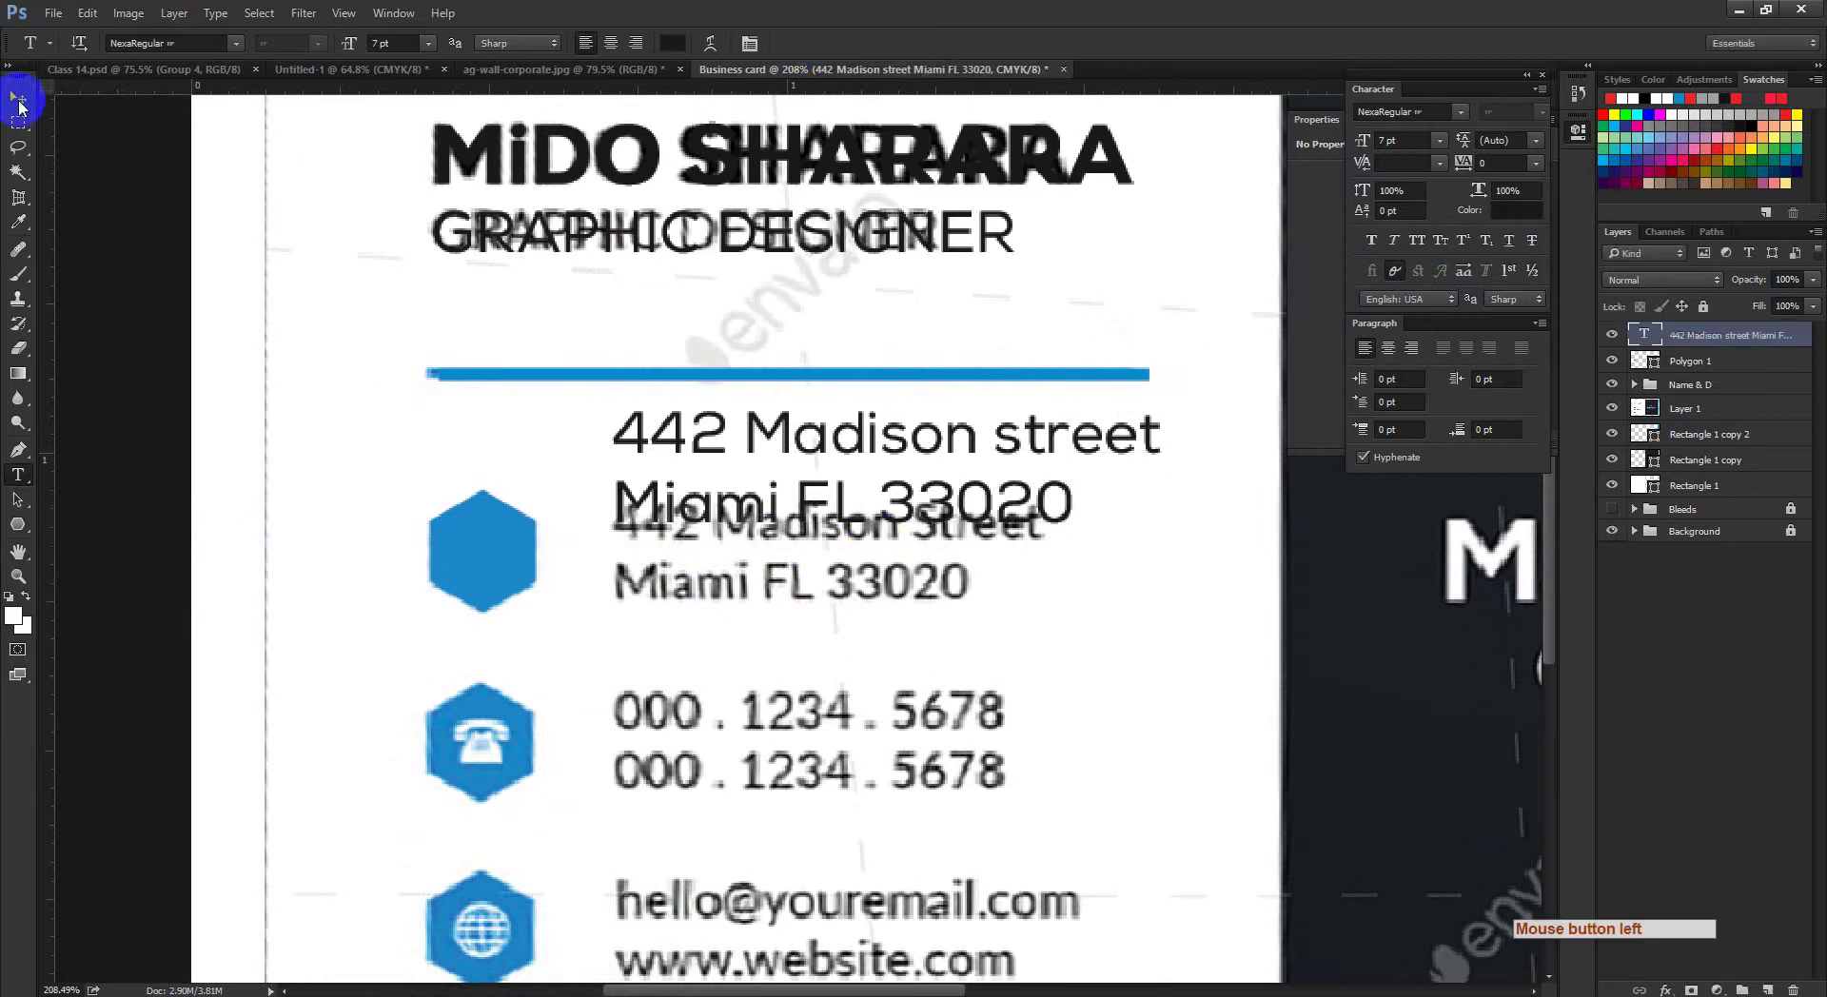
Step: Move the blue hexagon (Polygon 1) up beside the address
left_click(18, 99)
left_click(1713, 362)
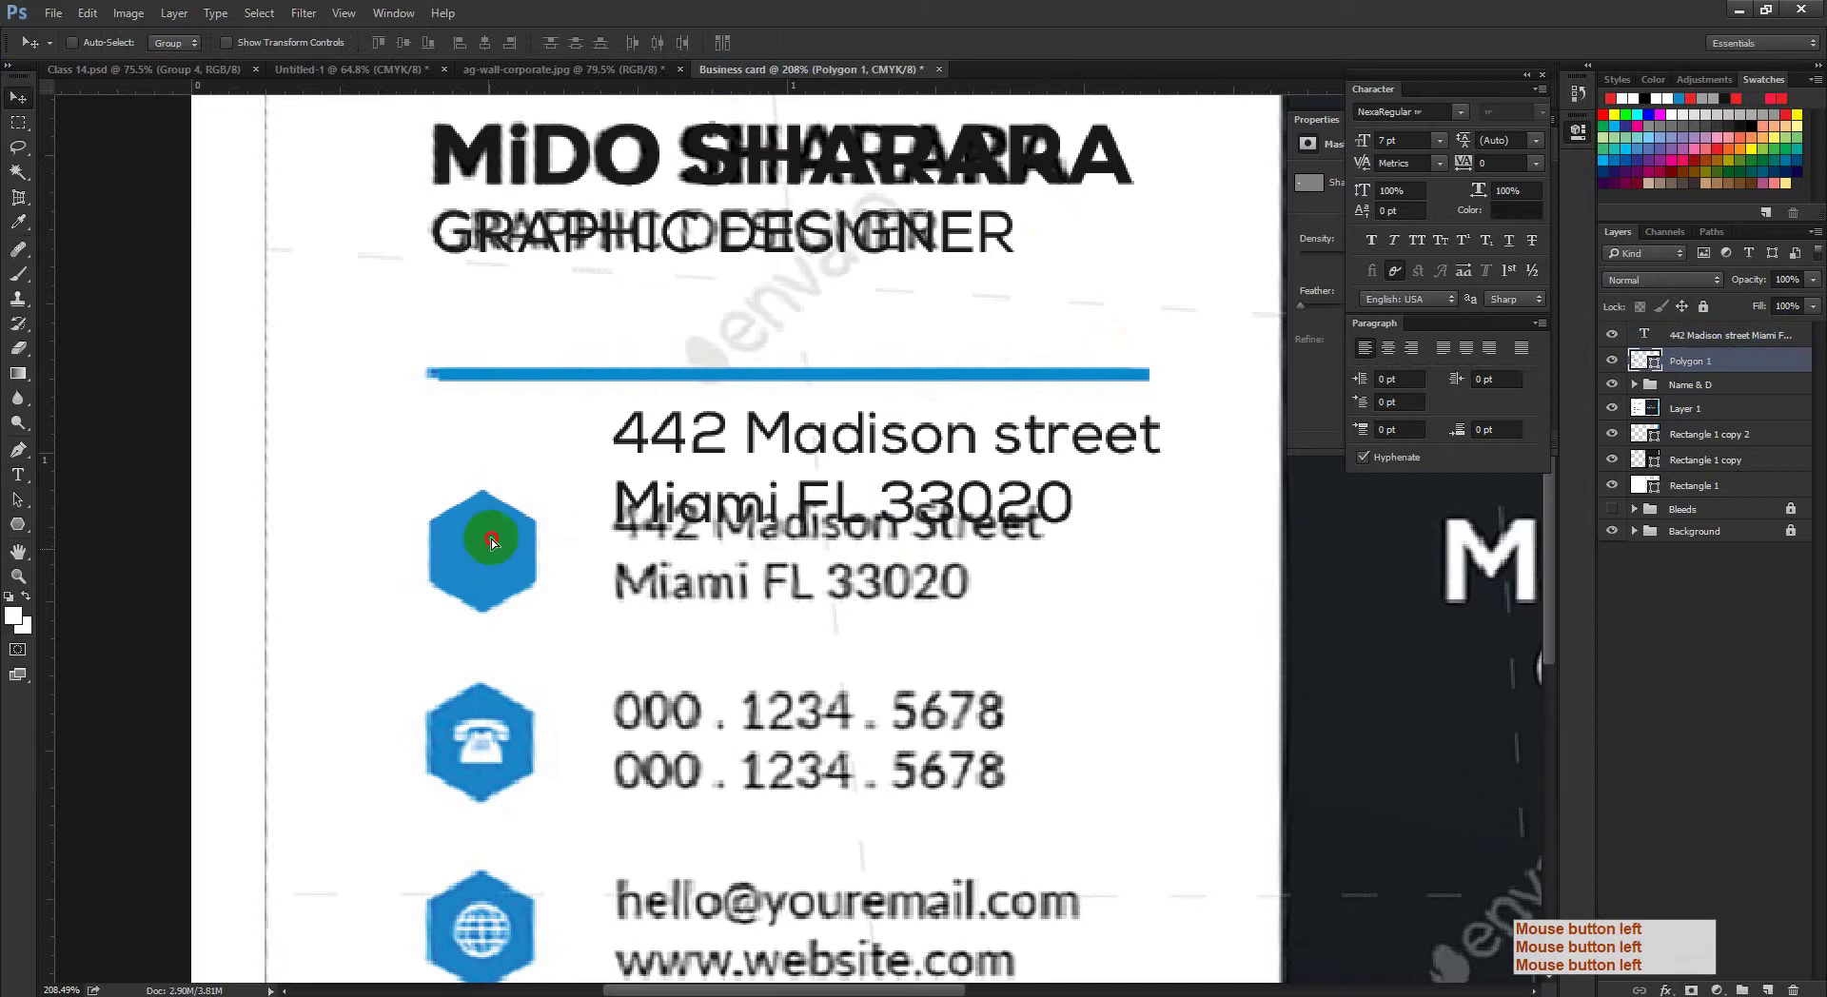
left_click_drag(489, 523, 502, 458)
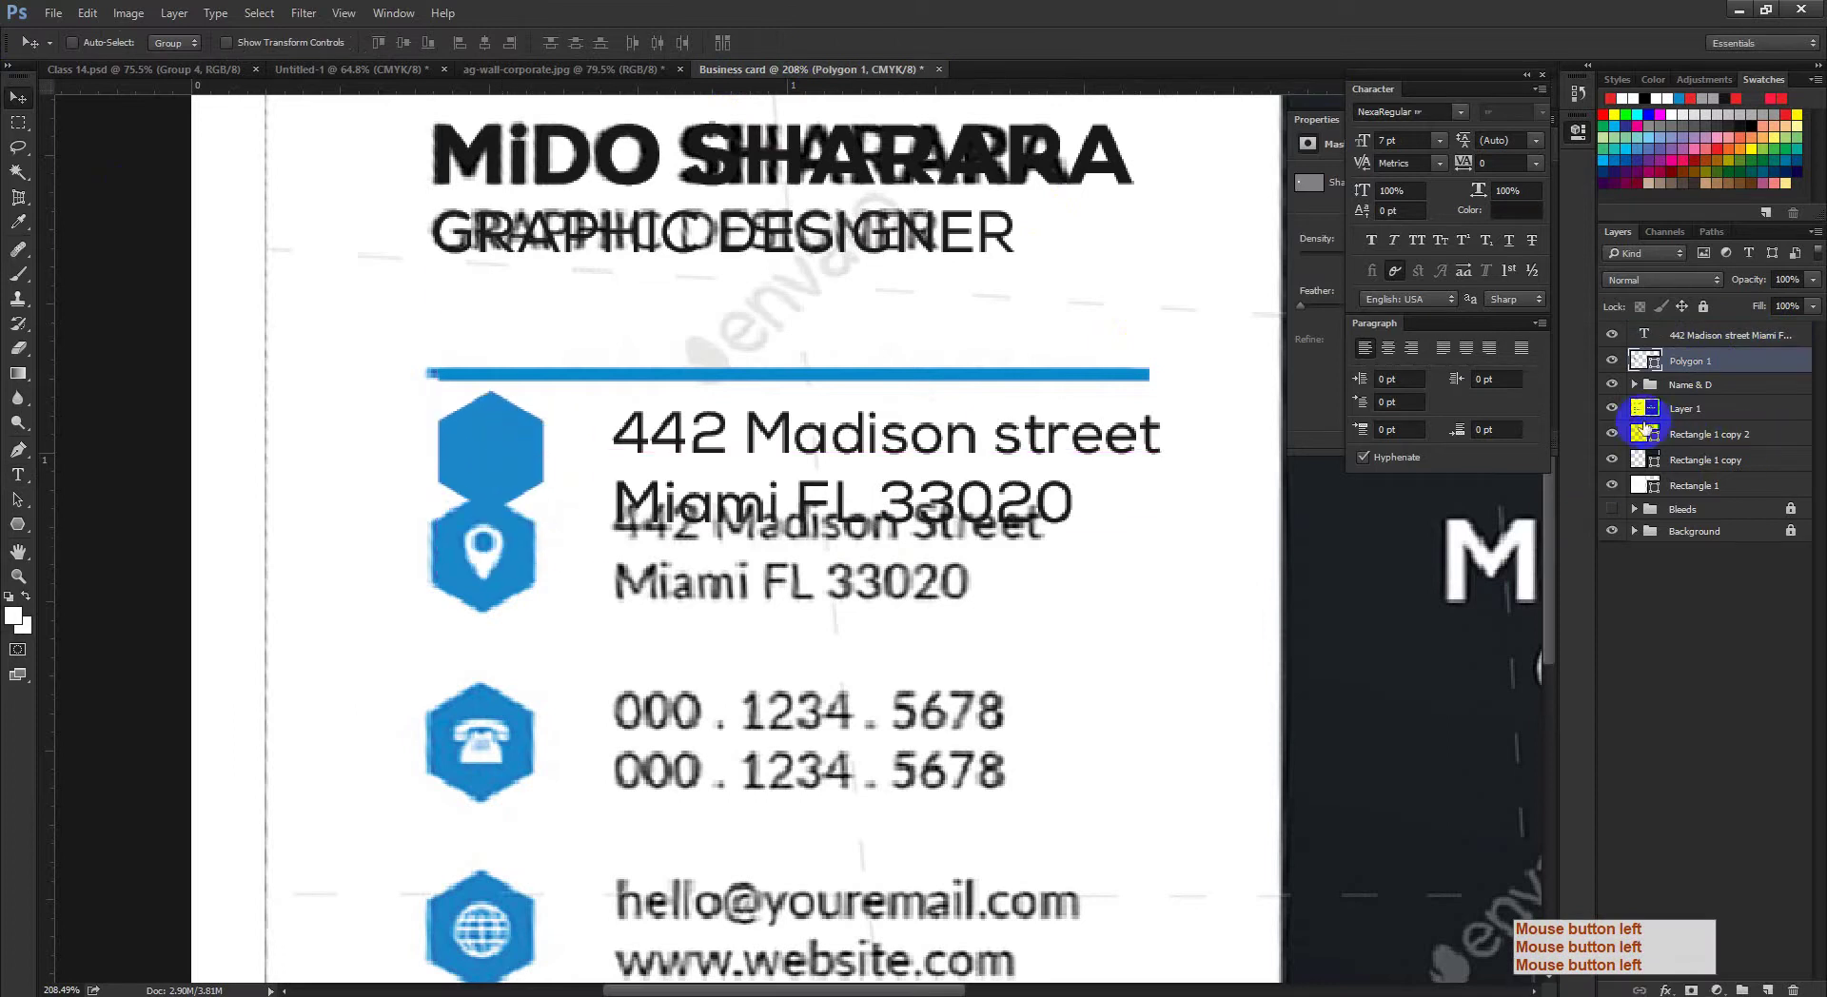
Step: Hide reference Layer 1, re-edit and commit the address text, then hide the hexagon
left_click(1612, 408)
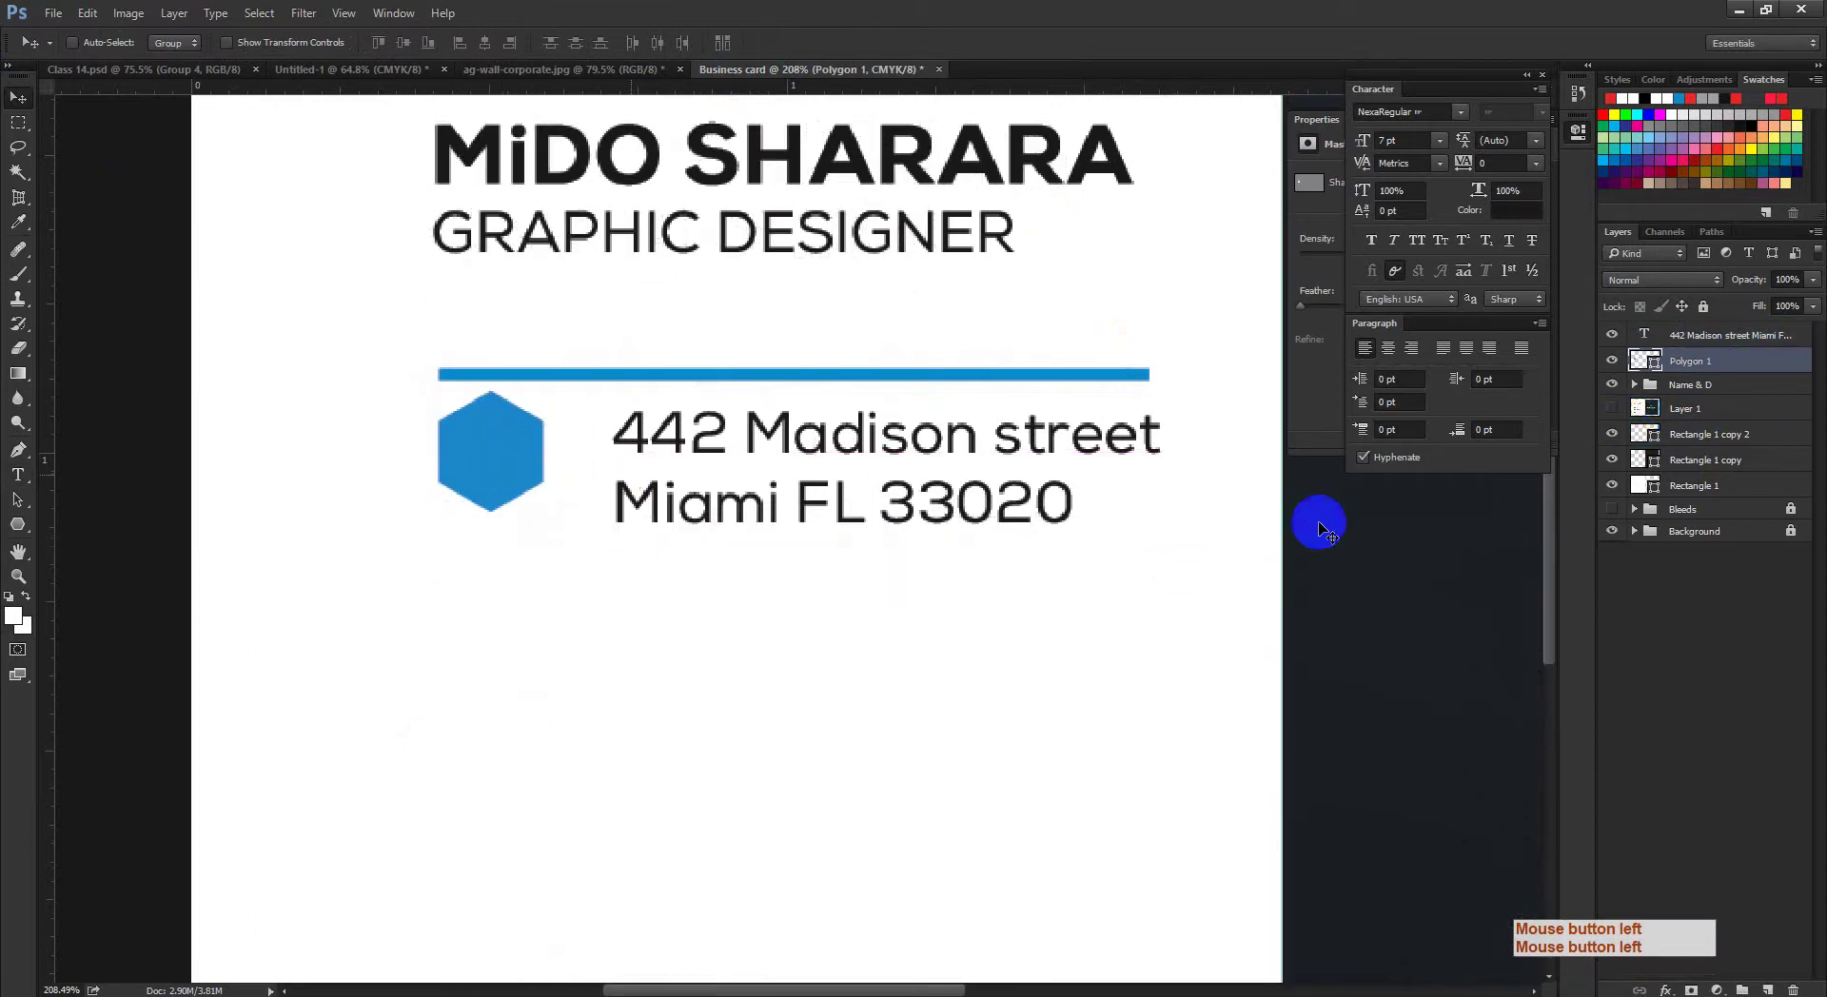
left_click(1706, 342)
key("ctrl+space")
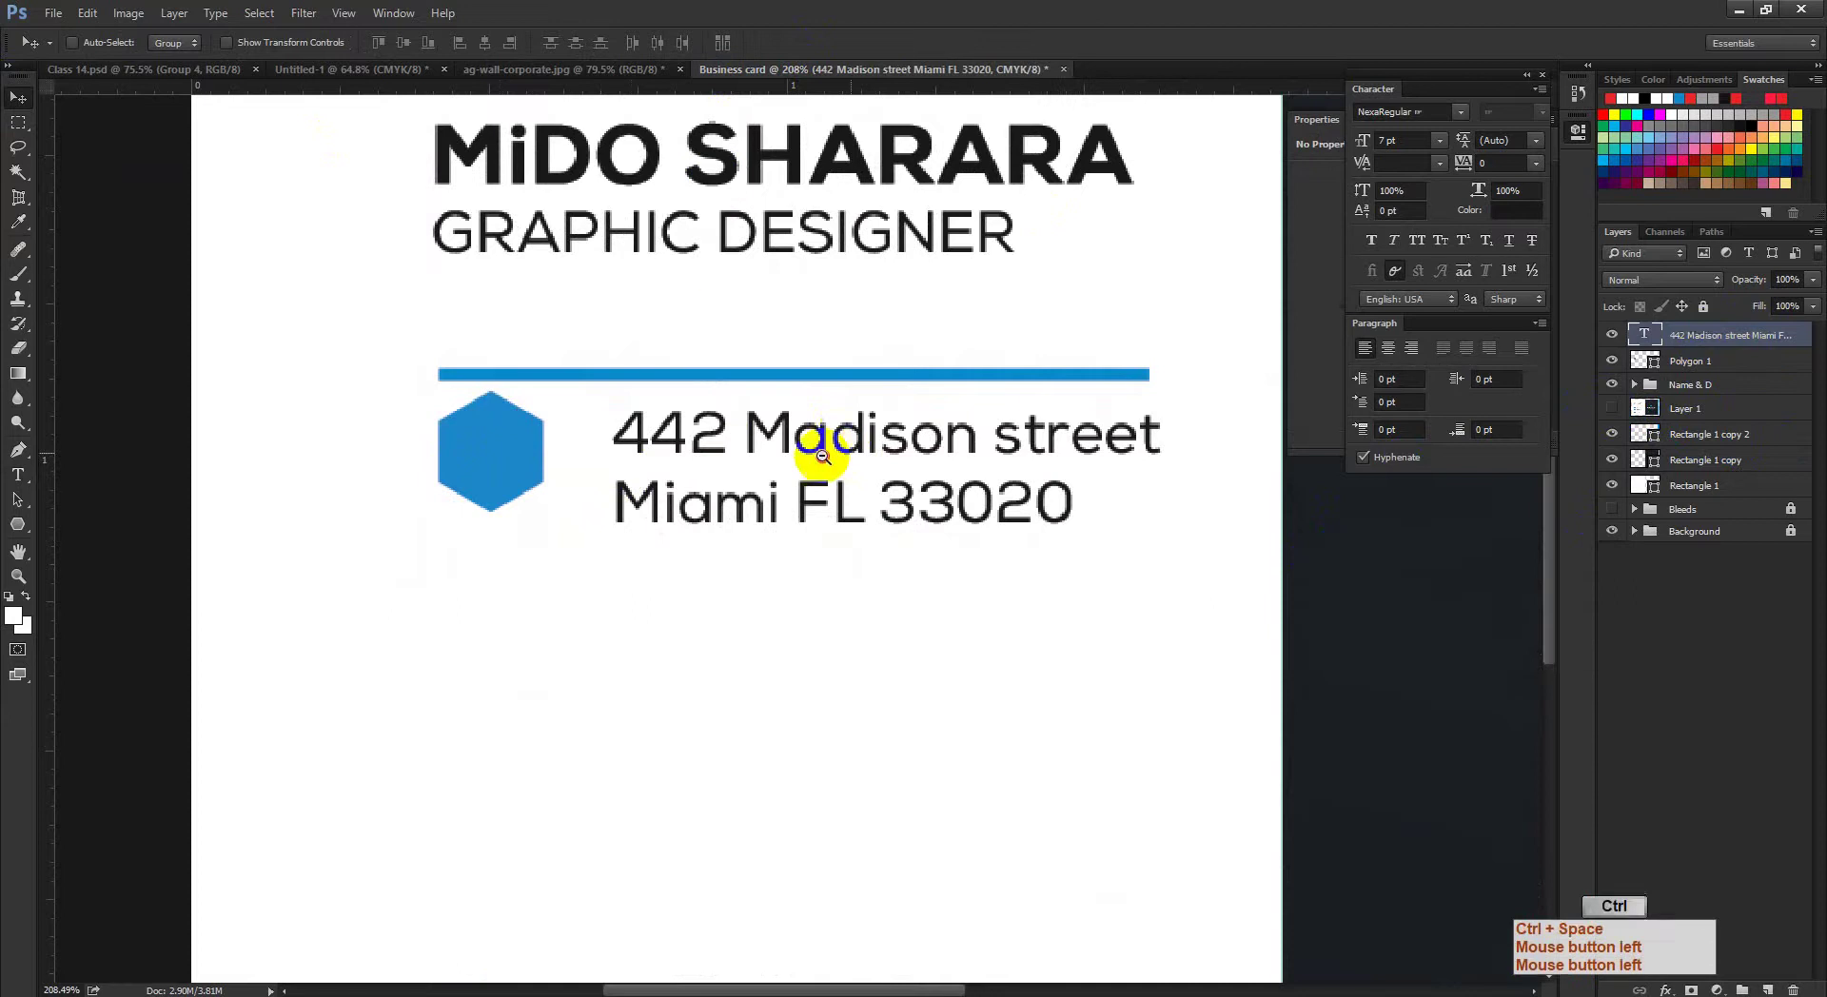
left_click_drag(816, 427, 5, 438)
left_click(18, 474)
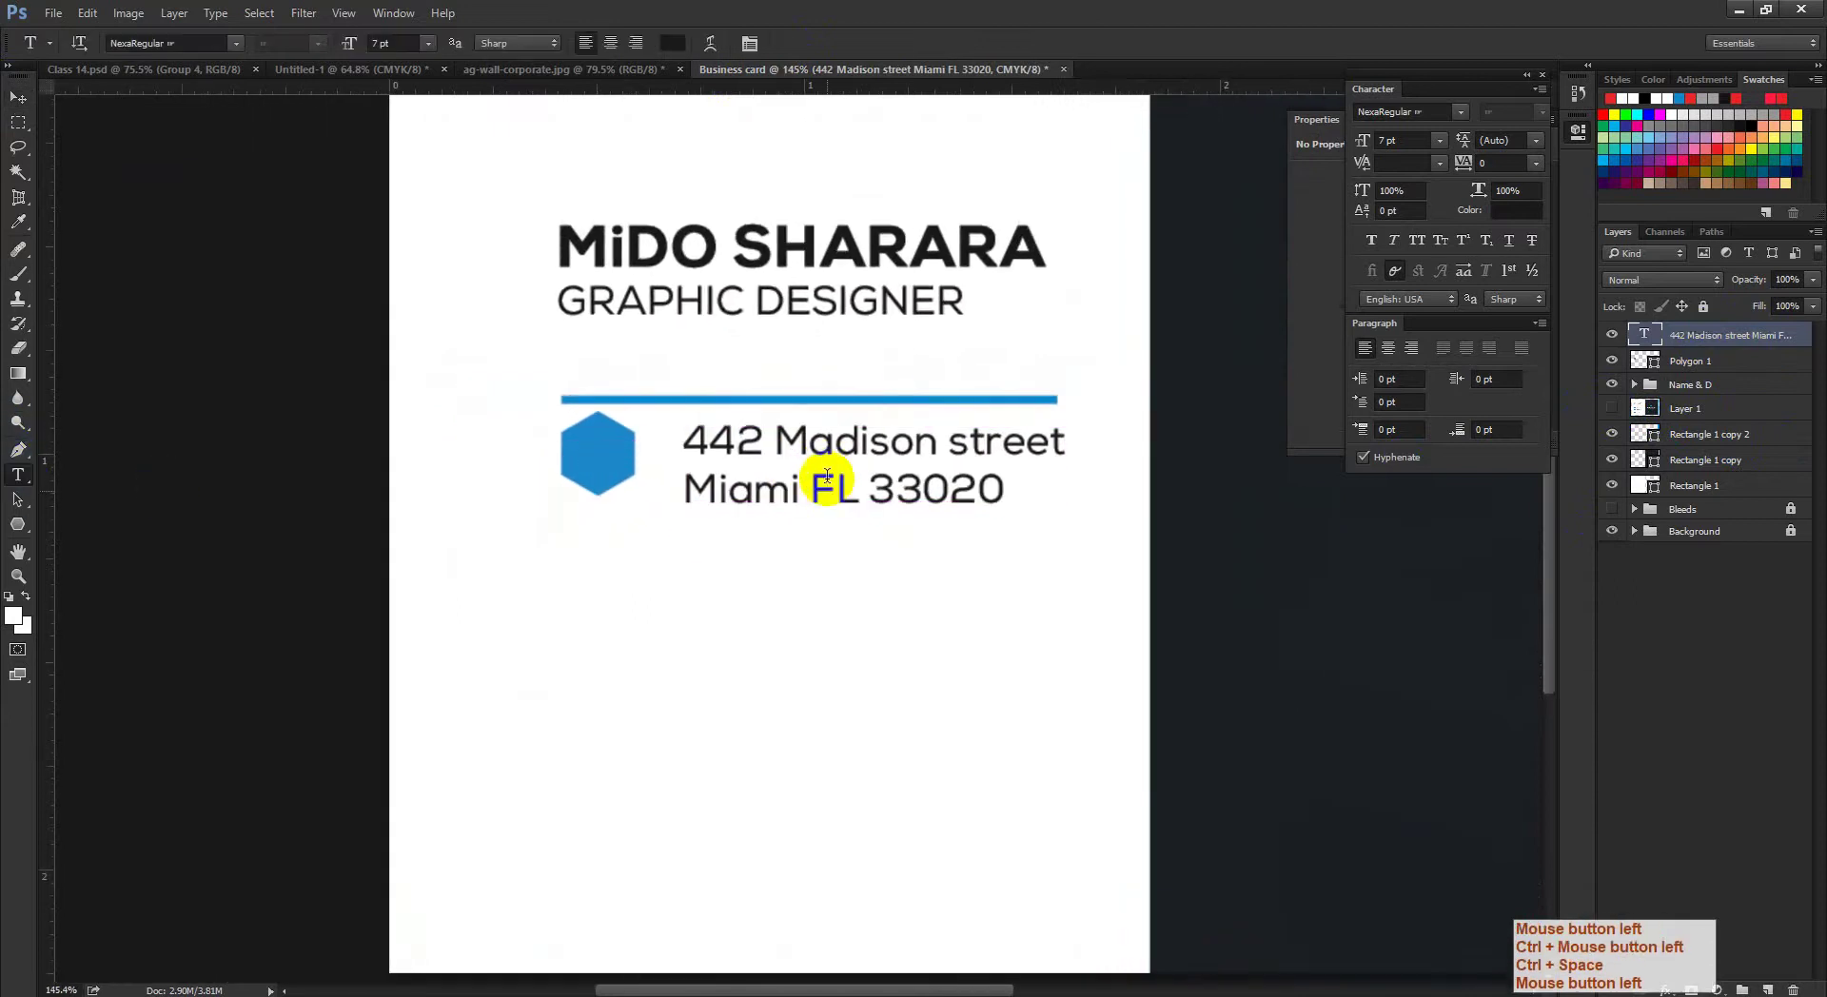
left_click(828, 485)
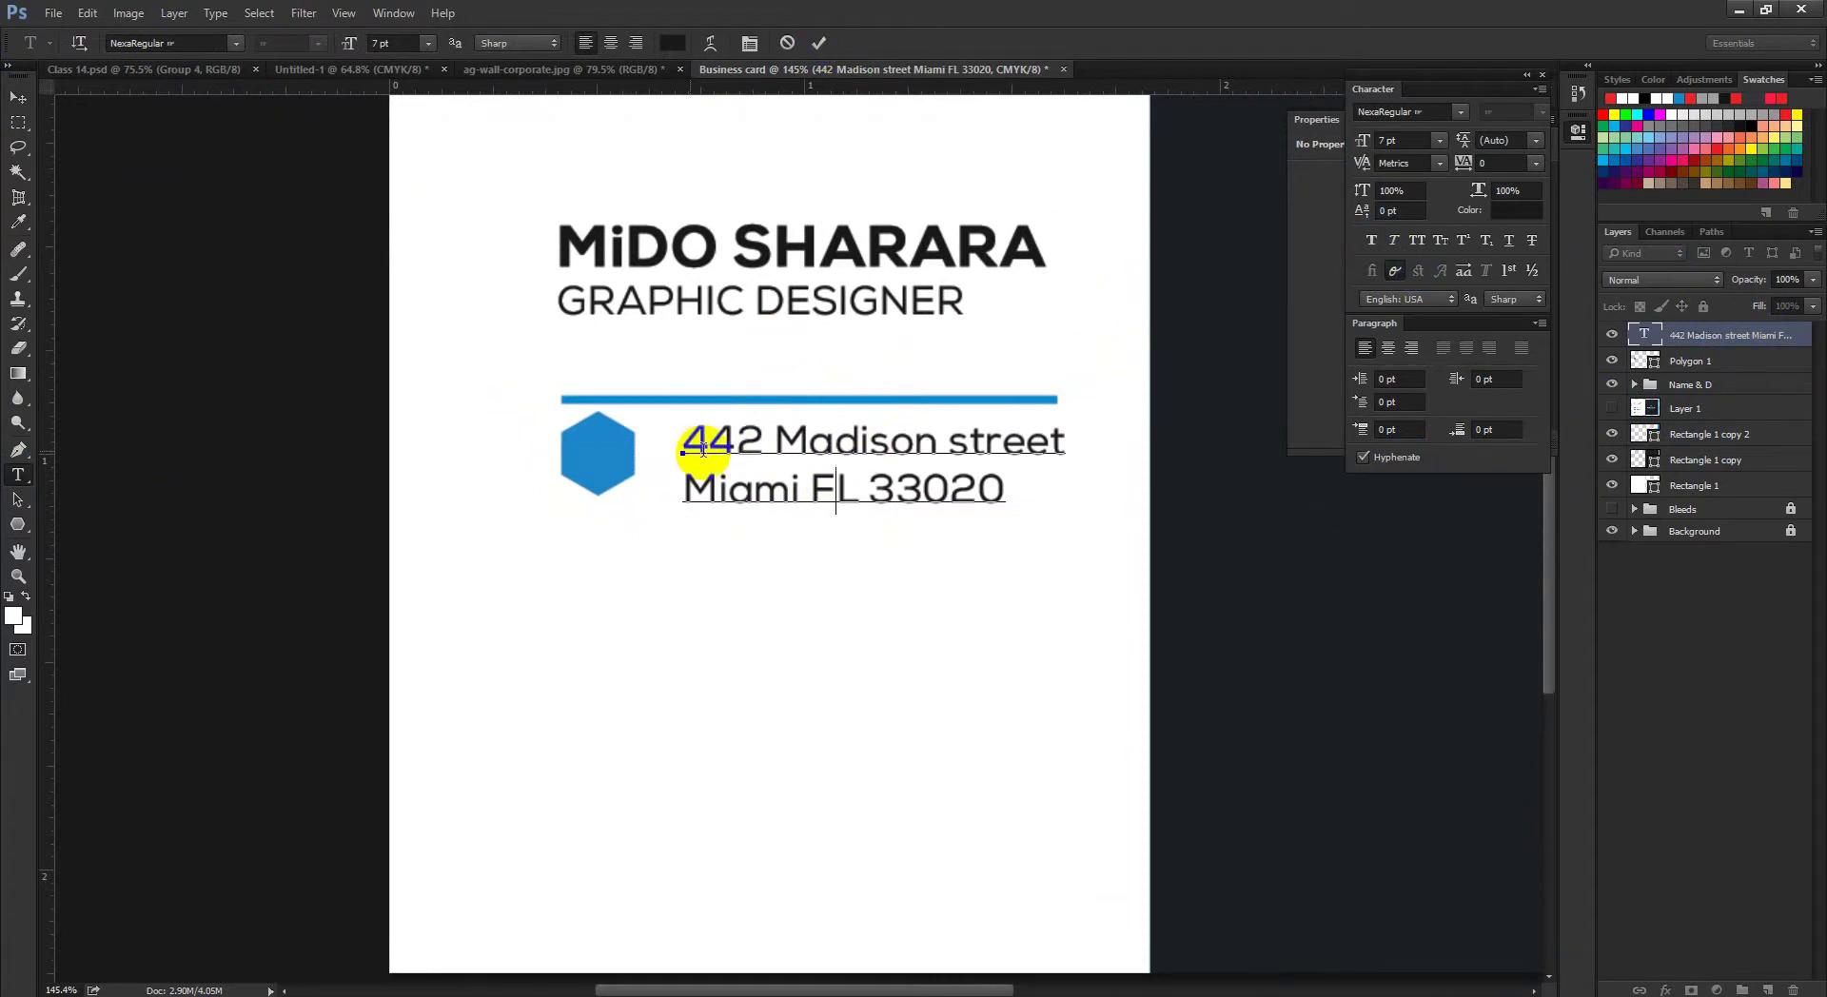
left_click(817, 43)
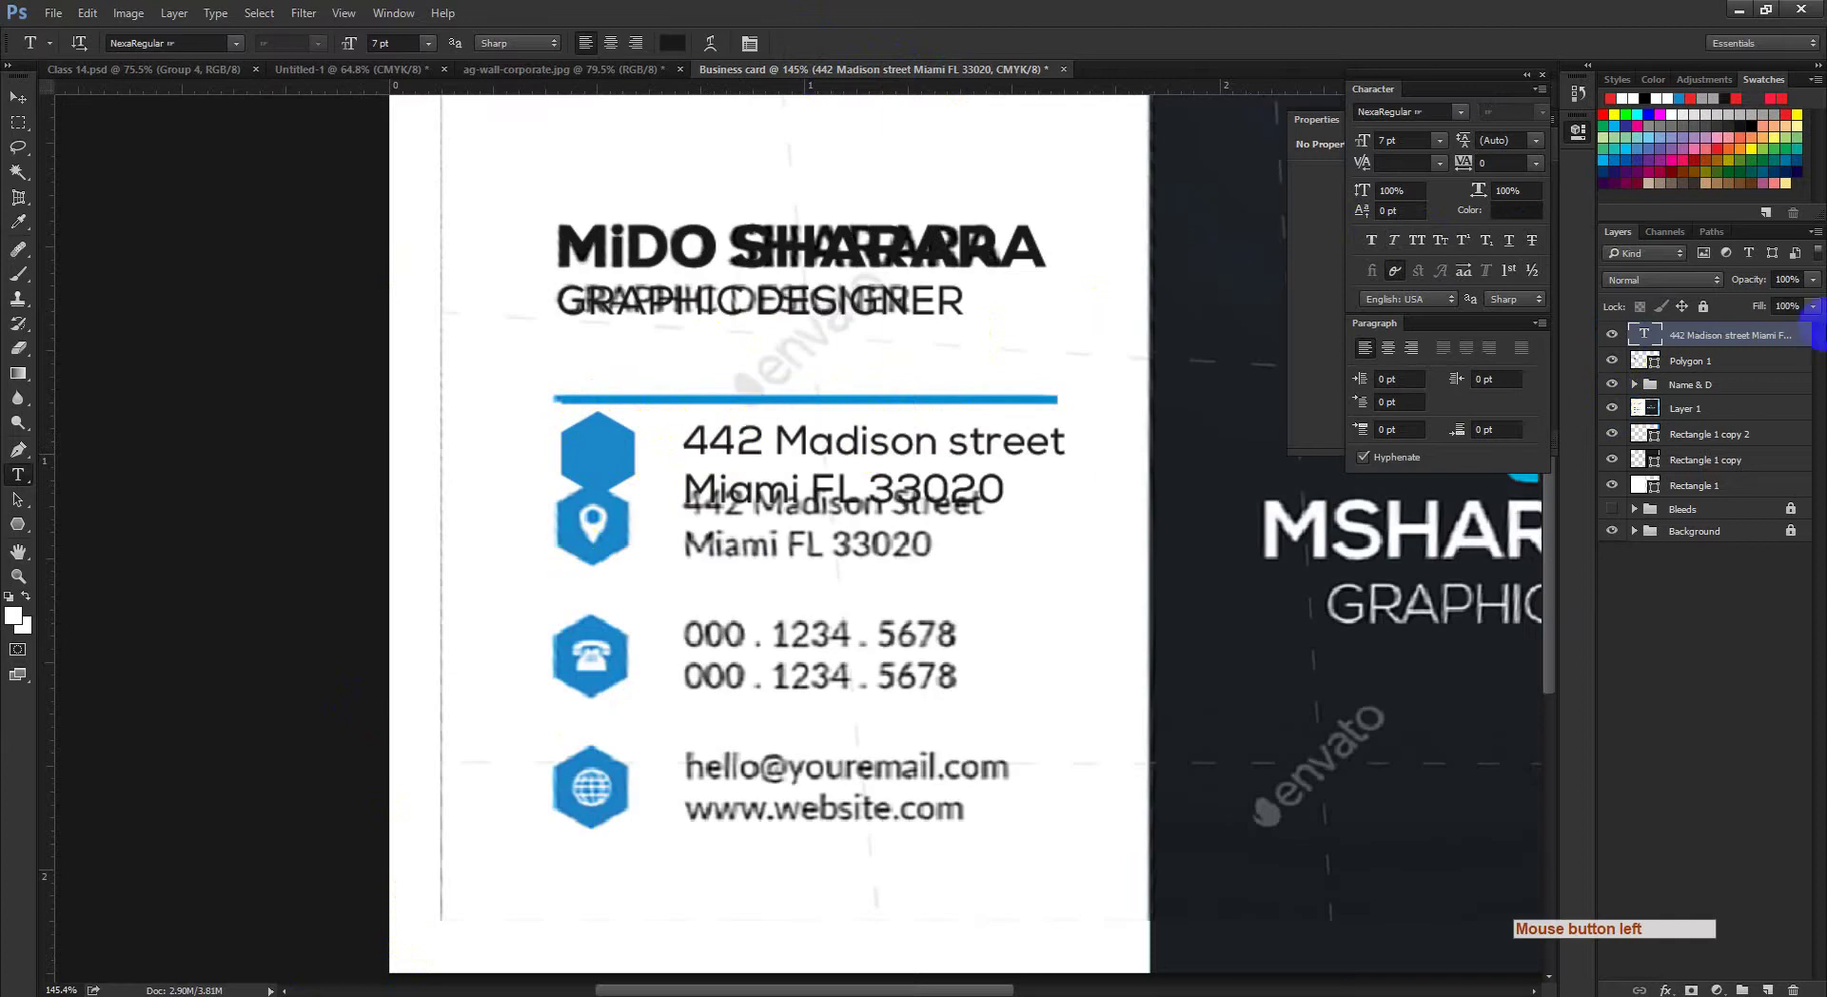
left_click(1613, 360)
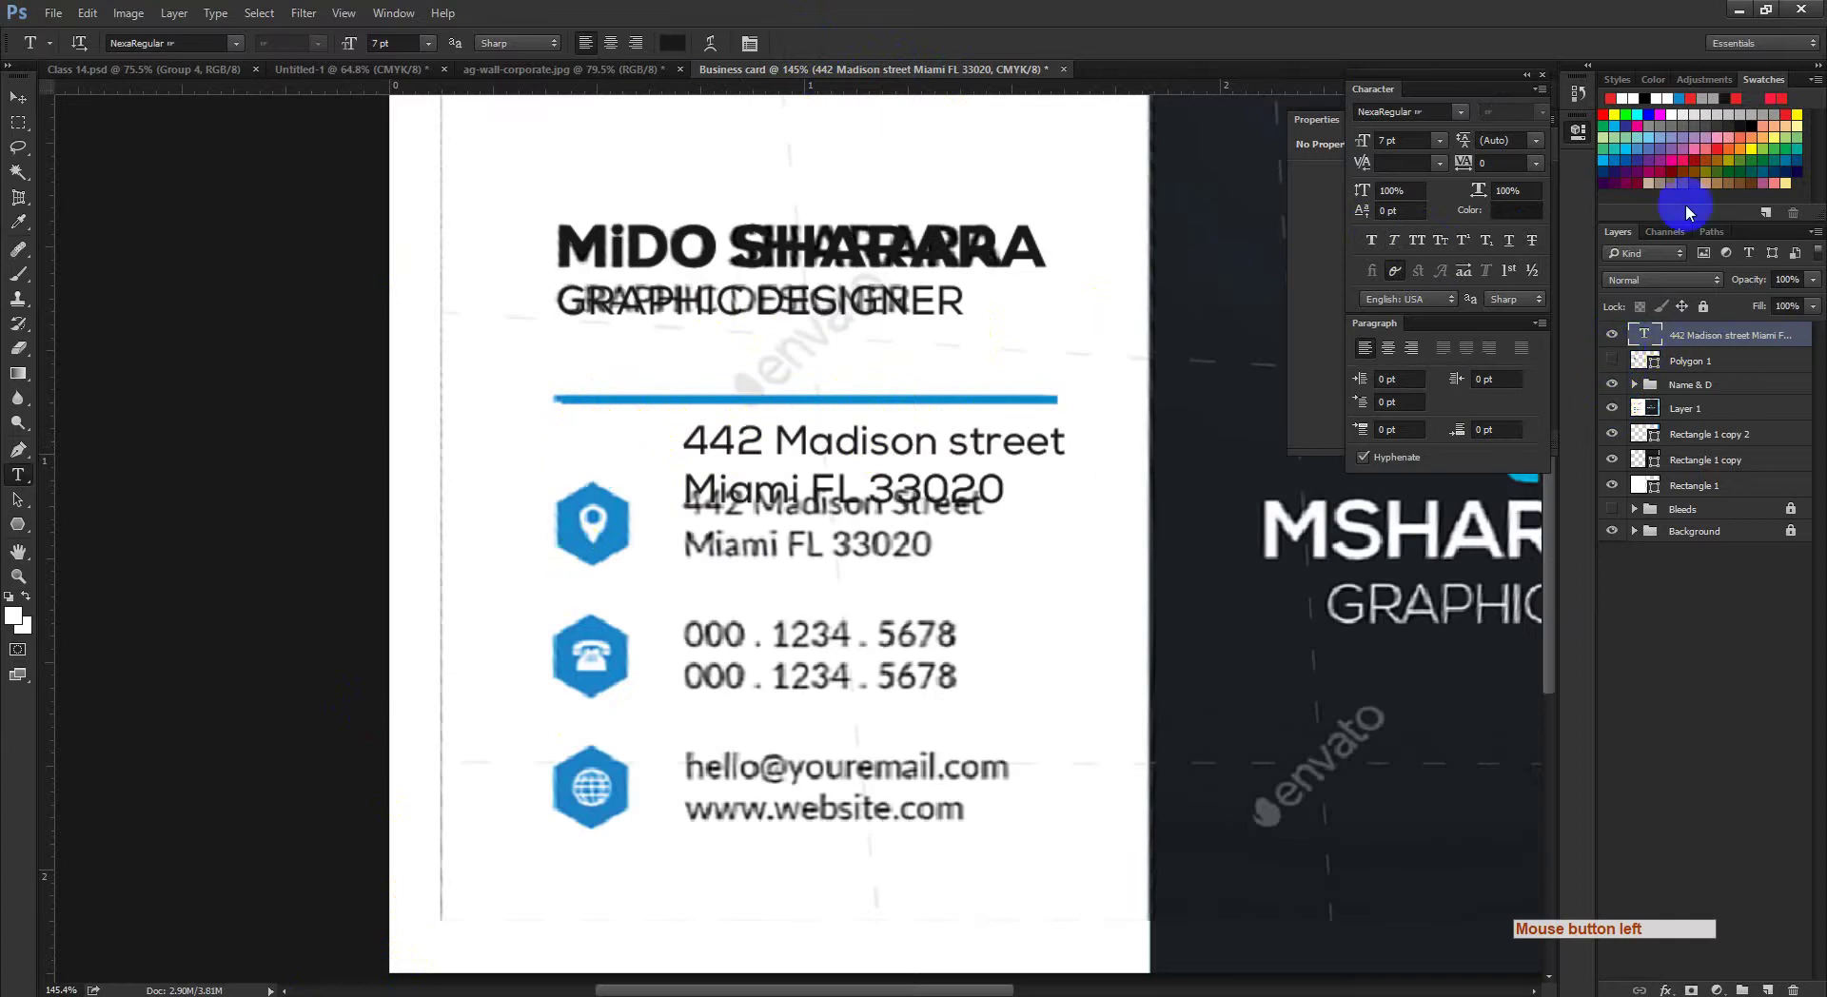
left_click(1734, 8)
Step: Open my-icons-collection.zip, then drag the three icon PSDs from Class 14's psd folder into Photoshop
left_click(732, 204)
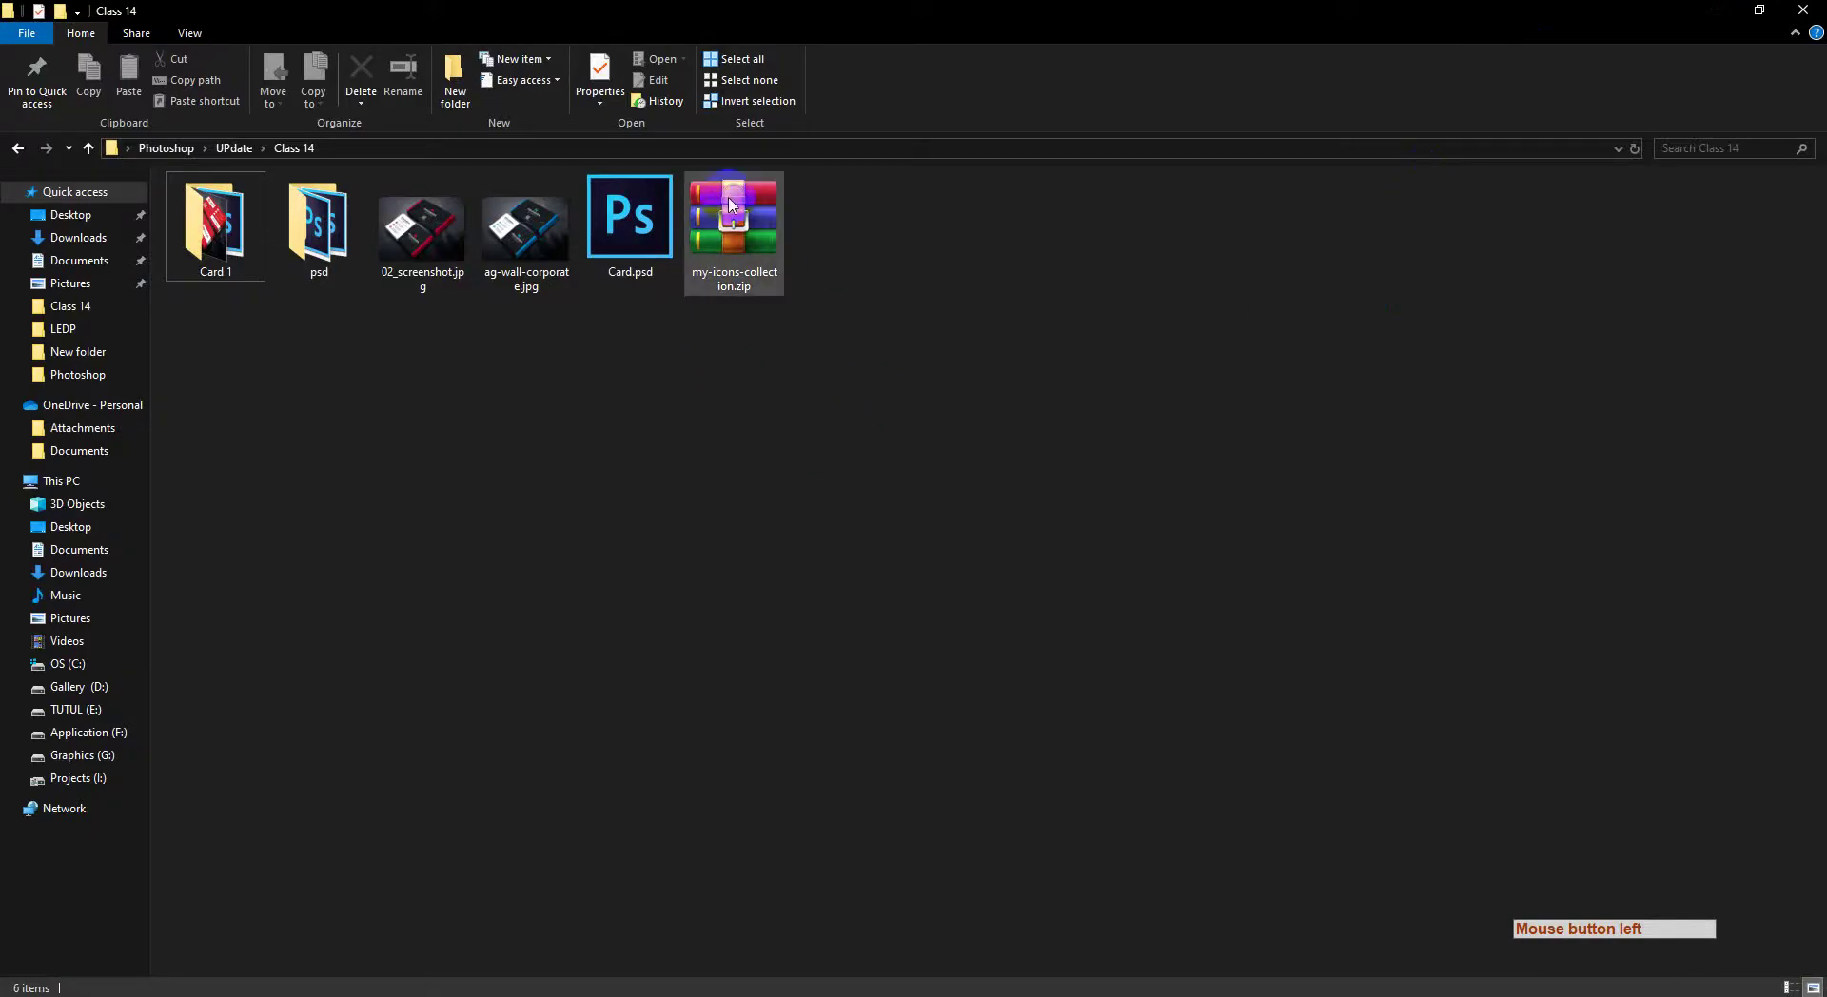
double_click(771, 236)
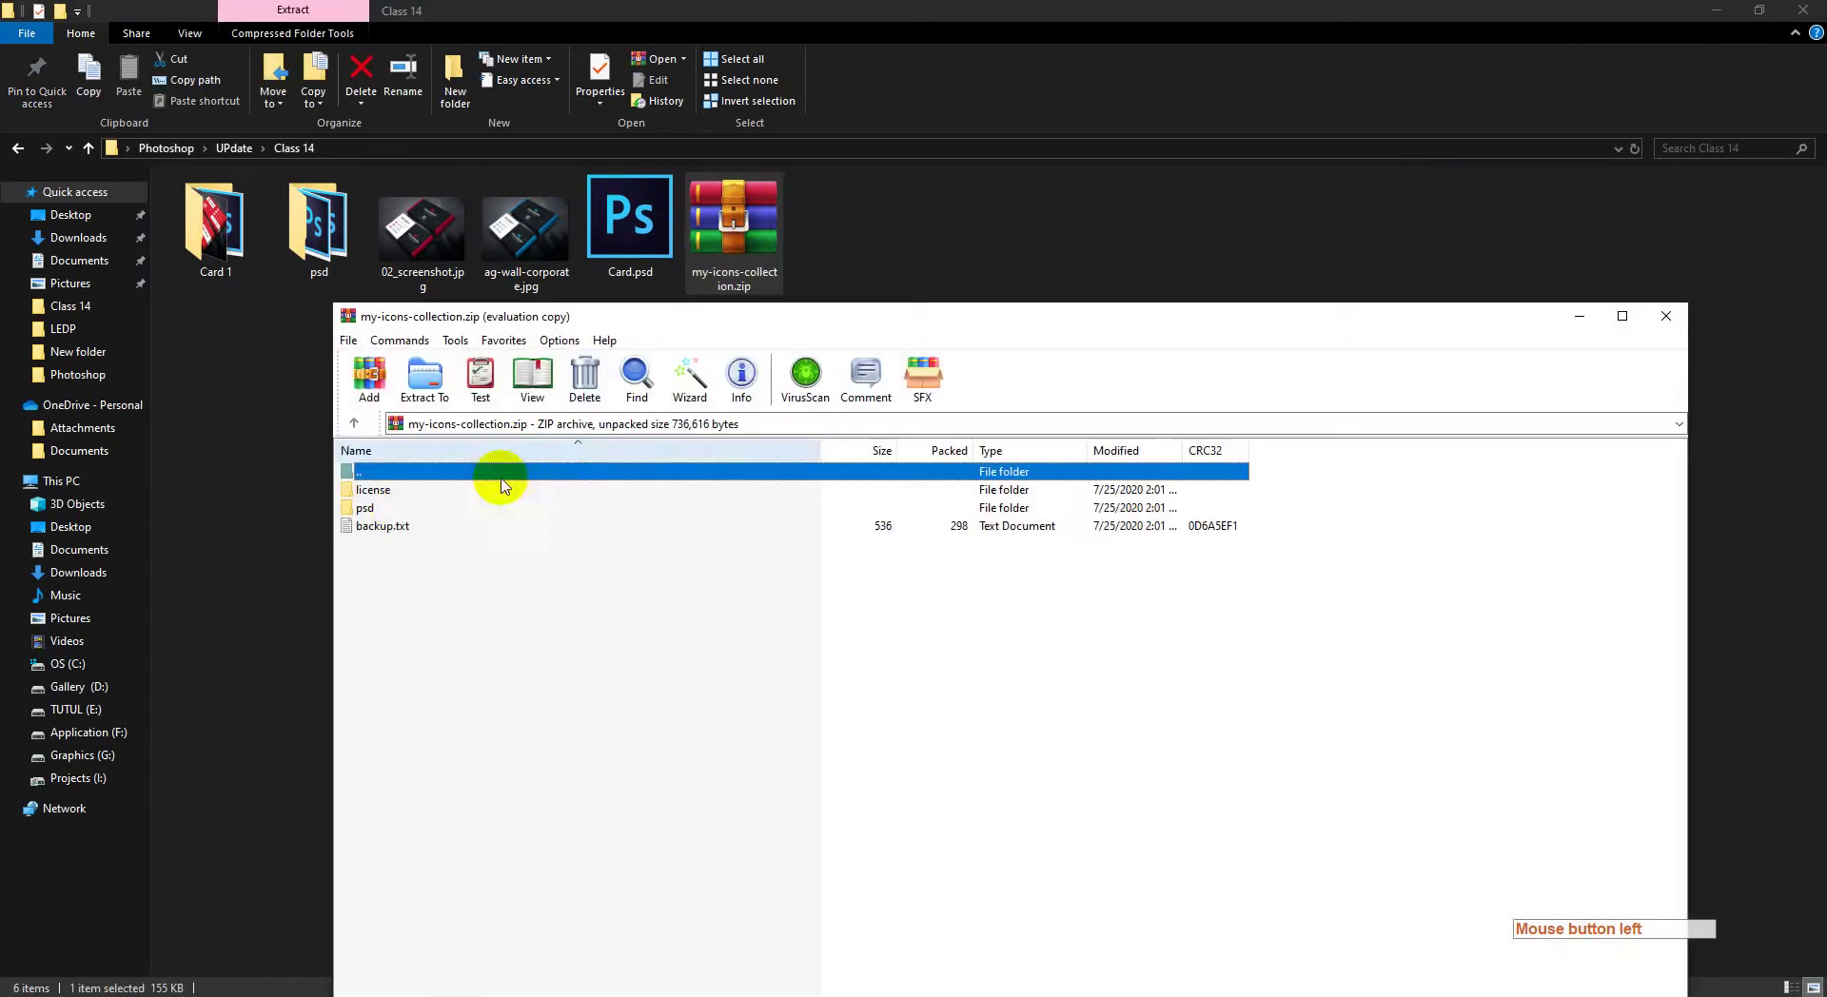
left_click(375, 509)
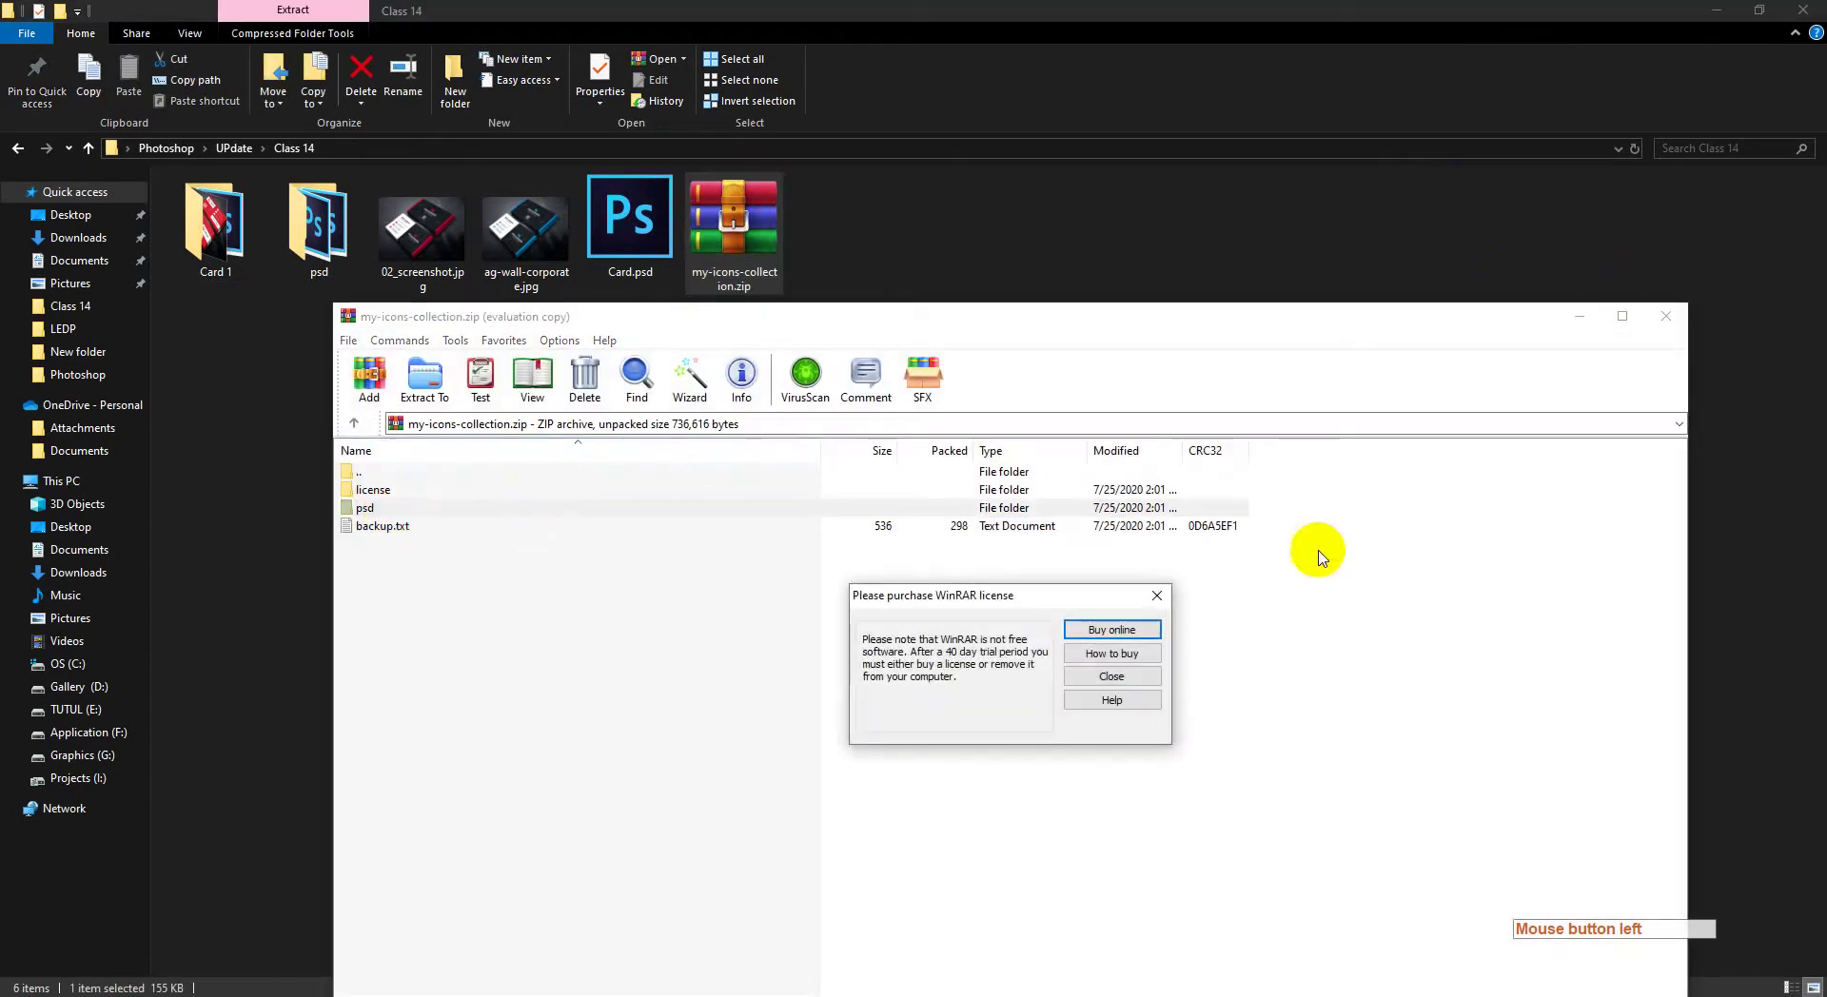
left_click(1157, 595)
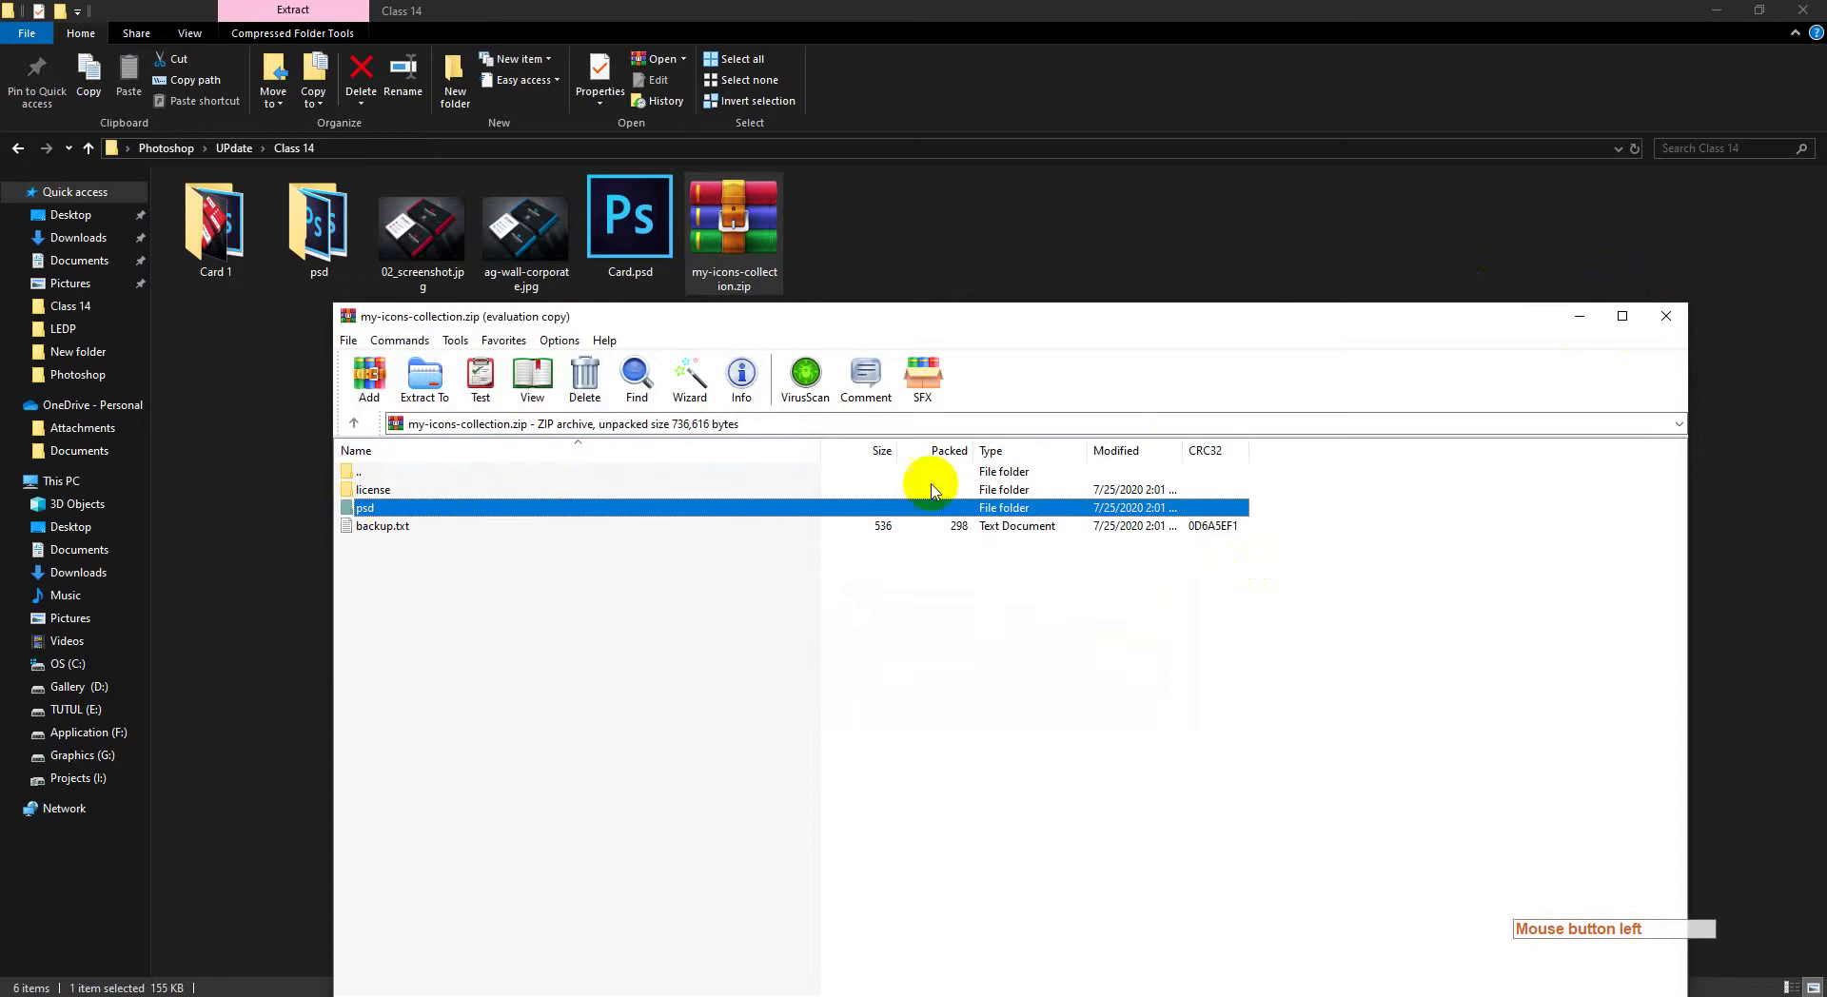
left_click(1667, 319)
double_click(319, 228)
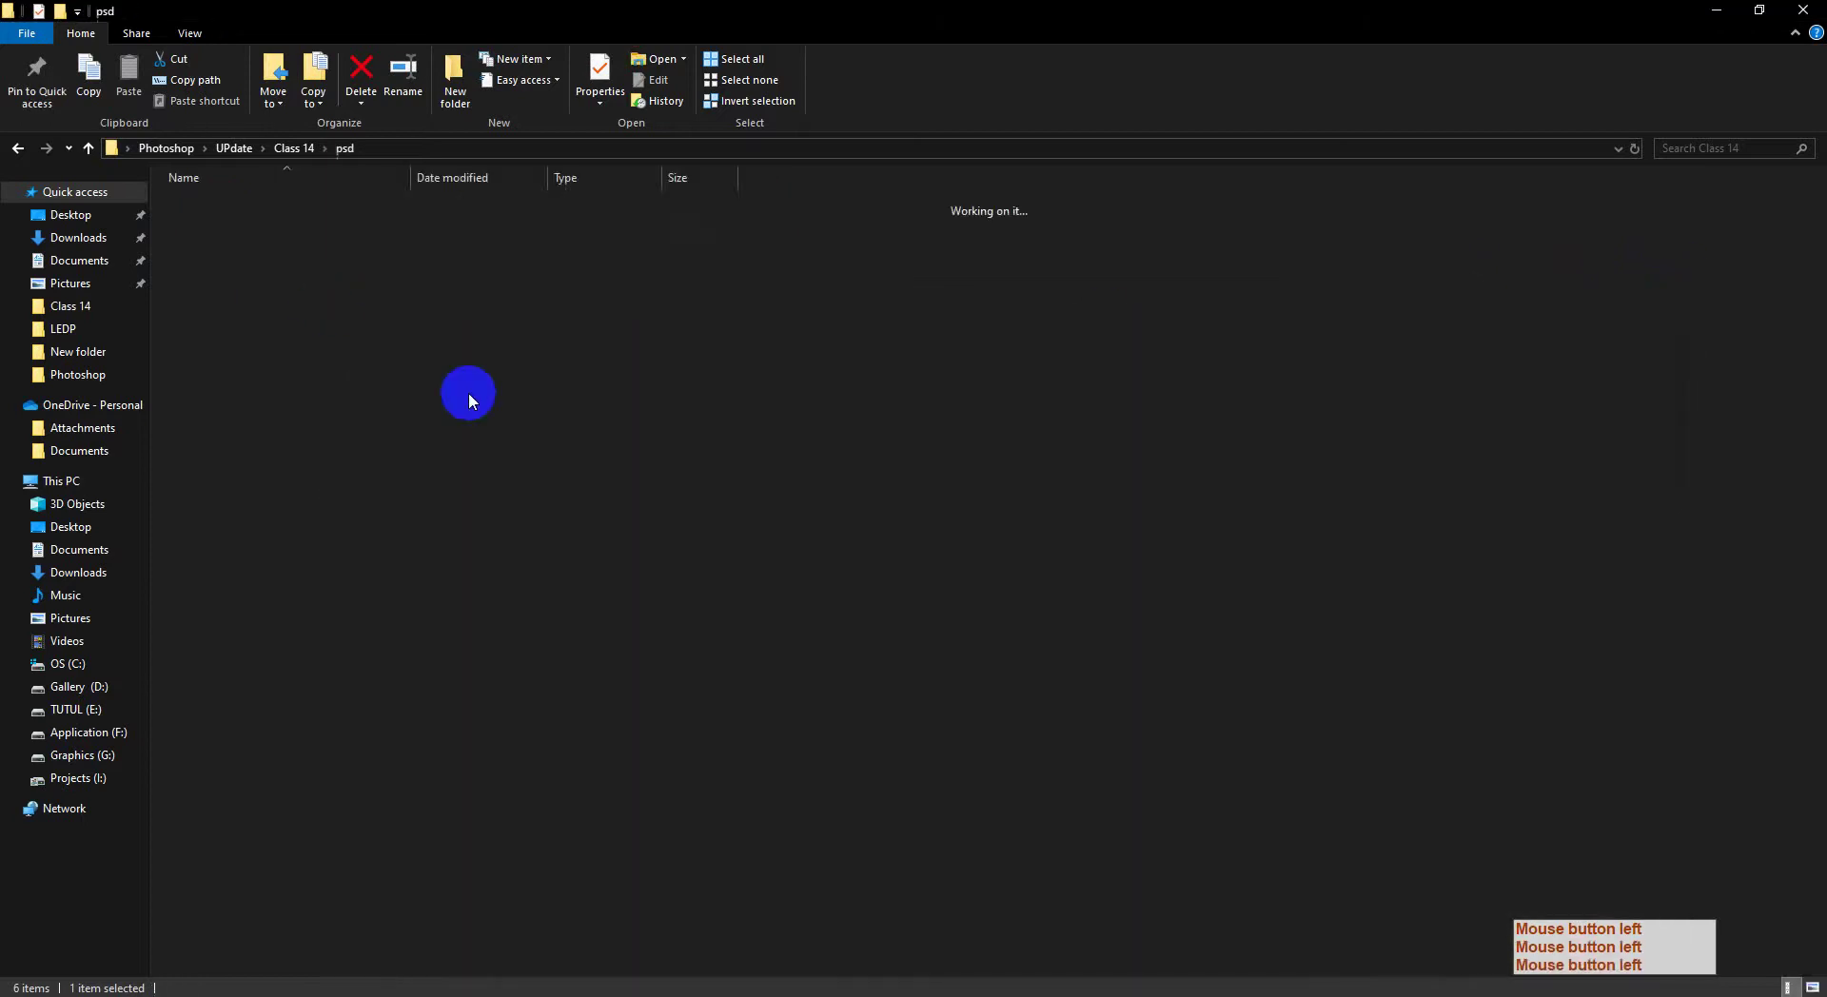
left_click_drag(519, 387, 1052, 73)
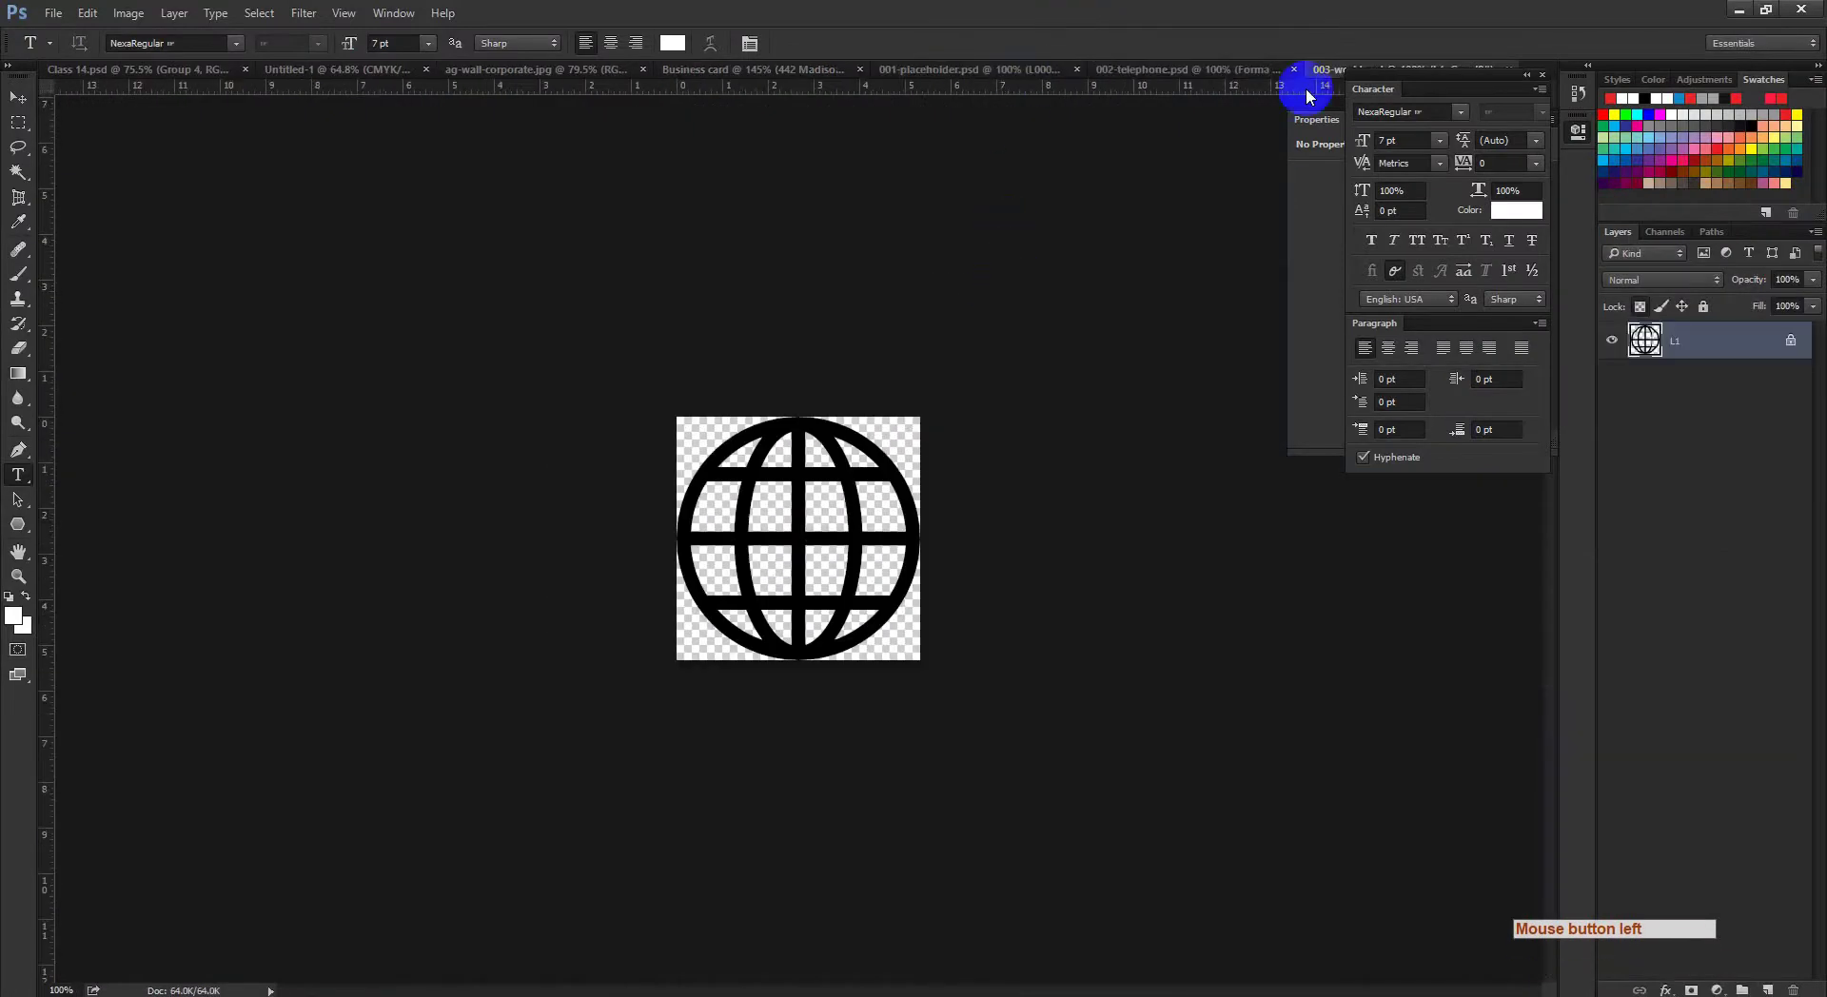
Step: Drag the map-pin icon from 001-placeholder.psd onto the business card document
left_click(984, 71)
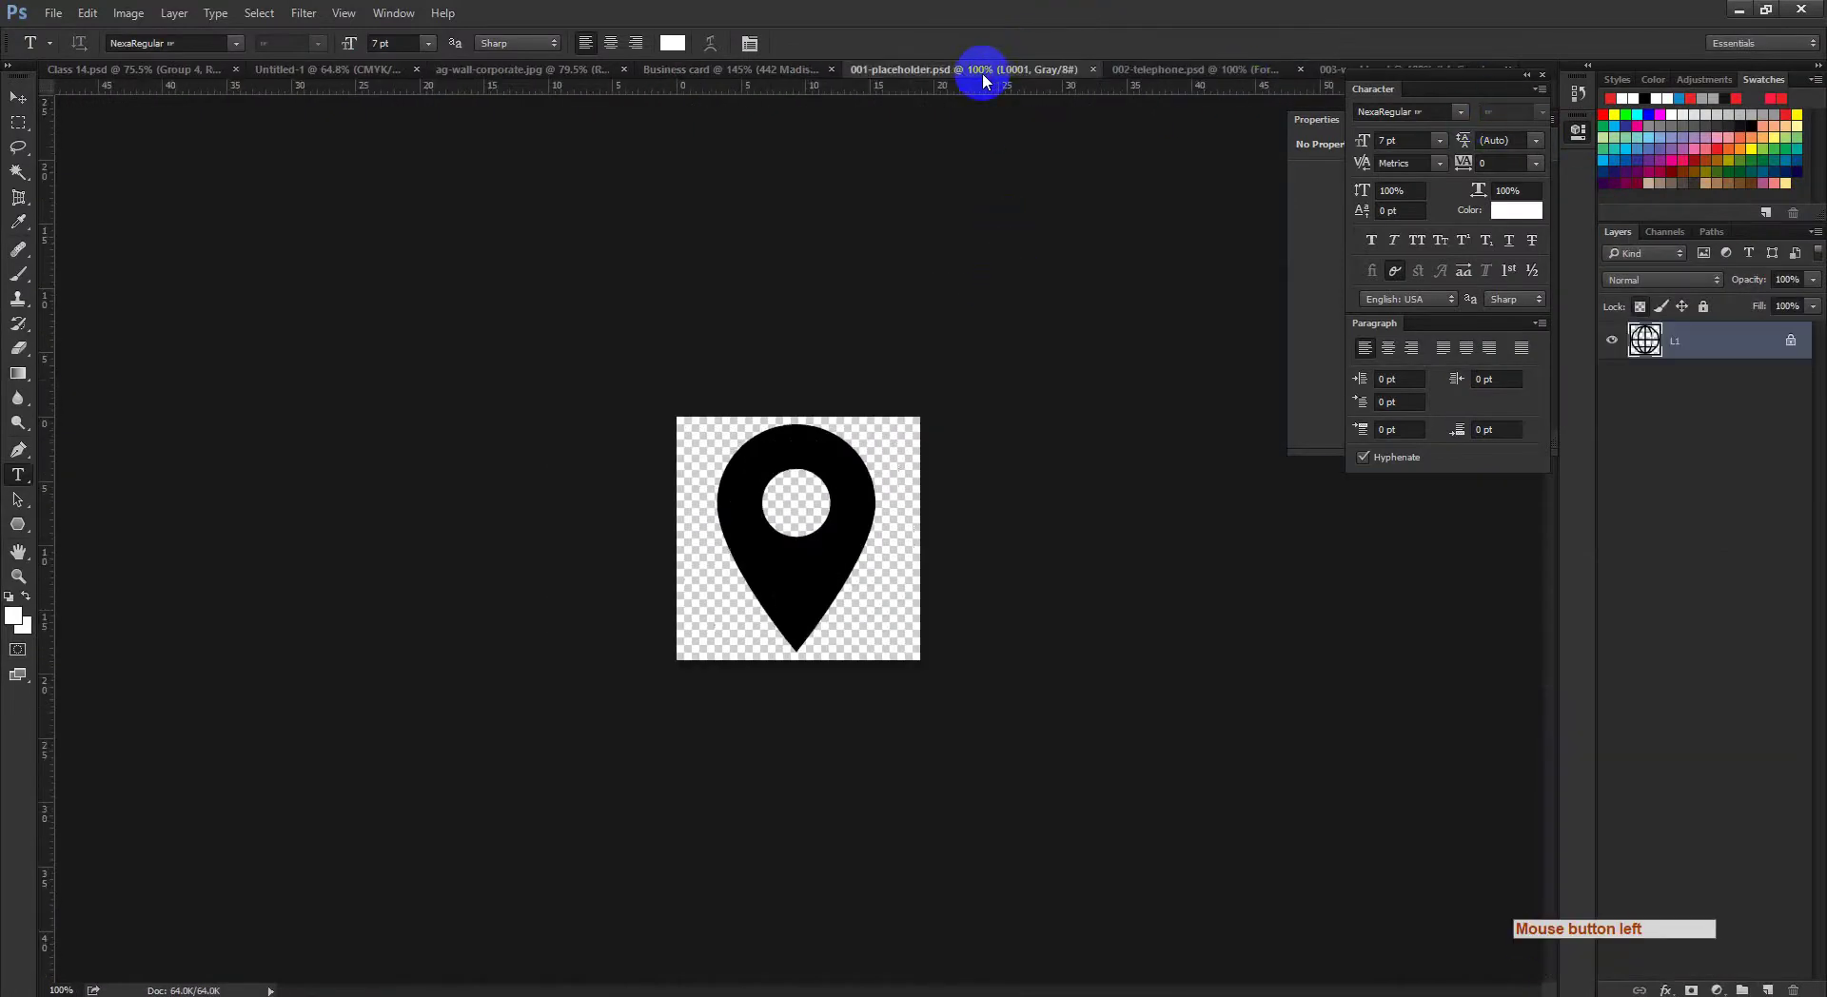
left_click(19, 97)
left_click_drag(751, 494, 593, 514)
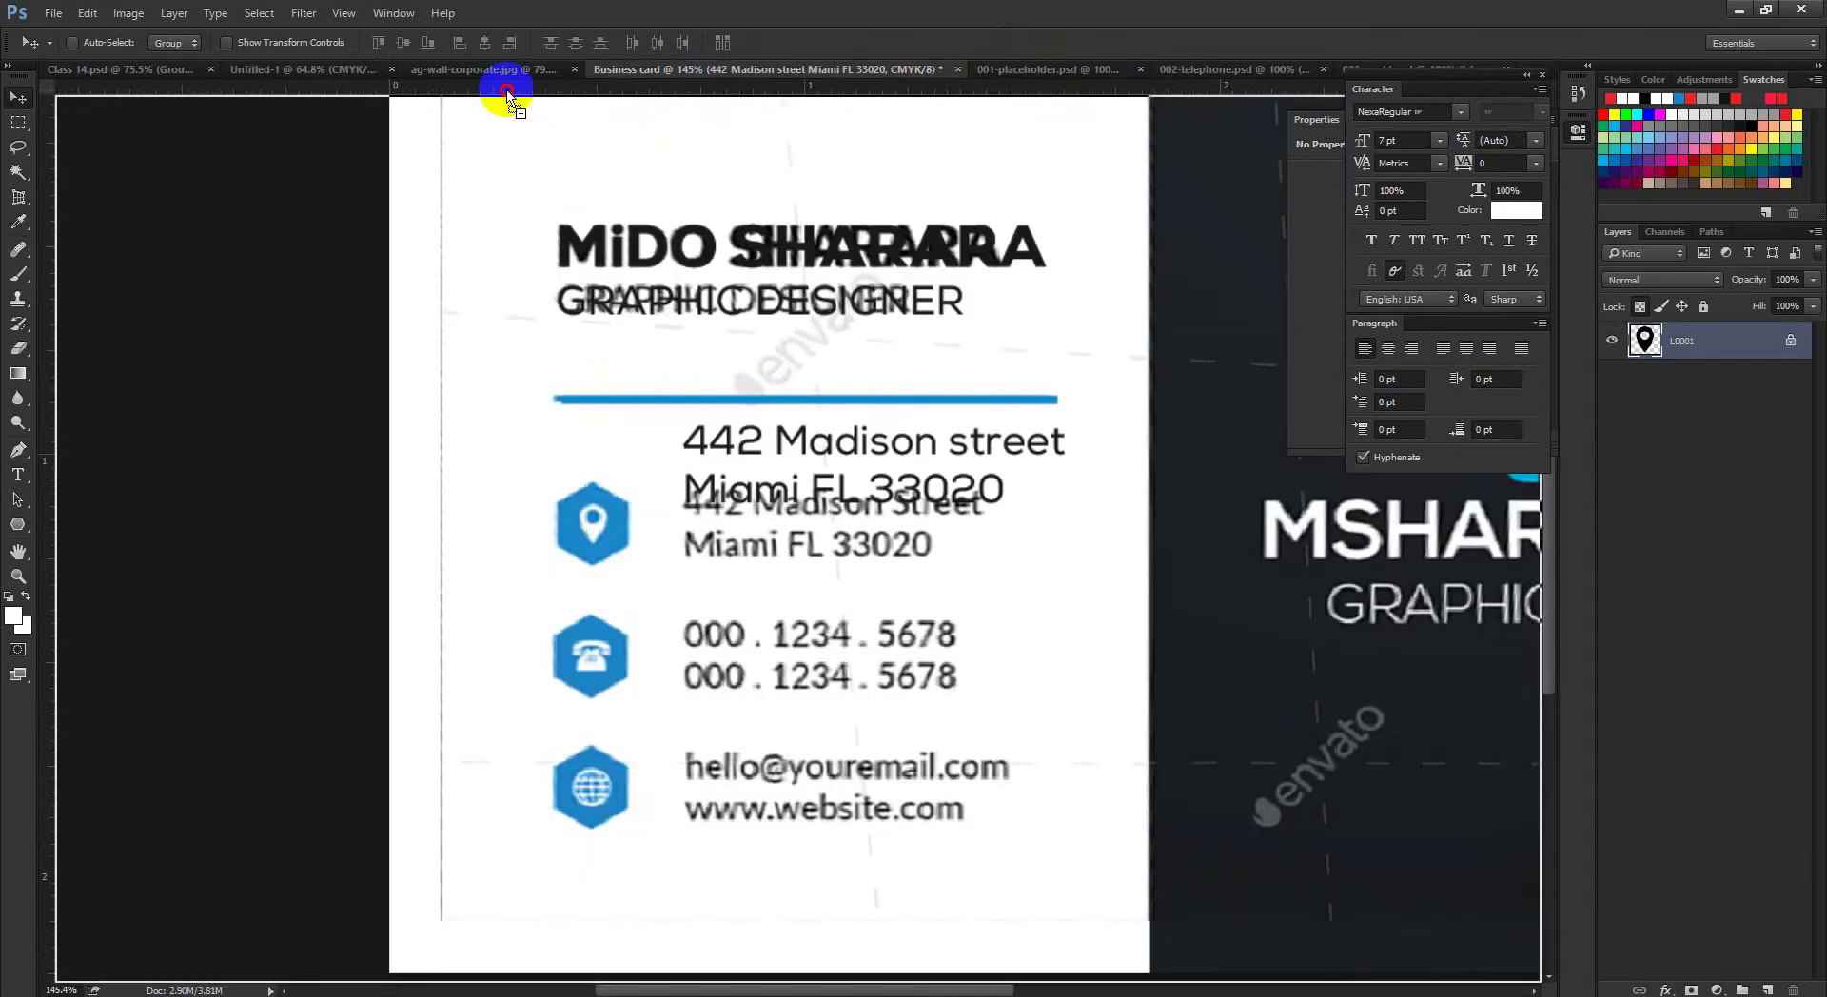
left_click(488, 69)
left_click(343, 69)
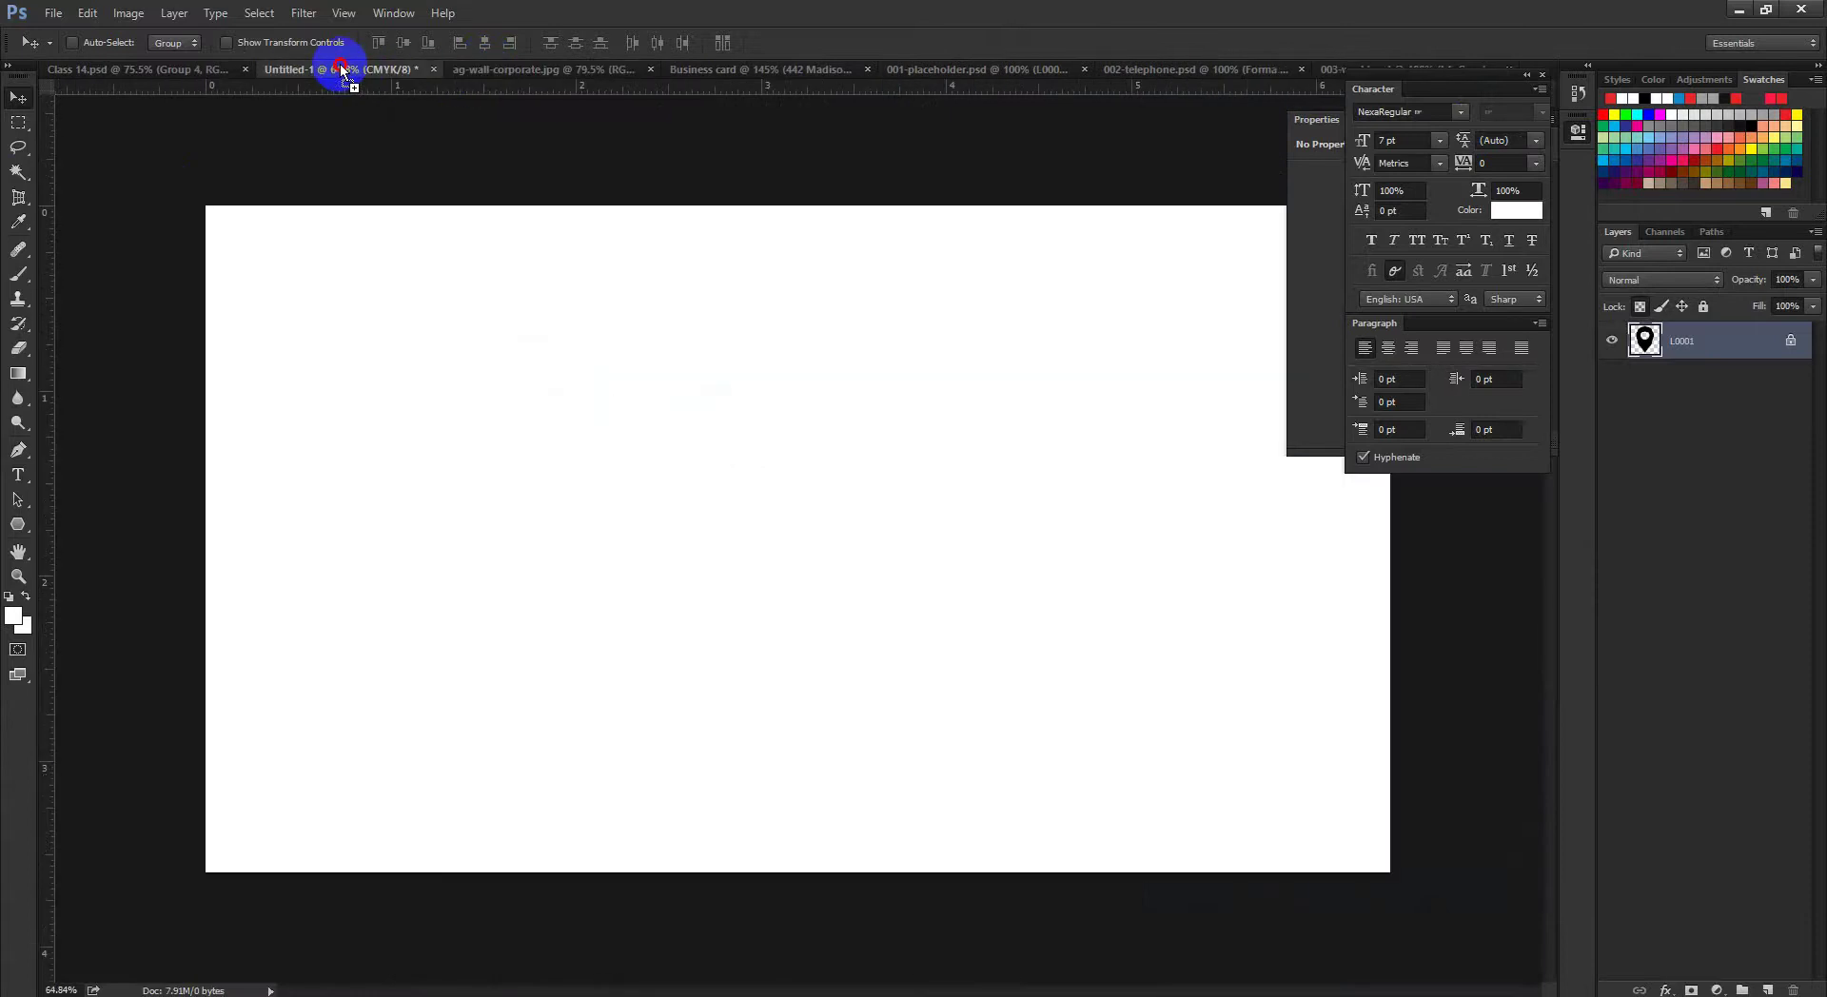
left_click_drag(688, 65, 692, 478)
left_click_drag(816, 521, 816, 583)
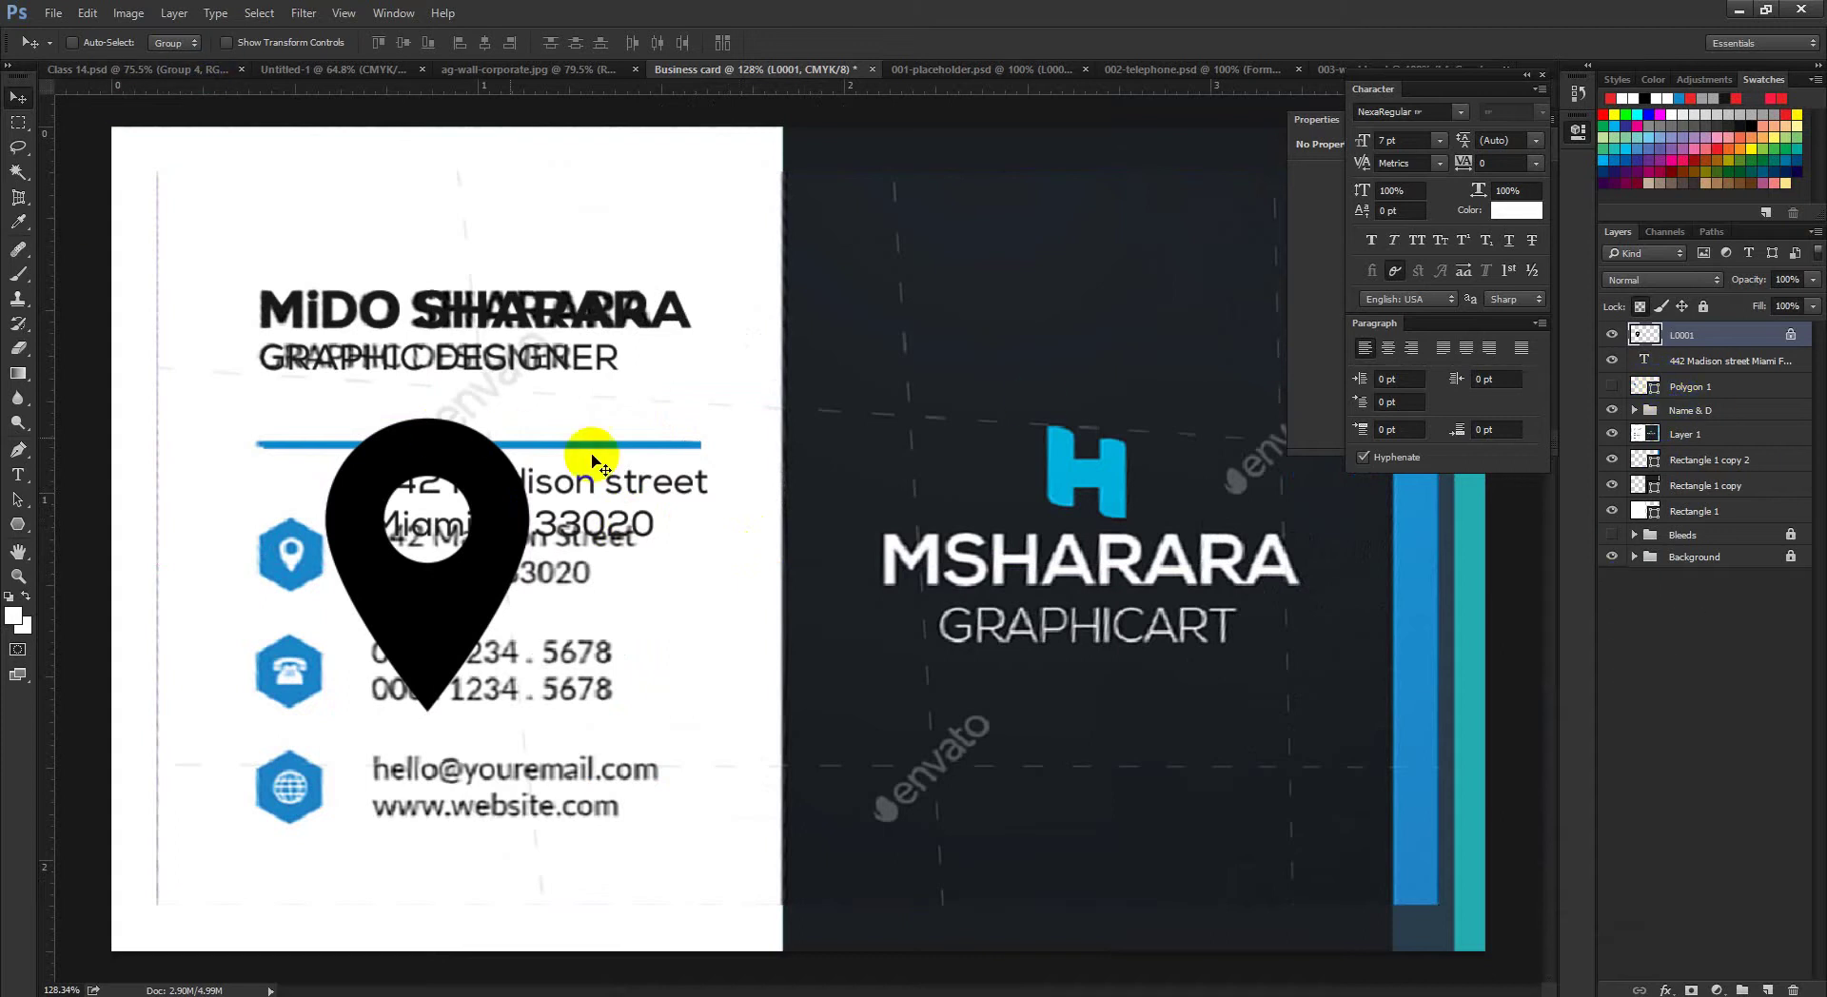
left_click_drag(477, 460, 494, 530)
Step: Scale the pin down to about 25% and commit the transform
key("ctrl+t")
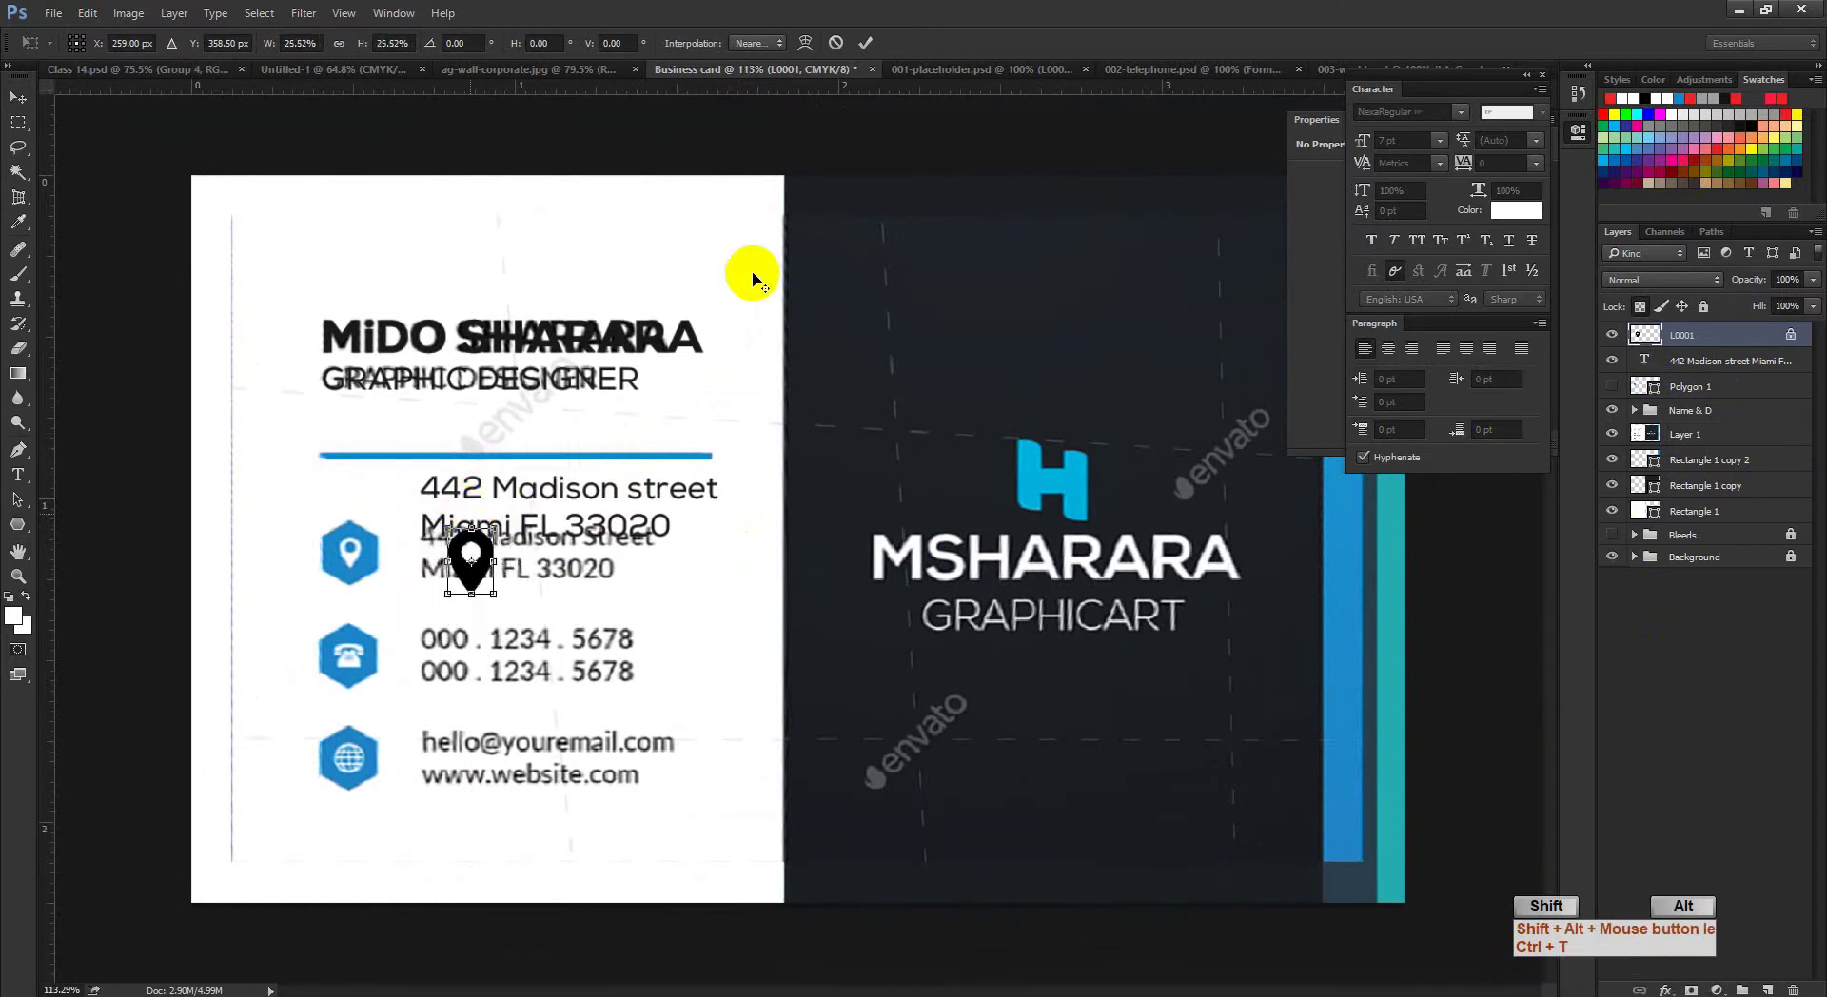
left_click(865, 42)
left_click(489, 482, "ctrl")
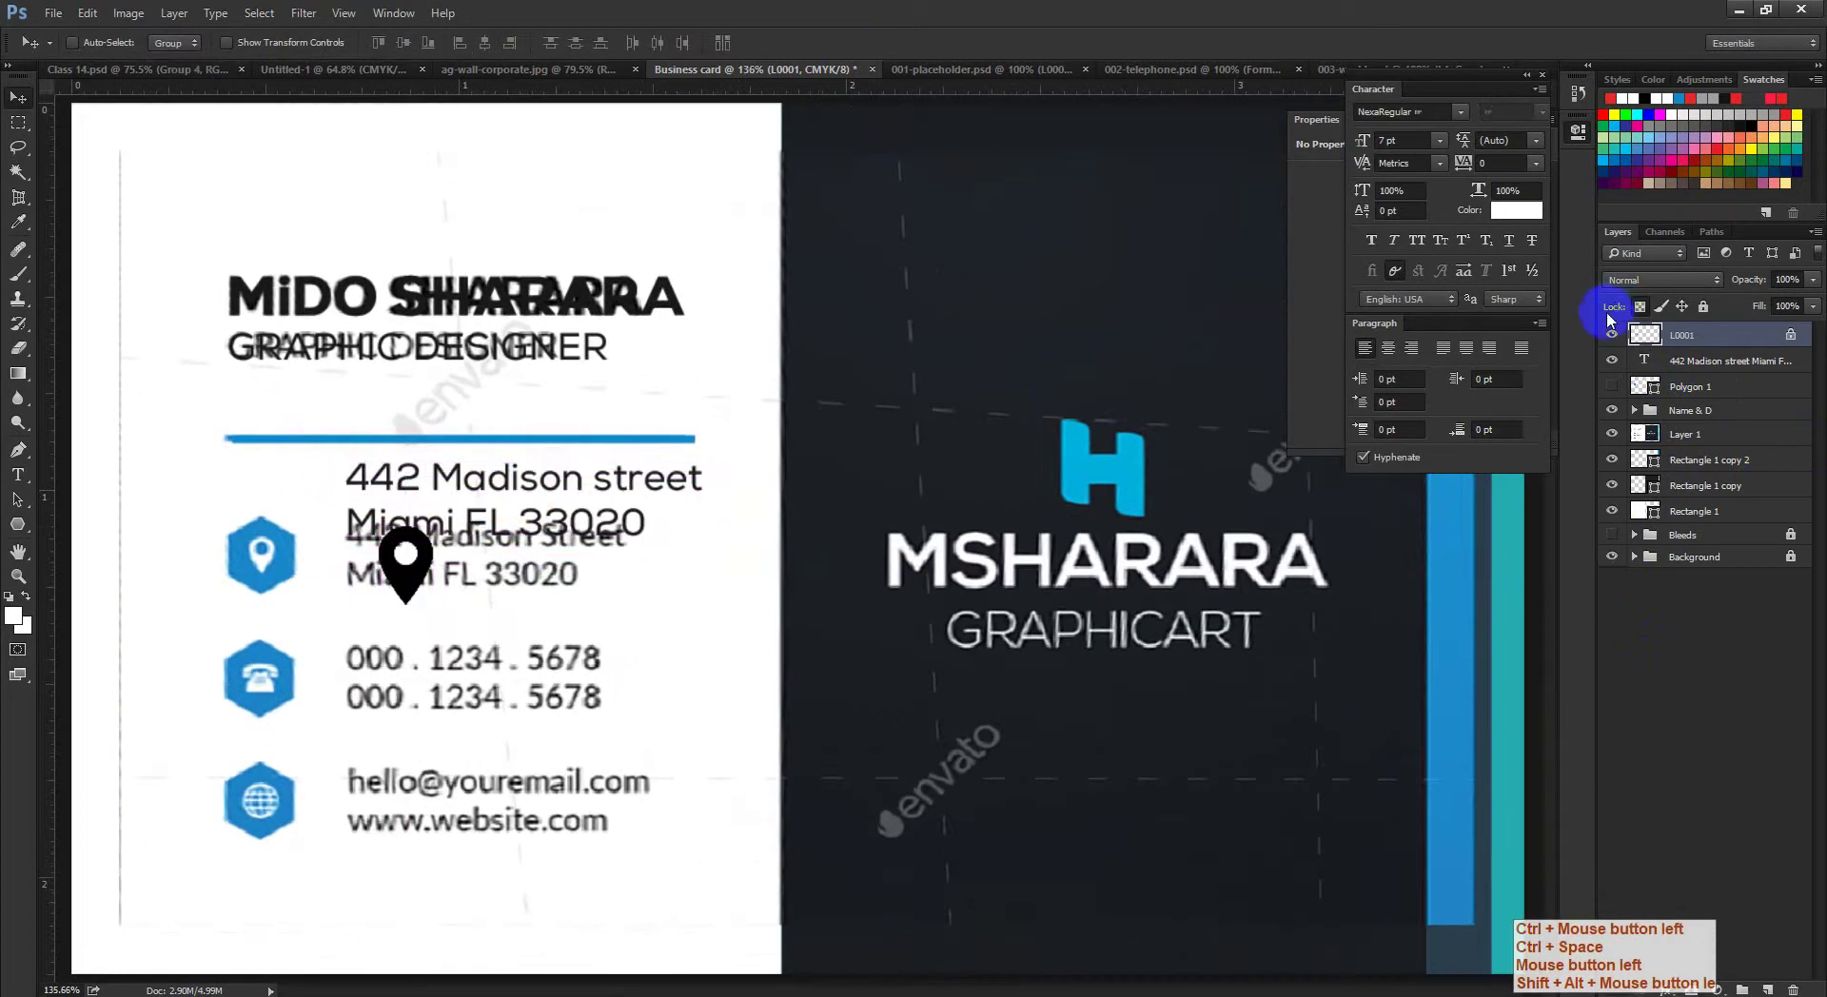
left_click_drag(917, 448, 799, 493)
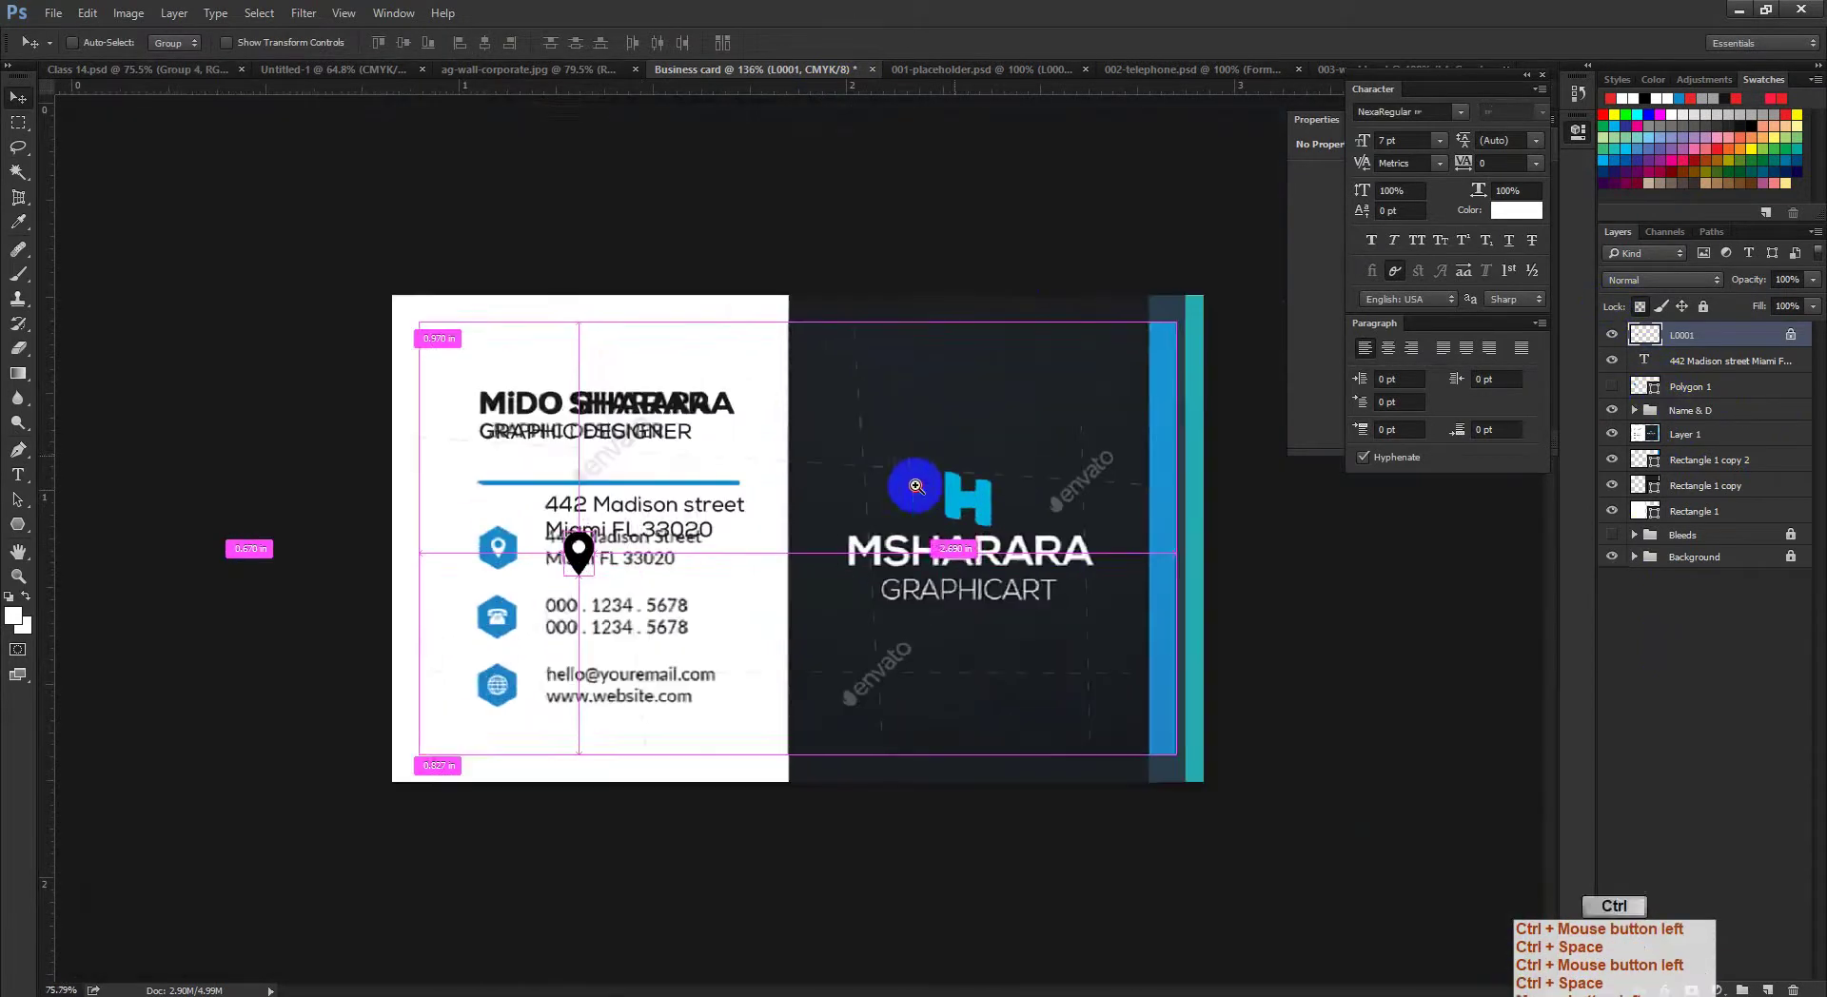
Step: Close the floating panels and return to the business card document
left_click(1039, 71)
left_click(1178, 72)
left_click(1318, 69)
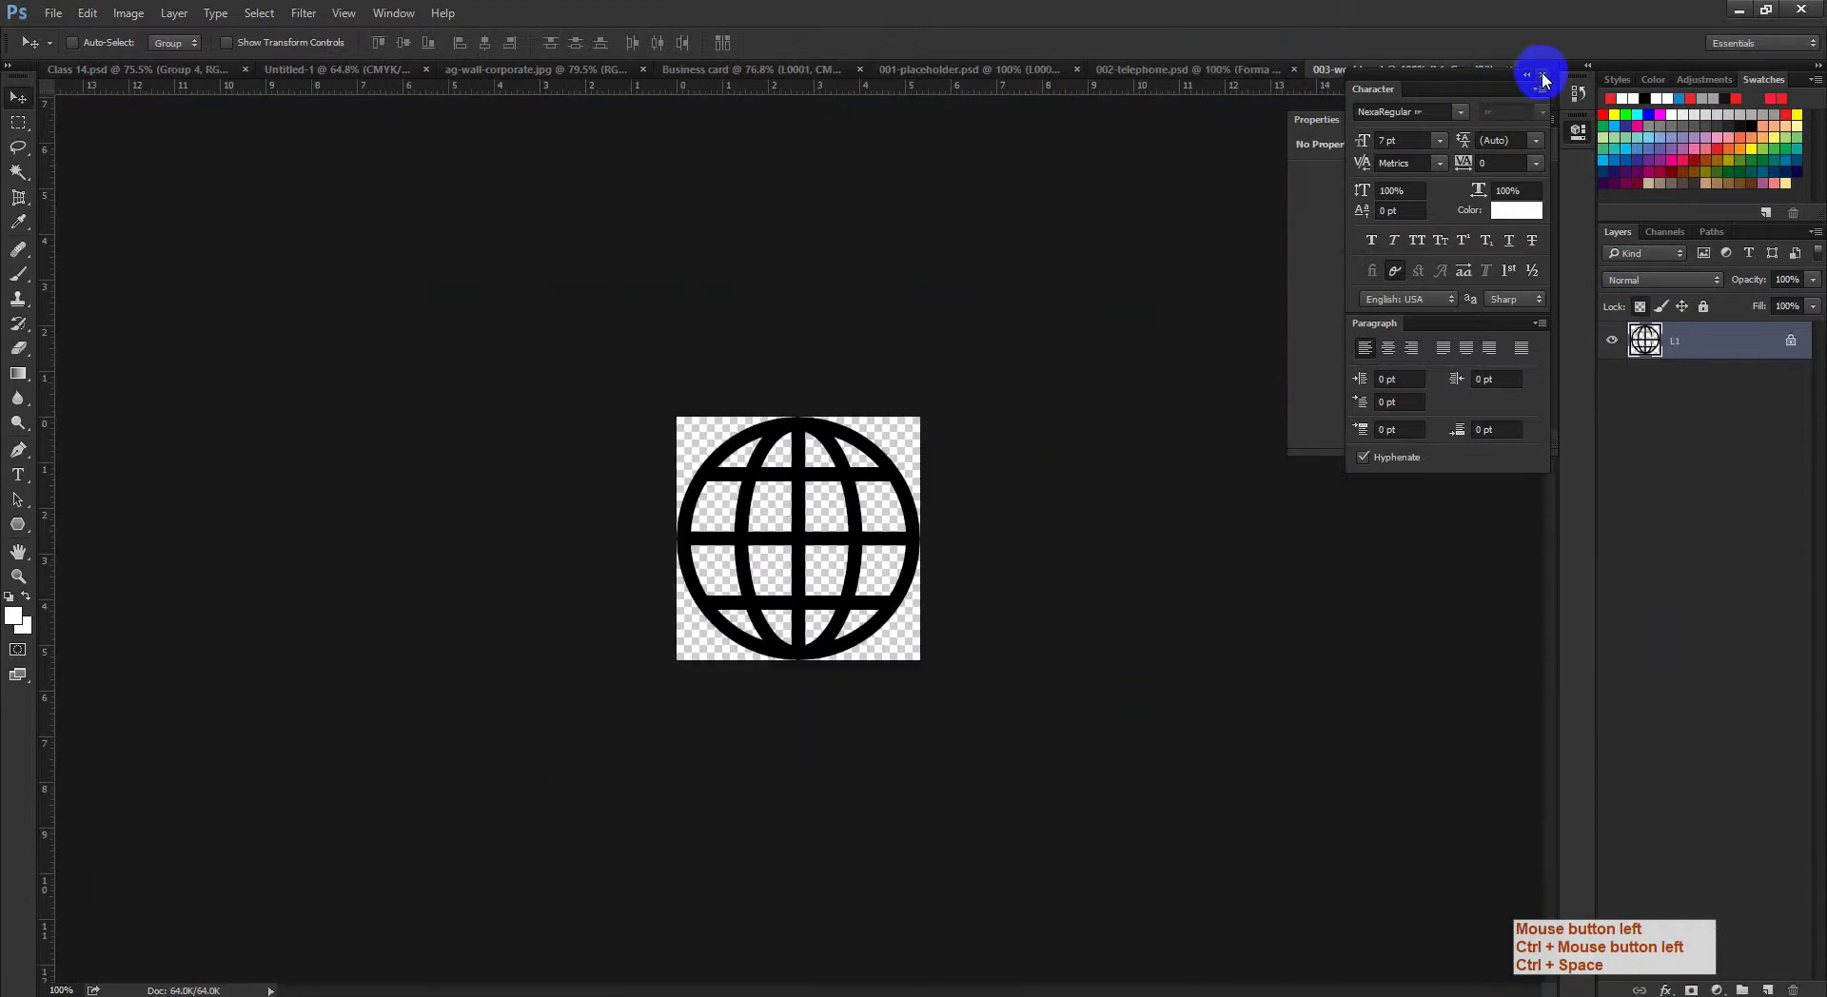
left_click(1543, 75)
left_click(1523, 119)
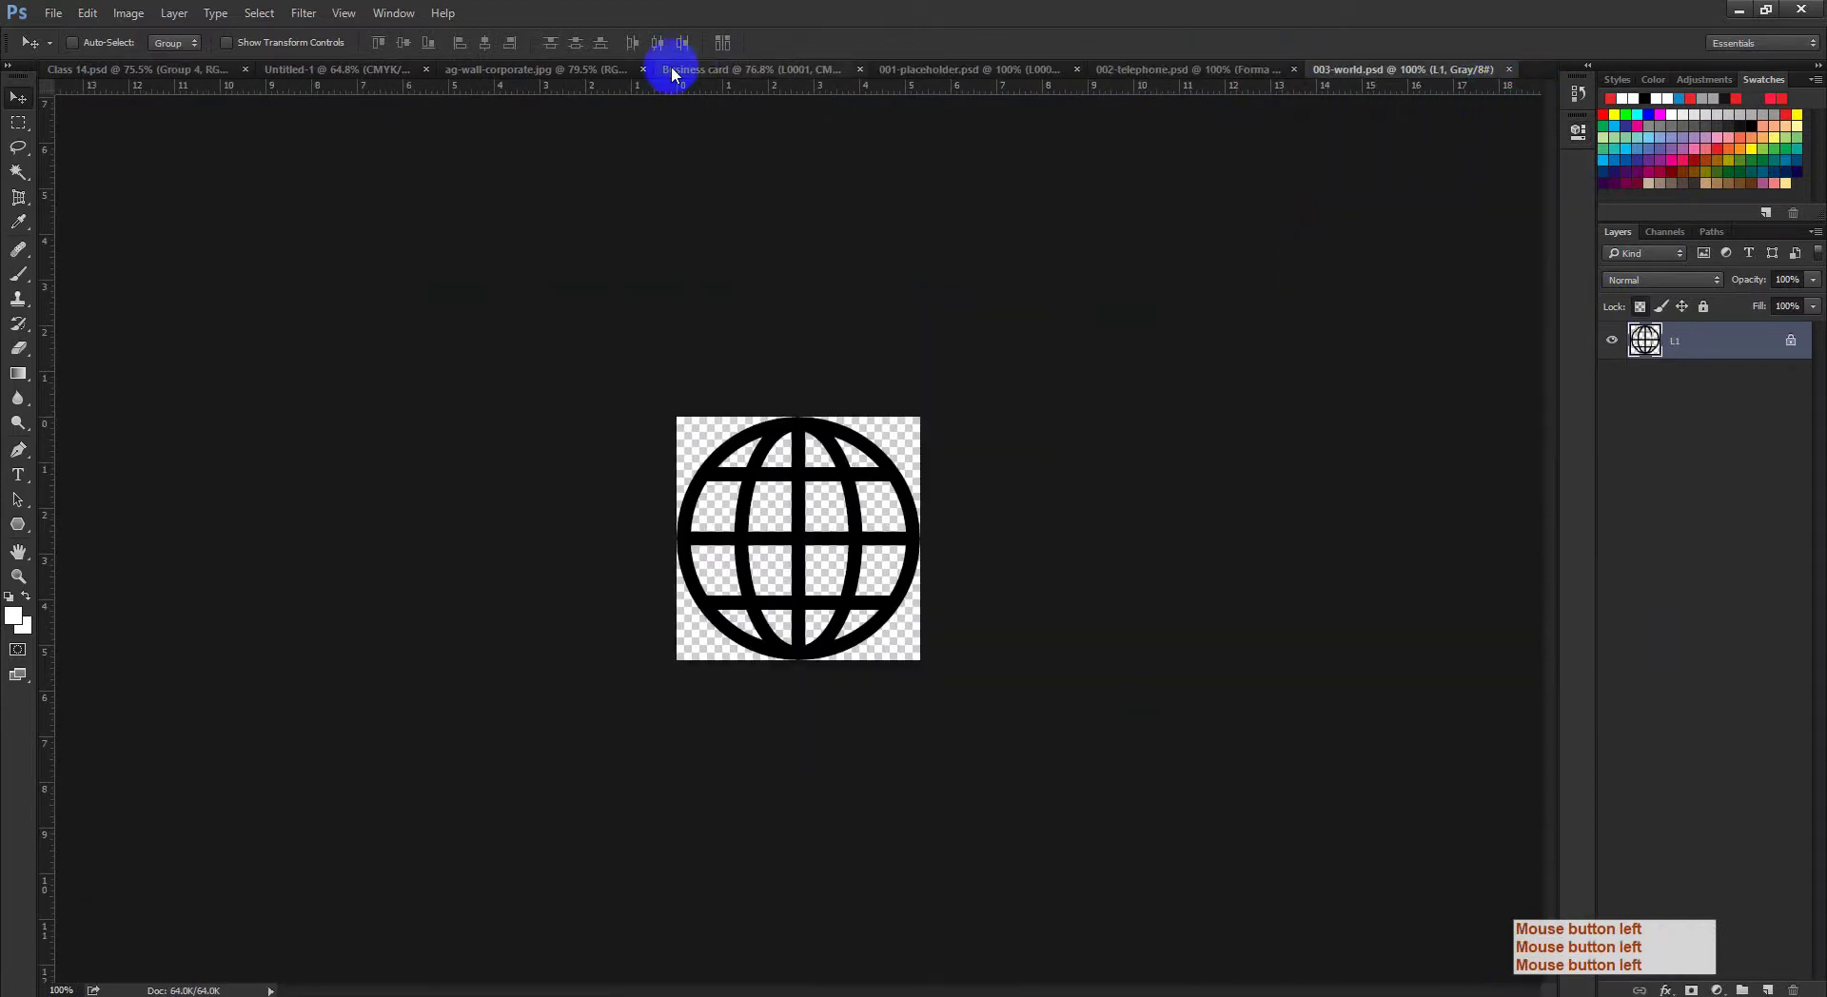
left_click(571, 68)
left_click(819, 69)
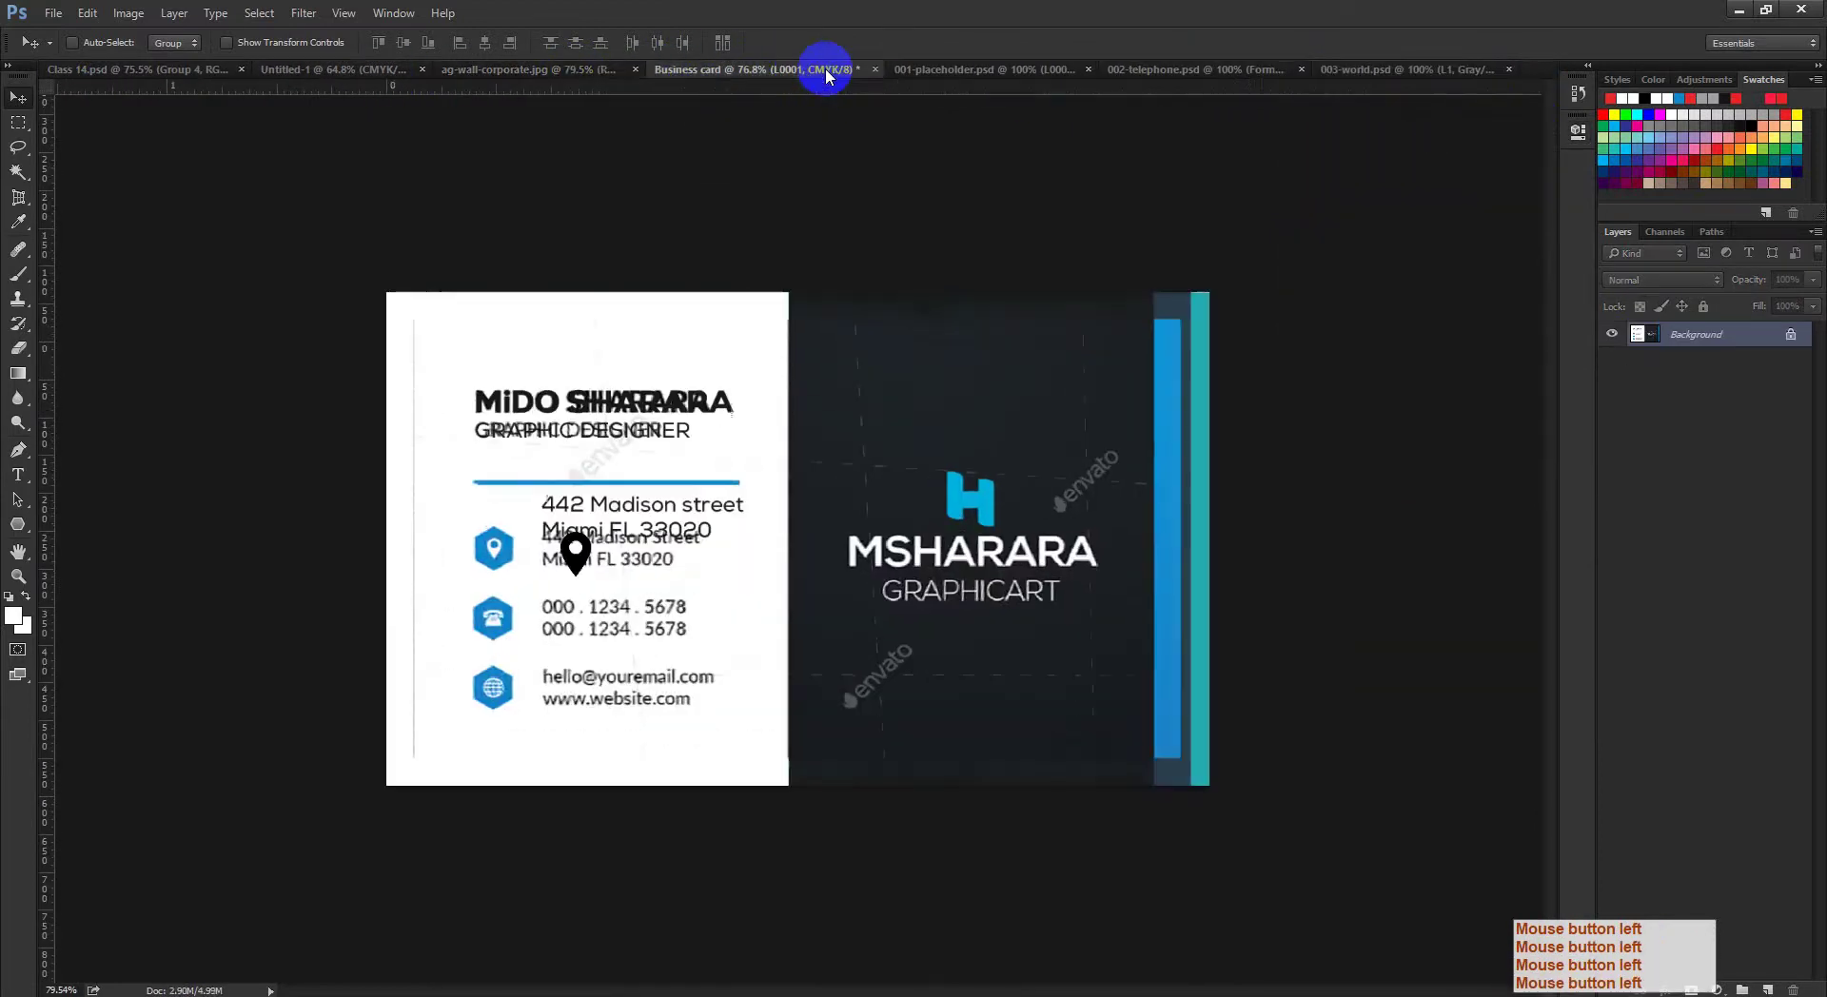
Step: Move the black pin onto the top hexagon and shrink it to 52.25%
key("ctrl+space")
left_click(595, 430, "ctrl")
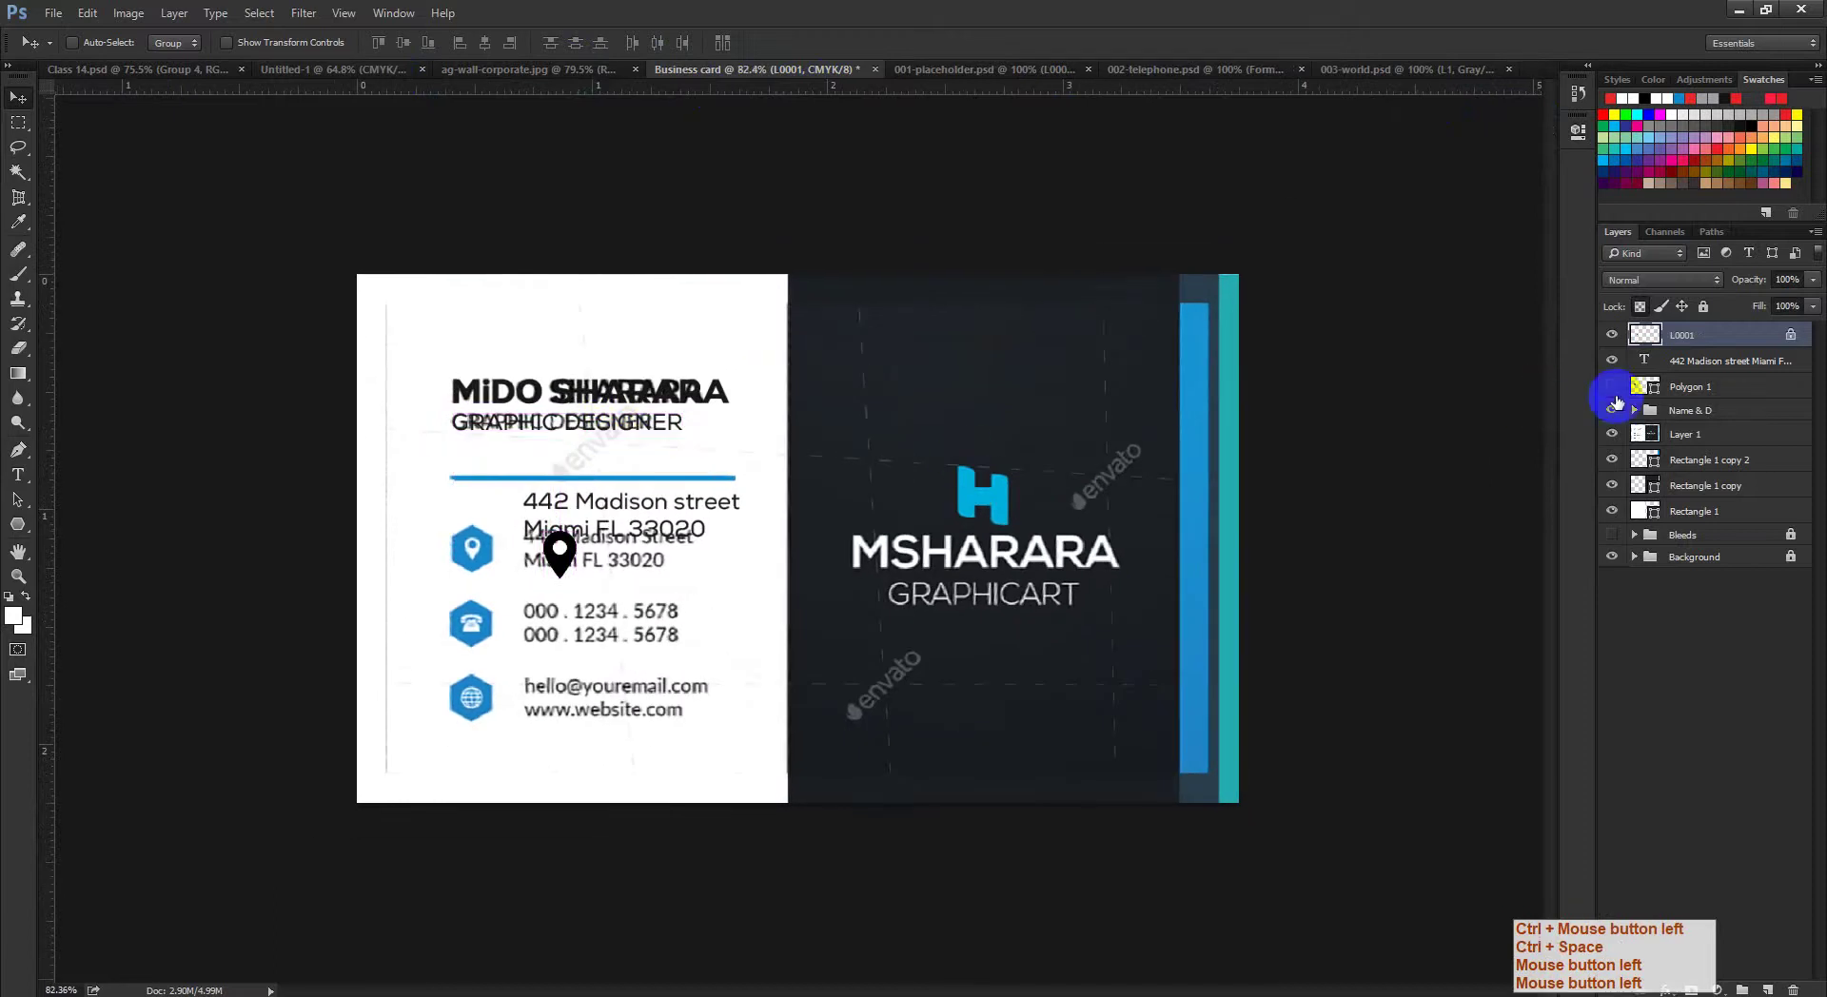
left_click_drag(473, 506, 561, 554)
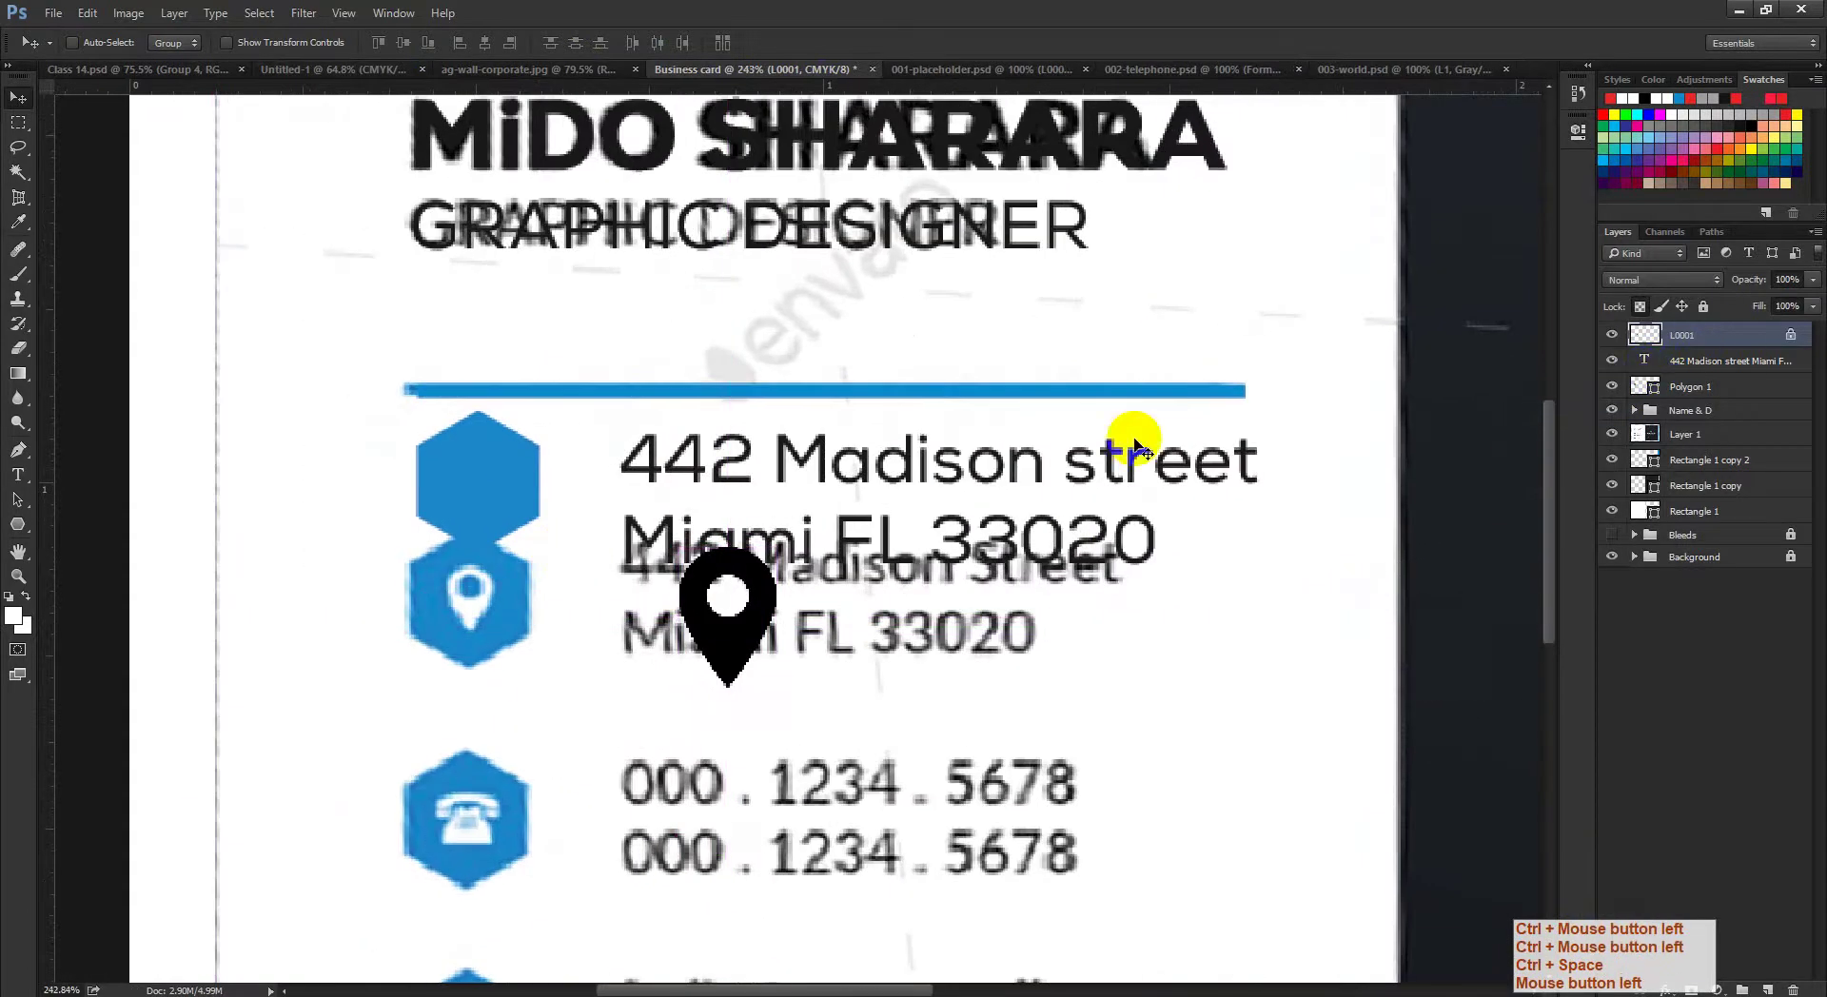
left_click_drag(640, 594, 391, 473)
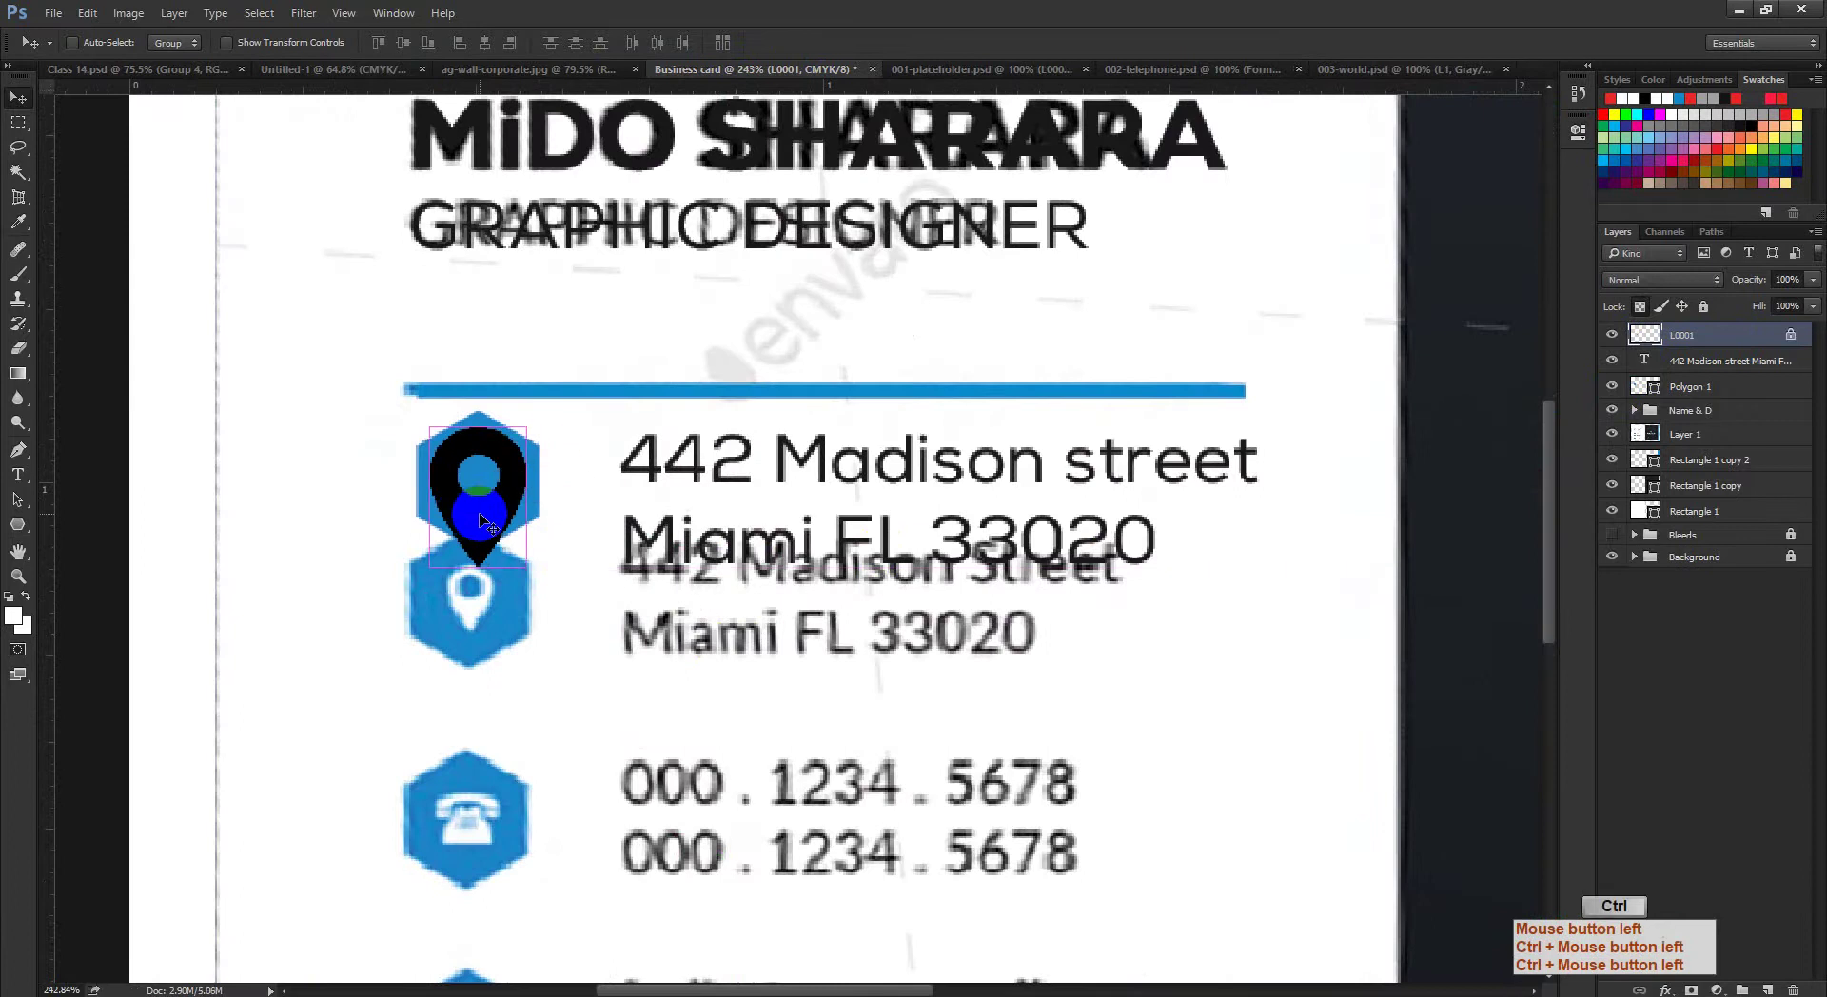
key("ctrl+t")
left_click_drag(526, 428, 505, 475)
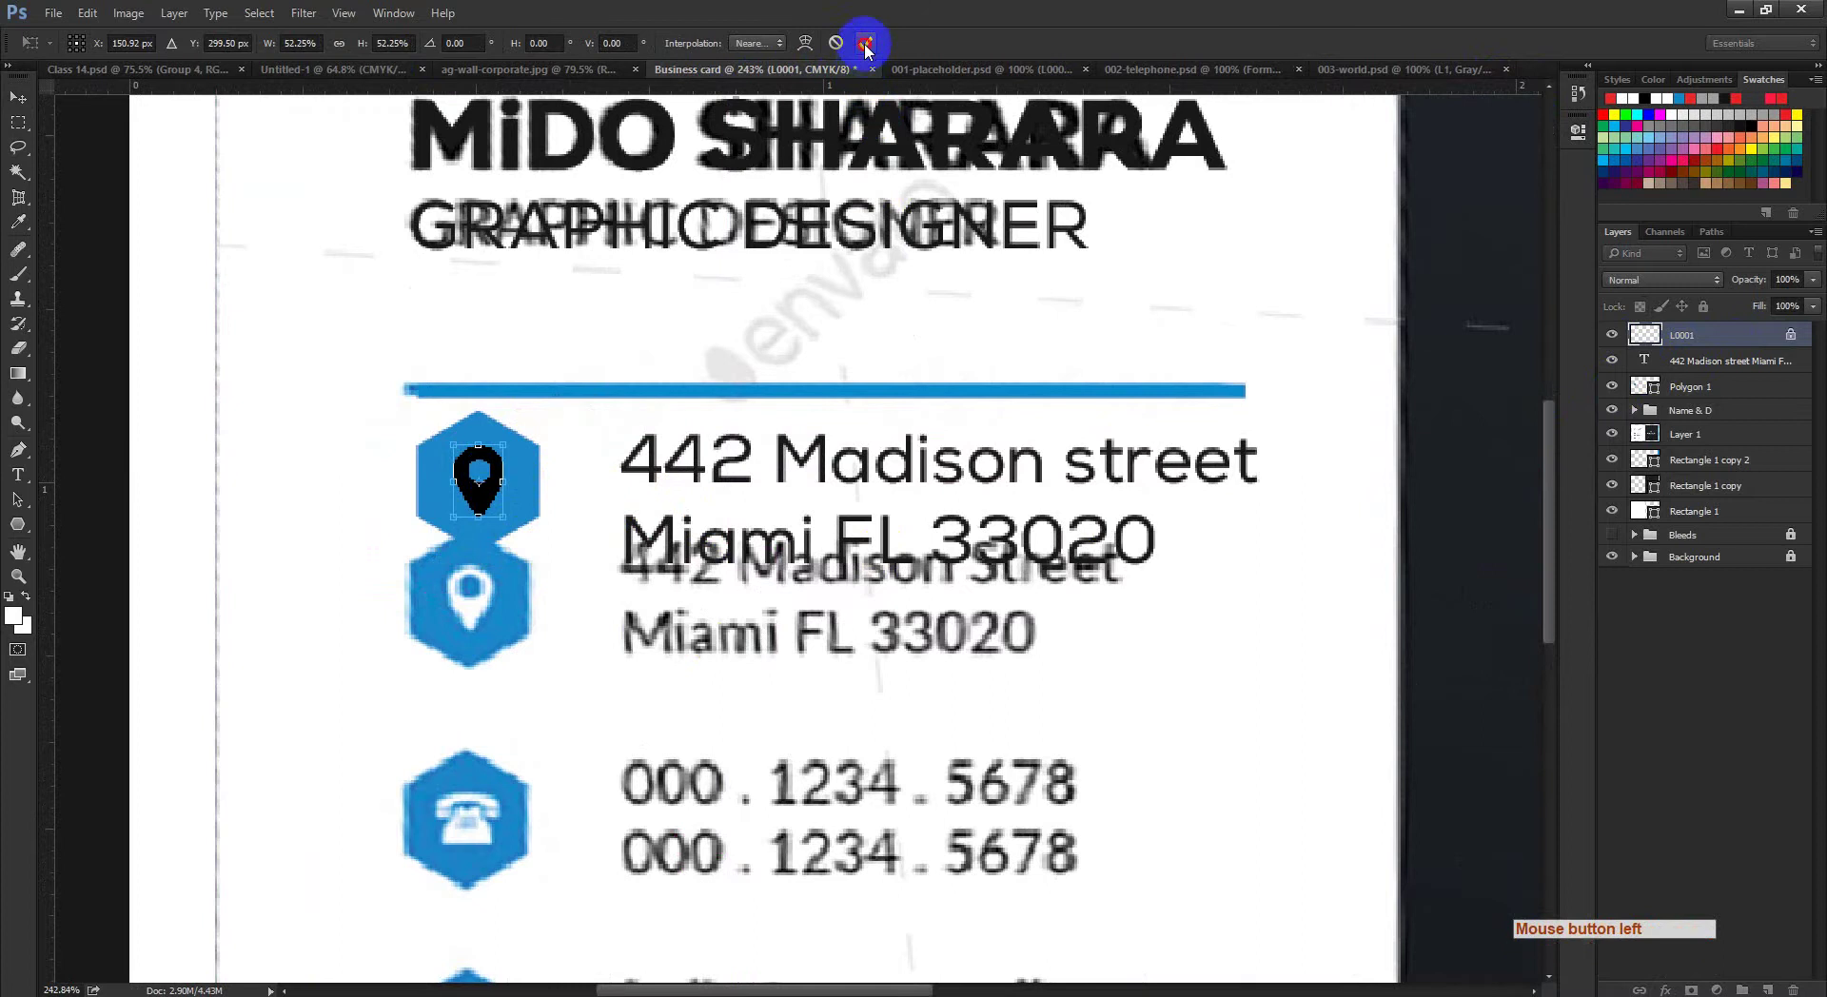
left_click(865, 43)
Step: Zoom in on the pin and toggle the reference overlay to compare placement
left_click(479, 484, "ctrl")
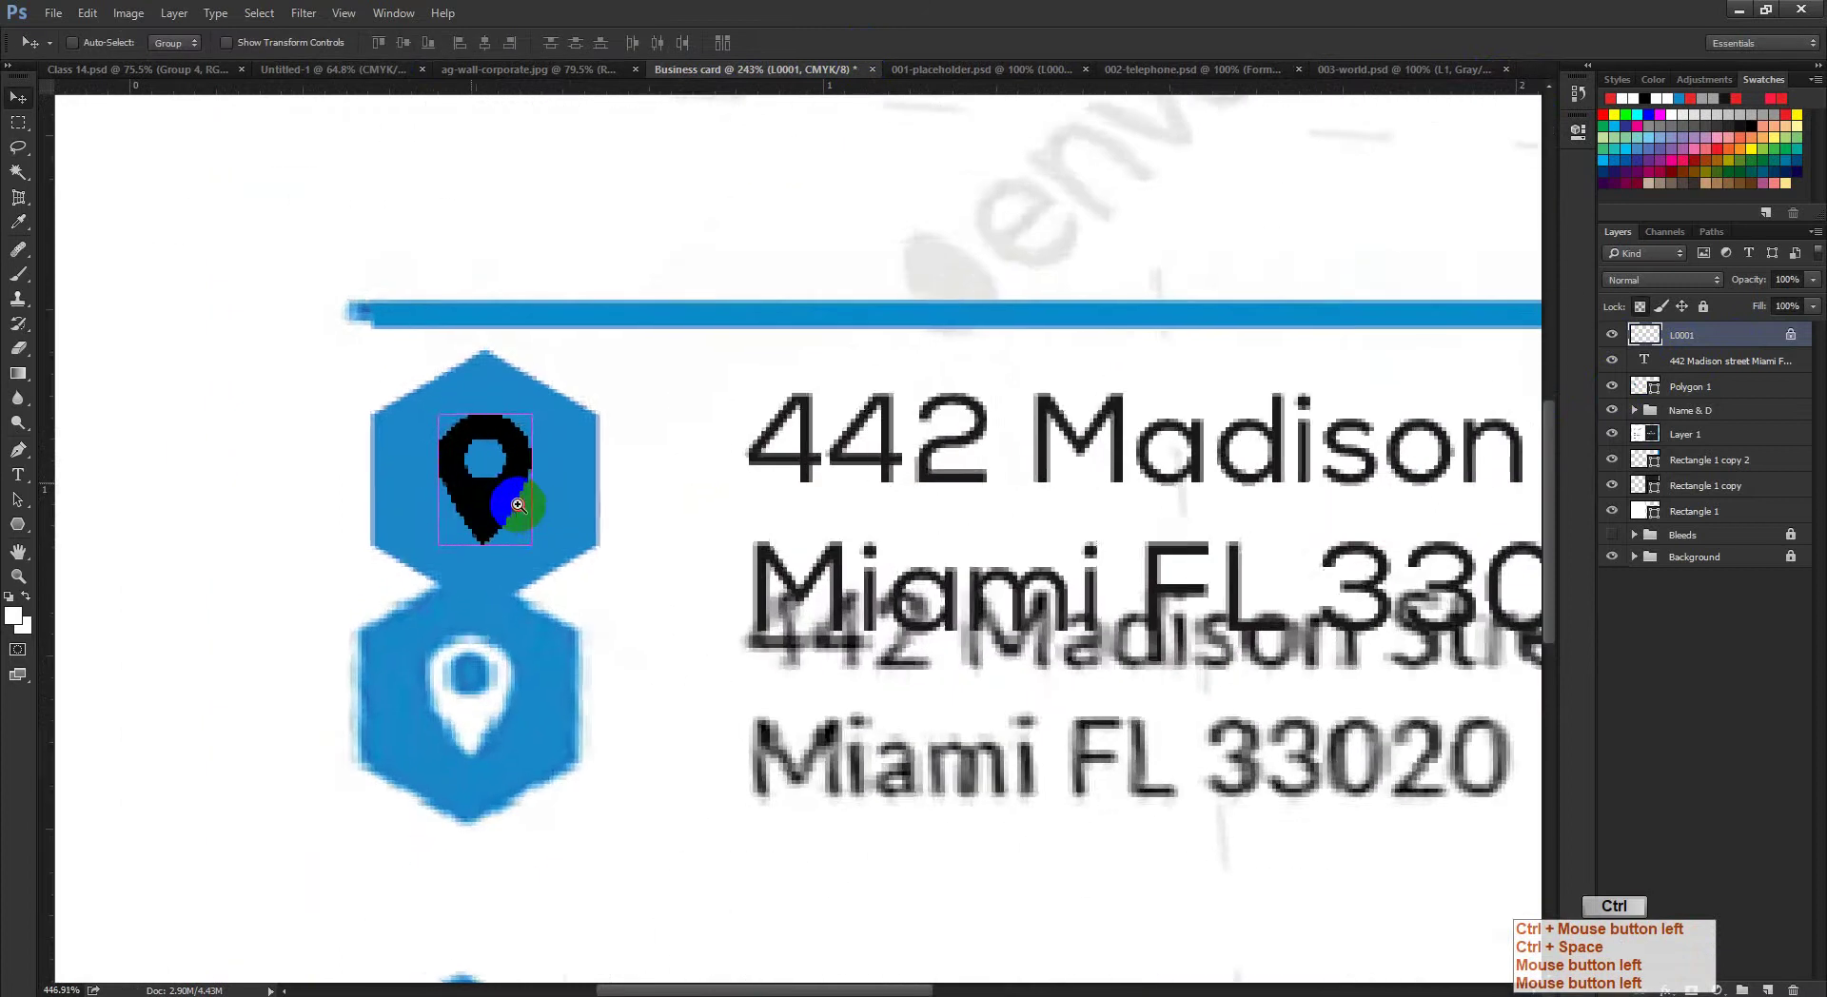
left_click_drag(518, 504, 490, 504)
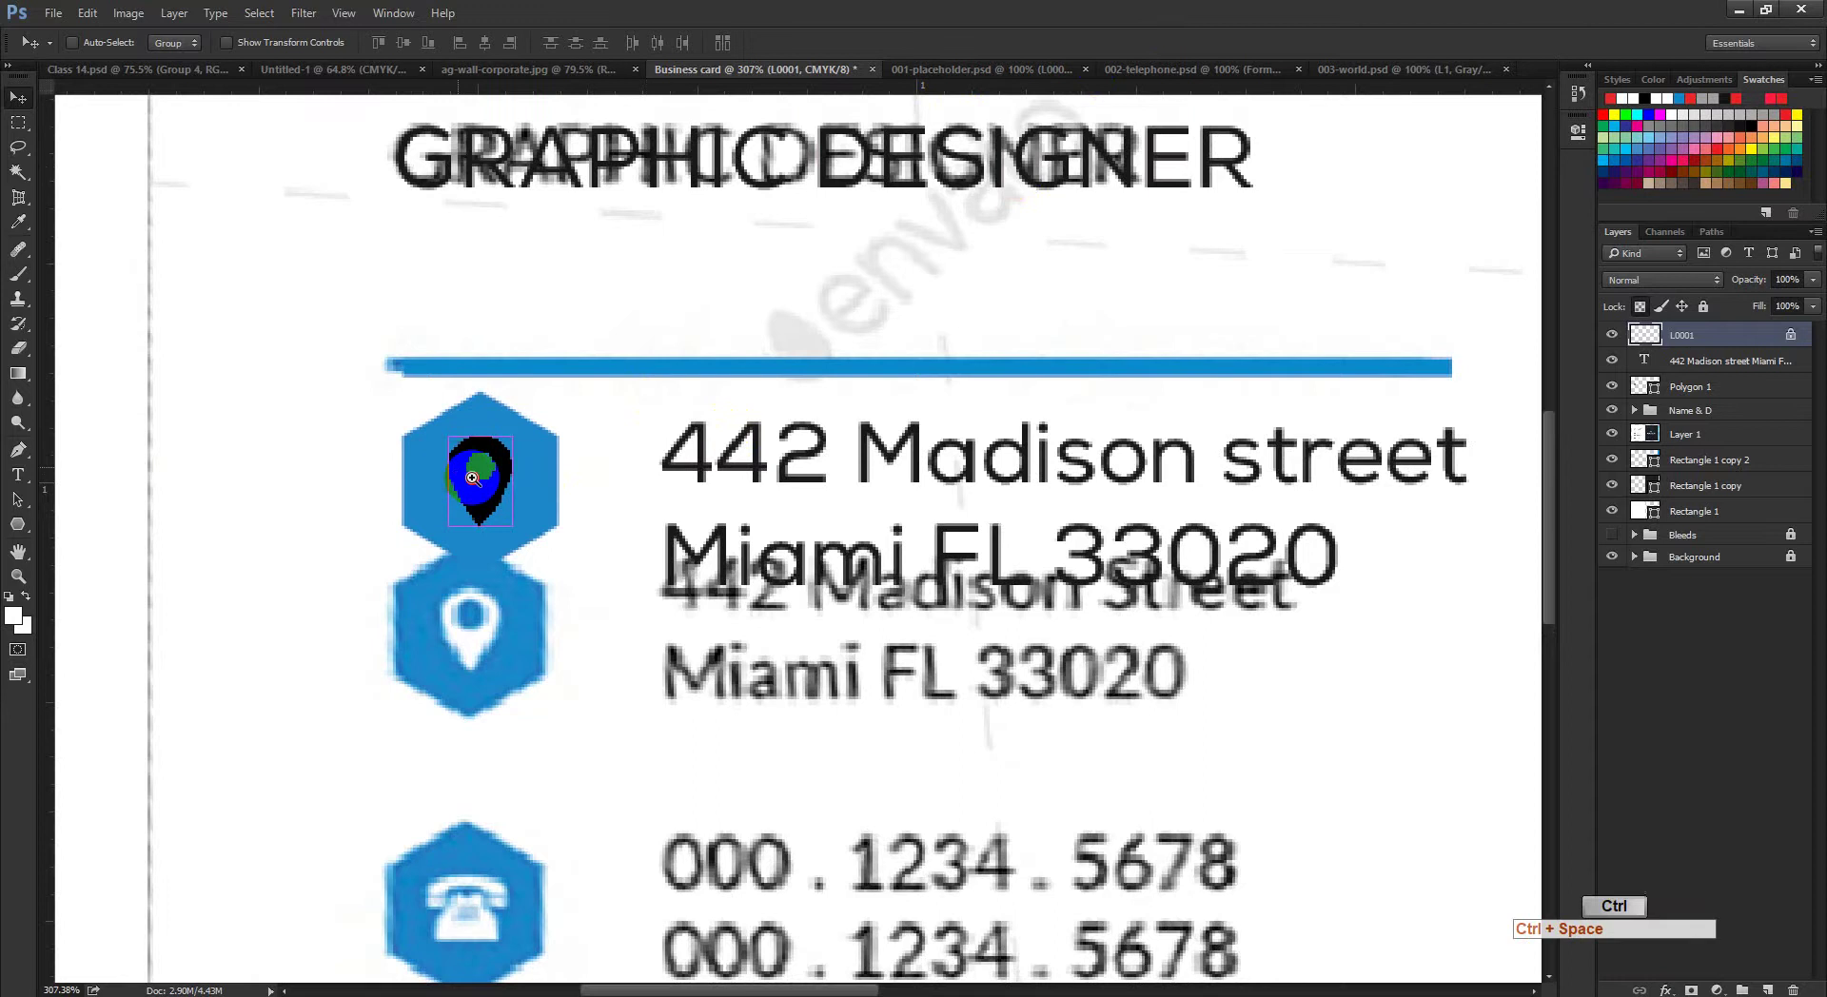
left_click_drag(522, 476, 492, 526)
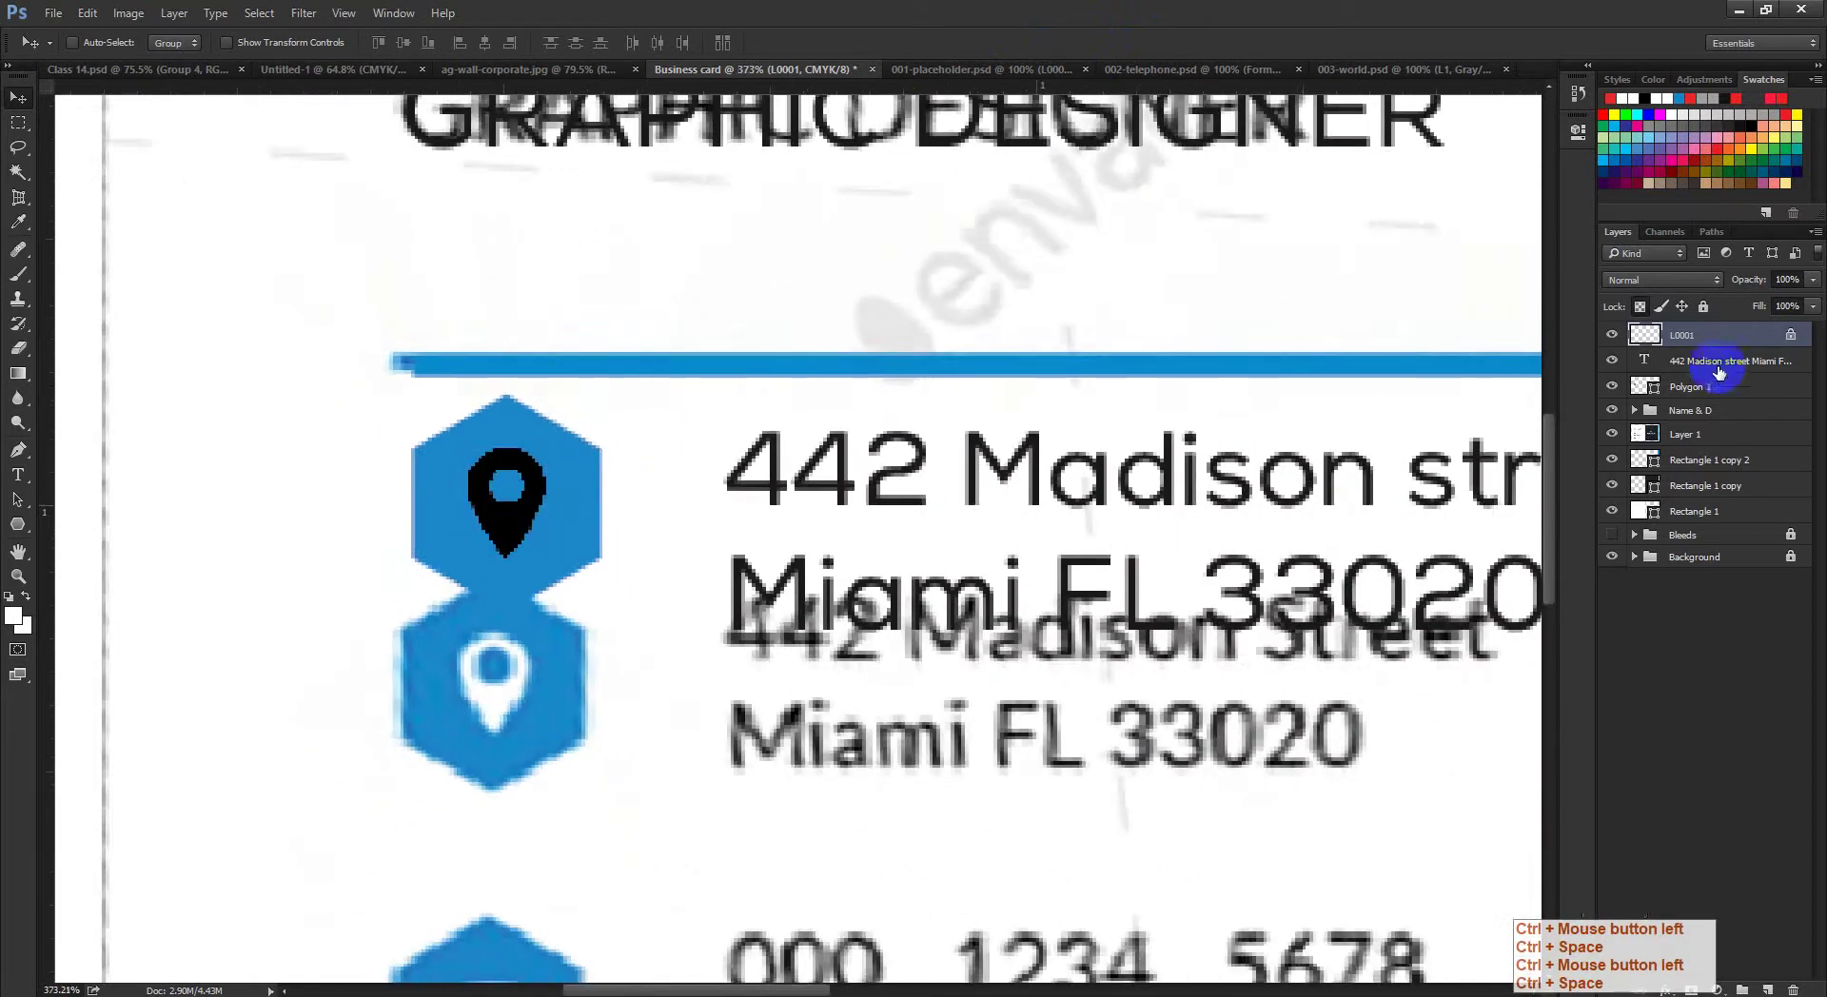
left_click(1611, 434)
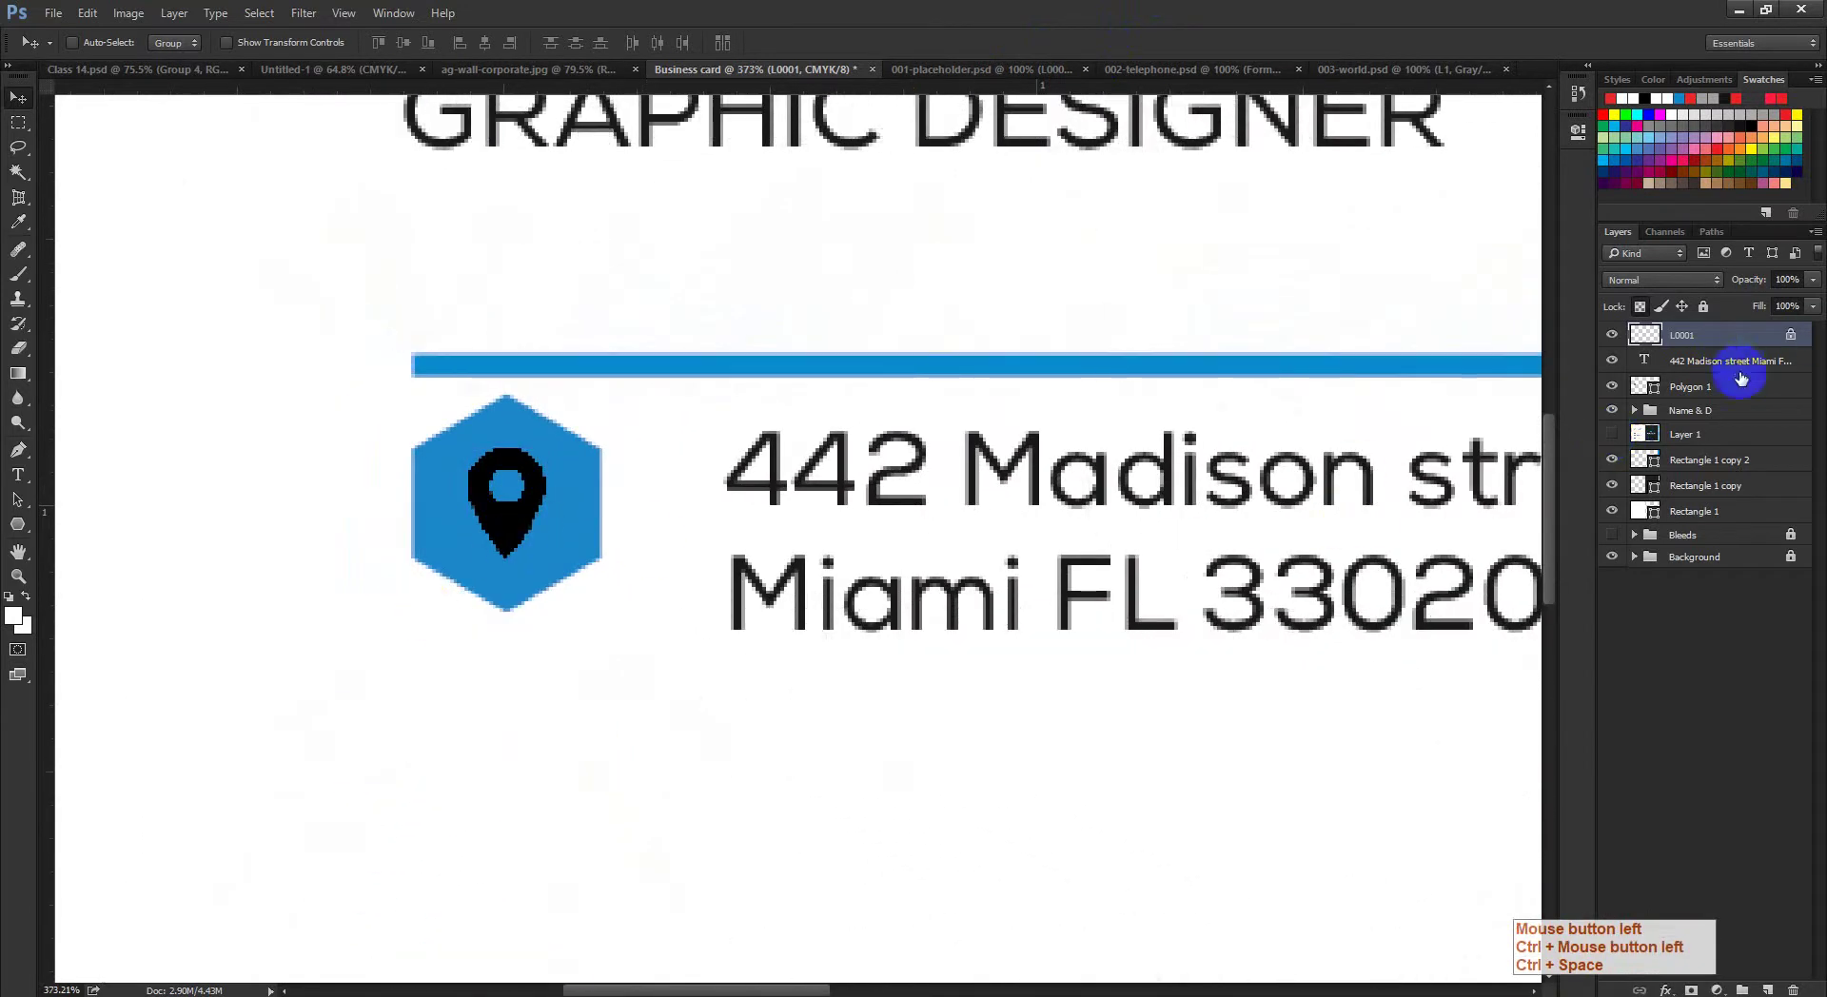
left_click(1612, 434)
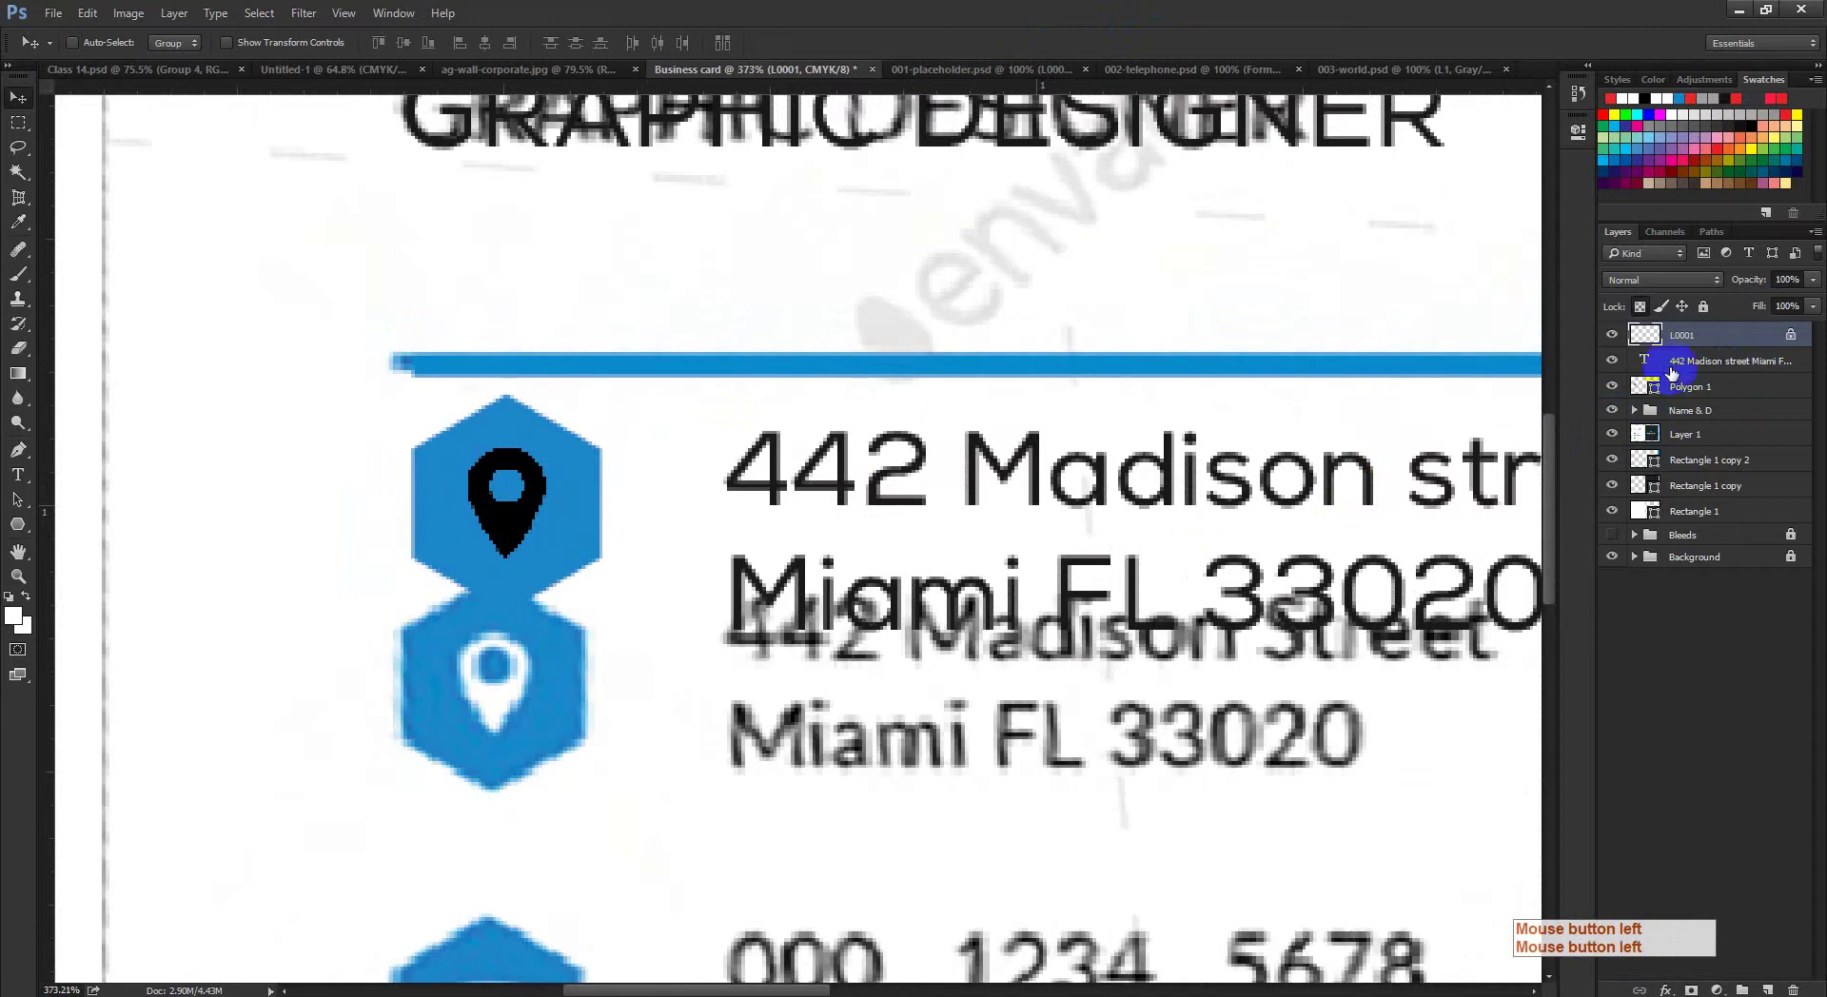
Step: Select Polygon 1, try moving the hexagon and undo it, then hide Layer 1
left_click(1686, 387)
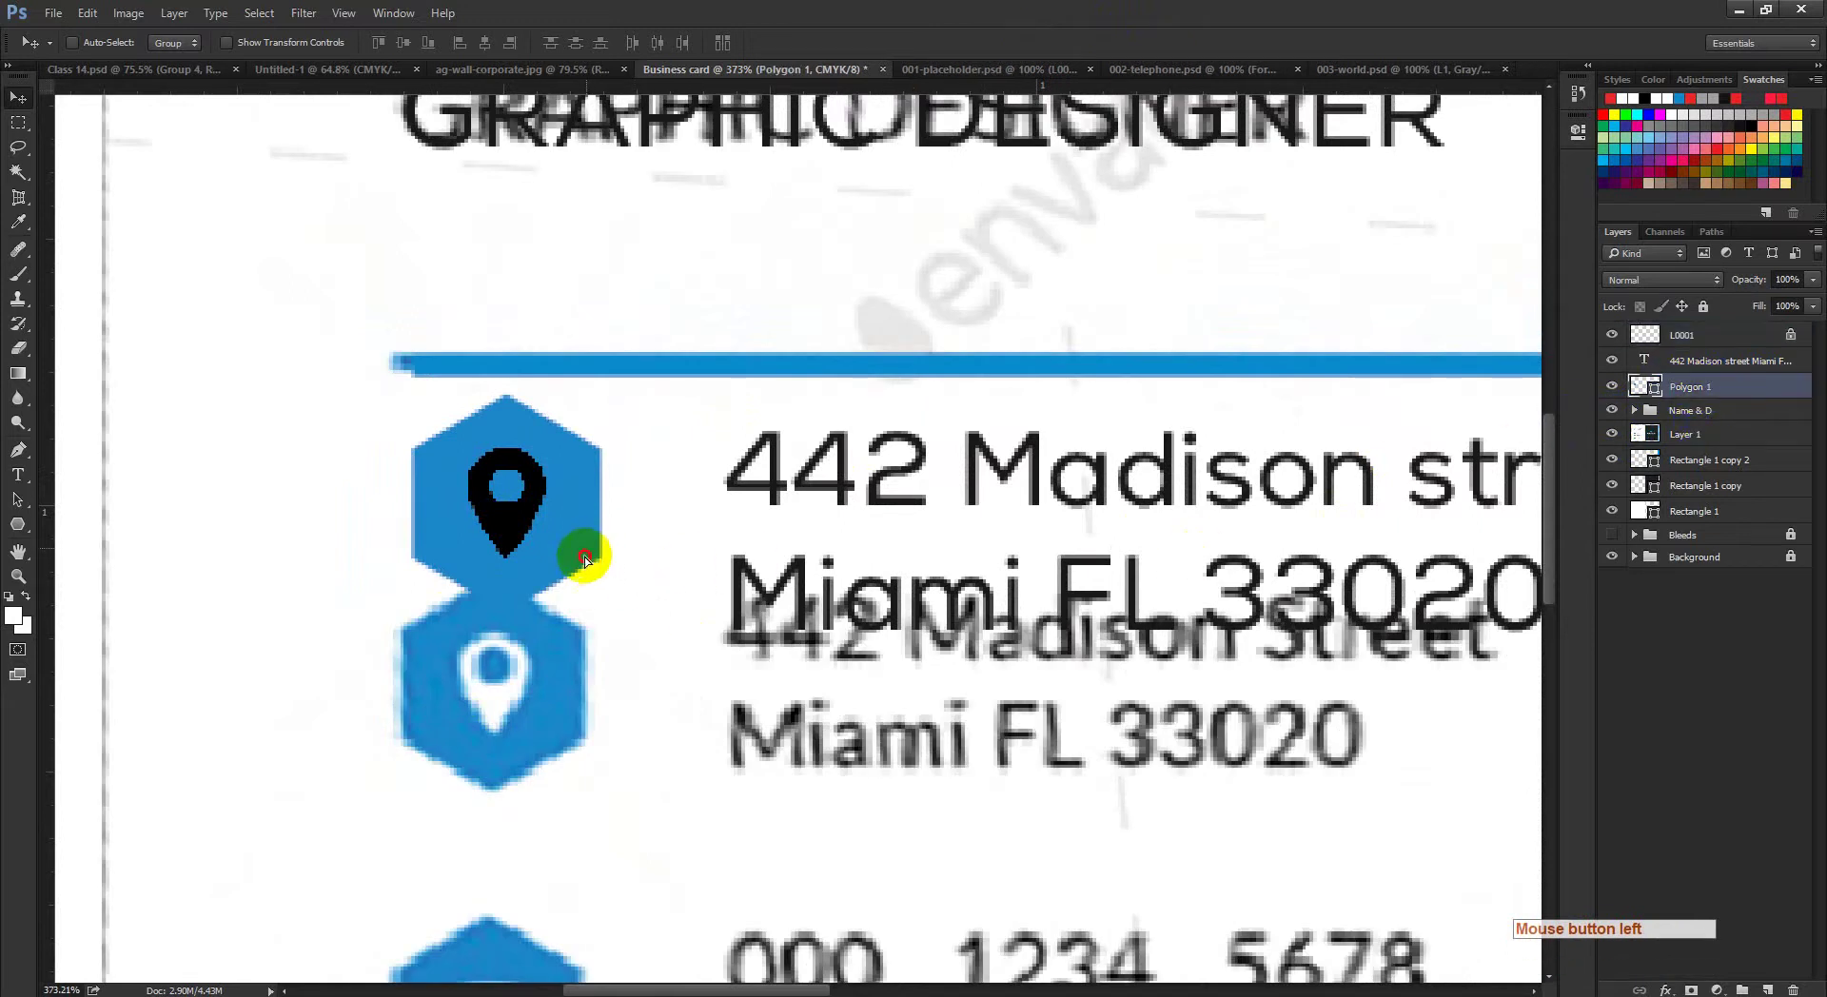
left_click_drag(580, 551, 624, 720)
key("ctrl+z")
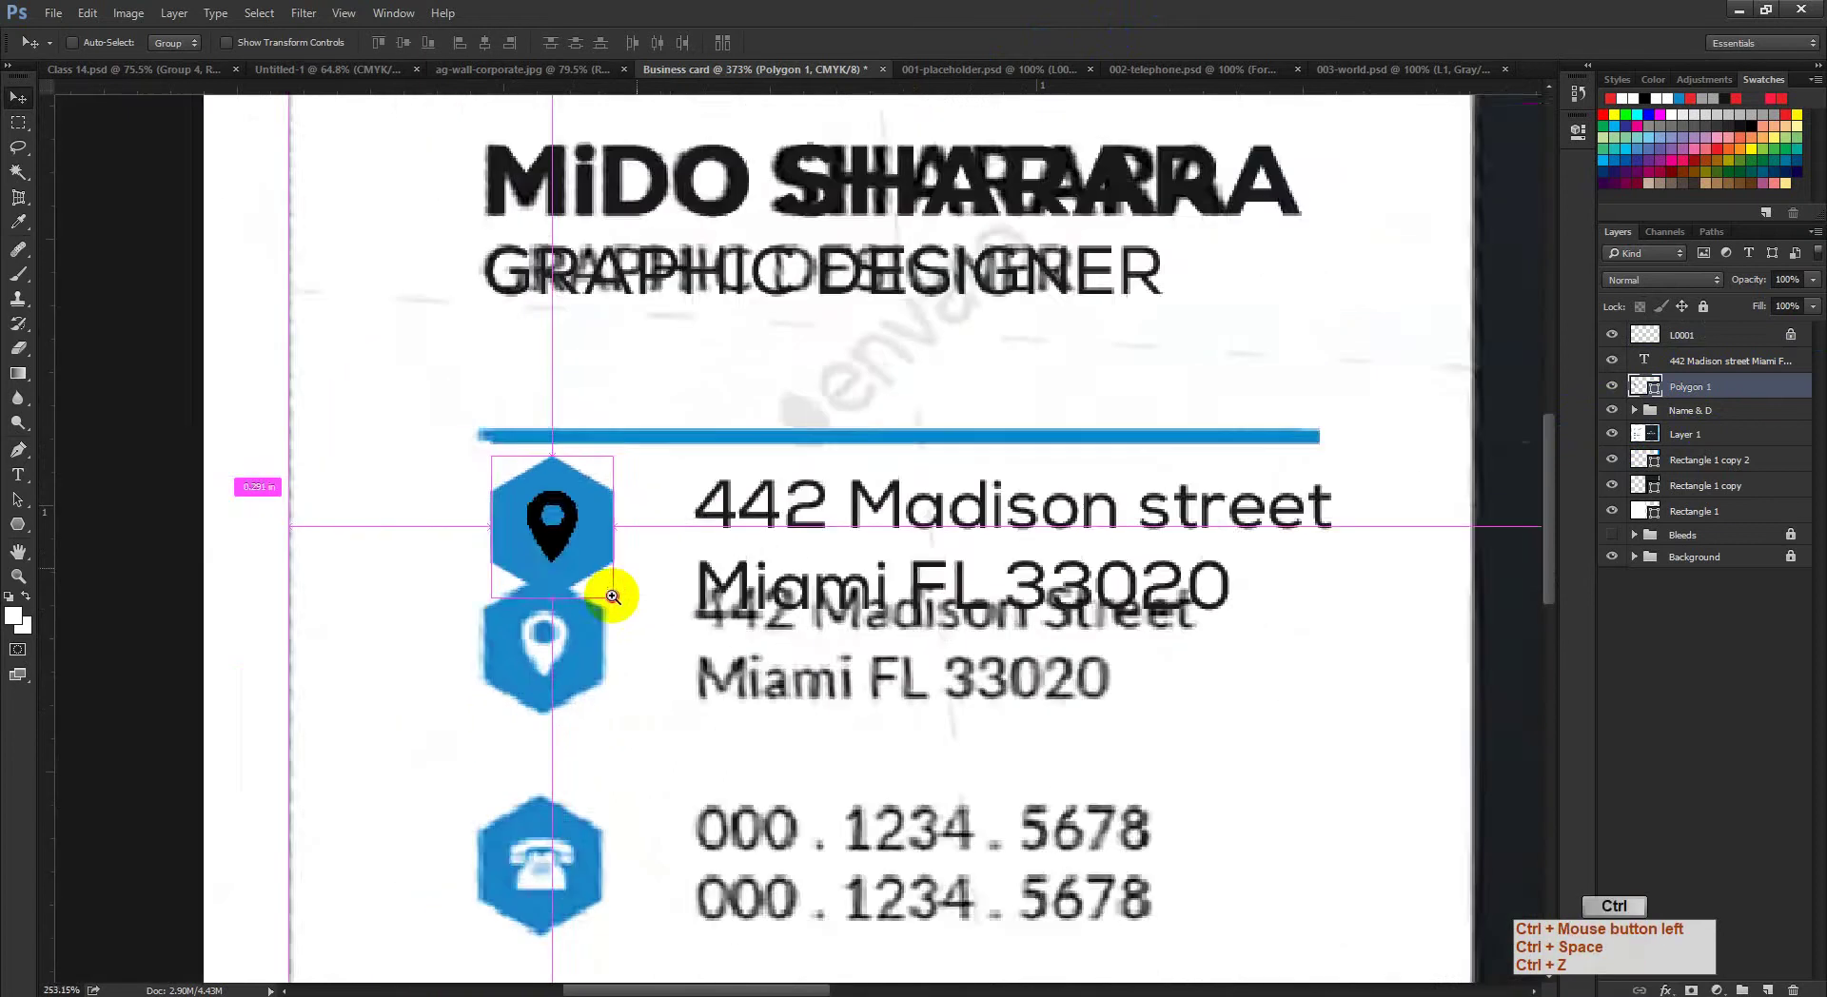
left_click_drag(612, 596, 599, 551)
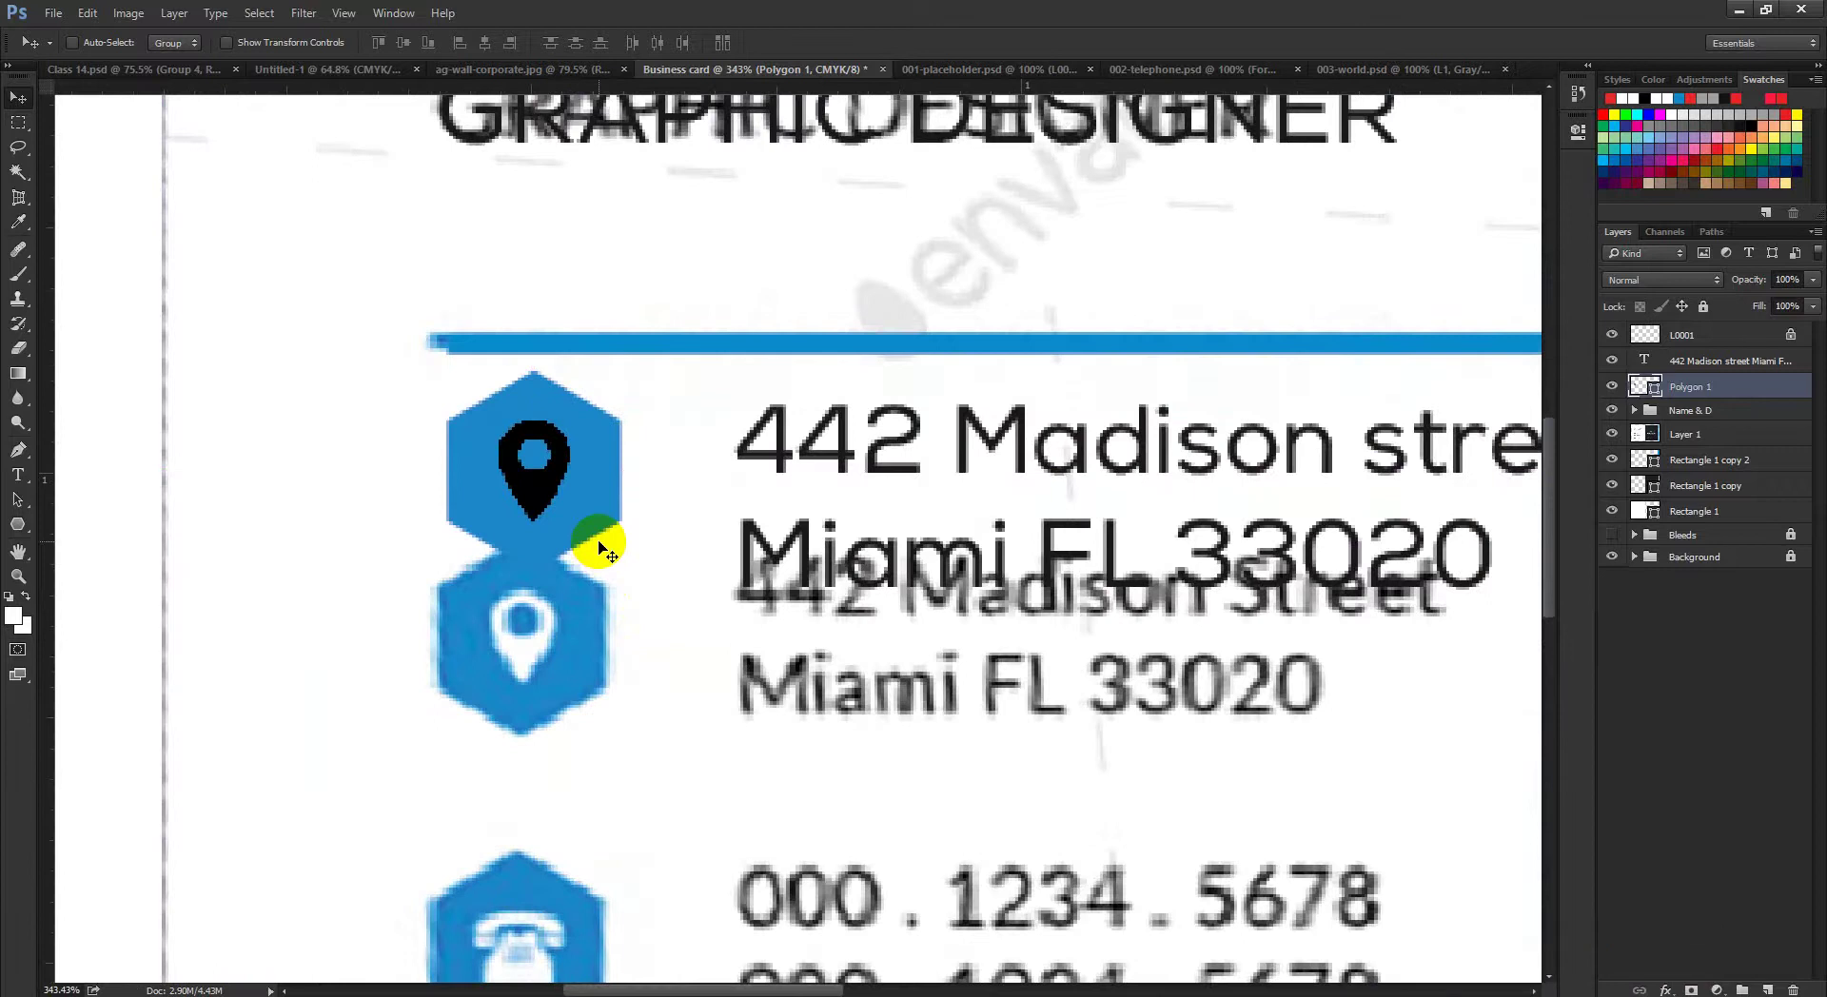
left_click(1611, 386)
left_click(1611, 386)
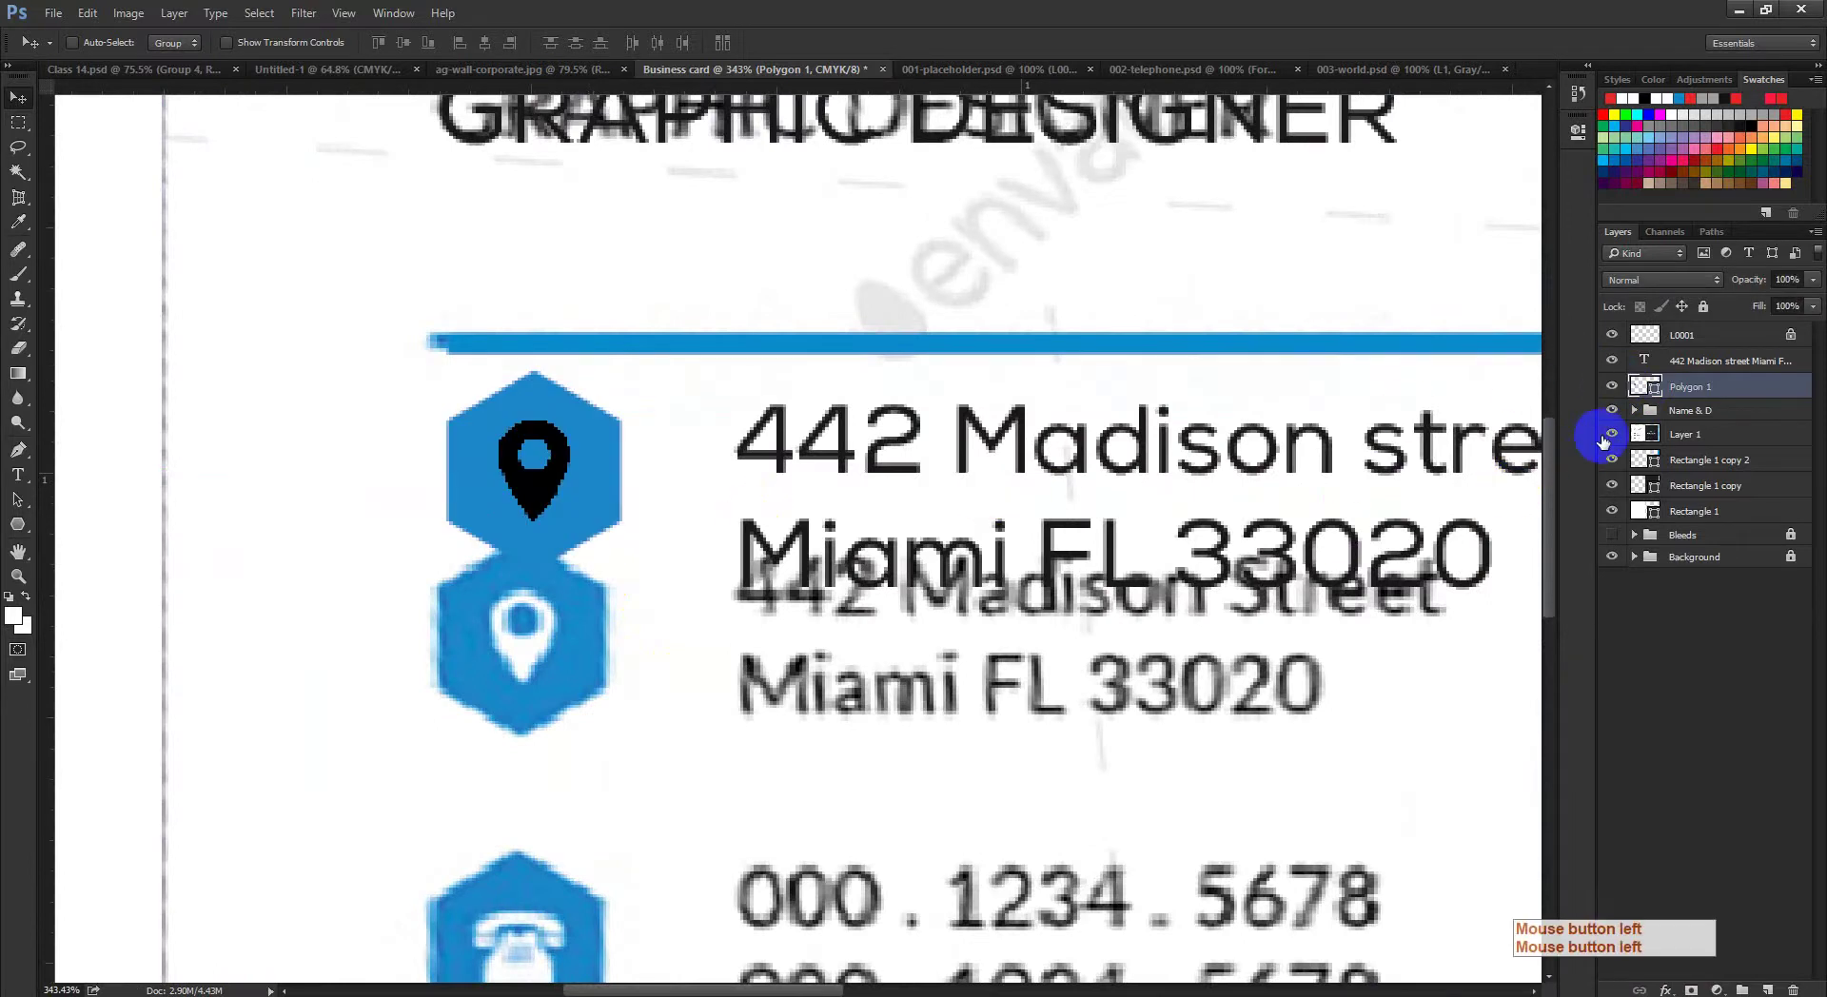
left_click(1608, 435)
left_click_drag(796, 494, 489, 529)
Step: Drag a vertical guide beside the hexagon and load the pin layer's selection
left_click_drag(47, 632, 503, 673)
left_click(485, 461)
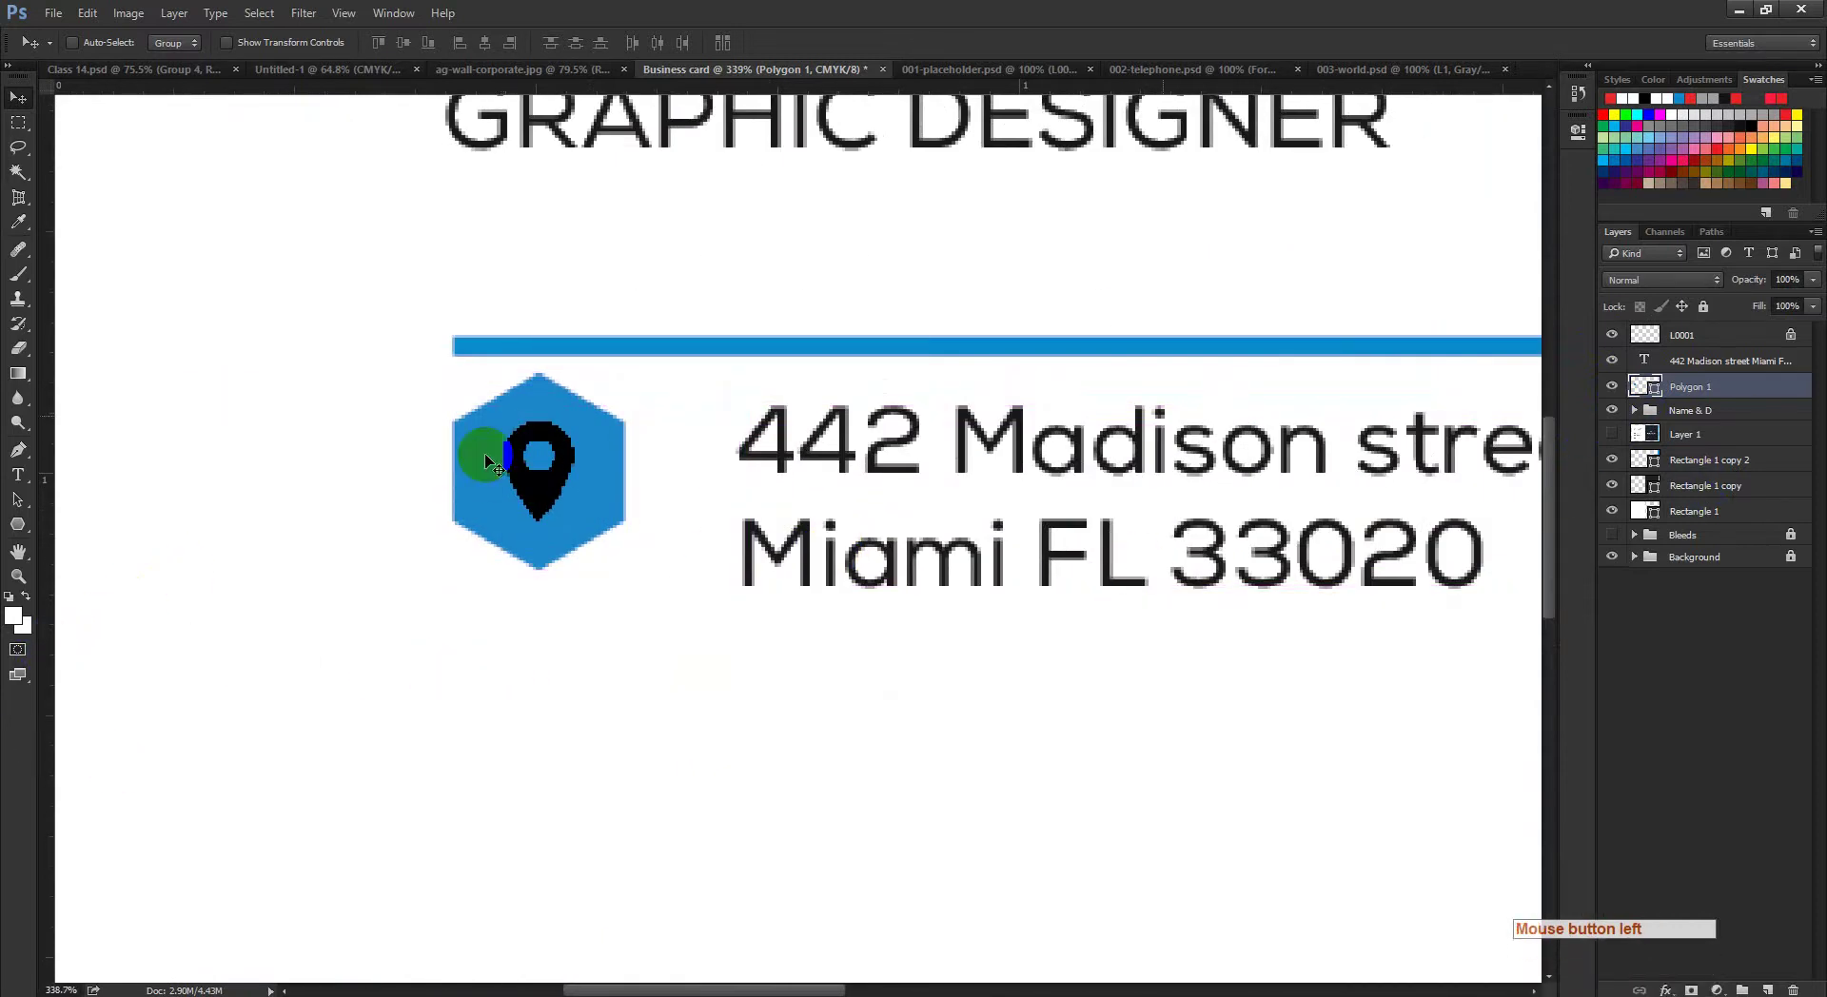
left_click(1659, 398, "ctrl")
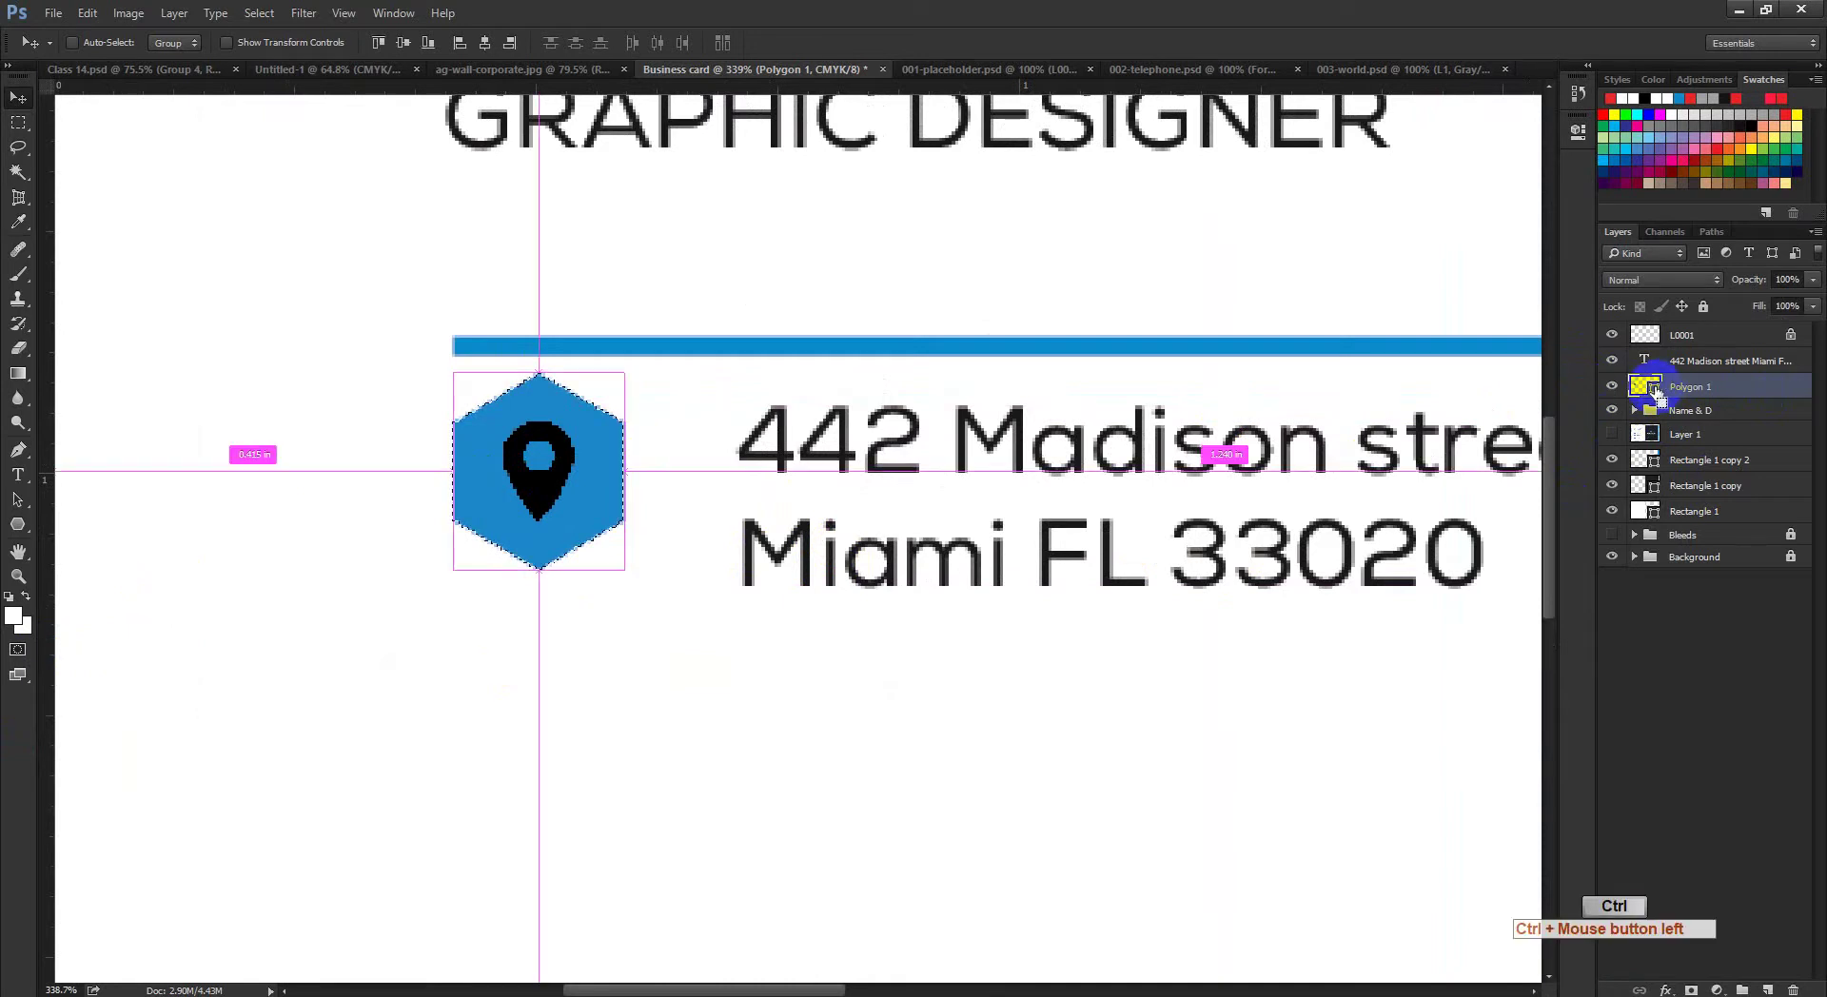
key("ctrl+d")
left_click(1661, 339)
left_click(1652, 343, "ctrl")
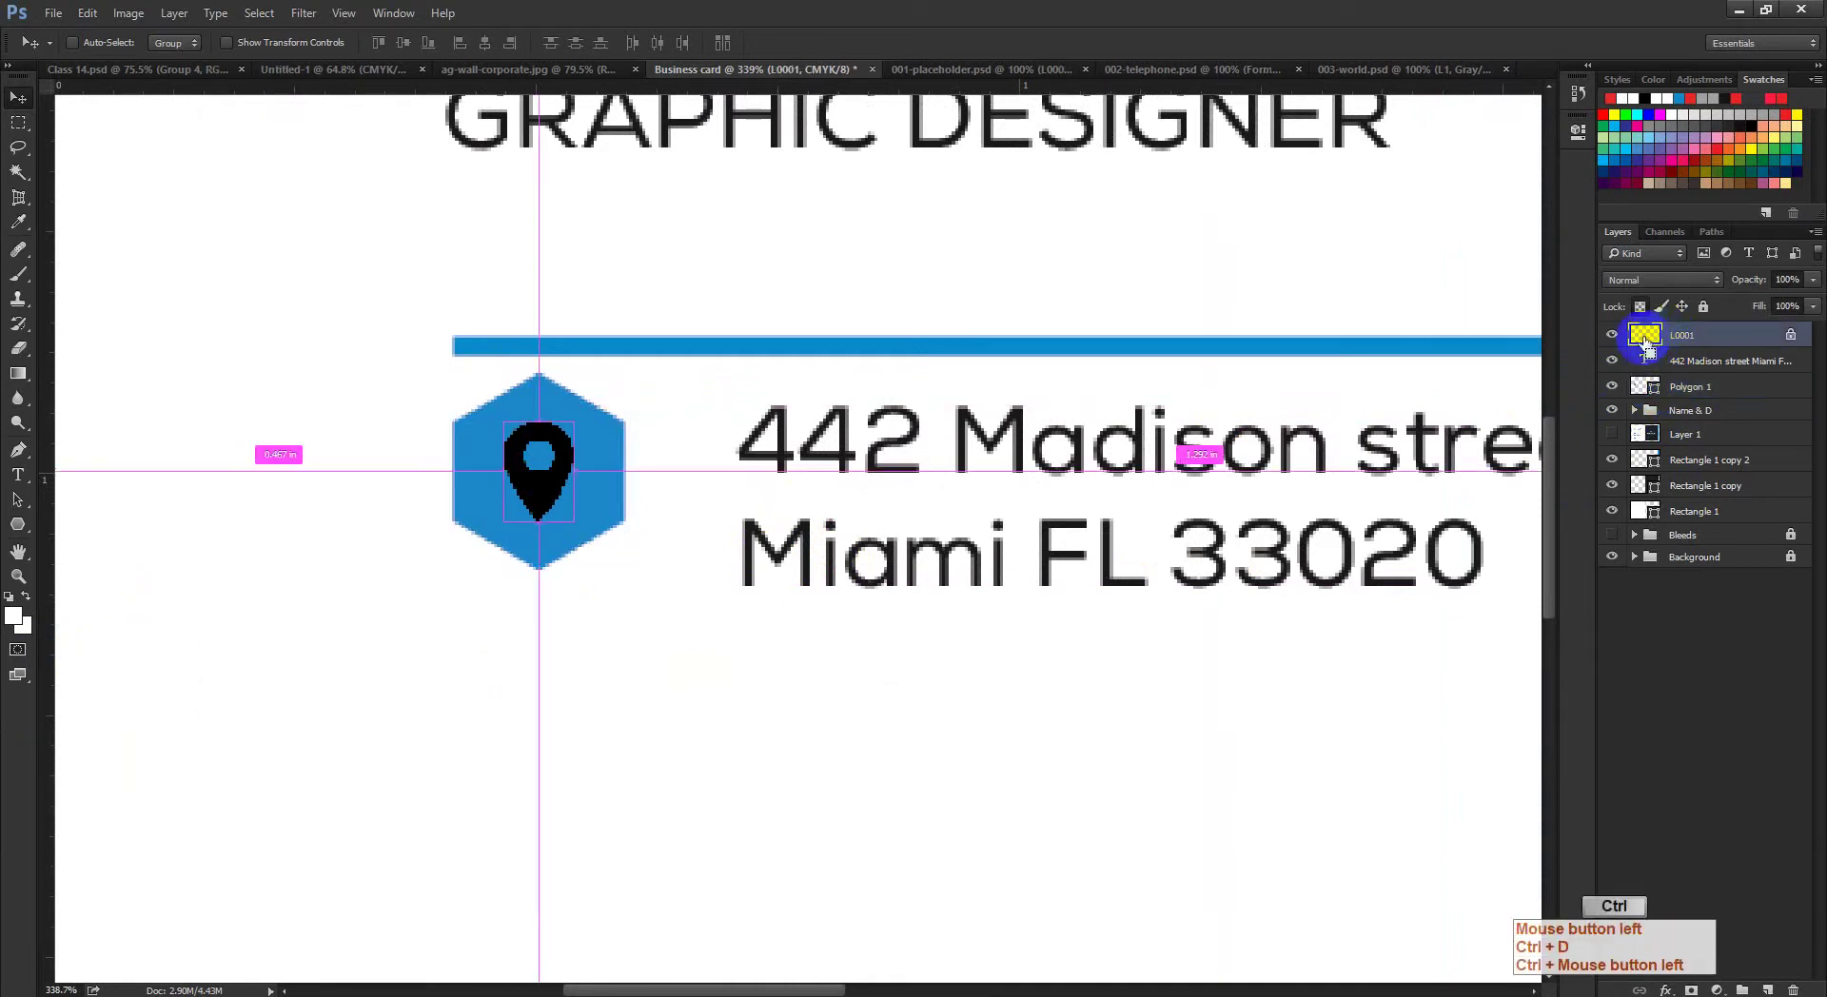
Step: Fill the pin layer L0001 with white
left_click(15, 621)
left_click(1628, 267)
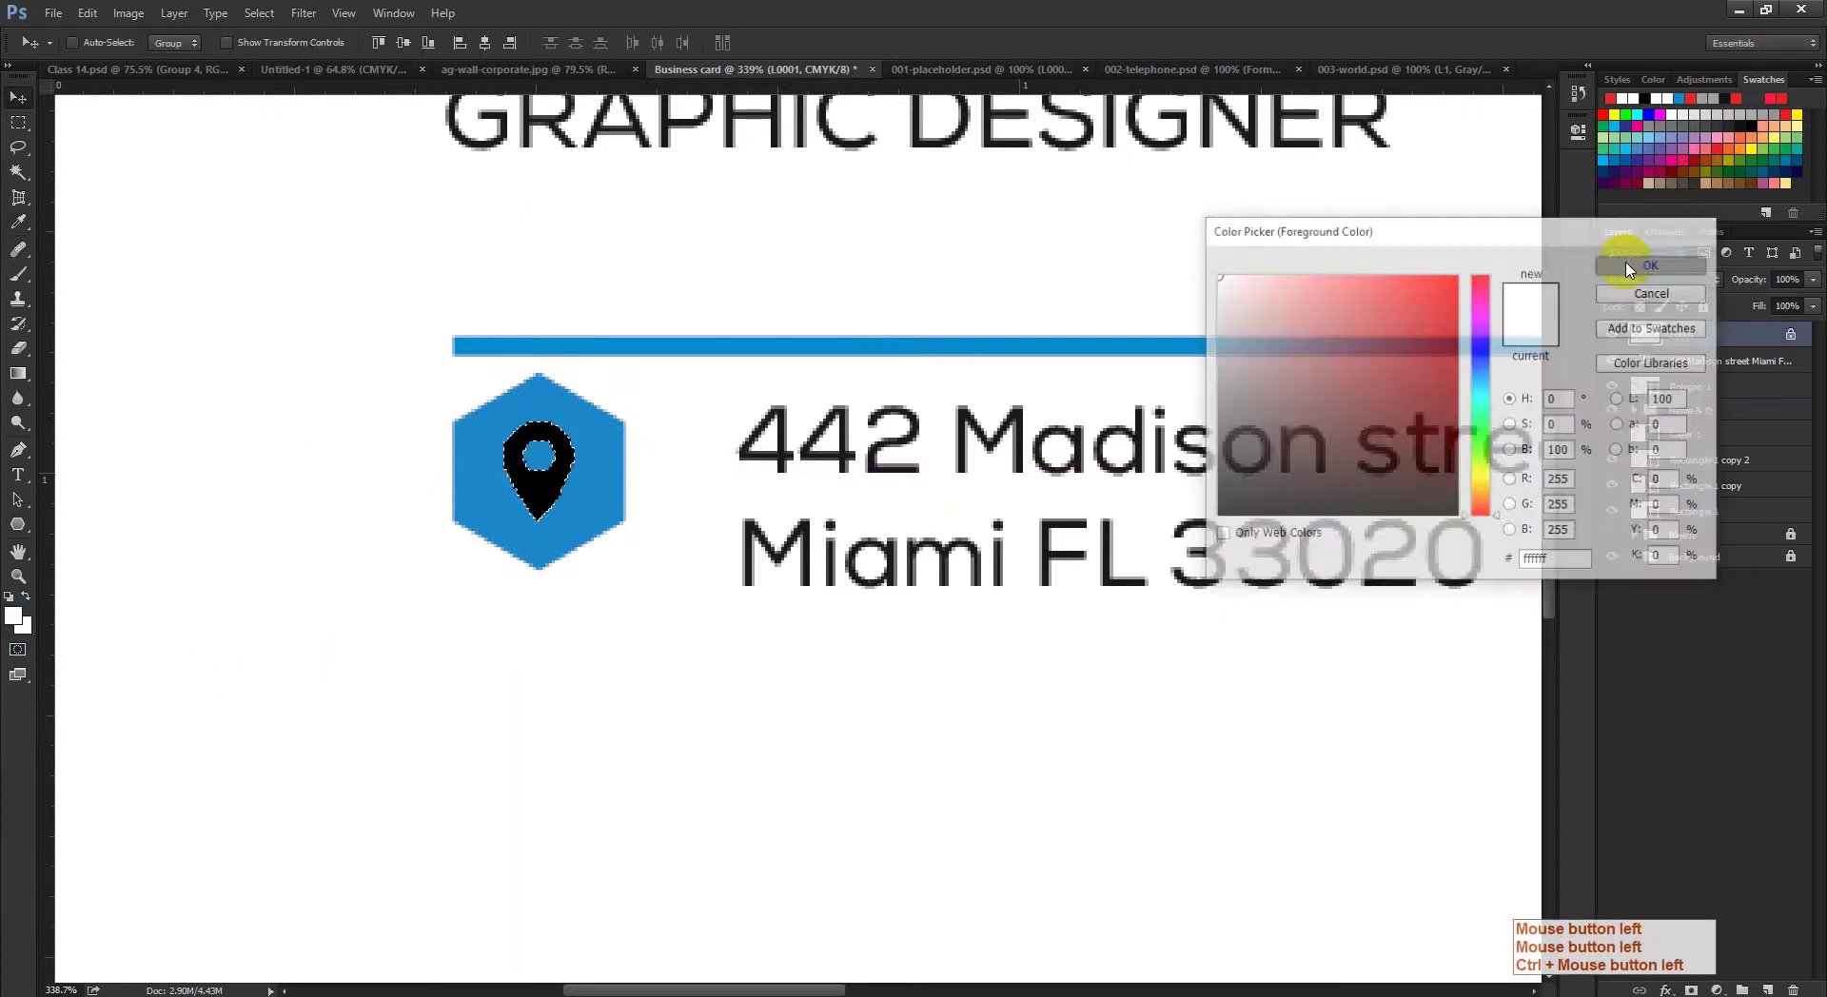
key("alt+BackSpace")
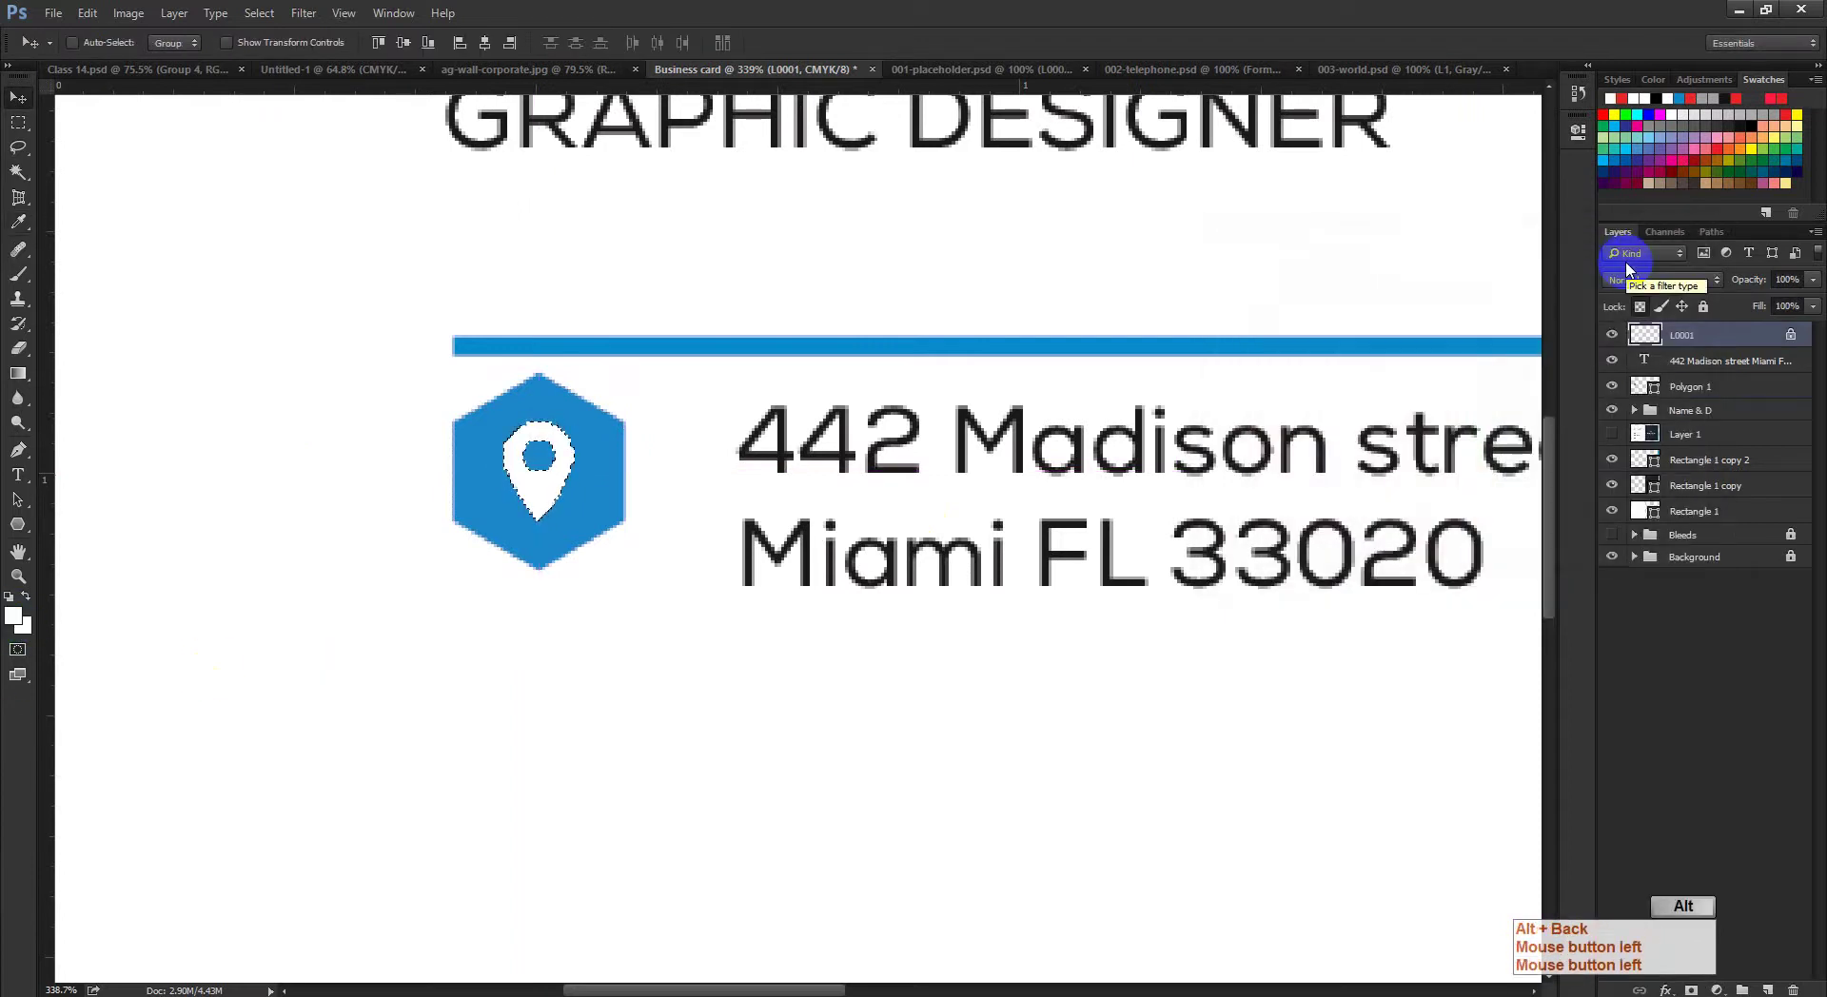
key("ctrl+d")
left_click_drag(522, 482, 530, 518)
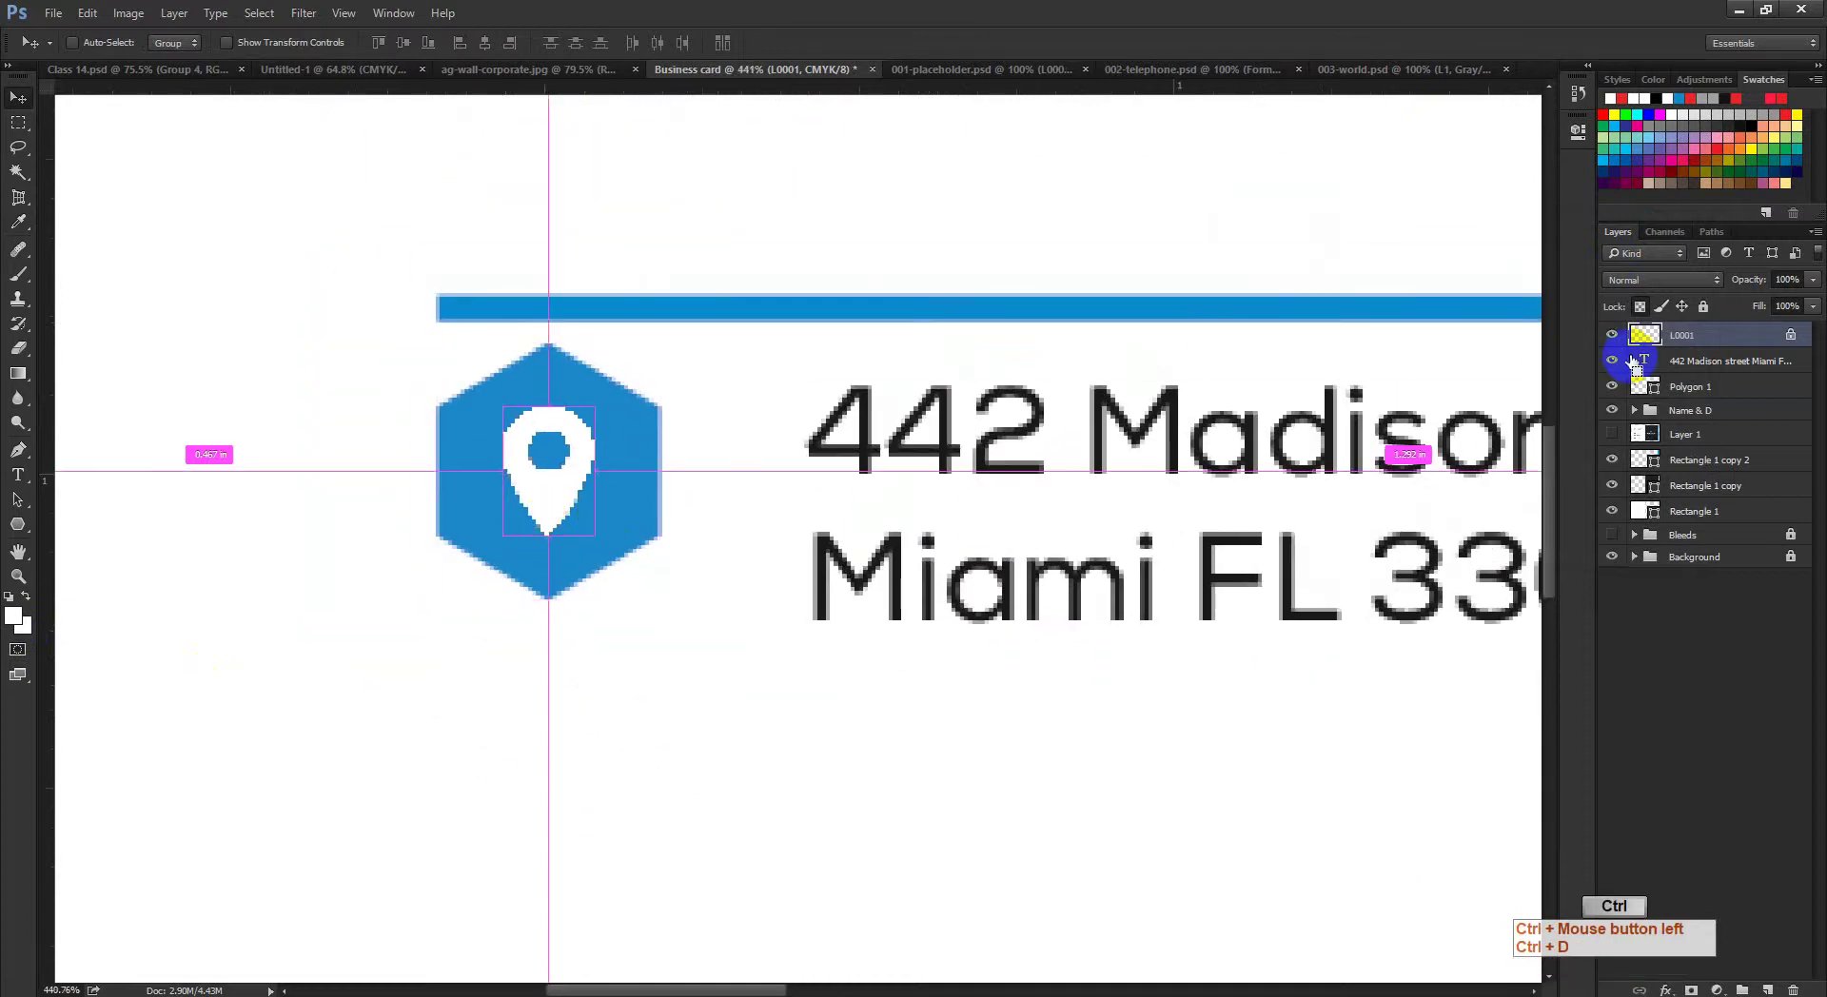
left_click(1646, 338, "ctrl")
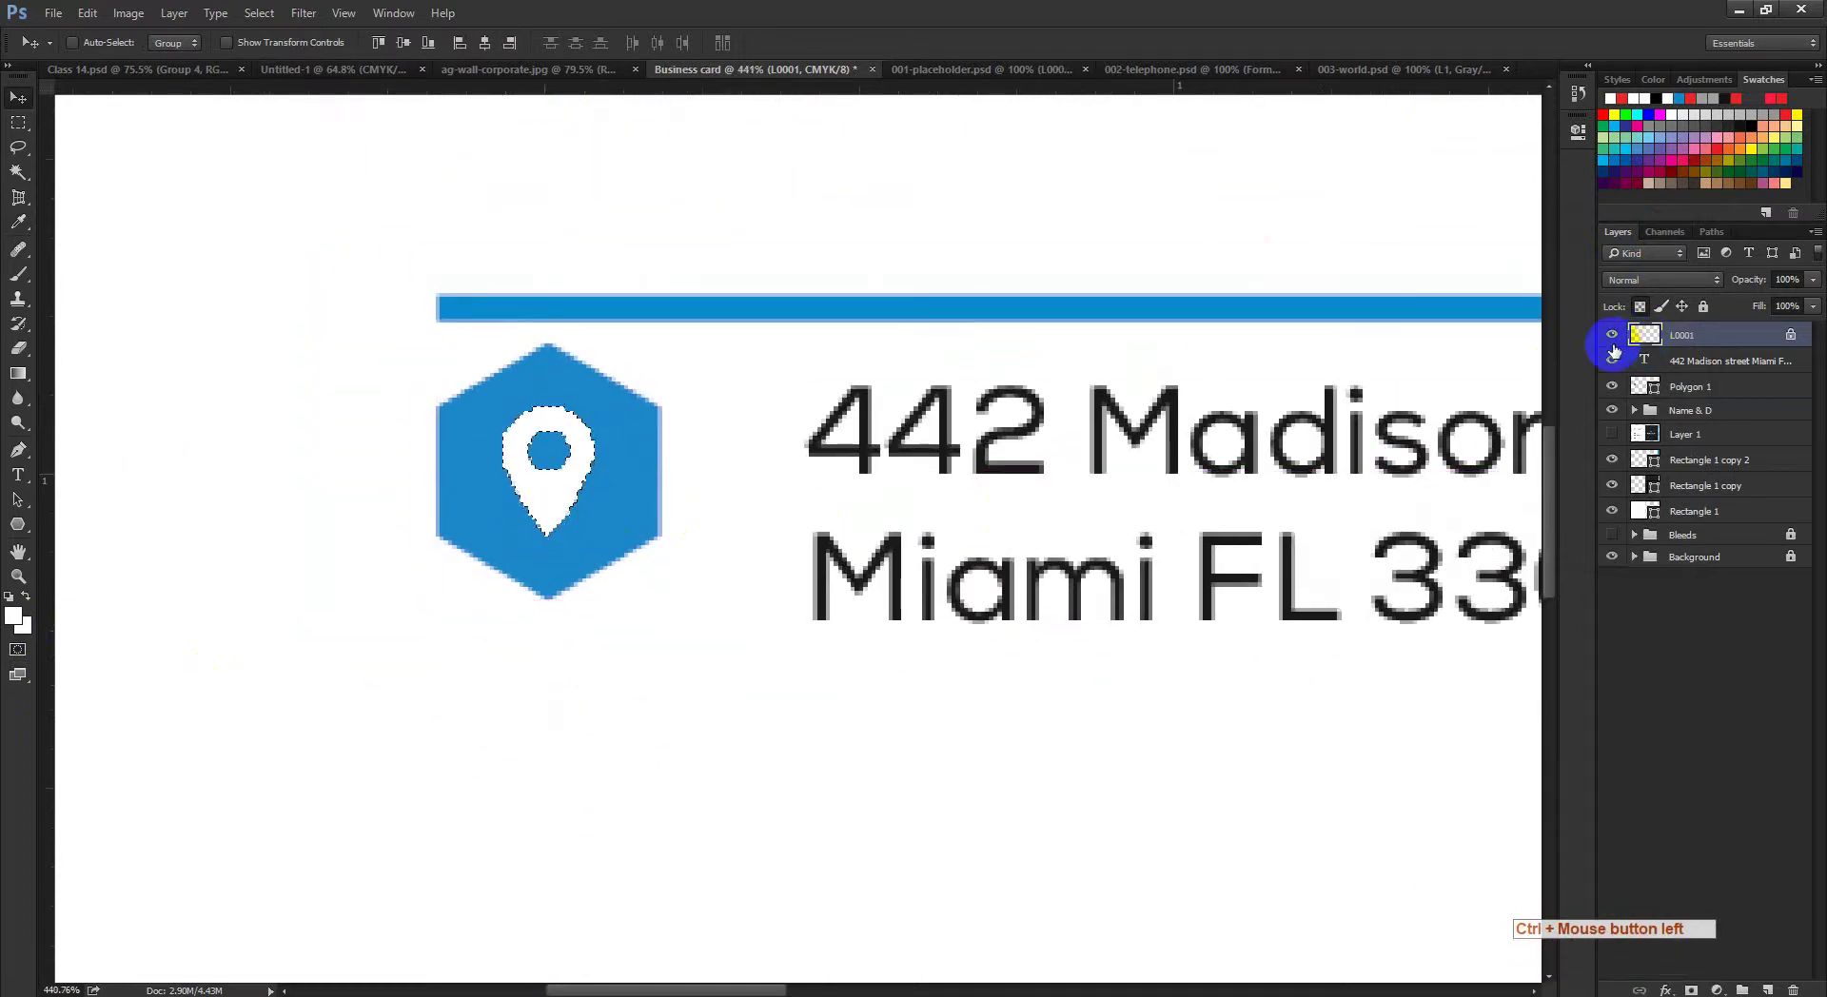
key("alt+BackSpace")
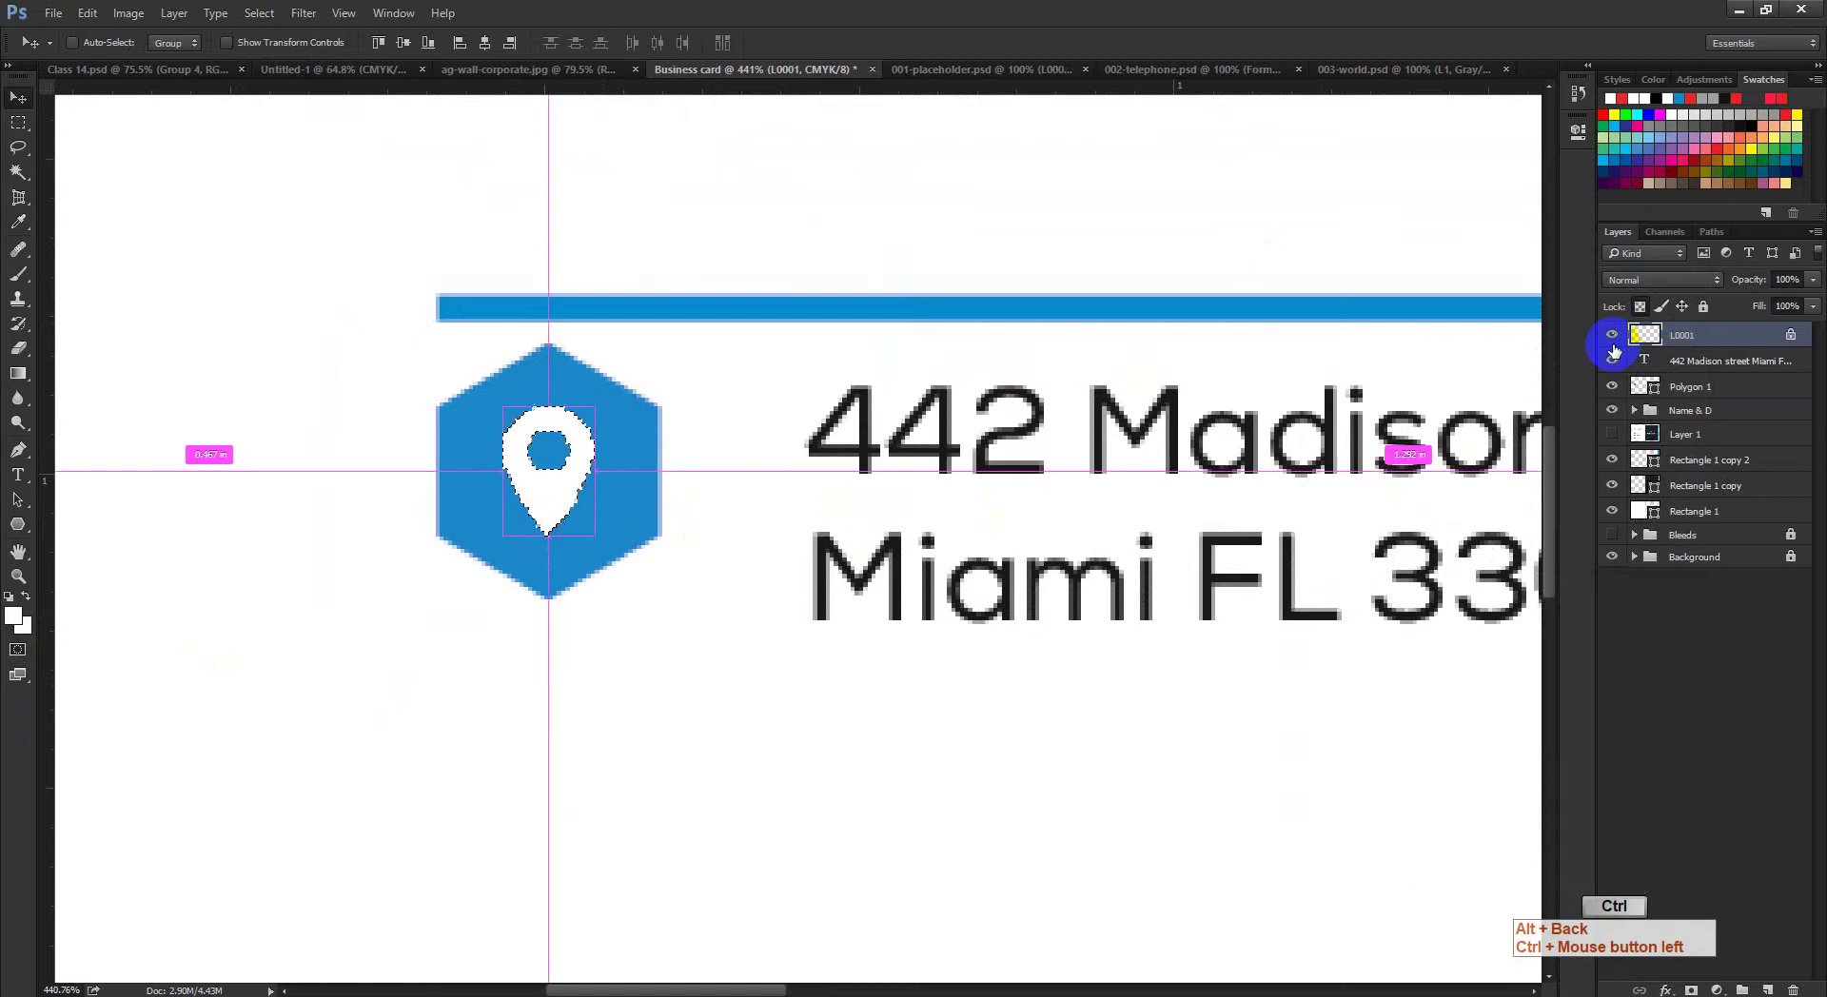
key("ctrl+d")
left_click_drag(758, 519, 751, 515)
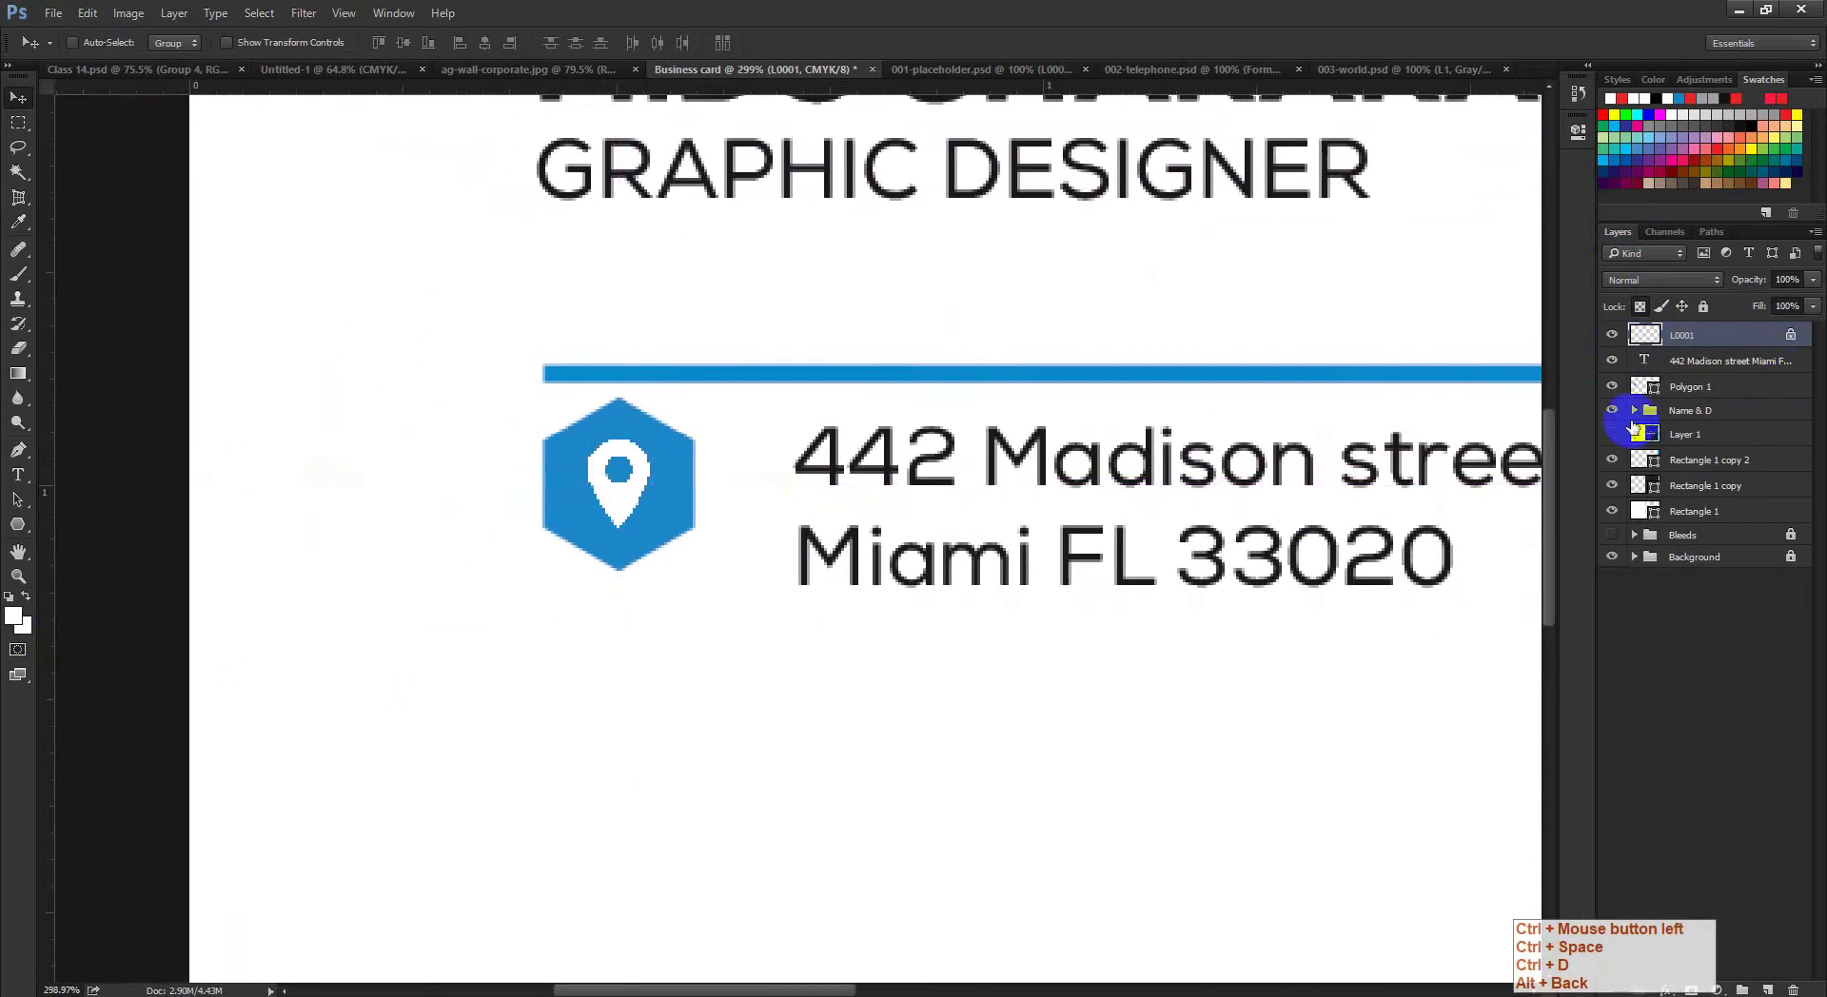
Step: Centre the pin on the hexagon and move its layer beneath the address text
key("ctrl")
left_click(1649, 388, "ctrl")
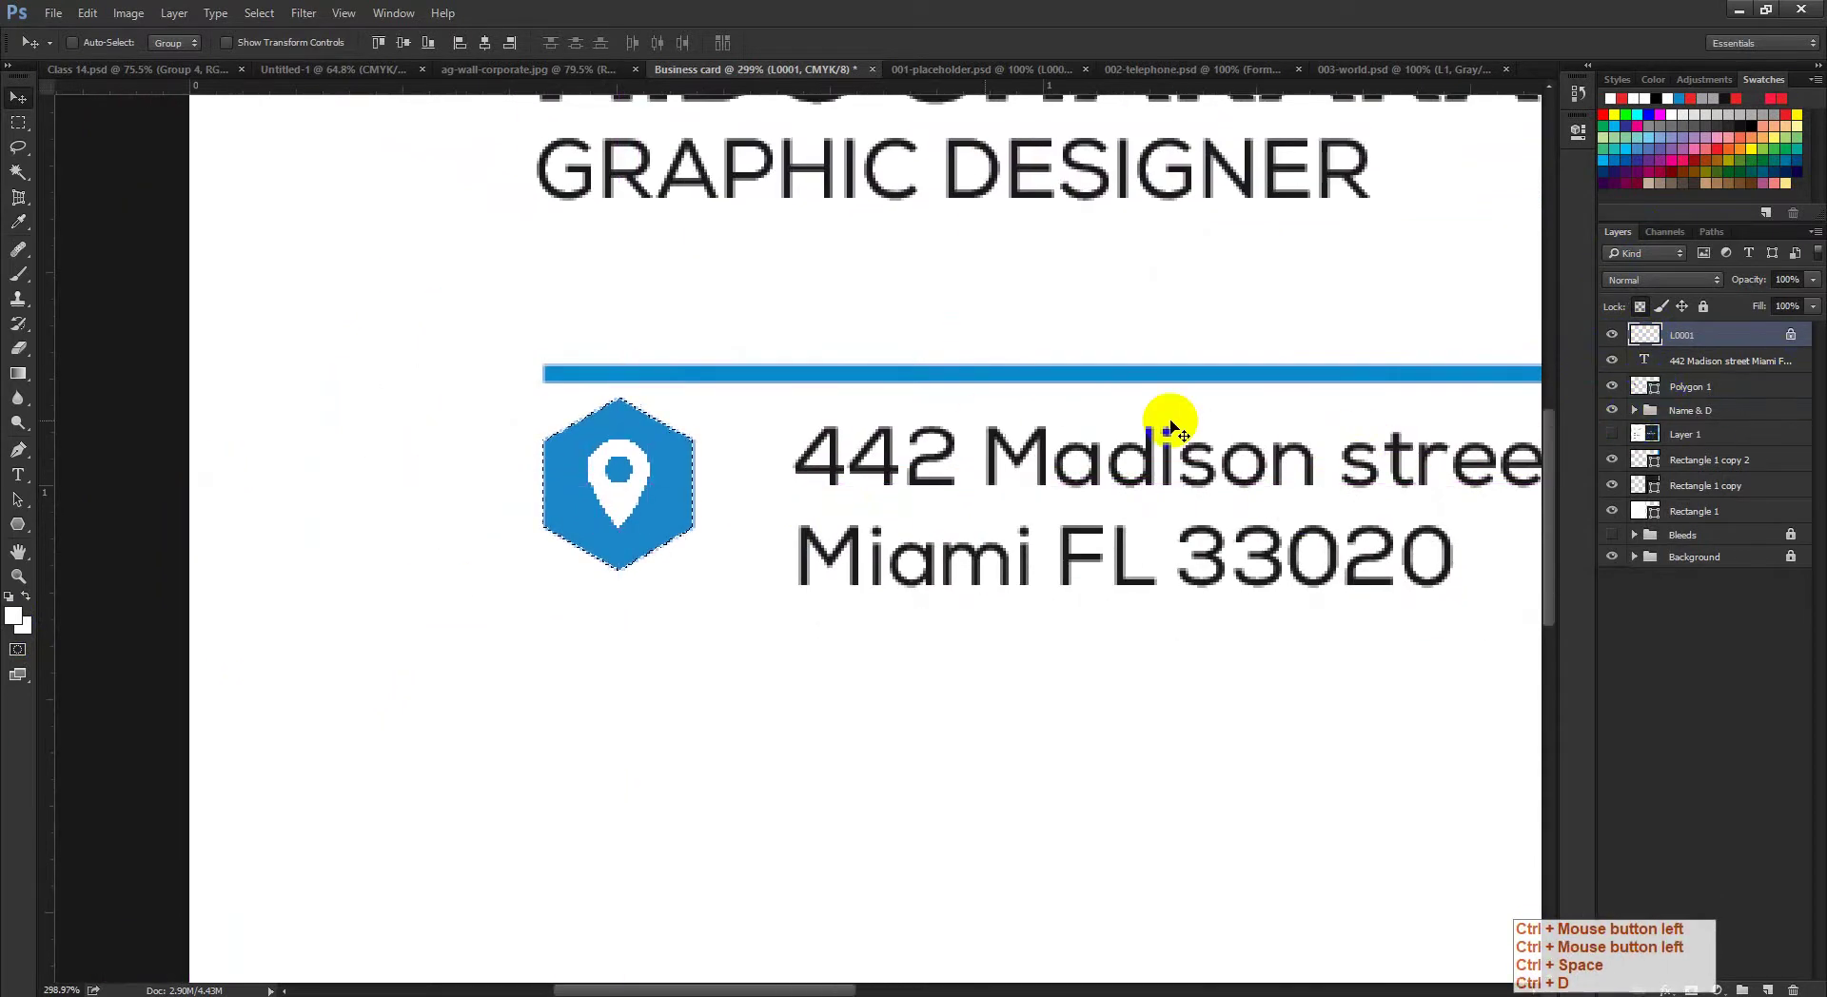
left_click(484, 43, "ctrl")
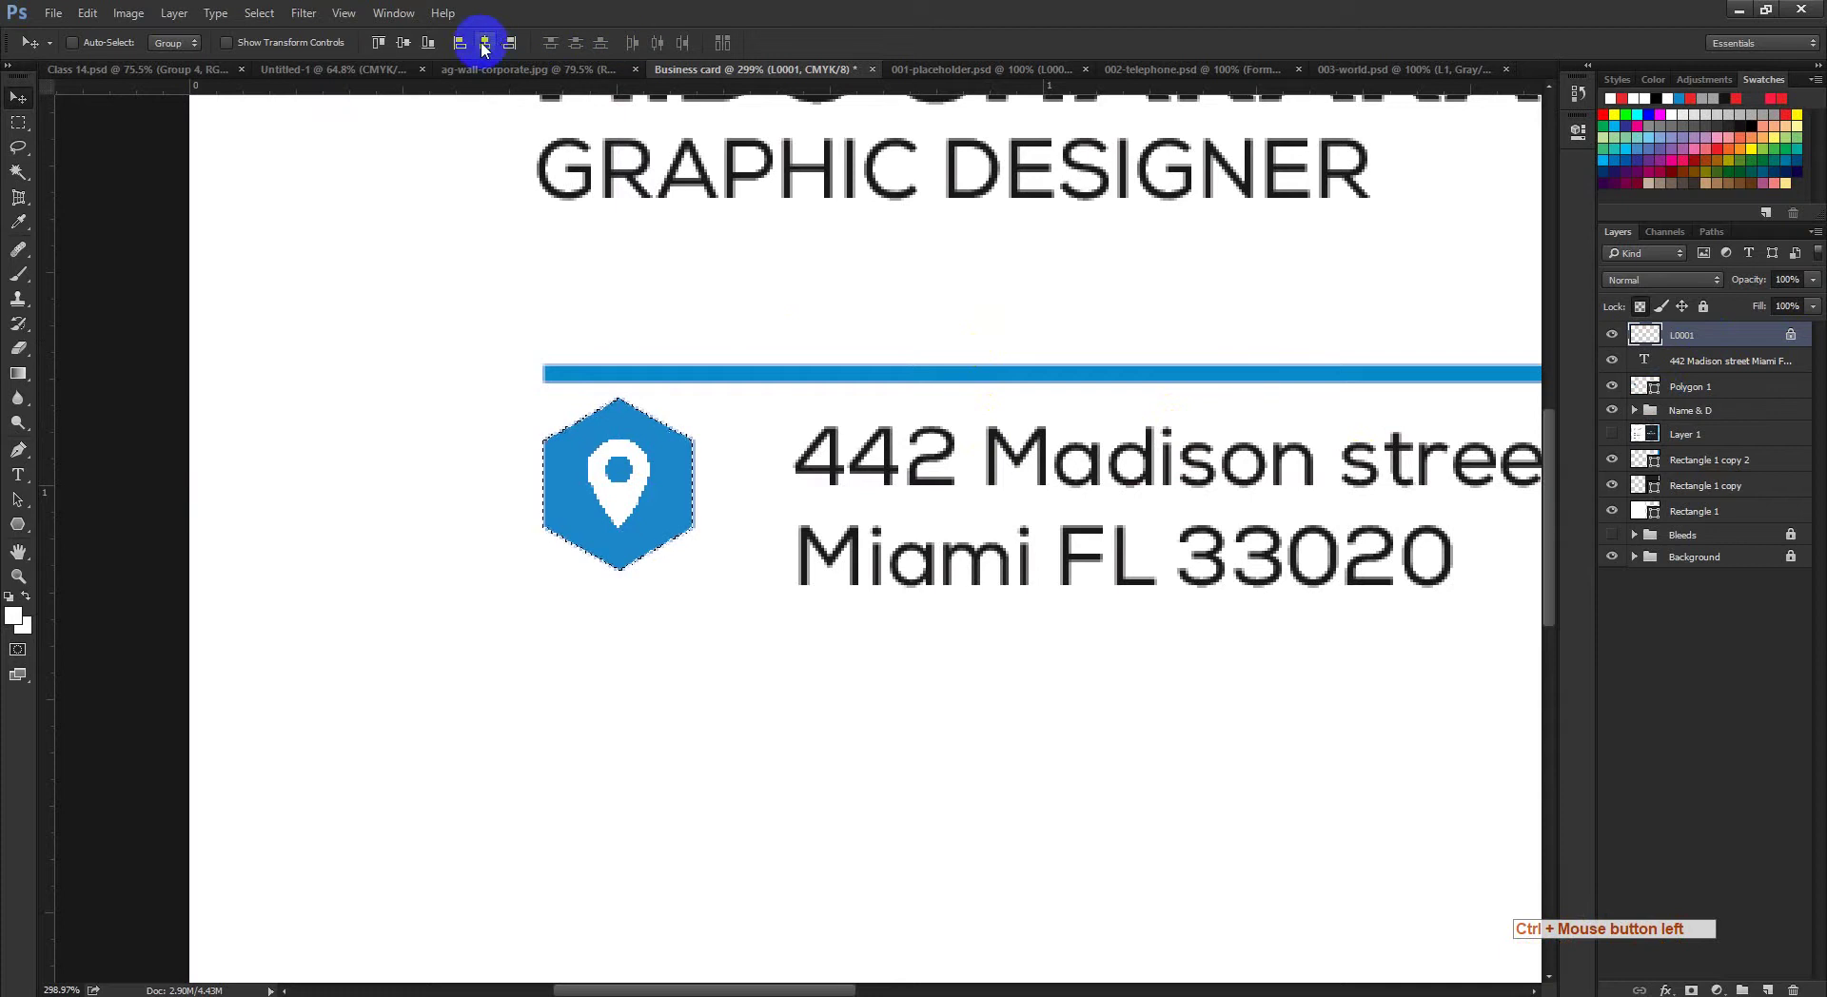
left_click(405, 53)
left_click(404, 52)
left_click(484, 42)
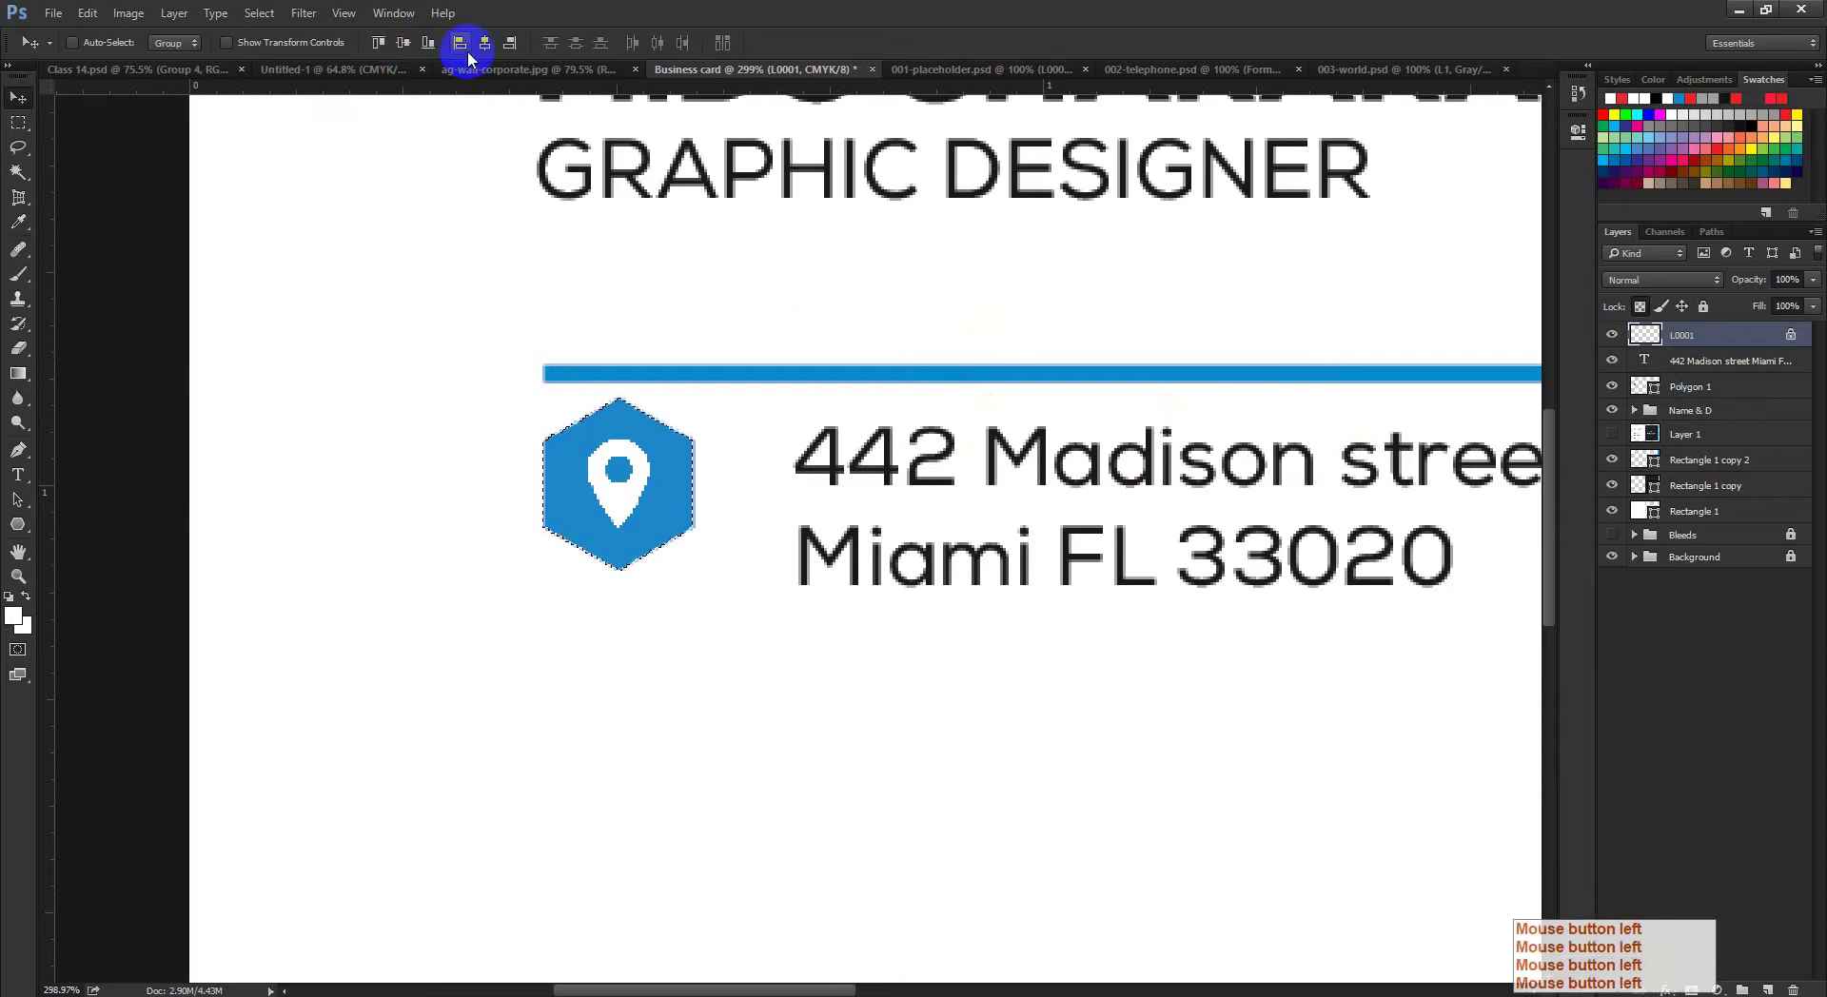
key("ctrl+d")
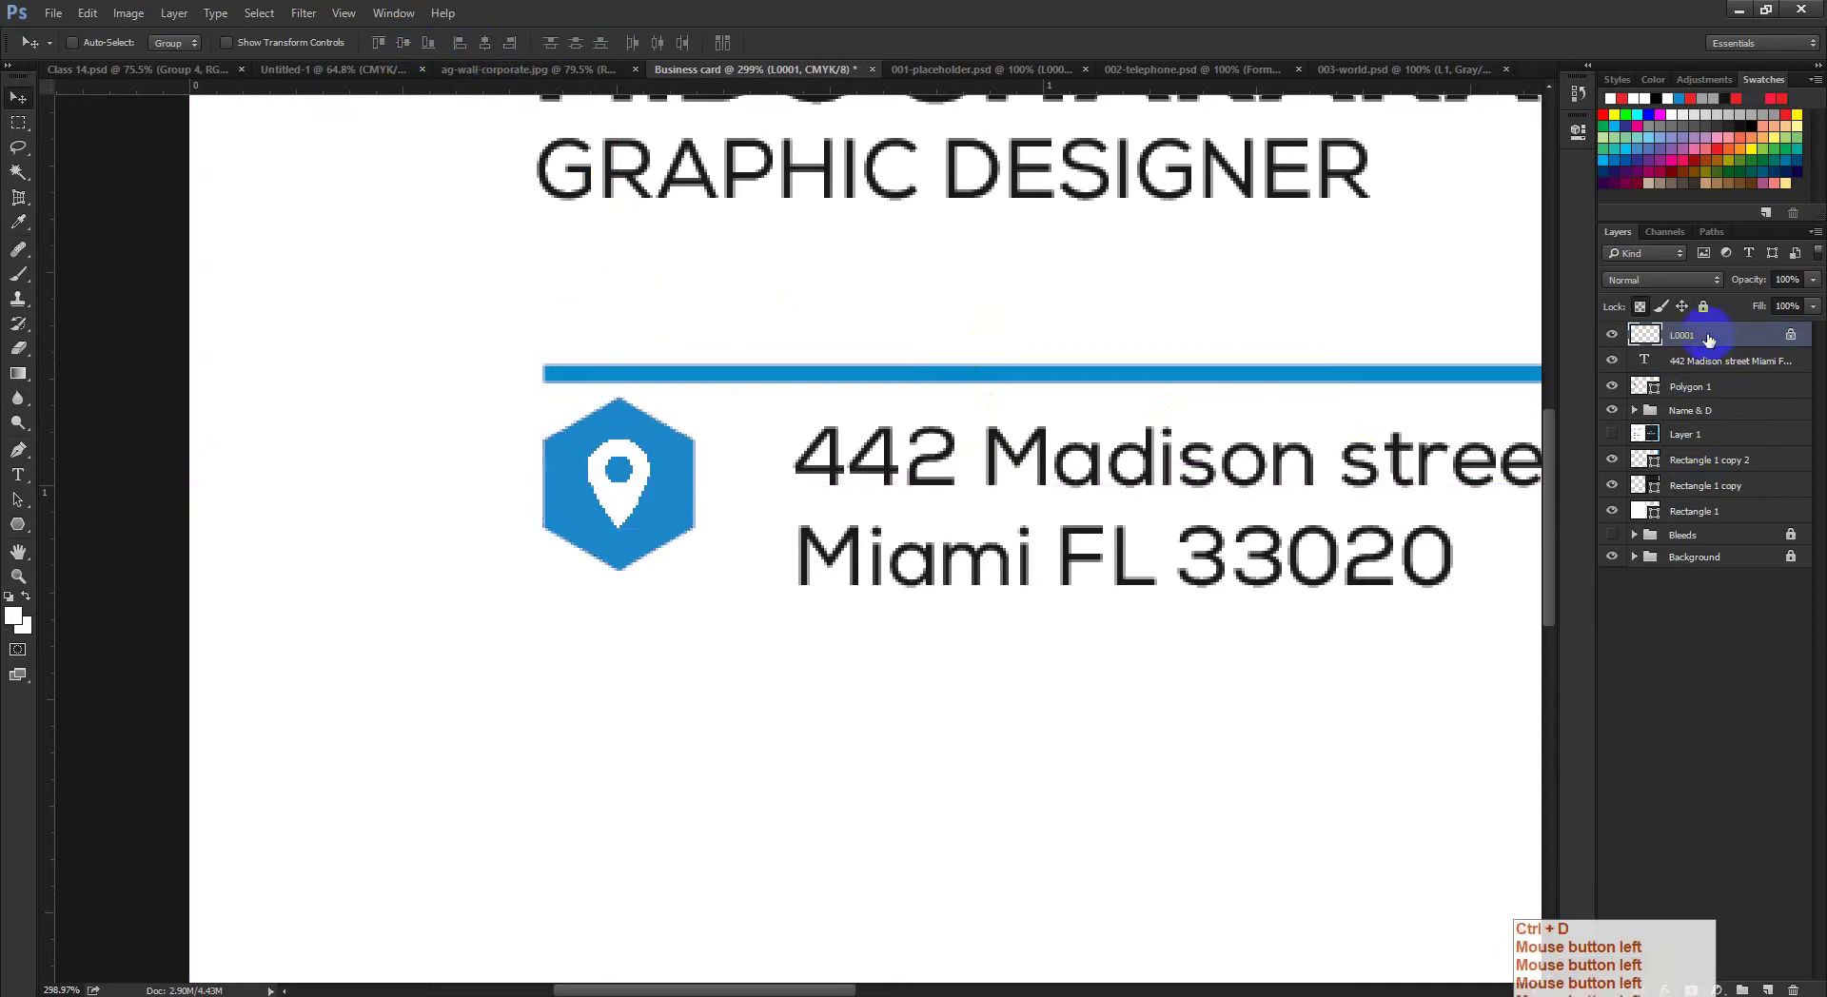
left_click_drag(1708, 340, 1704, 374)
left_click(1709, 390, "shift")
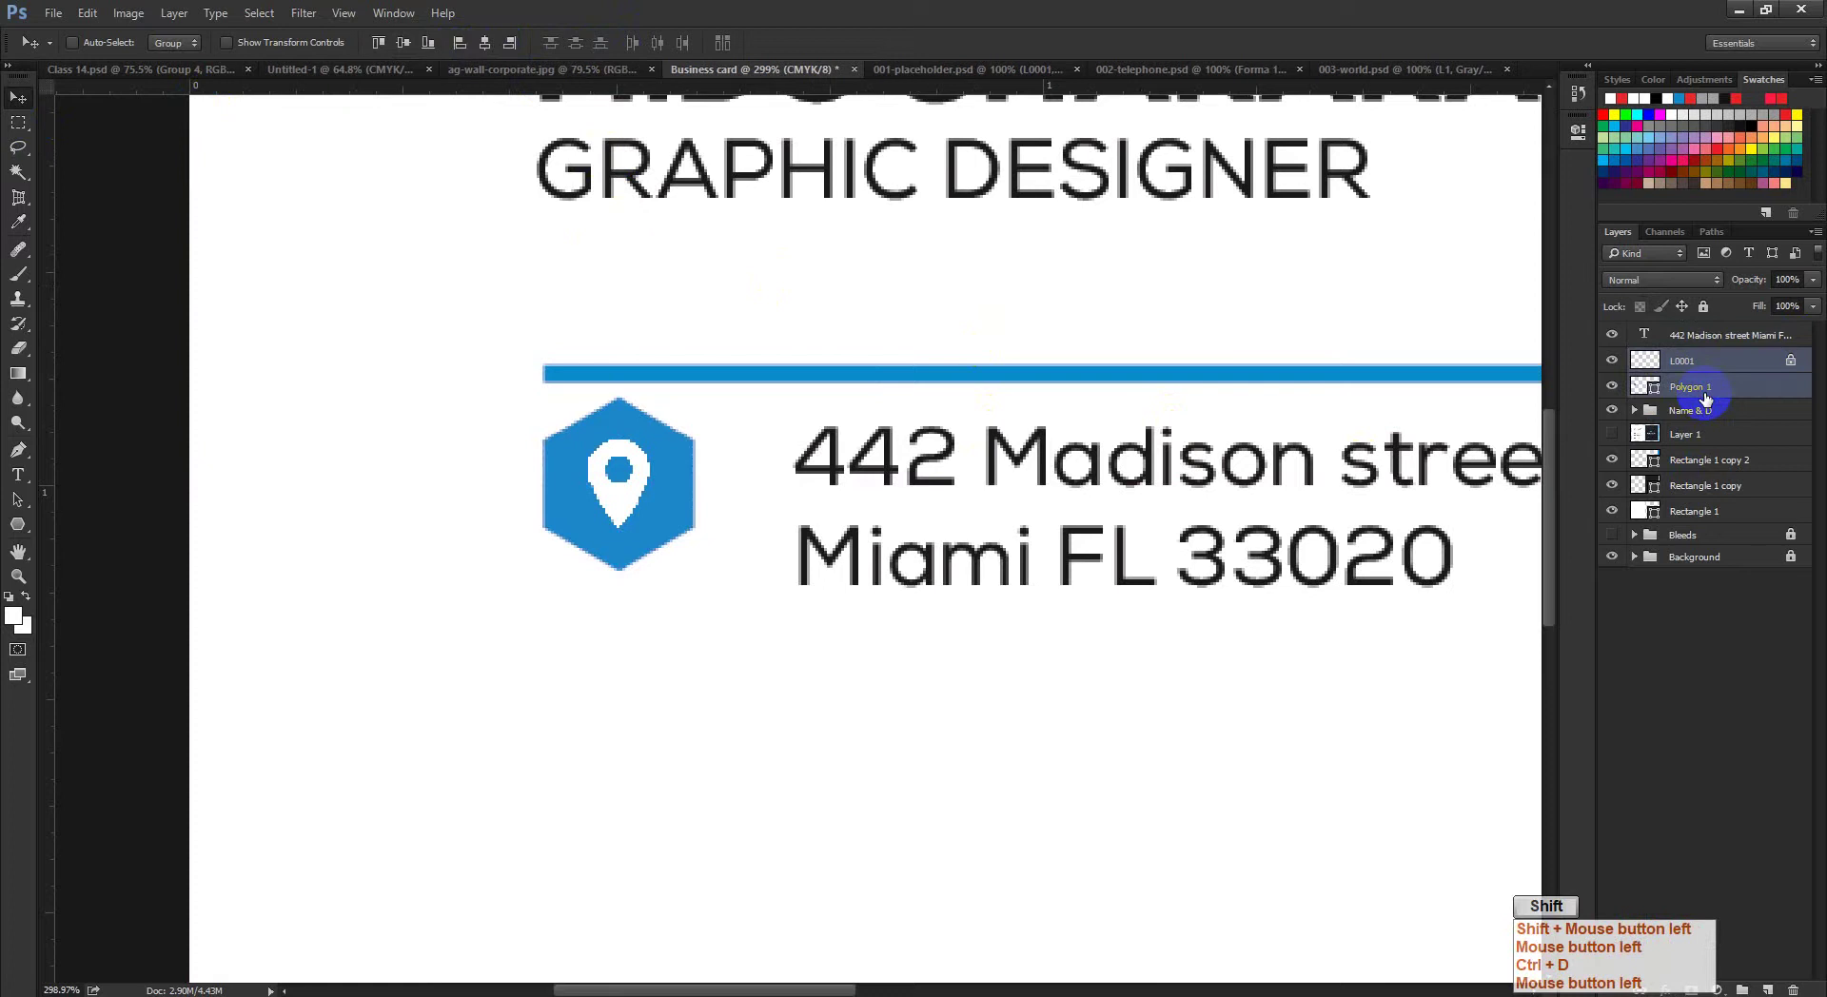
Step: Group the pin and hexagon layers into a group named Icon
key("ctrl")
key("ctrl+g")
double_click(1684, 359)
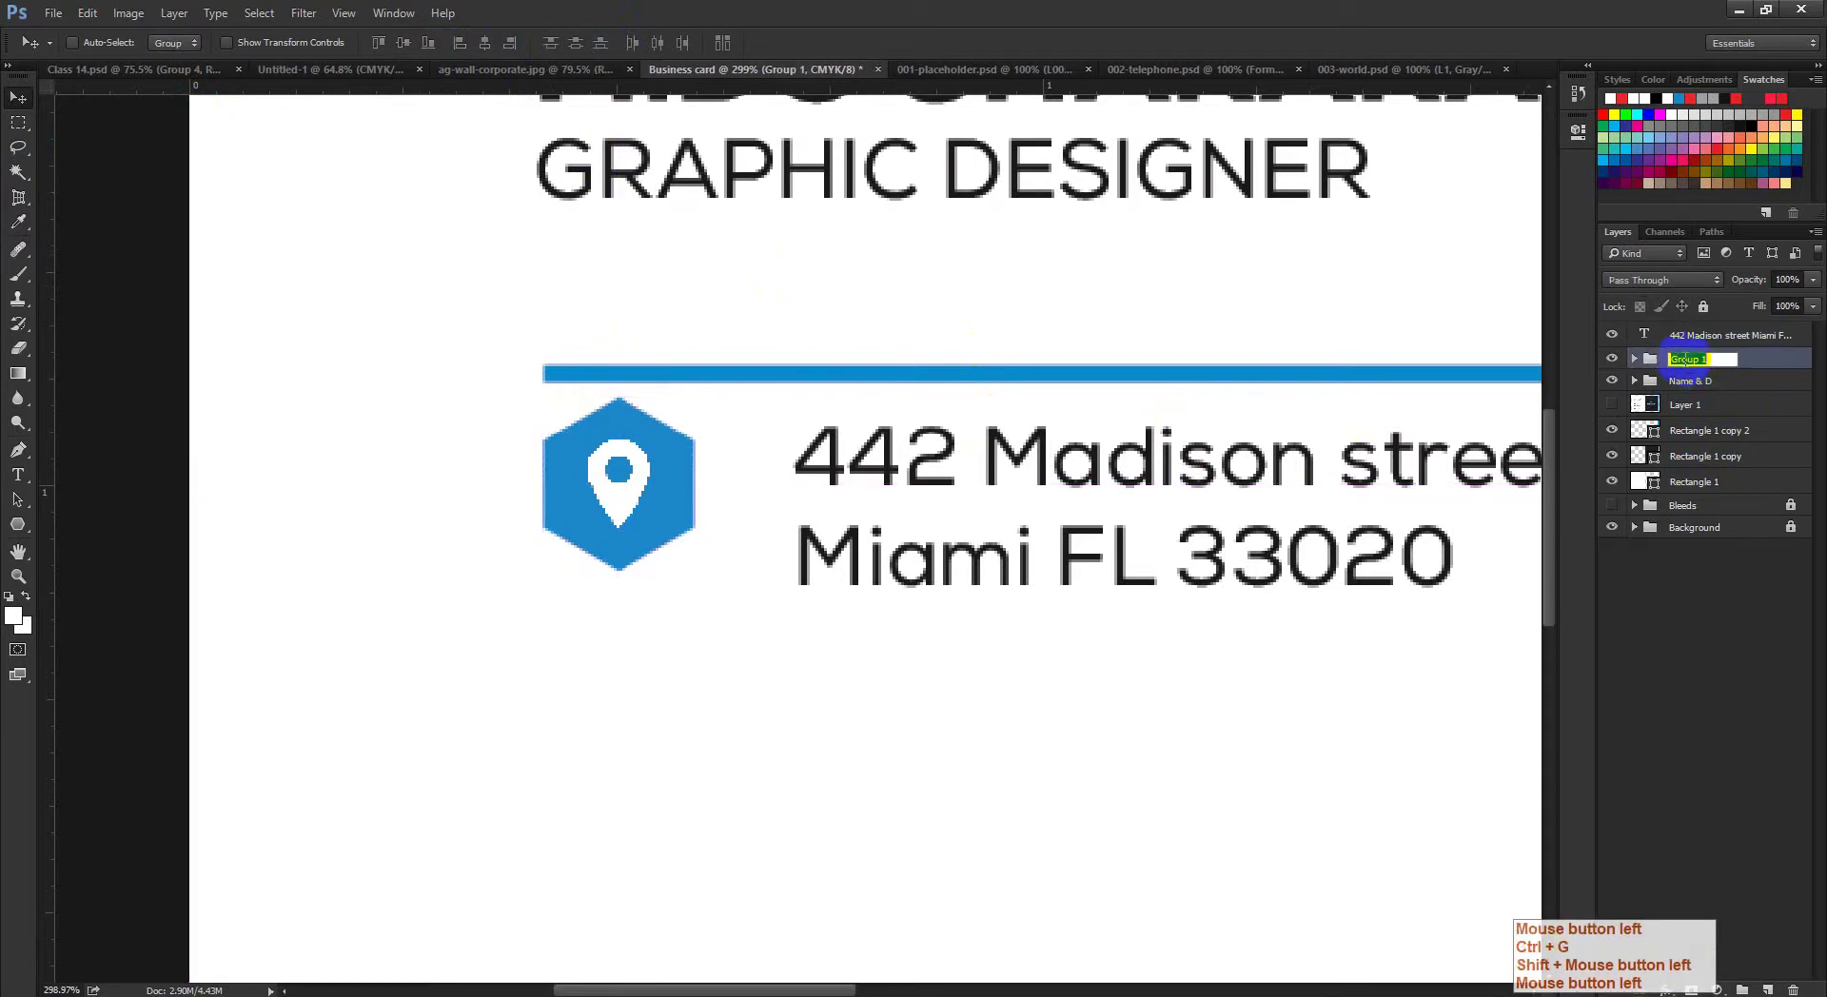
type("Icon")
left_click(1687, 402)
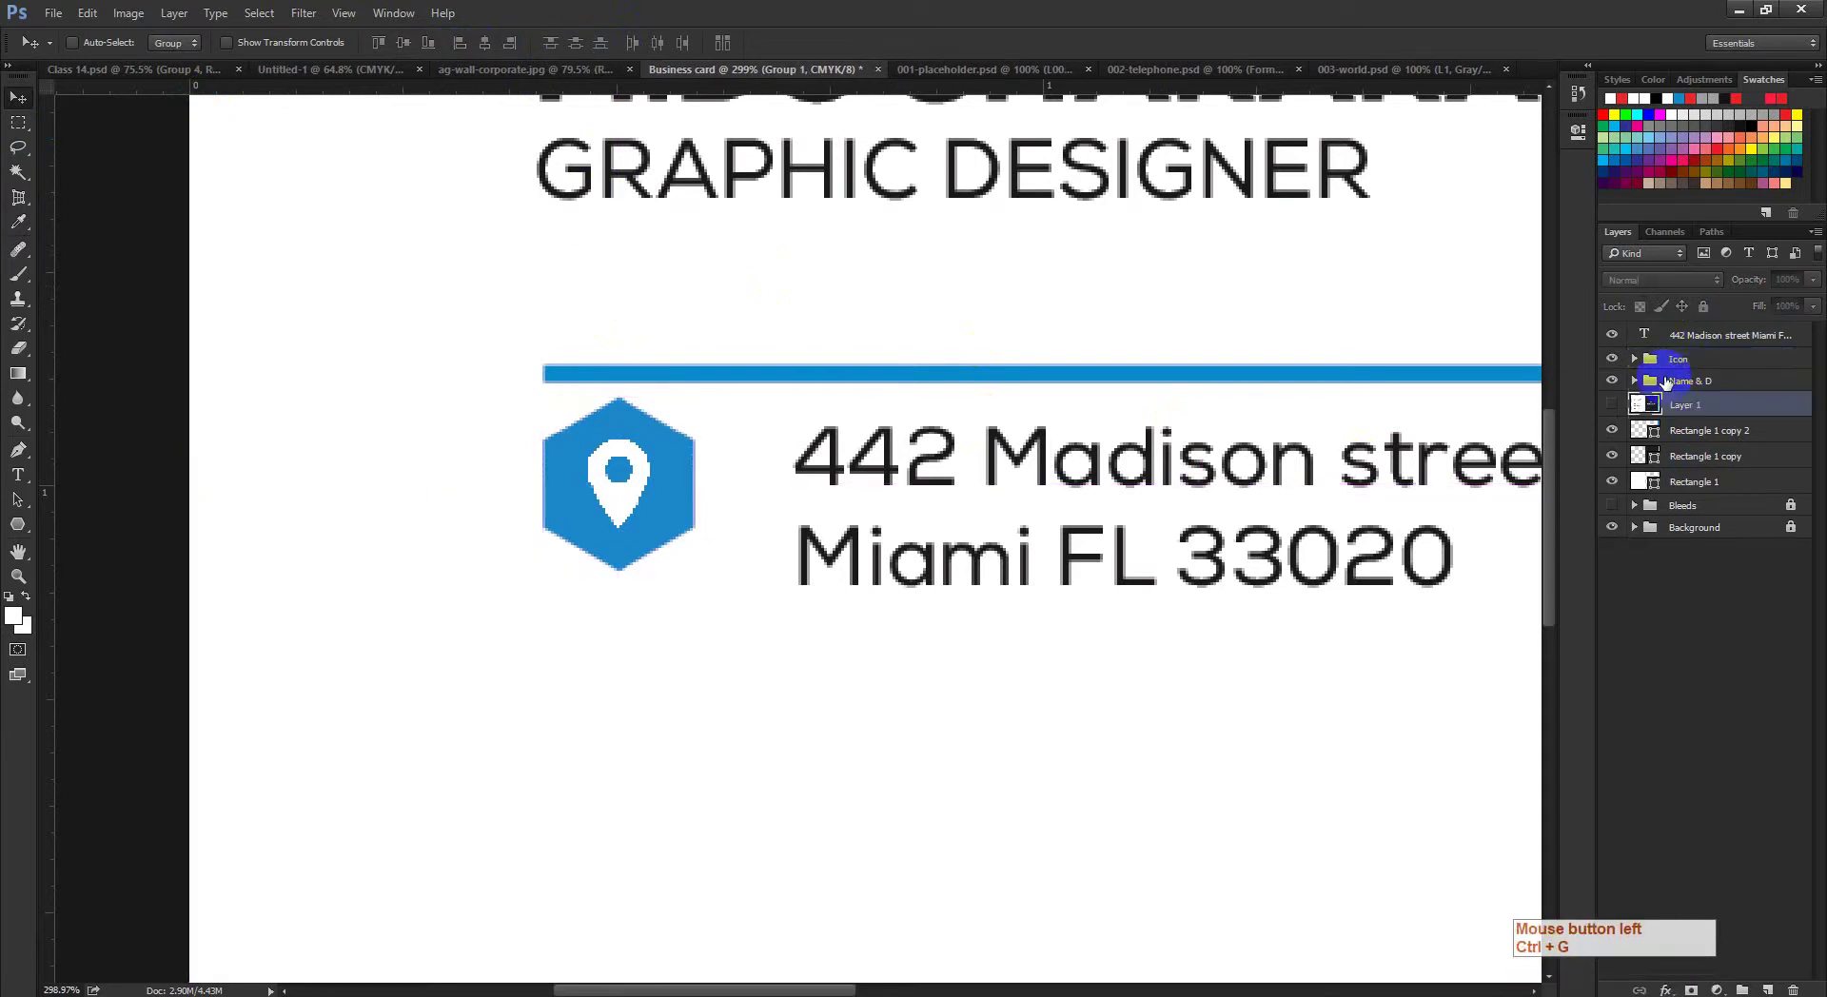
left_click_drag(799, 494, 777, 492)
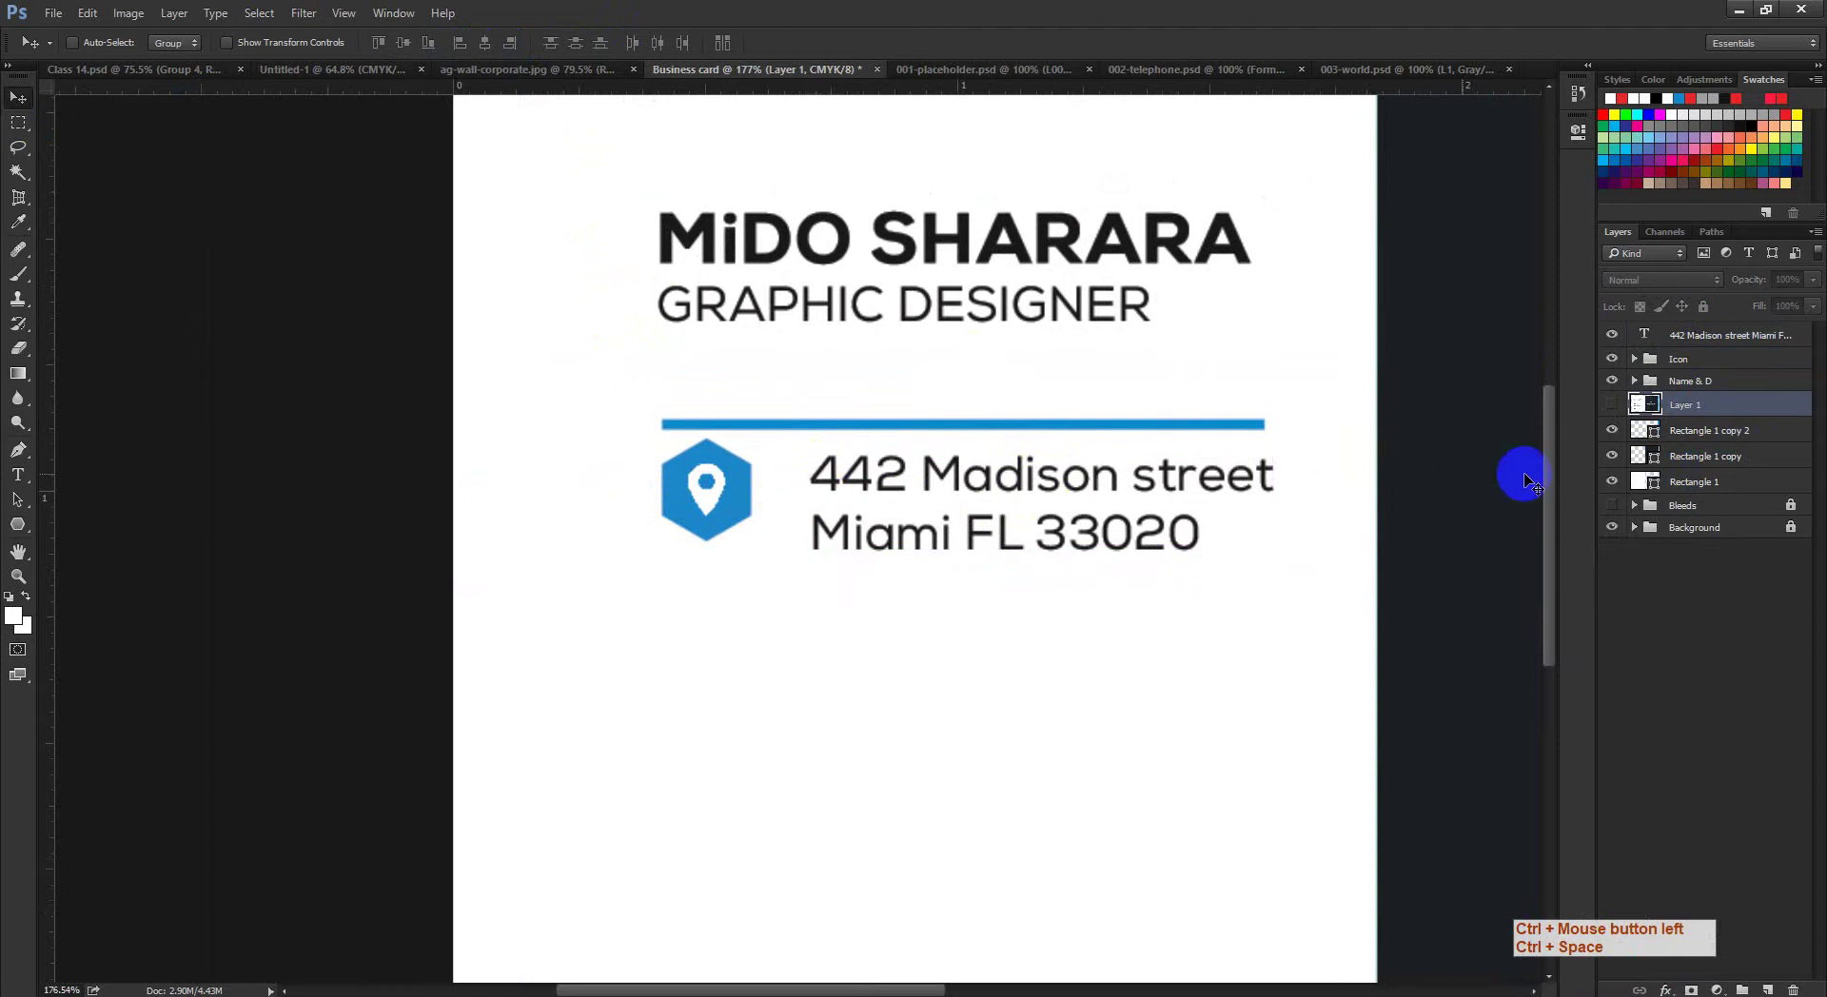
left_click_drag(1693, 401, 1683, 352)
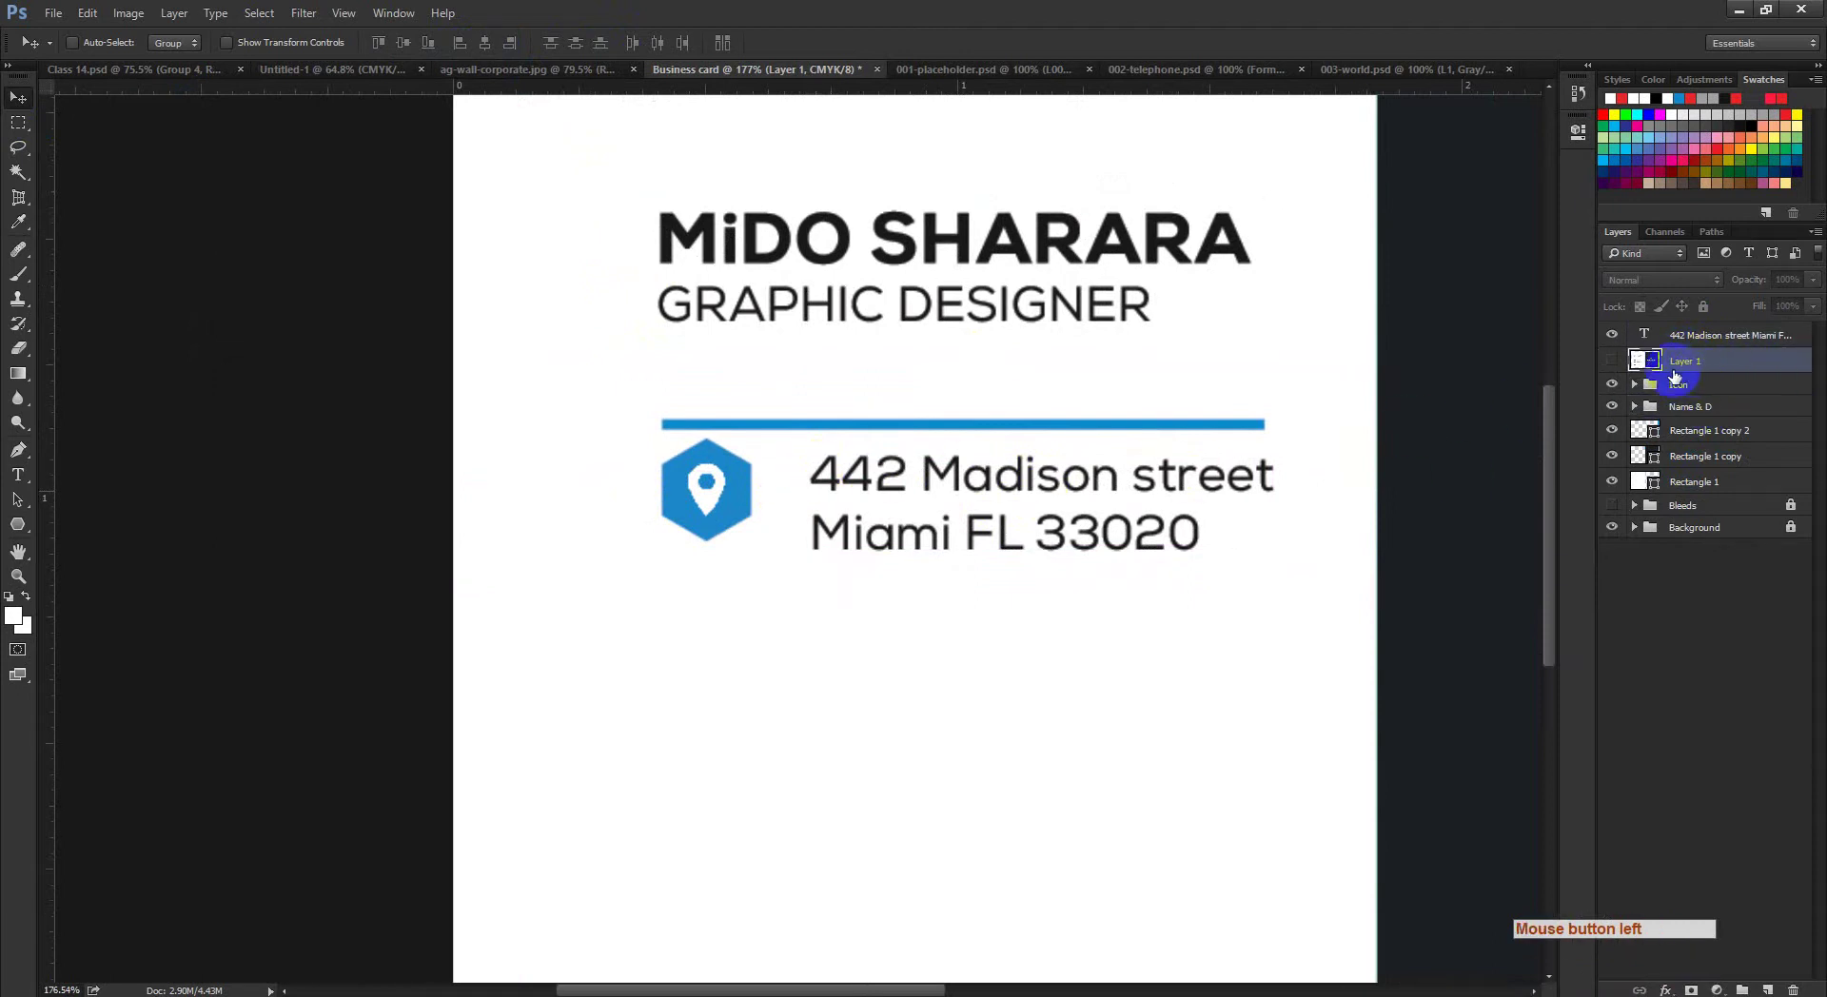
key("ctrl+x")
key("ctrl+z")
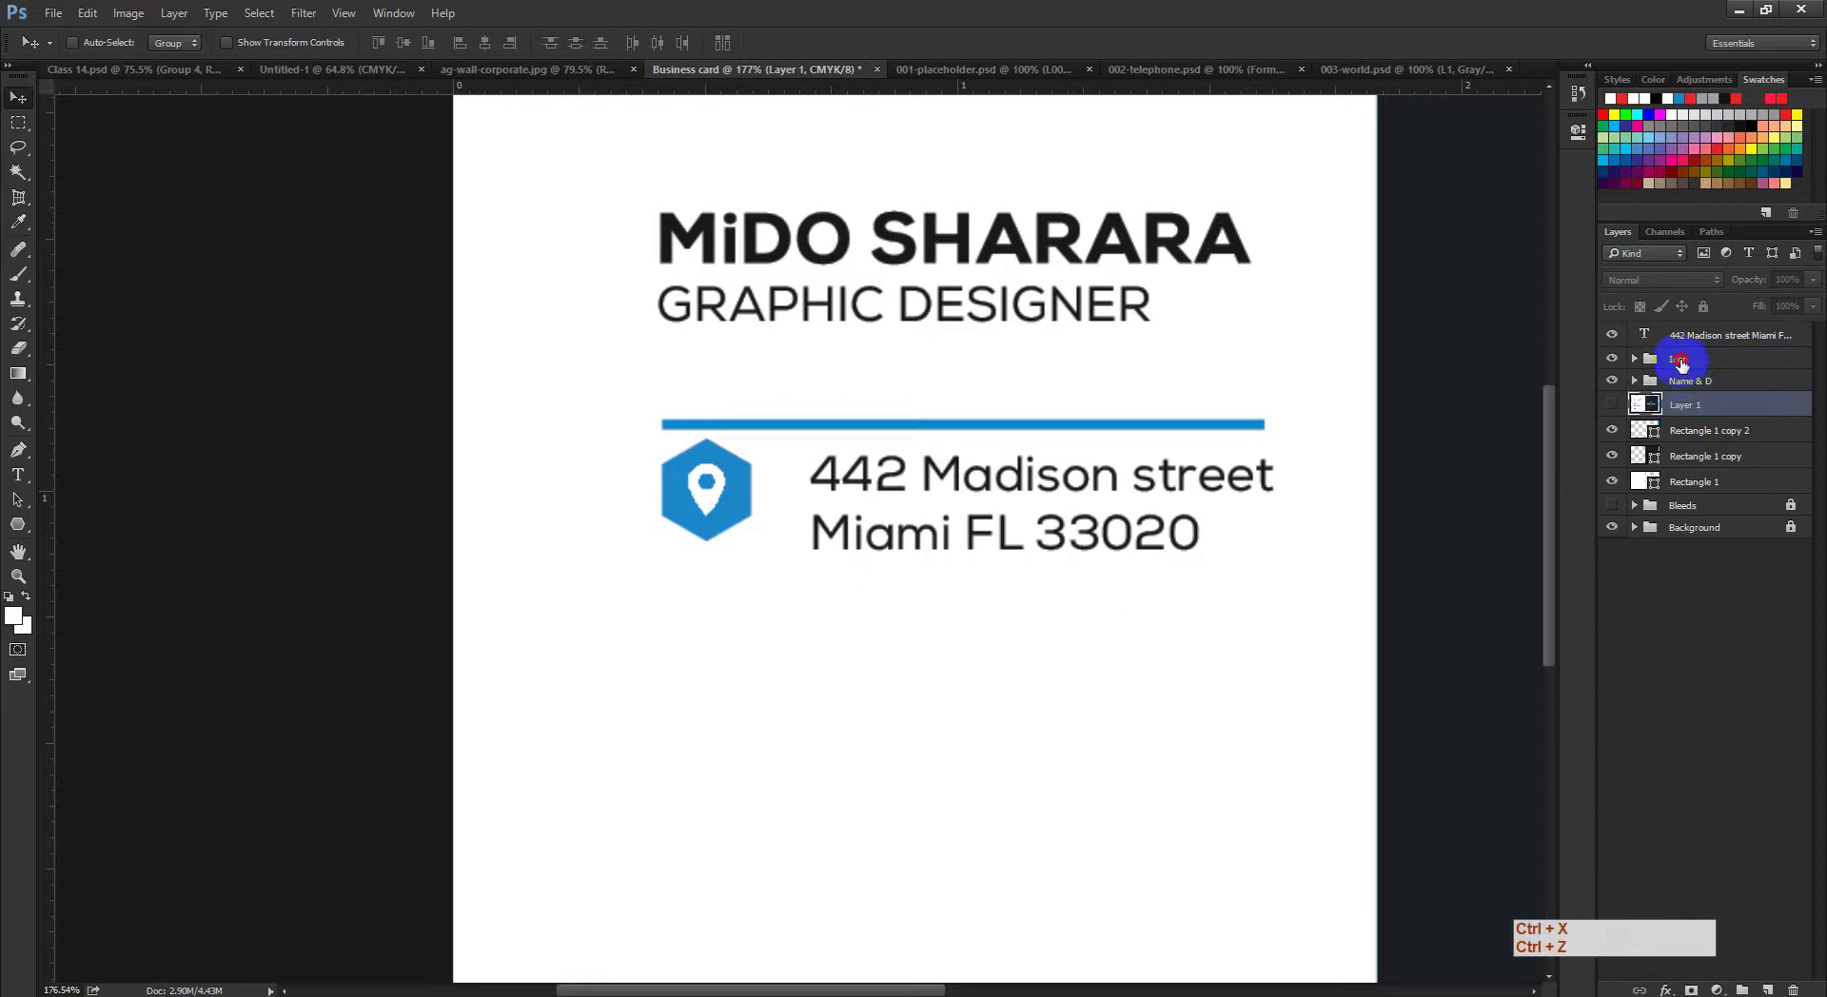
Step: Align the address text vertically centred with the Icon group
left_click(1681, 361)
left_click(1714, 337, "ctrl")
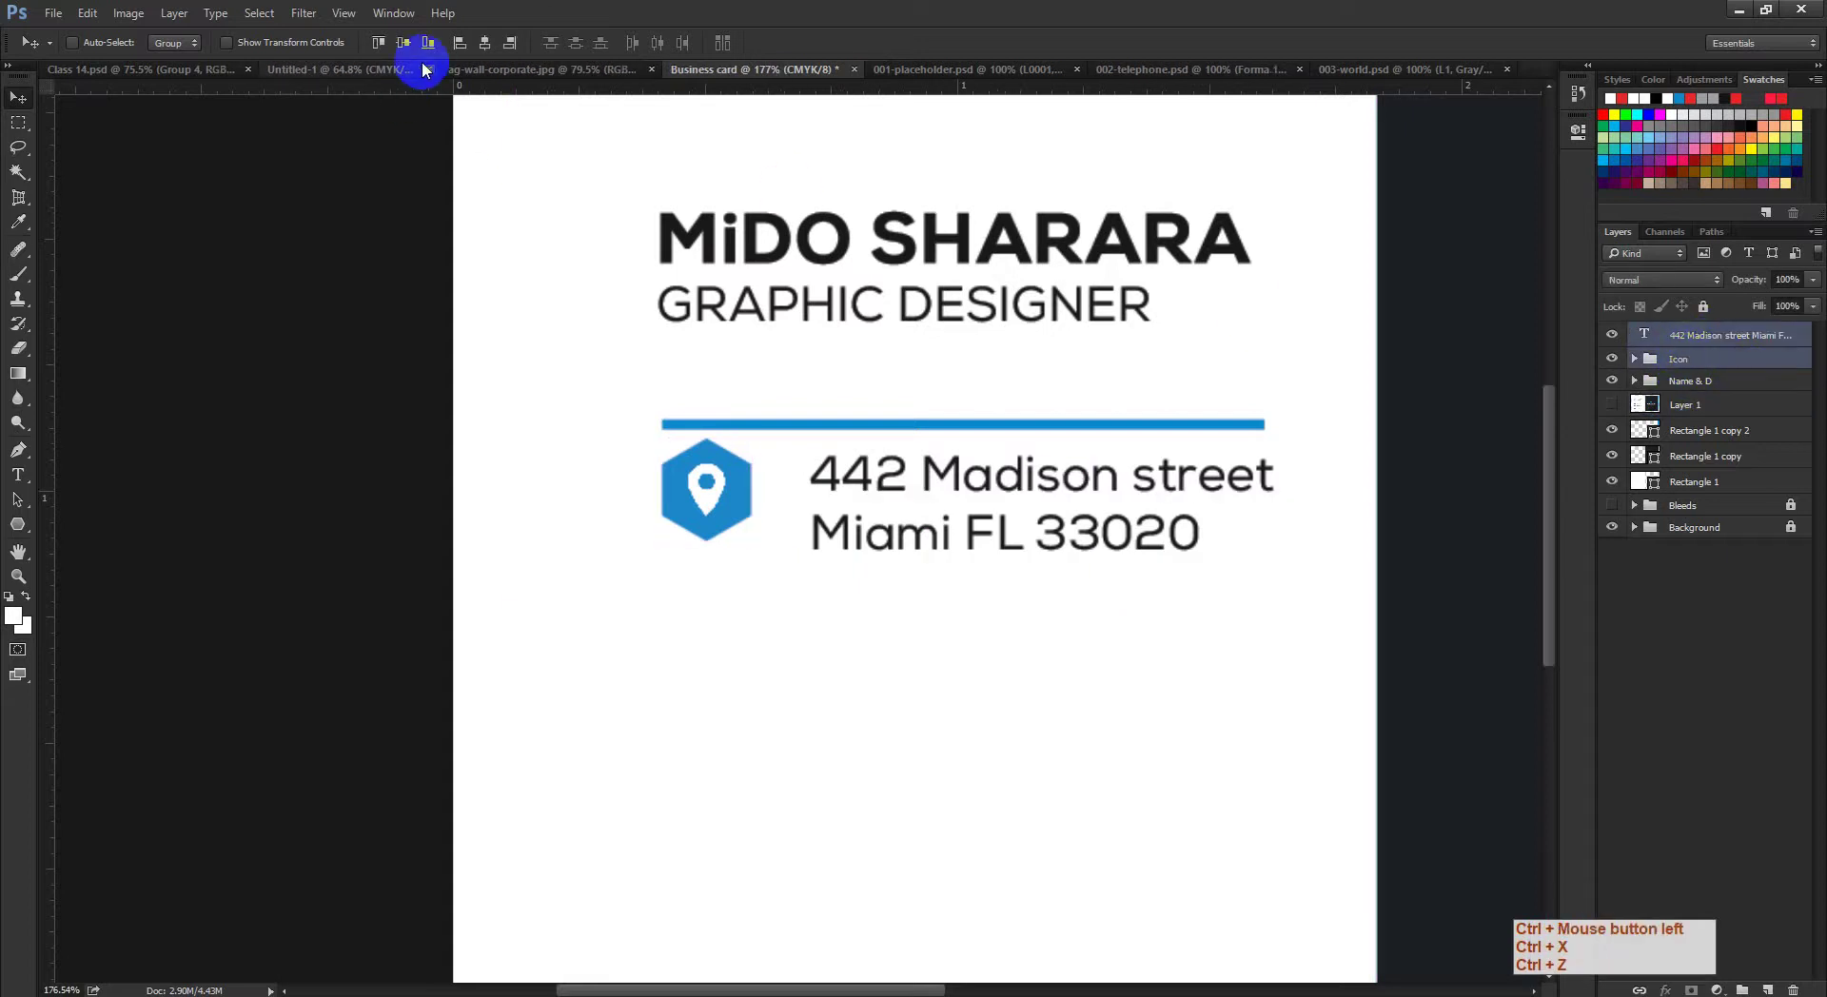
left_click(400, 44)
left_click(399, 44)
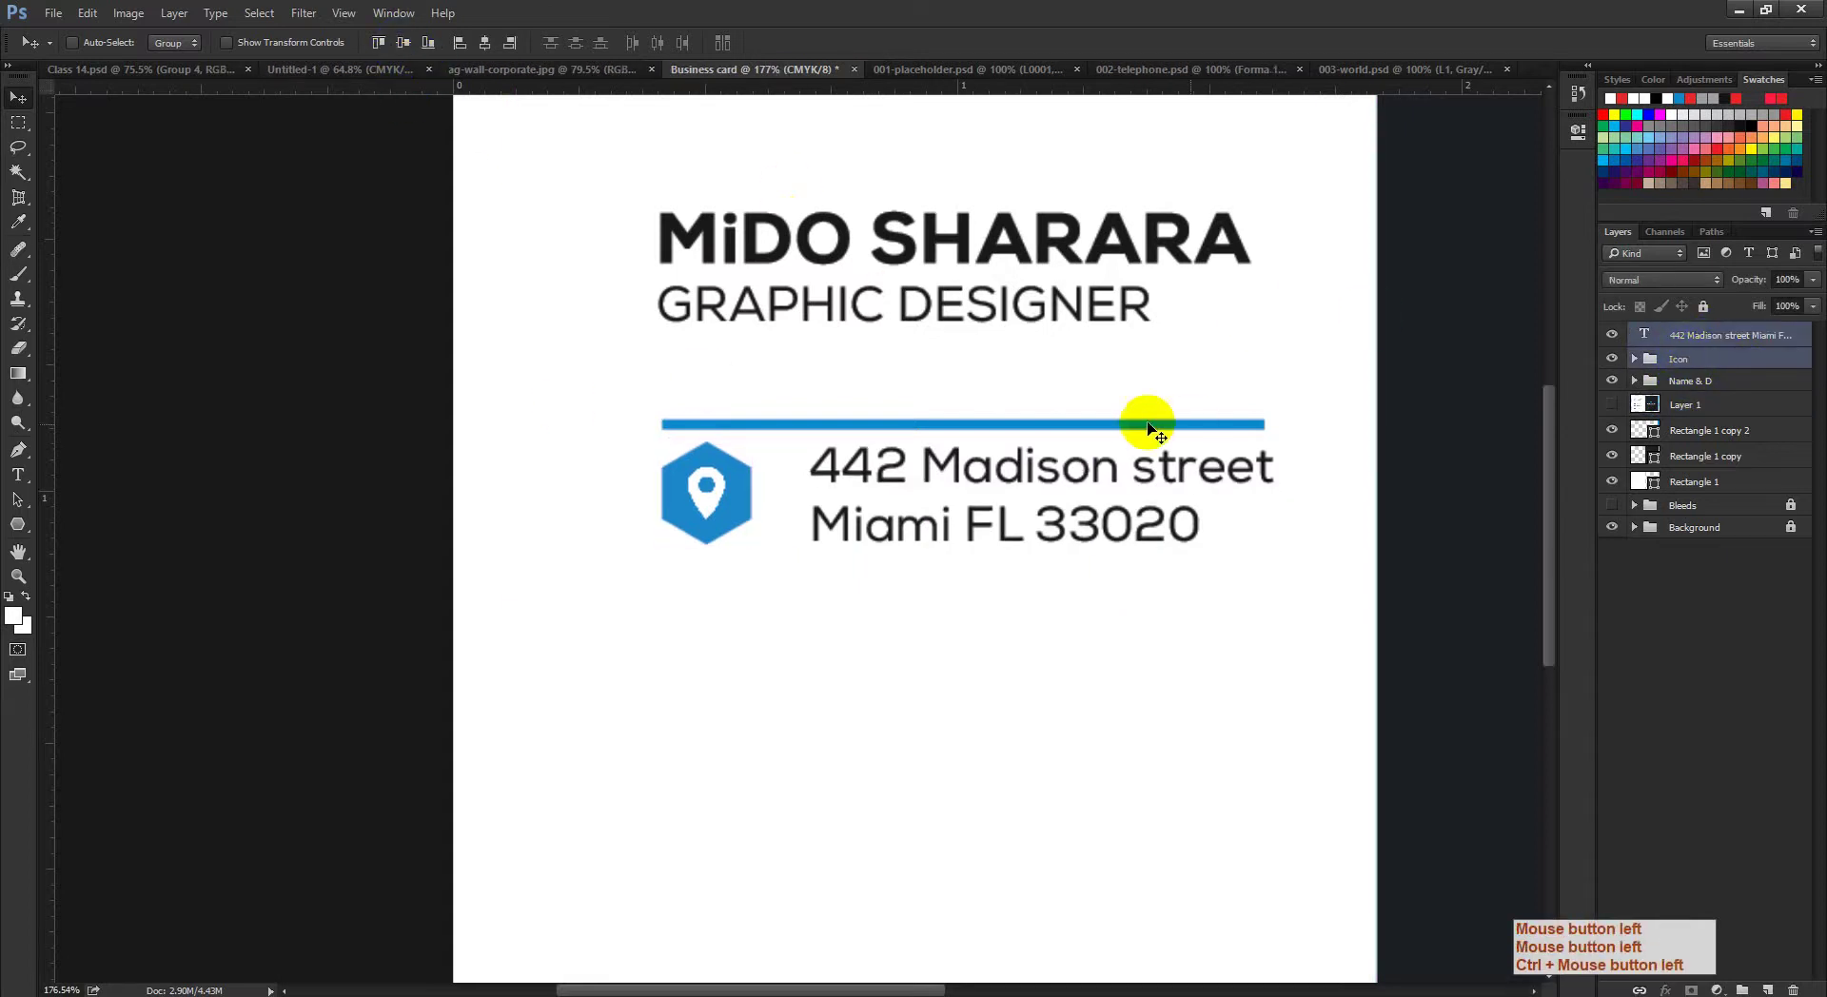
key("ctrl+space")
left_click_drag(926, 497, 979, 579)
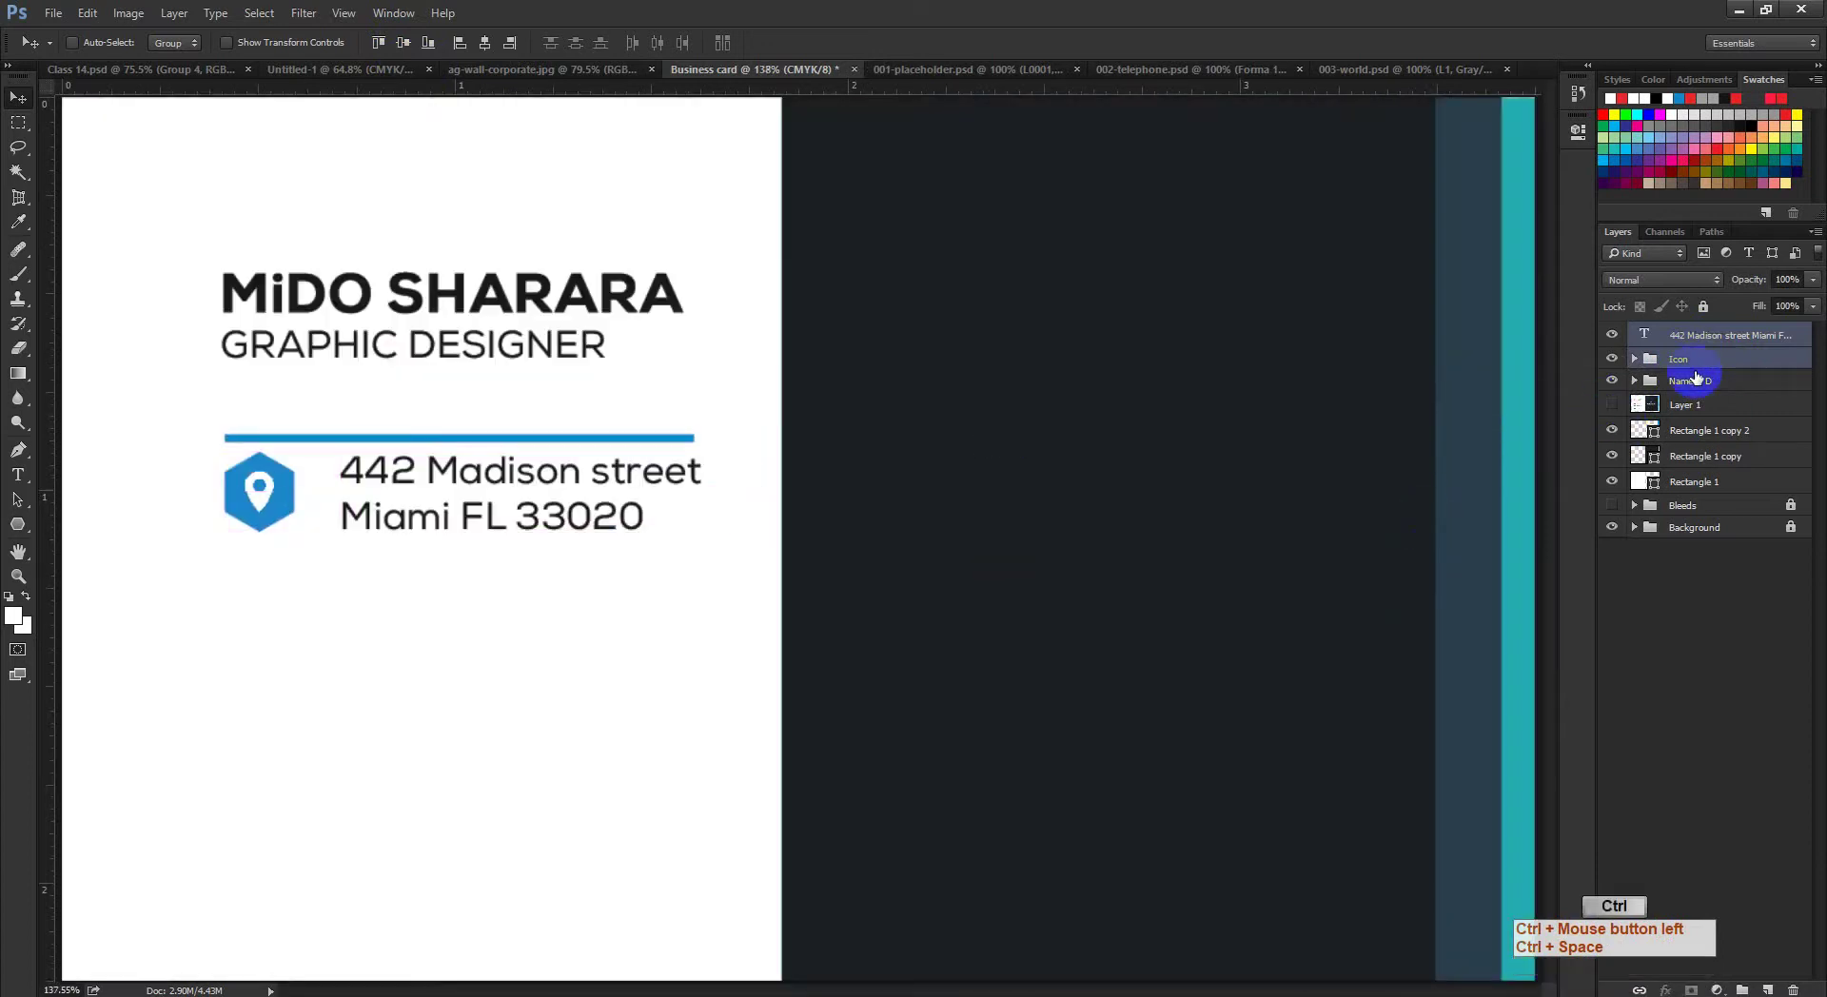
Step: Group the address text with Icon and name the group Locaton
key("ctrl+g")
left_click(1685, 349)
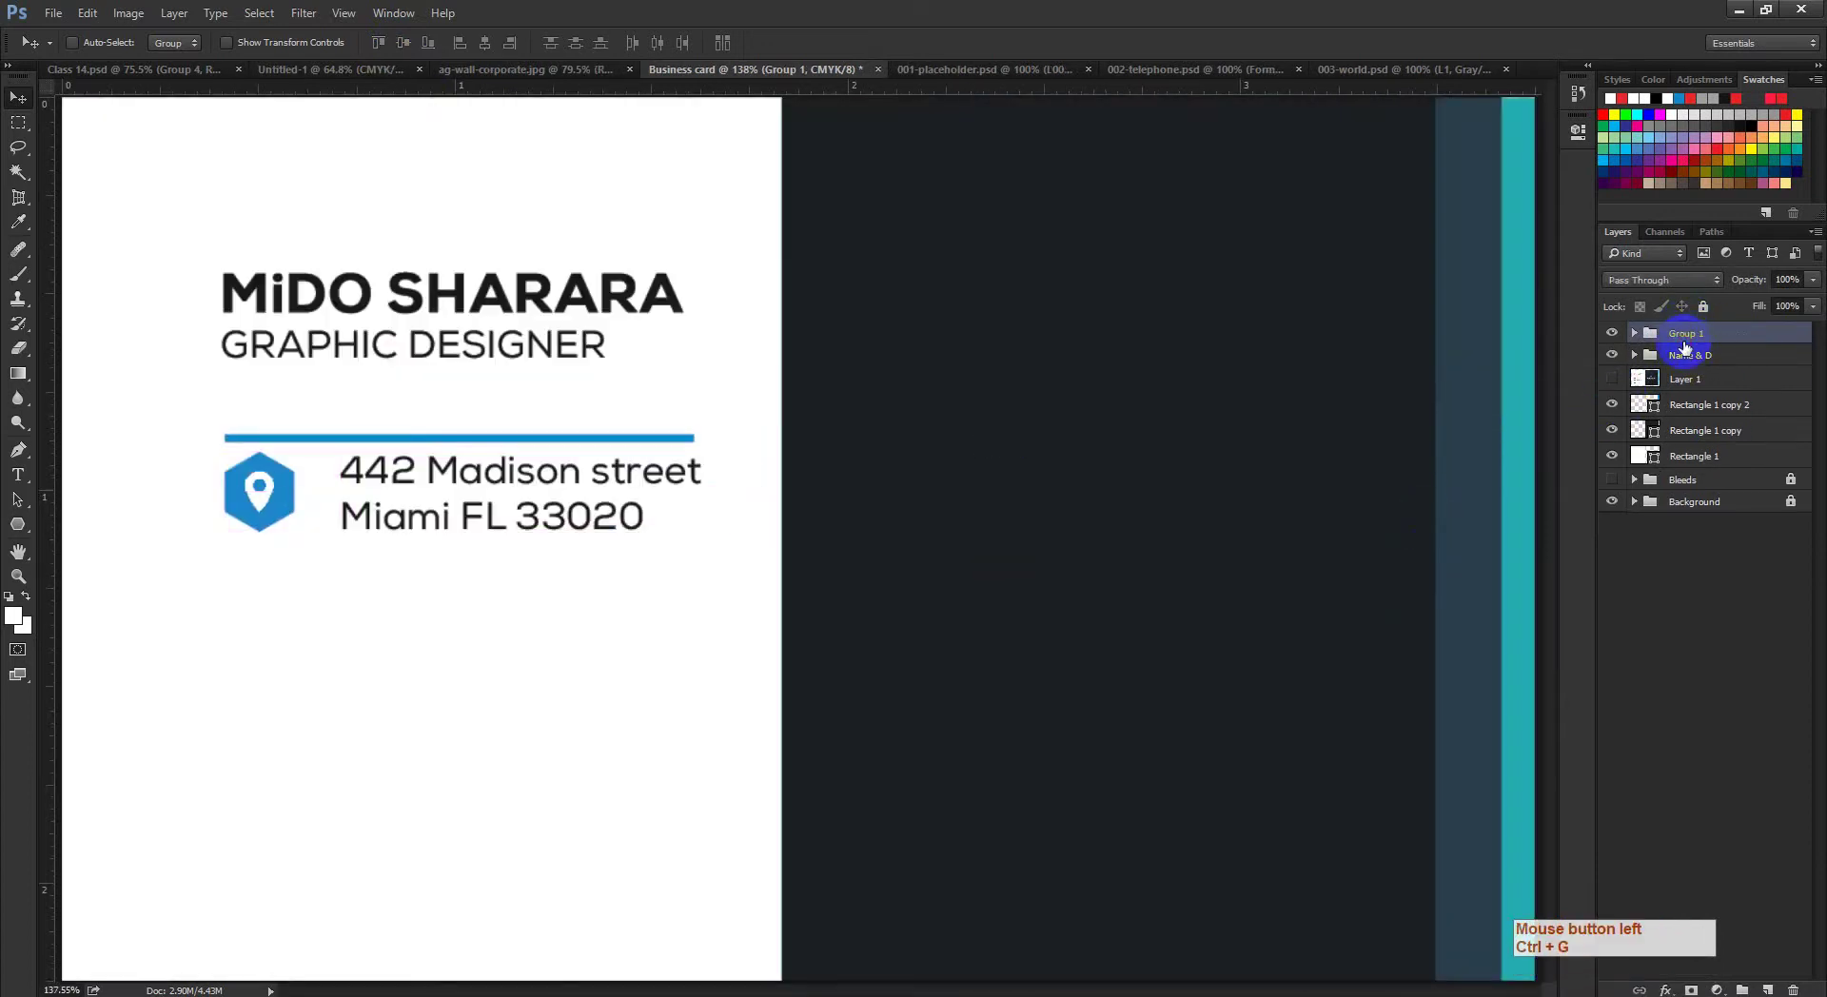
double_click(1685, 334)
left_click(1633, 358)
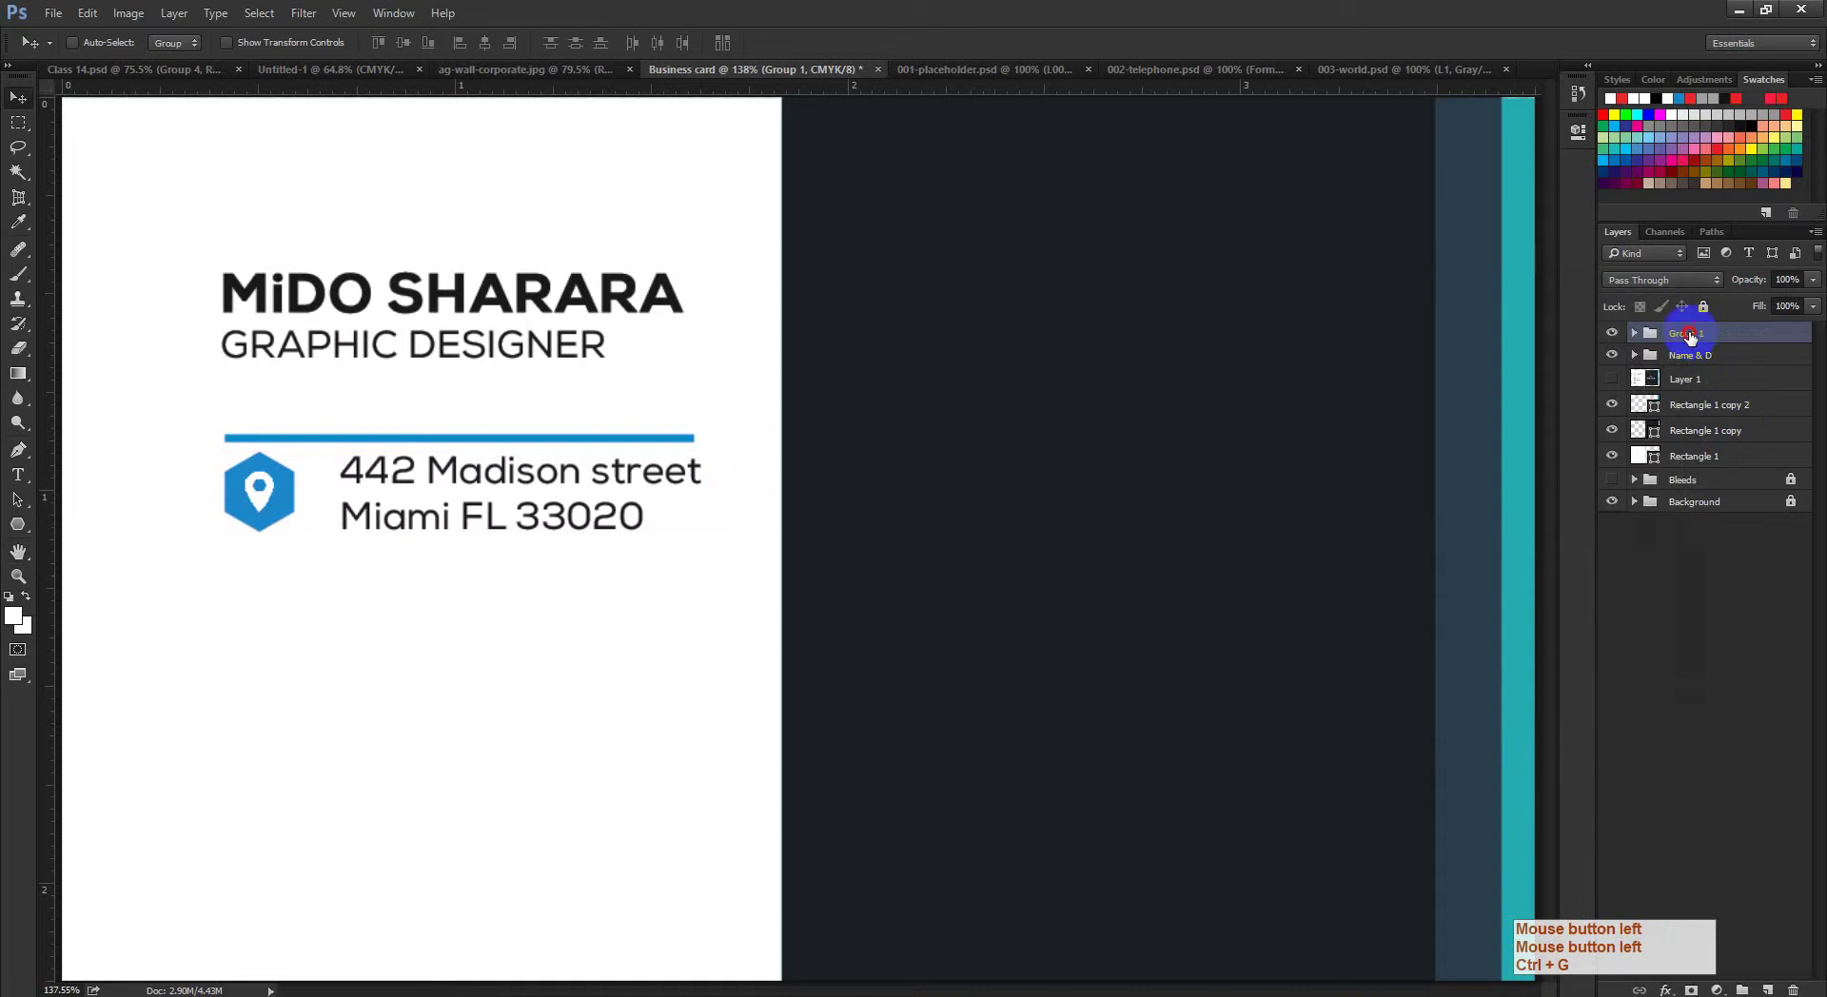
double_click(1689, 333)
type("Loca")
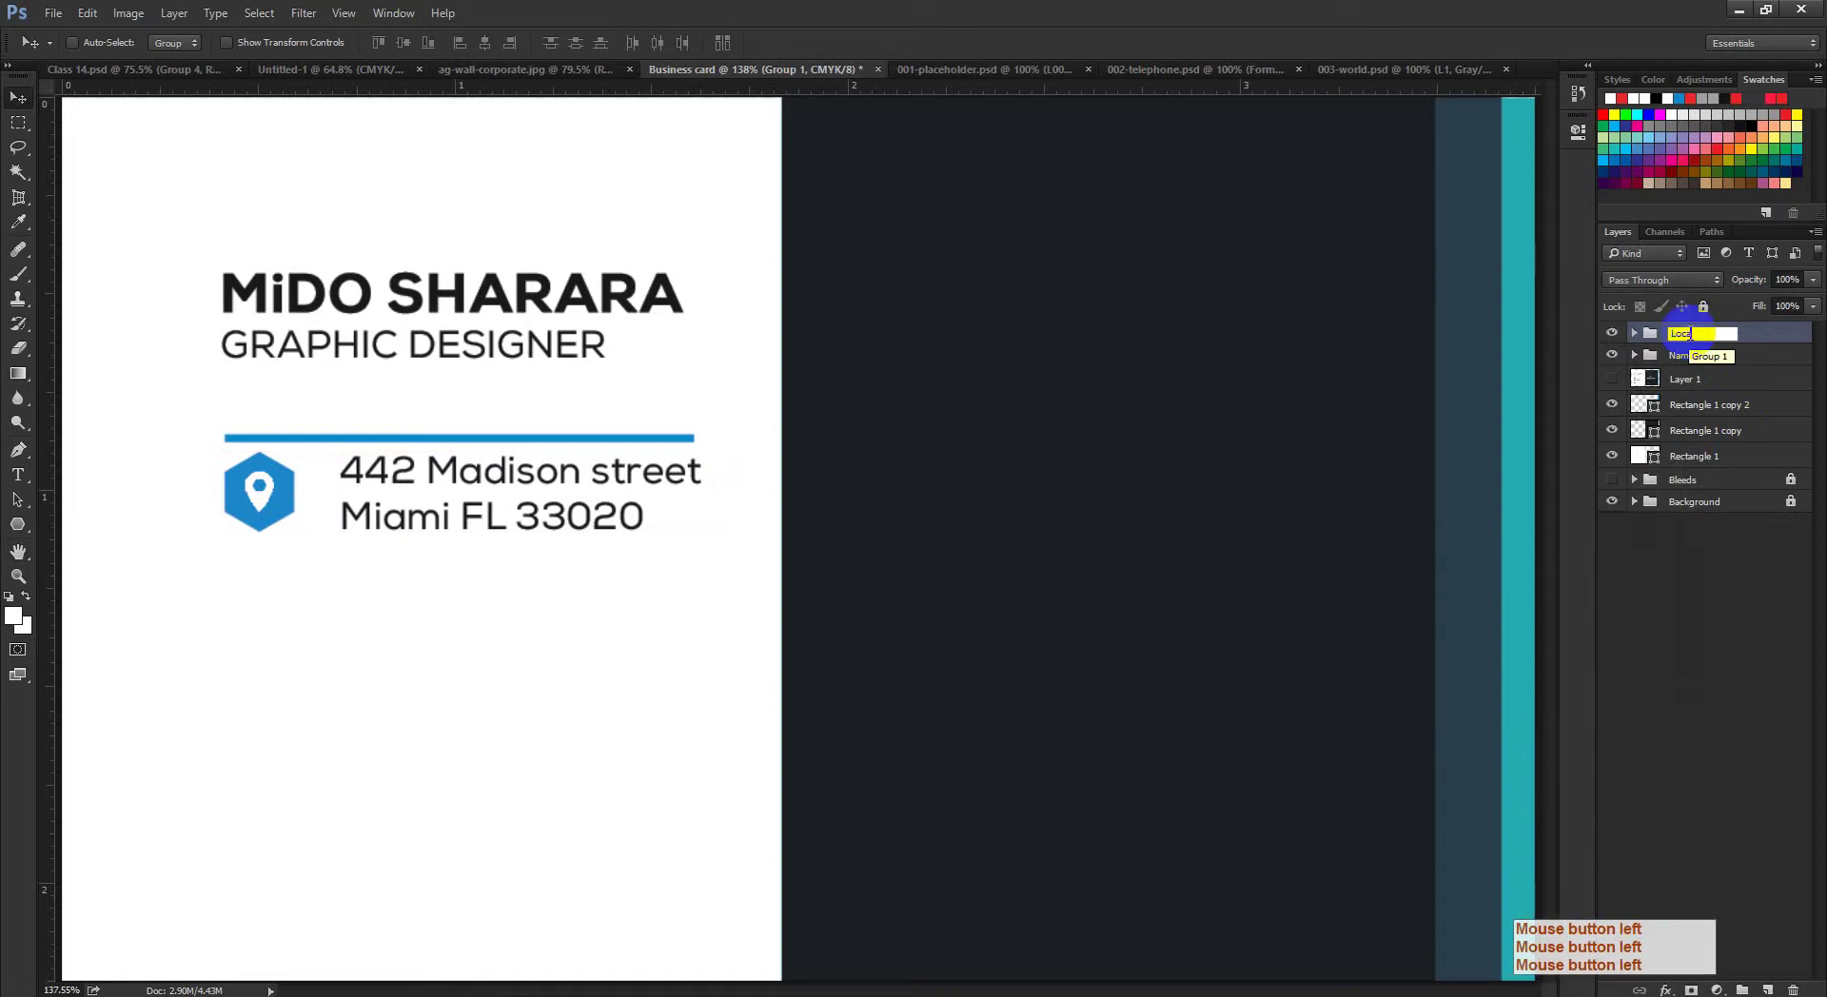
type("ton")
left_click(1609, 398)
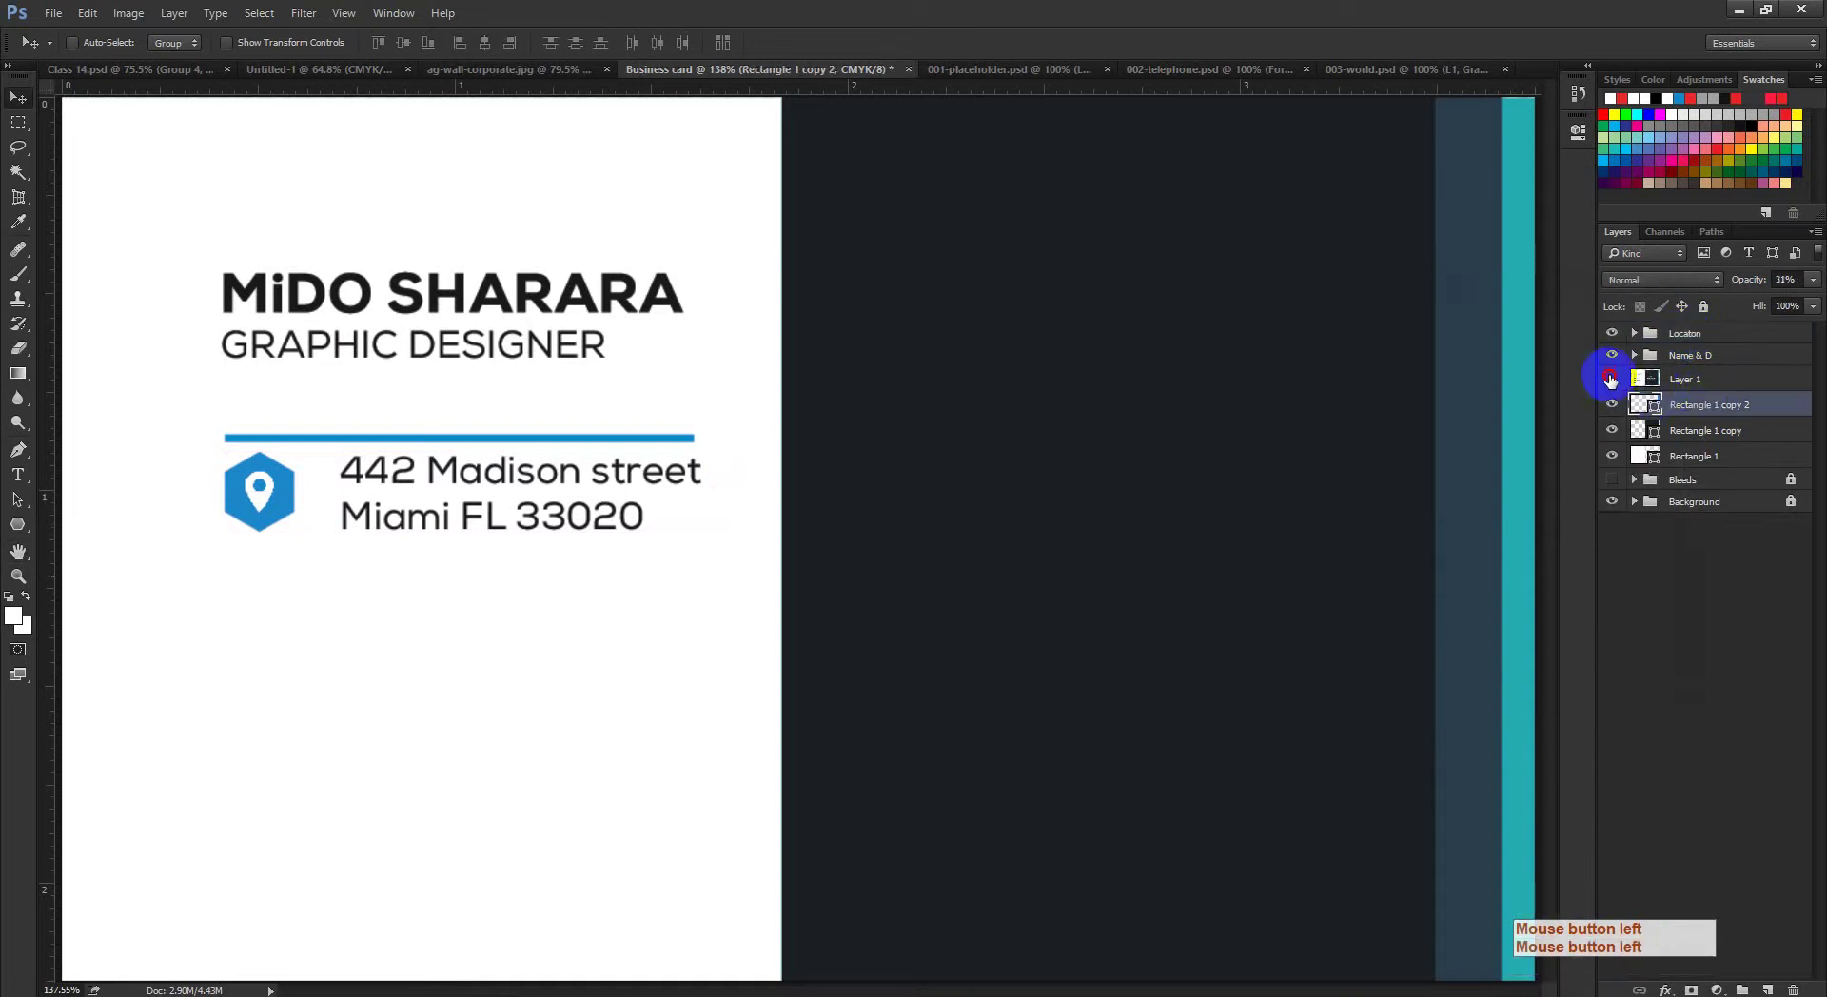
Step: Show Layer 1 and Alt-drag a copy of the Locaton group below the website row
left_click(1610, 379)
key("ctrl+space")
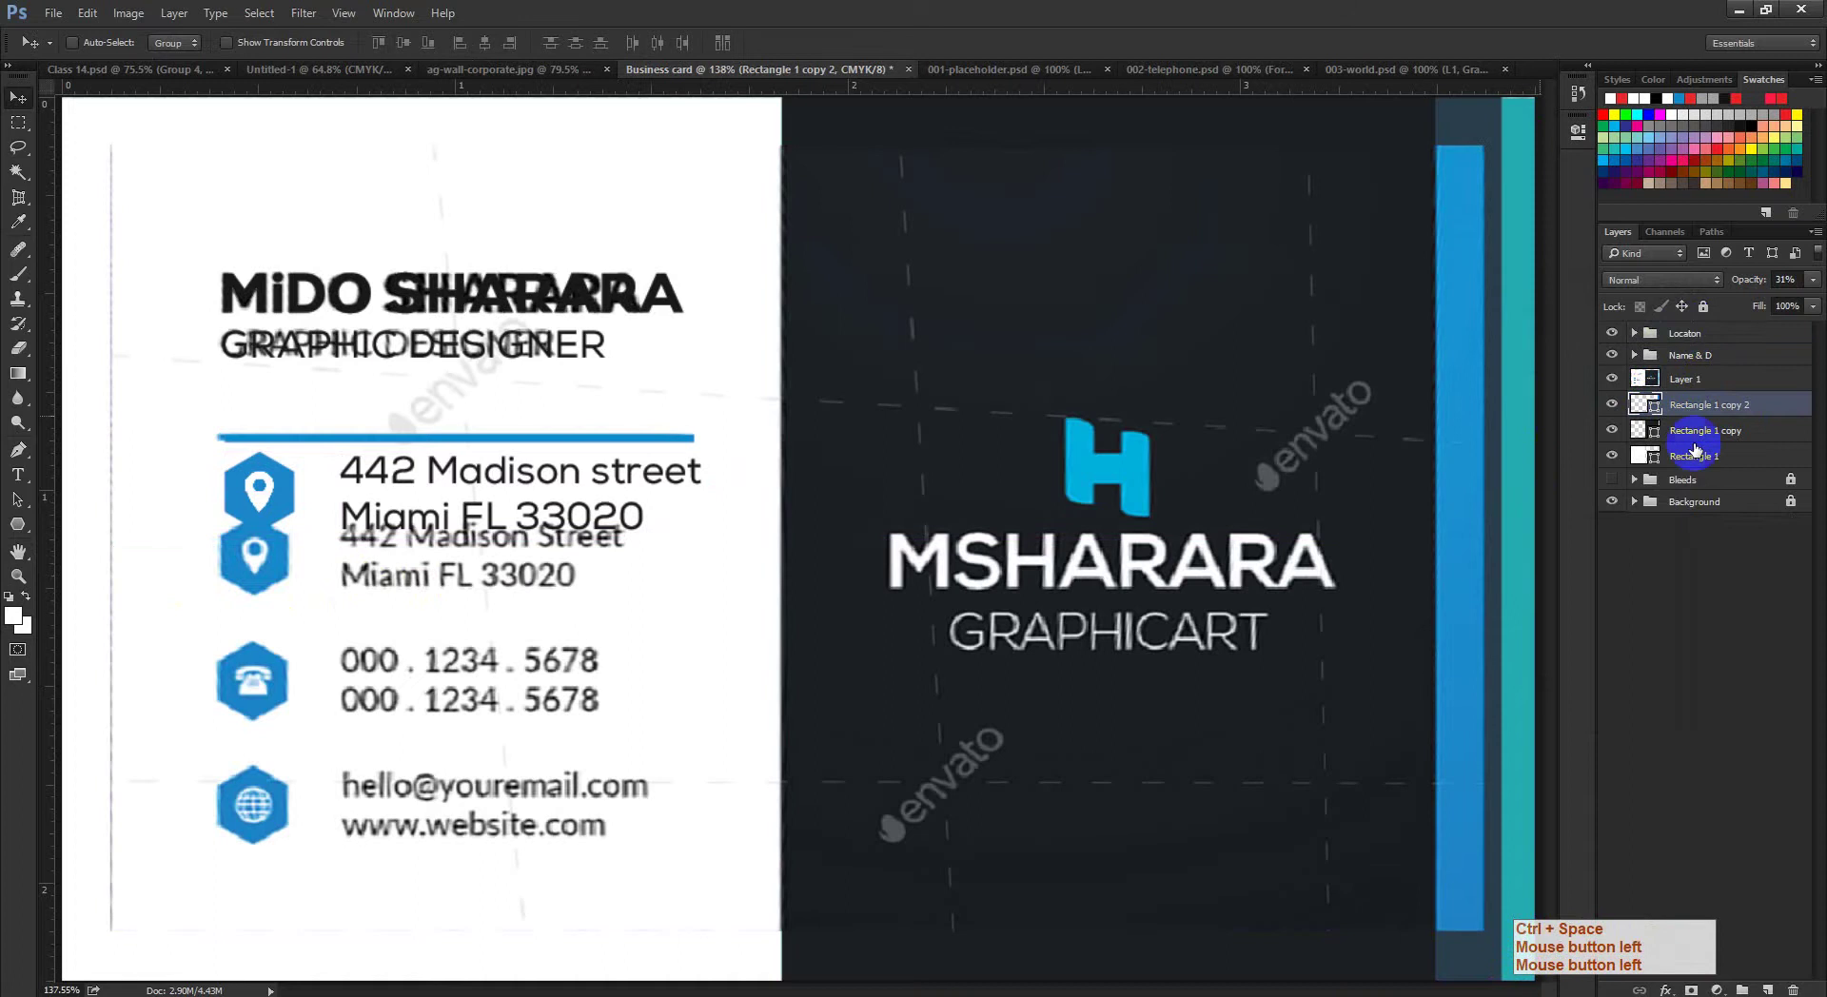
left_click(250, 533, "ctrl")
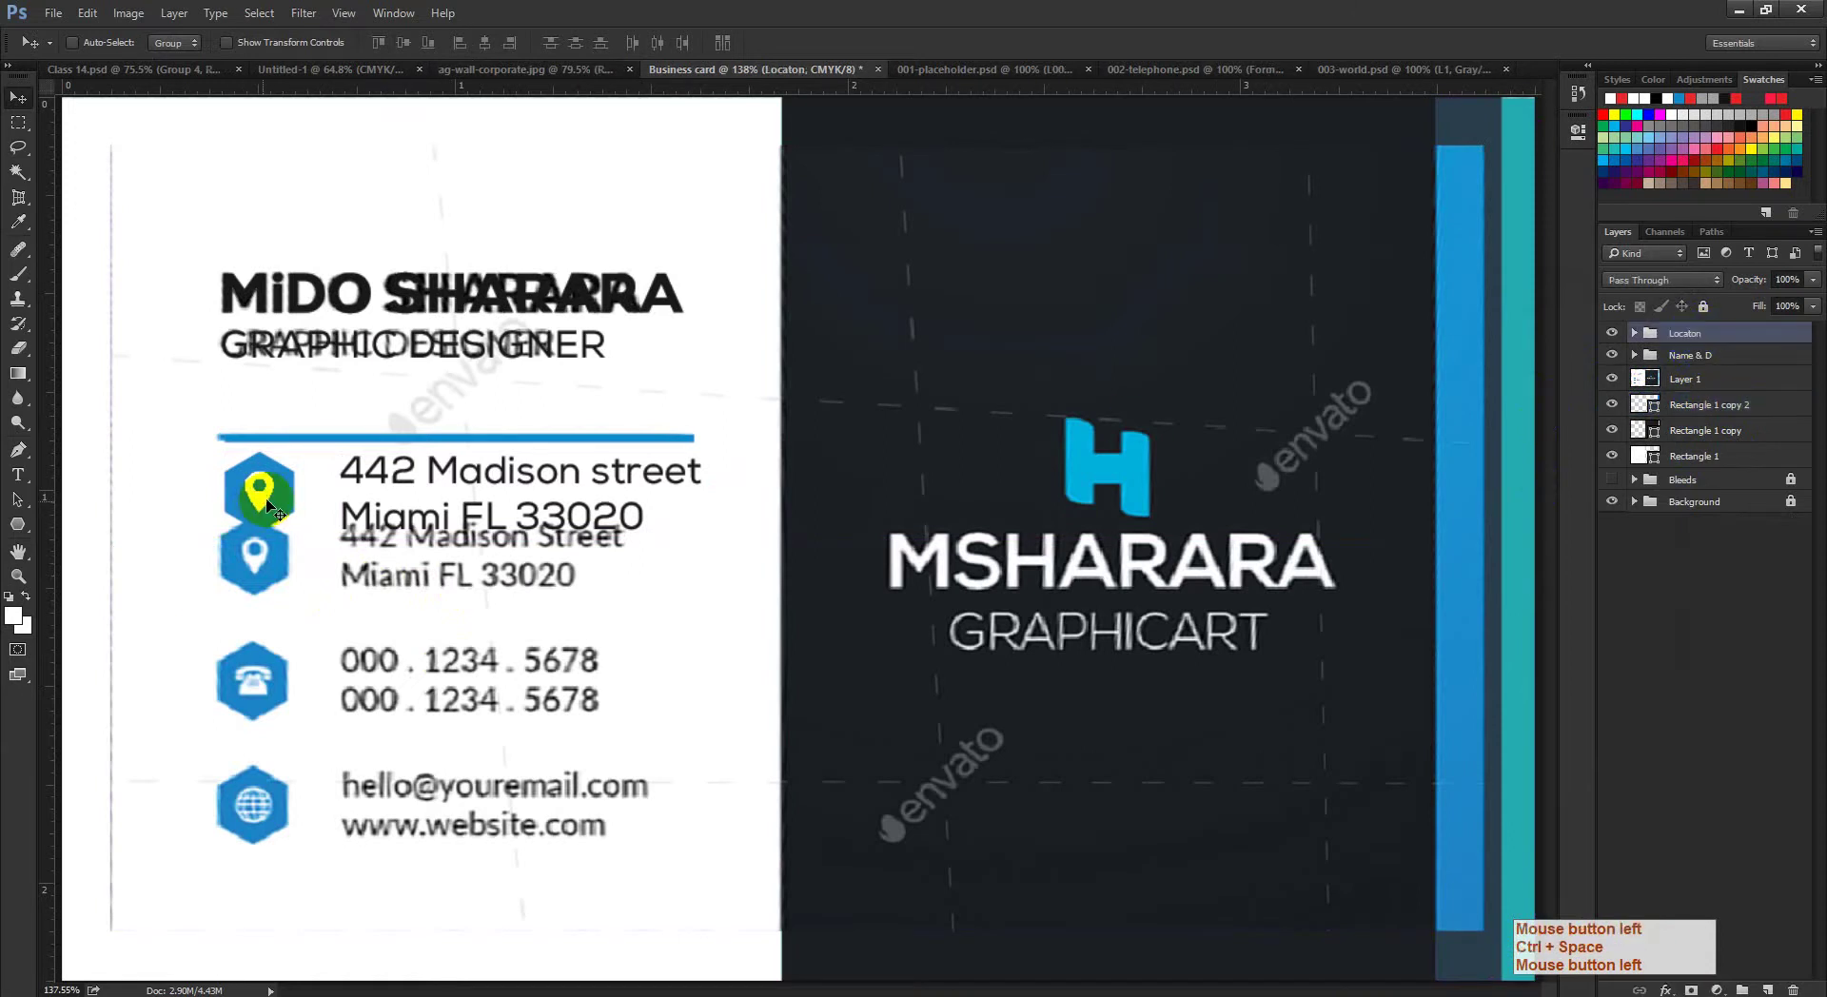
left_click_drag(266, 499, 265, 752)
key("ctrl+z")
left_click_drag(280, 609, 237, 876)
left_click(357, 826, "ctrl")
left_click_drag(361, 830, 457, 578)
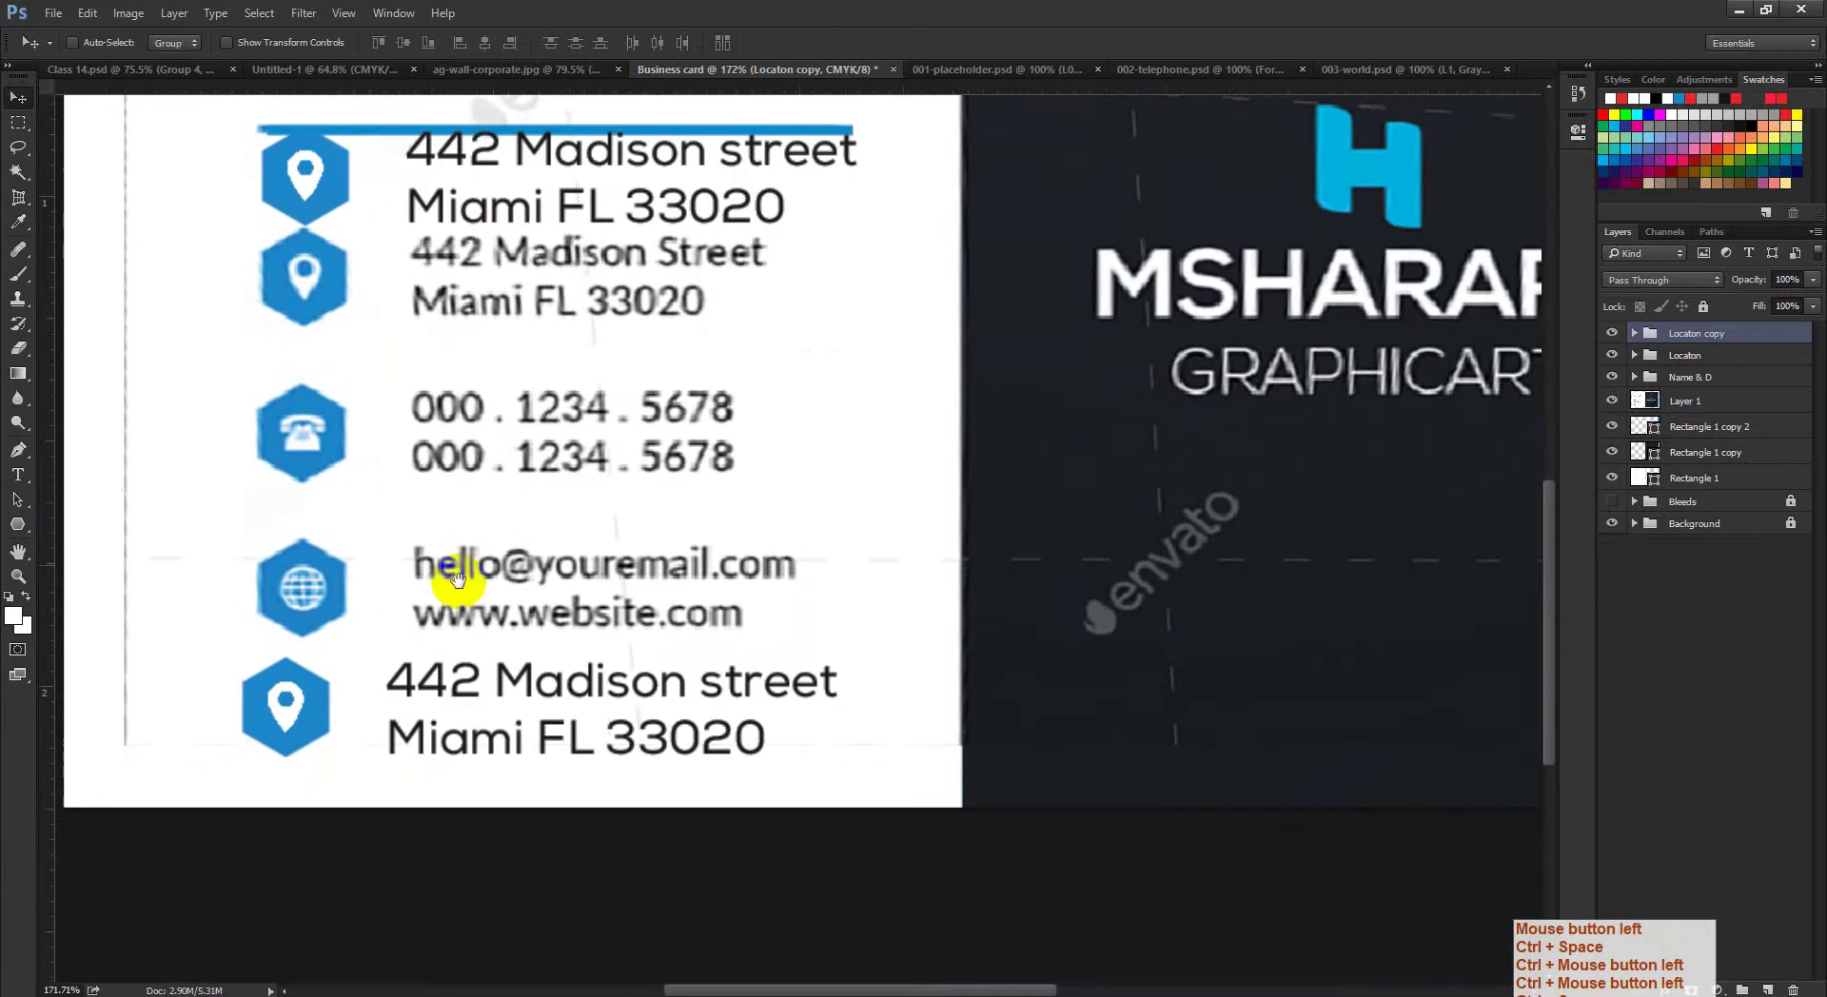
left_click(17, 475)
Step: Replace the copied address with two lines reading 000. 1234. 5678
left_click(514, 681)
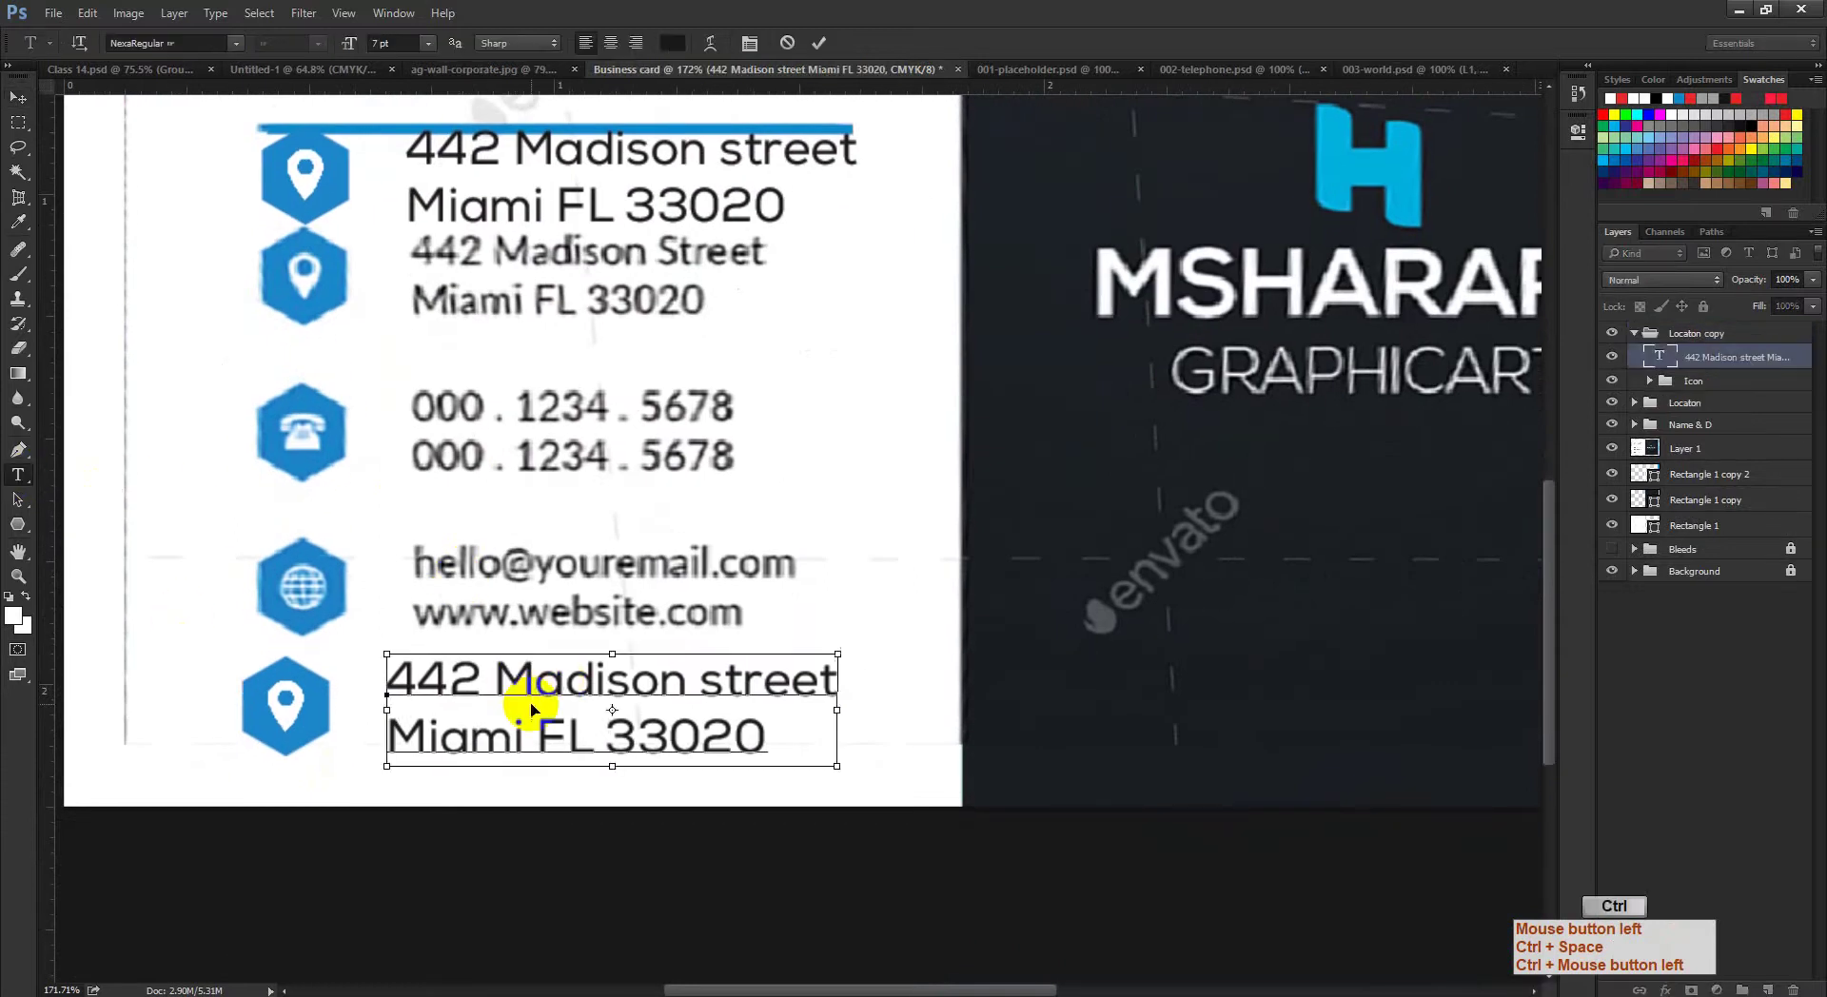
key("ctrl+a")
left_click(473, 681)
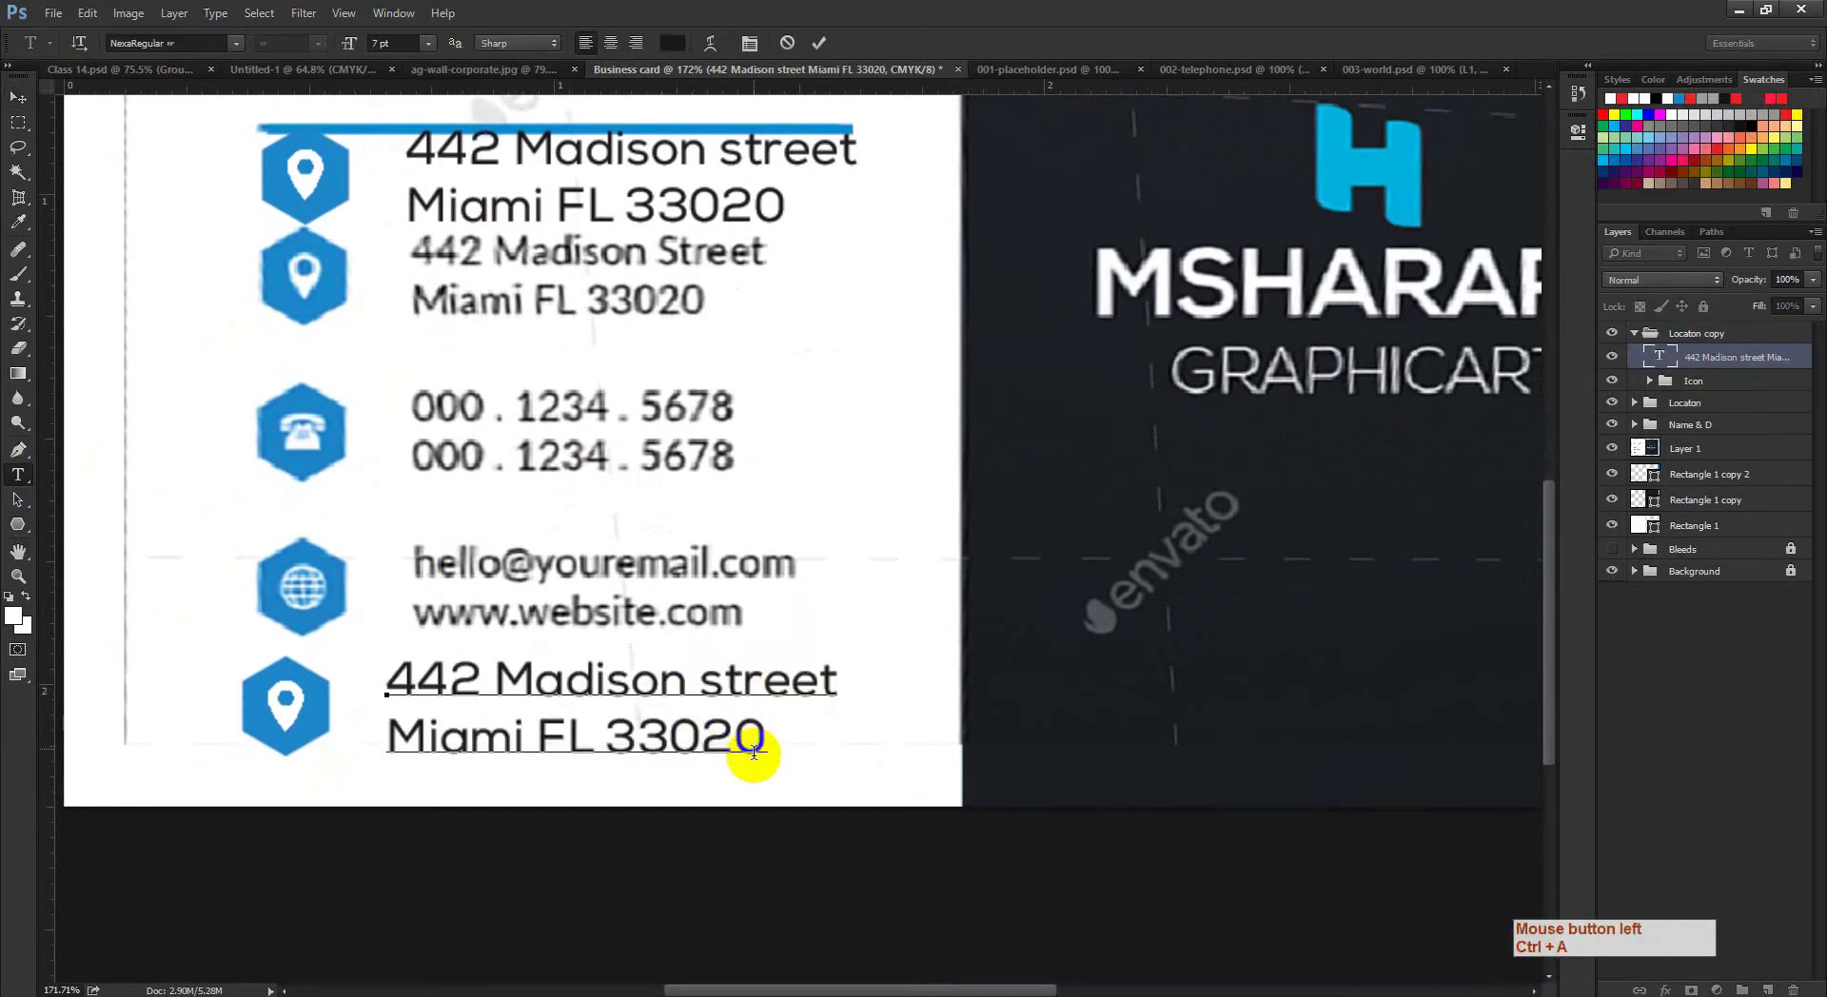
left_click_drag(754, 752, 396, 682)
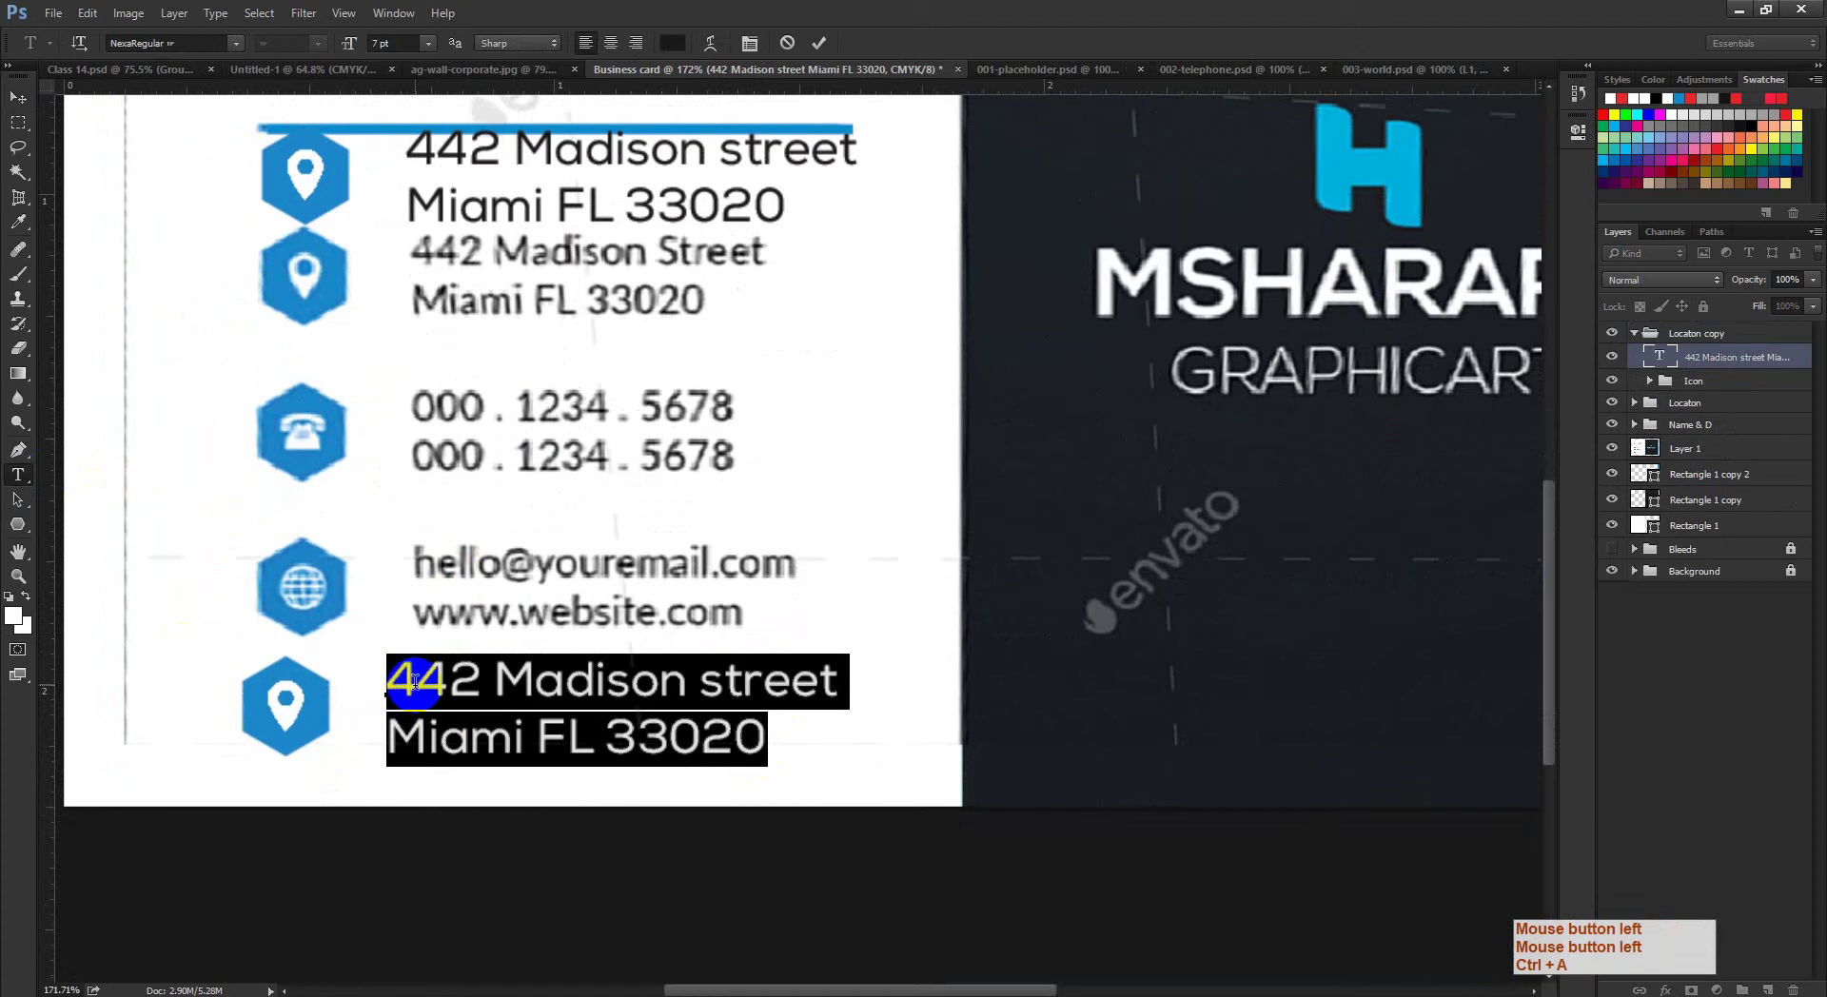
type("000")
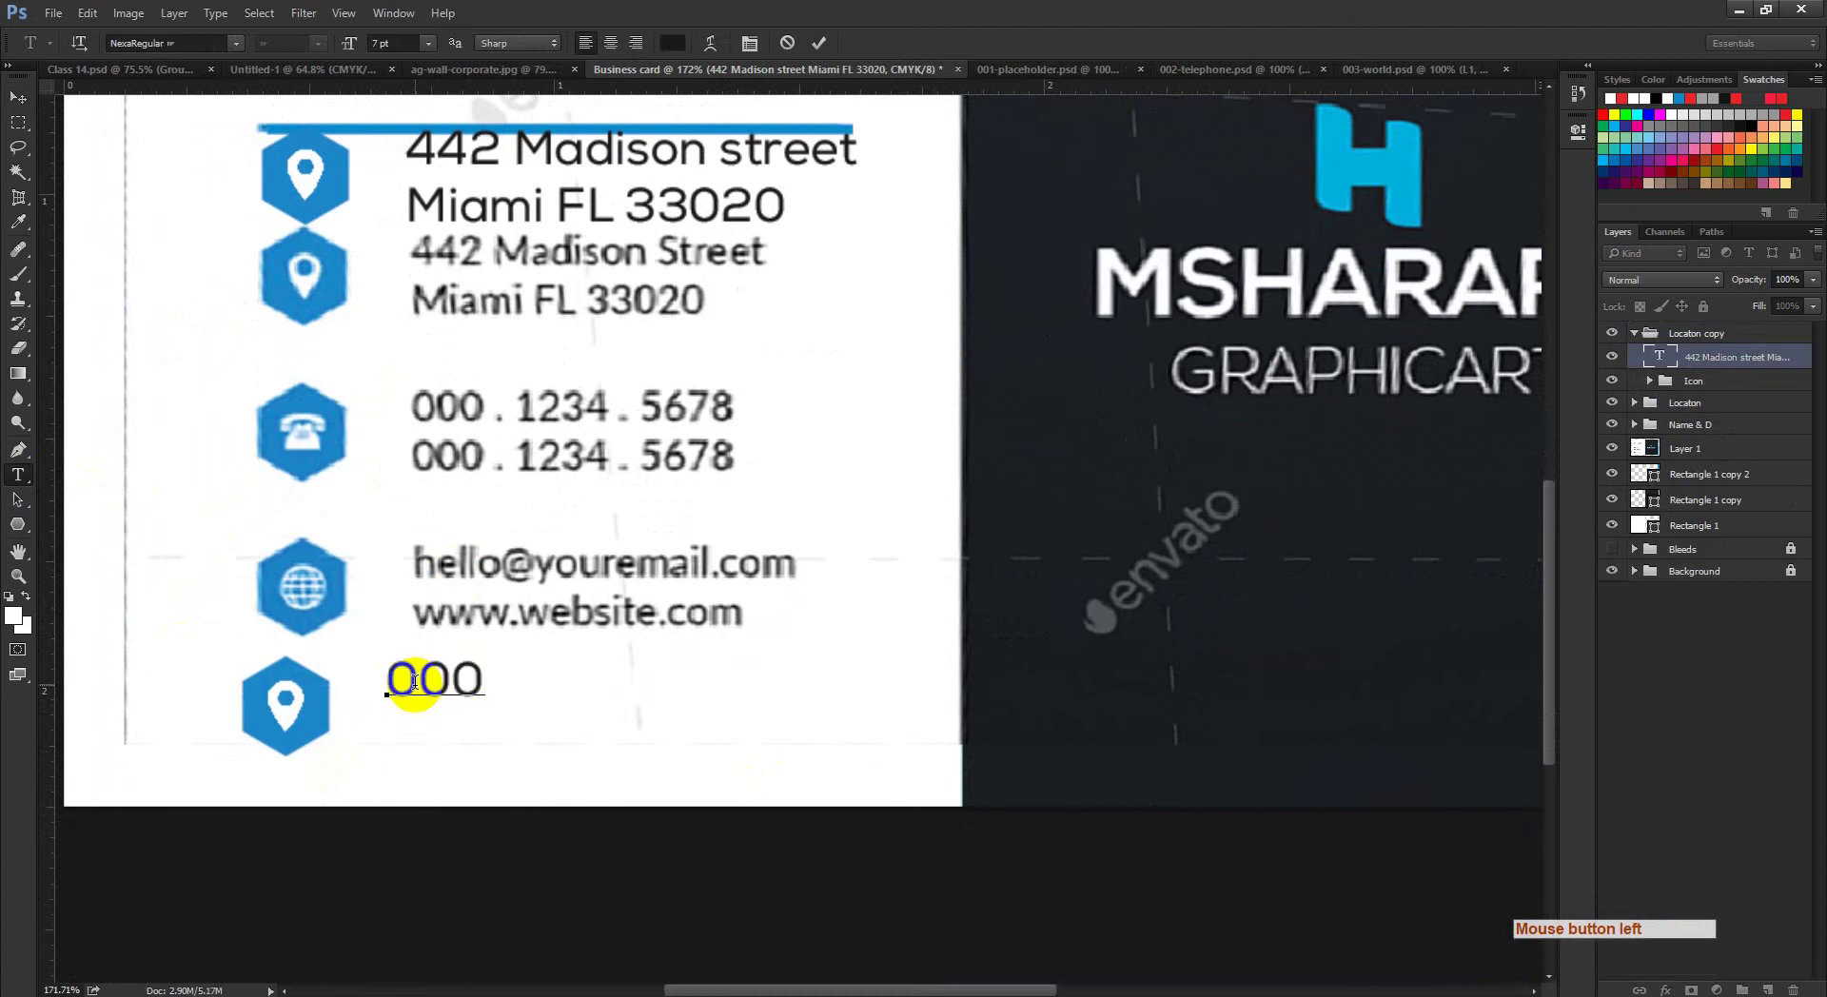
type(". 123")
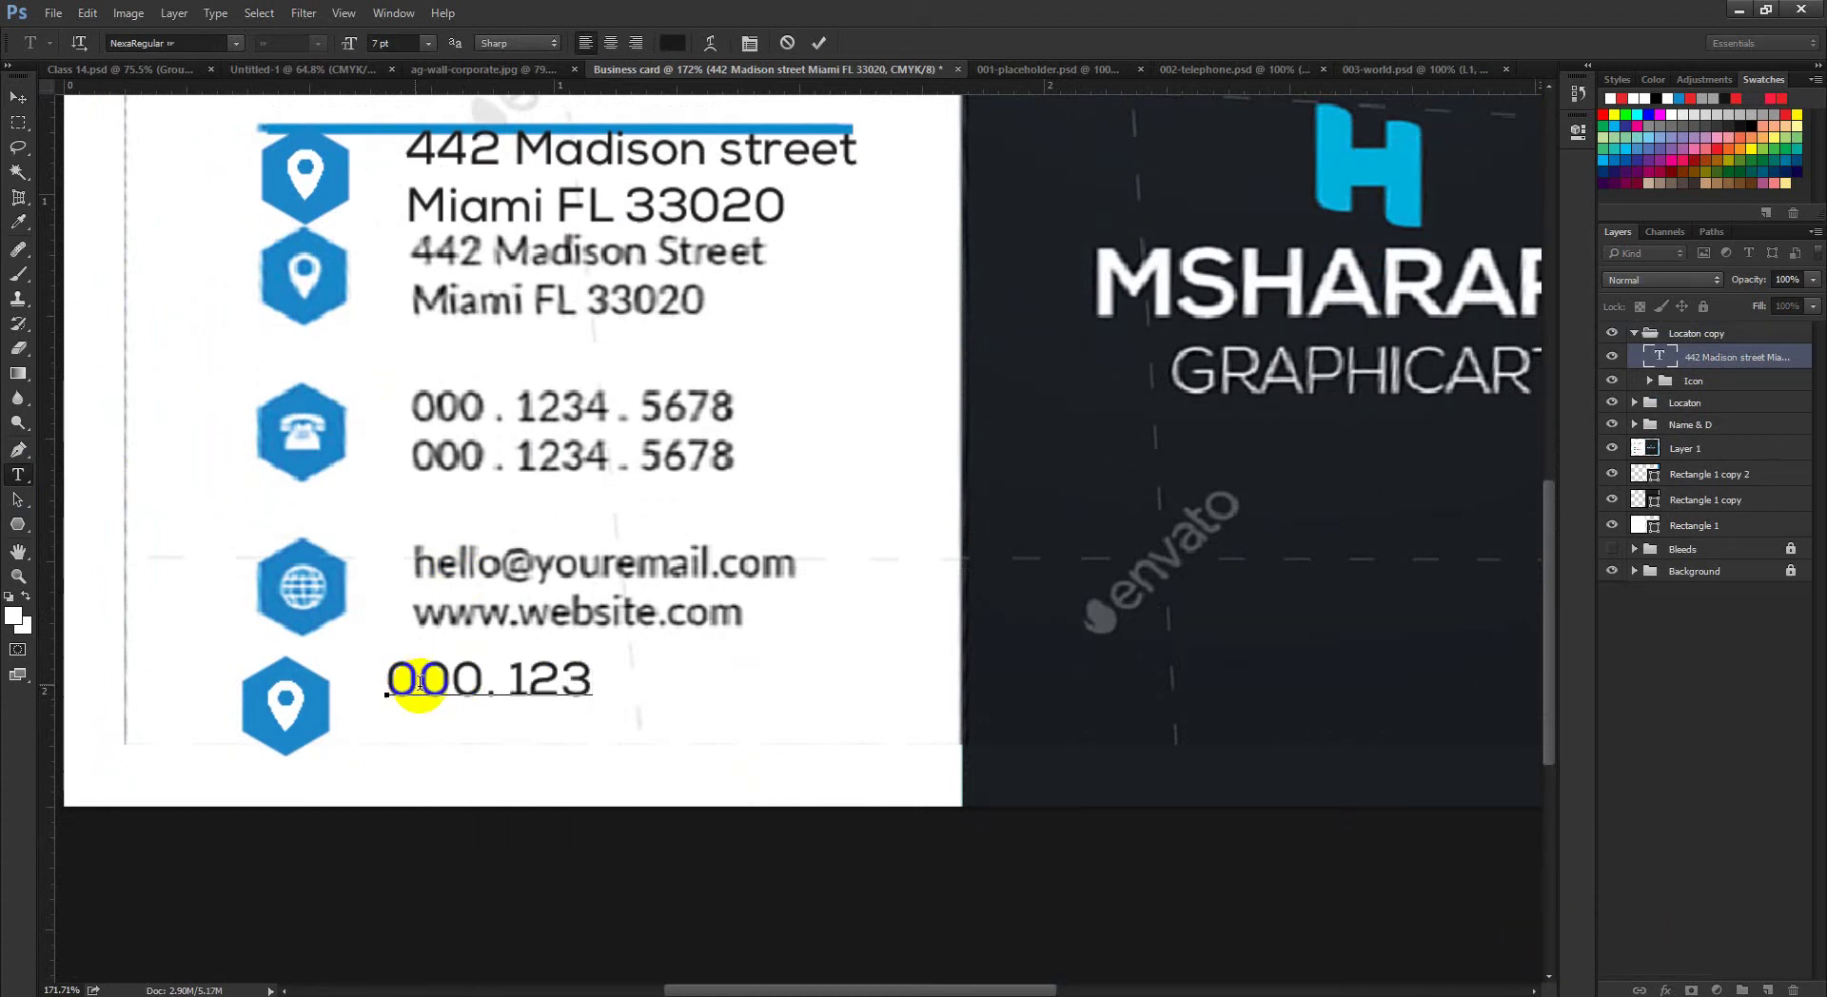
type("4. 5678")
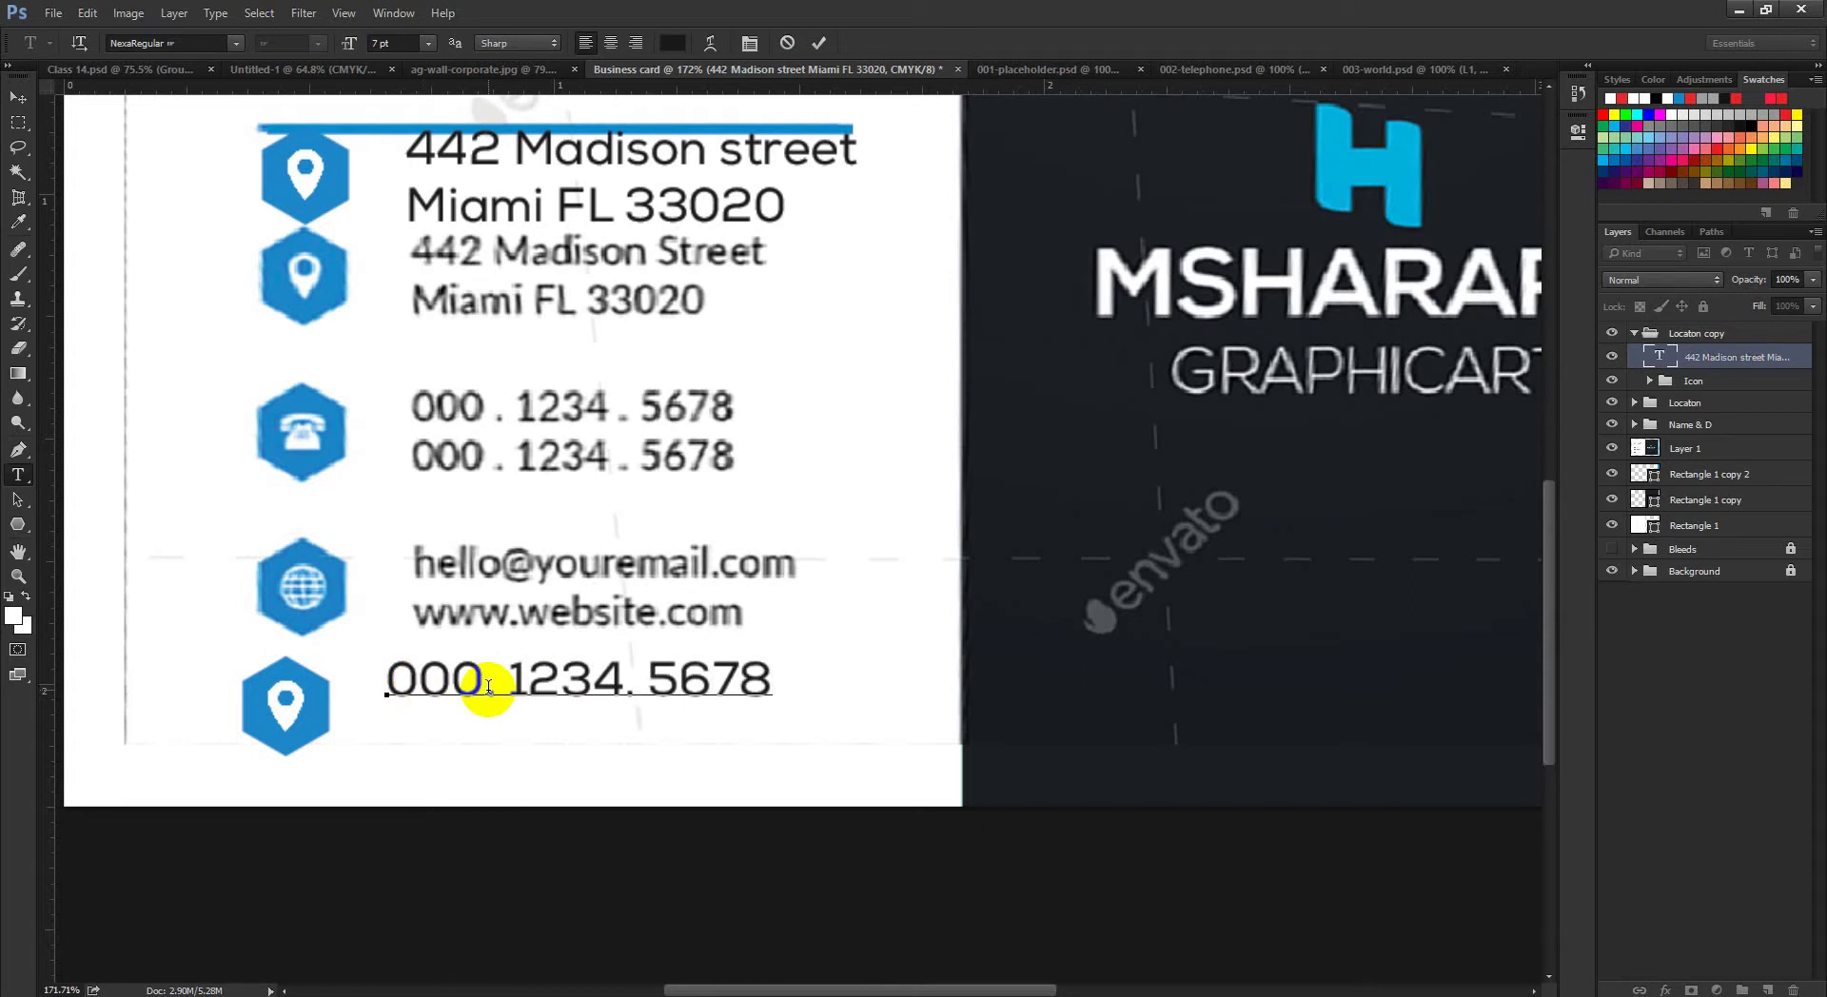
key("ctrl+a")
key("ctrl+c")
key("Right")
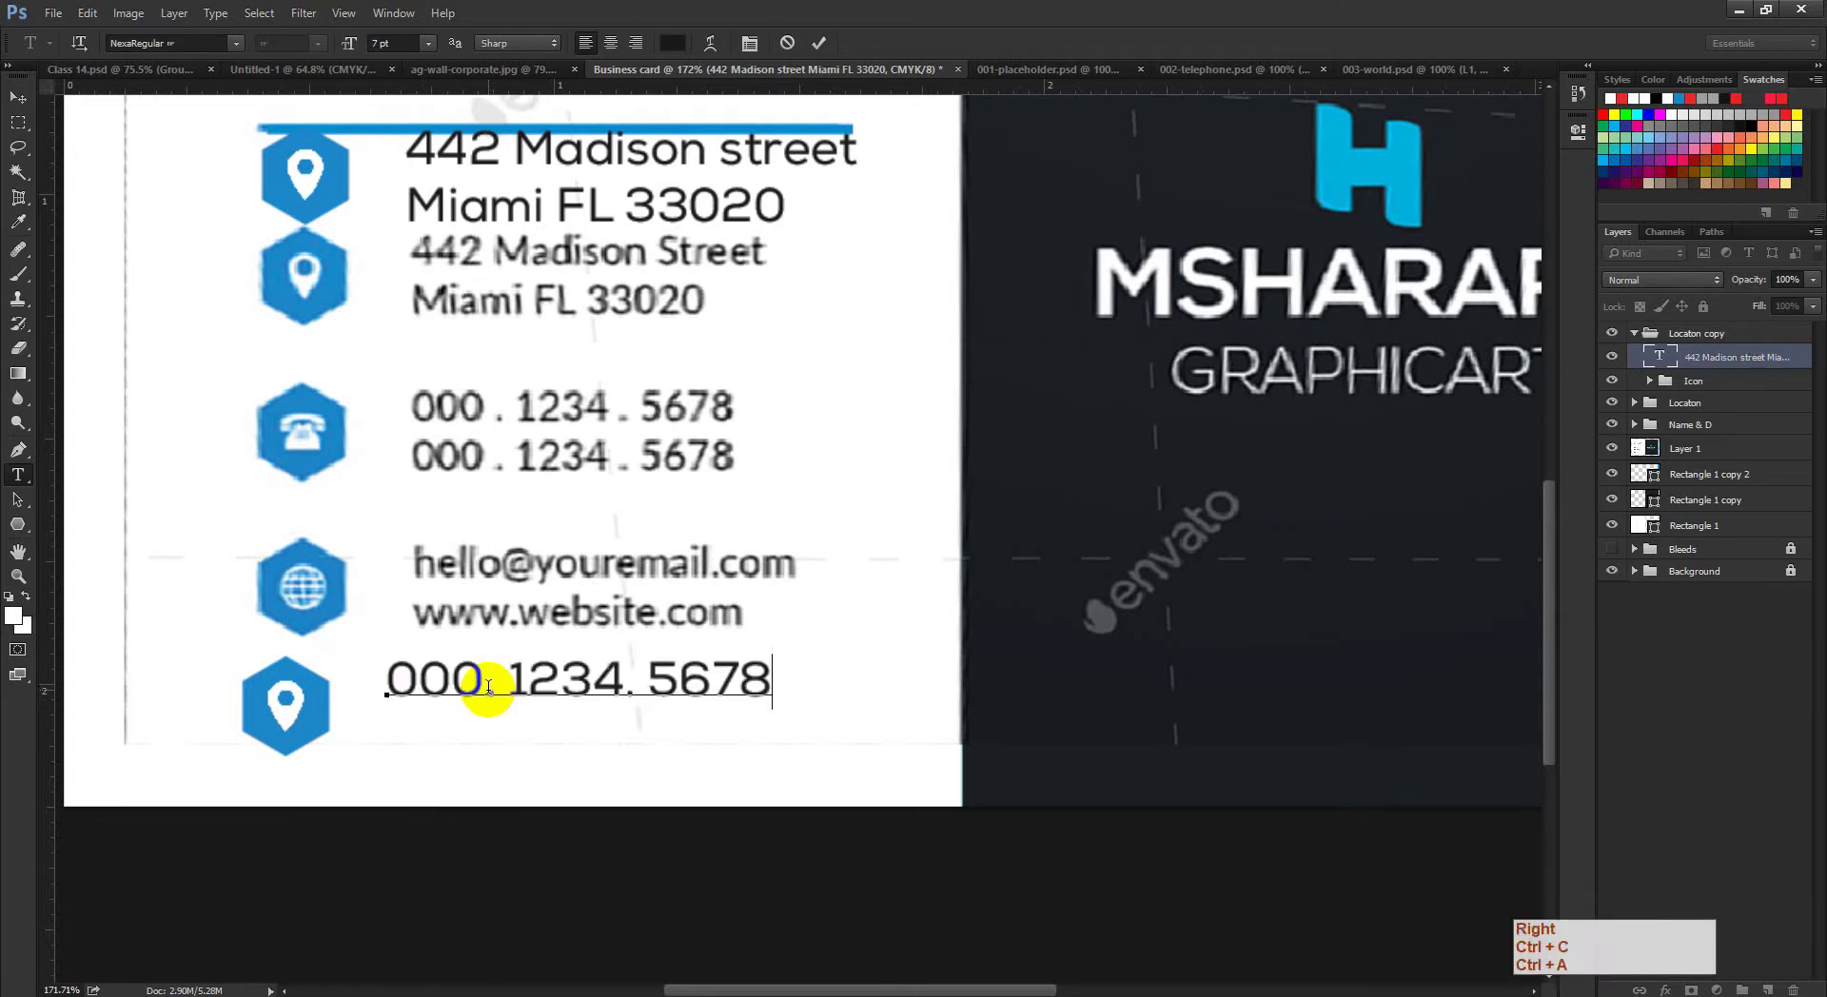
key("Return")
key("ctrl+v")
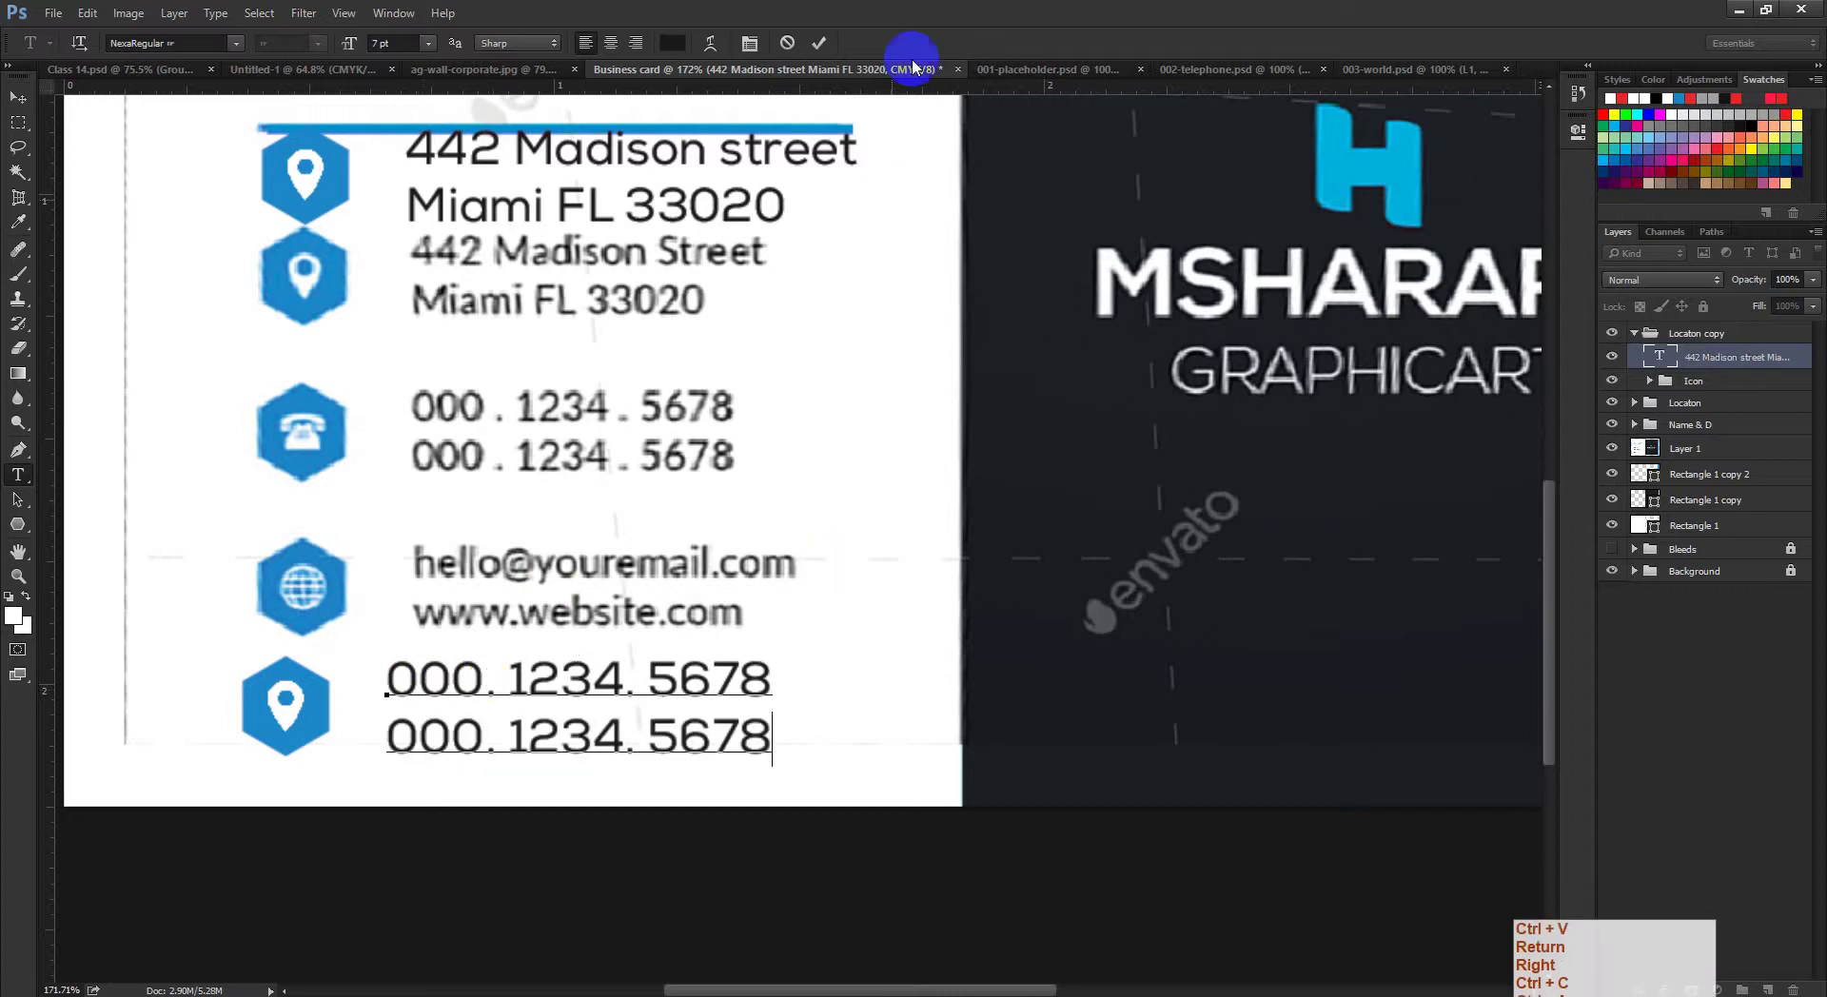
left_click(813, 47)
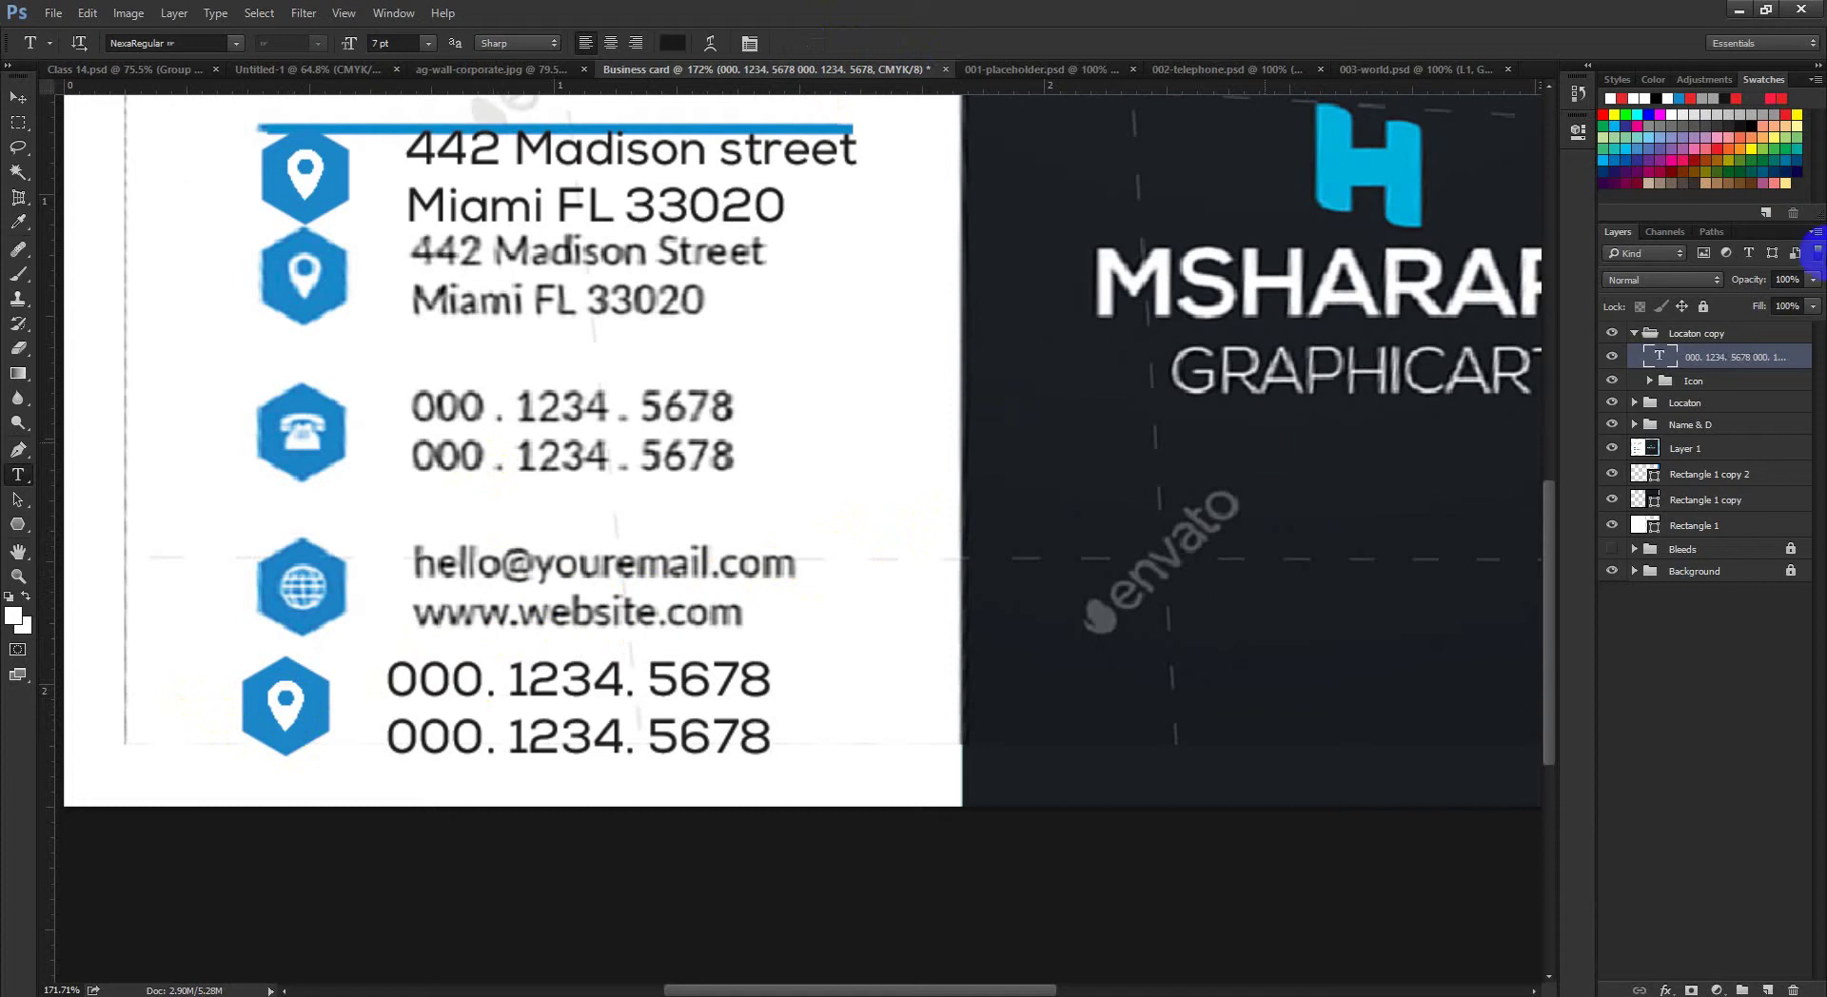
Step: Delete the pin layer L0001 from the copied hexagon and bring up 002-telephone.psd
left_click(1652, 380)
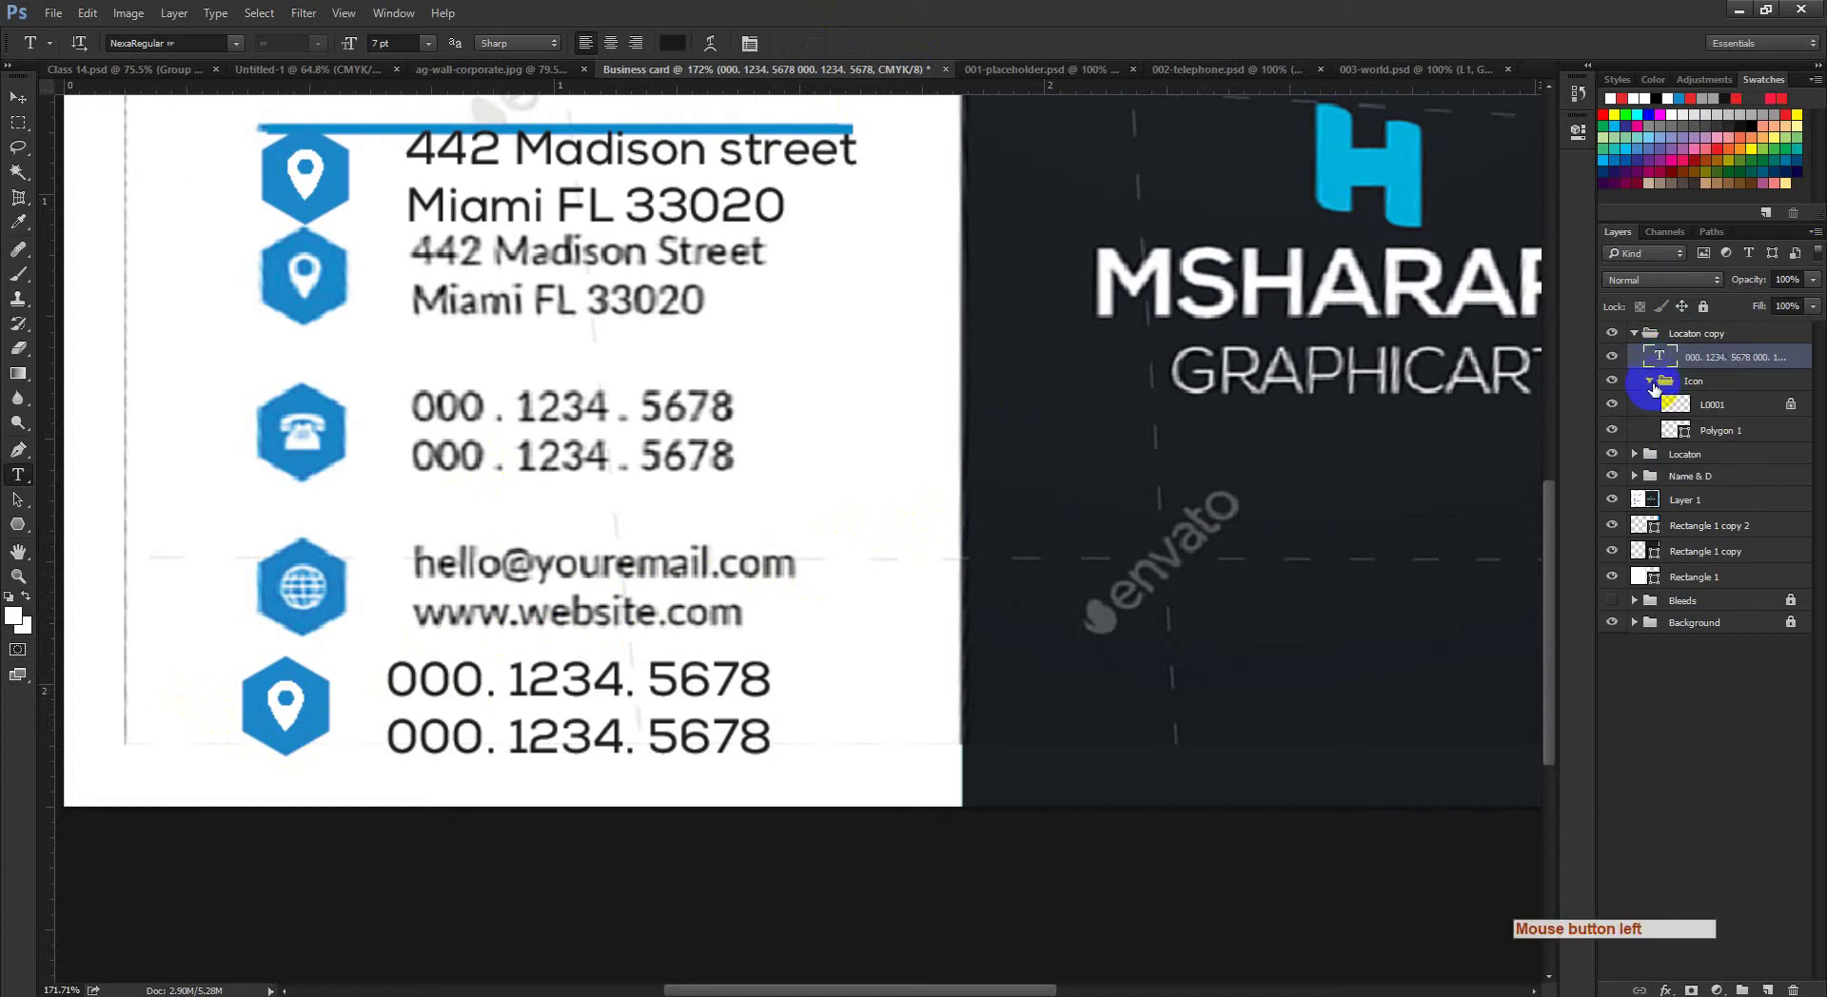
left_click(1645, 432)
left_click(1614, 430)
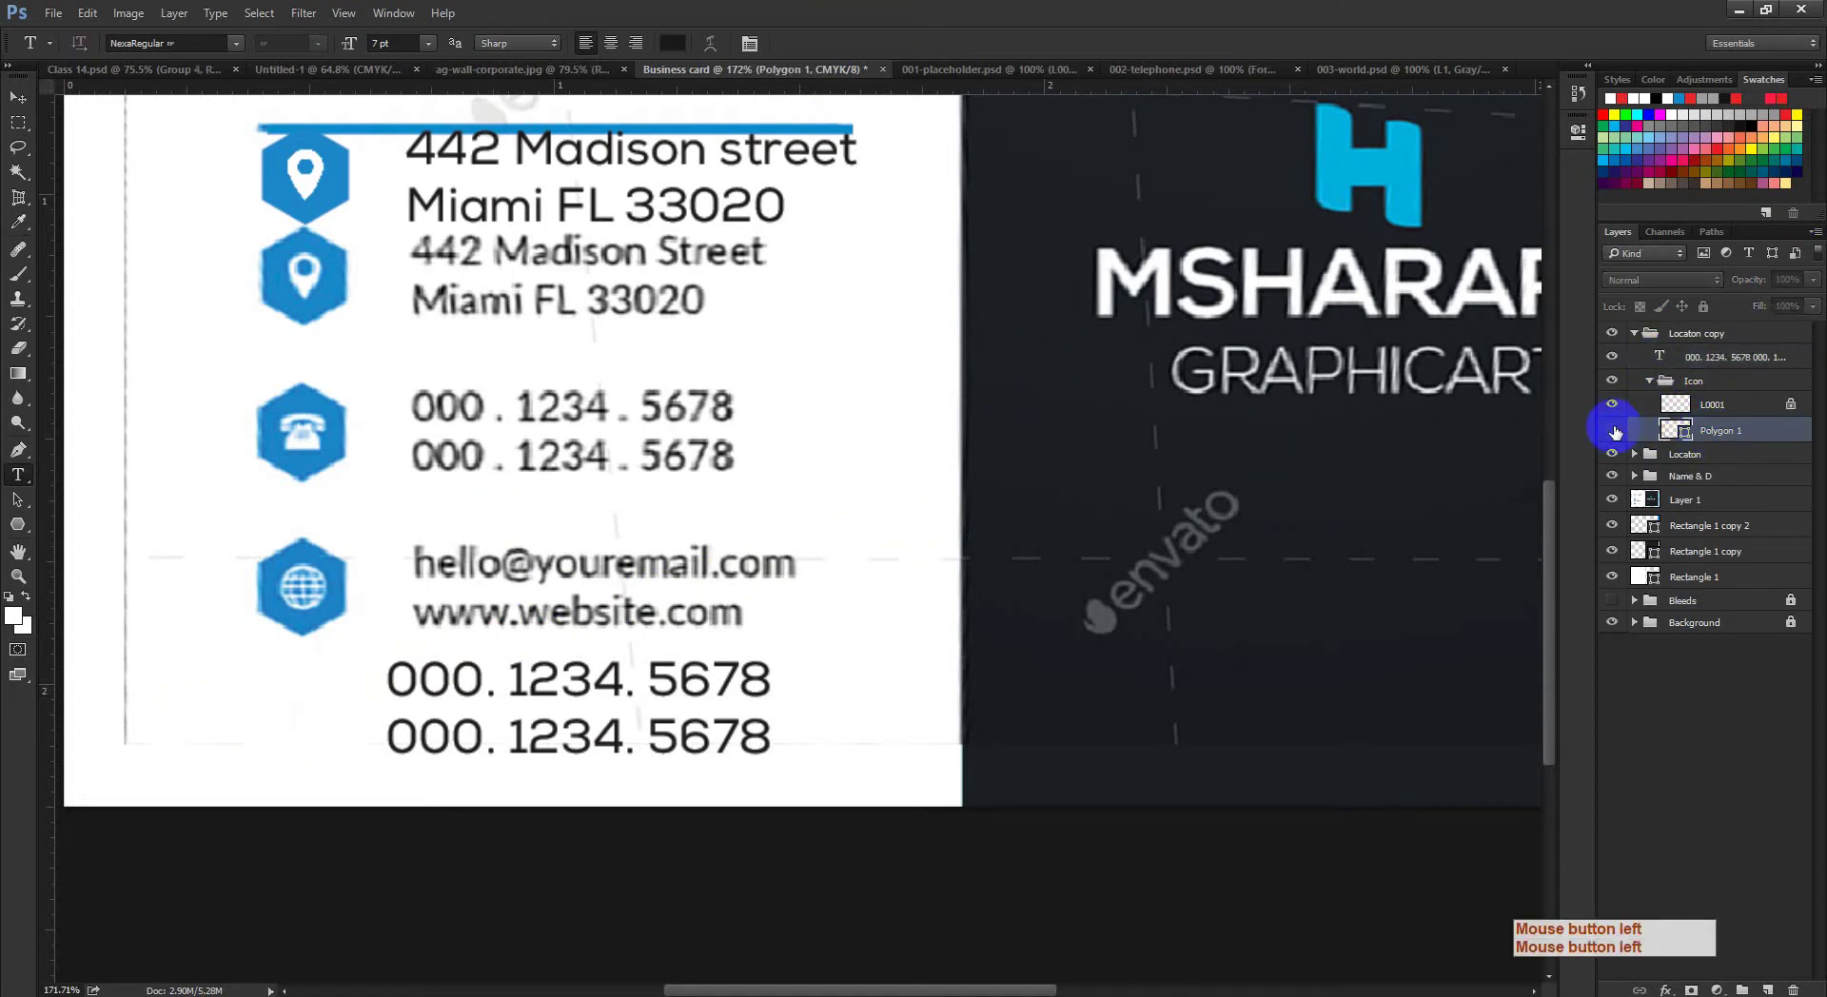
left_click(1614, 430)
left_click(1703, 405)
left_click(1612, 404)
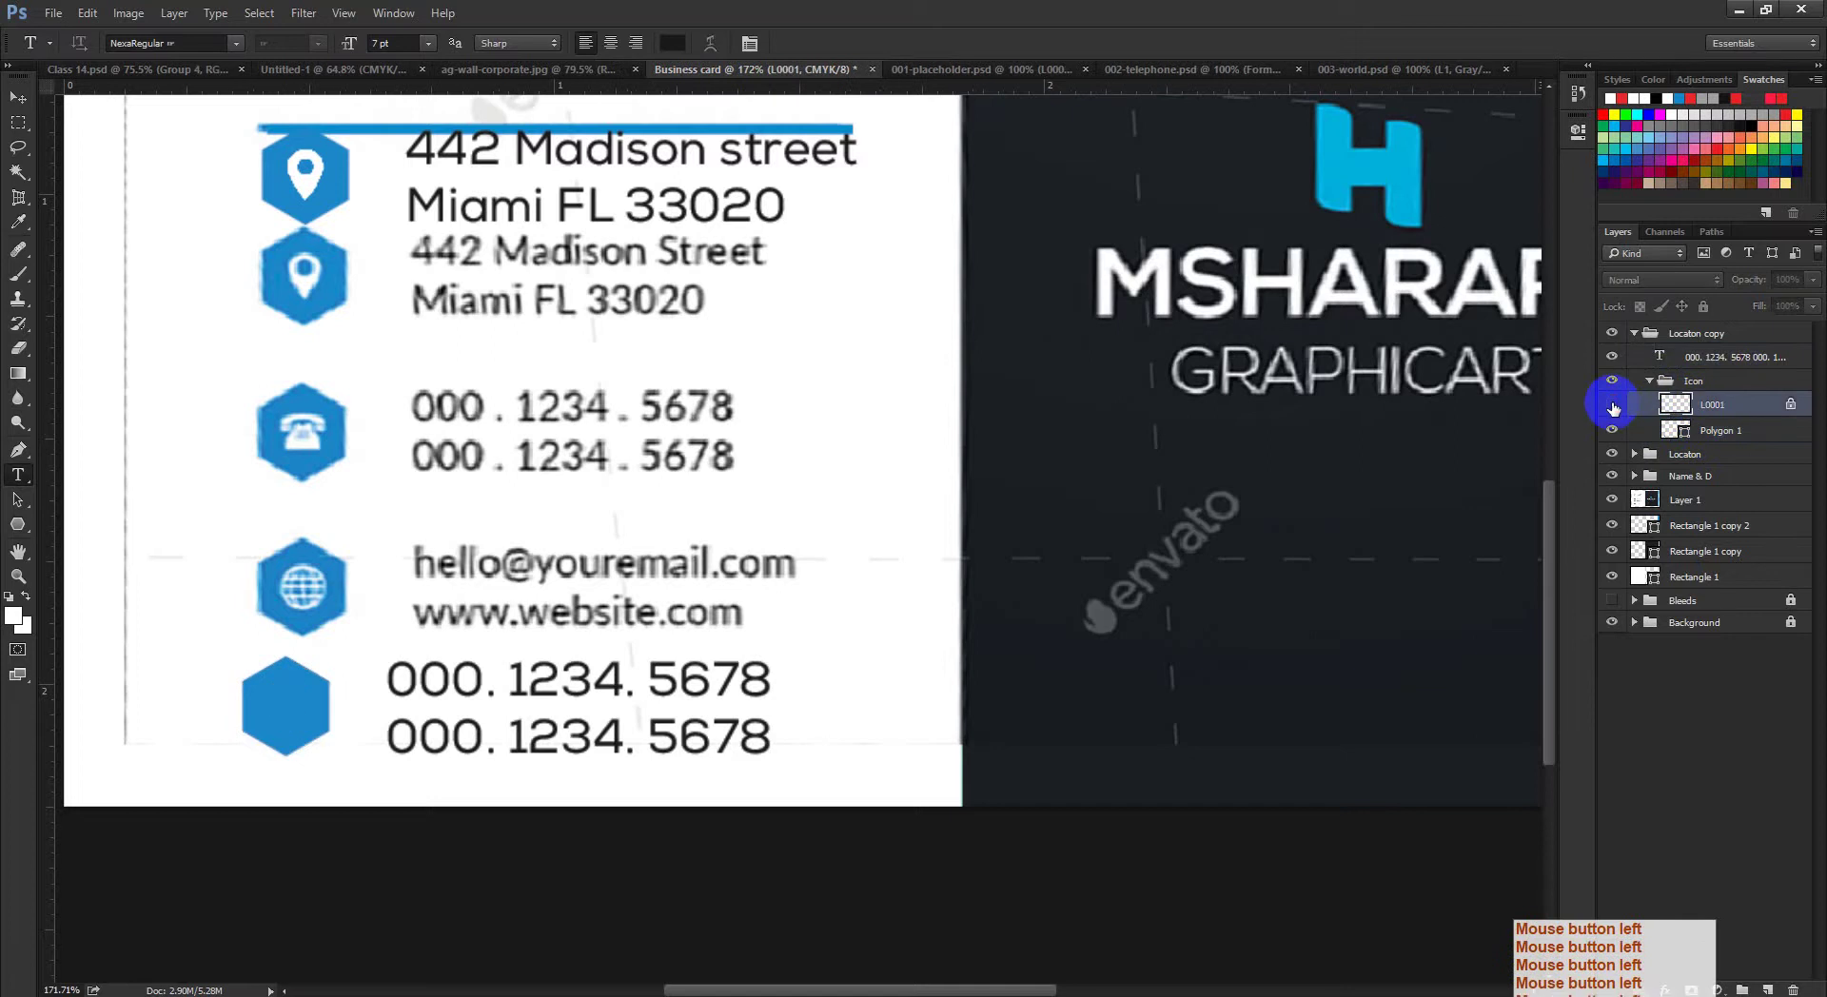
left_click(1612, 404)
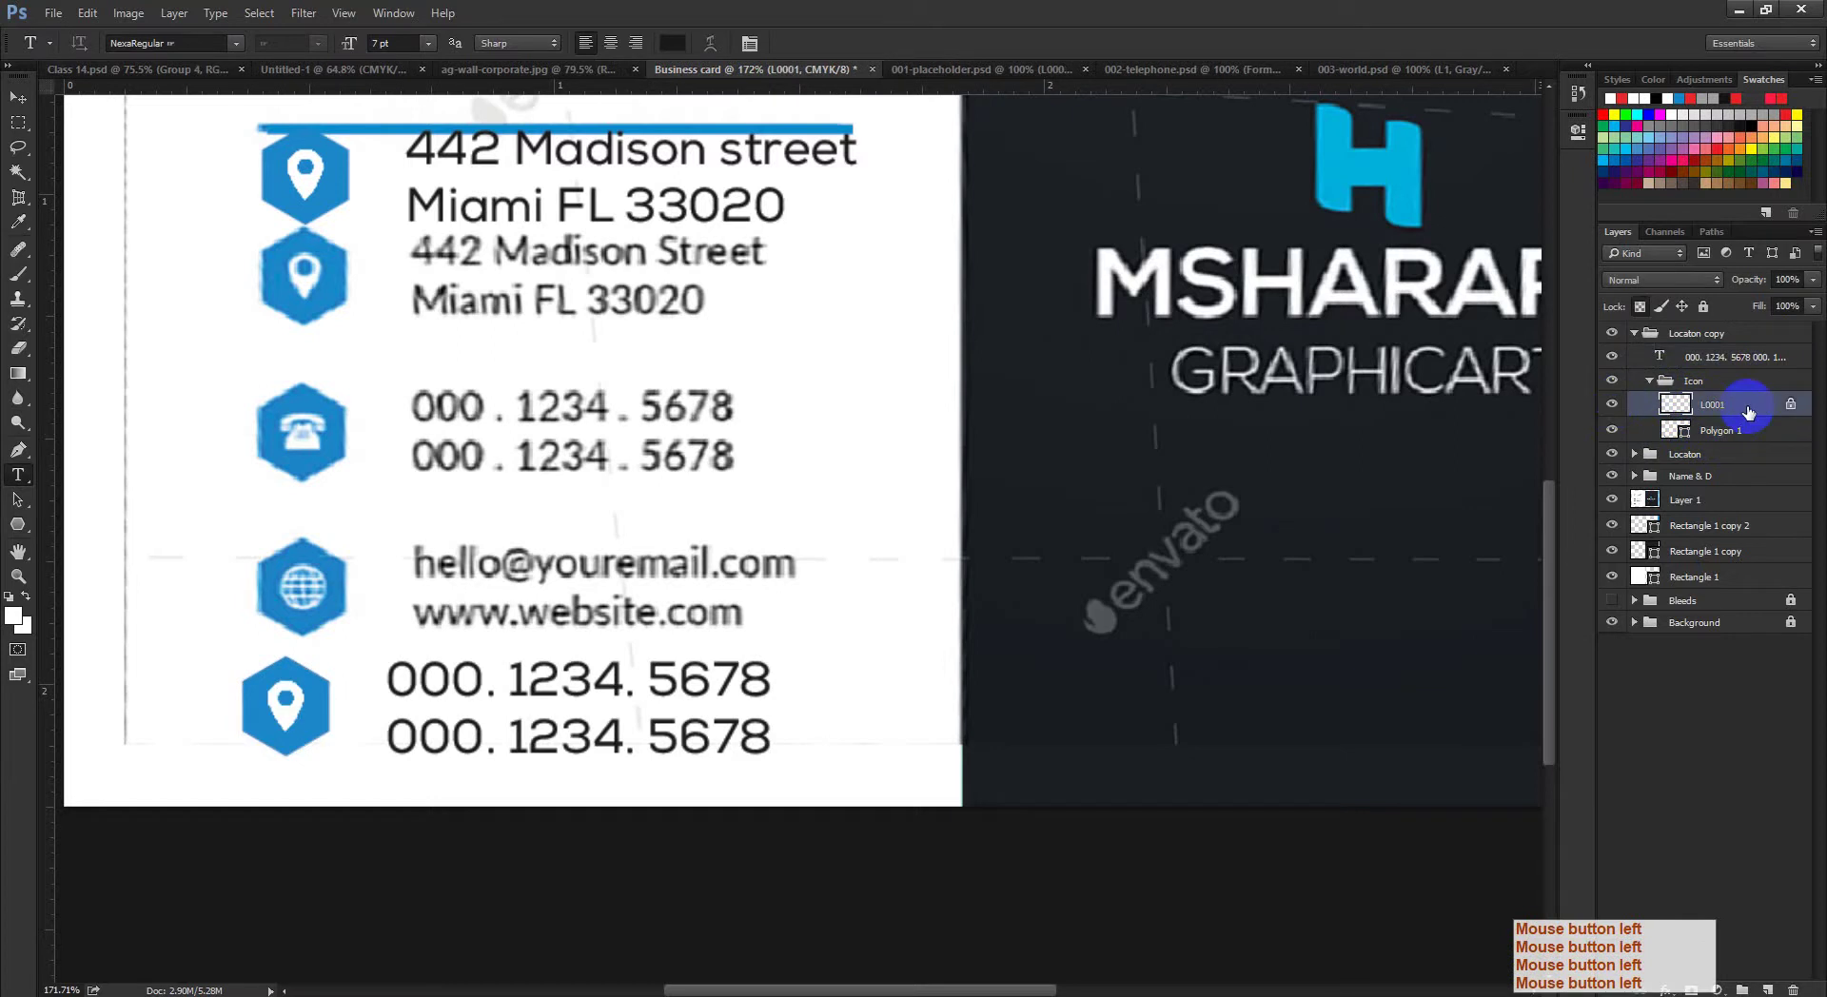
key("Delete")
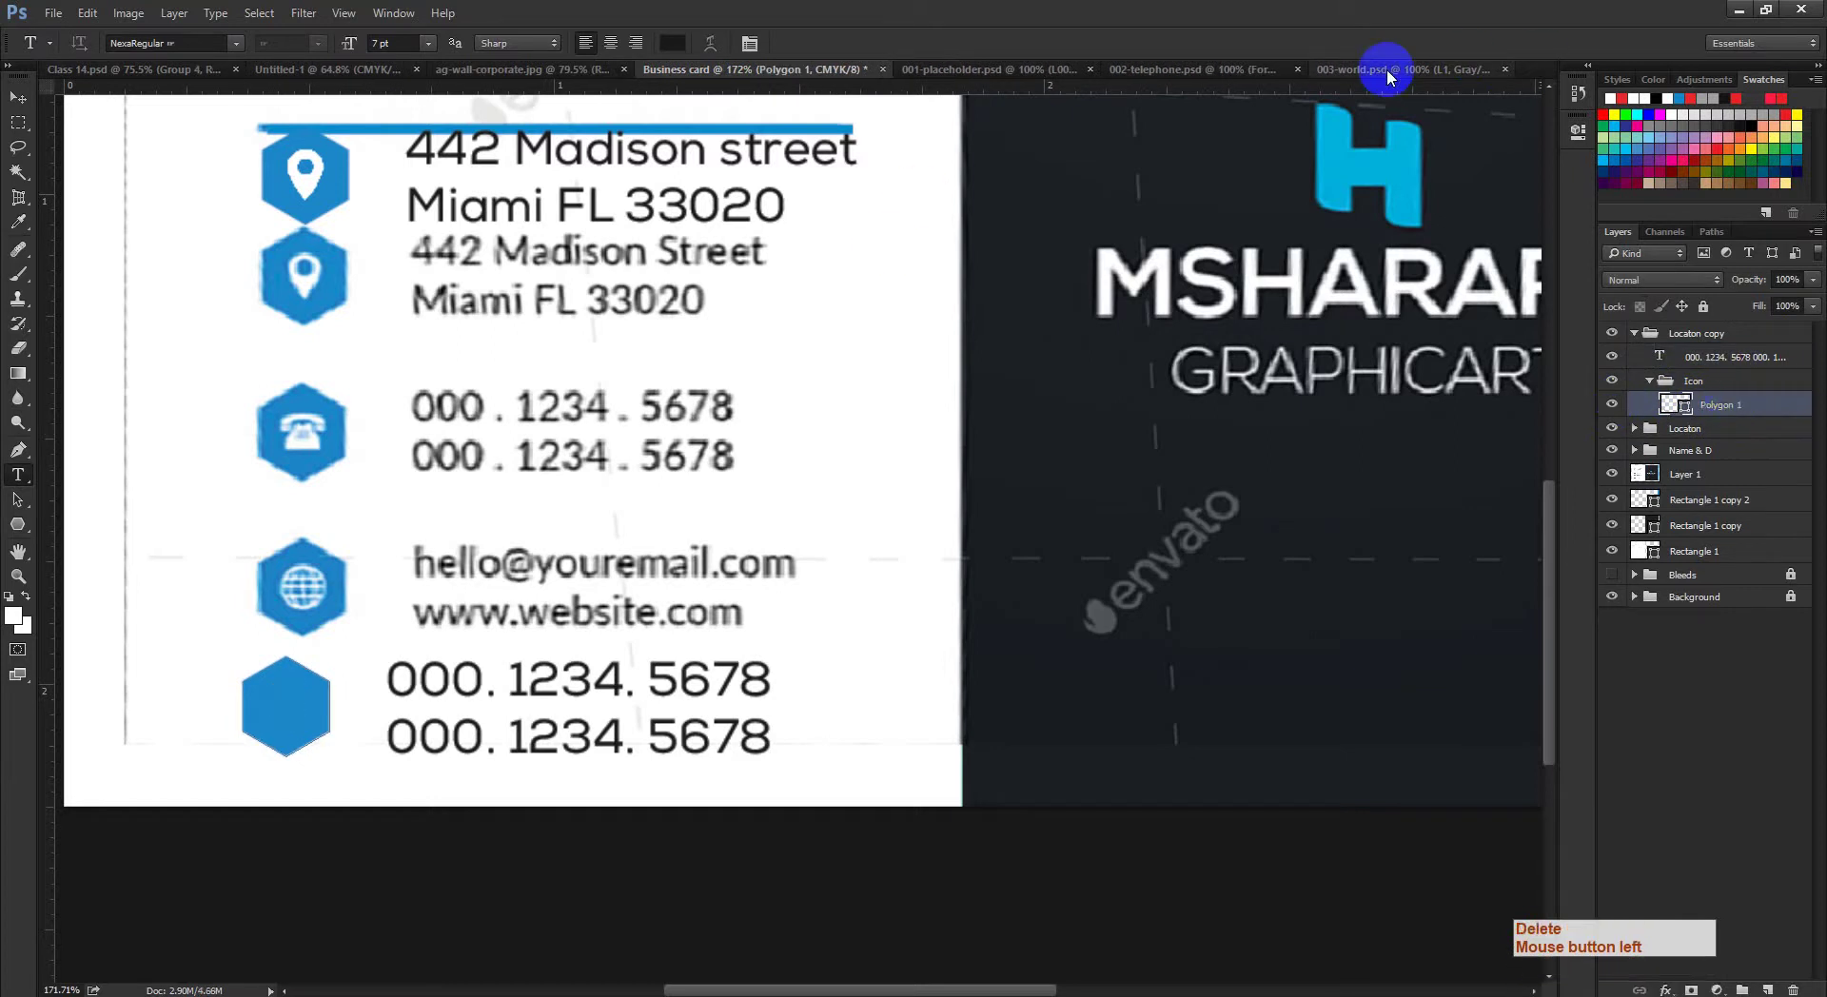
left_click(1387, 76)
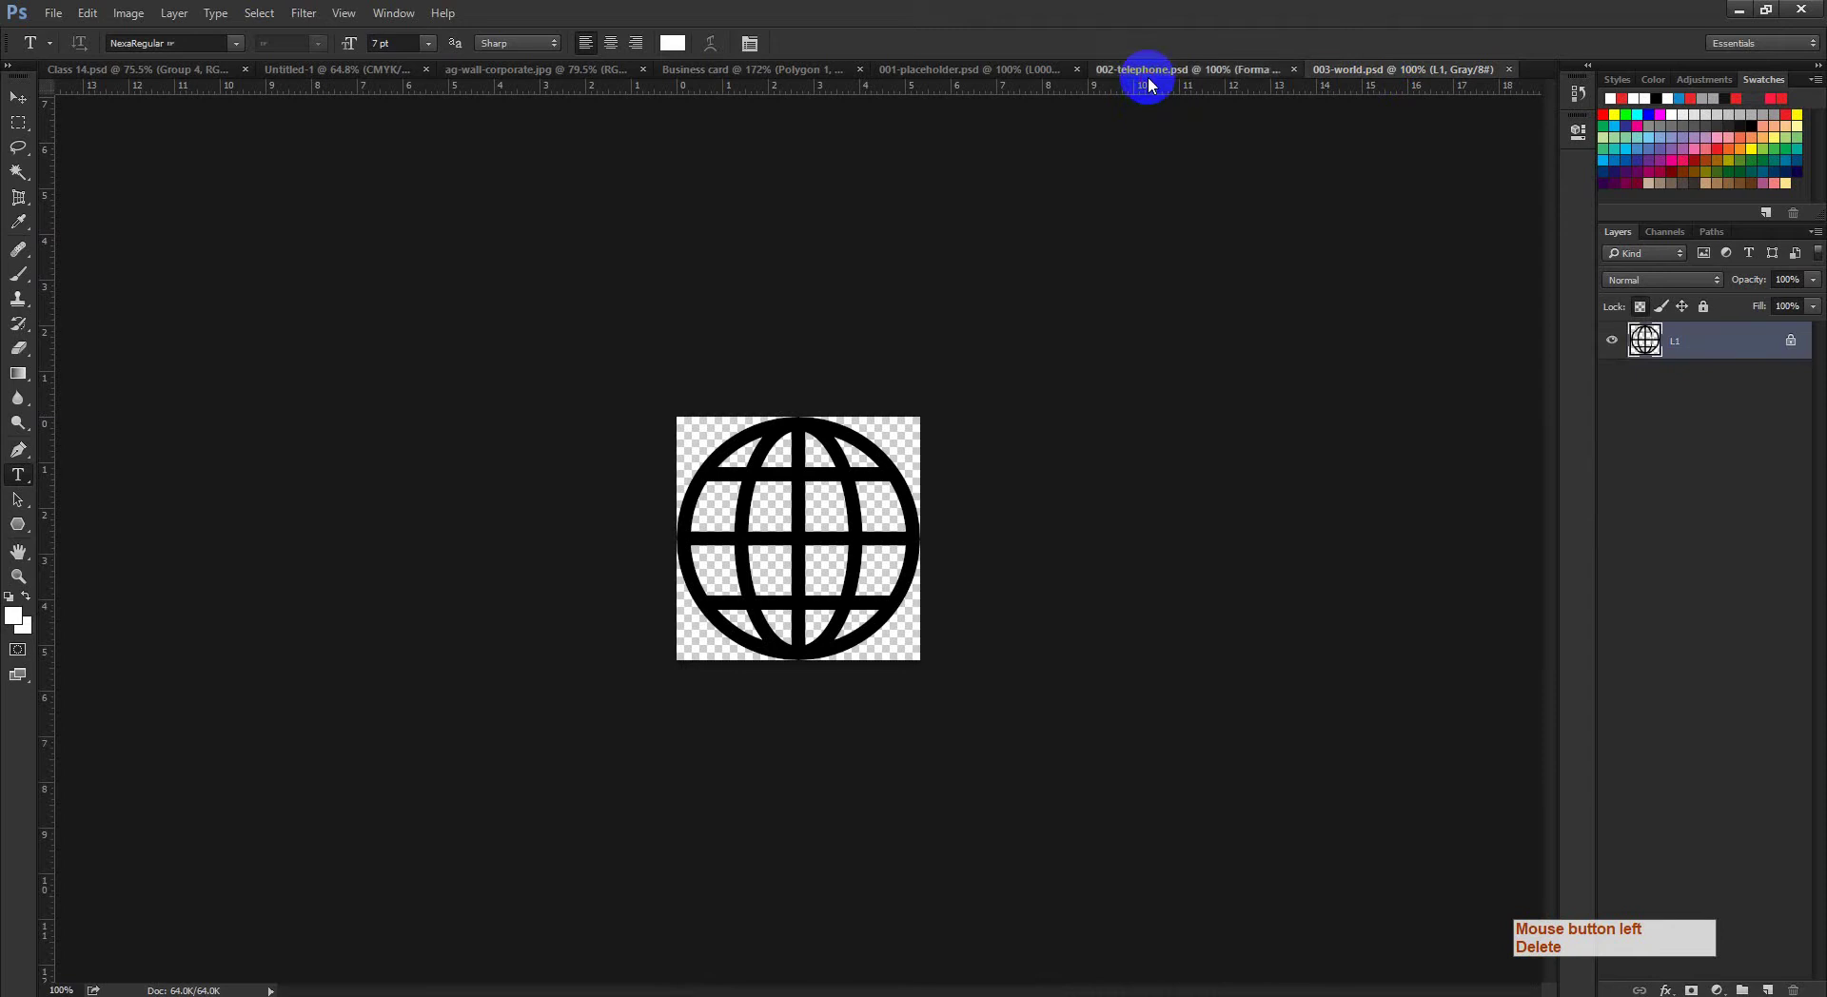
left_click(1147, 72)
Step: Bring the telephone shape into the business card and shrink it to about 22%
left_click(18, 97)
left_click(1004, 498)
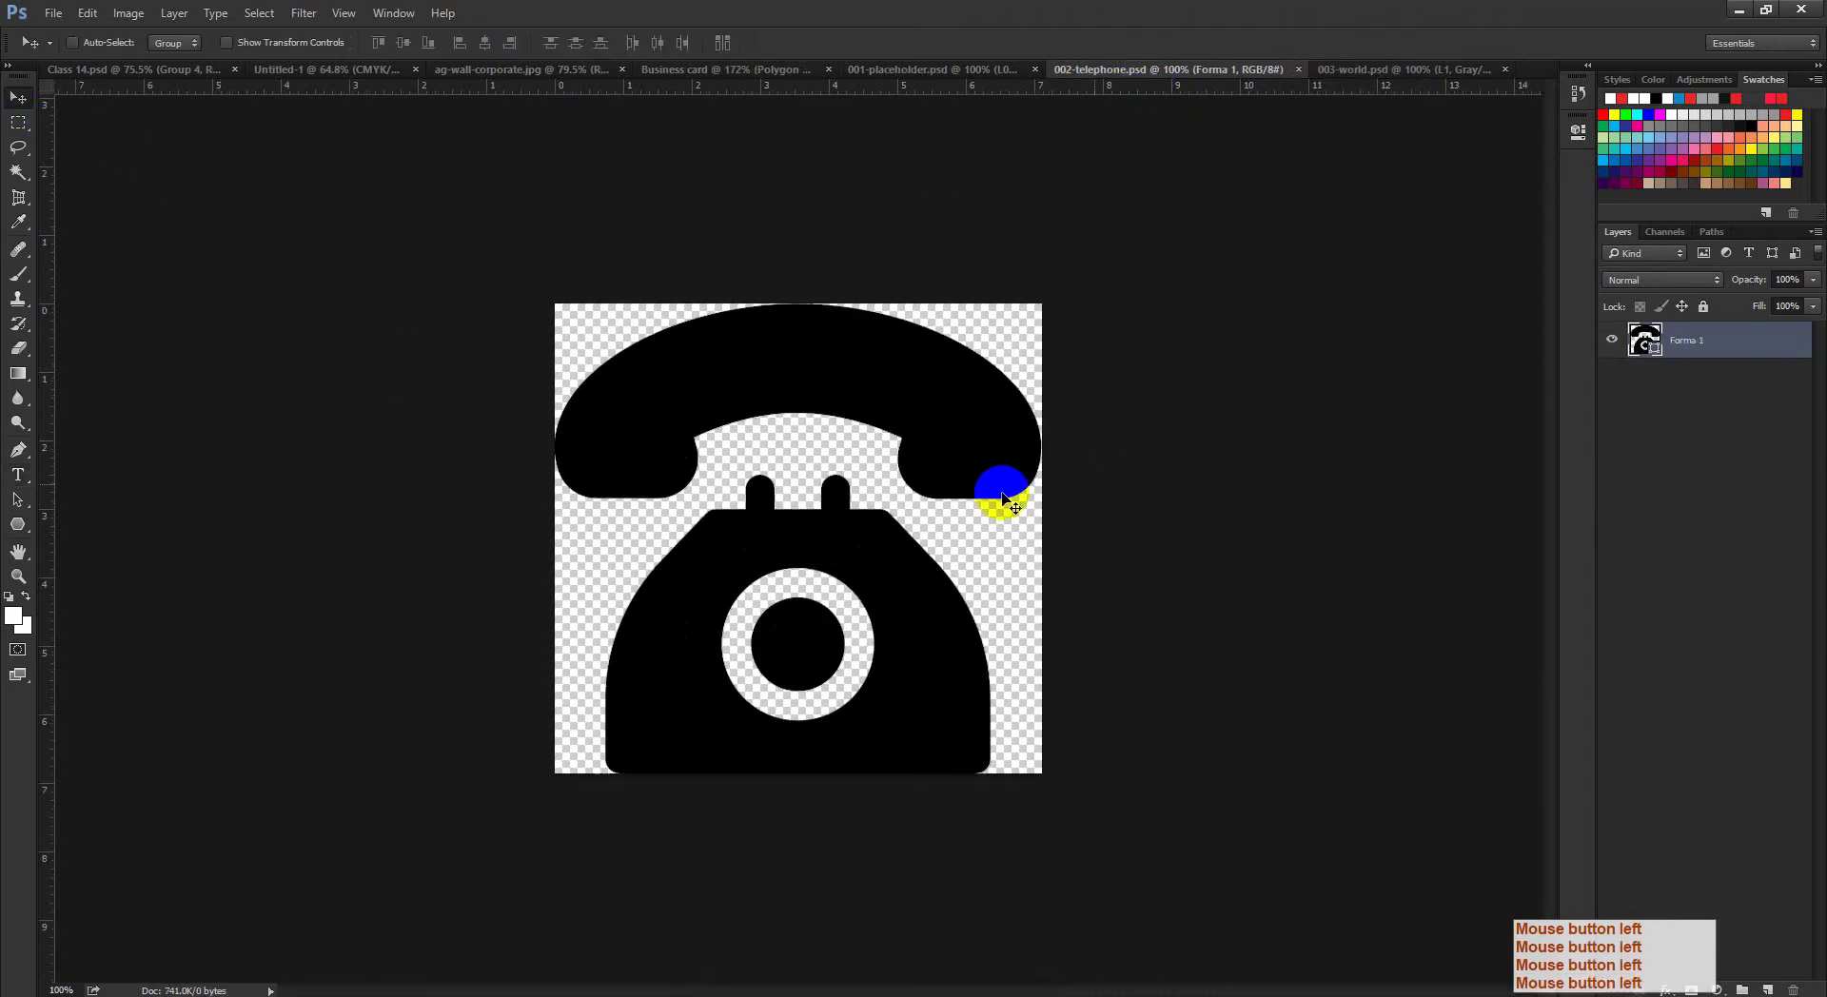
left_click(852, 614, "ctrl")
left_click(782, 624, "ctrl")
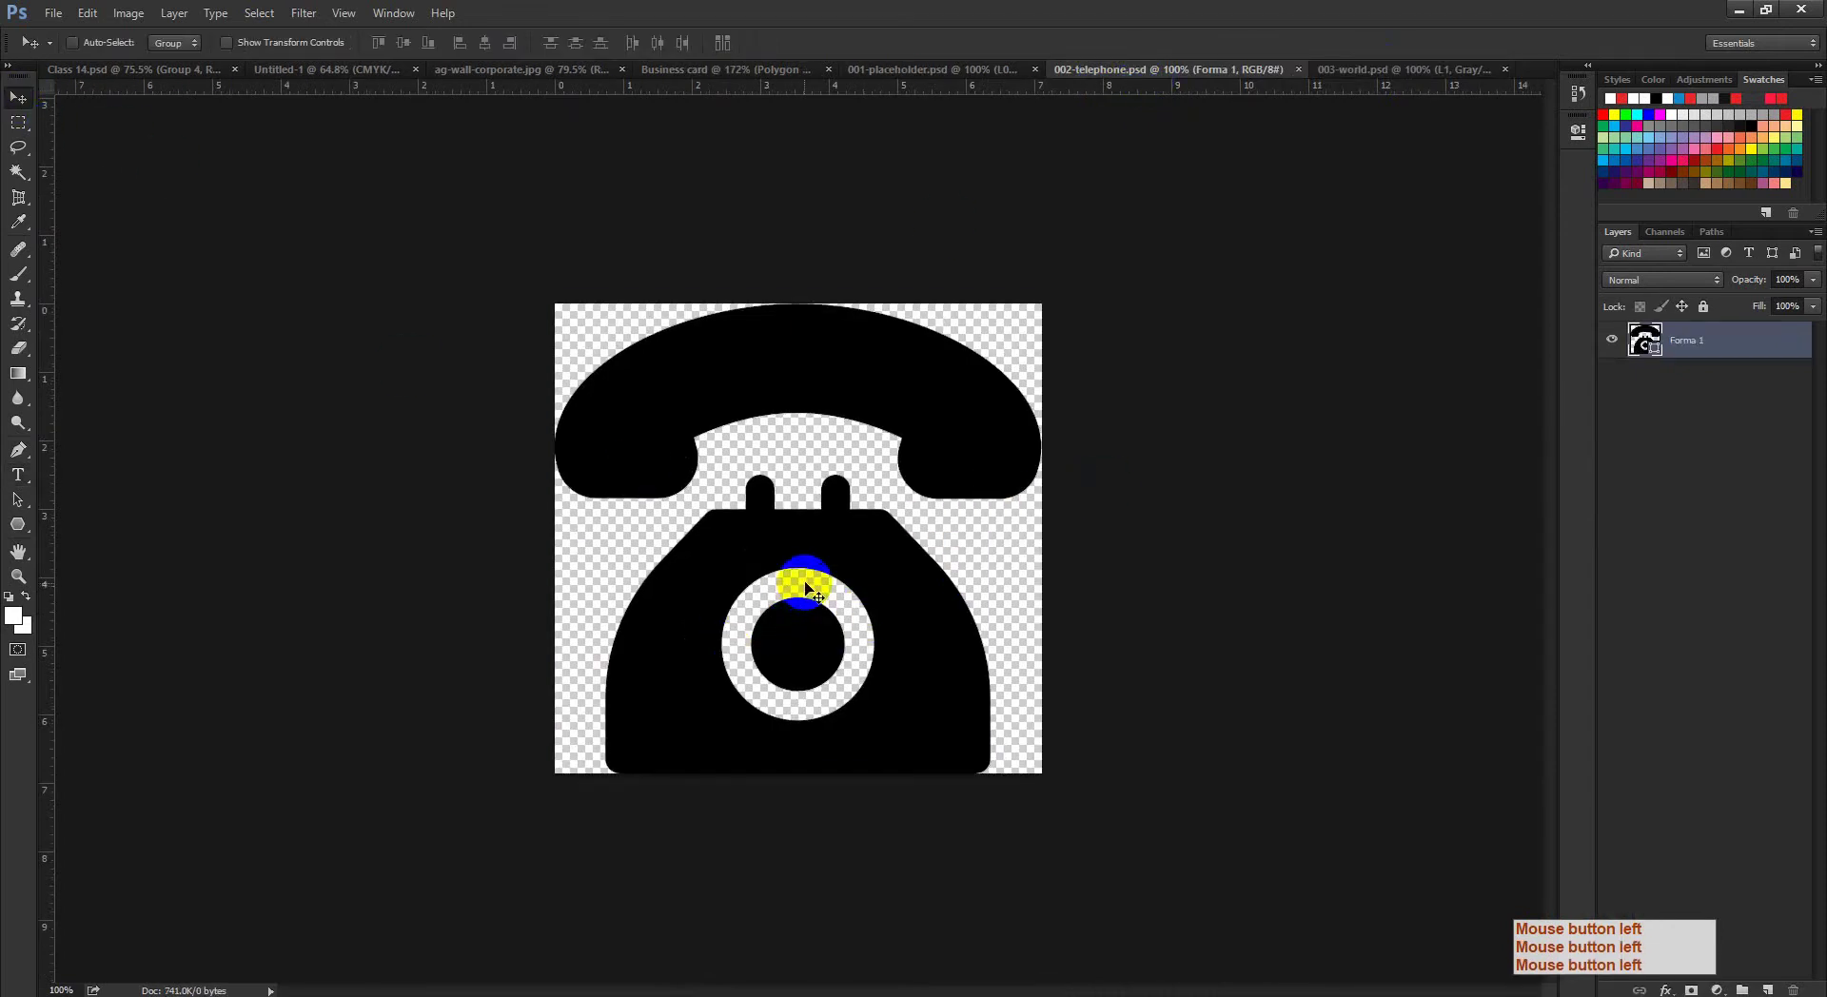
left_click_drag(806, 588, 479, 705)
key("ctrl+t")
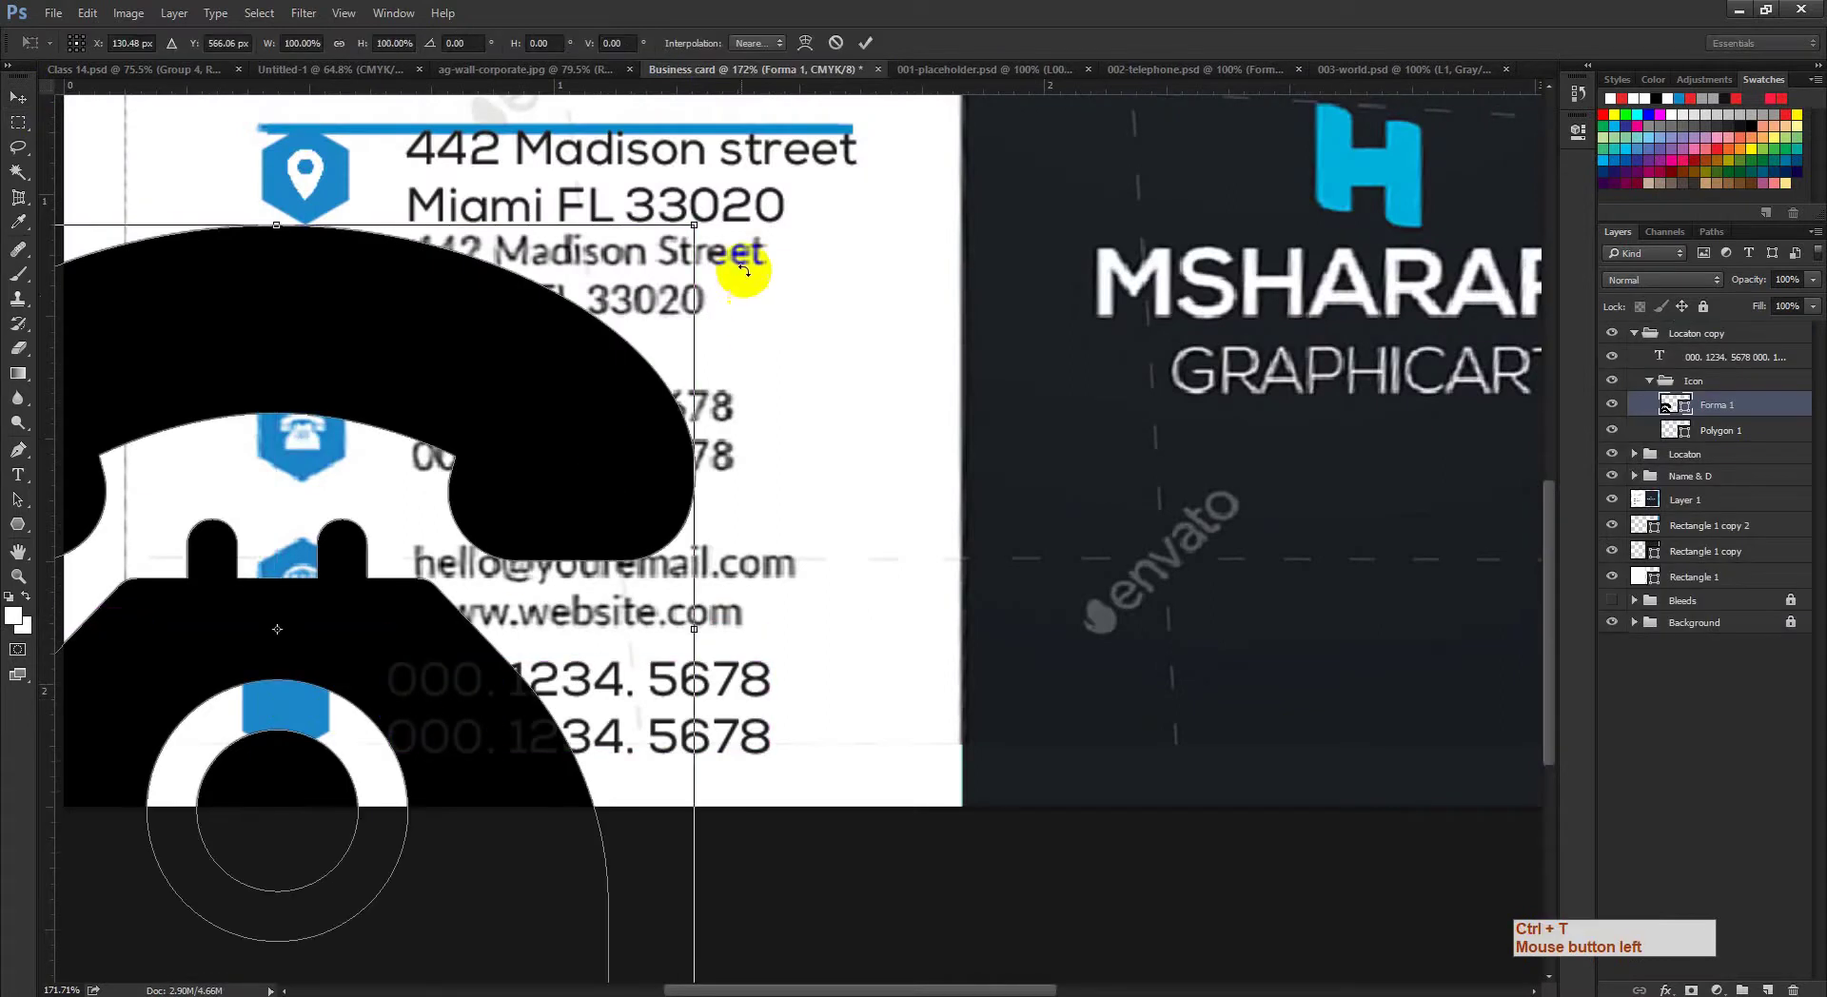
left_click_drag(695, 225, 390, 571)
left_click(865, 42)
Step: Scale the telephone down further and fit it inside the lower blue hexagon
left_click_drag(489, 448, 870, 447)
left_click_drag(445, 627, 815, 461)
key("ctrl+t")
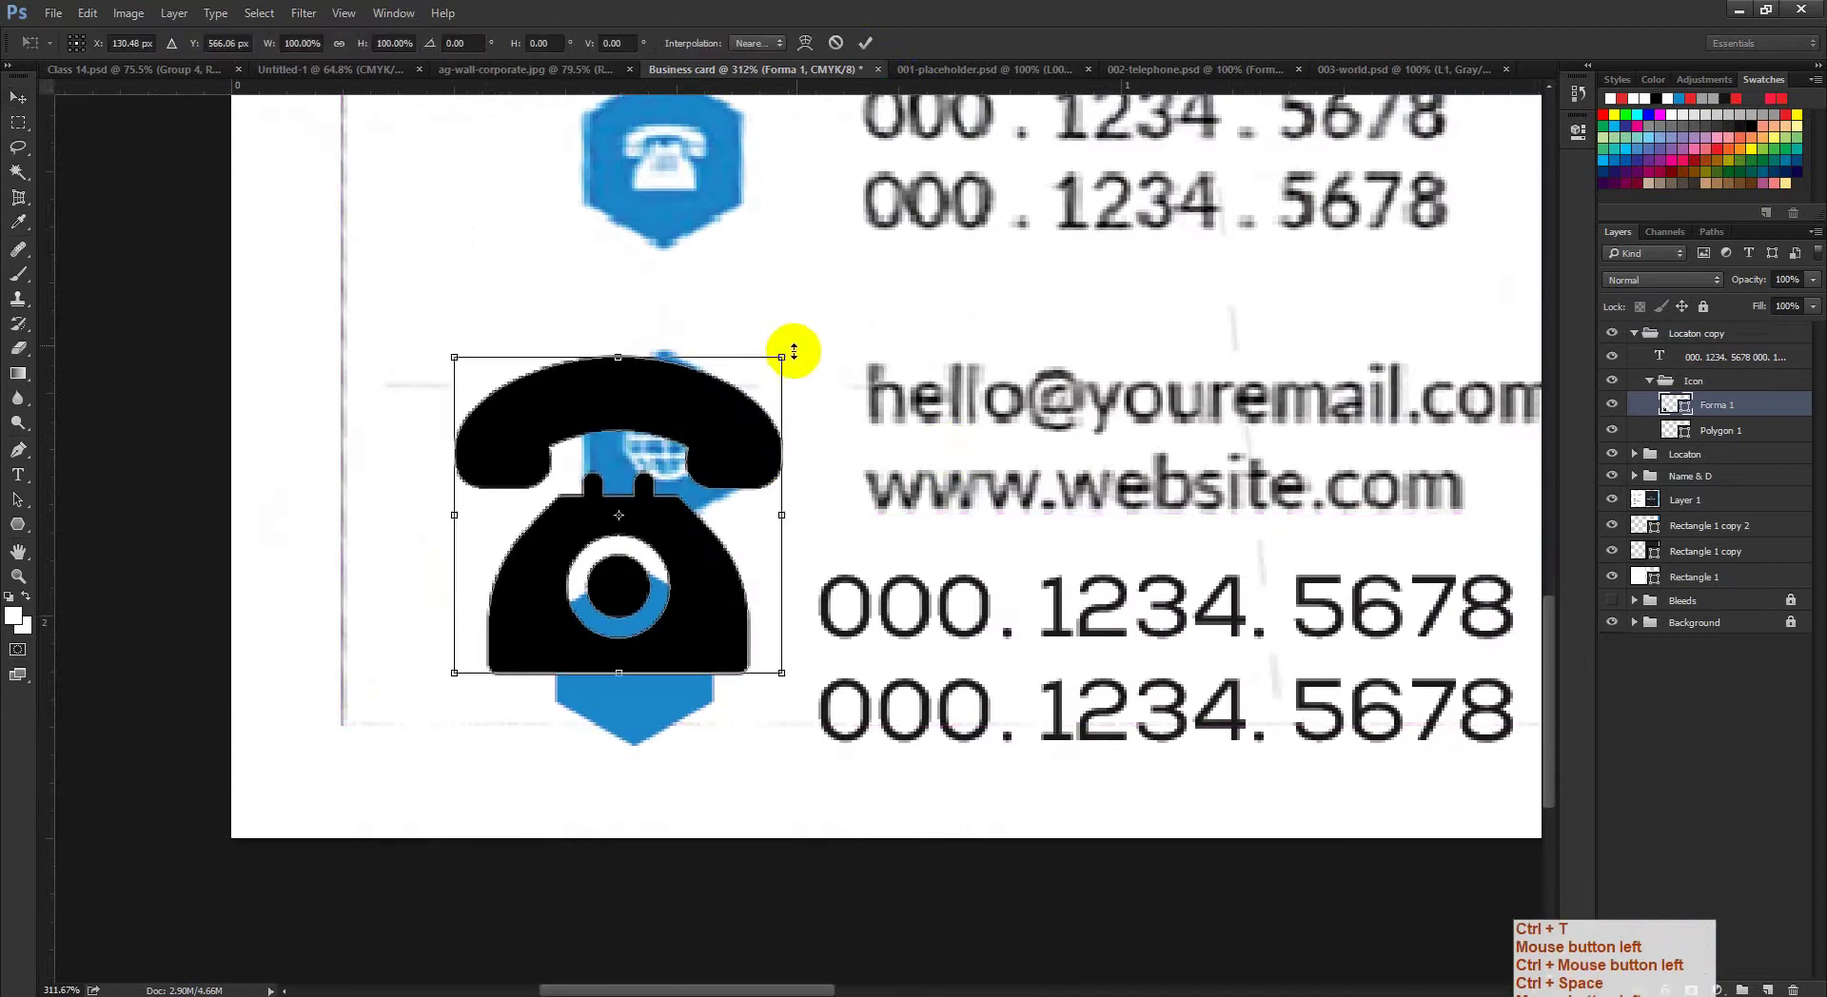
left_click(759, 400, "shift")
left_click_drag(759, 401, 726, 437)
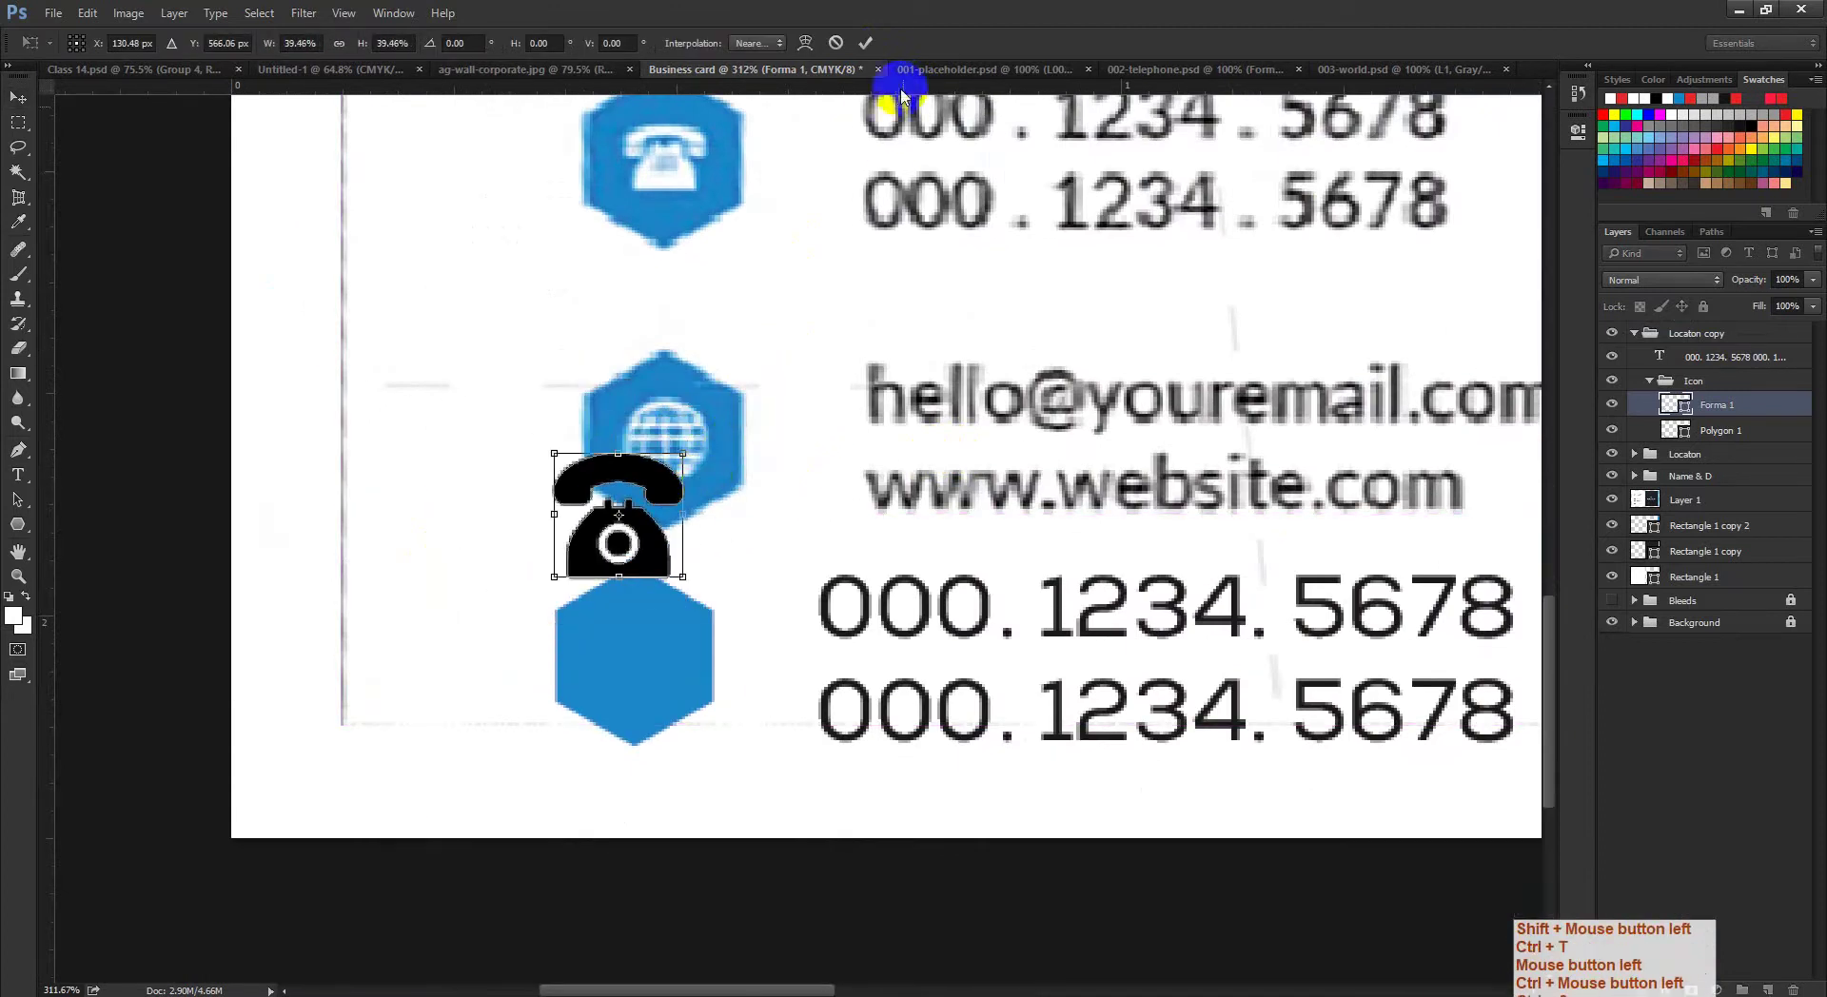
left_click_drag(628, 548, 649, 687)
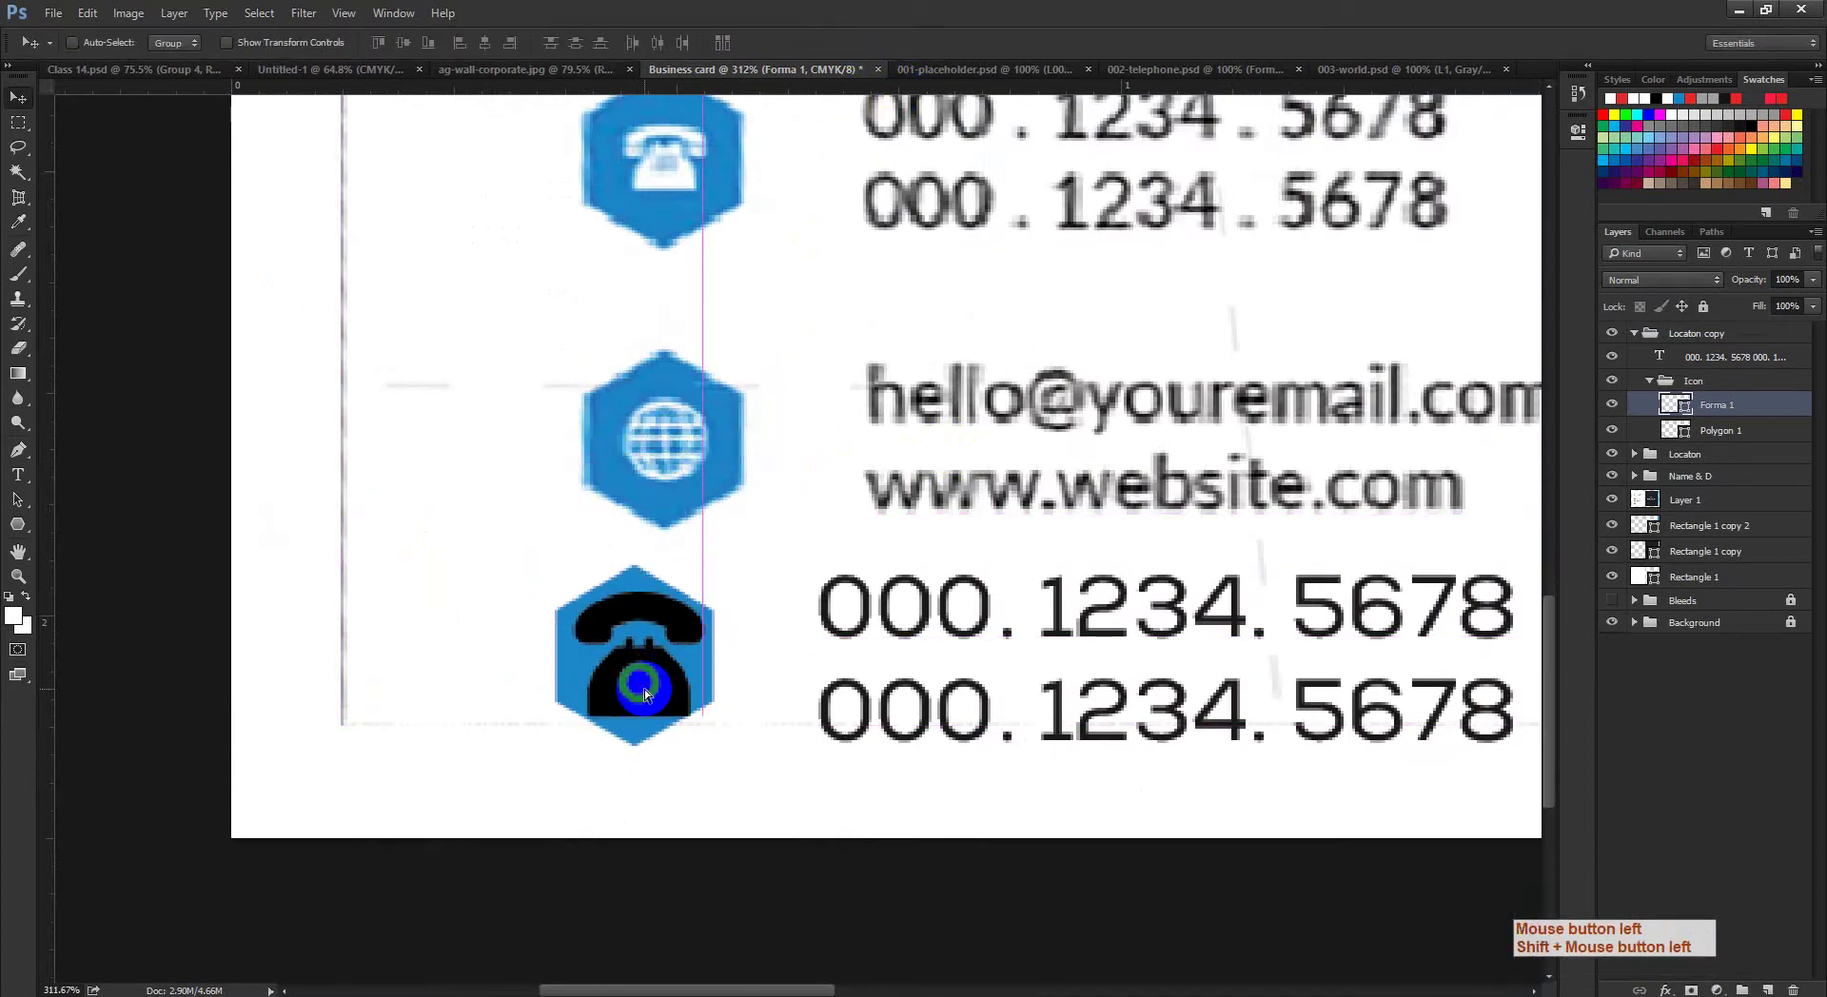
key("Return")
key("ctrl+t")
left_click_drag(704, 593, 682, 619)
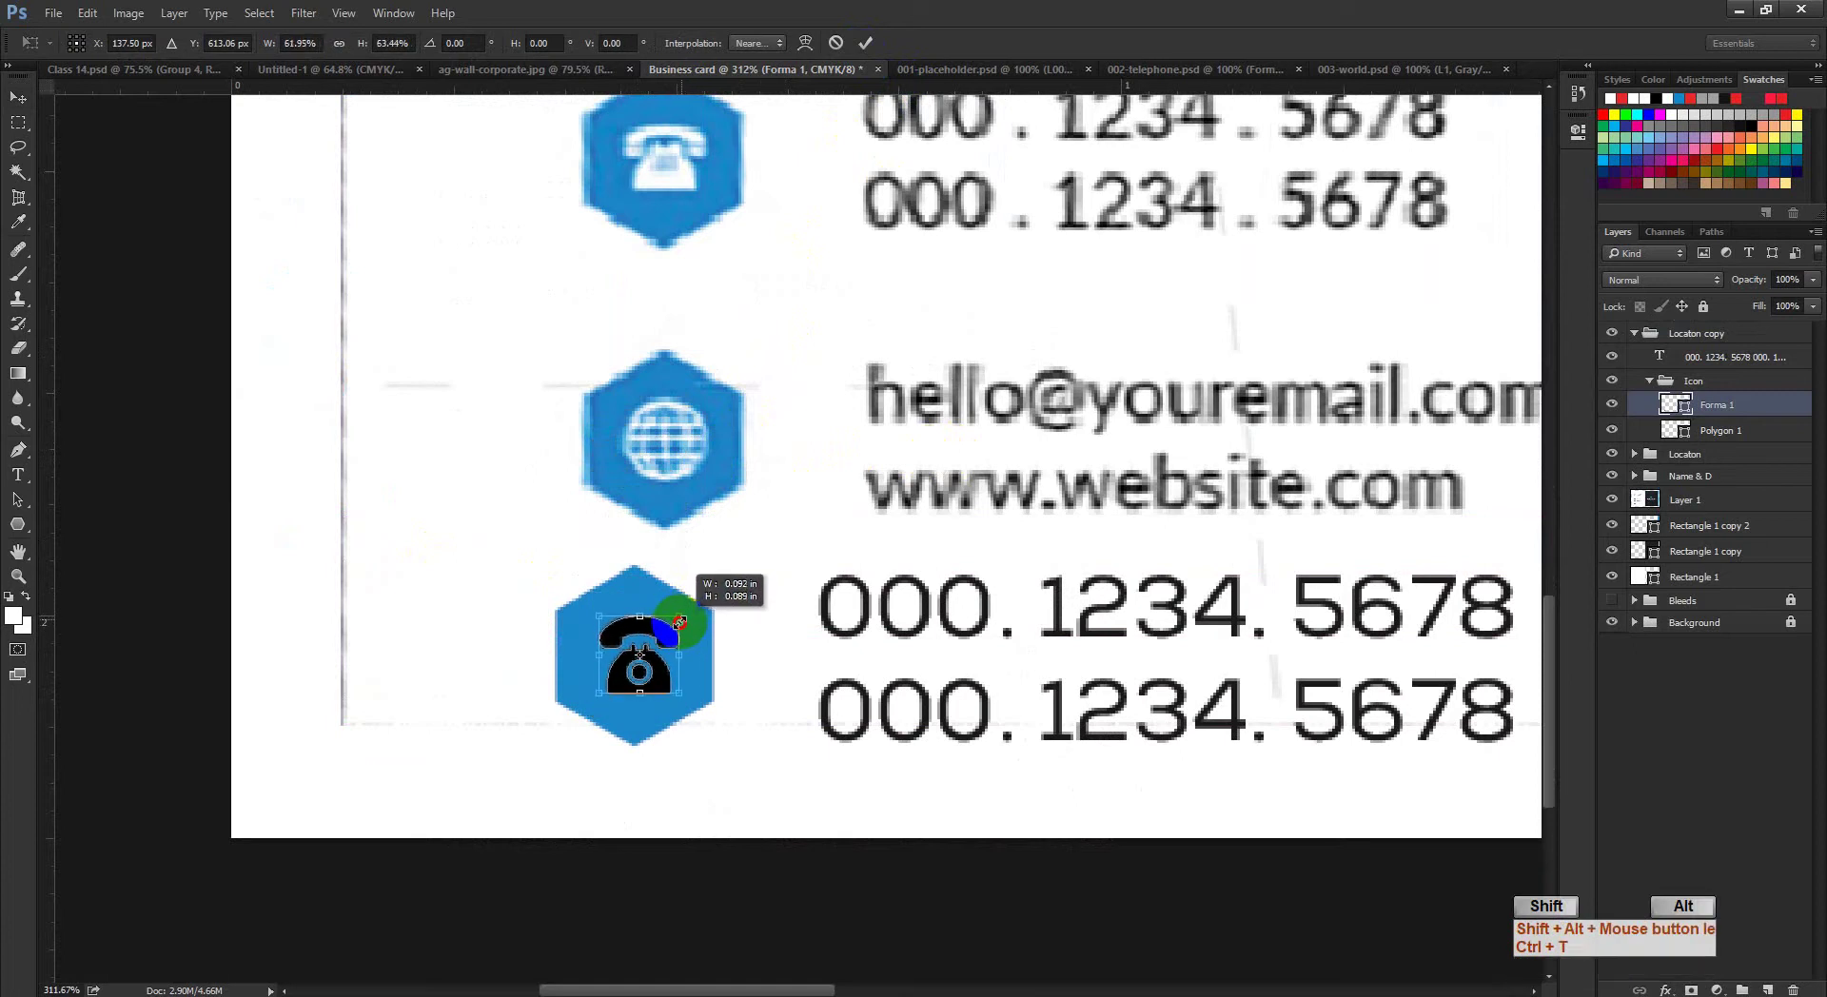
left_click(865, 43)
Step: Centre the phone glyph horizontally on the Polygon 1 hexagon, then deselect
left_click(665, 466)
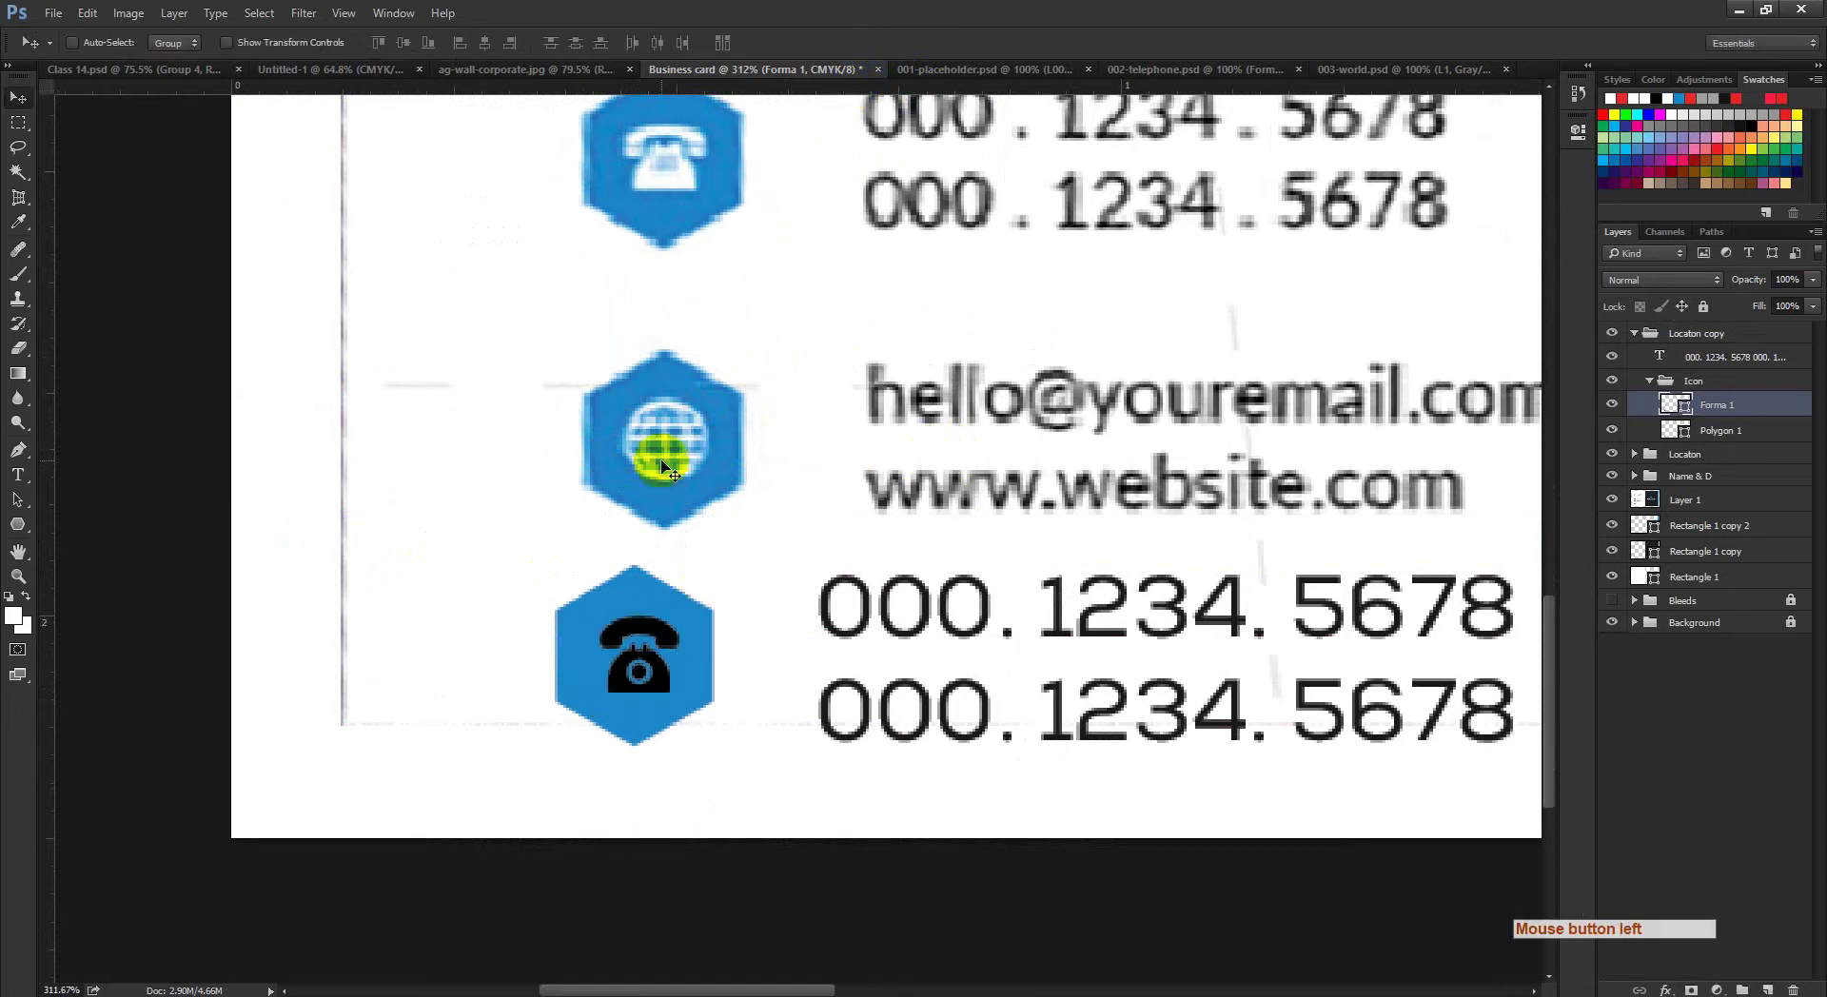
left_click(1677, 408, "ctrl")
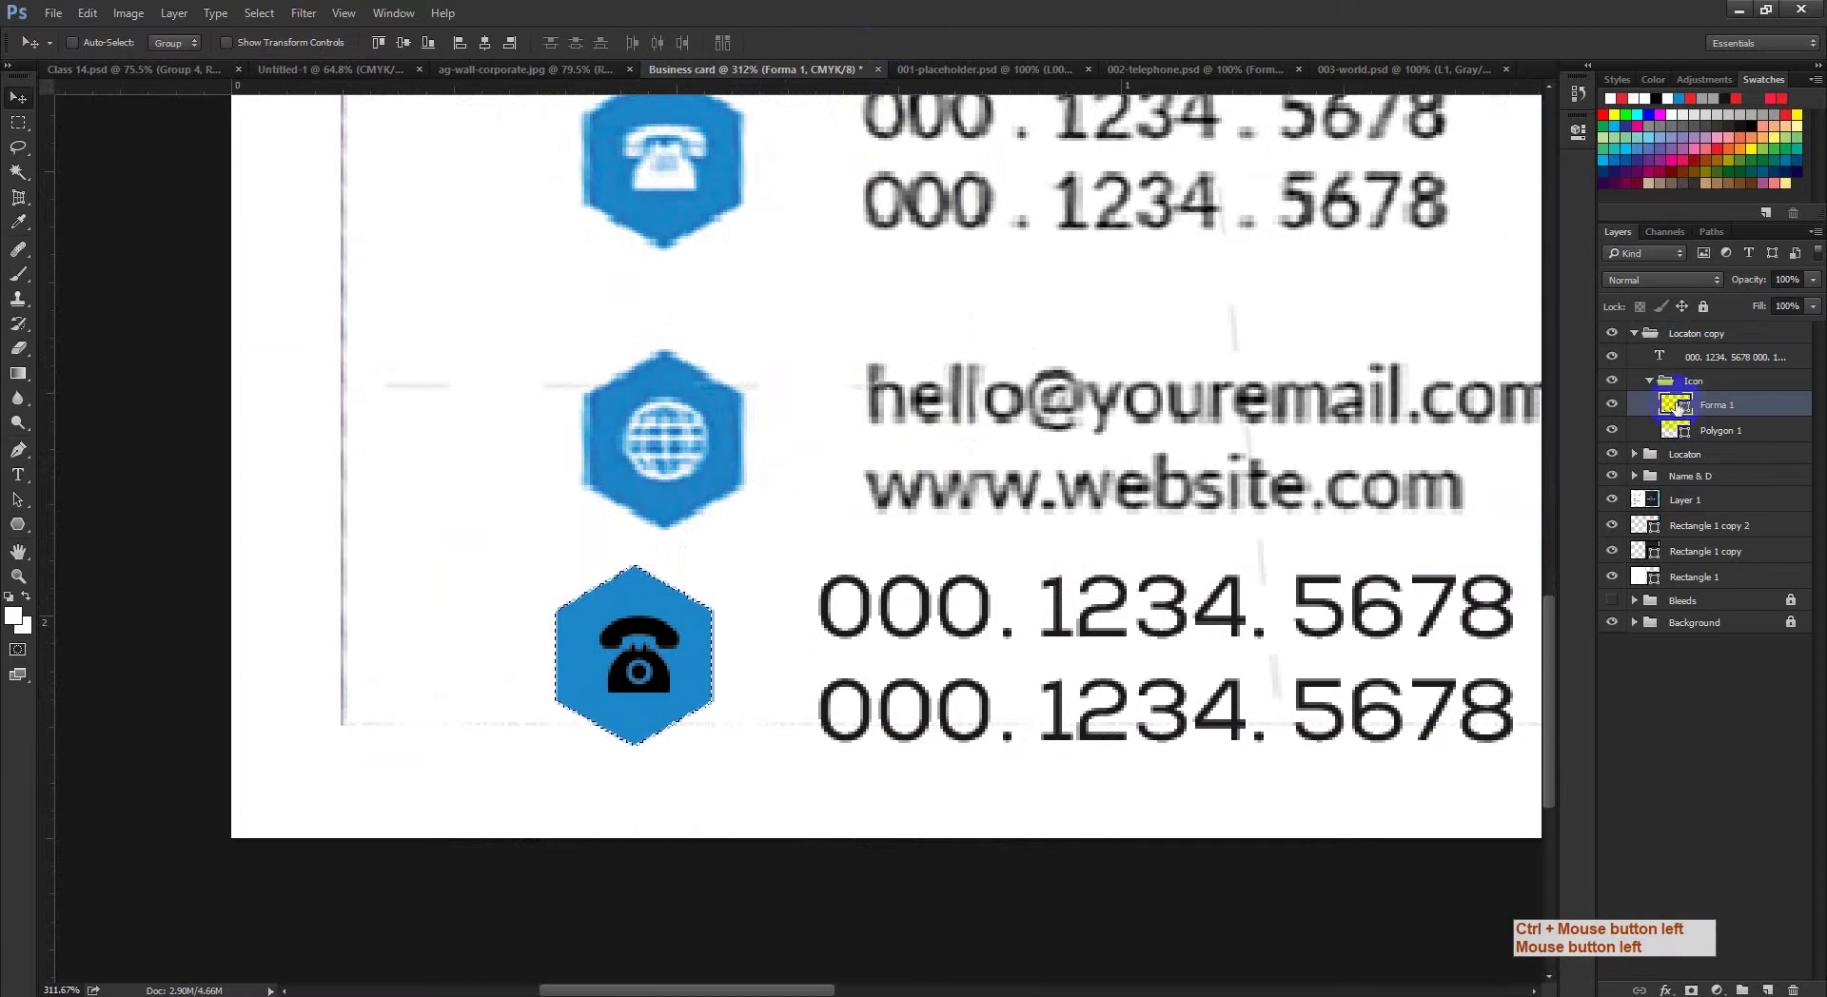
left_click(484, 42)
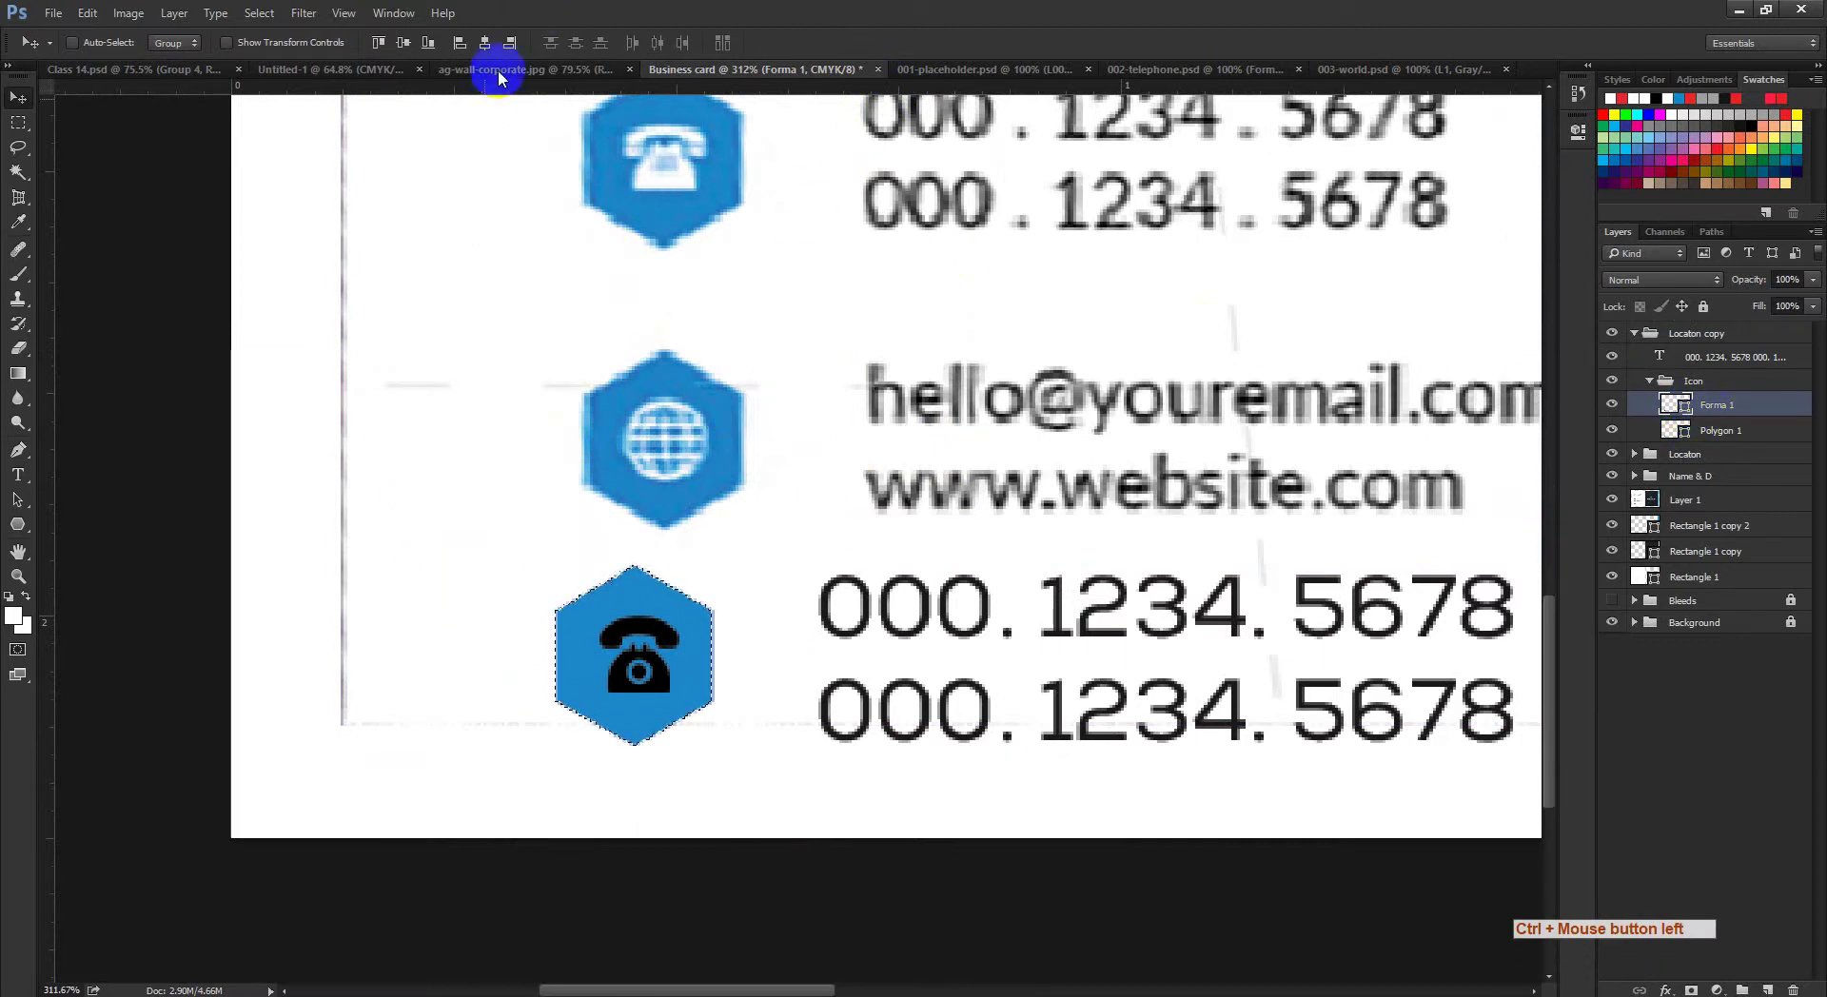
left_click(423, 48)
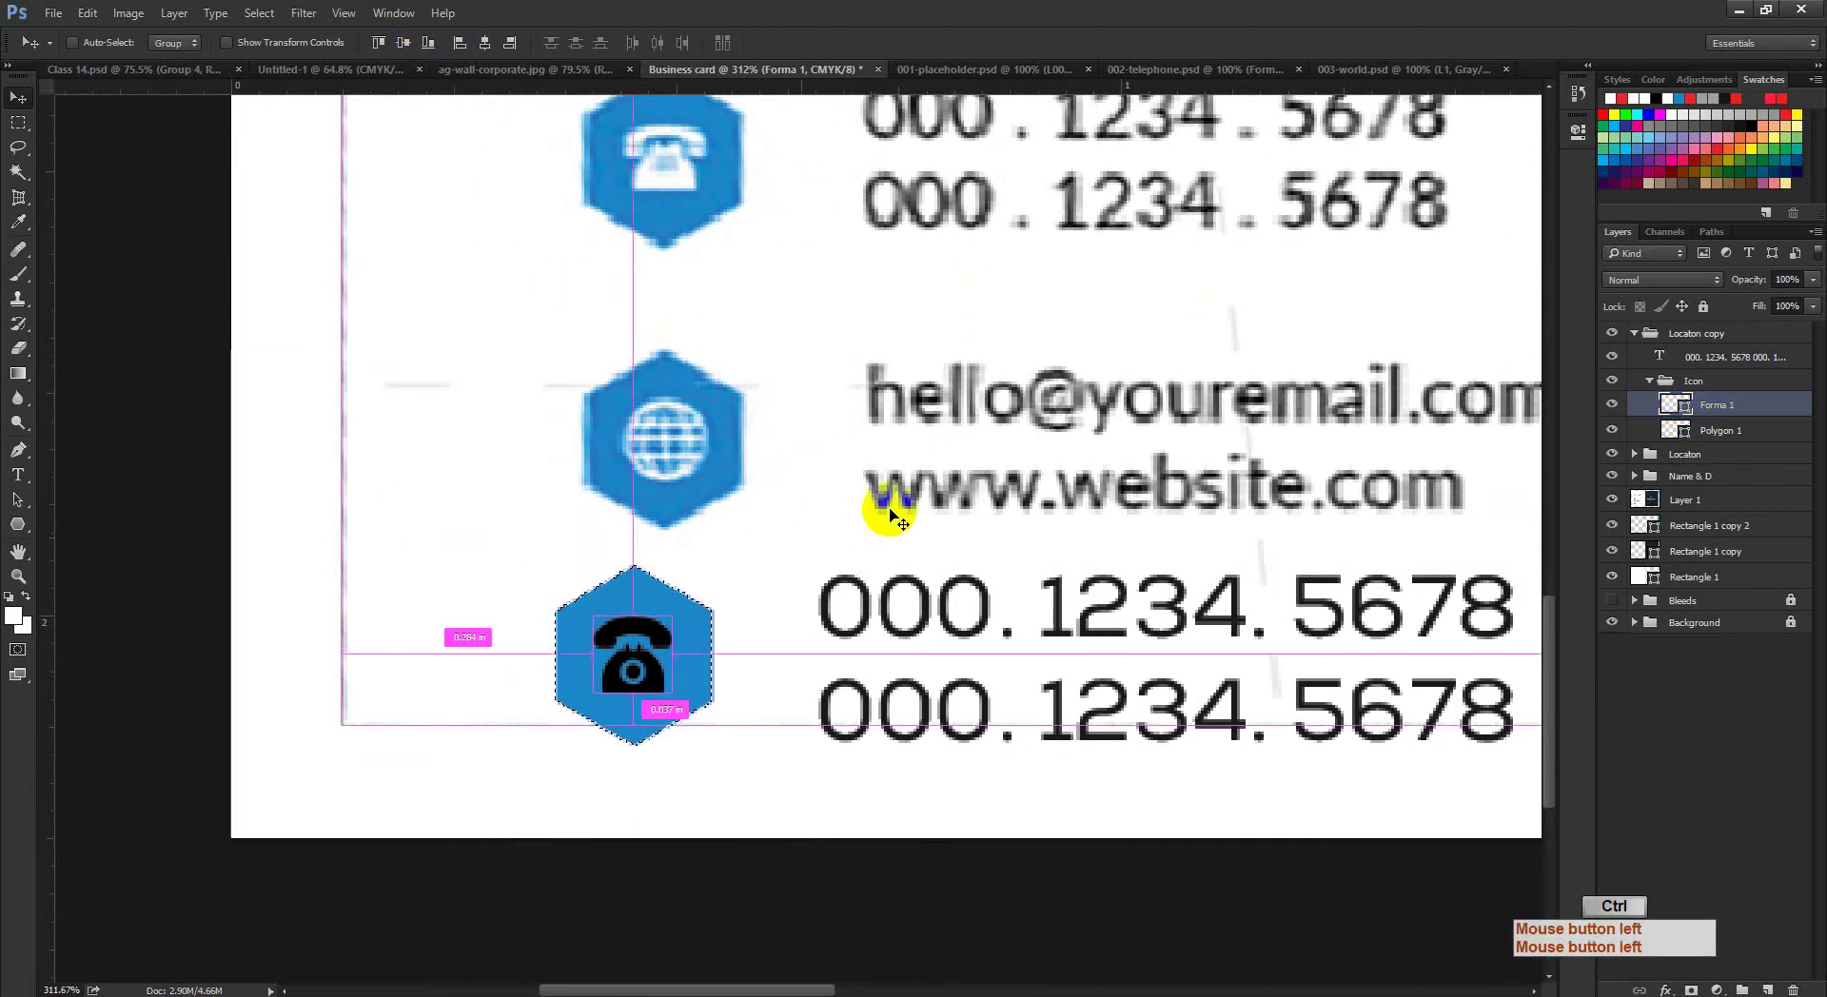
key("ctrl+d")
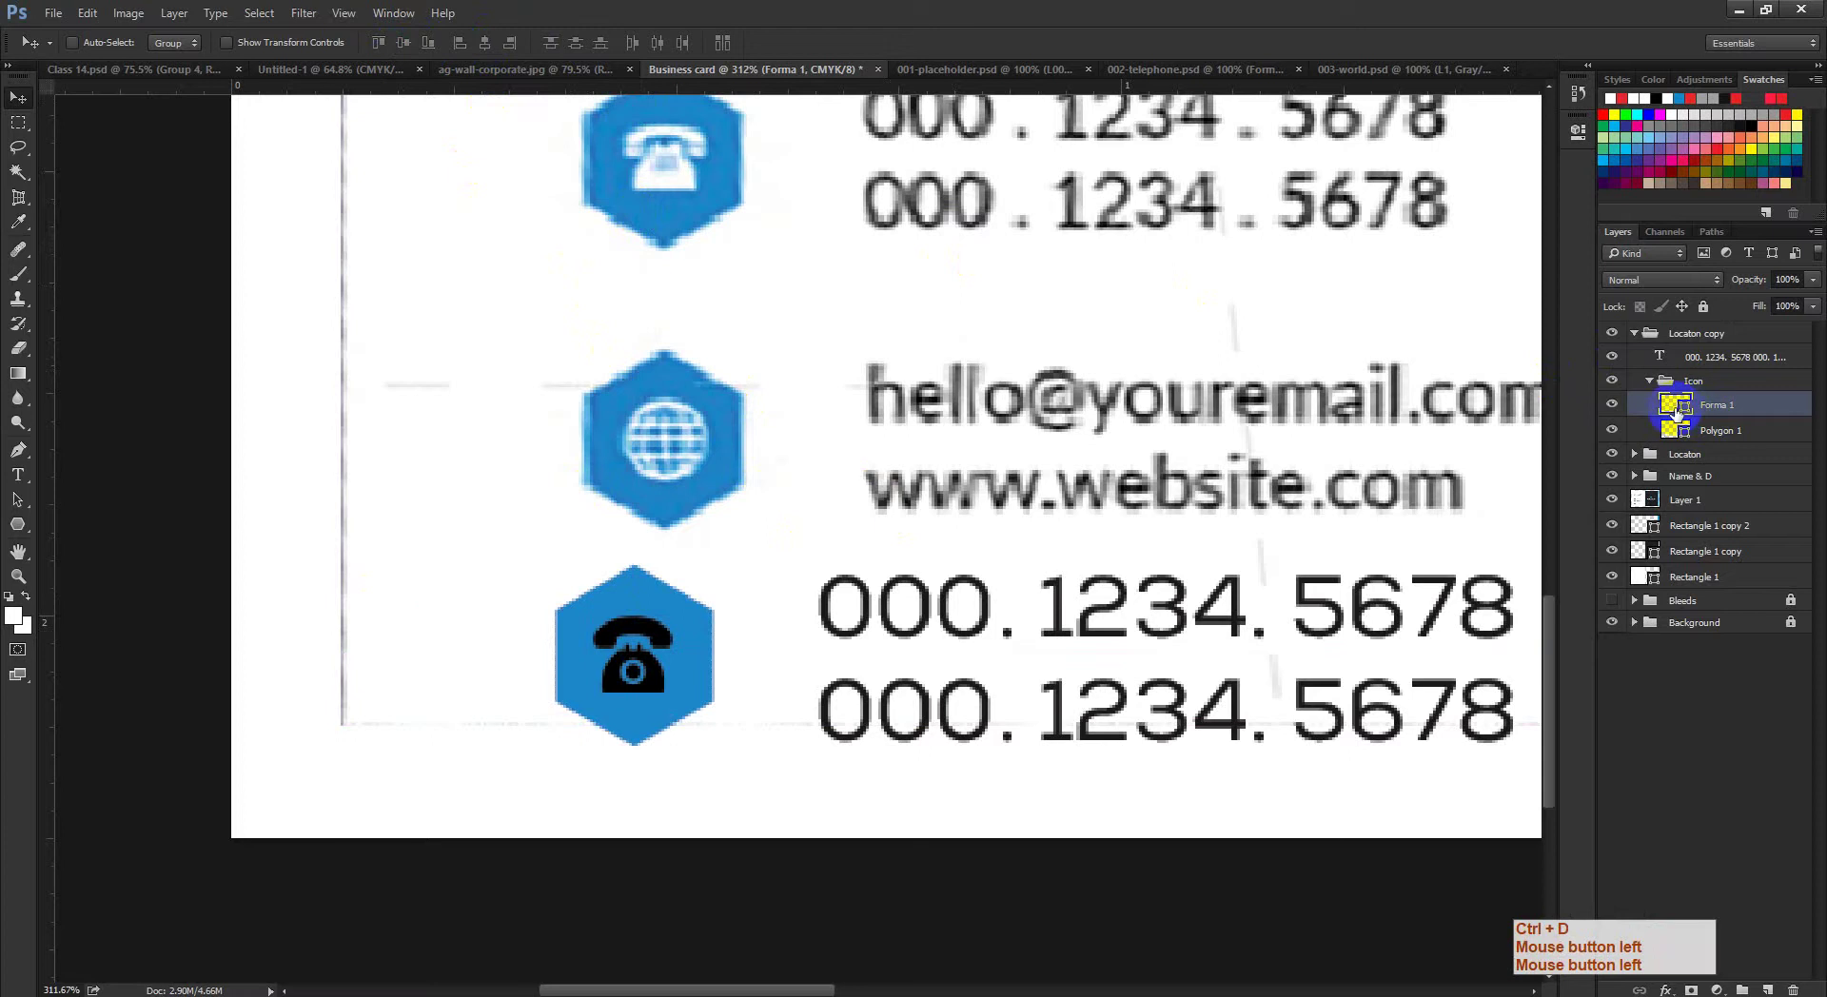
Step: Recolour the Forma 1 phone glyph white, sampled from the card
double_click(1683, 409)
left_click(1036, 116)
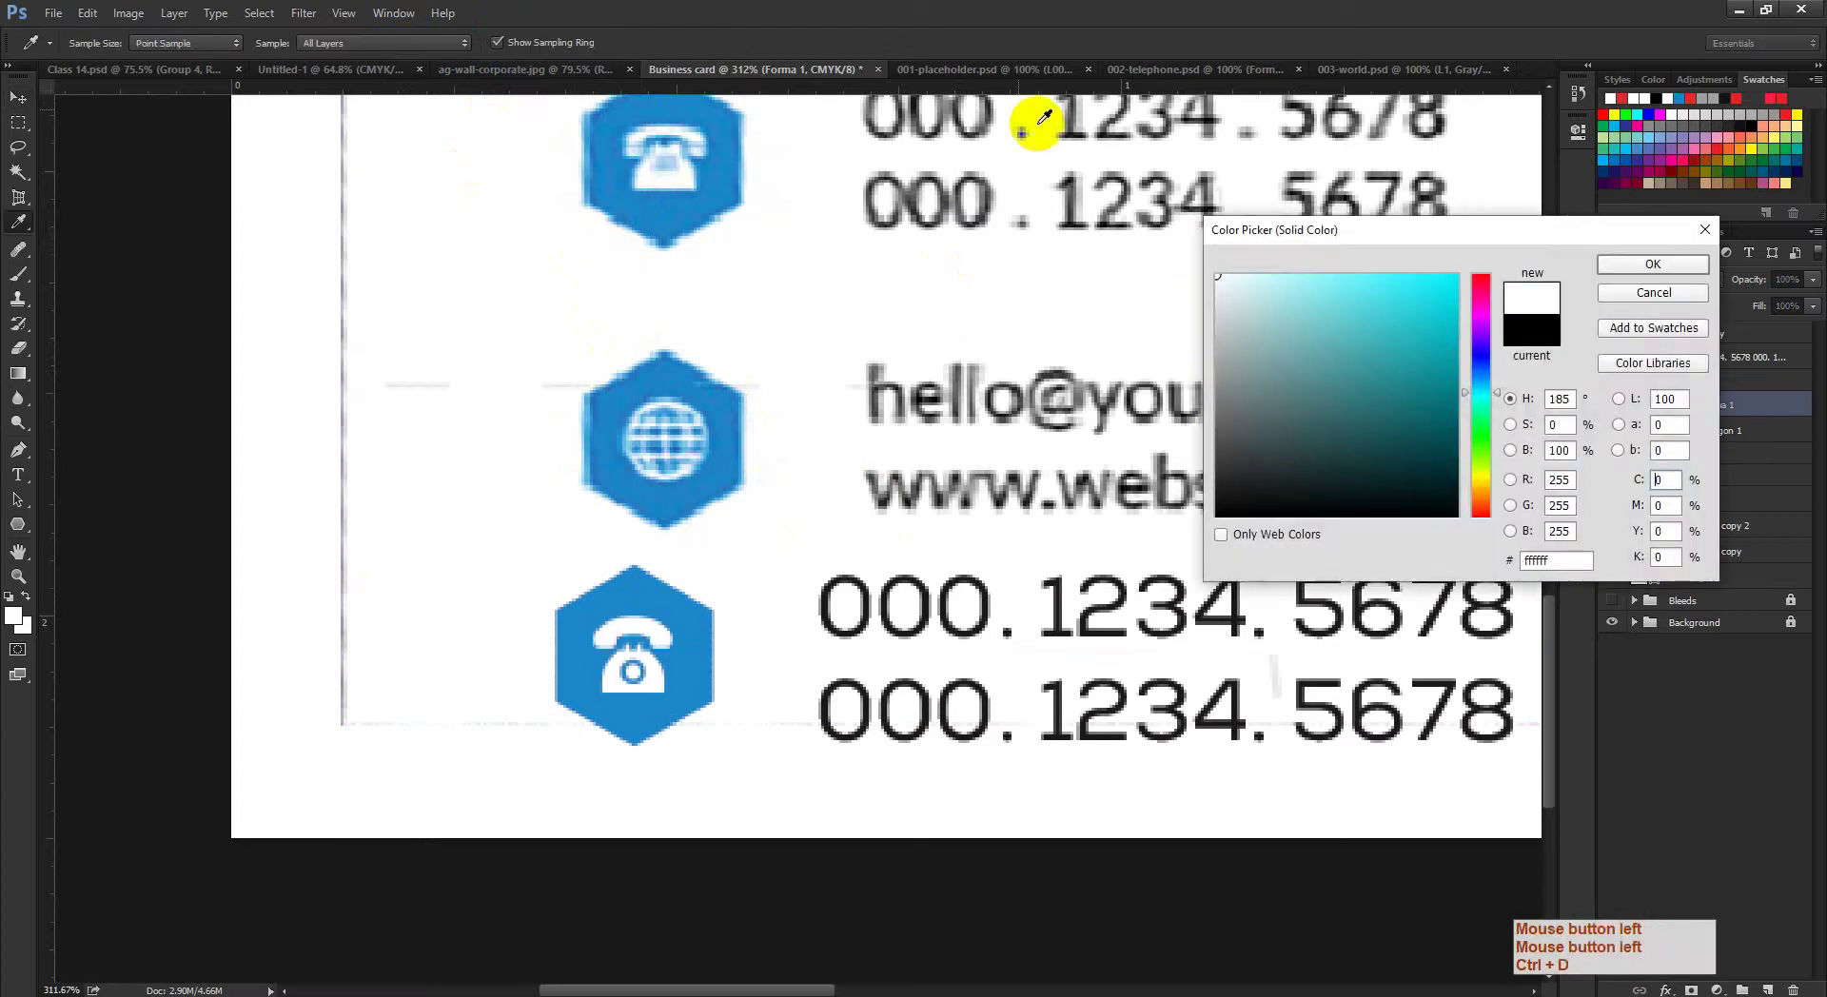
left_click(1664, 264)
key("ctrl+space")
left_click_drag(905, 575, 963, 590)
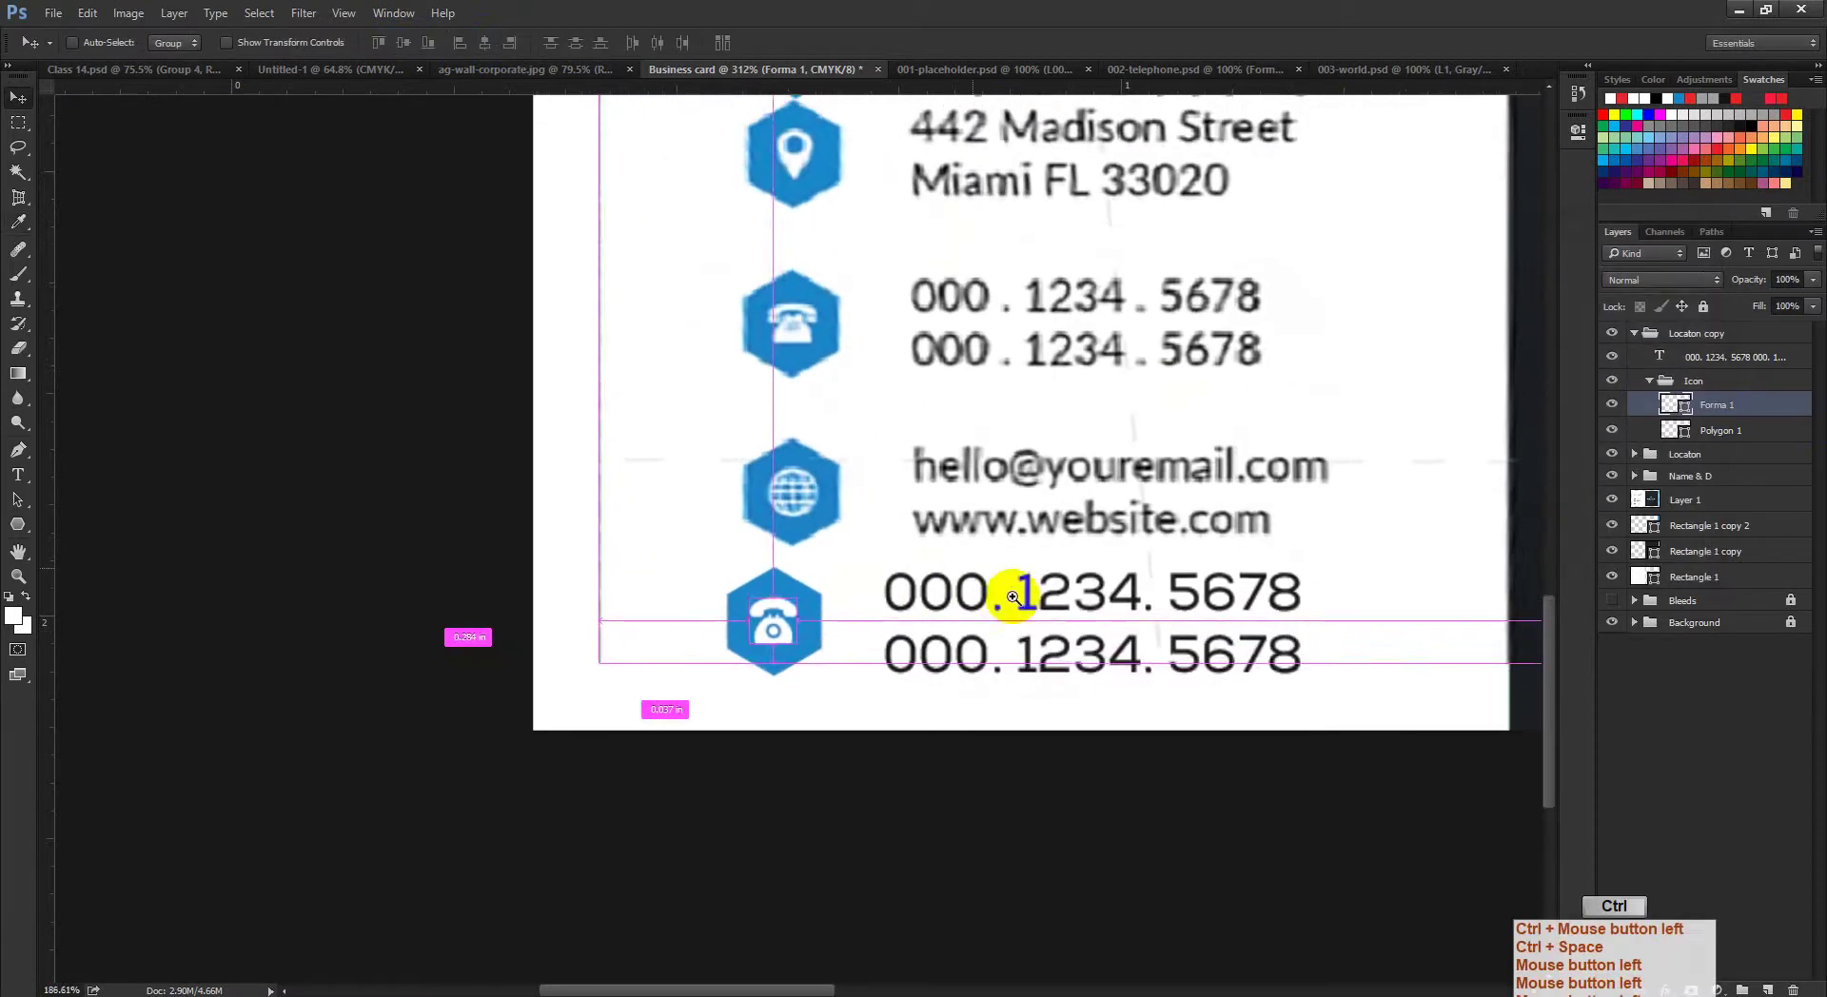
Step: Collapse the 'Locaton copy' group and rename it to Phone
left_click(1636, 335)
left_click(1725, 340)
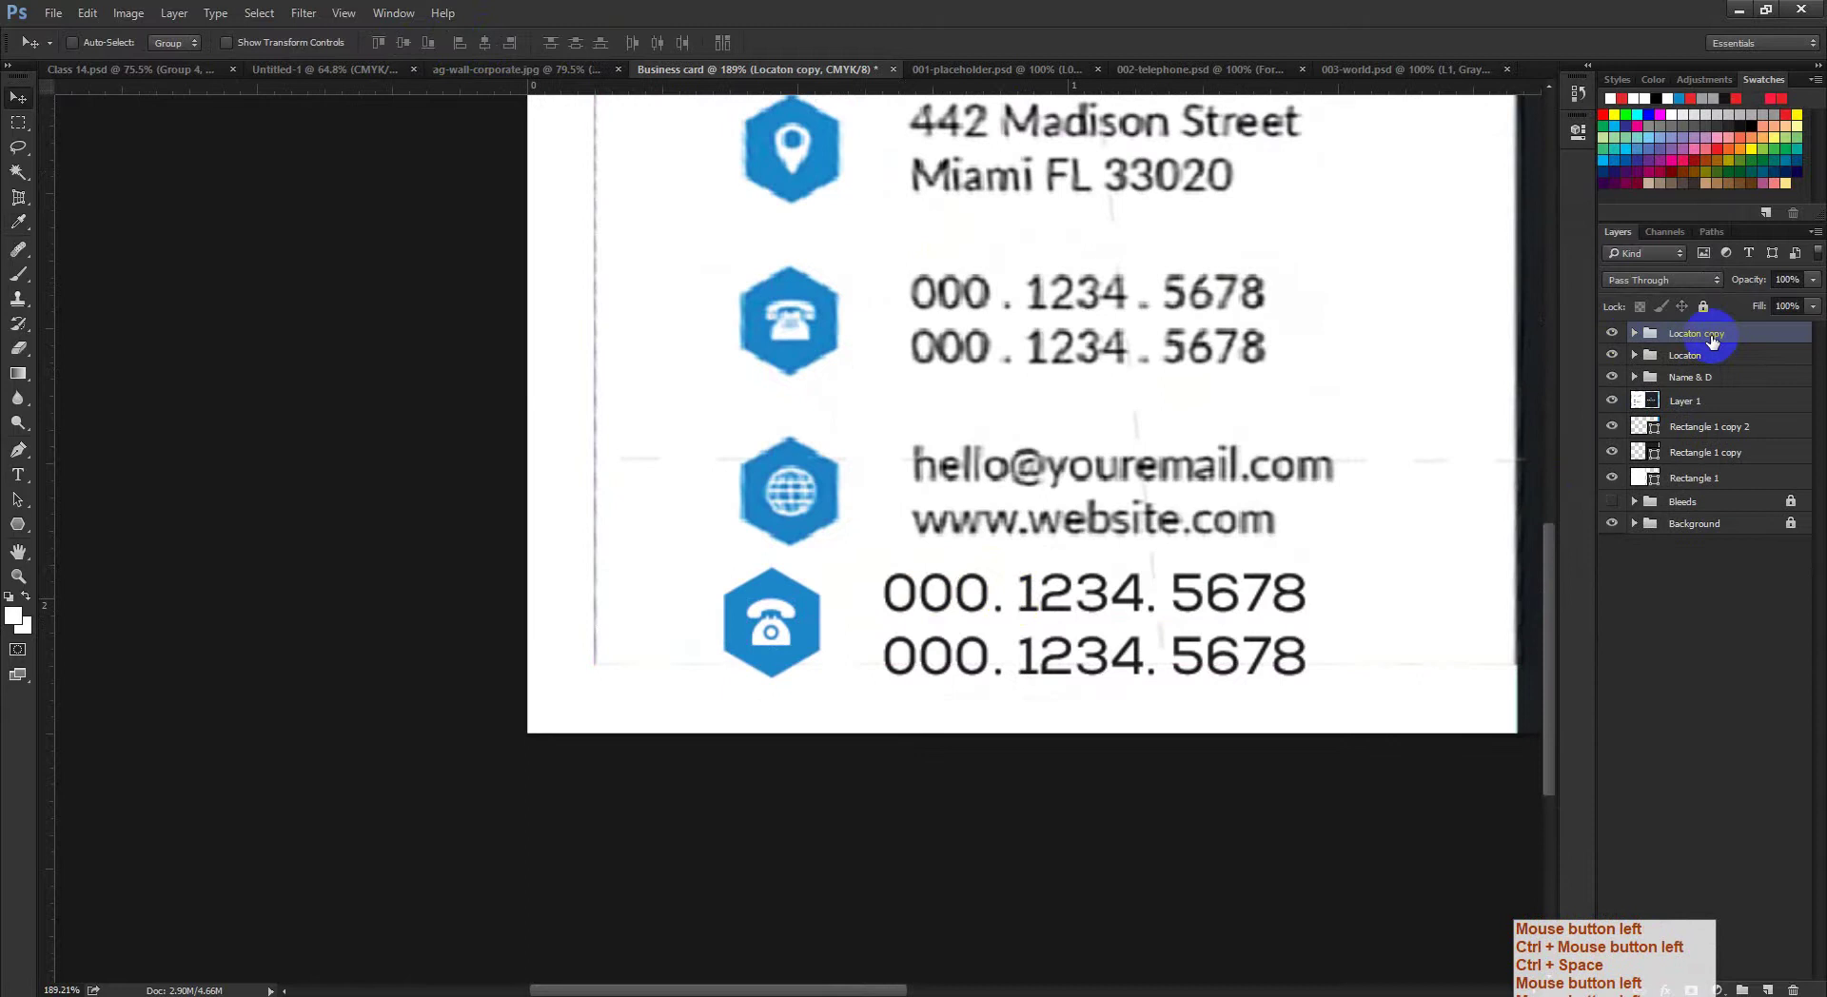
double_click(1699, 335)
type("Phone")
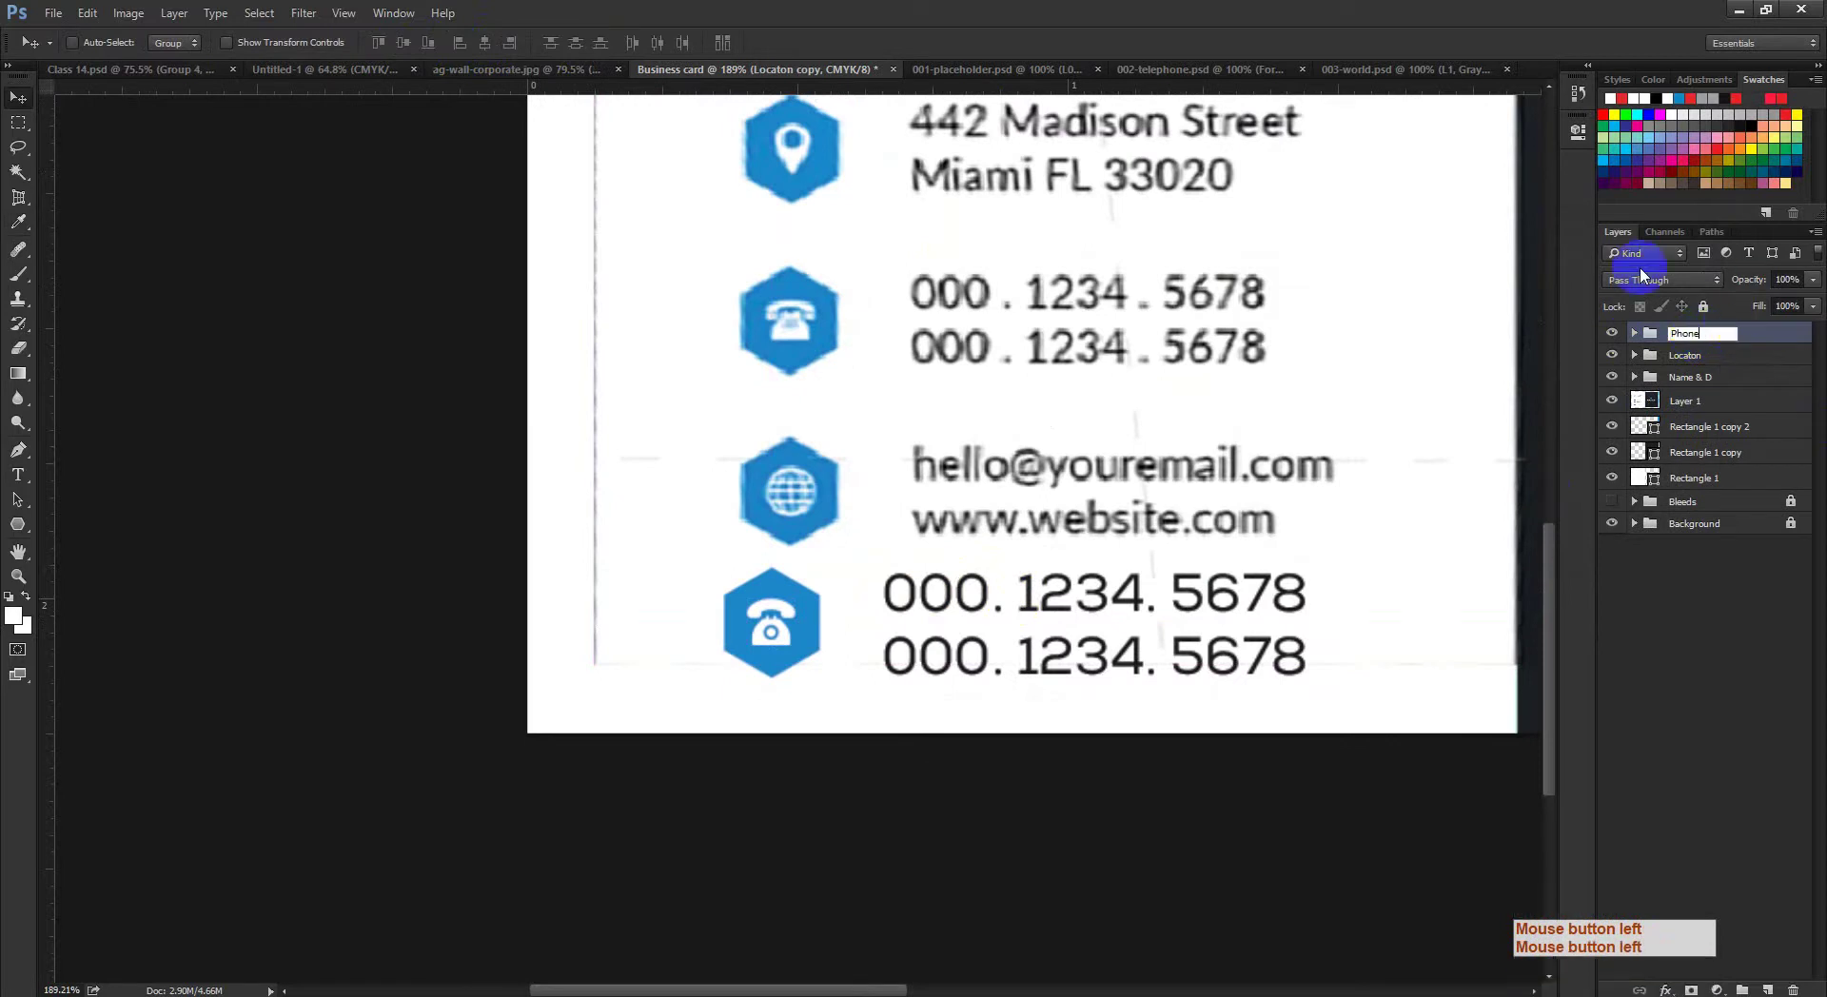
left_click(20, 90)
left_click(421, 335)
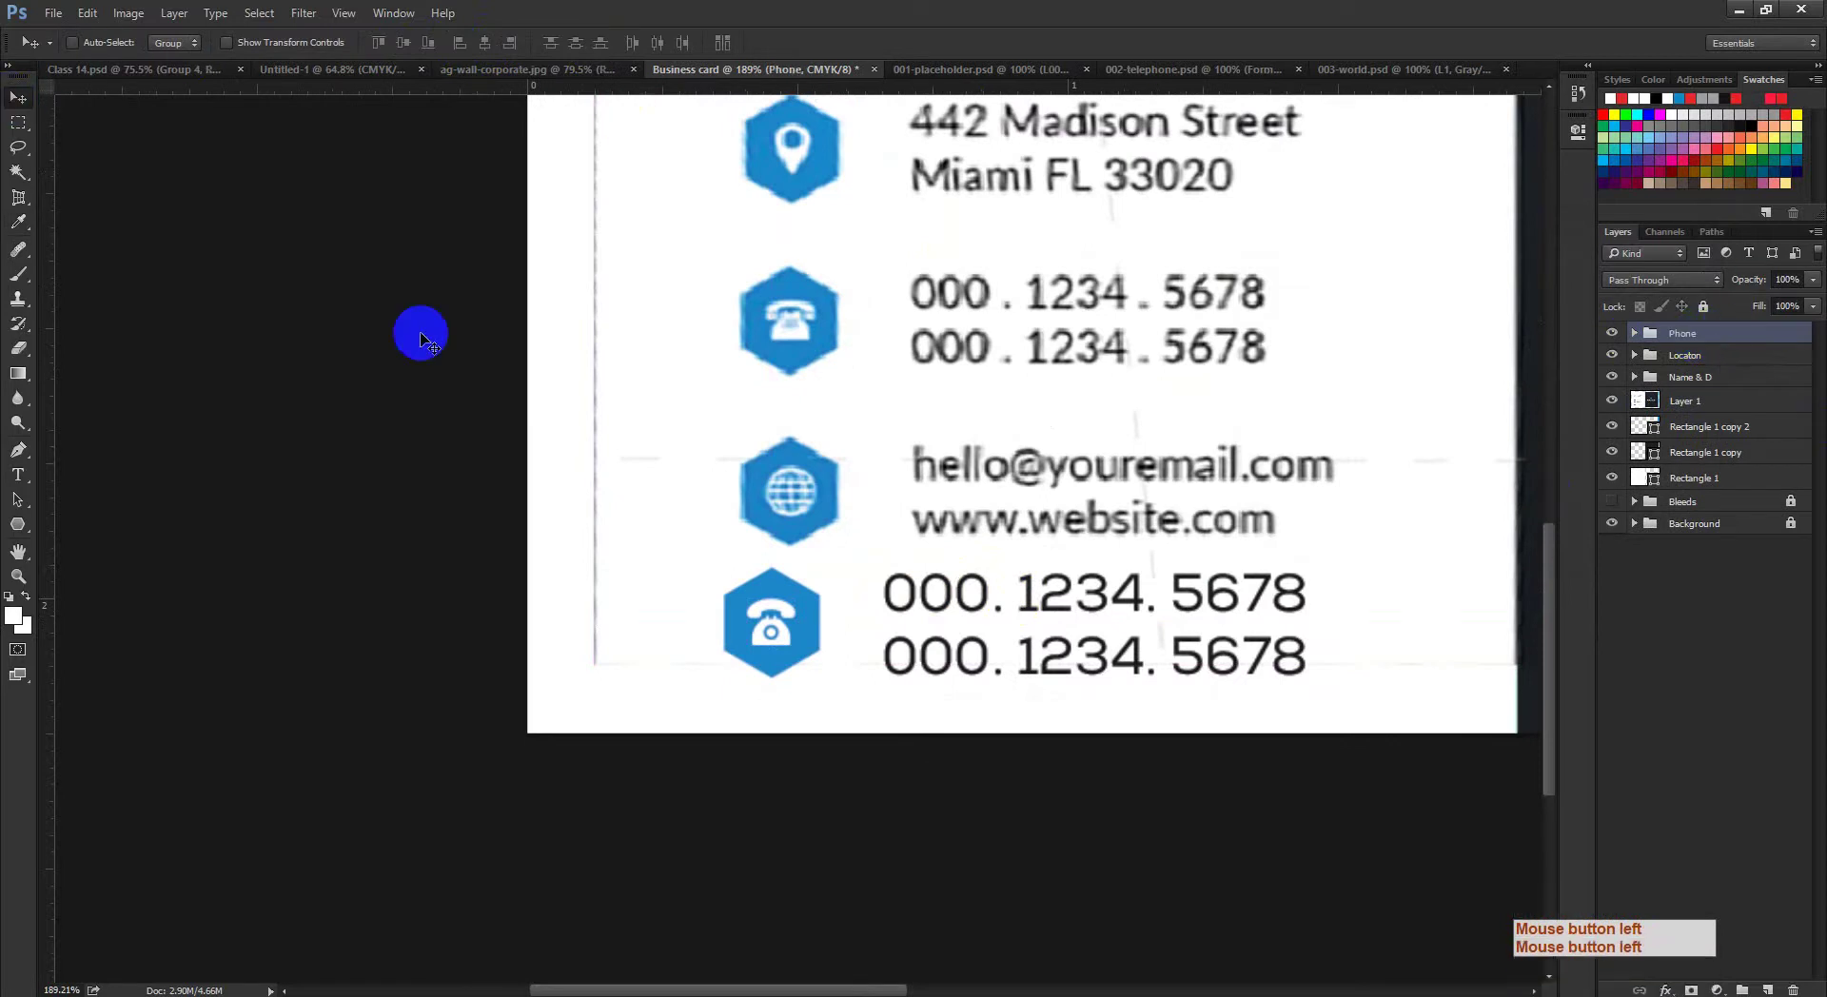
Step: Move the Phone group to sit below the website line on the front
left_click_drag(817, 623, 802, 328)
key("ctrl+space")
left_click_drag(815, 457, 857, 477)
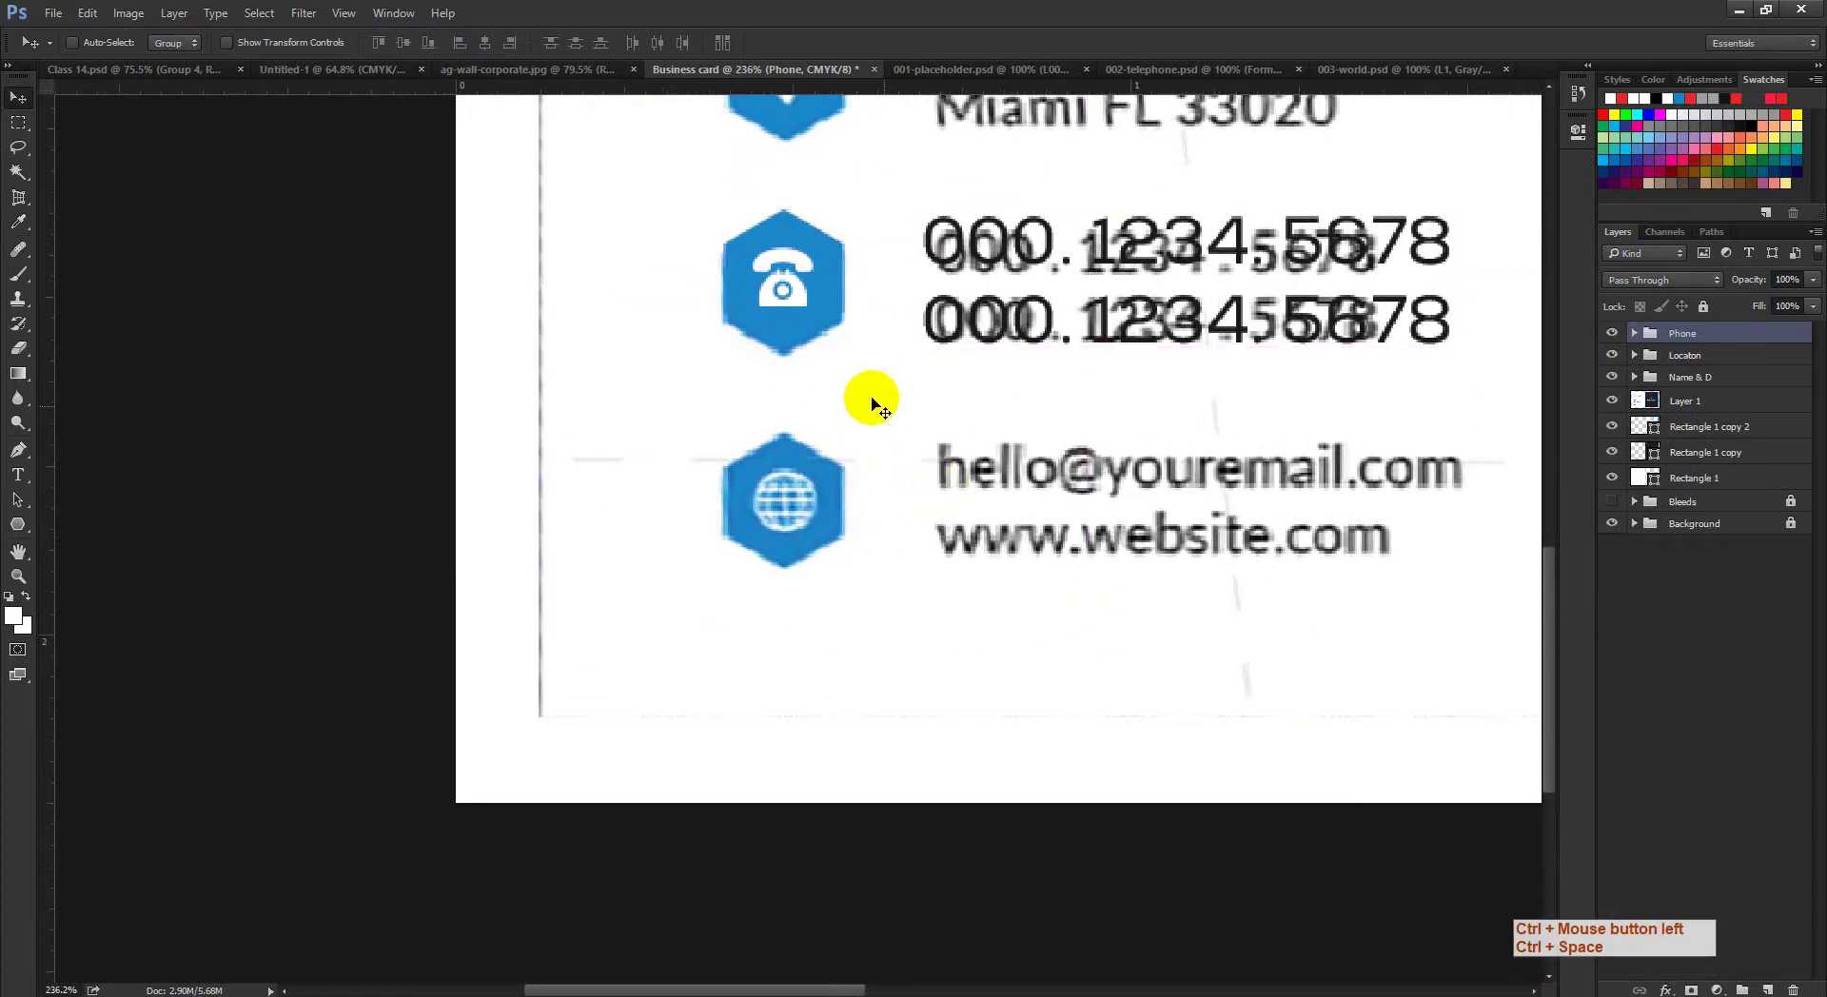
left_click_drag(741, 471, 777, 287)
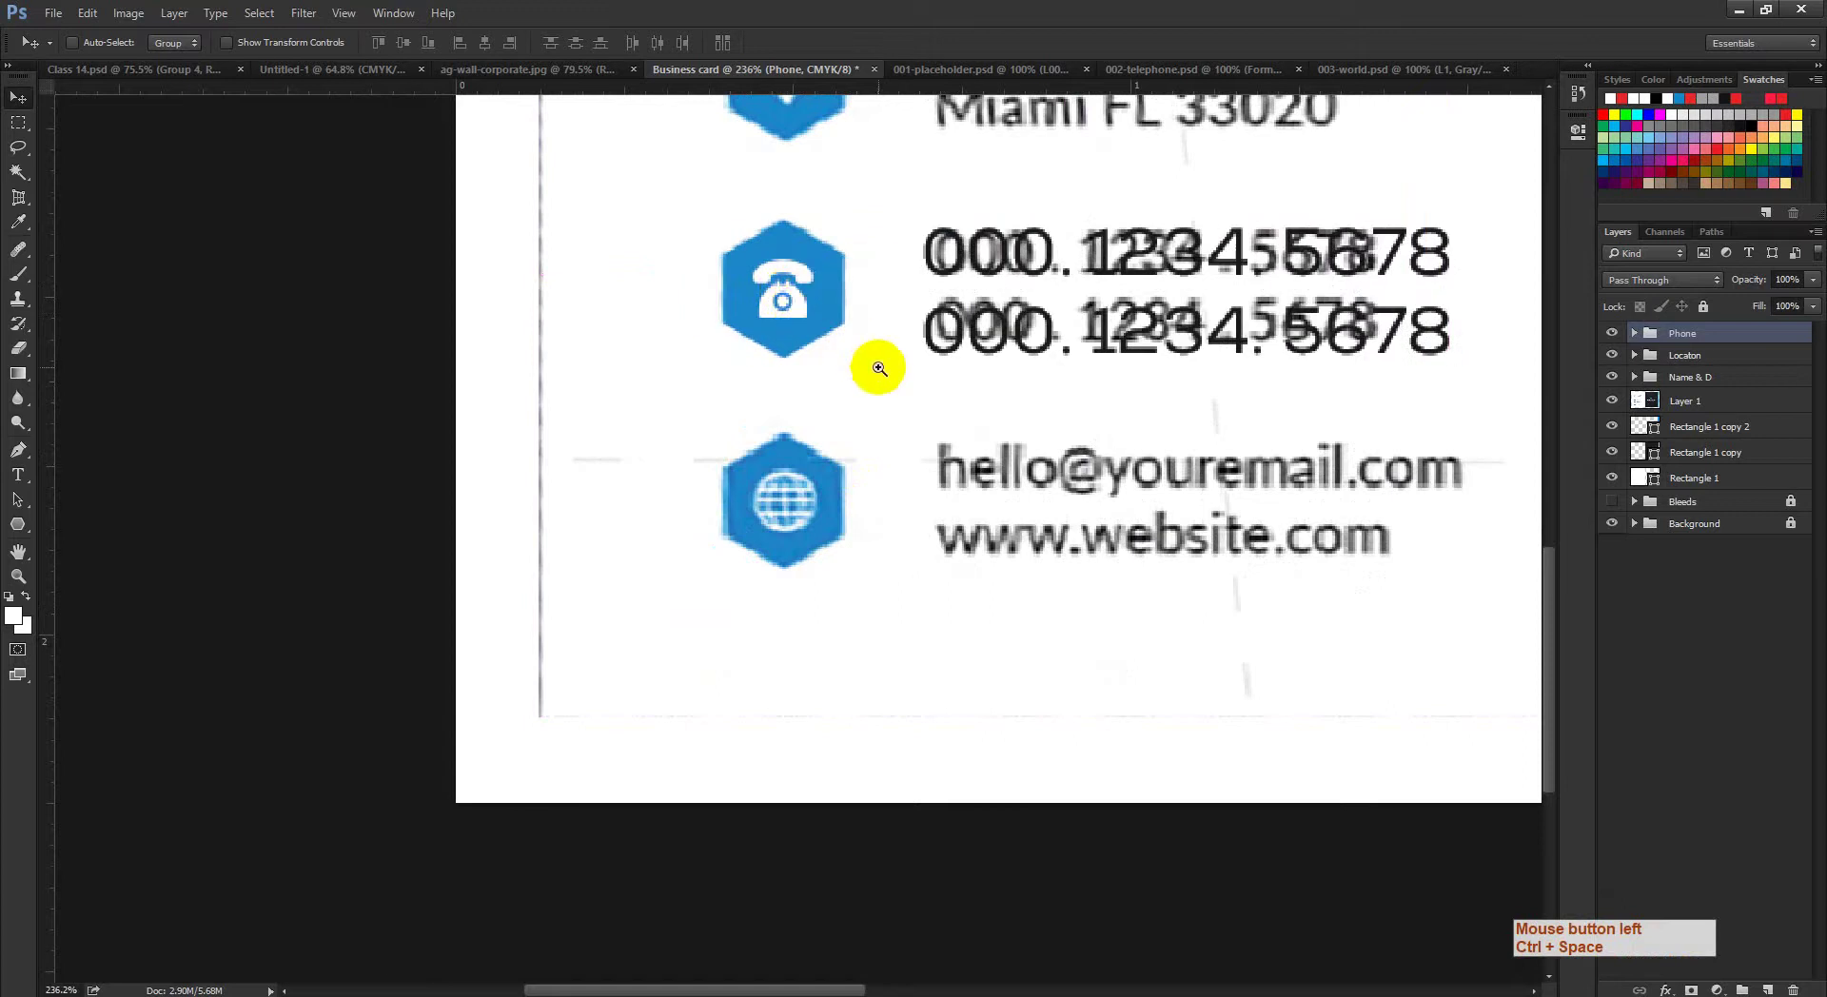
left_click_drag(879, 368, 828, 381)
left_click(1339, 411, "ctrl")
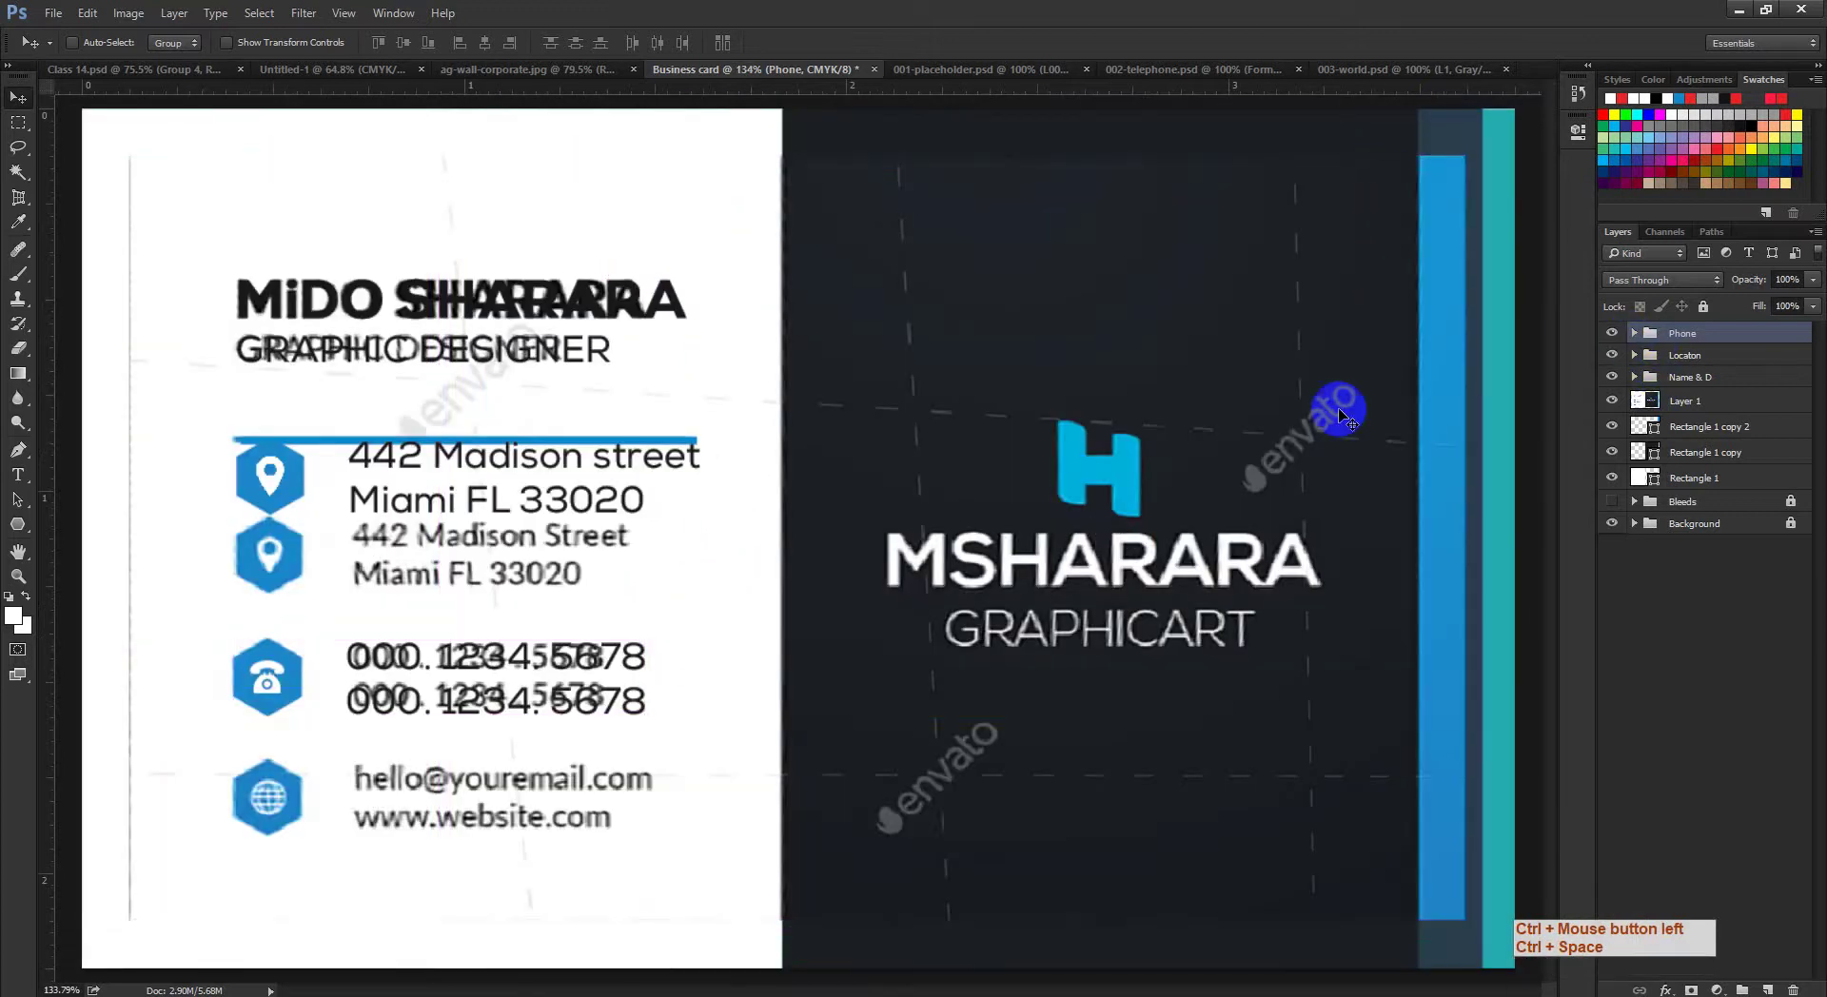
left_click(358, 623, "ctrl")
left_click_drag(552, 642, 659, 409)
left_click_drag(441, 469, 362, 698)
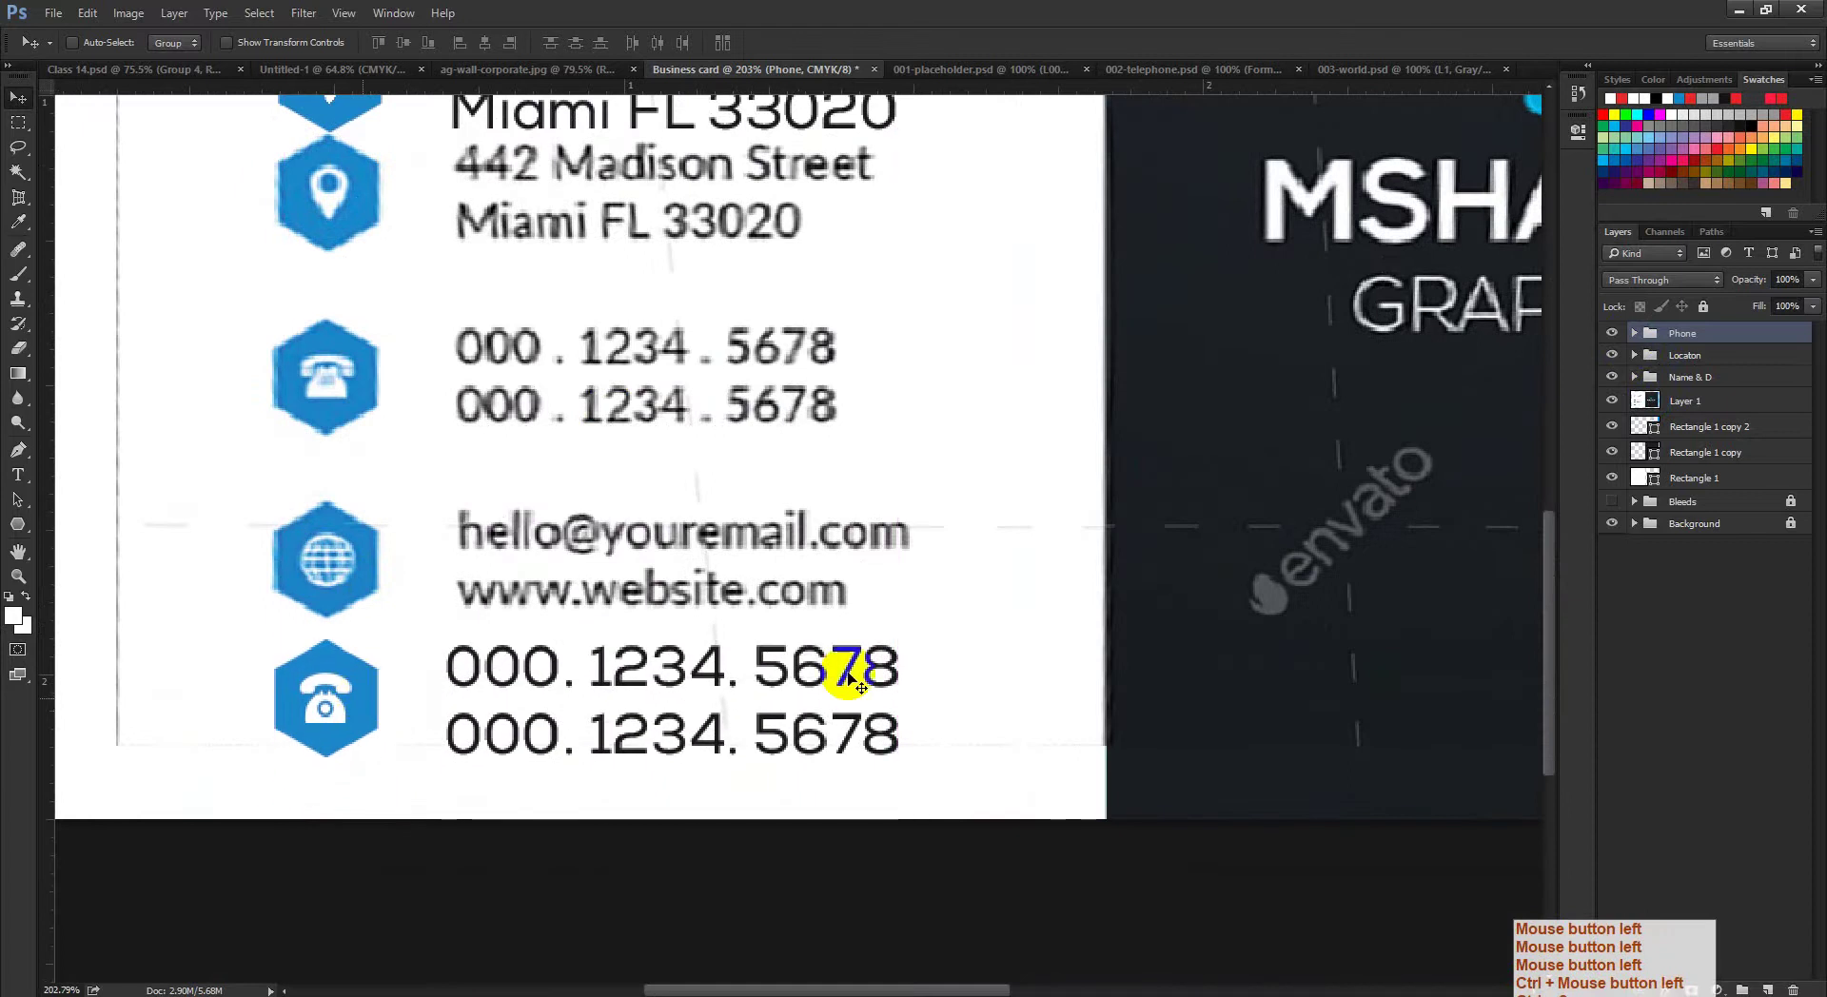
left_click(1612, 333)
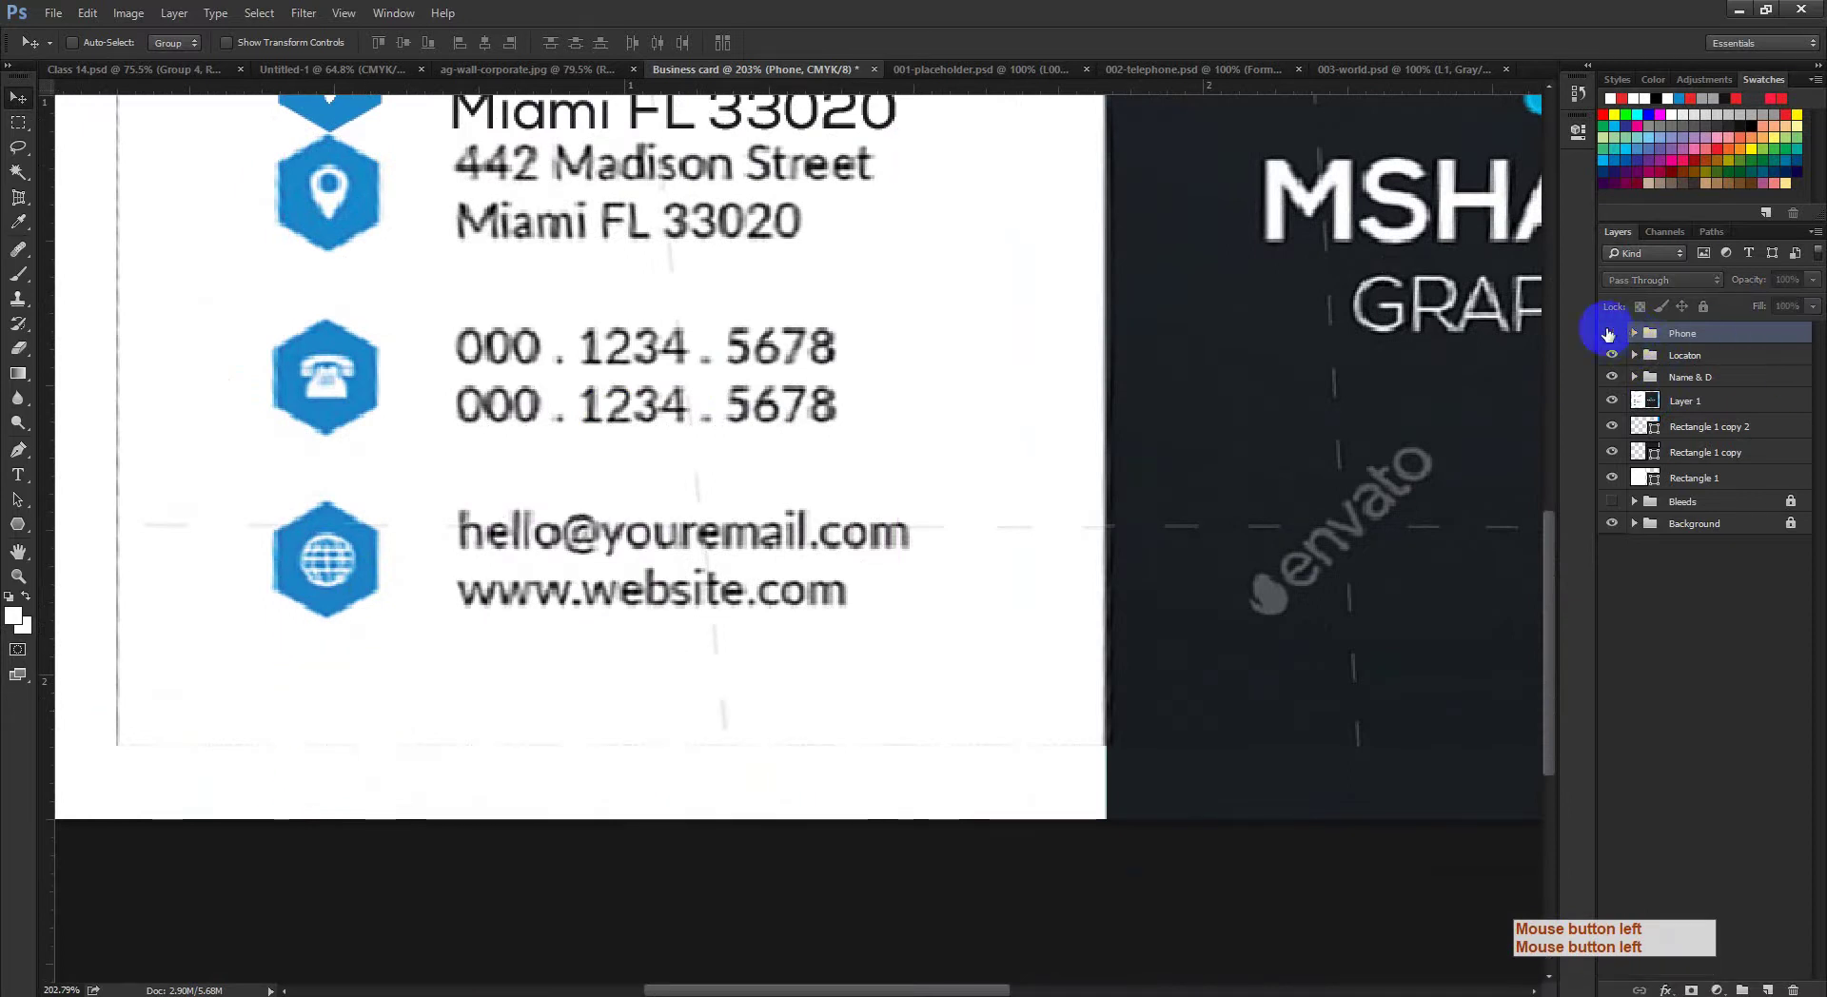
left_click(1612, 333)
Step: Vertically centre the phone number text on the Polygon 1 hexagon, then collapse the group
left_click(1635, 333)
left_click(1653, 380)
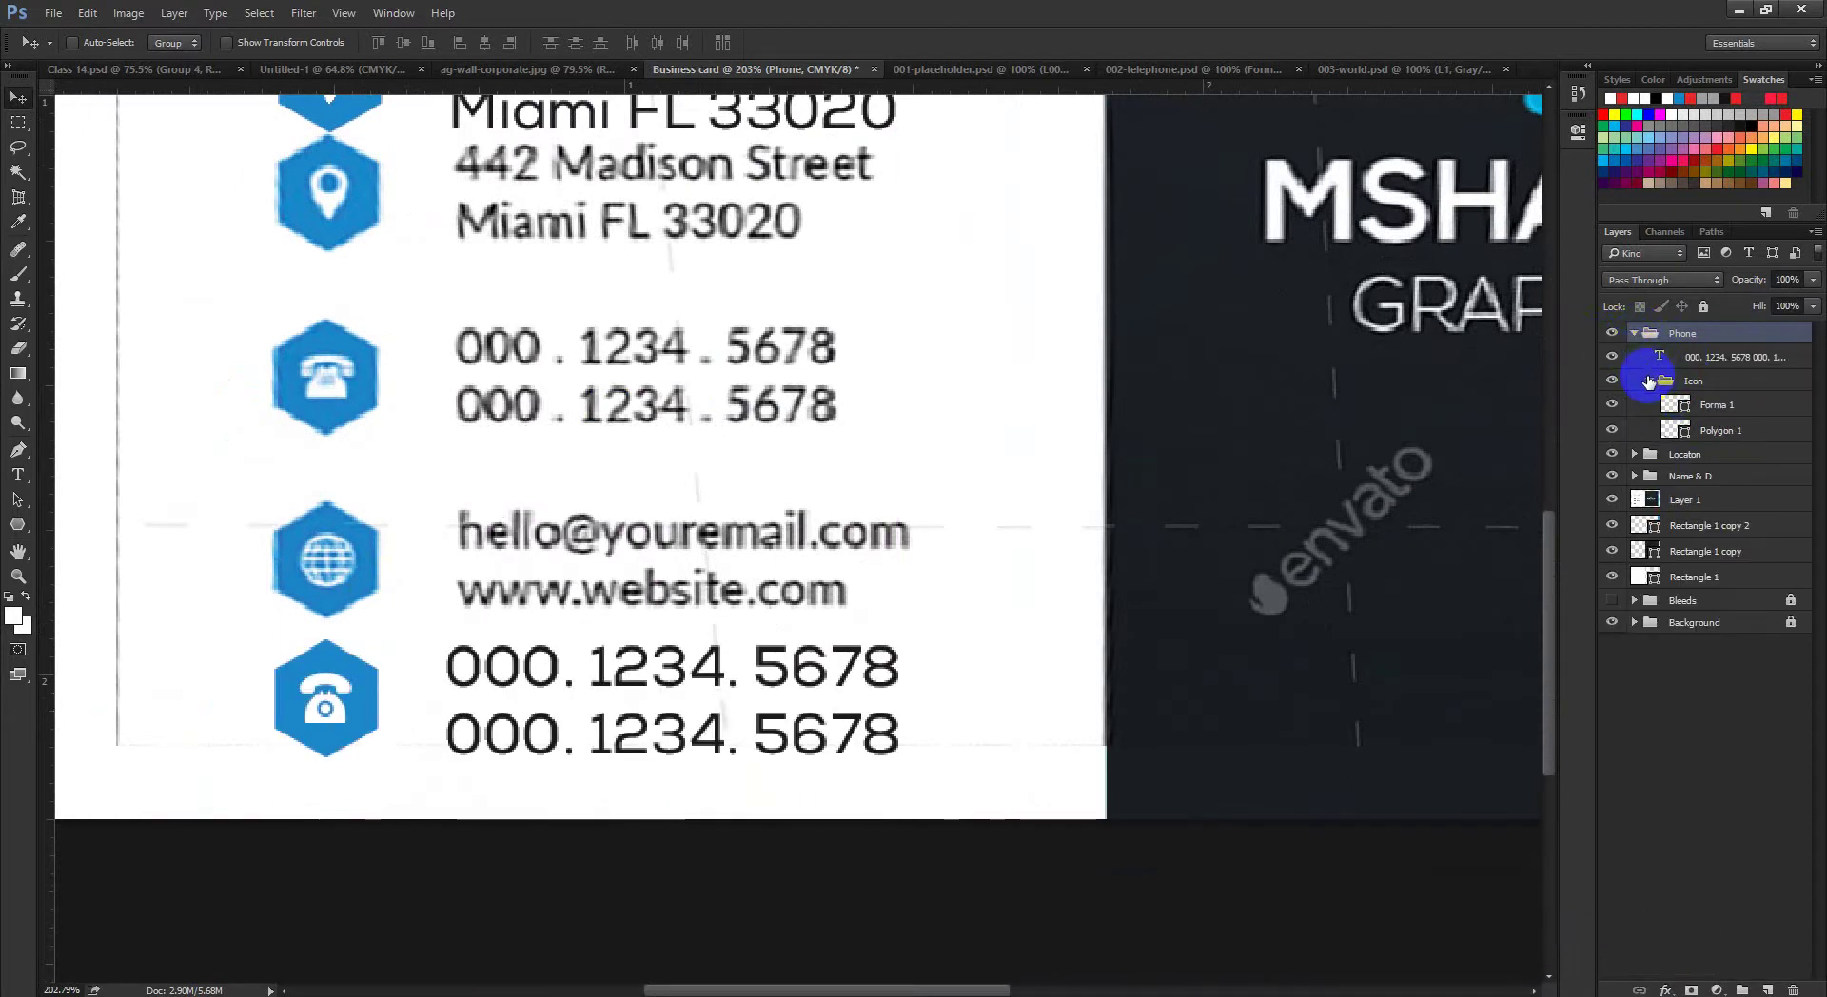
left_click(1649, 381)
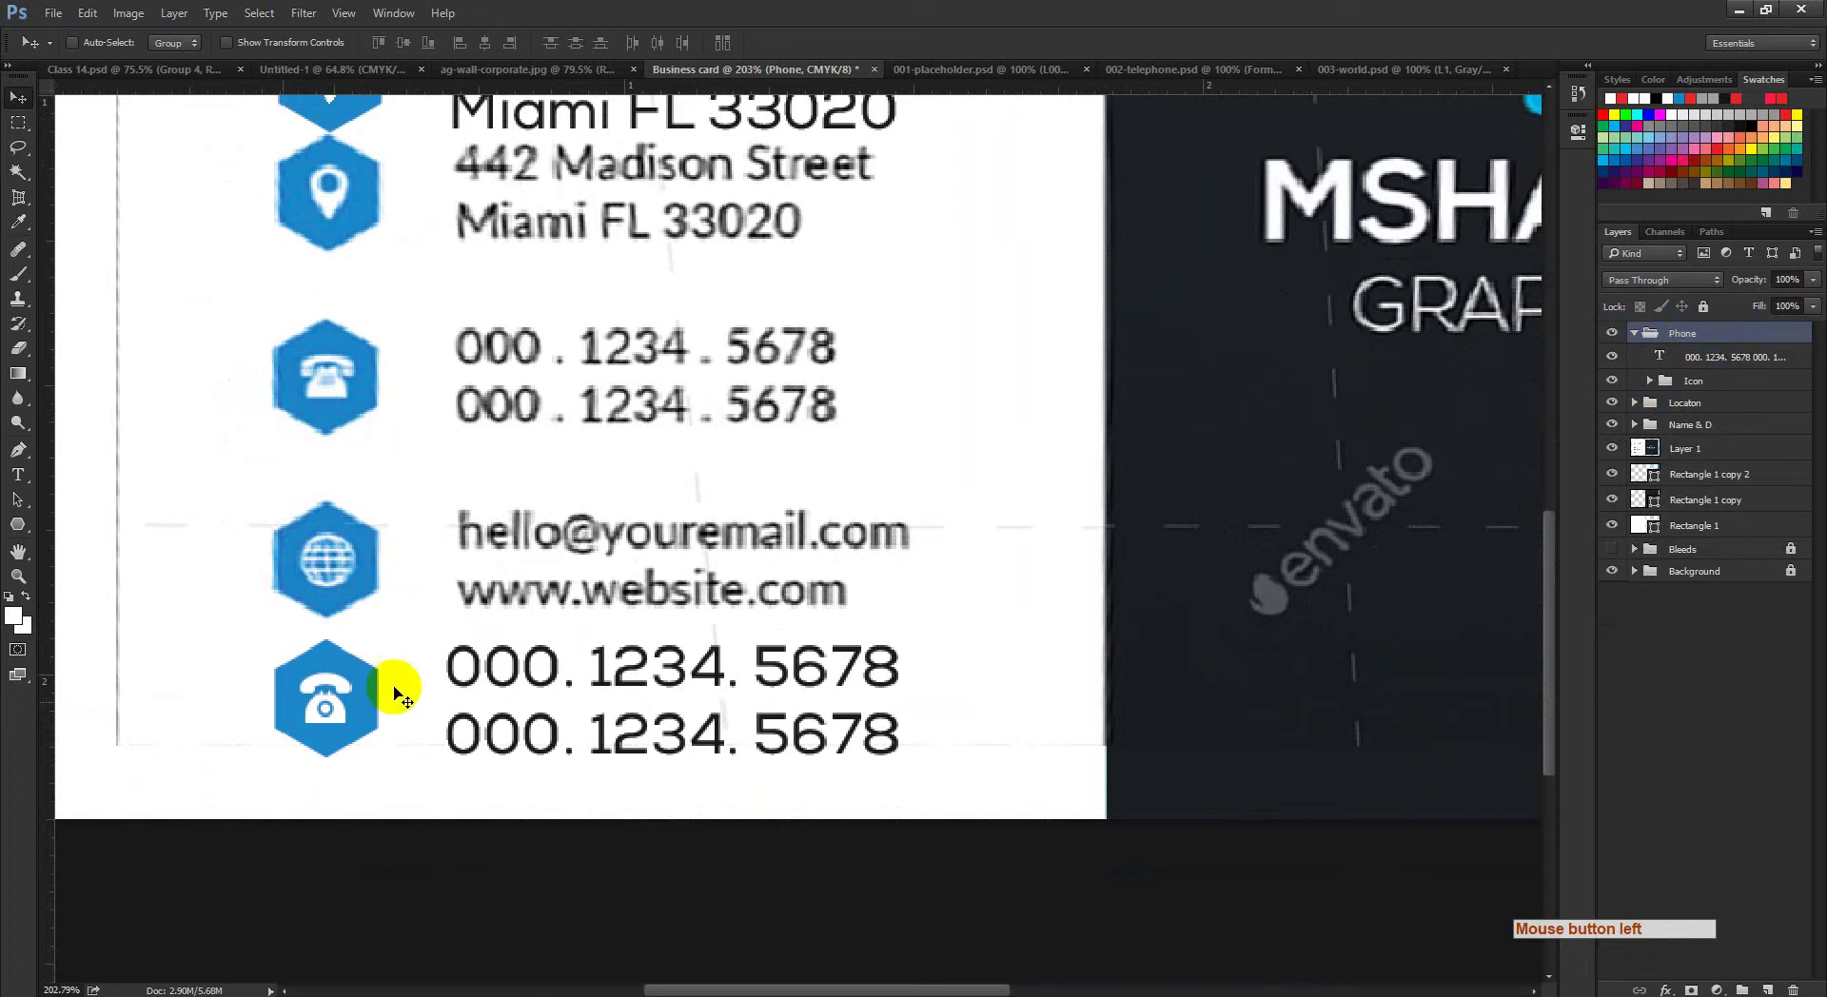
left_click(1514, 443)
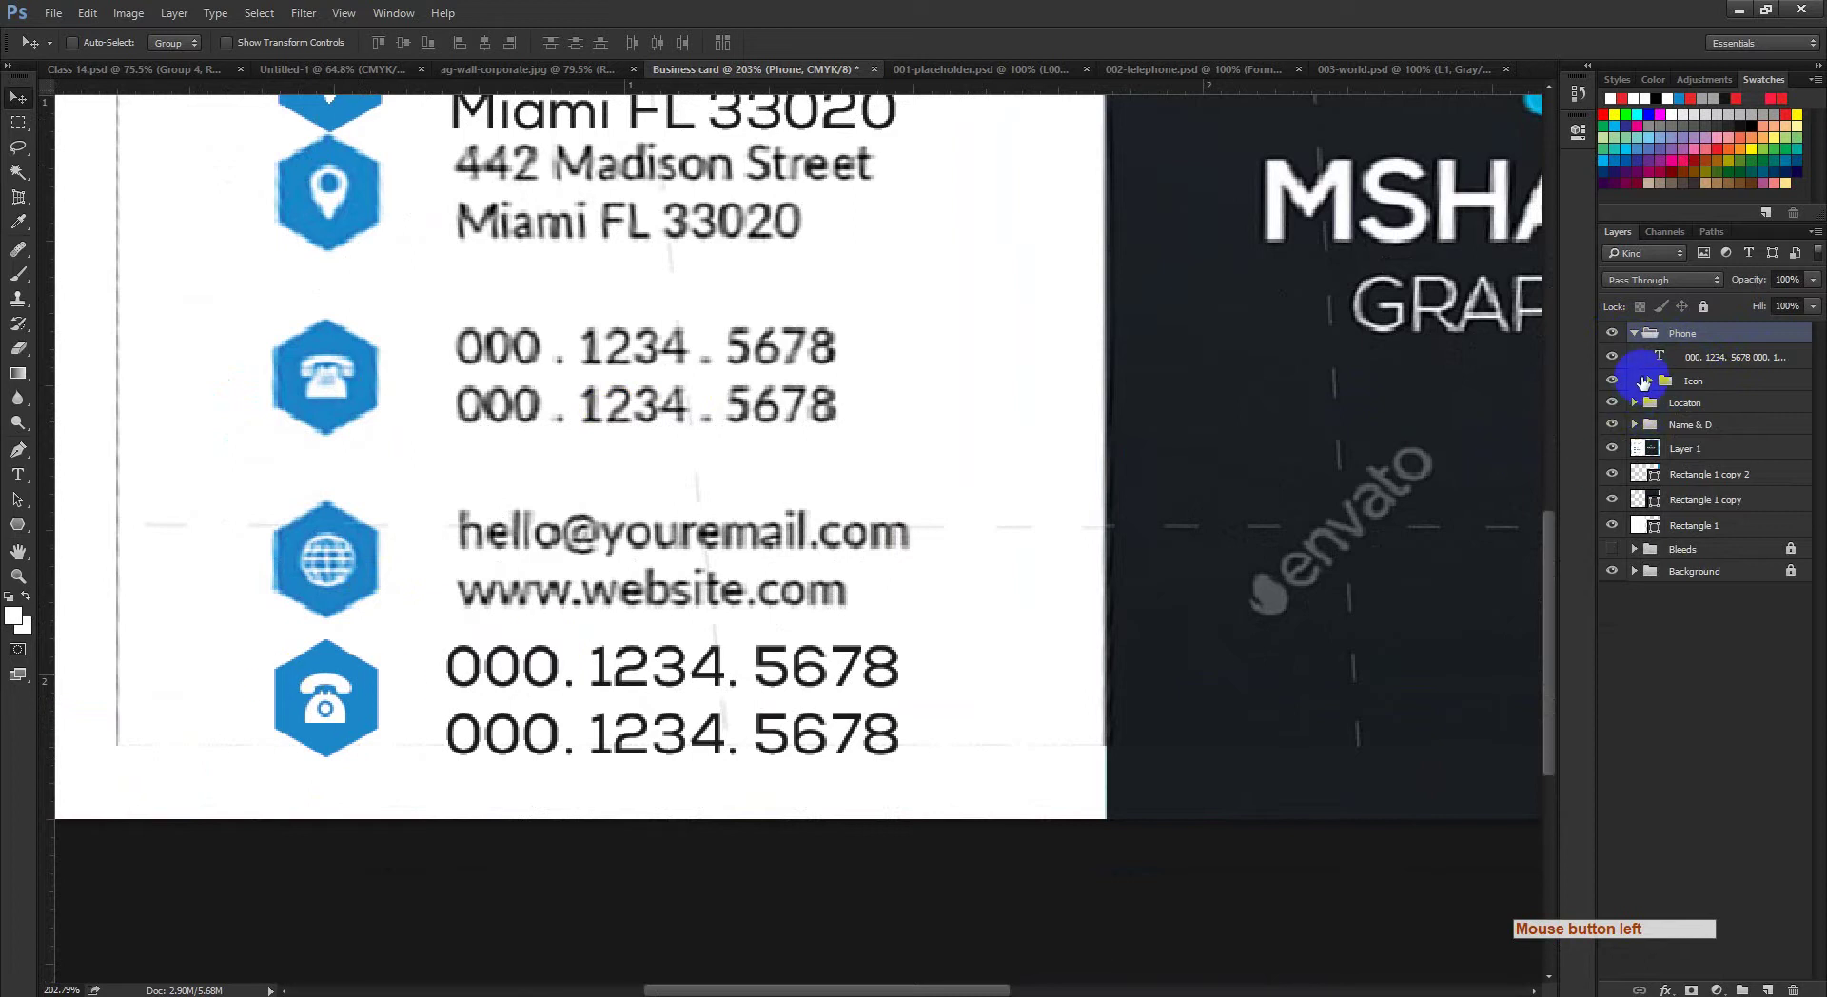
left_click(1644, 382)
left_click(1649, 380)
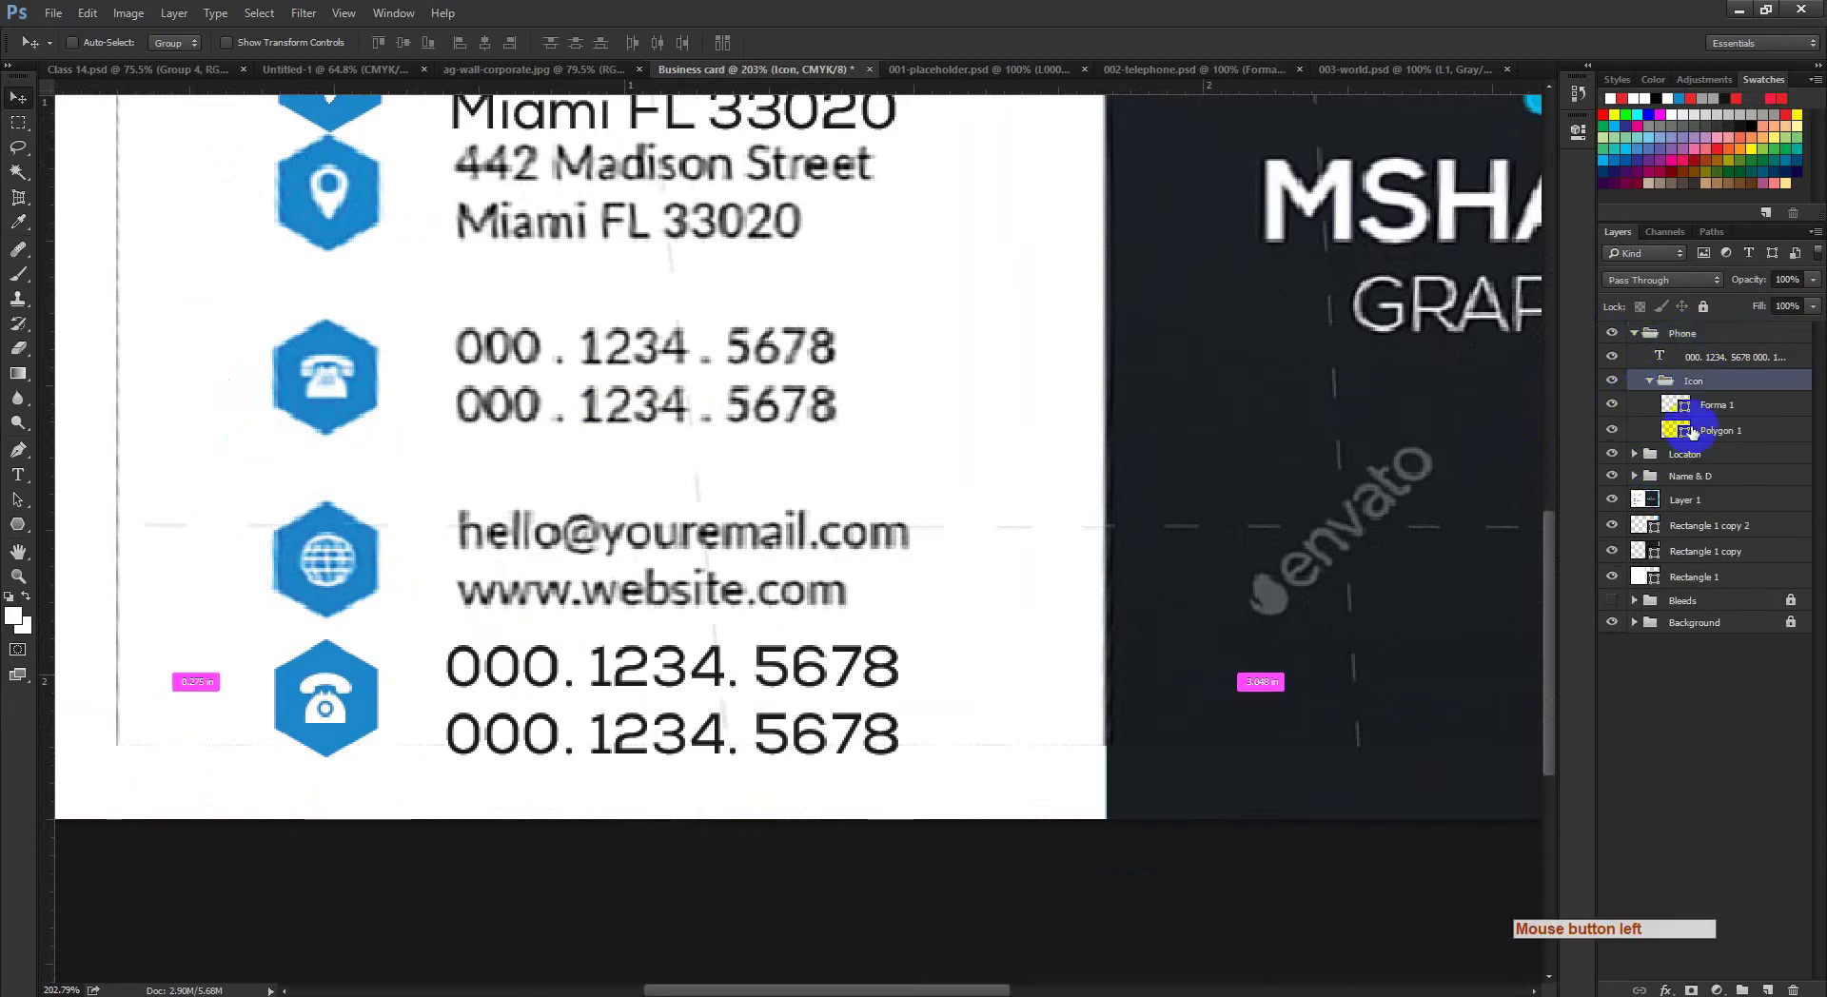
left_click(1676, 430, "ctrl")
left_click(1705, 360)
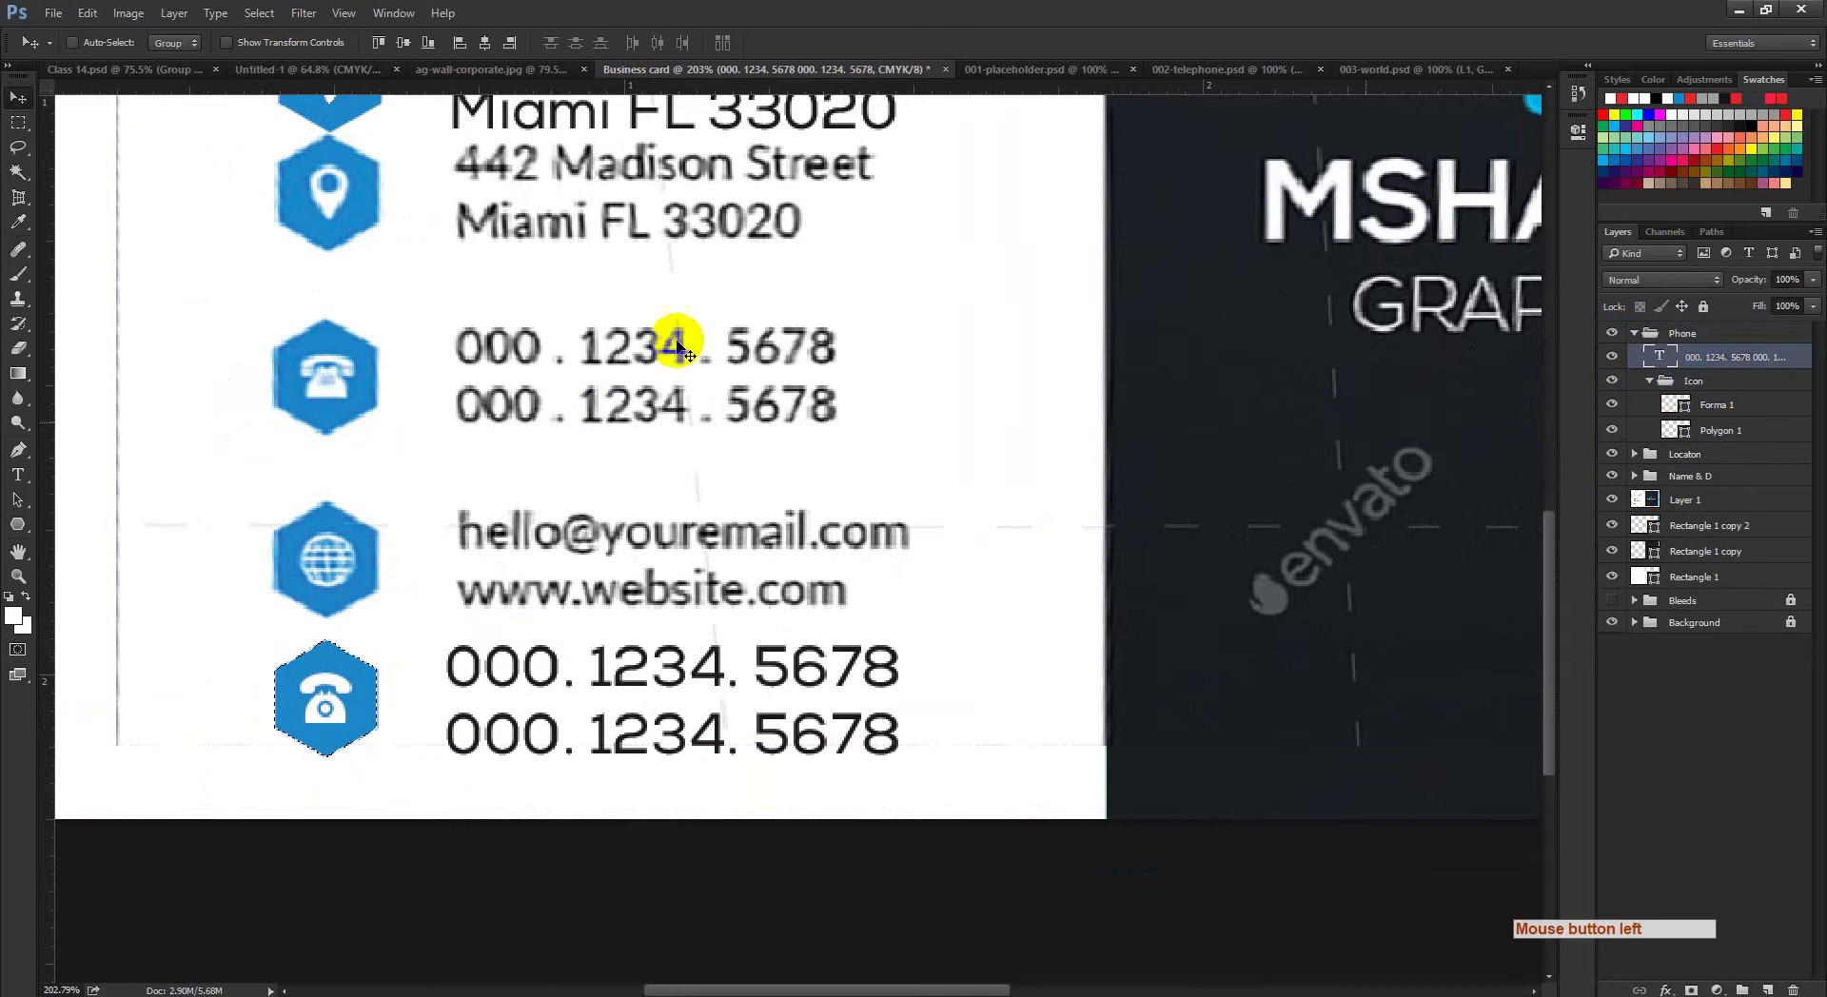
left_click(405, 44)
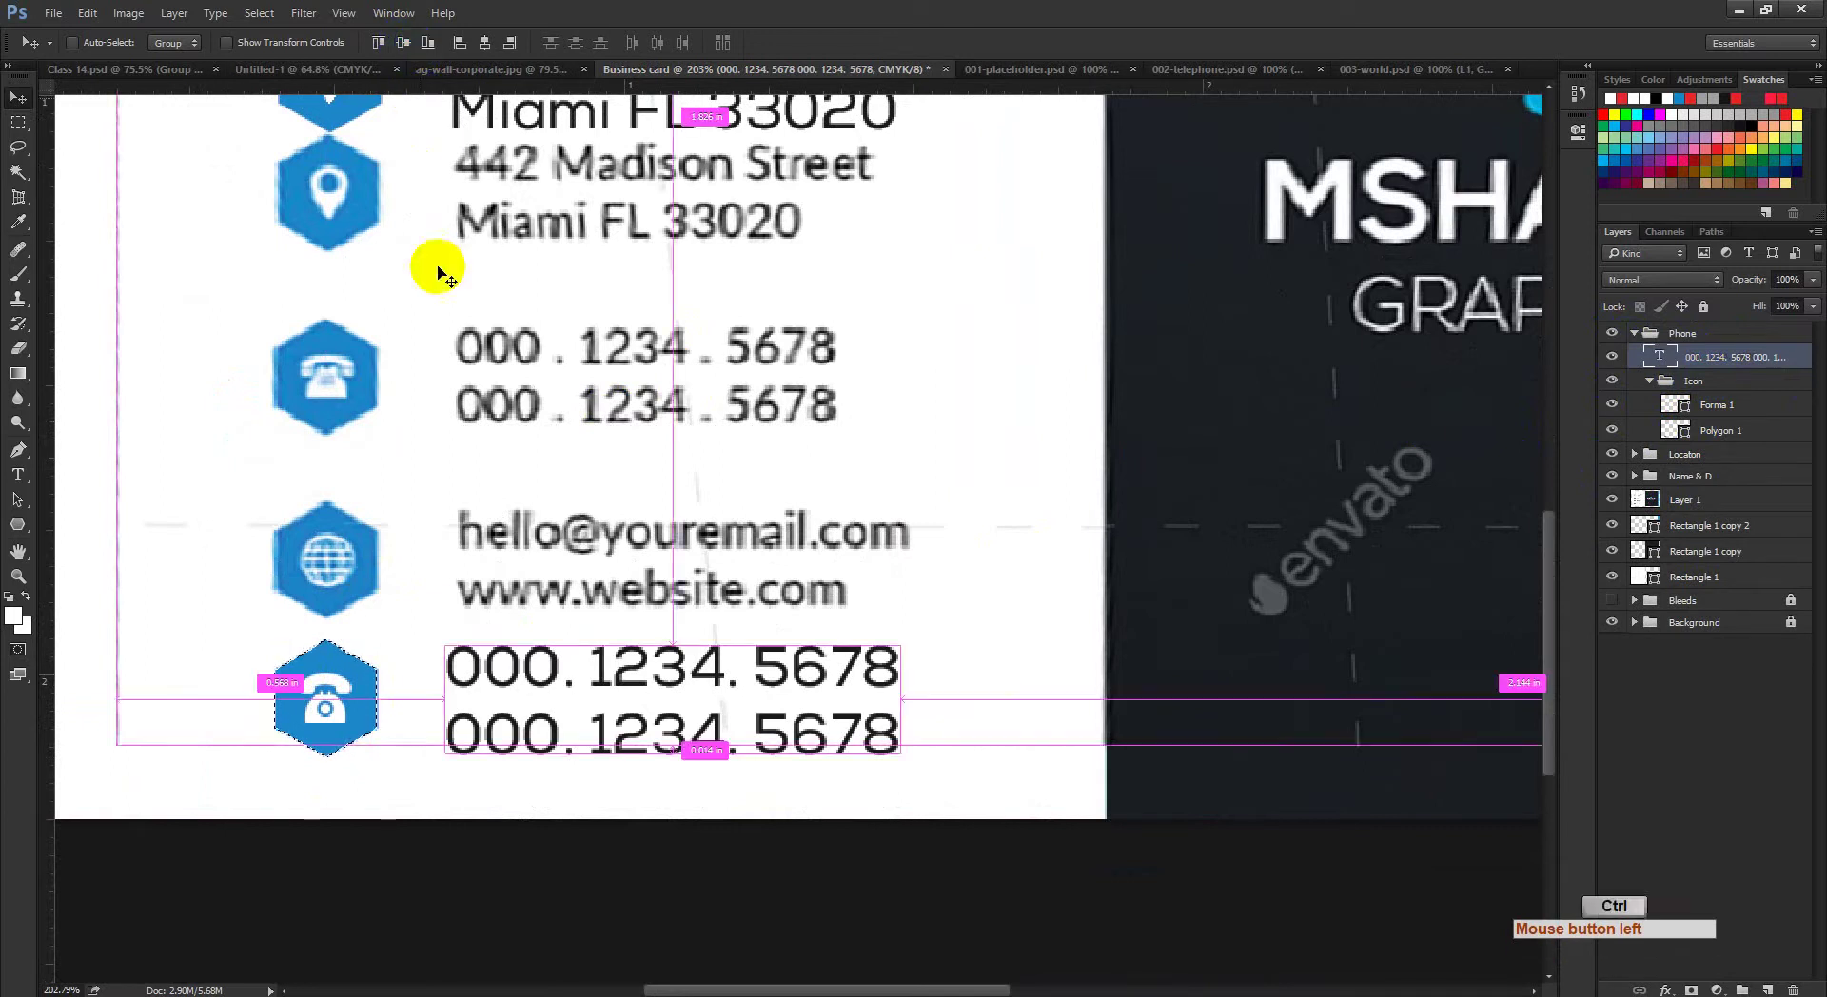
key("ctrl+d")
left_click(1635, 335)
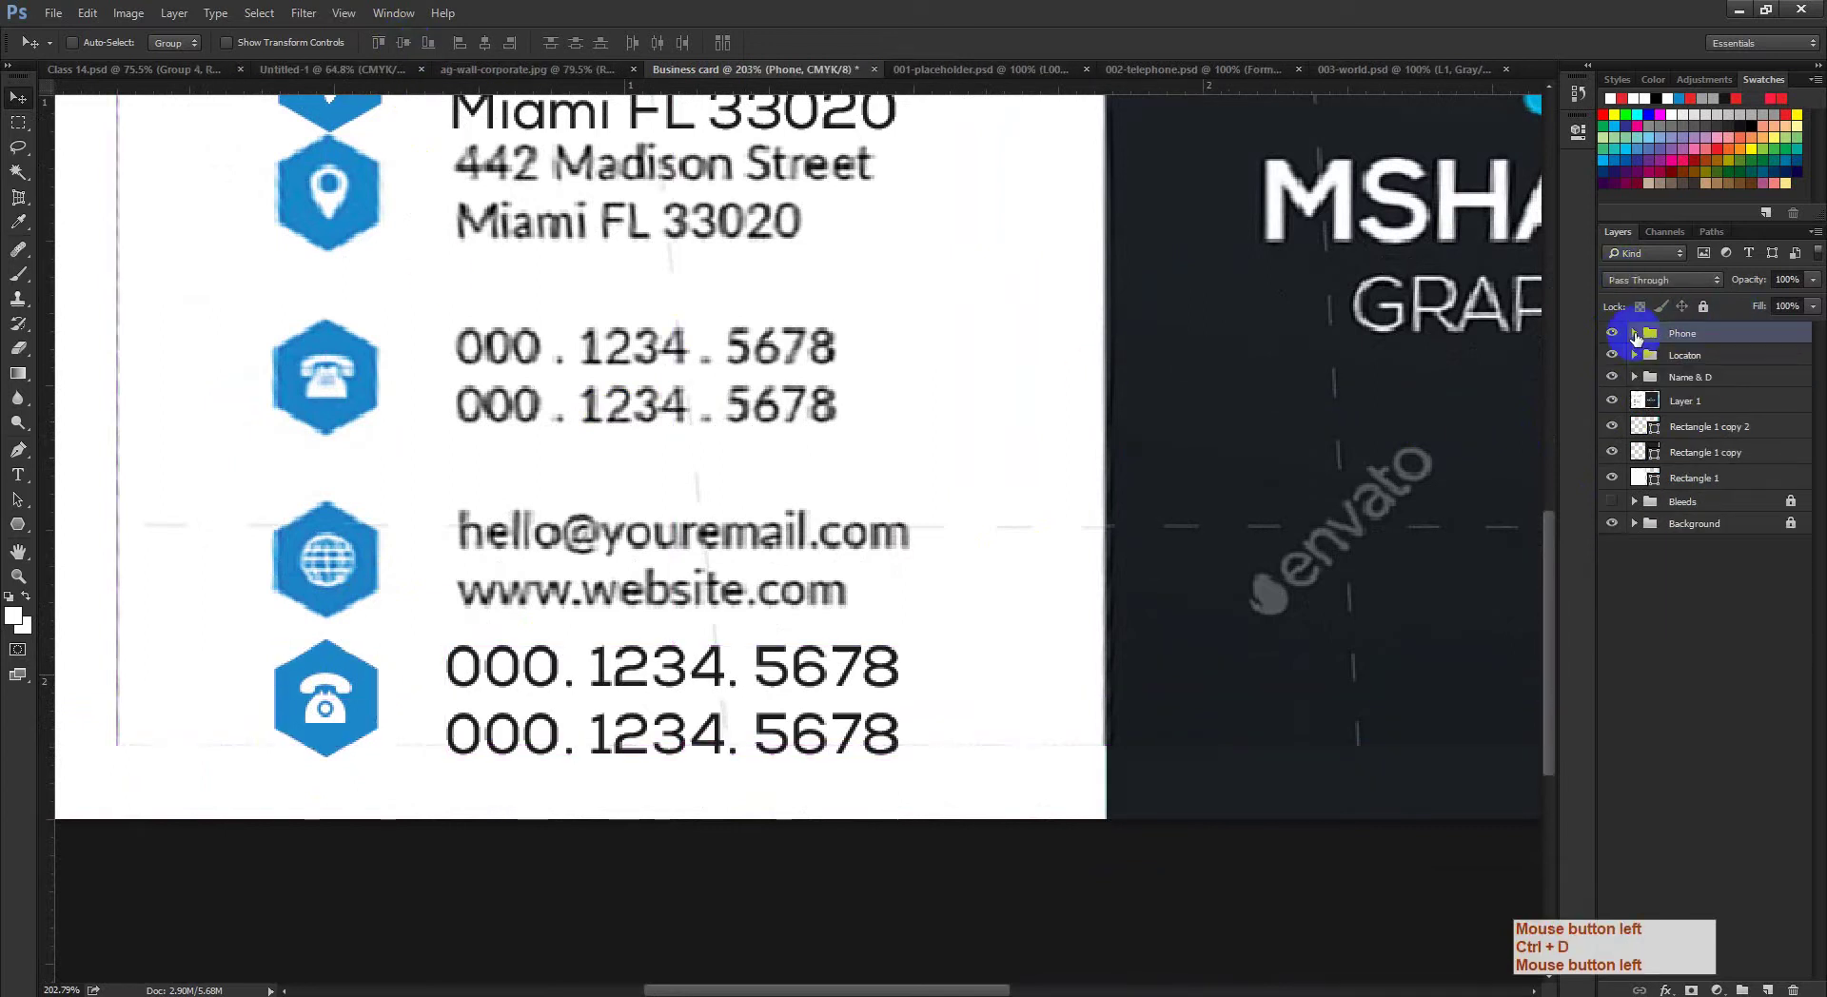
Step: Shift the Phone row up, duplicate its group, and place the caret in the copy's text
left_click_drag(327, 702, 327, 681)
key("ctrl+j")
left_click(18, 475)
left_click(604, 701)
left_click(621, 669)
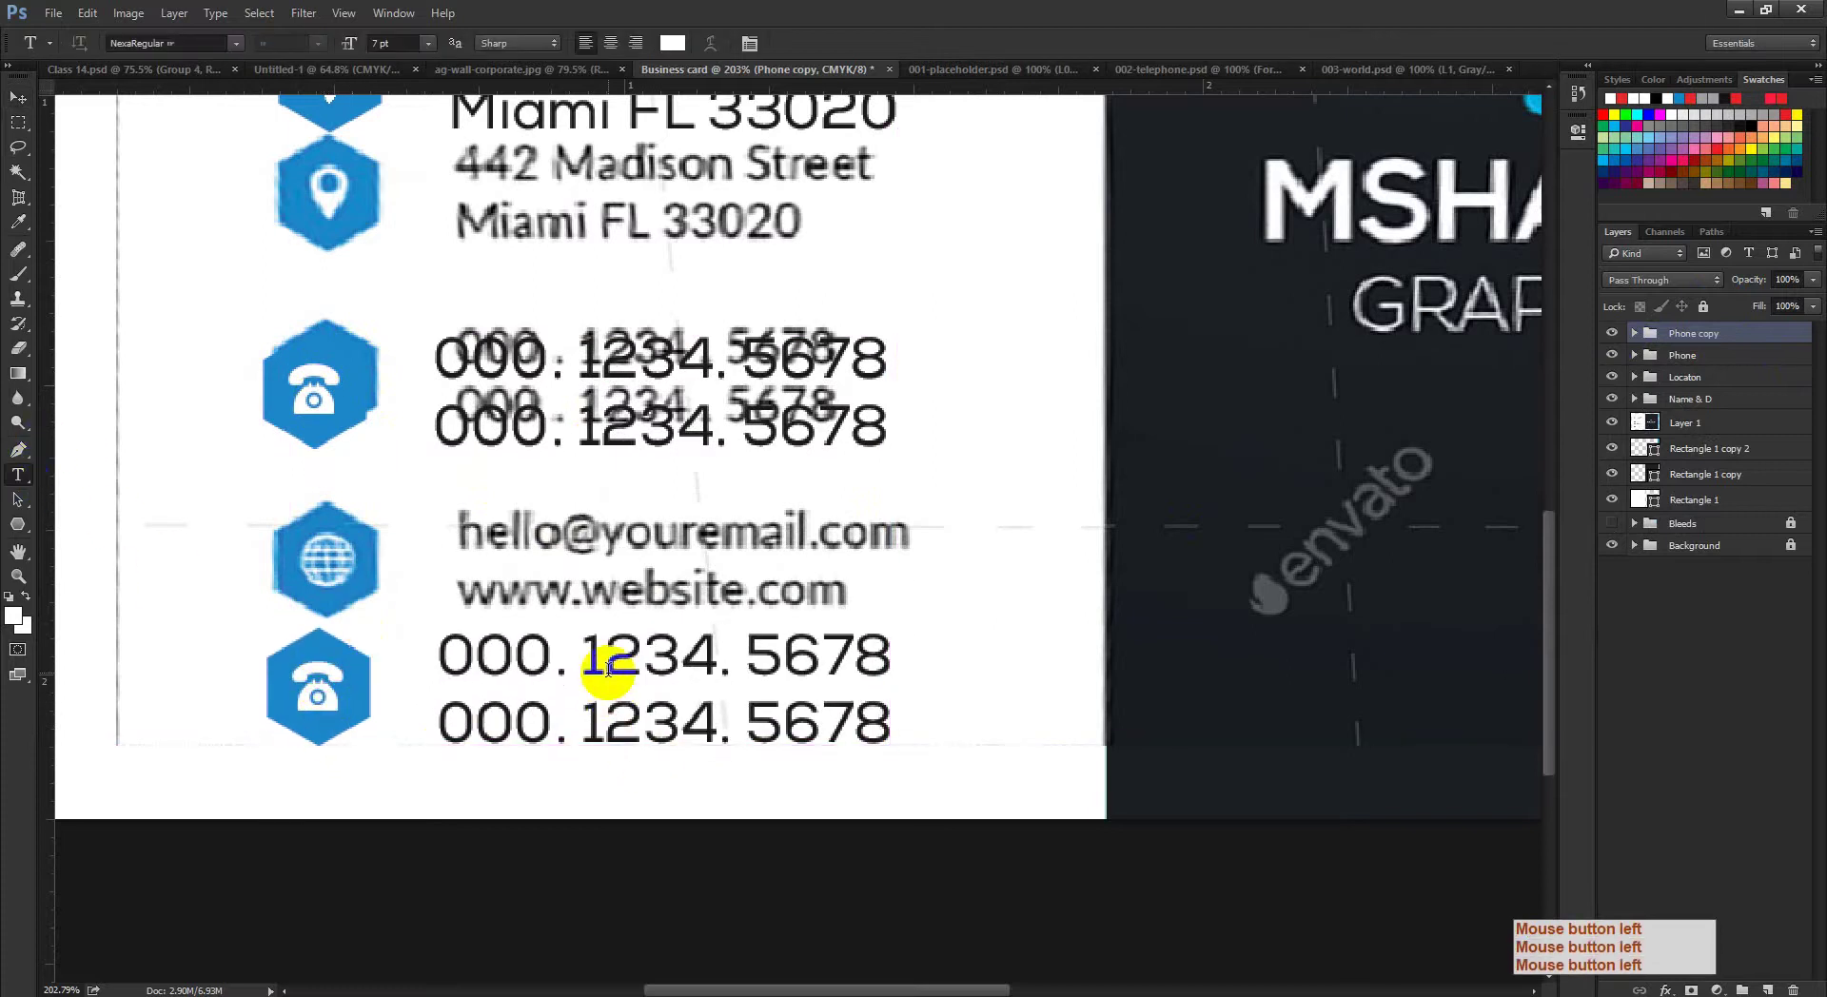
key("ctrl+a")
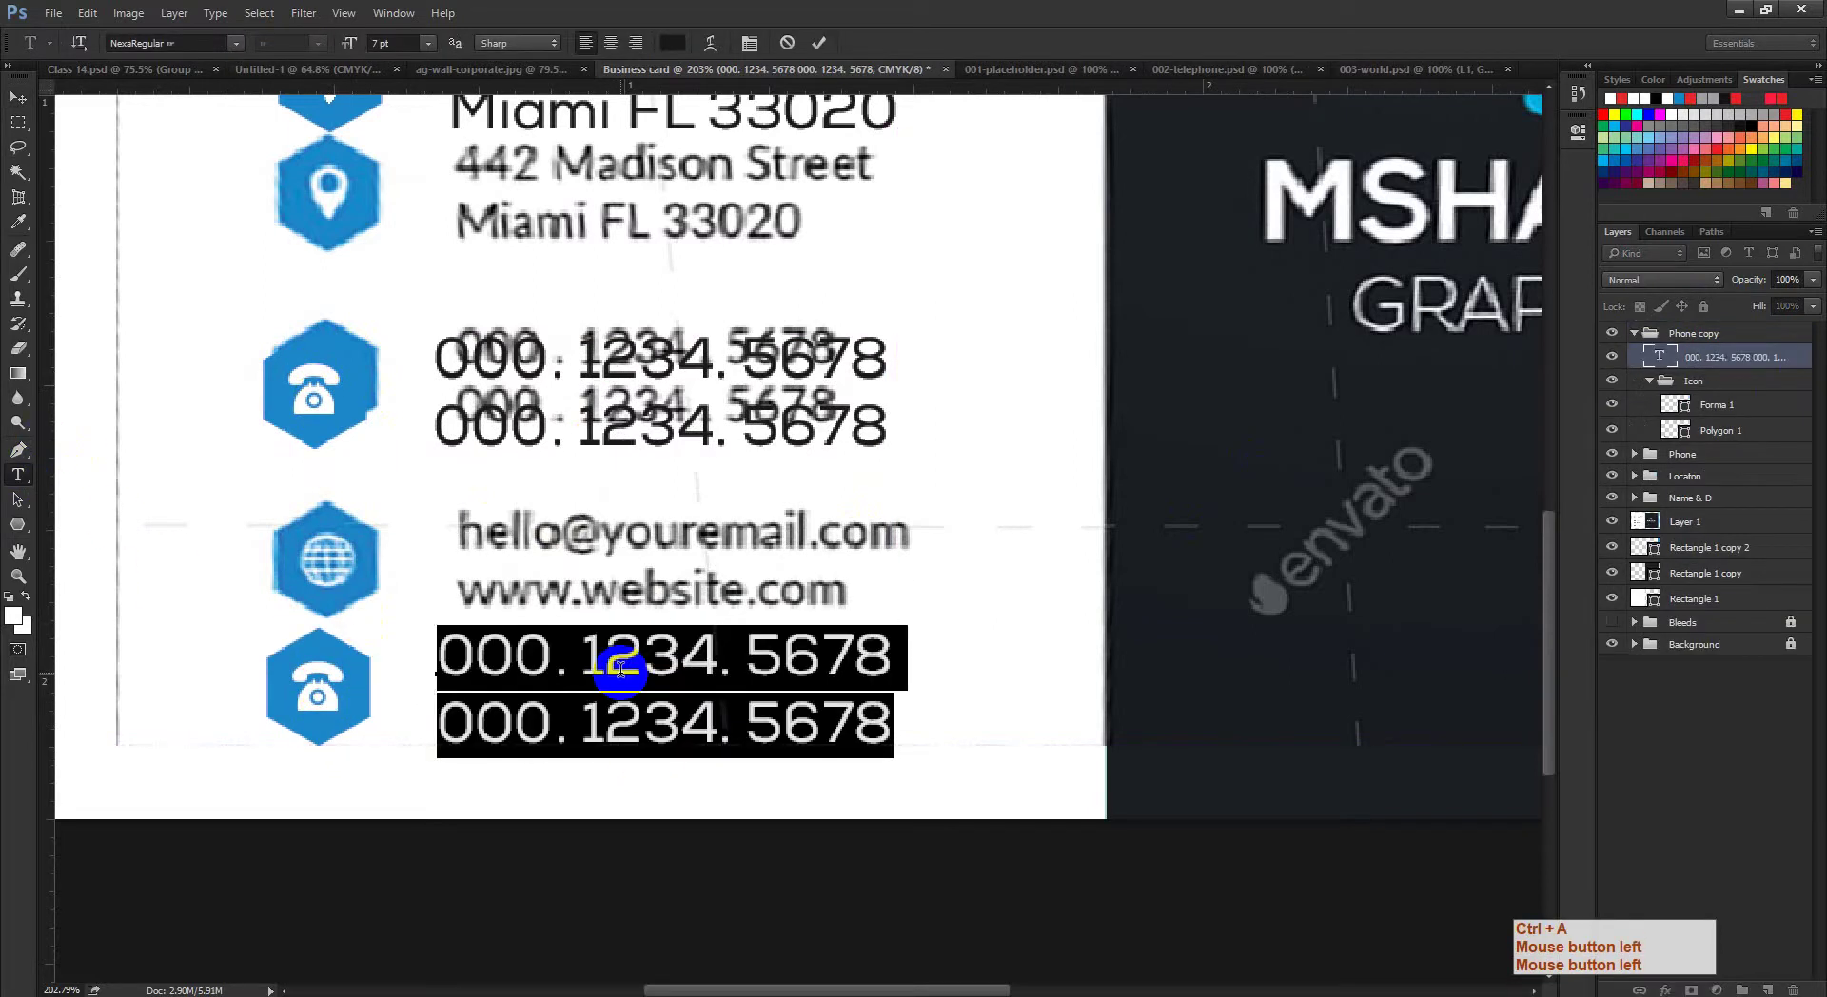
type("www")
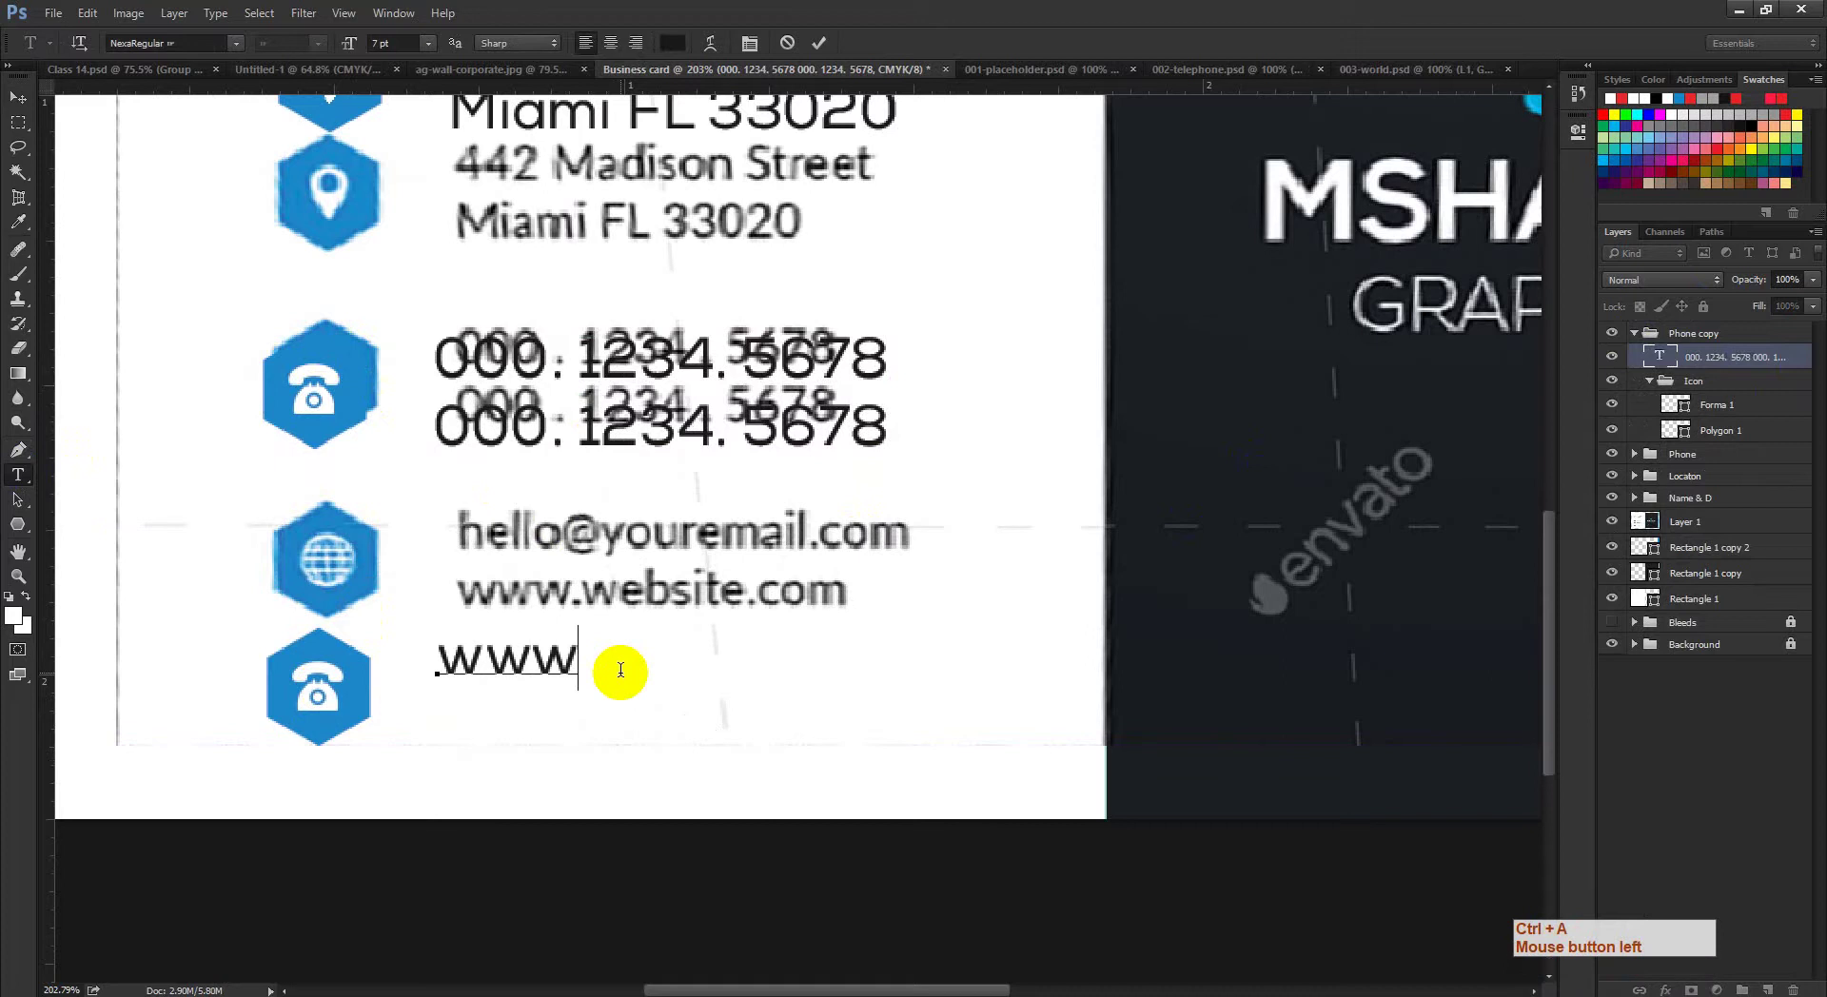
key("BackSpace")
key("BackSpace")
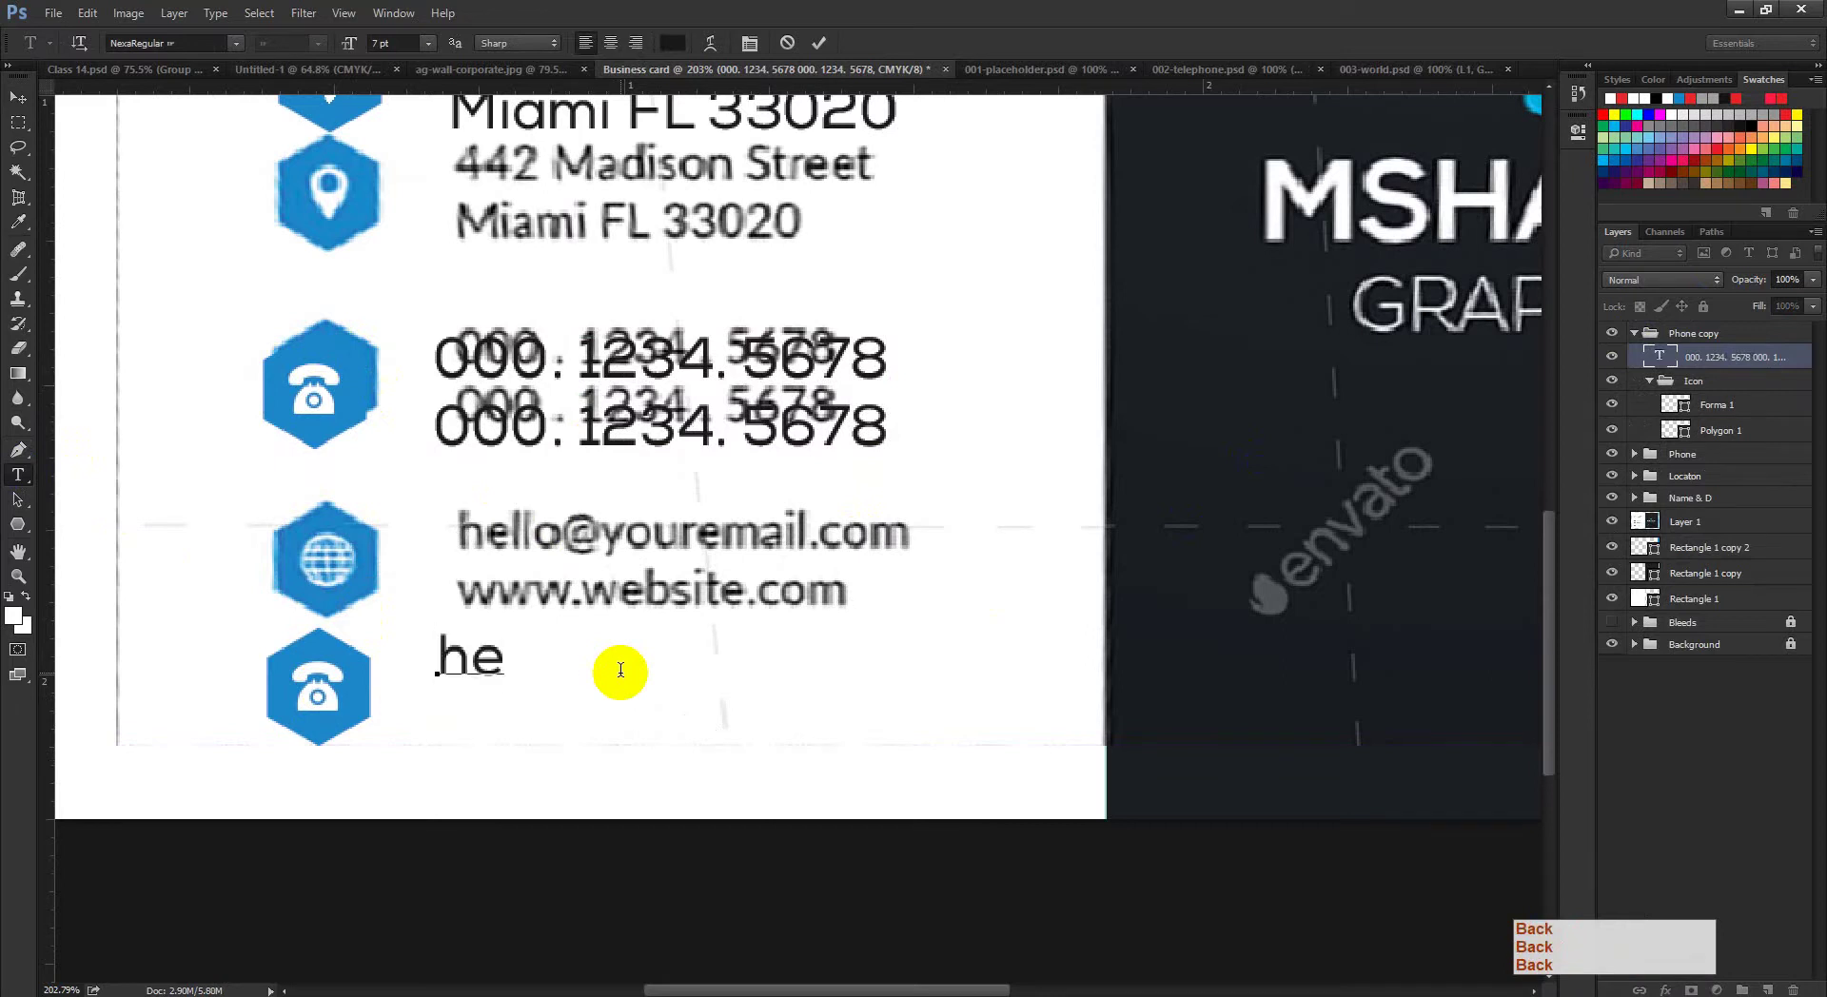
type("hello")
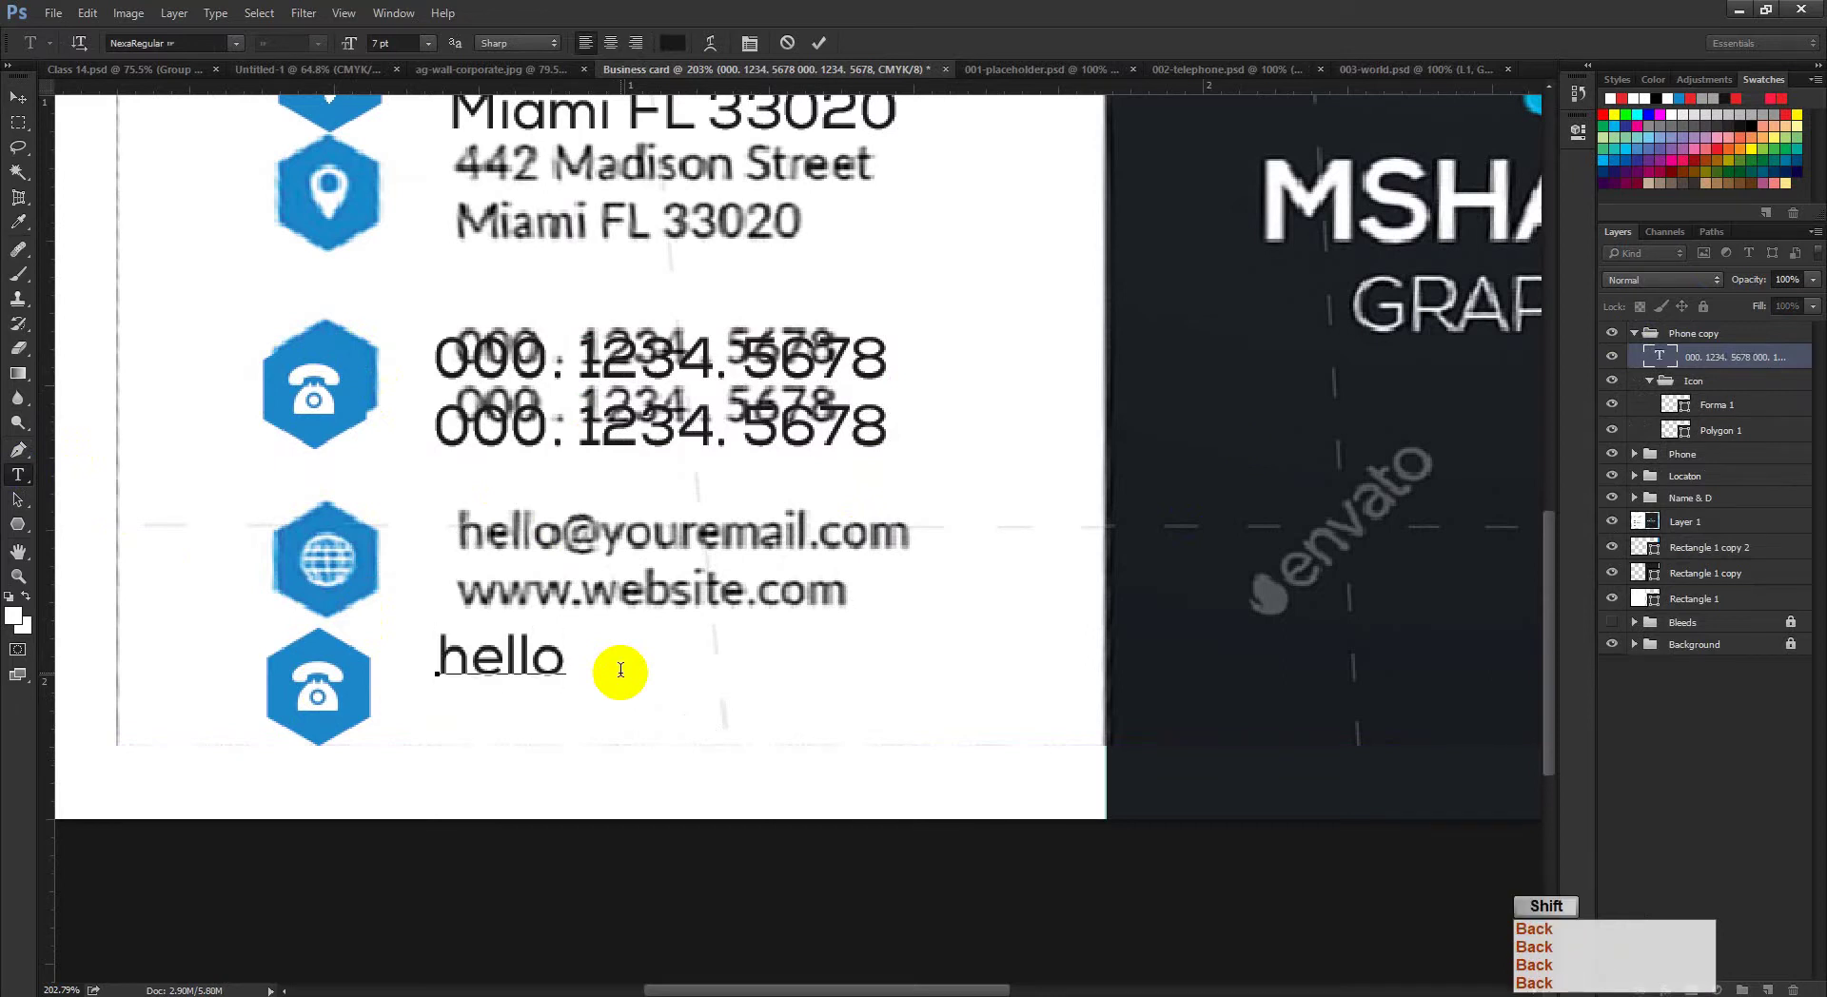
type("@your")
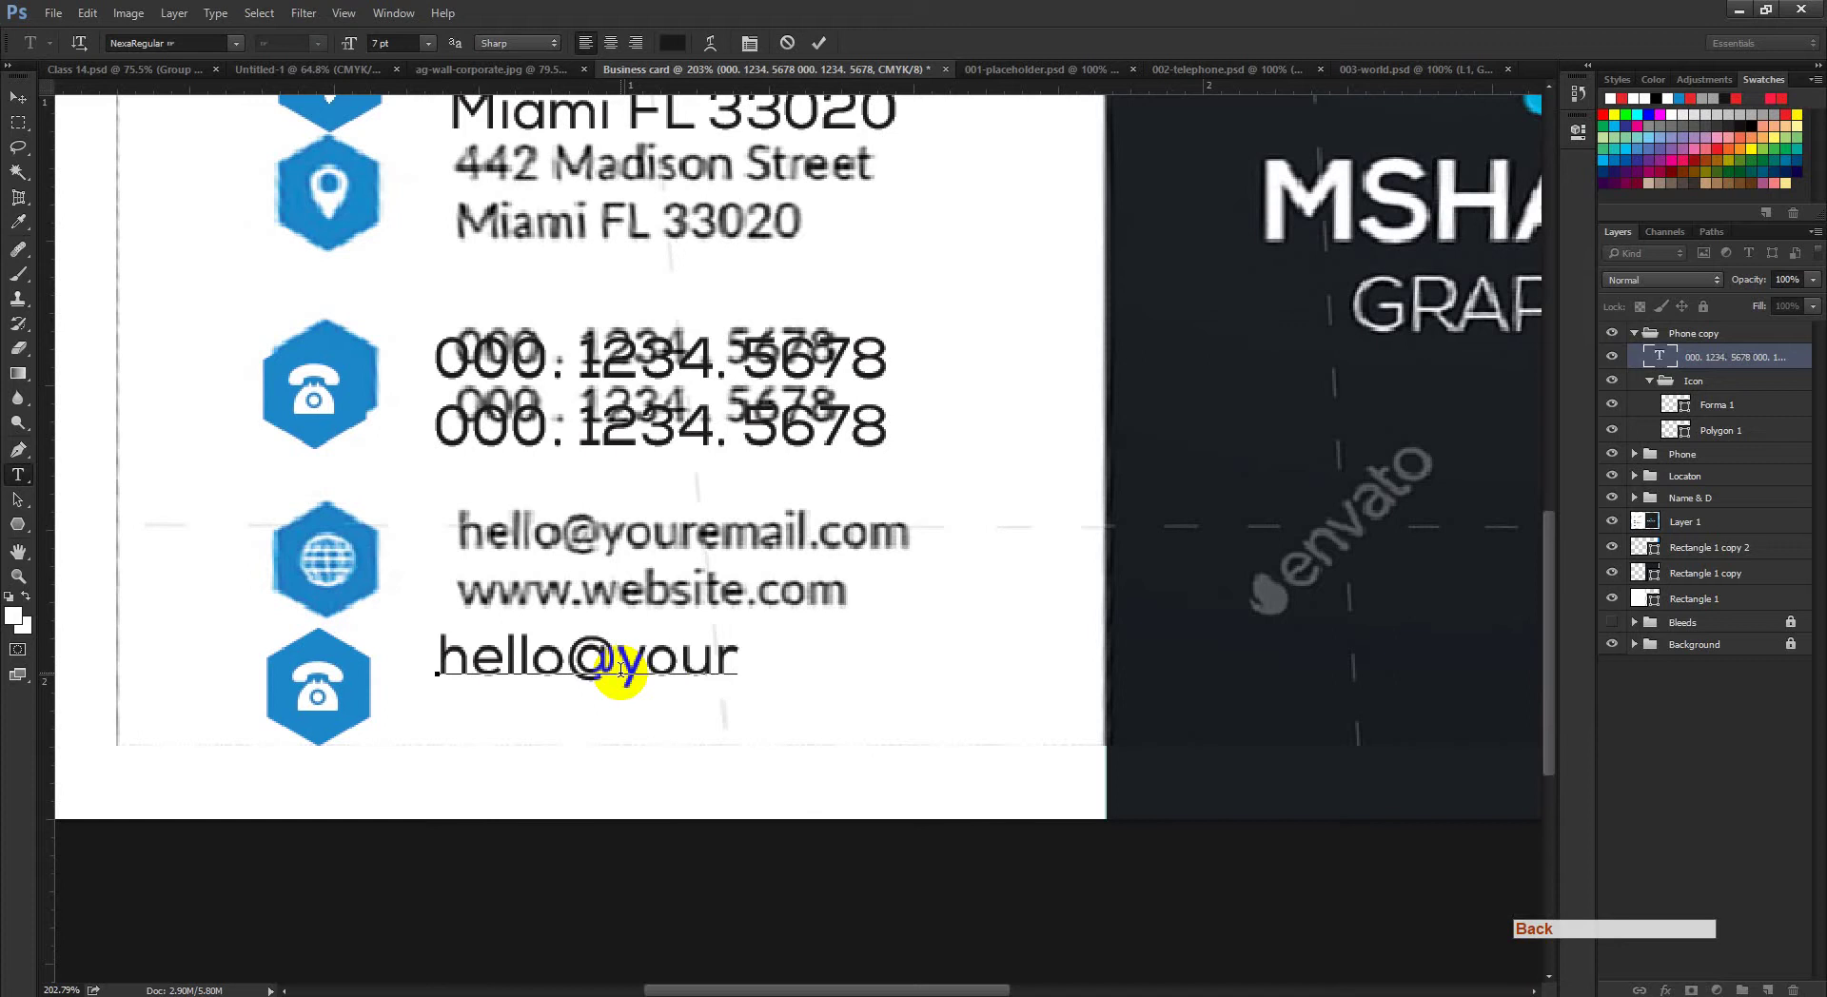
type("mail.")
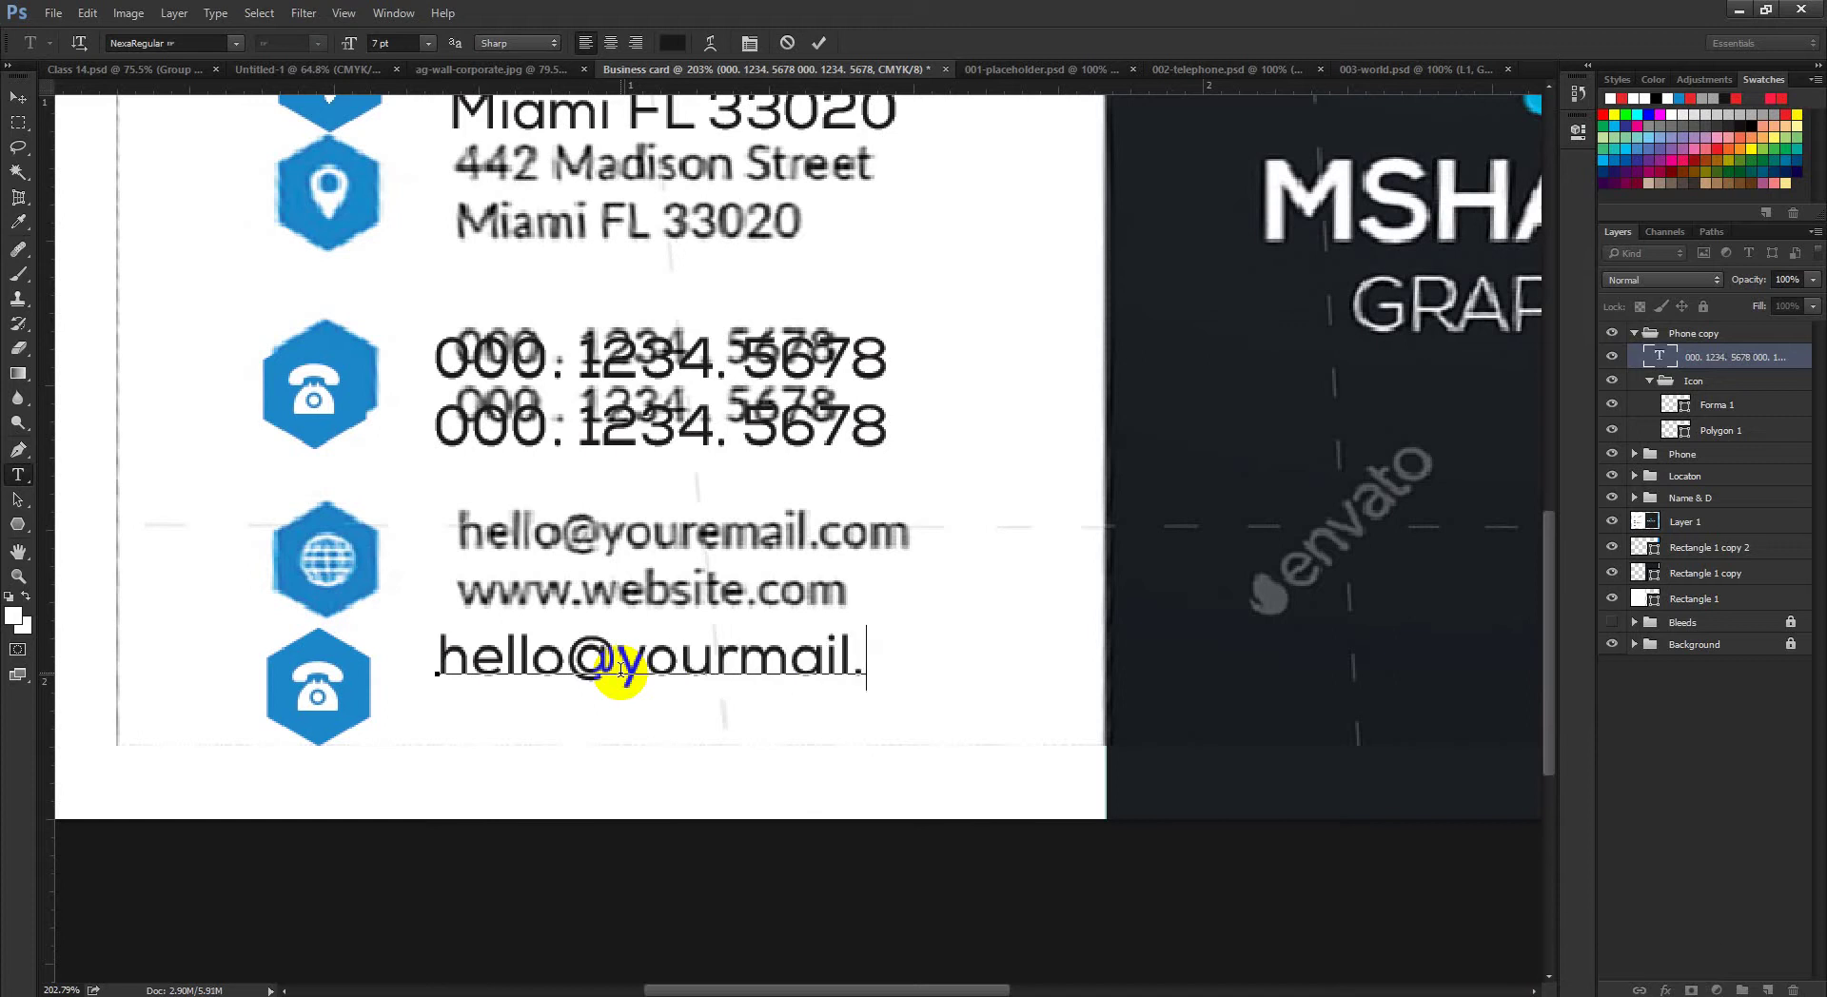
type("com")
key("Return")
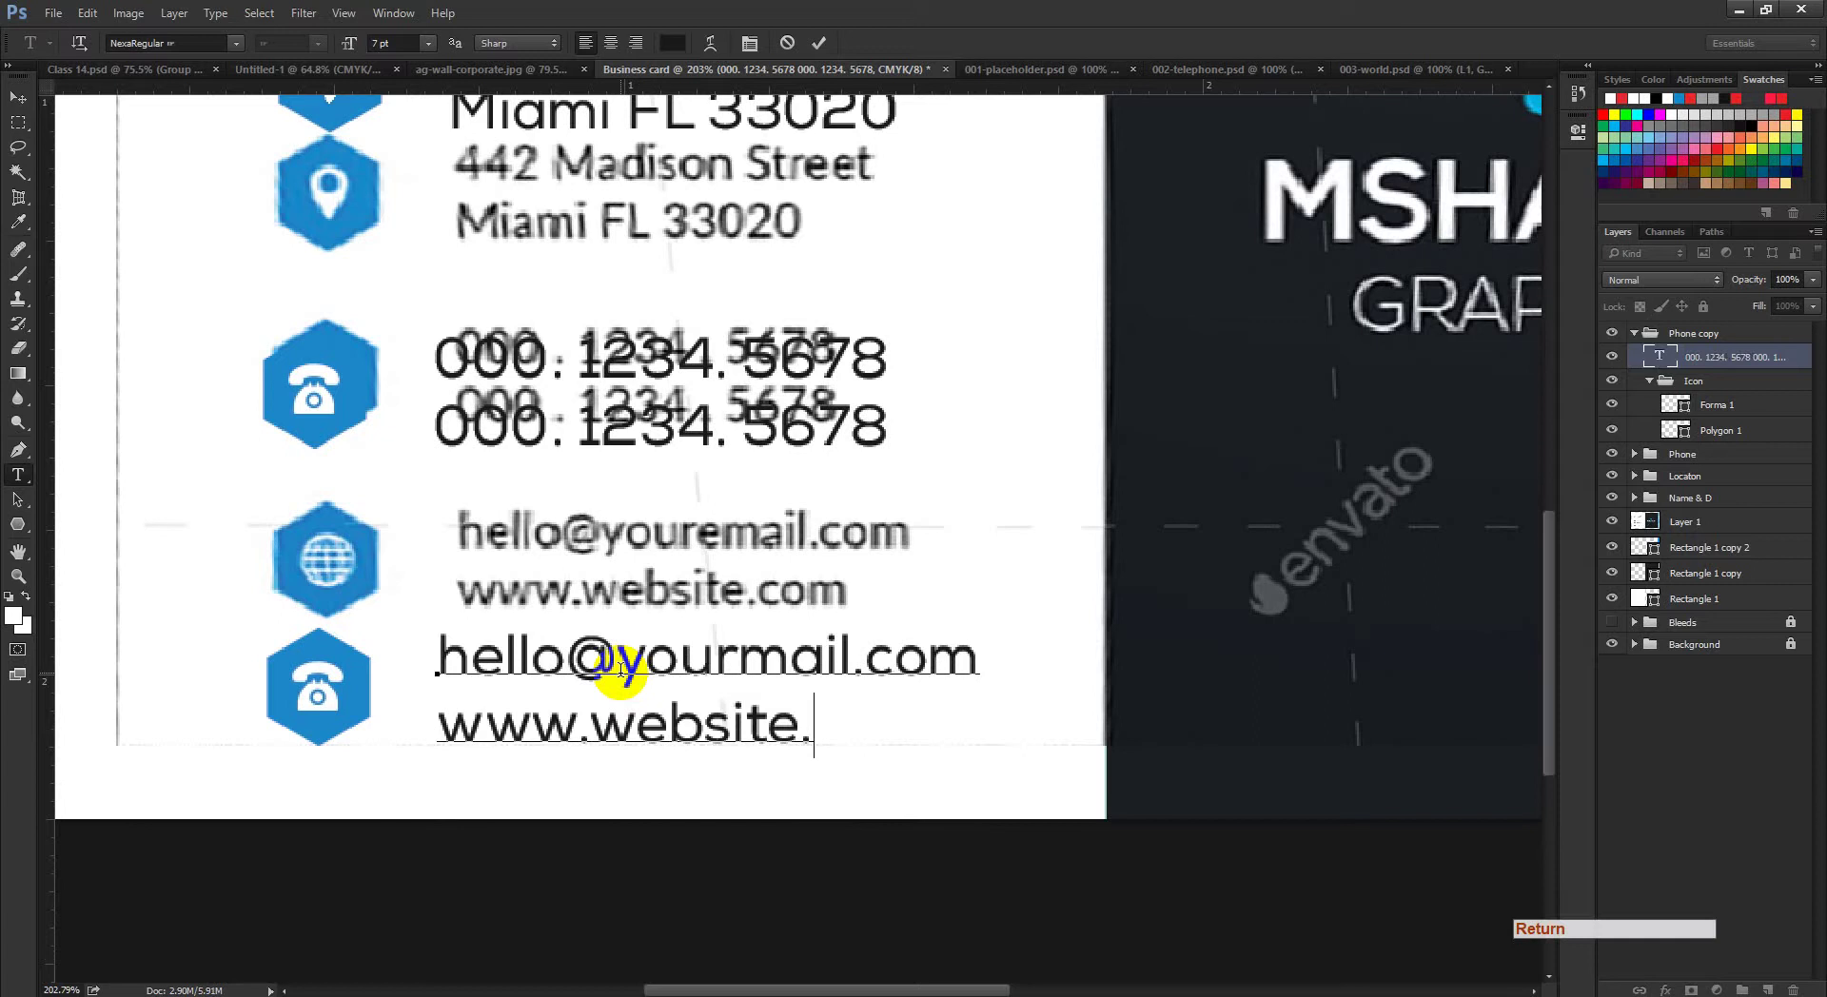
type("www.website.com")
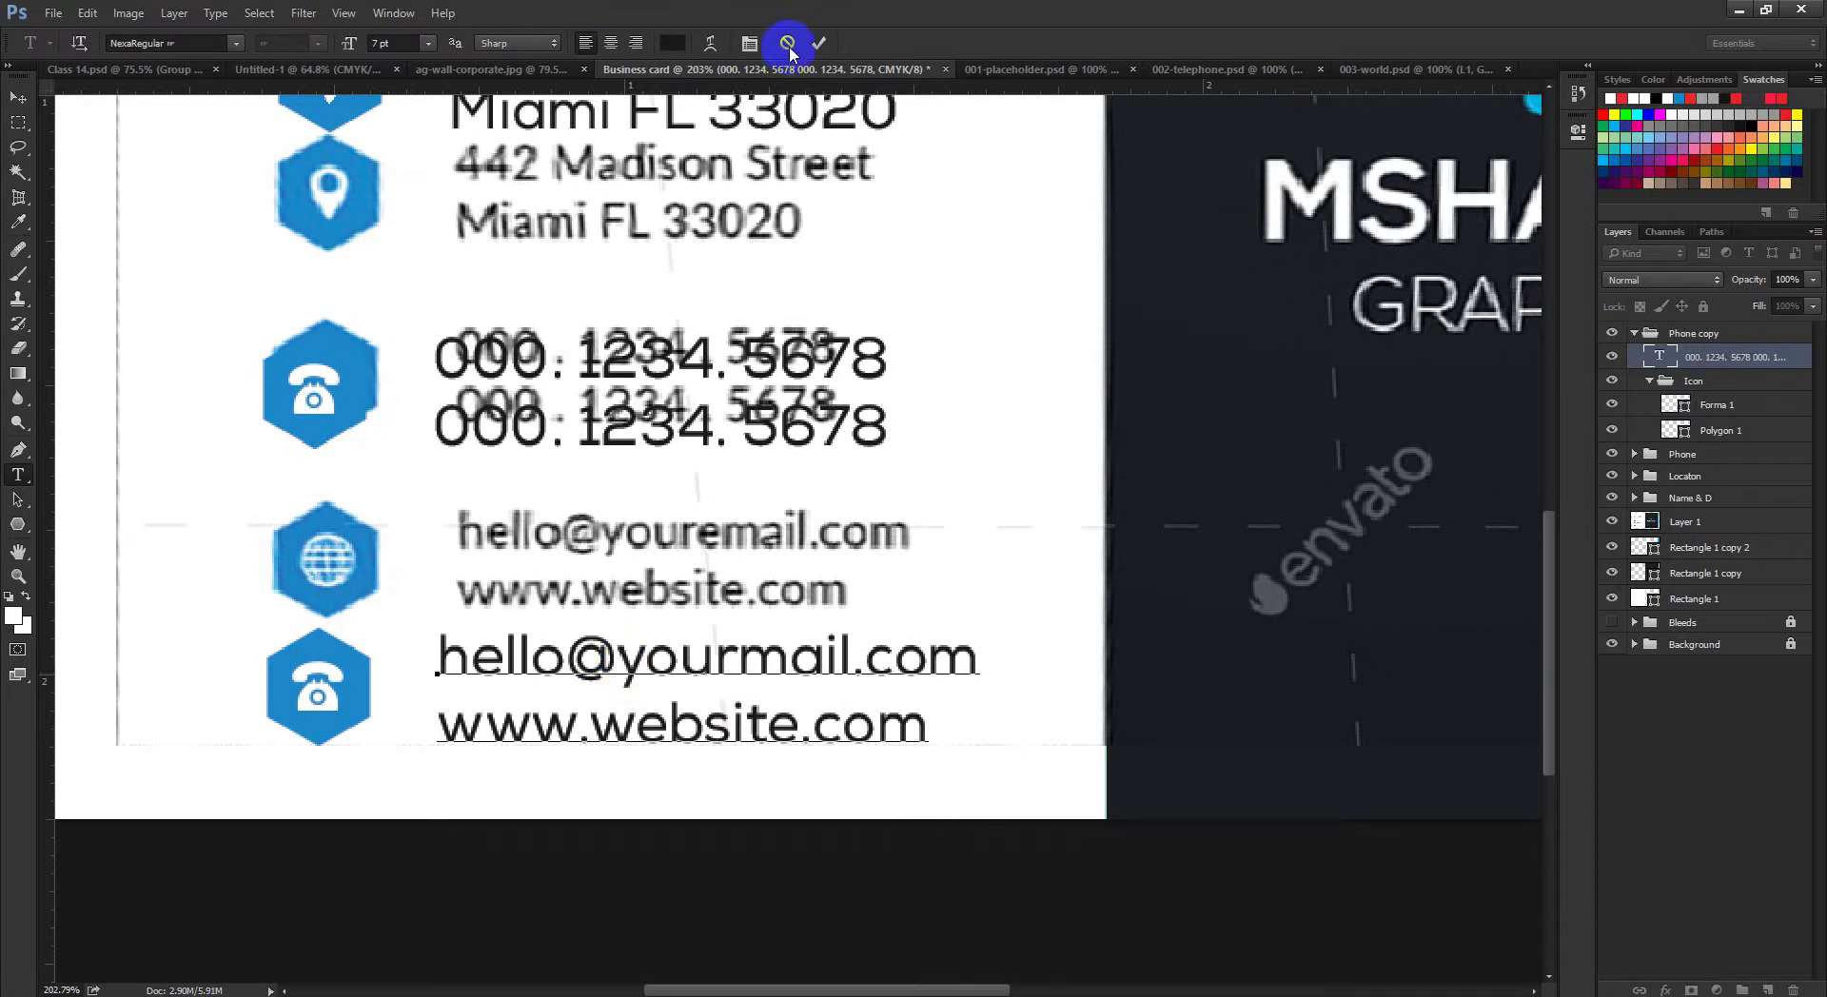
left_click(820, 43)
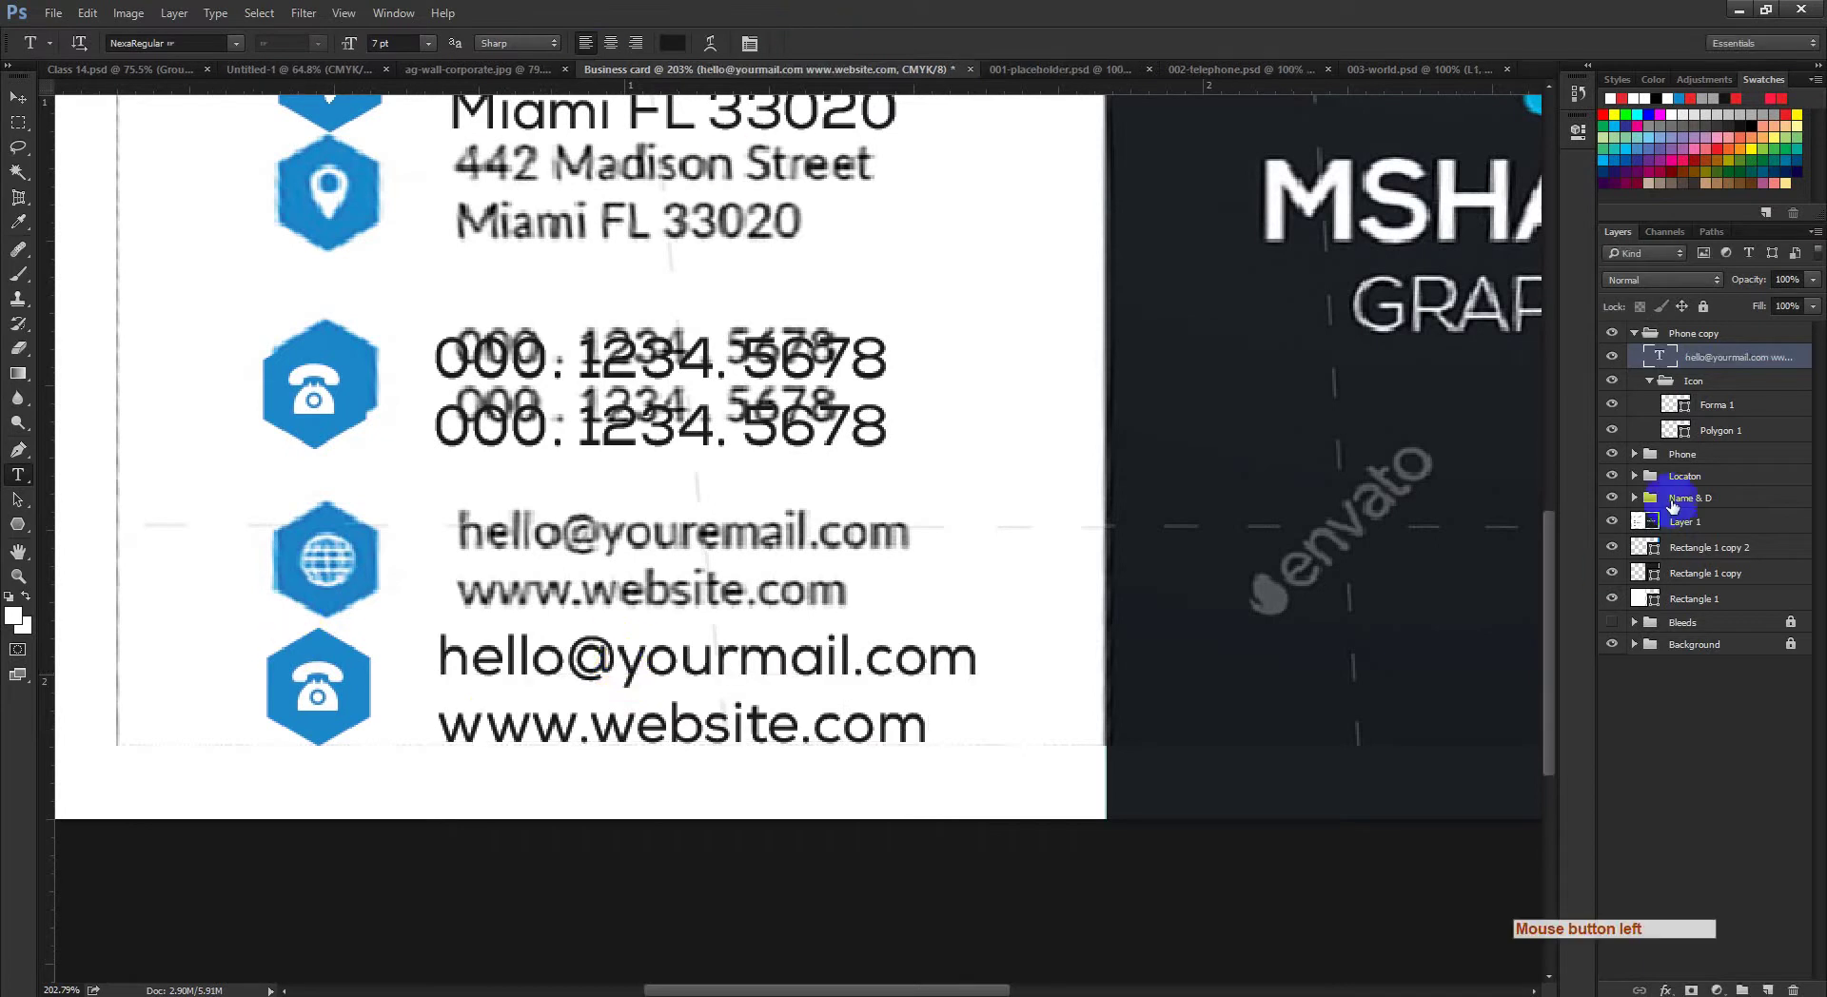
Step: Delete the Forma 1 phone icon and drag the globe in from 003-world.psd
left_click(1710, 409)
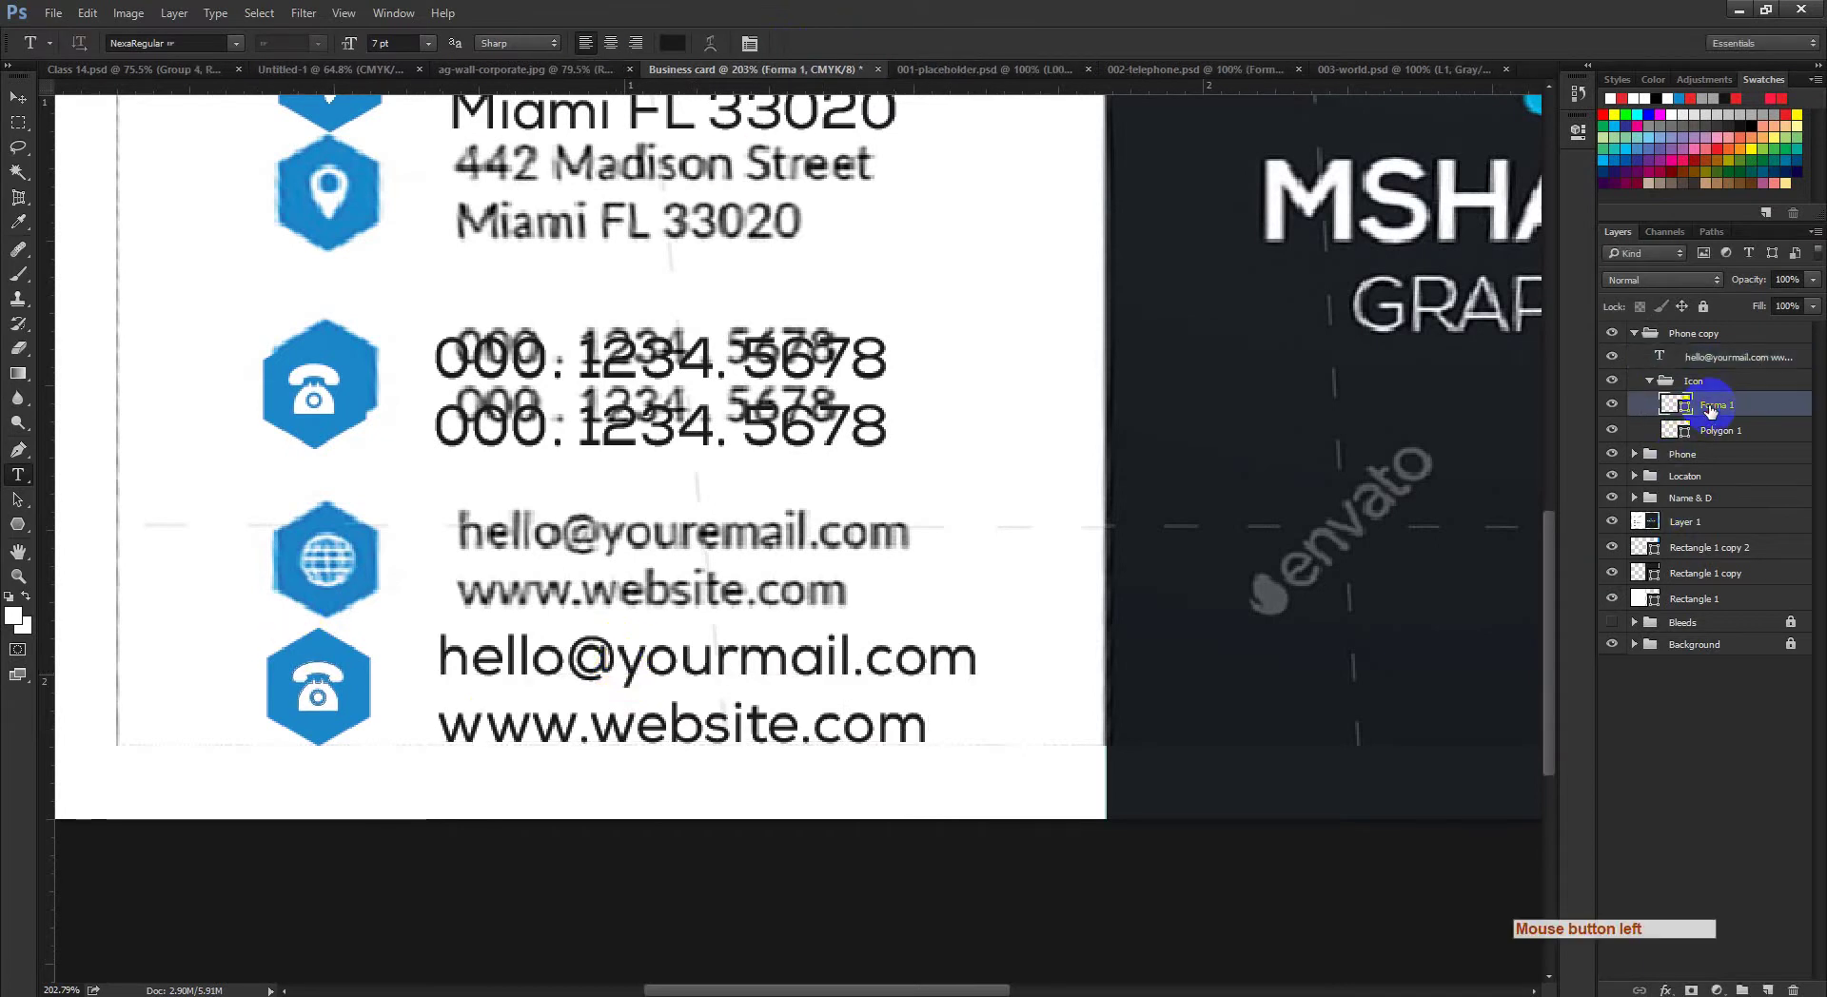
key("Delete")
left_click(1418, 66)
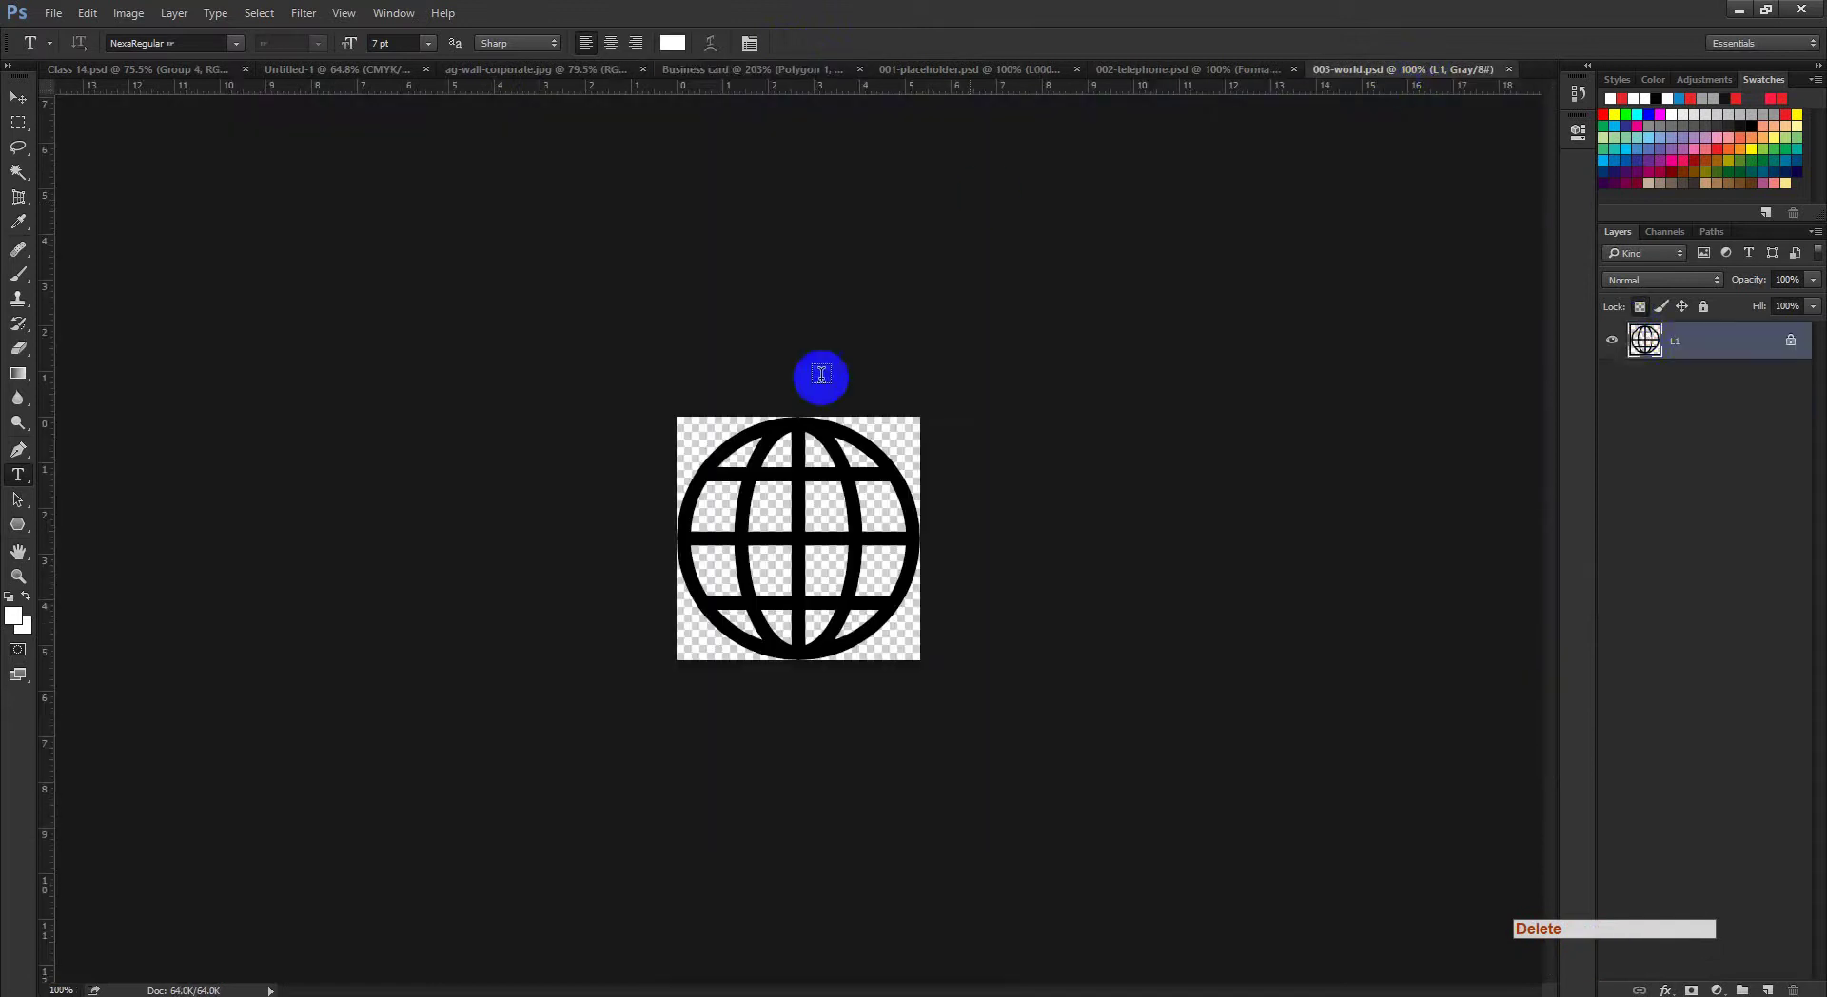
left_click(18, 97)
left_click_drag(824, 571, 460, 685)
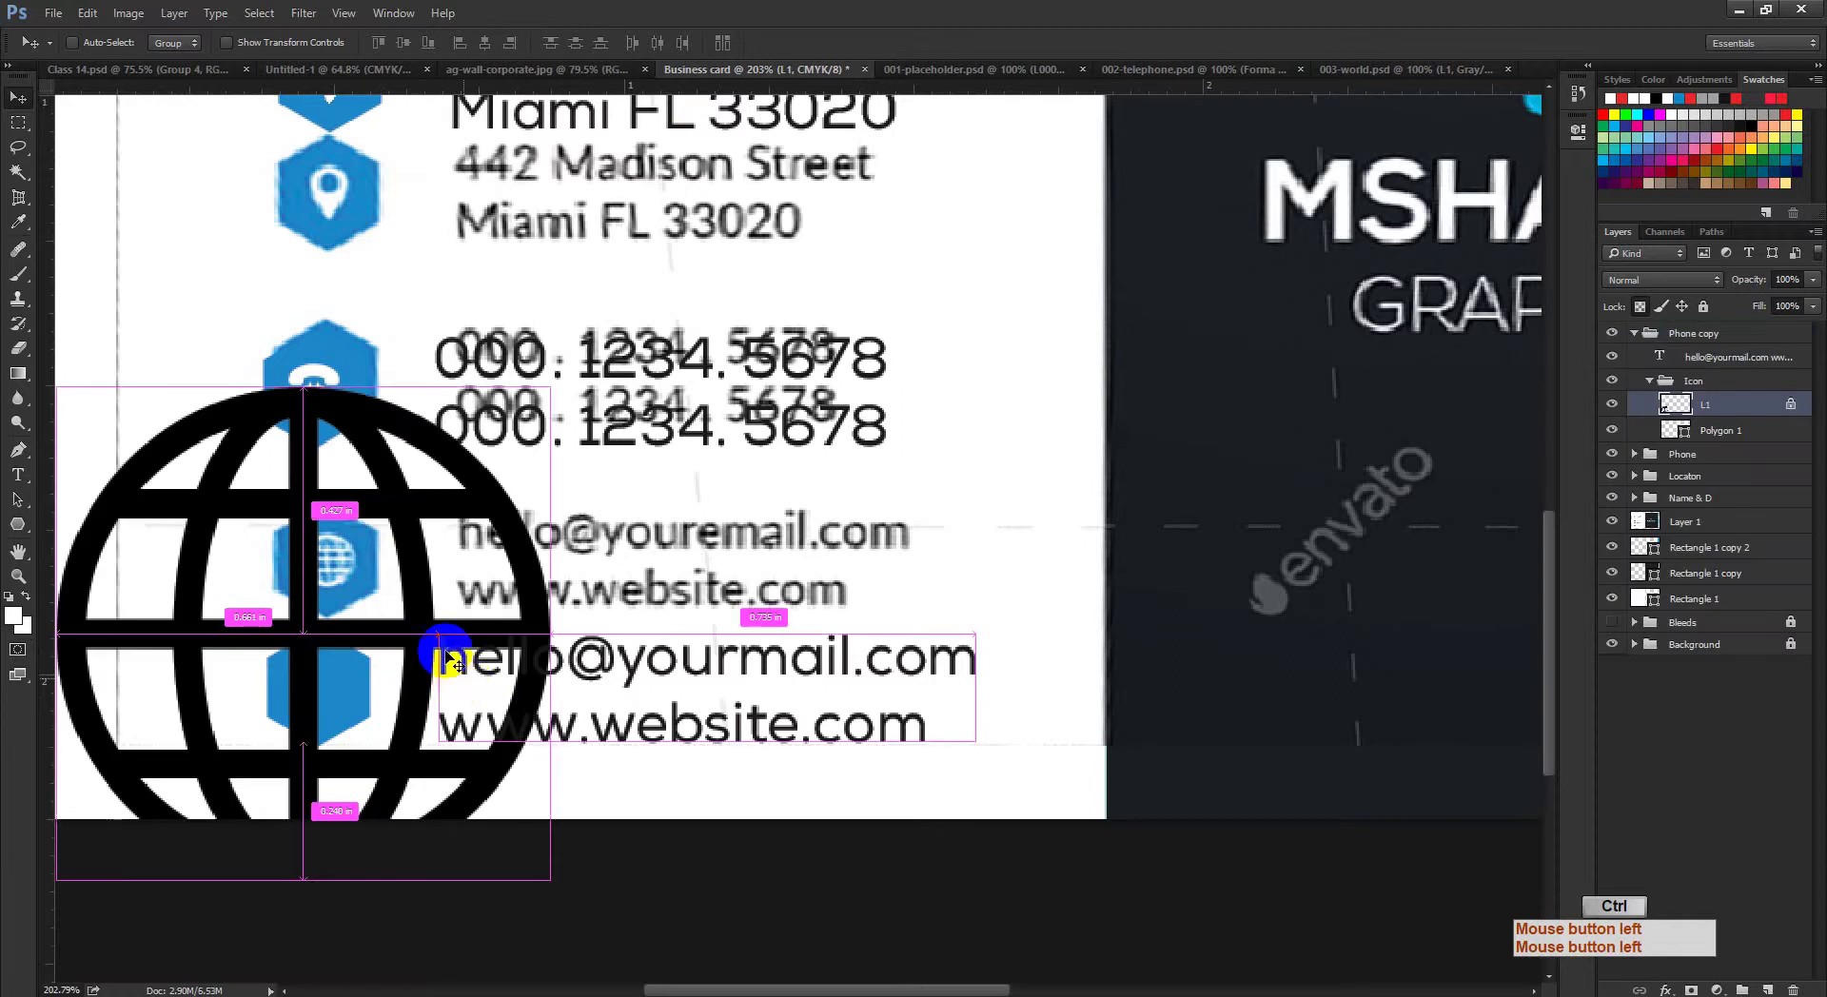
Step: Scale the globe down and place it inside the lower blue hexagon
key("ctrl+t")
left_click_drag(544, 390, 364, 632)
left_click(861, 45)
left_click(367, 640, "ctrl")
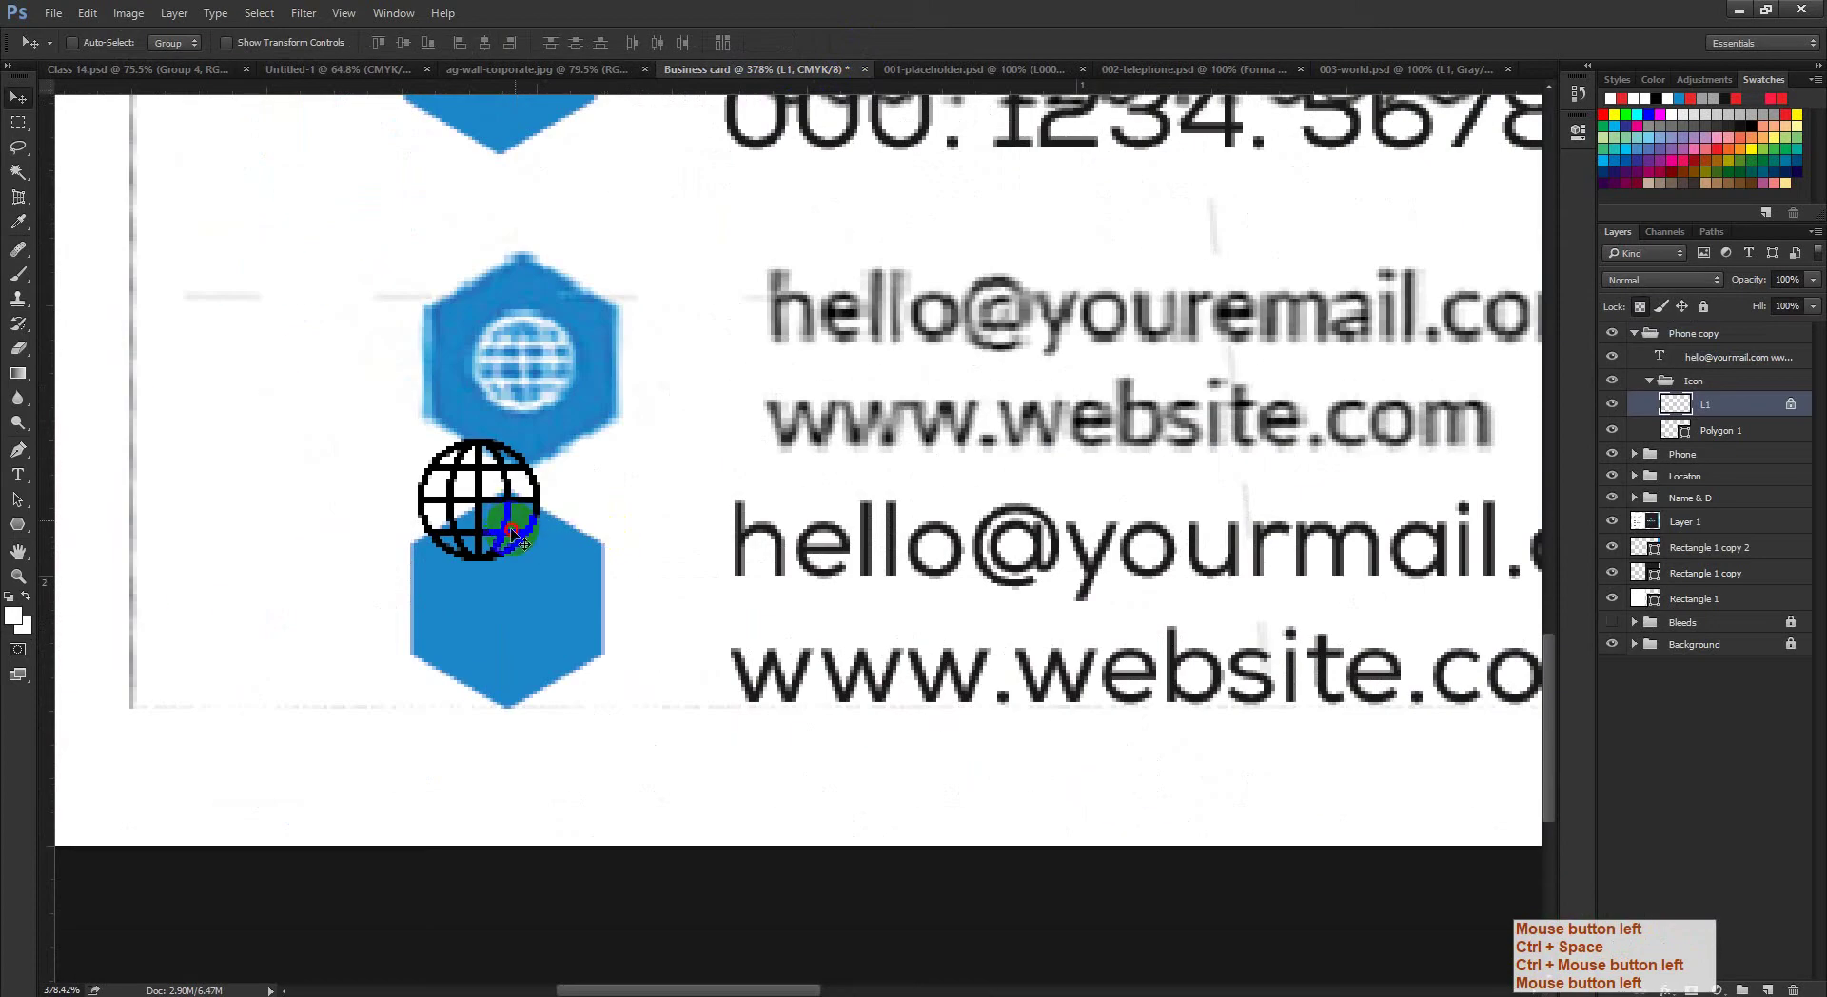
left_click_drag(514, 537, 536, 640)
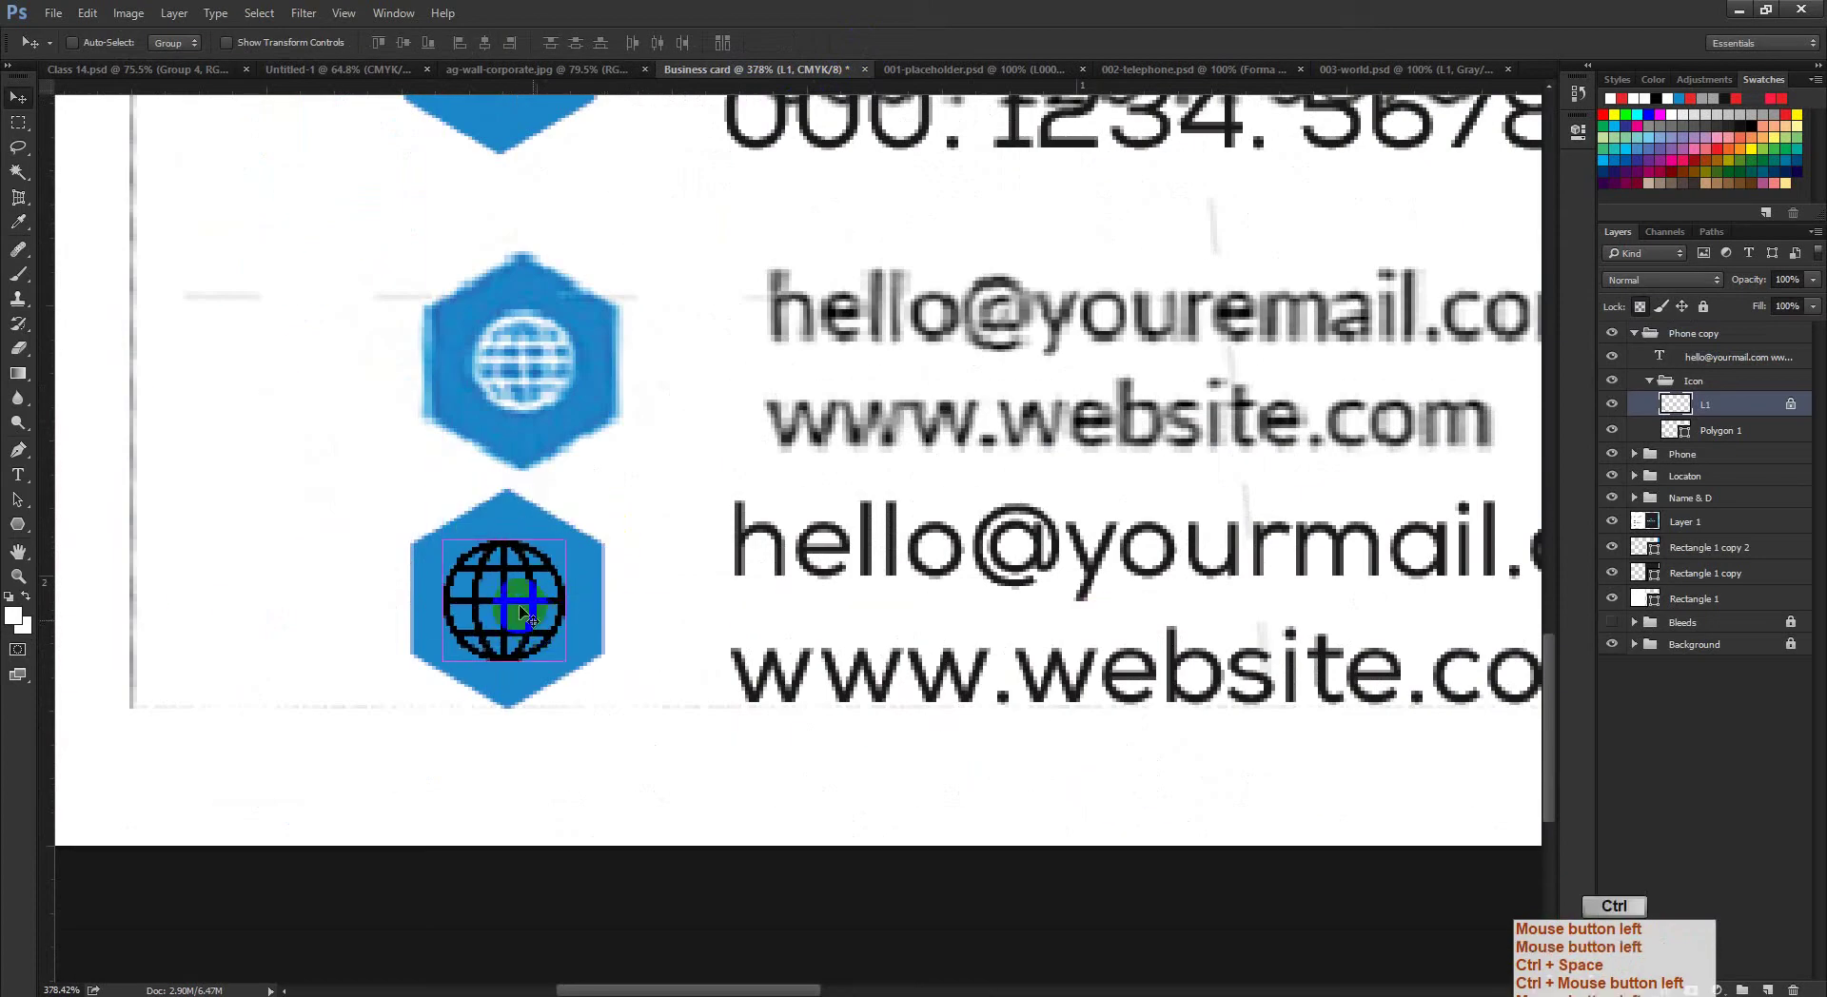
key("ctrl+t")
left_click(563, 533)
left_click_drag(564, 537, 560, 546)
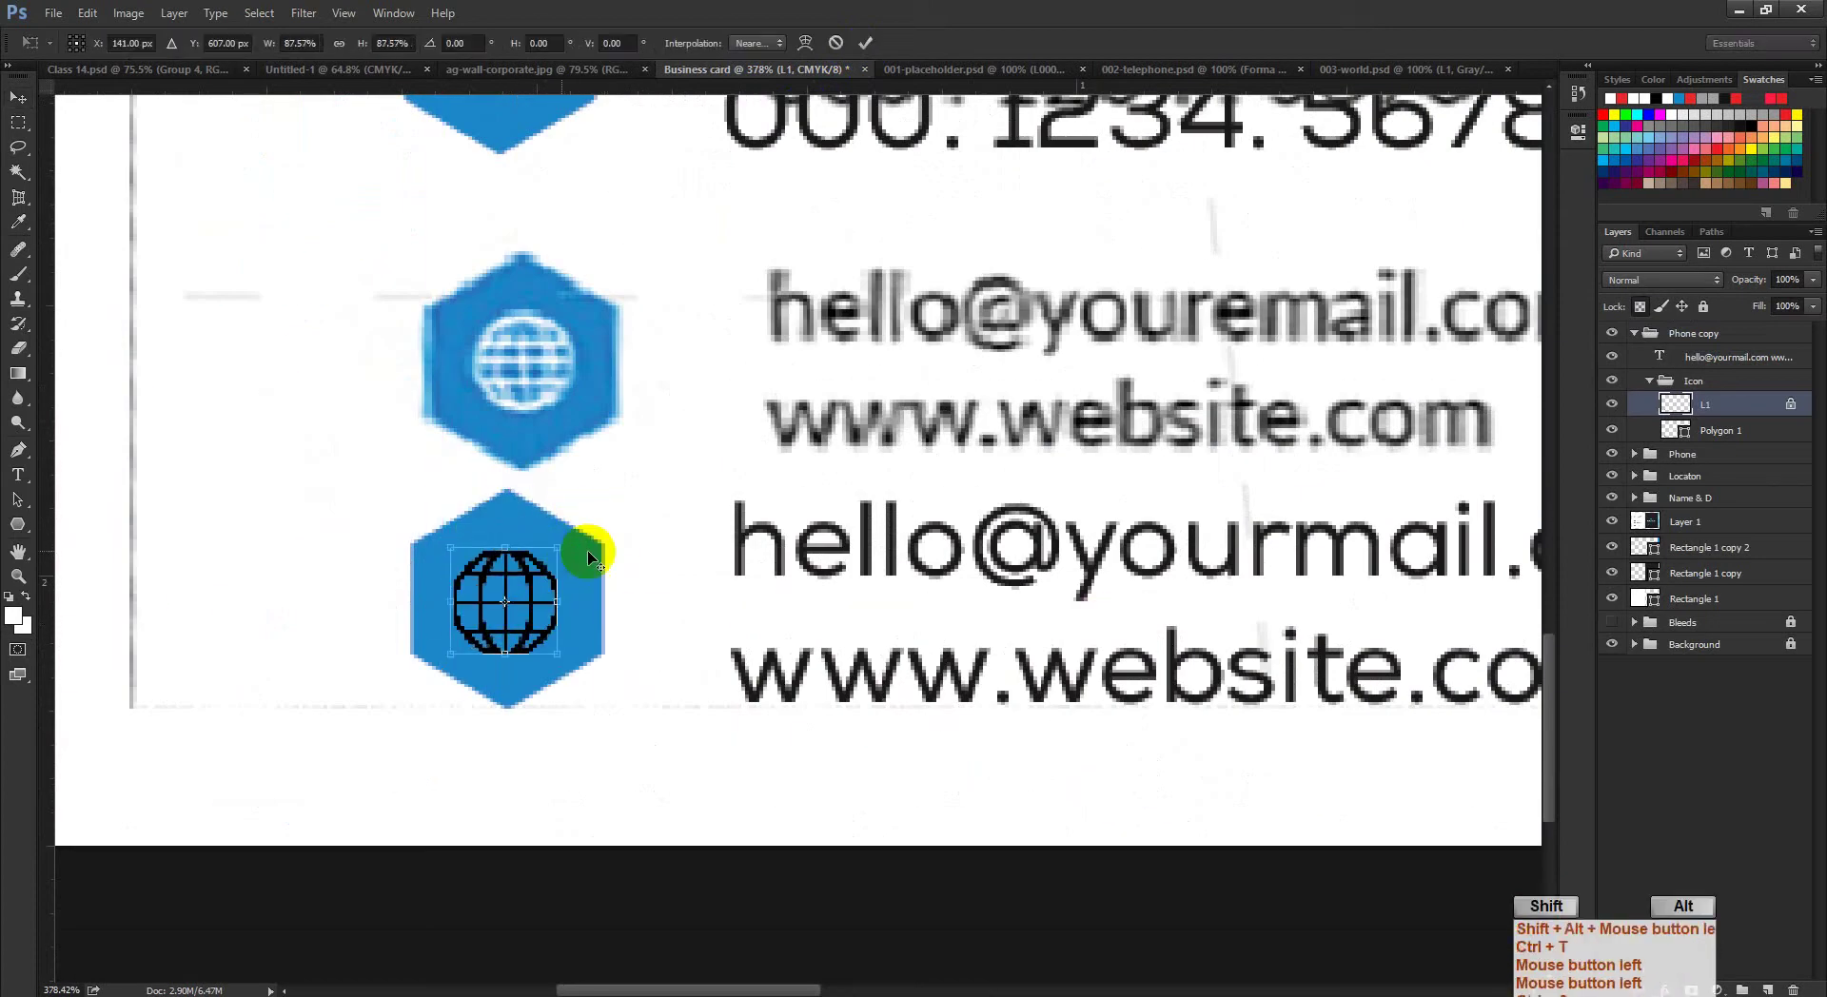
left_click(866, 43)
left_click_drag(562, 612, 505, 609)
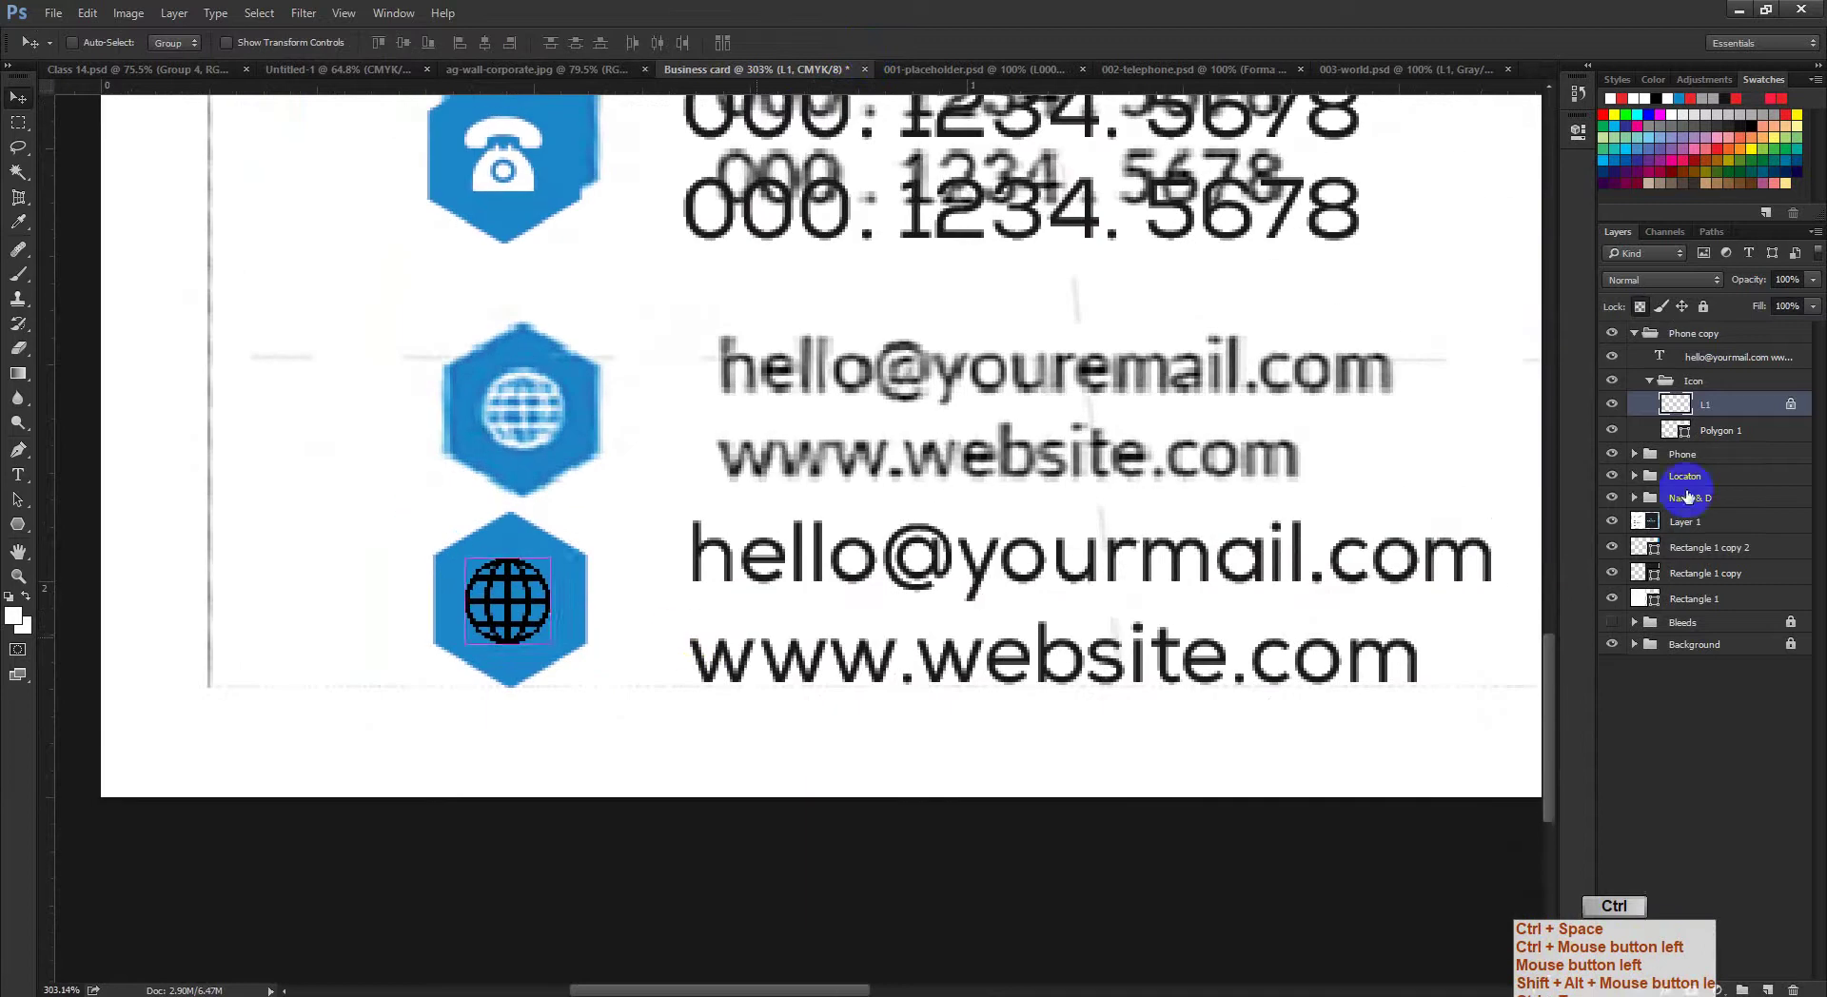
Step: Fill the globe shape with white and deselect
left_click(1675, 404, "ctrl")
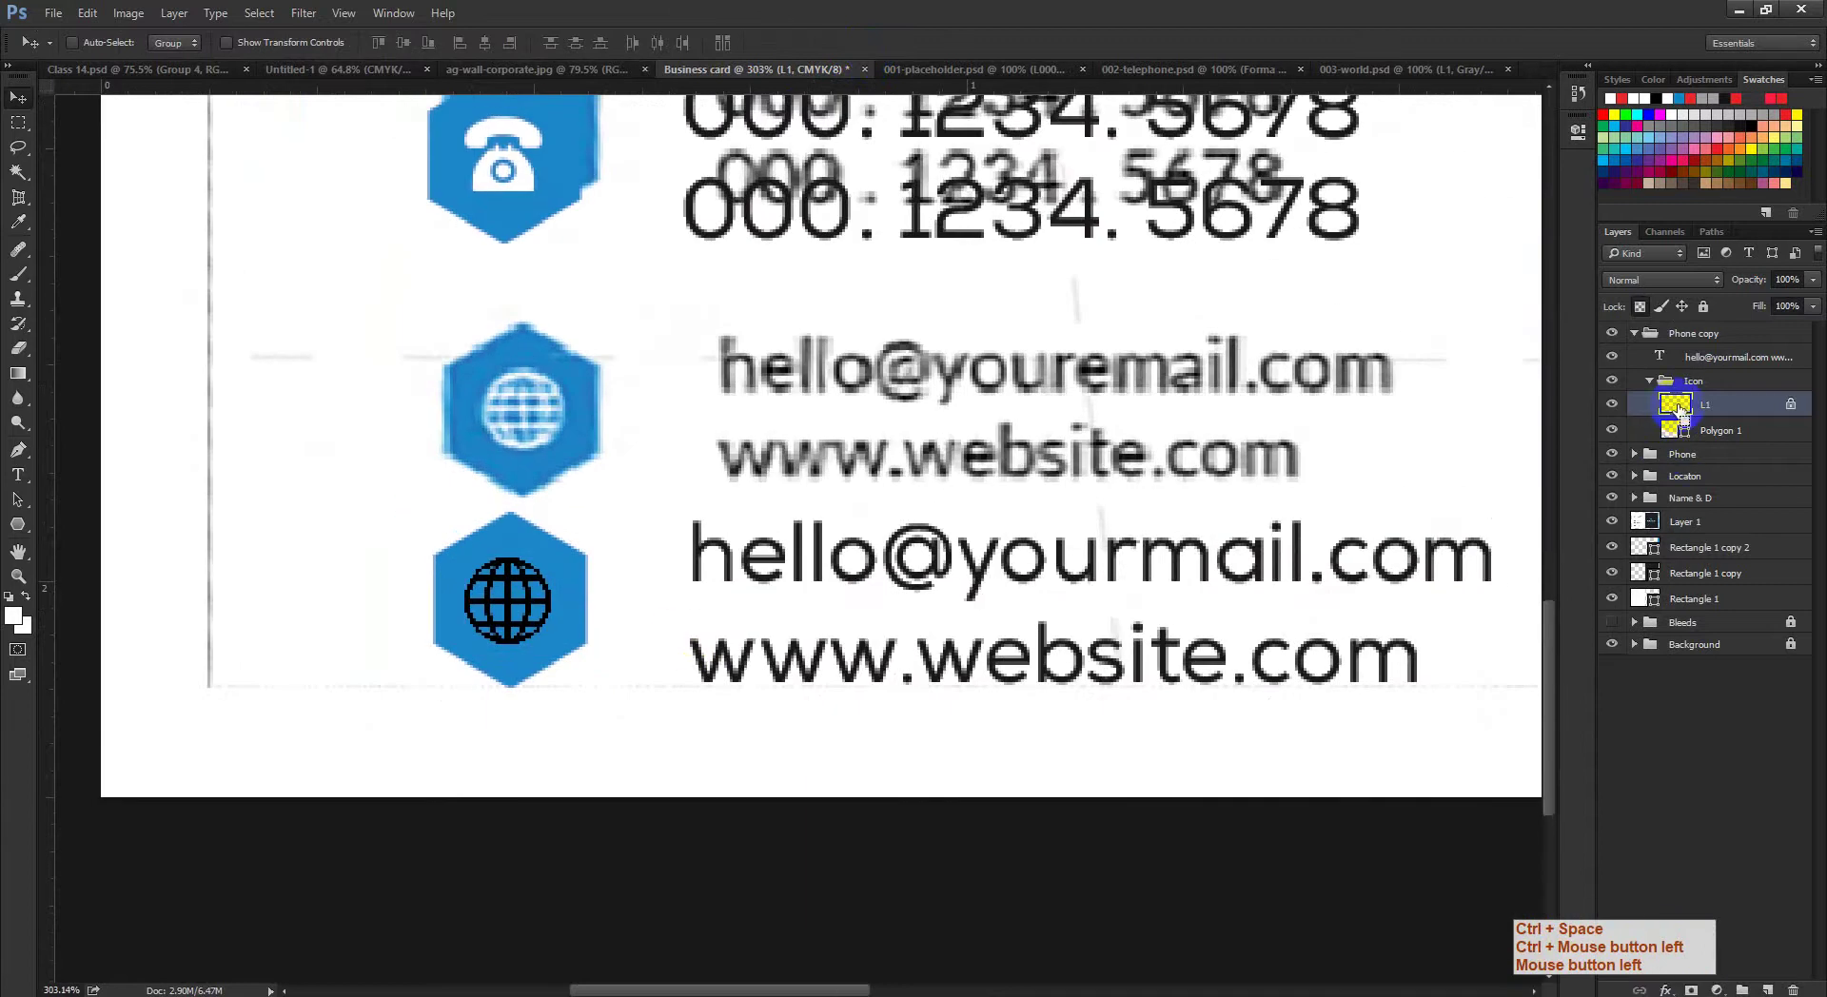
key("alt+BackSpace")
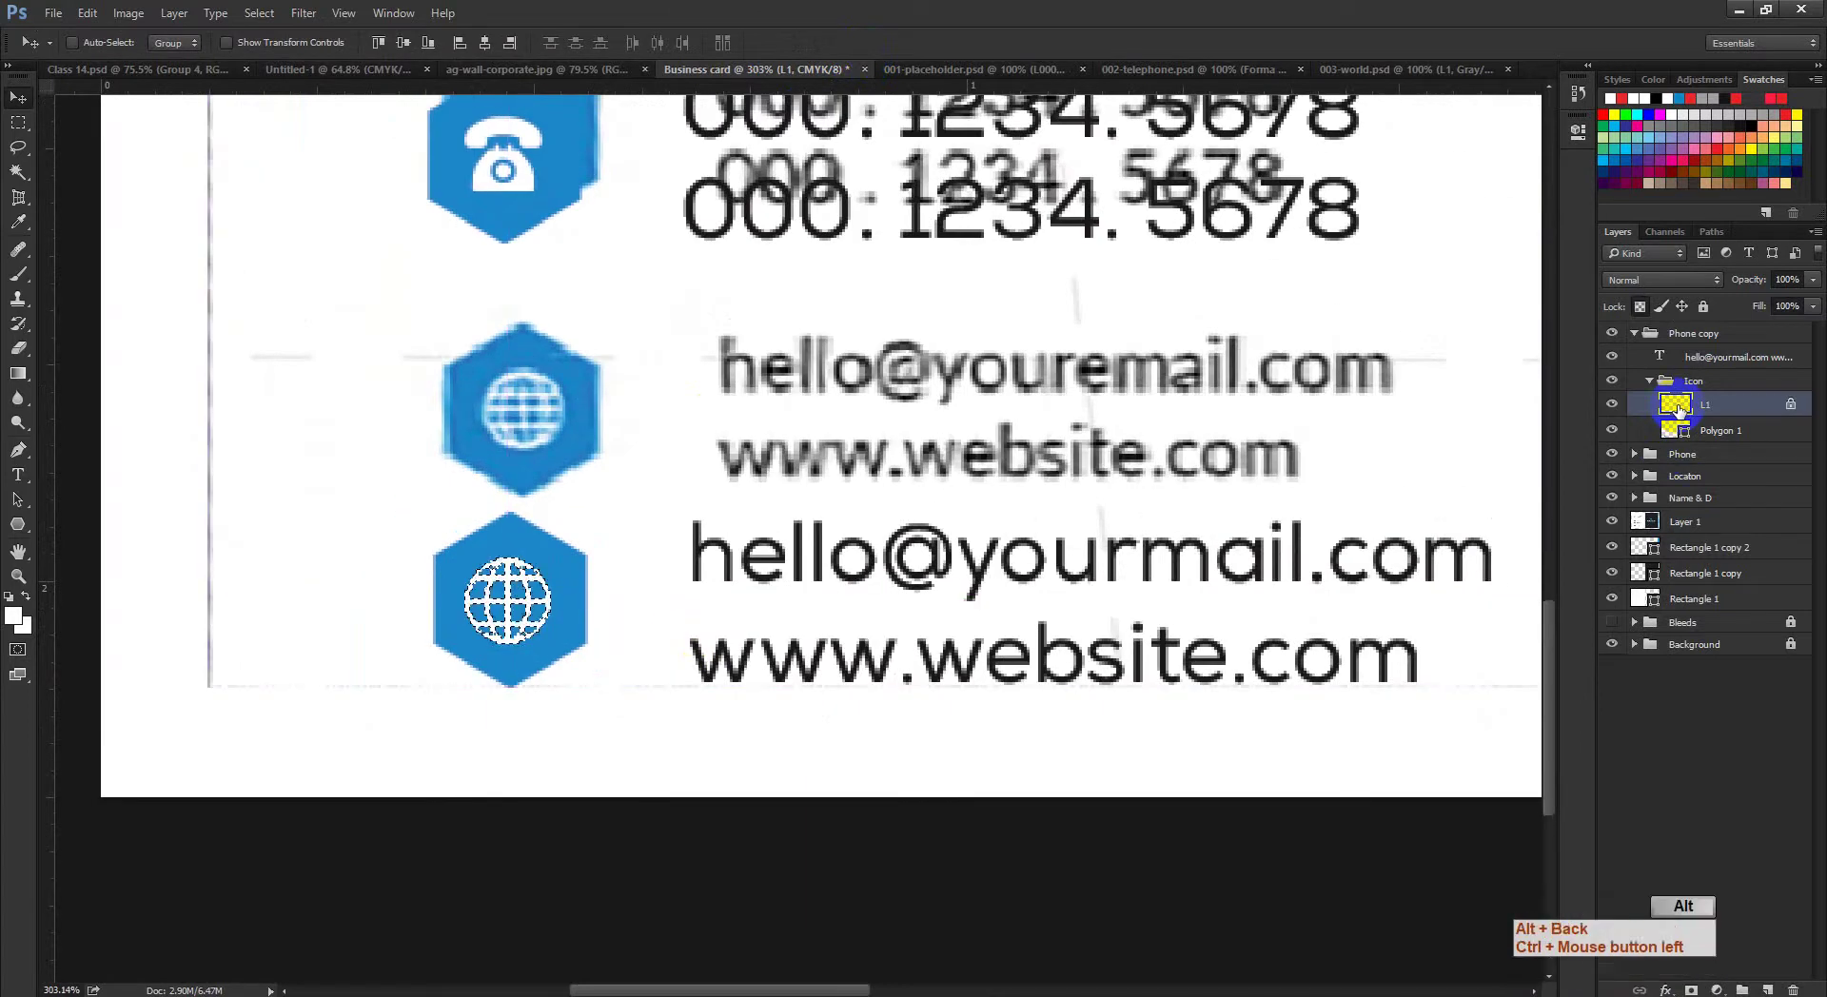
key("alt+BackSpace")
key("ctrl+d")
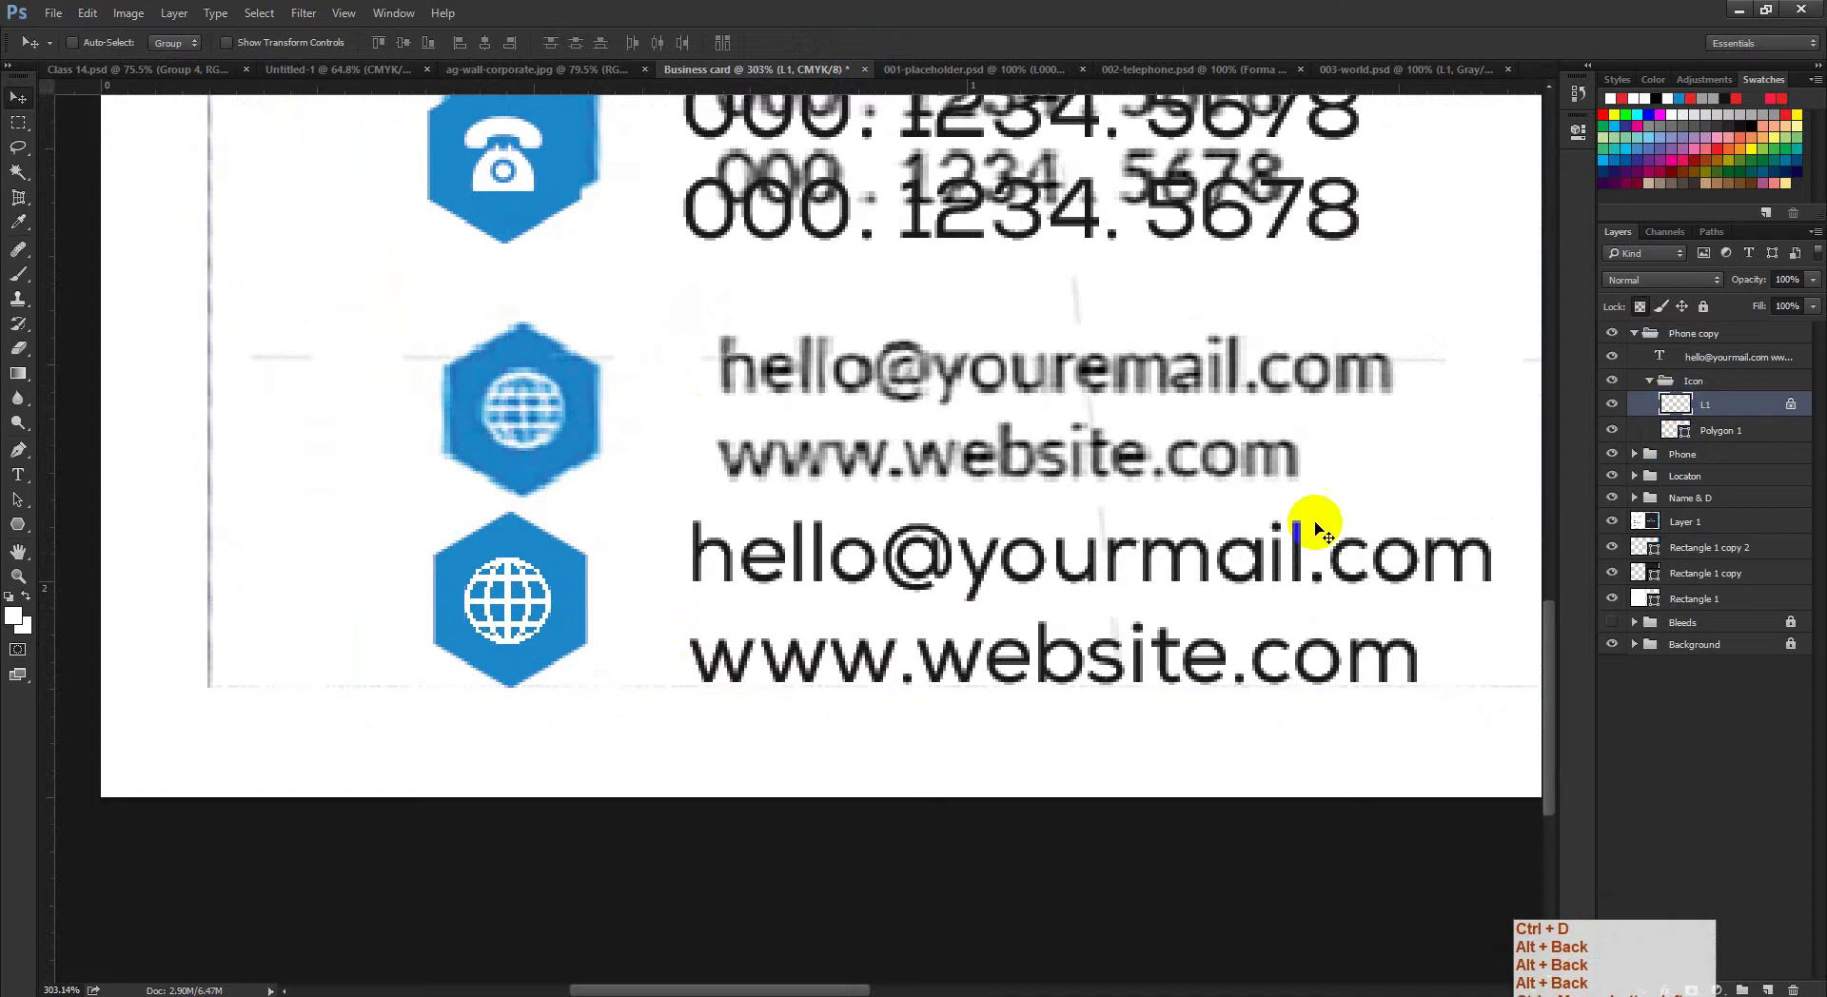
key("ctrl+space")
Step: Centre the globe horizontally and vertically within the Polygon 1 hexagon
left_click(714, 635, "ctrl")
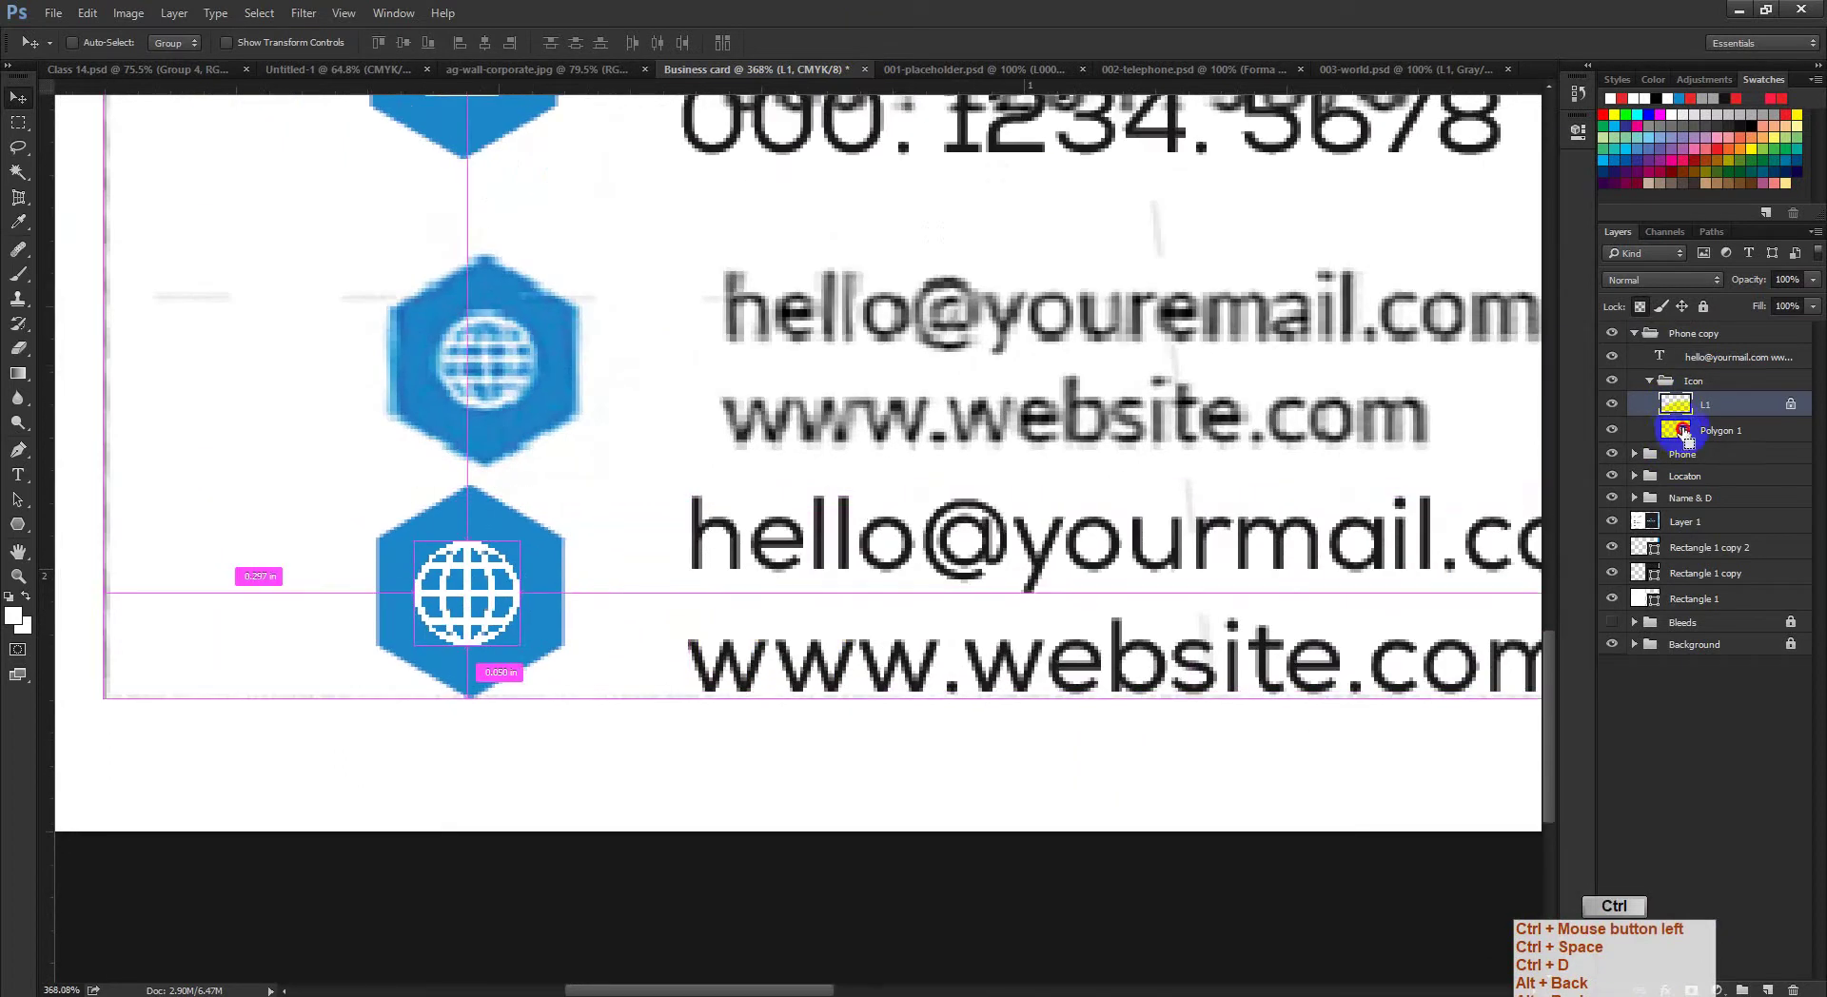
left_click(1676, 430, "ctrl")
left_click(484, 41)
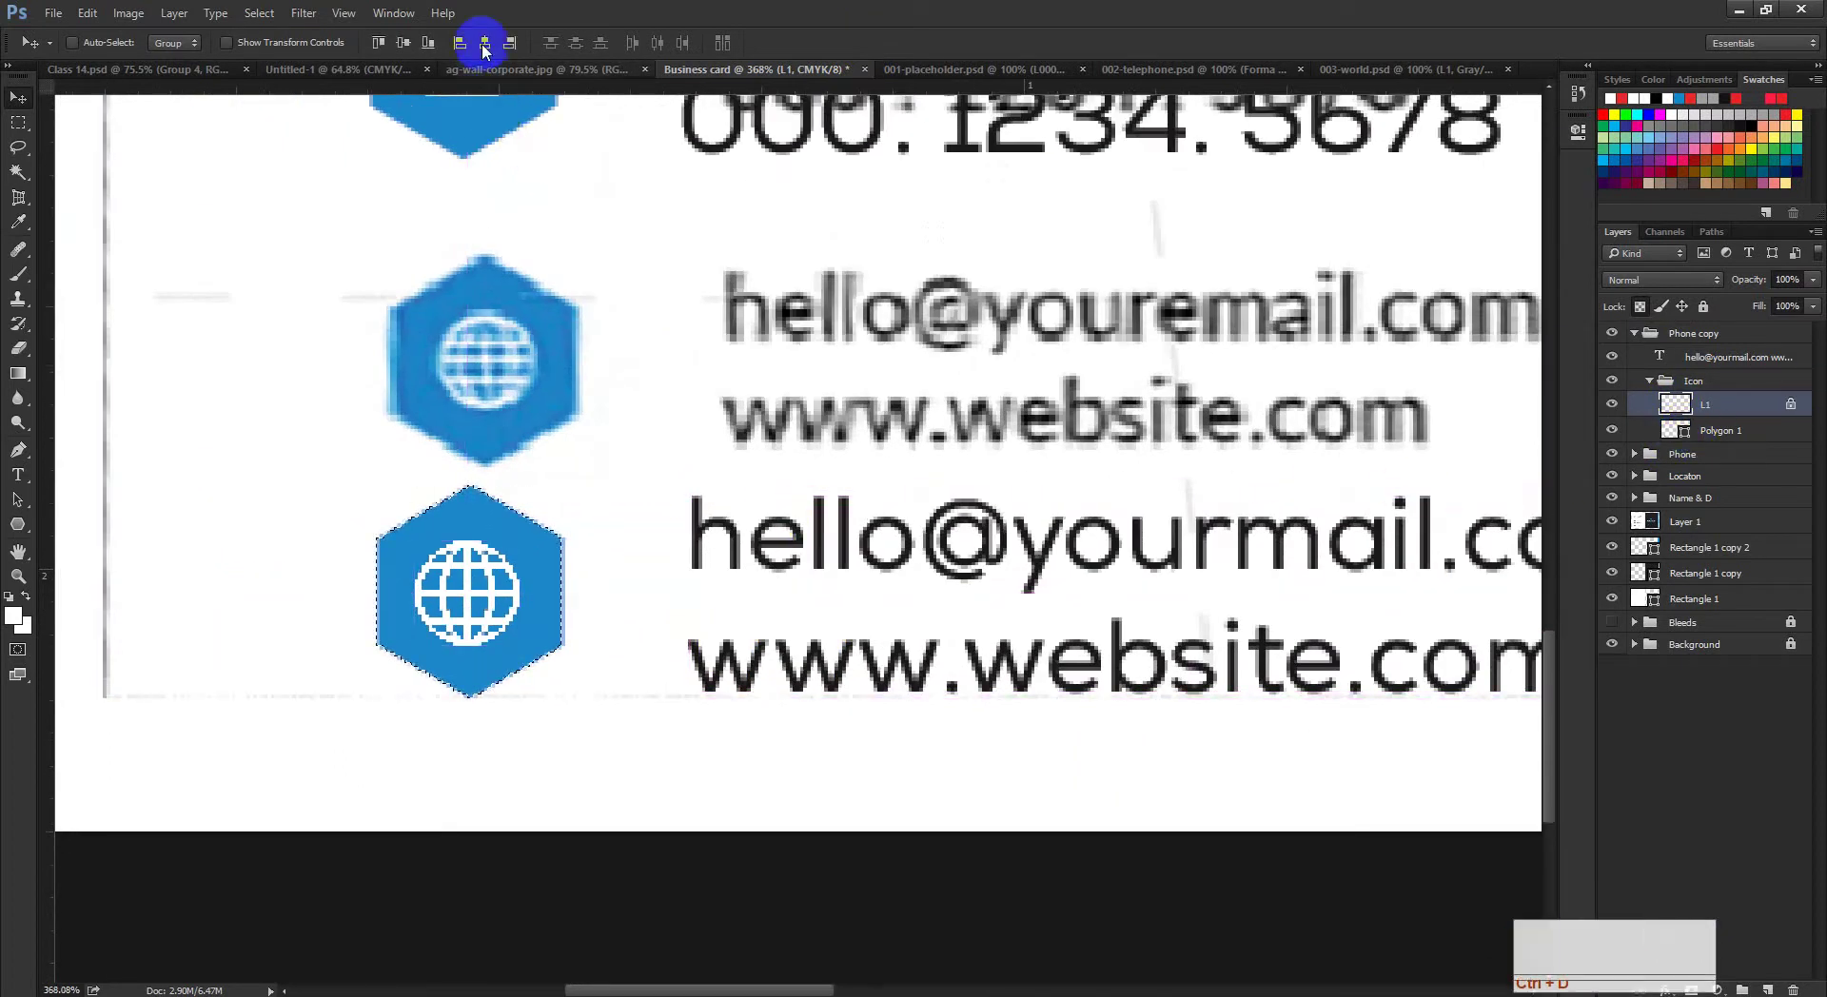
left_click(403, 44)
left_click(483, 42)
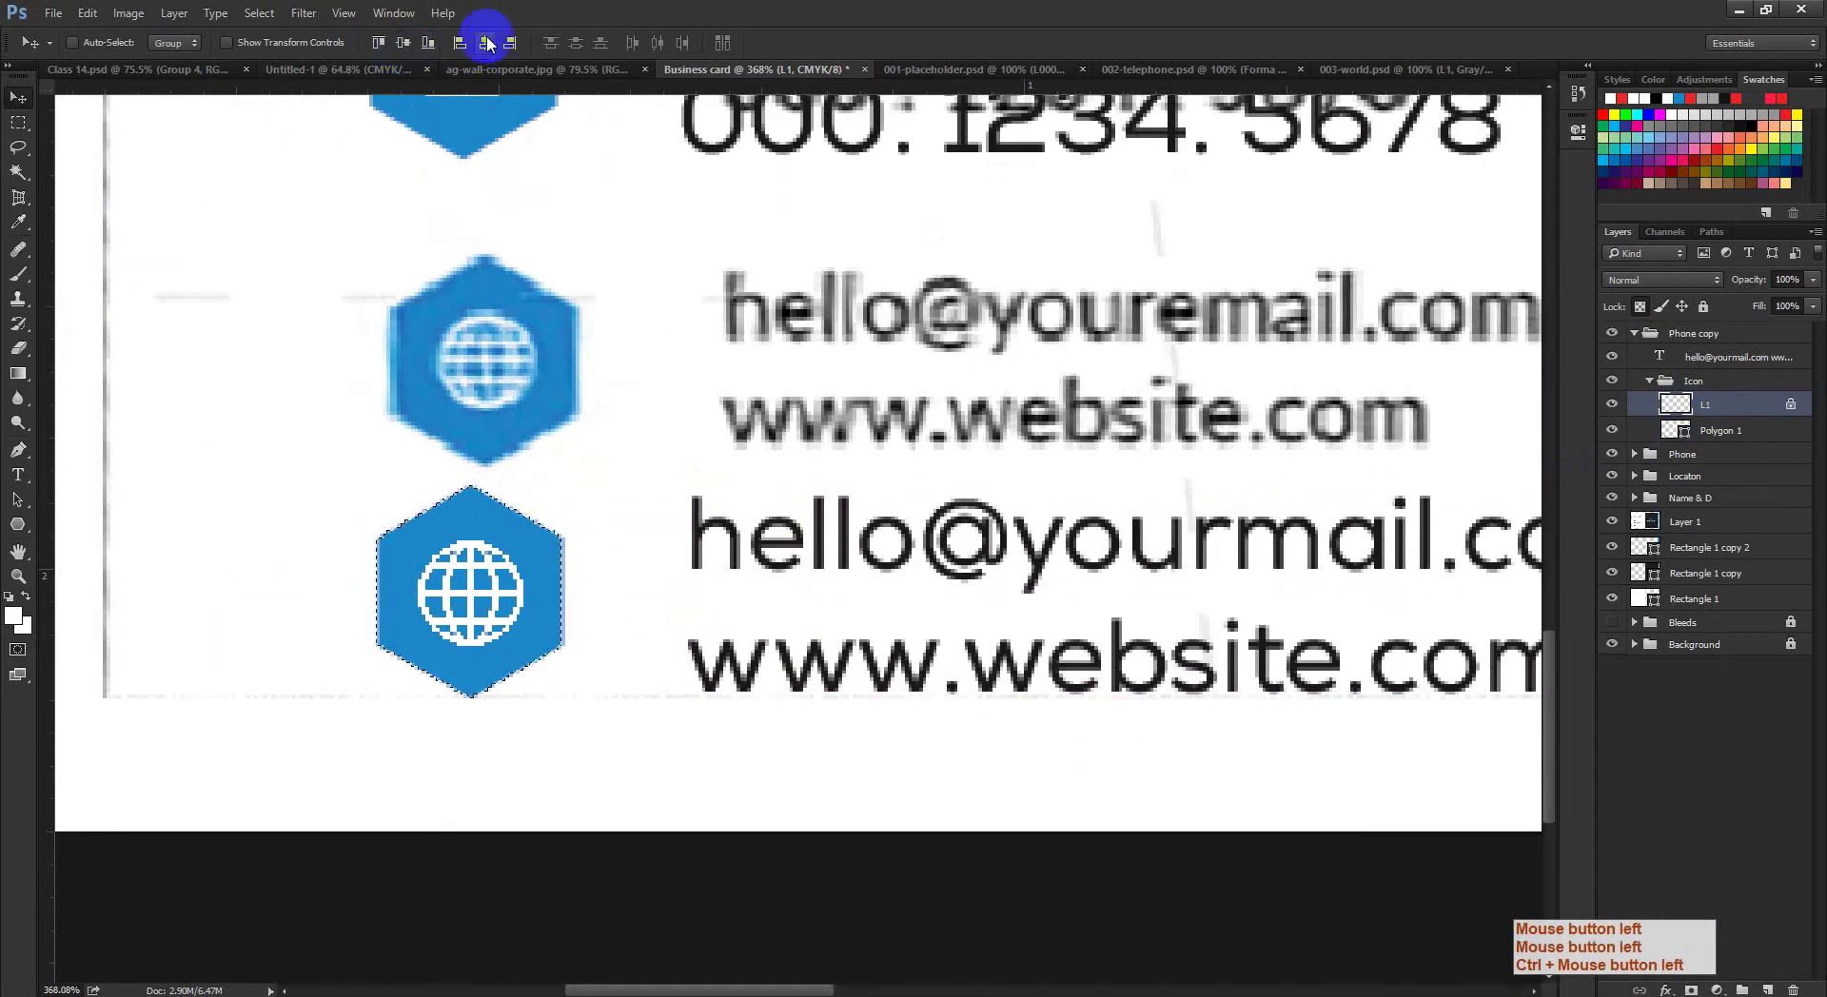
left_click(405, 44)
key("ctrl+d")
left_click_drag(771, 597, 764, 623)
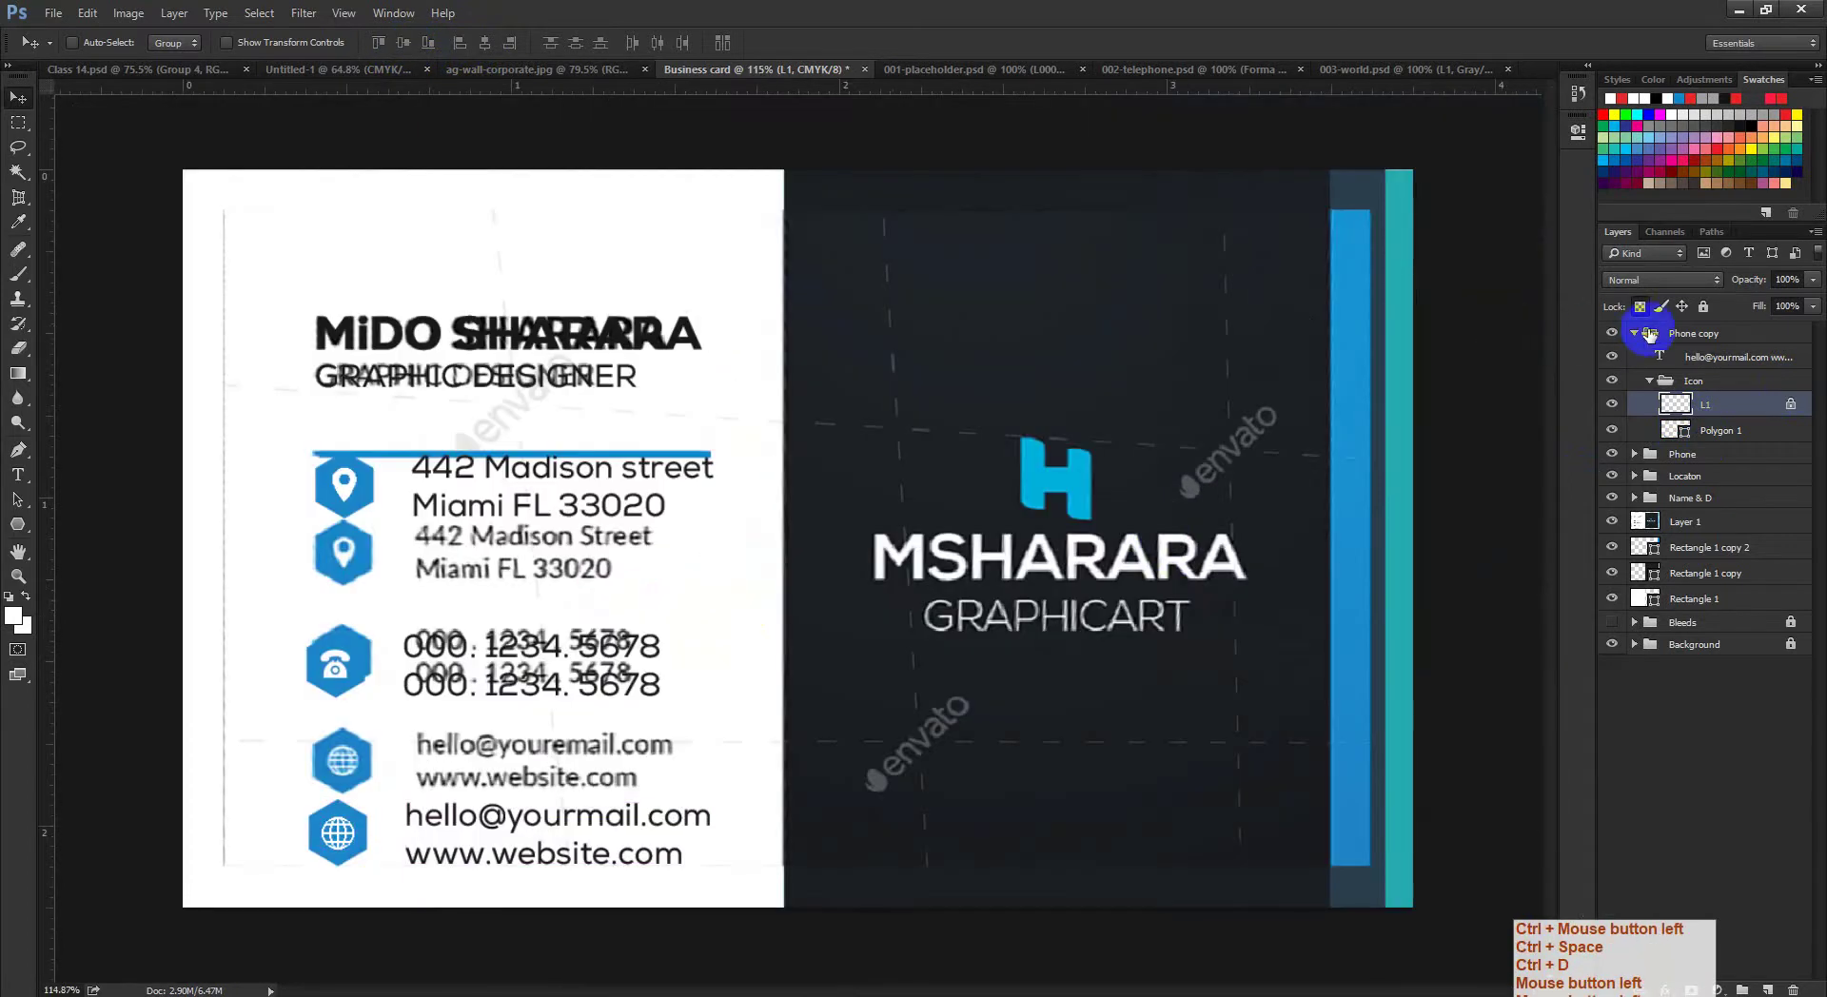
Step: Rename the Phone copy group to Web and stack groups as Locaton, Phone, Web
left_click(1637, 335)
left_click(1688, 333)
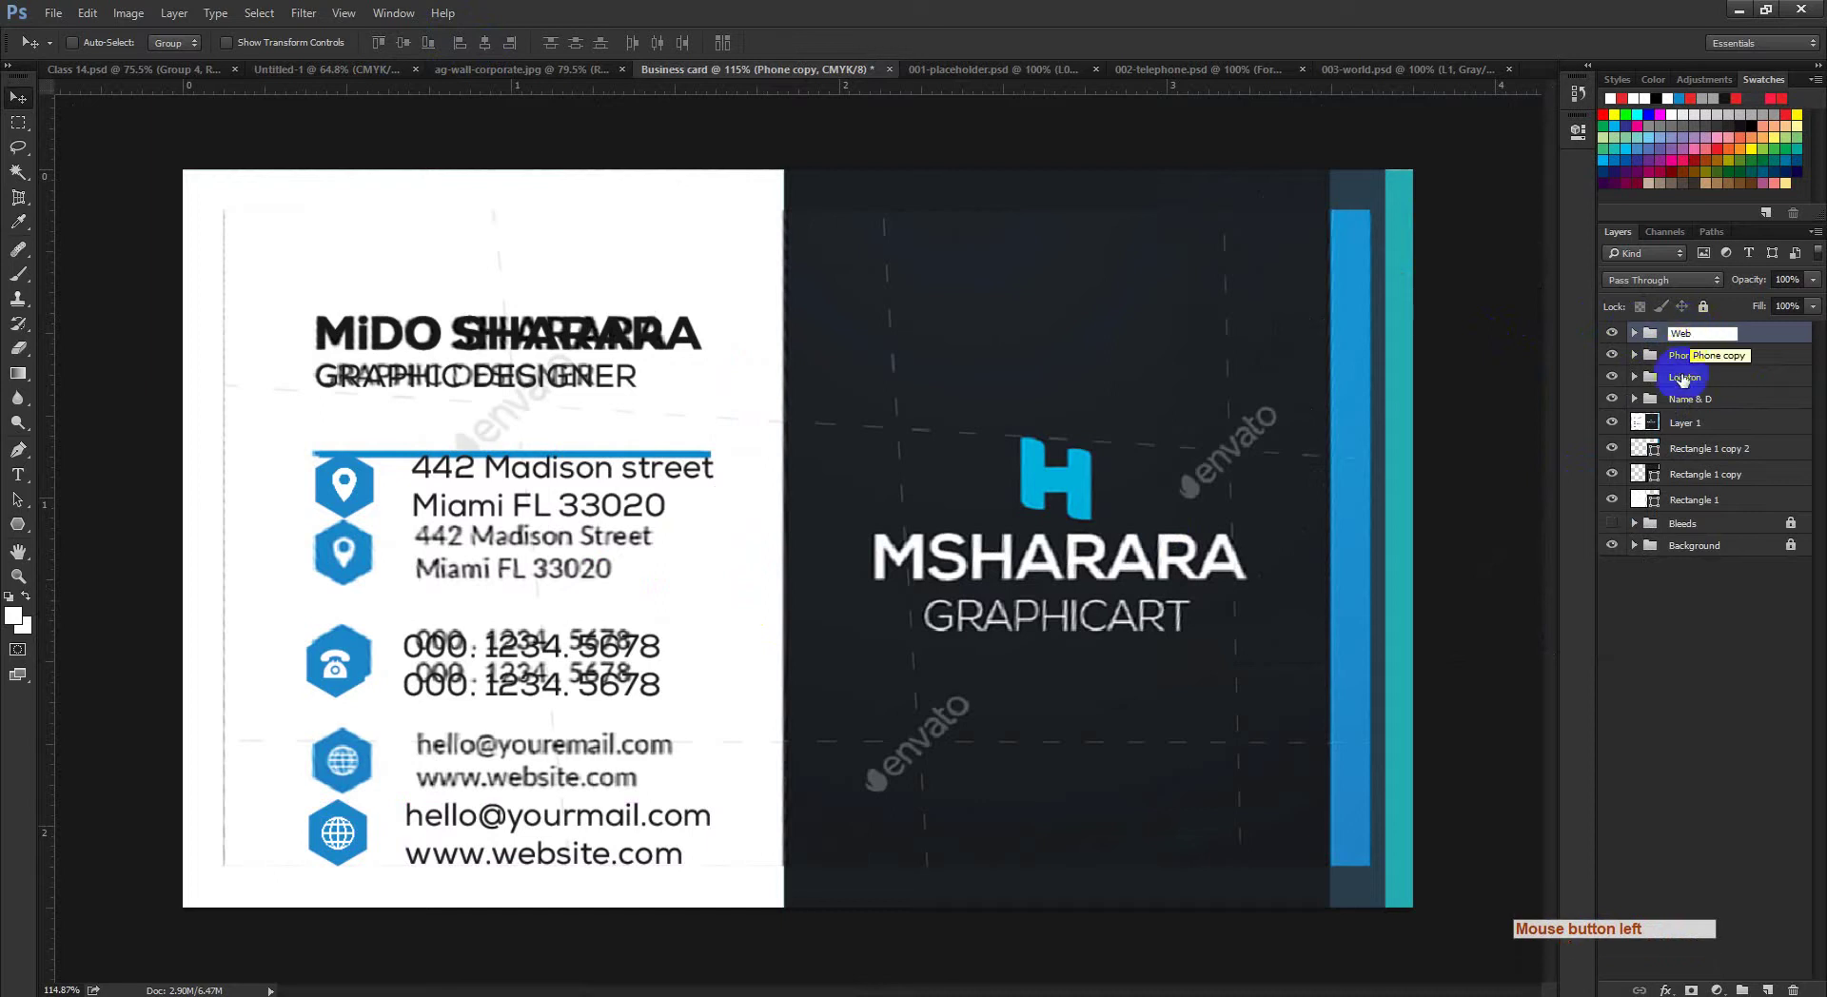
left_click(1682, 378)
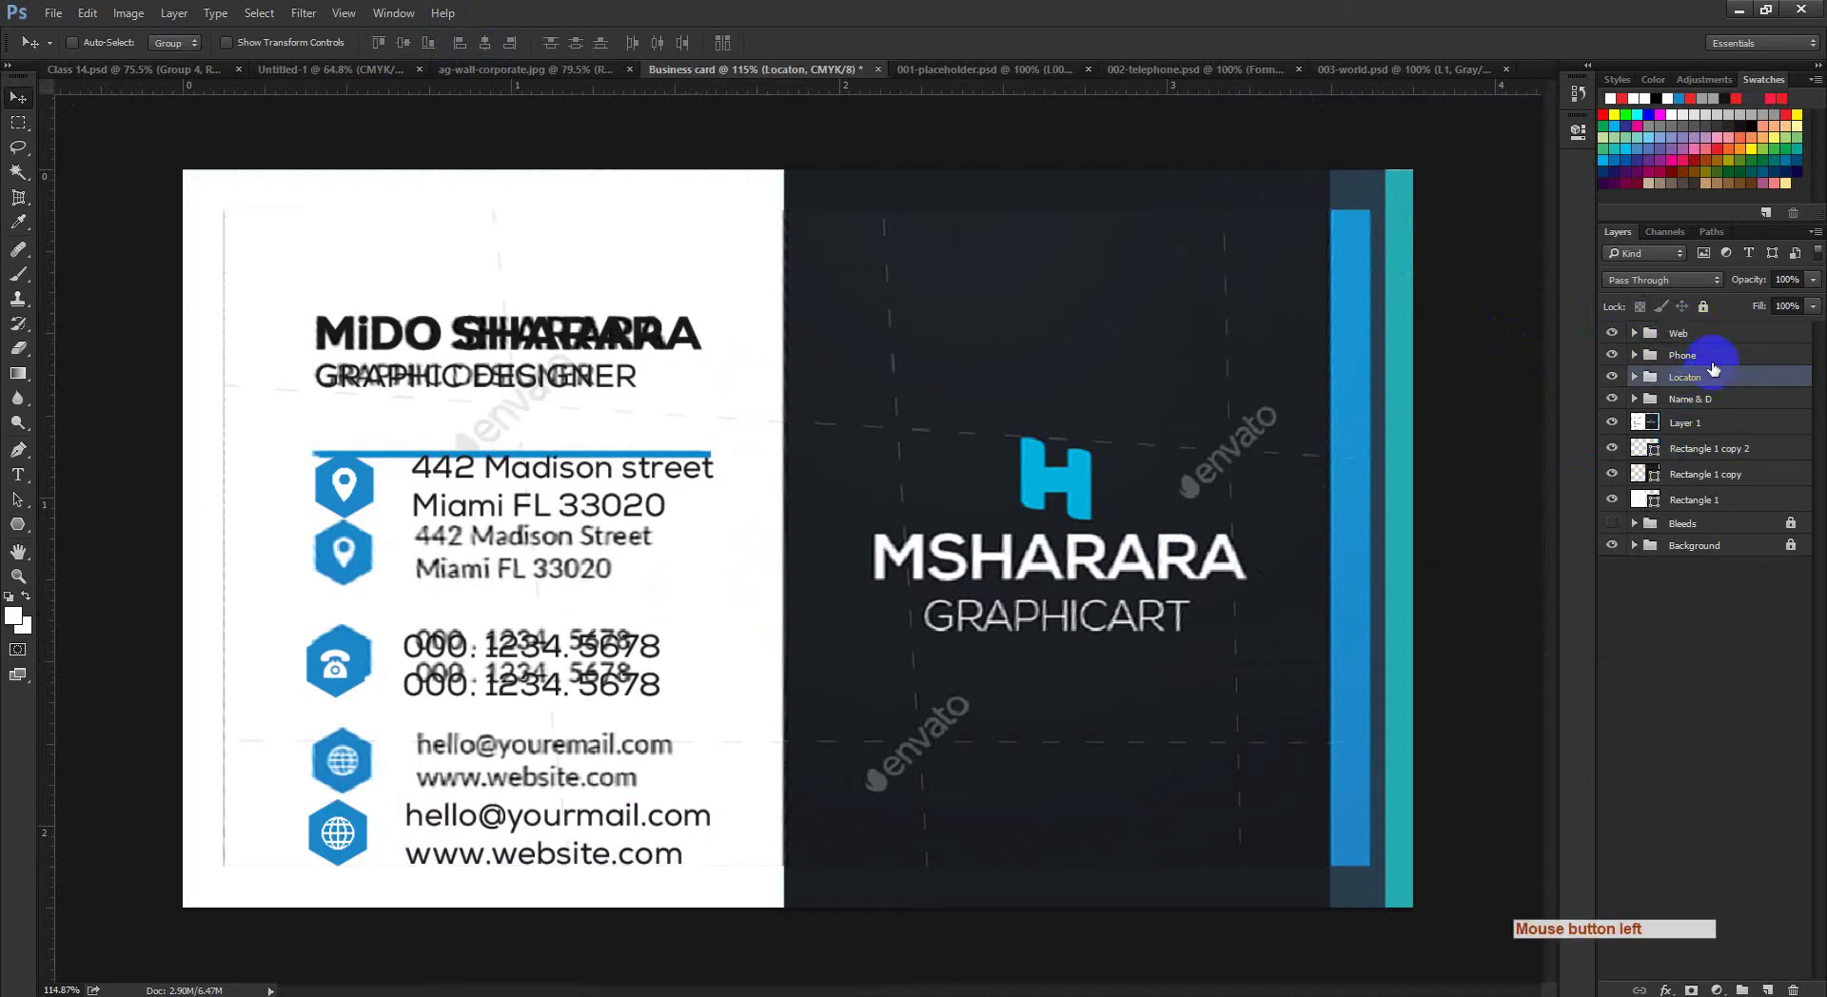
left_click_drag(1710, 360, 1717, 381)
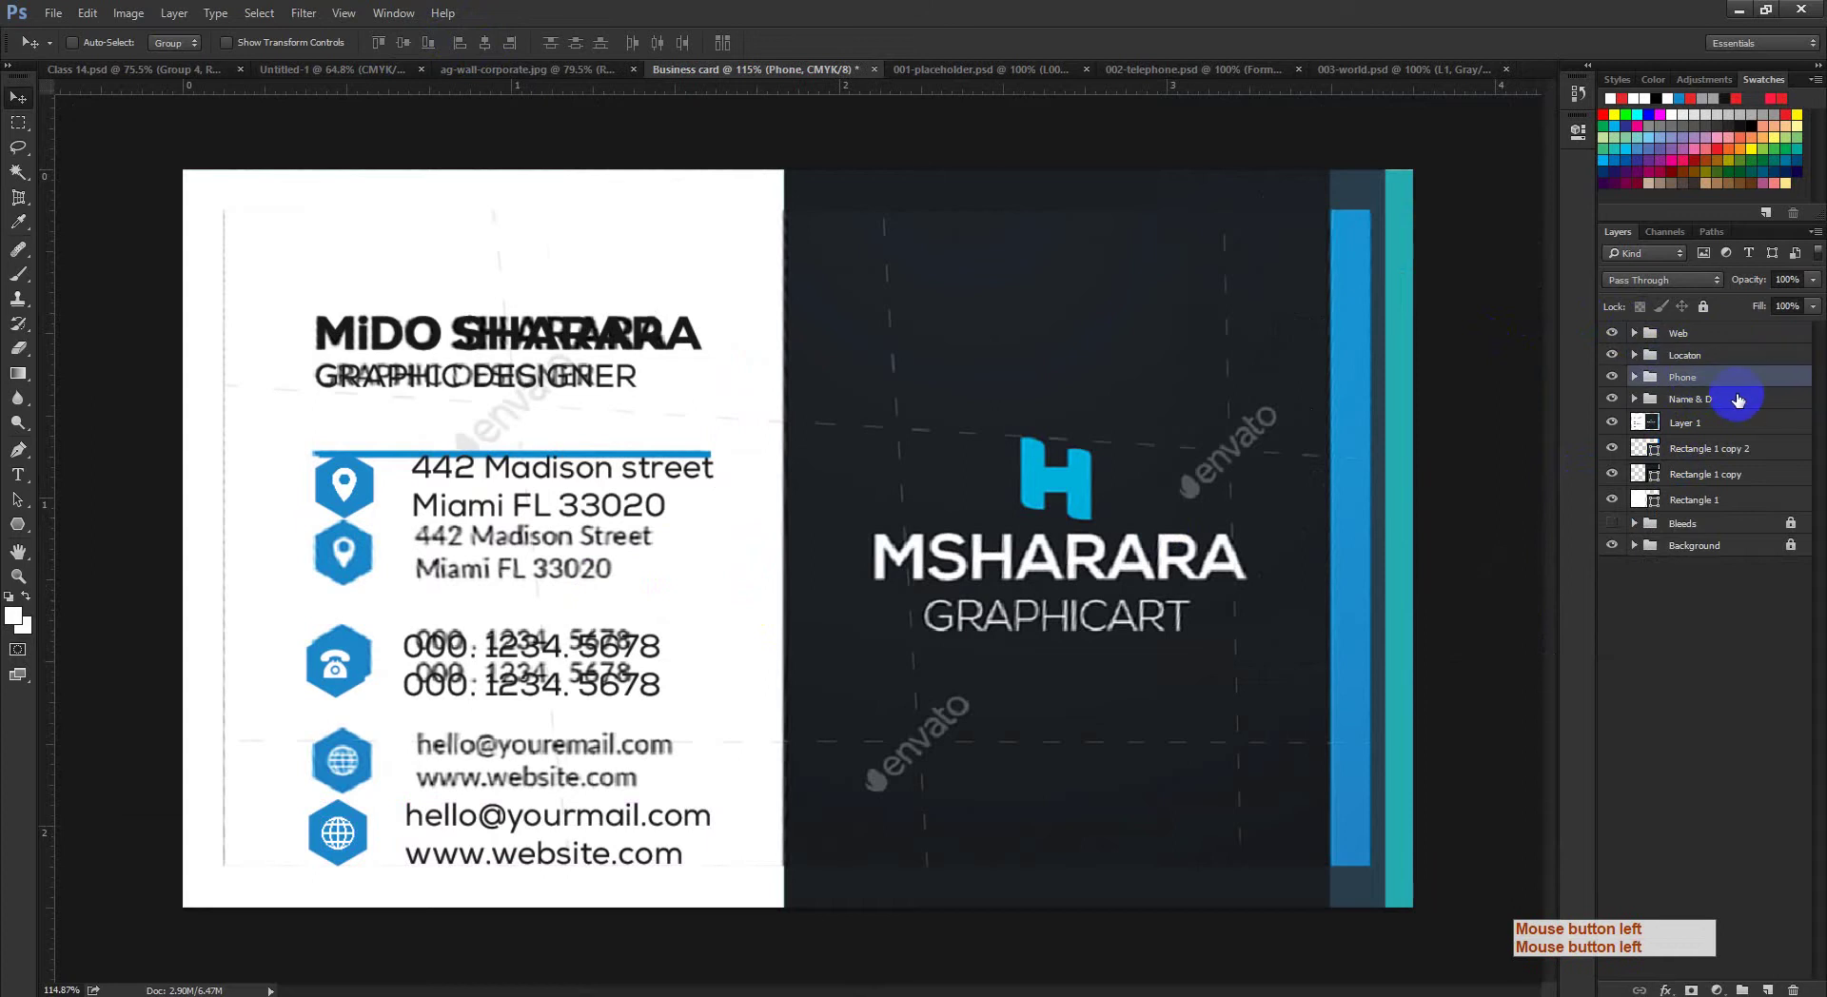
left_click(1703, 335)
key("ctrl+bracketleft")
key("ctrl+bracketleft")
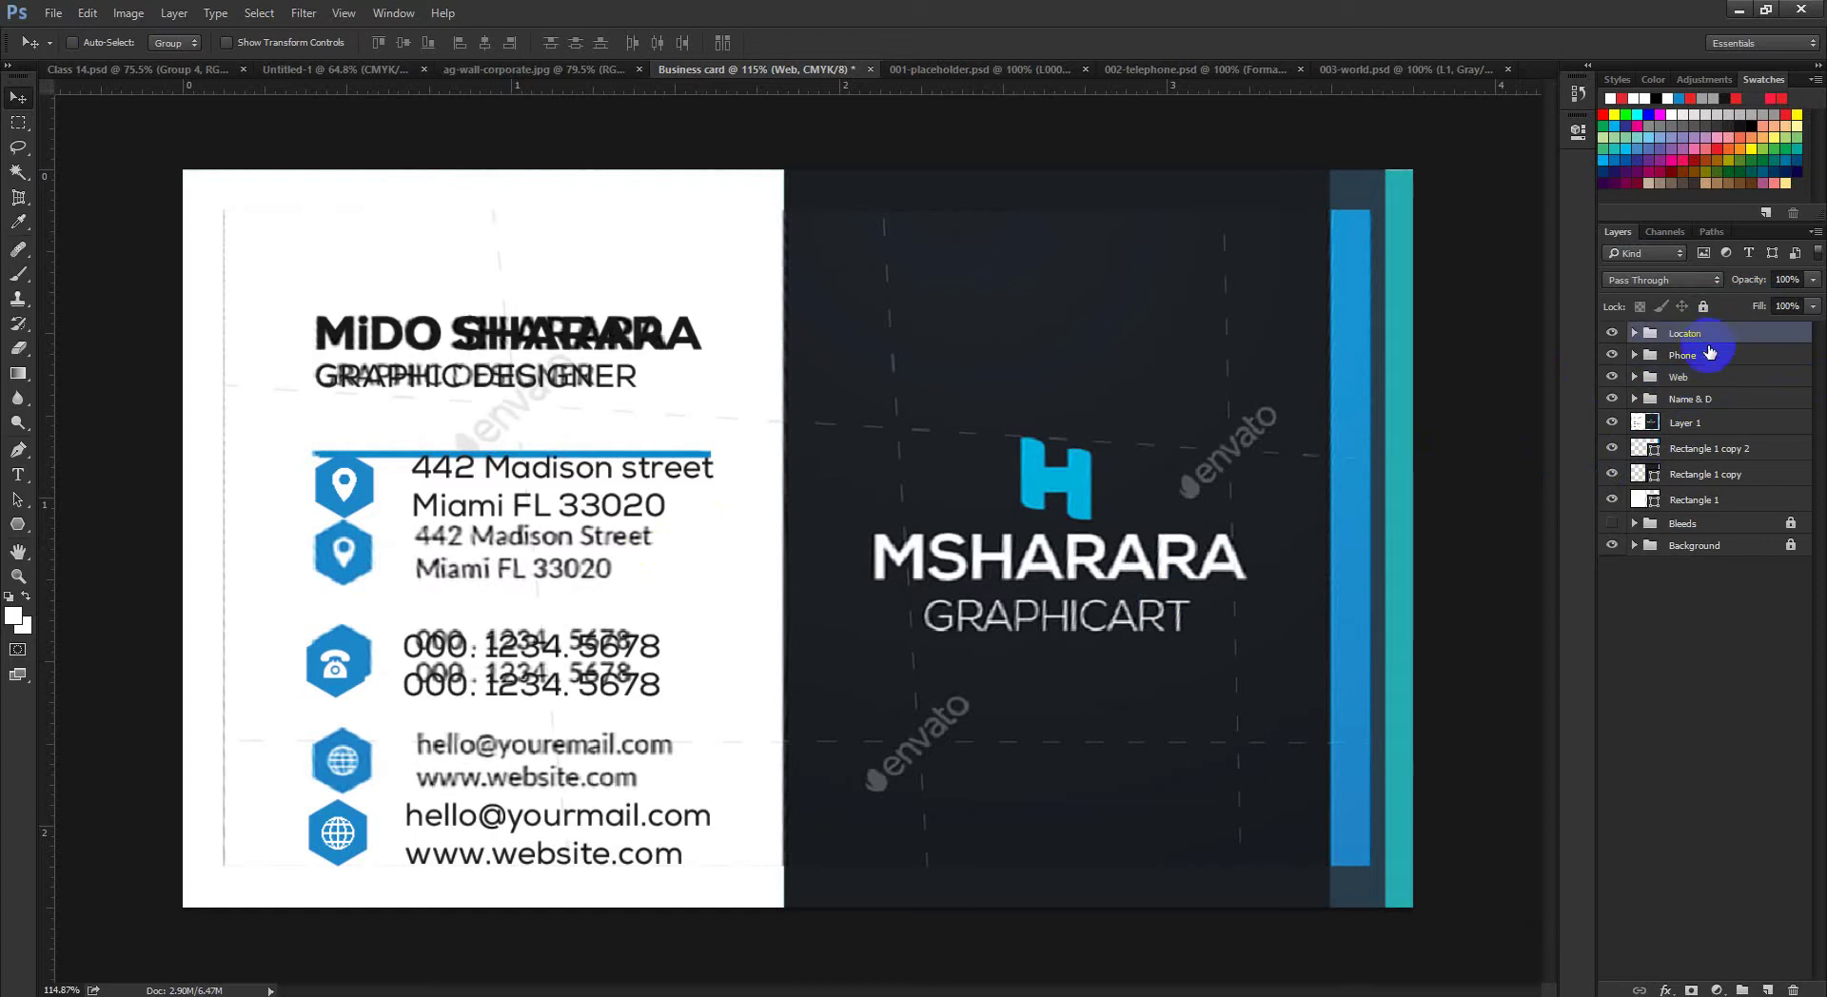
Step: Shift the address and web rows to line up with the reference layout
left_click(367, 494, "ctrl")
left_click_drag(348, 504, 351, 524)
left_click(378, 600, "ctrl+space")
left_click_drag(482, 546, 445, 533)
left_click(1683, 355)
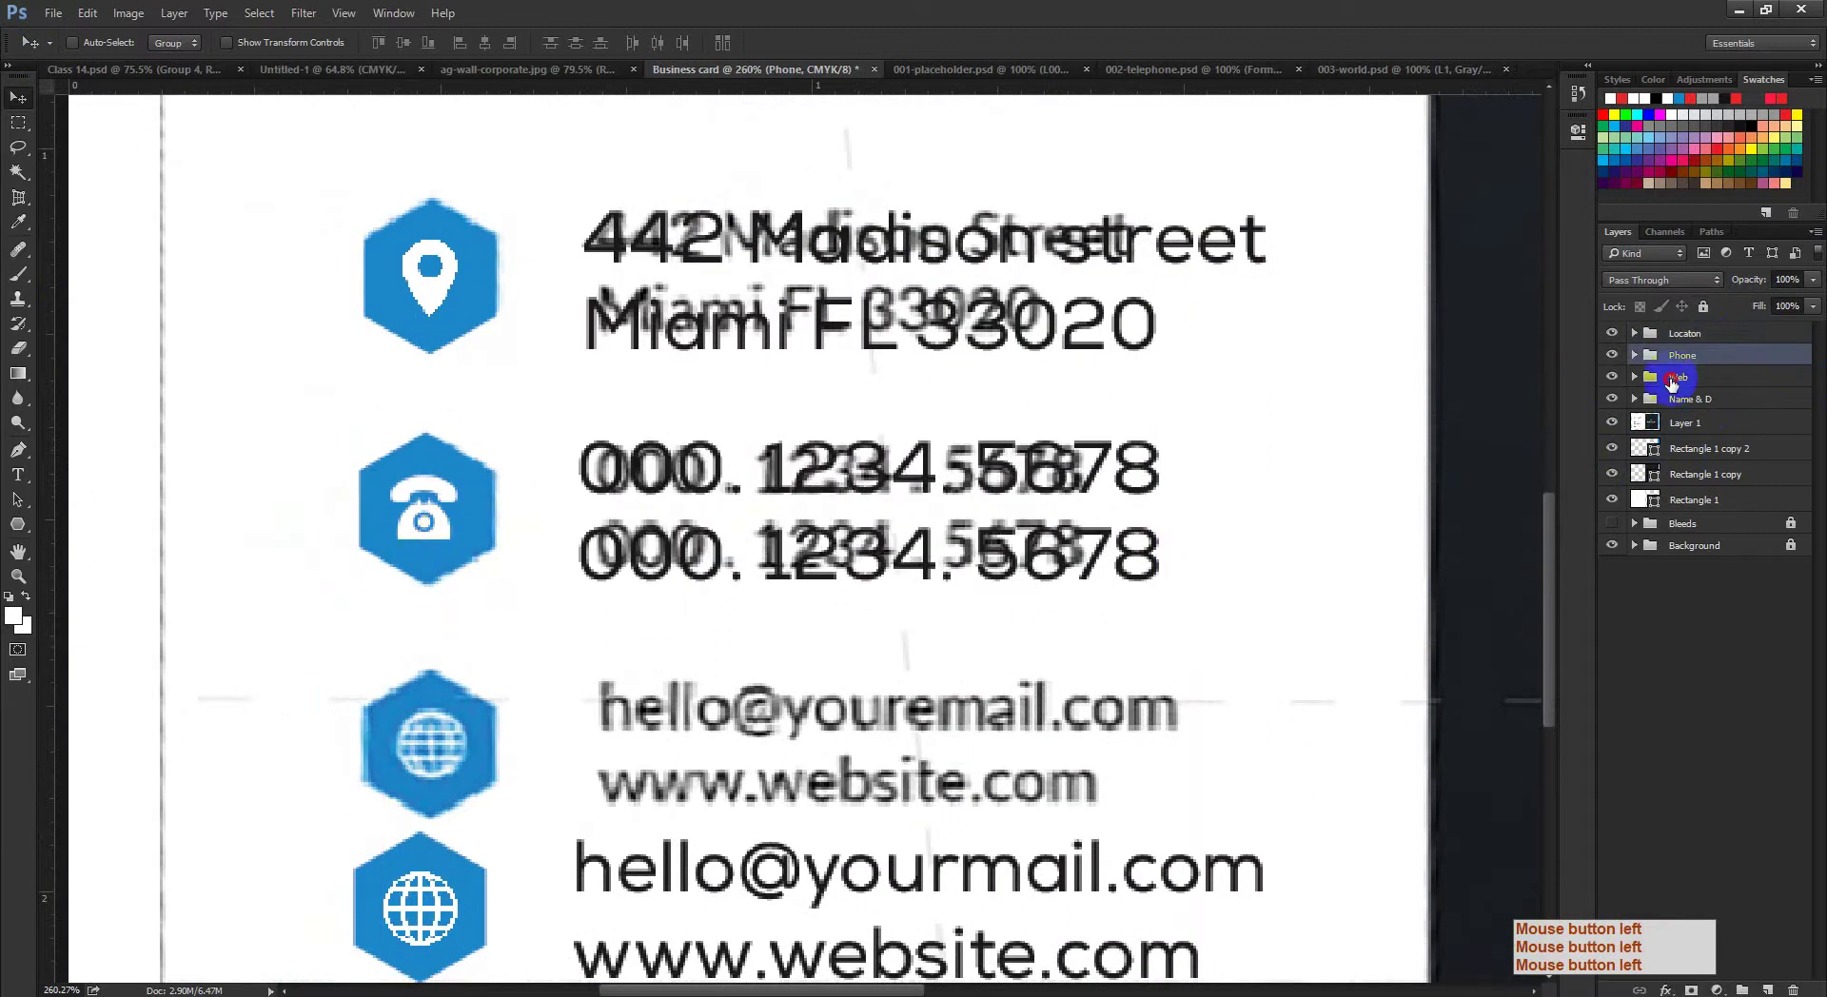
left_click(1673, 381)
left_click(489, 813, "ctrl")
left_click_drag(467, 696, 480, 506)
left_click_drag(831, 602, 803, 603)
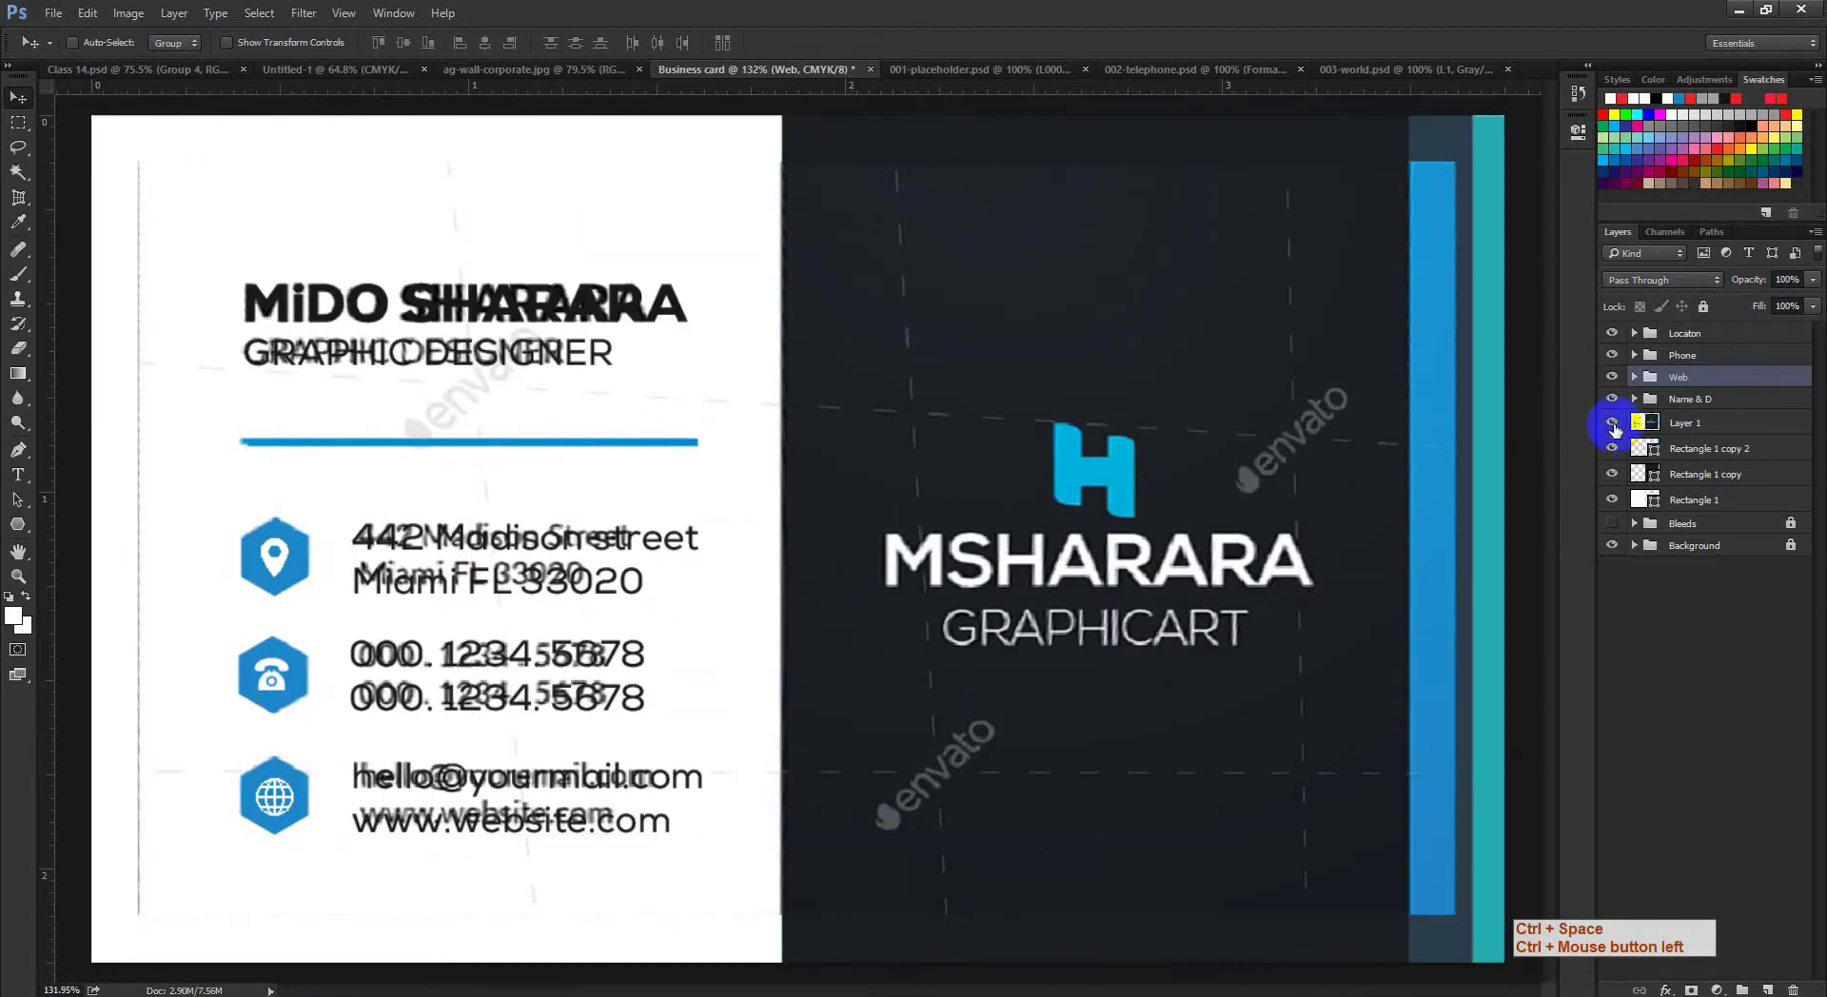
Step: Hide the reference overlay, distribute the three contact rows, and add a vertical guide at 0.391 in
left_click(1613, 425)
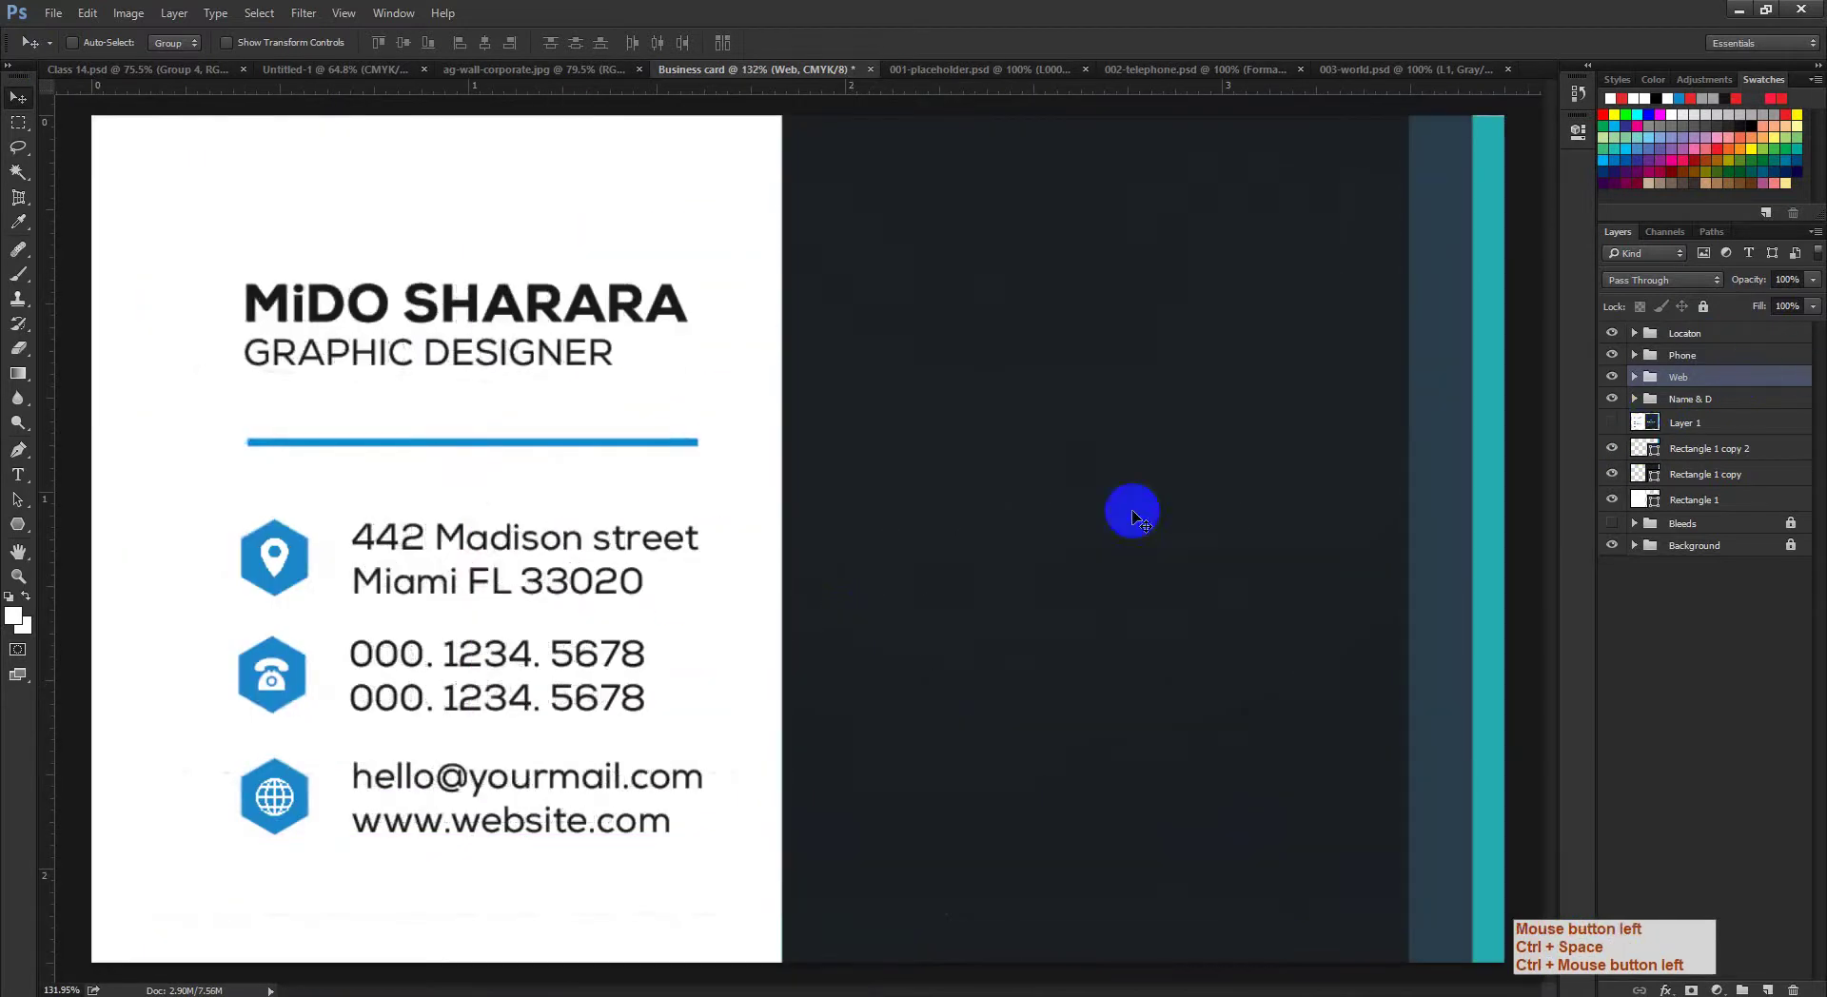
left_click_drag(1130, 509, 481, 581)
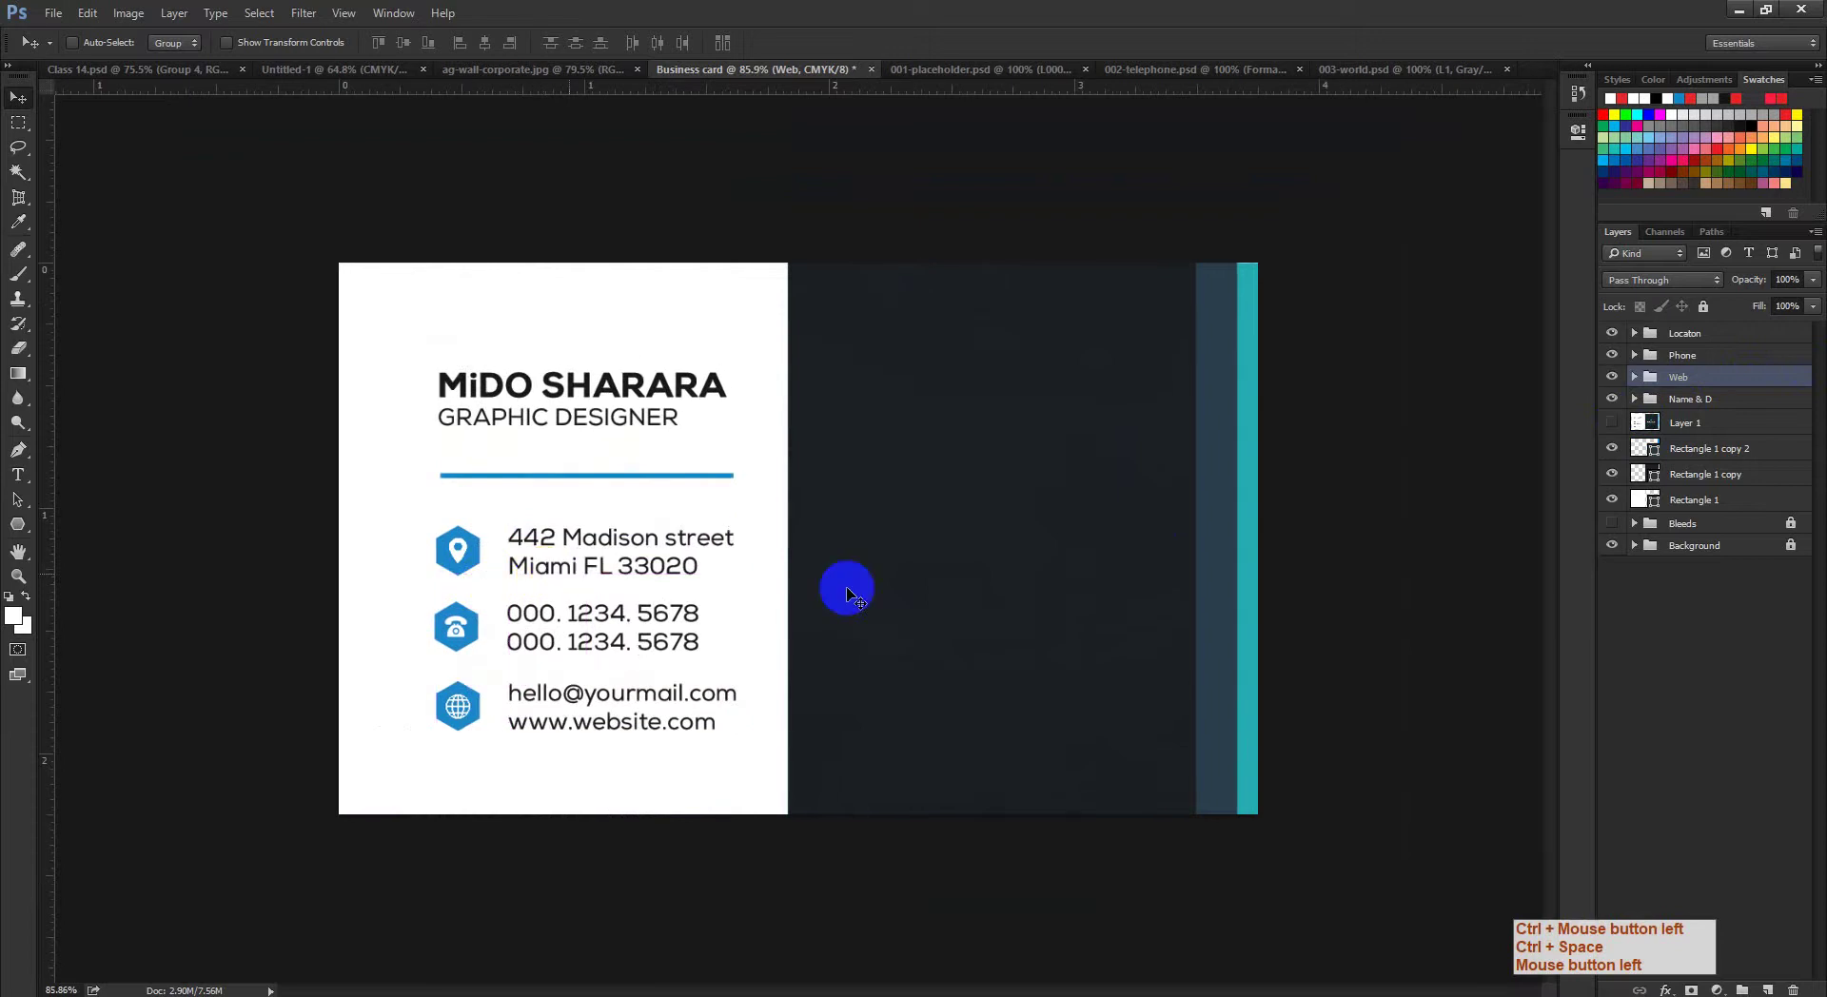
left_click(1686, 334, "shift")
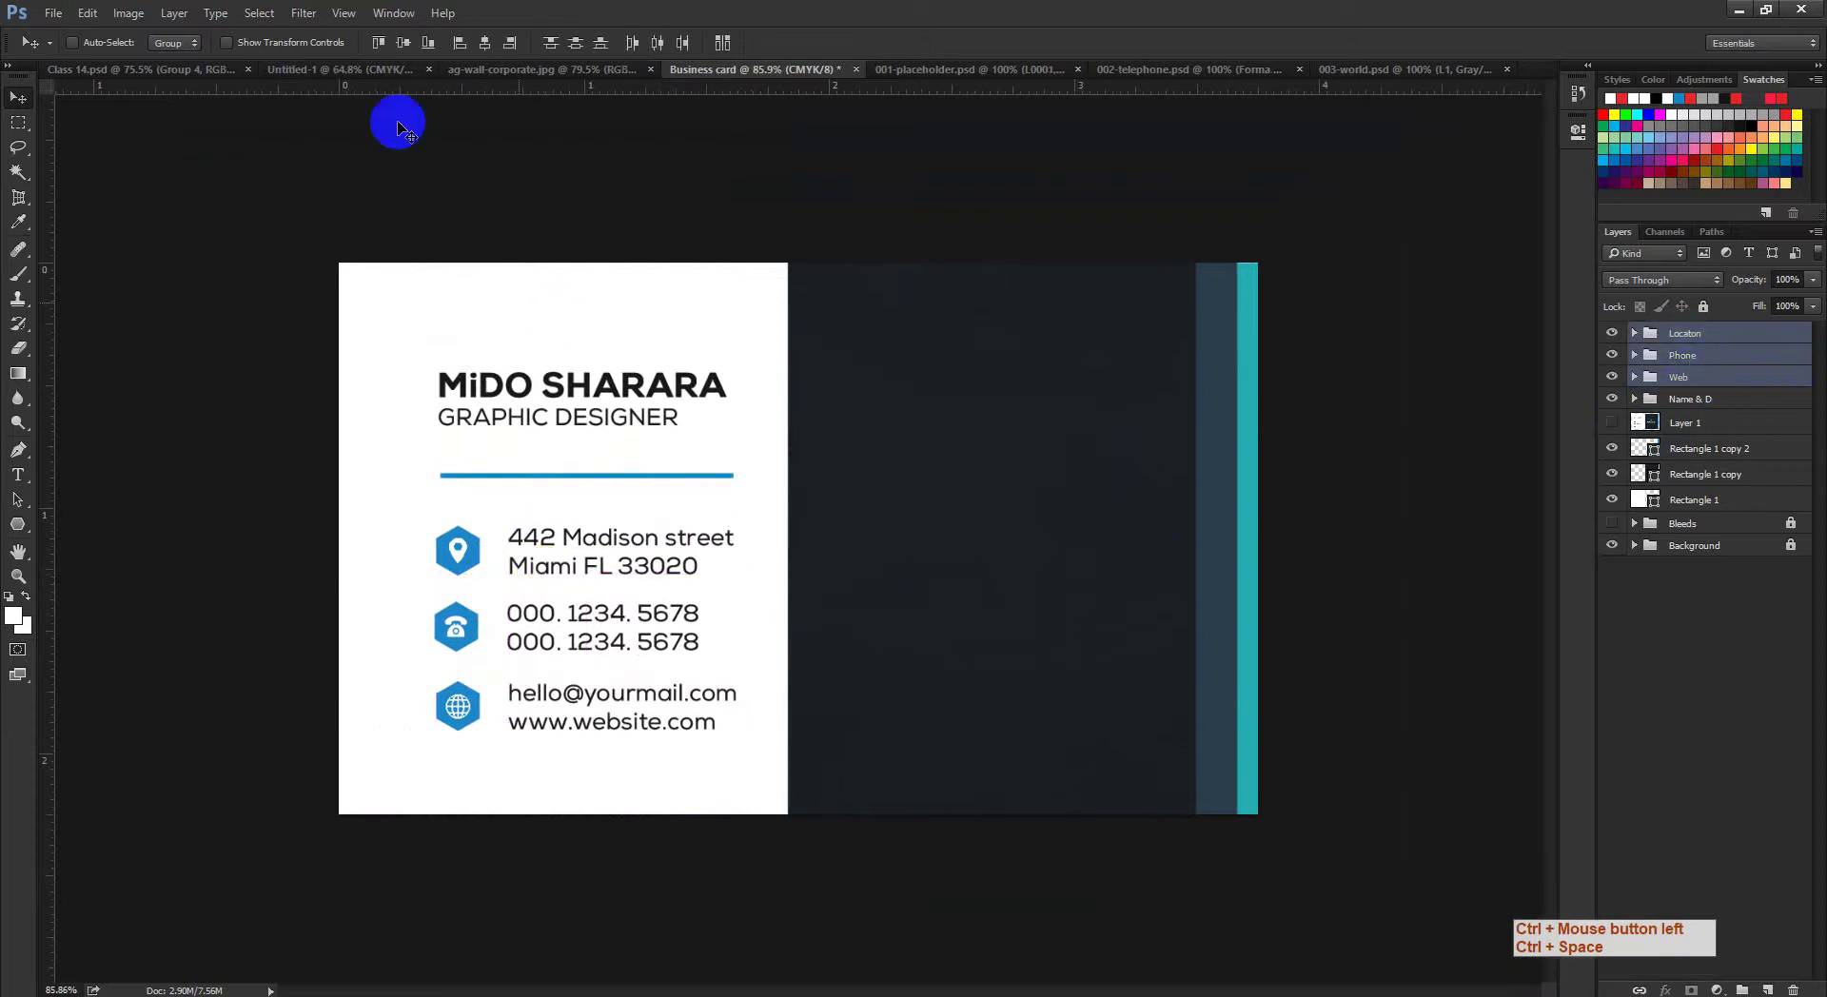
left_click(576, 42)
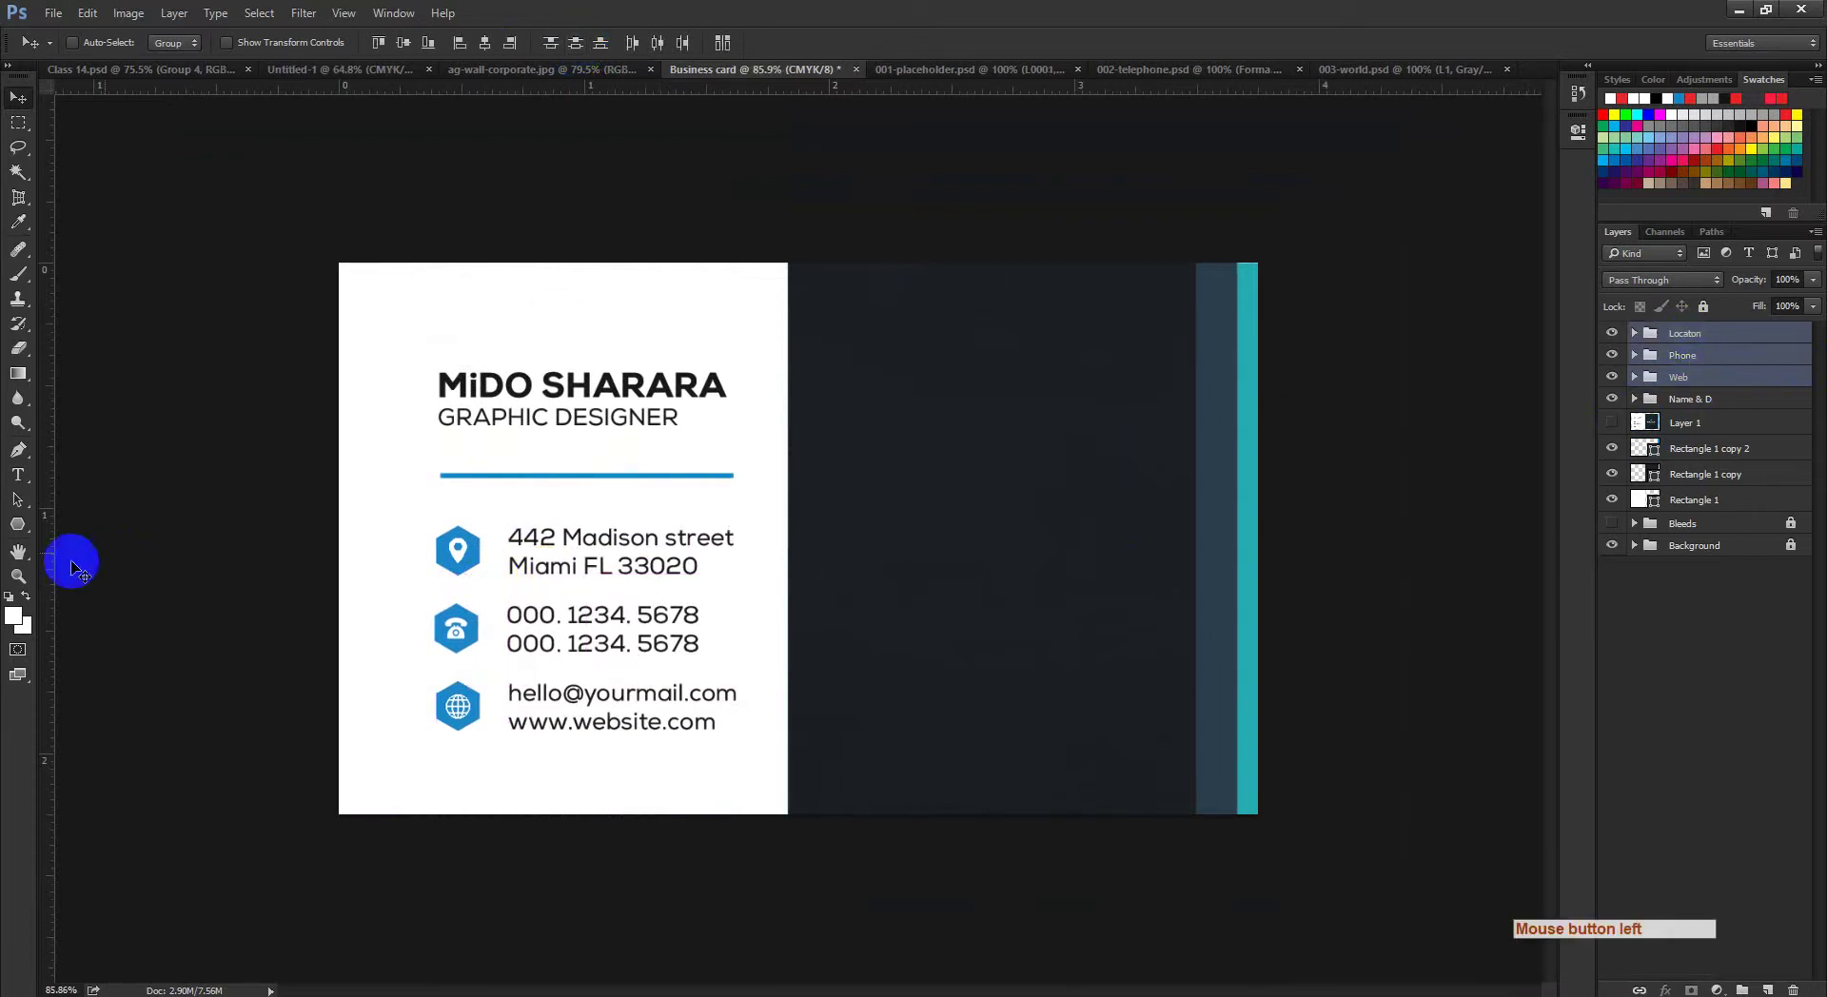
left_click_drag(47, 621, 380, 661)
left_click(380, 661, "ctrl")
Step: Zoom in on the phone icon, re-apply even vertical spacing to the contact rows, then deselect
left_click(555, 681, "ctrl")
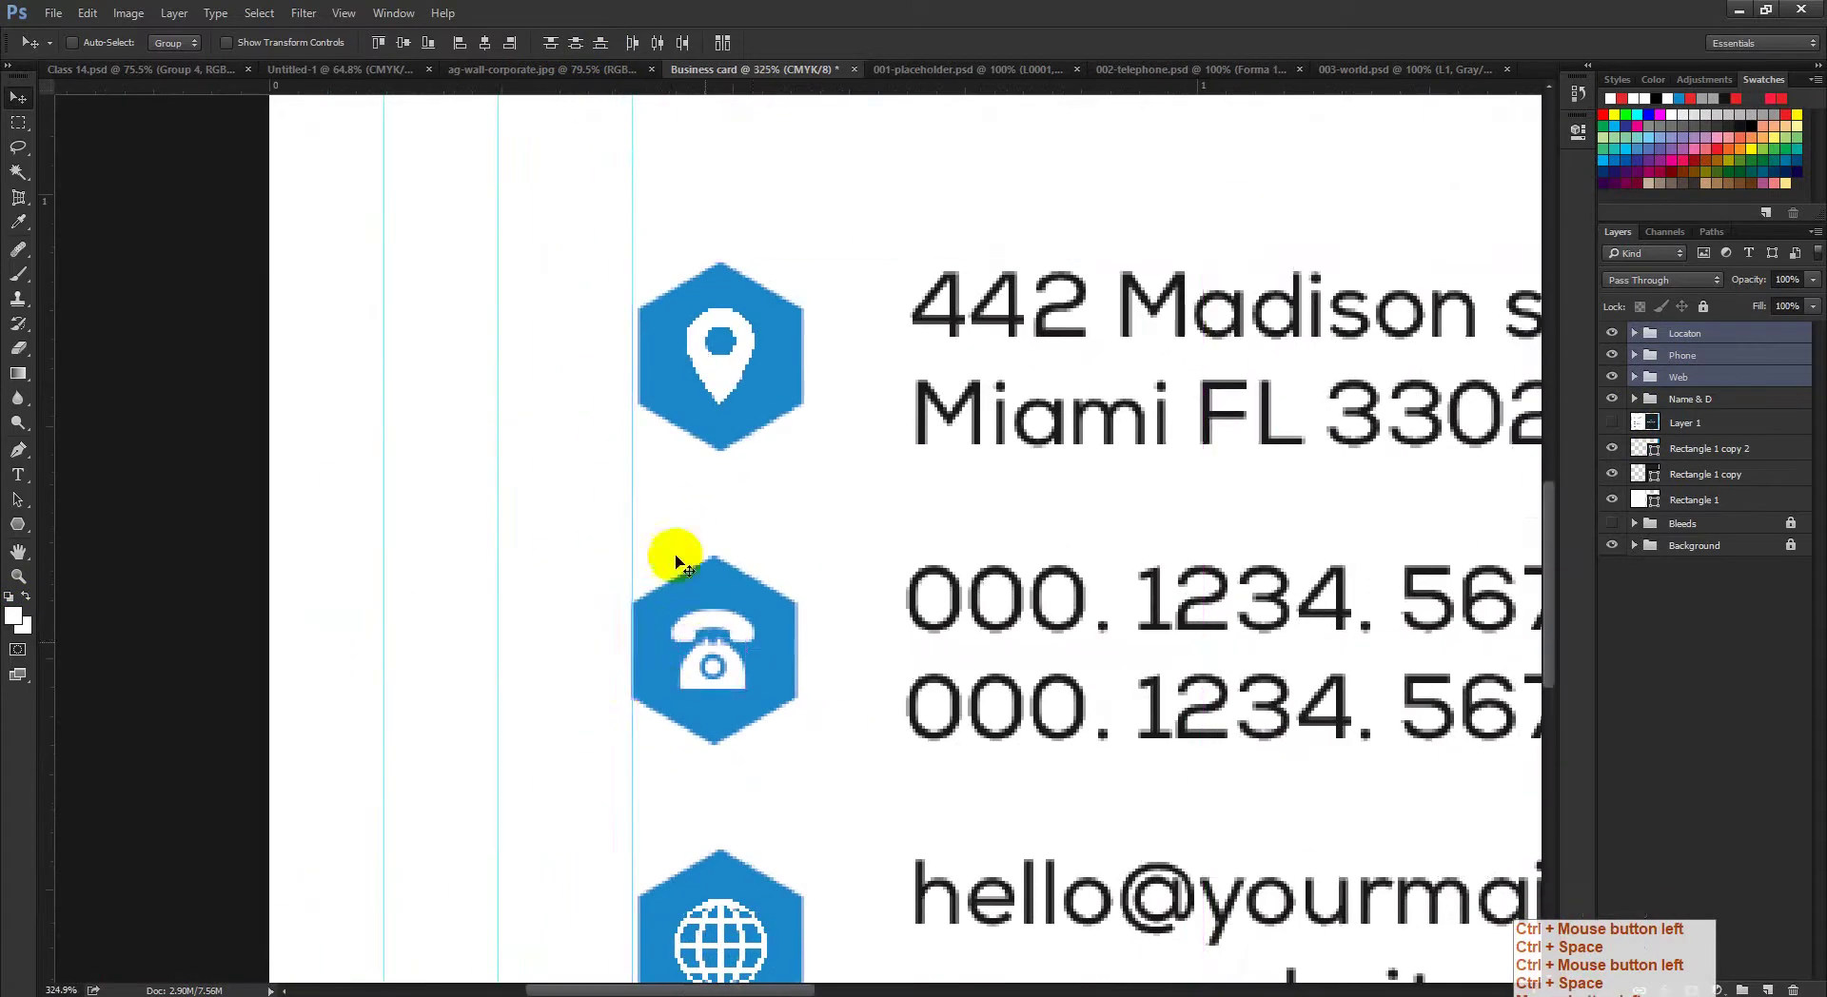
left_click_drag(693, 748, 718, 771)
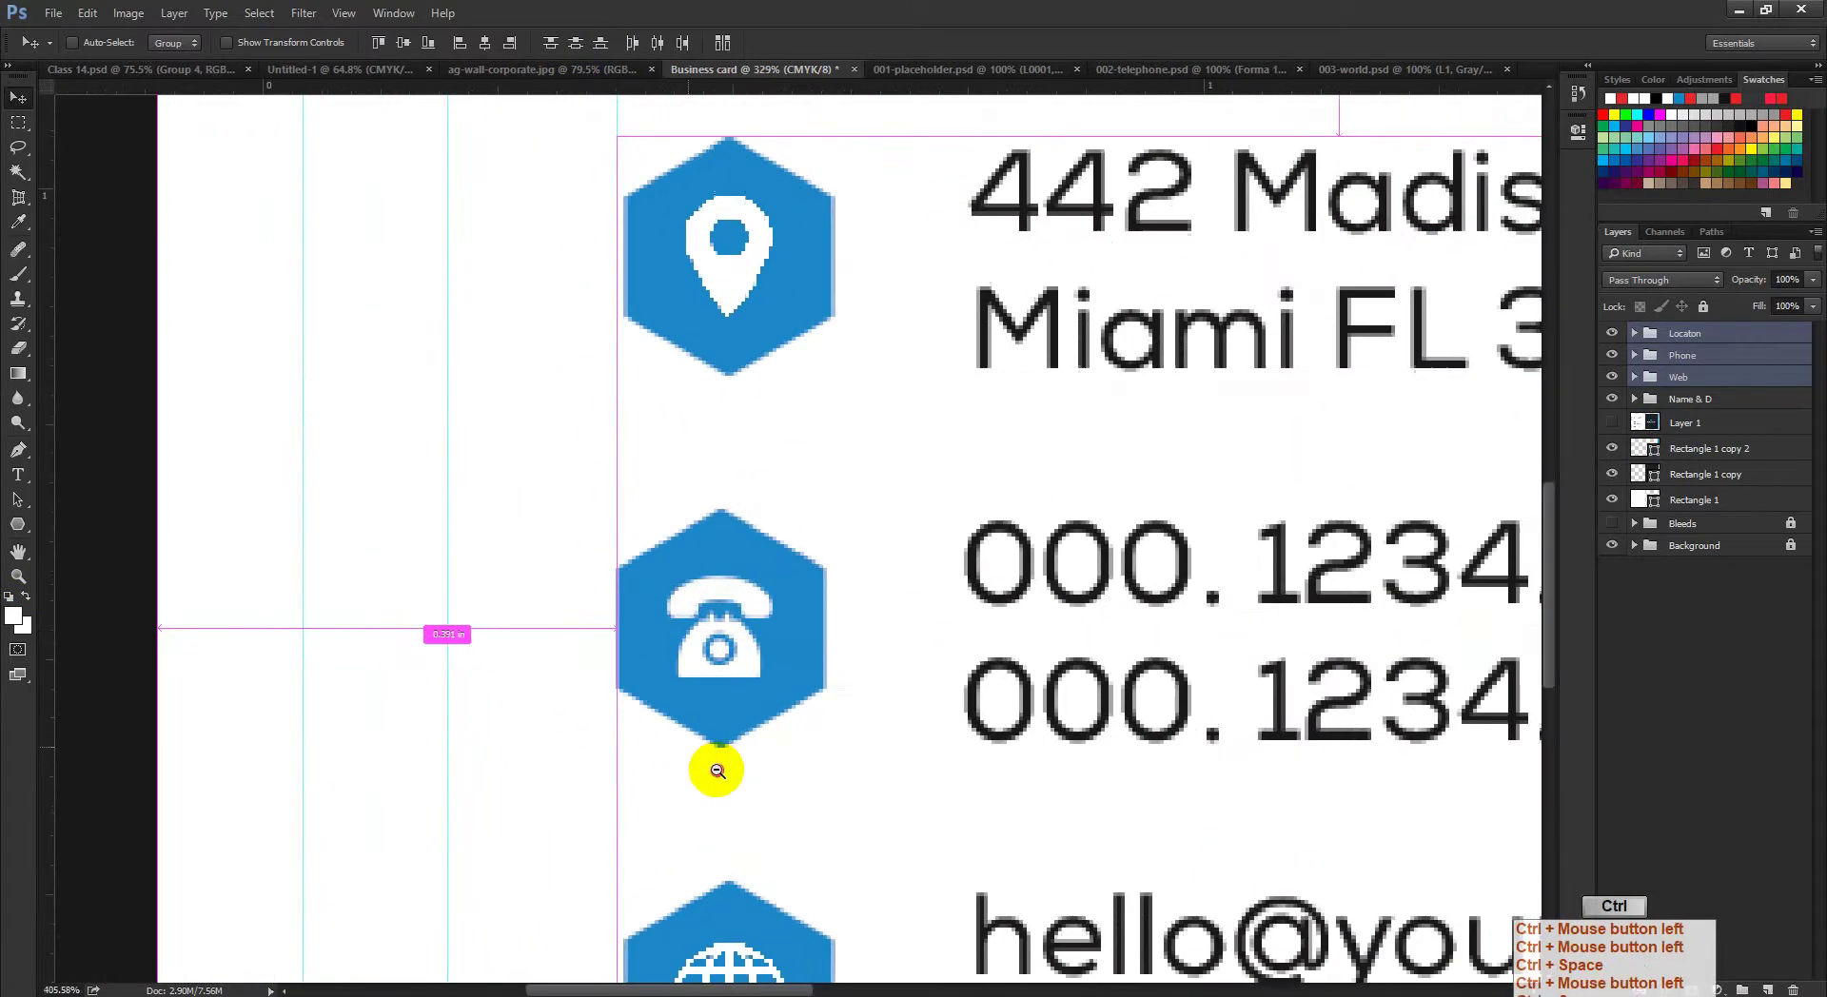
left_click_drag(693, 294, 890, 551)
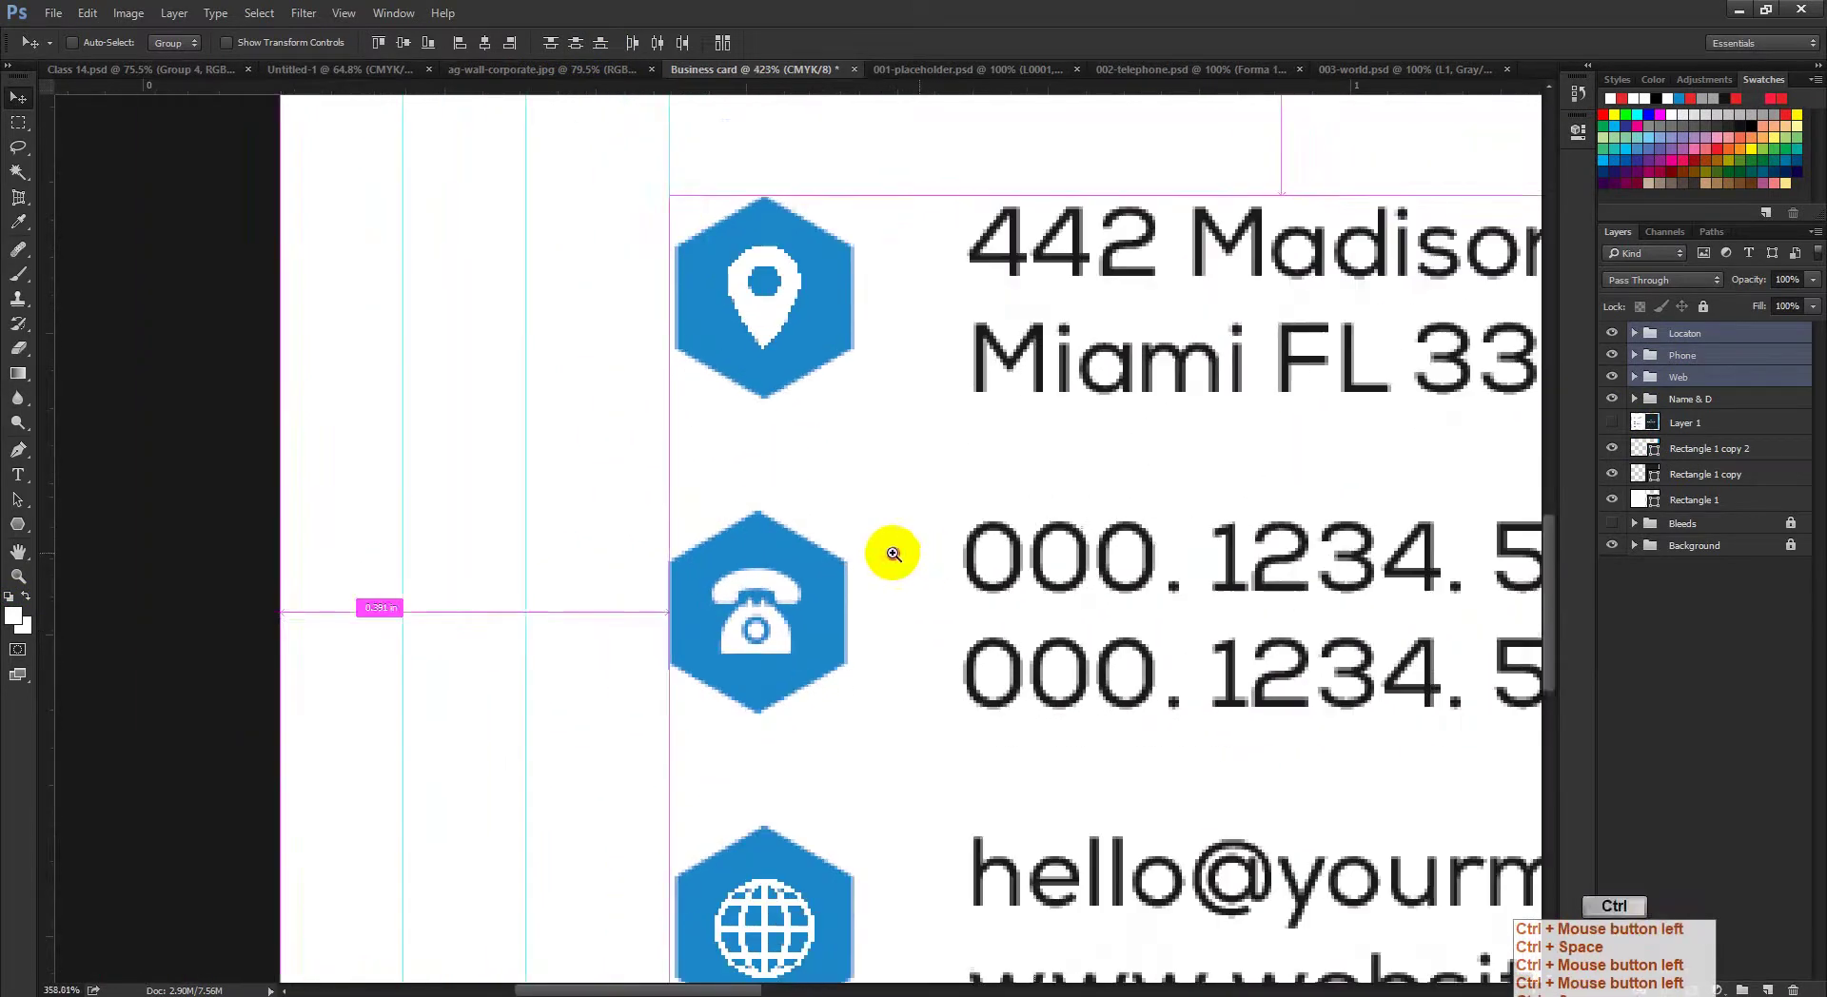
left_click(573, 49)
left_click(577, 51)
left_click(806, 616, "ctrl")
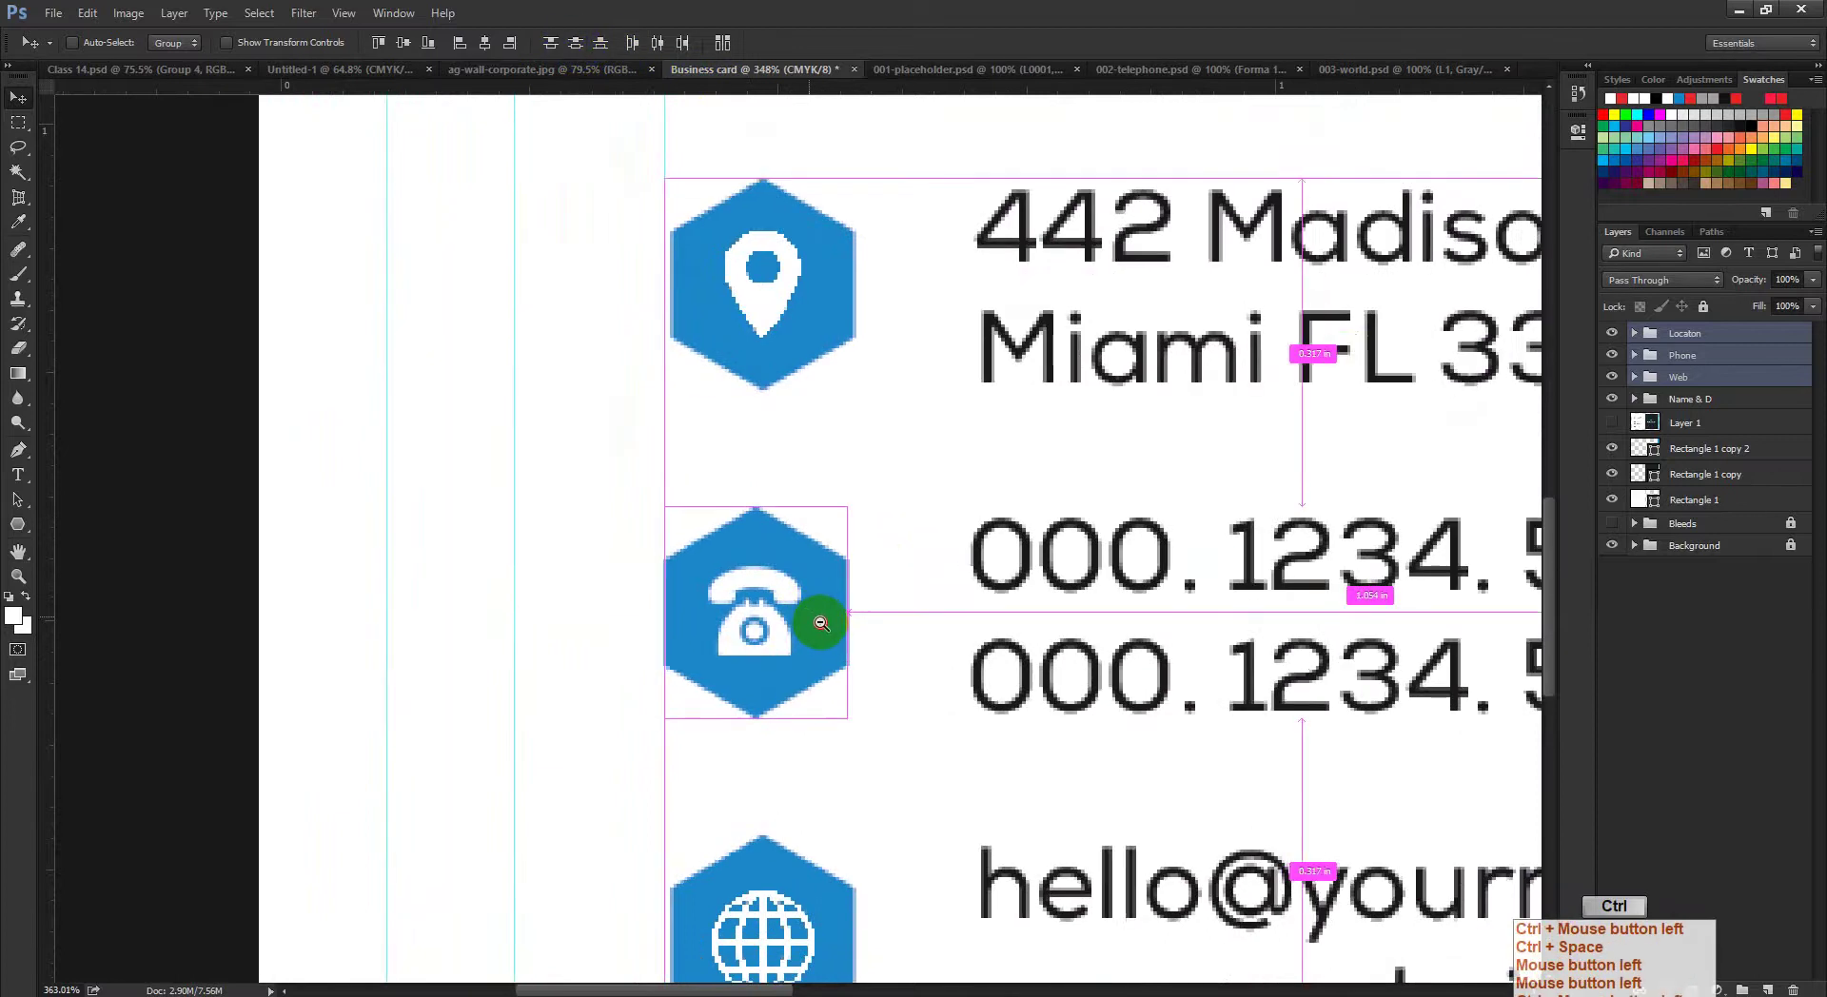
key("ctrl+d")
left_click(714, 585)
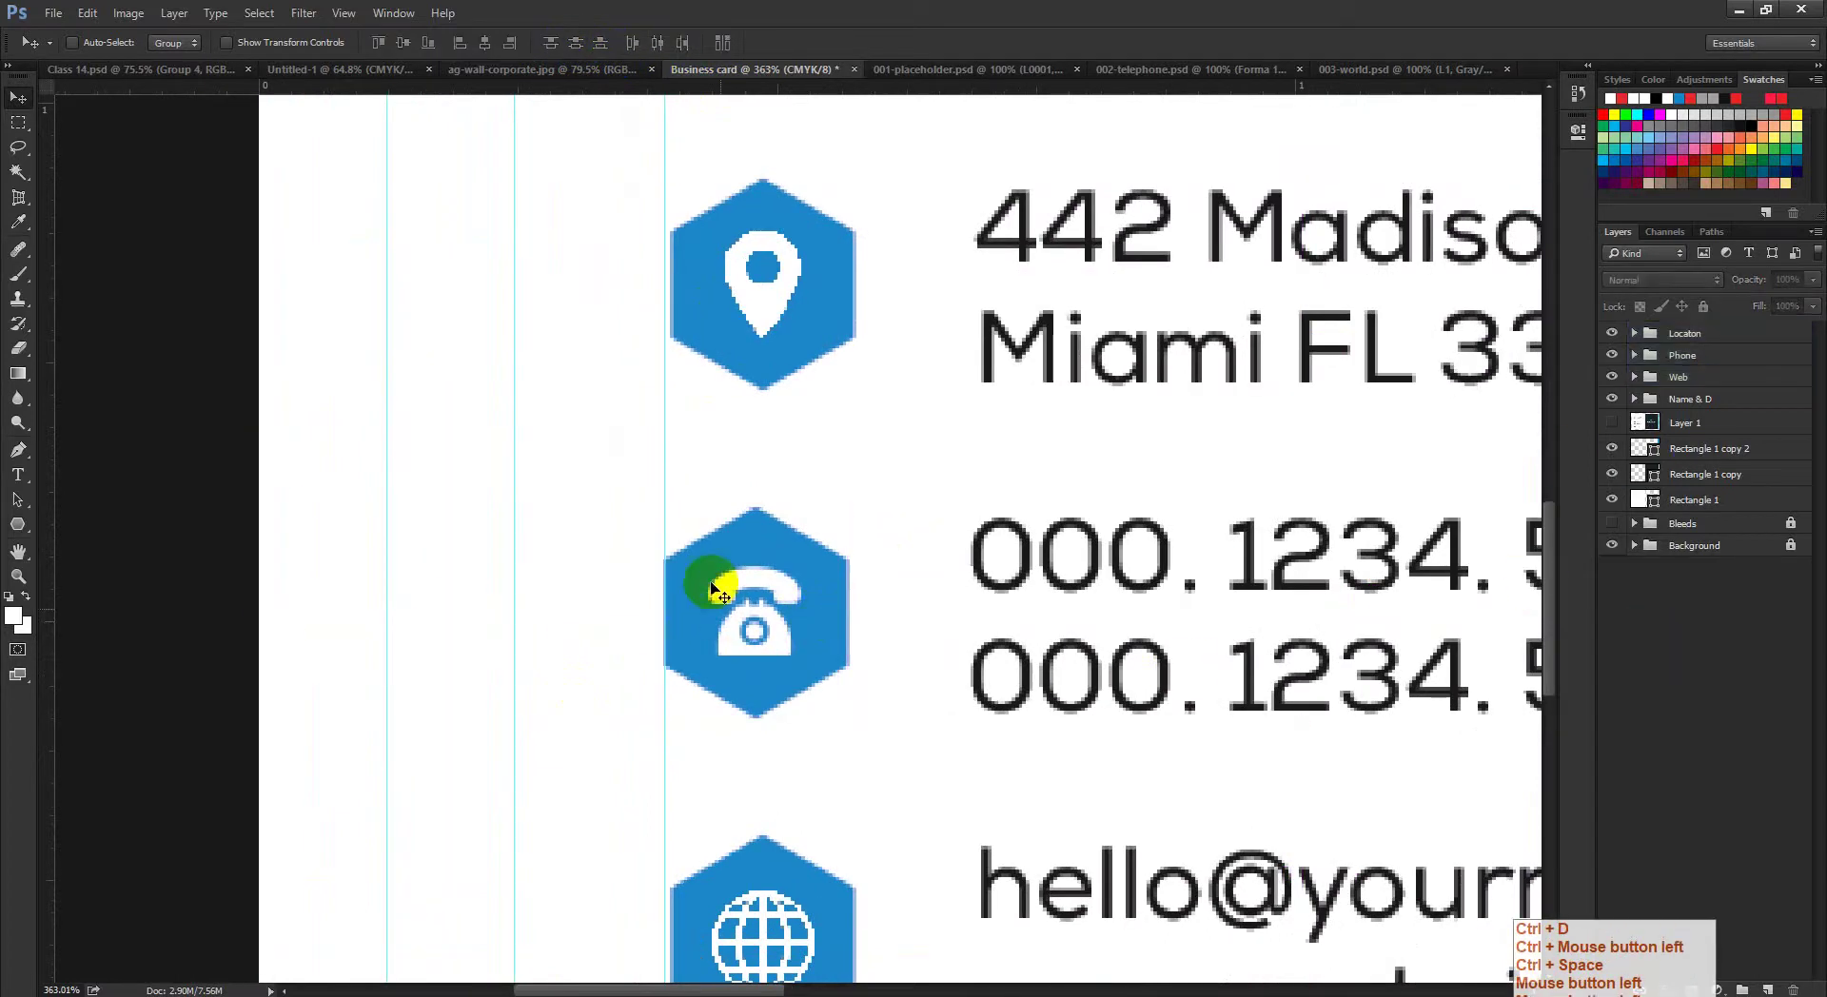
Step: Nudge the location, phone and web icon groups onto the 0.391 in guide
left_click(1719, 354)
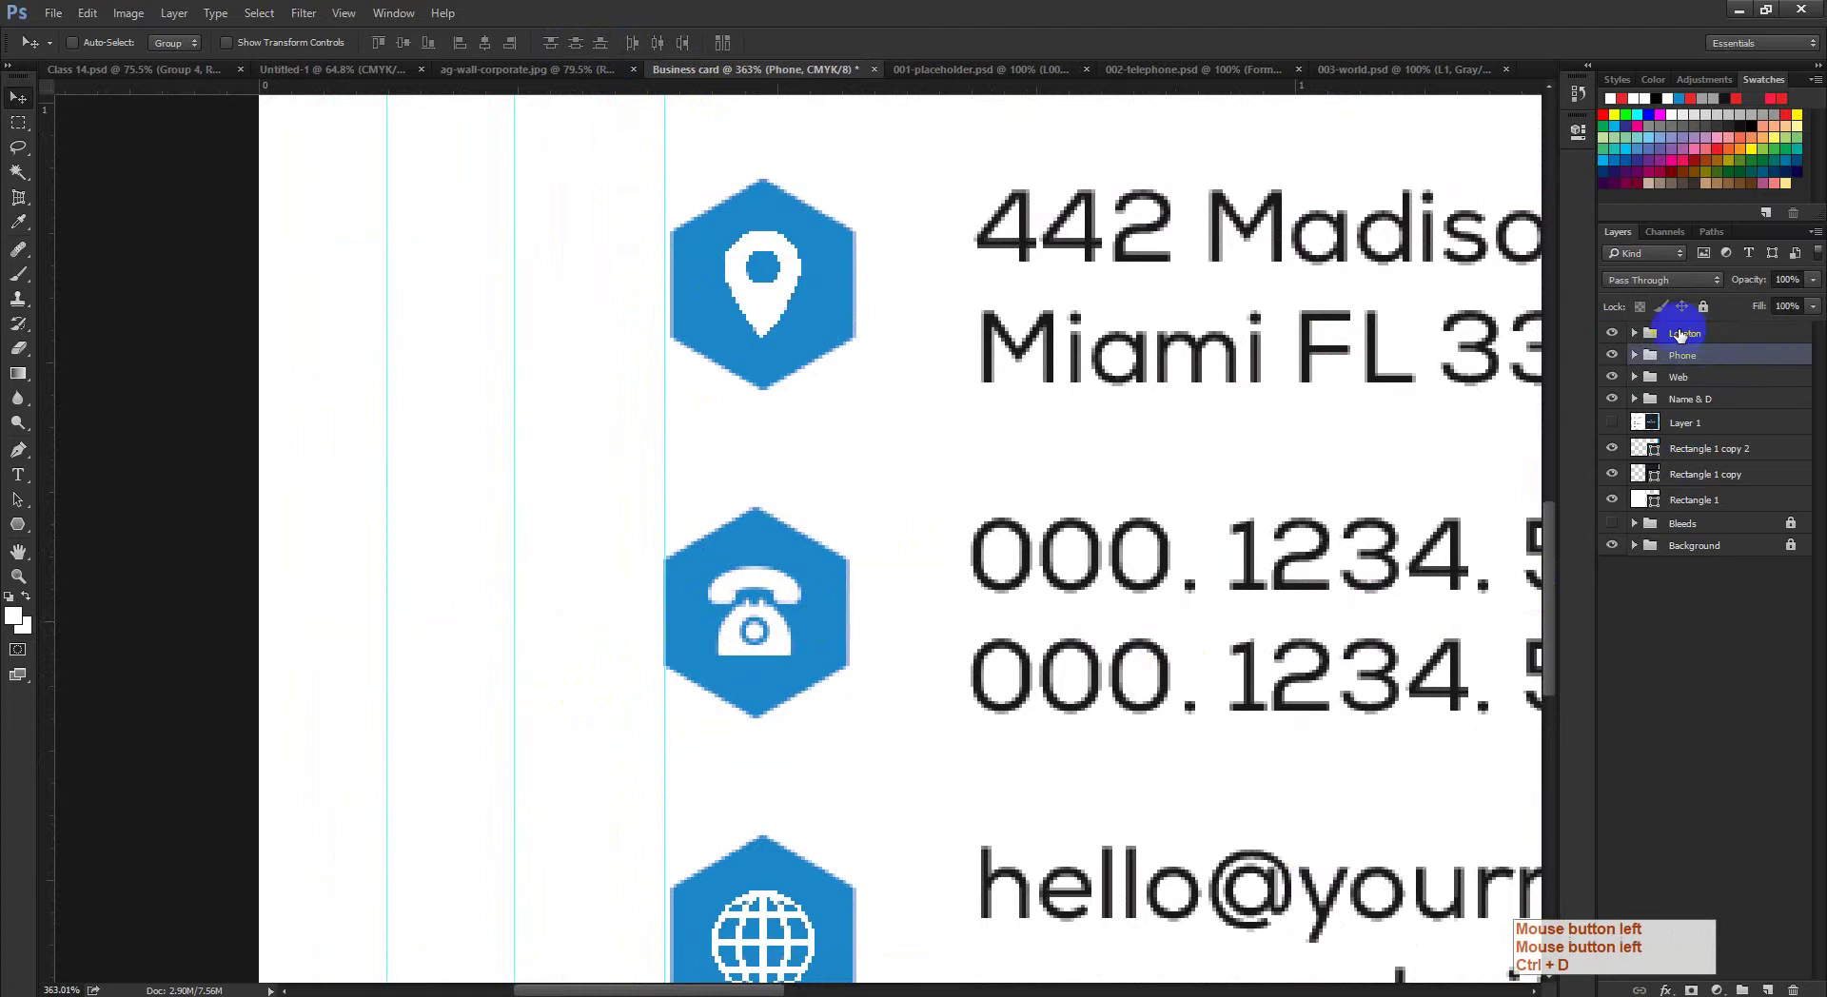
left_click(1680, 334)
left_click(1613, 333)
left_click(1613, 333)
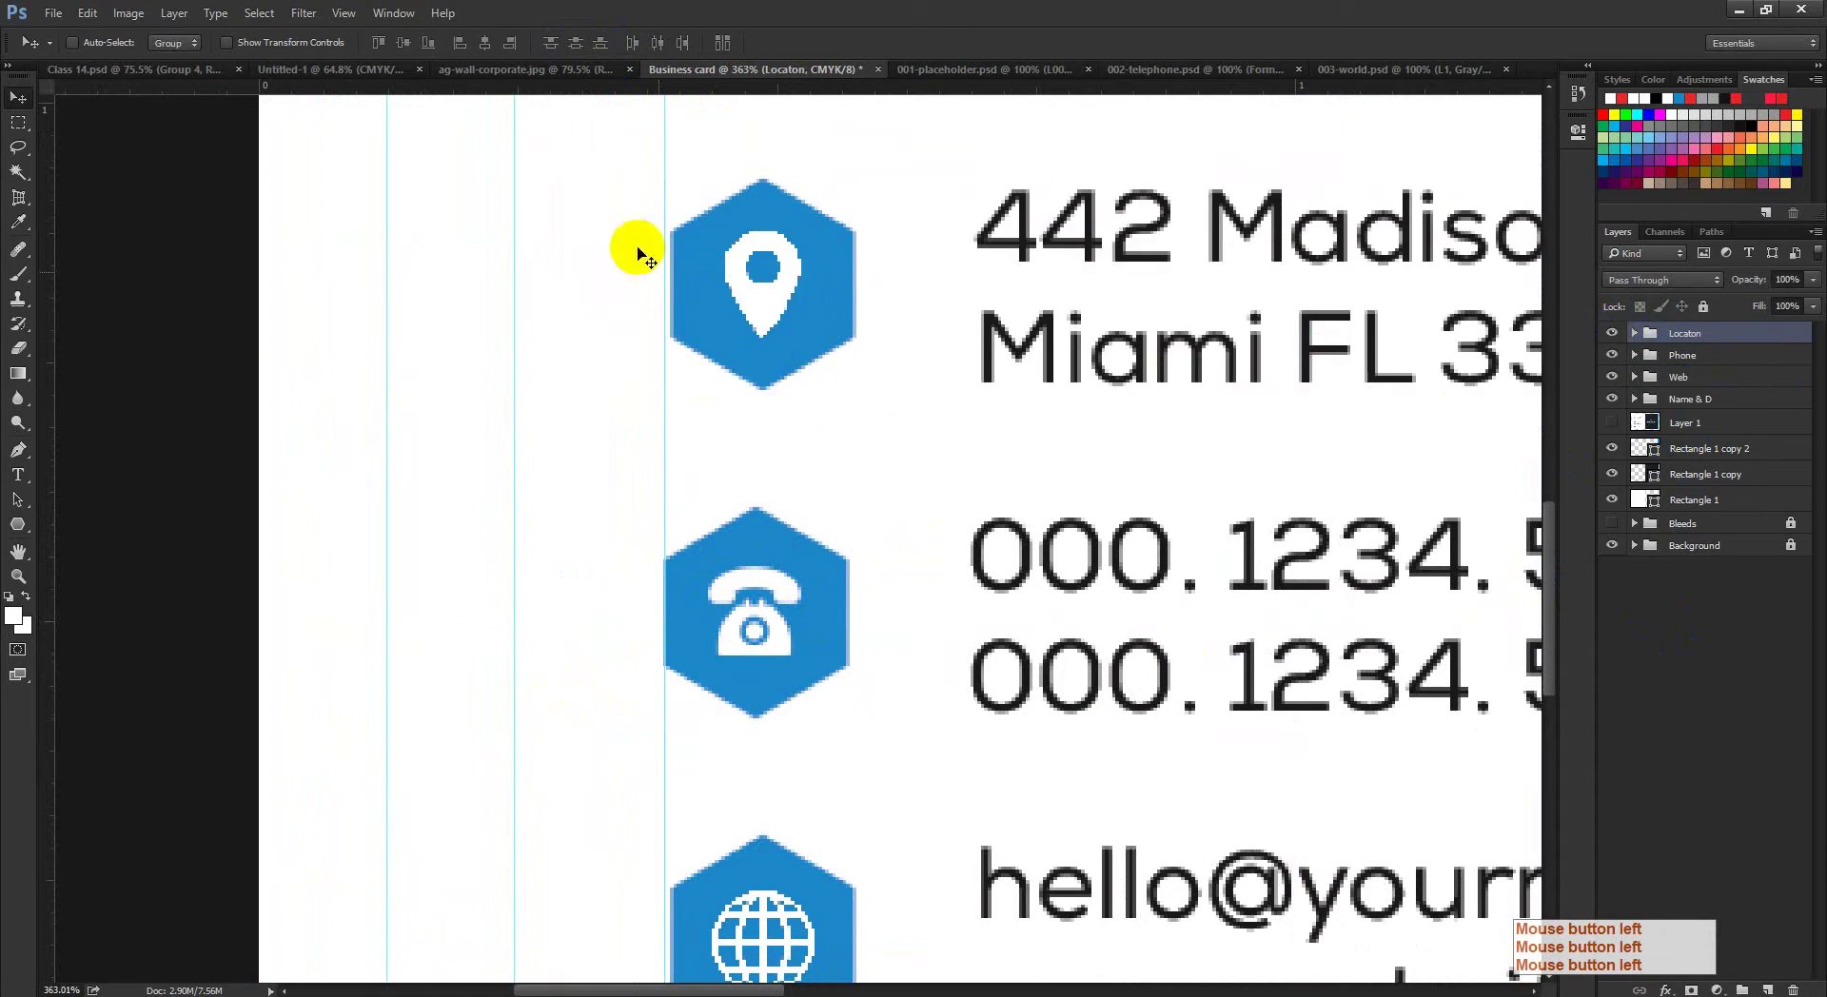
left_click_drag(680, 271, 811, 349)
scroll(864, 609, "down", 2)
left_click(1734, 360)
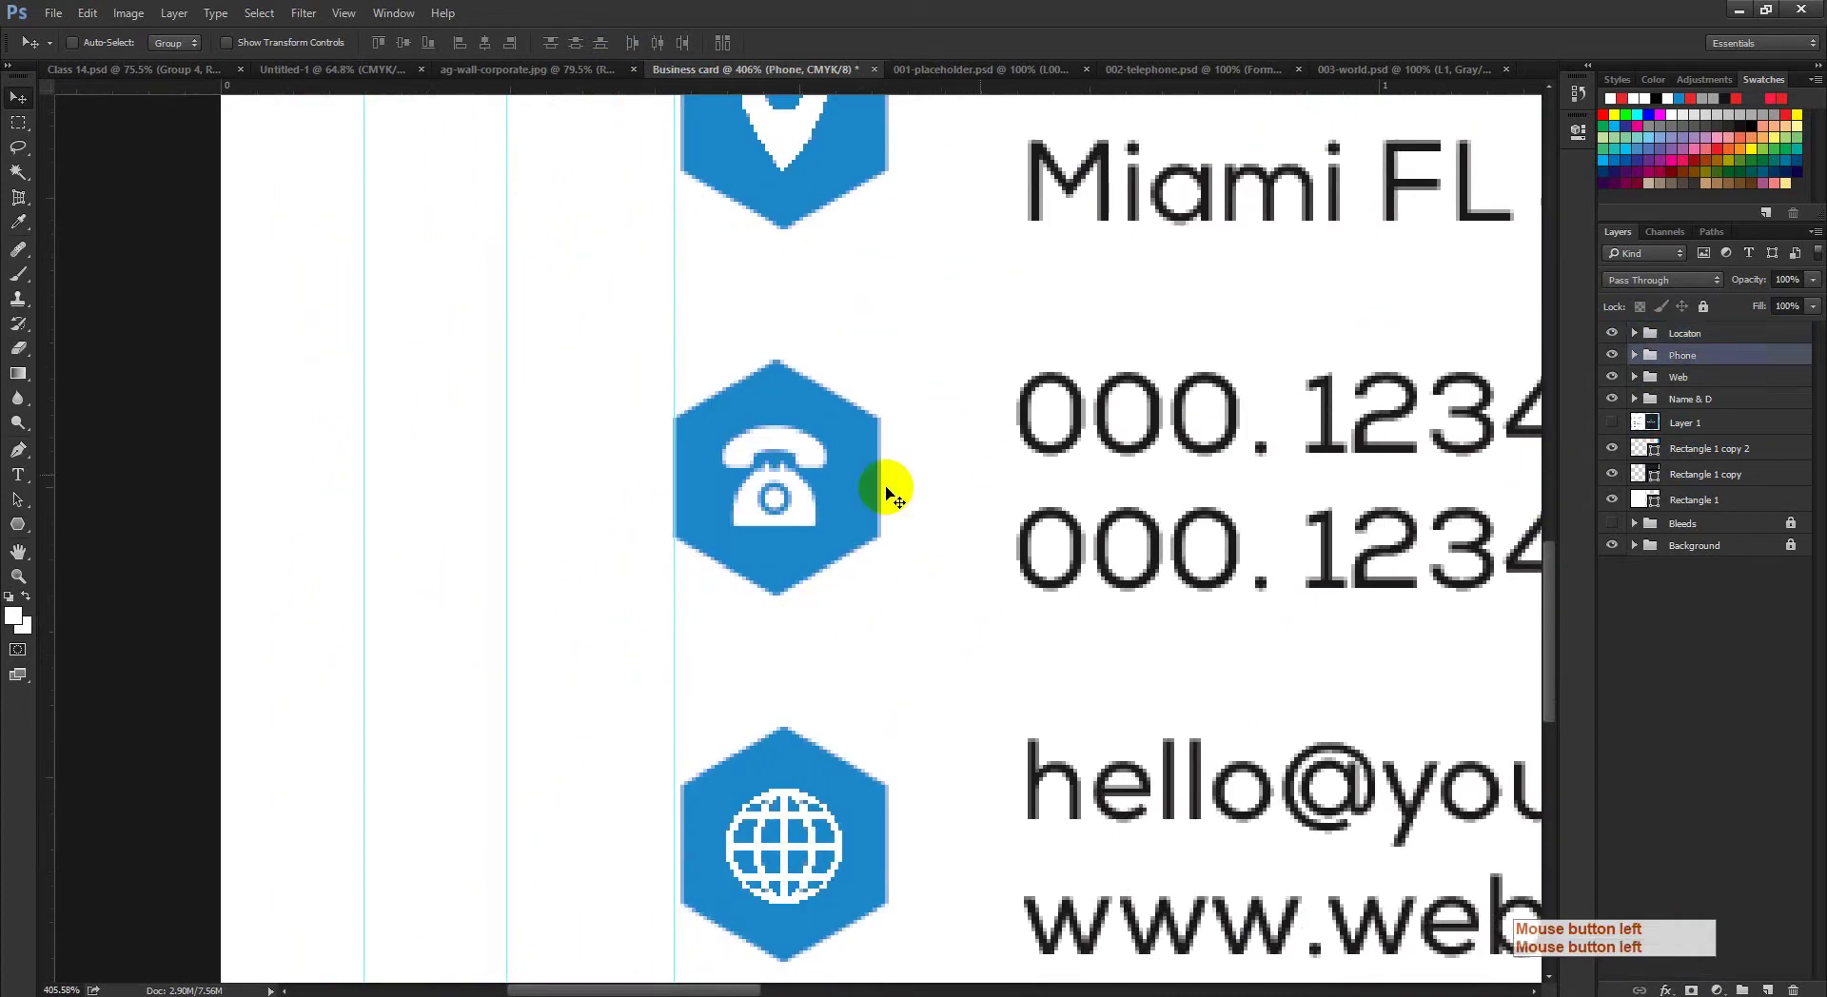
left_click_drag(837, 510, 825, 514)
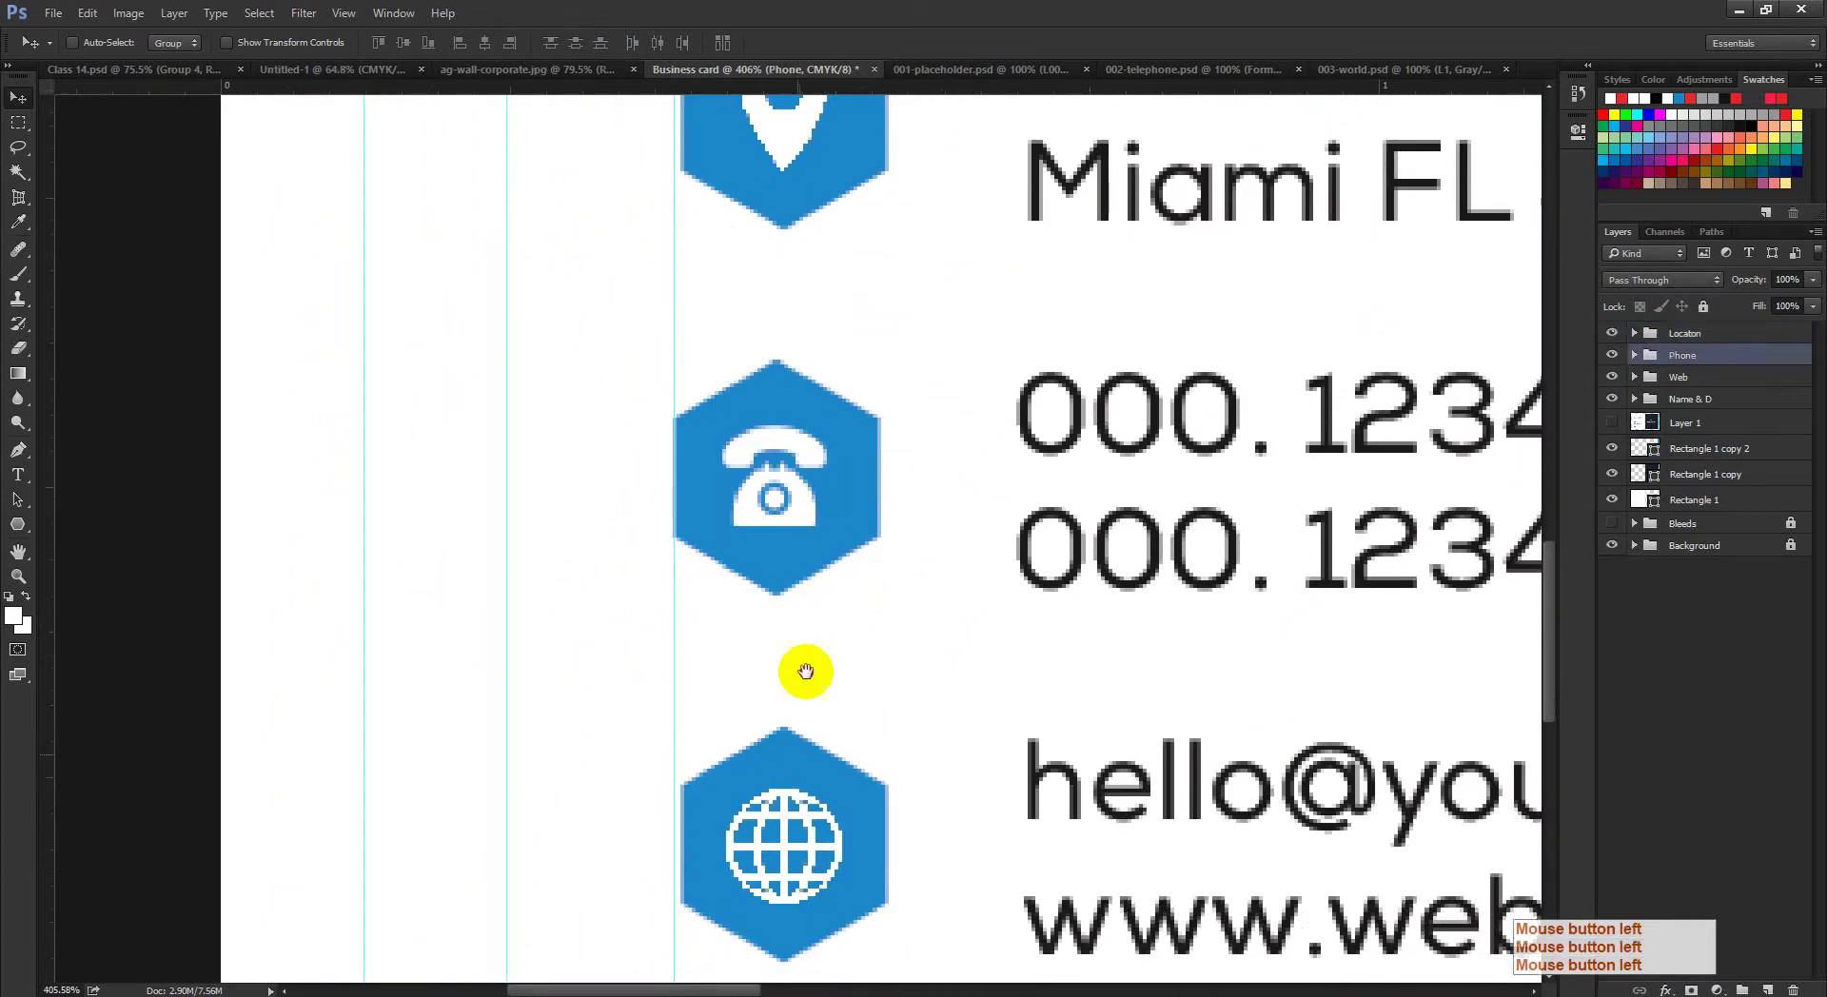
scroll(952, 656, "down", 2)
left_click(1689, 375)
left_click_drag(739, 676, 784, 666)
Step: Reselect the location, phone and web groups and redistribute their vertical centres evenly
left_click_drag(914, 660, 868, 658)
left_click(1683, 355, "ctrl")
left_click(1684, 333, "ctrl")
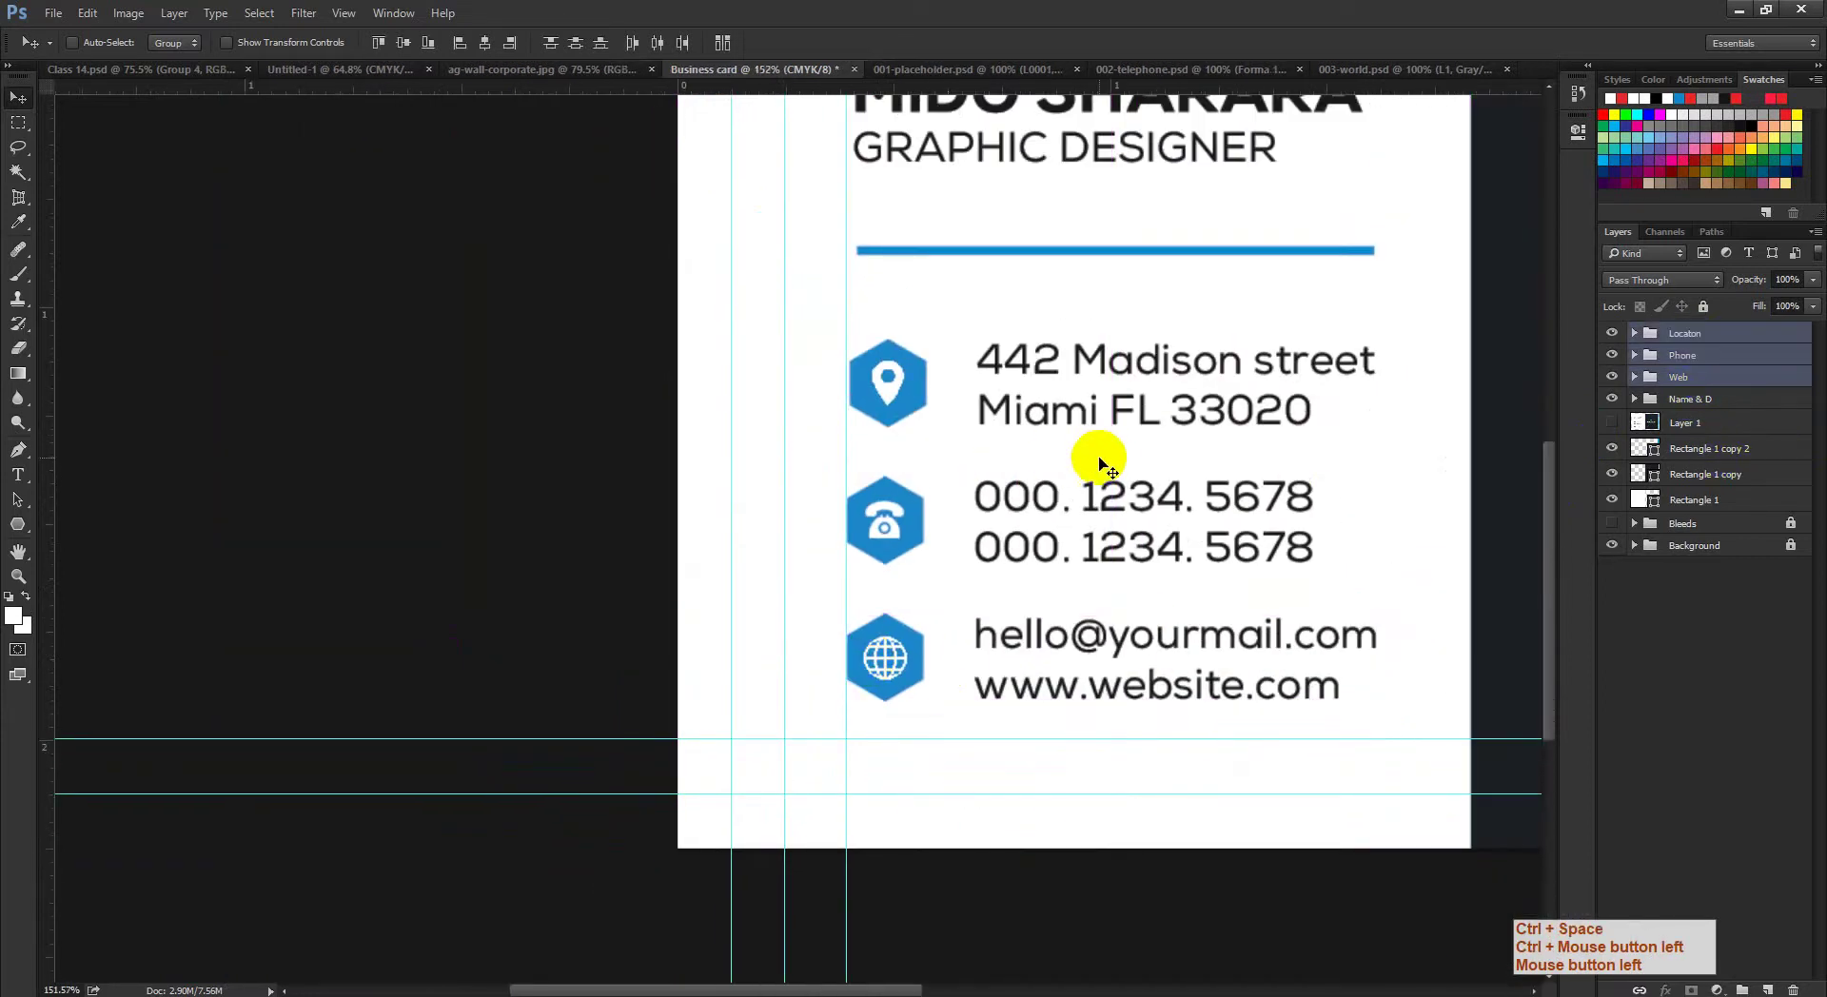
left_click(571, 46)
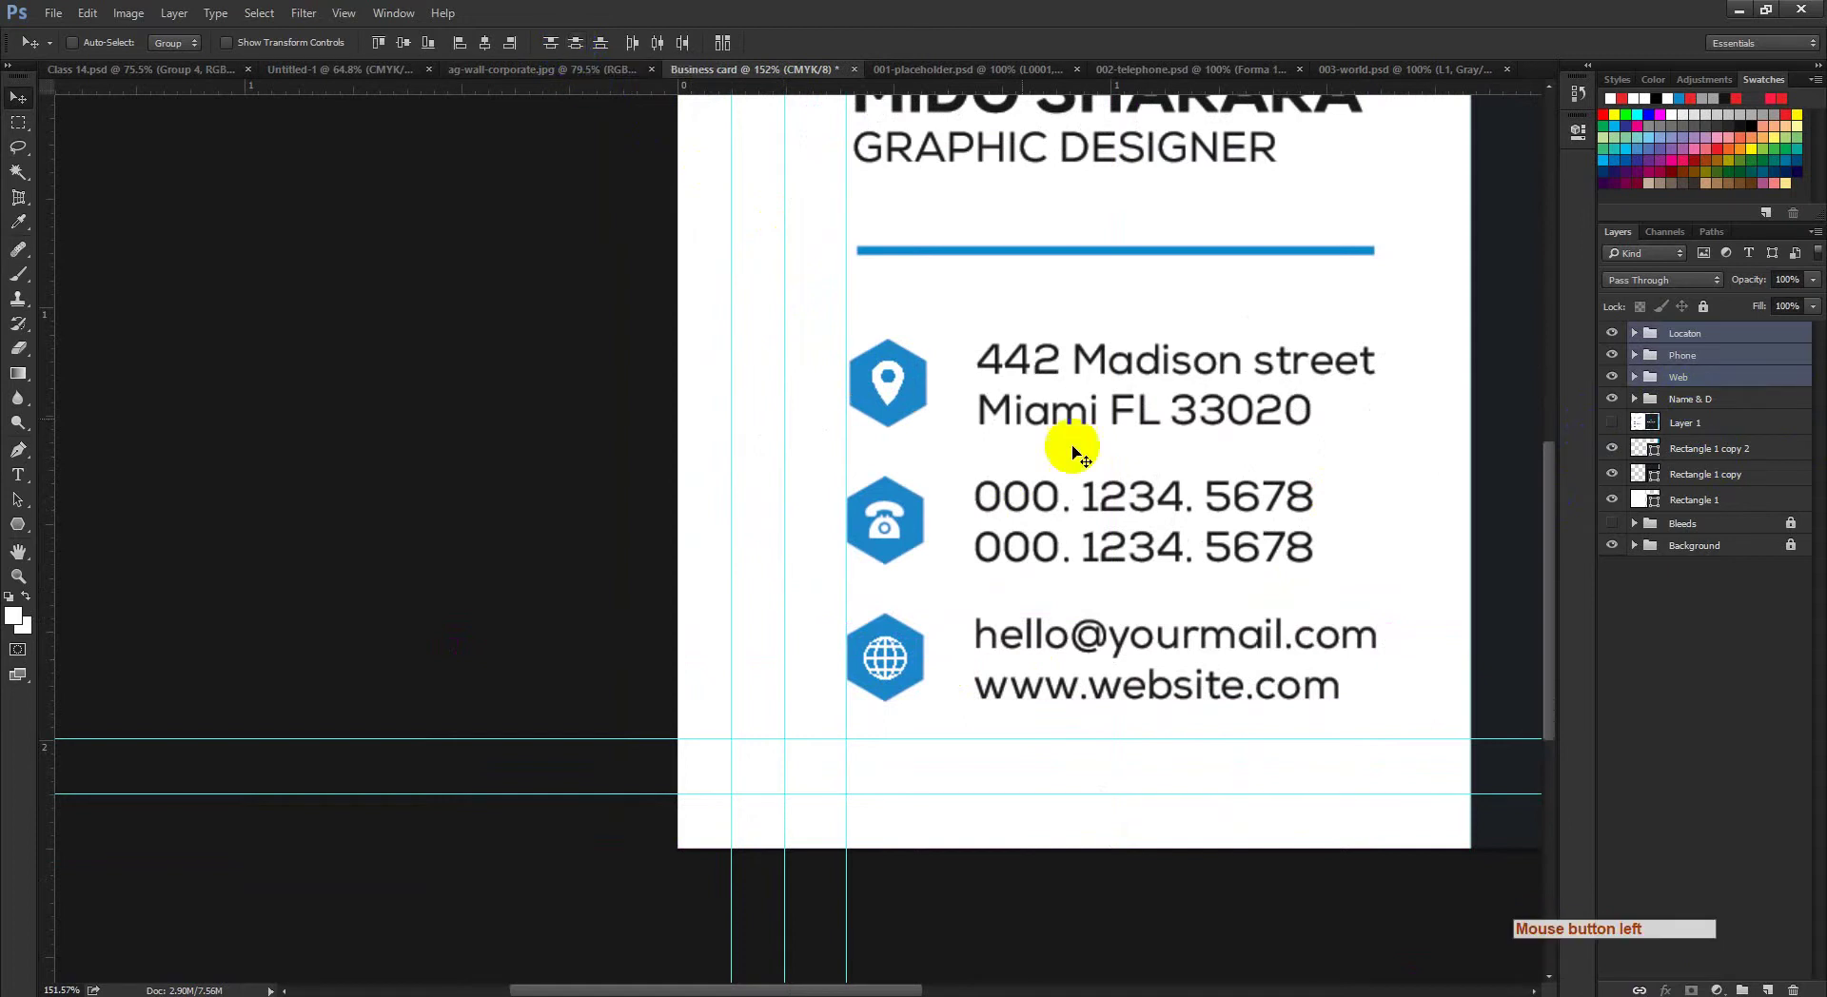
key("ctrl+space")
left_click_drag(1034, 566, 481, 645)
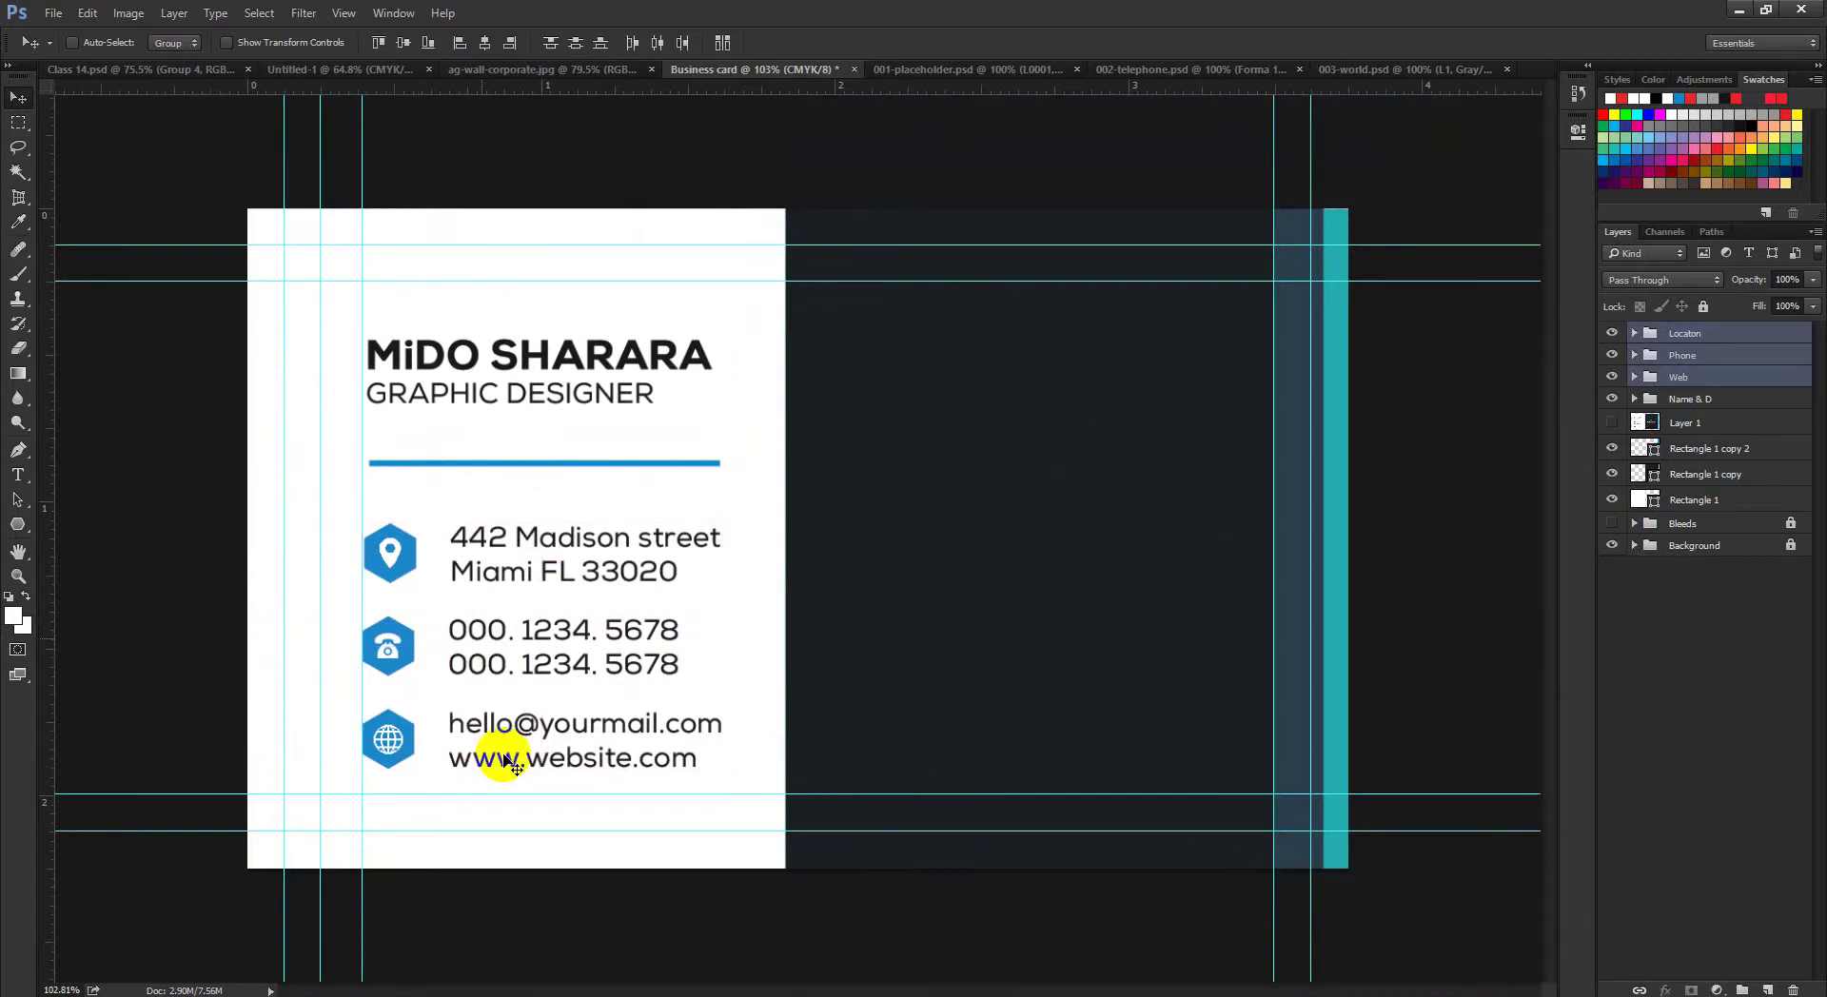
left_click(1014, 475)
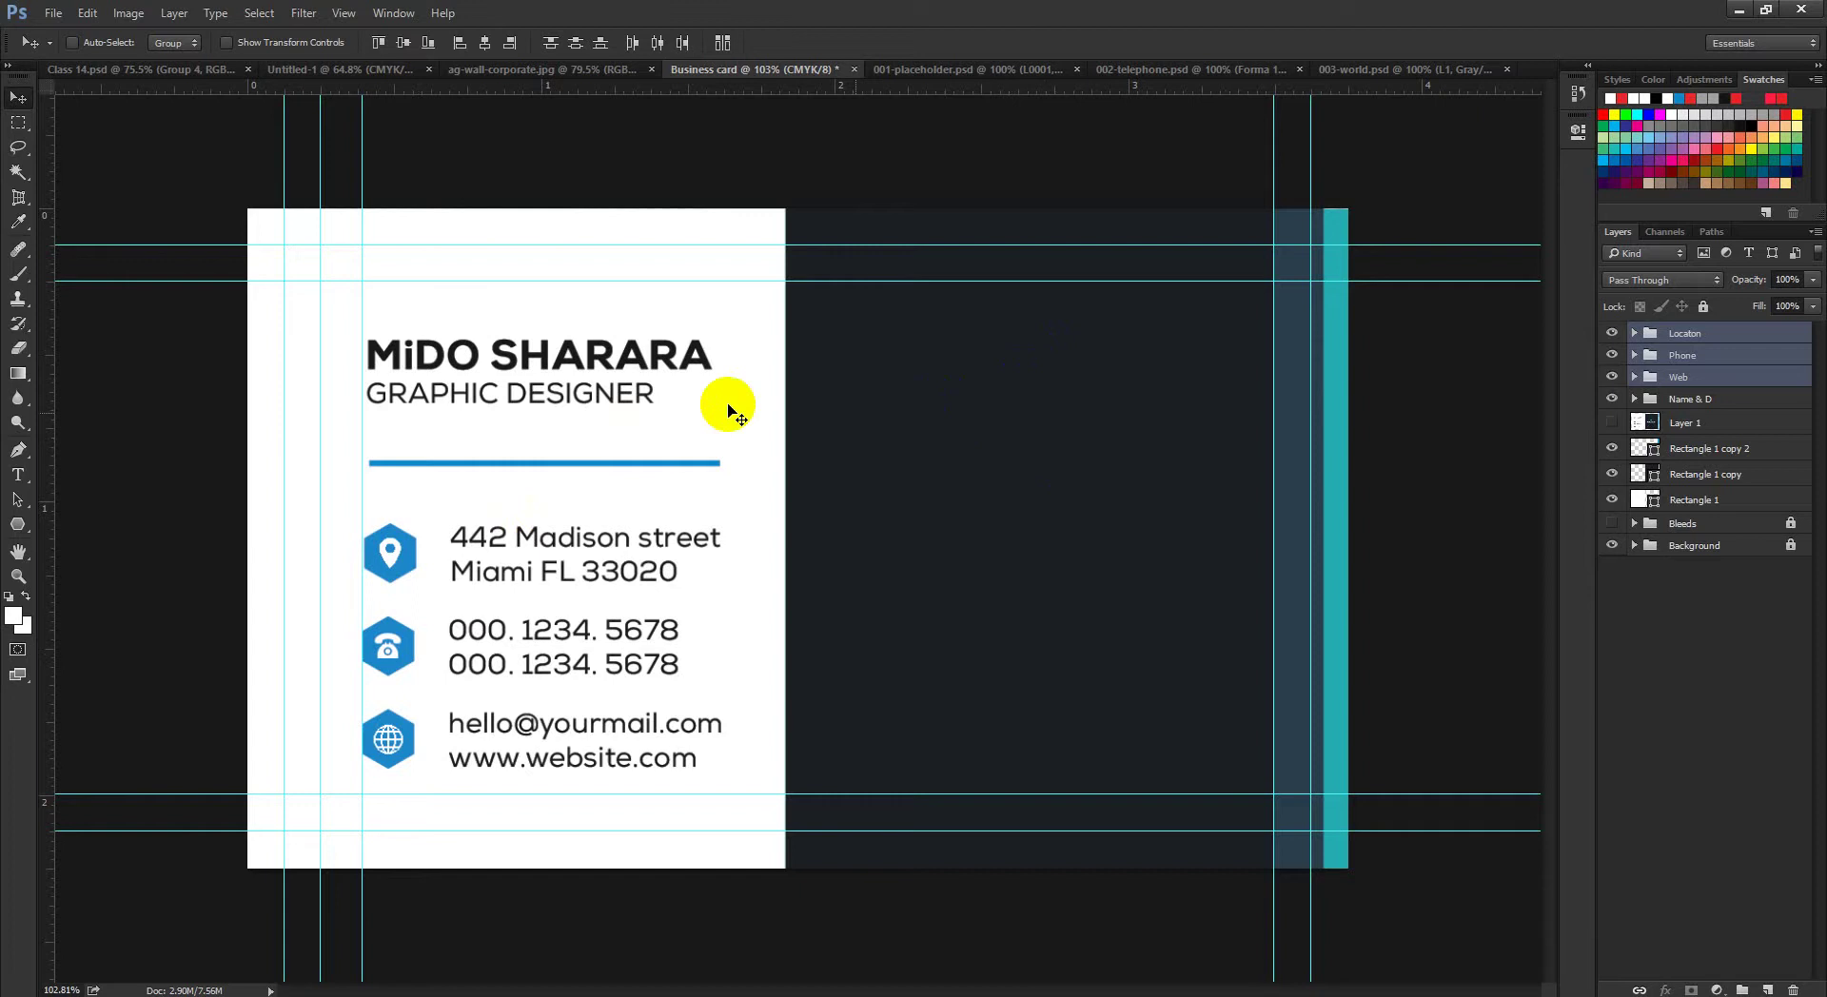
left_click(779, 504)
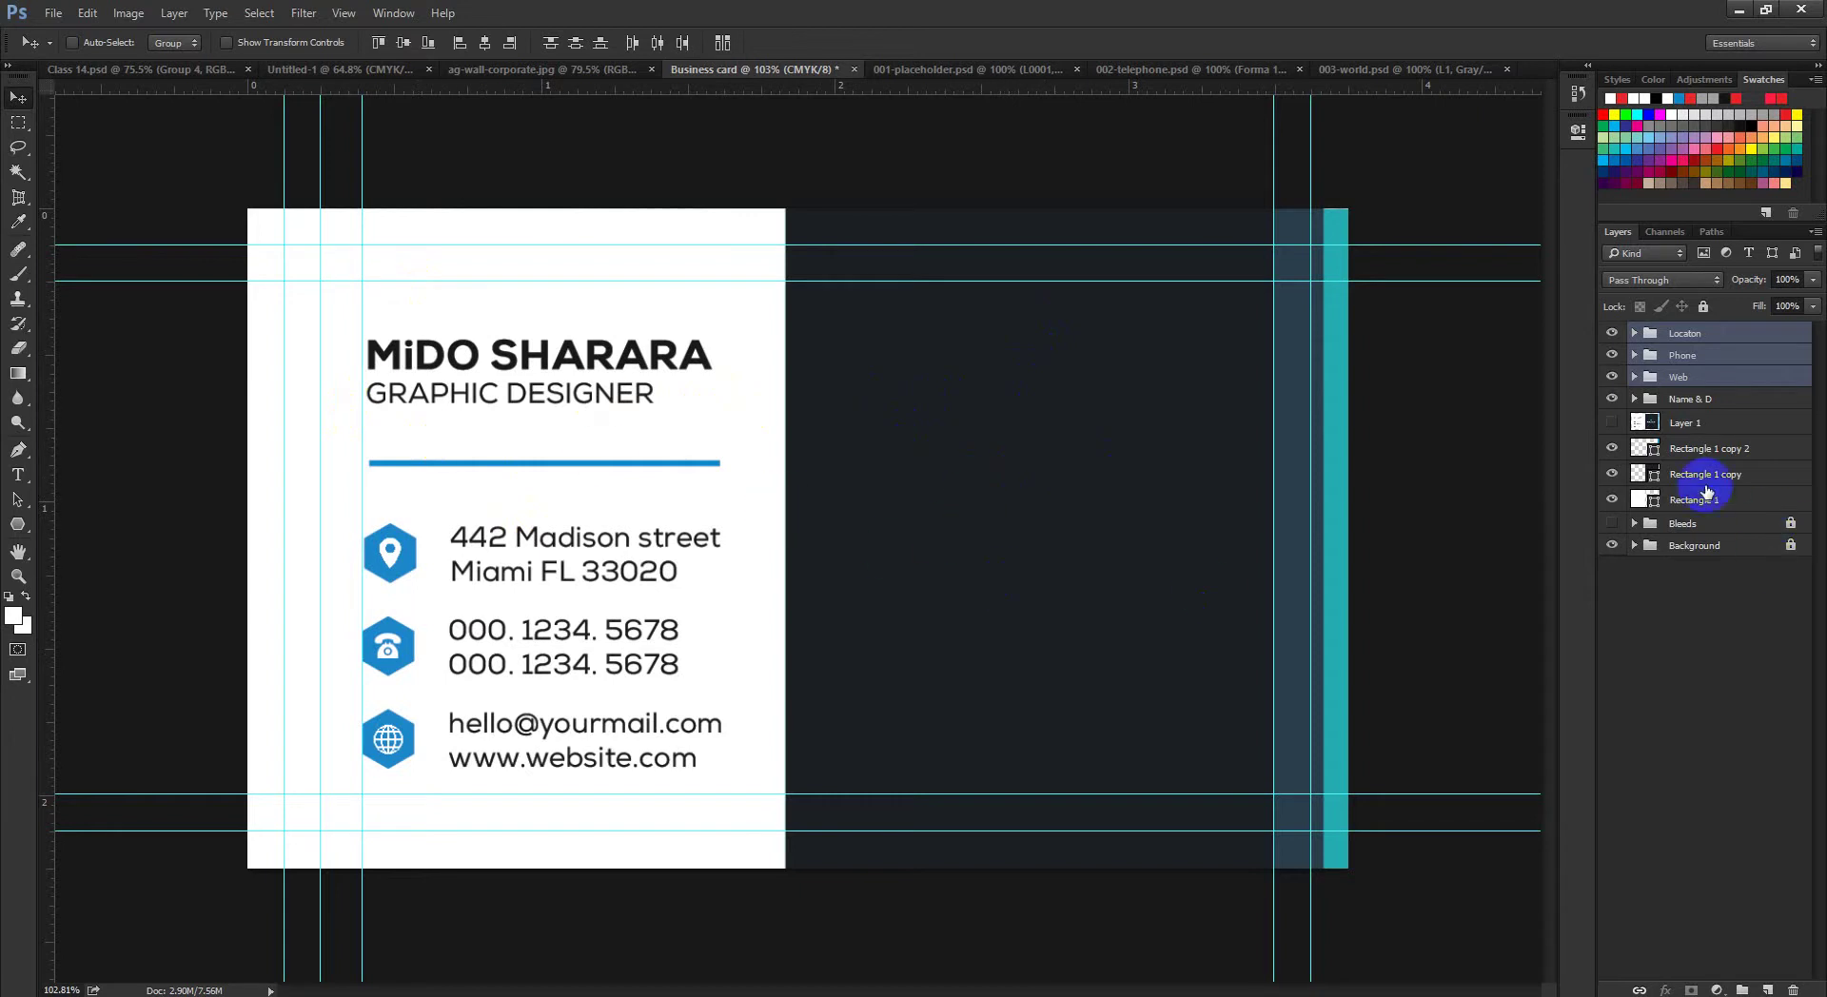
Step: Select the Bleeds group and dismiss the download manager trial notice
left_click(1780, 624)
left_click(1684, 522)
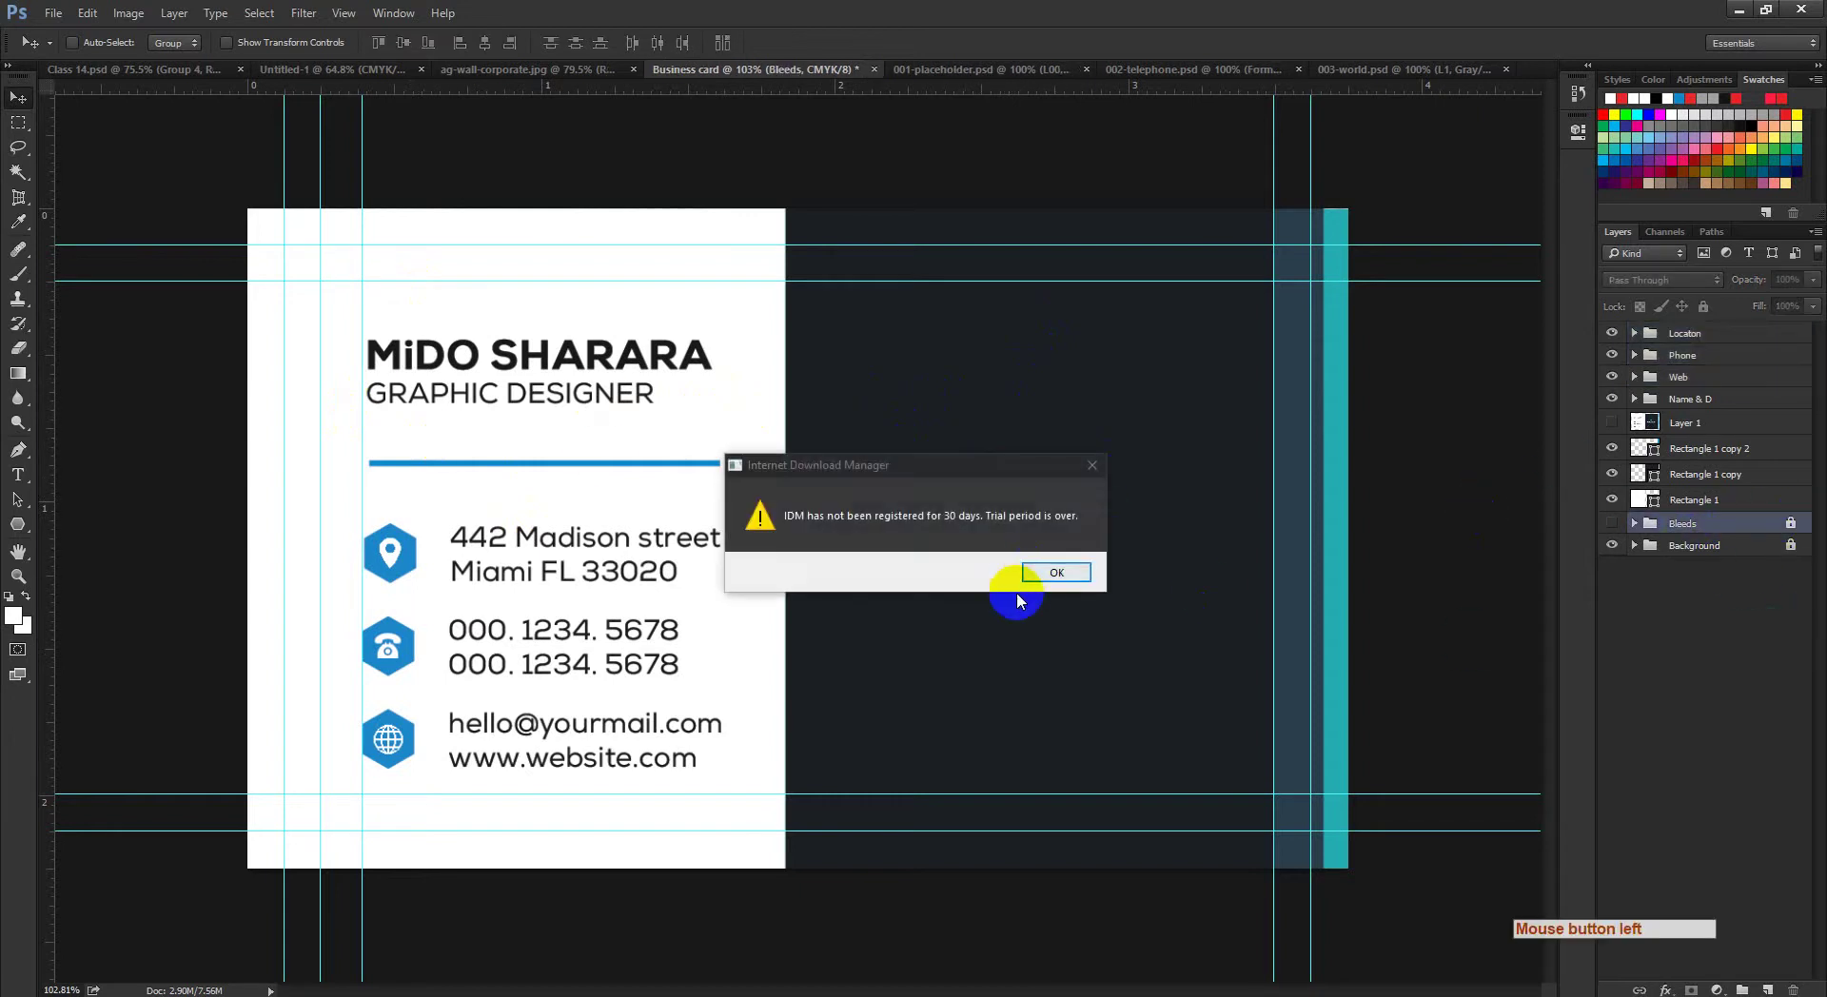
left_click(1041, 580)
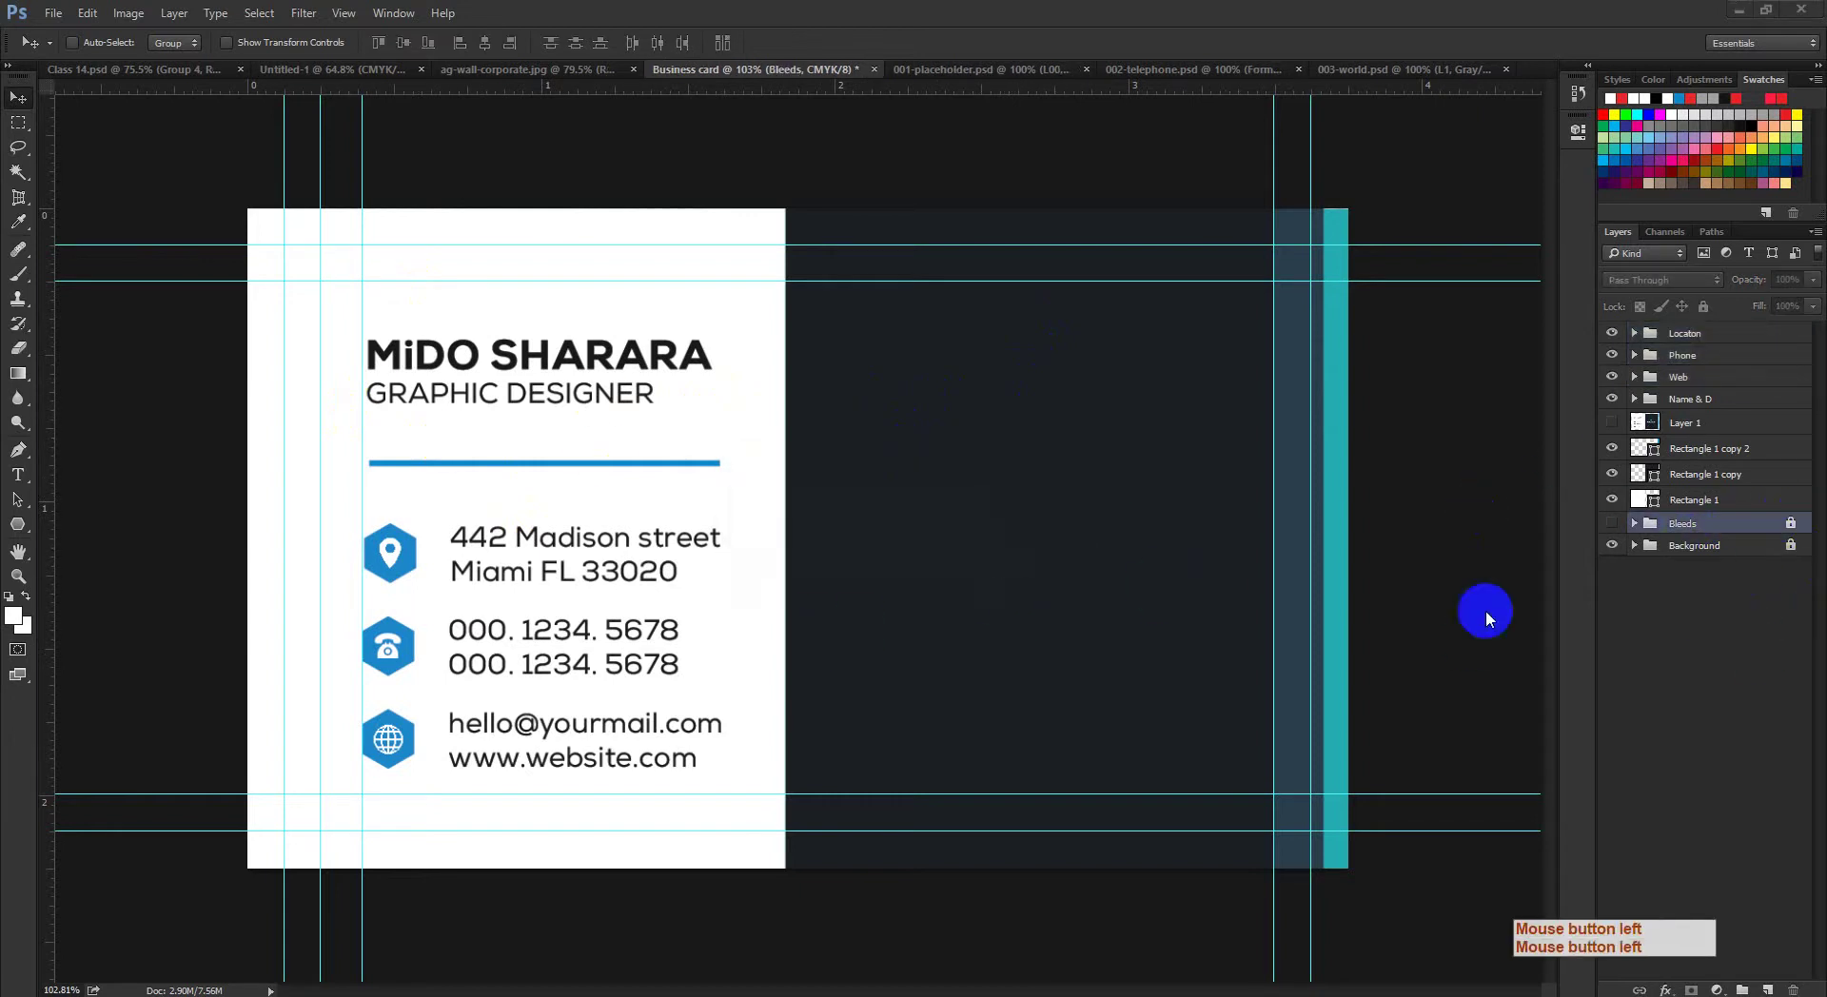
key("ctrl+space")
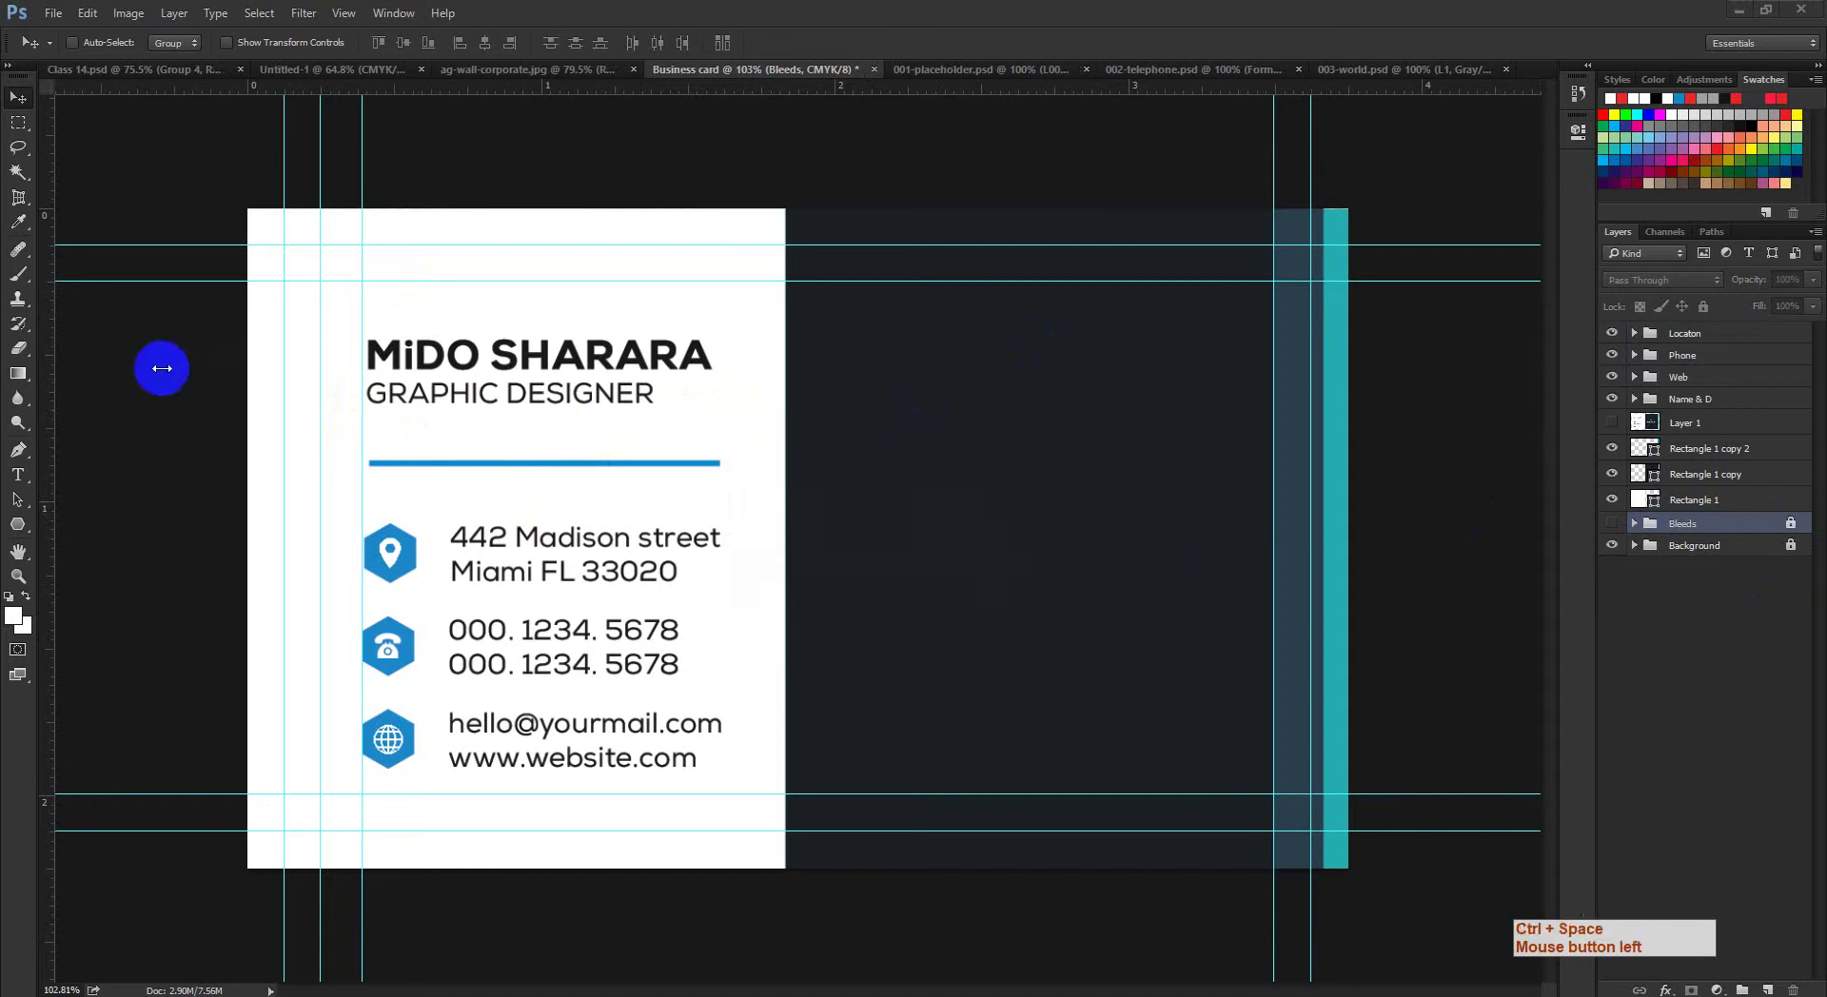
key("ctrl+space")
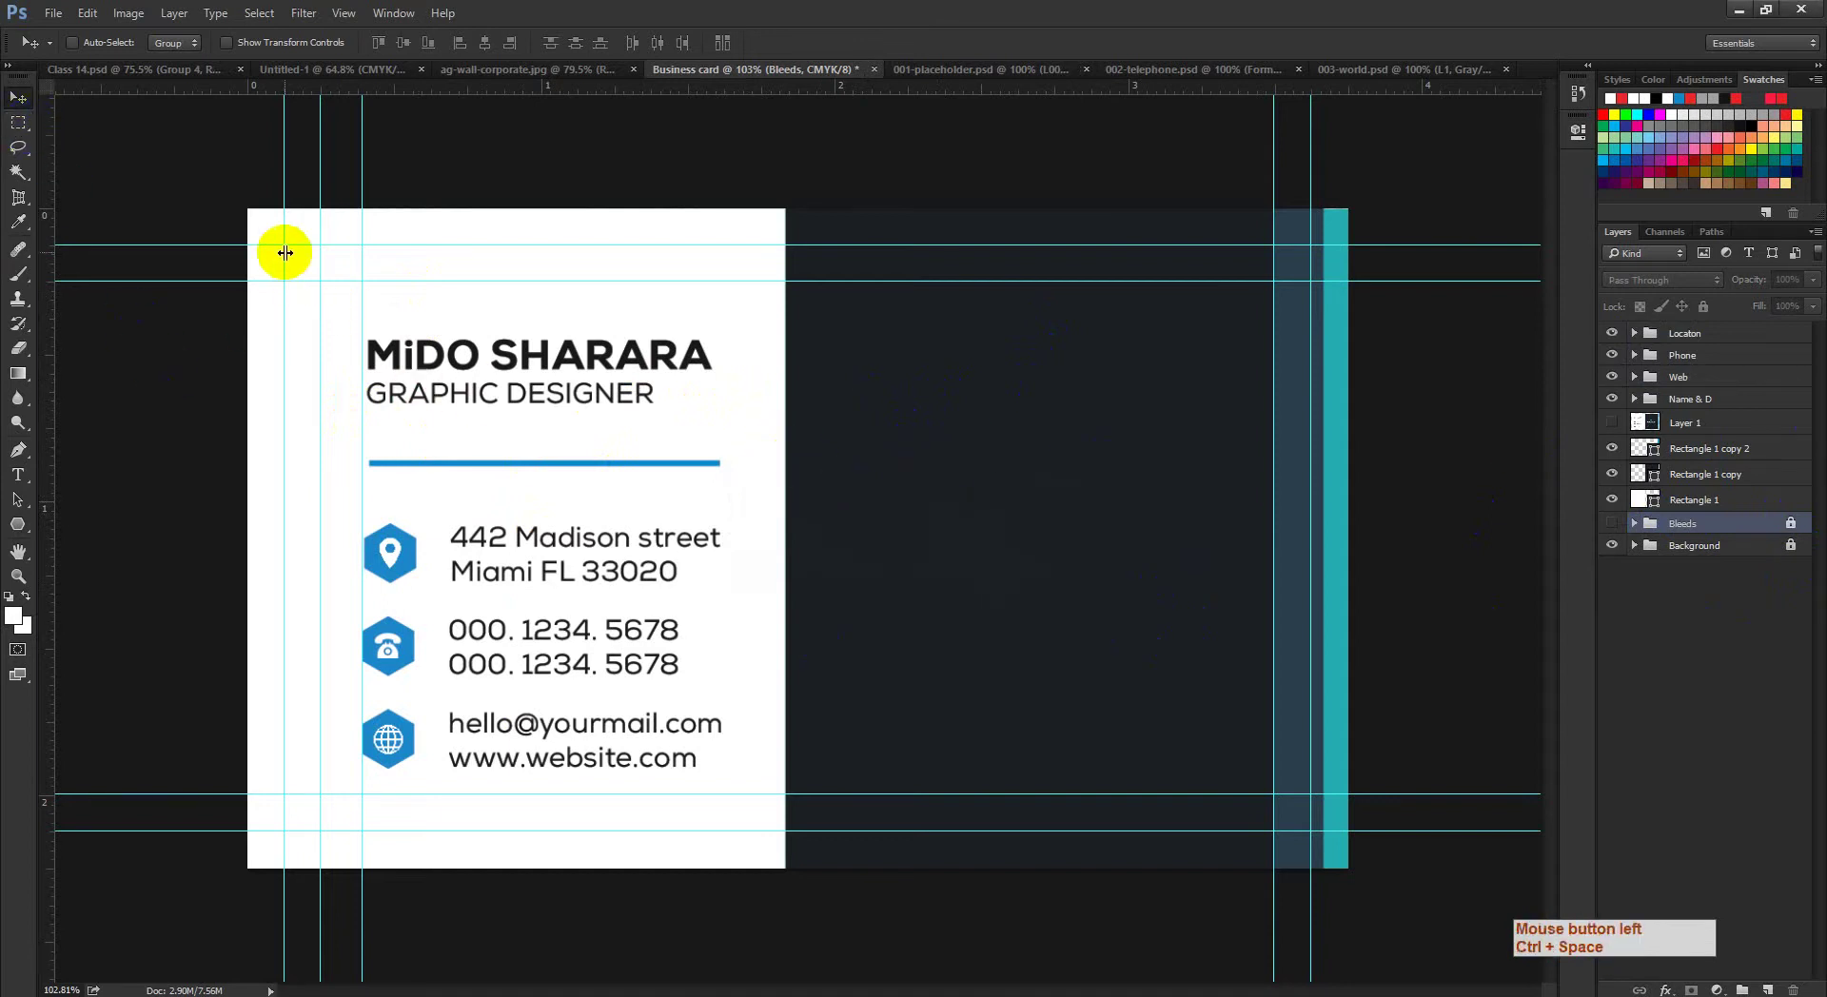
Step: Draw a trial rectangular selection from the top-left margin corner and check its edge
left_click(18, 121)
left_click(298, 246)
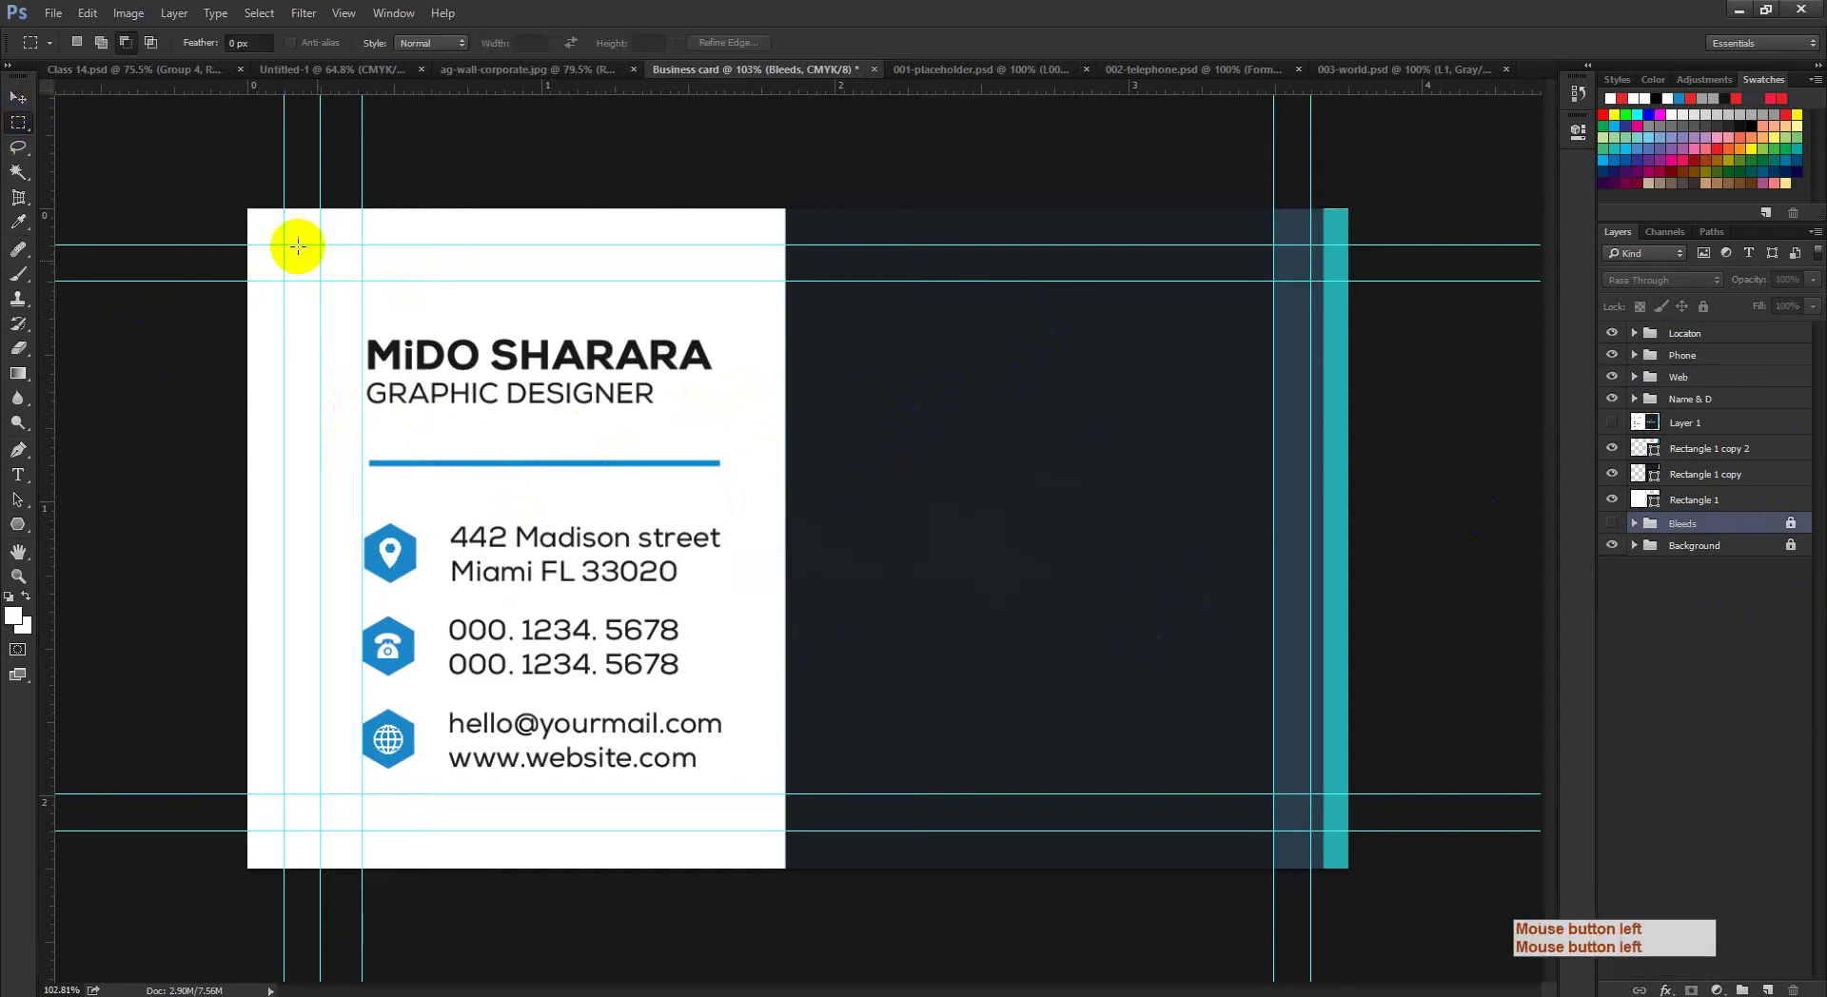
left_click_drag(284, 245, 777, 837)
left_click_drag(796, 584, 881, 729)
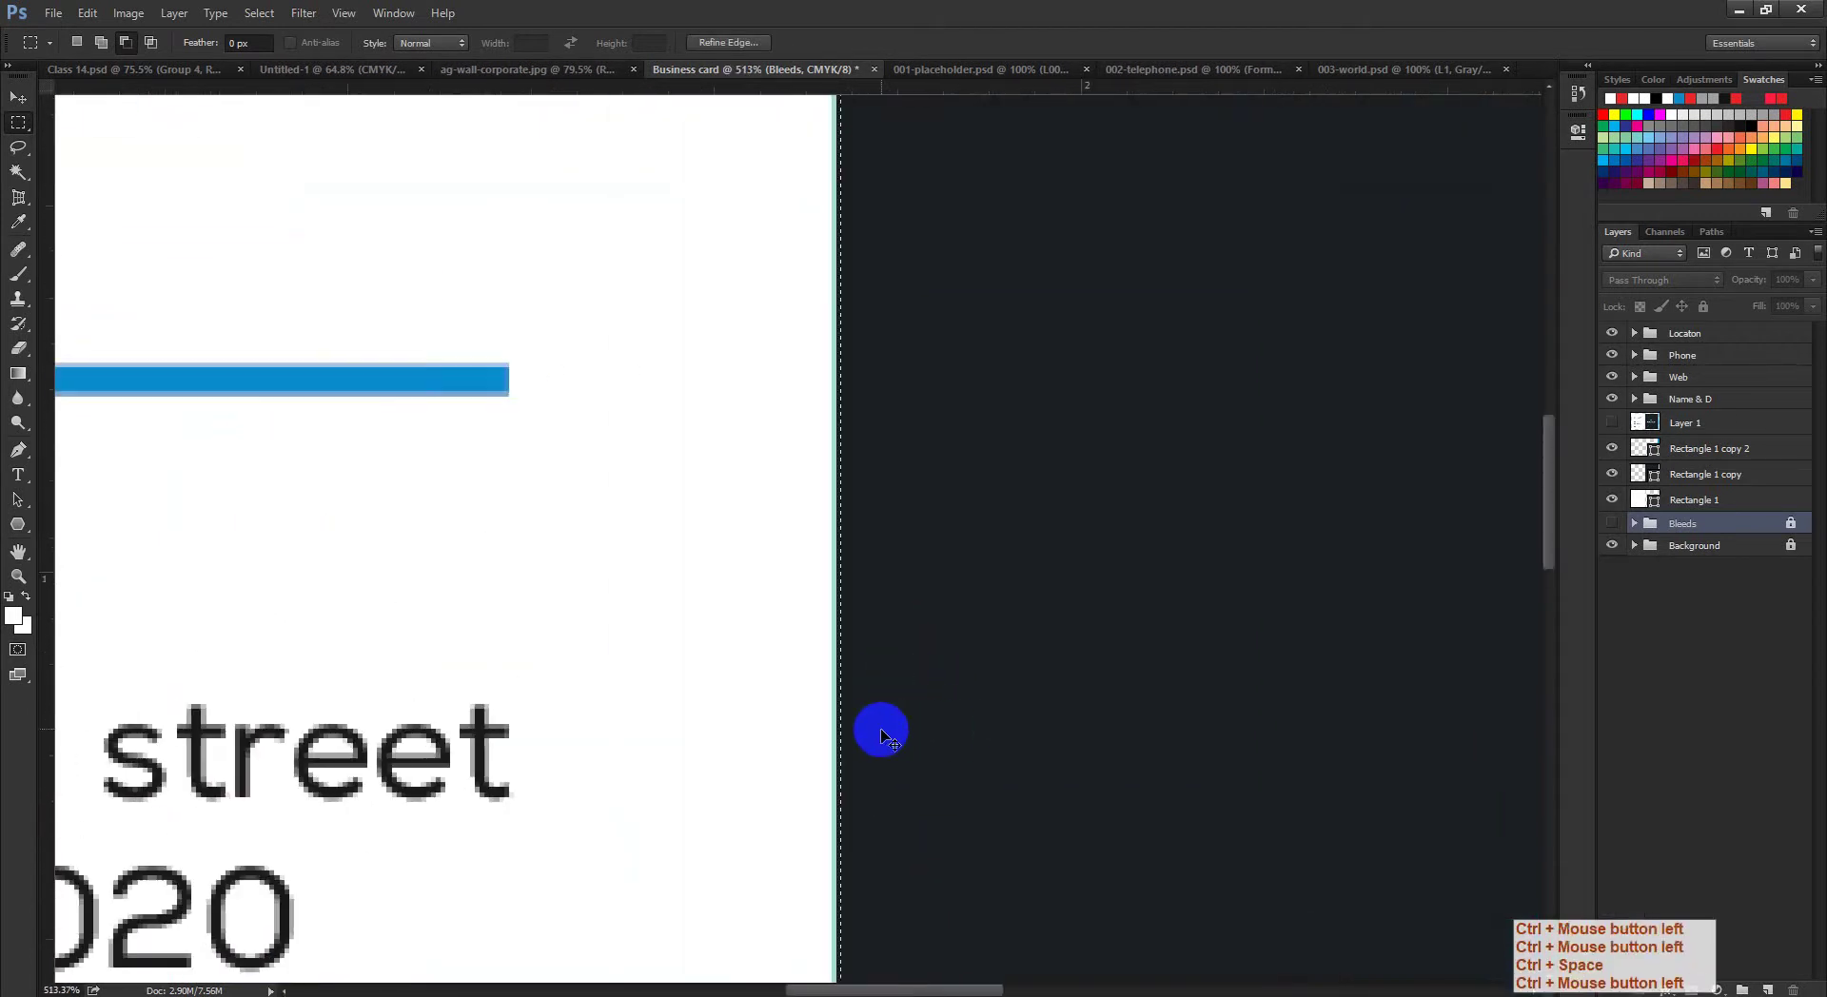
key("ctrl+d")
scroll(877, 665, "down", 5)
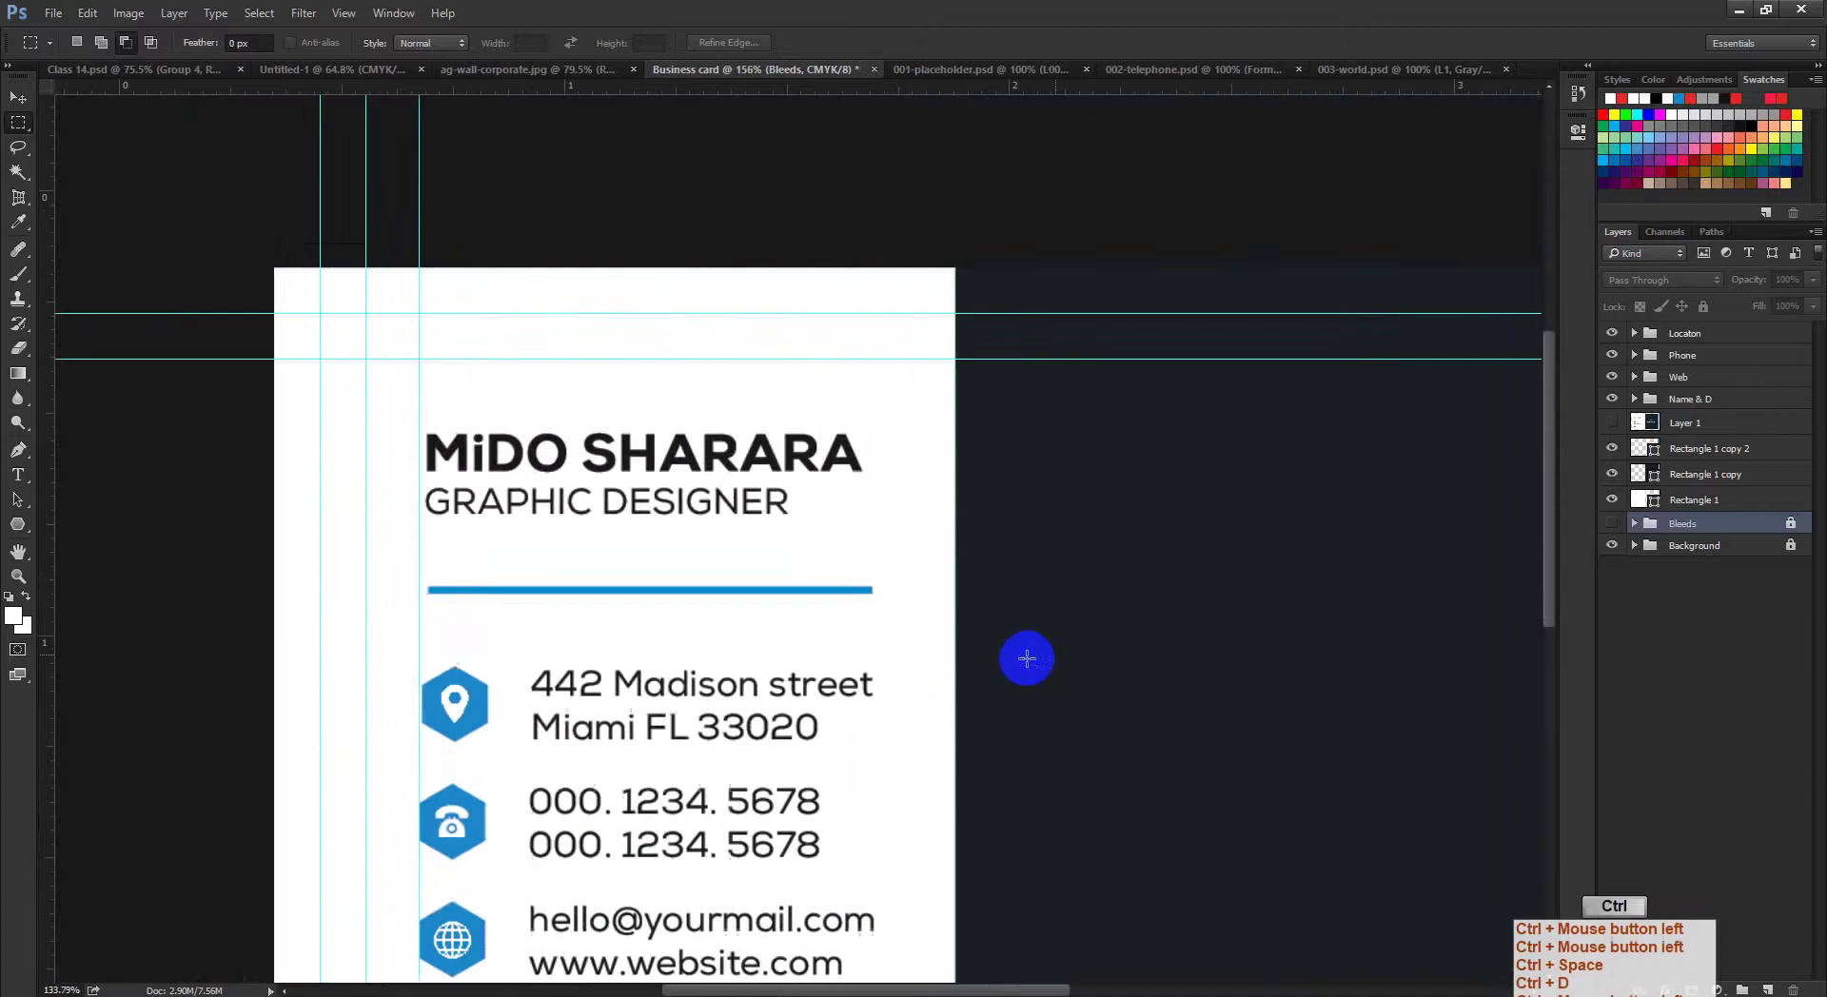
scroll(1027, 658, "down", 1)
left_click_drag(123, 151, 175, 189)
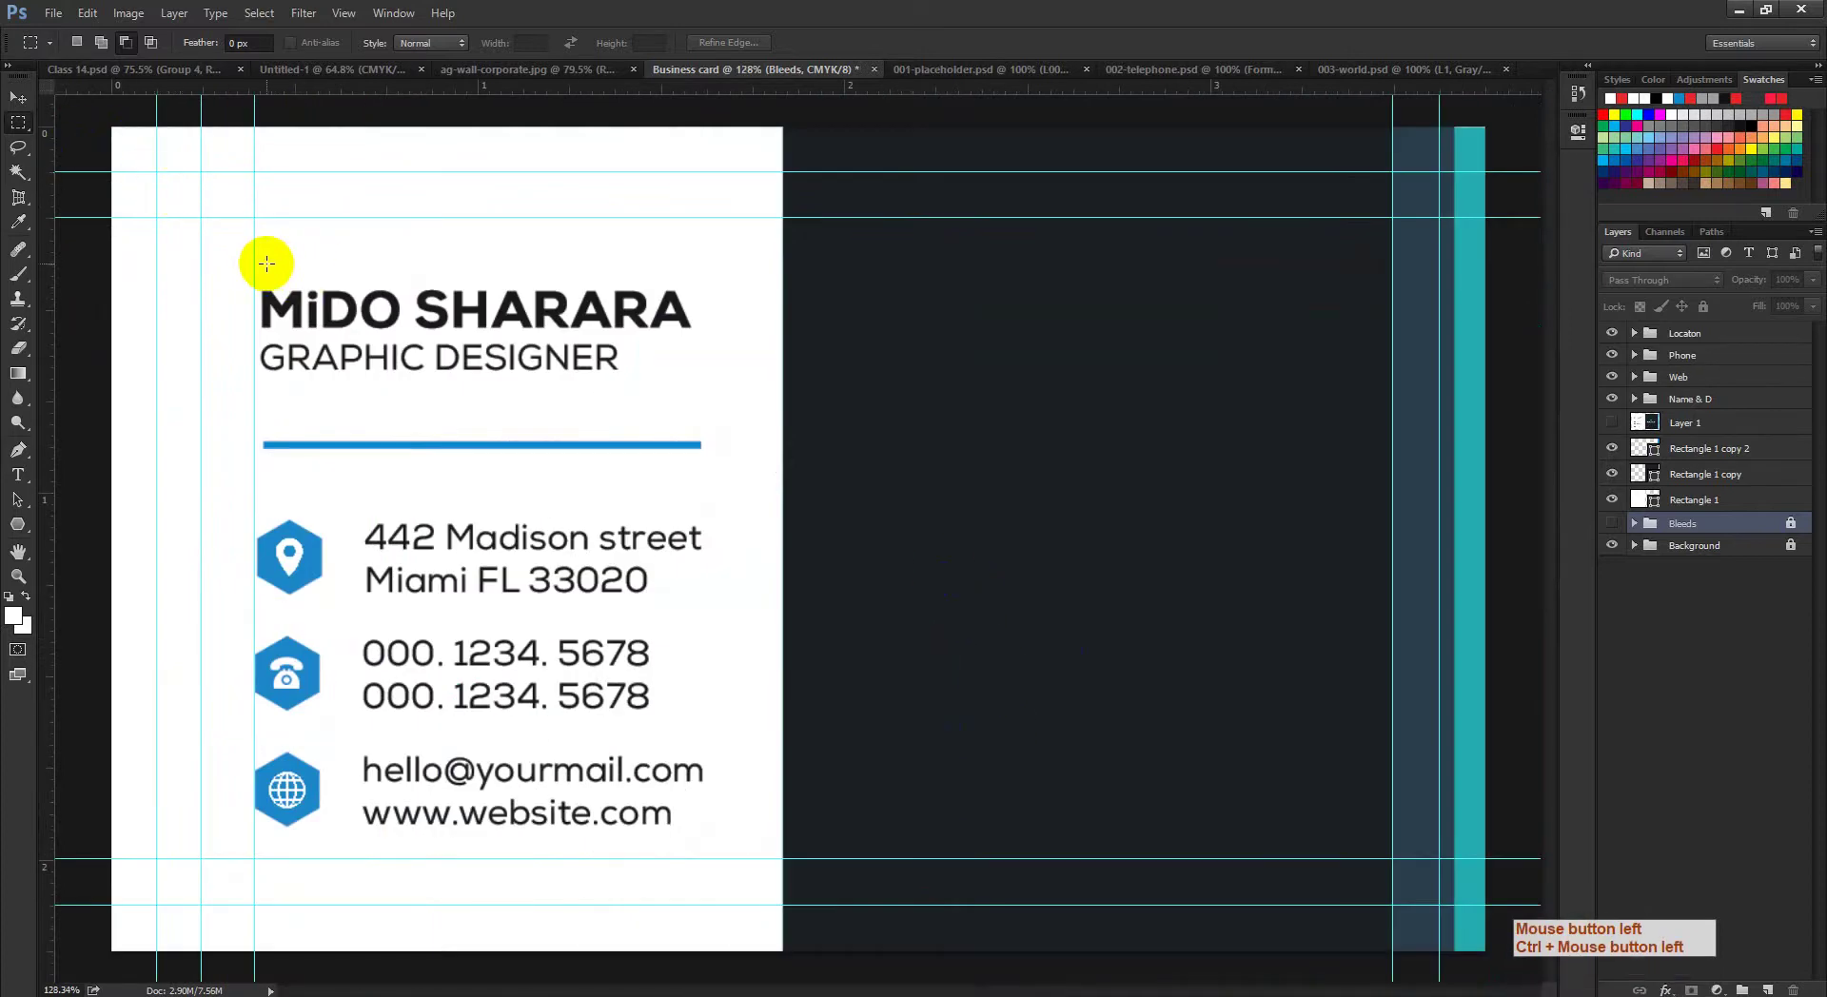
Step: Drag the extra left vertical guide off and select the front's area inside the margin guides
key("v")
left_click_drag(256, 256, 54, 196)
left_click(18, 122)
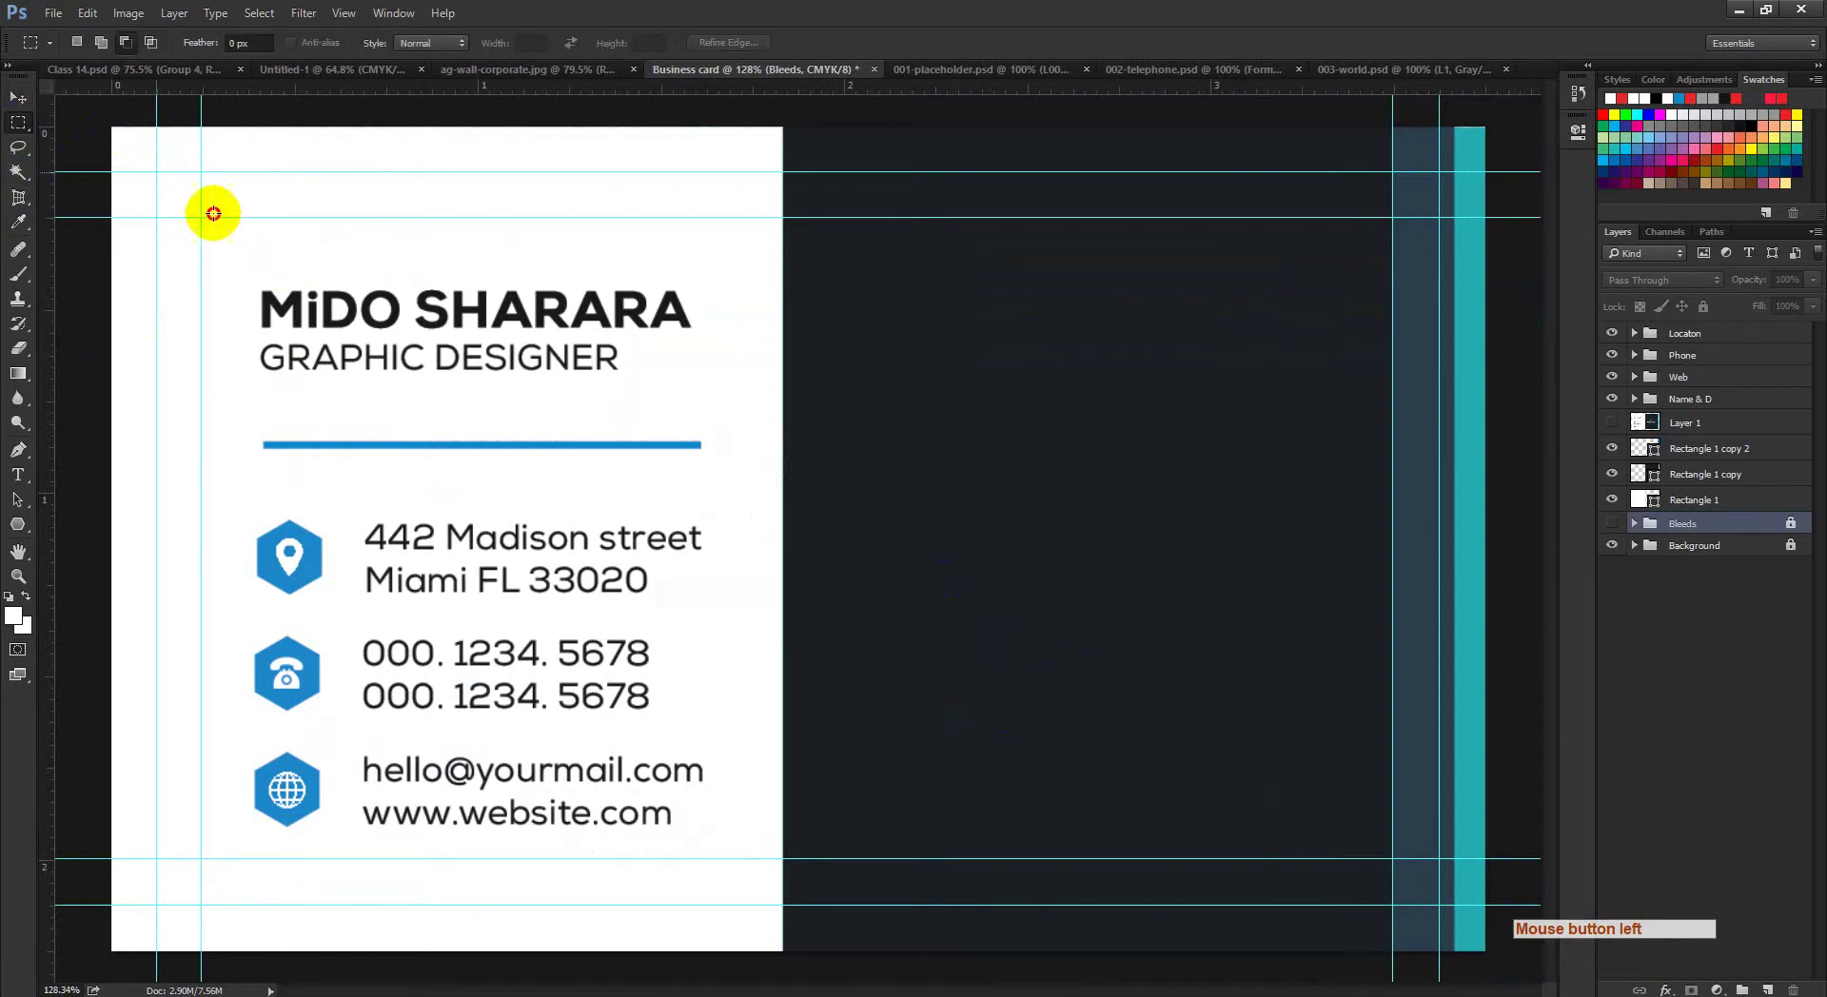
left_click_drag(157, 173, 781, 905)
left_click_drag(697, 693, 613, 709)
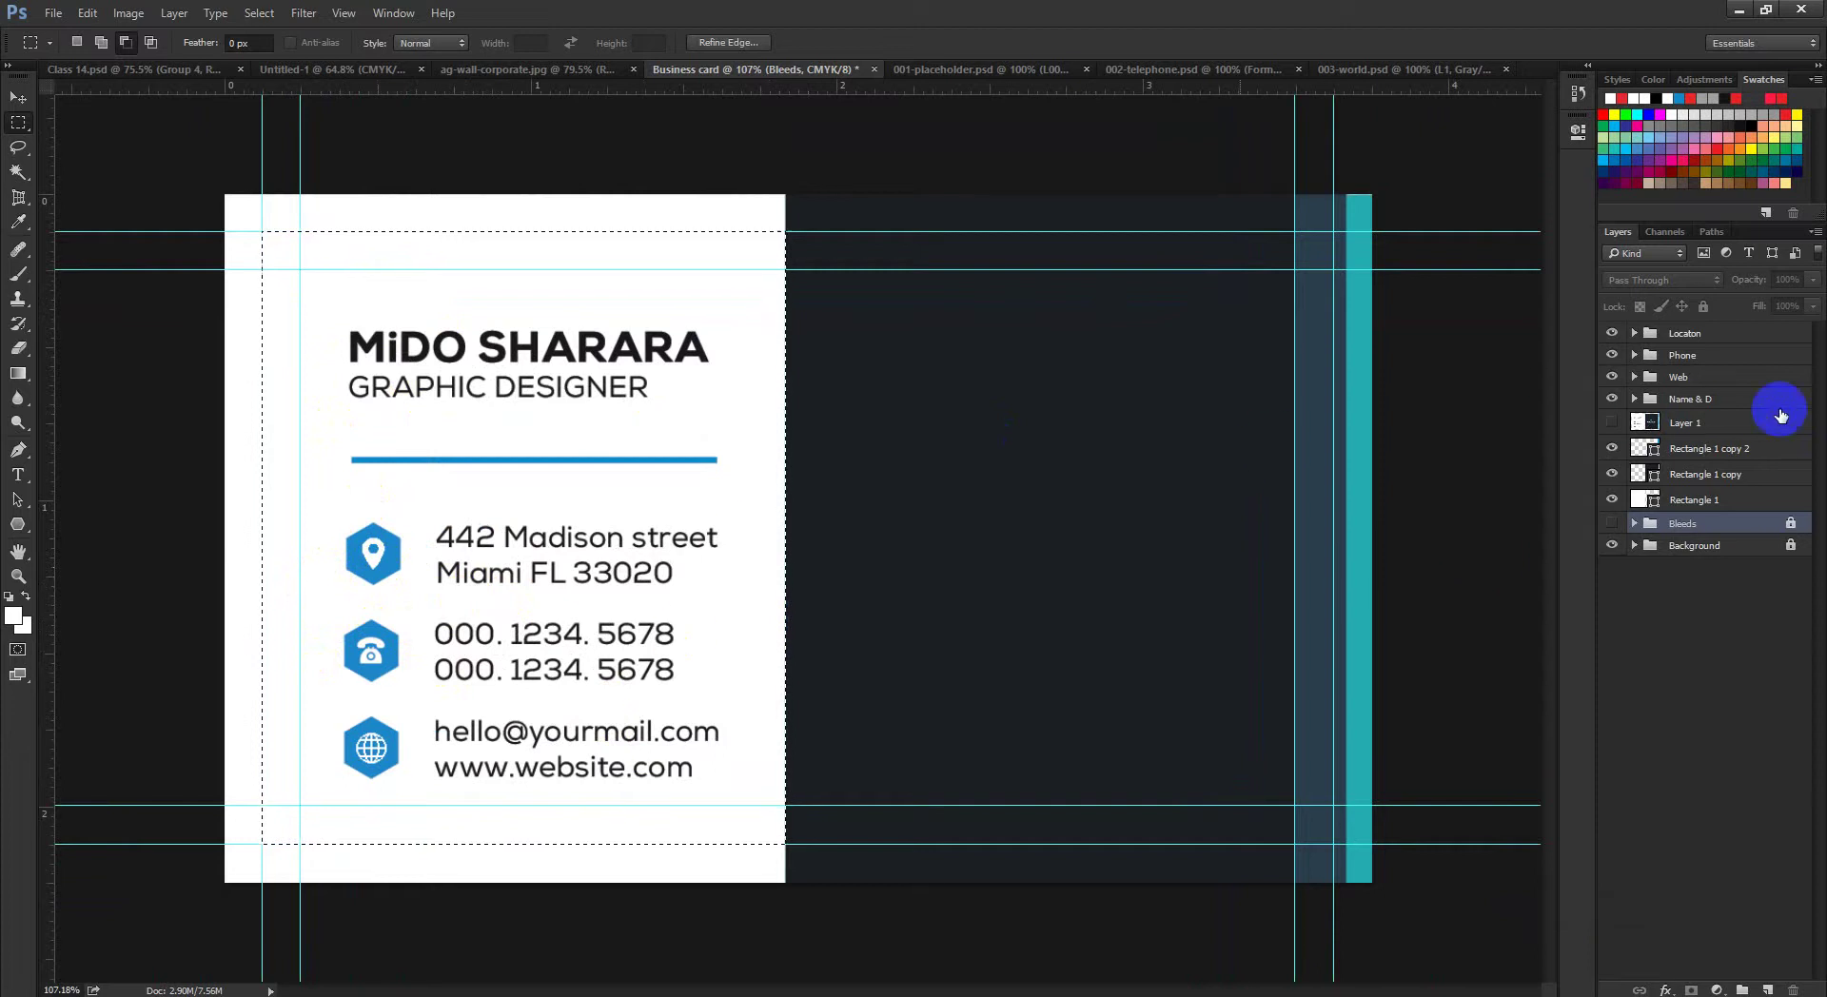
Step: Group the Locaton, Phone and Web groups into a new group named Info
left_click(1714, 330)
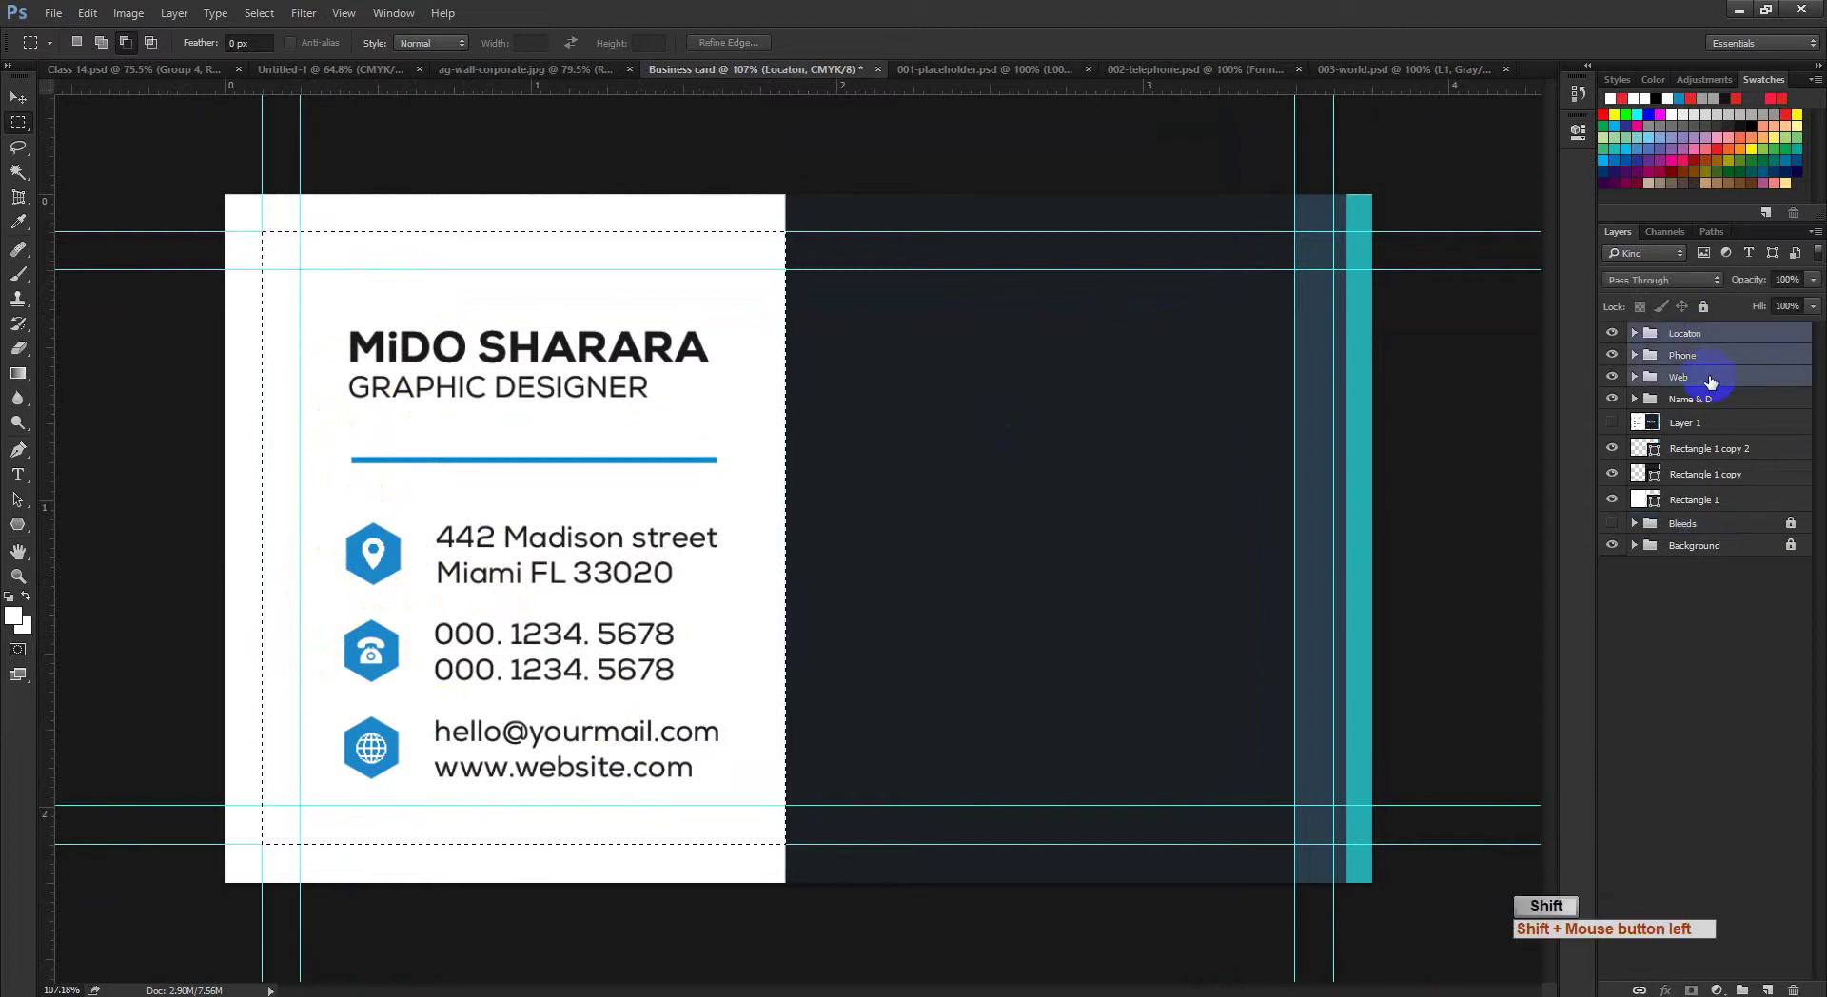
left_click(1717, 381, "shift")
key("ctrl+g")
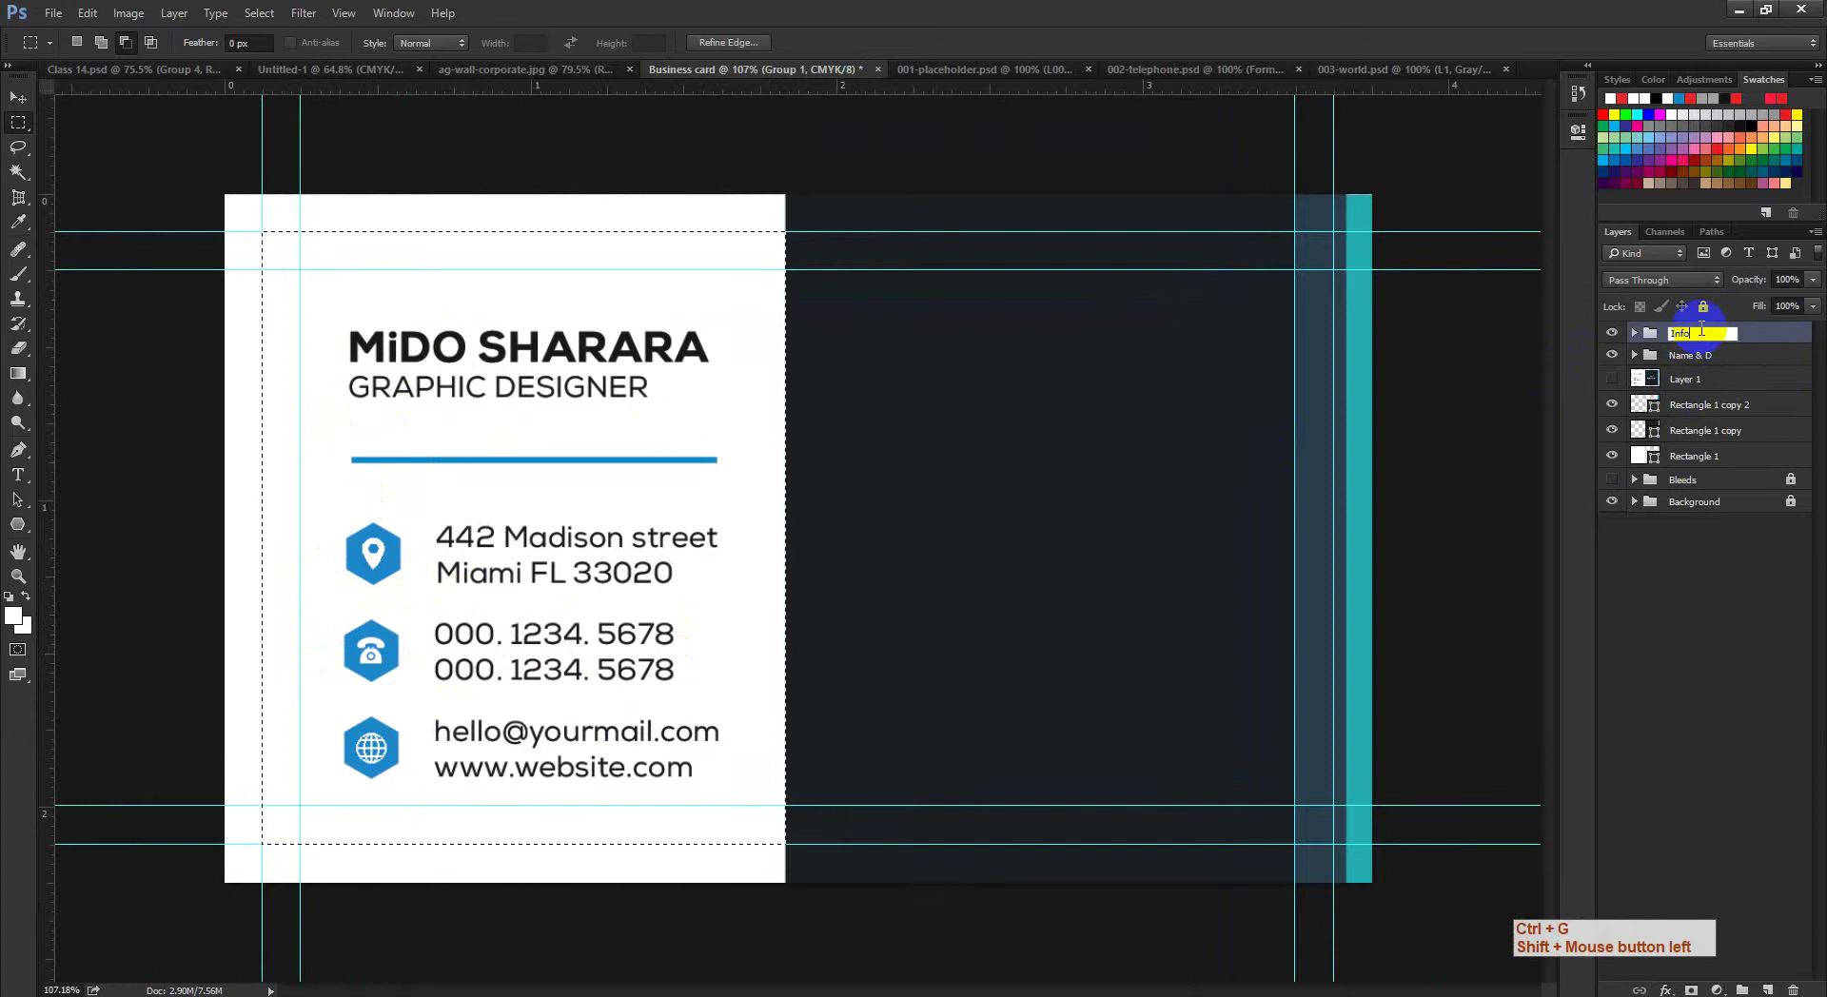
key("Return")
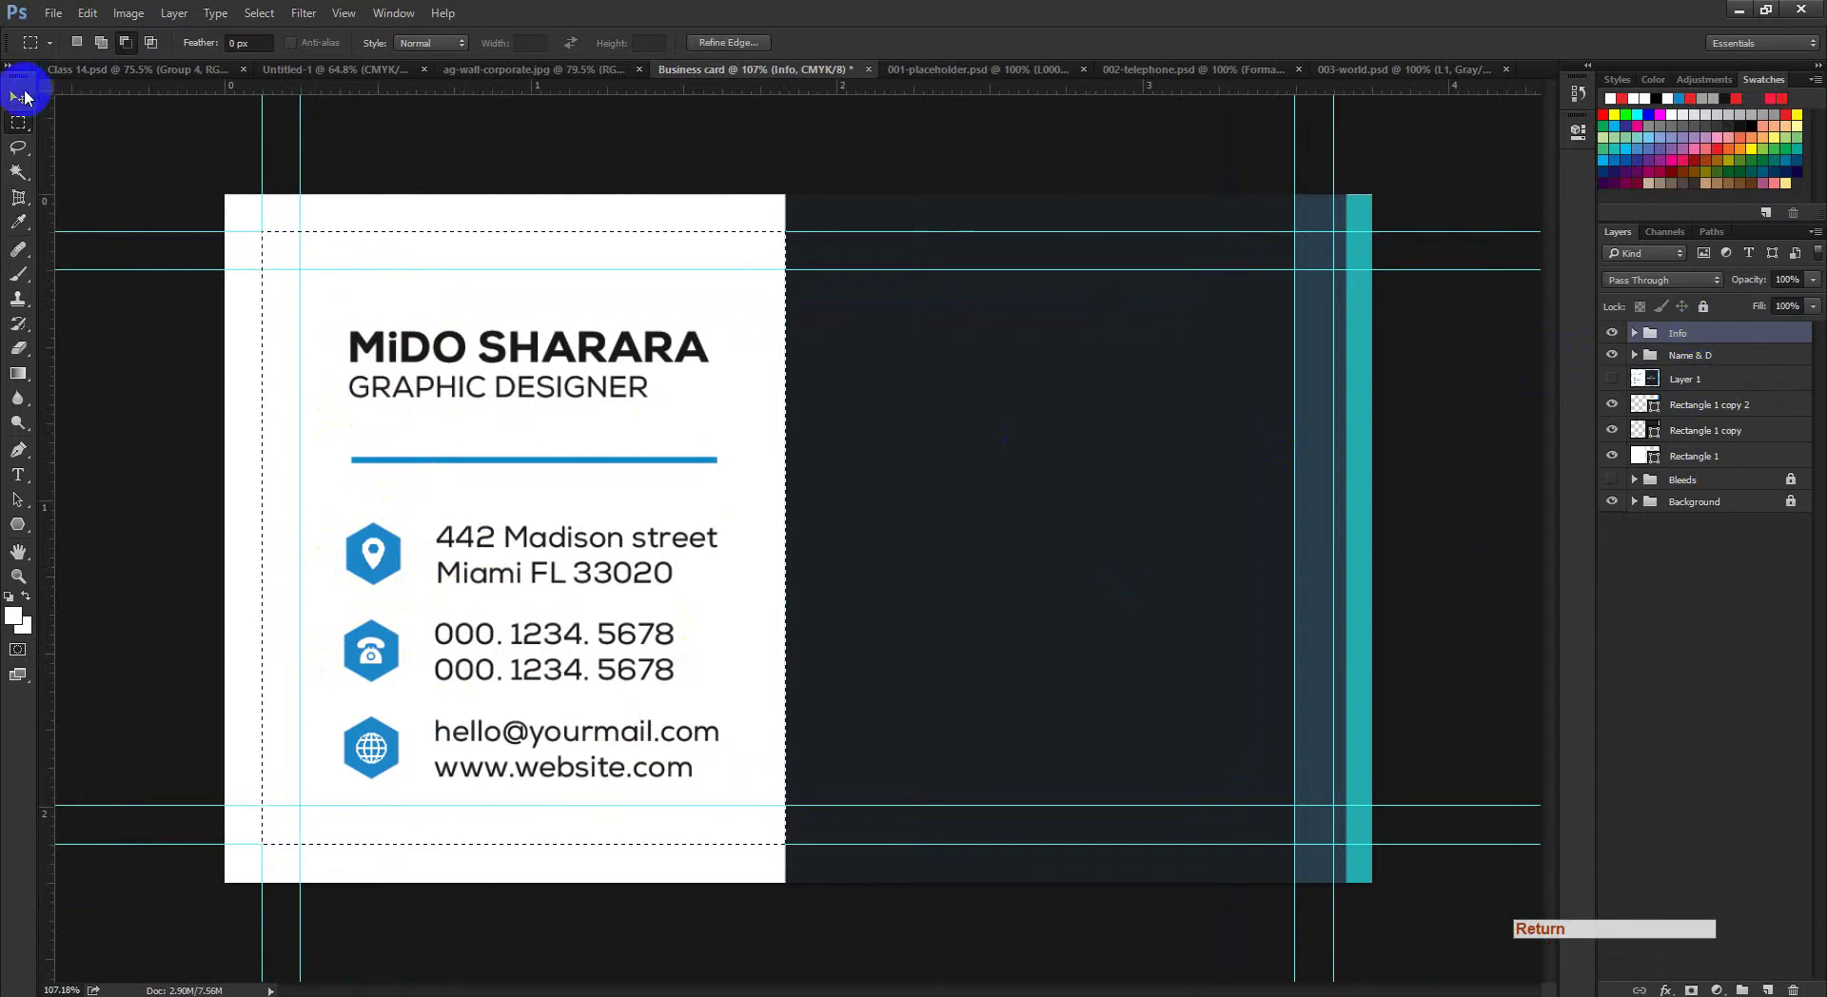
Step: Centre Info and Name & D horizontally within the margin selection, then deselect
left_click(23, 95)
left_click(486, 44)
left_click(486, 43)
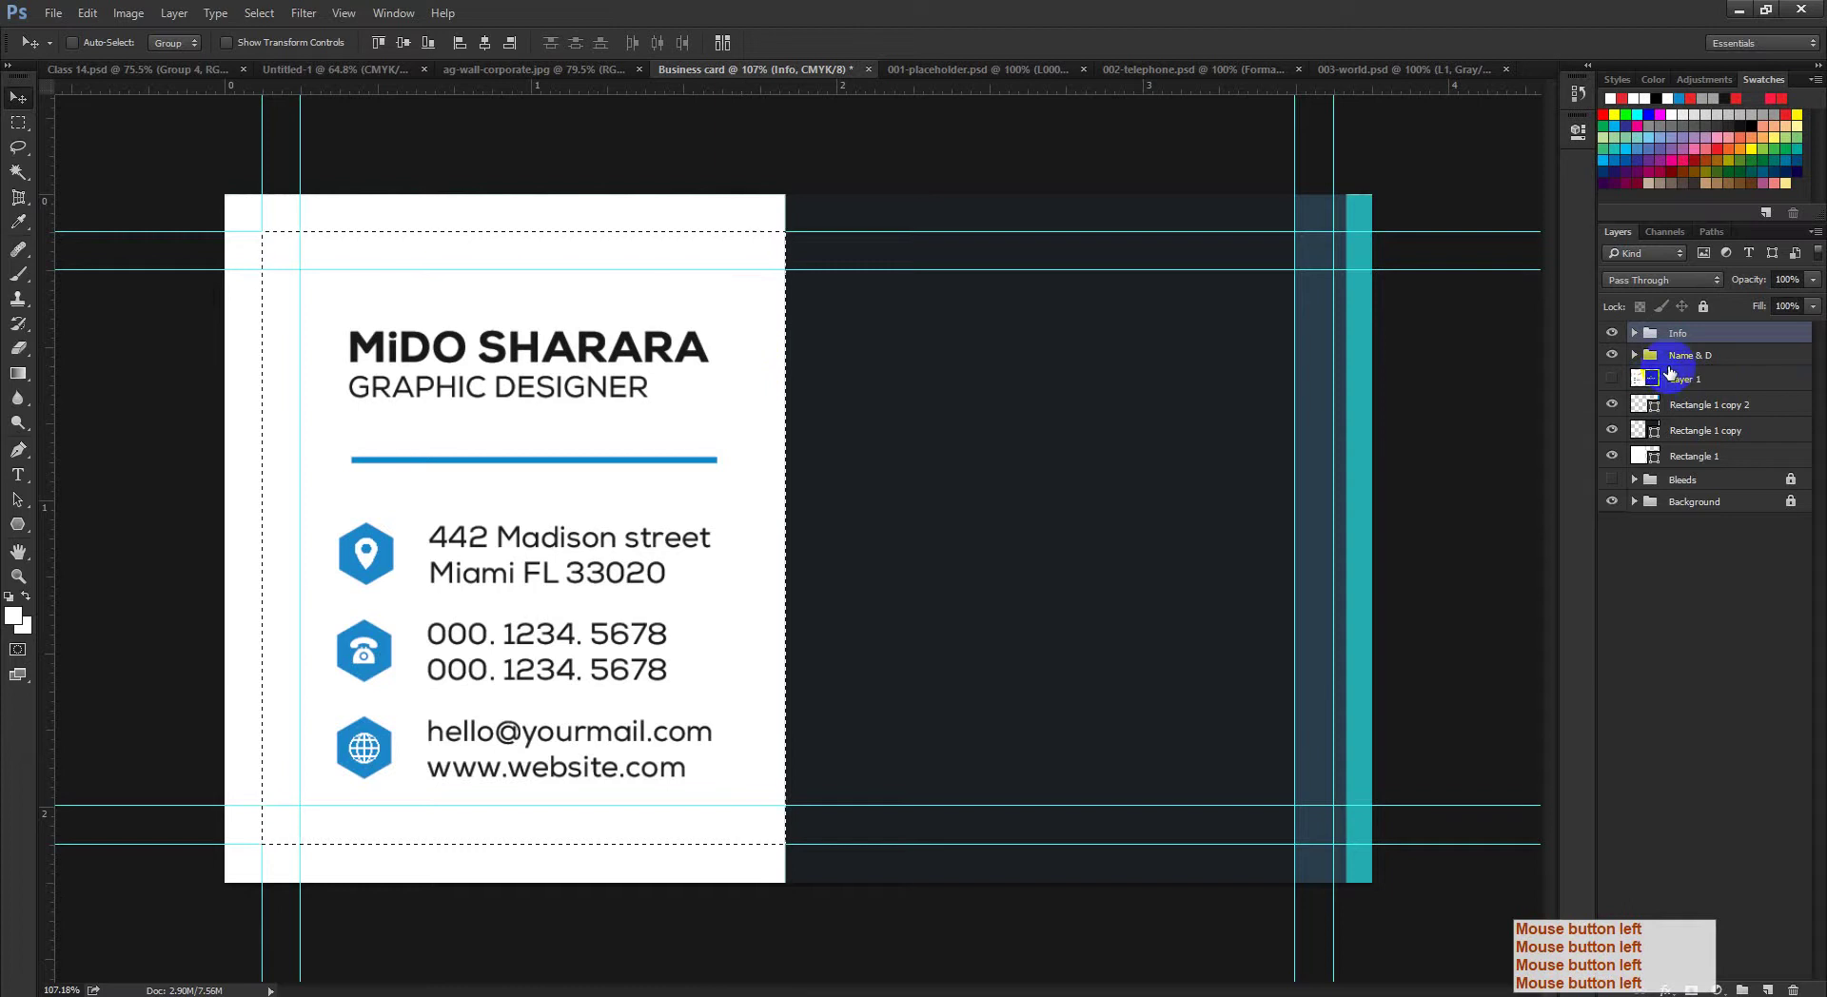
left_click(1690, 355)
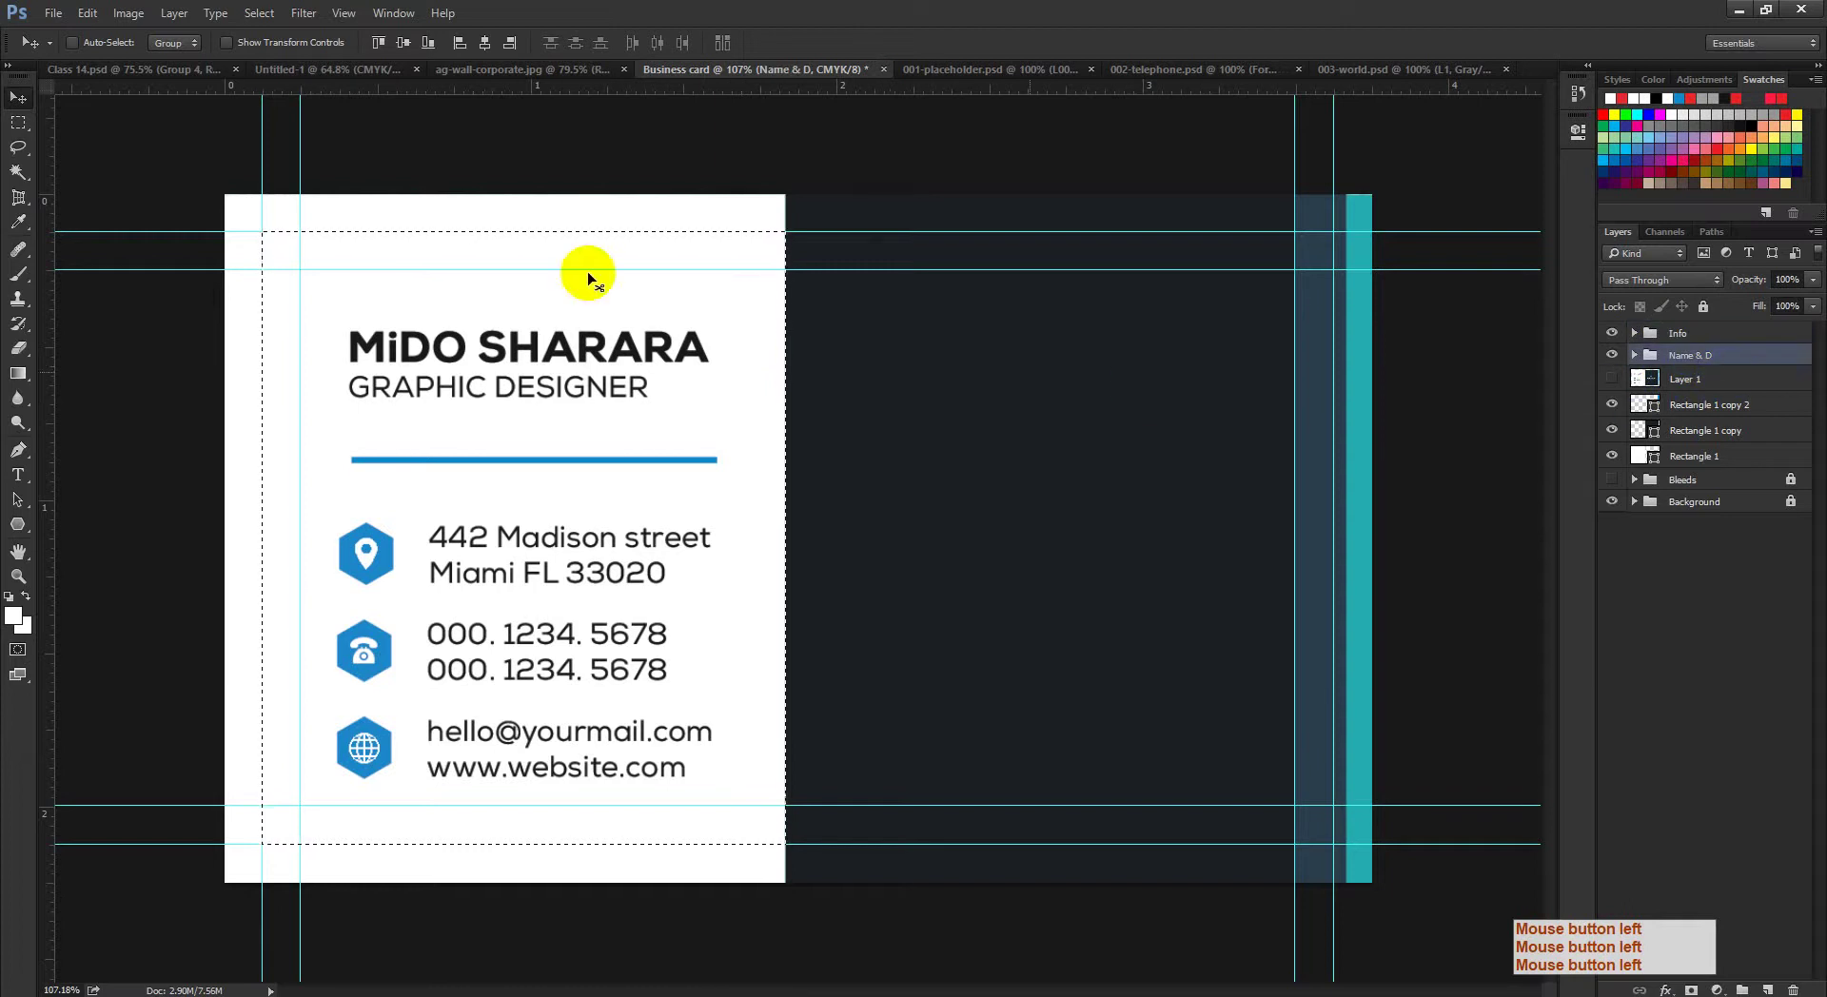
left_click(485, 43)
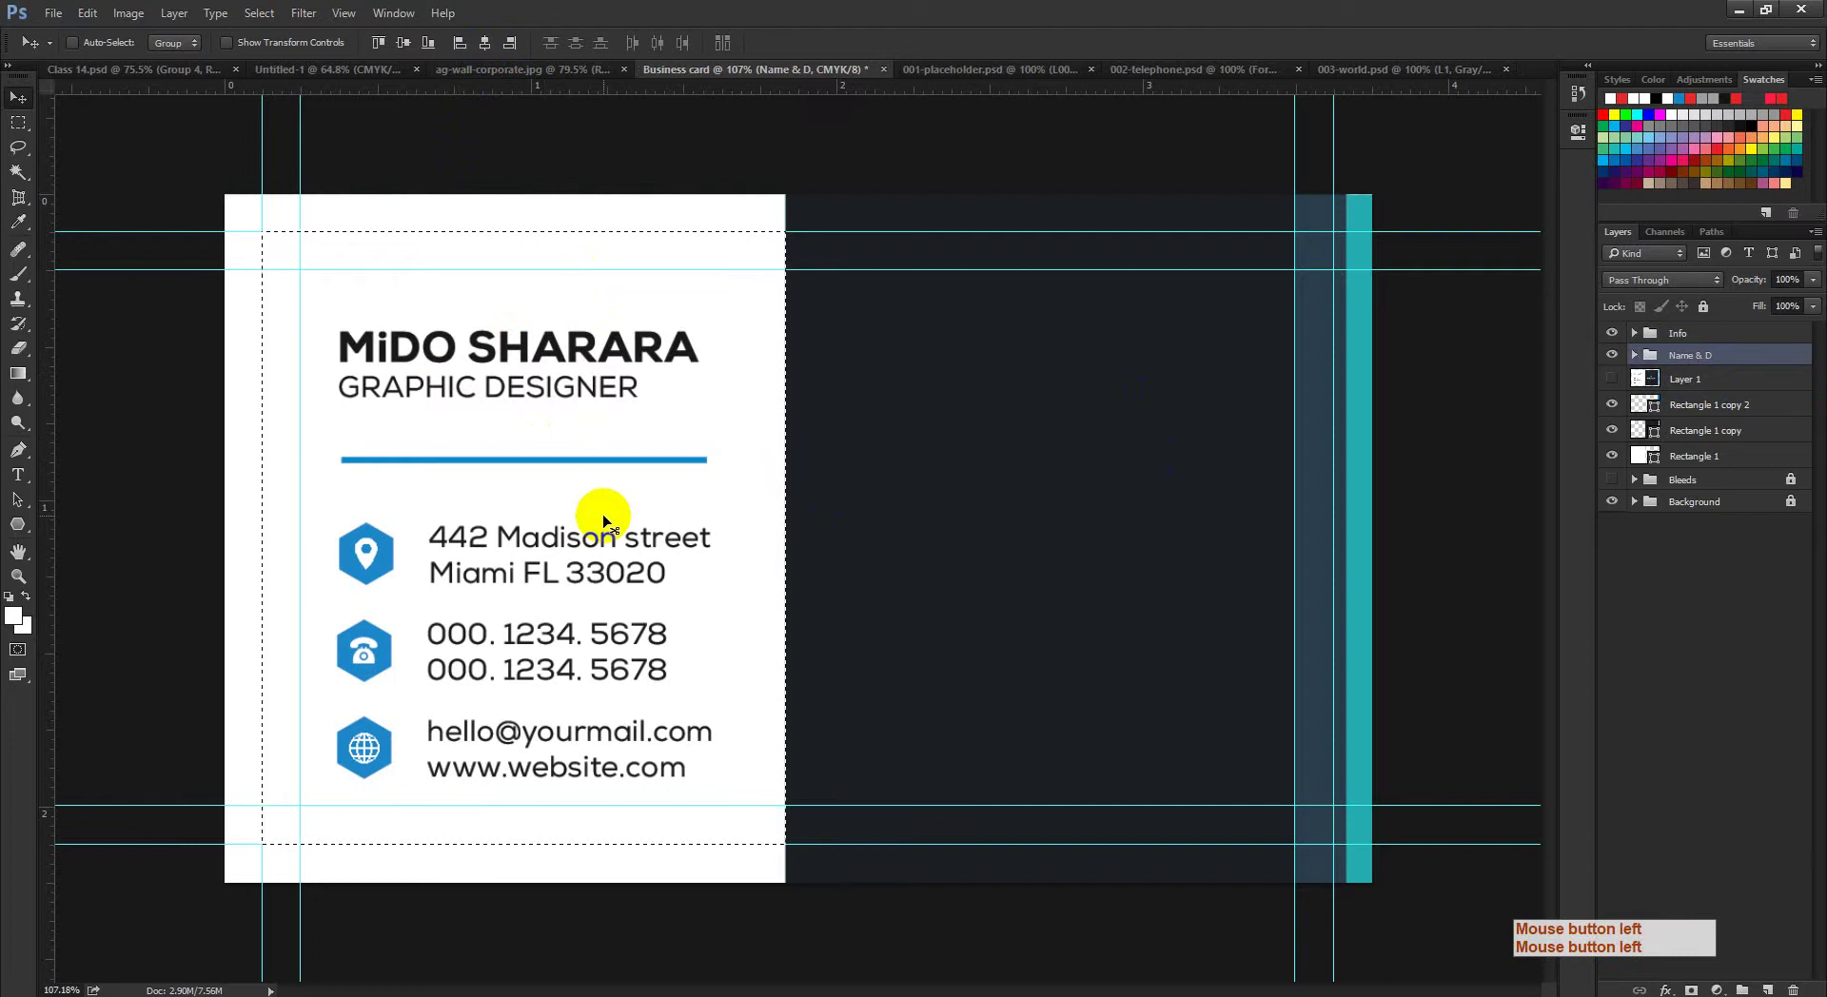
key("ctrl+d")
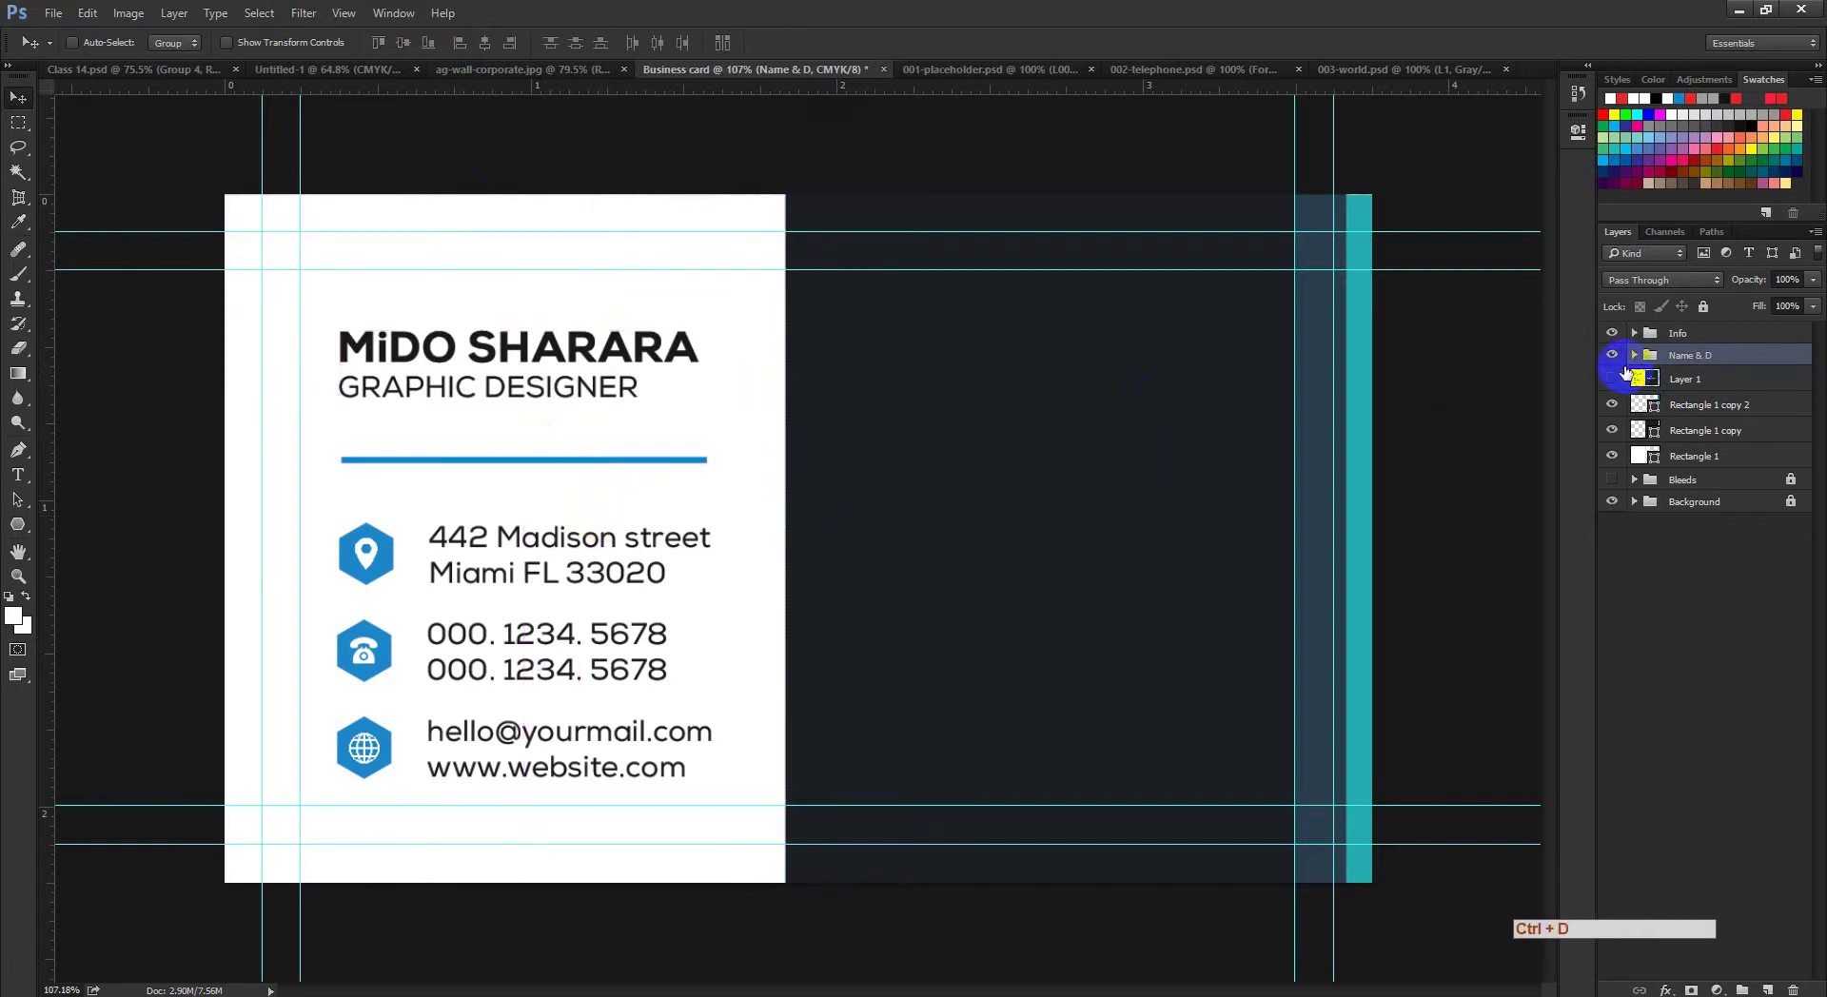
Step: Show the reference overlay, pick the recycle custom shape and draw it over the H logo
left_click(1610, 379)
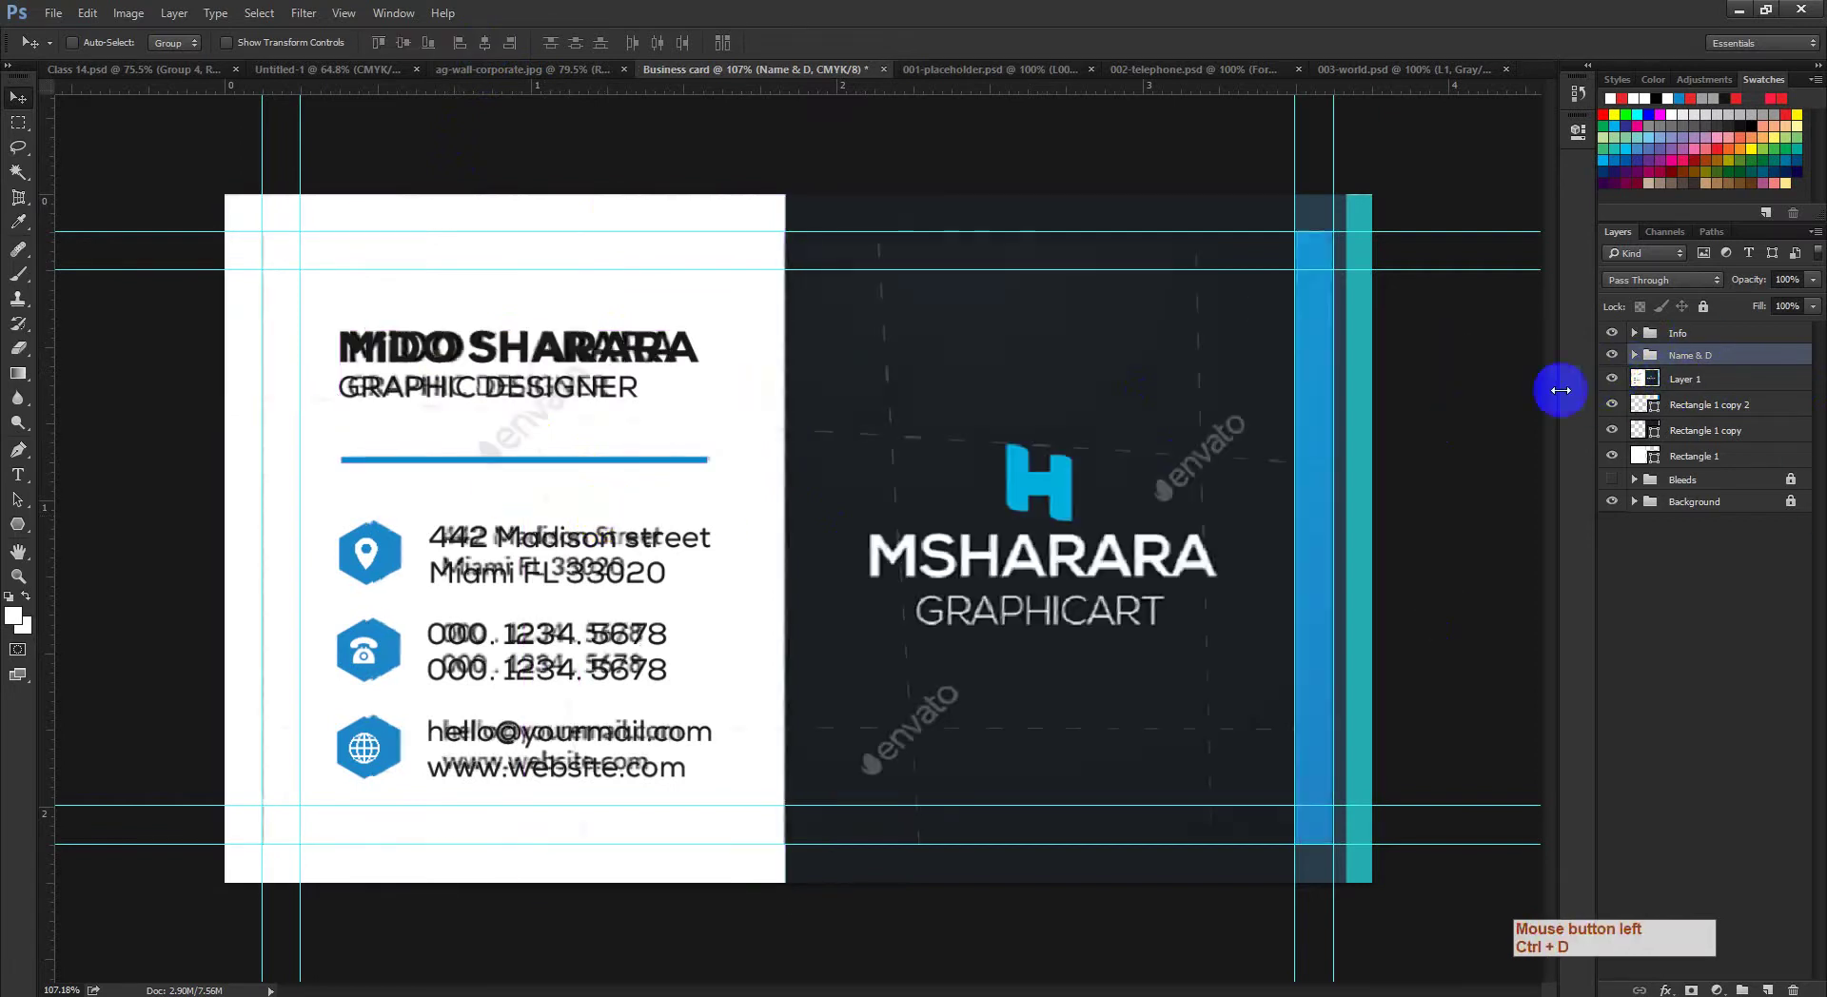
left_click_drag(1053, 514, 1129, 542)
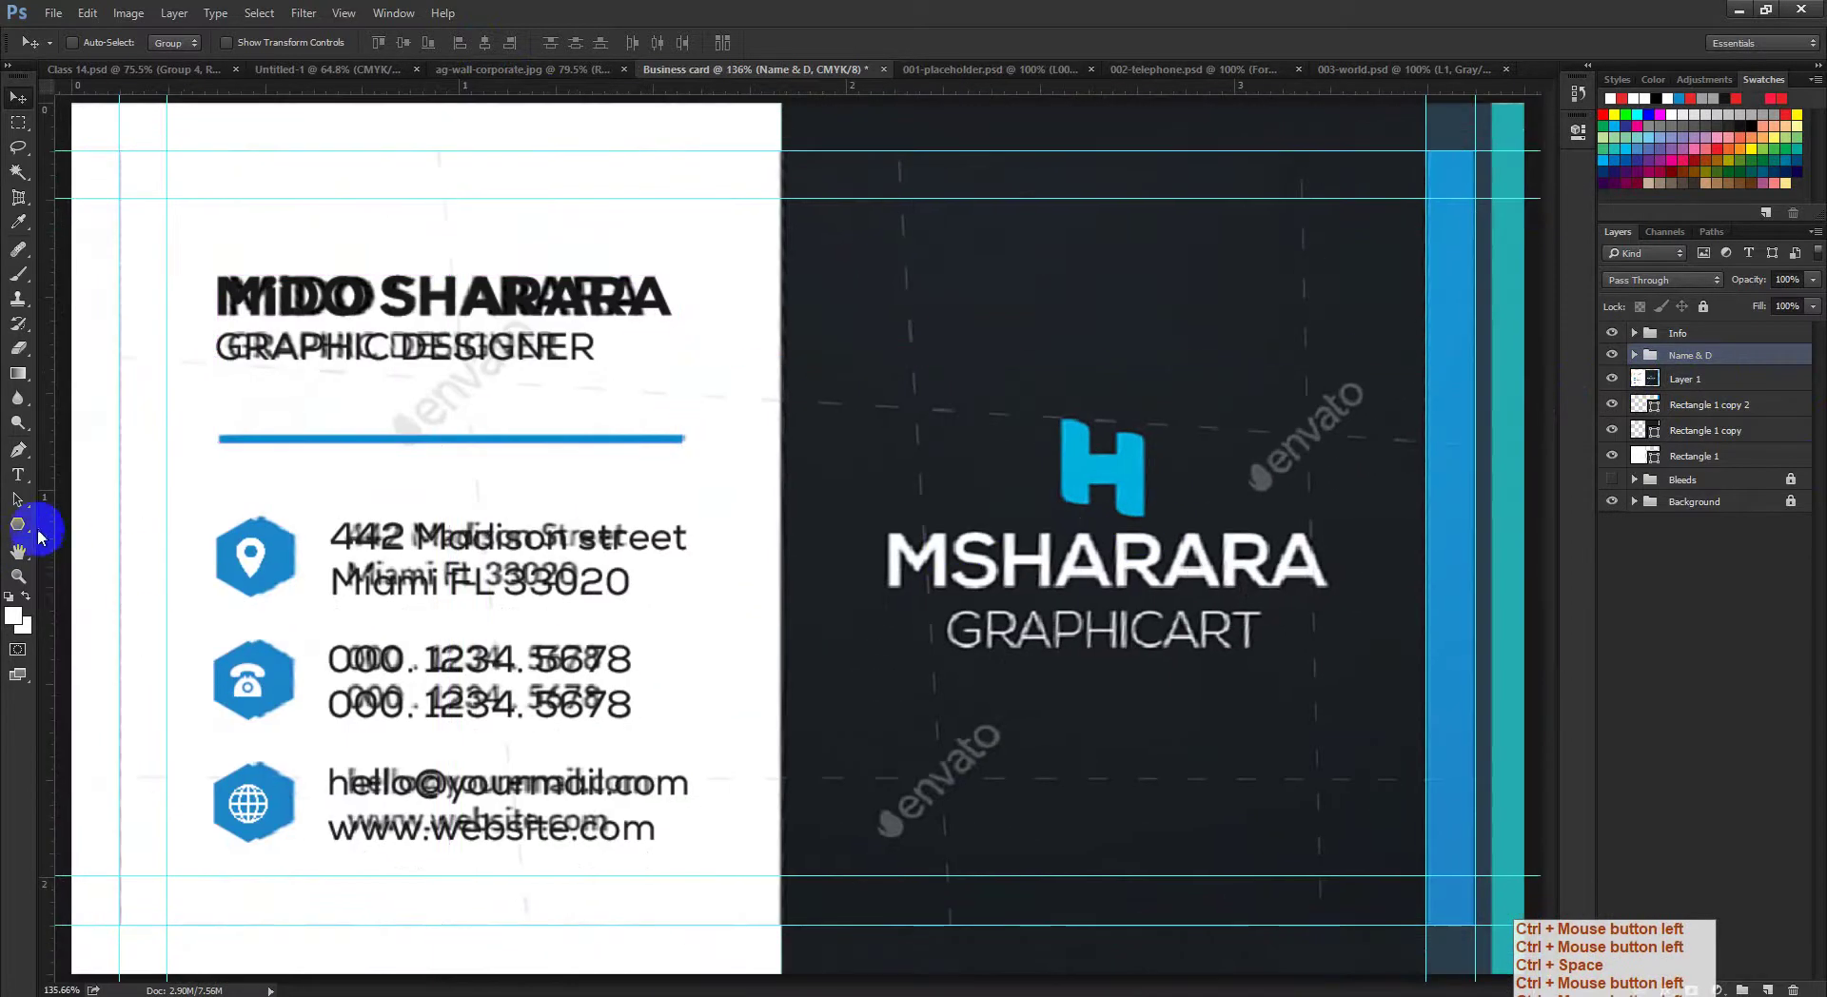
left_click_drag(22, 530, 112, 609)
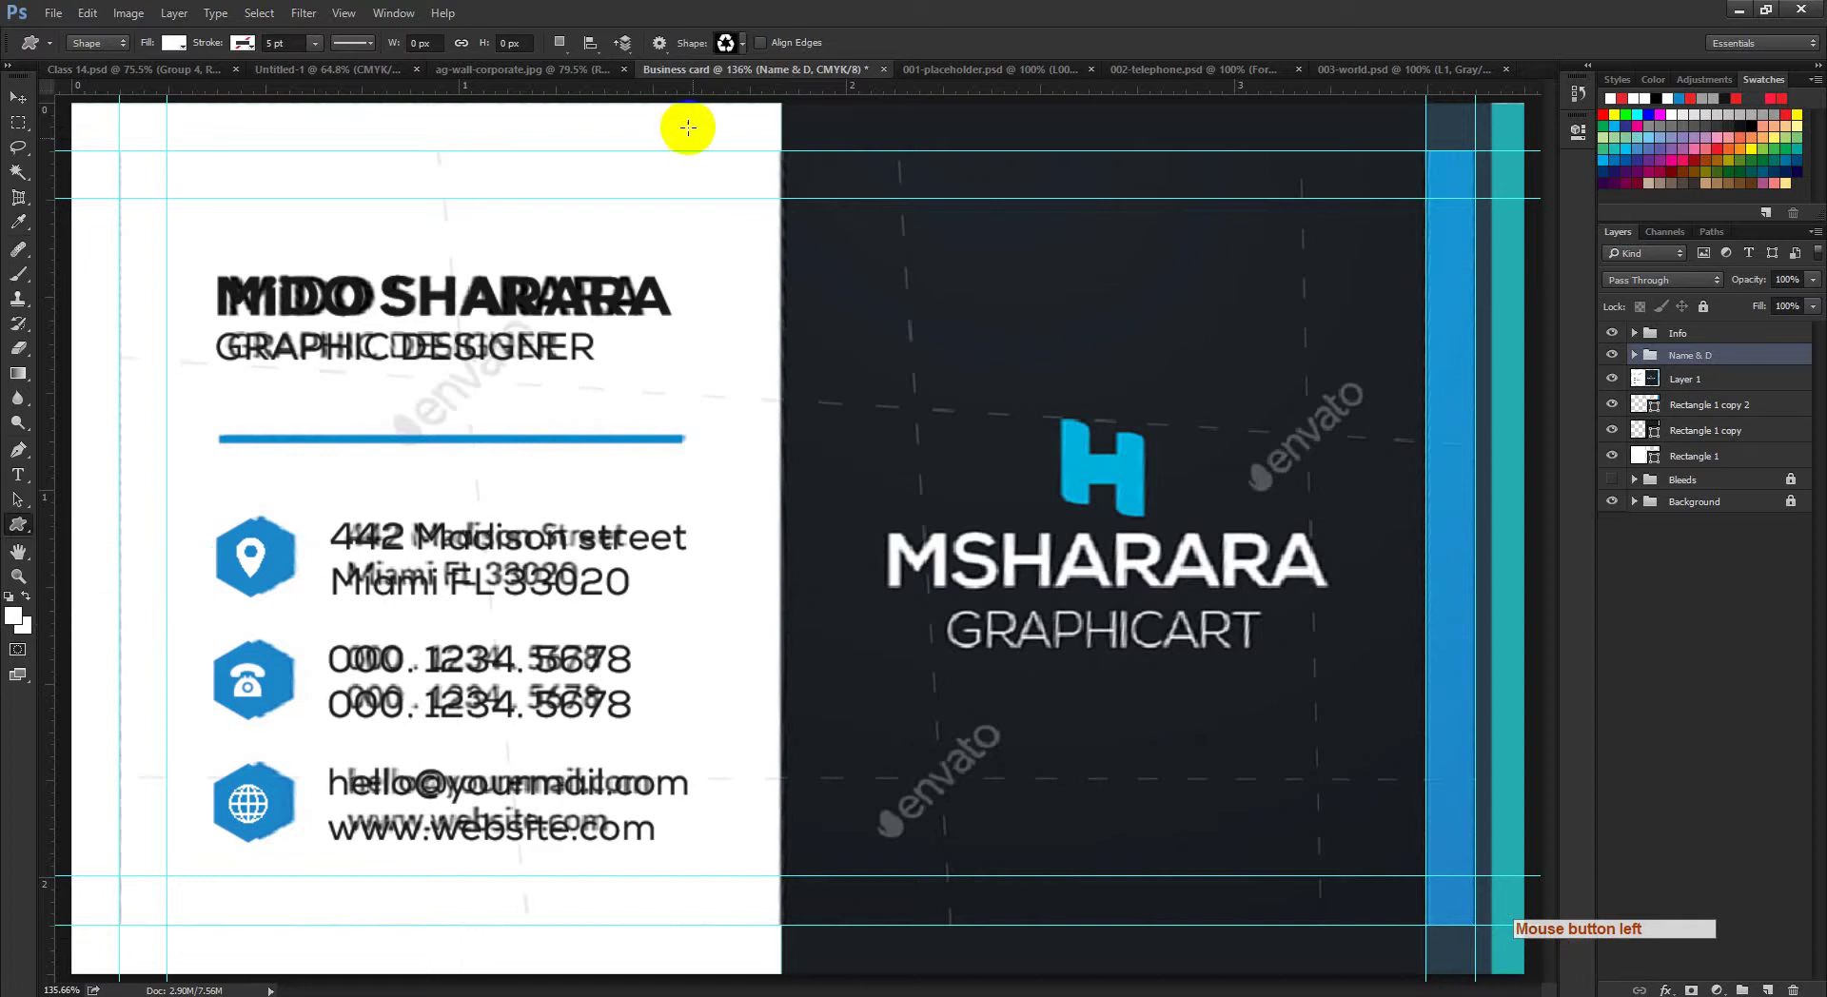
left_click(742, 43)
scroll(726, 448, "down", 3)
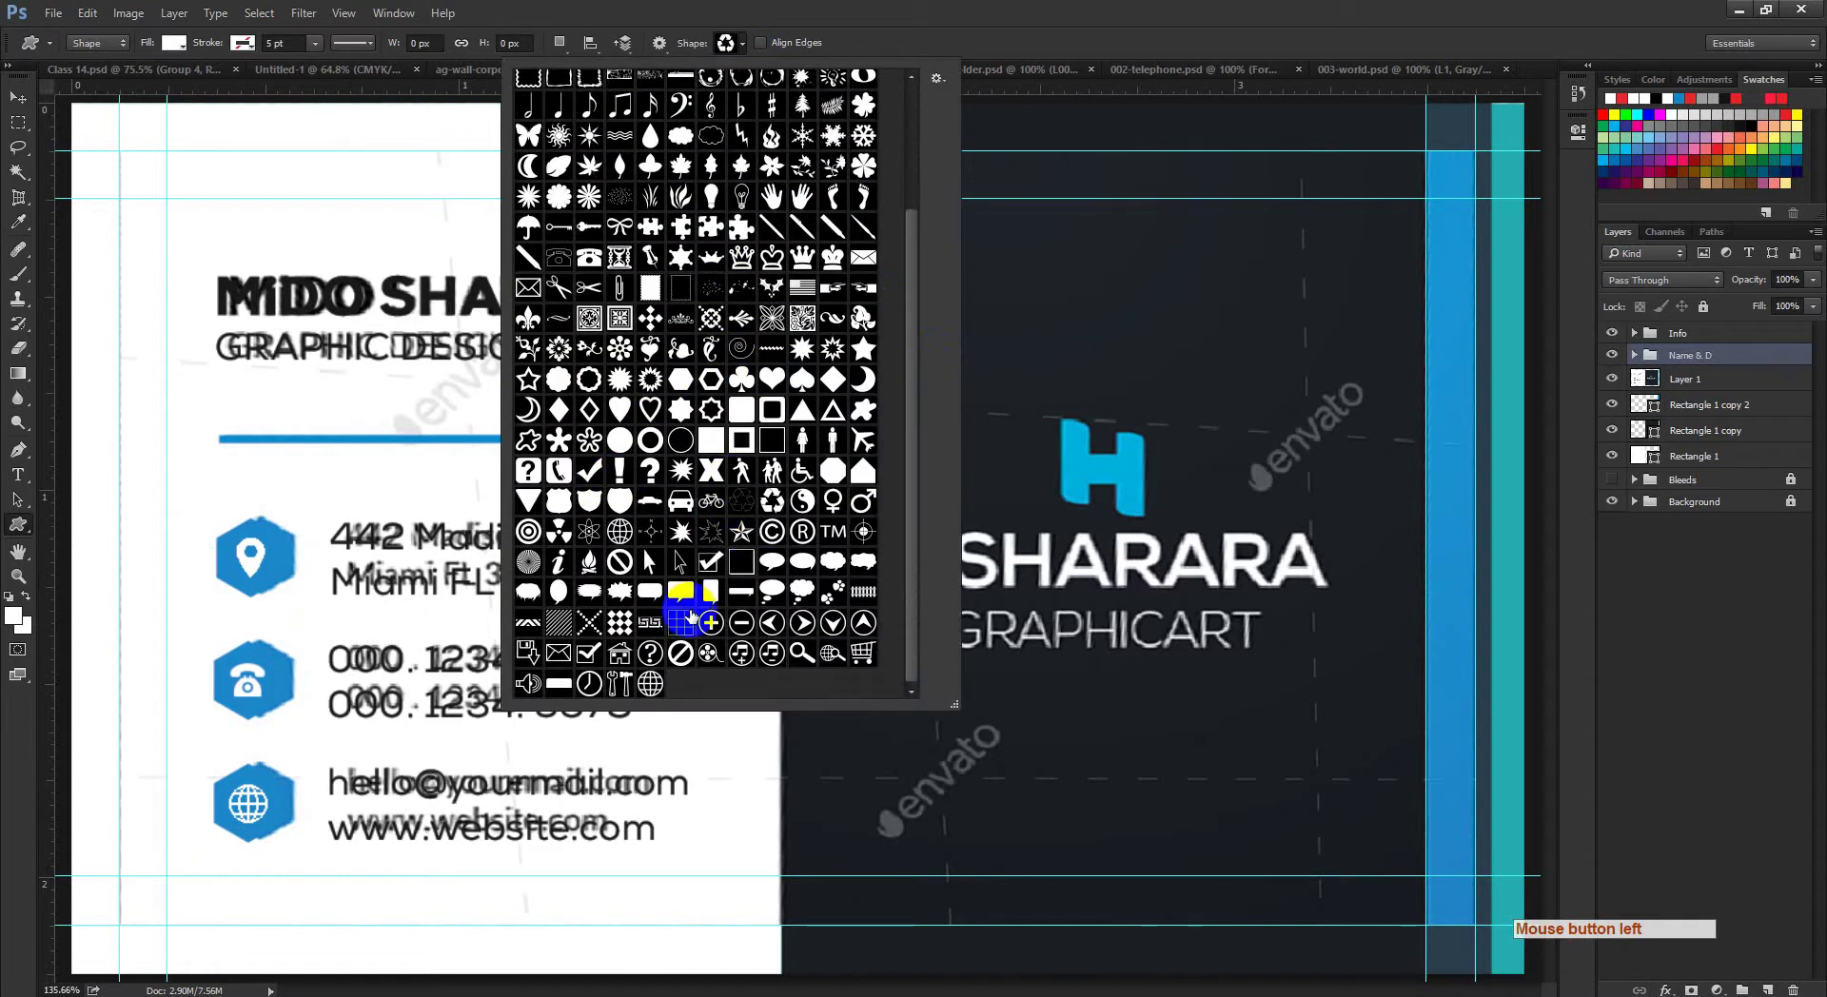
left_click(772, 501)
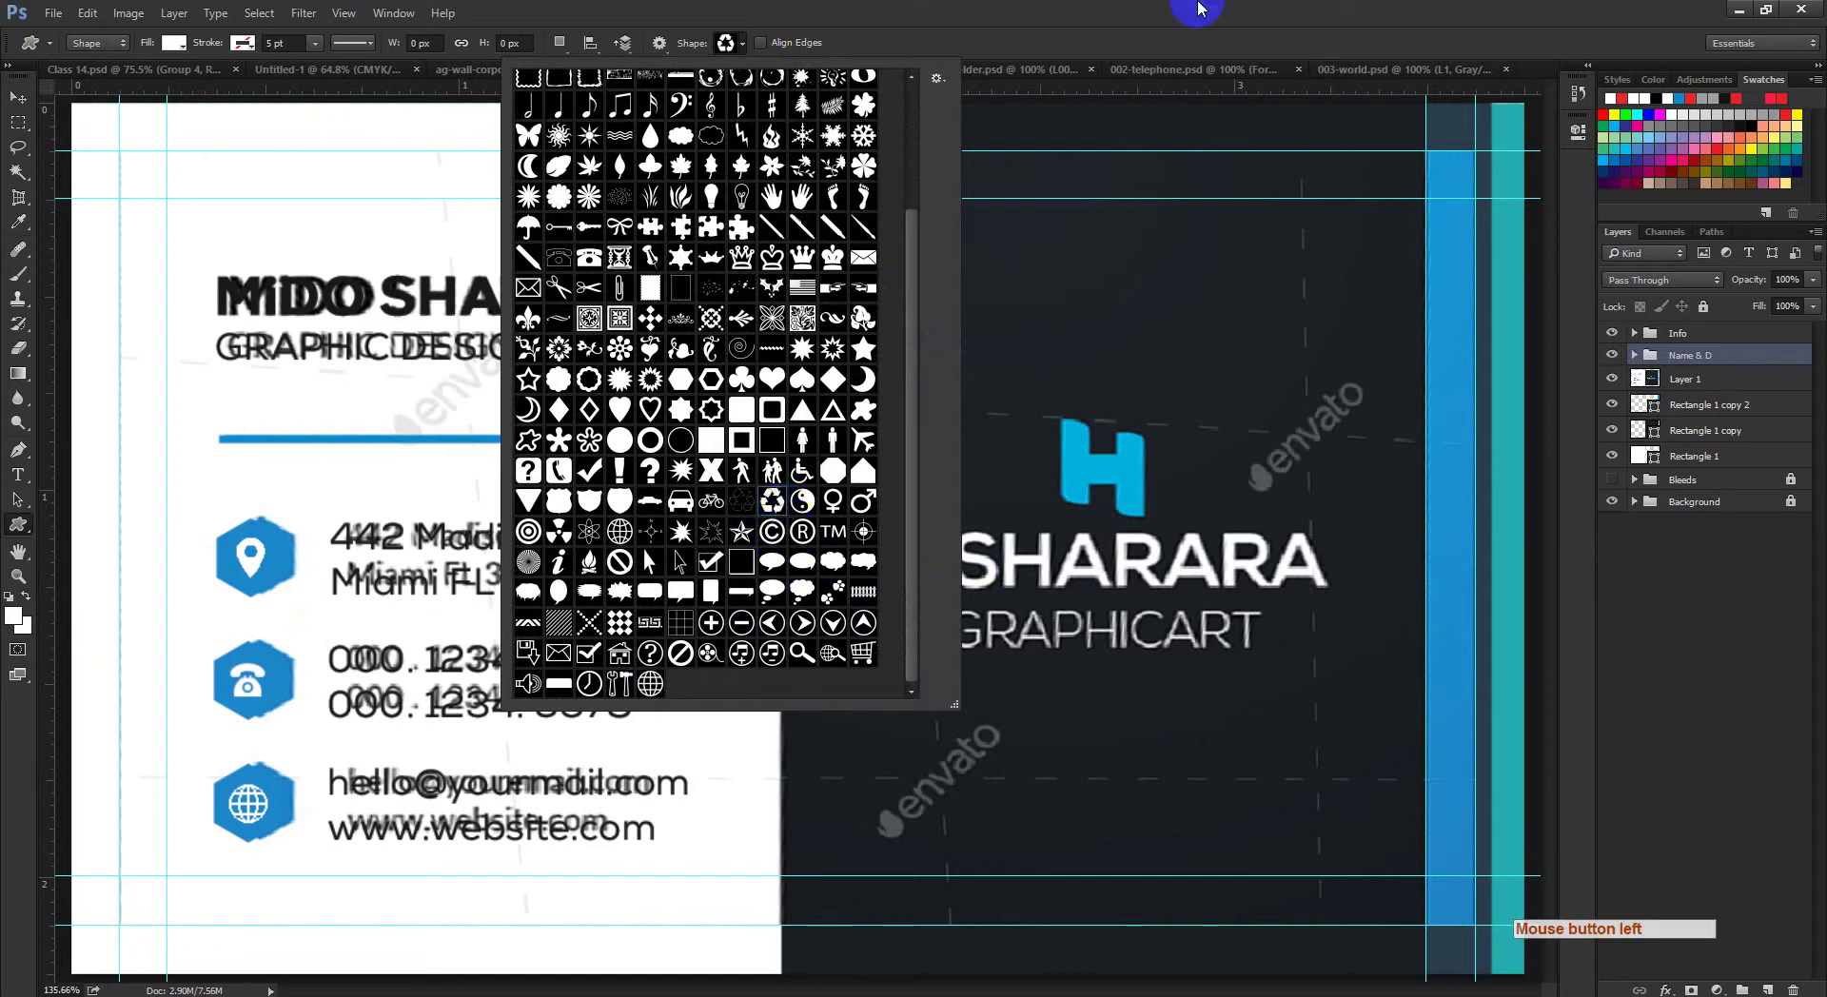
left_click(1104, 514)
left_click_drag(1090, 426, 1168, 531)
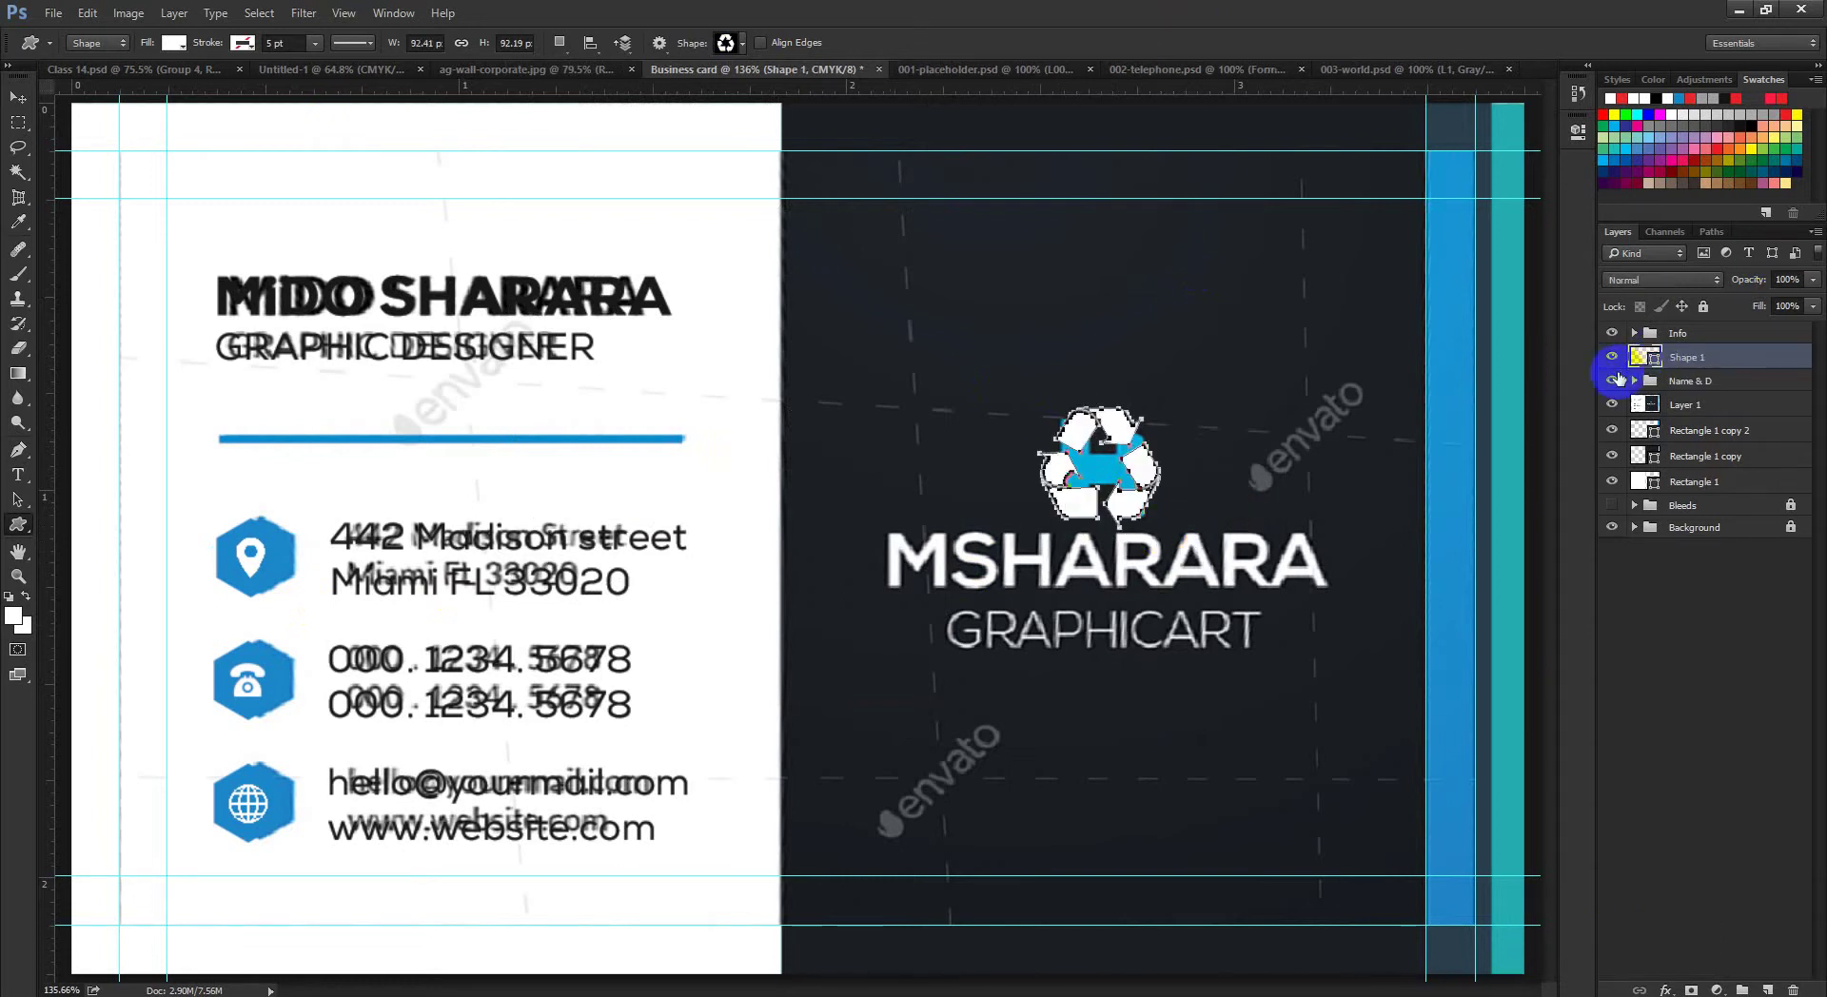
Step: Fill the recycle shape with the blue sampled from the front contact icons
left_click(1652, 360)
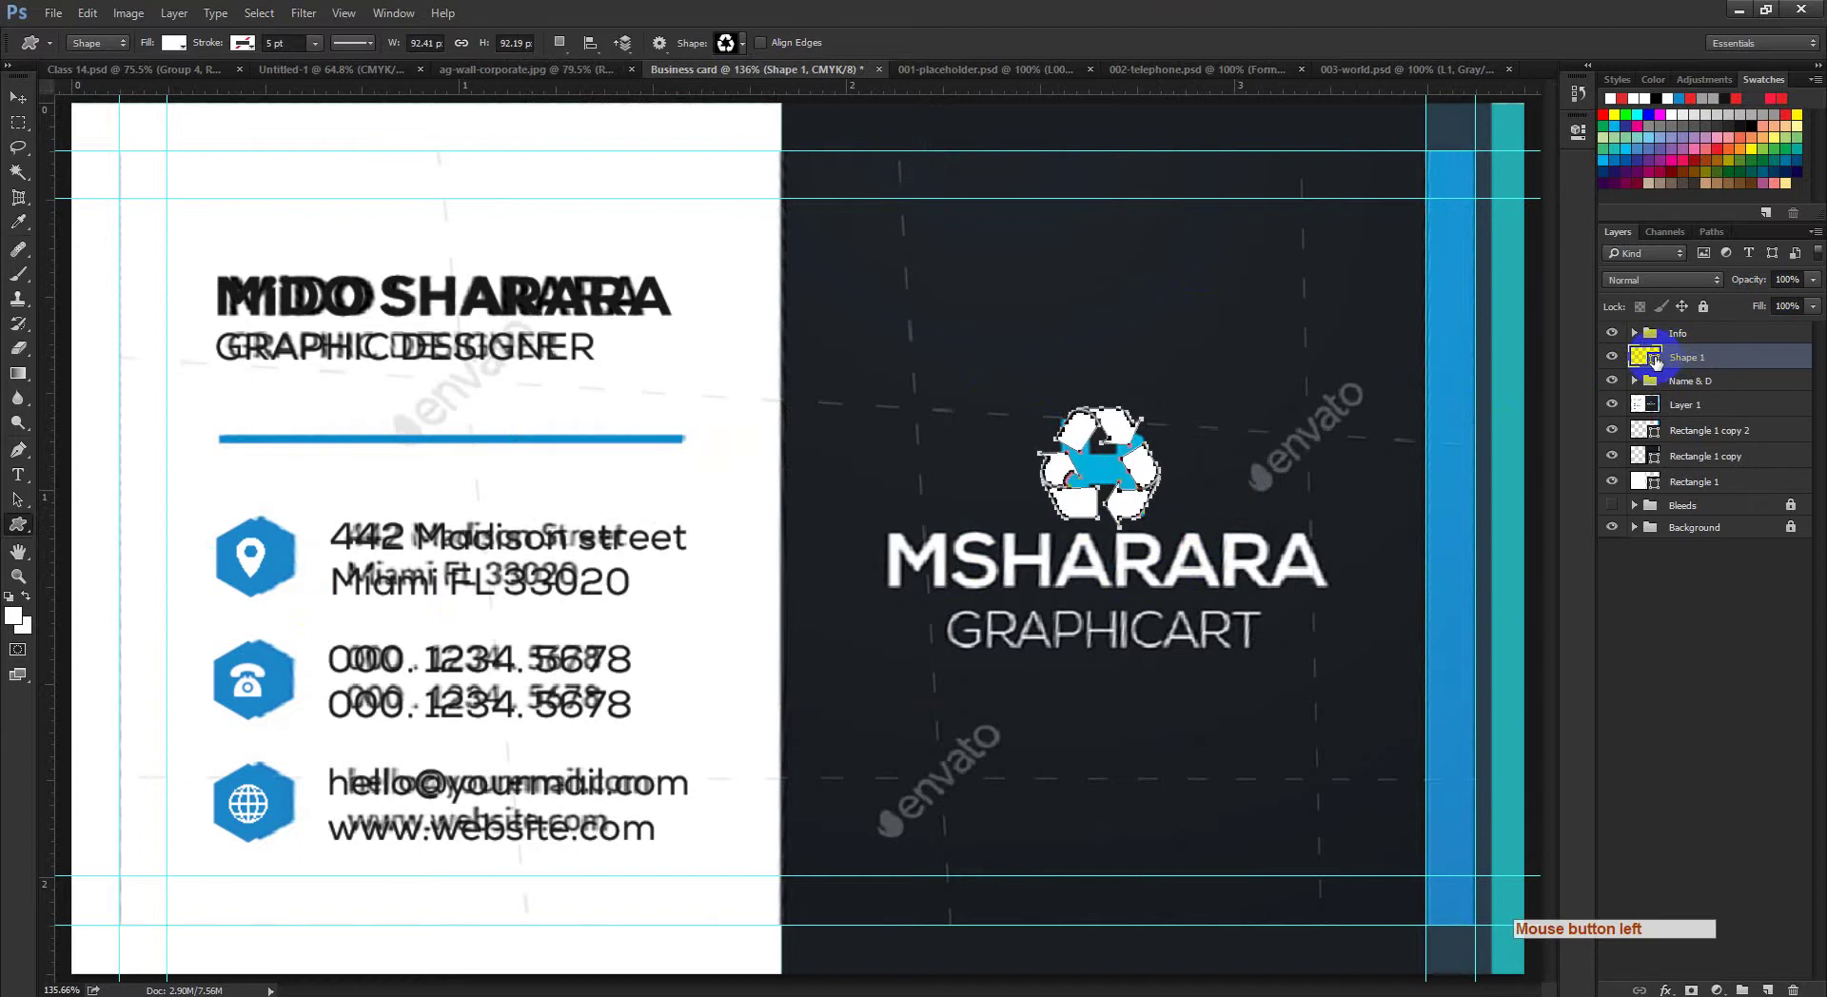
double_click(1656, 360)
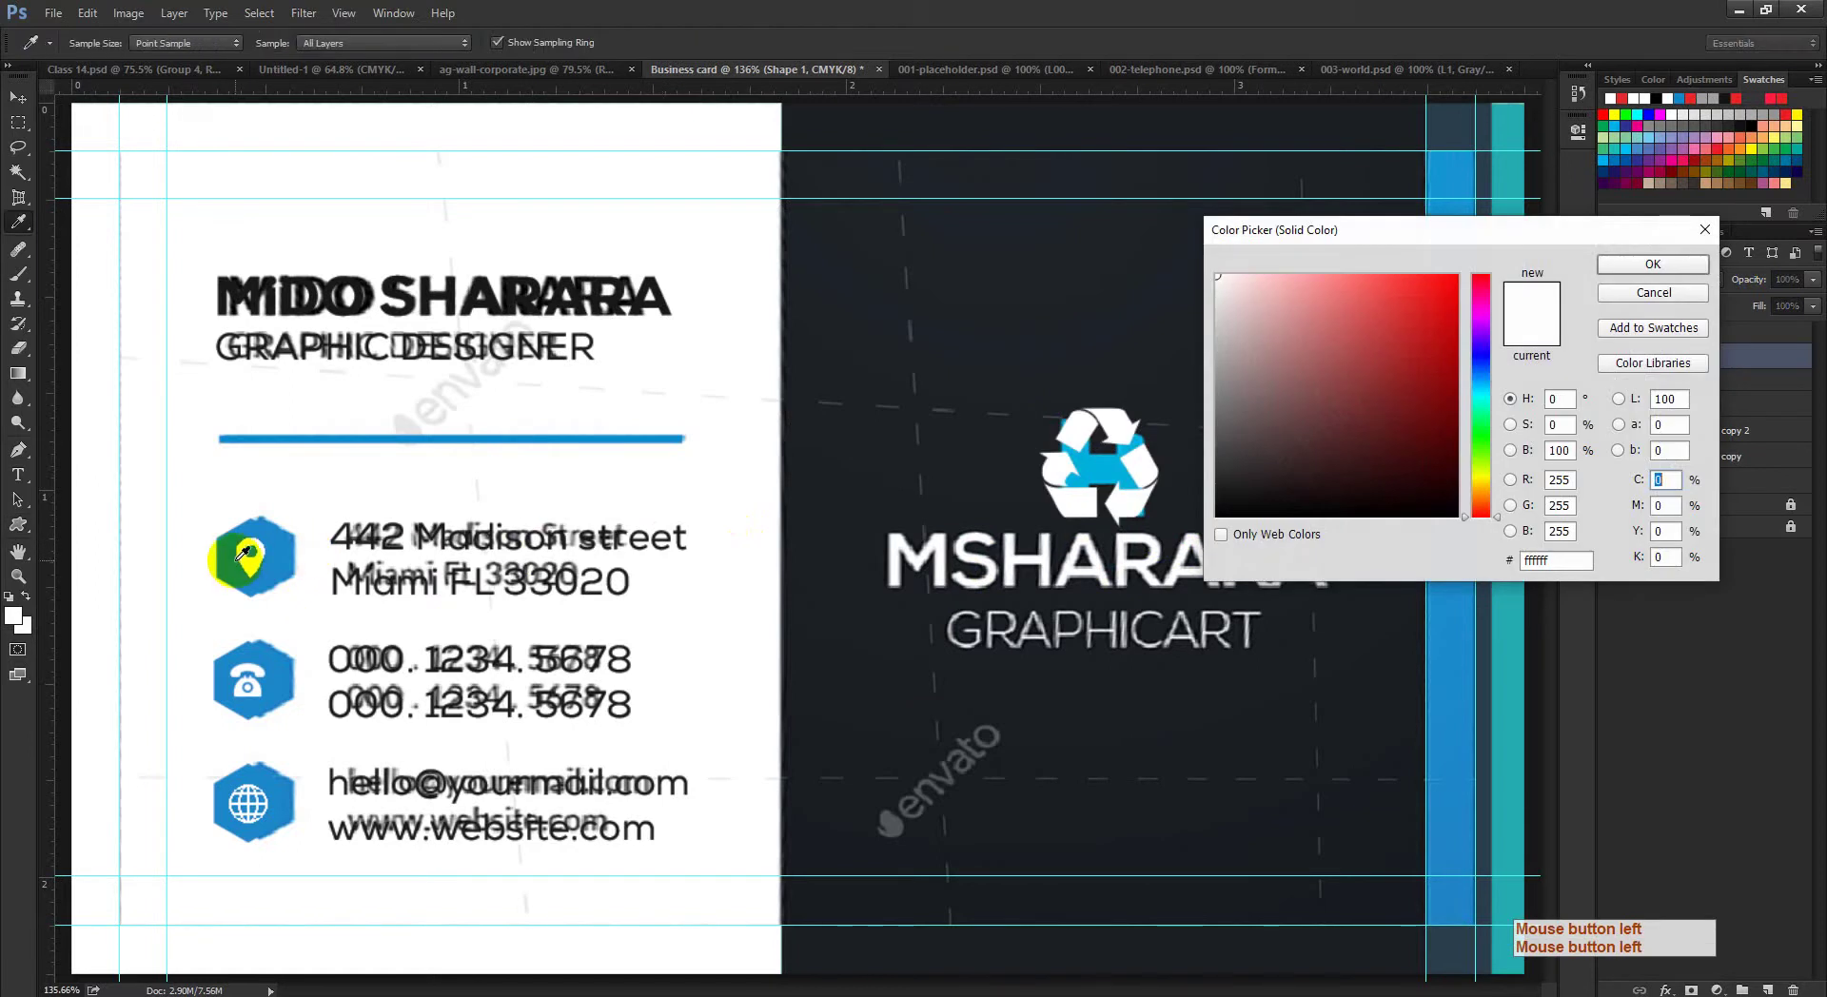
left_click(238, 558)
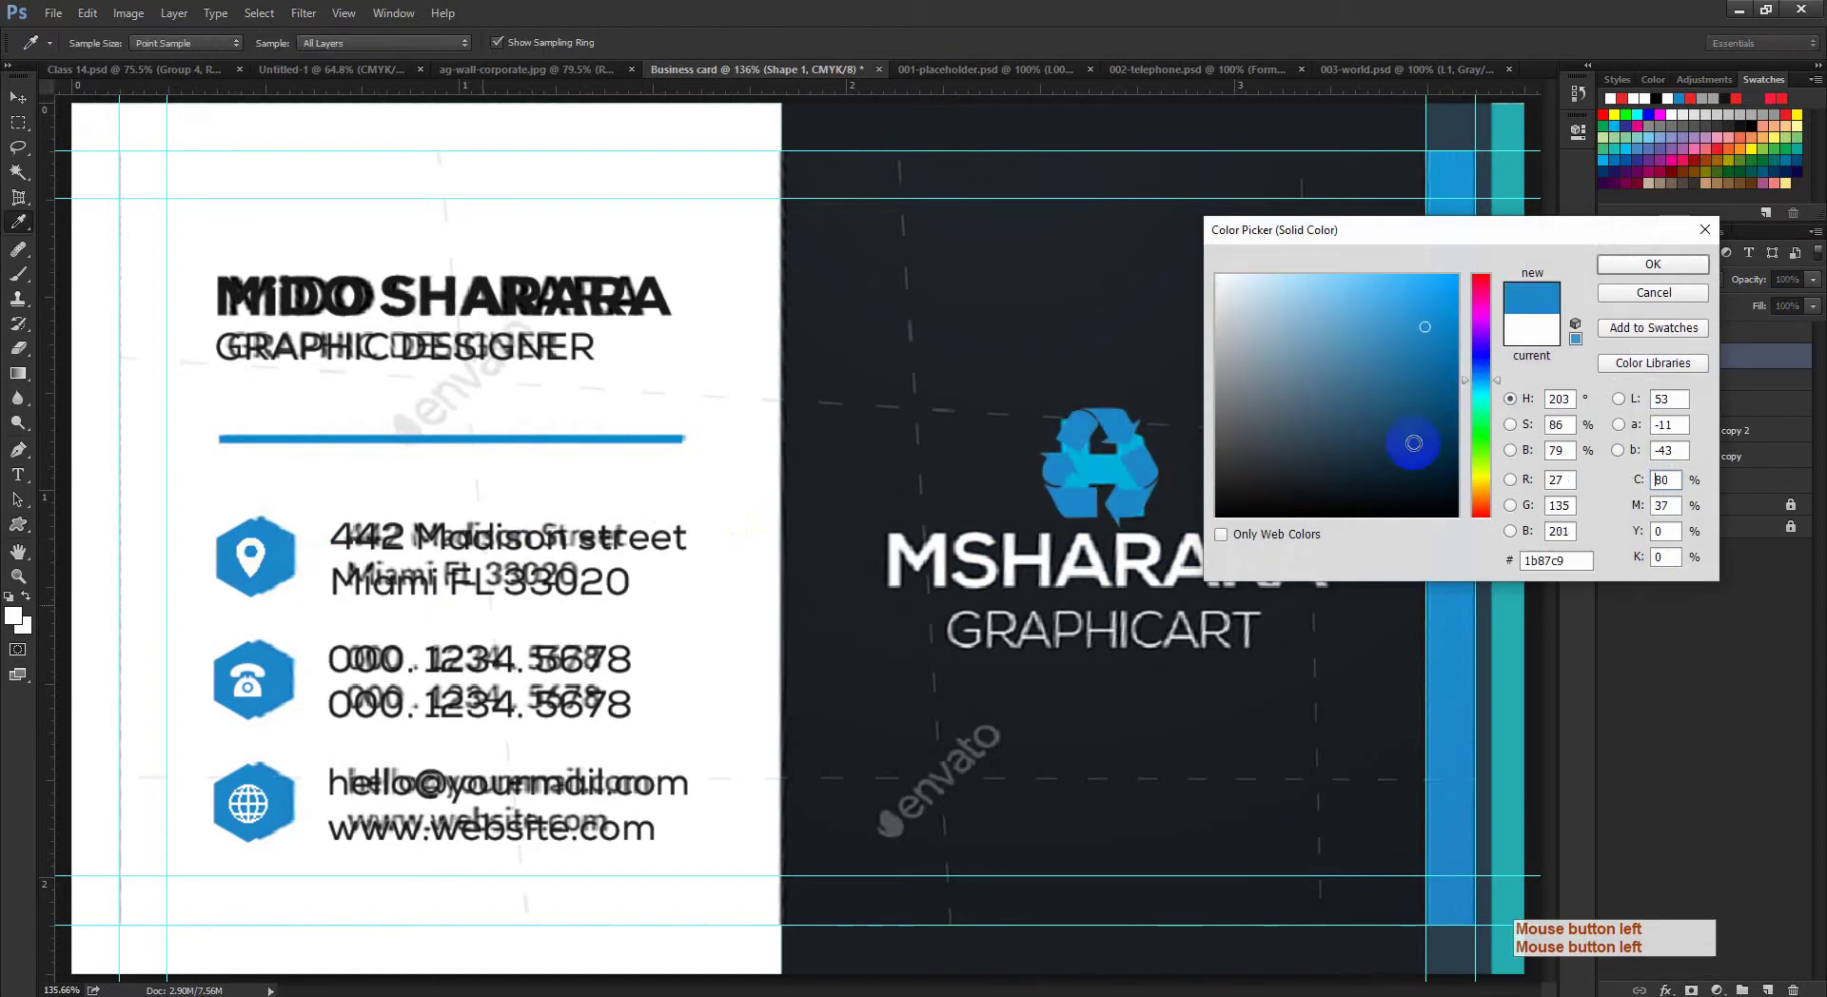
left_click(1652, 263)
left_click(11, 107)
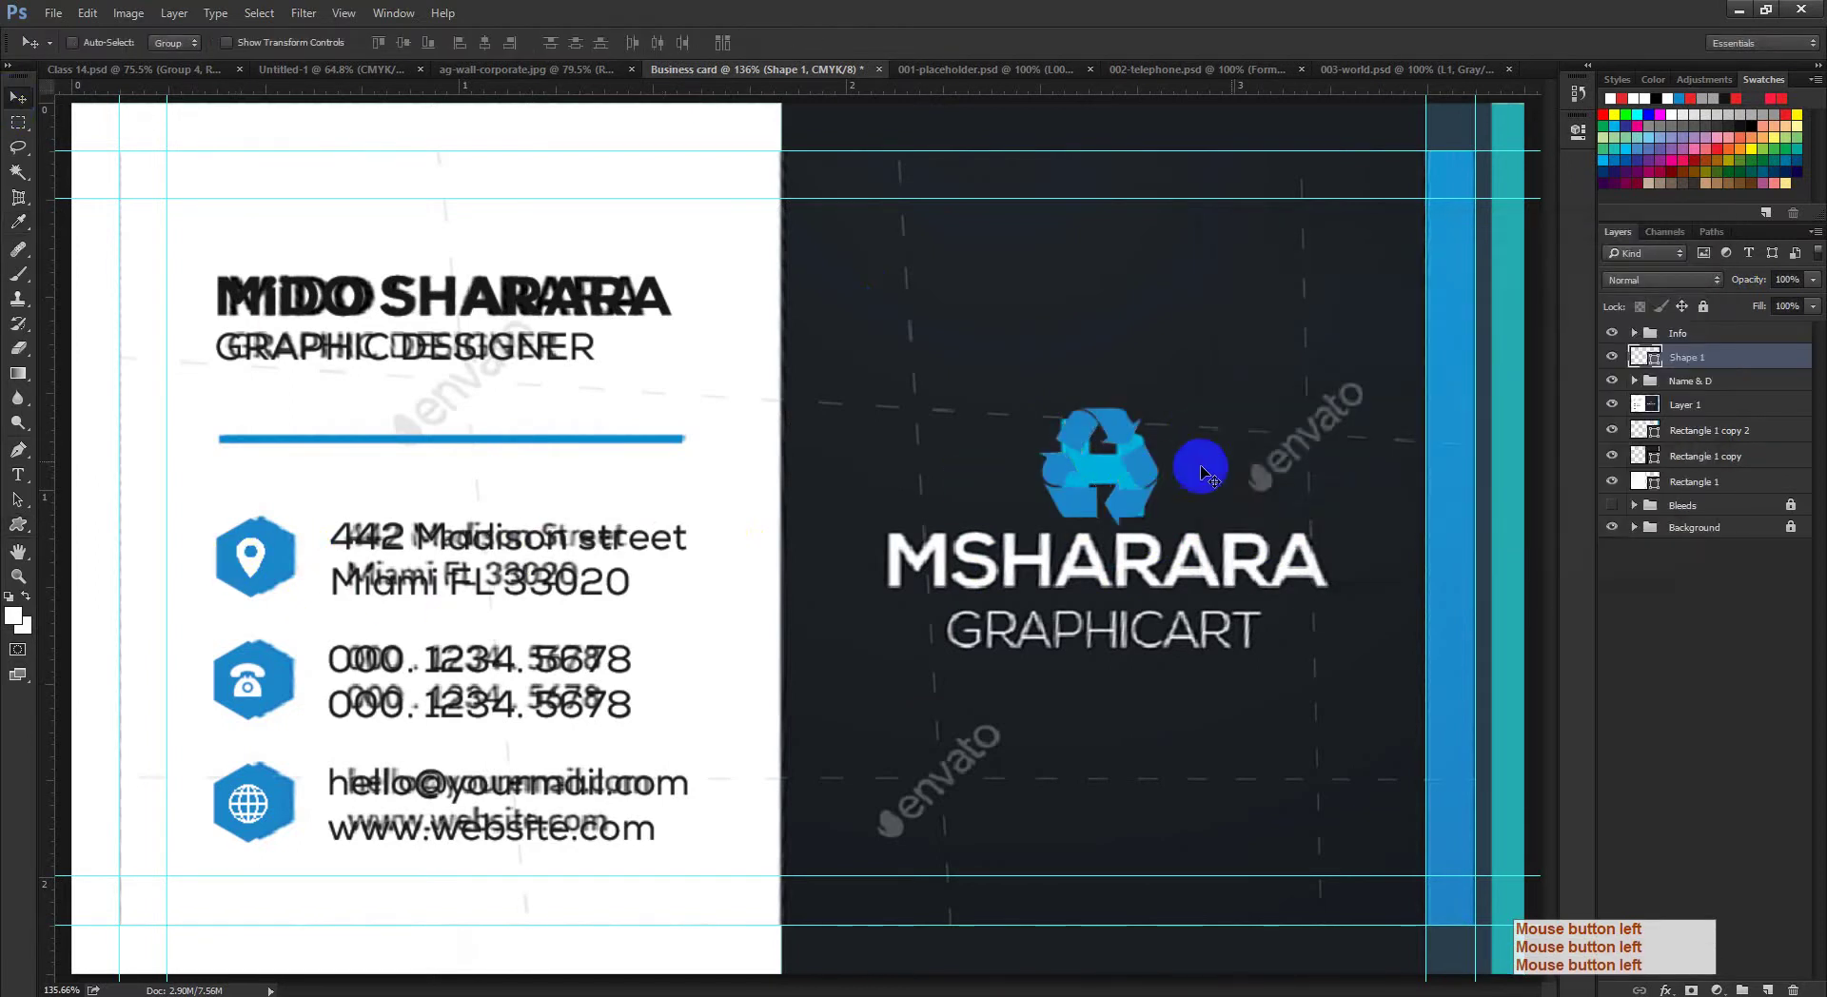
left_click_drag(1204, 531, 1109, 531)
left_click(1109, 531)
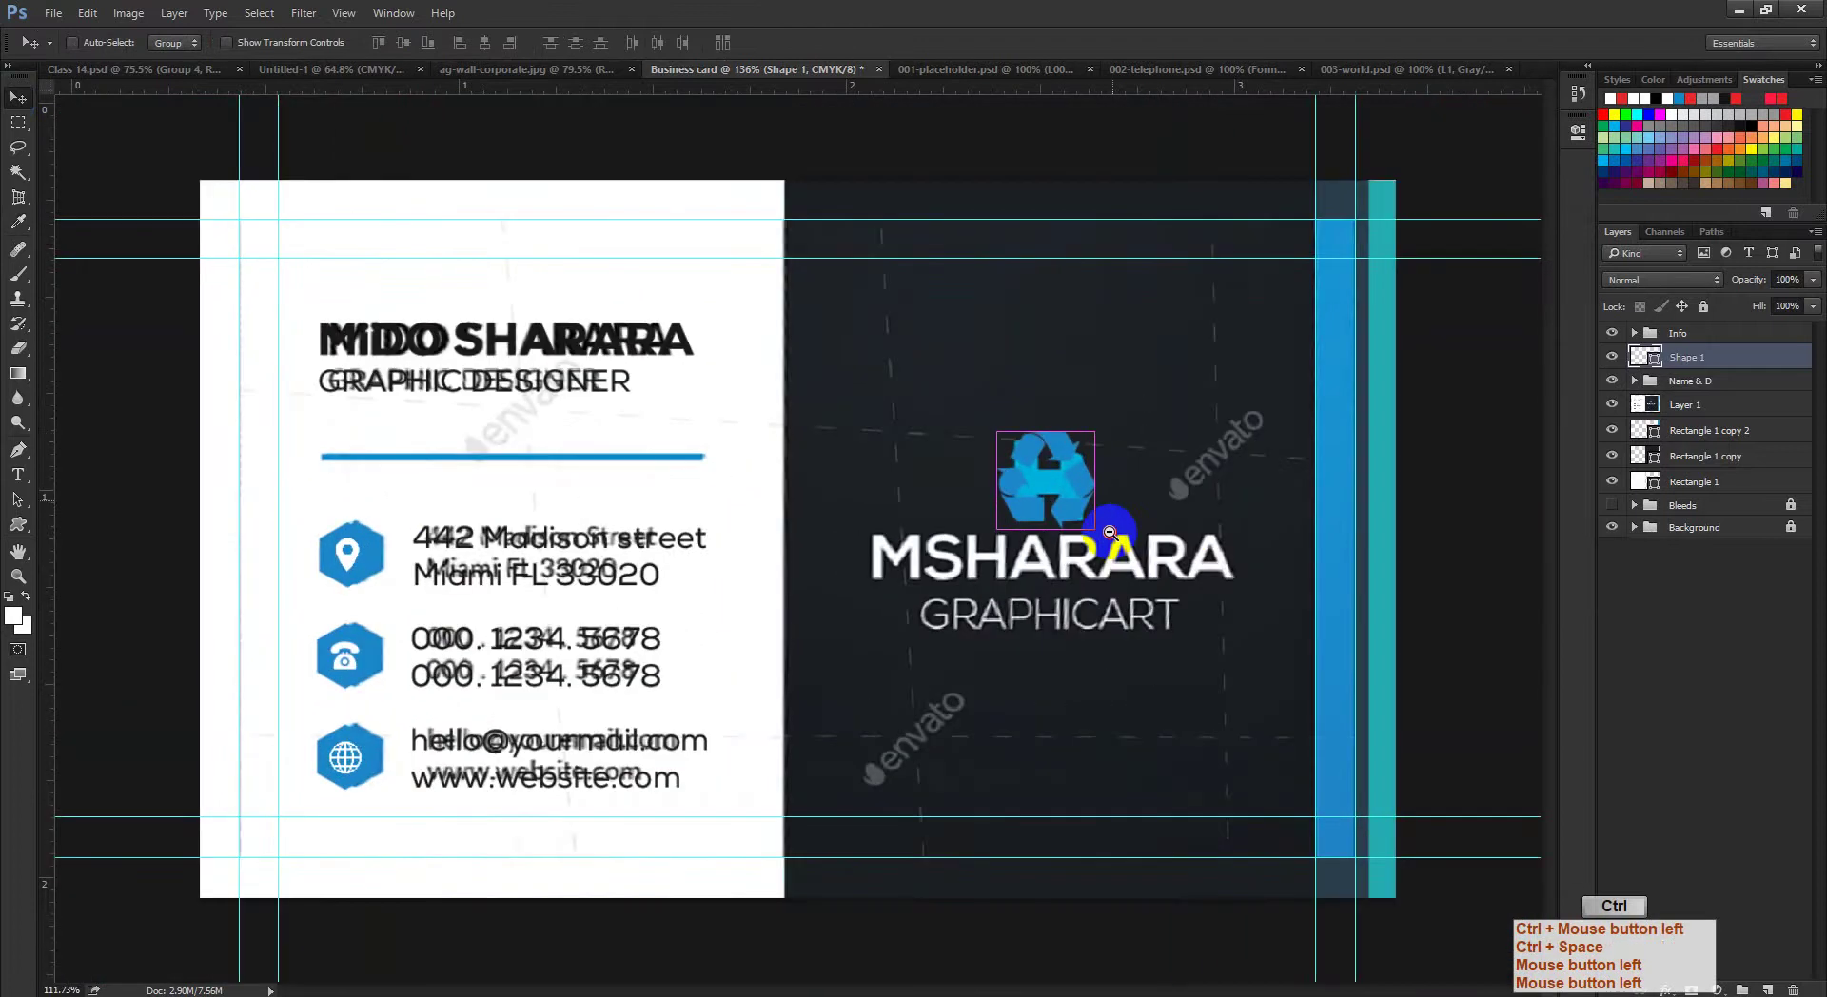
left_click(1083, 511, "ctrl")
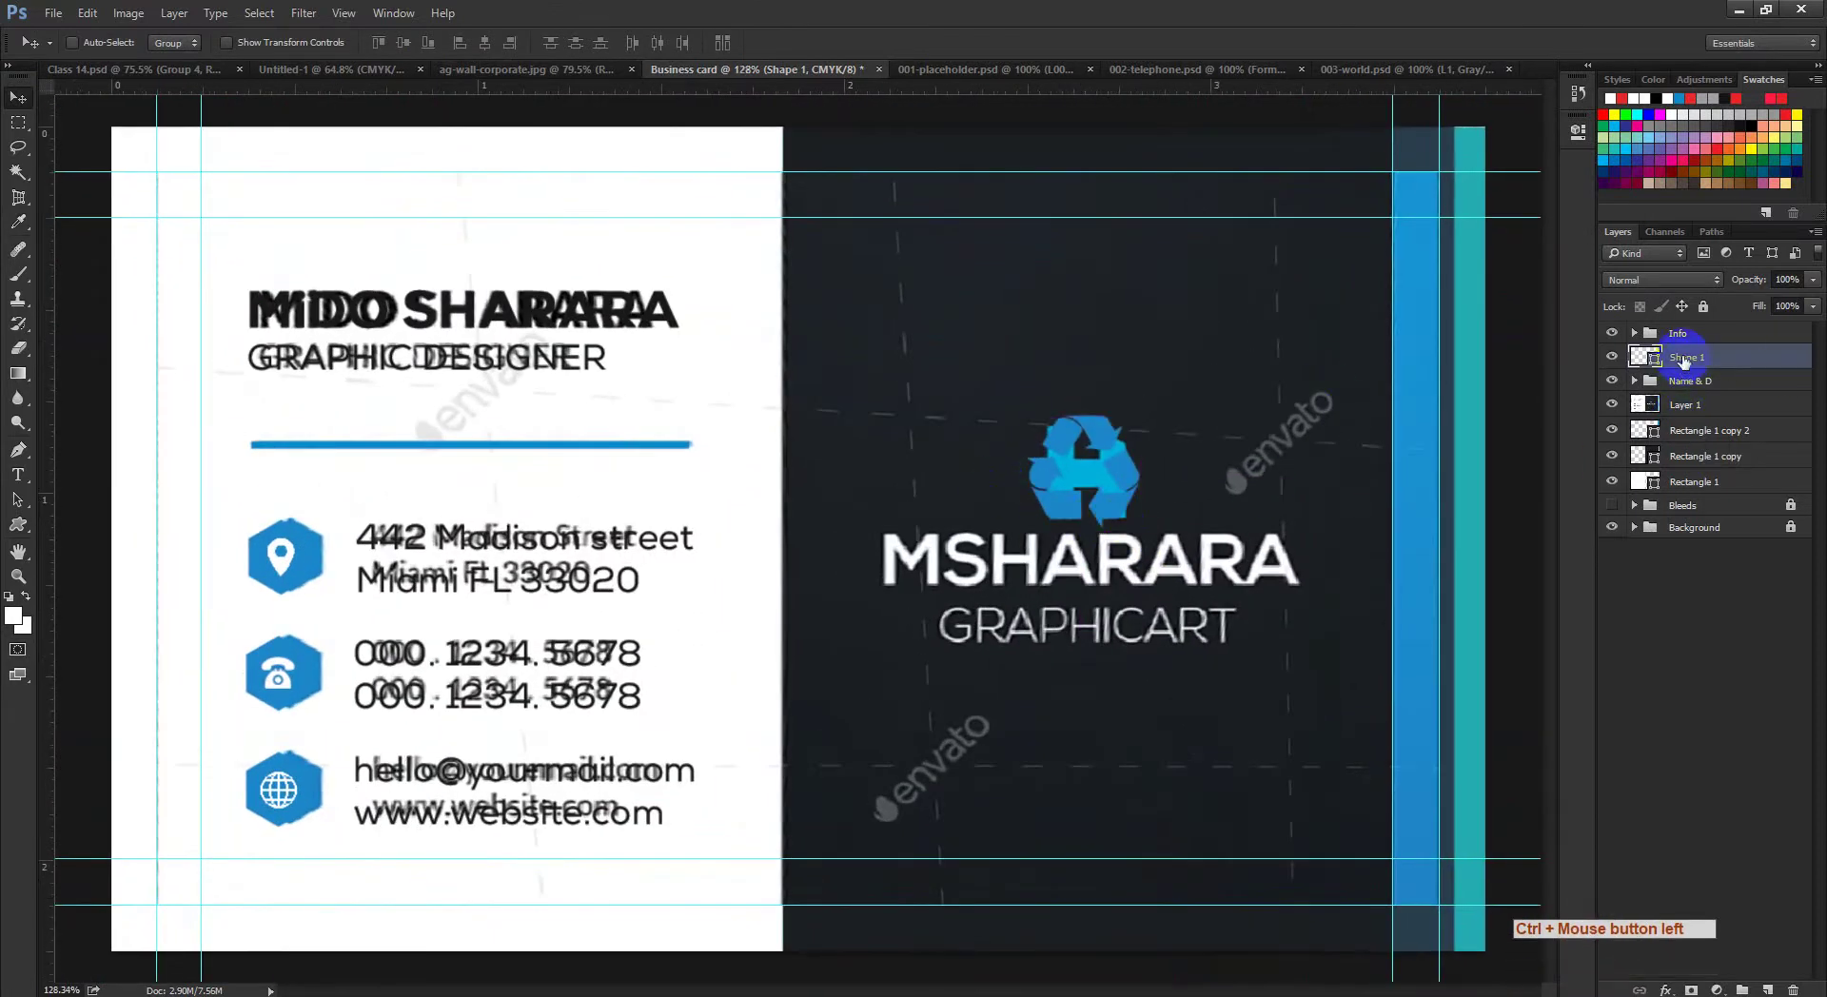
Step: Rename the Shape 1 layer to 'logo'
double_click(1684, 358)
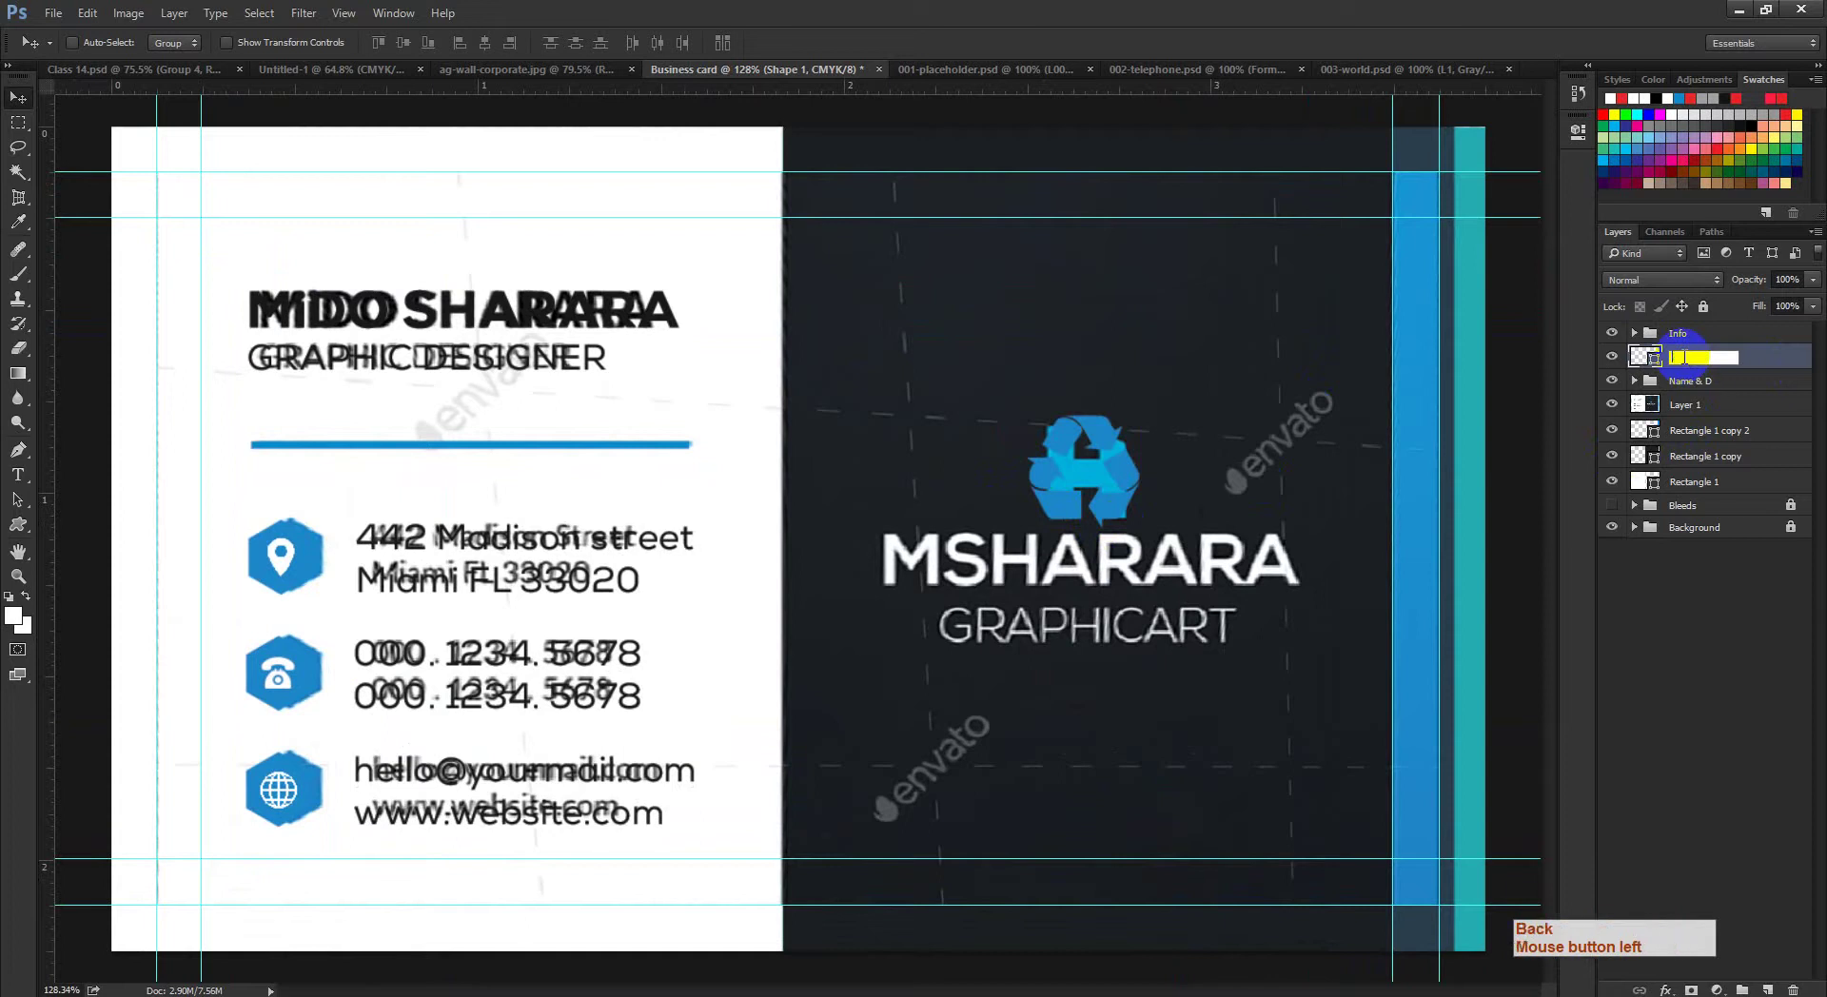
key("BackSpace")
key("BackSpace")
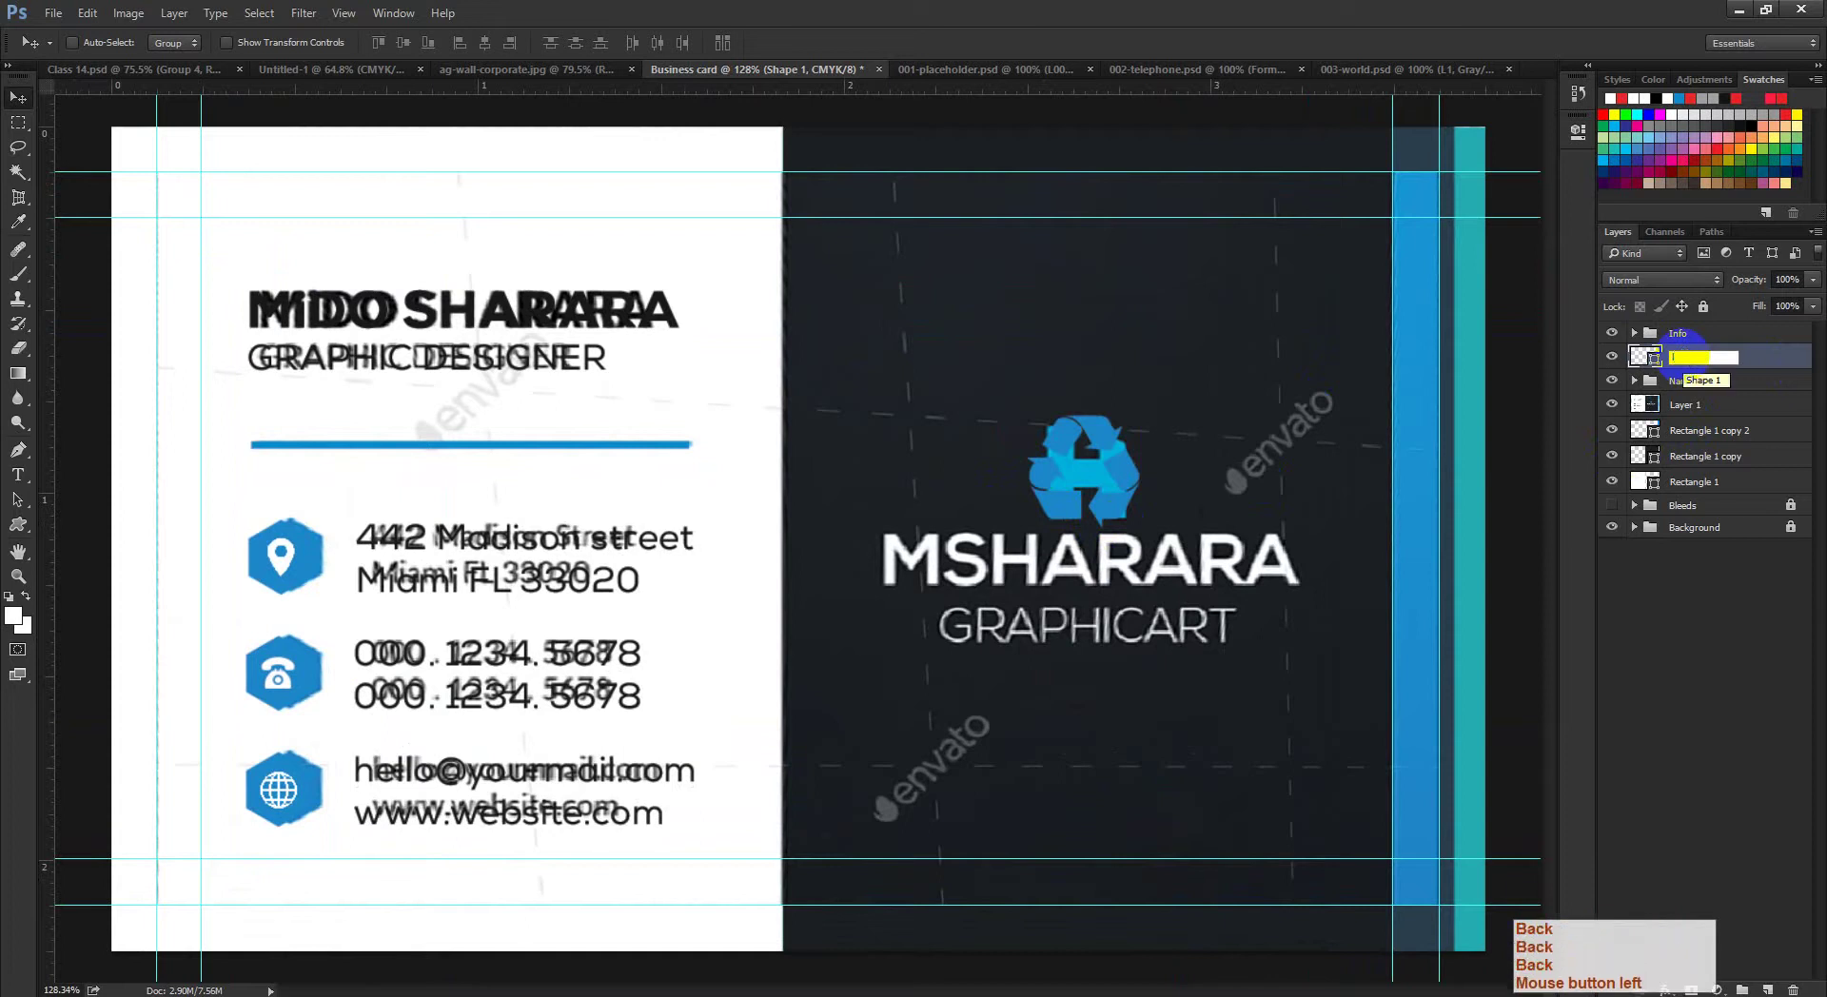
type("logo")
left_click(1744, 619)
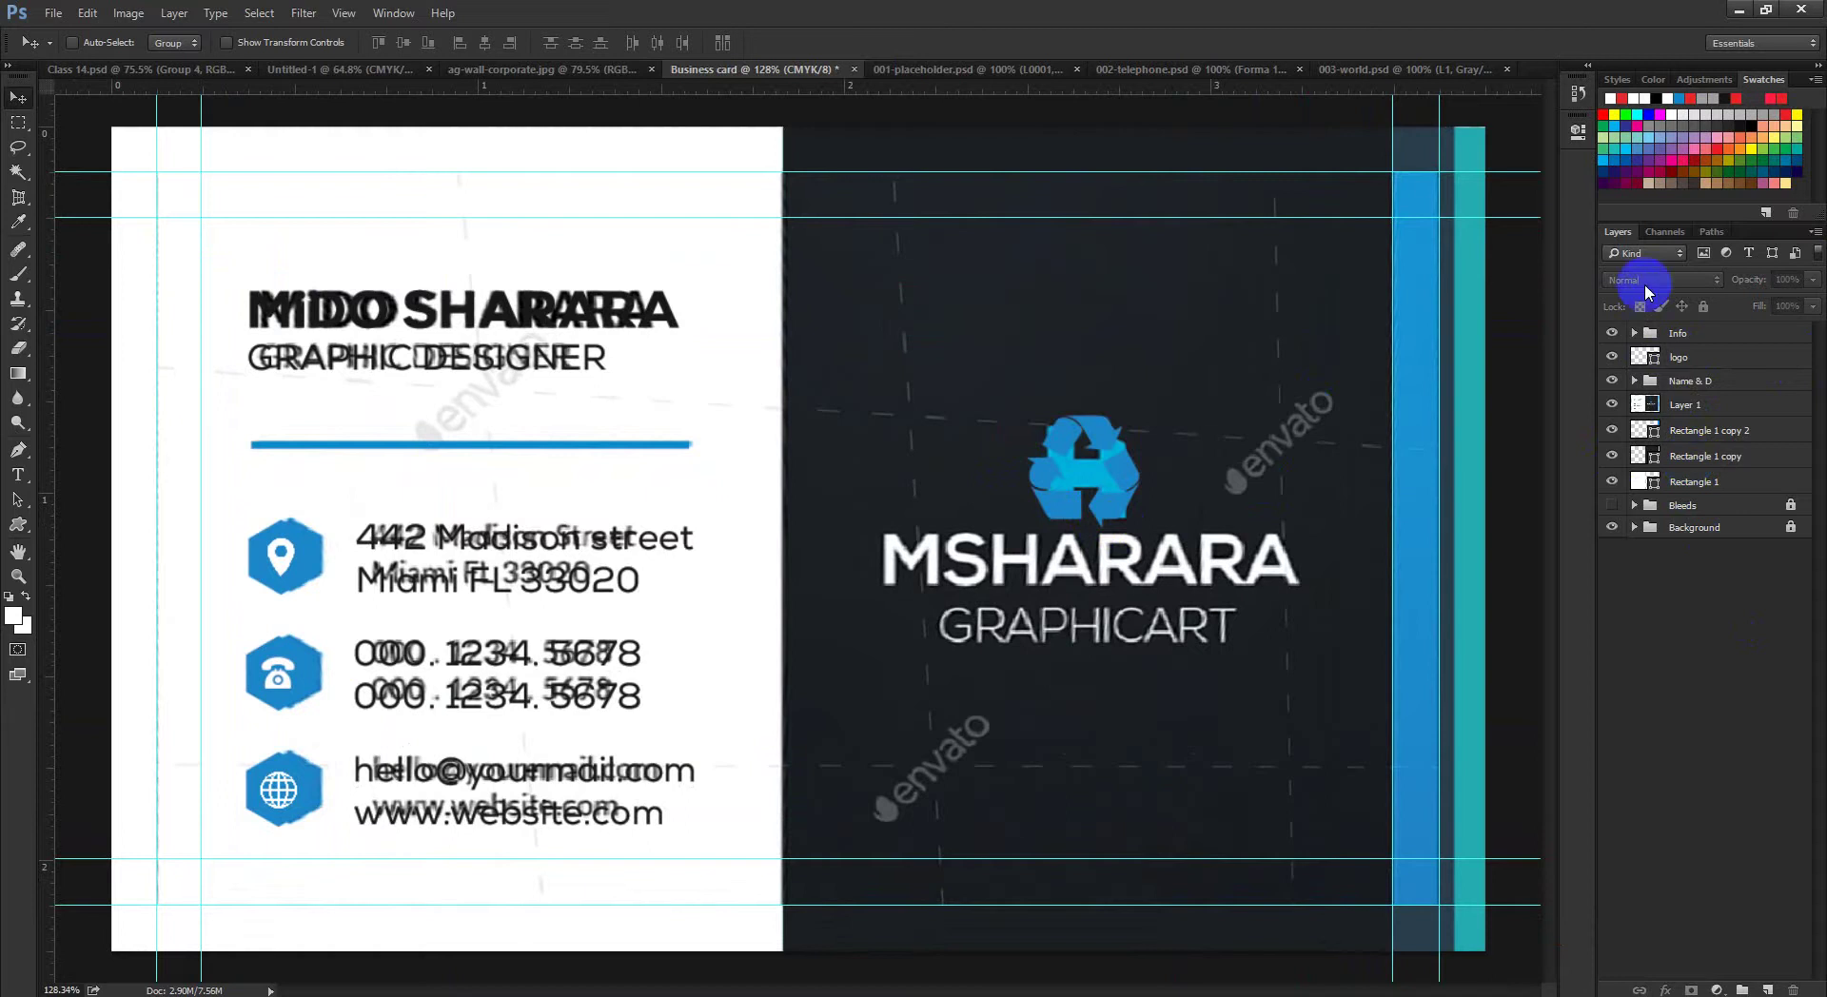
Step: Toggle the logo layer off and on to compare against the bare H, leaving it visible
left_click(1631, 379)
left_click(1612, 357)
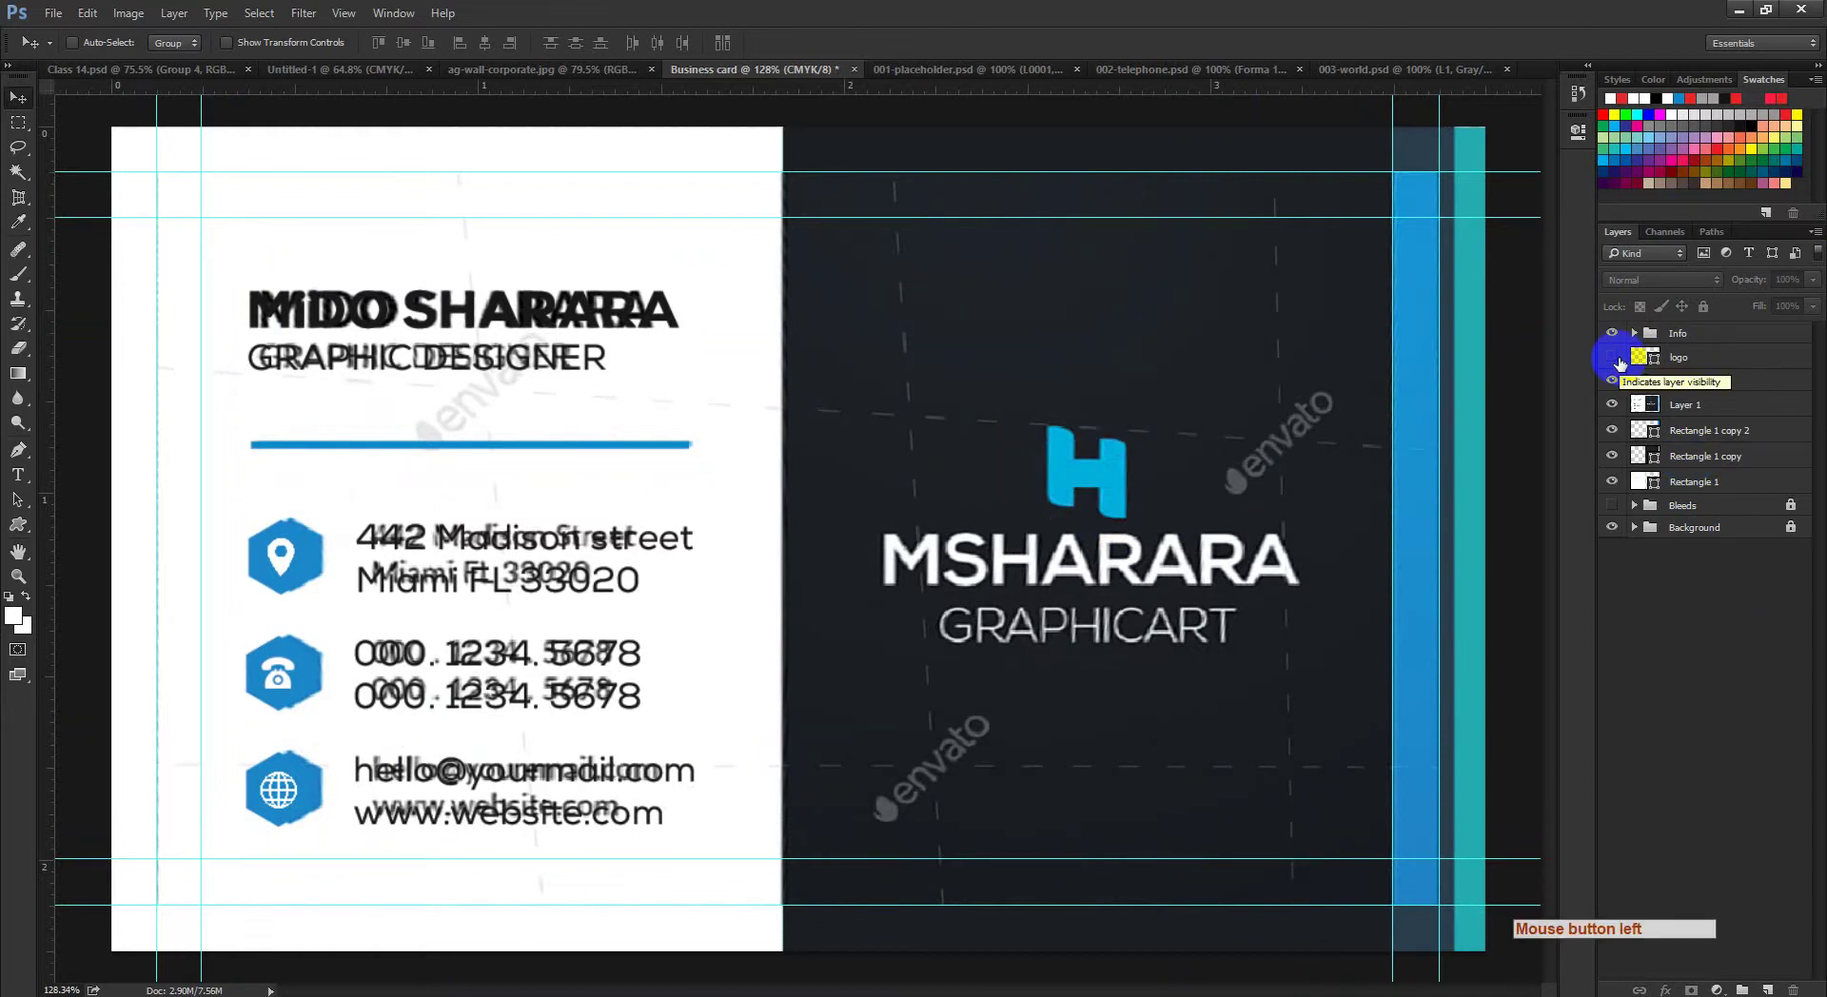
left_click(1124, 492)
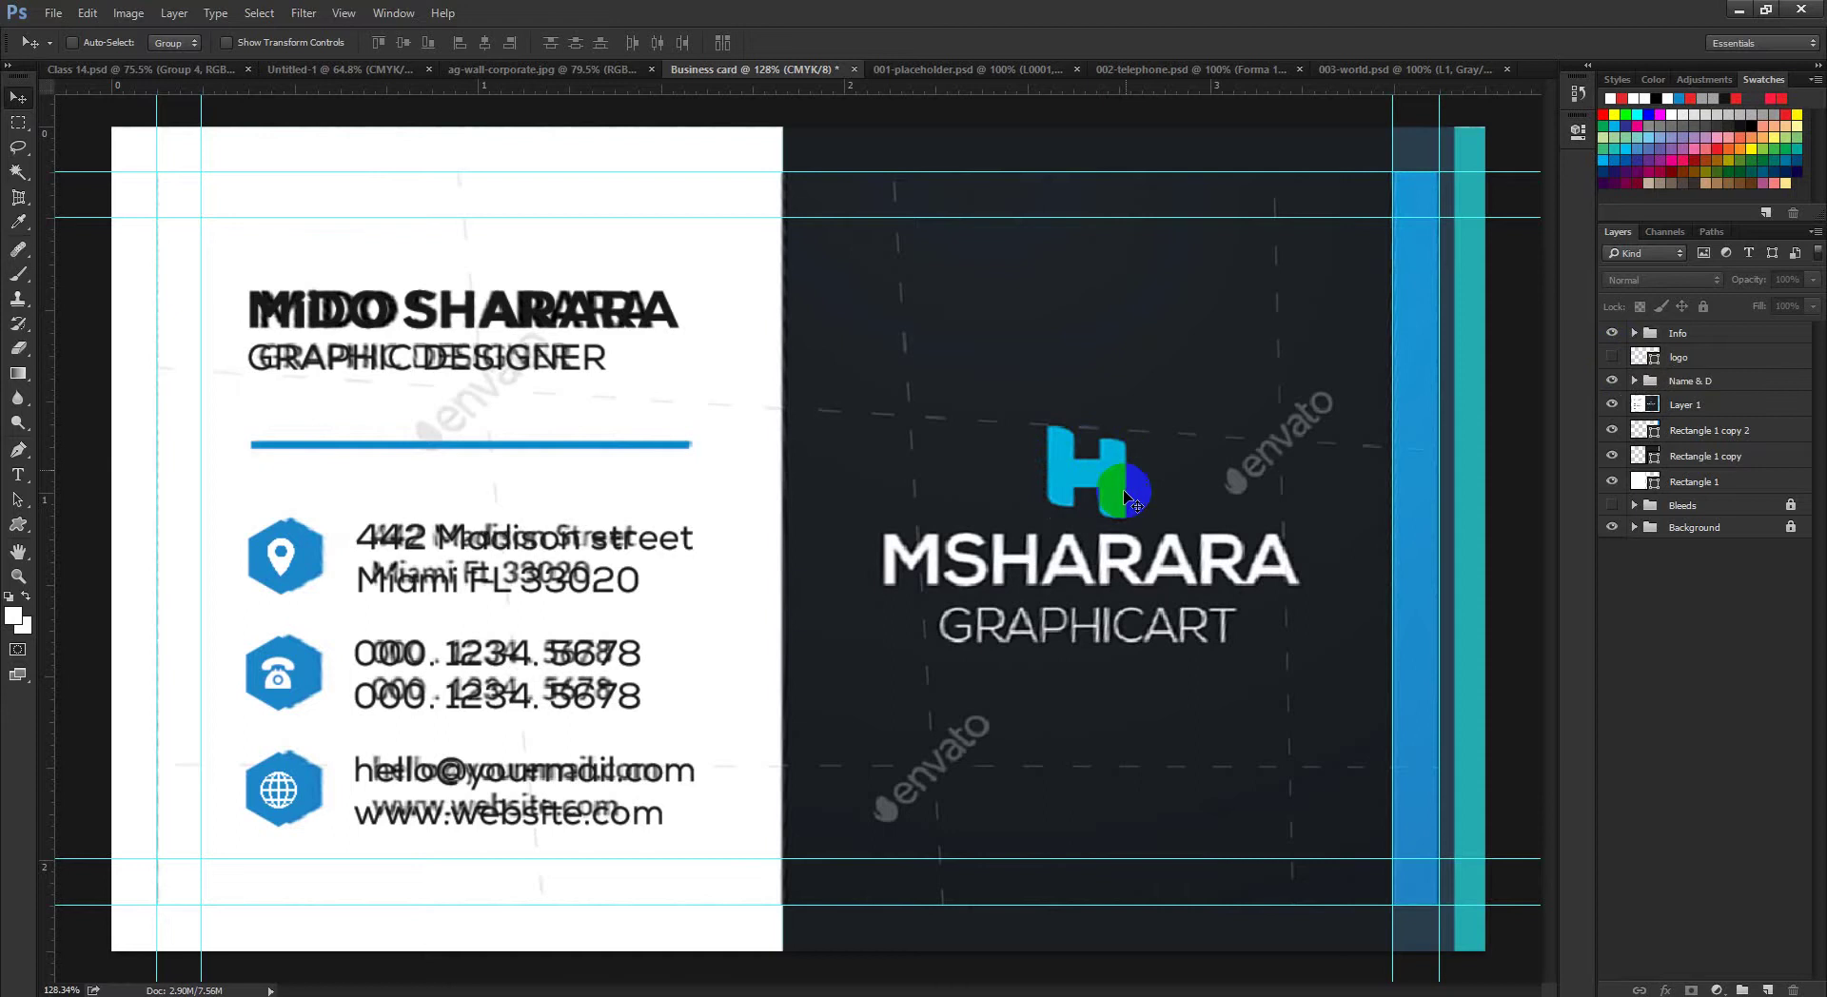
left_click_drag(1061, 479, 1053, 530)
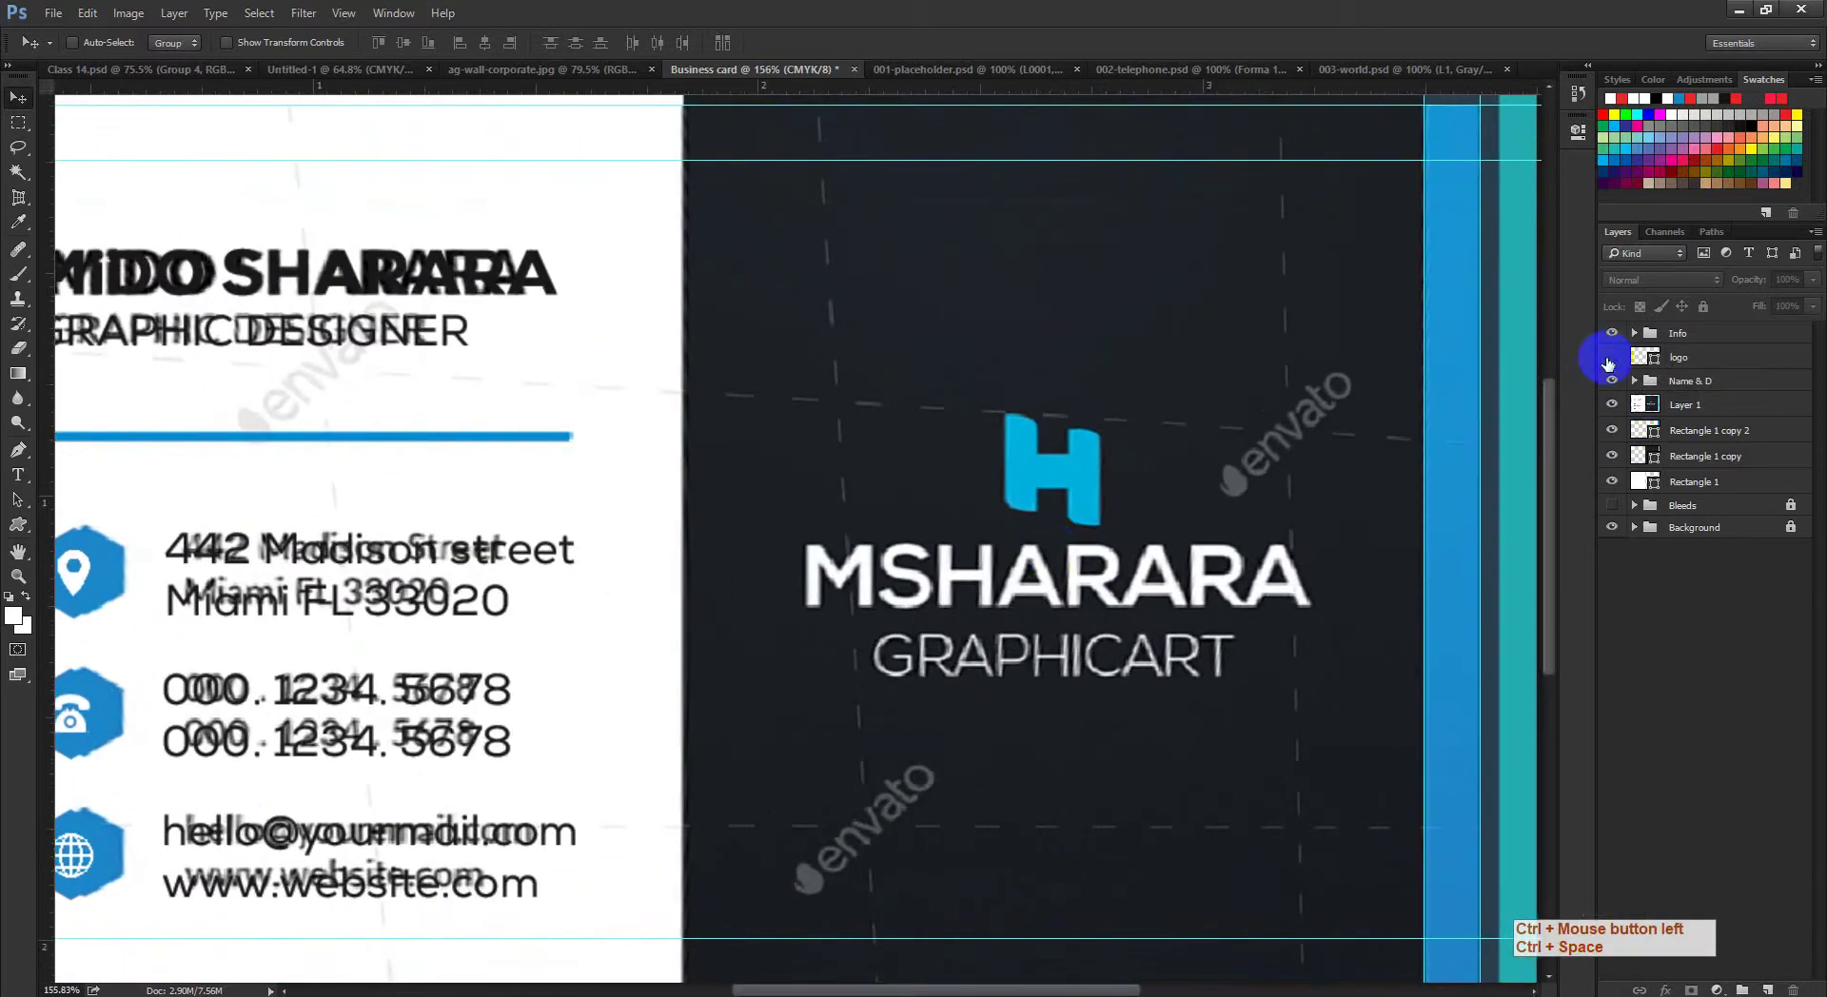
left_click(1608, 363)
left_click(1609, 362)
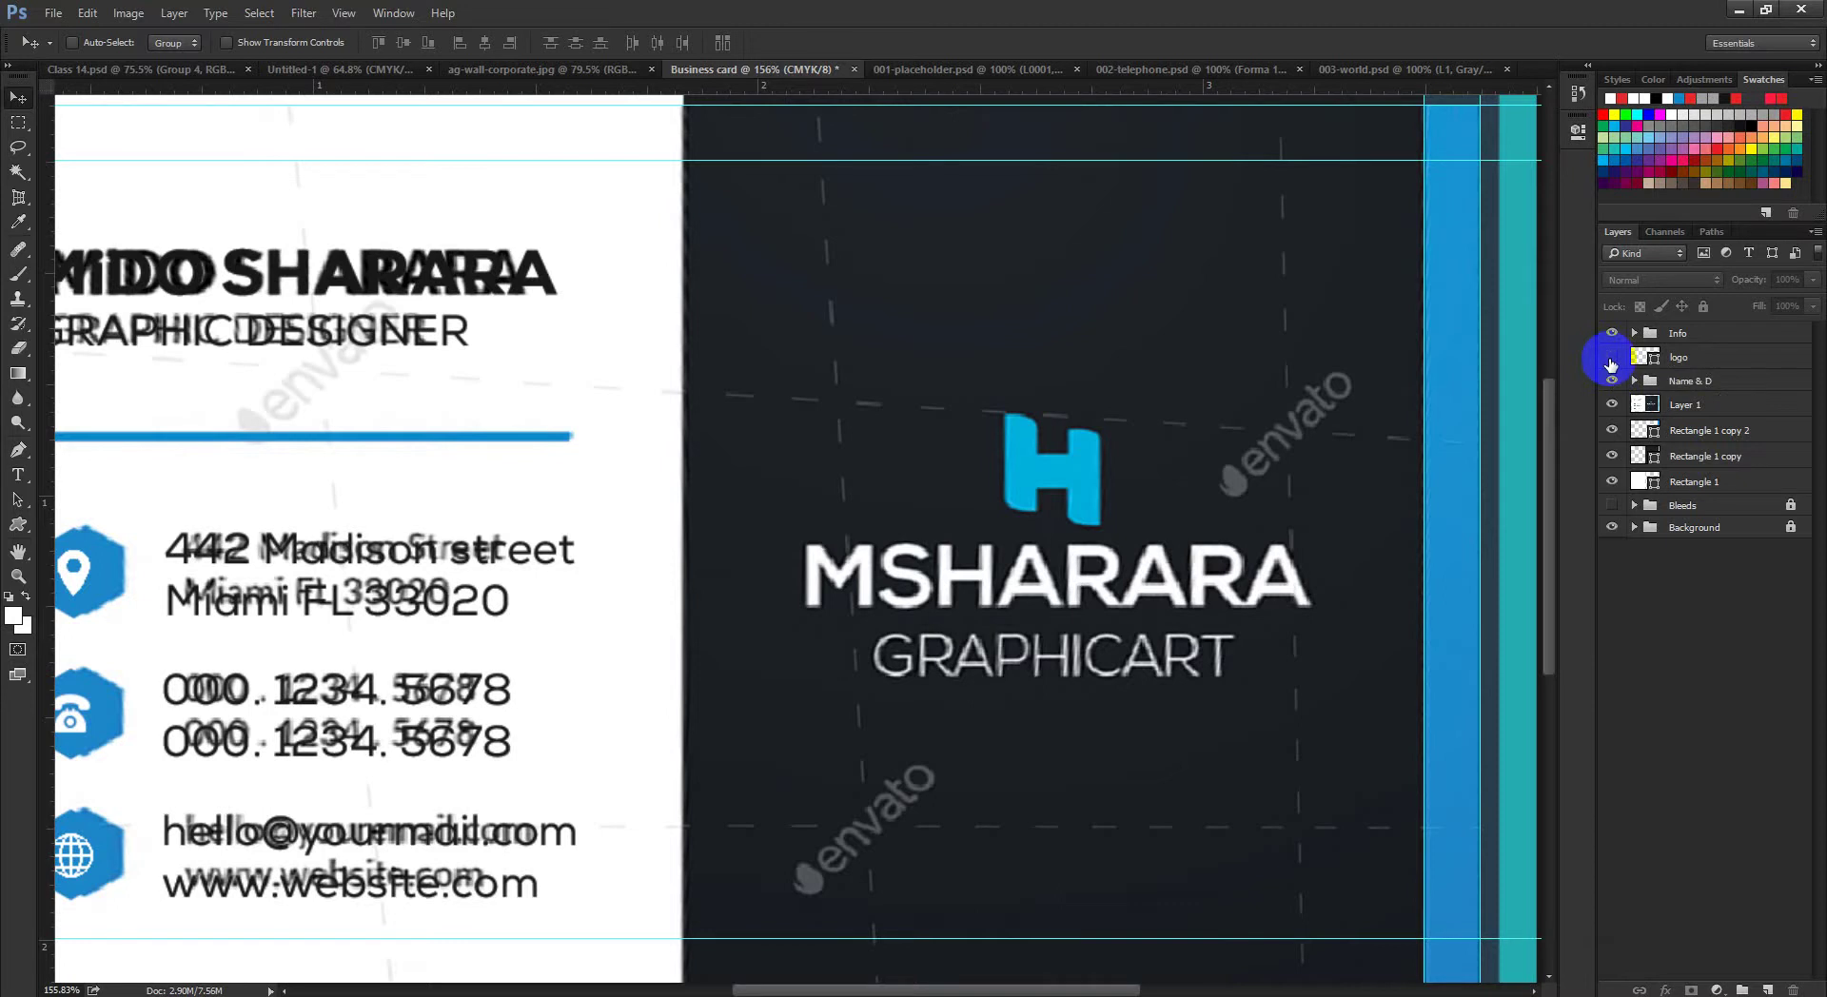
left_click(1611, 358)
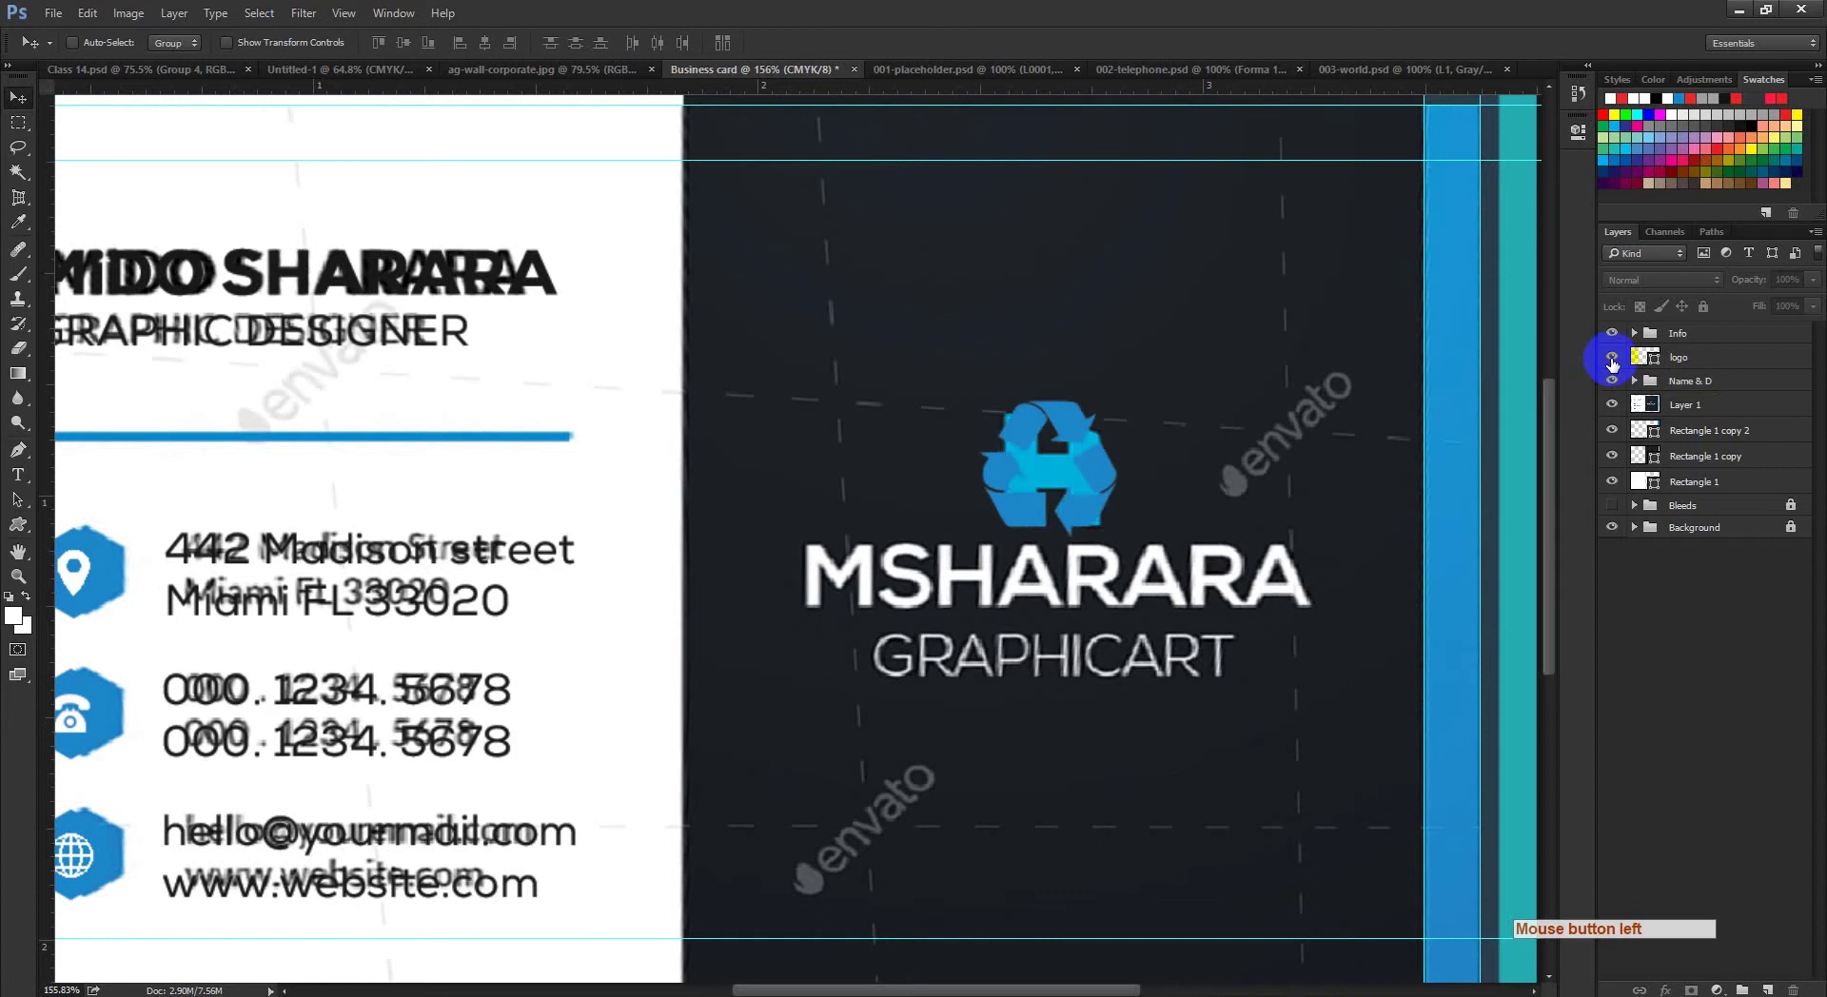
left_click_drag(999, 504, 1079, 552)
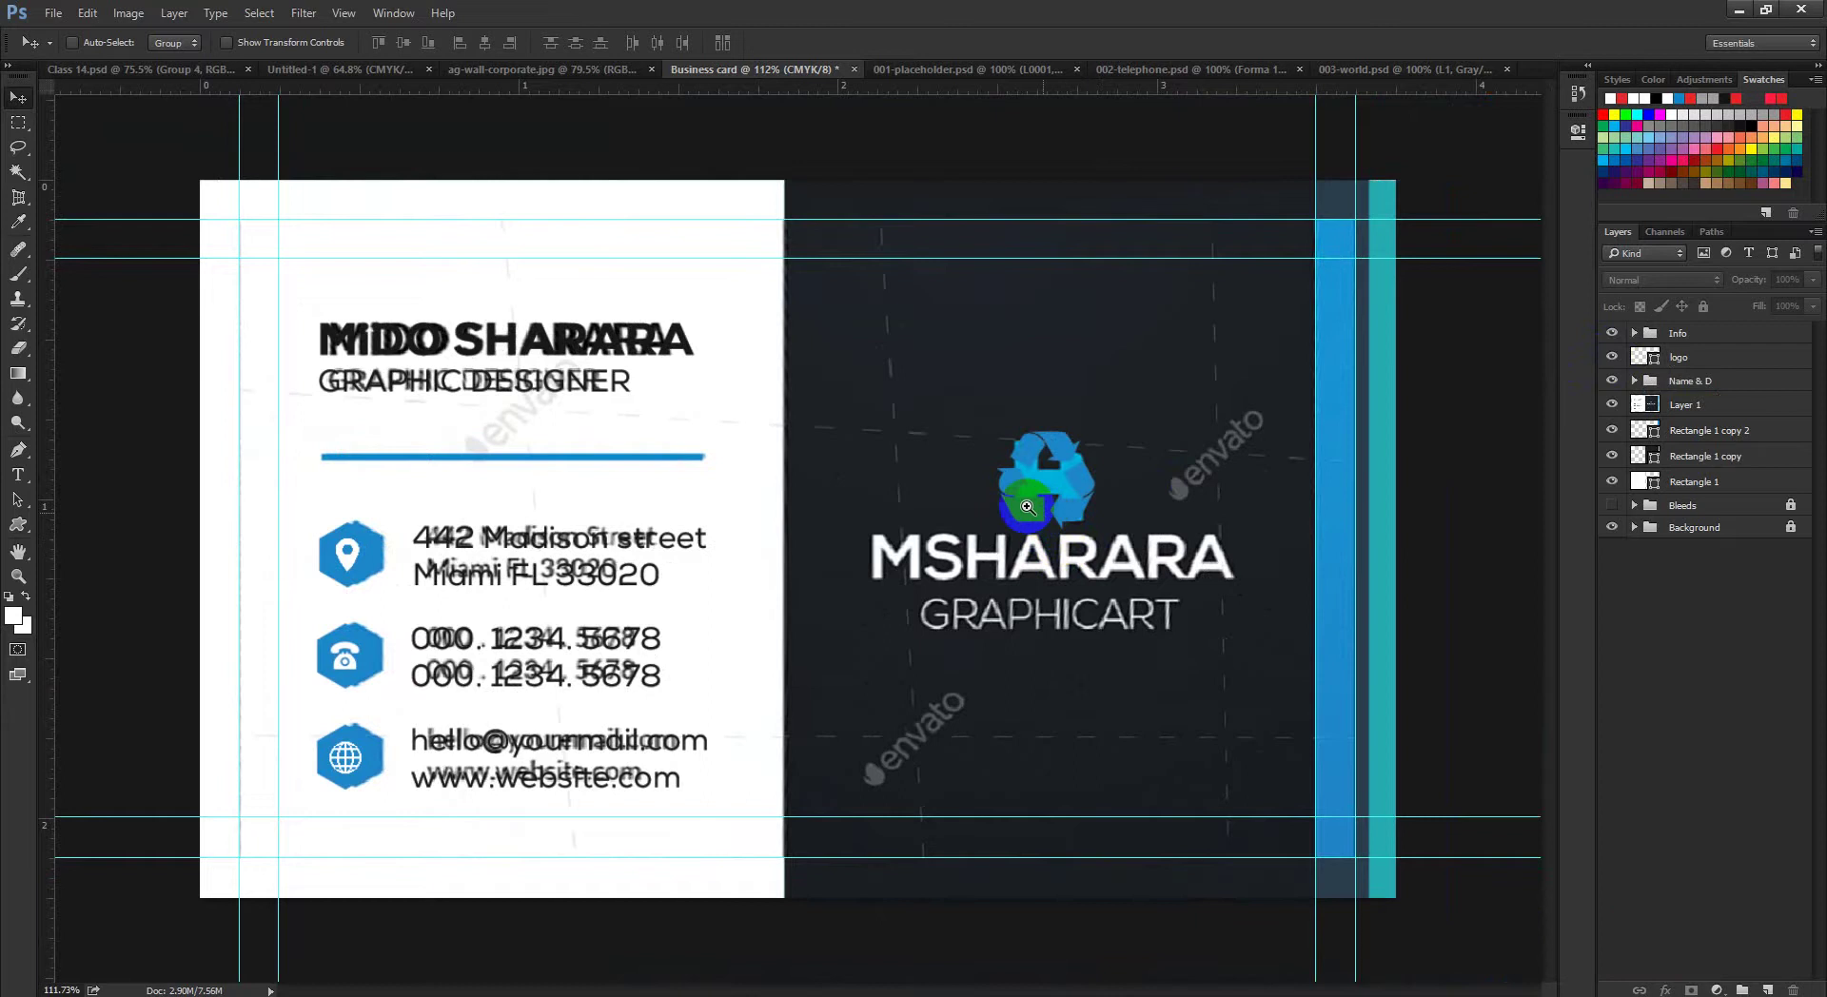
left_click_drag(1078, 552, 1074, 555)
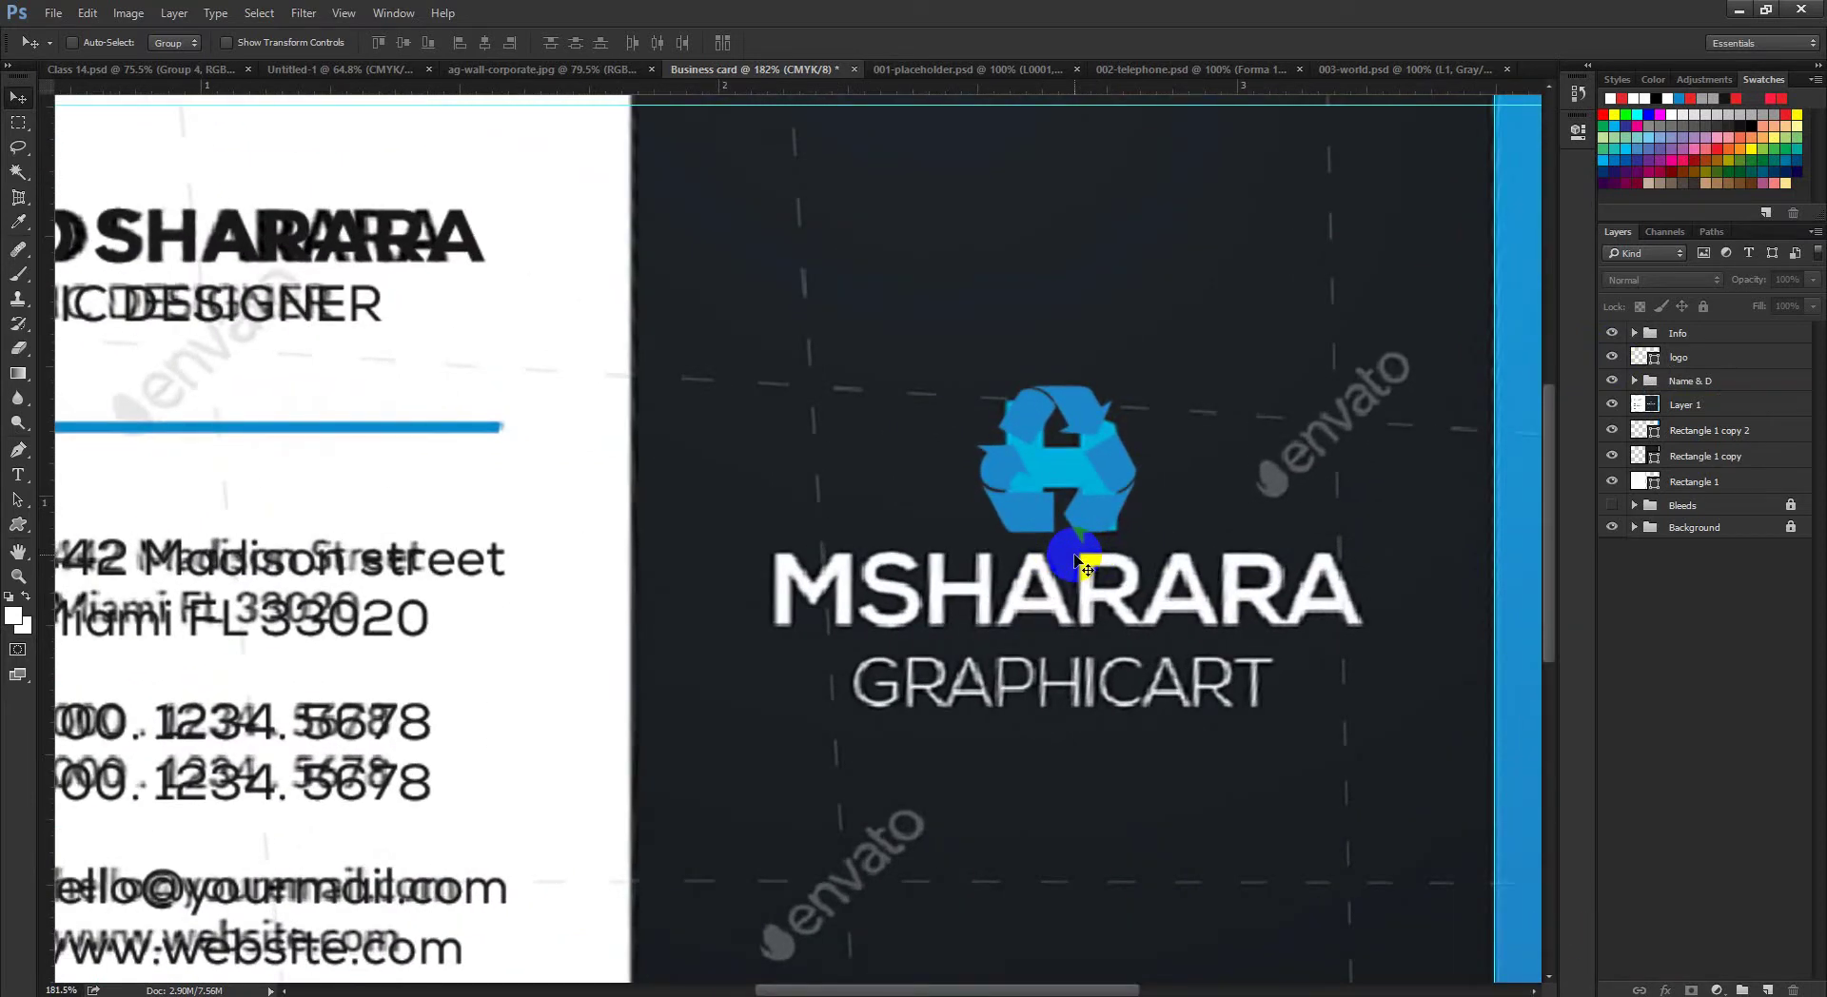
Step: Switch over to the Google Meet call in Chrome
left_click(290, 709)
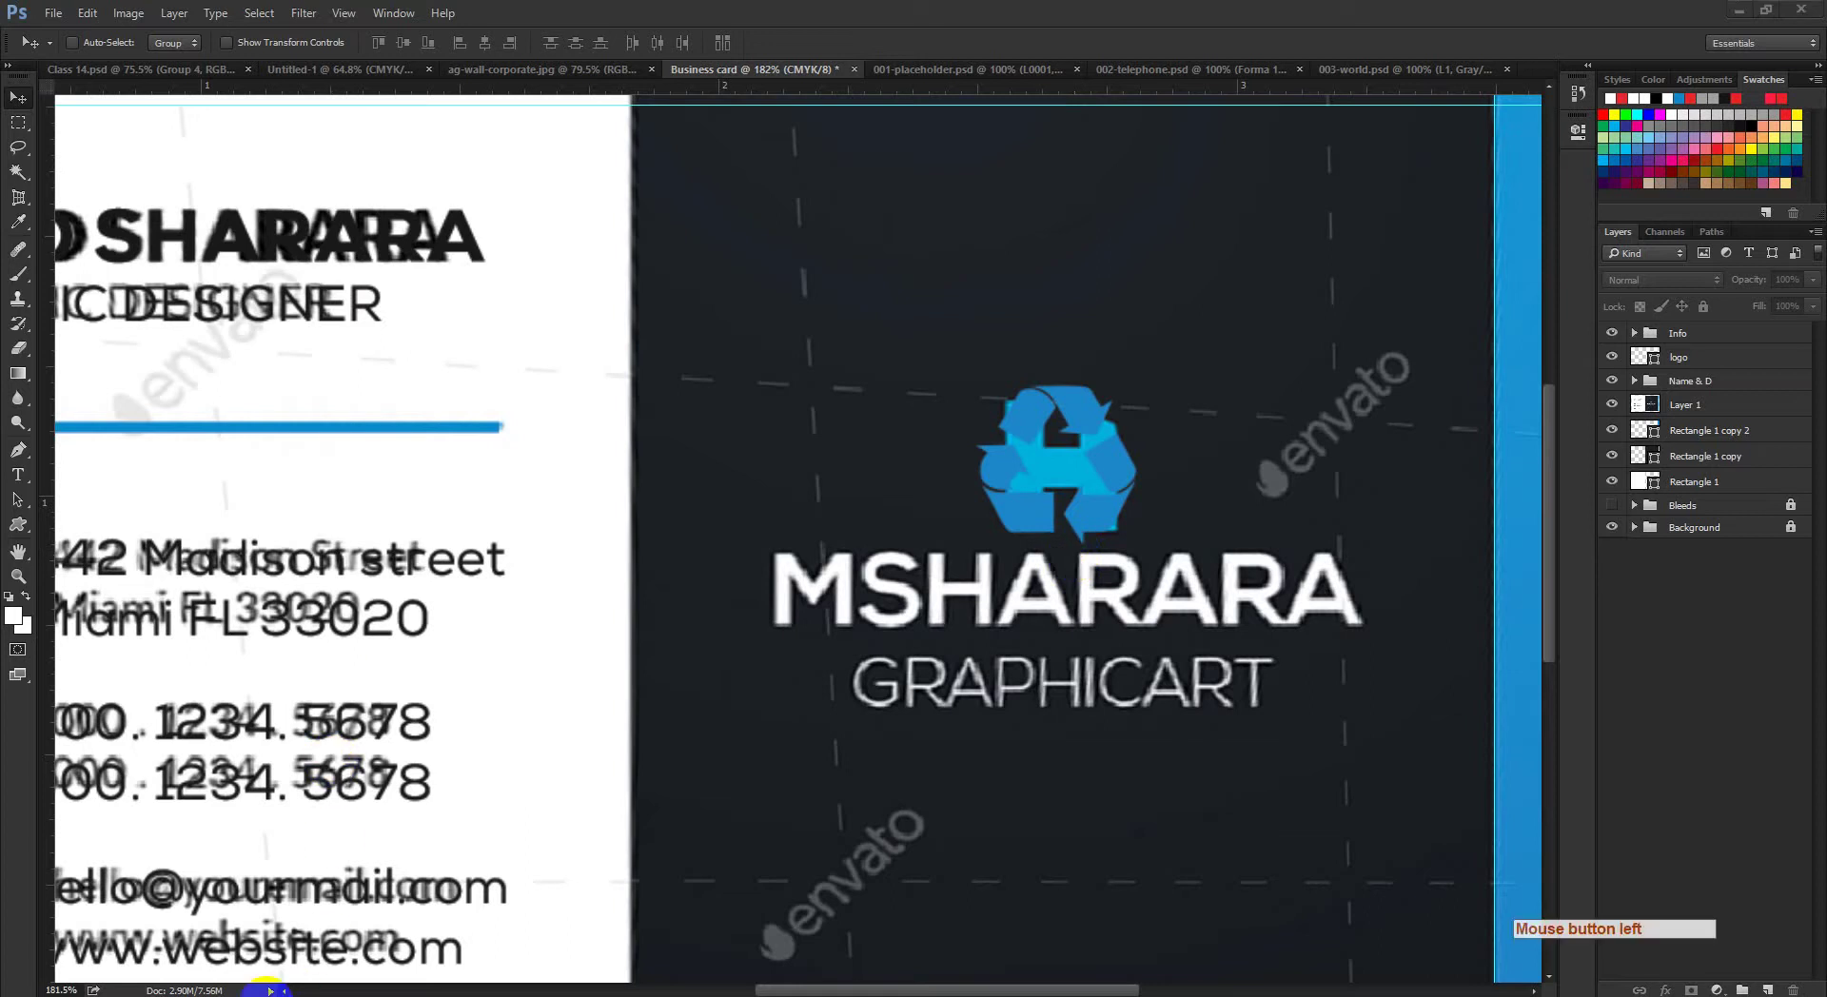
left_click(290, 709)
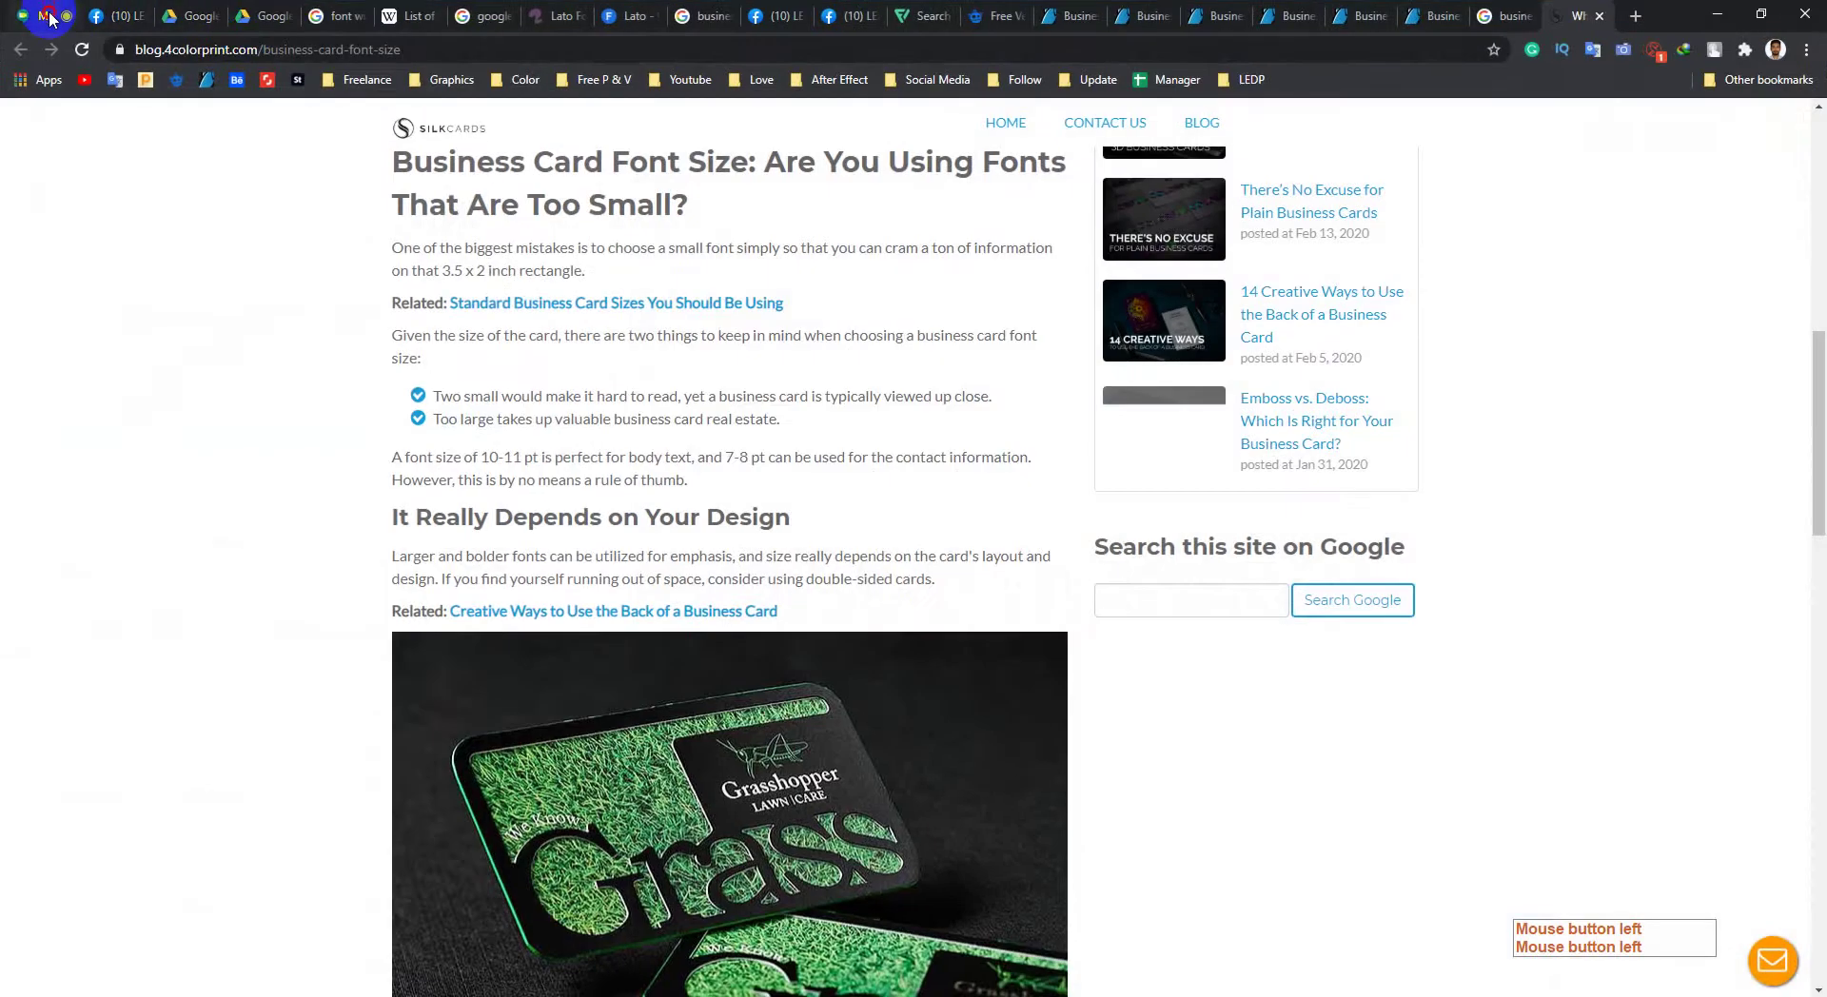
left_click(46, 16)
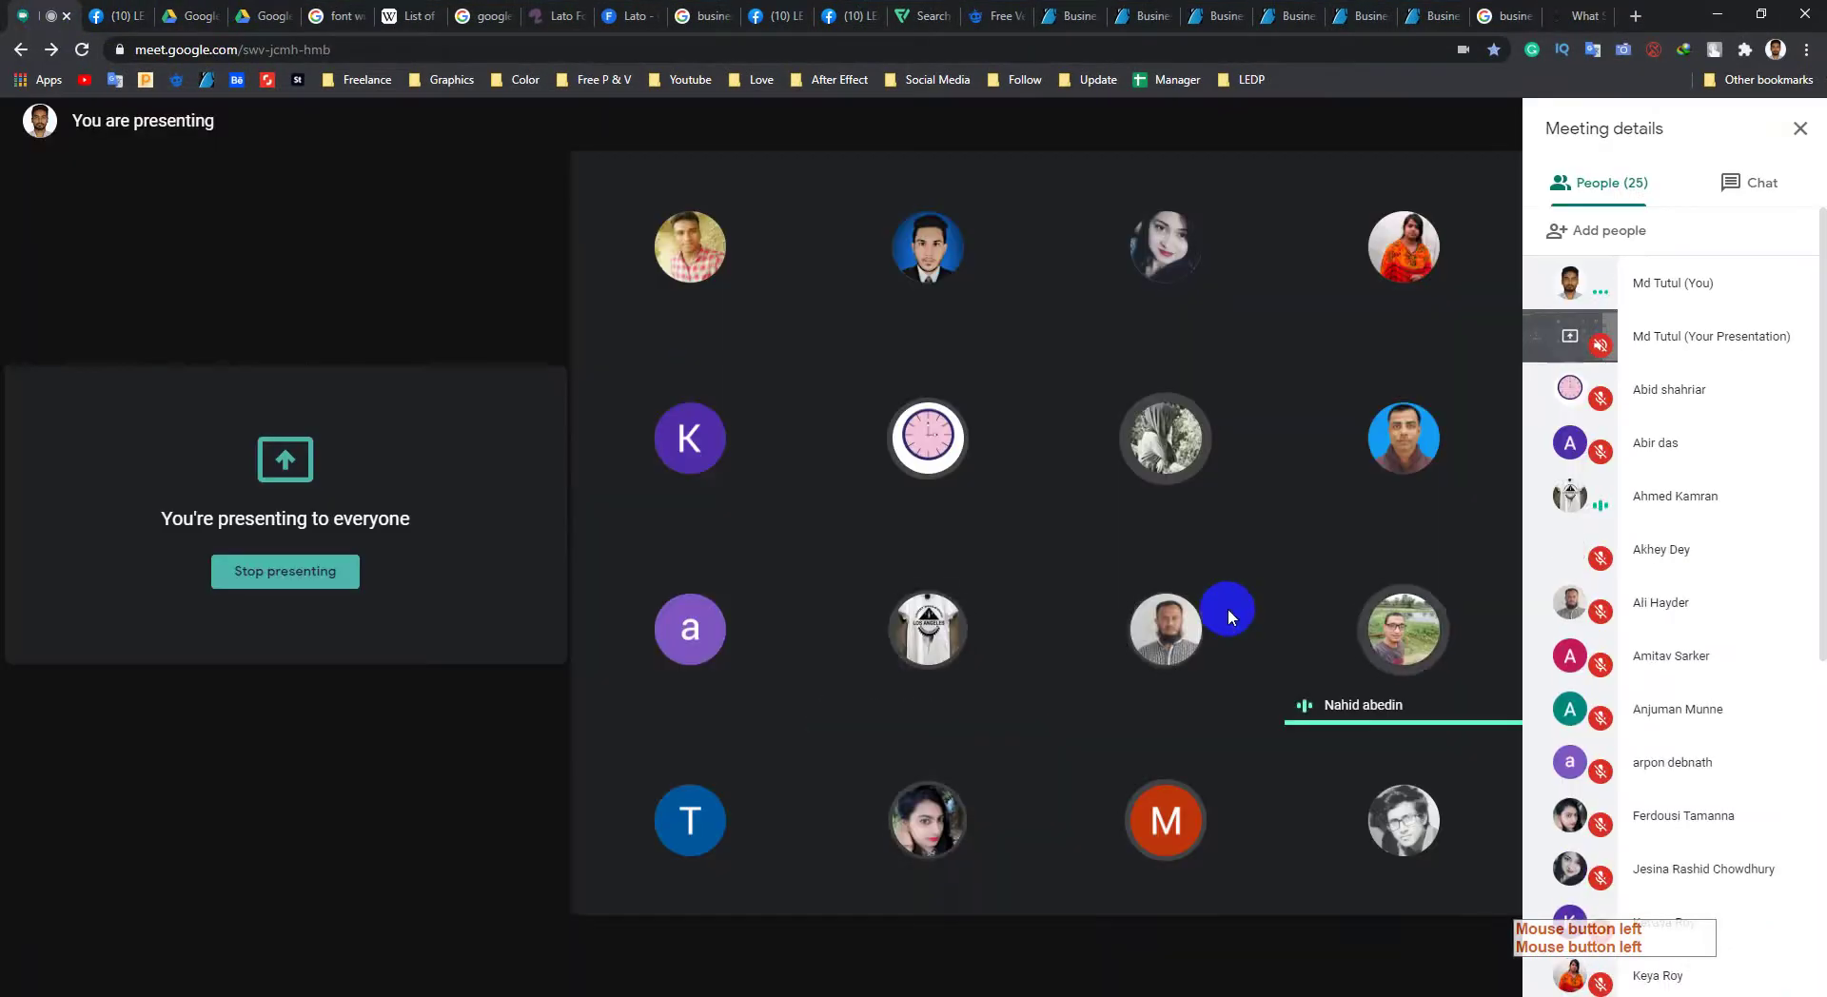
Step: Minimise the Google Meet browser and return to the Photoshop business card document
mouse_move(1227, 614)
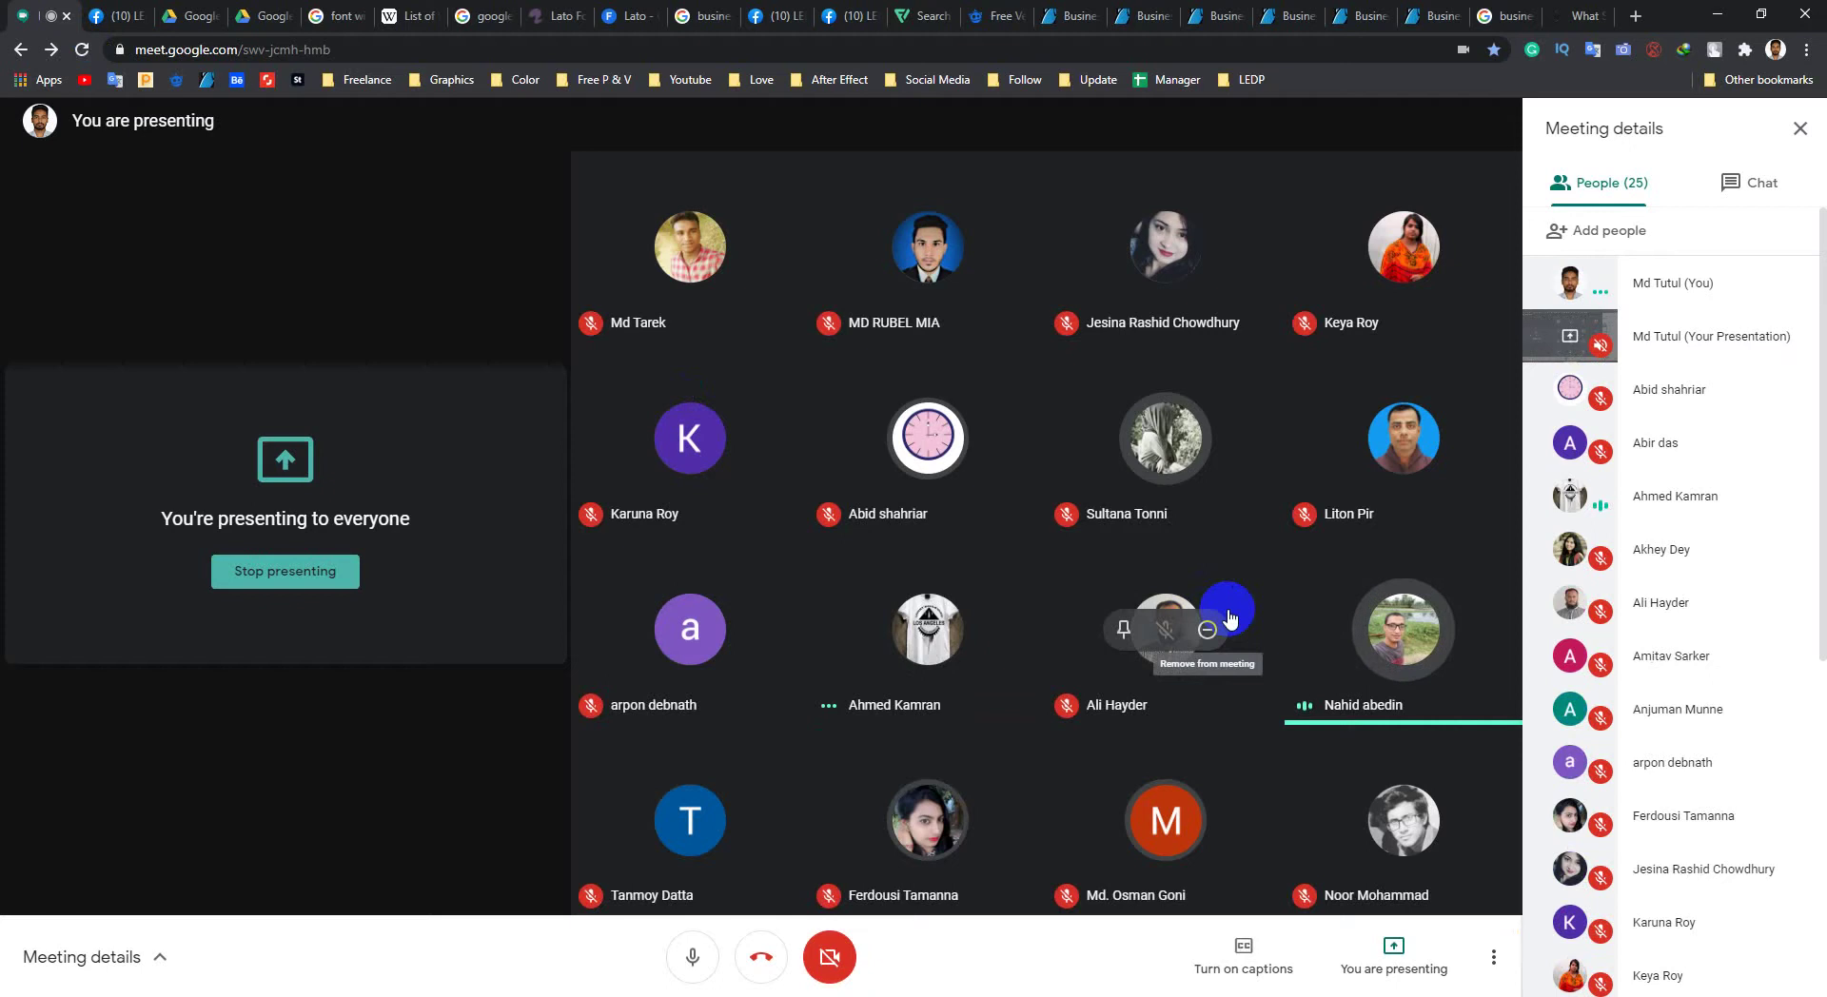
left_click(1720, 15)
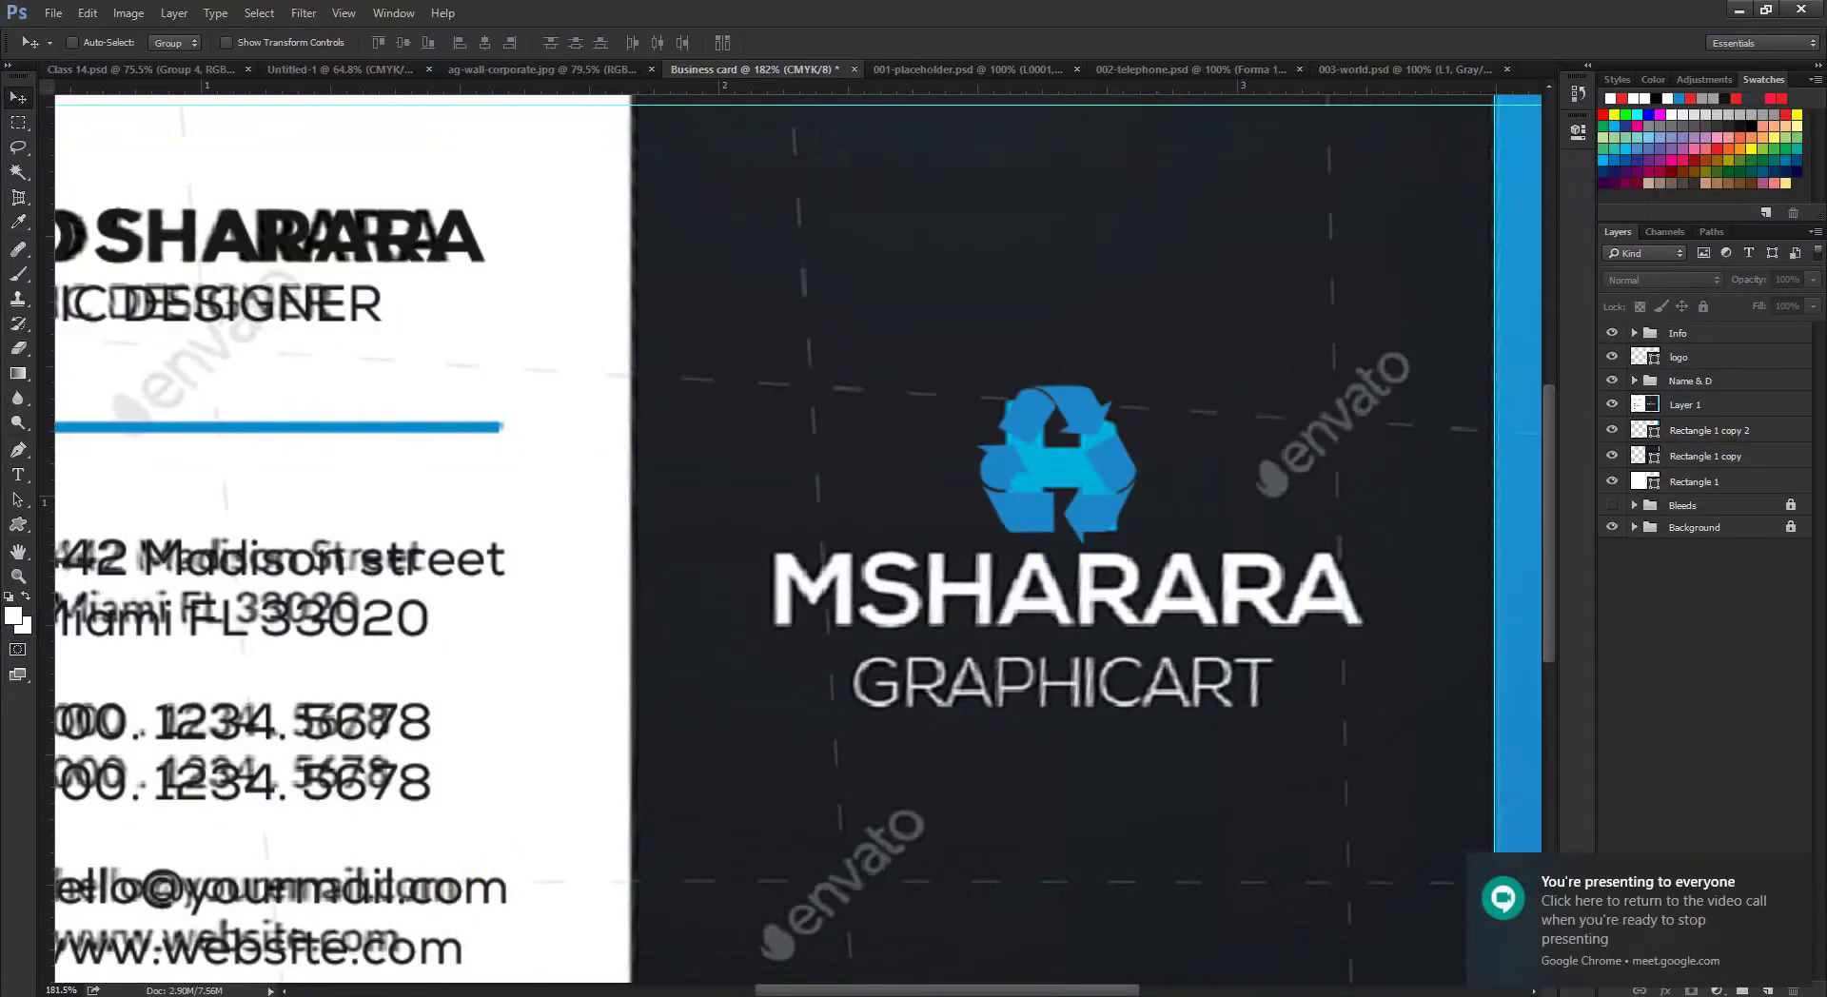
left_click(245, 980)
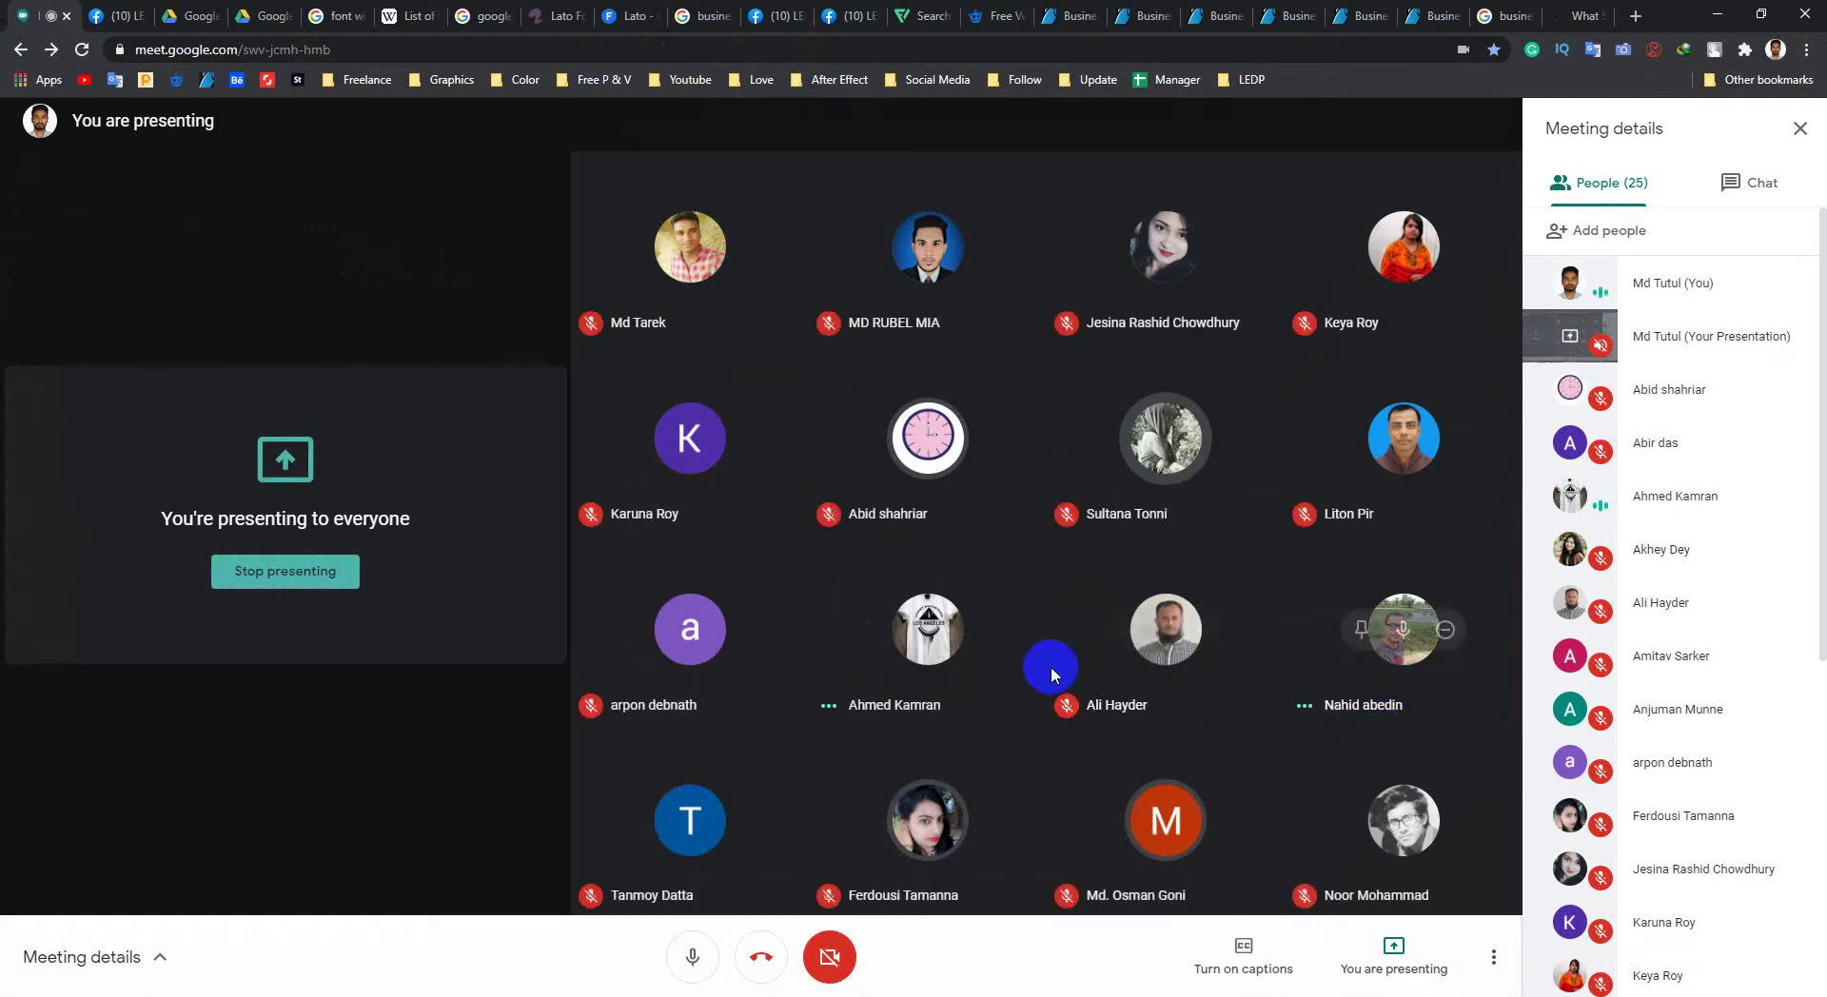
key("alt+Tab")
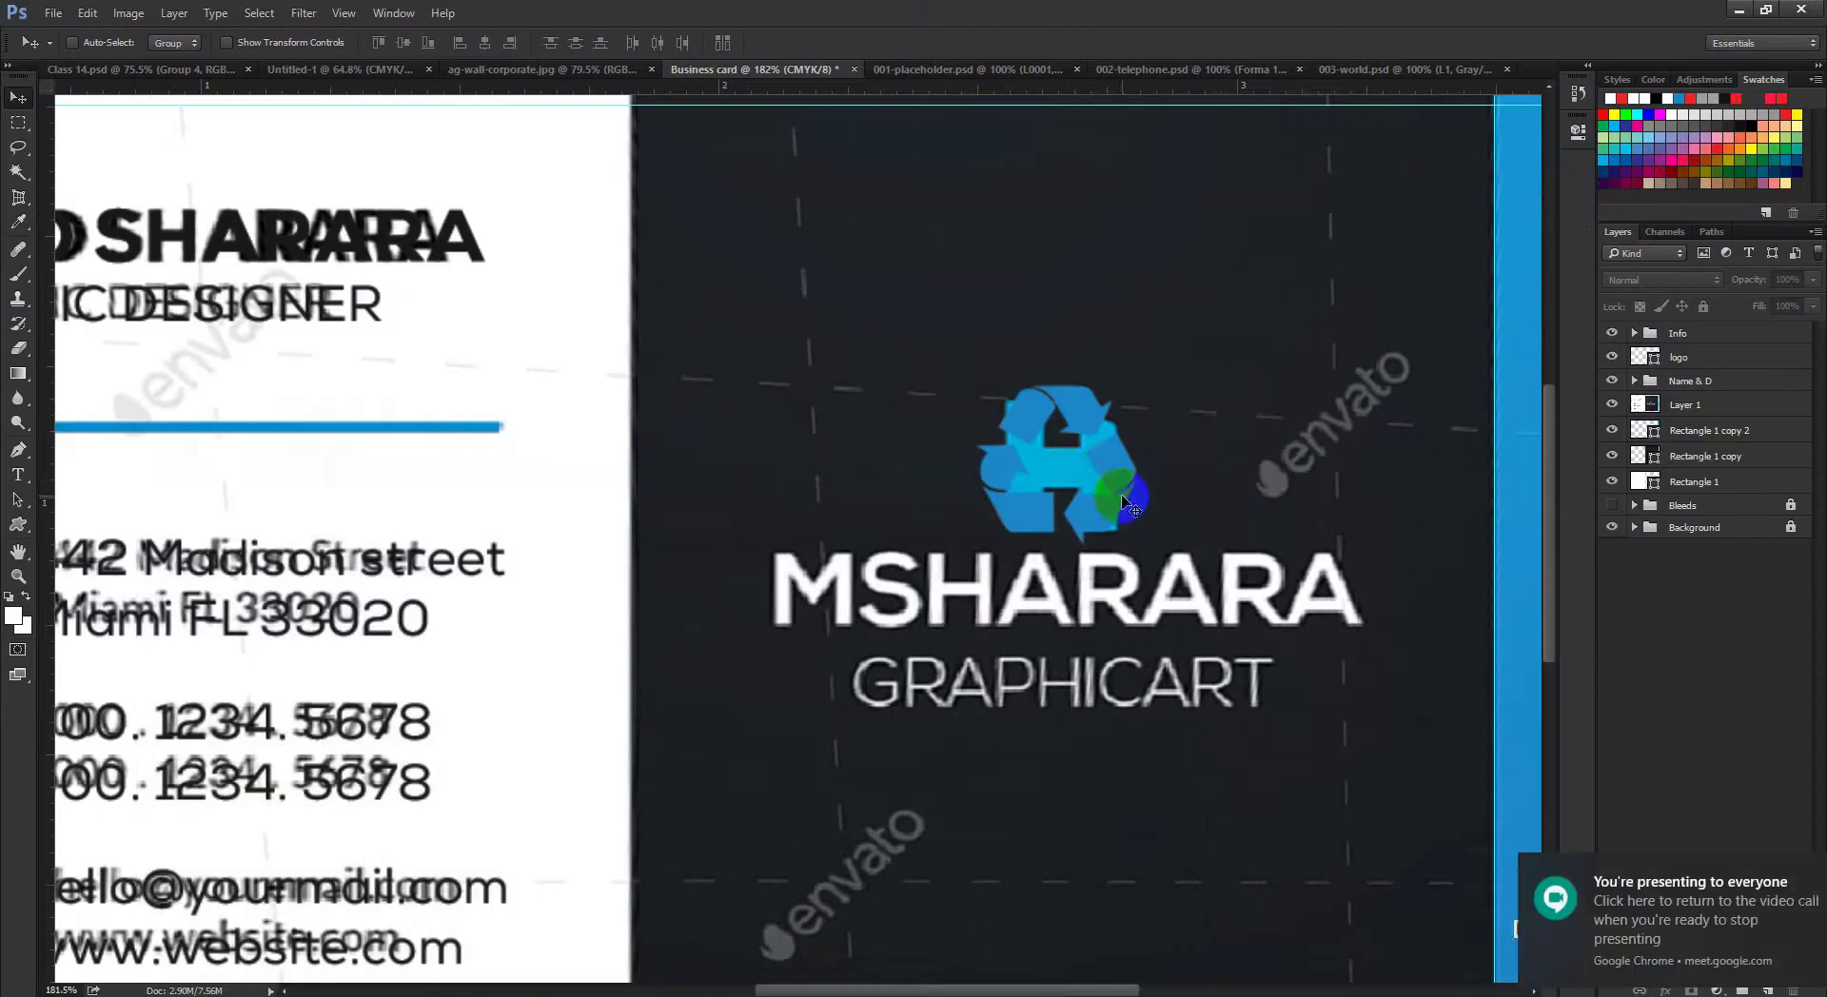
Step: Type 'Msharara' below GRAPHICART, centre-align it and move it to sit centred under GRAPHICART
left_click_drag(1128, 504, 1107, 490)
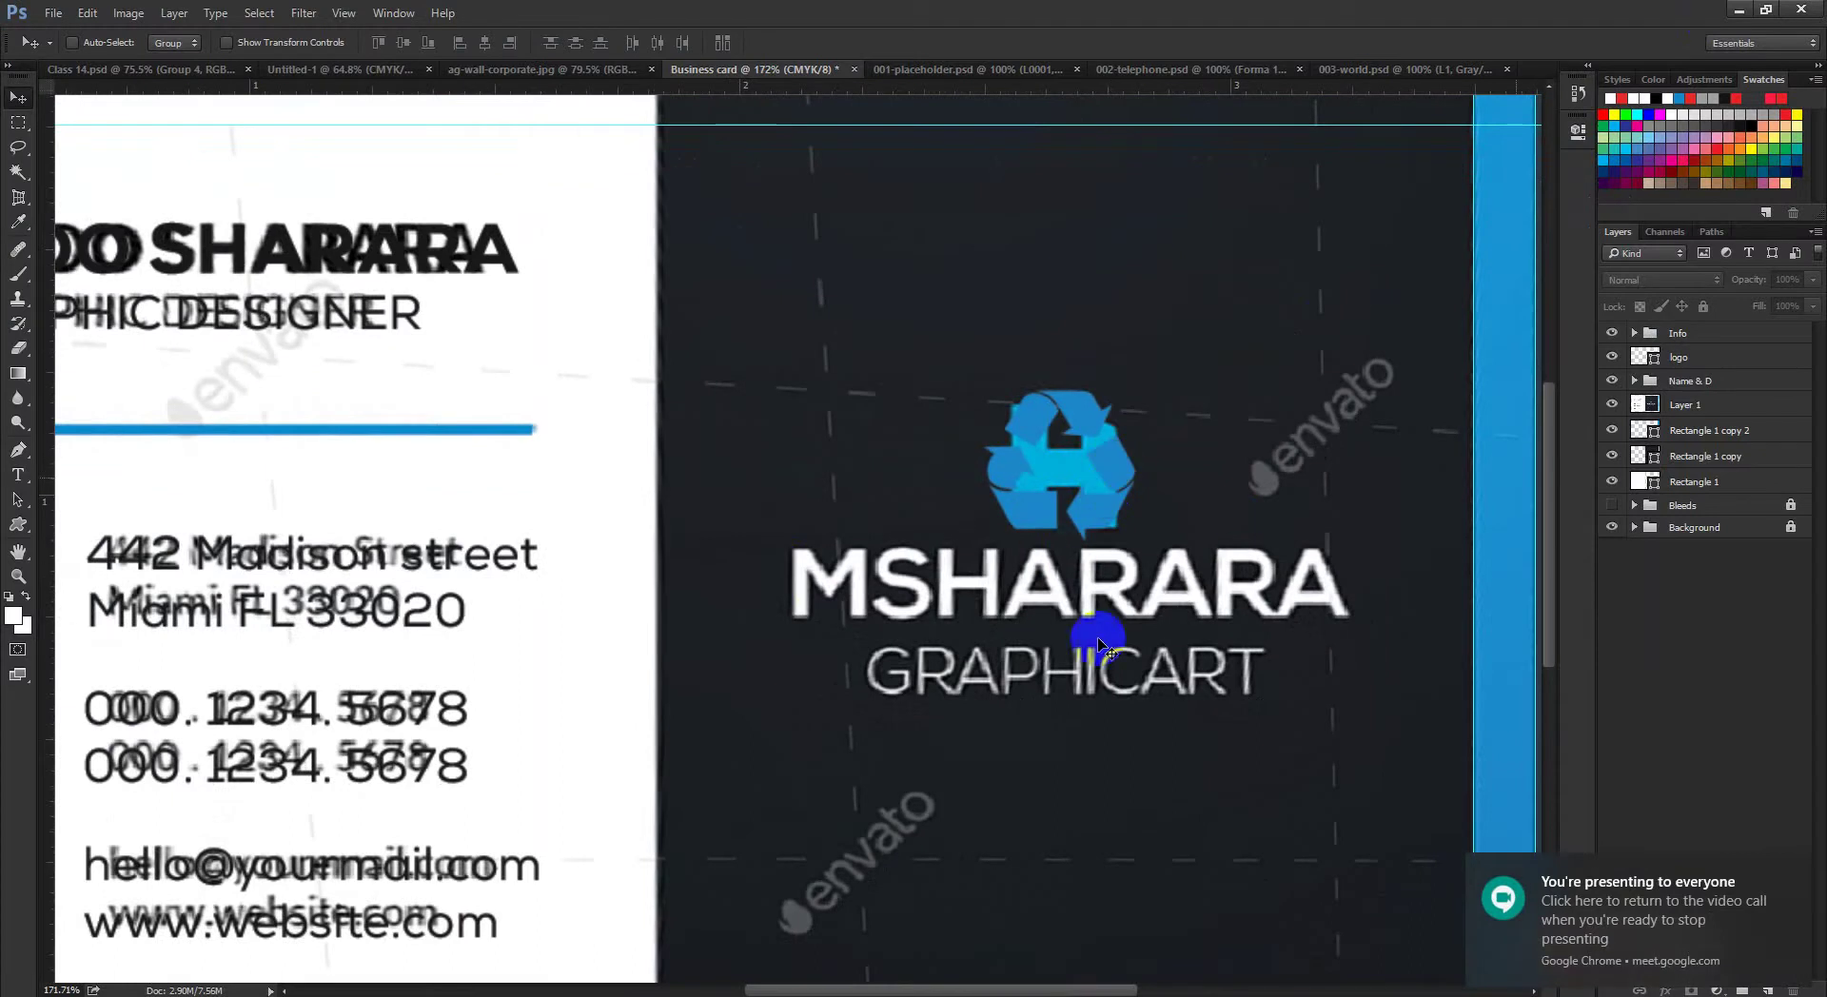
left_click_drag(1210, 609, 1215, 602)
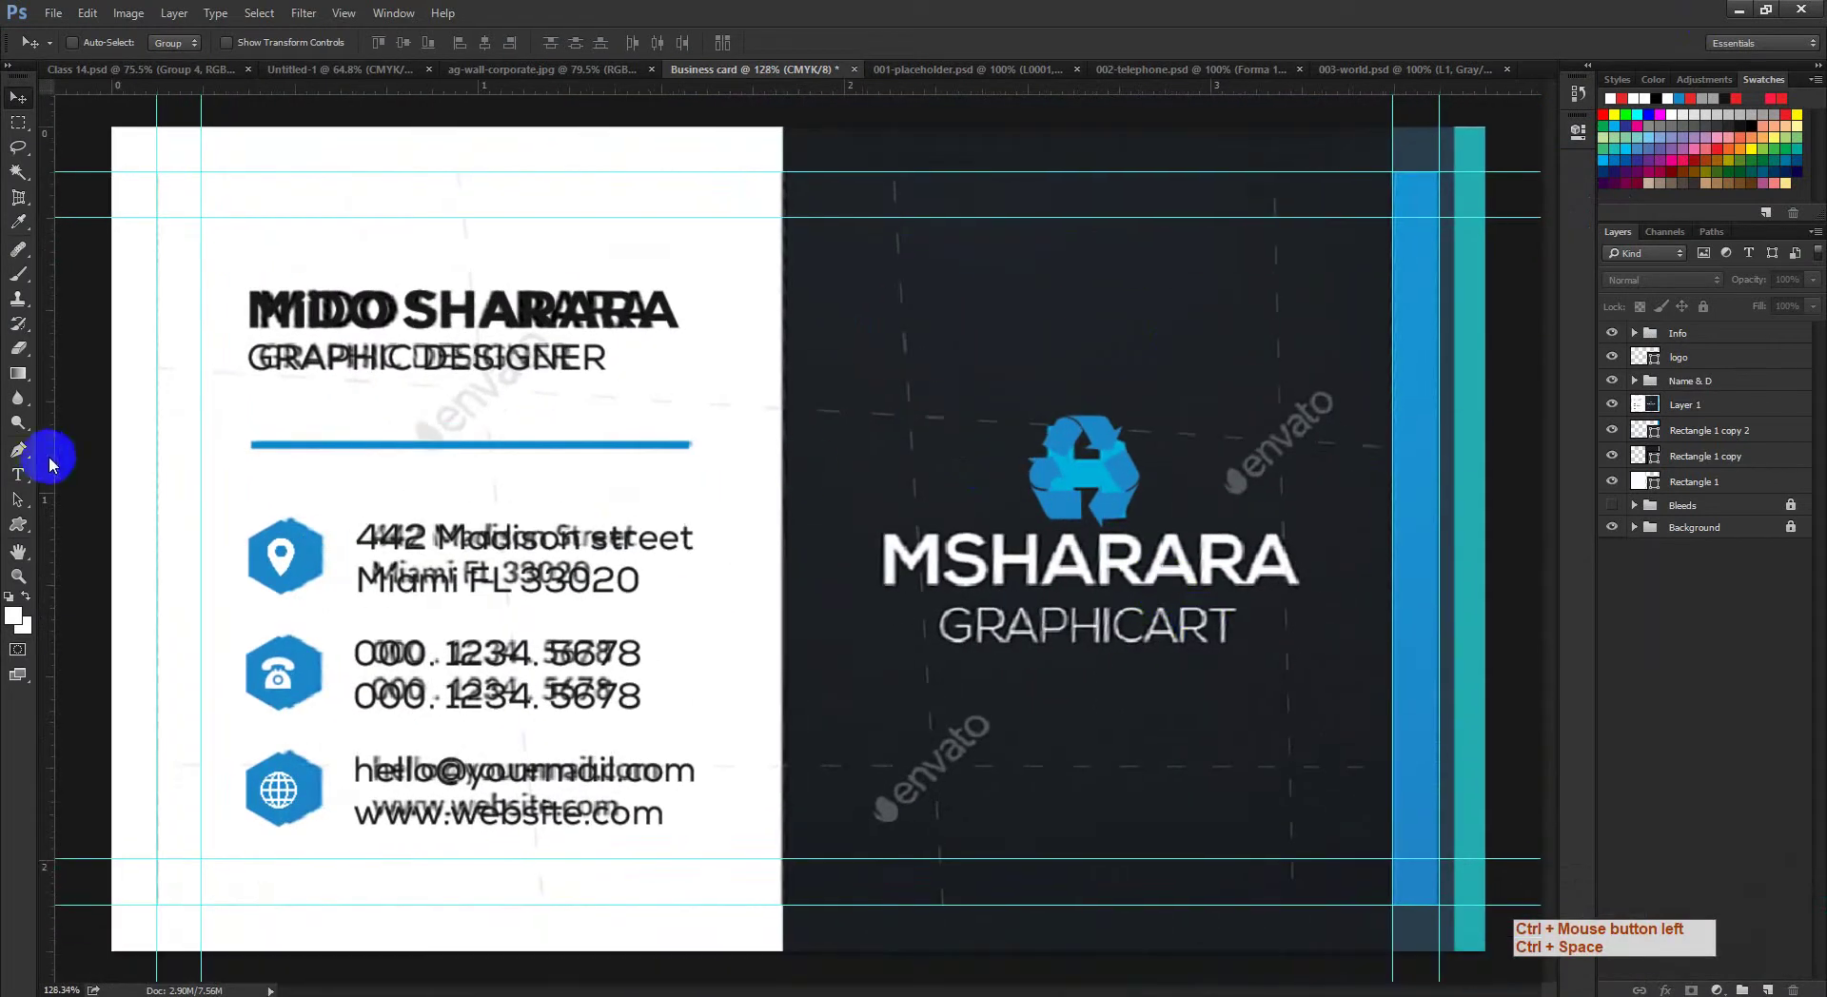
left_click(17, 474)
left_click(906, 670)
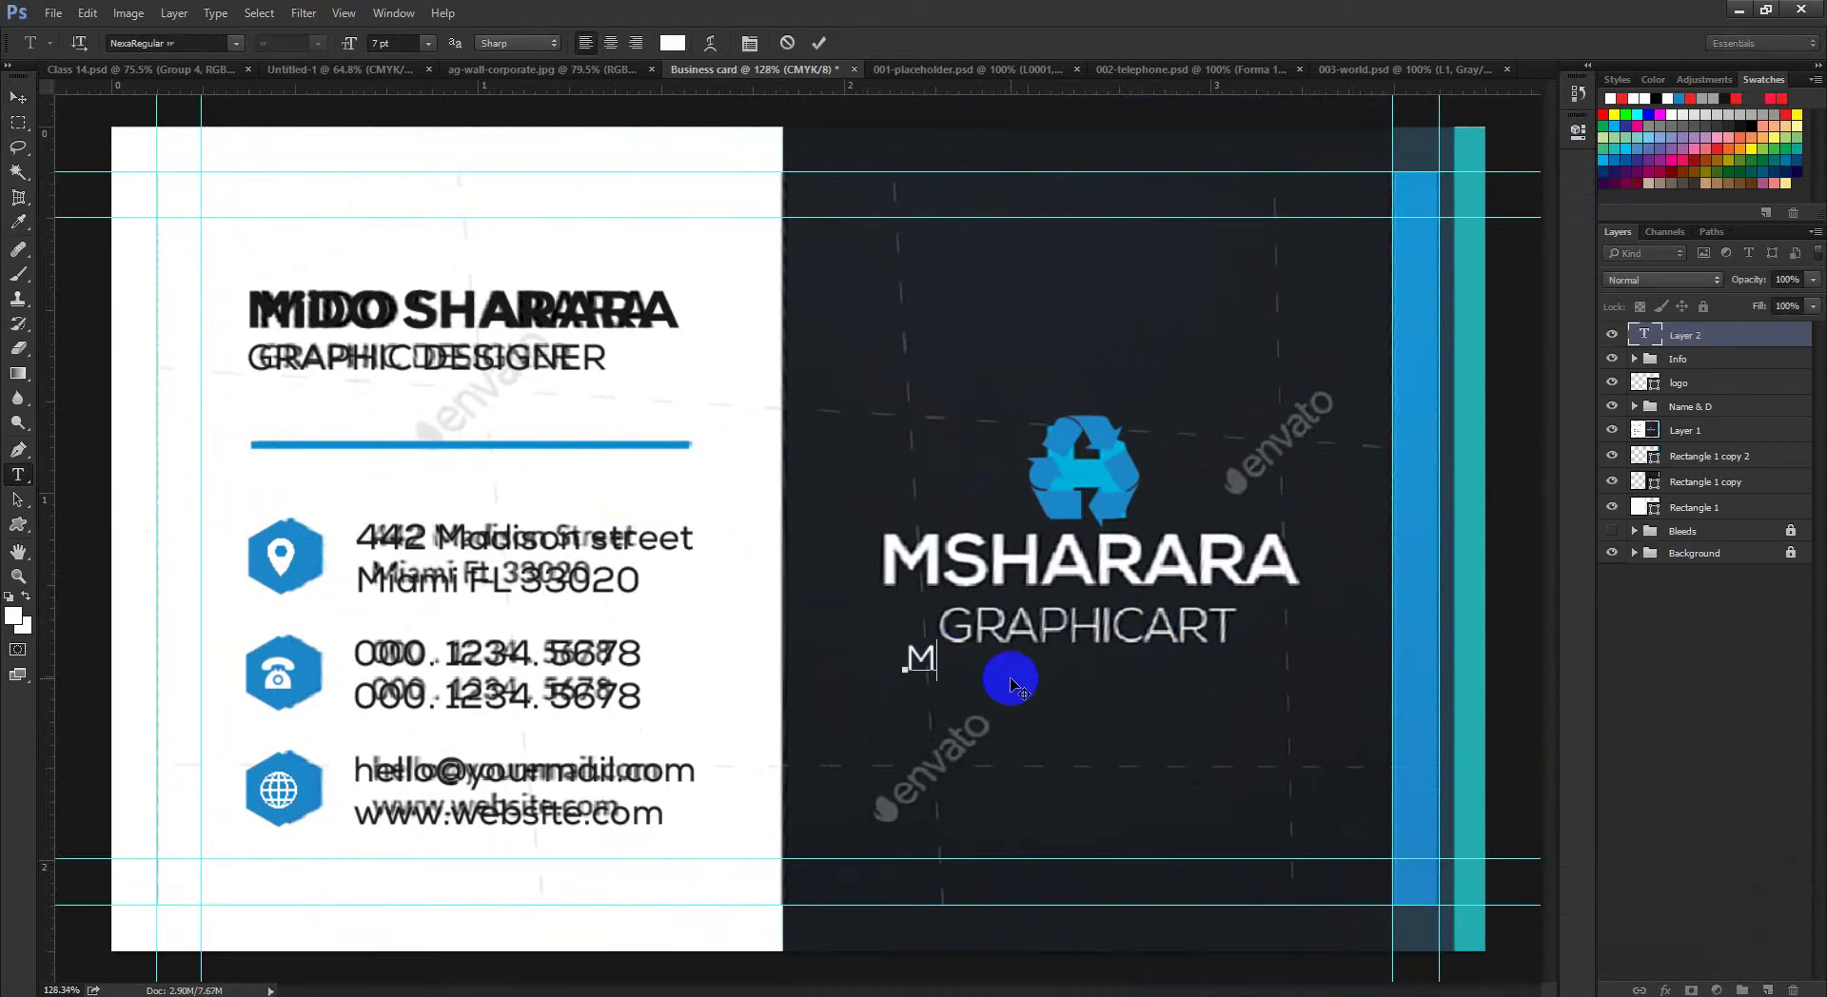
key("BackSpace")
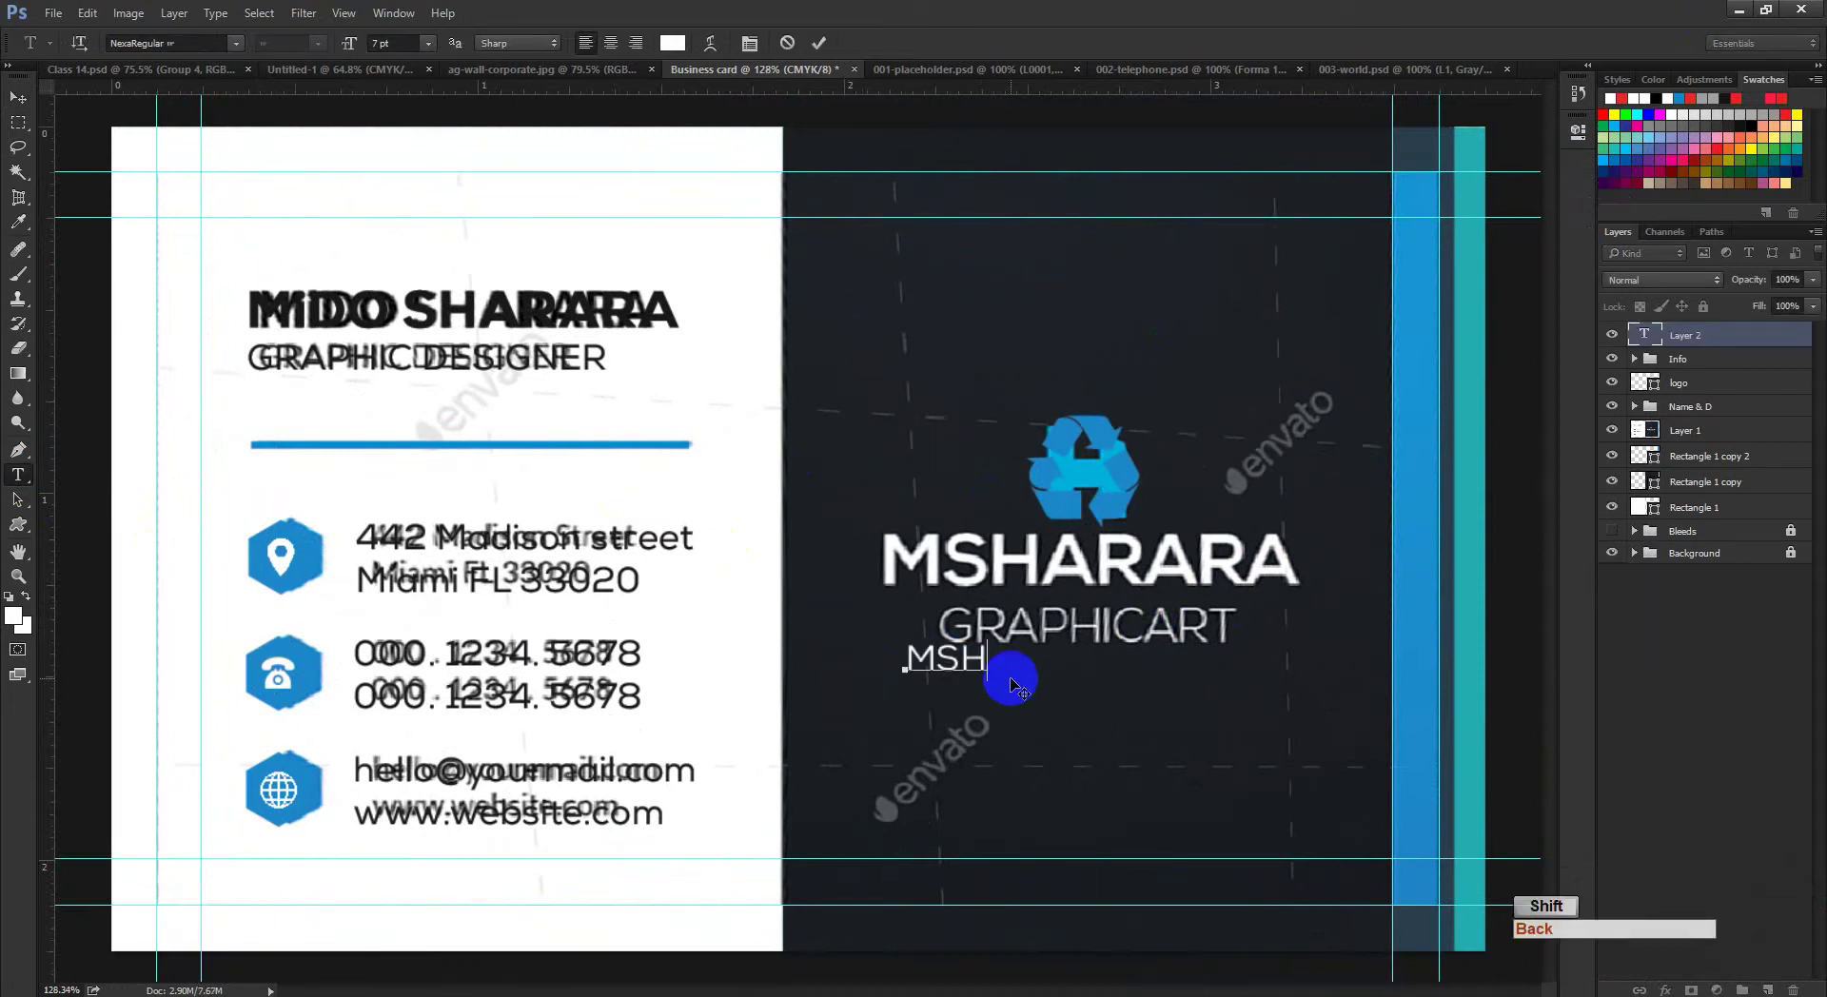
key("BackSpace")
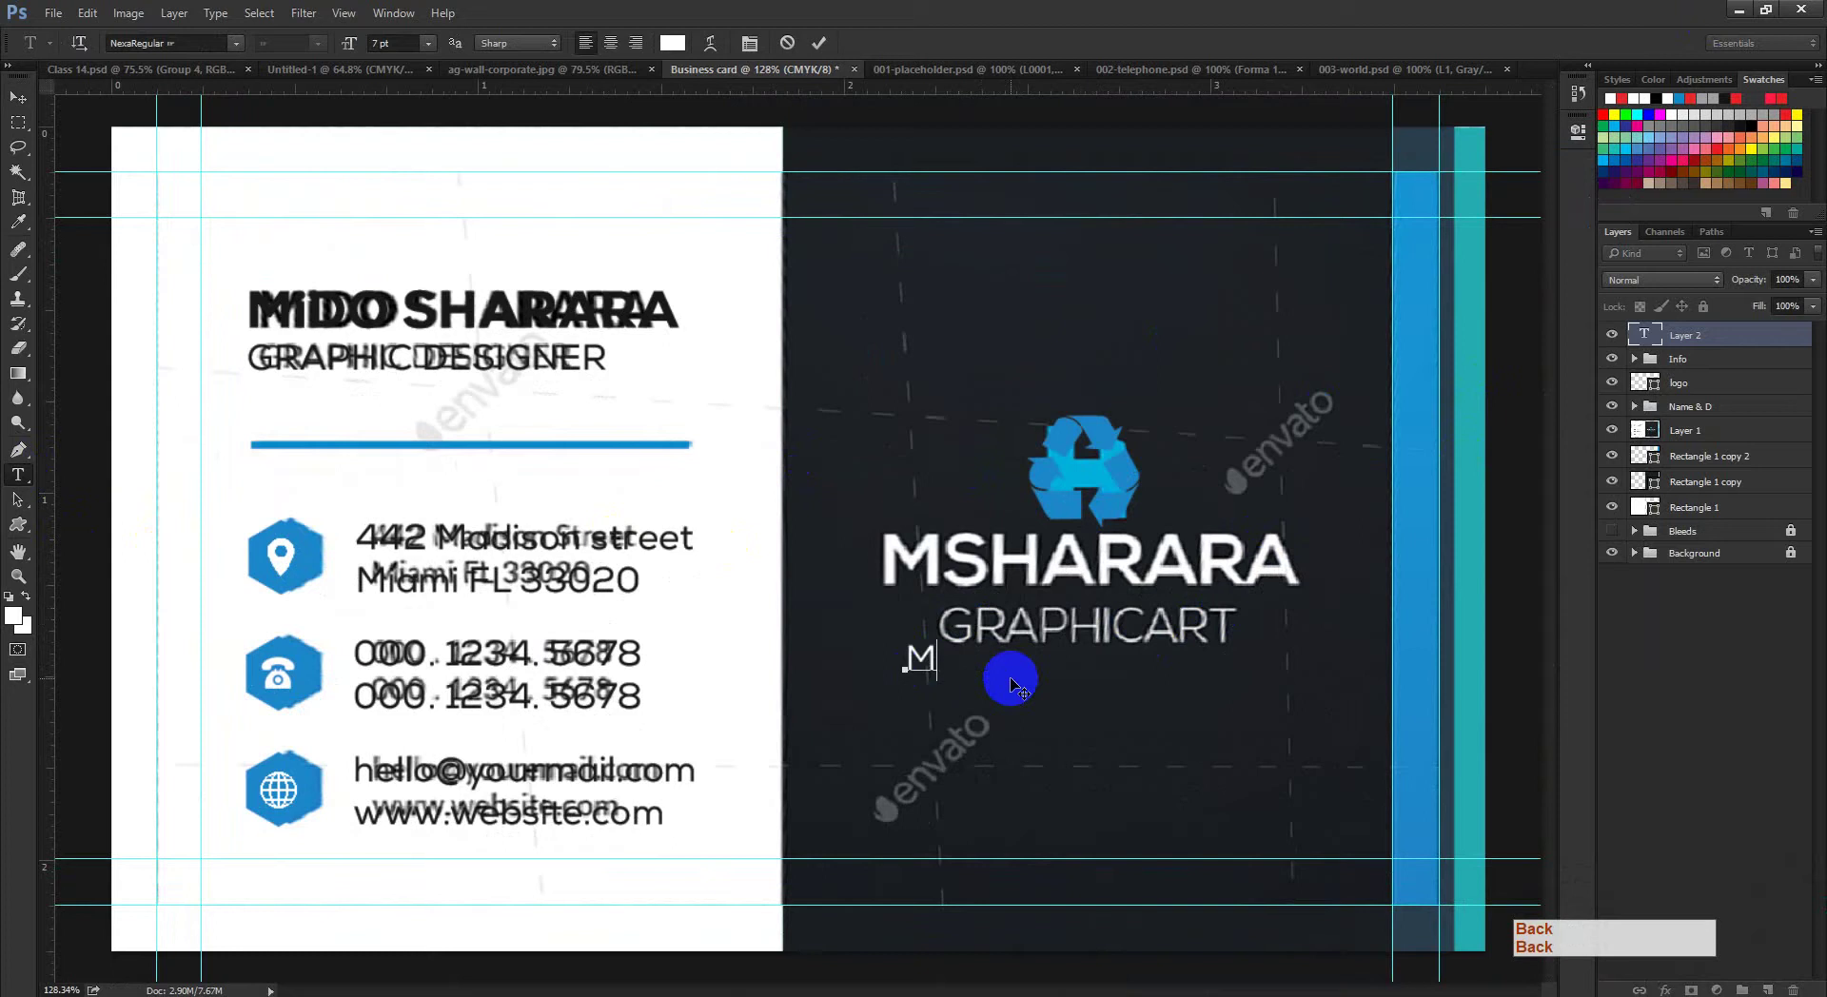
type("arara")
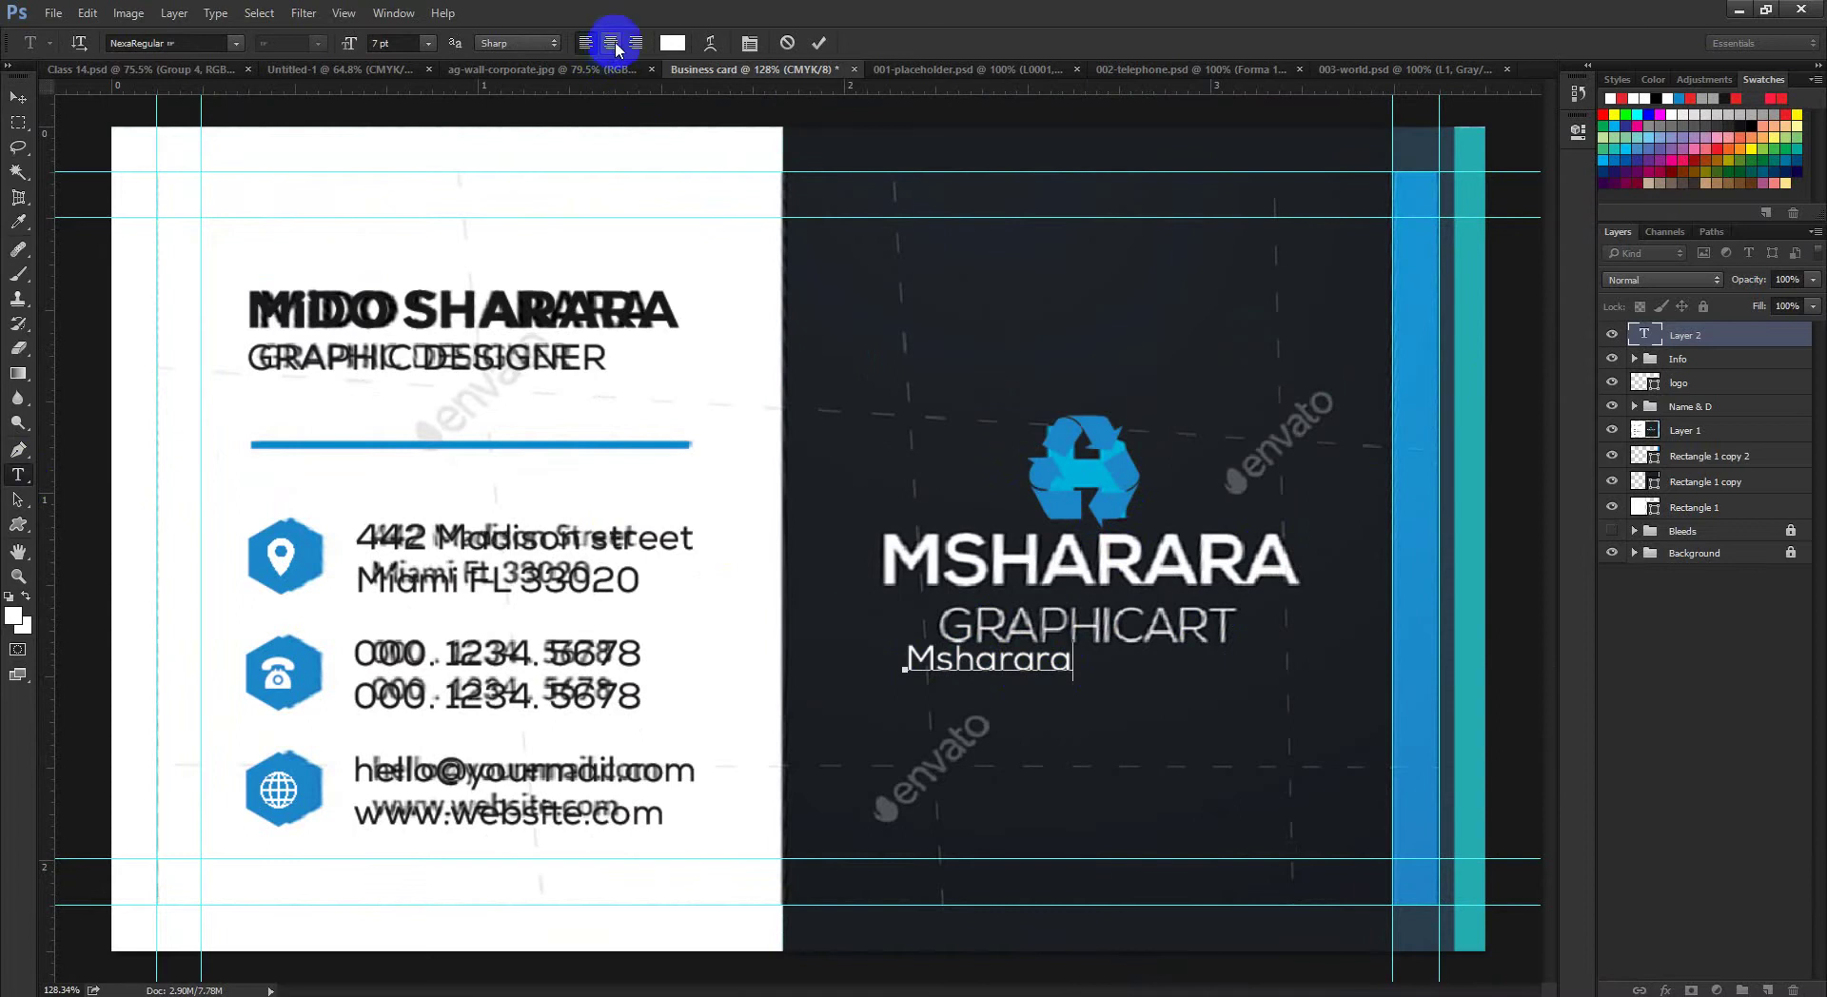
key("ctrl")
key("ctrl+a")
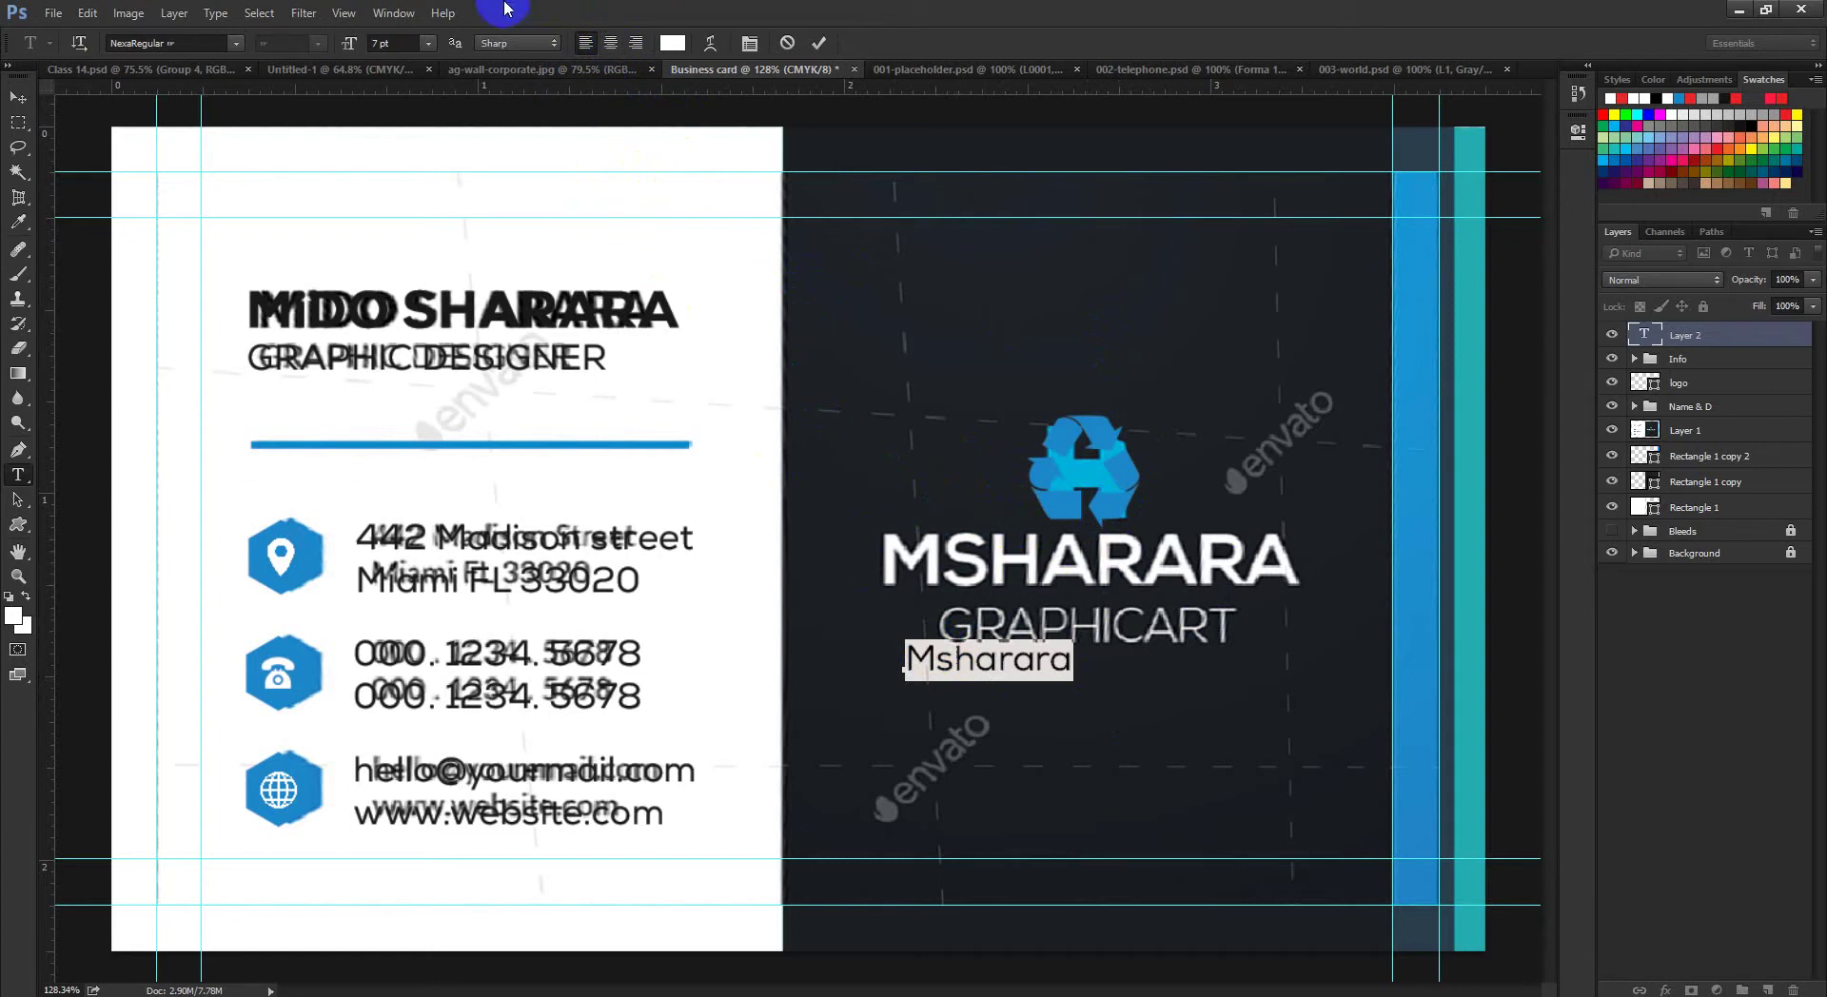
left_click(614, 44)
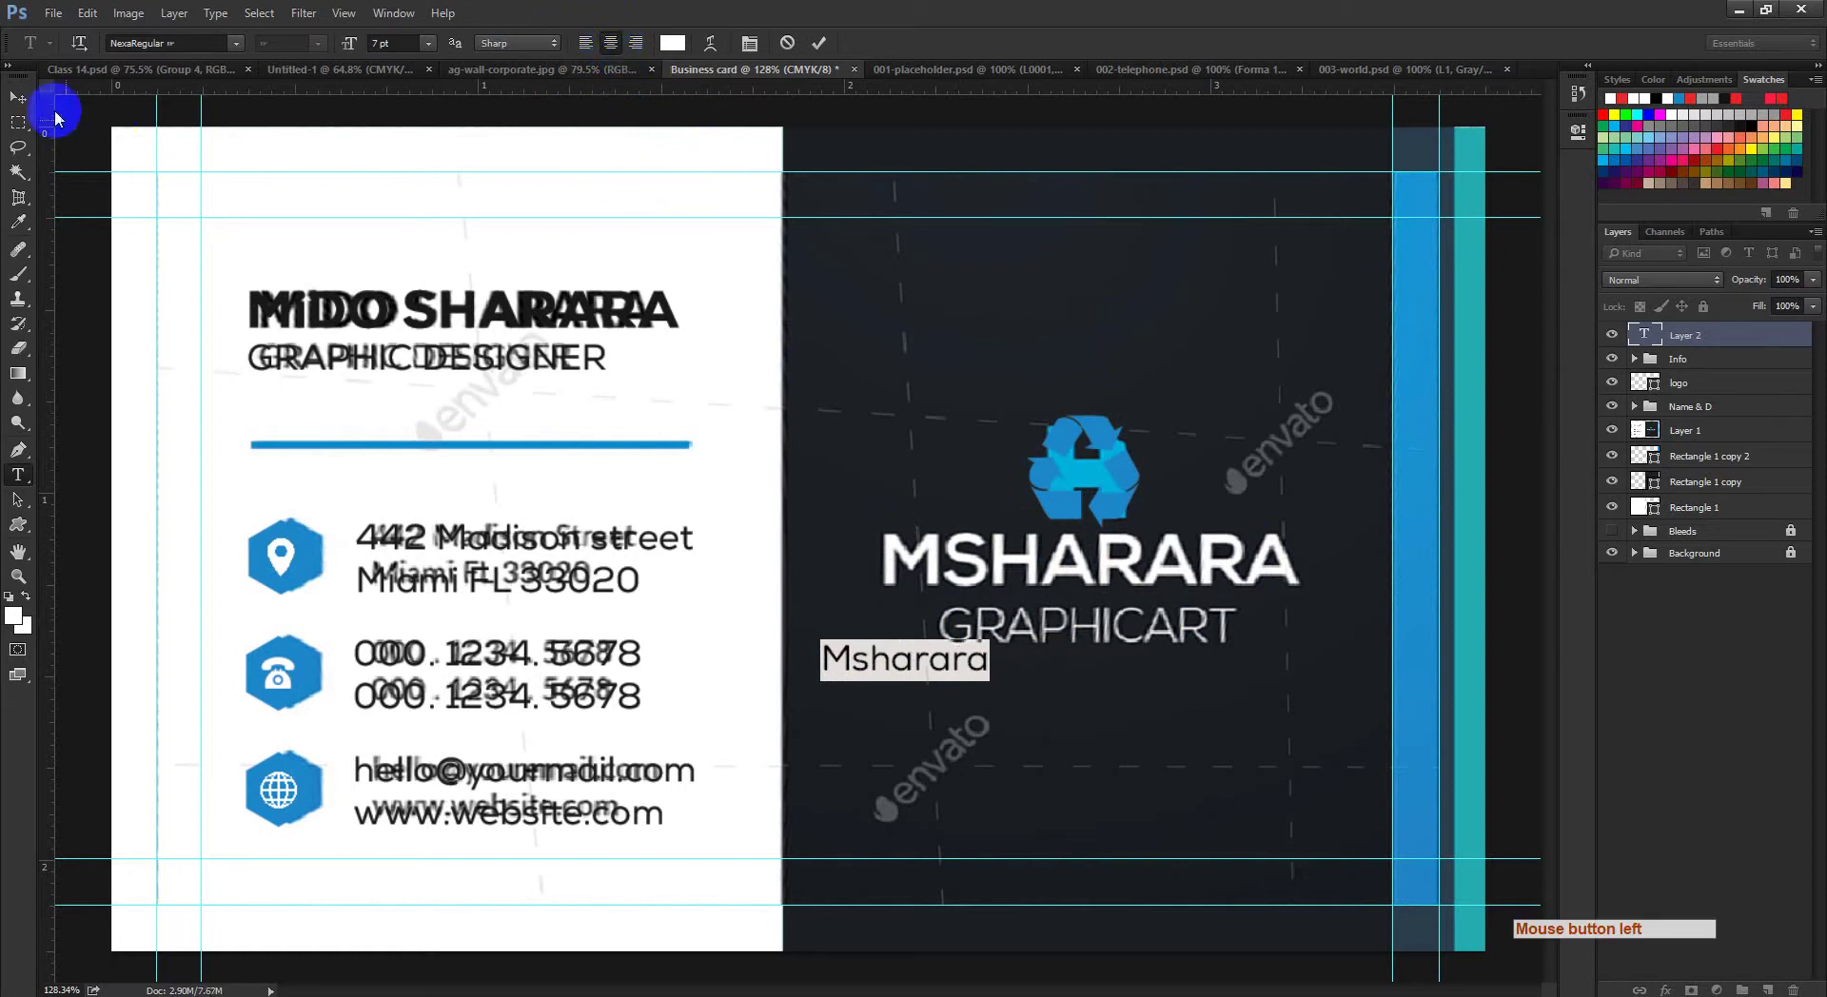
left_click(21, 98)
left_click_drag(889, 660, 1057, 666)
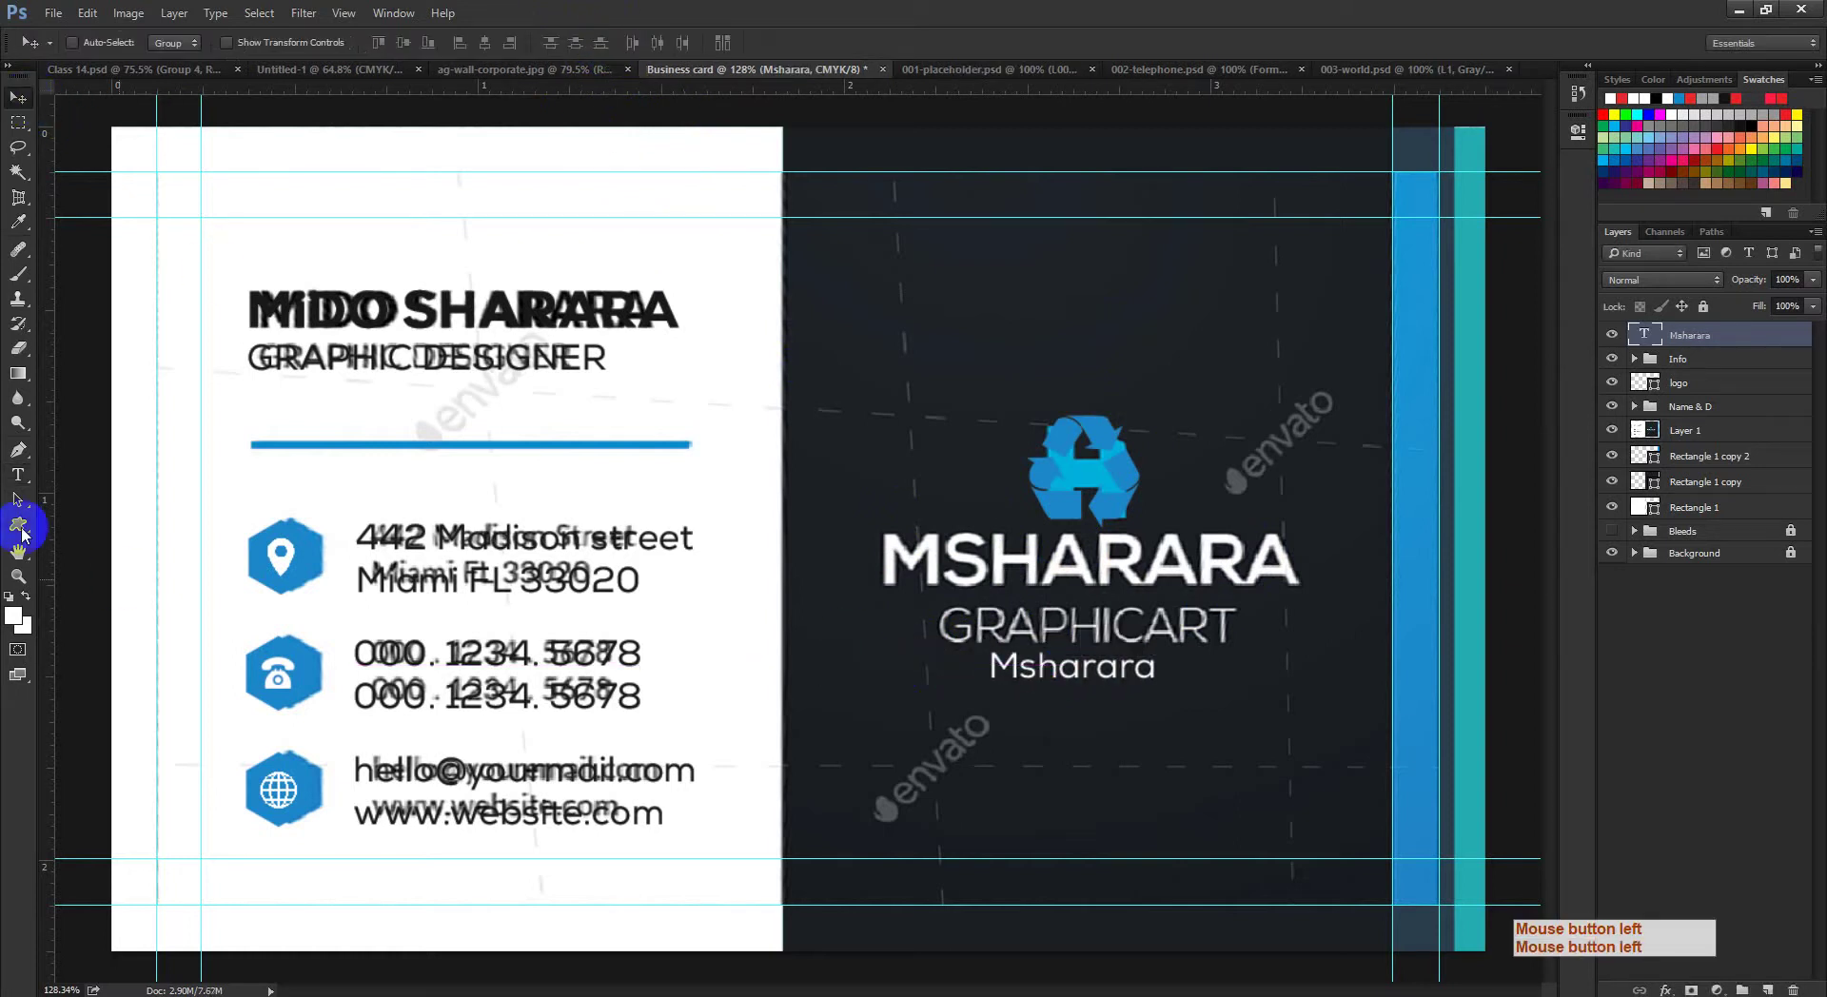
Step: Set the Msharara text to Nexa-XBold, All Caps at 13 pt, and move it toward the original title
left_click(16, 476)
left_click(1101, 678)
left_click(1097, 674)
key("ctrl+a")
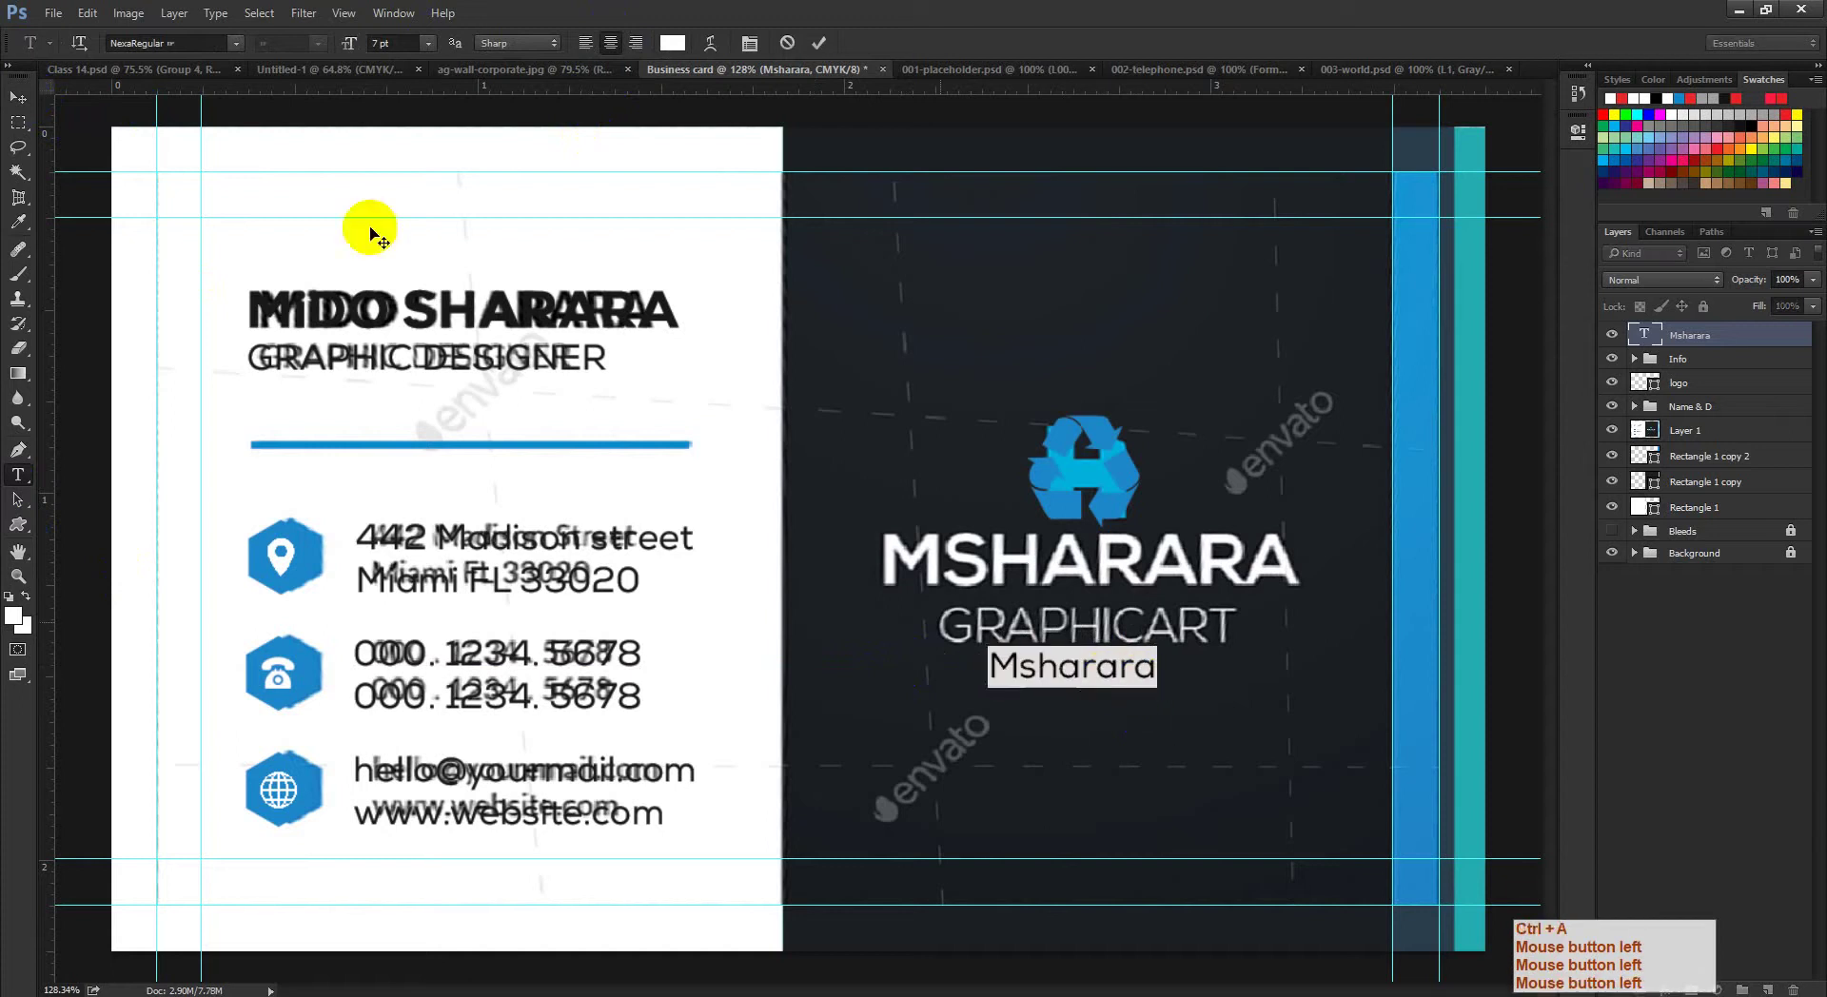
type("nex")
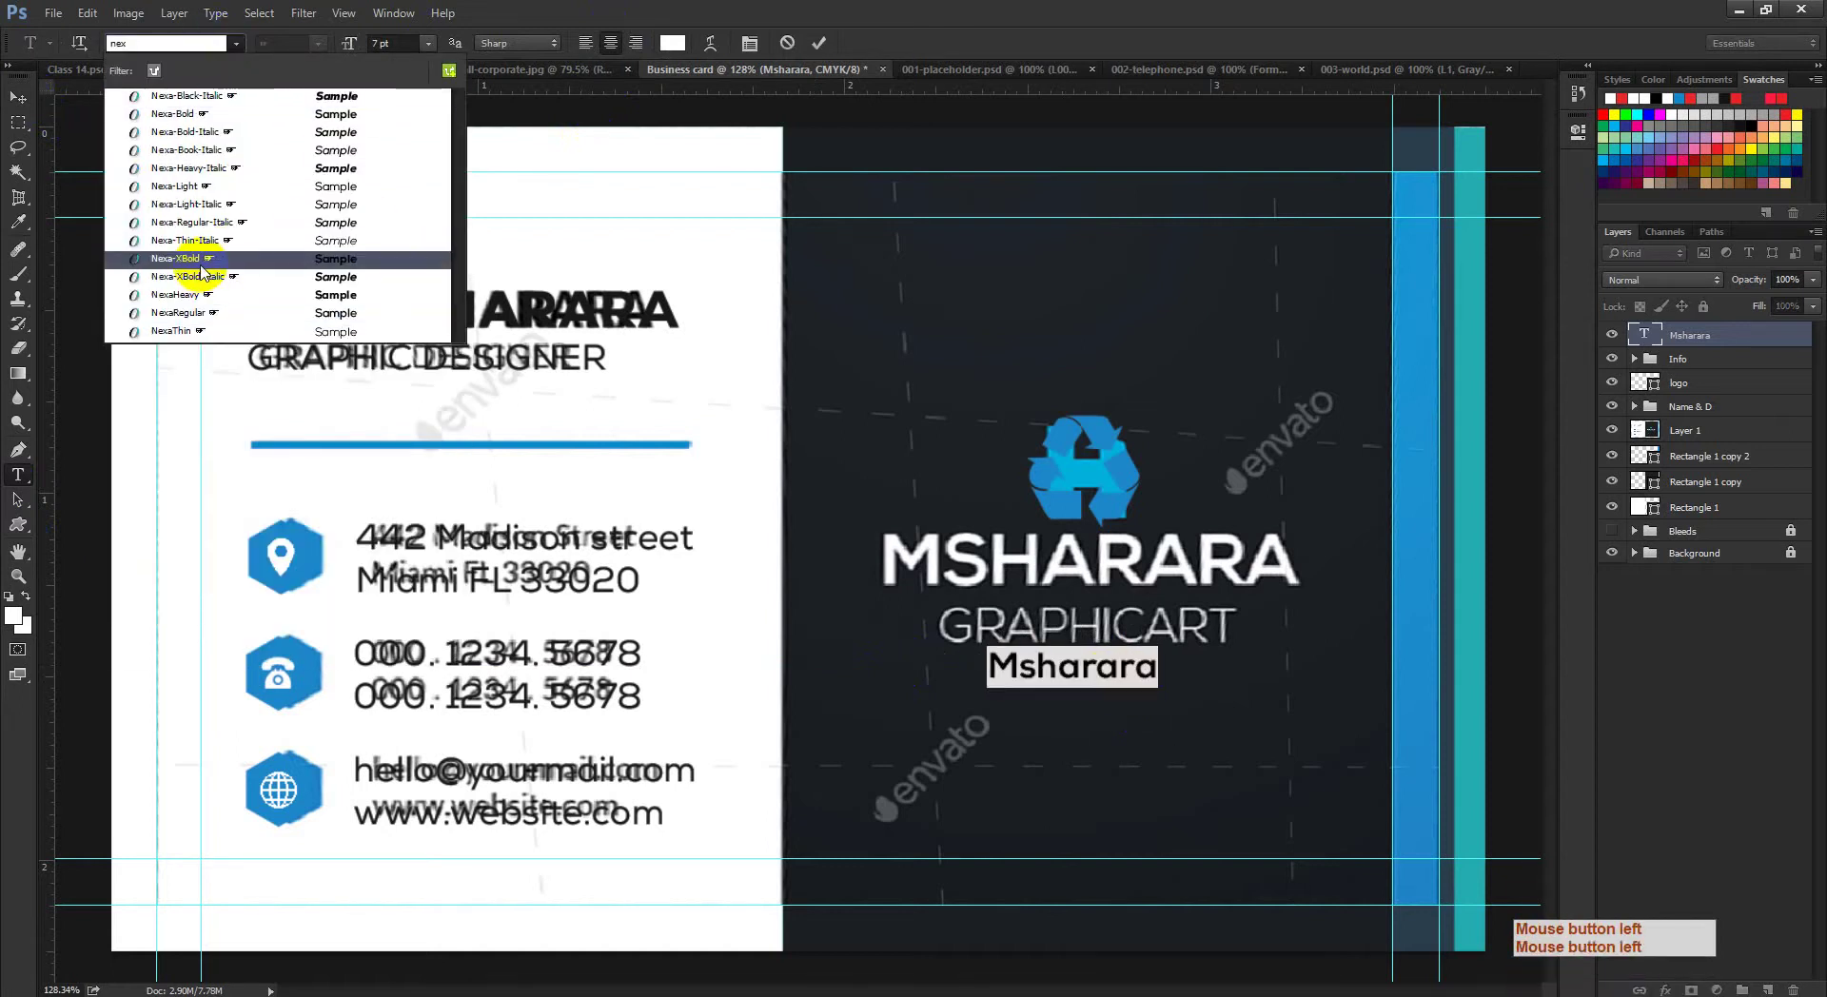
left_click(219, 258)
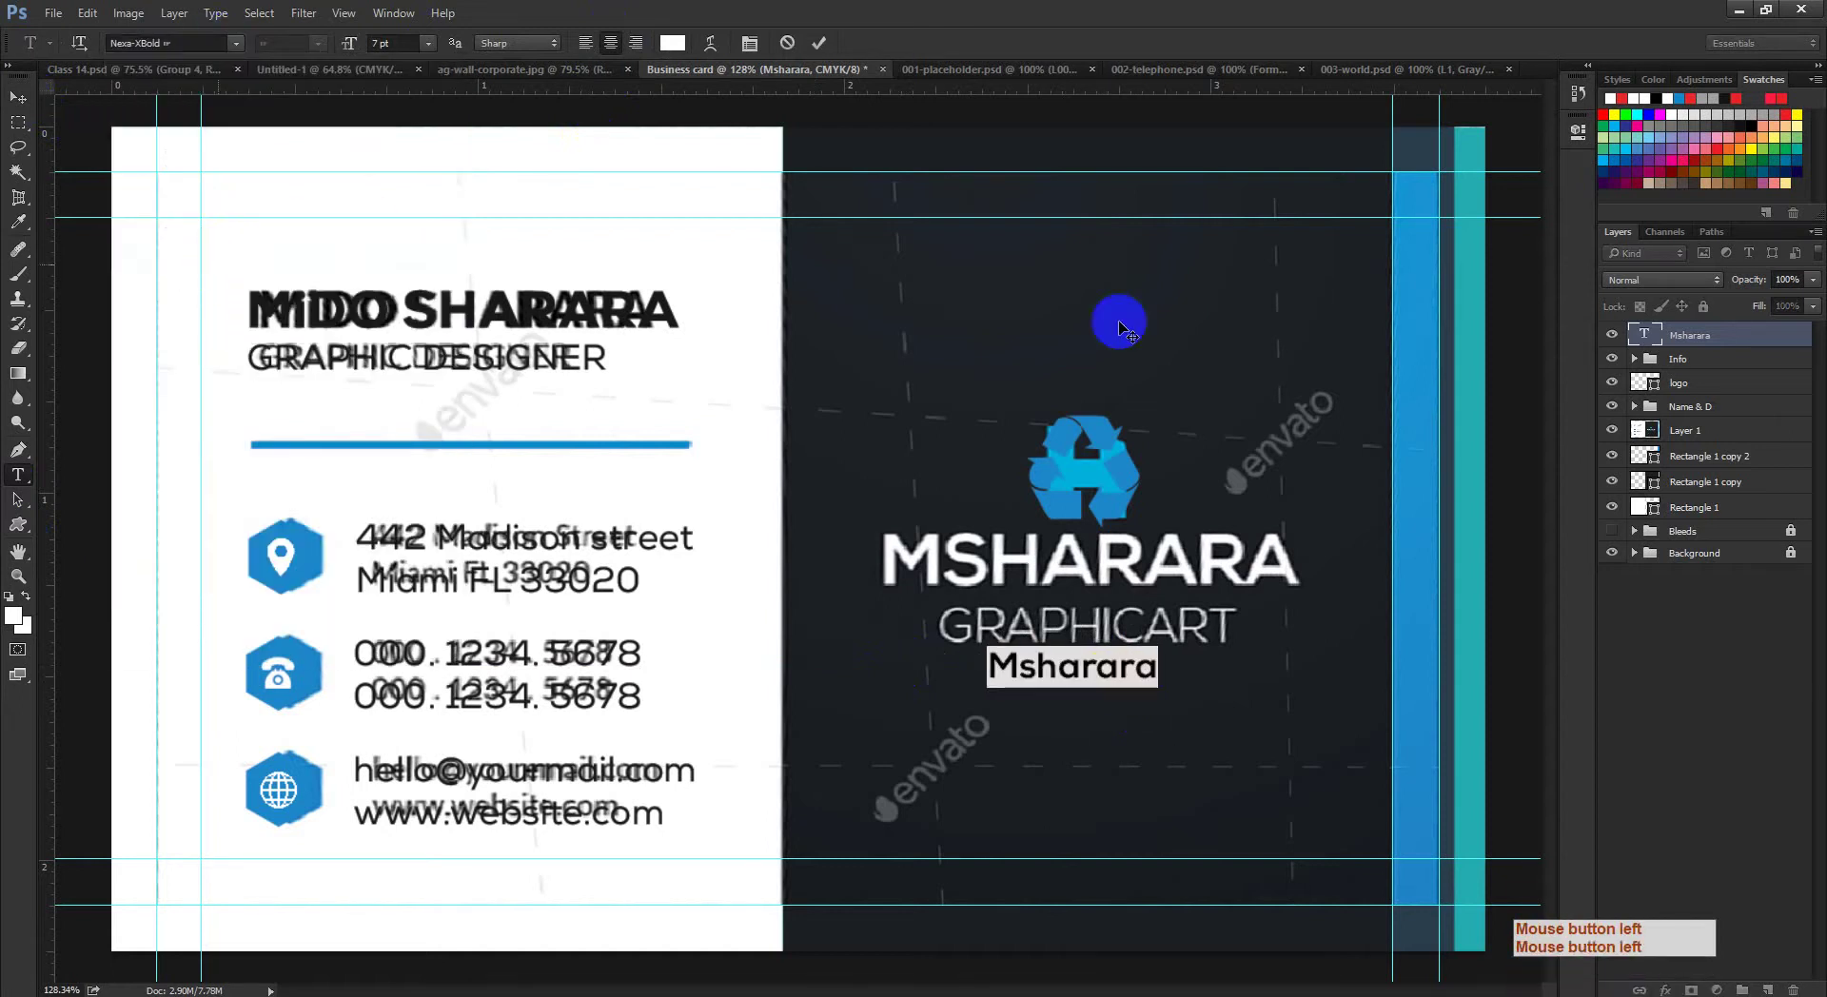
left_click(751, 43)
left_click(1418, 244)
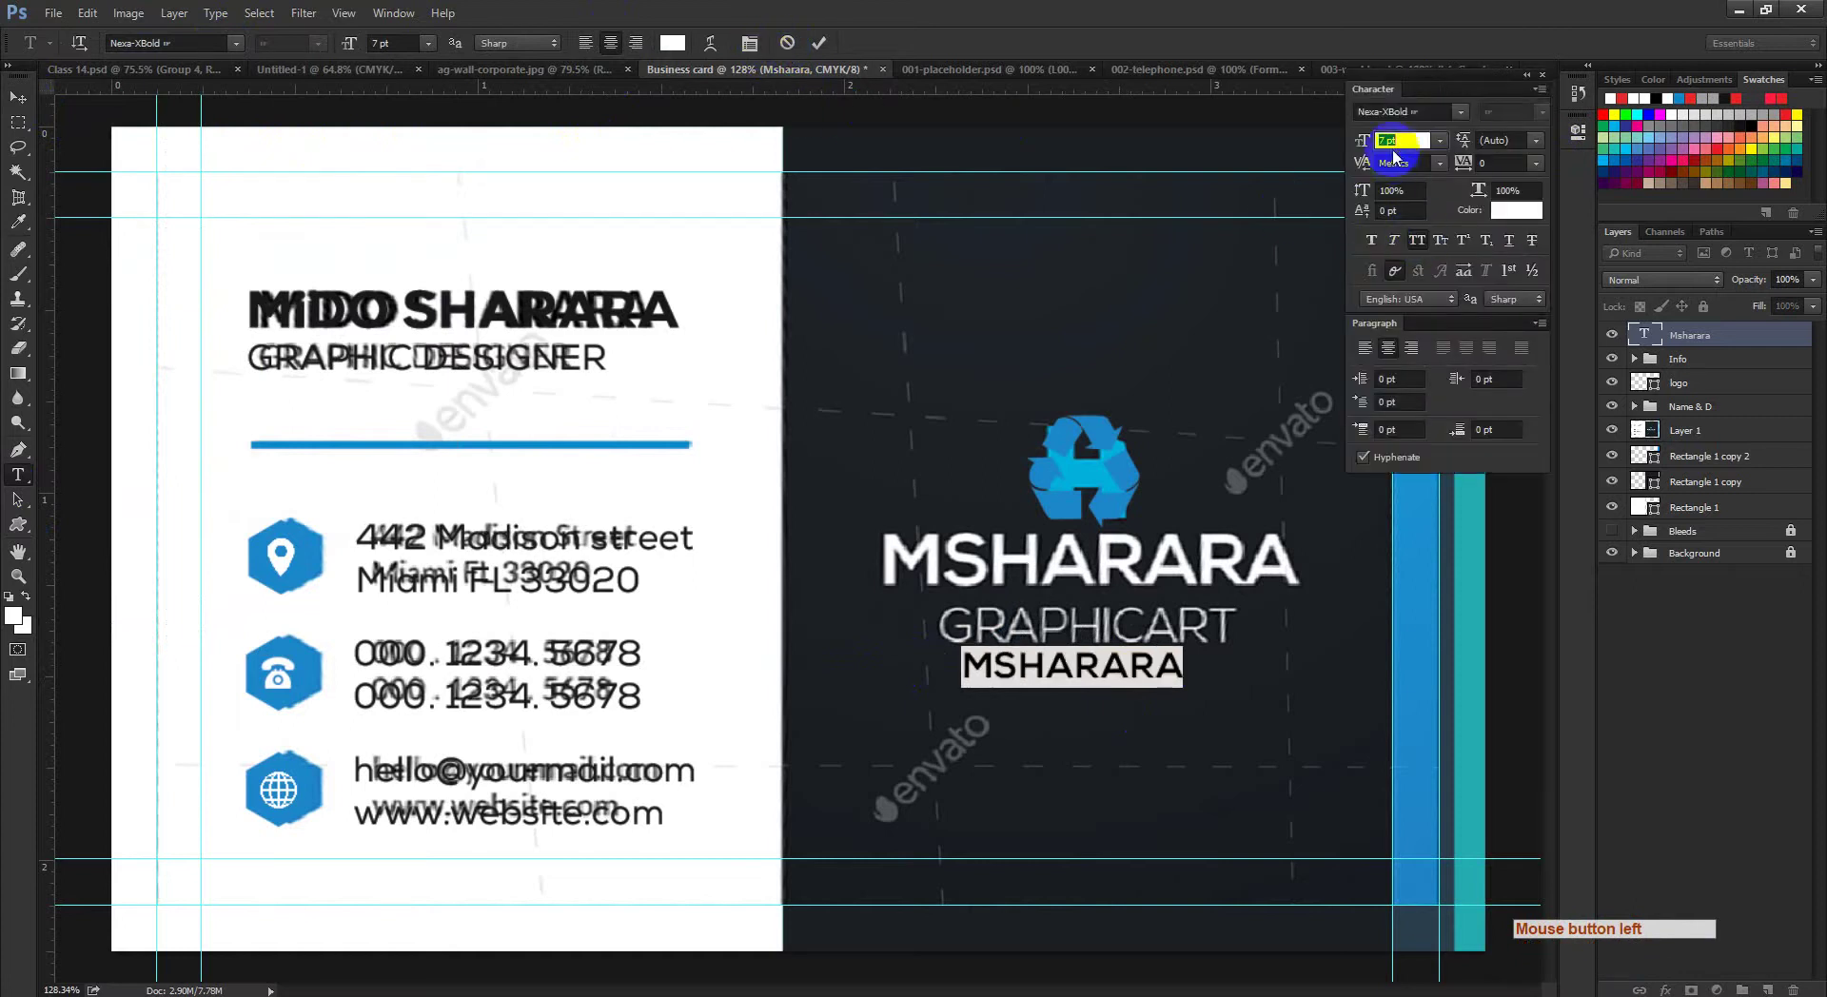
left_click_drag(1359, 142, 1351, 150)
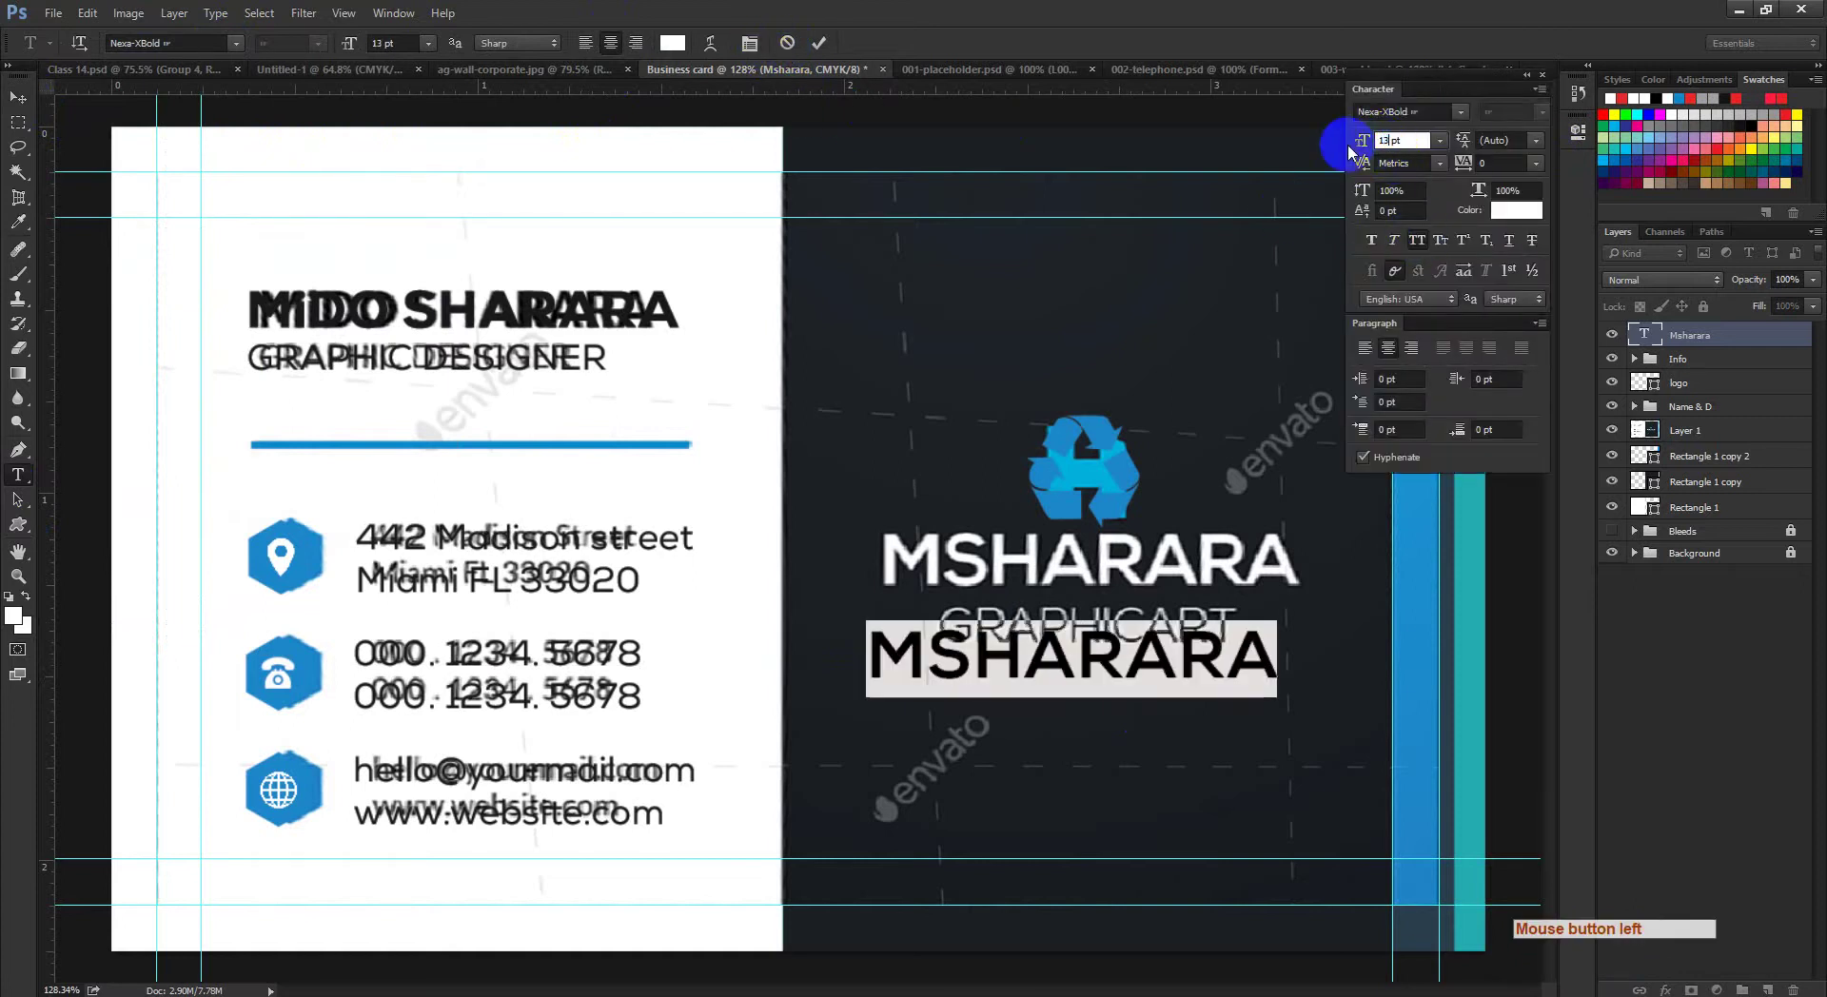
left_click(819, 43)
left_click(17, 98)
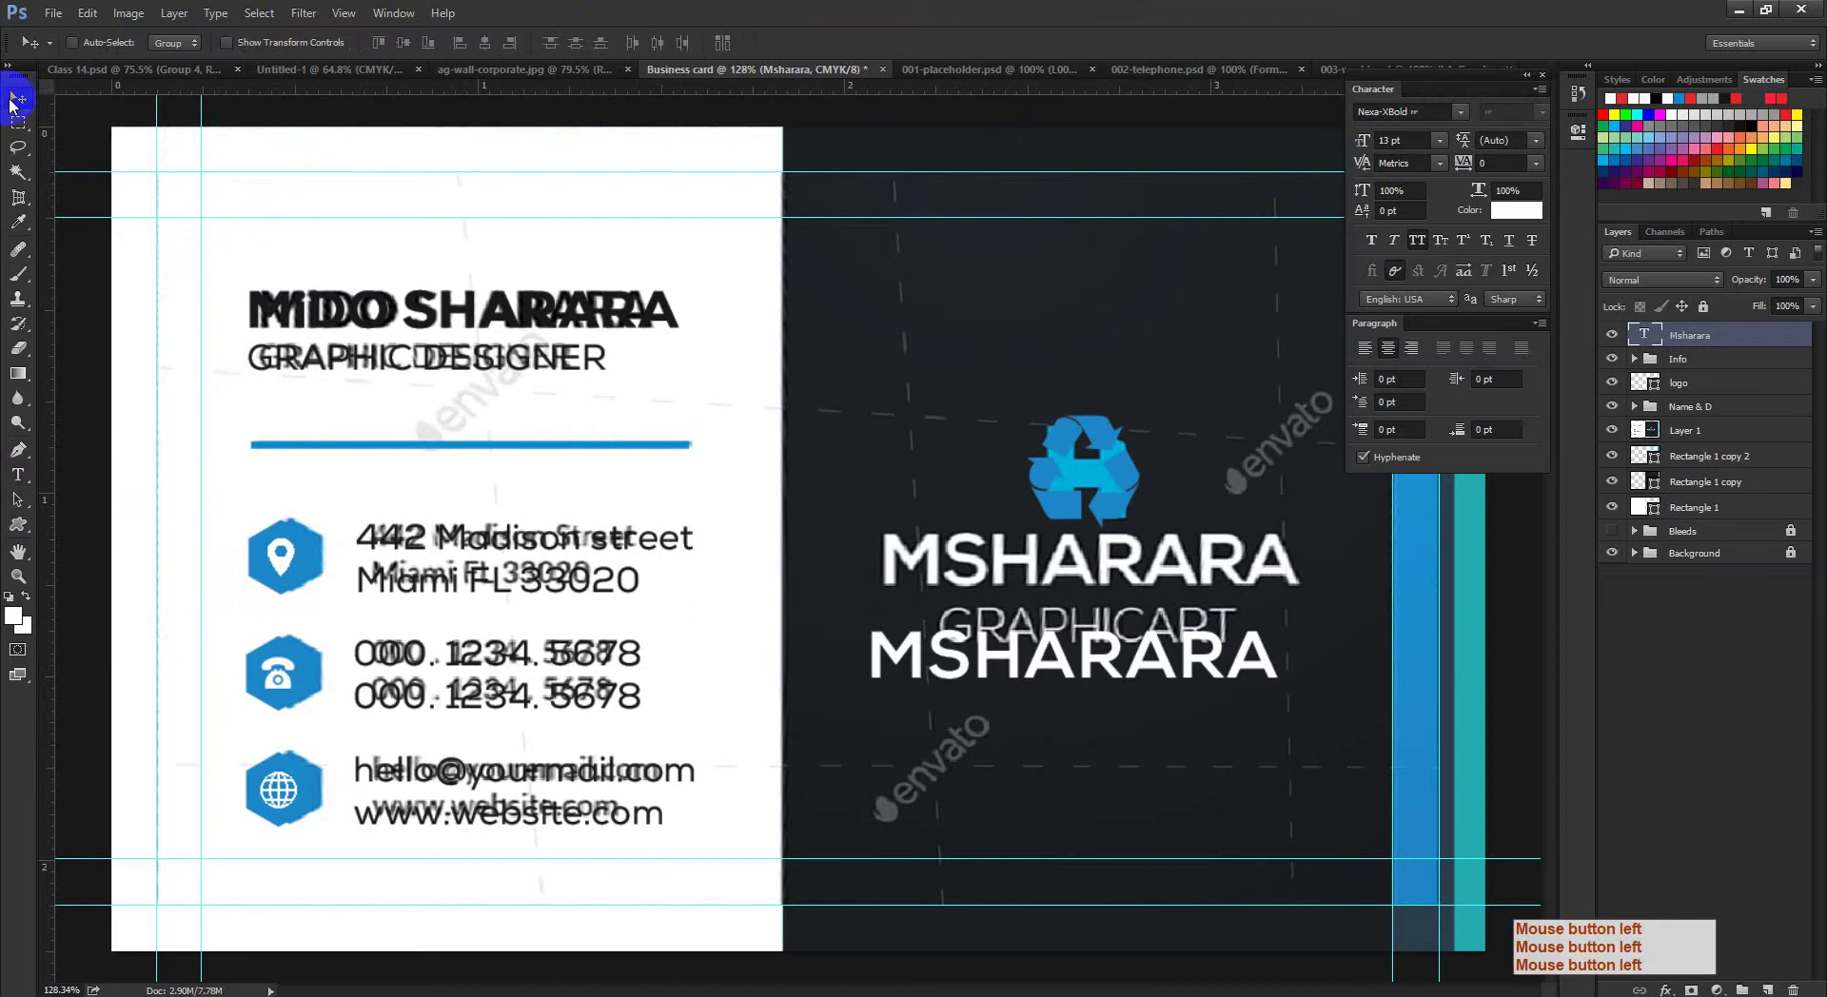
left_click_drag(1086, 671, 1127, 693)
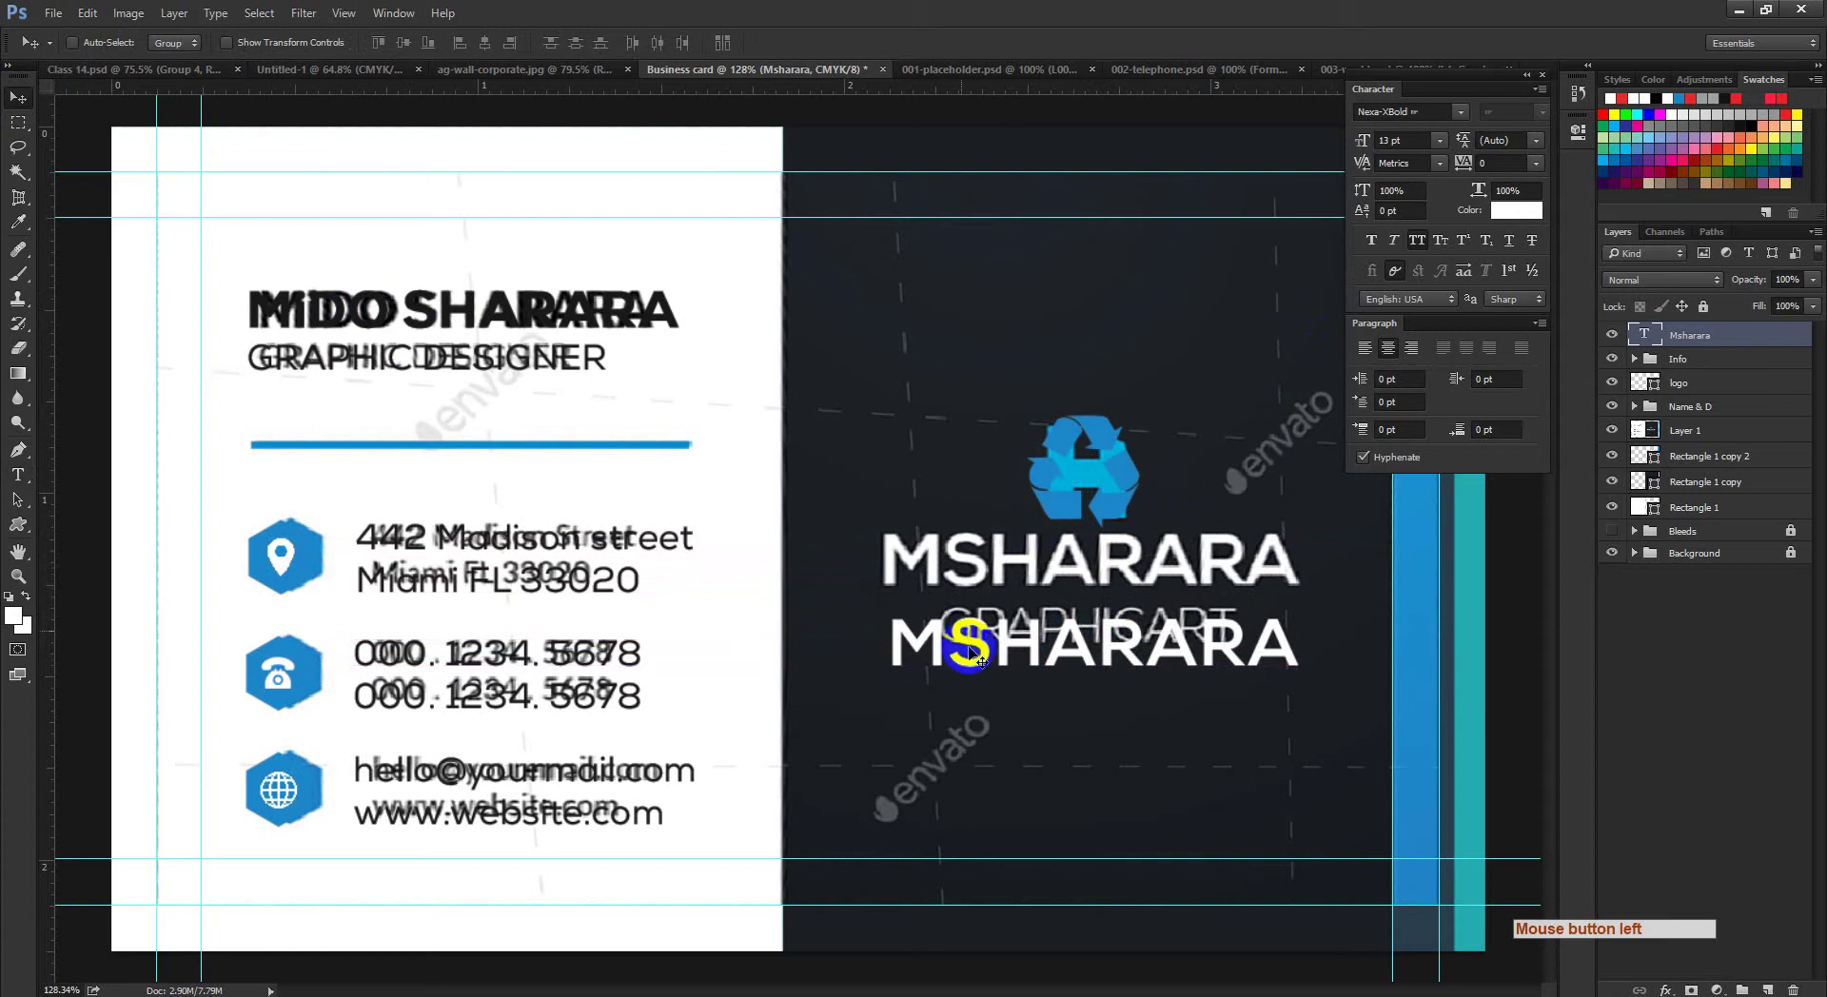
Step: Drag the new MSHARARA text up until it sits exactly over the original wordmark
left_click_drag(1038, 659, 1031, 573)
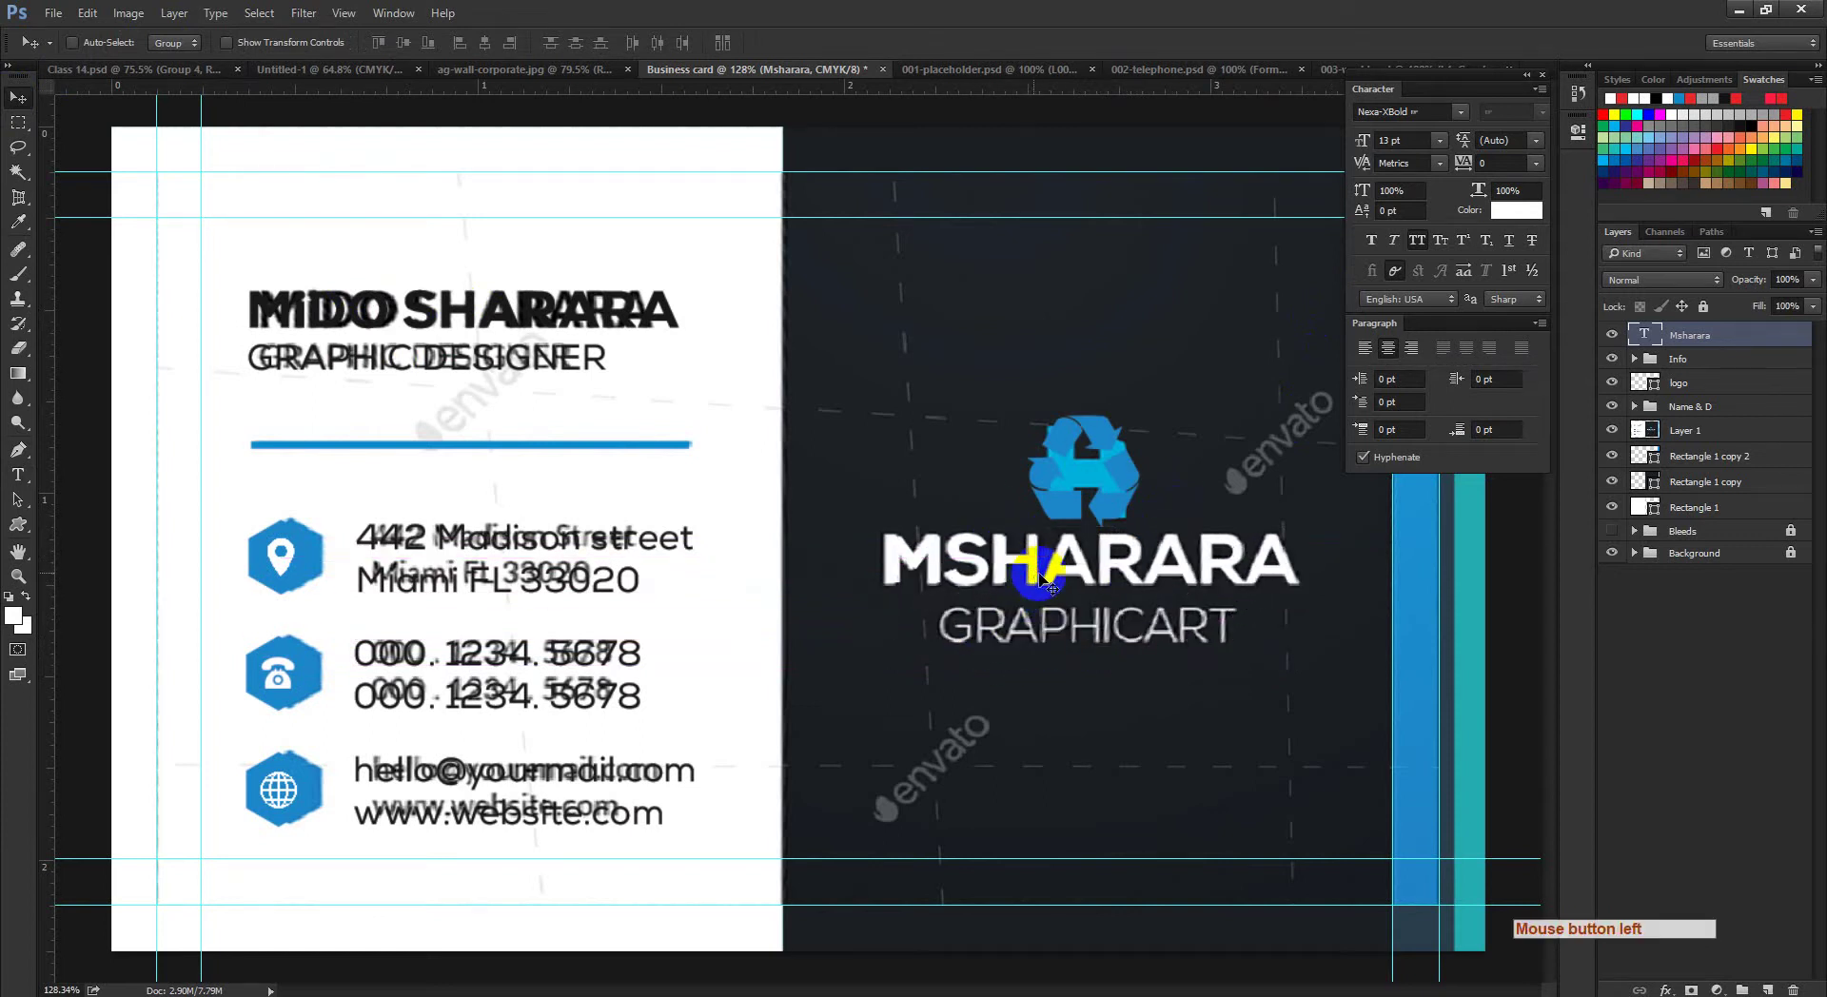
left_click(1133, 577)
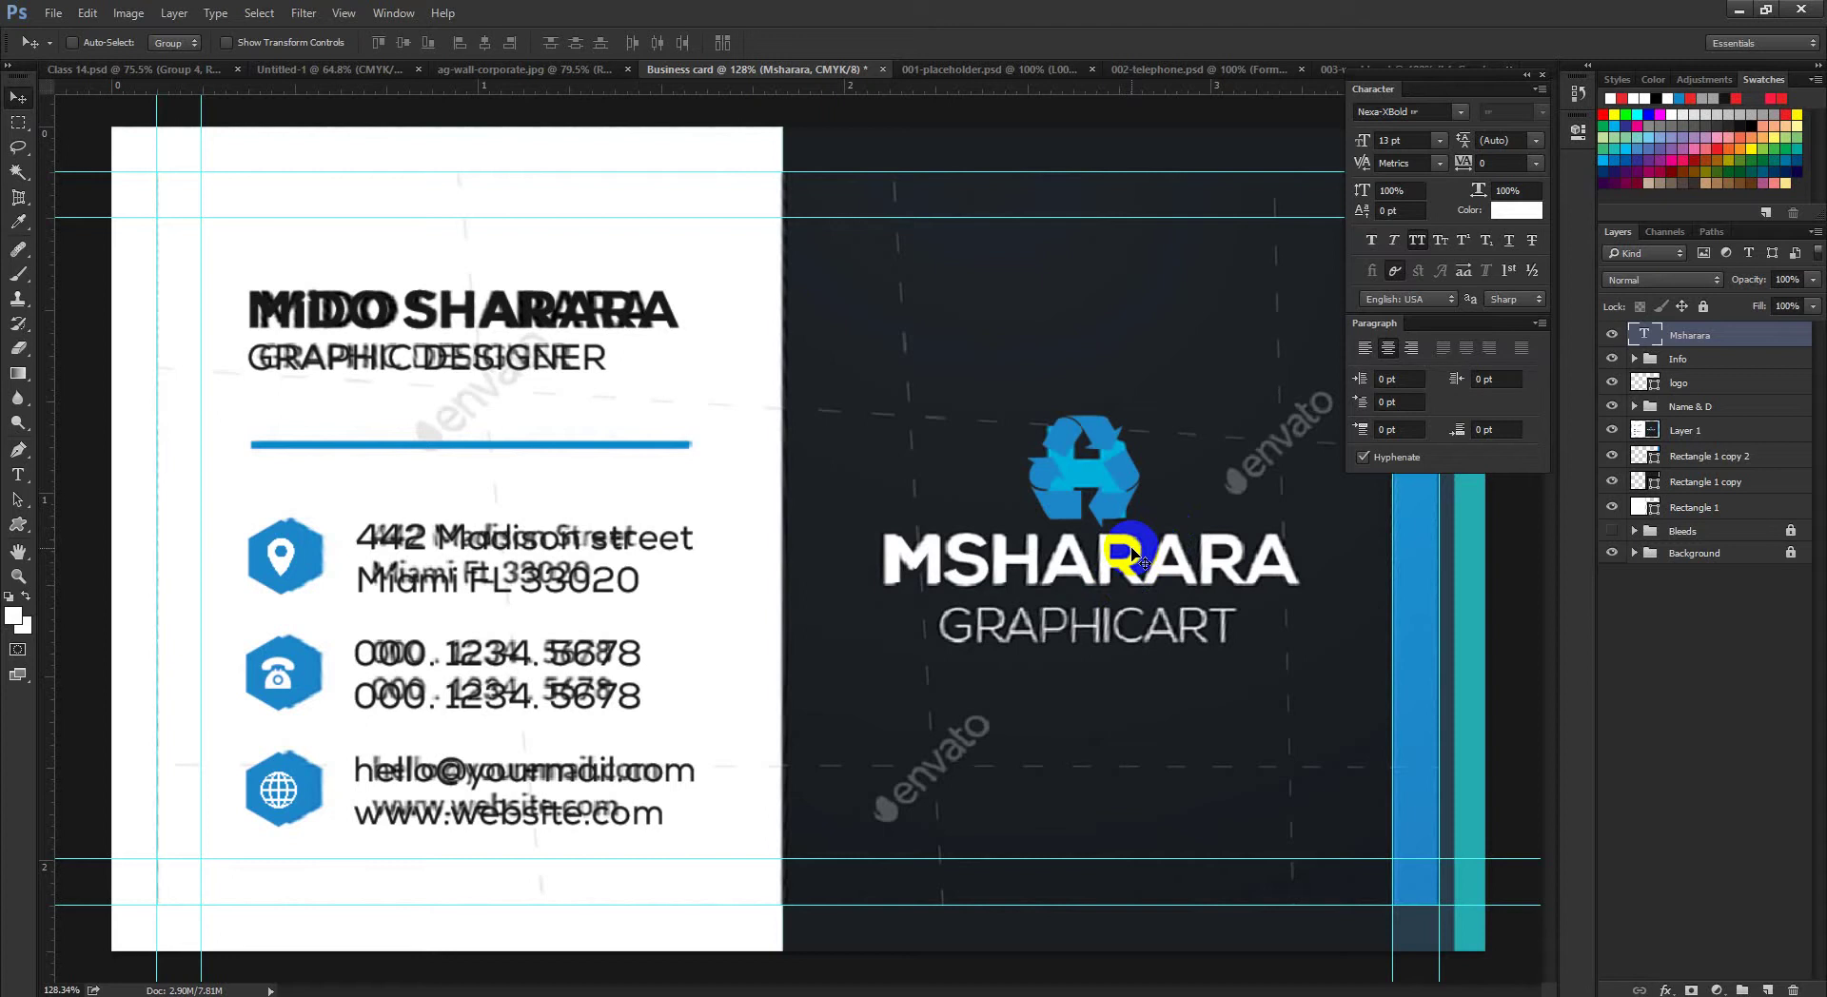
left_click(17, 475)
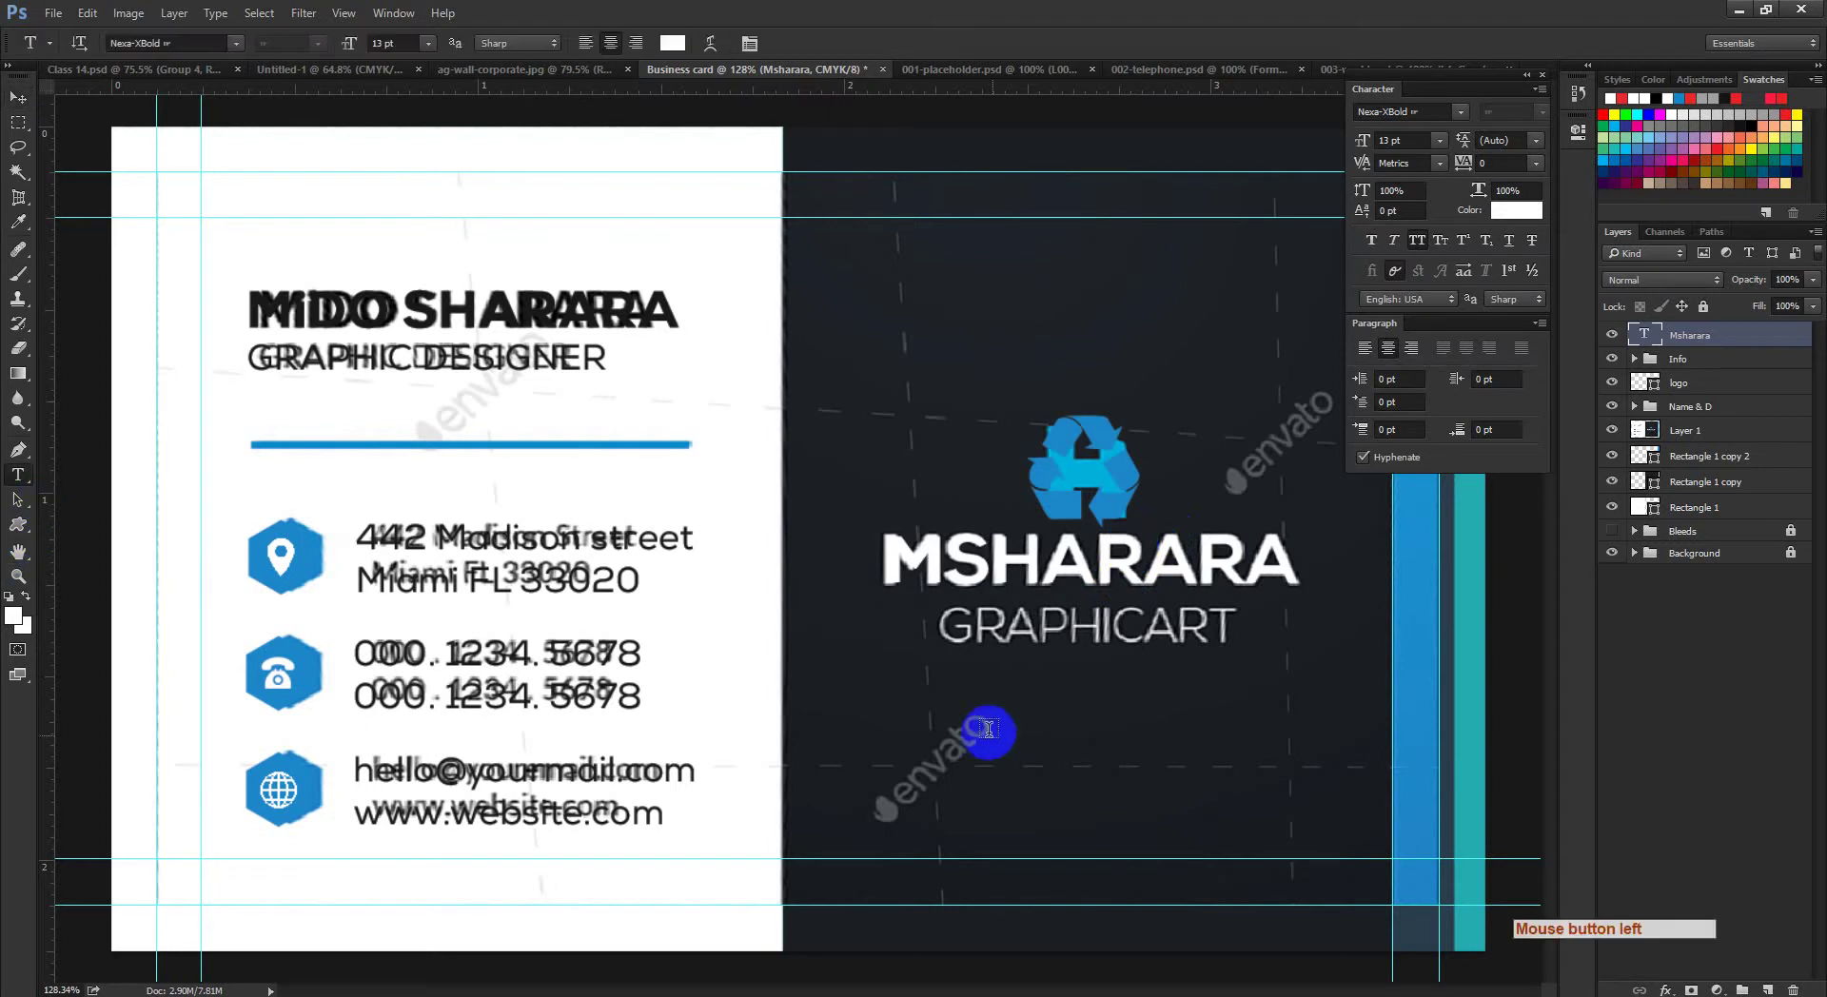
Step: Start a text line reading 'GRA' below the MSHARARA title, then switch to the browser
left_click(986, 698)
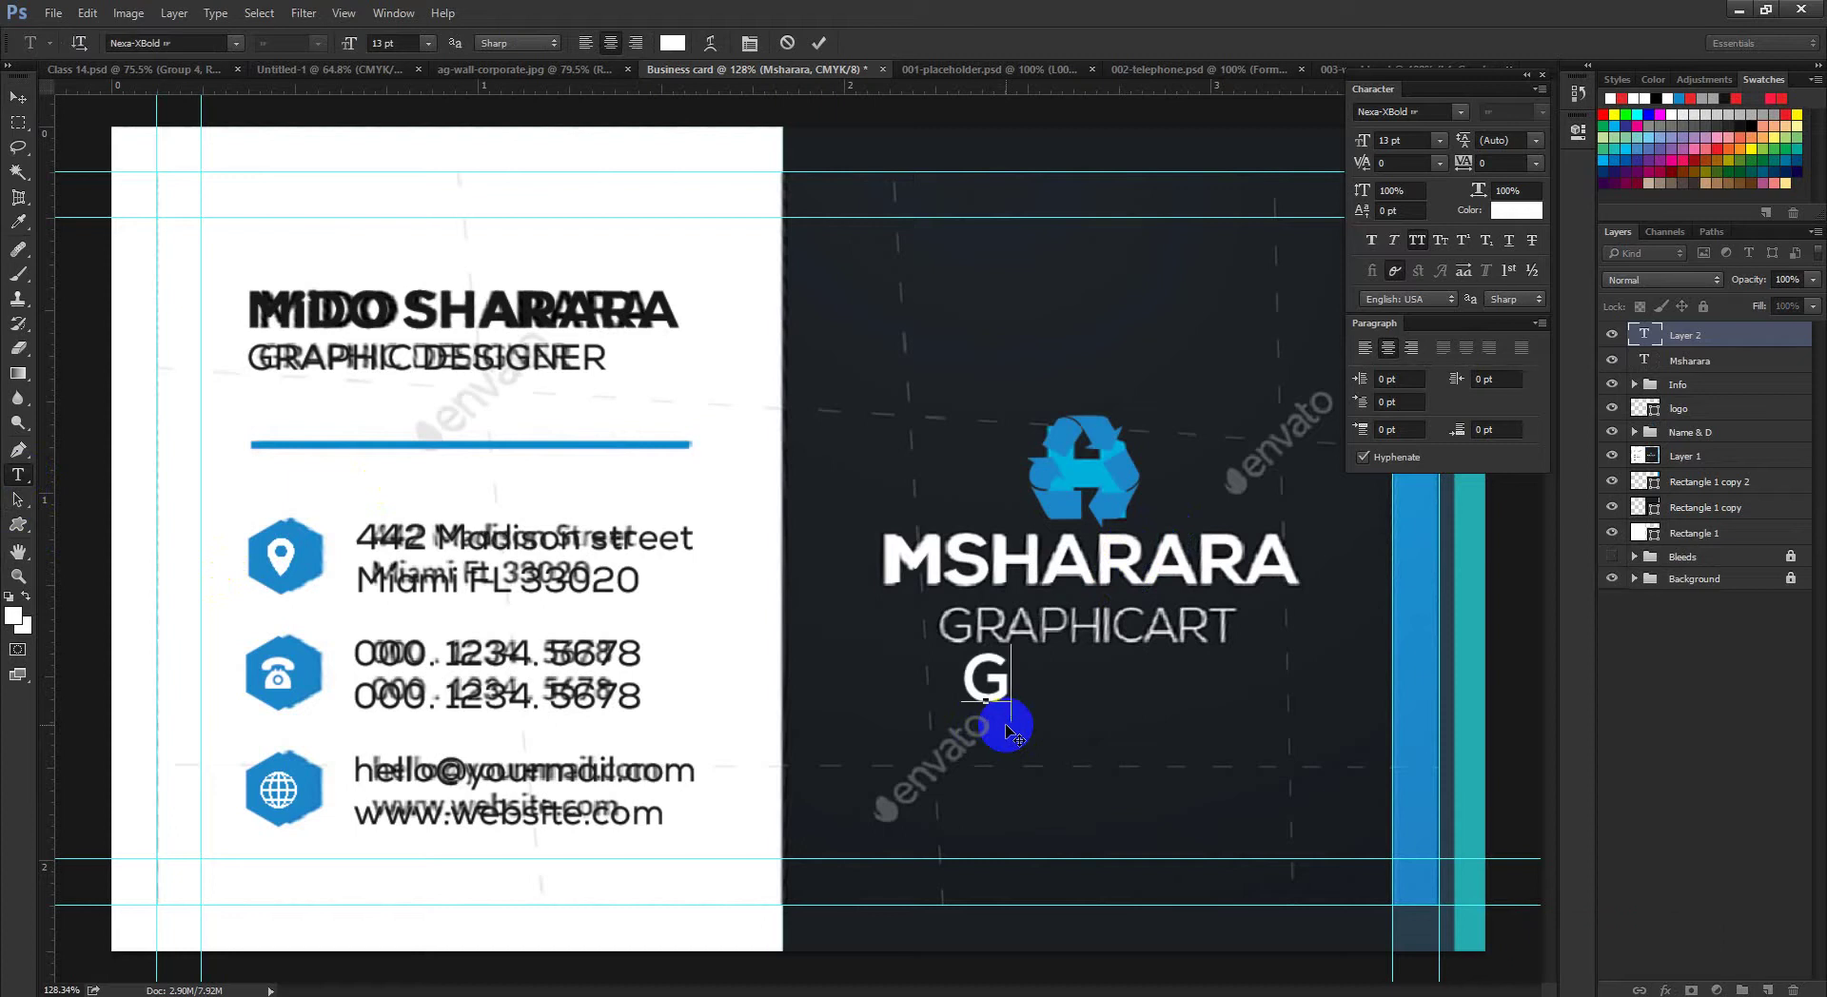
type("GRA[JO")
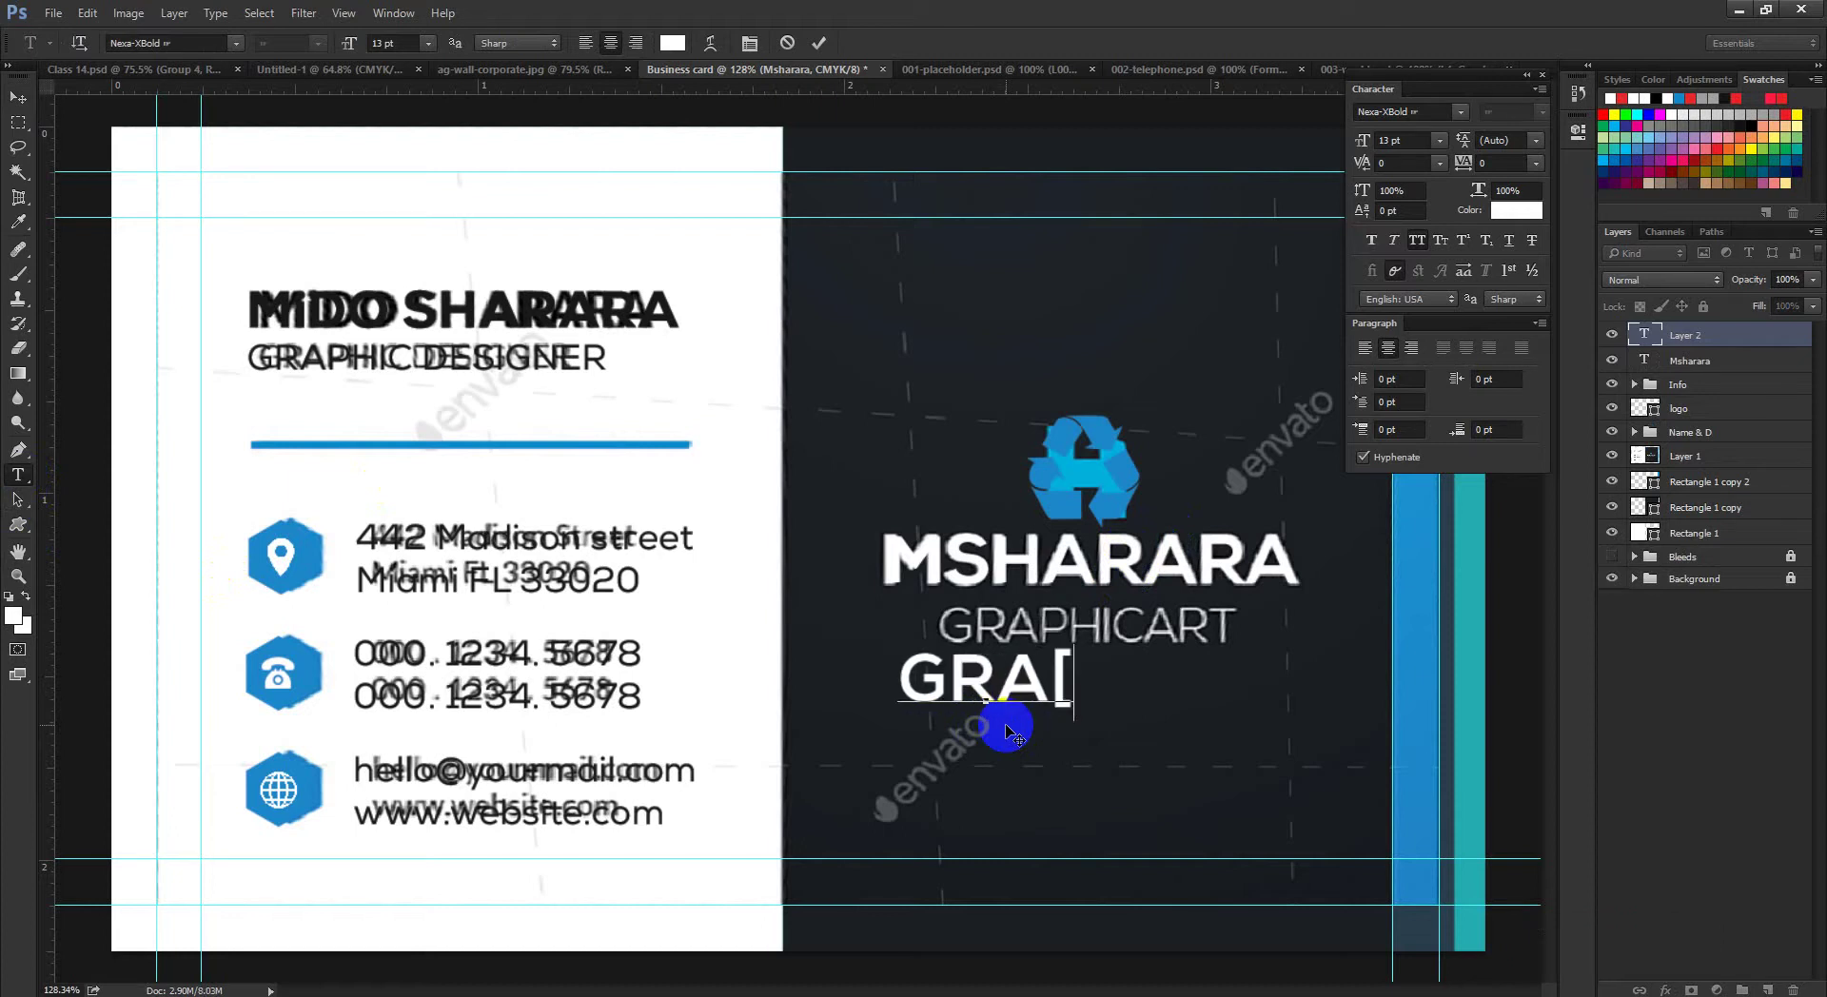
key("BackSpace")
key("BackSpace")
key("BackSpace")
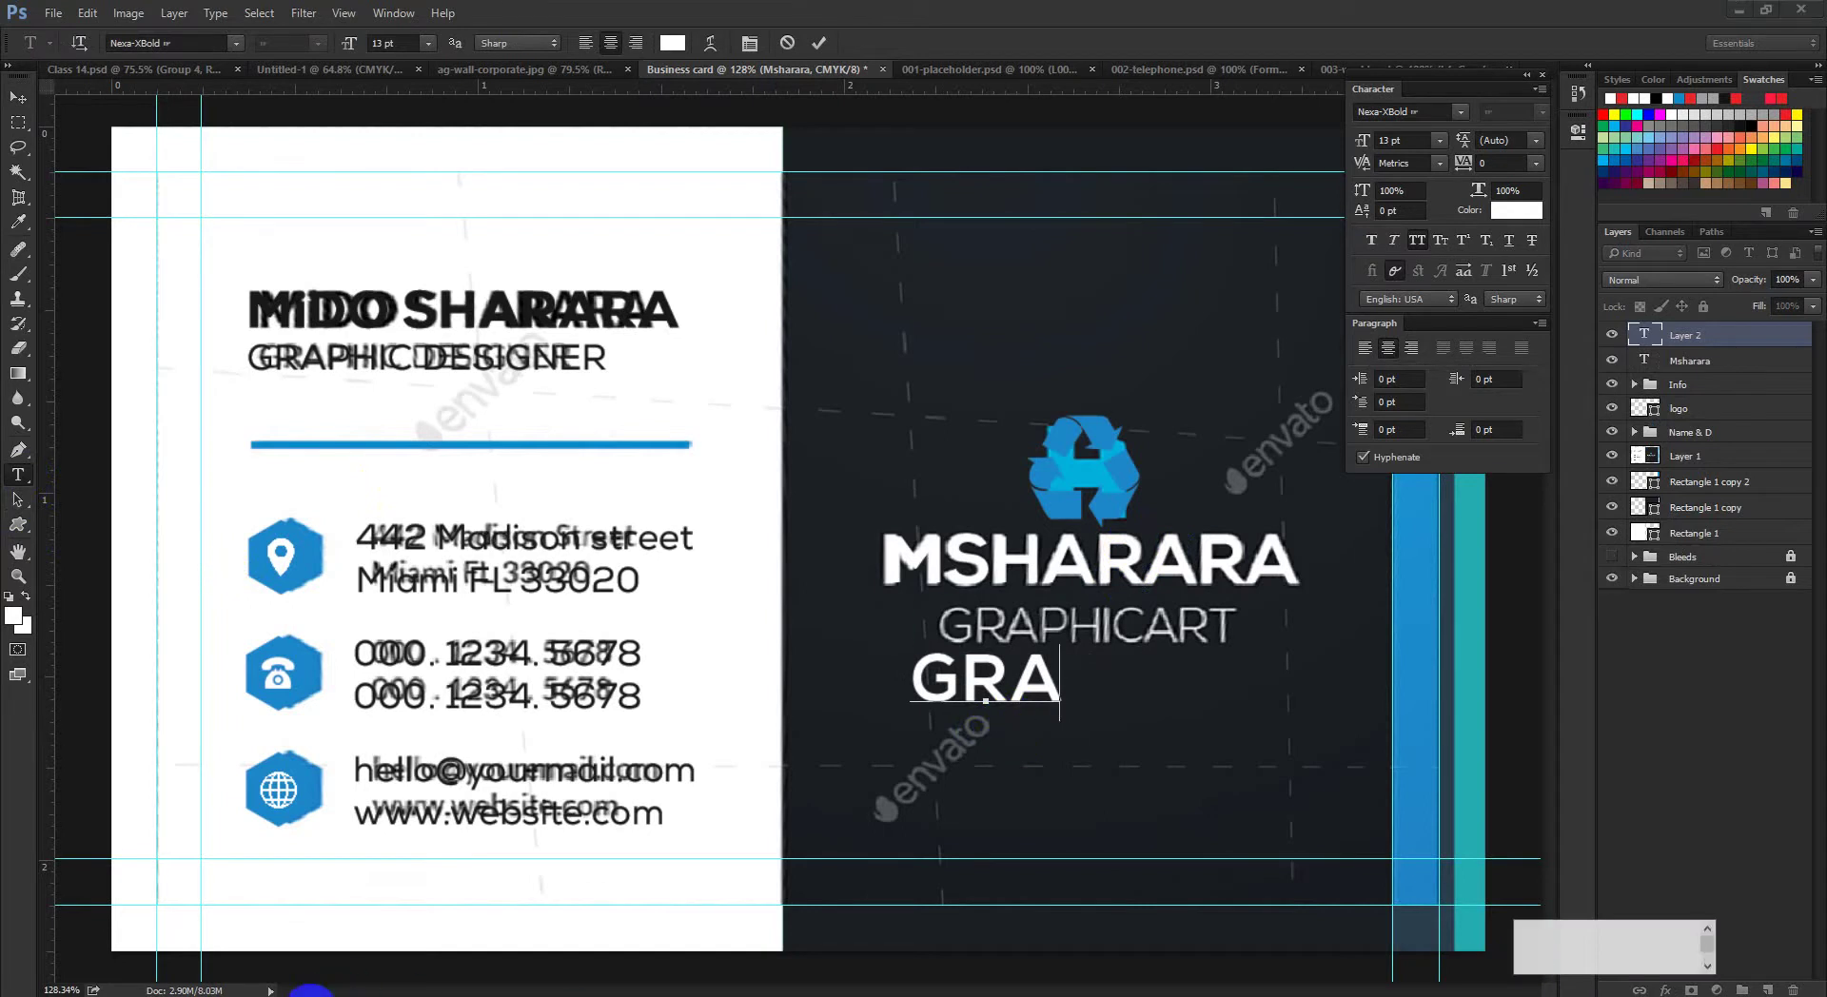
left_click(310, 993)
left_click(224, 937)
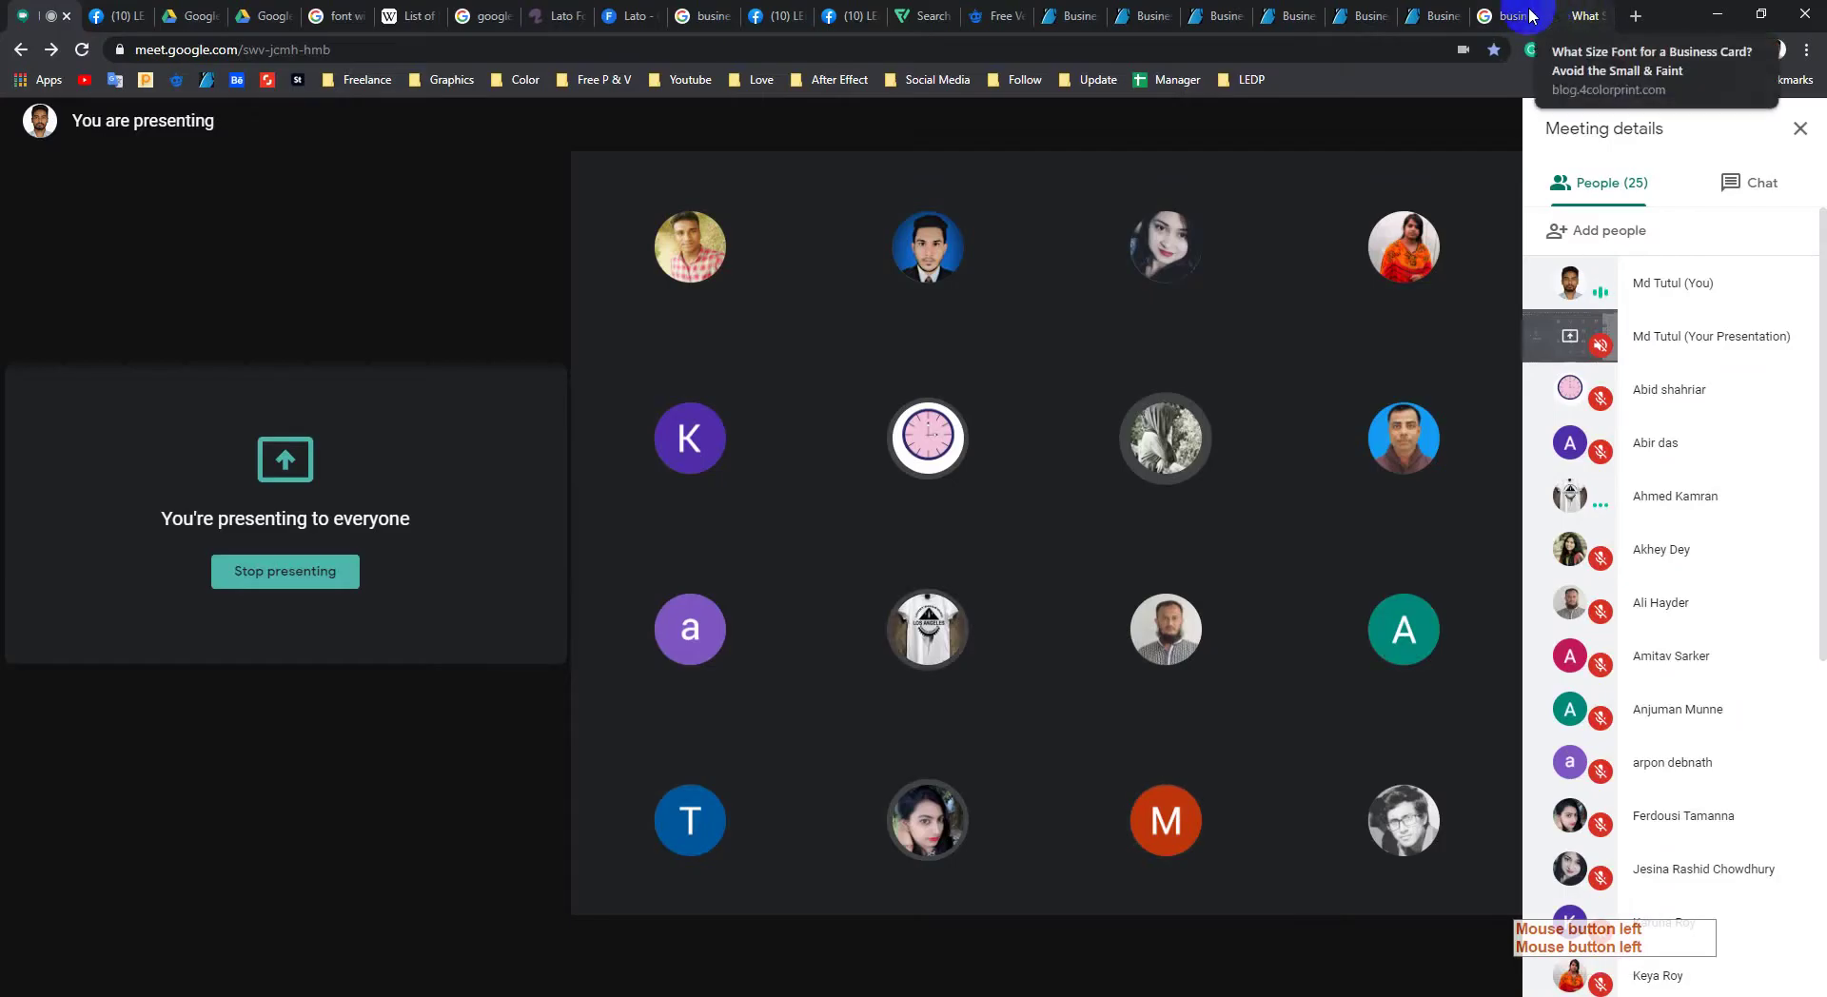
Step: Highlight the blog's sentence recommending 7-8 pt for contact details, then minimize Chrome
left_click(1530, 13)
left_click(1582, 15)
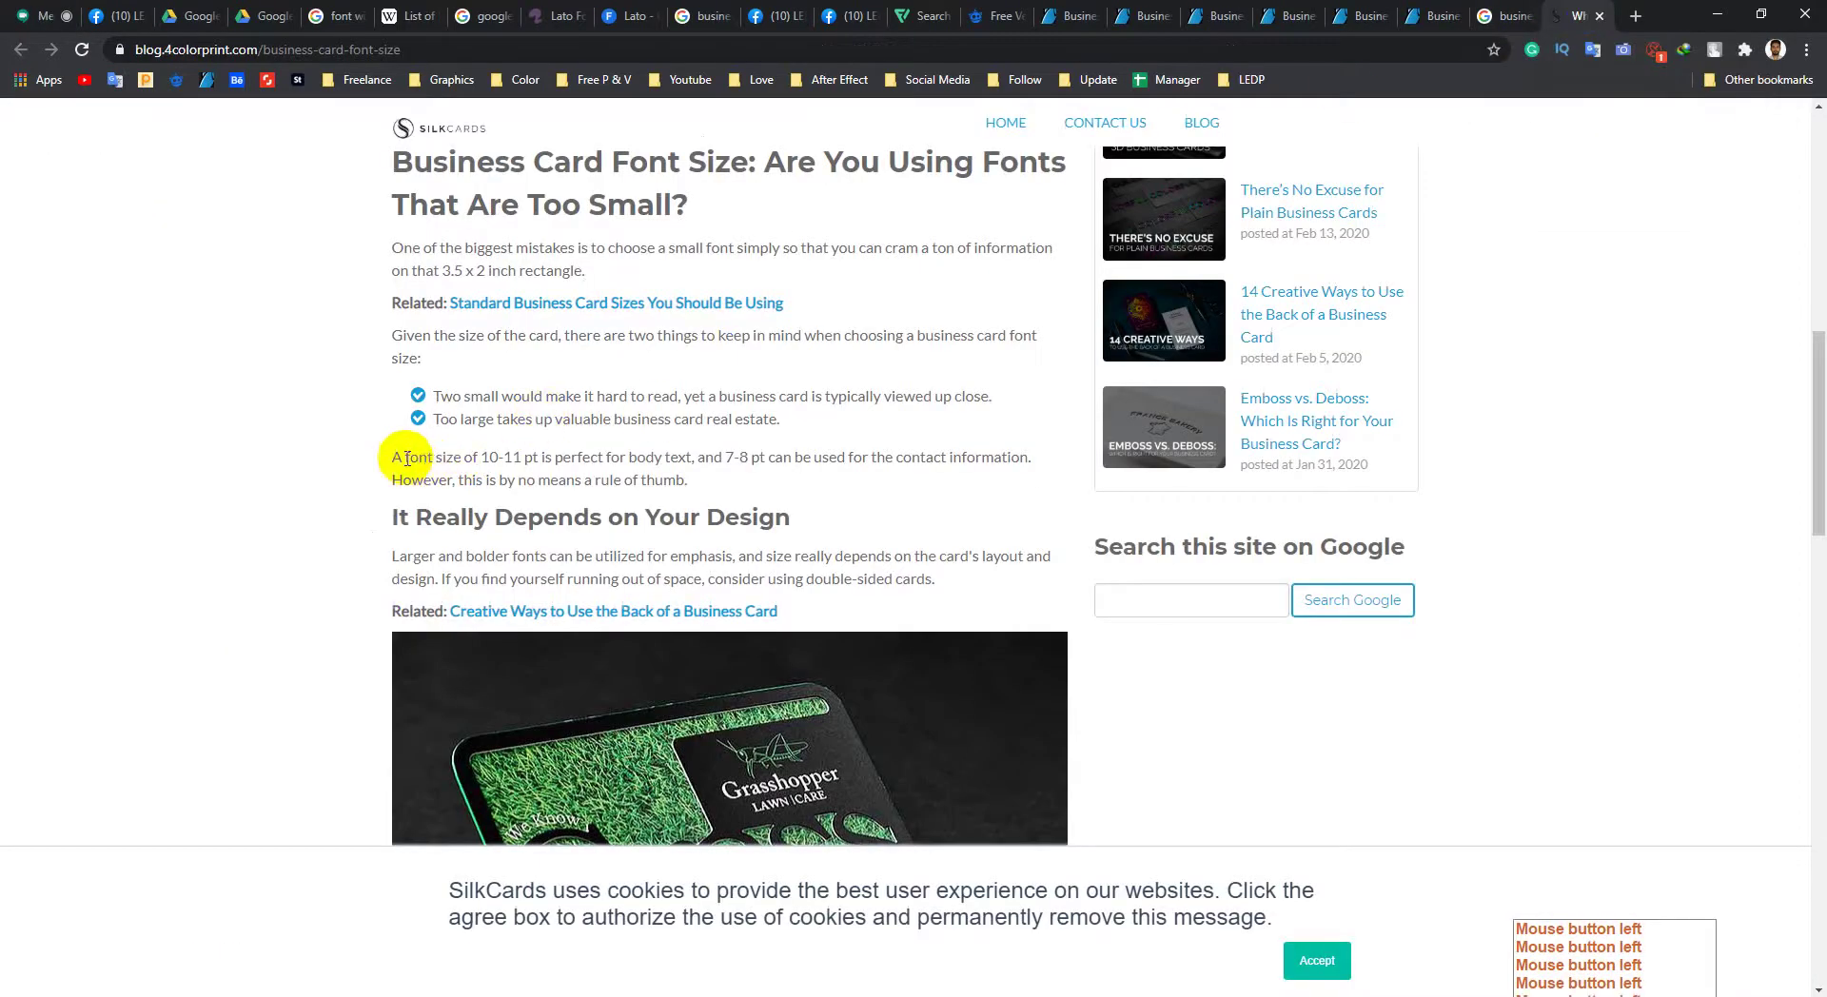
left_click_drag(391, 459, 997, 456)
left_click(741, 463)
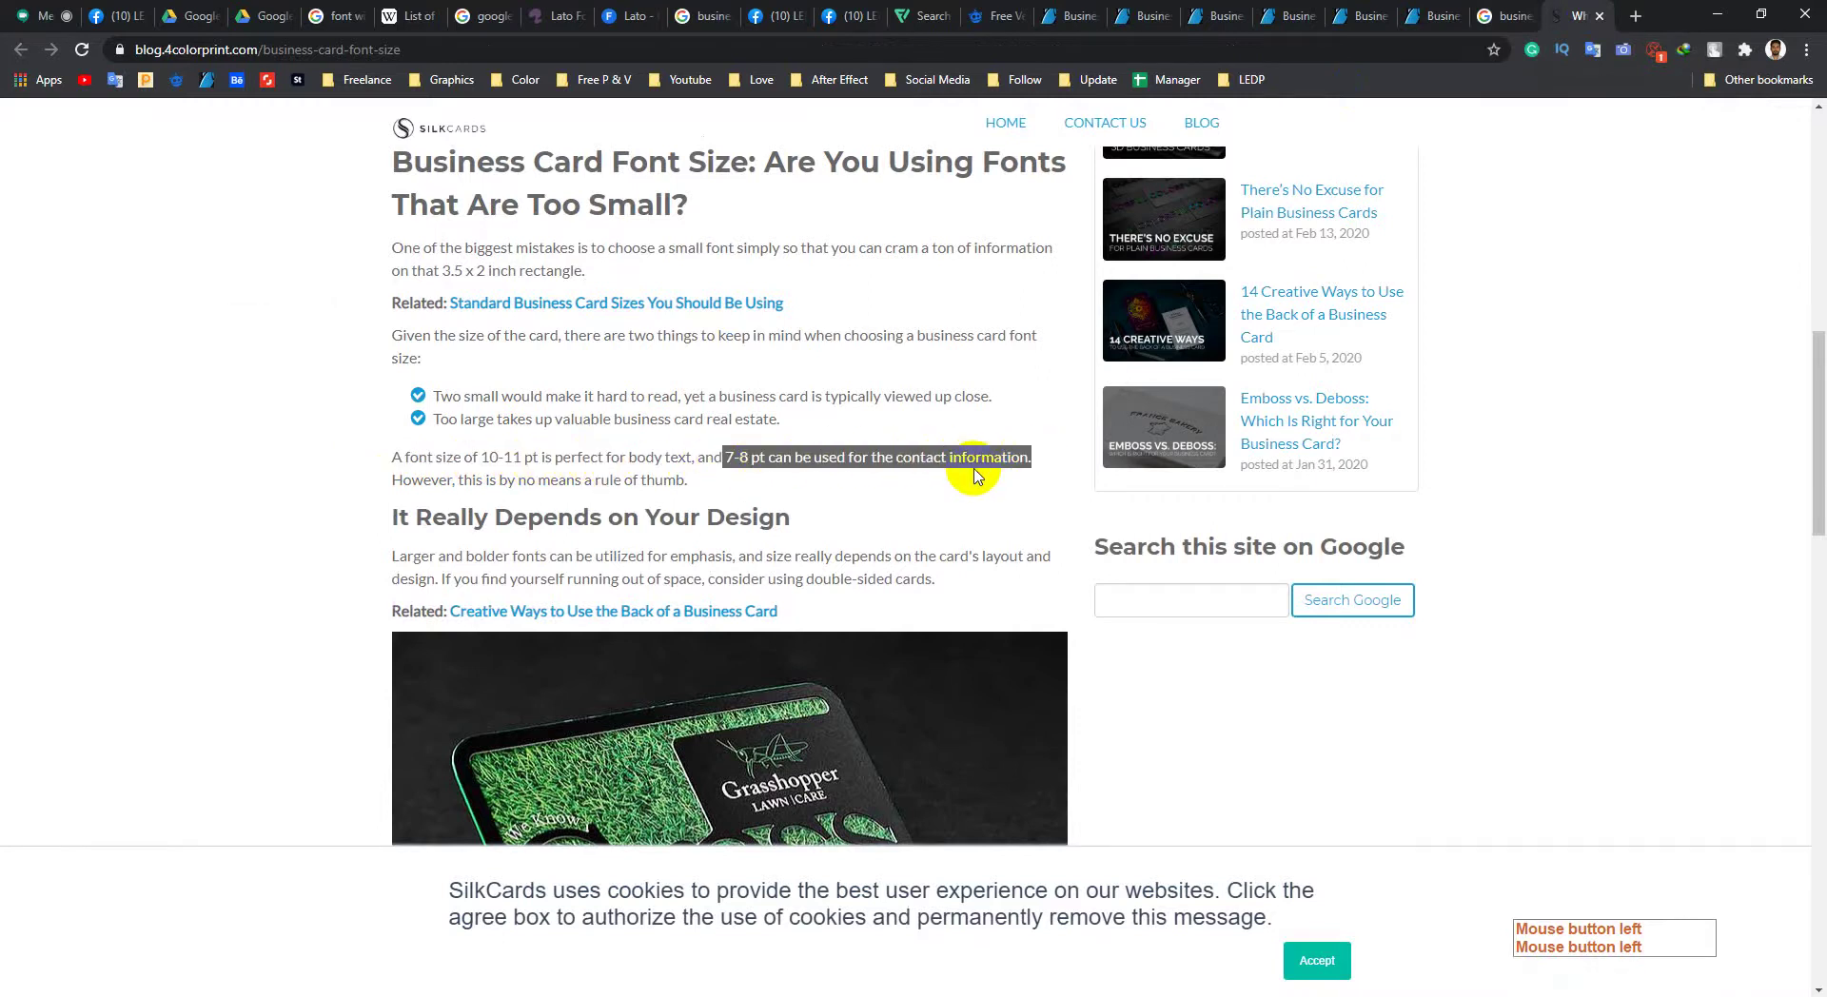
left_click(822, 487)
left_click(1719, 23)
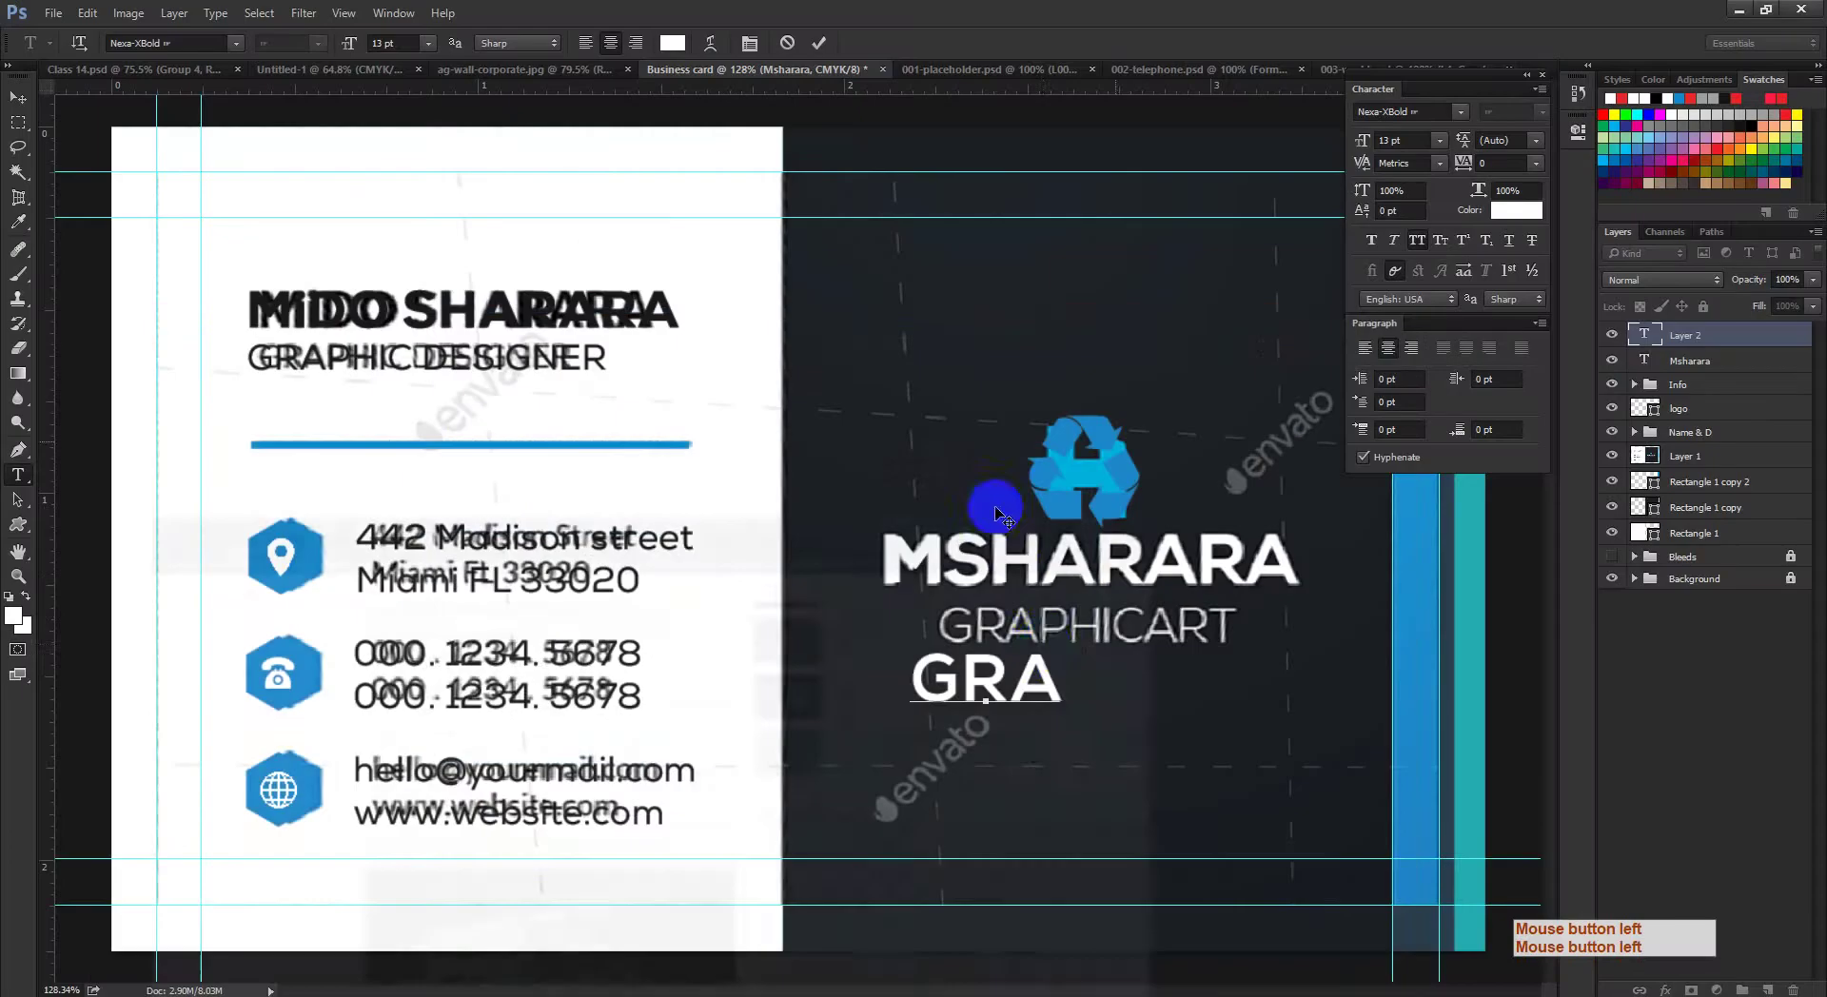
Step: Finish typing GRAPHICART, centre it in NexaRegular 8 pt, and move it onto the original line
type("PH")
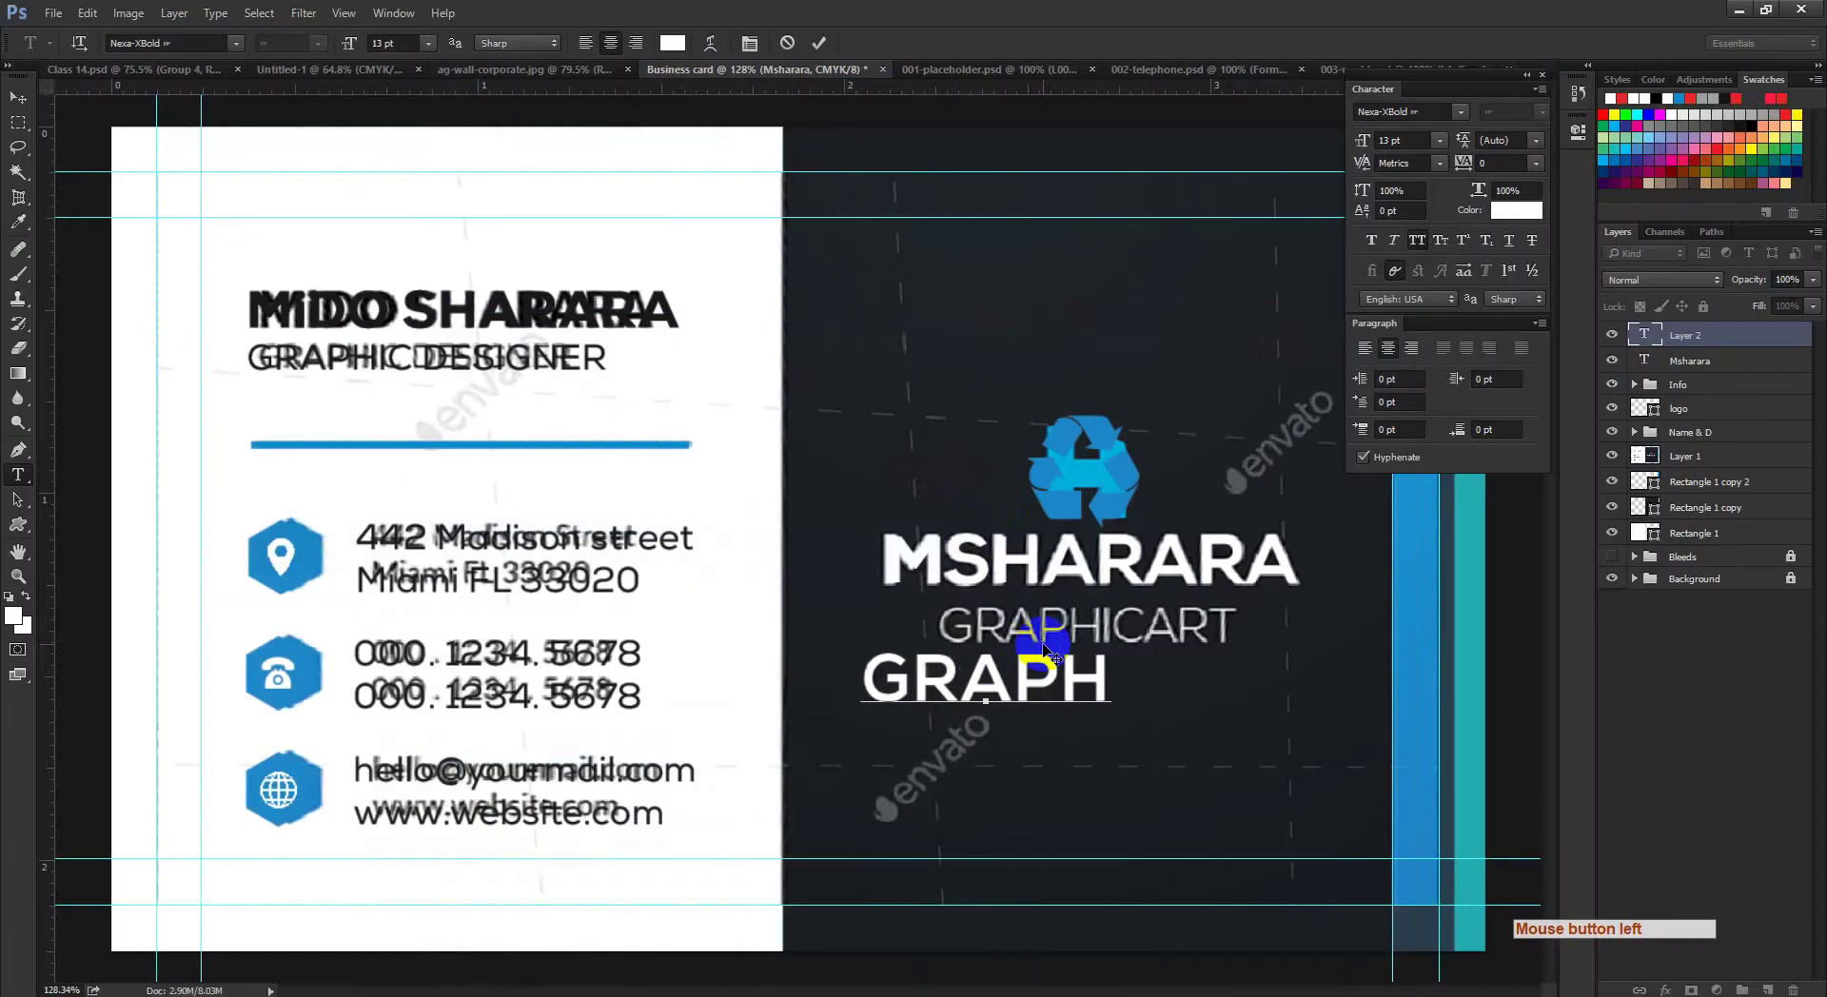
type("ICART")
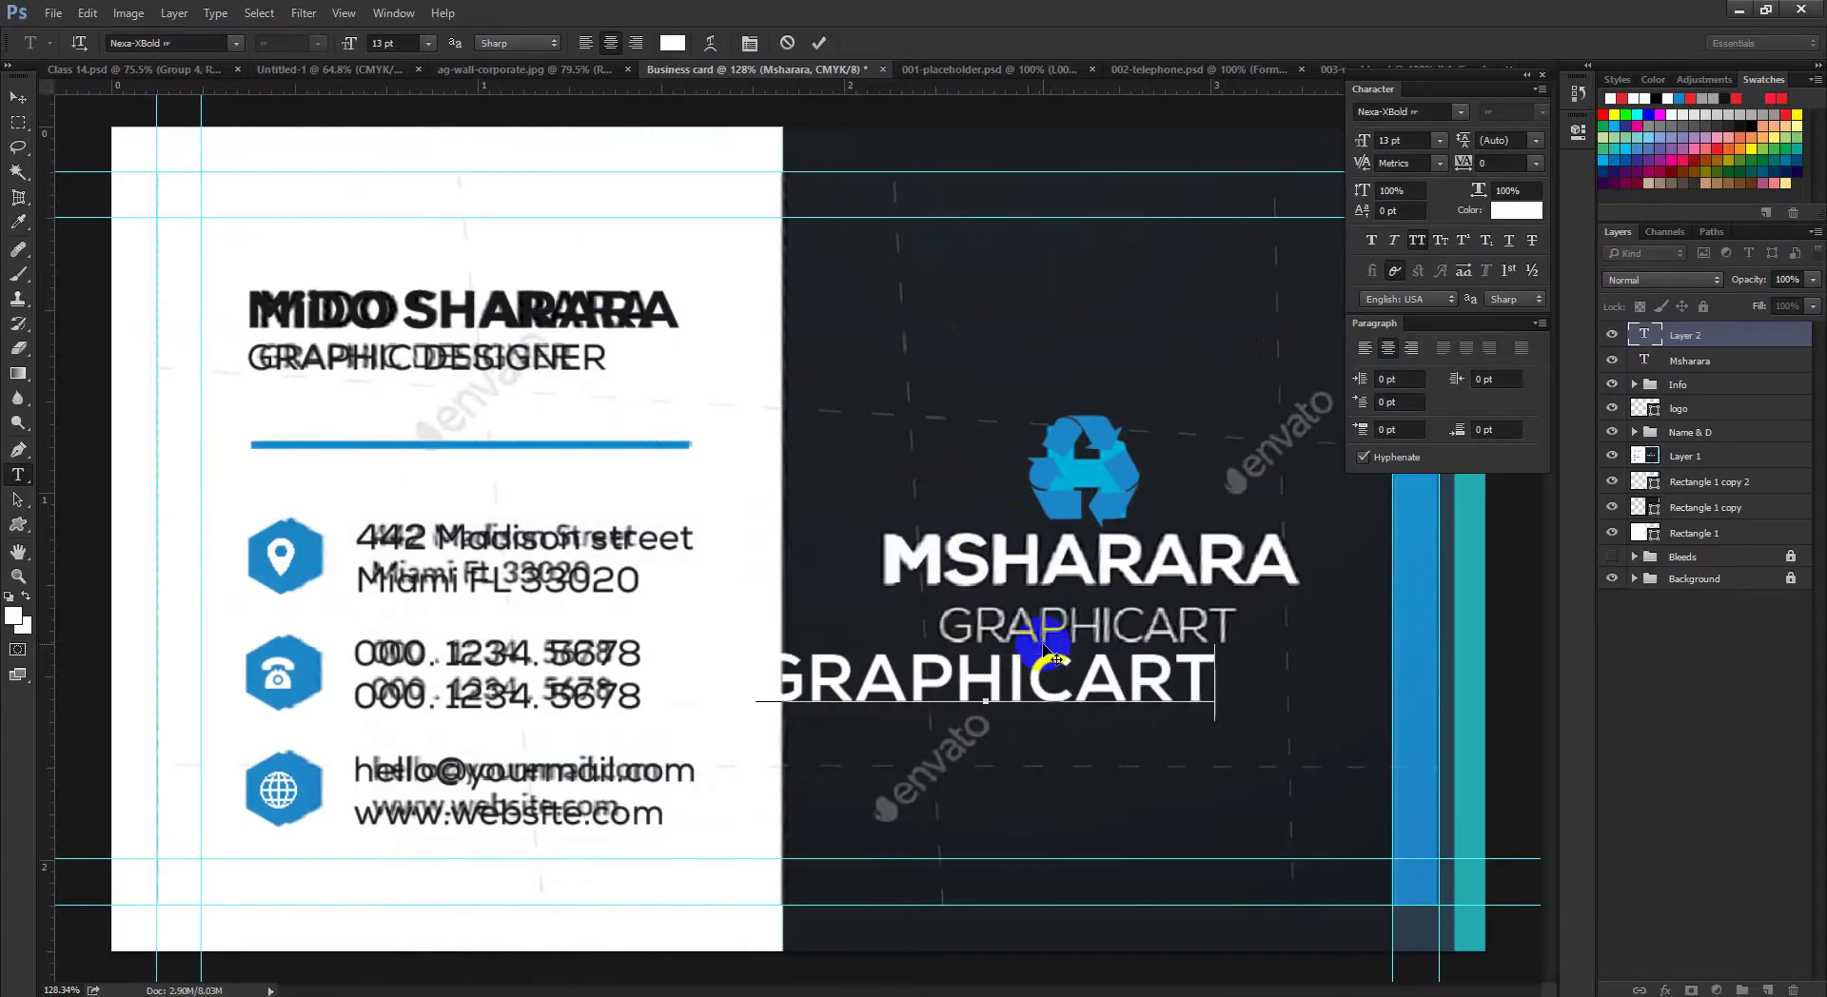
key("ctrl+a")
left_click(610, 44)
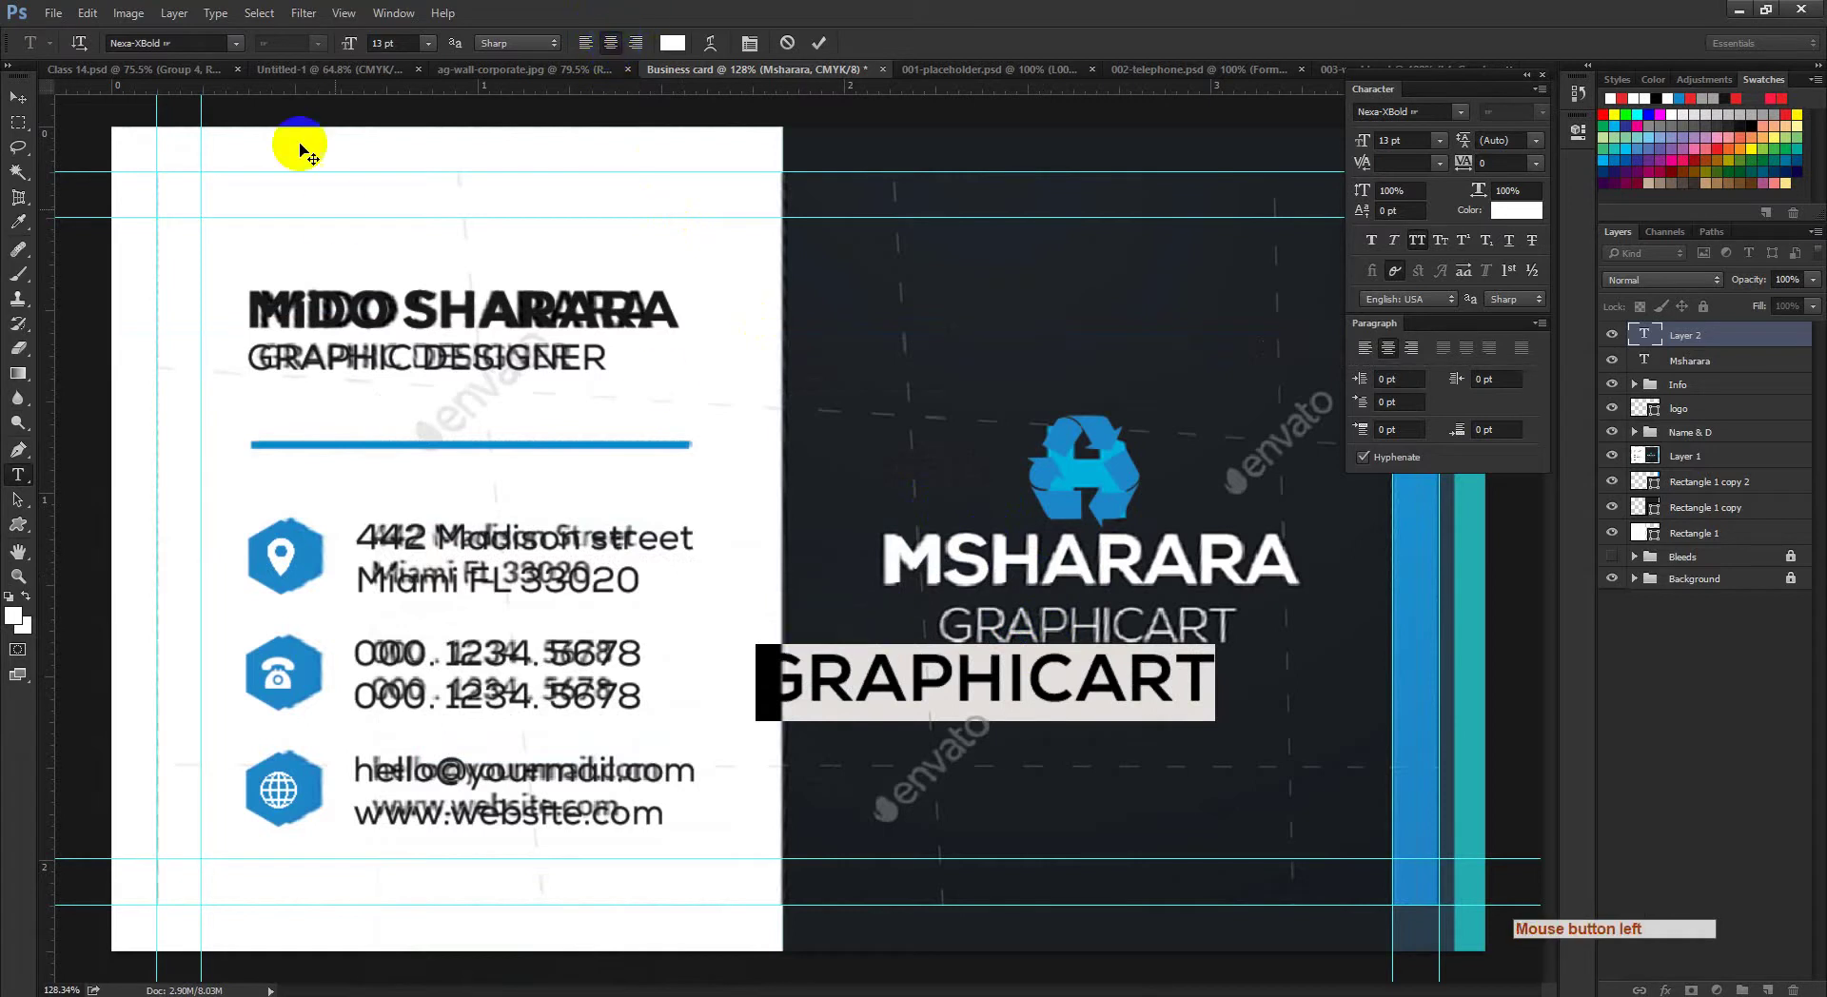
left_click(195, 43)
type("nex")
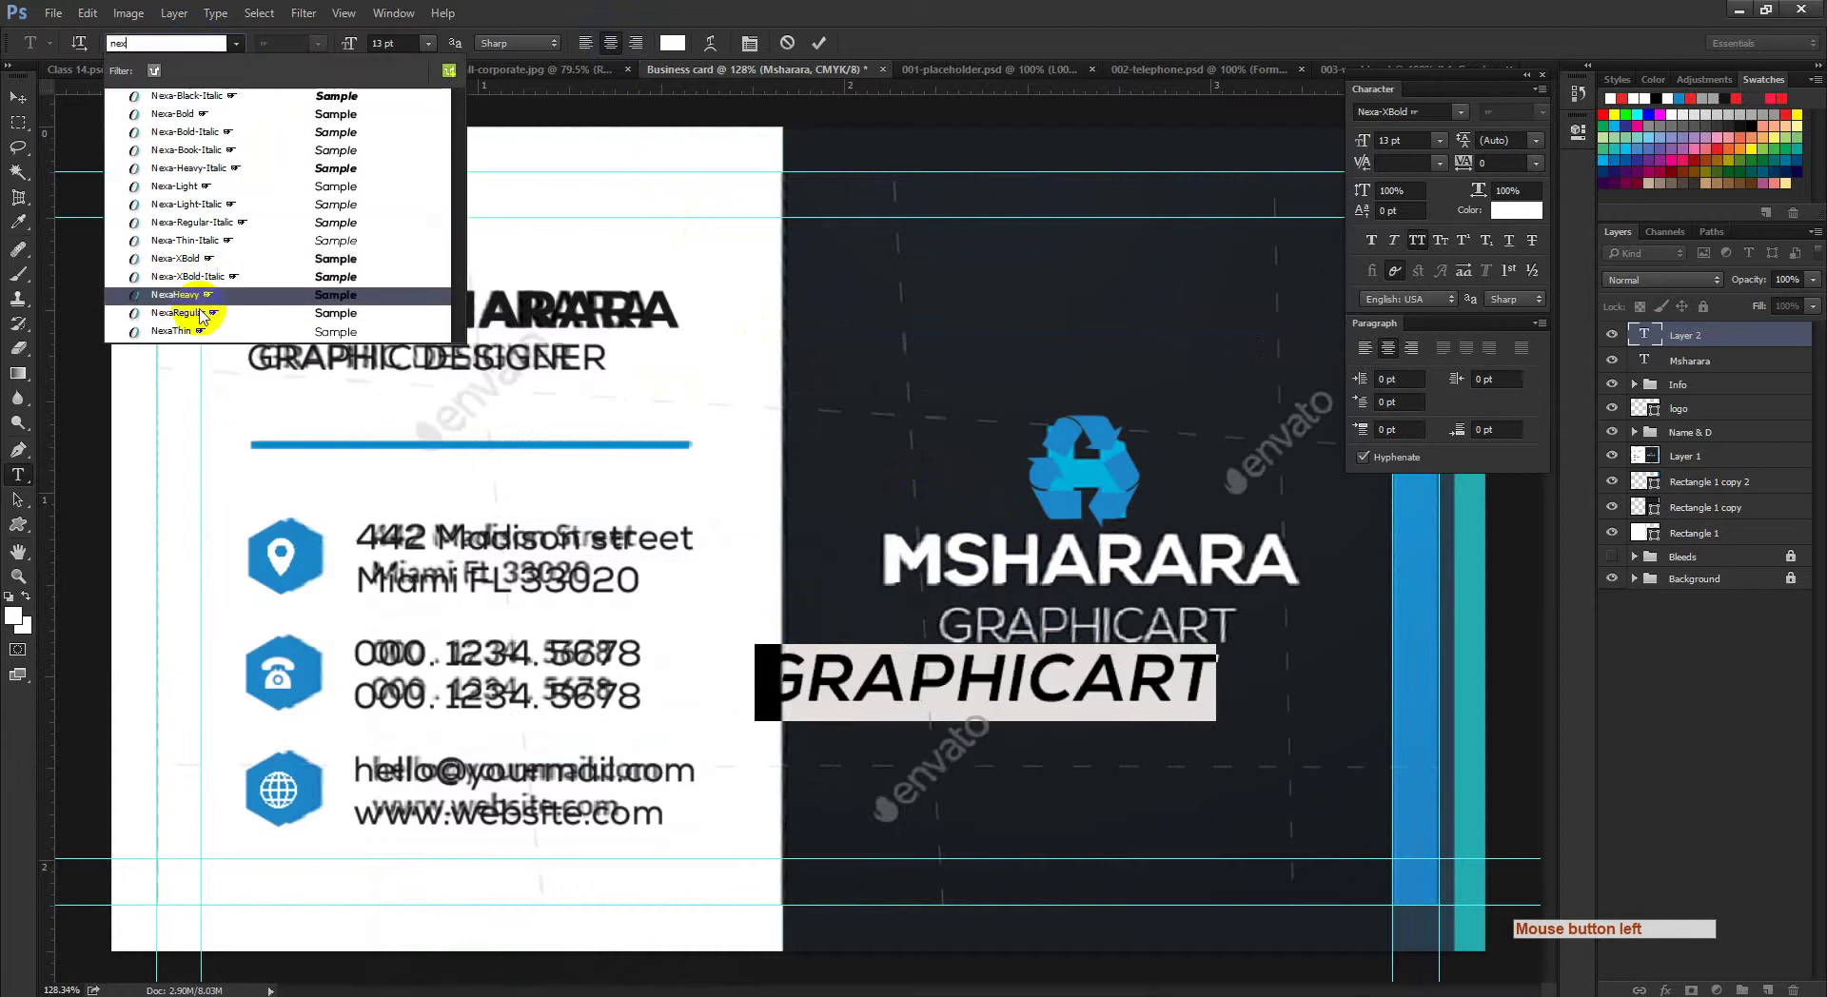
left_click(191, 314)
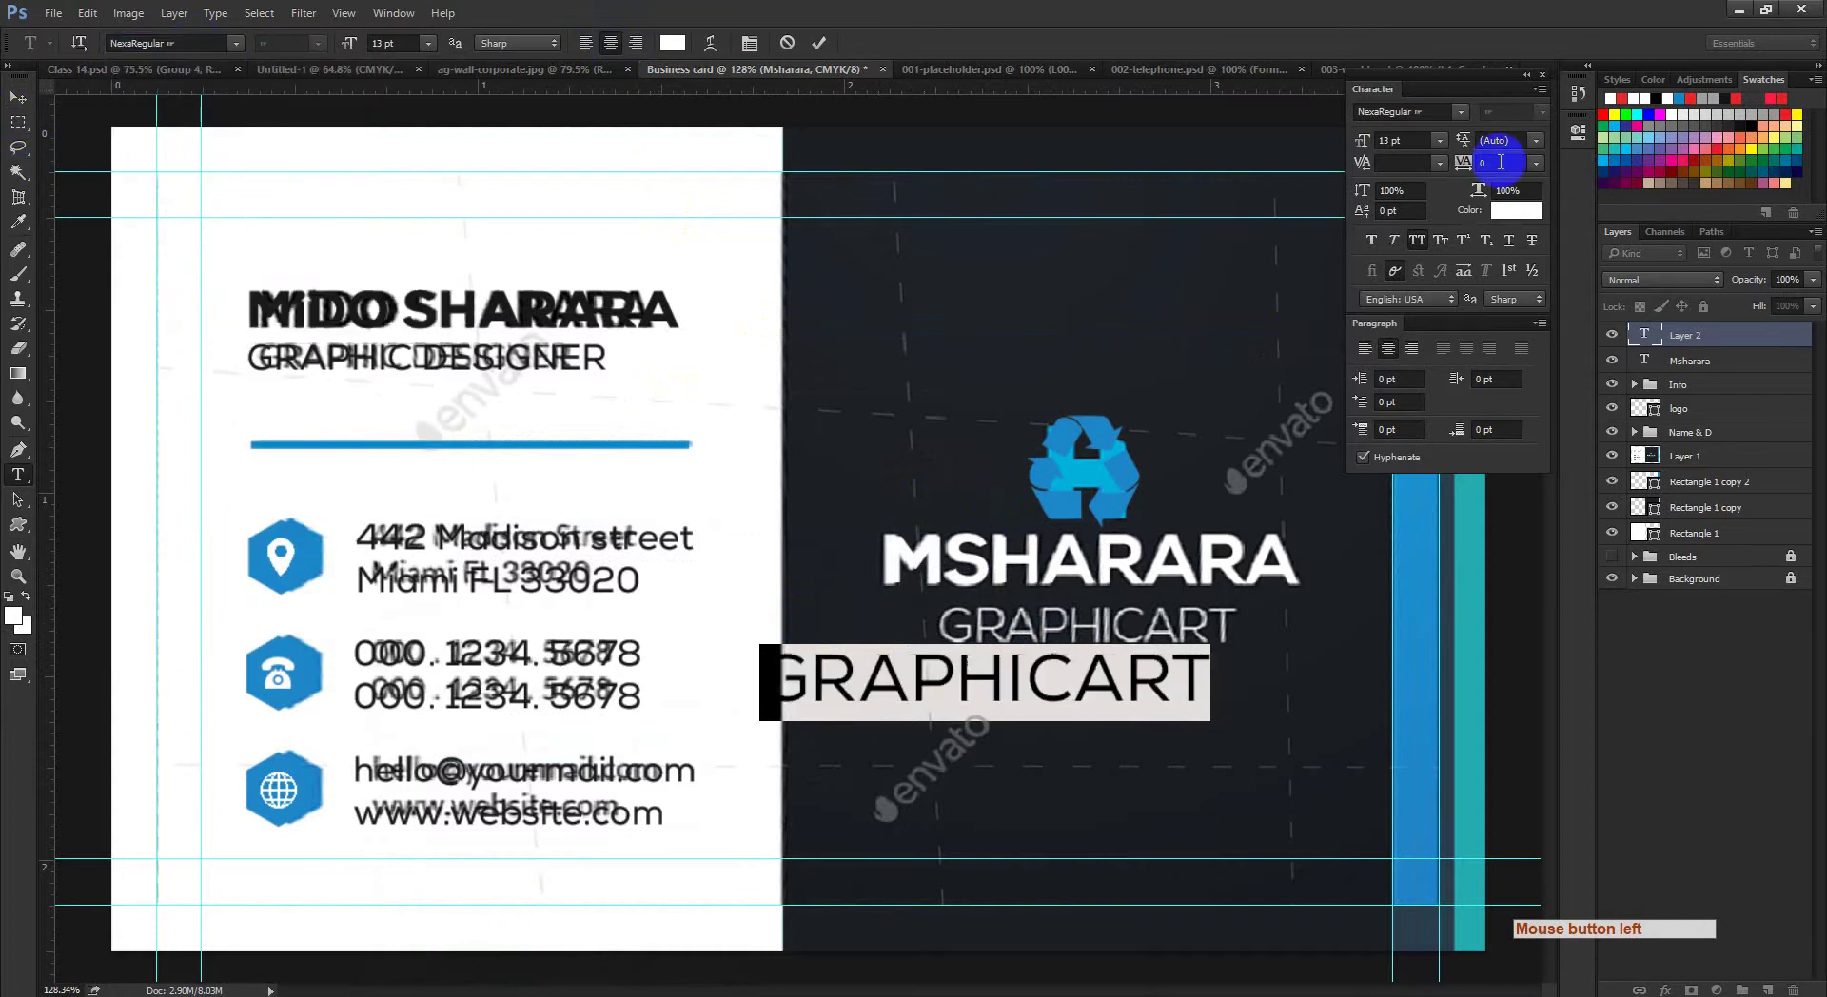
left_click(1390, 140)
type("8")
key("Return")
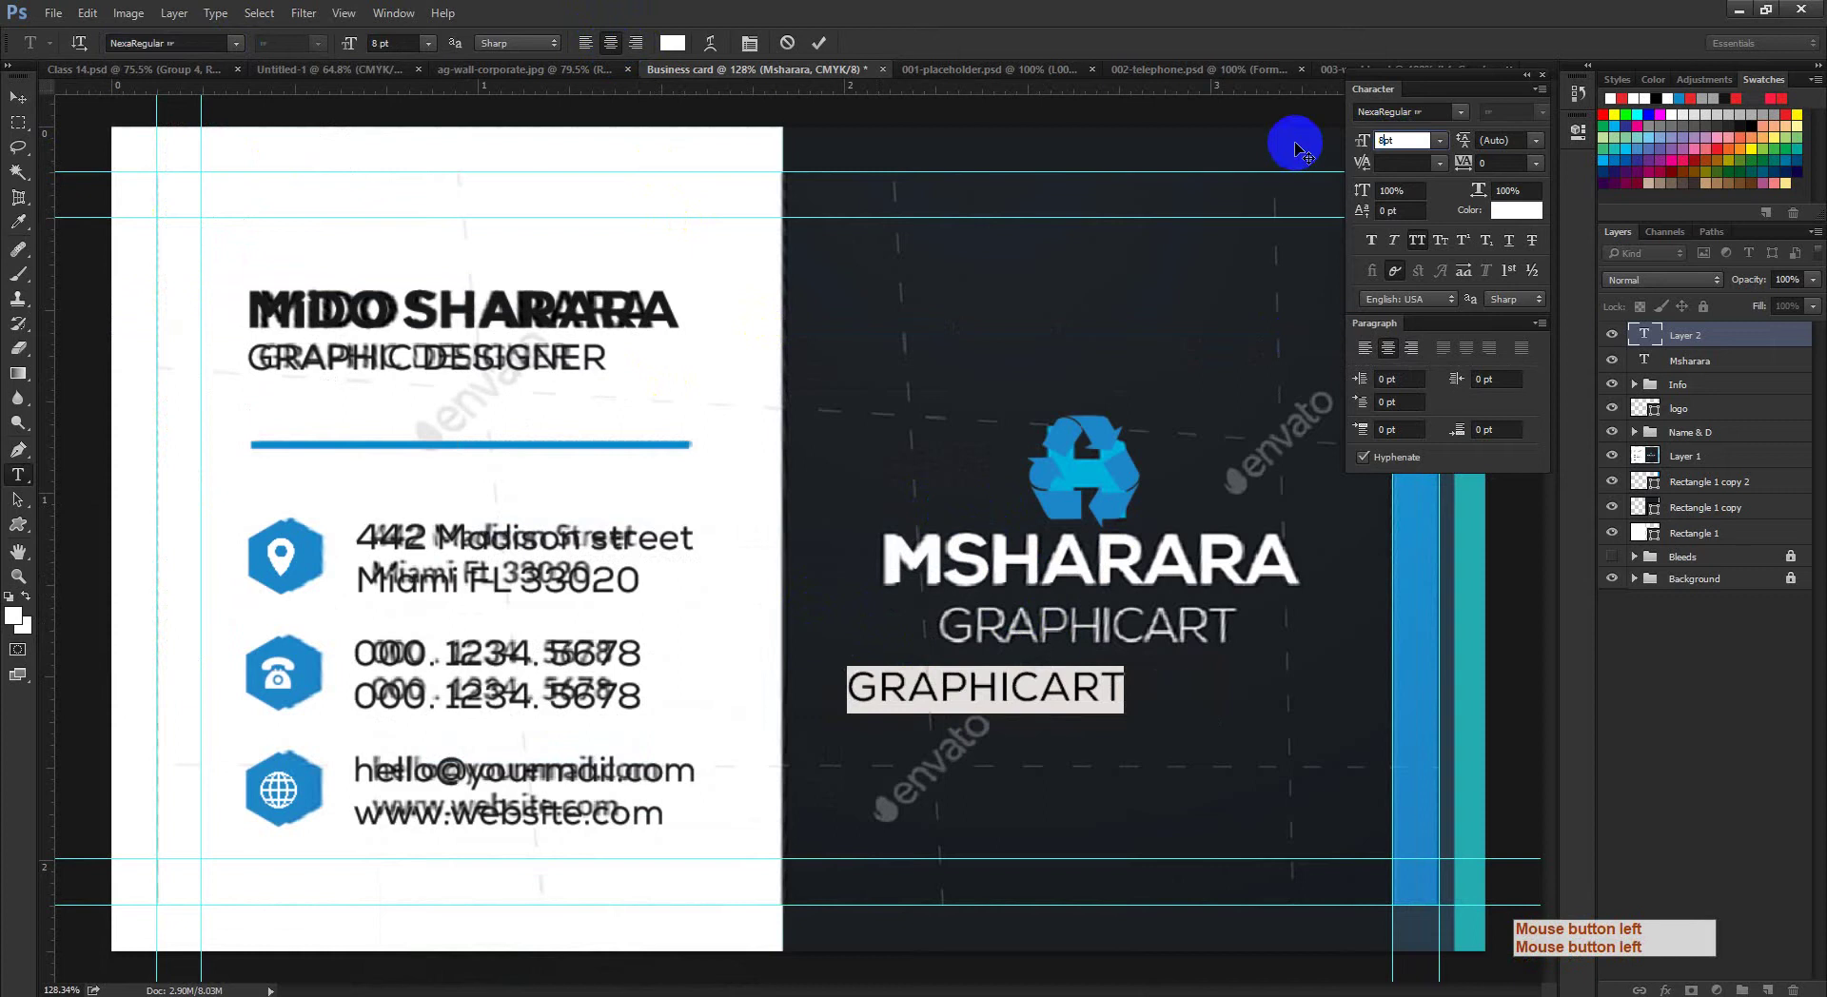
left_click(852, 98)
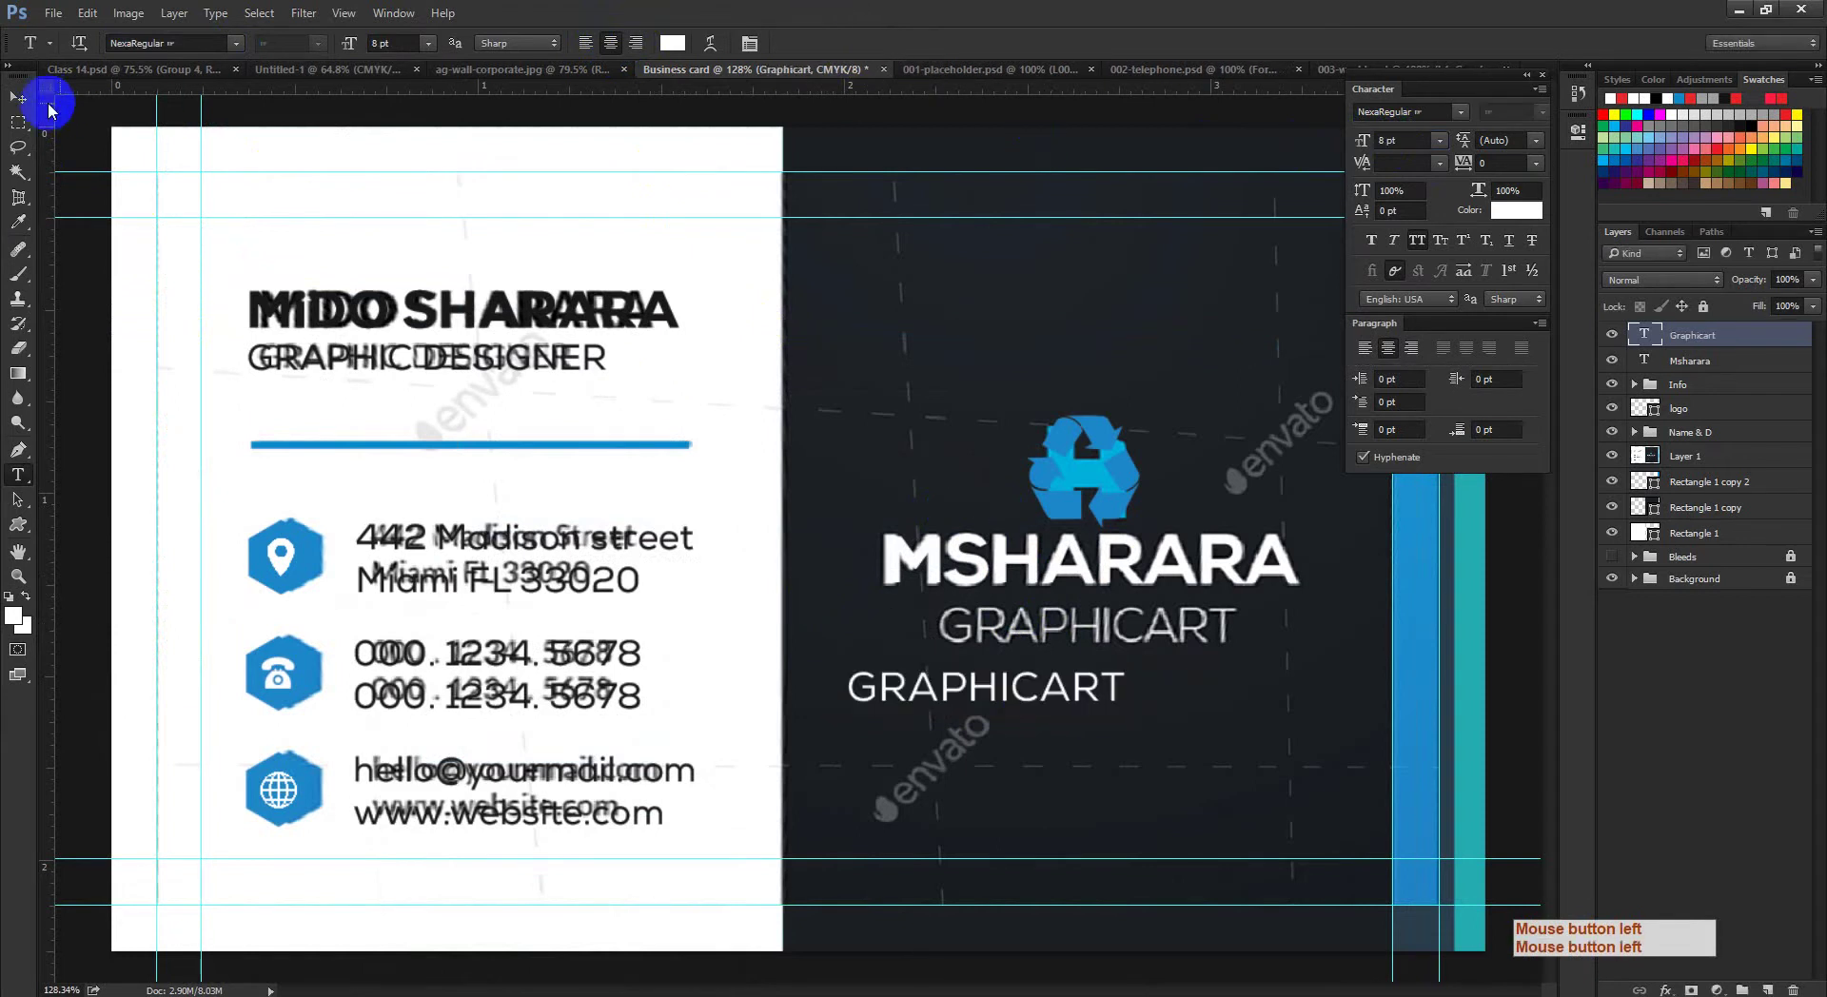
left_click(17, 97)
left_click_drag(1028, 678, 1112, 630)
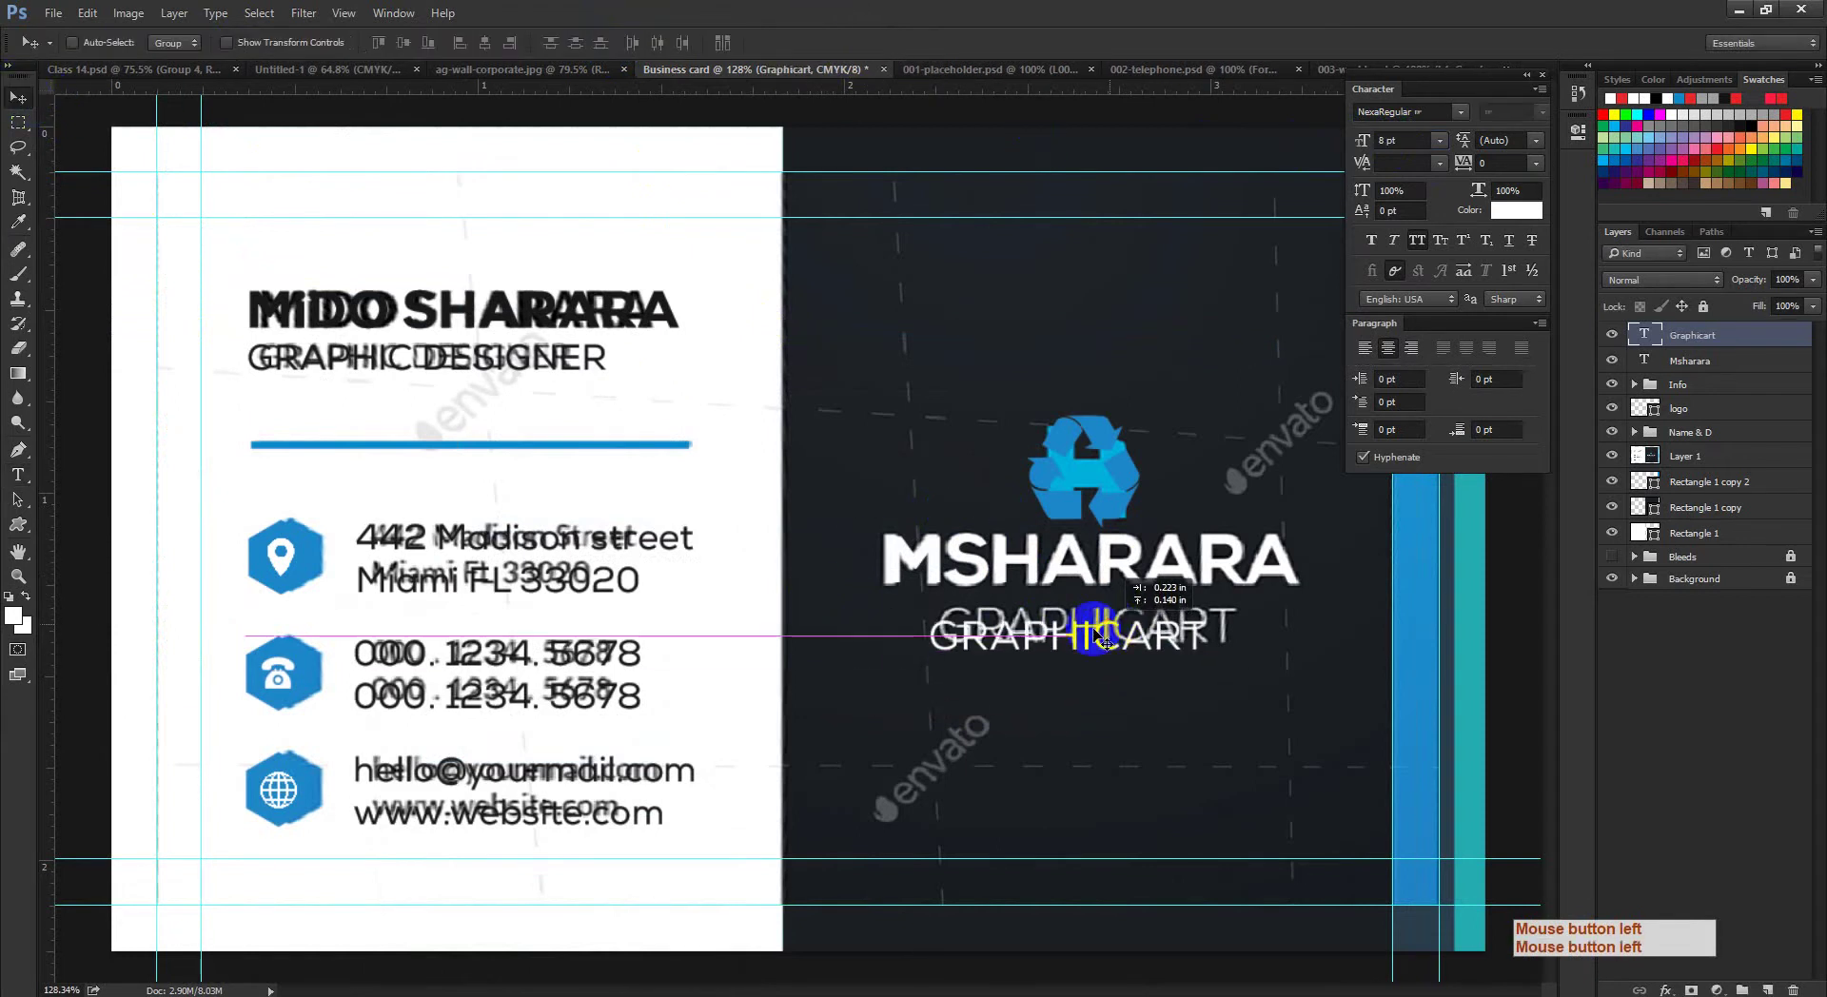
Step: Enlarge GRAPHICART to 9 pt and nudge it slightly up and right
left_click(17, 474)
left_click(1009, 631)
key("ctrl+a")
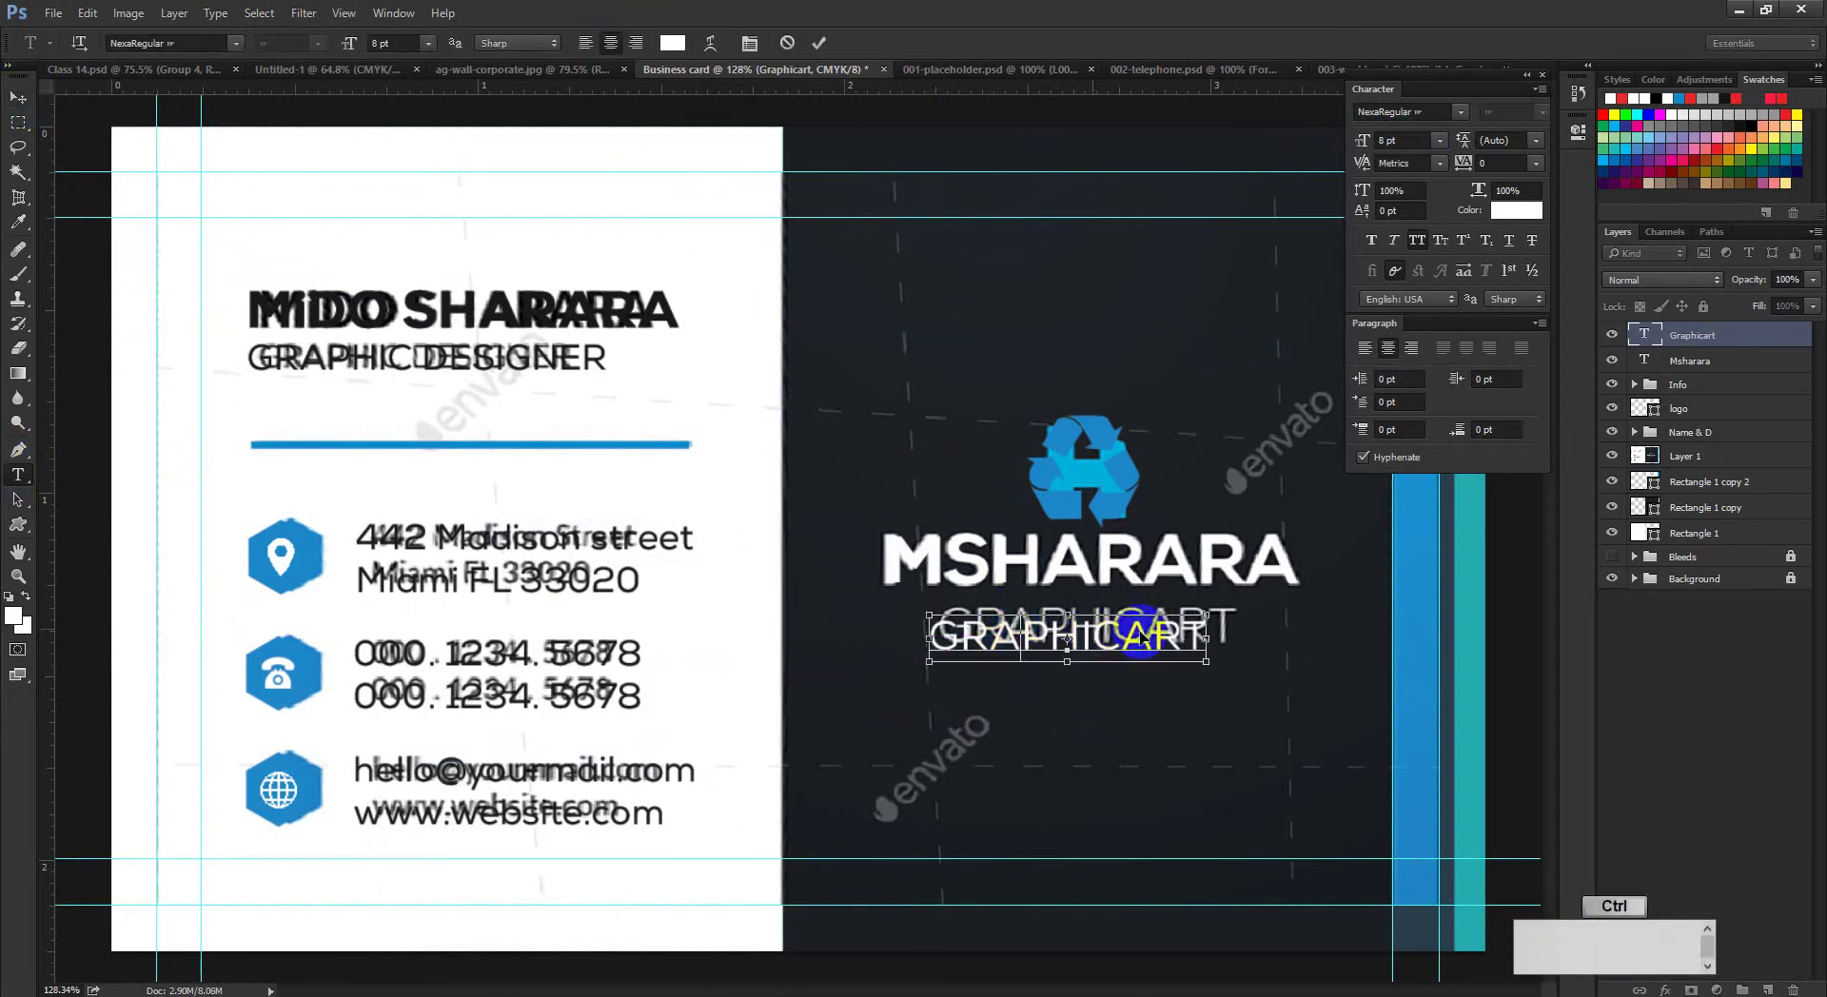
double_click(1388, 139)
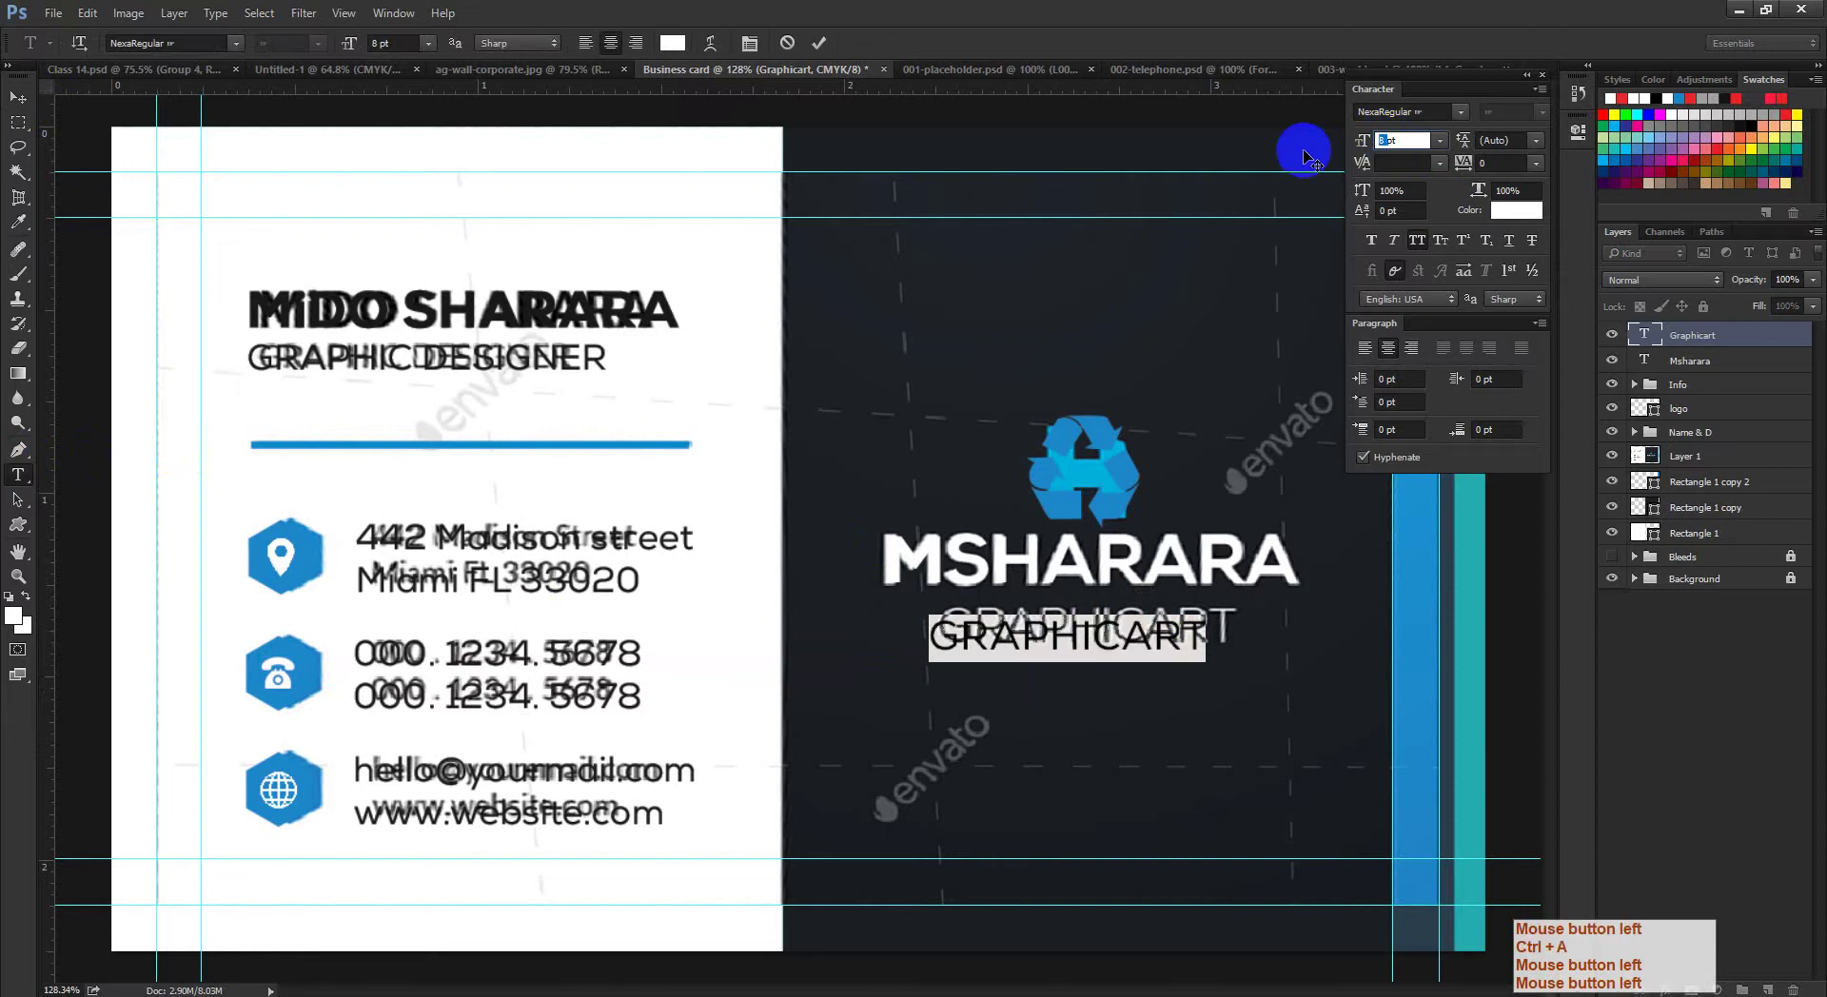
type("9")
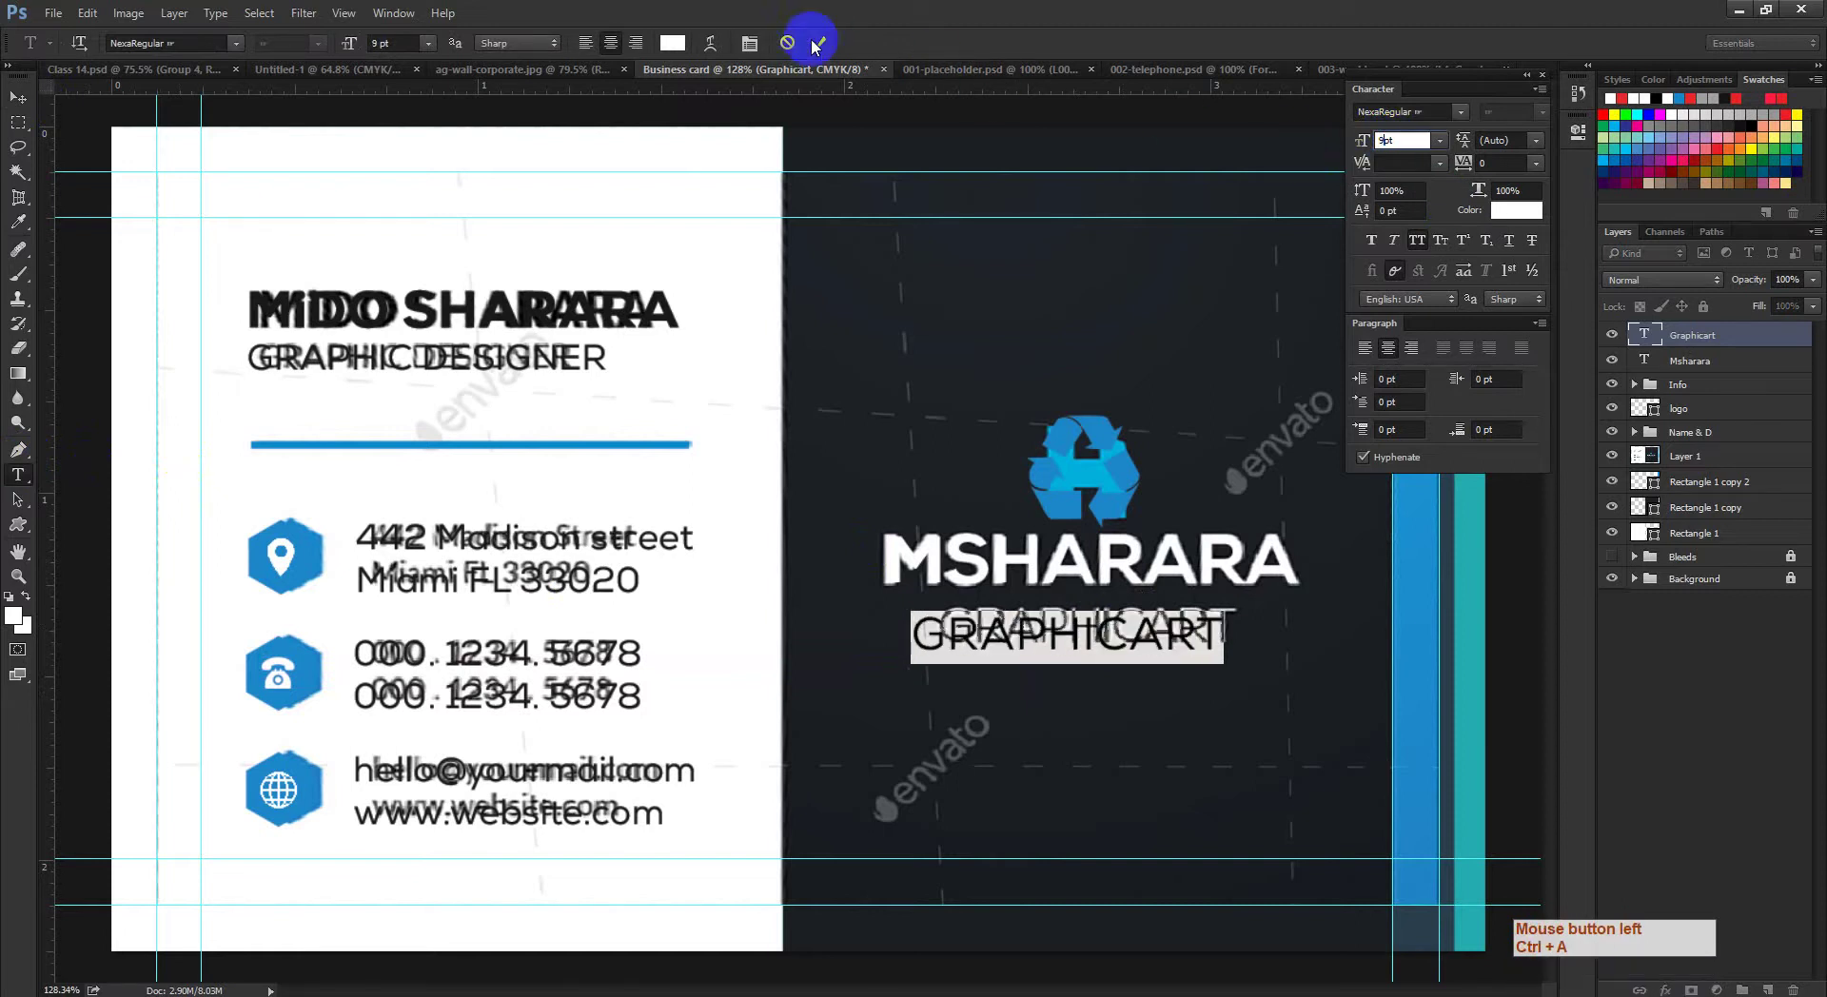
left_click(818, 42)
left_click(23, 100)
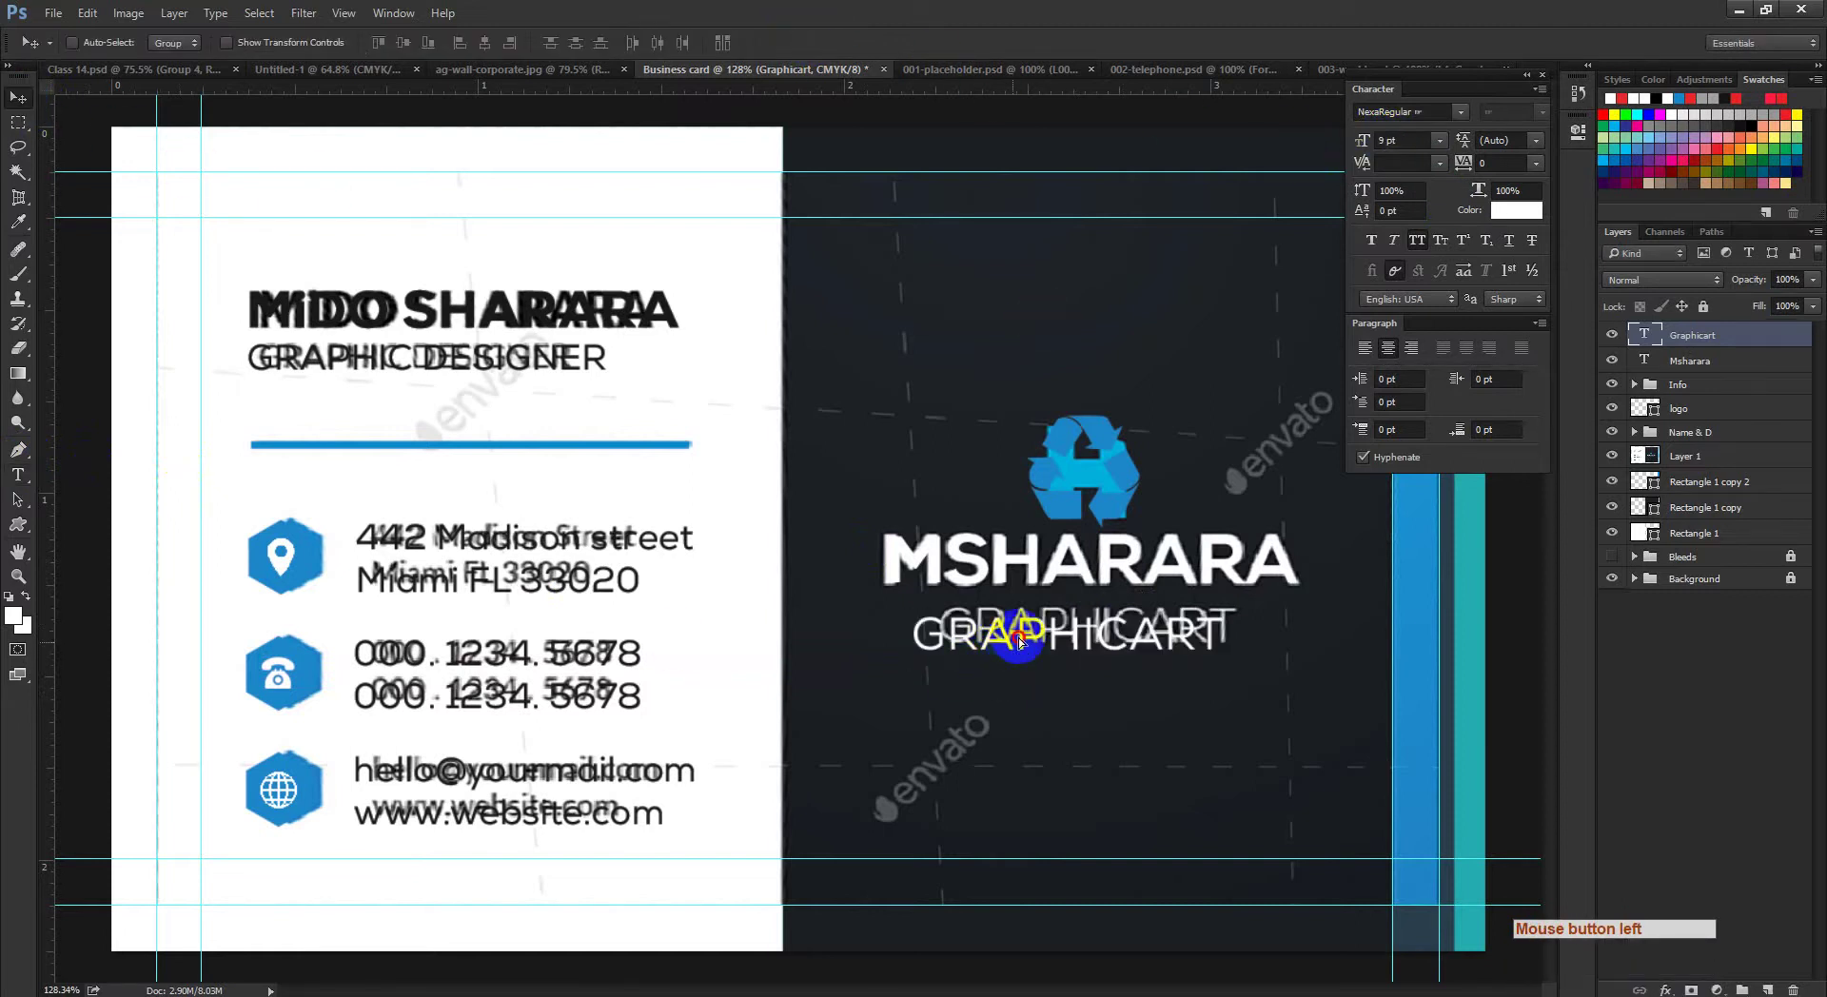
left_click_drag(1018, 643, 1029, 639)
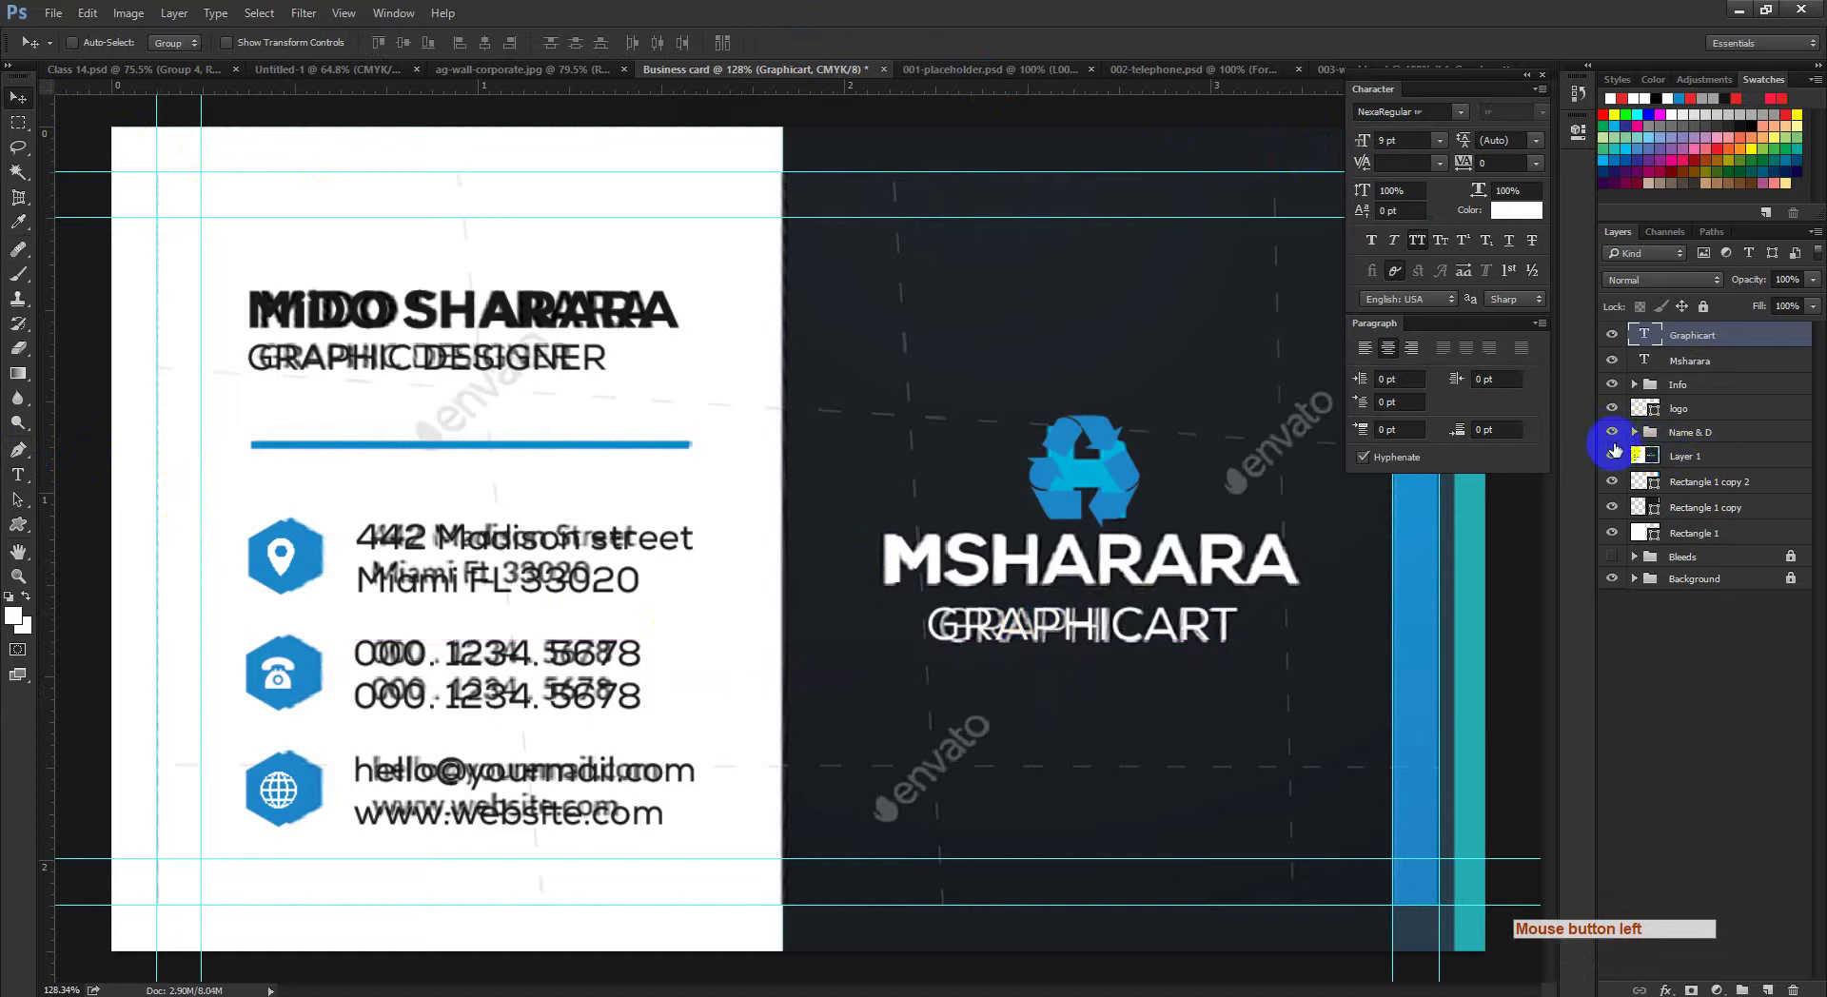
Step: Hide the reference overlay and compare the card with the stripe layer shown and hidden
left_click(1612, 456)
left_click_drag(1061, 592, 1089, 530)
left_click(1675, 409, "ctrl")
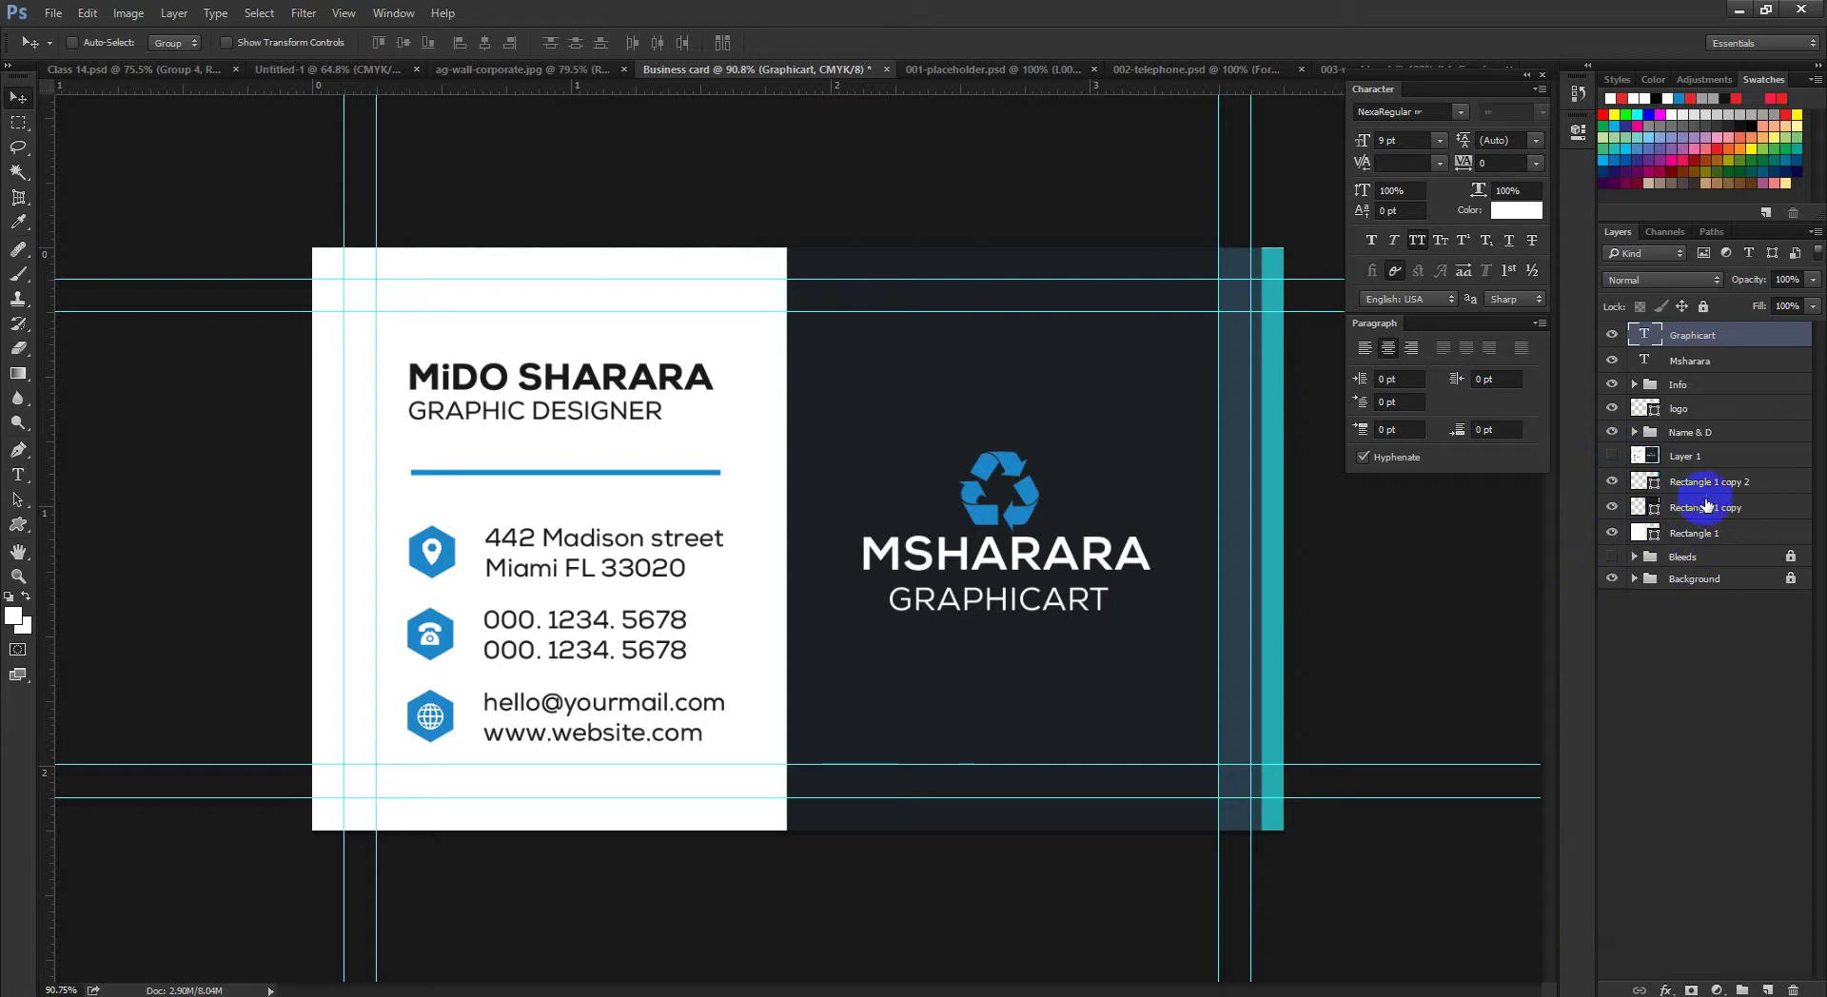
left_click(1612, 481)
left_click(1612, 482)
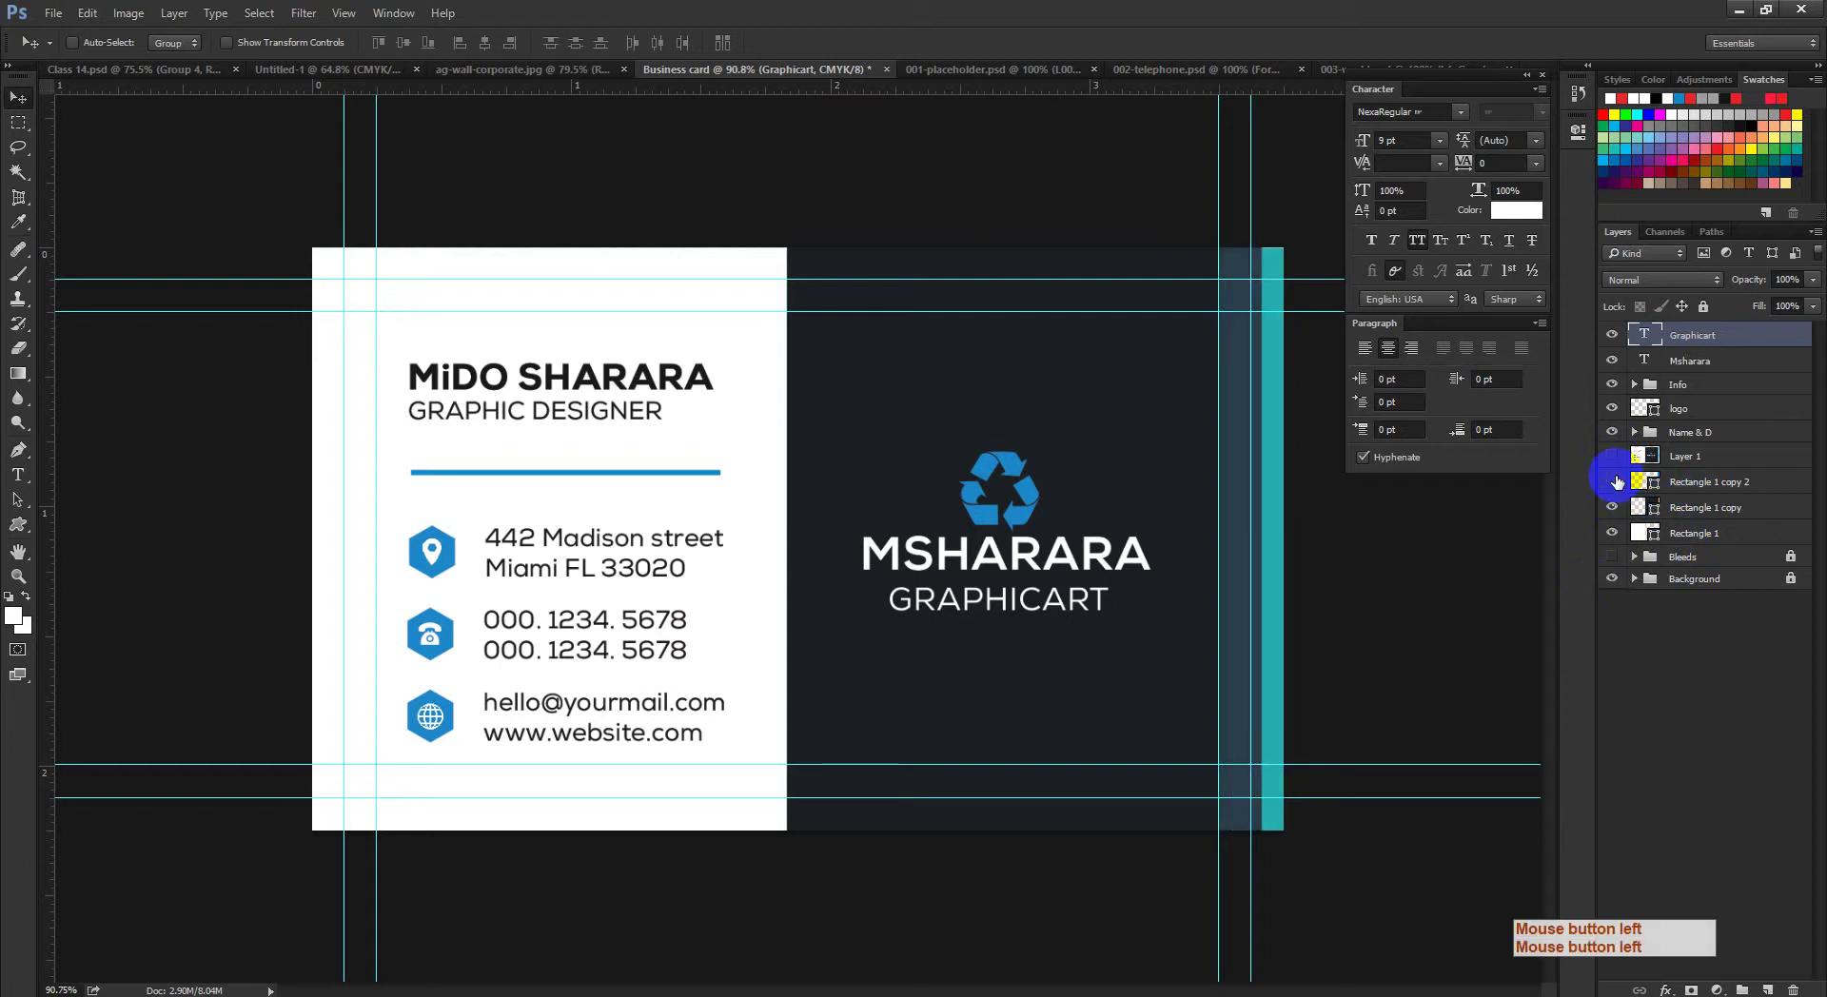
left_click(1612, 482)
left_click(1612, 481)
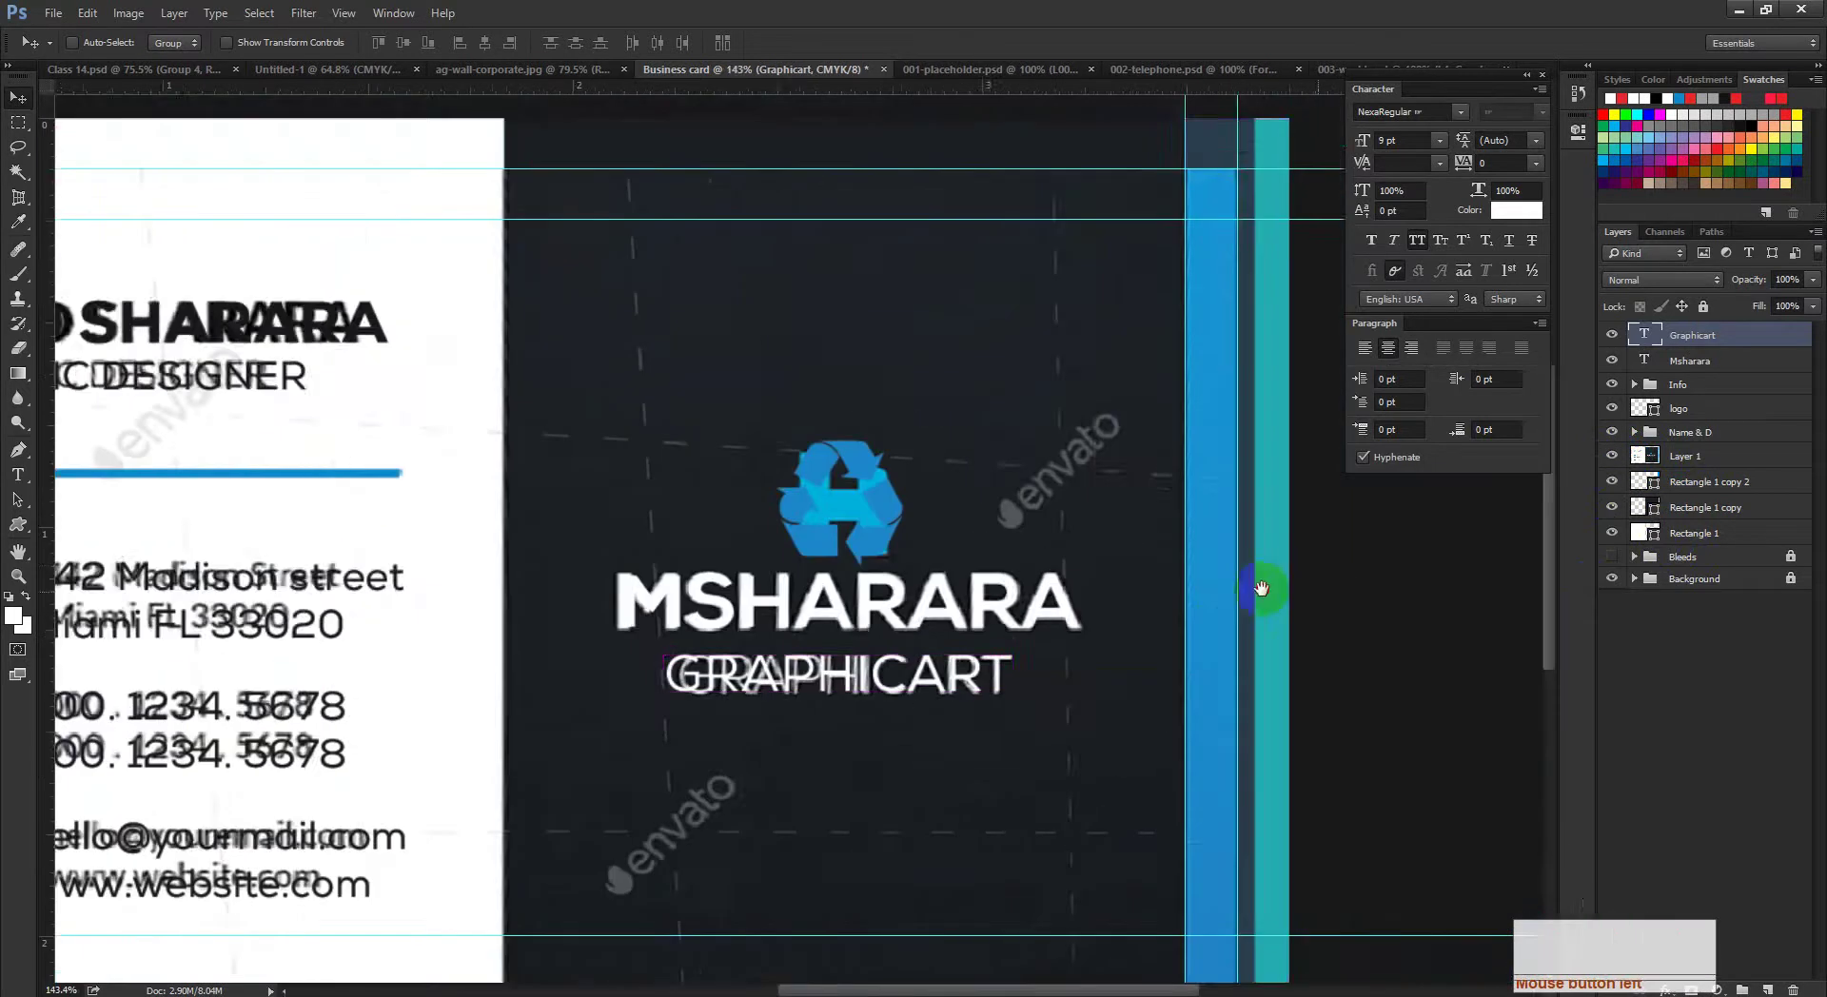
left_click_drag(1261, 588, 931, 571)
left_click(952, 592, "ctrl")
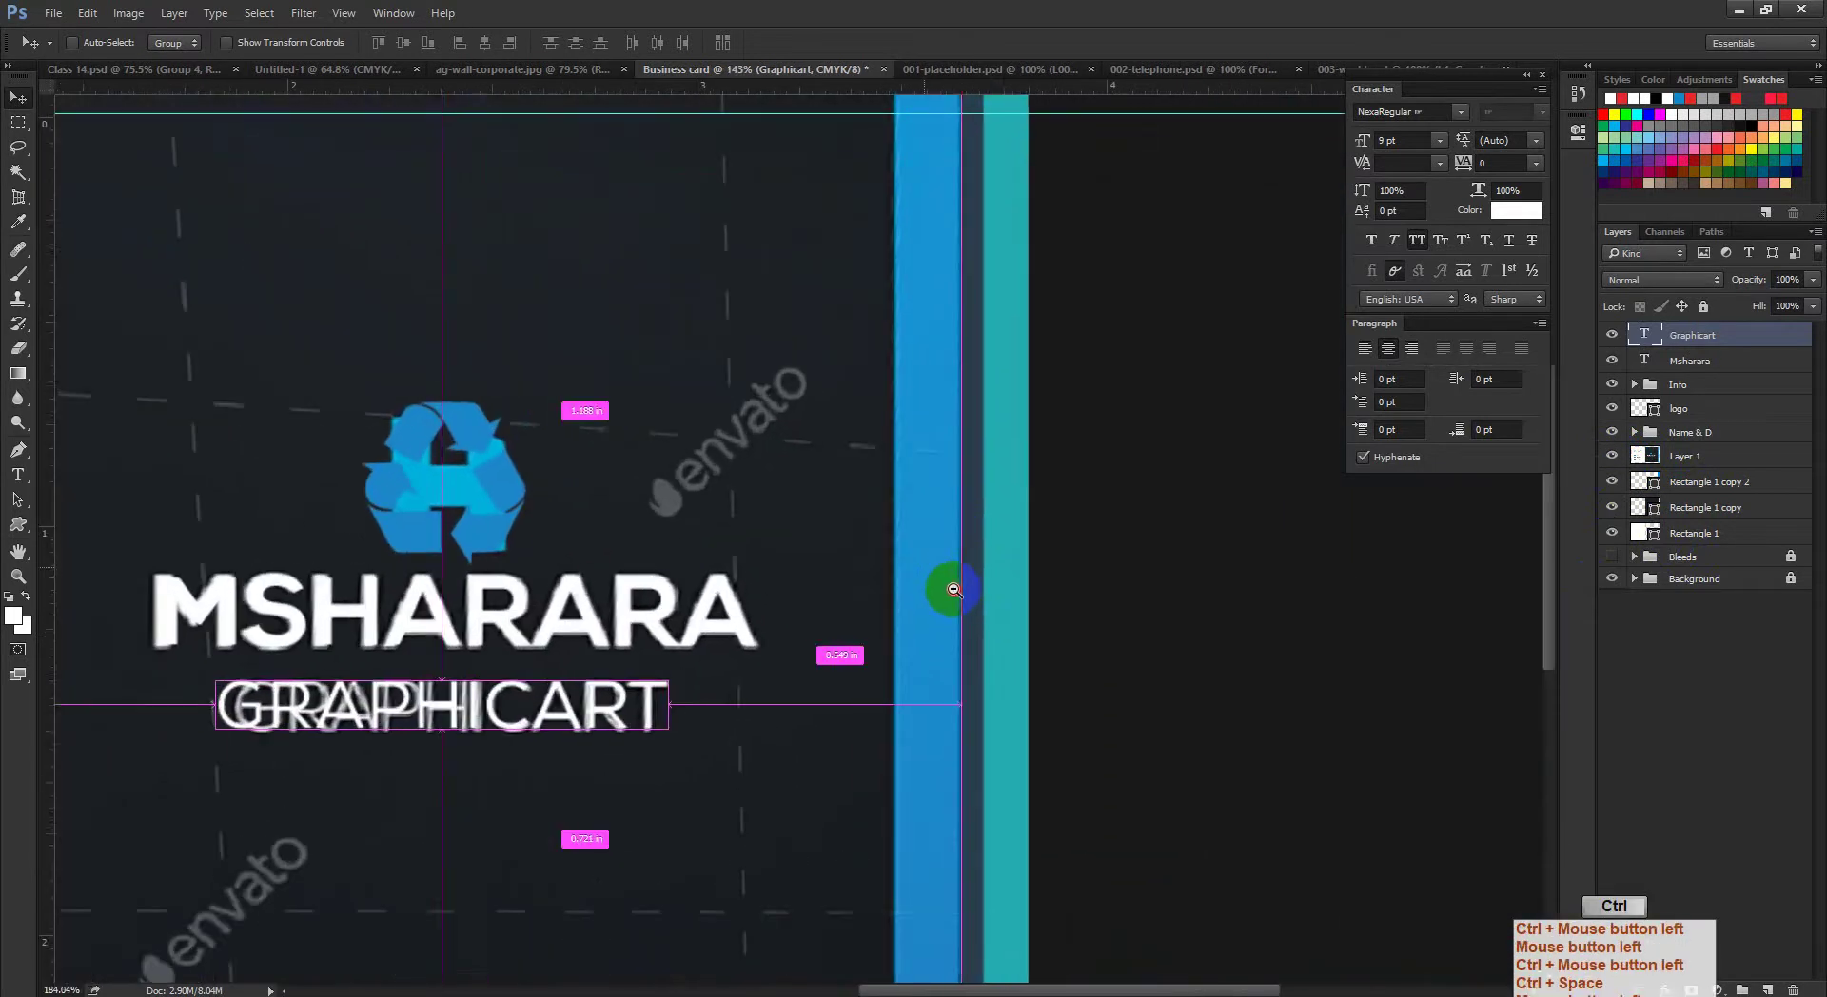
Step: Select the Rectangle 1 copy 2 stripe layer and toggle its visibility to compare
left_click(1612, 482)
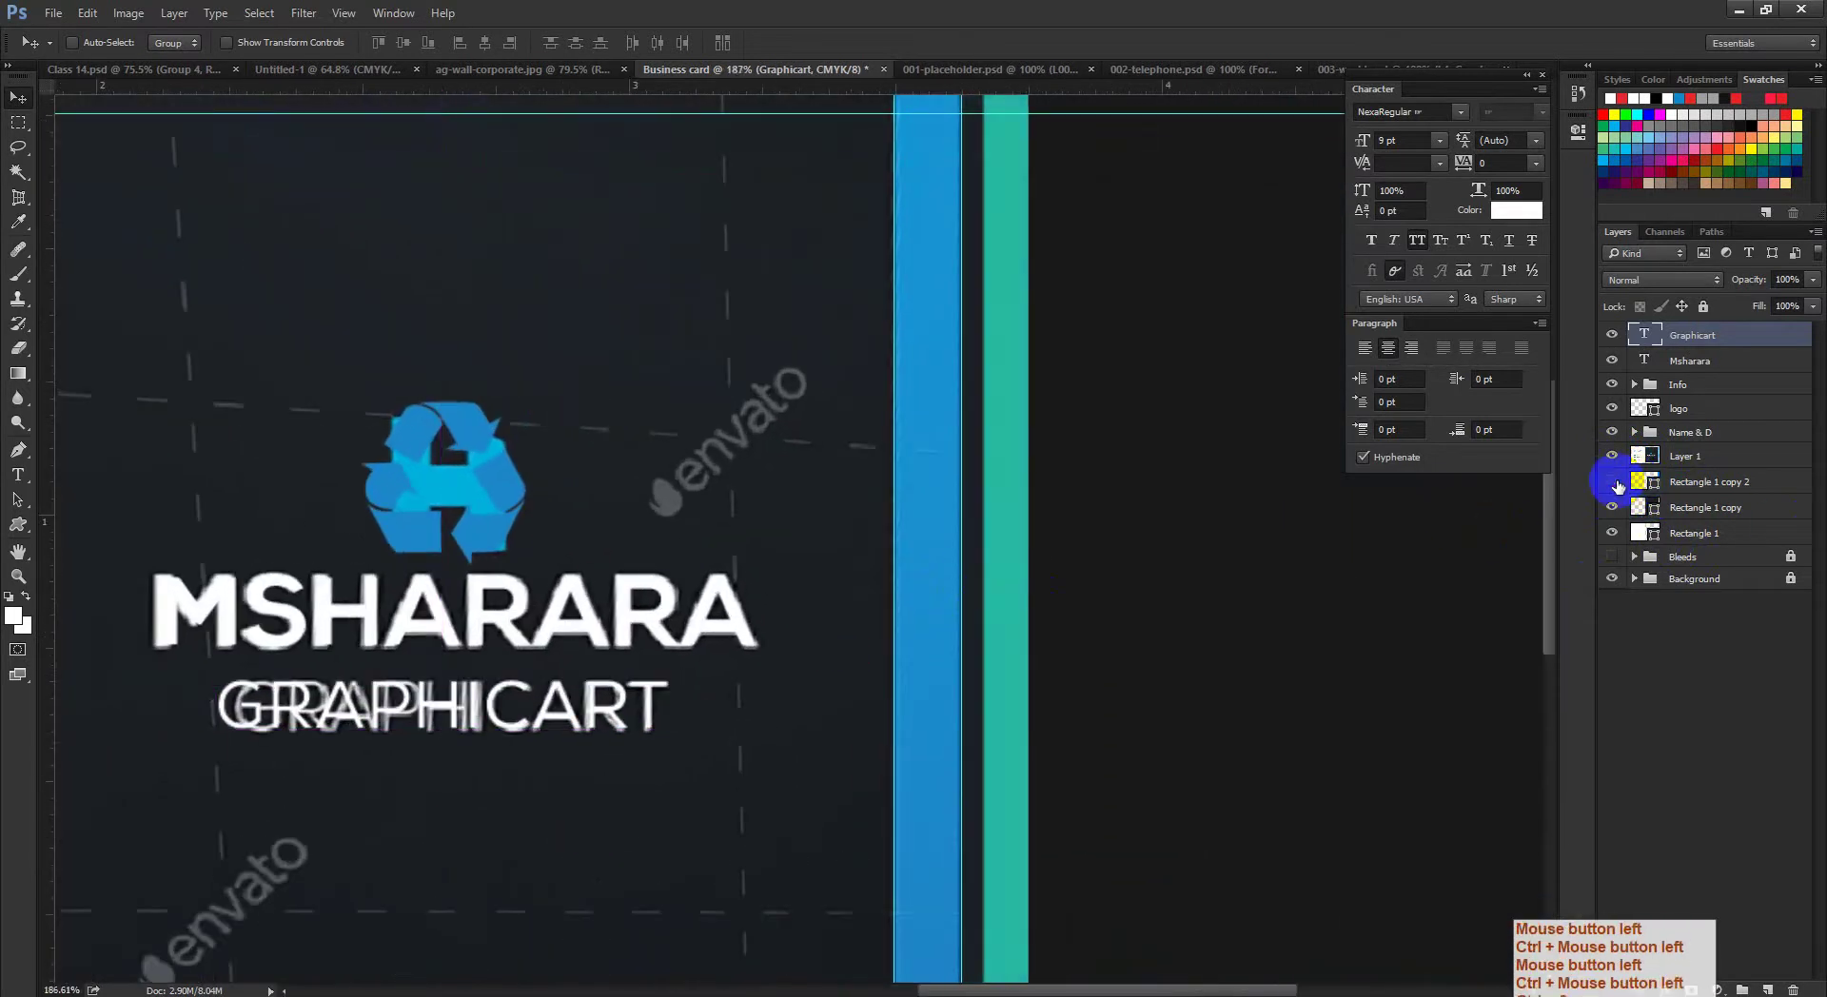
left_click(1612, 481)
left_click(1613, 481)
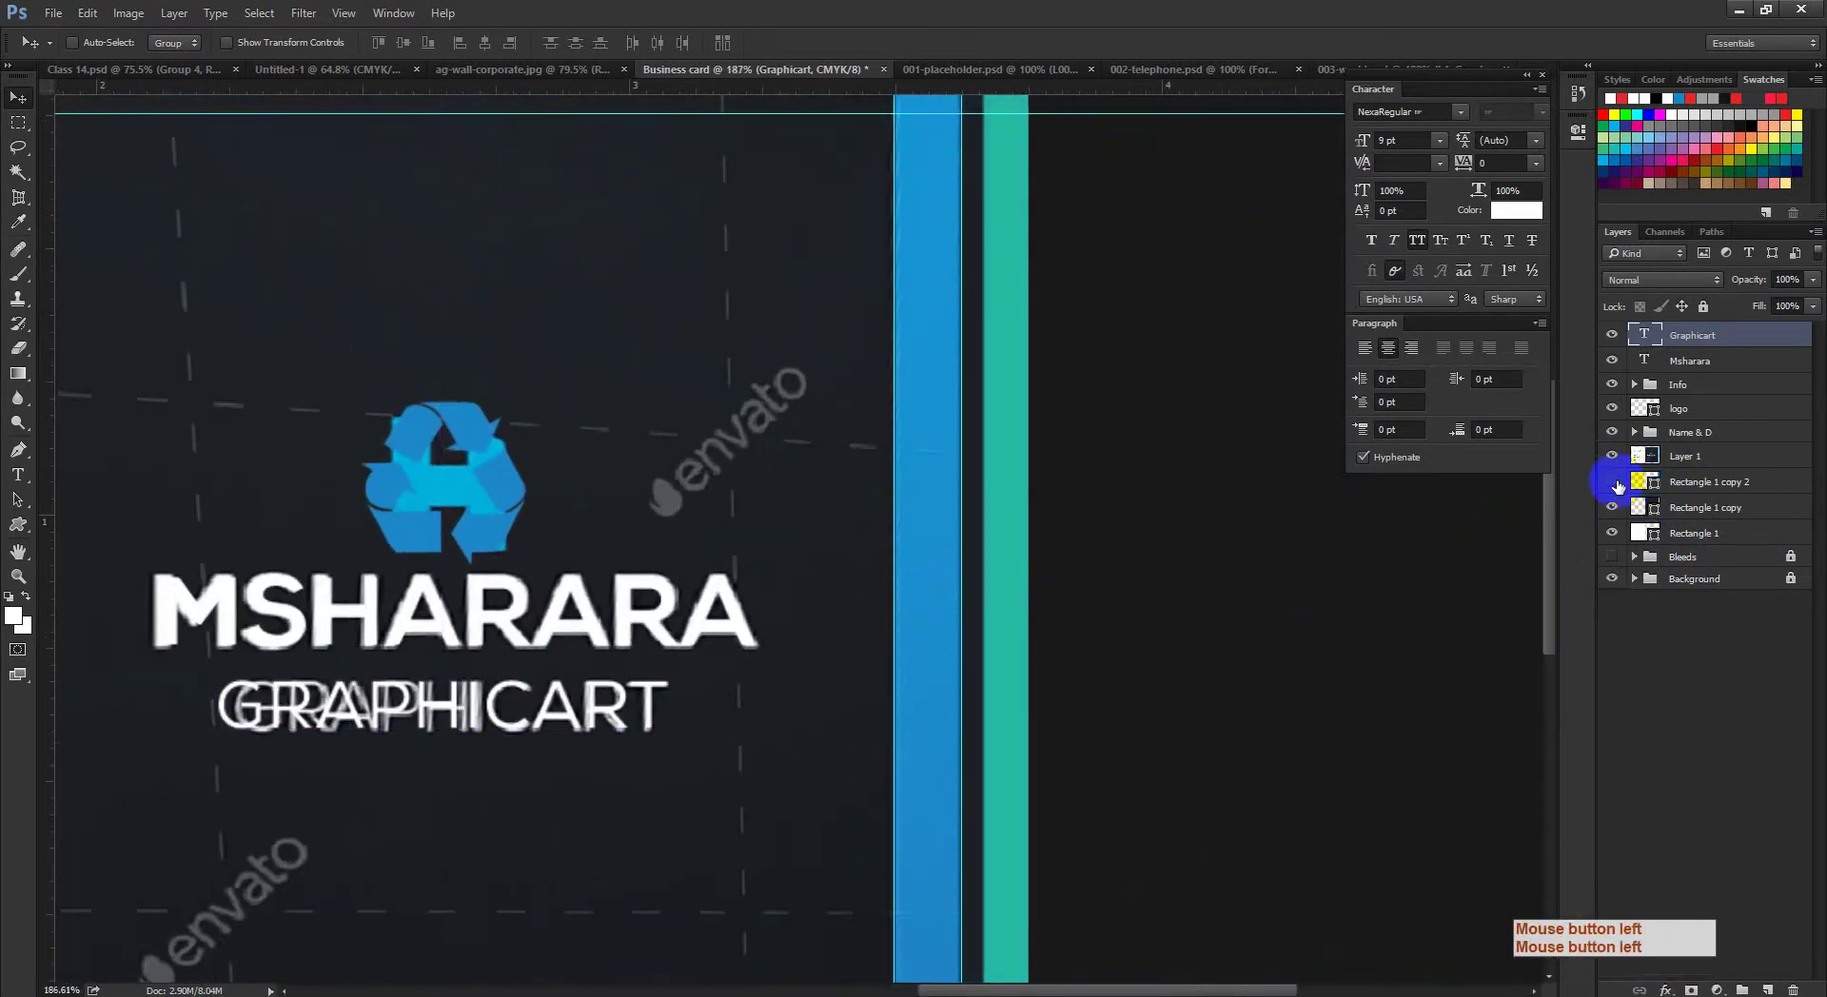
left_click(1614, 483)
key("ctrl+t")
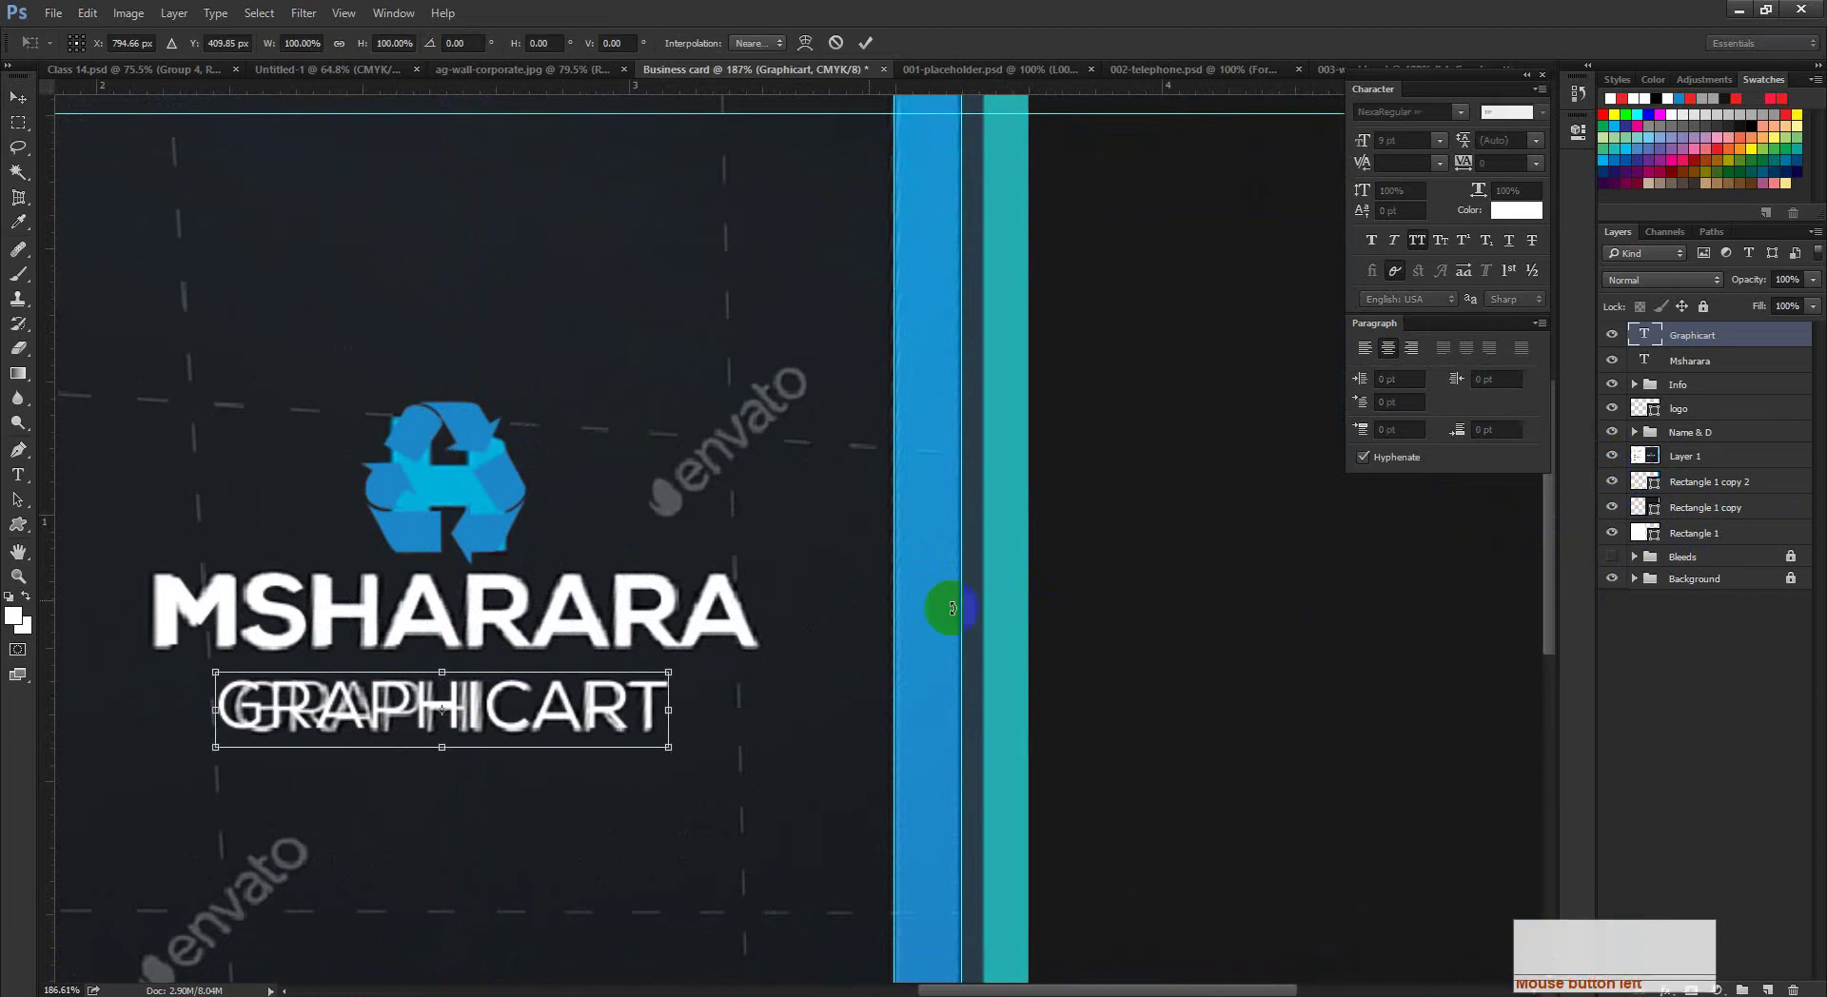
left_click(835, 43)
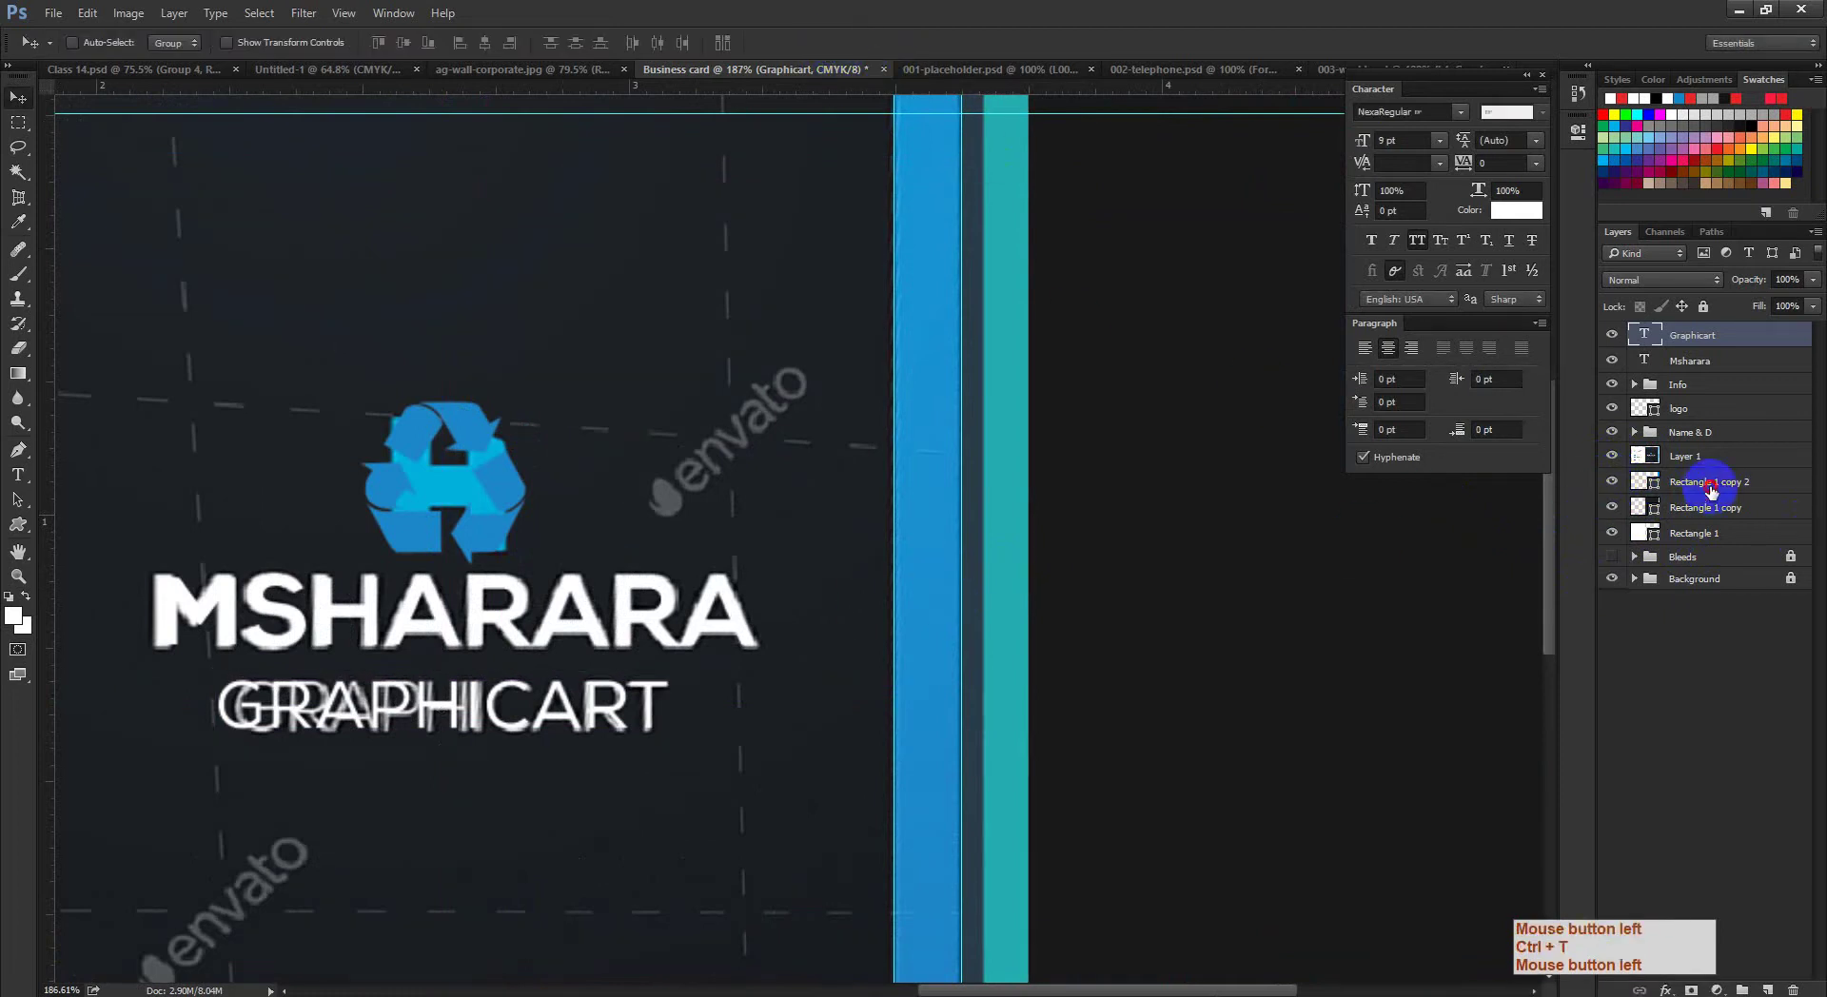
left_click(1703, 483)
left_click(1615, 482)
left_click(1618, 483)
left_click(1618, 482)
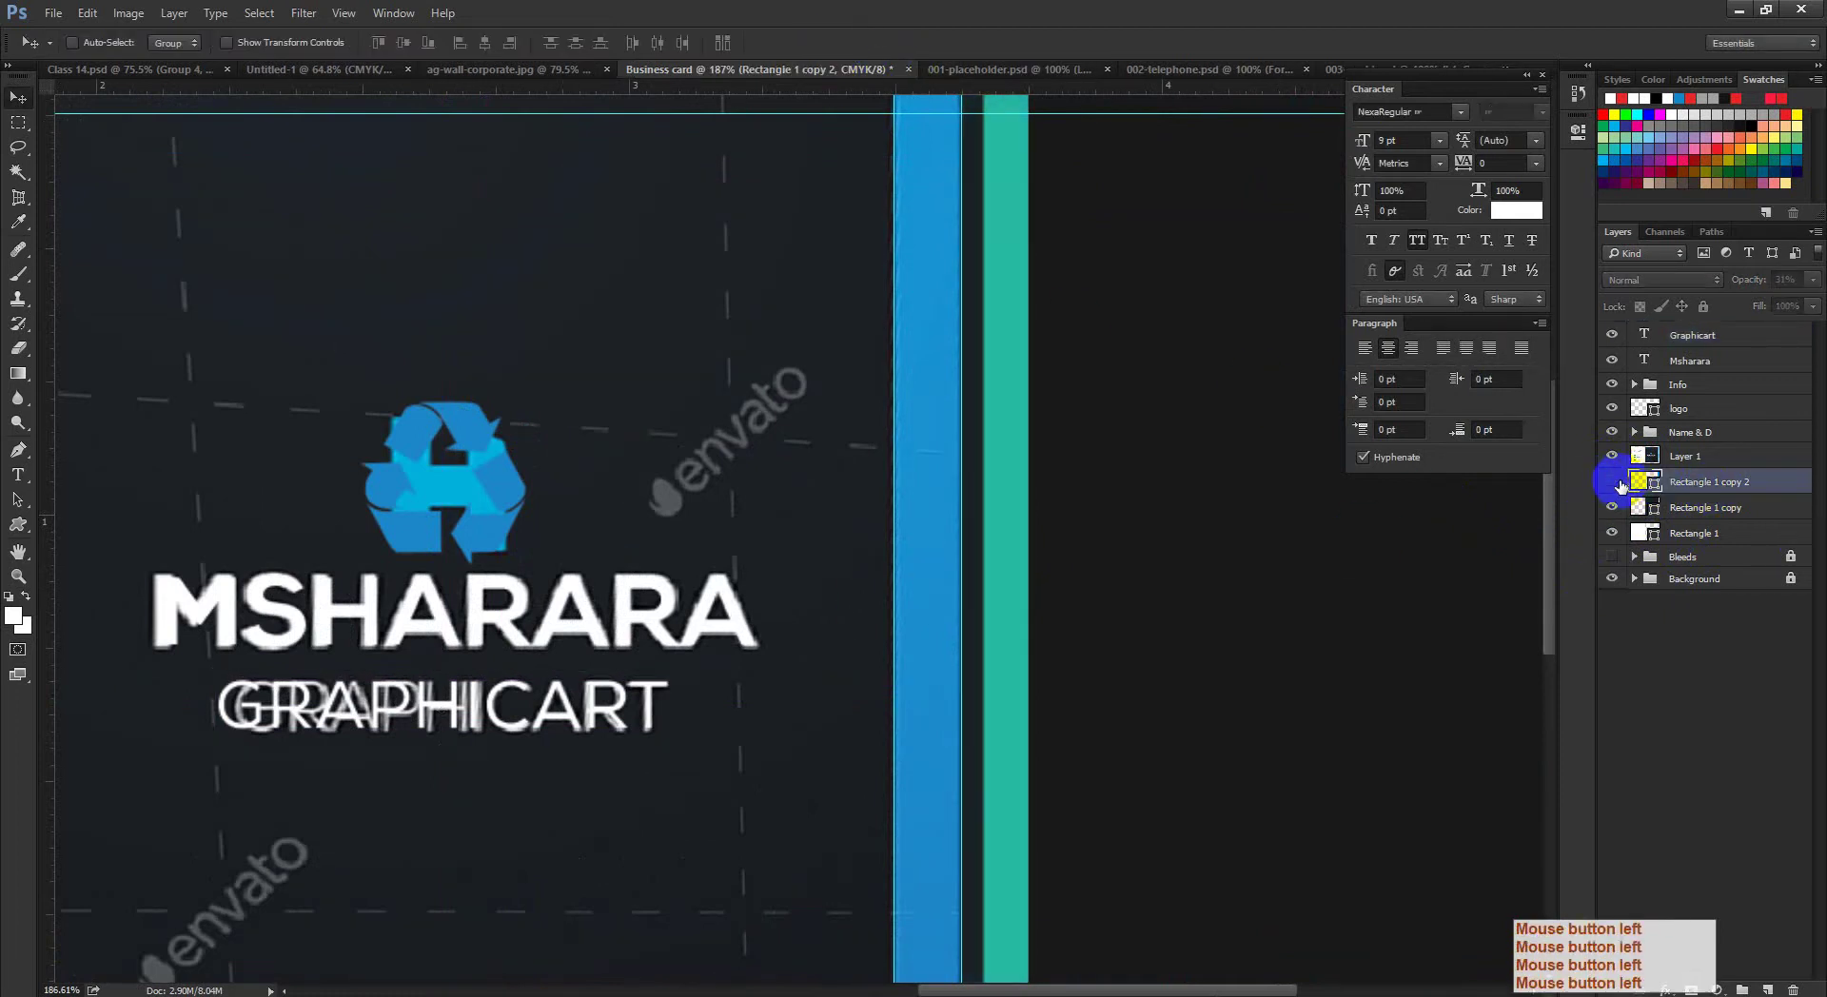
left_click(1618, 483)
Step: Raise the Rectangle 1 copy 2 stripe's opacity from 31% to 100%
left_click(1814, 278)
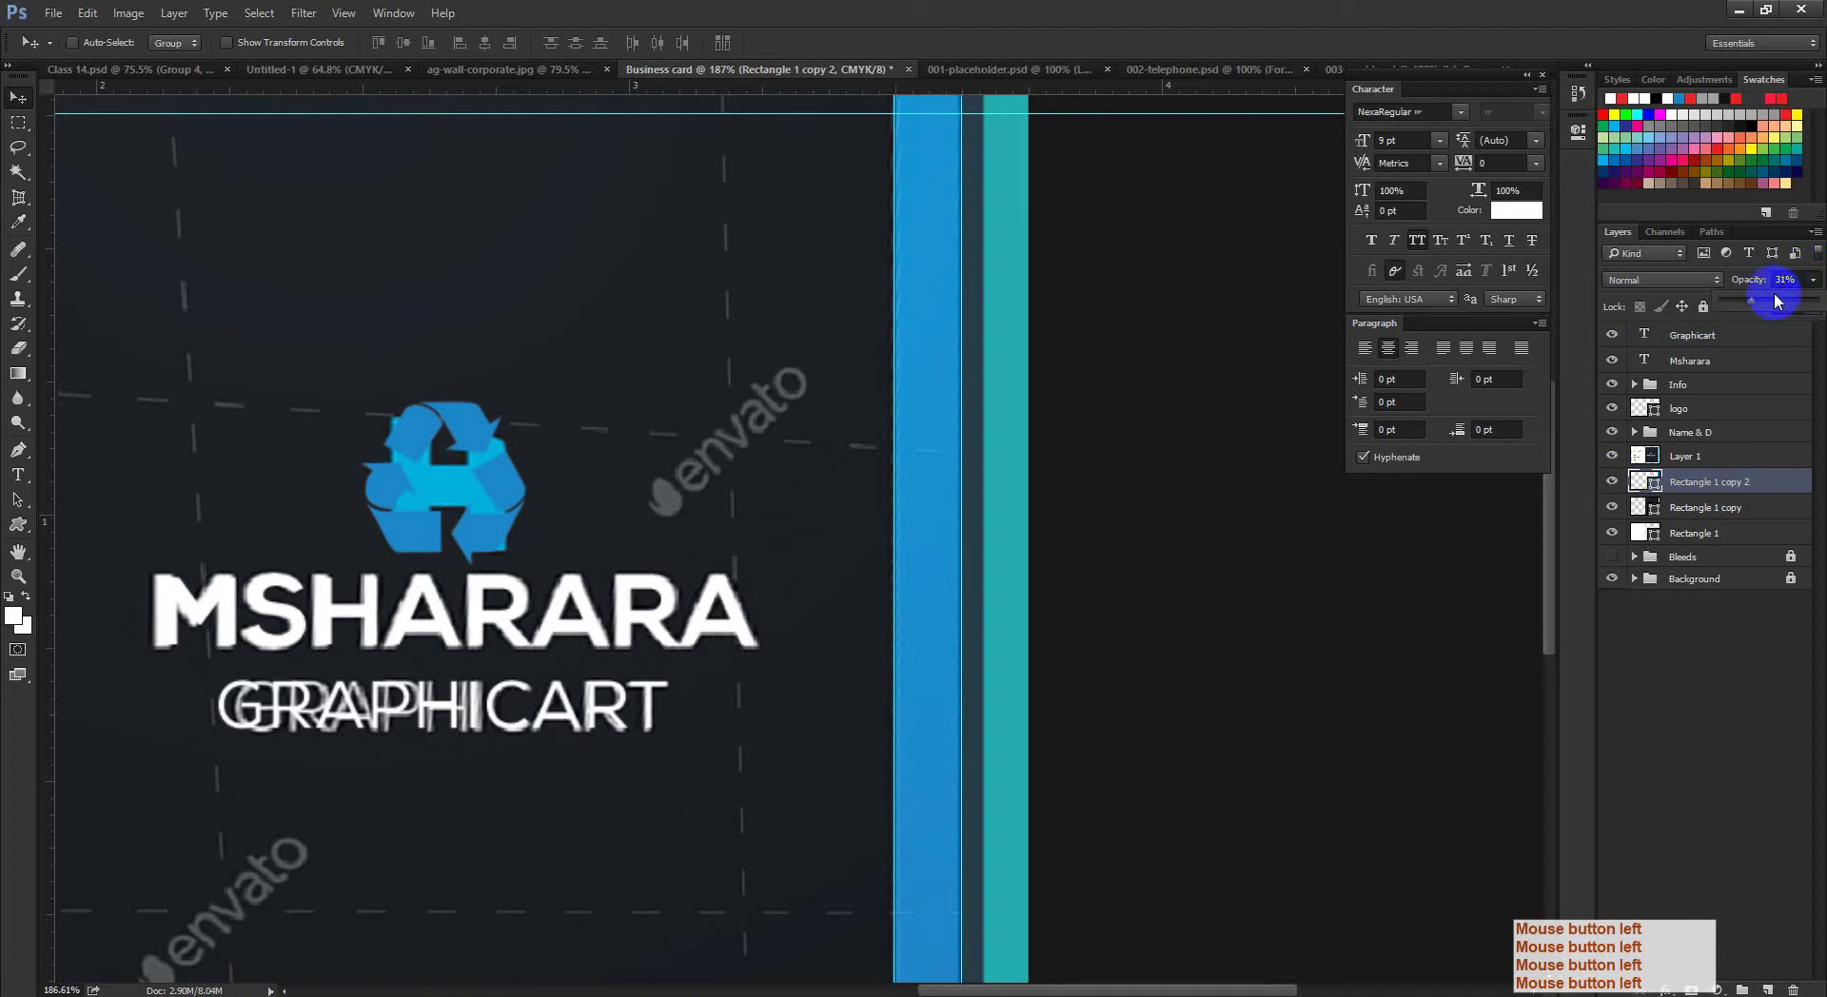
left_click_drag(1776, 300, 1806, 314)
left_click_drag(1039, 575, 914, 578)
left_click_drag(1080, 582, 1123, 631)
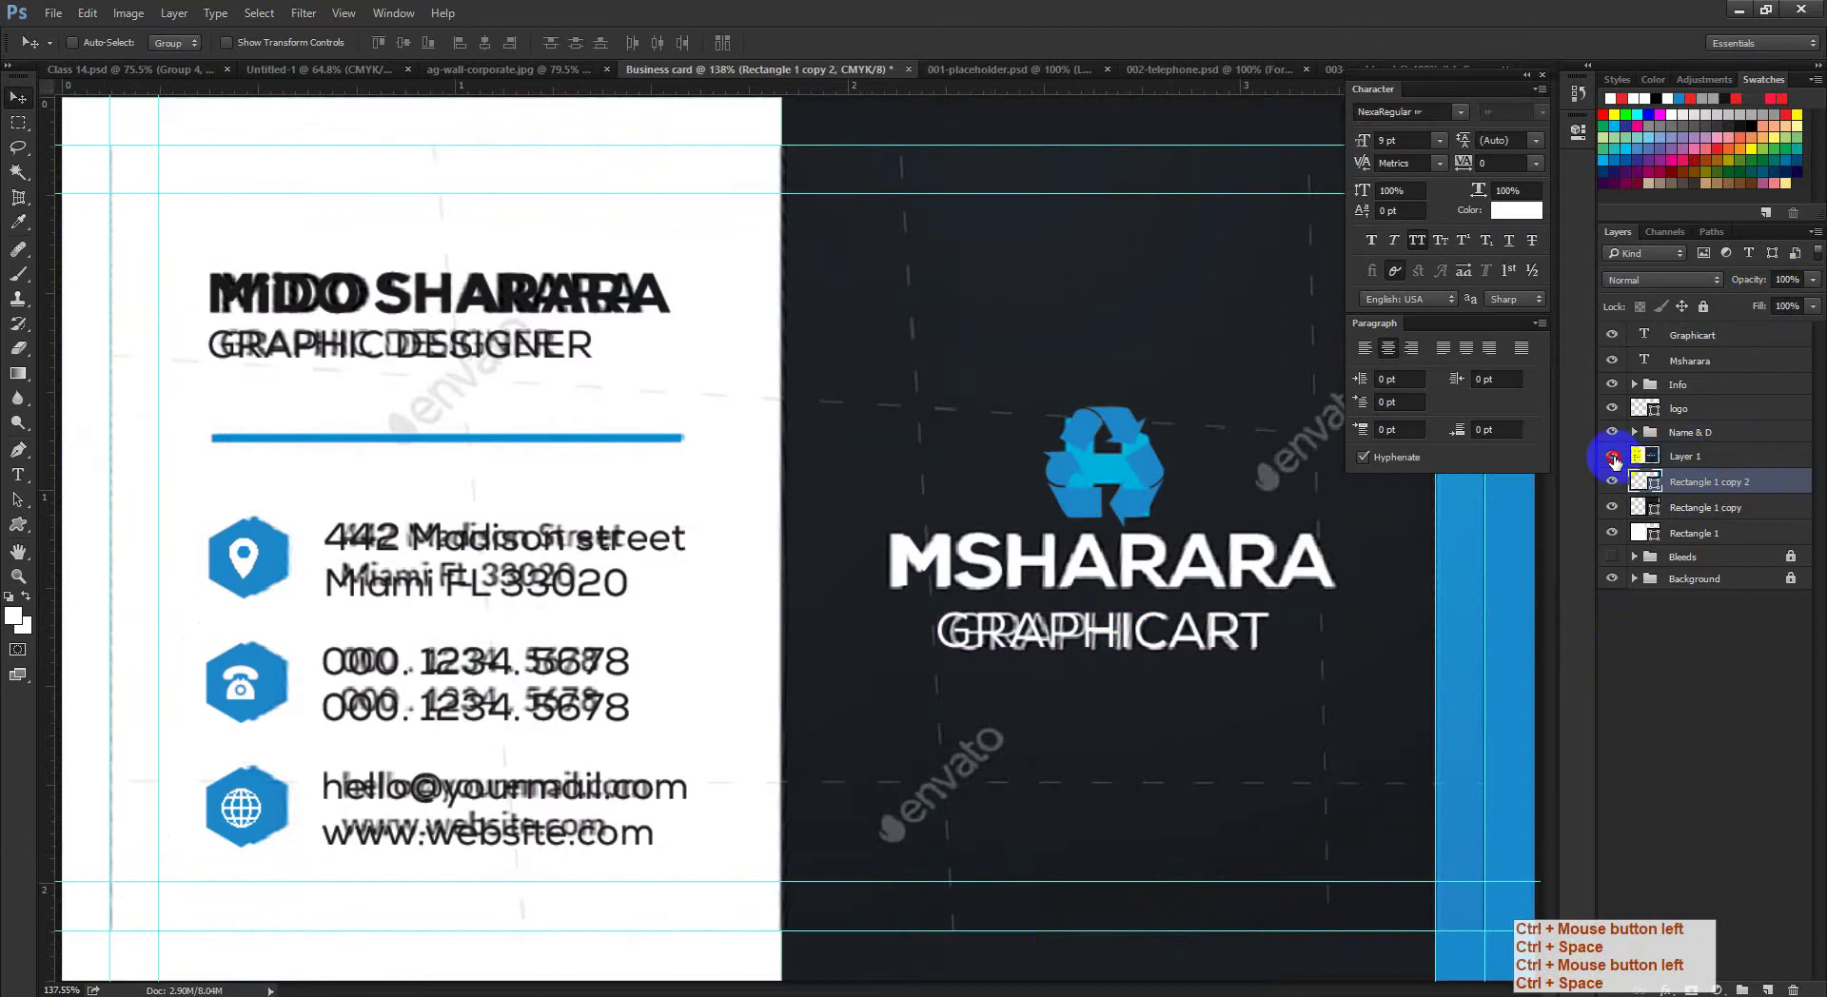
Step: Hide the reference overlay layer, the grid and the guides
left_click(1612, 457)
left_click_drag(1244, 622, 1288, 611)
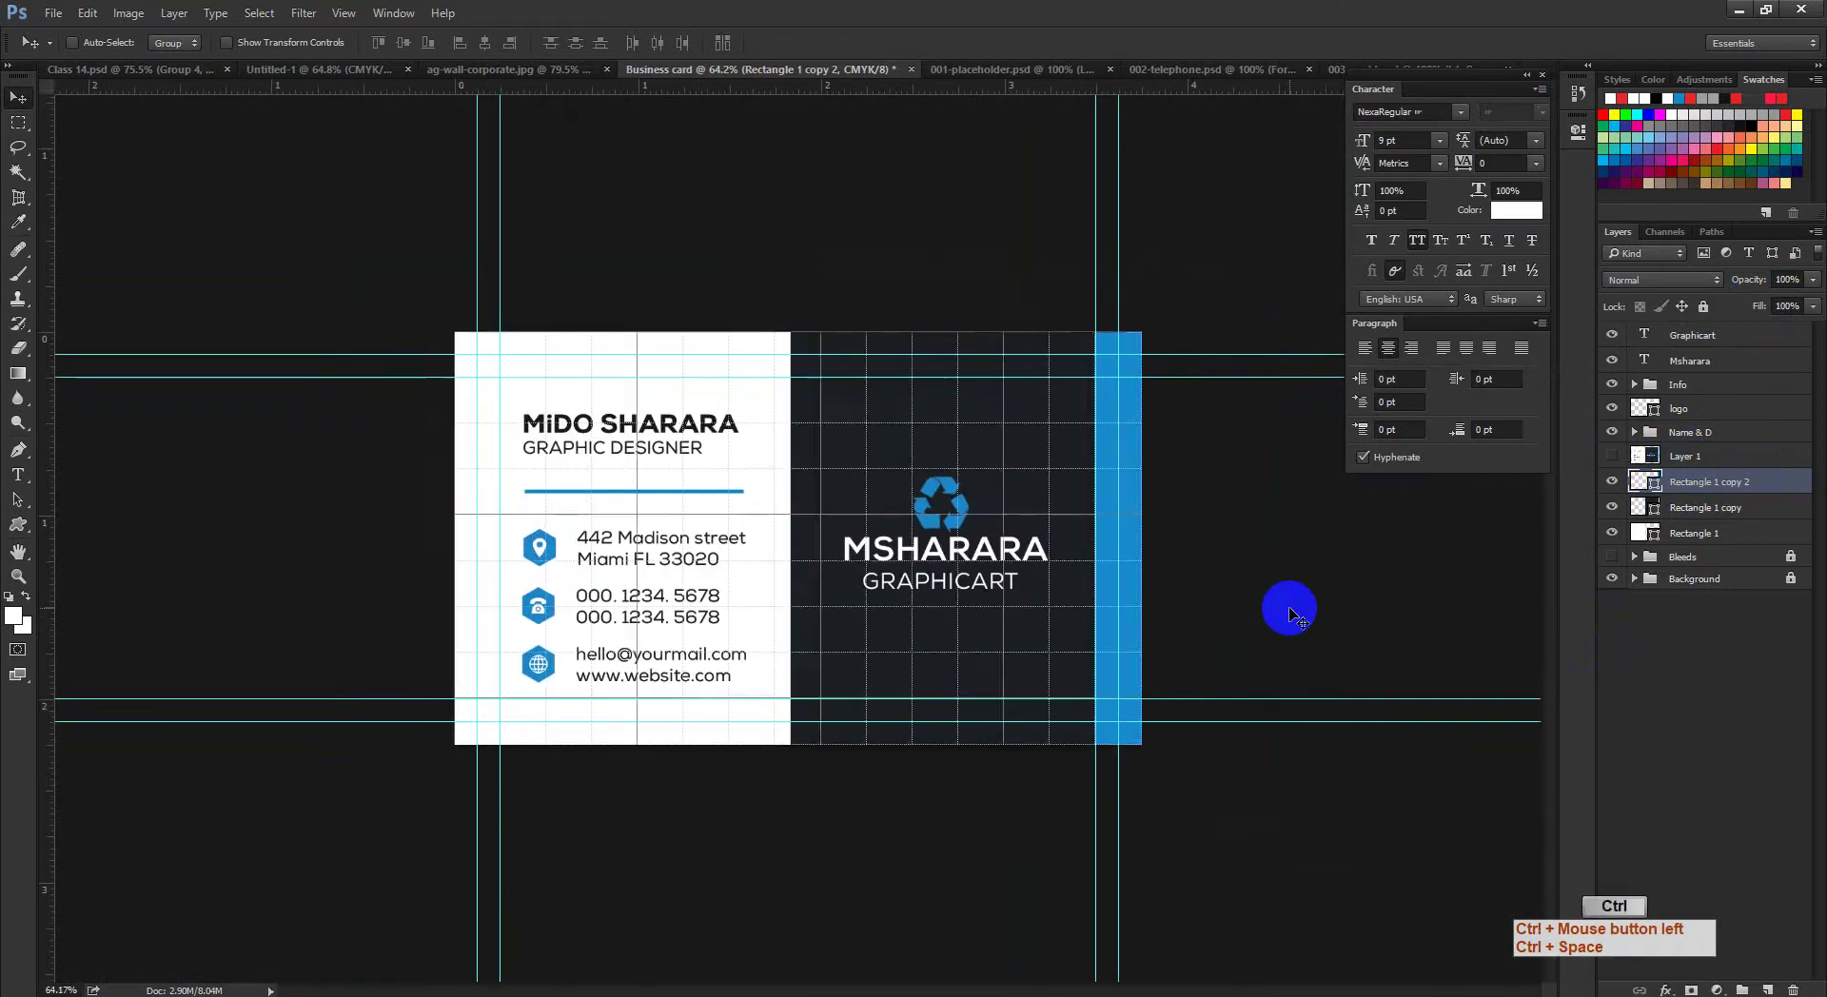
key("ctrl+apostrophe")
key("ctrl+semicolon")
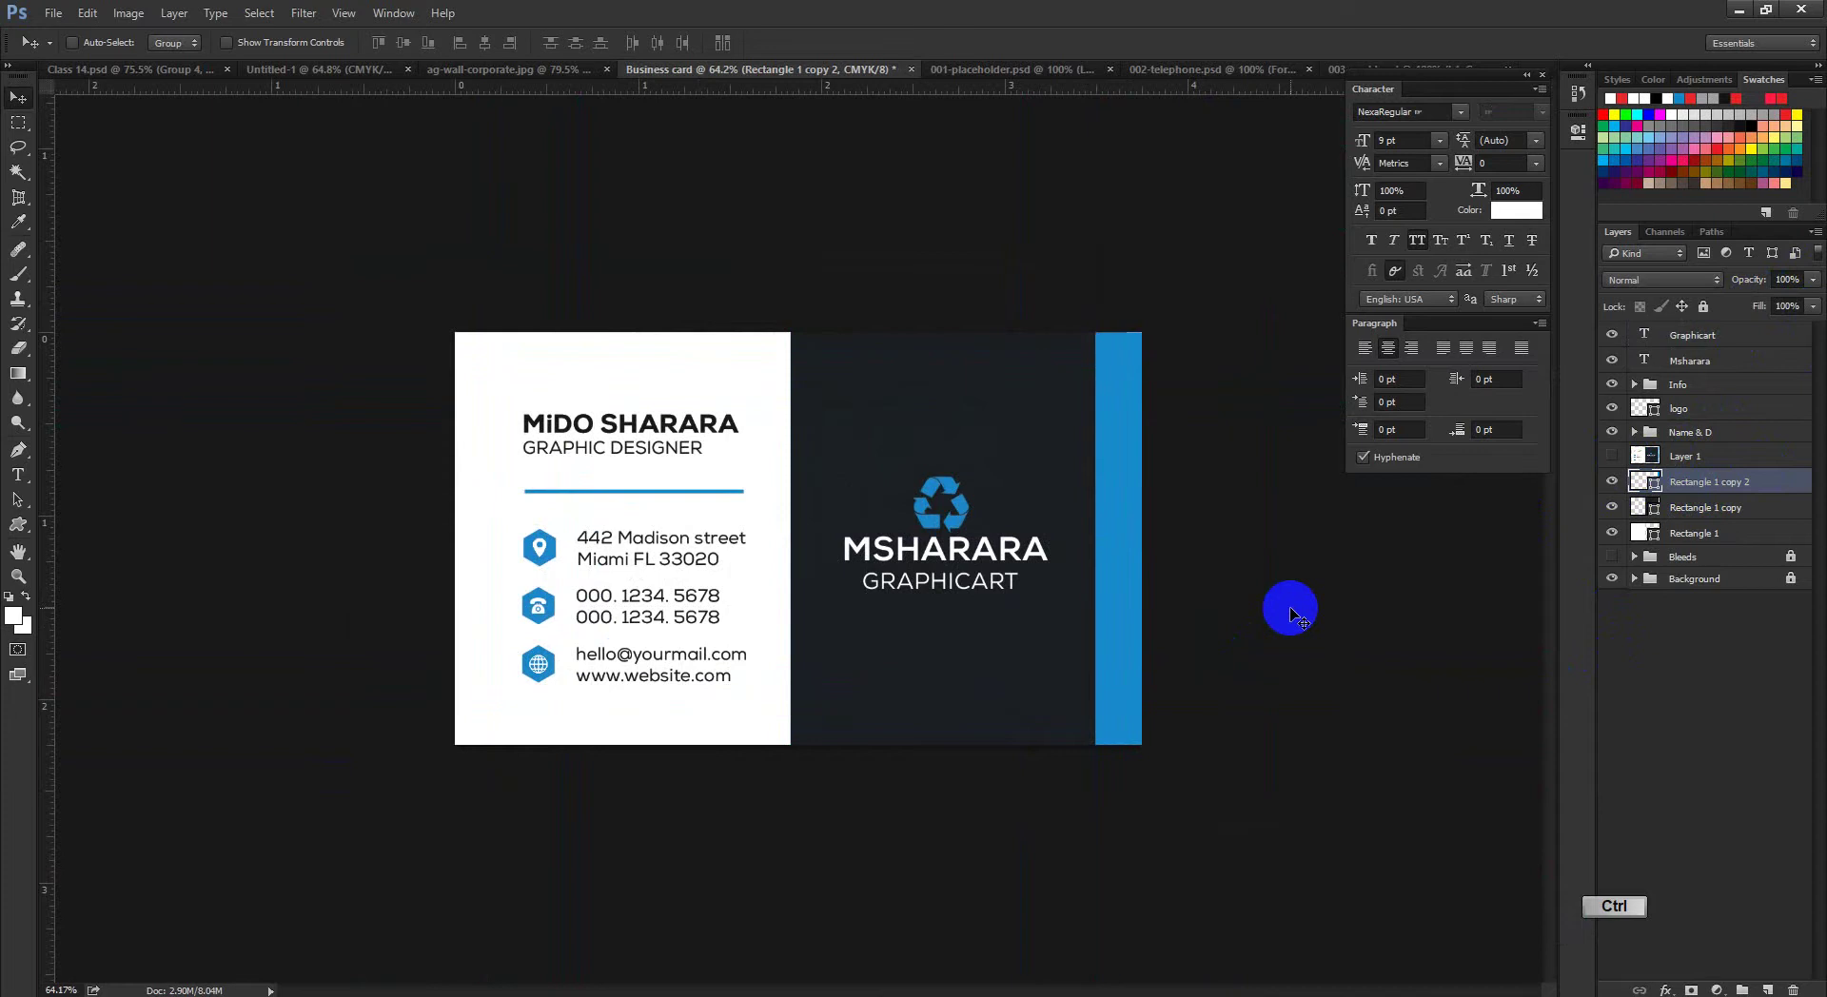
Step: Narrow the Rectangle 1 copy dark panel so its right edge meets the blue stripe
left_click(1110, 473, "ctrl")
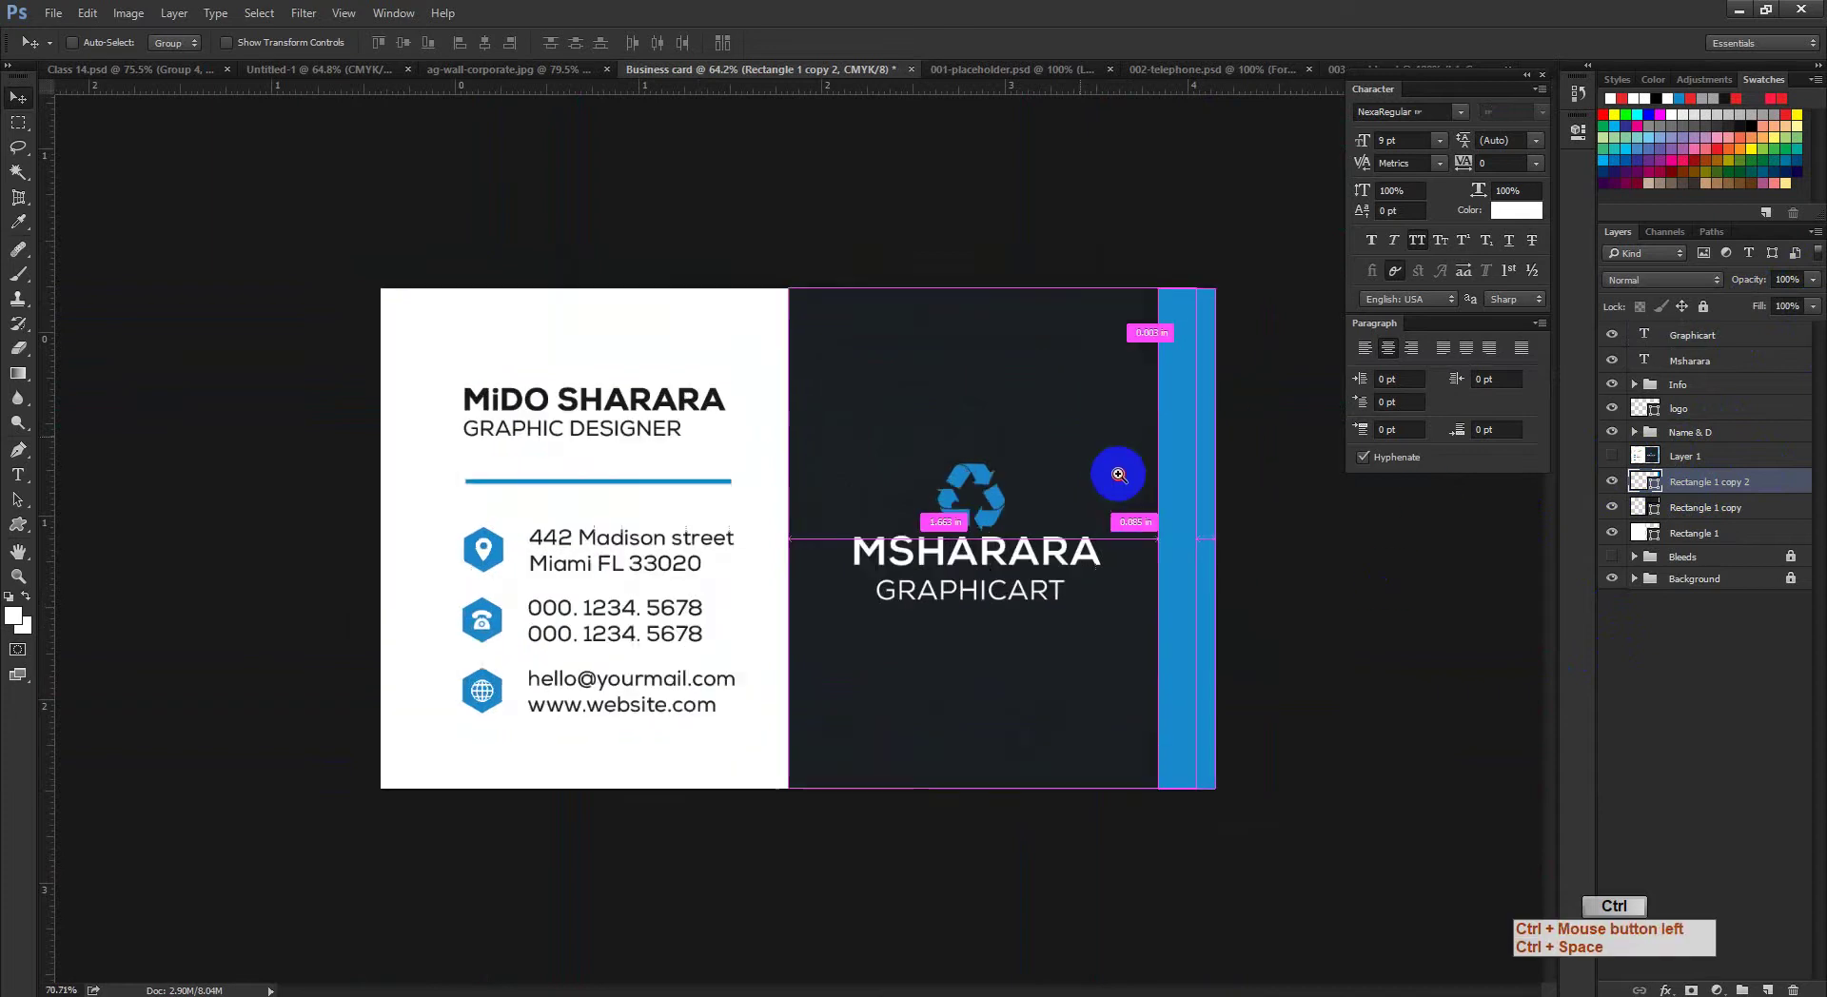
left_click(1704, 507)
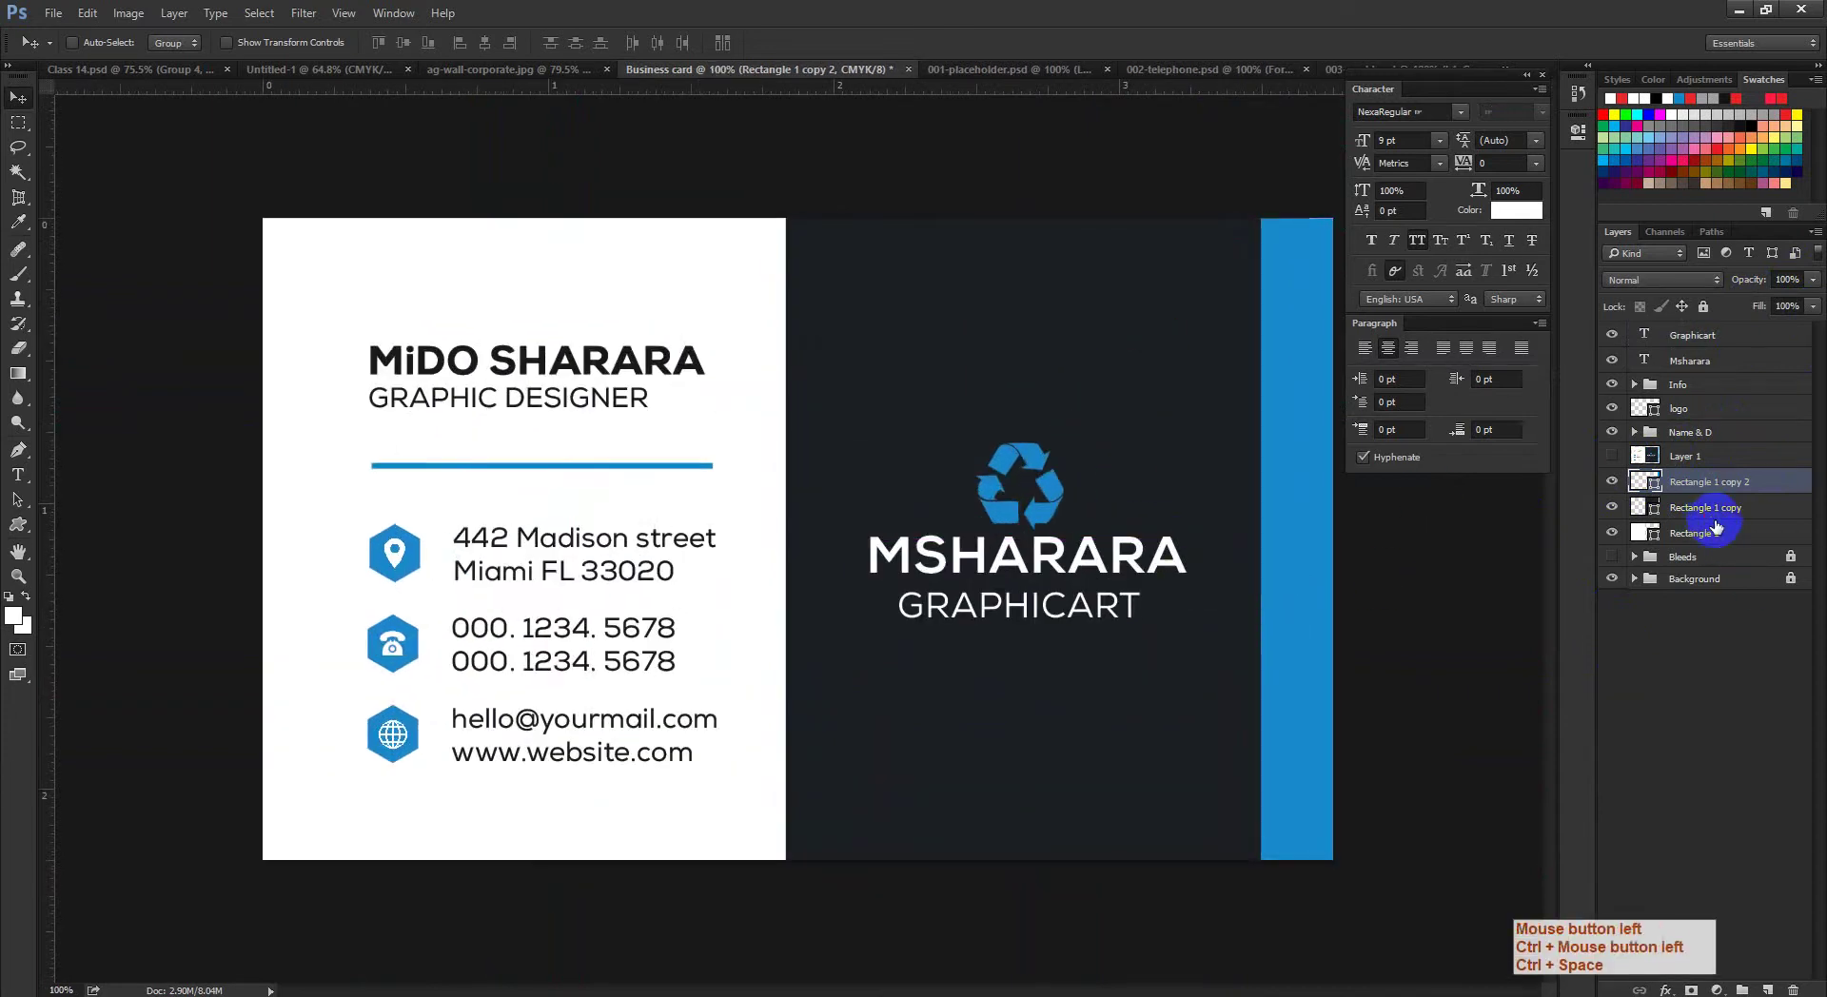
key("ctrl+t")
left_click(1243, 523, "ctrl")
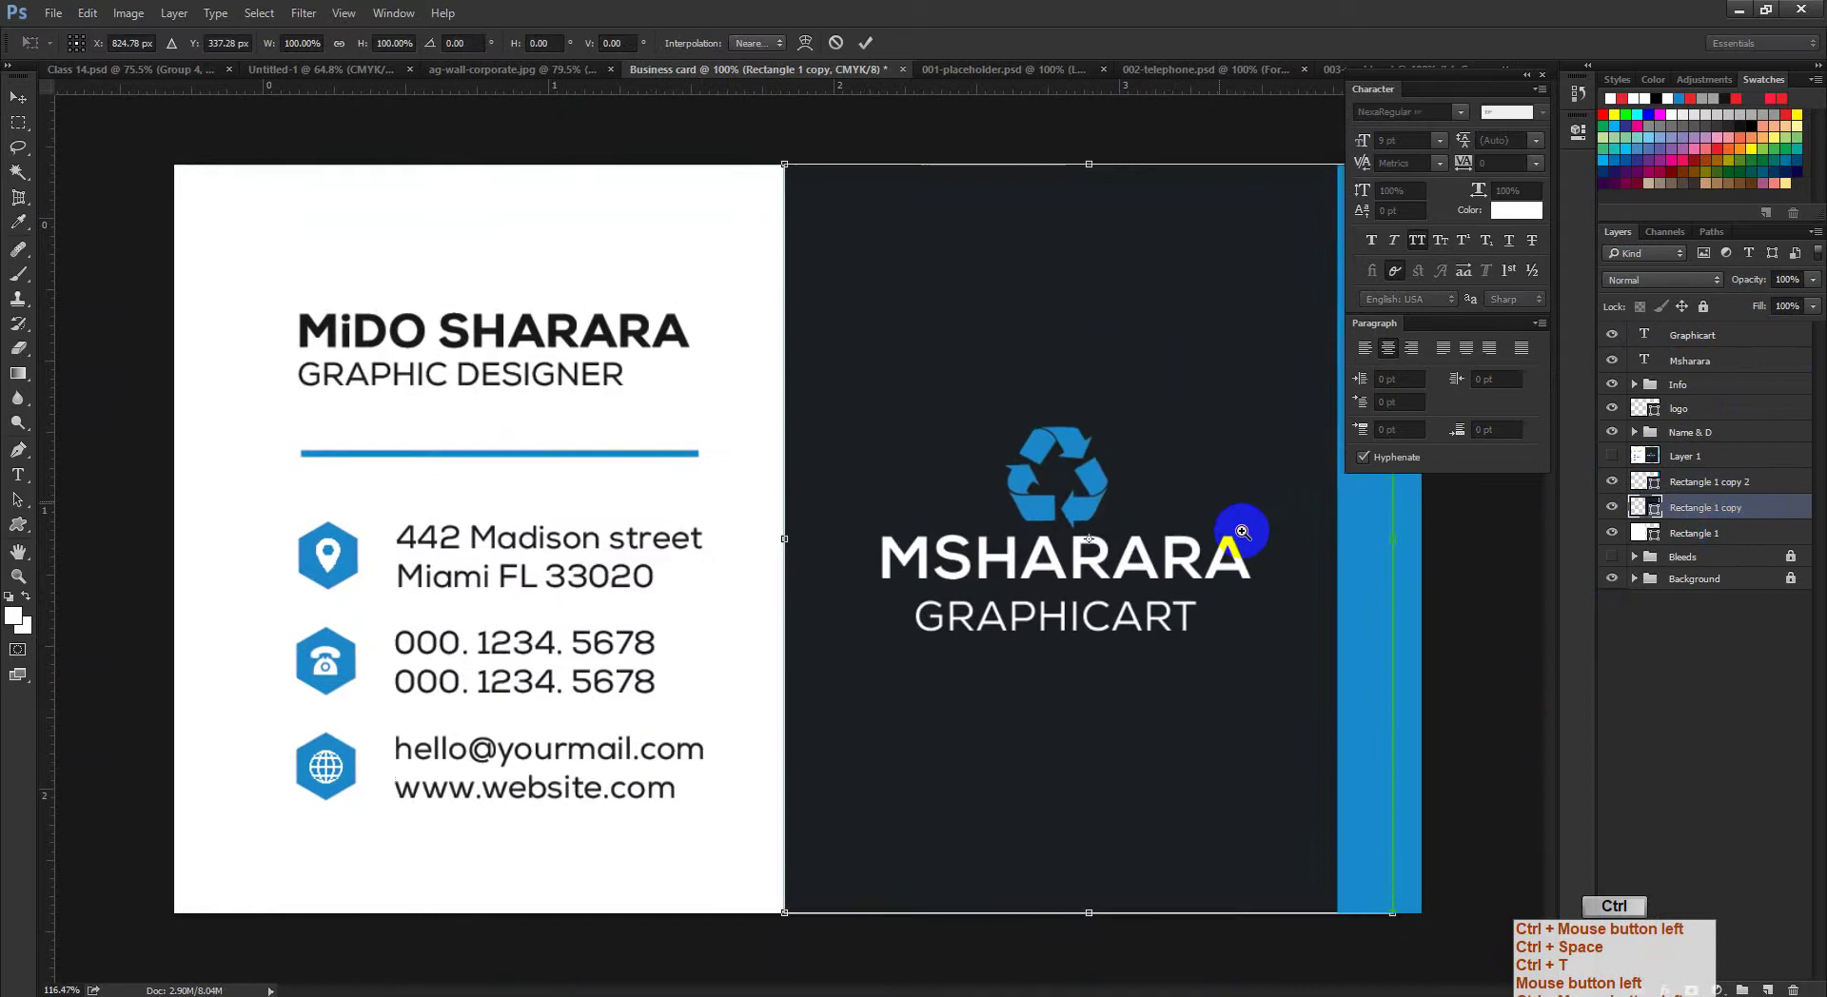
left_click(1079, 607, "ctrl")
left_click(1102, 559)
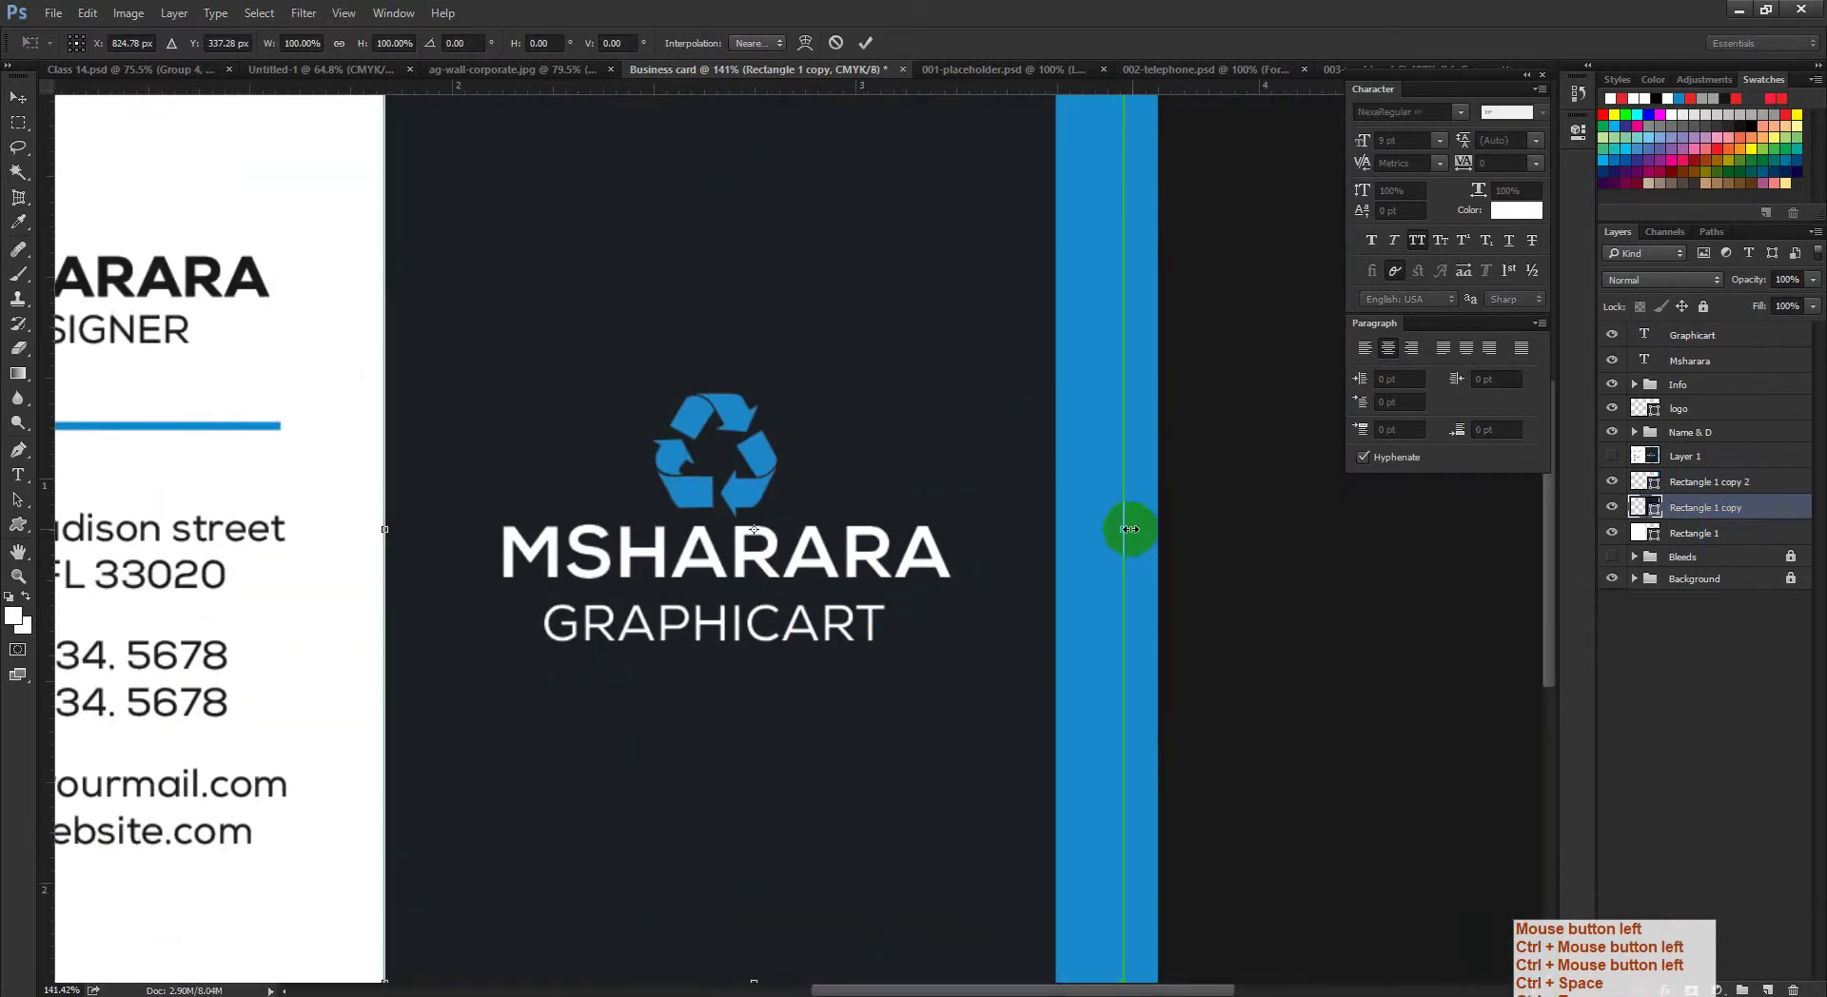
left_click_drag(1130, 529, 1055, 529)
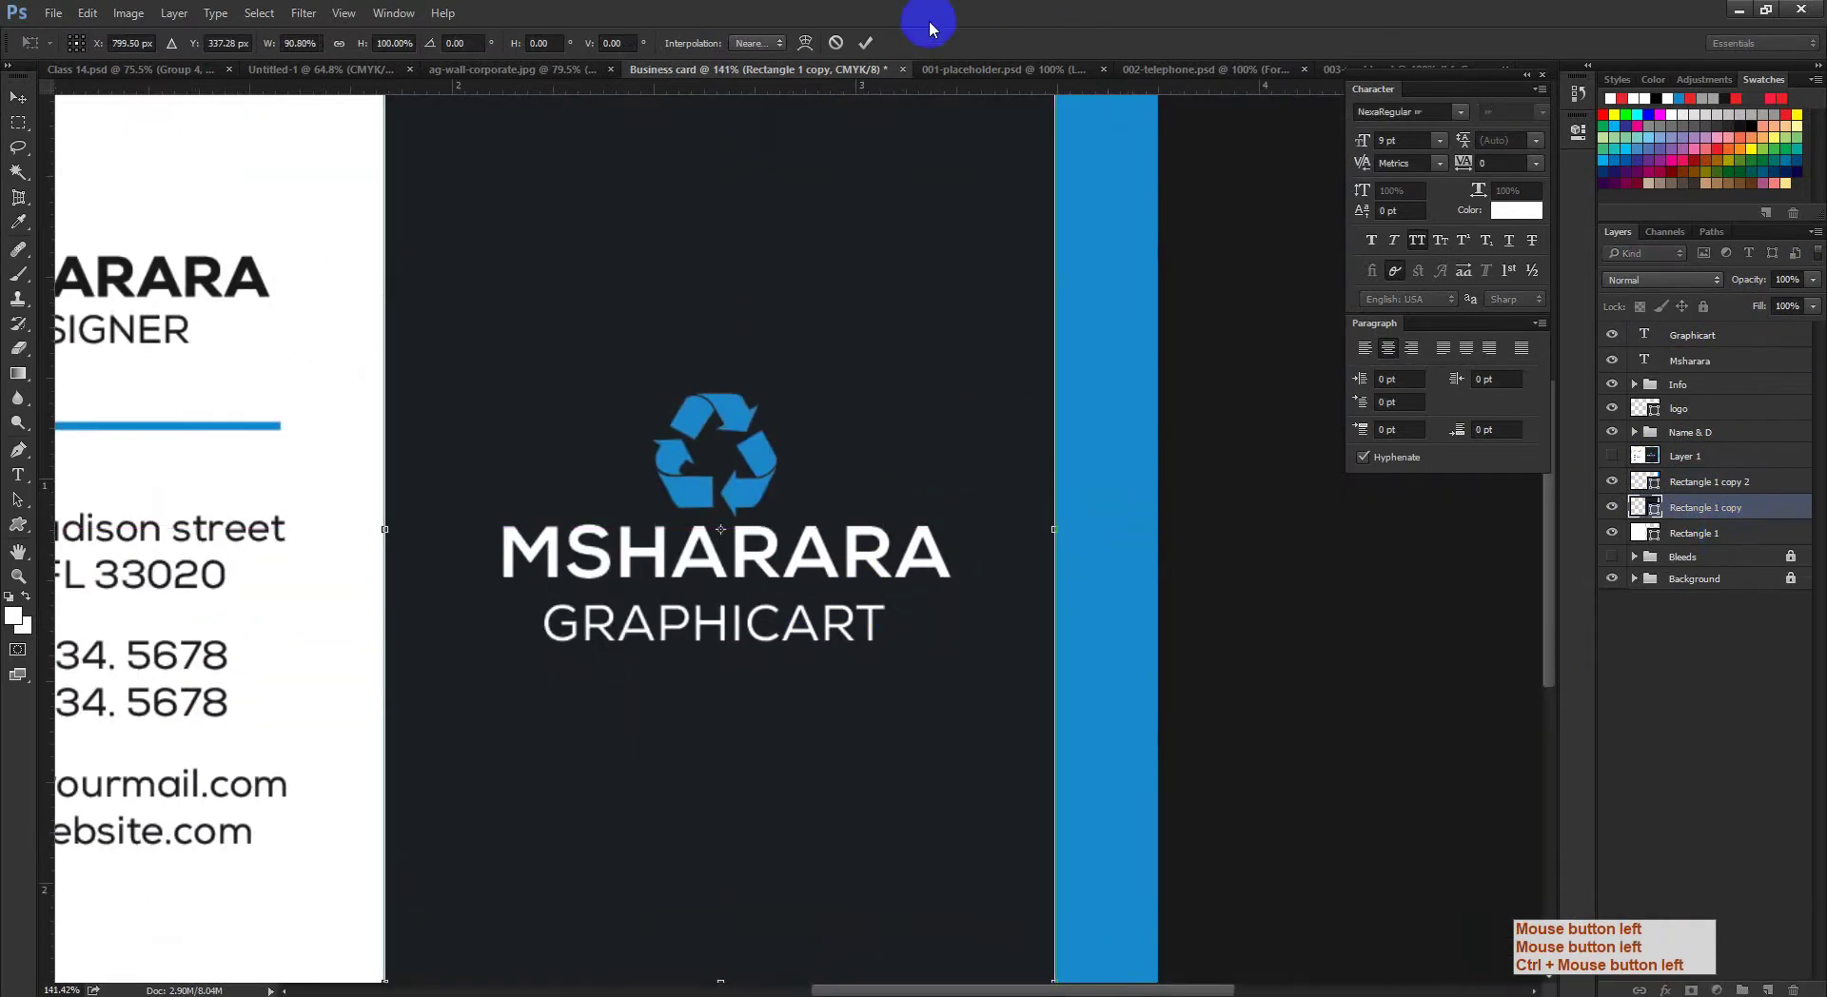
key("Return")
left_click(894, 571, "ctrl")
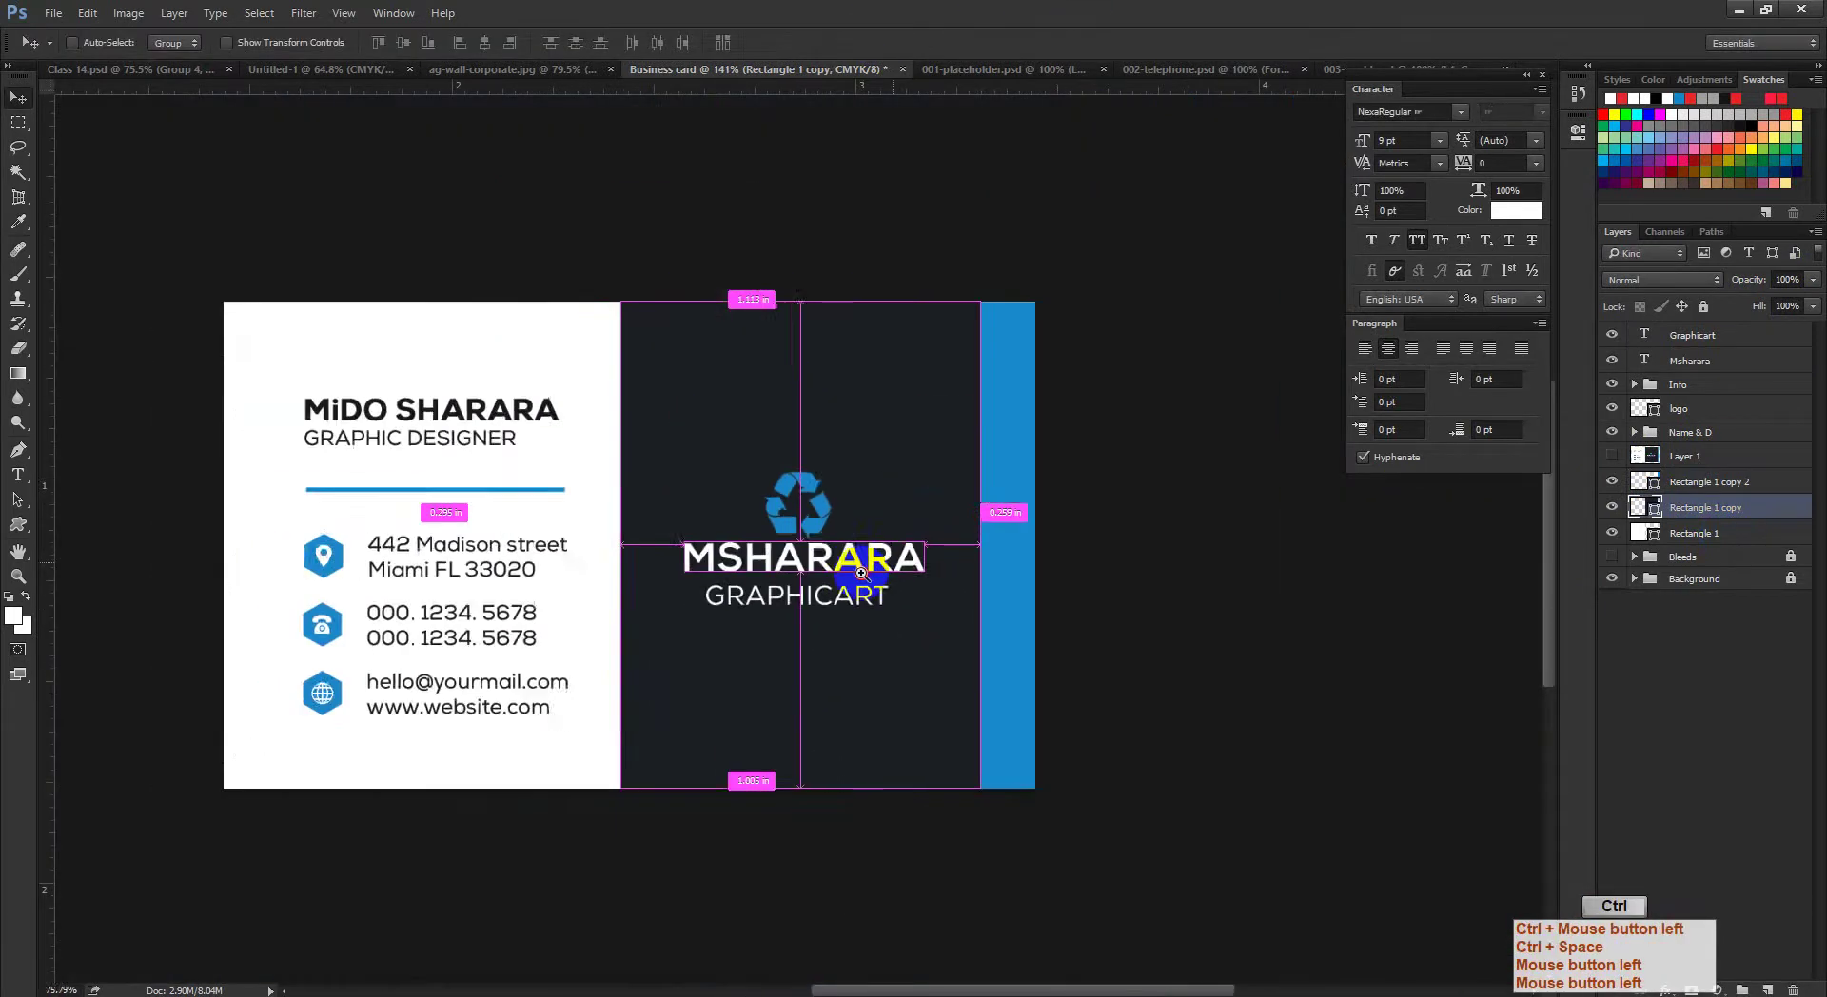
Step: Check the blue stripe's bounds with a free transform and turn the guides back on
left_click(1728, 482)
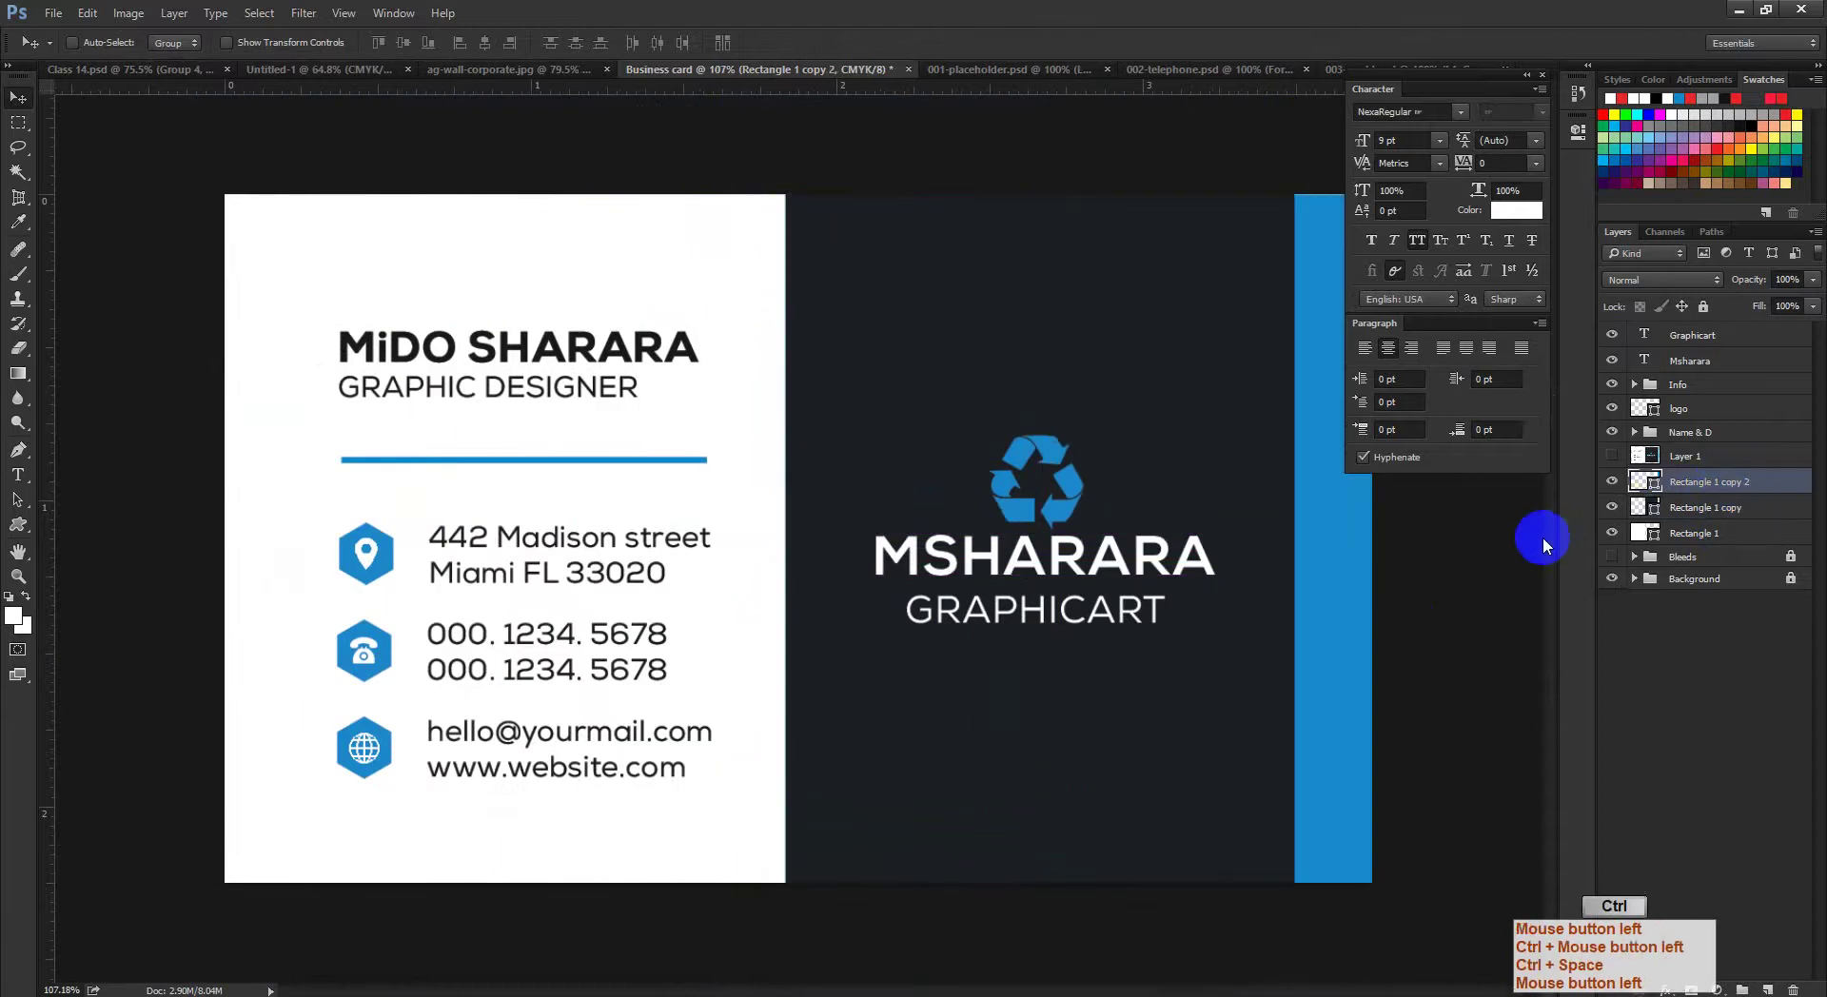
key("ctrl+t")
left_click(1275, 598, "ctrl")
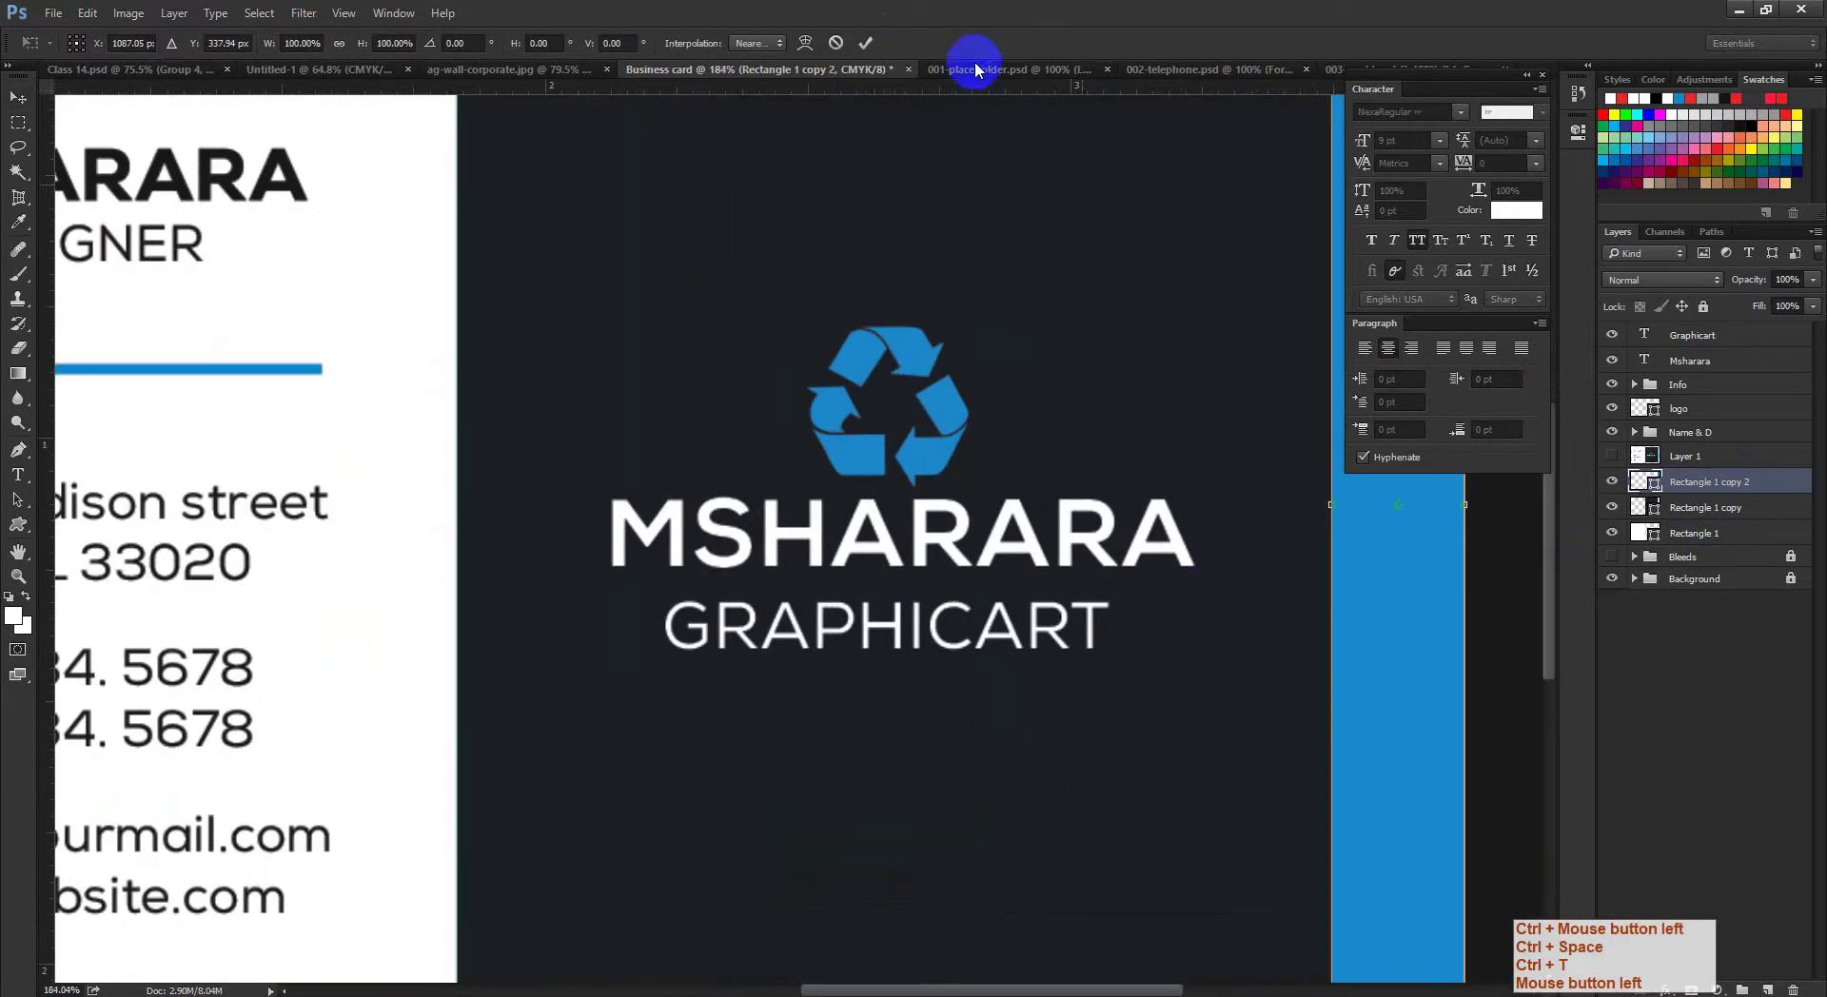
left_click(872, 42)
left_click(1110, 599, "ctrl")
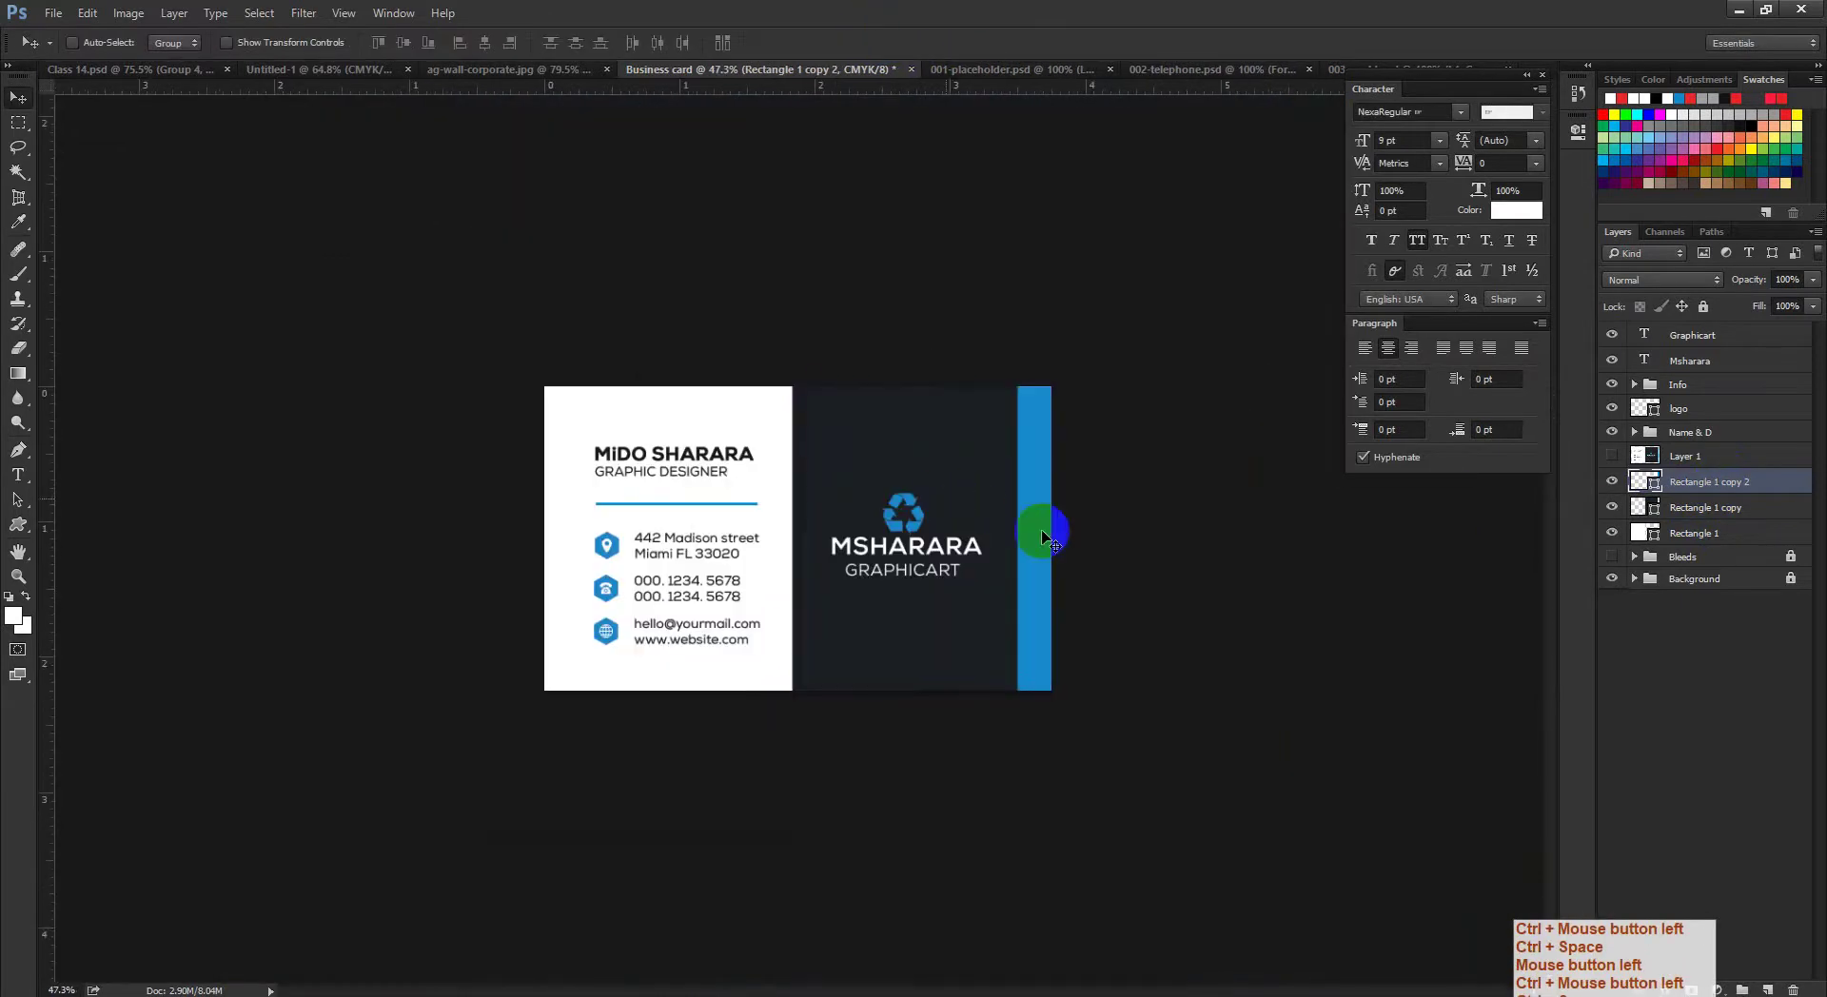
left_click(1646, 457, "ctrl")
key("ctrl+semicolon")
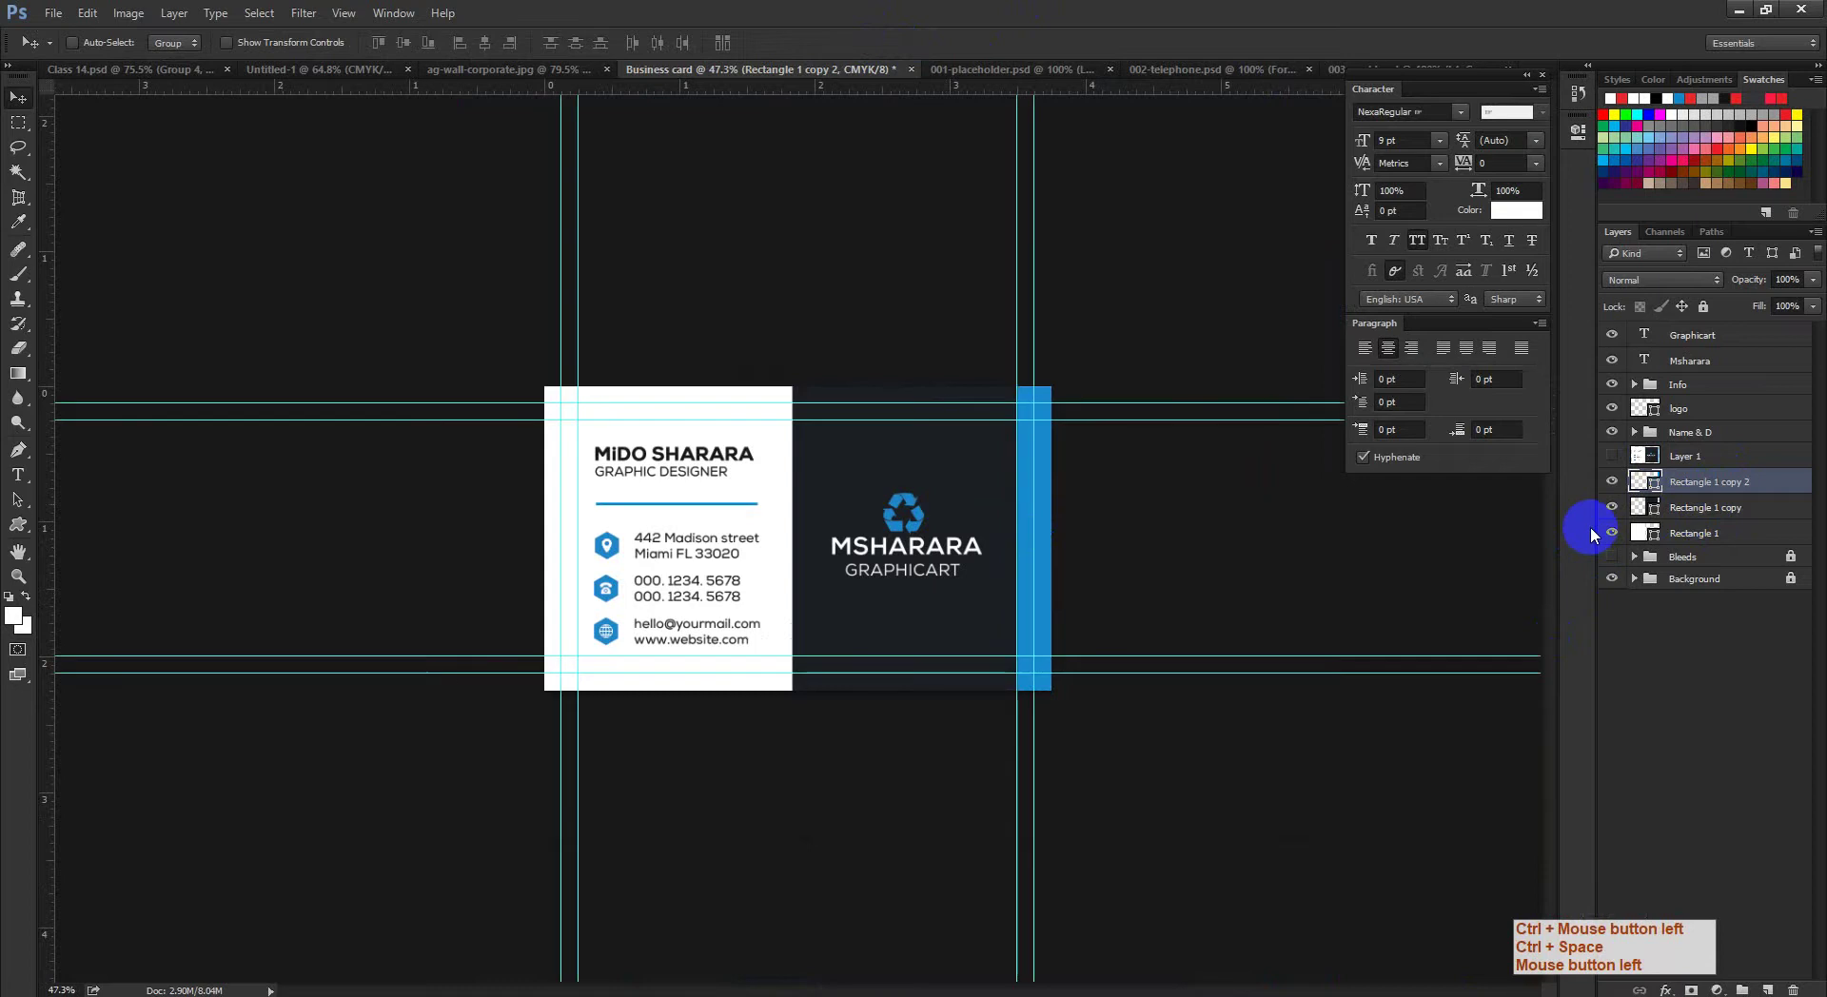
Step: Load the Rectangle 1 copy panel as a selection and move the logo layer above Info
left_click(1322, 546, "ctrl")
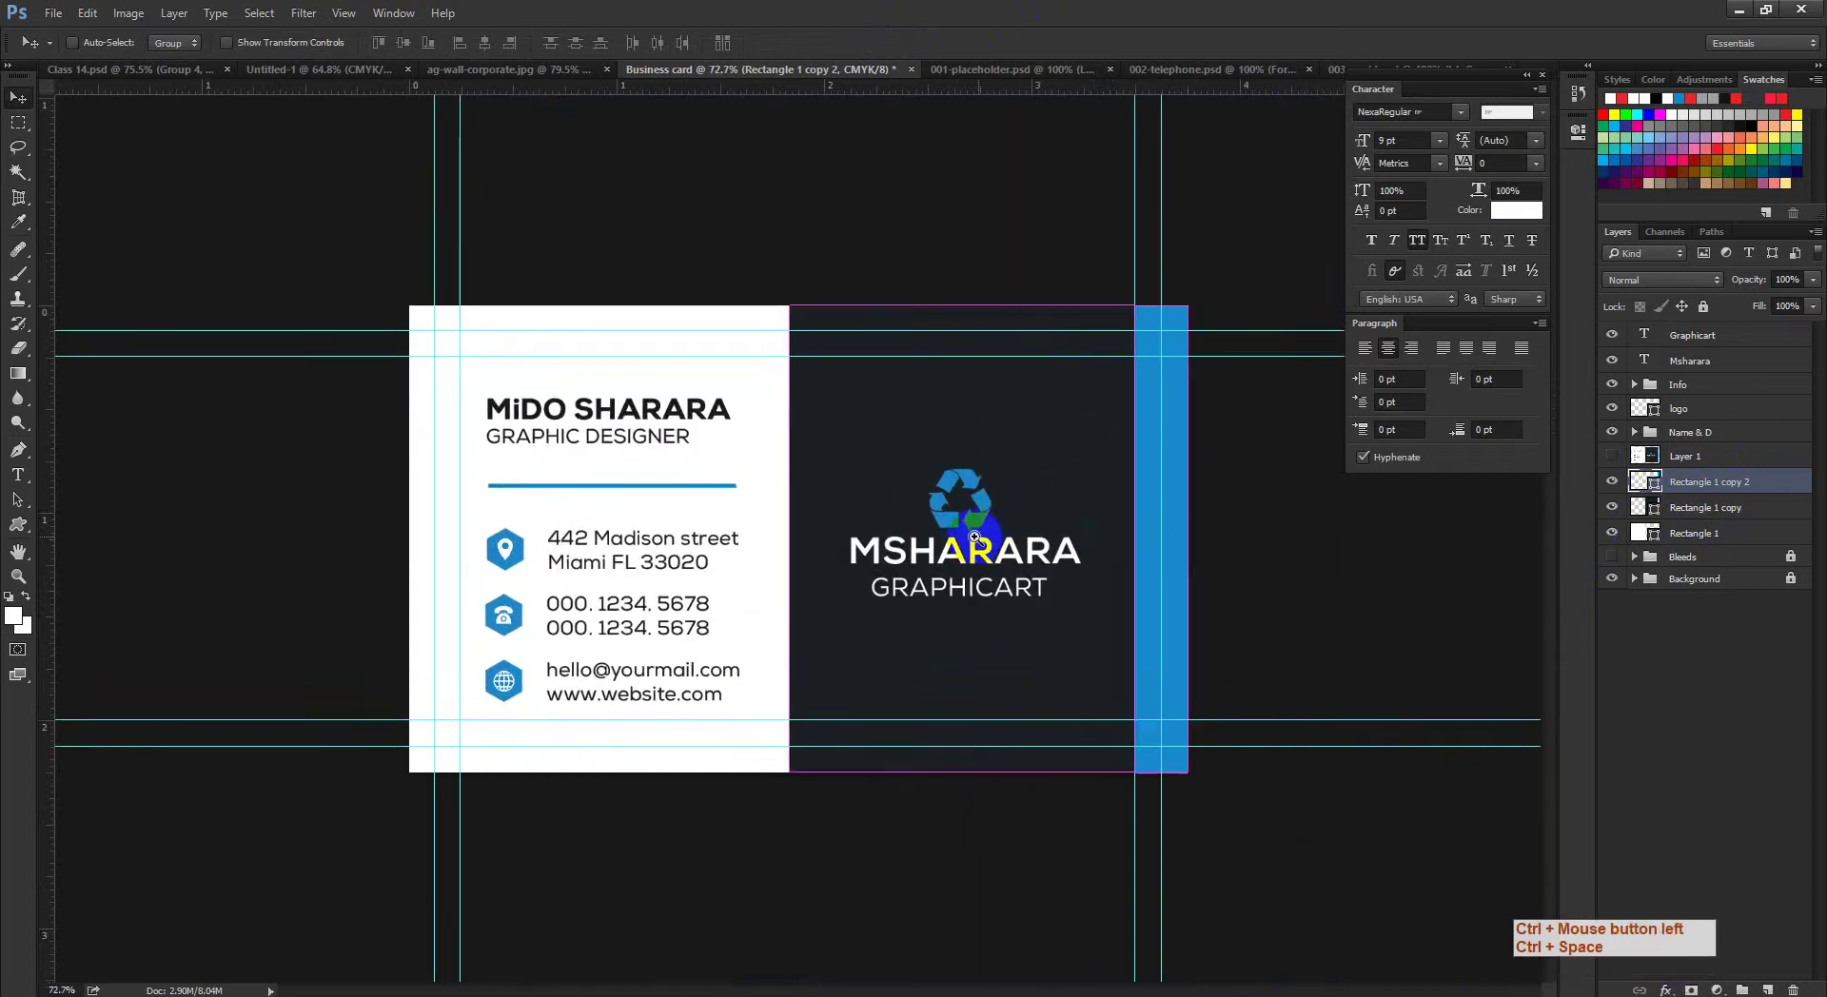
left_click_drag(1125, 529, 1264, 640)
left_click(1669, 487, "ctrl")
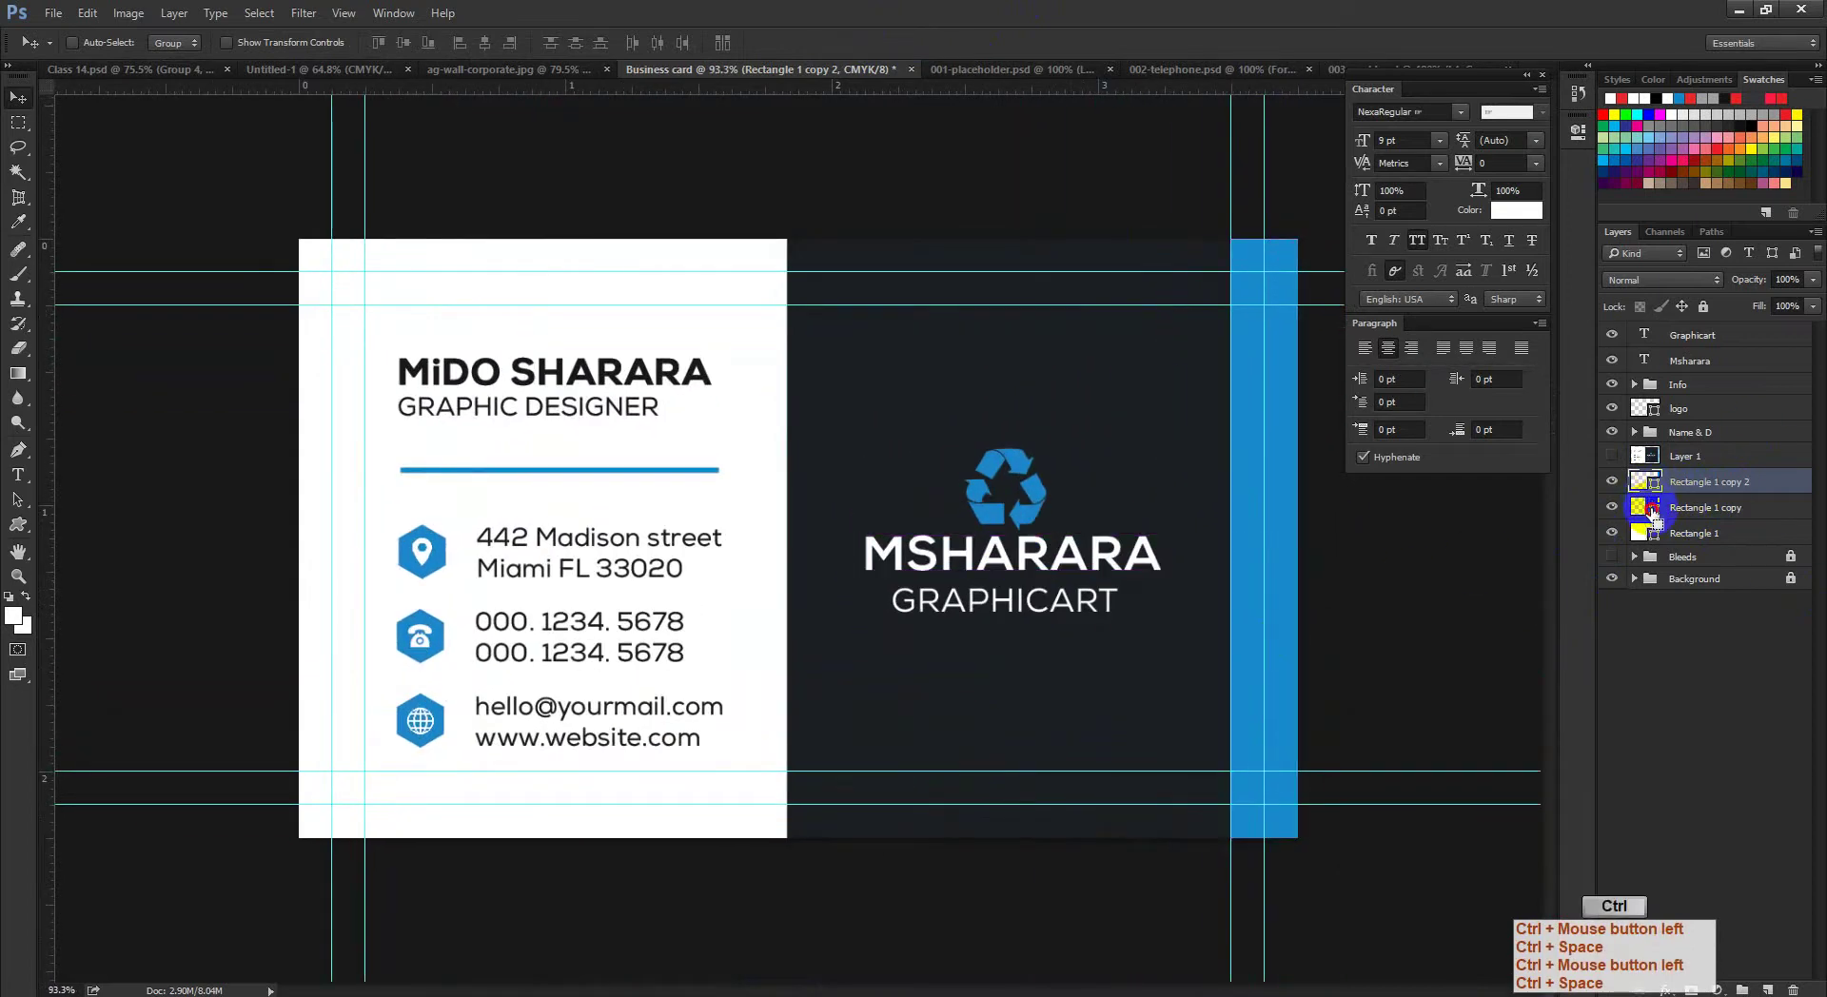
left_click(1653, 511, "ctrl")
left_click(1053, 535, "ctrl")
left_click_drag(1053, 535, 962, 472)
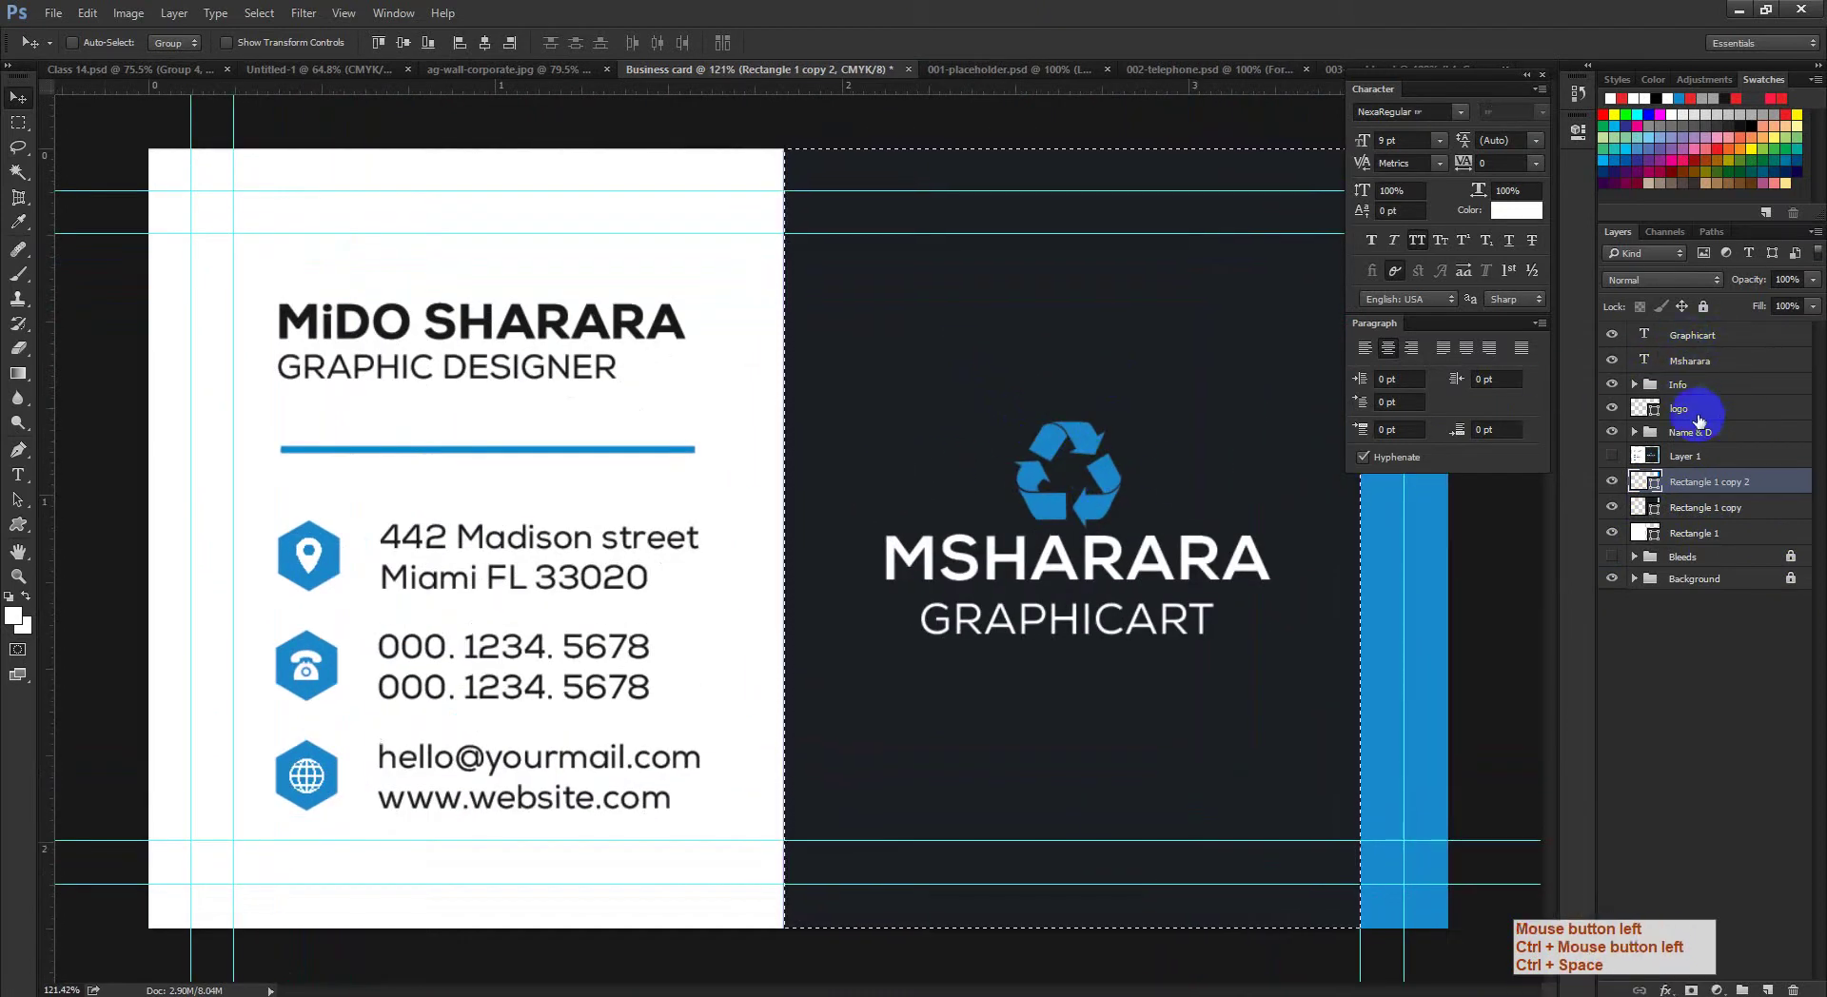
left_click_drag(1699, 420, 1717, 402)
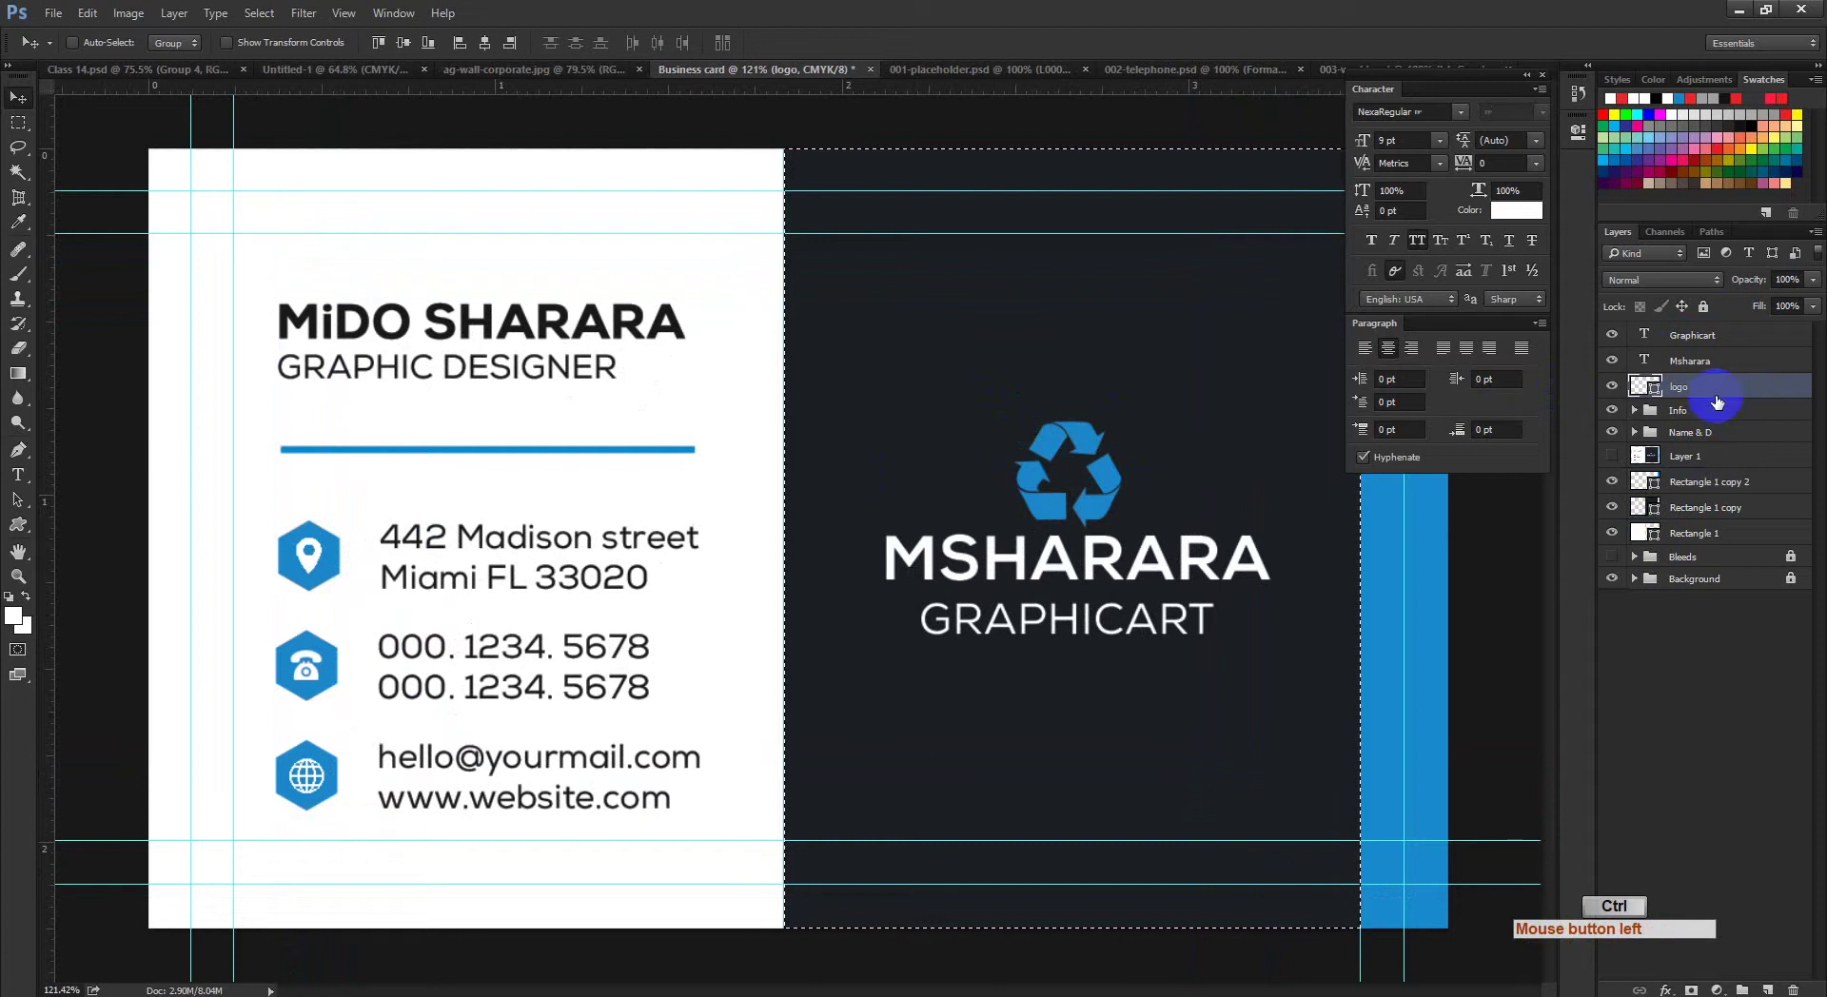
Step: Centre the MSHARARA and GRAPHICART text layers horizontally on the card back
left_click(485, 44)
left_click(1752, 360)
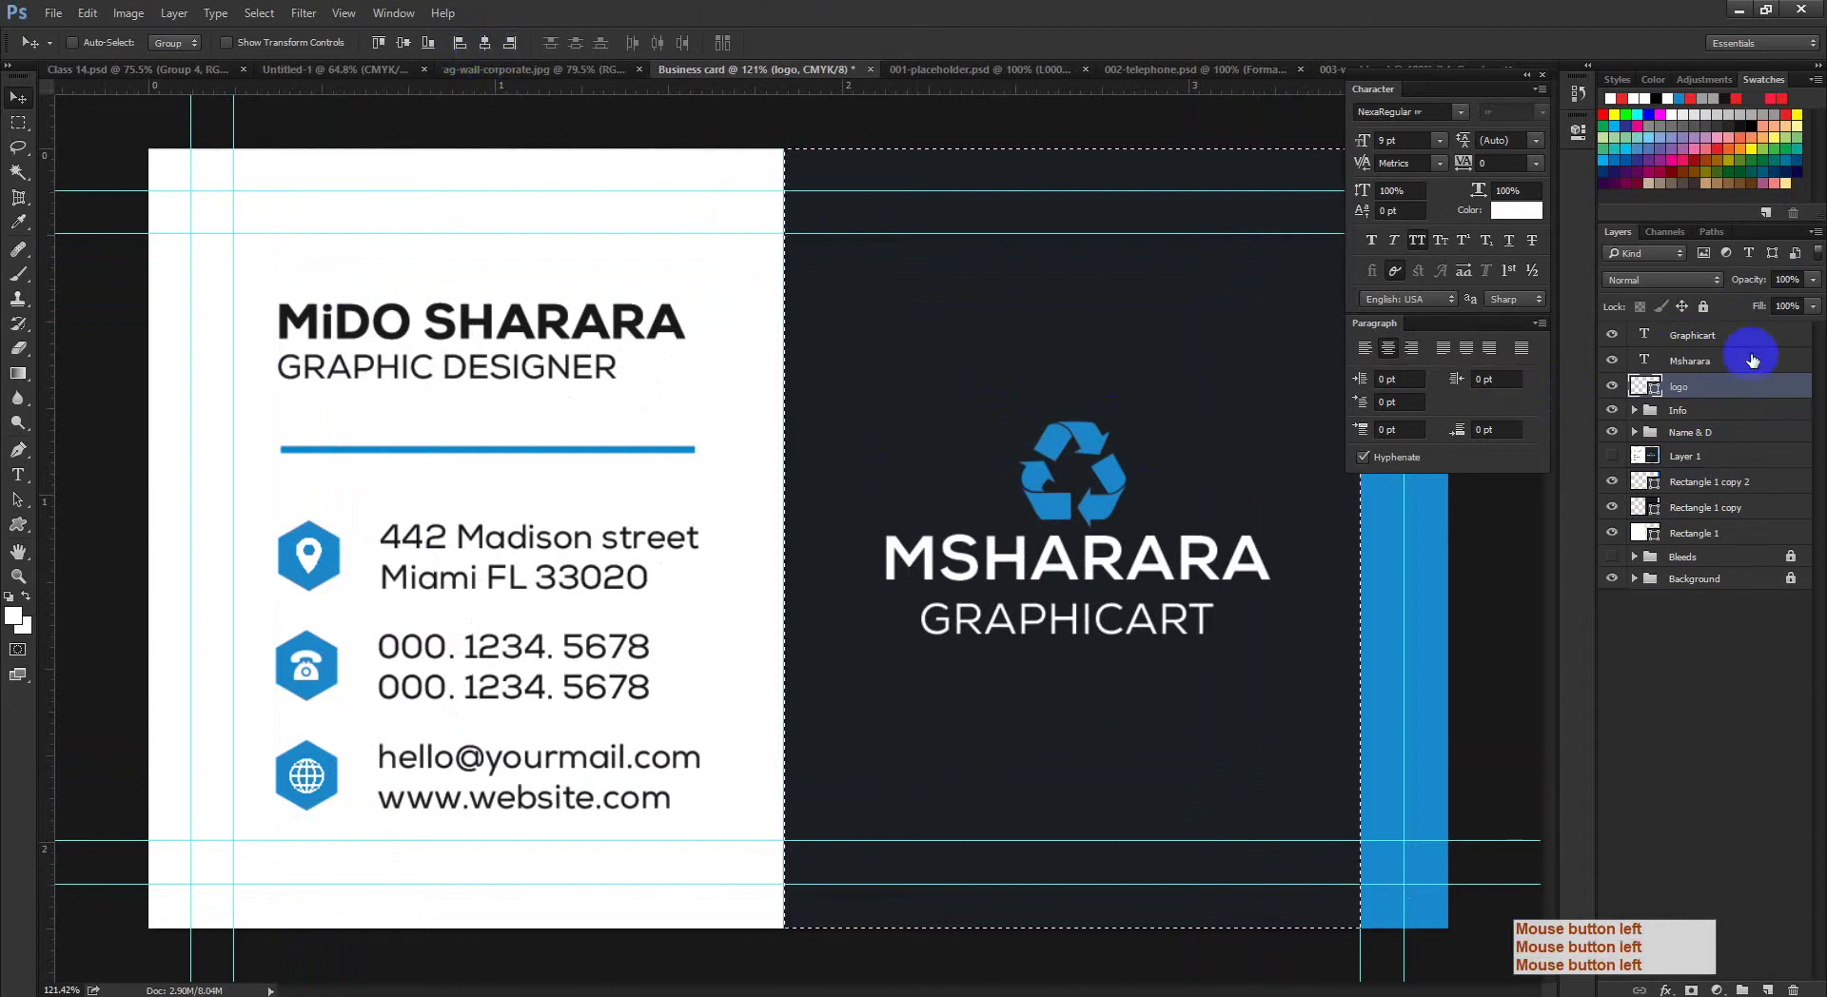
left_click(1725, 360)
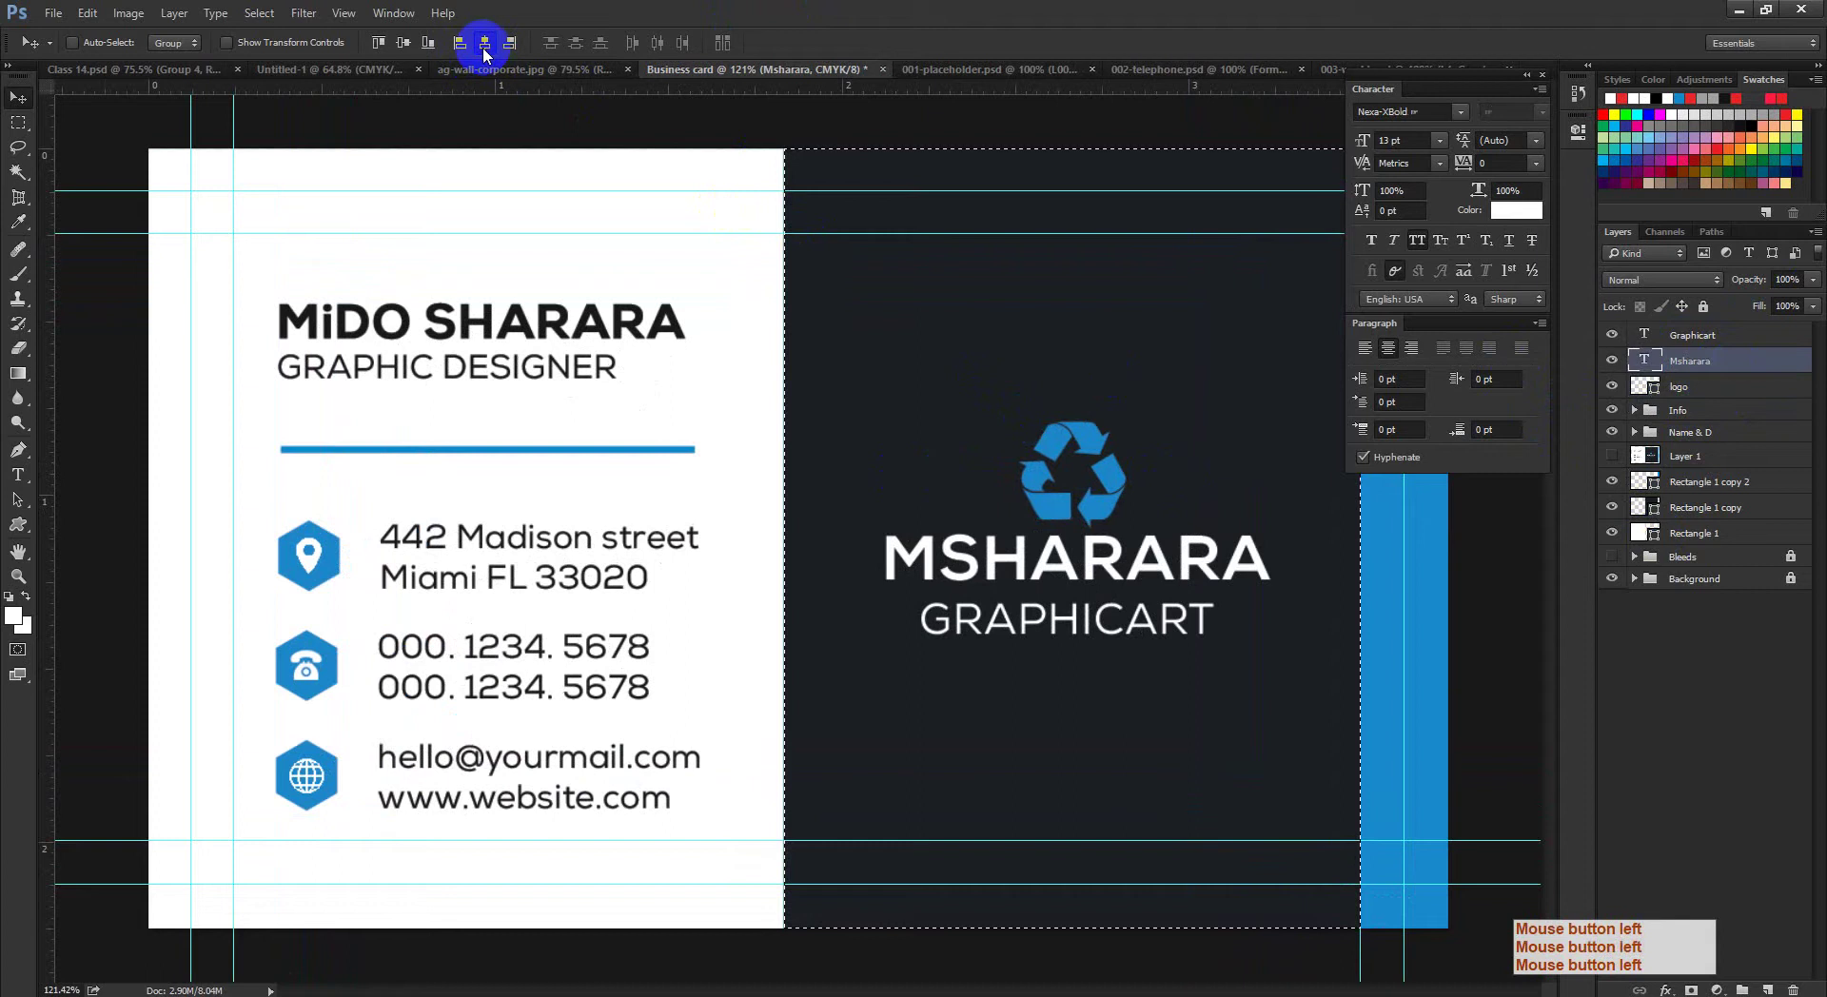
left_click(484, 44)
left_click(1760, 339)
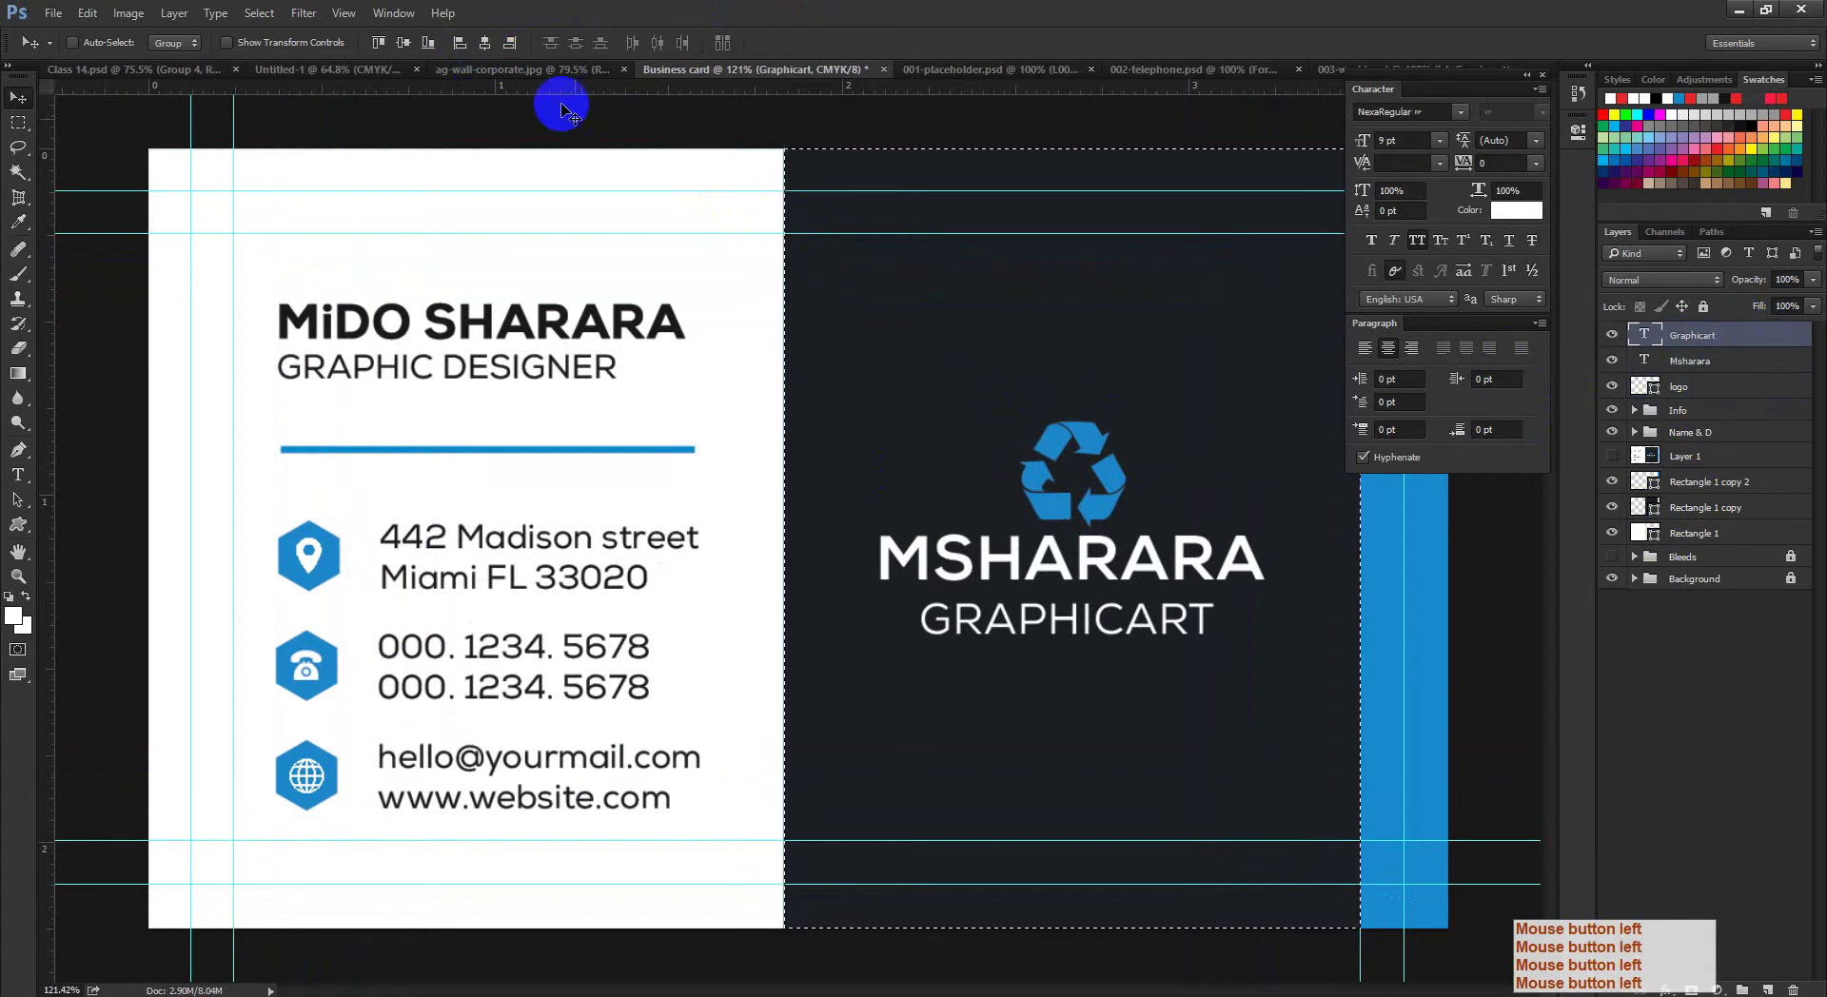
left_click(485, 42)
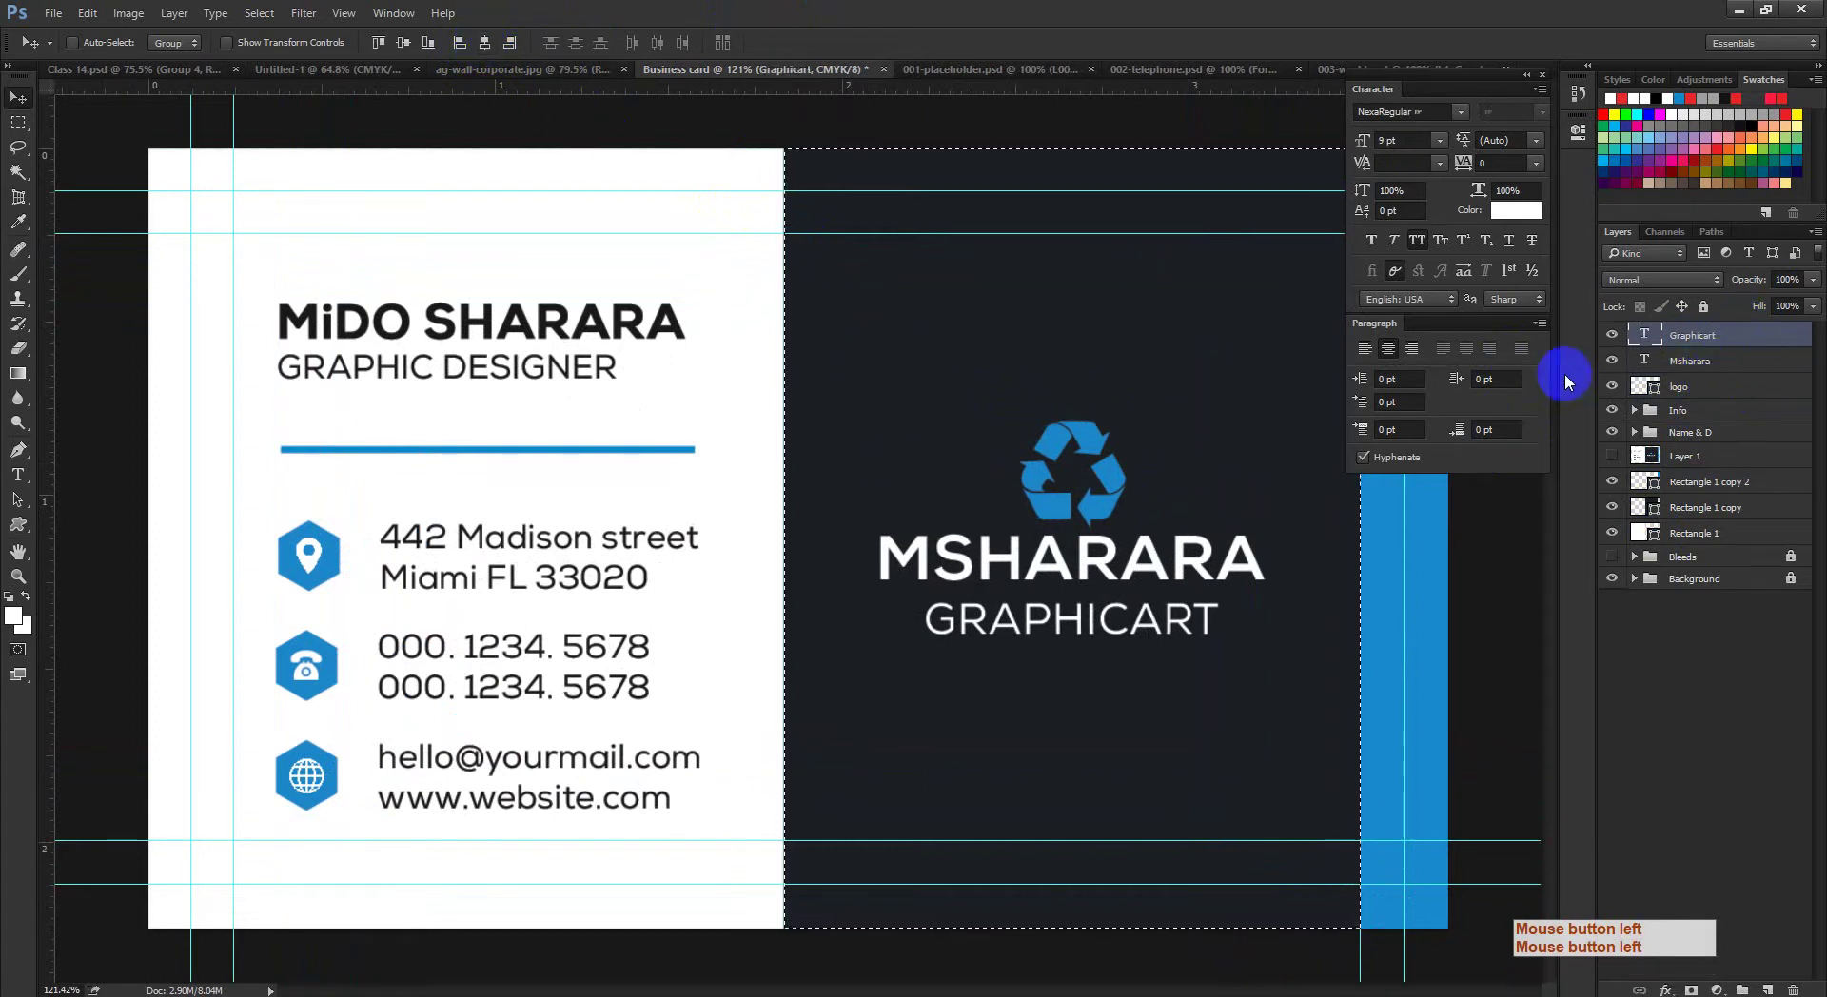
Step: Group the logo with both text layers as 'Logo' and centre the group on the back
left_click(1697, 389, "shift")
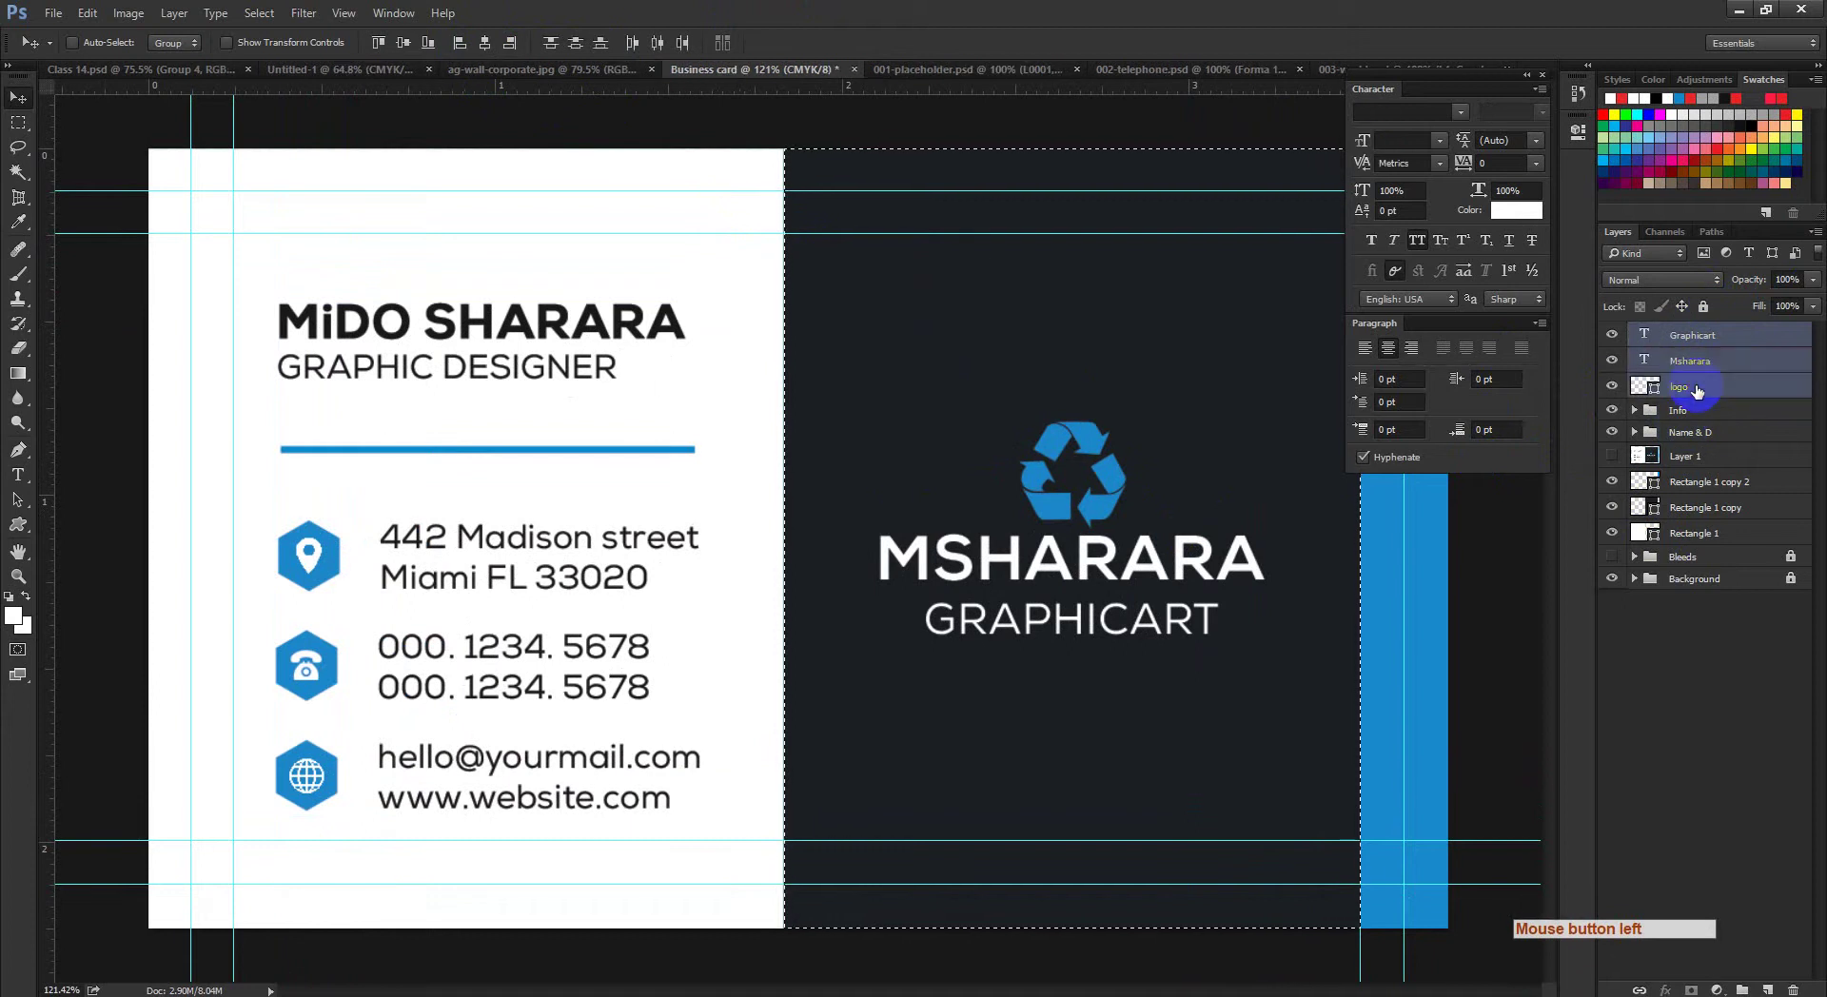
key("ctrl+g")
double_click(1681, 335)
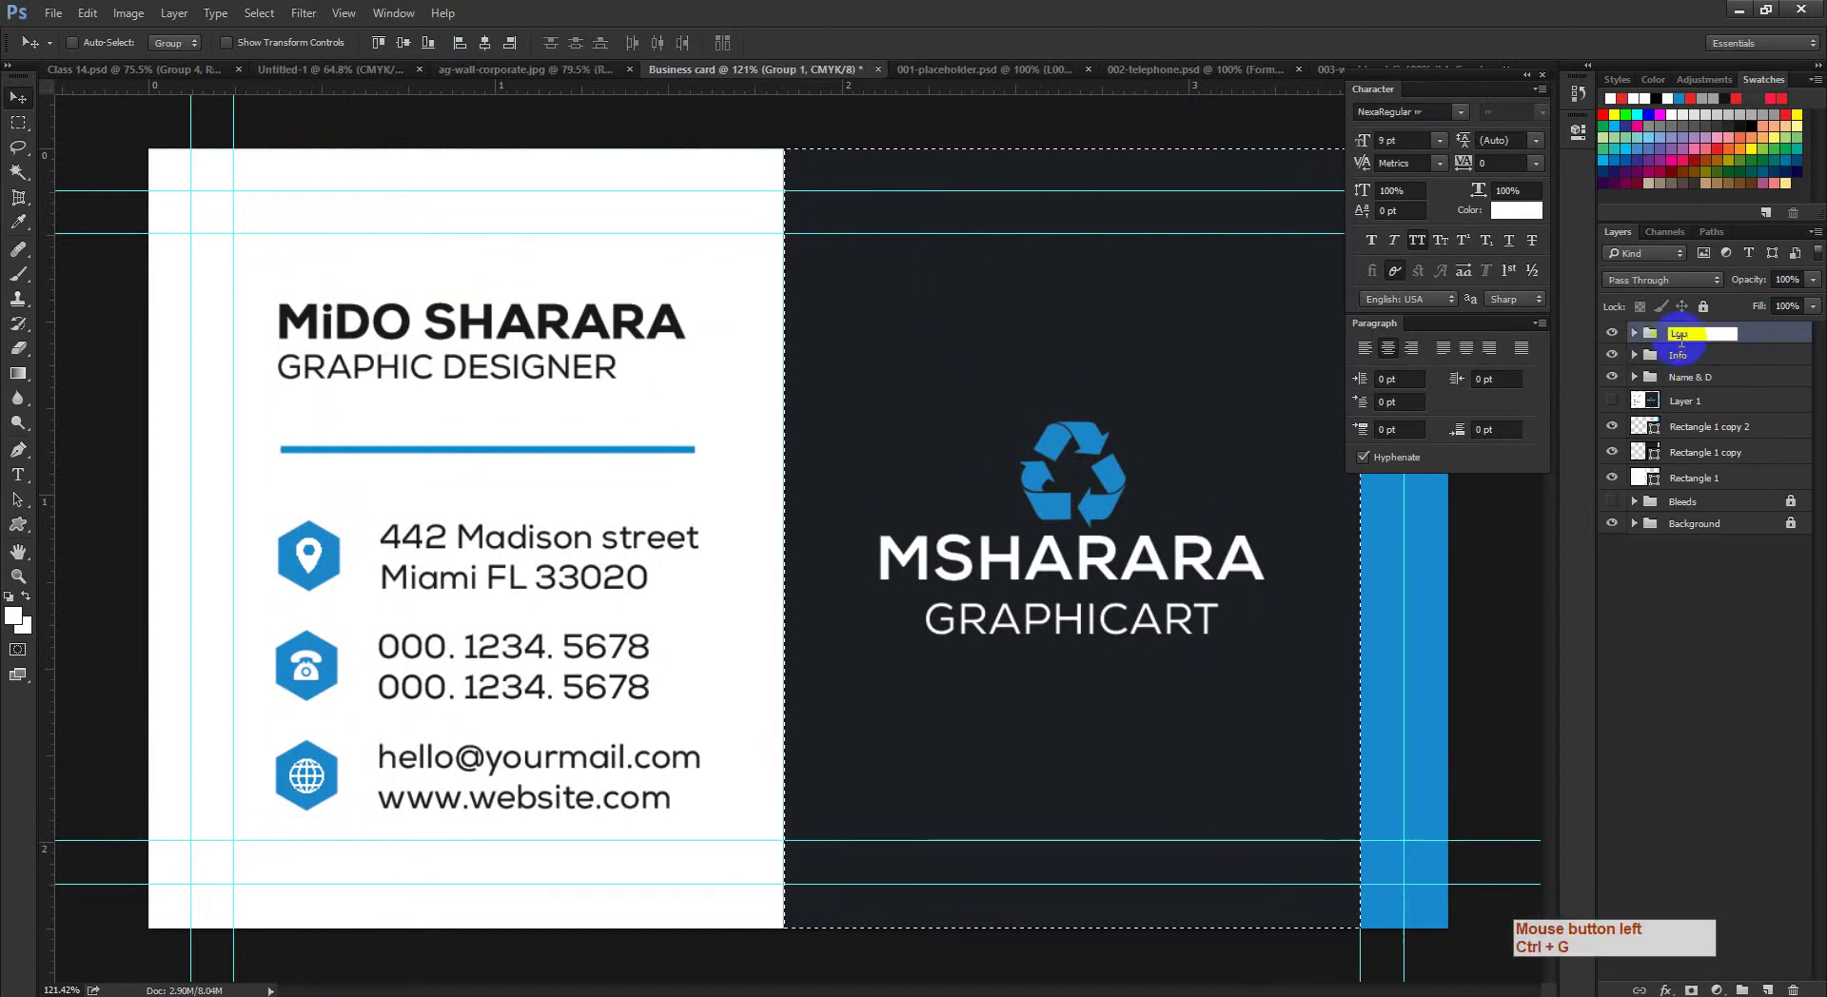
type("Logo")
key("BackSpace")
key("BackSpace")
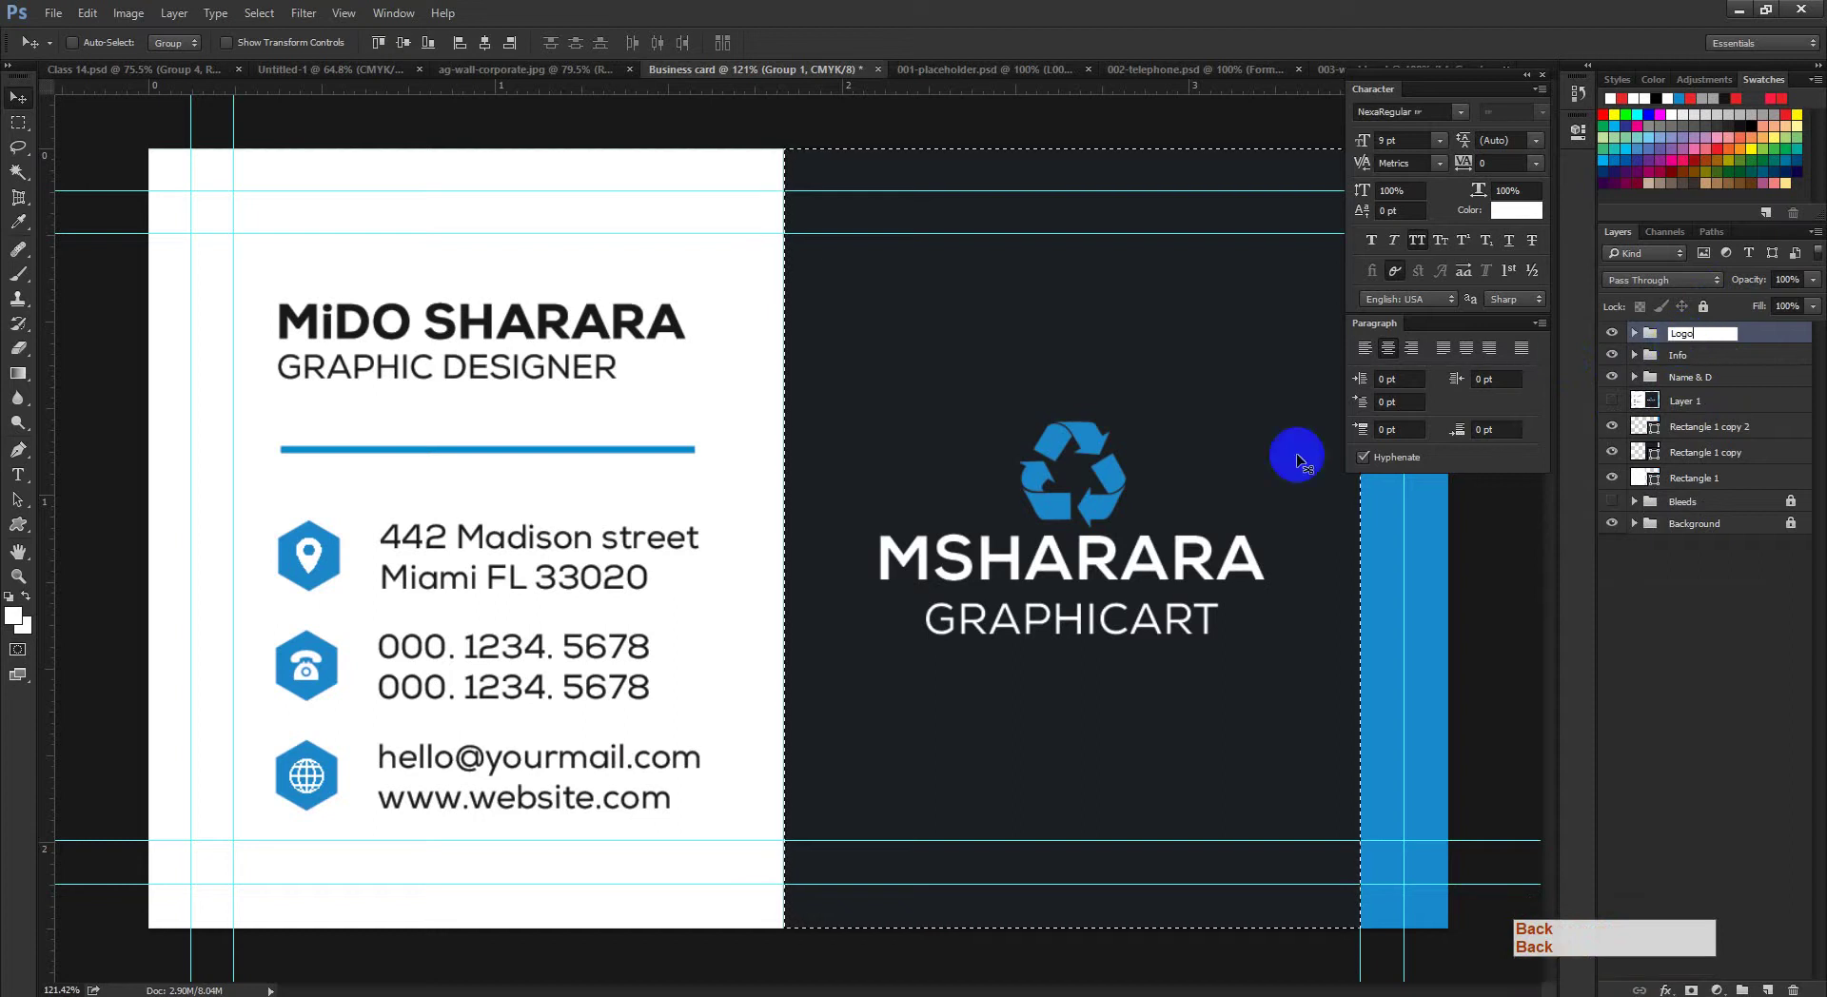
left_click(407, 45)
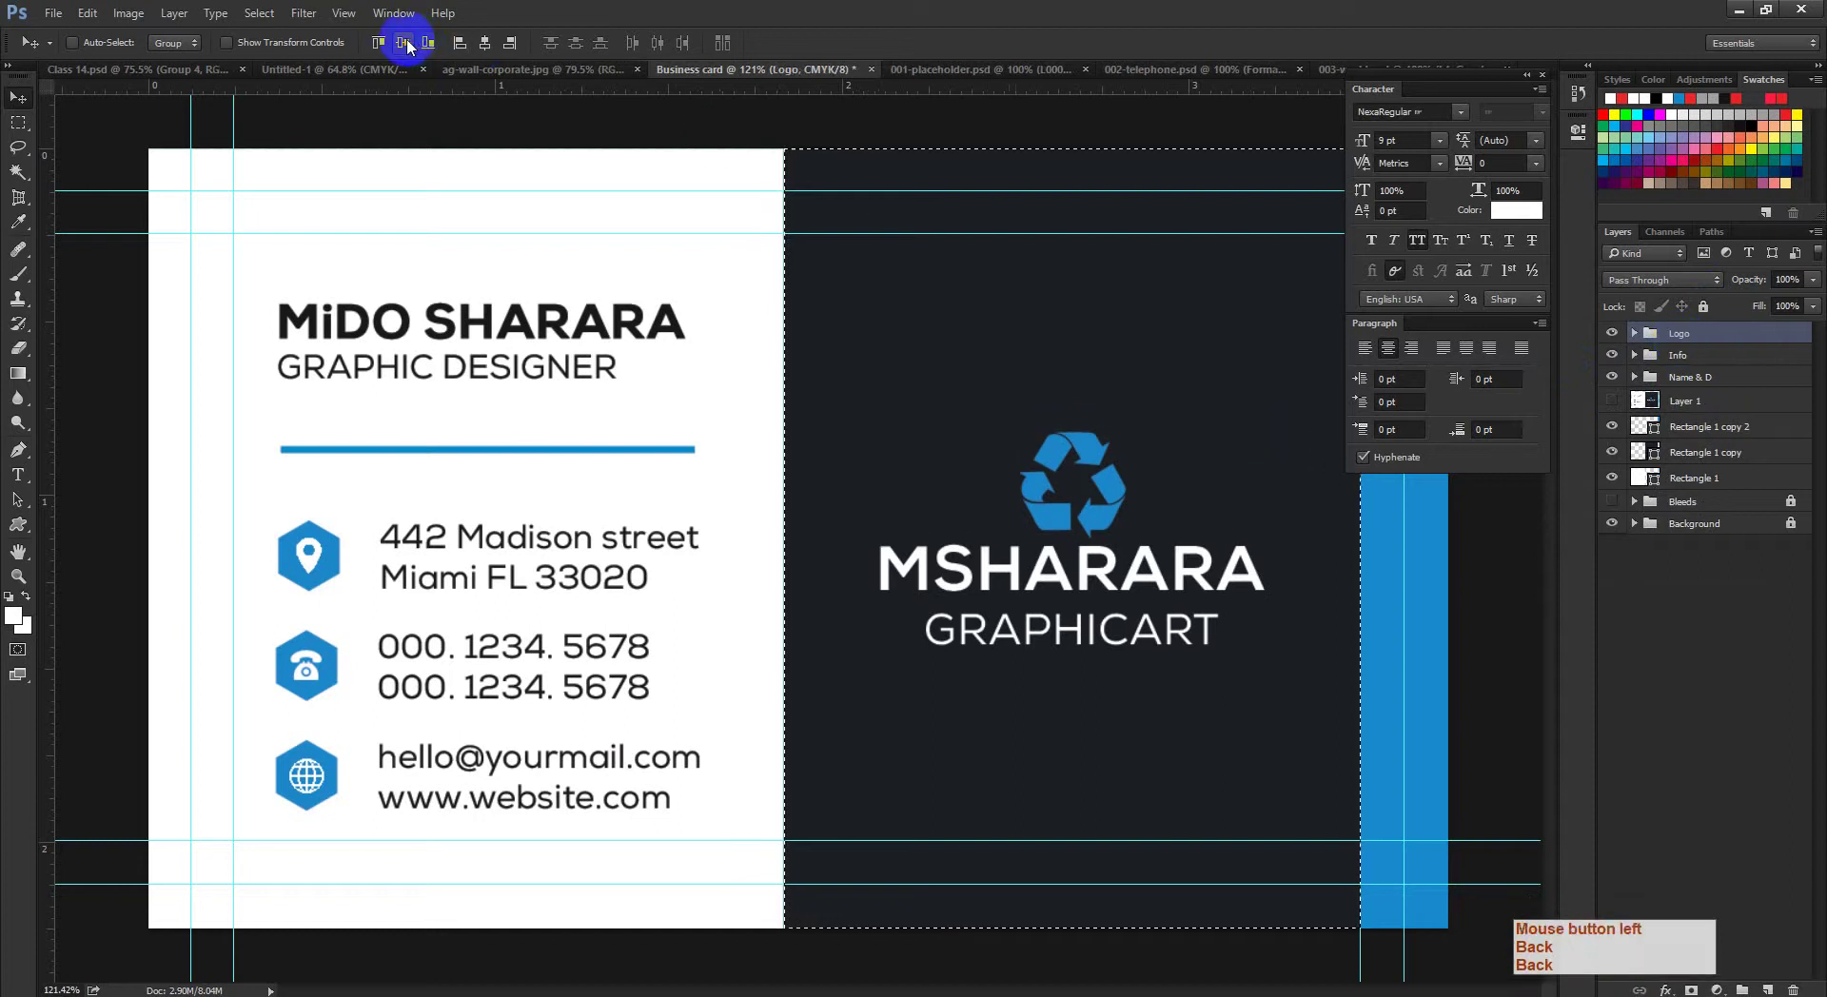
left_click(409, 43)
left_click(409, 44)
Step: Check the Logo block's distances to the back's edges, then deselect the dark panel
left_click_drag(1094, 523, 1047, 571)
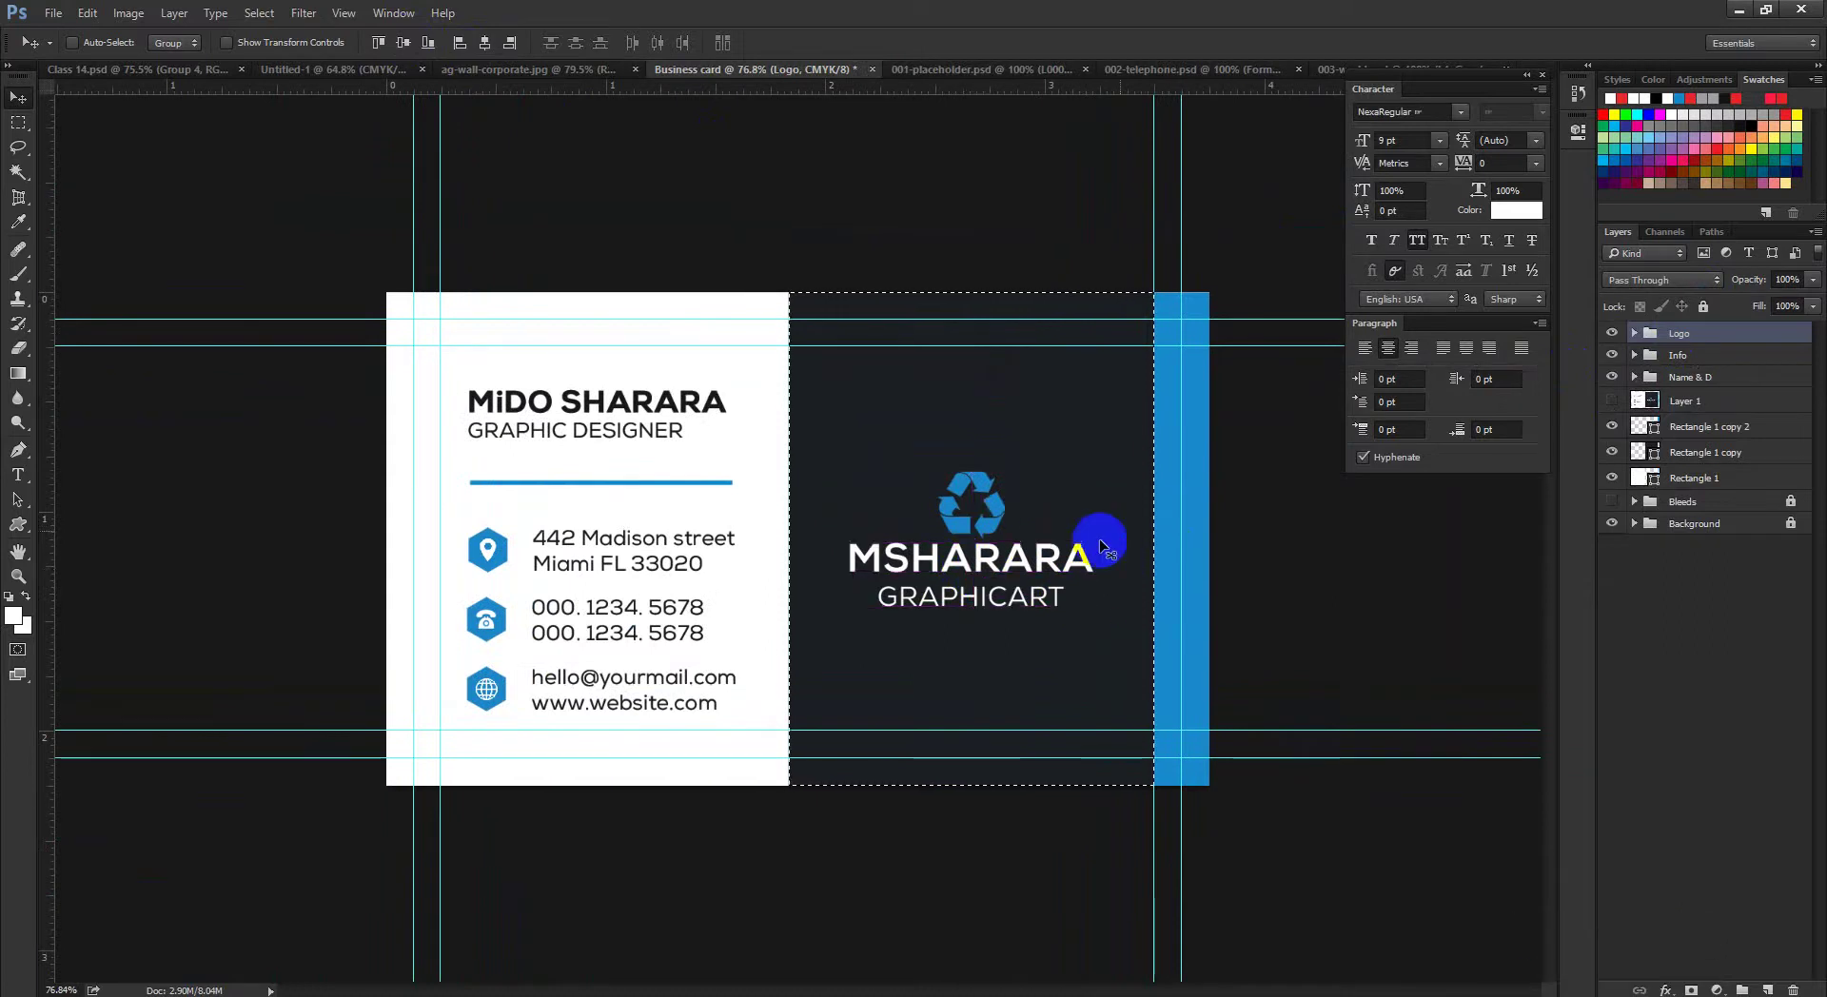
left_click_drag(1097, 555, 1270, 535)
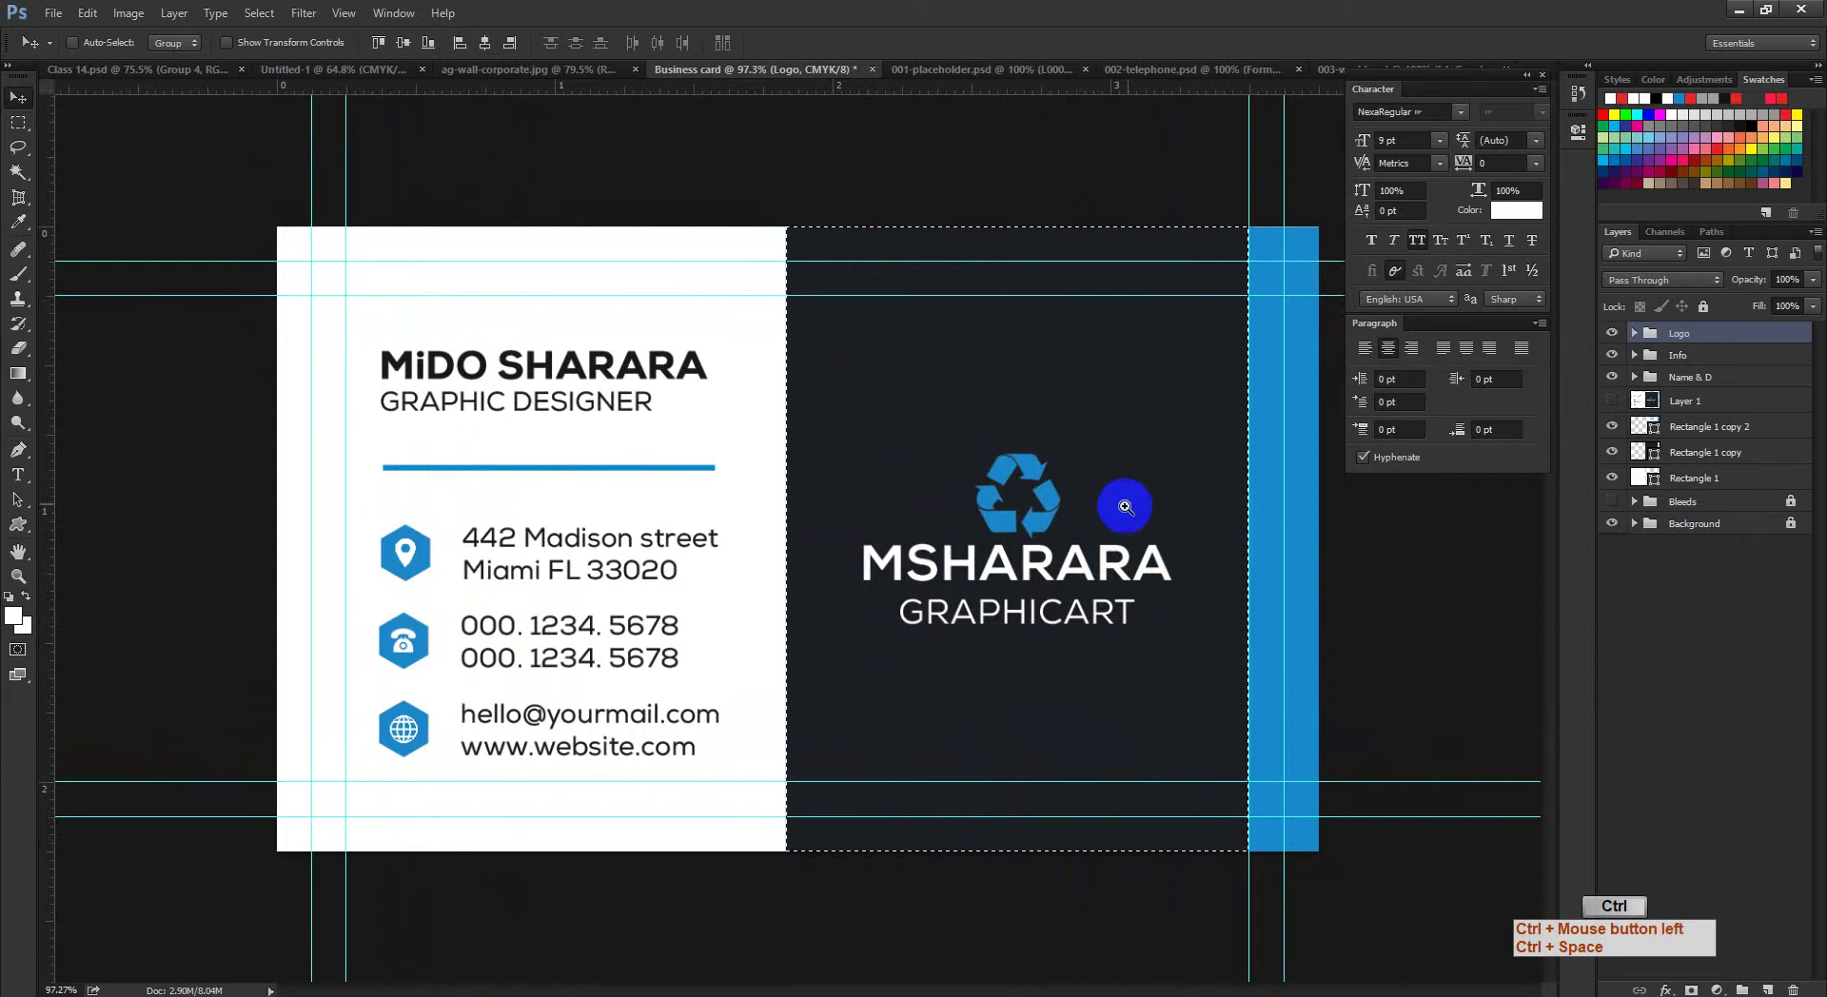
left_click_drag(1126, 506, 1151, 520)
scroll(1152, 519, "down", 3)
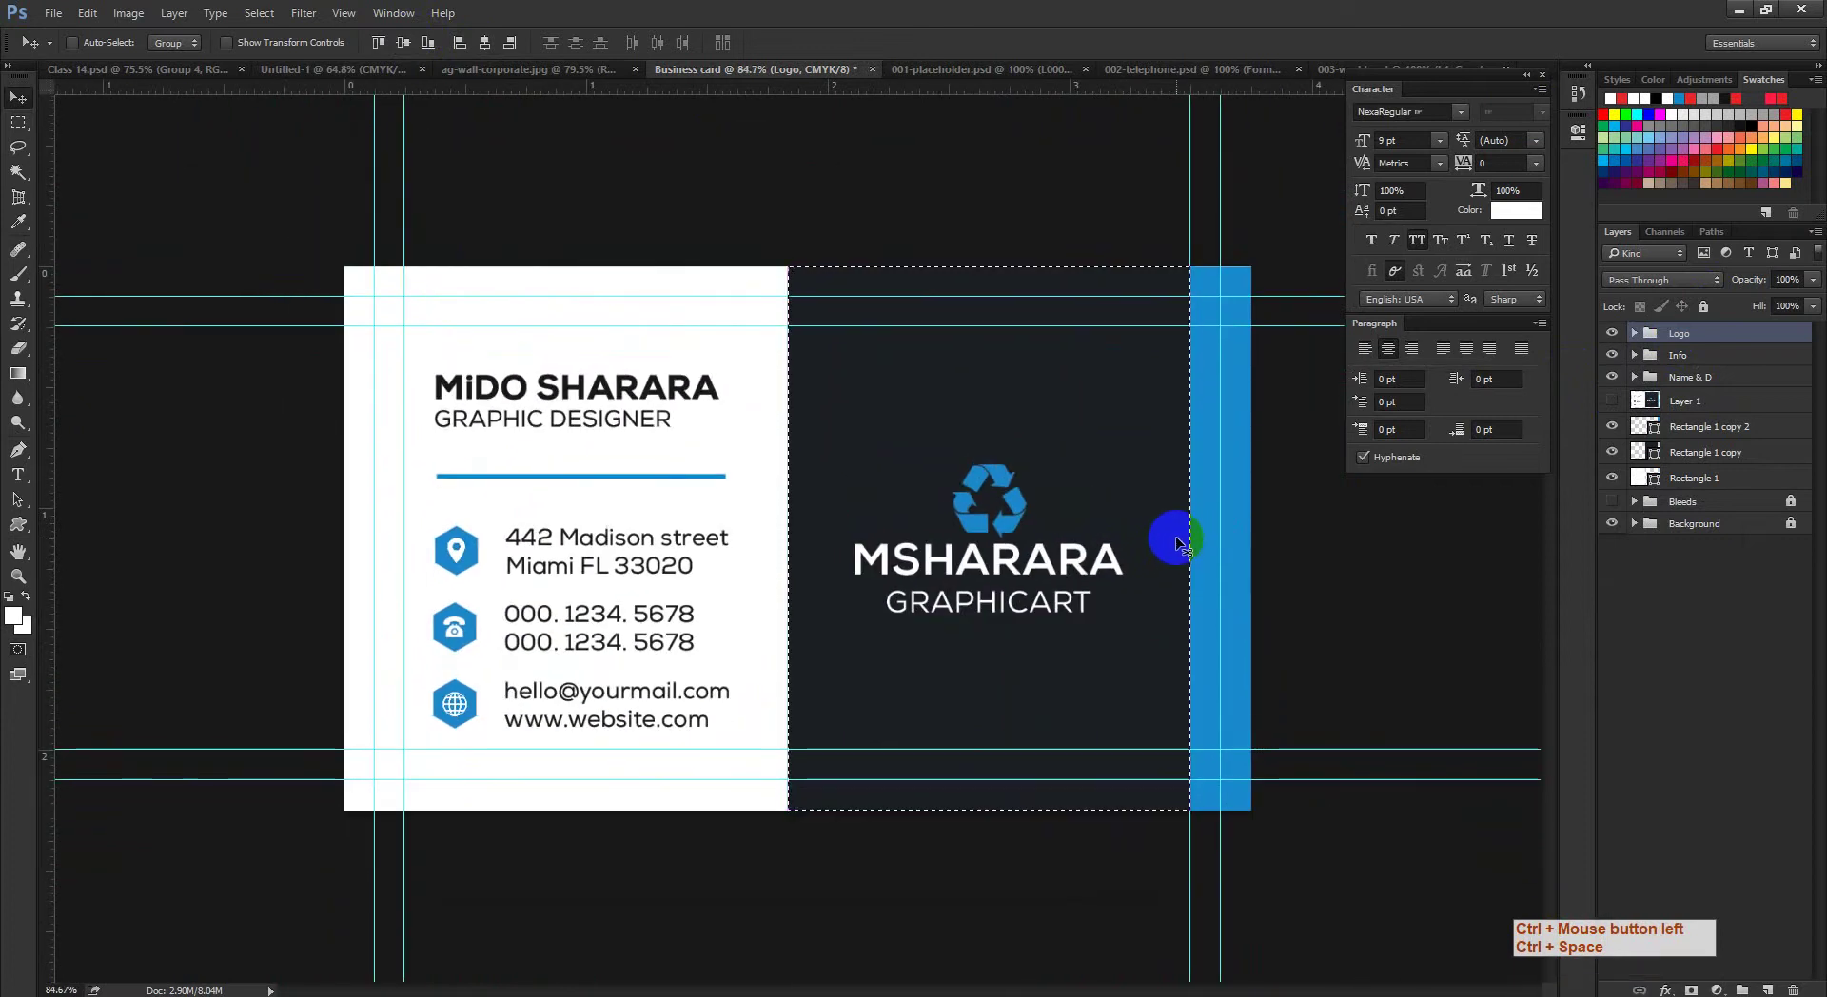
key("ctrl")
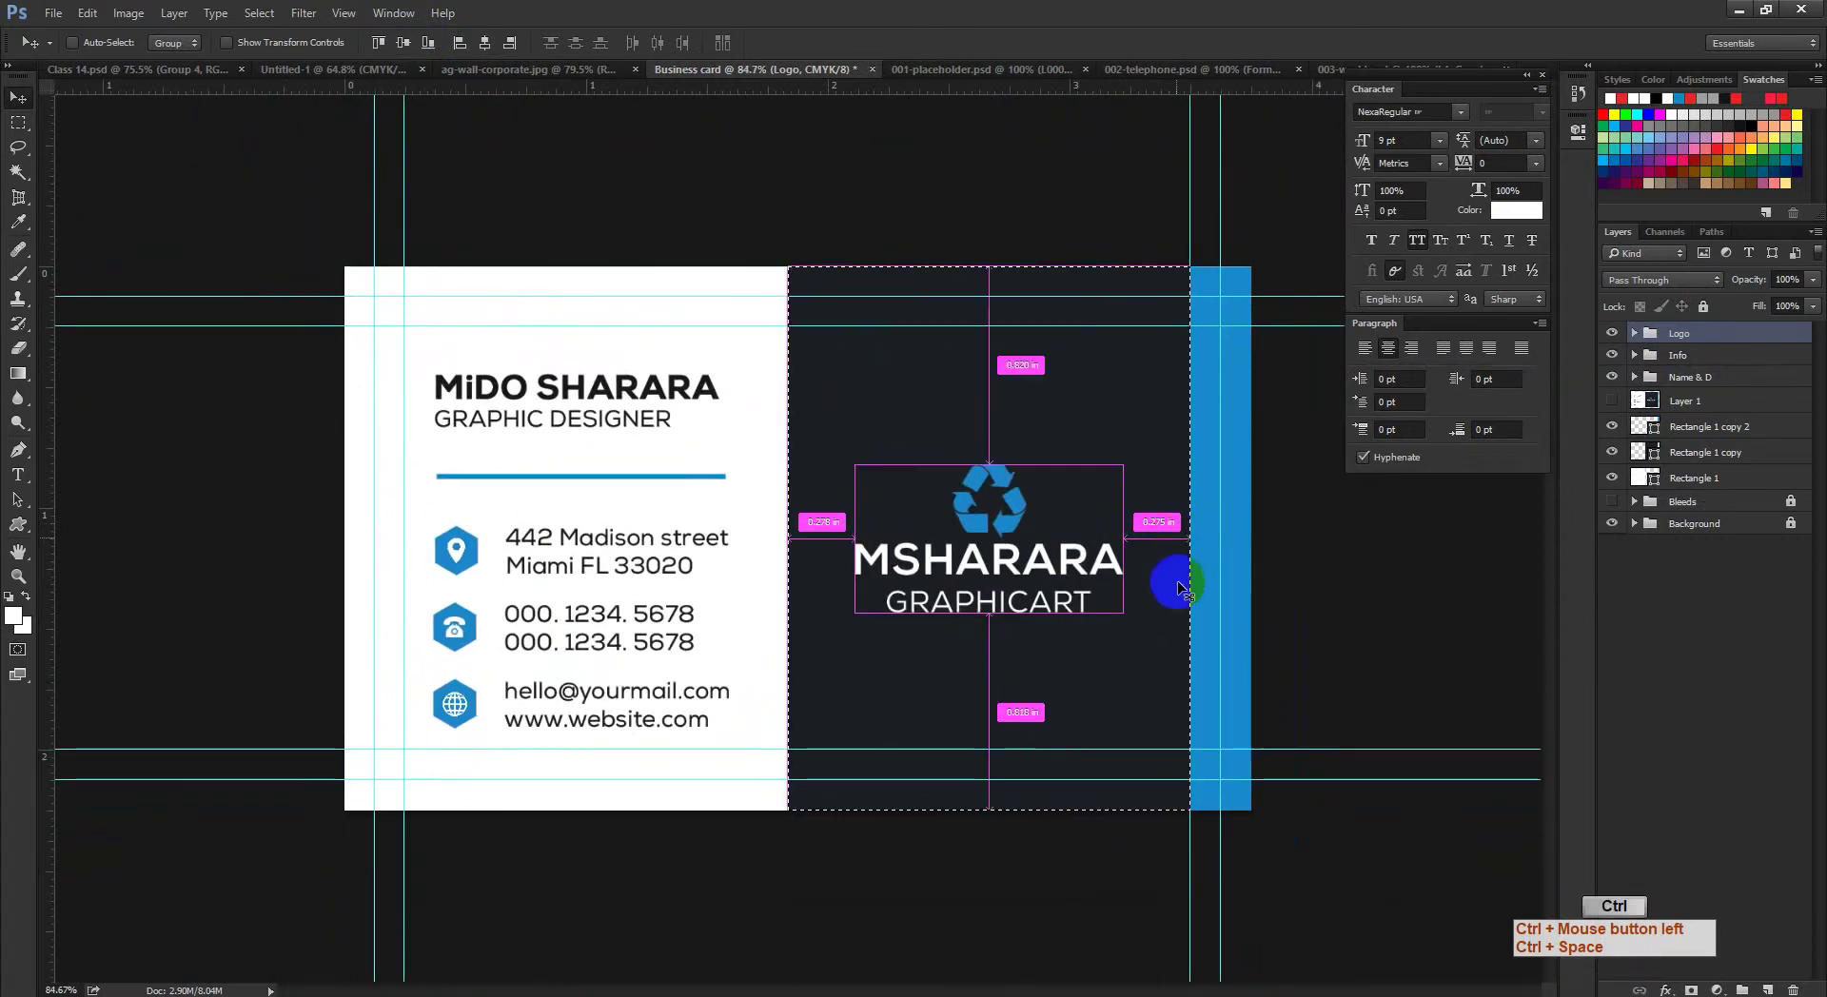
key("ctrl+d")
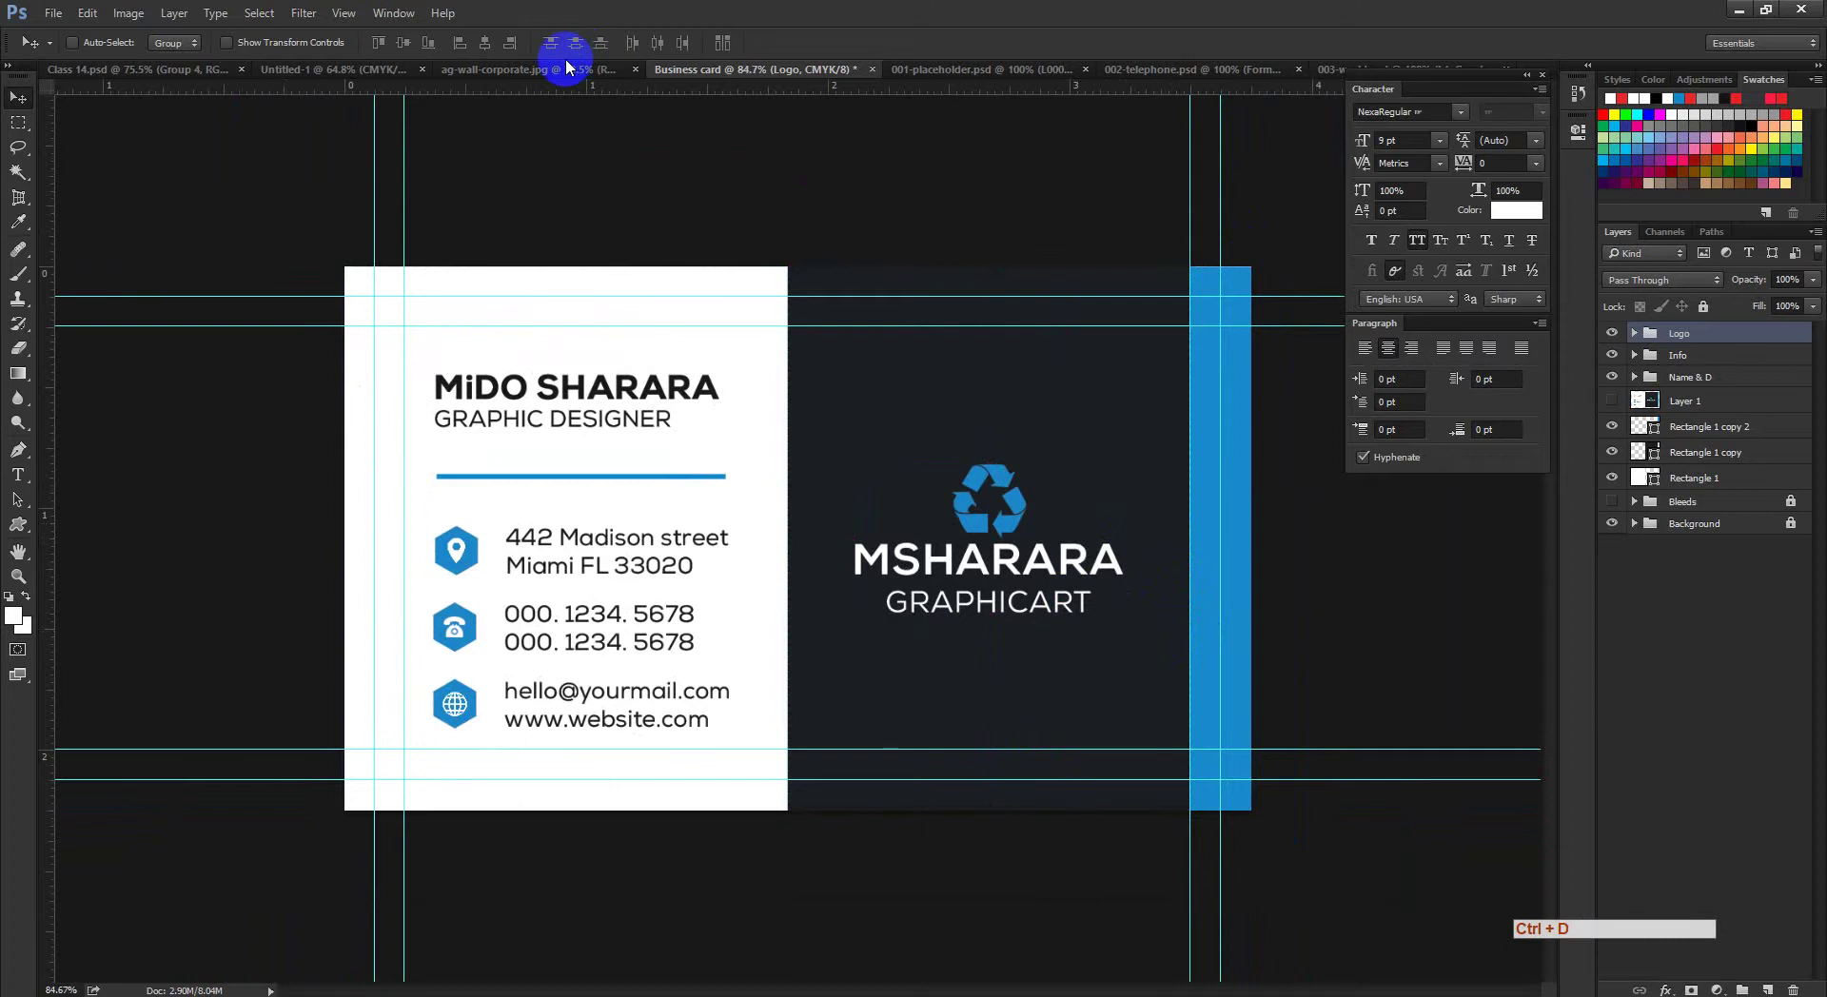
Step: Compare the card with the ag-wall-corporate.jpg reference design and recheck the logo's spacing
left_click(945, 66)
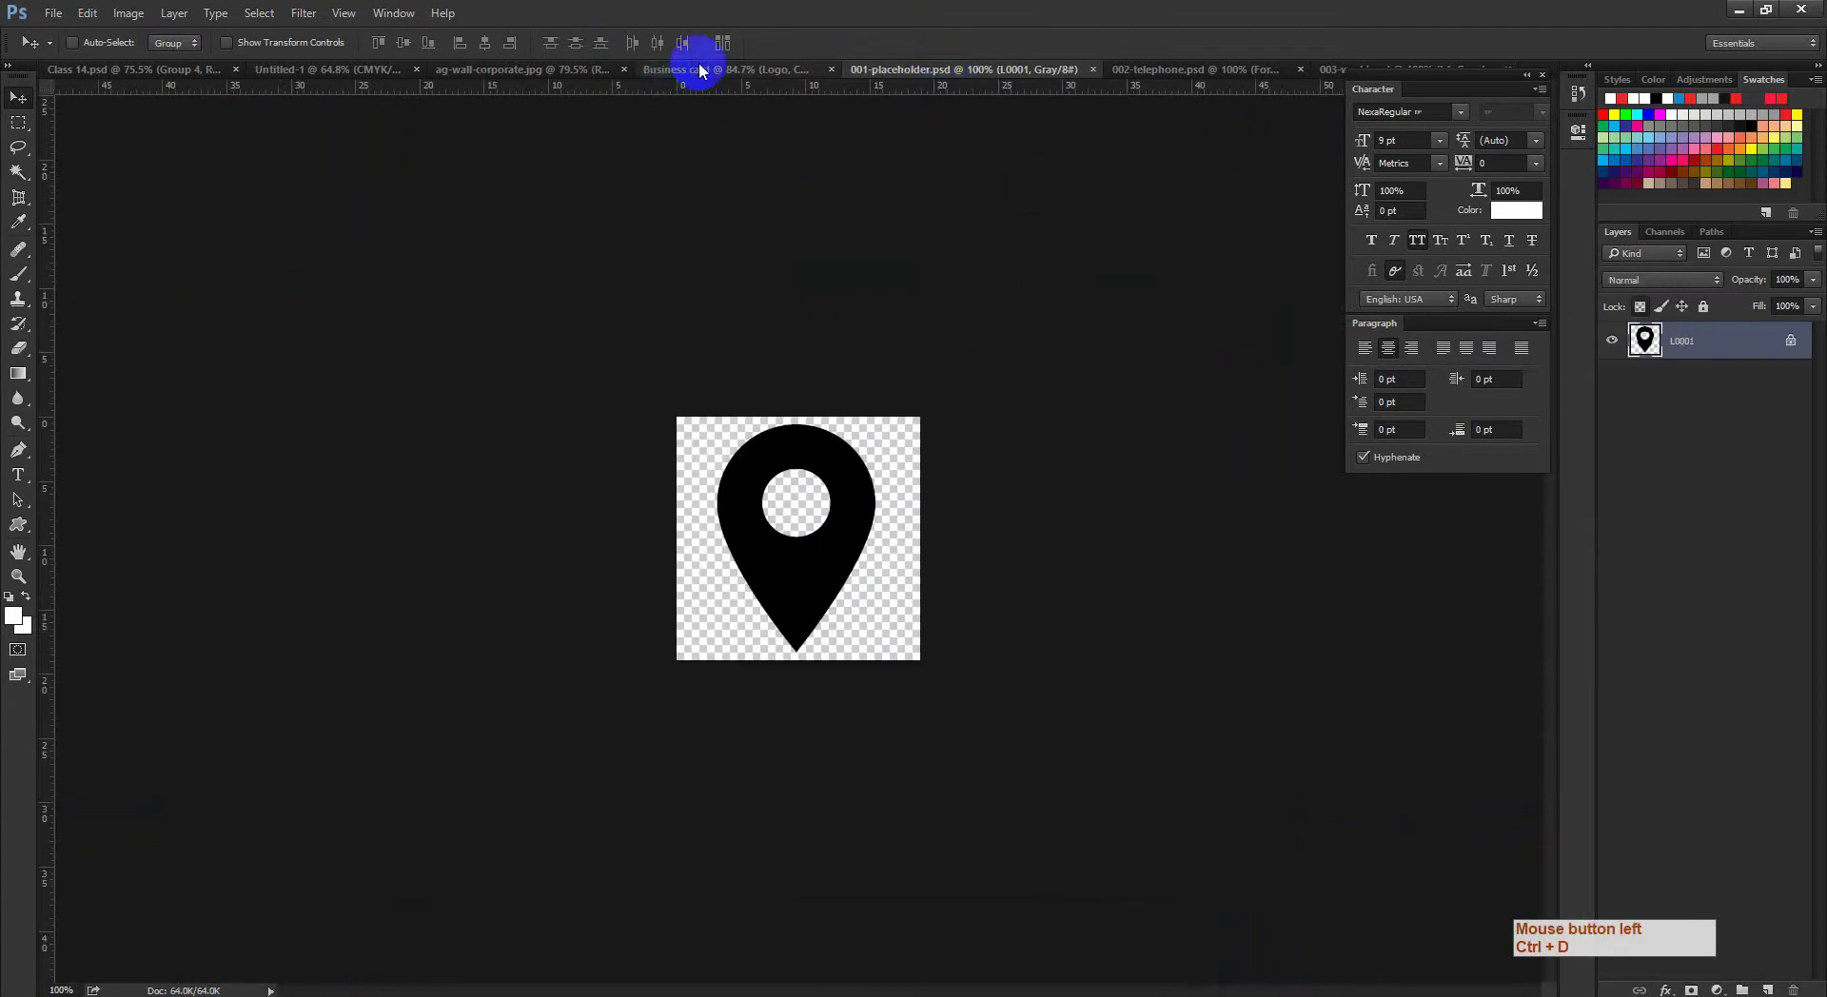
left_click(702, 69)
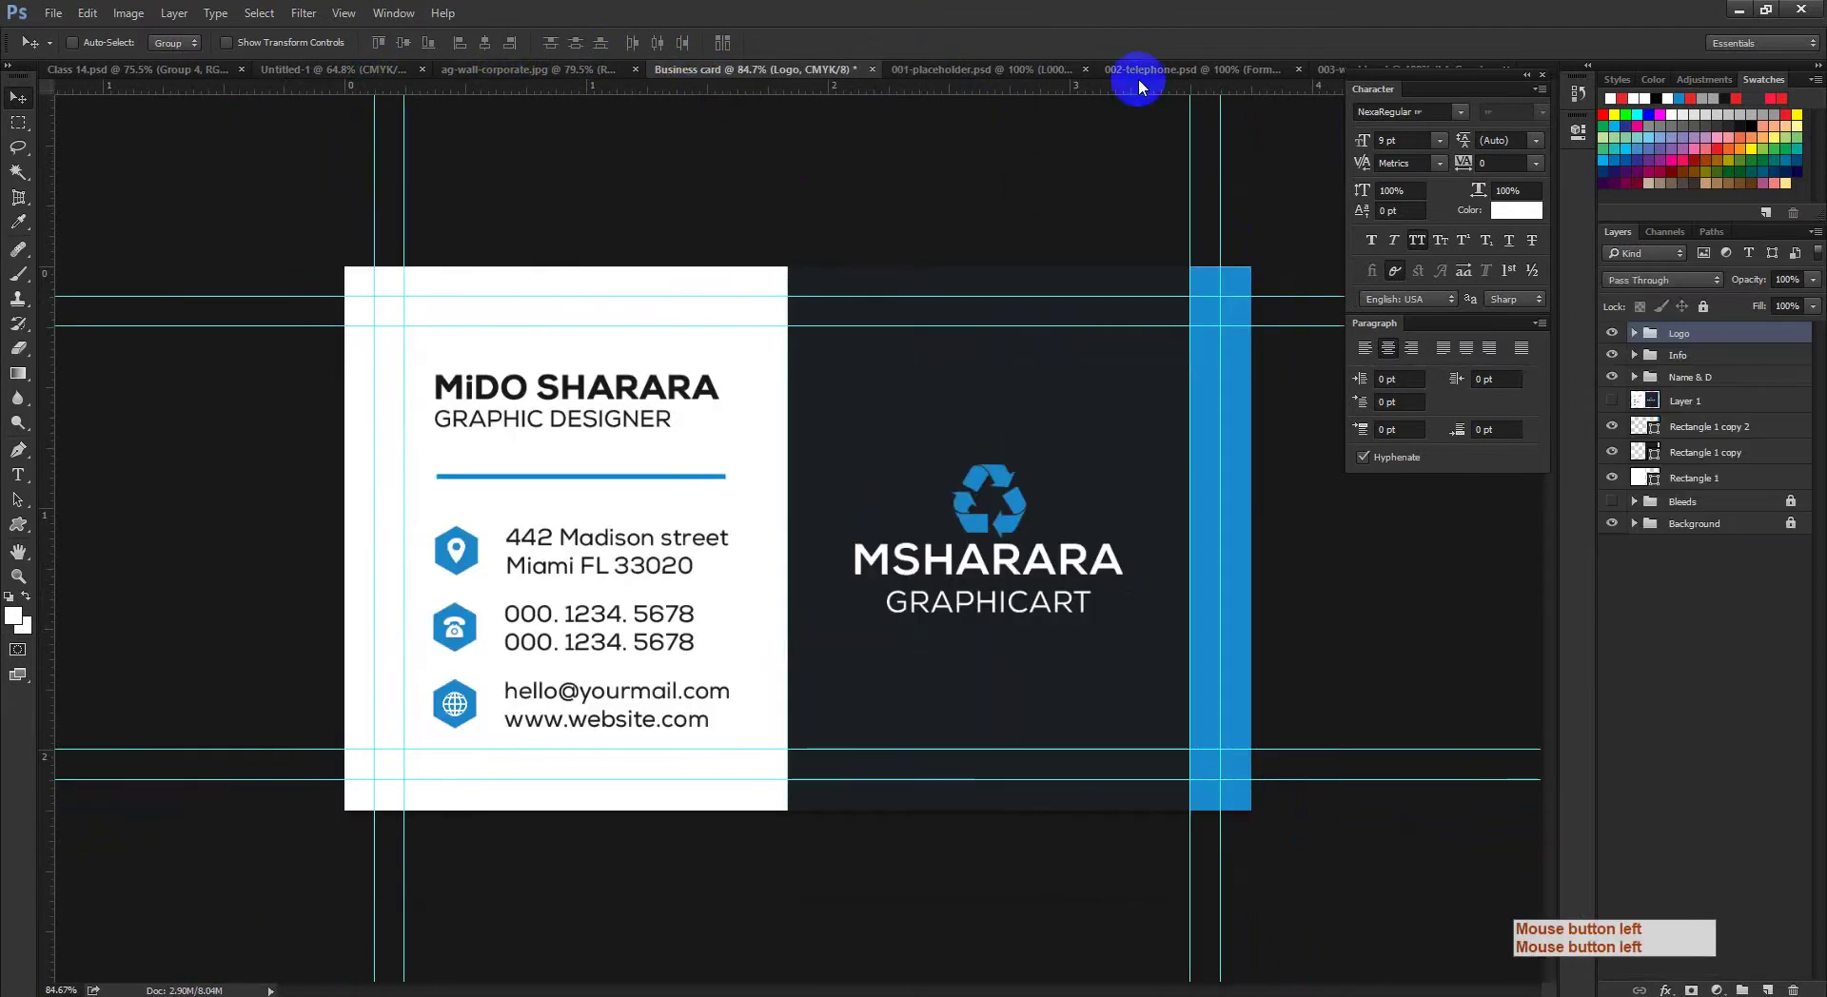
left_click(571, 72)
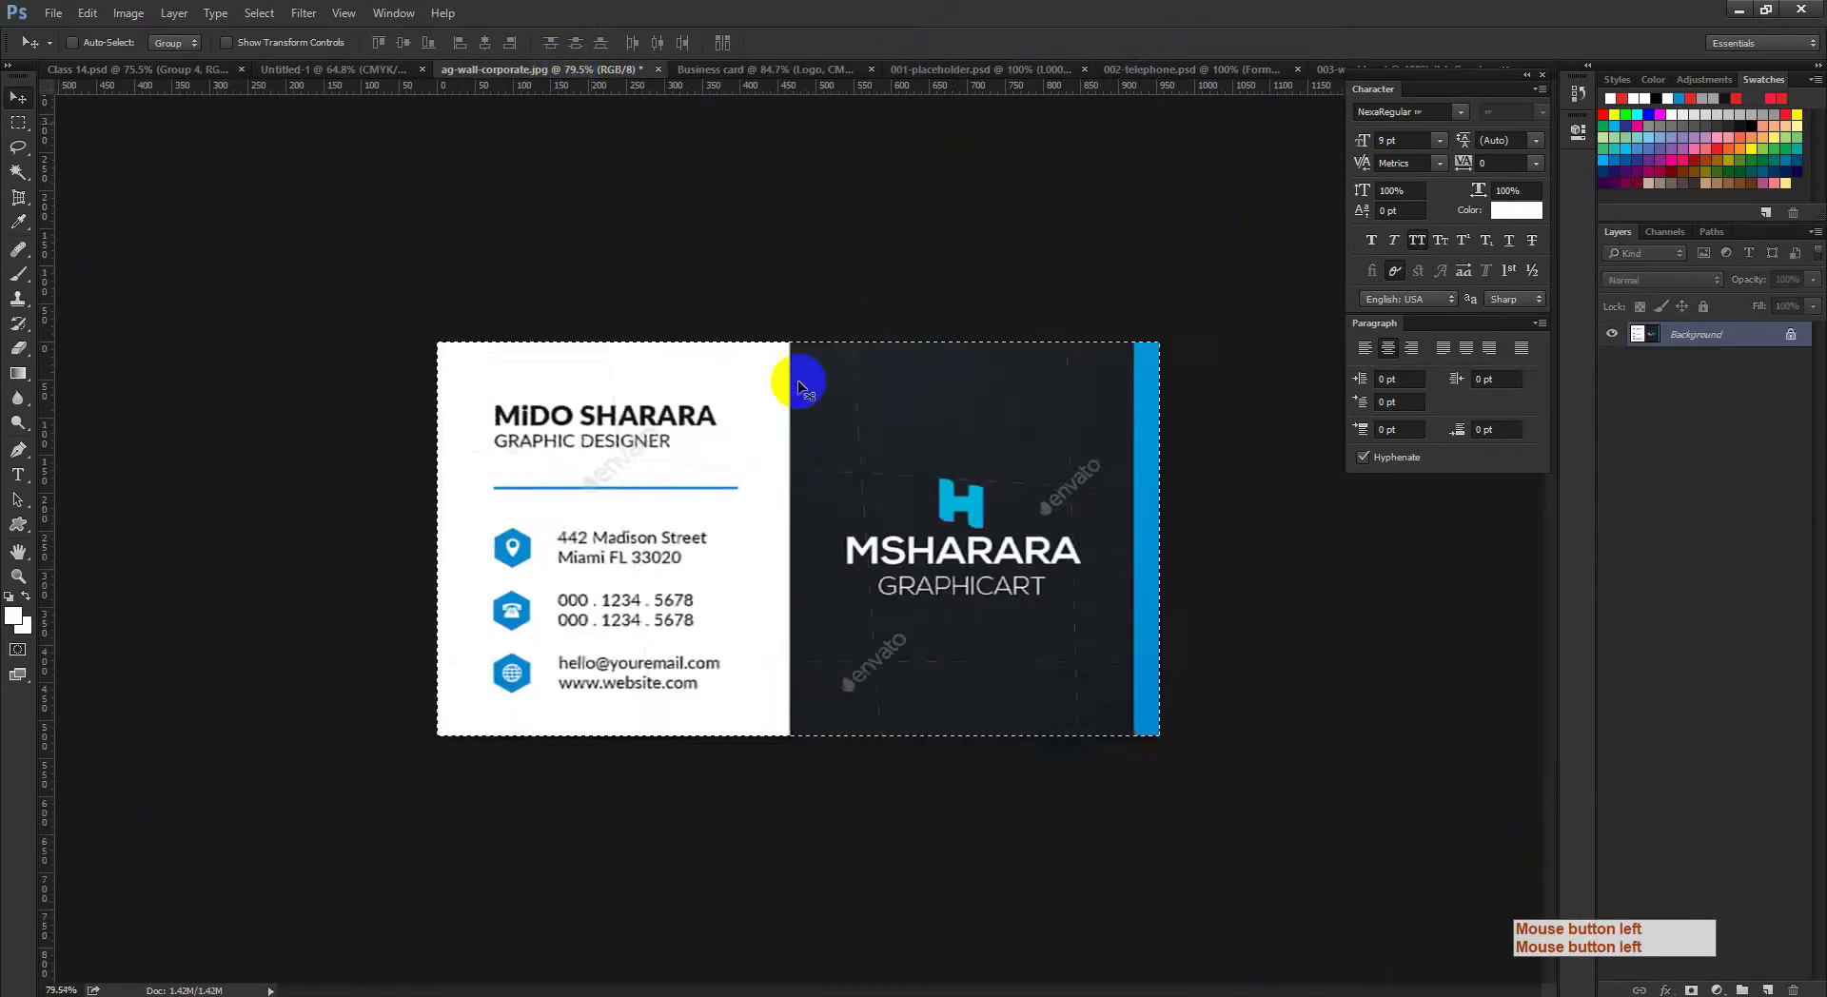
left_click(938, 509, "ctrl")
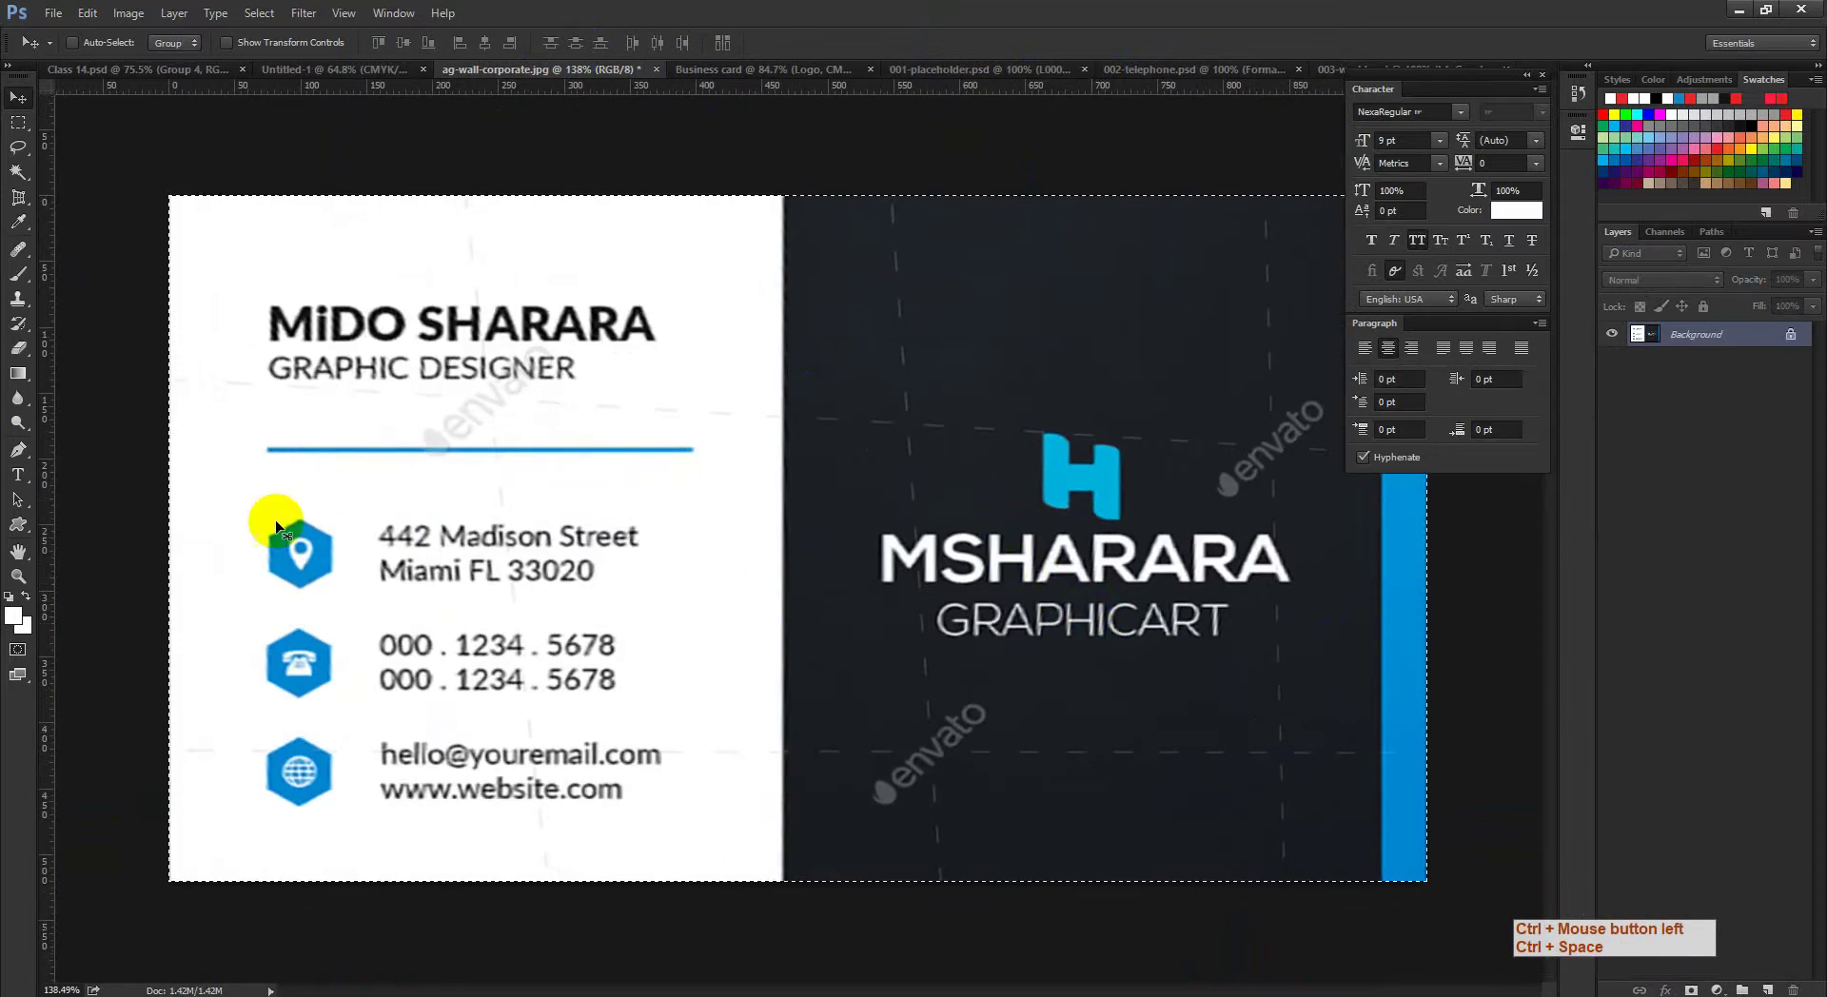
left_click(975, 68)
left_click(733, 70)
key("ctrl+space")
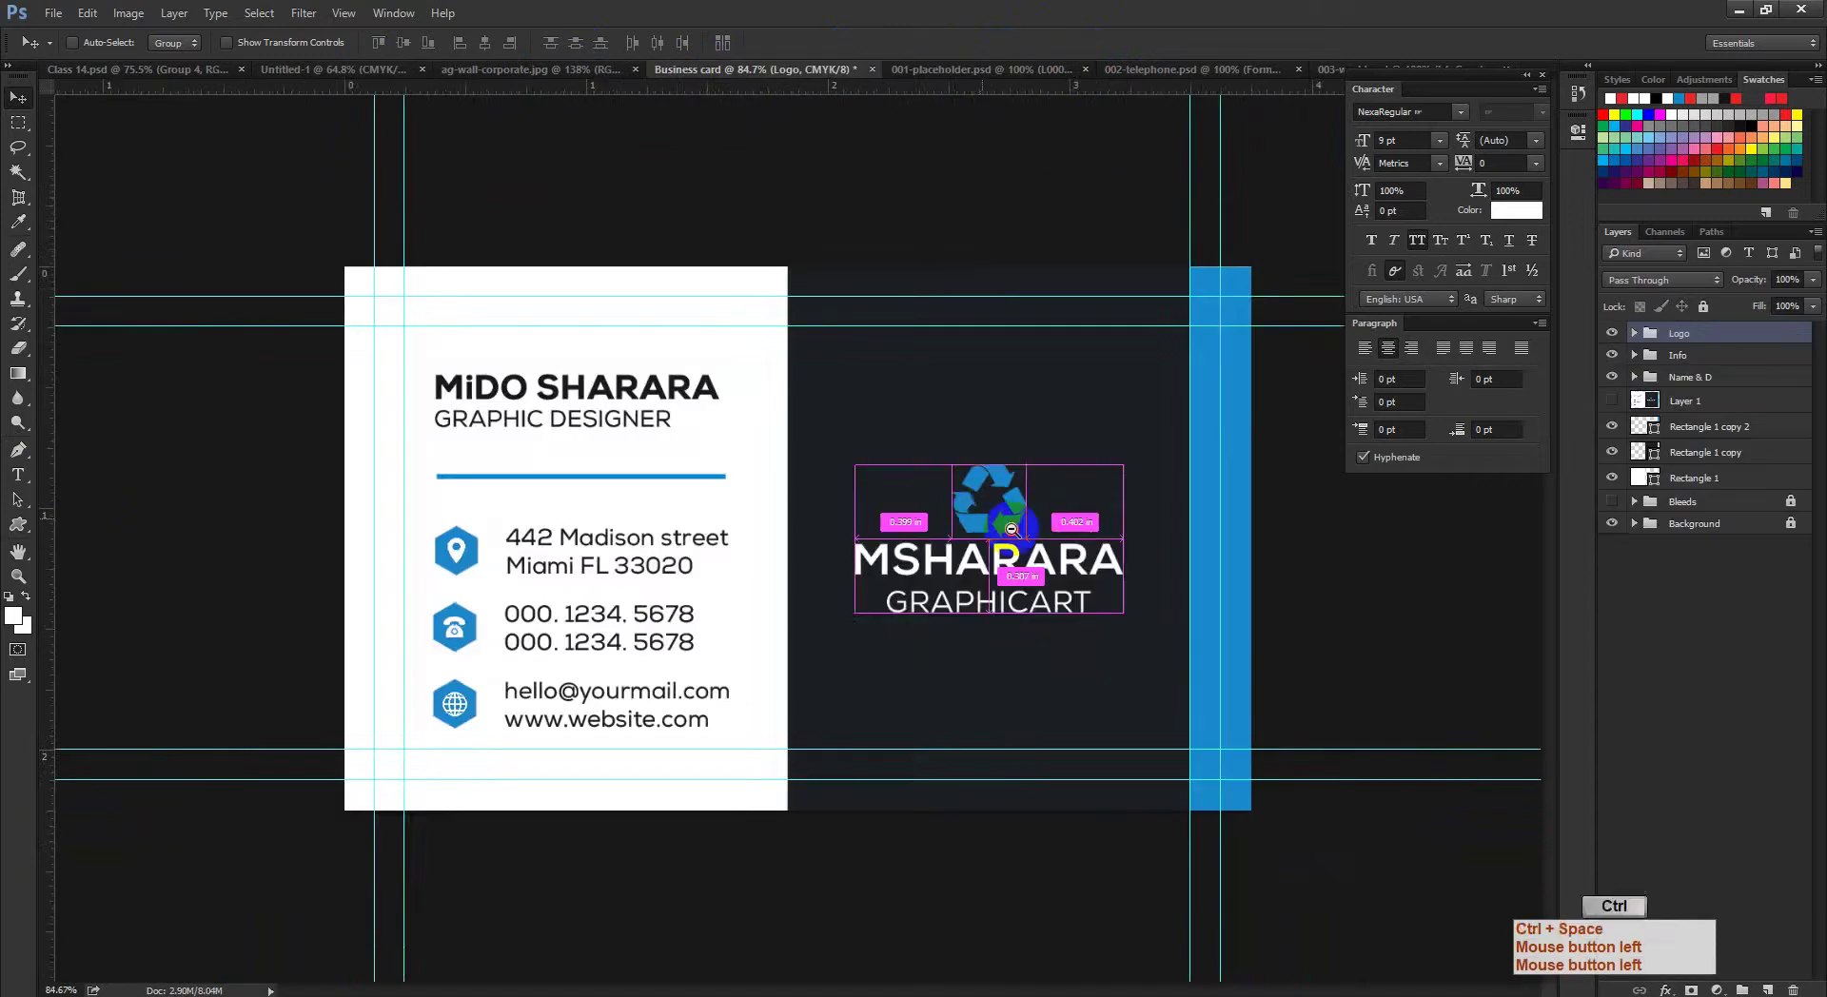
left_click(1142, 542, "ctrl")
key("ctrl+space")
left_click_drag(1142, 543, 1080, 504)
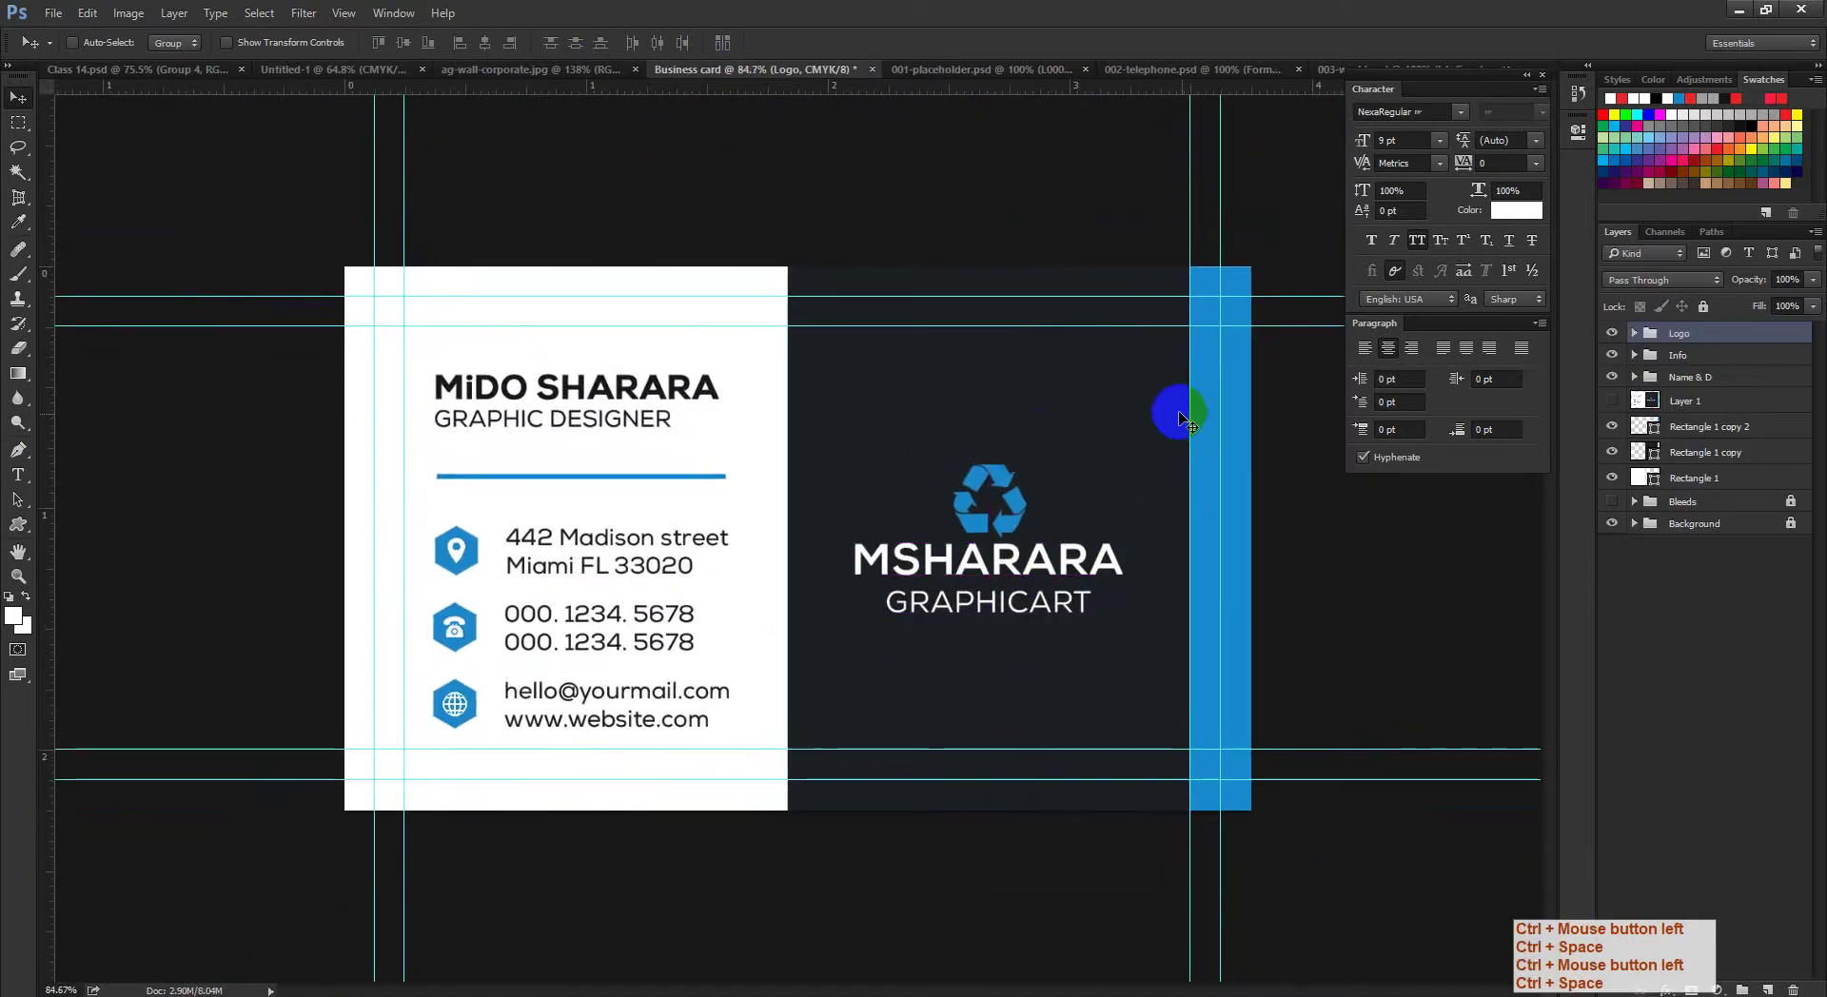
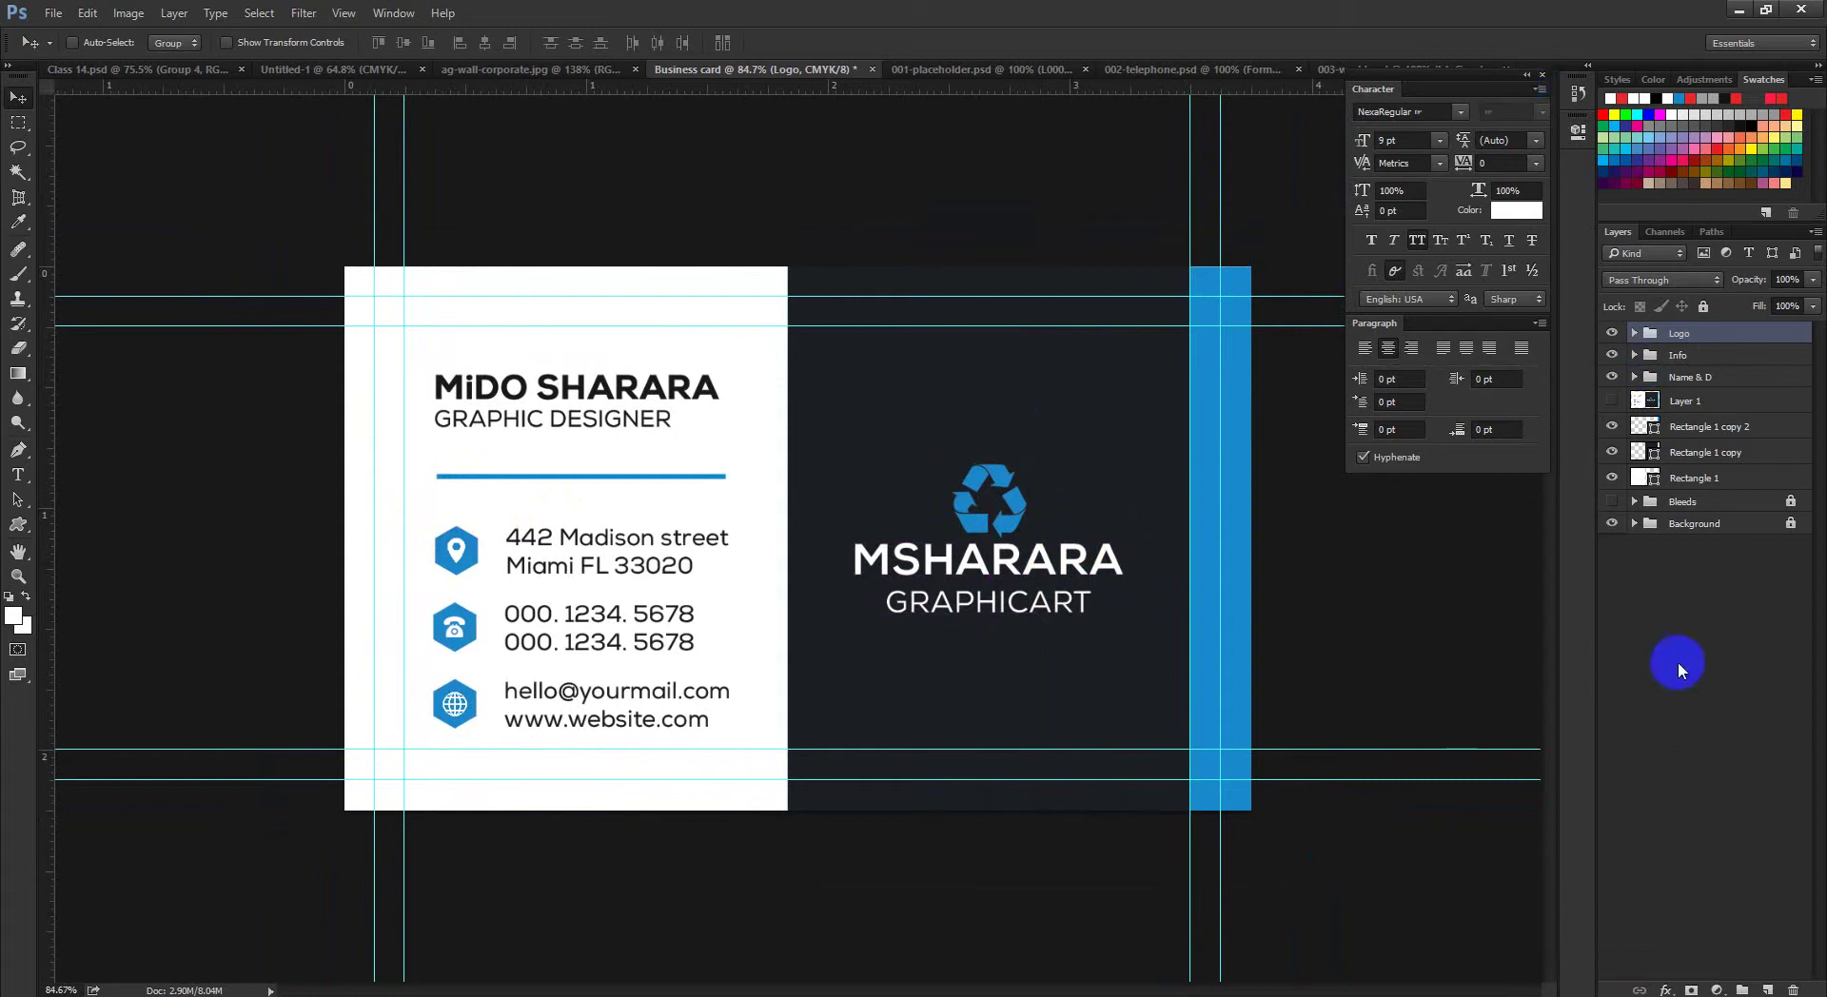
Step: Toggle the watermarked Layer 1 overlay to compare it with the card, then delete Layer 1
left_click(1696, 407)
left_click(1613, 404)
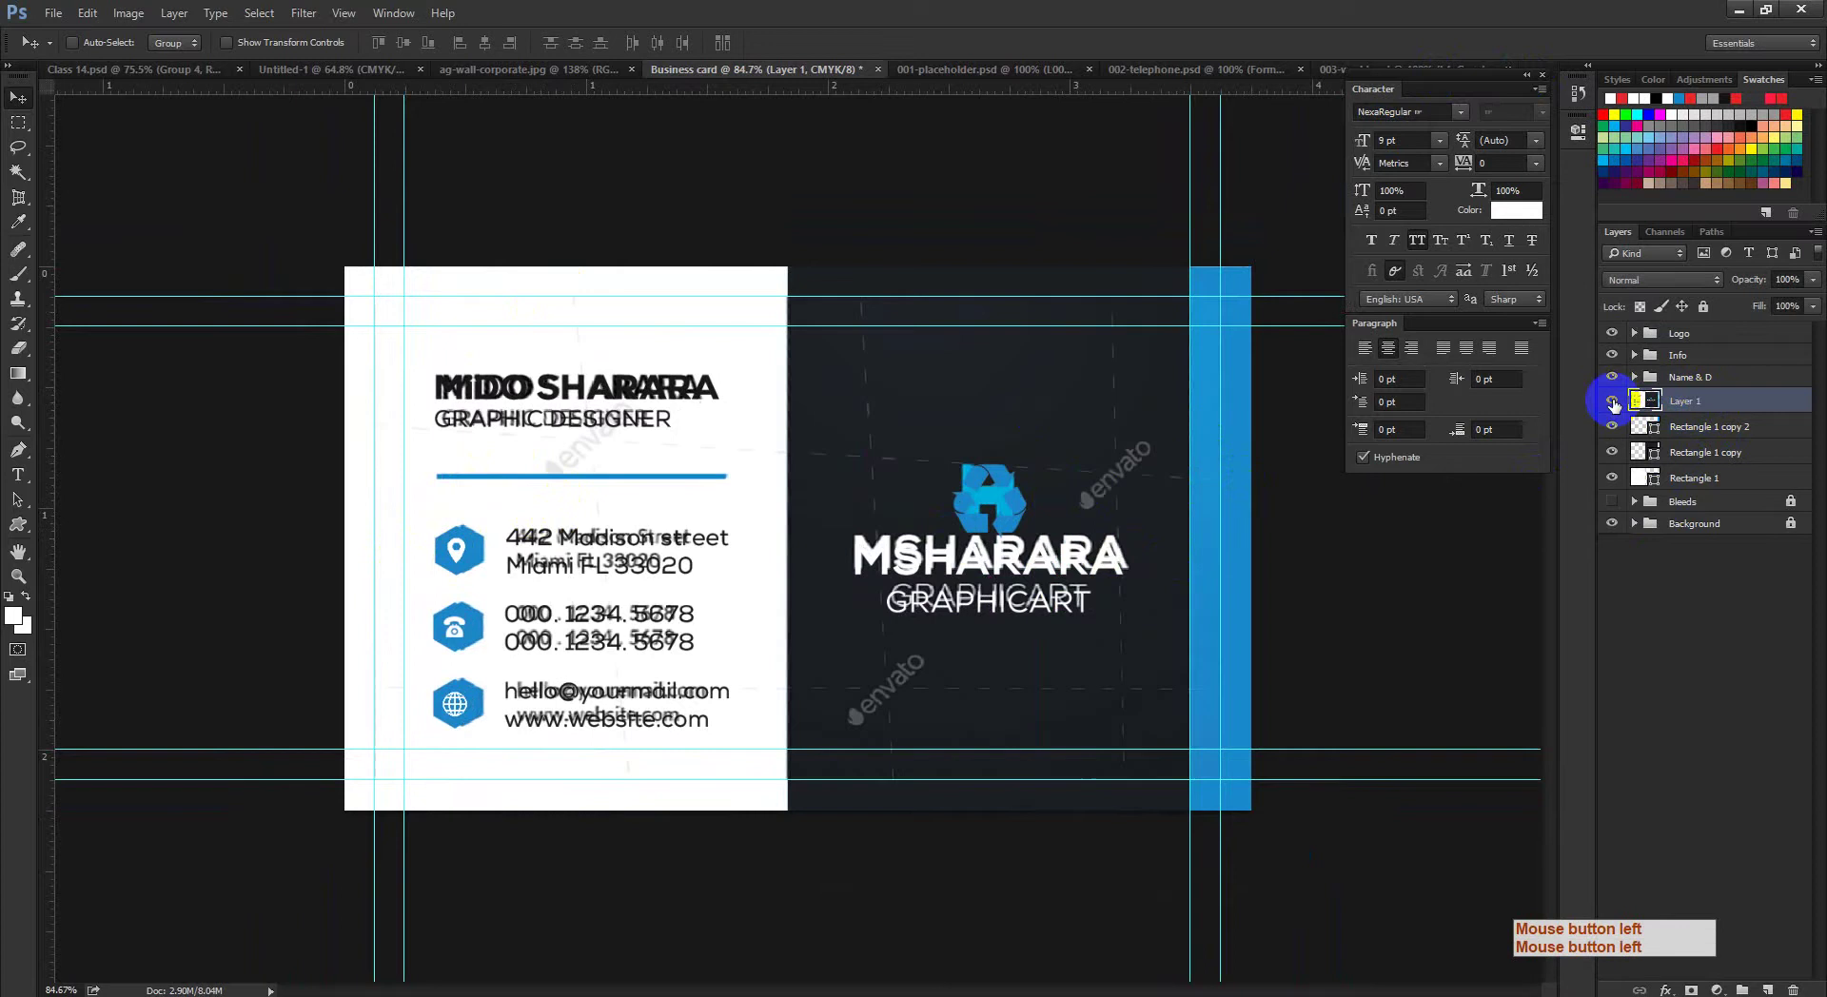
left_click(1613, 403)
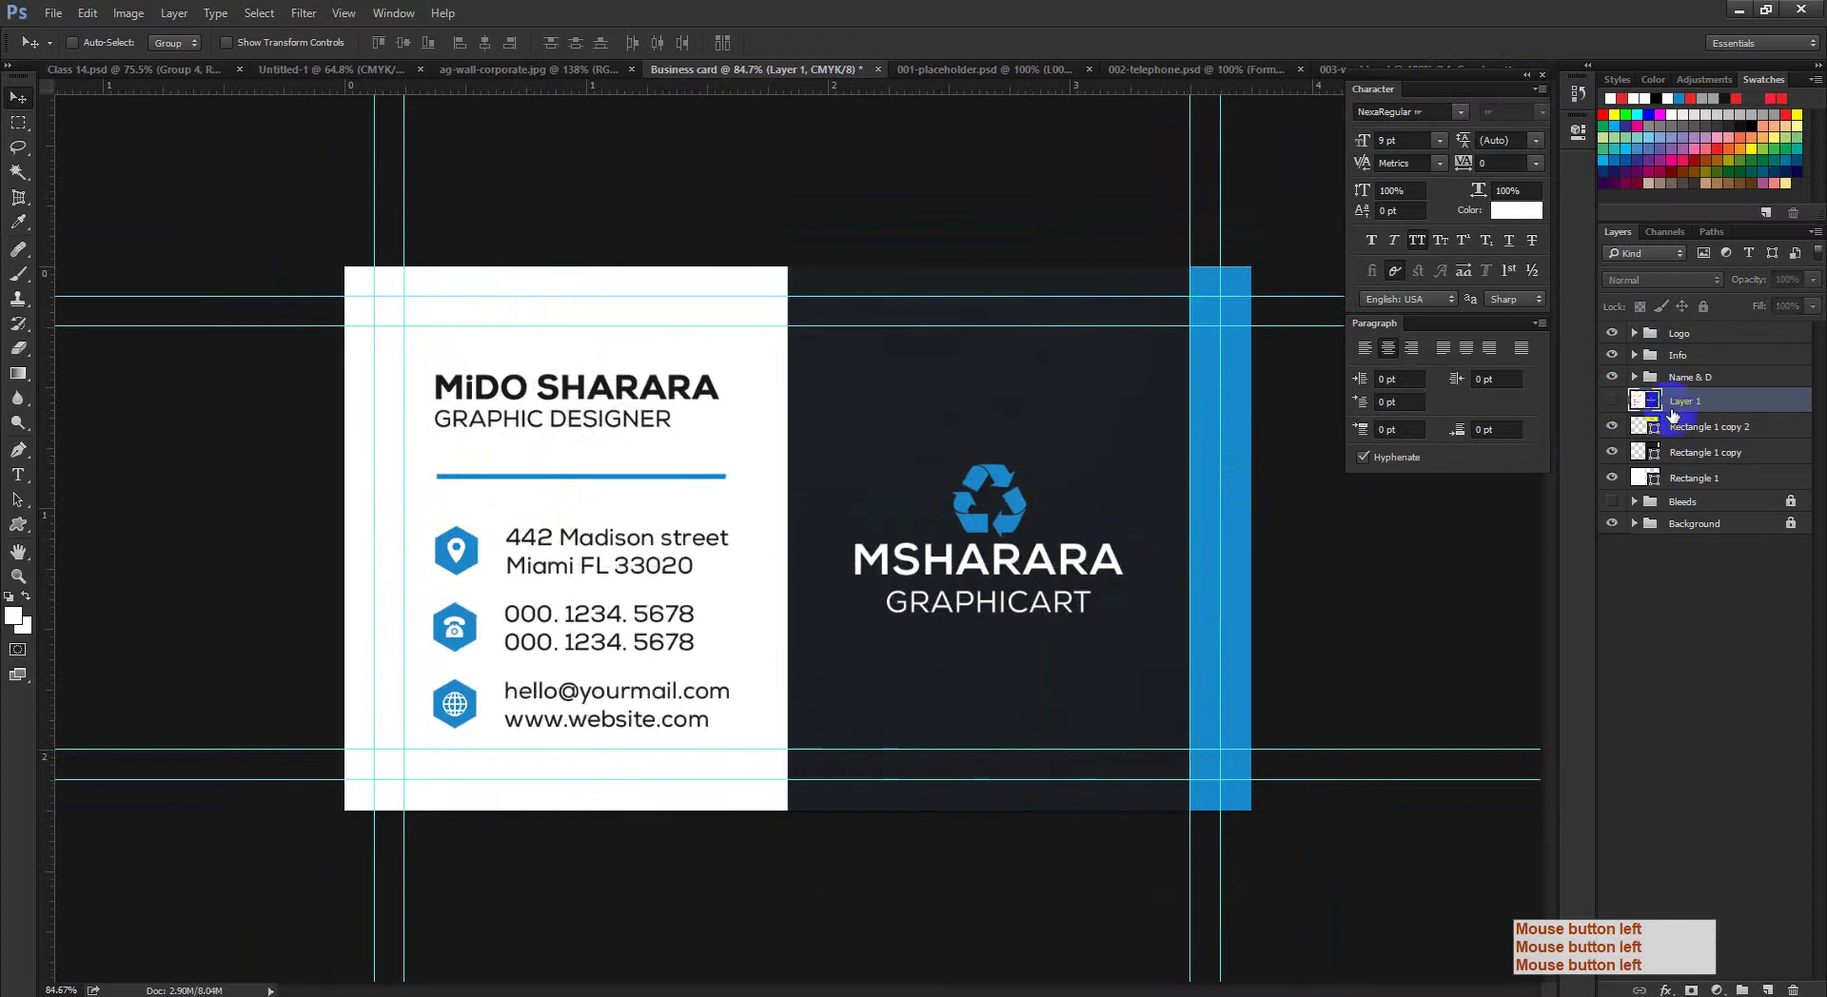
left_click(1613, 404)
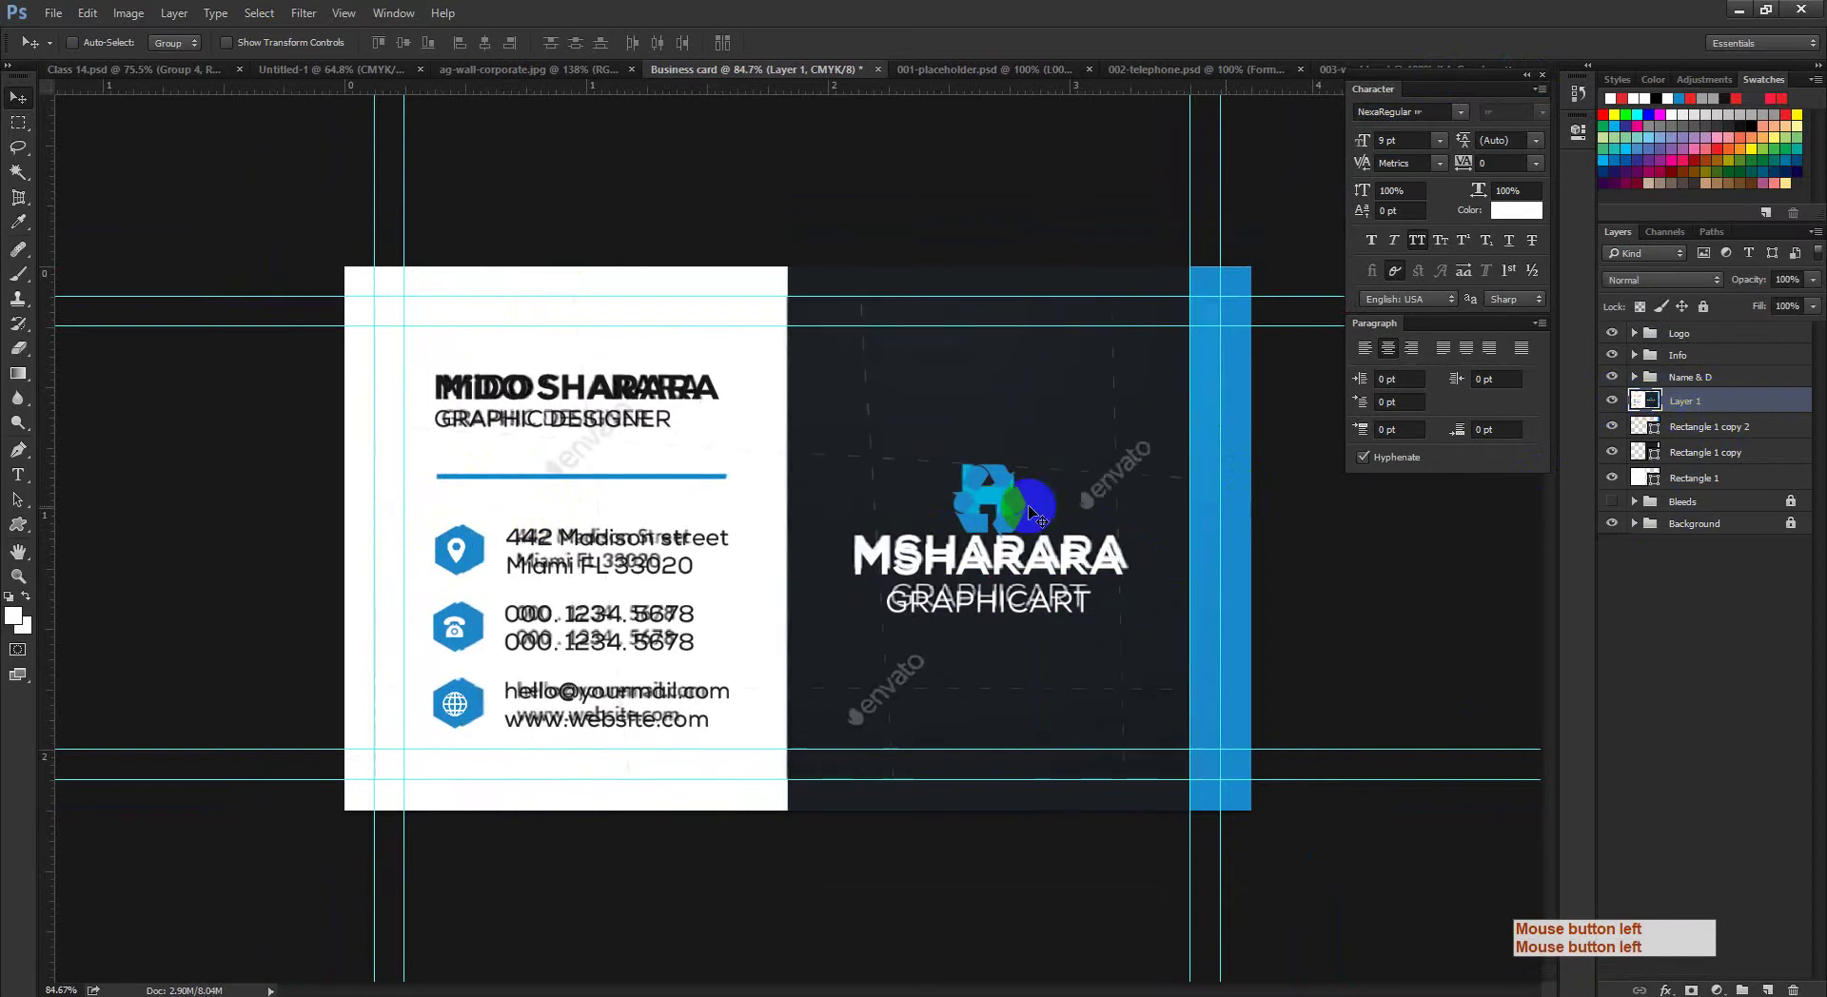
left_click_drag(990, 581, 1653, 569)
left_click(1667, 402, "ctrl")
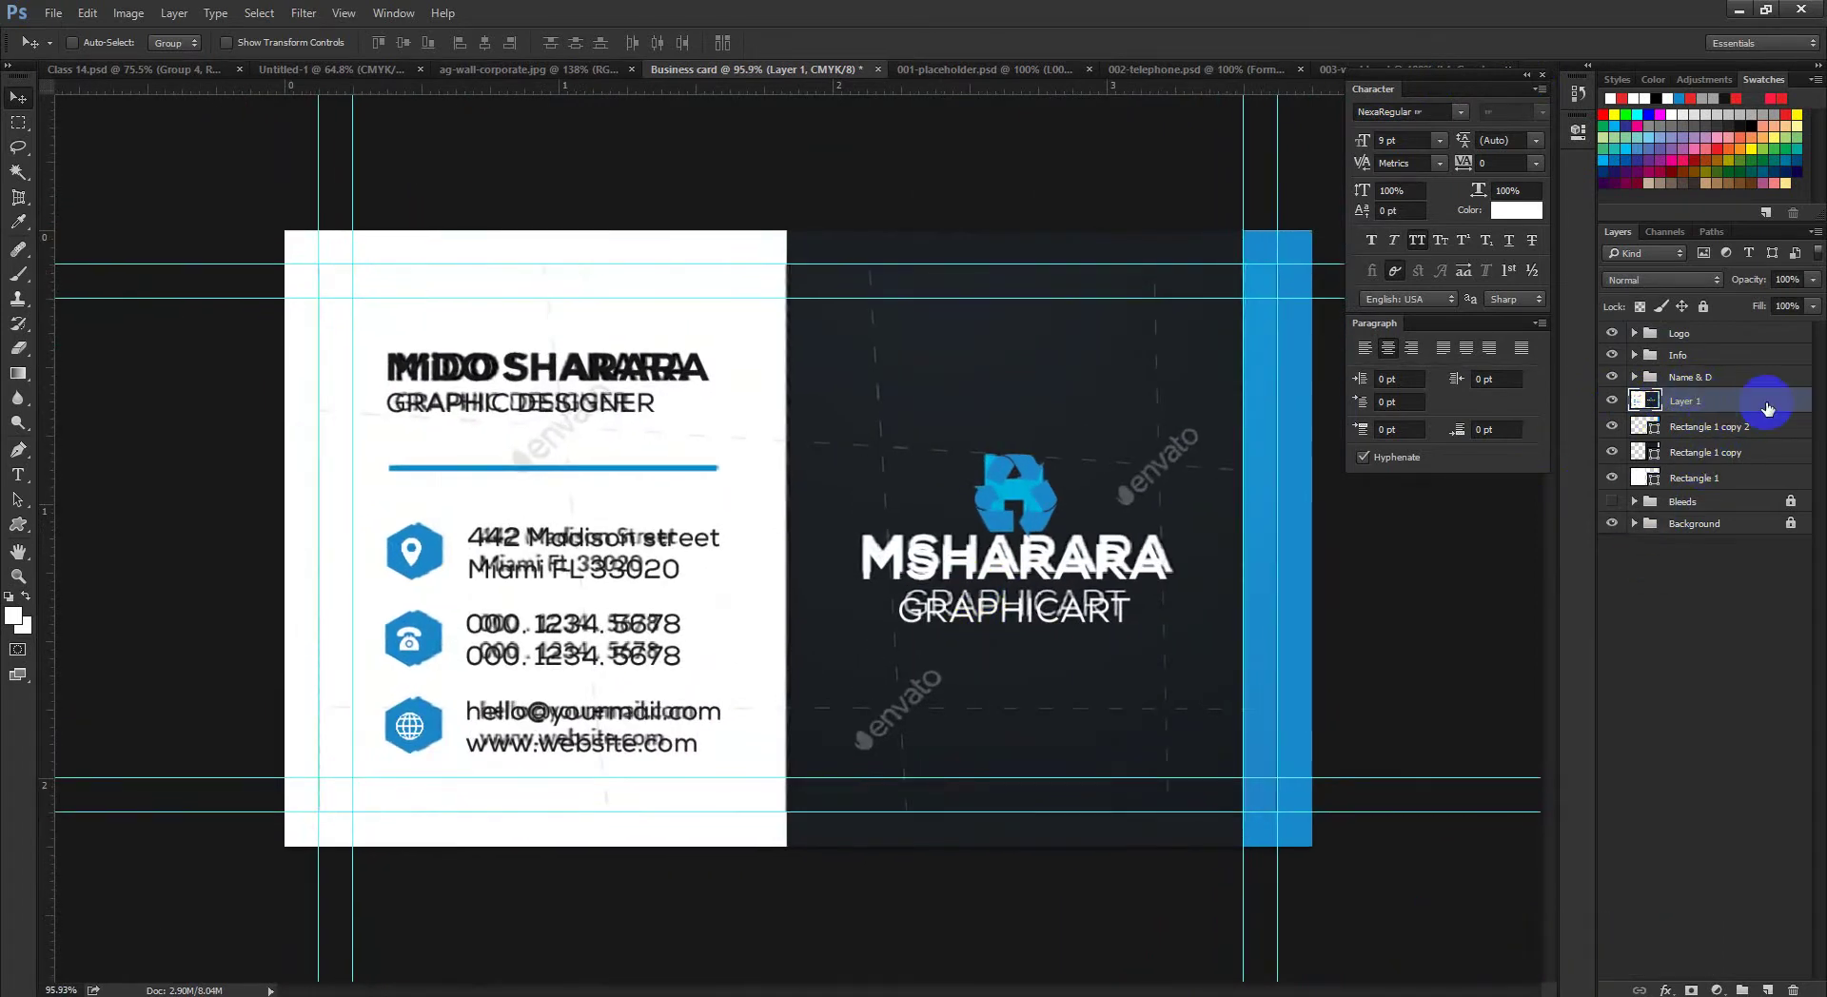
left_click_drag(1789, 404, 1795, 989)
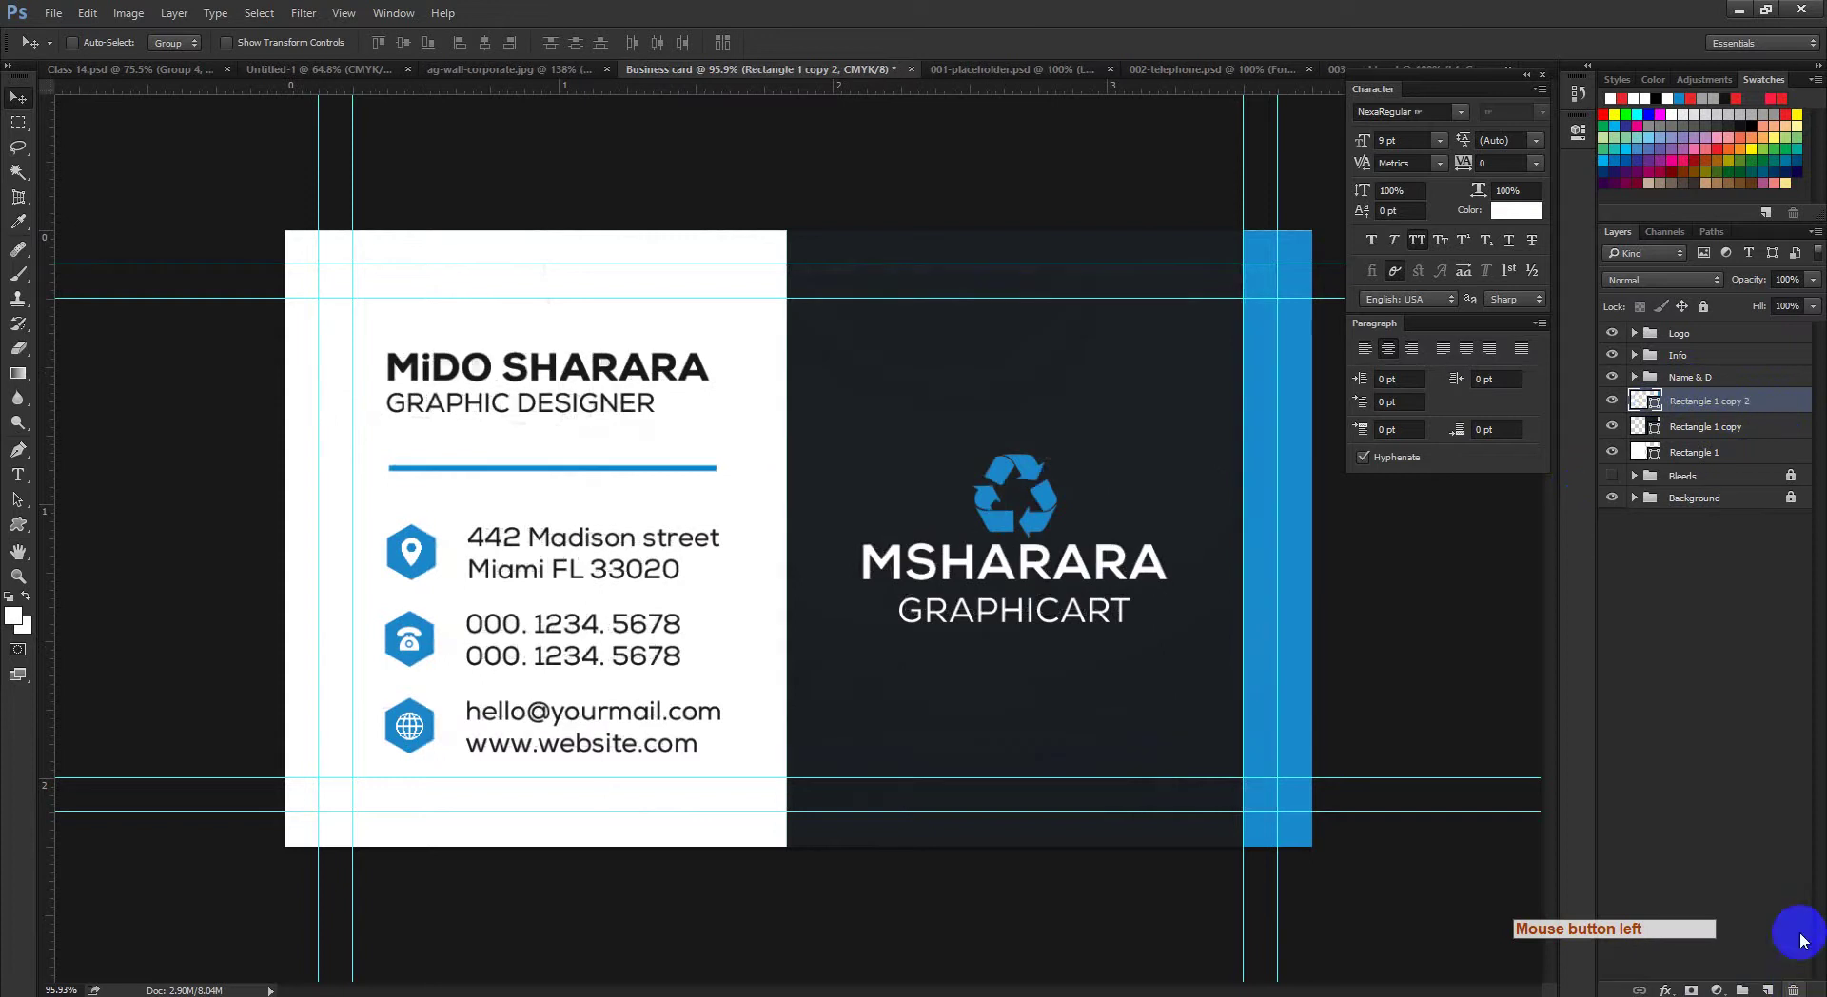
Step: Group the three rectangle layers as Design and move the Bleeds group to the top
left_click(1702, 453, "shift")
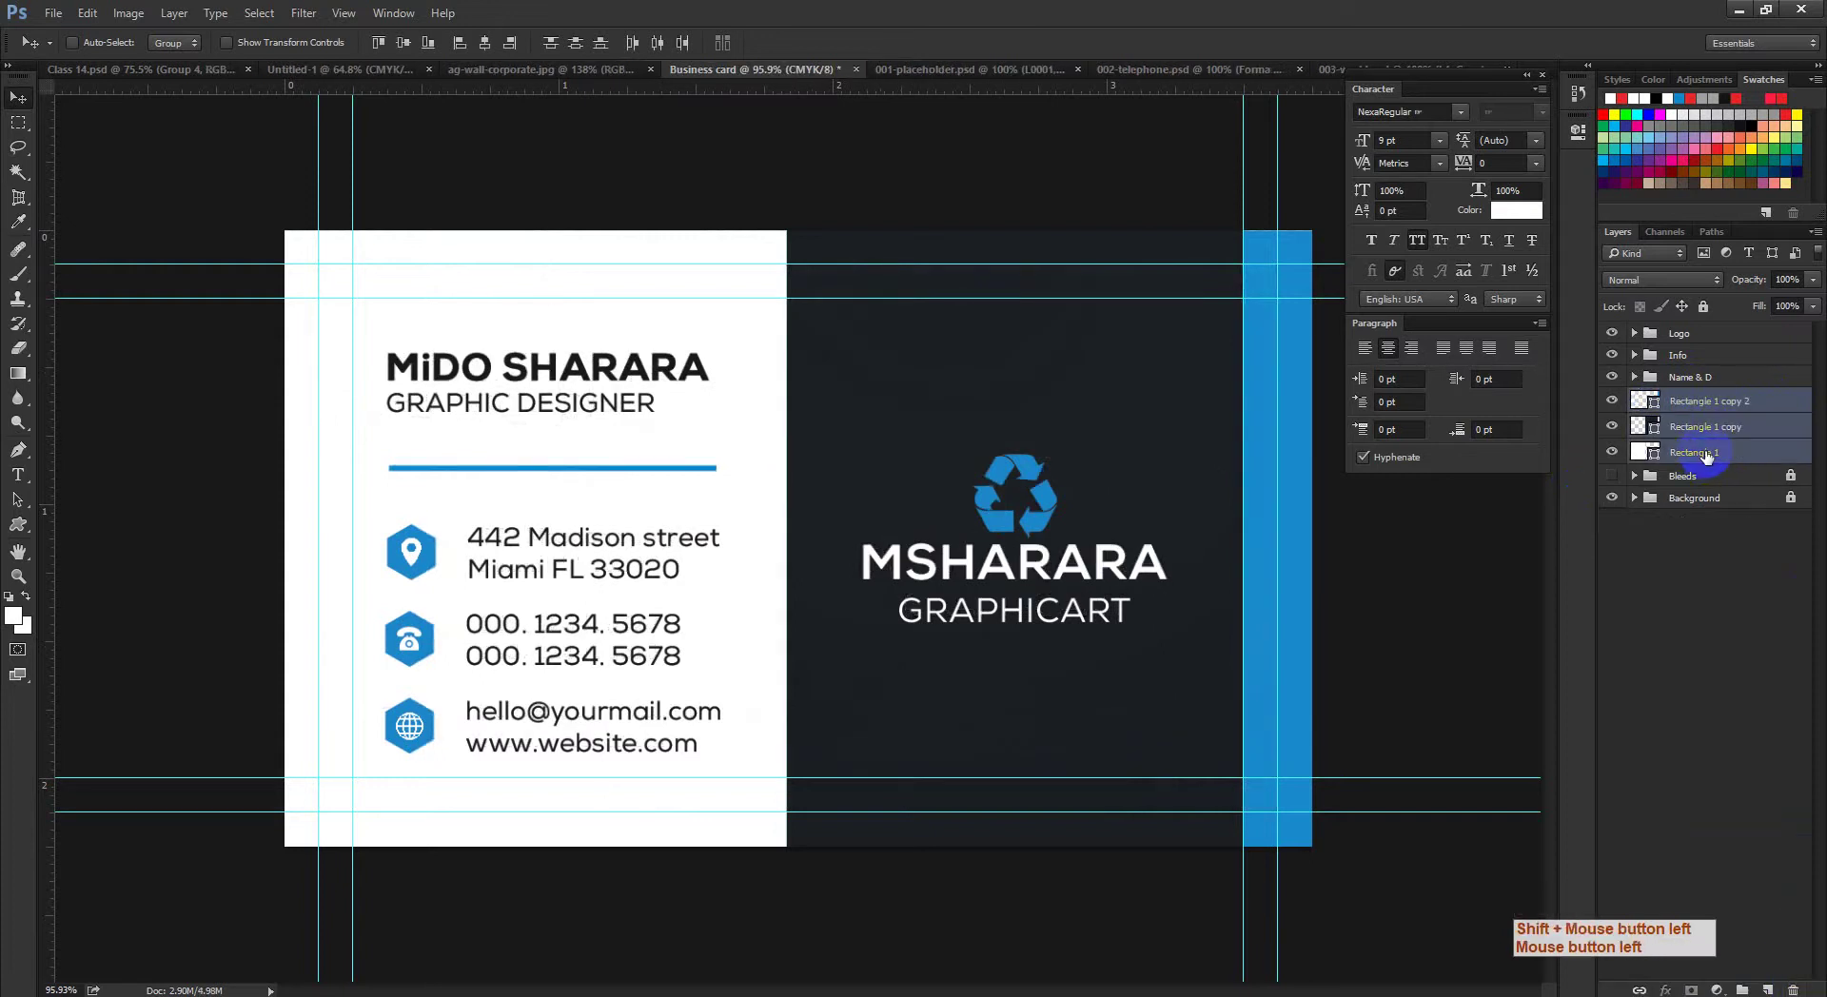
key("ctrl+g")
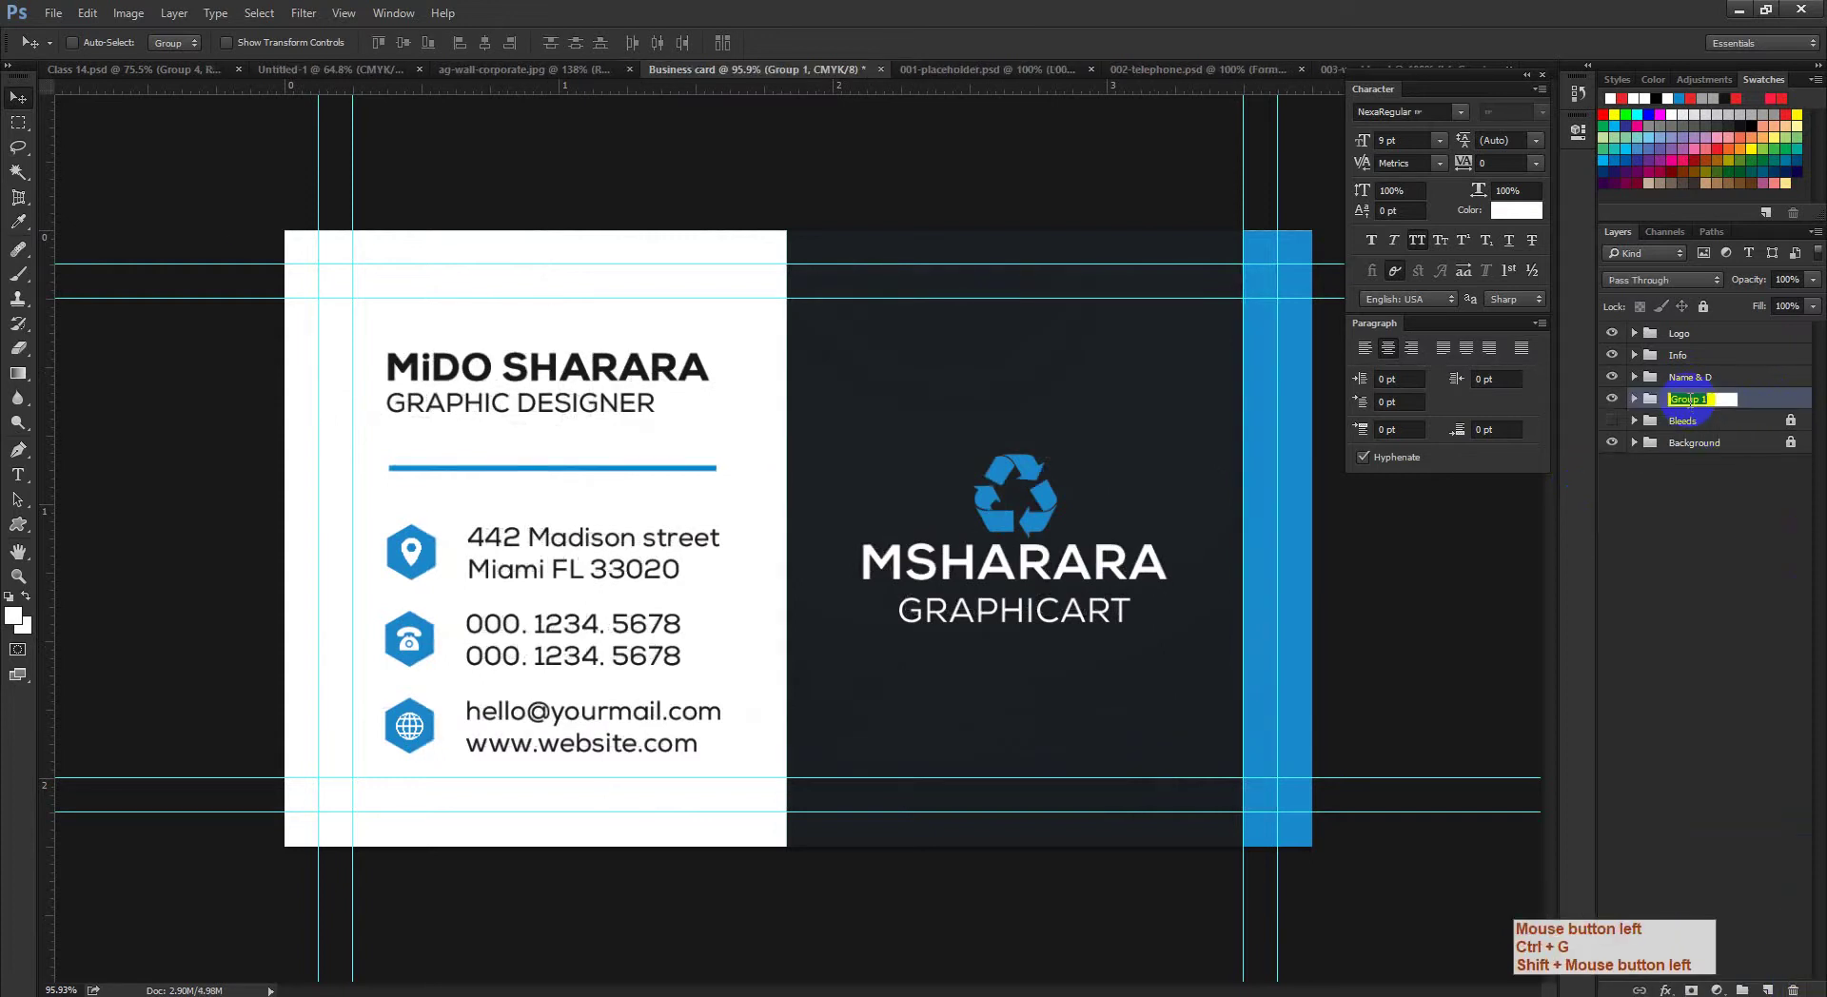
left_click(1684, 424)
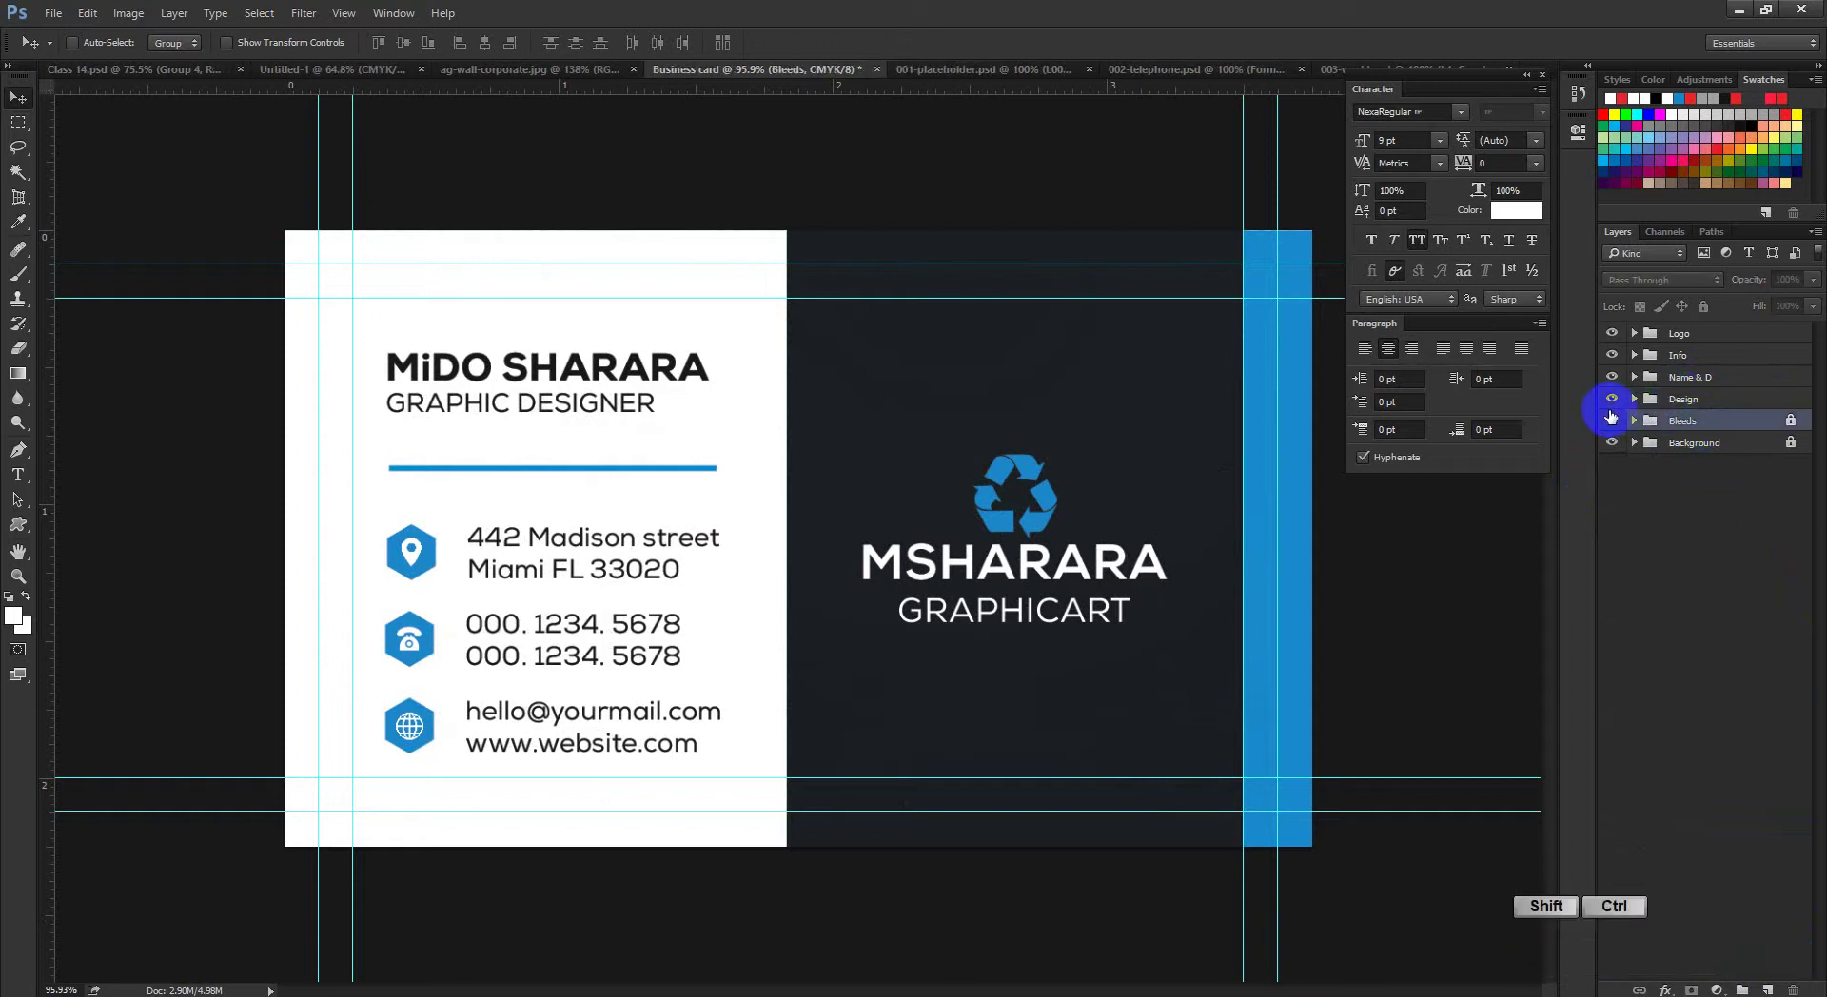
key("ctrl+shift+bracketright")
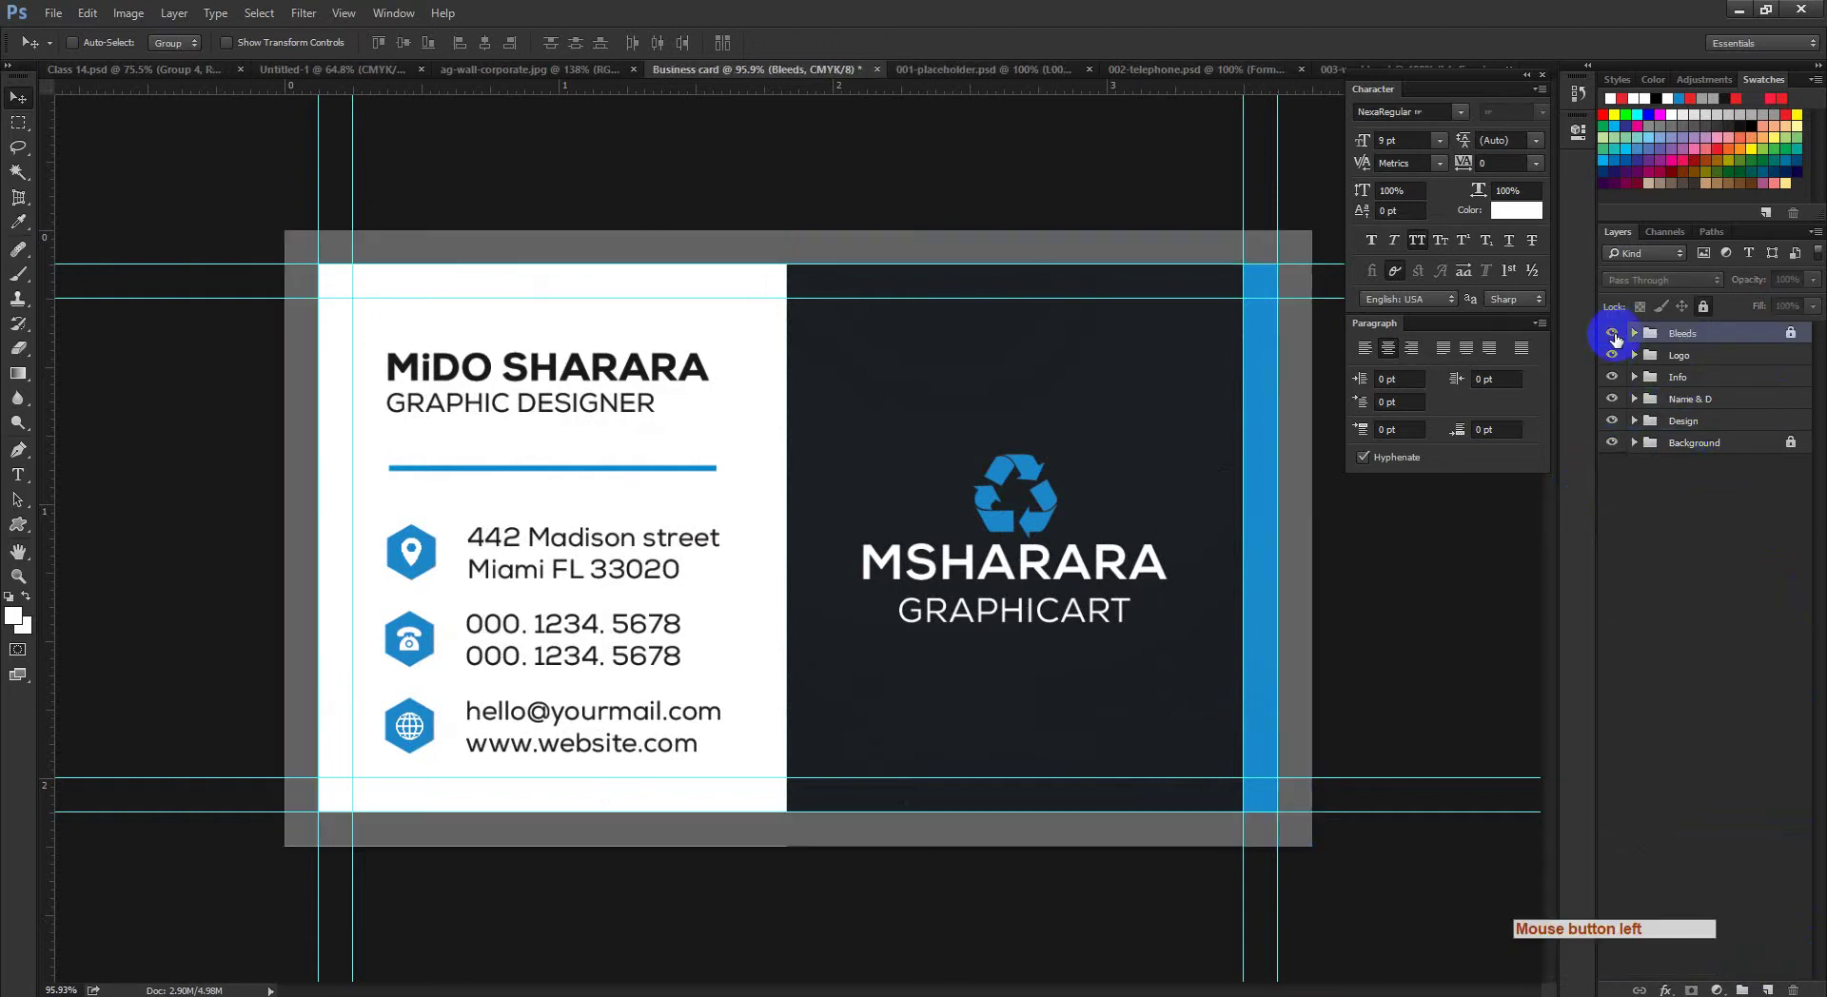
Step: Hide the guides, then expand and unlock the Bleeds group
left_click(1613, 335)
key("ctrl+semicolon")
left_click_drag(548, 392, 812, 505)
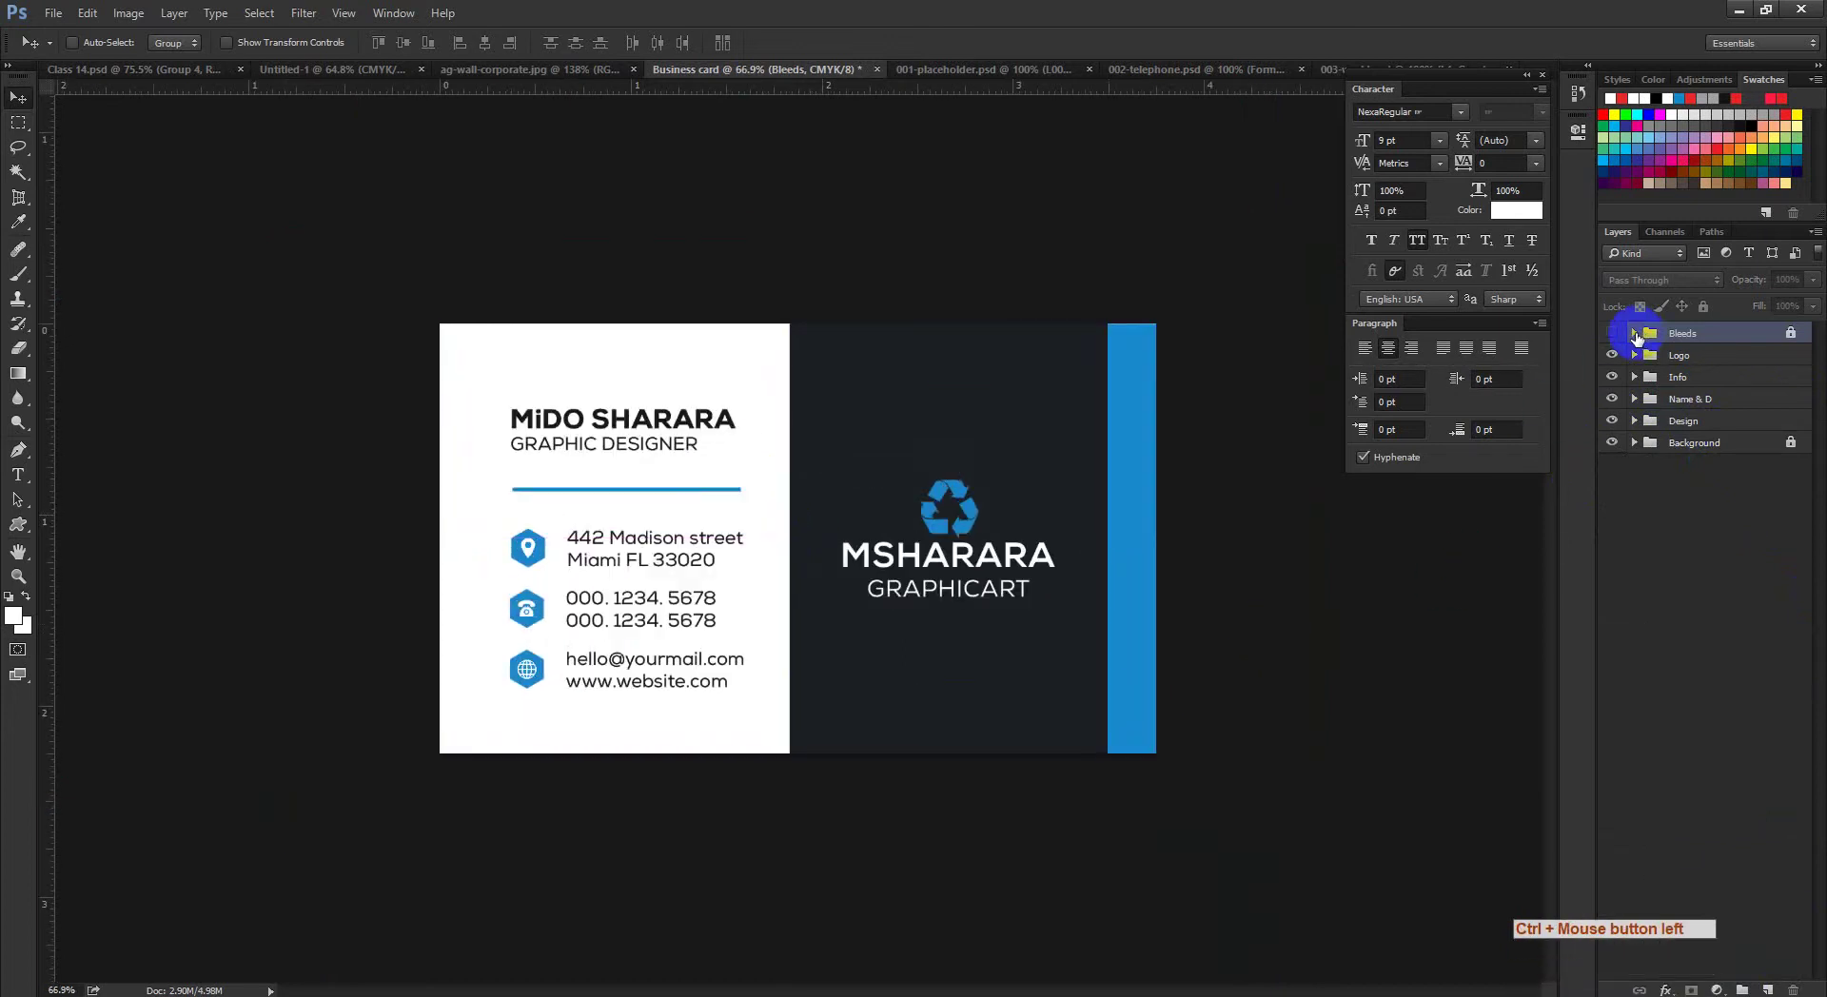
left_click_drag(1637, 338, 1673, 339)
left_click(1612, 335)
left_click(1634, 333)
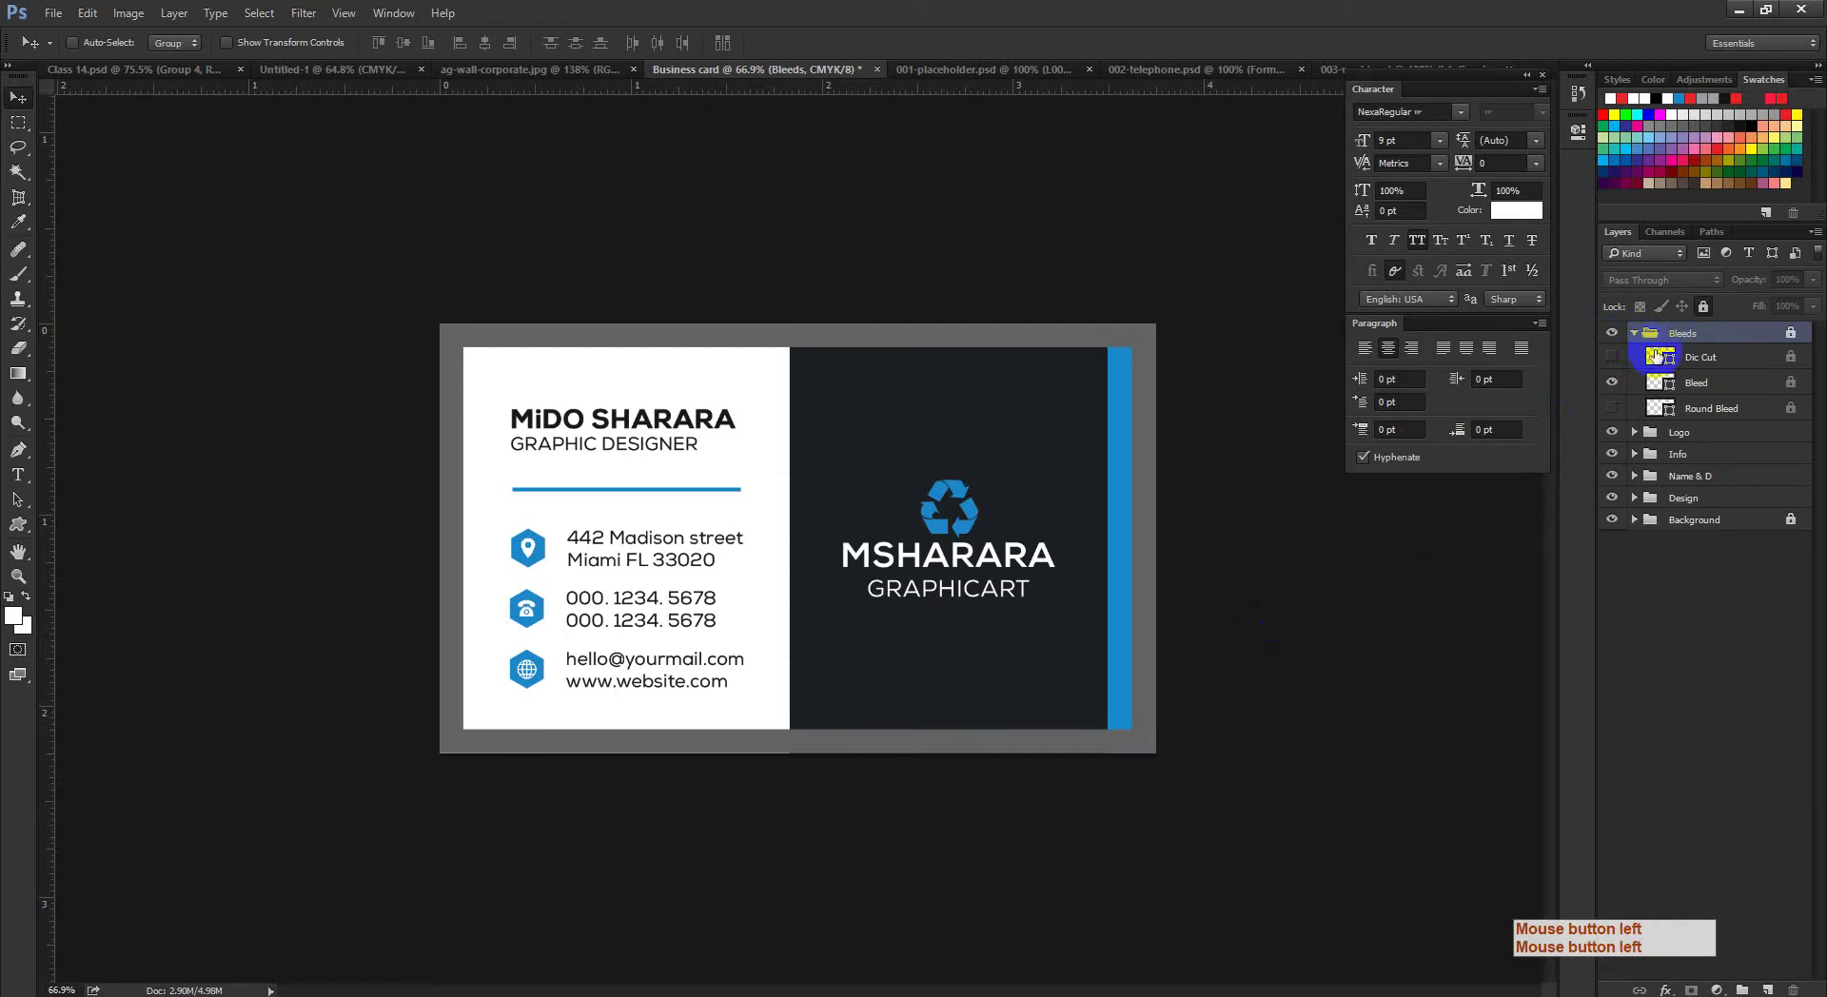
left_click(1789, 335)
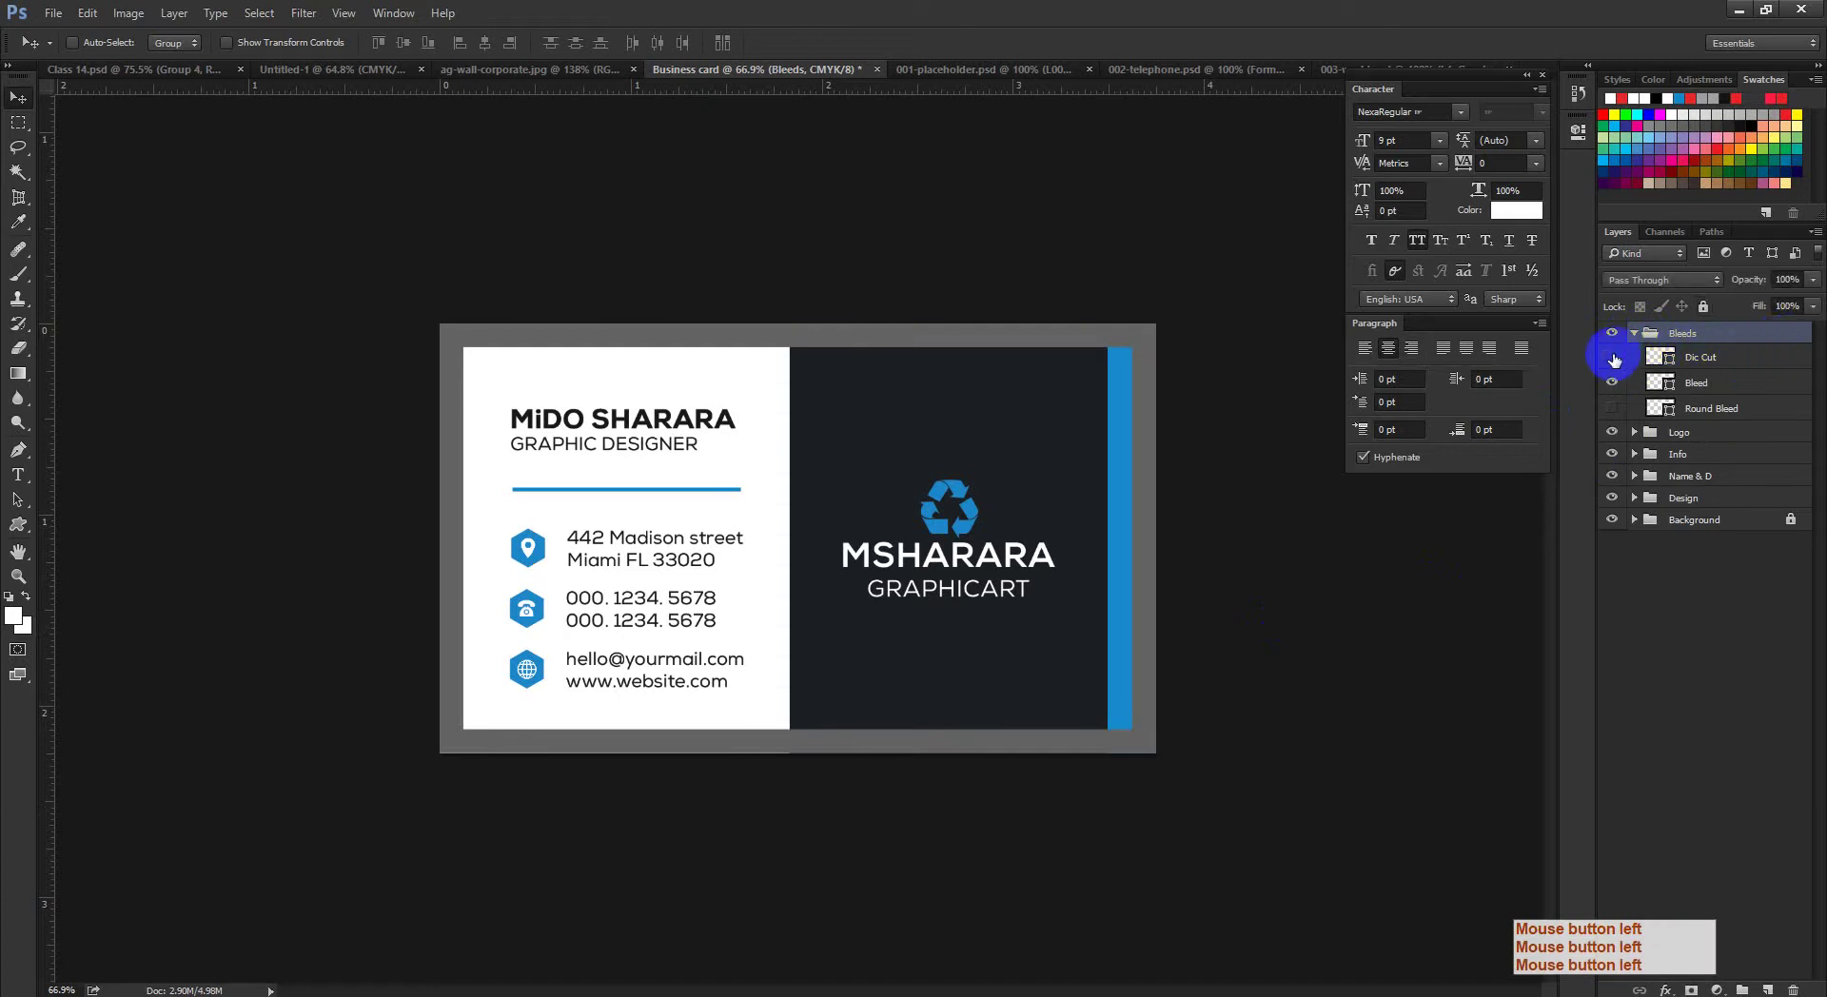
Step: Swap the square Bleed layer for Round Bleed and recolour its fill dark green
left_click(1612, 383)
left_click(1613, 409)
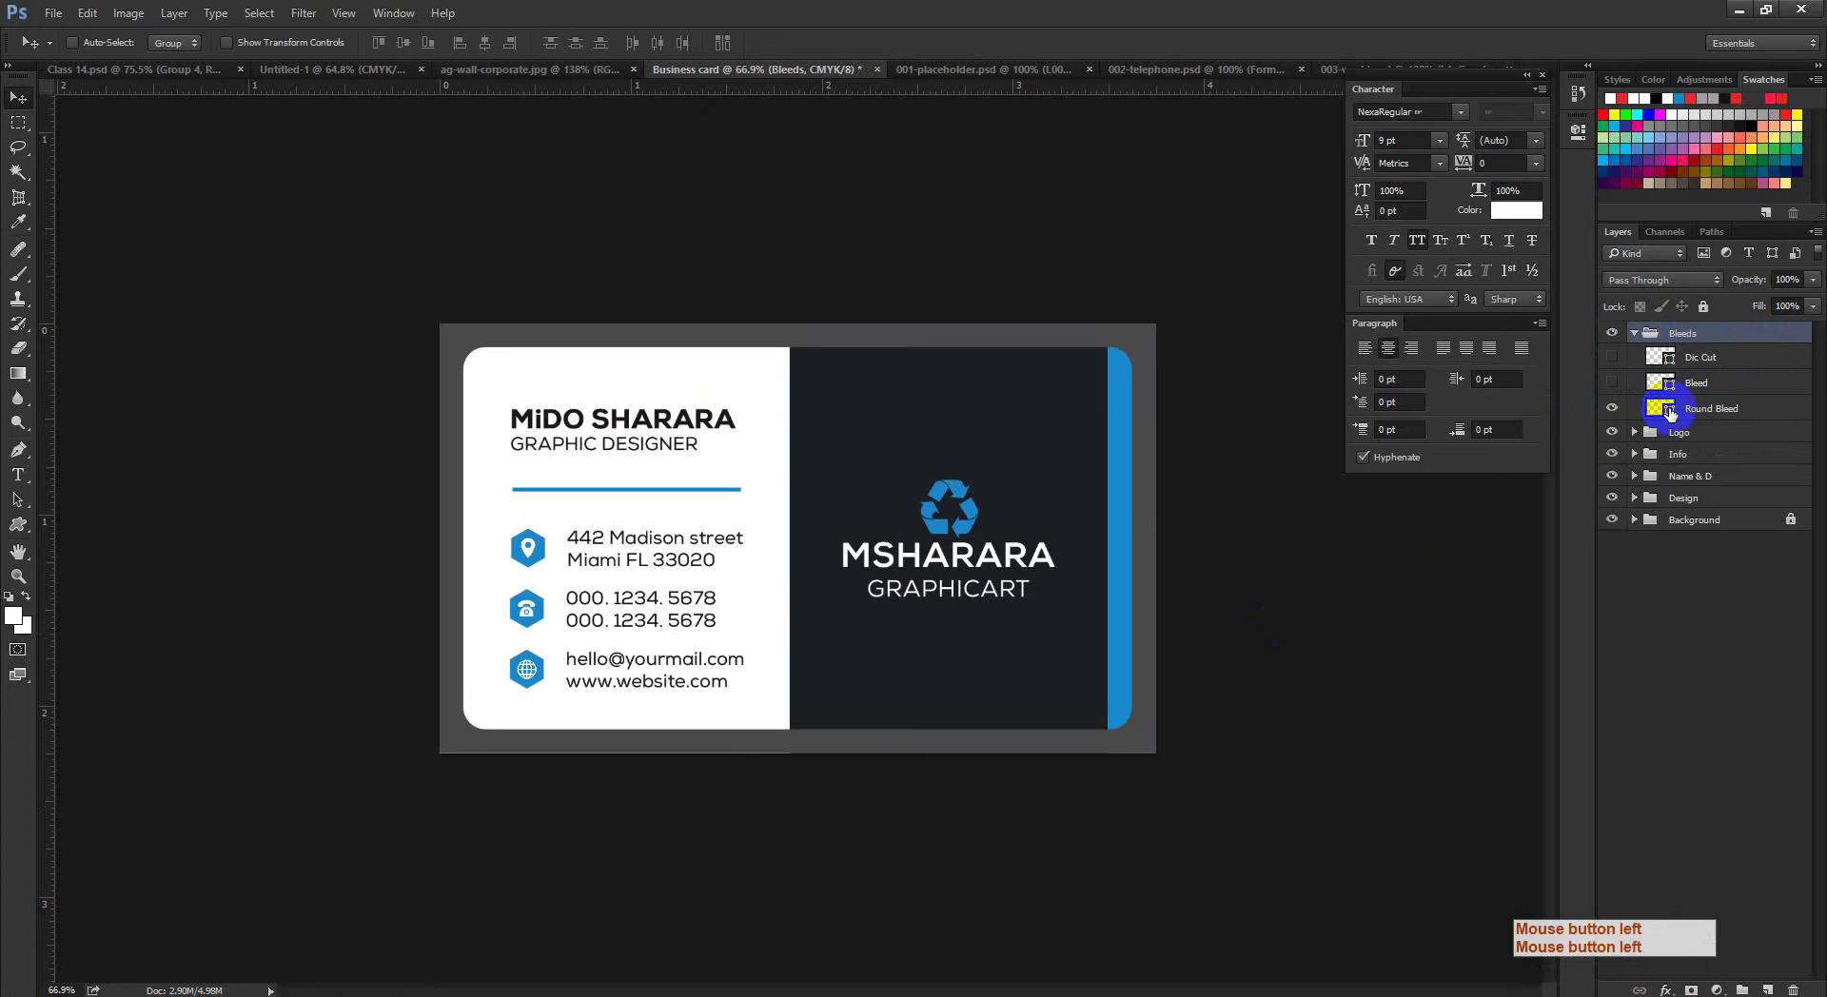
double_click(1670, 412)
left_click(1489, 457)
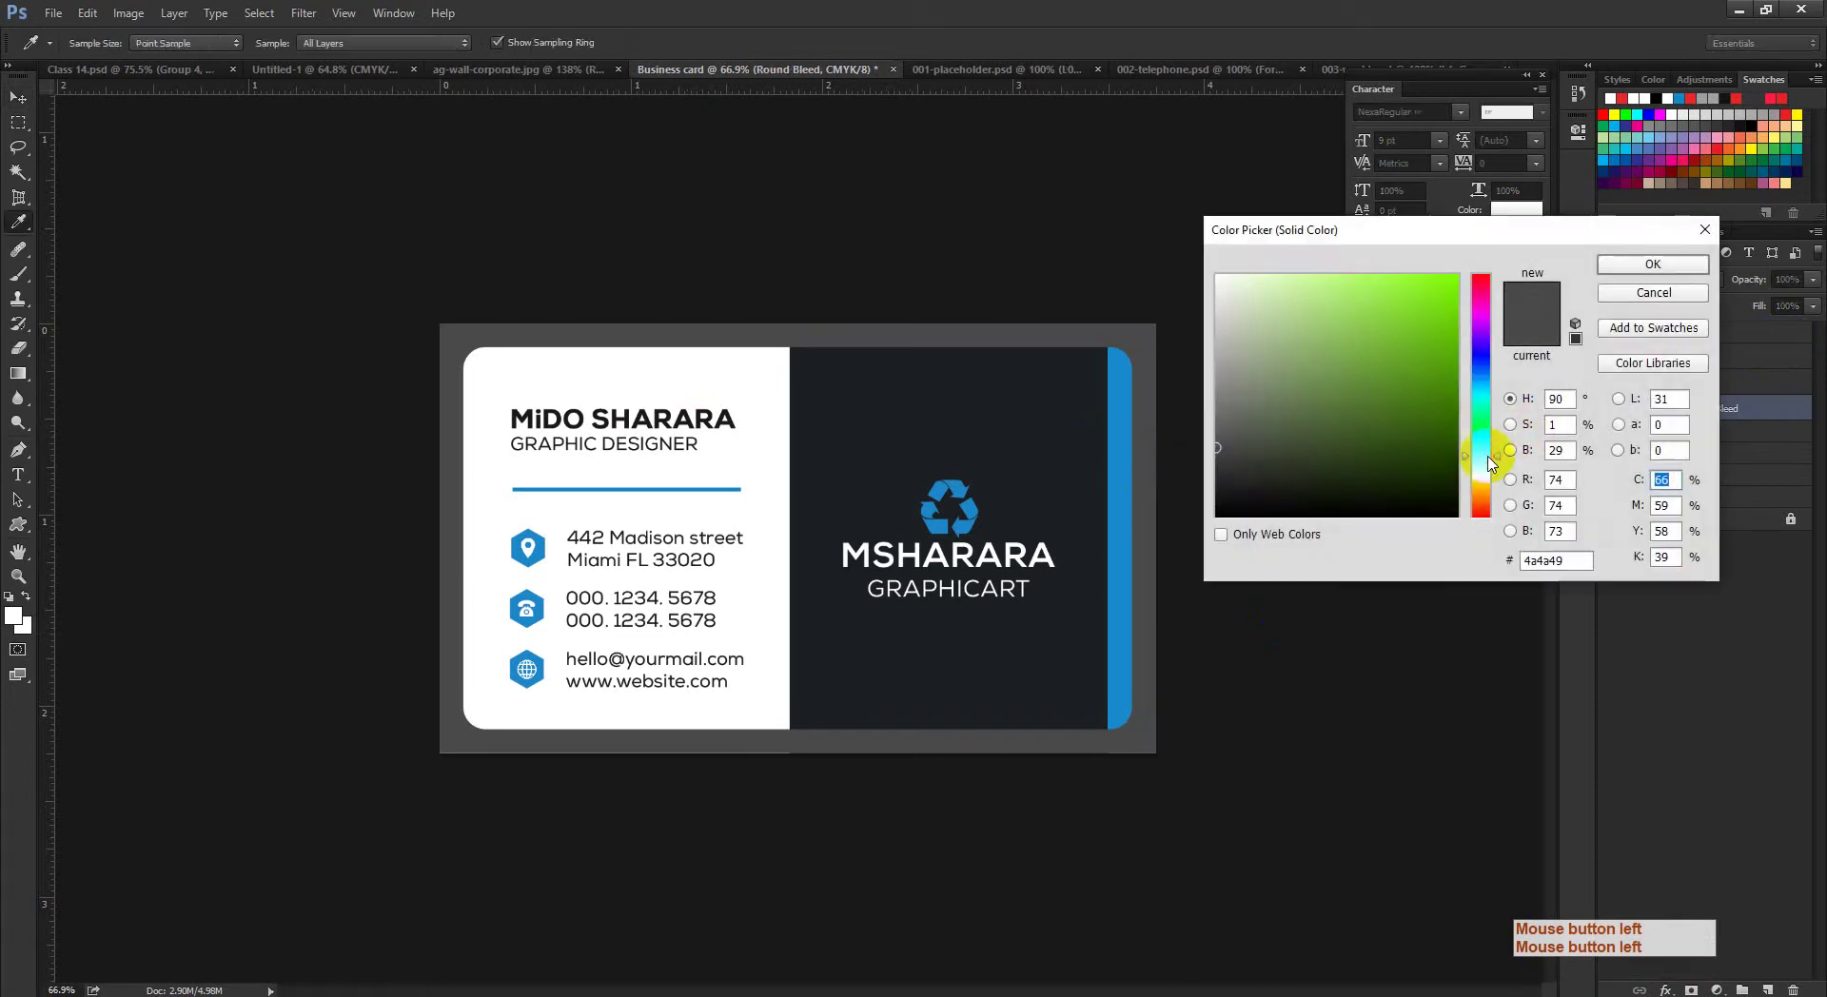
left_click(1457, 416)
left_click(1747, 317)
left_click(1677, 278)
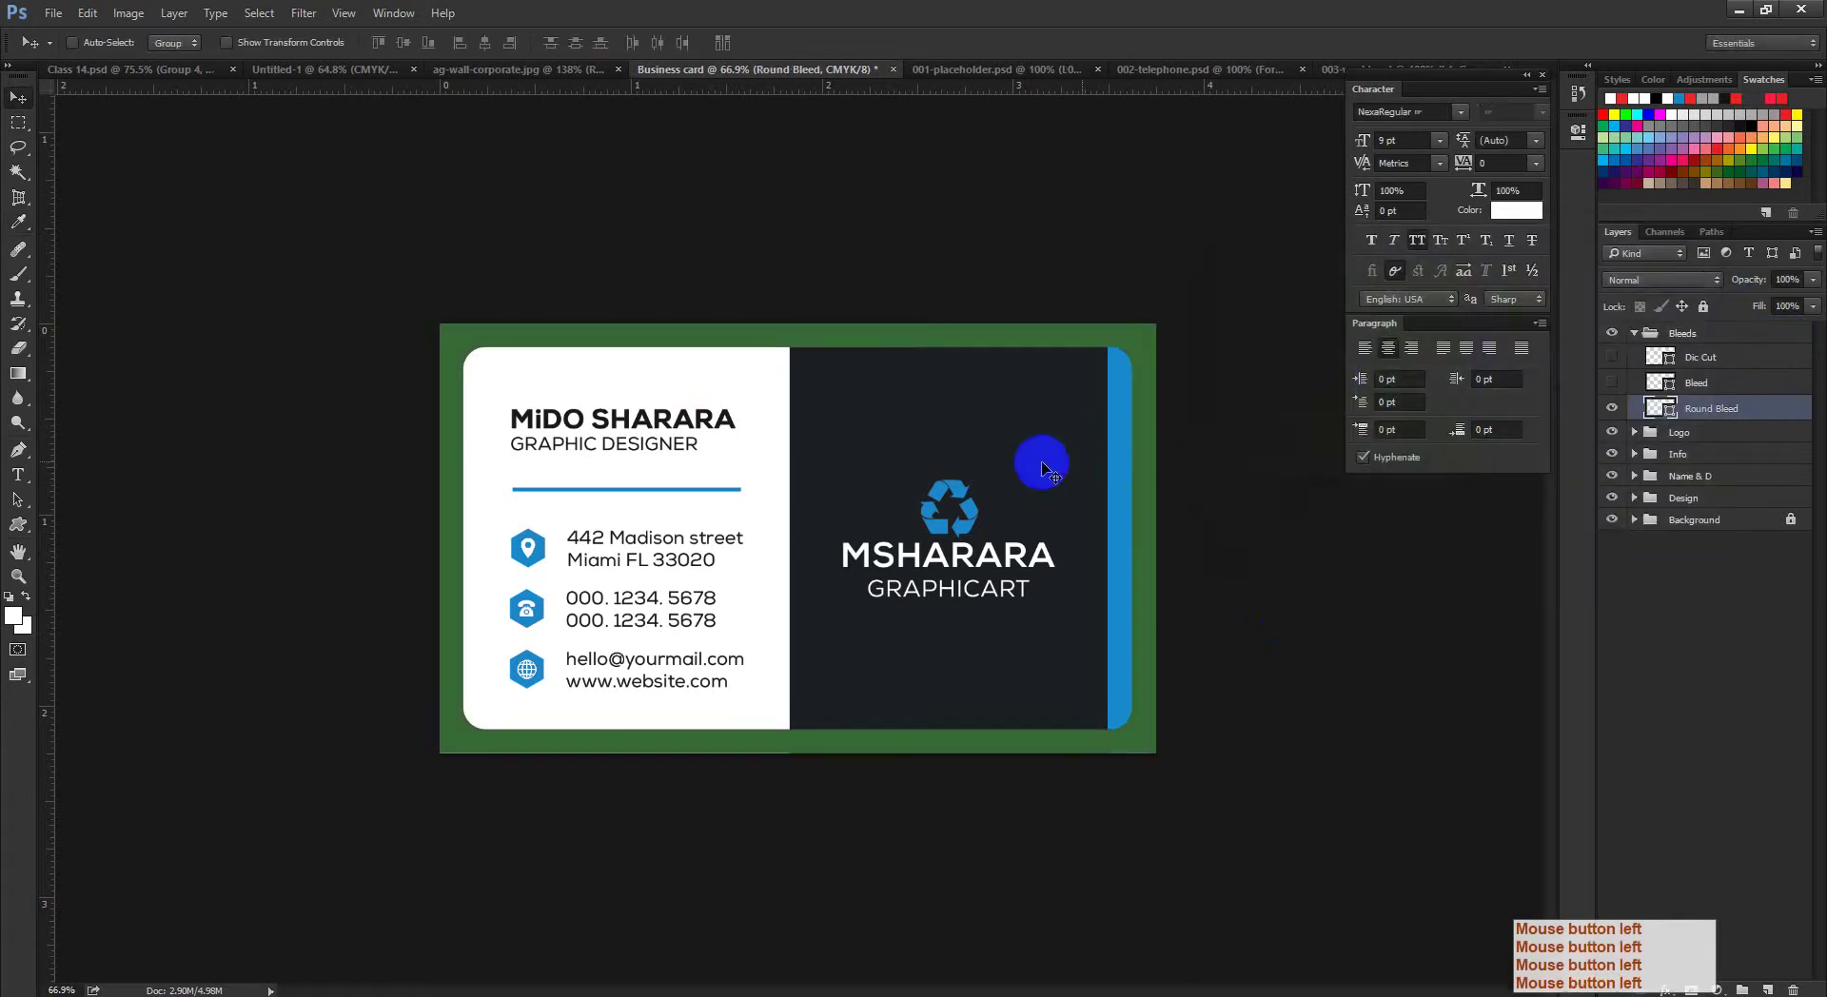
Step: Hide Round Bleed, check the die-cut outline, and restore the square grey bleed frame
left_click_drag(1032, 506, 1040, 522)
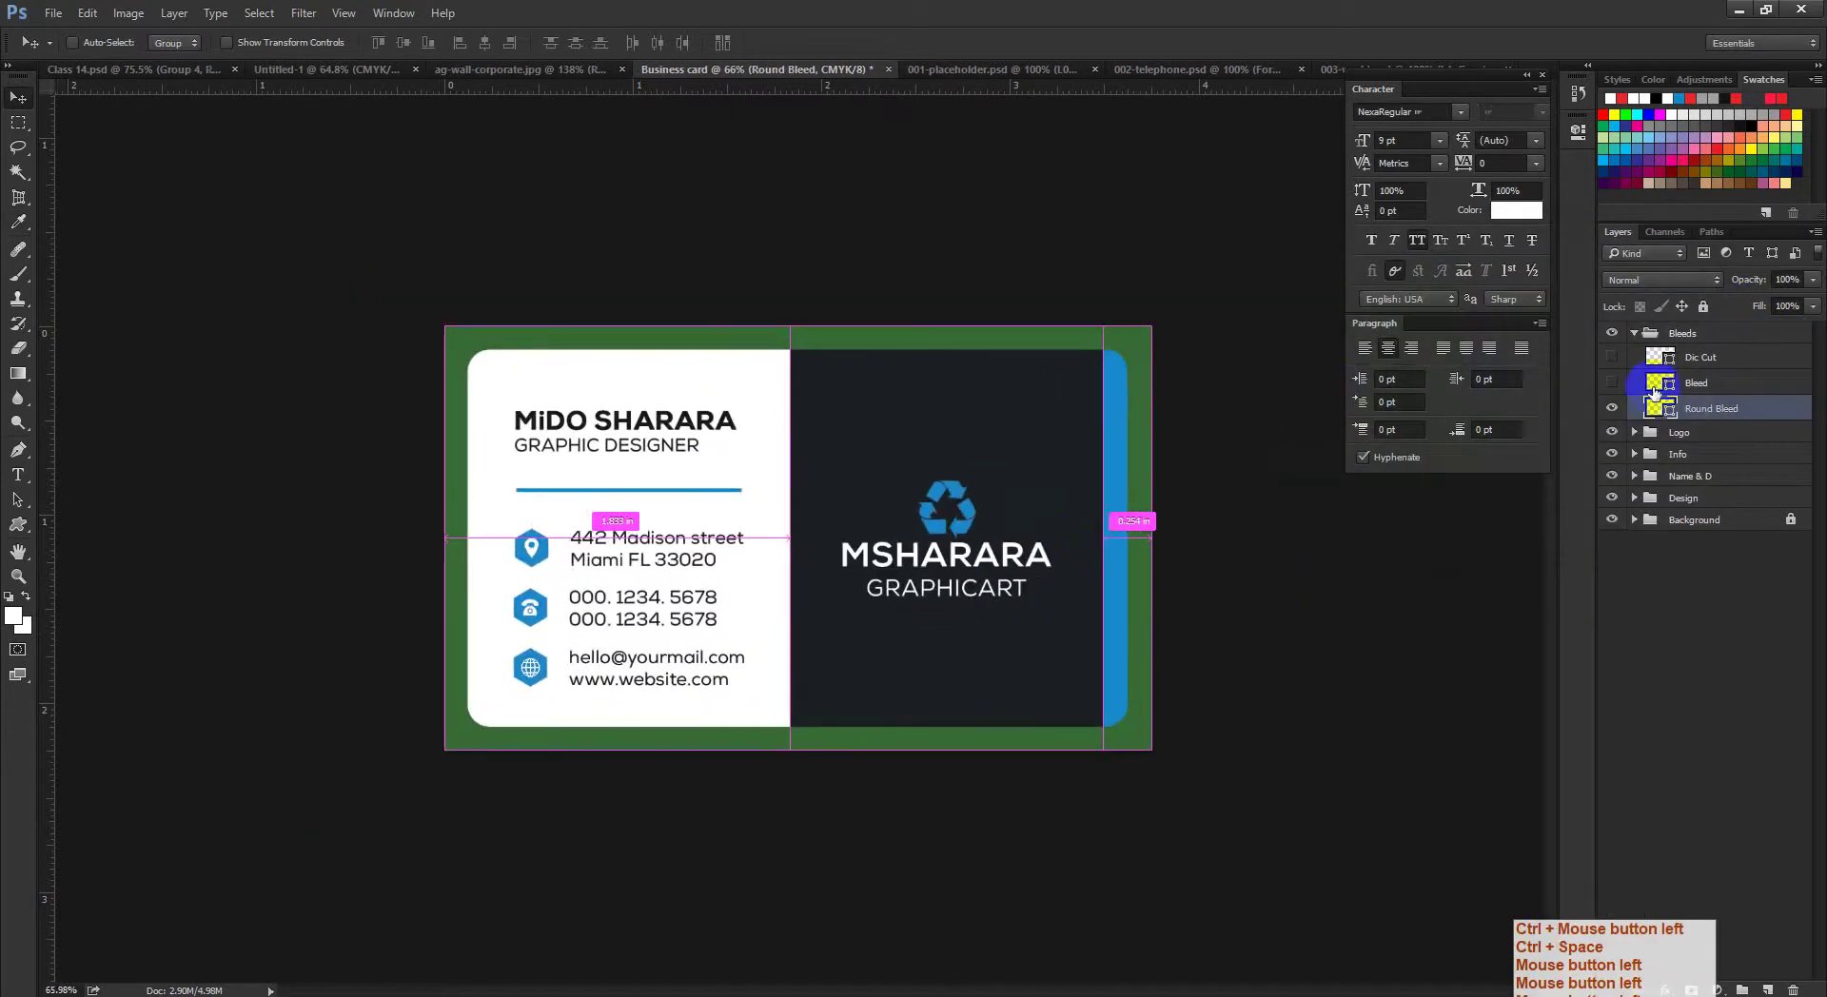
left_click(1612, 408)
left_click(1614, 360)
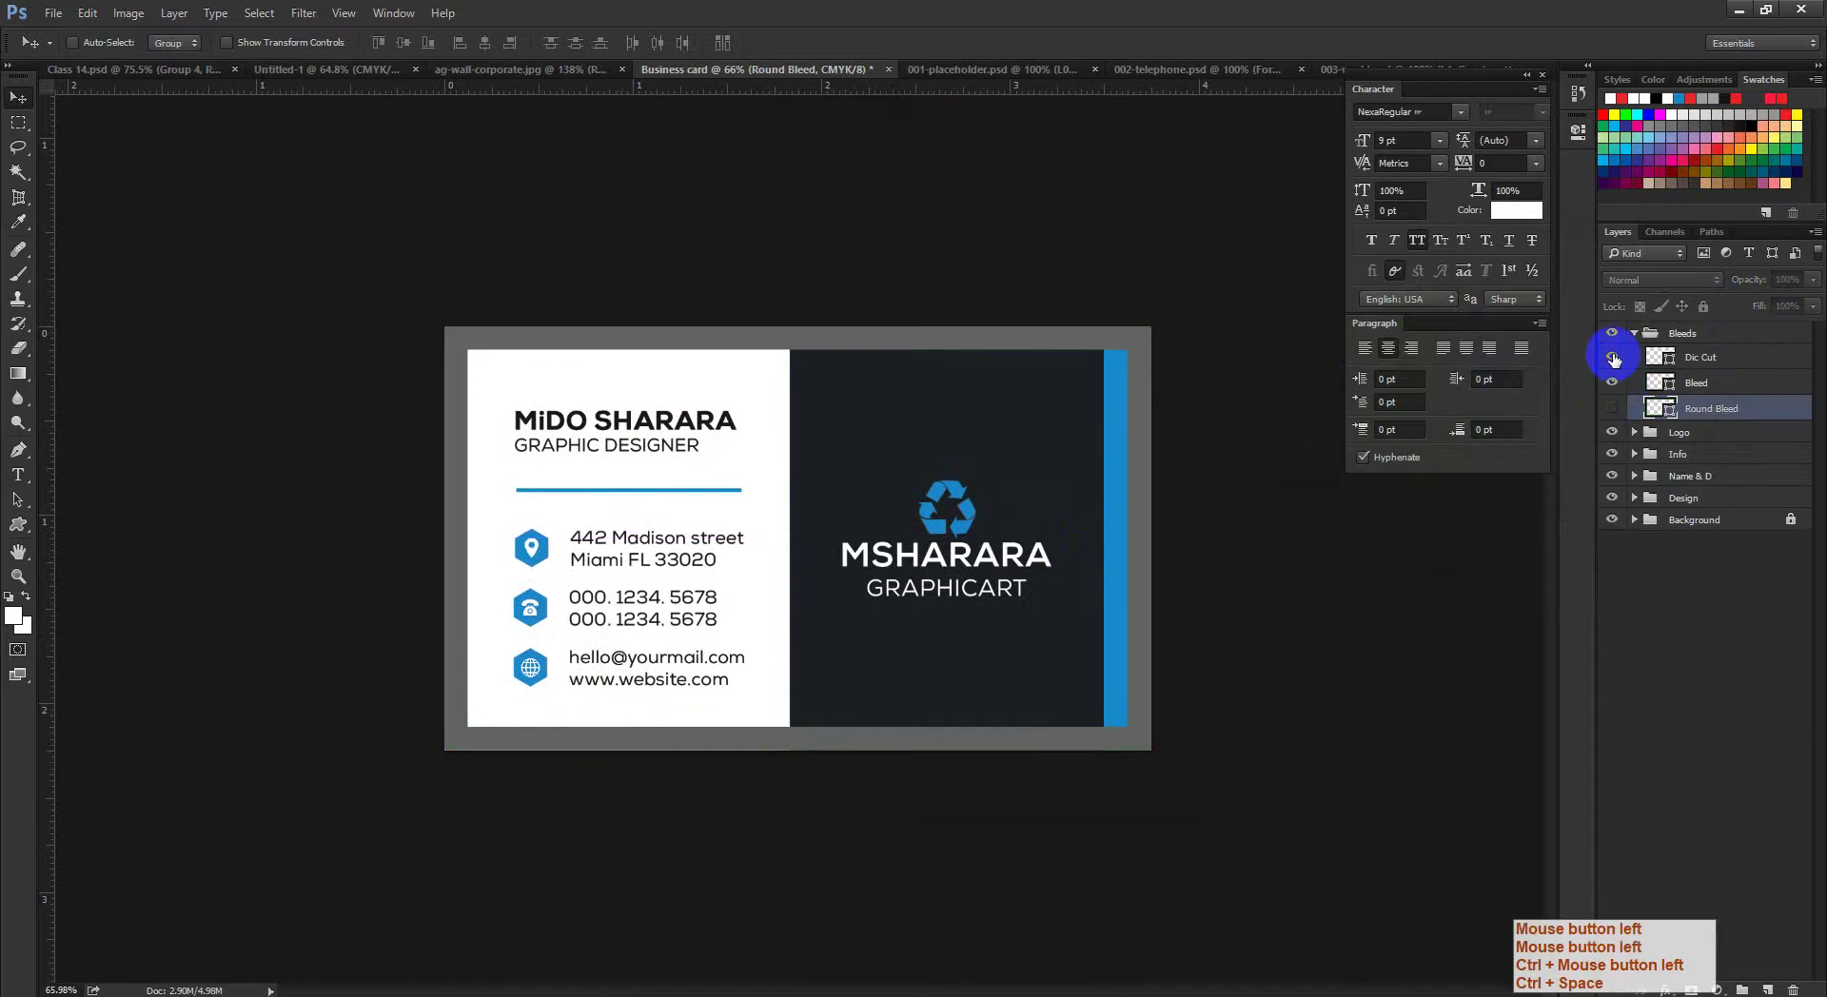
left_click(1611, 385)
left_click_drag(1611, 385, 1613, 407)
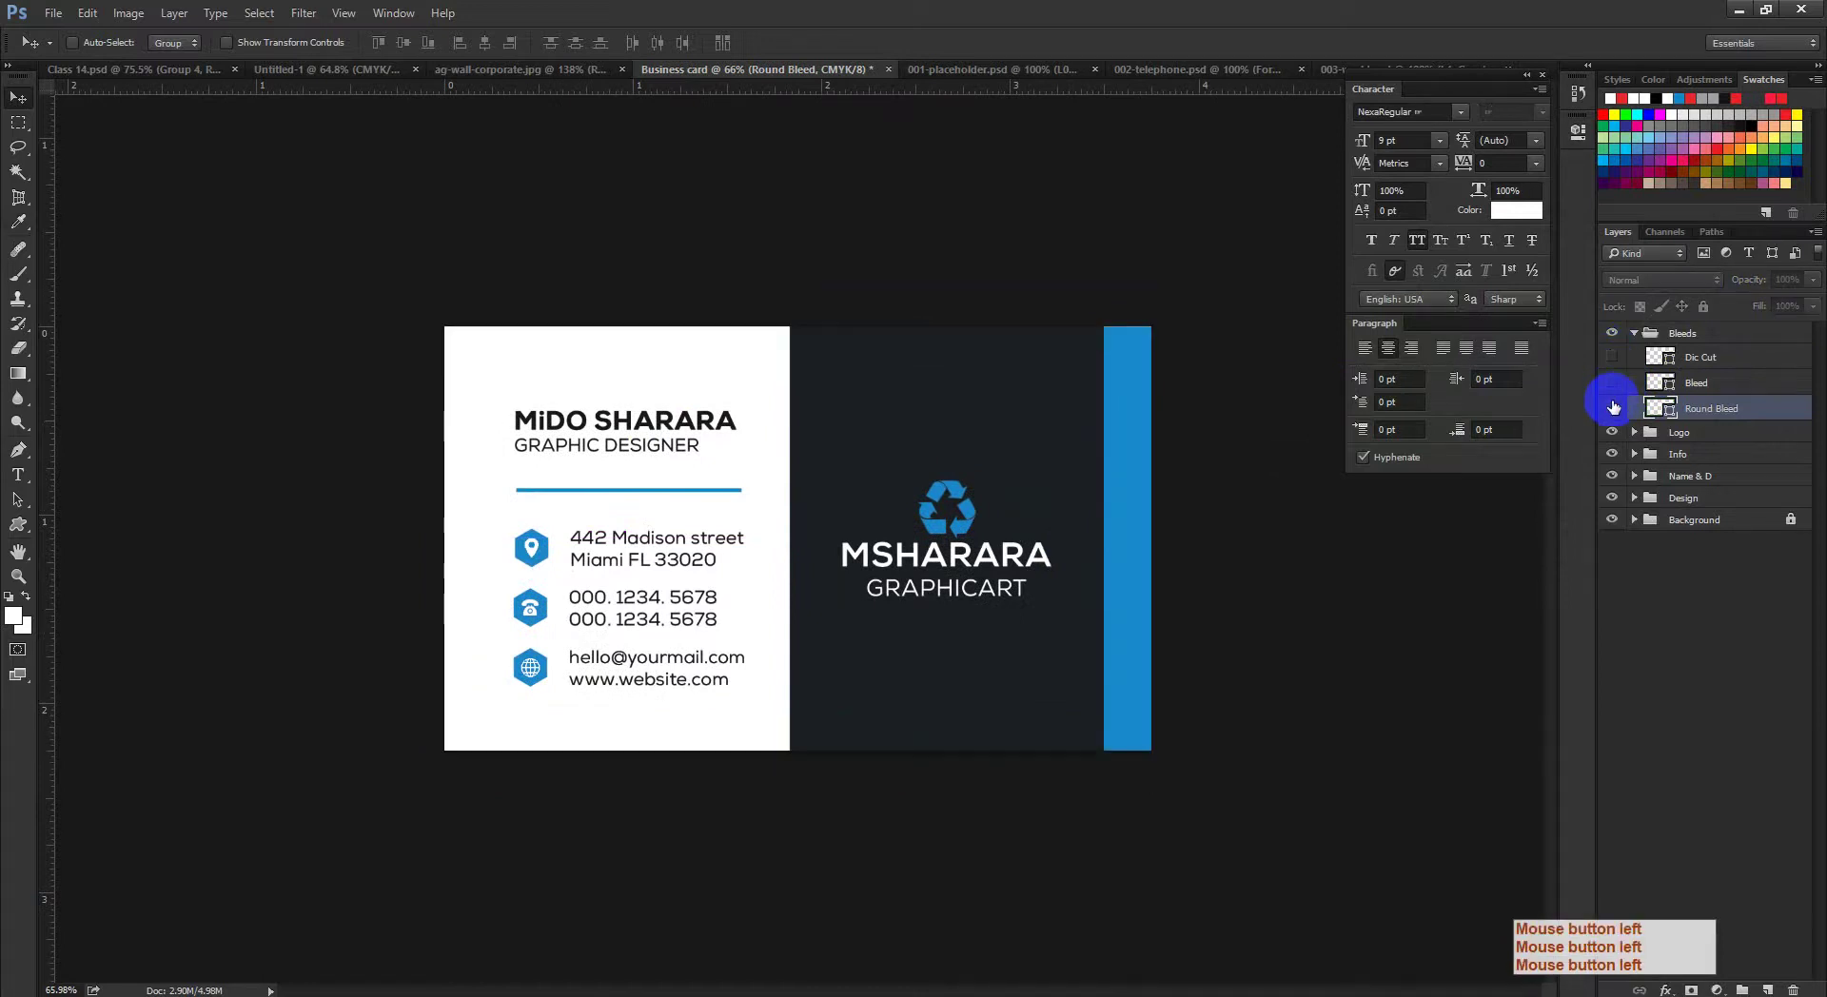
left_click(1612, 382)
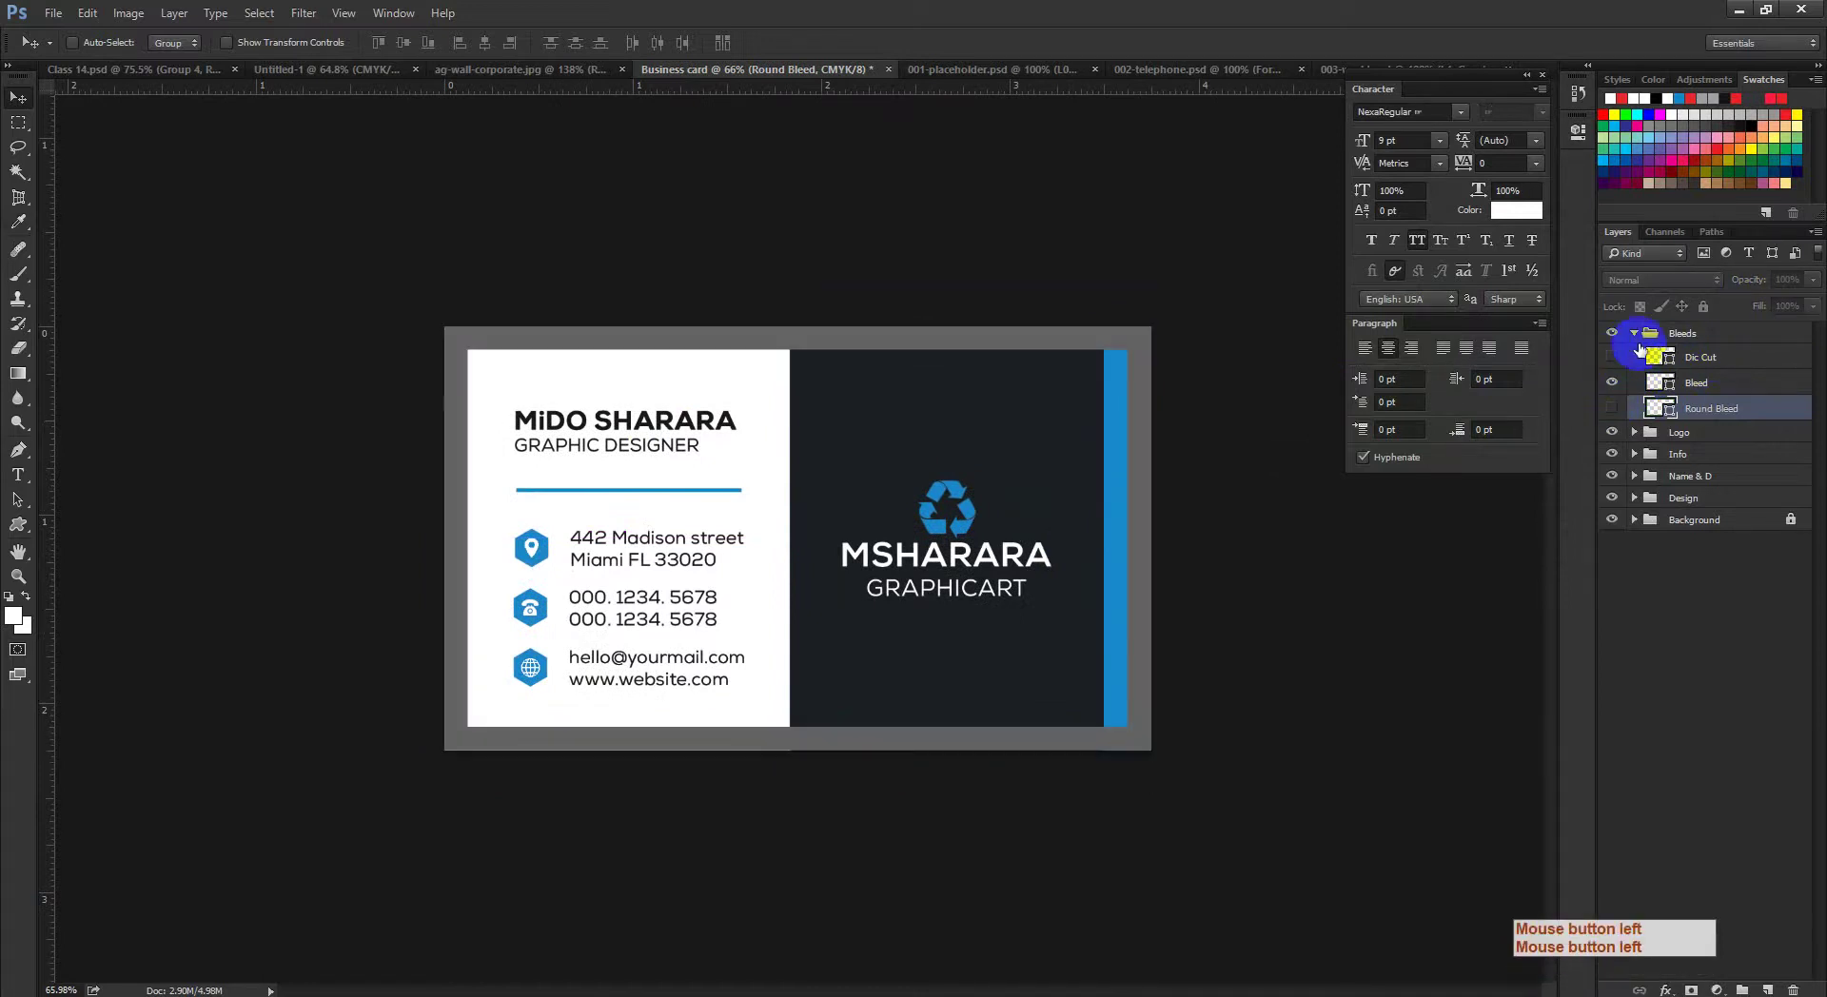
left_click(1634, 333)
Step: Save the card to the Desktop as Business card Back.psd
key("ctrl+minus")
left_click_drag(1127, 521, 1231, 539)
key("ctrl+s")
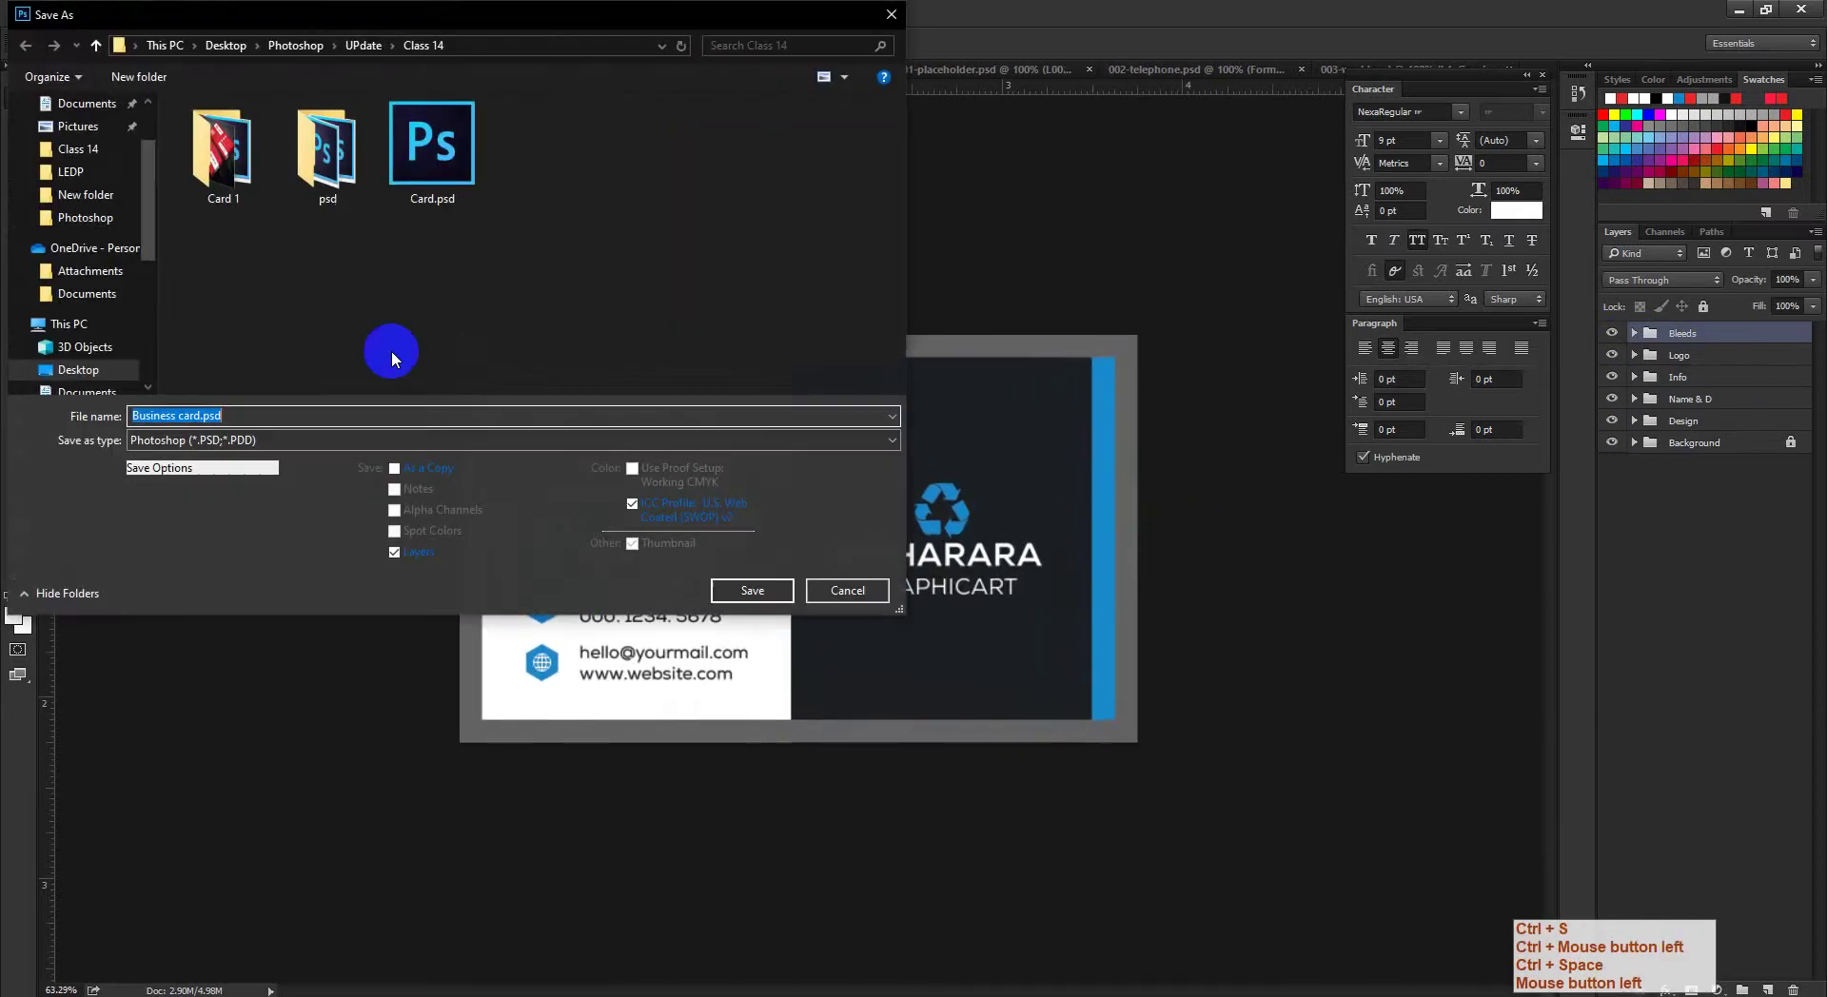
left_click(78, 141)
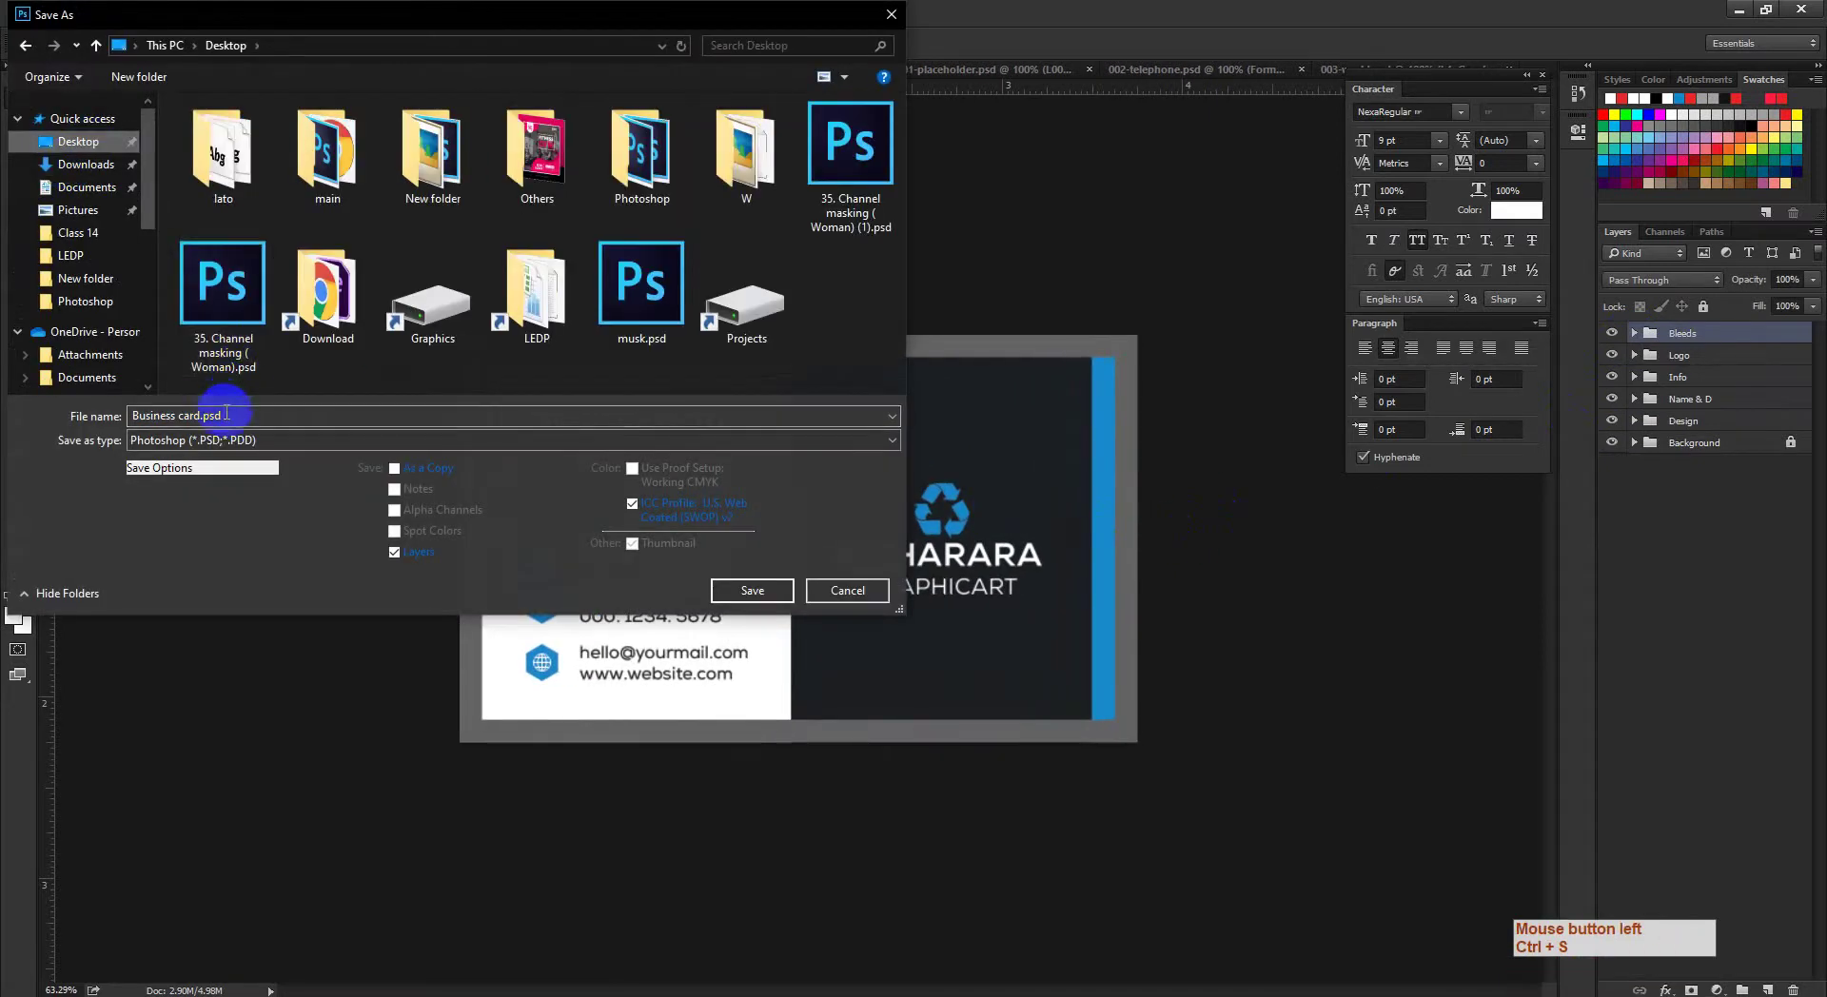
left_click(197, 416)
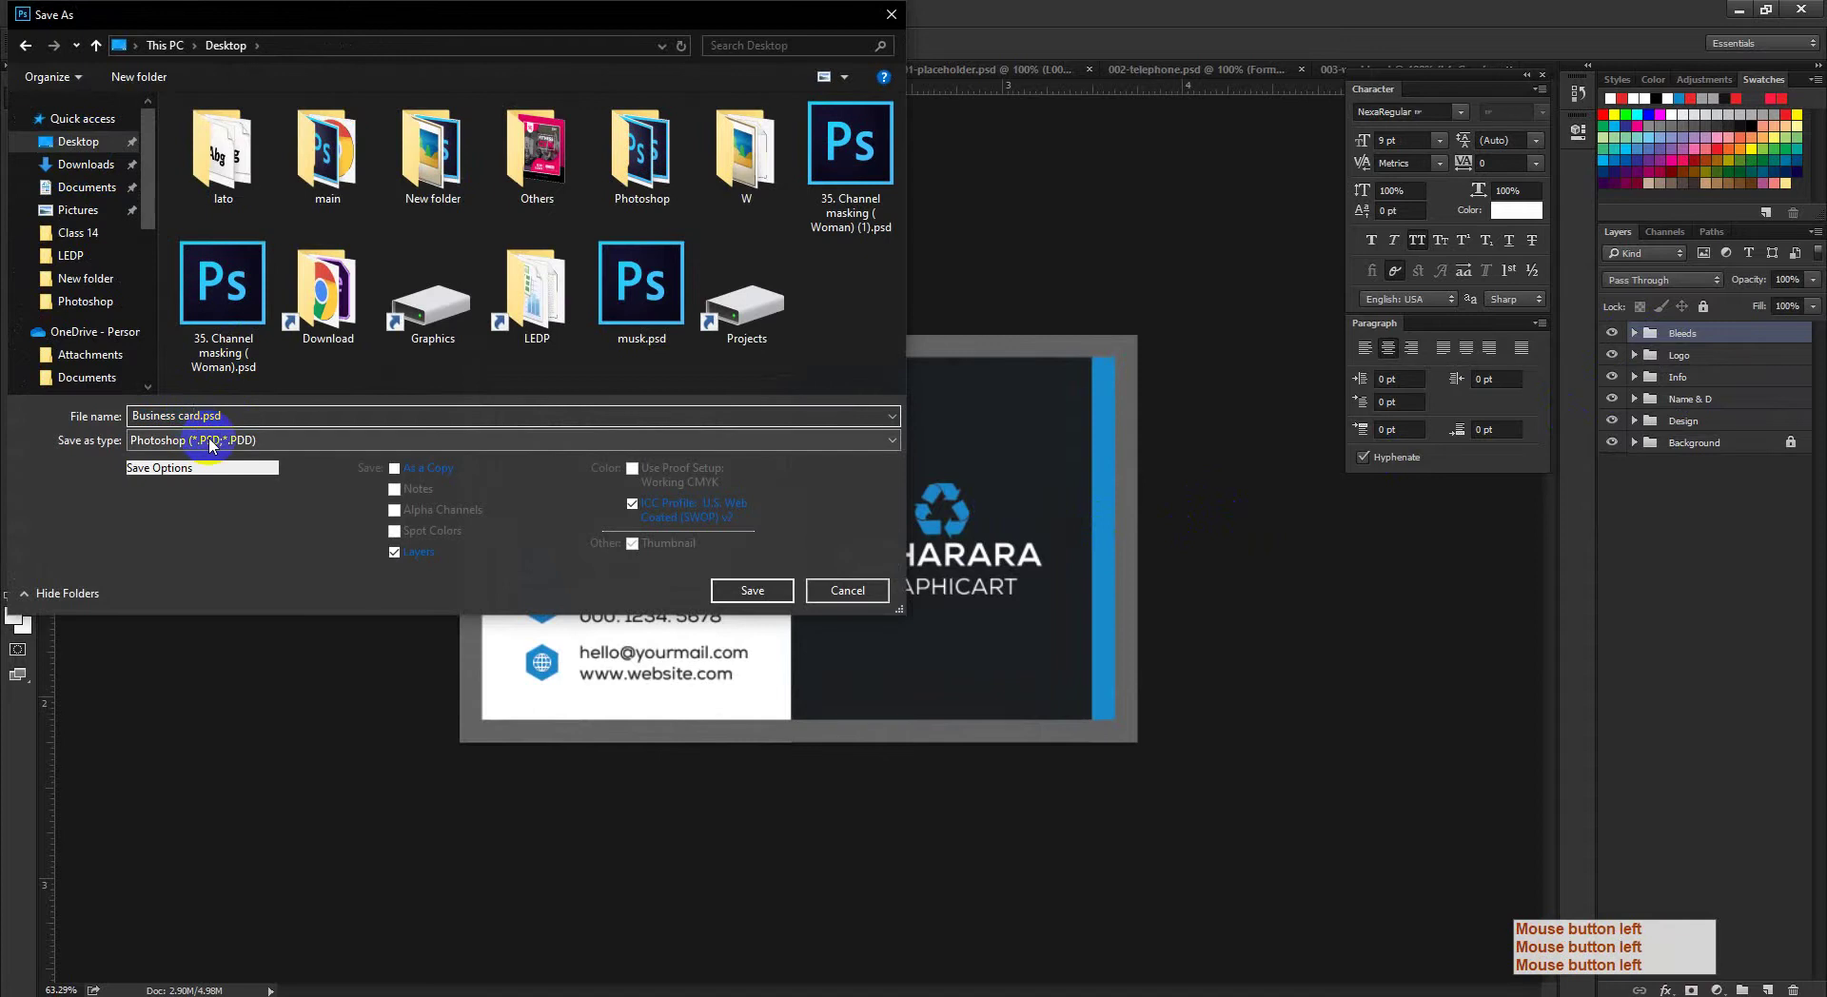
key("Right")
type("Back")
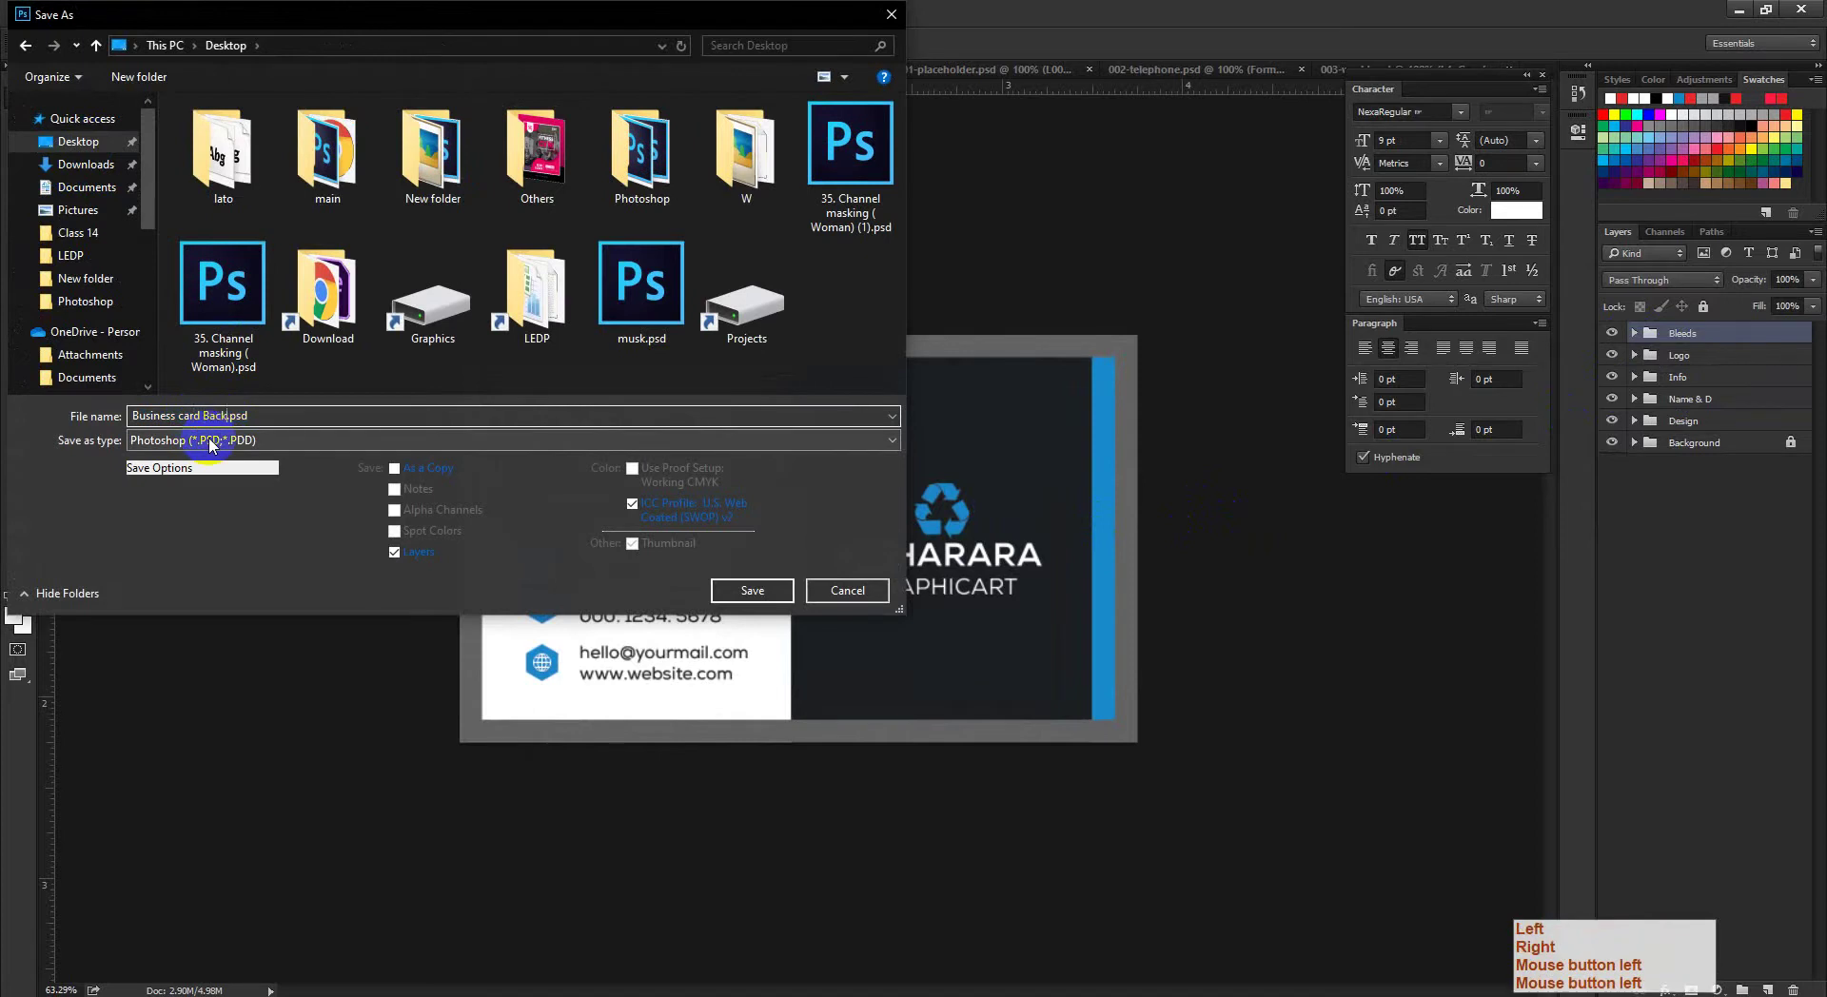
key("Return")
Step: Close the 001-placeholder, 002-telephone and 003-world icon documents
key("ctrl+space")
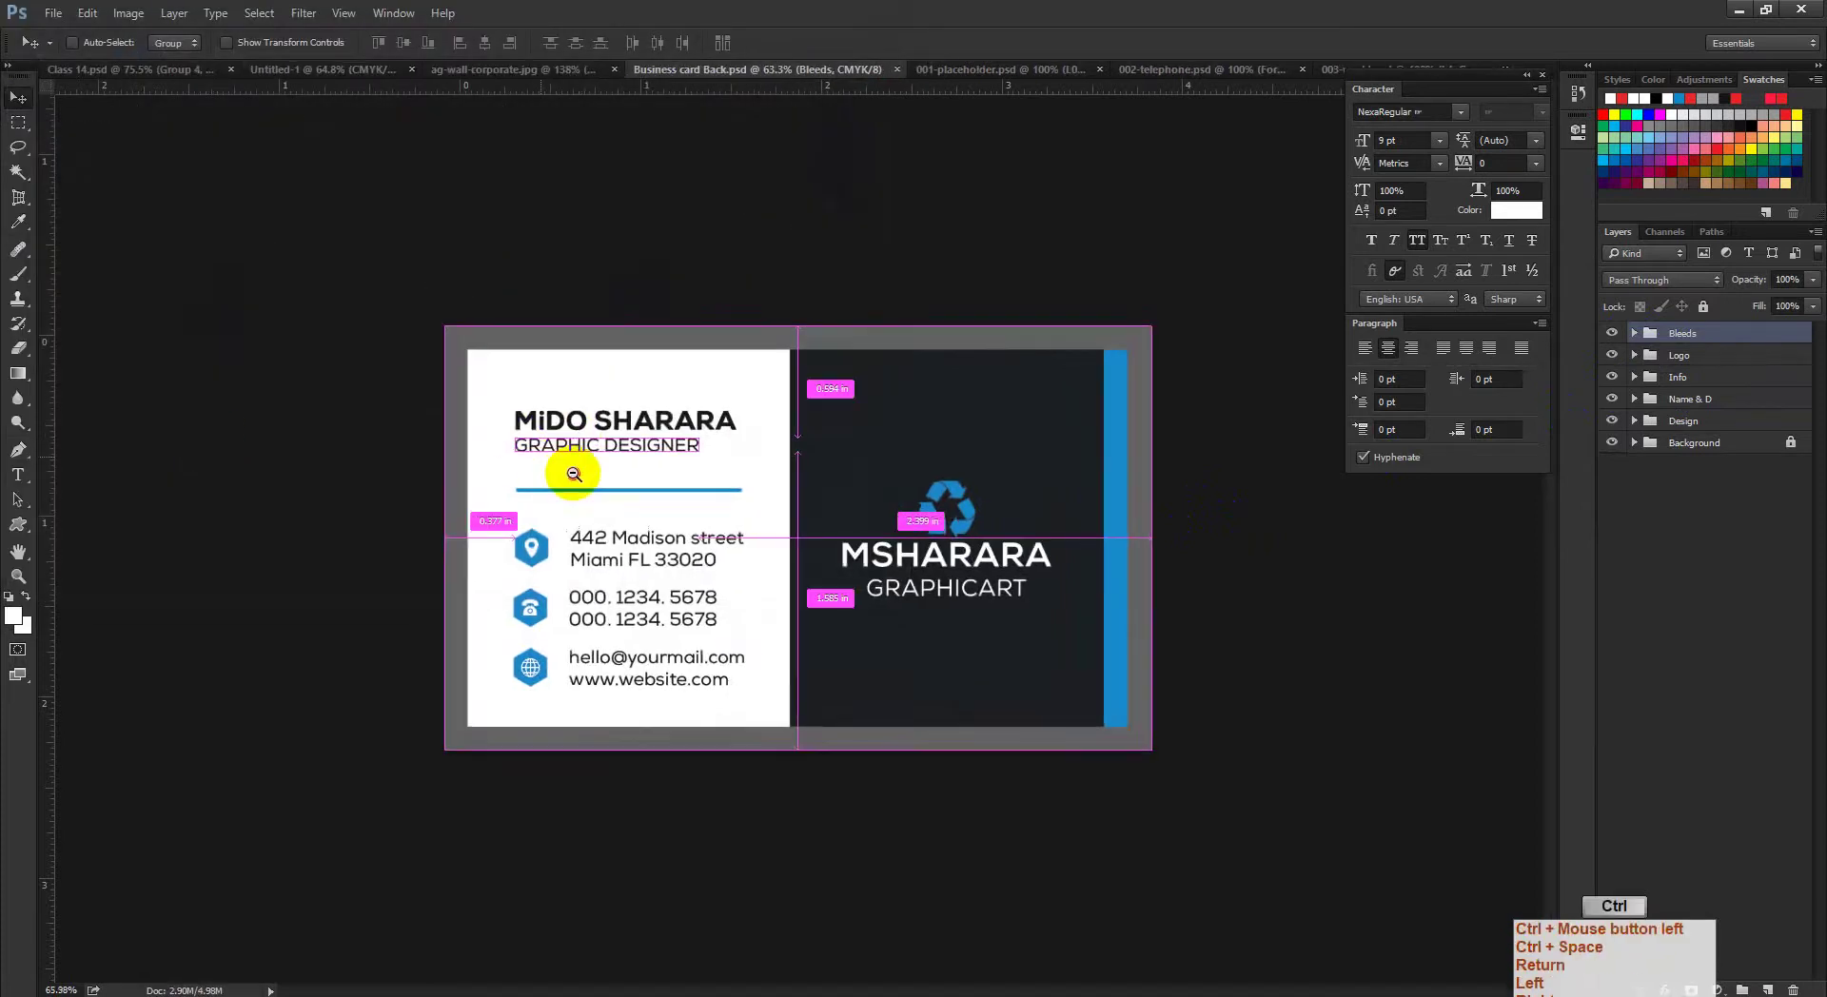
left_click(562, 464, "ctrl")
left_click_drag(570, 473, 551, 457)
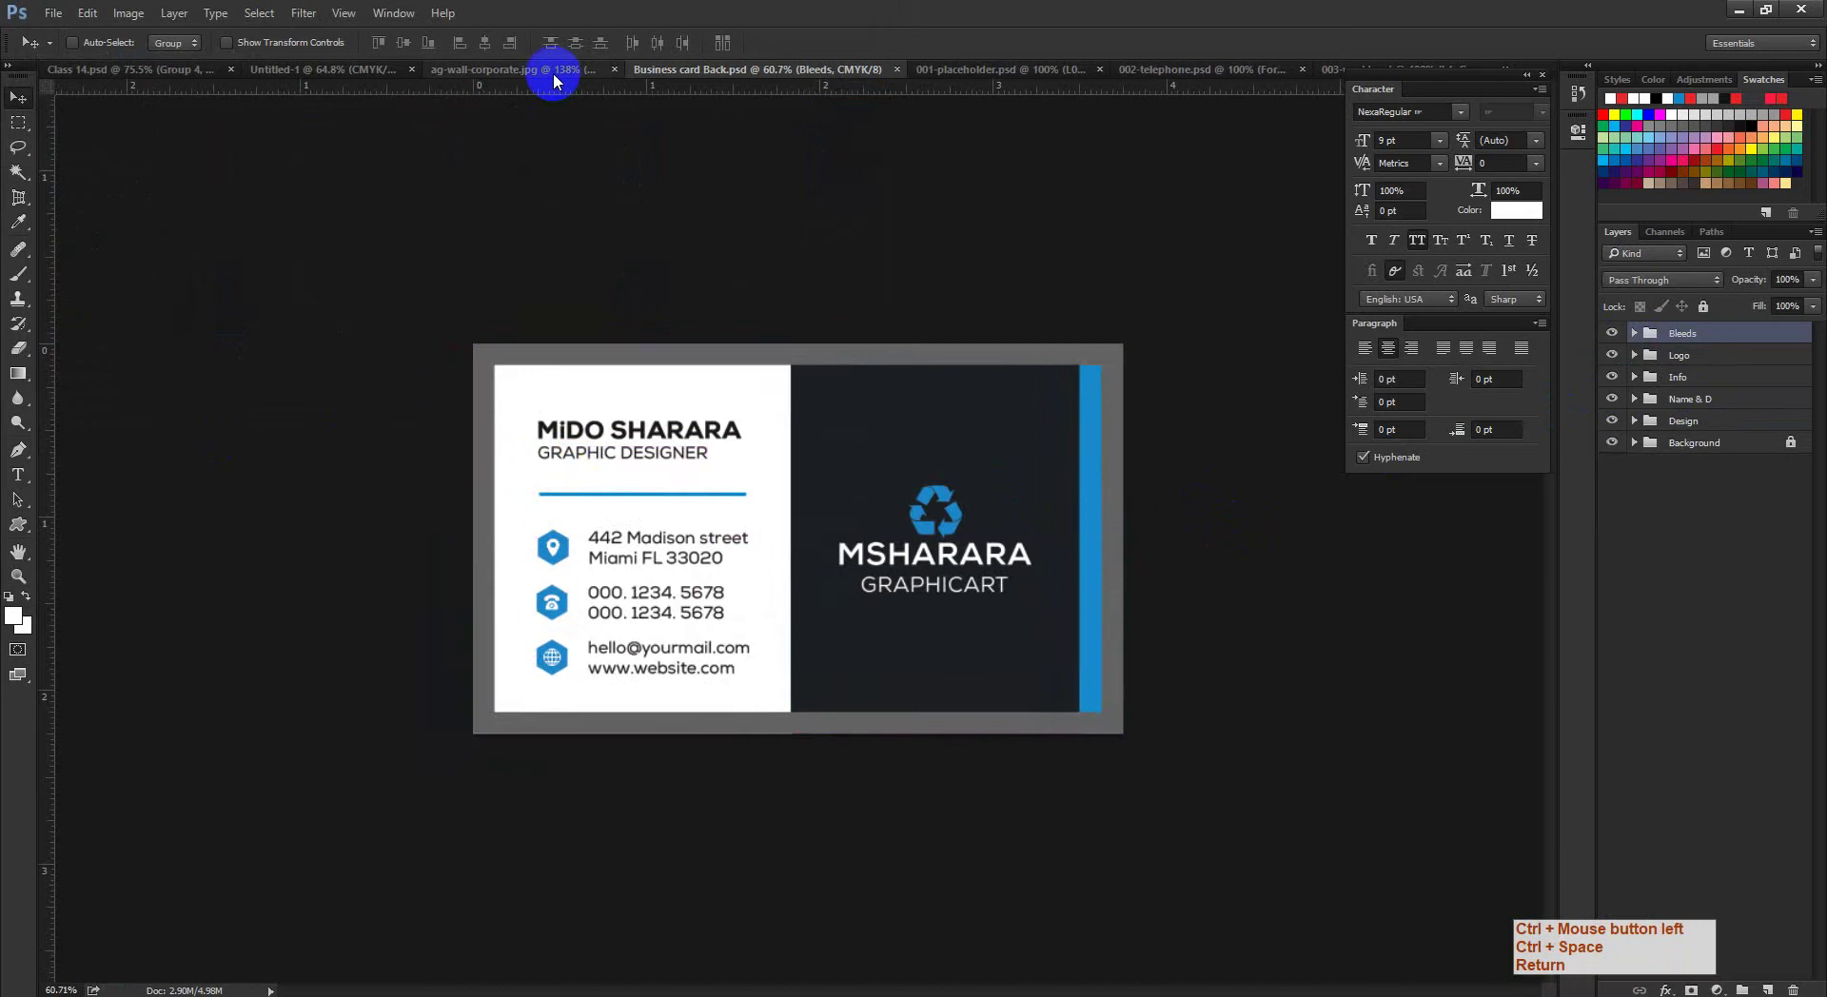
left_click(965, 66)
left_click(1093, 70)
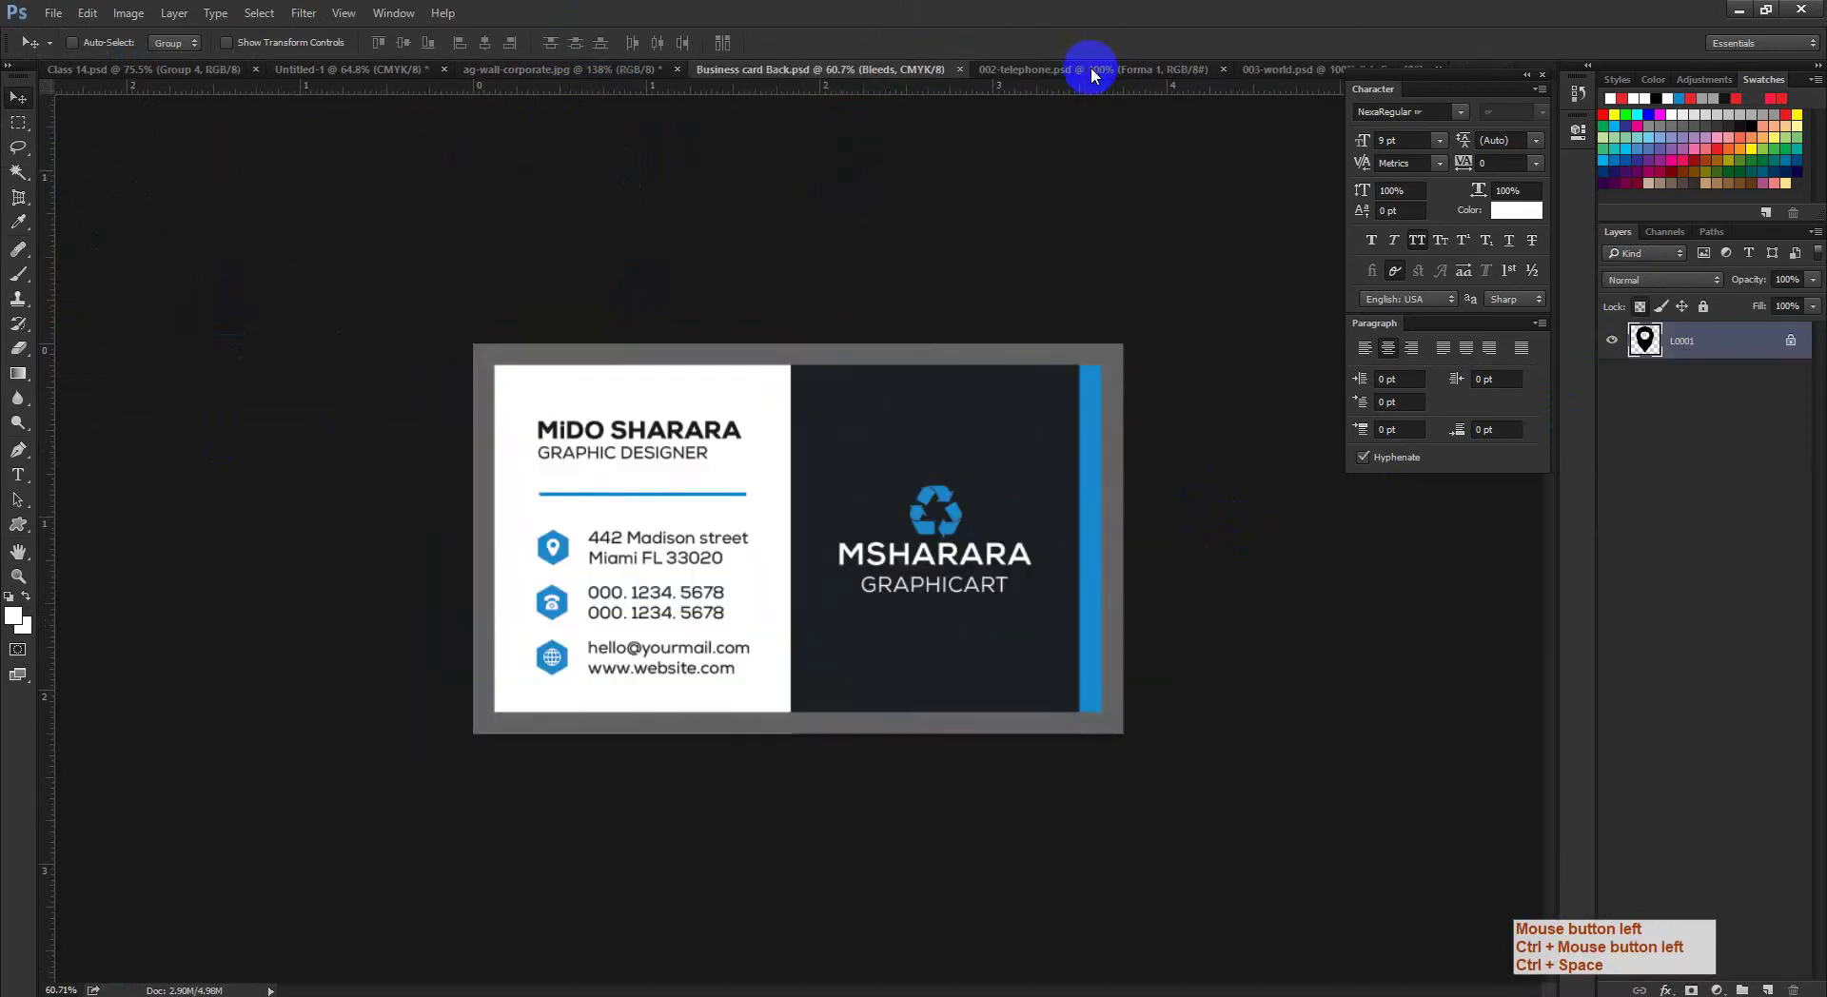
left_click(1104, 71)
left_click(1218, 66)
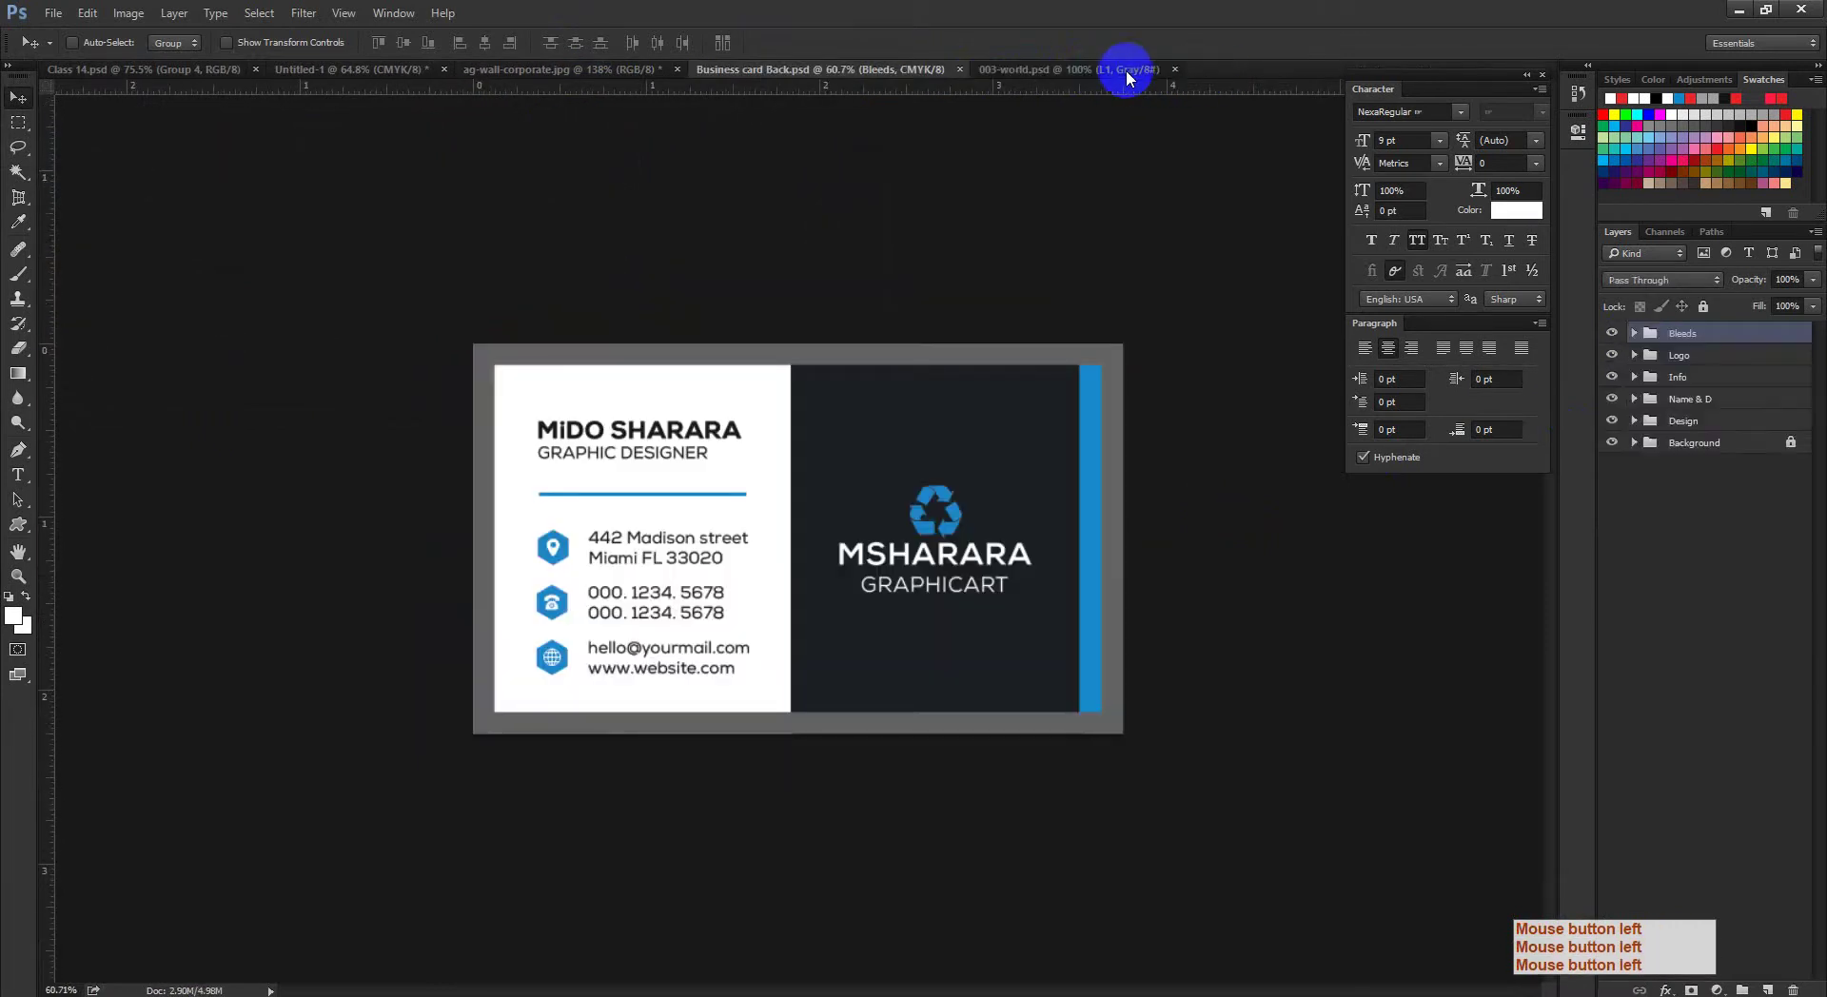
left_click(1142, 70)
left_click(1174, 67)
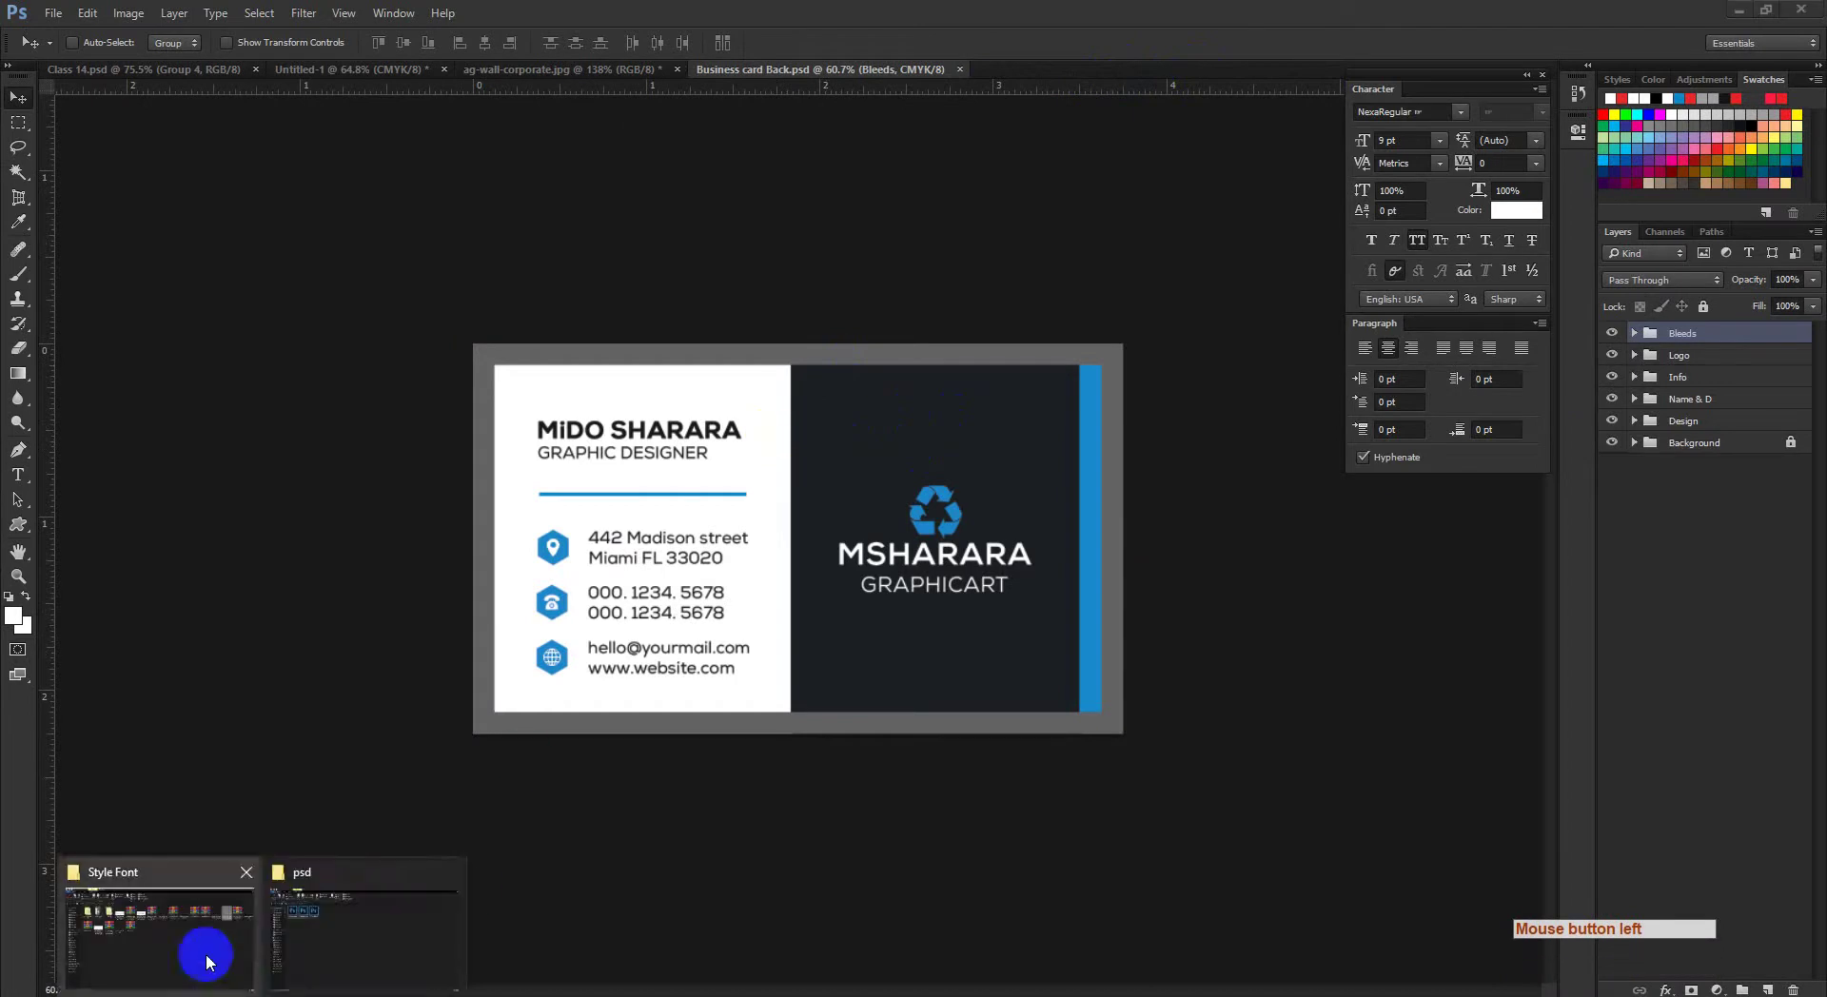
Step: Go back to the Class 14 folder and open 02_screenshot.jpg
left_click(204, 952)
mouse_move(266, 988)
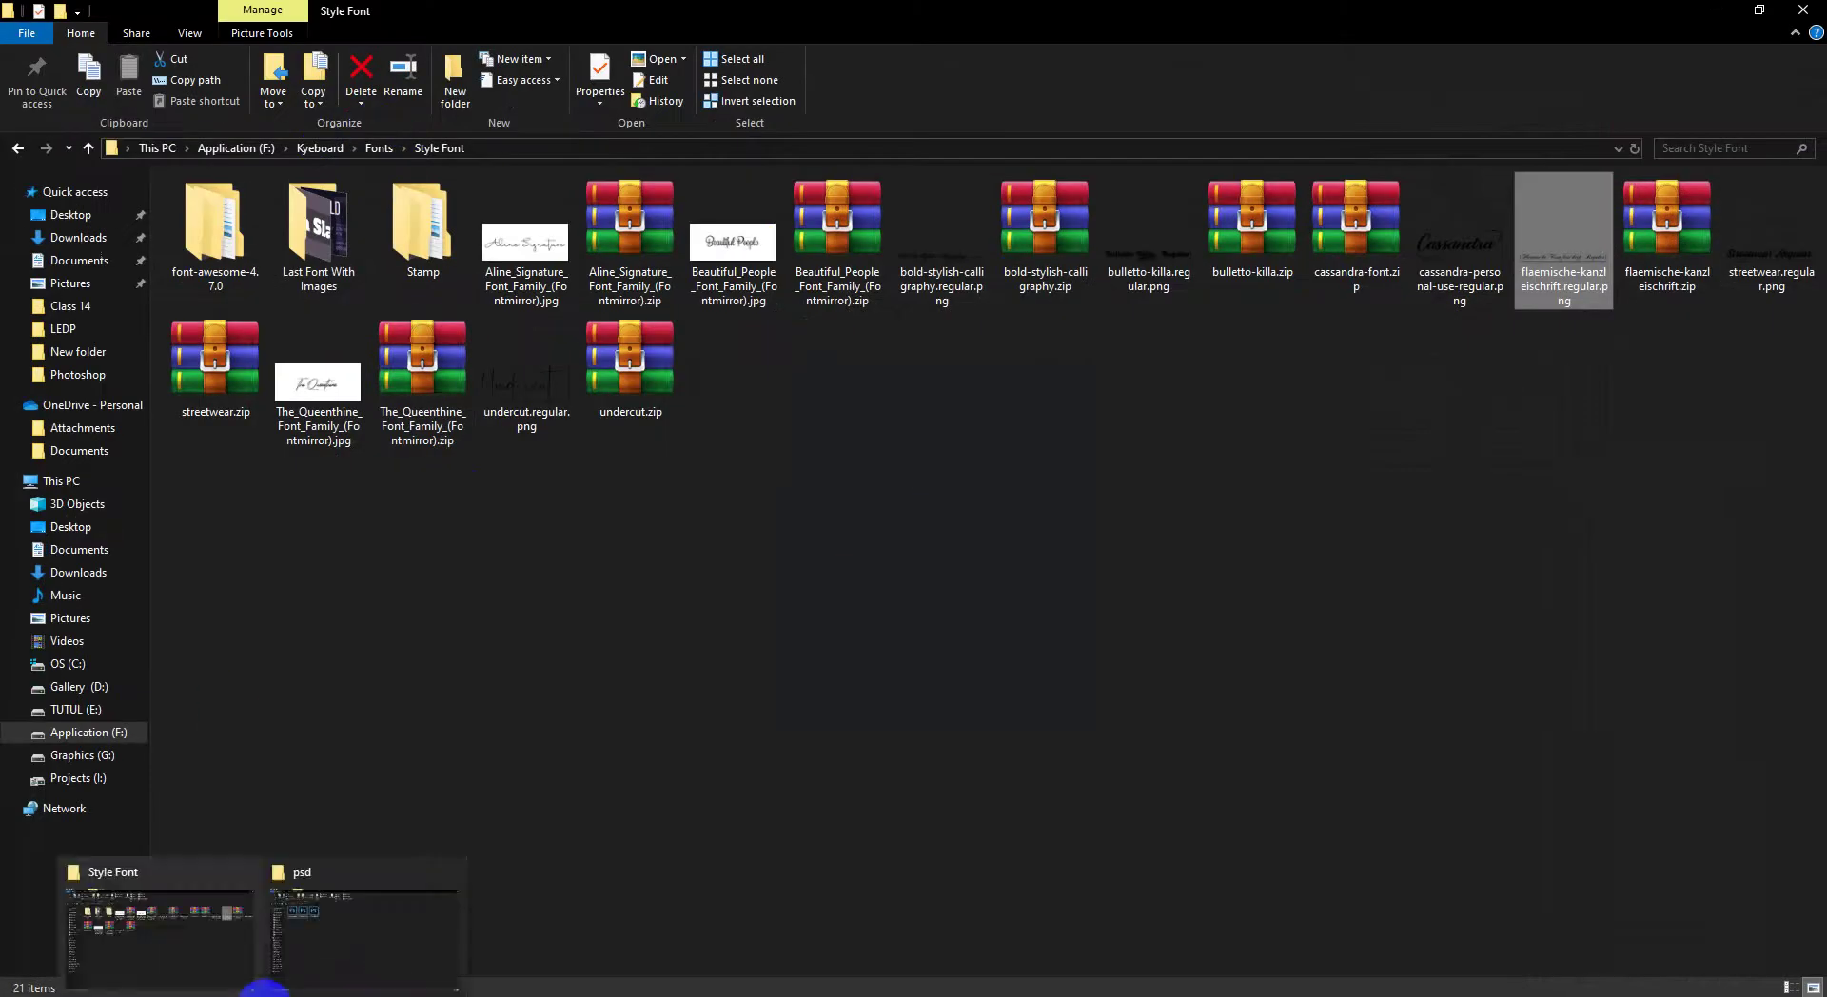
left_click(330, 928)
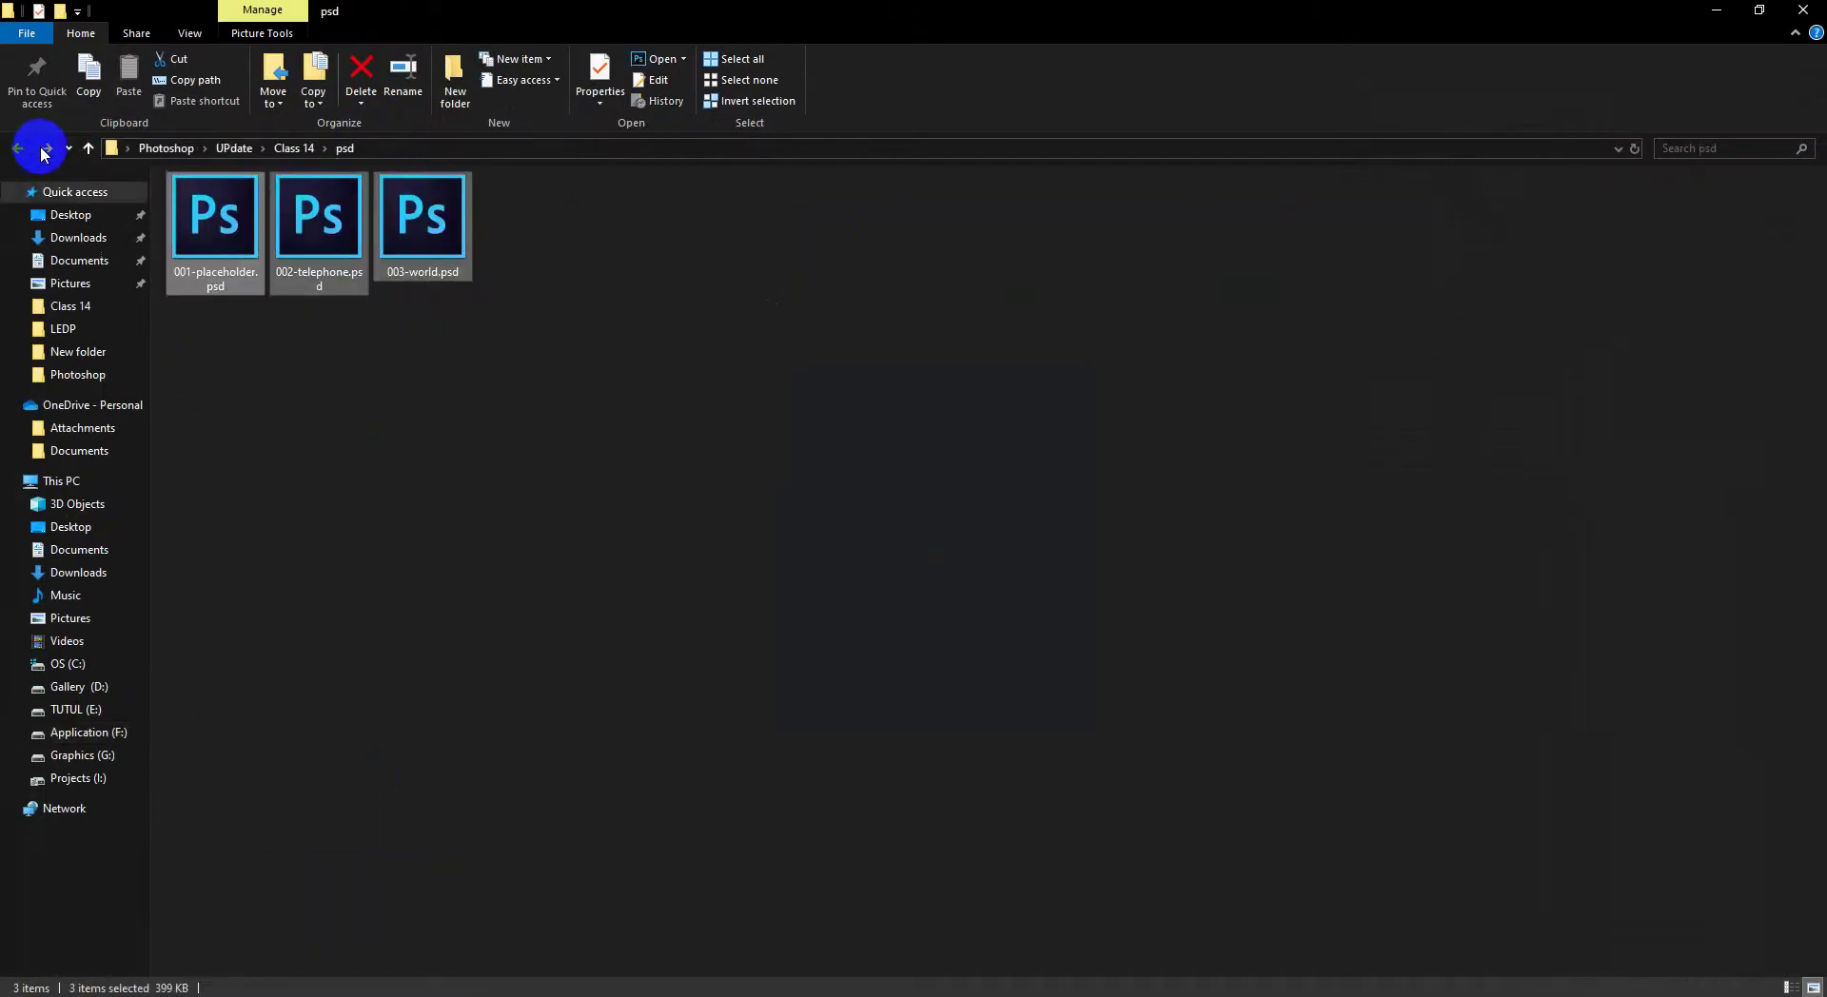
left_click(42, 149)
left_click(336, 276)
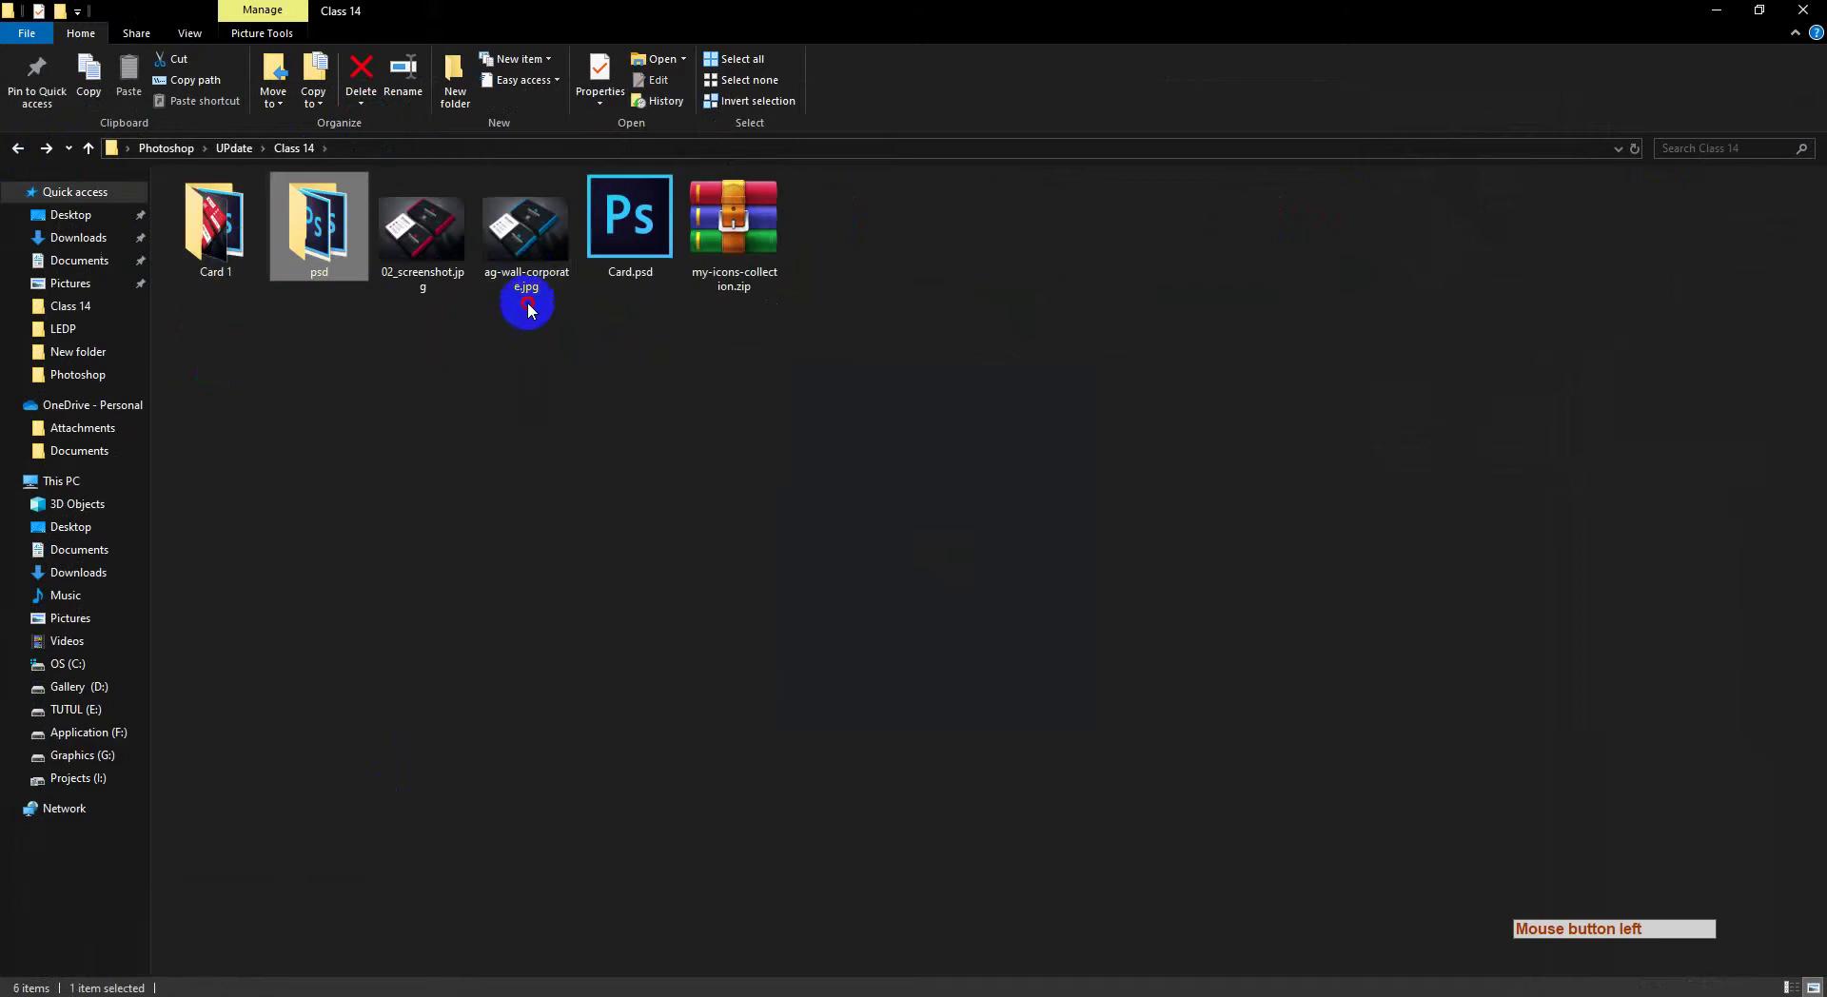
double_click(444, 232)
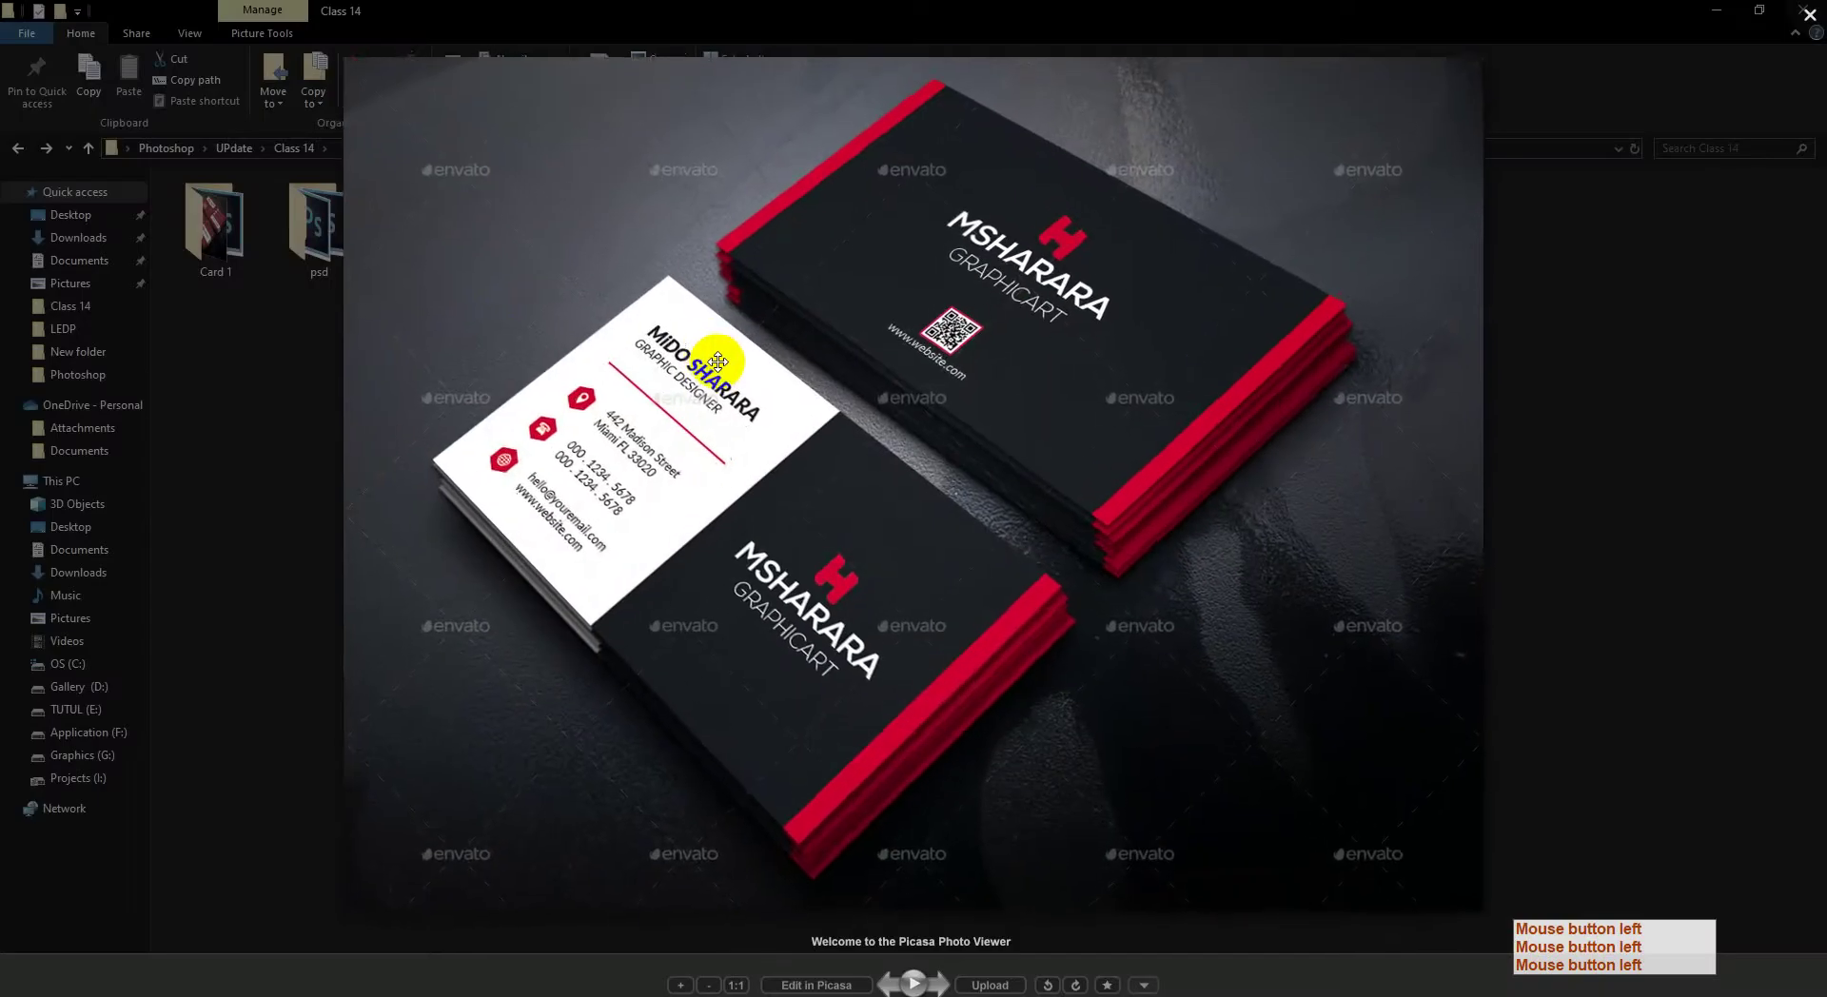
Step: Compare the red and blue card mockup images, then close the viewer and minimize Explorer
key("Right")
key("Left")
key("Right")
key("Left")
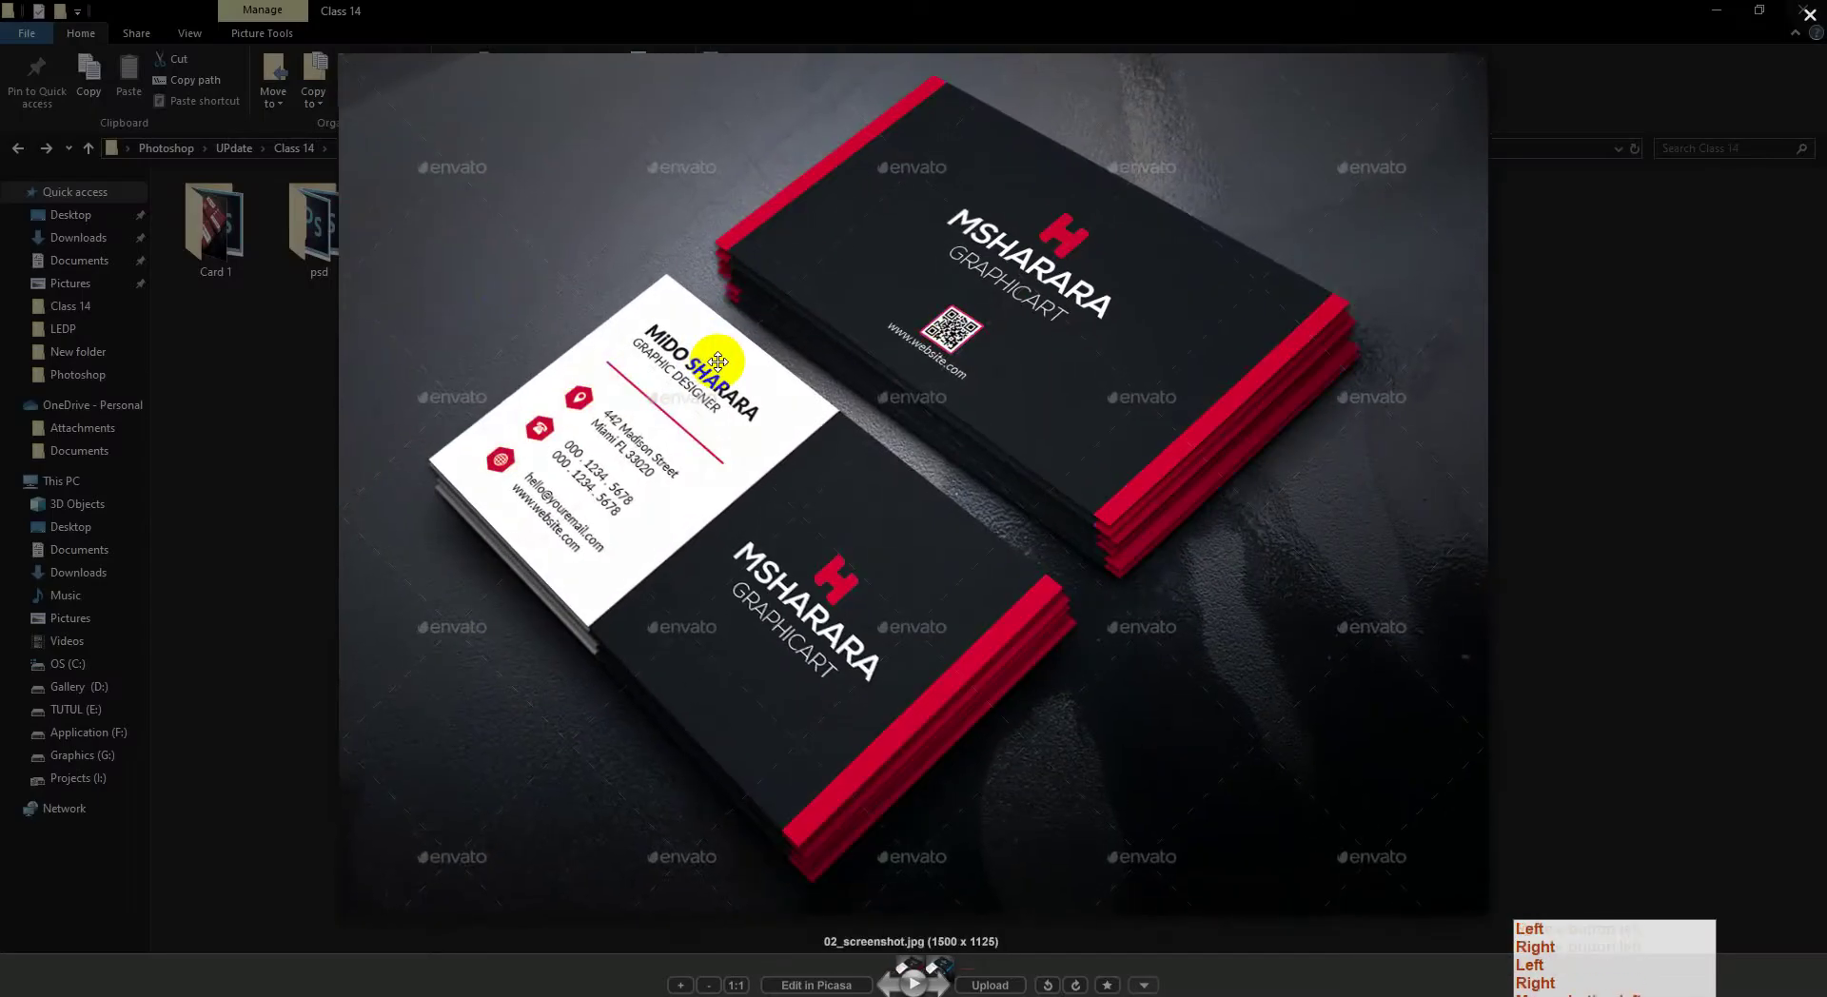
key("Right")
key("Left")
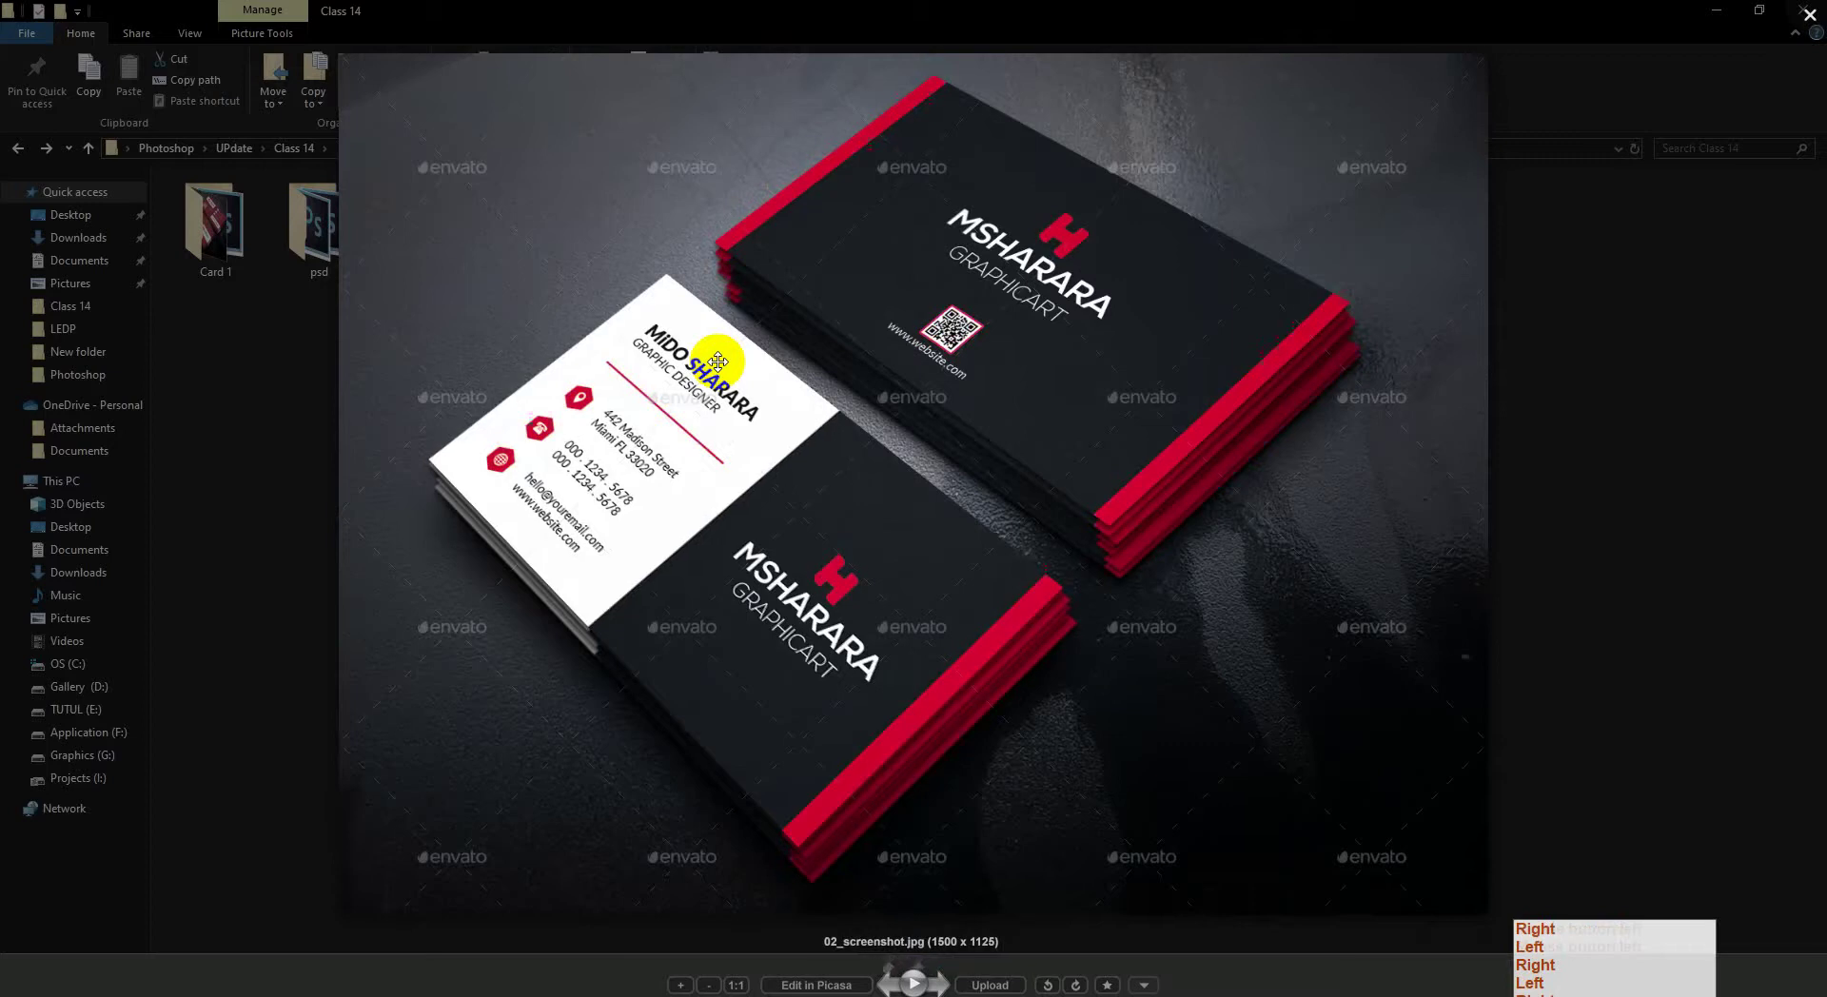
key("Right")
key("Left")
left_click(1808, 15)
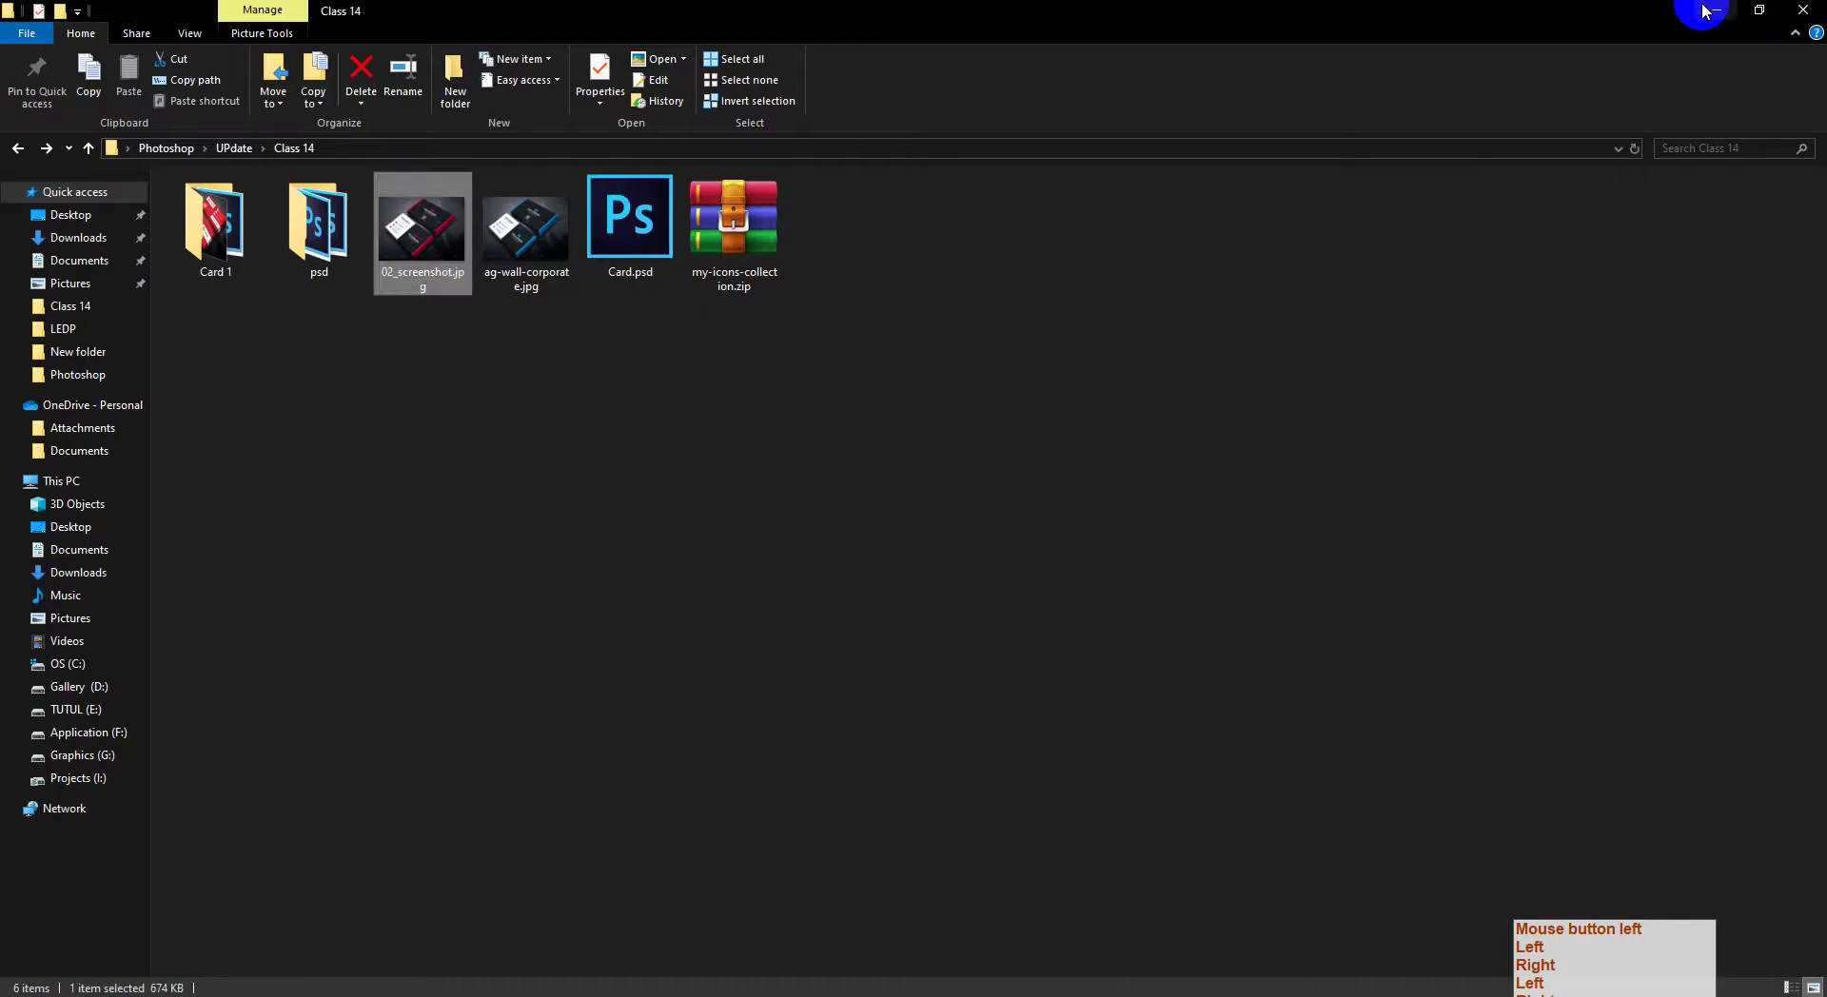
left_click(1716, 10)
left_click(1701, 14)
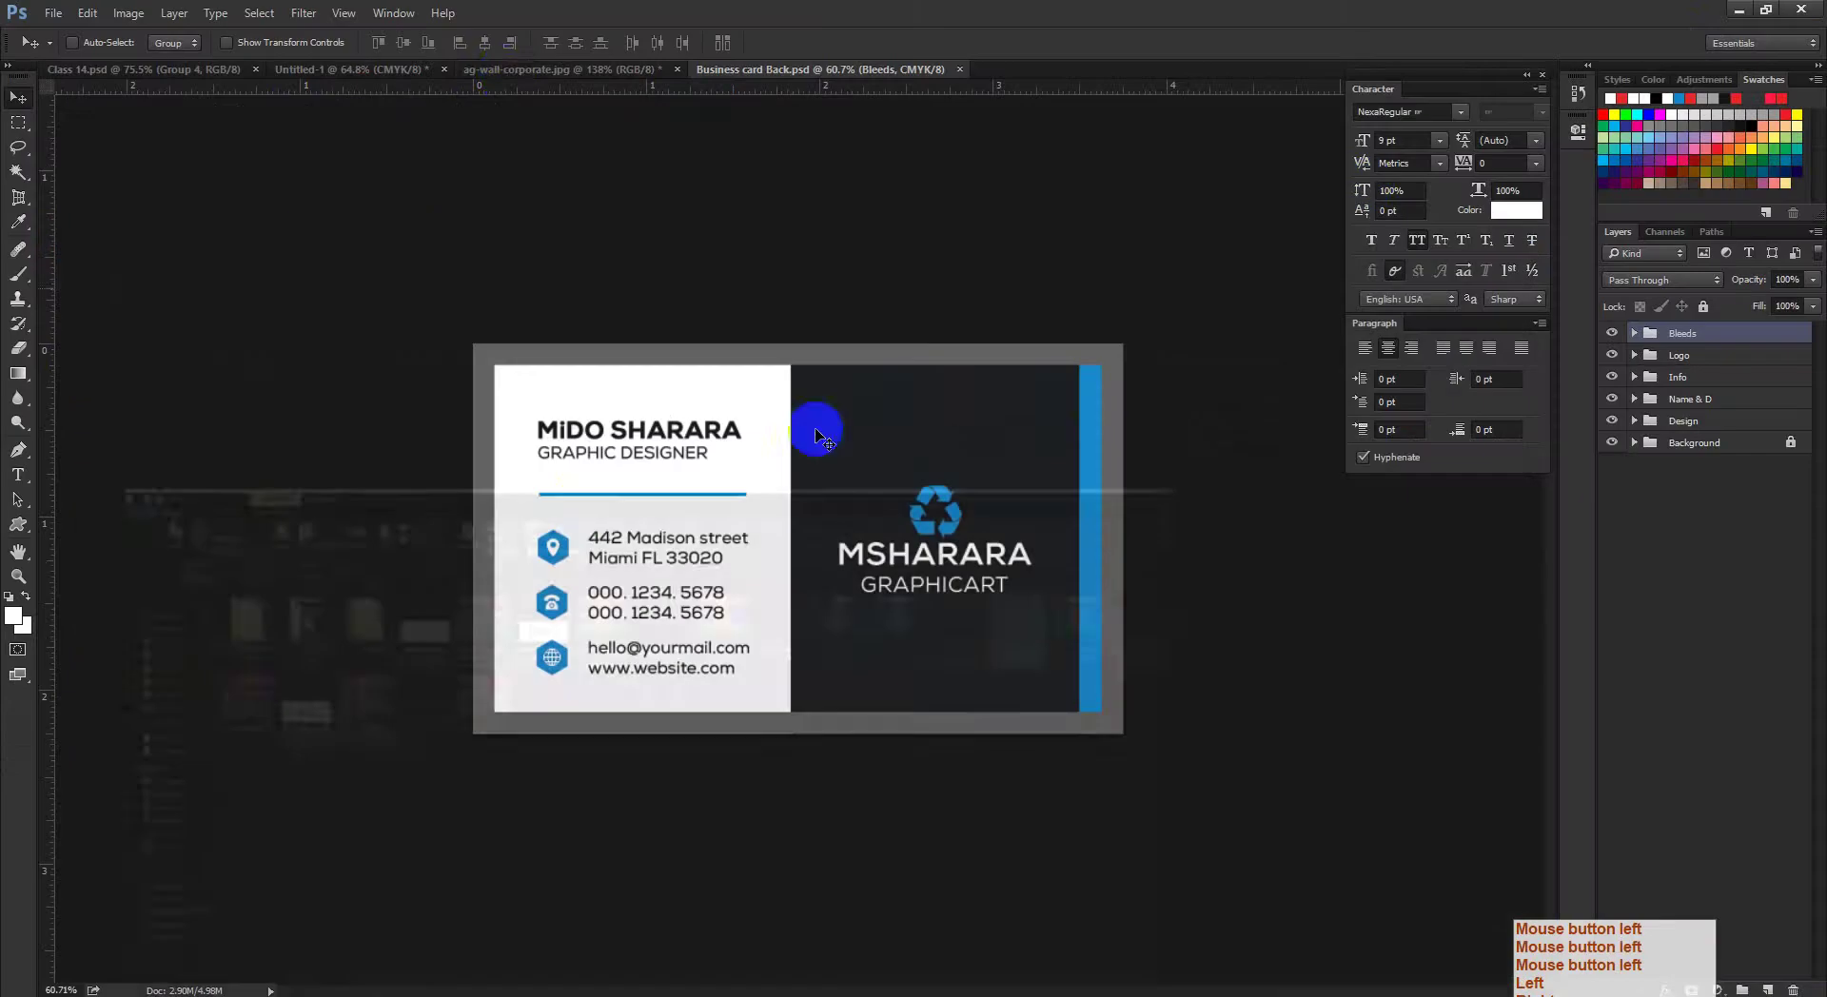
Step: Step ag-wall-corporate.jpg back to its original mockup photo, then return to Business card Back.psd
left_click(506, 71)
left_click_drag(510, 114, 870, 645)
key("ctrl+alt+z")
key("ctrl+alt+z")
key("ctrl+alt+z")
key("ctrl+alt+z")
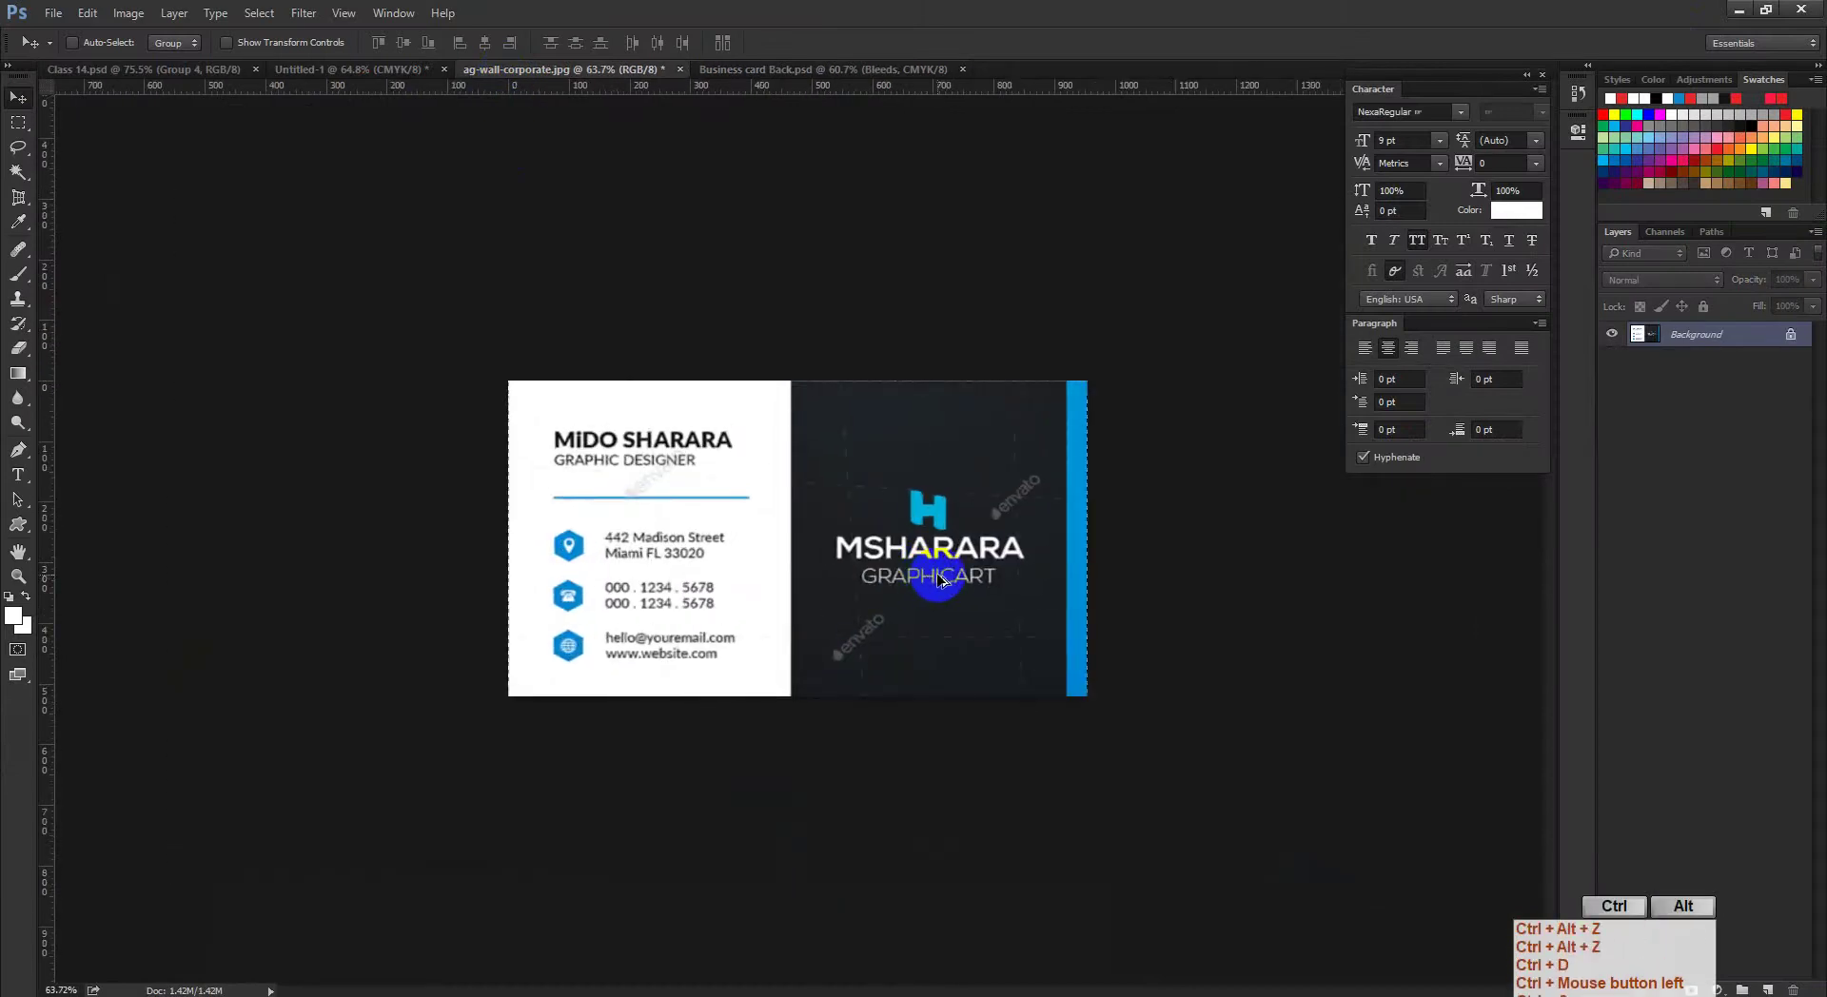
left_click_drag(798, 566, 869, 557)
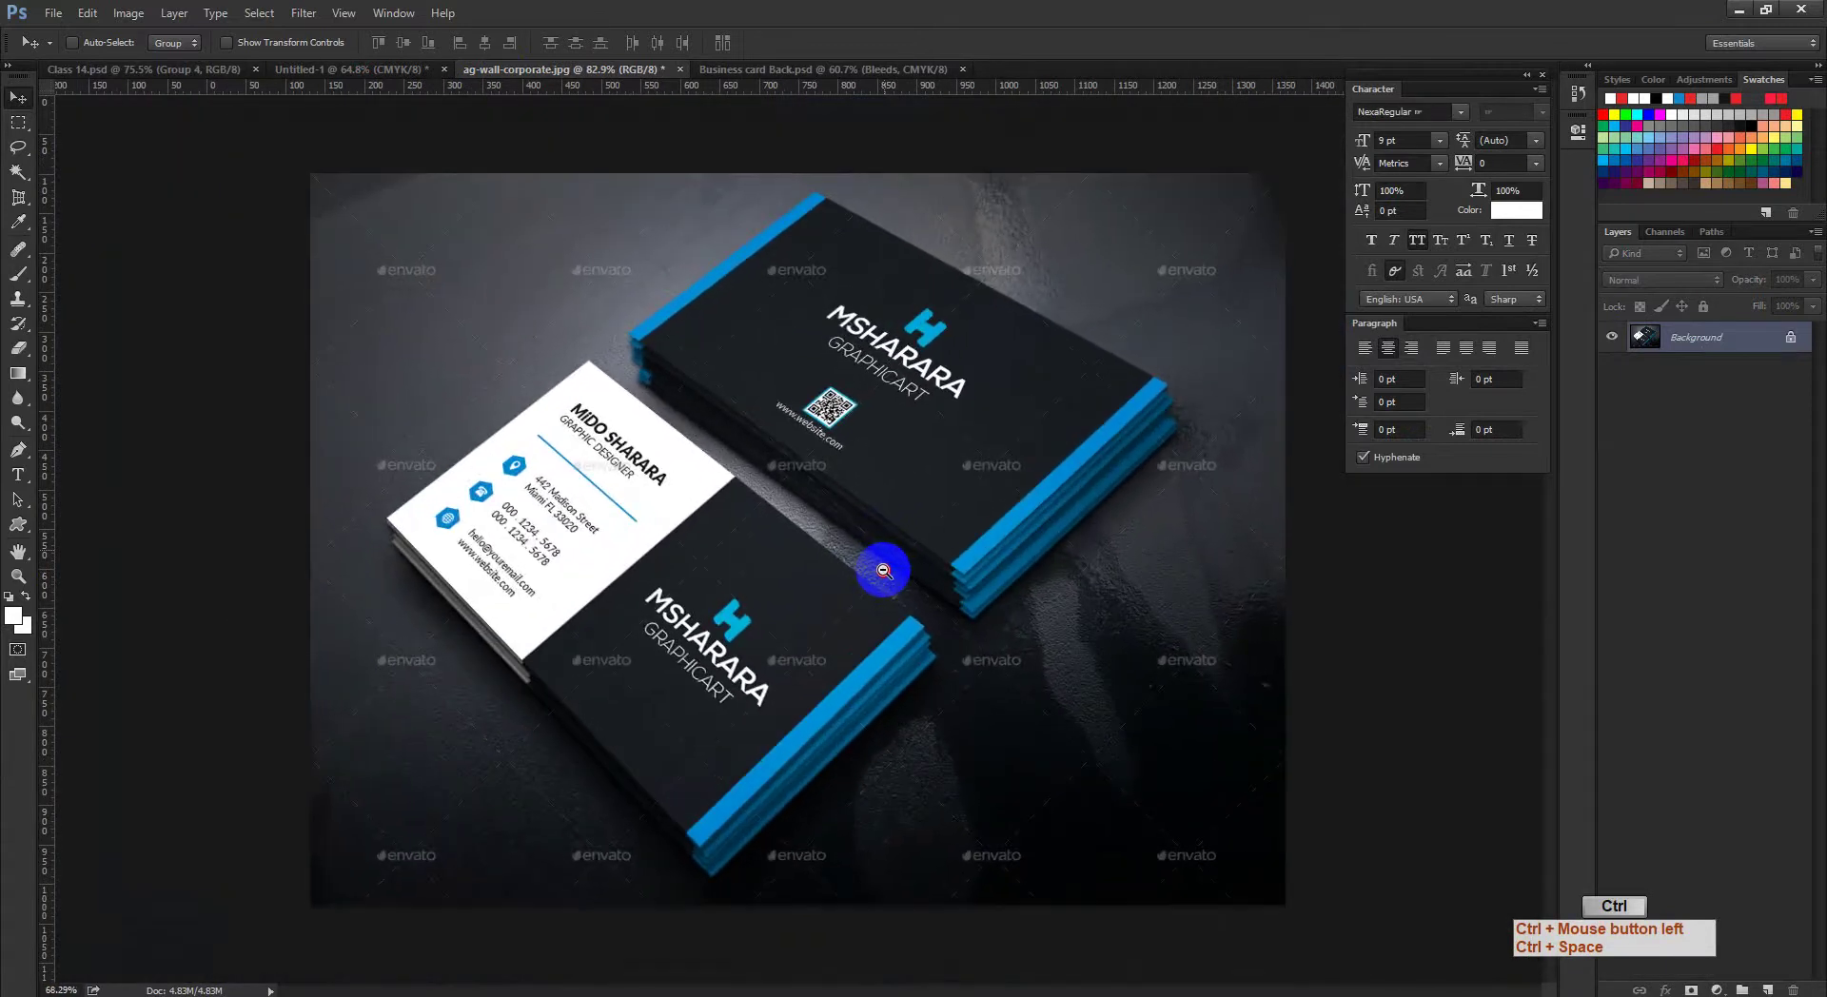
left_click(790, 70)
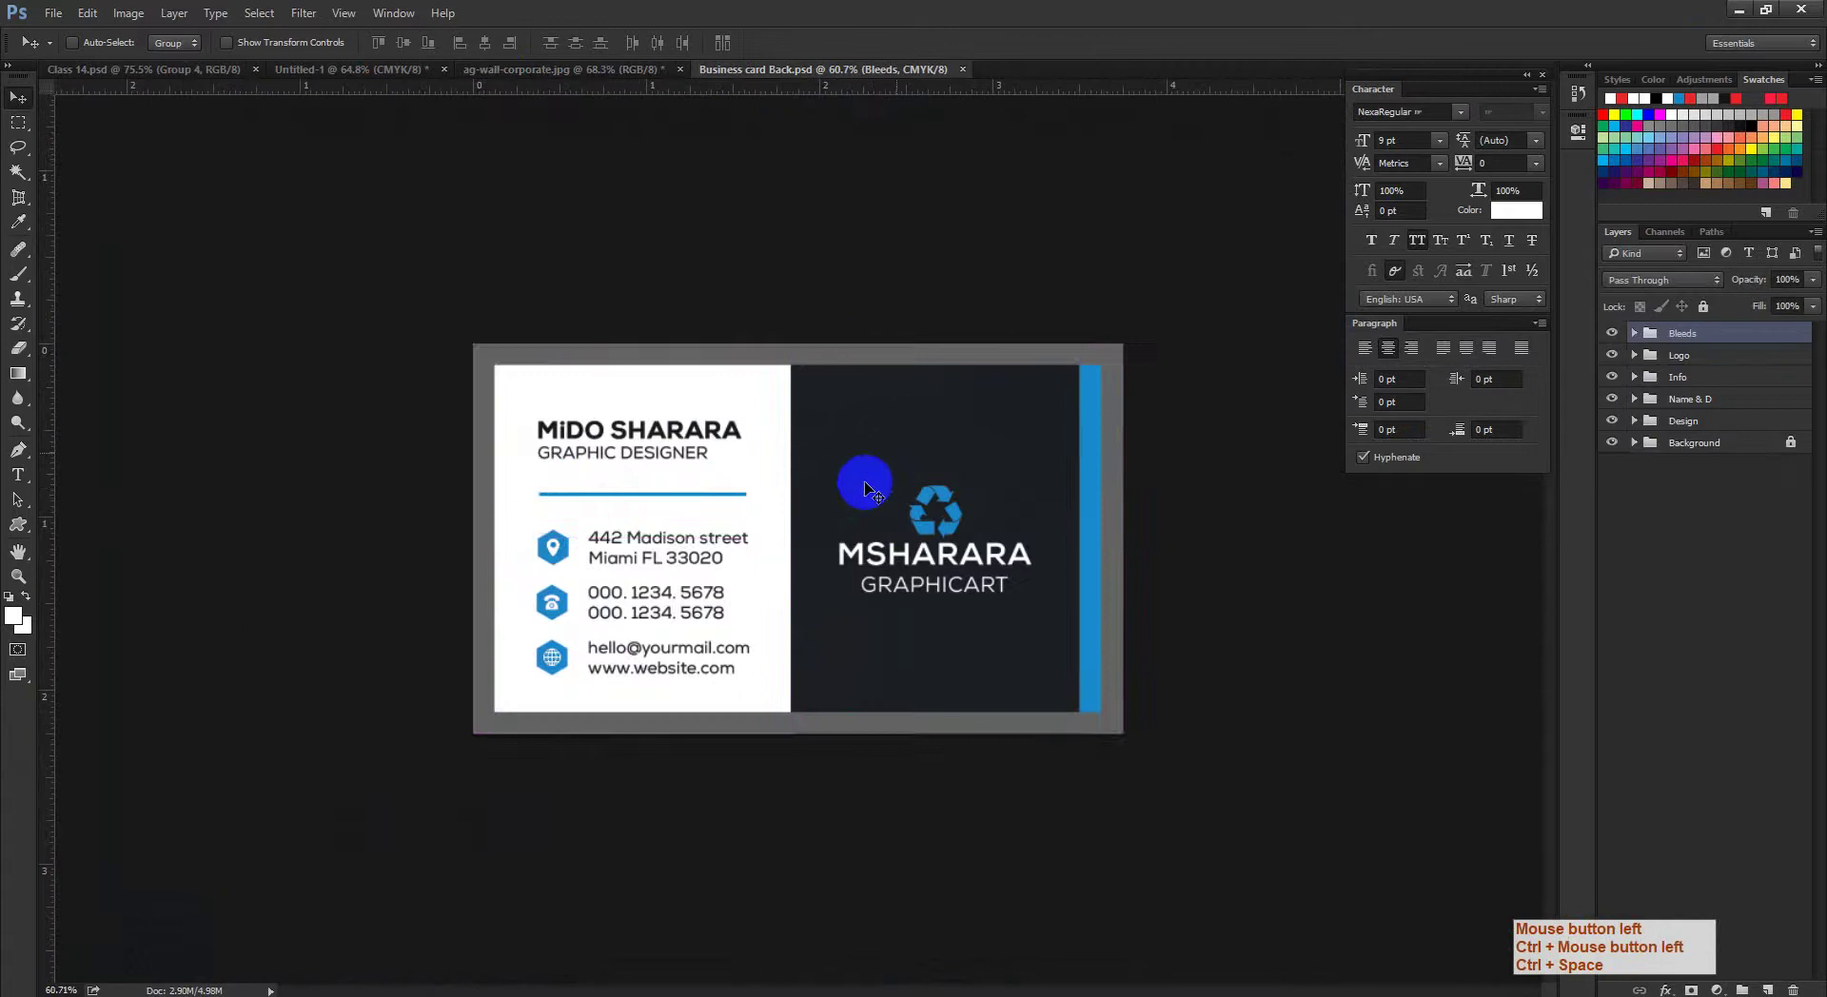
left_click_drag(933, 560, 913, 671)
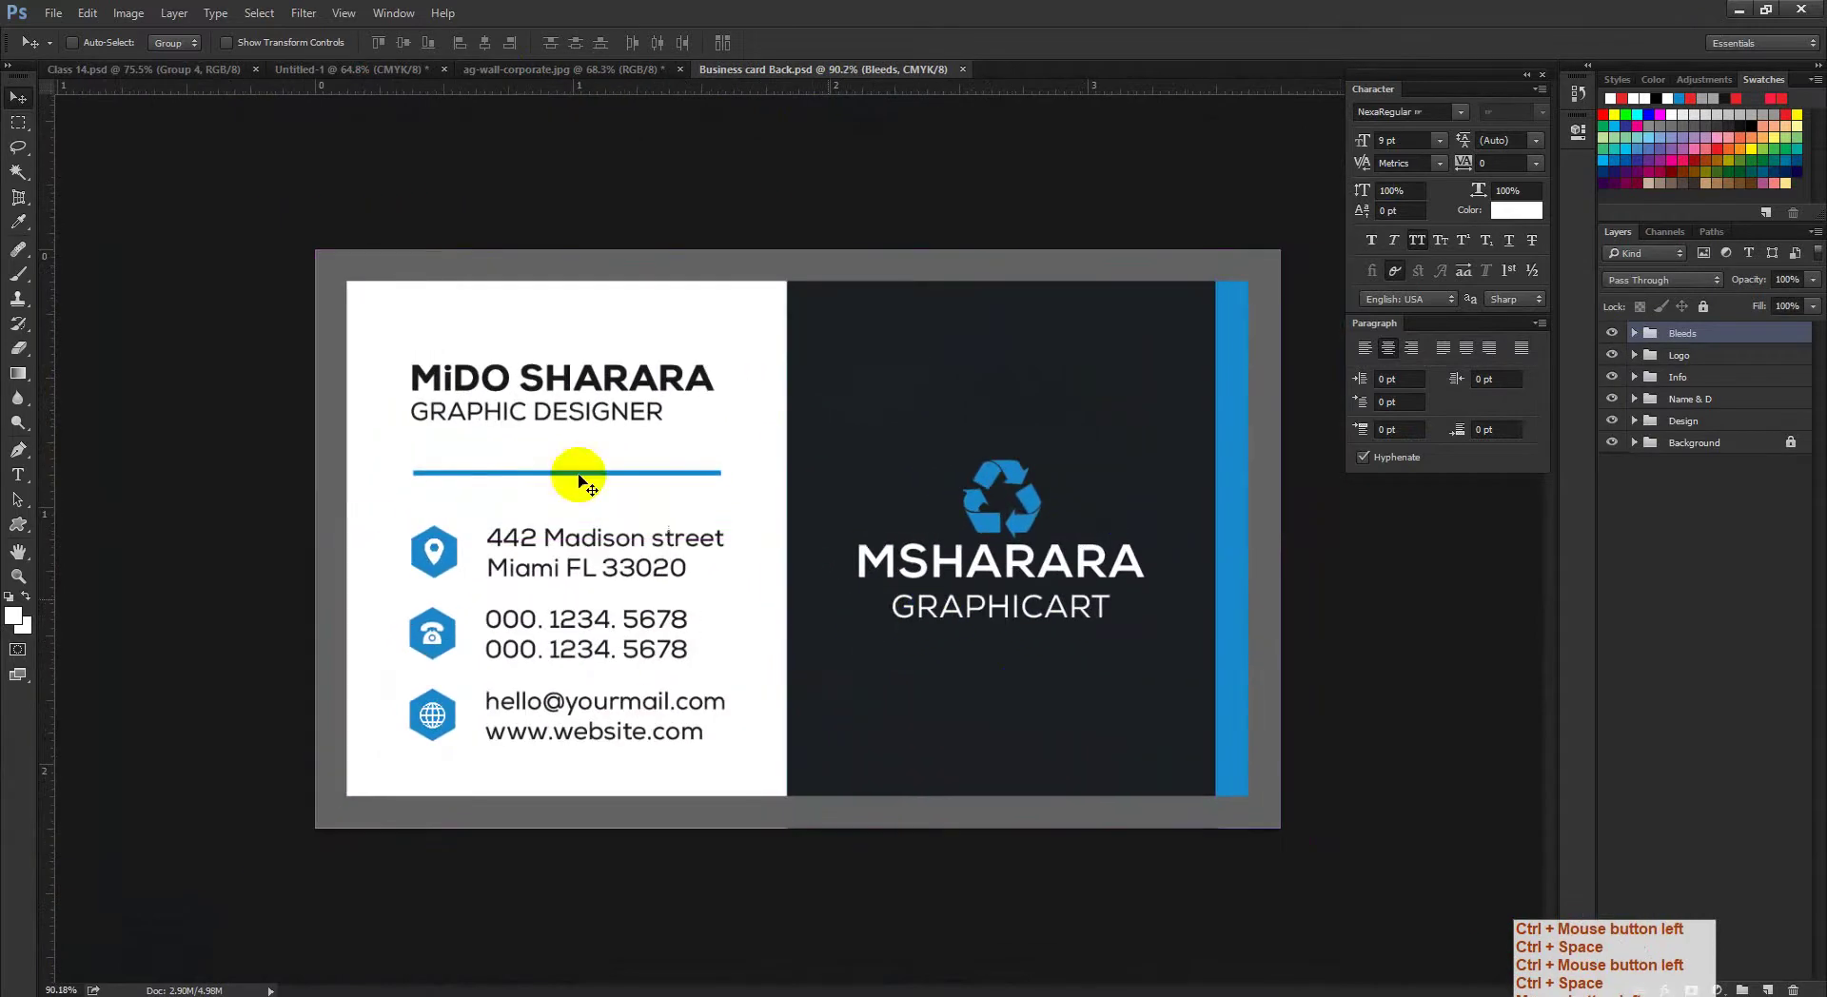
Step: Use Image > Duplicate to copy Business card Back as a document named Business card Font
right_click(757, 74)
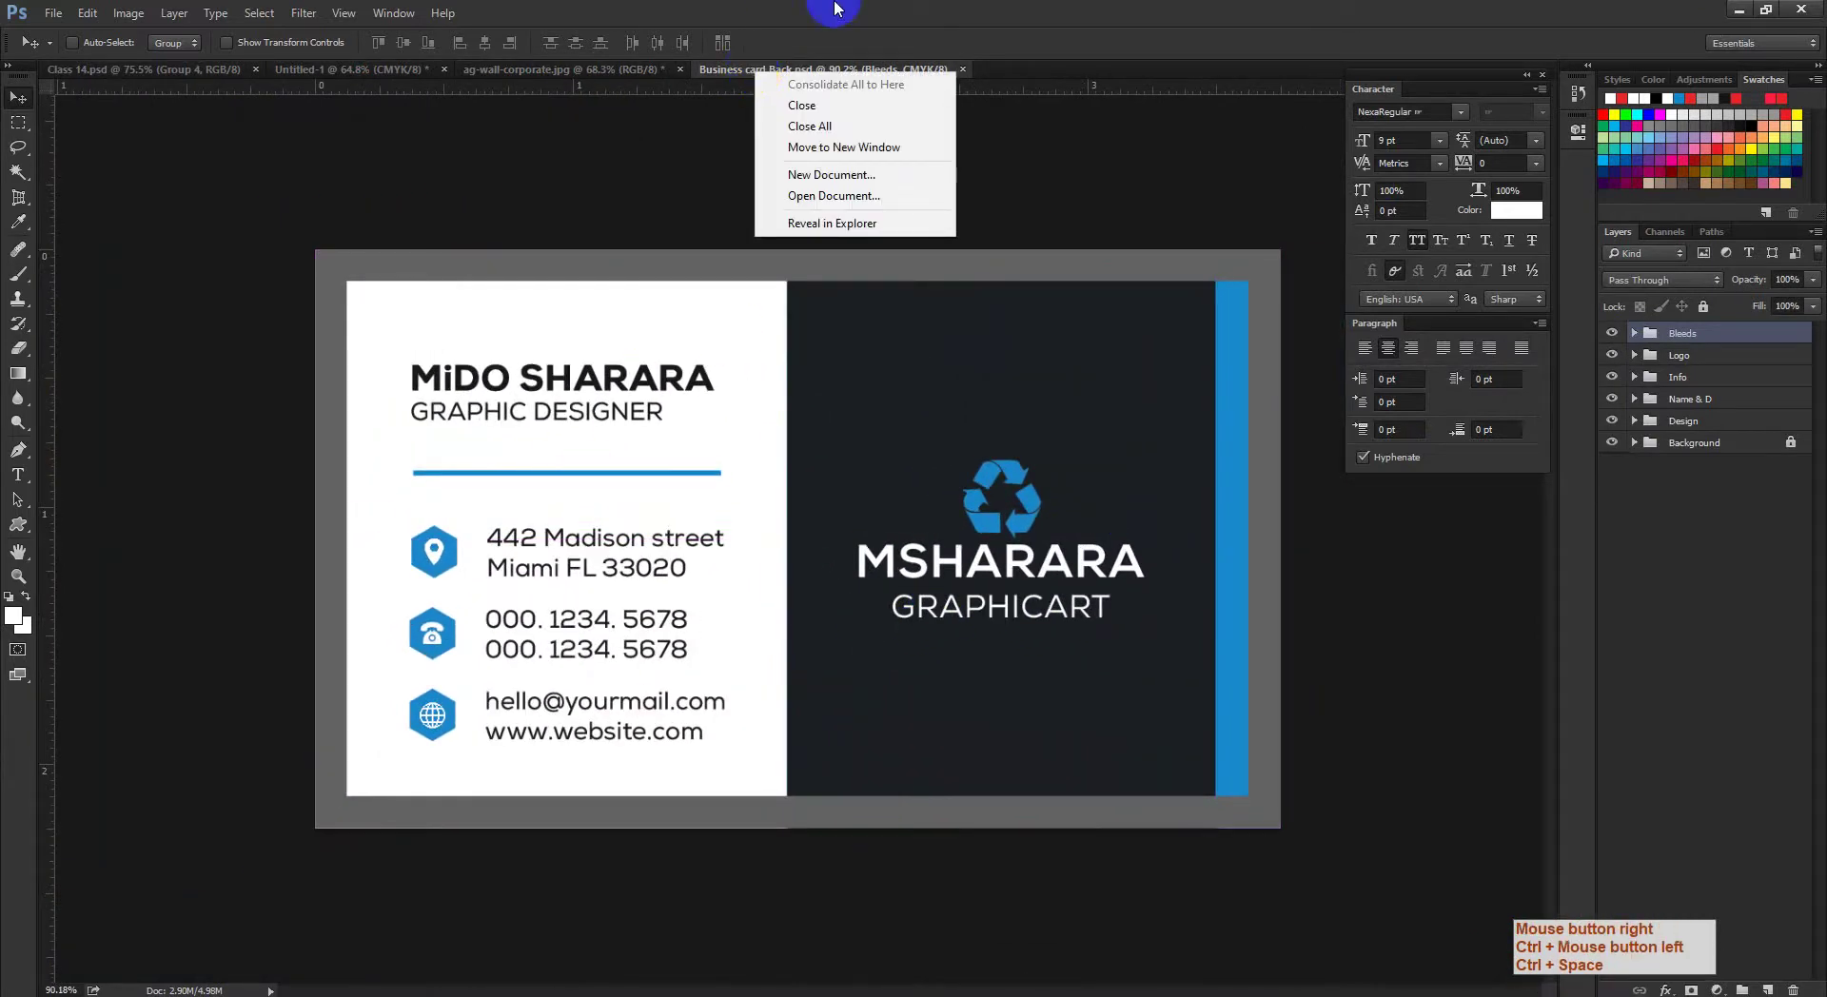
left_click(788, 69)
left_click(128, 13)
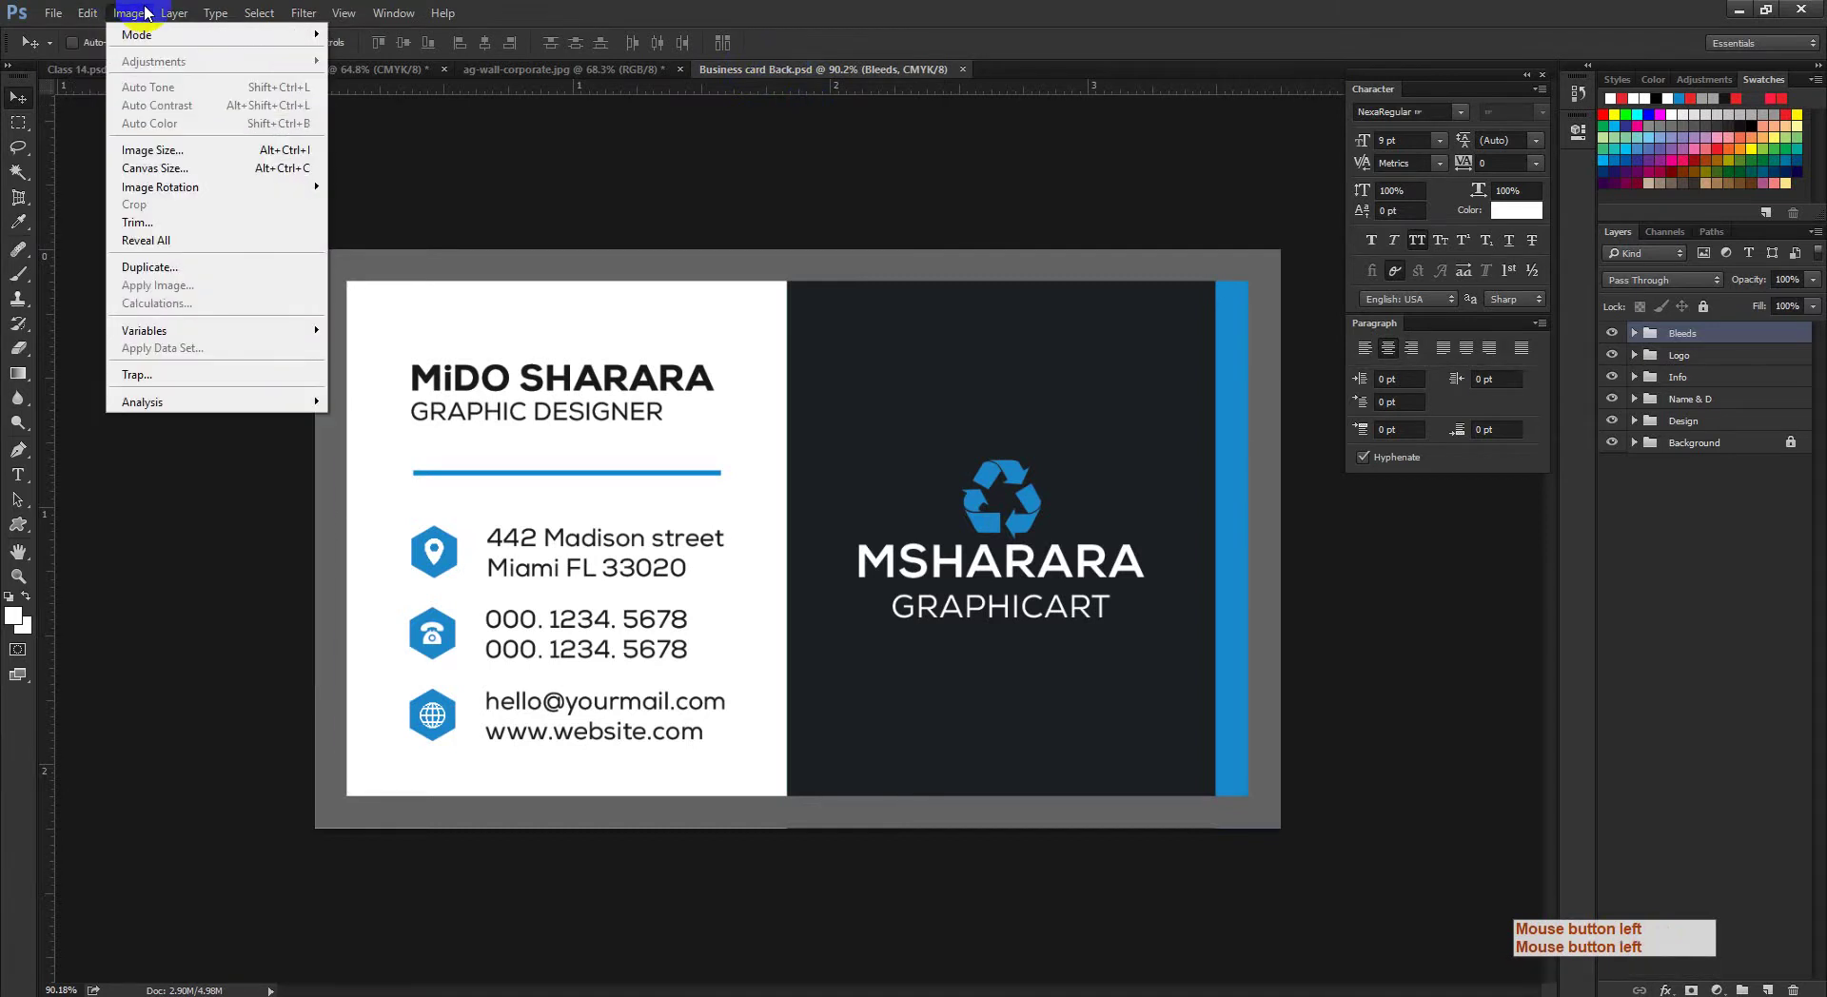
left_click(152, 268)
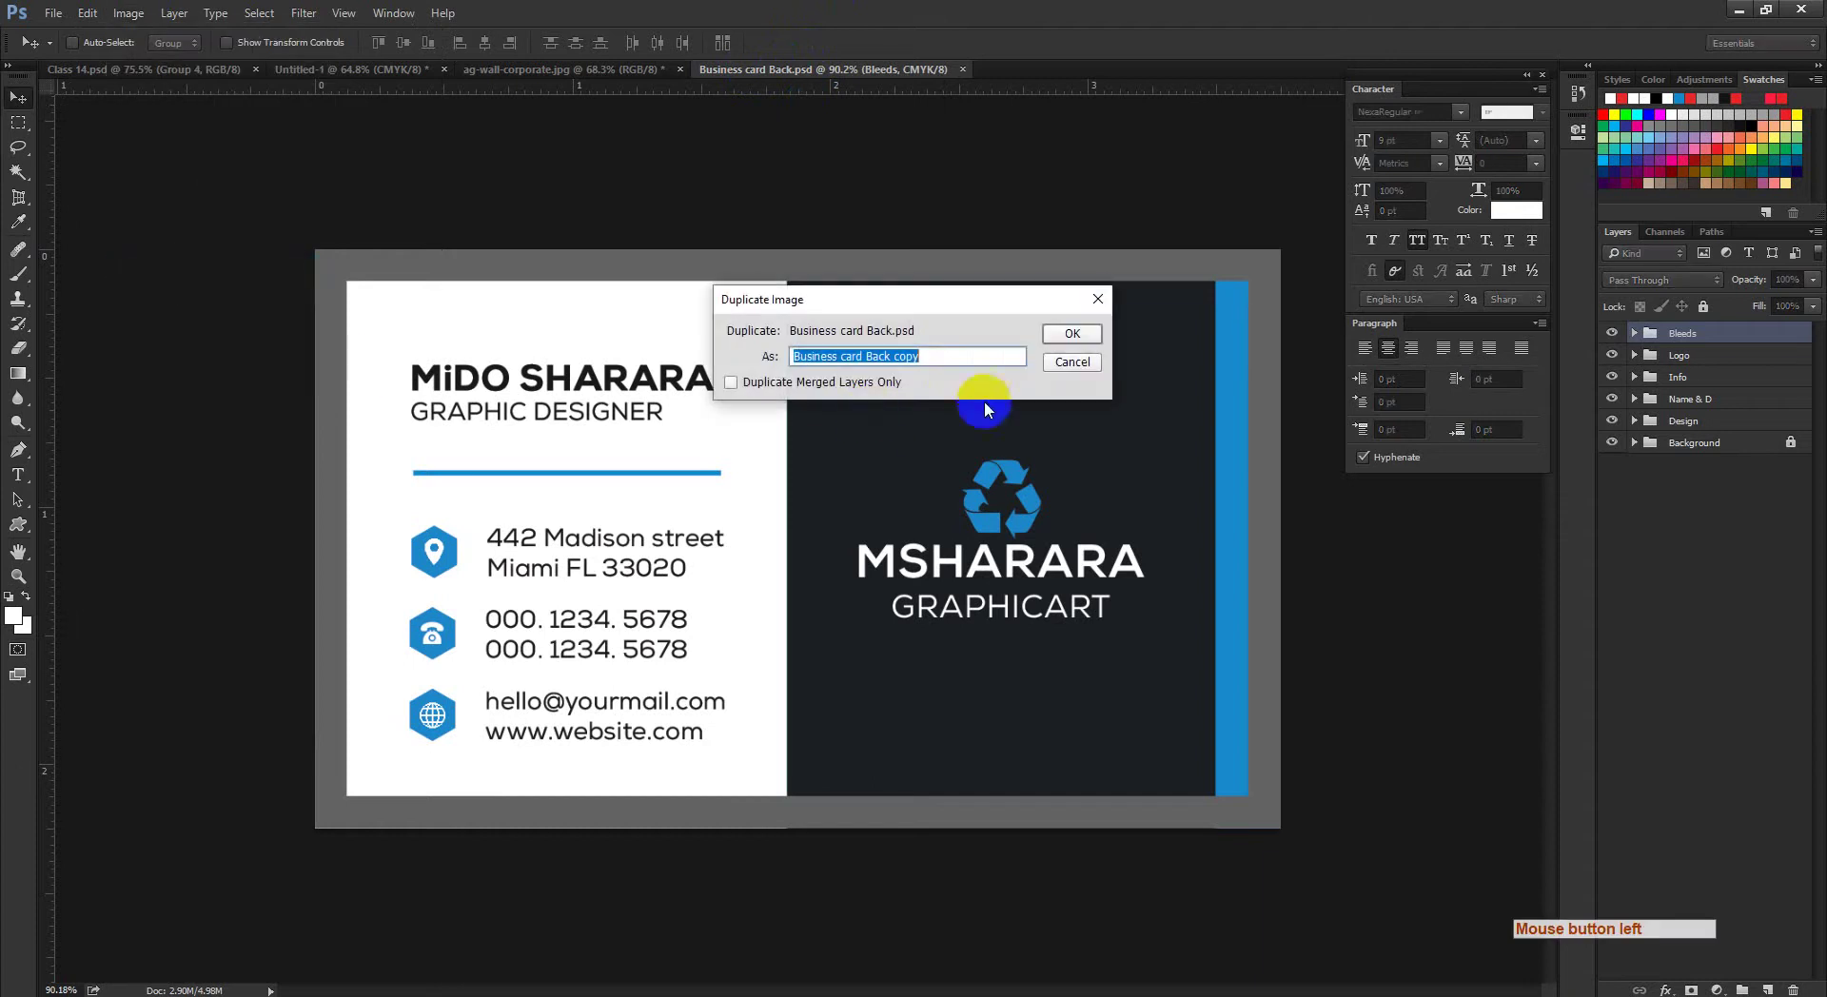
left_click(958, 357)
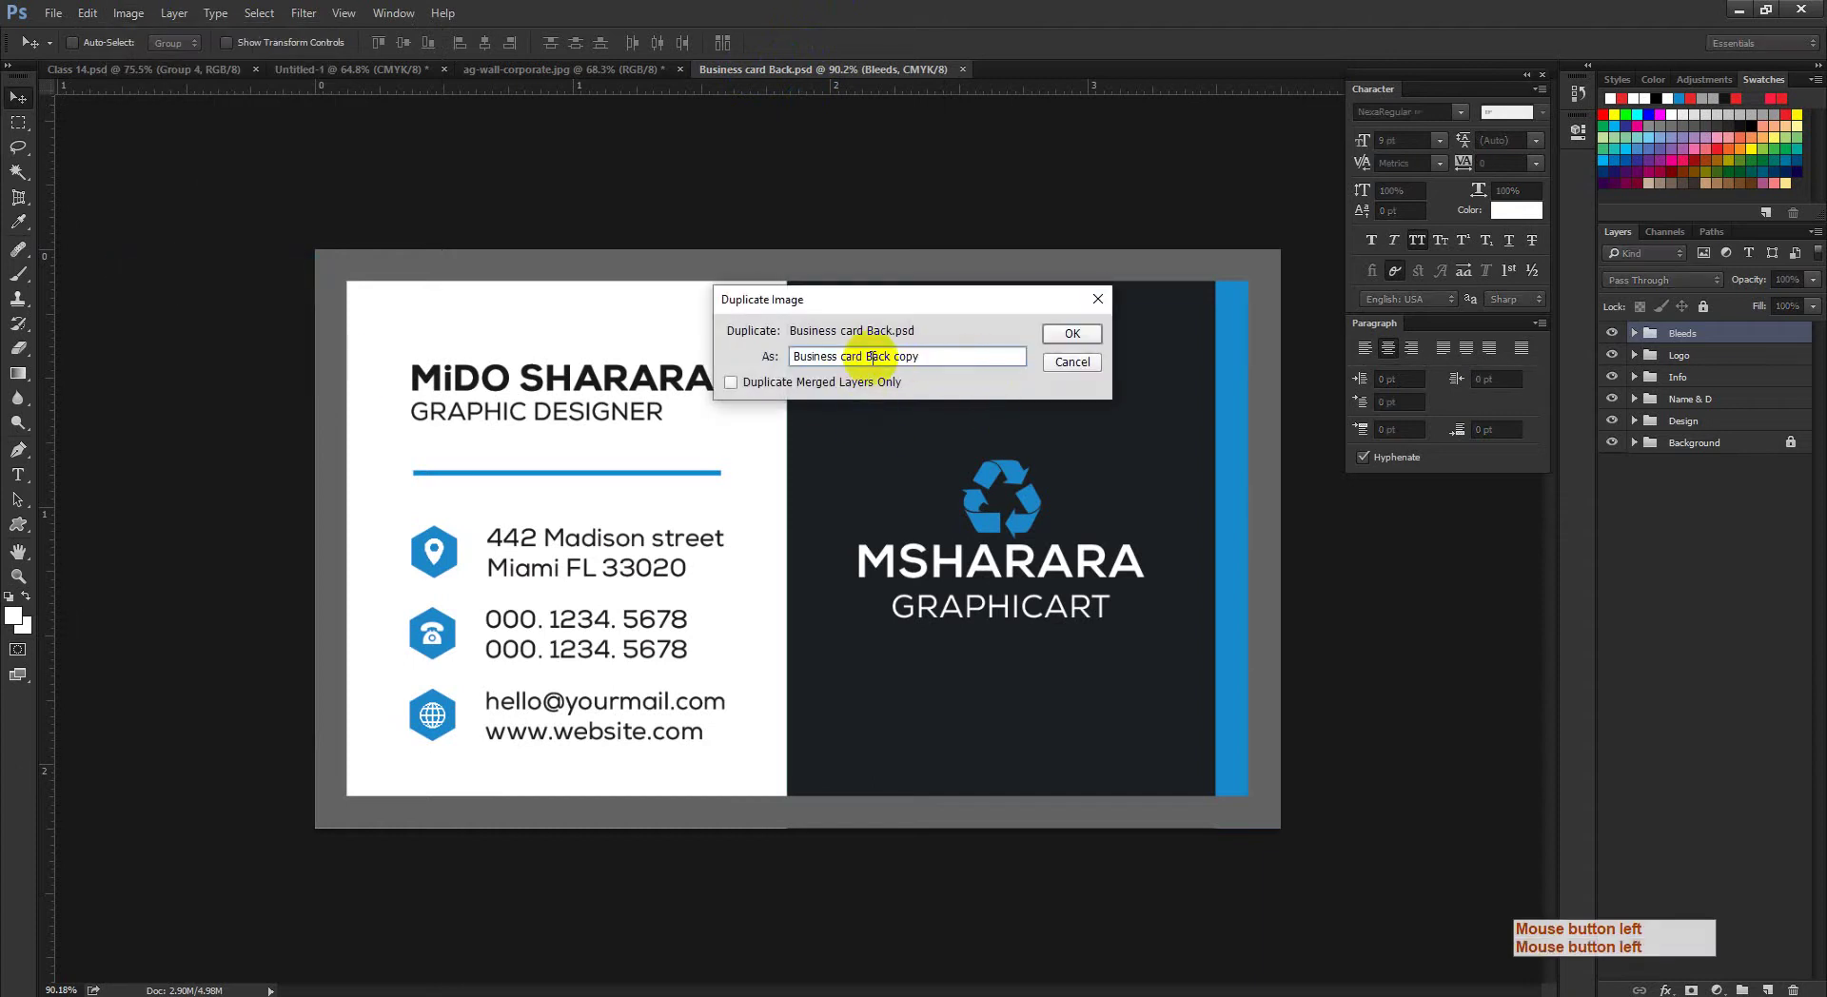
left_click_drag(866, 358, 970, 352)
type("Font")
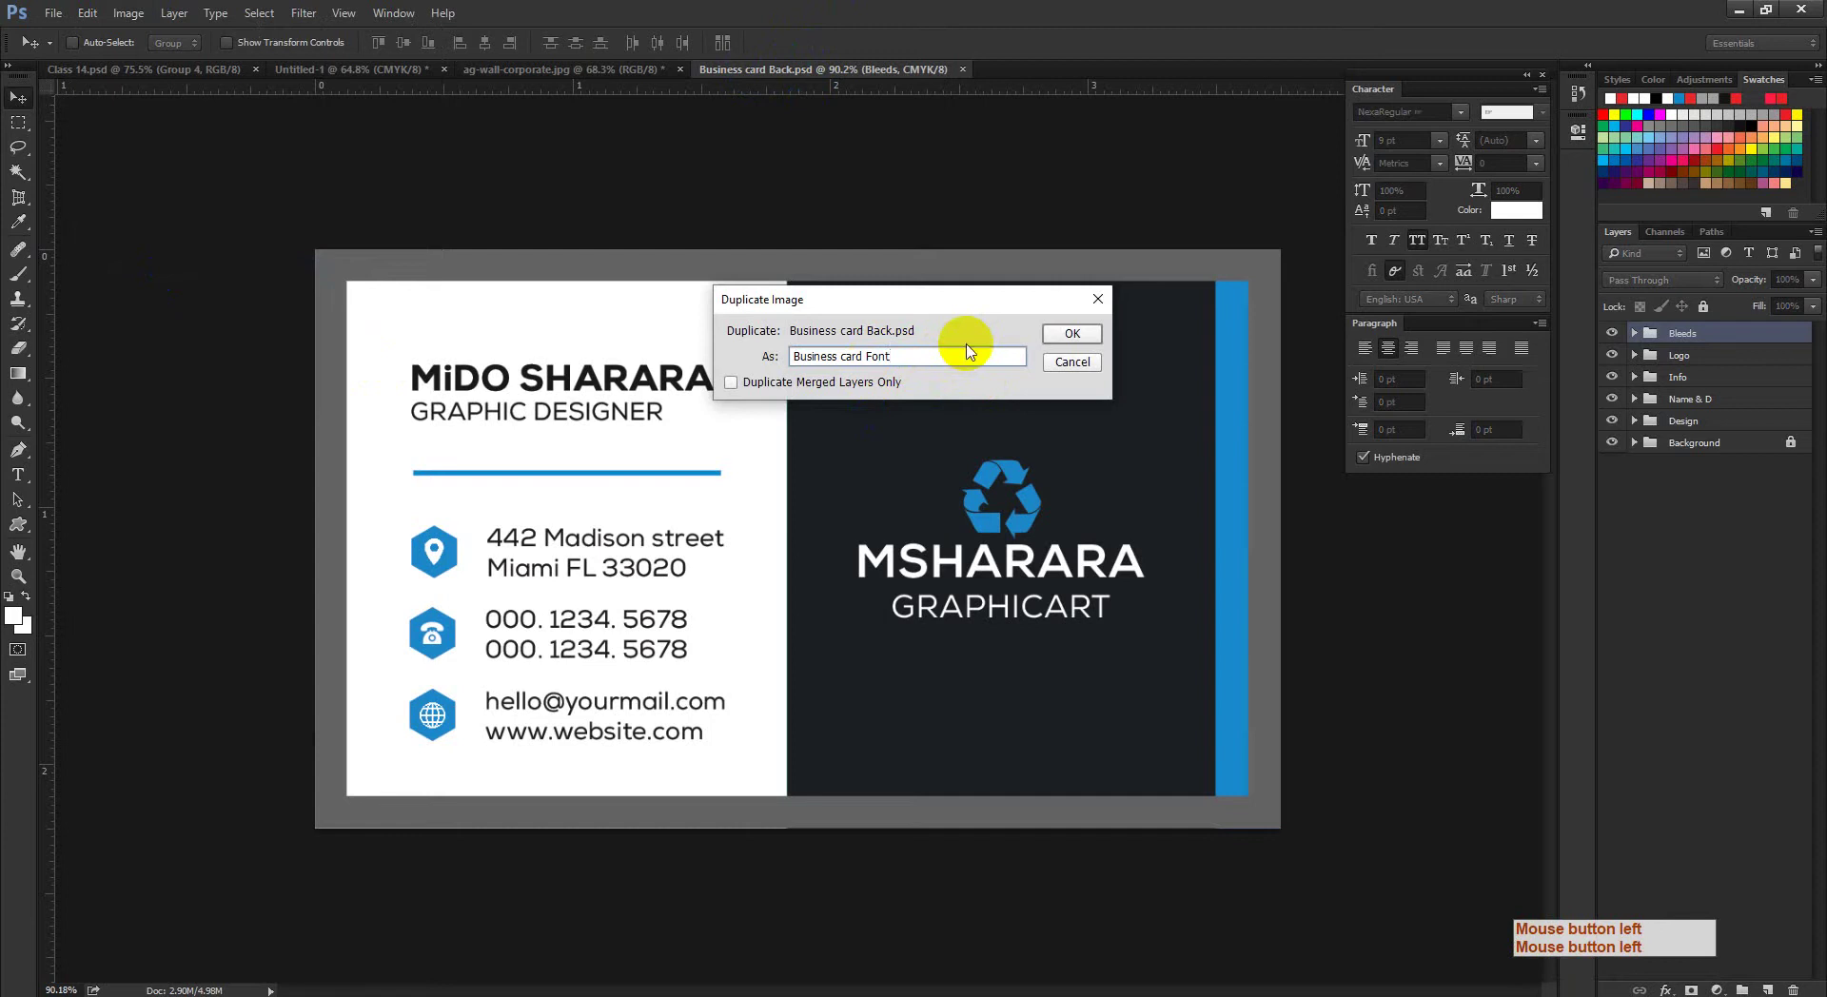
left_click(1064, 331)
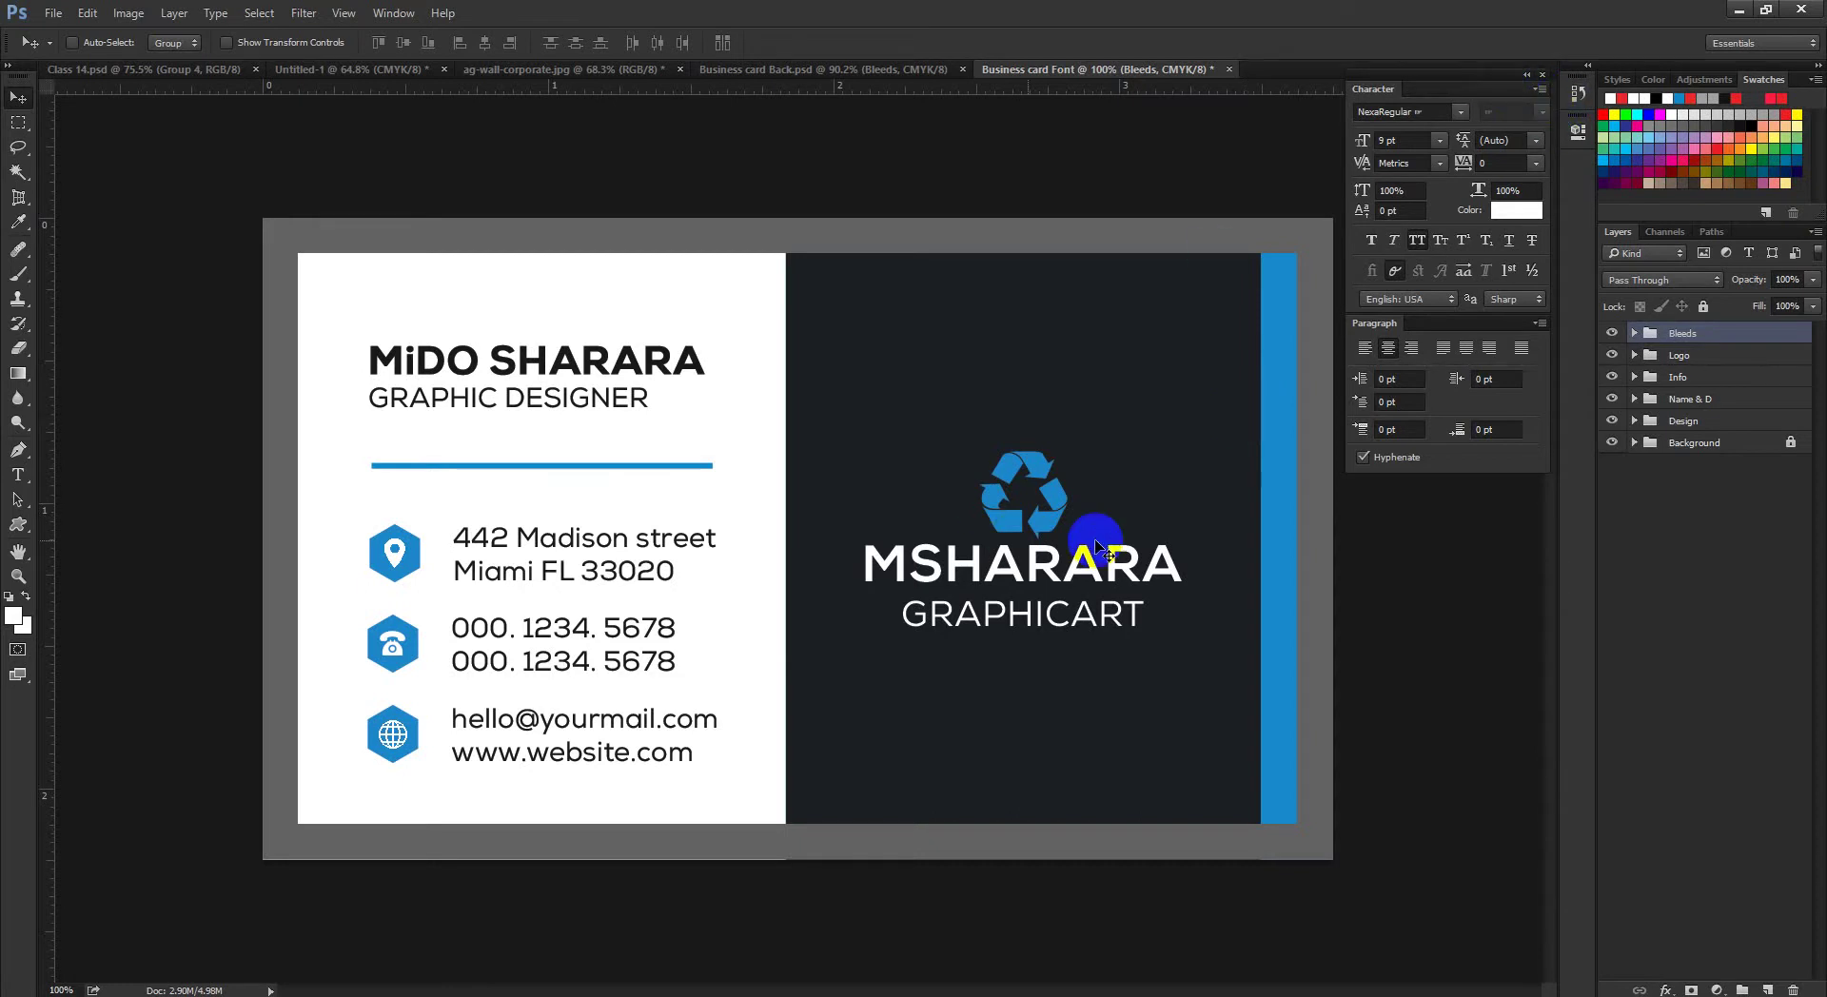
key("ctrl+space")
left_click_drag(1095, 539, 1056, 543)
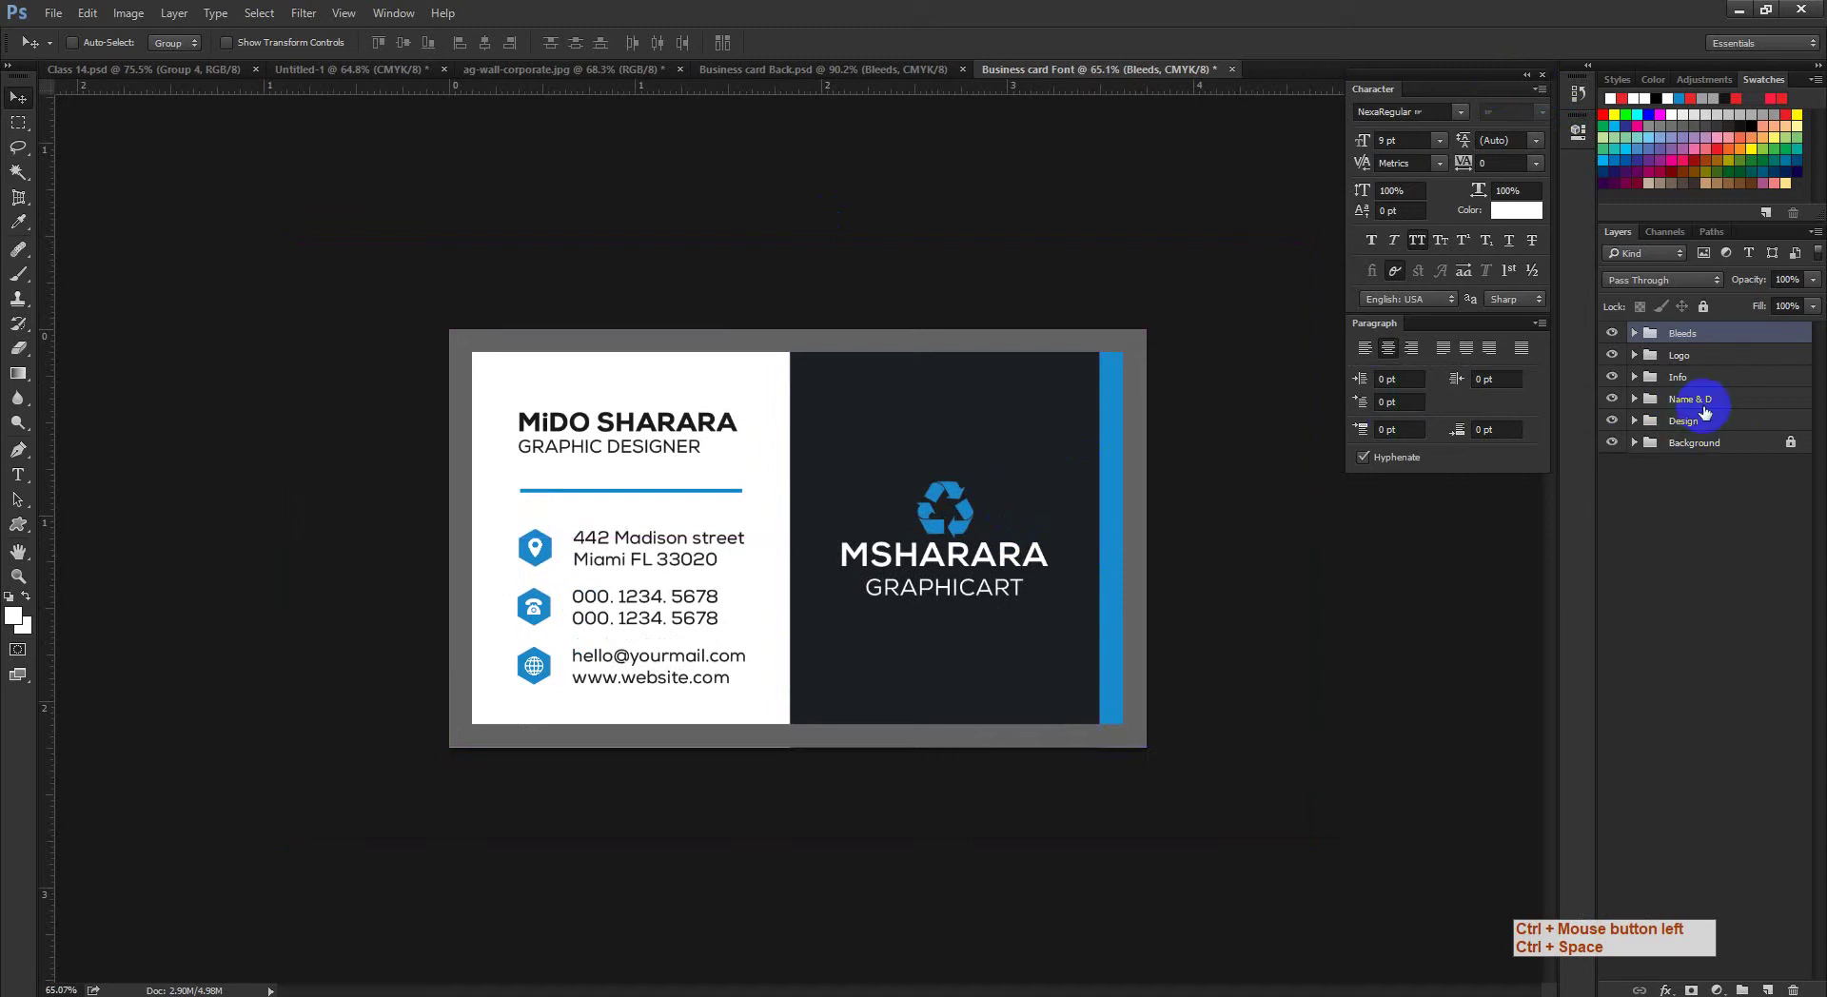
key("shift")
left_click(1695, 425, "shift")
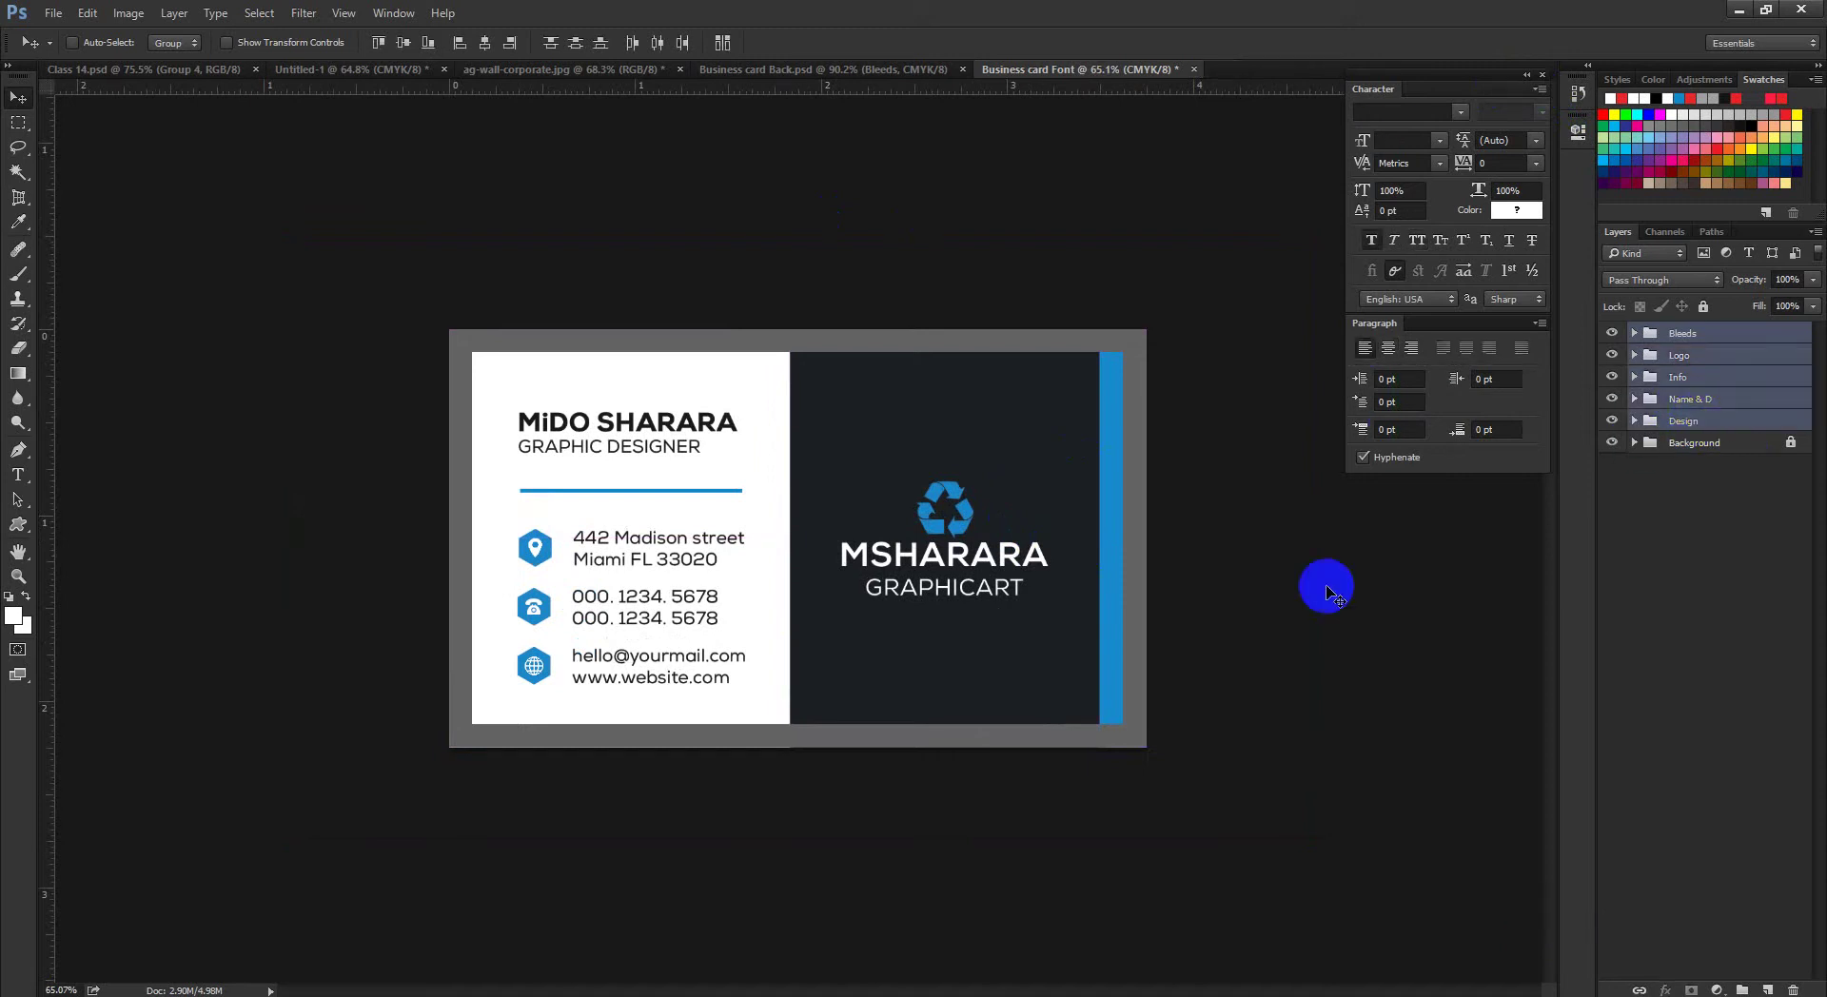
left_click(645, 79)
left_click(941, 394, "ctrl")
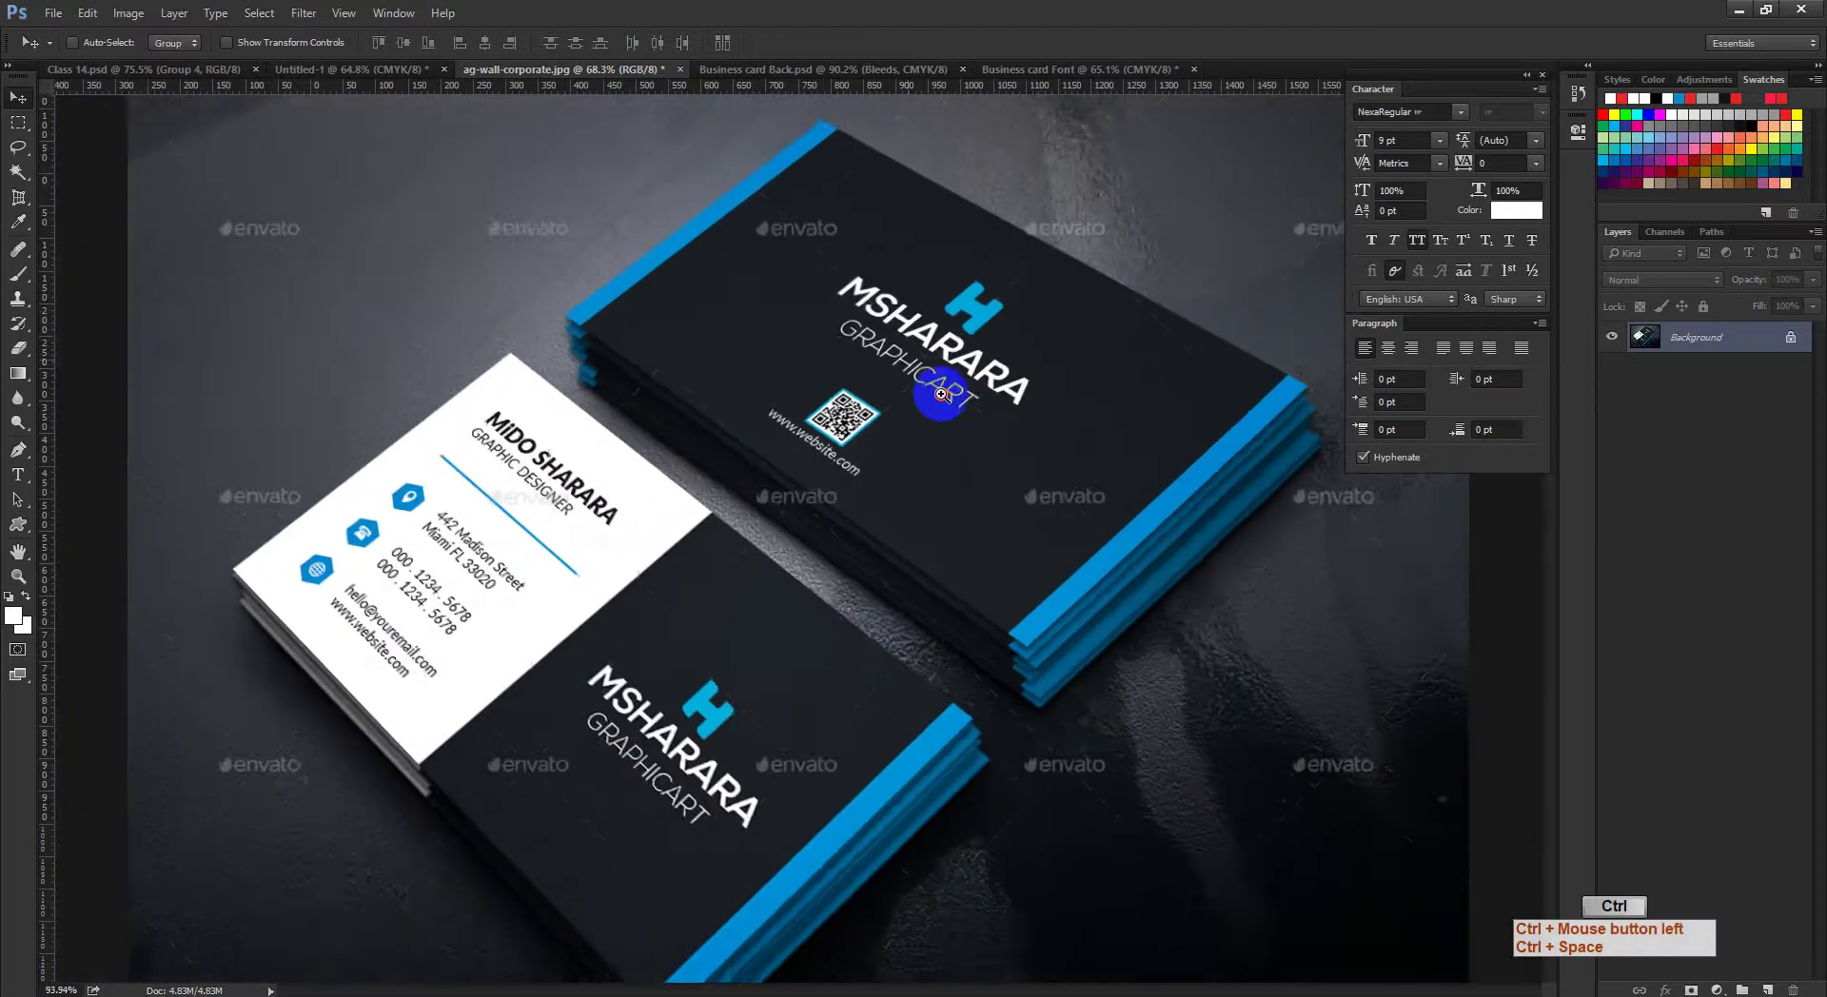
left_click_drag(941, 394, 936, 396)
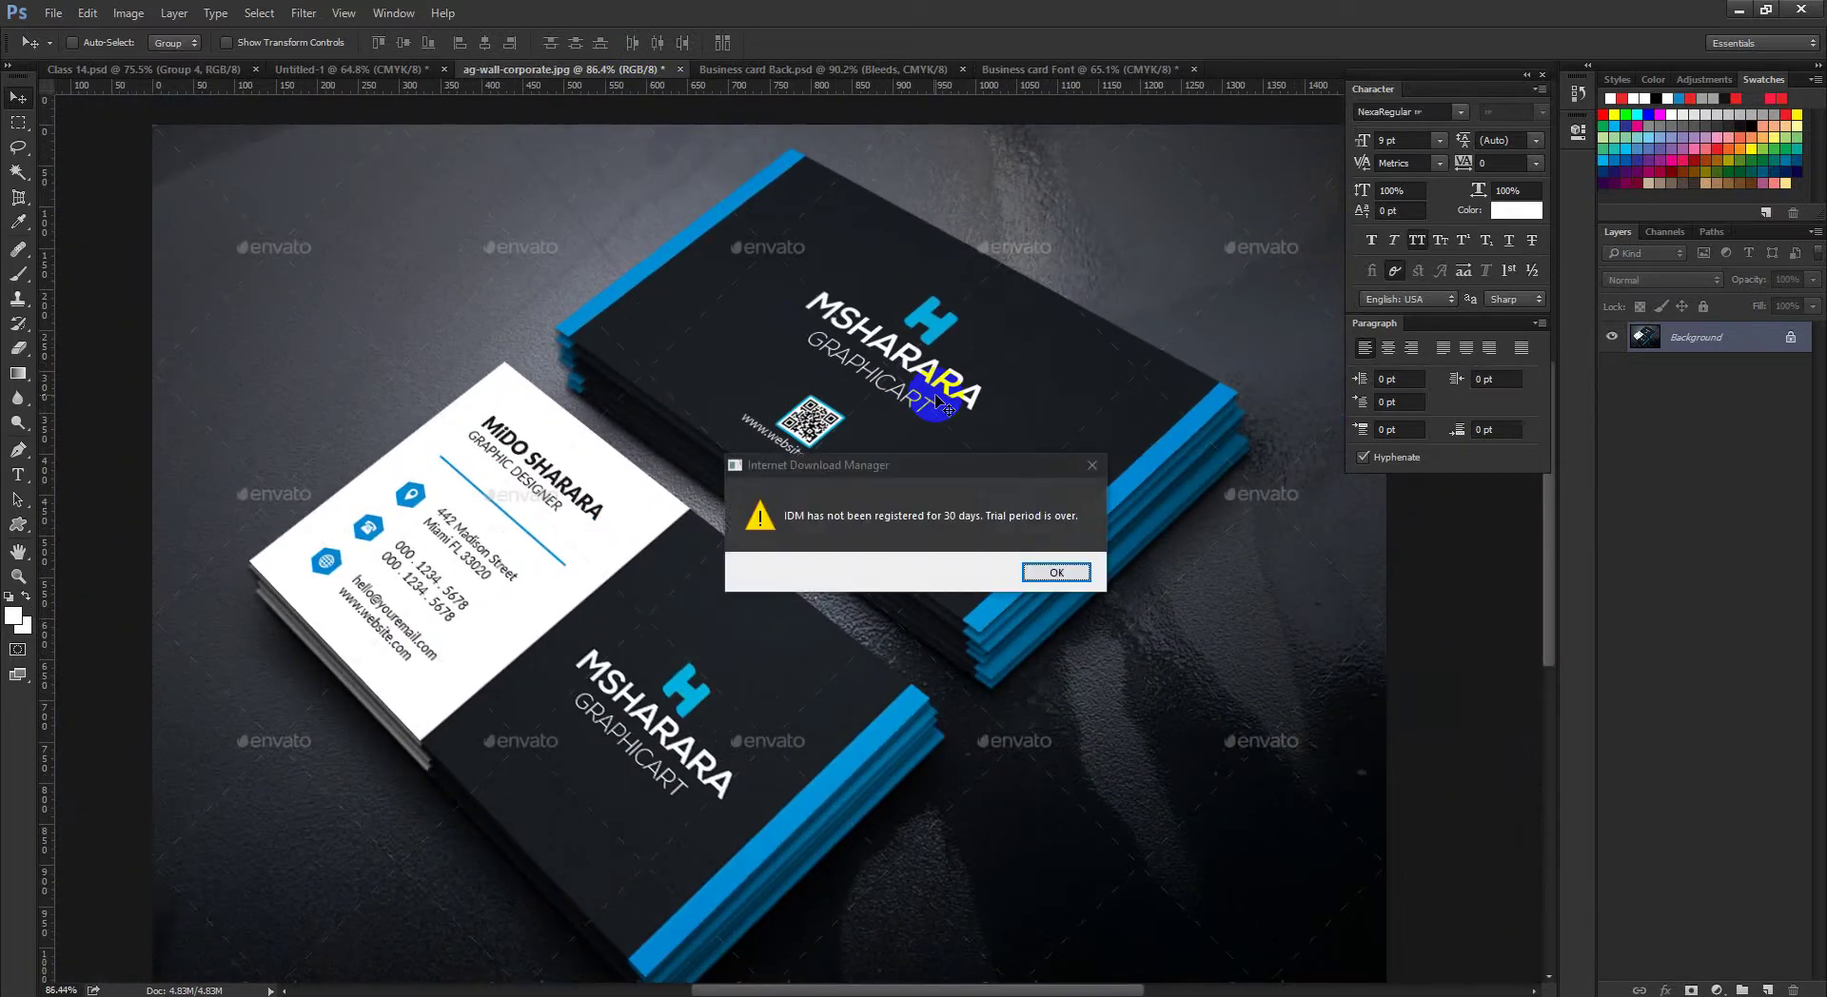
left_click(1054, 572)
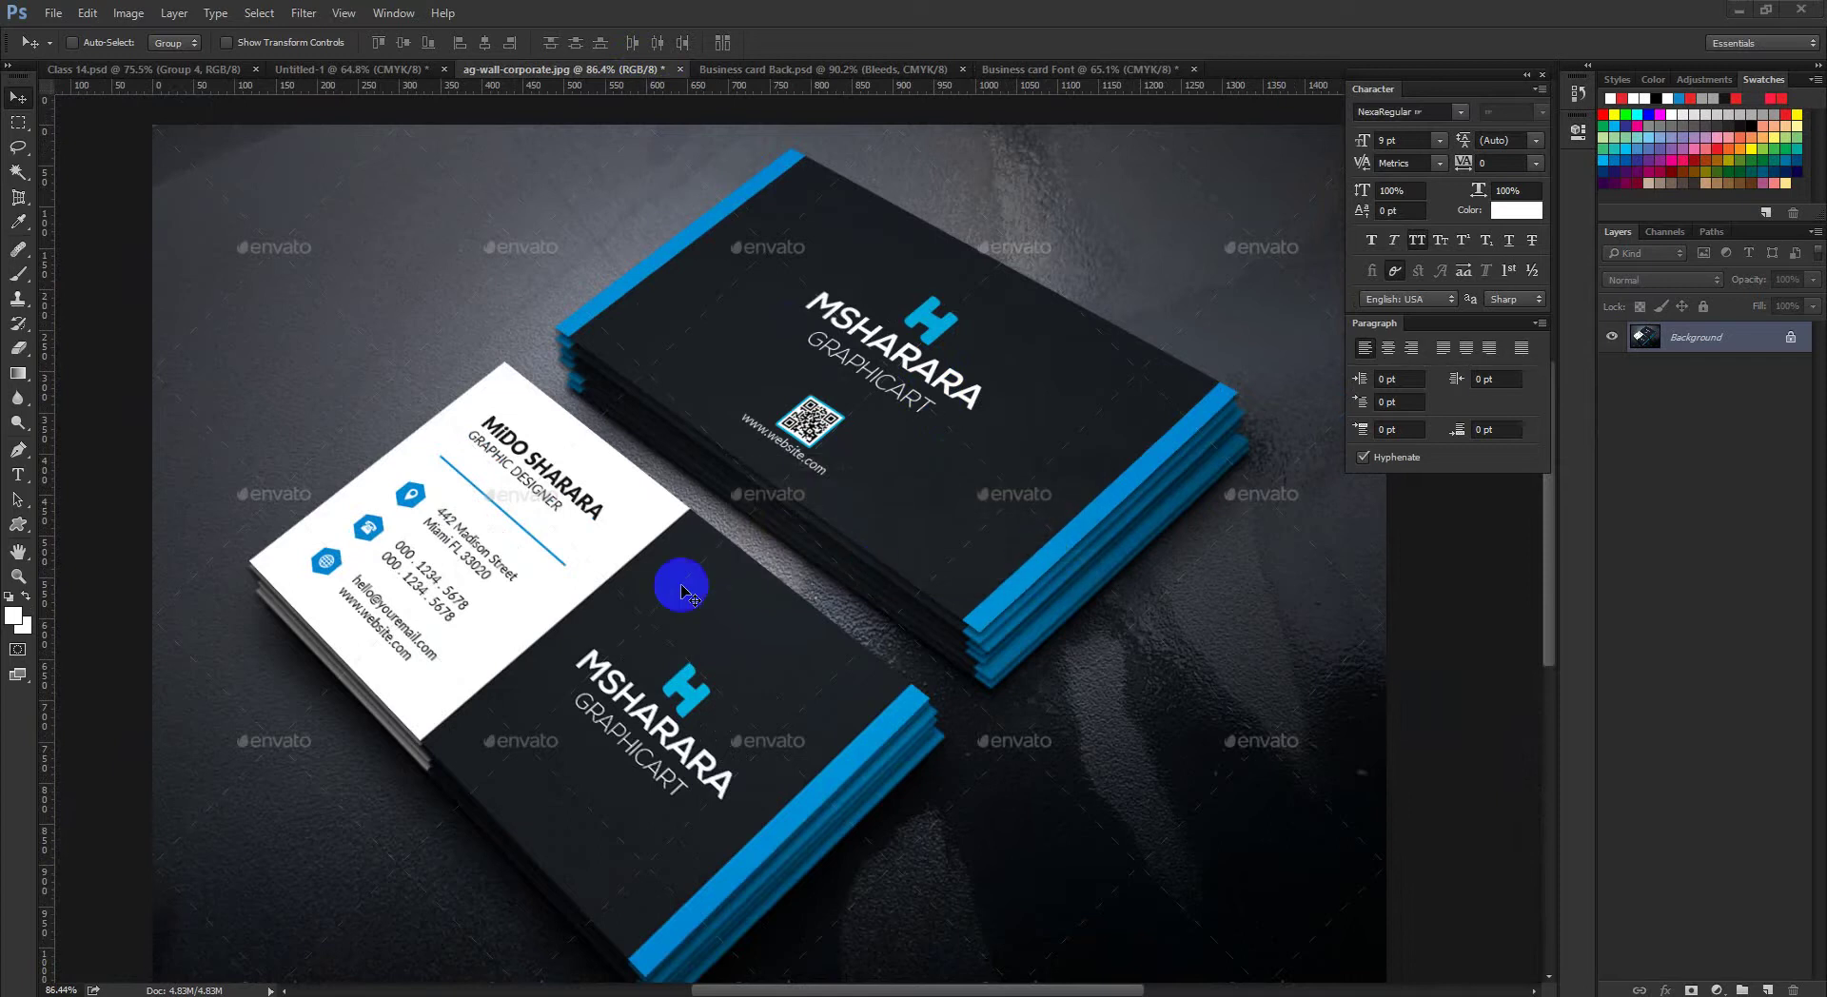
key("ctrl+space")
left_click(775, 635, "ctrl")
key("ctrl+space")
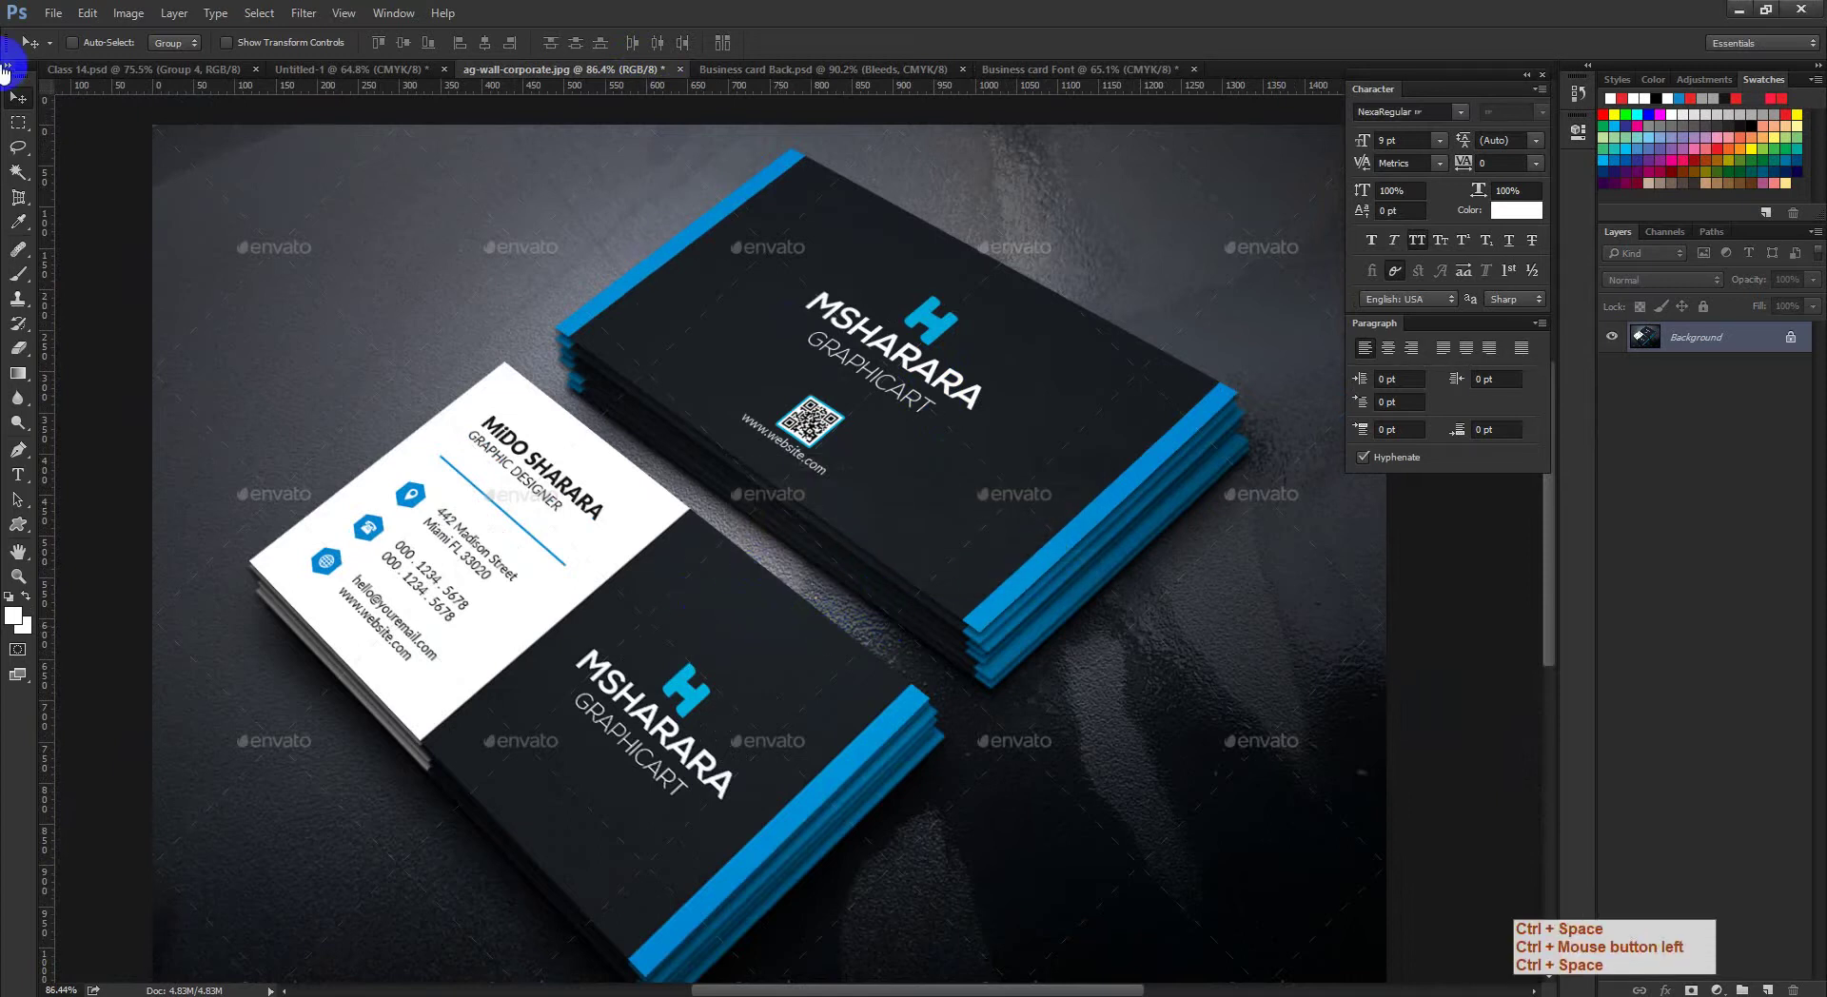
left_click_drag(911, 406, 885, 505)
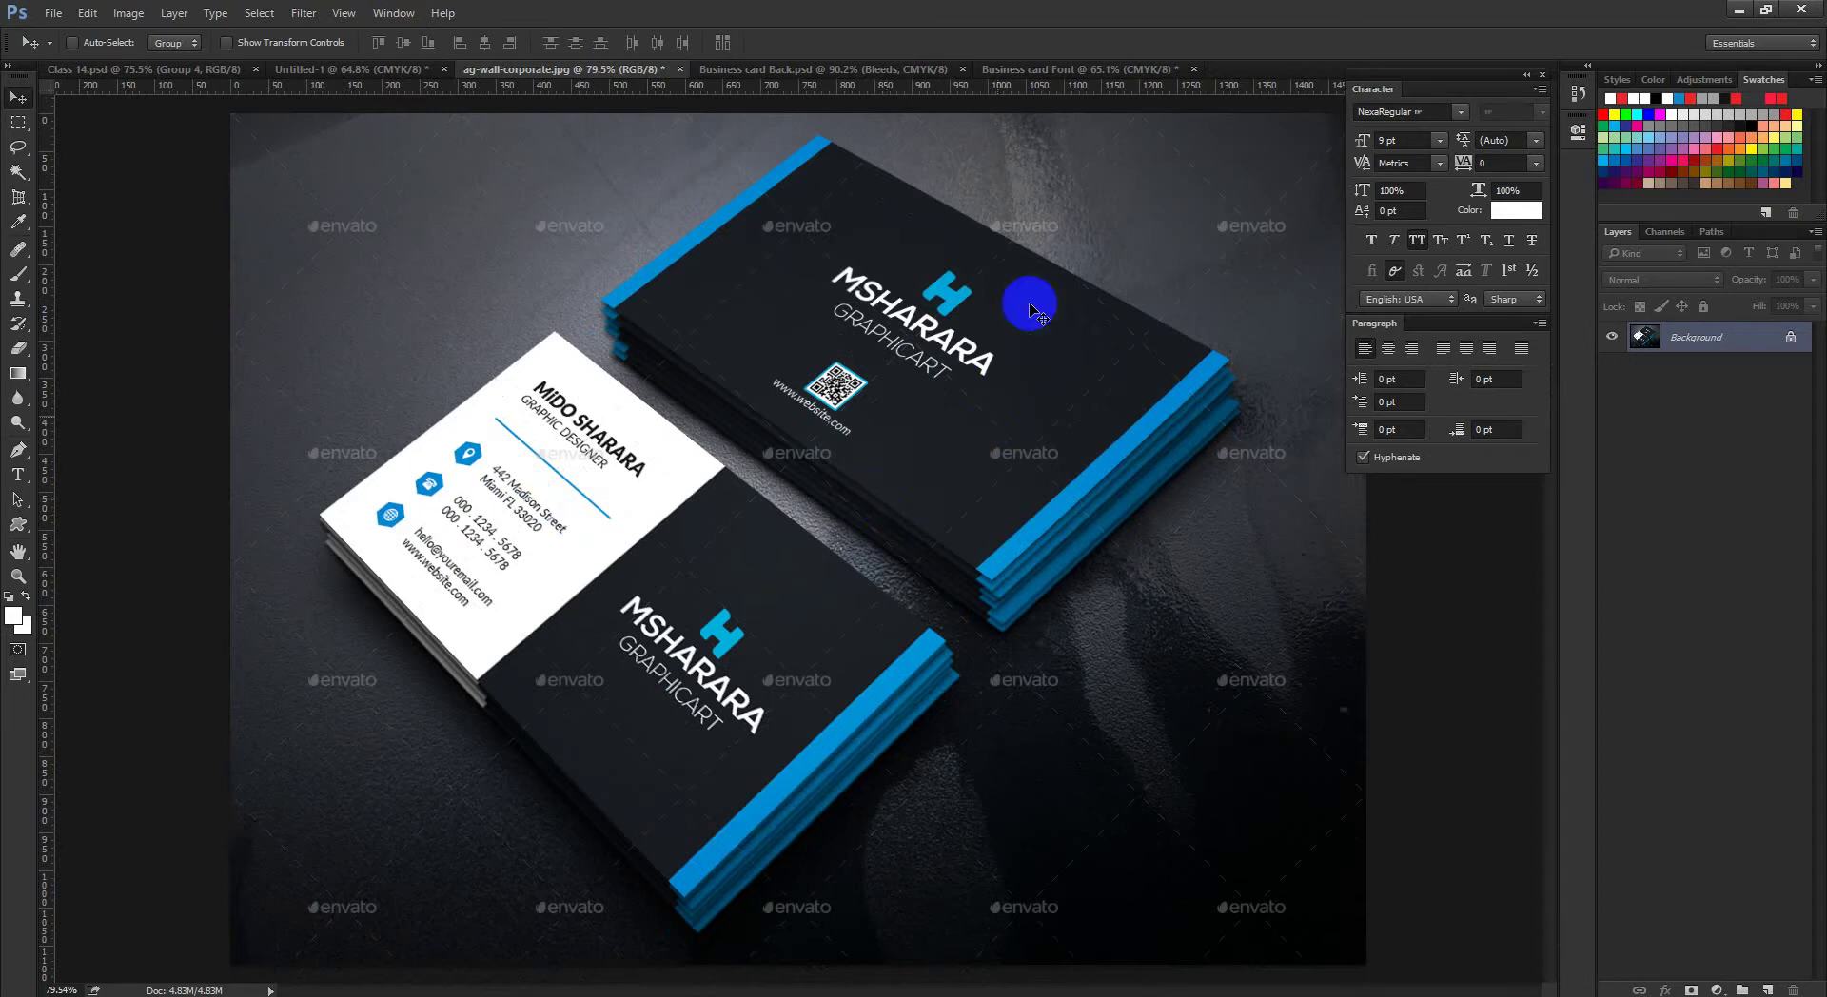
mouse_move(943, 329)
left_mouse_down()
mouse_move(876, 419)
mouse_move(737, 483)
mouse_move(857, 461)
mouse_move(748, 433)
mouse_move(669, 602)
left_mouse_up()
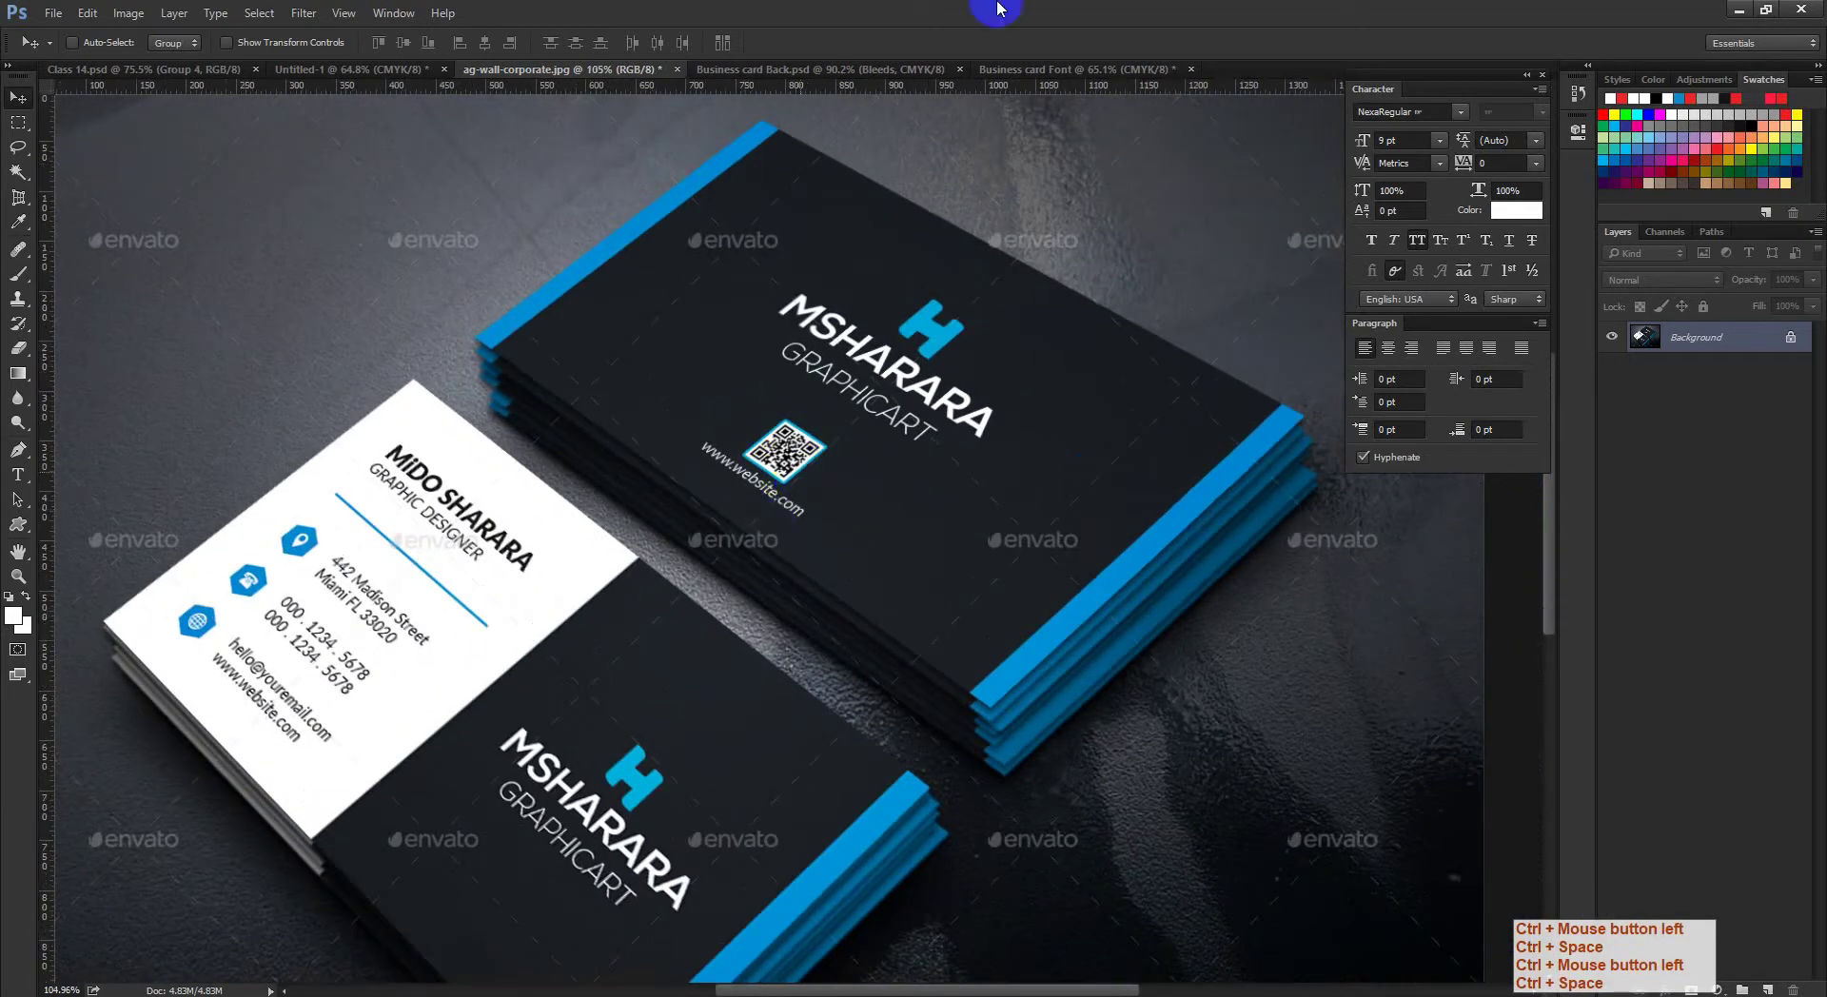
left_click(1085, 70)
left_click(856, 448, "ctrl")
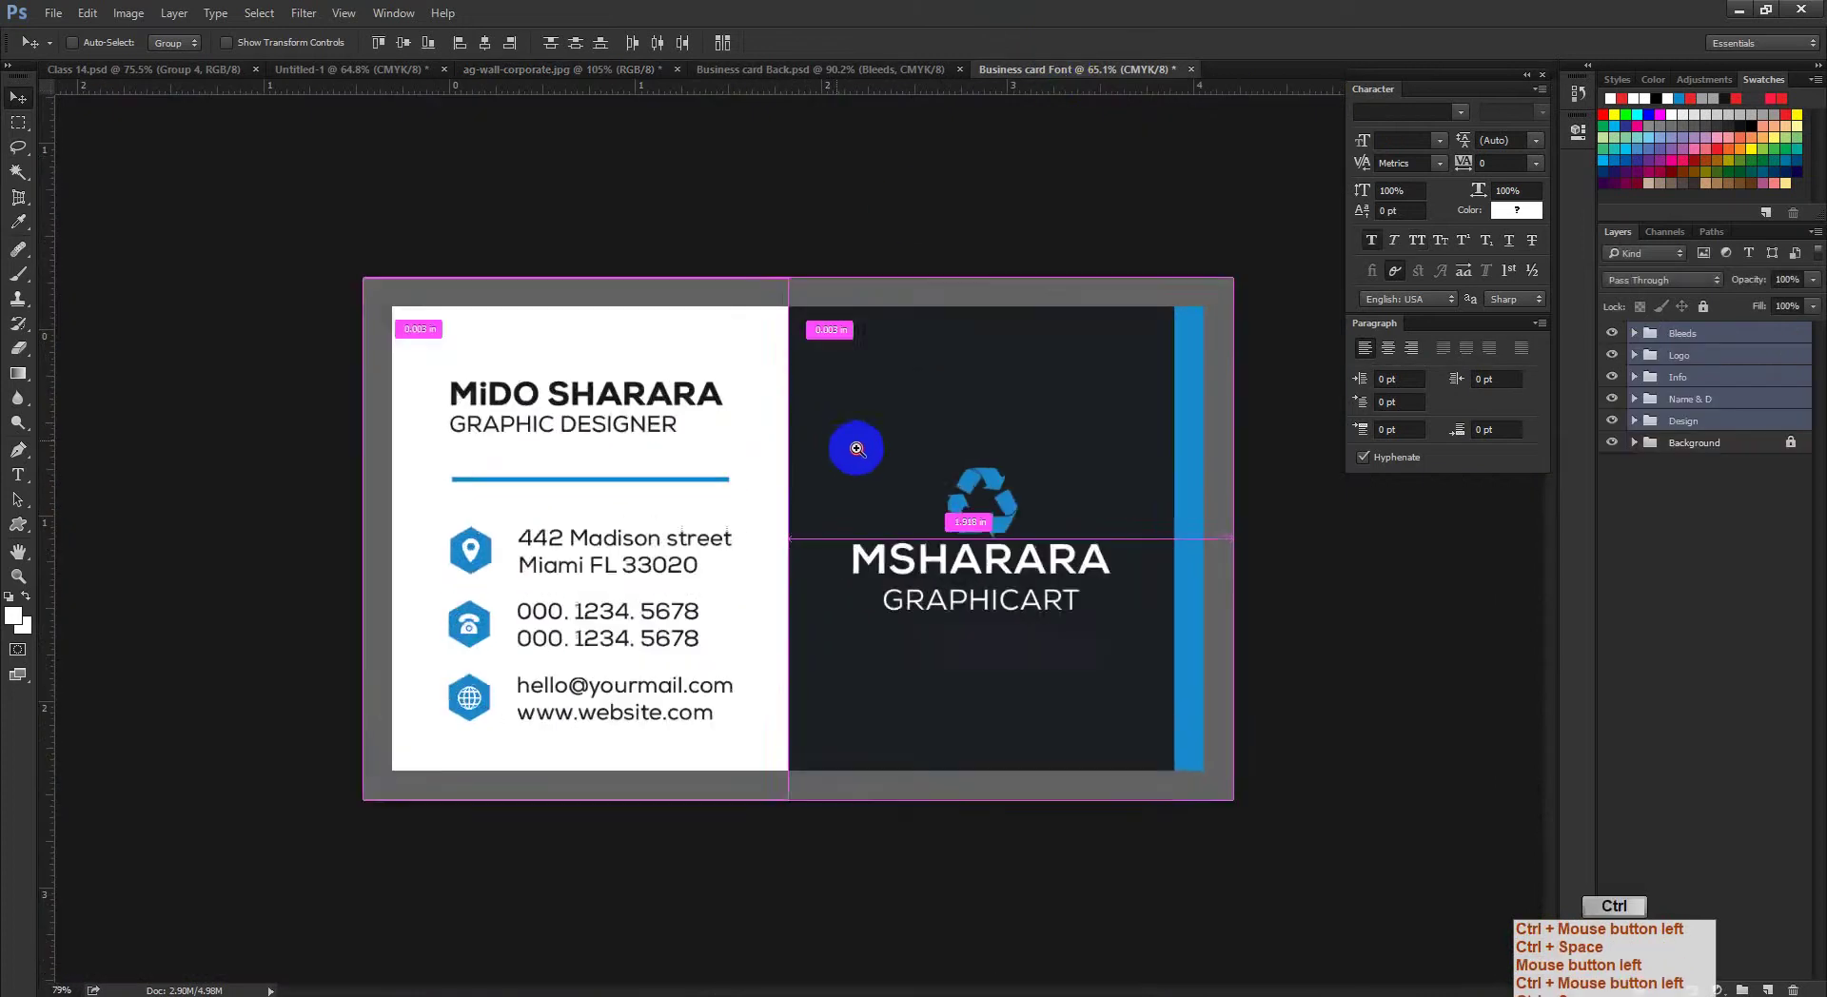
Step: Delete the Info contact group and the Name & D title group from the card
left_click_drag(856, 448, 836, 441)
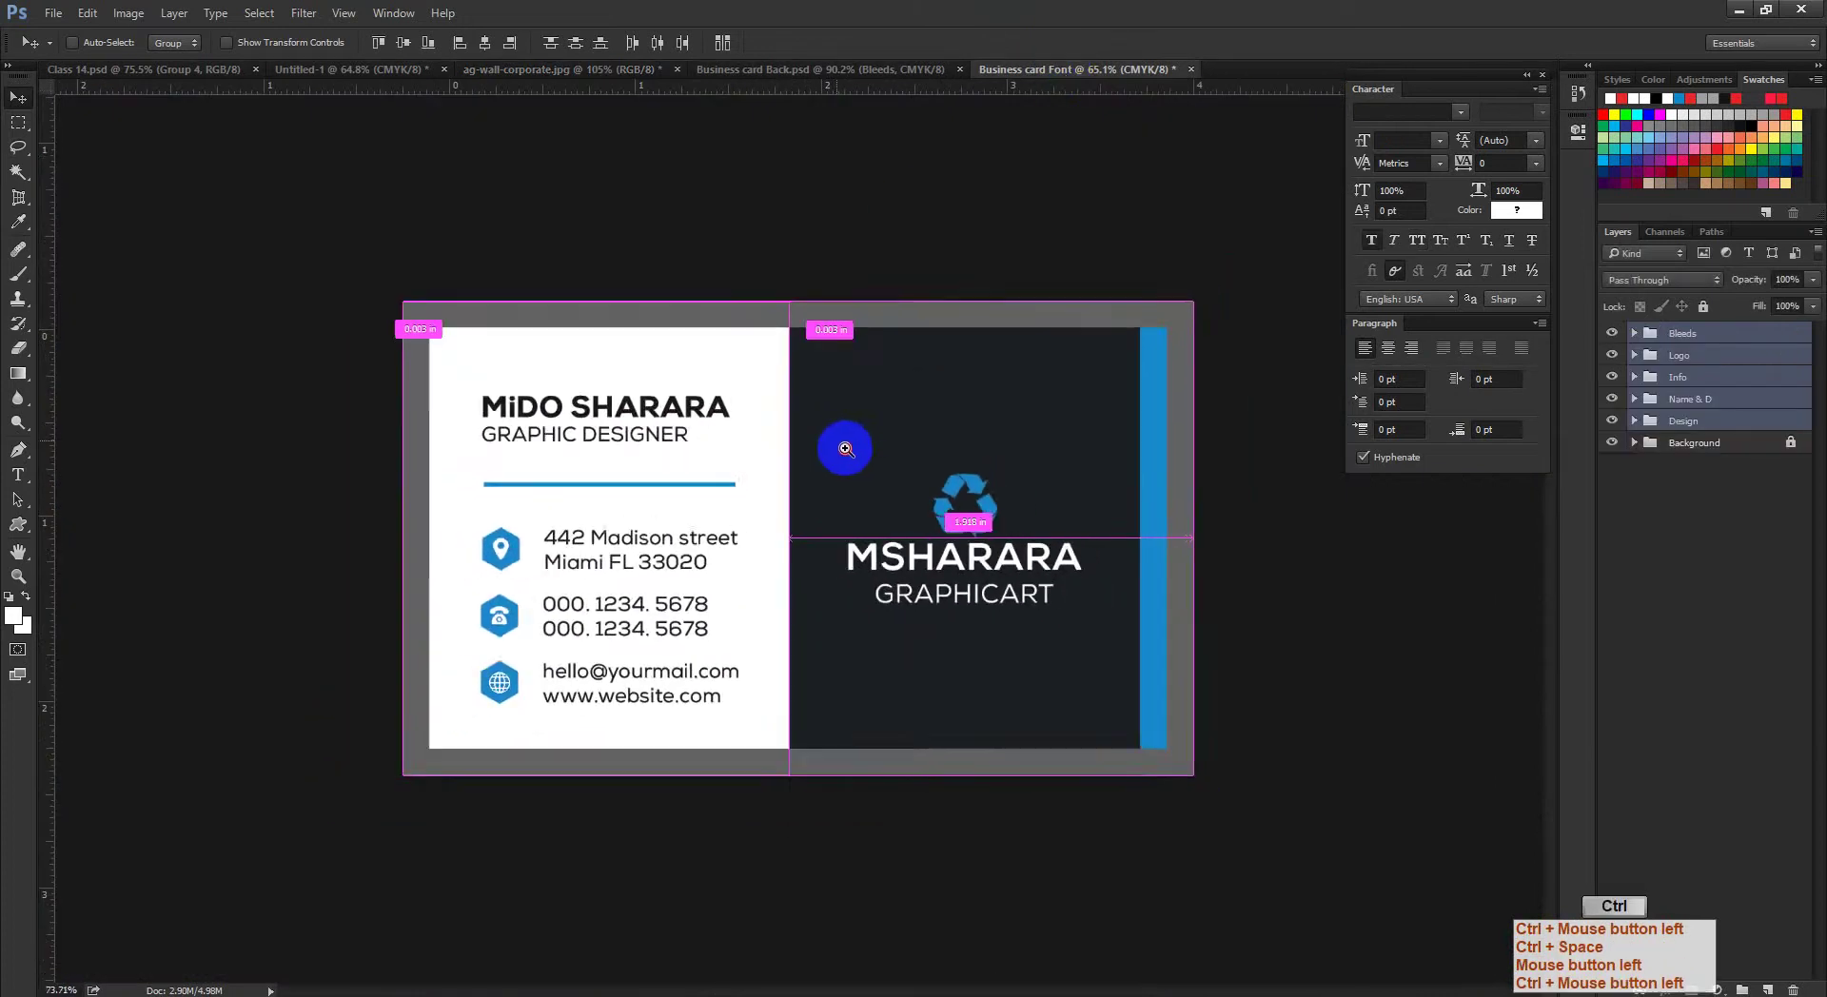
left_click(1708, 382)
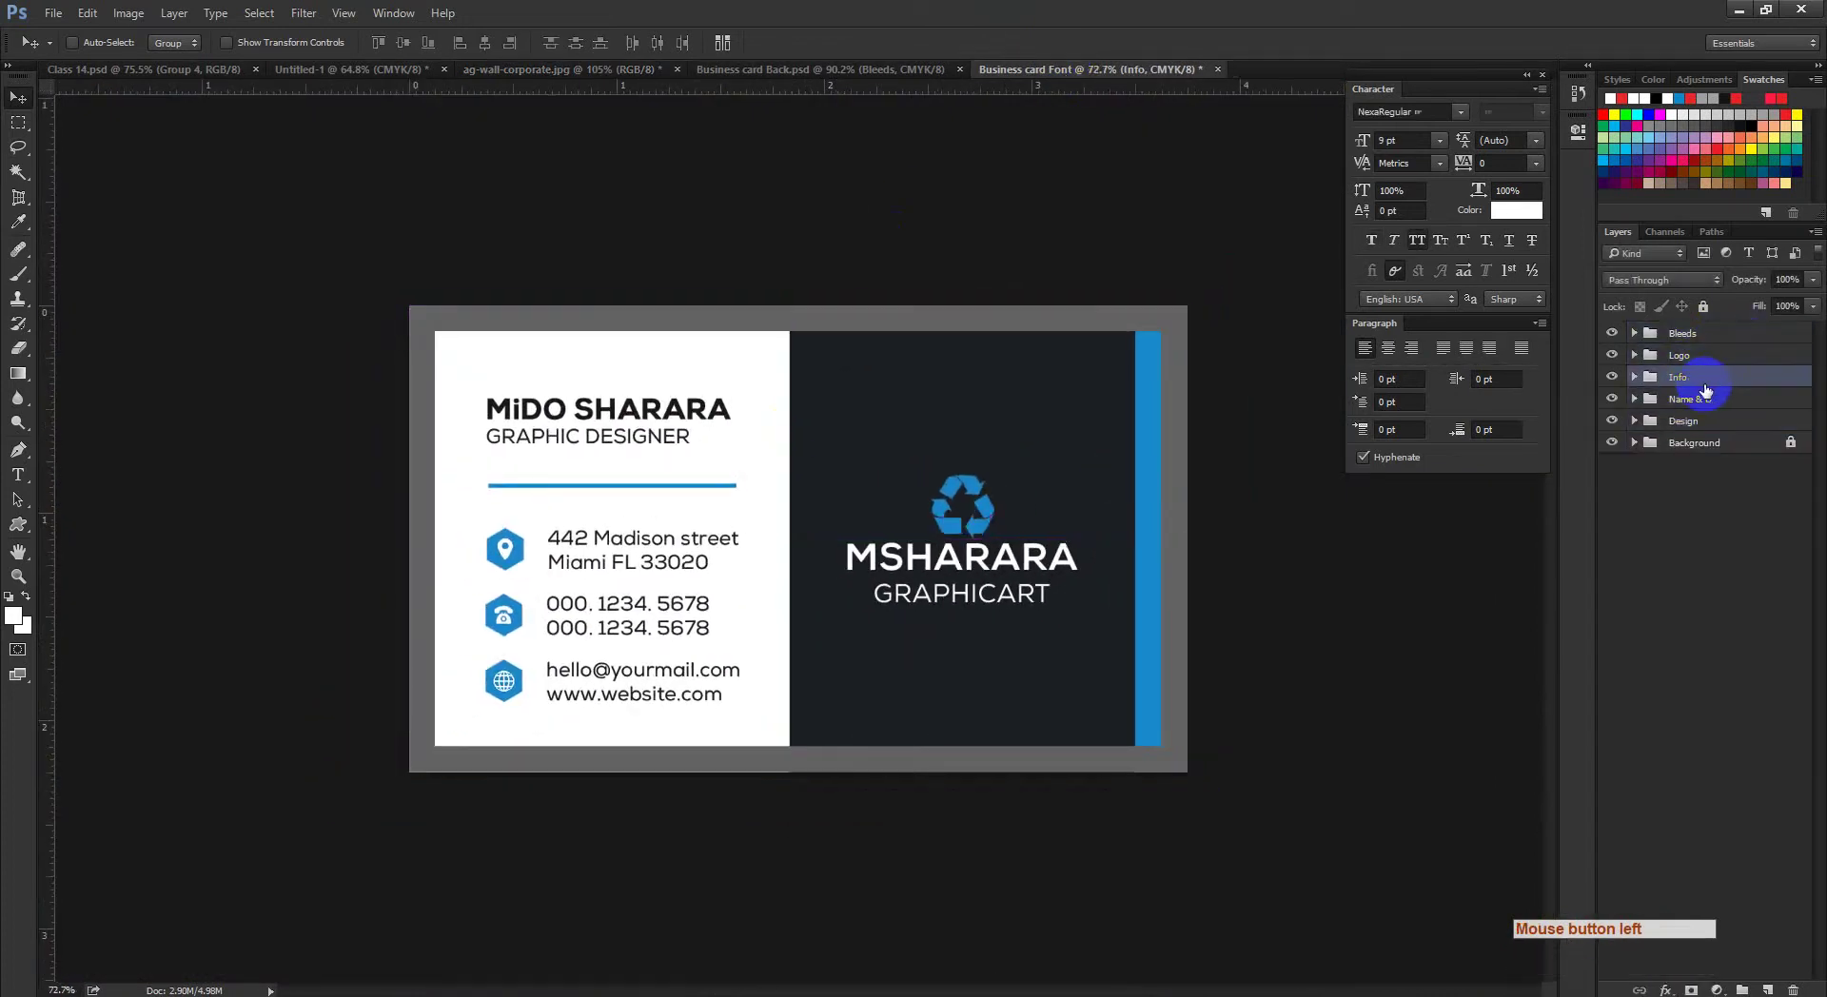
key("Delete")
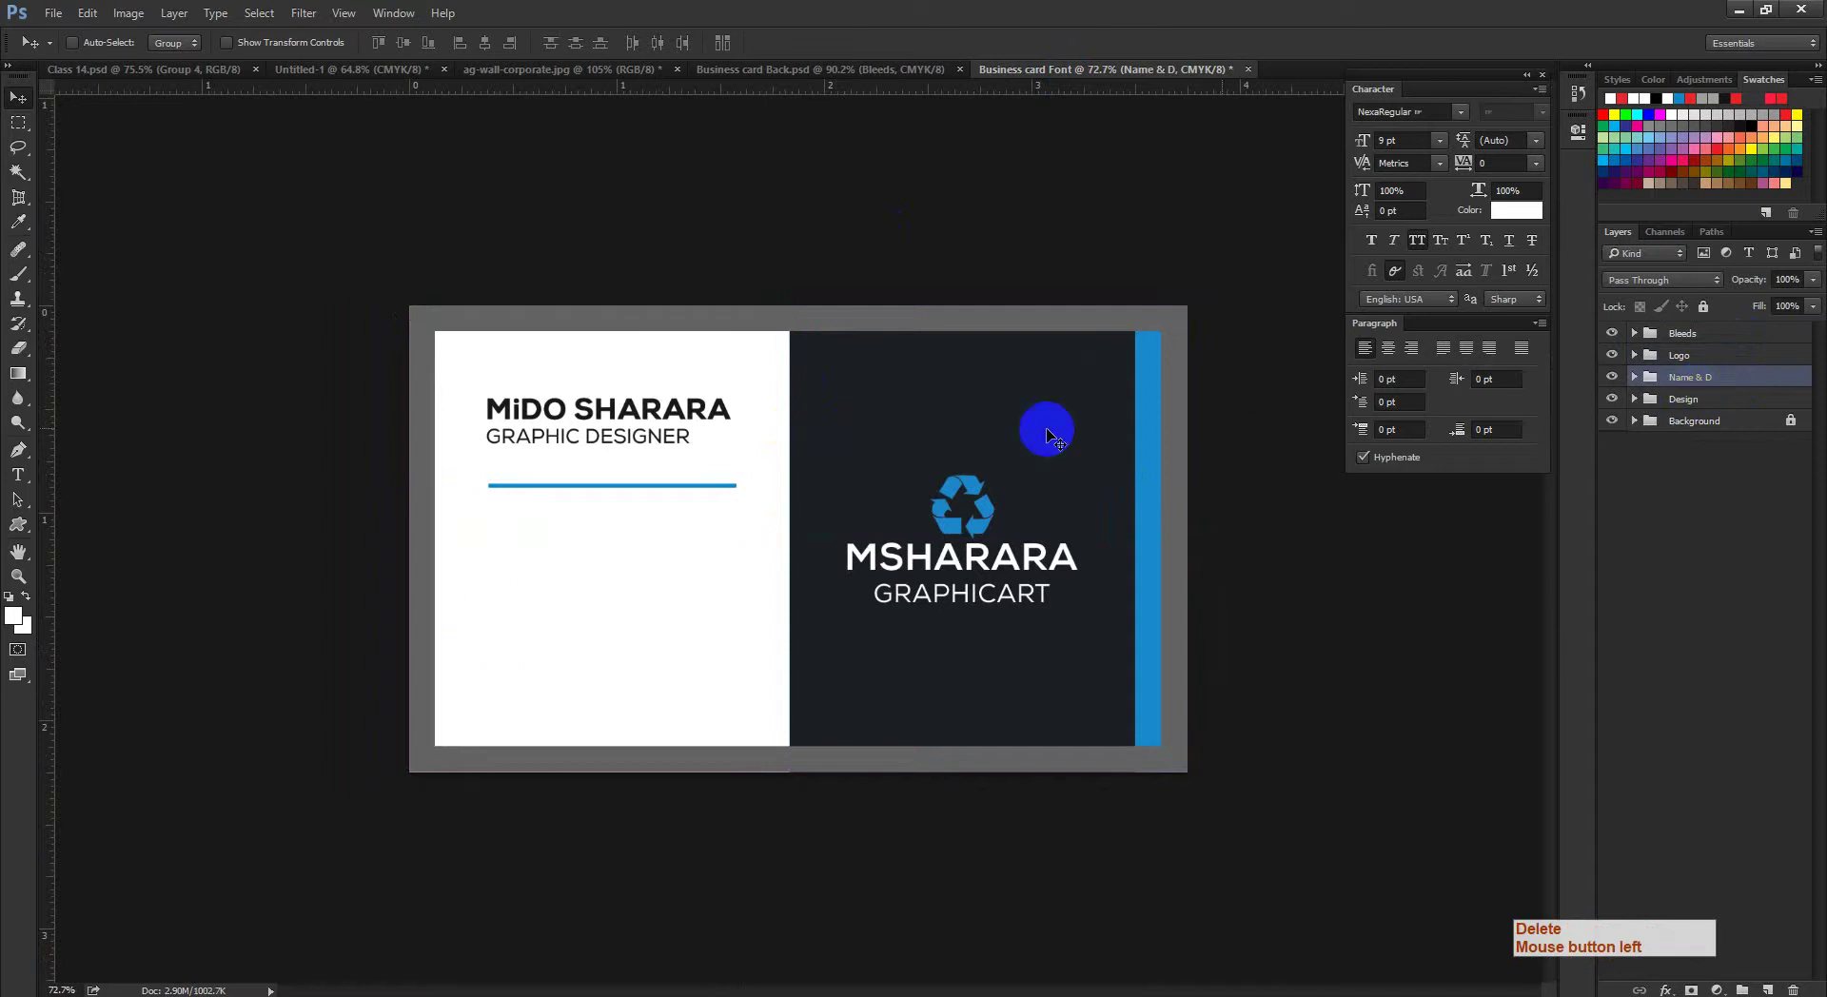
left_click(796, 70)
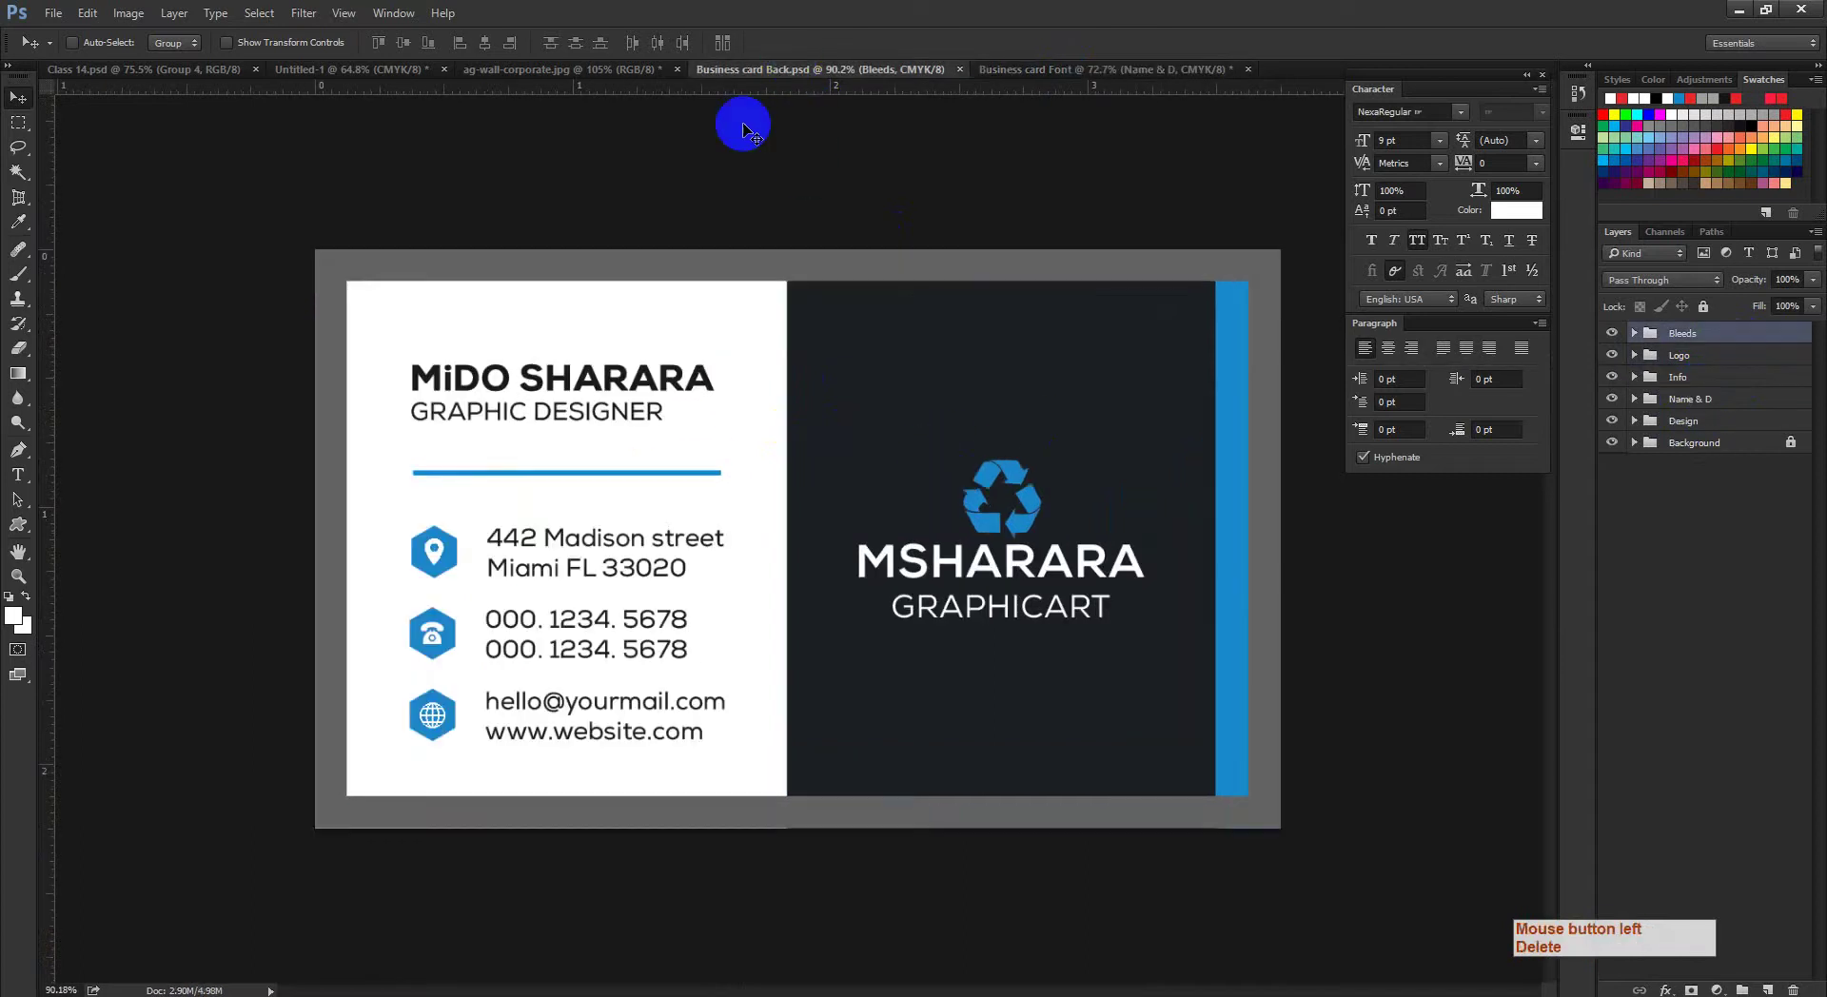
left_click(576, 69)
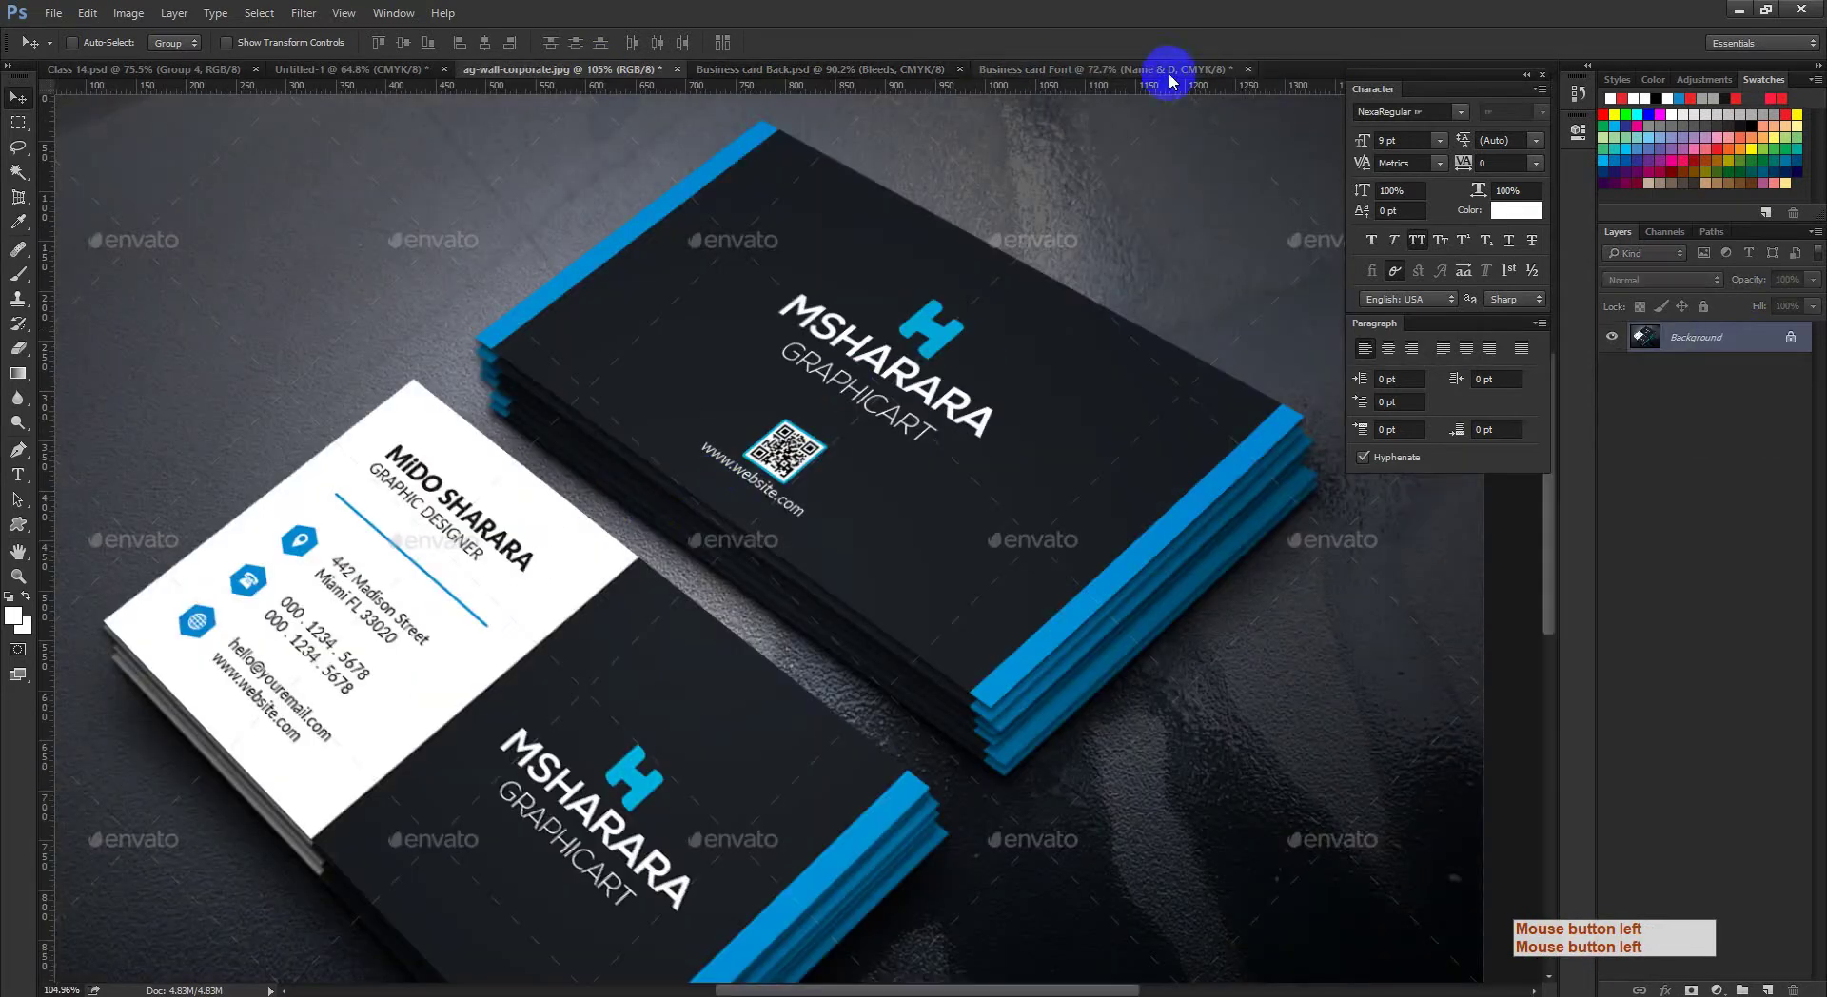
left_click(1170, 72)
left_click(1615, 378)
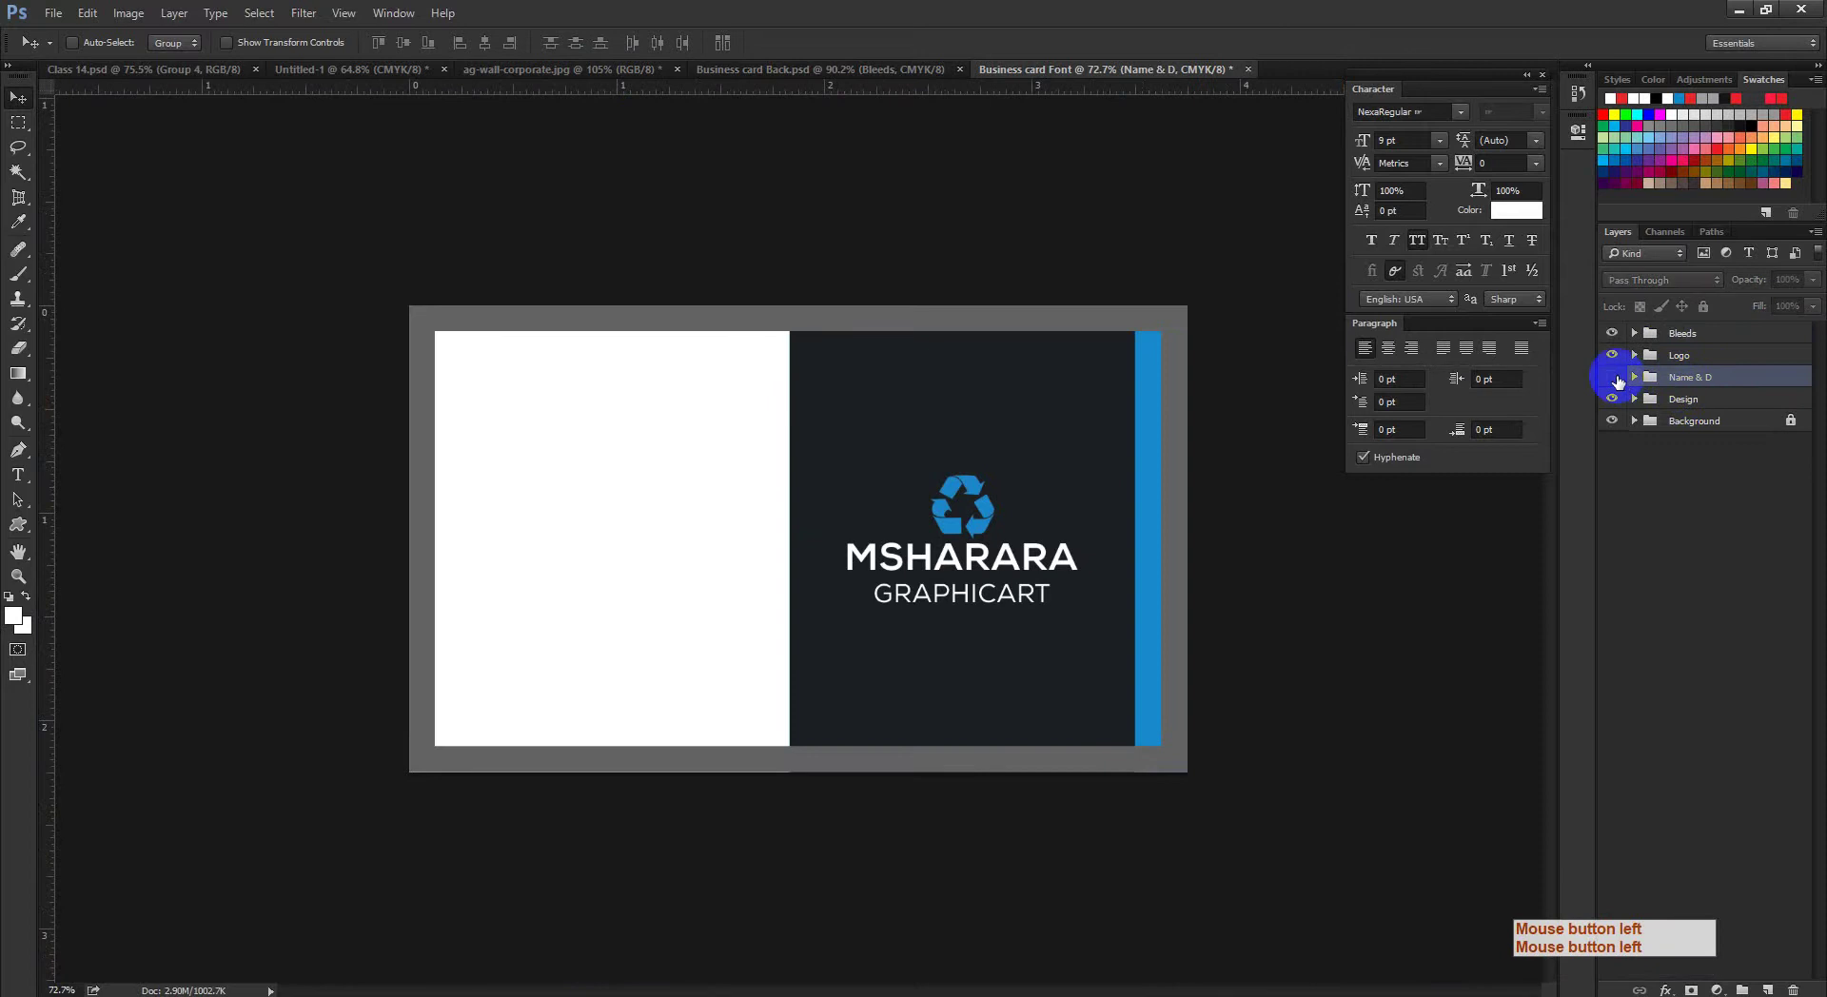
left_click(1615, 379)
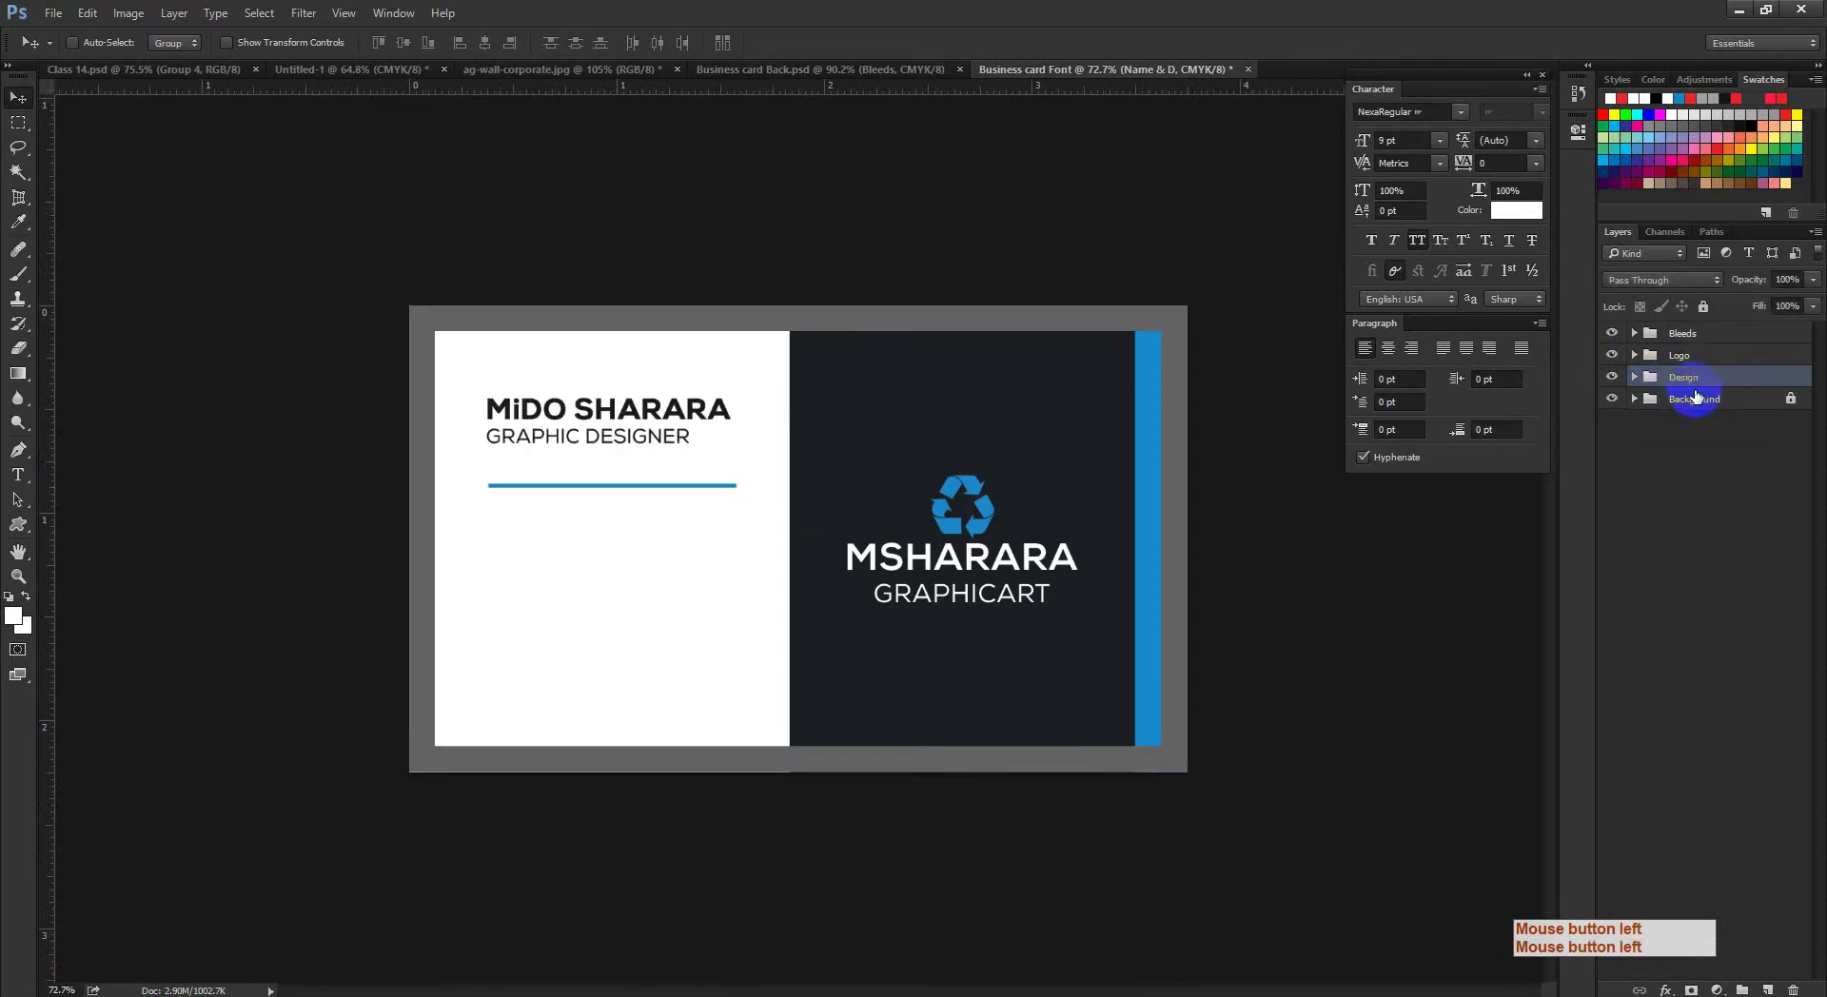
key("Delete")
Step: Hide the Bleeds group's grey border and expand the Design group
left_click(1696, 337)
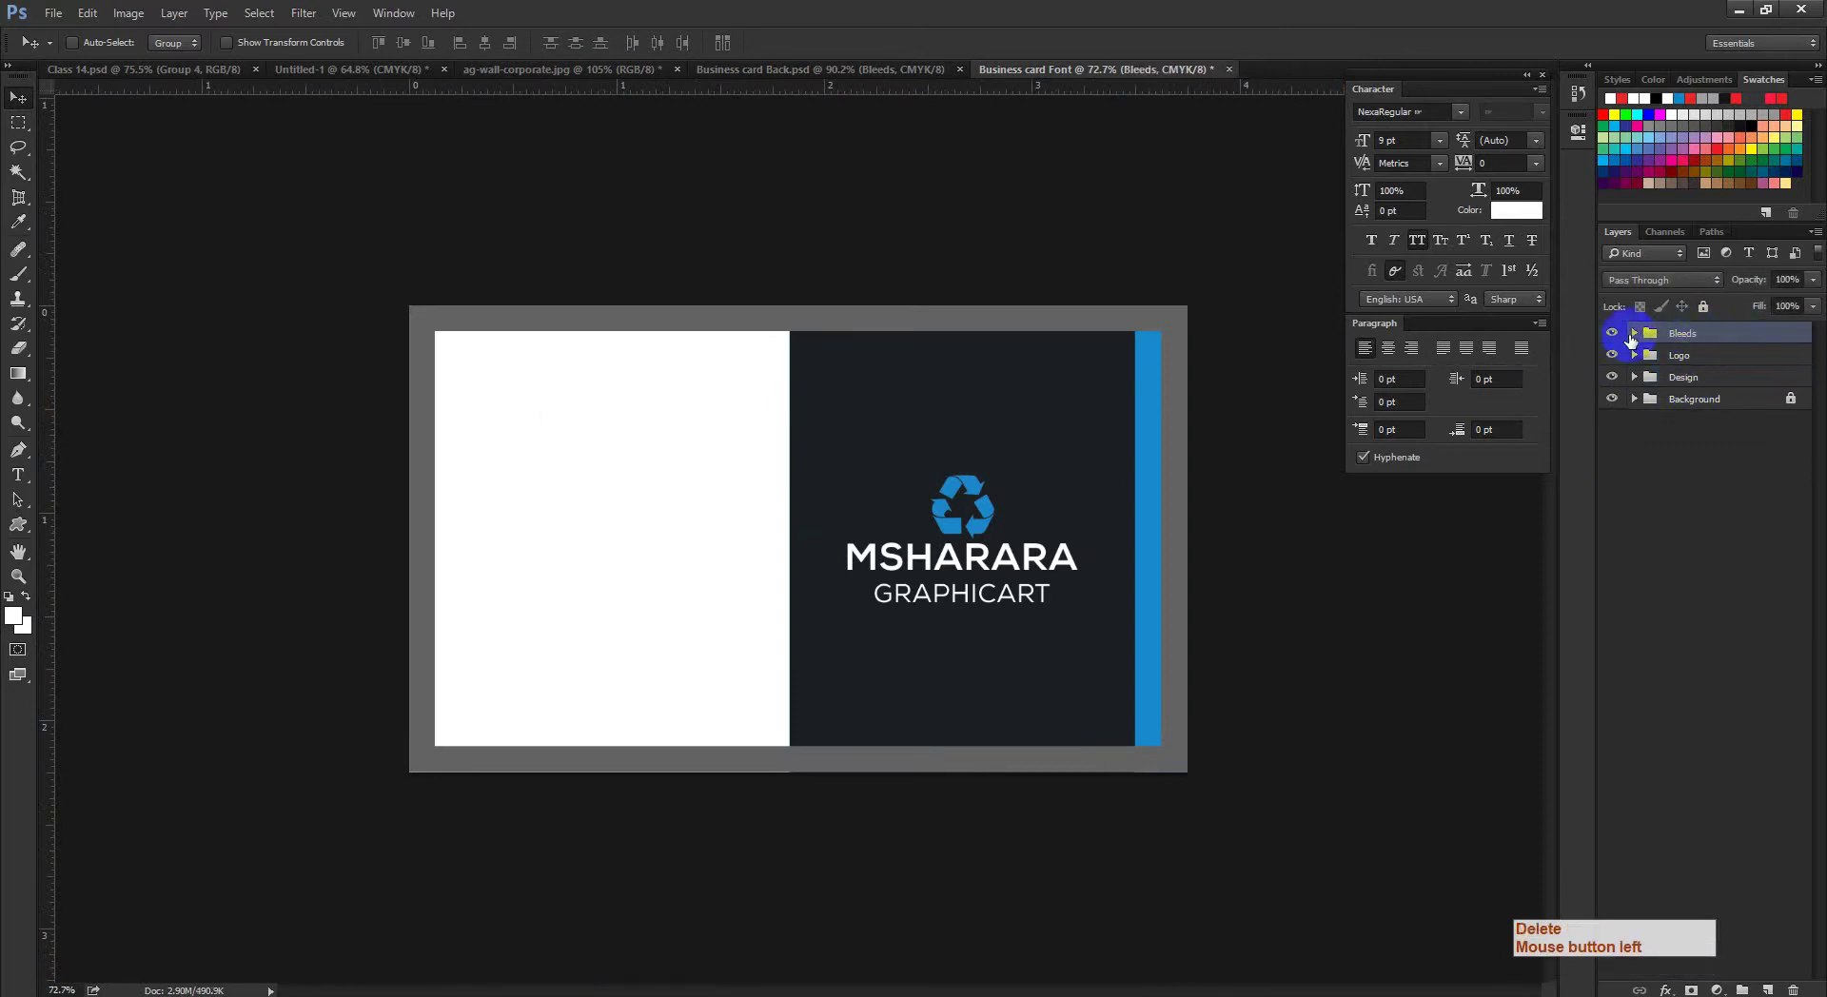
left_click(1694, 378)
left_click(1613, 376)
left_click(1612, 377)
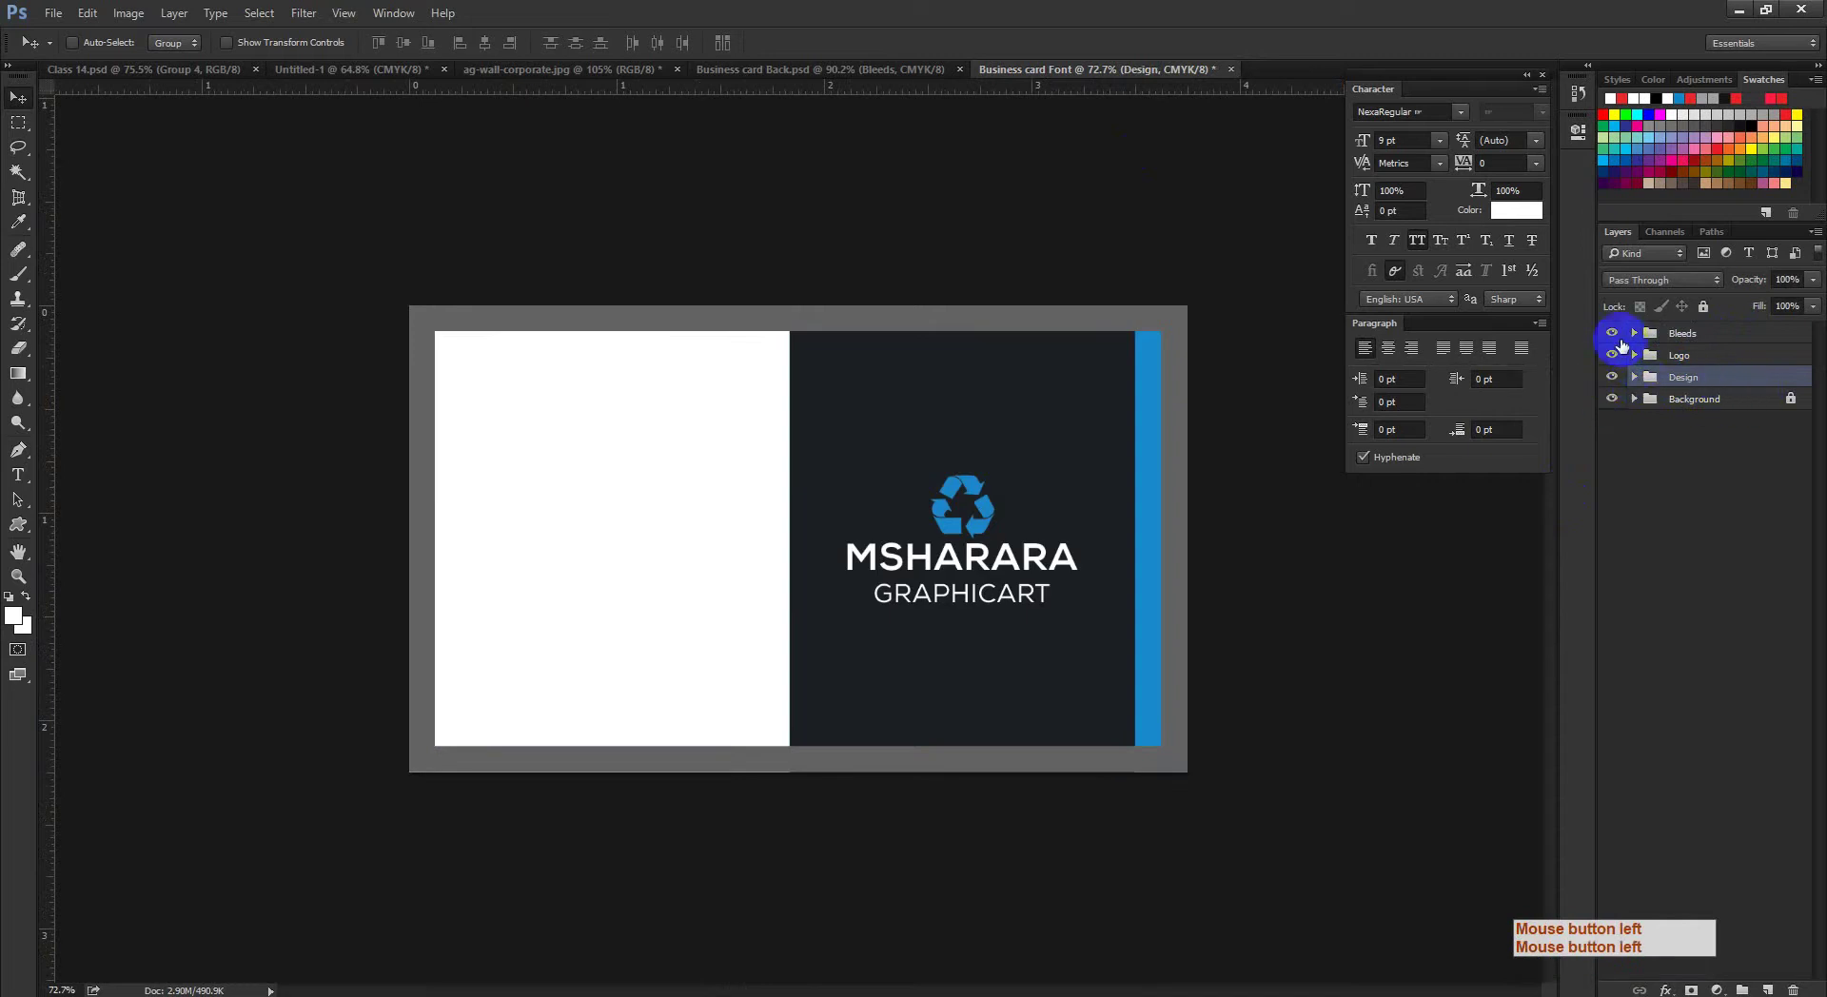
left_click(1612, 335)
left_click(1634, 377)
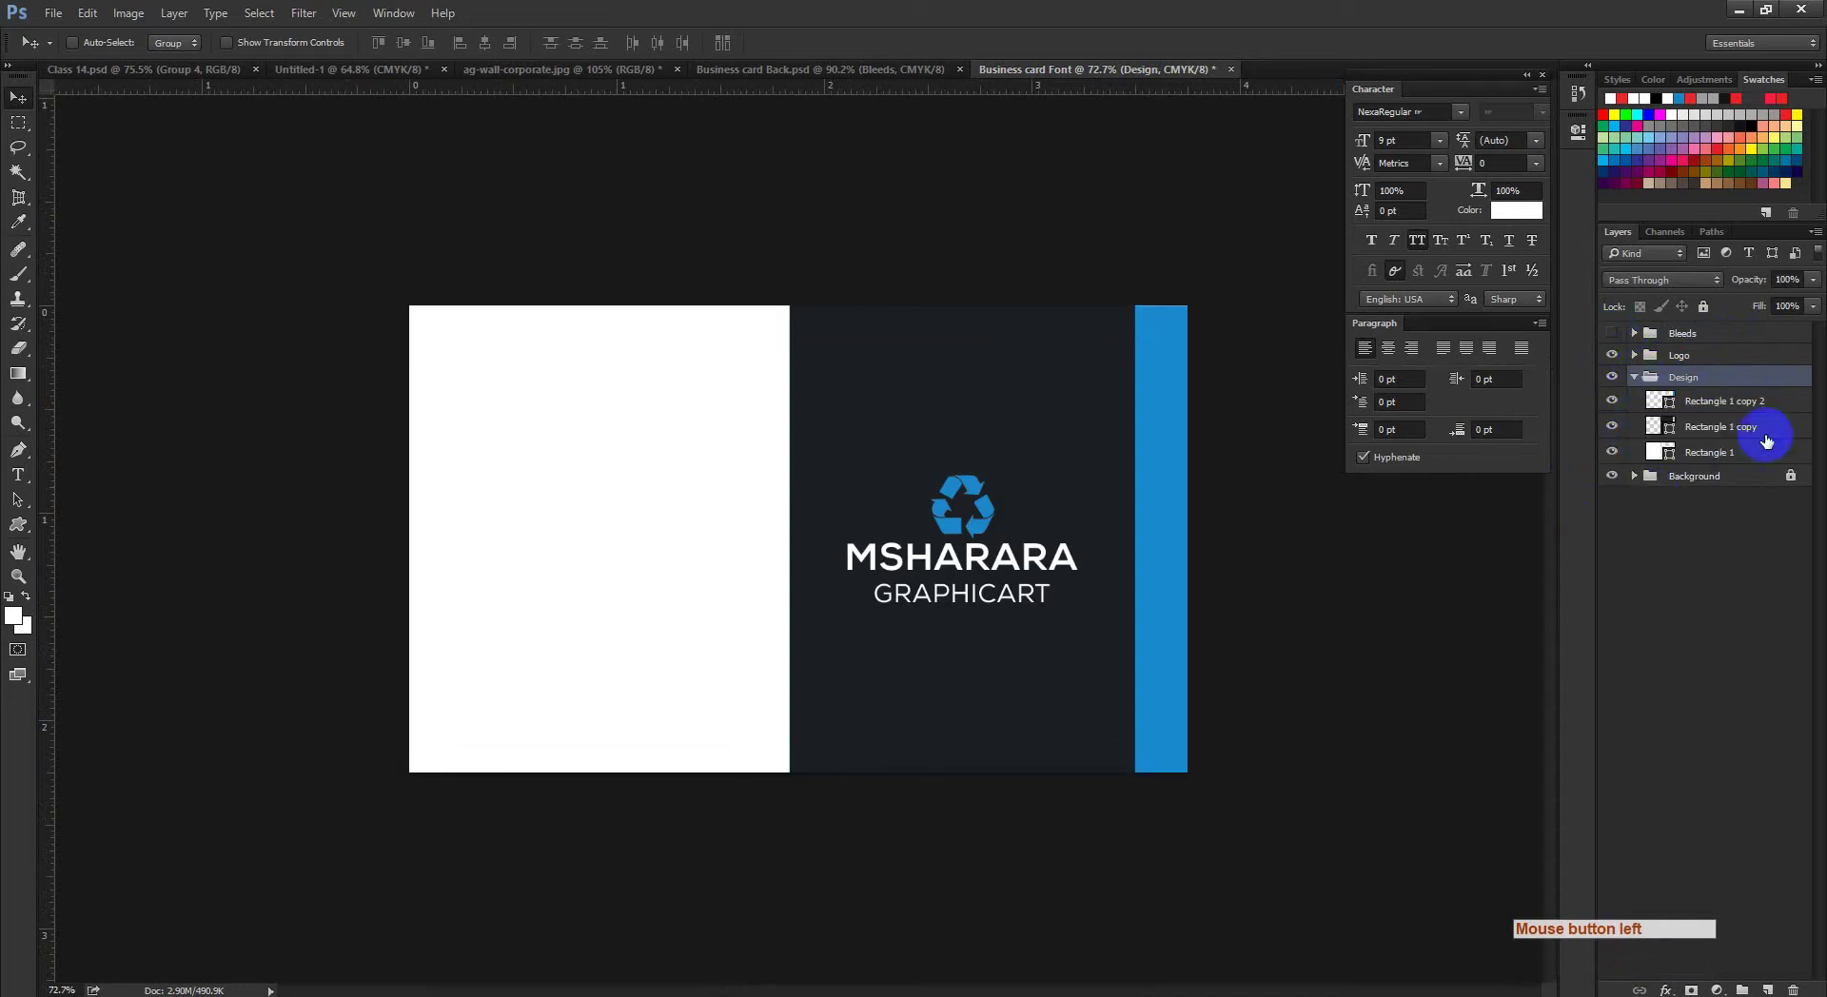
Step: Delete the white Rectangle 1 panel and stretch the dark panel across the whole card
left_click(1713, 429)
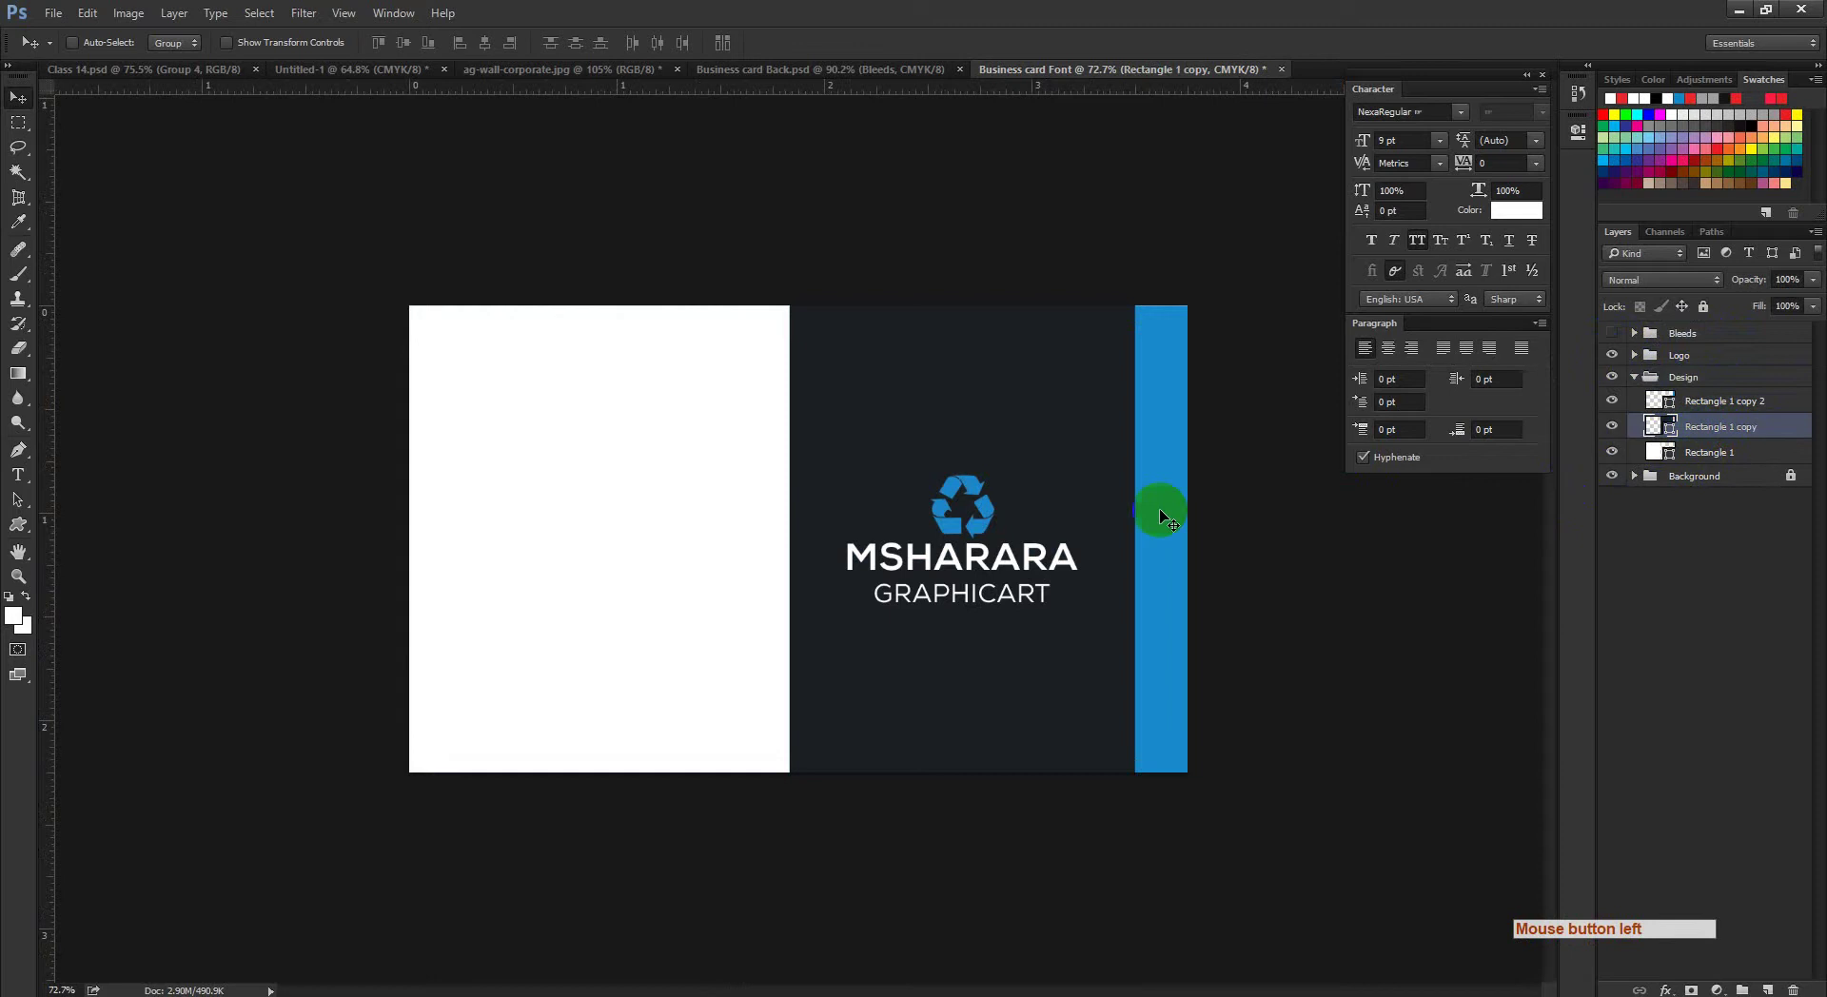
left_click(1615, 452)
left_click(1613, 428)
left_click(1613, 428)
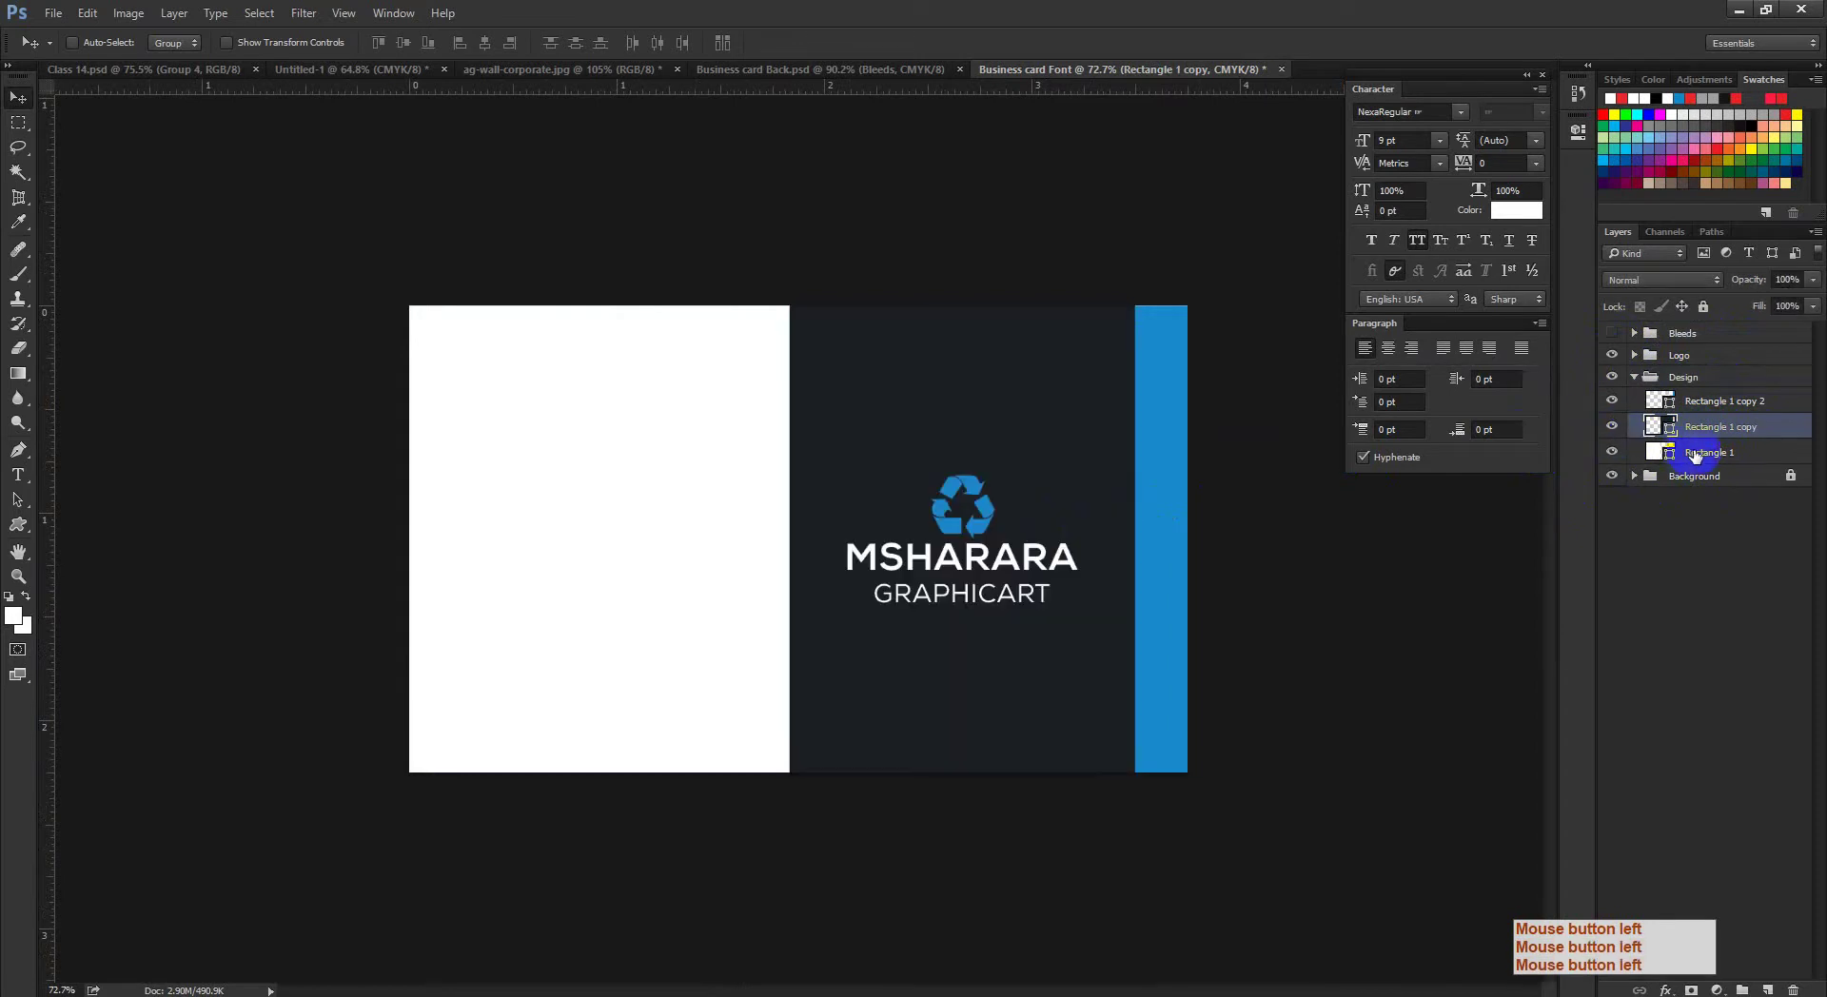
left_click(1677, 456)
key("Delete")
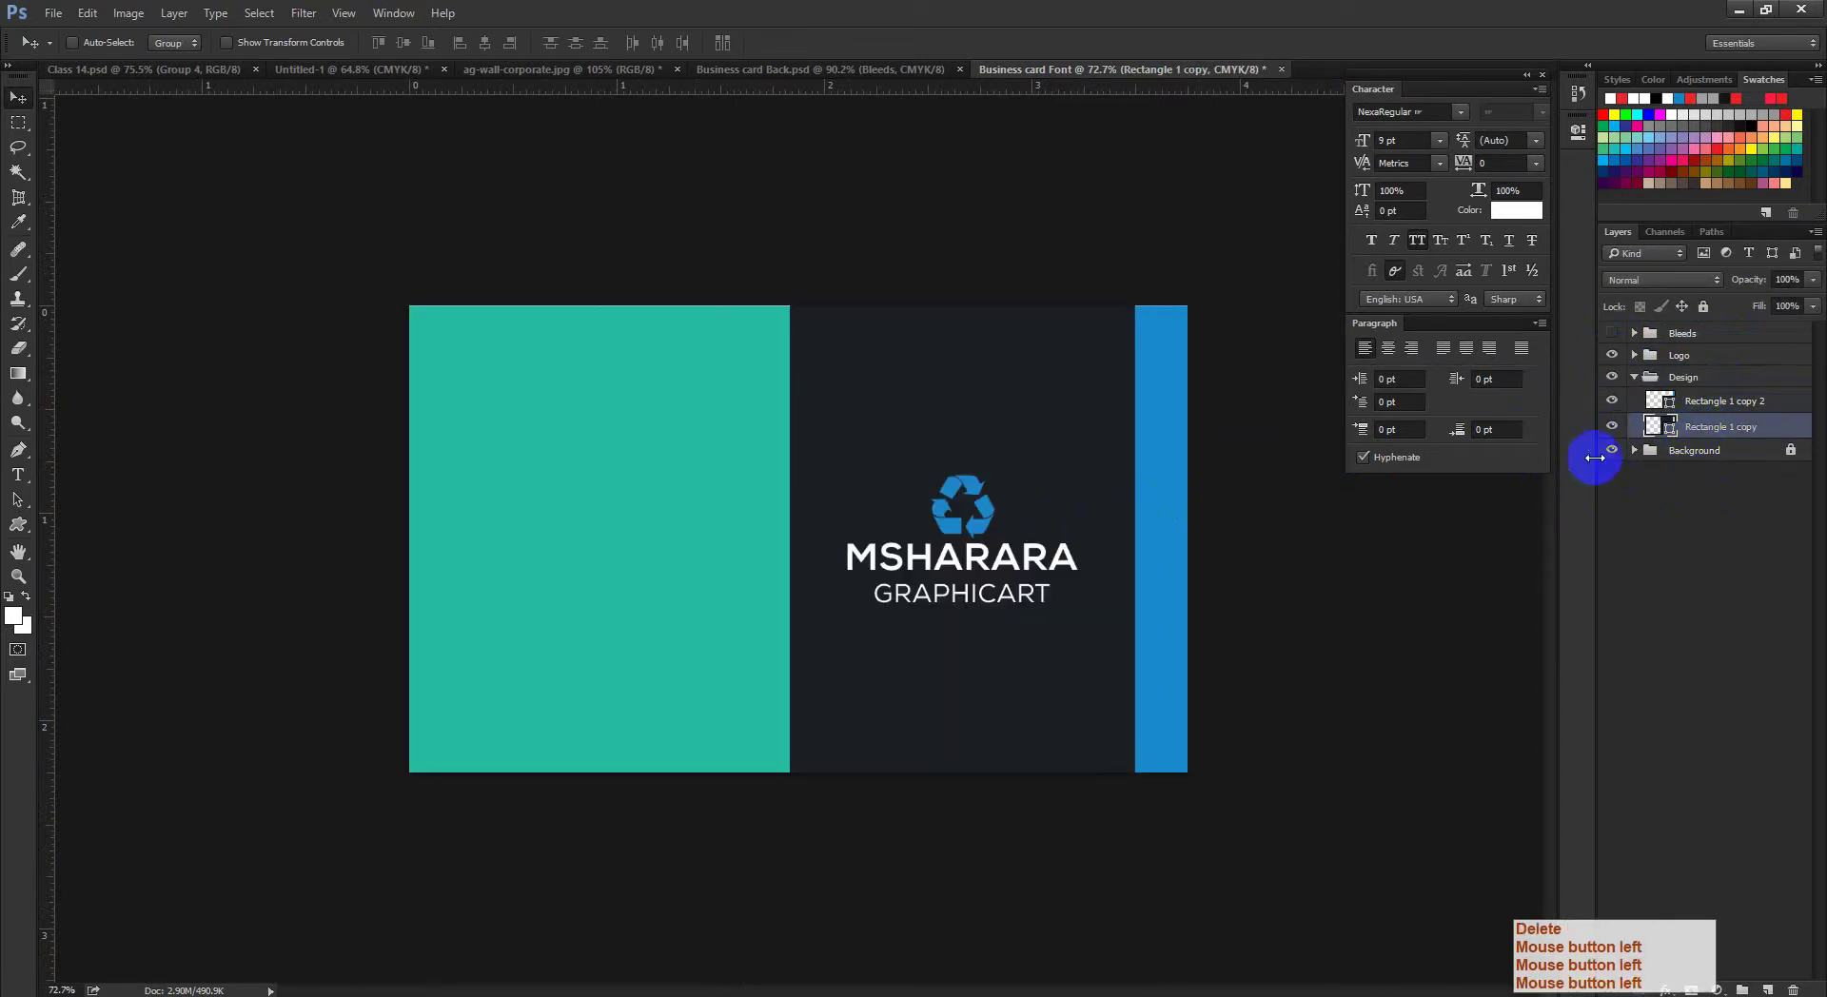
key("ctrl+t")
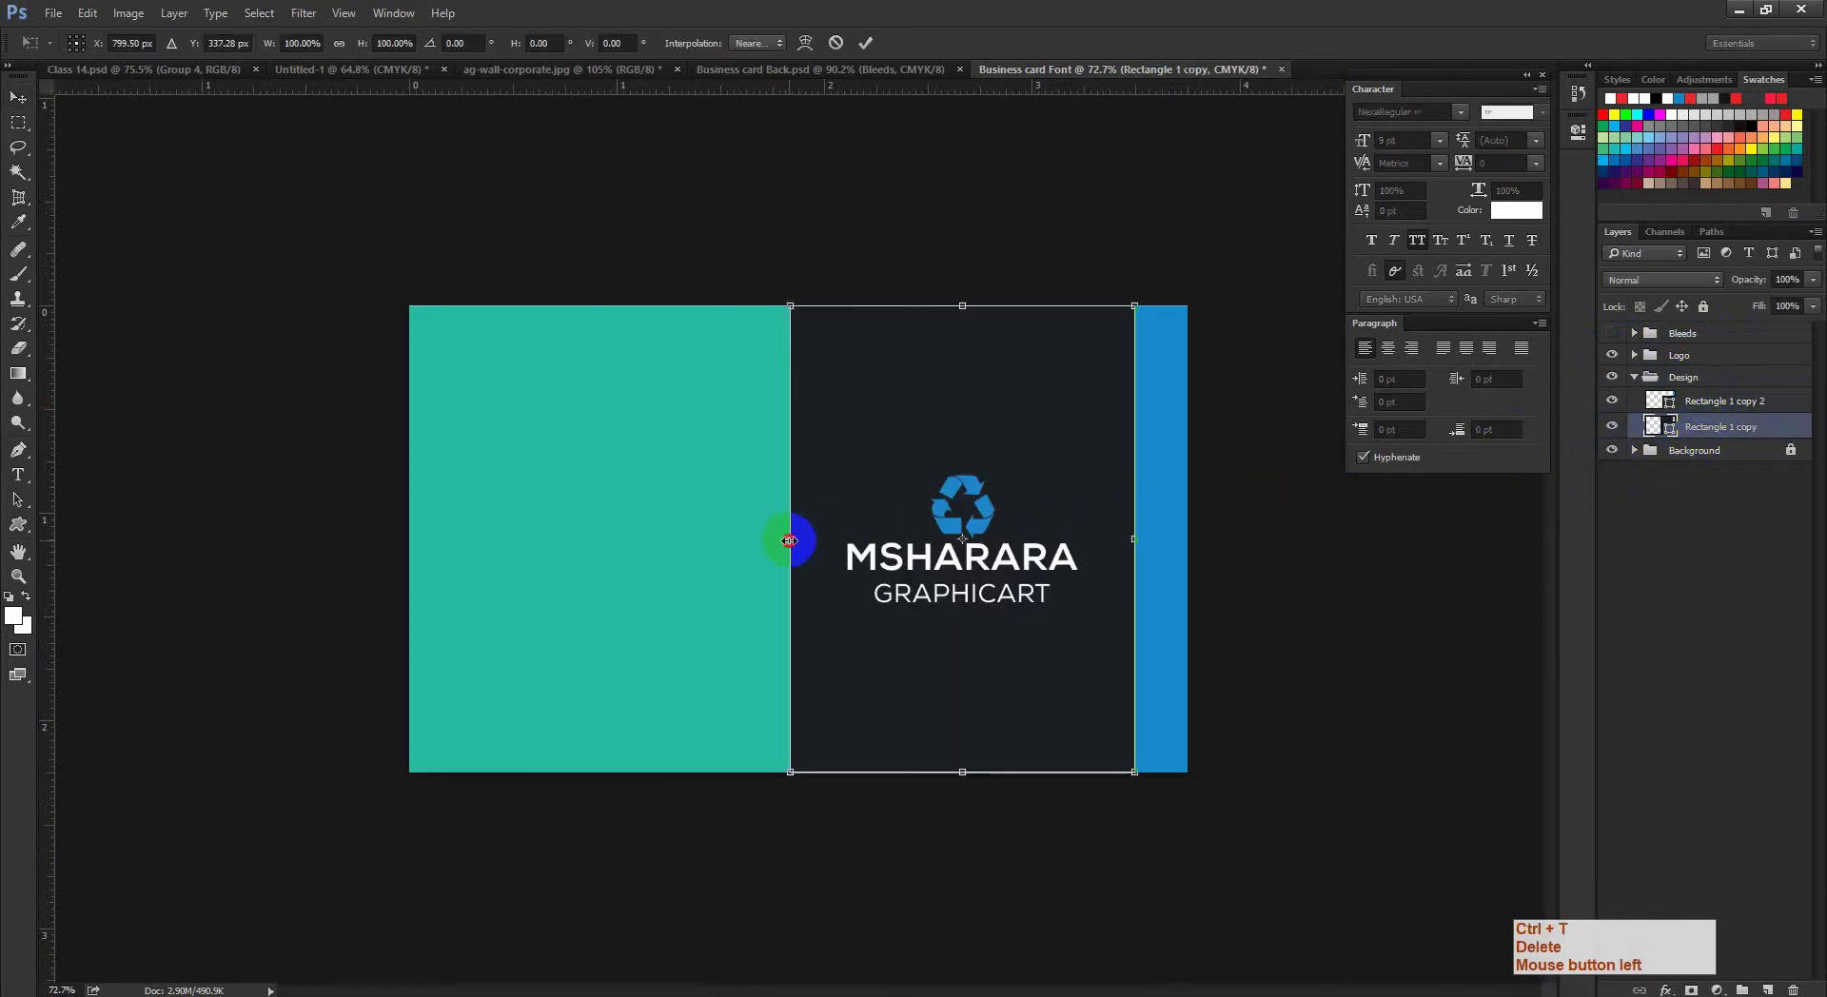
left_click_drag(793, 537, 409, 570)
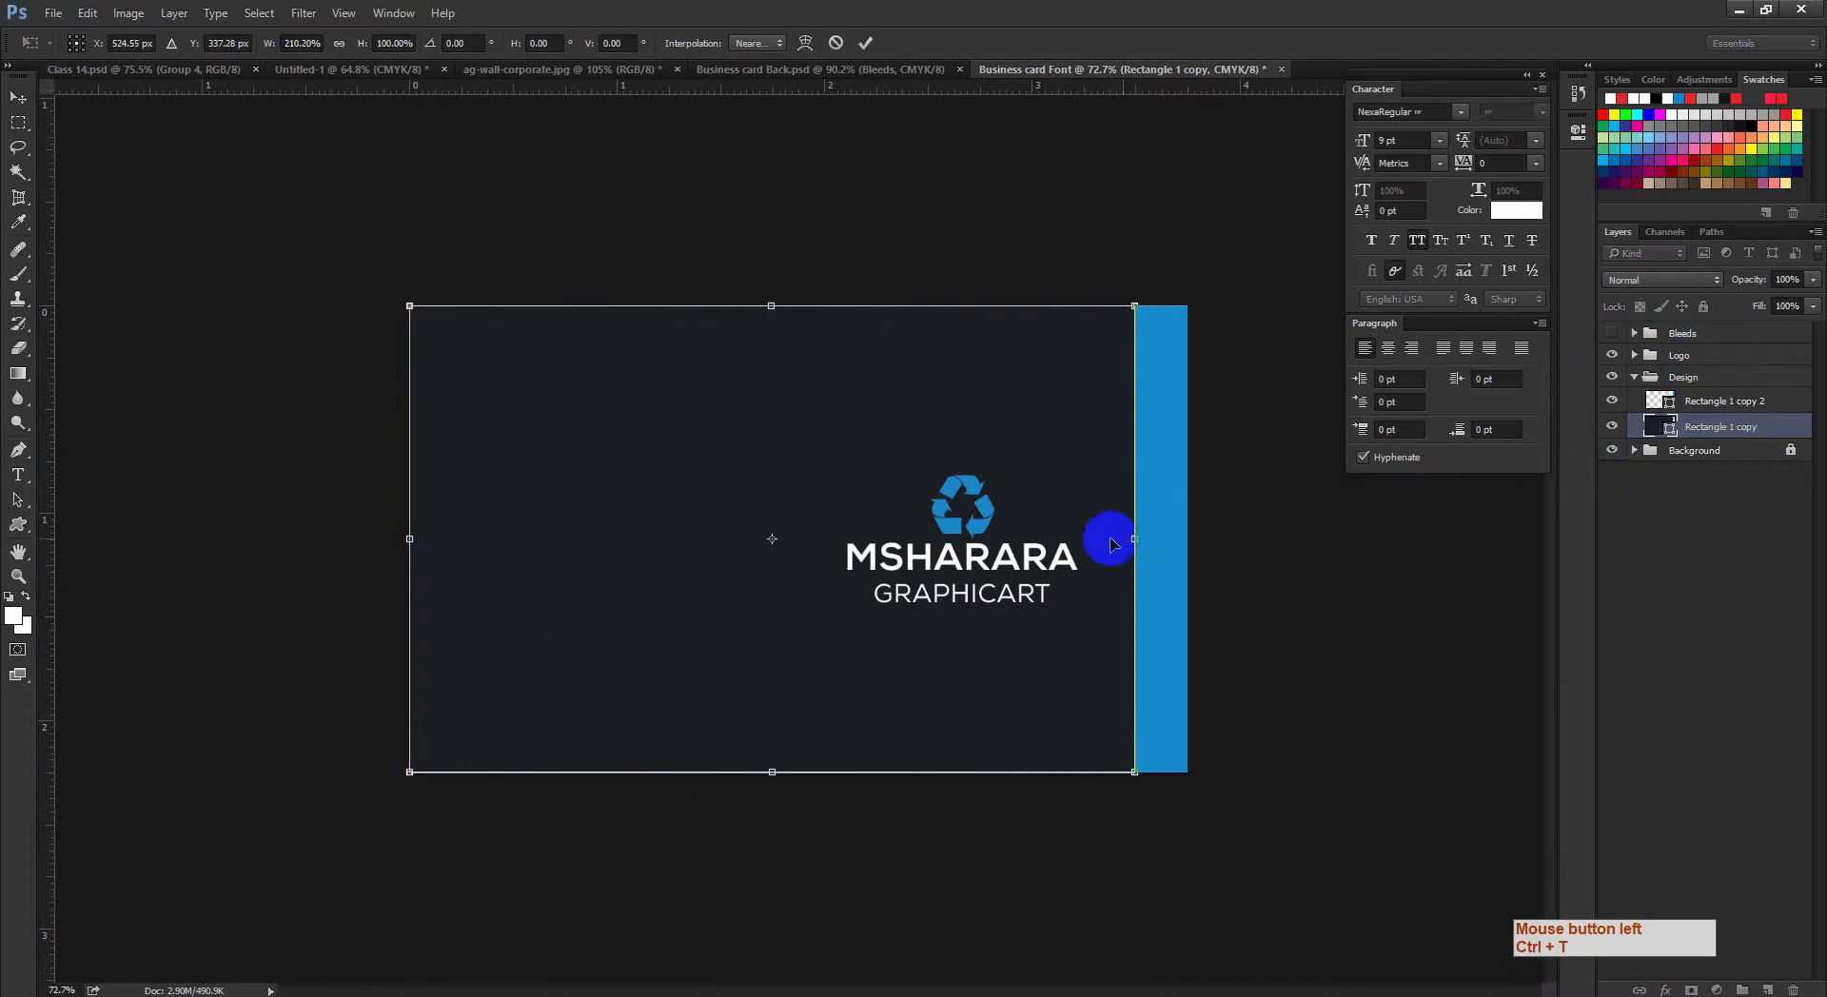
left_click_drag(1146, 537, 1145, 489)
left_click(866, 42)
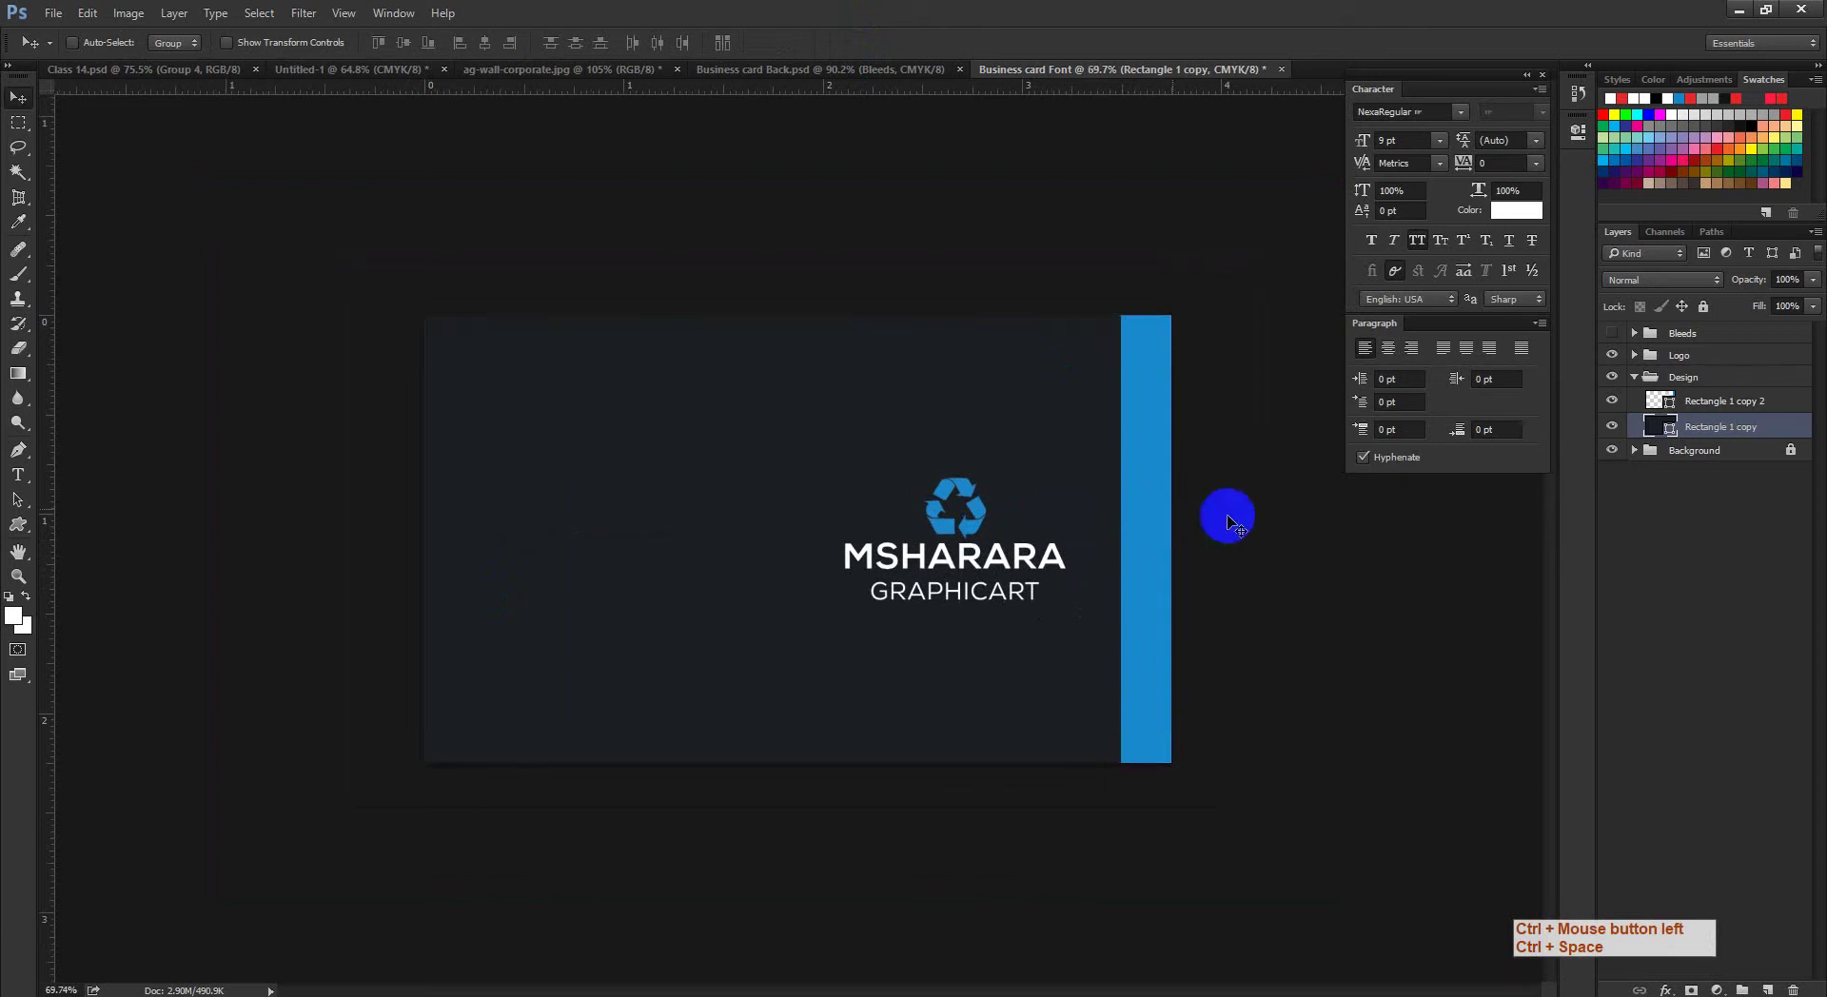
left_click(1123, 488)
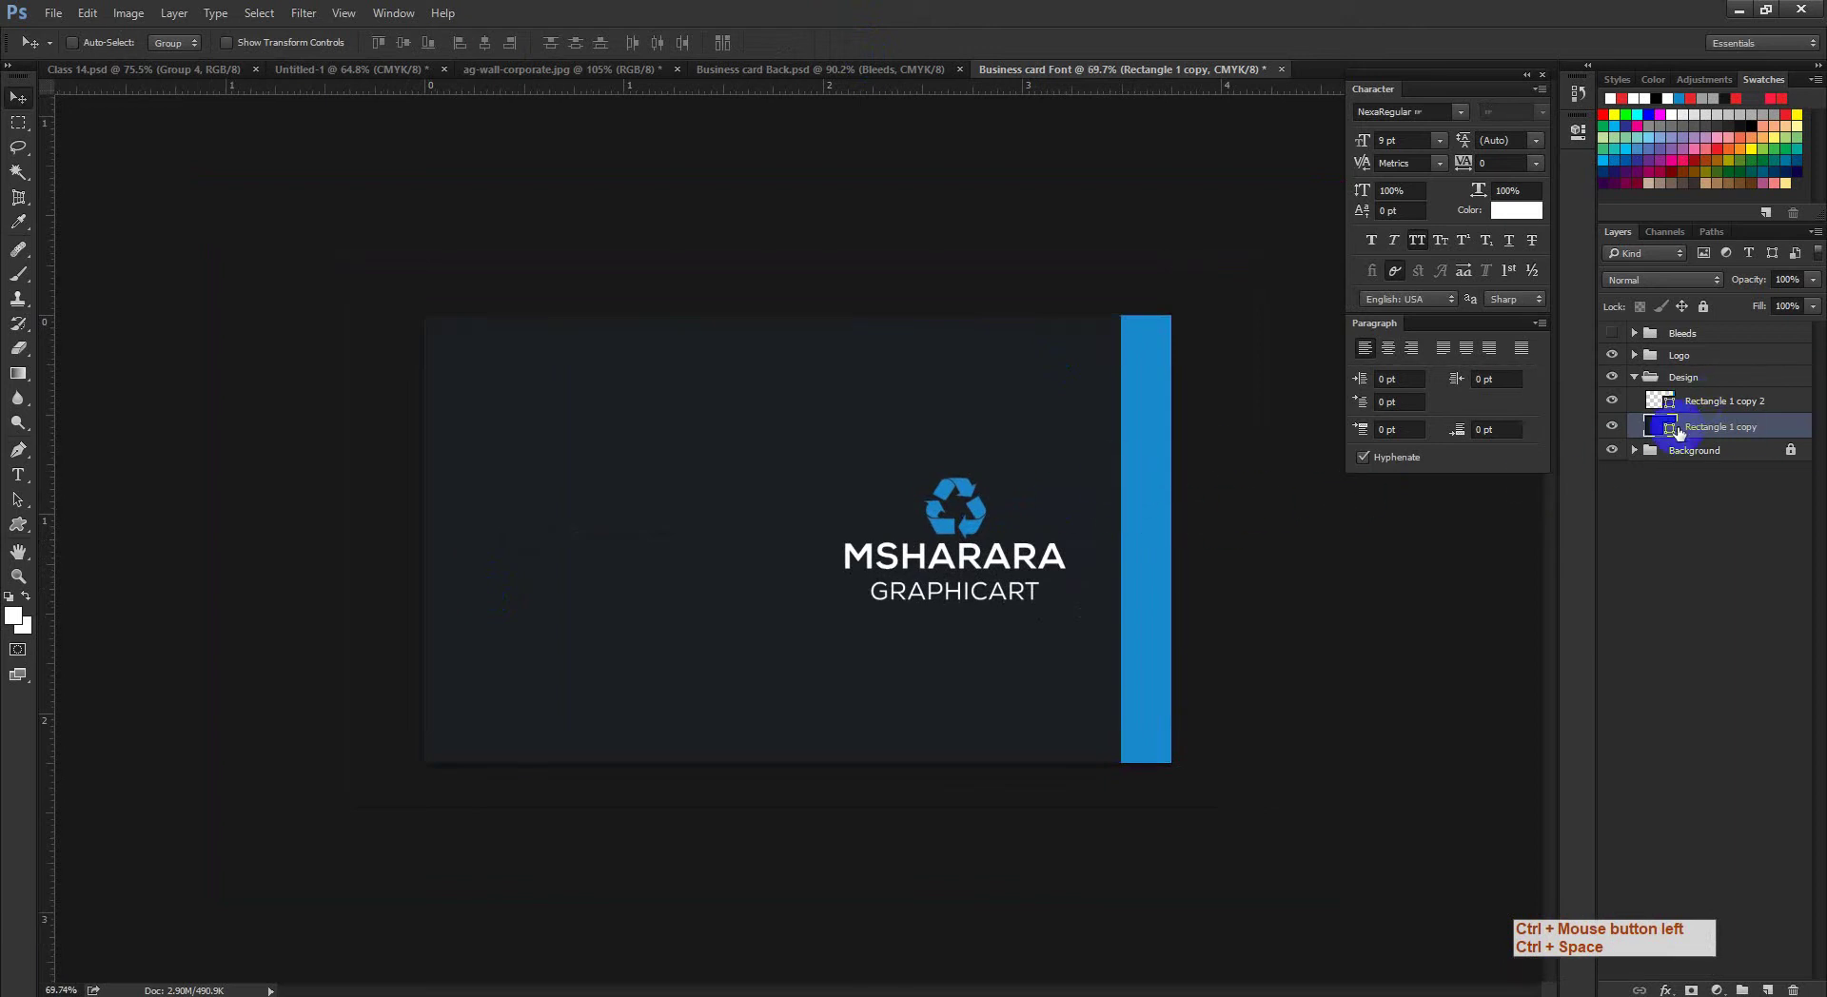
Step: Narrow the blue stripe along the card's right edge with Free Transform
left_click(1704, 398)
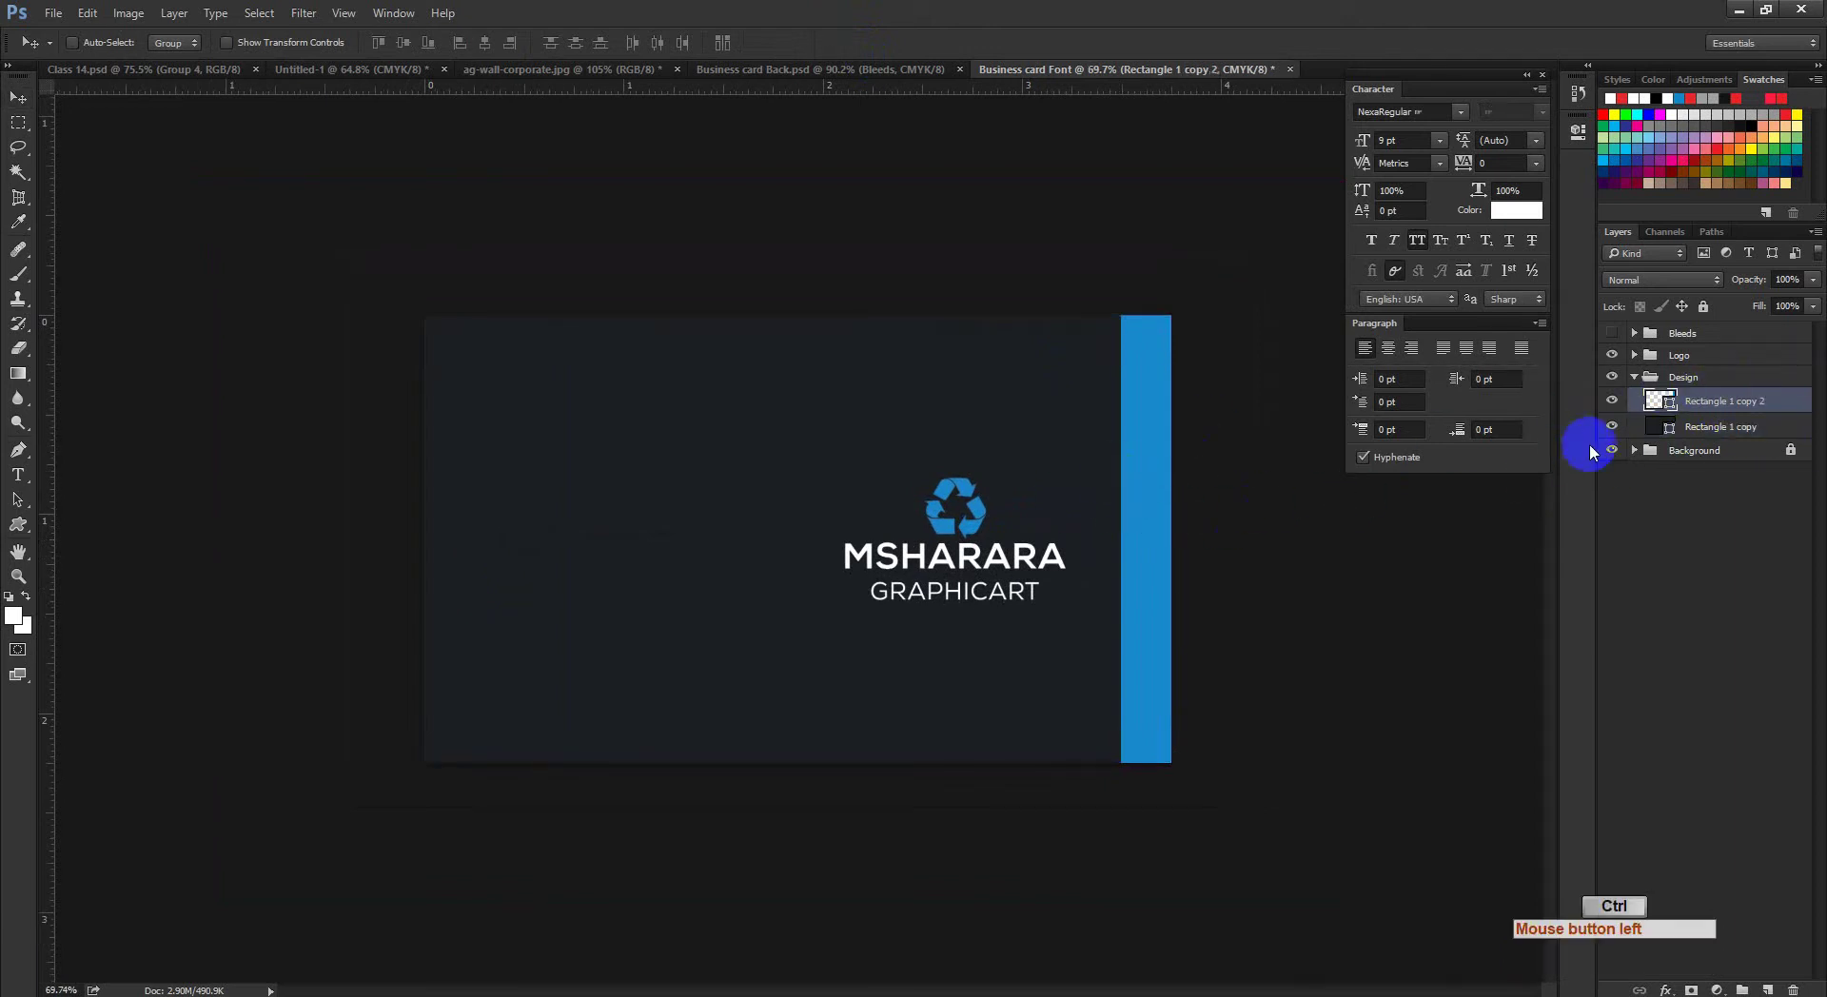
key("ctrl+t")
left_click_drag(1129, 640, 1183, 651)
left_click(746, 627)
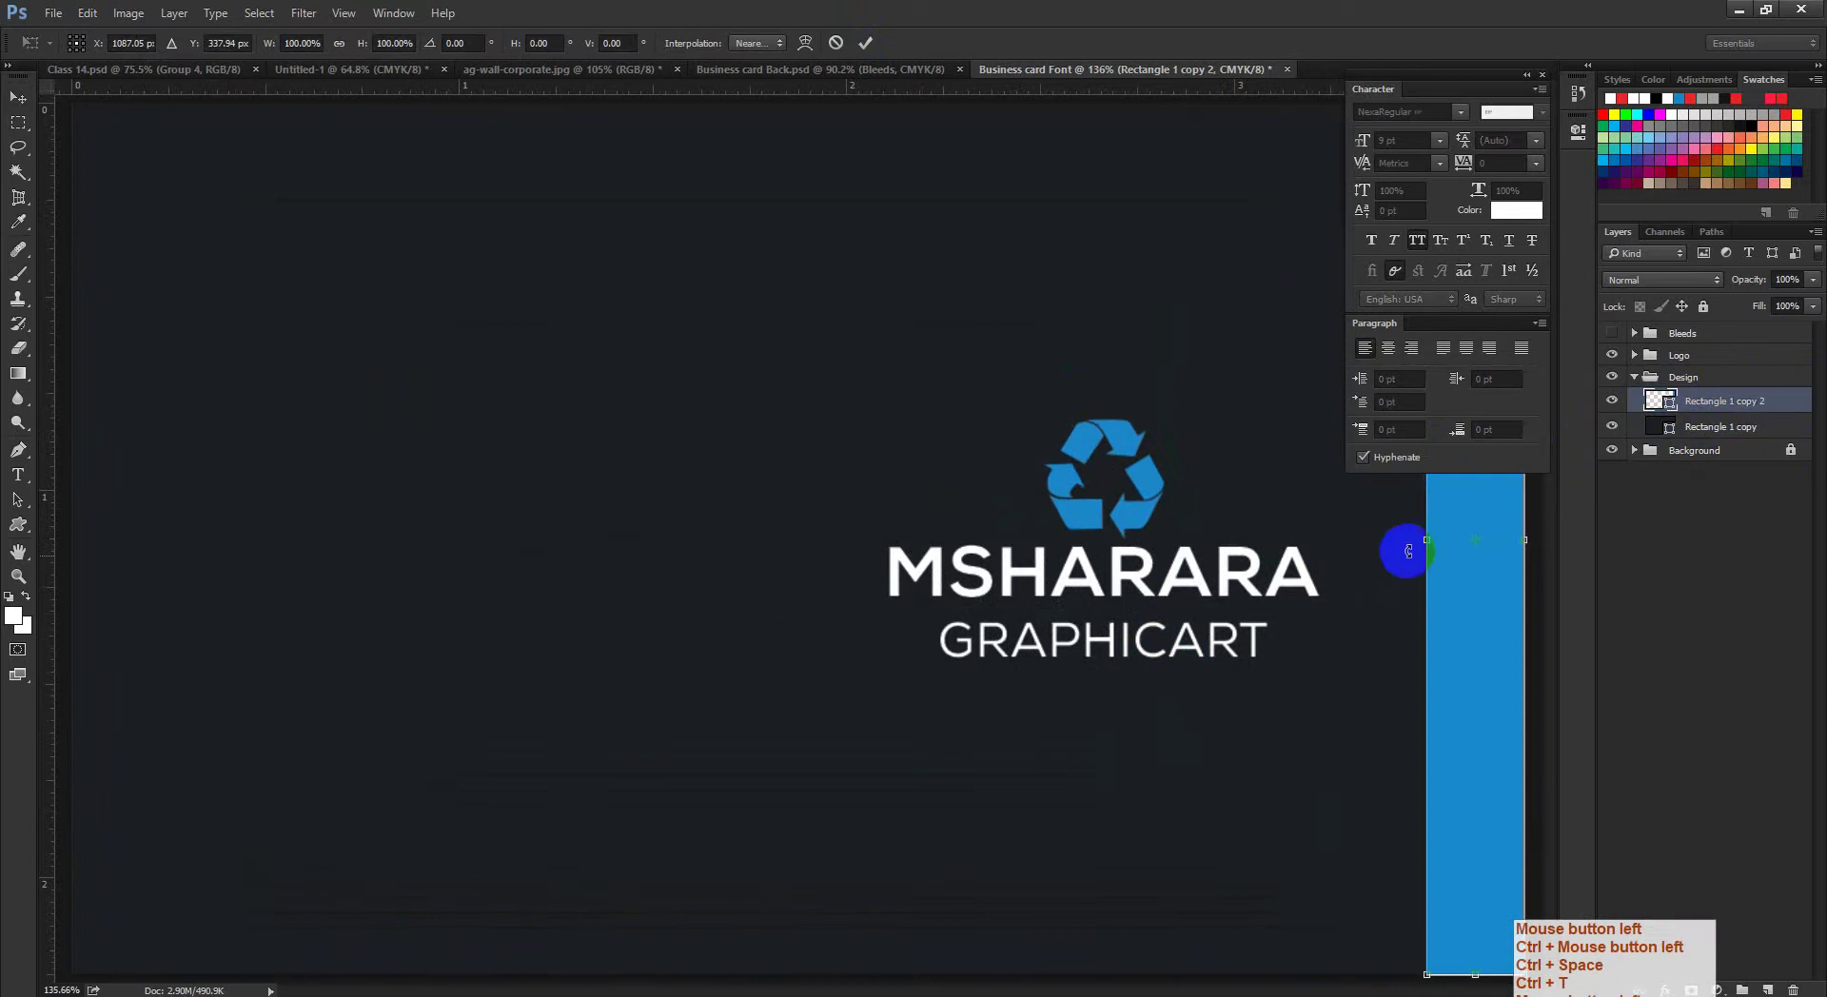
left_click_drag(1430, 541, 1461, 540)
left_click(1096, 89)
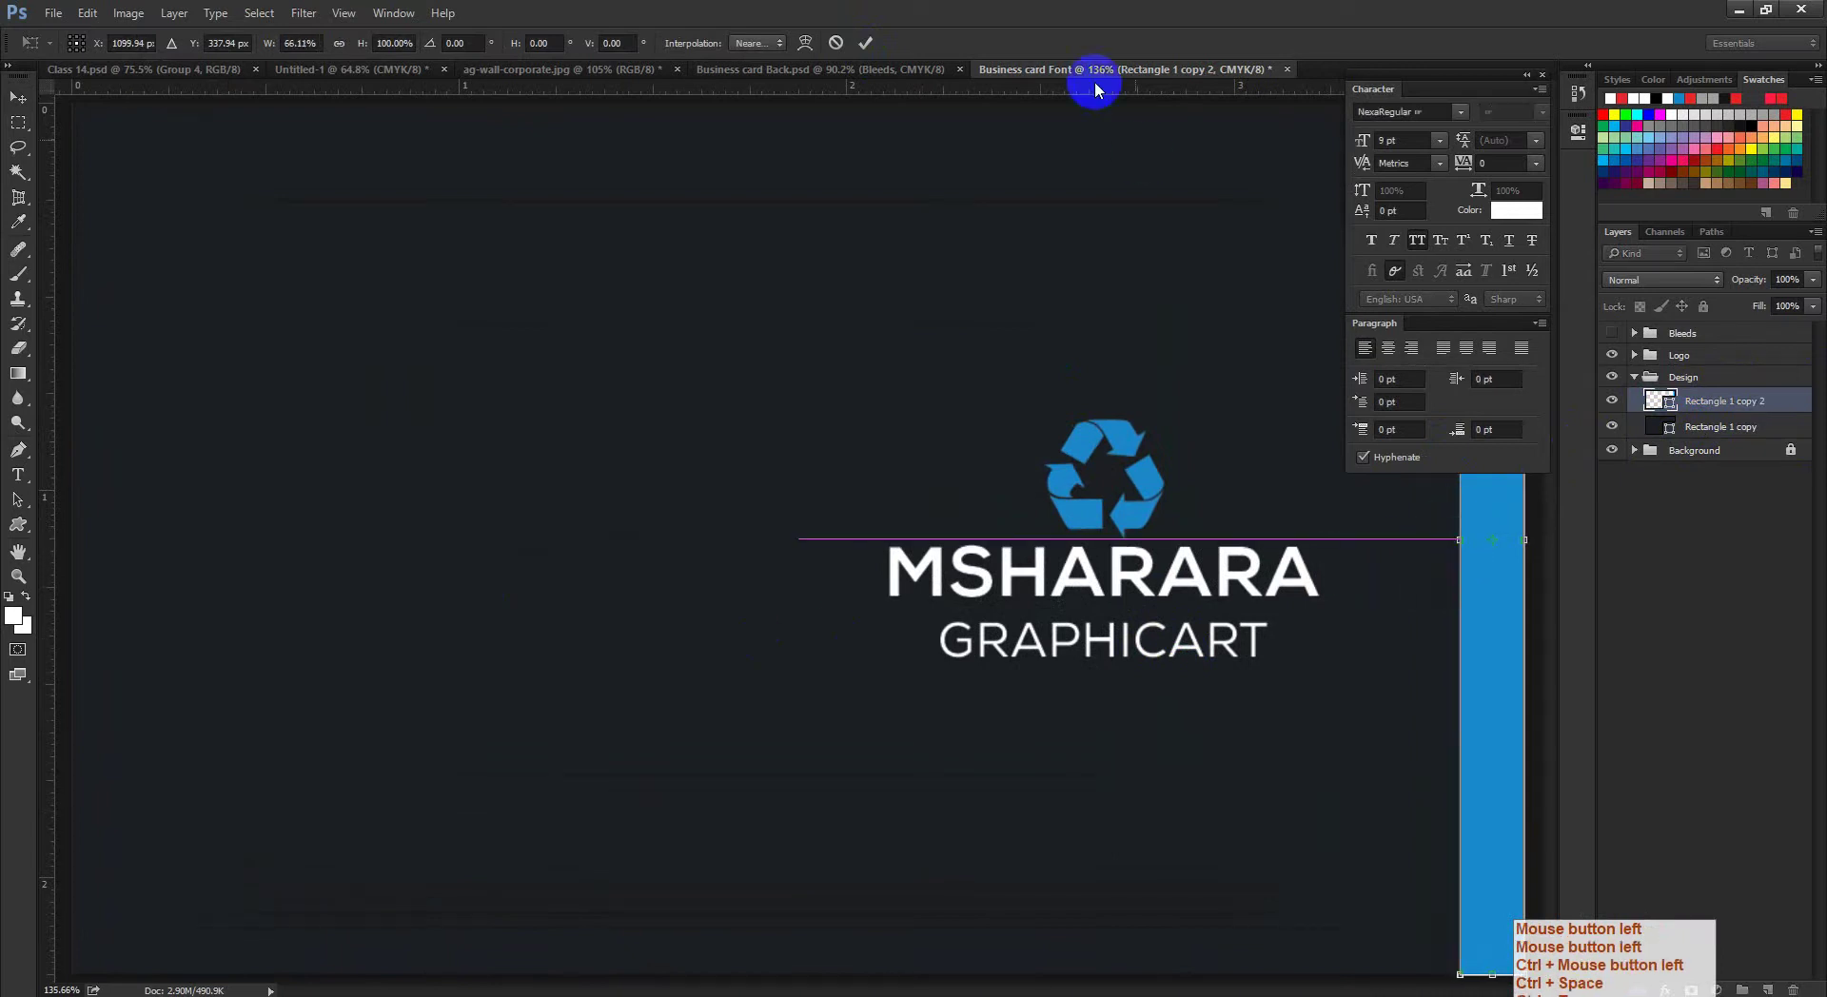
left_click(869, 43)
left_click_drag(1183, 665, 1201, 656)
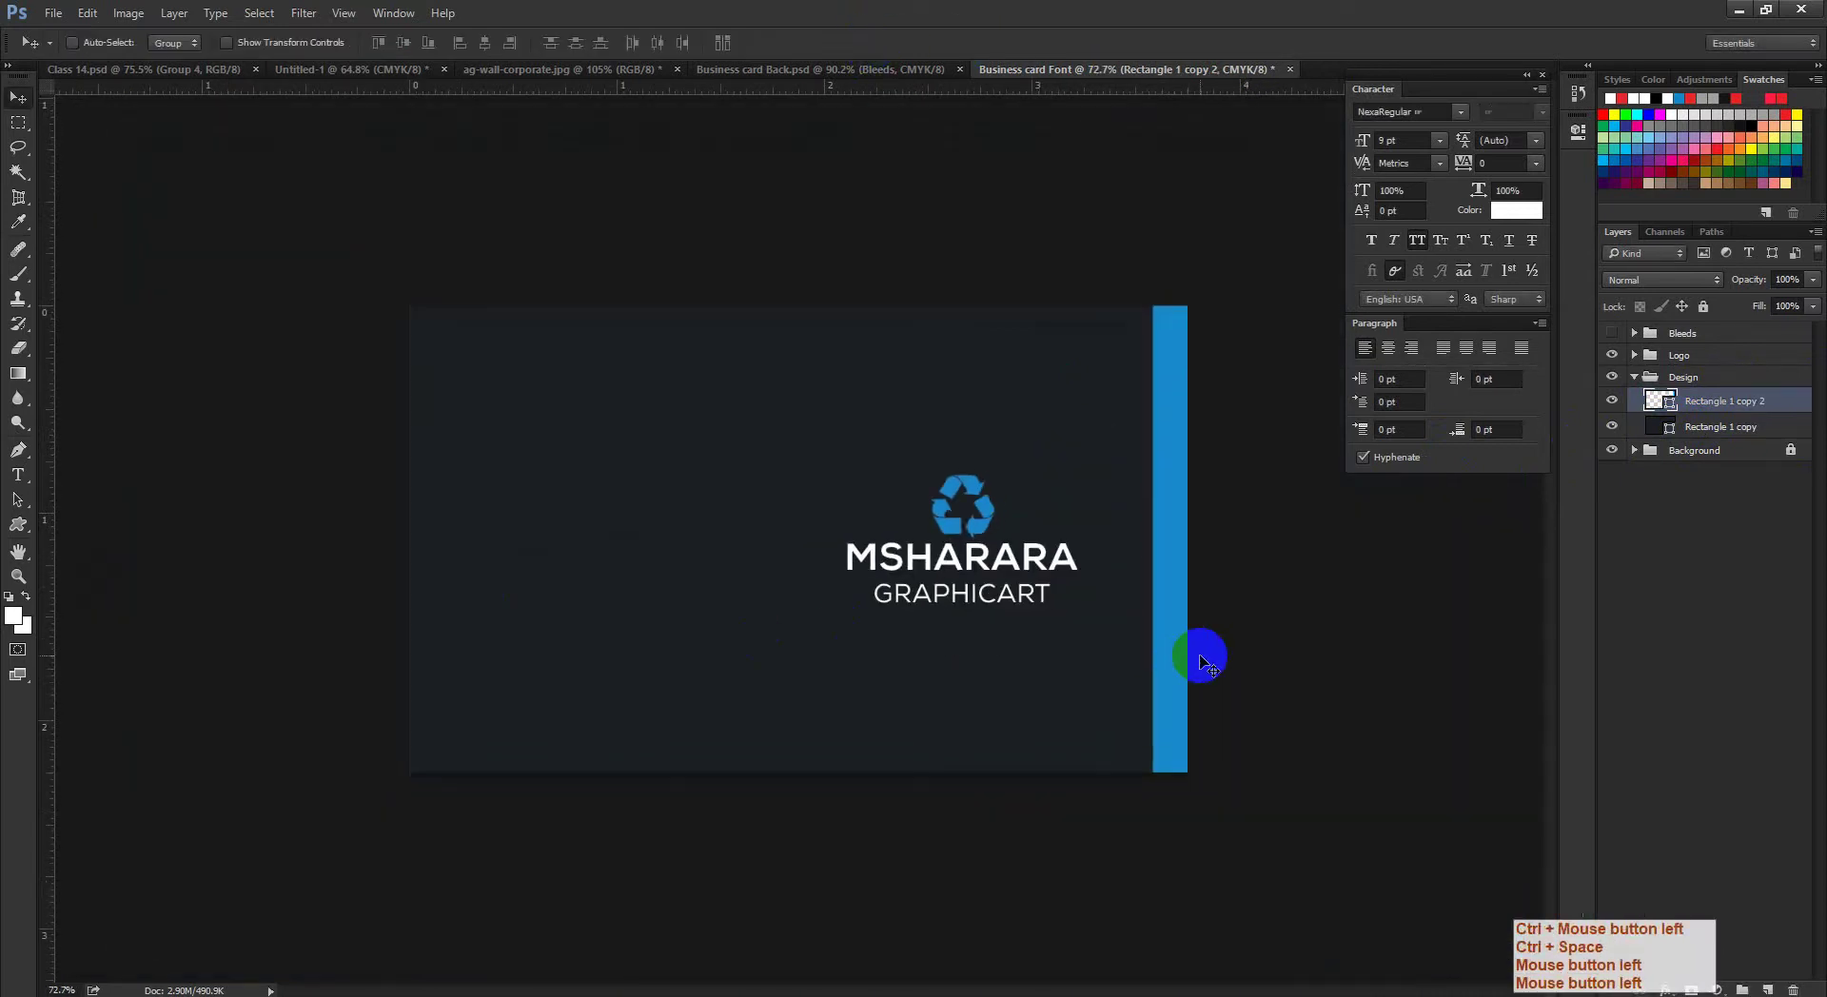
Step: Show the guides and align the blue stripe against the right guide
key("ctrl+semicolon")
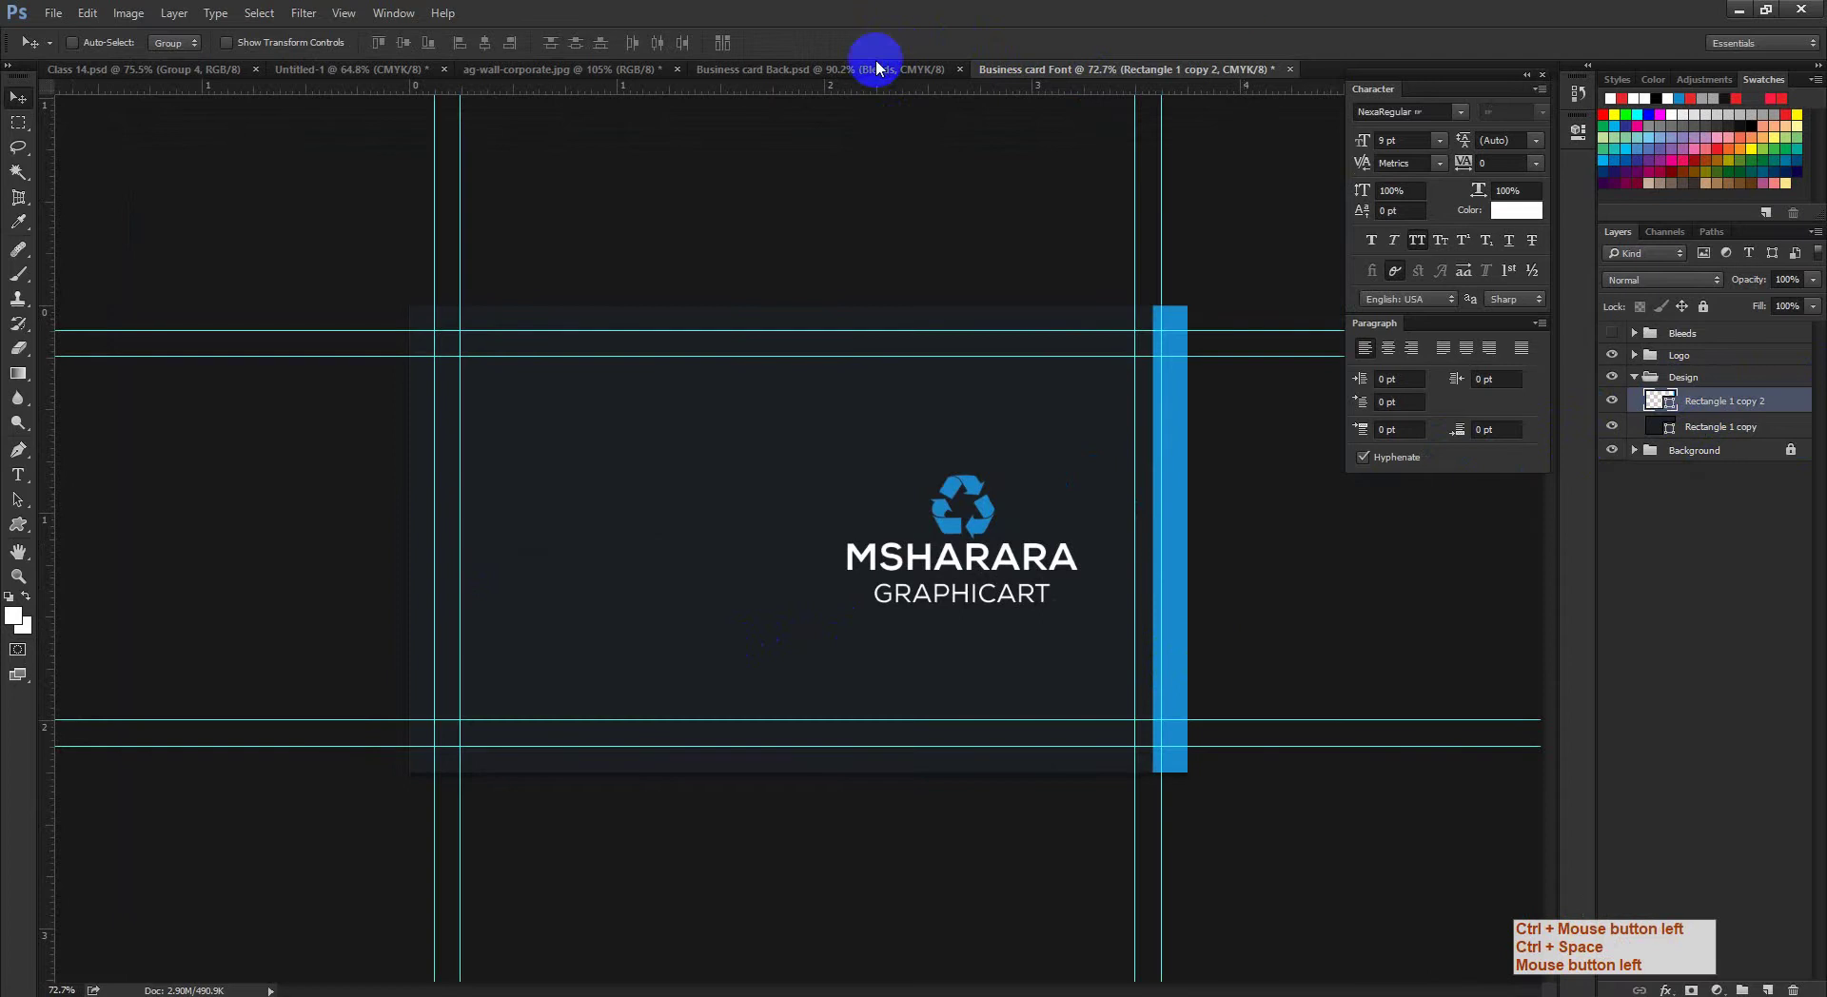
left_click(569, 70)
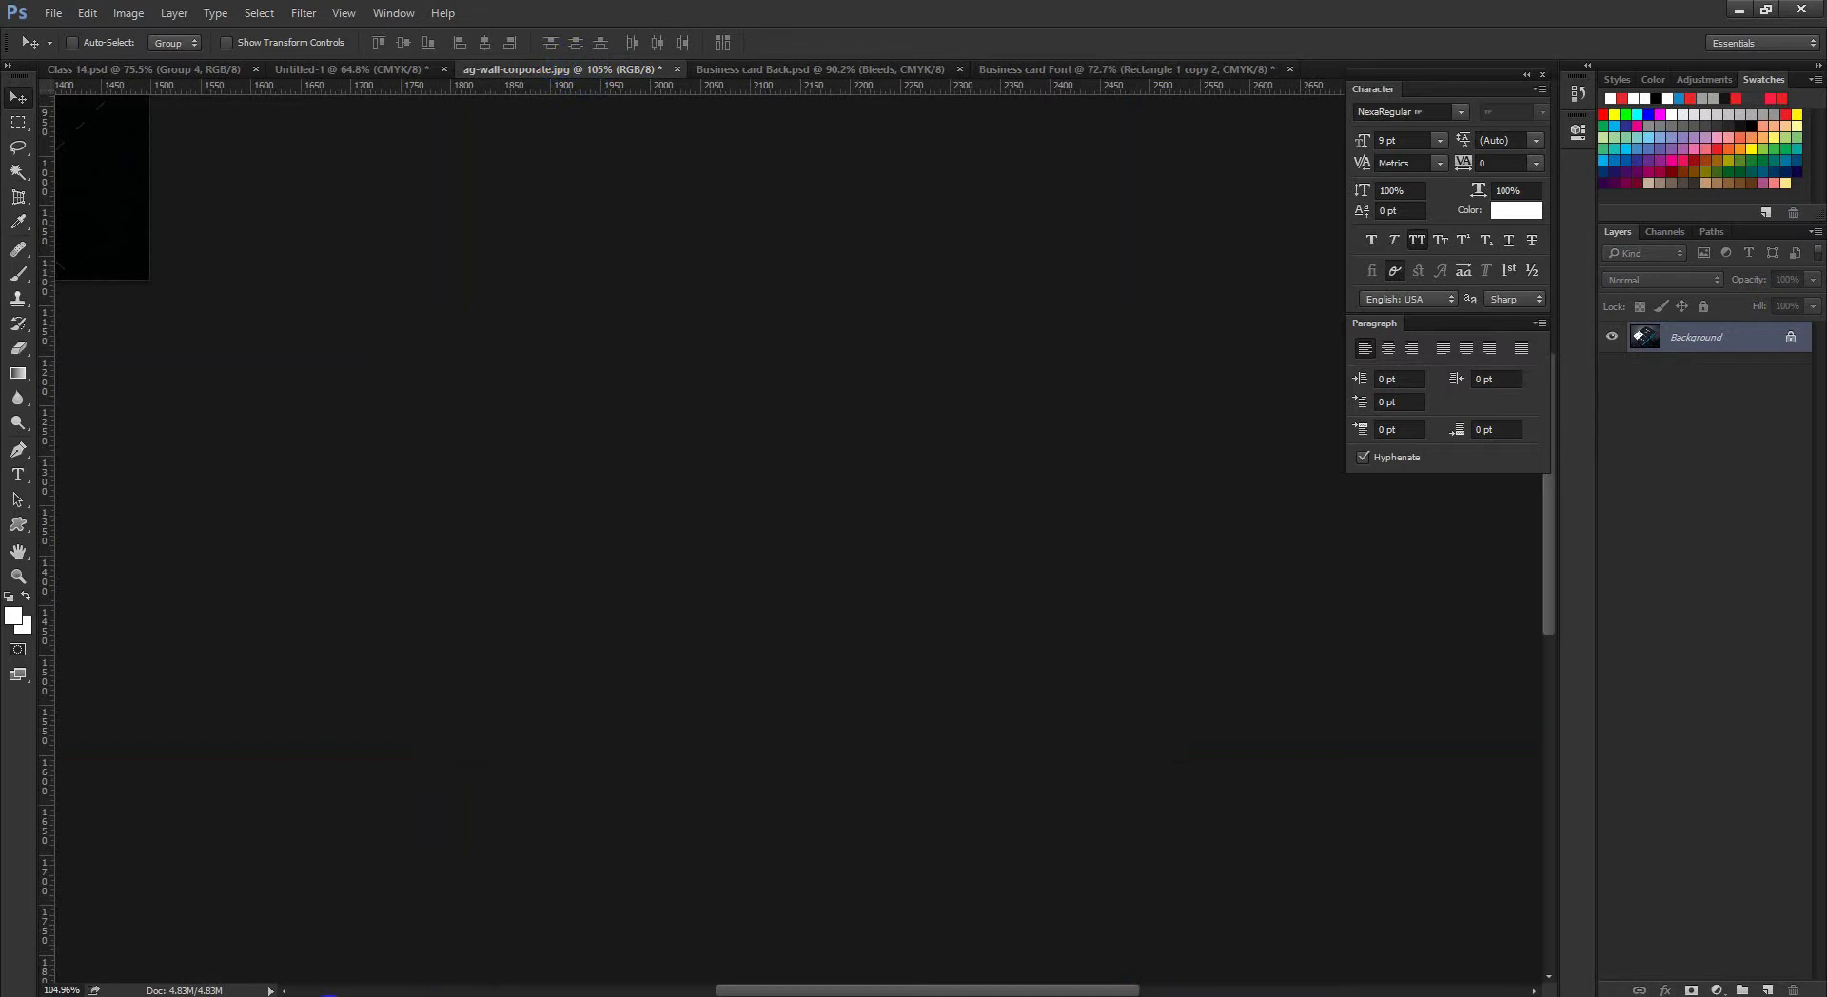
left_click(1269, 67)
left_click_drag(1170, 440, 1288, 540)
key("ctrl+t")
key("ctrl+space")
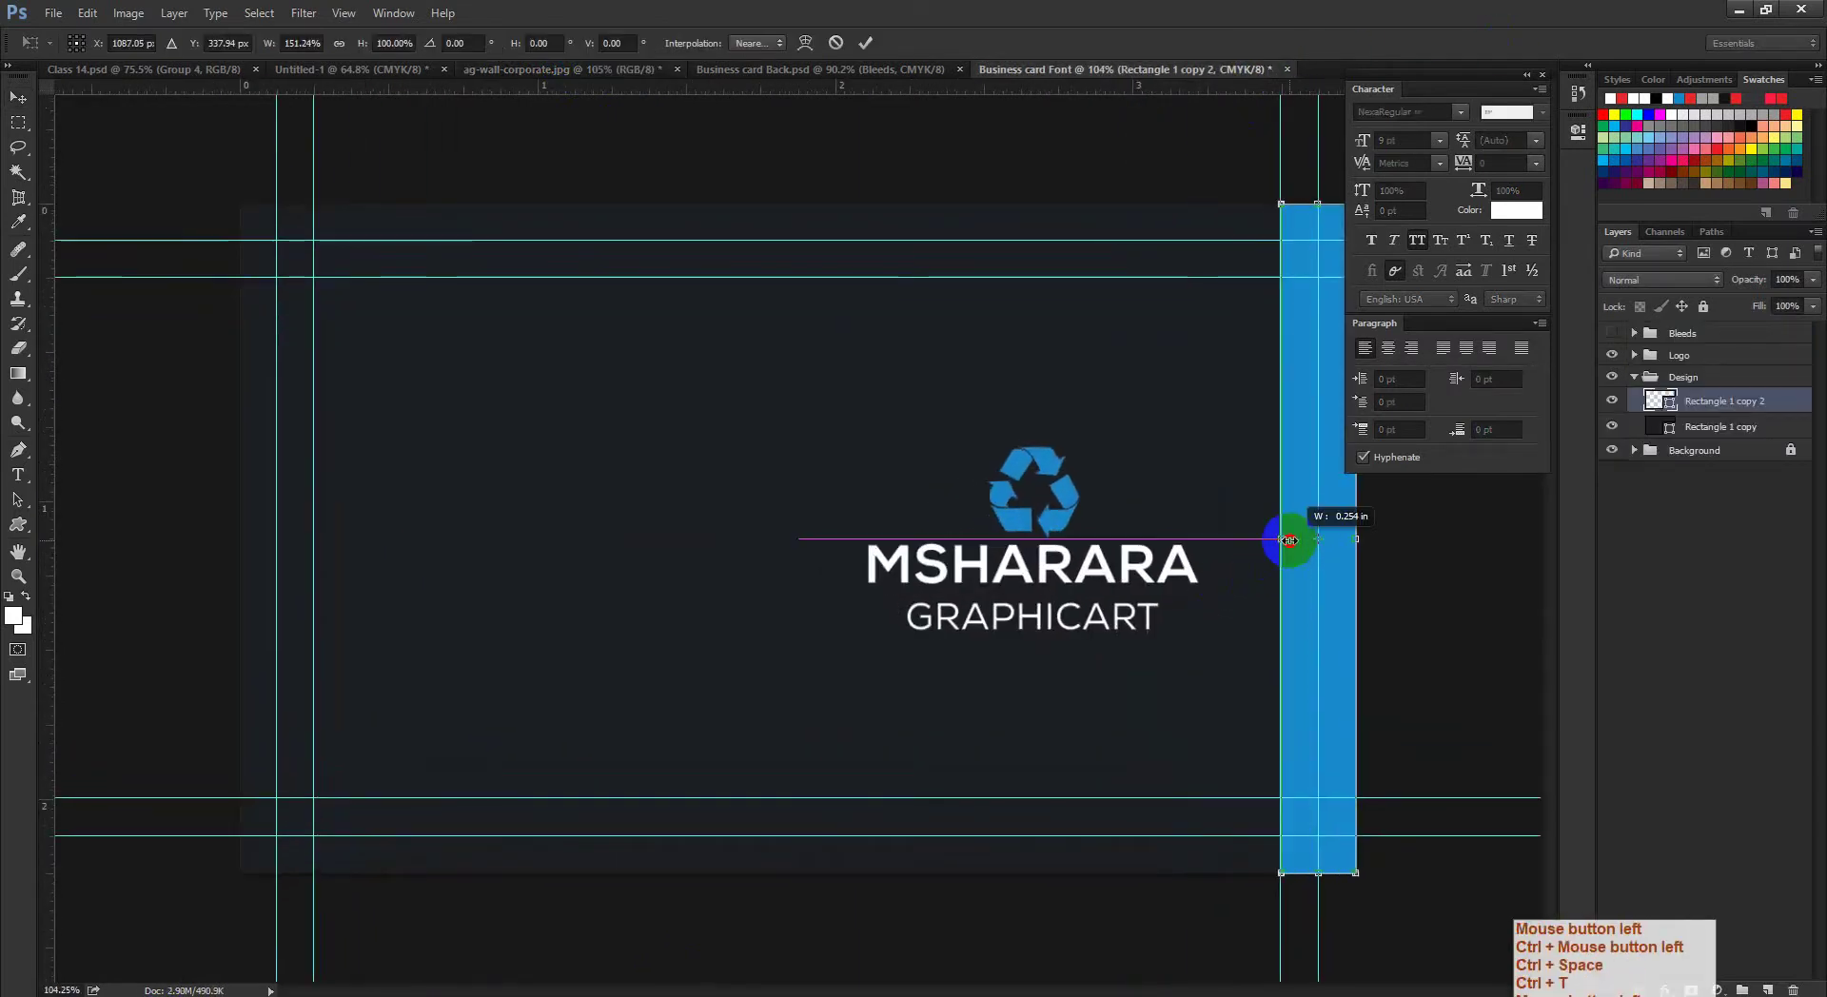
left_click(865, 42)
key("ctrl+space")
left_click_drag(1326, 603, 1251, 610)
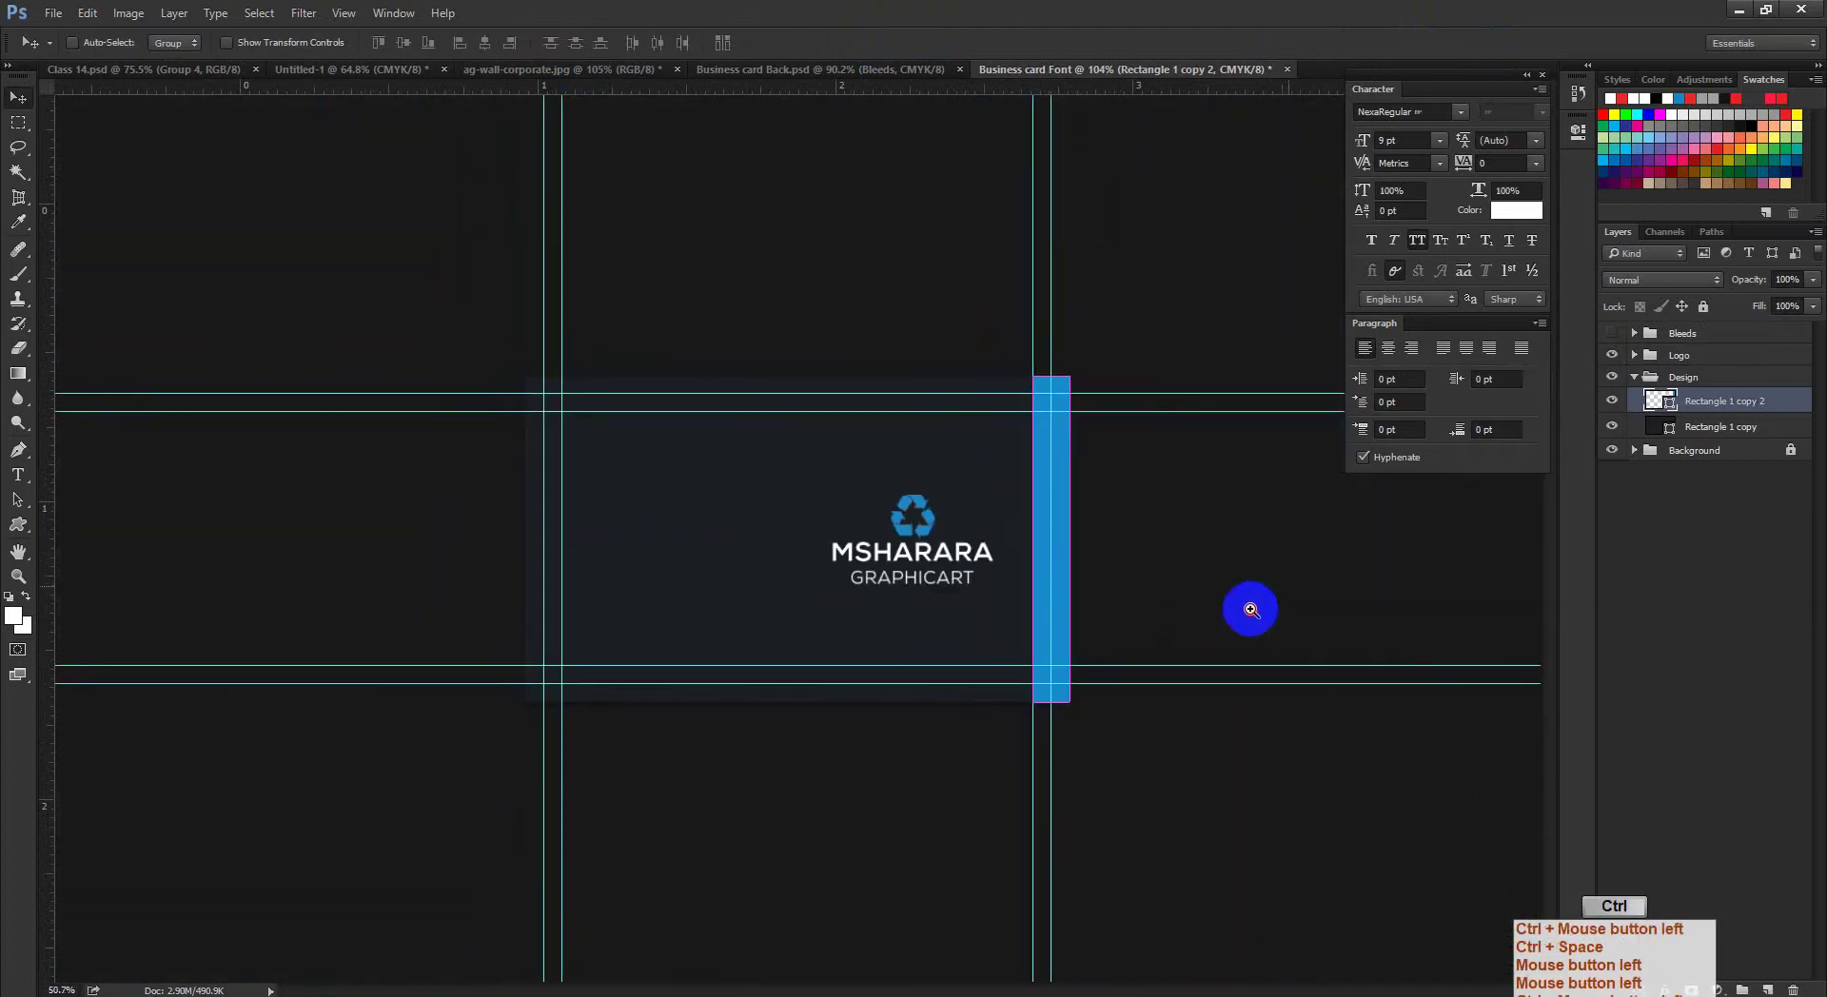
Step: Duplicate the blue stripe with Ctrl+J, move it to the left edge, and resize it
key("ctrl+j")
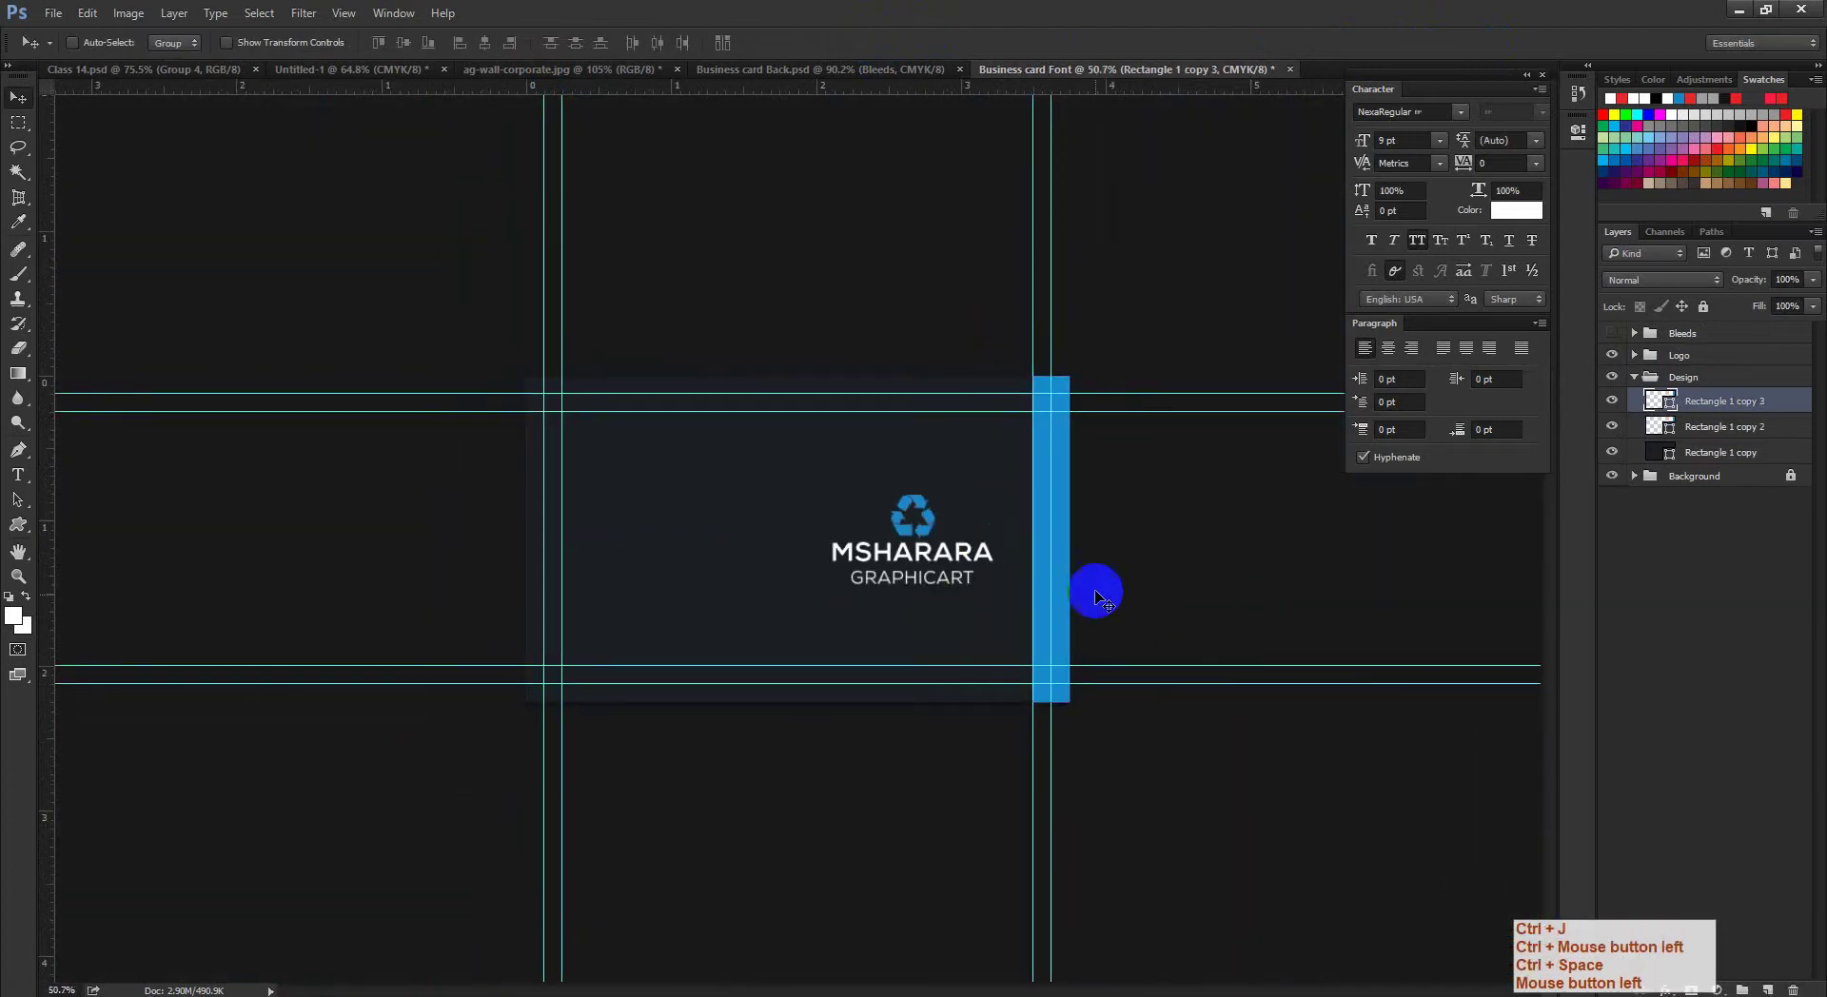
left_click_drag(1068, 598, 567, 585)
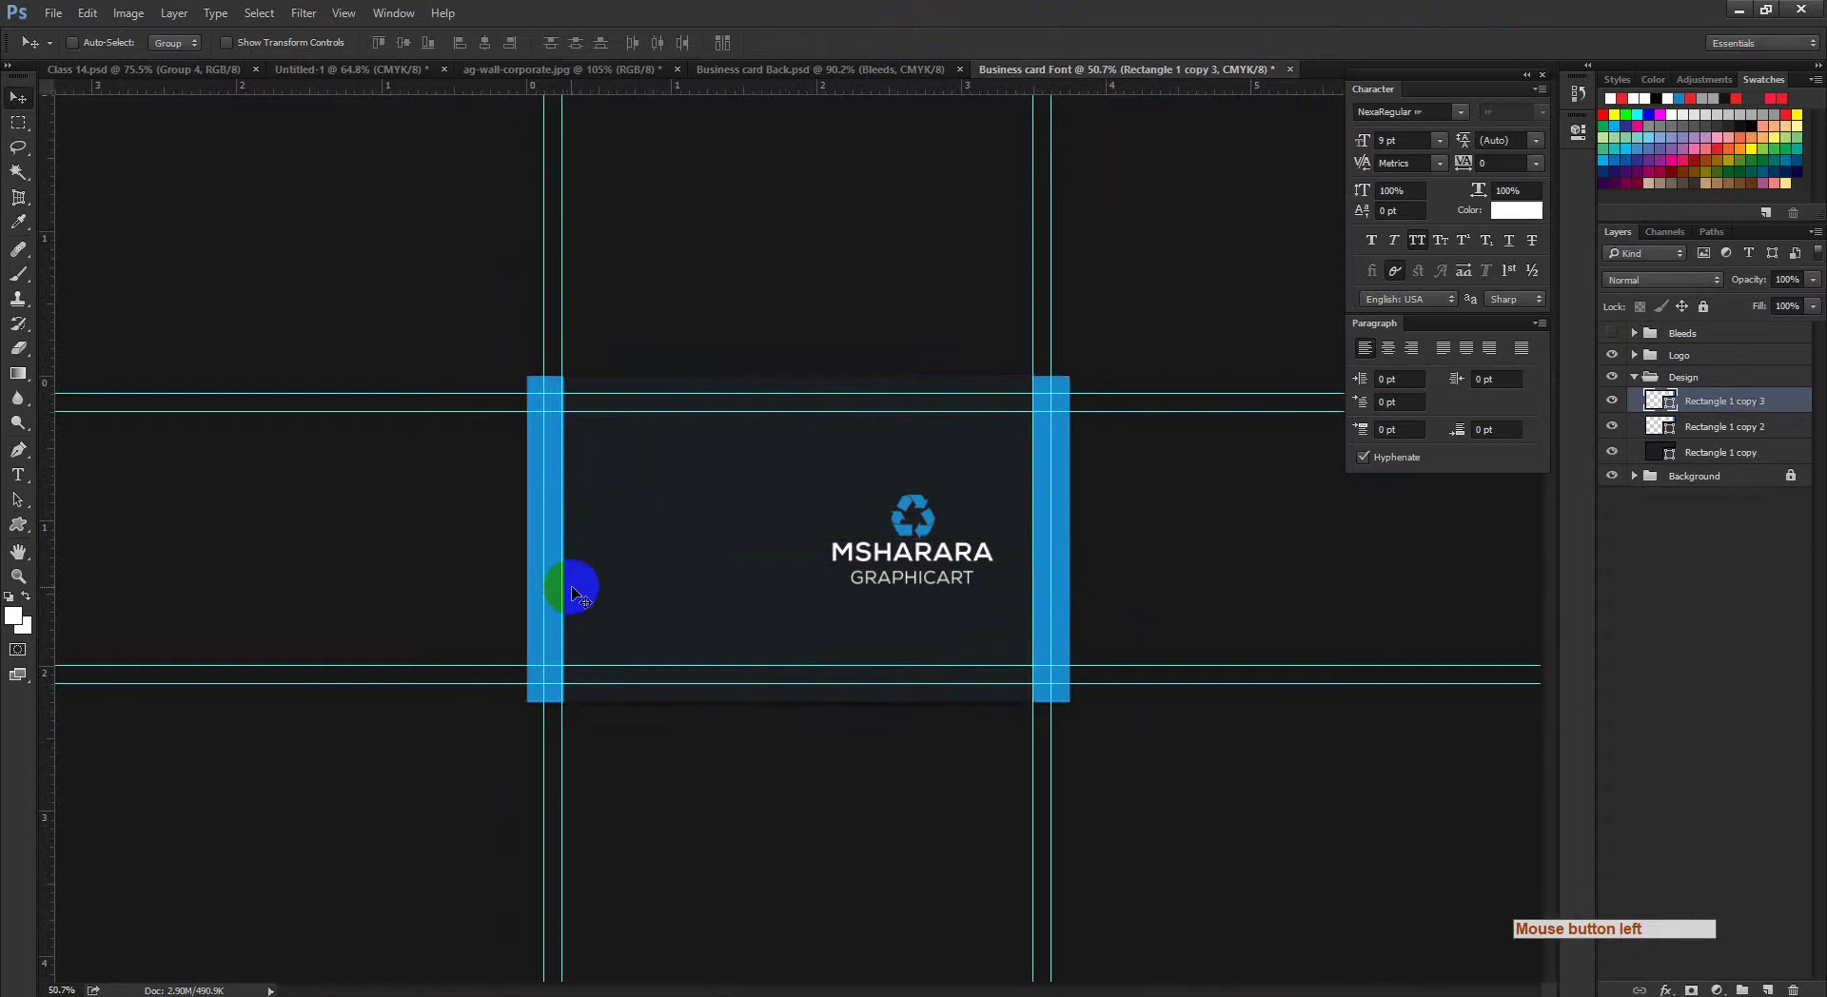
left_click(637, 620, "ctrl")
left_click_drag(461, 742, 933, 621)
key("ctrl+t")
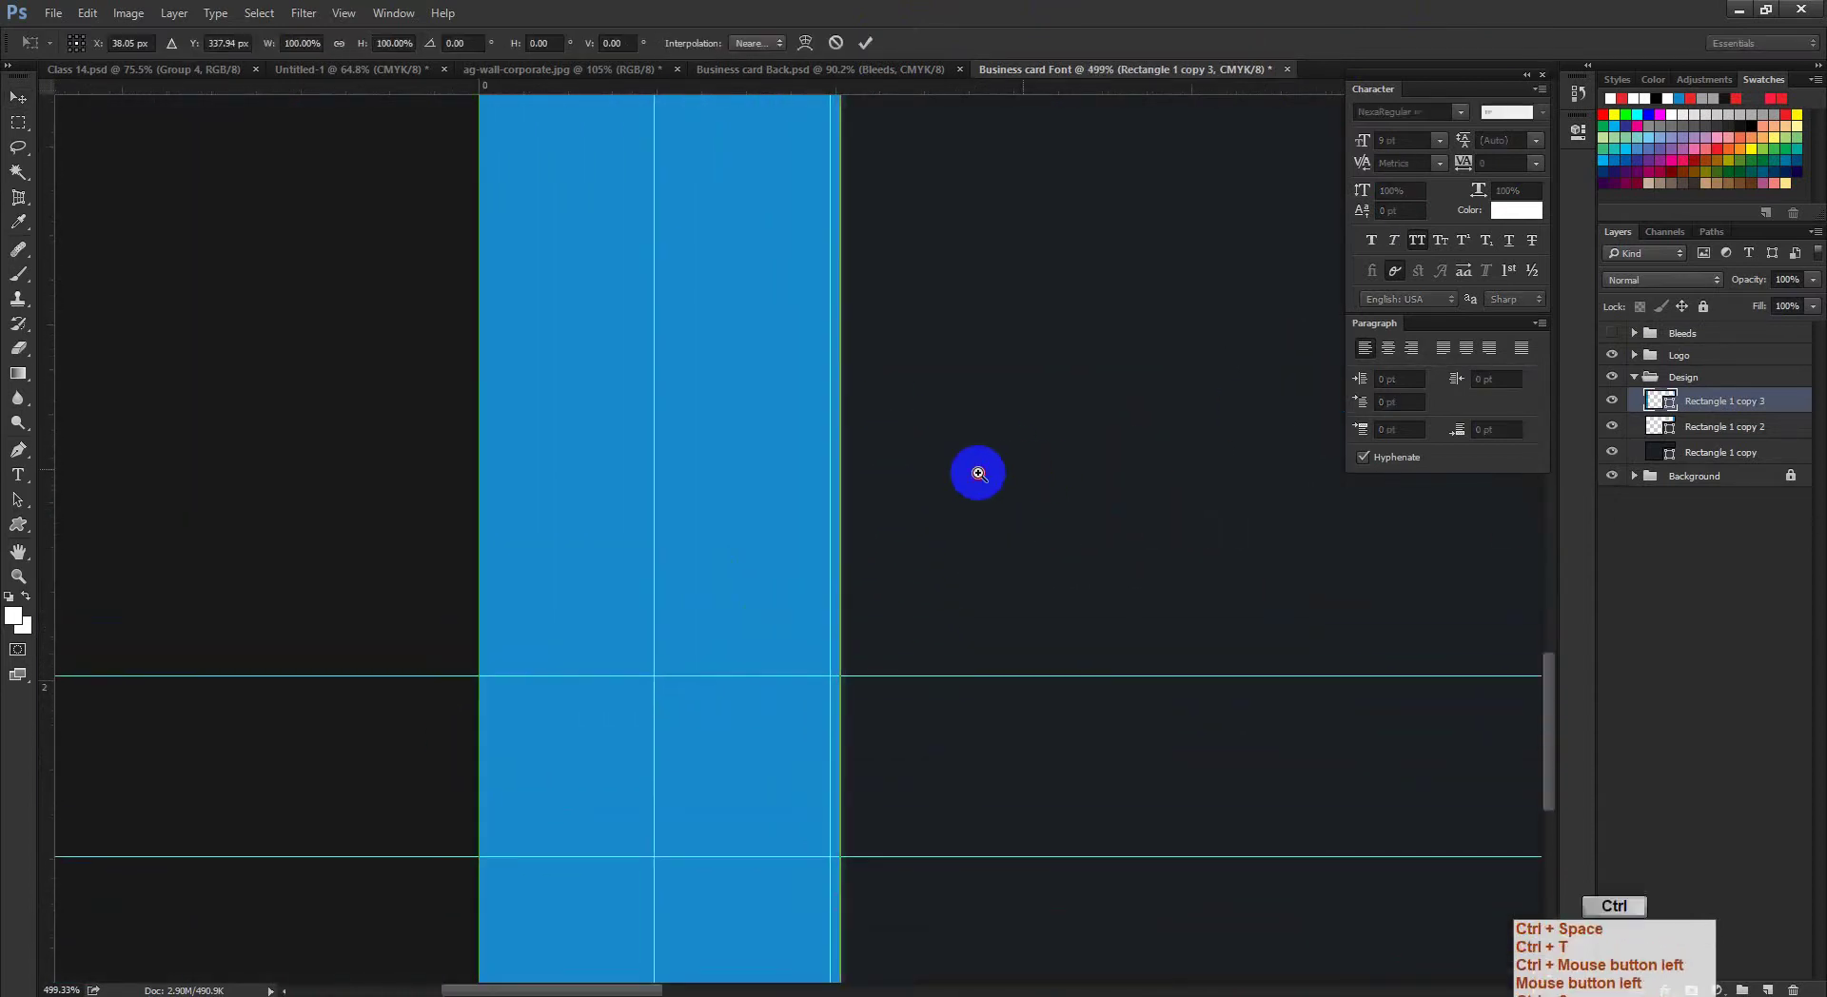
left_click_drag(1025, 469, 368, 510)
left_click(867, 48)
left_click(1649, 385)
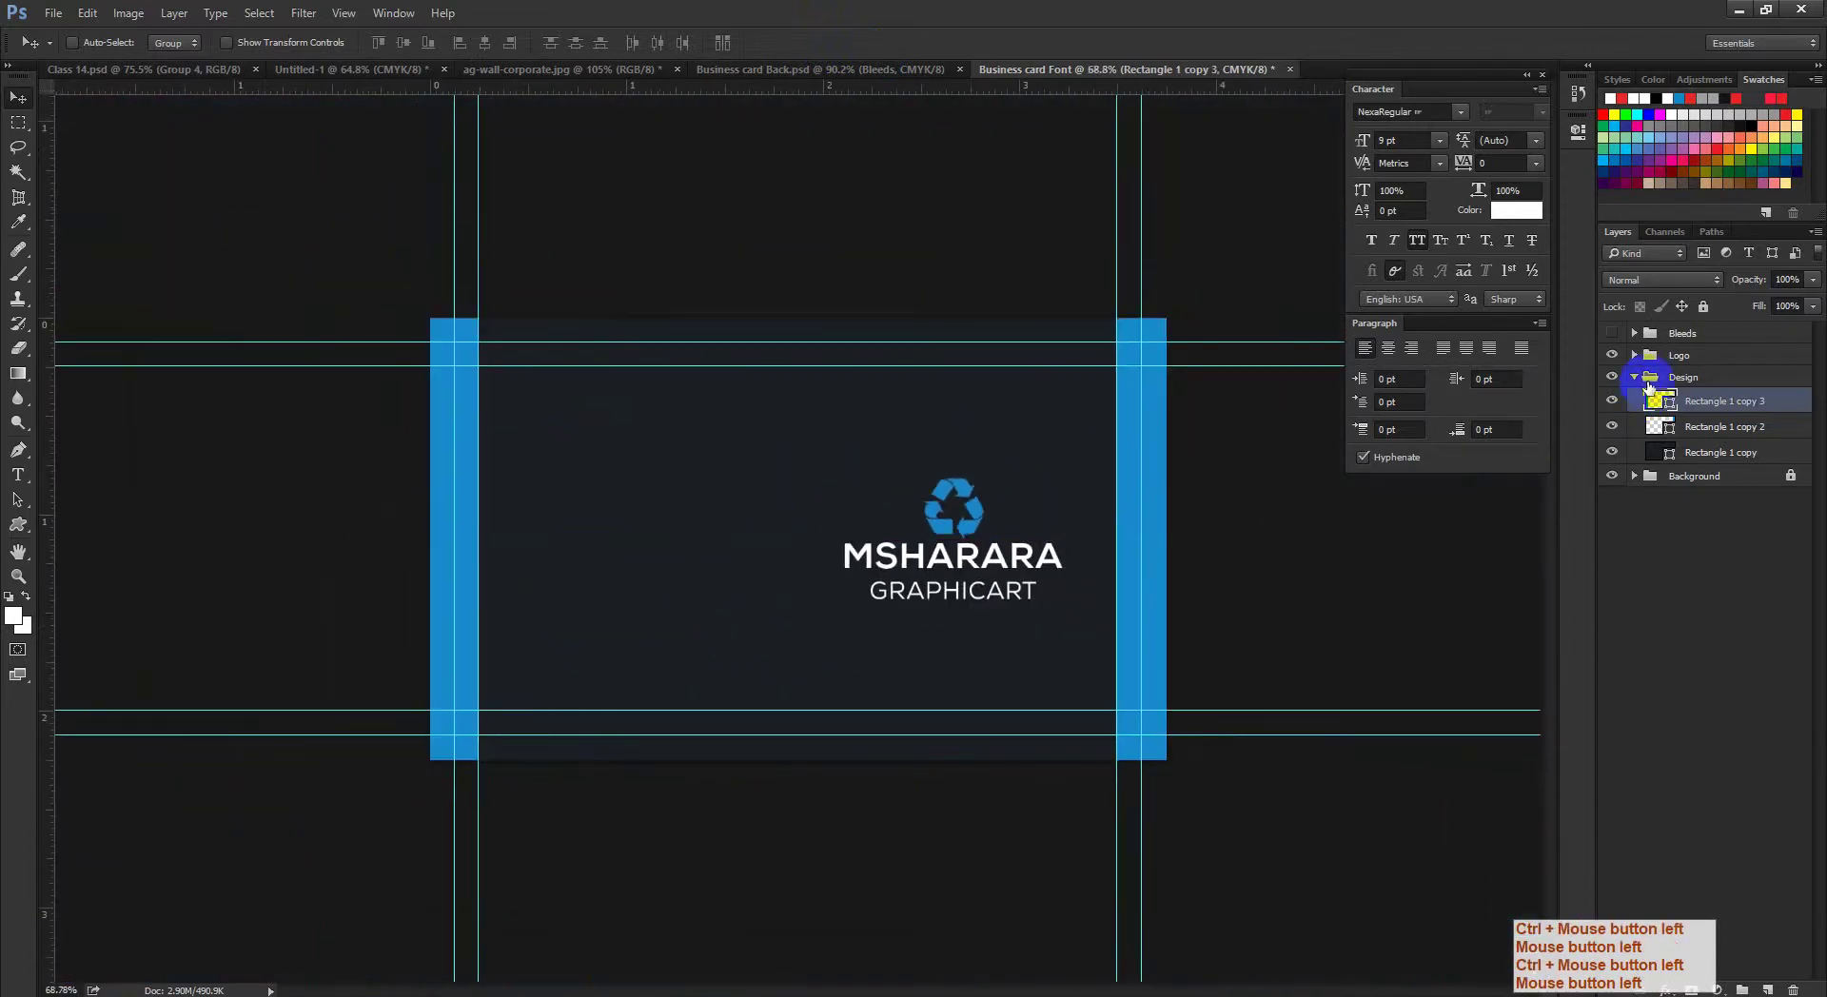
left_click(1636, 377)
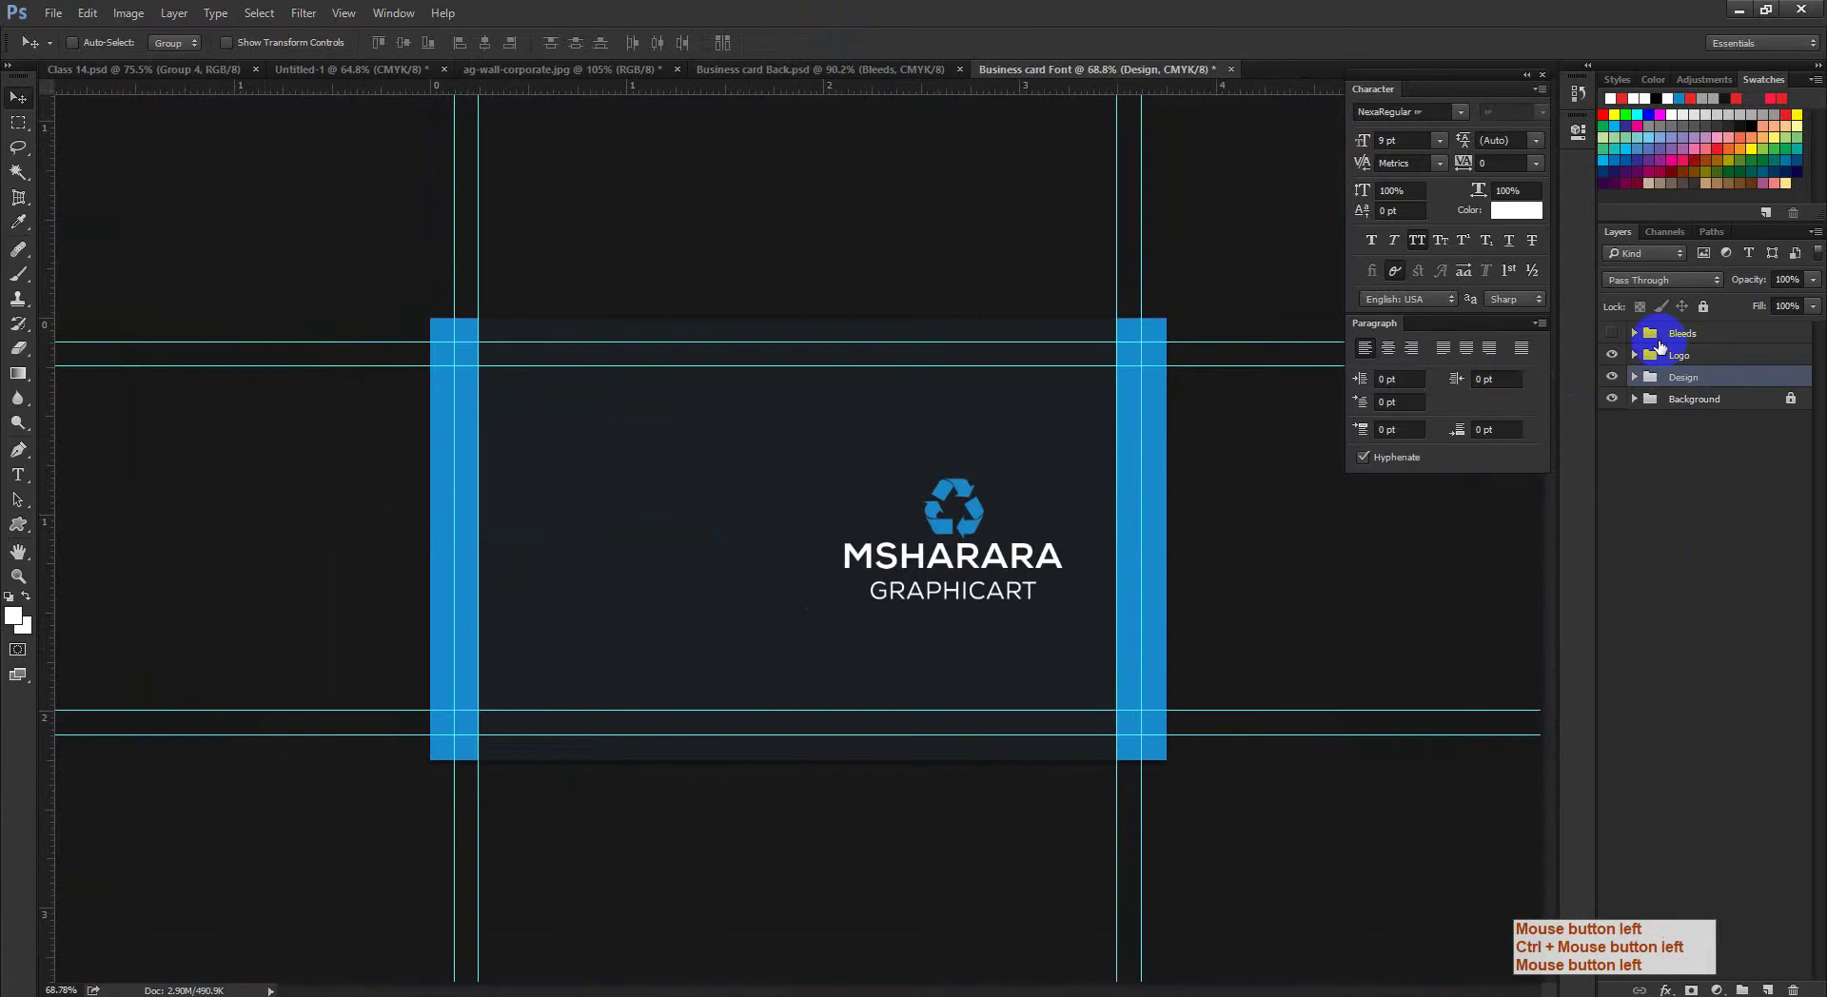
Step: Move the Logo group to the centre of the card
left_click(1660, 352)
left_click(877, 503)
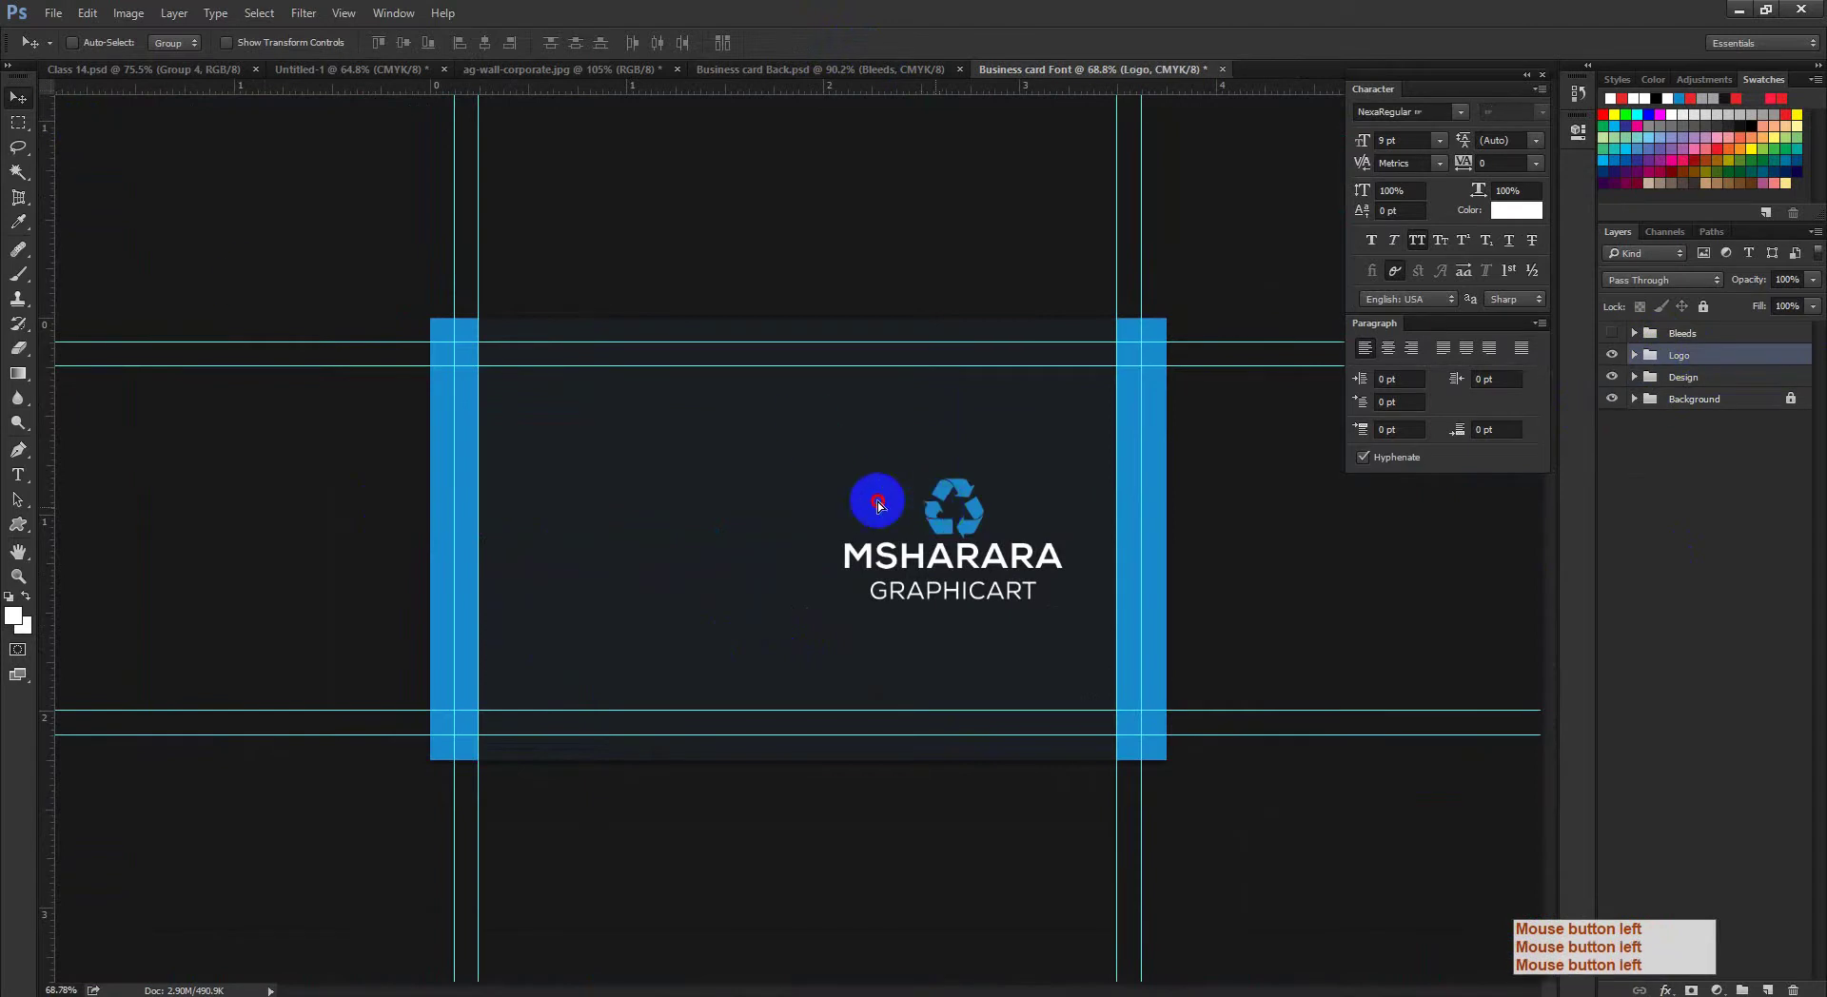
left_click_drag(878, 503, 787, 474)
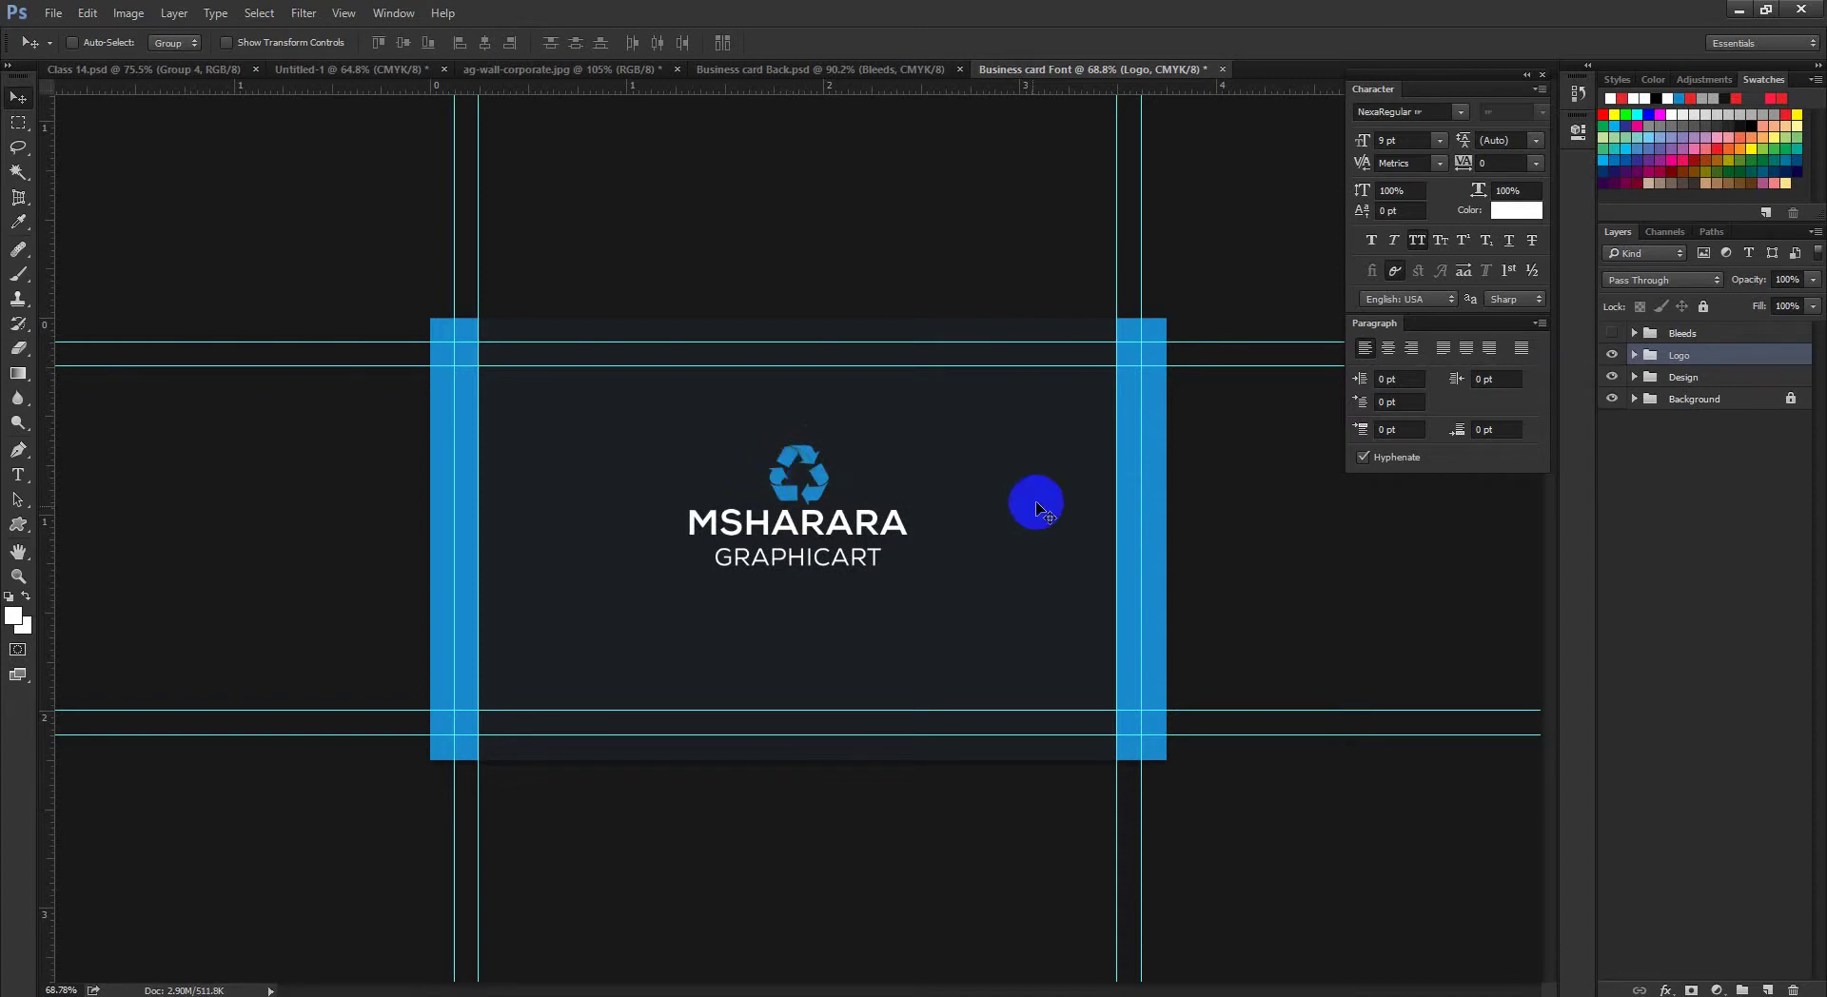
Step: Check the business card font-size article in Chrome, then minimize the browser
left_click(305, 990)
left_click(210, 942)
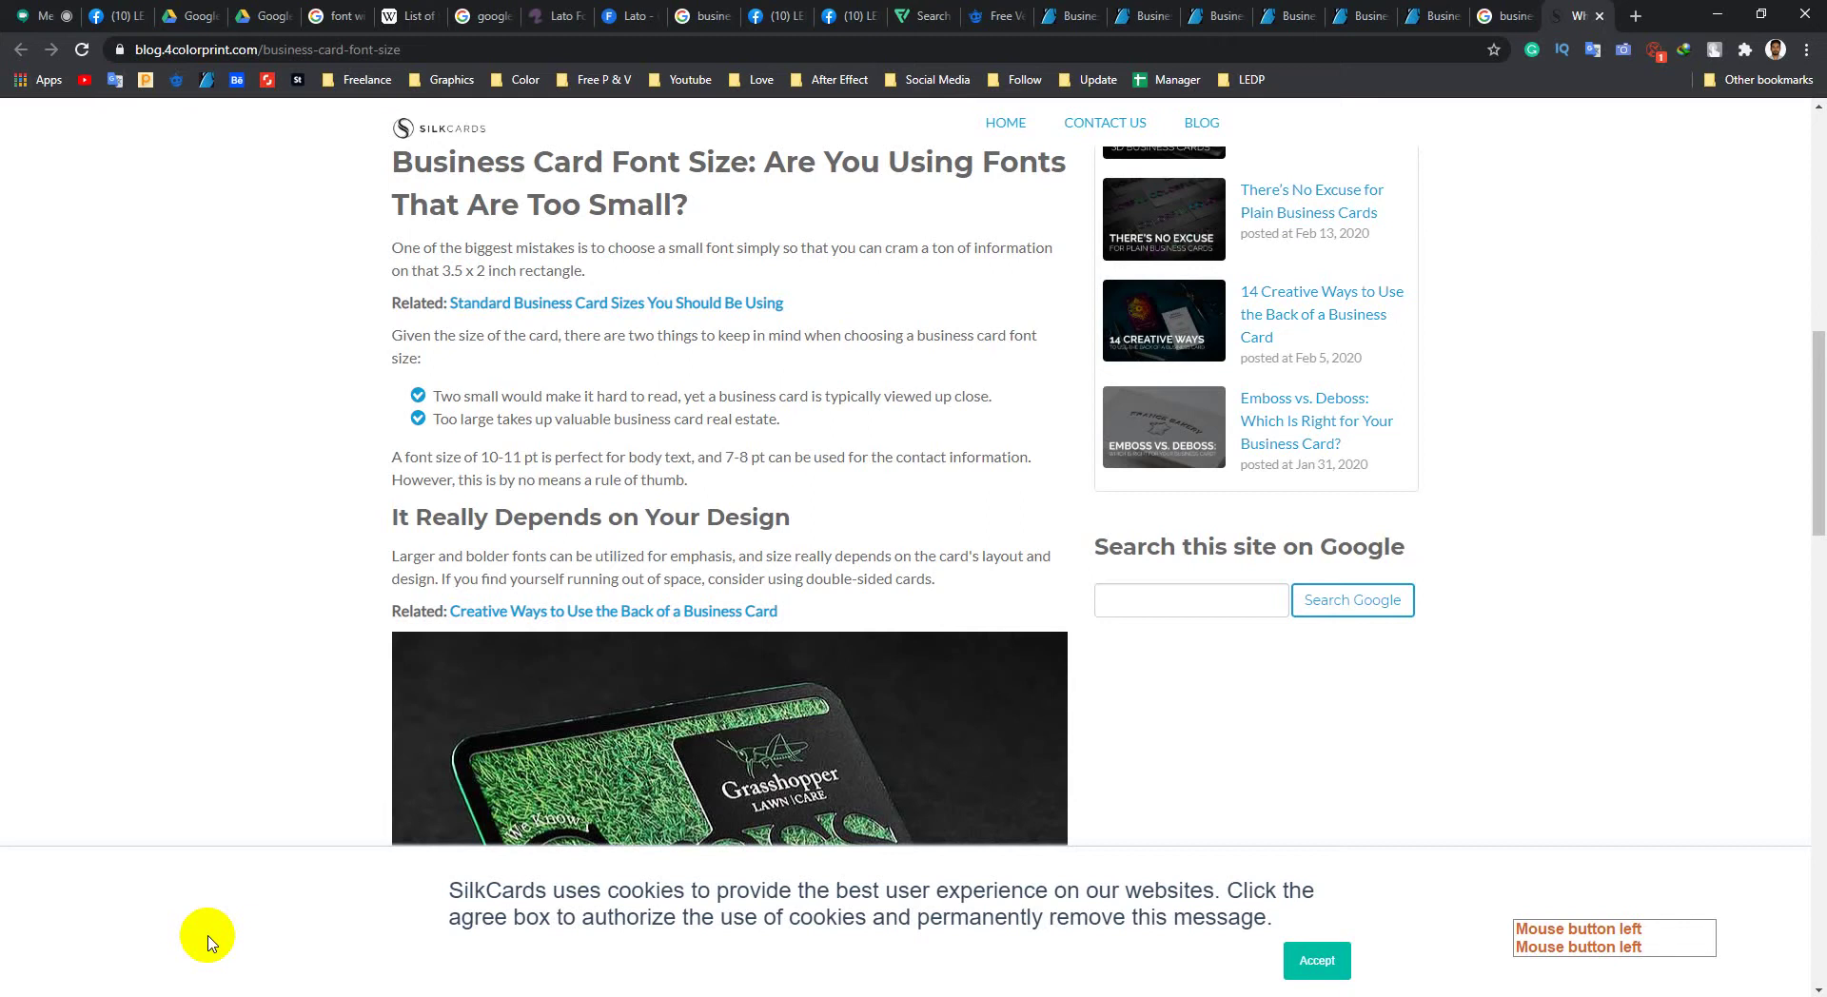
left_click(1718, 15)
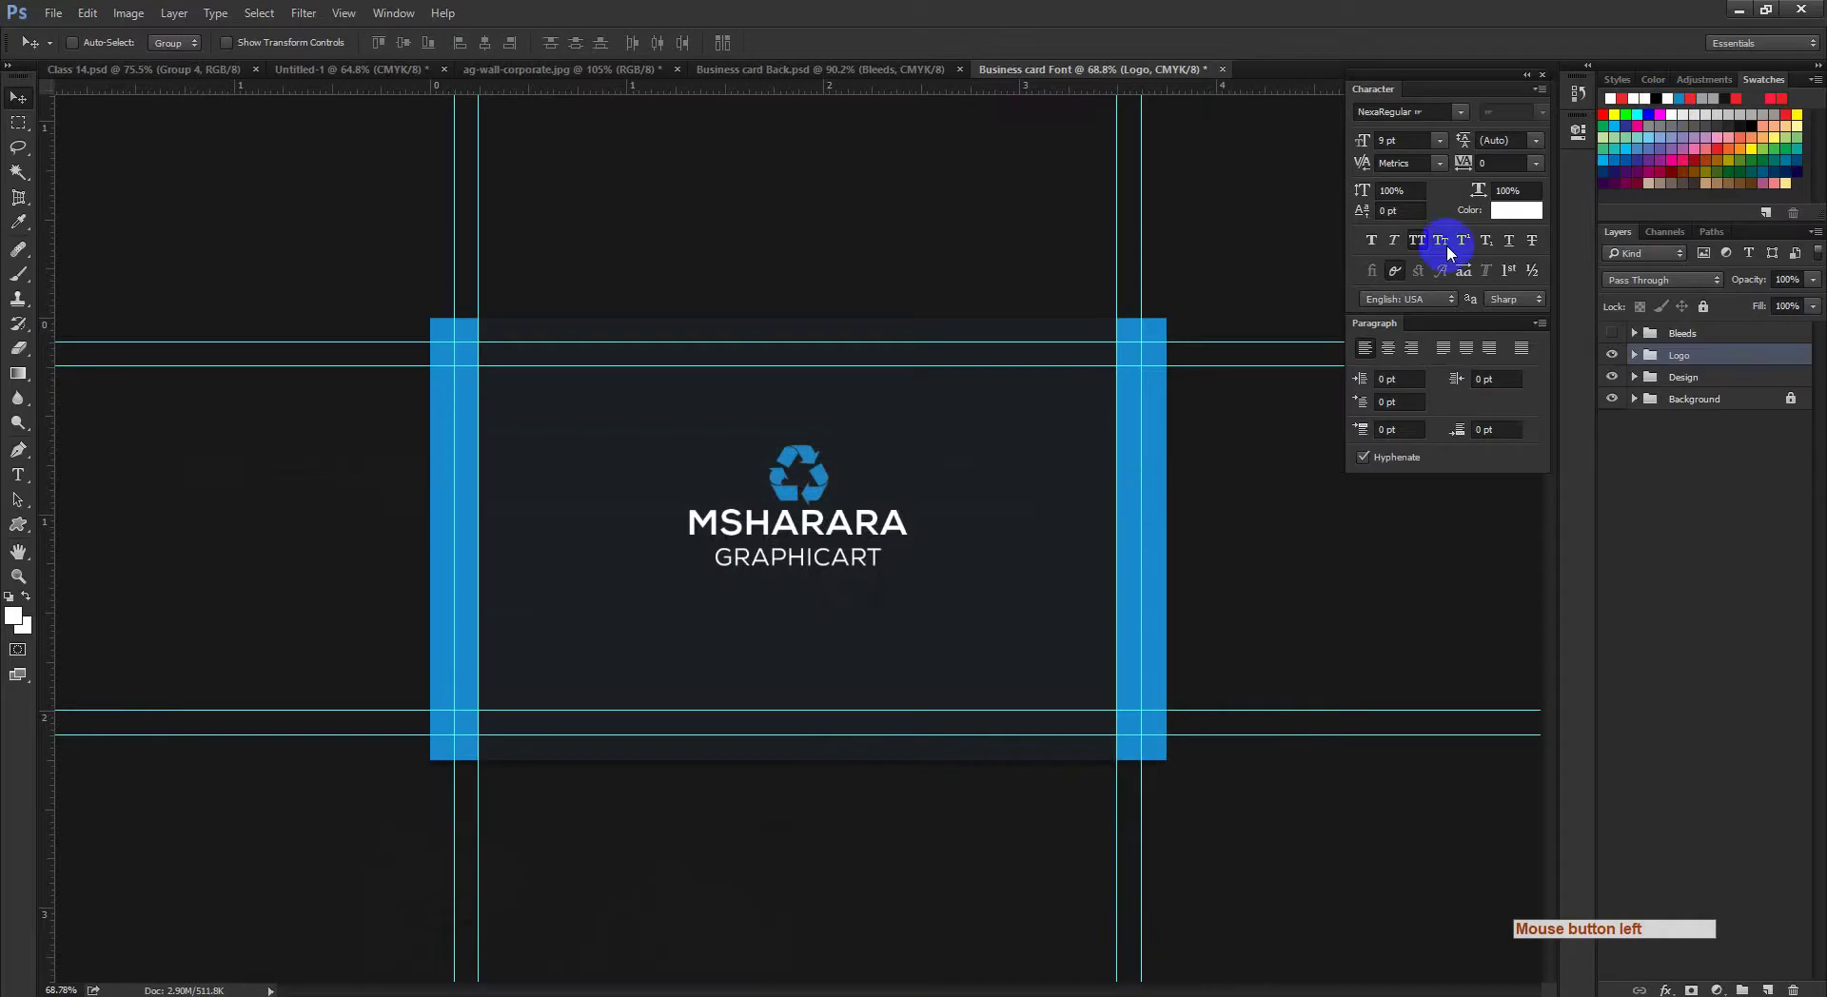
left_click(1632, 381)
double_click(1631, 381)
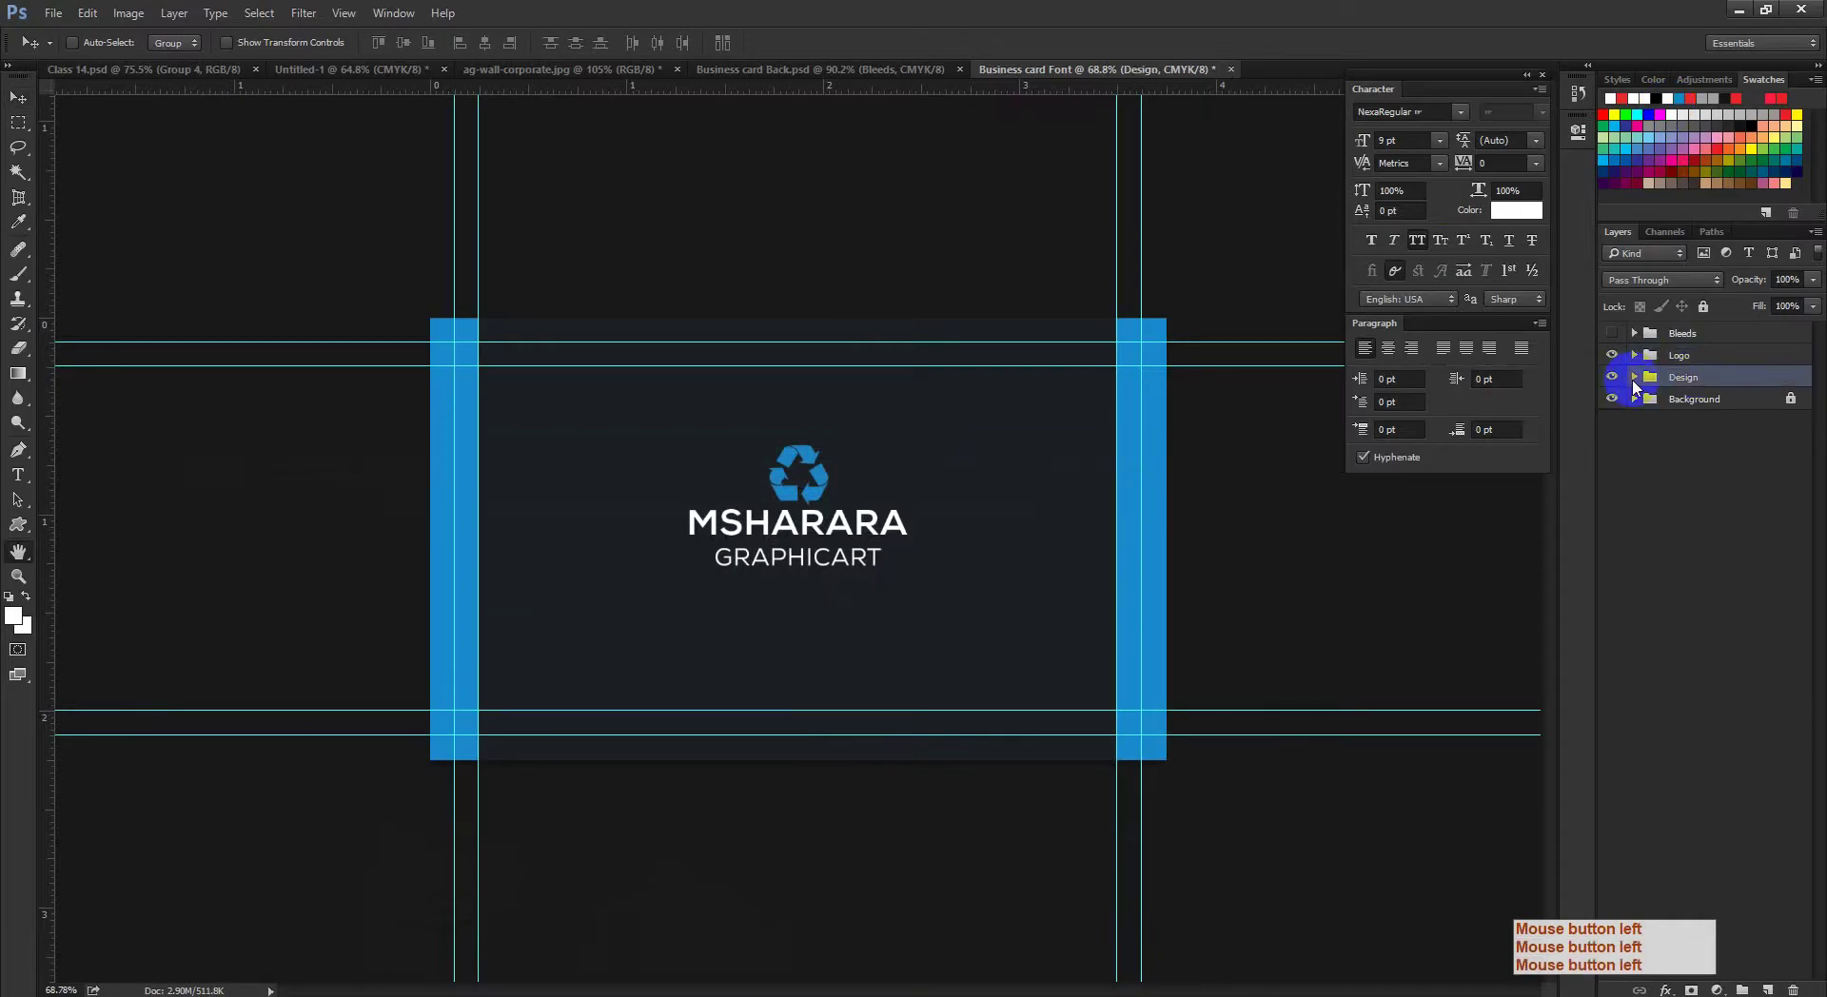
left_click(1633, 385)
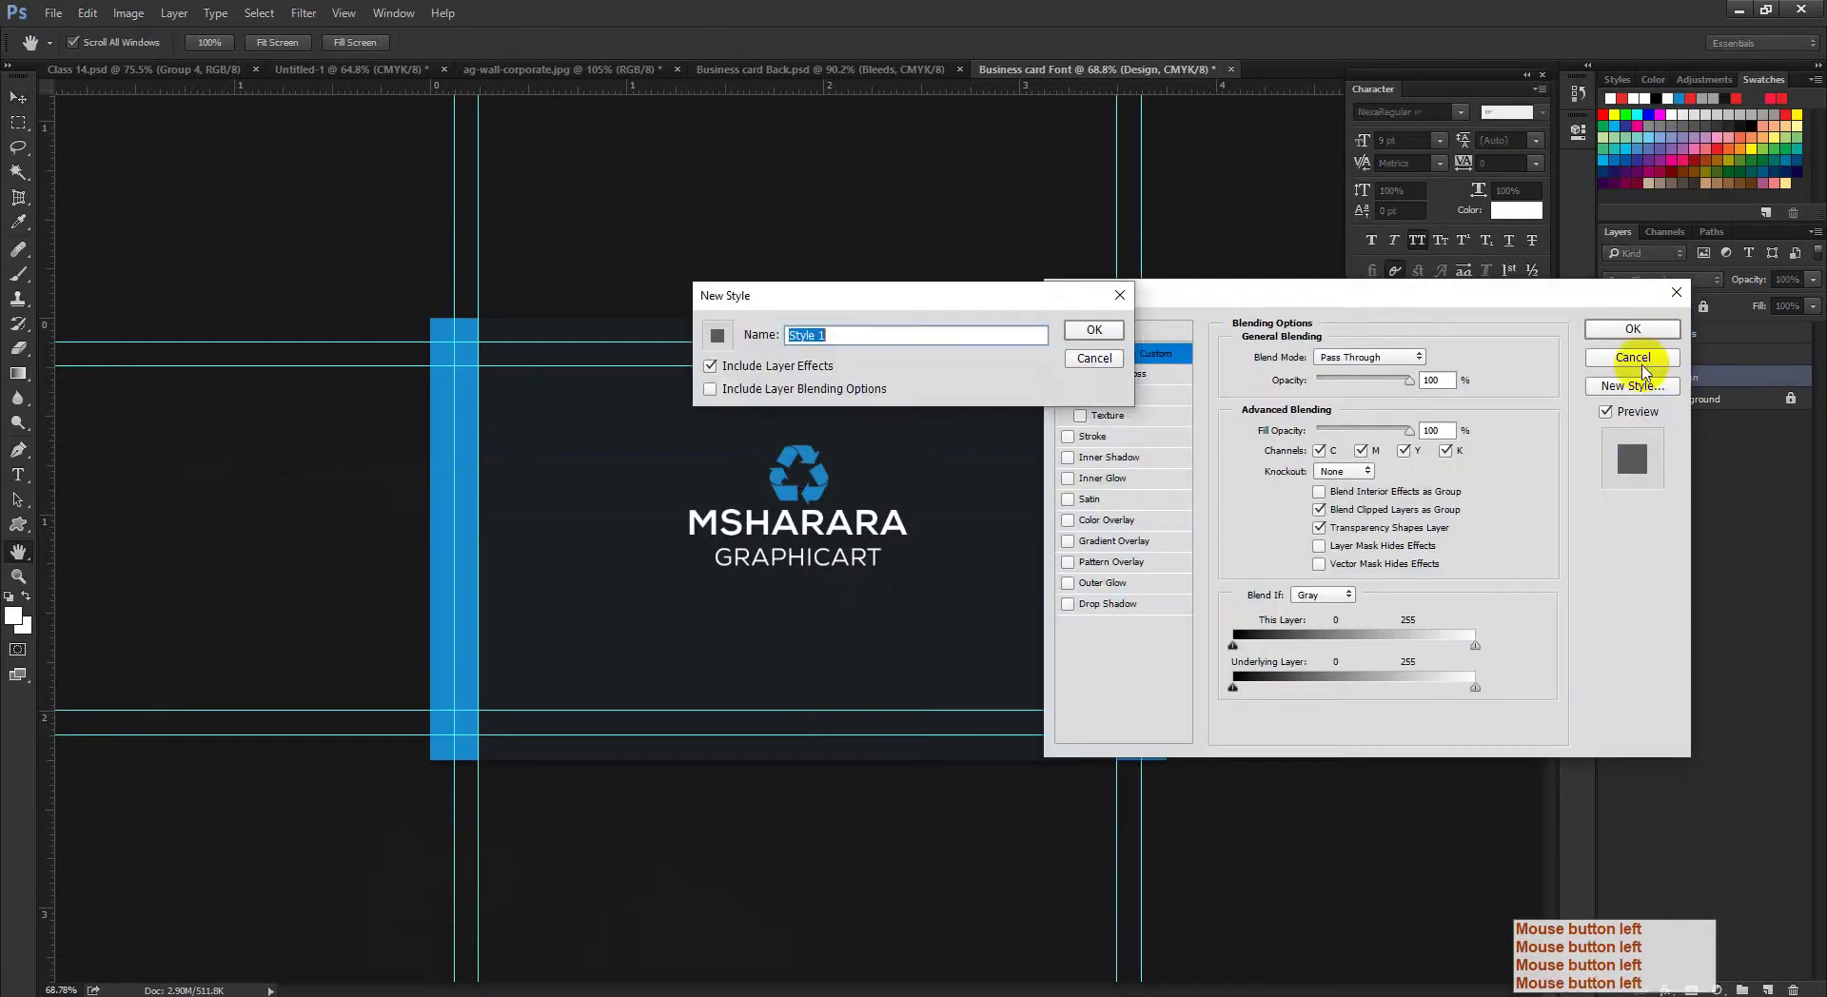
left_click(1094, 360)
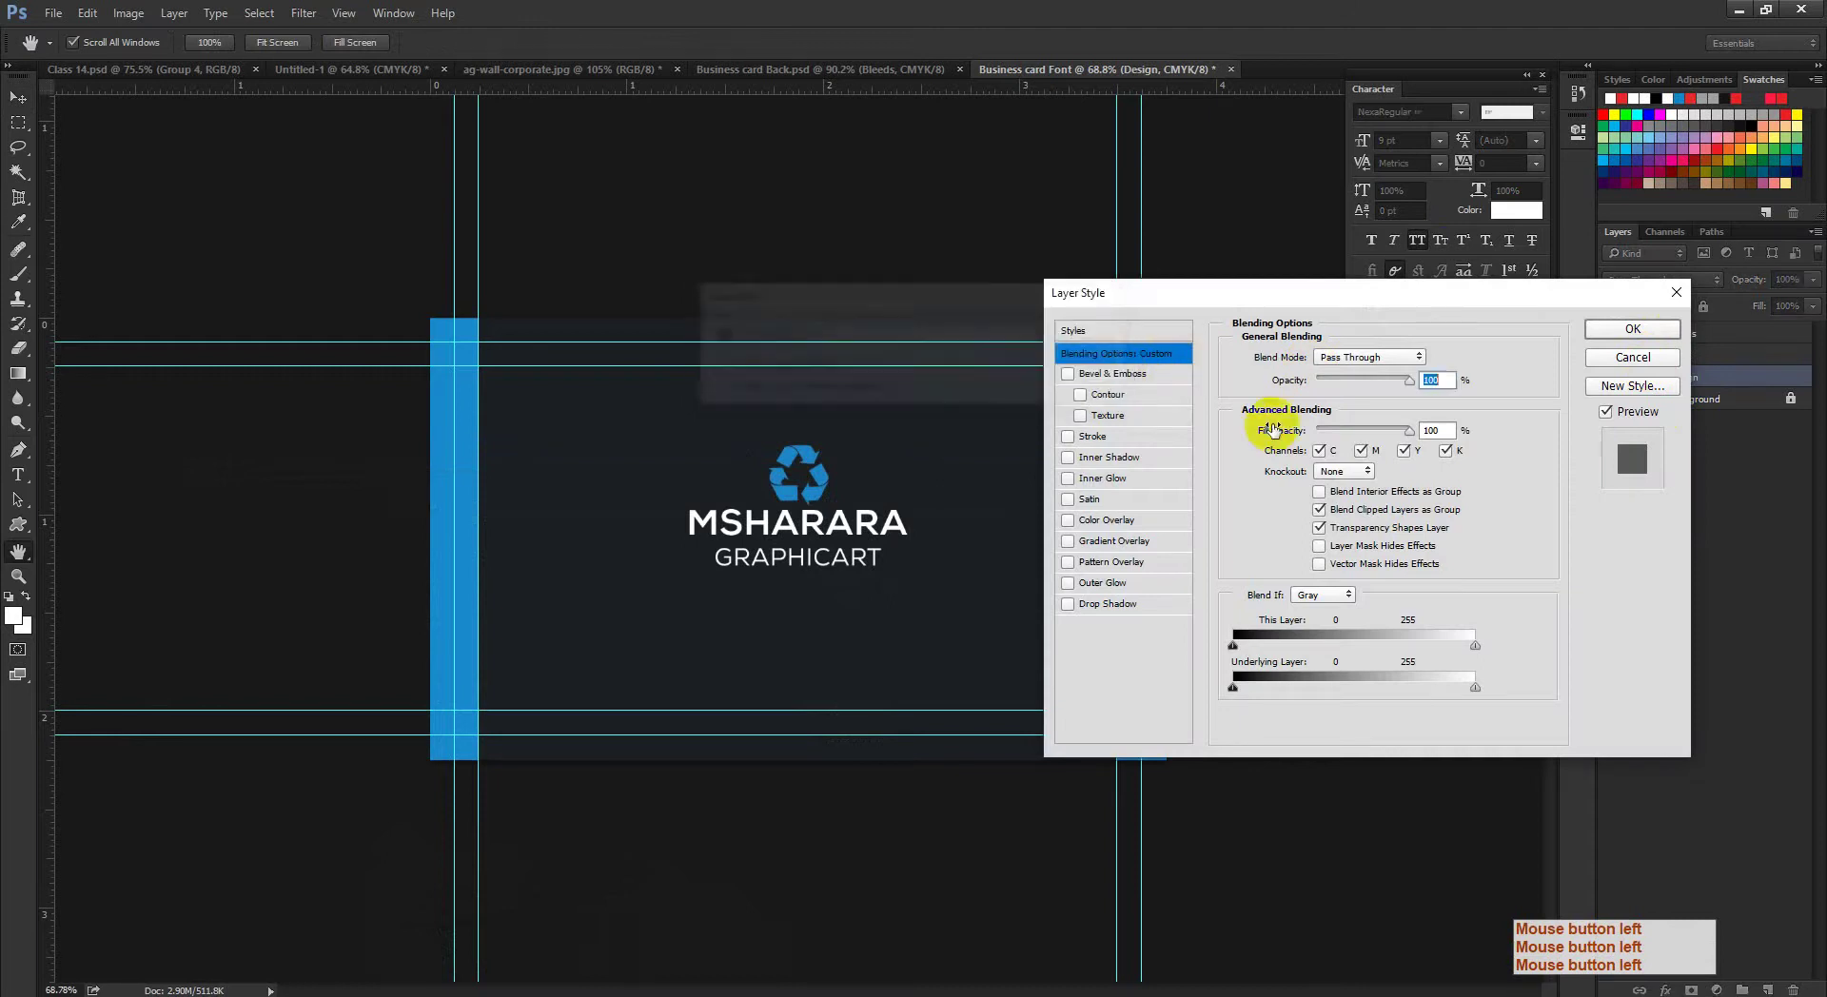
left_click(1633, 357)
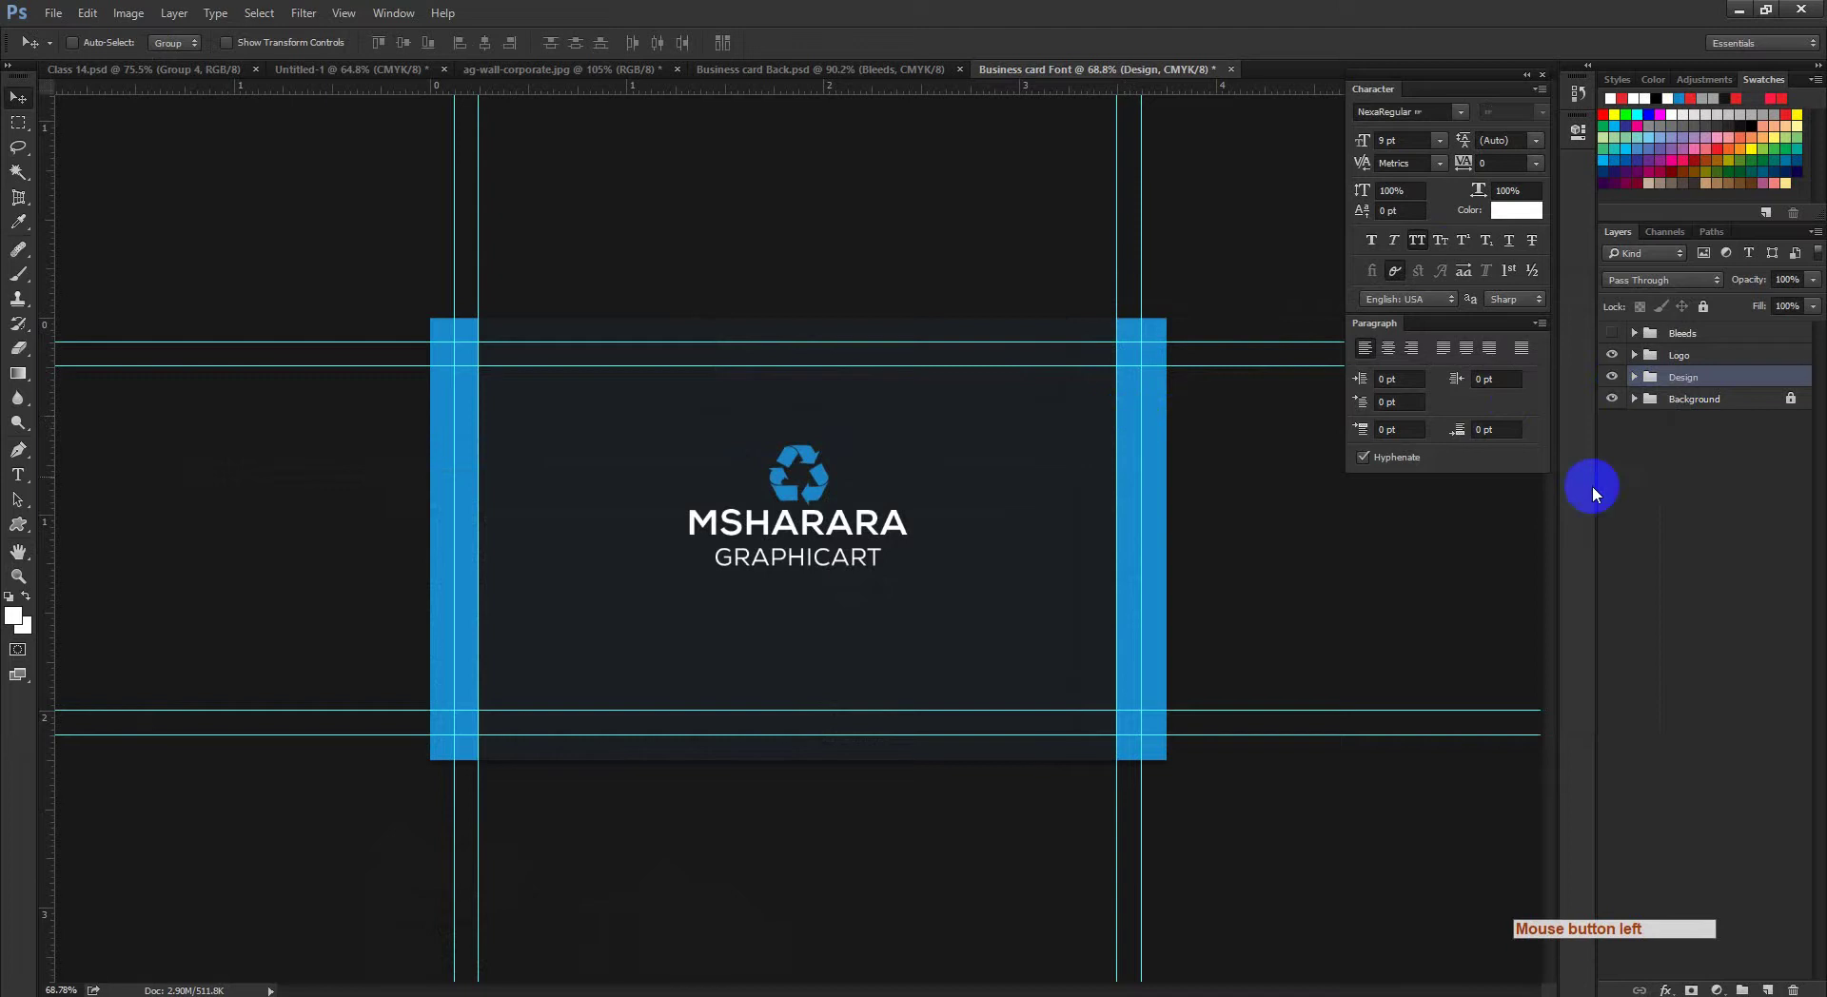
left_click(1635, 378)
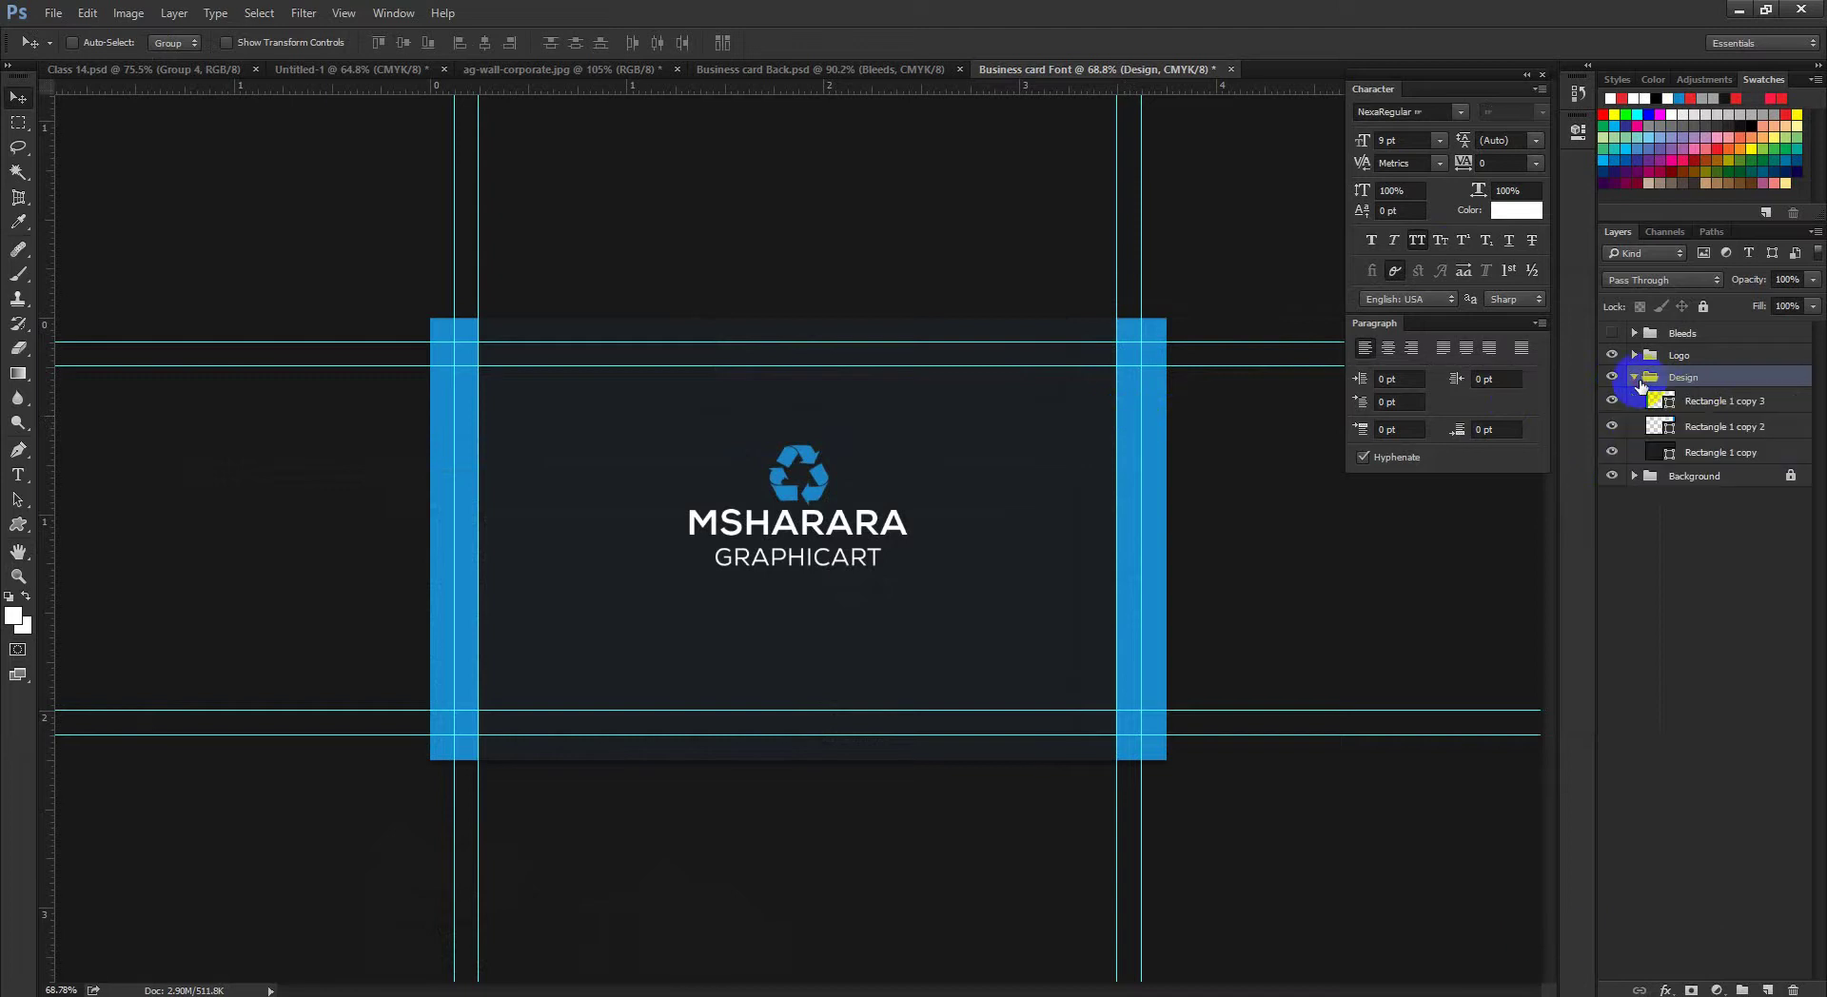
left_click(1640, 380)
left_click(1656, 377)
left_click(1635, 378)
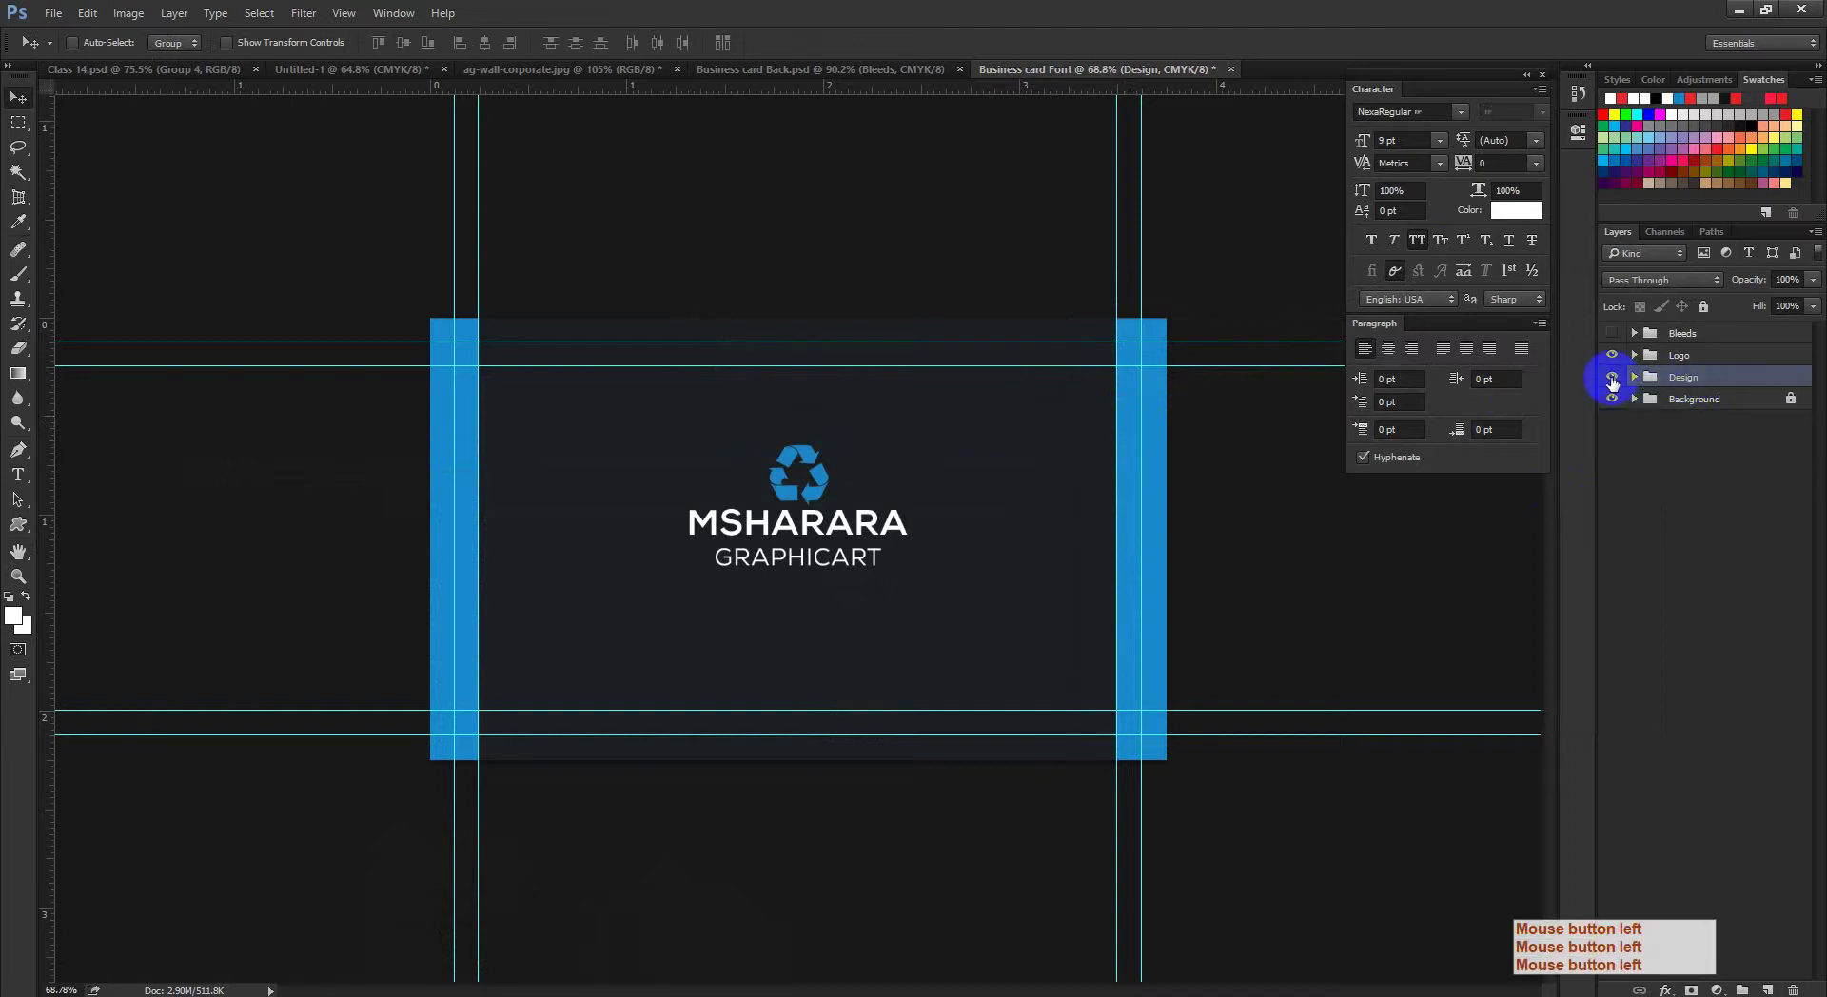
left_click(1611, 380)
left_click(1611, 380)
left_click(1611, 380)
left_click(1611, 380)
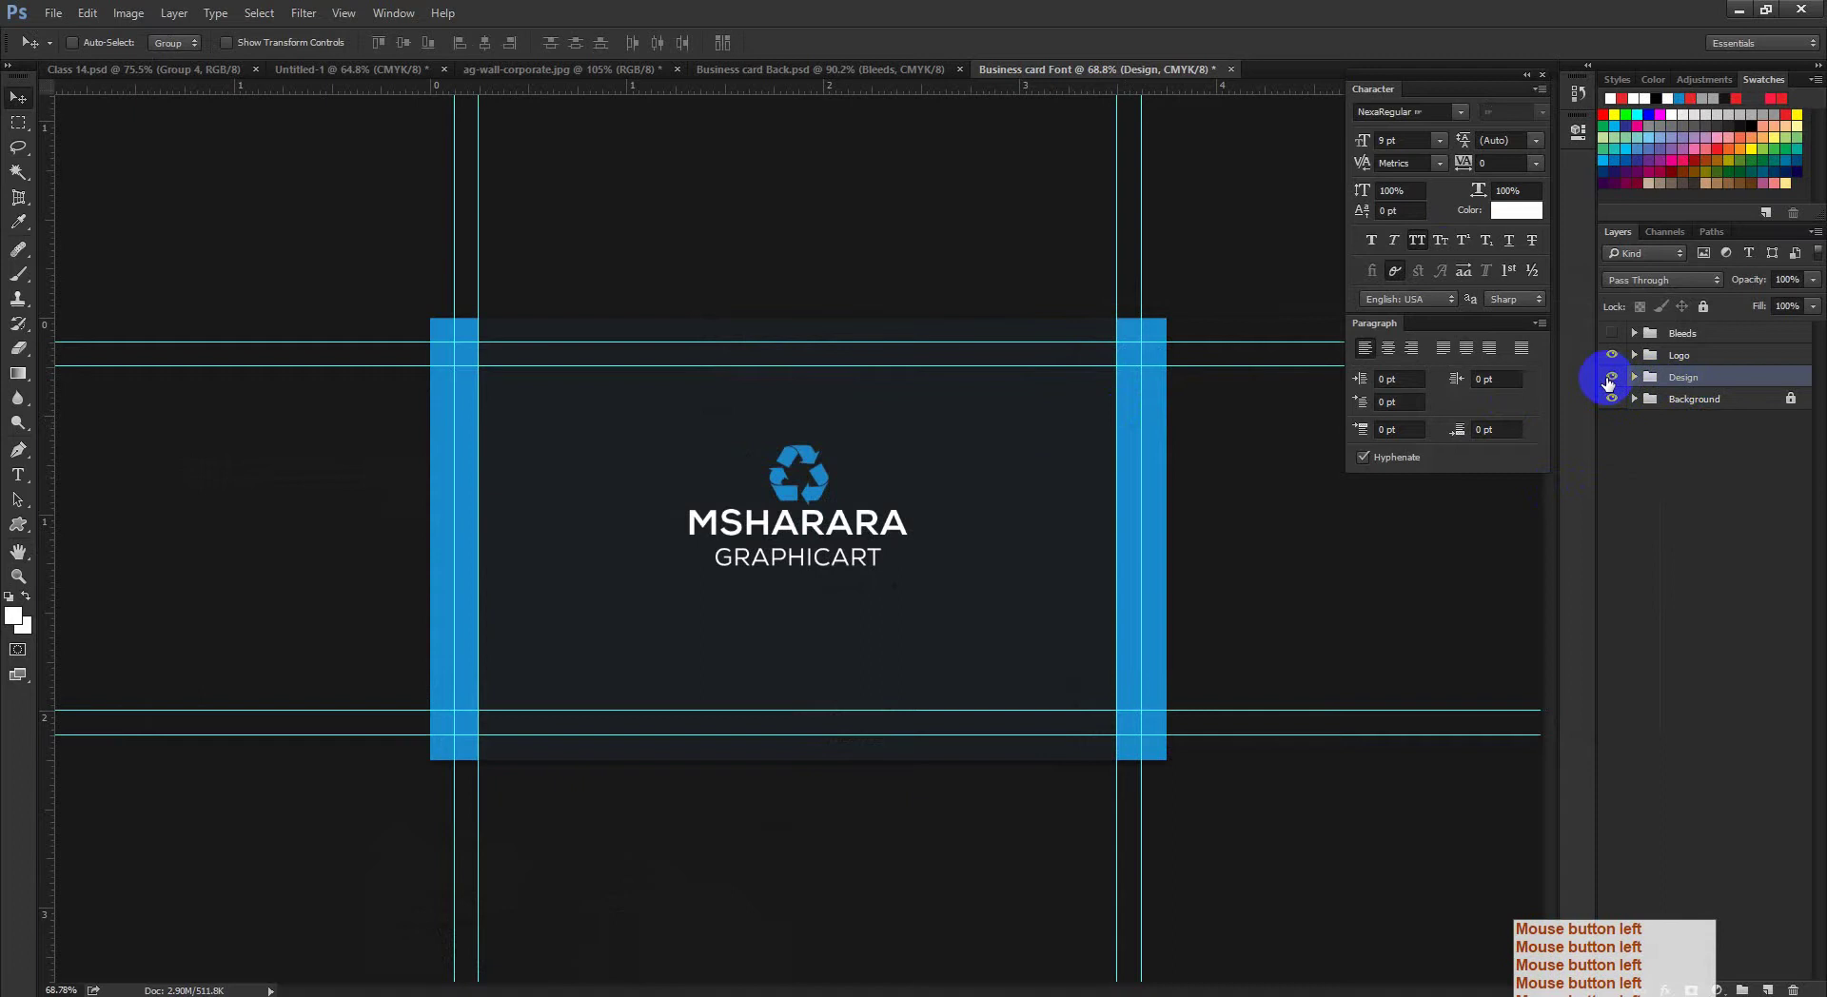
left_click(1610, 381)
left_click(1612, 381)
left_click(1611, 380)
left_click(1611, 380)
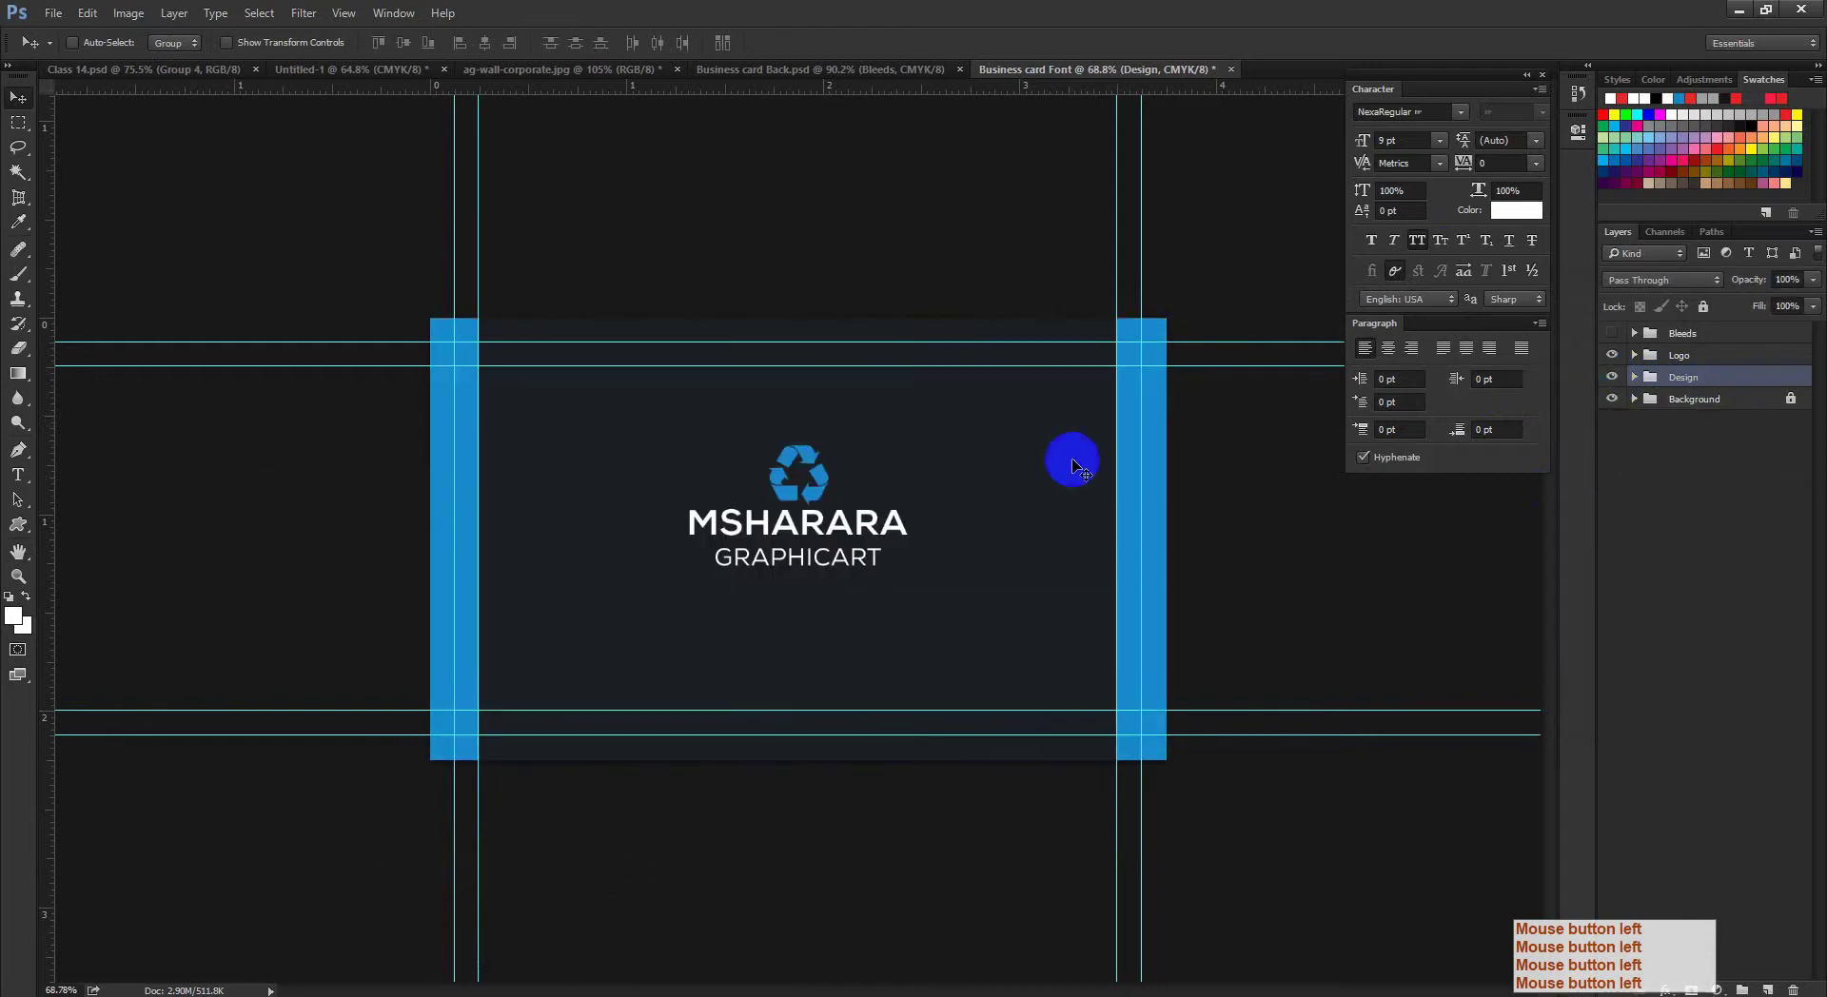
key("ctrl+space")
left_click(869, 473, "ctrl")
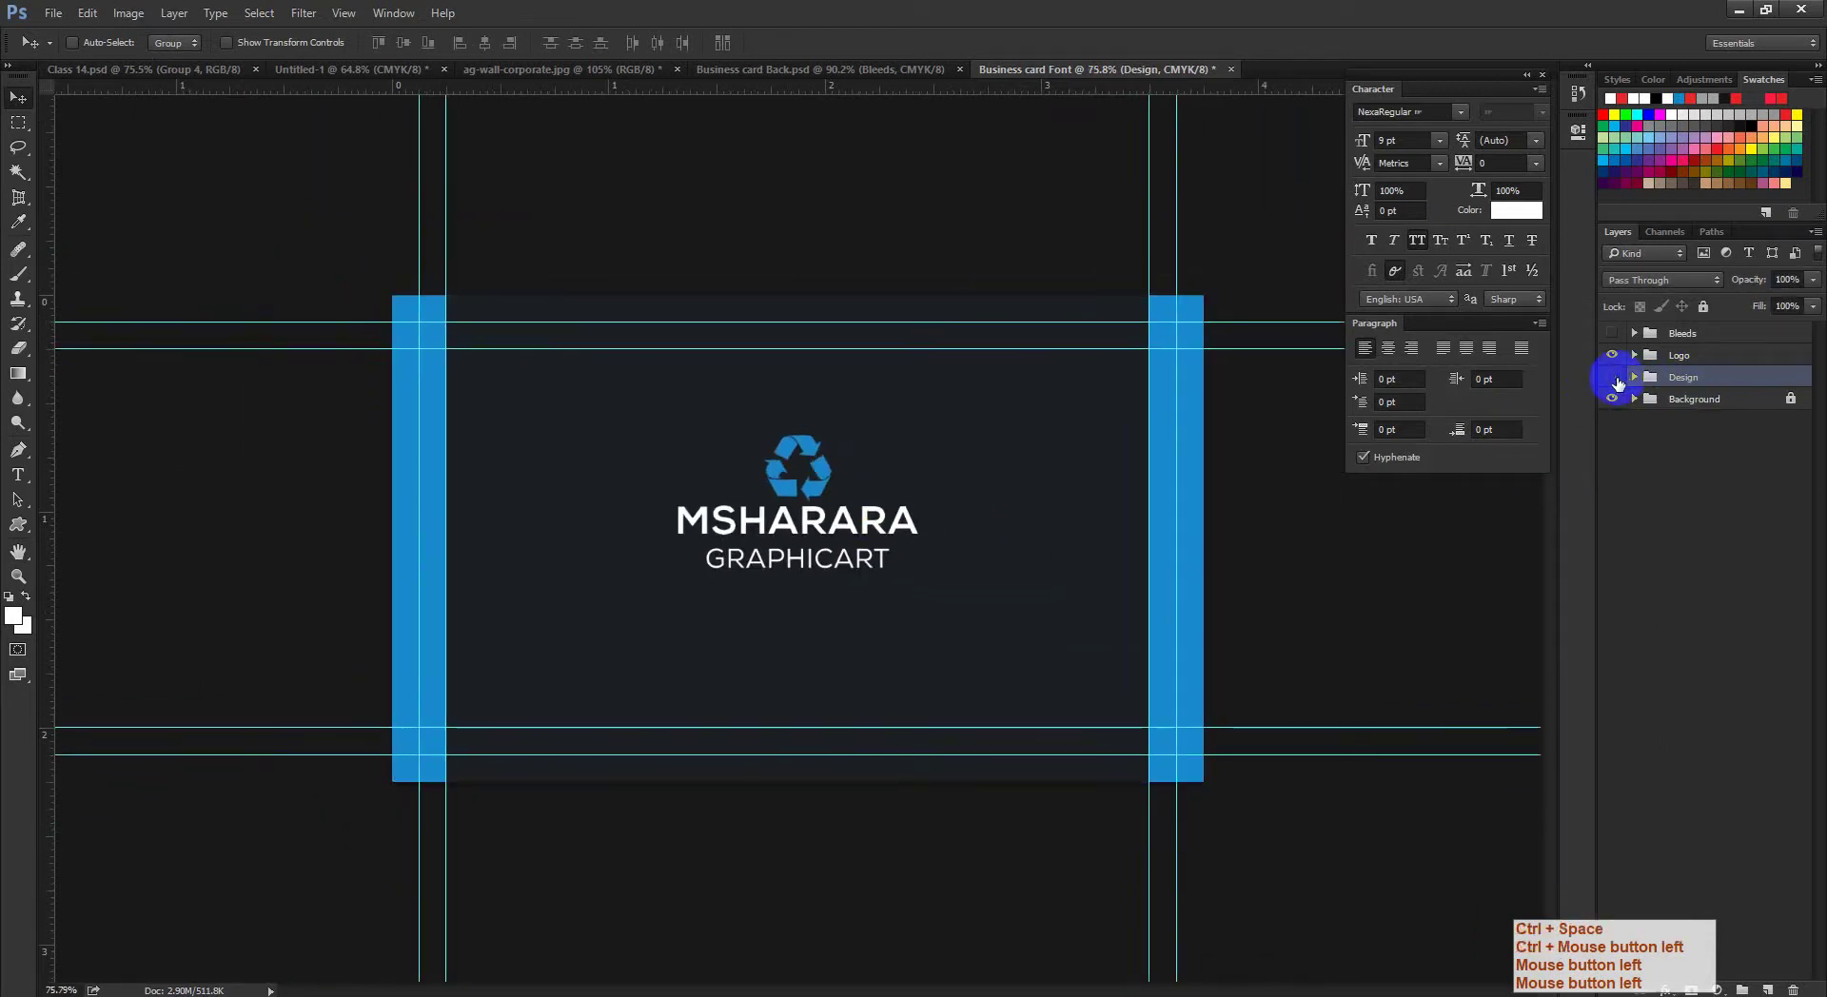
left_click(1611, 381)
left_click(1611, 381)
left_click(1717, 362)
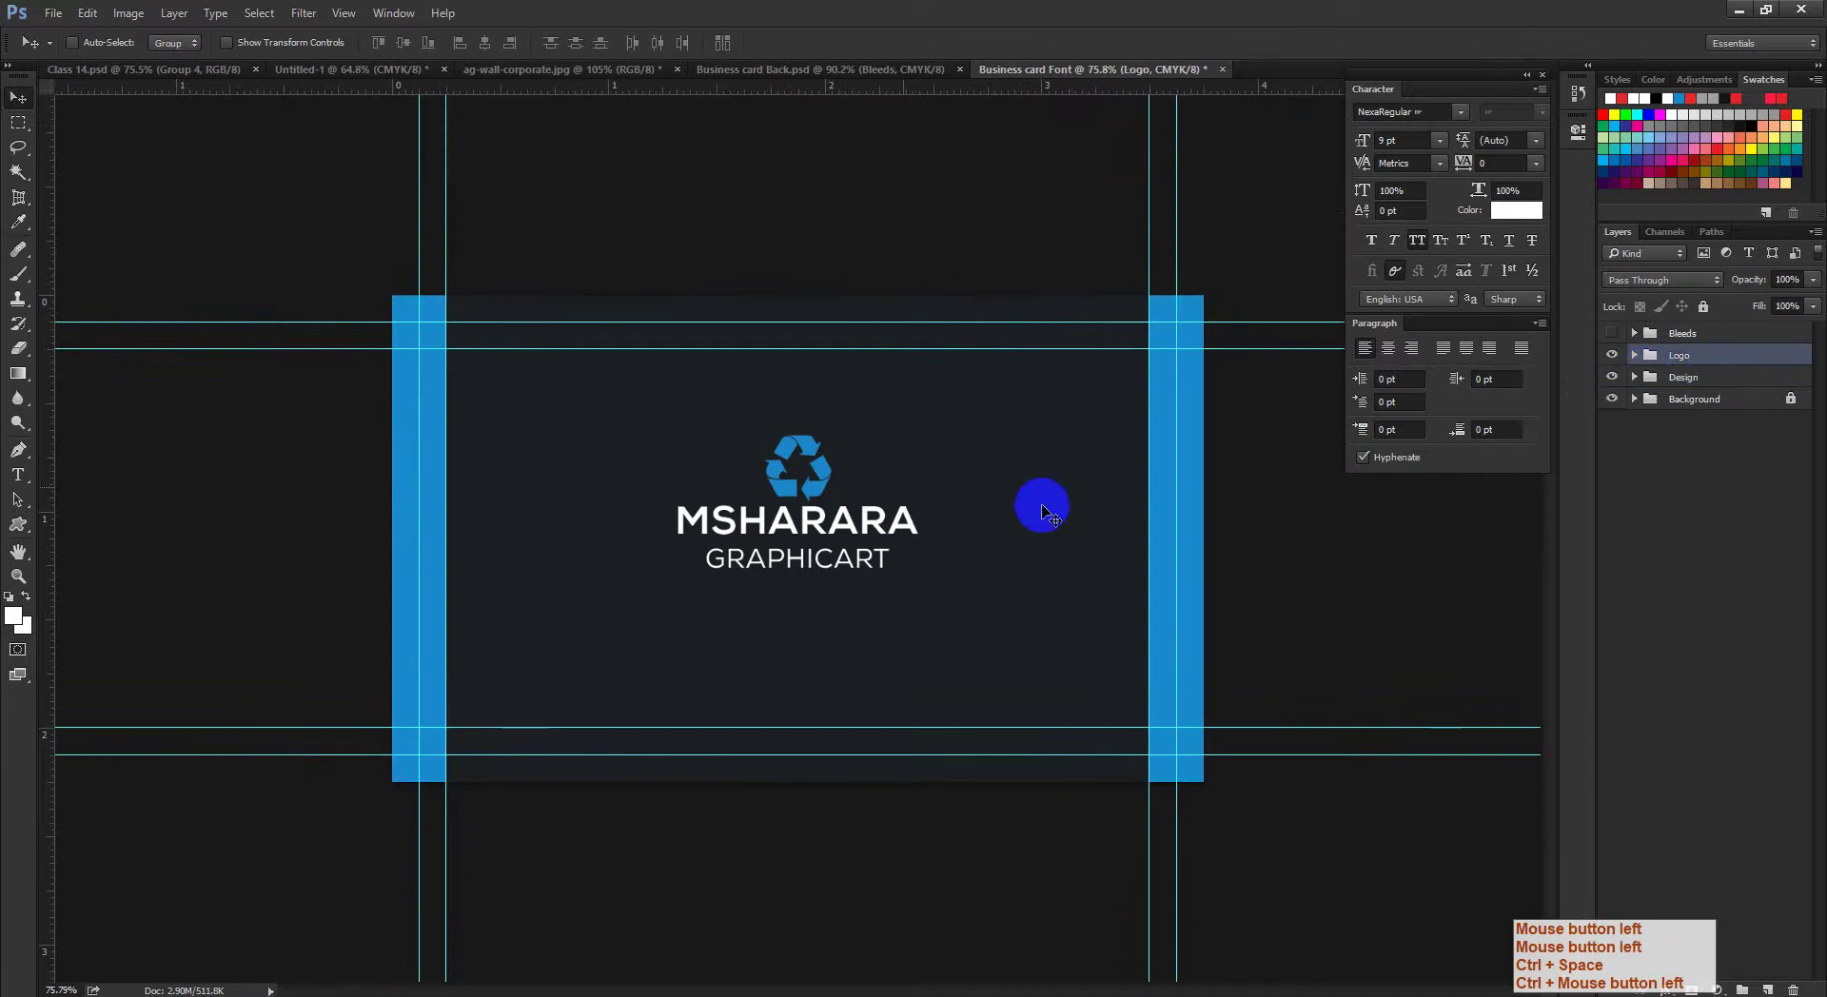
left_click(406, 81)
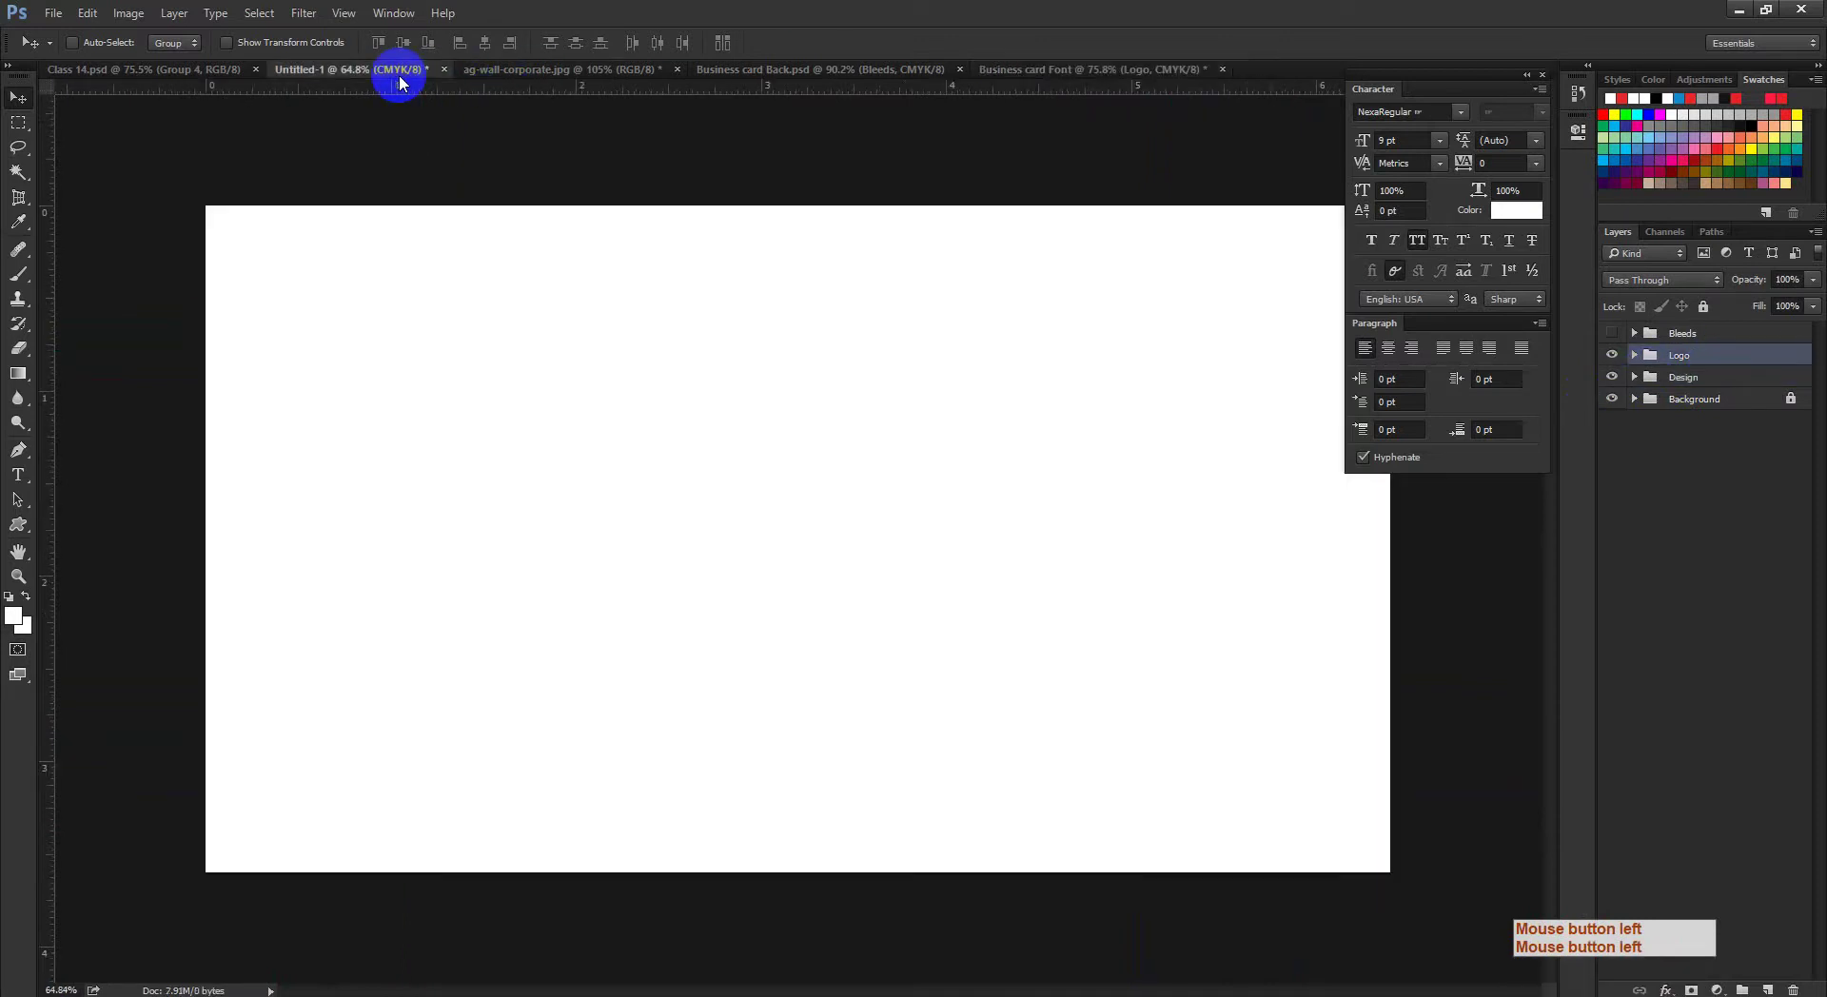
left_click(530, 74)
left_click(724, 71)
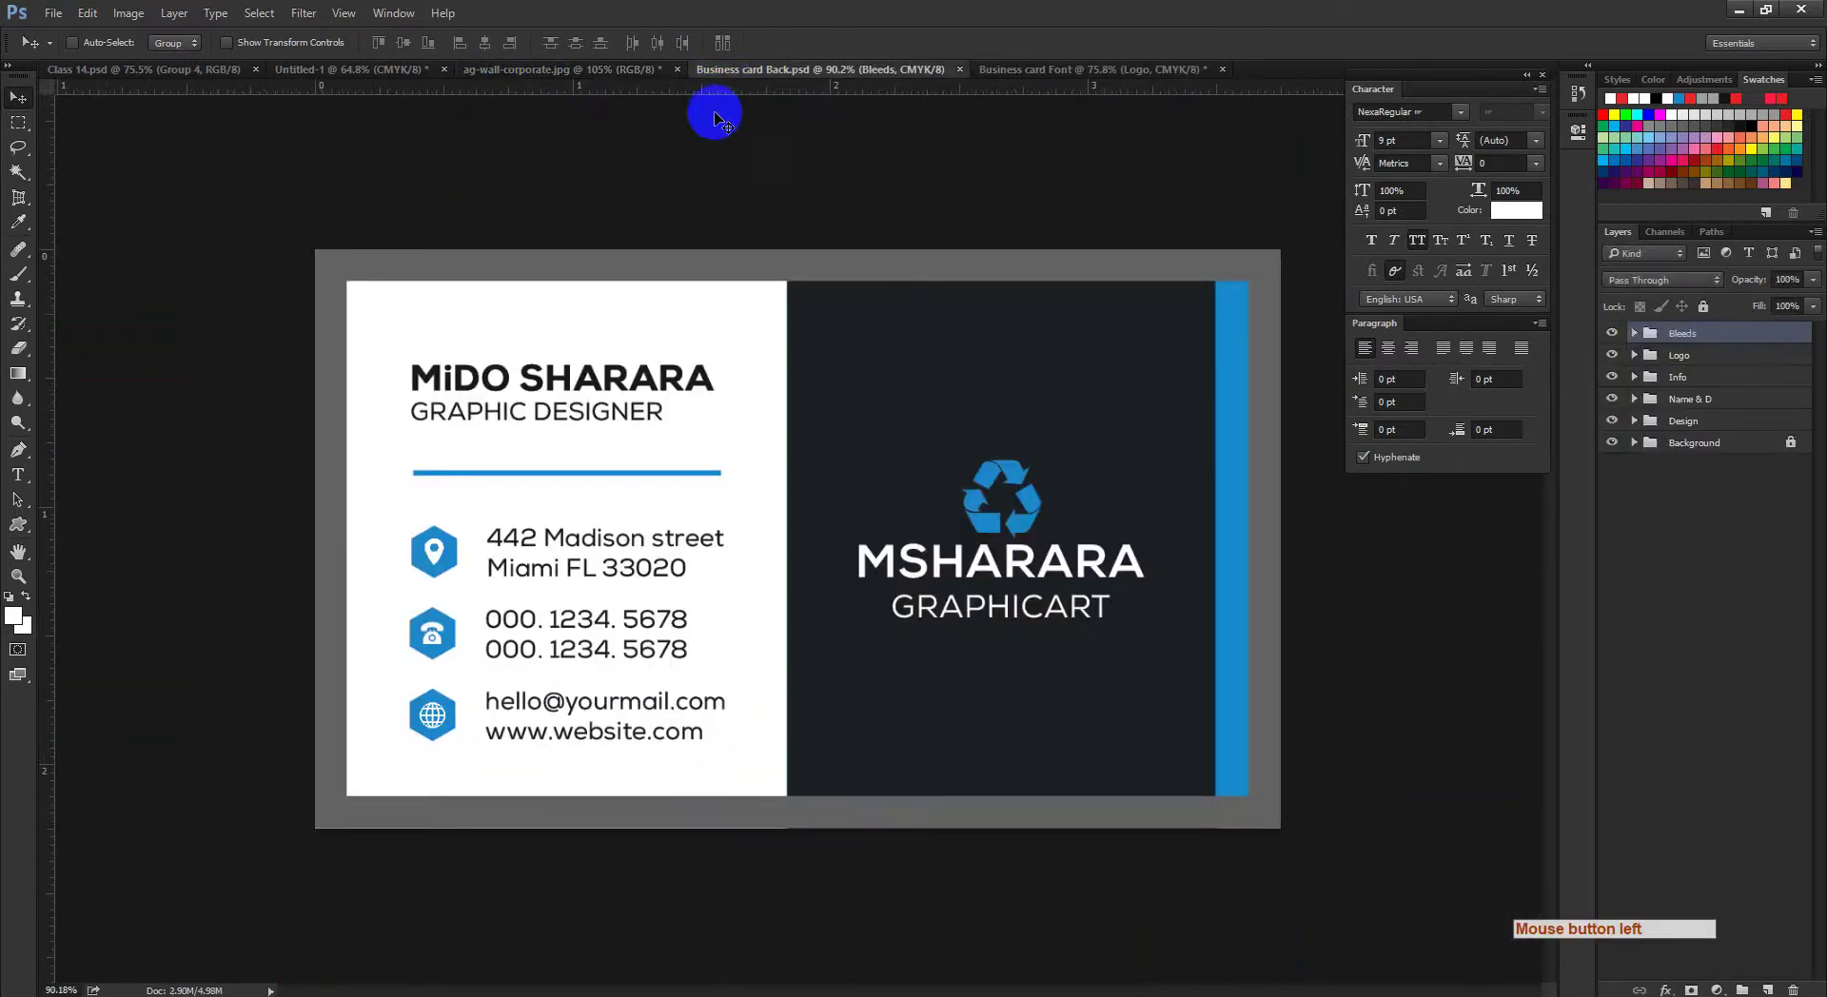
left_click(338, 69)
left_click(551, 70)
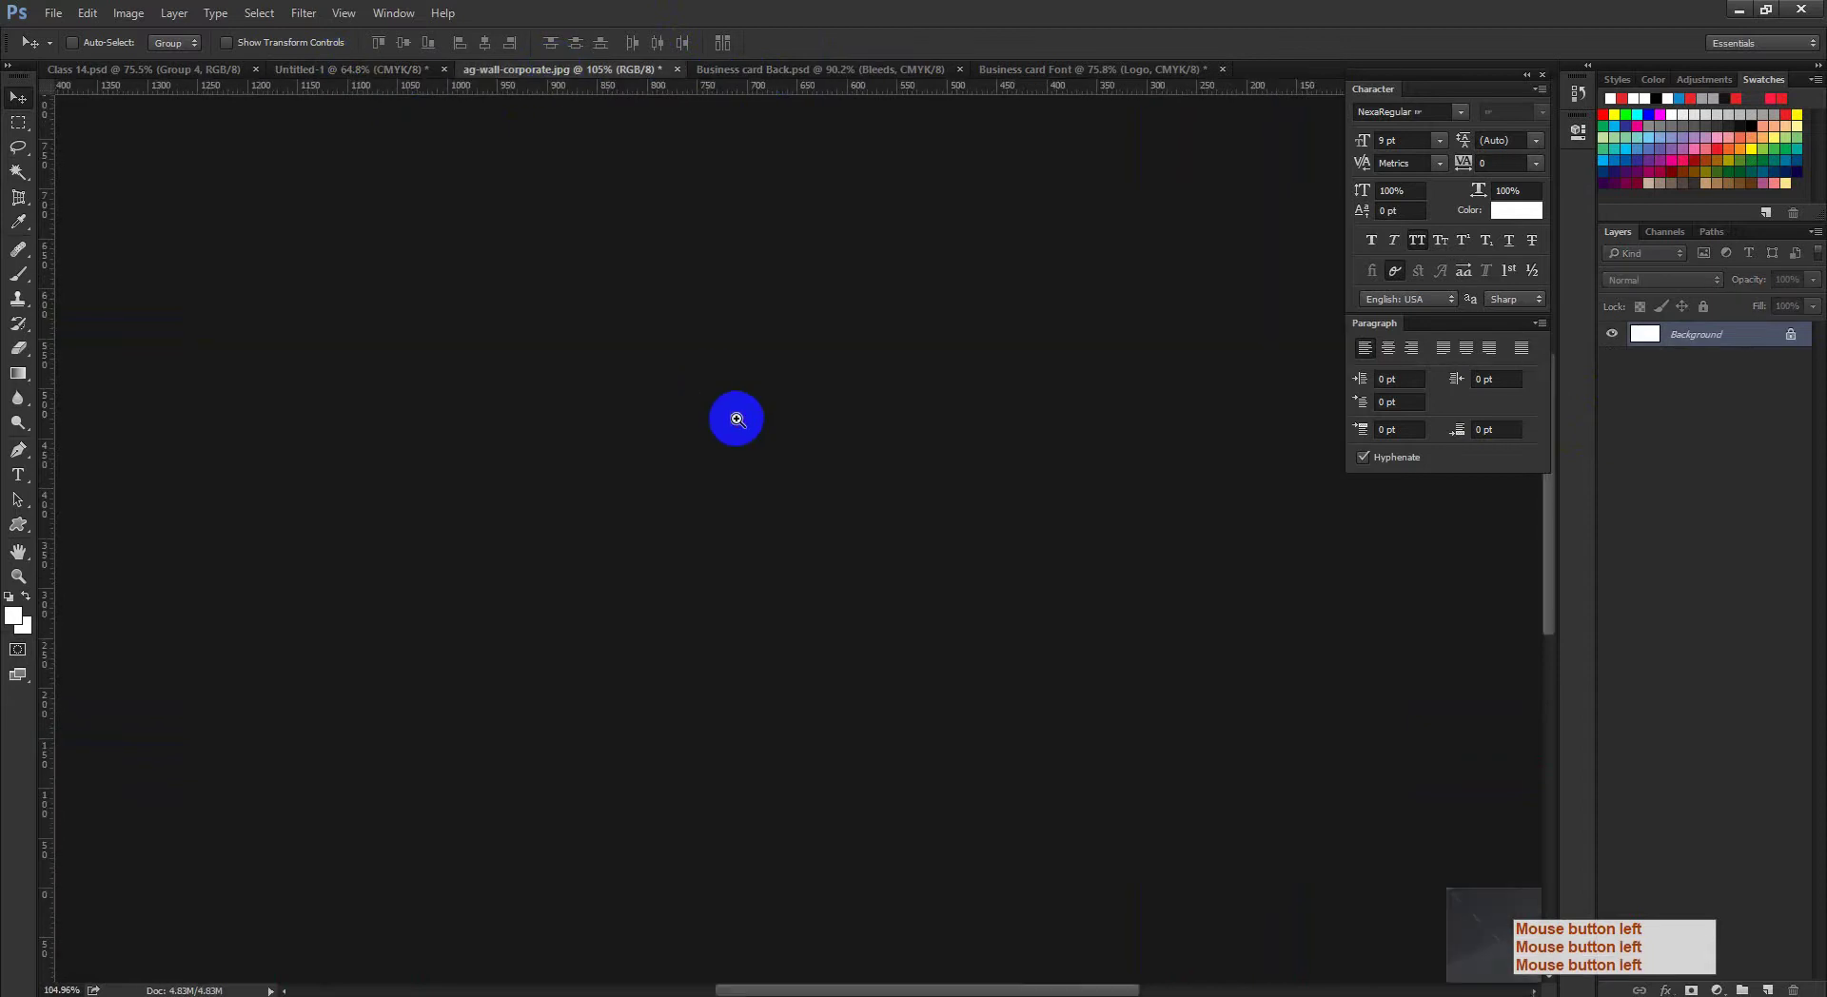
left_click_drag(734, 415, 1206, 663)
left_click_drag(734, 334, 795, 375)
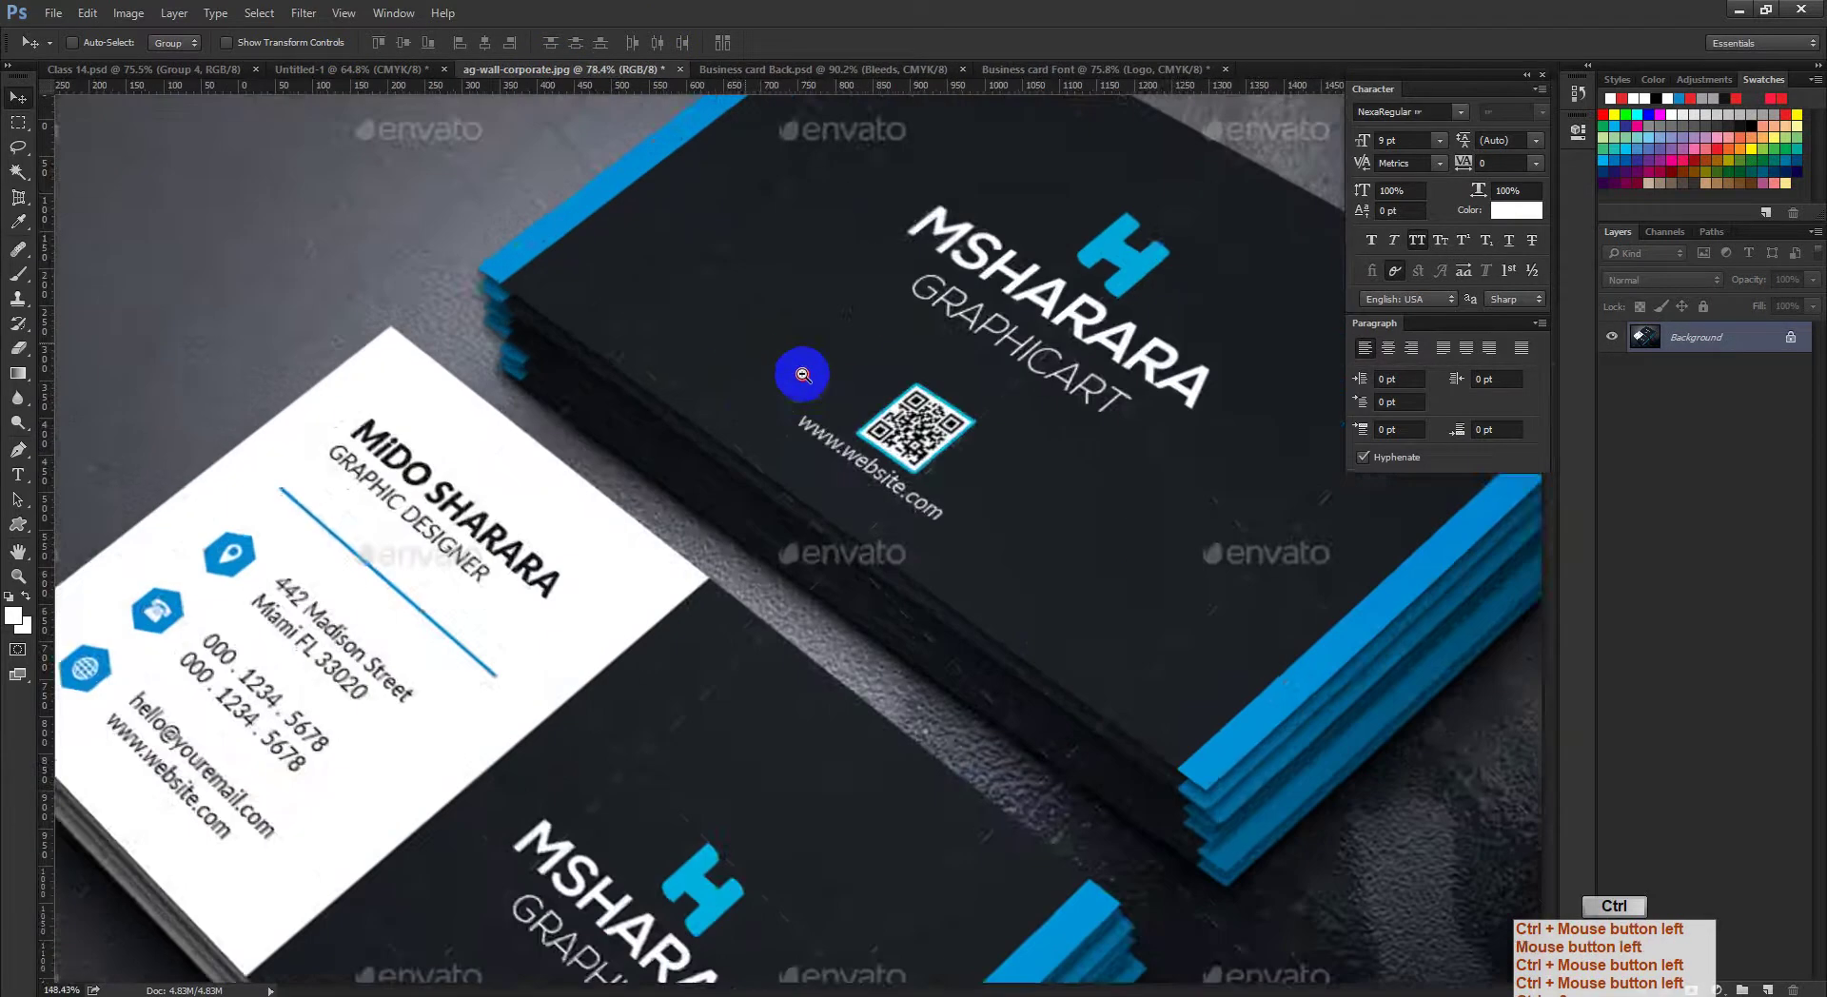
left_click(1015, 76)
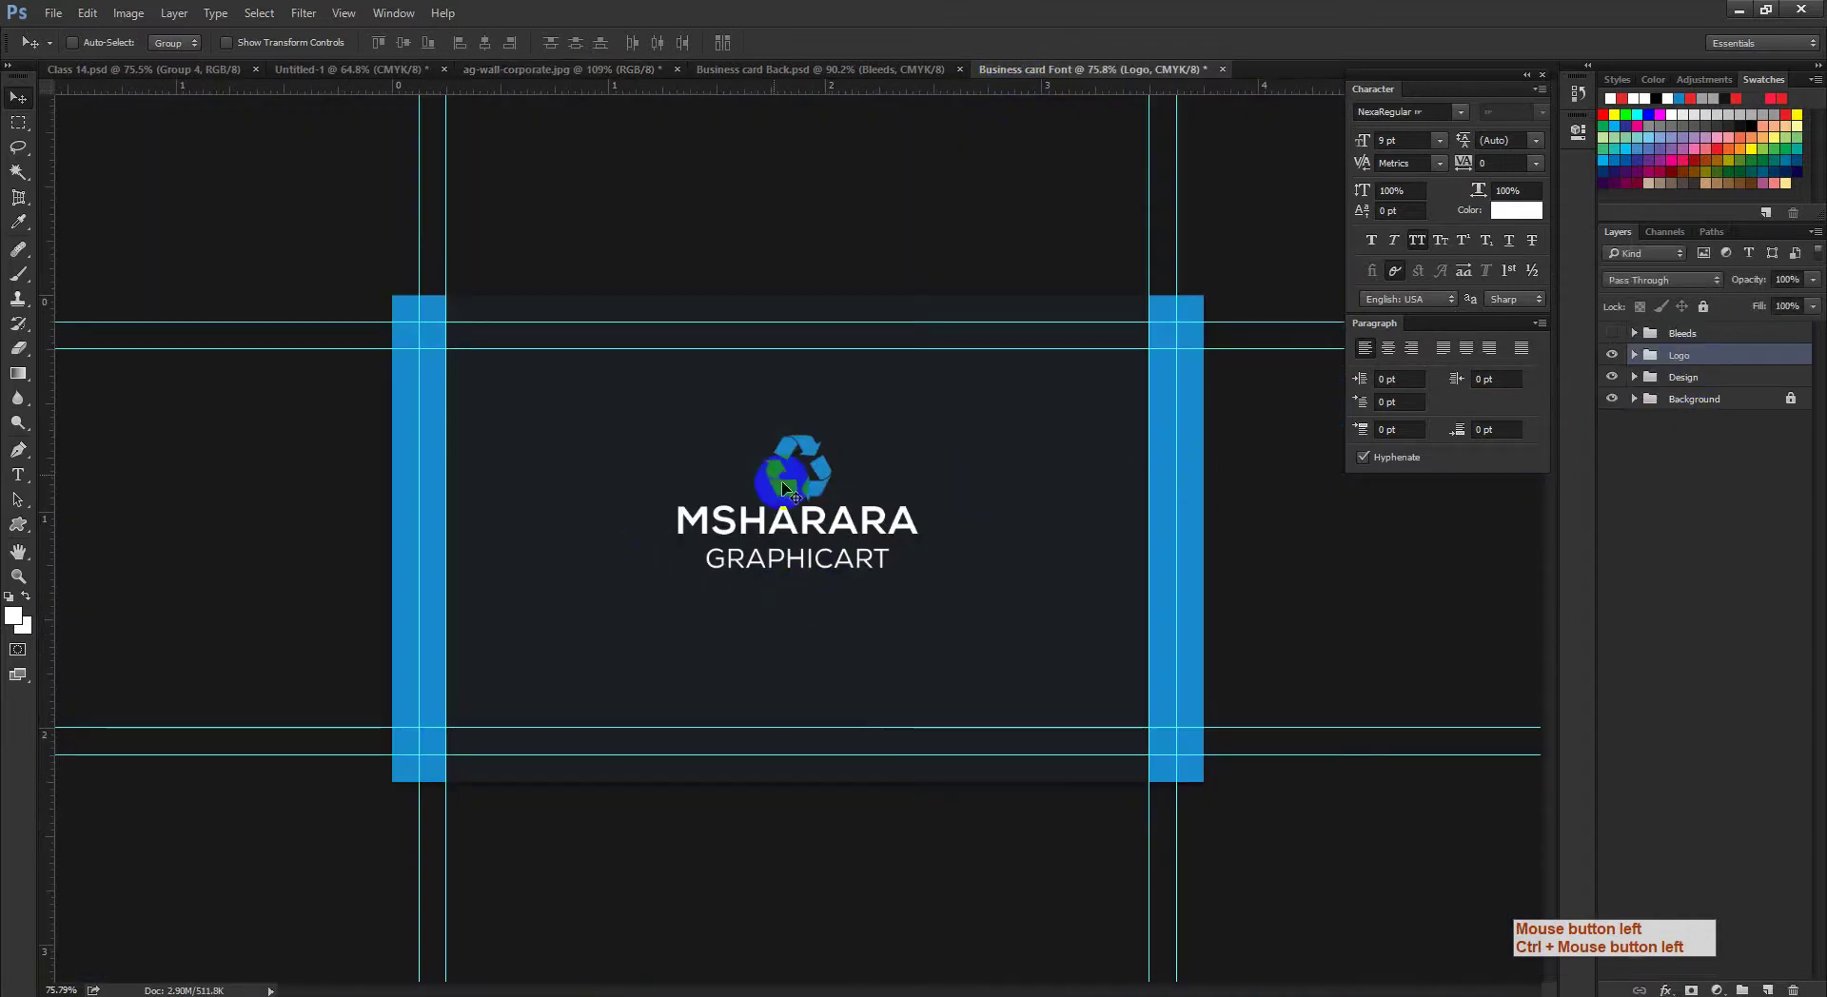
Step: Raise the MSHARARA logo slightly and centre it on the canvas
left_click_drag(813, 478, 811, 458)
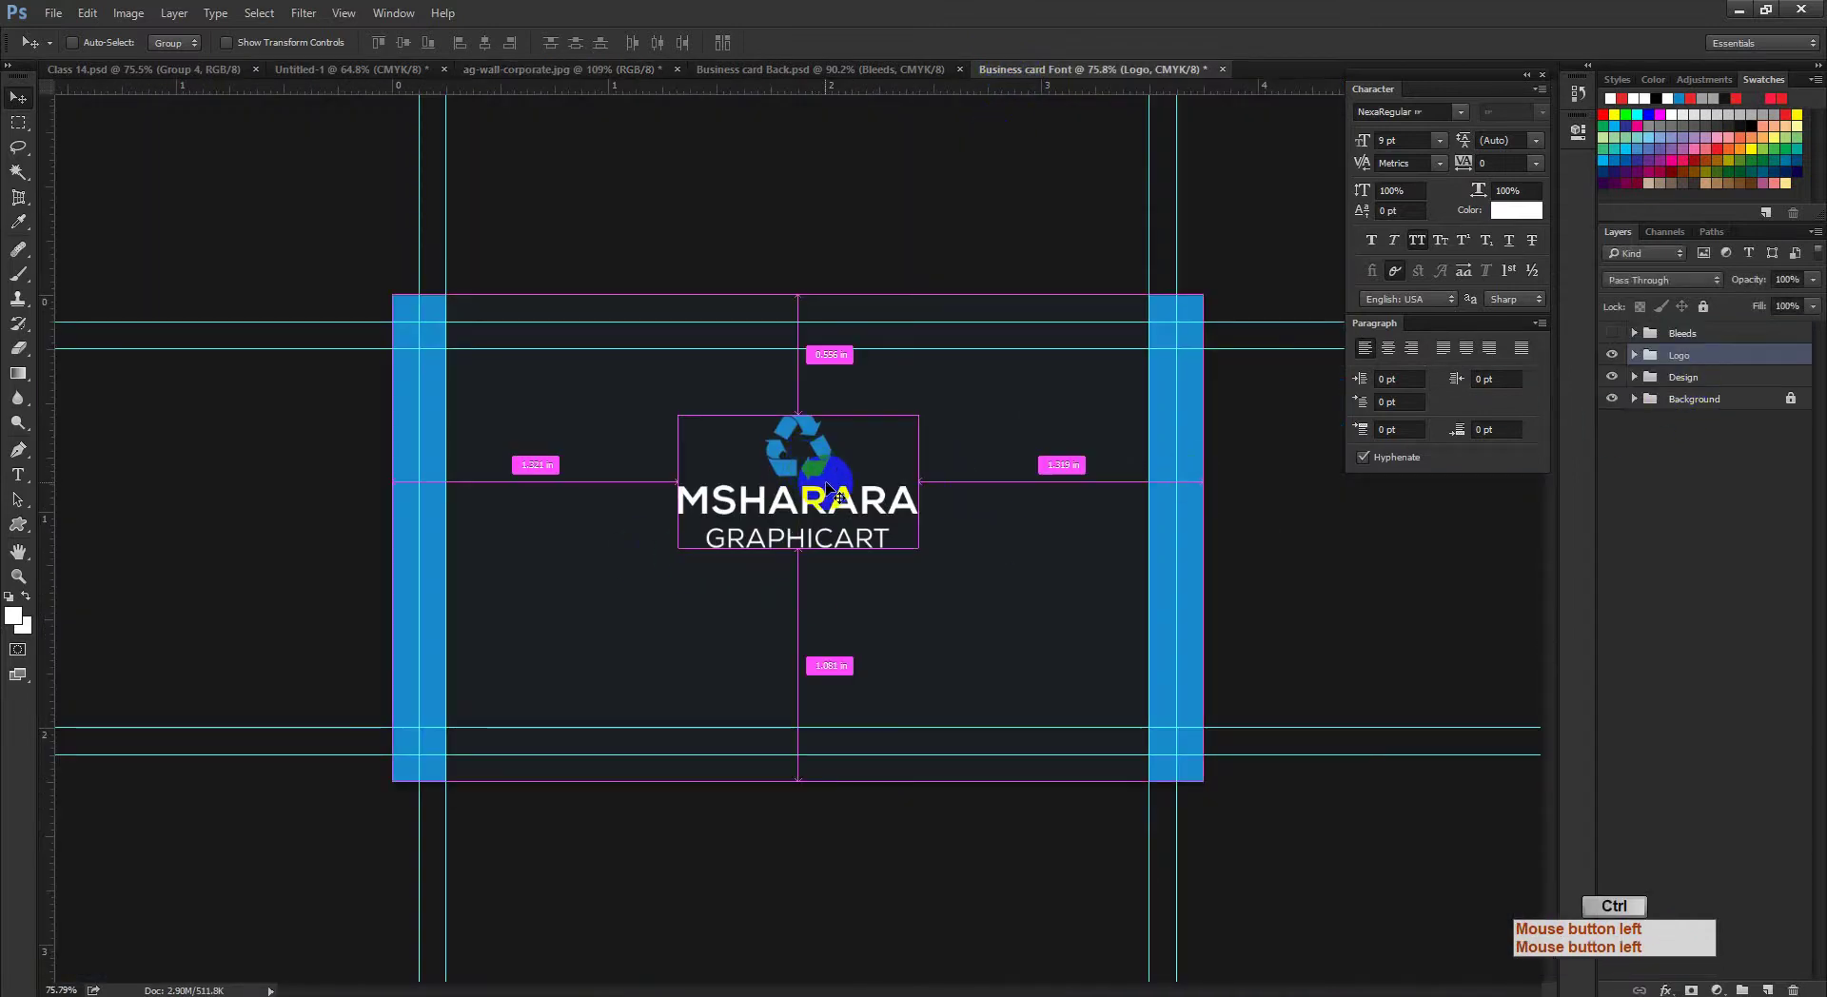
key("ctrl+a")
left_click(759, 514)
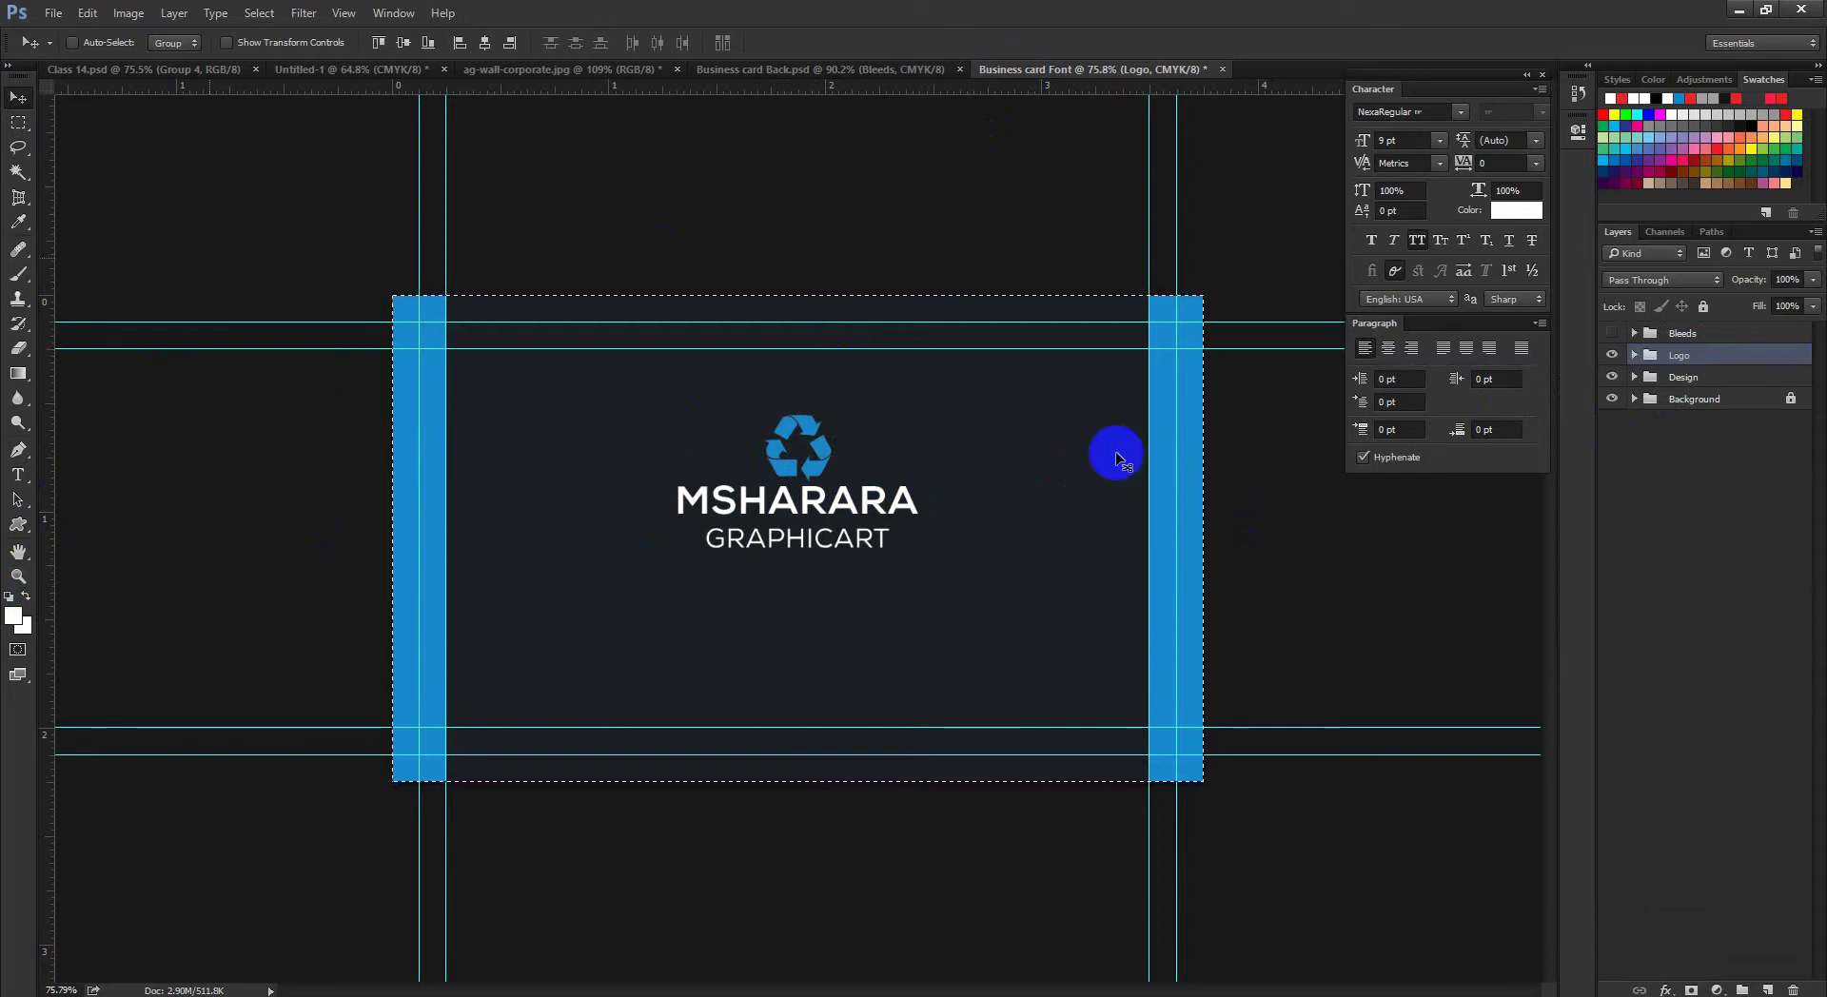
left_click(1612, 356)
left_click(1612, 356)
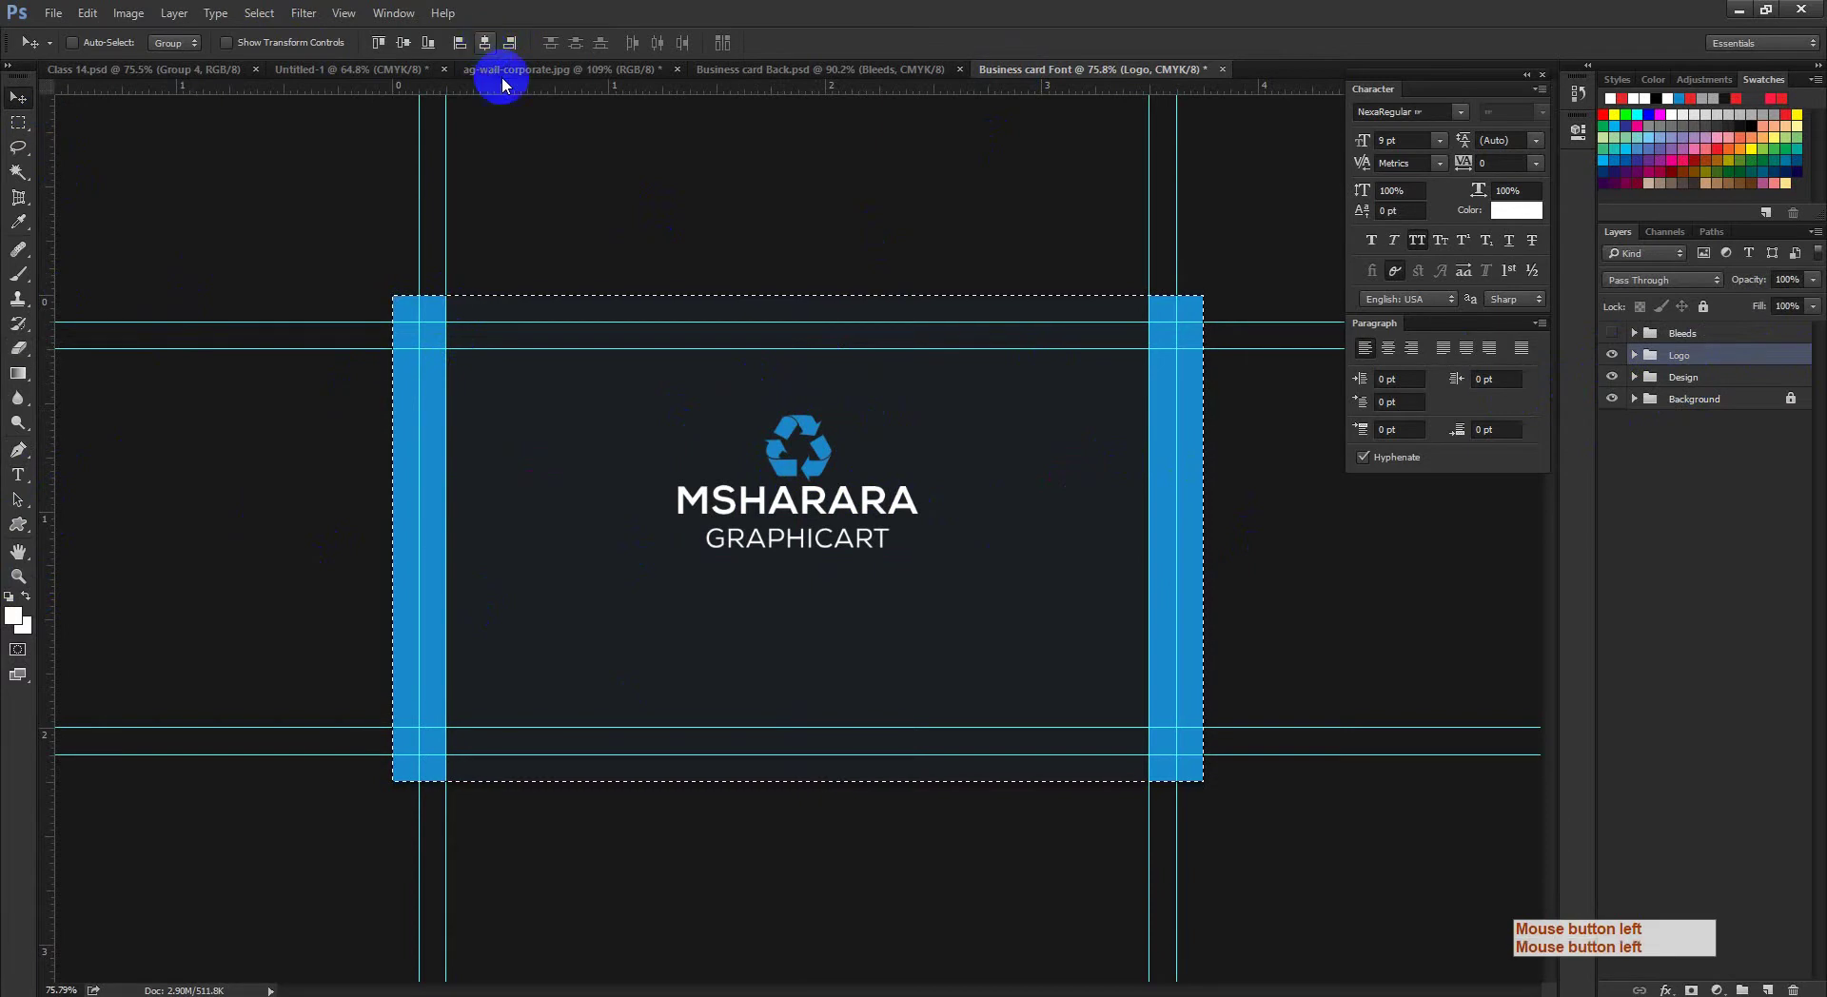
key("ctrl+d")
Step: Bring the Chrome window forward and open a new blank tab
left_click(300, 993)
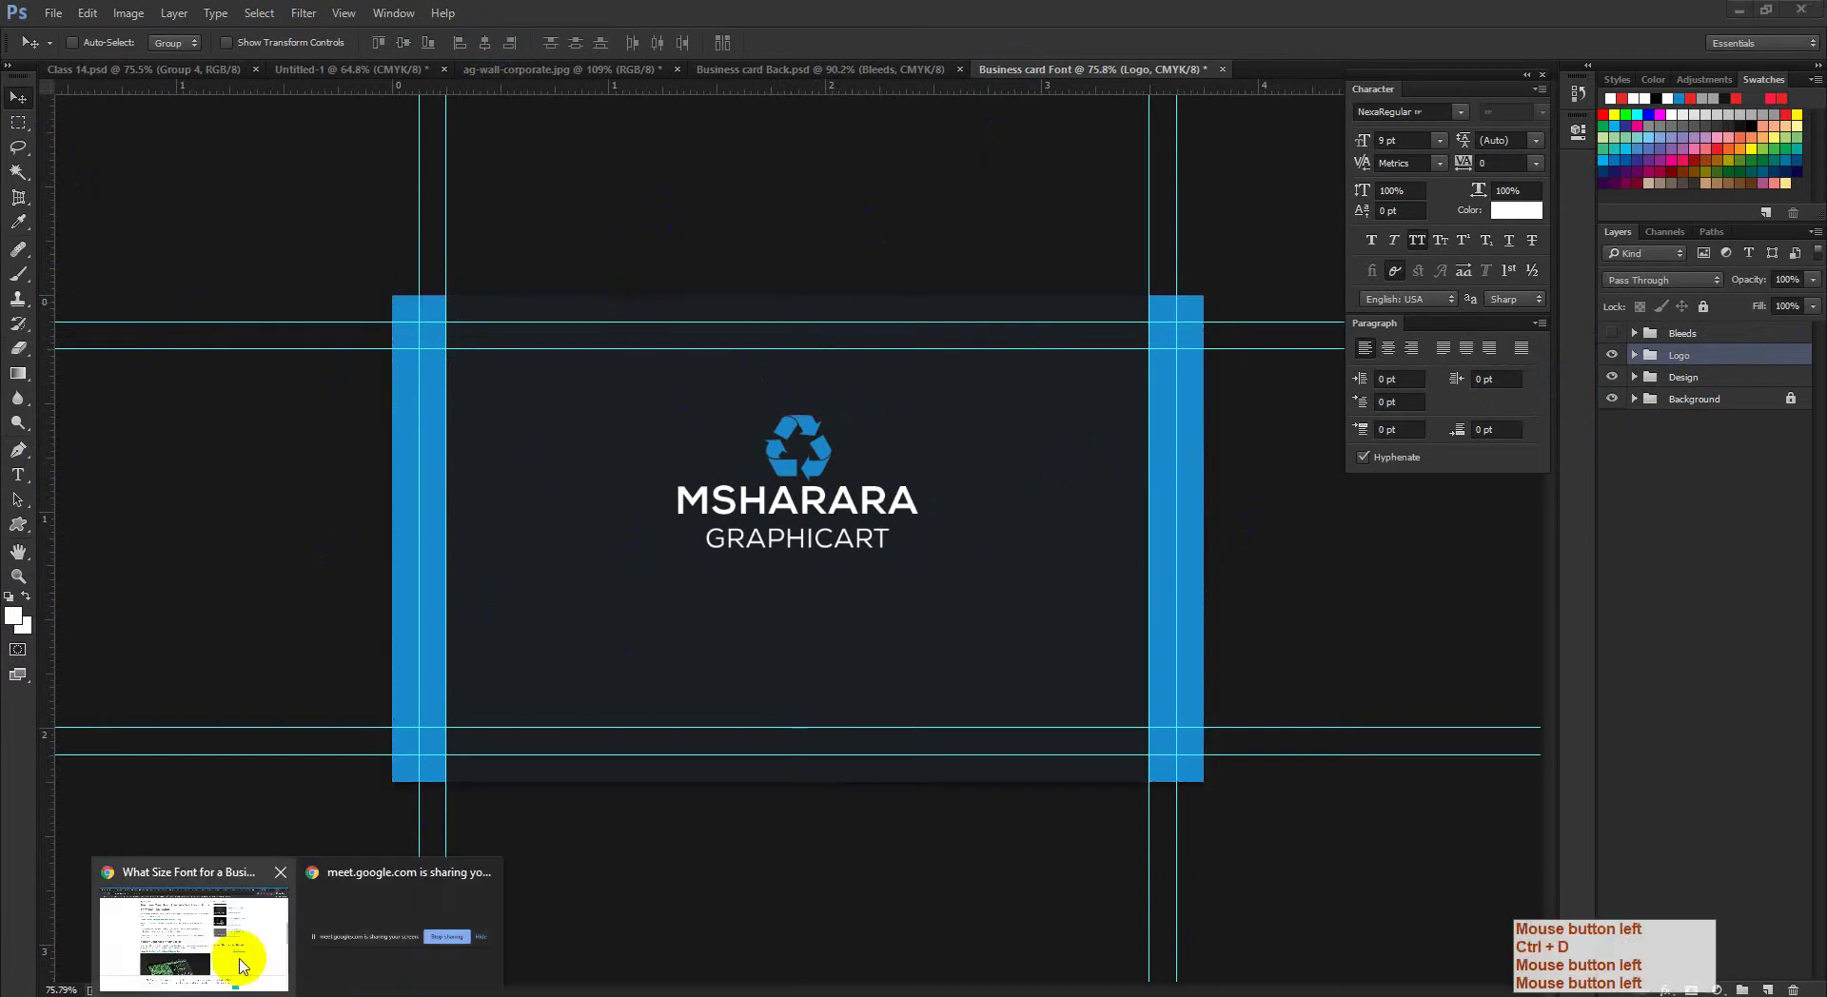
left_click(237, 950)
left_click(1713, 16)
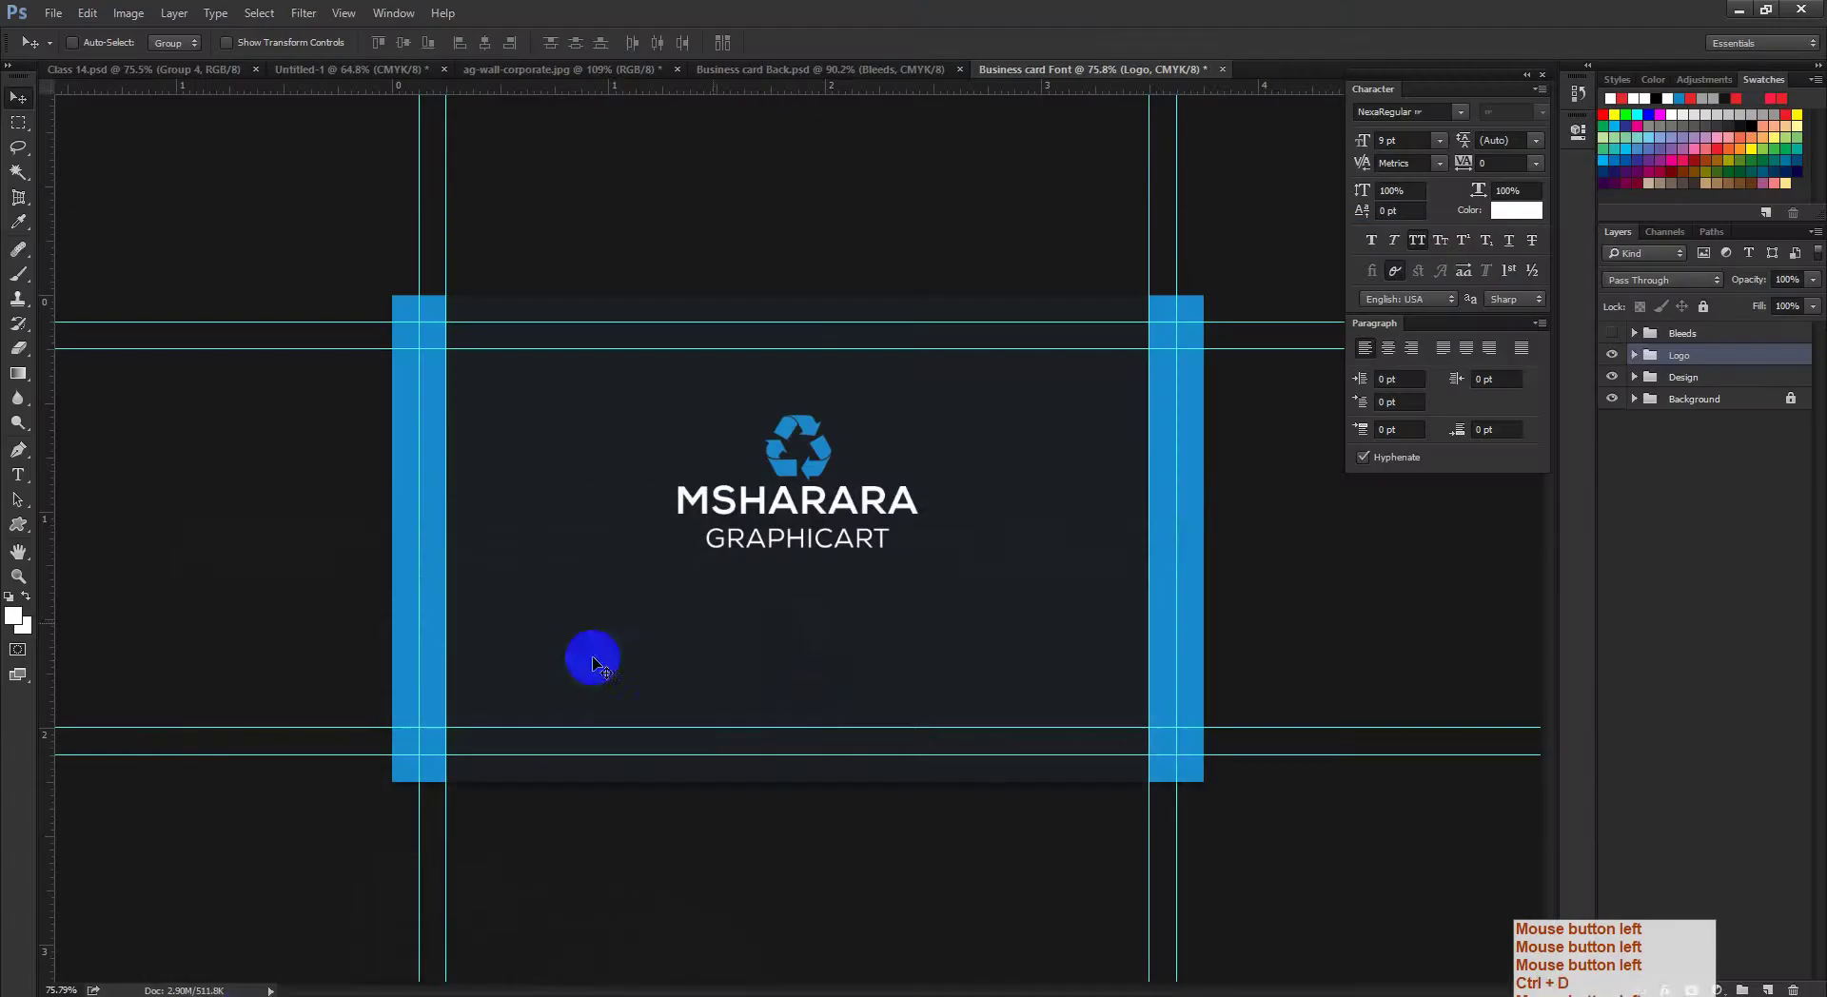
left_click(290, 989)
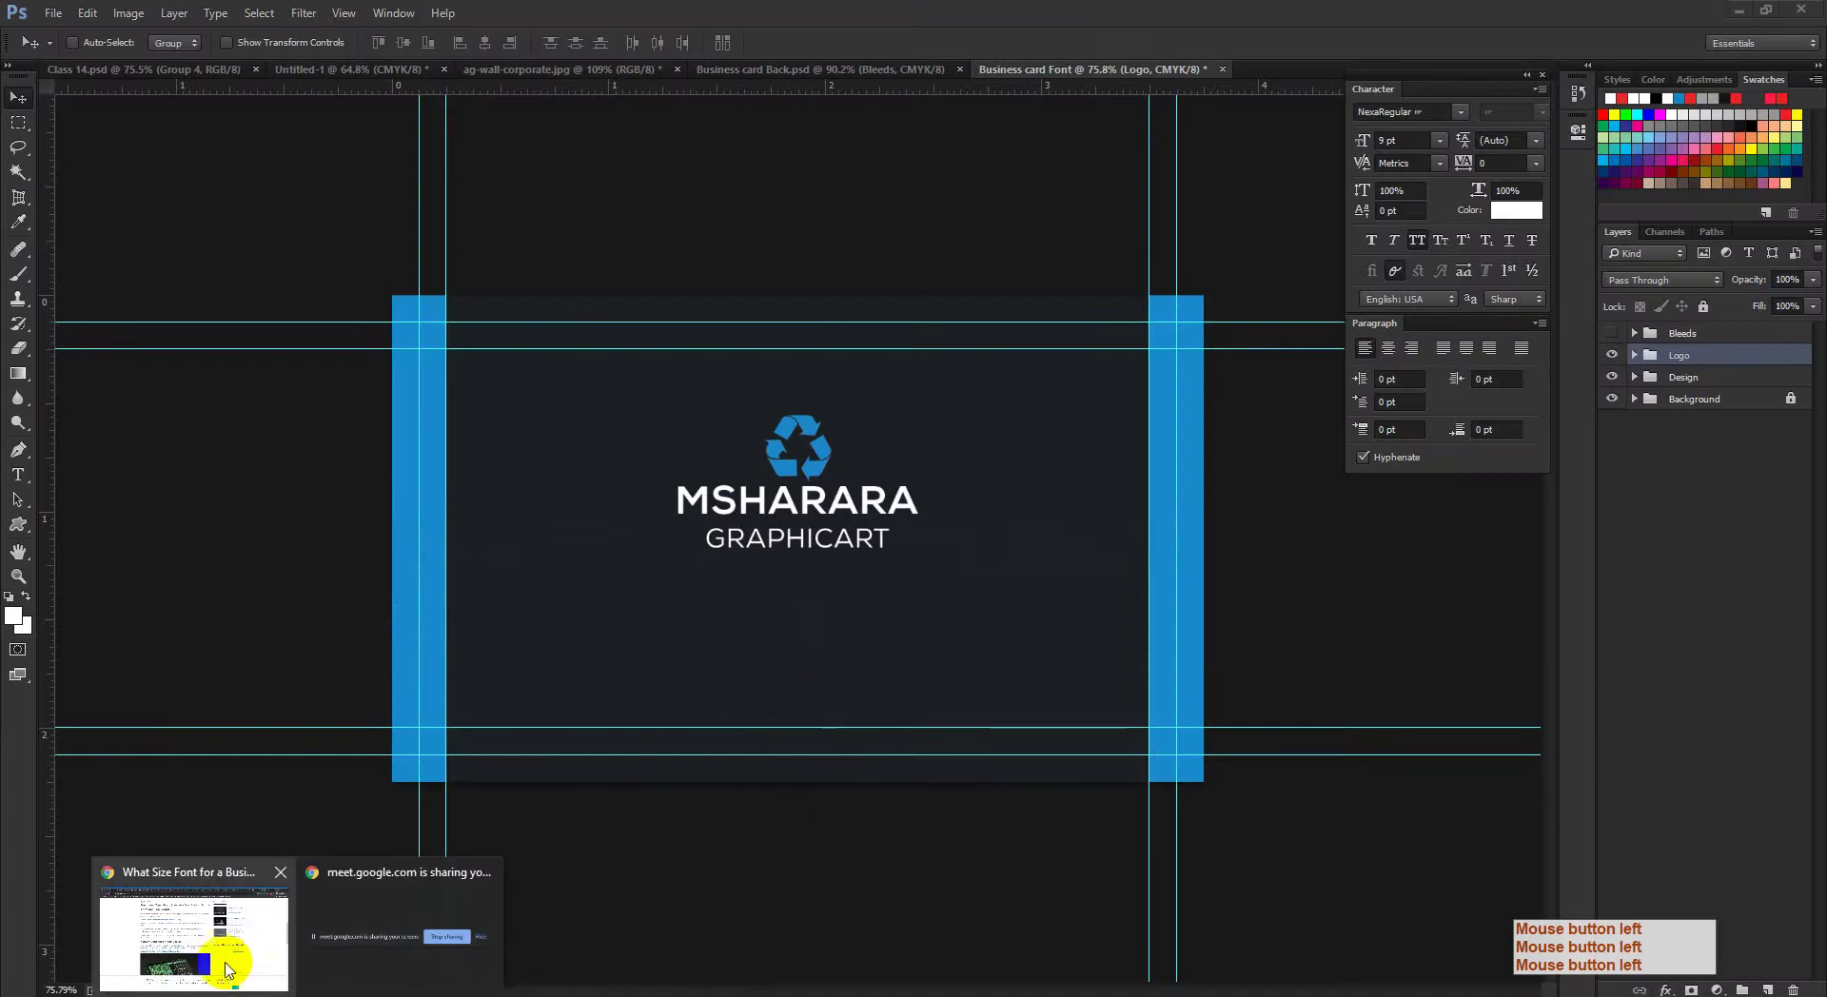
left_click(234, 952)
left_click(1635, 11)
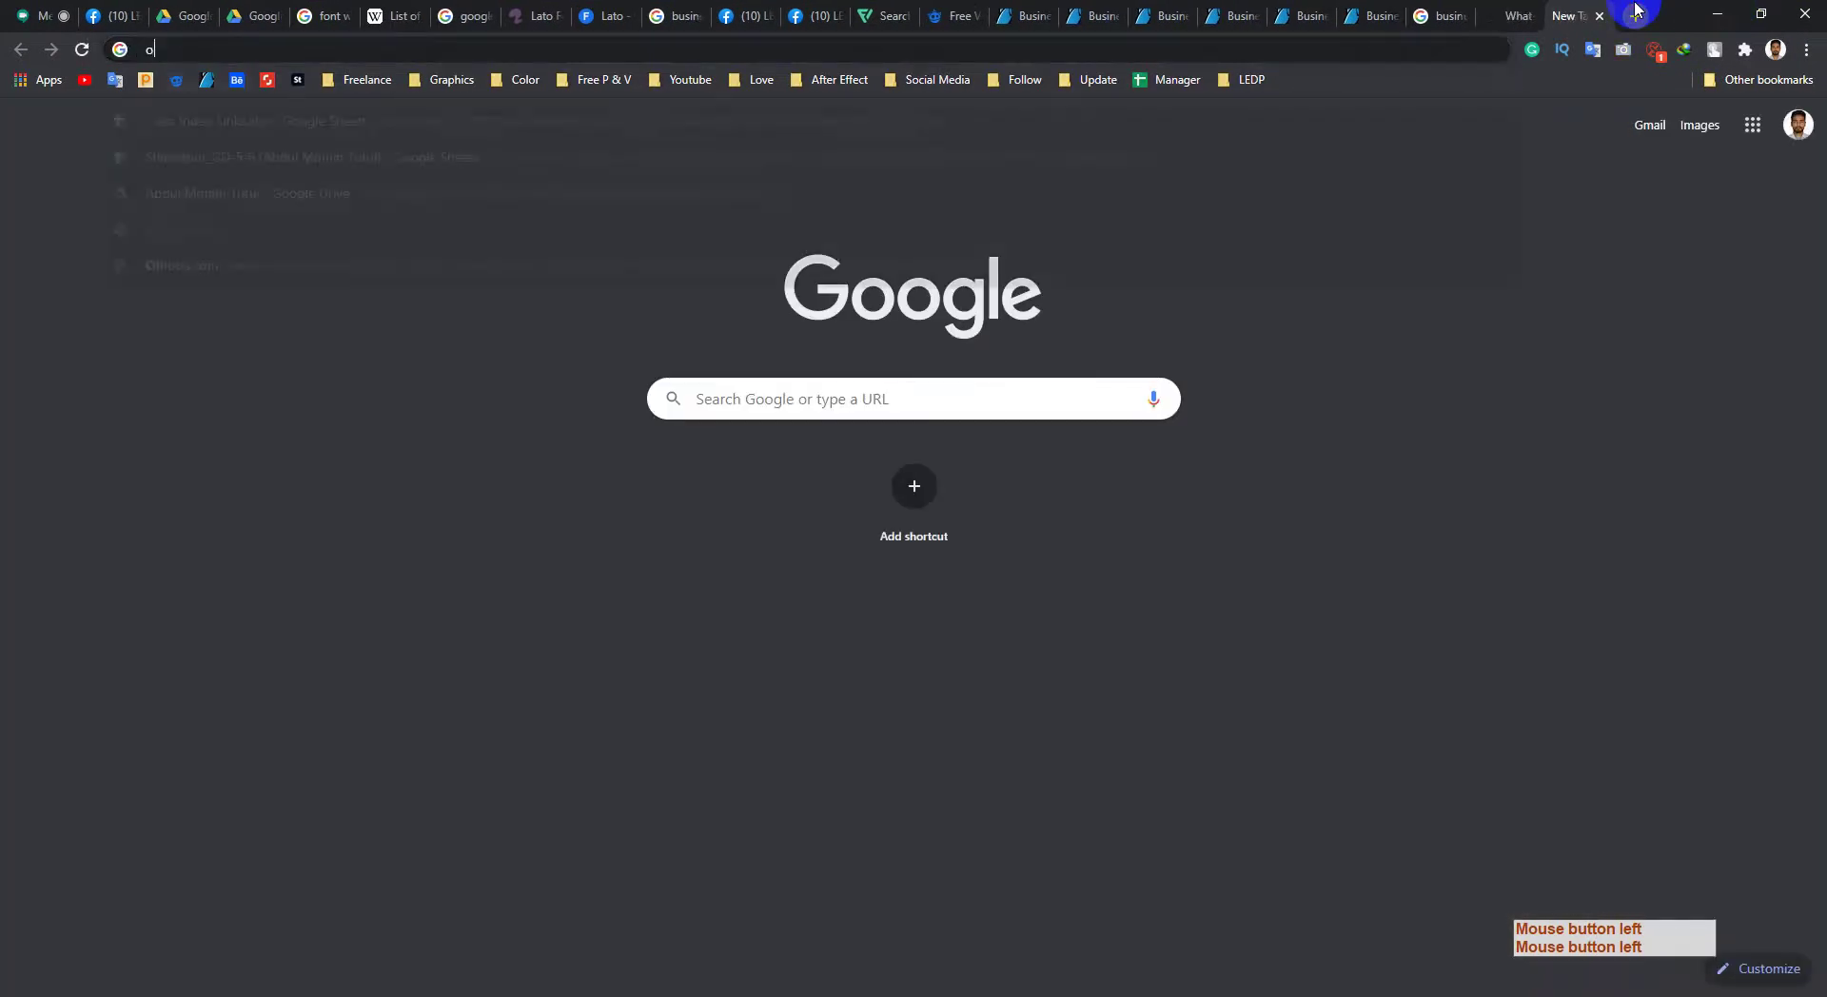
Step: Search for 'online qr code generator' and open the QR Code Generator result in a new tab
type("online qr")
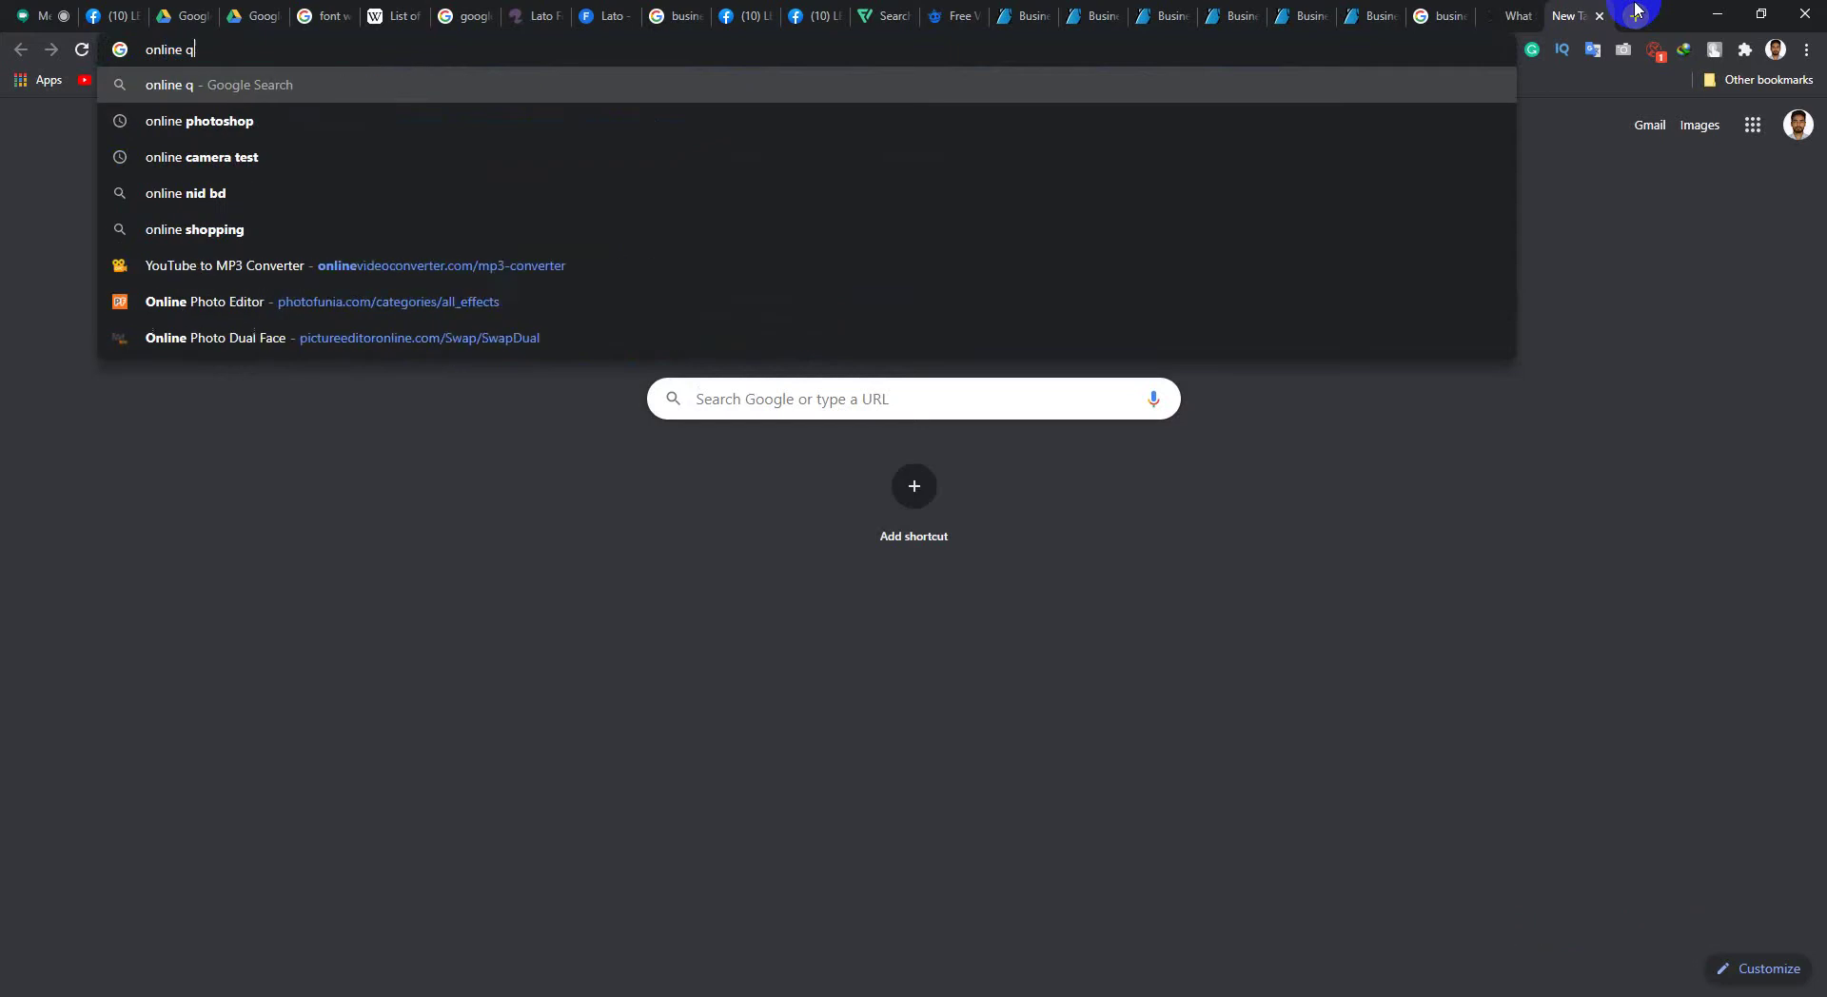
key("Right")
key("BackSpace")
key("BackSpace")
key("BackSpace")
key("BackSpace")
key("BackSpace")
key("BackSpace")
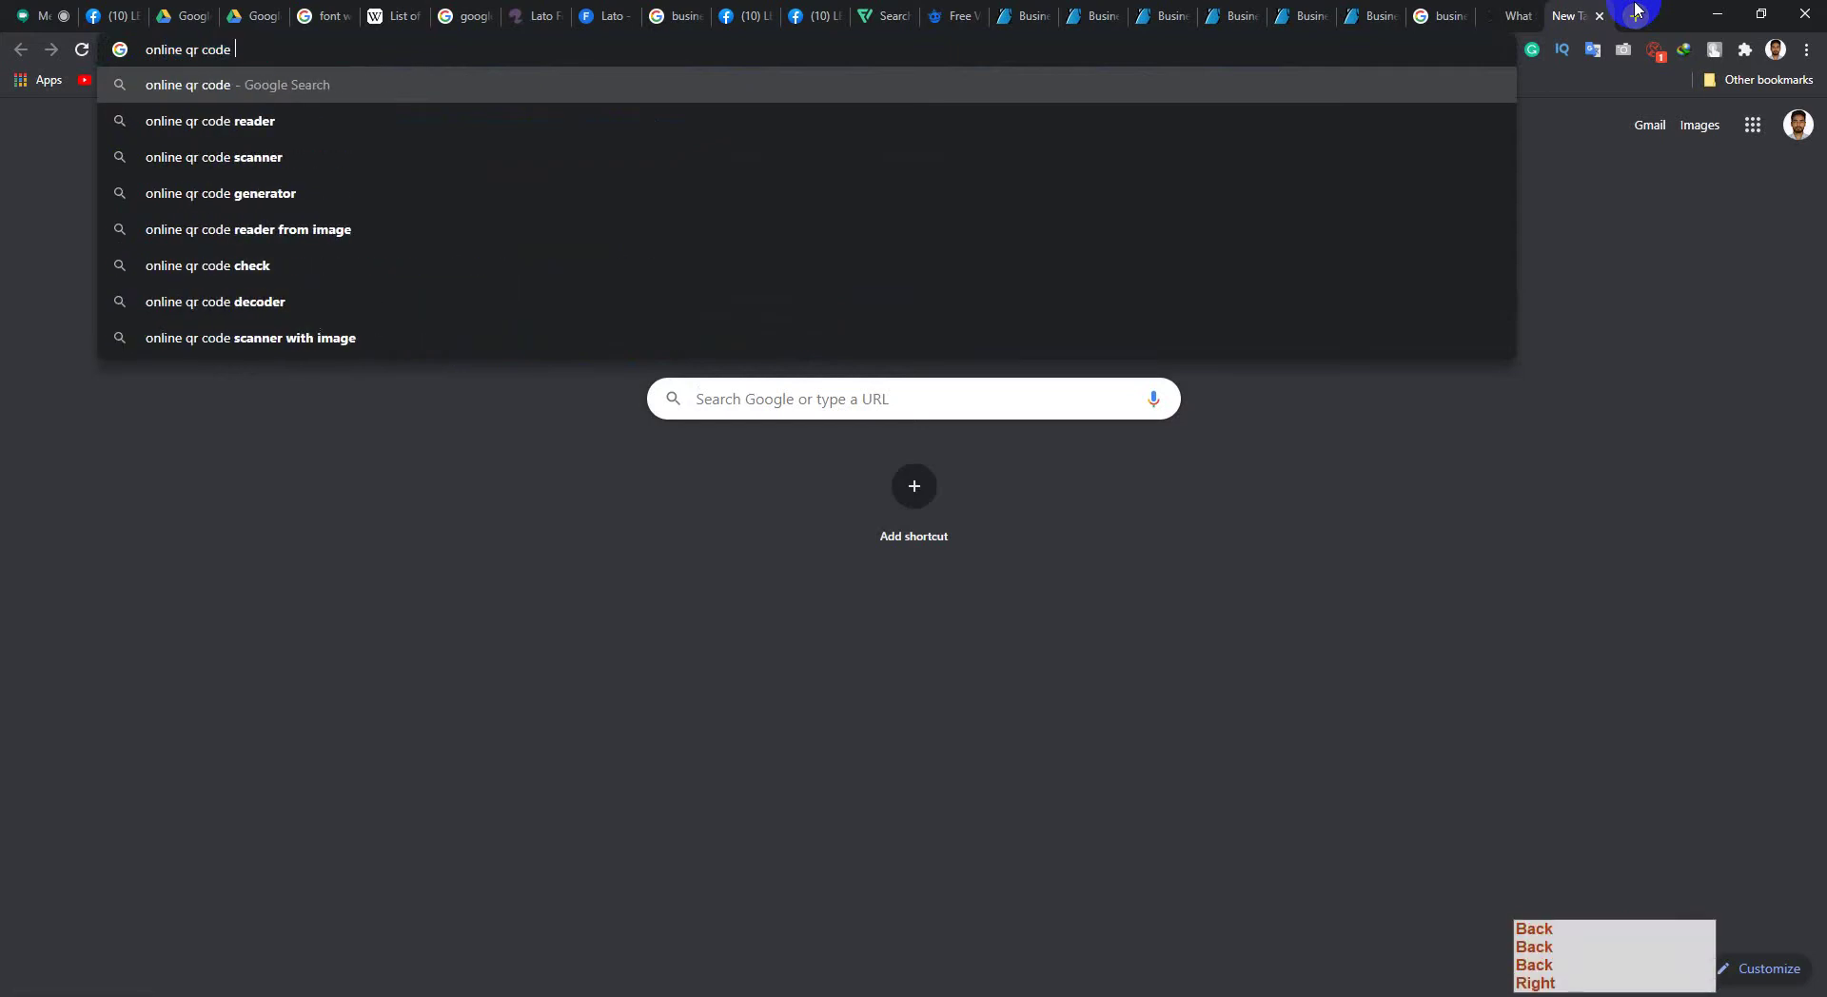
key("Down")
key("Down")
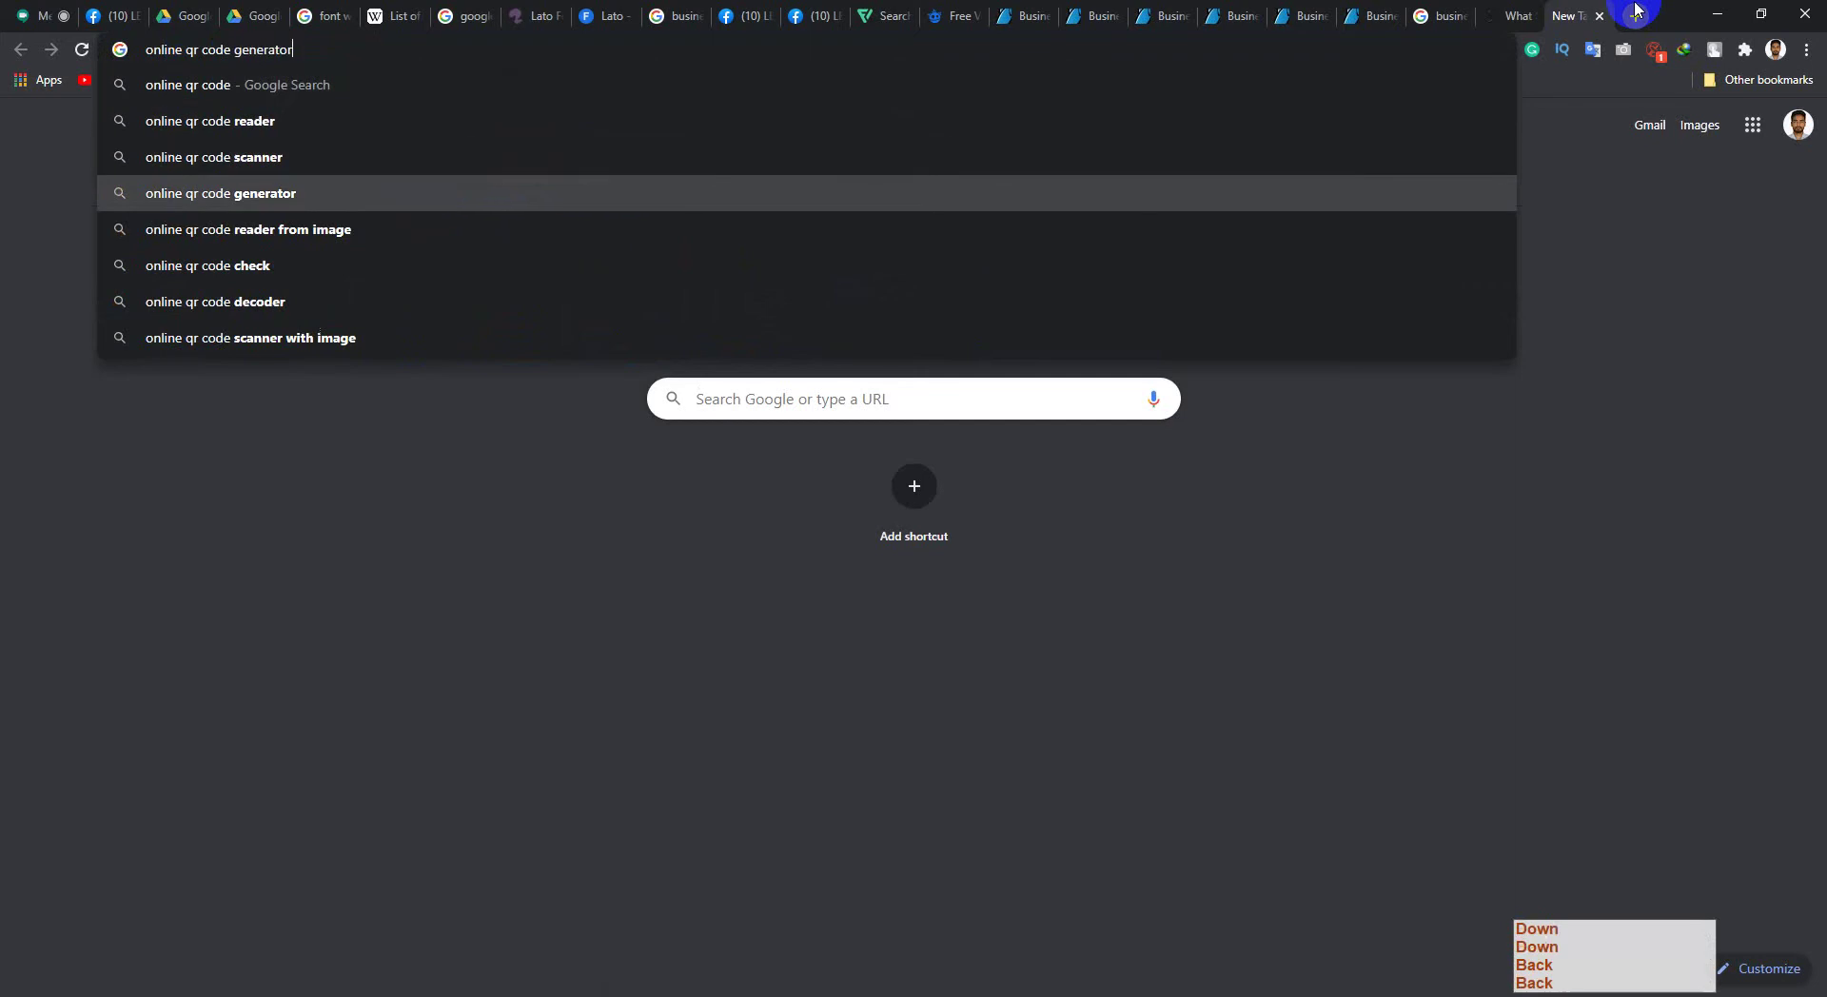
key("Return")
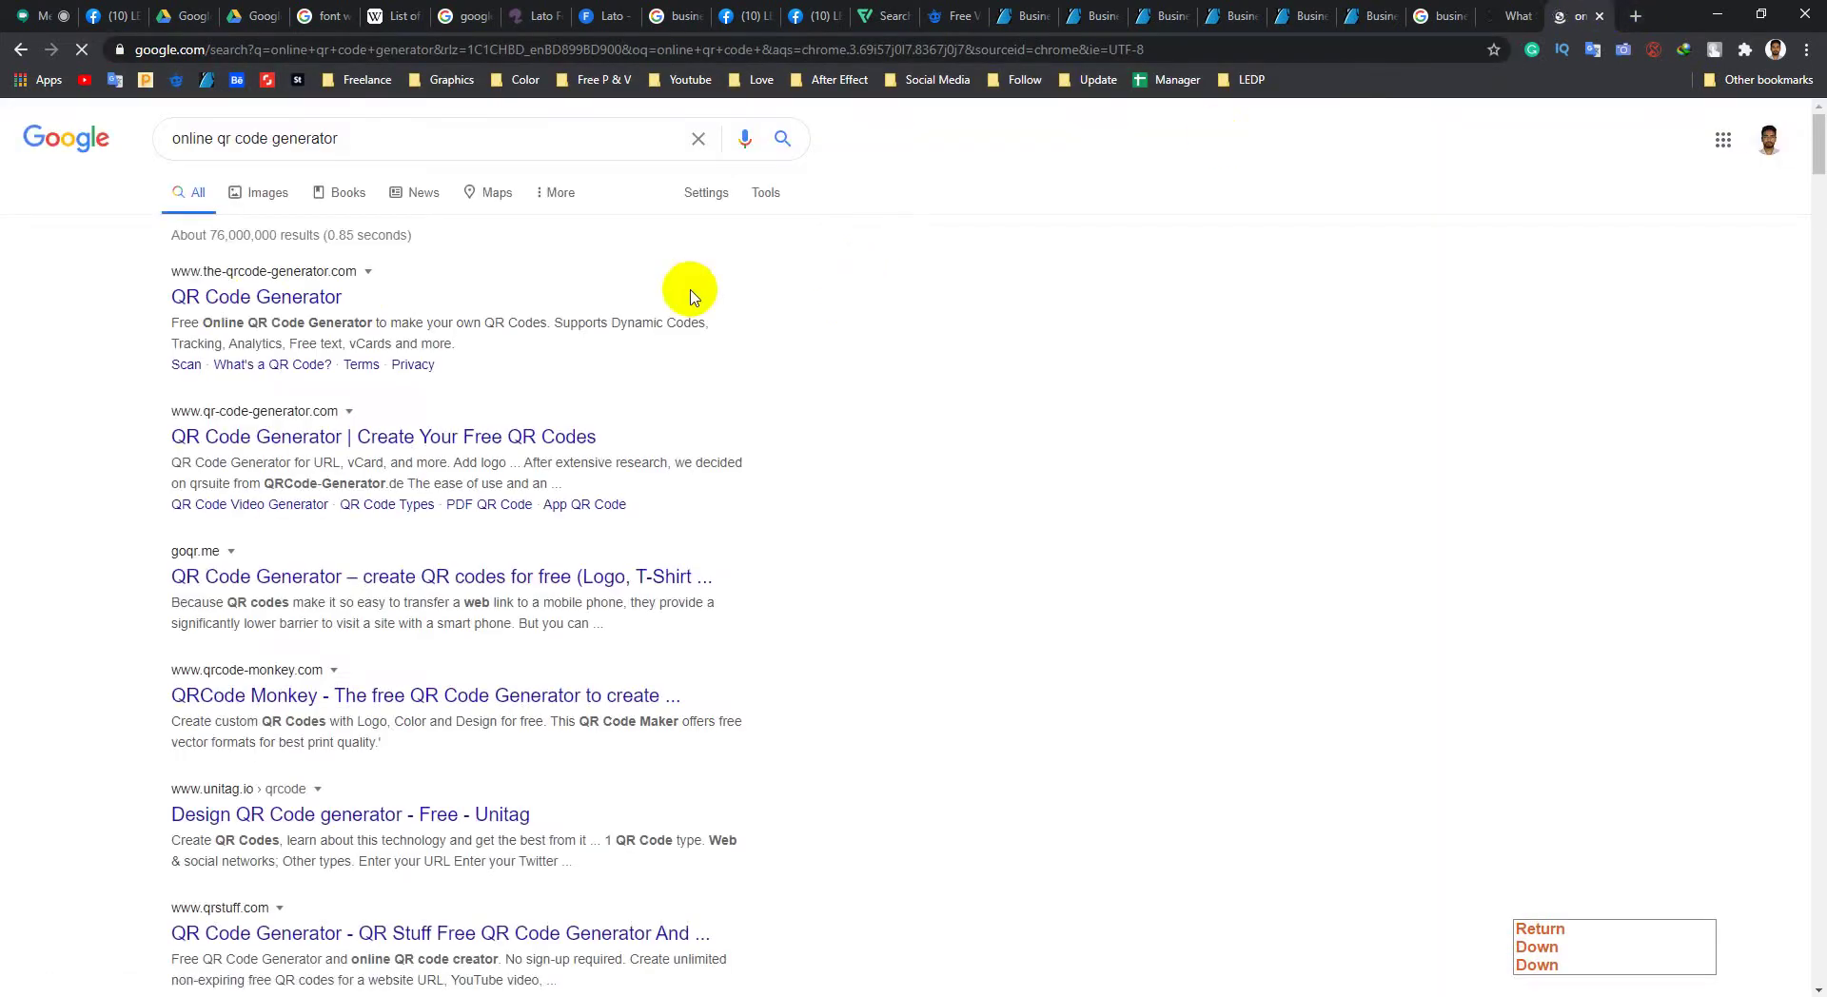
middle_click(243, 299)
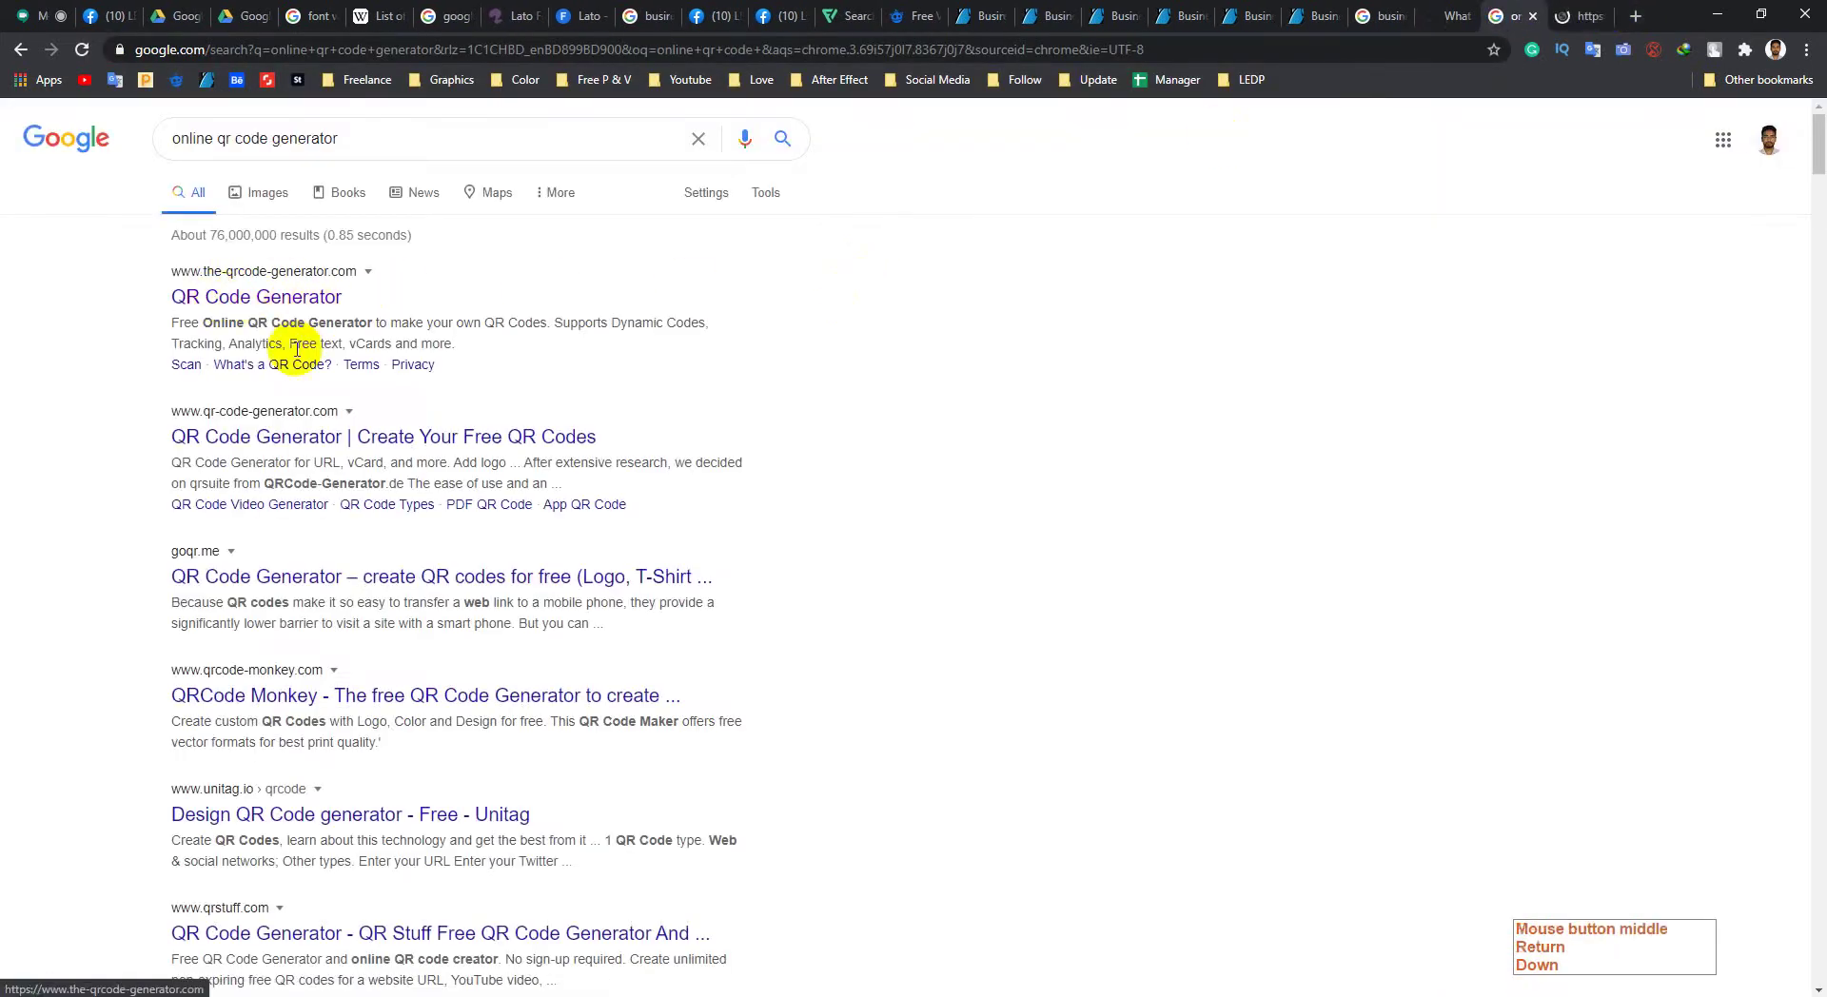
Step: Encode the free text LEDP at 200px size and start saving the QR code
left_click(1585, 17)
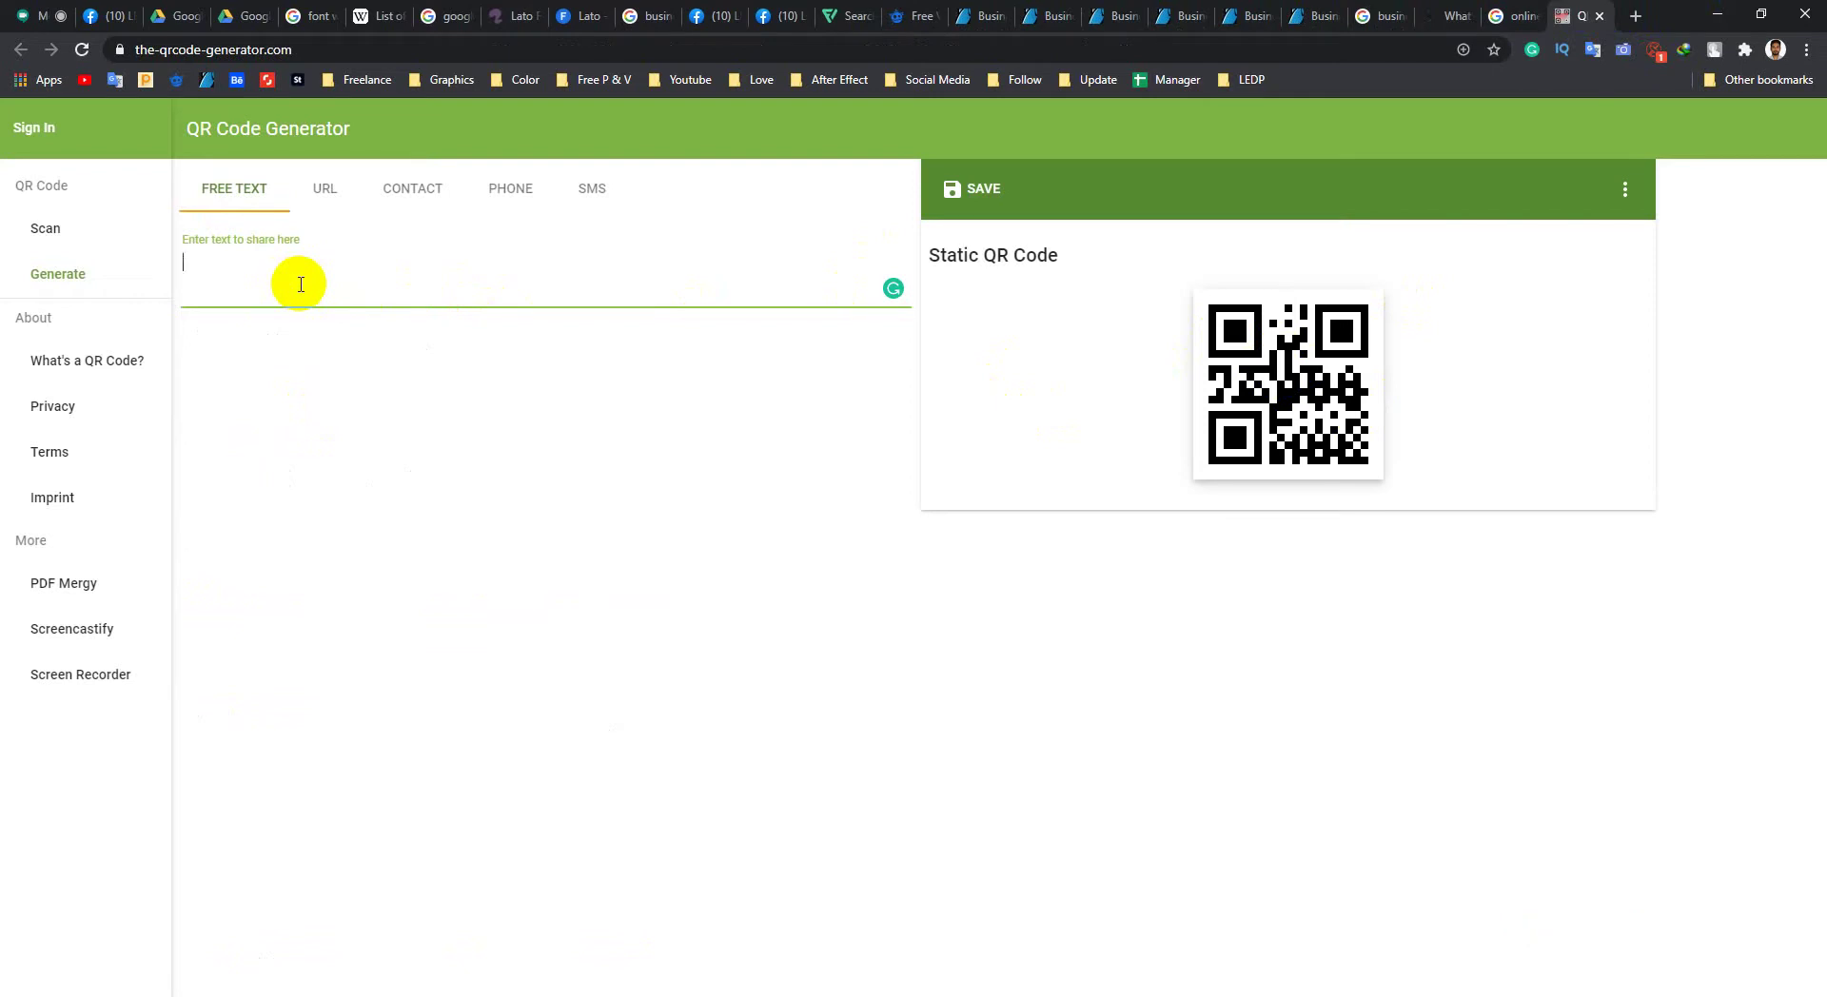
type("LEDP")
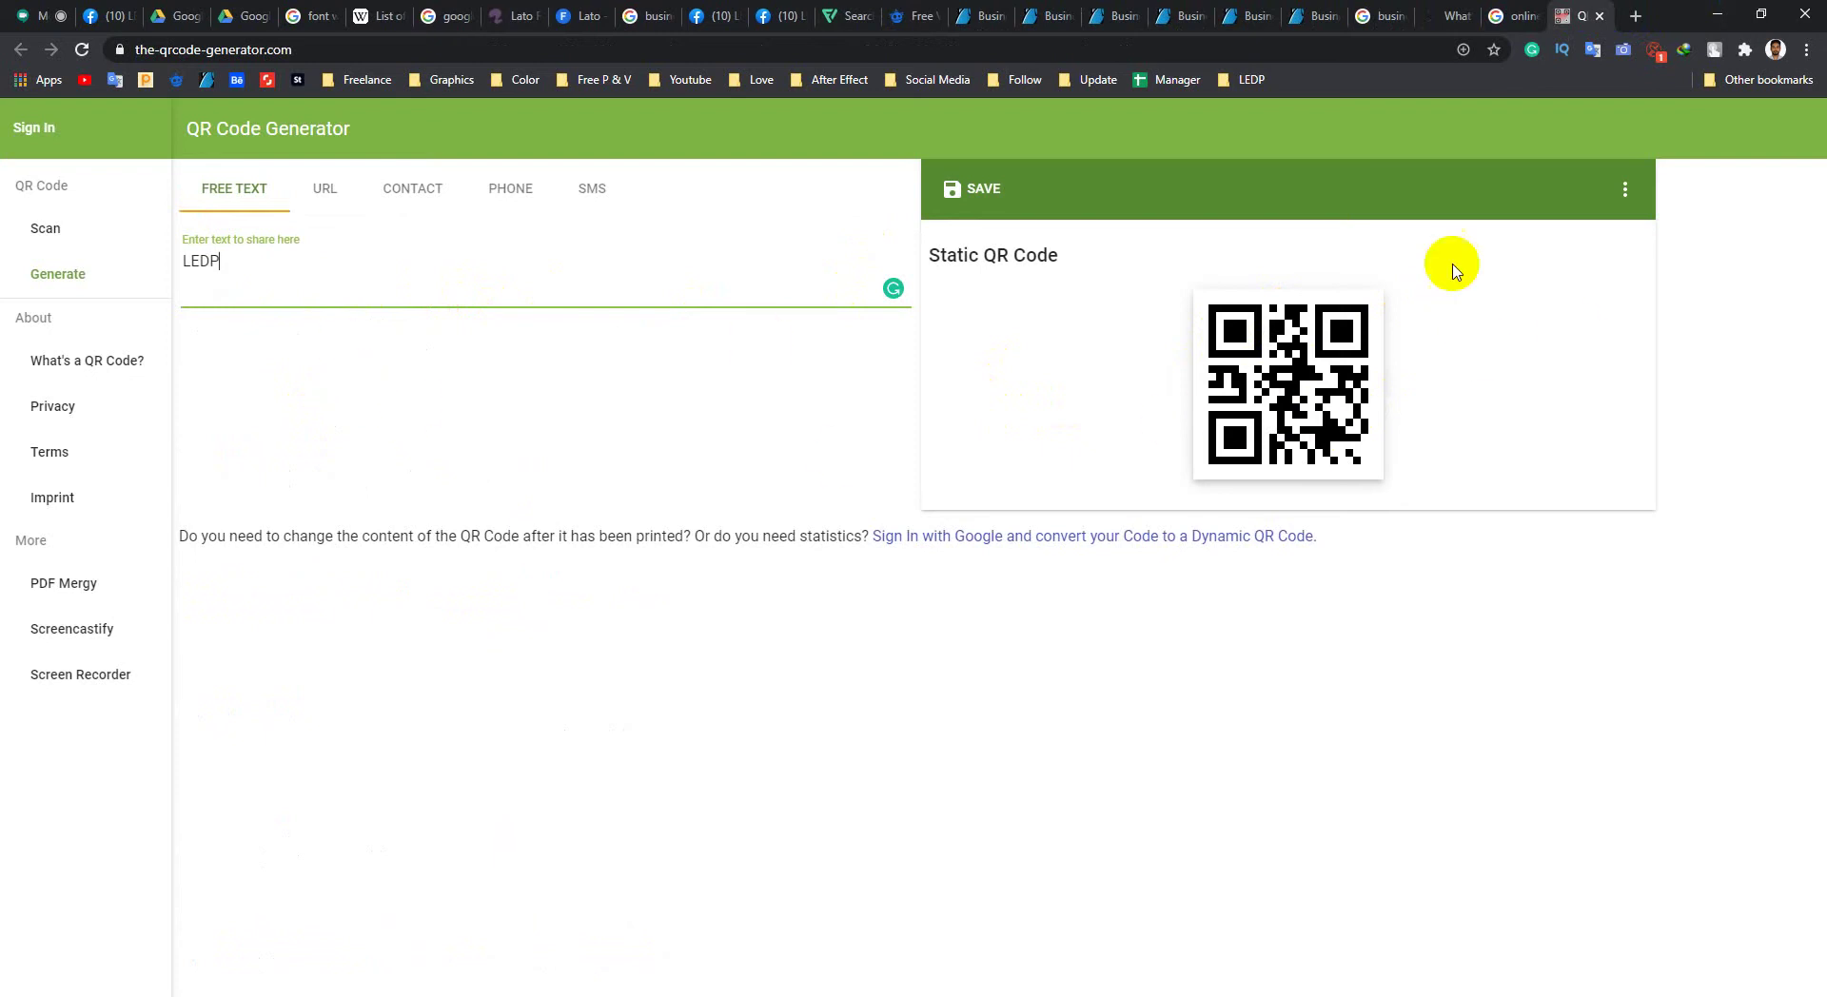
left_click(1644, 211)
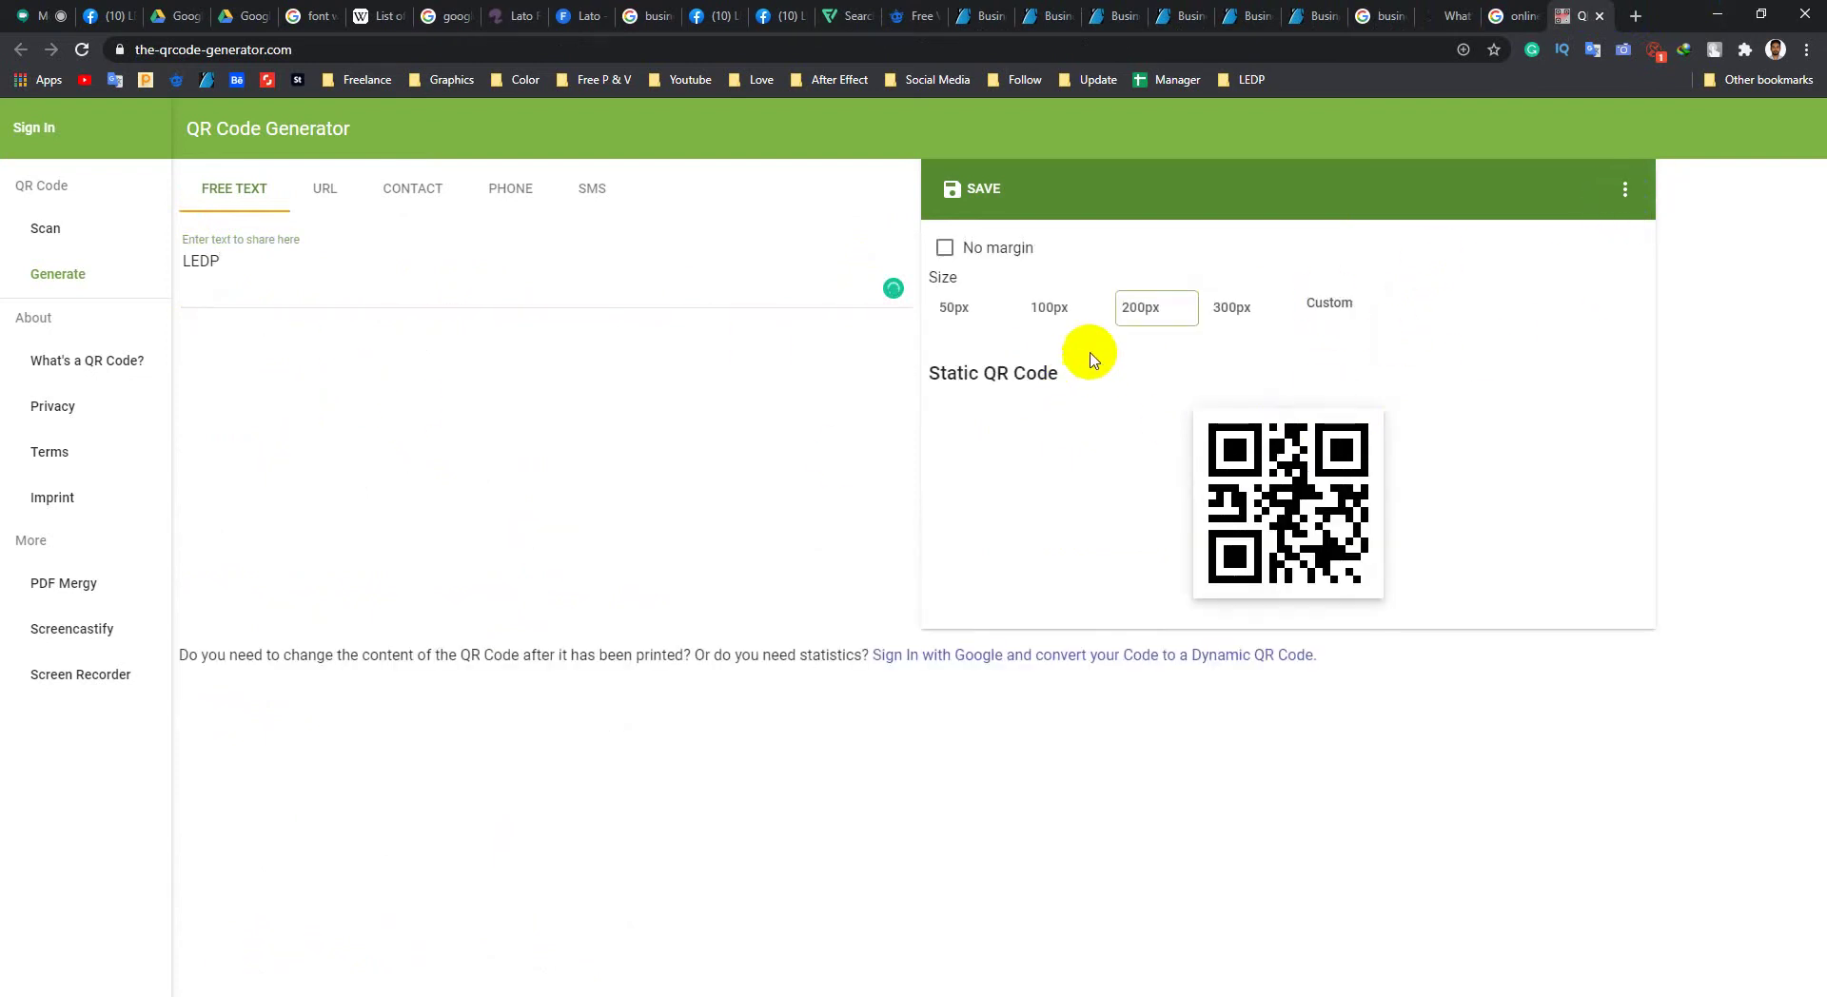
left_click(1629, 187)
left_click(960, 195)
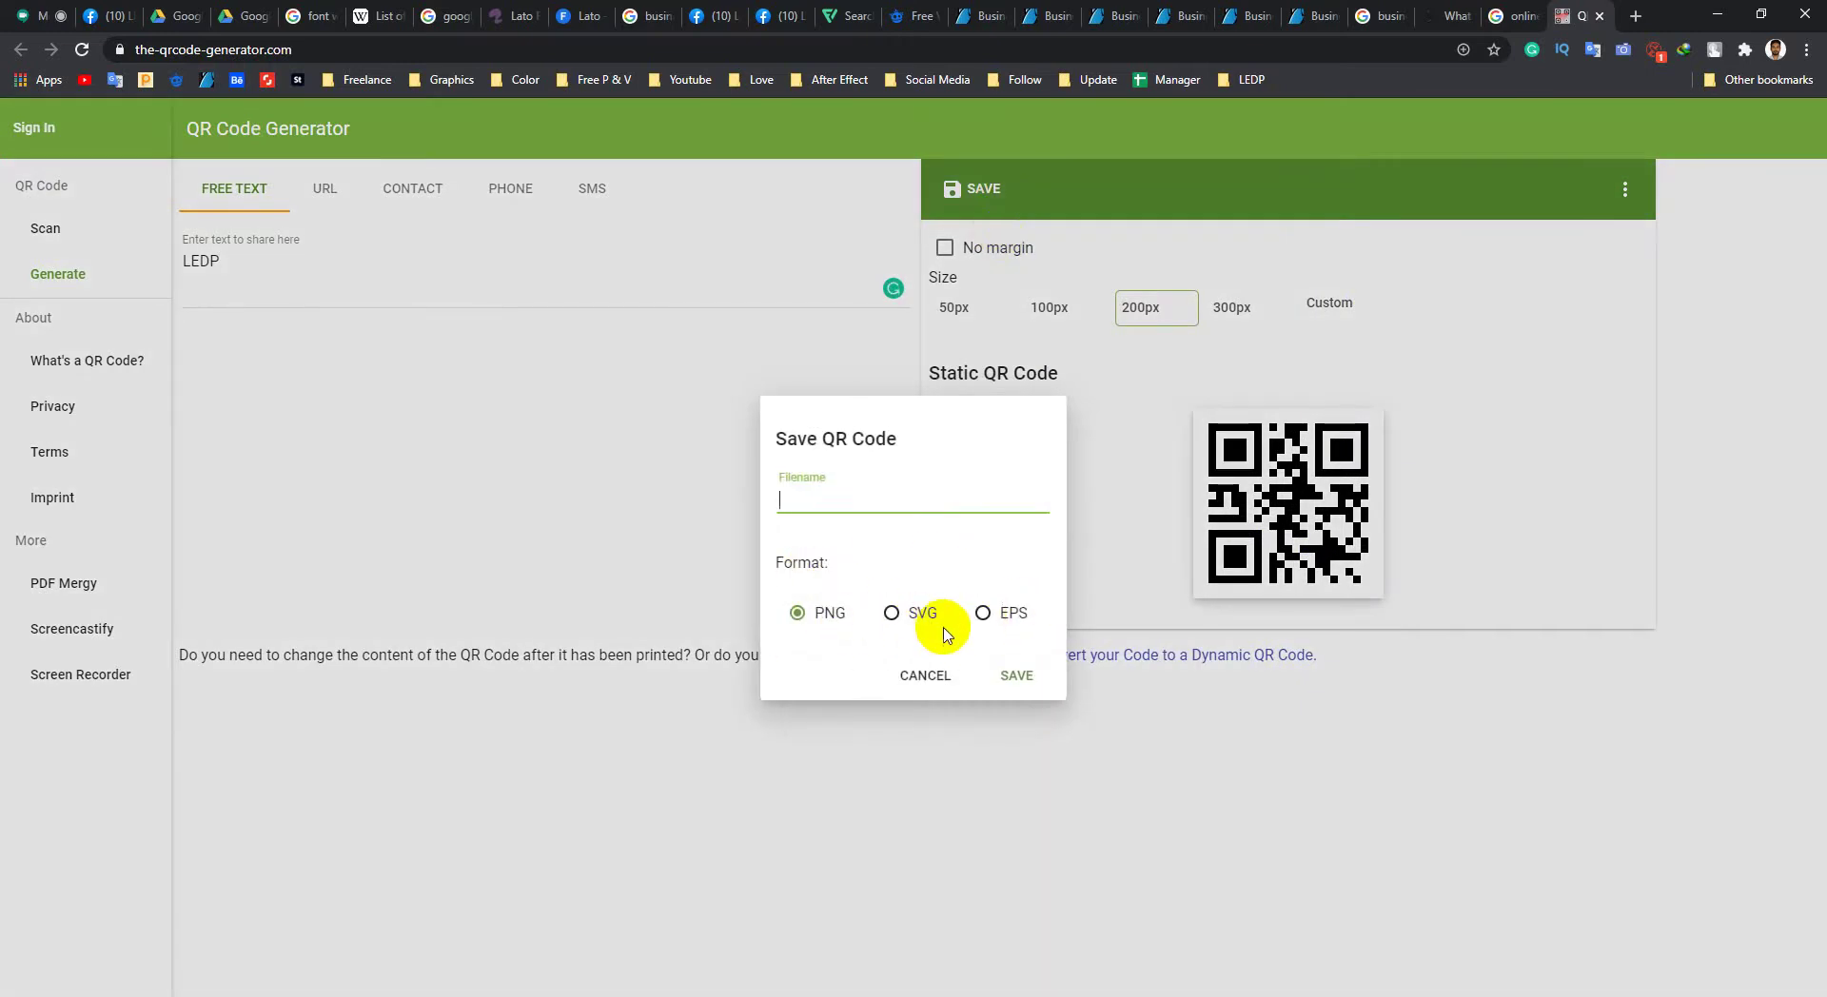
Step: Save the QR code as a PNG on the Desktop, named QR Code.png
left_click(1012, 675)
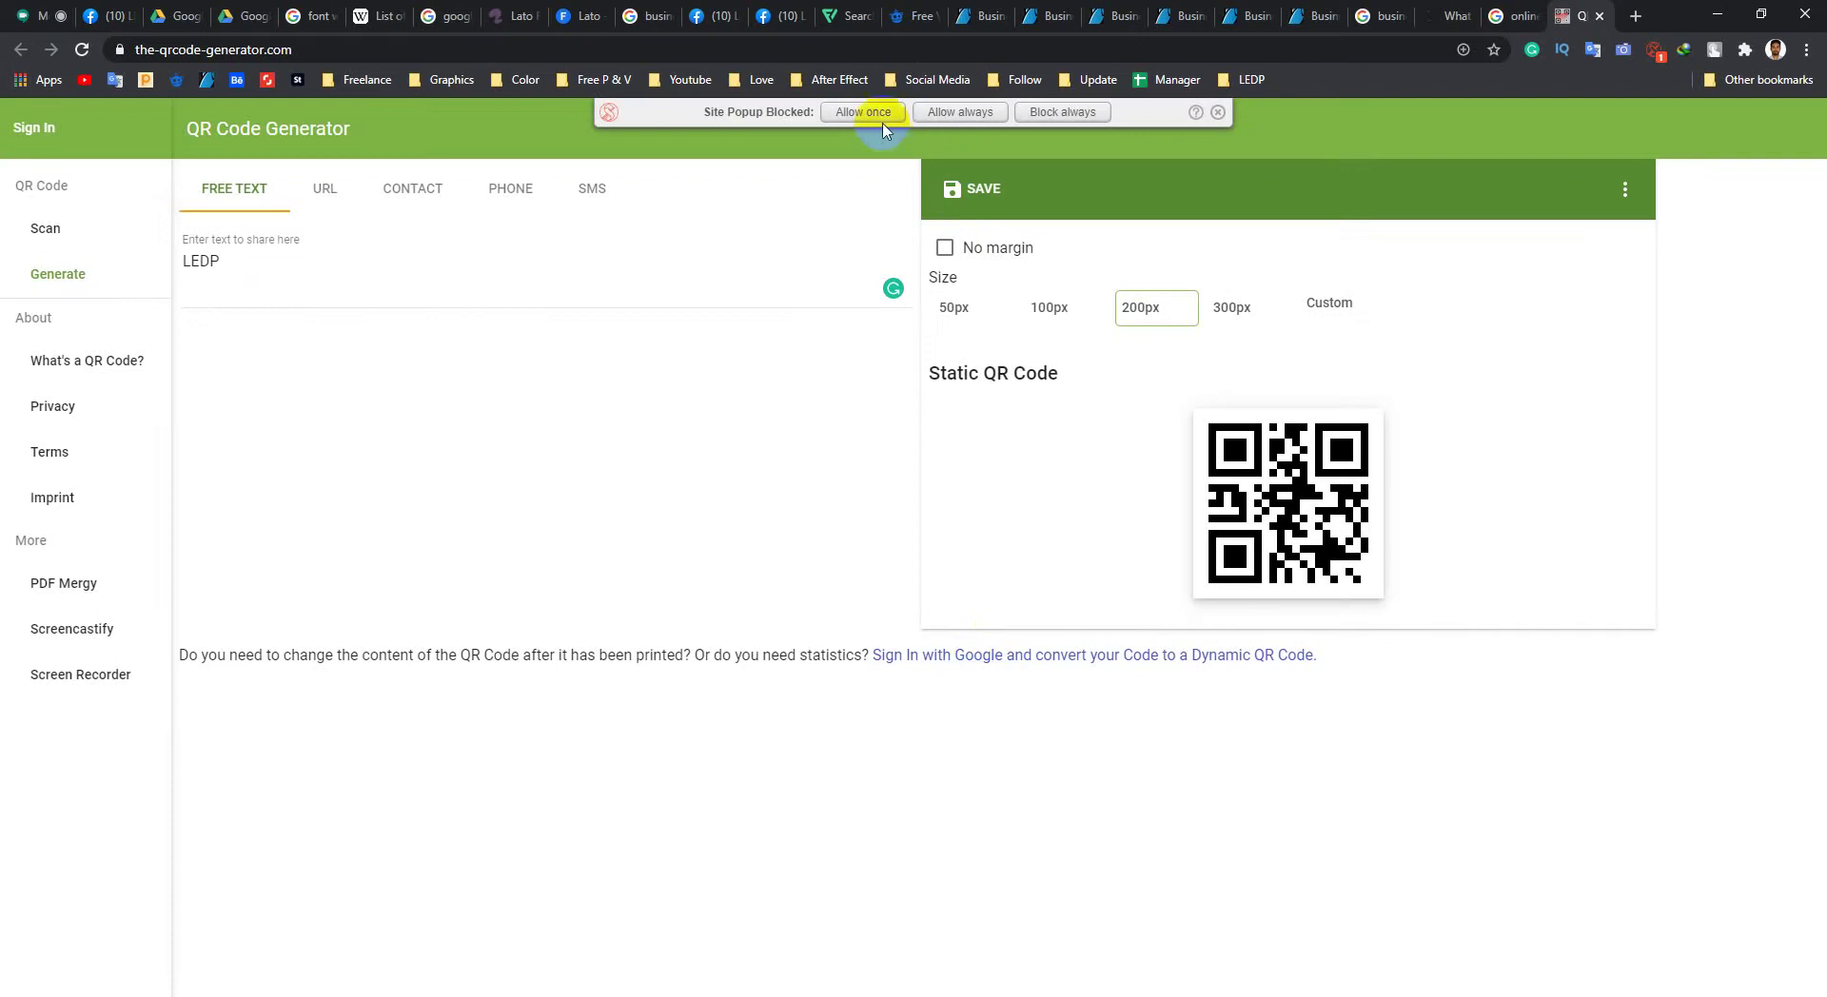
left_click(863, 112)
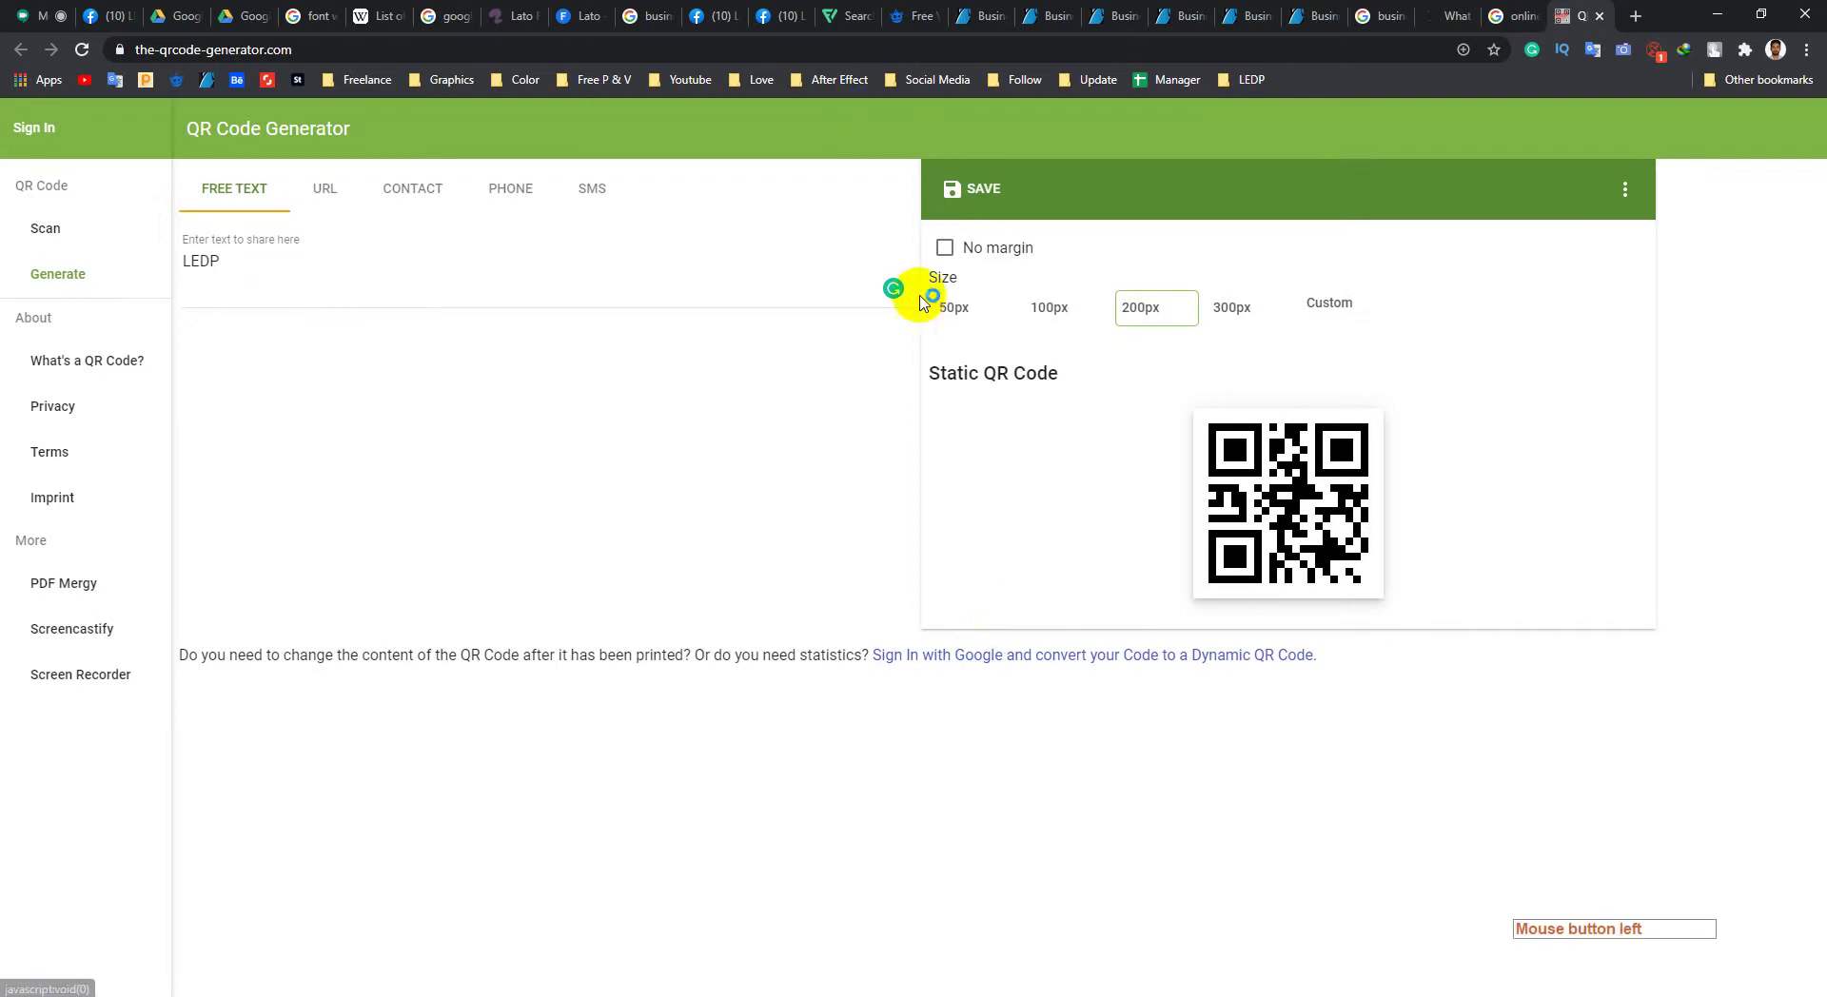
left_click(38, 163)
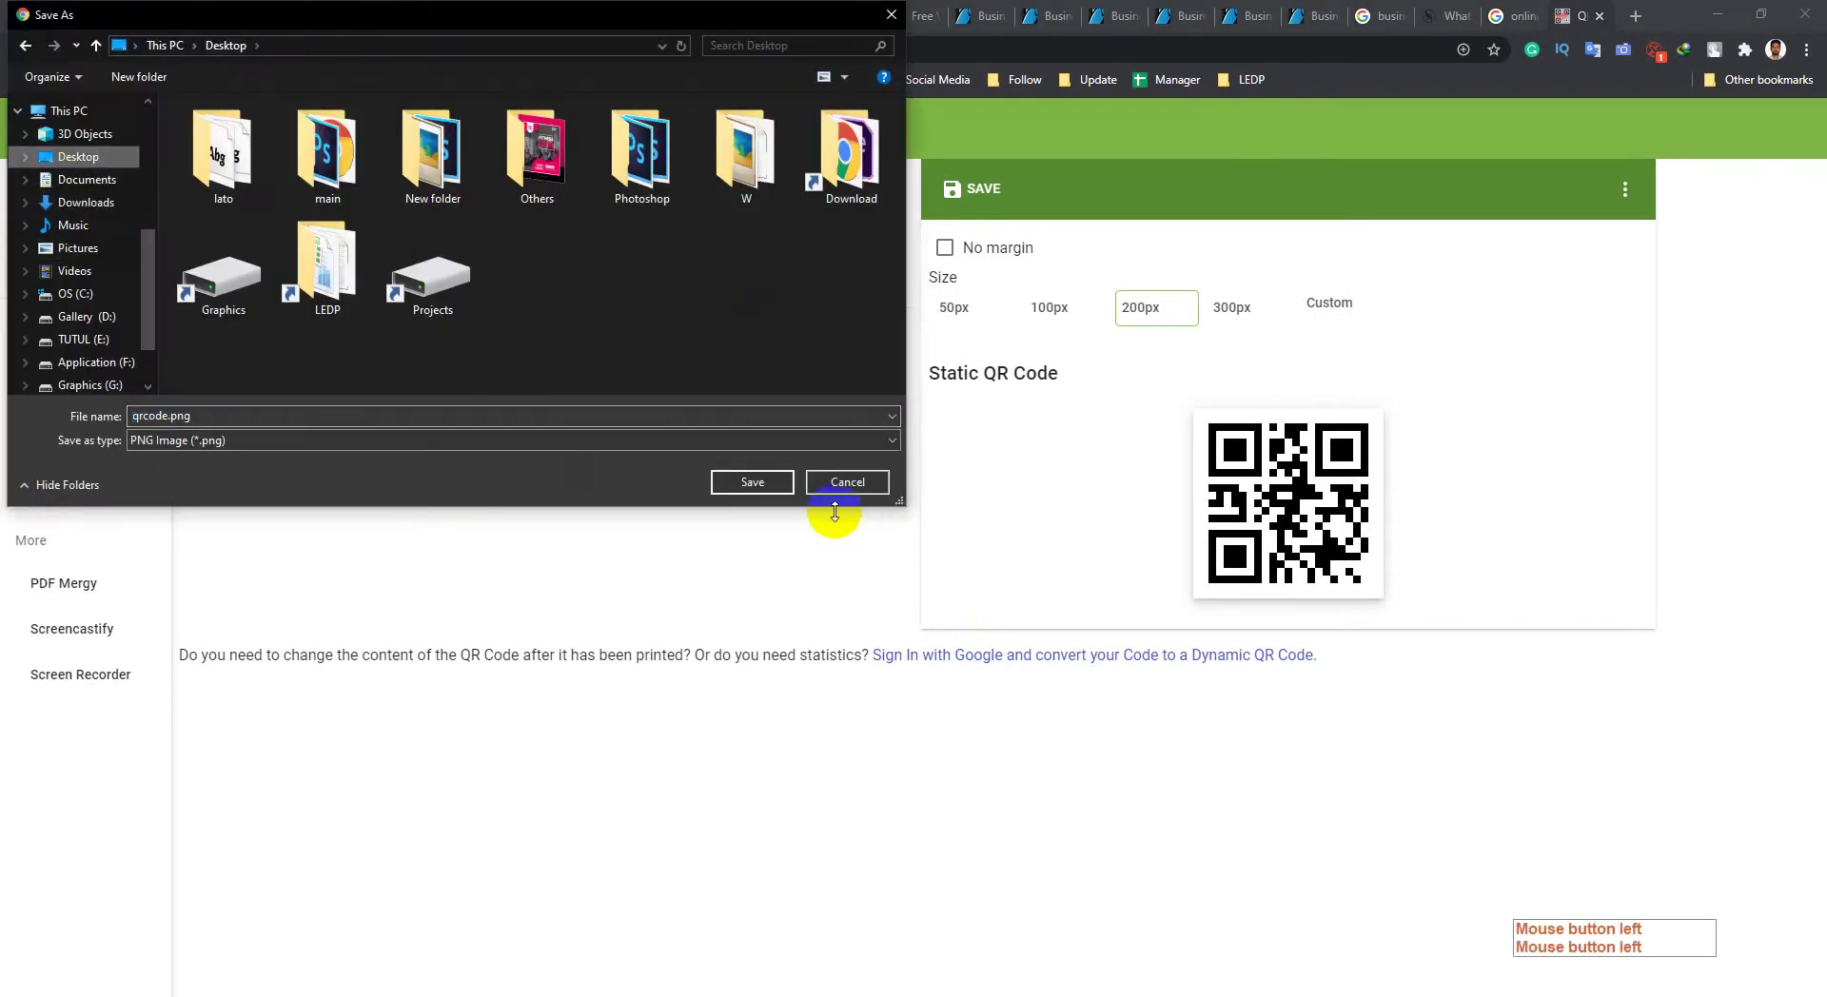
left_click(753, 481)
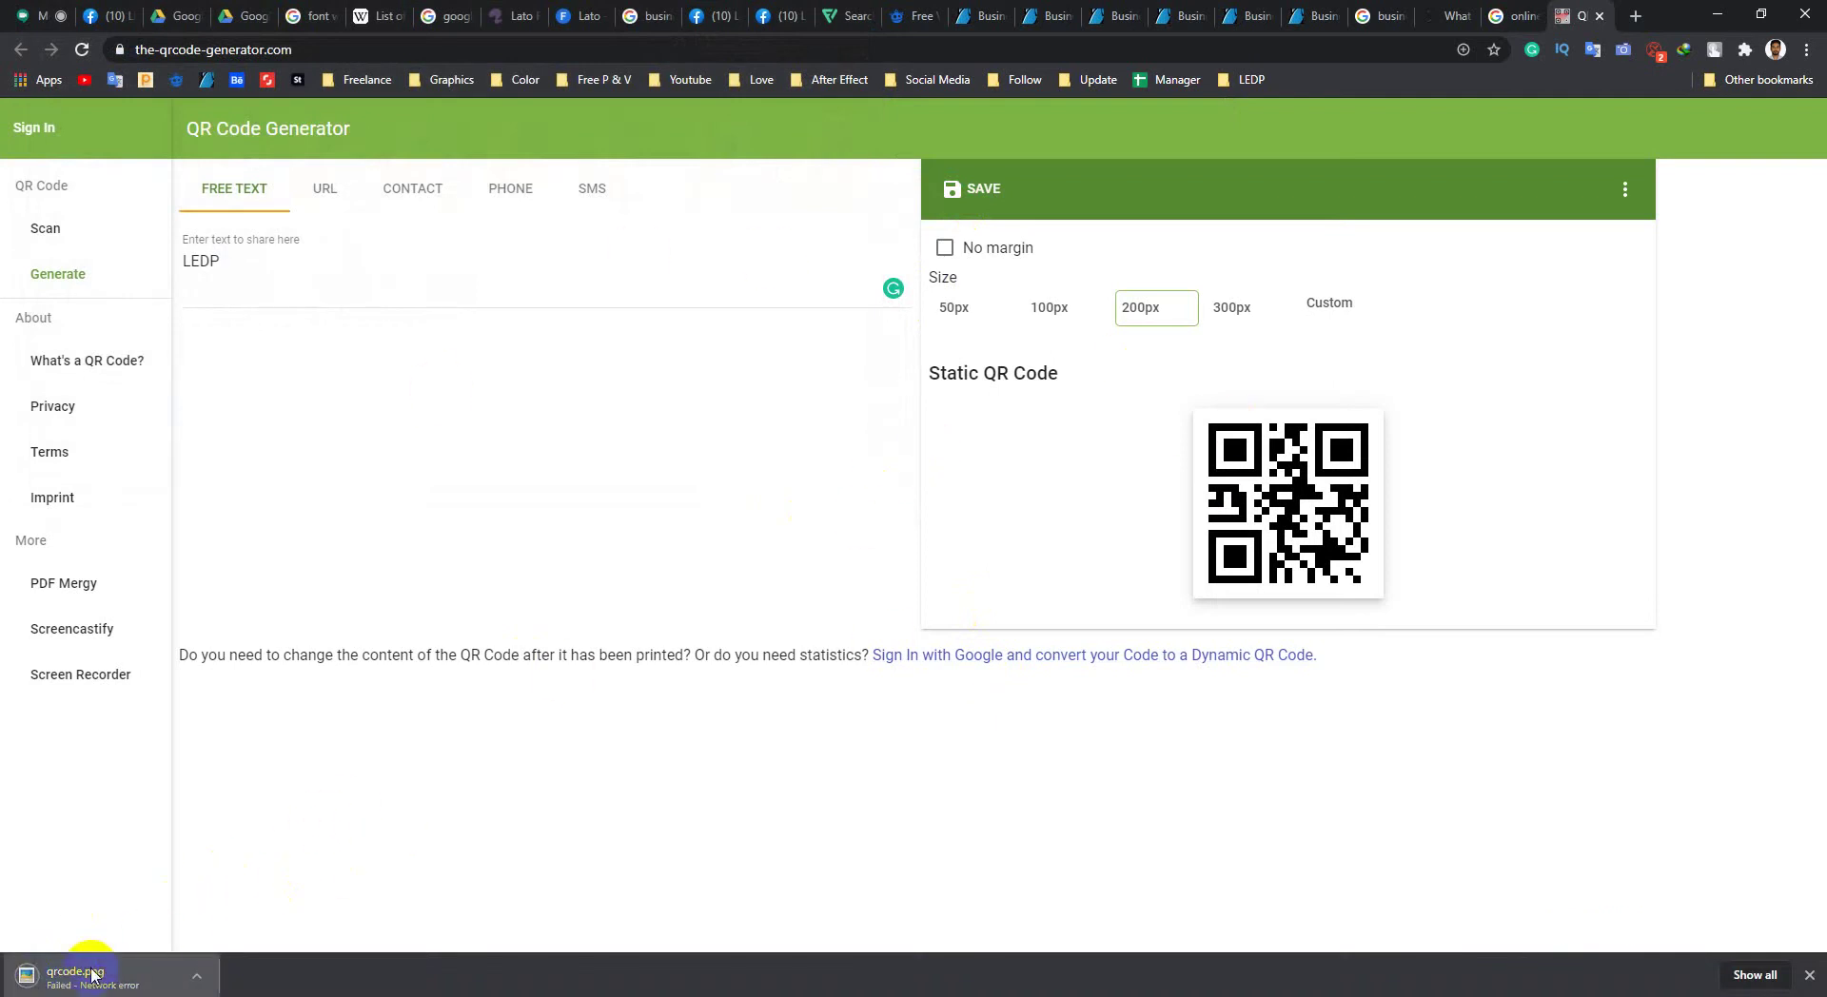
left_click(968, 189)
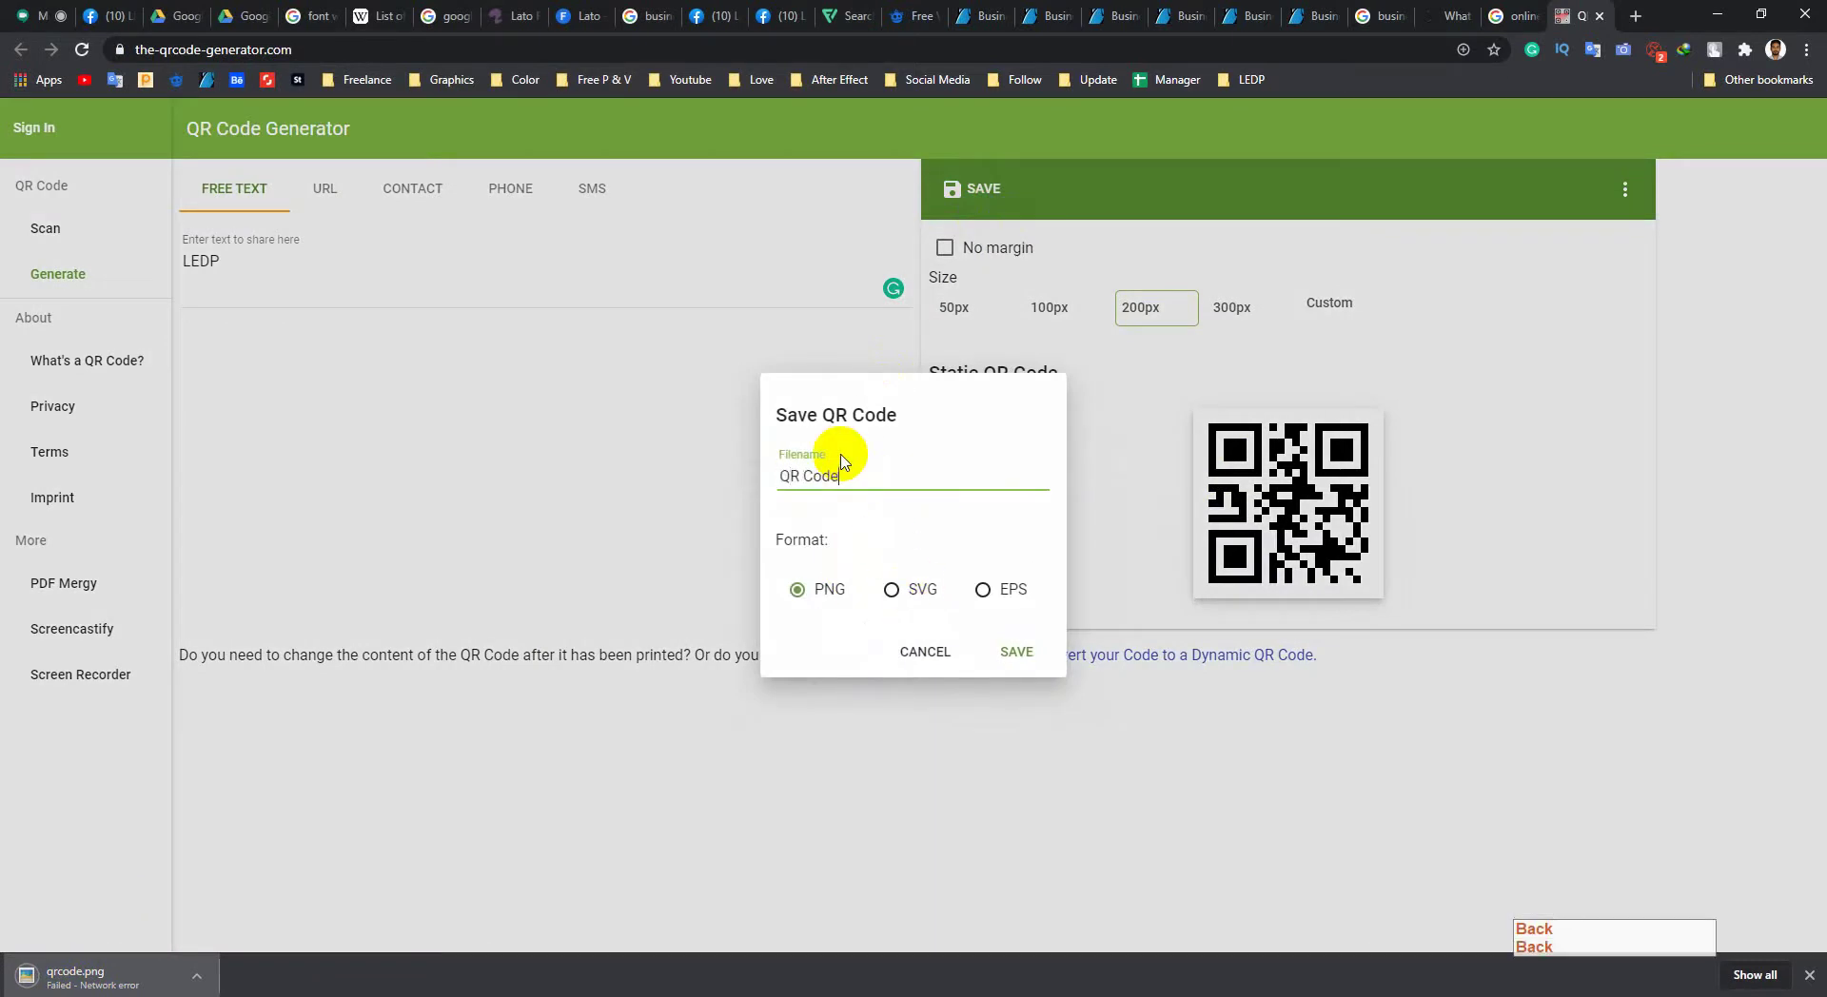
left_click(1014, 651)
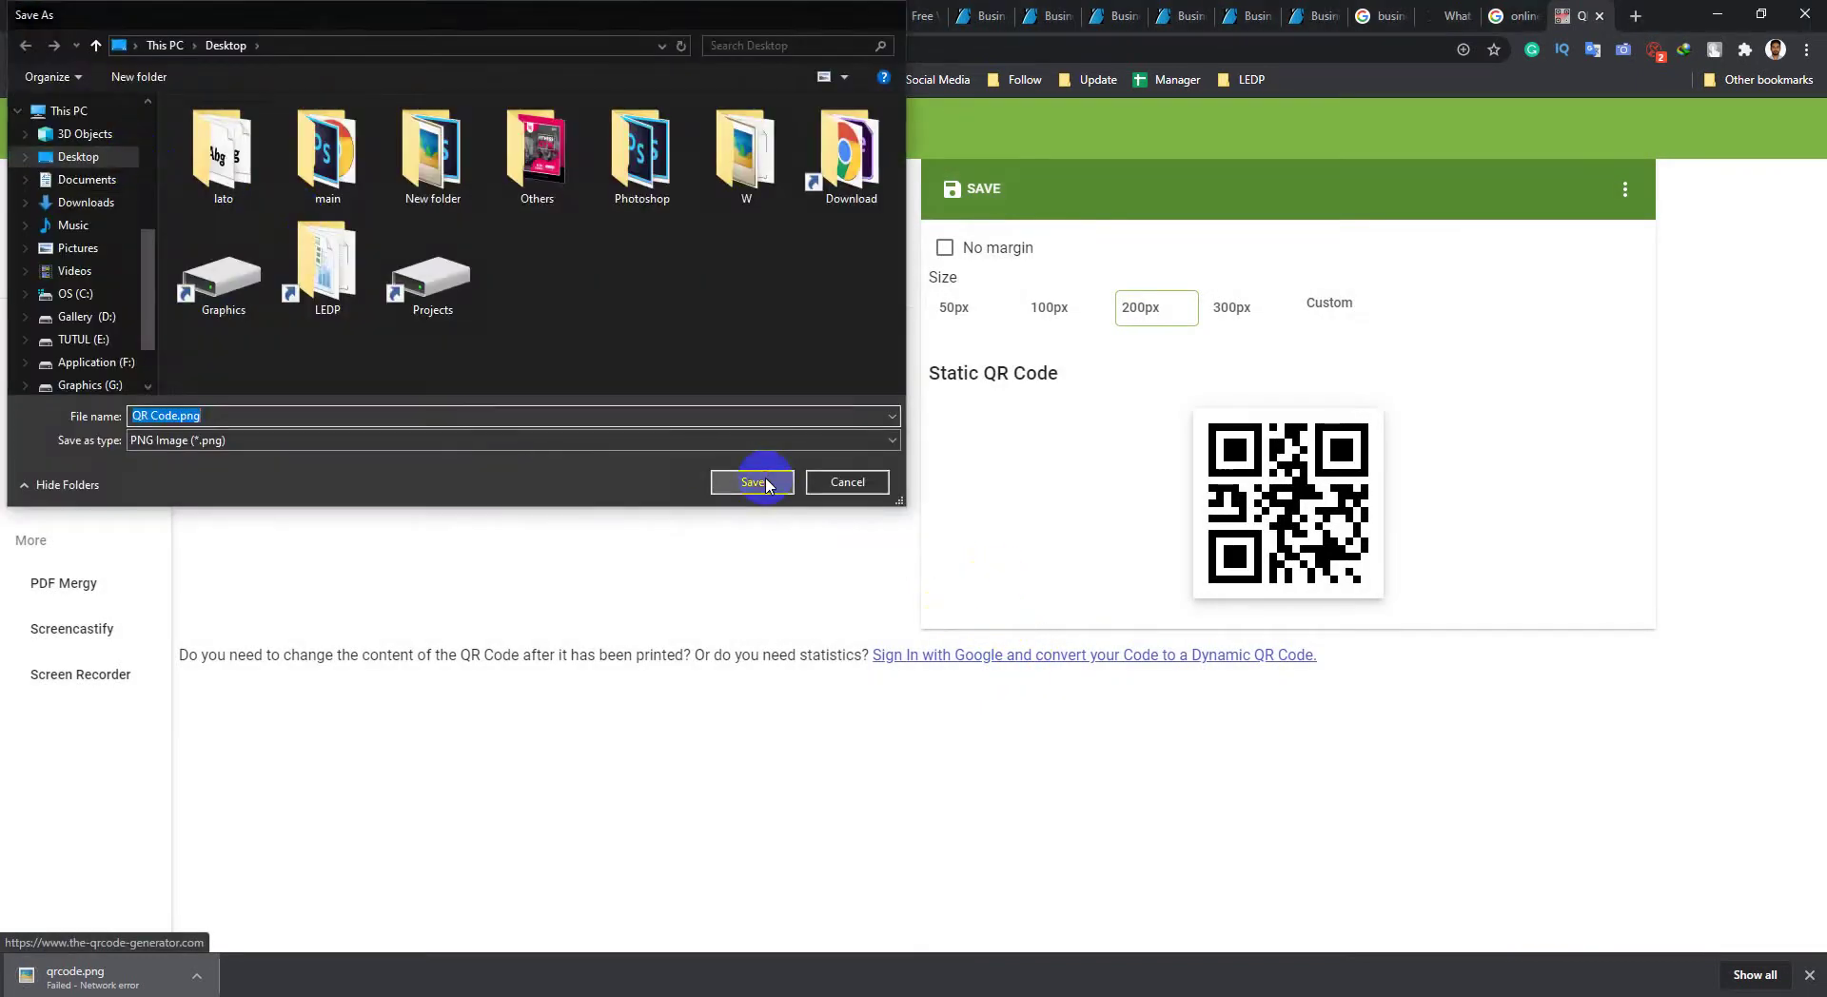
left_click(767, 482)
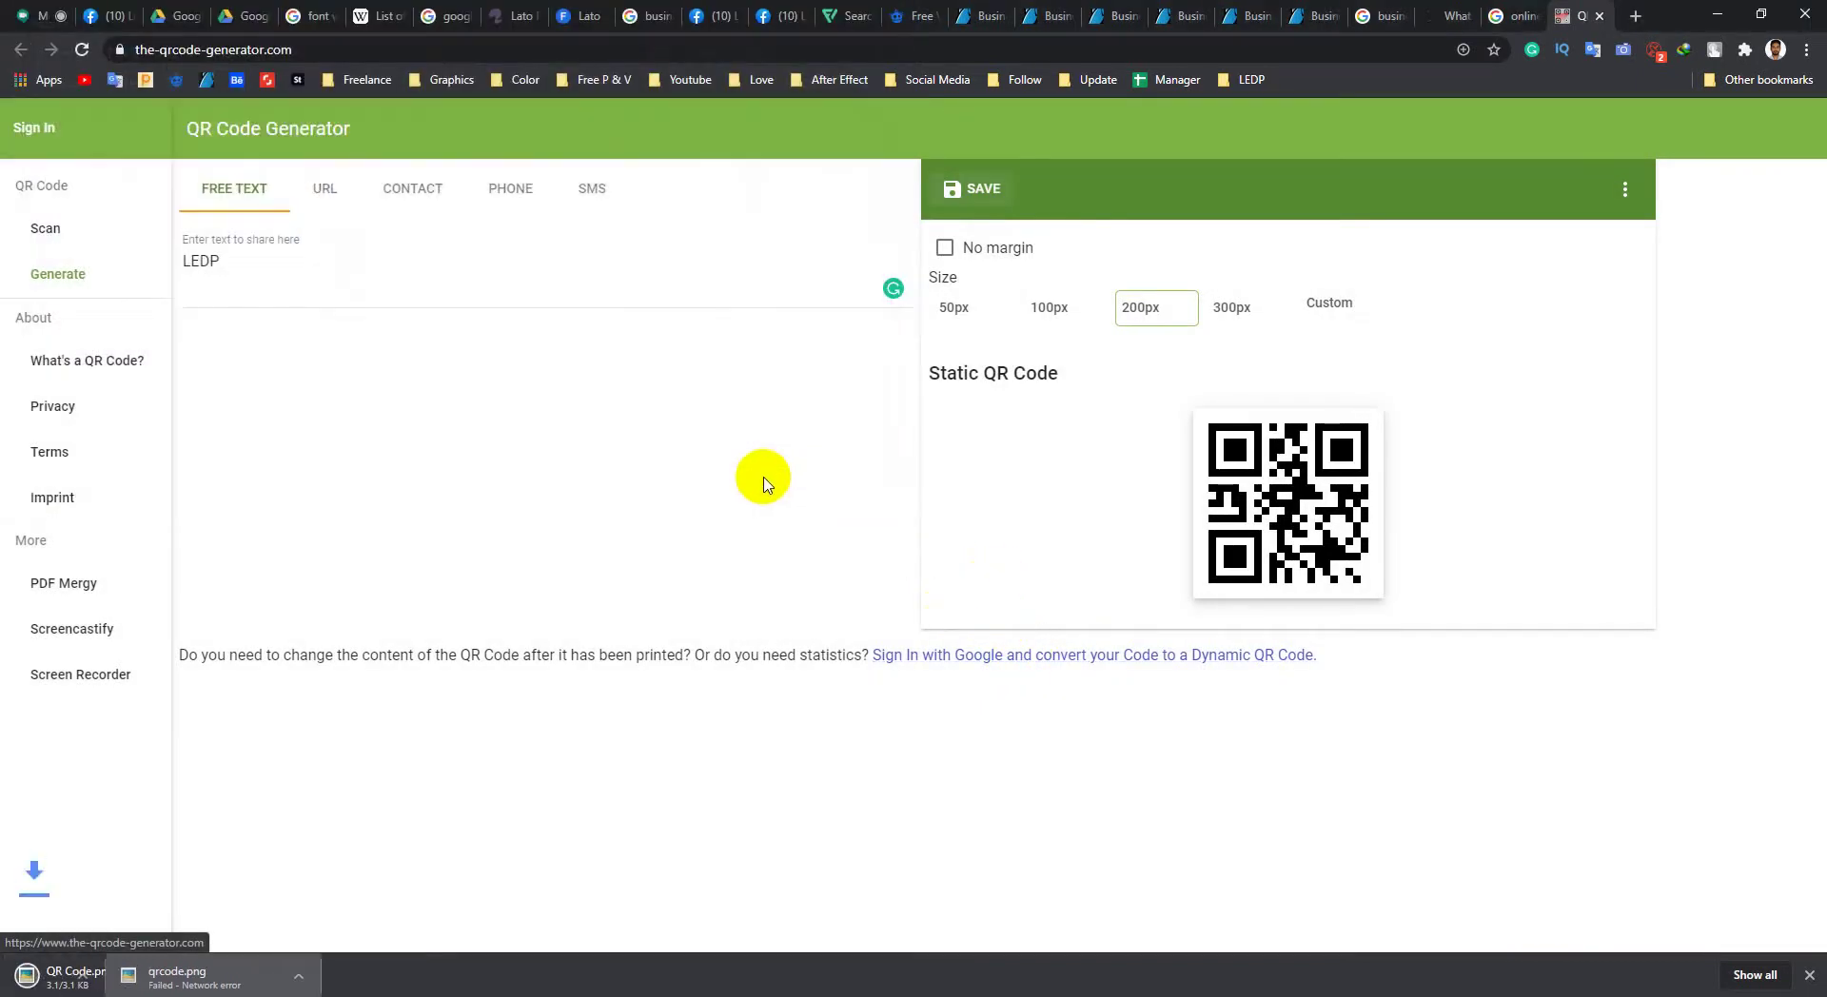
Step: Open the downloaded QR Code.png to check the 200 x 200 image
left_click(98, 980)
scroll(1008, 481, "up", 3)
scroll(912, 482, "down", 2)
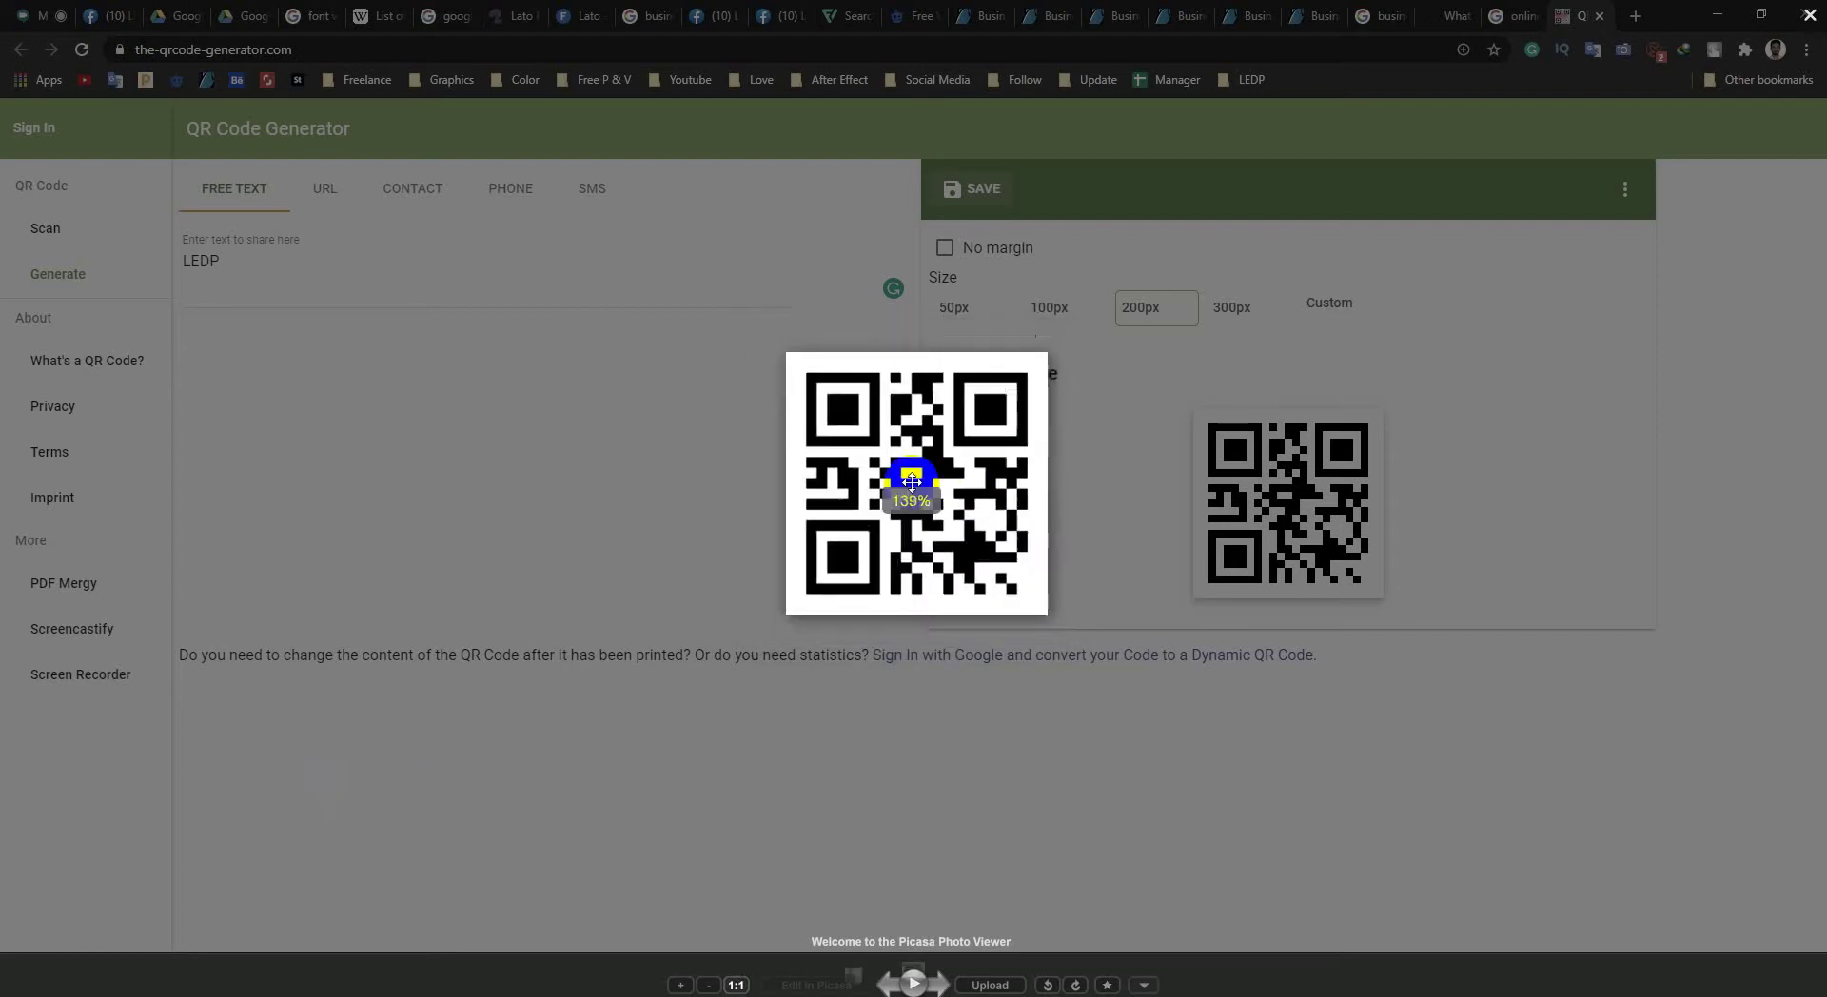
scroll(912, 482, "down", 1)
left_click(1810, 15)
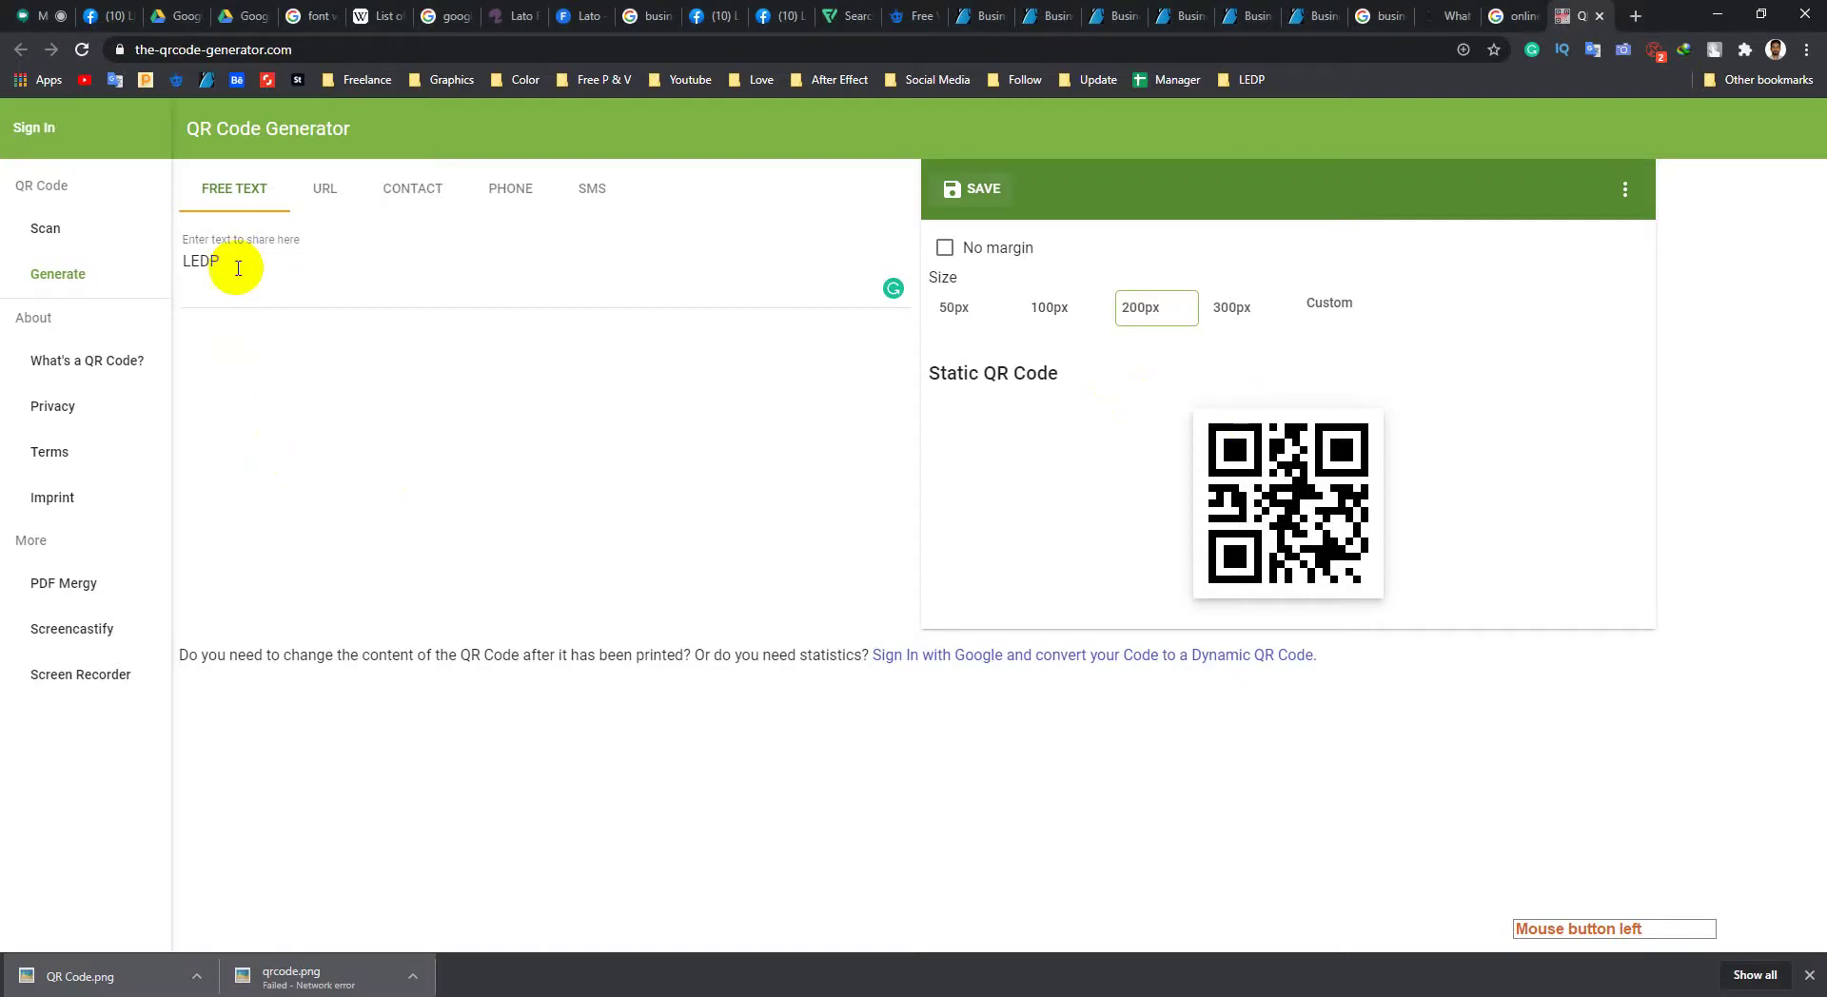
Step: Select and then deselect the LEDP text in the Free Text field
double_click(234, 268)
left_click(241, 270)
double_click(242, 270)
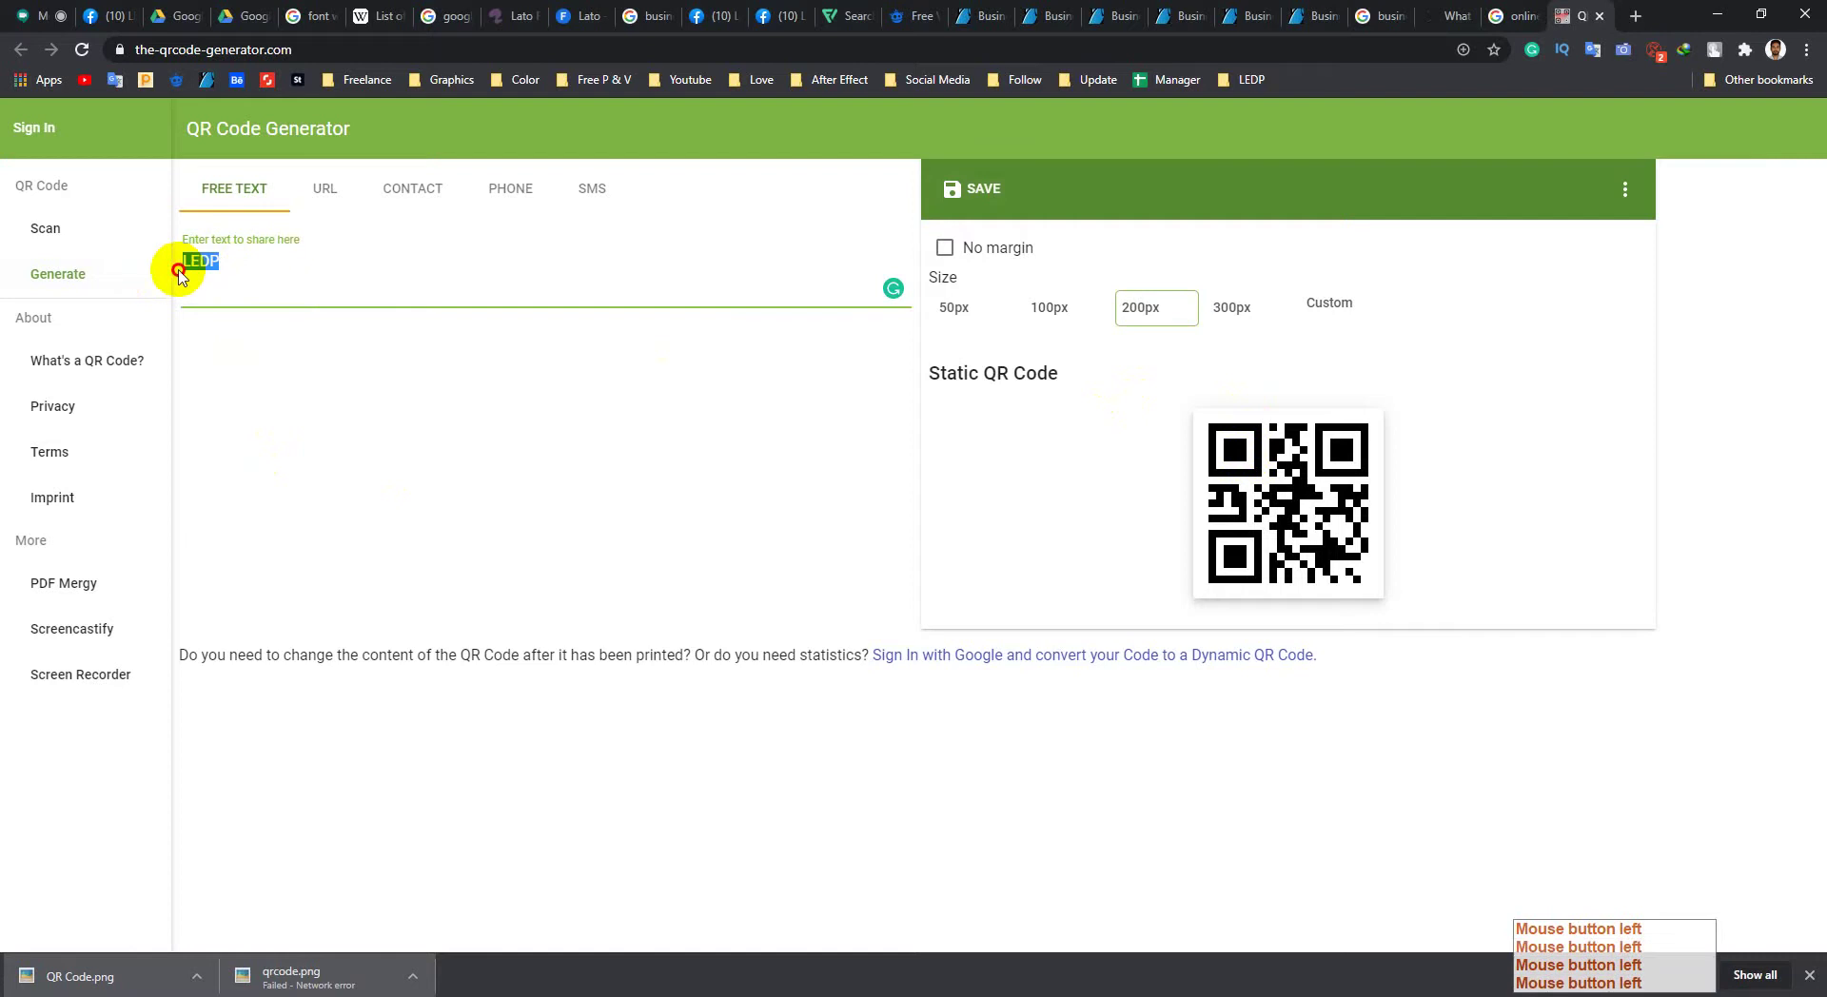
left_click_drag(249, 277, 155, 277)
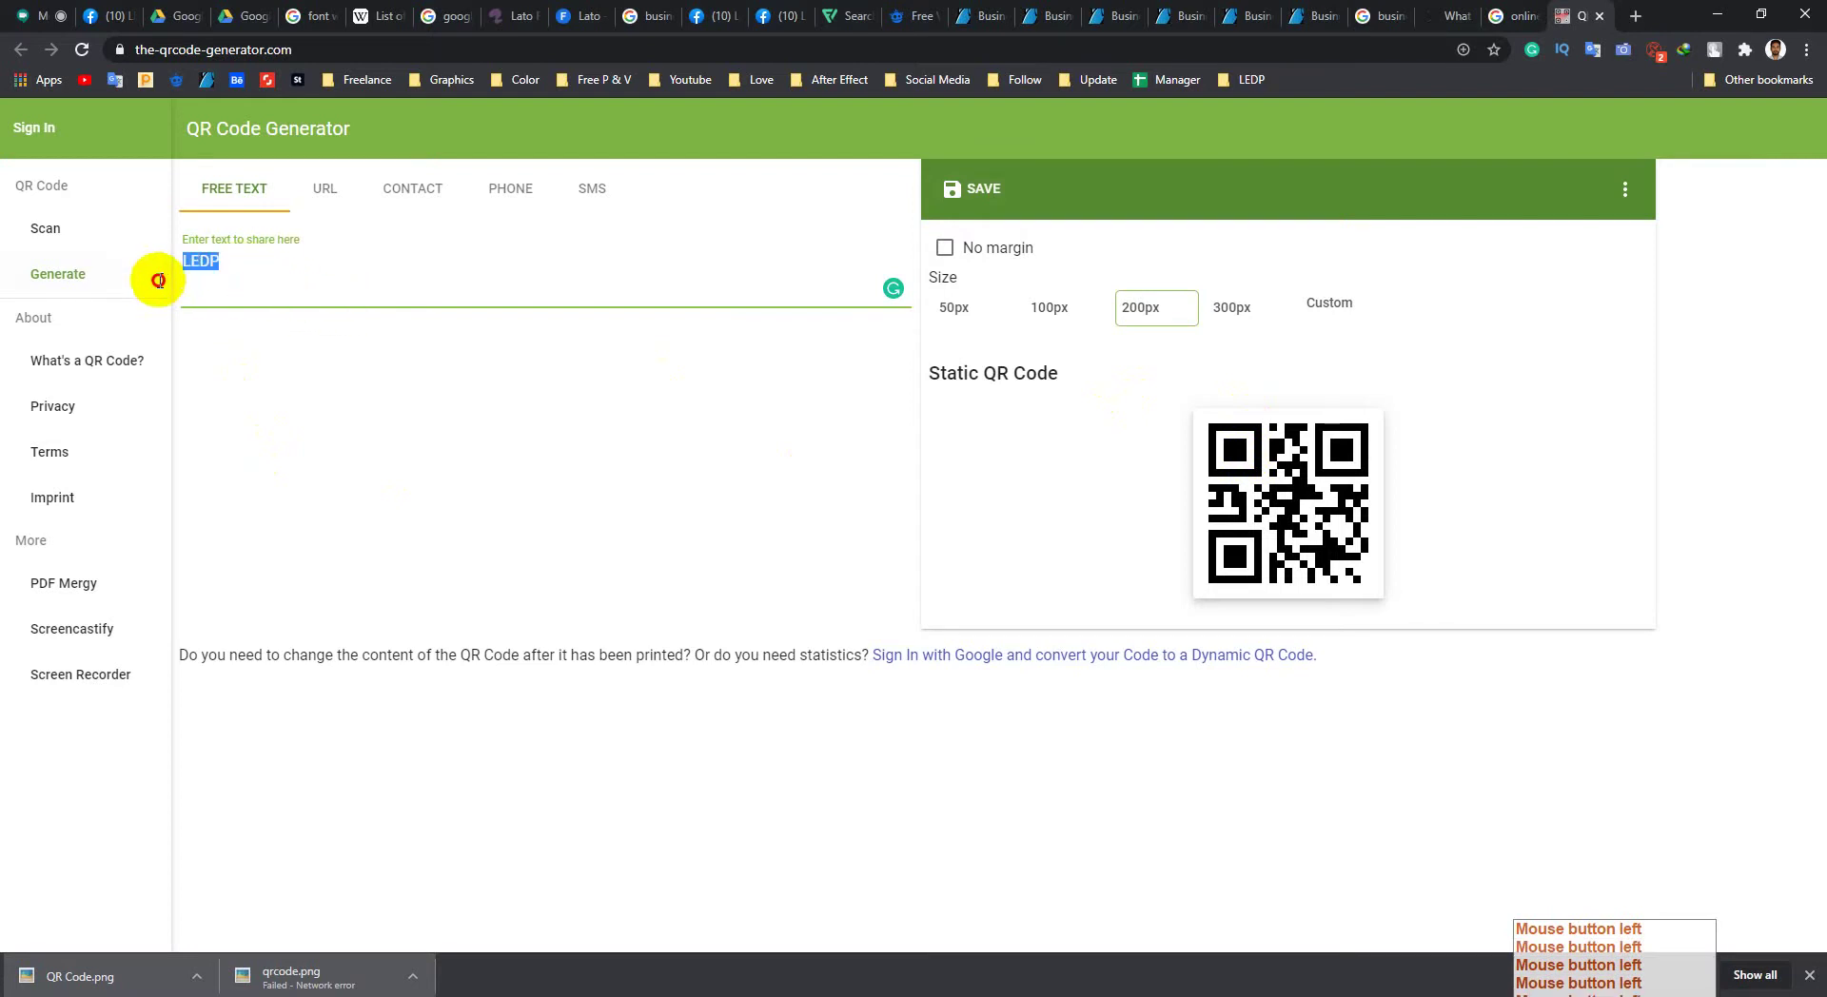
left_click(225, 276)
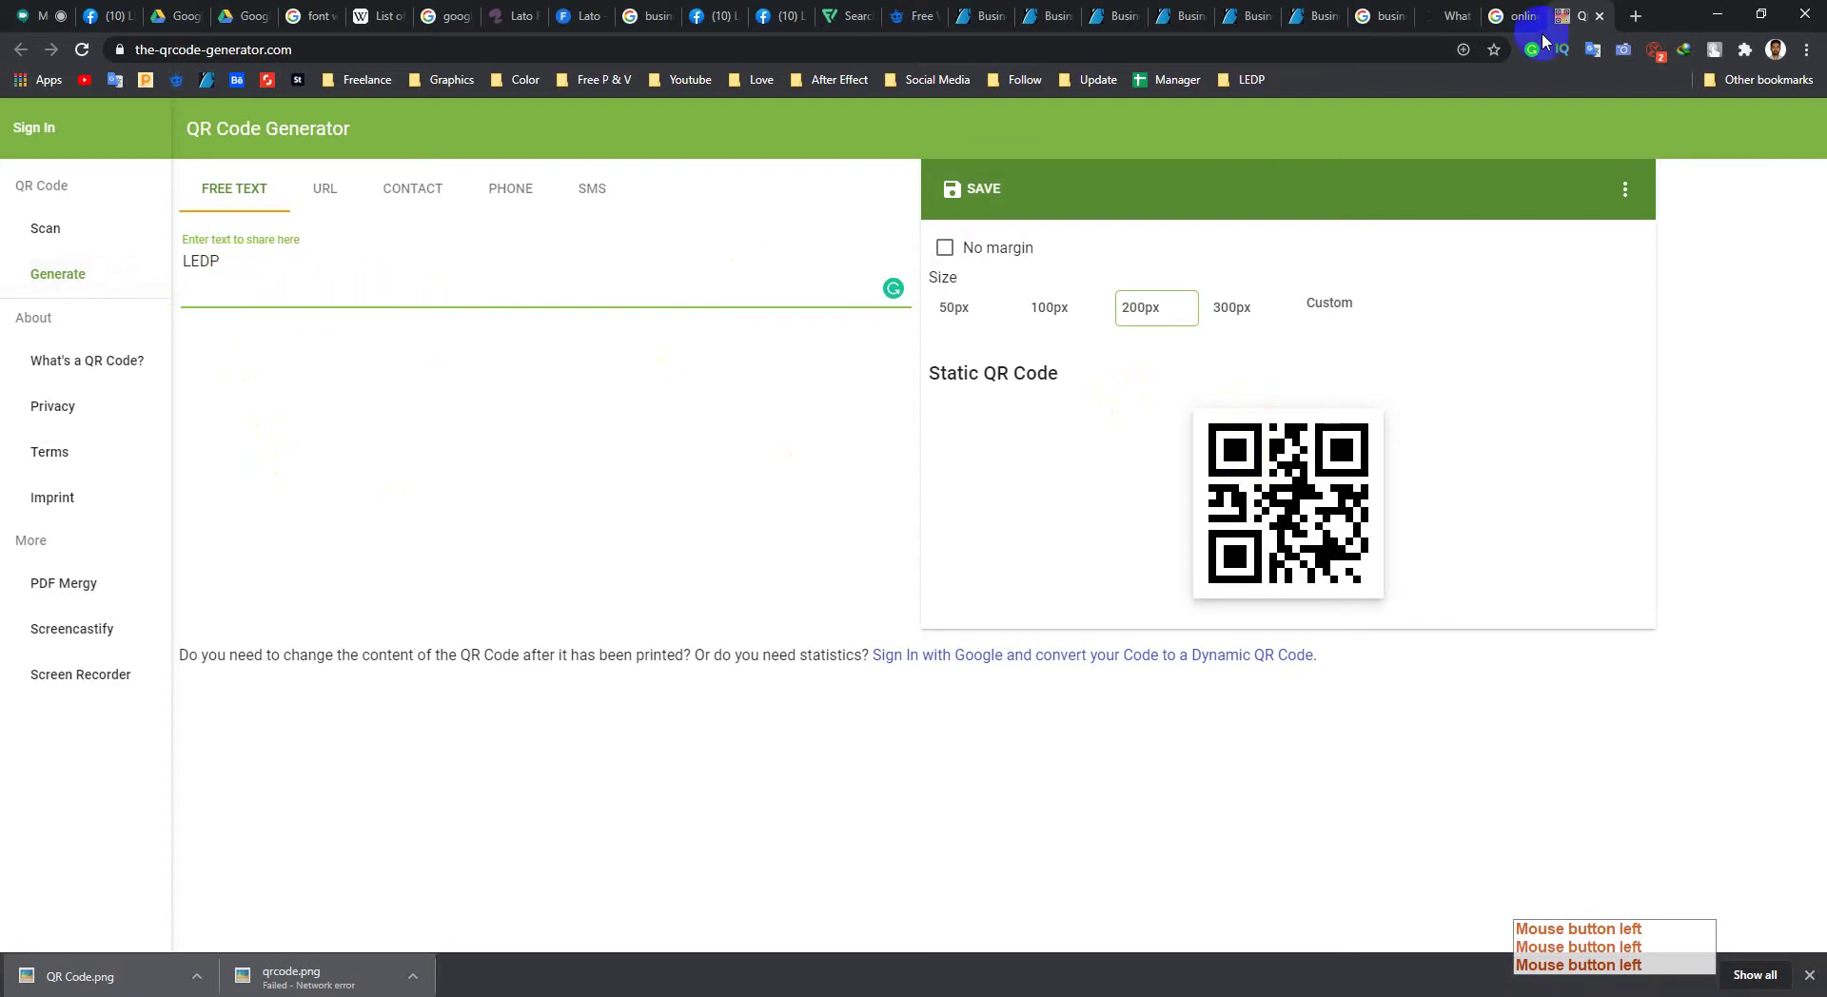
Step: Change the Google search to 'online qr code scanner'
left_click(1513, 16)
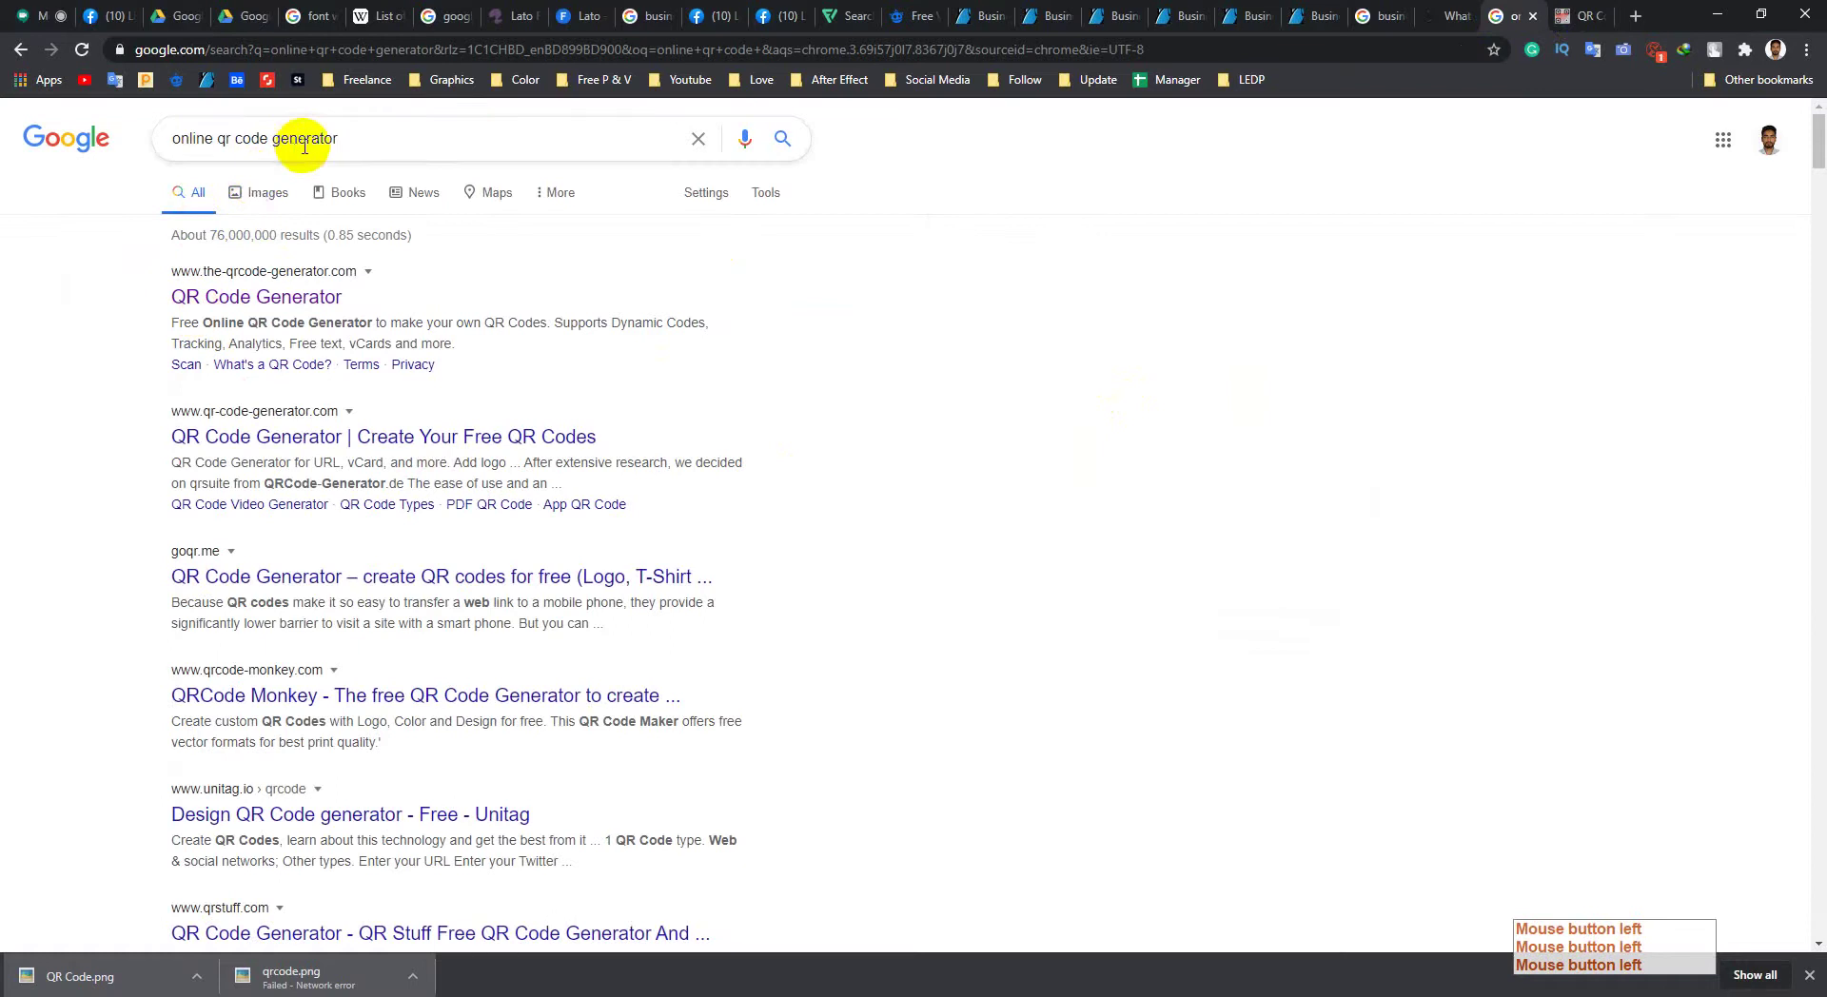
double_click(457, 134)
key("BackSpace")
type("s")
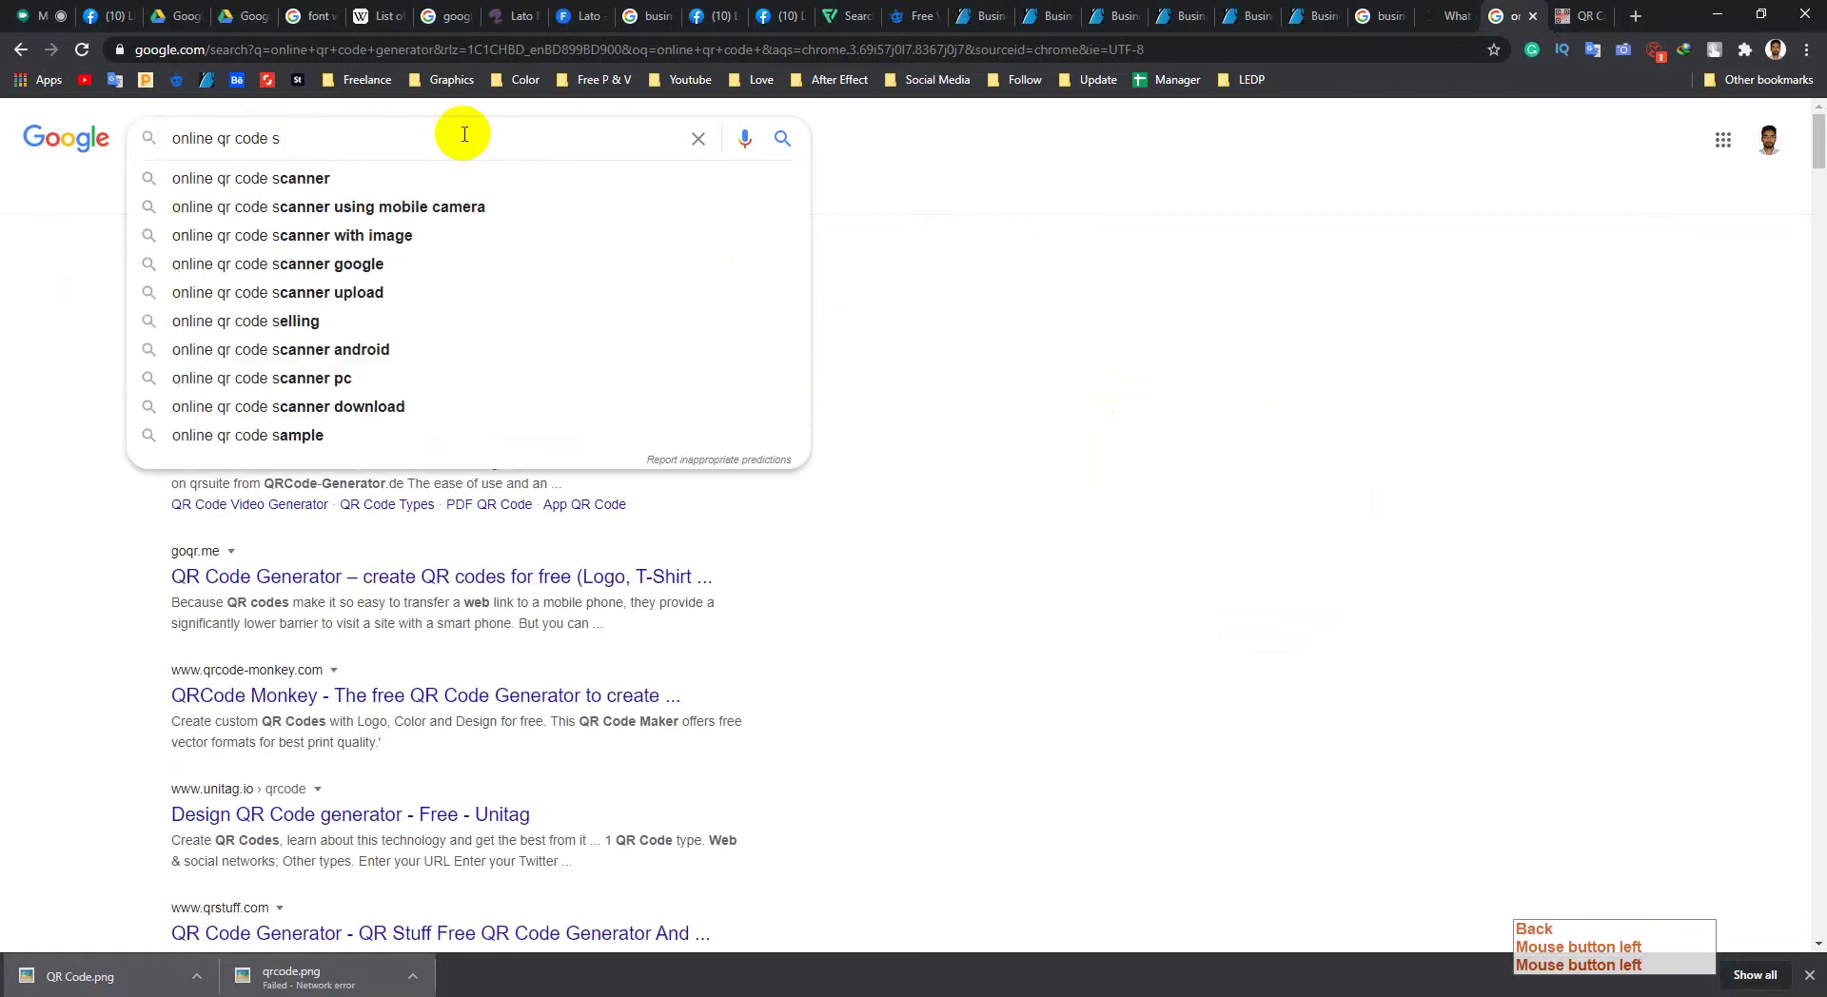
key("Down")
key("Return")
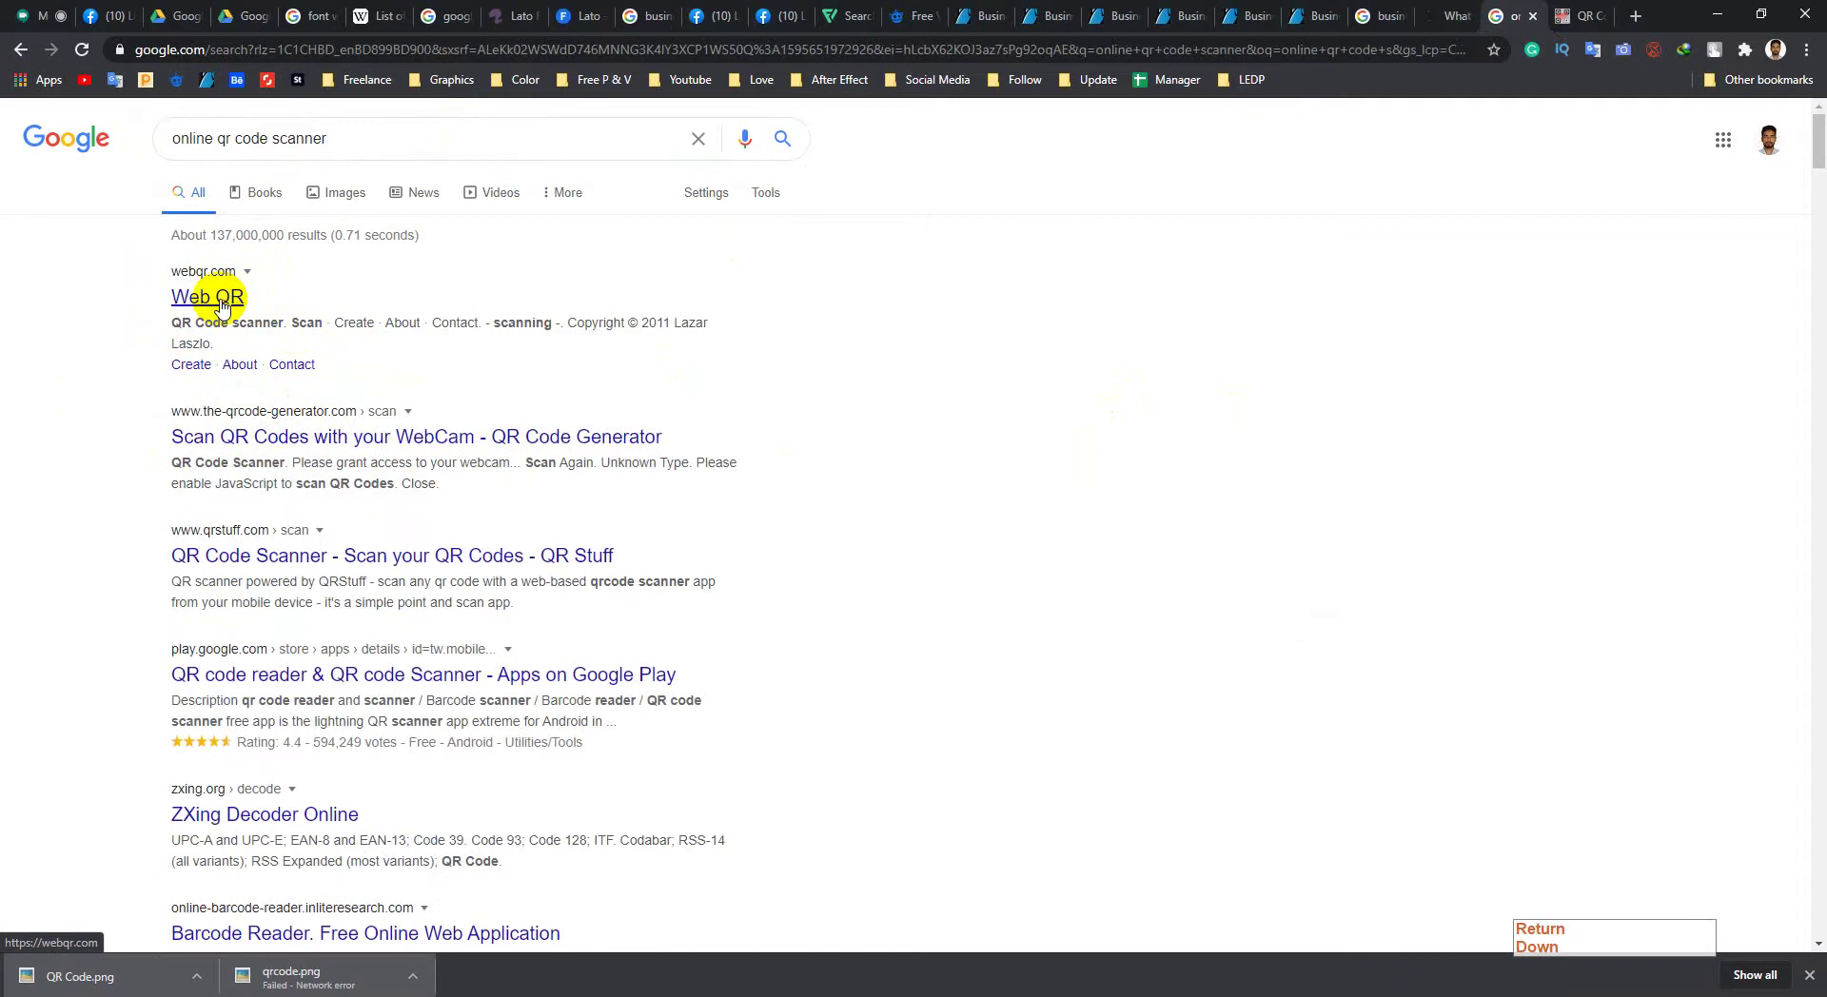
Step: Try the Web QR and QR Stuff scanners in new tabs, then close both
middle_click(221, 302)
left_click(1573, 16)
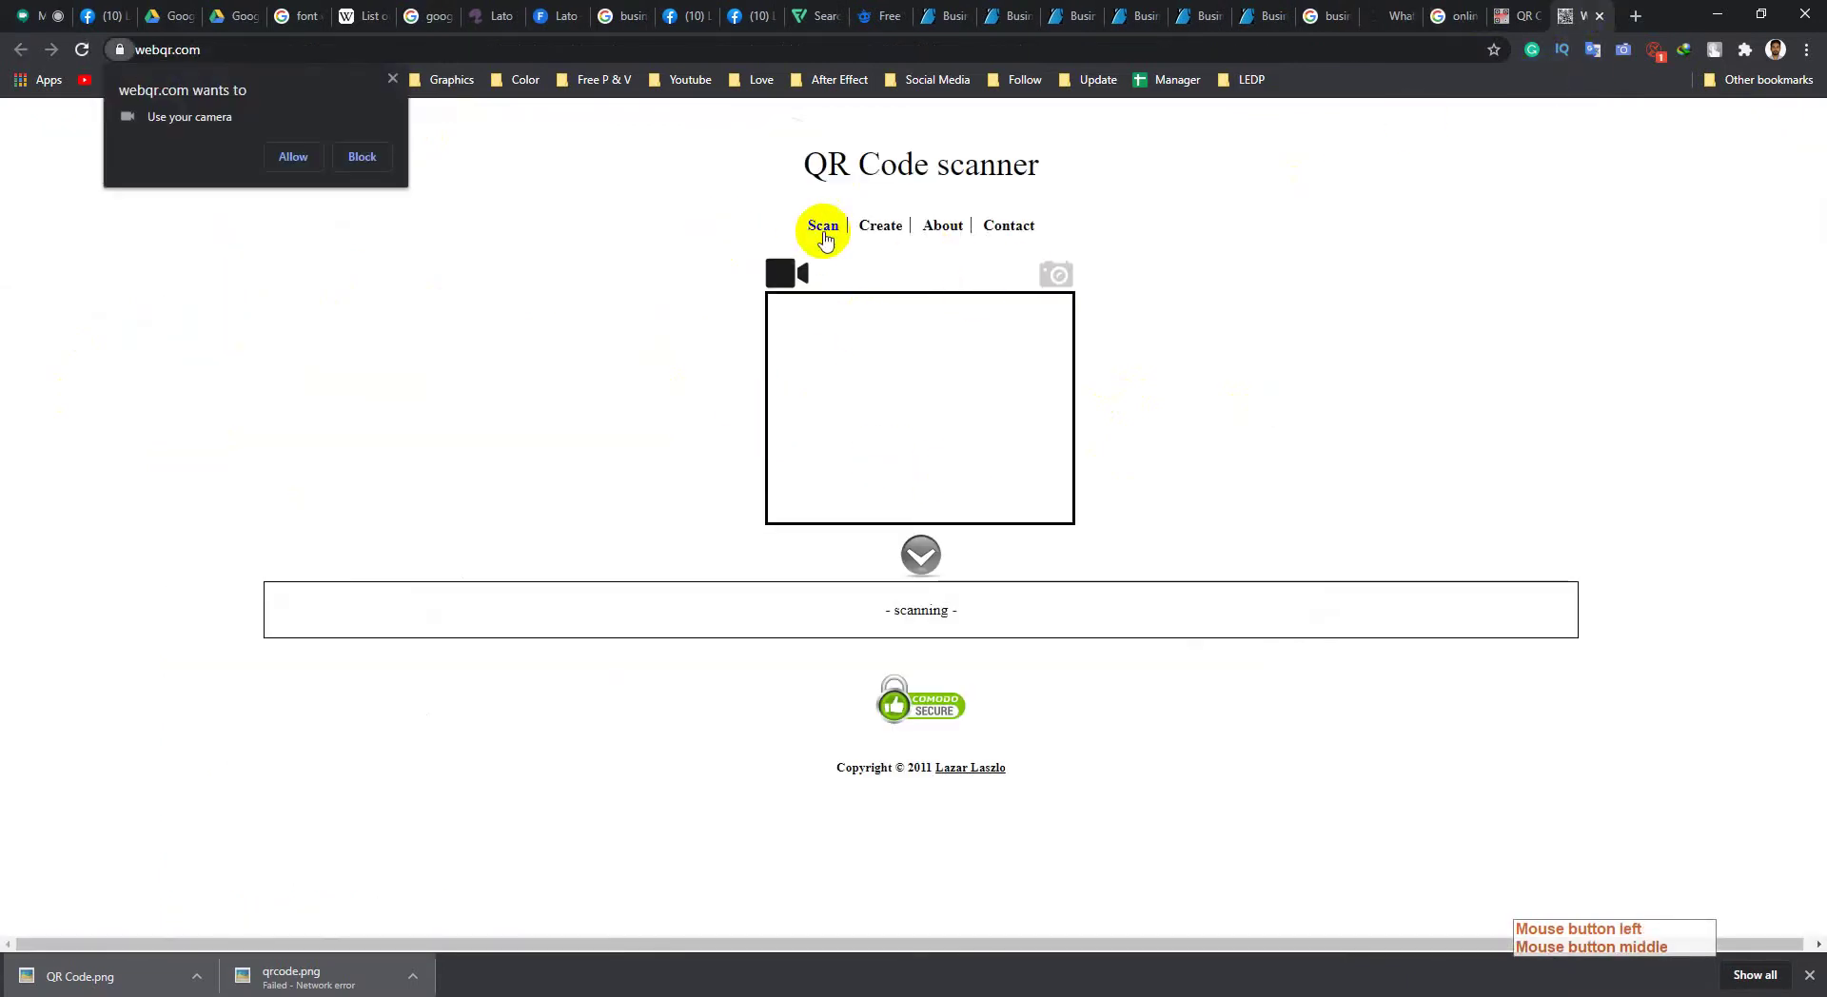
left_click(392, 78)
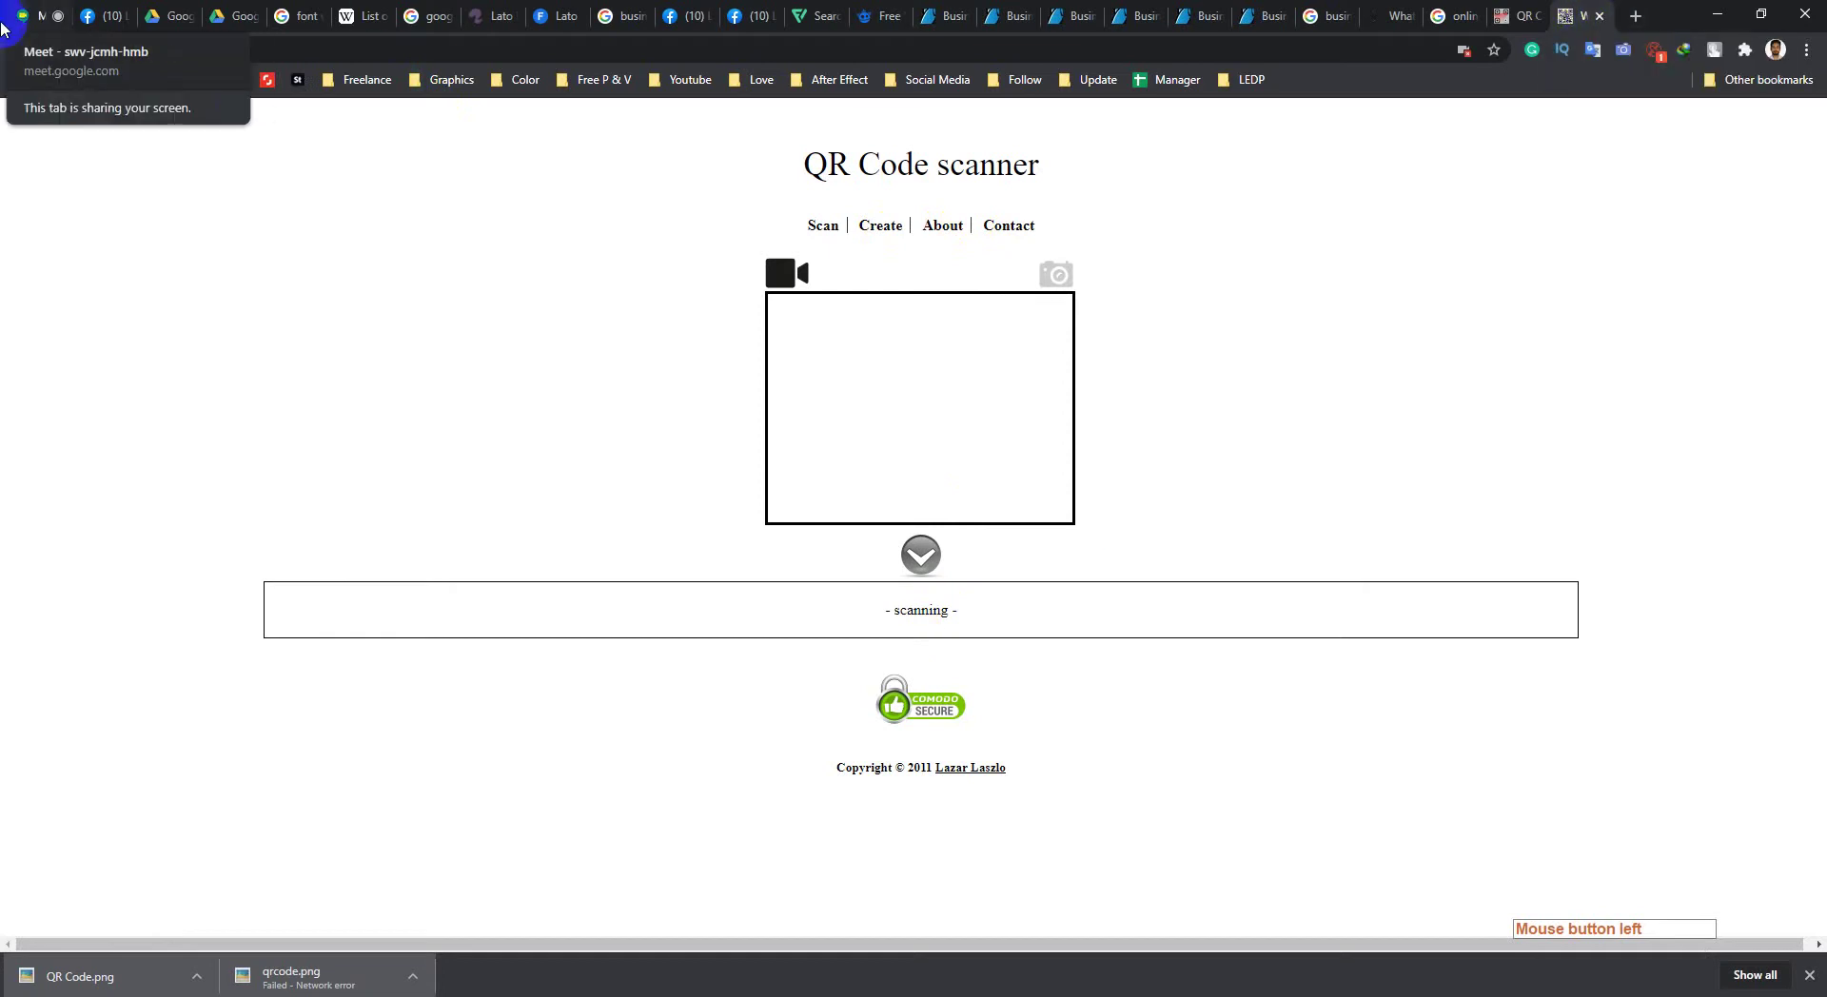
left_click(1599, 16)
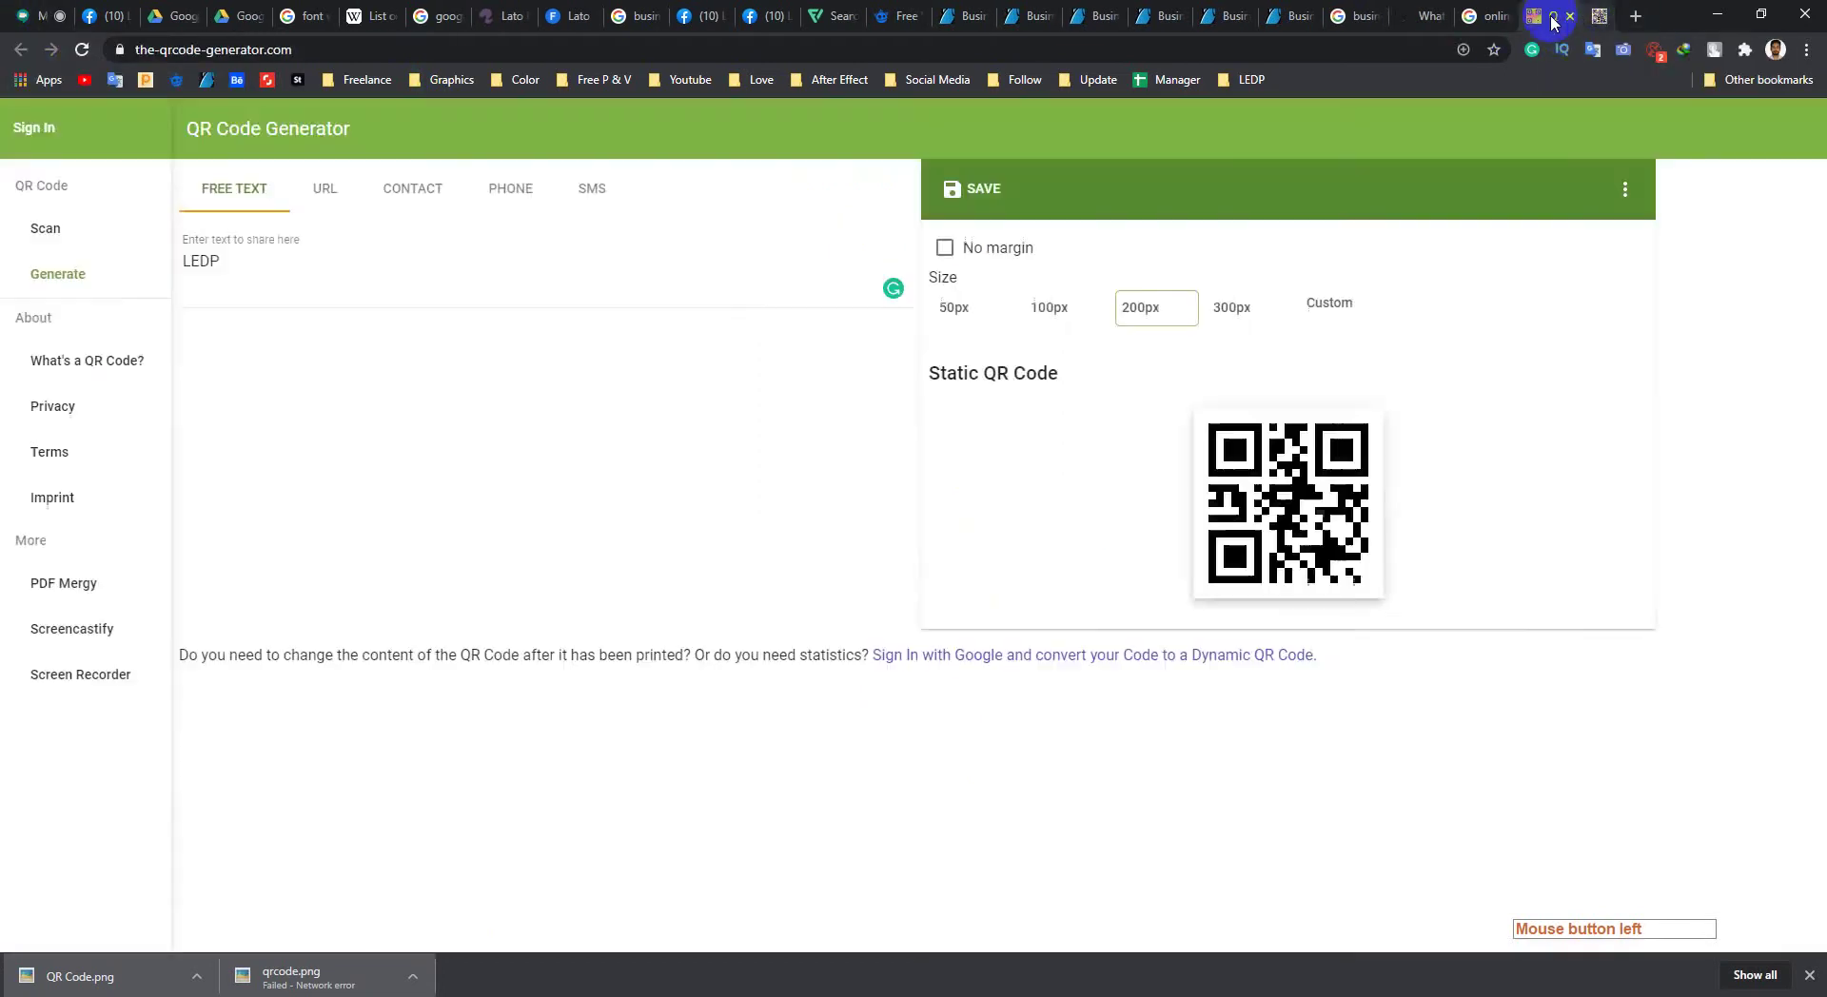
left_click(1470, 17)
left_click(290, 679)
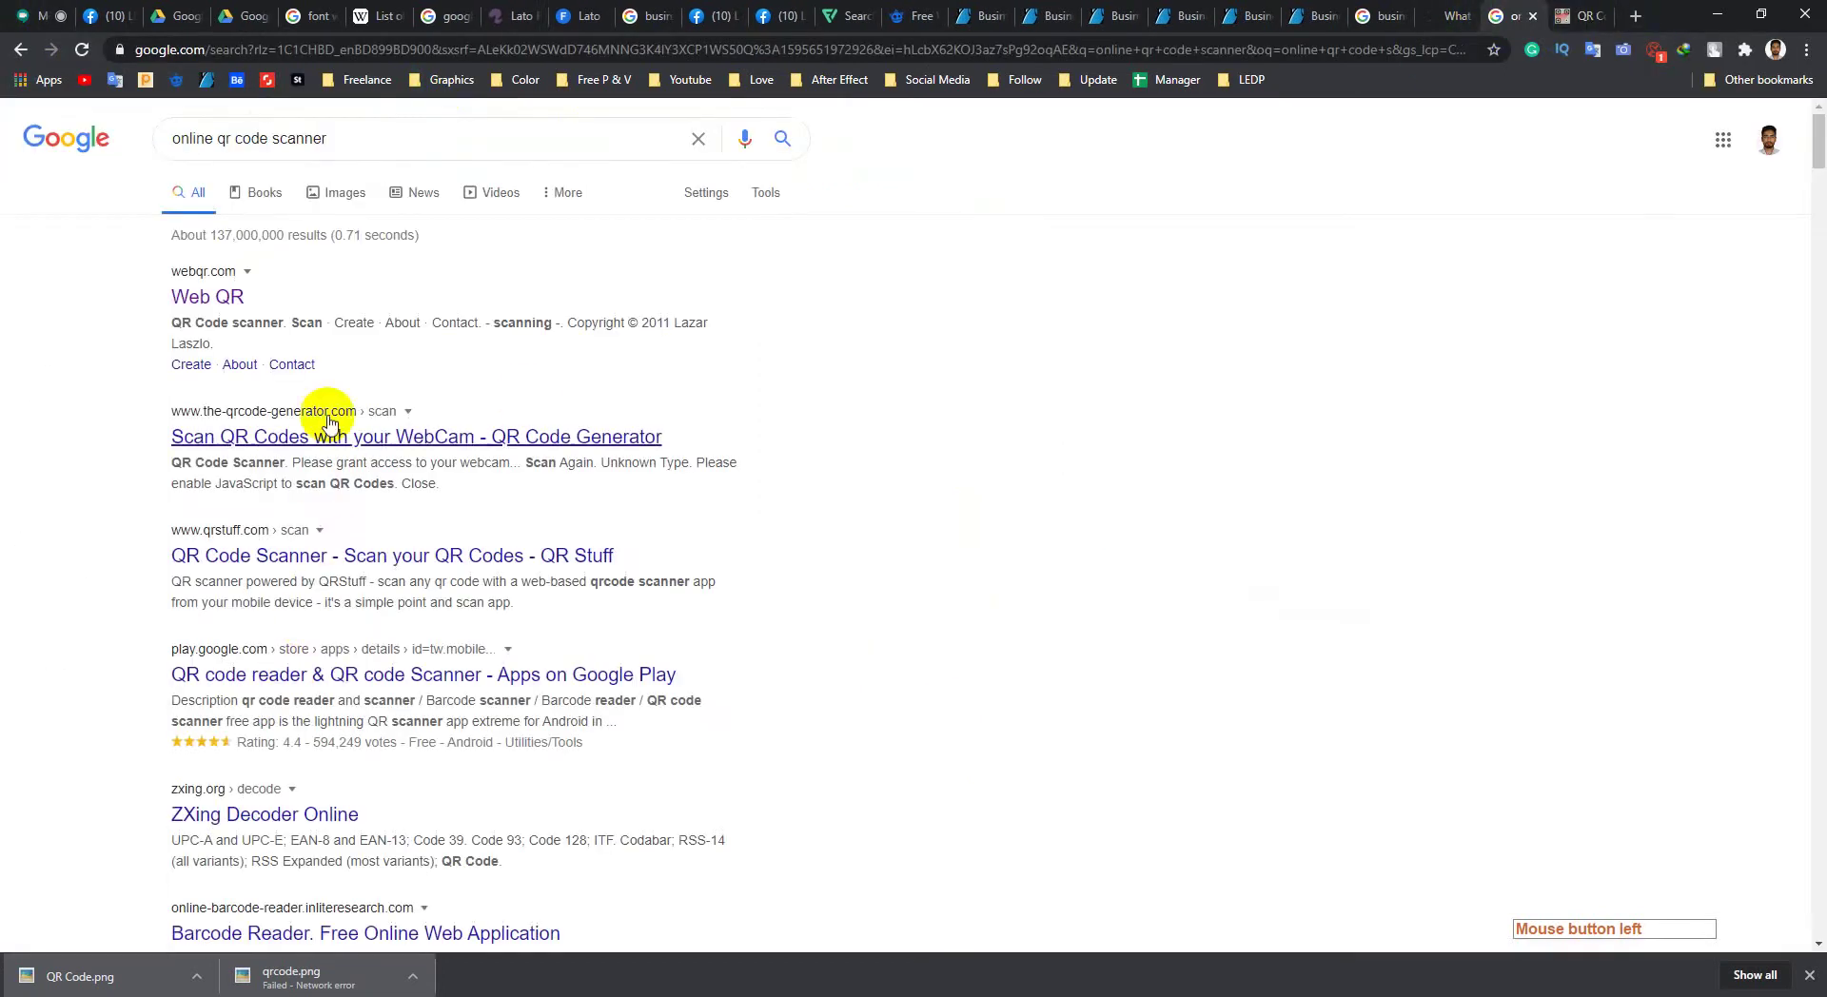
middle_click(298, 569)
left_click(1580, 16)
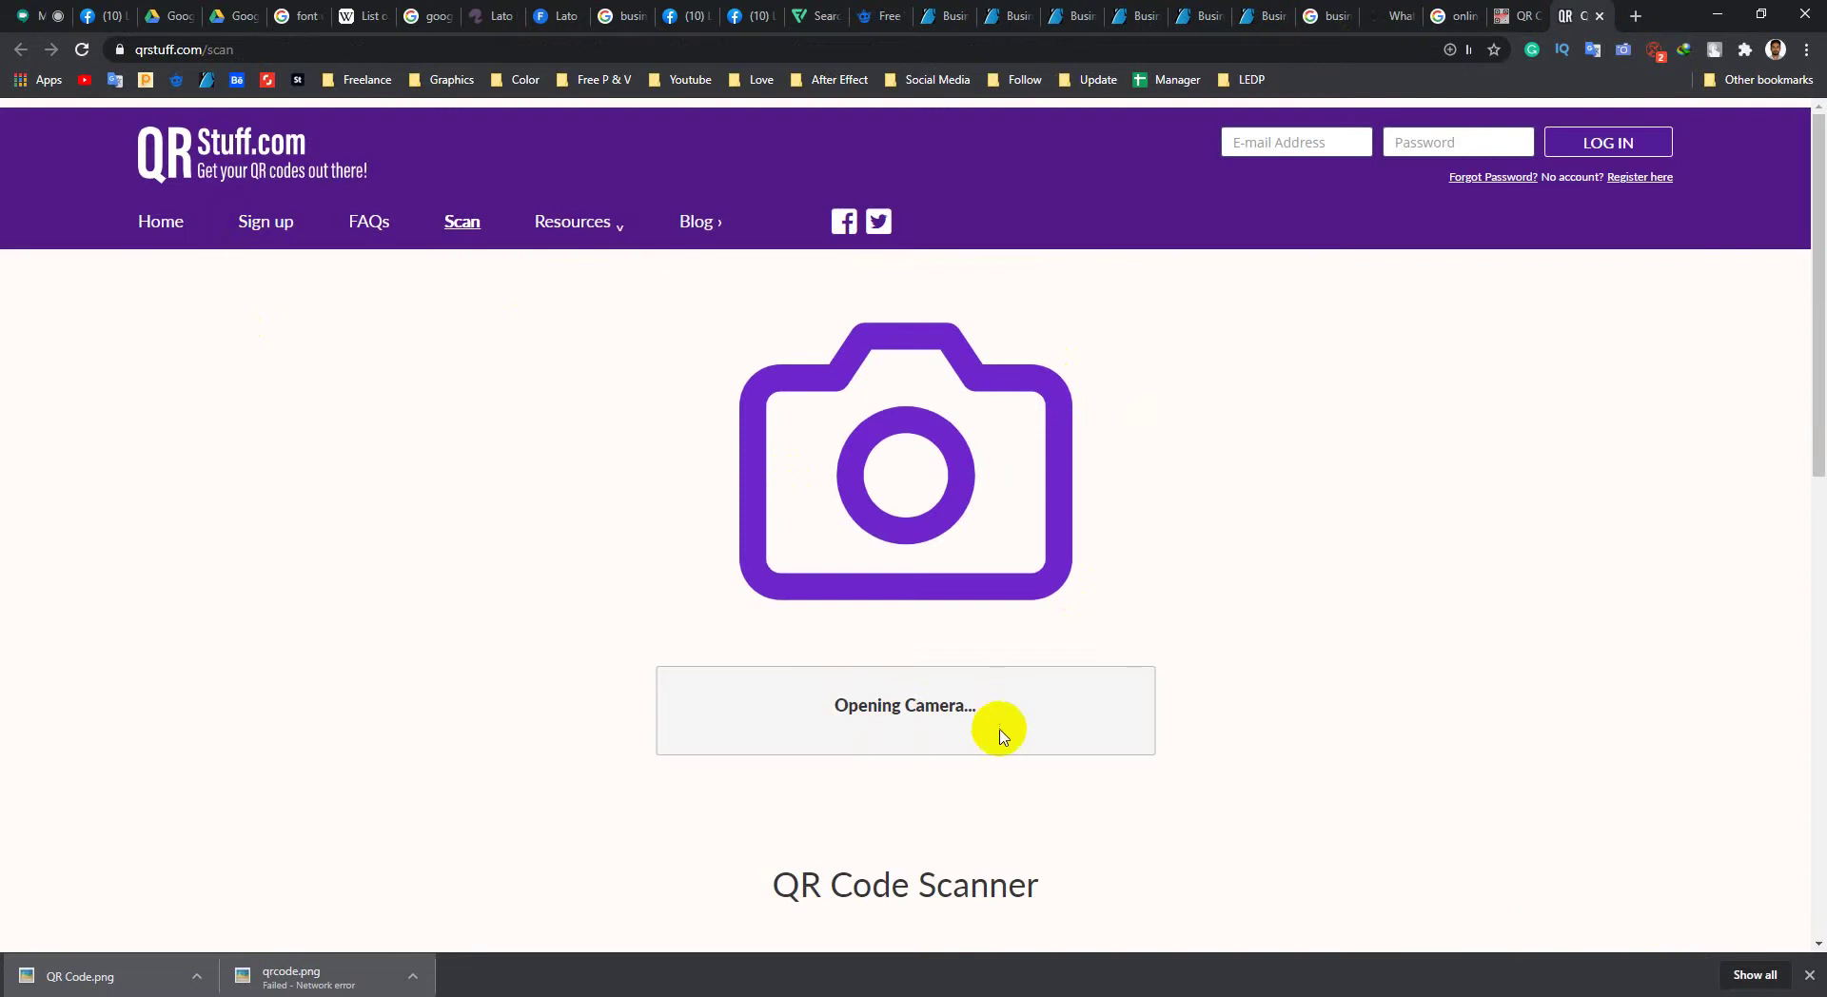
left_click(1602, 16)
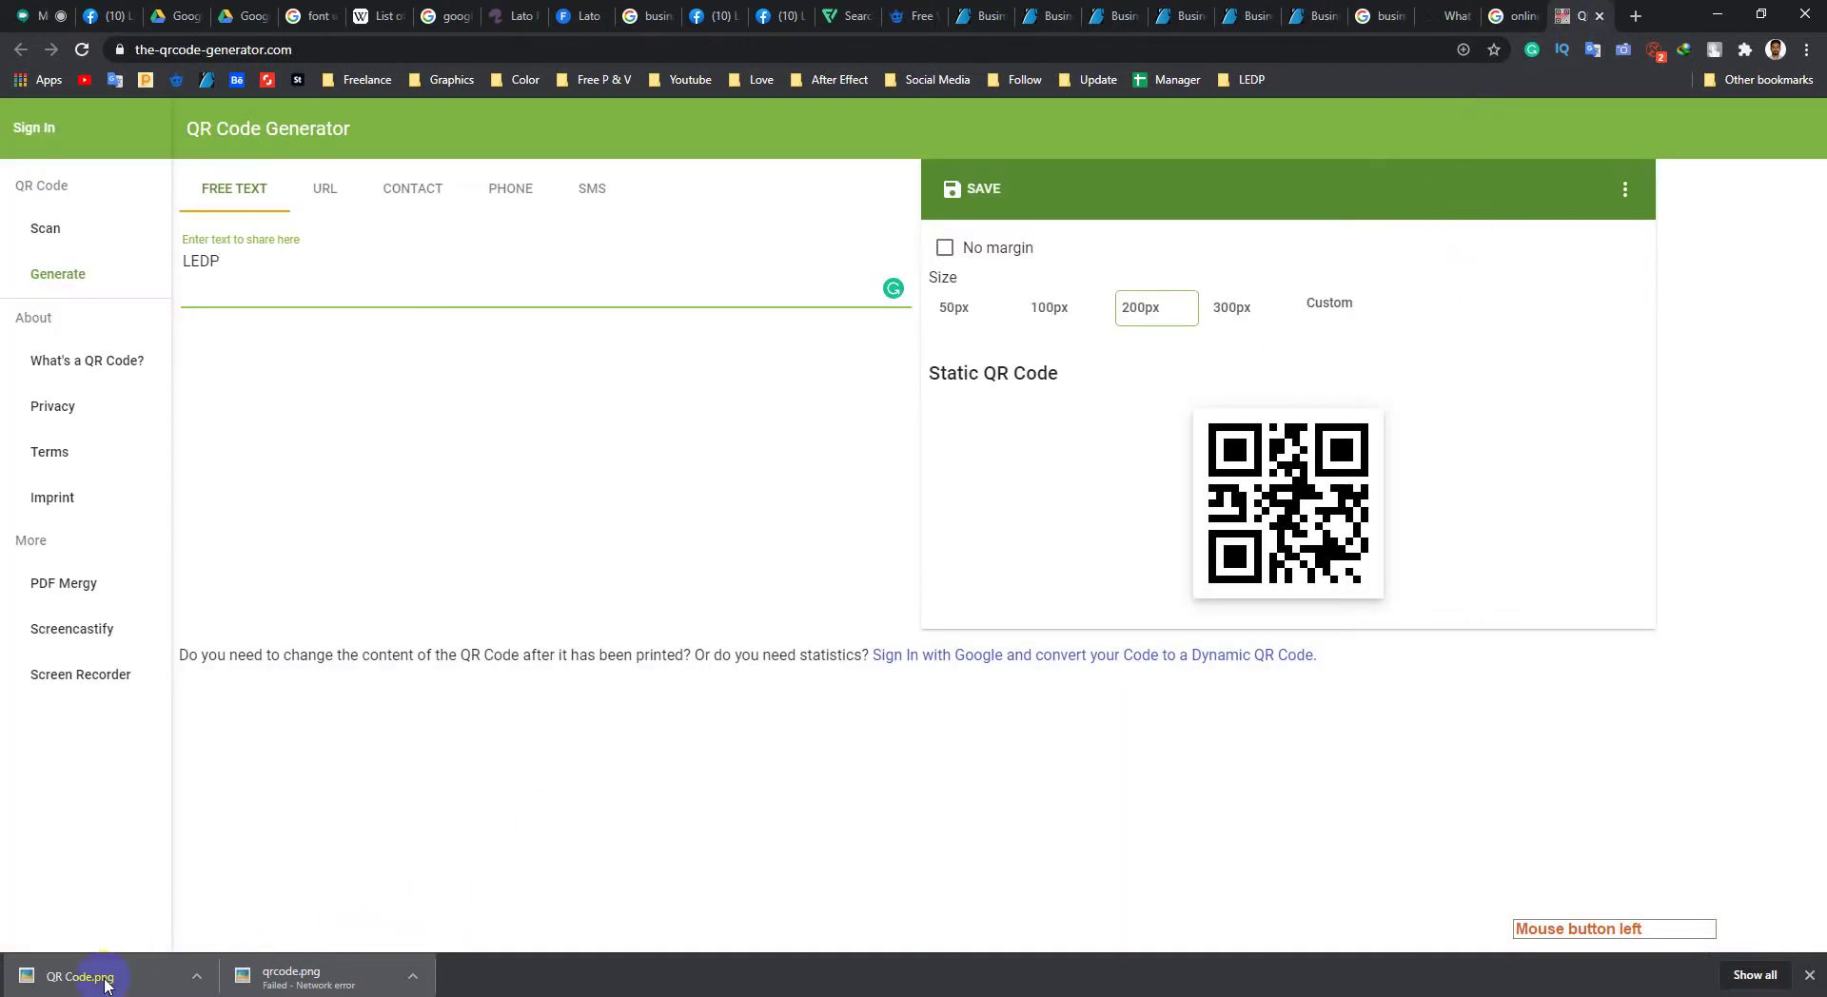
Step: Drop QR Code.png onto the card front and shrink it below GRAPHICART
left_click_drag(106, 984, 837, 643)
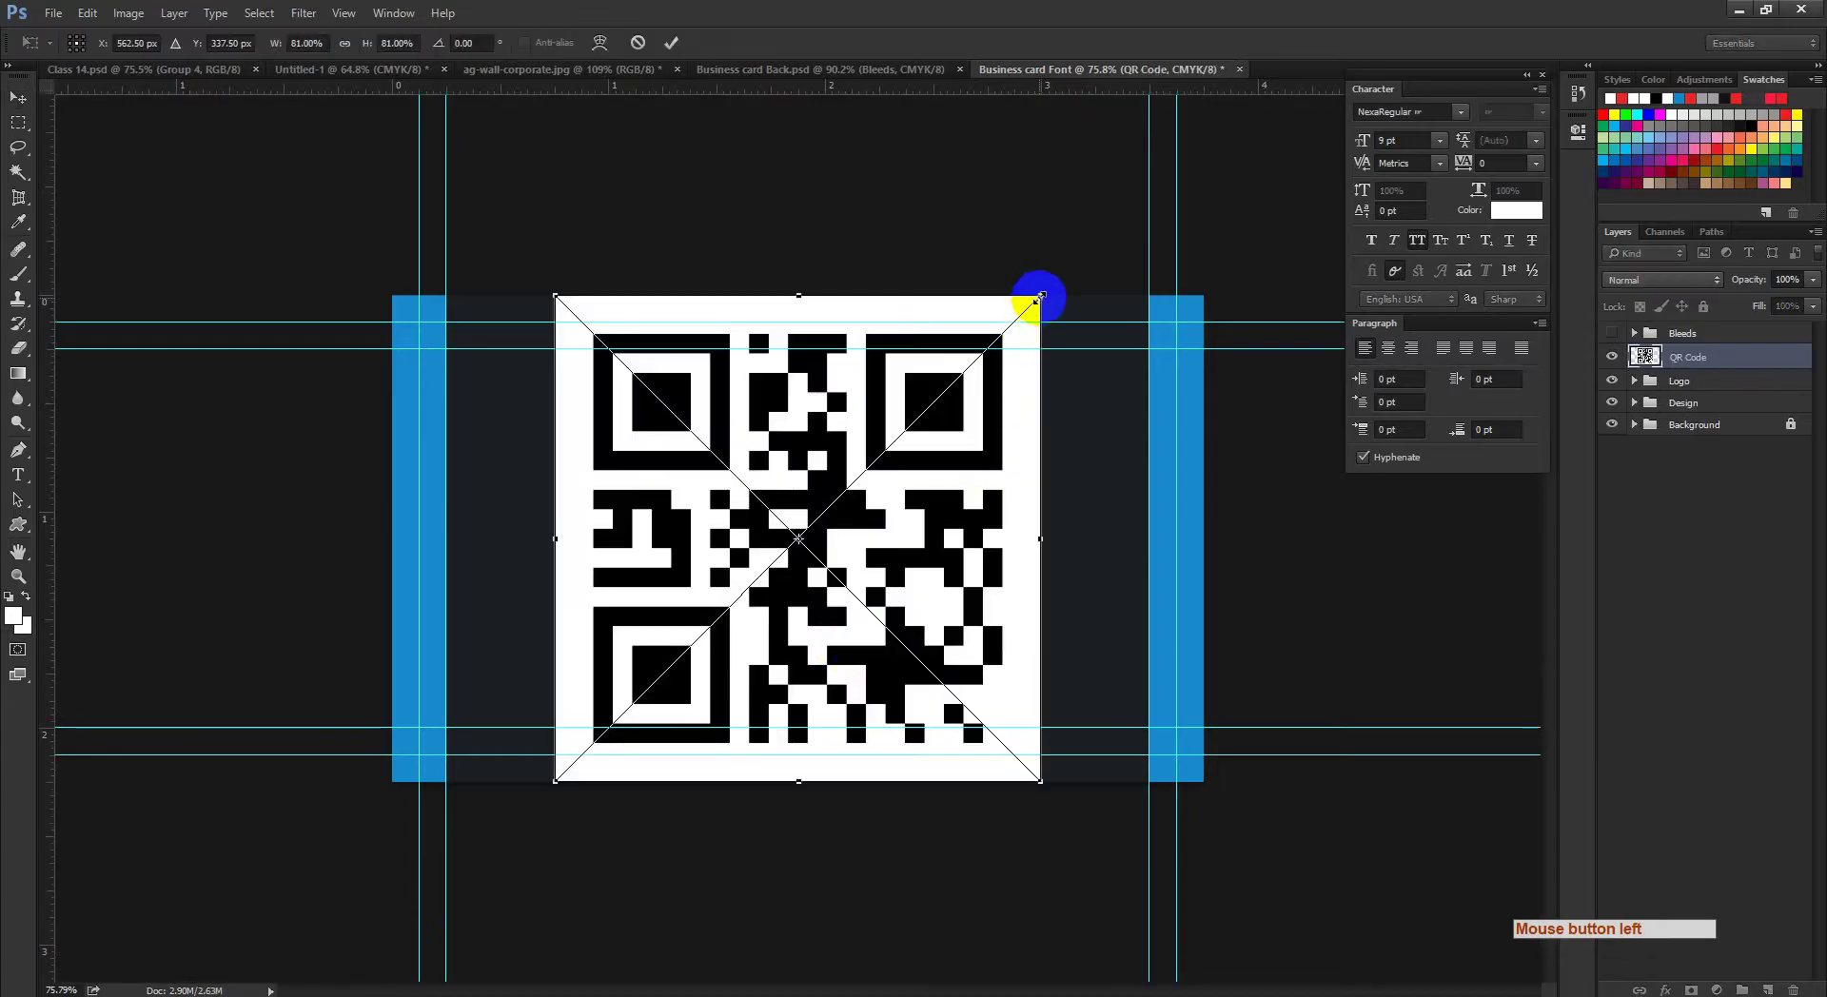
left_click_drag(1041, 297, 898, 505)
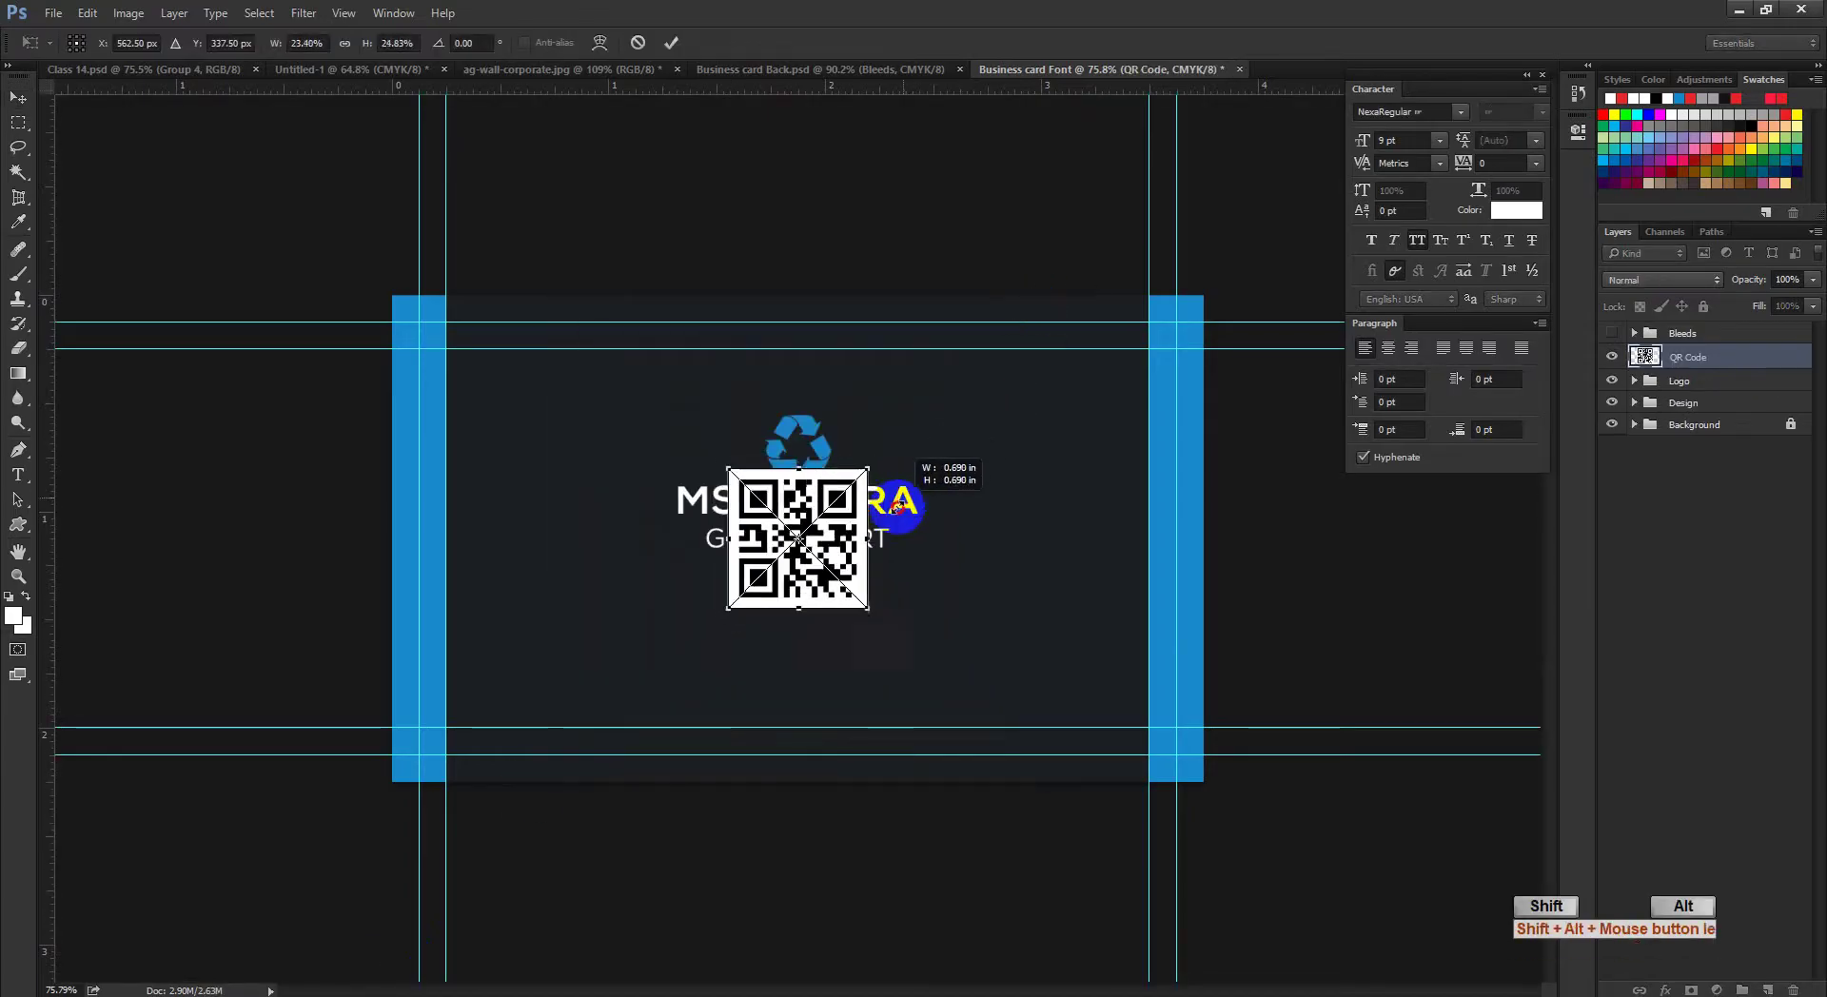
left_click(671, 42)
left_click_drag(804, 595, 807, 714)
key("ctrl+t")
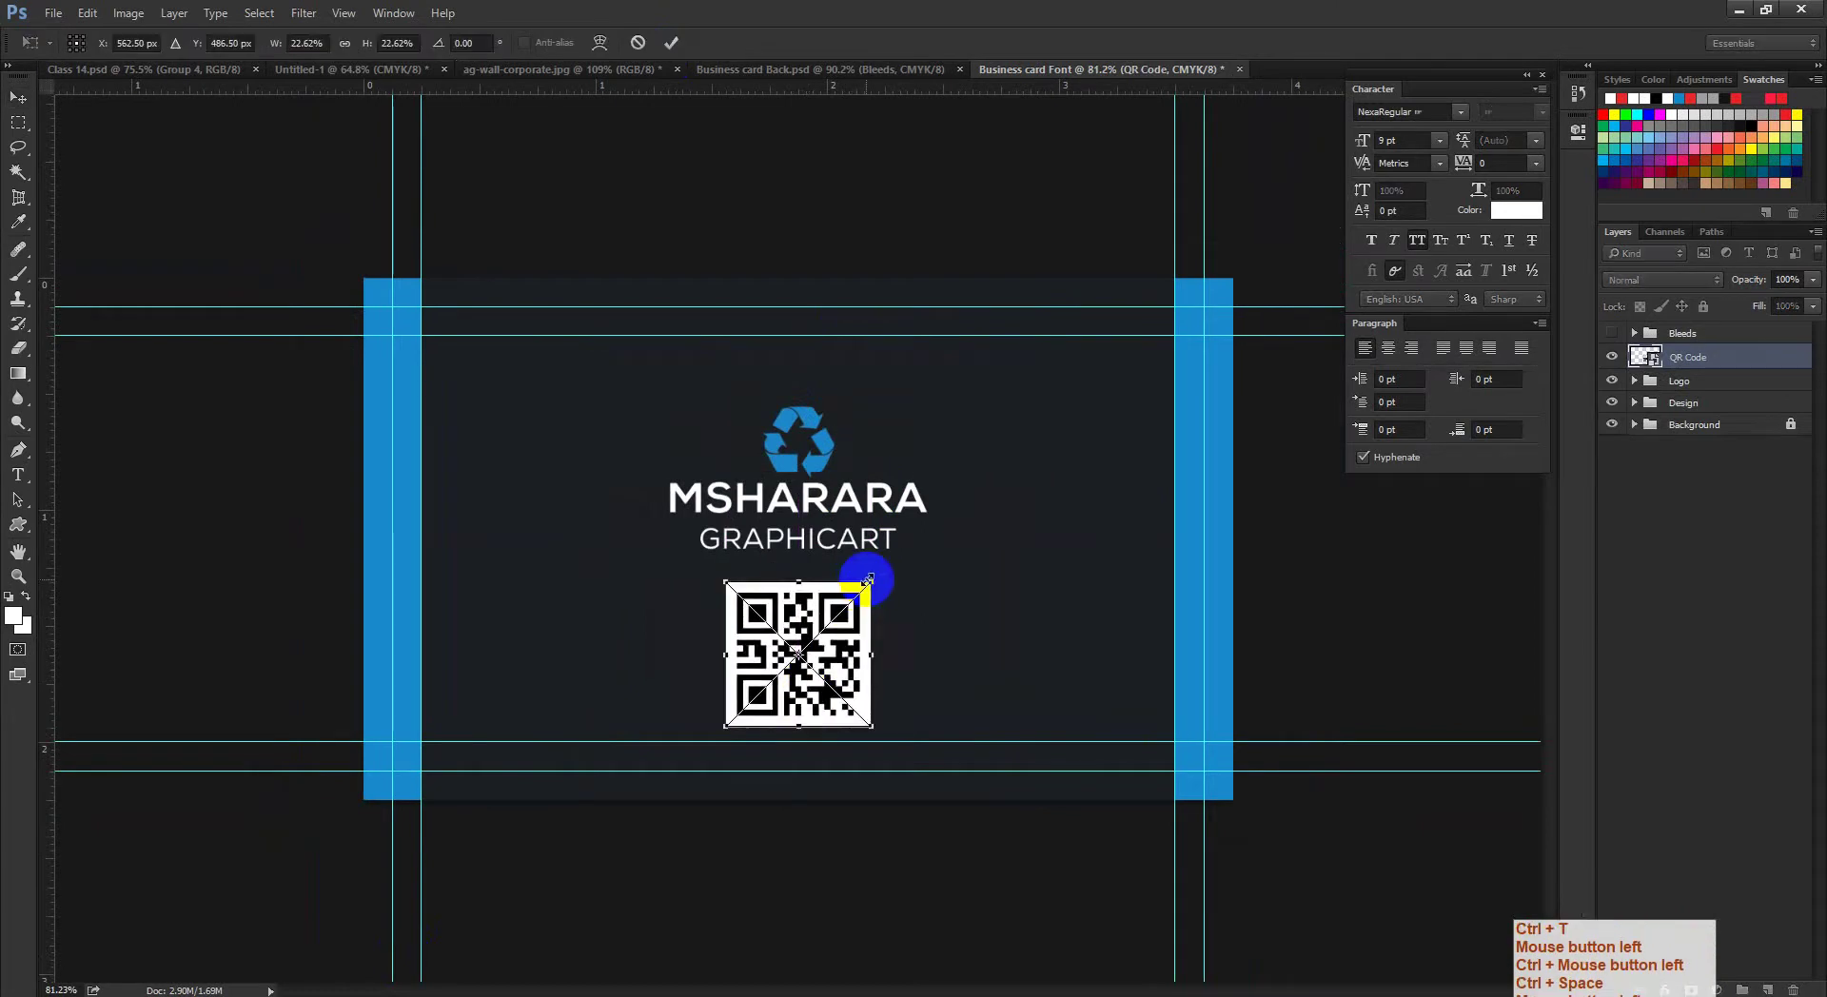
left_click_drag(869, 579, 856, 639)
left_click(671, 42)
left_click_drag(990, 641, 954, 657)
Step: Drag the QR code into the mockup document, then zoom in on it in Business card Font
left_click(782, 656)
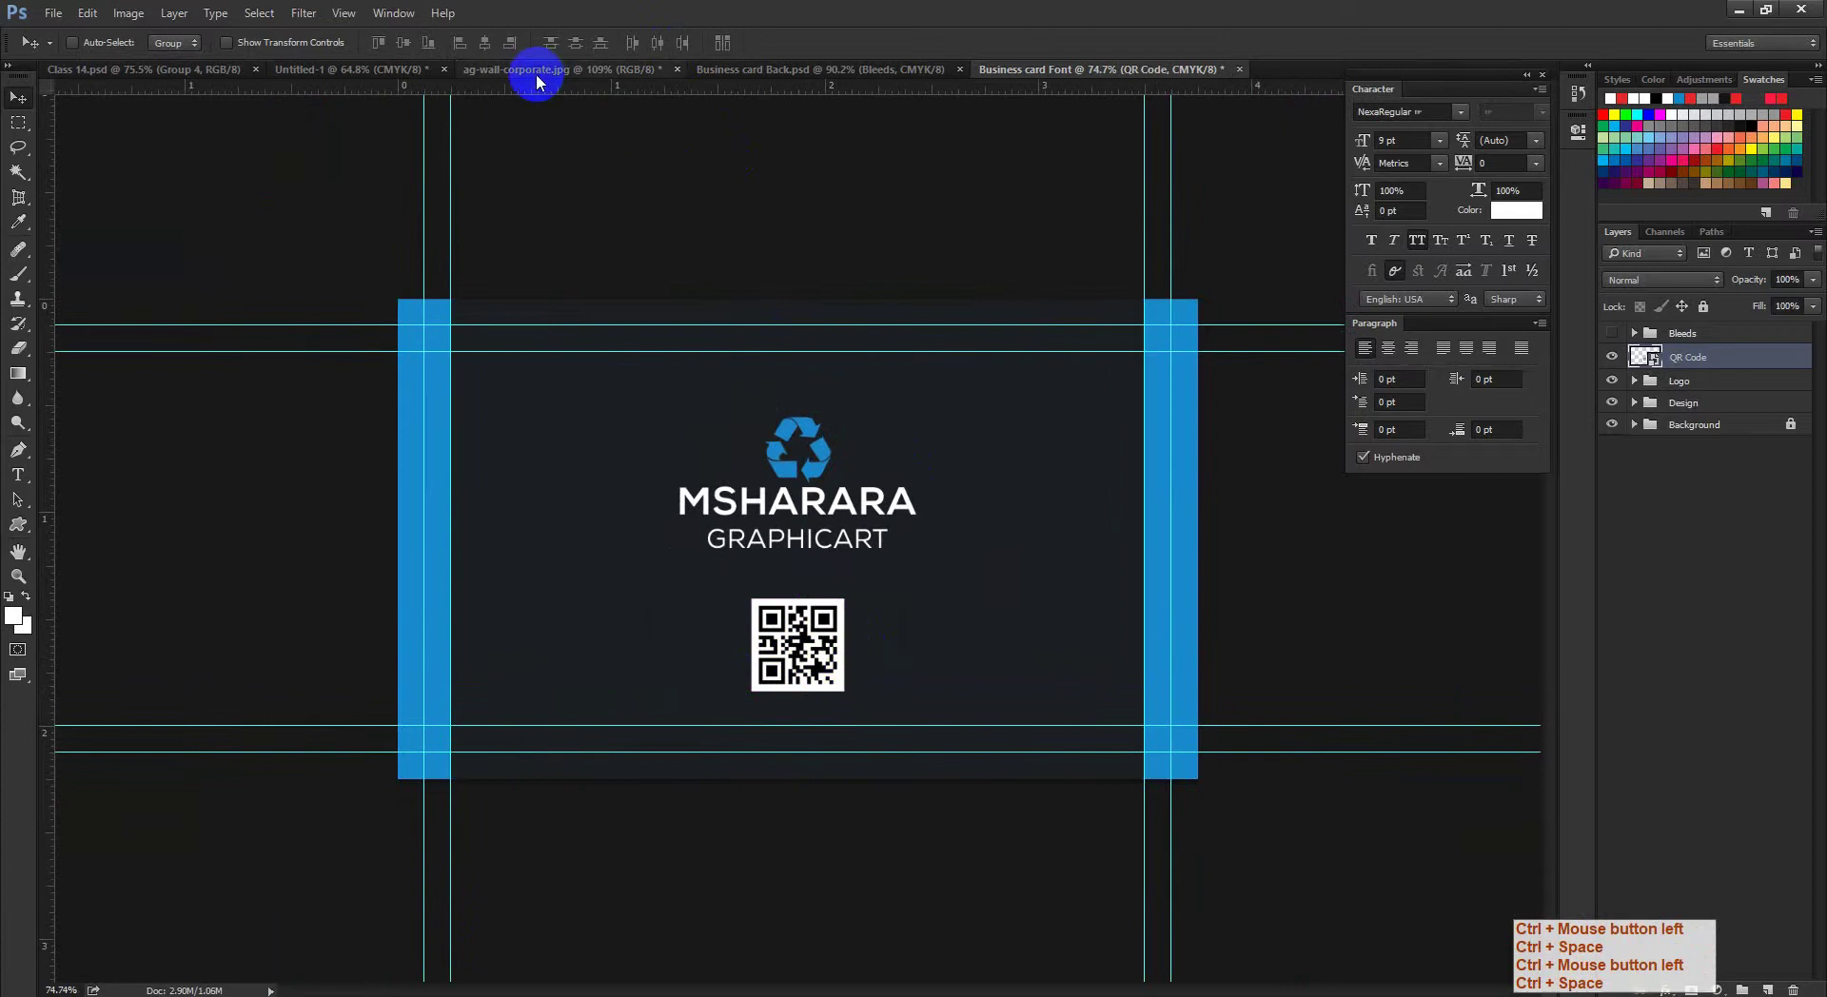
left_click_drag(536, 82, 885, 493)
key("ctrl+space")
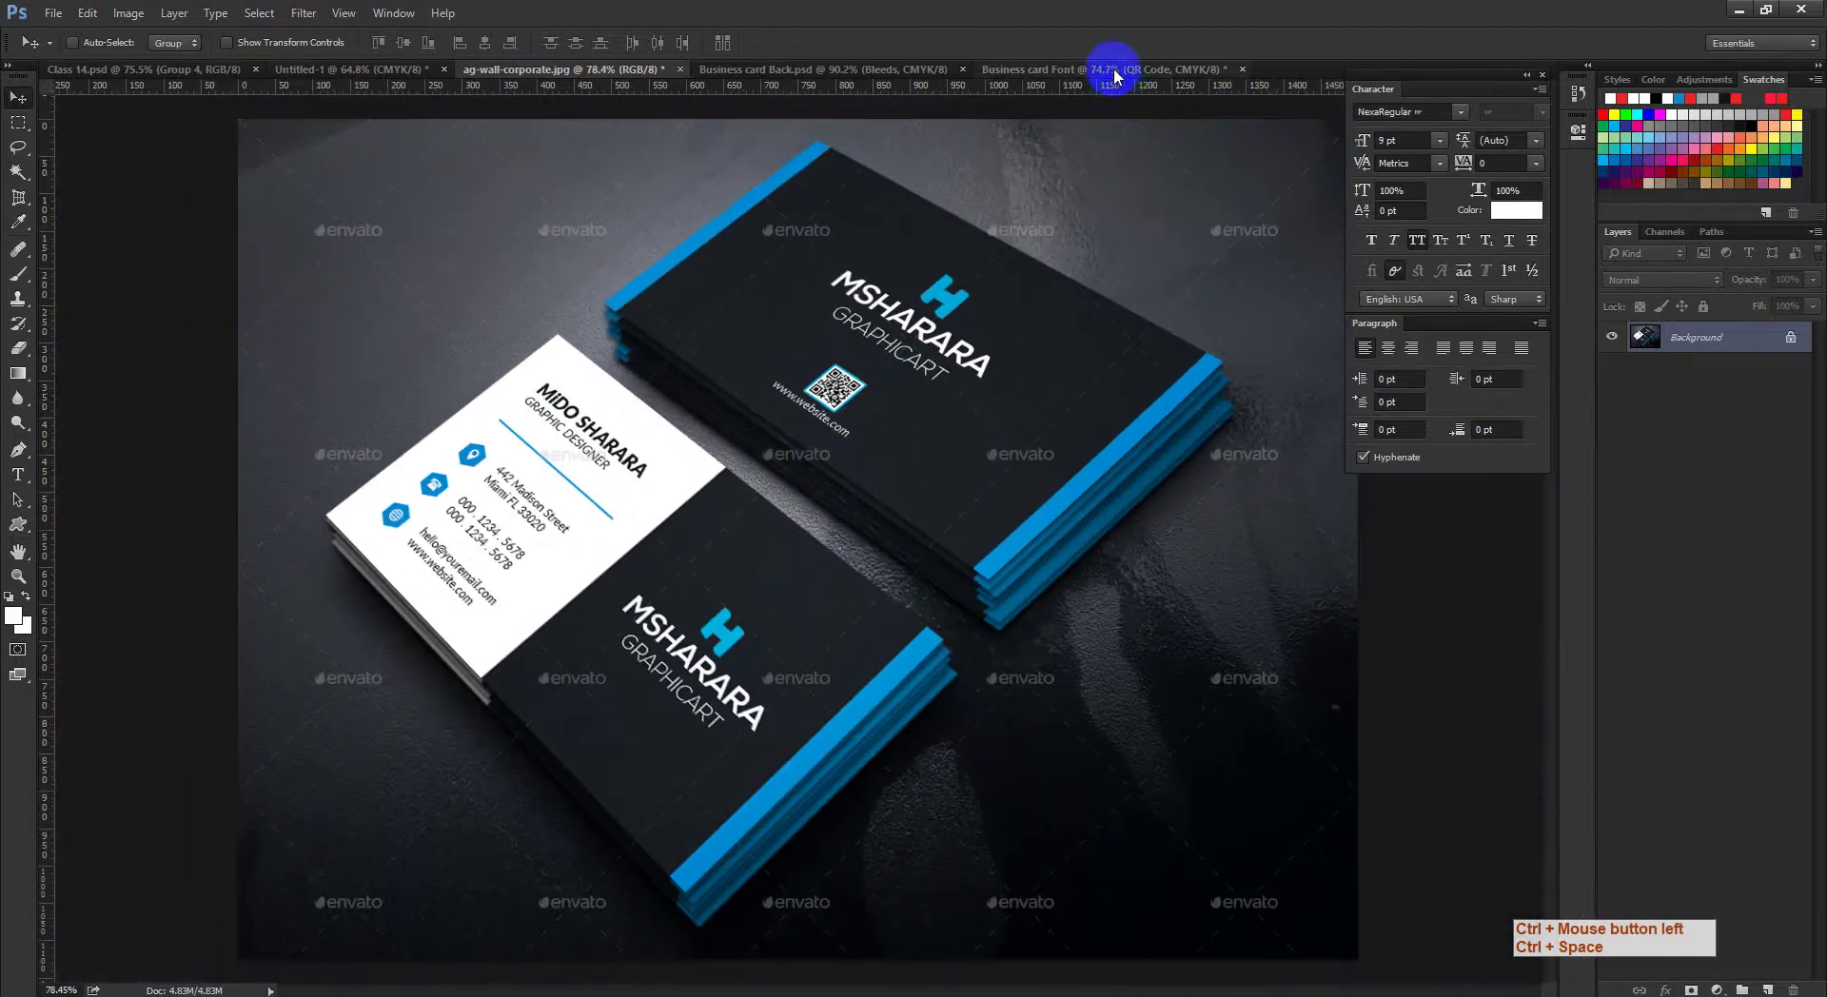
left_click(1115, 76)
key("ctrl+space")
left_click_drag(902, 612, 860, 659)
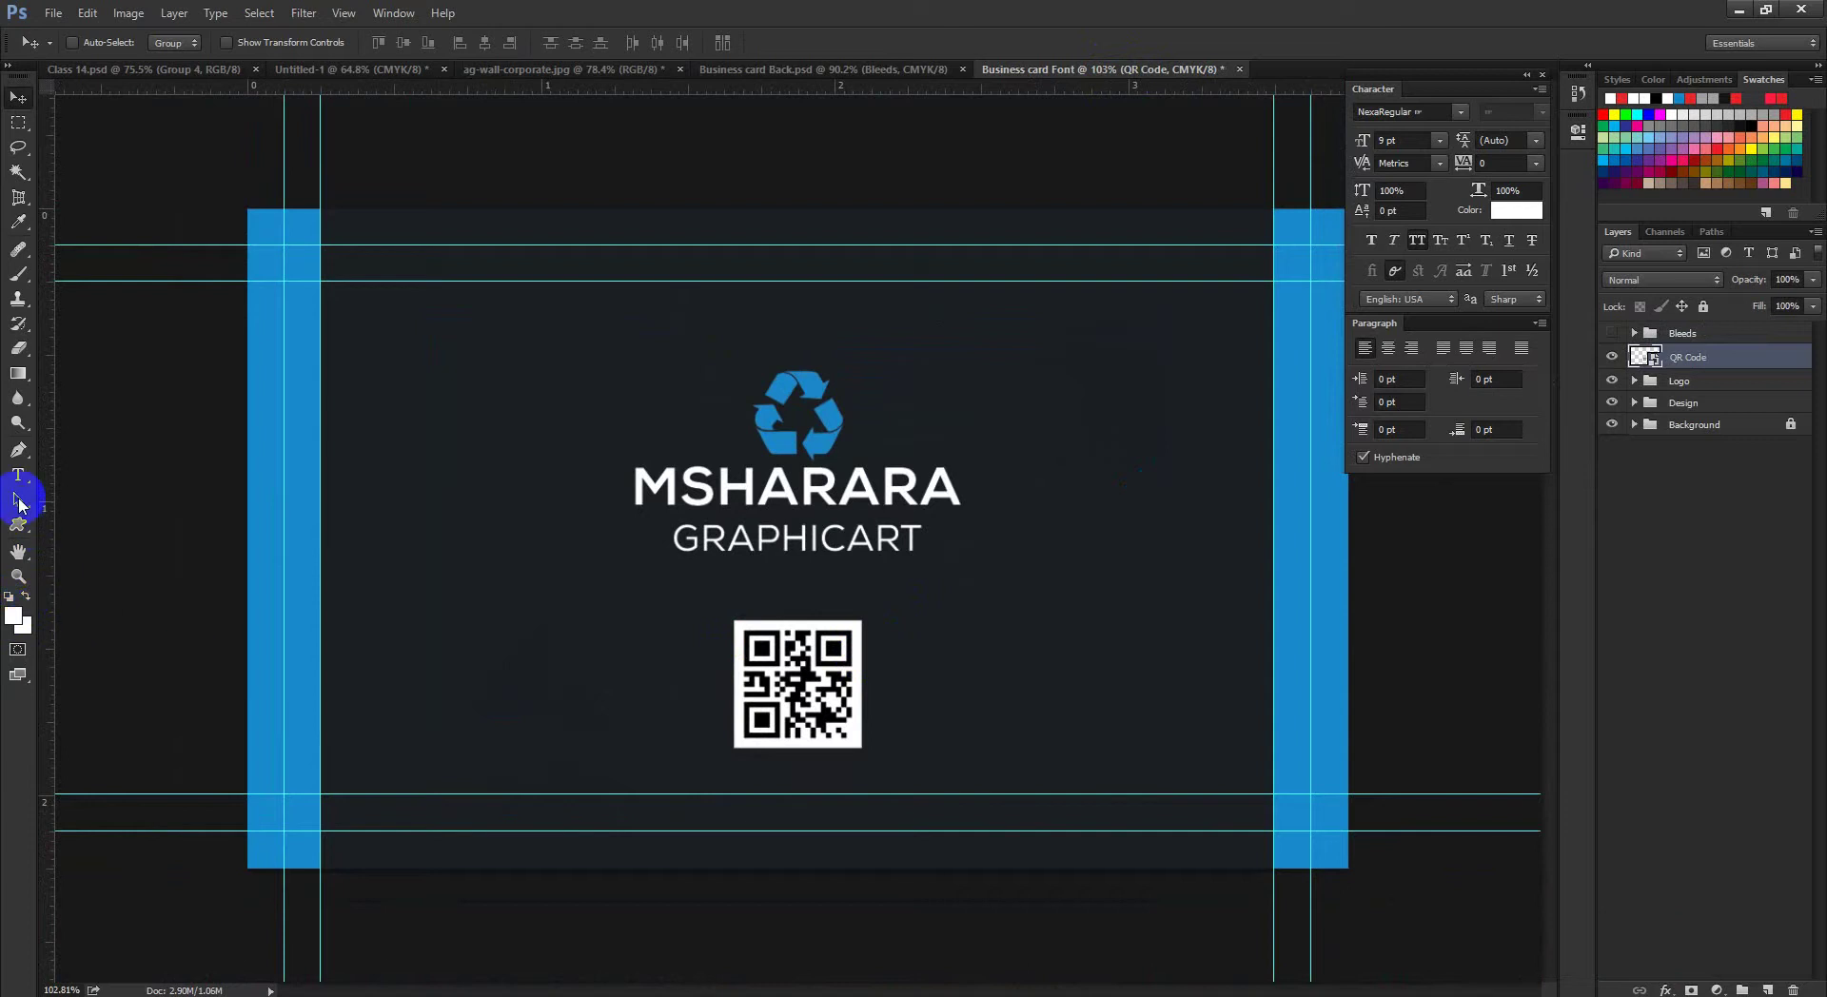
Step: Draw a square over the QR code and fill it with the stripe blue 188bcc
left_click_drag(17, 524, 95, 523)
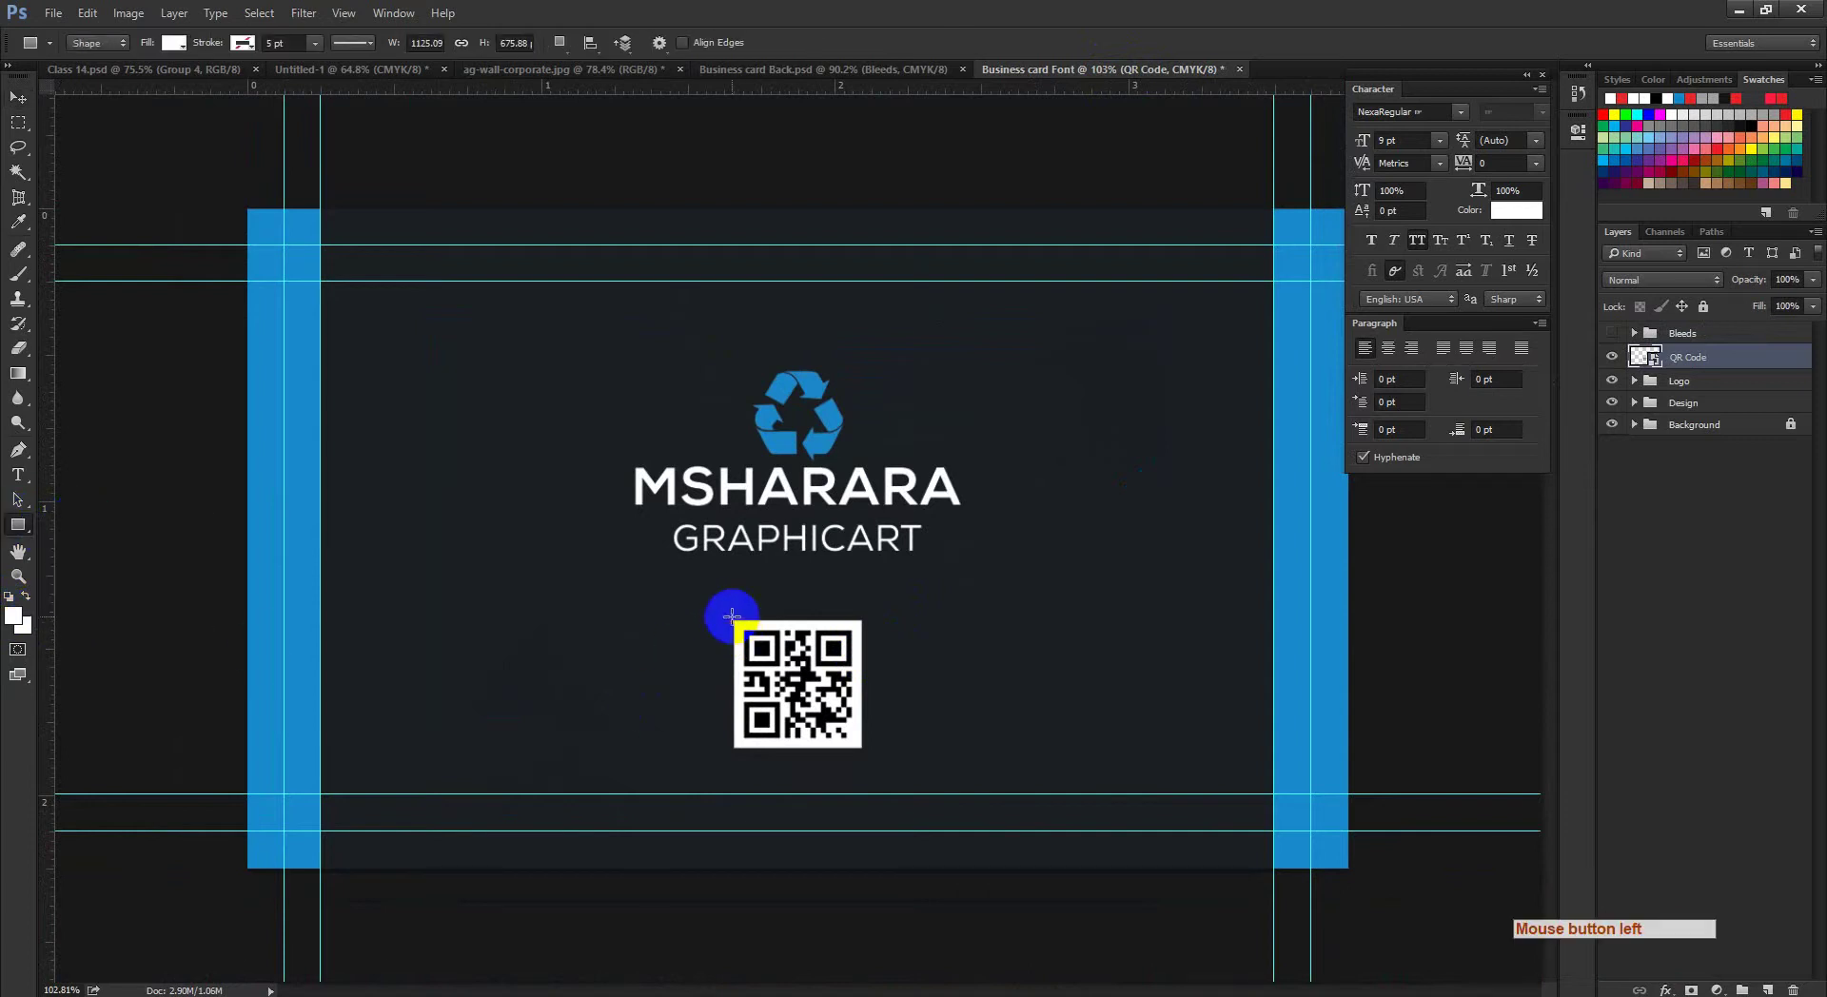
left_click_drag(731, 616, 857, 752)
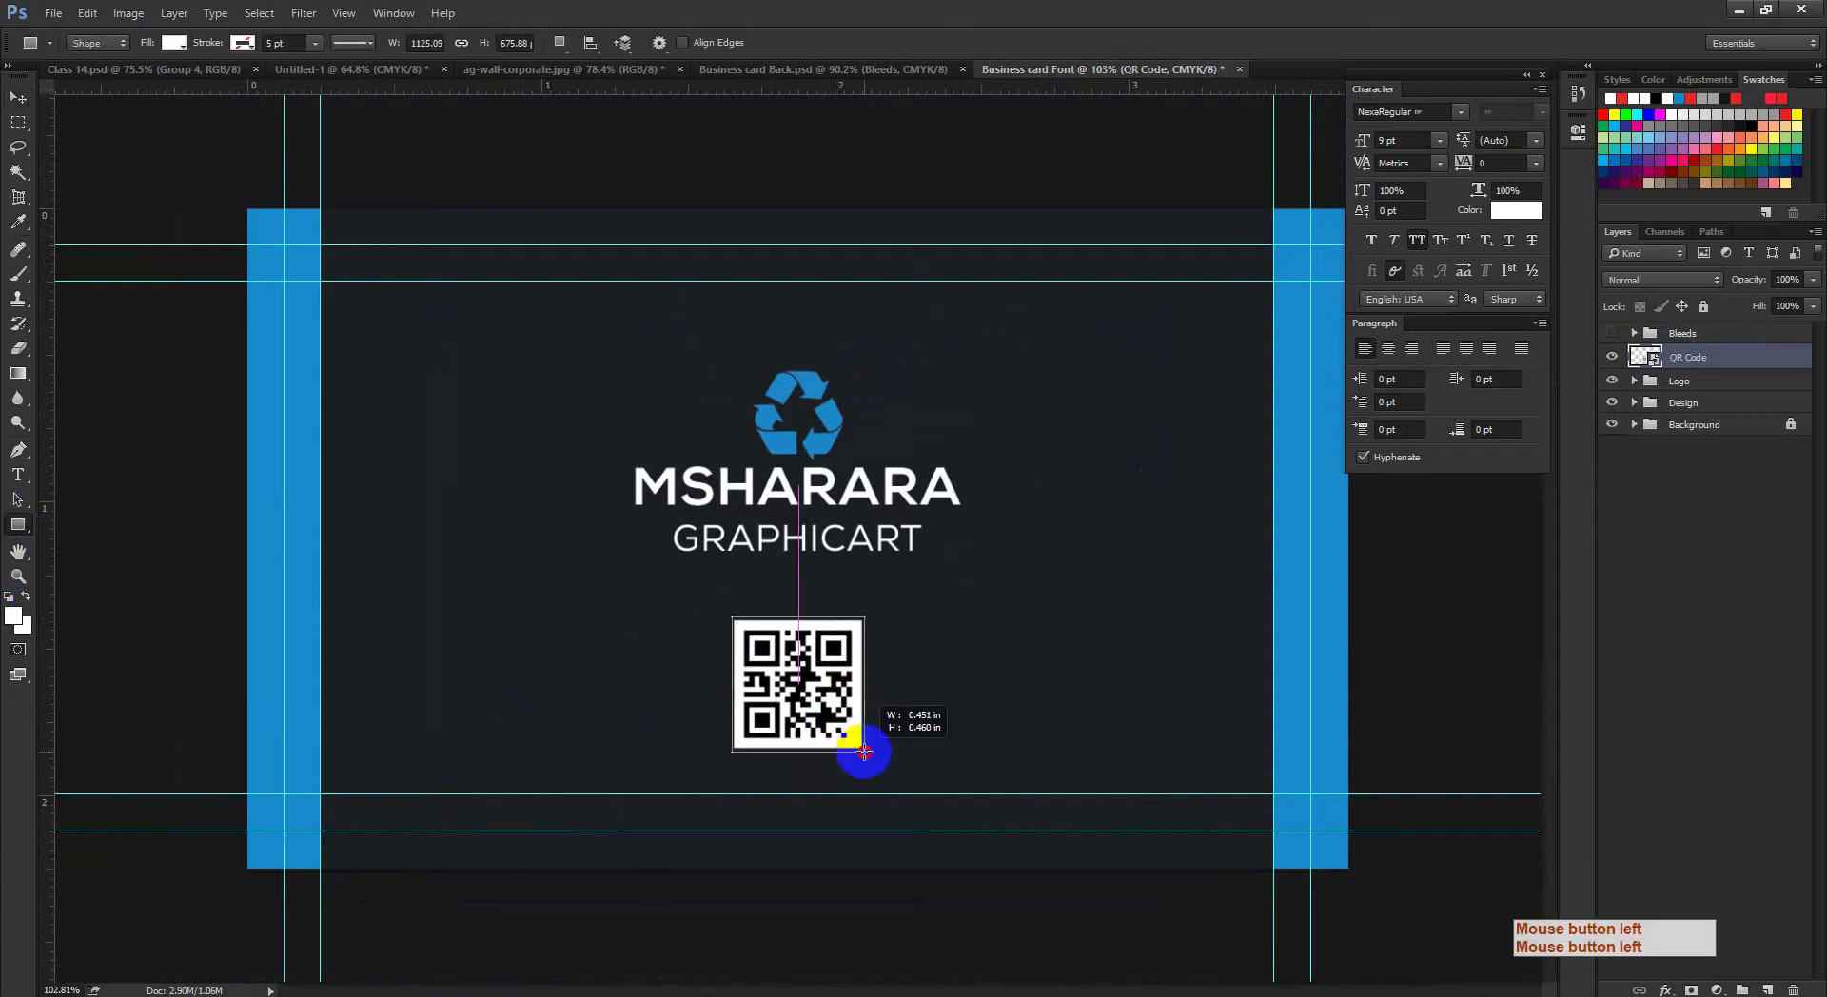
left_click_drag(869, 754, 869, 754)
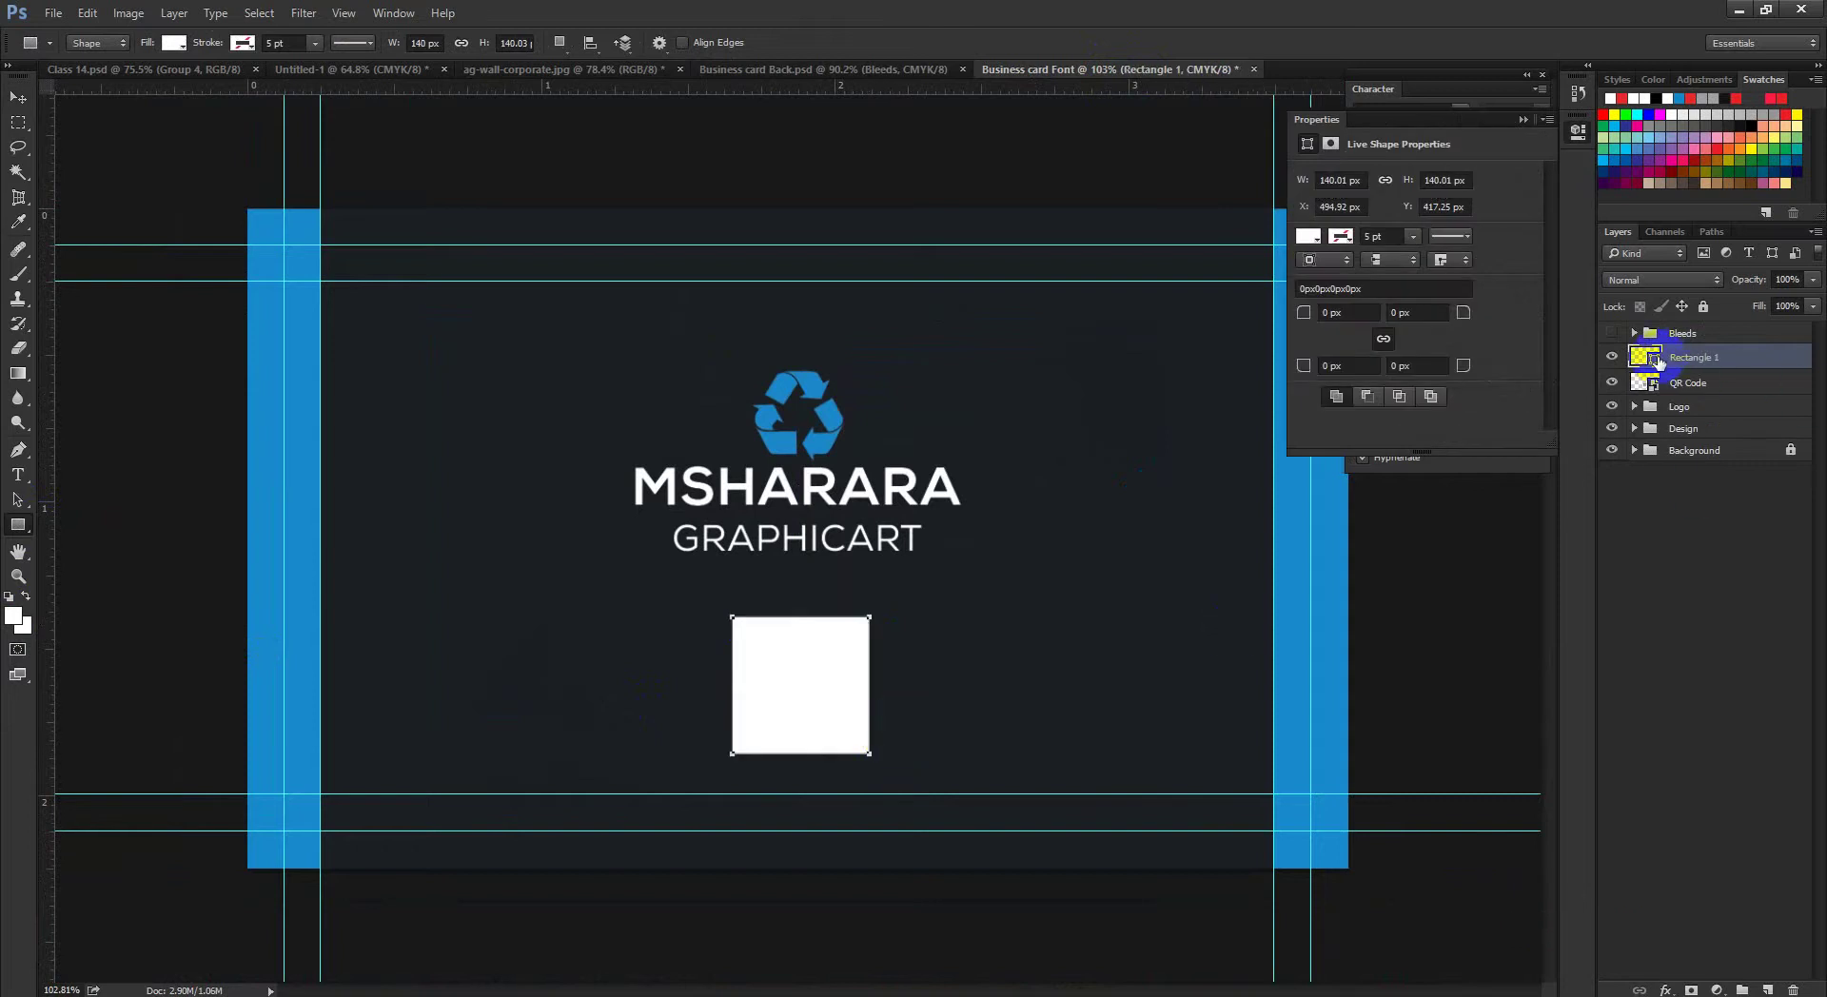
double_click(1658, 362)
left_click(1326, 624)
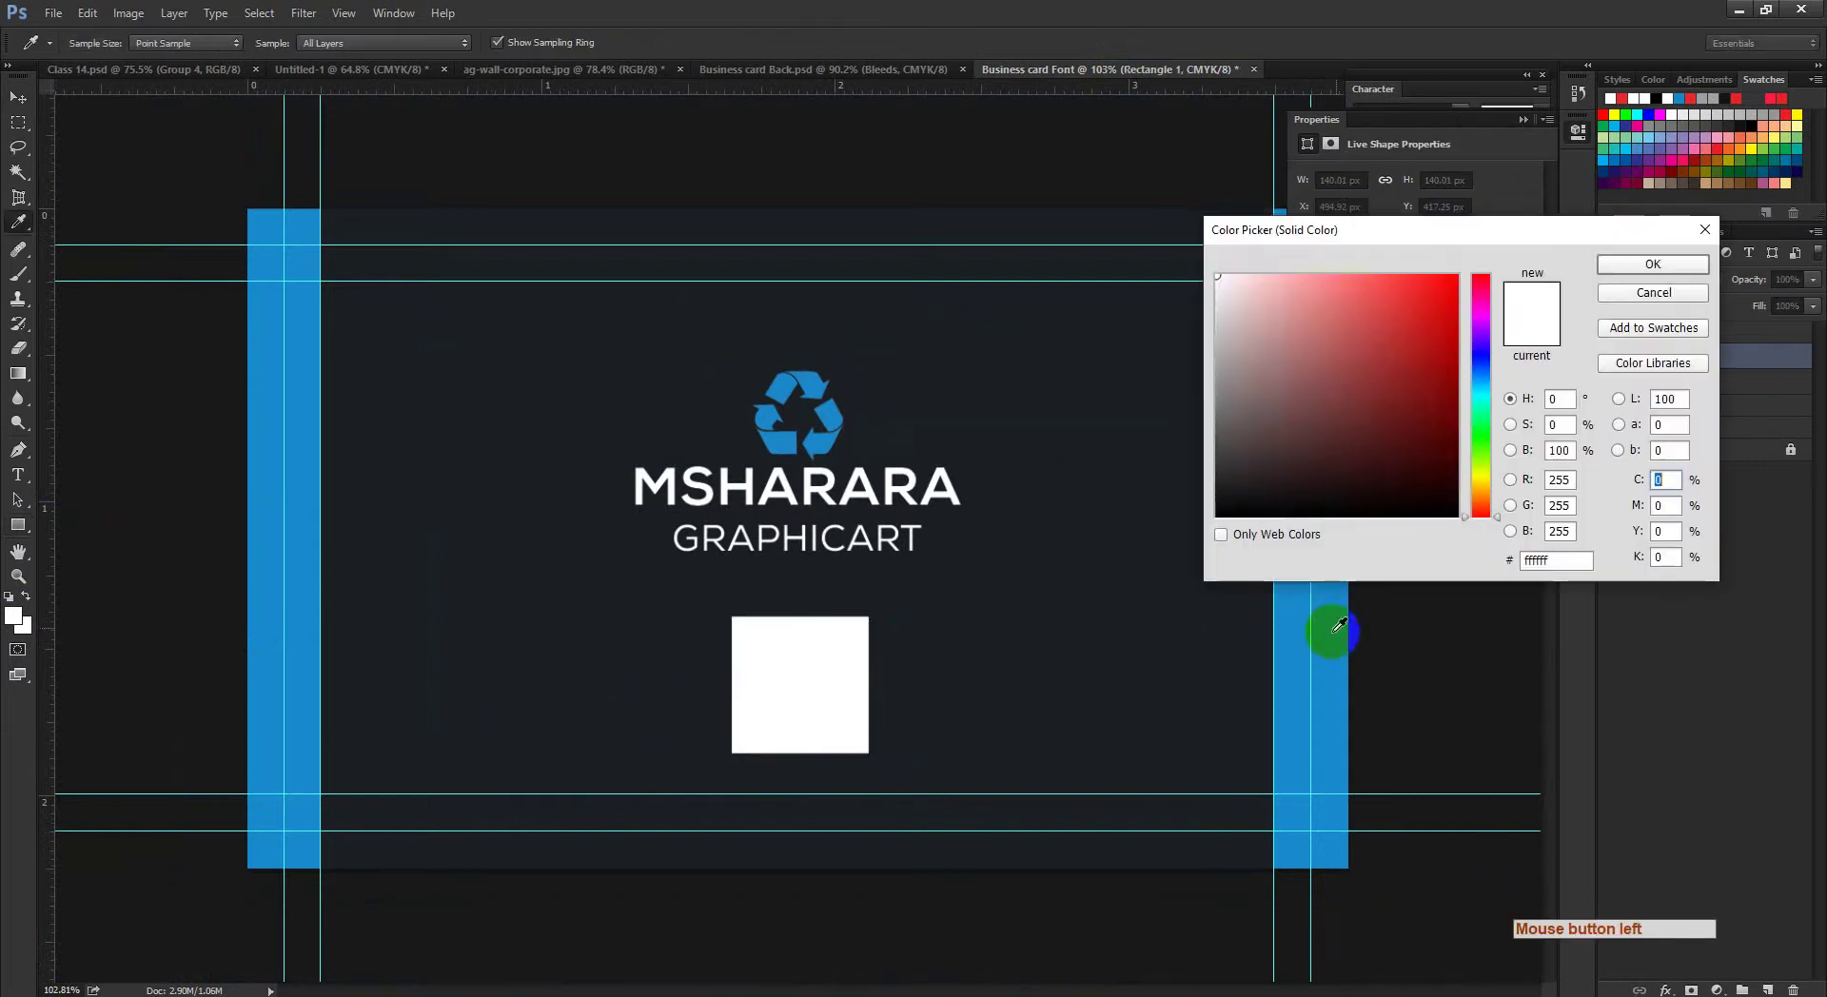
left_click(1651, 266)
Step: Stack the QR Code layer above Rectangle 1 and return to the browser
left_click(18, 97)
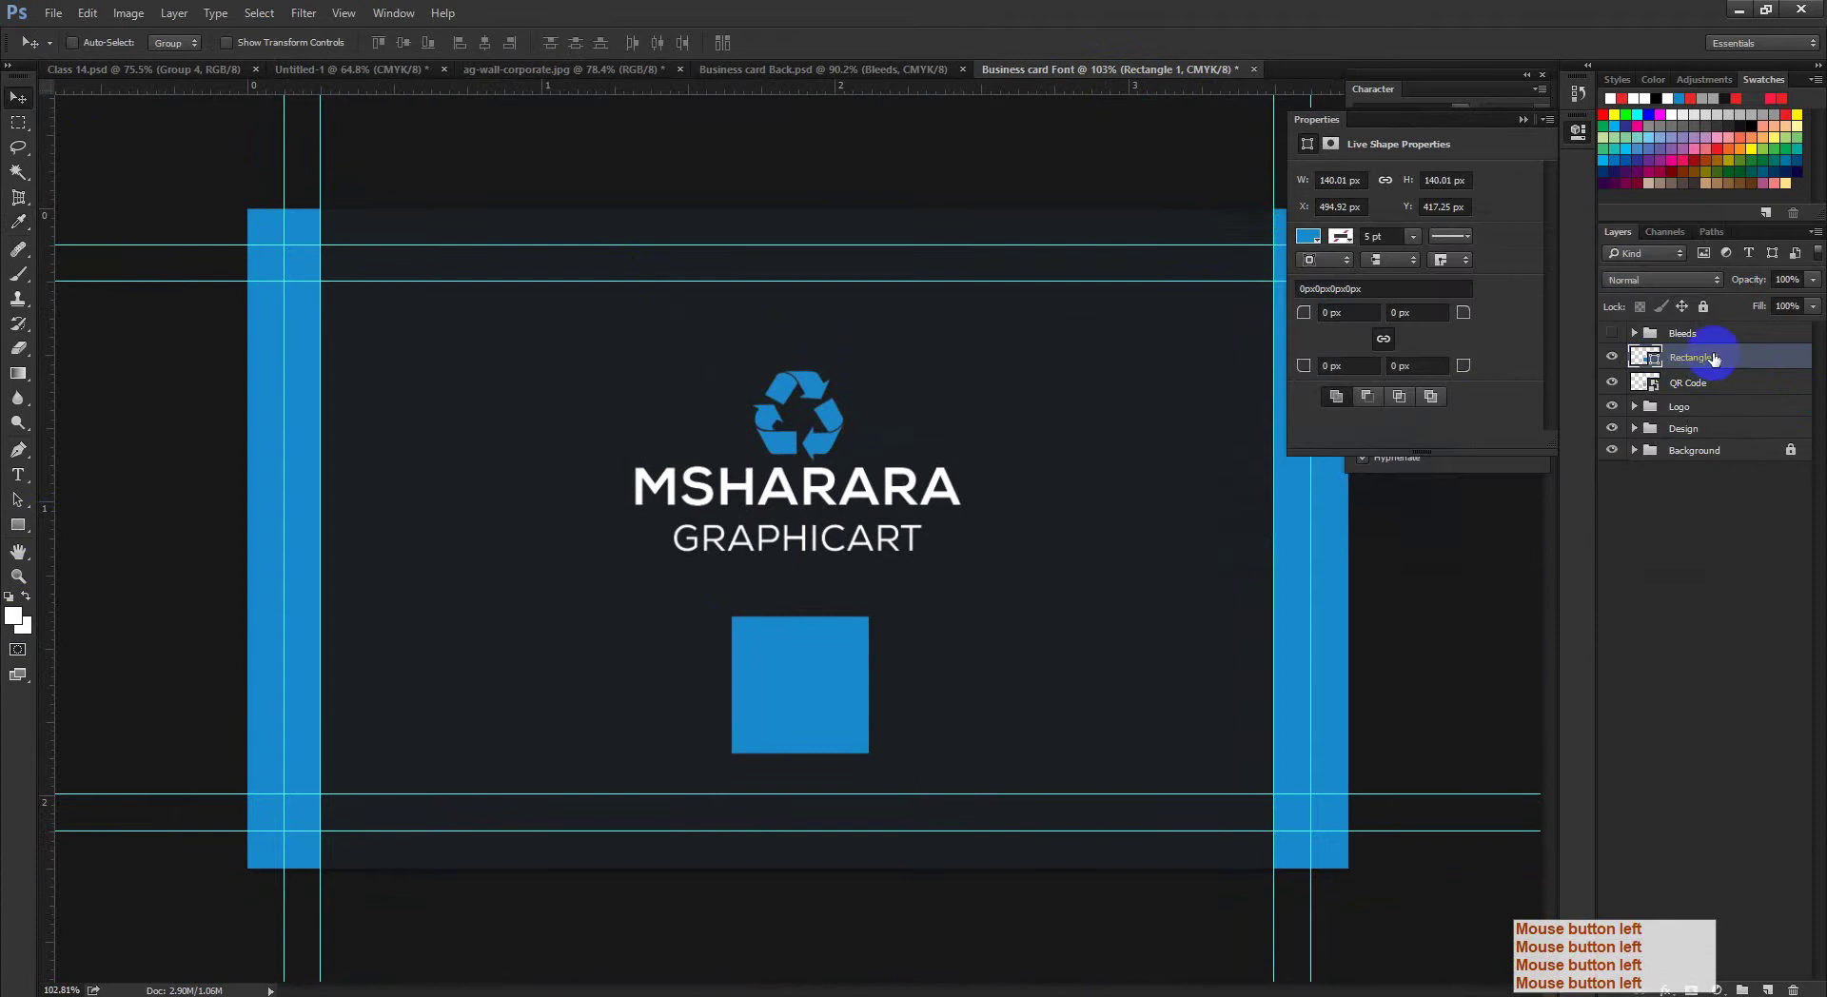
left_click_drag(1722, 394, 1703, 347)
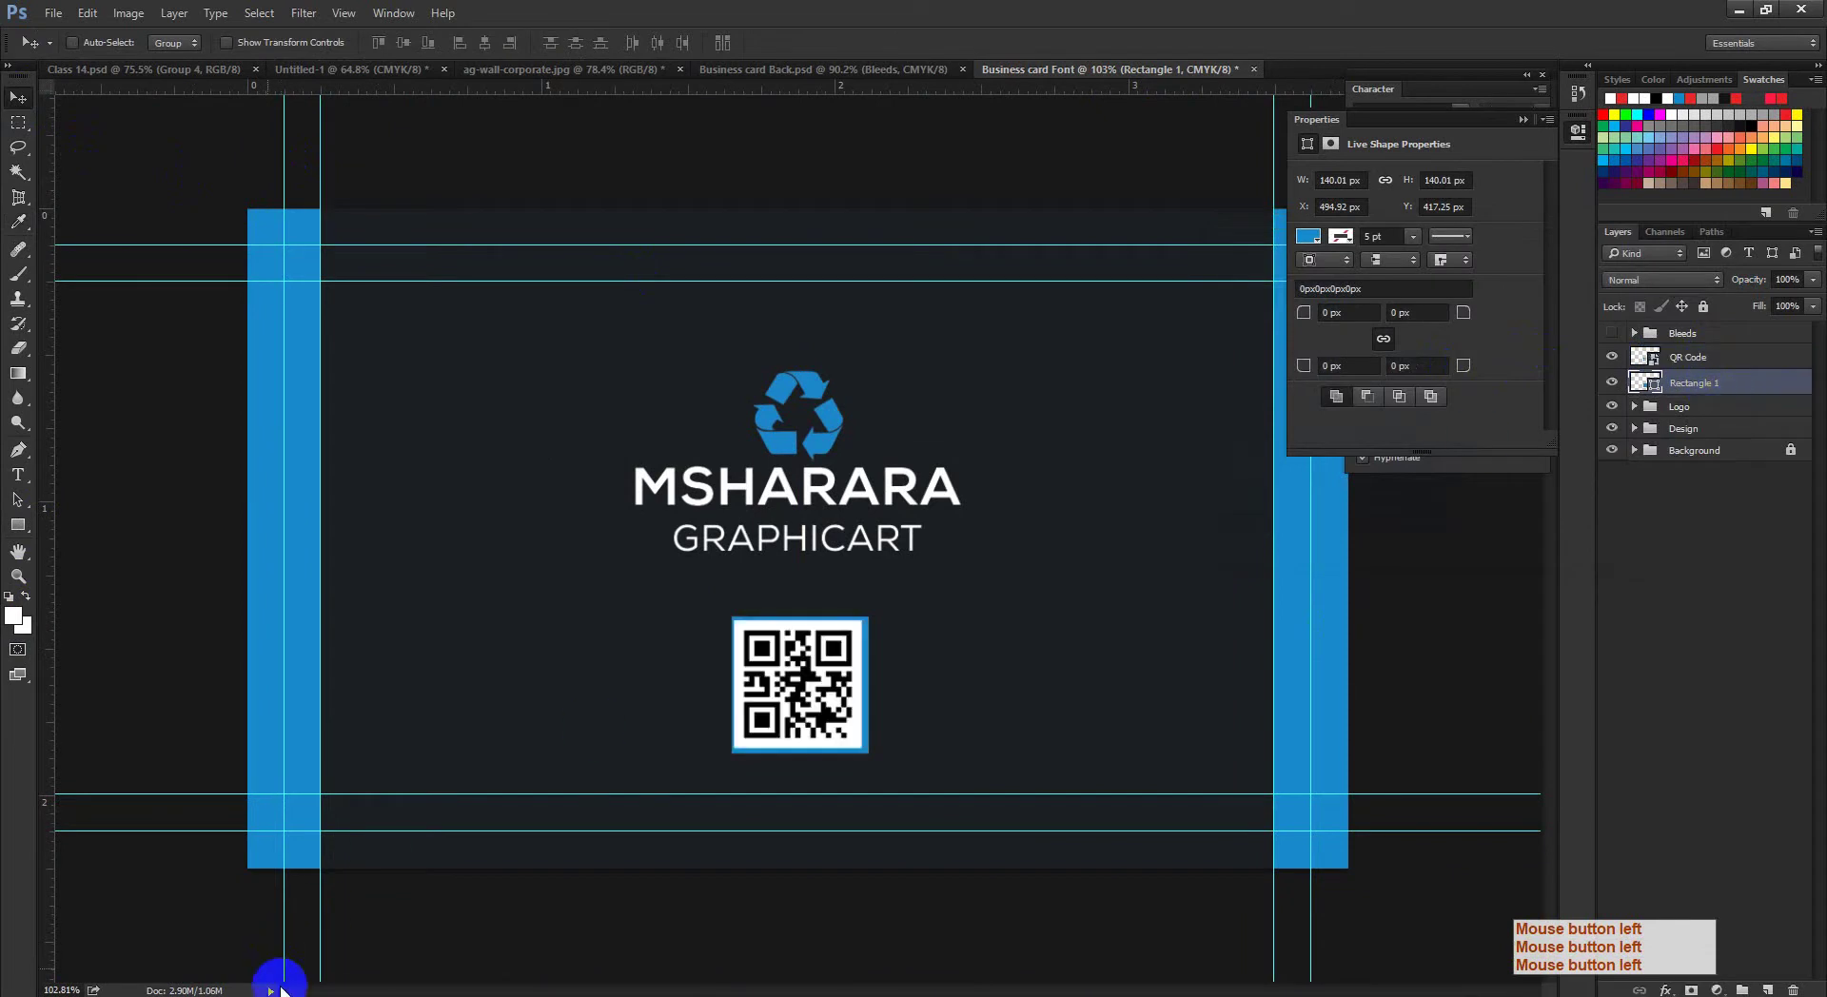
left_click(205, 942)
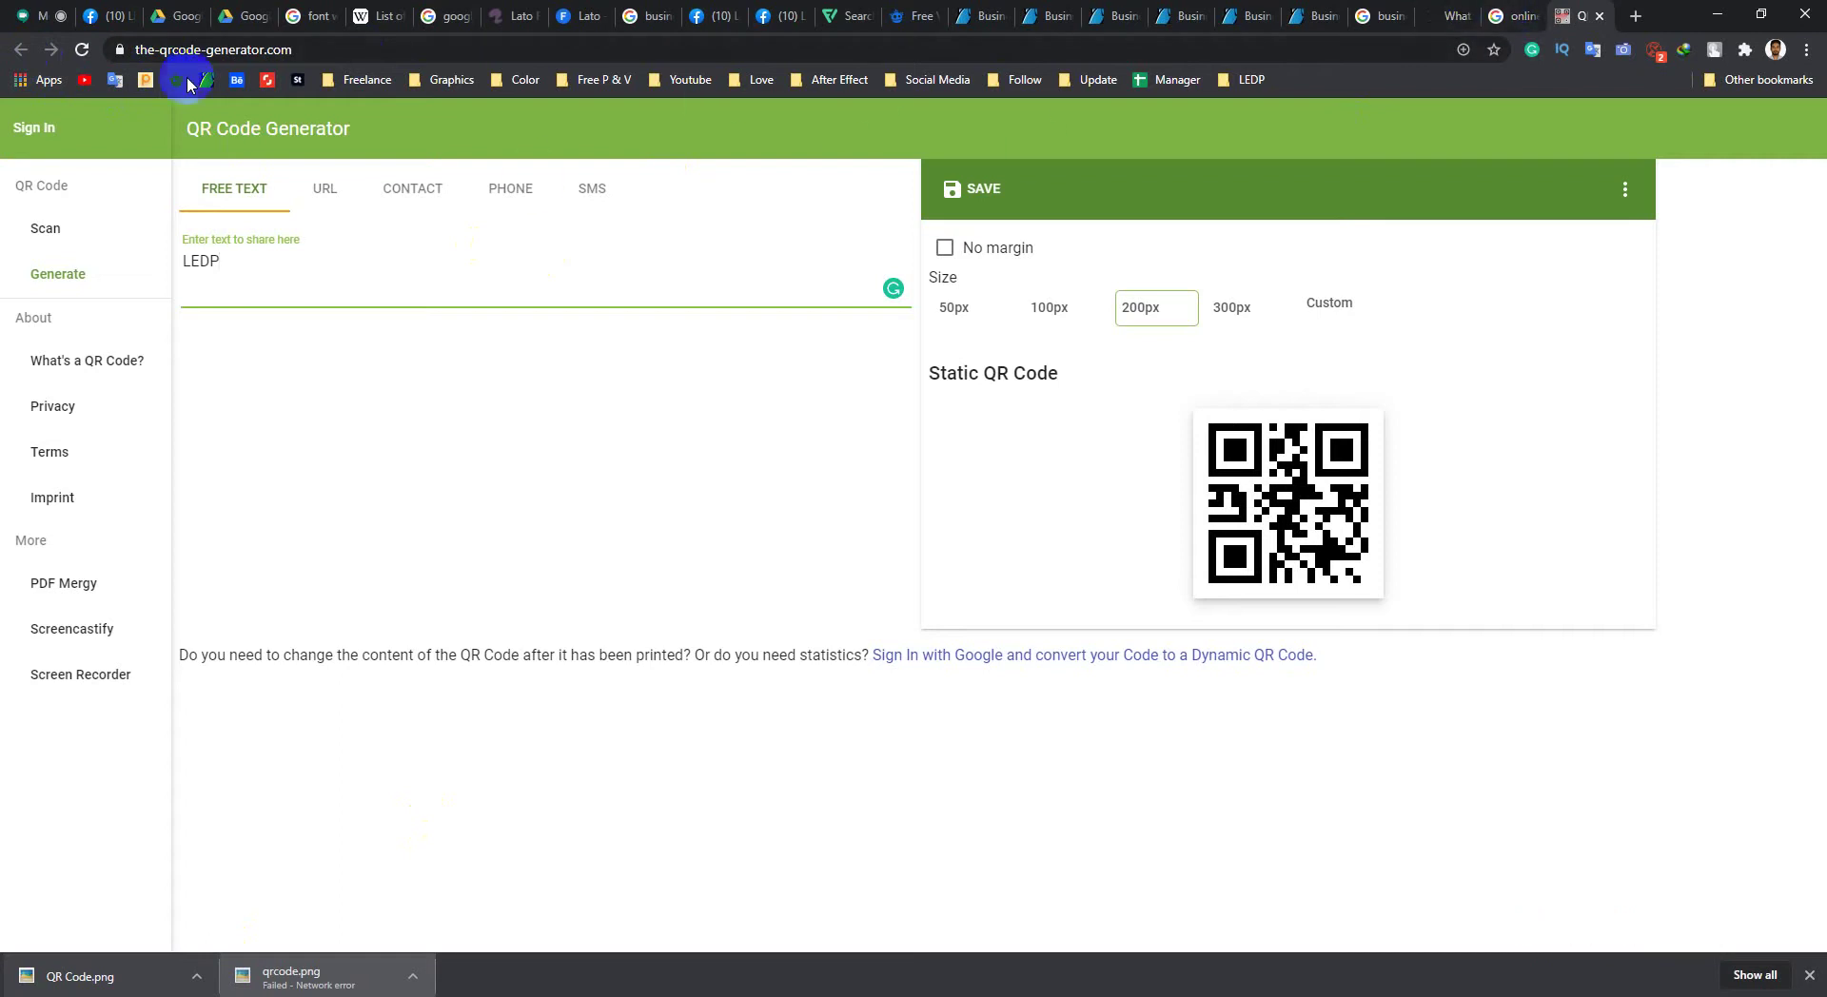
Step: Go back to the 'online qr code generator' results and open two more results in new tabs
left_click(324, 53)
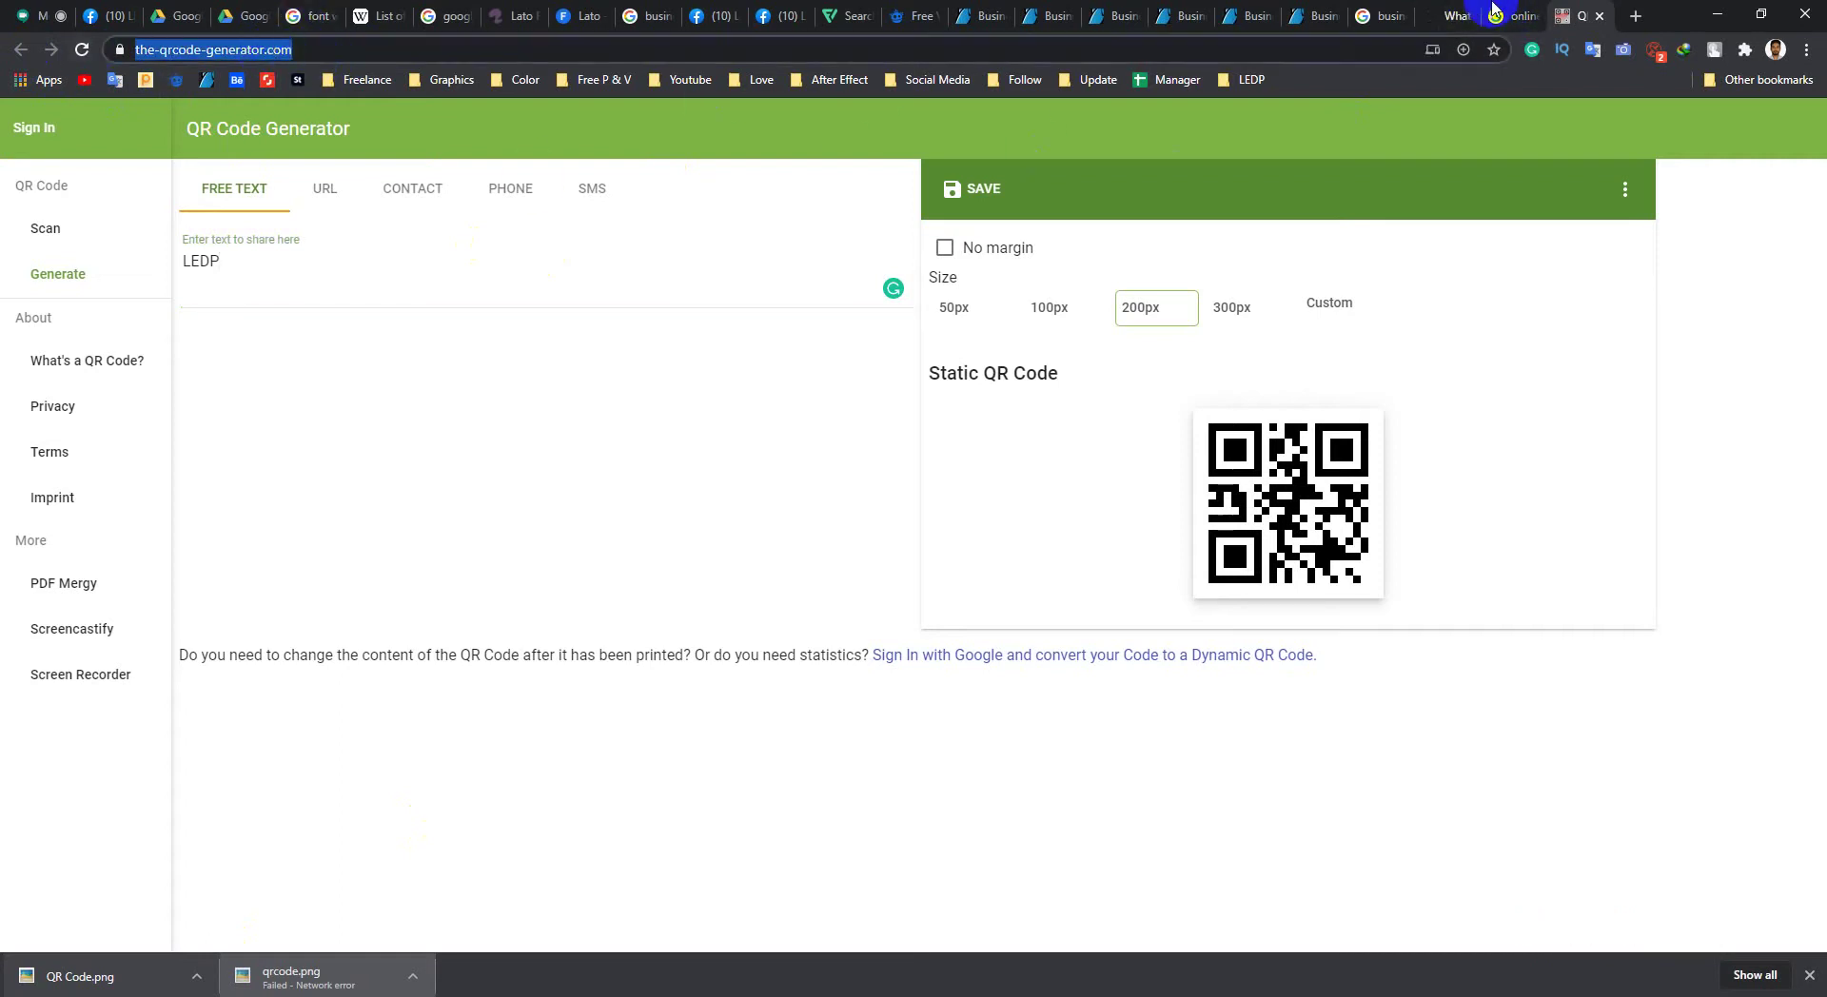
left_click(1522, 16)
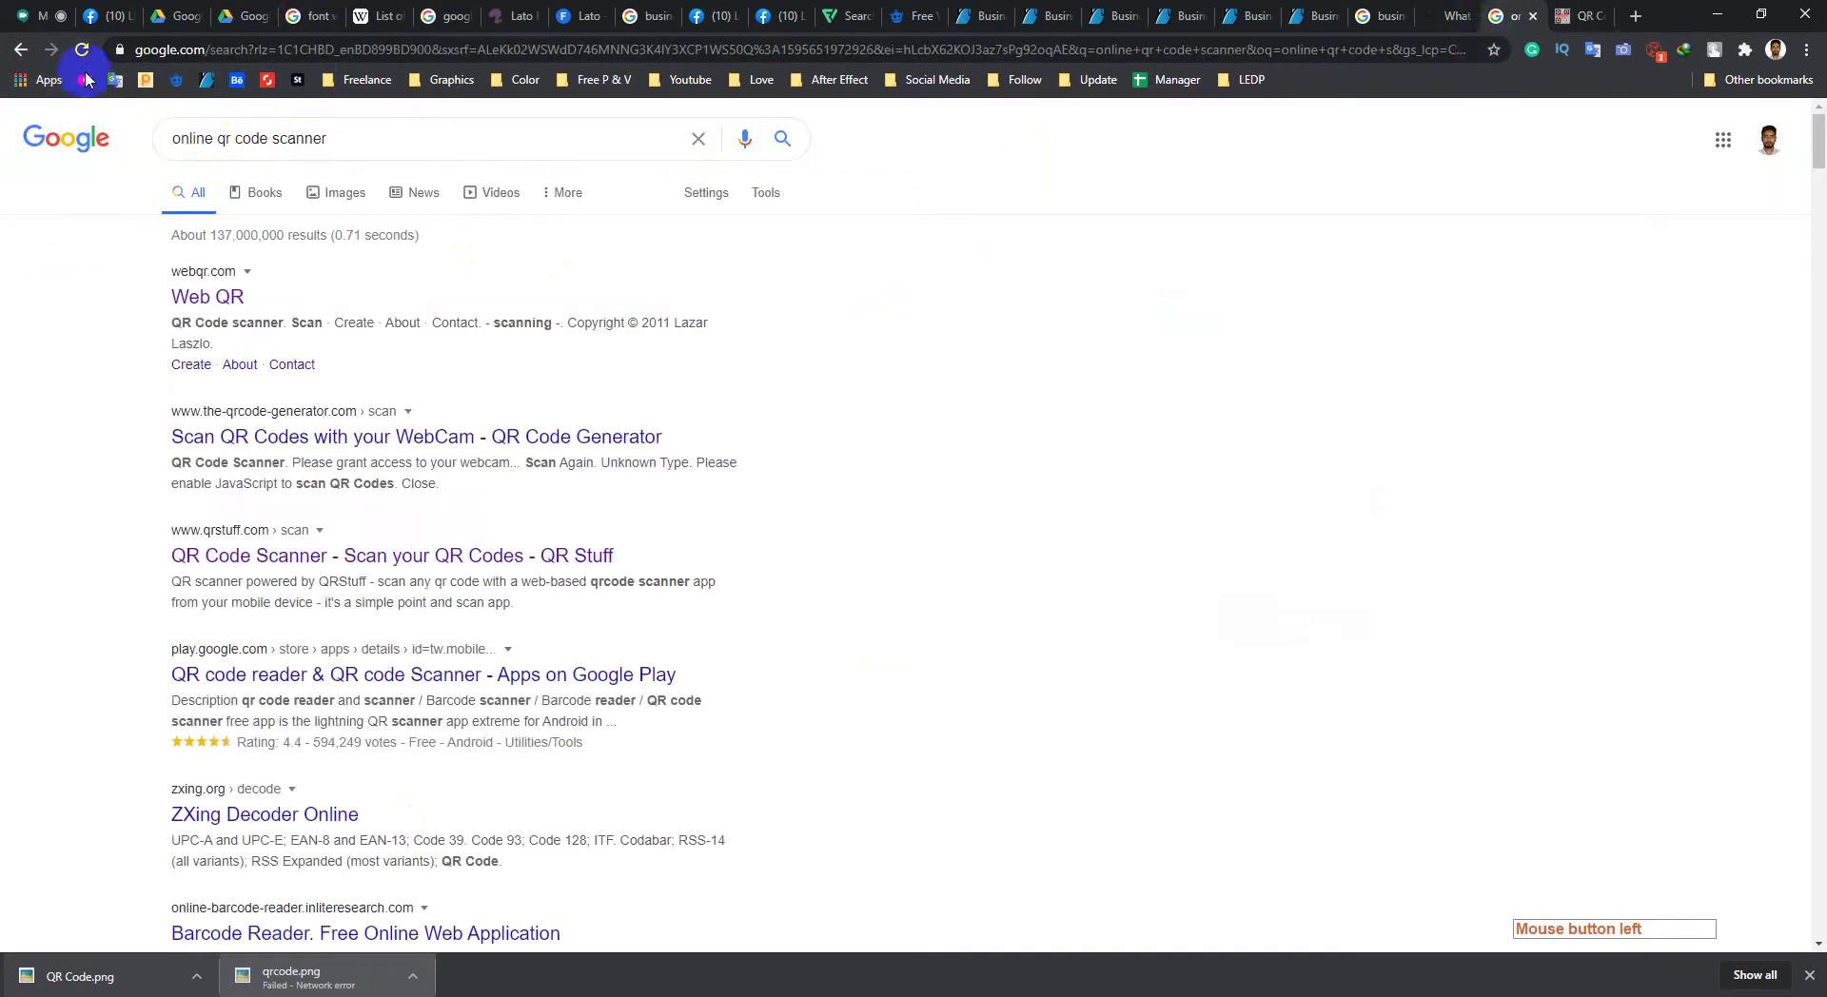
left_click(26, 56)
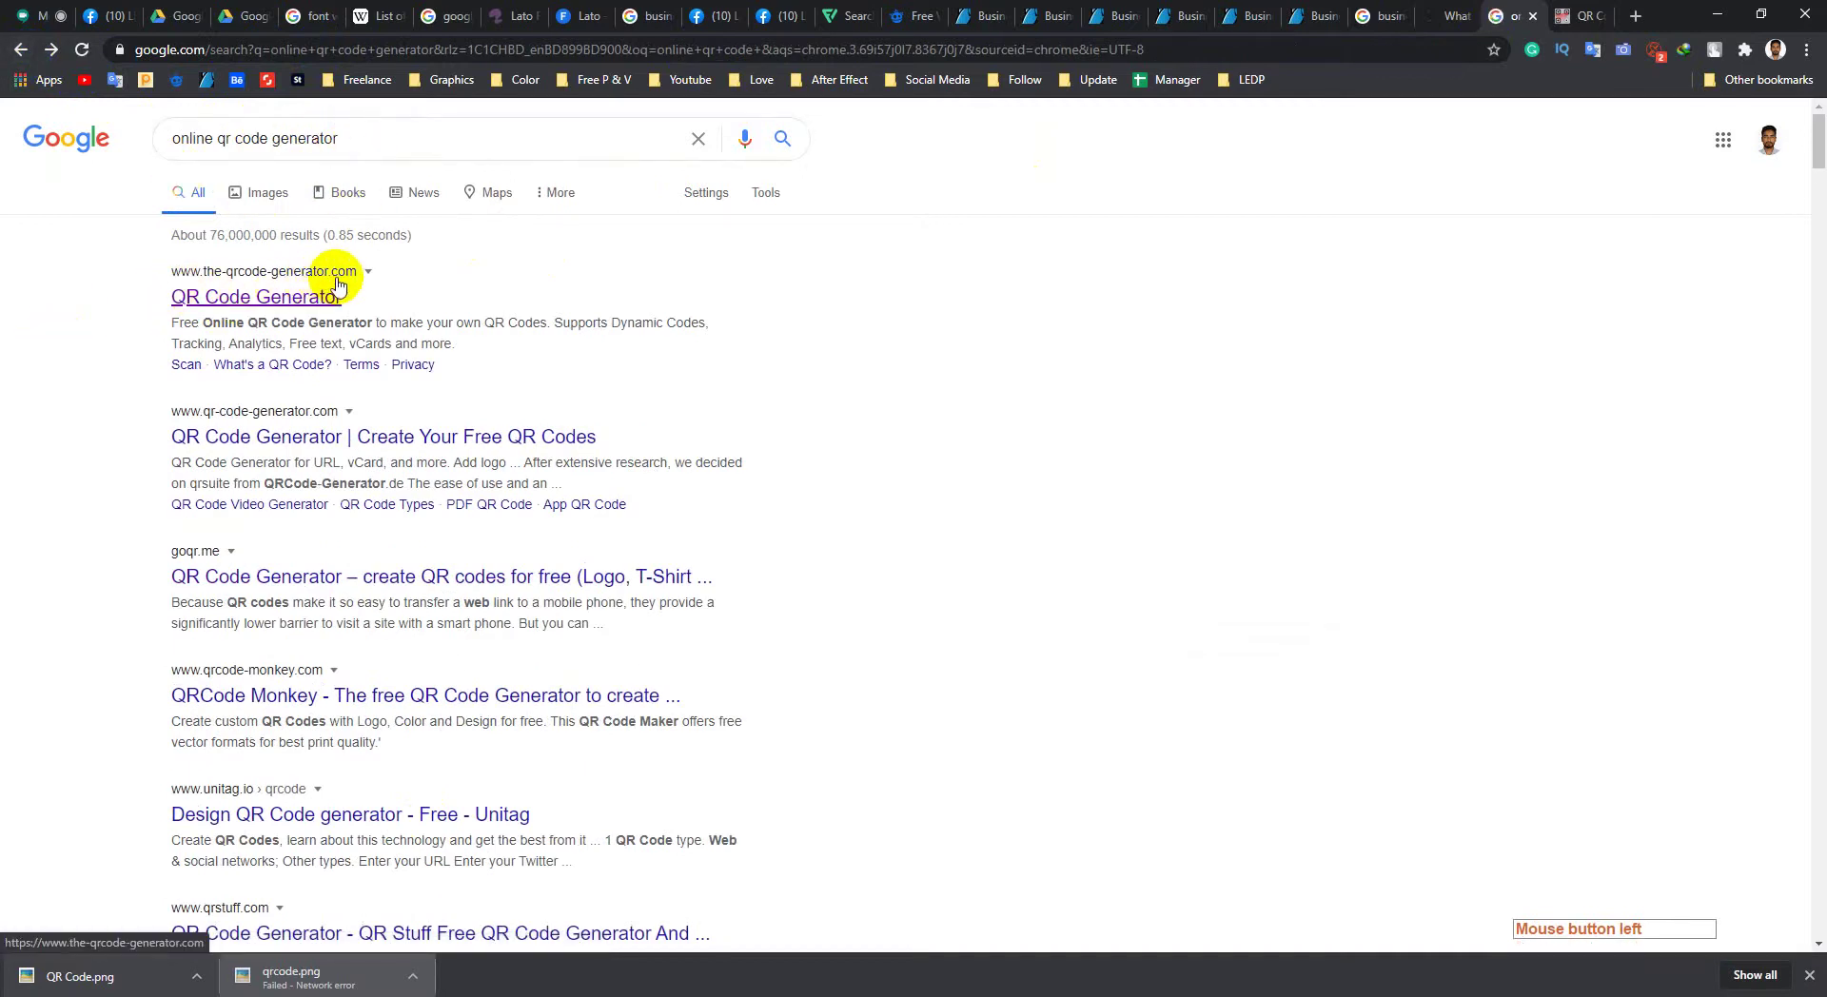
scroll(195, 438, "down", 5)
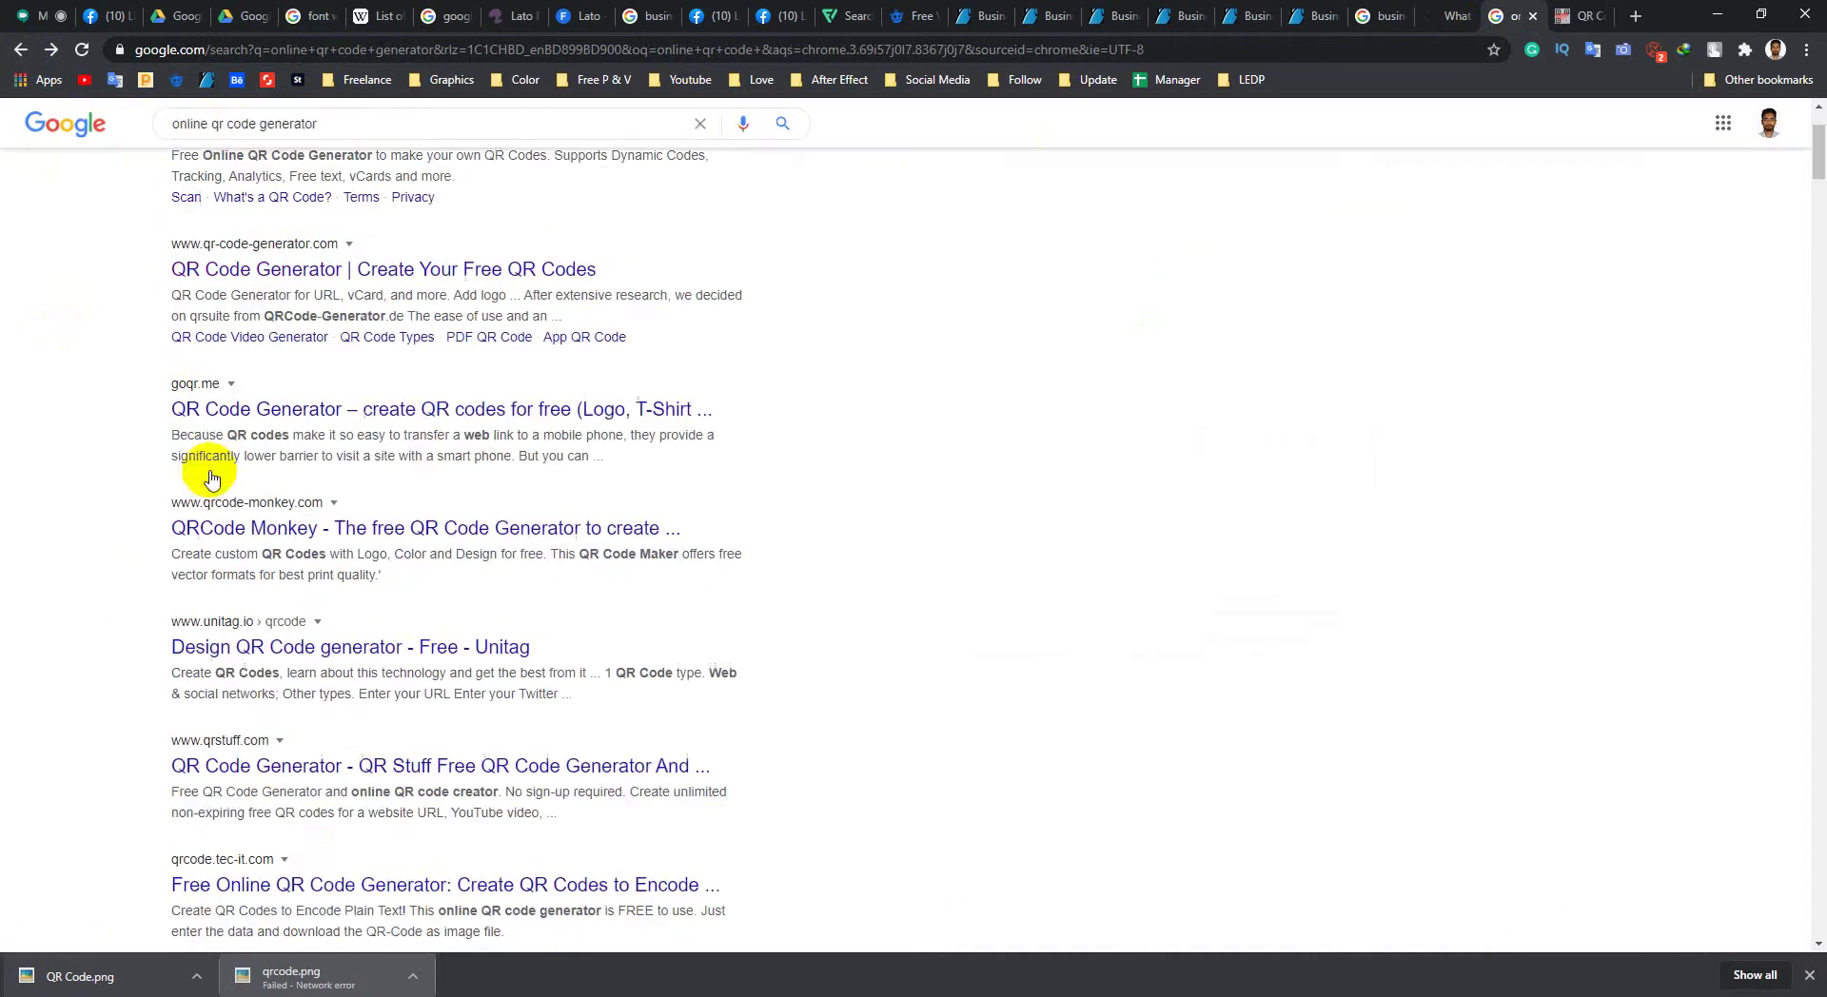
scroll(96, 657, "down", 5)
middle_click(74, 705)
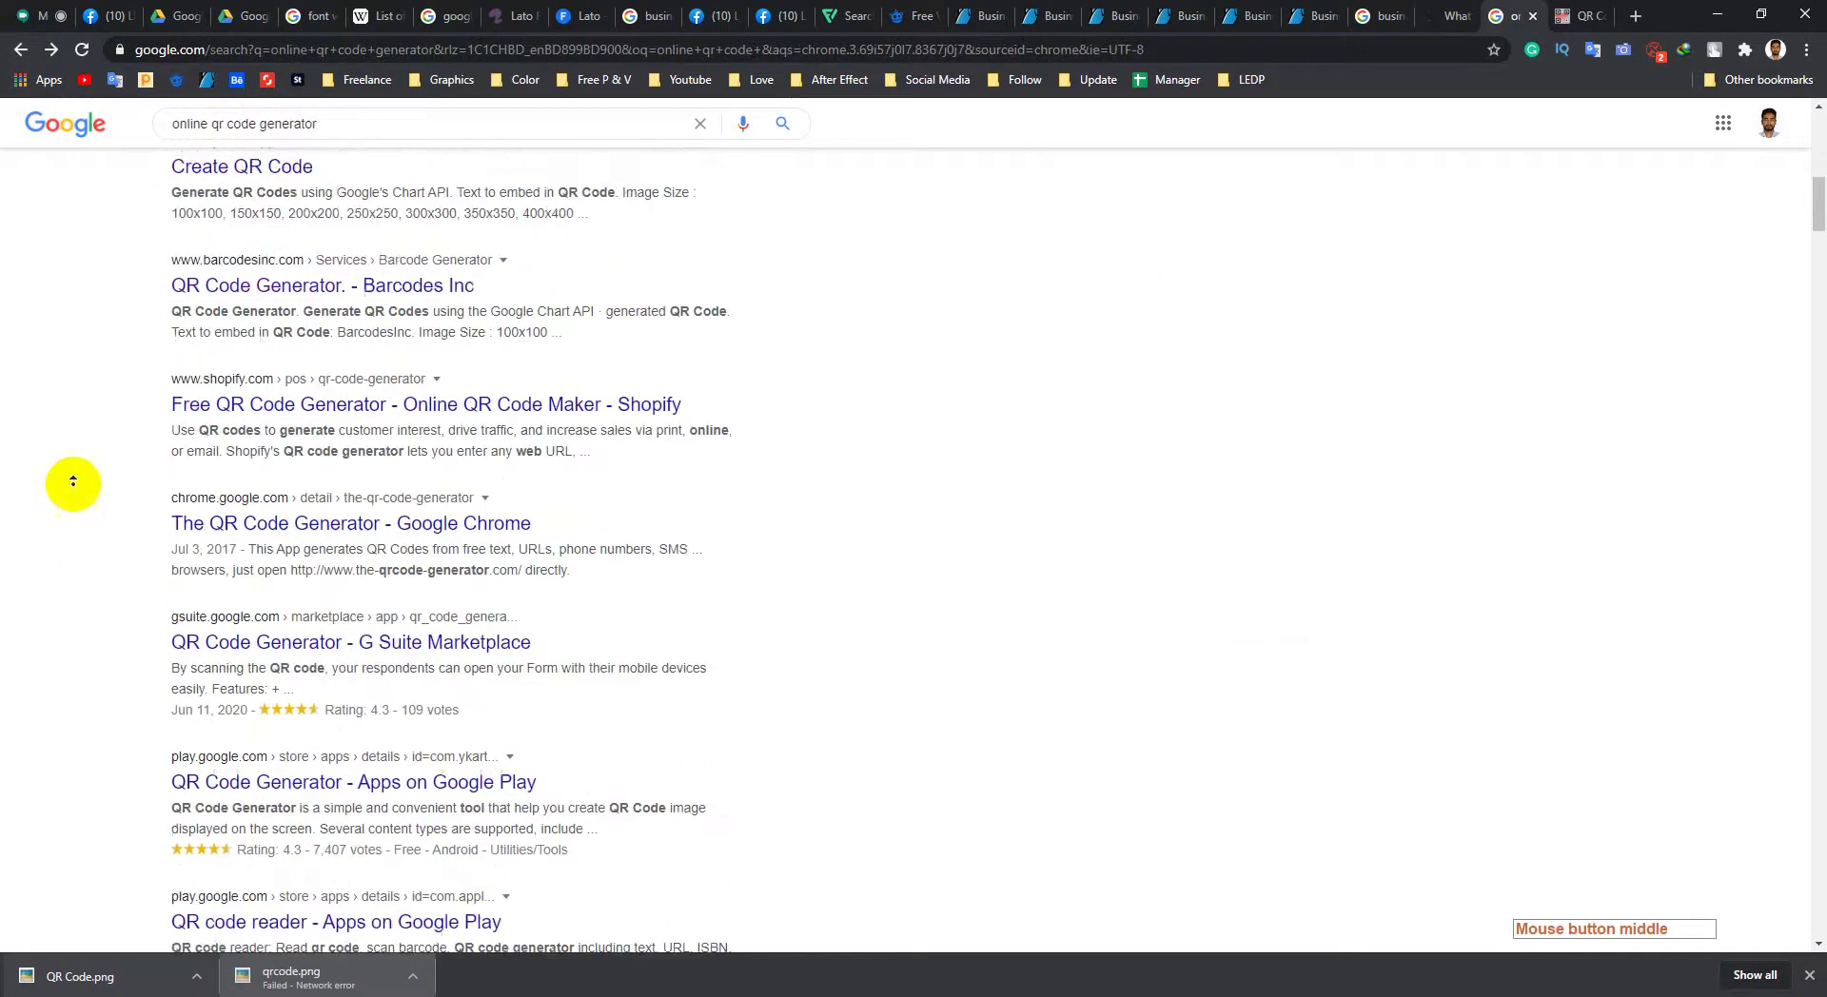
middle_click(166, 324)
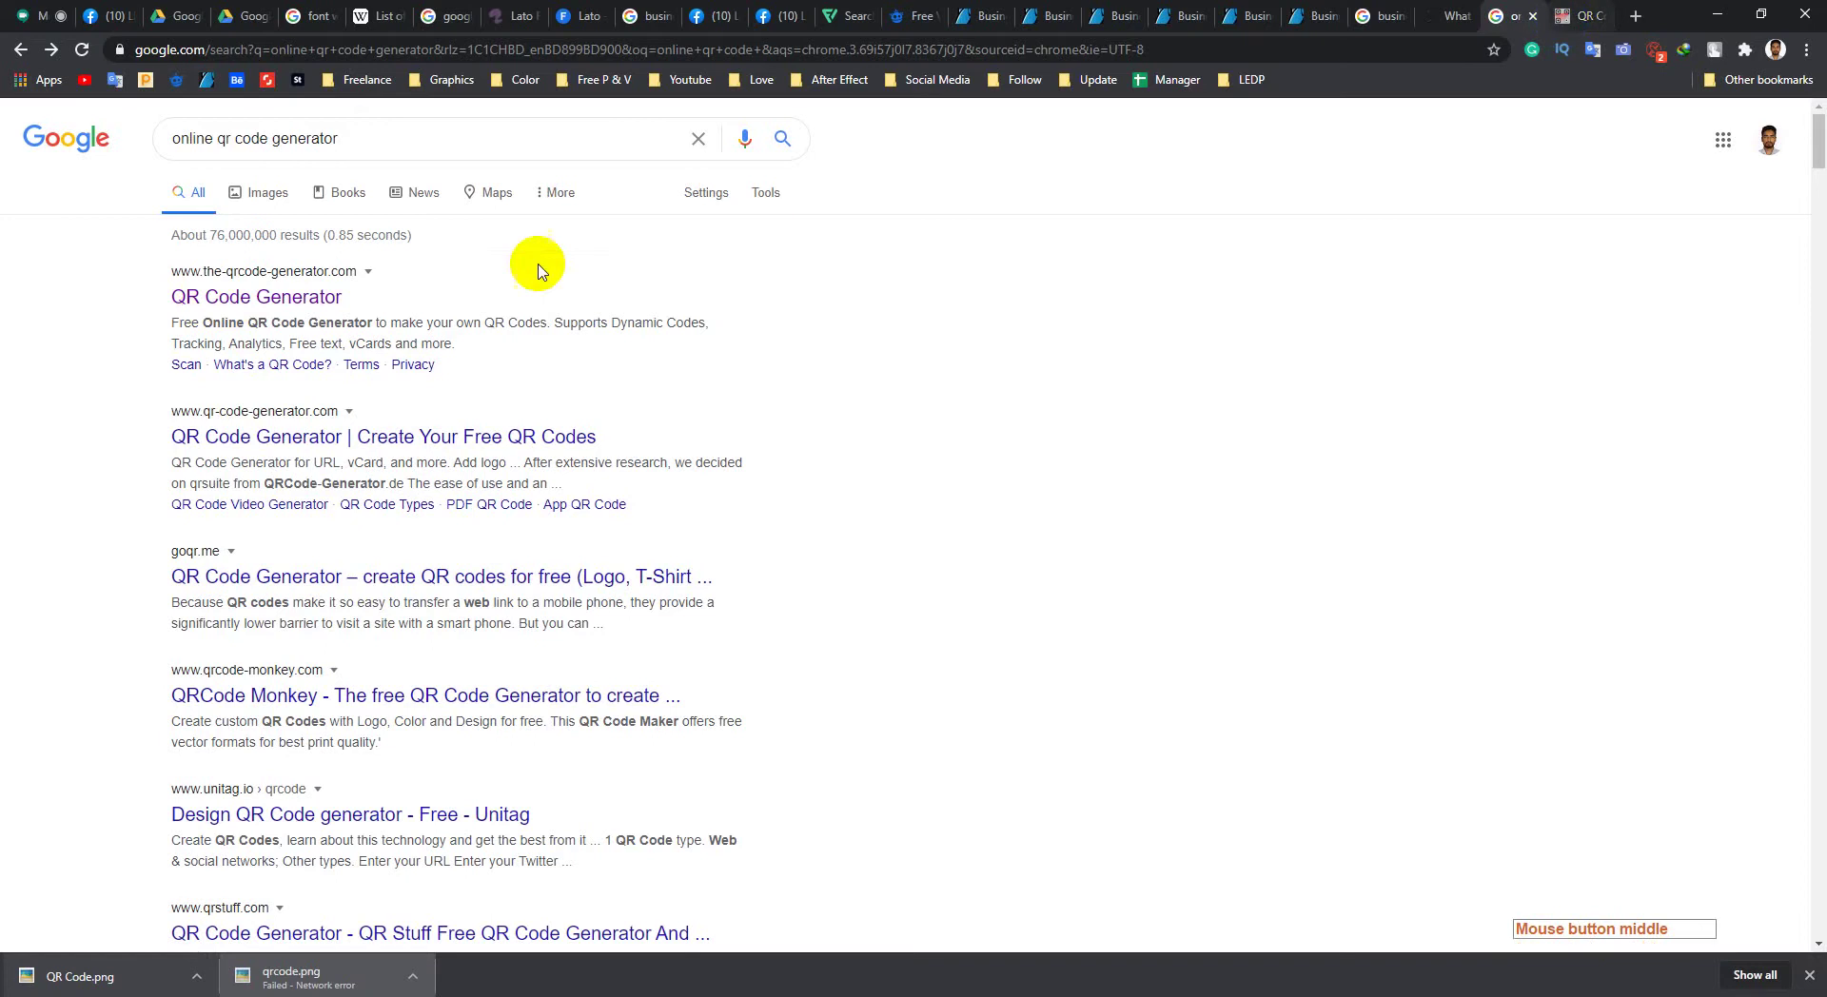
Step: Replace the LEDP free text with a person's name and correct its spelling
left_click(1570, 15)
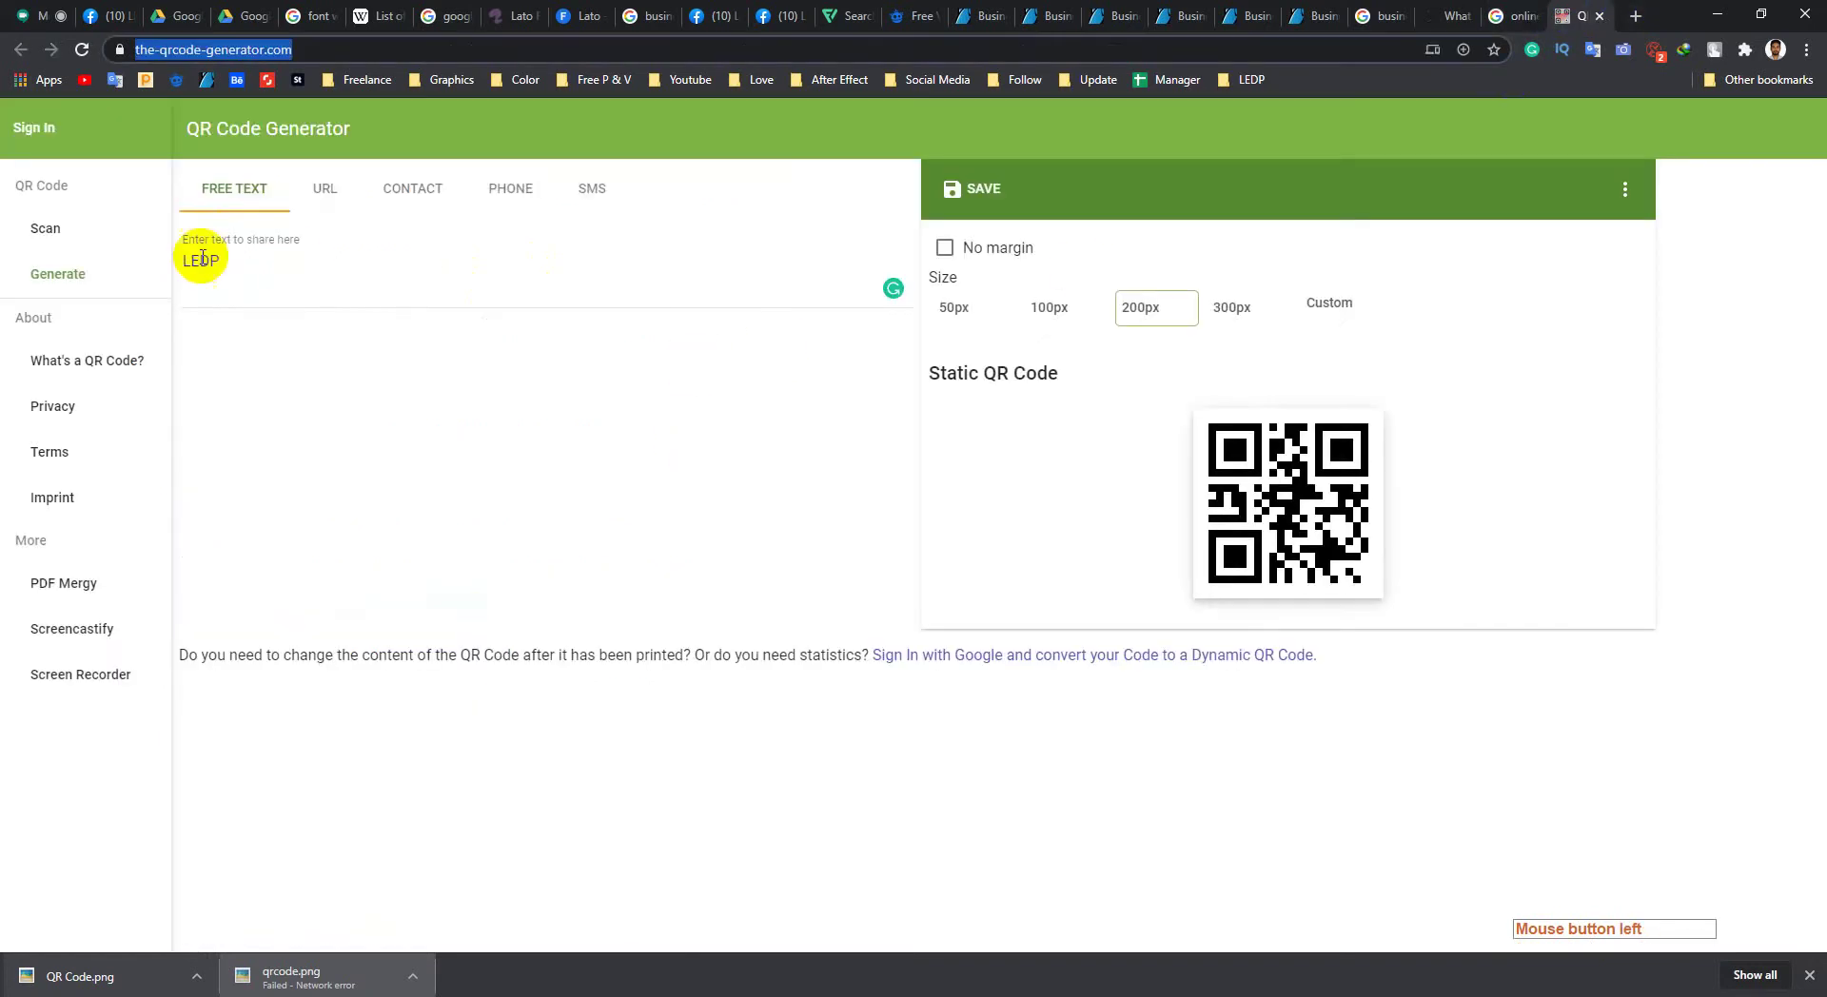
left_click_drag(264, 268, 169, 277)
left_click(276, 265)
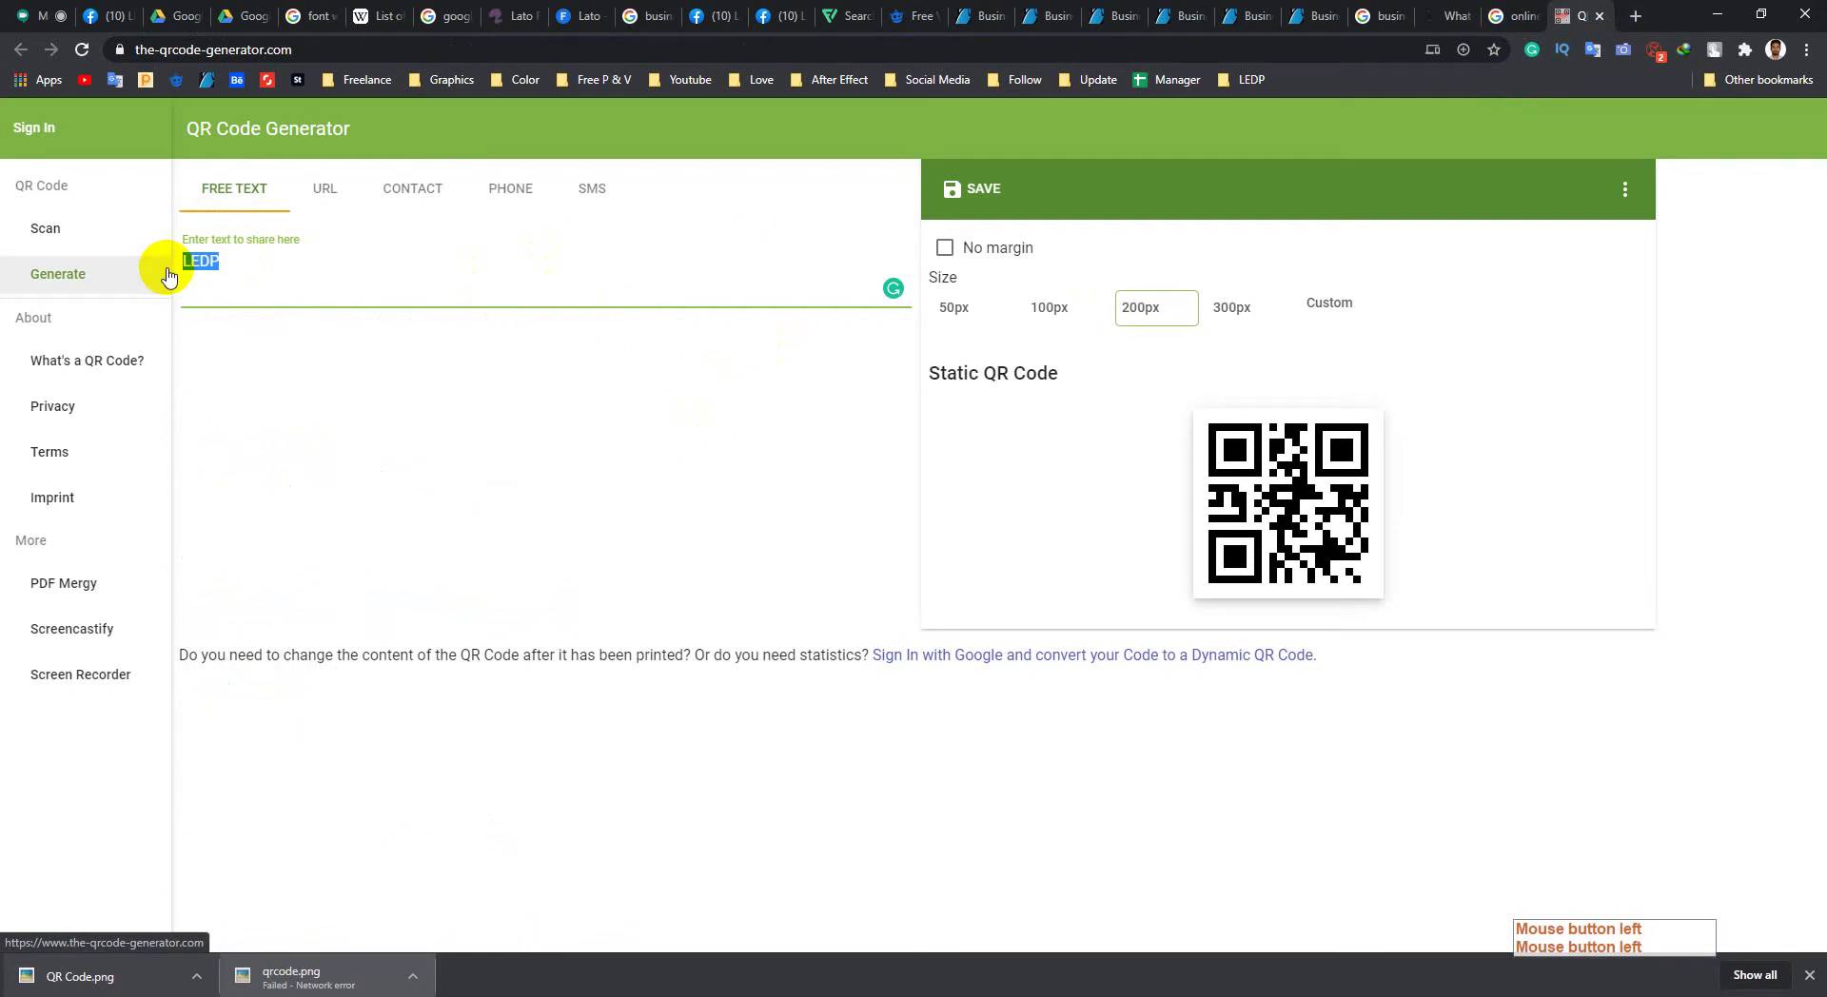
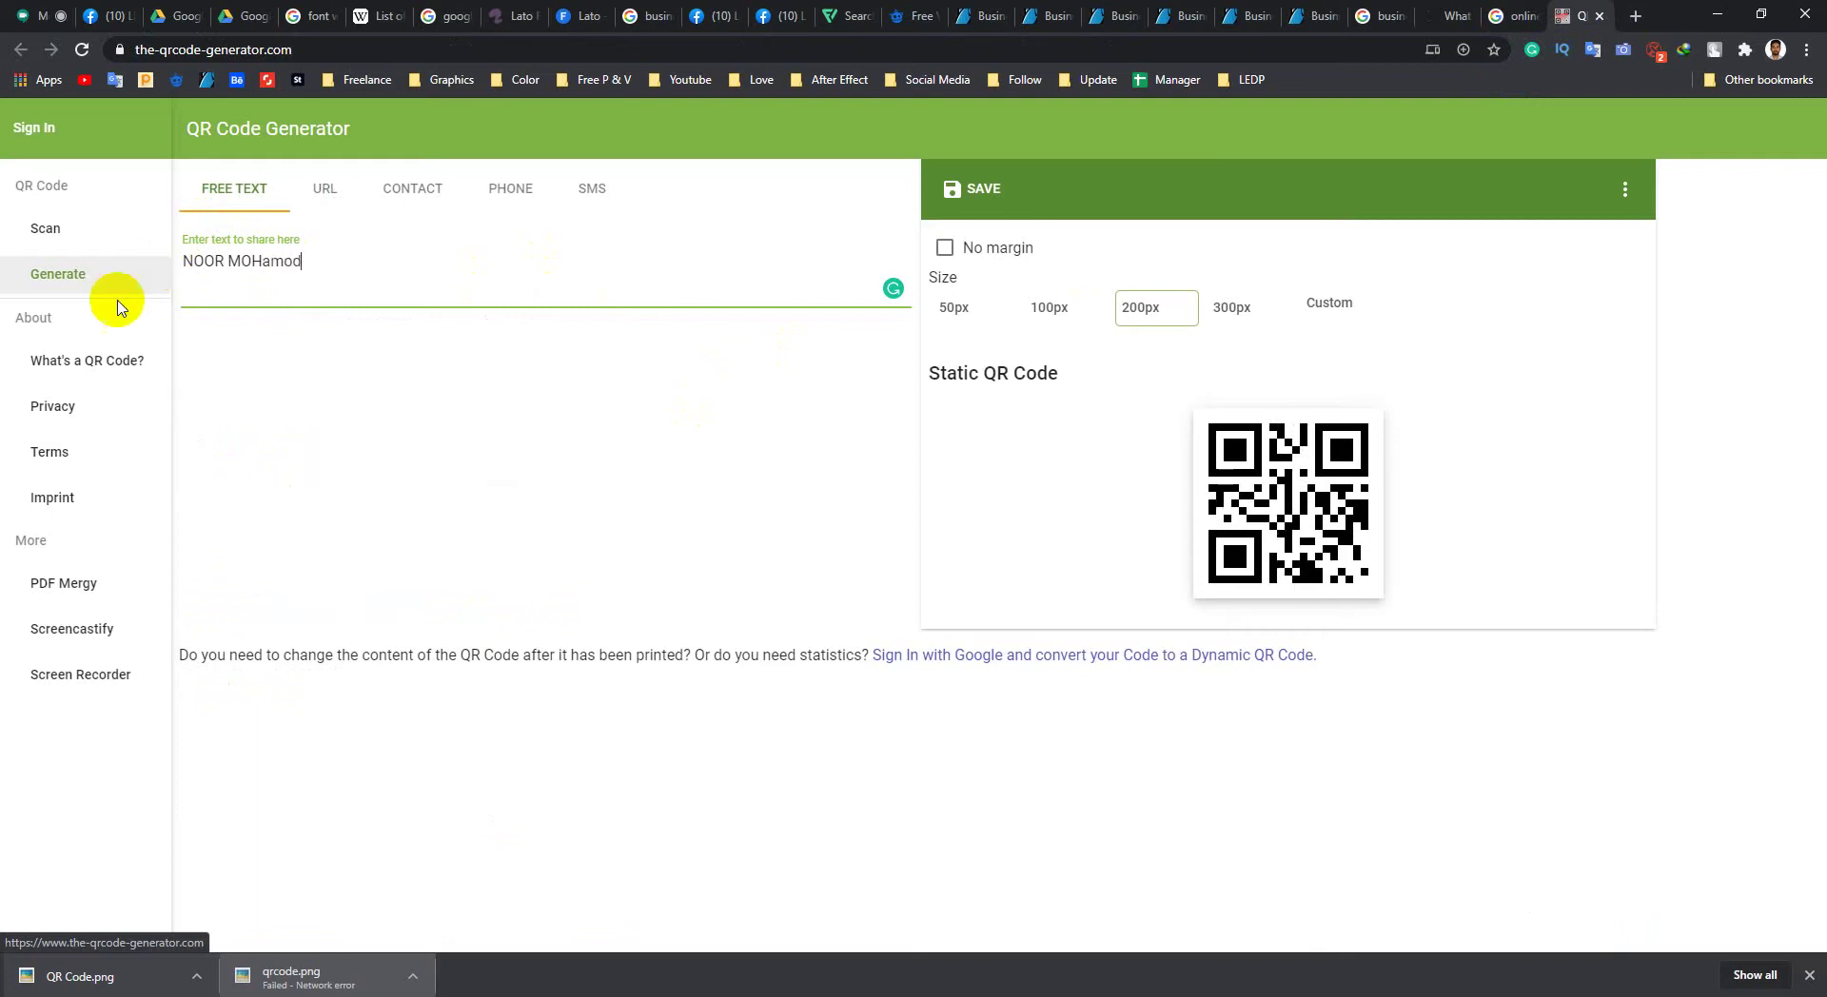
left_click(1361, 495)
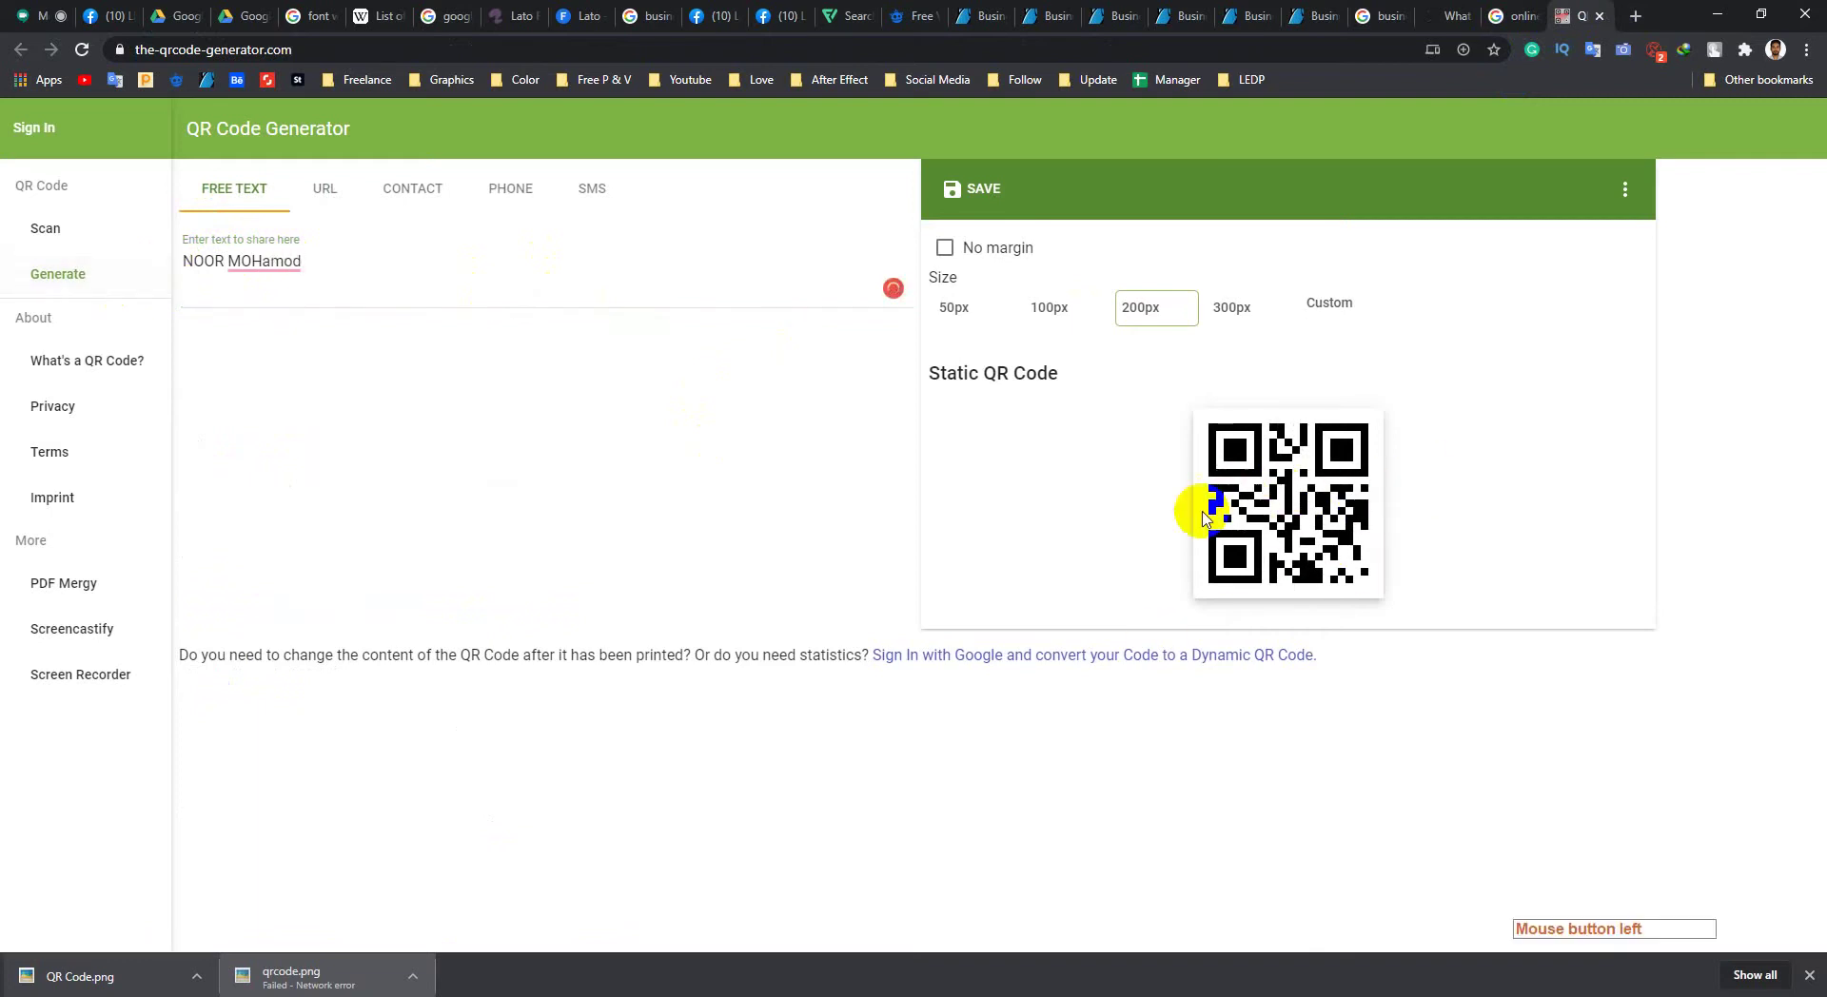
left_click(276, 262)
left_click(286, 292)
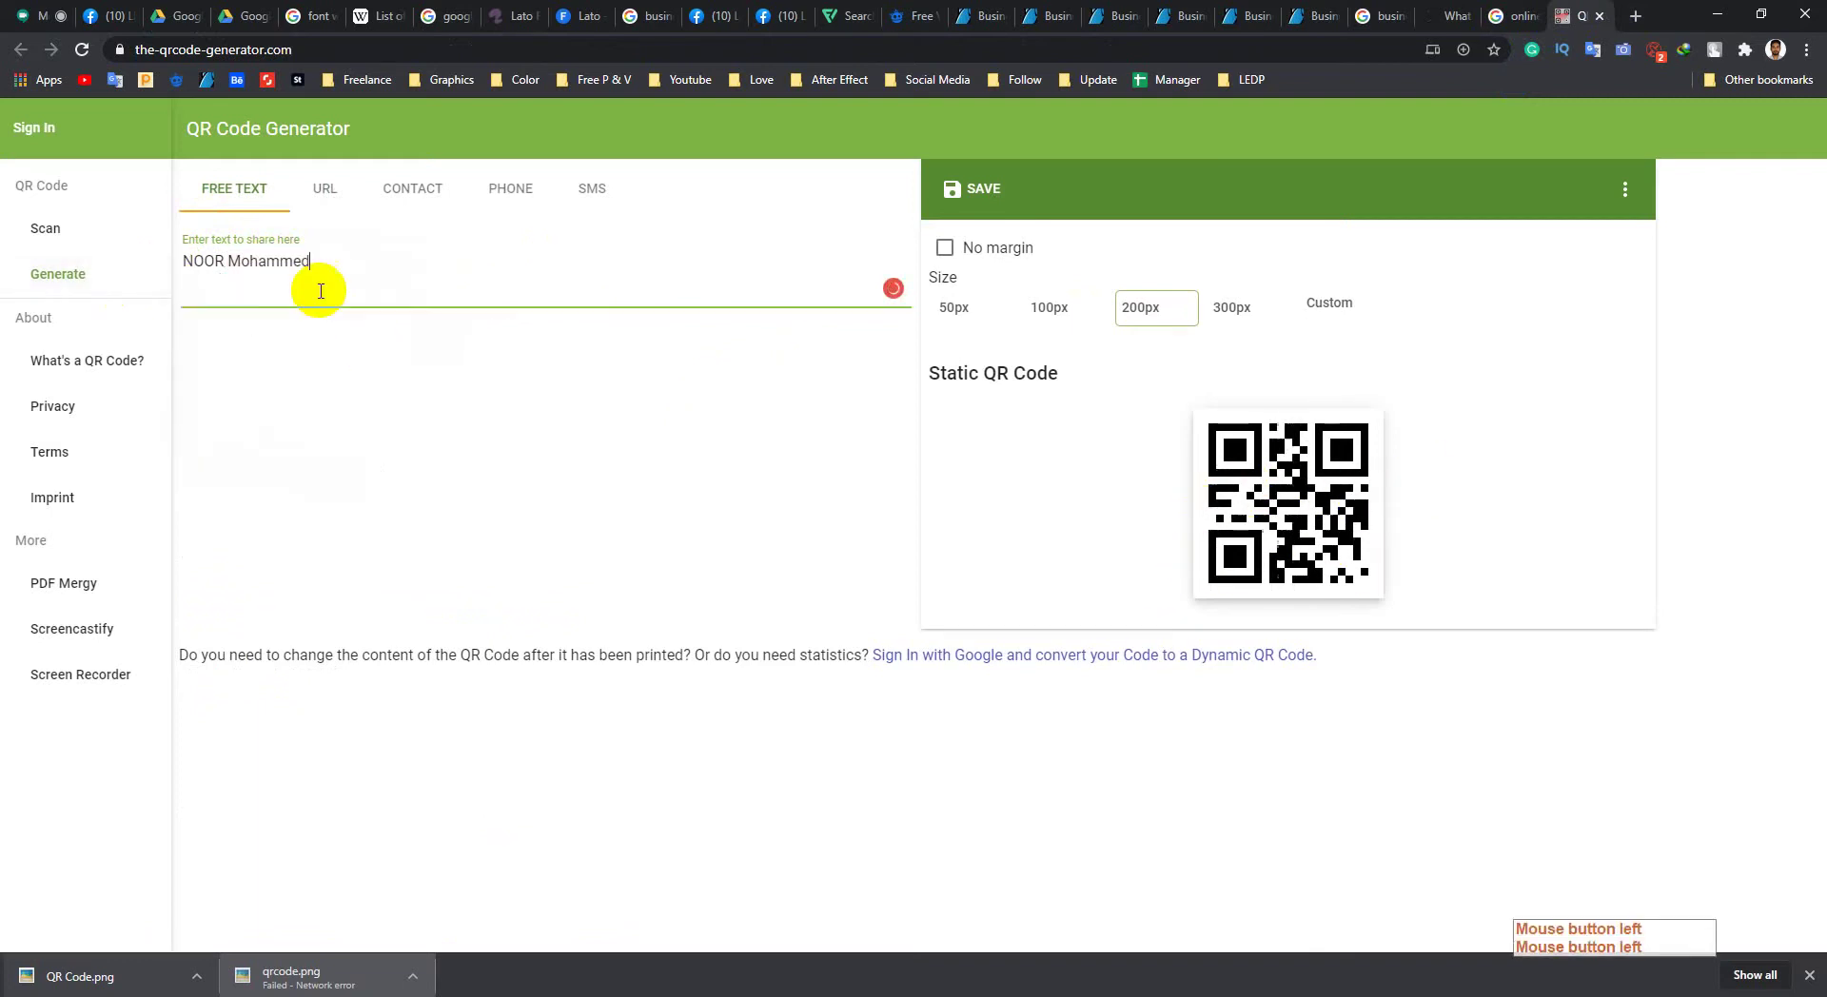
left_click(1319, 504)
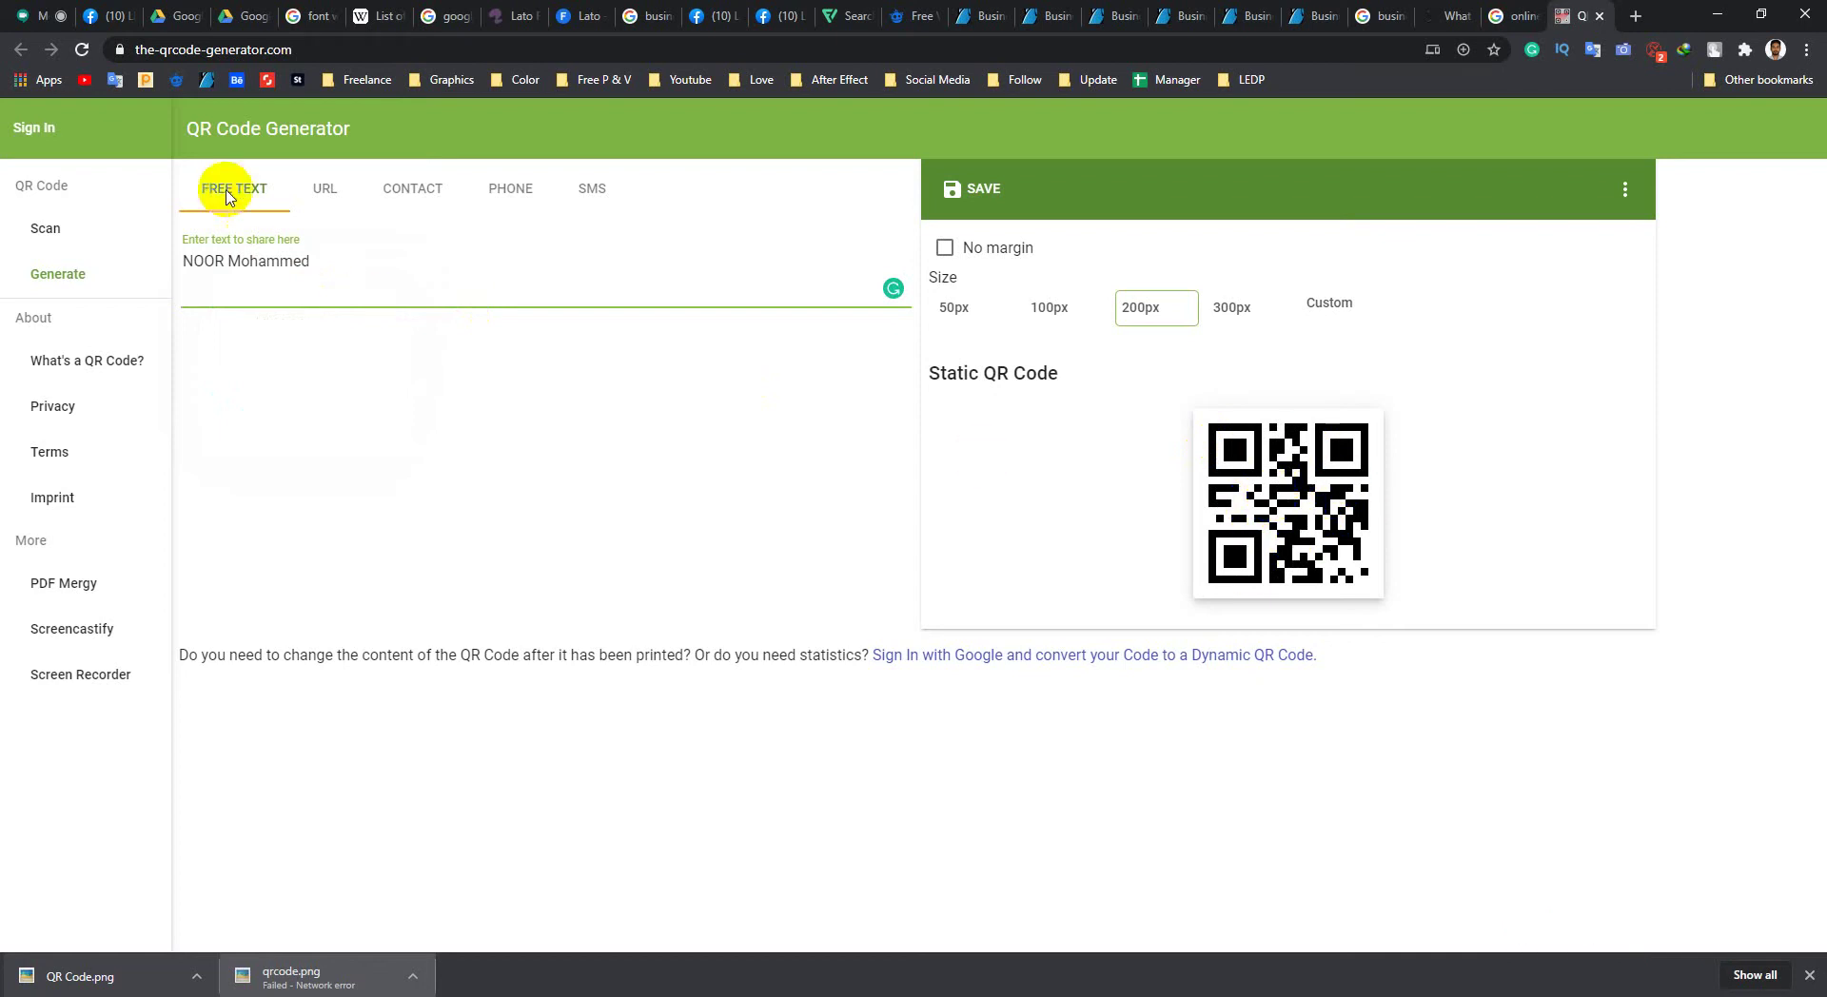
left_click(327, 194)
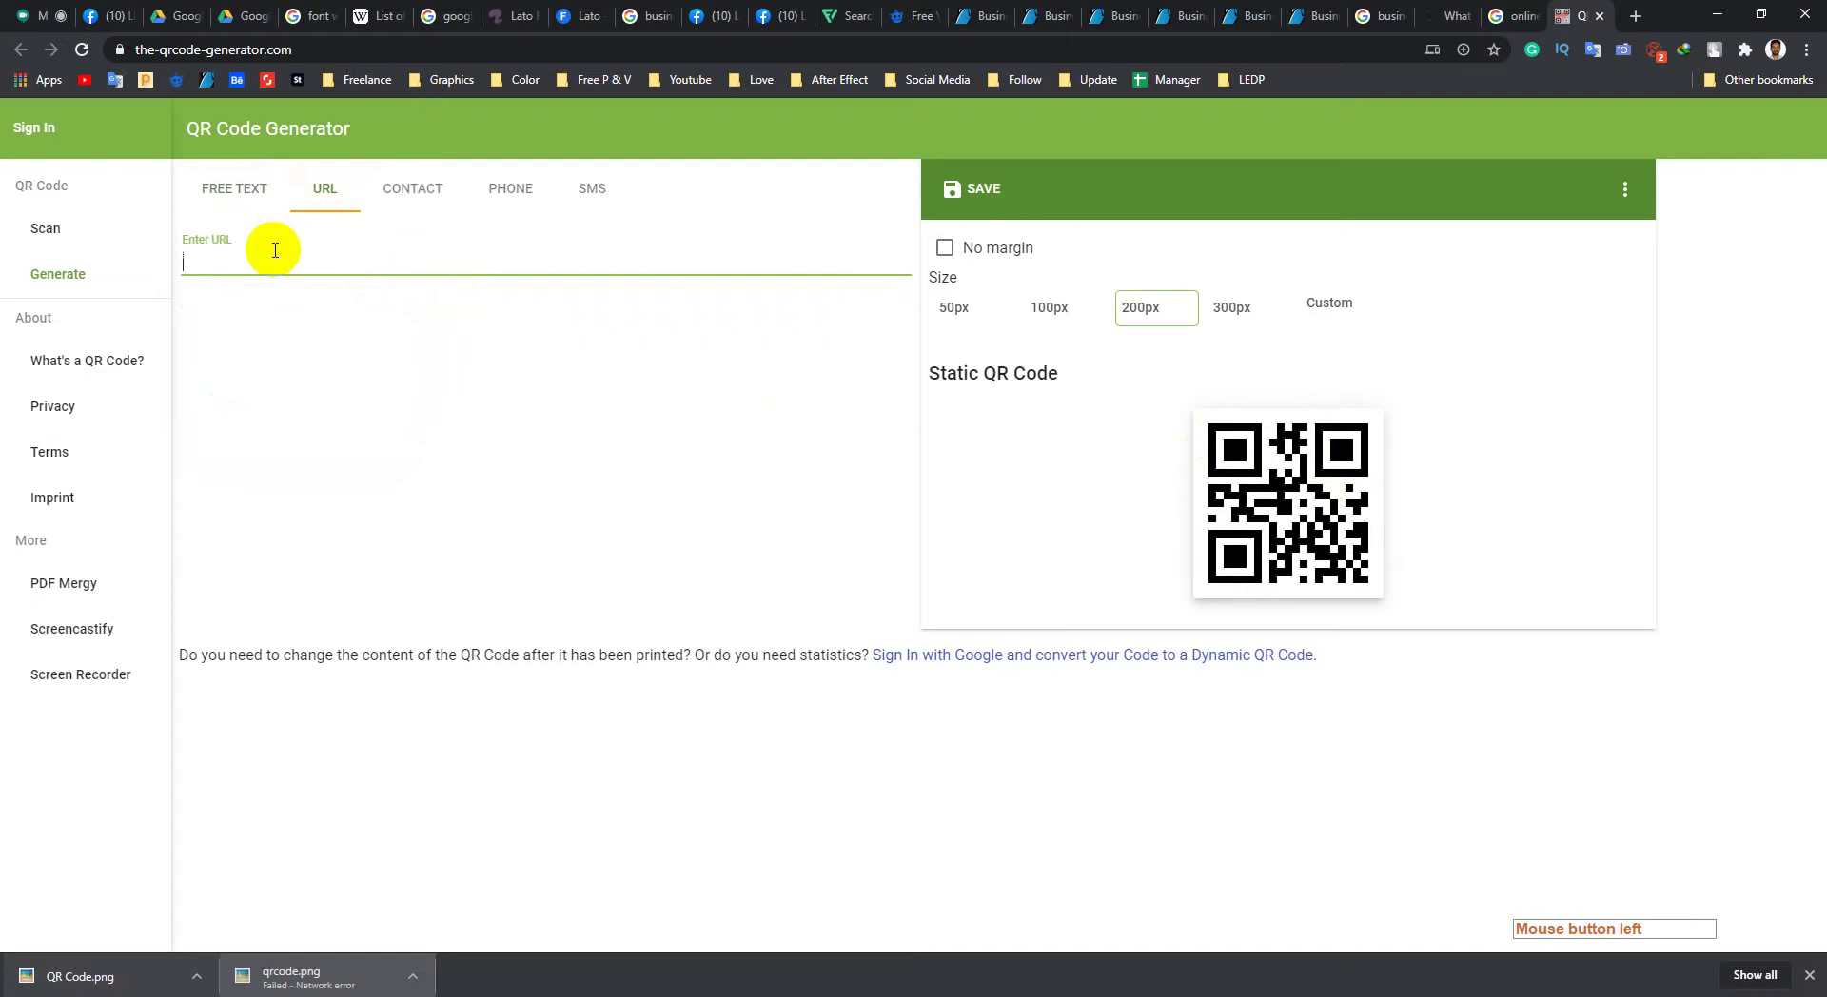
type("www.fiverr.com")
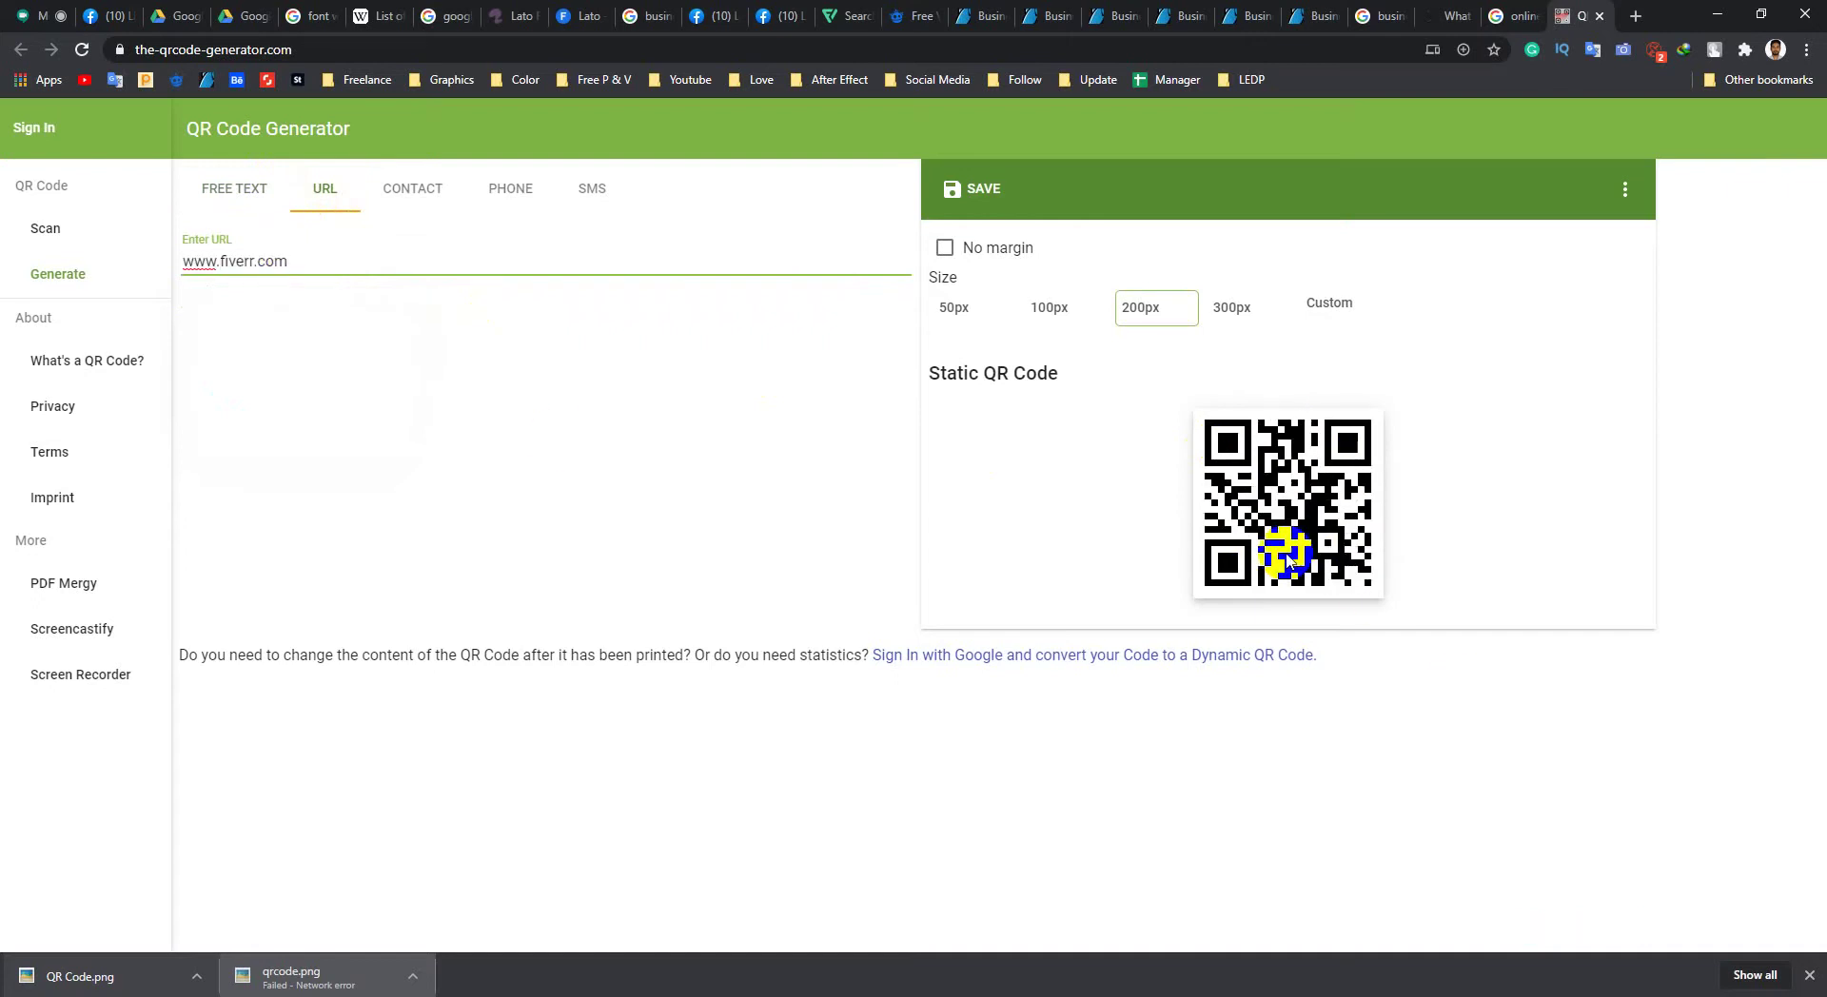
right_click(1330, 493)
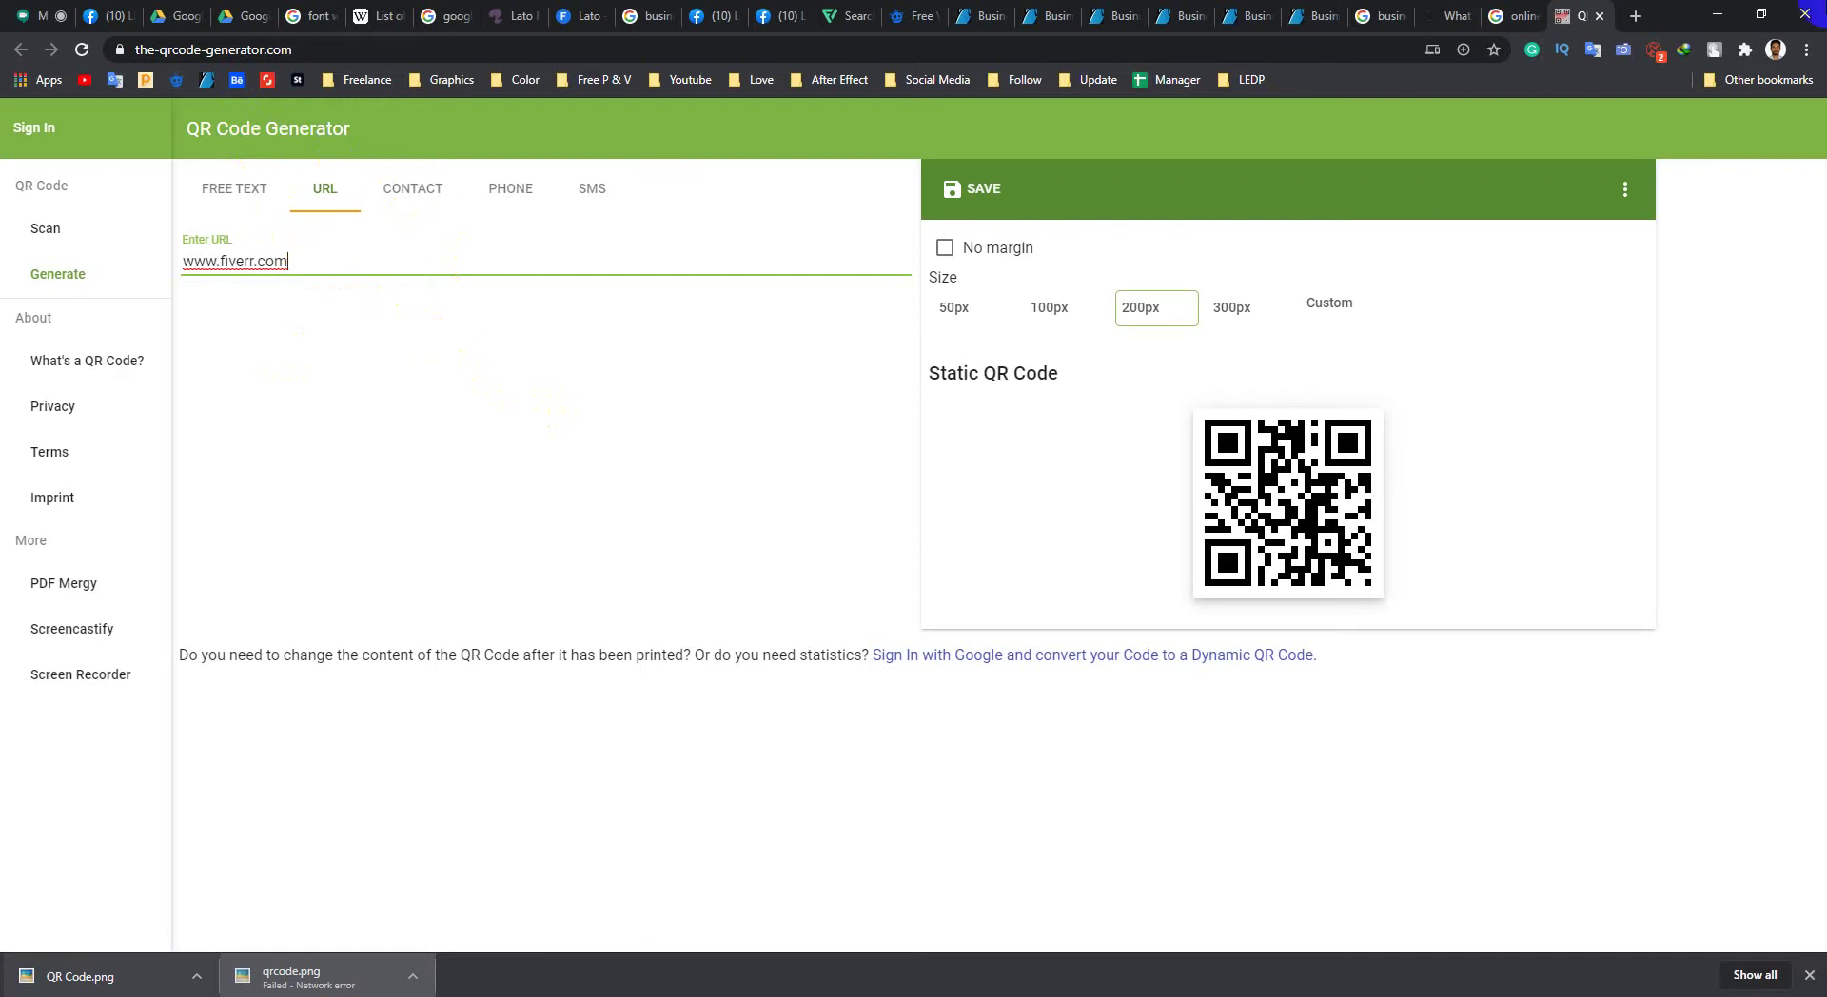
left_click(1709, 16)
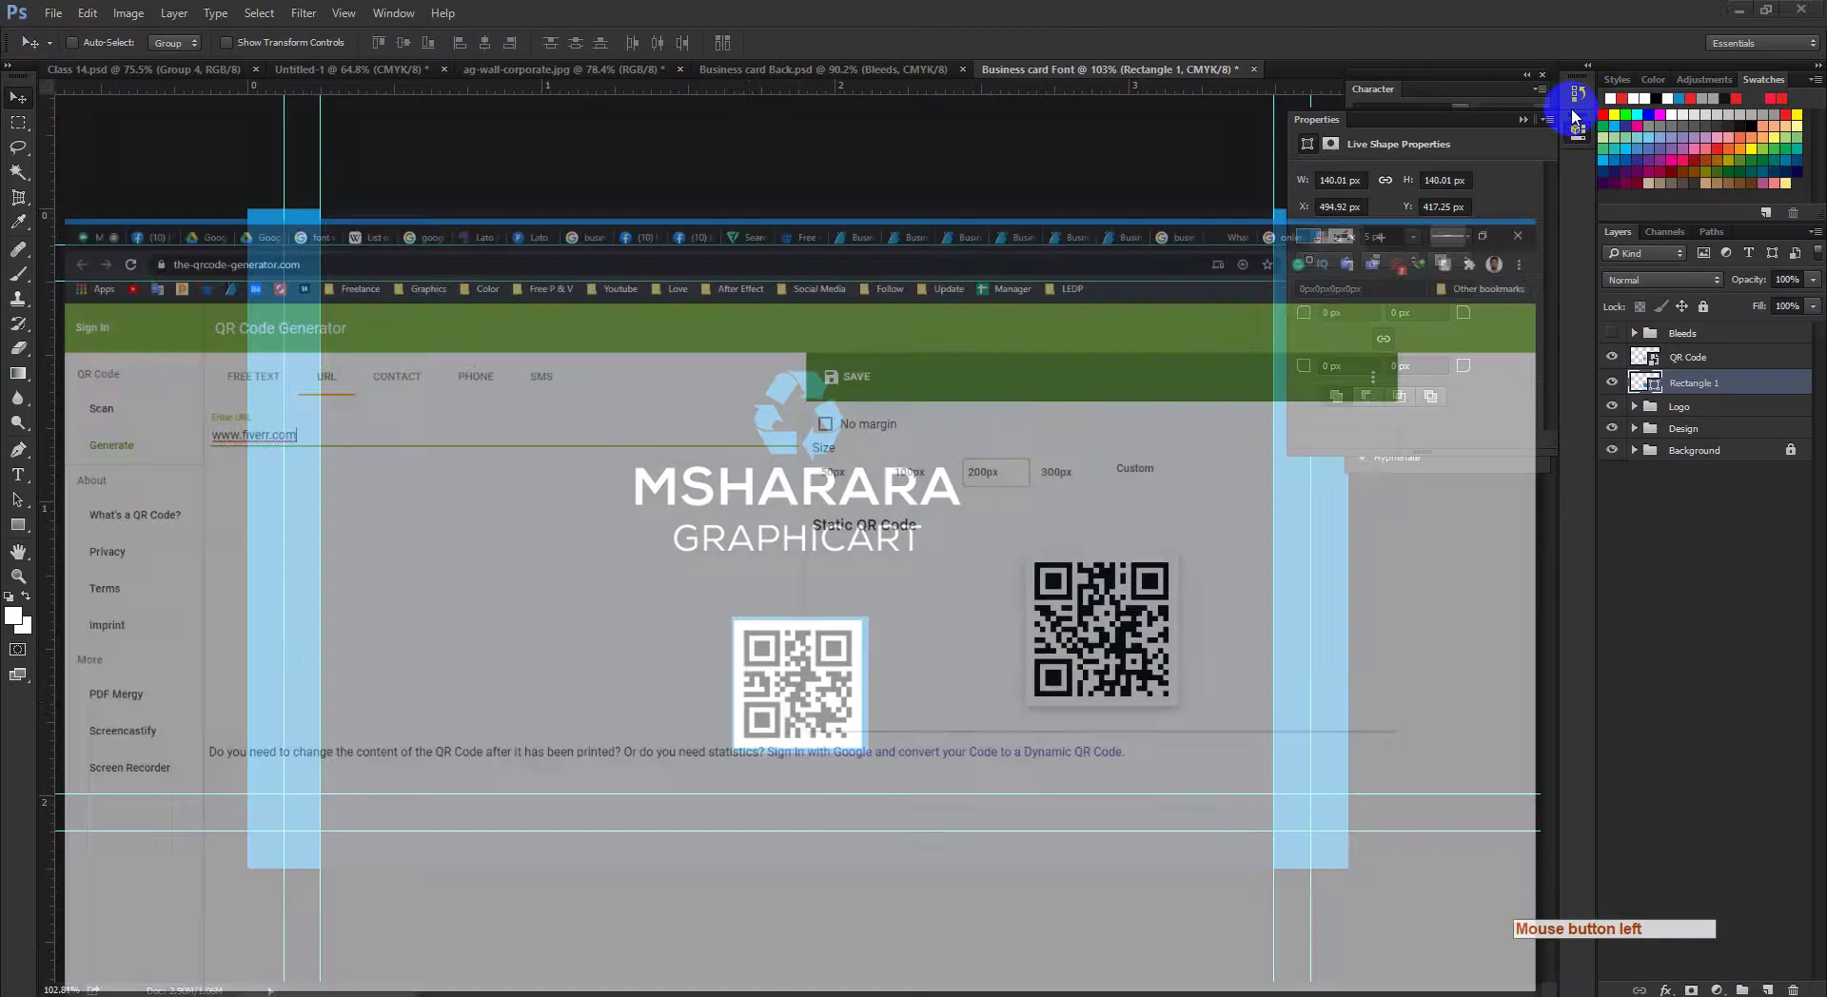
Step: Centre the QR code inside its blue square and select both layers
left_click(808, 726, "ctrl")
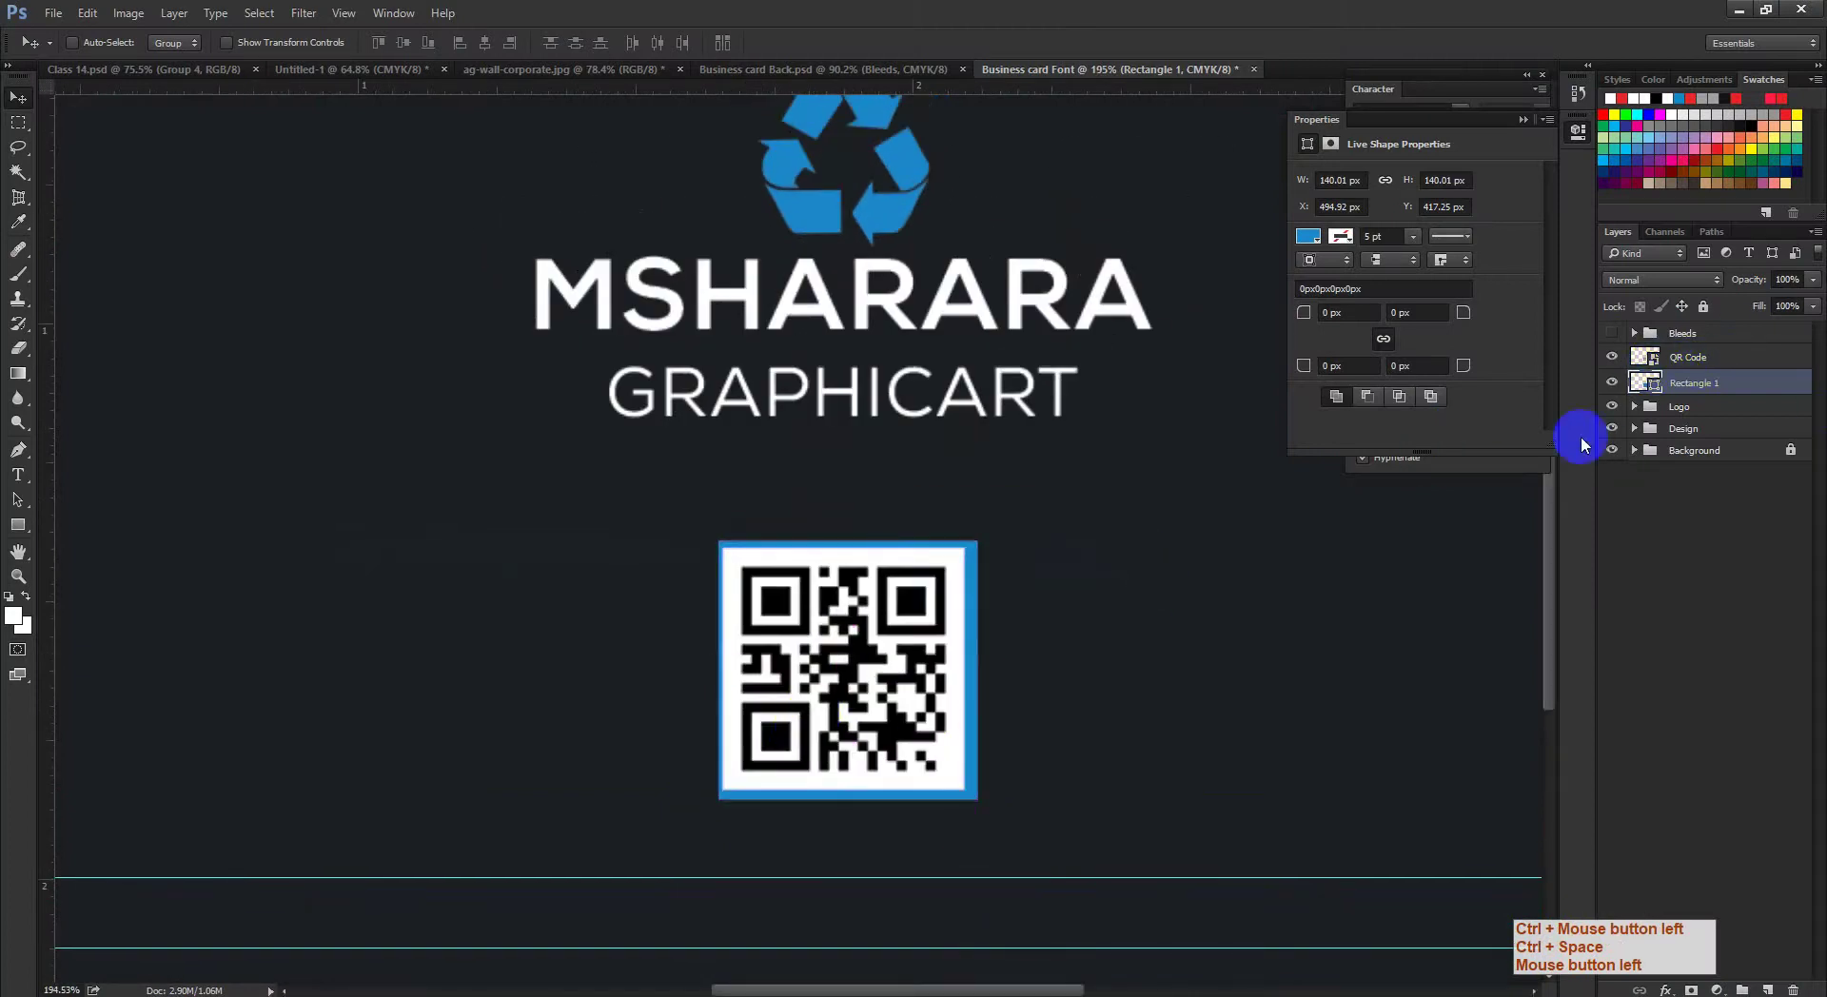
left_click(1688, 359, "shift")
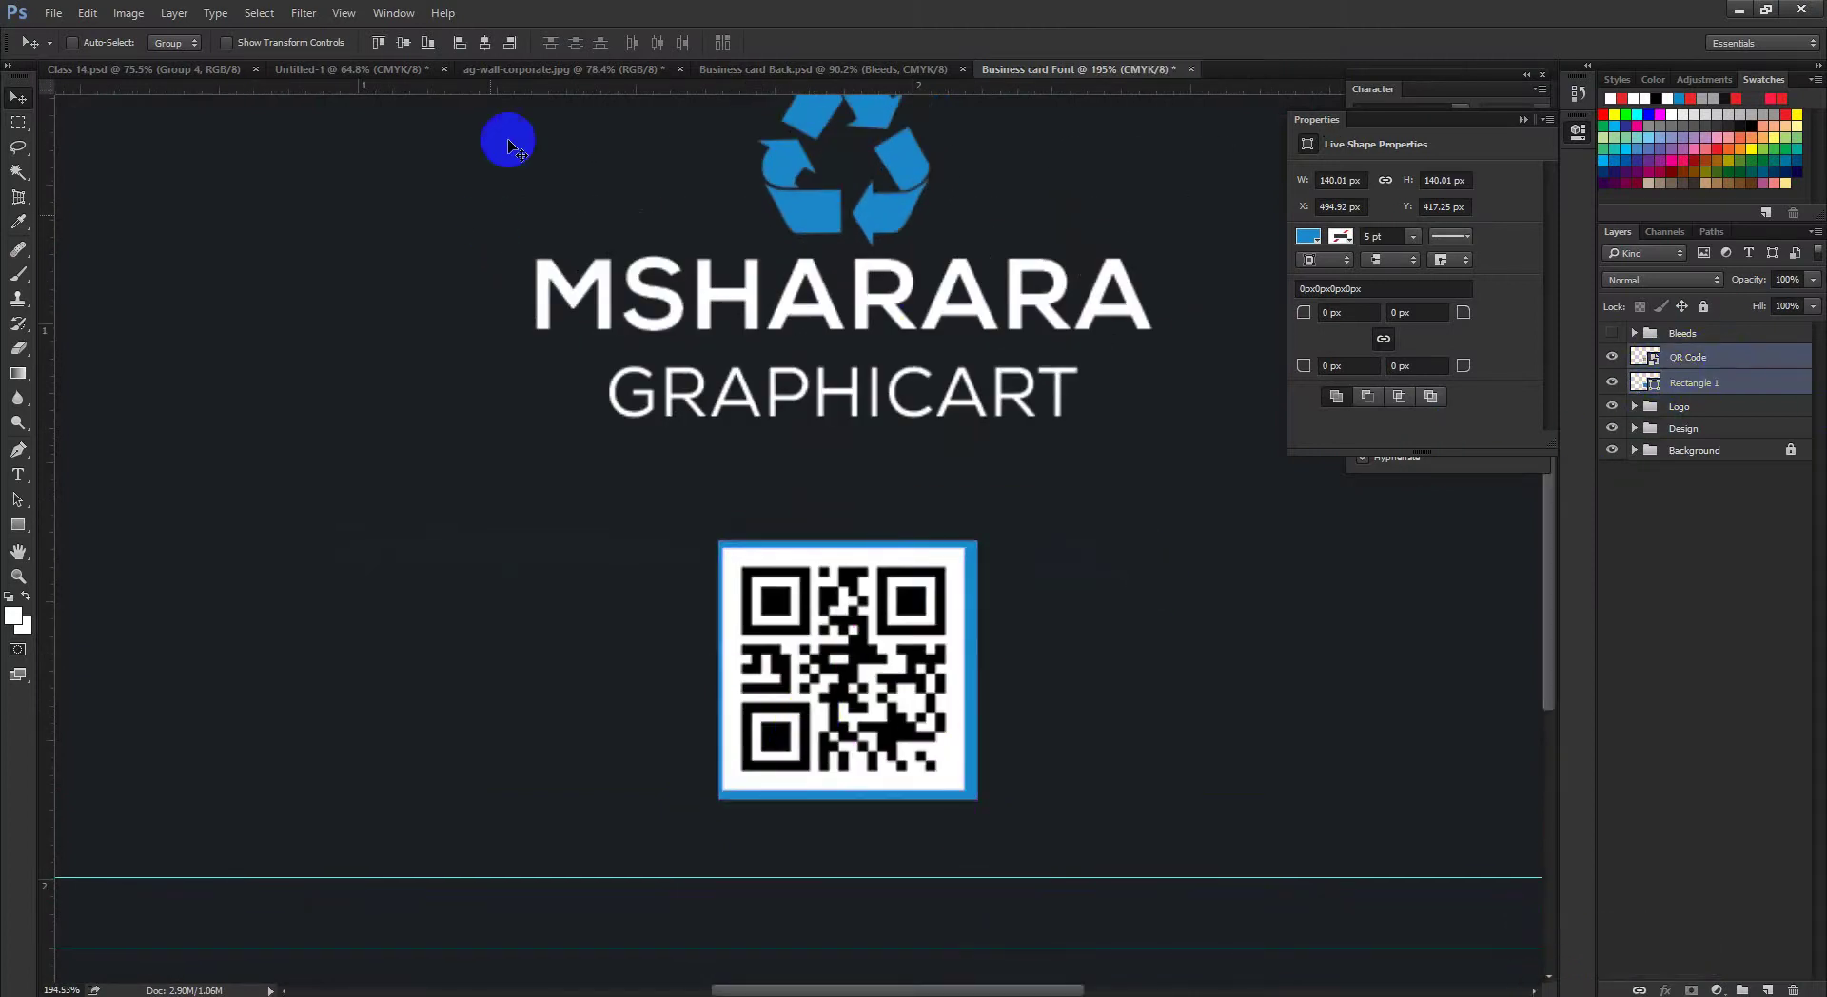
left_click(425, 43)
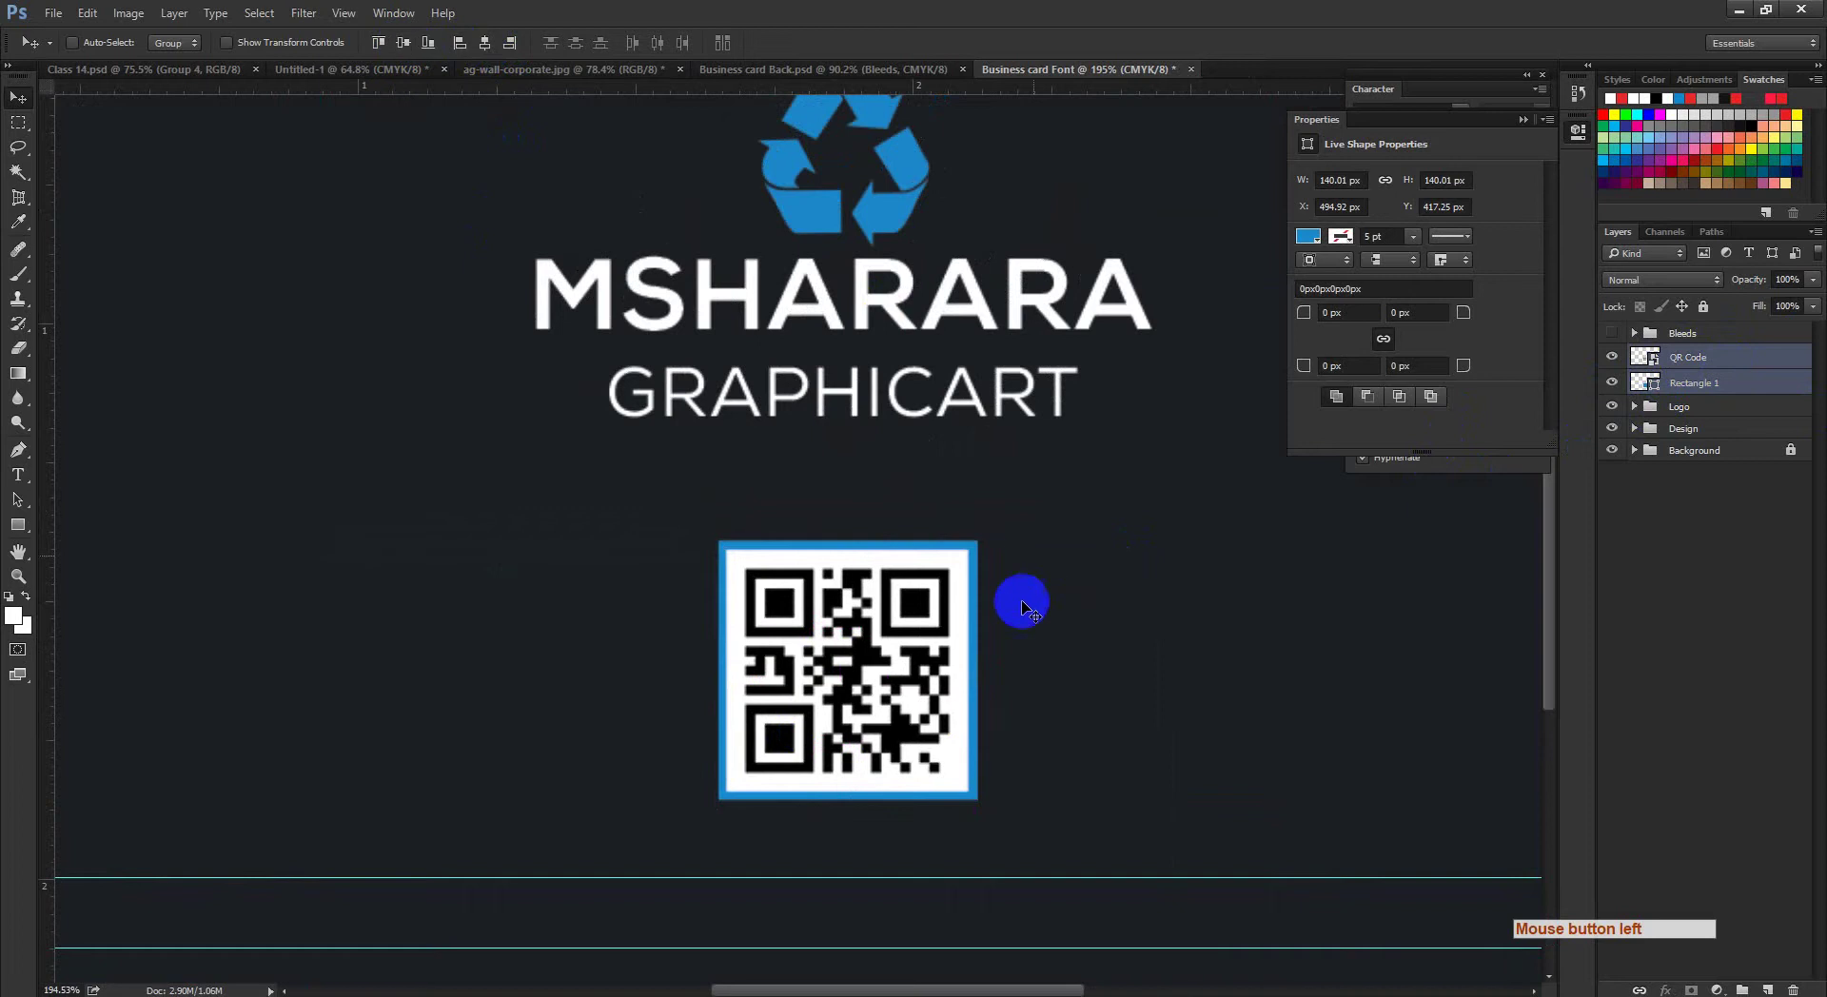
left_click_drag(1019, 604, 865, 668)
left_click_drag(672, 752, 731, 754)
left_click(1728, 528)
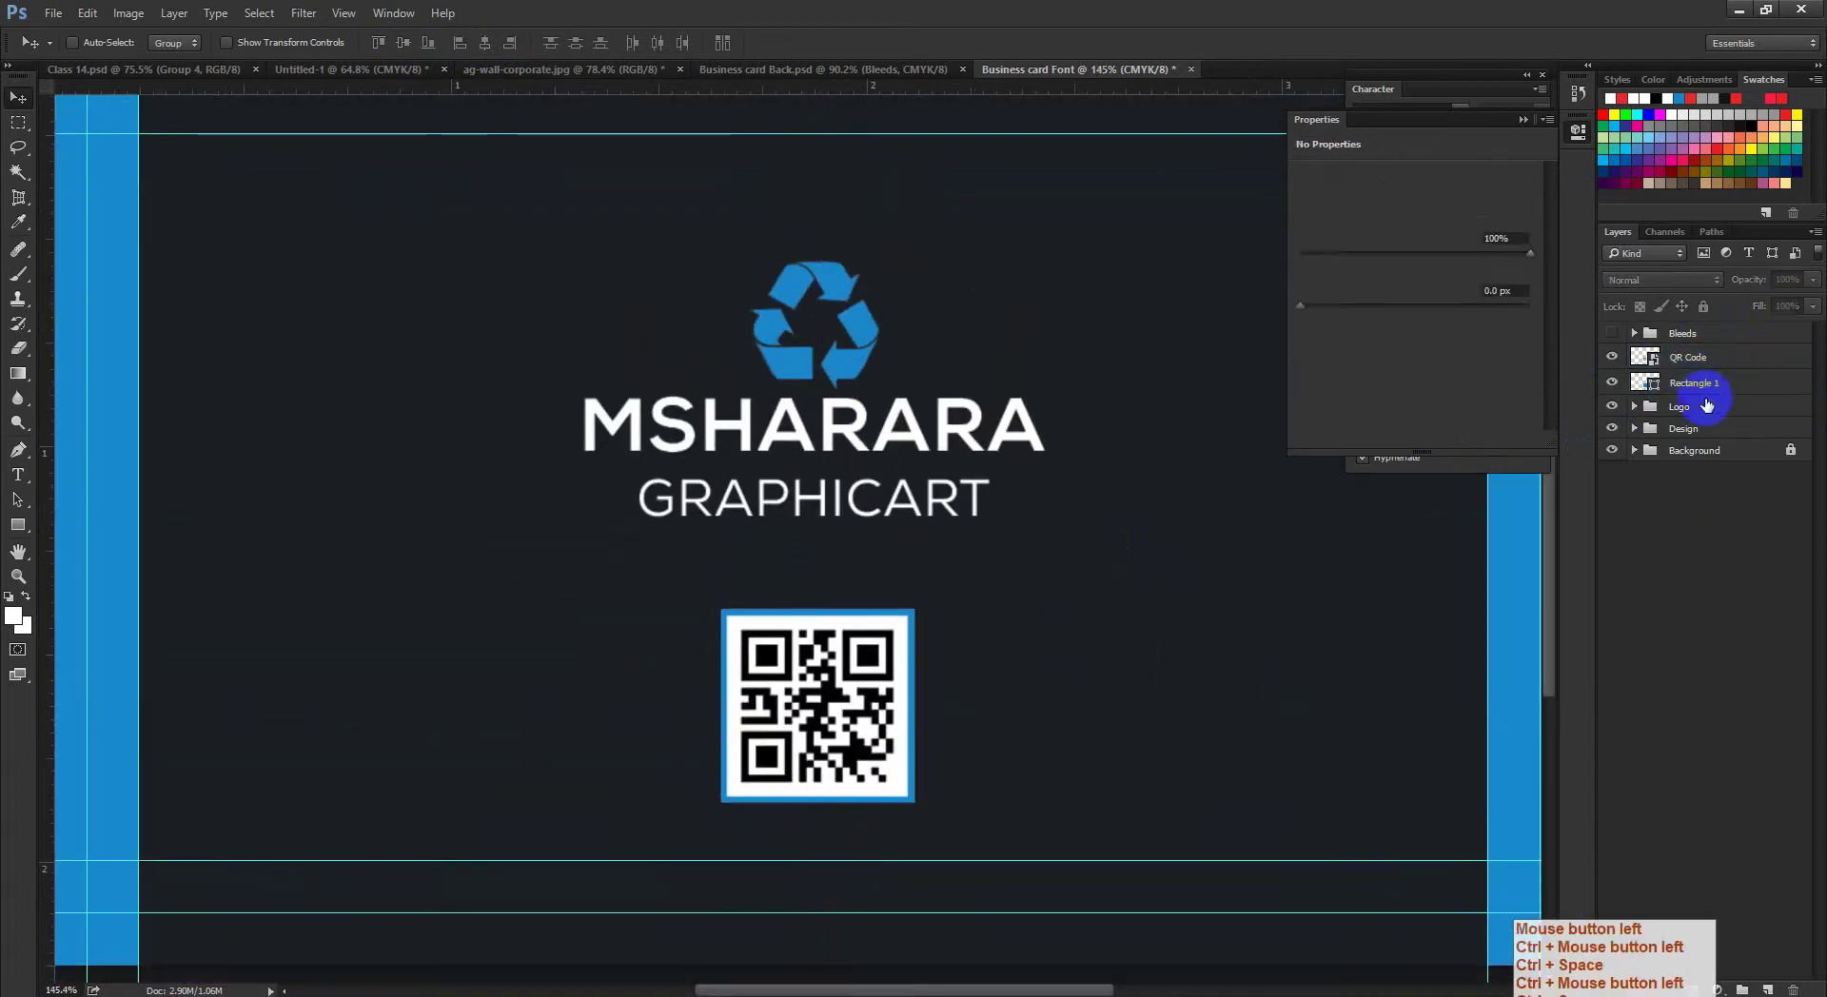
left_click(1693, 383)
left_click(1780, 531)
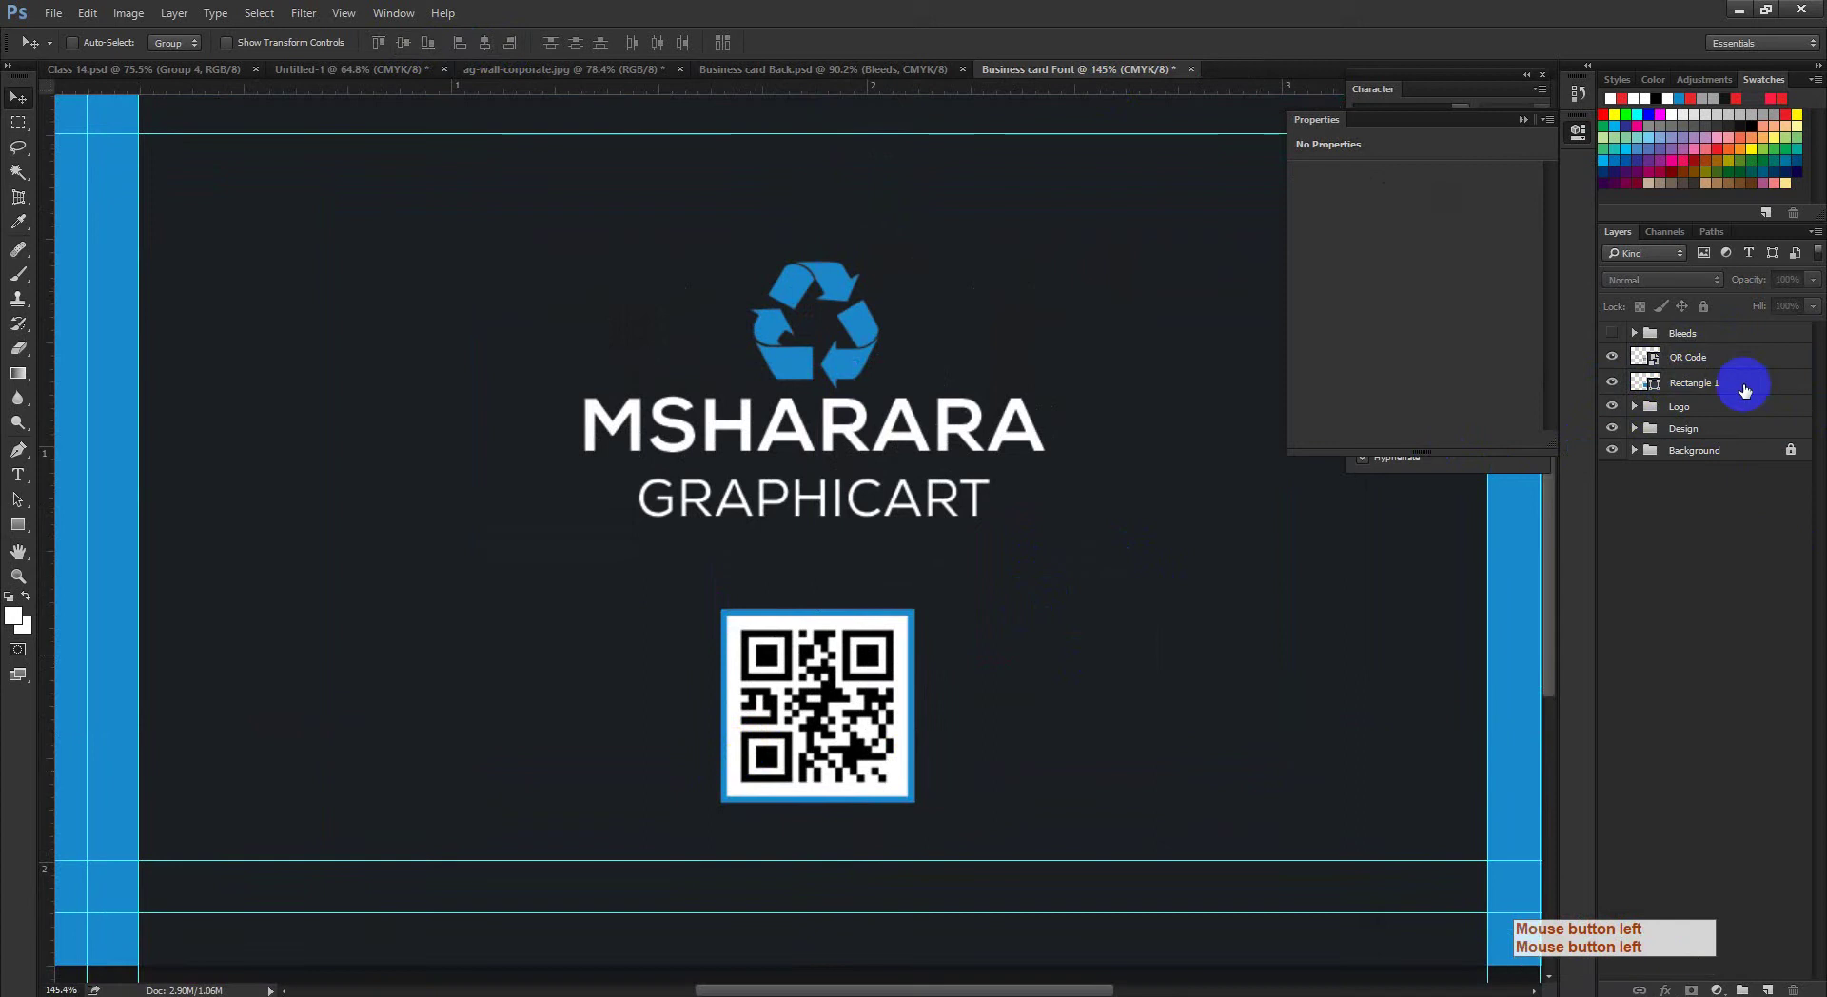
left_click_drag(1006, 745, 980, 751)
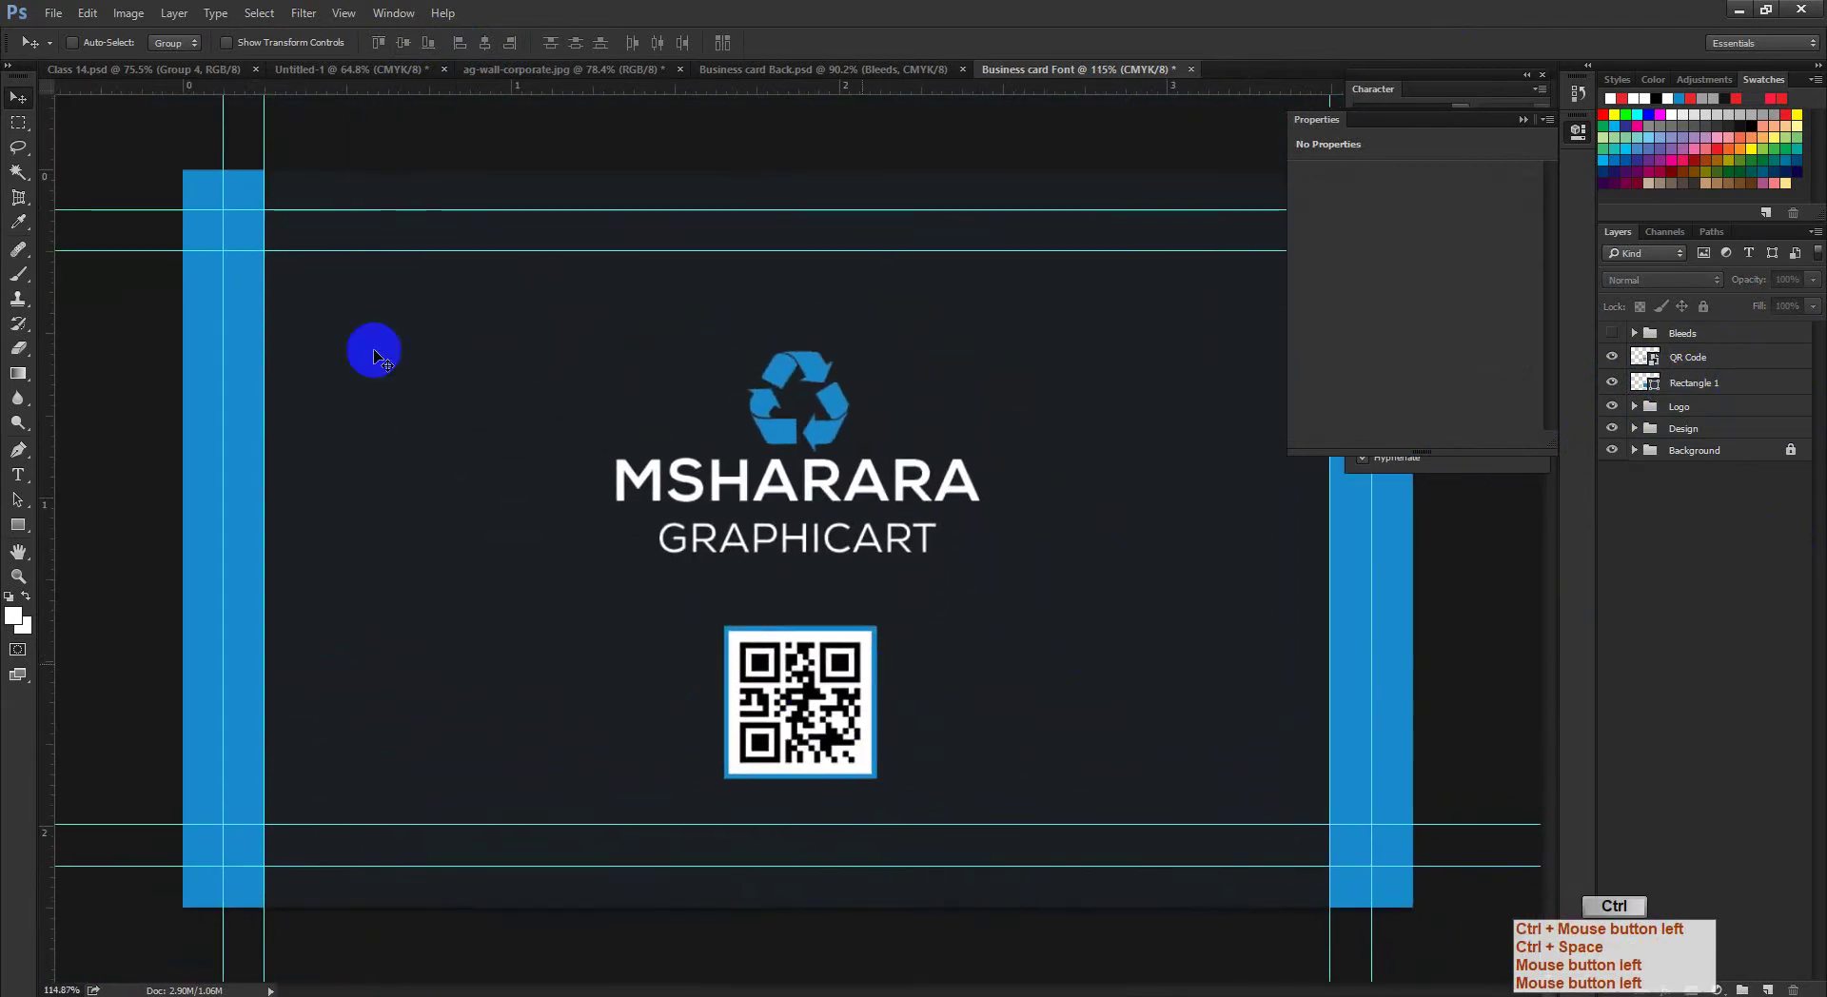
left_click(952, 696)
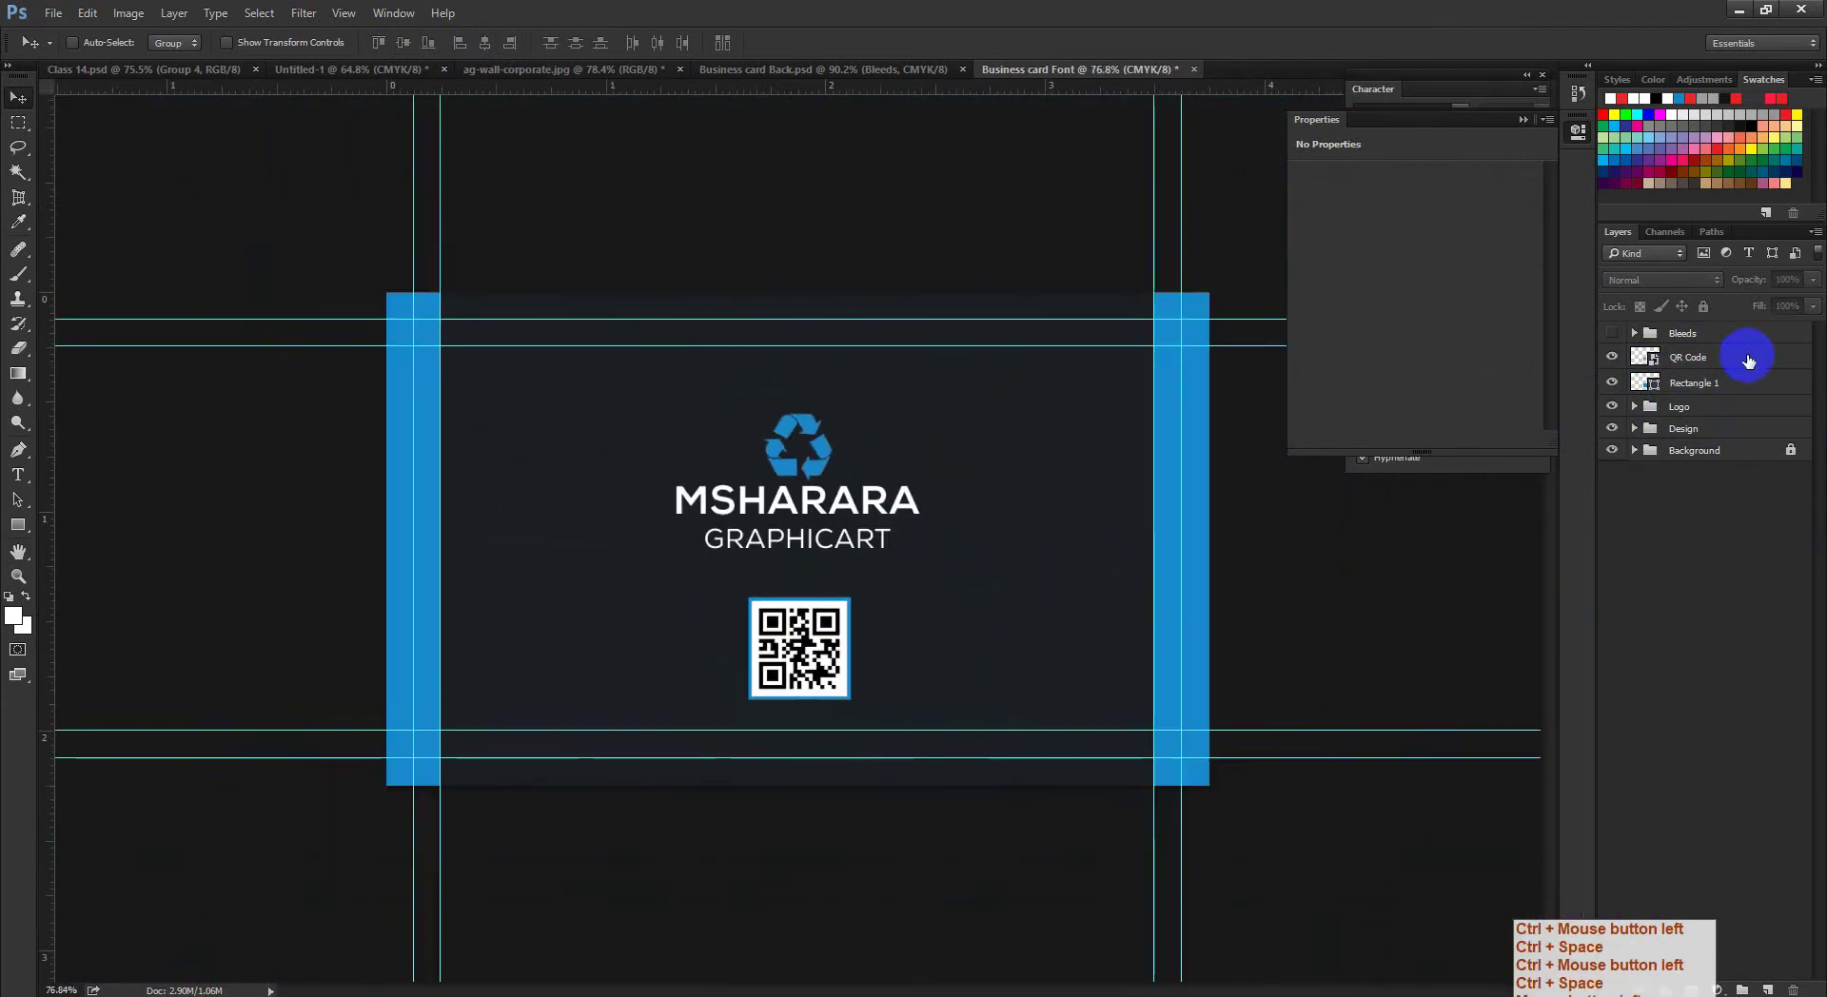
left_click(1747, 359, "shift")
left_click(1744, 393, "shift")
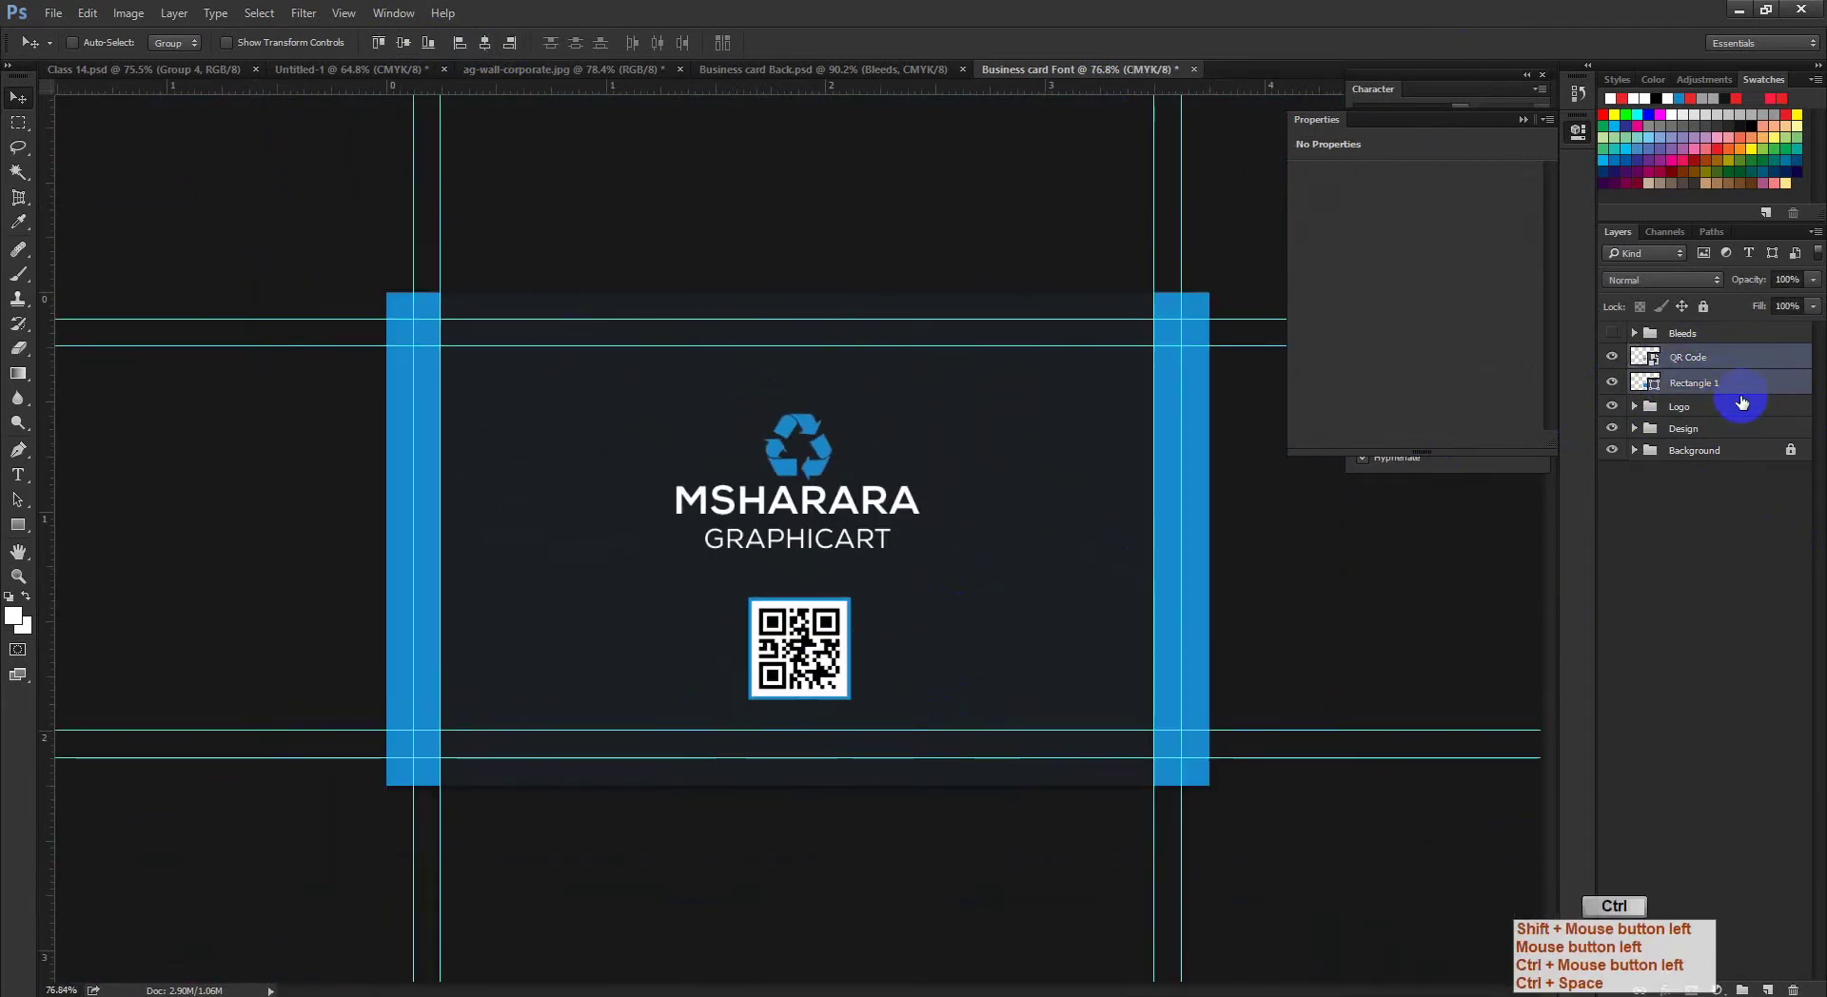
Step: Group QR Code and Rectangle 1 into a group named 'QR code'
key("ctrl+g")
double_click(1686, 356)
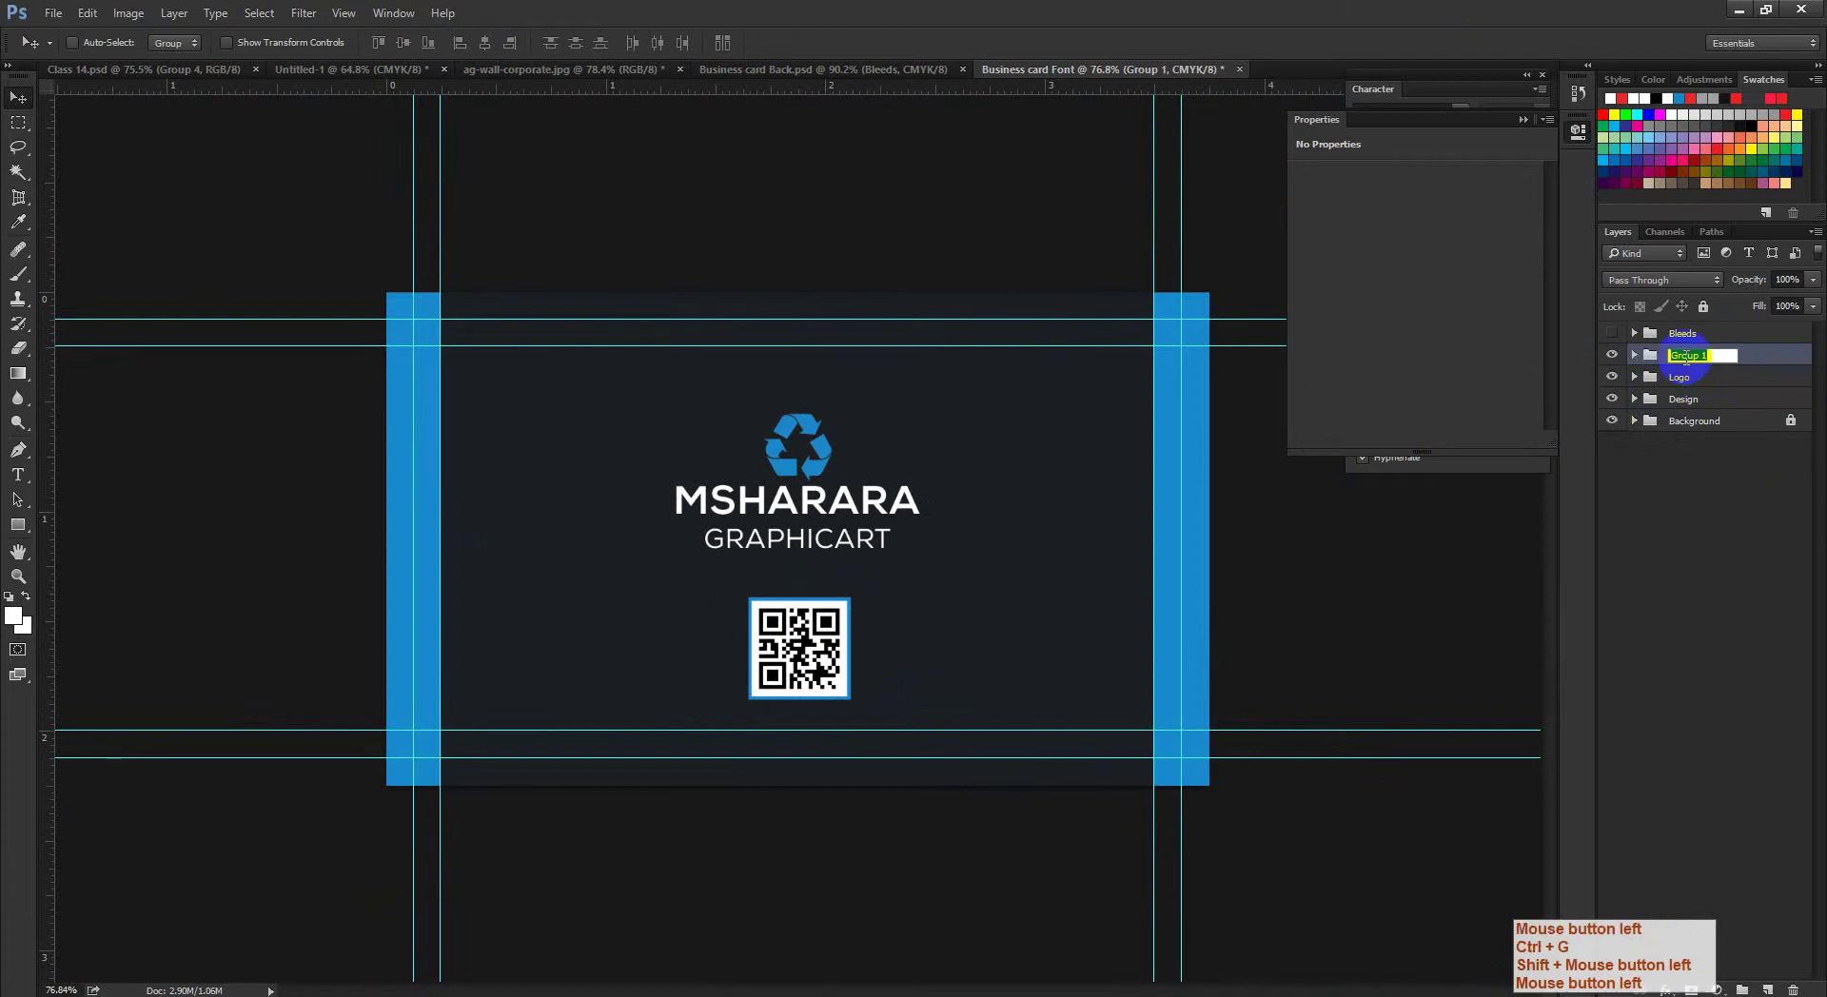
type("QR code")
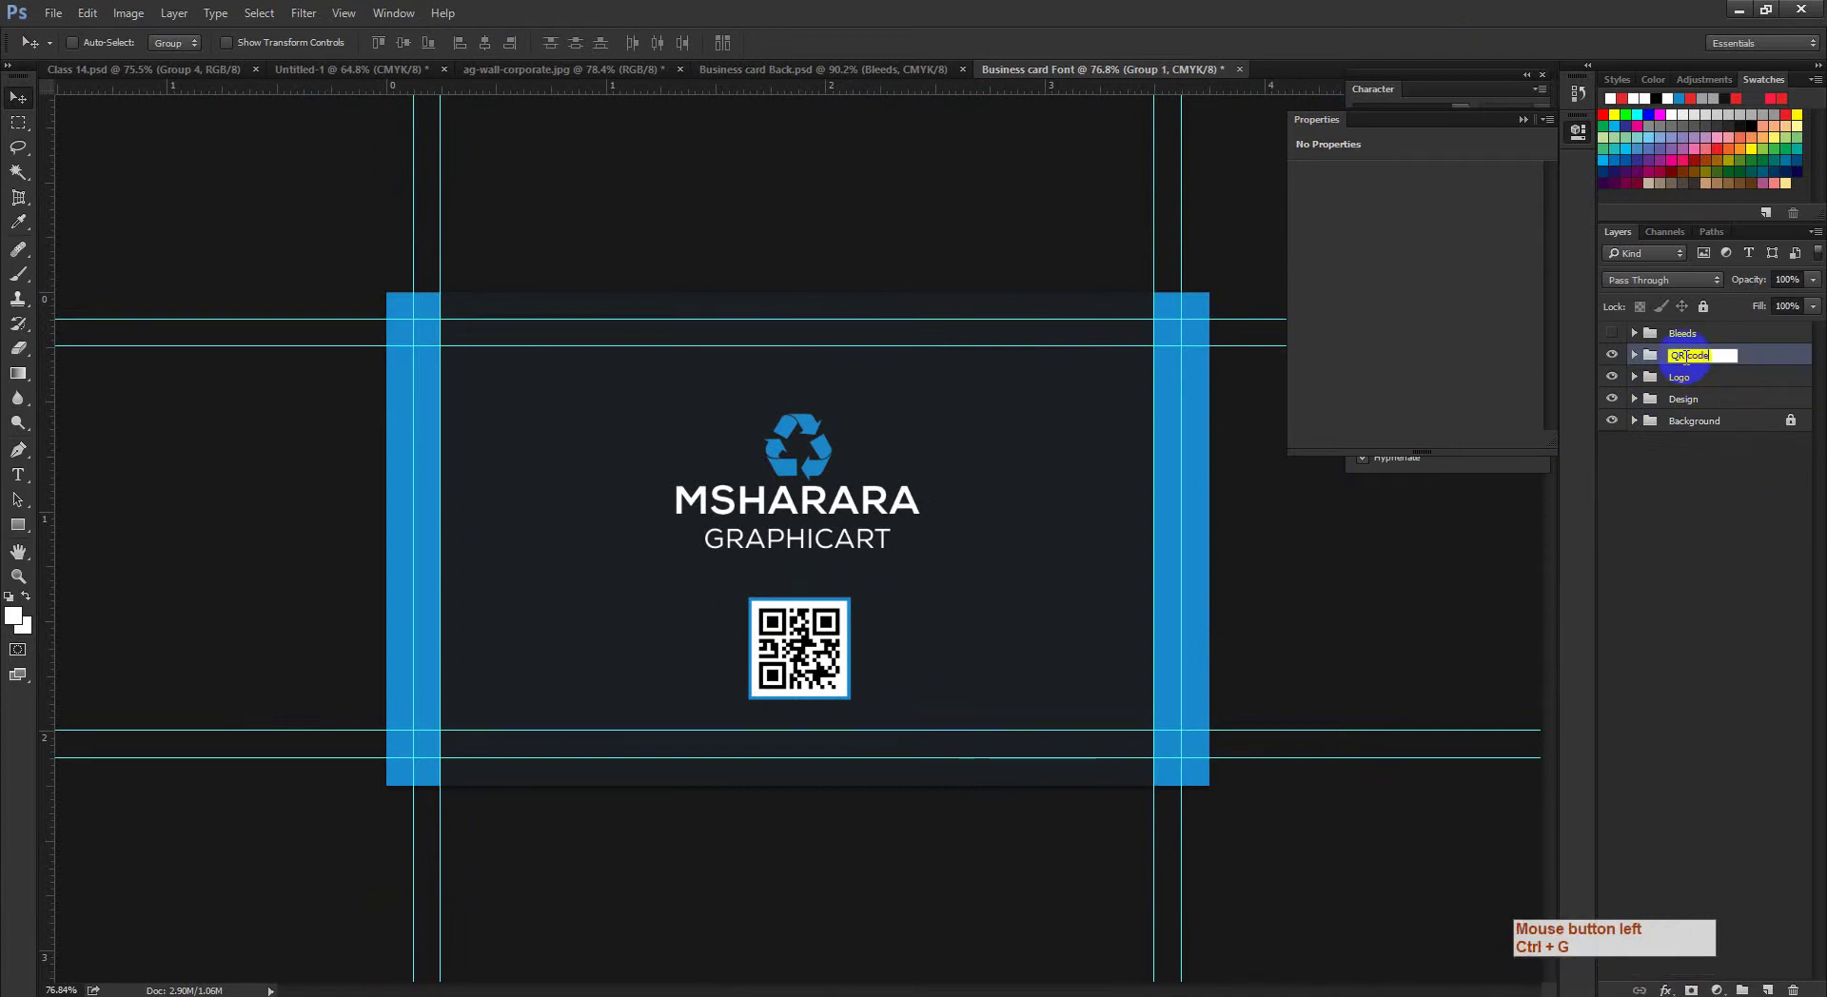
left_click(1761, 468)
left_click_drag(955, 551, 971, 575)
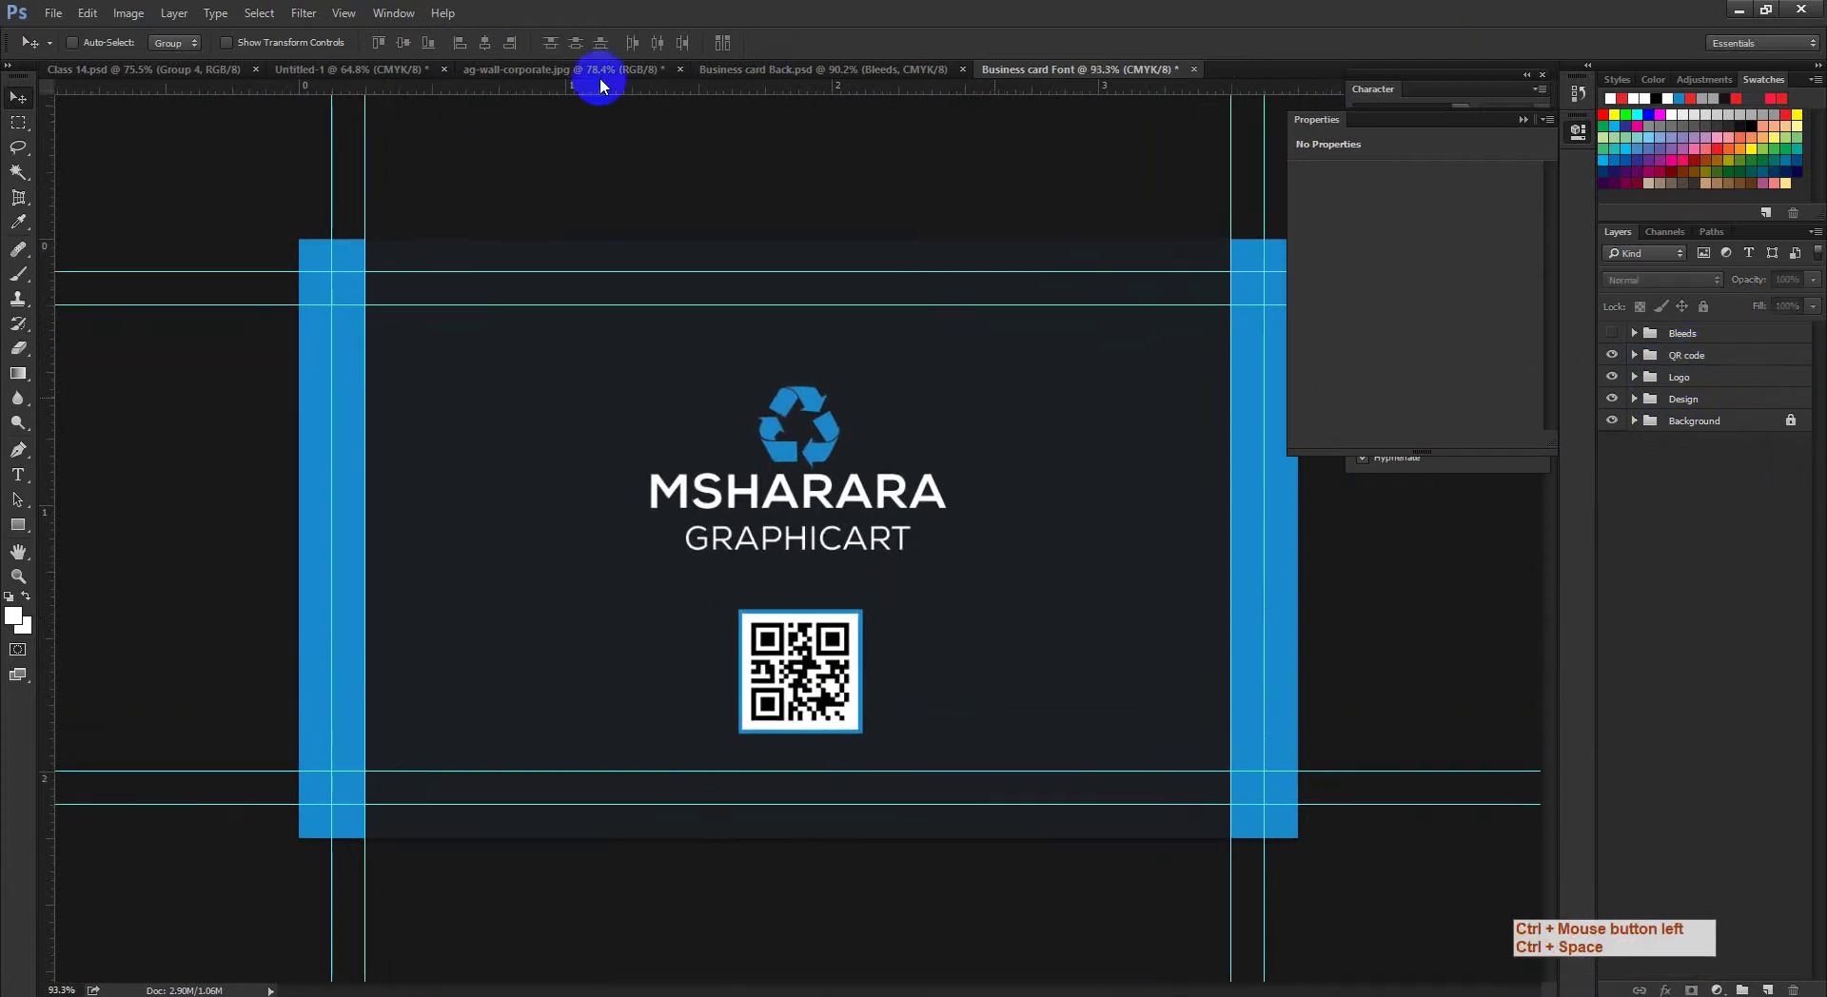
Step: Check the mockup photo, then scale the QR code group to about 79%
left_click(354, 74)
left_click(602, 68)
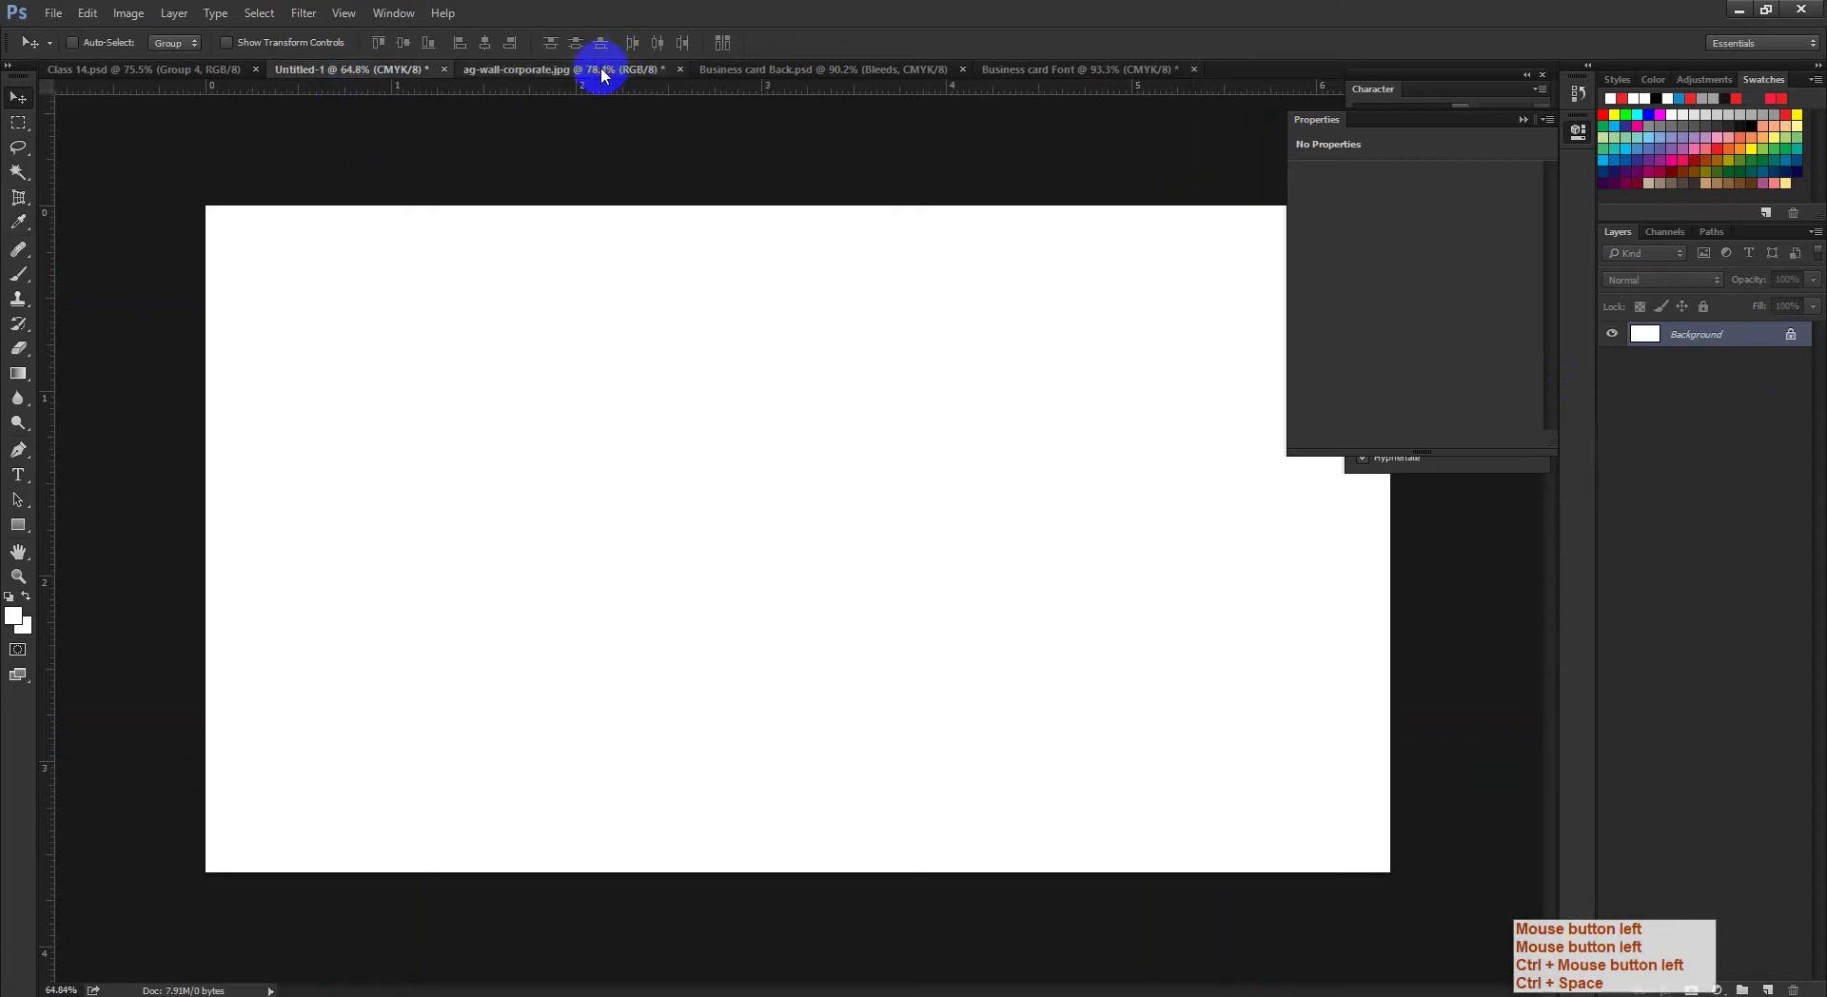
left_click(1124, 70)
left_click_drag(785, 555, 838, 540)
key("ctrl+t")
left_click(1704, 363)
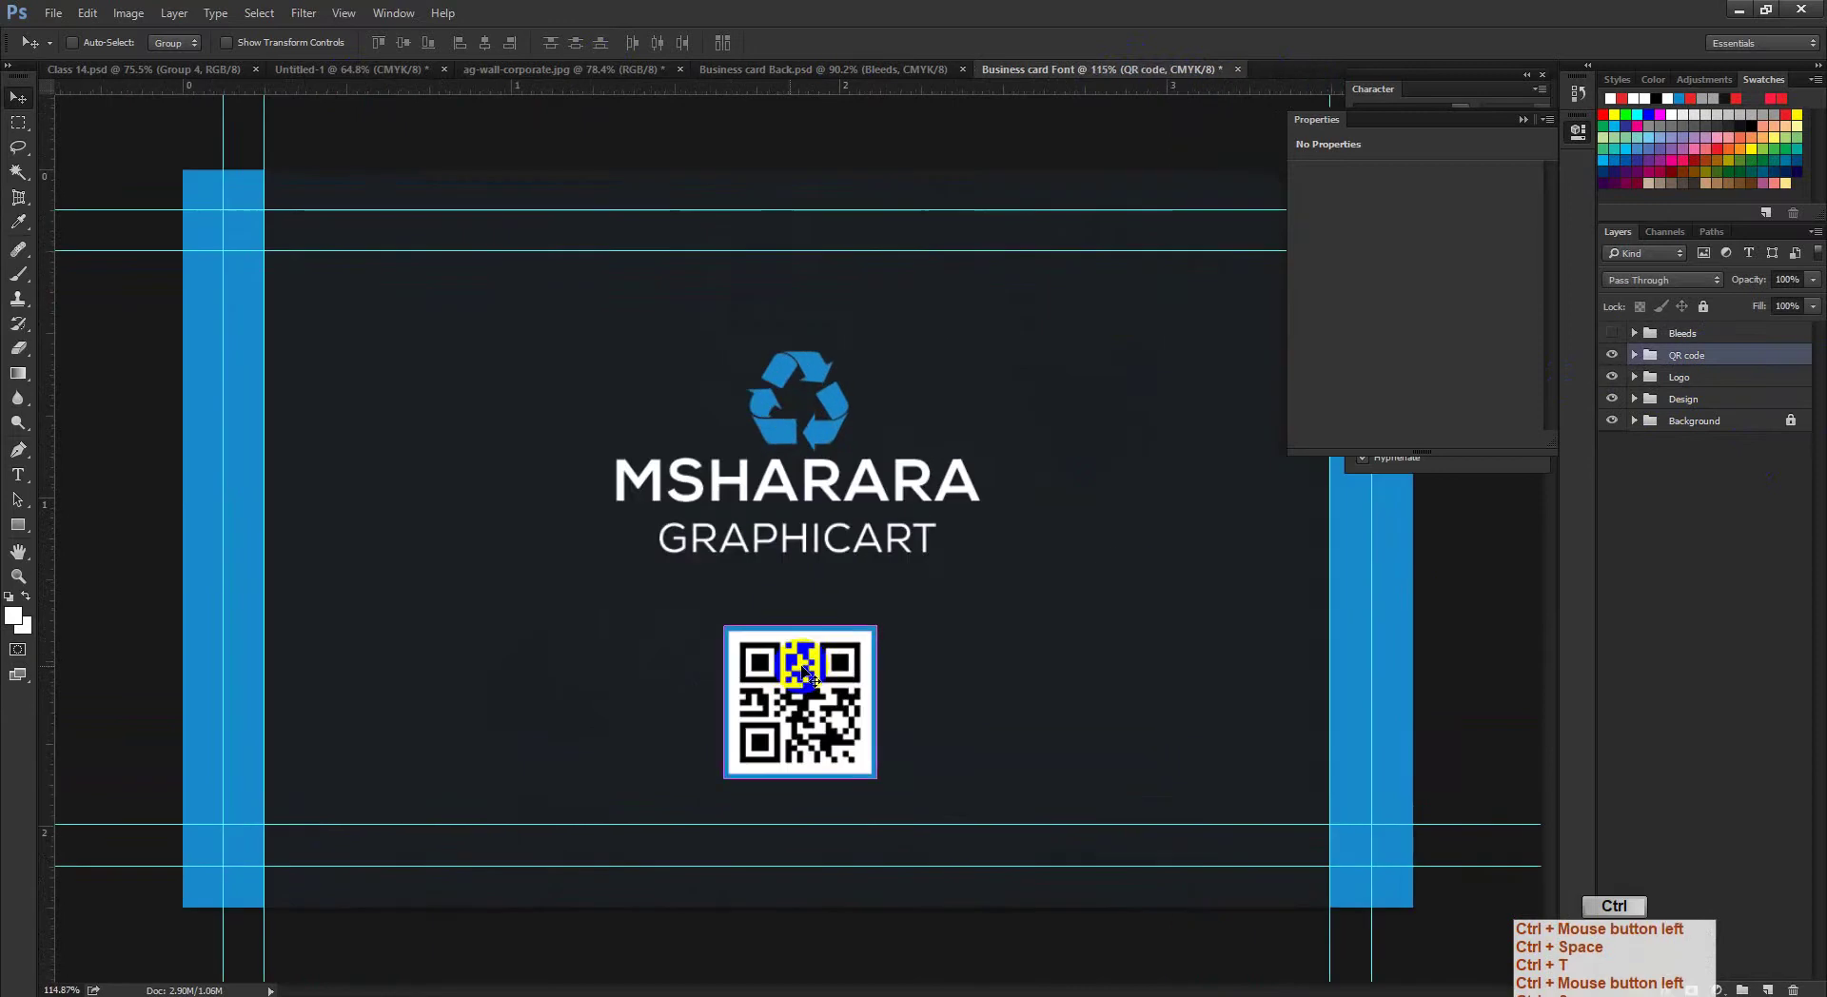
key("ctrl+t")
left_click_drag(875, 623, 818, 674)
left_click(18, 97)
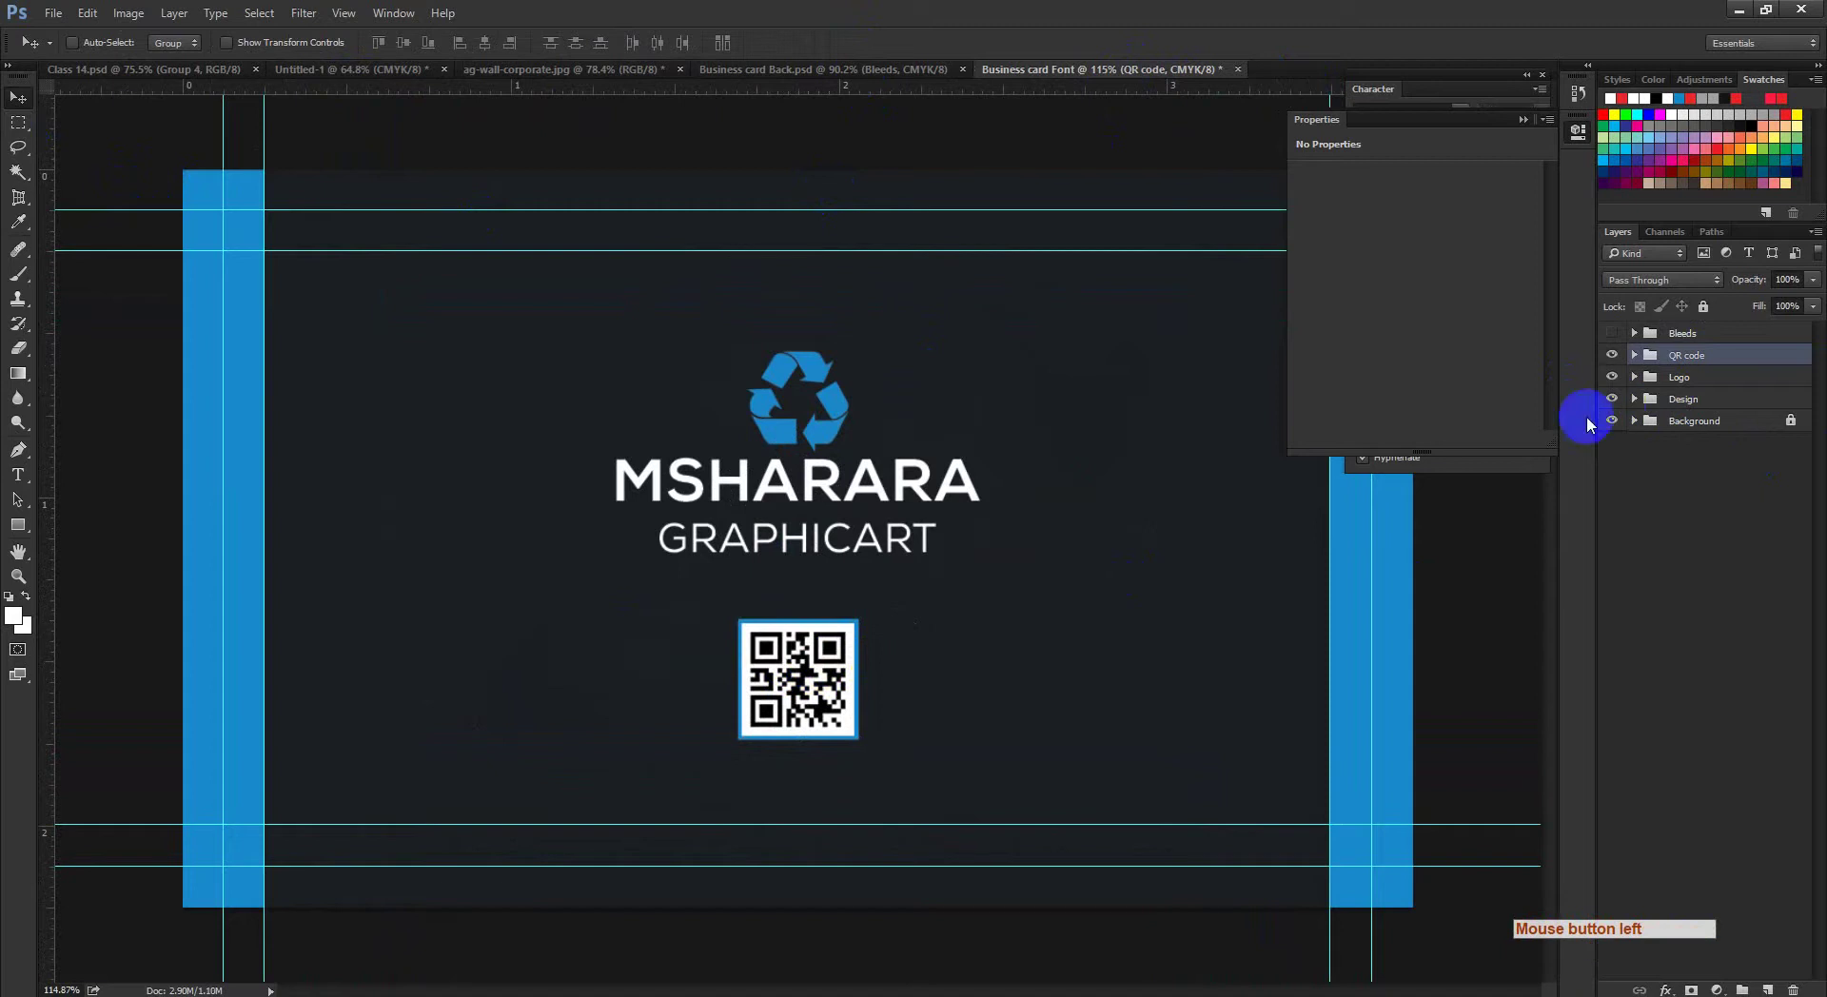
Step: Centre the QR code group horizontally on the card, then compare with the card back
key("ctrl+a")
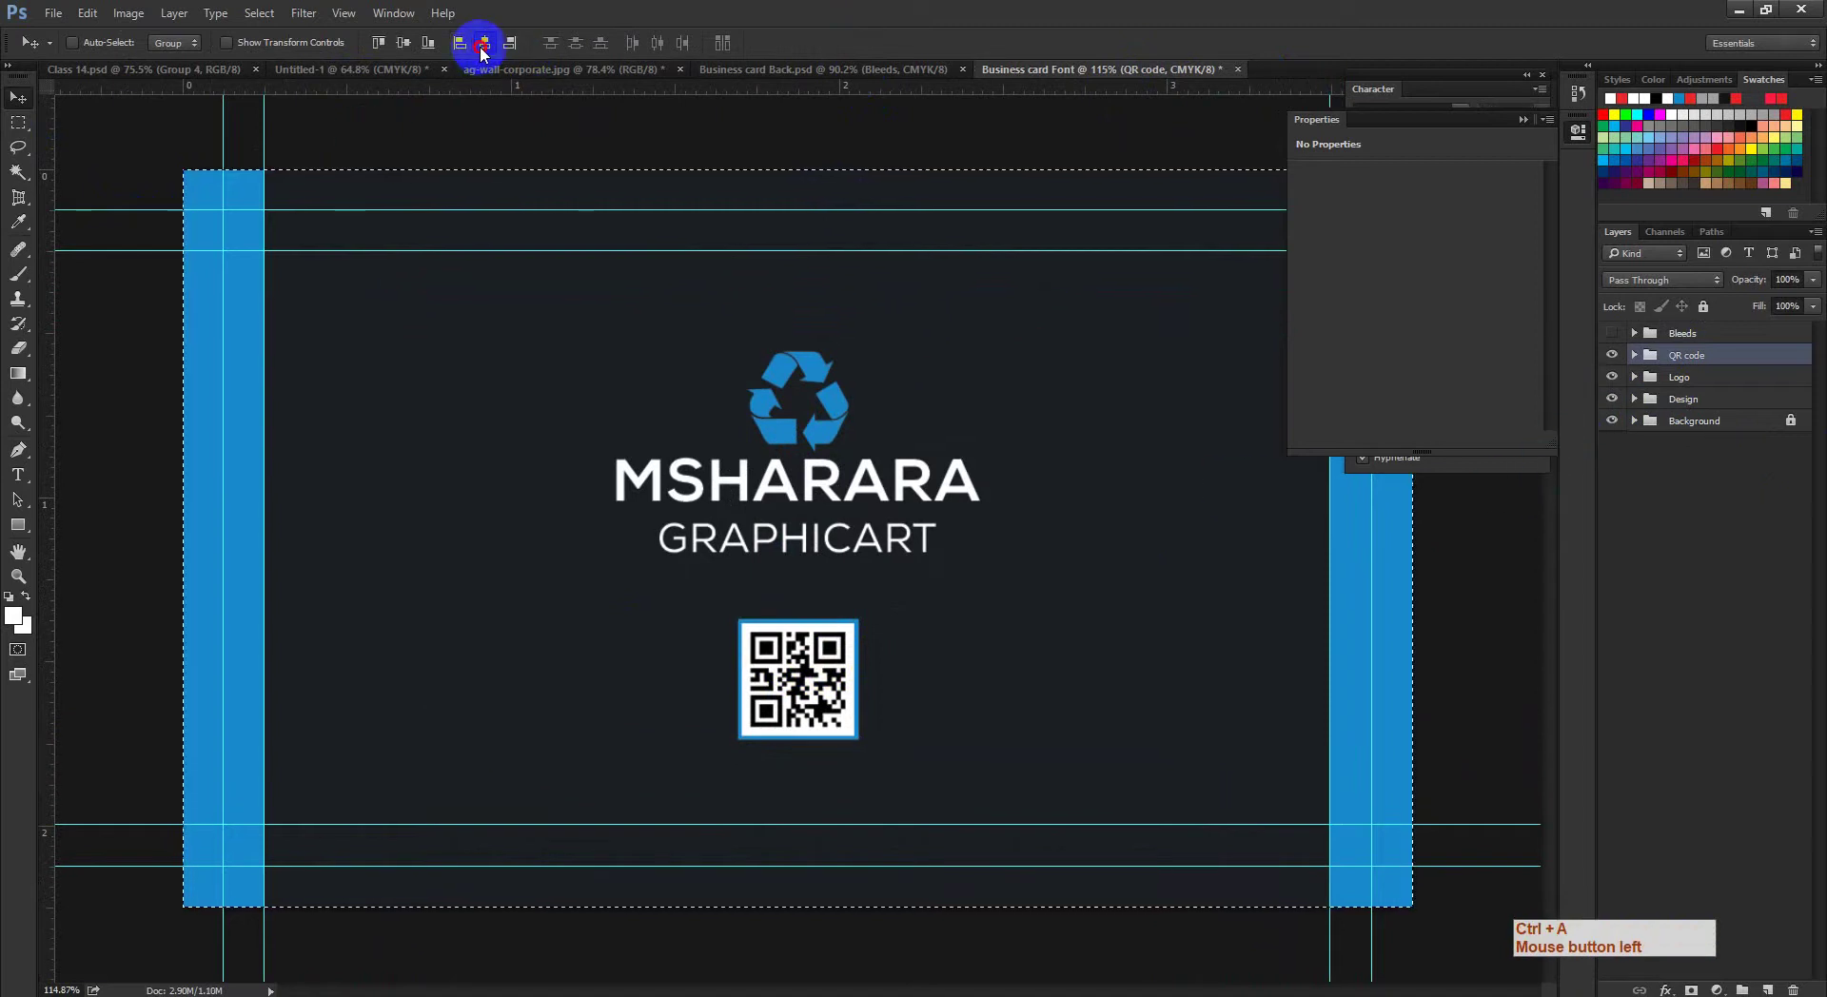
left_click(485, 43)
left_click(484, 42)
key("ctrl+d")
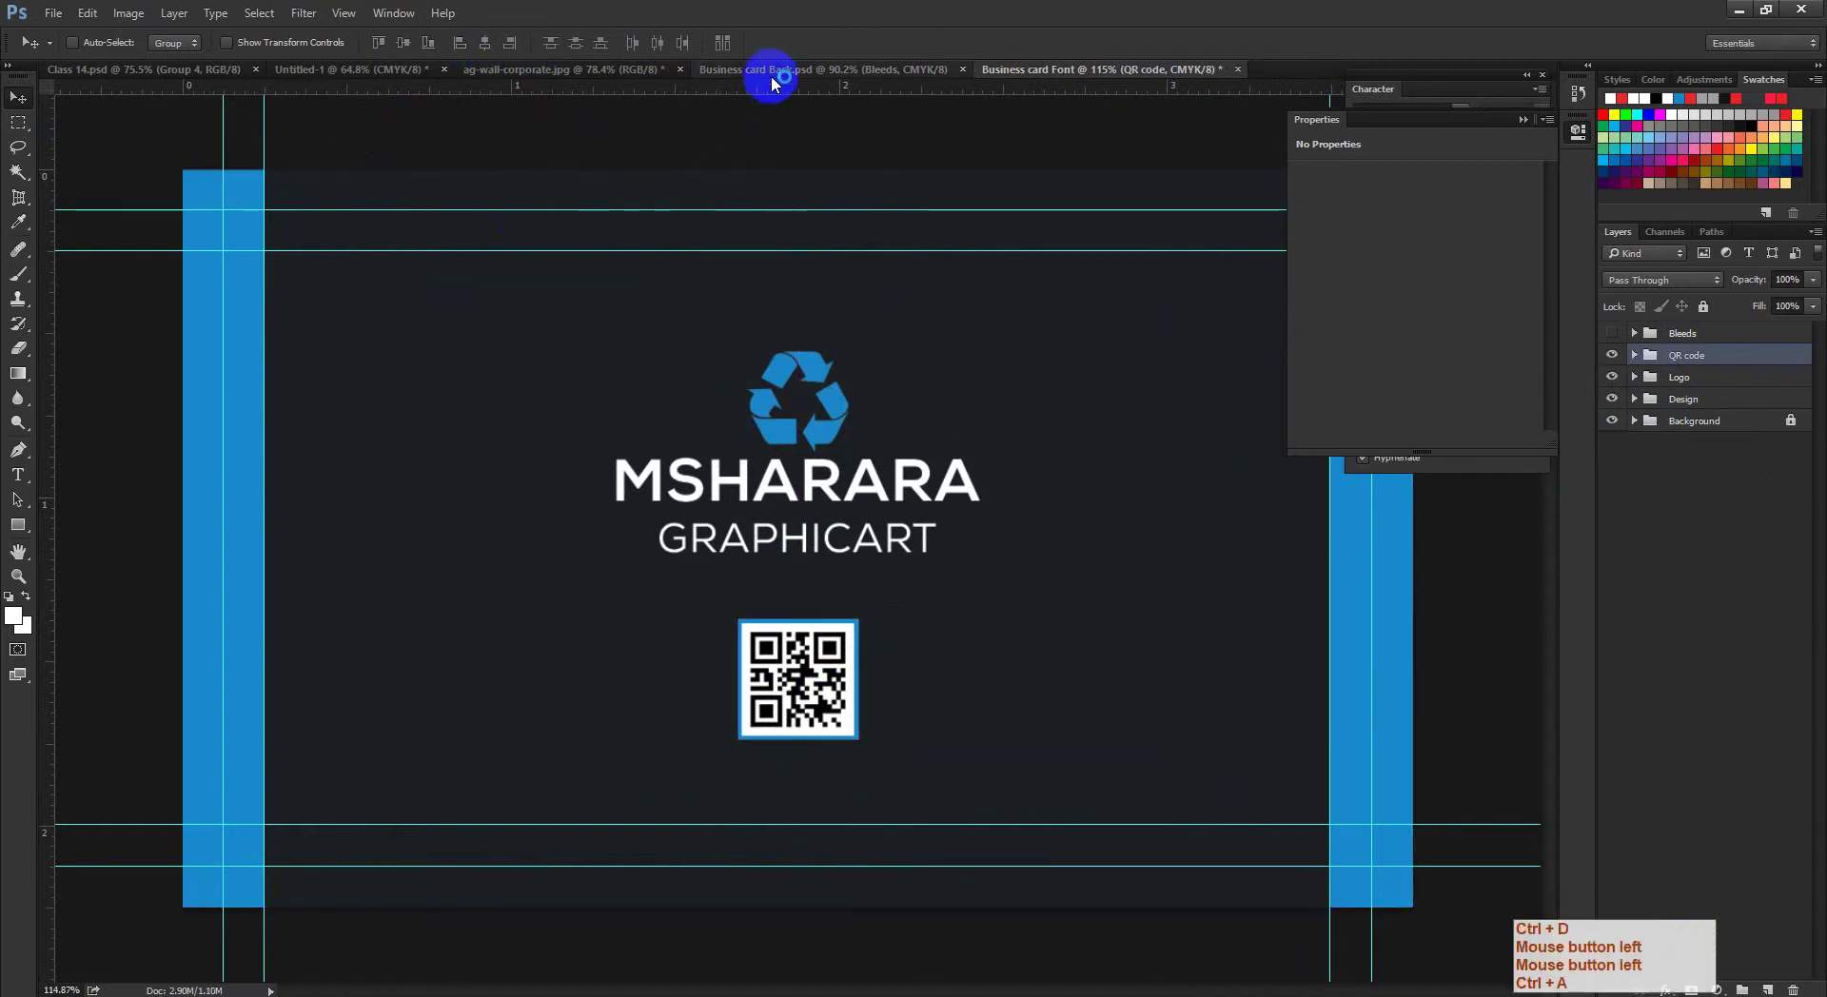
left_click(767, 70)
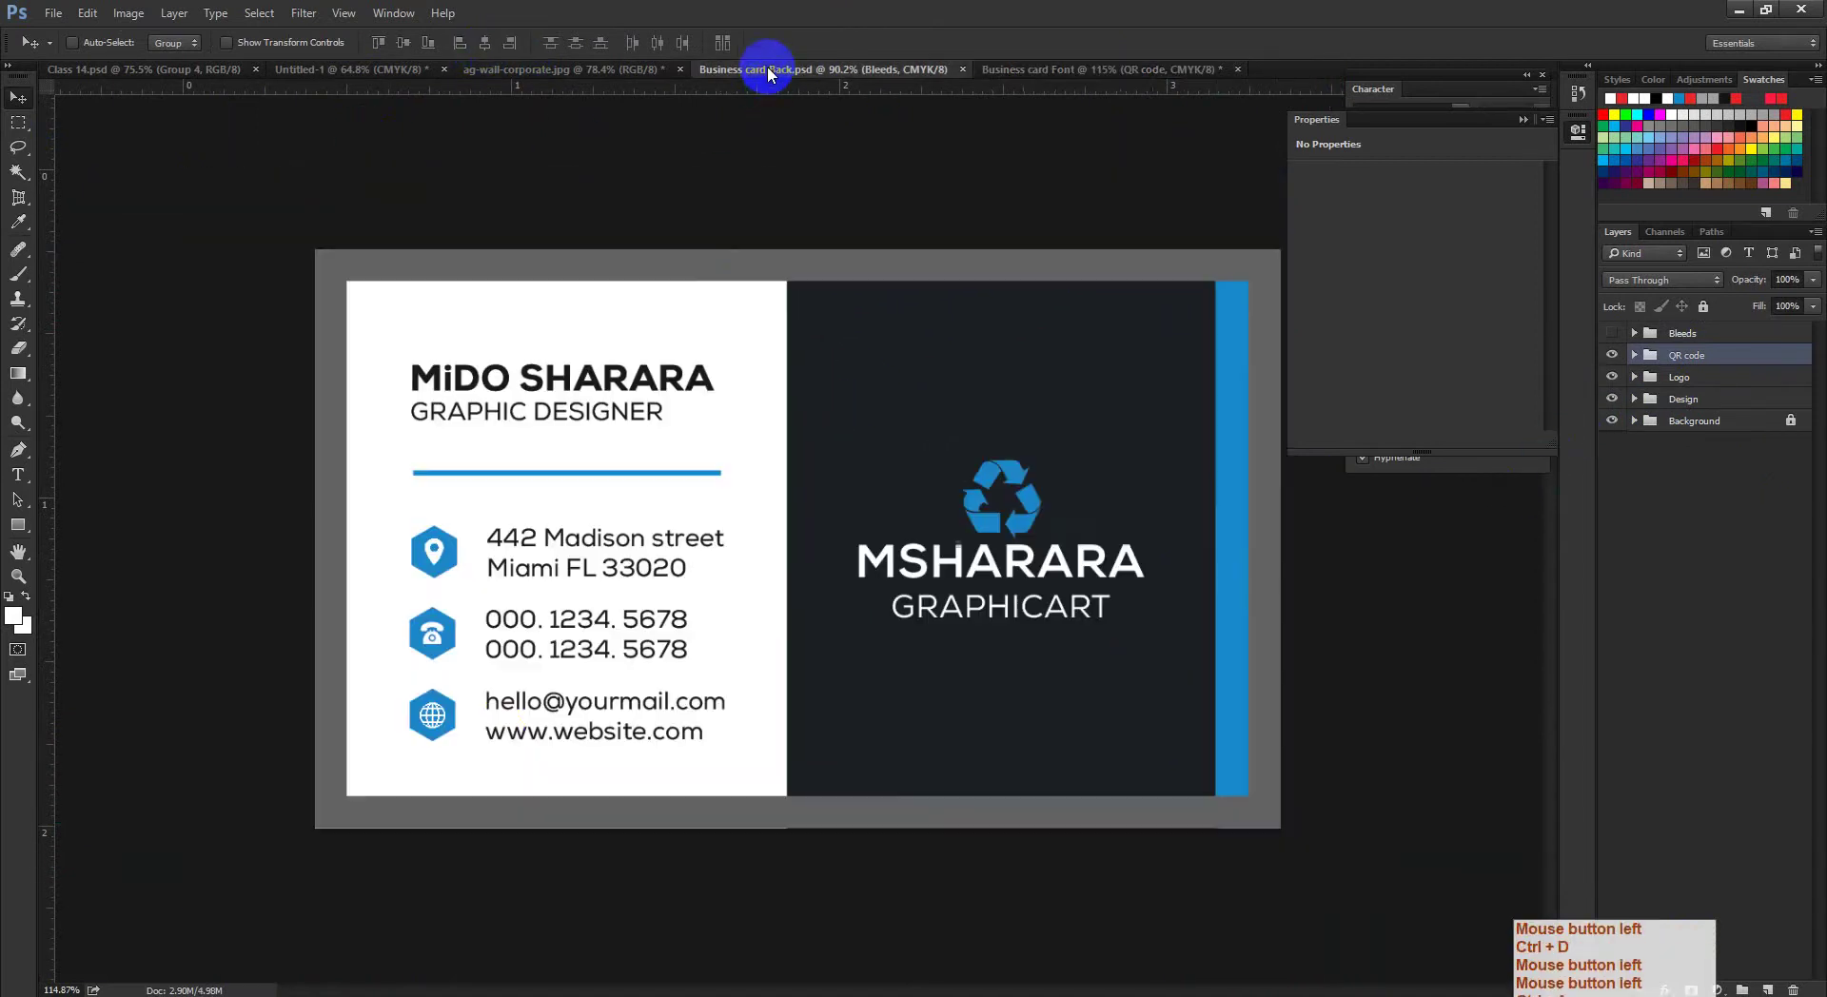
left_click(1119, 69)
left_click(18, 475)
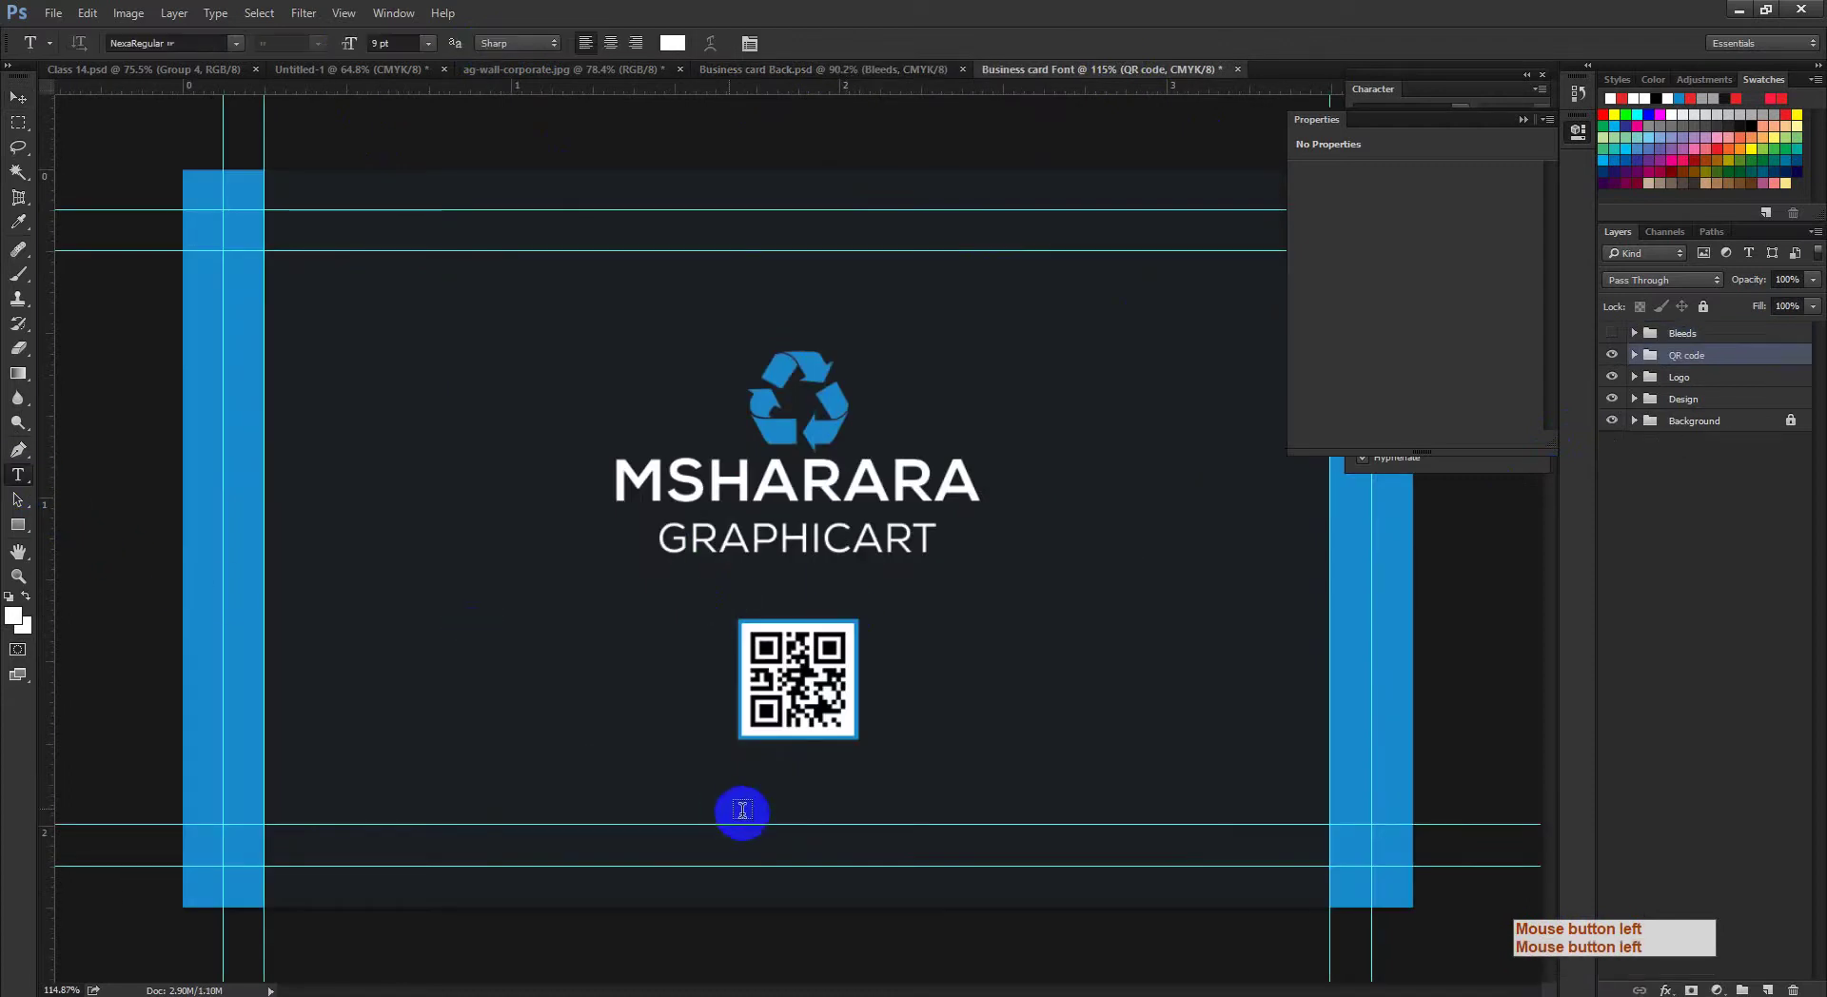
left_click(696, 792)
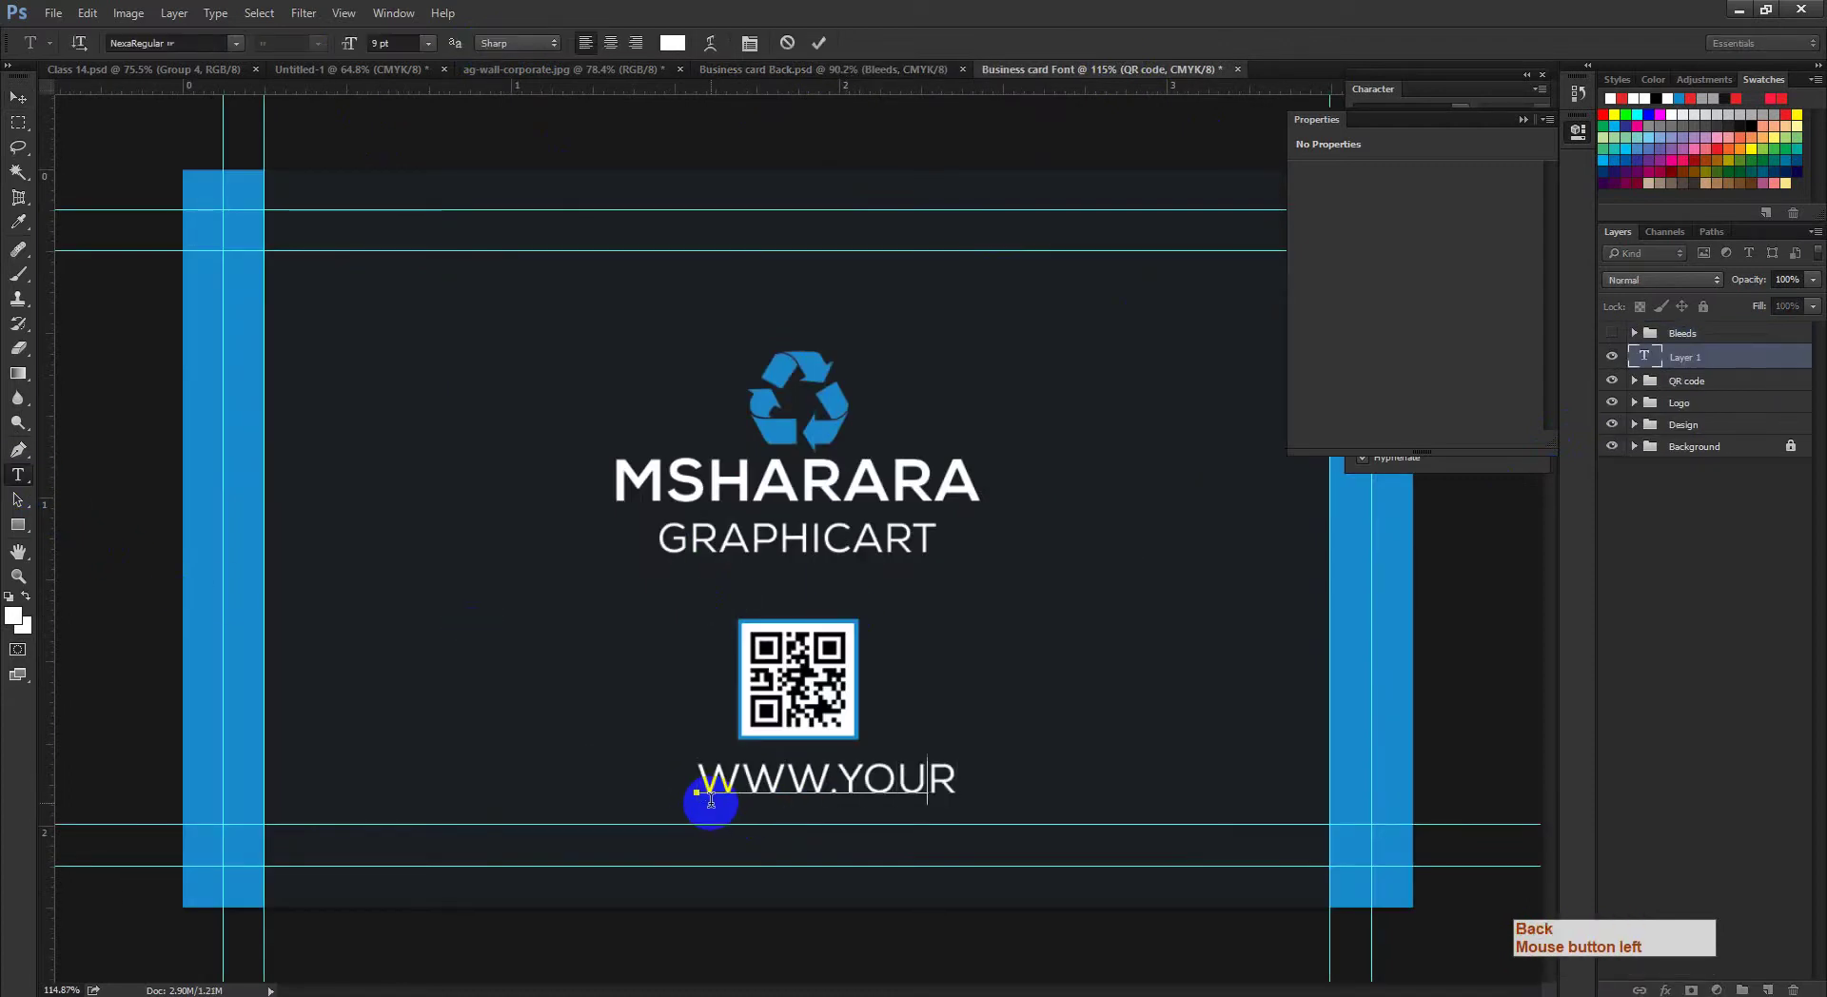
key("BackSpace")
key("BackSpace")
key("BackSpace")
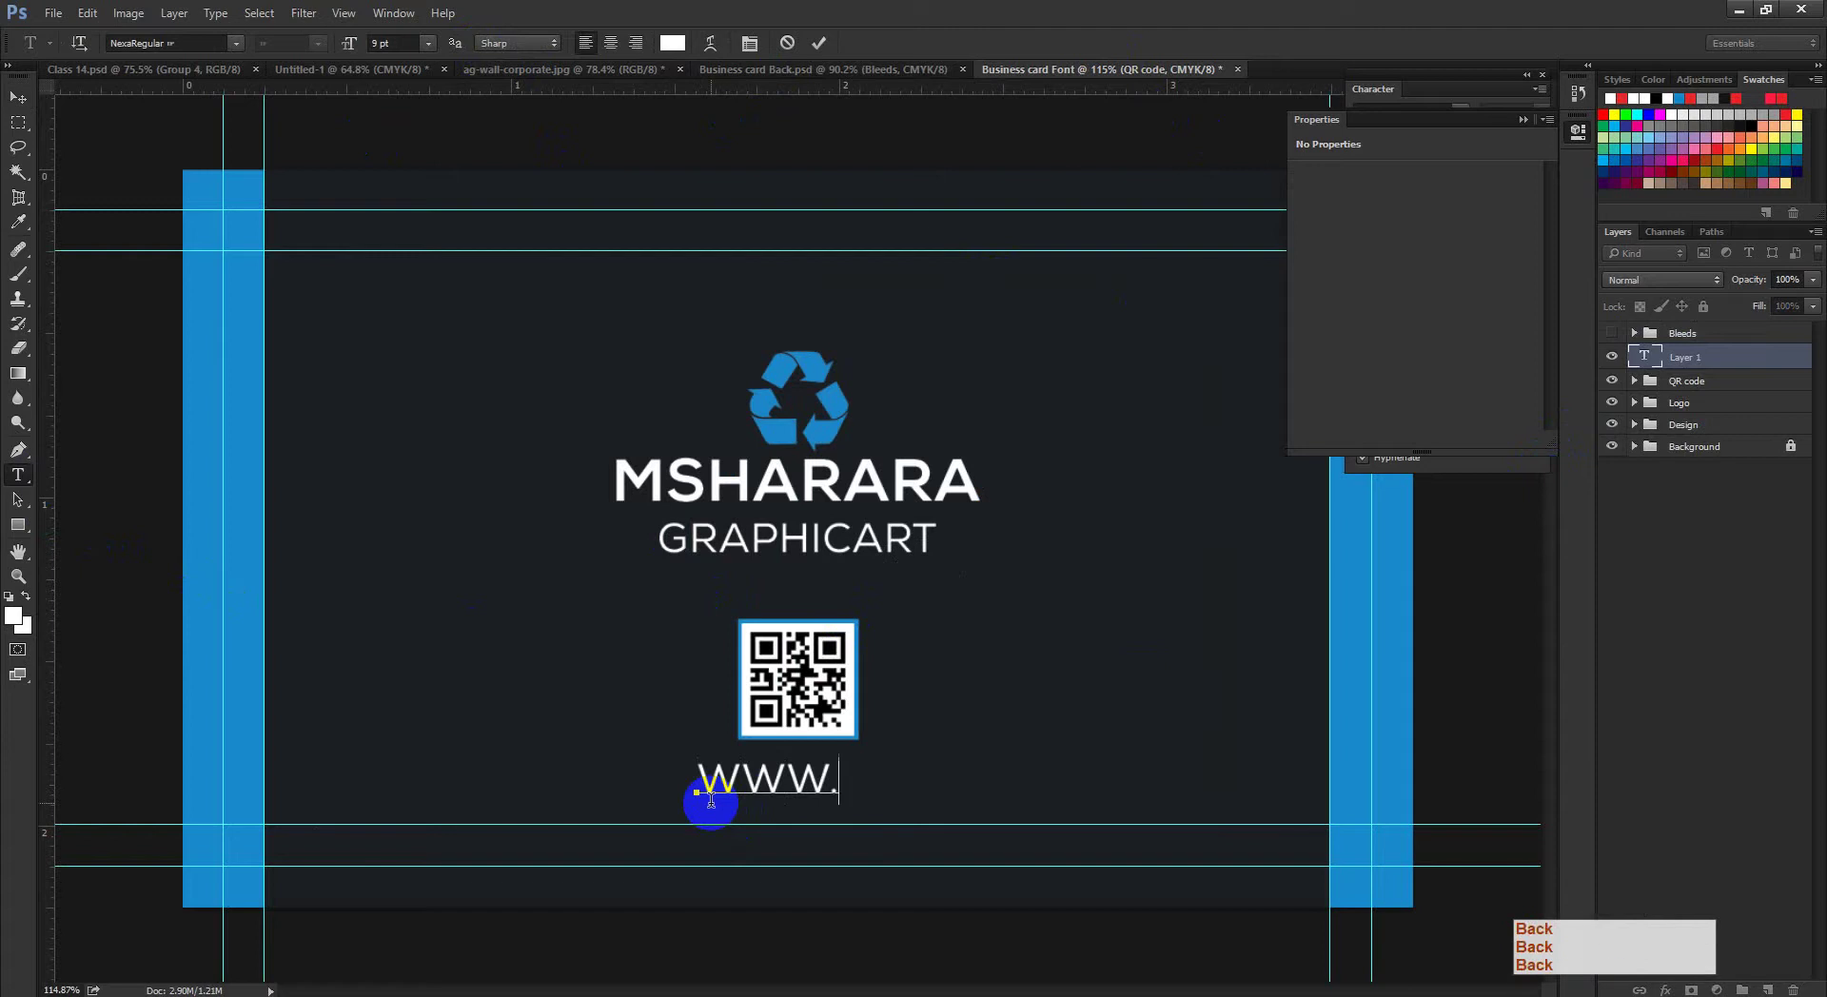
left_click(1523, 119)
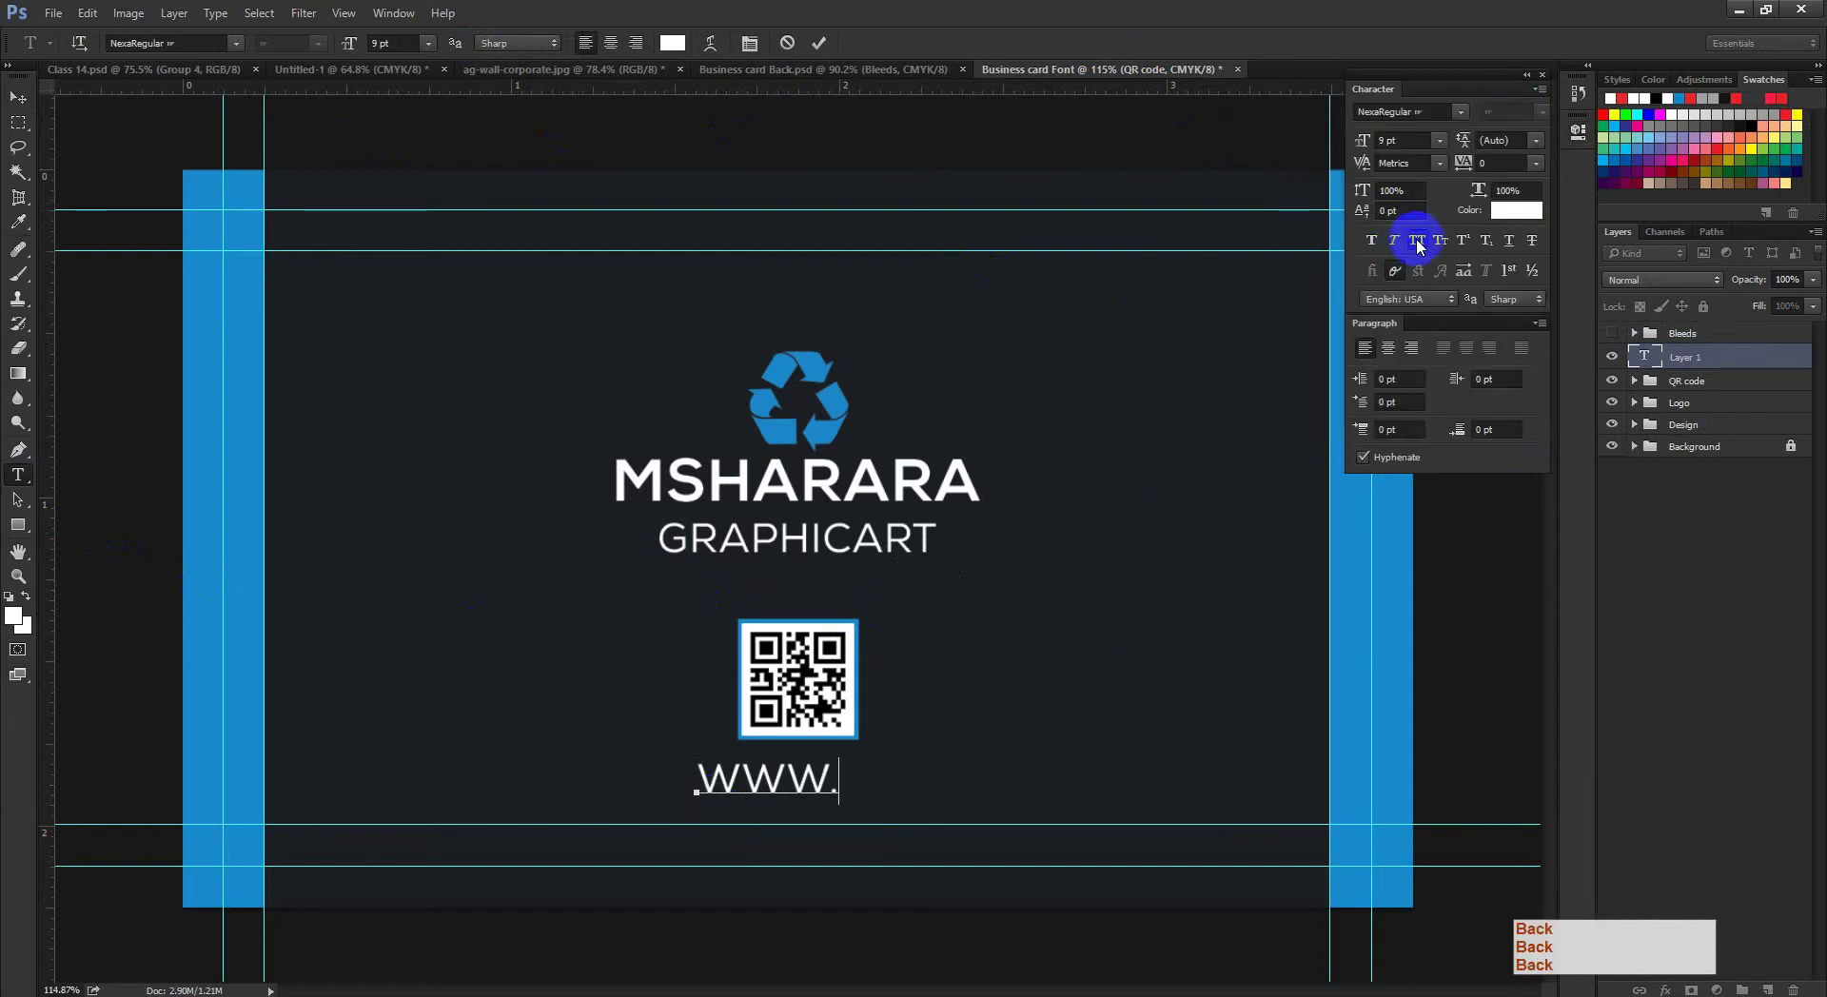
key("ctrl+a")
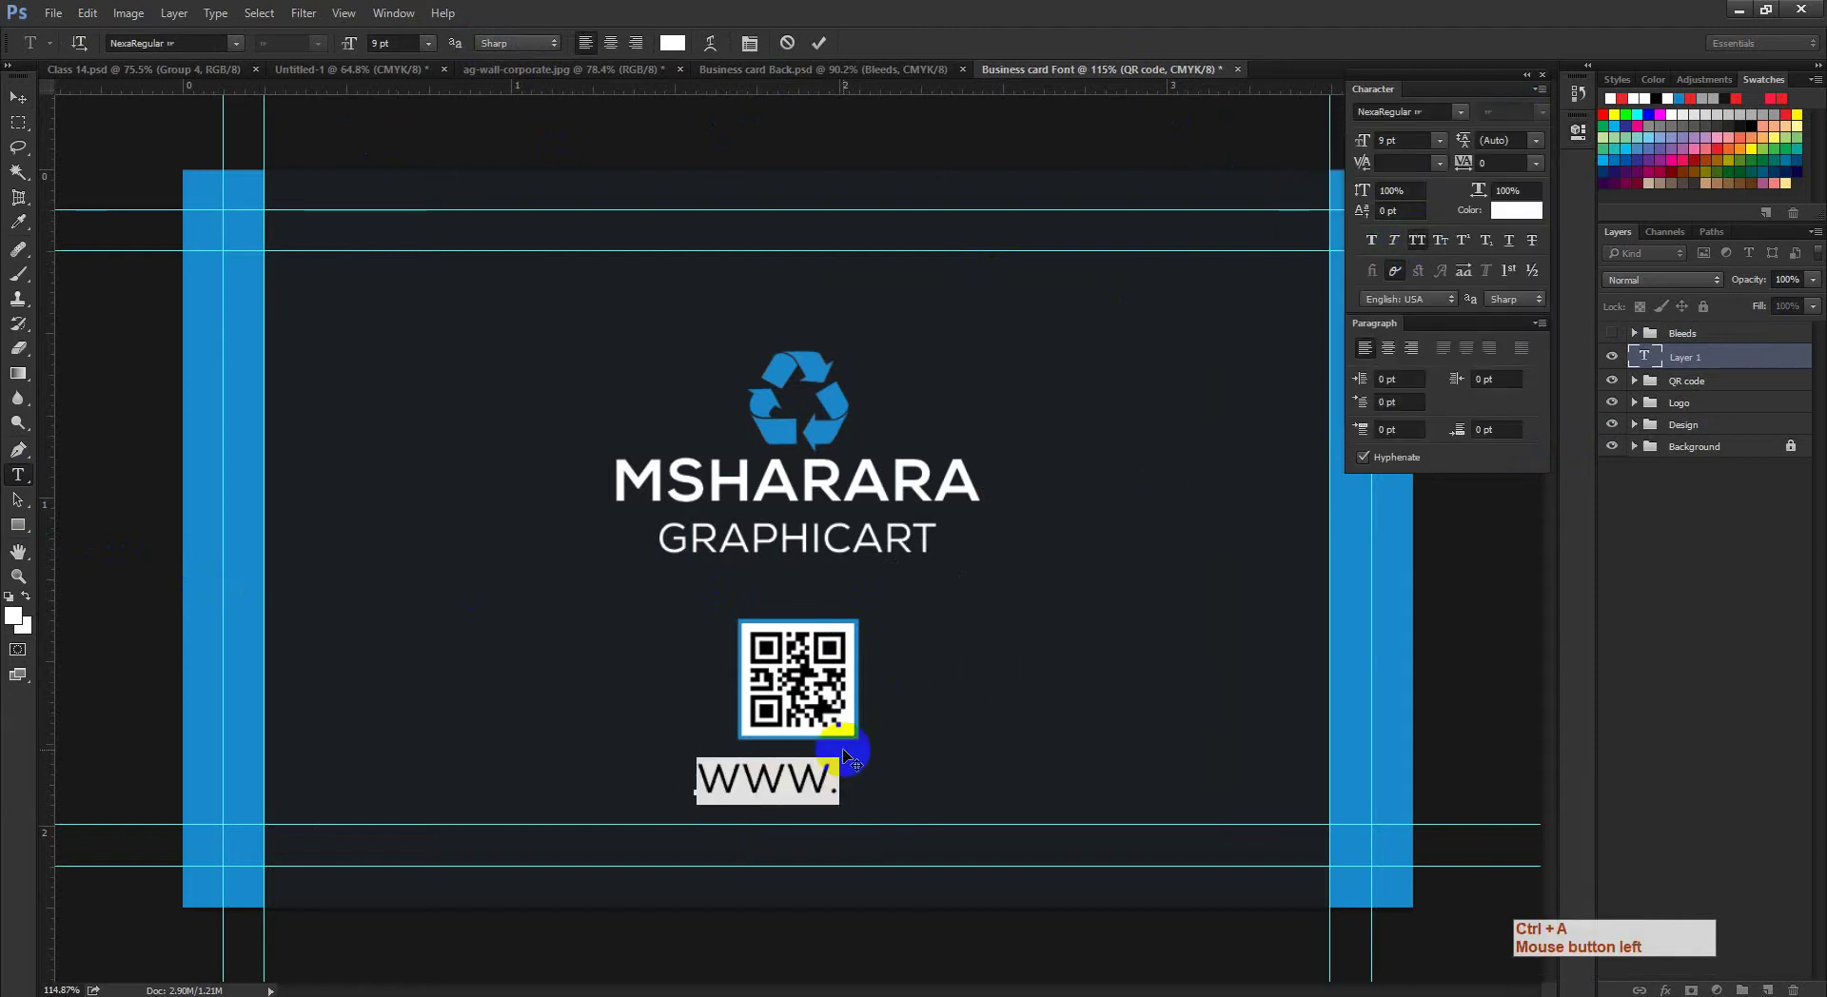
type("WW")
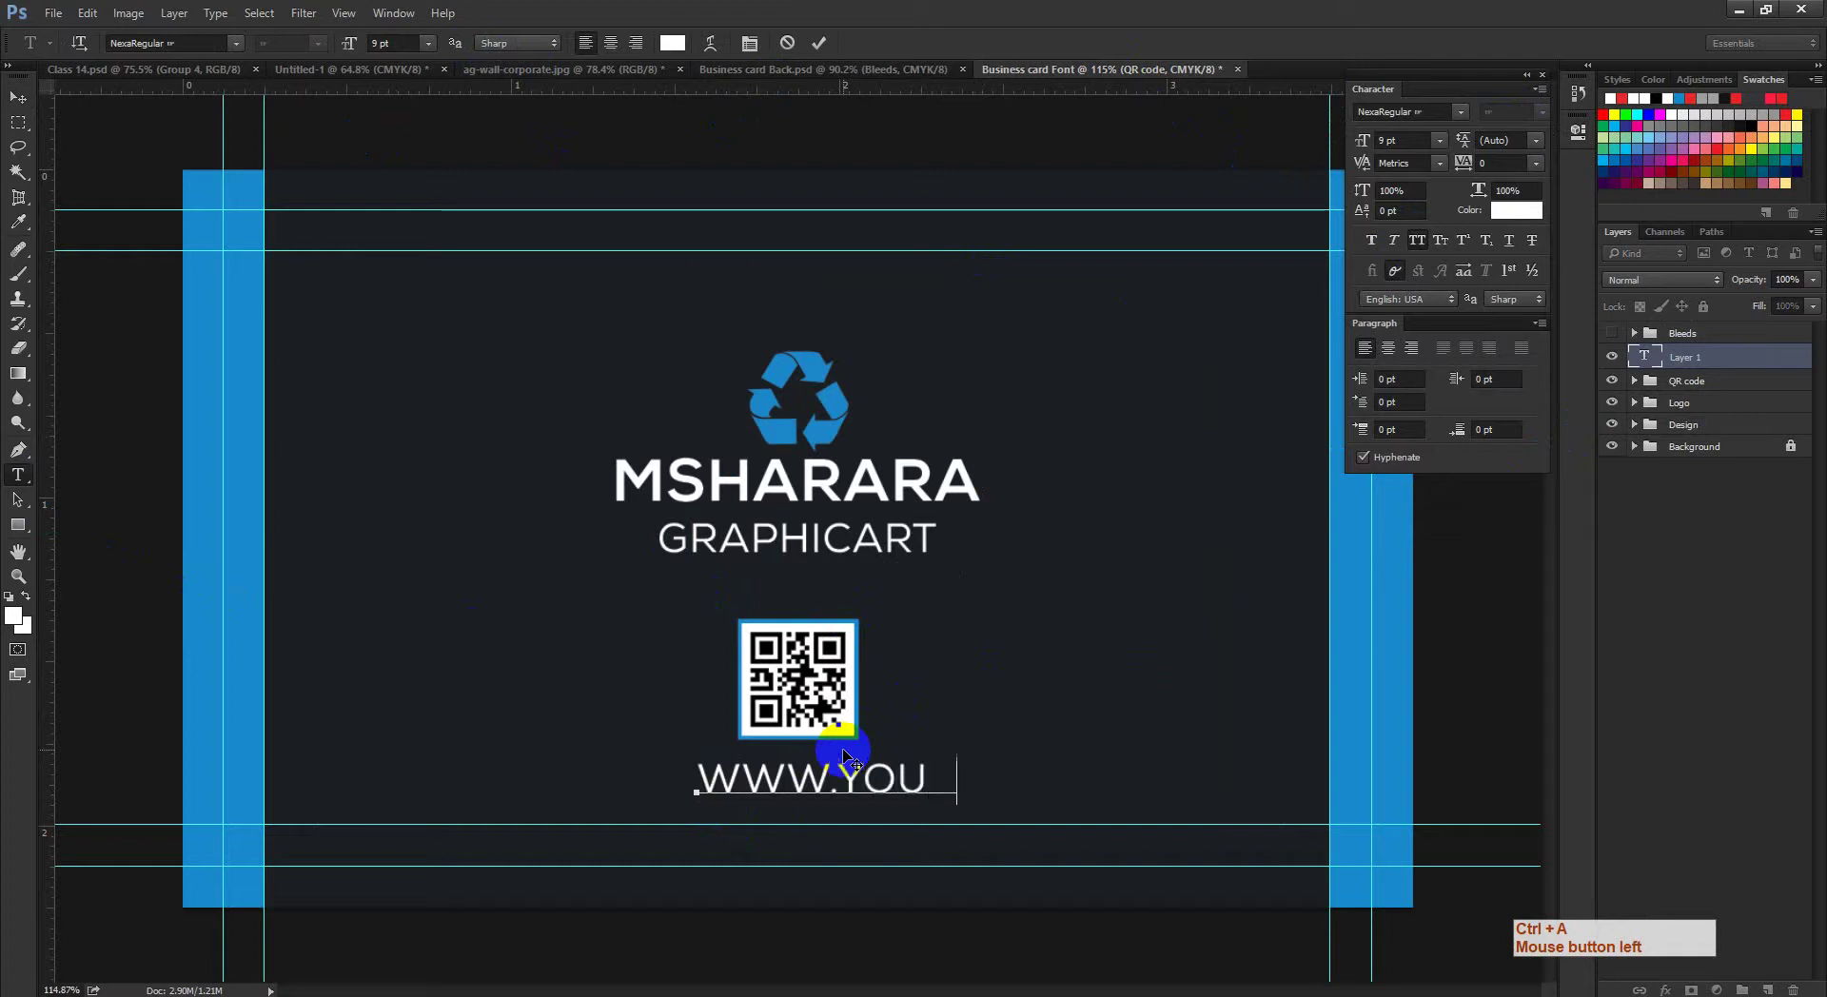
key("BackSpace")
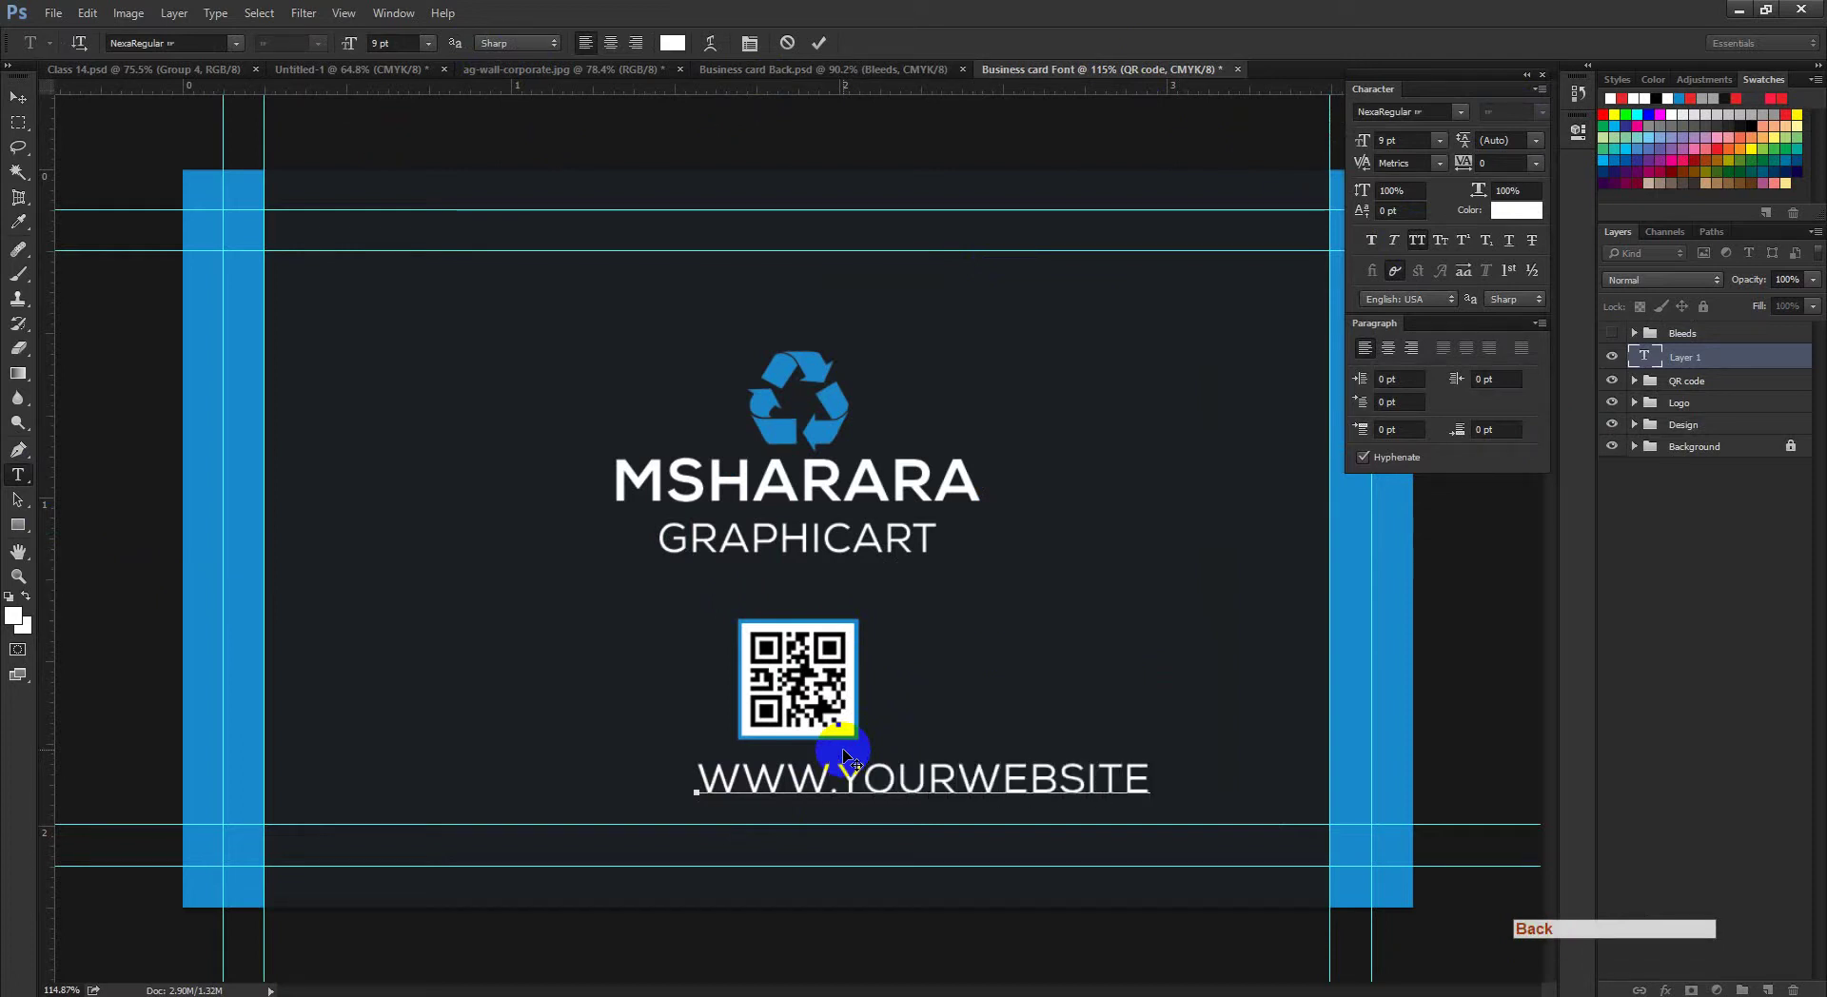
key("ctrl+a")
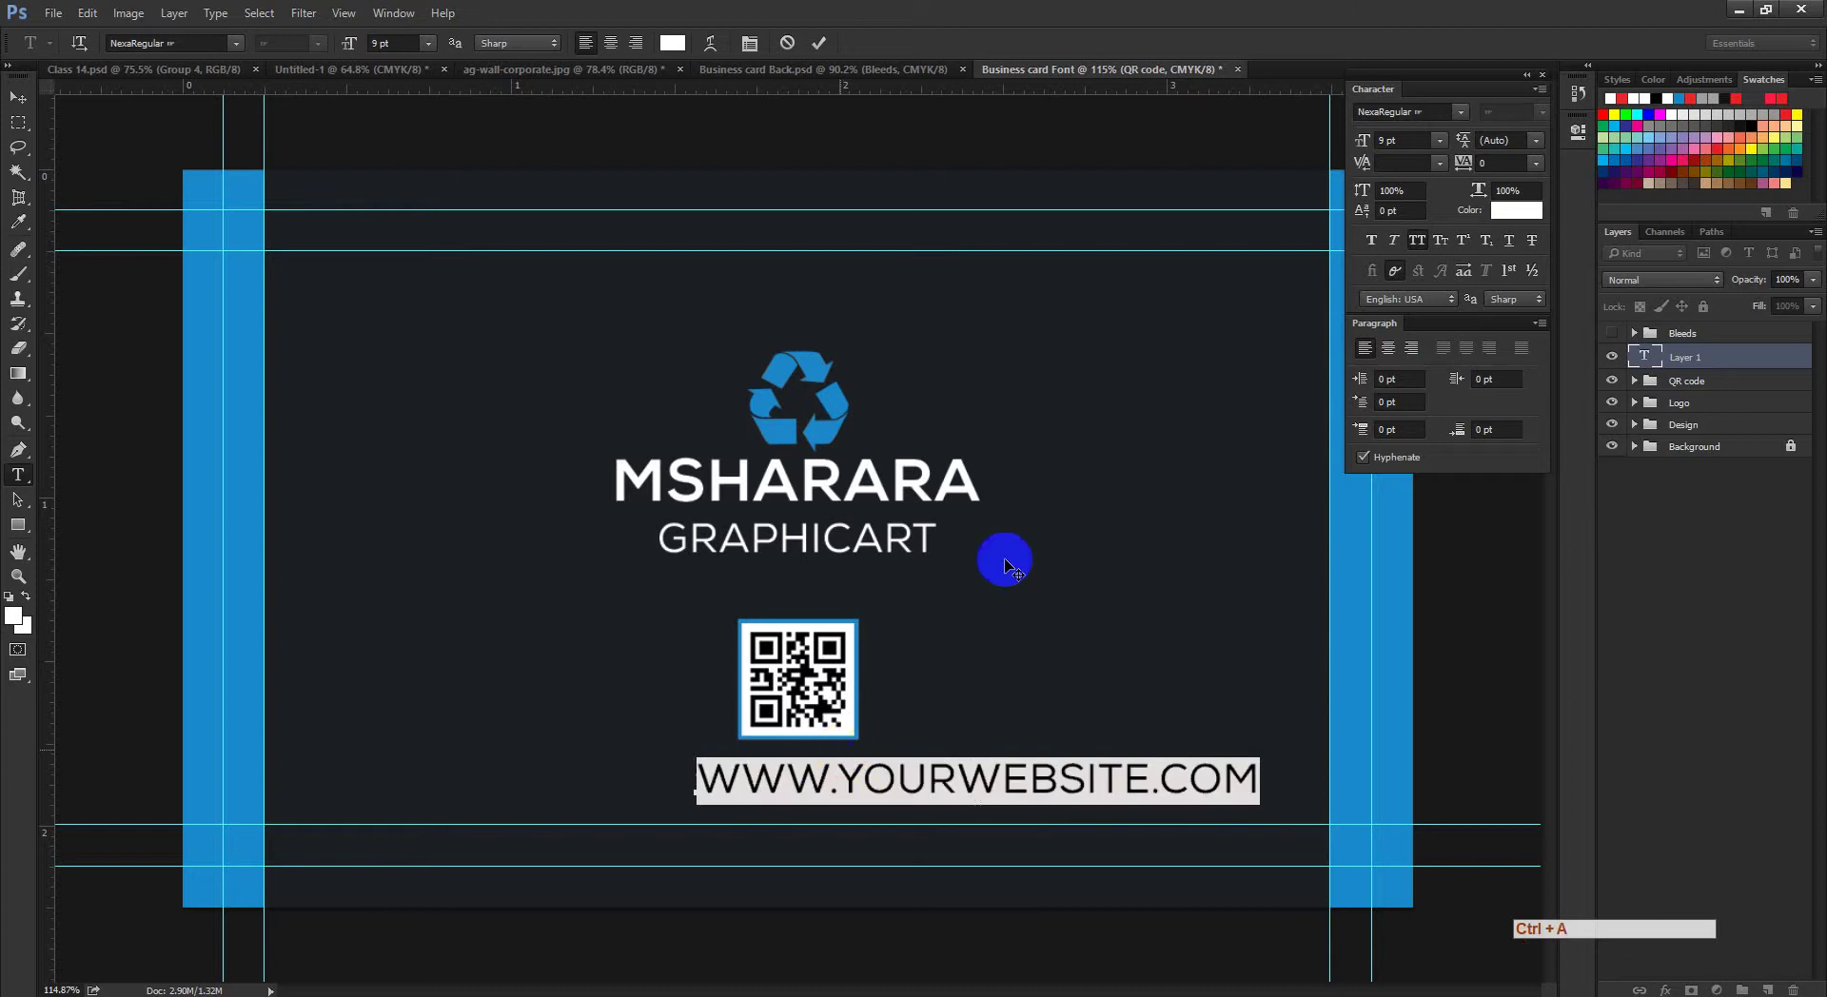
left_click(1418, 241)
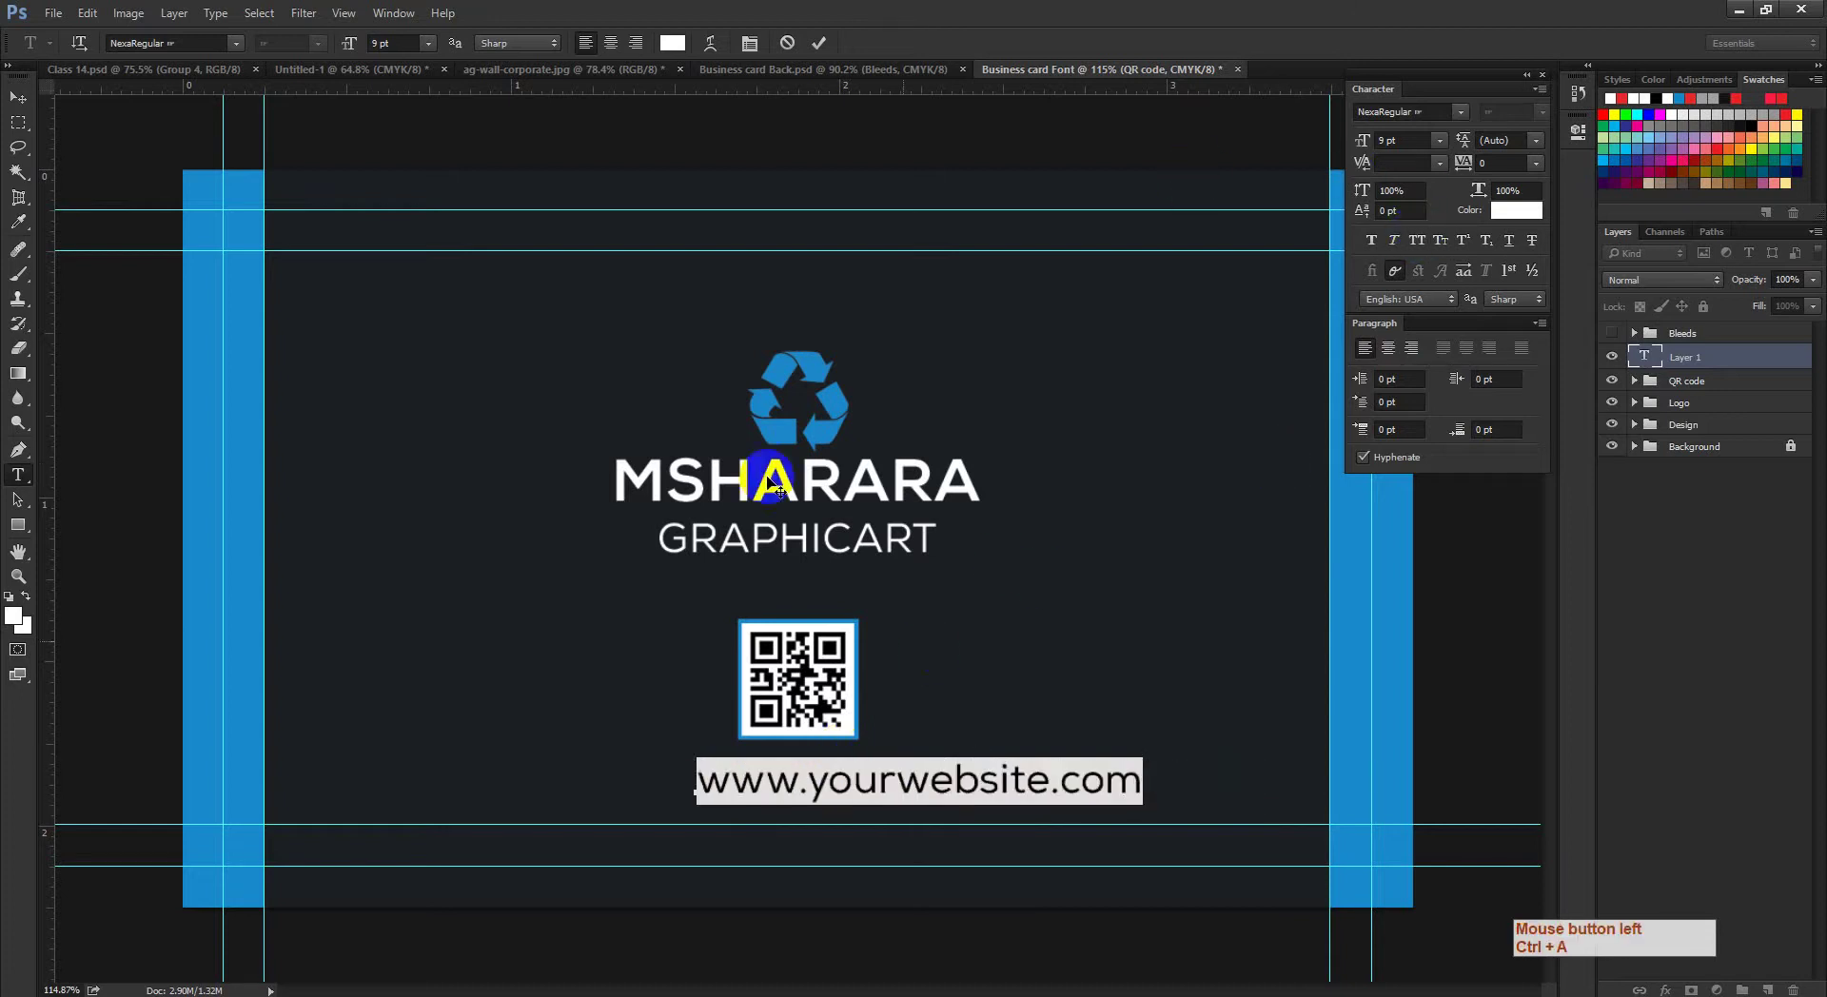
left_click(819, 44)
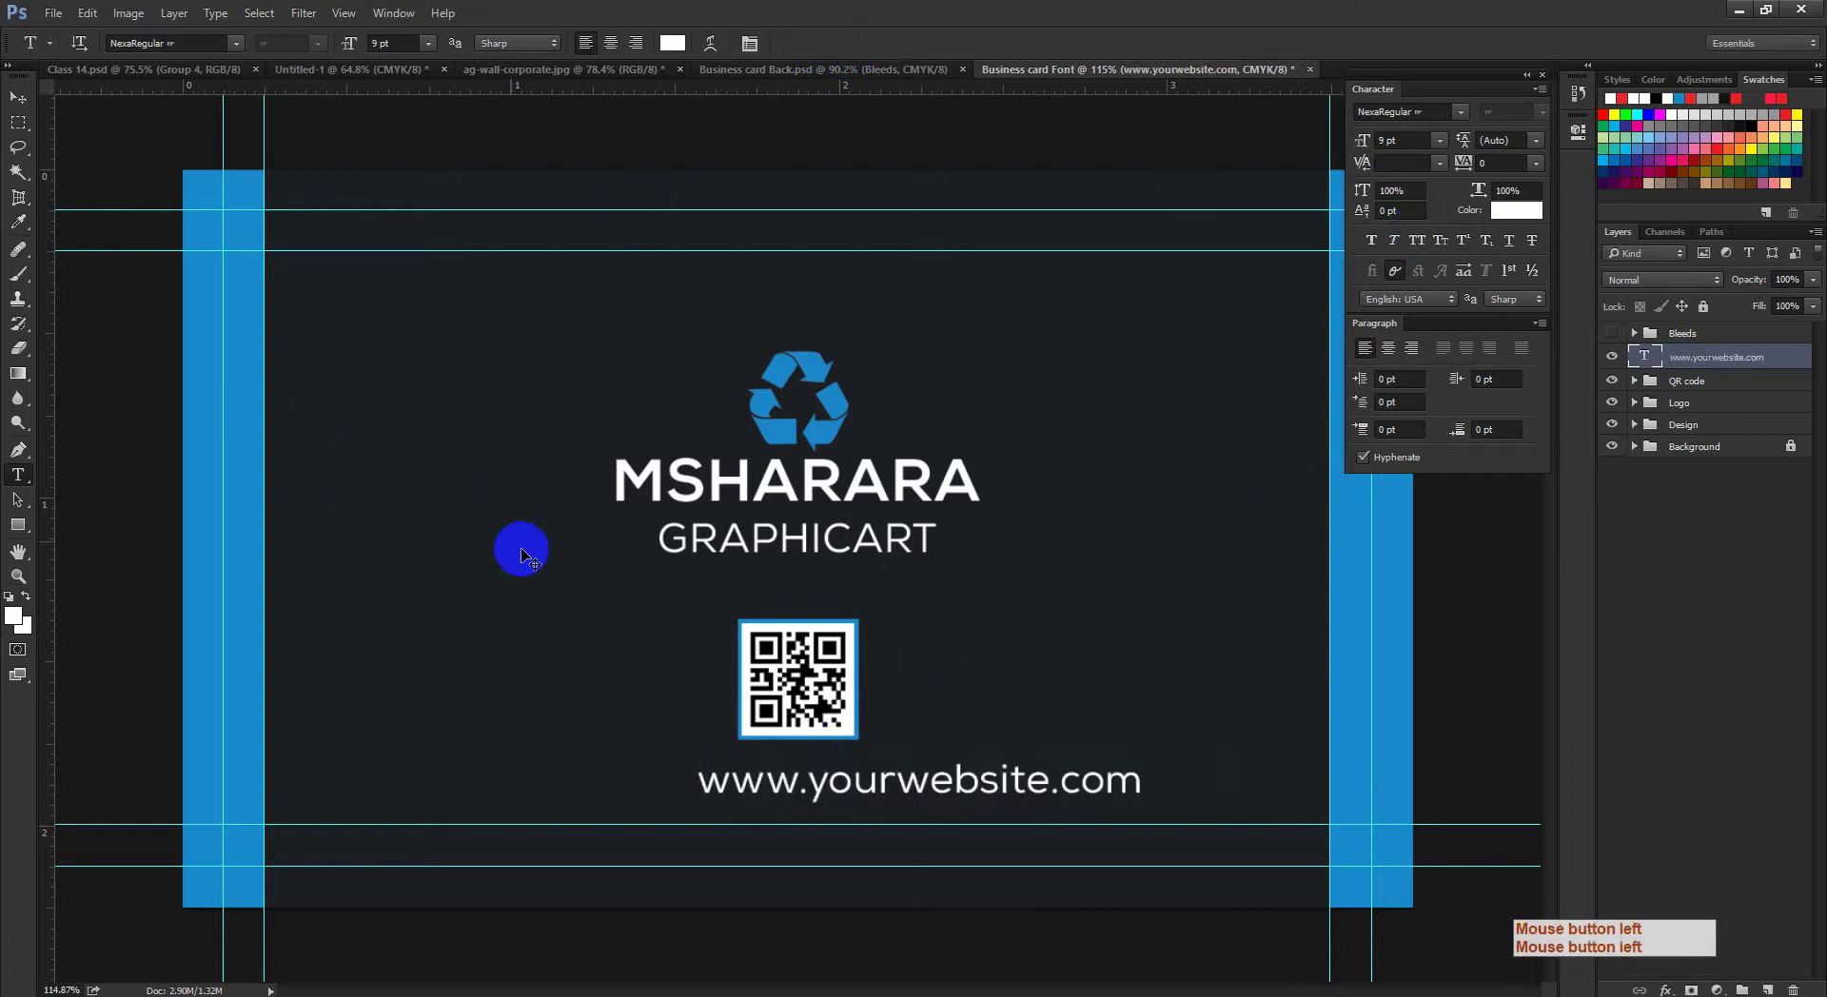
Step: Reduce the website text from 9 pt to 7 pt
left_click(825, 790)
key("ctrl+a")
left_click(1390, 142)
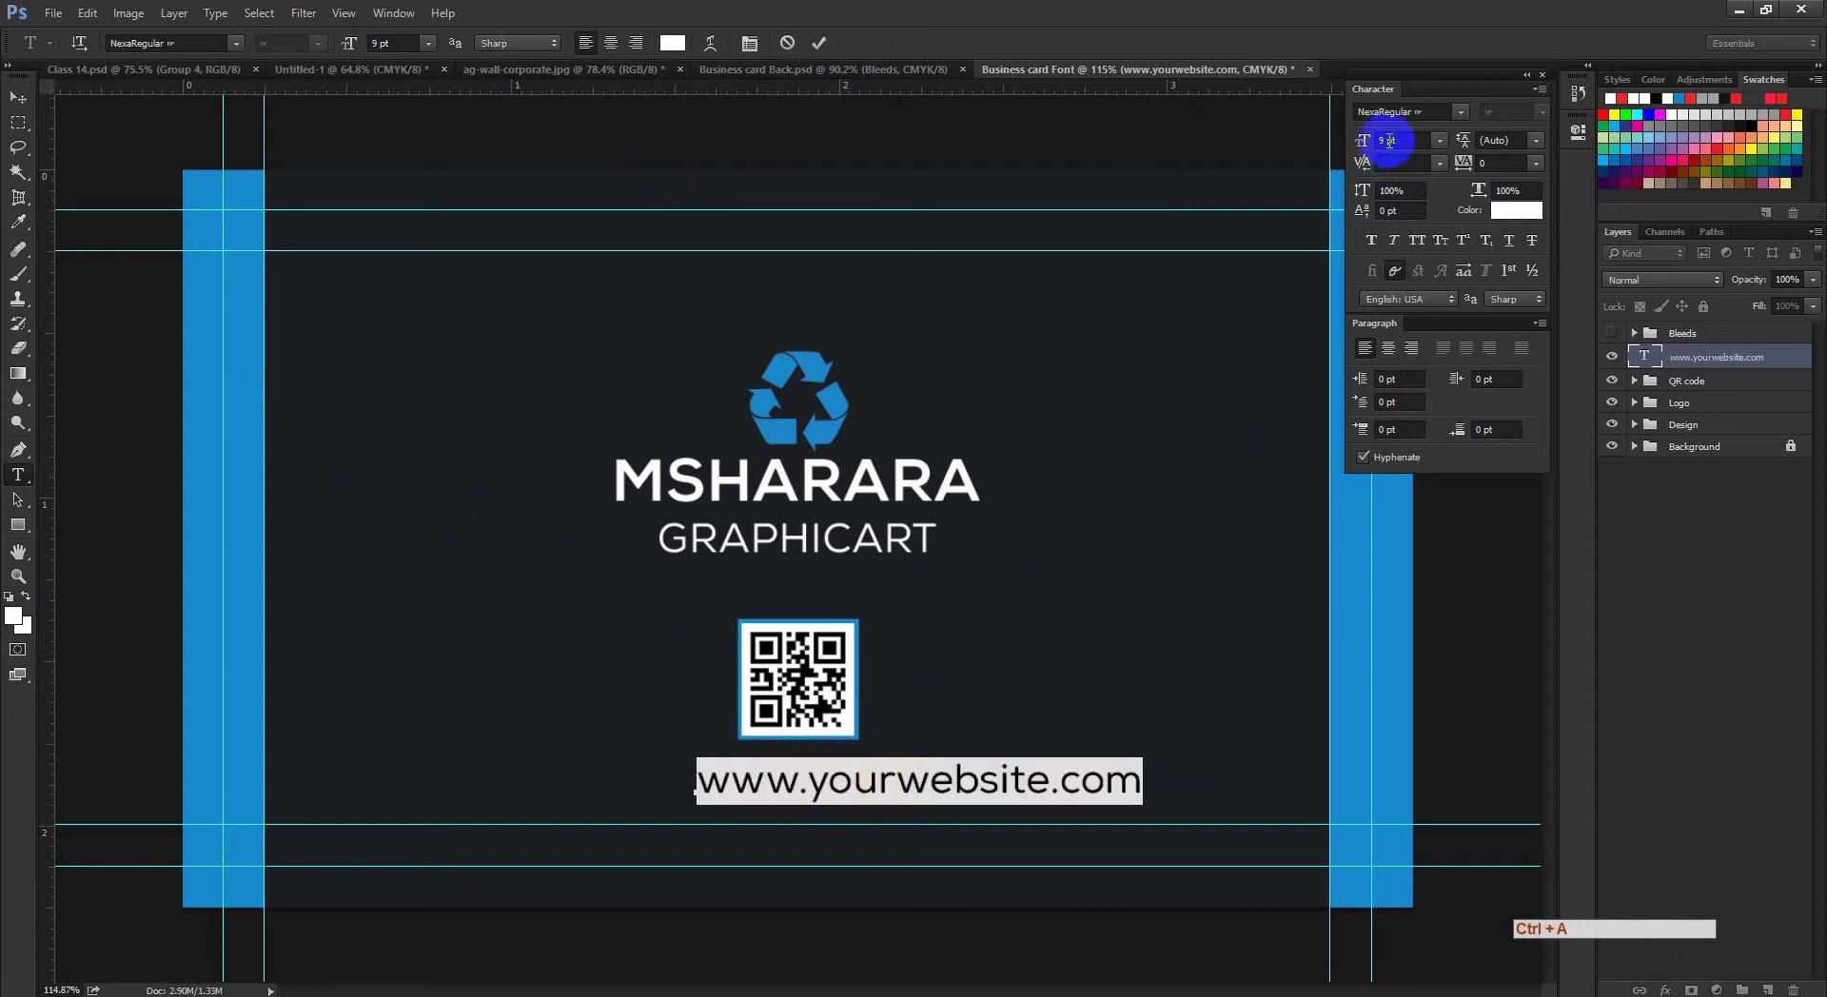
left_click_drag(1350, 143, 1347, 145)
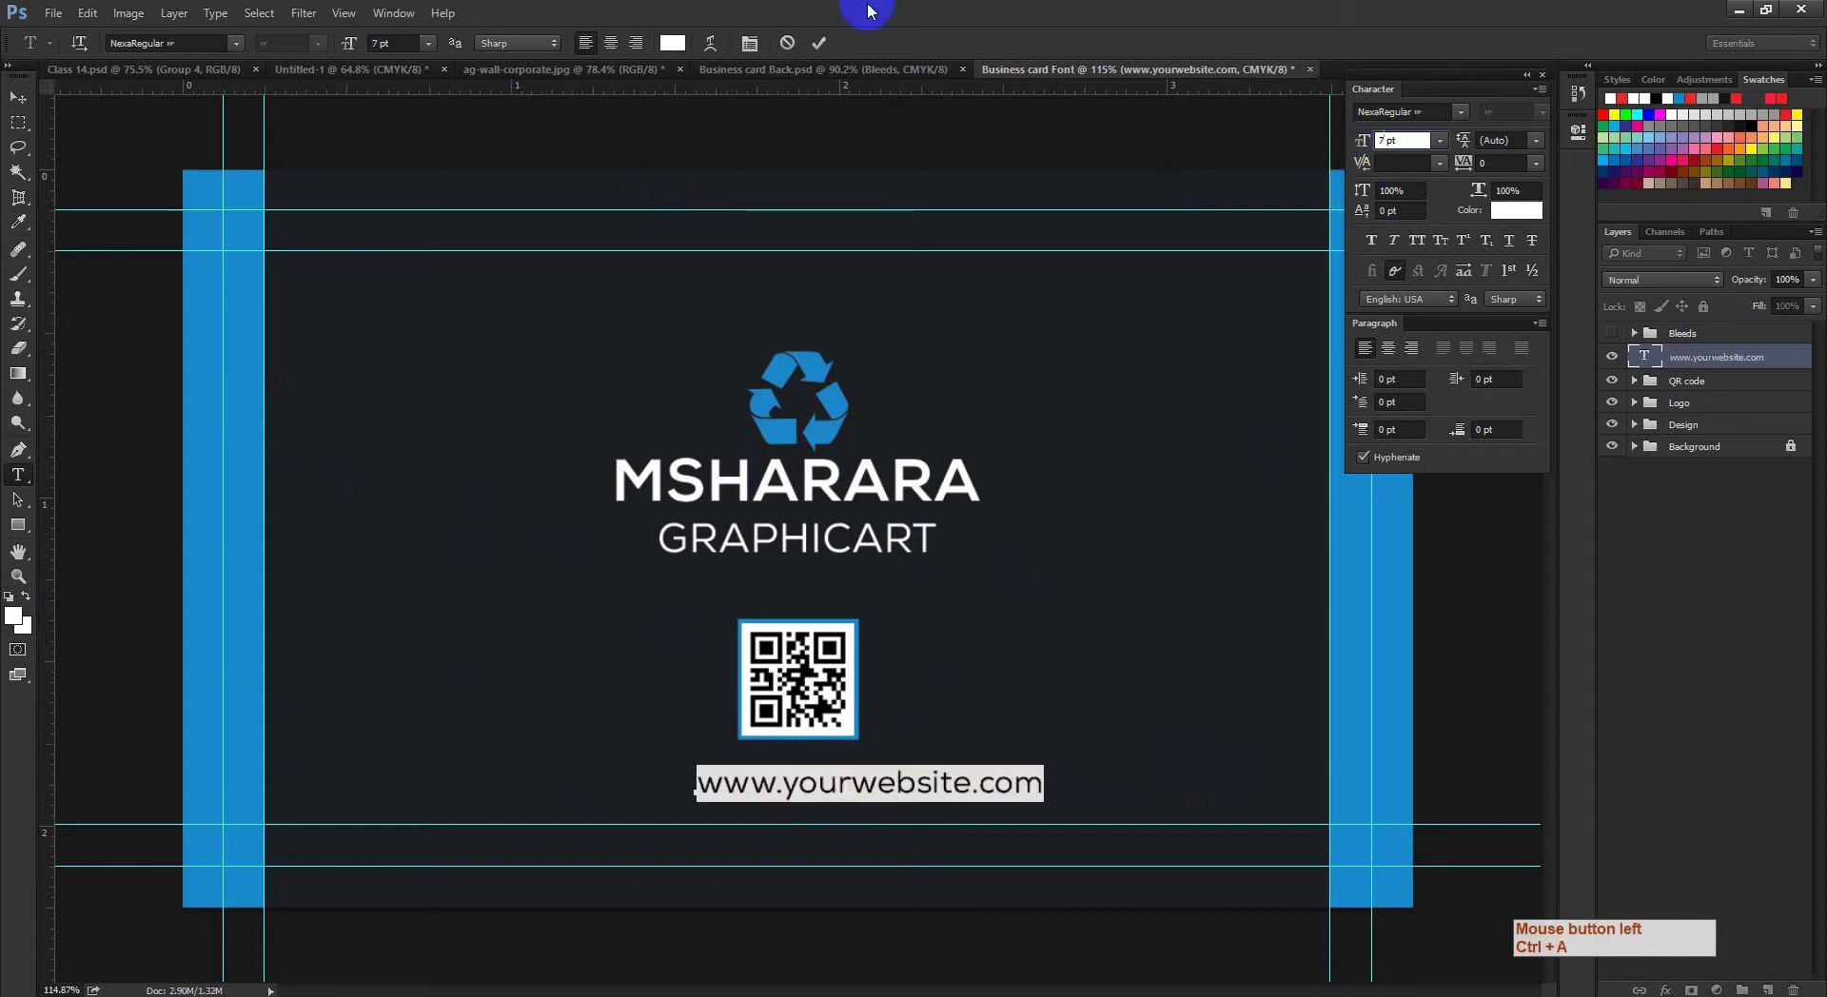
left_click(822, 45)
left_click(14, 95)
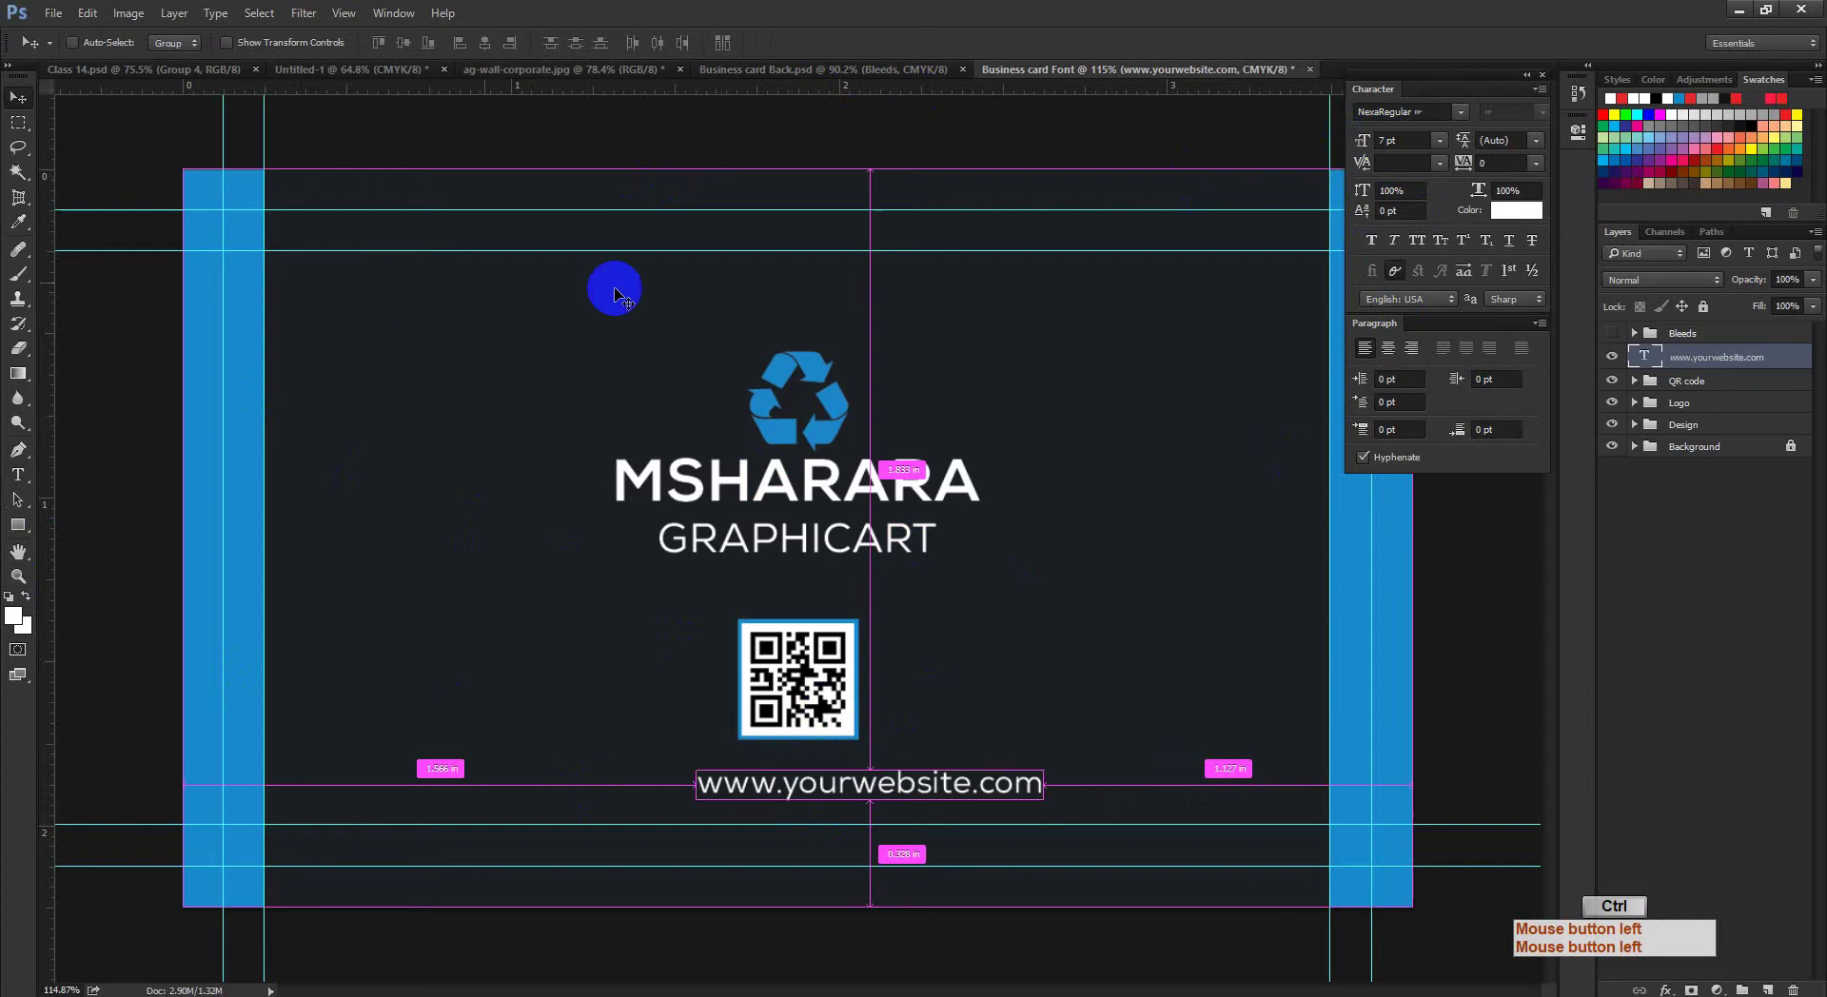
key("ctrl+a")
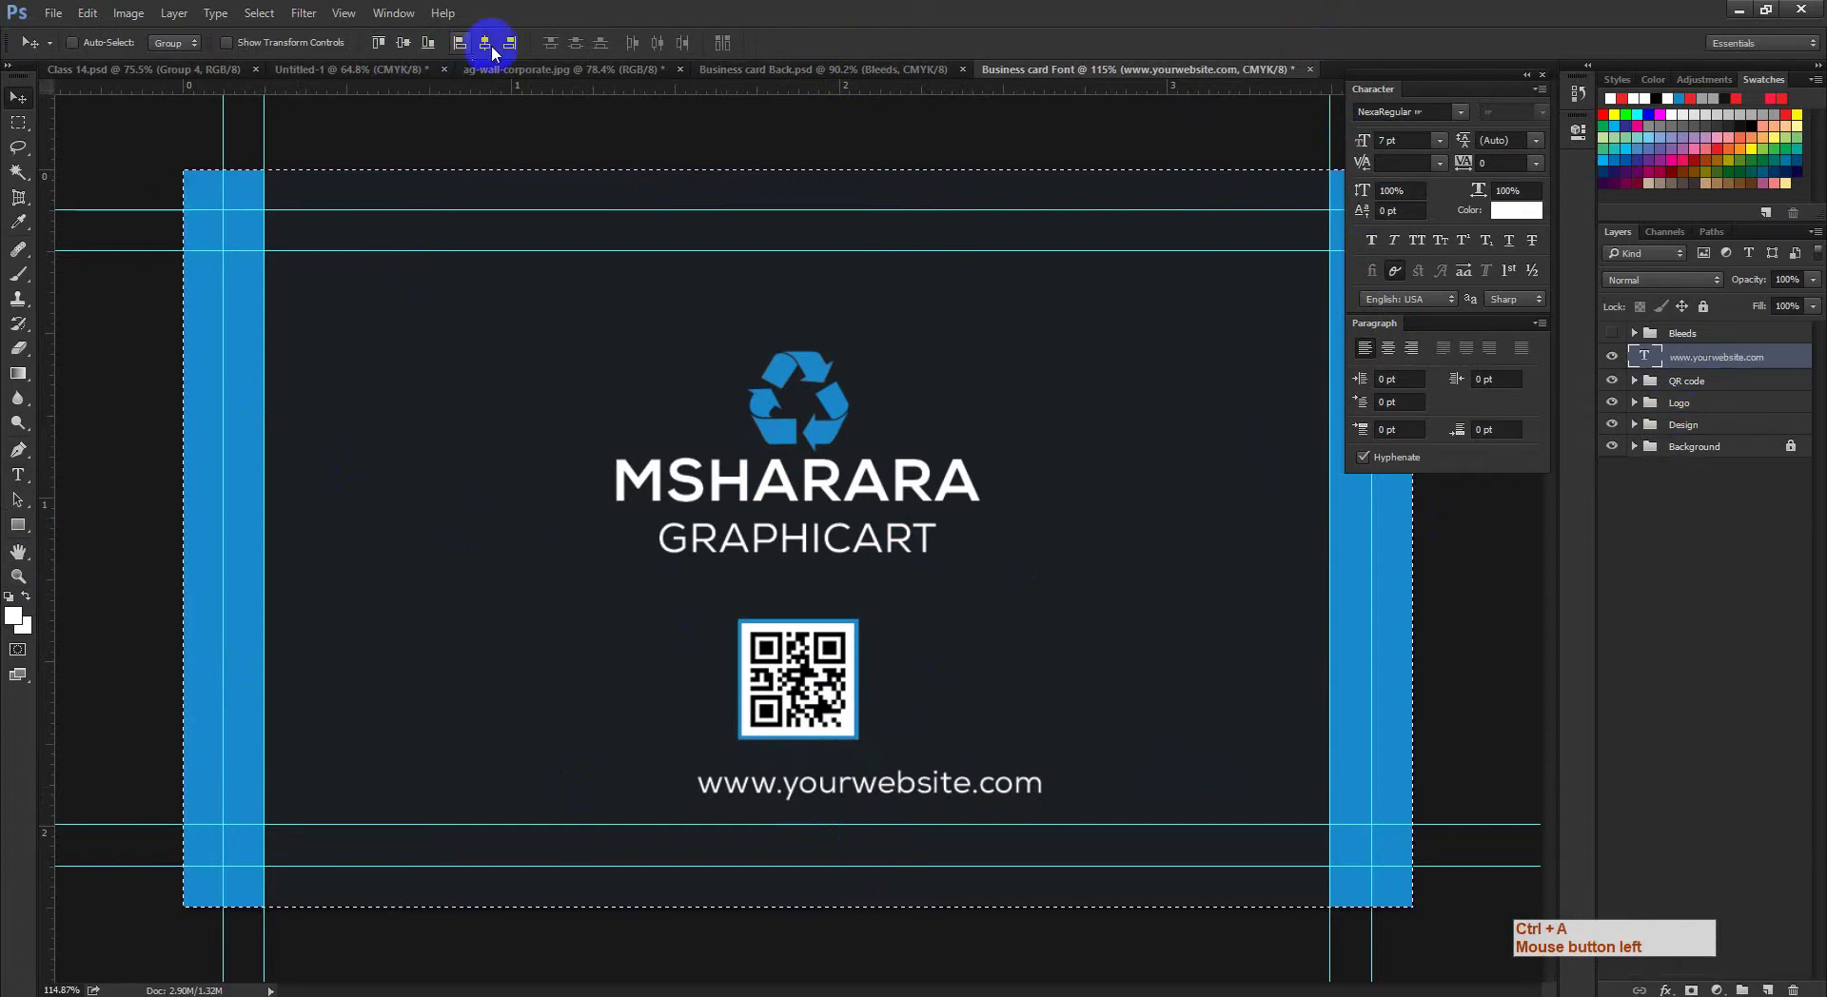
left_click(485, 42)
key("ctrl+d")
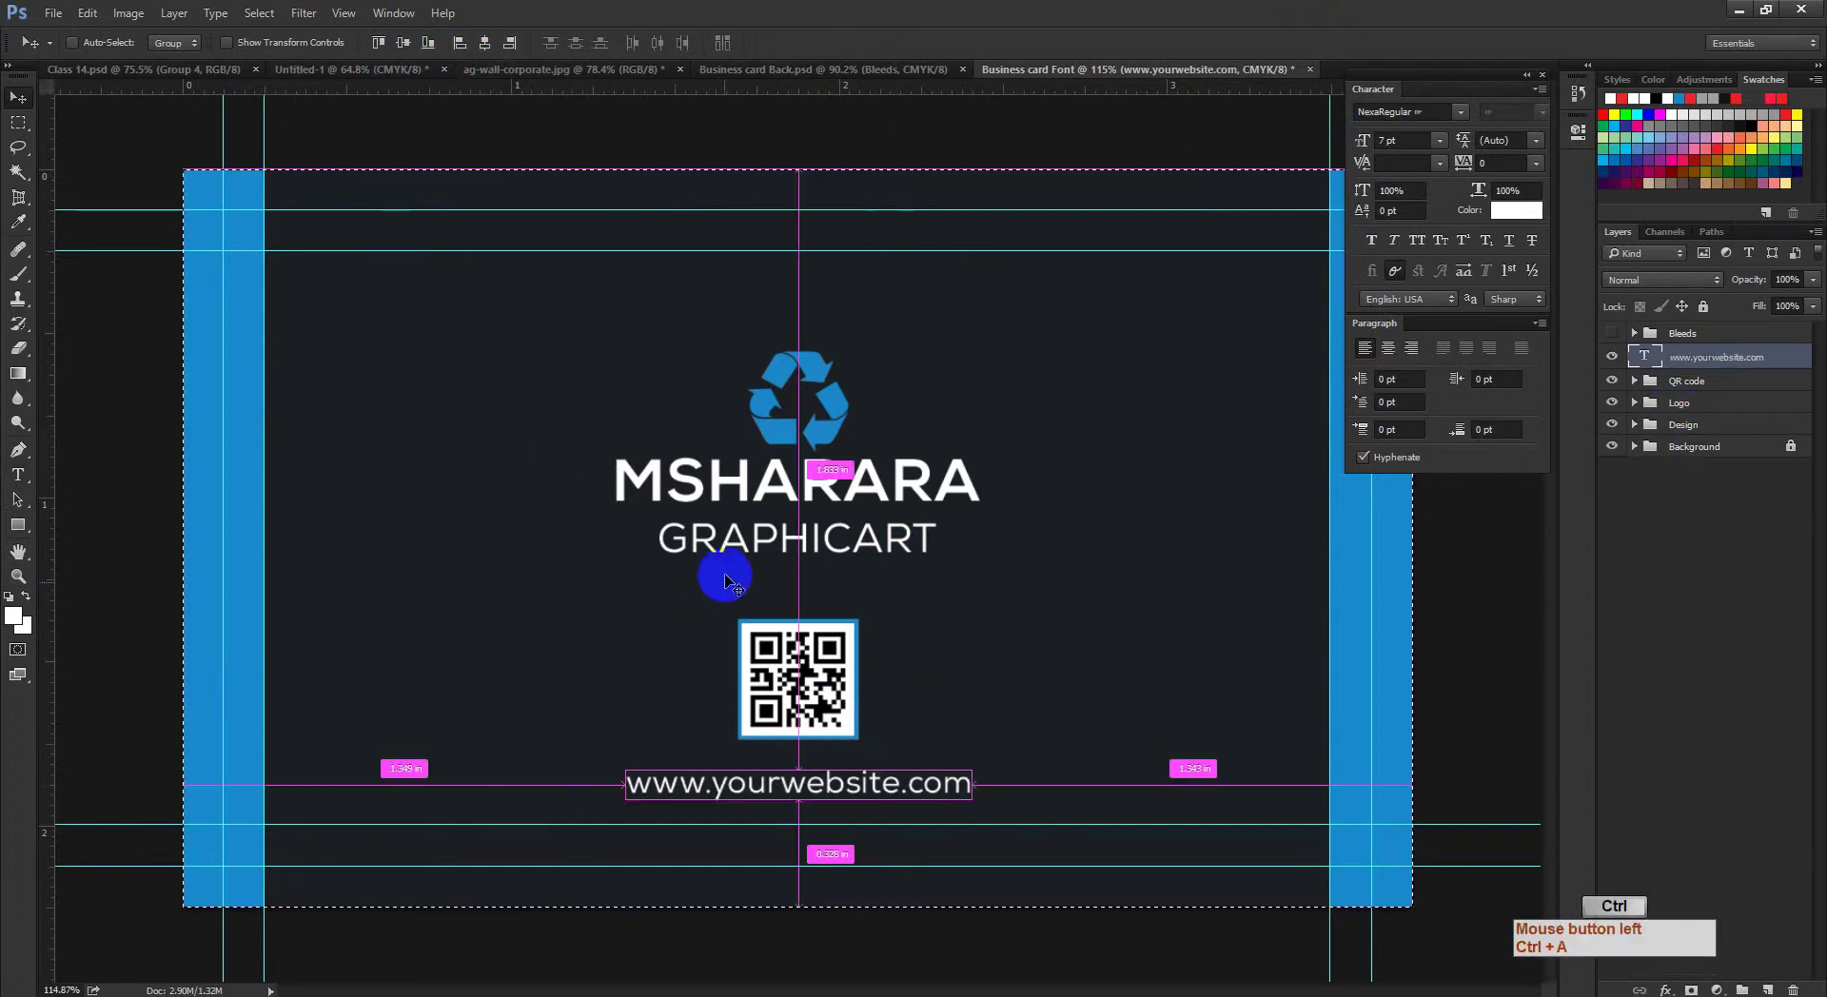
left_click_drag(921, 692, 876, 713)
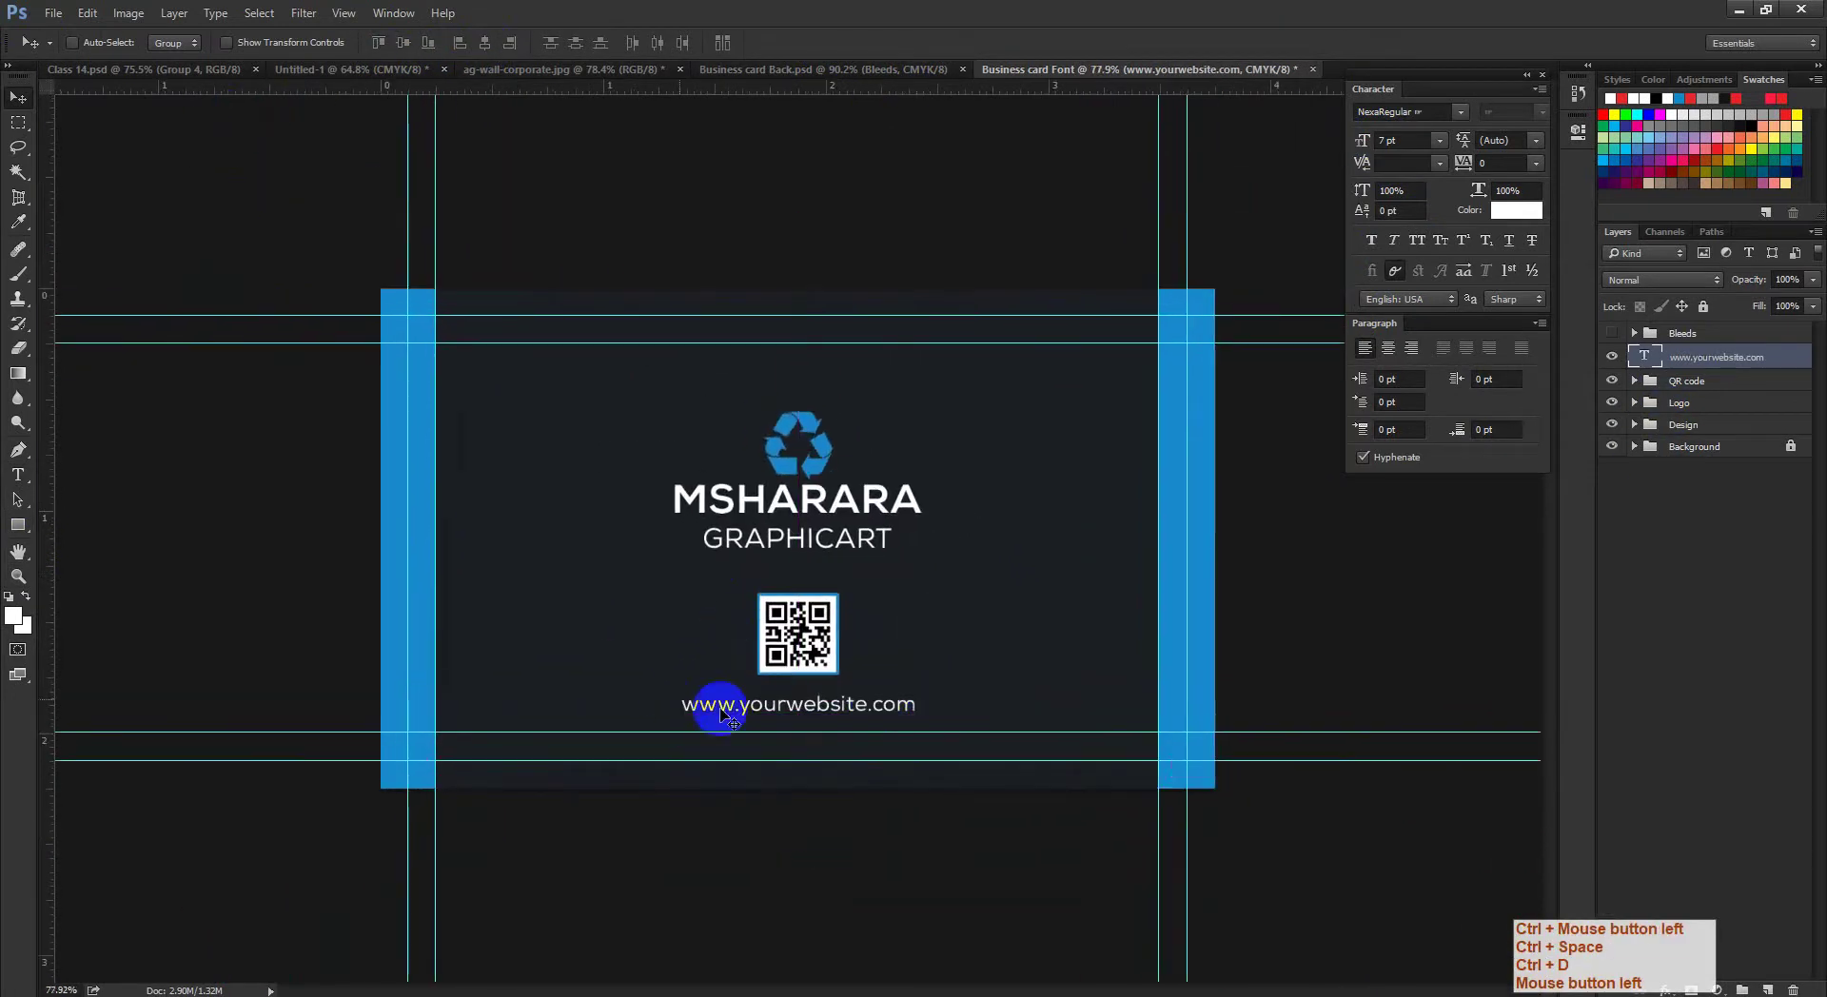
left_click(545, 71)
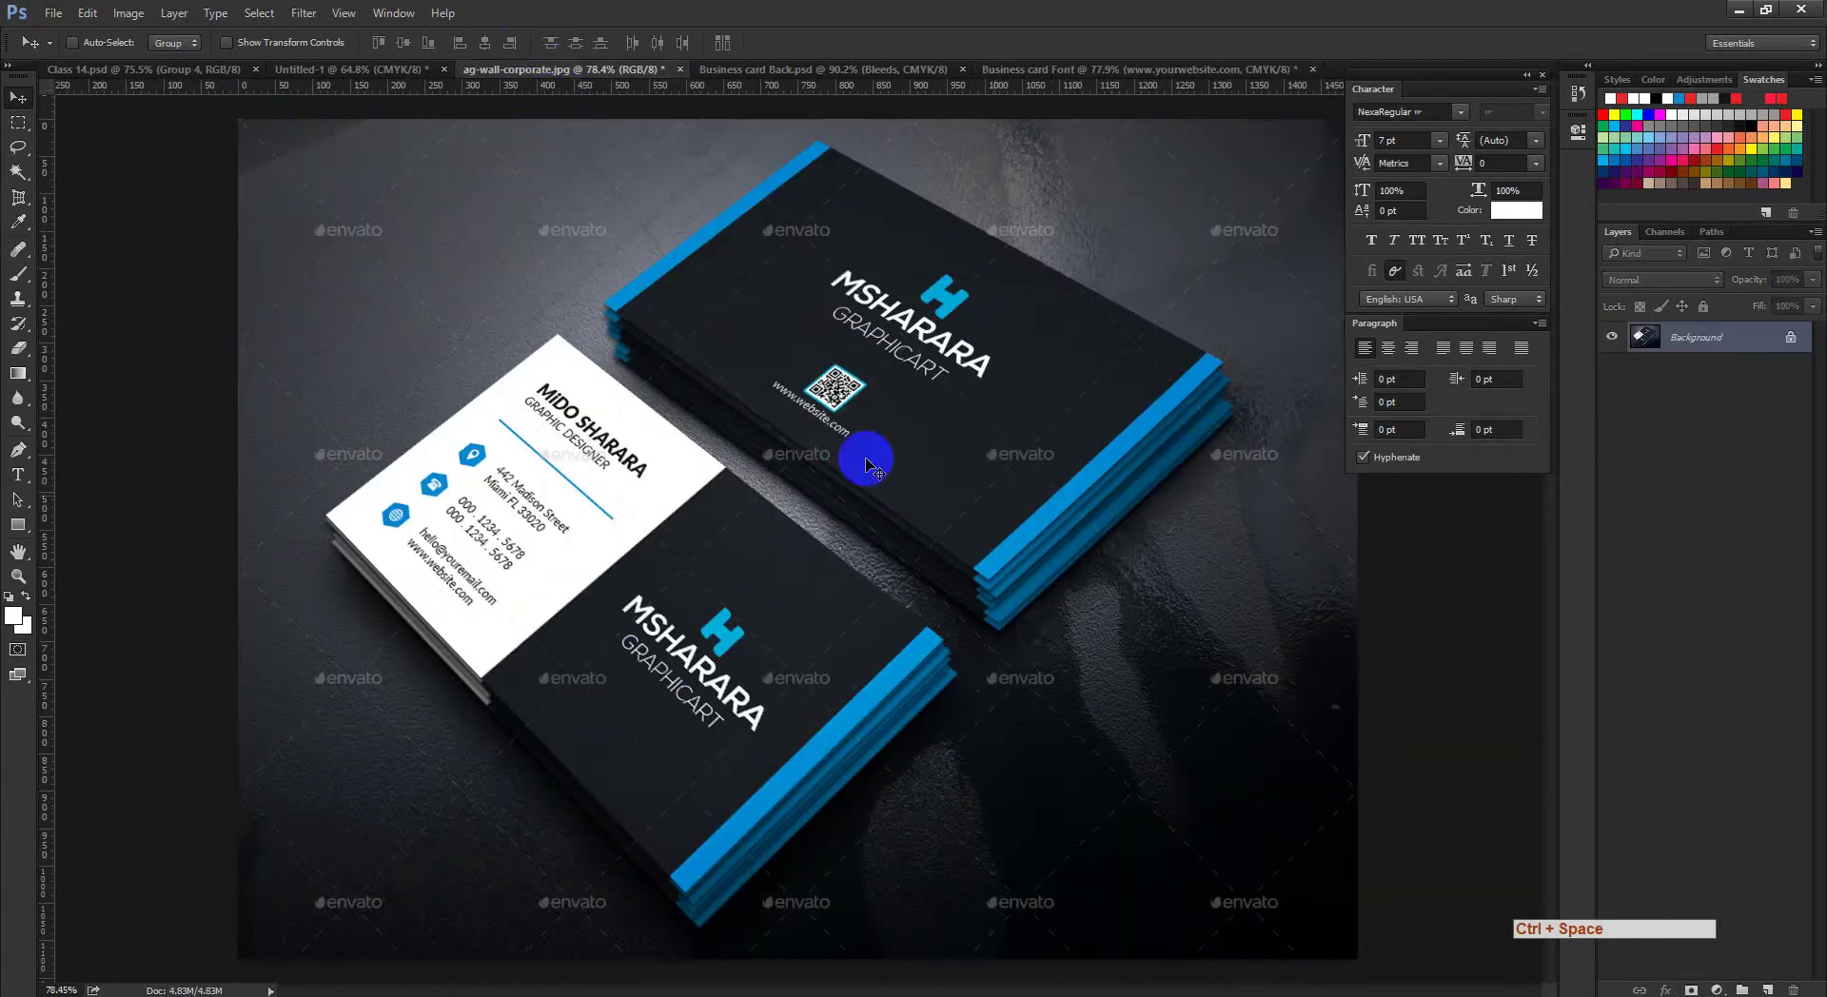
left_click(1226, 68)
left_click(850, 601, "ctrl")
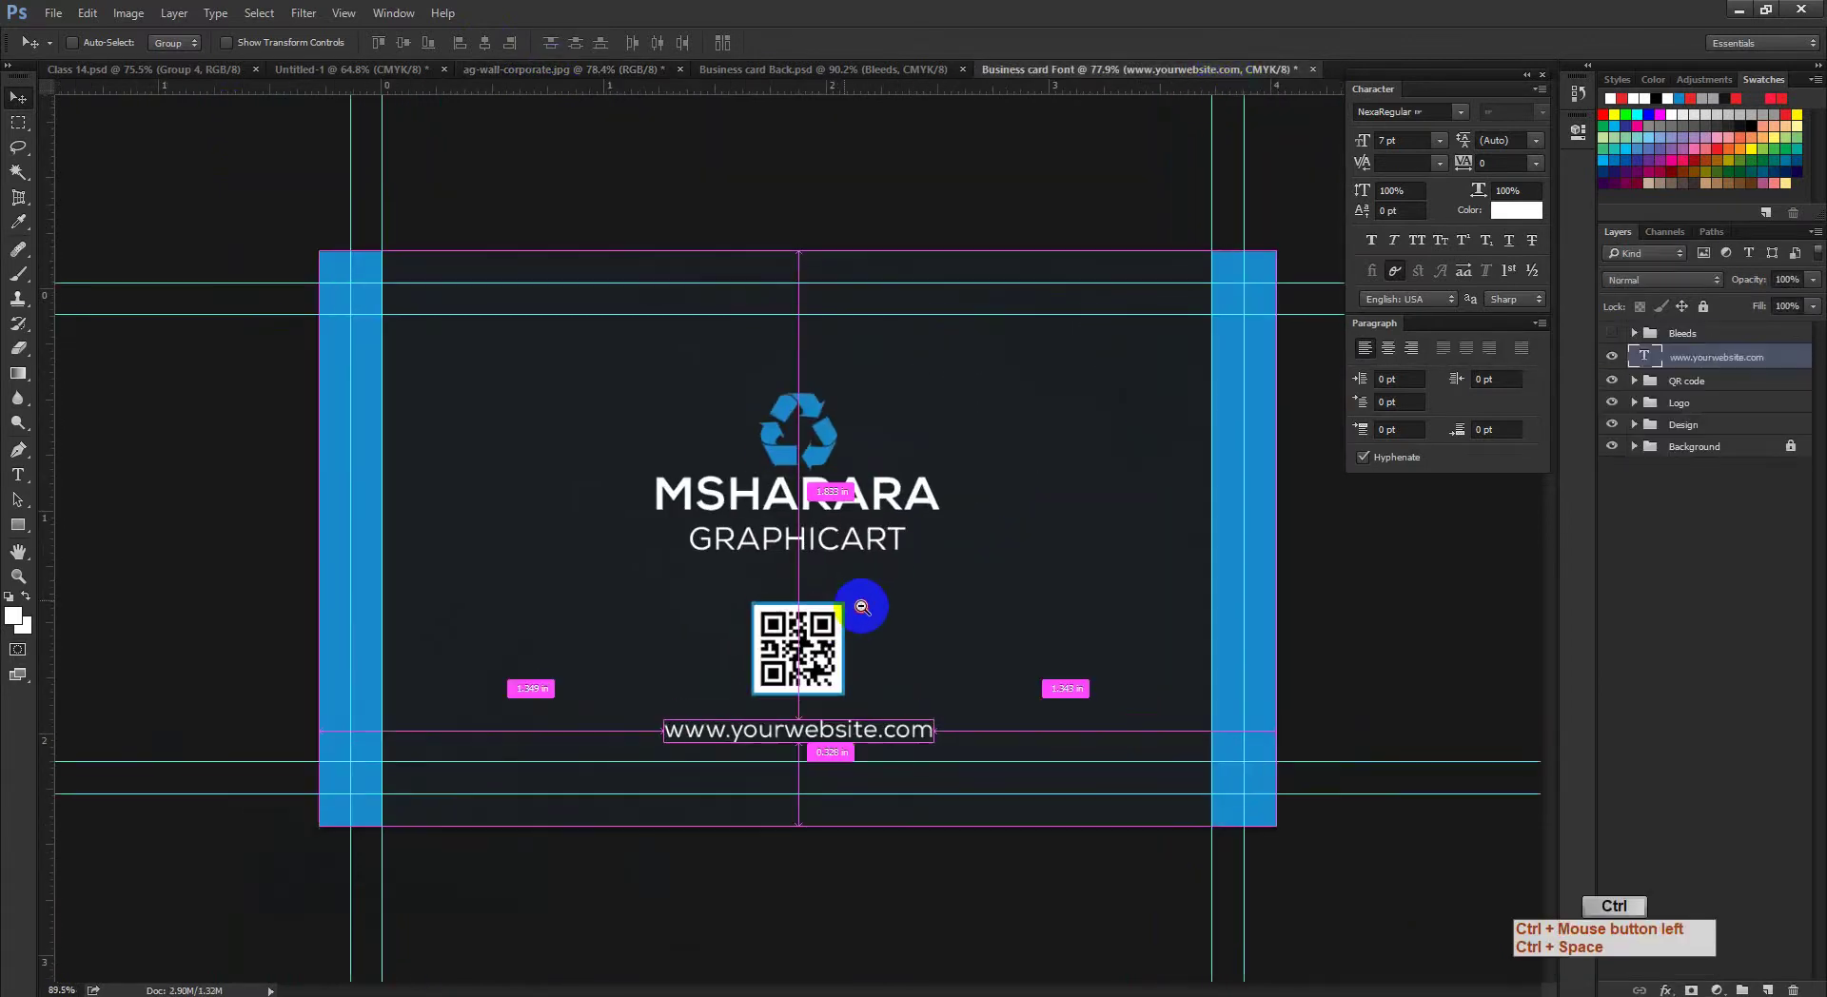
key("Up")
key("Up")
key("Up")
key("Up")
key("Up")
key("Up")
key("Up")
key("Up")
key("Up")
key("Up")
key("Up")
key("Up")
key("Up")
key("Up")
key("Up")
key("Up")
key("Up")
key("Up")
key("Up")
key("Up")
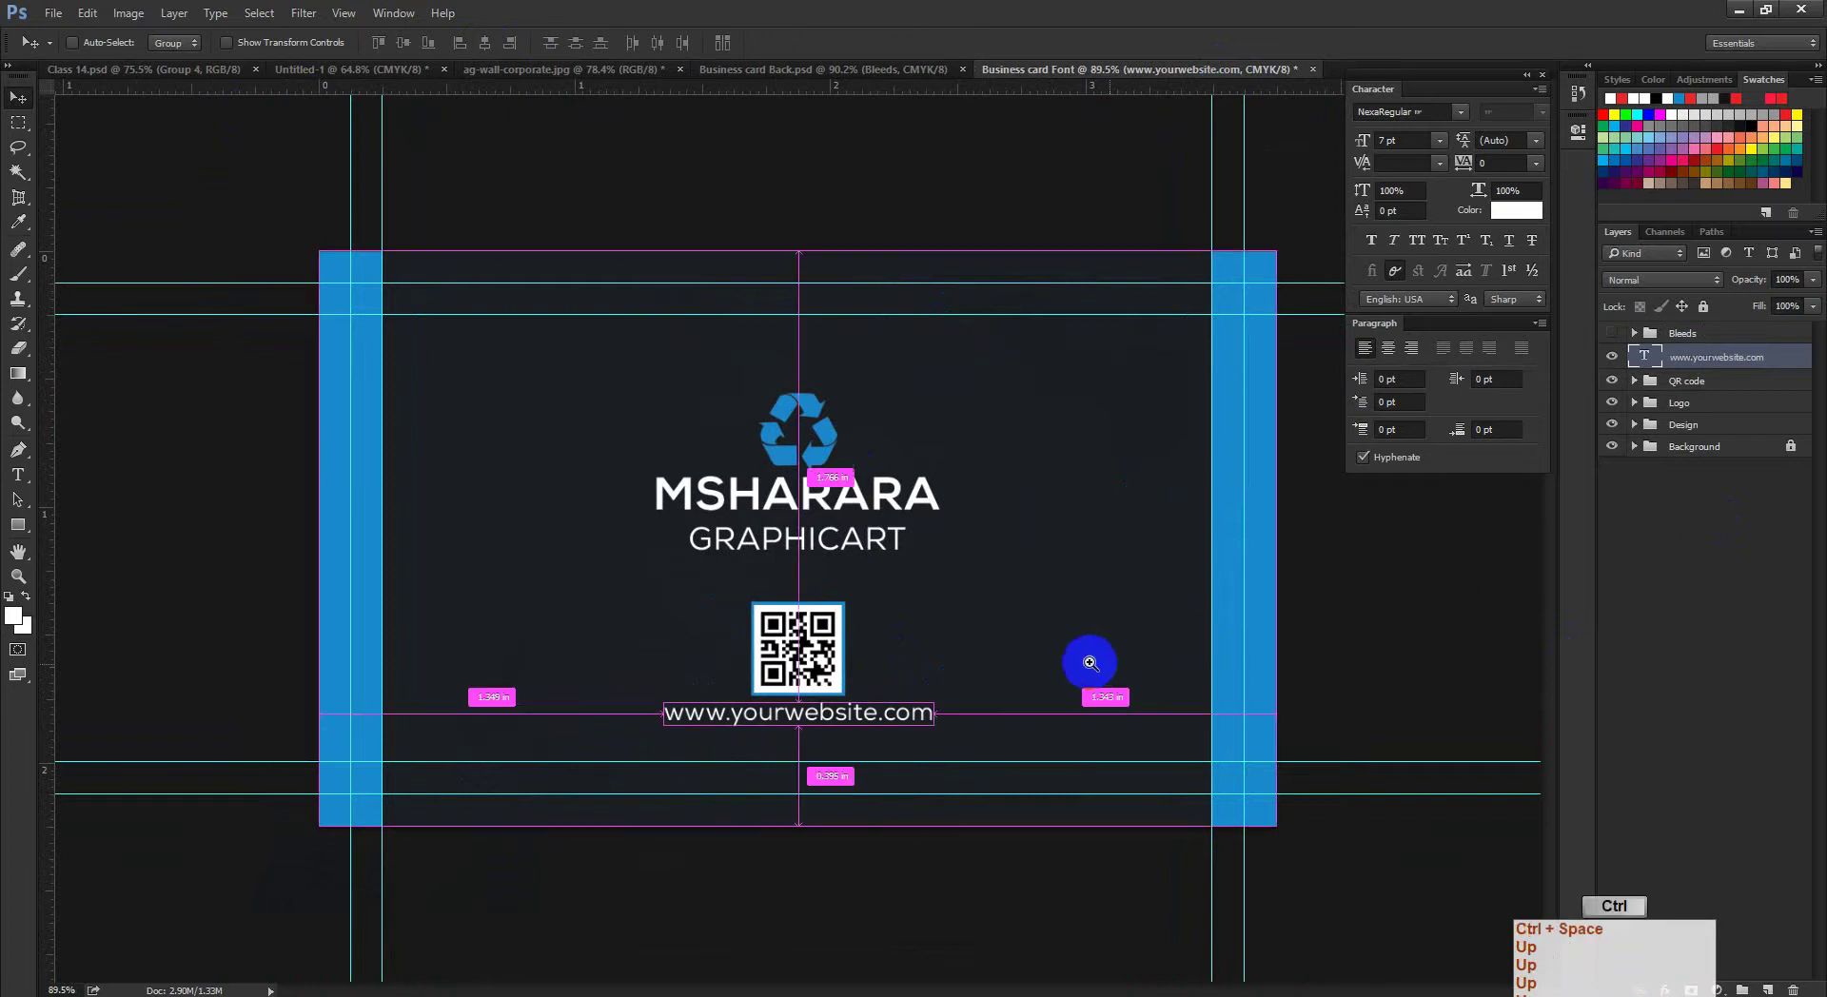
left_click_drag(1089, 661, 1011, 630)
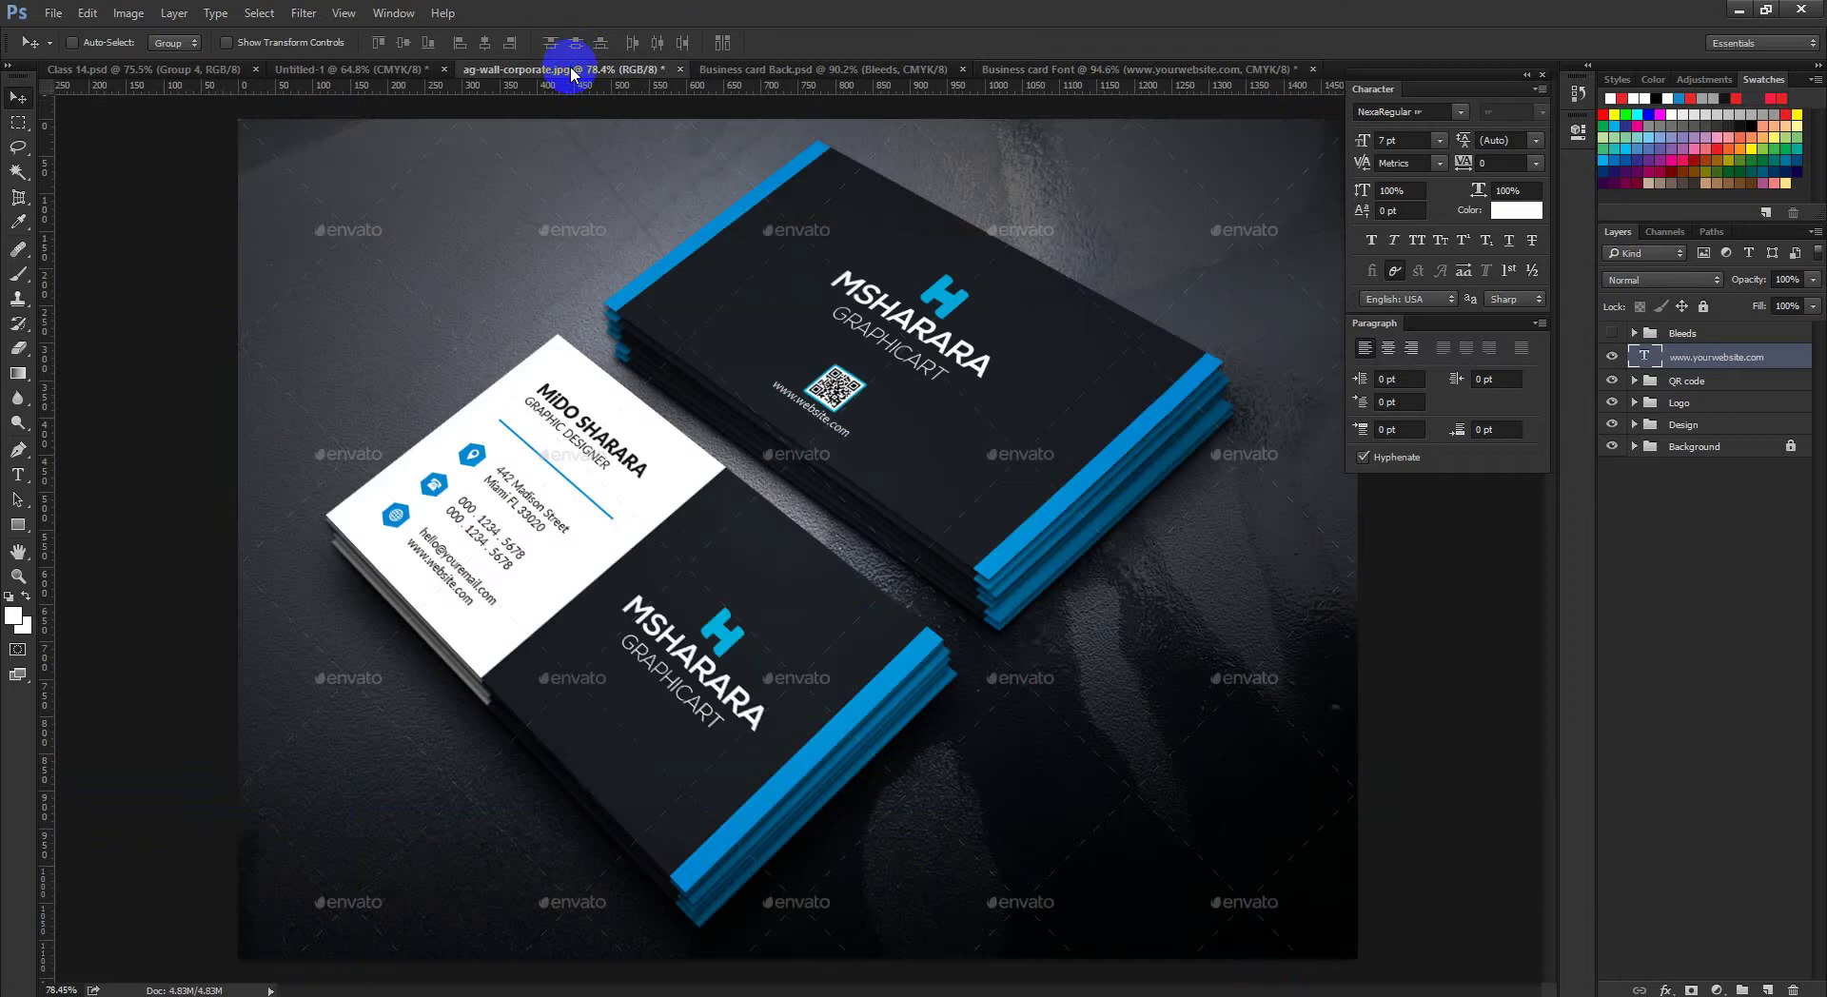
left_click(571, 71)
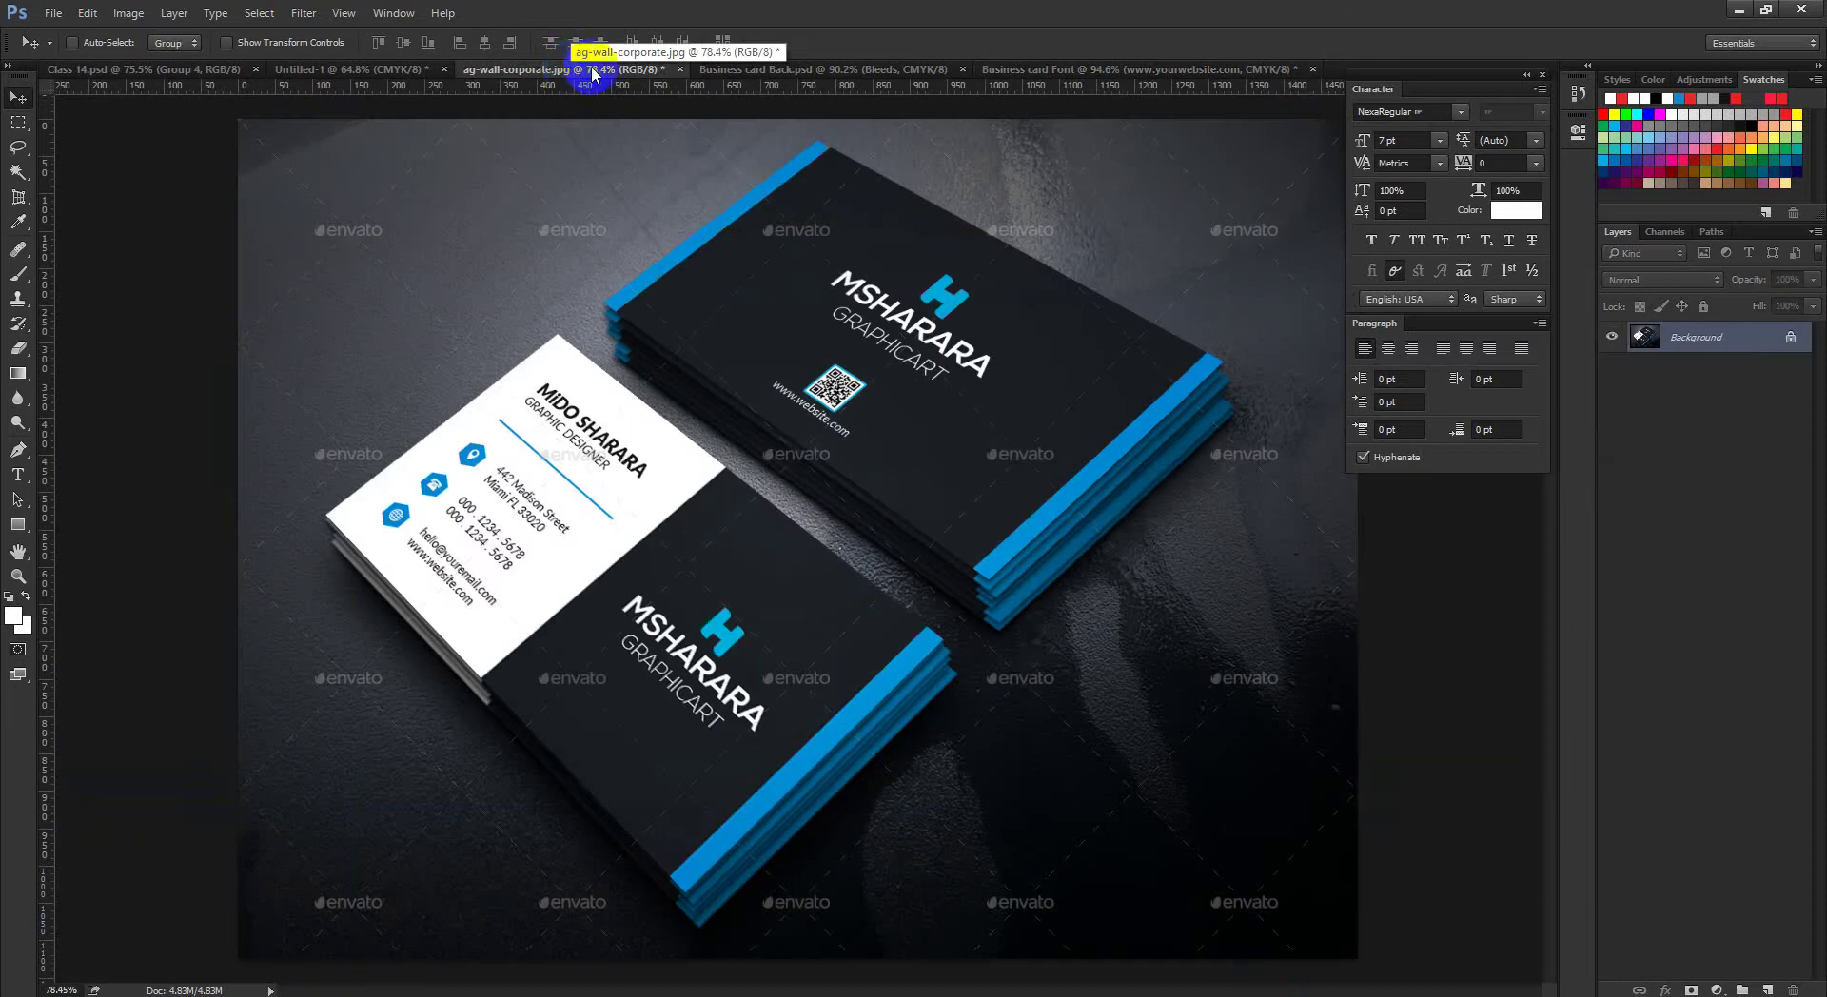
left_click(1224, 69)
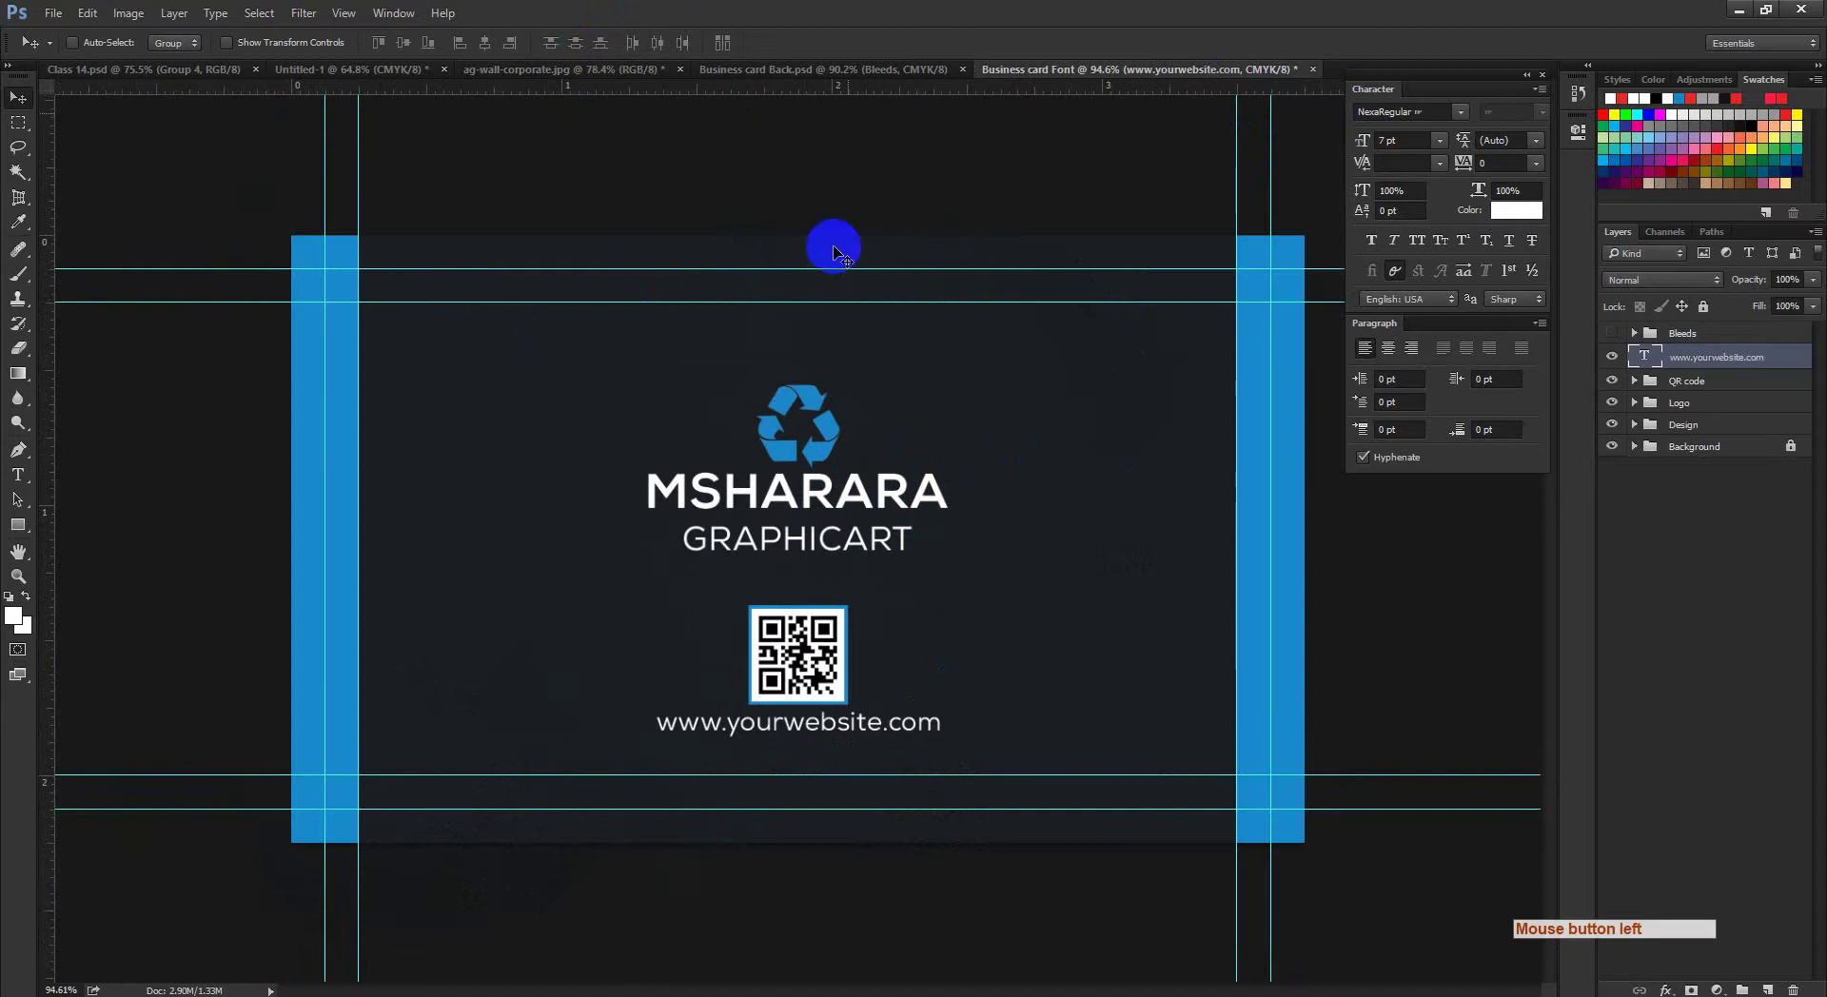
left_click(613, 72)
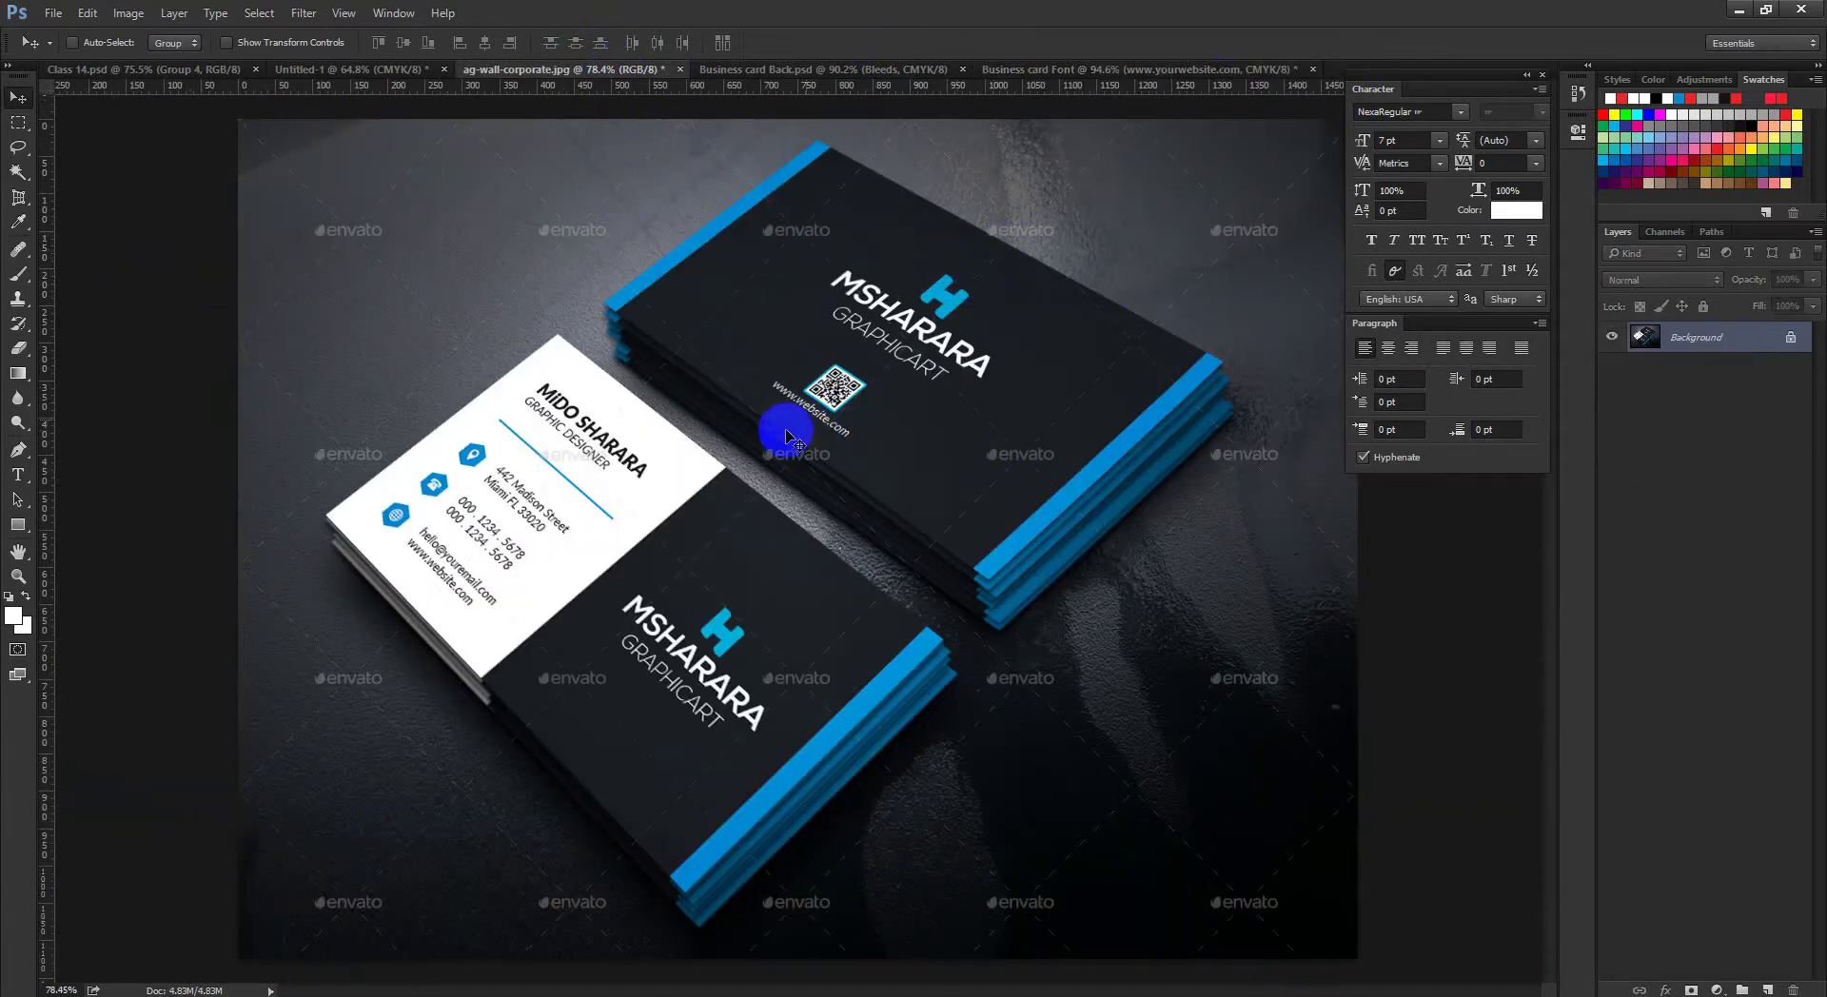
left_click(1134, 74)
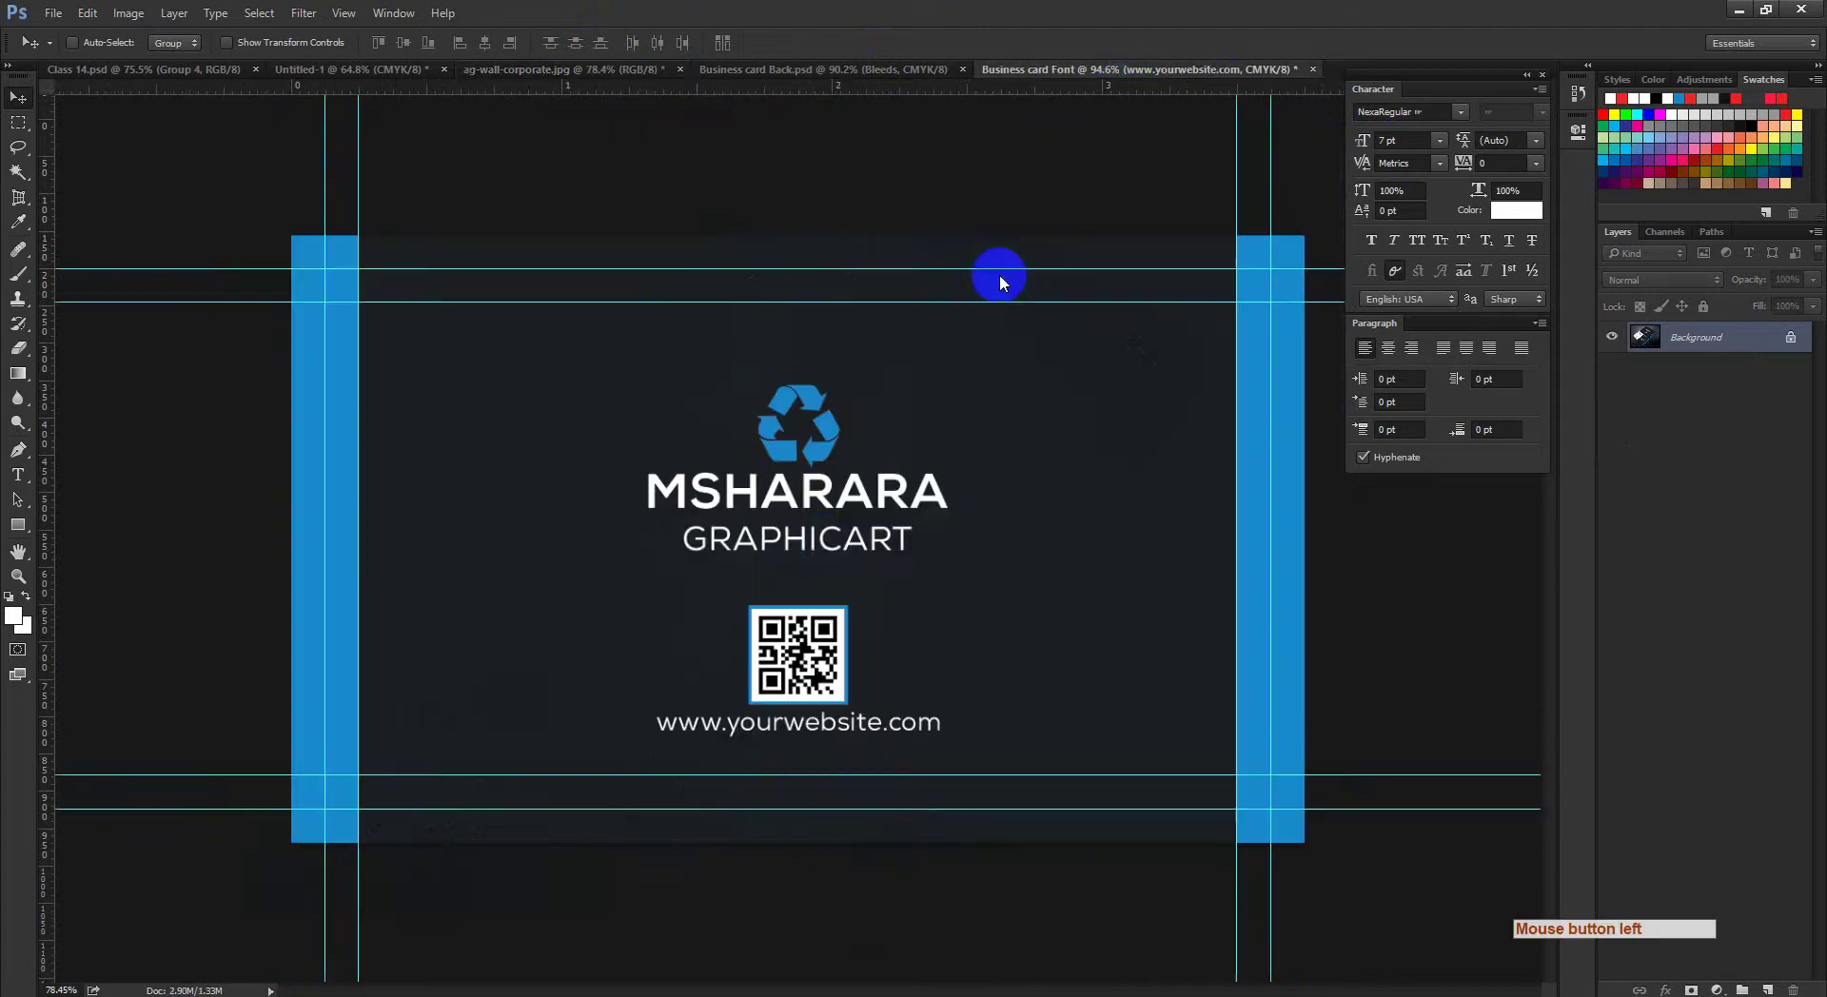
key("ctrl+space")
left_click(810, 601, "ctrl")
key("ctrl+0")
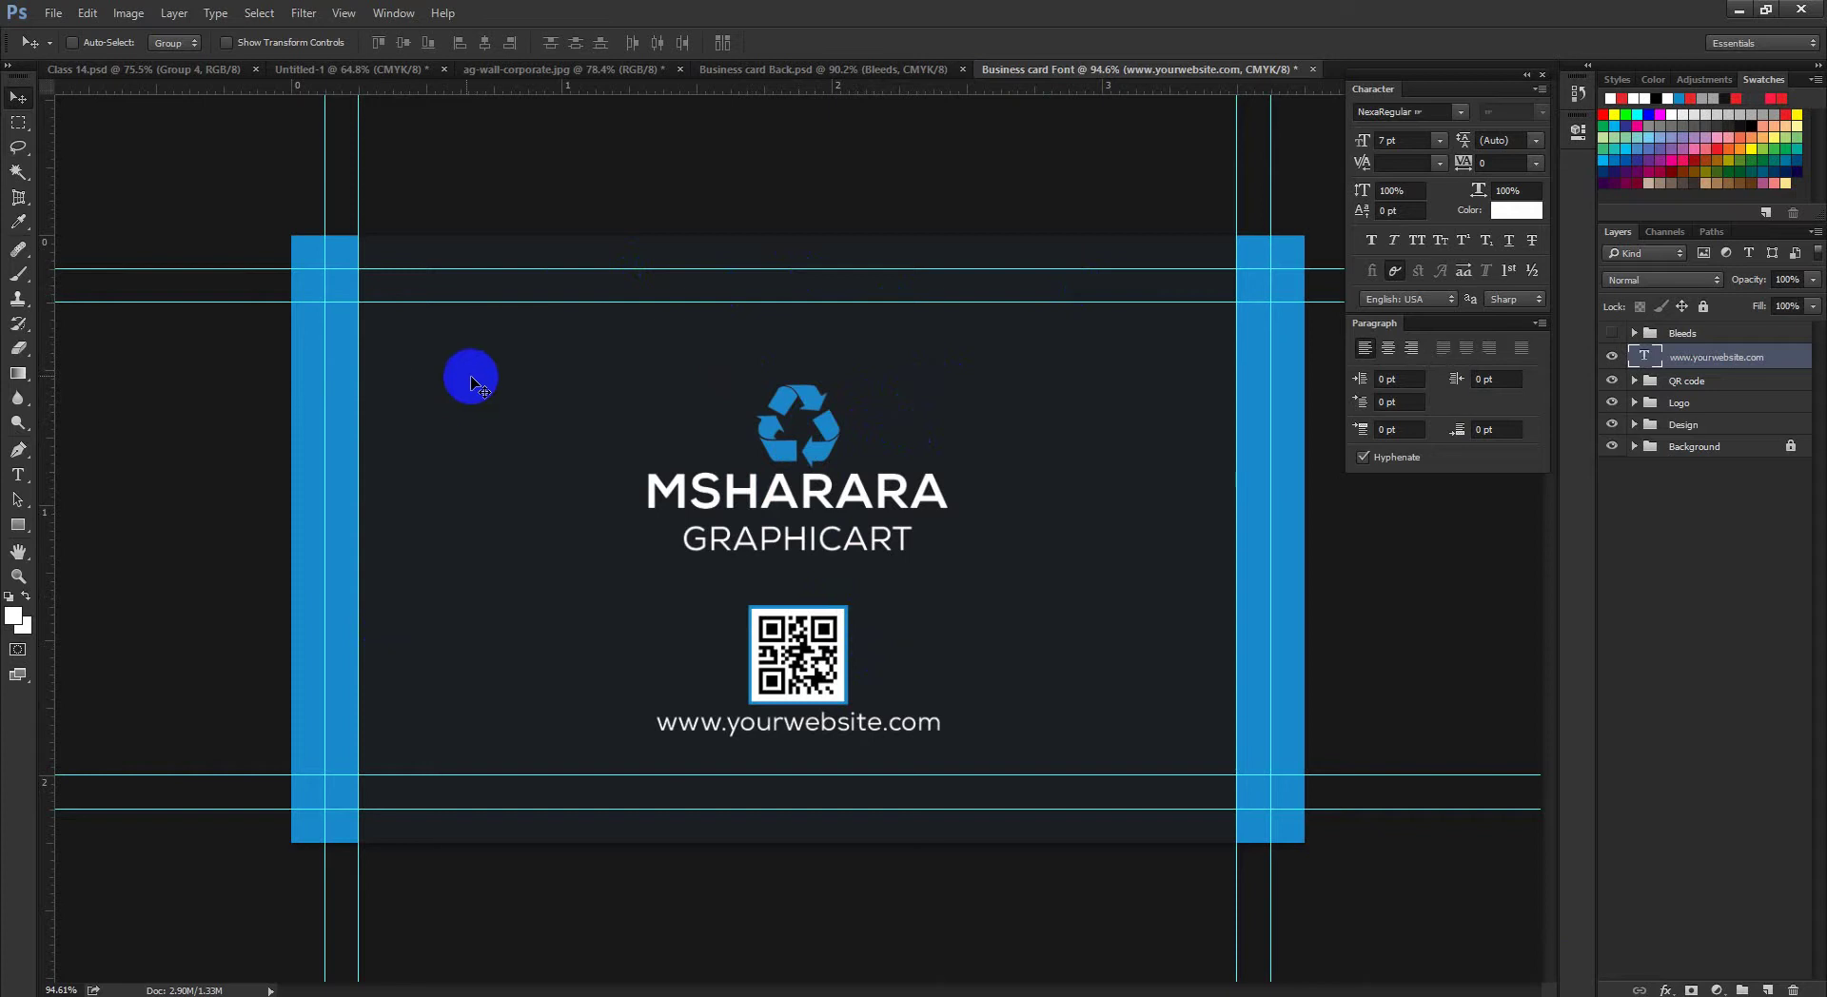
Step: Centre the website text, QR code and Logo groups horizontally on the full canvas
key("ctrl+a")
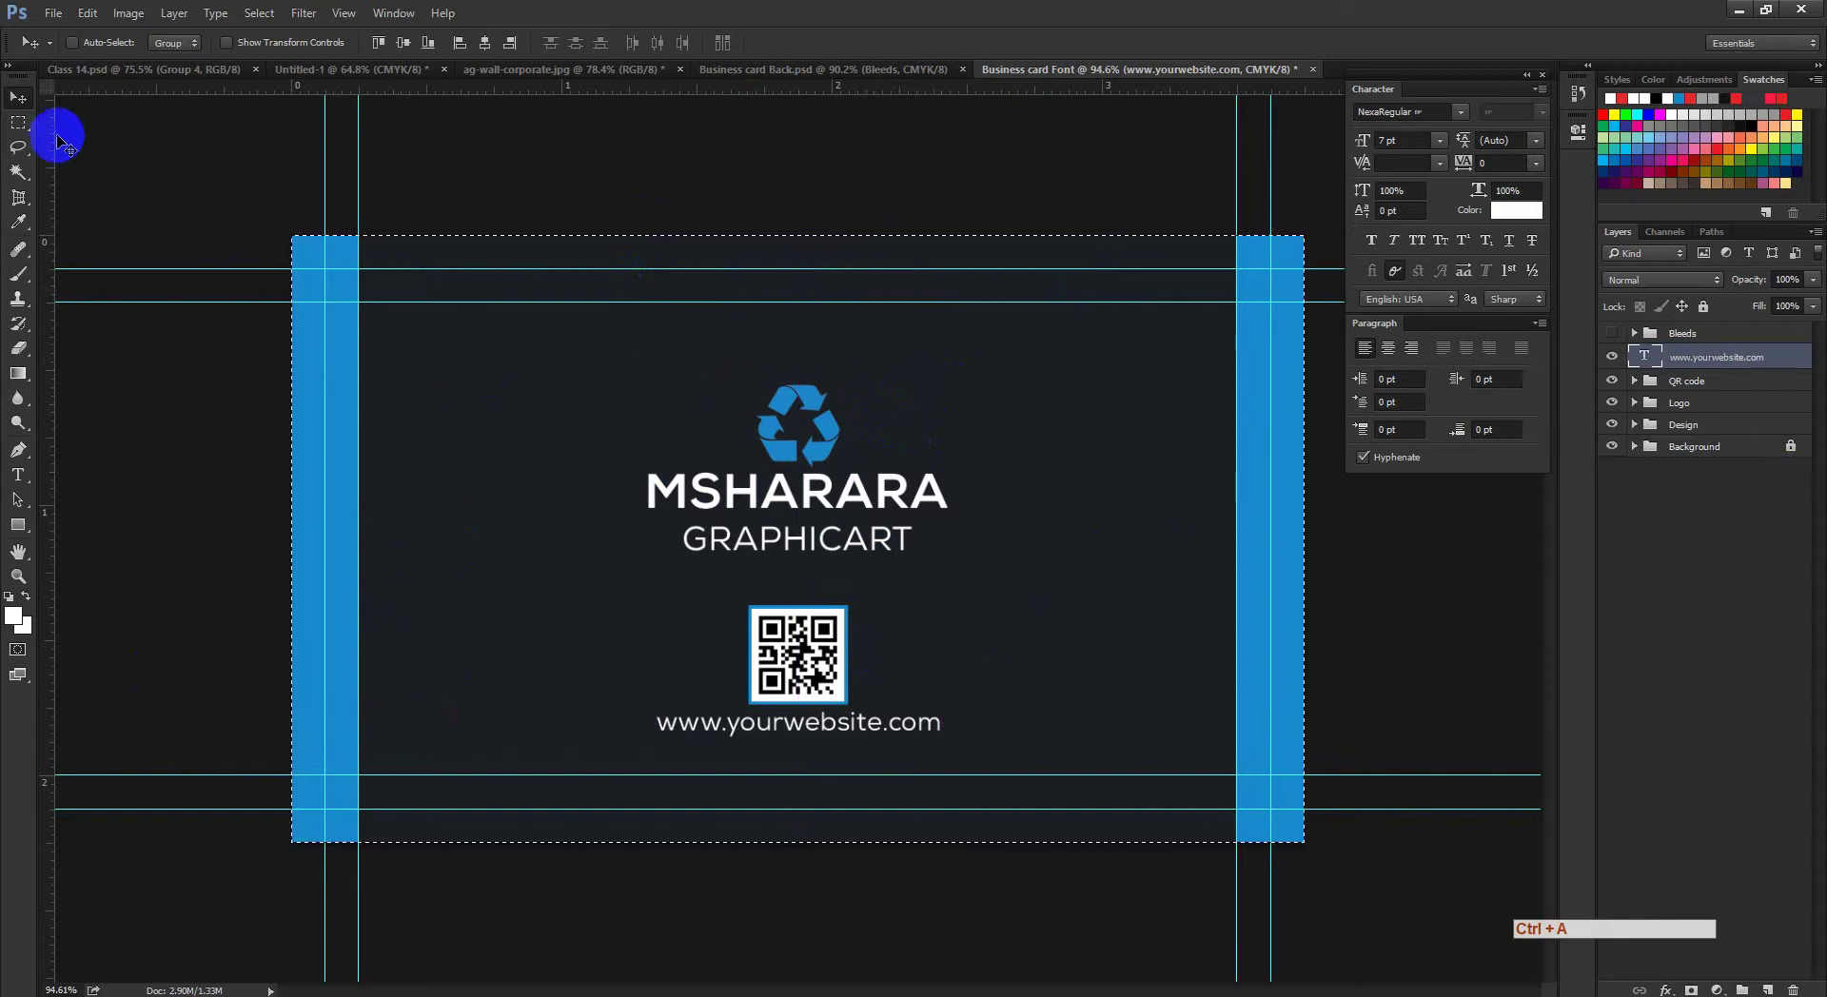
left_click(486, 46)
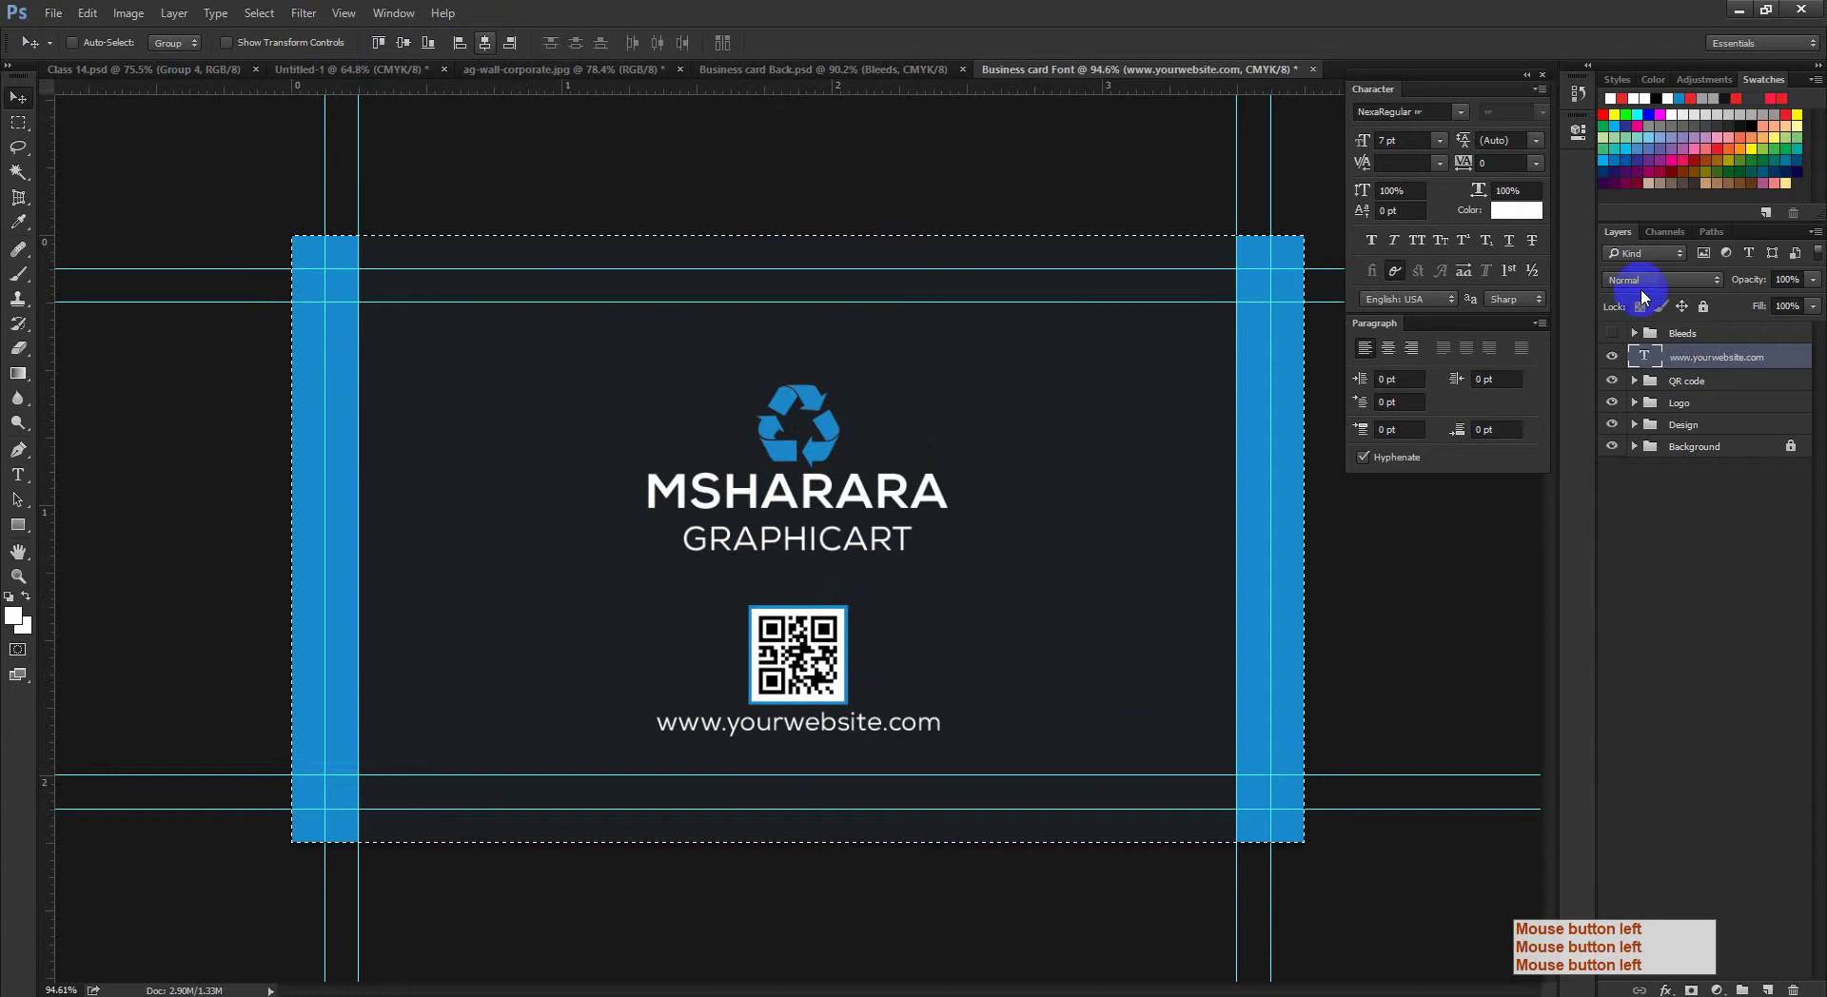
left_click(1675, 385)
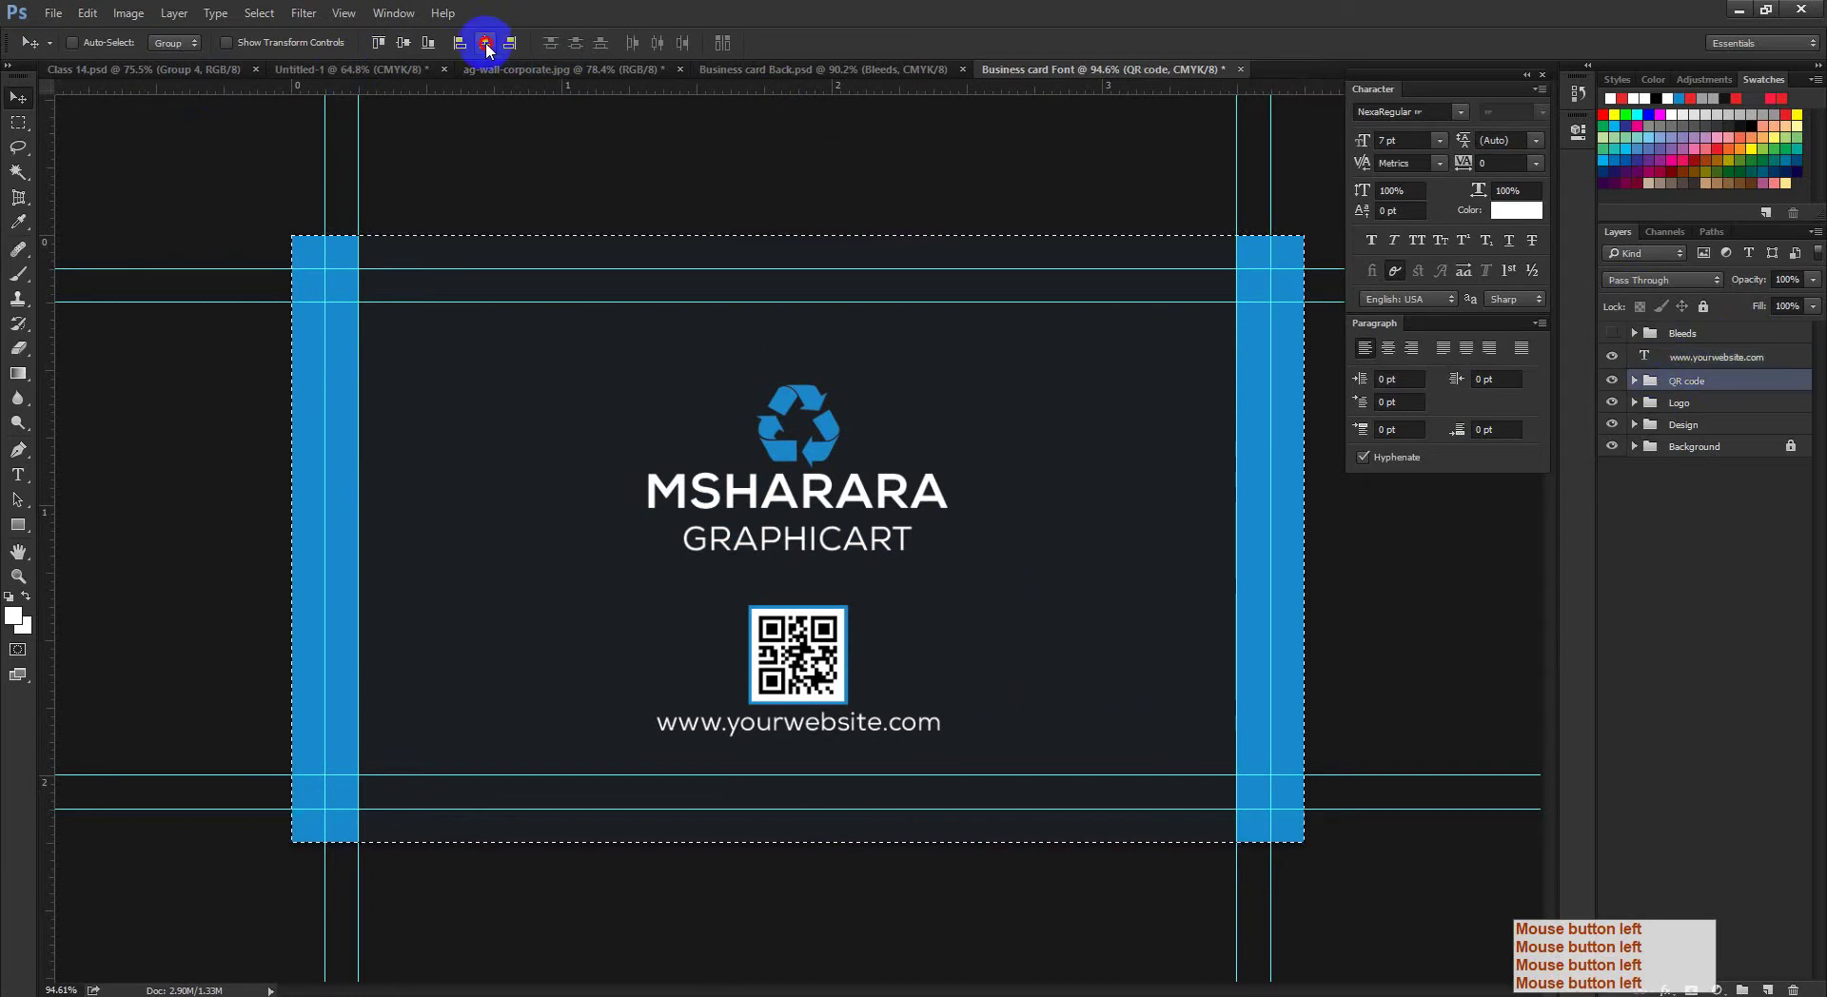
left_click(1727, 401)
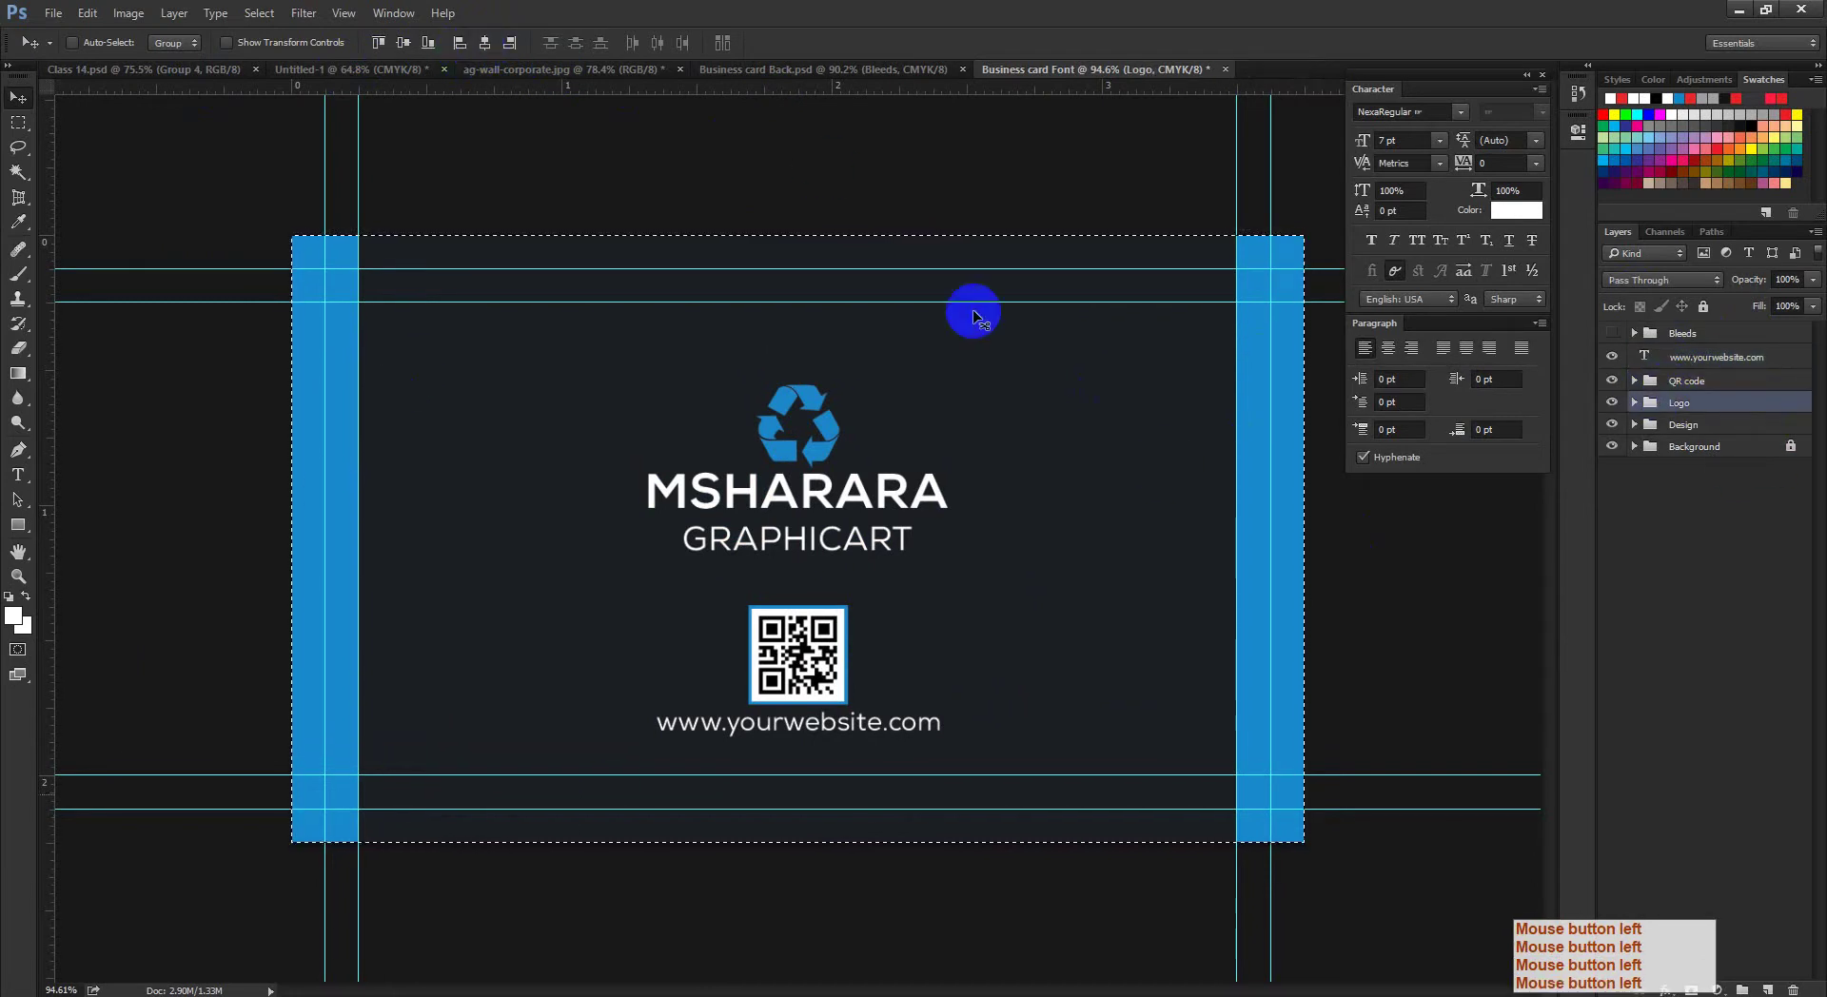
Step: Deselect the canvas and hide the grid and guide lines
key("ctrl+d")
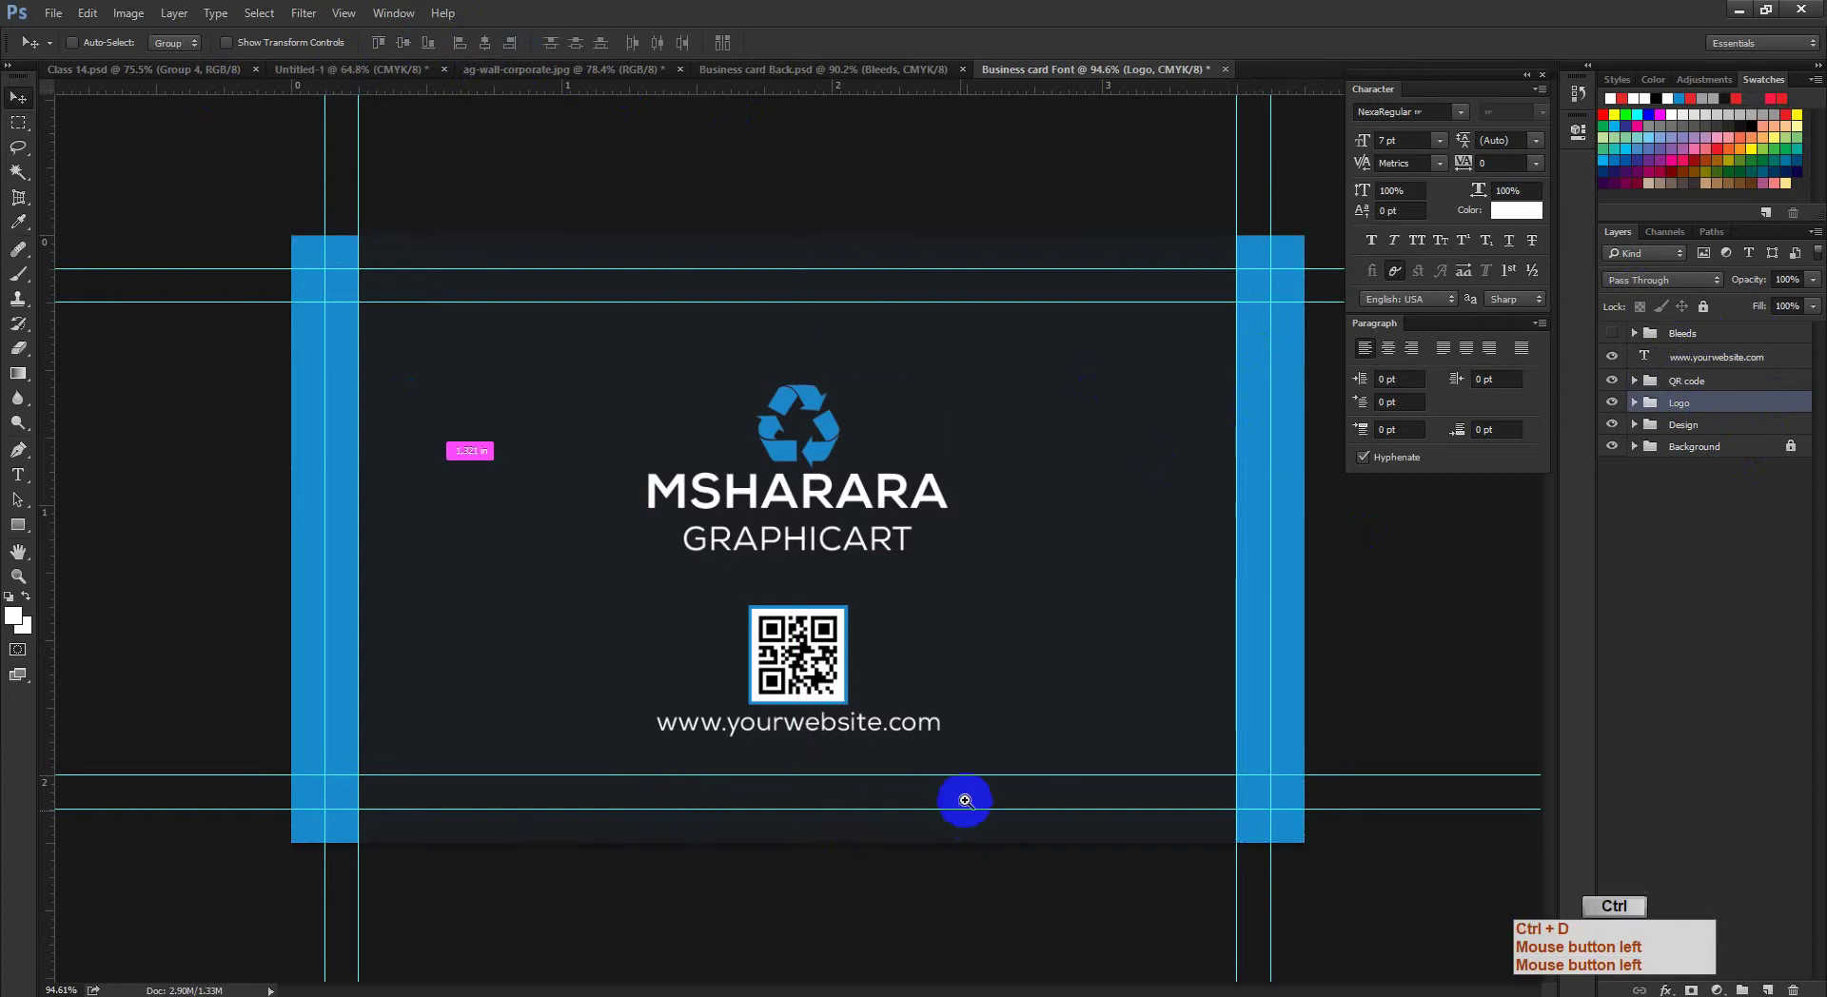
key("ctrl+space")
left_click_drag(962, 796, 910, 793)
key("ctrl+apostrophe")
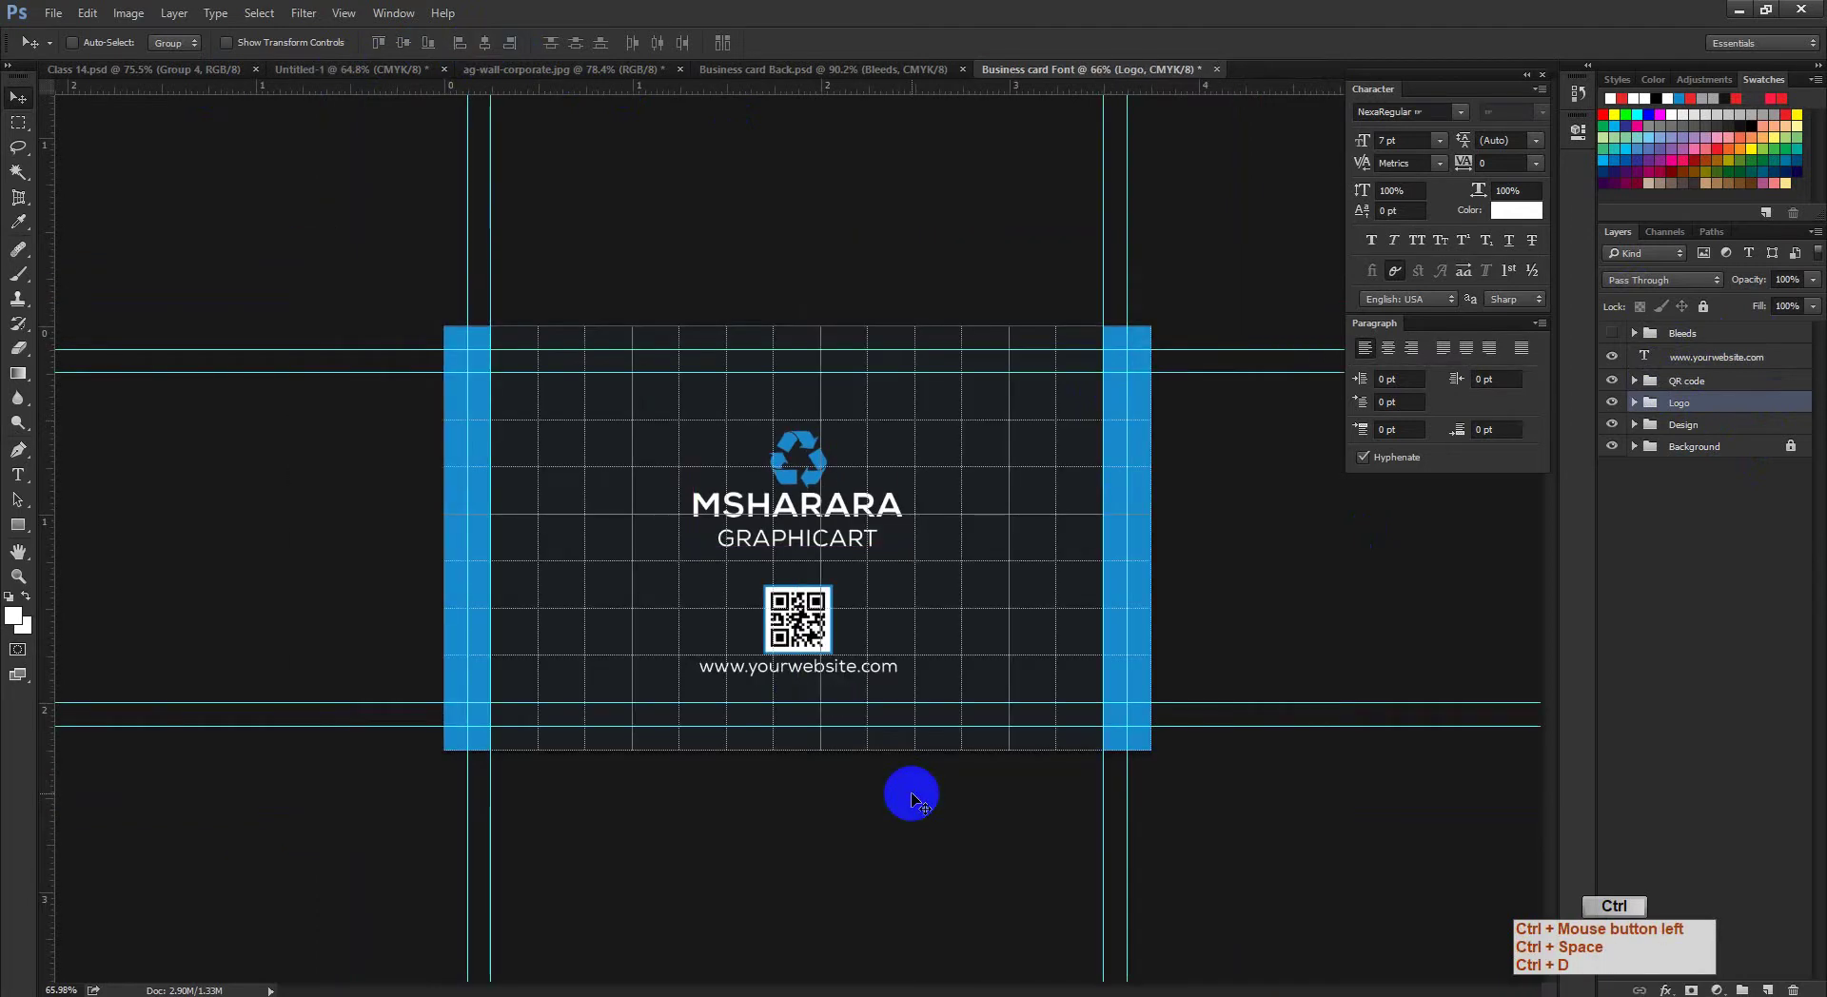
key("ctrl+apostrophe")
key("ctrl+semicolon")
key("ctrl+space")
left_click_drag(775, 710, 787, 733)
key("ctrl+s")
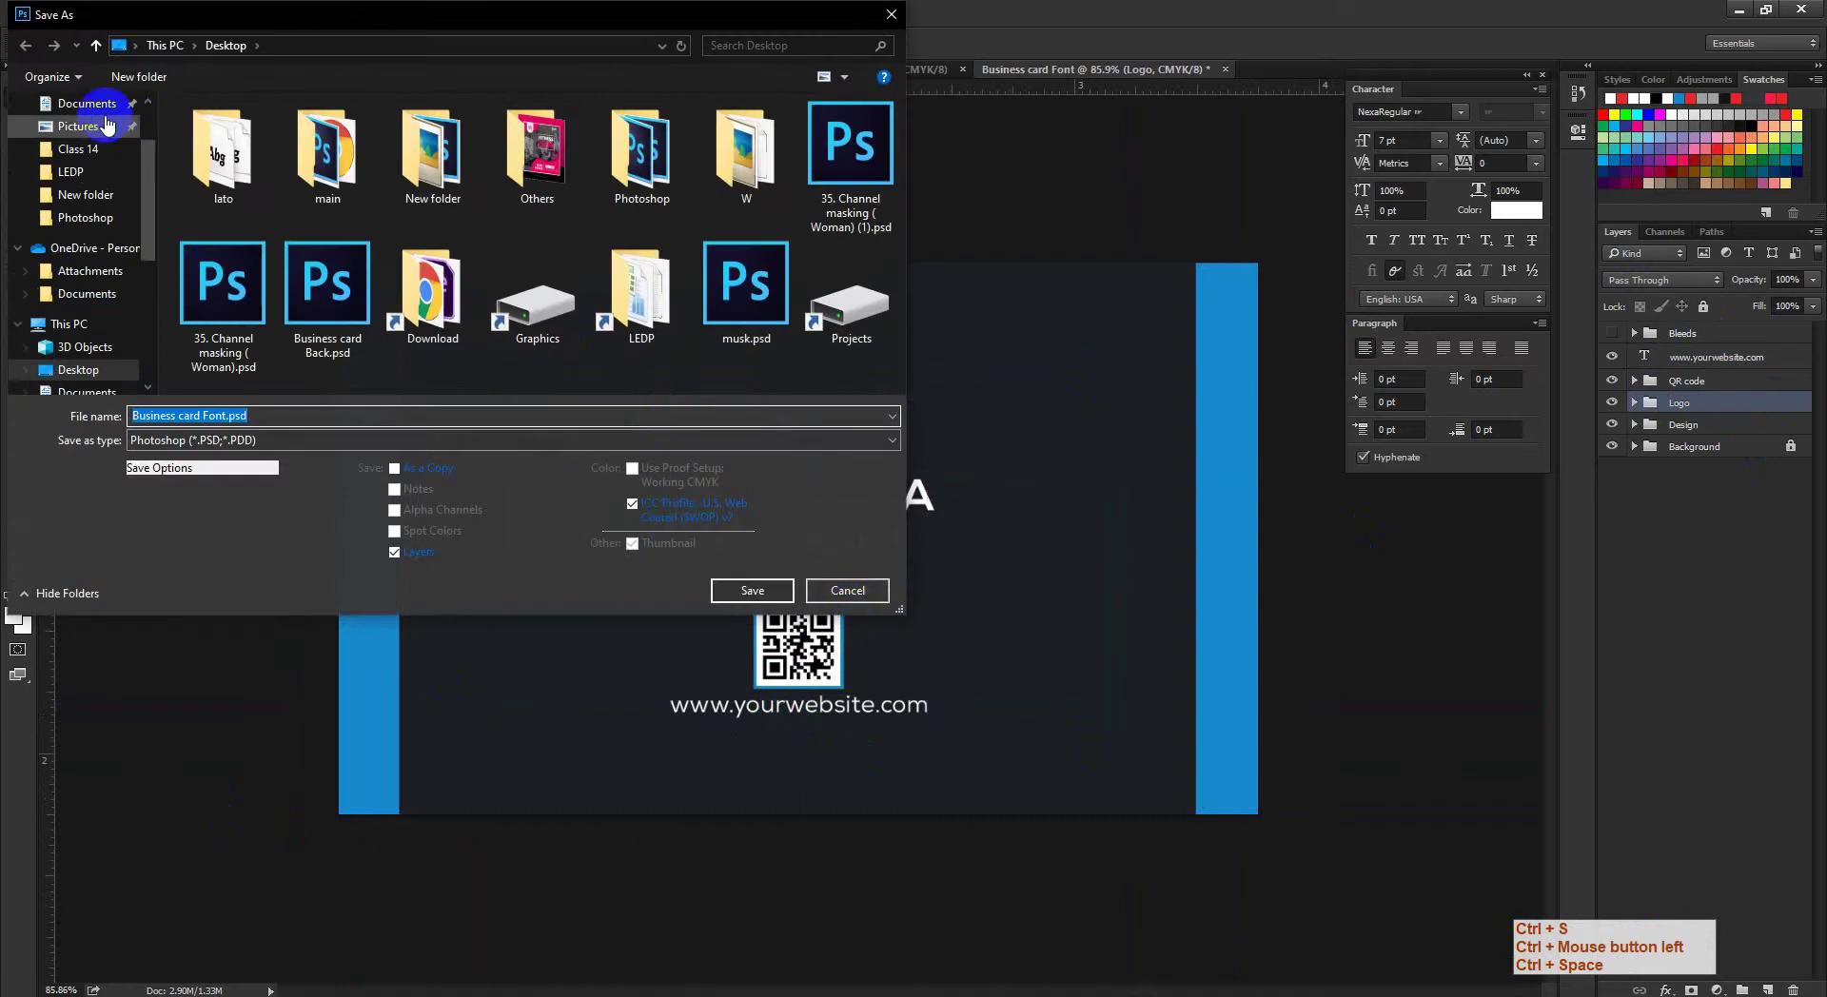
Step: Save to the Desktop as Business card Font.psd, then zoom in to check the logo spacing
left_click(230, 416)
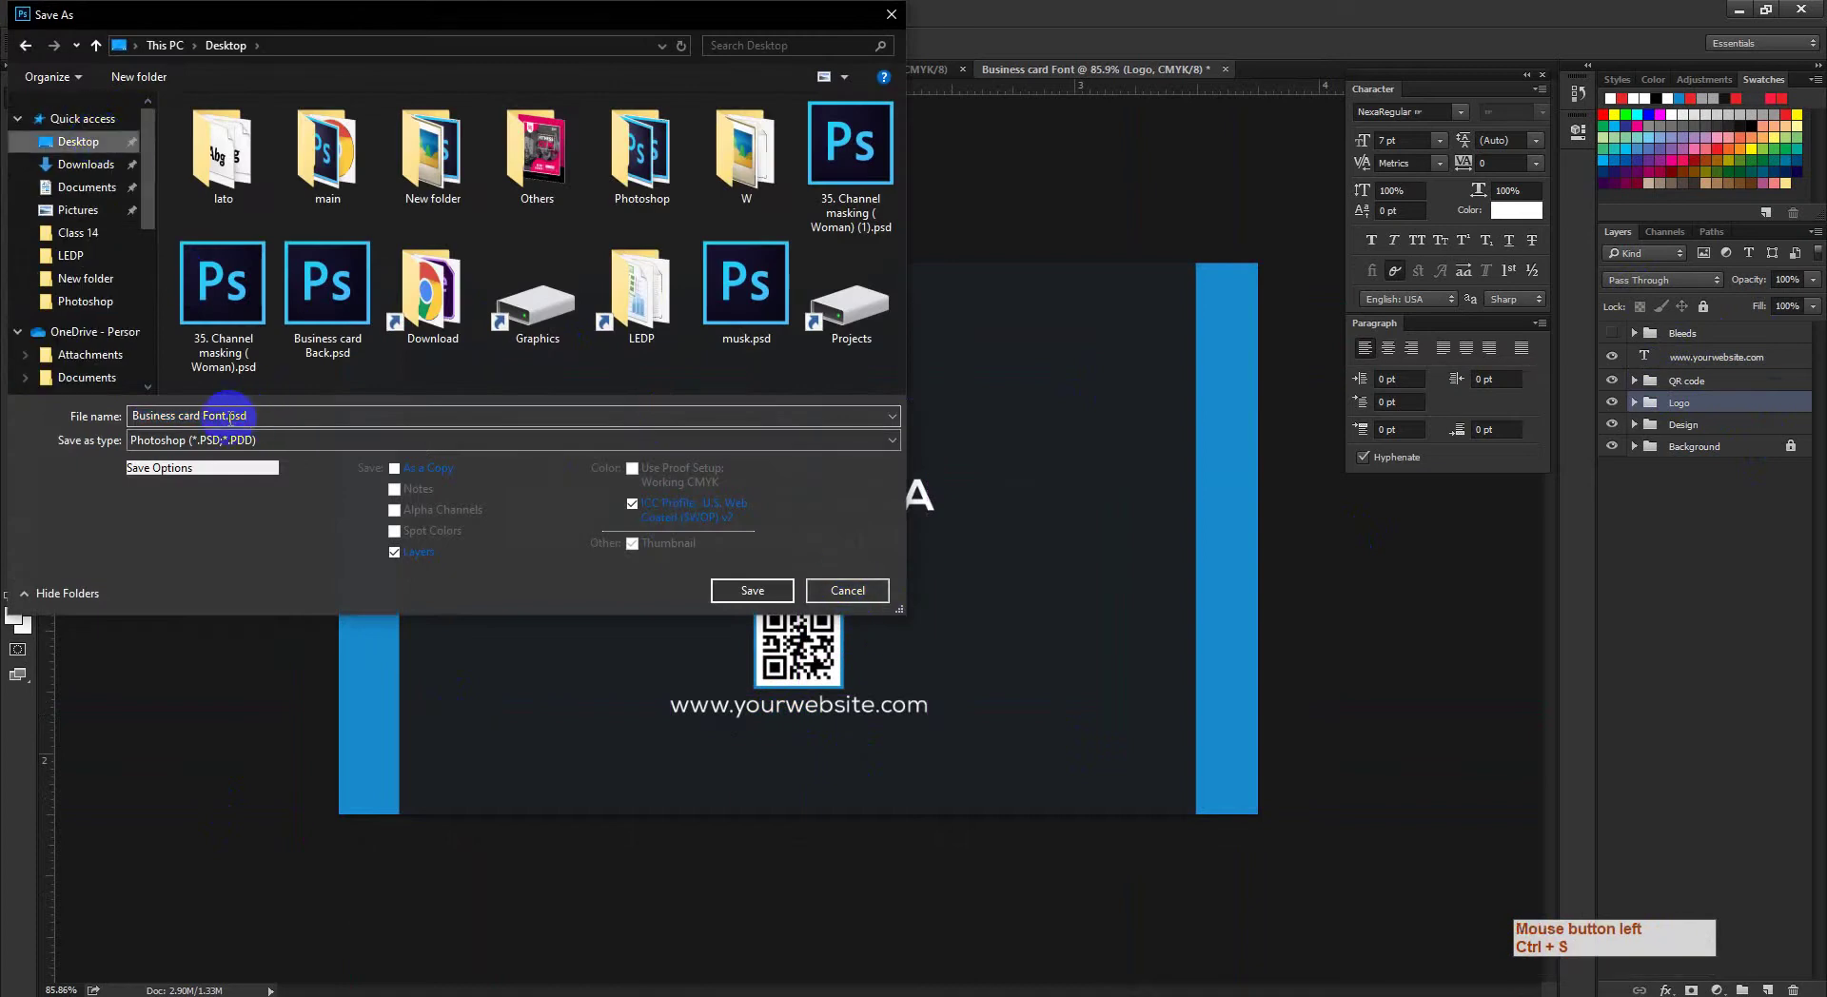
left_click(747, 588)
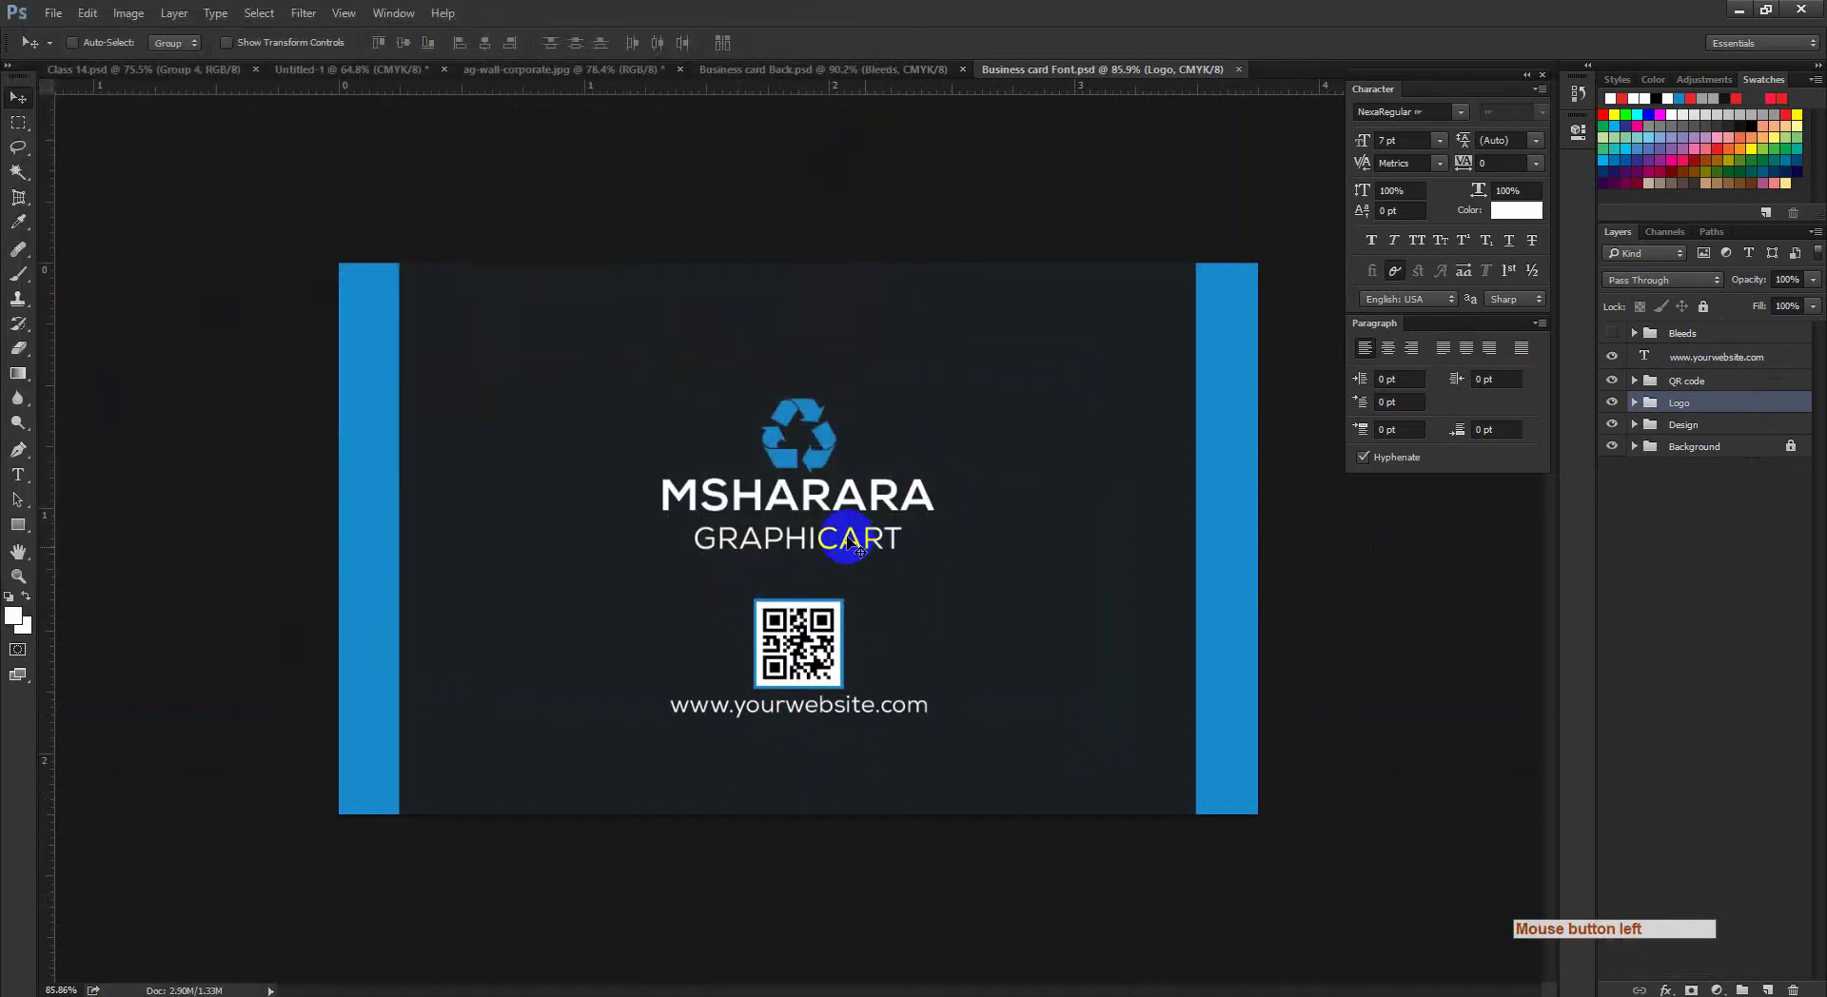
left_click(834, 563, "ctrl")
left_click_drag(834, 563, 899, 611)
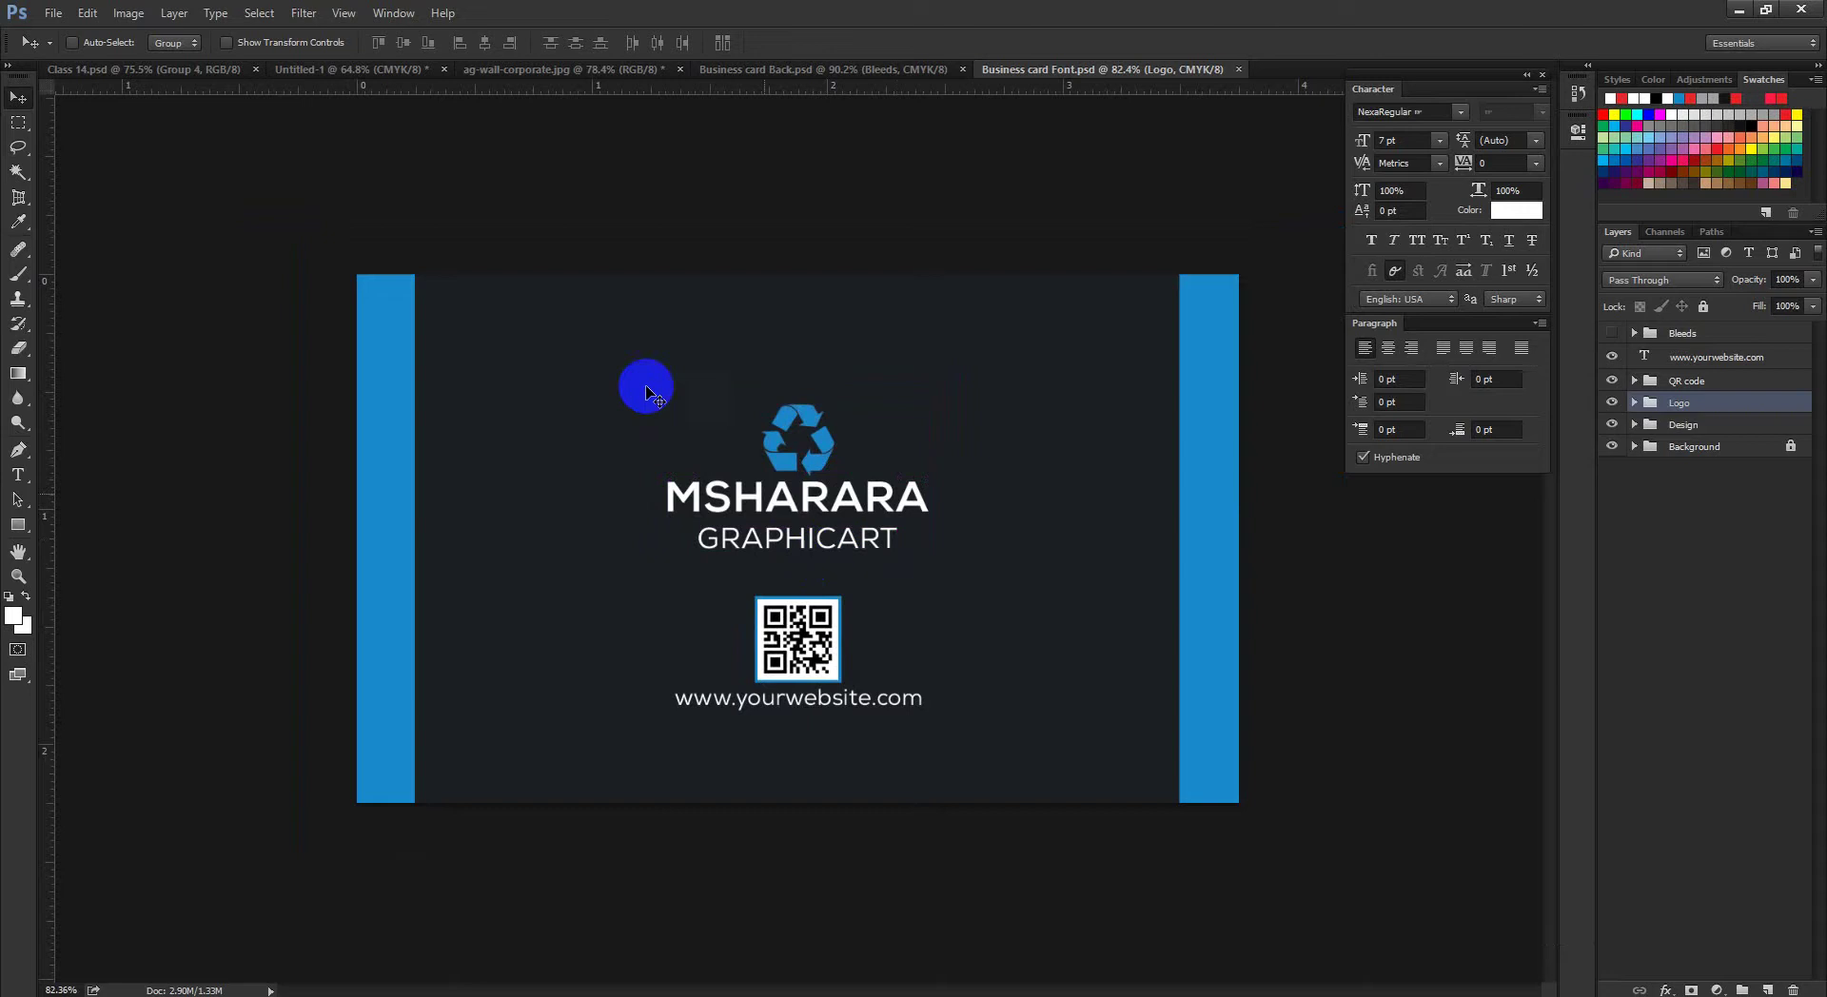
key("ctrl+space")
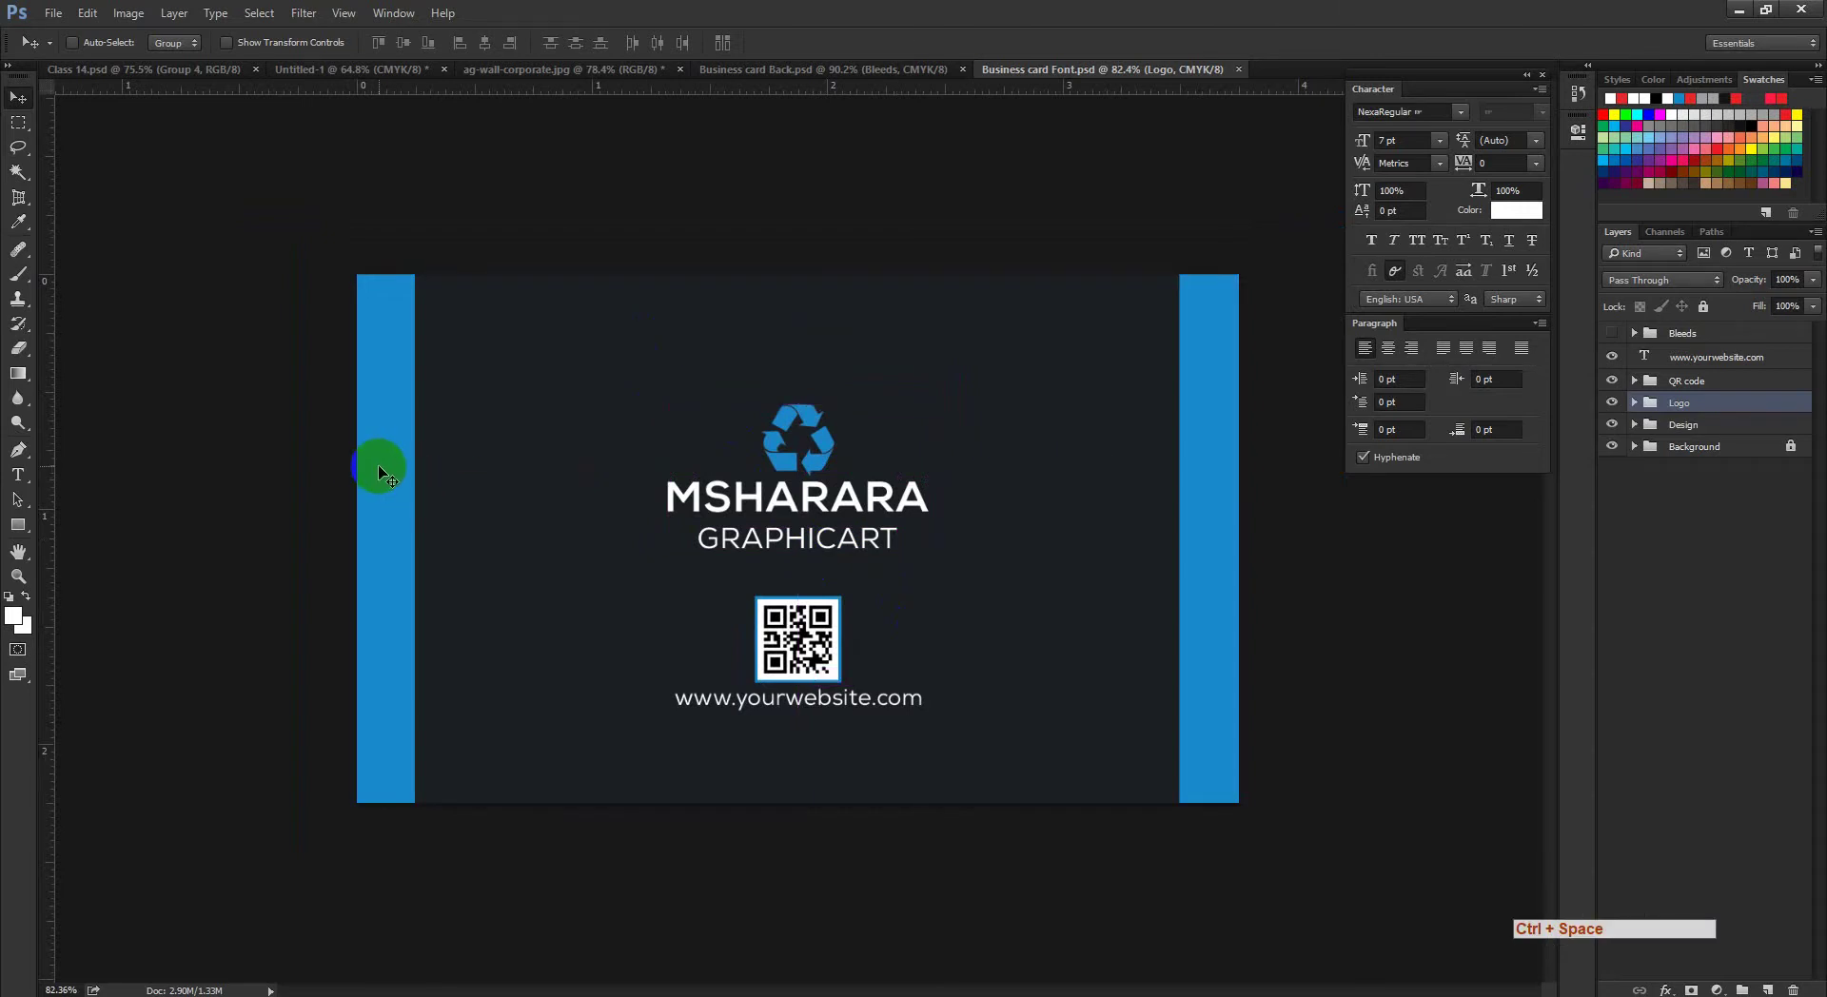
key("ctrl+space")
left_click_drag(763, 532, 874, 564)
key("ctrl+space")
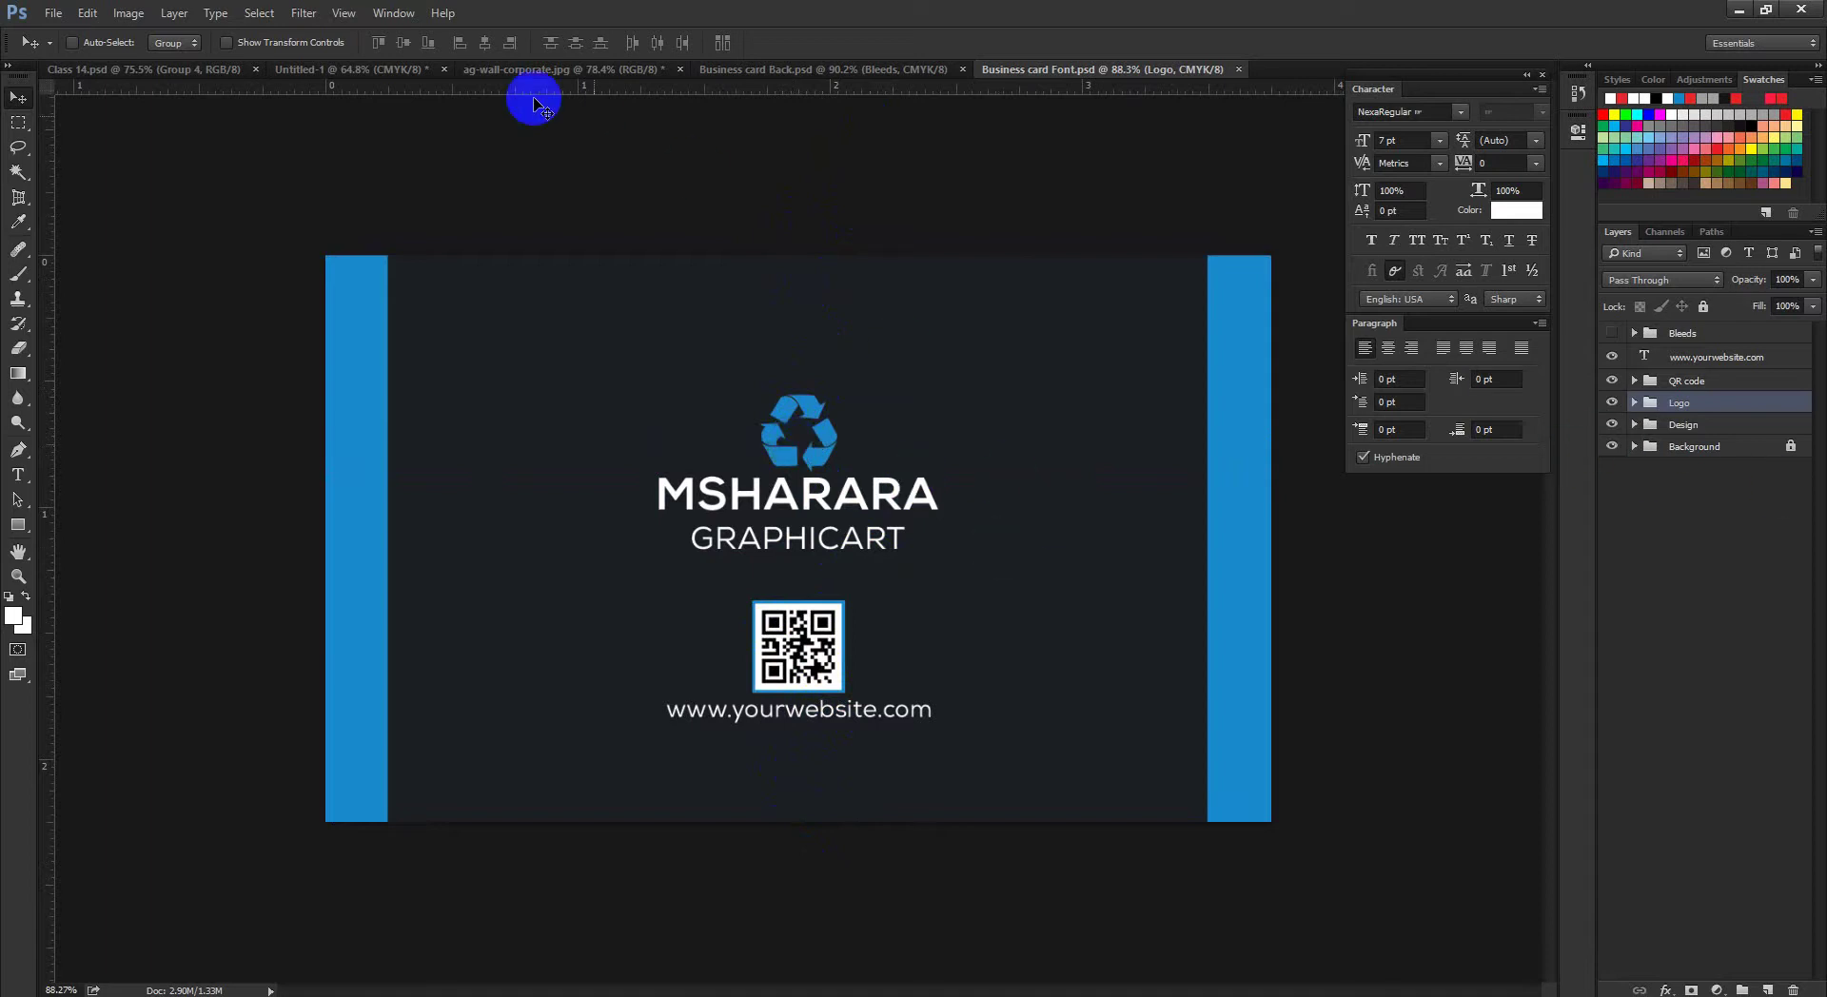
left_click(523, 71)
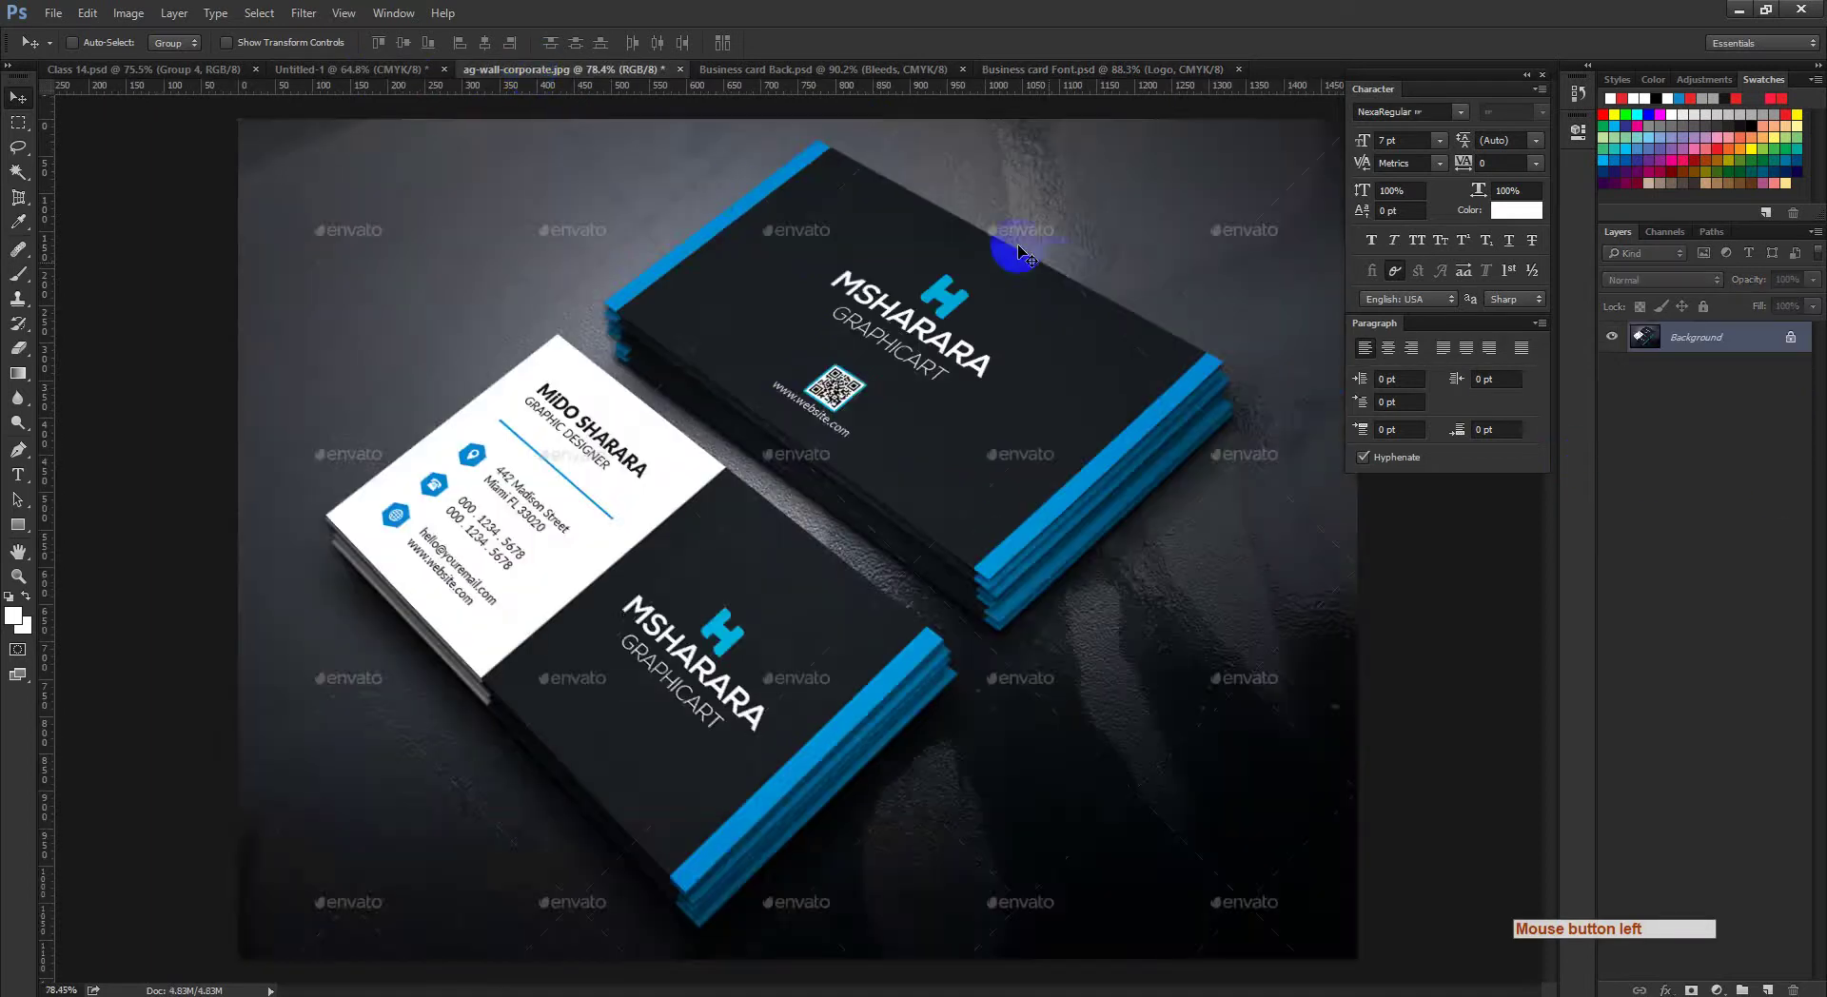
key("ctrl+space")
left_click_drag(1018, 252, 916, 483)
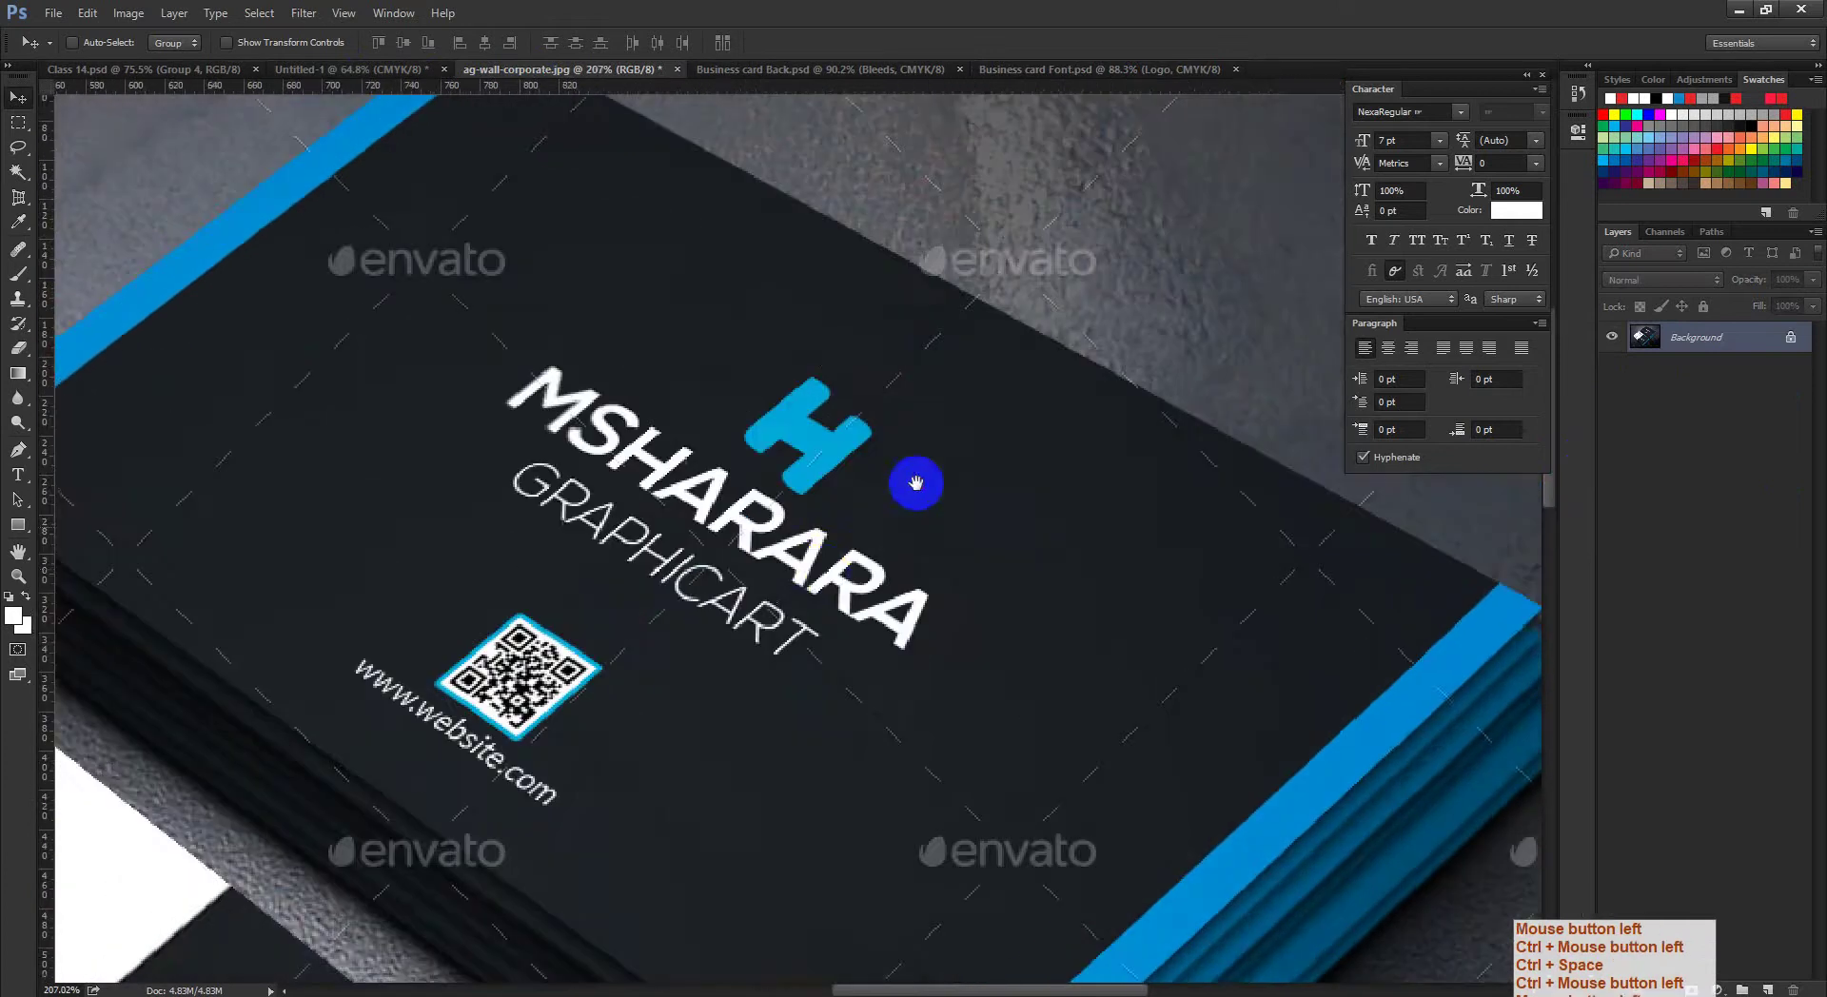
left_click_drag(828, 576, 926, 388)
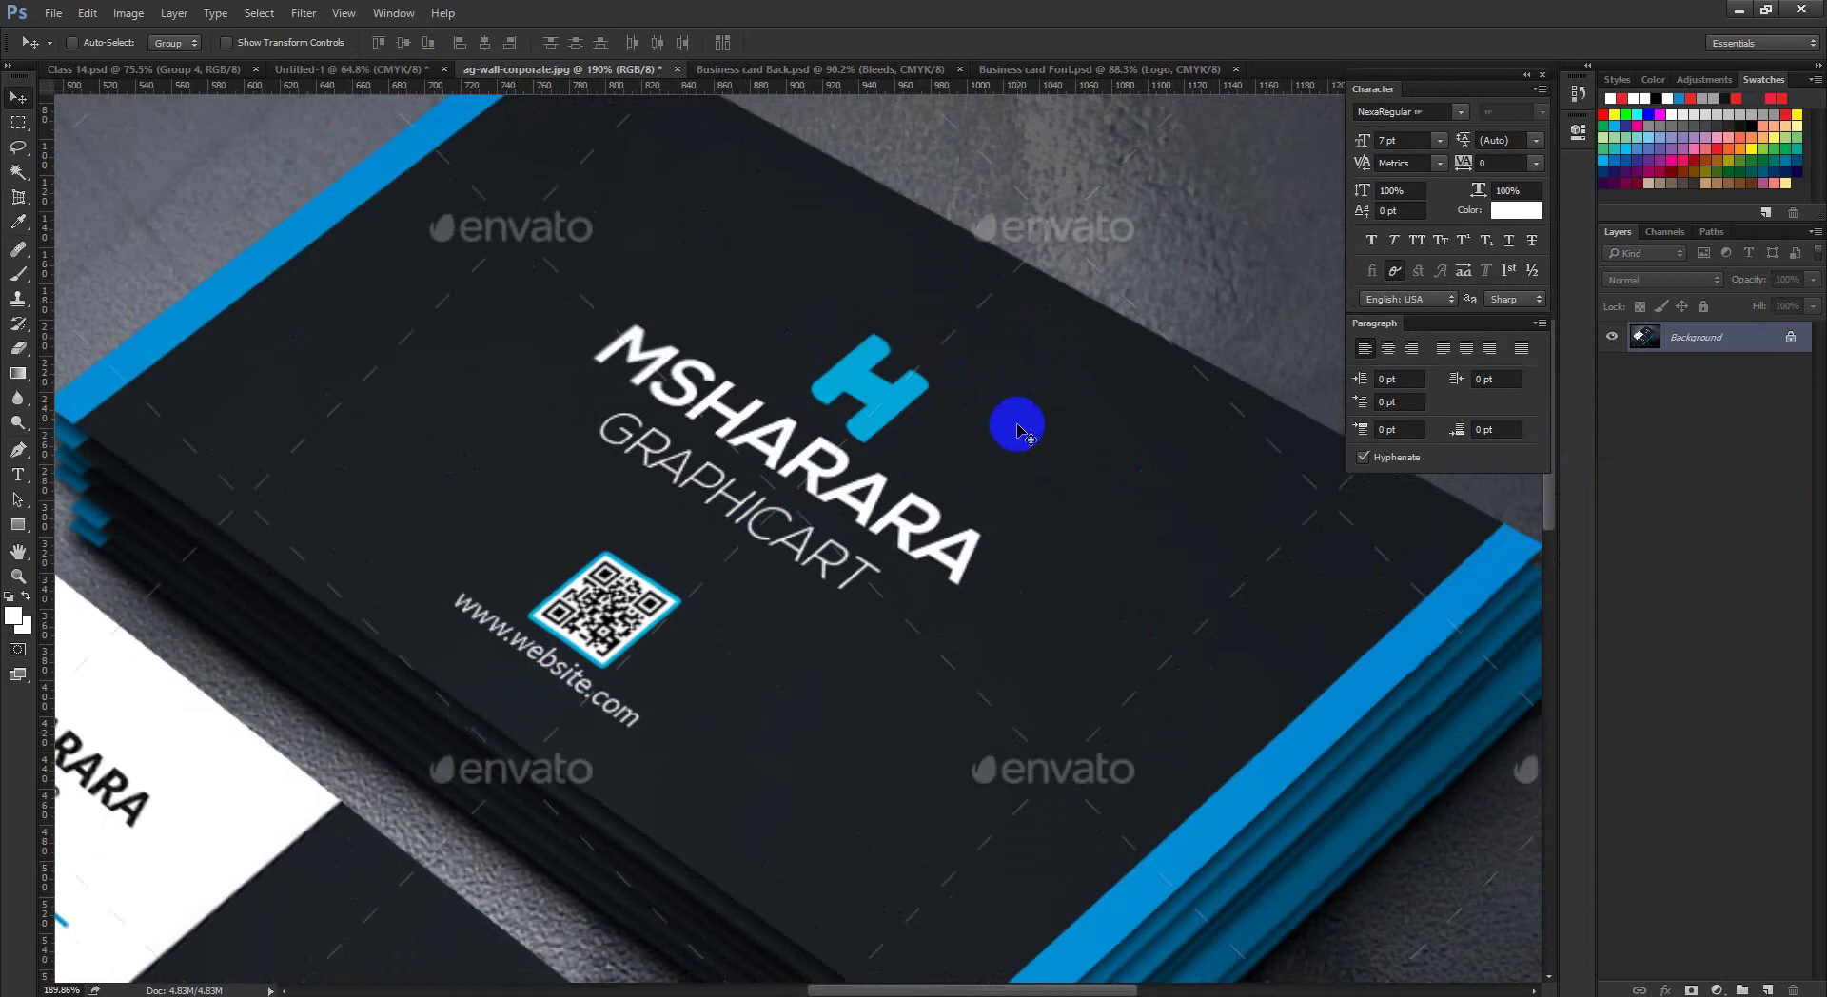
left_click_drag(1015, 416, 1003, 412)
left_click(1044, 71)
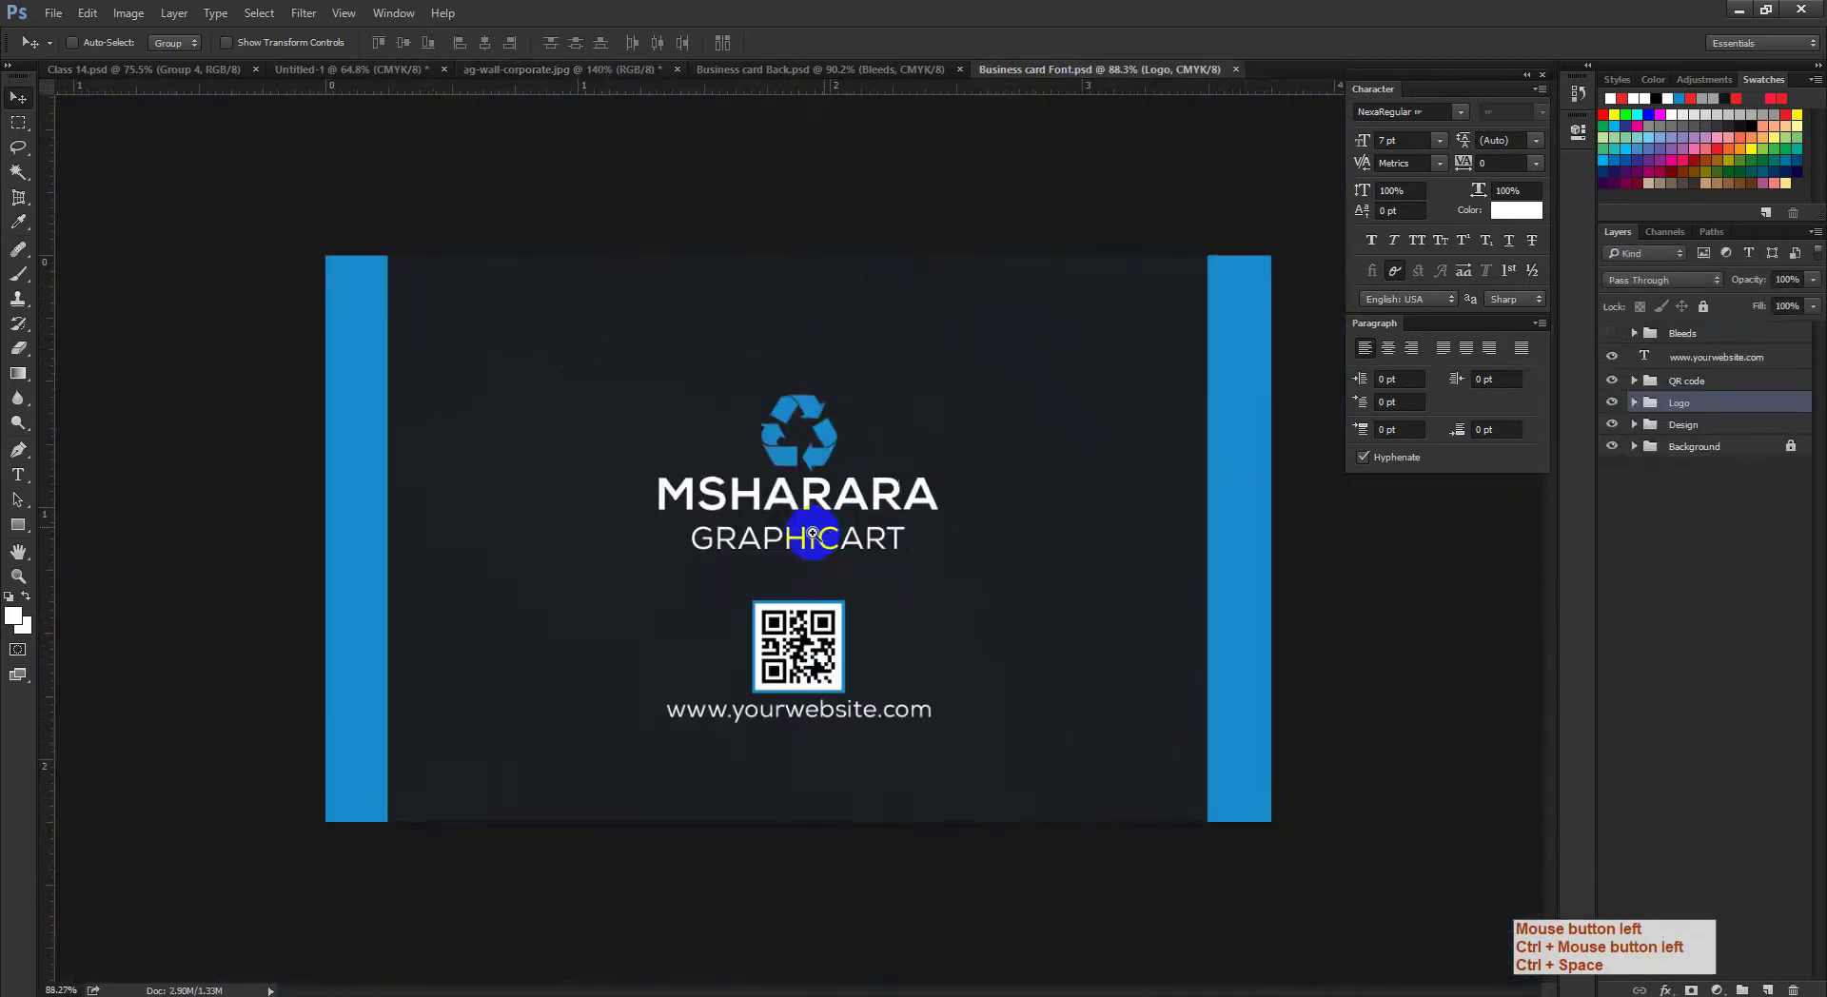
left_click(815, 533, "ctrl")
left_click_drag(816, 533, 804, 533)
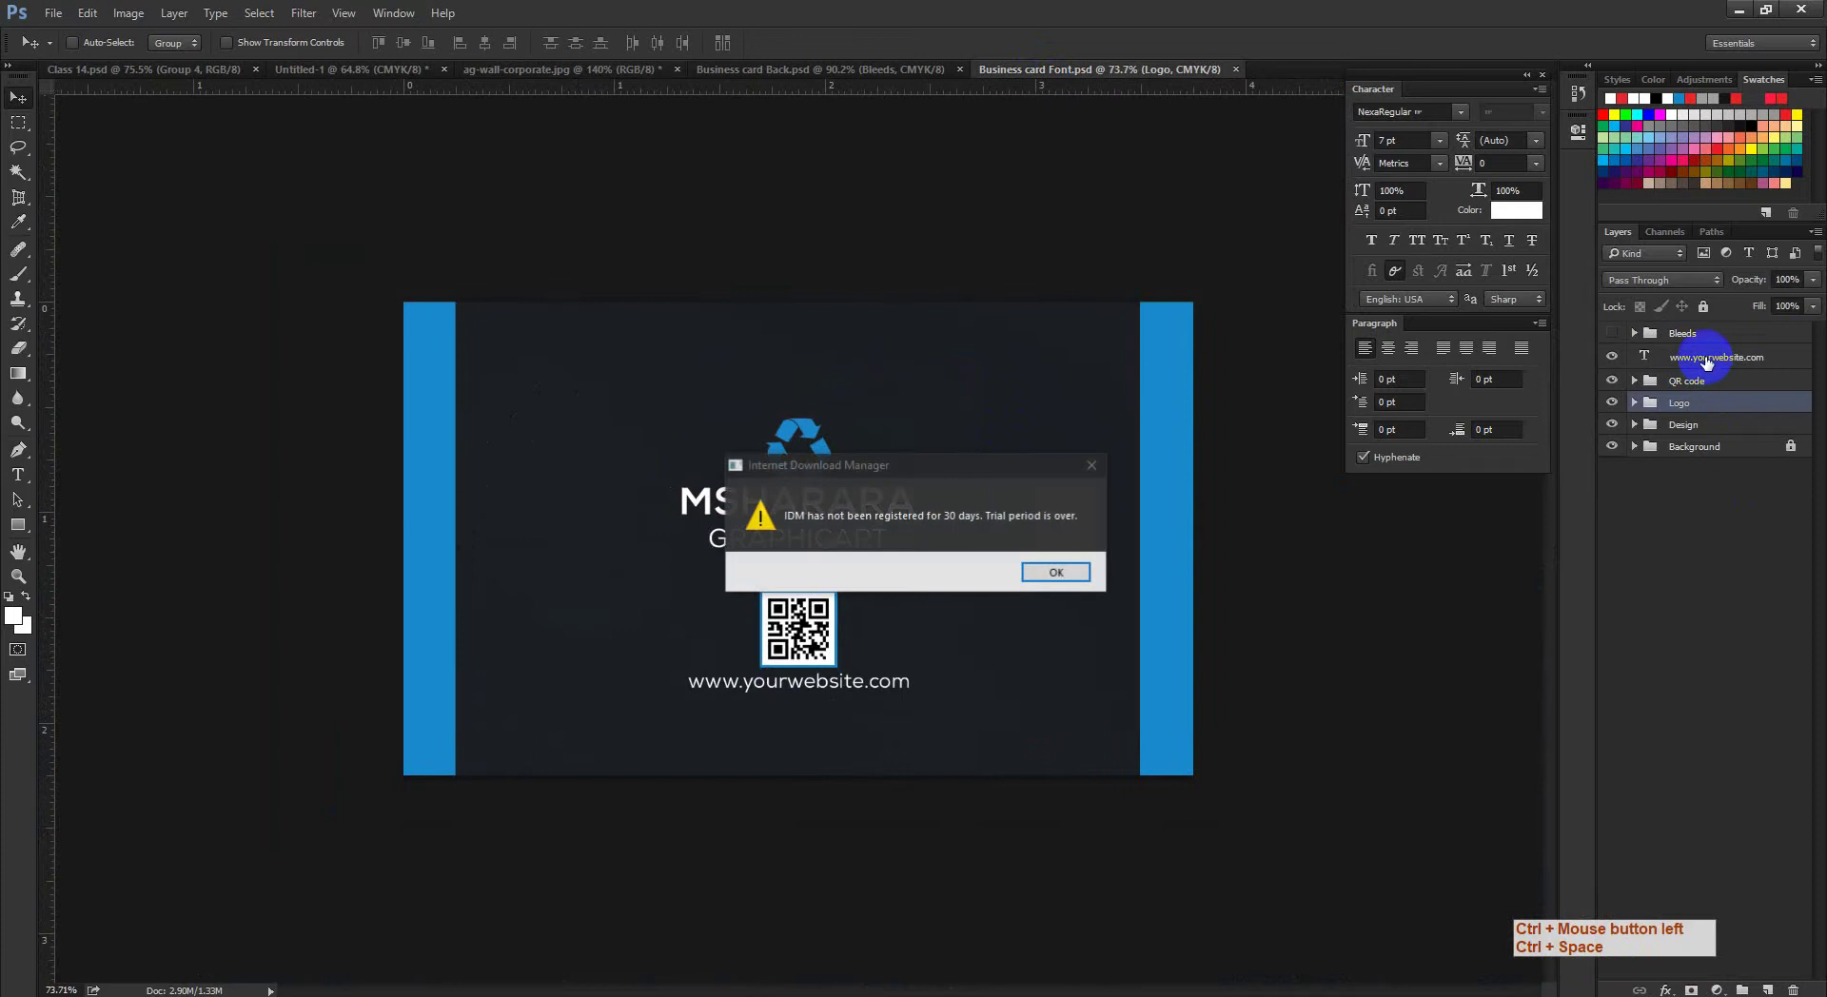
left_click(1085, 573)
left_click(1717, 360)
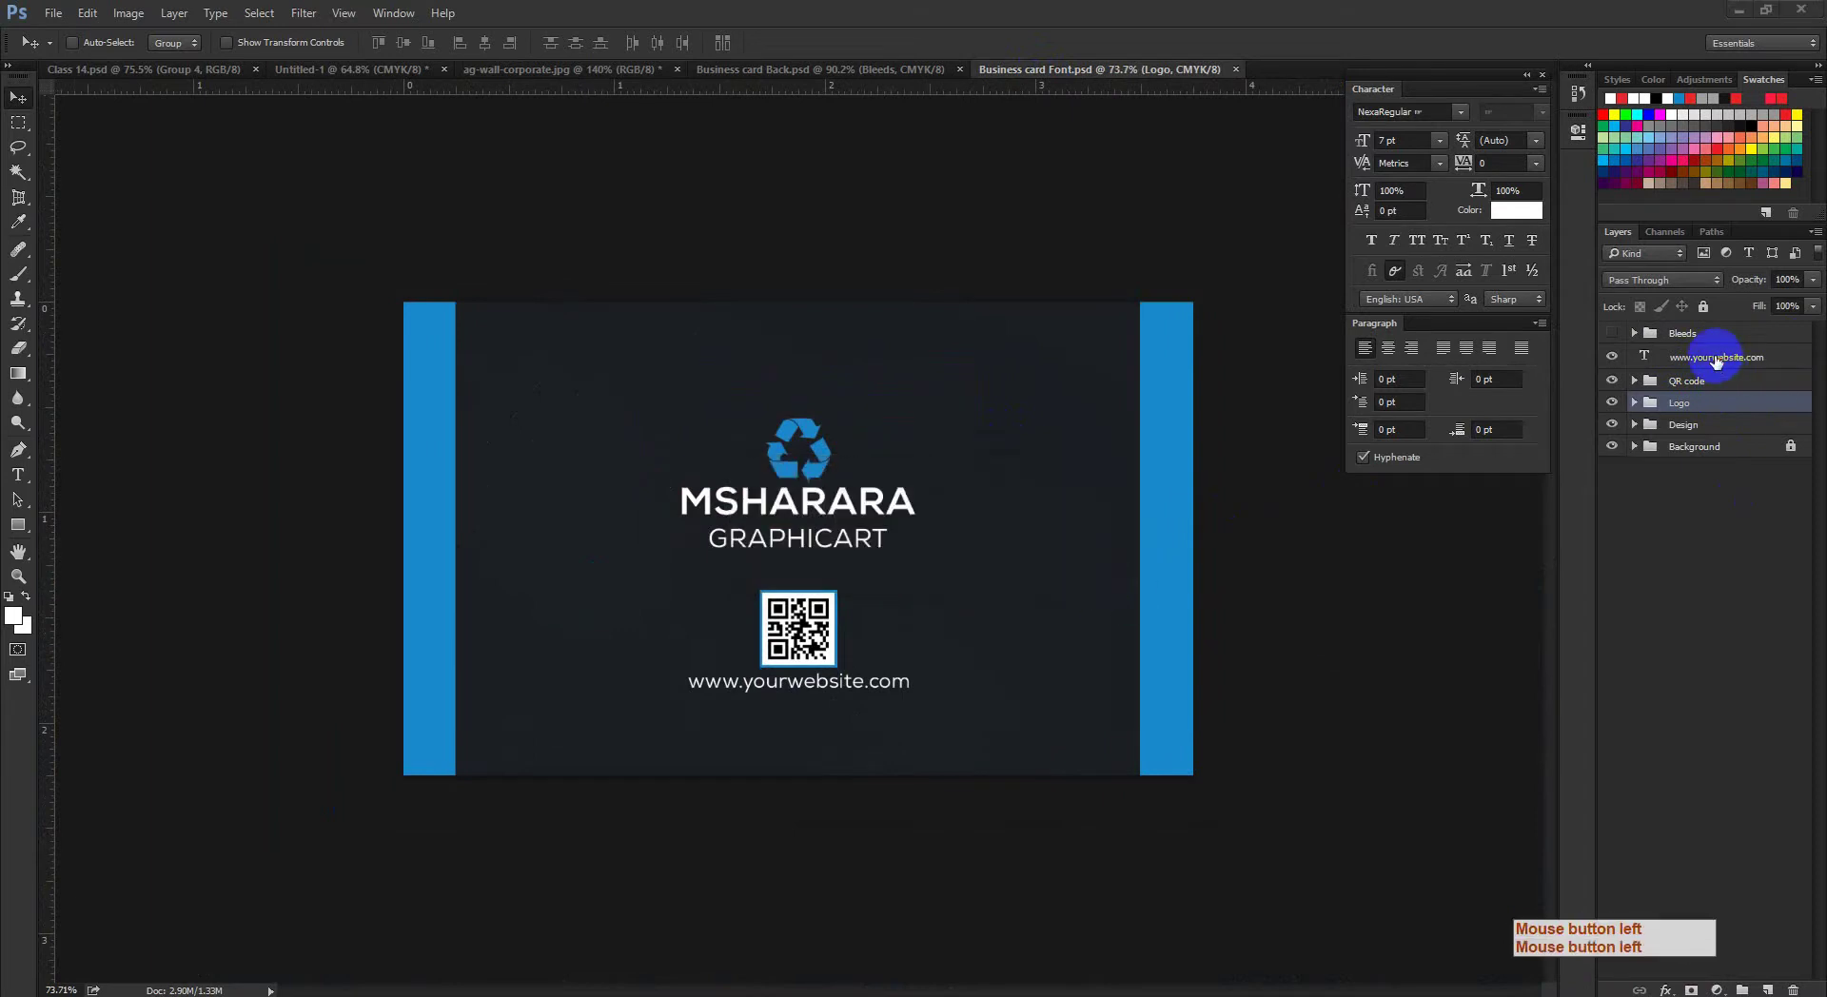
left_click(1707, 428)
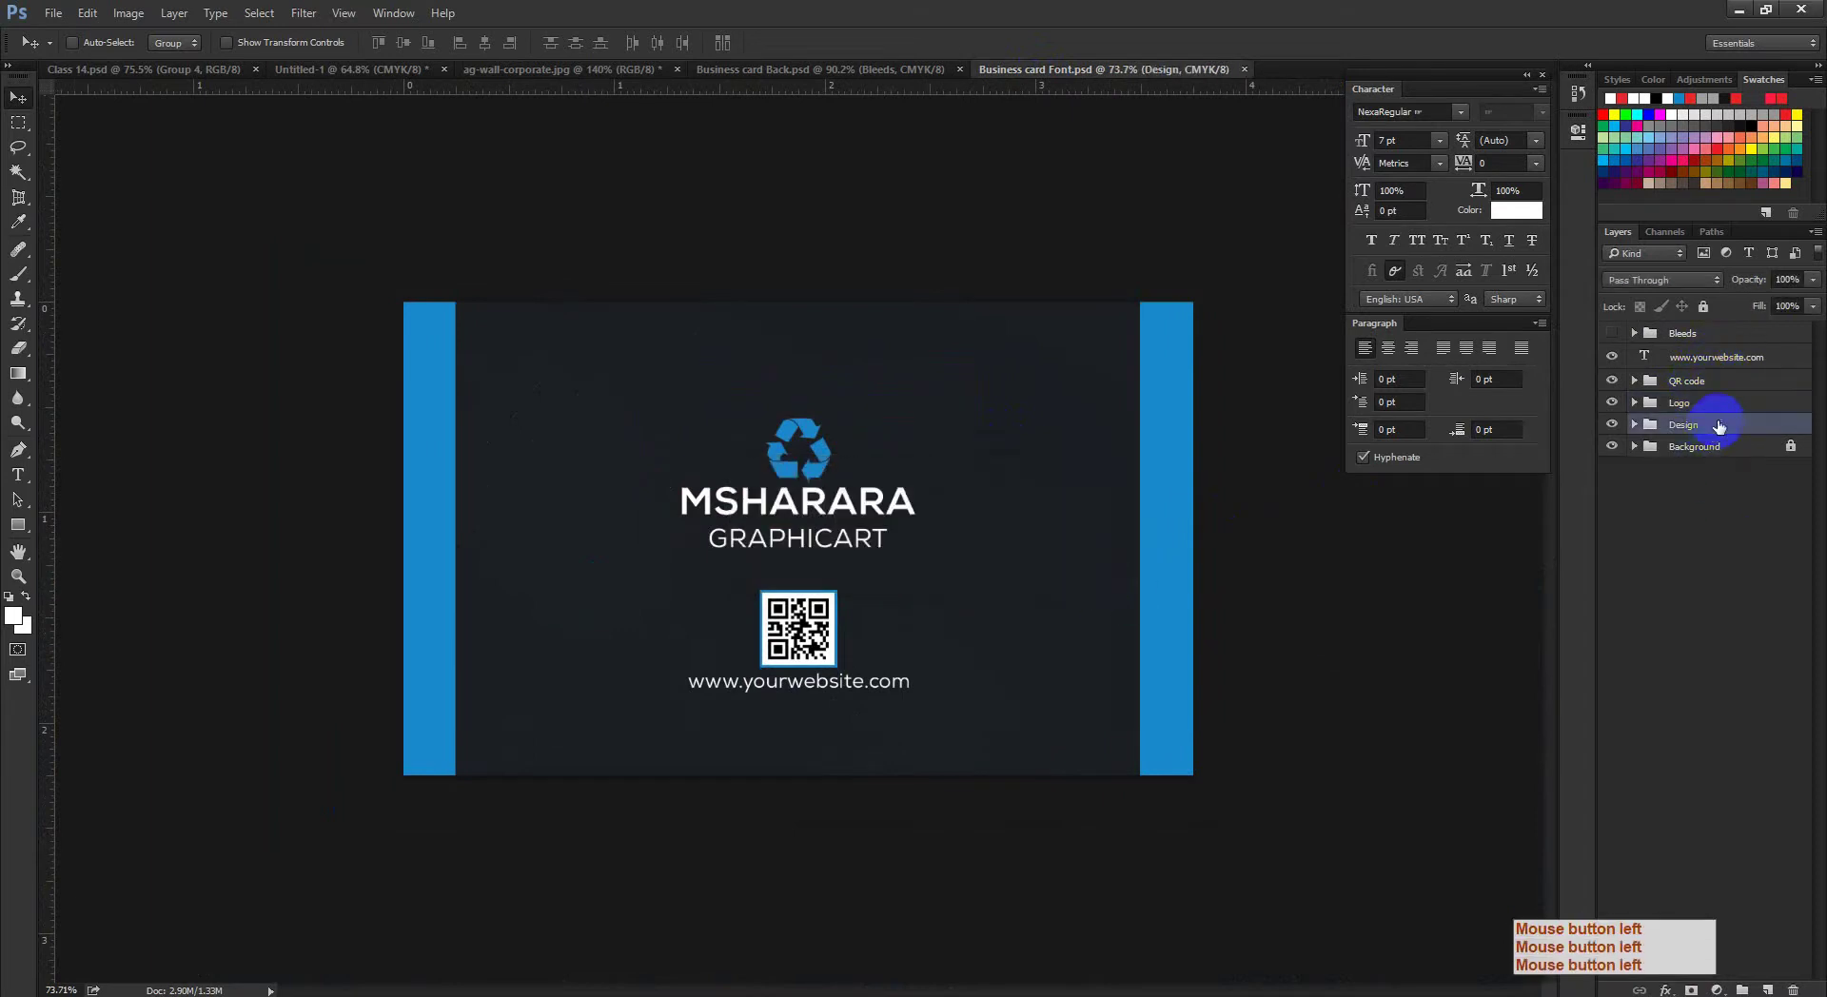
Step: Group the four front layers and centre the group on the canvas
left_click(1717, 360, "shift")
key("ctrl+g")
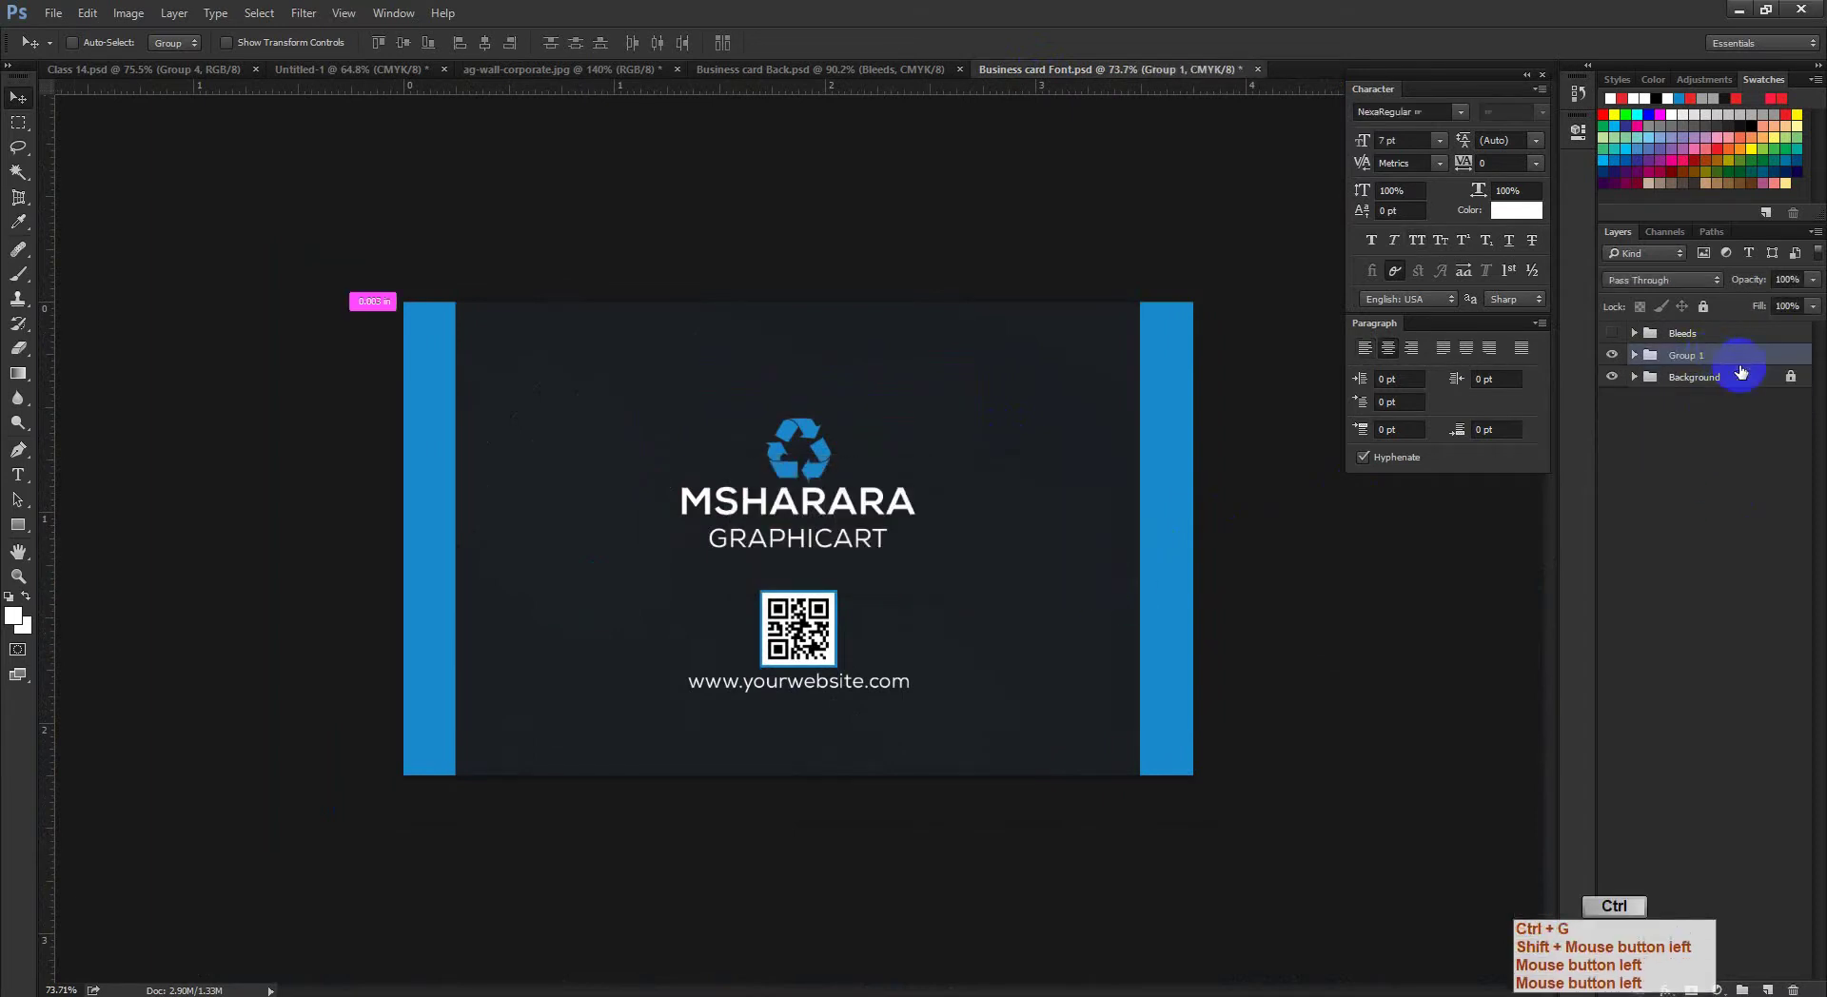
key("ctrl+a")
left_click(402, 44)
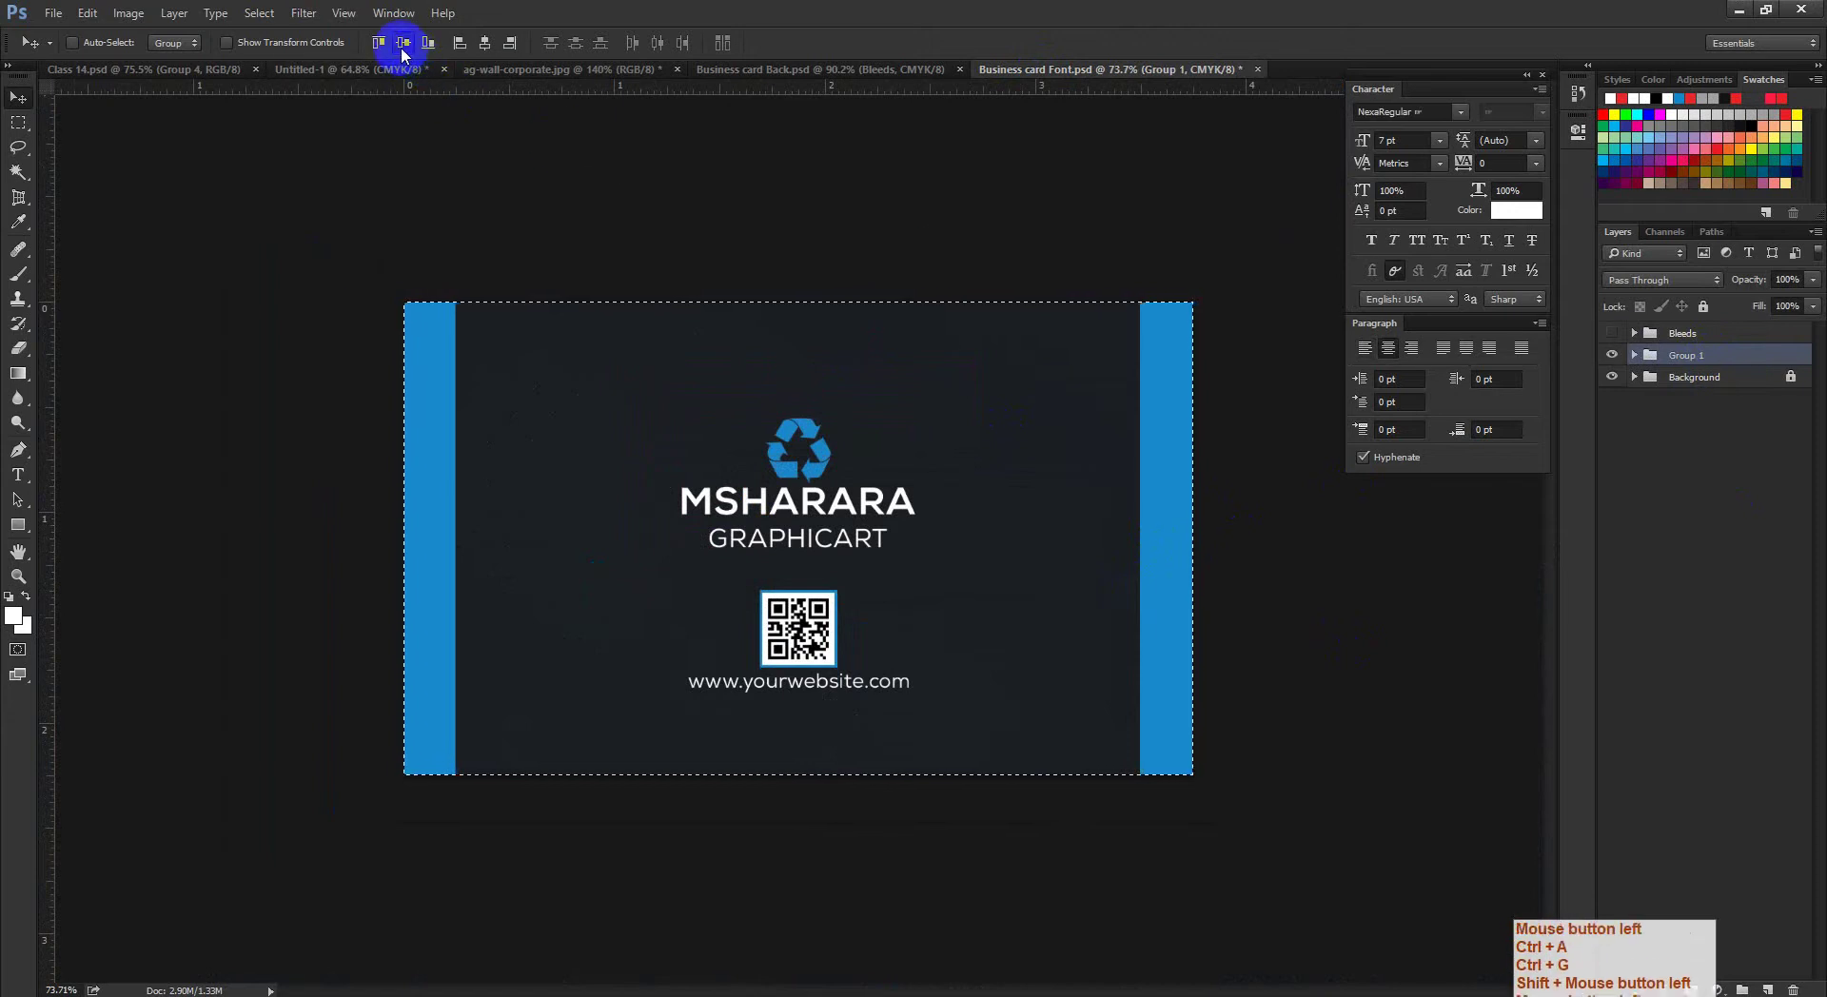
left_click(403, 43)
left_click(403, 43)
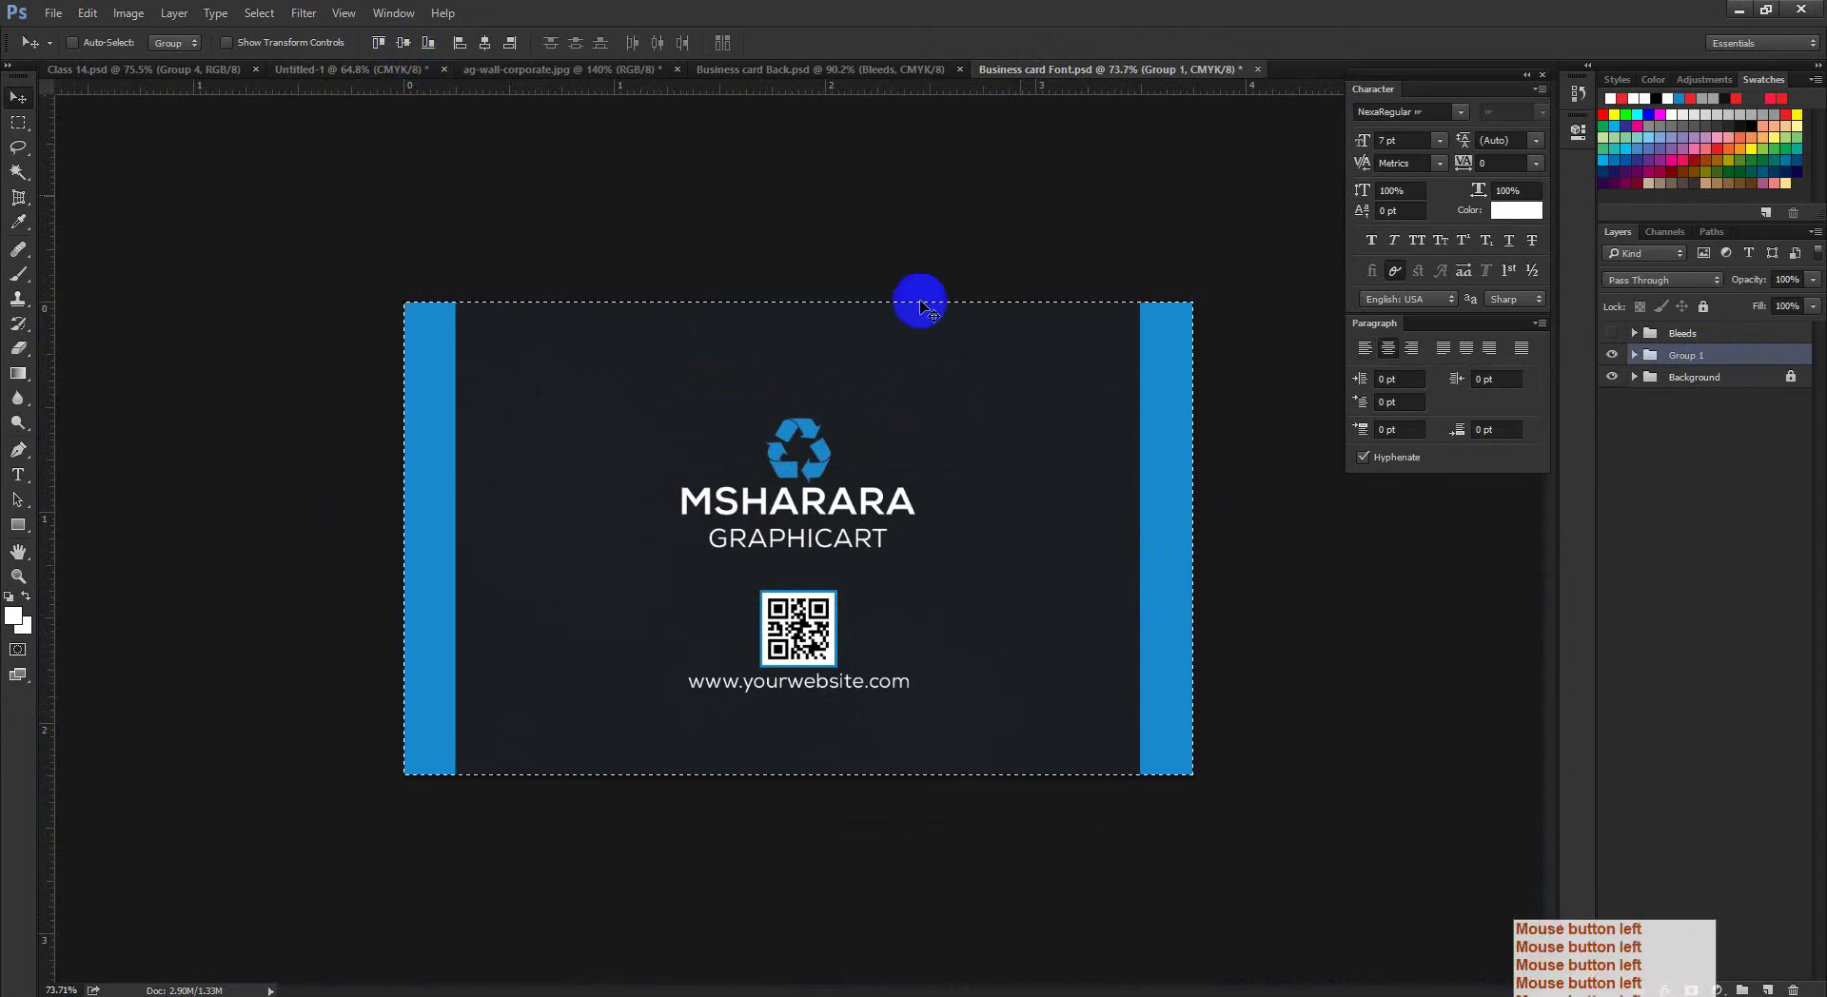
key("ctrl+d")
Step: Step back and redo through the history, save the card, and switch to File Explorer
key("ctrl+alt+z")
key("ctrl+alt+z")
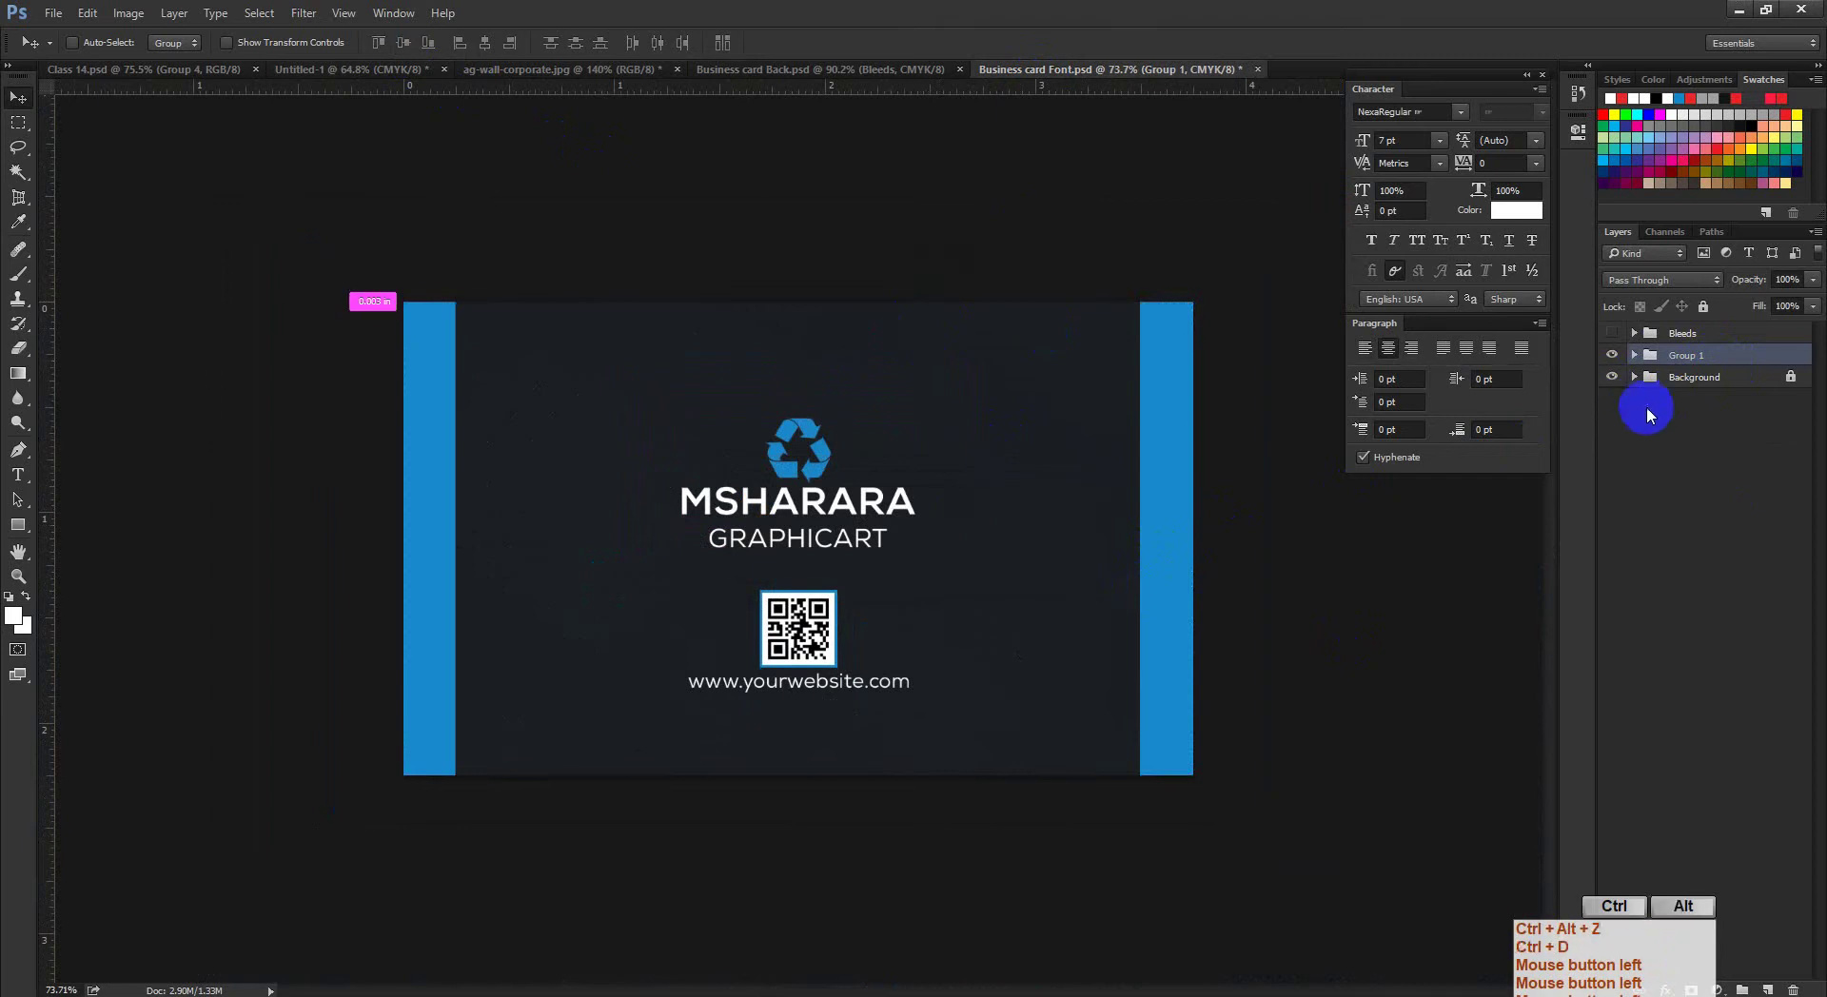
key("ctrl+alt+z")
key("ctrl+alt+z")
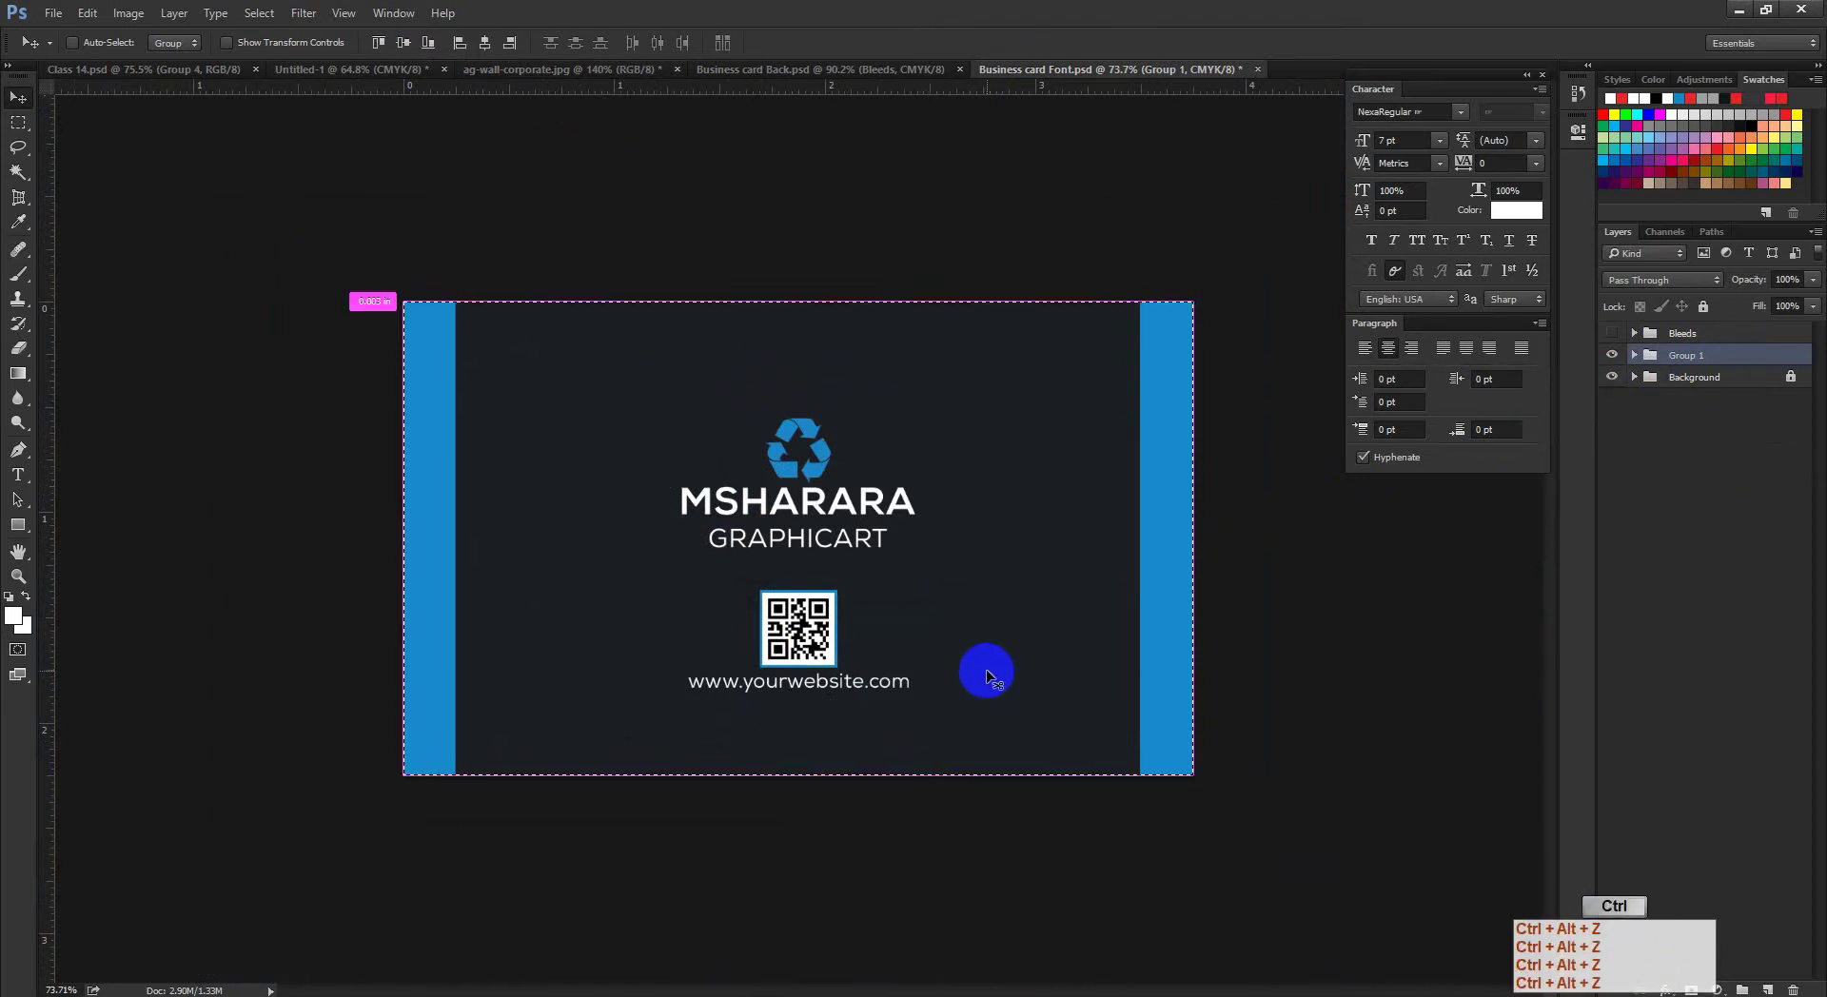
key("ctrl+shift+z")
key("ctrl+shift+z")
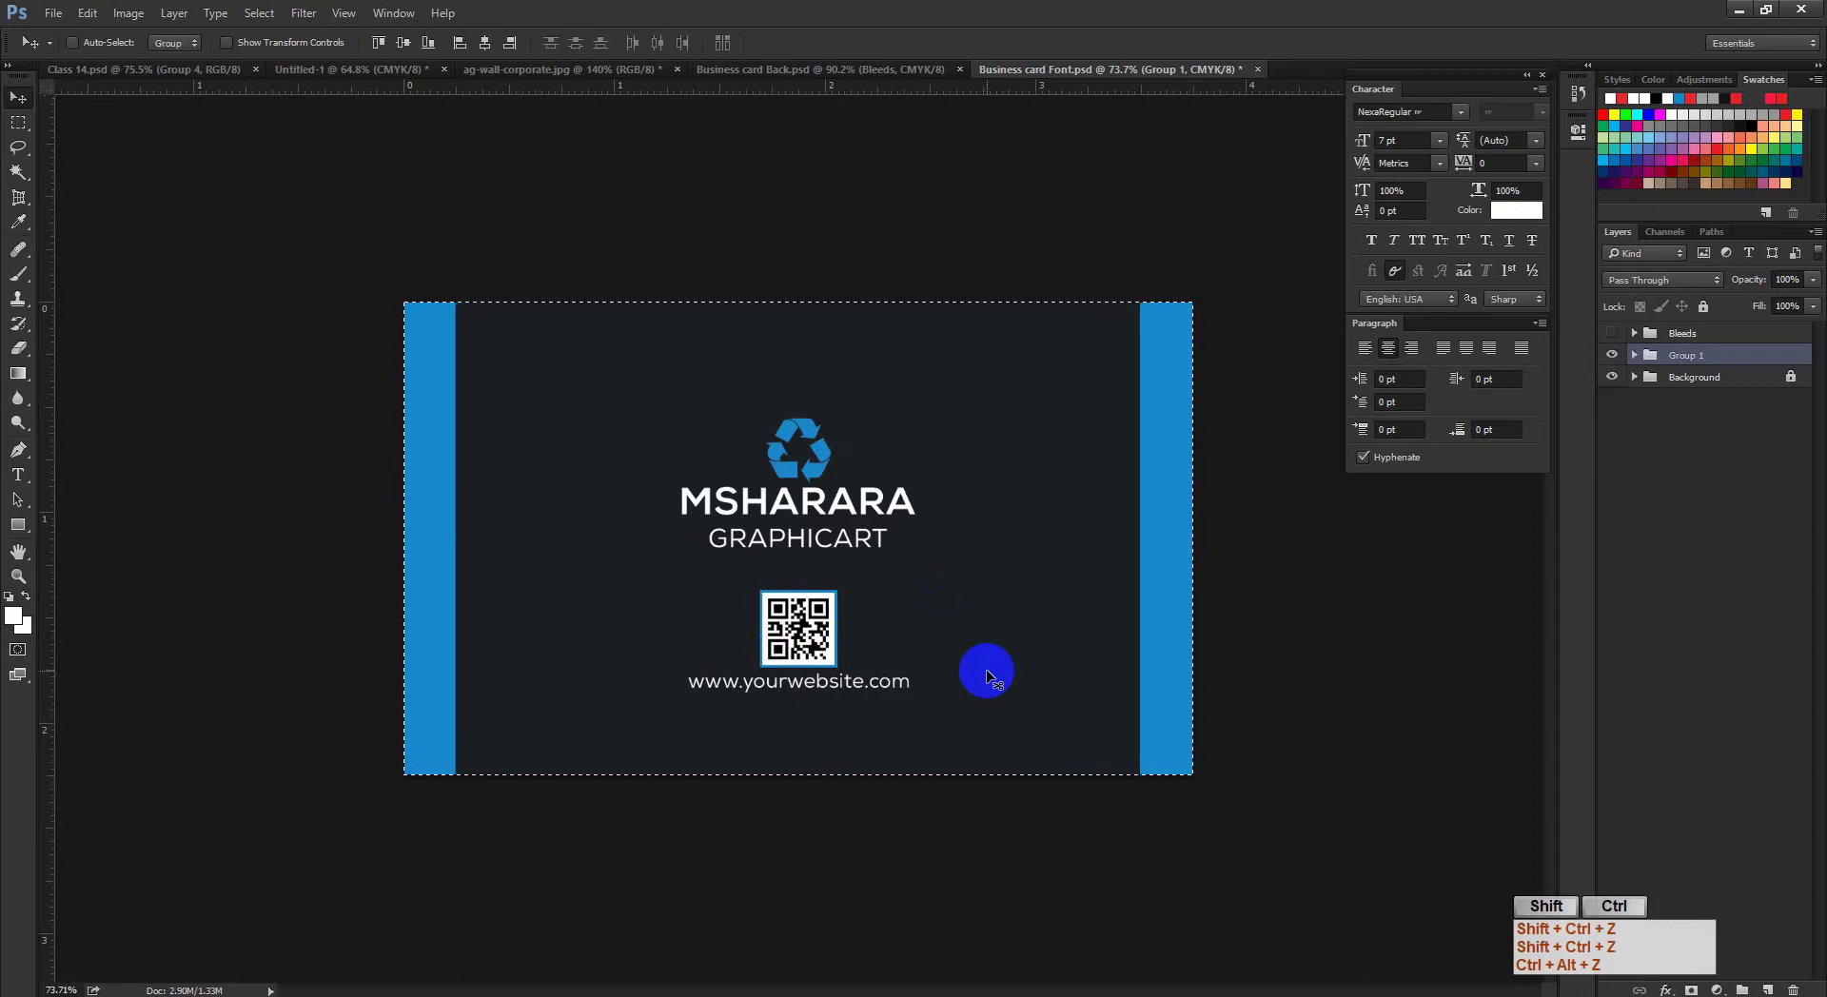
key("ctrl+s")
key("ctrl+d")
key("ctrl+space")
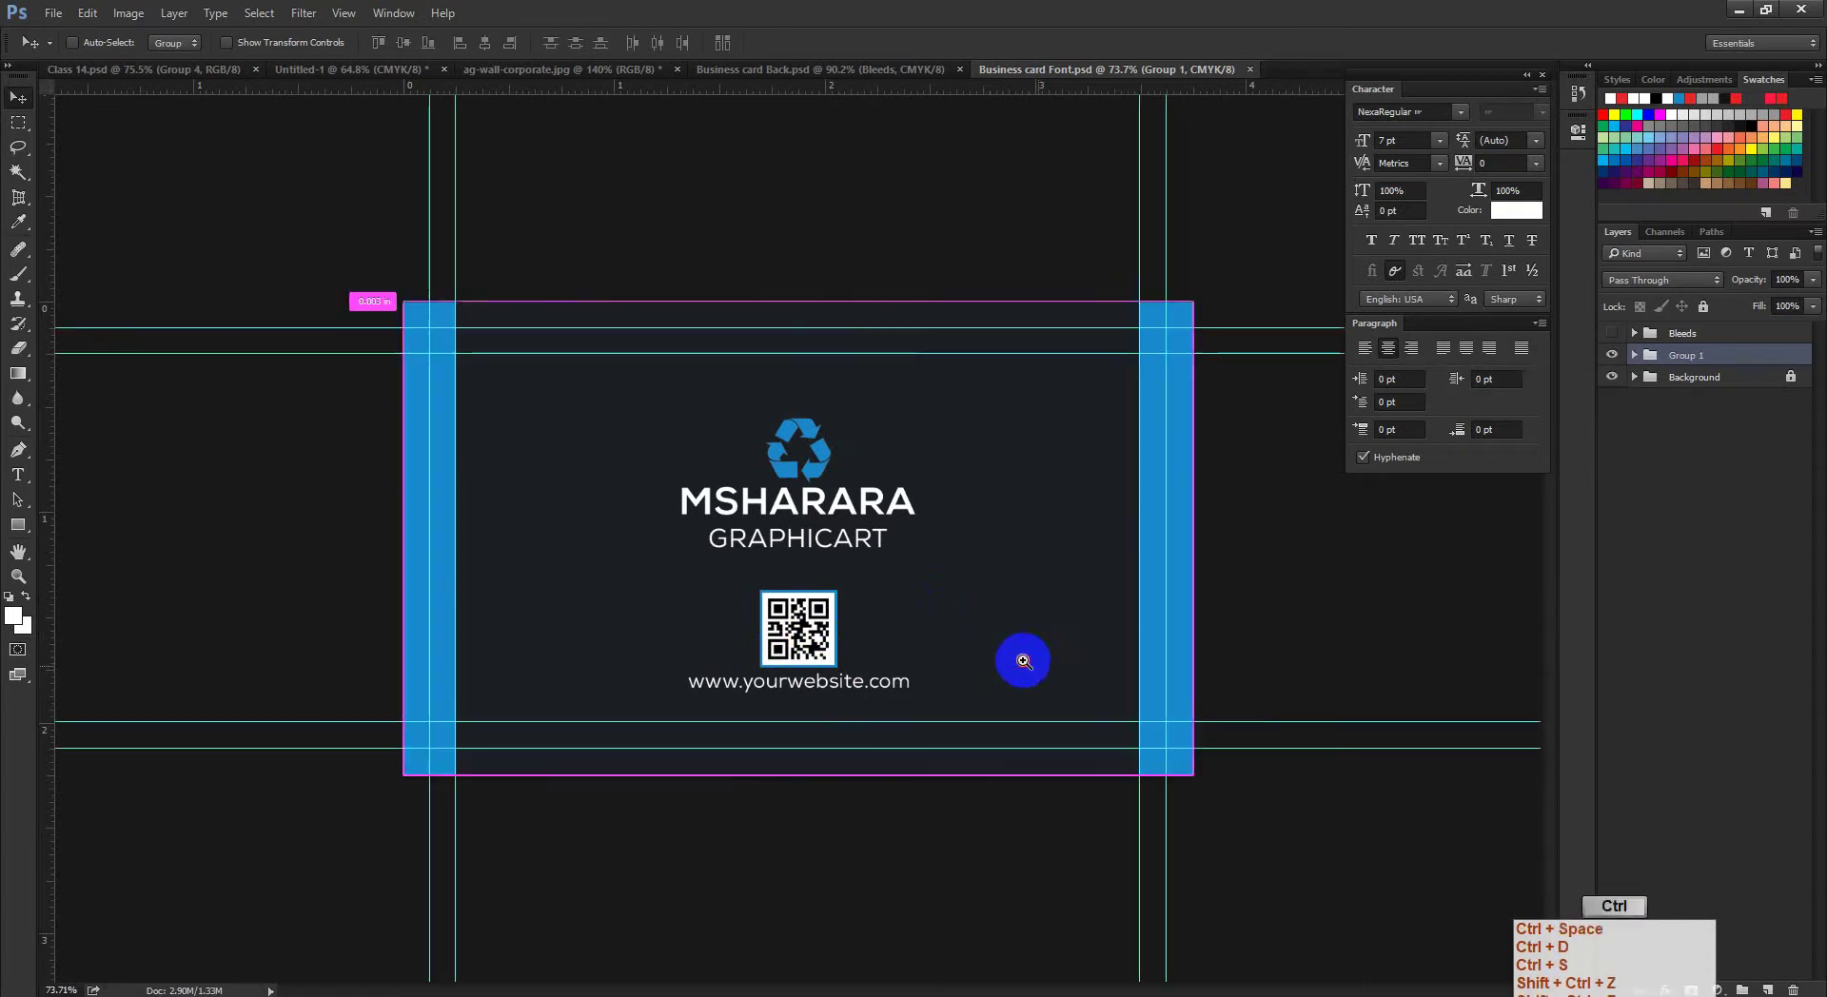
left_click_drag(1024, 661, 975, 662)
left_click(237, 992)
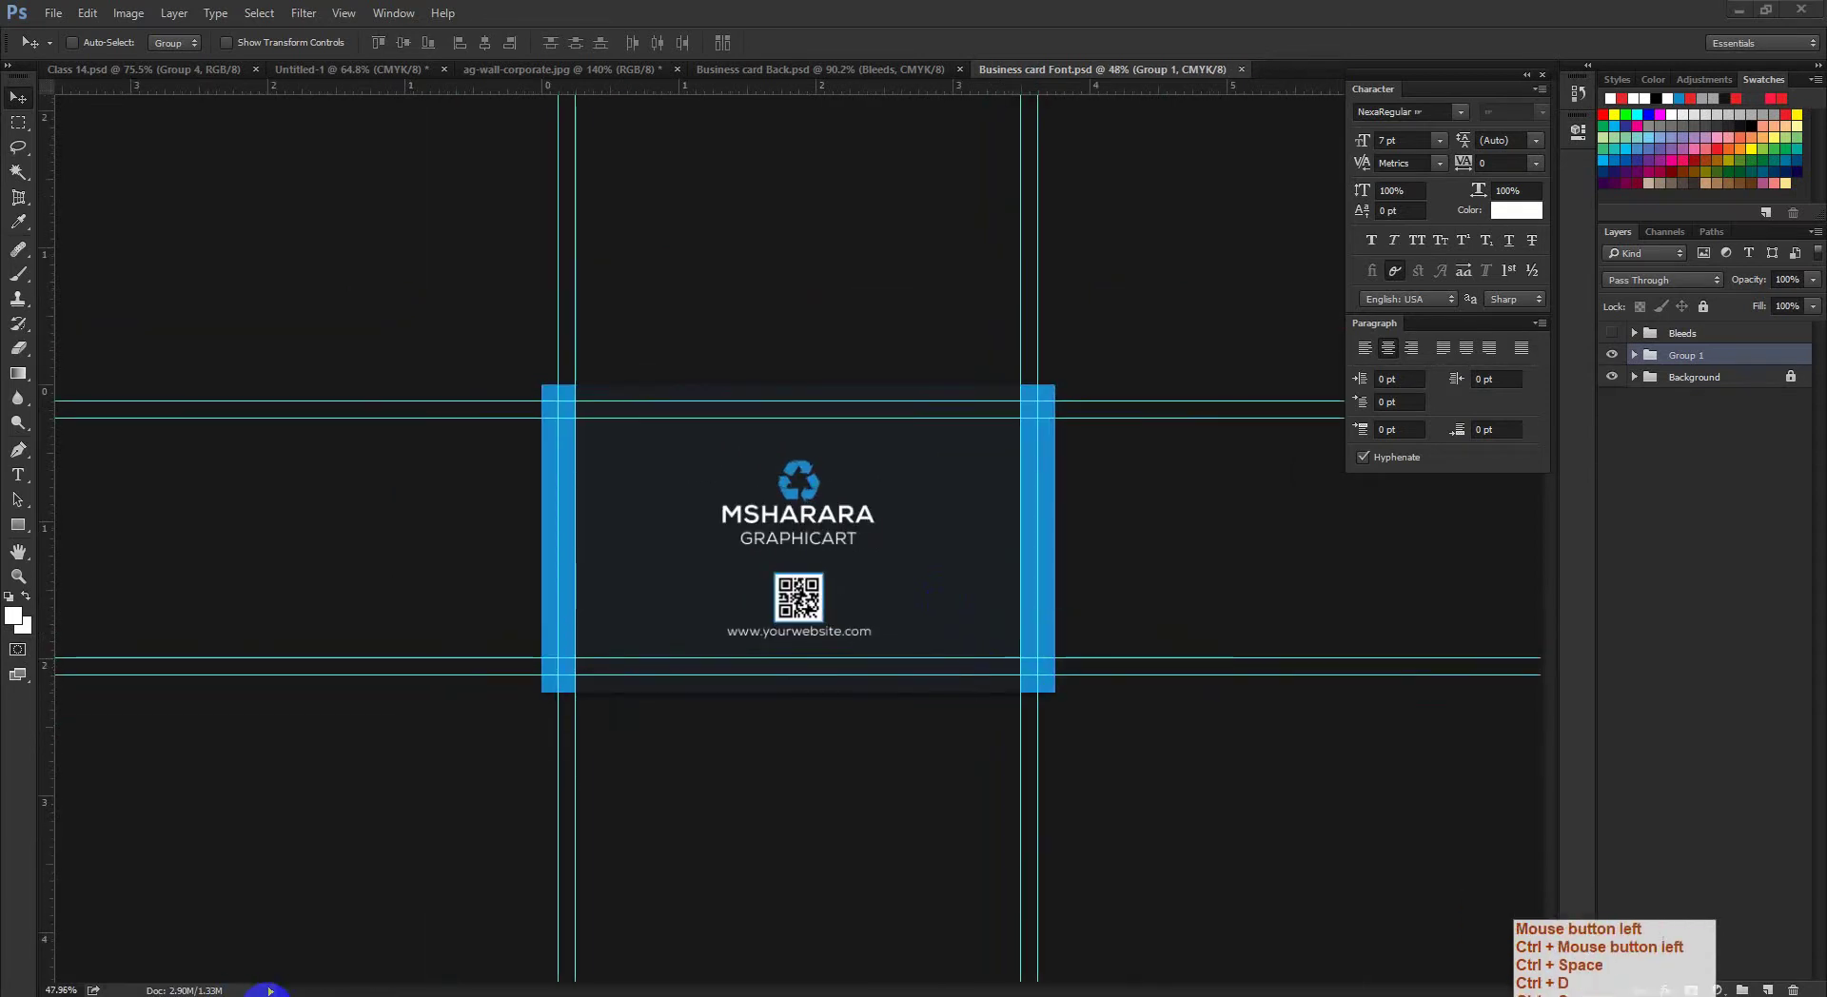
left_click(238, 967)
Step: Refresh the listings and open the Graphics folder on the Graphics (G:) drive
right_click(592, 615)
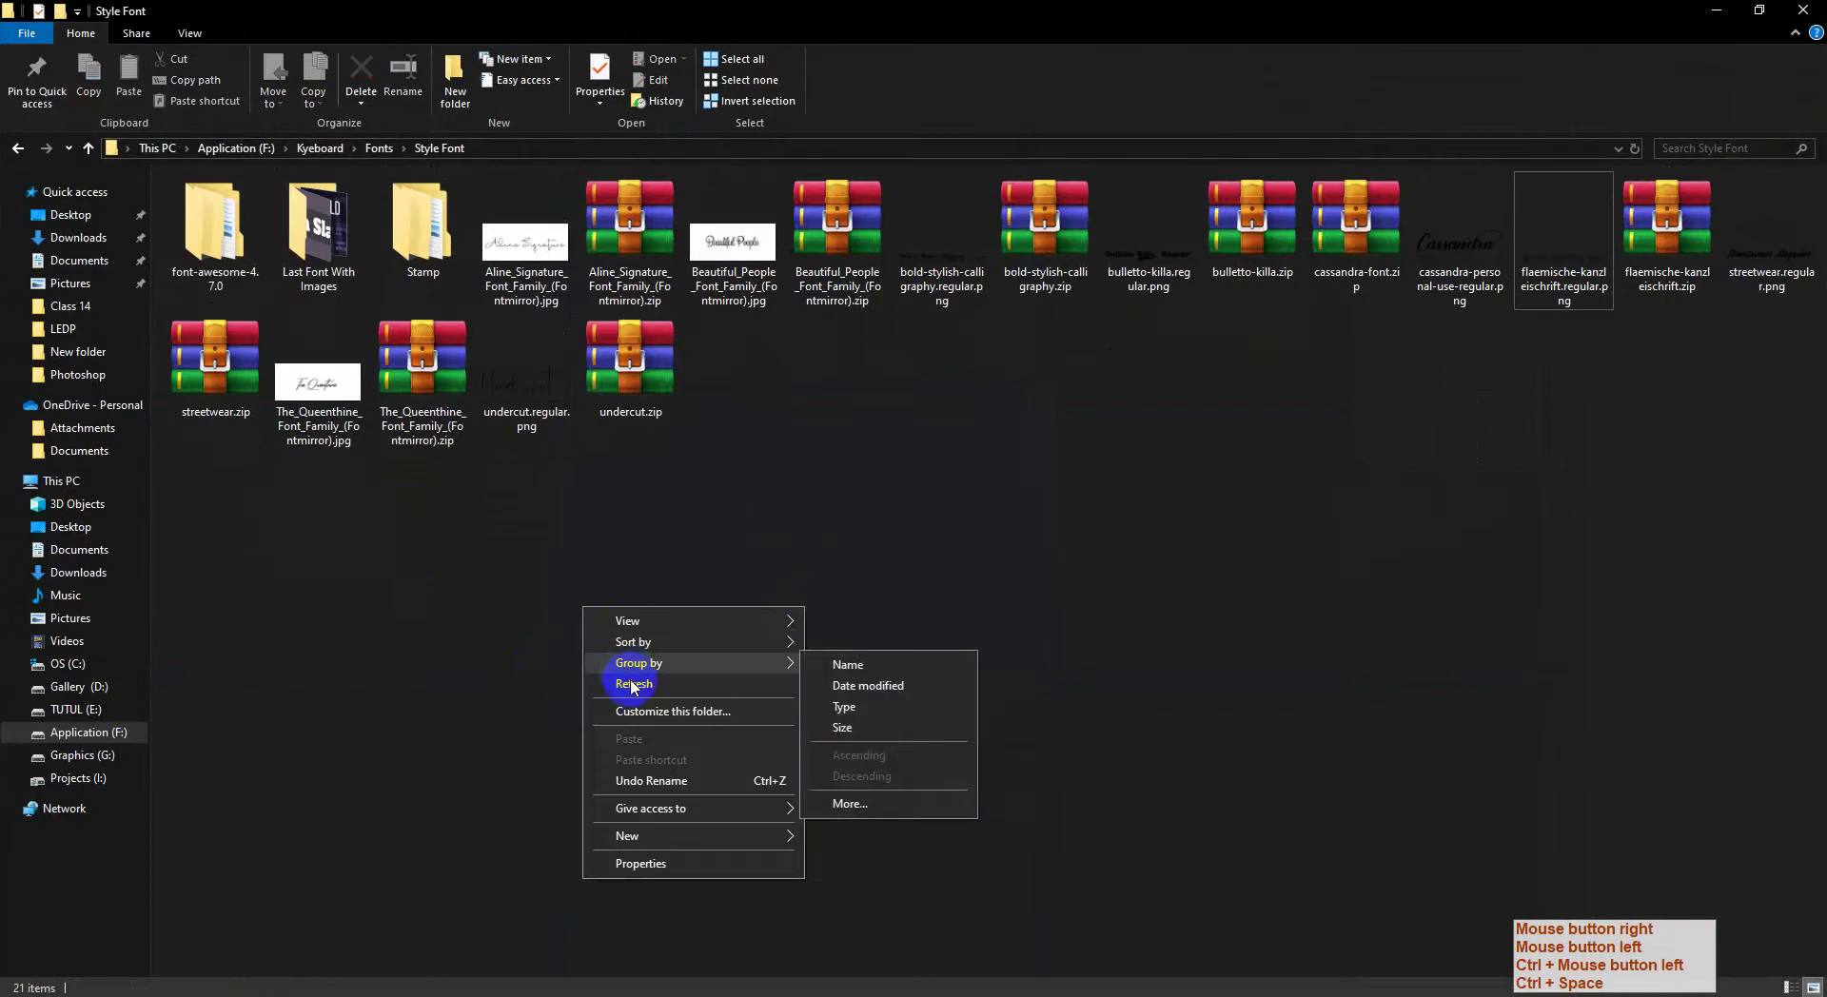
left_click(609, 687)
left_click(82, 755)
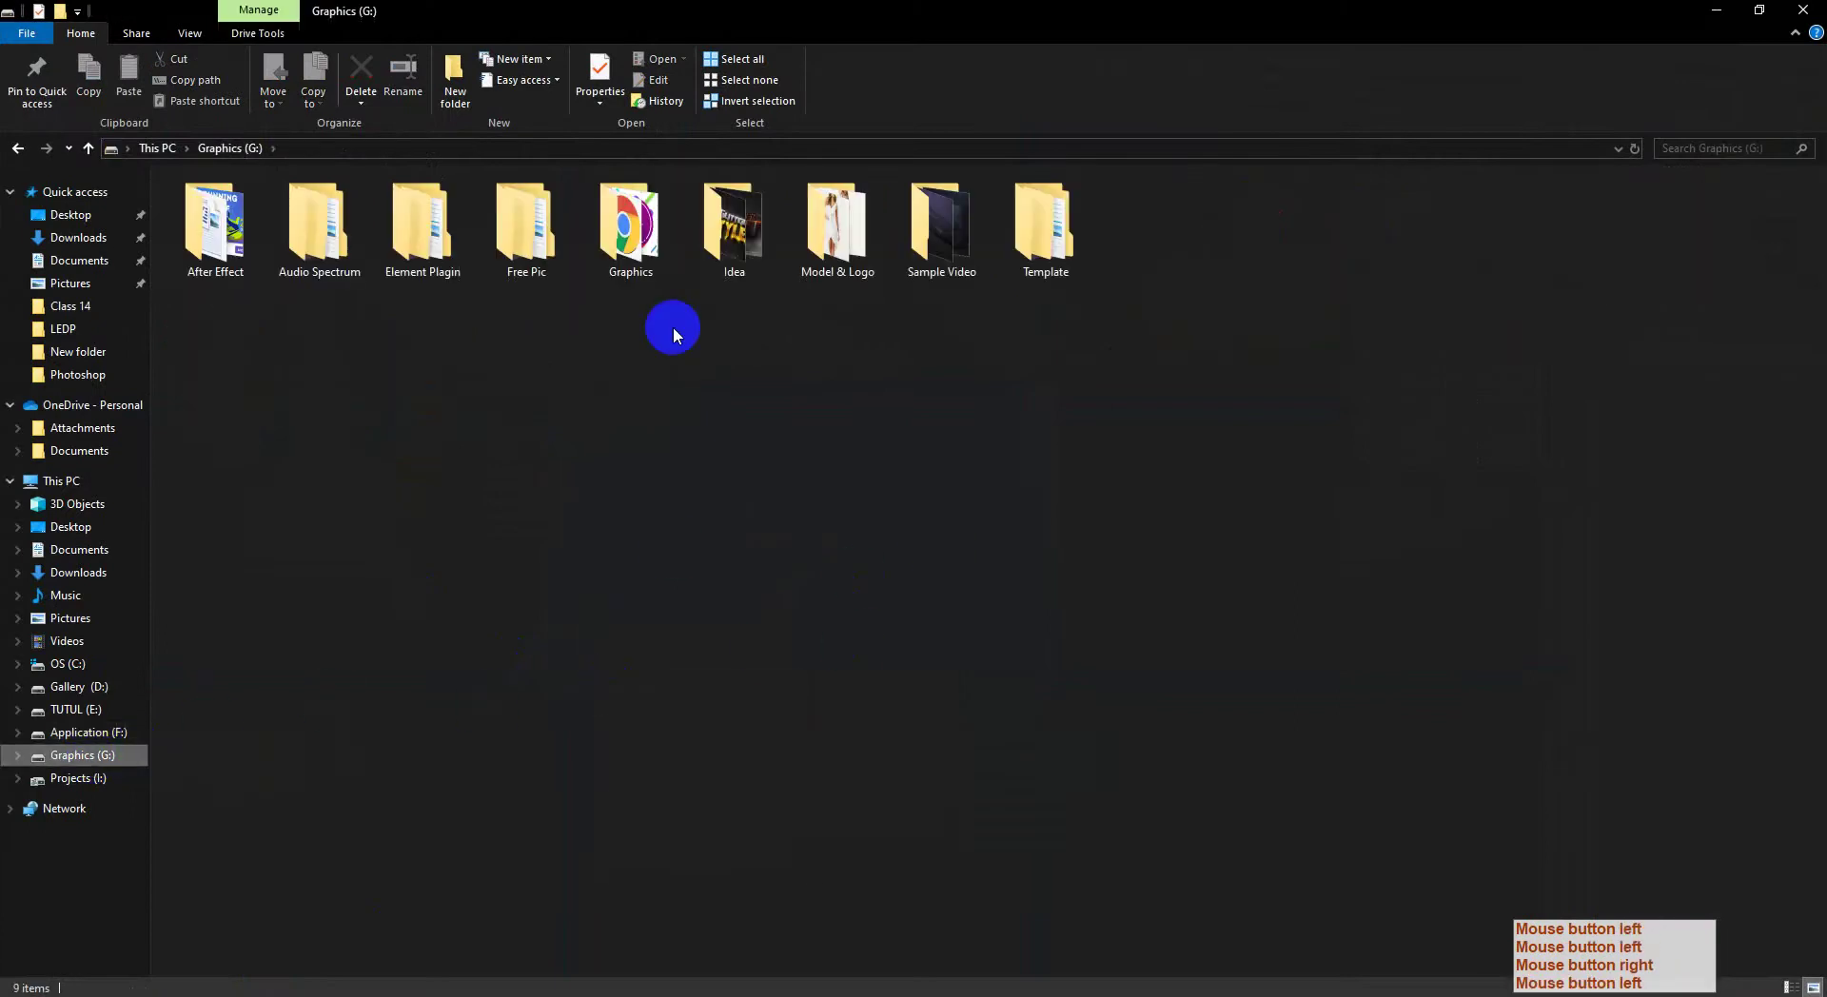
right_click(872, 476)
left_click(880, 553)
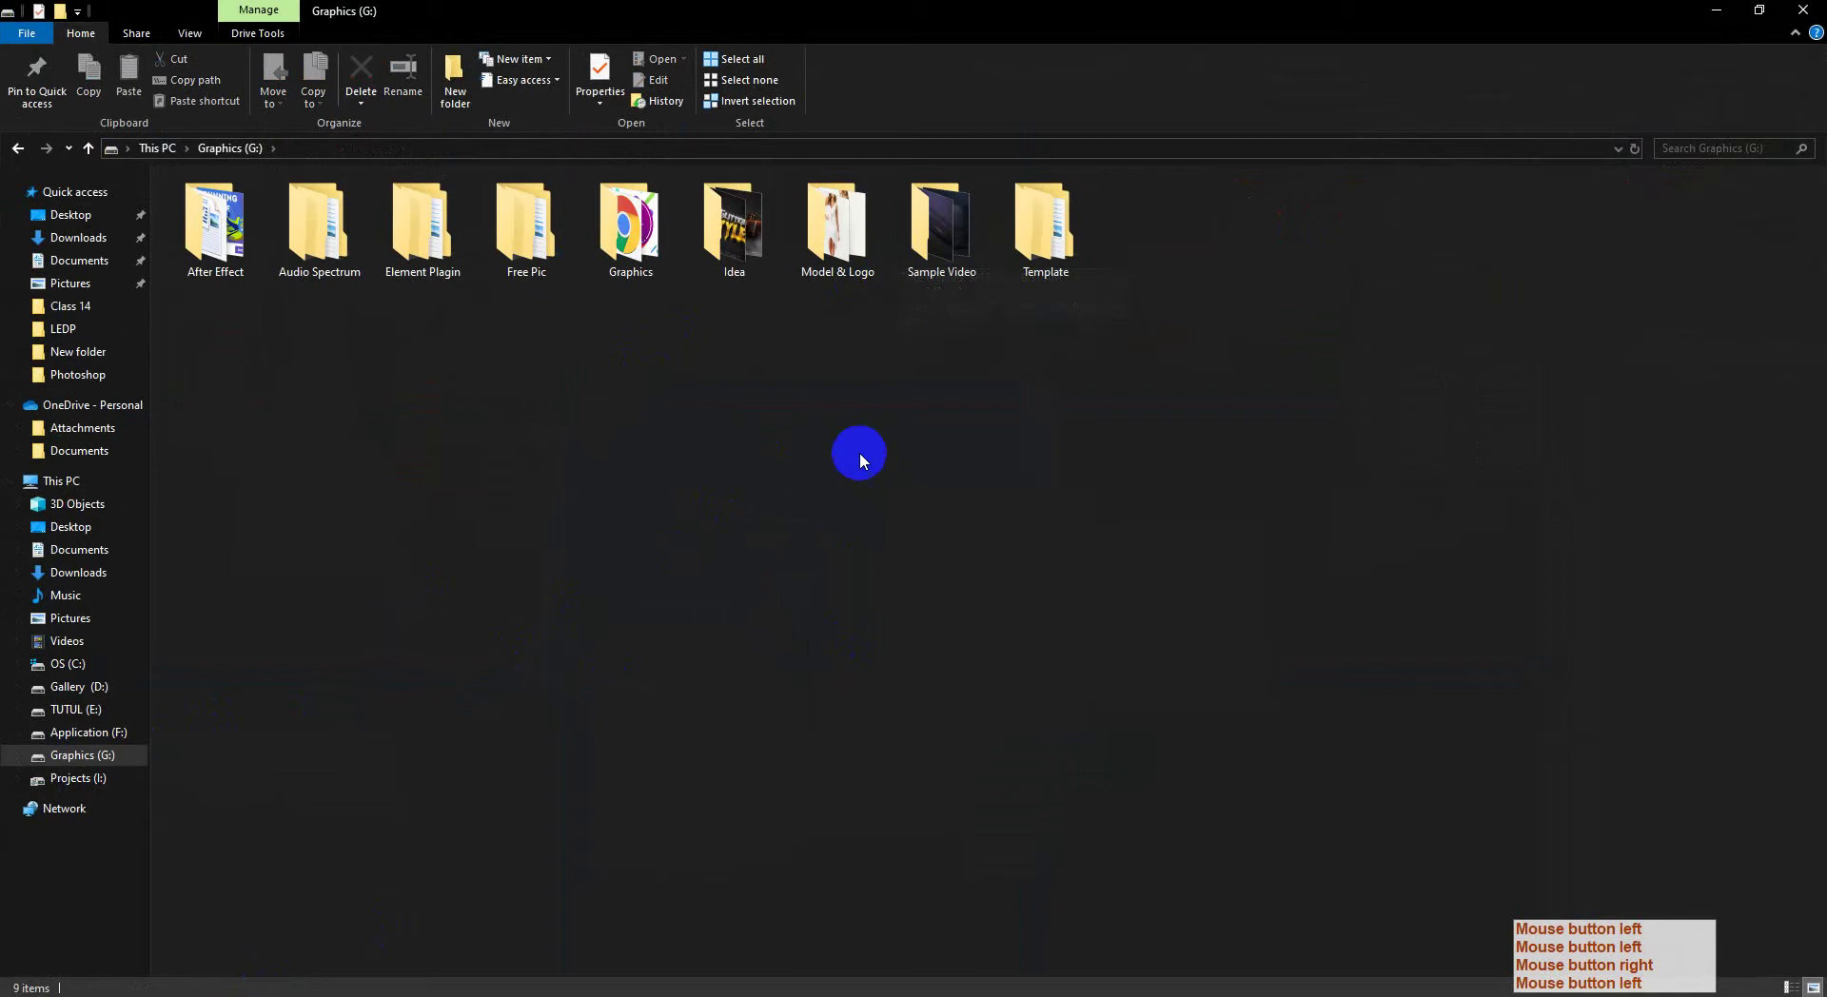
right_click(860, 454)
left_click(895, 526)
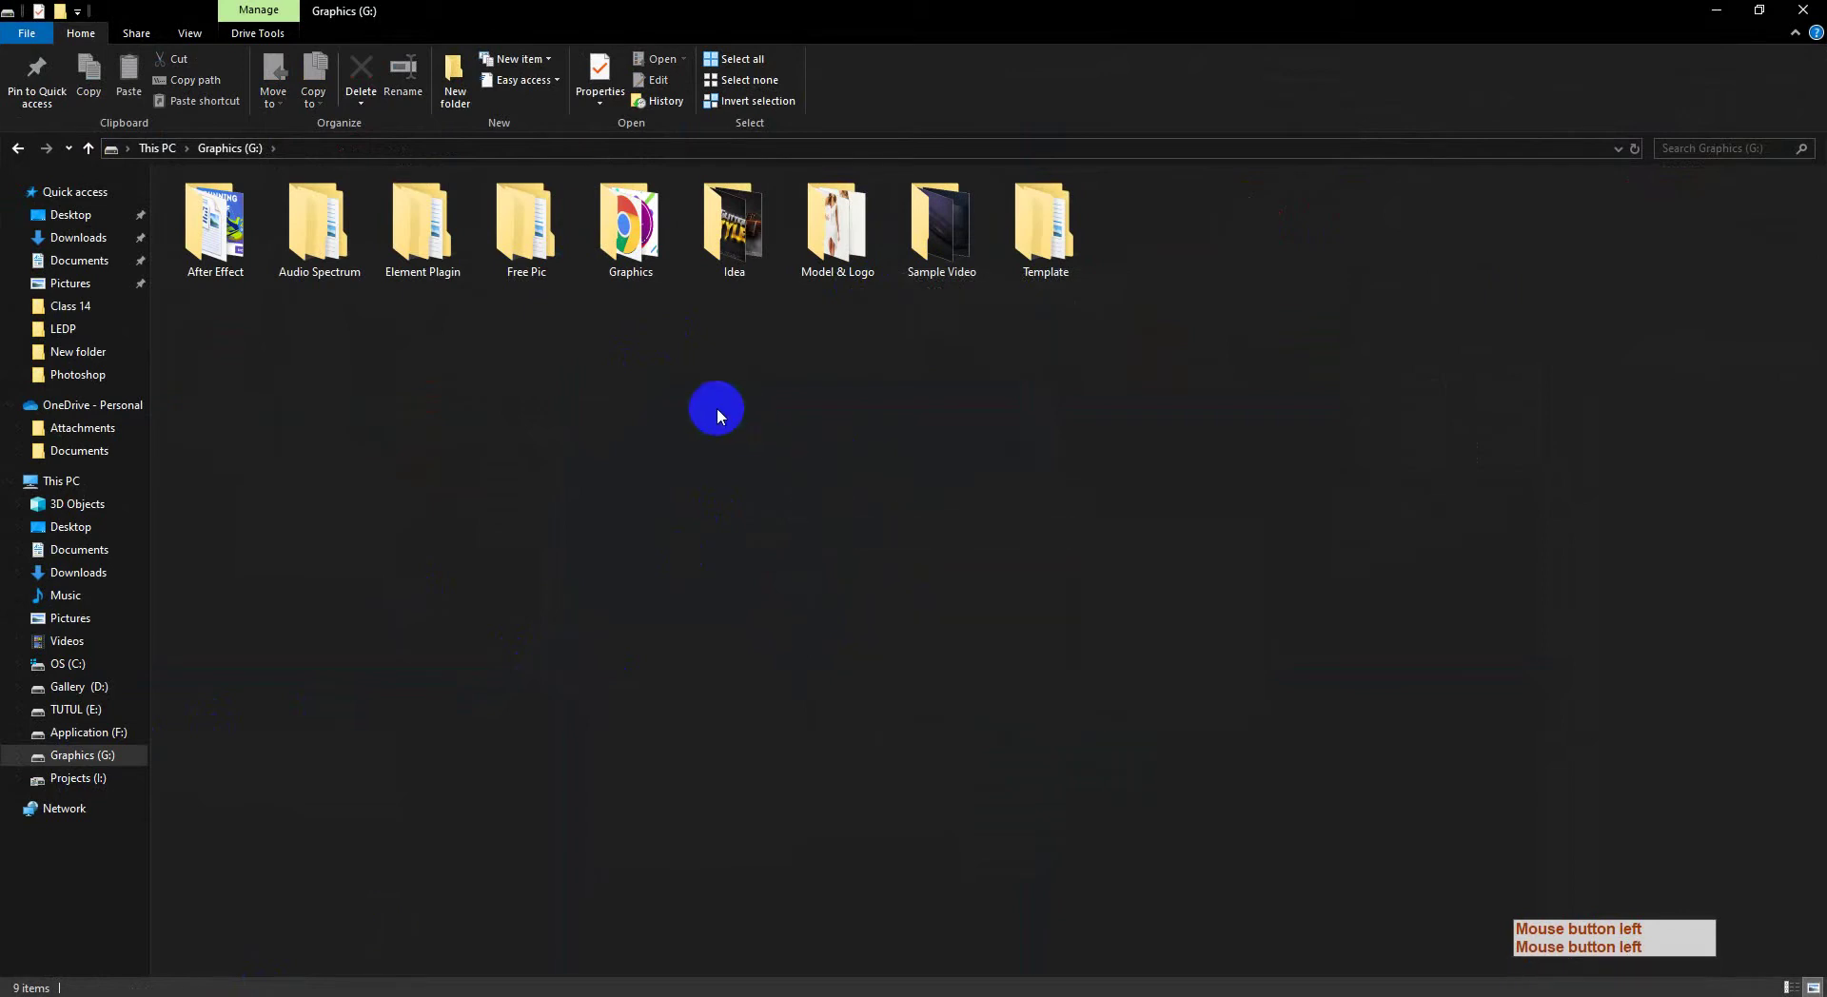
double_click(623, 284)
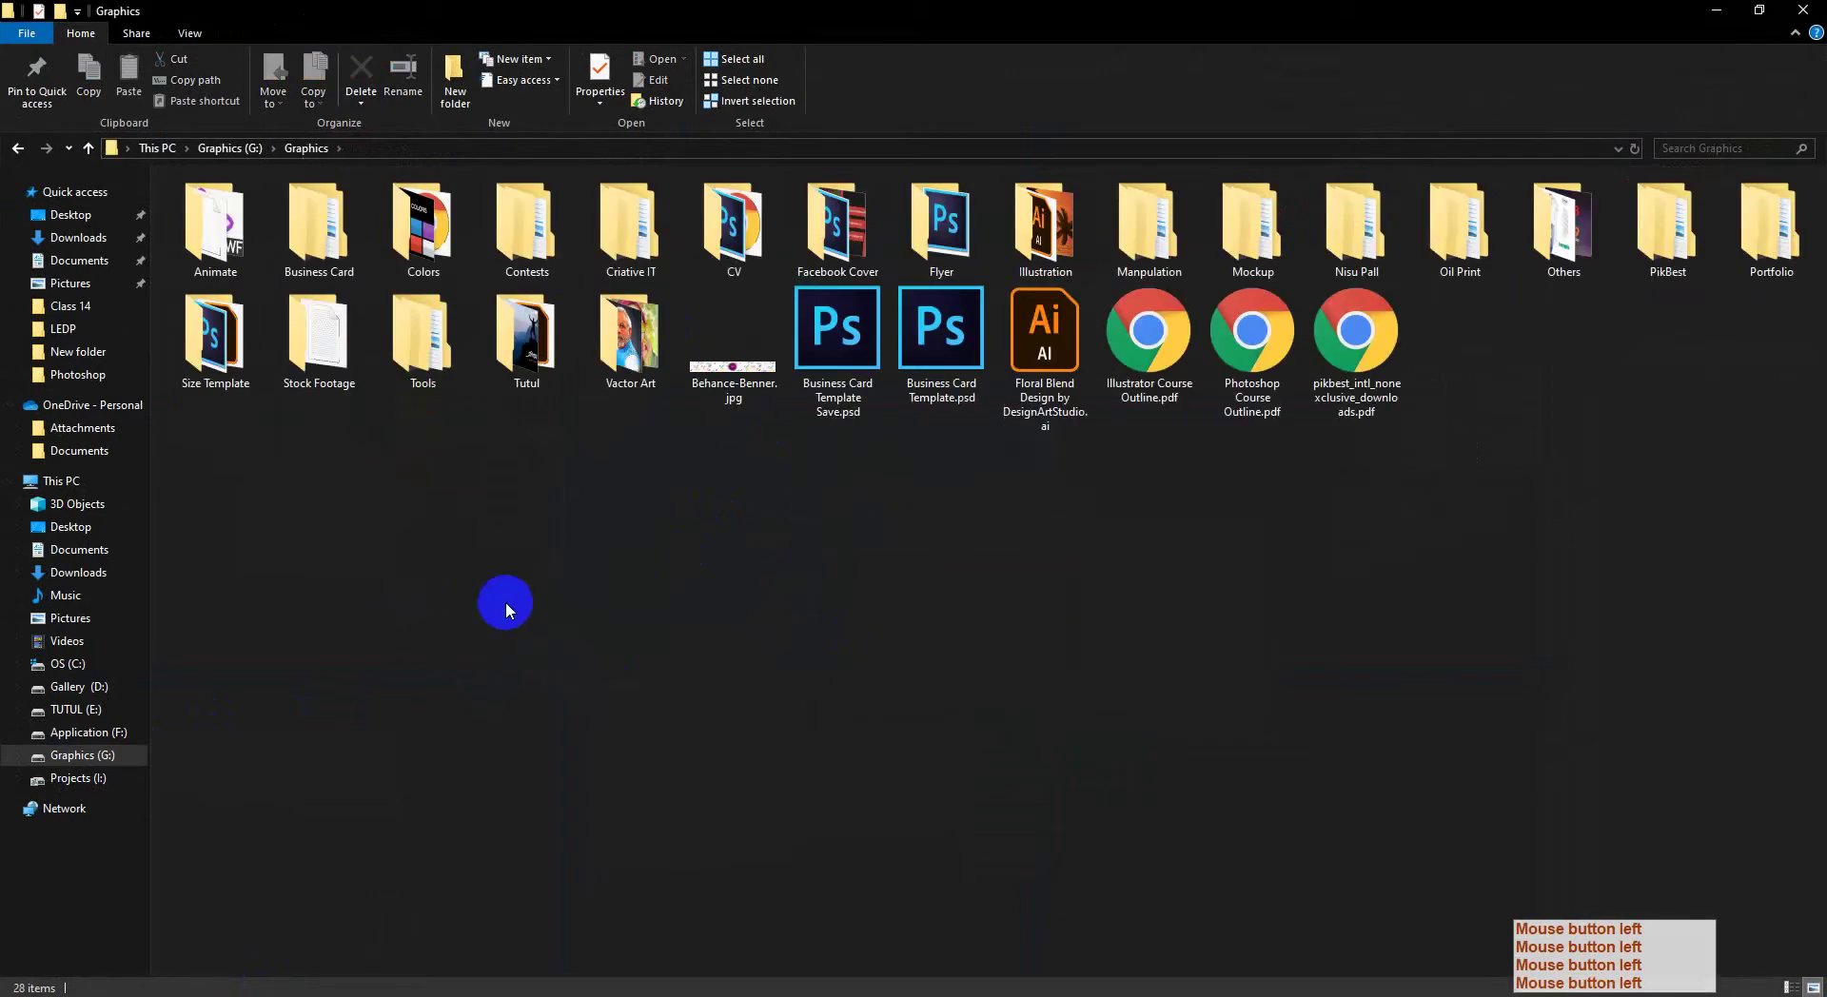
right_click(577, 563)
left_click(652, 647)
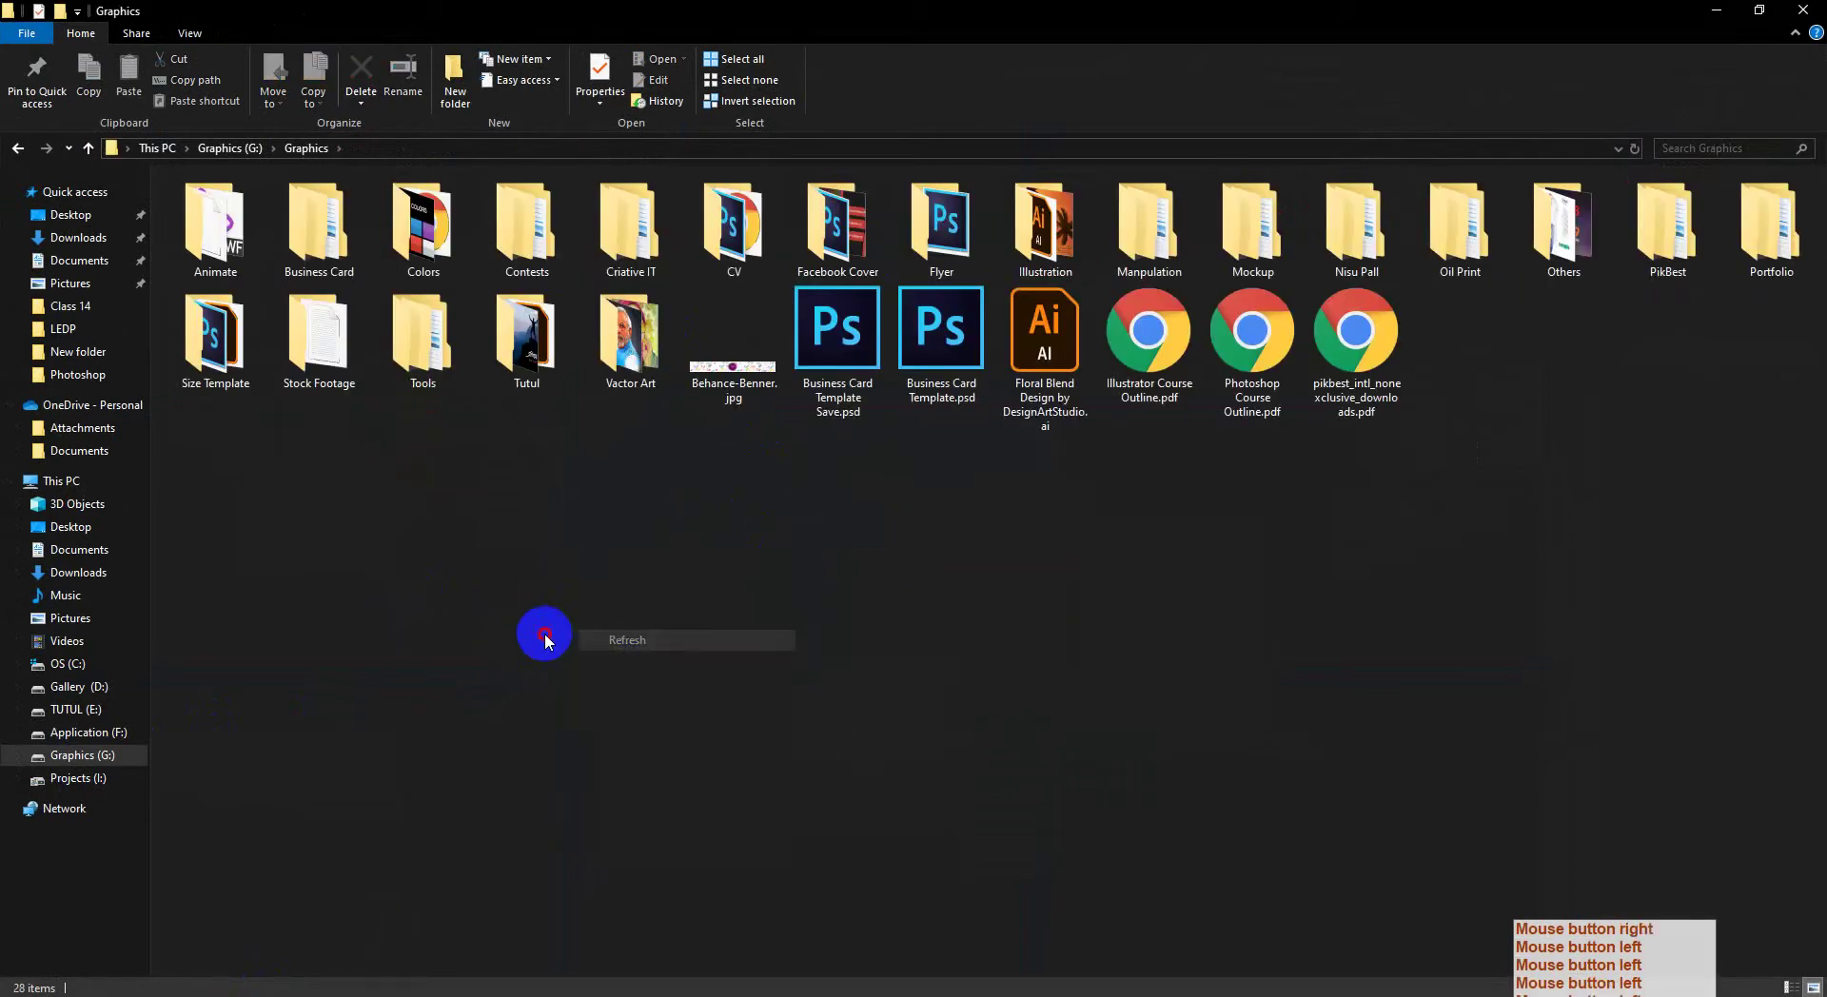
left_click(584, 555)
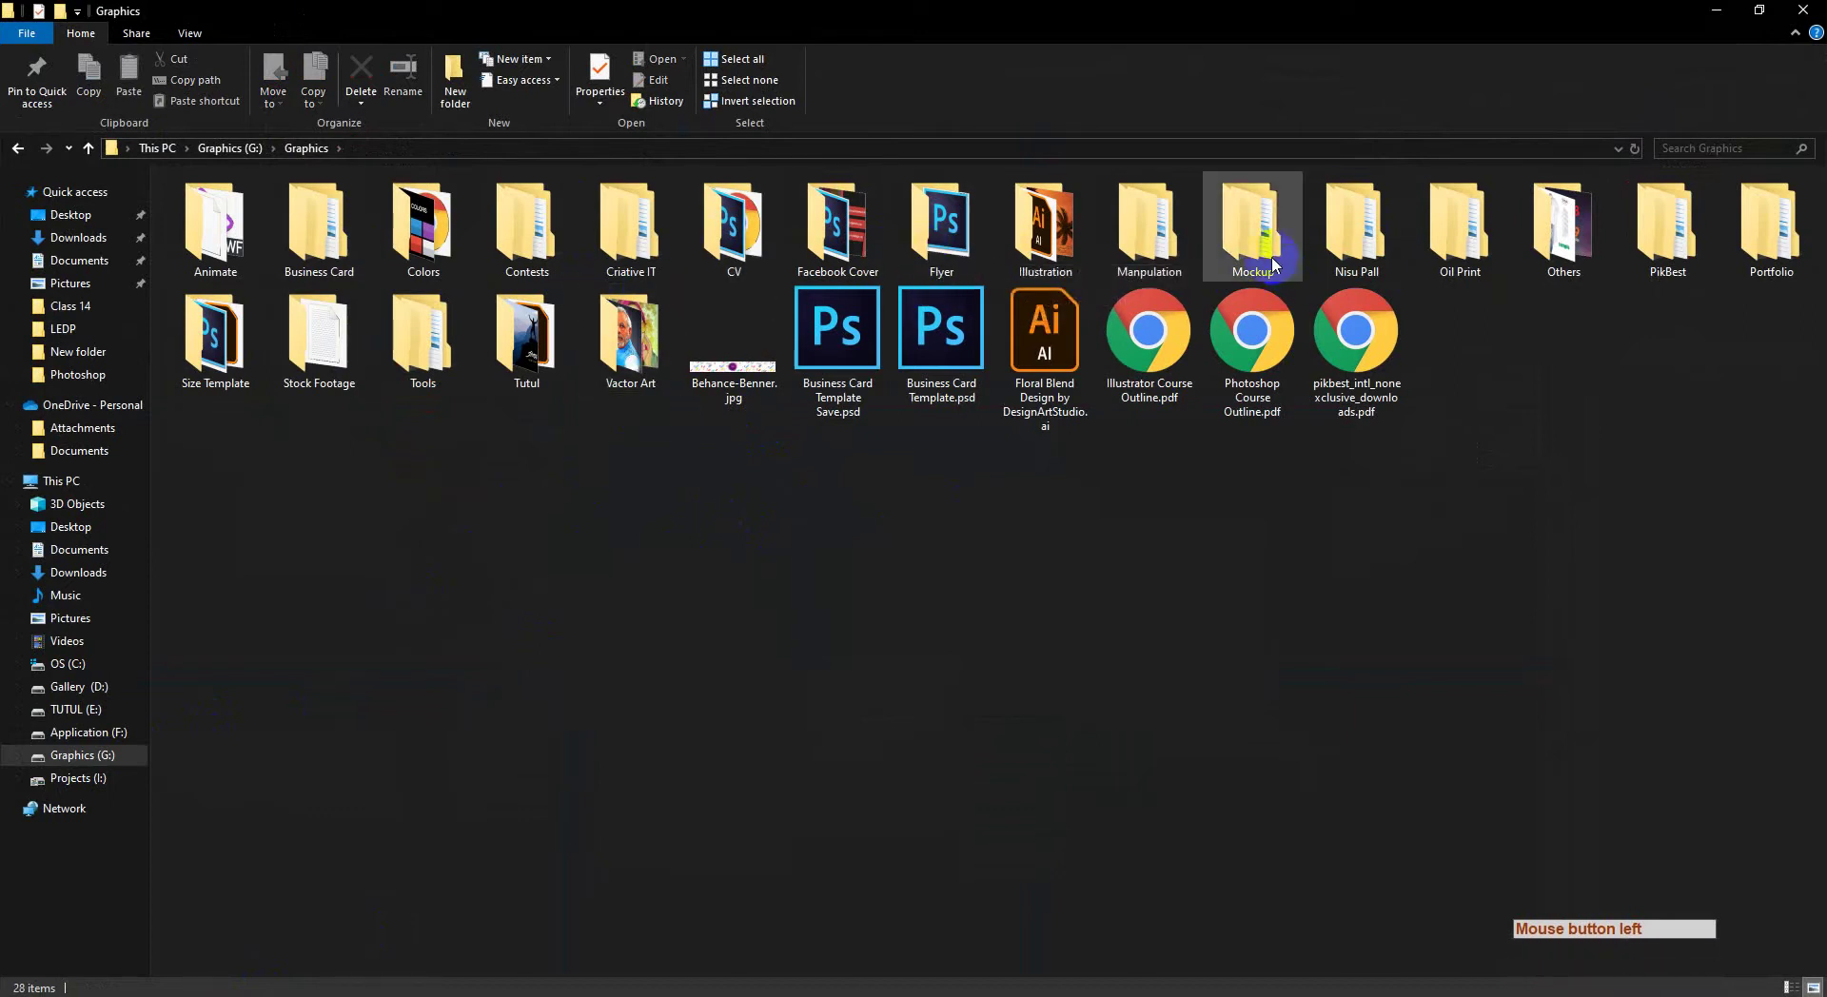
Step: Open 8 Like.psd from Mockup > Business Mokup > All Business Card Mockup
double_click(1239, 259)
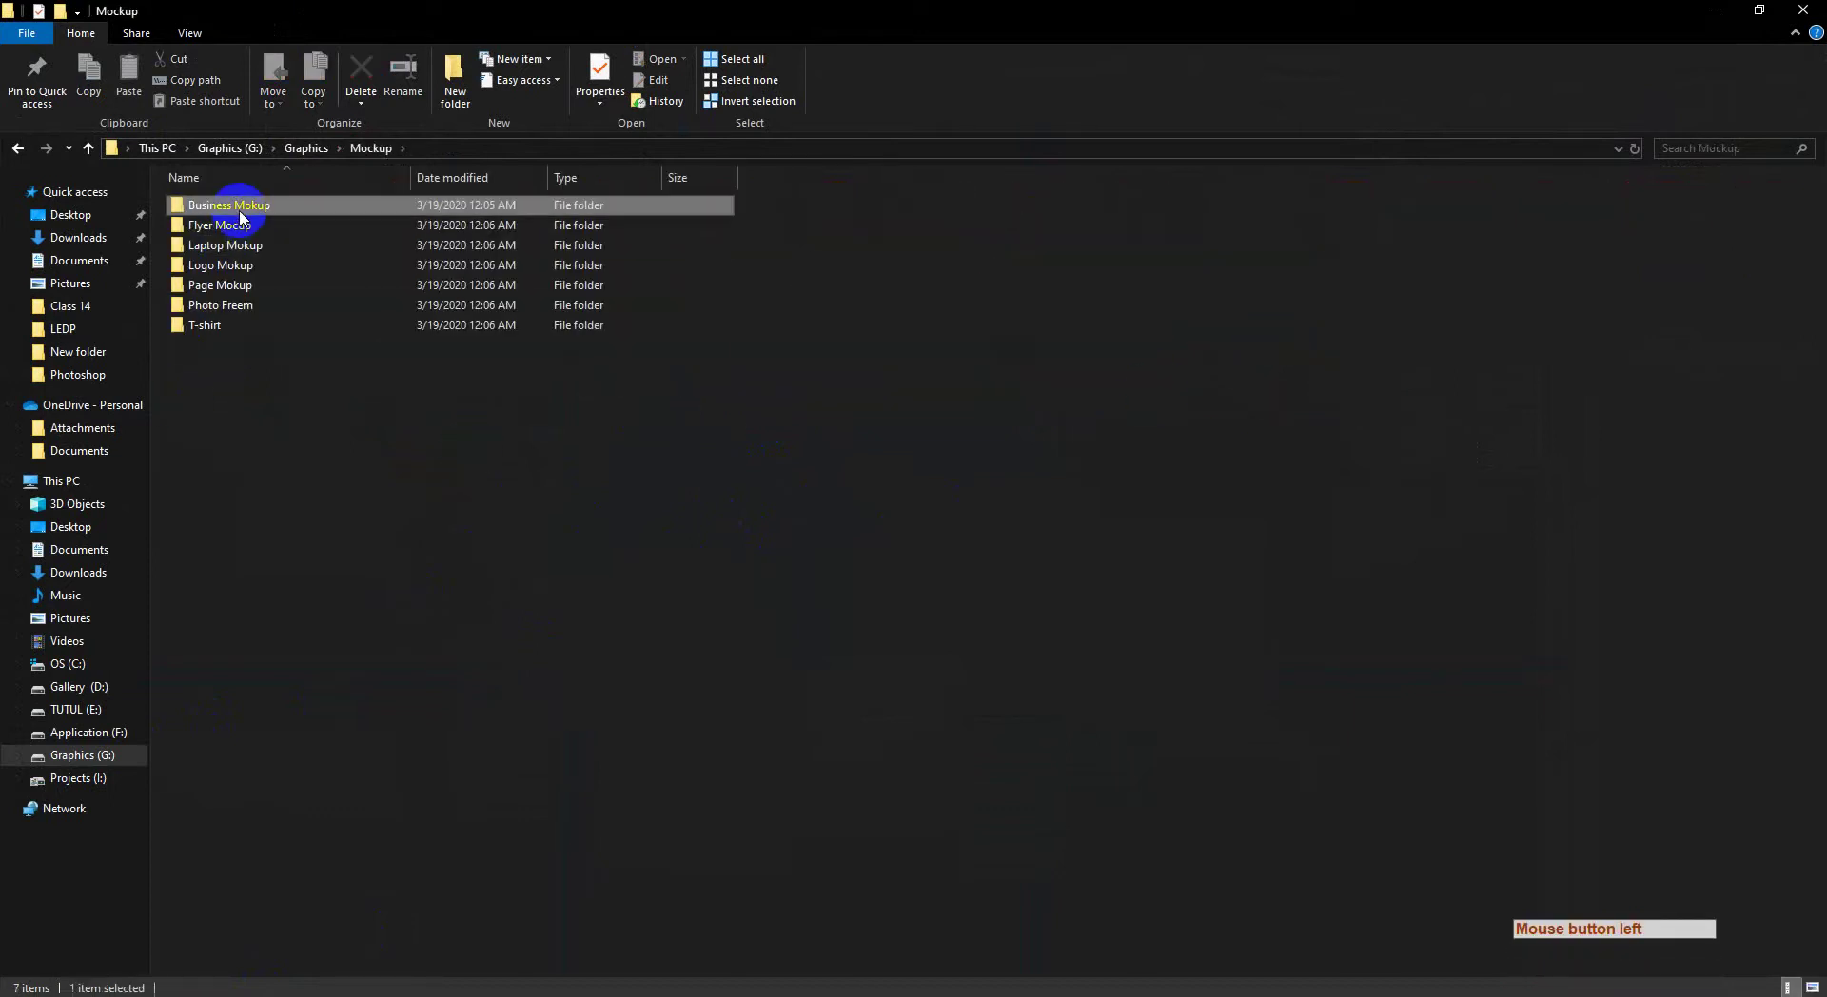
double_click(237, 200)
double_click(263, 209)
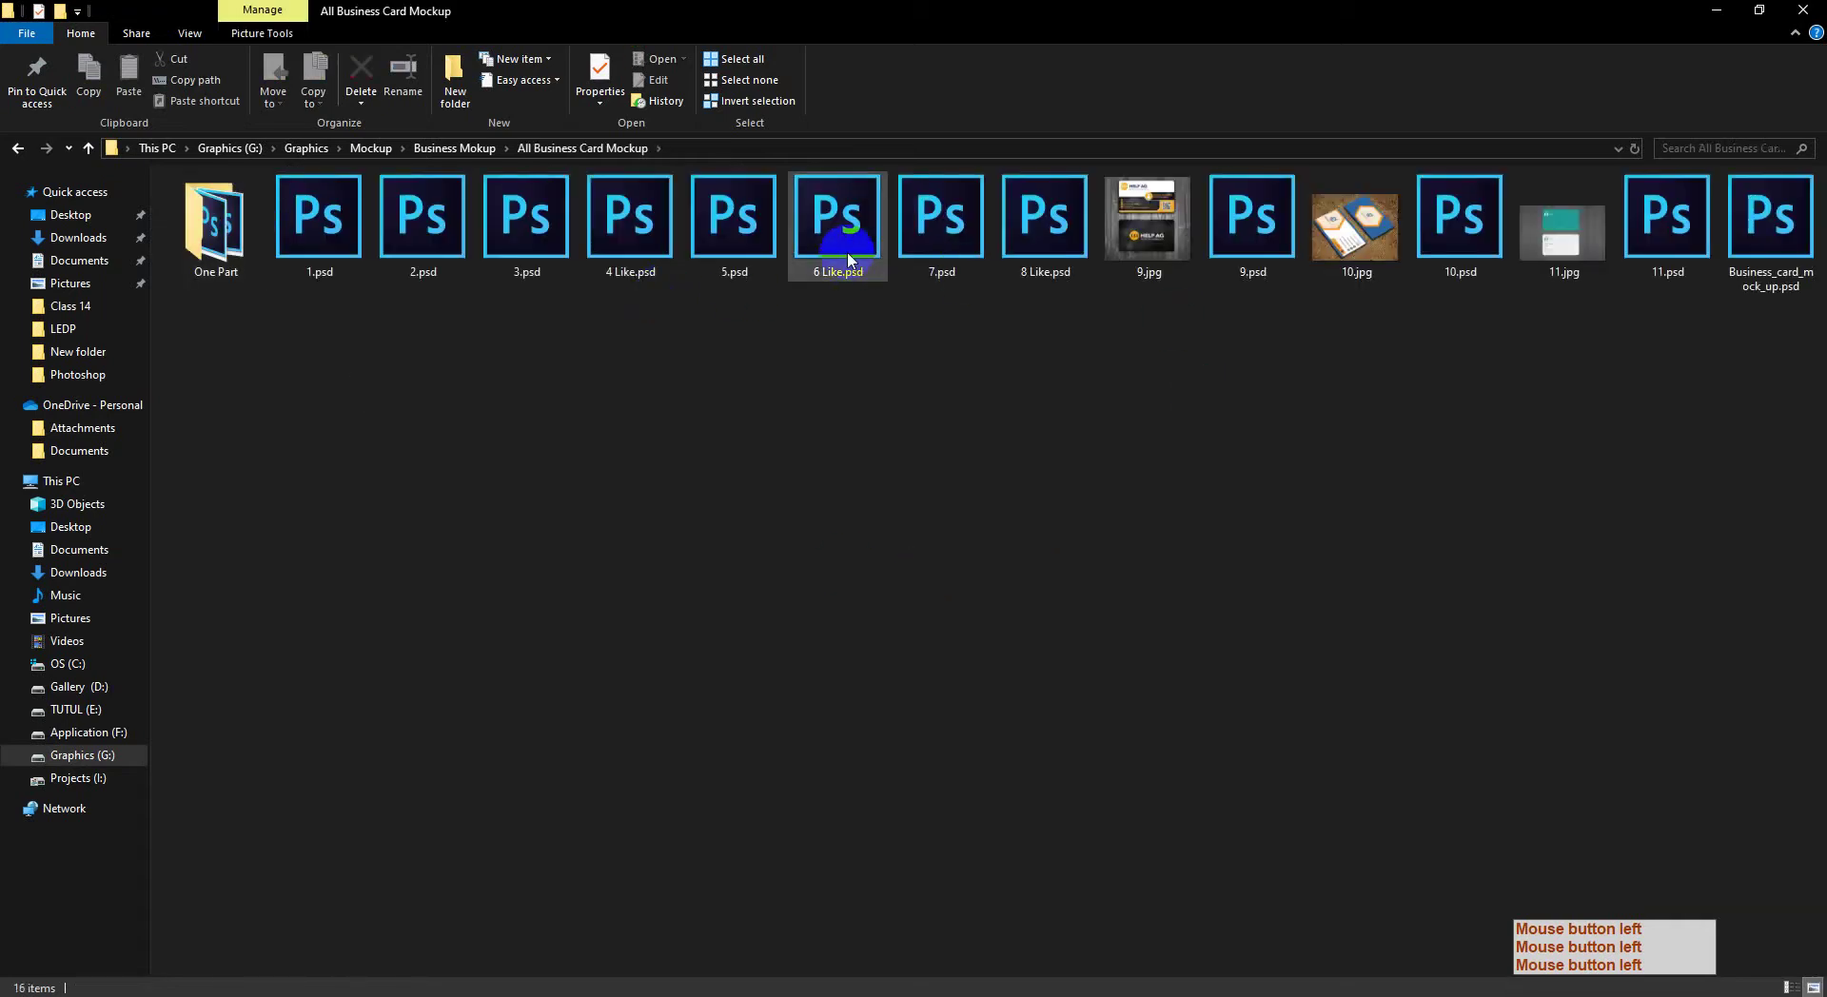
left_click(971, 273)
double_click(1014, 253)
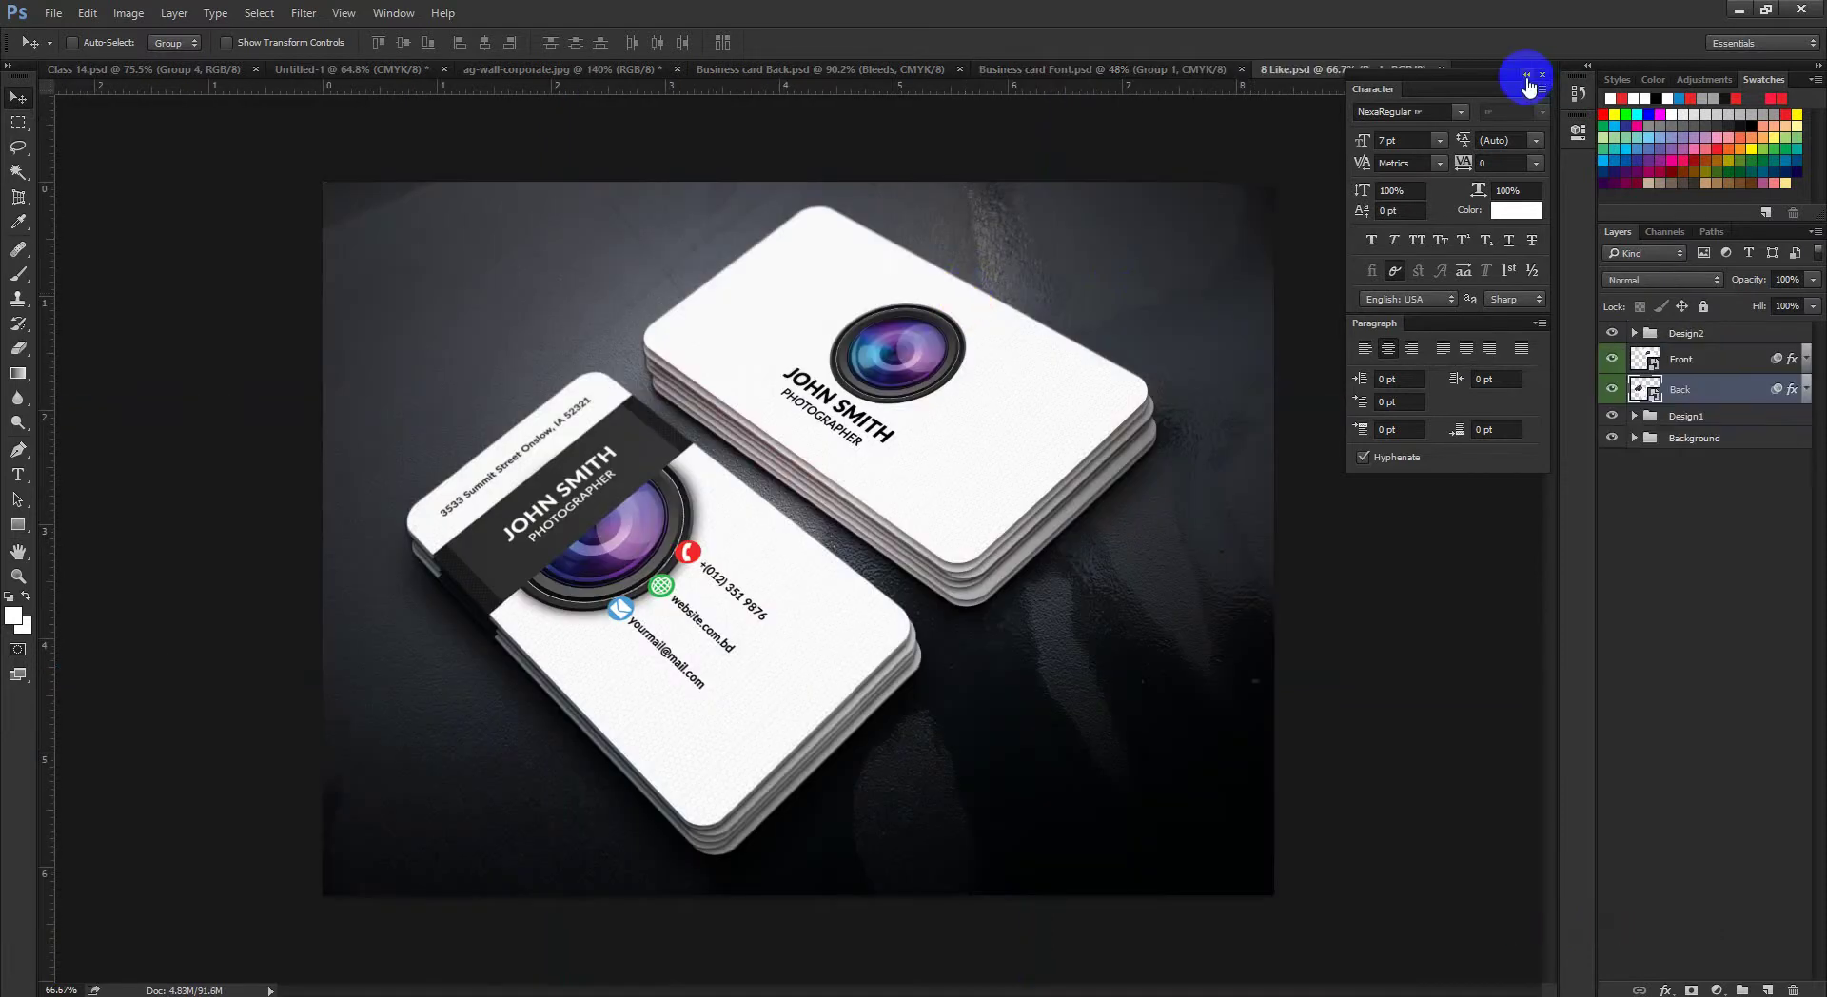
Step: View the ag-wall-corporate.jpg reference fitted to the window, then return to 8 Like.psd
left_click(1513, 82)
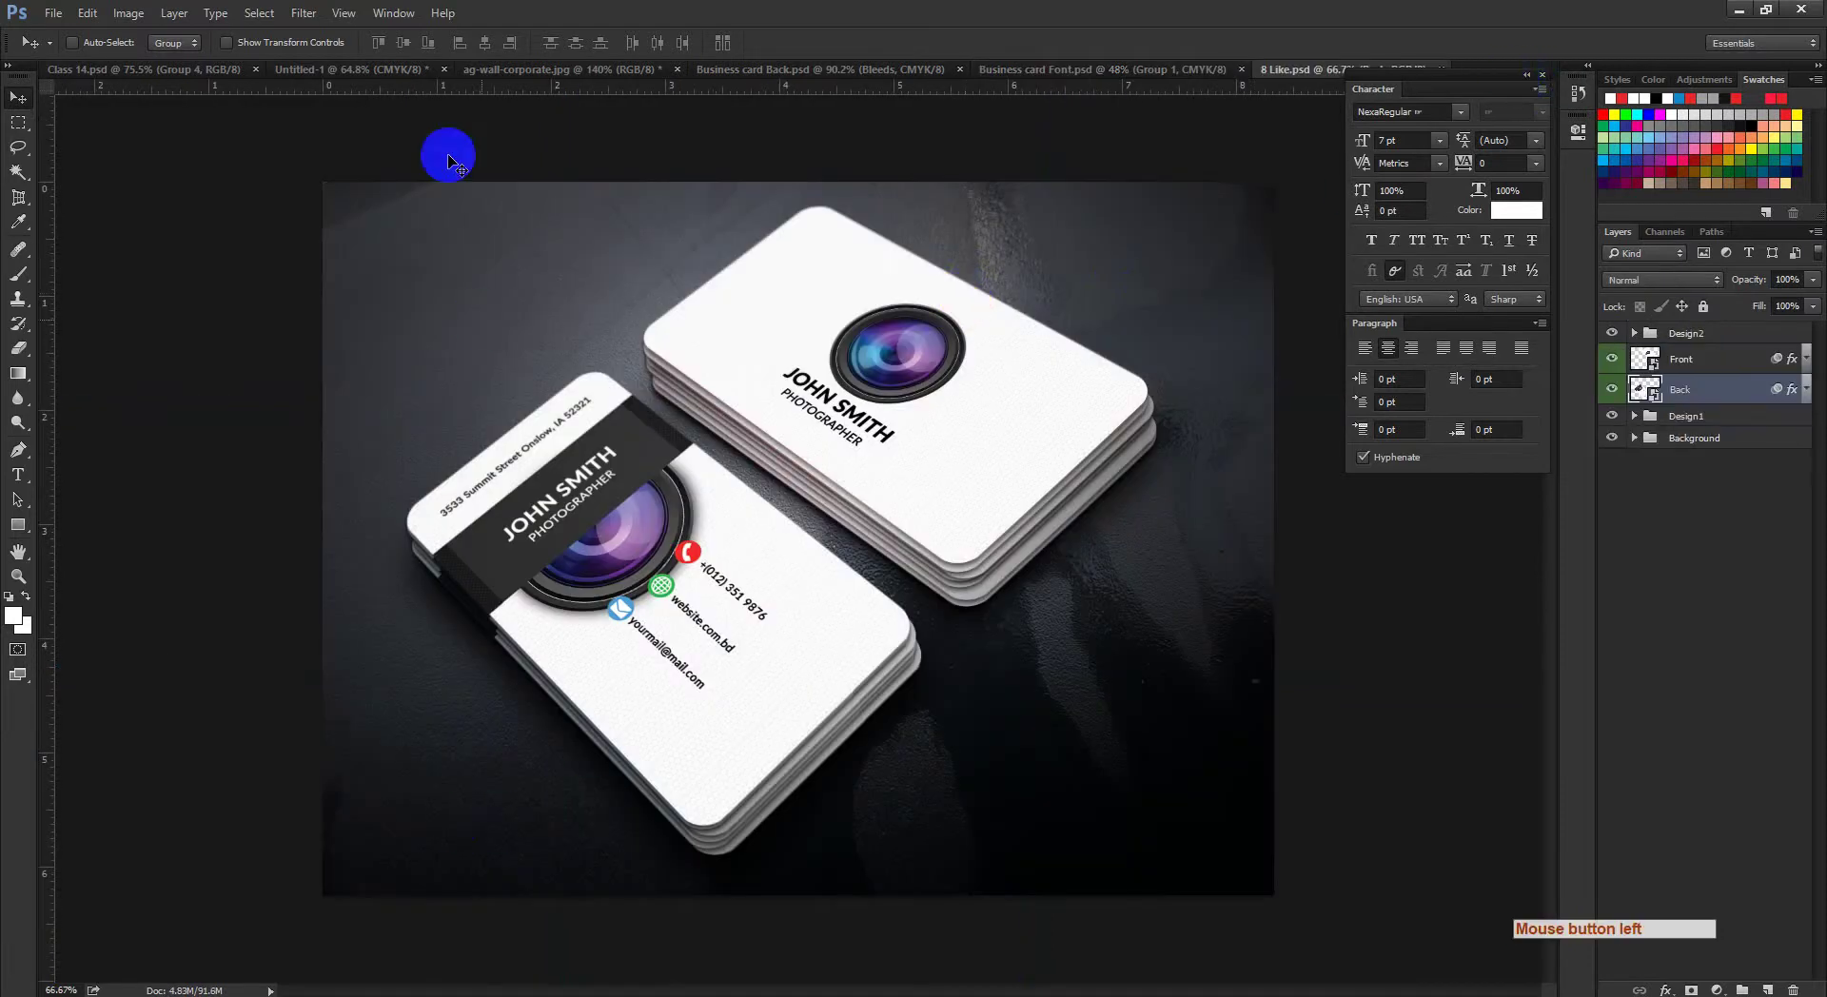
left_click(317, 69)
left_click(491, 70)
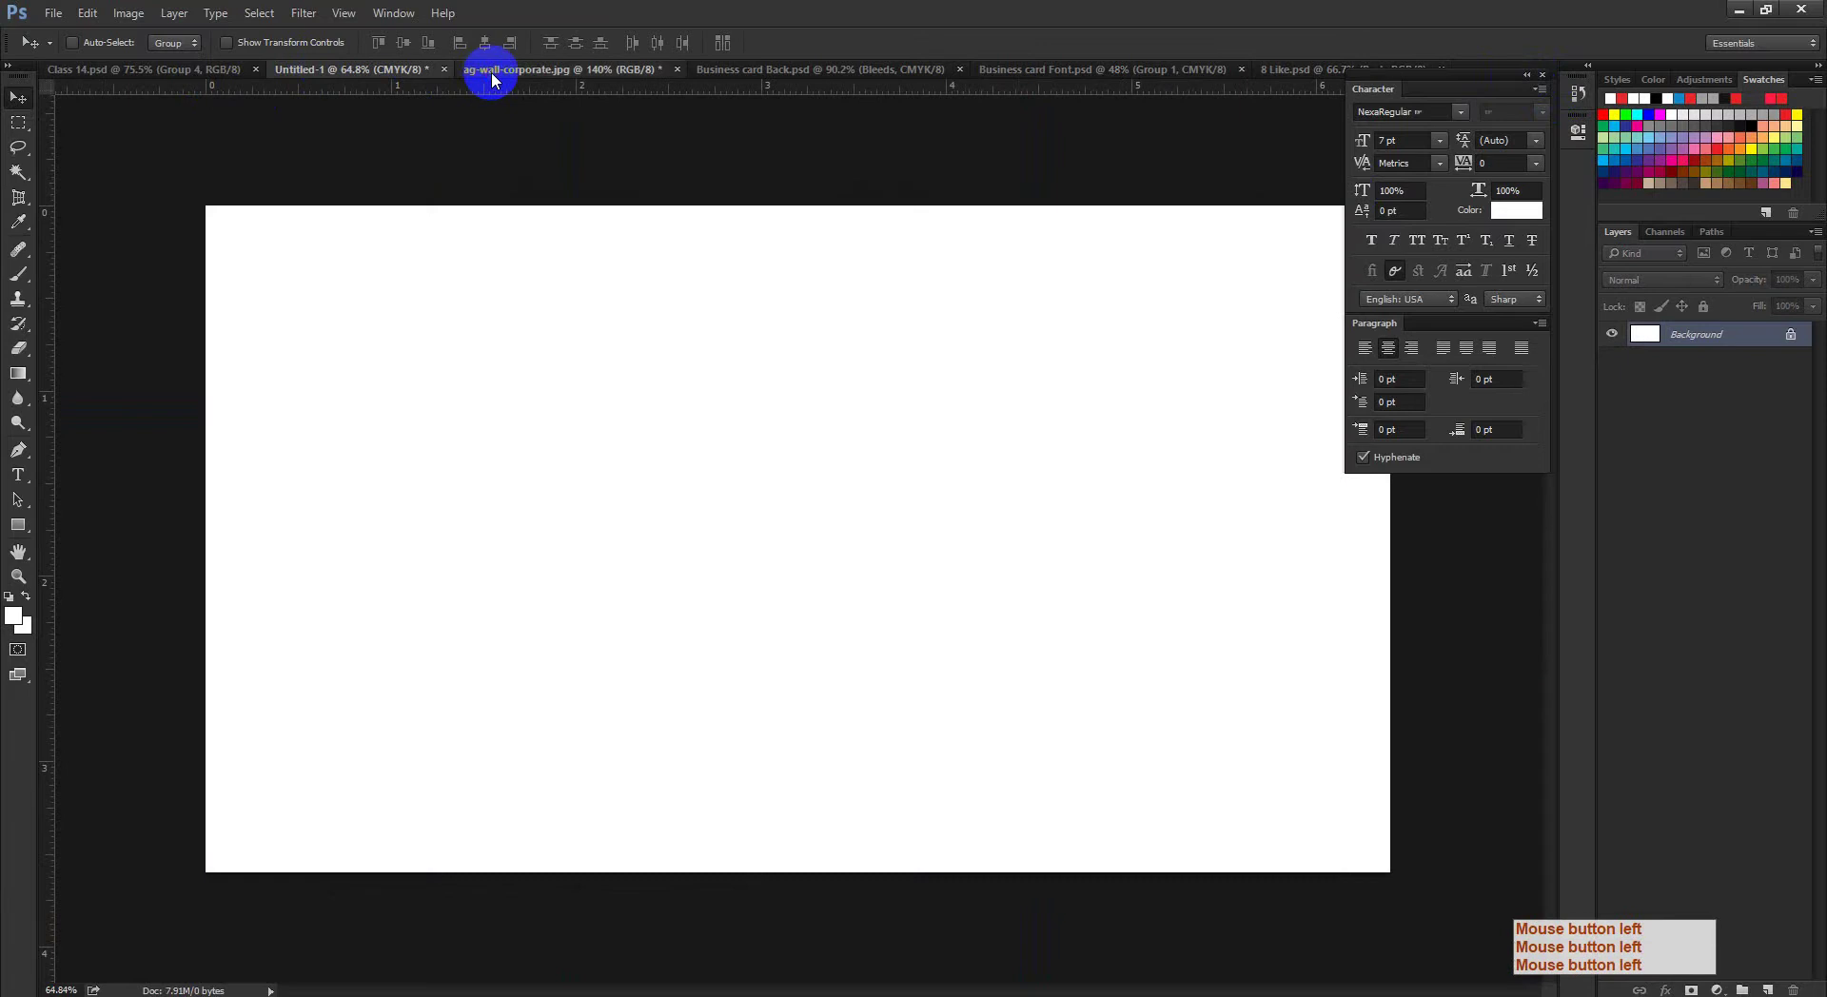
key("ctrl+KP_0")
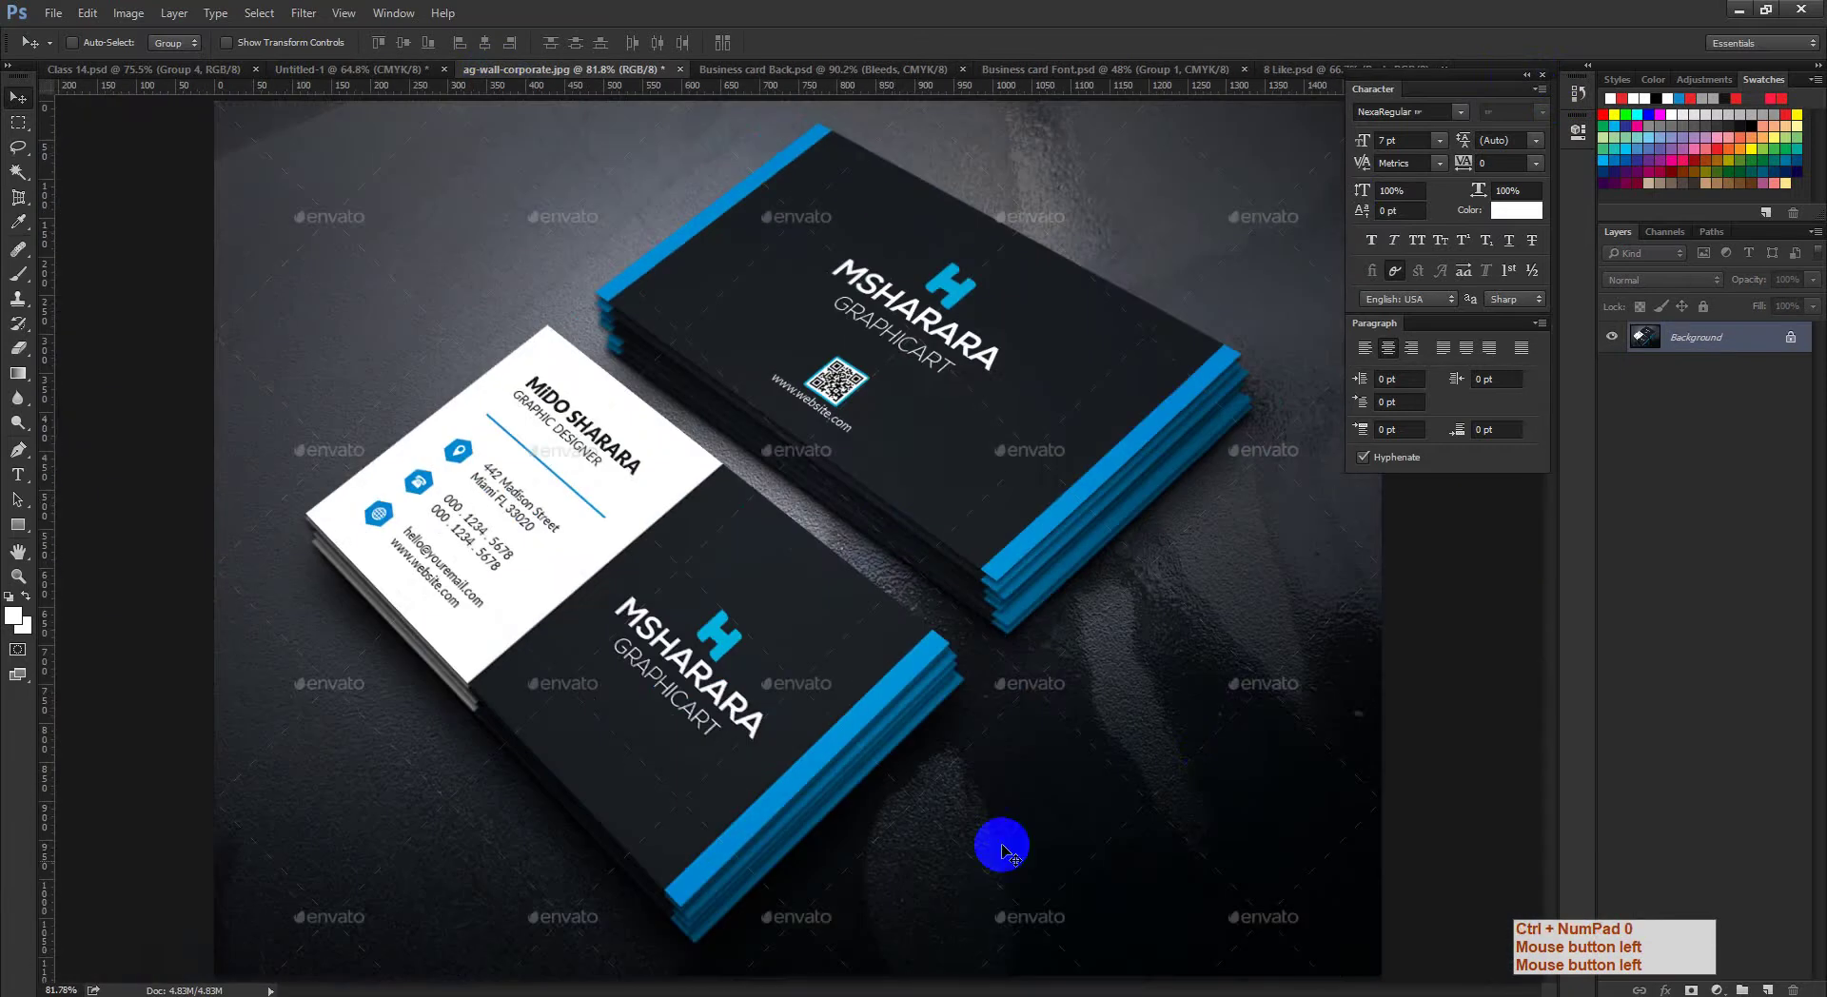
left_click(1317, 75)
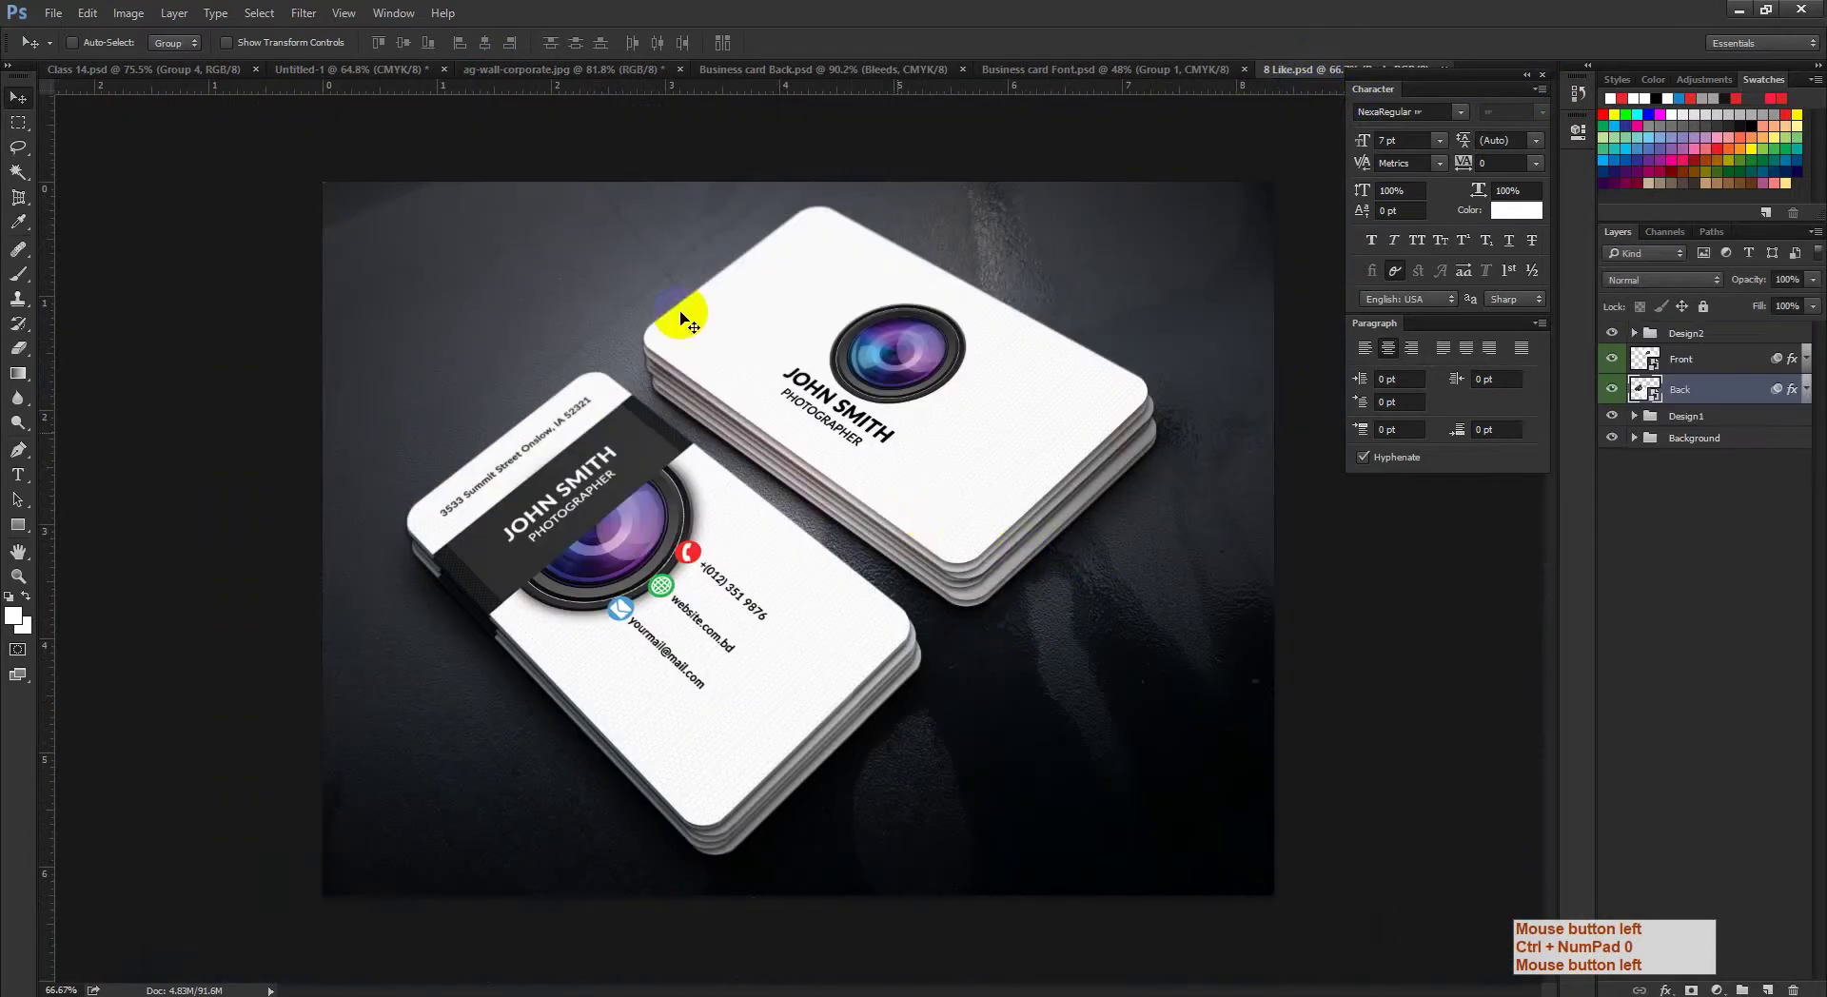
left_click(512, 72)
left_click(1318, 69)
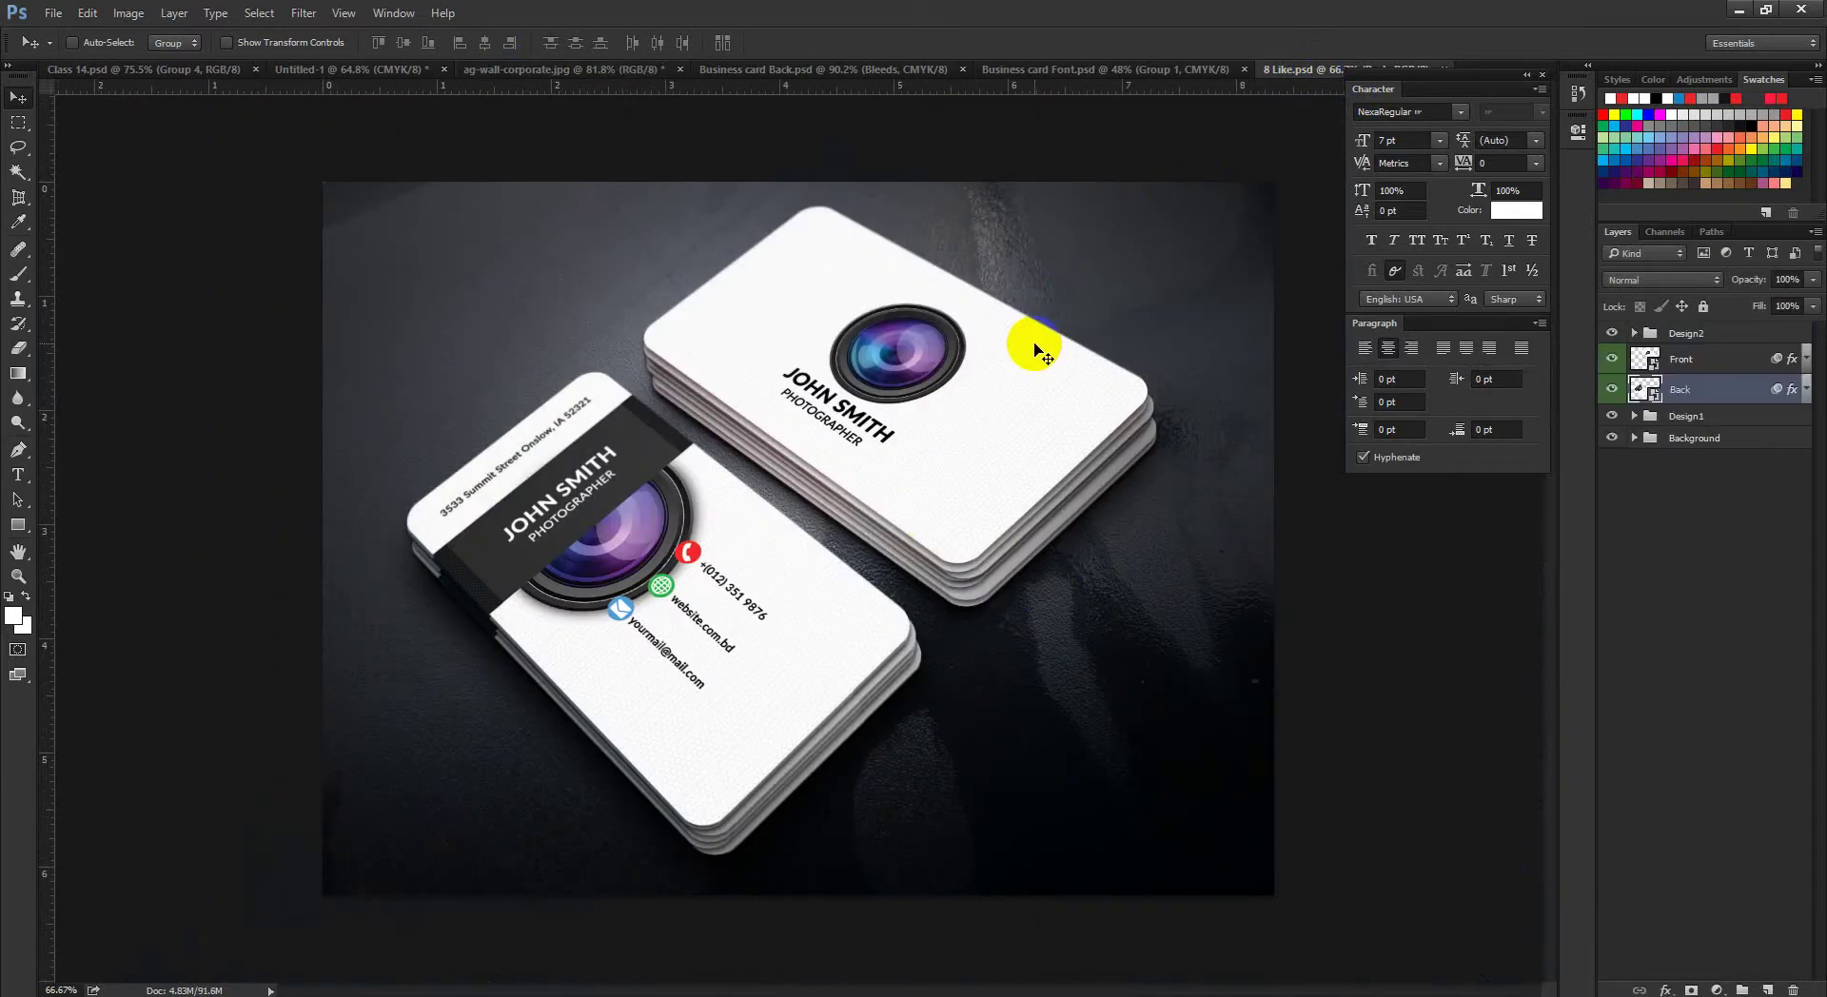
Step: Select the Front and Back layers and toggle Back's visibility to identify the back card
left_click(1703, 363)
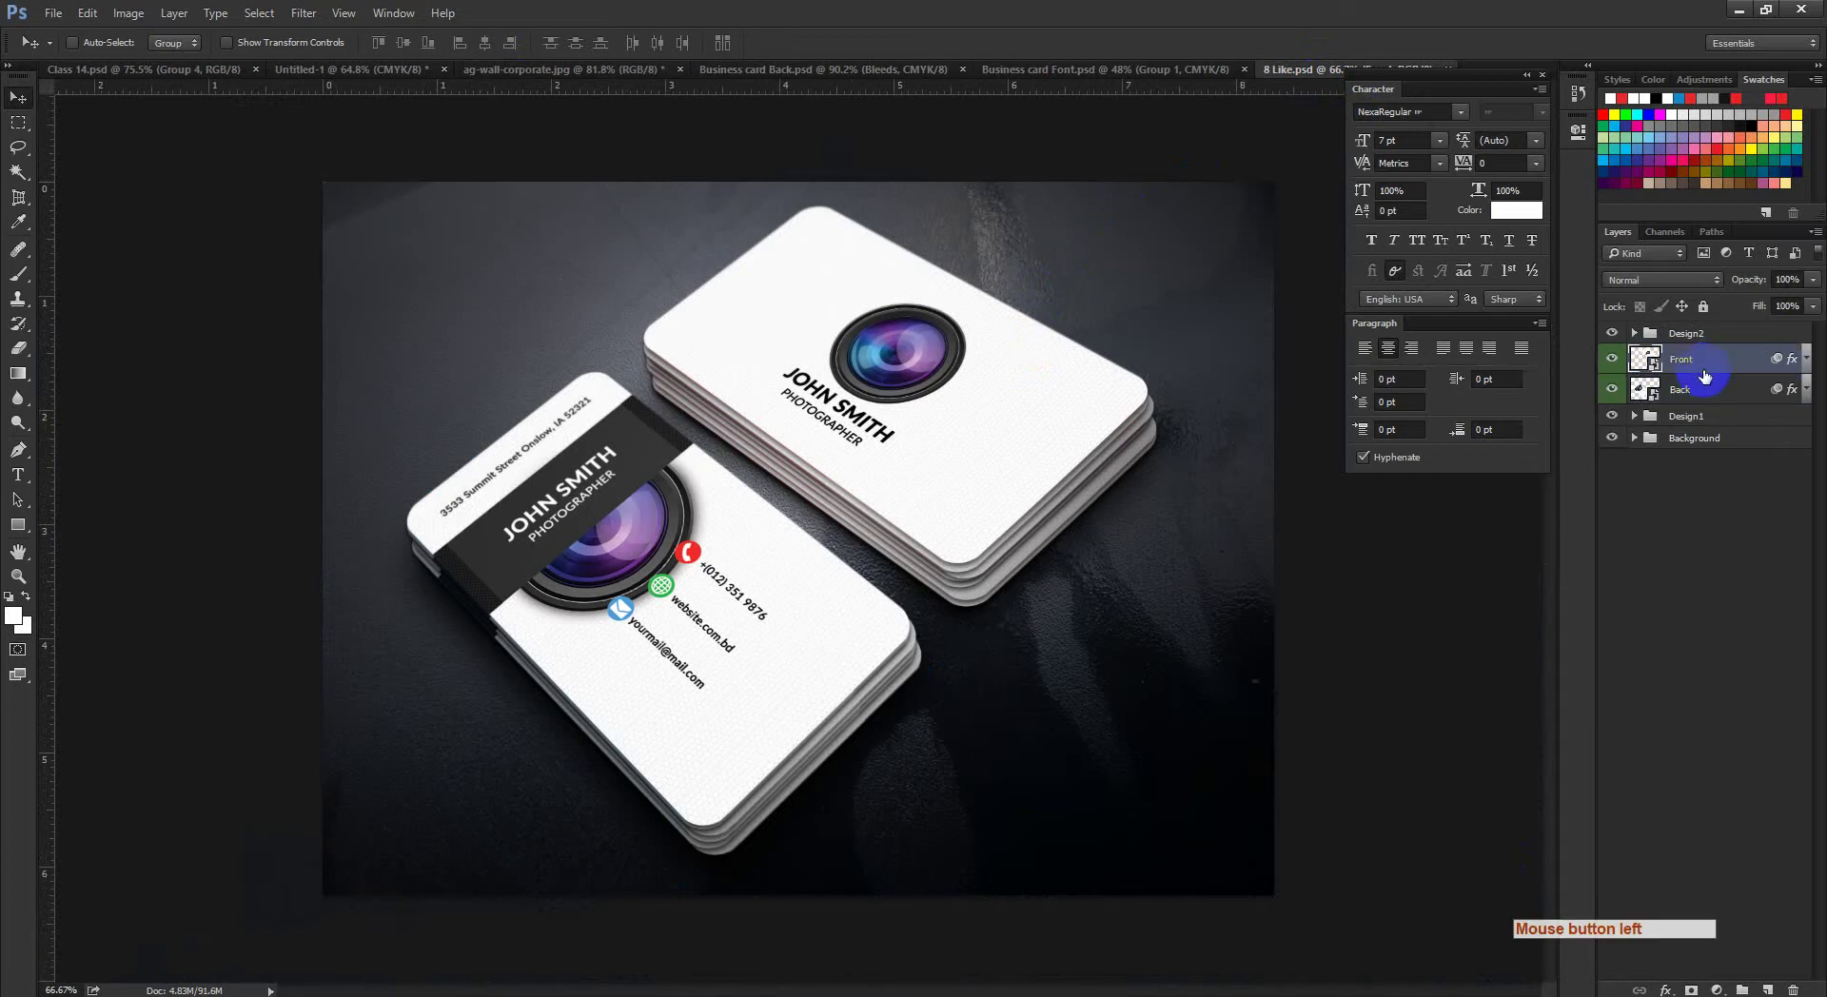
left_click(1690, 393)
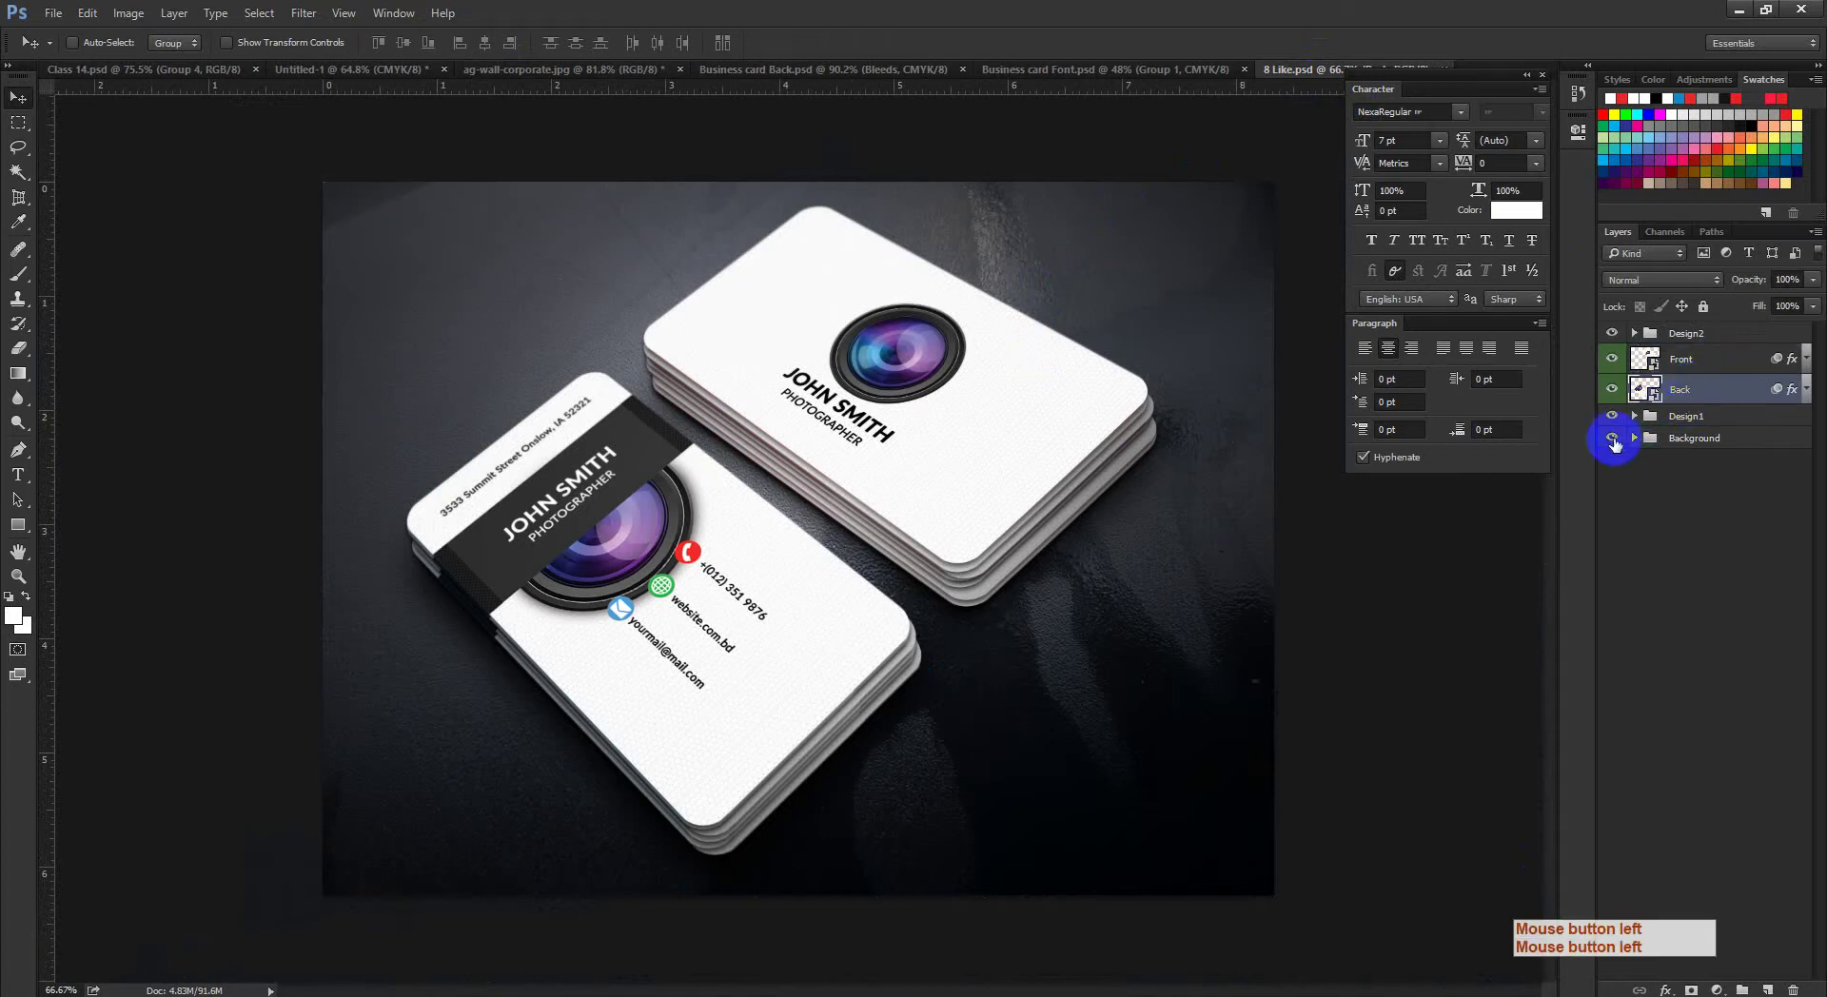
left_click(1621, 392)
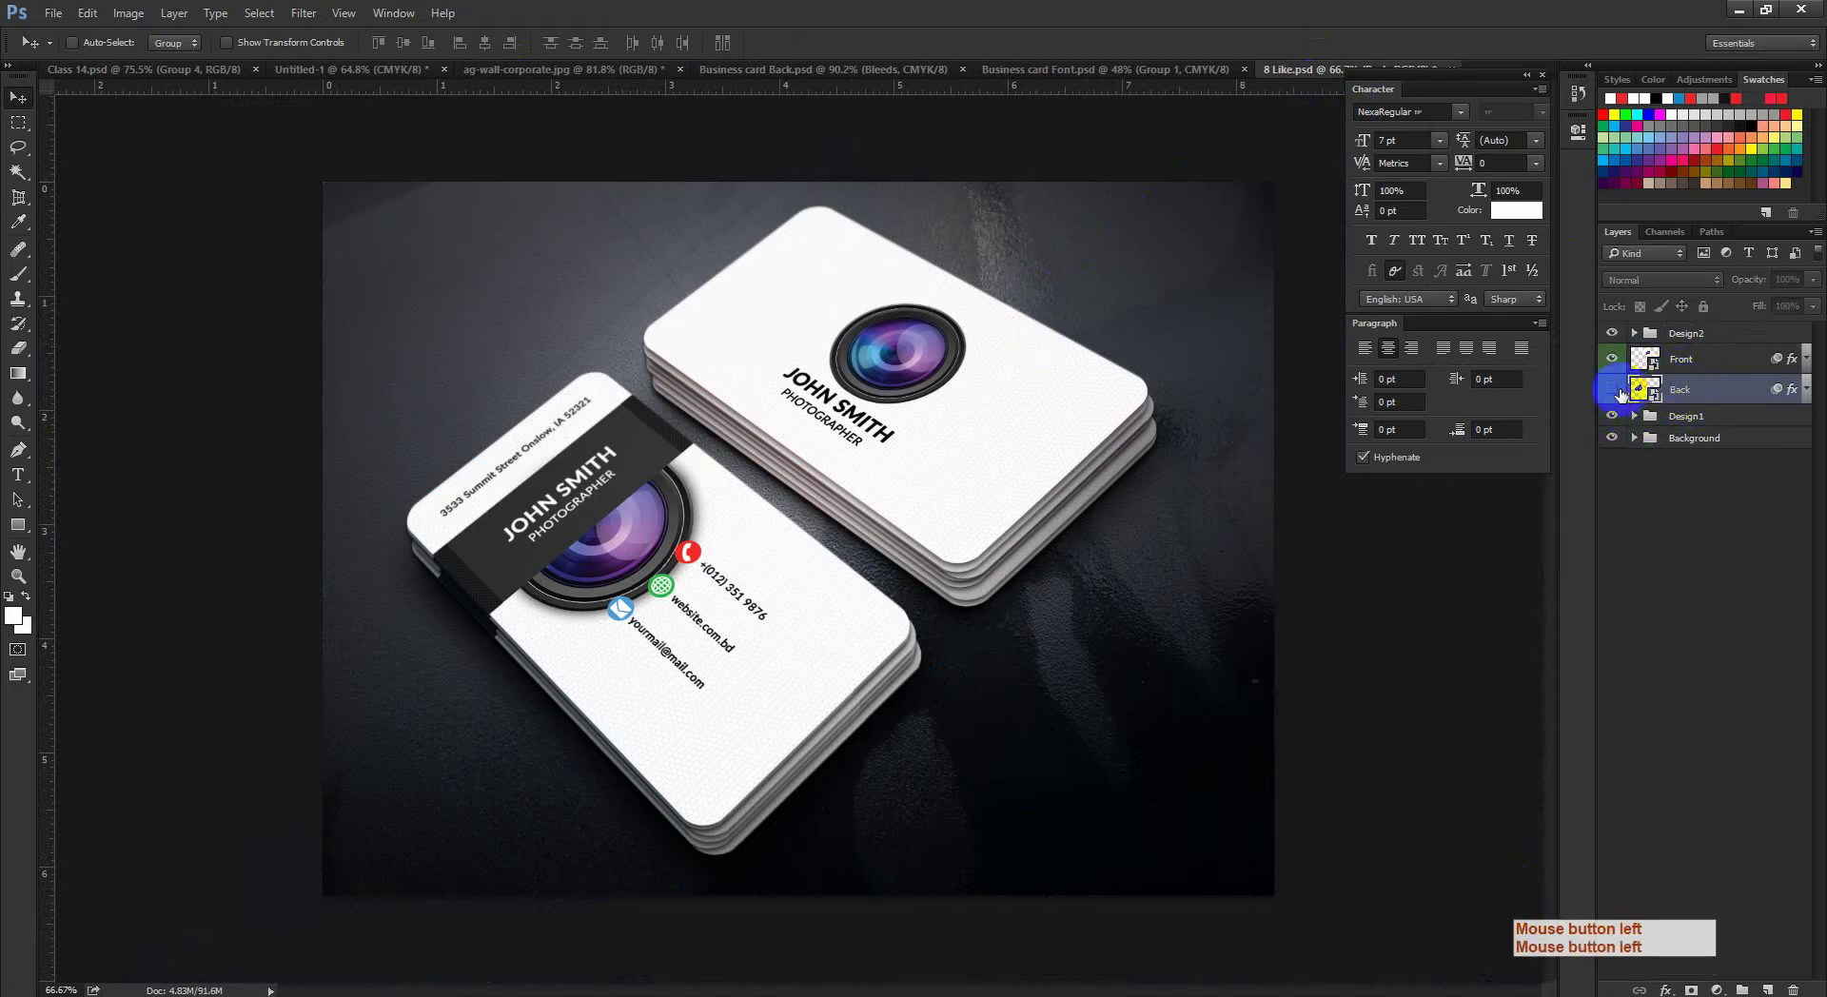
left_click(1614, 391)
left_click(1613, 391)
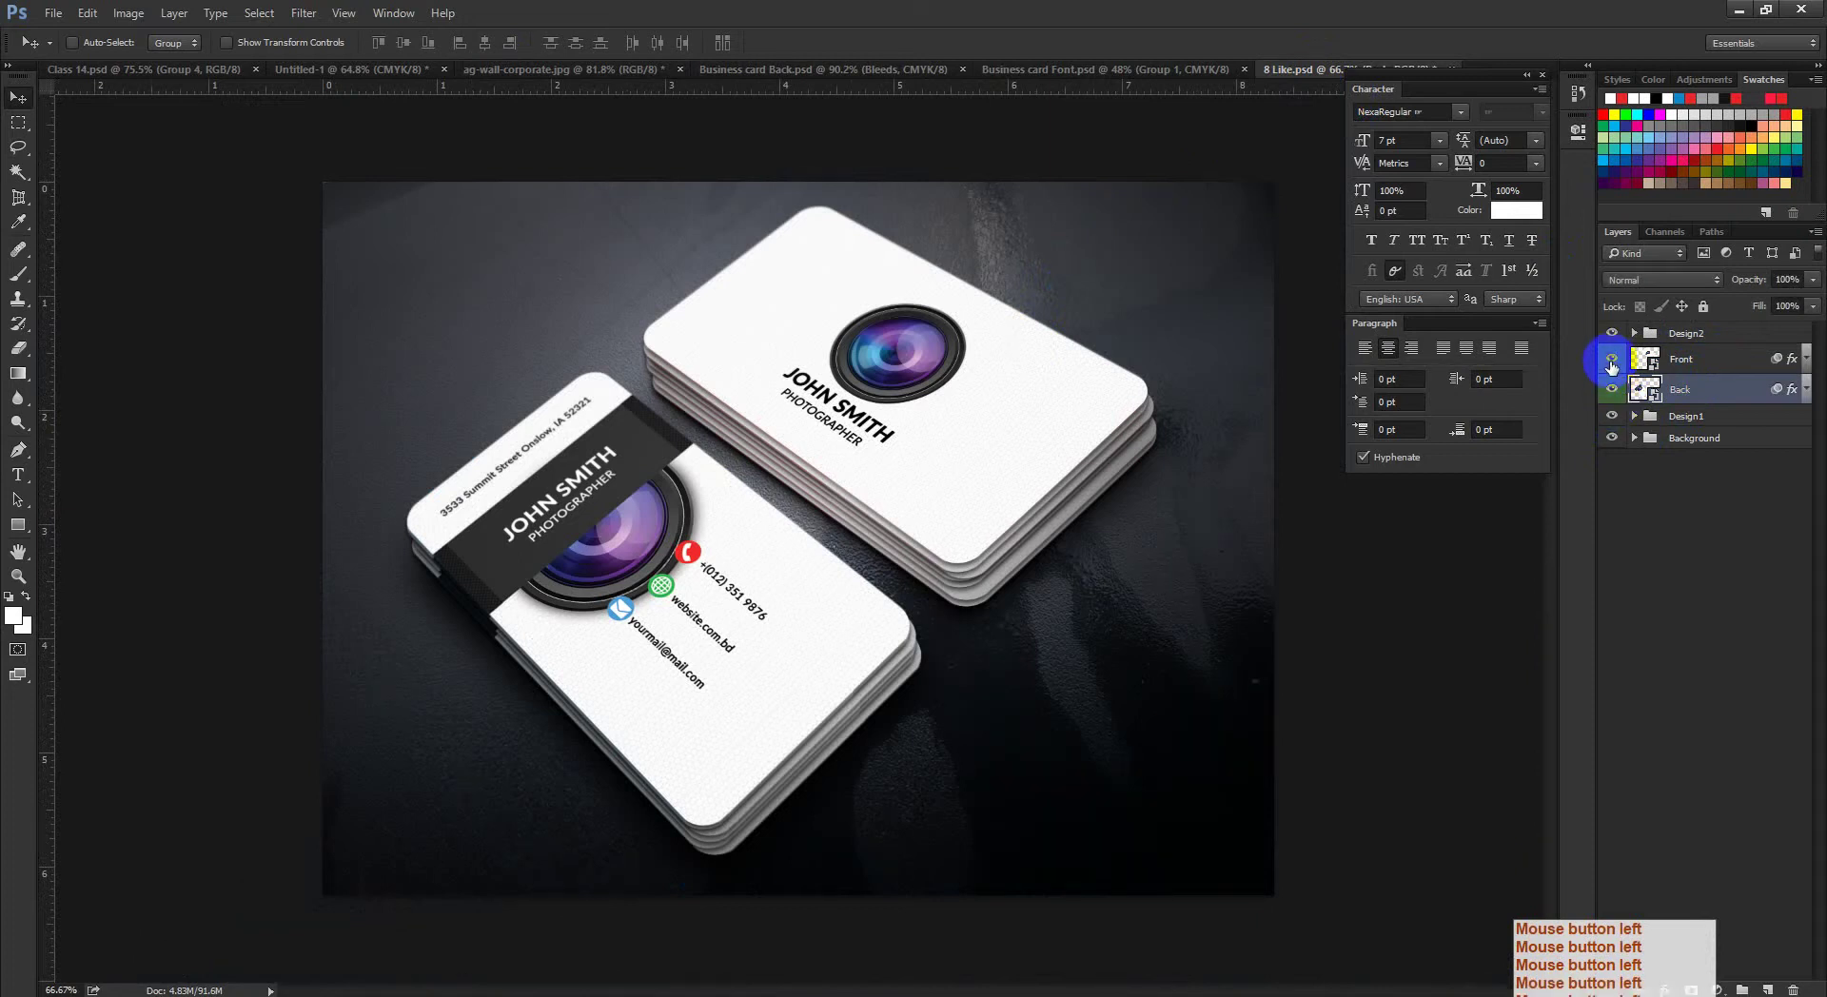
left_click(1613, 333)
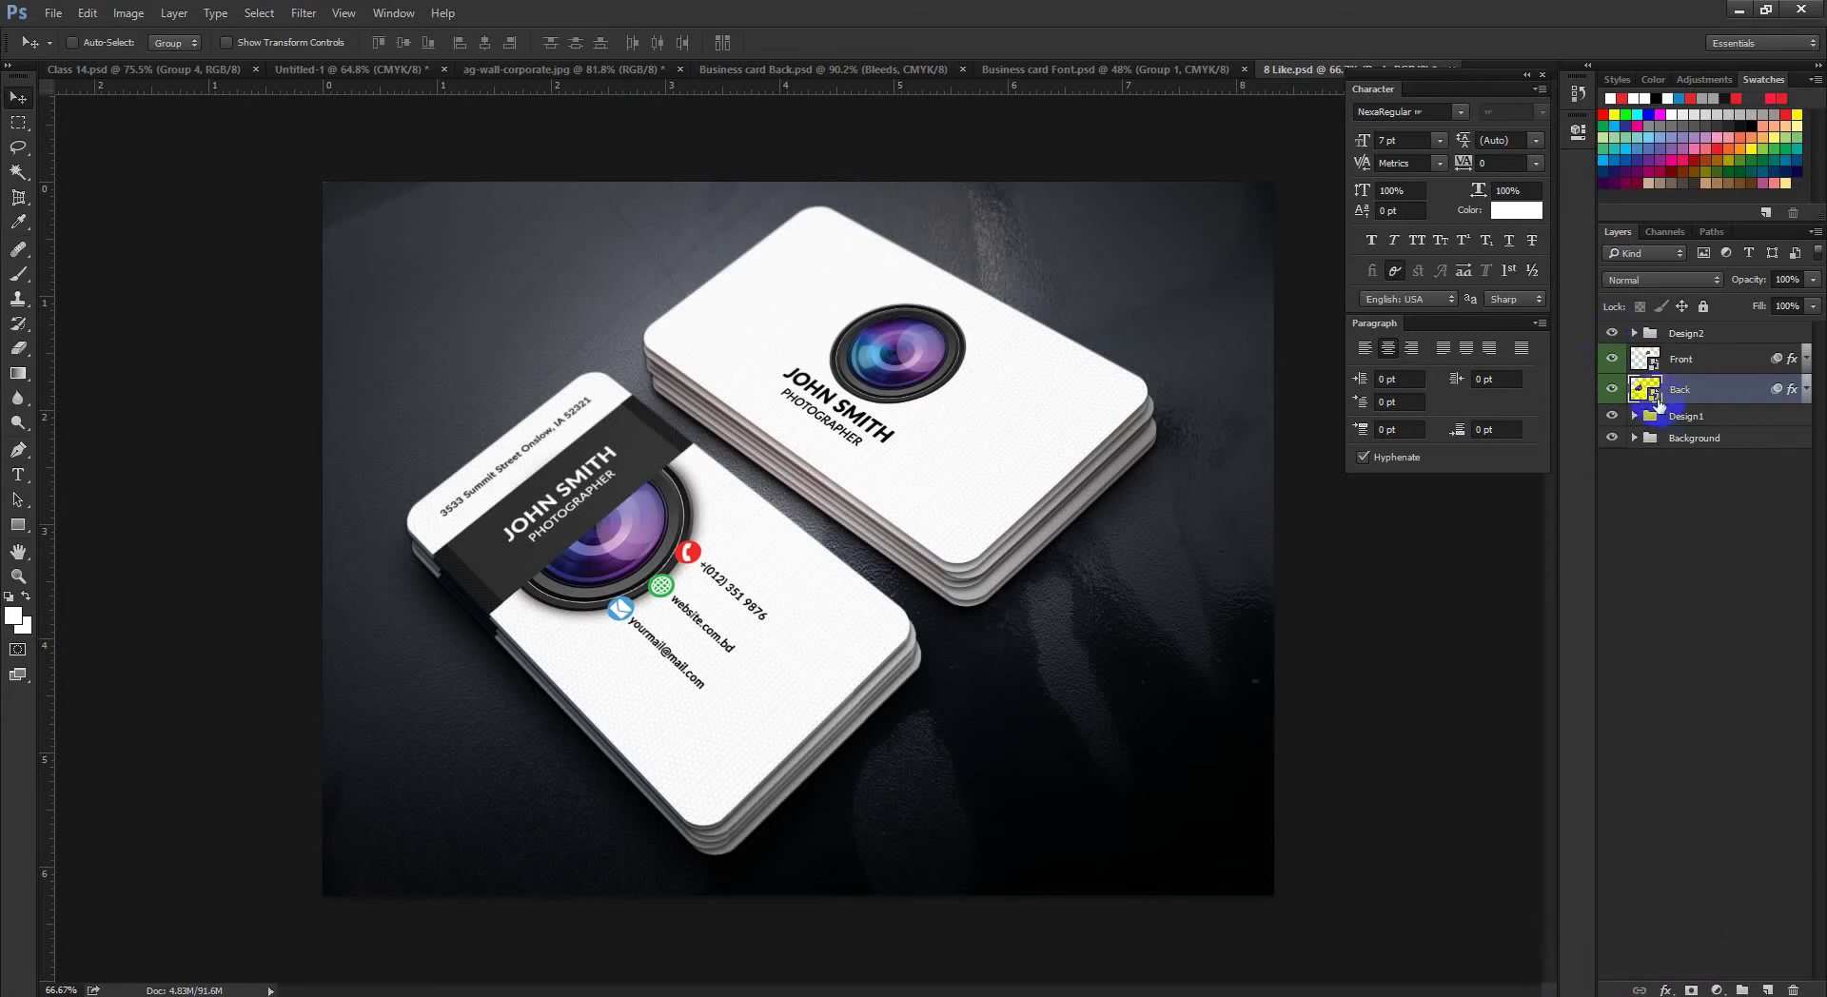
double_click(1654, 397)
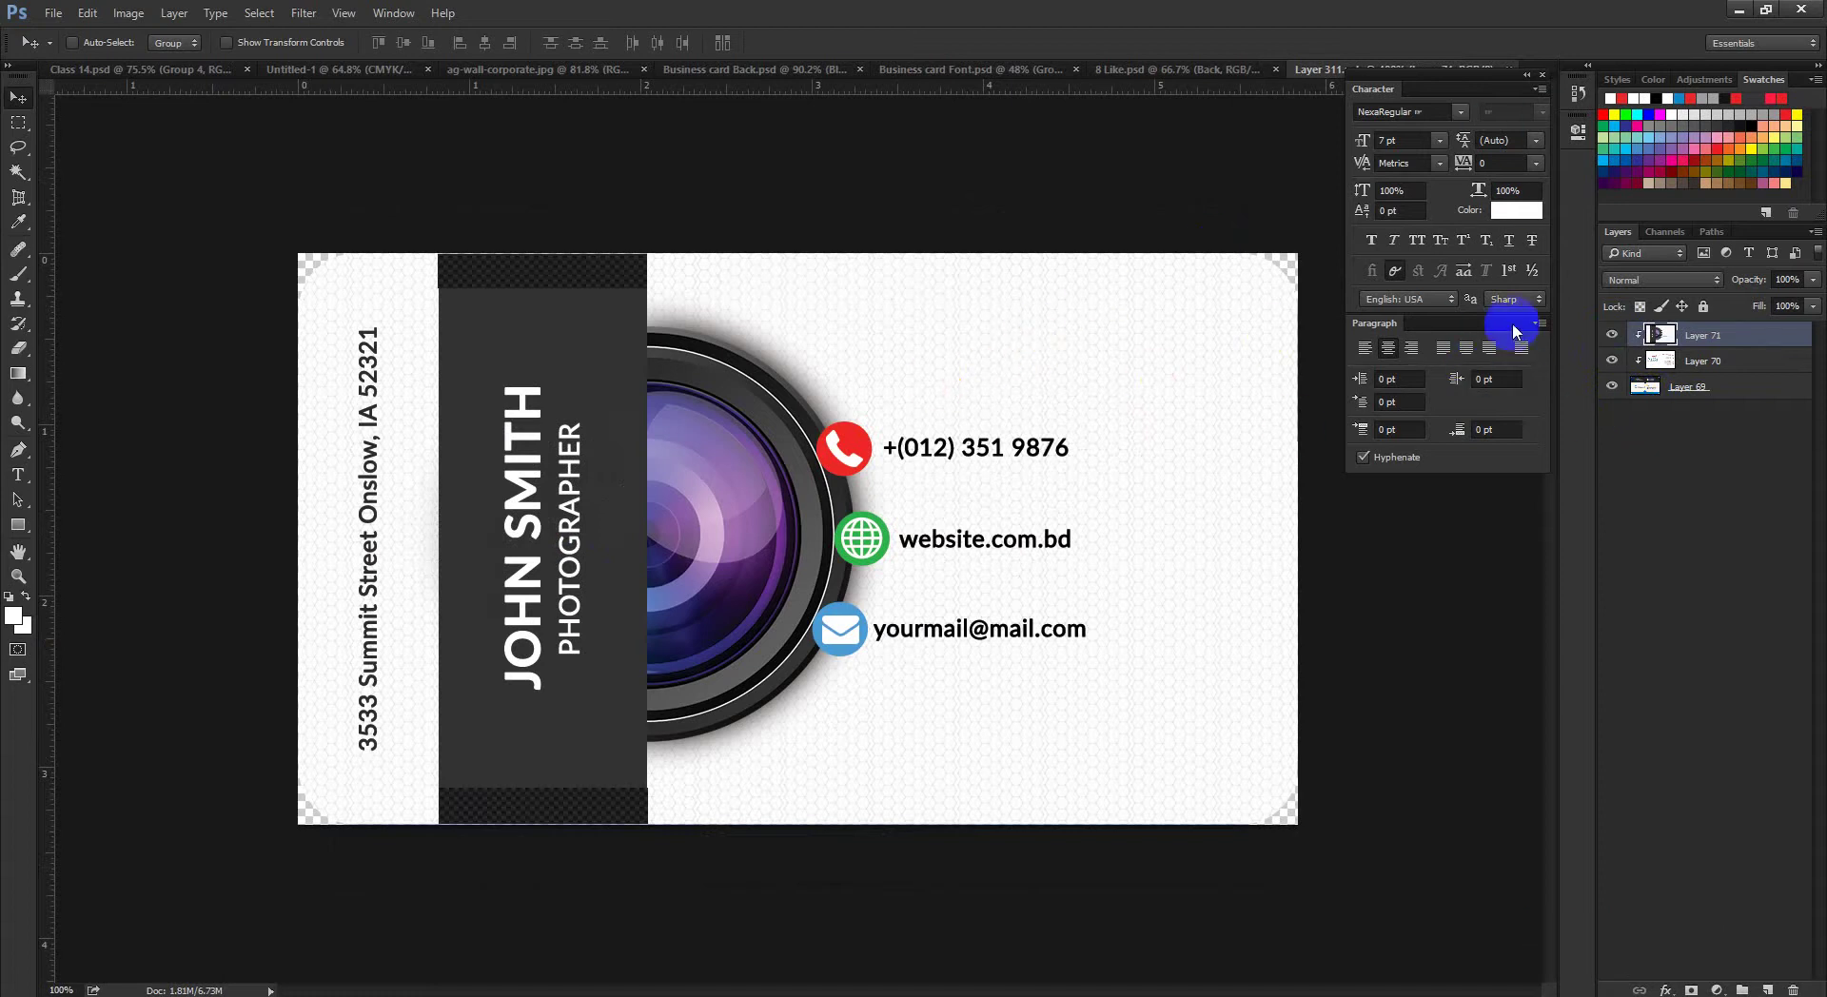
left_click_drag(999, 453, 933, 506)
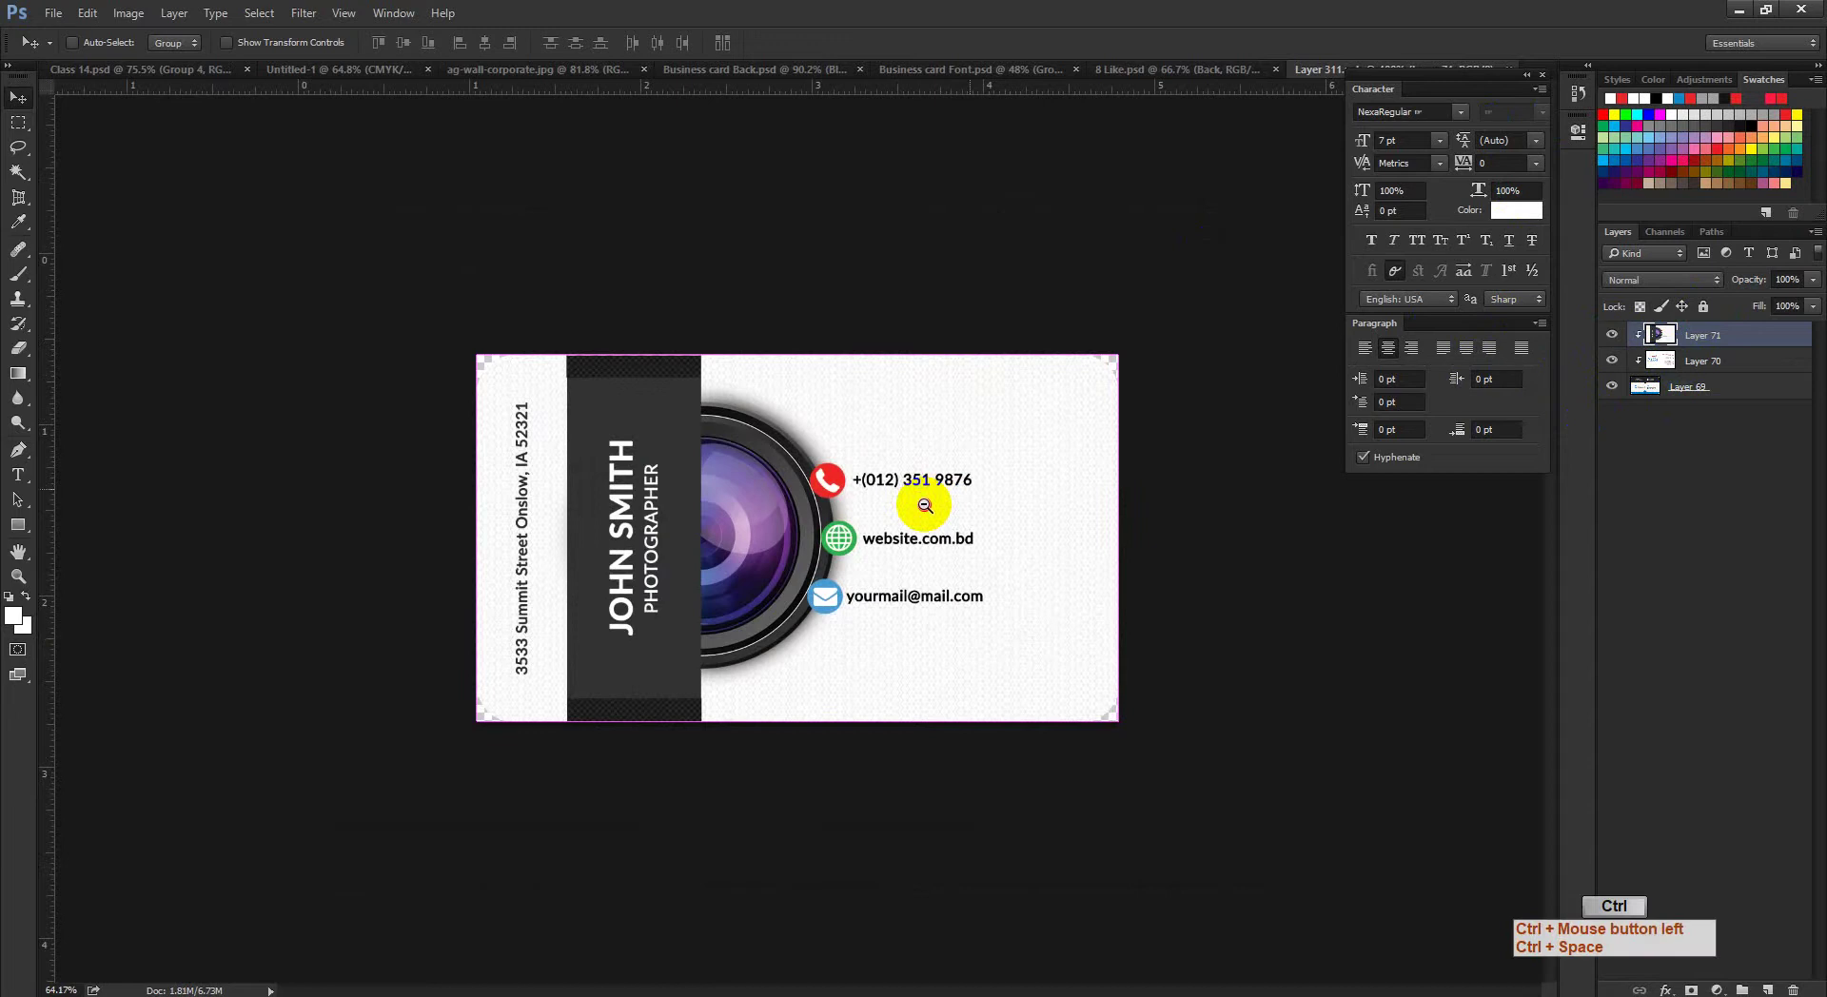
left_click(731, 70)
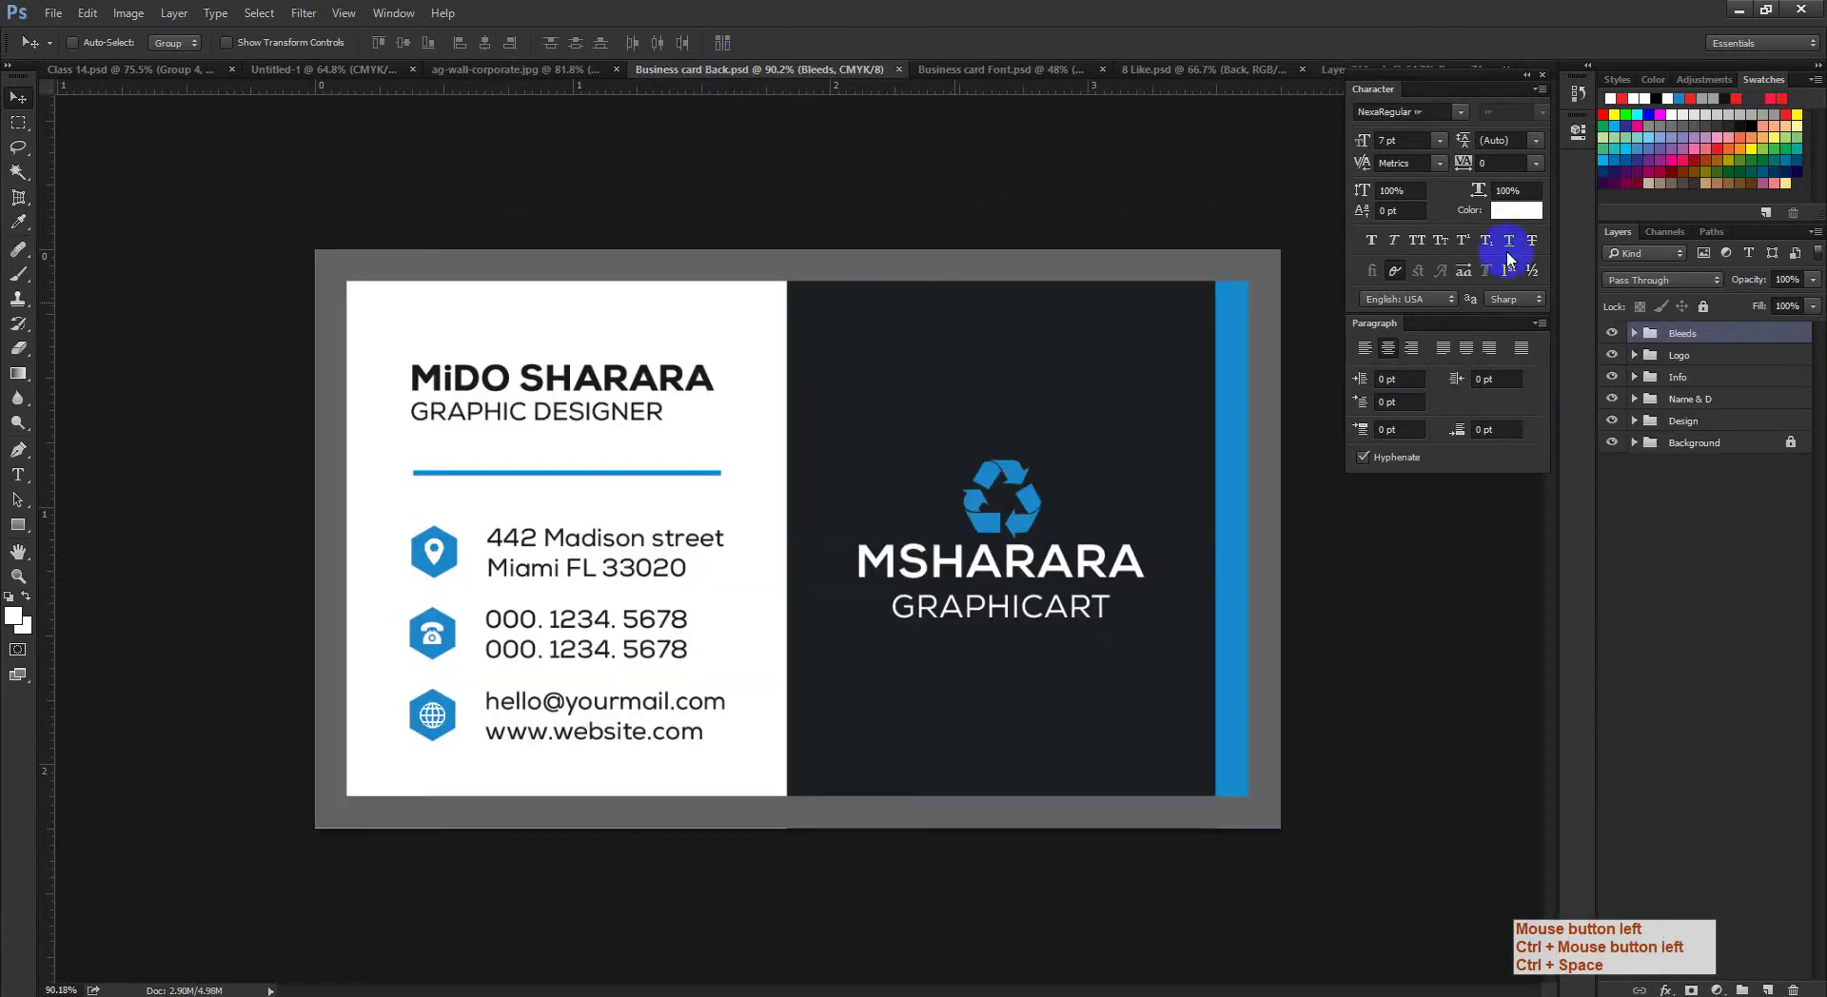
left_click(1336, 72)
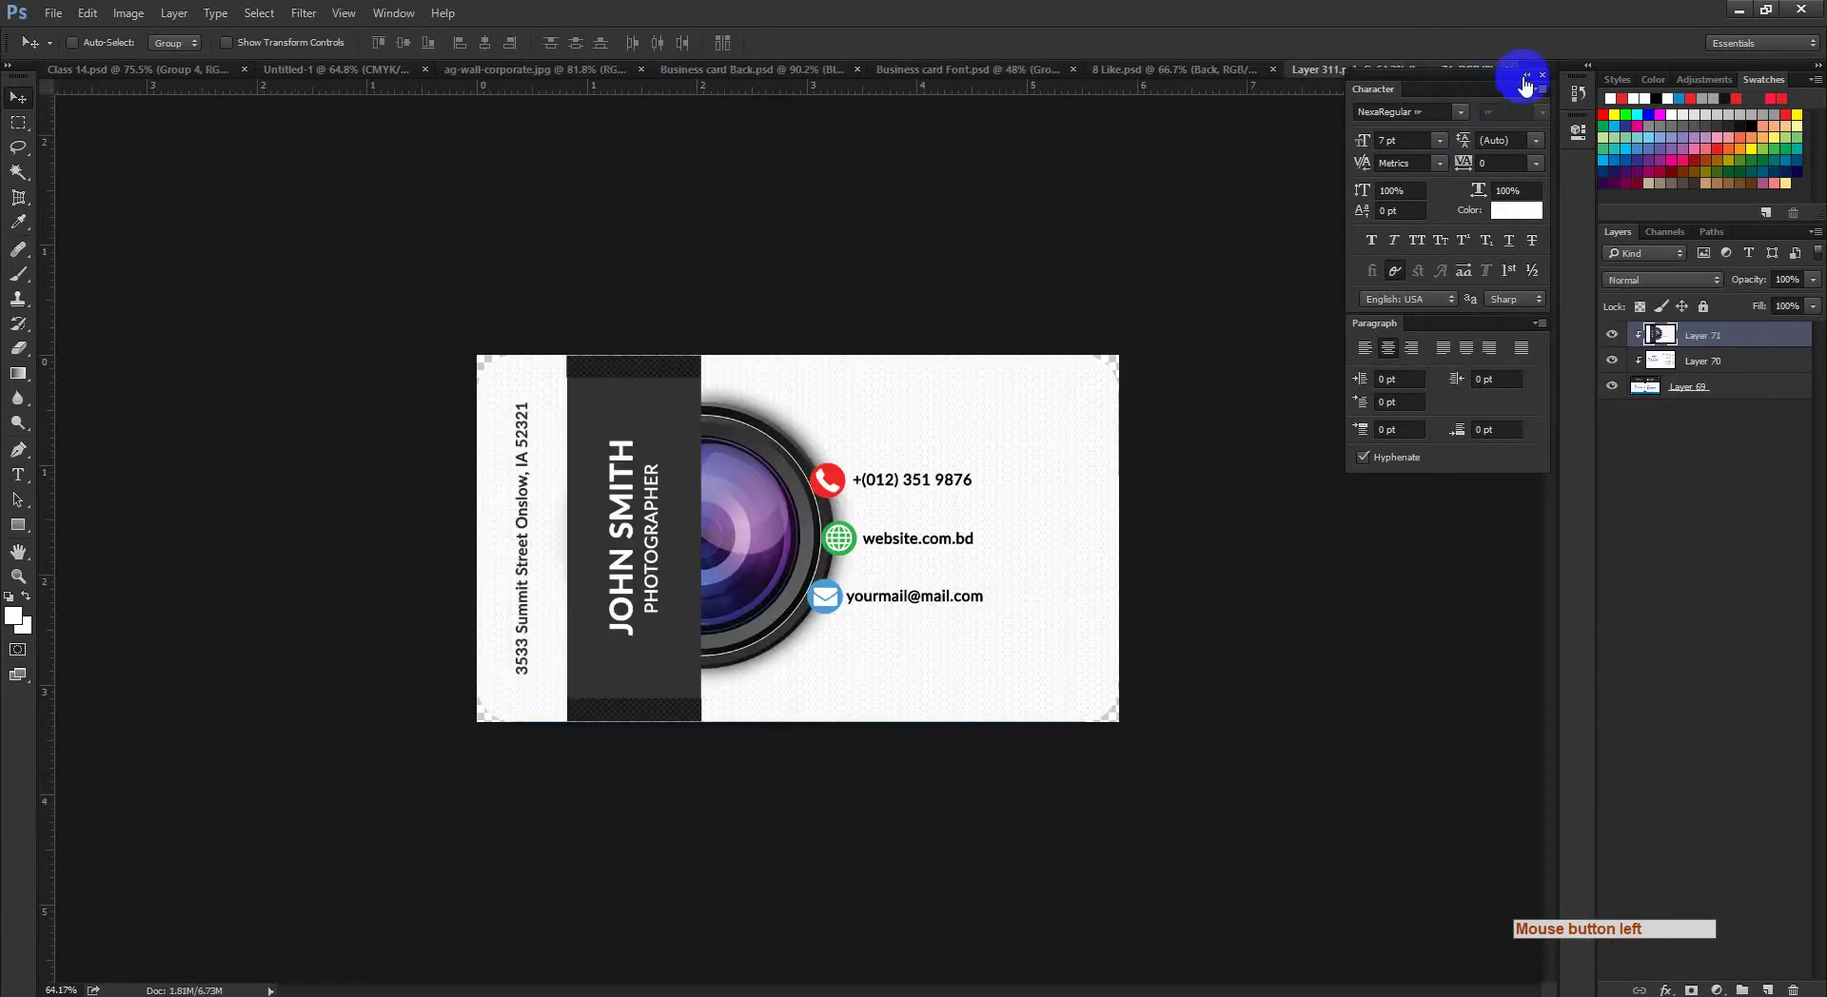
left_click(1512, 70)
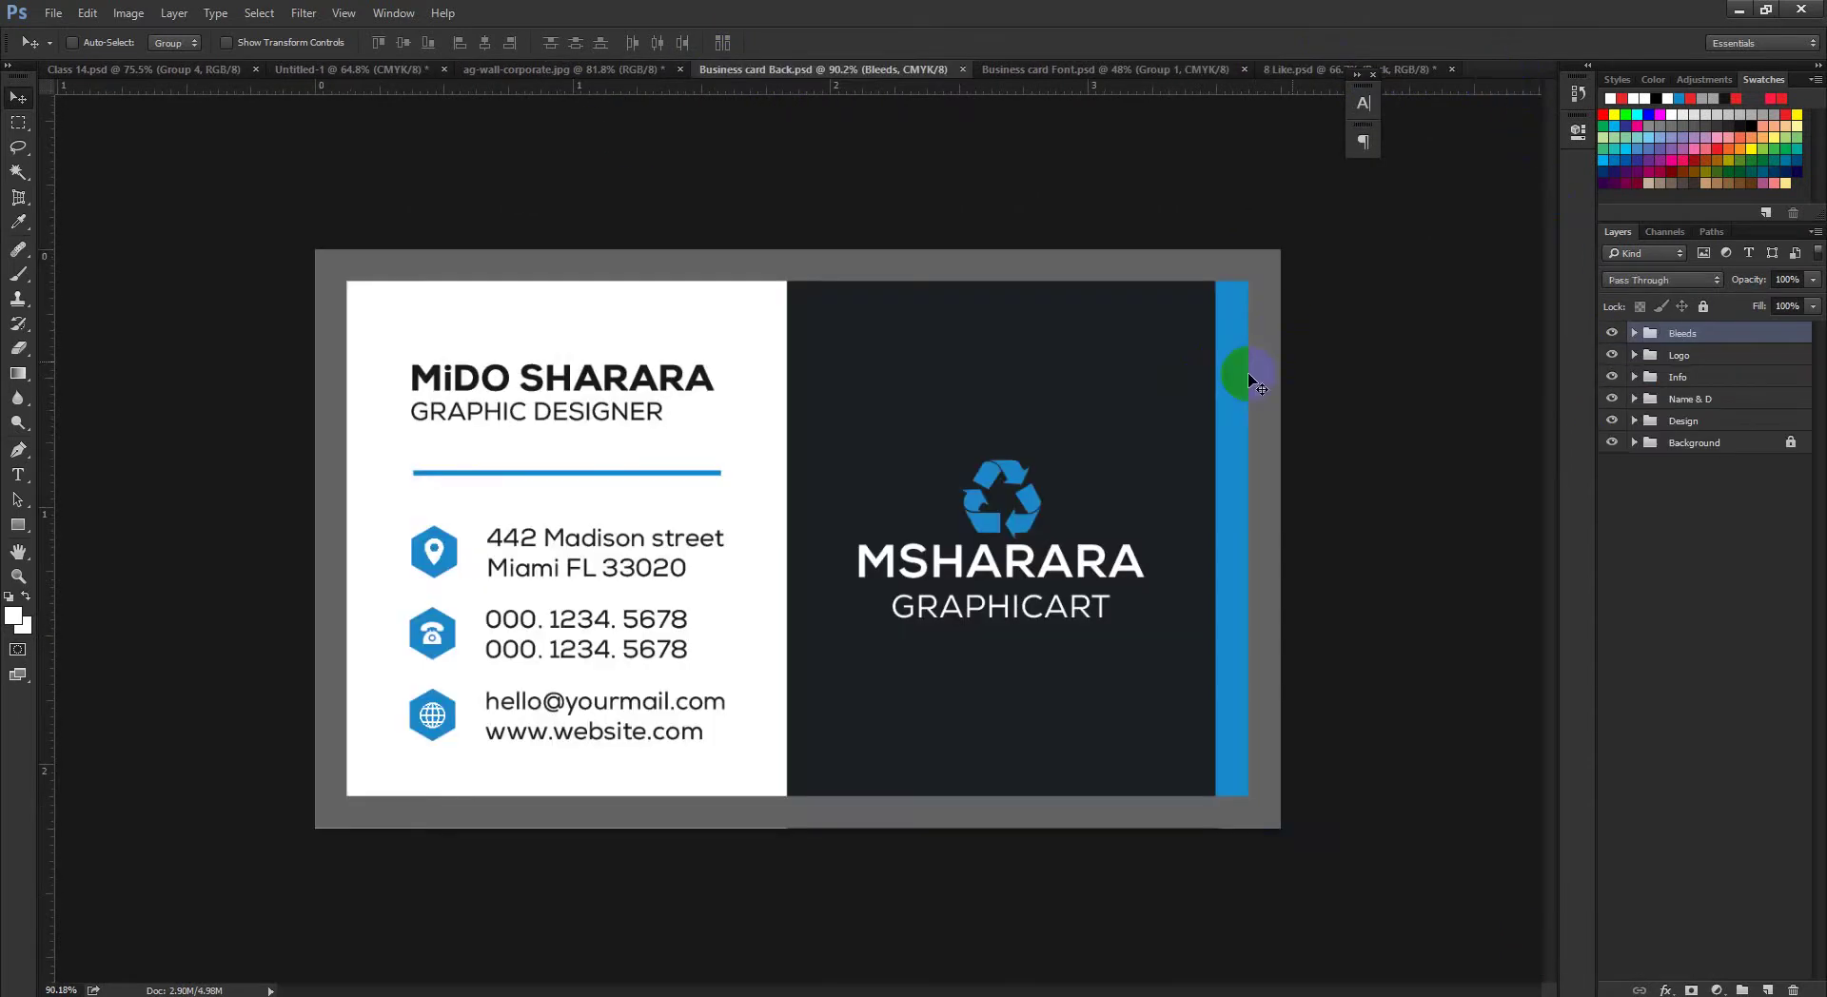
left_click(1295, 70)
left_click_drag(1081, 411, 1044, 481)
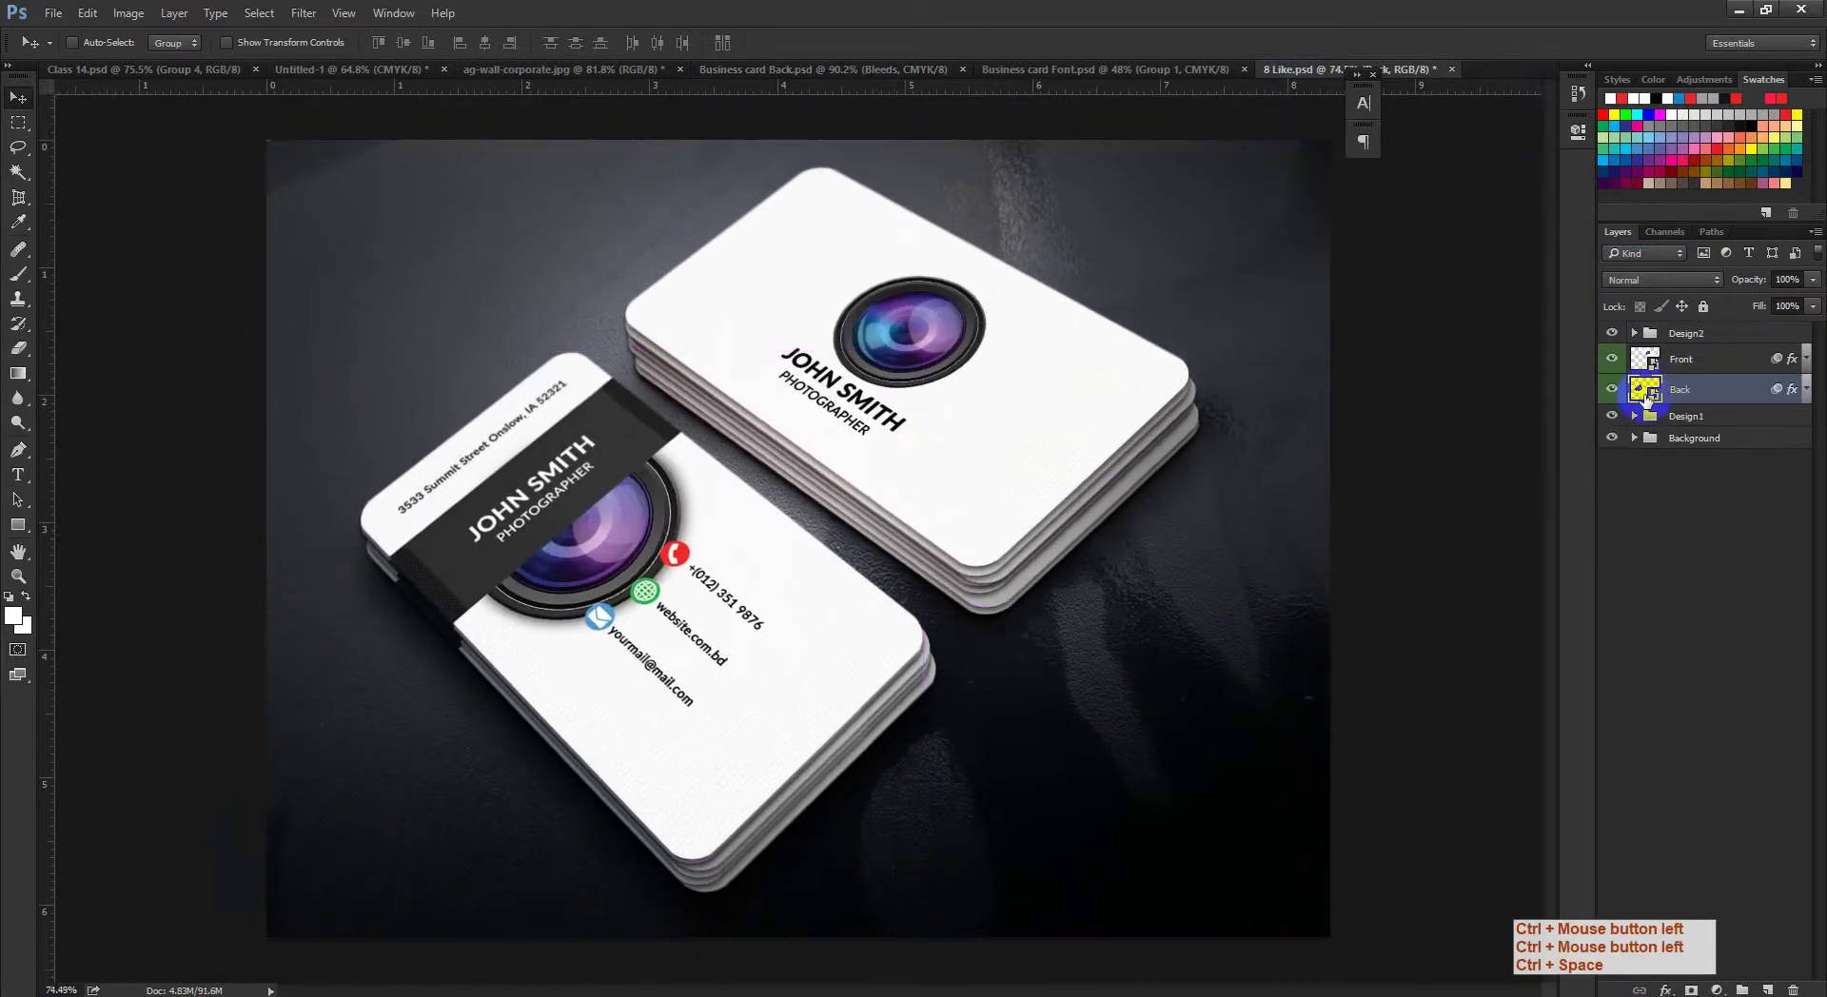
left_click(1655, 394, "ctrl")
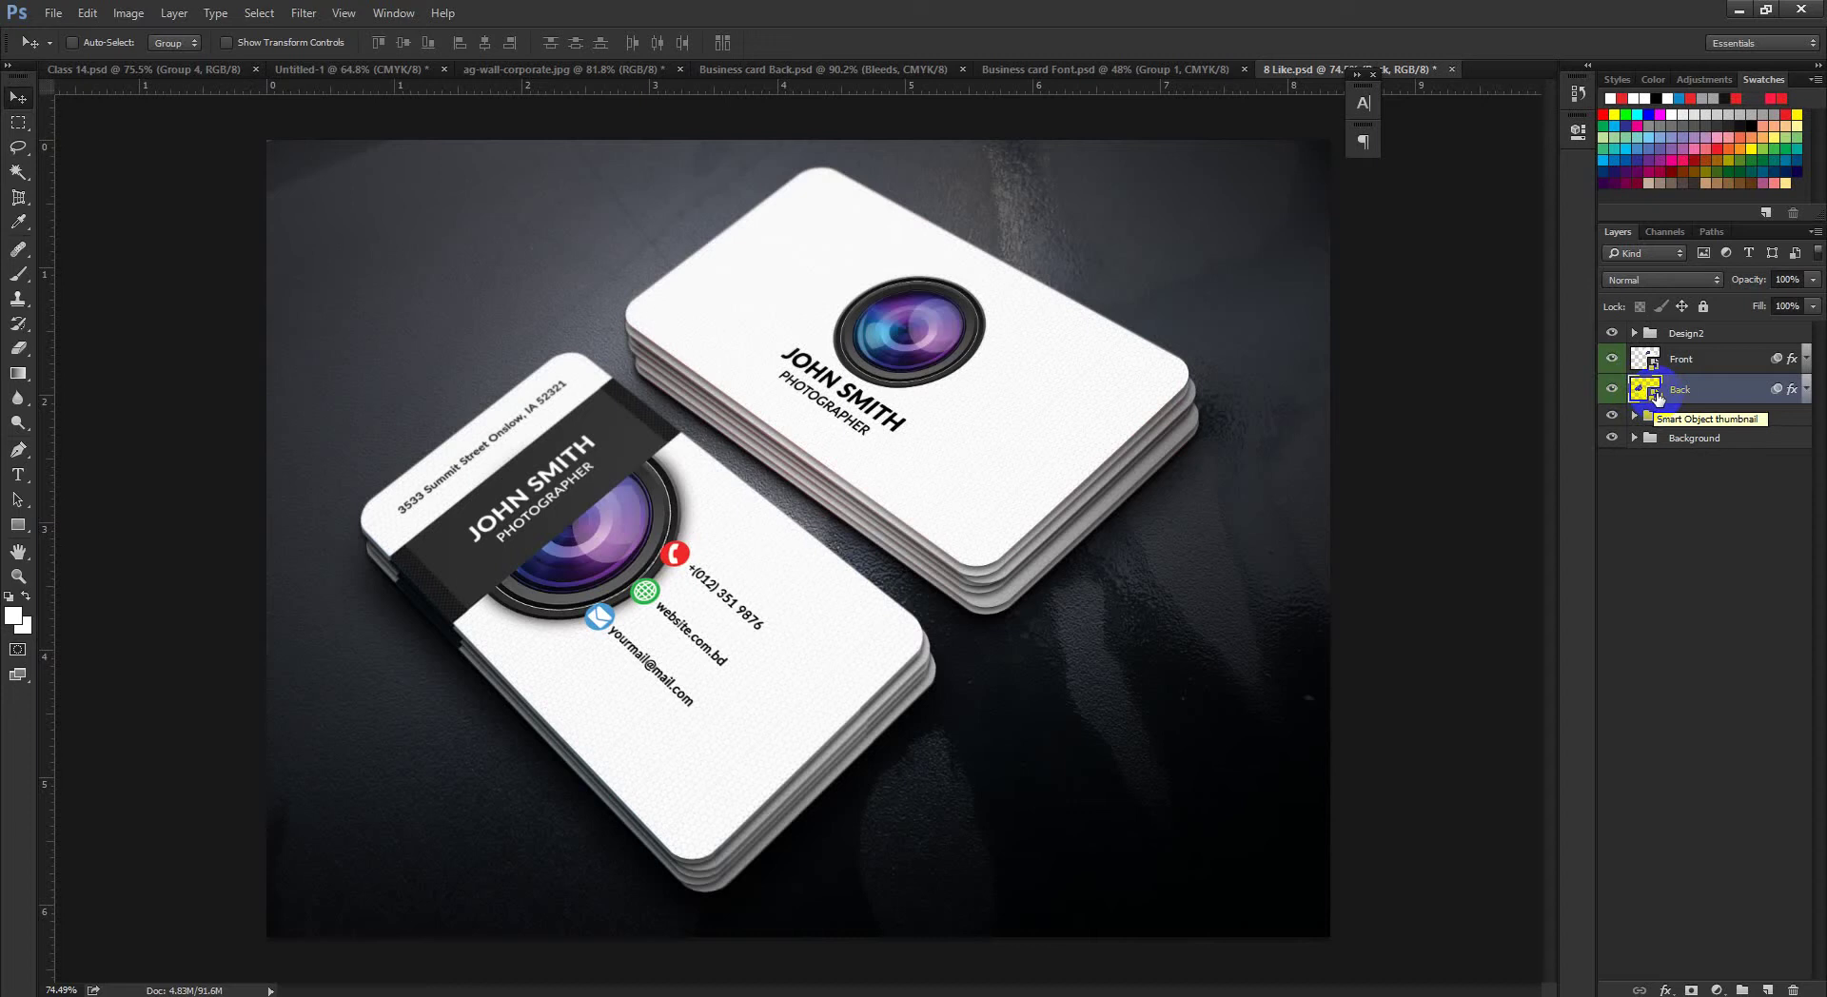
Step: Open the Back smart object as Layer 311.psb and float the Paragraph panel below Character
double_click(1657, 394)
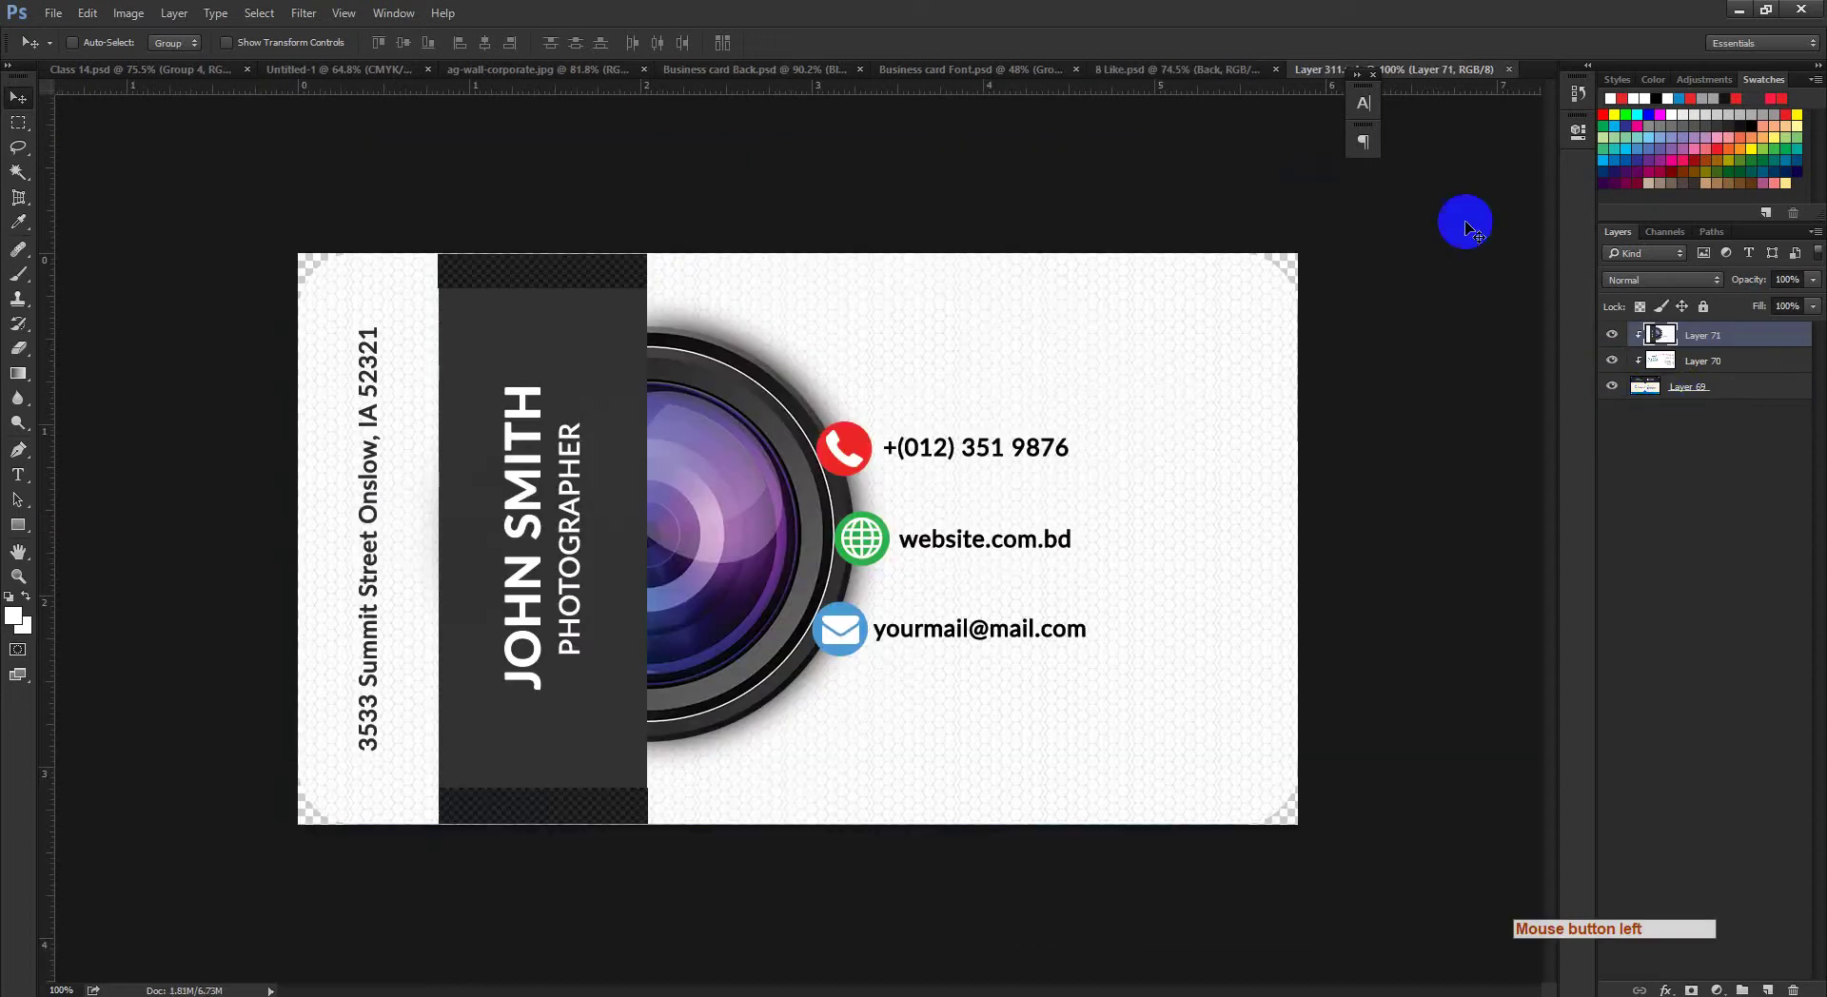
left_click_drag(1377, 104, 1466, 156)
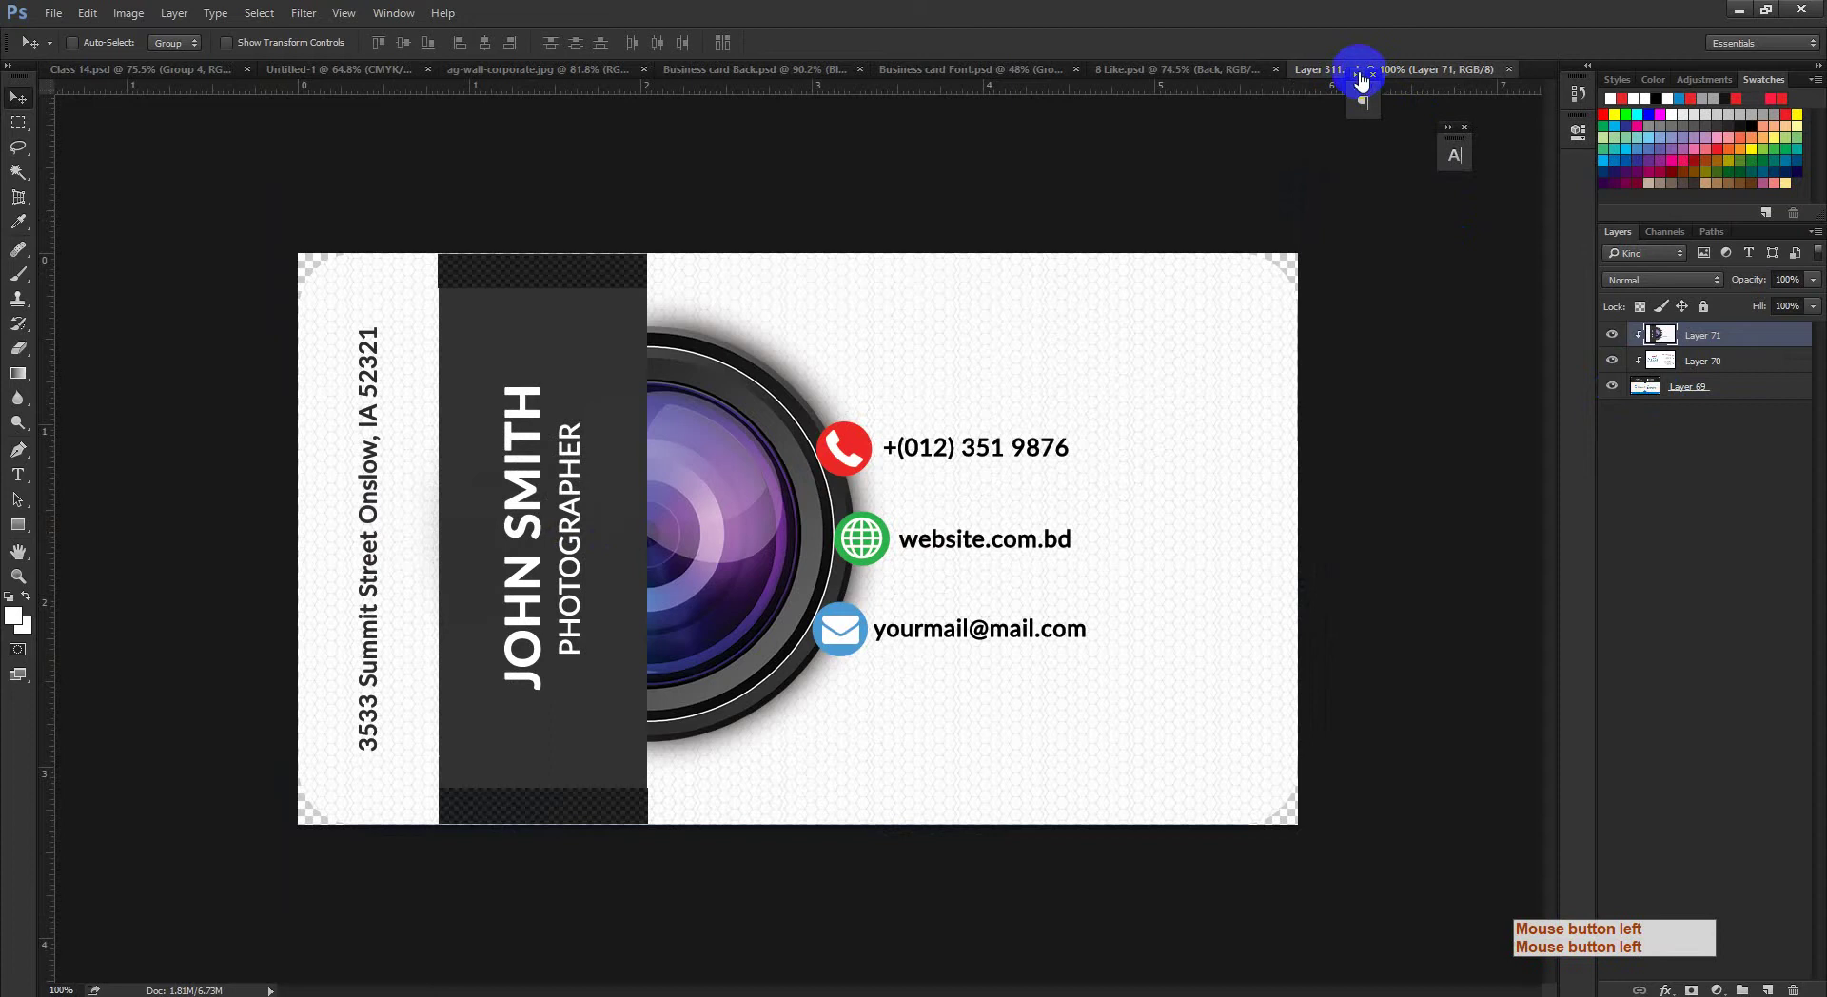
left_click(1465, 145)
left_click_drag(1367, 96, 1427, 170)
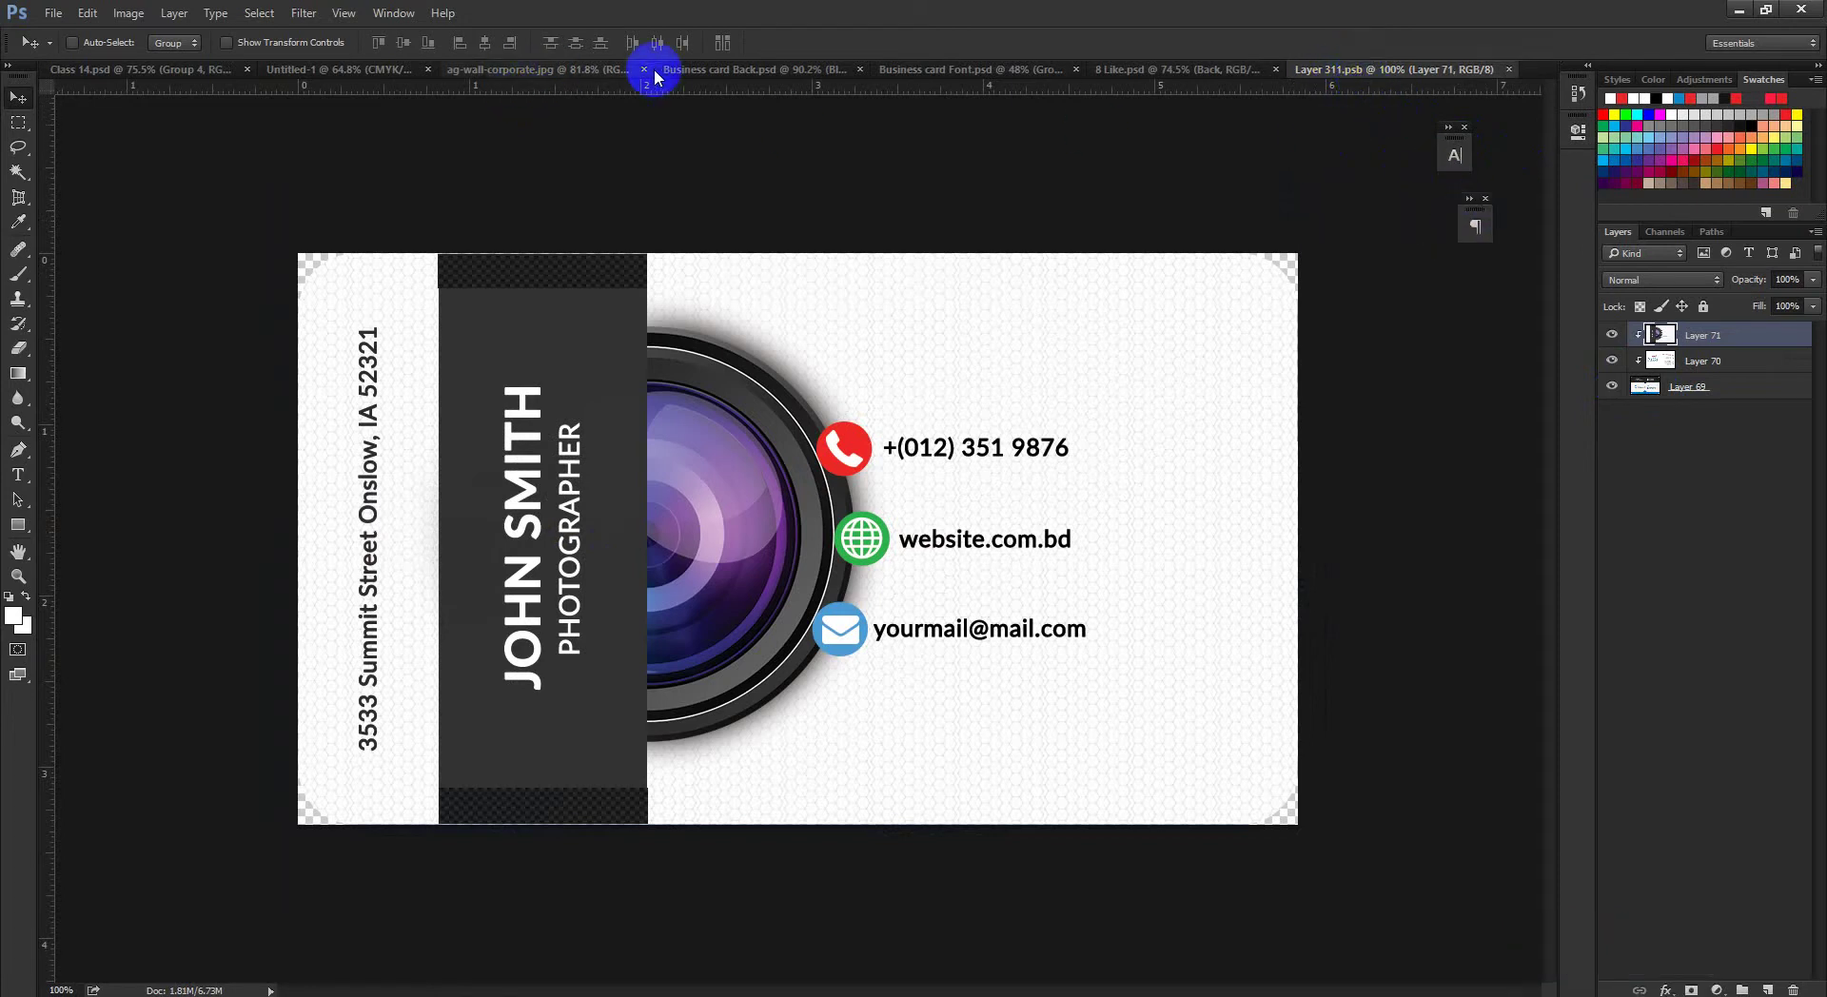
Step: In Business card Back.psd, hide the Bleeds group and show the layout guides
left_click(729, 73)
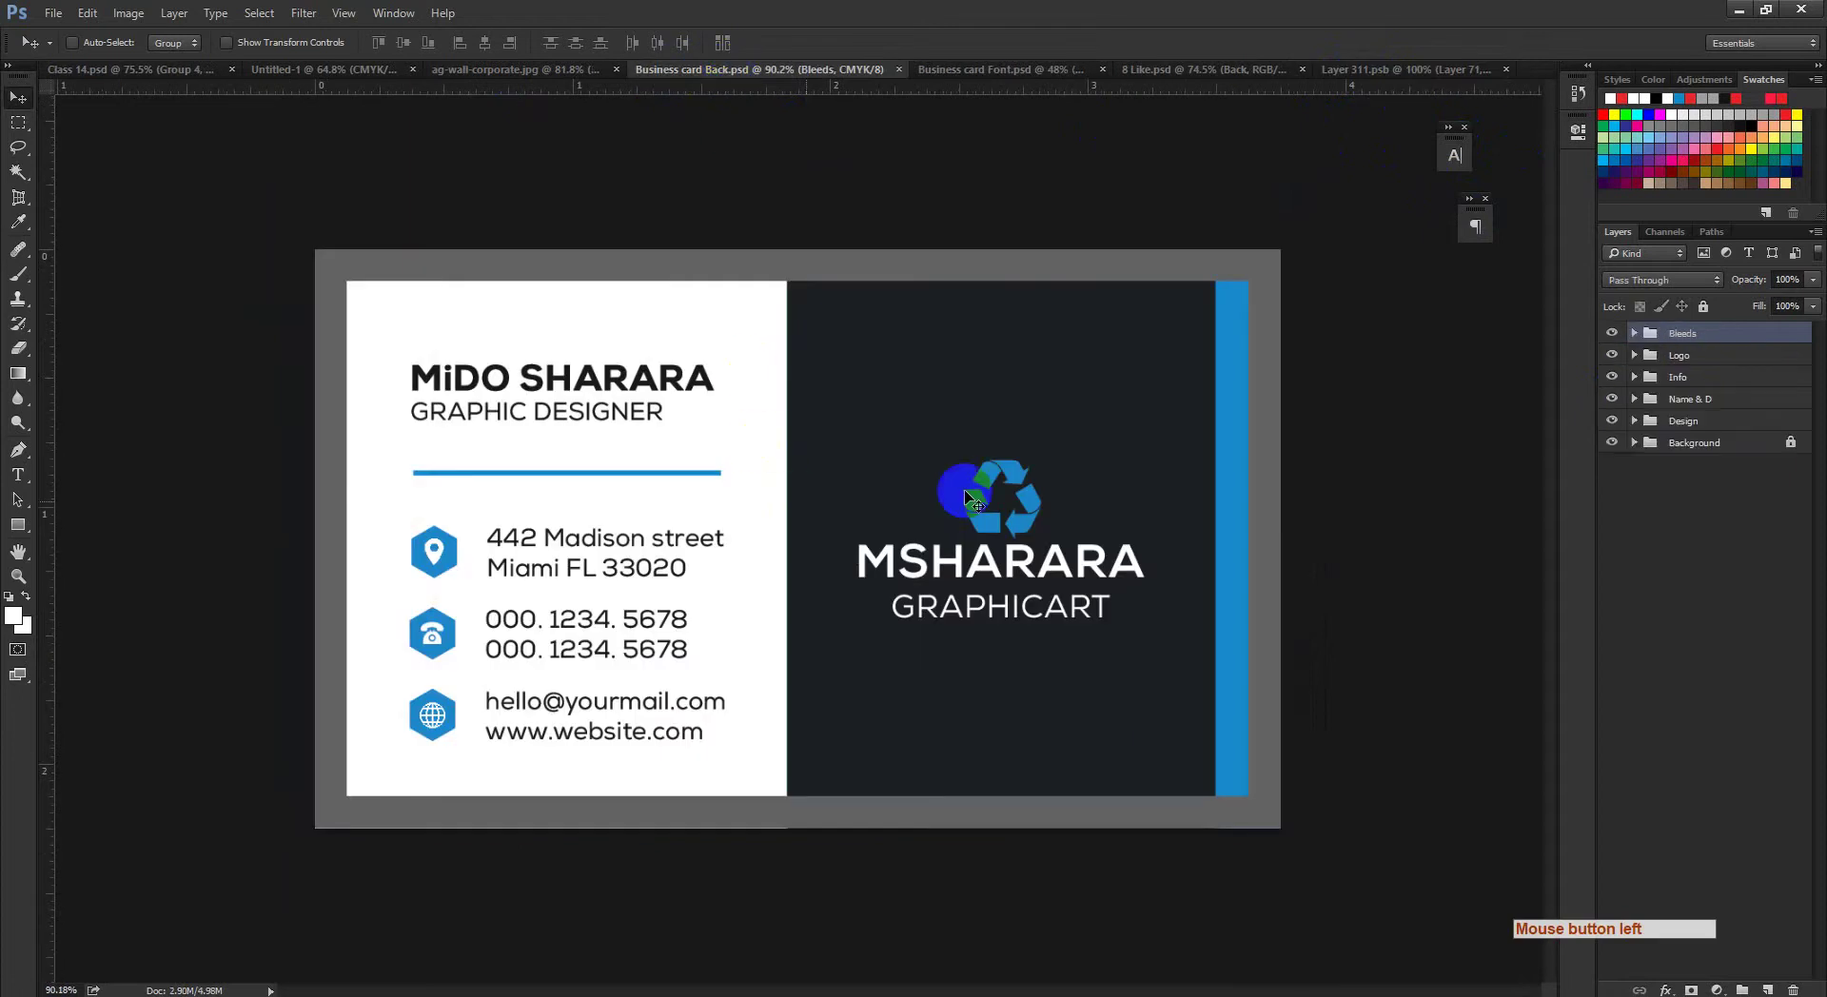
left_click(1613, 333)
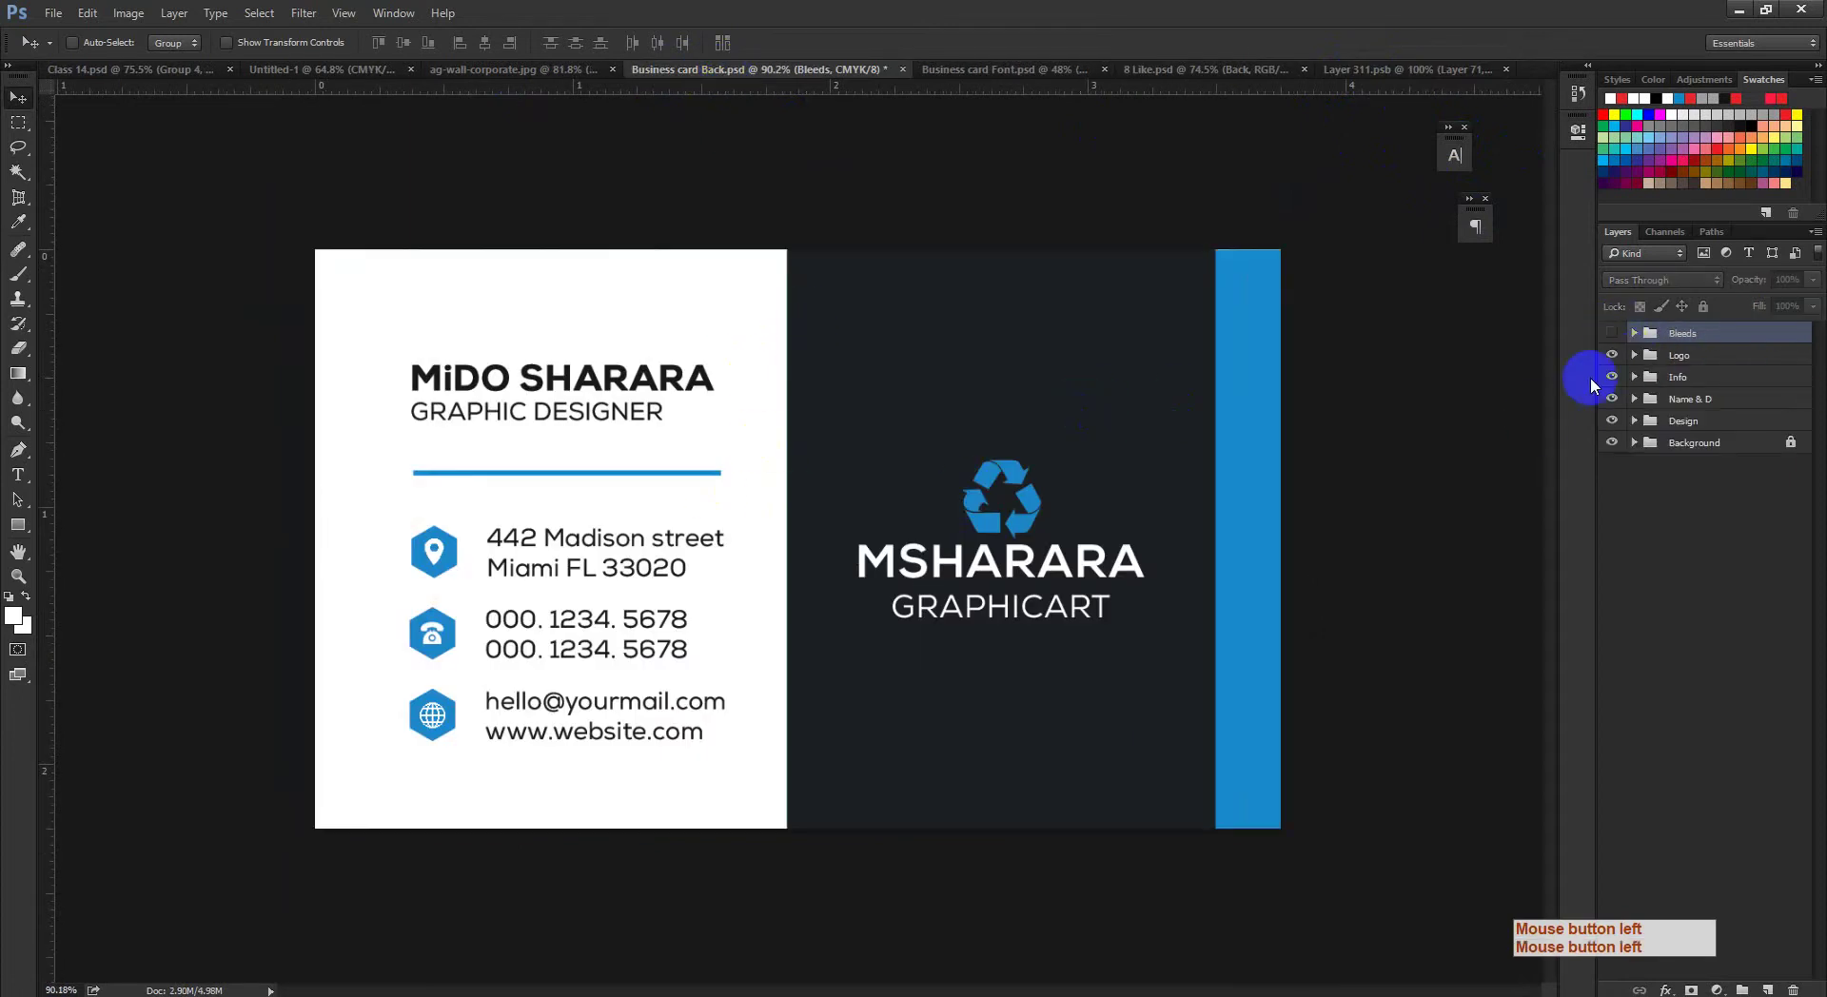
key("ctrl+semicolon")
left_click_drag(547, 311, 672, 396)
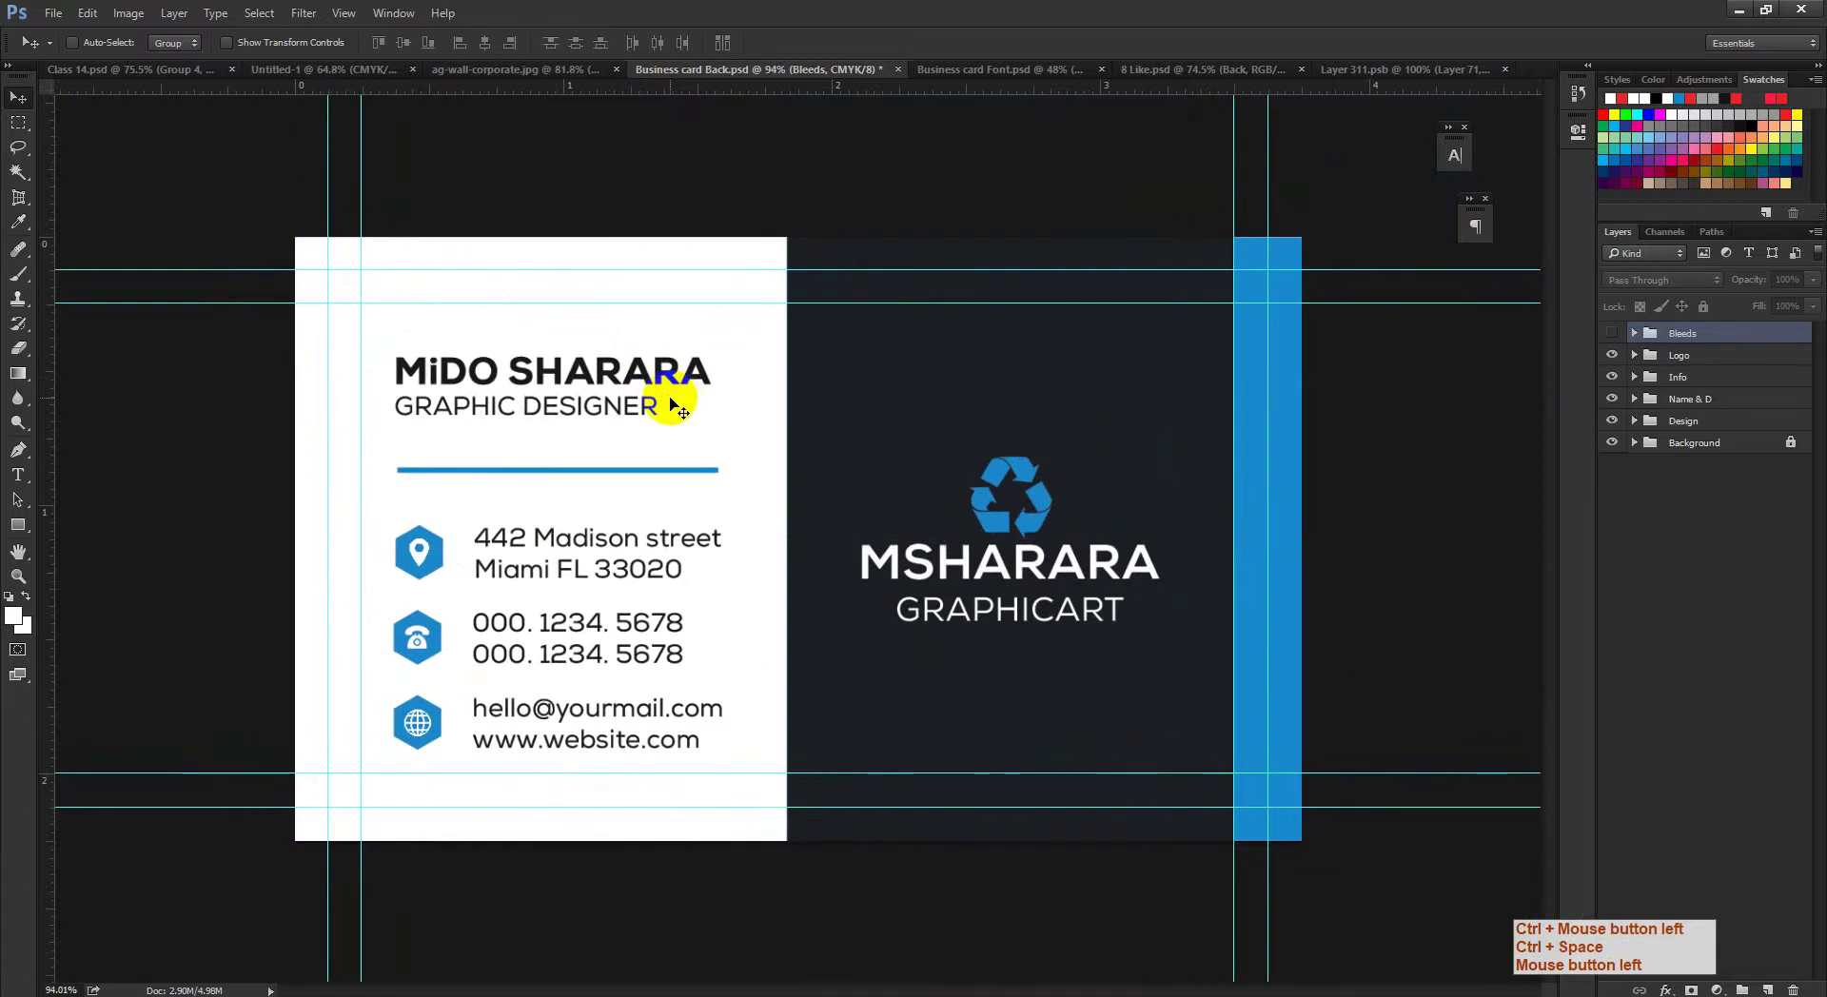
left_click(1418, 69)
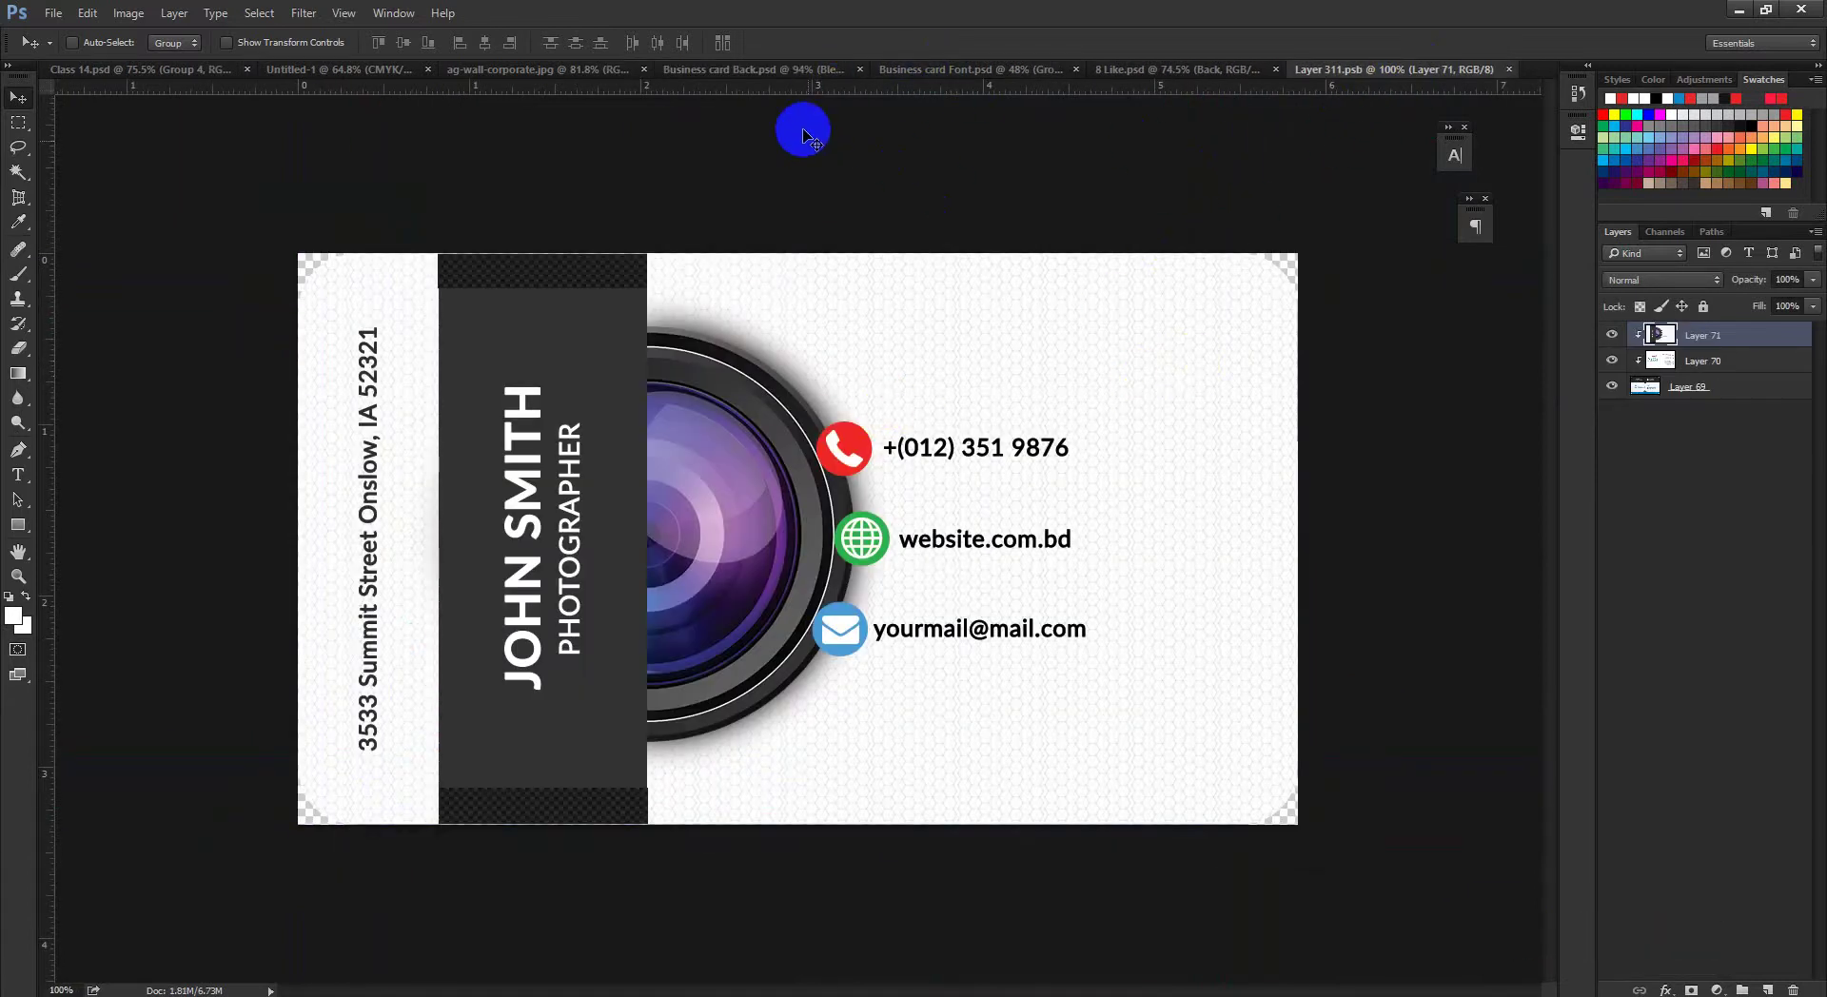
left_click(752, 69)
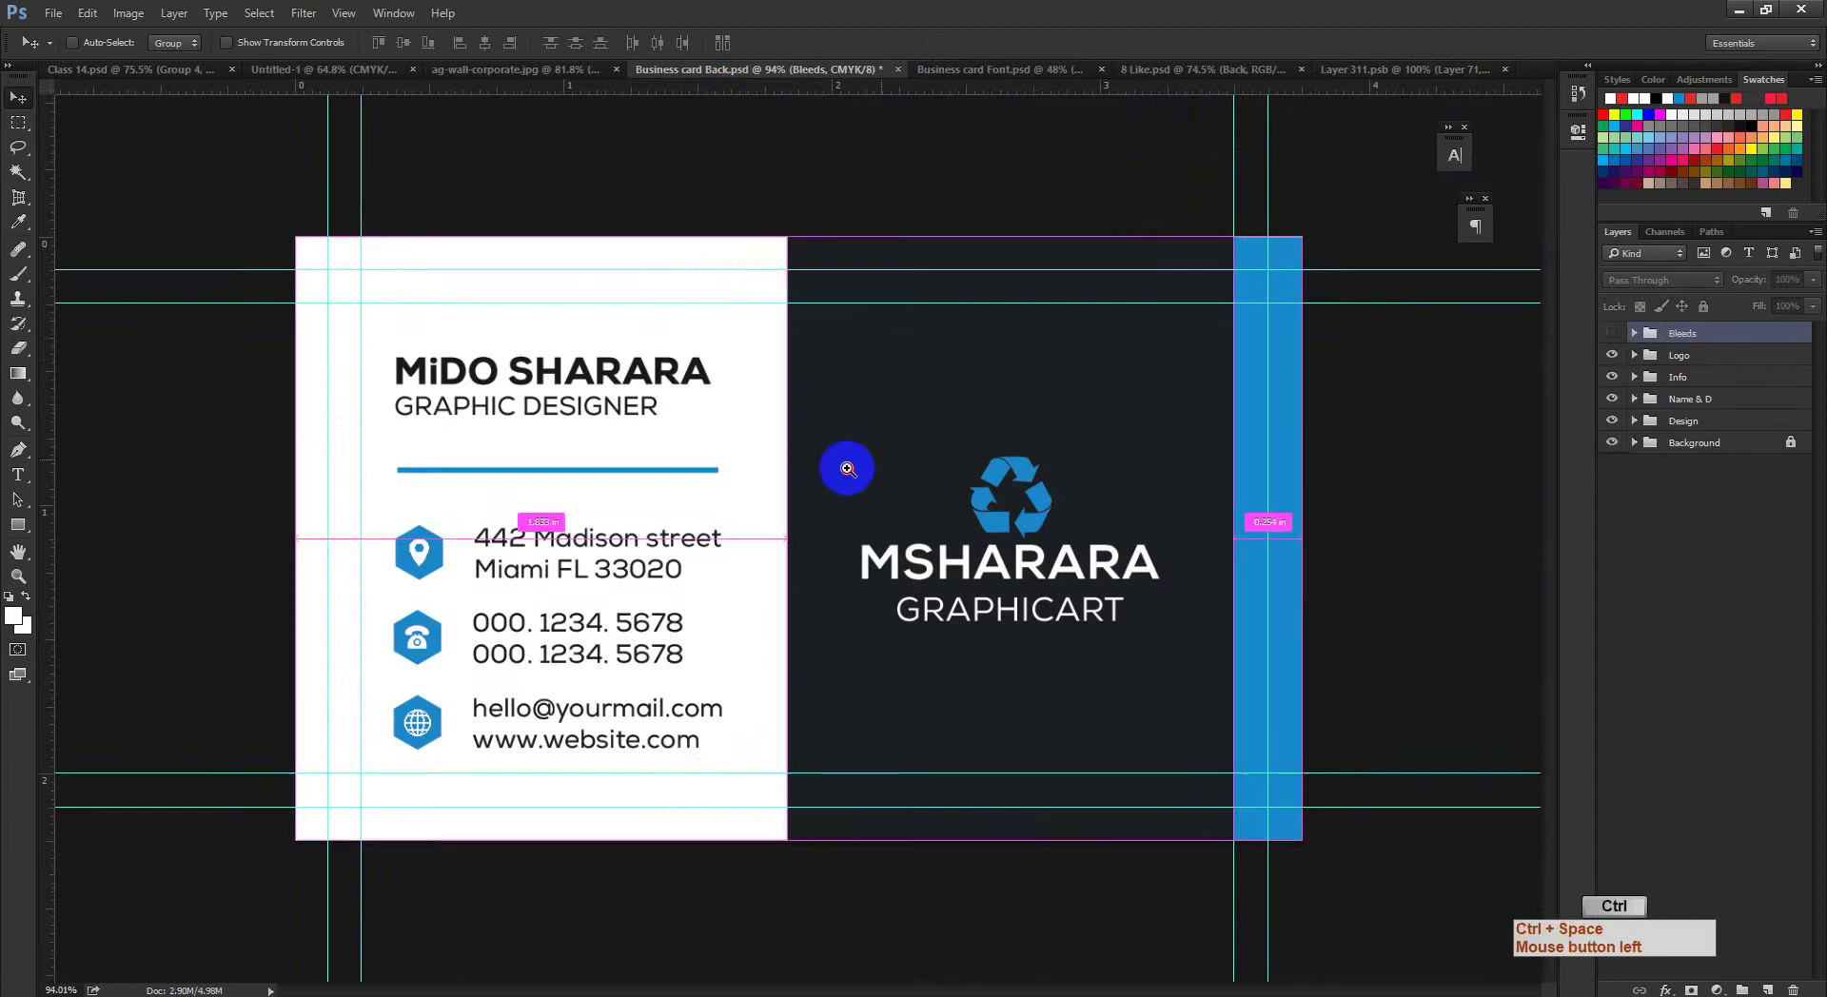
left_click_drag(840, 473, 858, 478)
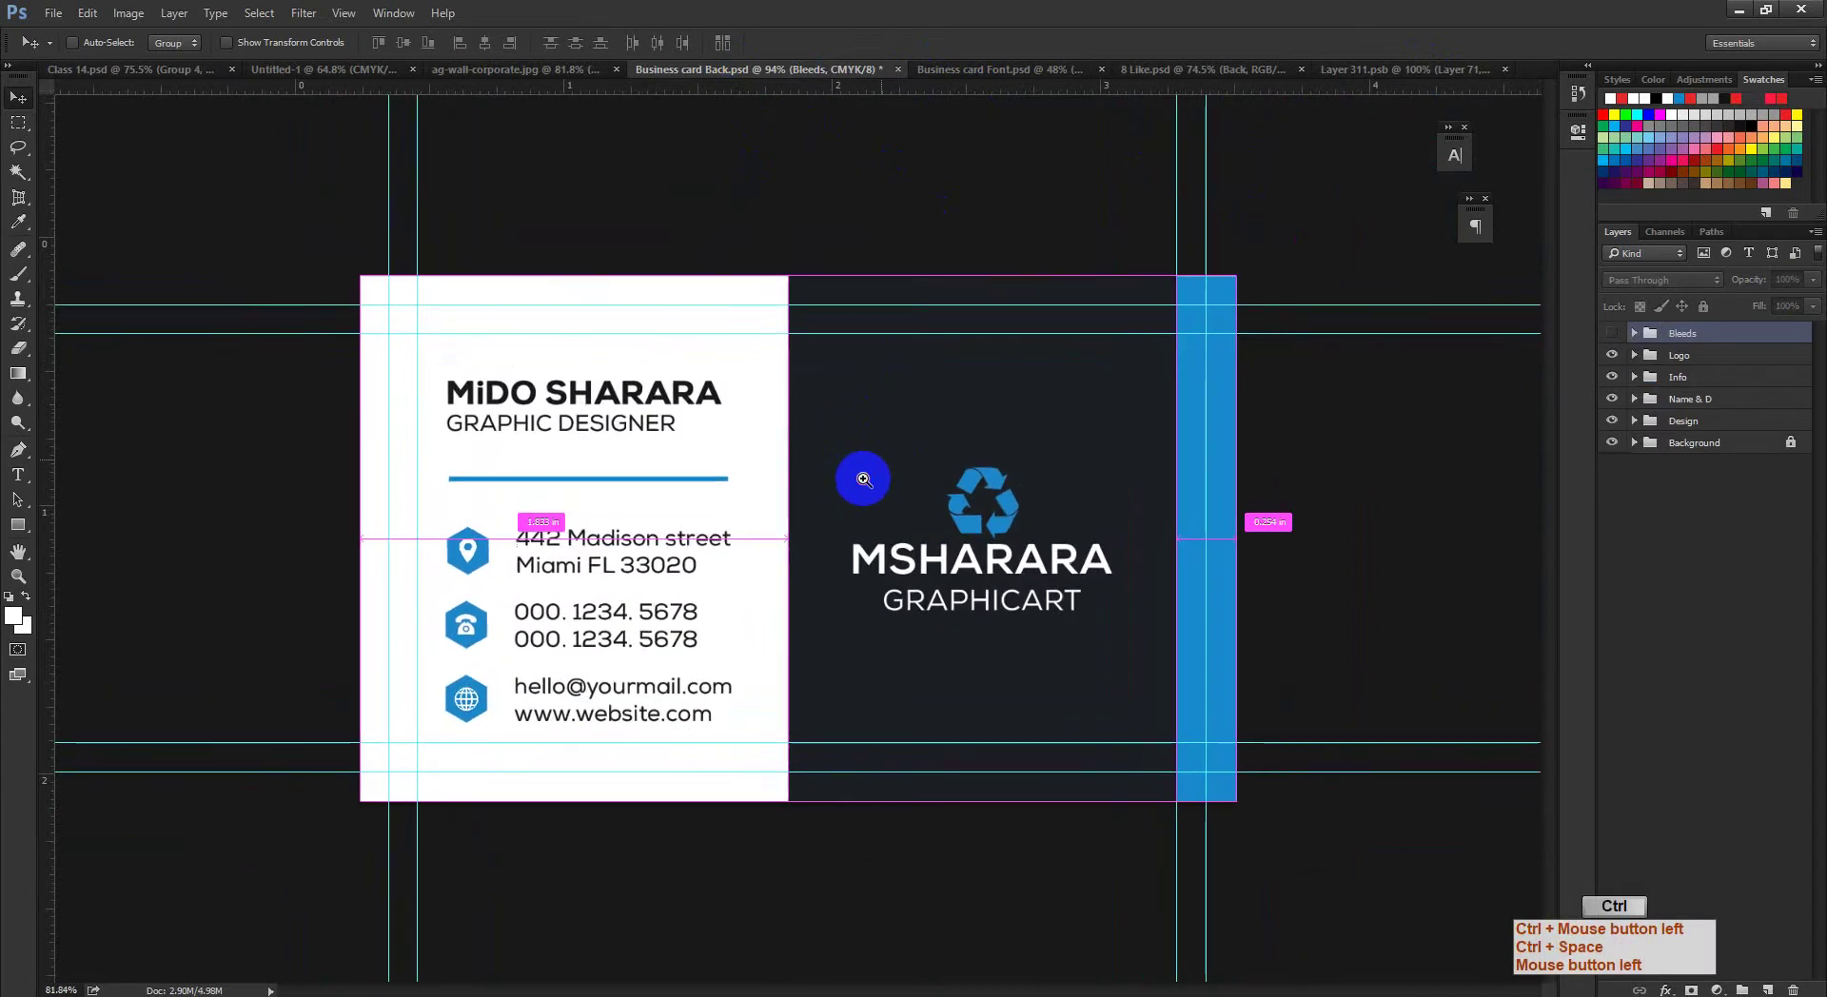
Step: Draw a first rectangular marquee around the 3.5 × 2 in card area, then deselect
left_click(18, 122)
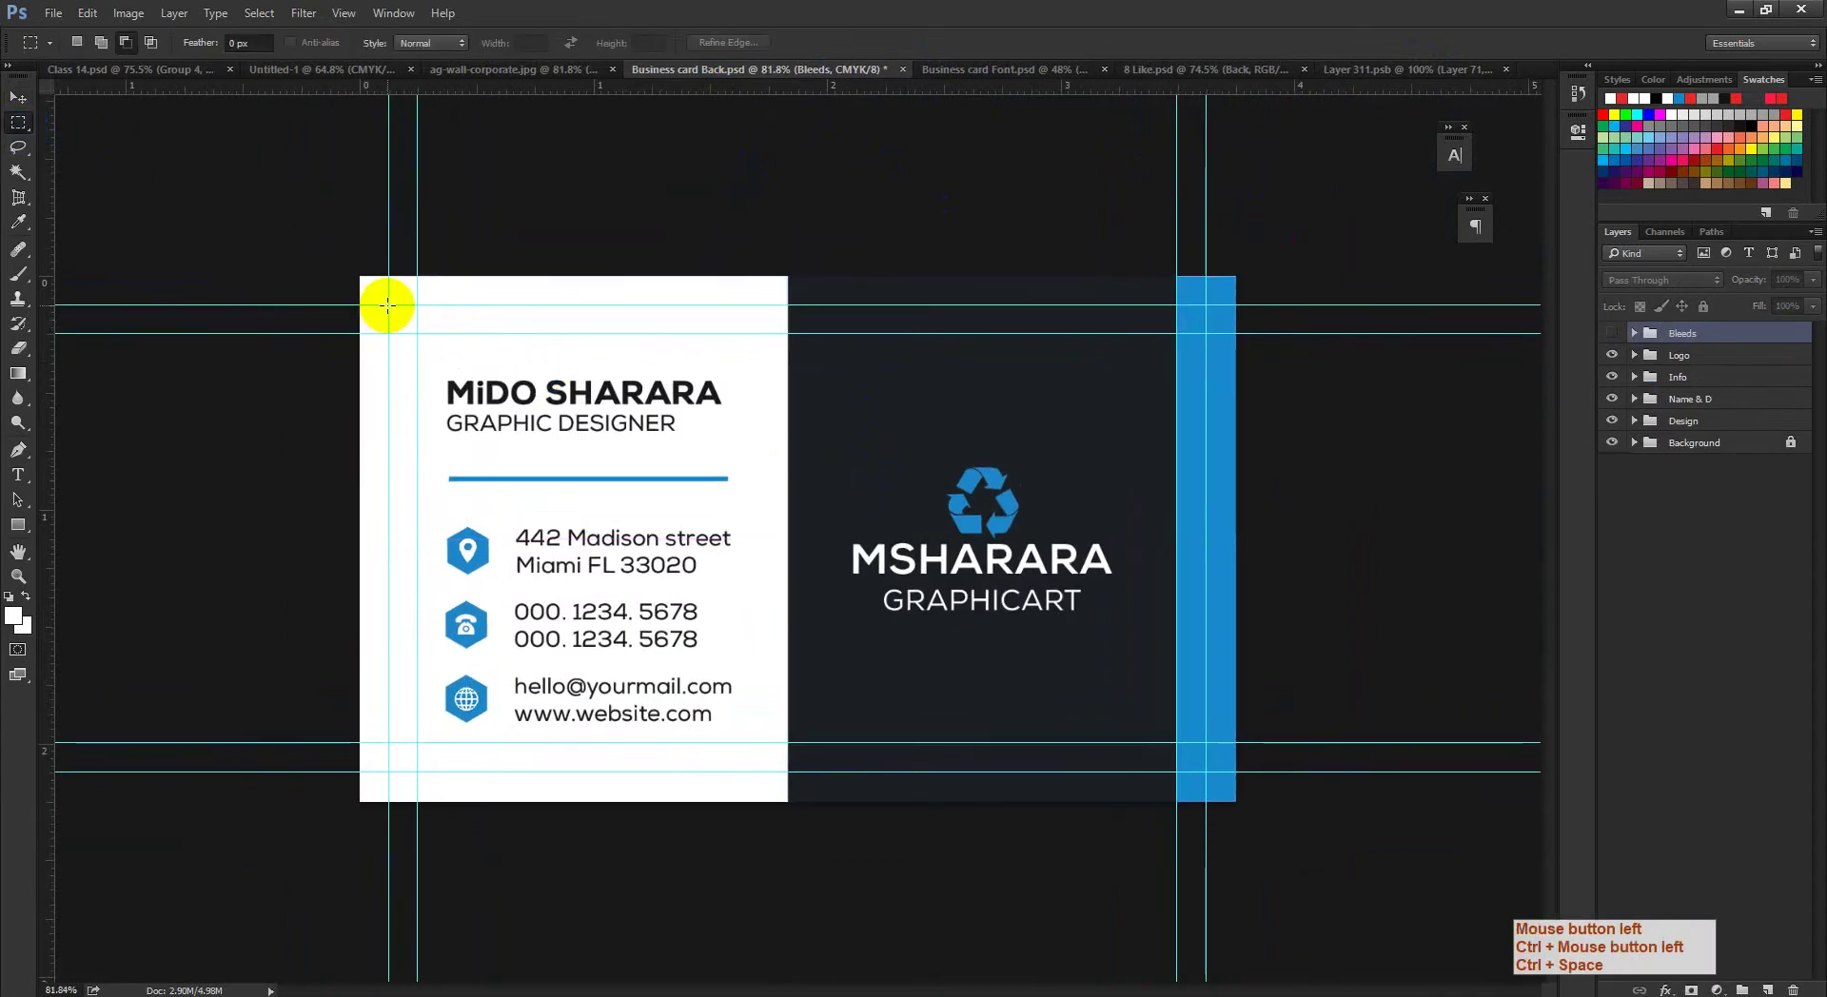
left_click_drag(388, 305, 1192, 764)
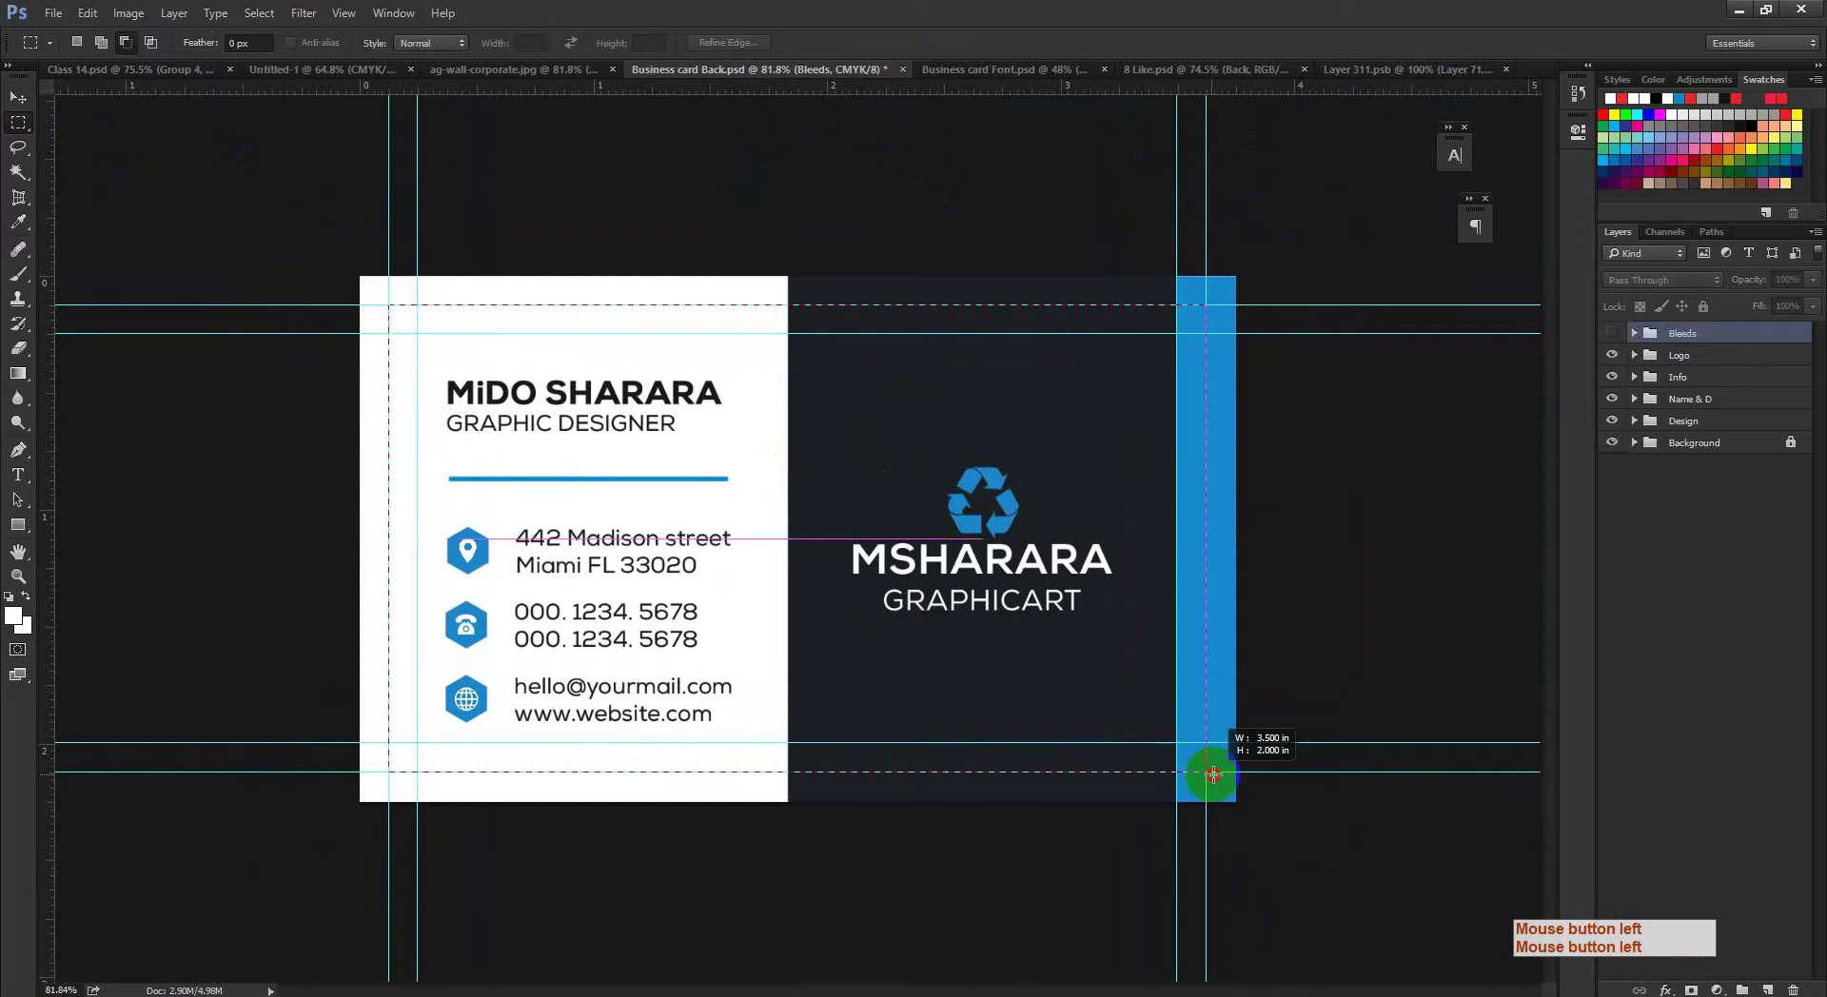
left_click_drag(1212, 774, 1113, 734)
left_click(991, 612)
left_click(951, 619, "ctrl")
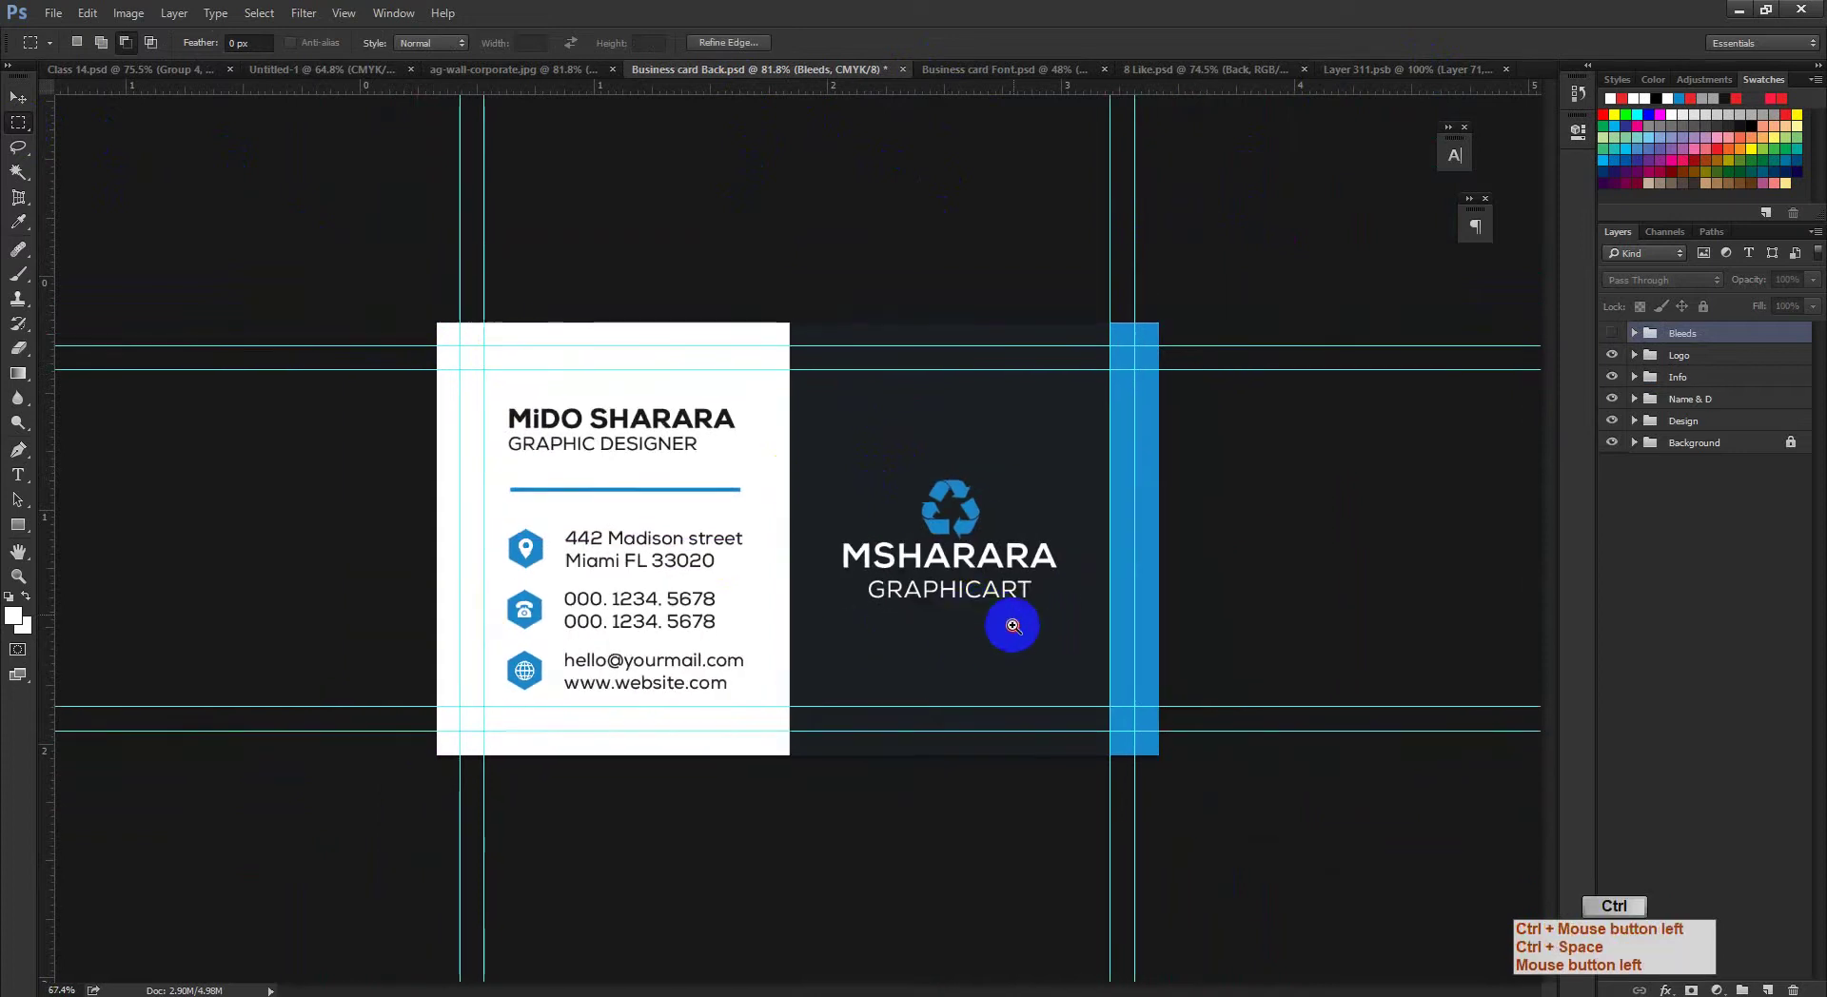
left_click_drag(1012, 625, 1057, 645)
left_click_drag(1232, 603, 1212, 600)
key("ctrl+d")
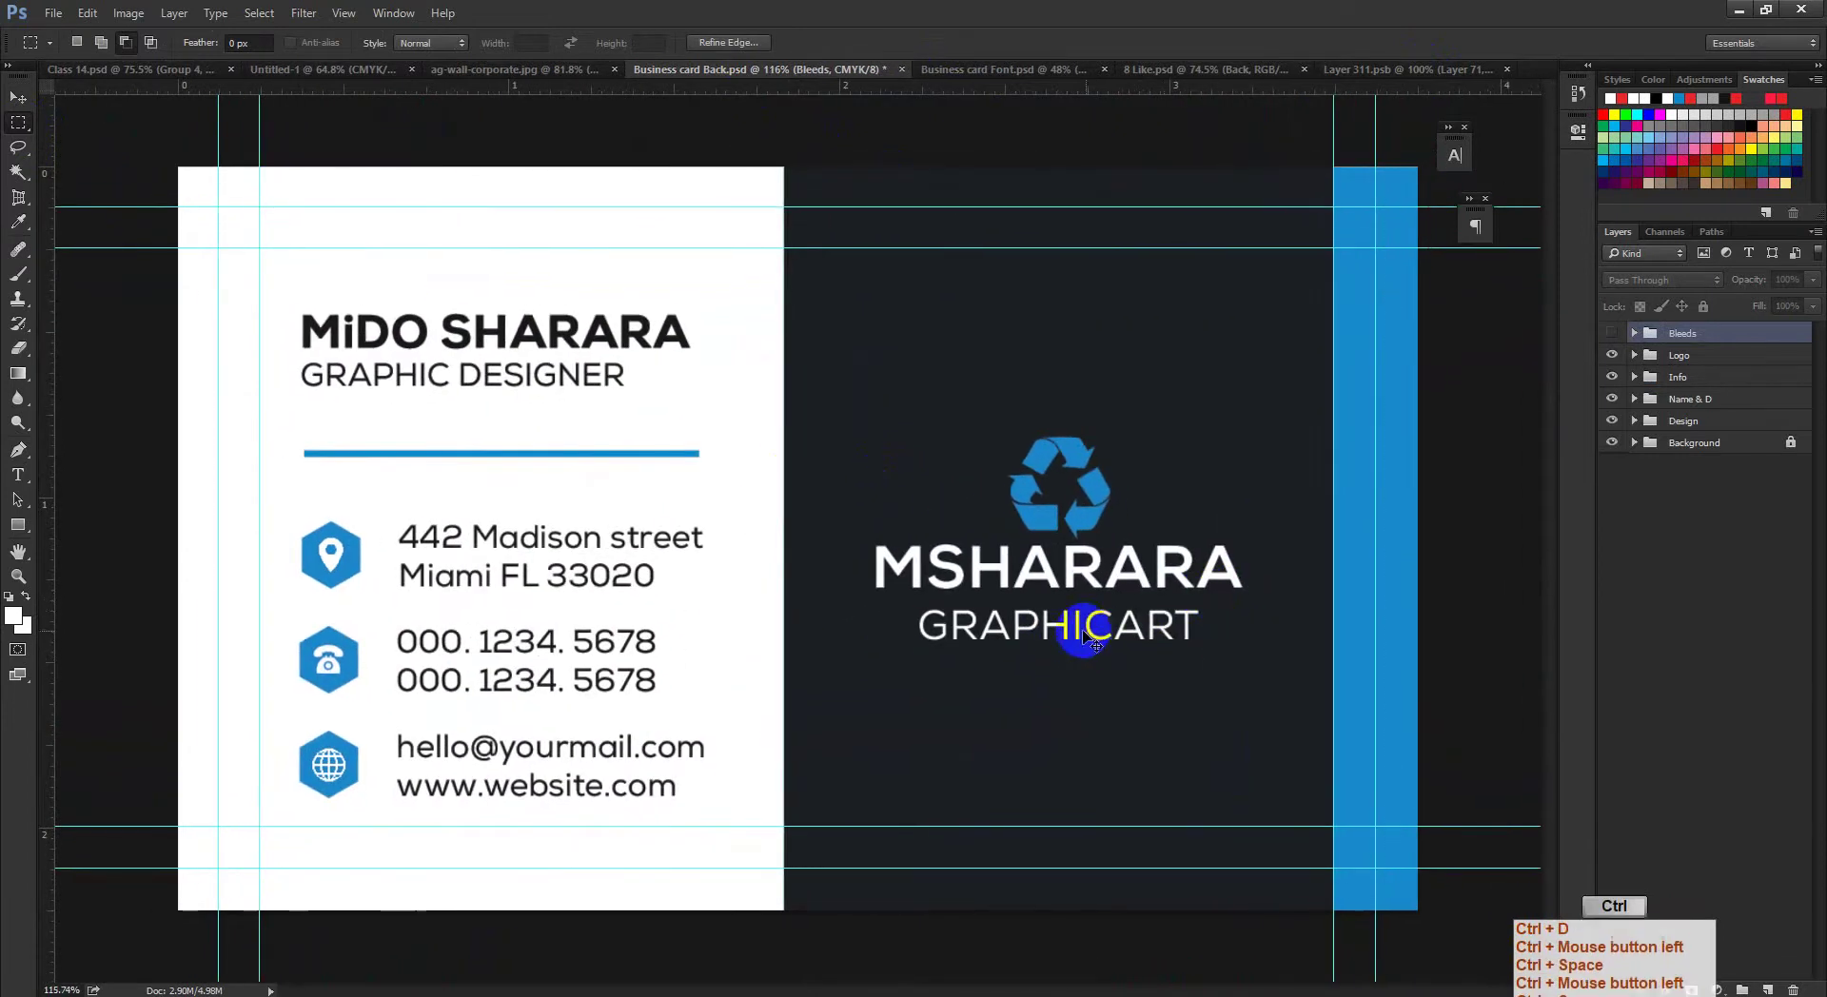
Step: Redraw the marquee around the card within the guides and Copy Merged
left_click_drag(219, 206, 1376, 854)
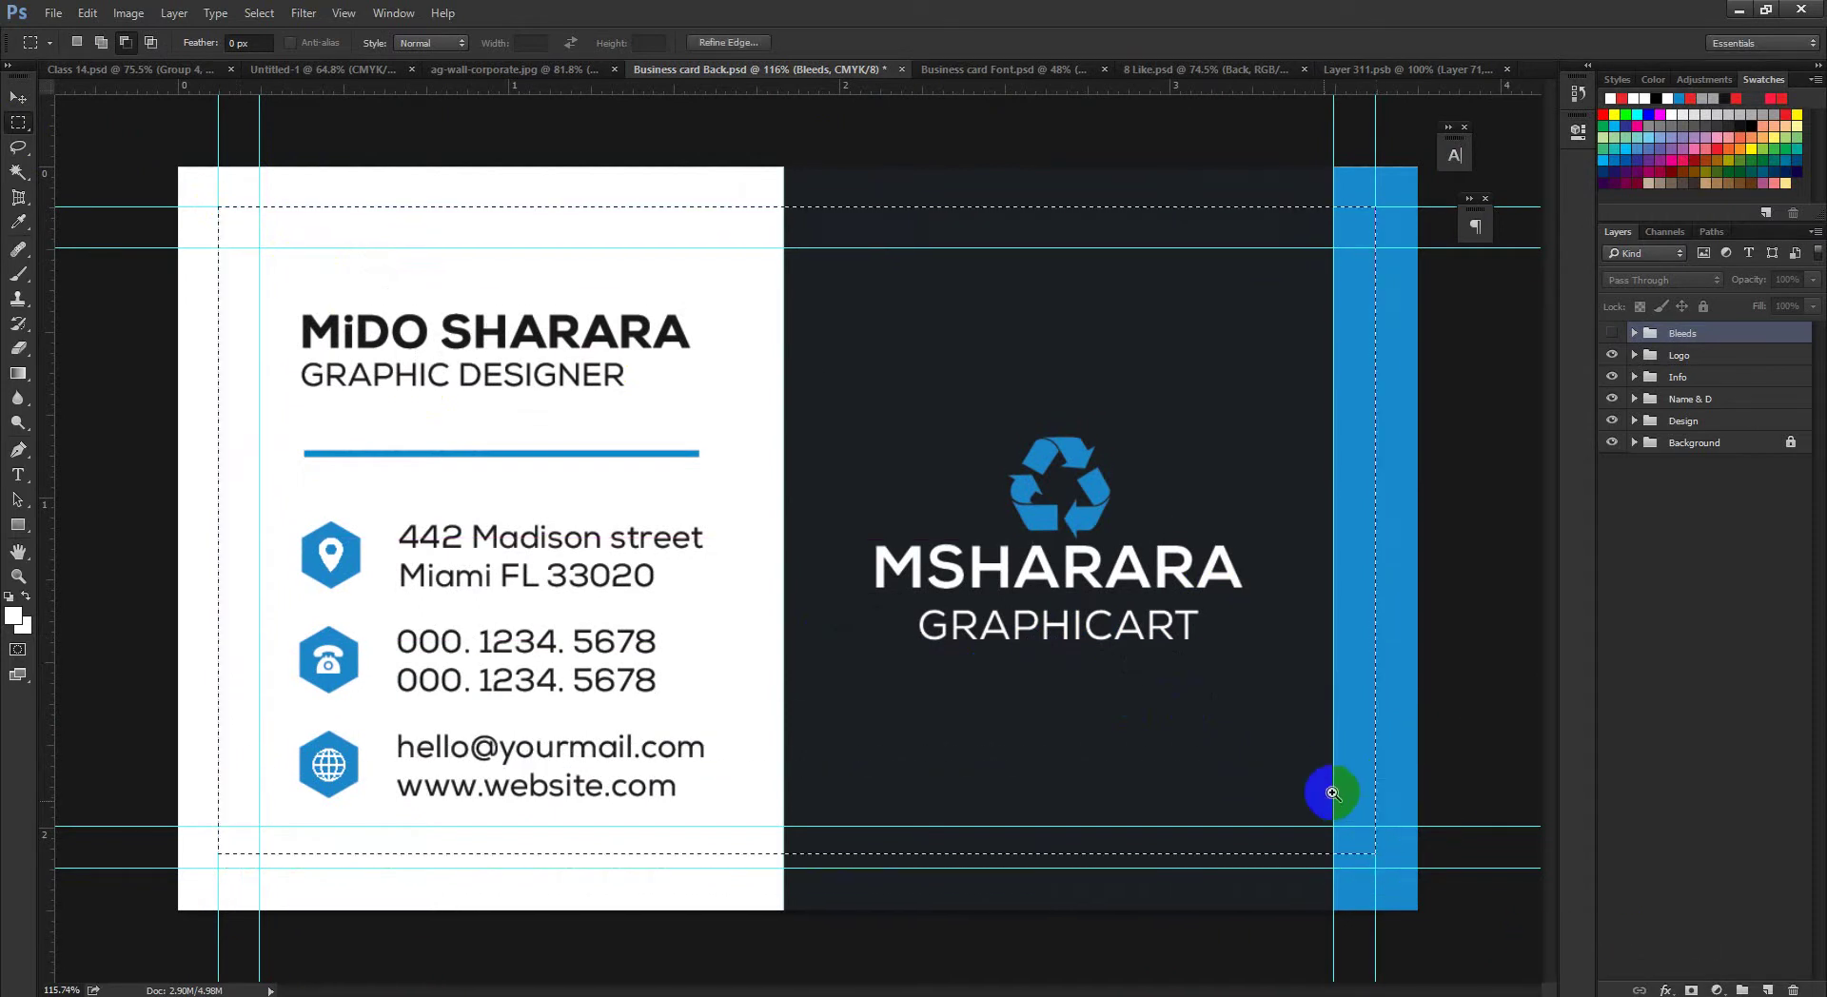
key("ctrl+space")
left_click_drag(1332, 792, 1273, 815)
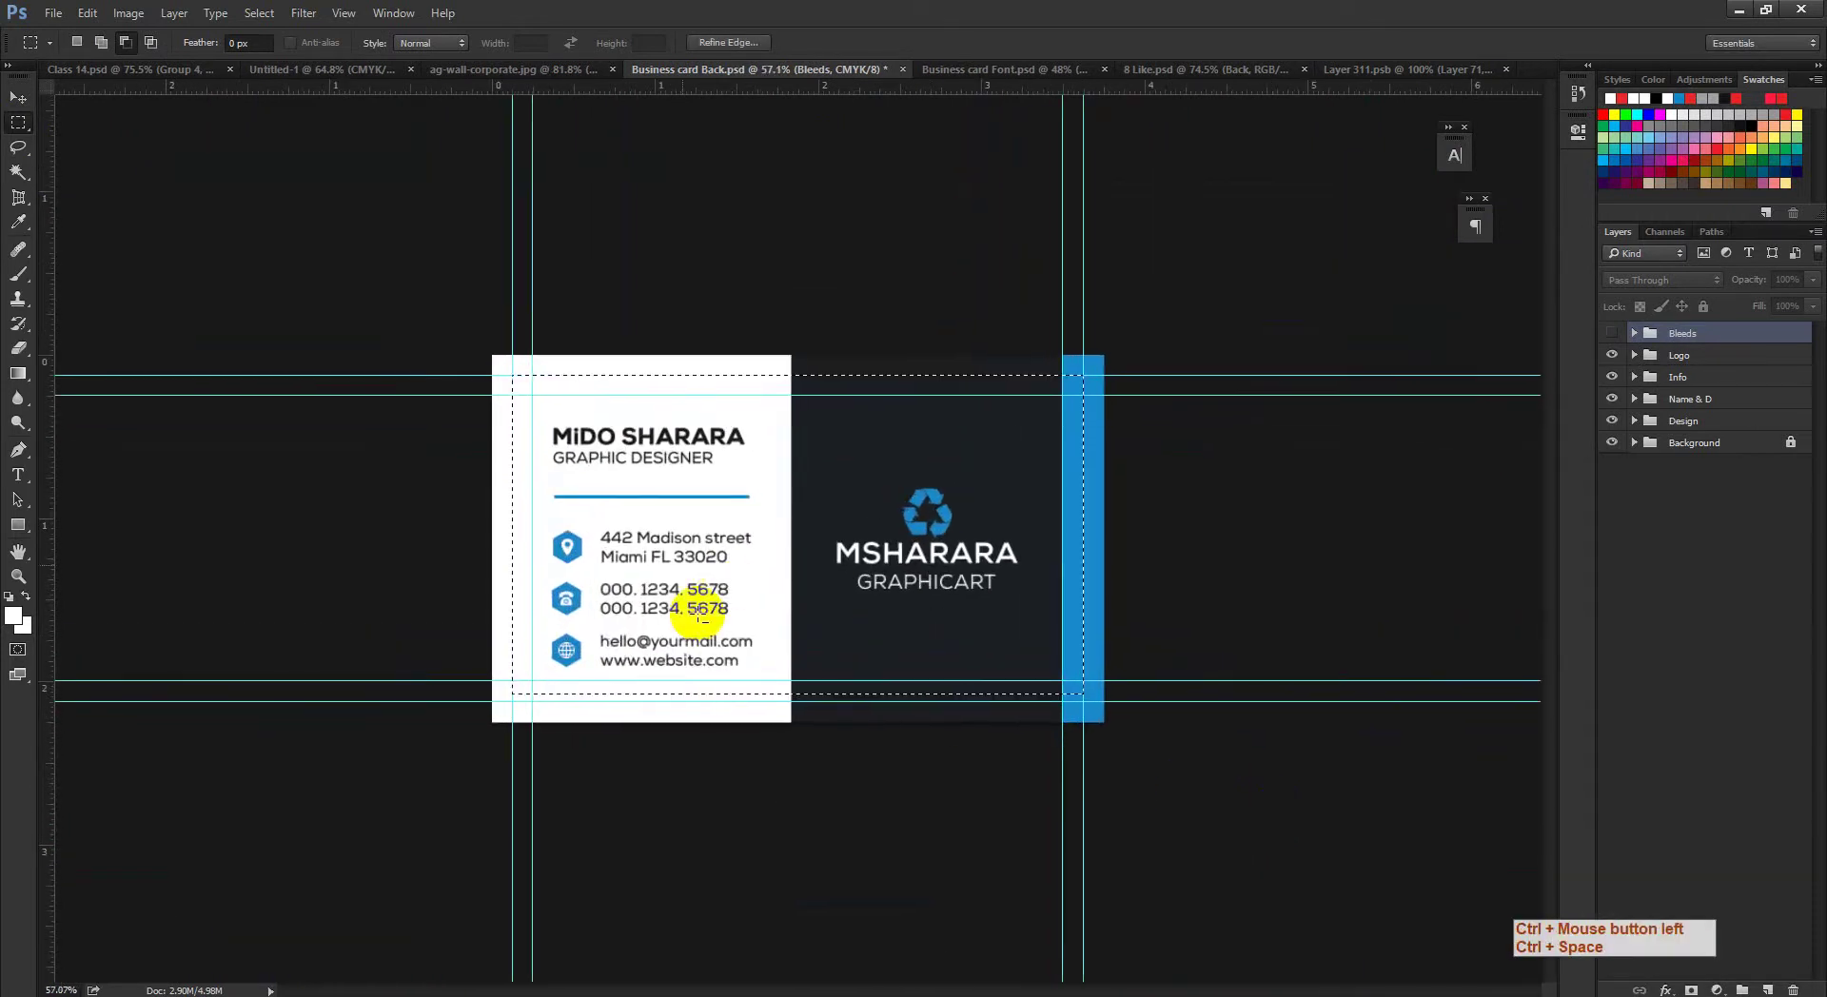
key("ctrl+d")
key("ctrl+space")
left_click_drag(775, 542, 1383, 407)
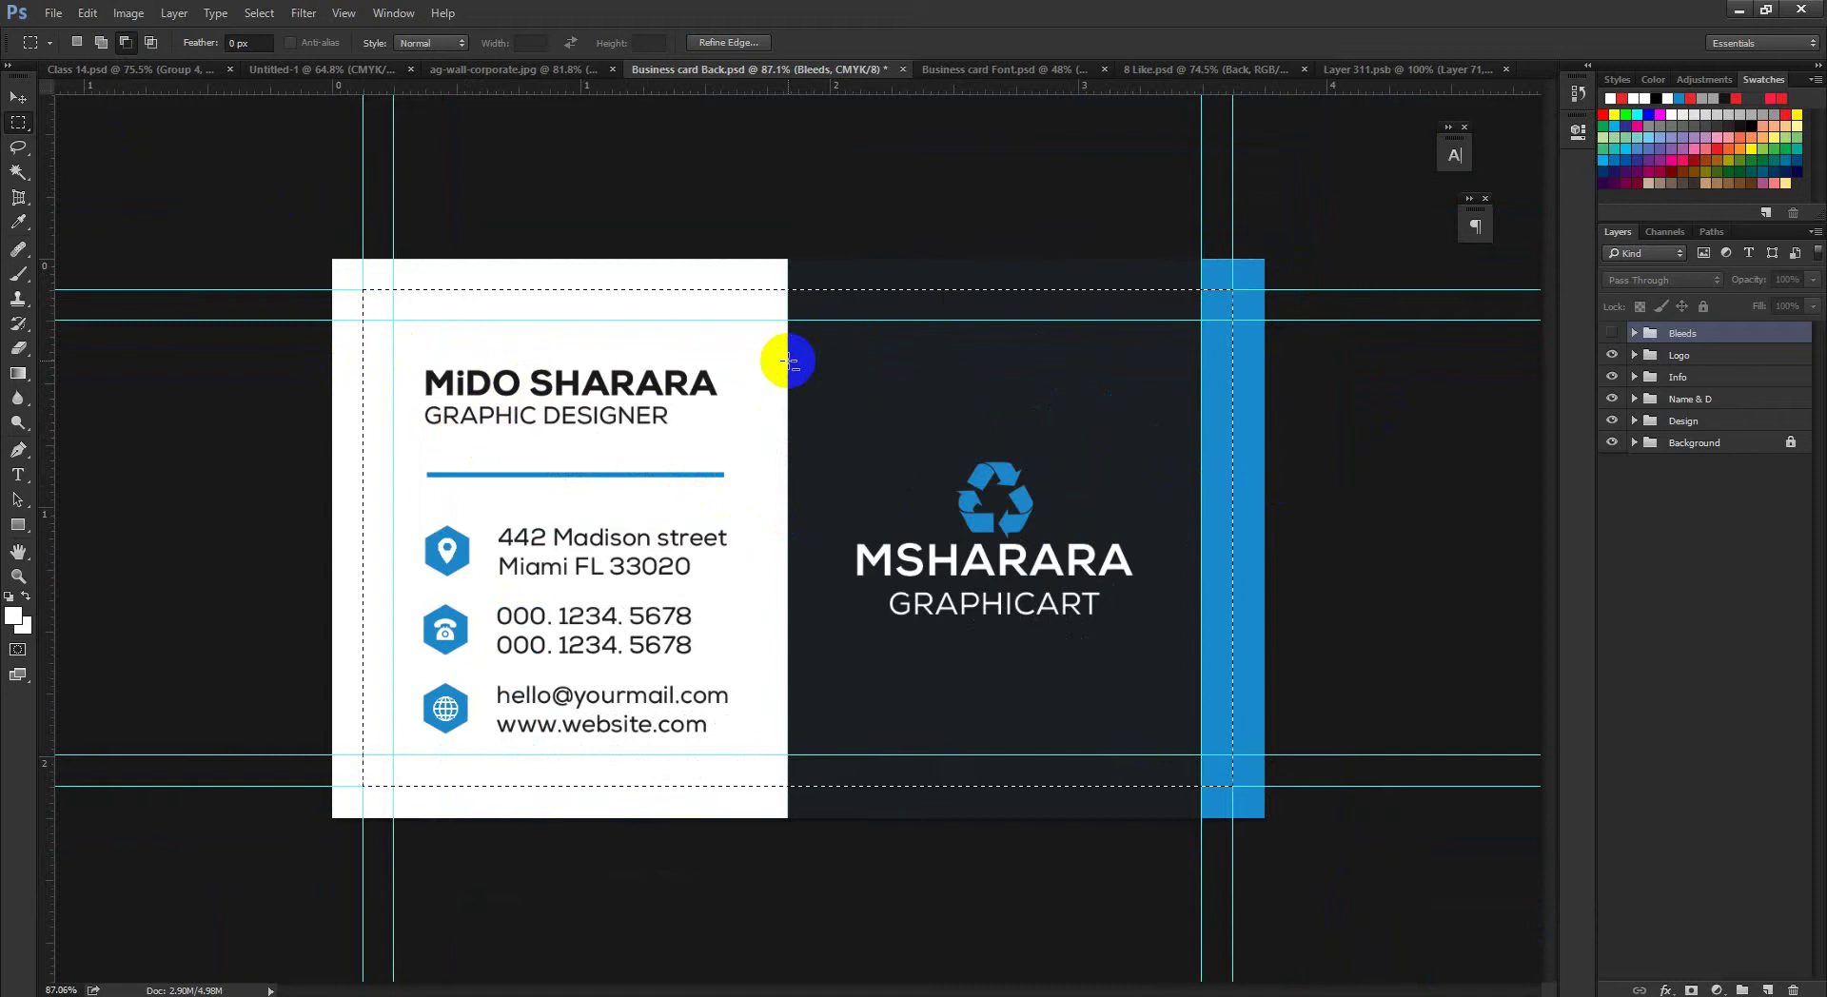
left_click(85, 13)
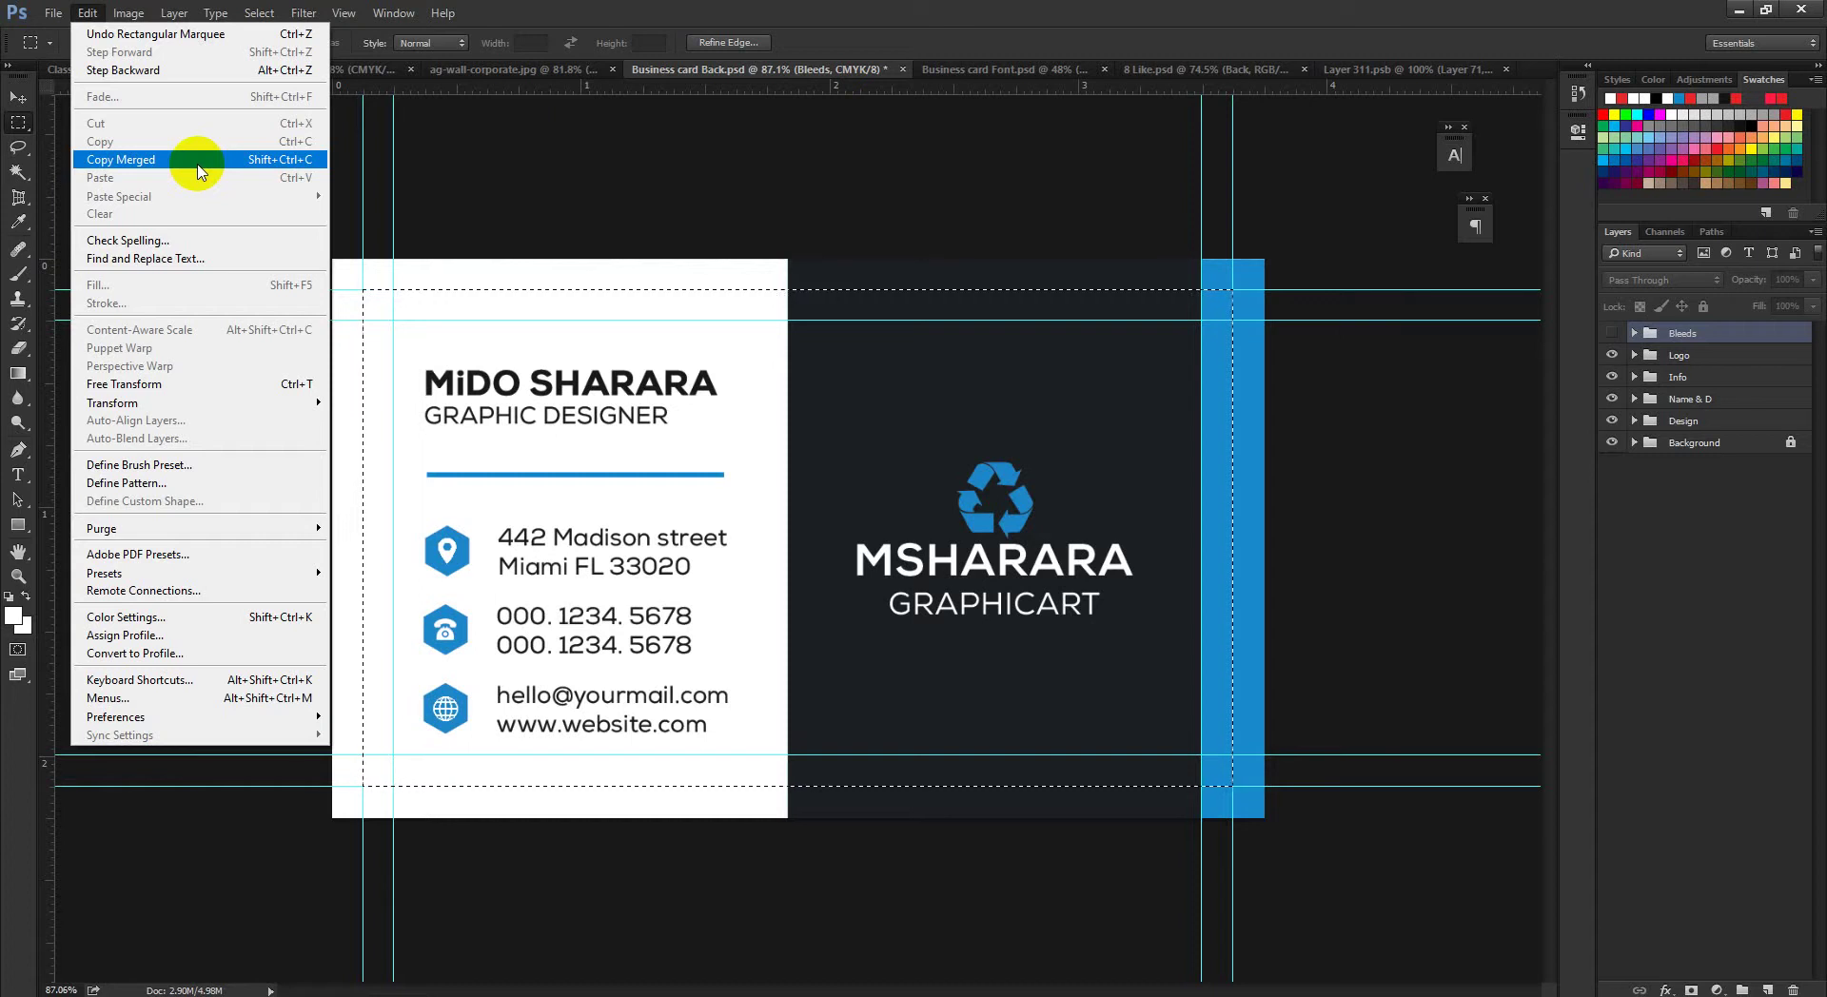
left_click(200, 160)
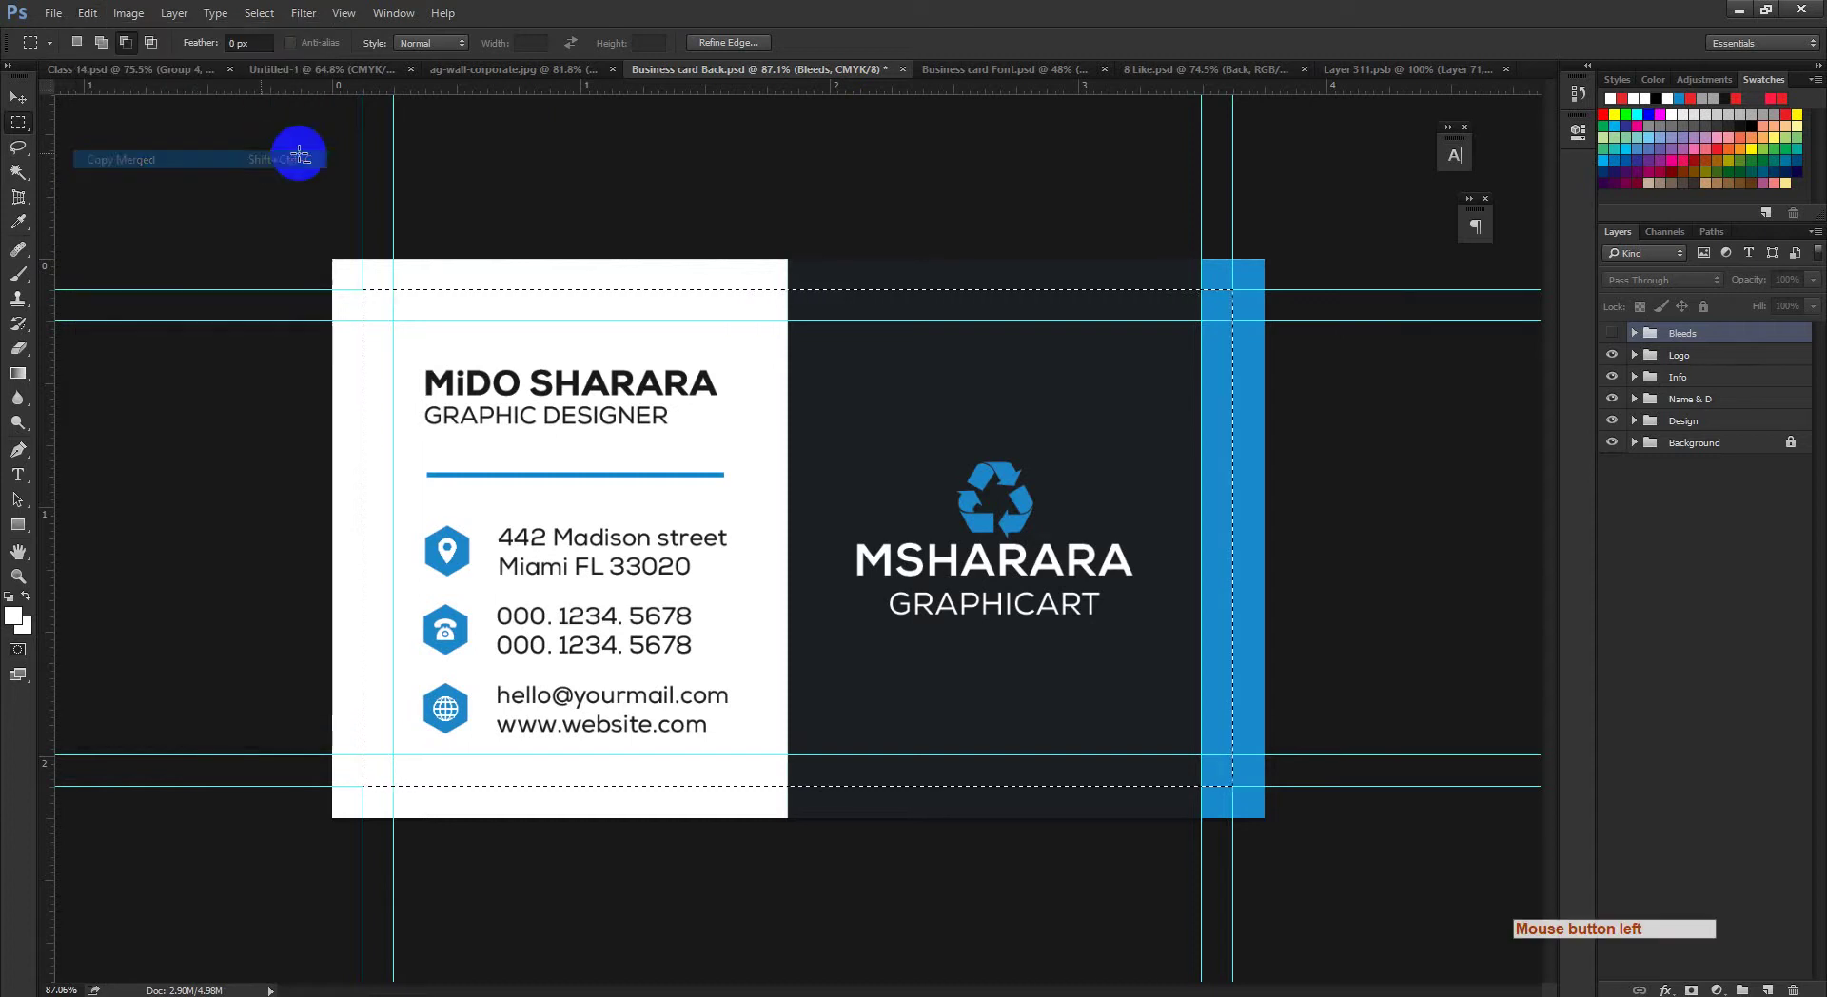
Step: Paste the copied card into Layer 311.psb, move Layer 72 below Layer 69 and hide Layer 69
left_click(1345, 71)
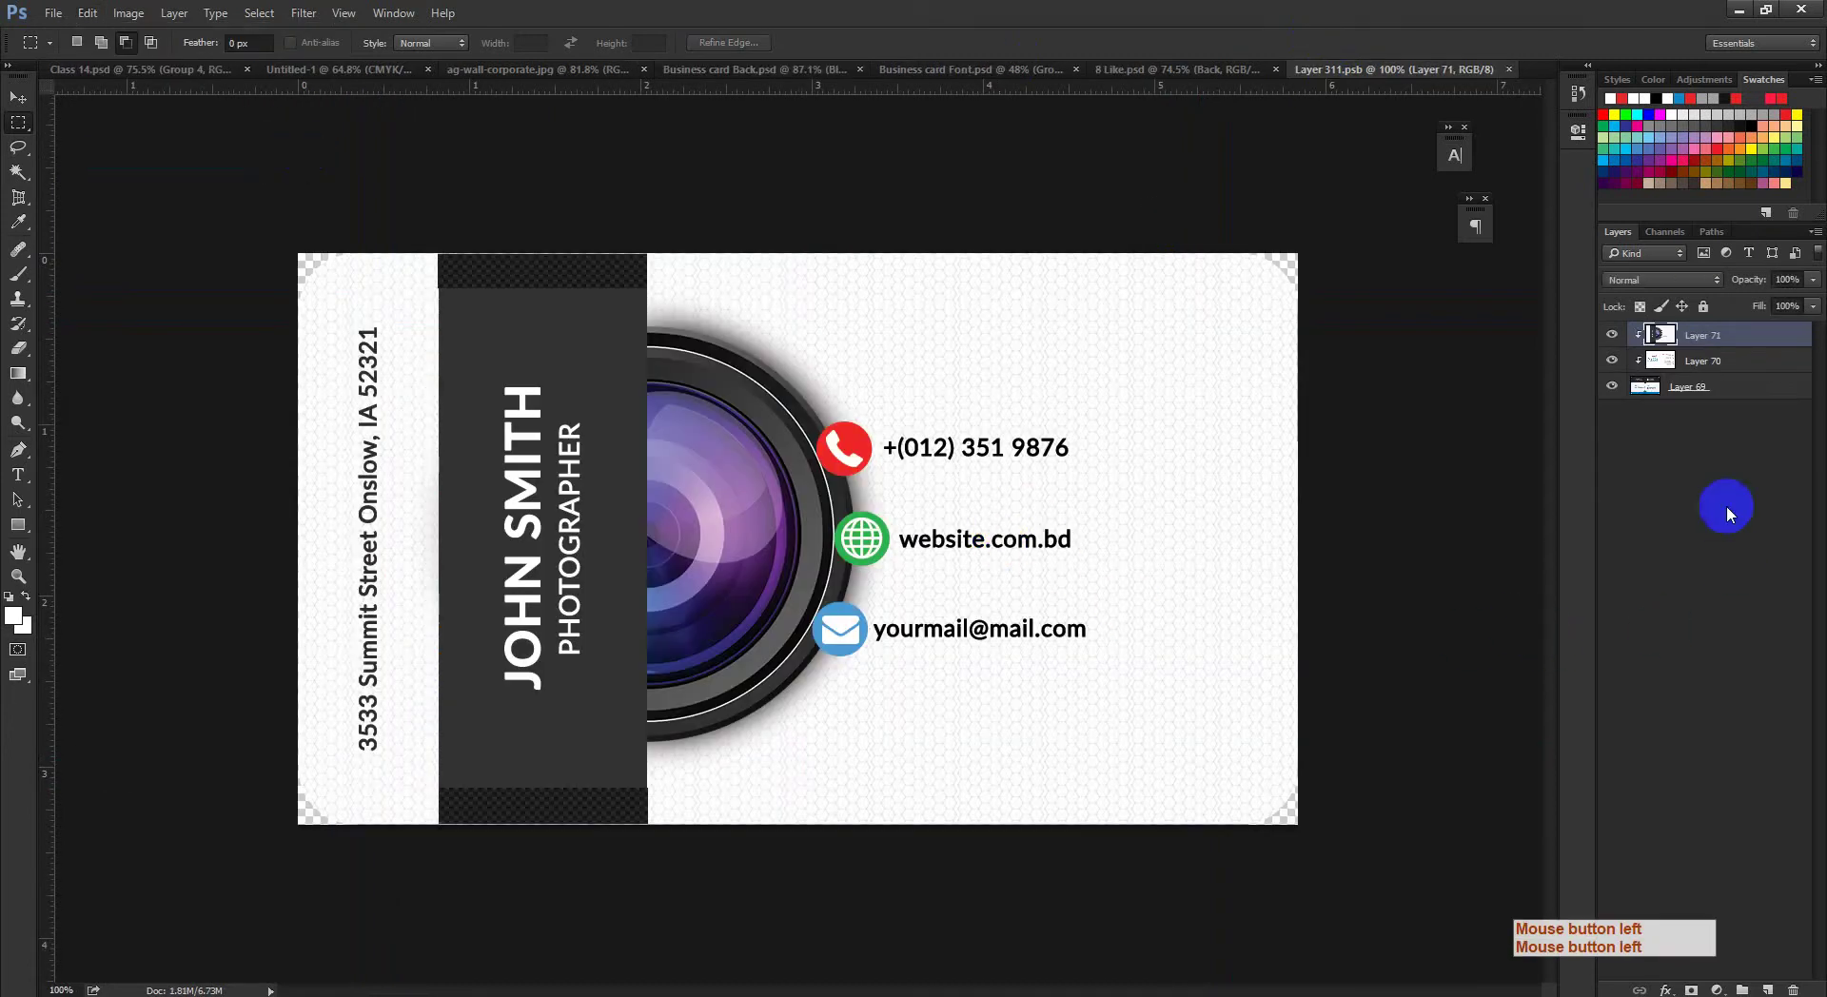
left_click(1713, 399)
key("ctrl+v")
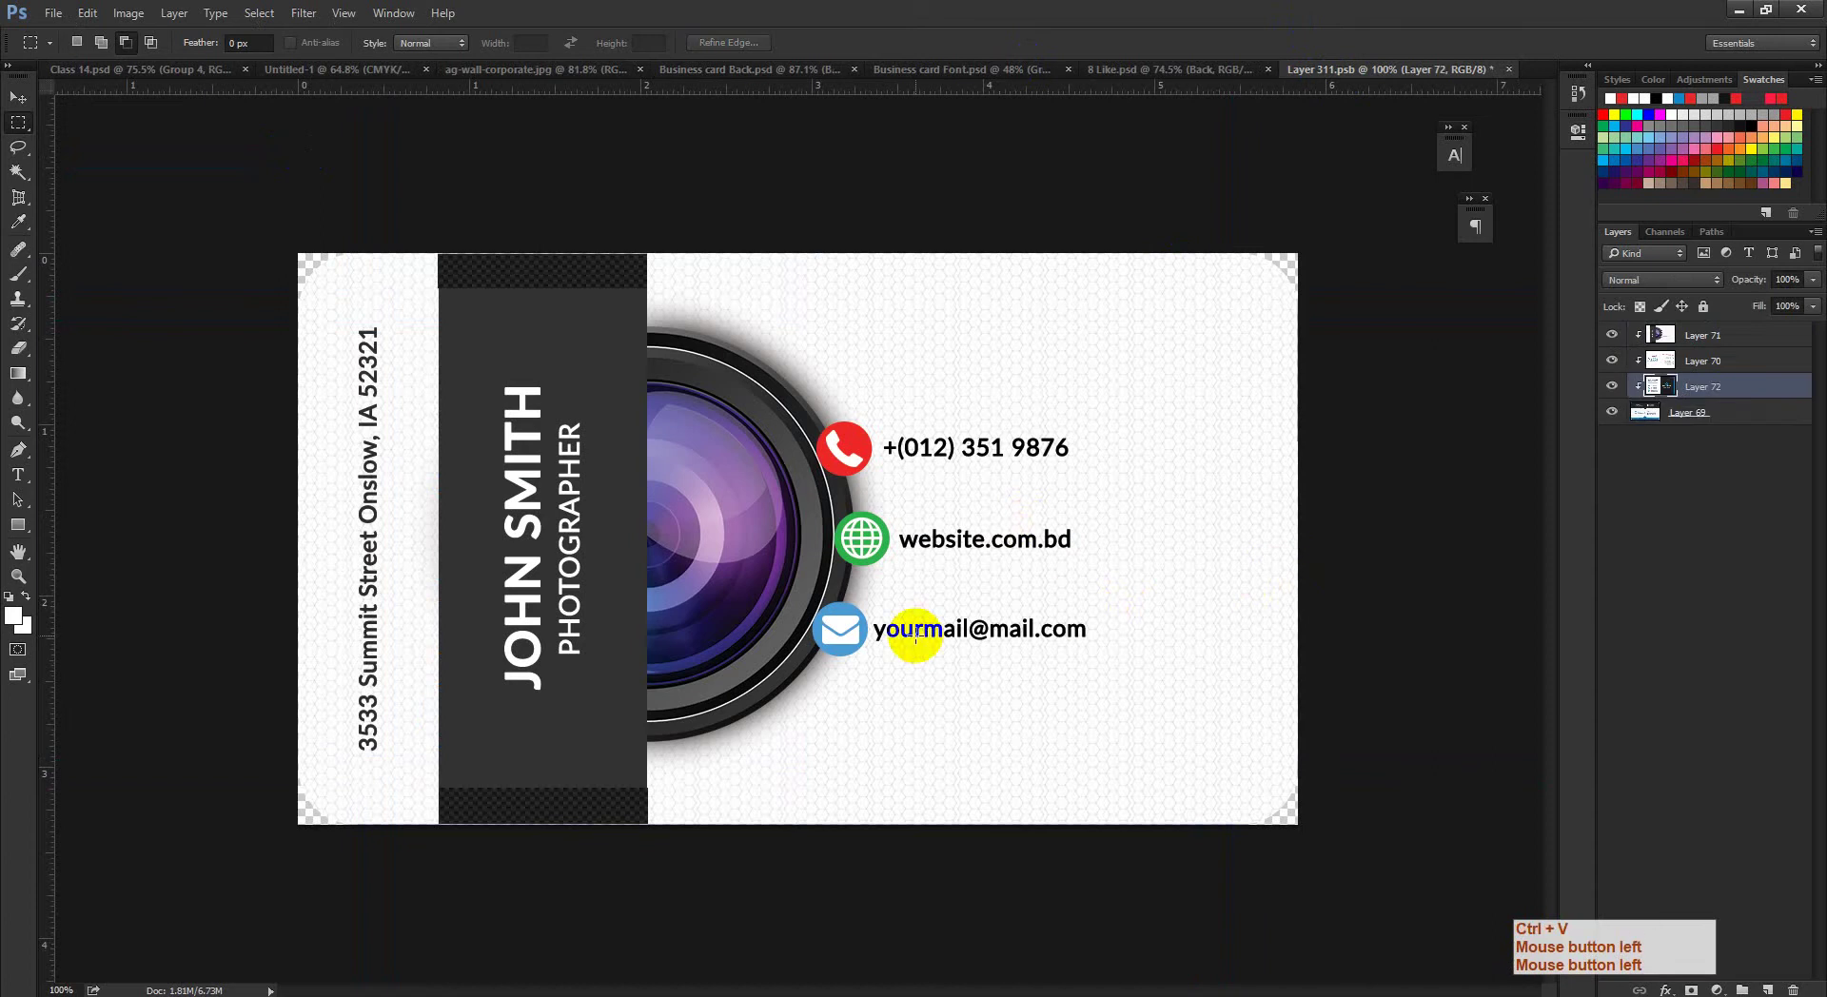
left_click_drag(1672, 392, 1731, 519)
left_click(1612, 386)
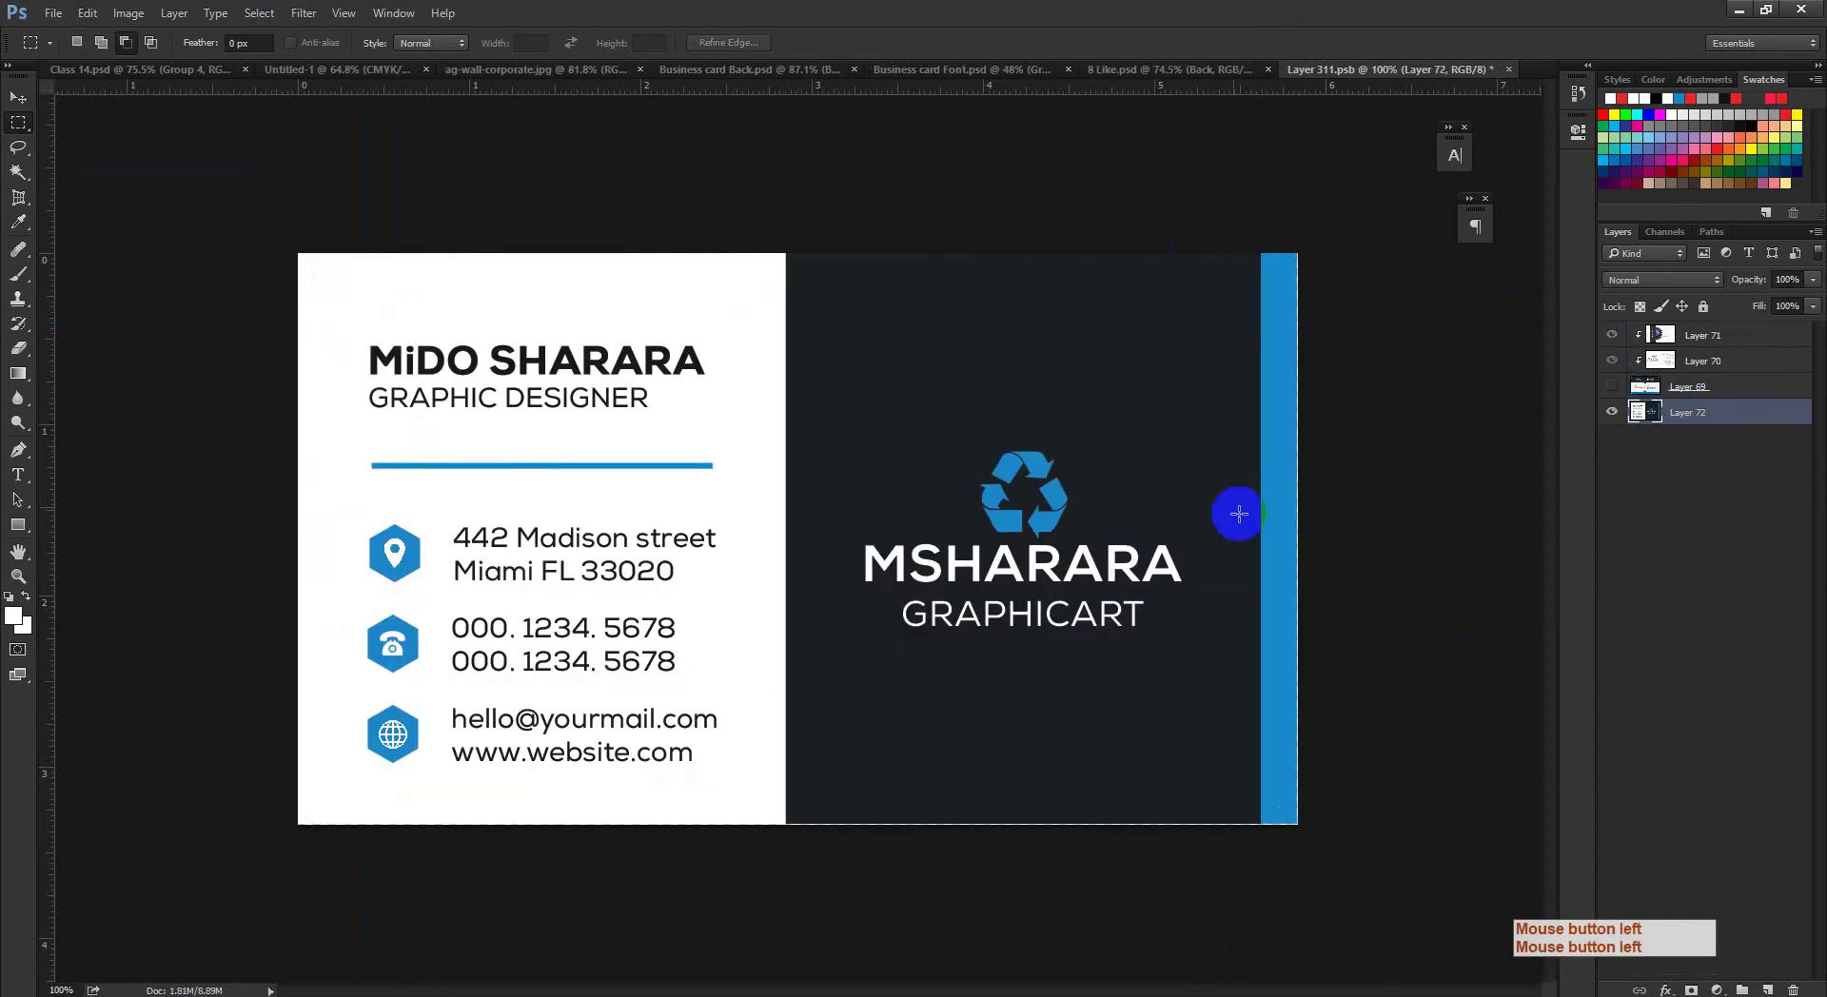
Step: Free-transform the pasted card to stretch it out to the right and bottom edges
key("ctrl+space")
left_click_drag(1268, 579, 1231, 584)
key("ctrl+t")
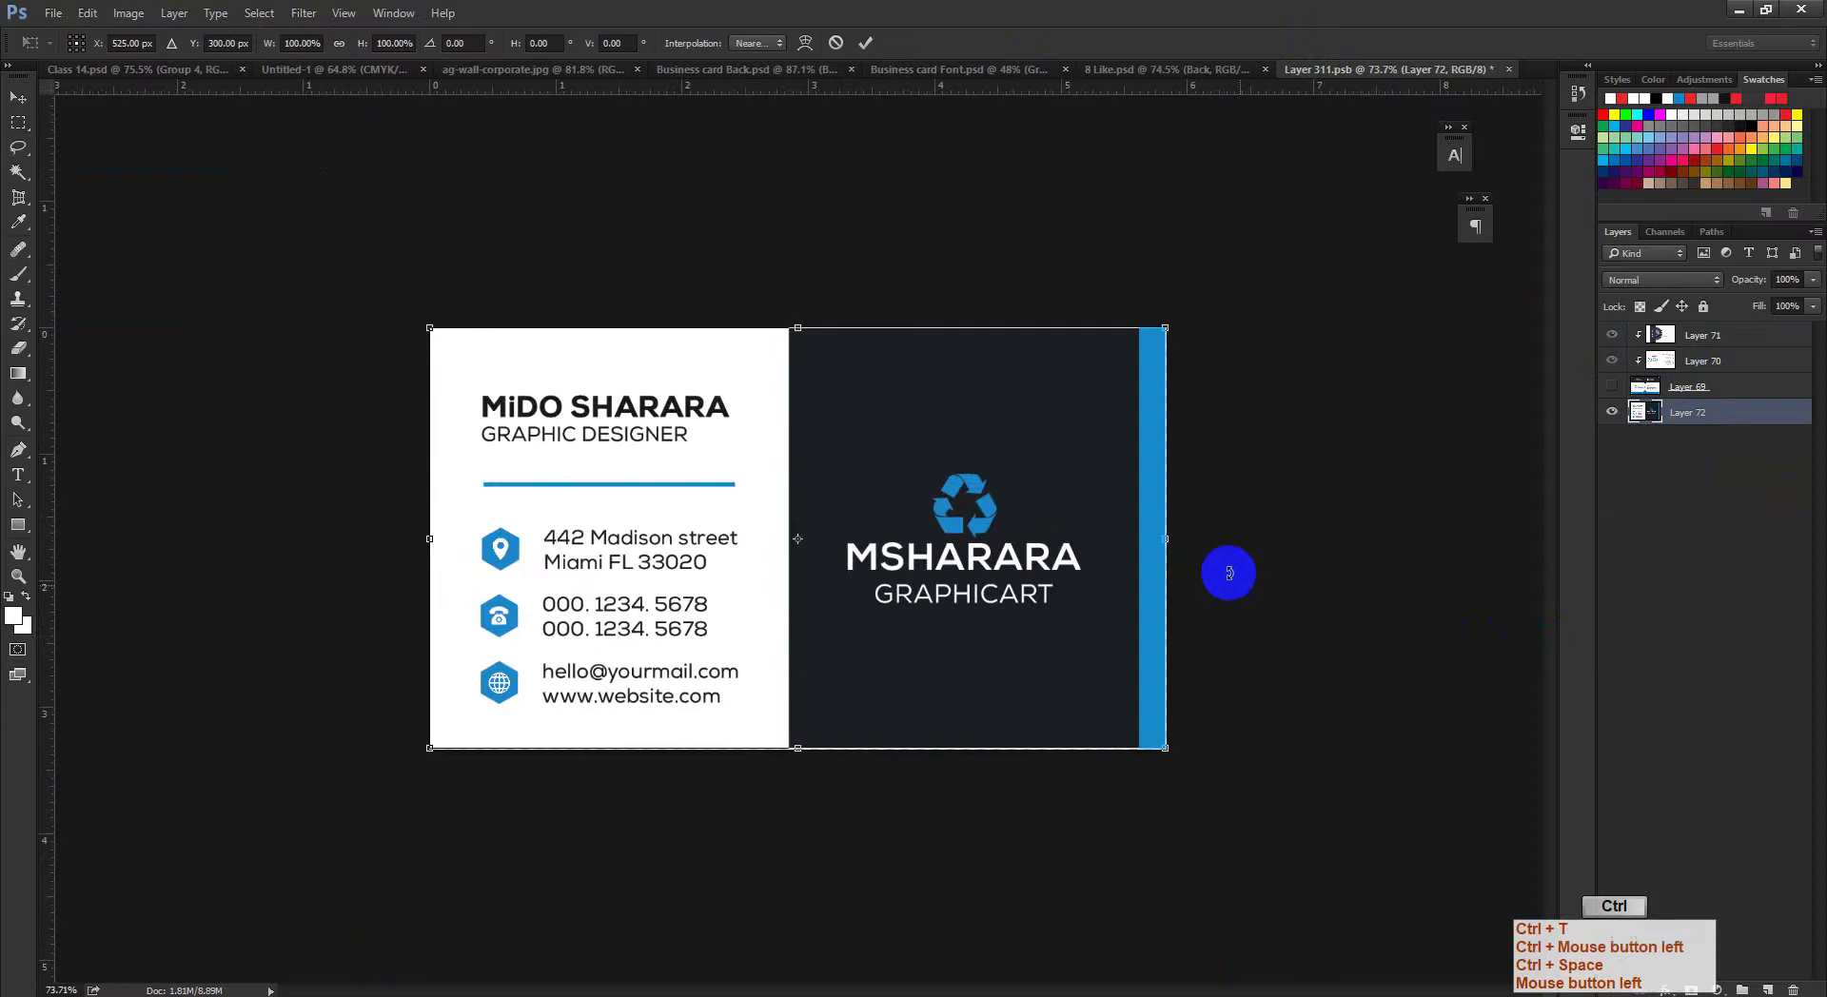
key("ctrl+space")
left_click_drag(1085, 596, 1118, 620)
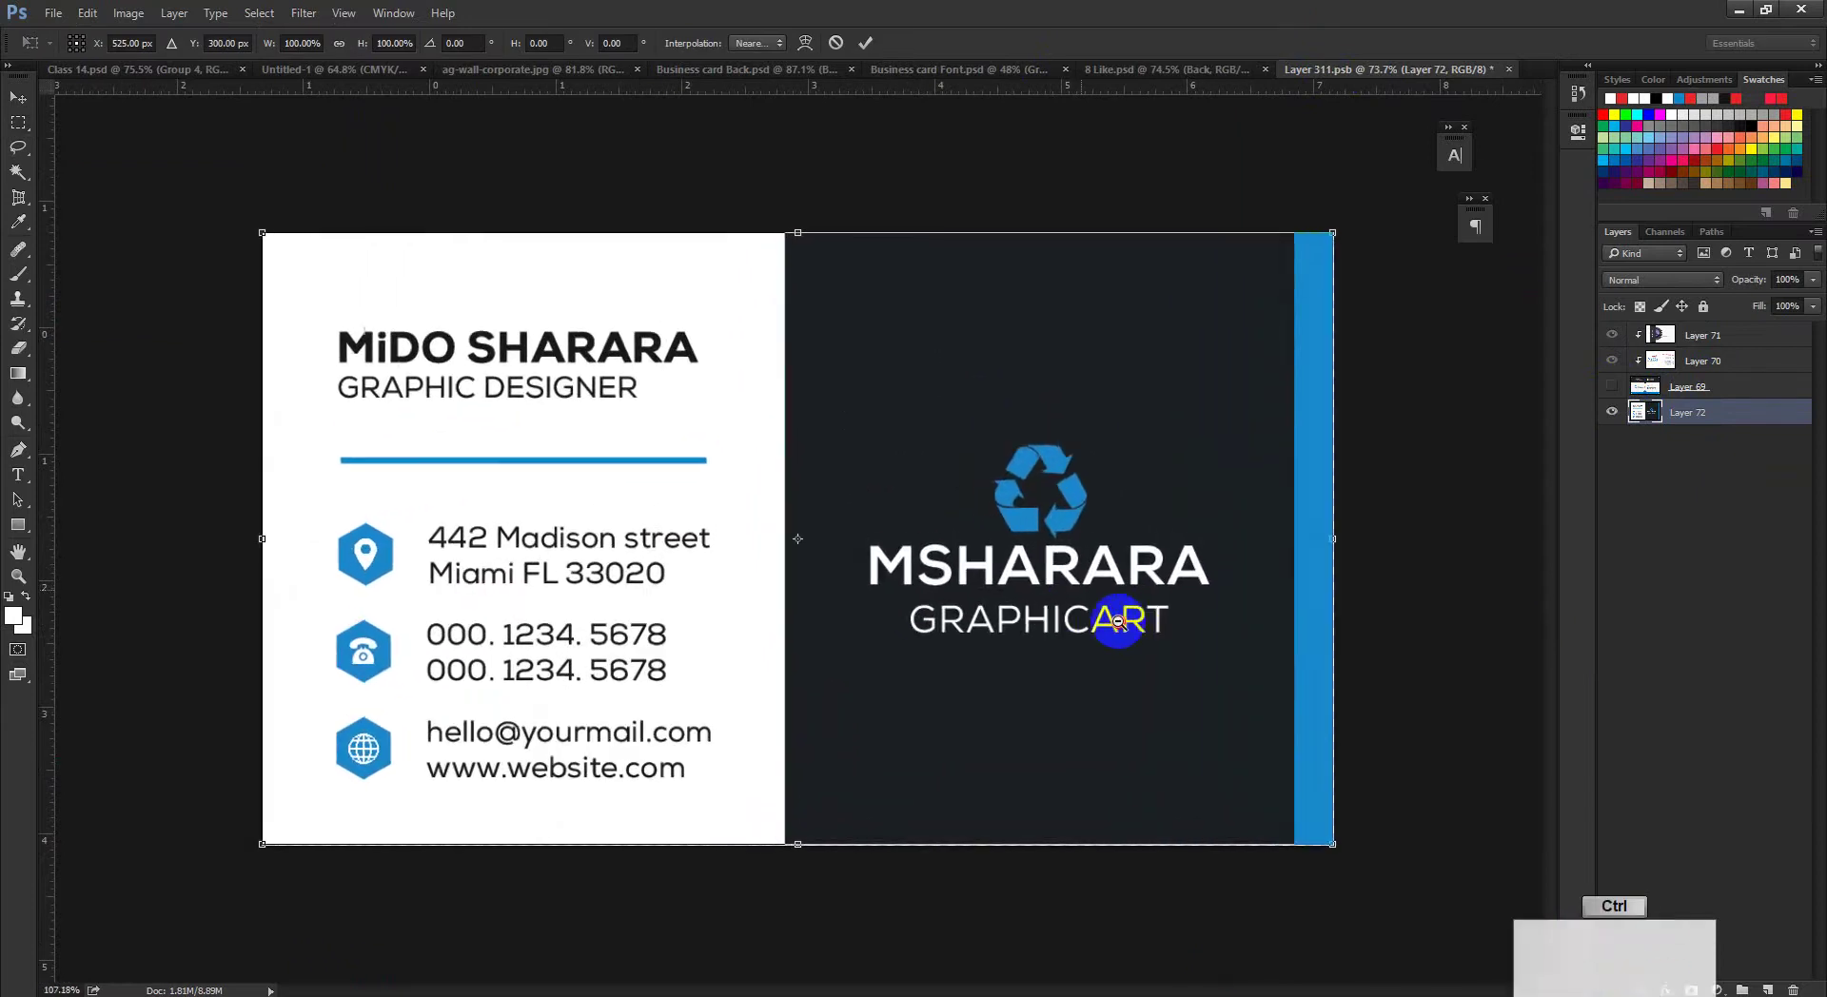
left_click_drag(1334, 534, 1338, 534)
key("ctrl+space")
left_click(1297, 584, "ctrl")
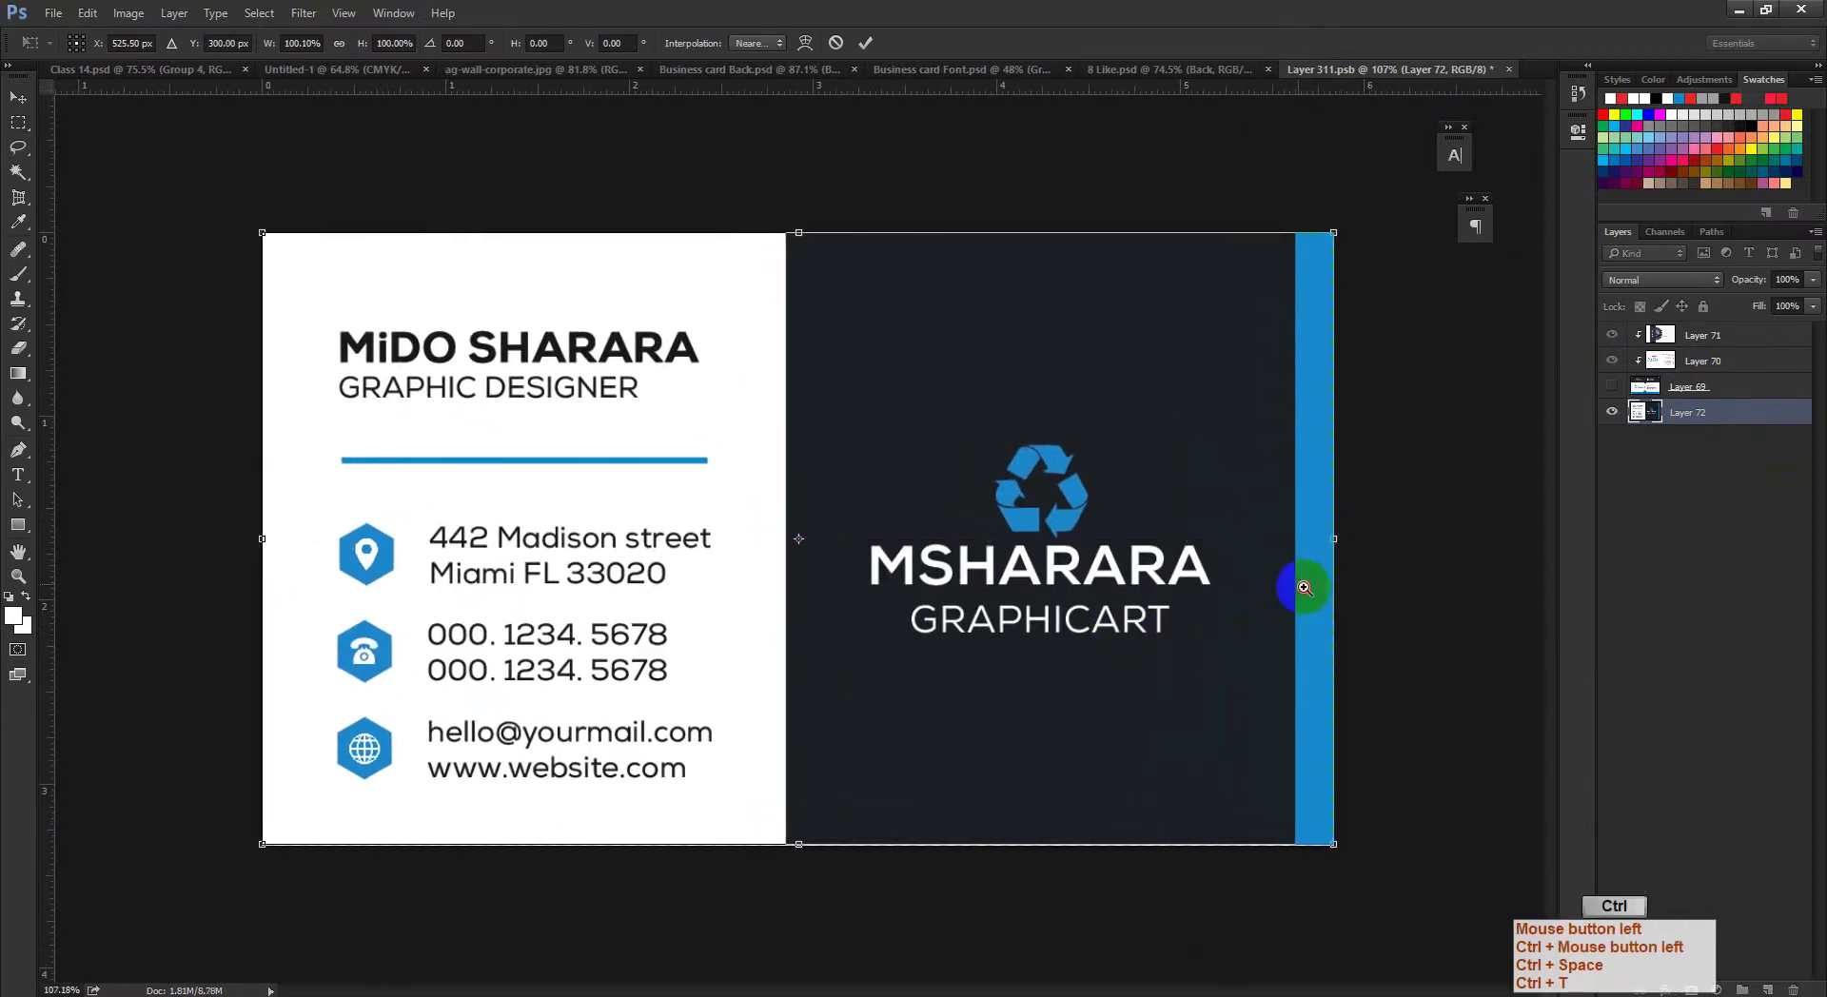
left_click_drag(1297, 677, 980, 562)
left_click(755, 620, "ctrl")
left_click_drag(755, 620, 1220, 464)
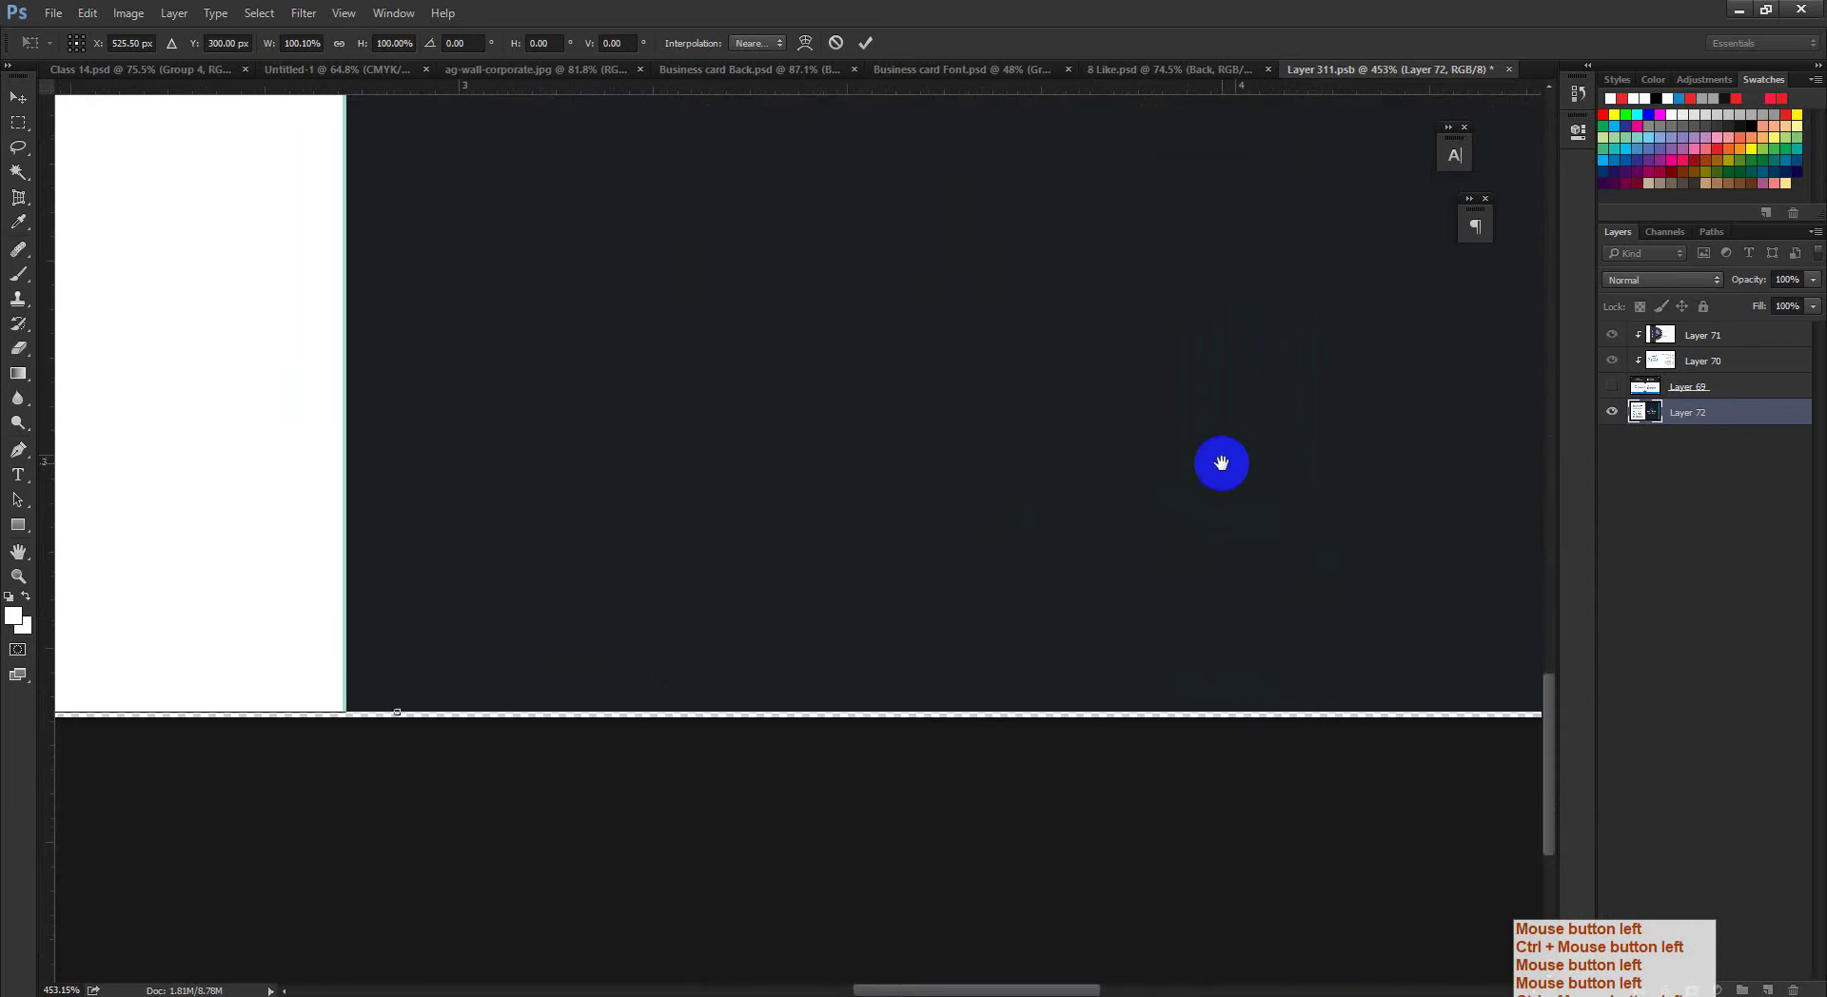
left_click_drag(396, 714, 391, 720)
key("ctrl+space")
left_click_drag(815, 762, 990, 495)
left_click(867, 43)
Step: Transform the pasted card again to fit its top edge and commit
key("ctrl+space")
left_click_drag(1081, 416, 967, 41)
key("ctrl+t")
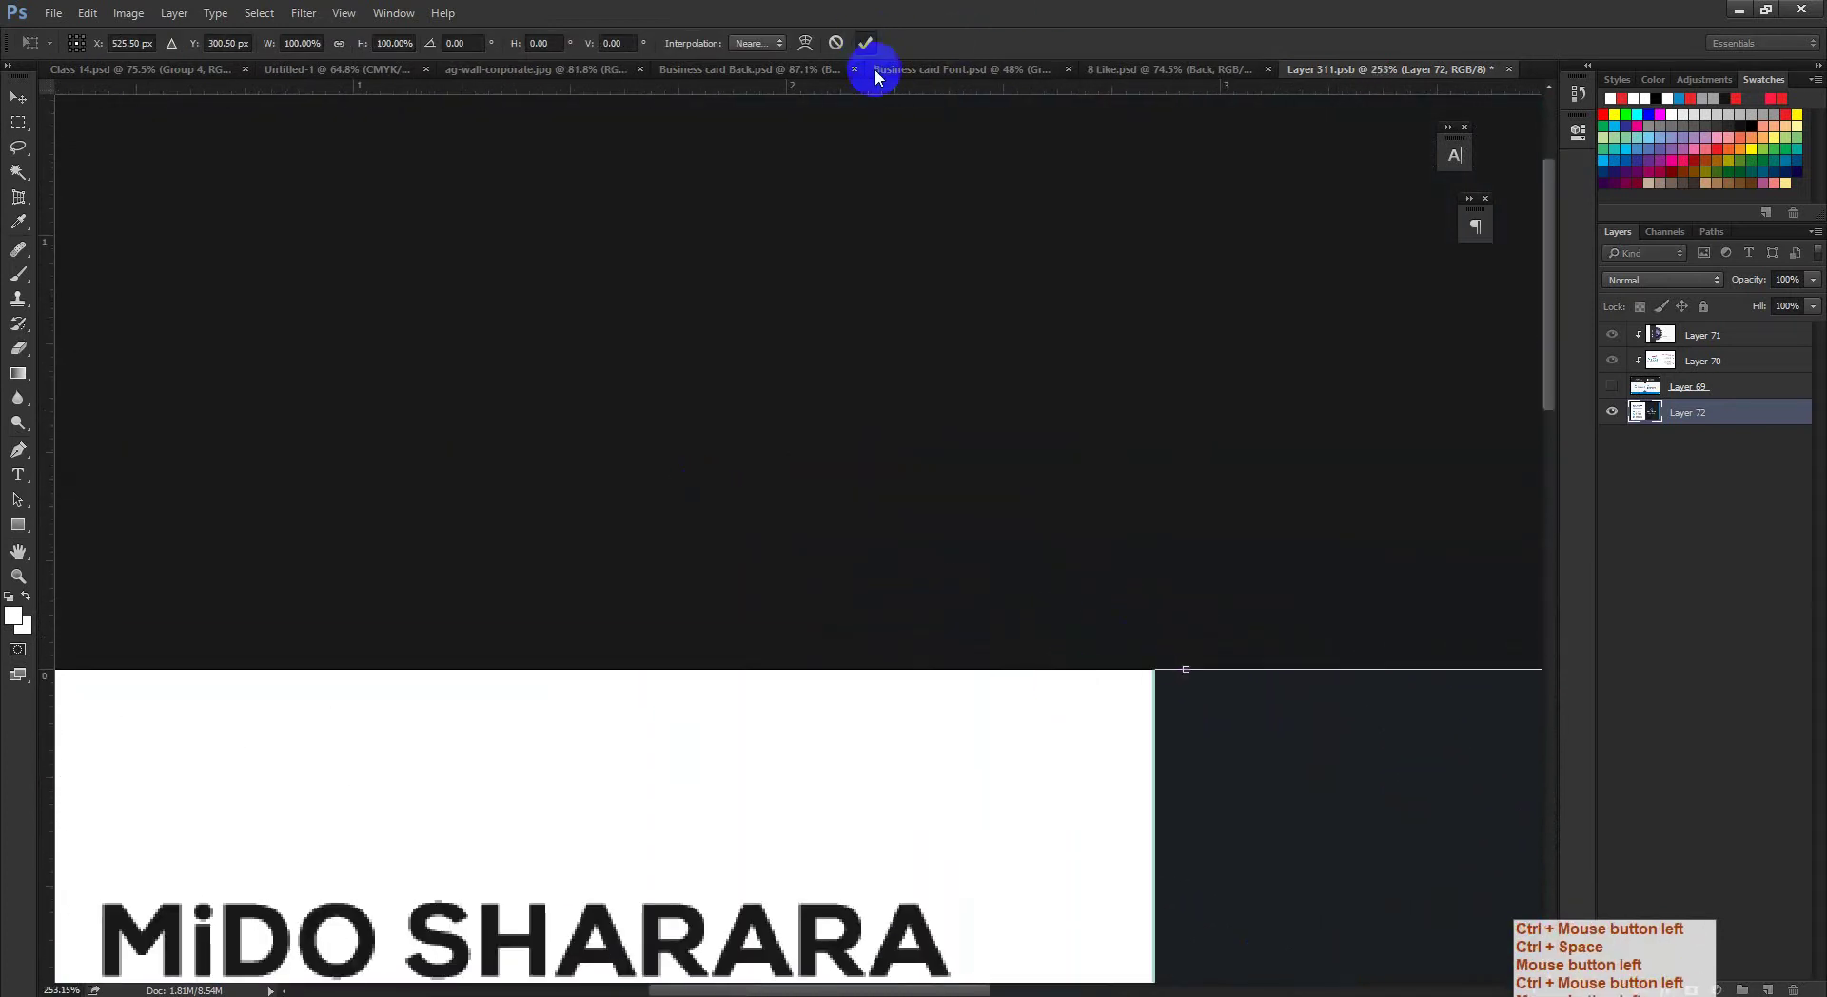
left_click(866, 42)
key("ctrl+space")
left_click_drag(1076, 632, 875, 645)
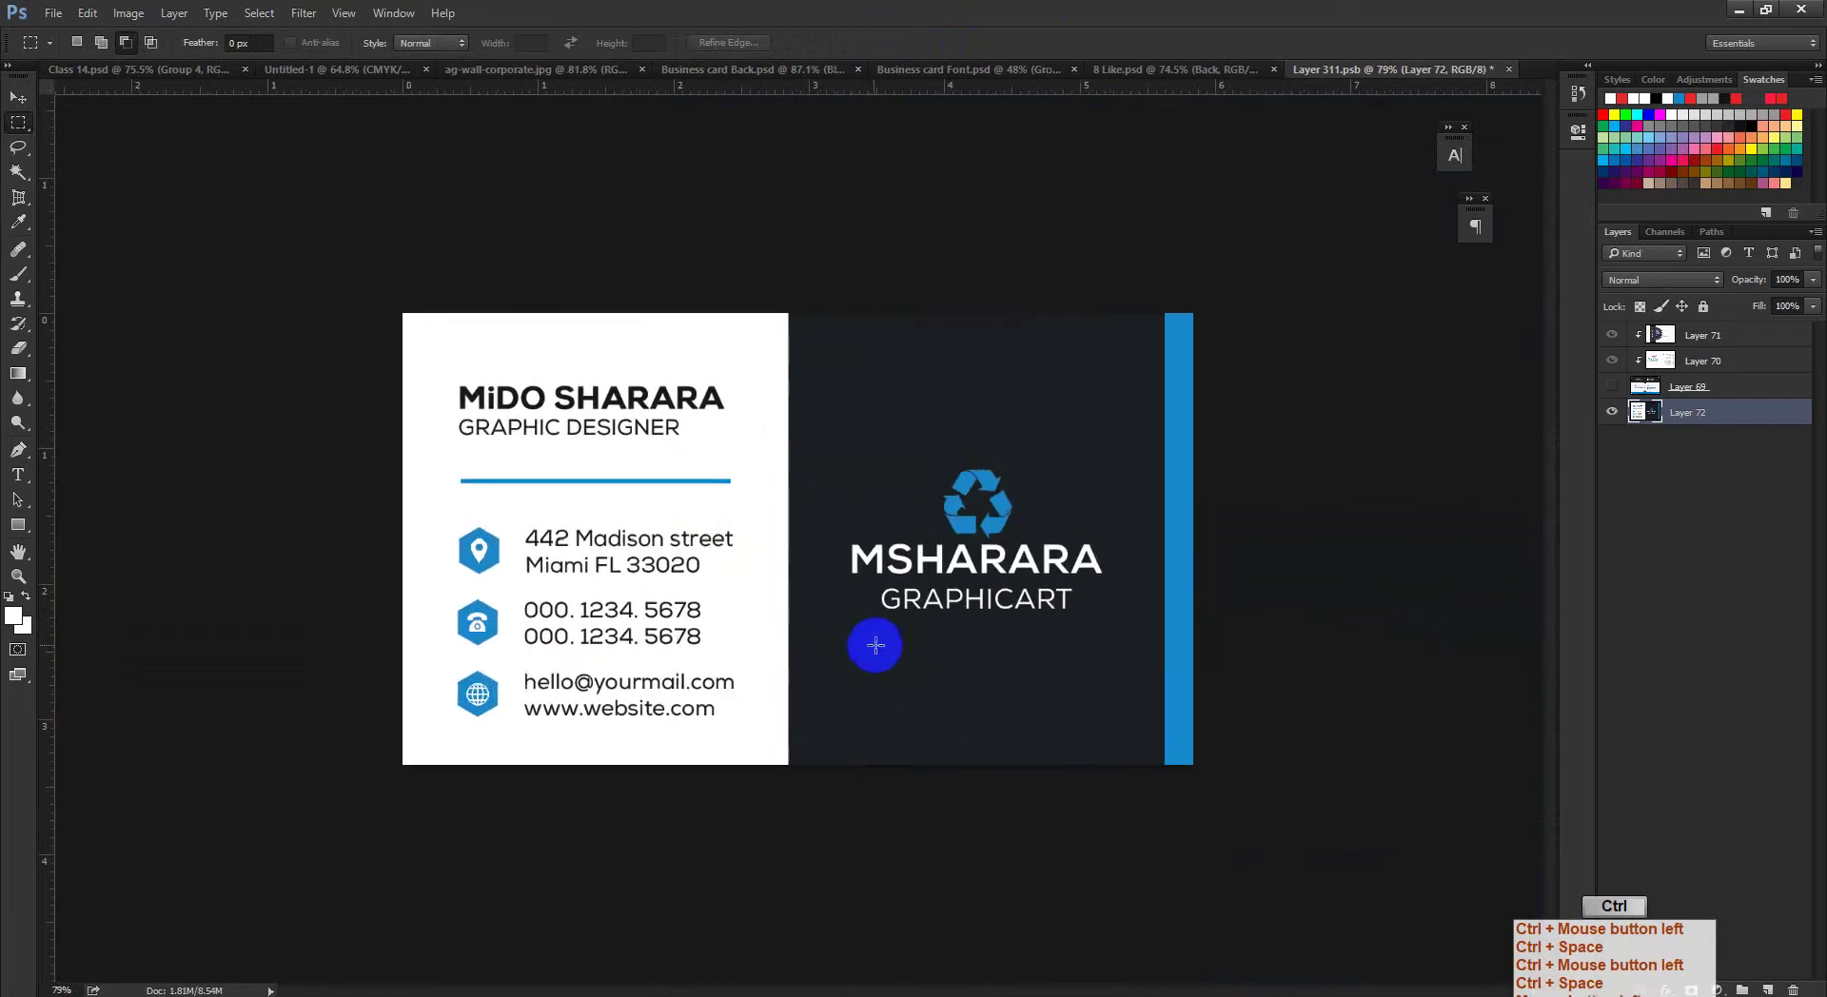
Step: Save Layer 311.psb and return to the 8 Like.psd mockup
key("ctrl+s")
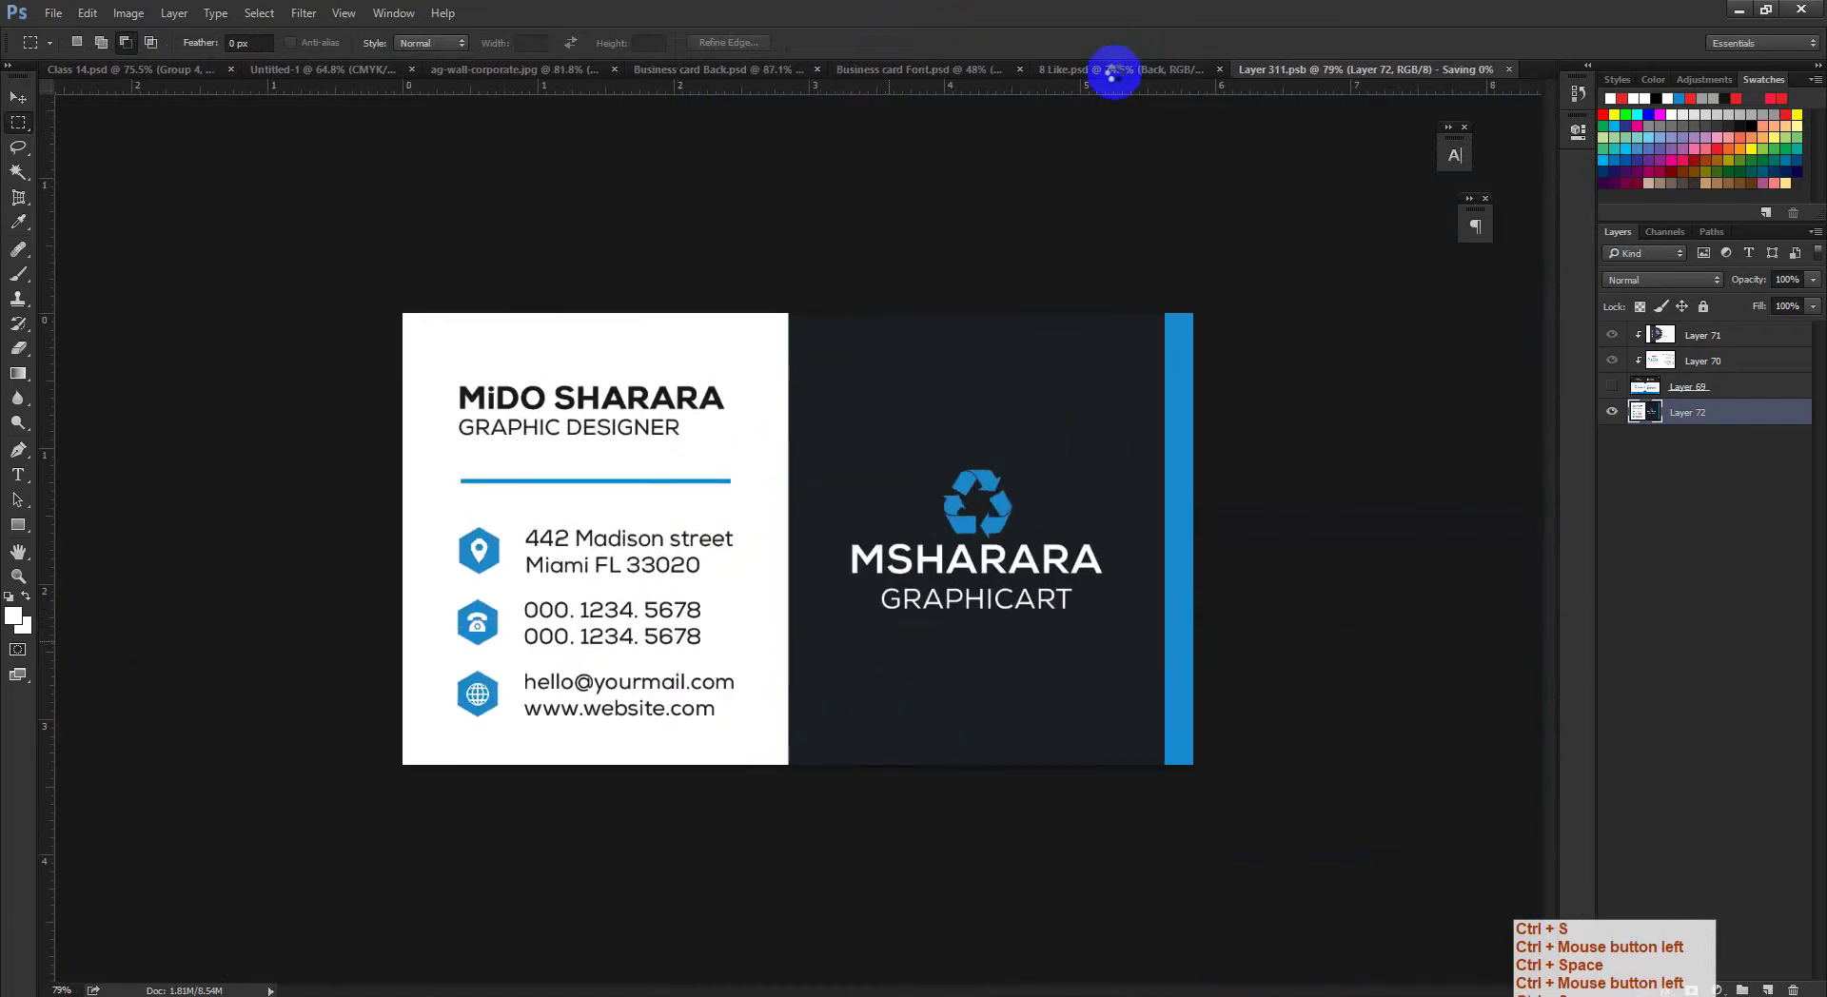
left_click(1145, 98)
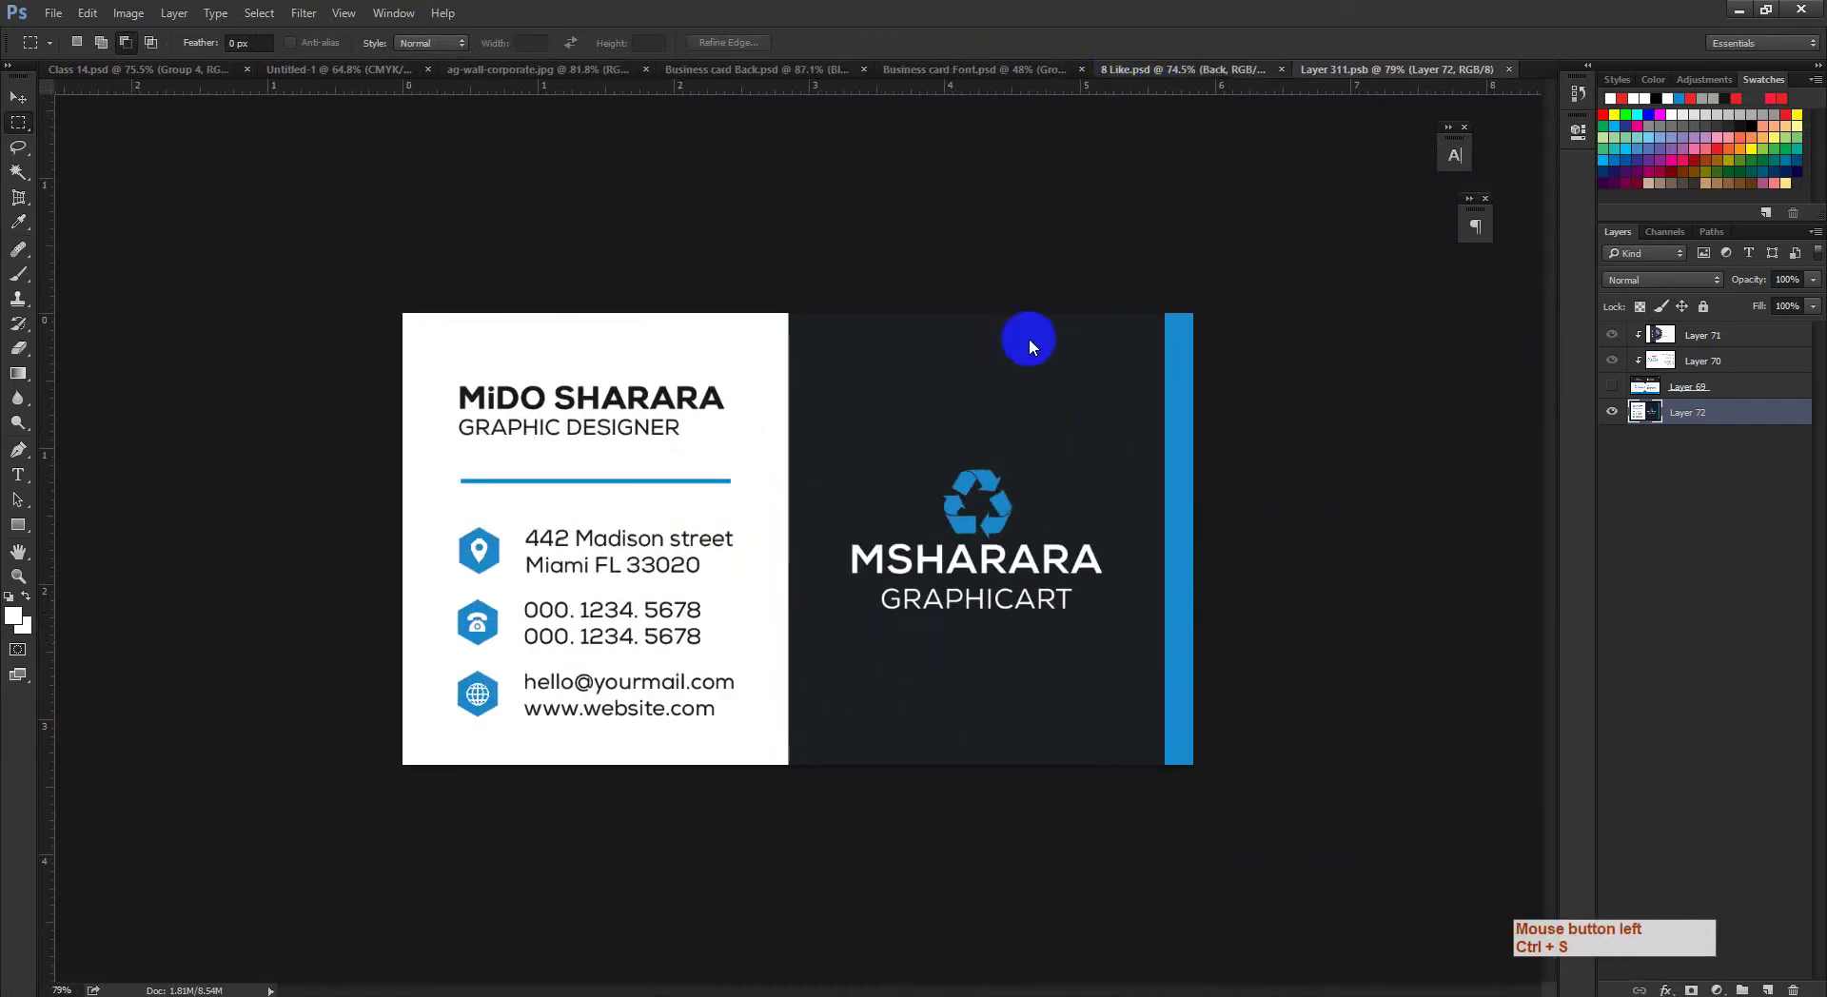
left_click(1137, 70)
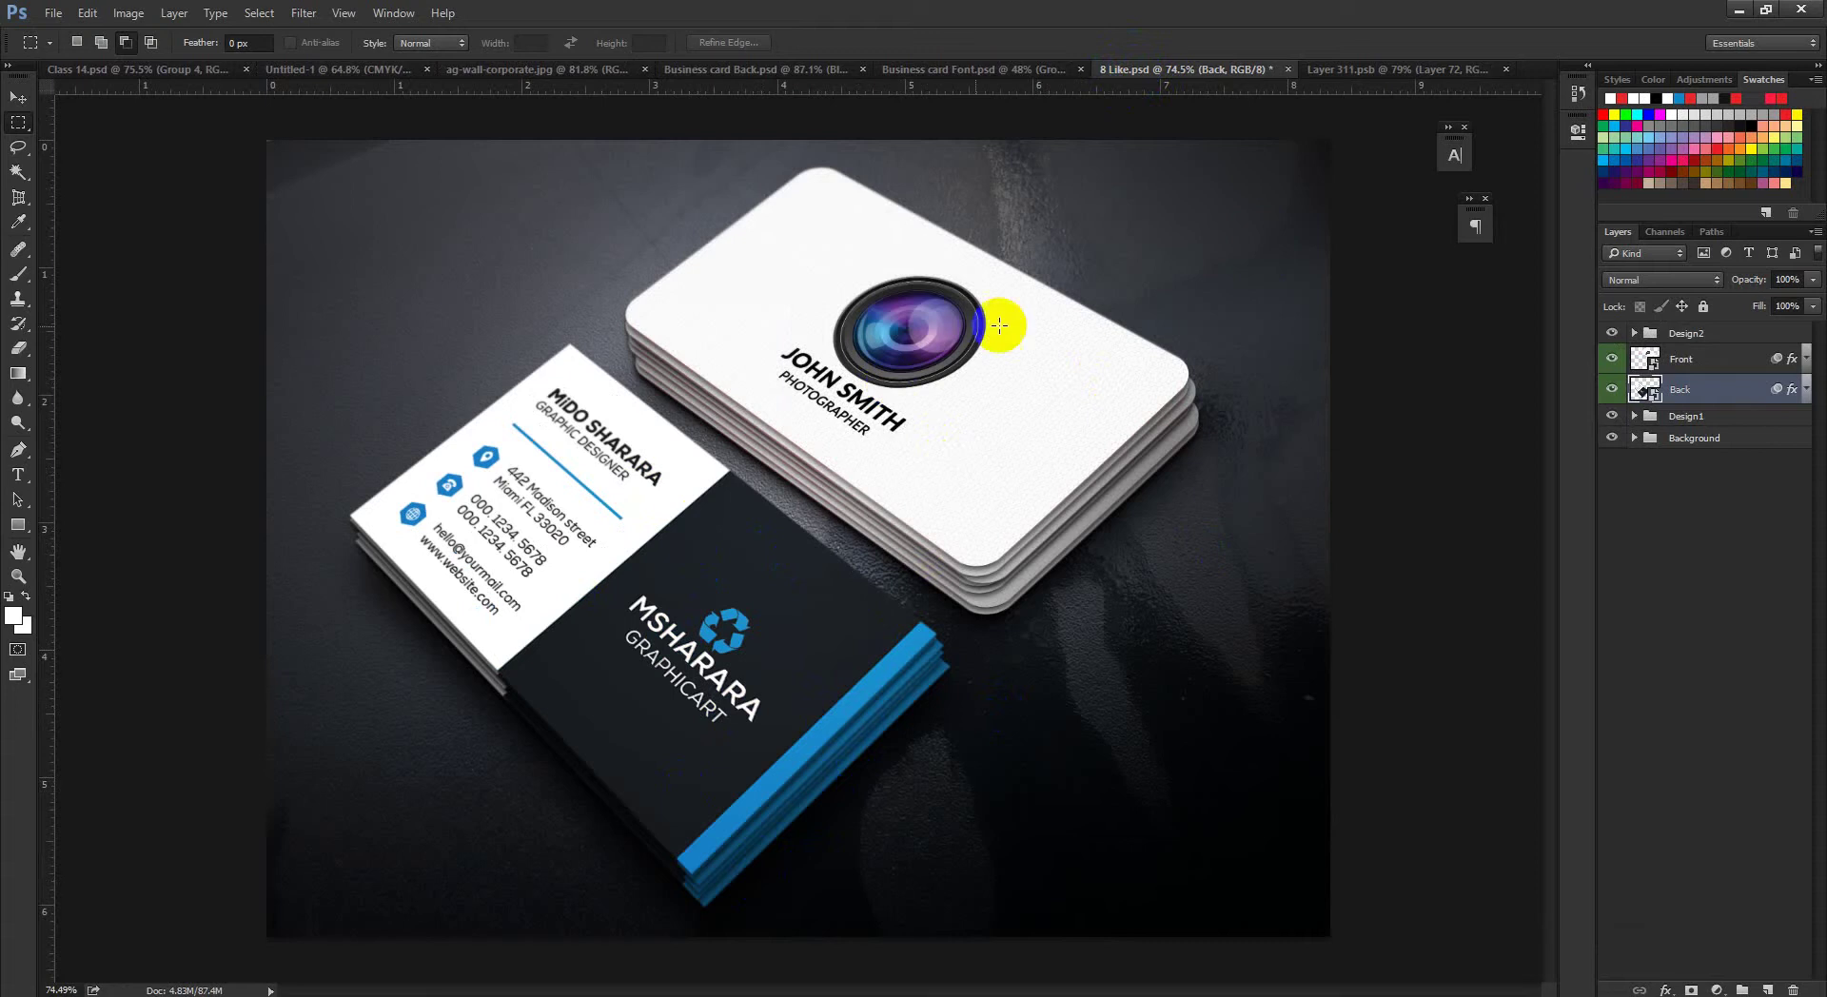
Step: Marquee the dark MSHARARA card inside the guides in Business card Font.psd and copy it
left_click(966, 76)
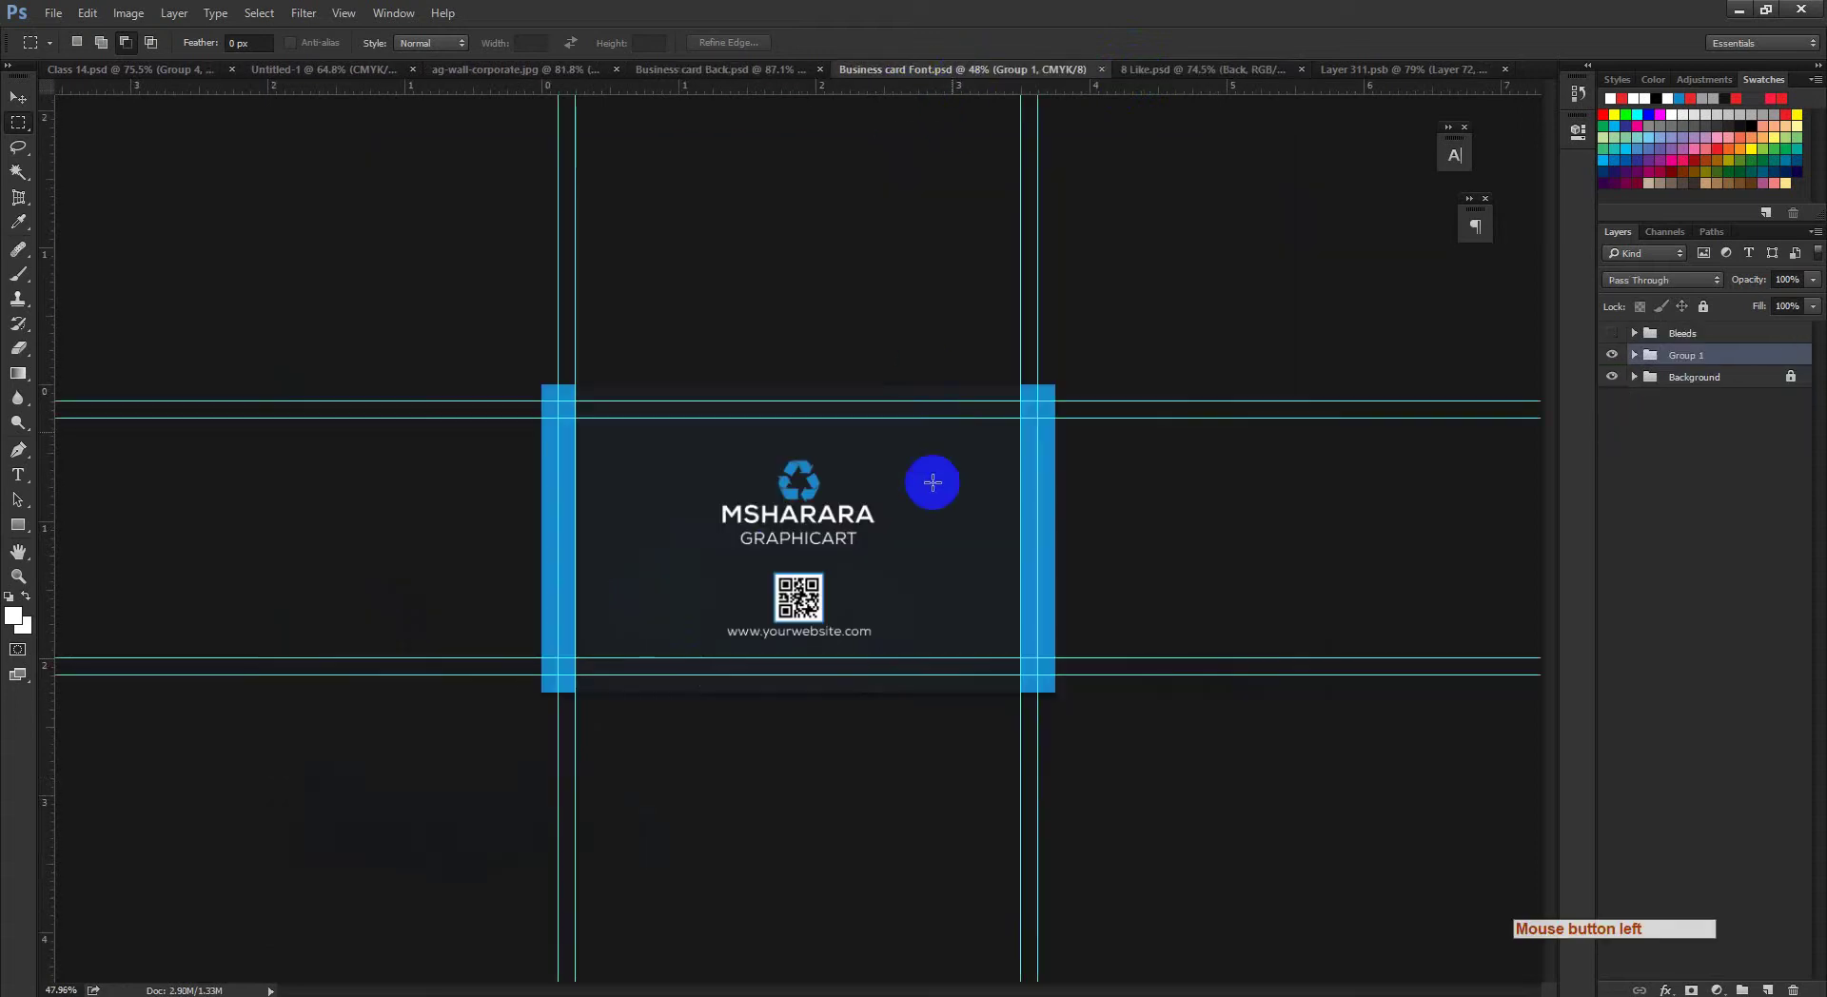
left_click(751, 510, "ctrl")
left_click(783, 530, "ctrl")
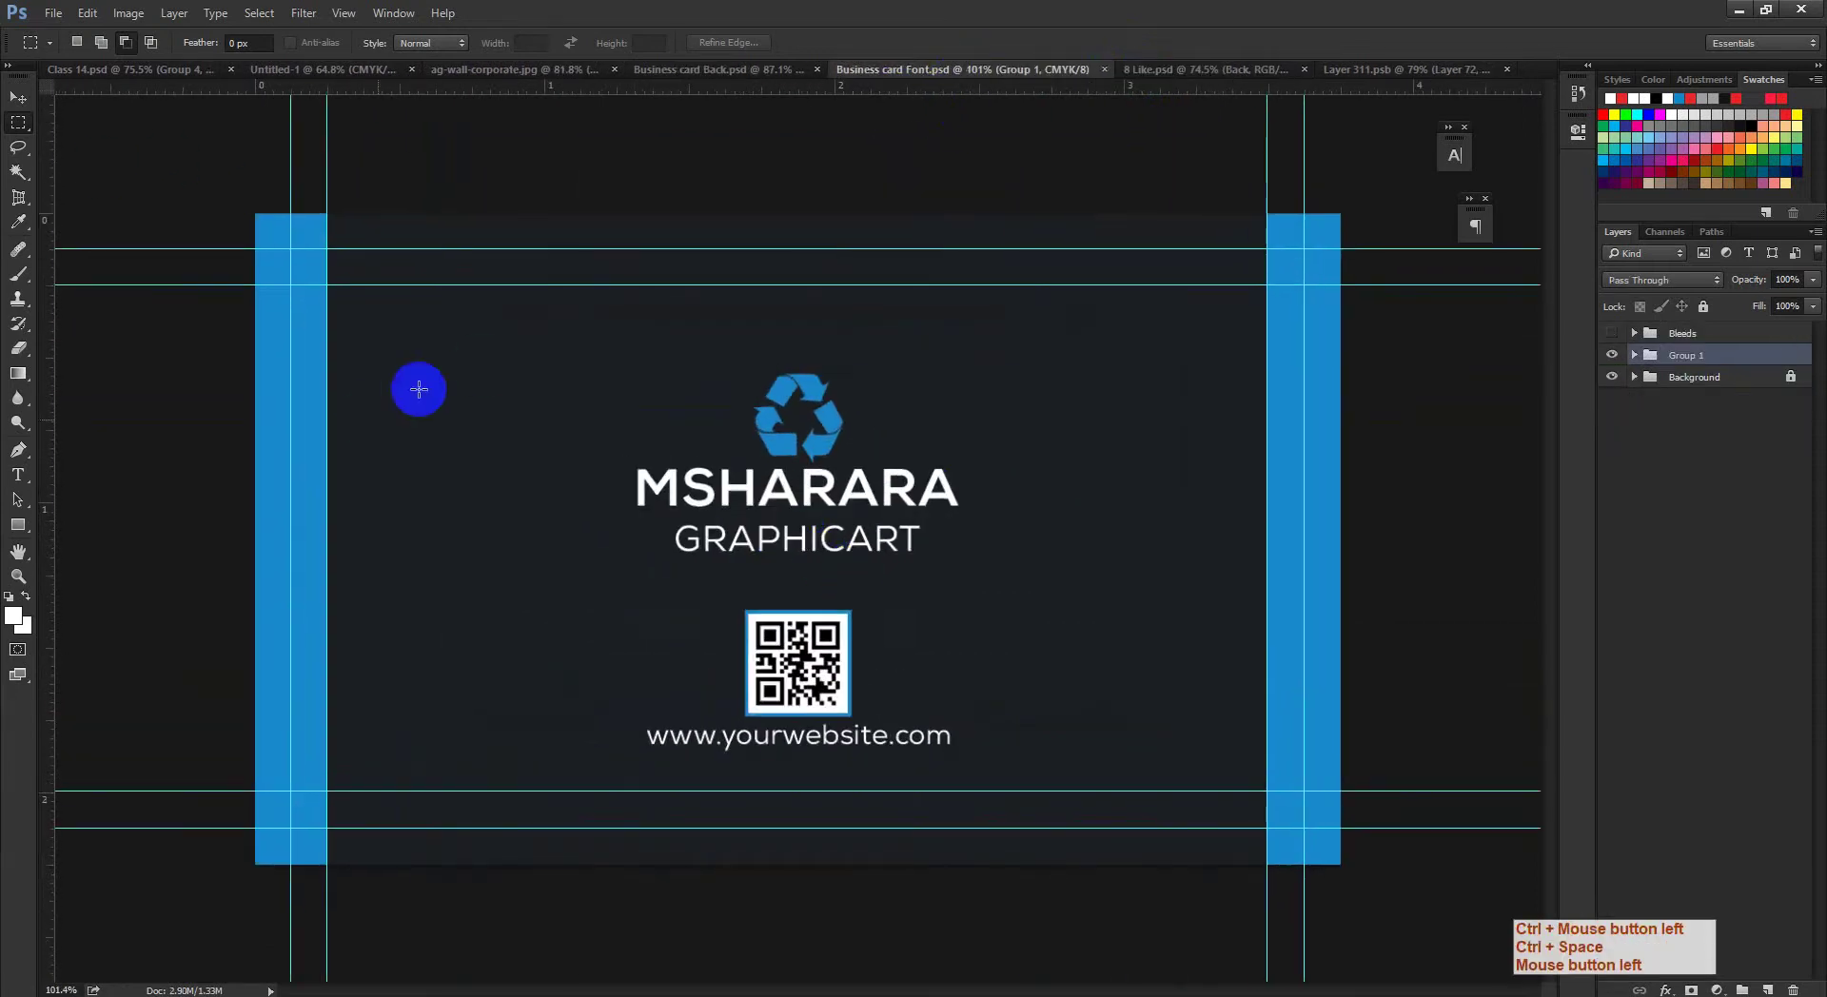
left_click_drag(290, 249, 1303, 828)
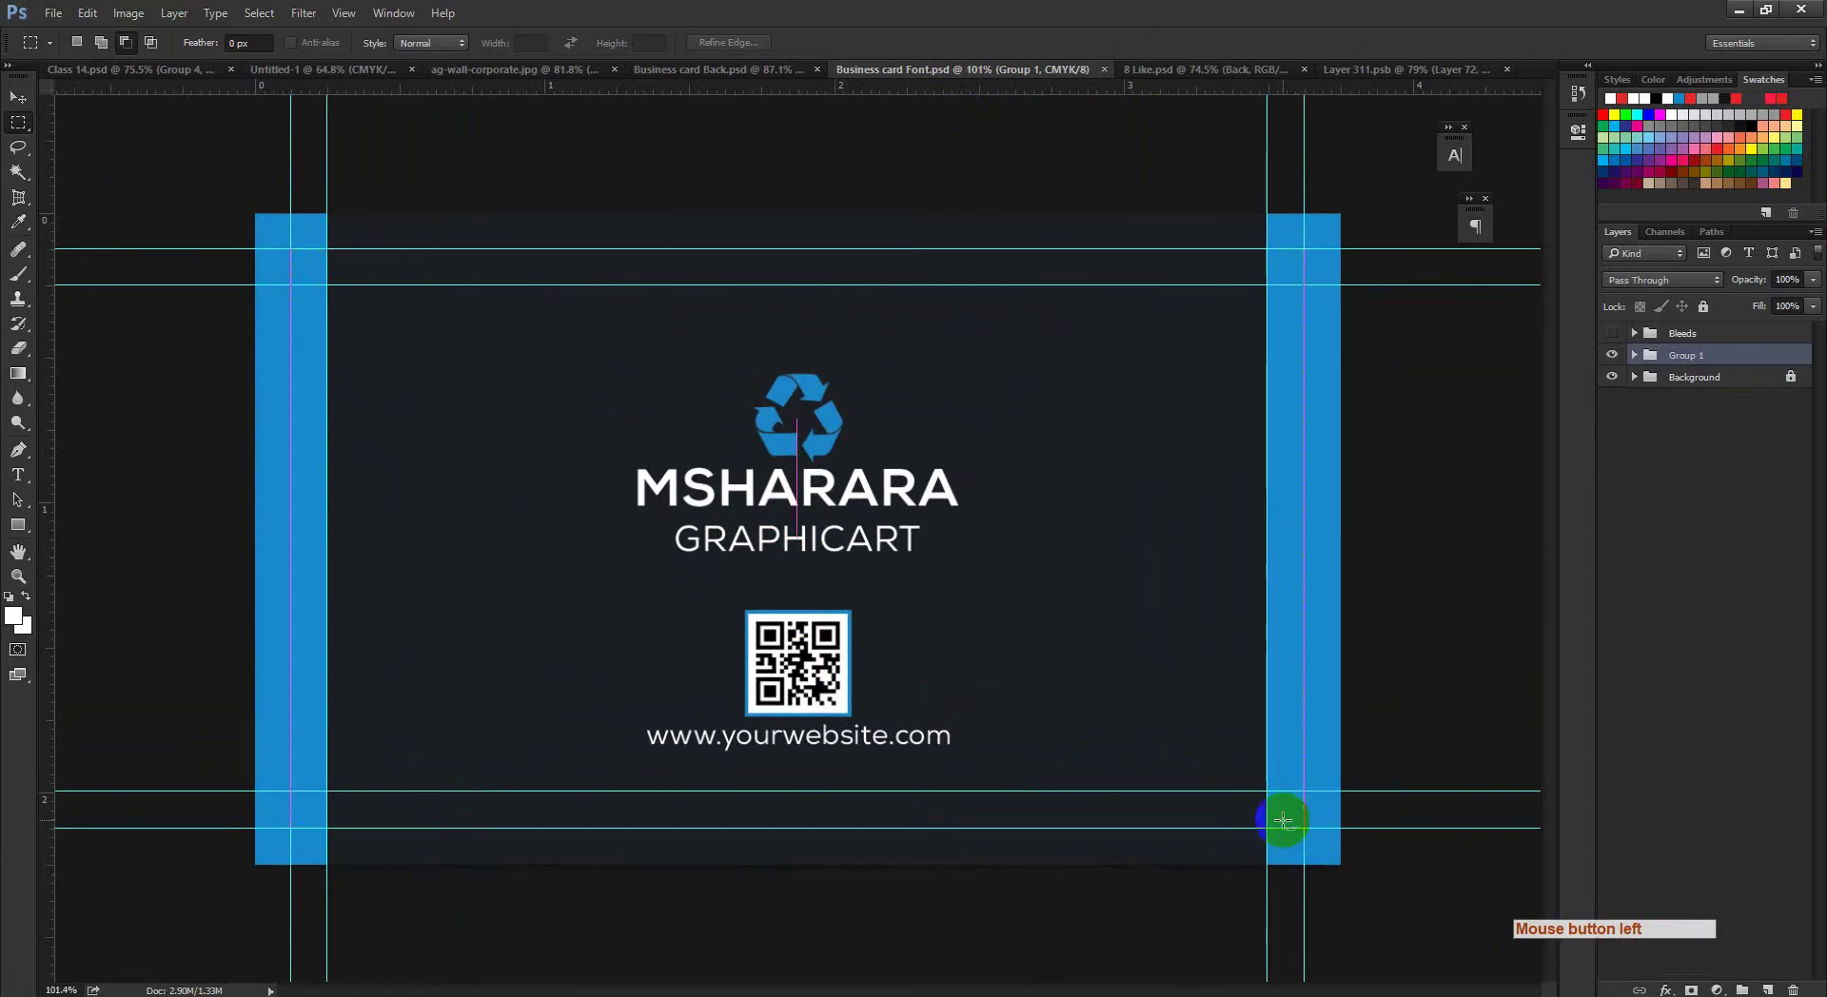
left_click(87, 13)
left_click(110, 143)
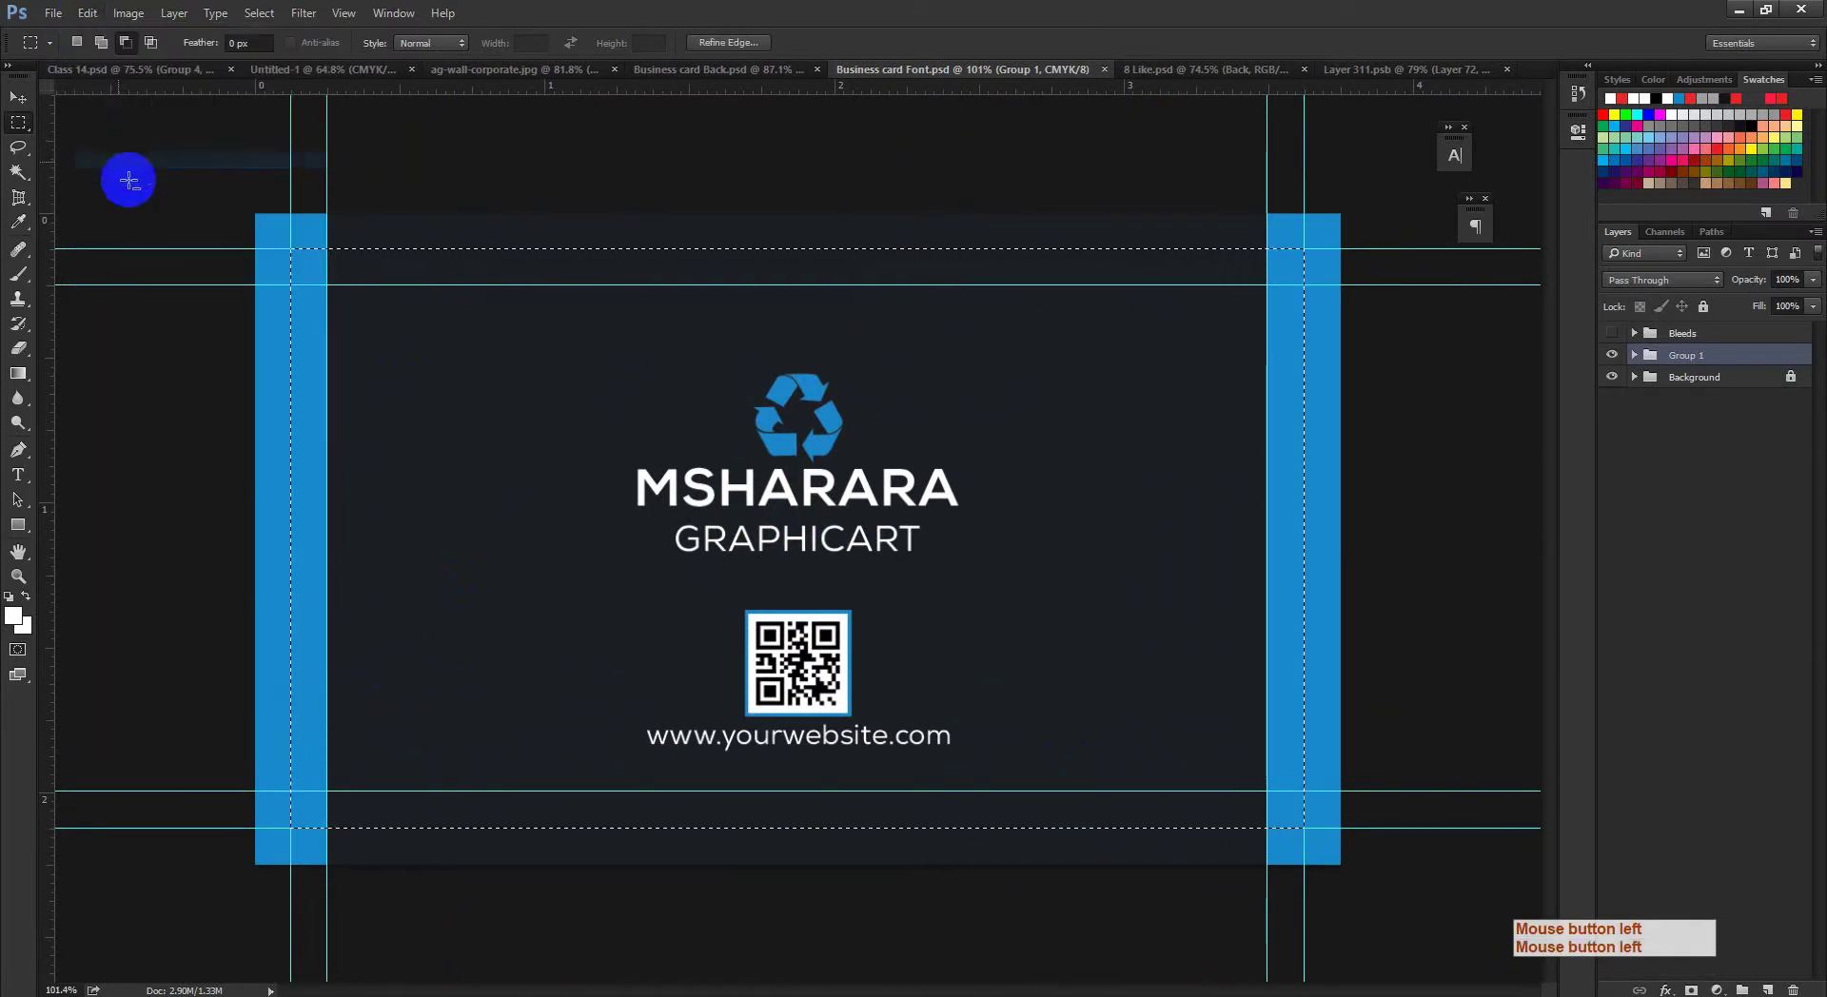
Step: Close Layer 311.psb and return to the 8 Like.psd mockup
left_click(1368, 68)
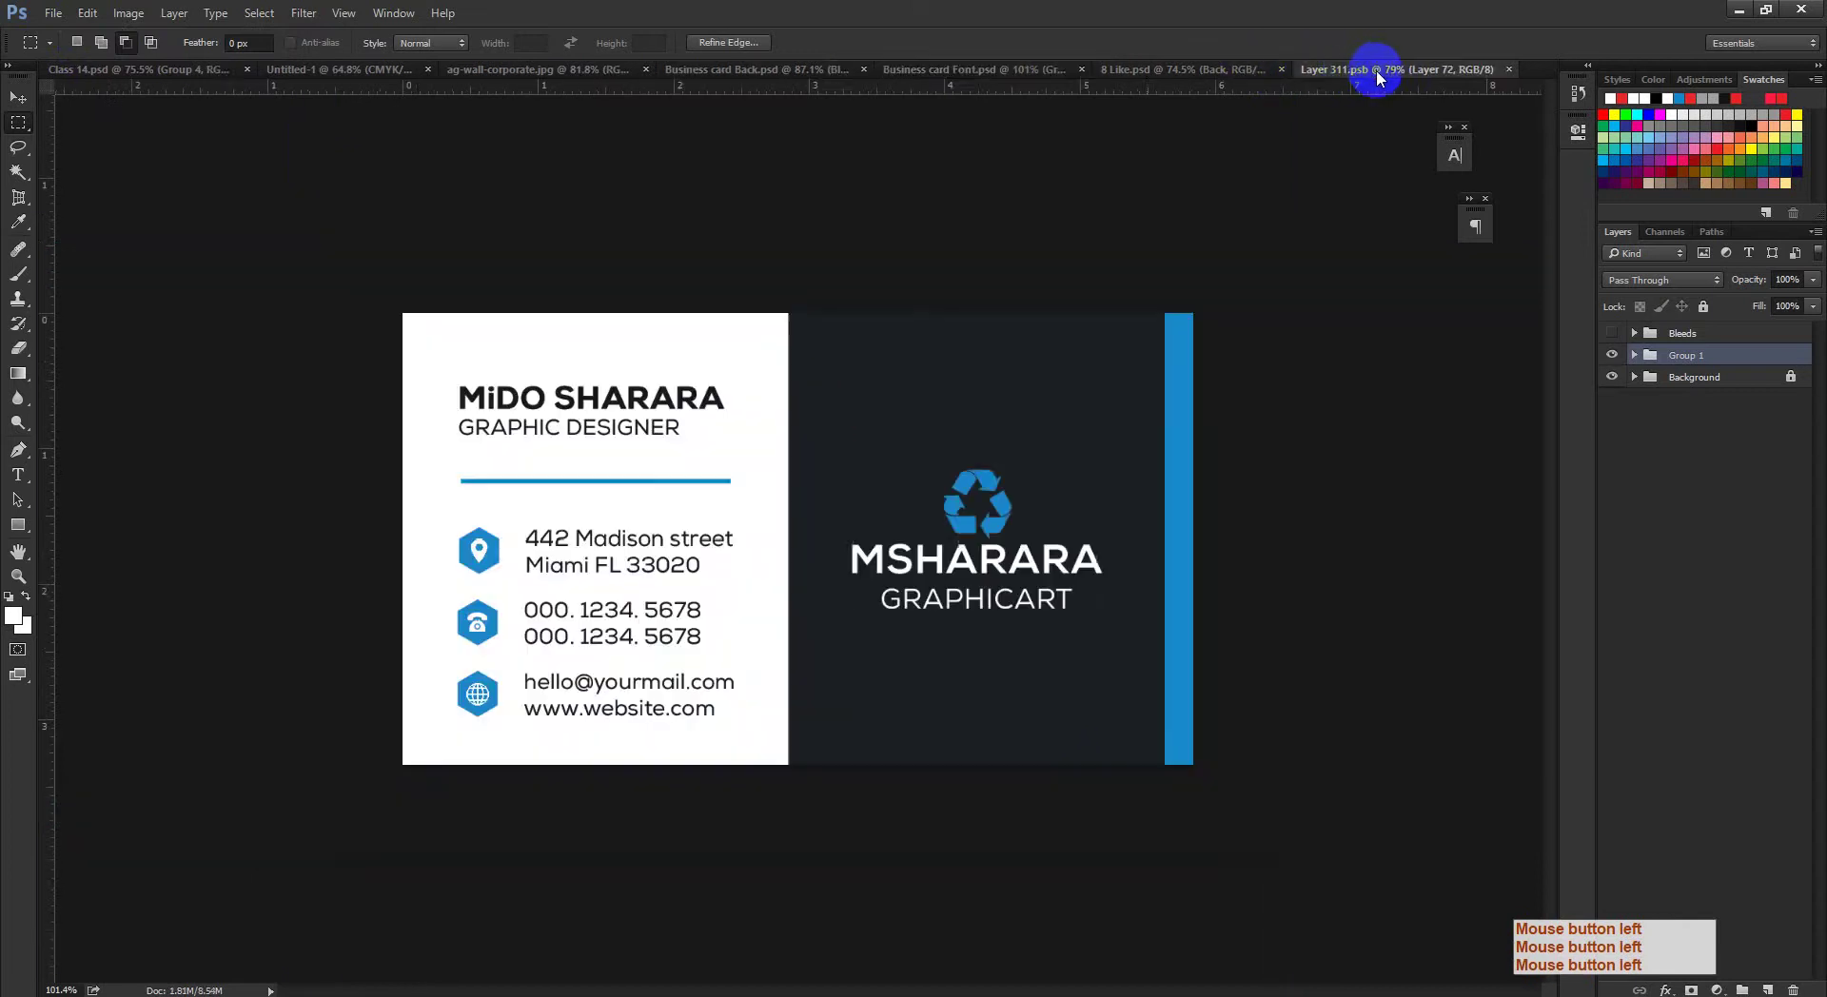
left_click(1509, 70)
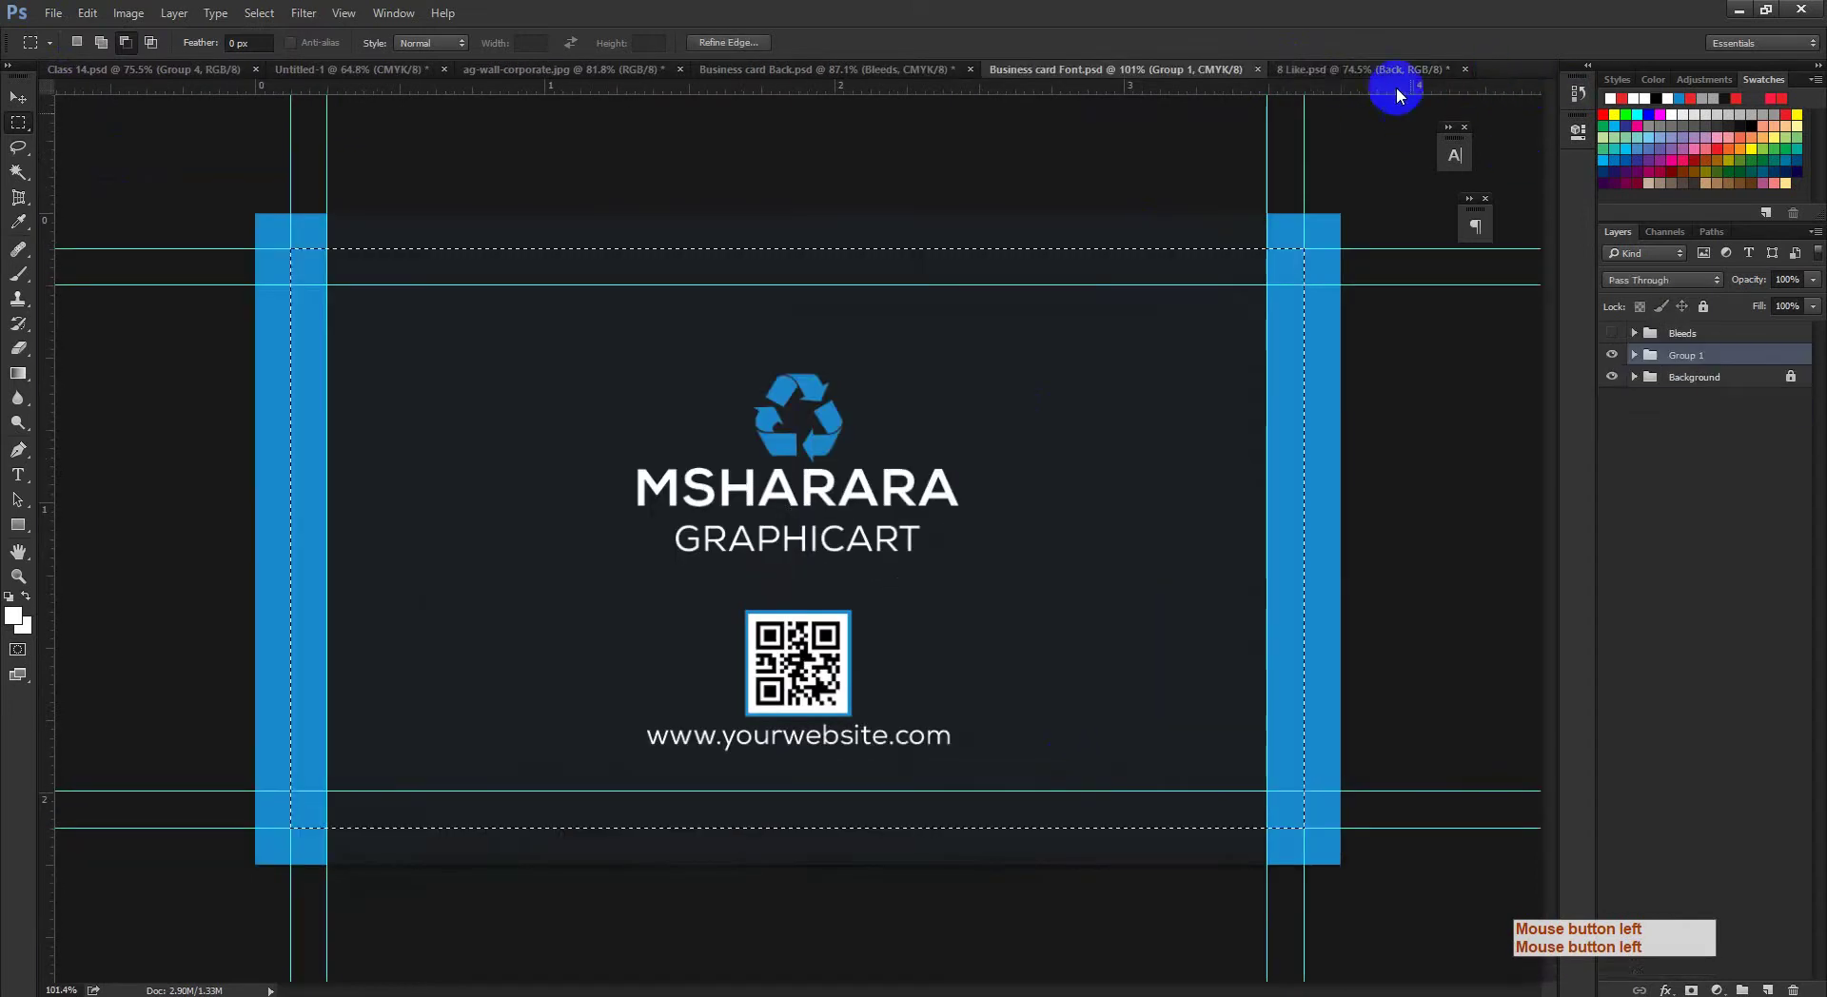
left_click(1380, 68)
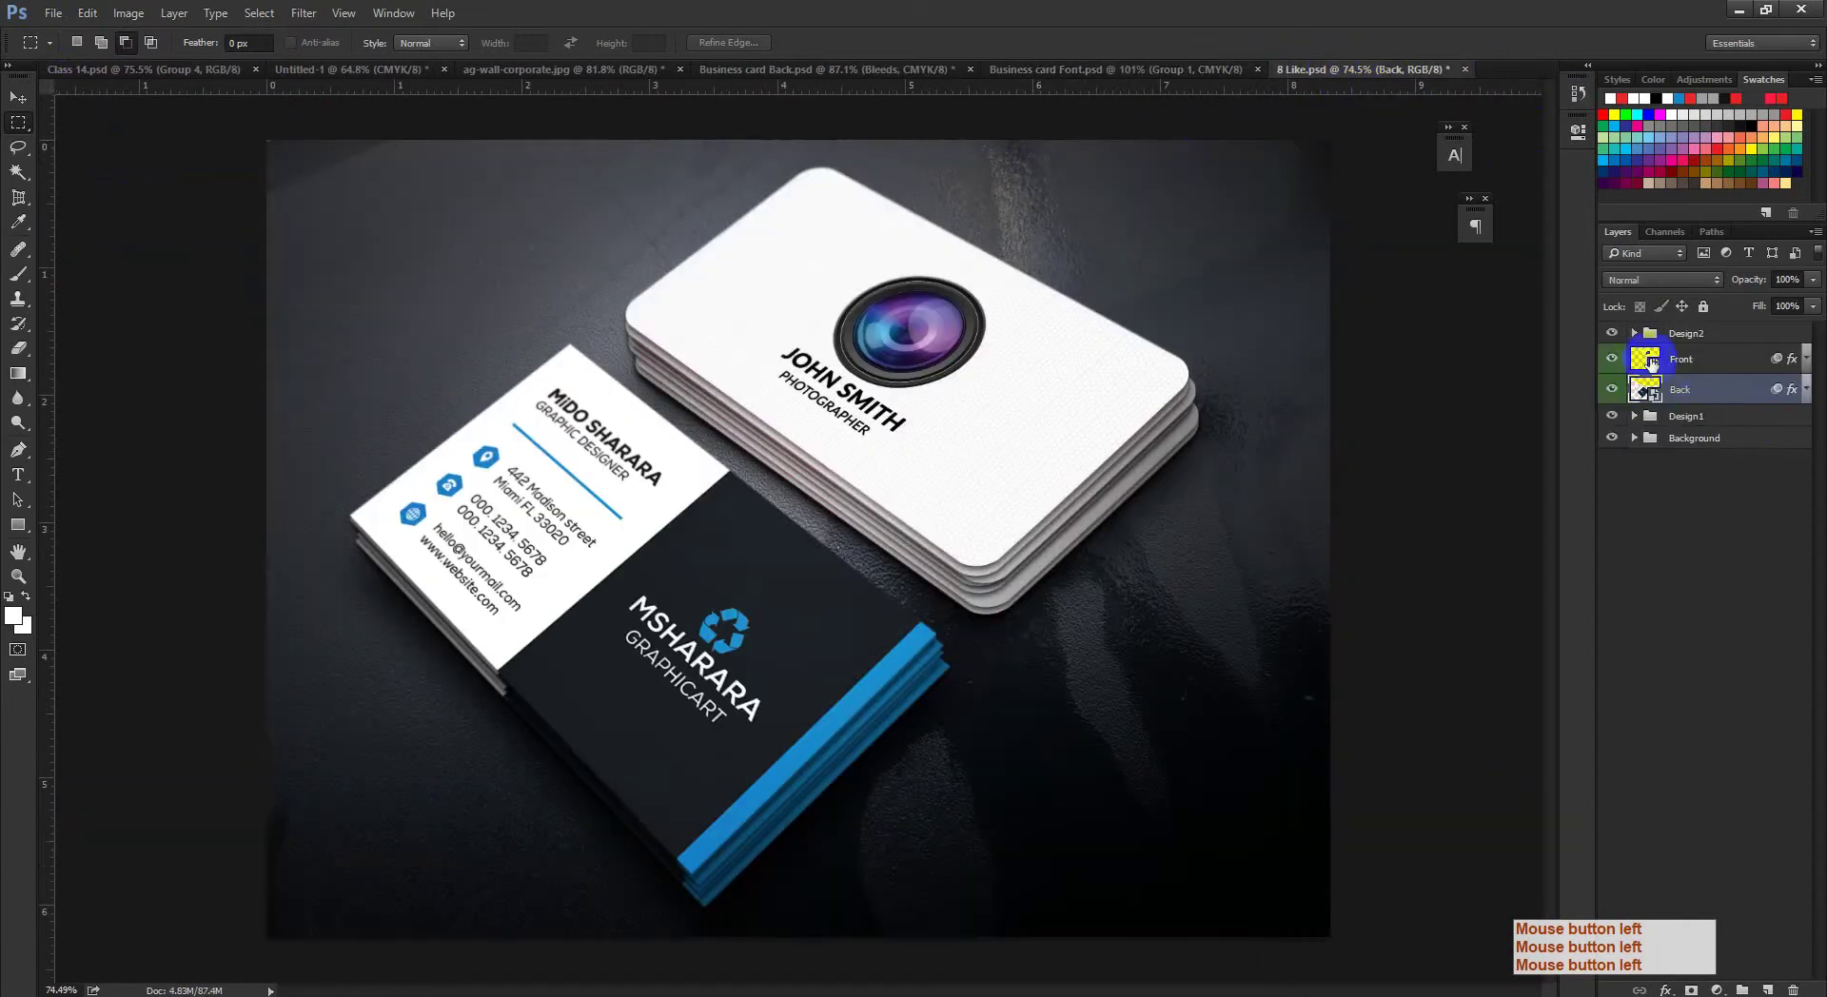
Step: Open the Front smart object, paste the design as Layer 80 at the bottom, and hide Layer 76
double_click(1646, 360)
left_click_drag(1082, 498, 1032, 510)
left_click(1692, 396)
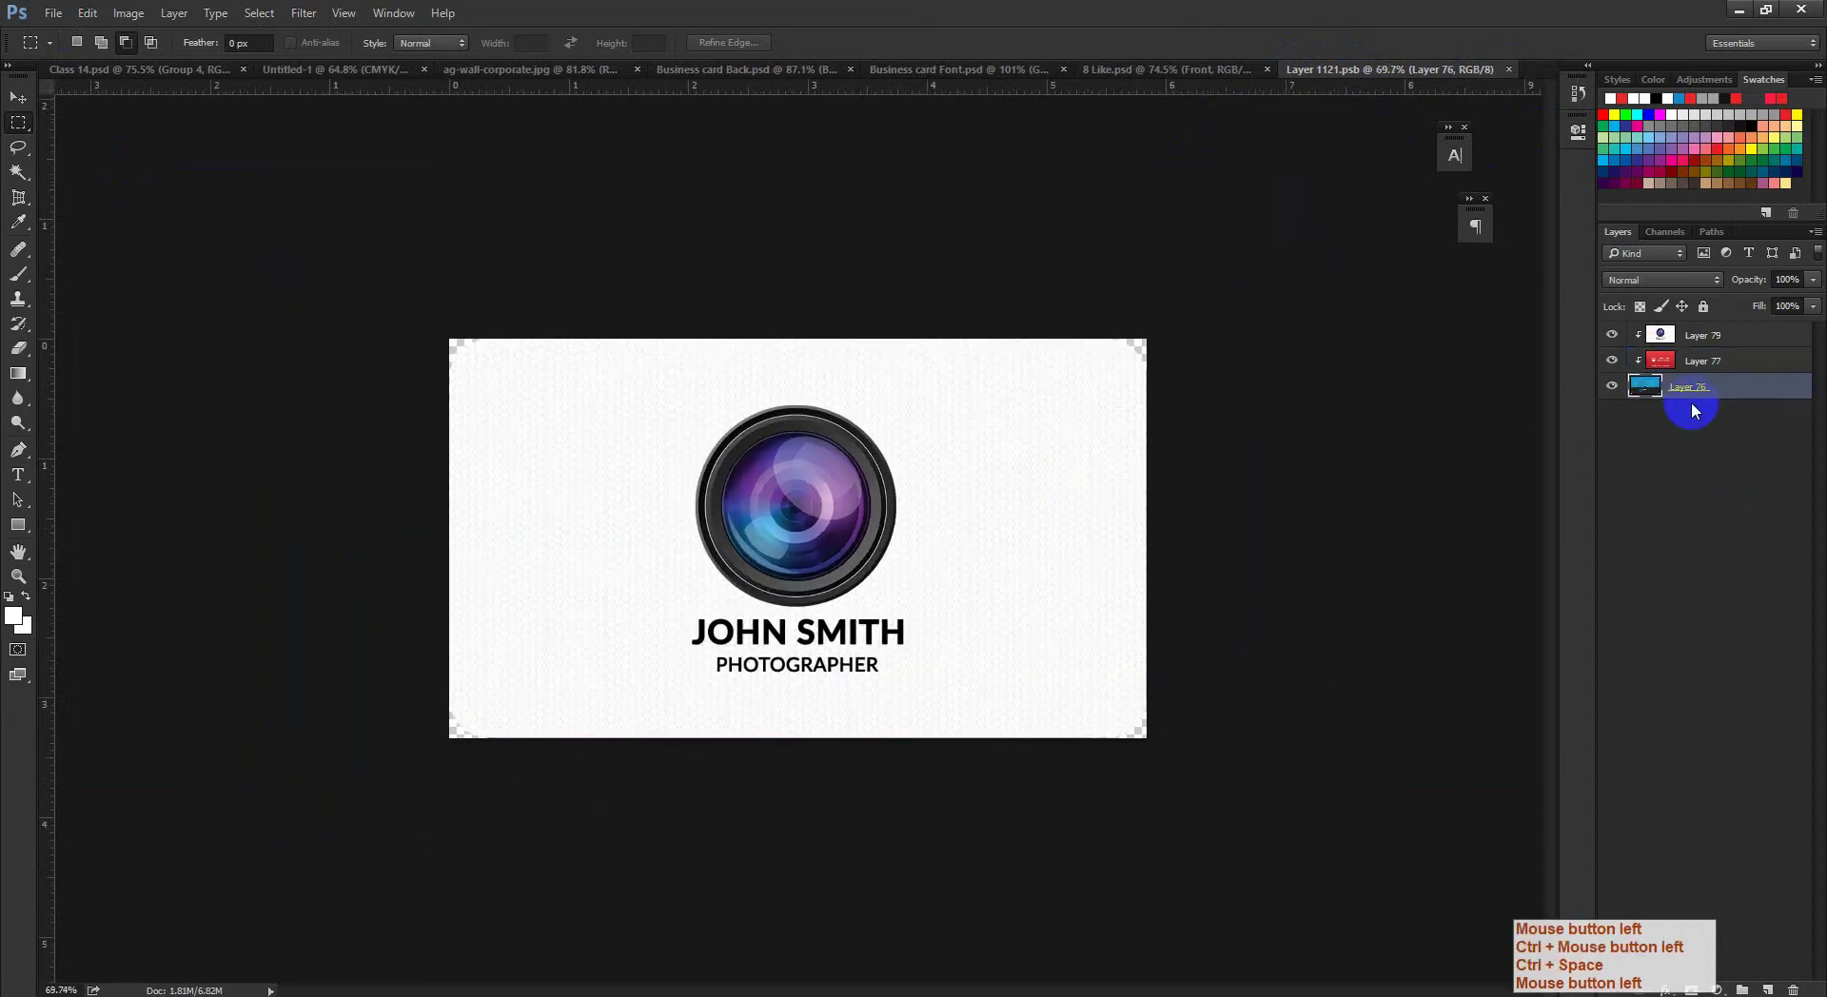
key("ctrl+v")
left_click_drag(1749, 379, 1709, 424)
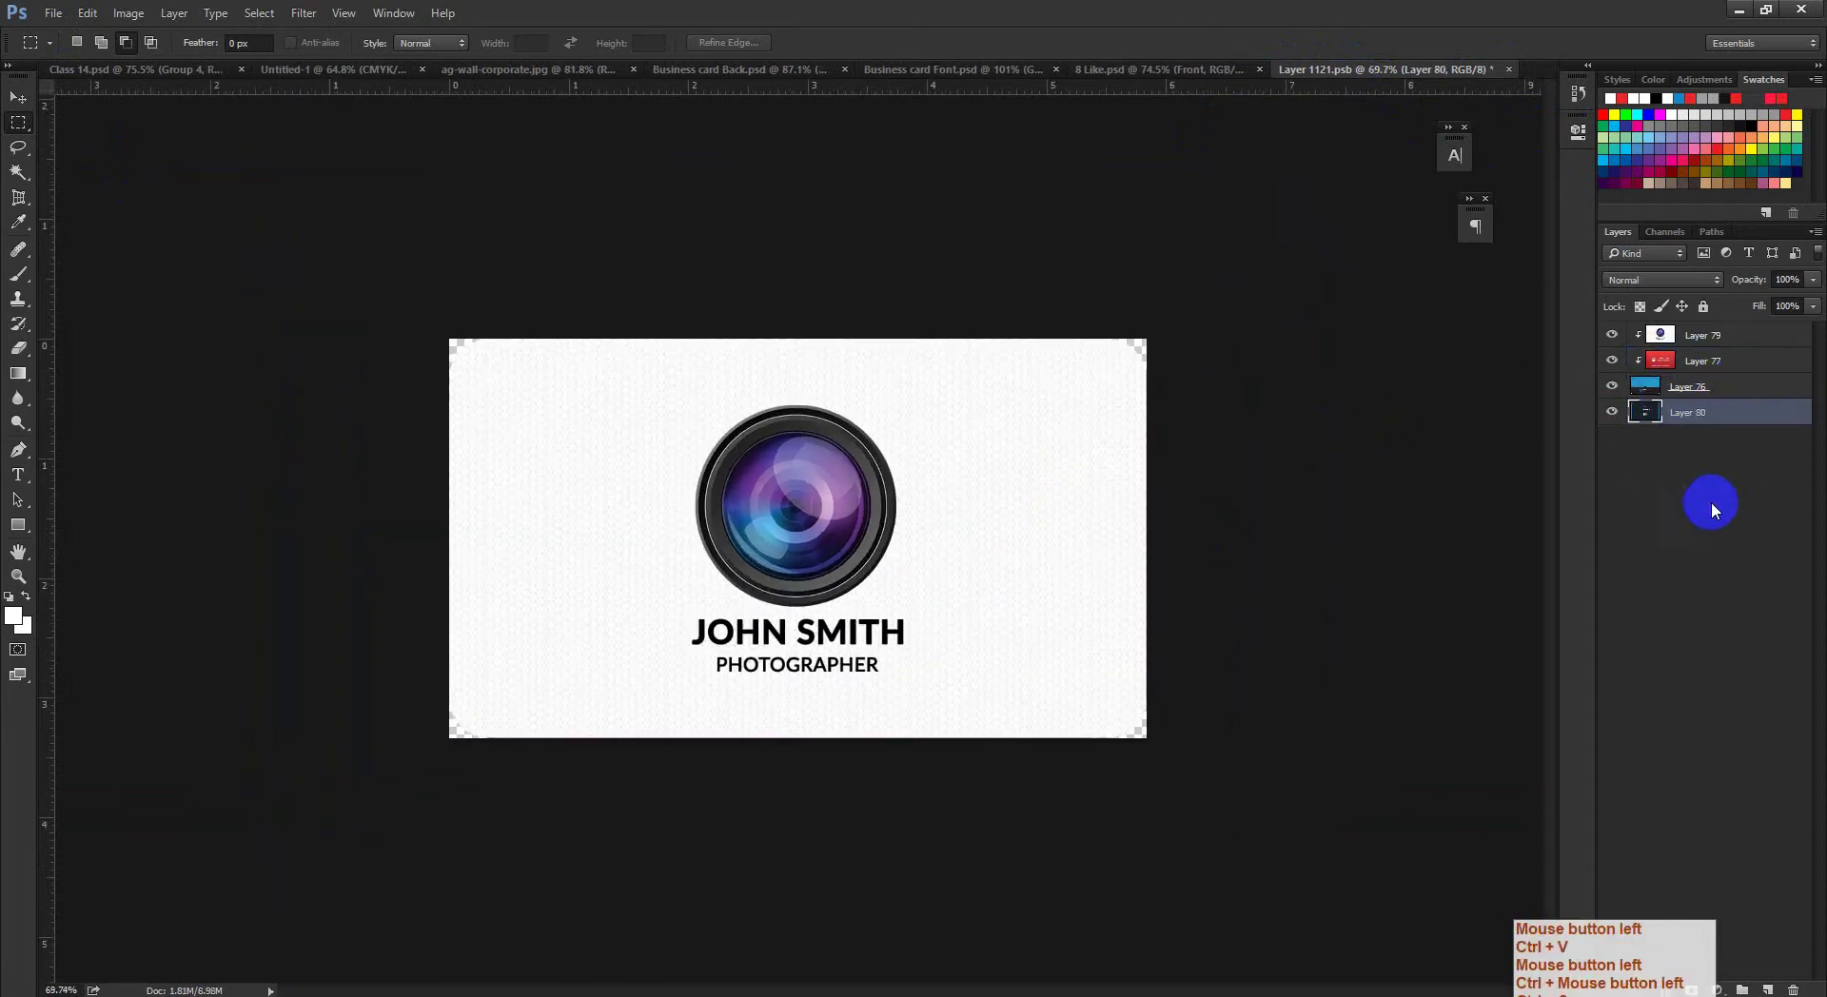
left_click(1611, 386)
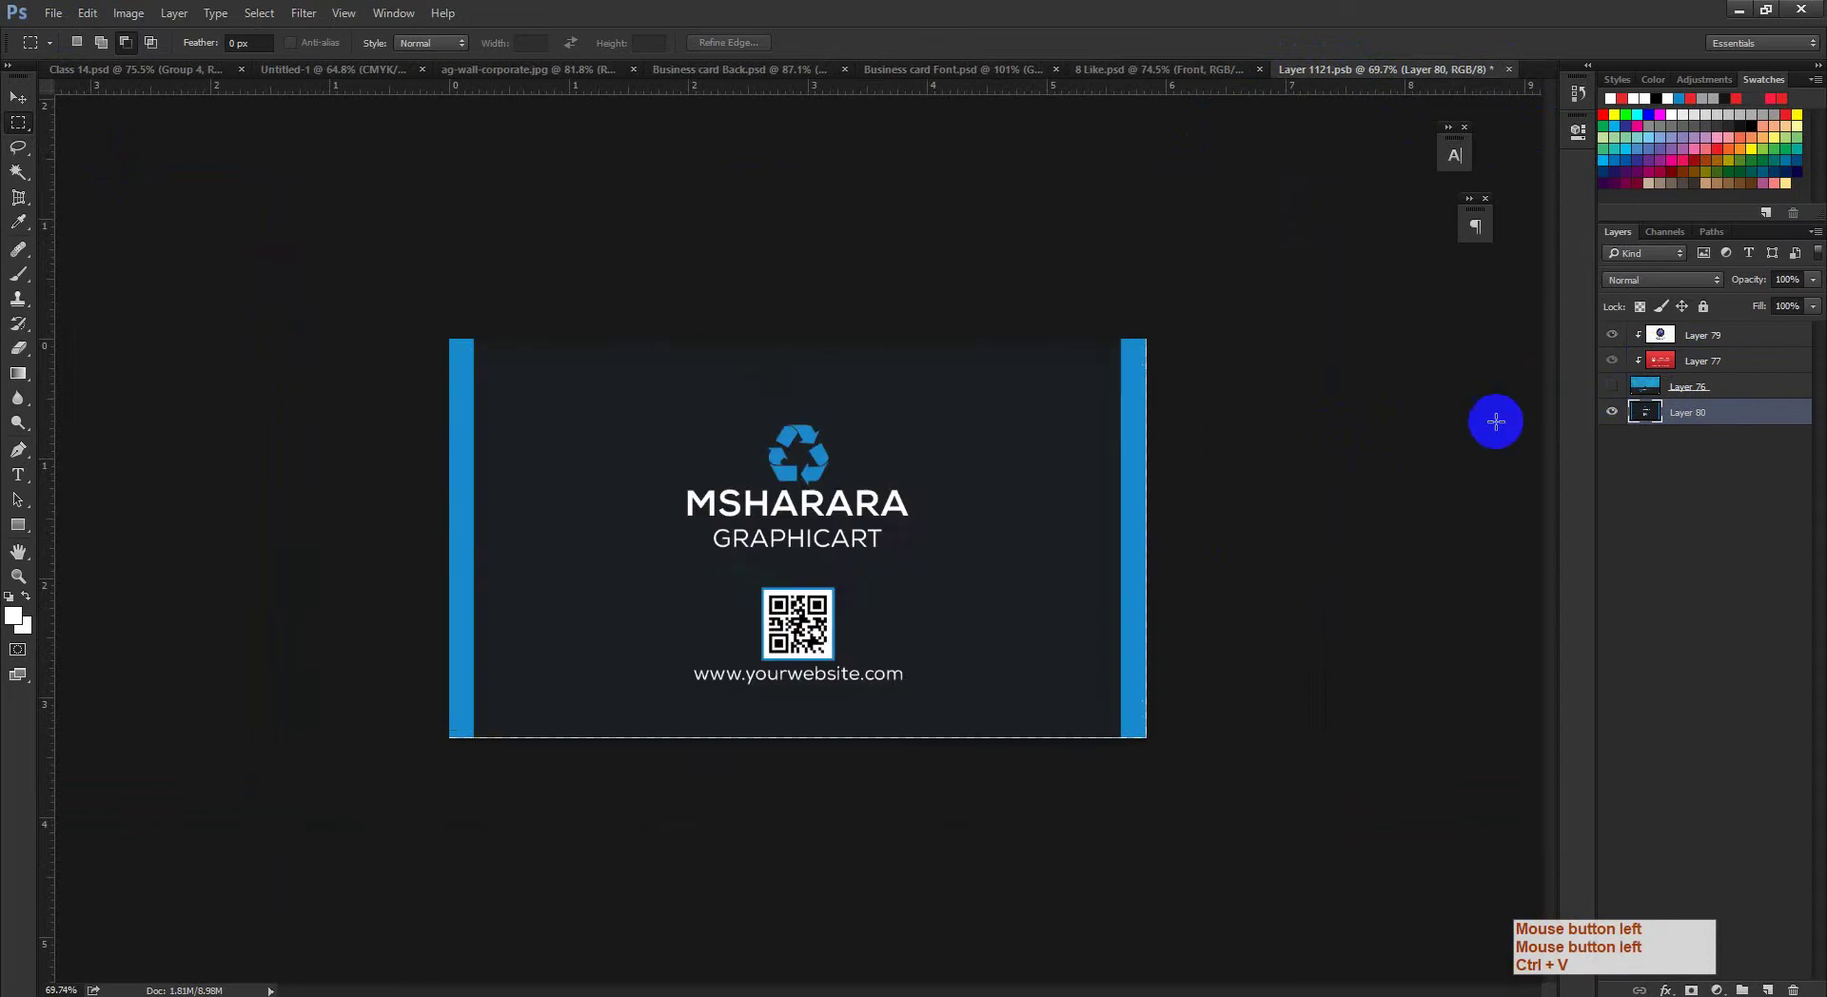
Step: Free-transform the pasted design slightly taller and wider to fill the card, then commit
left_click_drag(870, 520, 885, 533)
key("ctrl+t")
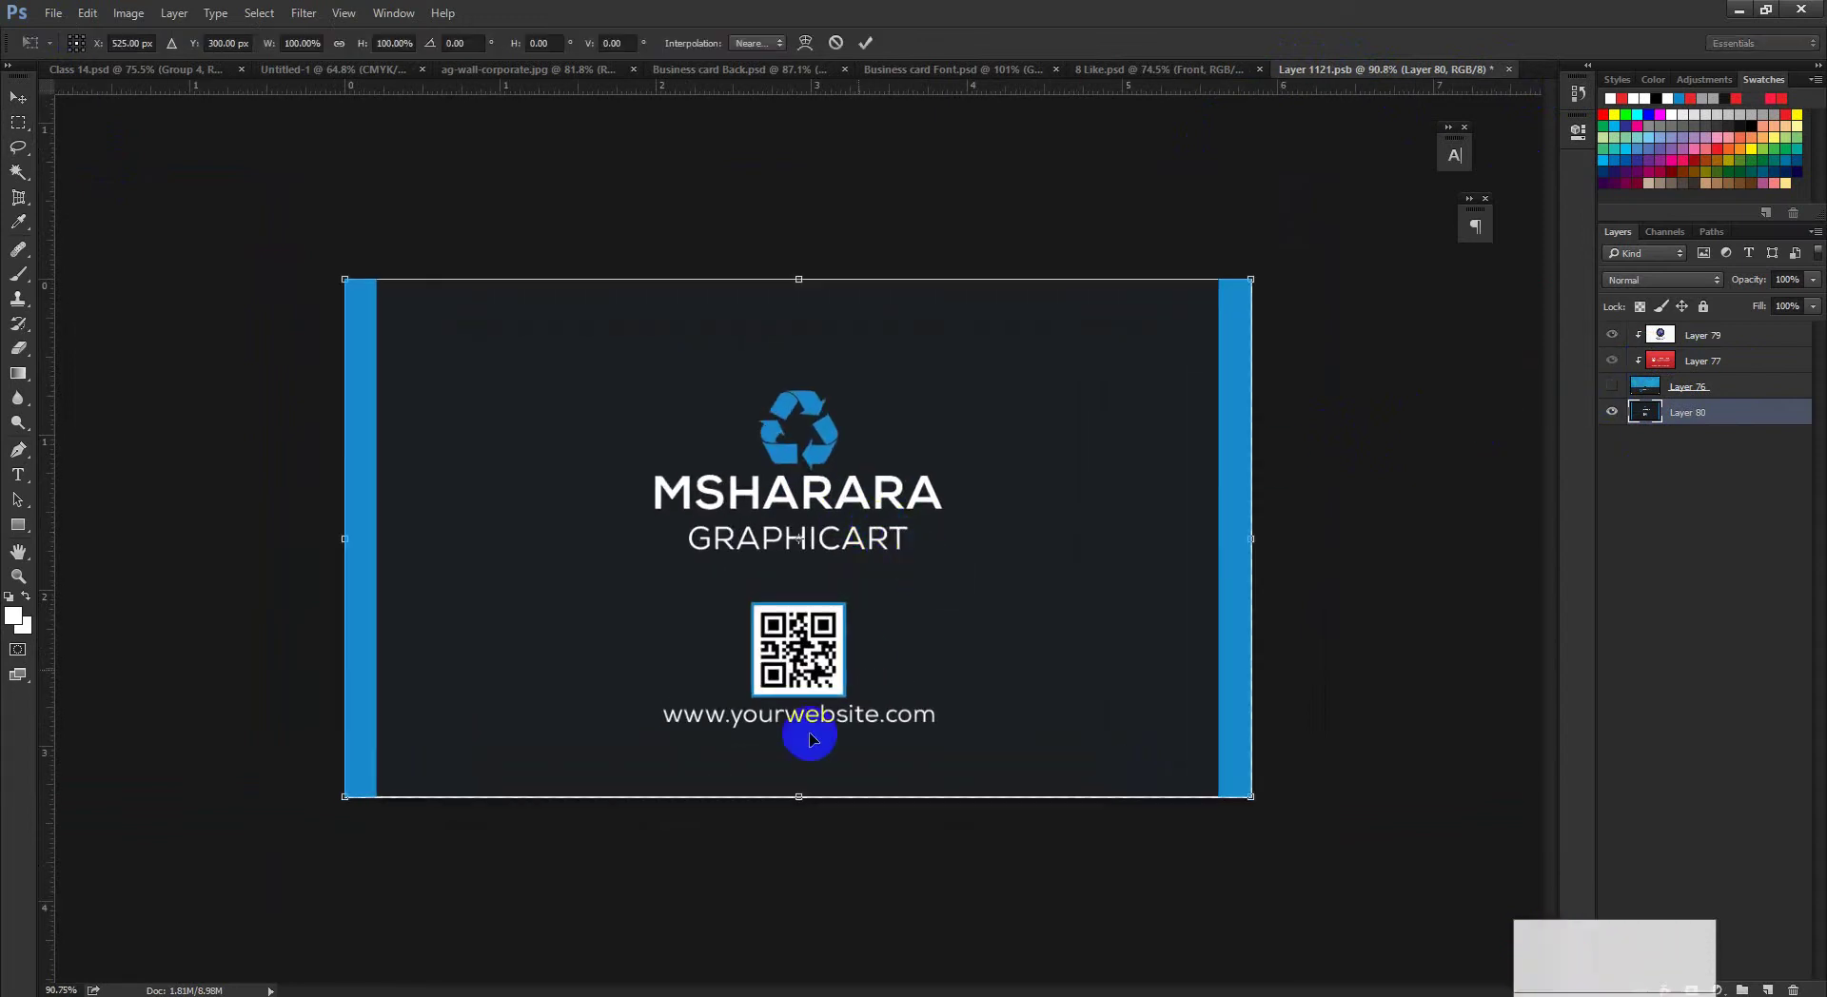
left_click_drag(797, 797, 798, 799)
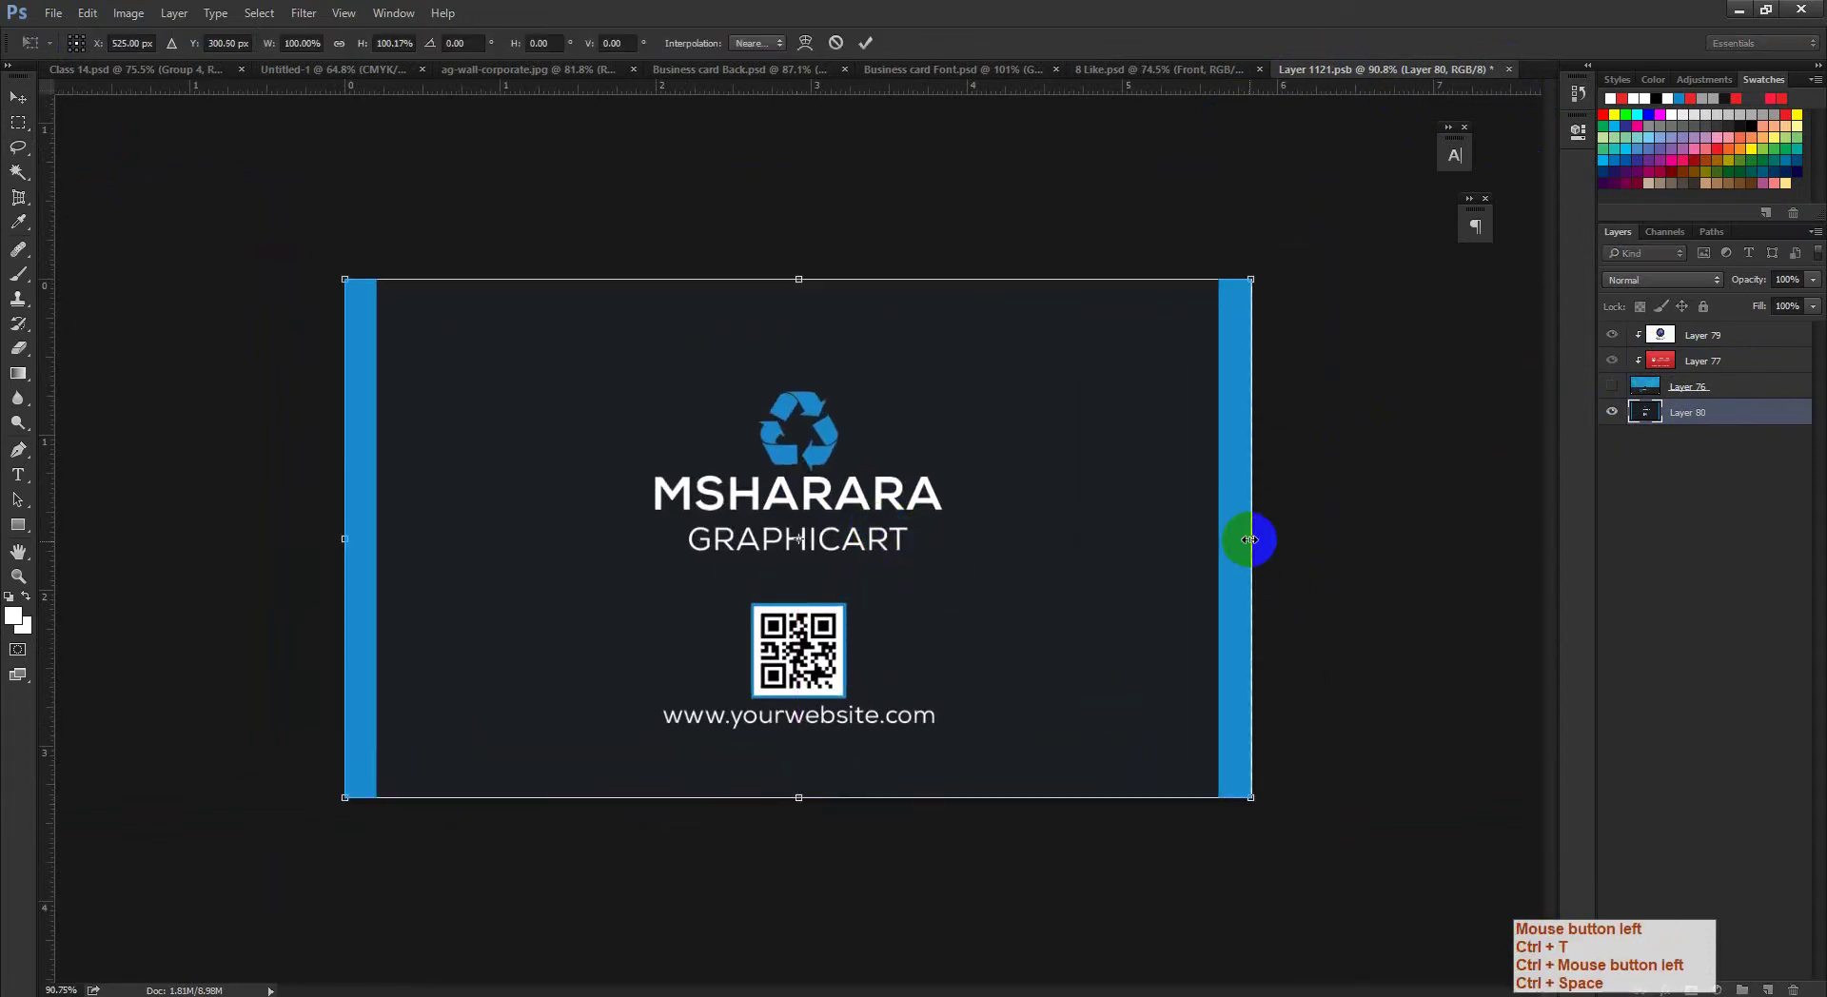
left_click_drag(1246, 539, 1255, 543)
key("ctrl+space")
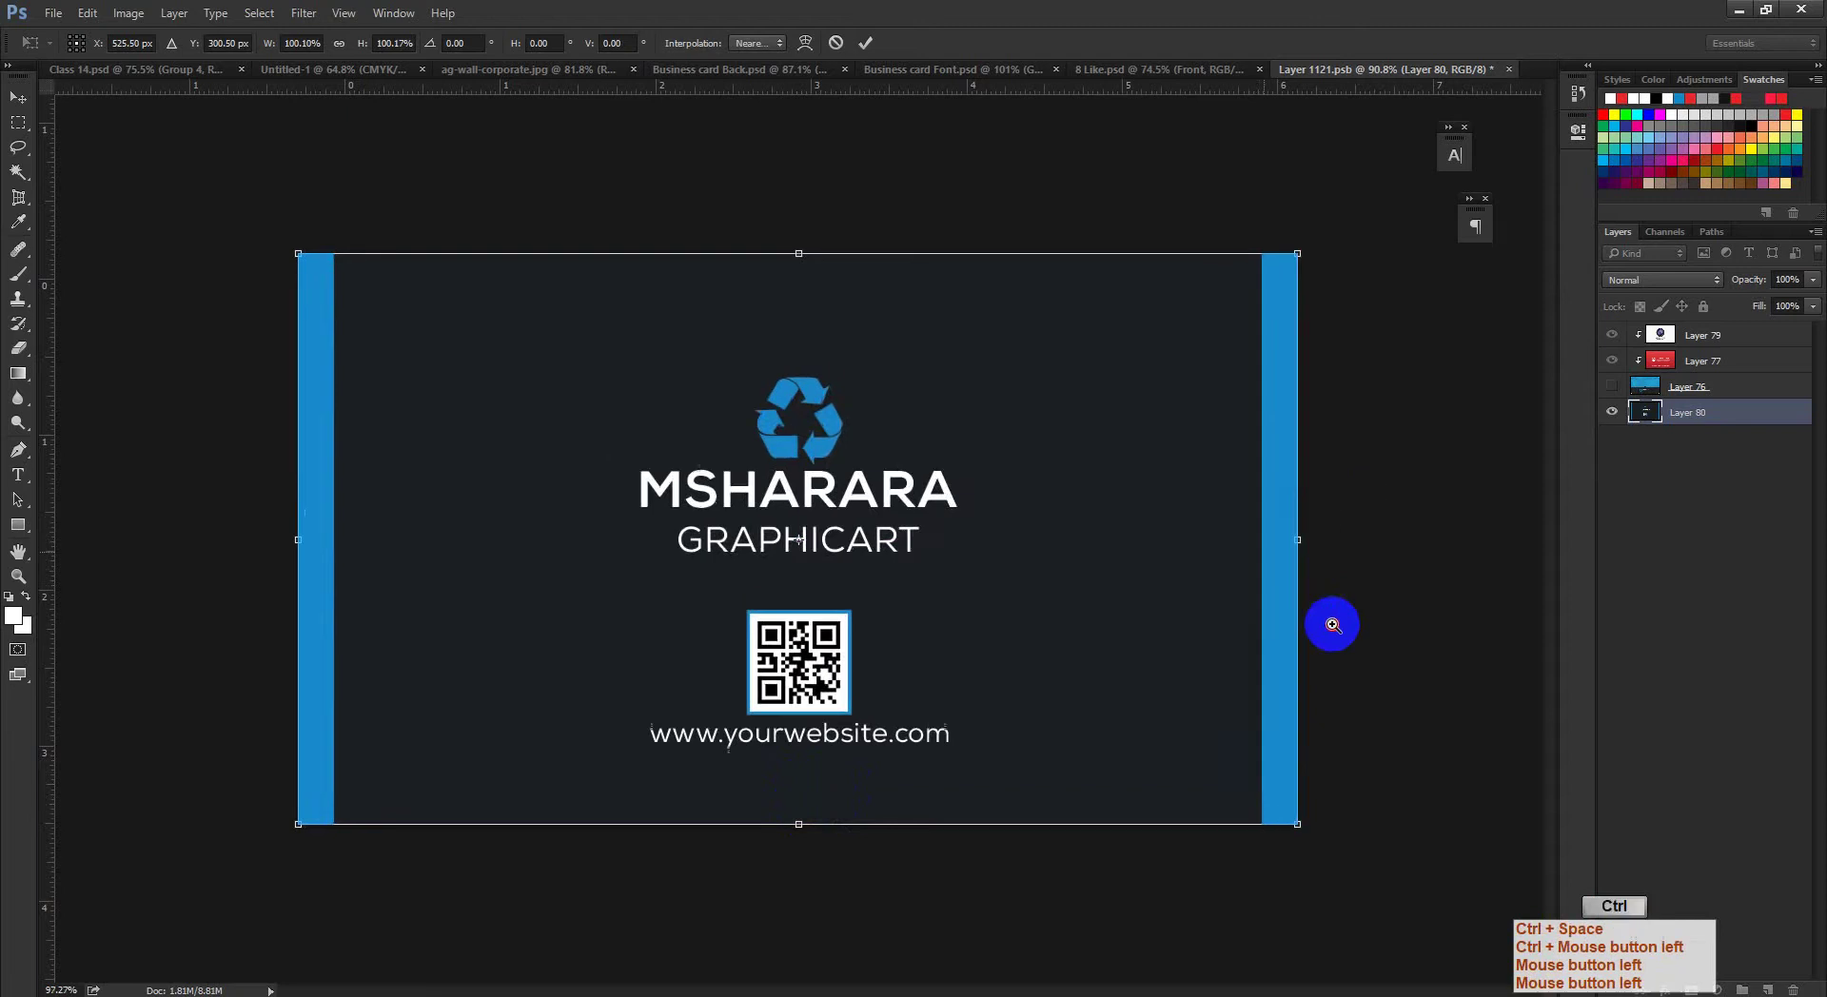
left_click_drag(1329, 622, 1379, 640)
left_click_drag(1089, 665, 962, 698)
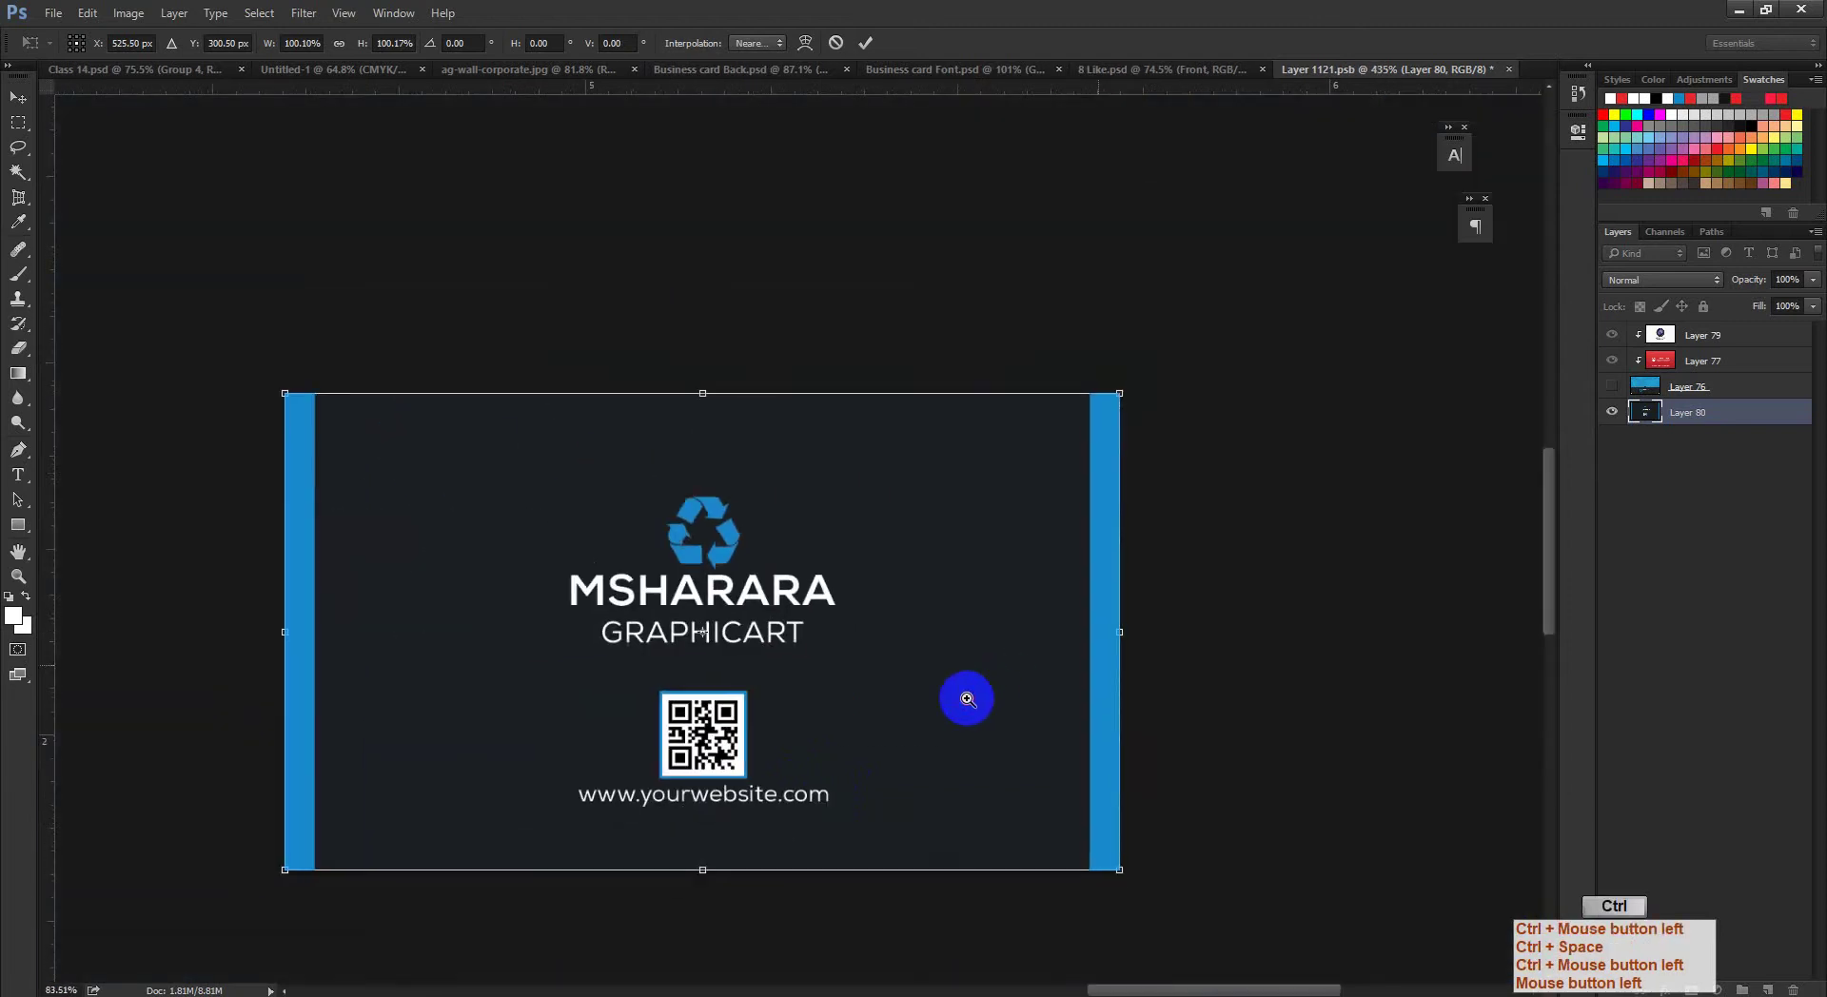
left_click(865, 42)
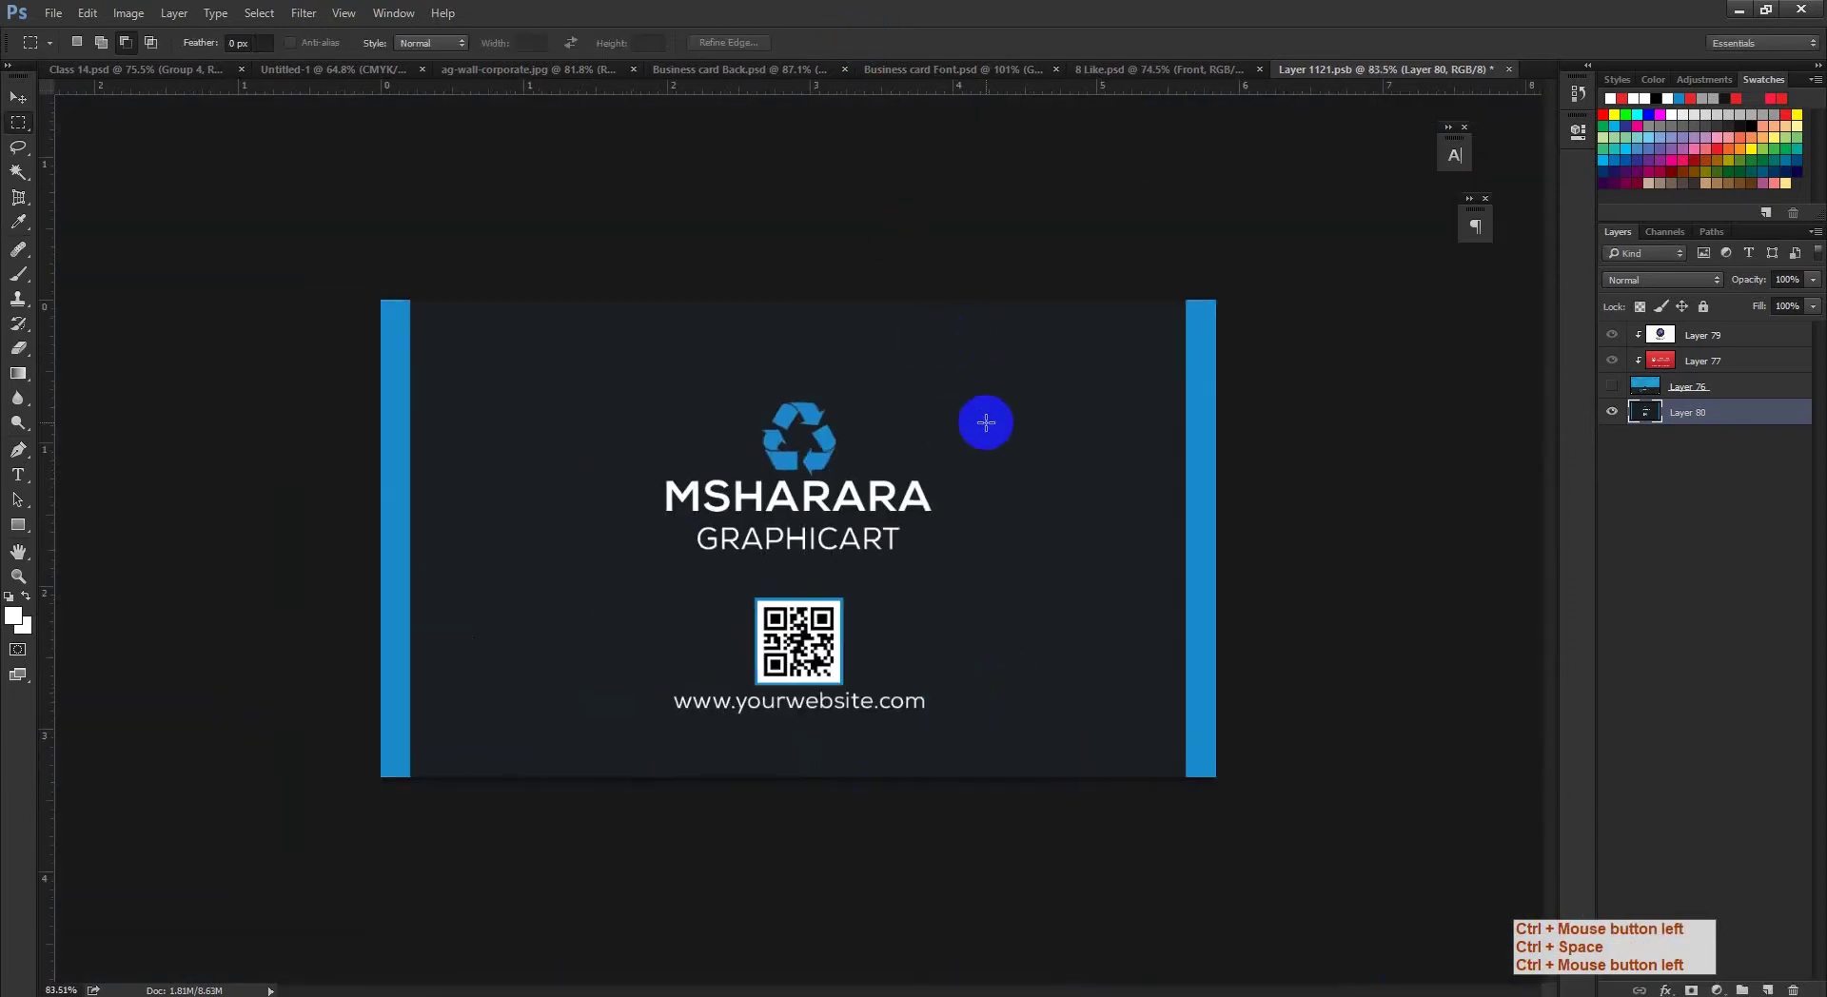
Step: Save the front card design and go back to the 8 Like.psd mockup
key("ctrl")
key("ctrl+s")
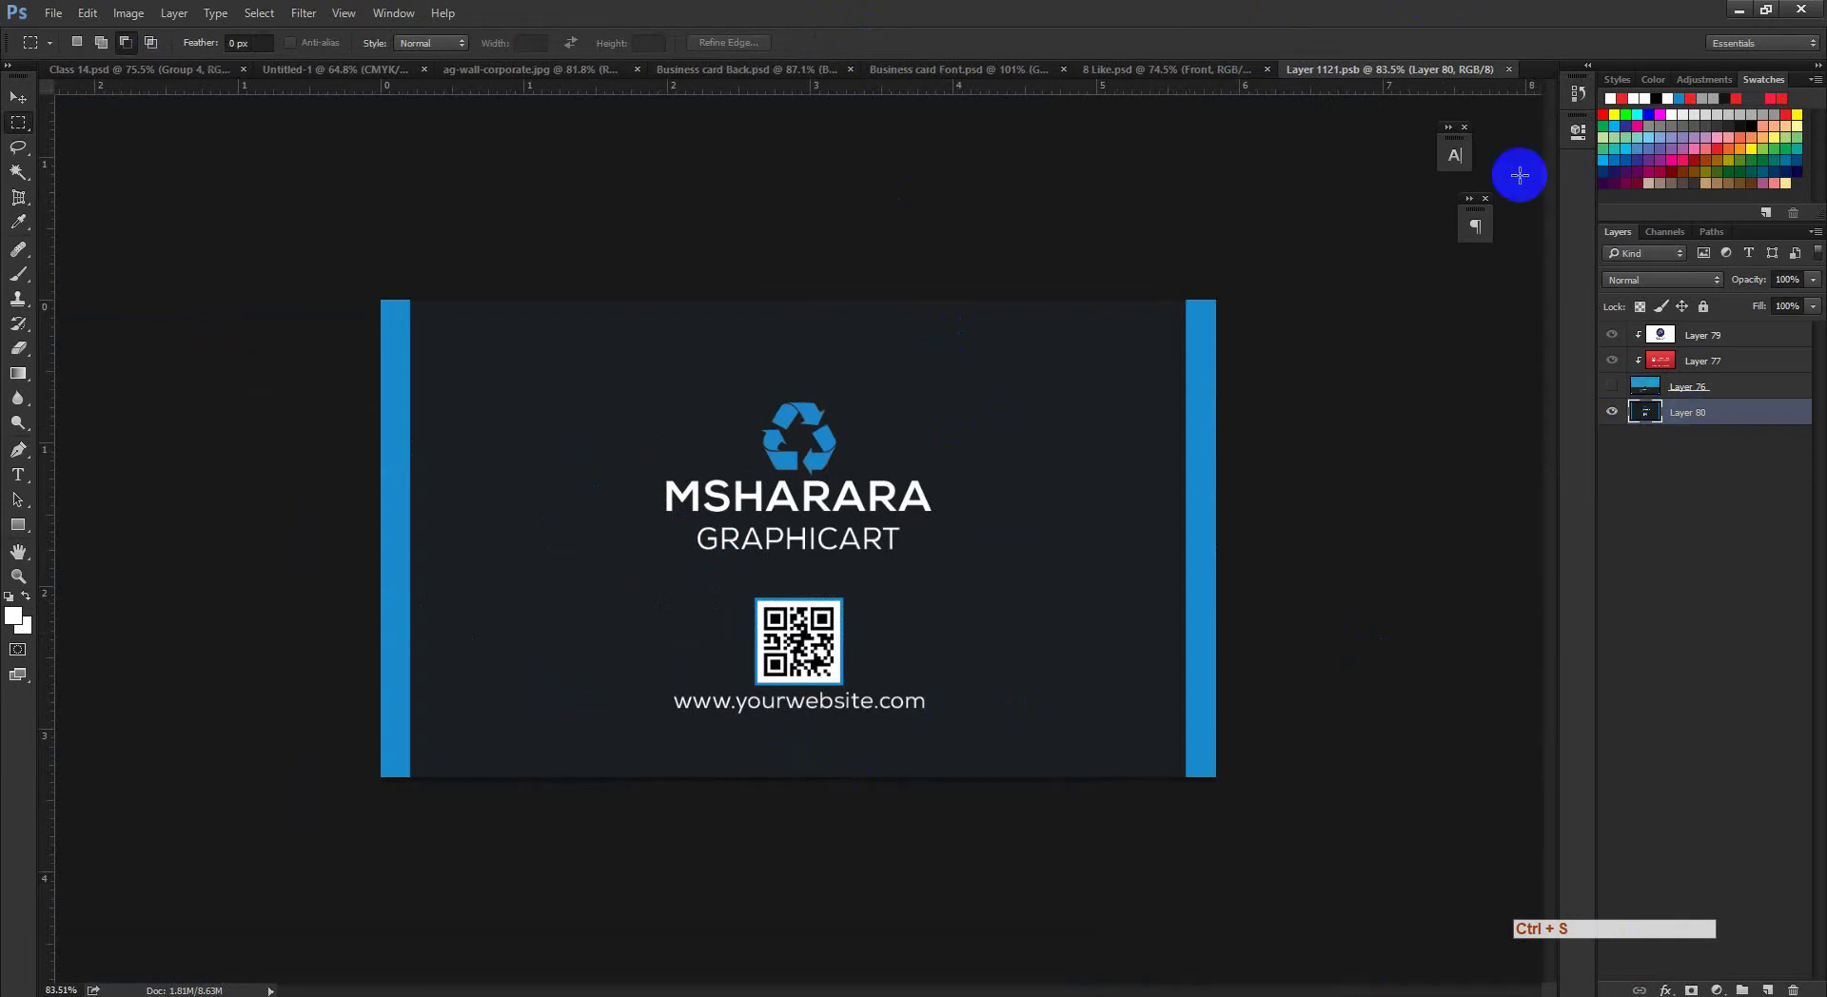
left_click(1199, 74)
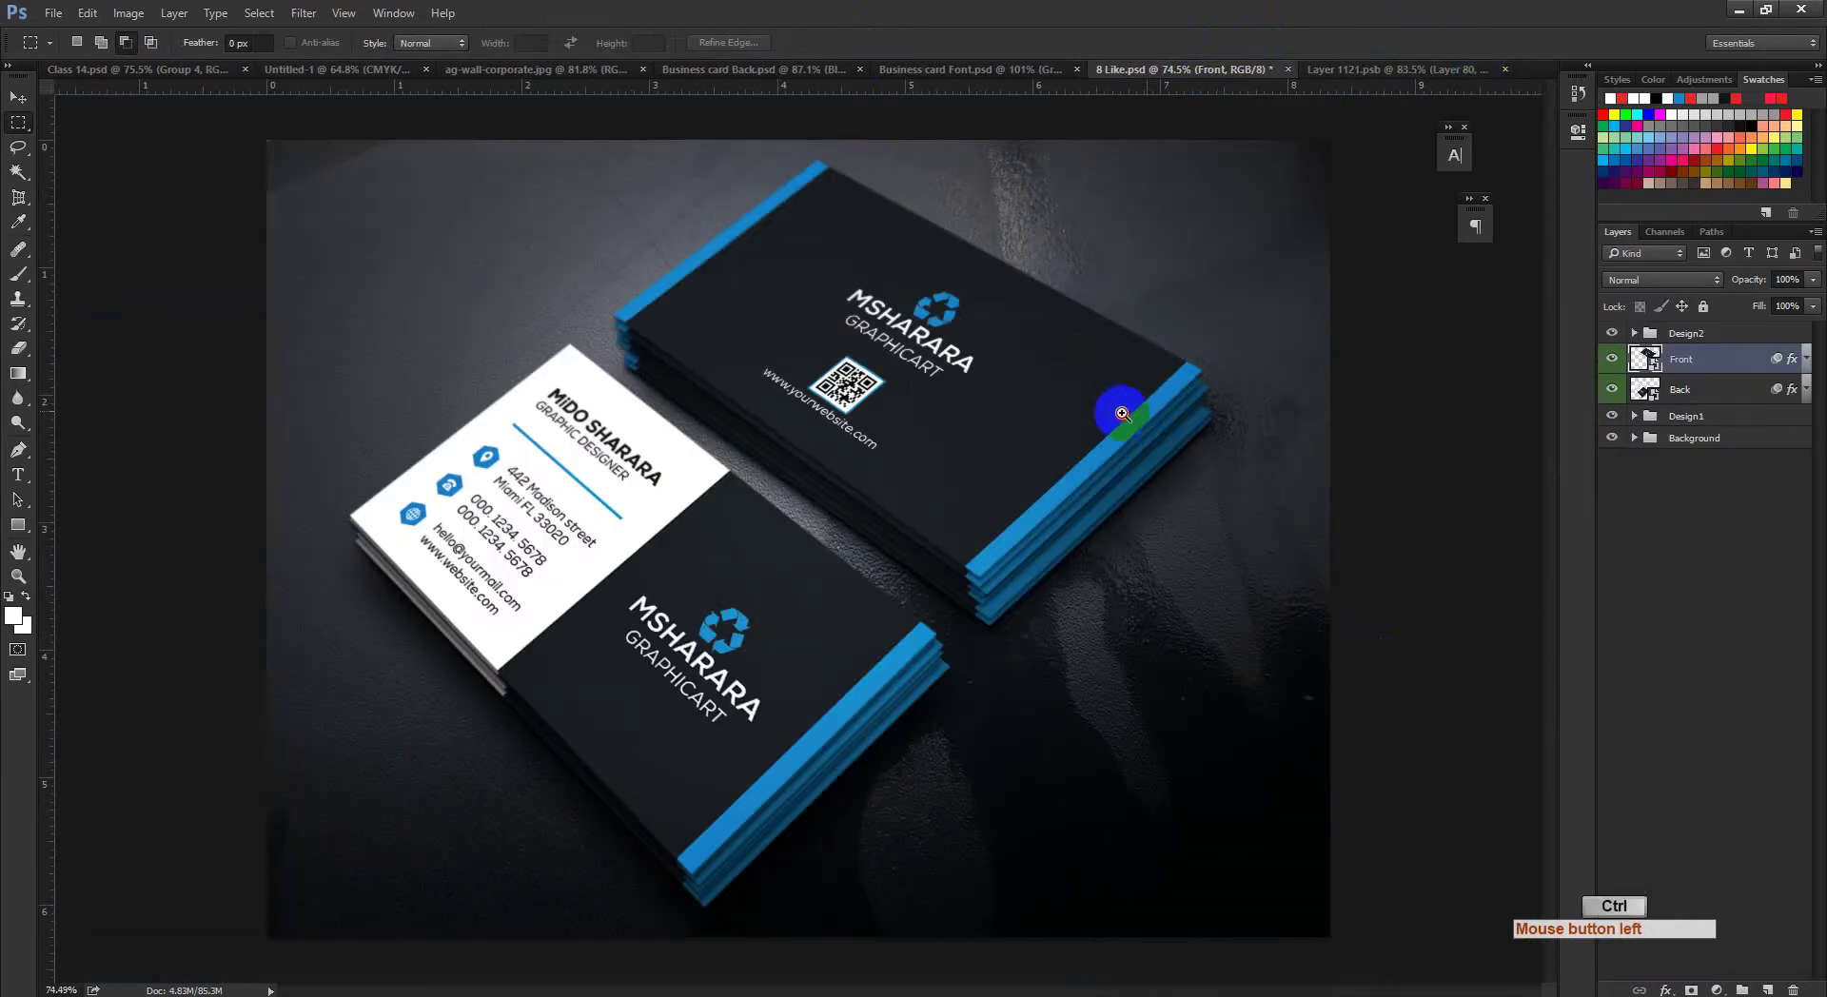
left_click(1066, 404, "ctrl")
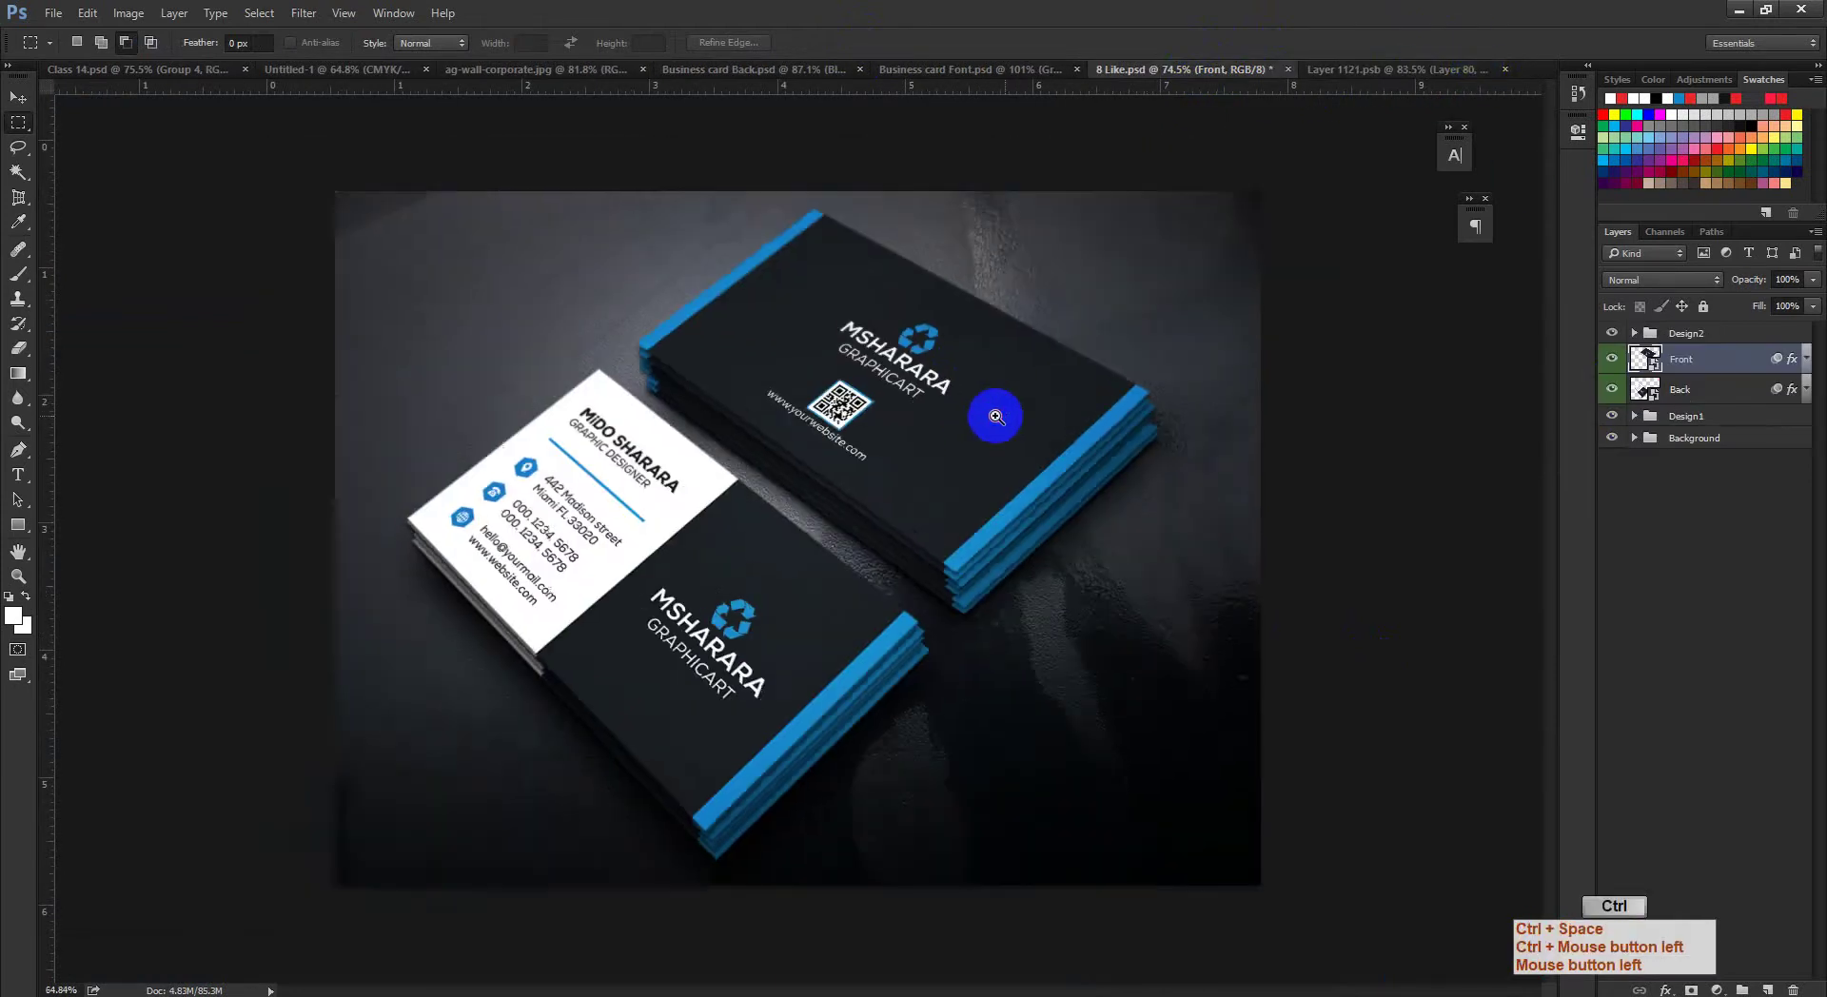
Step: Compare the 8 Like.psd mockup with ag-wall-corporate.jpg, then bring up Layer 1121.psb
left_click(1024, 468, "ctrl")
left_click_drag(1024, 468, 1092, 532)
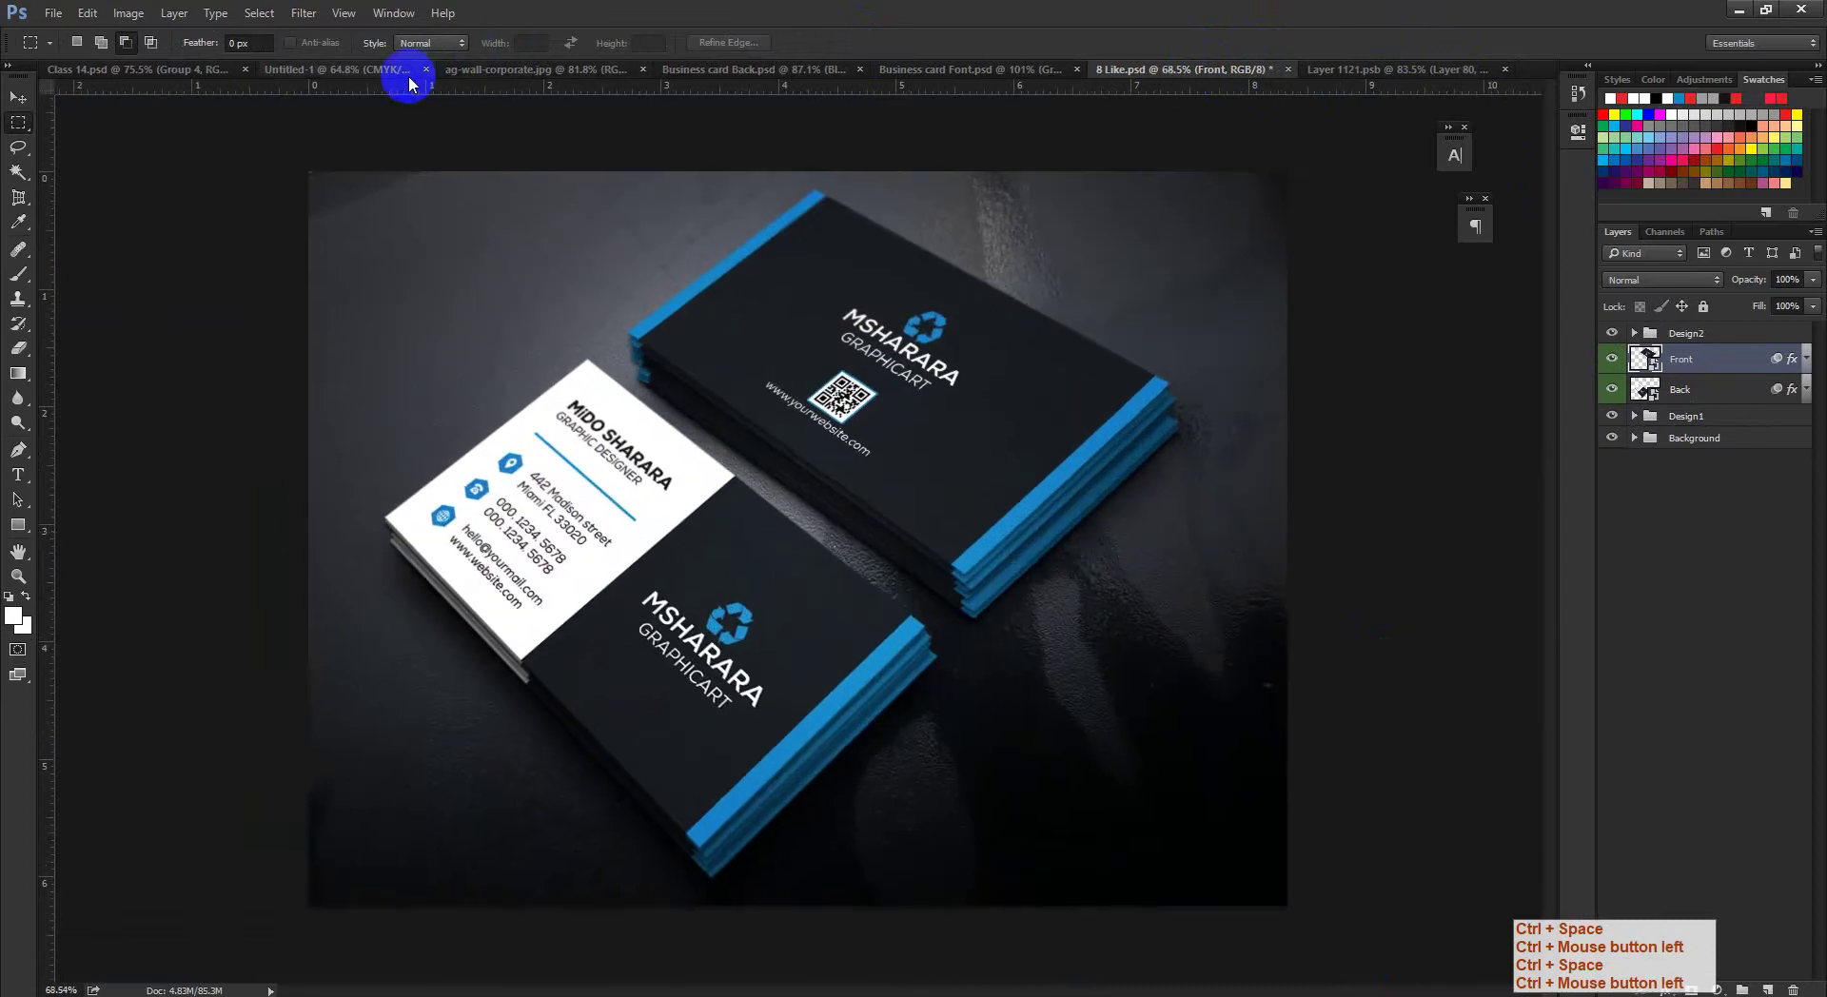
left_click(545, 69)
left_click_drag(885, 419, 861, 457)
left_click_drag(1125, 448, 905, 501)
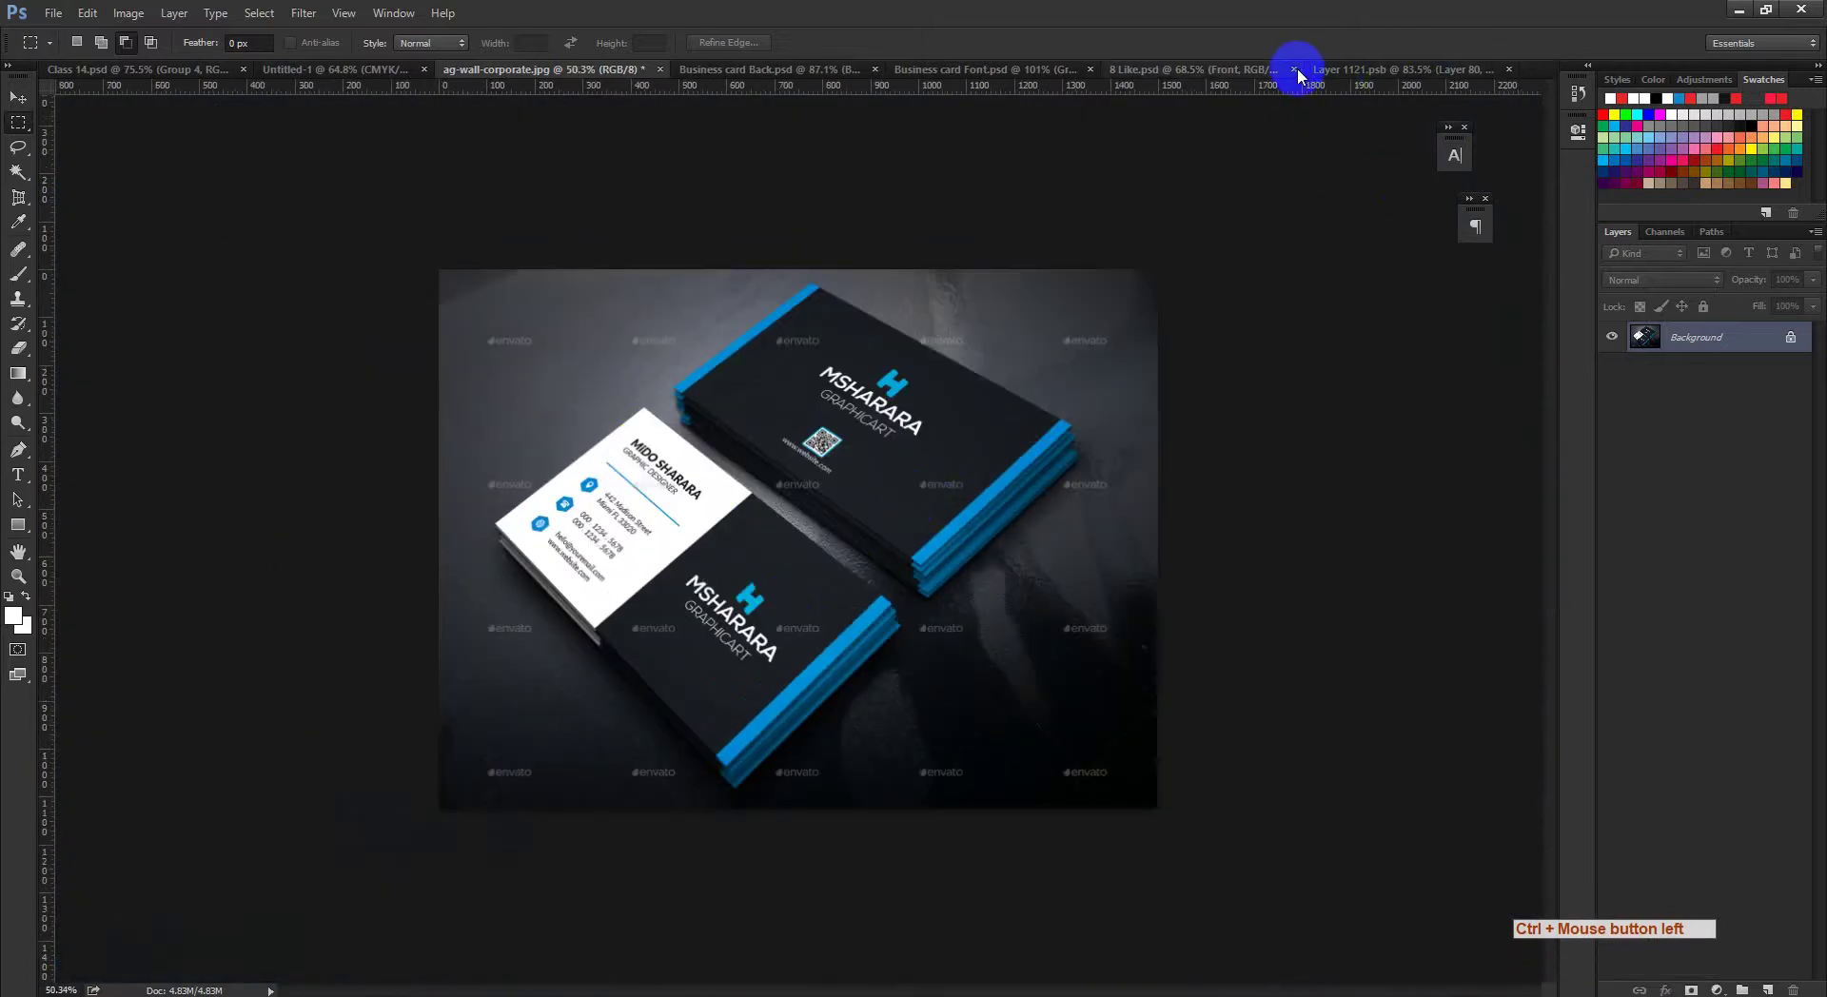
left_click(1253, 69)
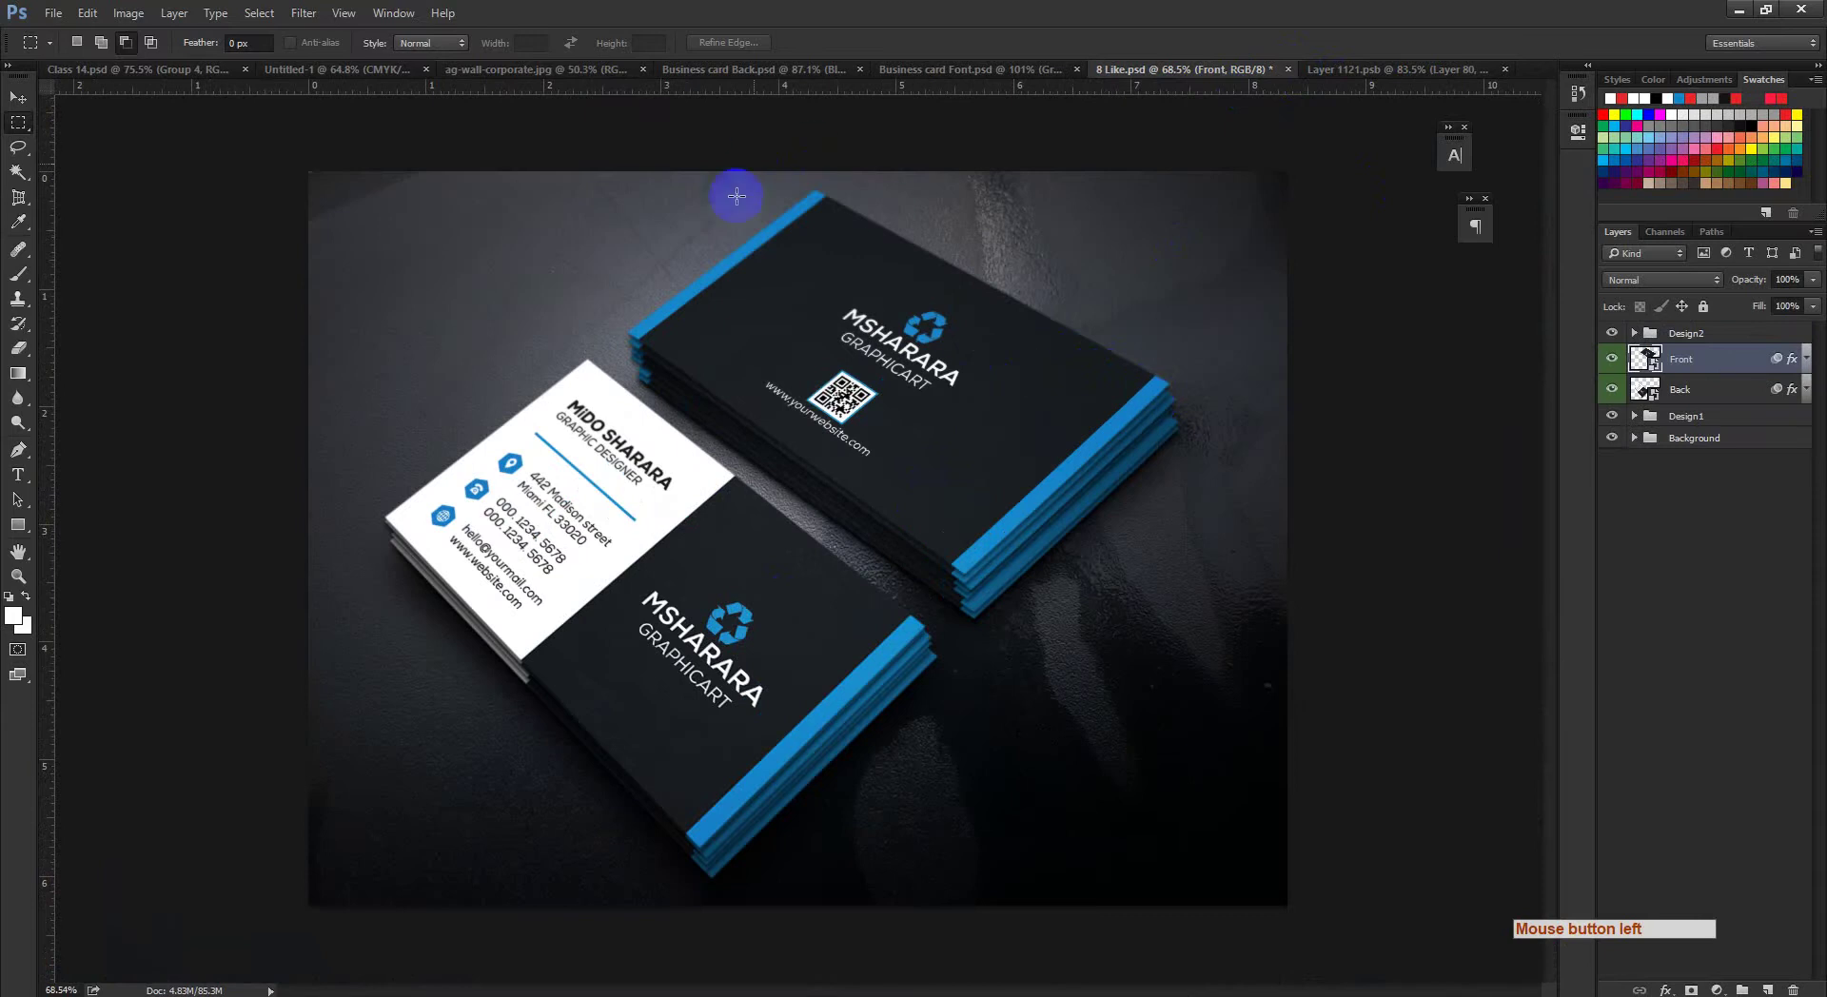
left_click(477, 69)
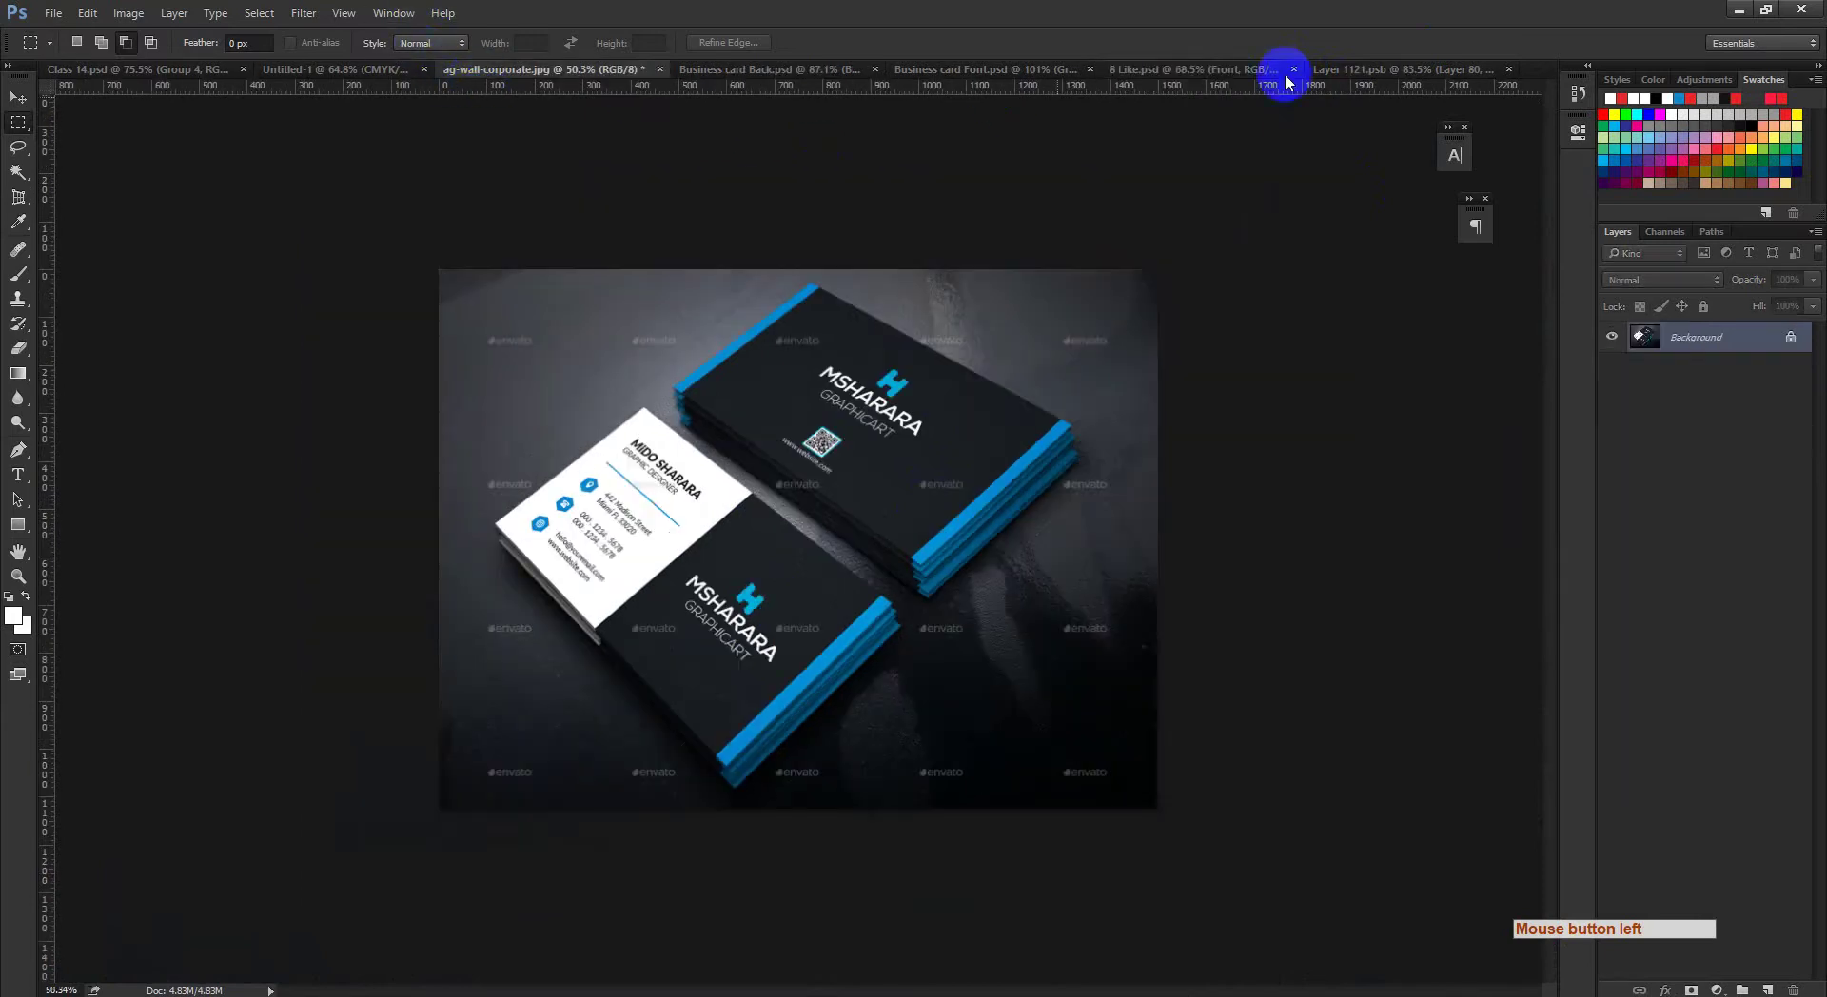
left_click(1230, 69)
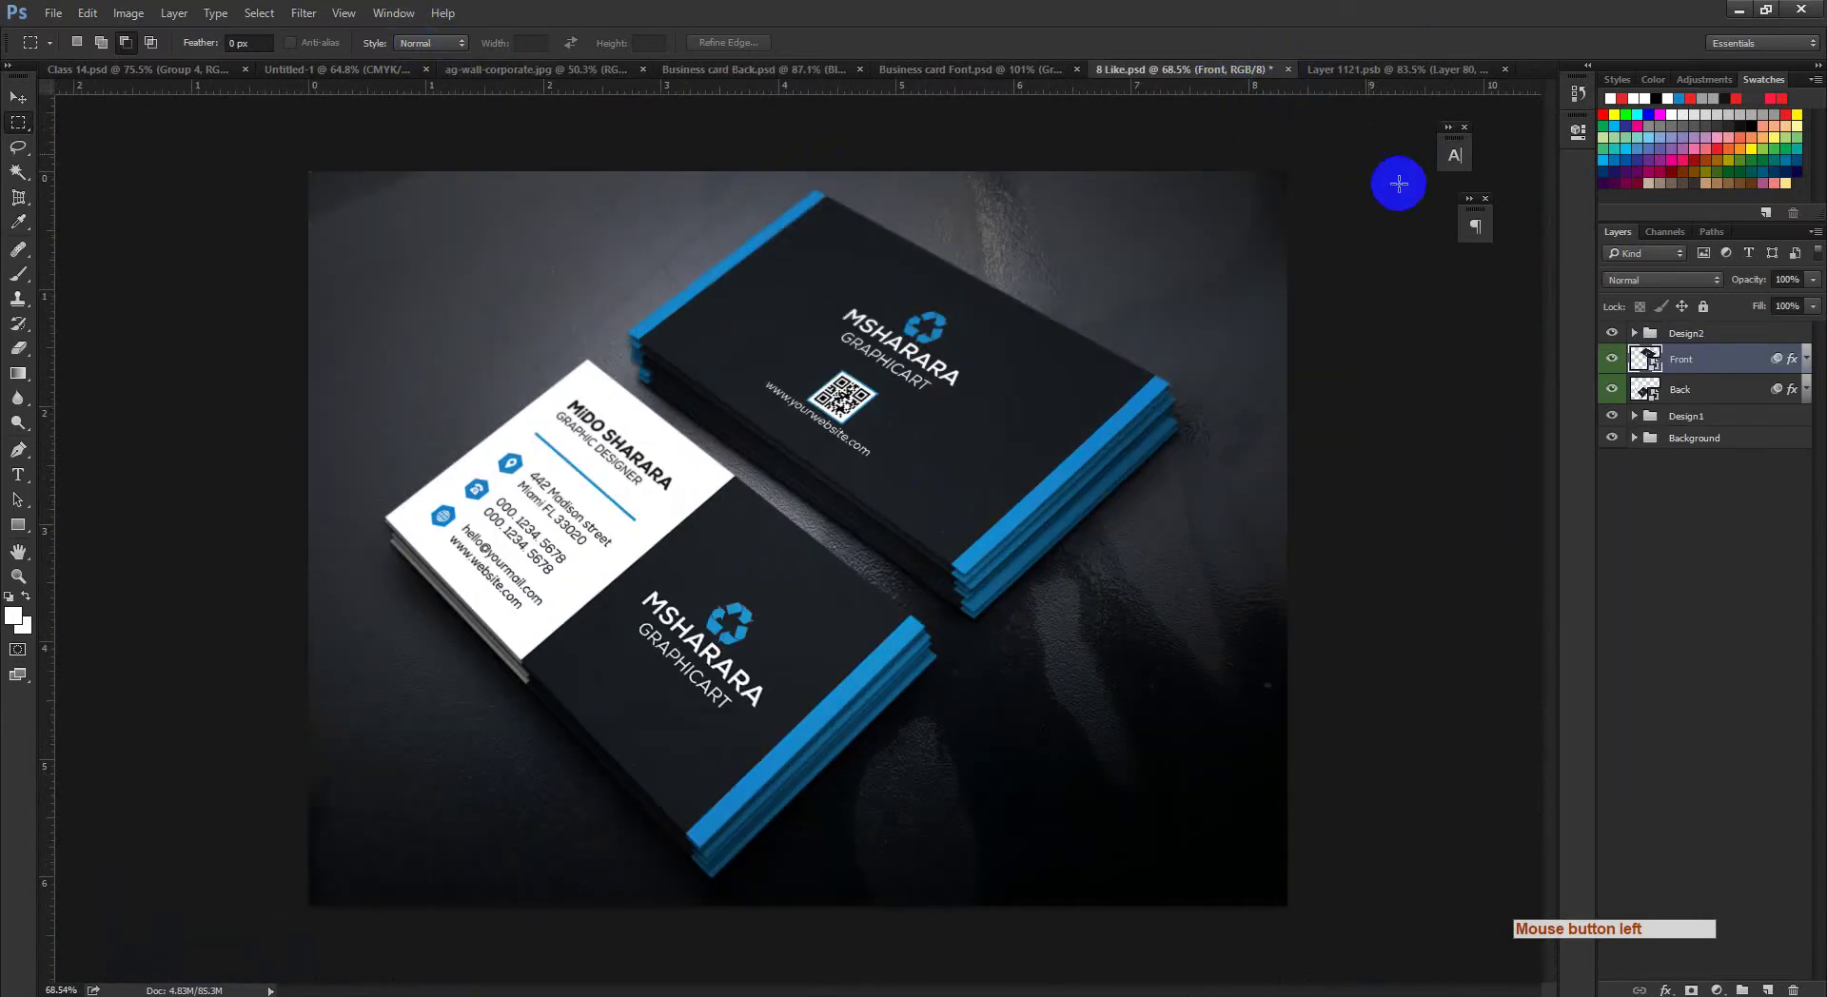
left_click(1456, 69)
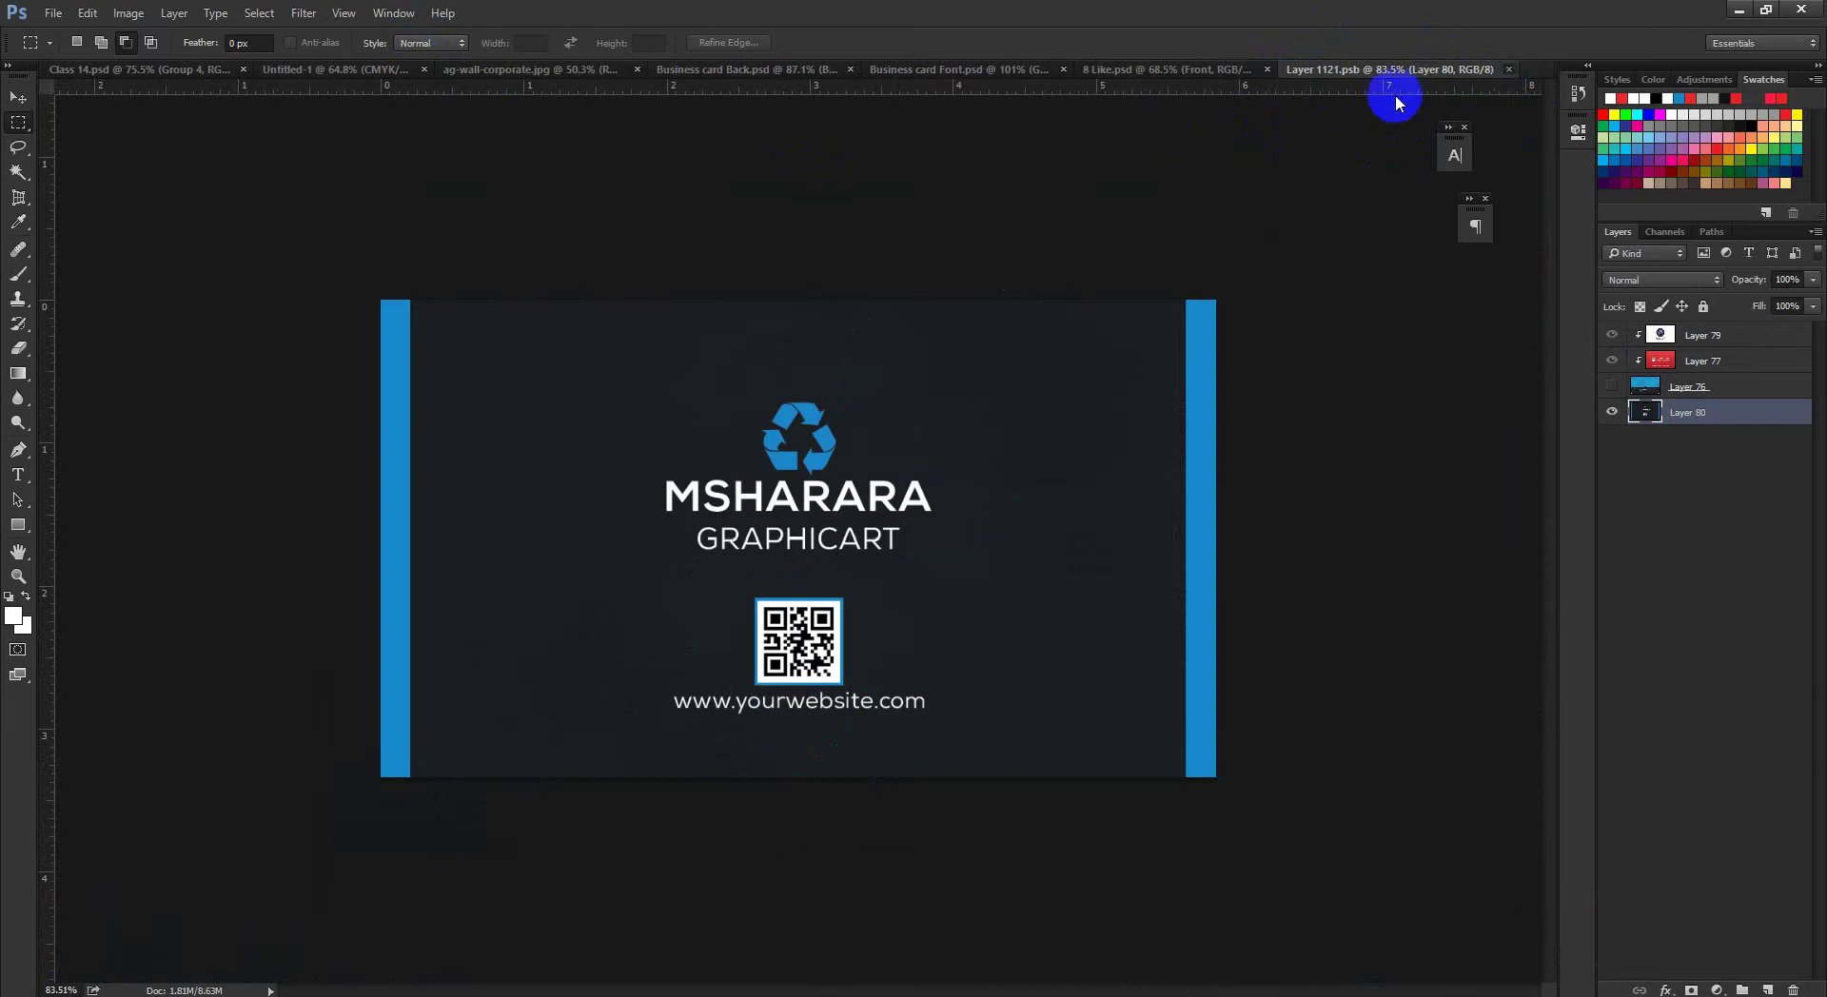
Step: Close the front file, reopen the Back smart object, and reorder Layer 72 and Layer 69
key("ctrl+w")
double_click(1647, 389)
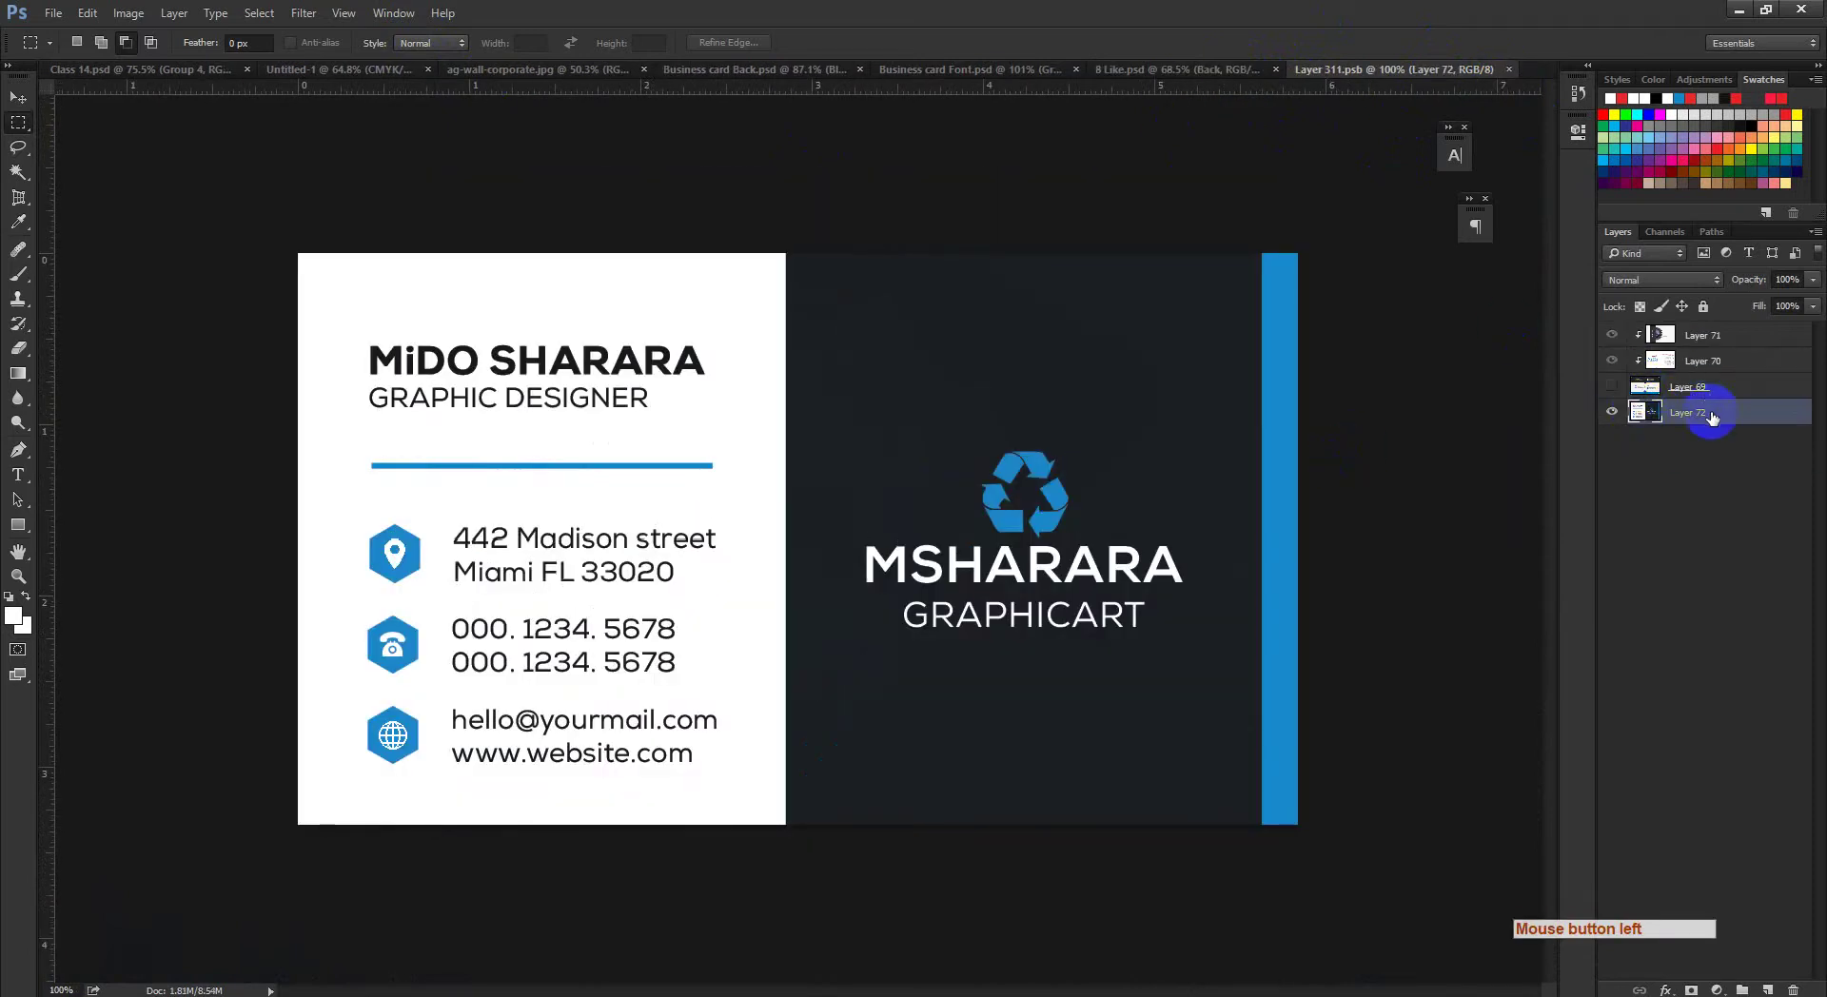
left_click_drag(1710, 419, 1703, 376)
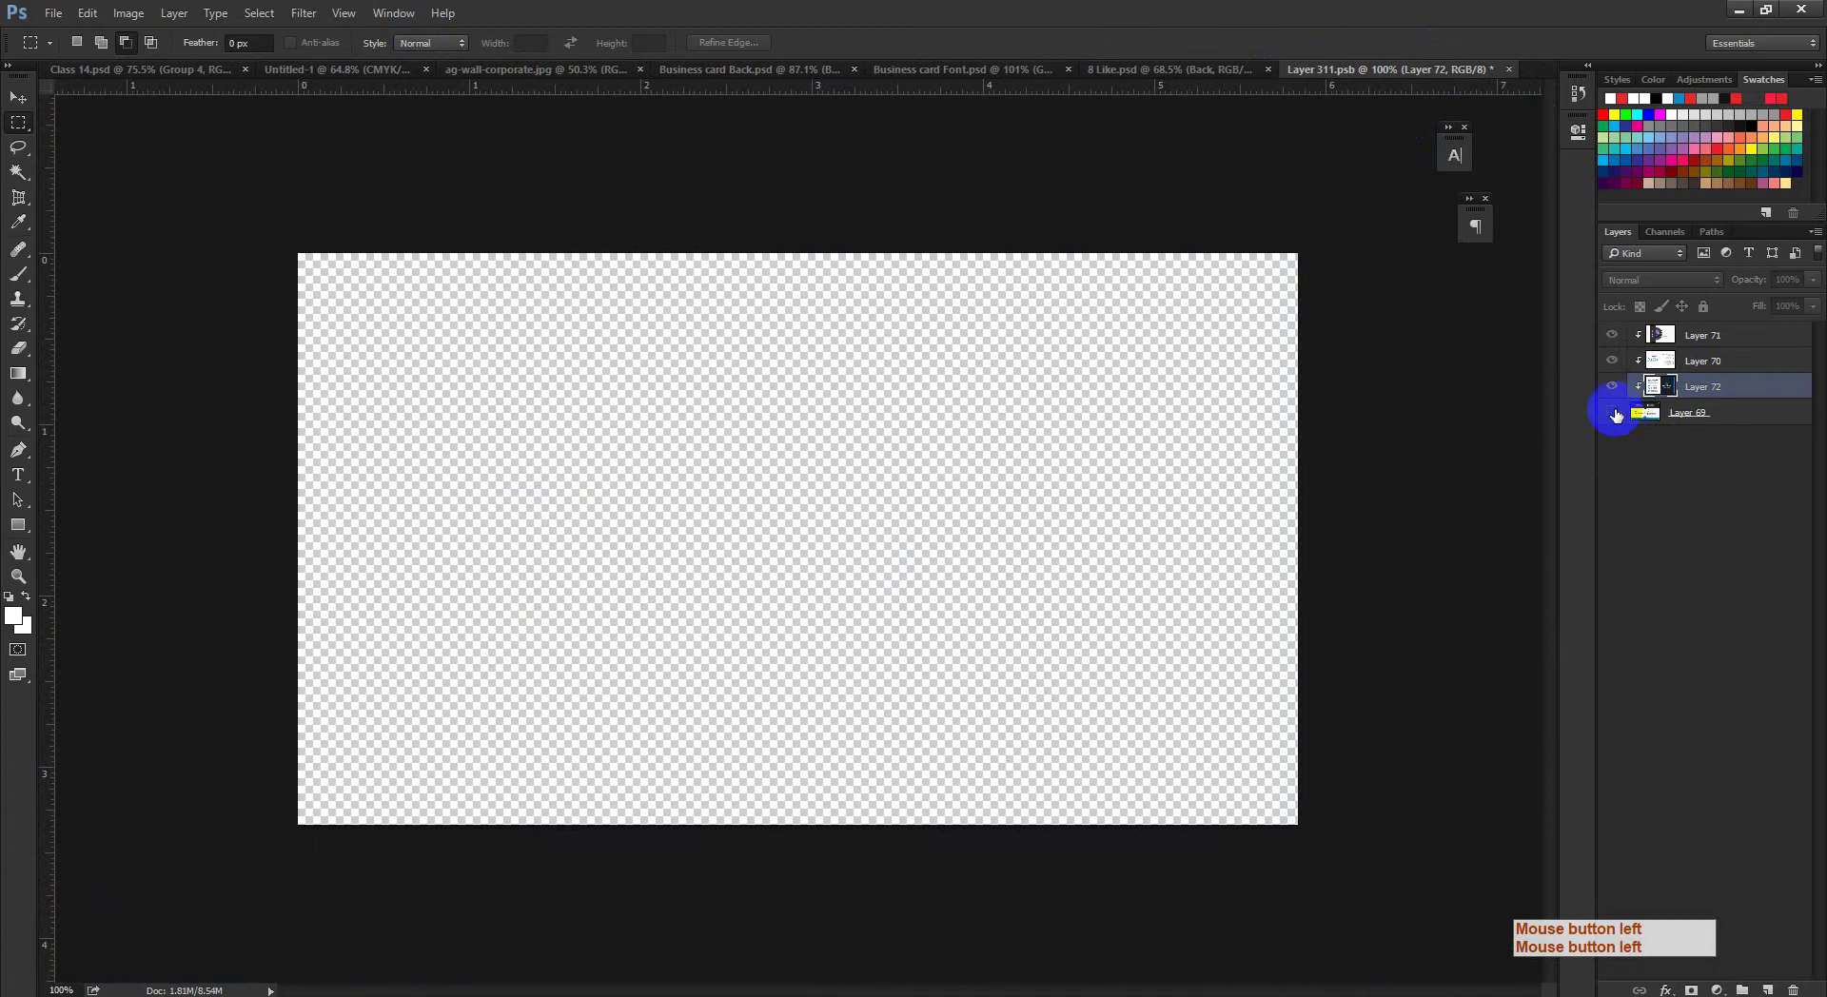
left_click(1612, 413)
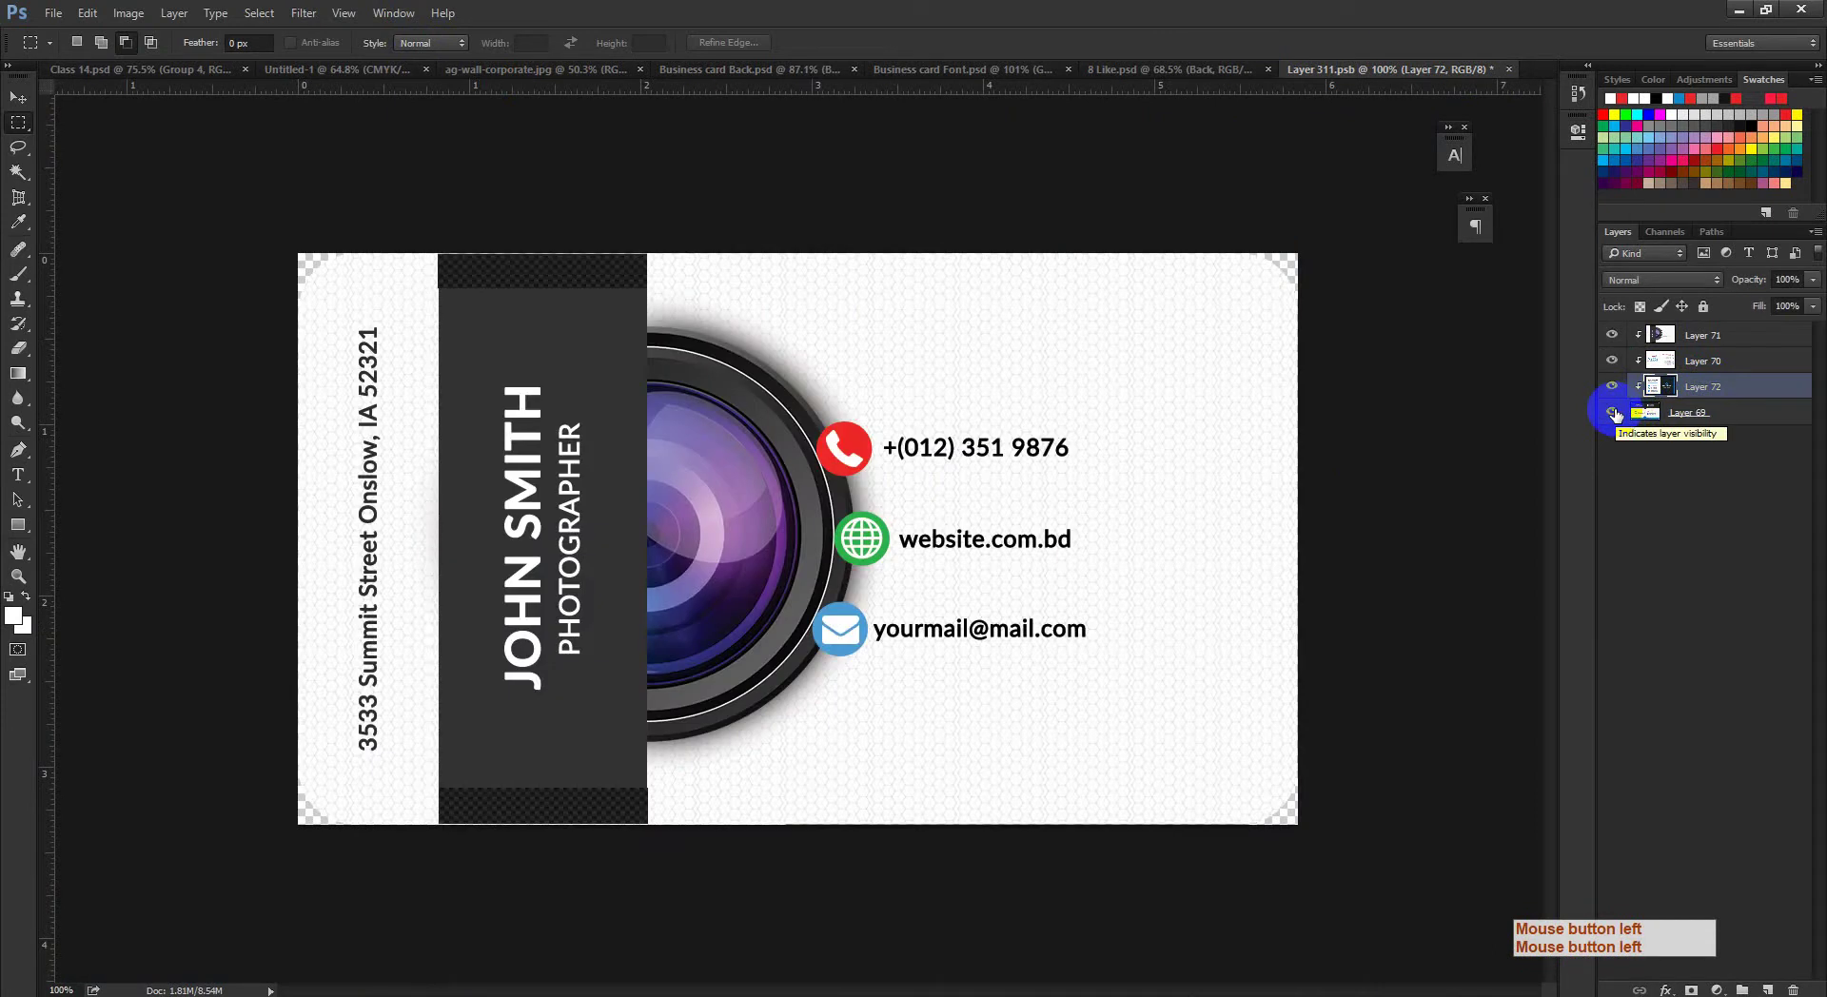
left_click_drag(1645, 413, 1667, 374)
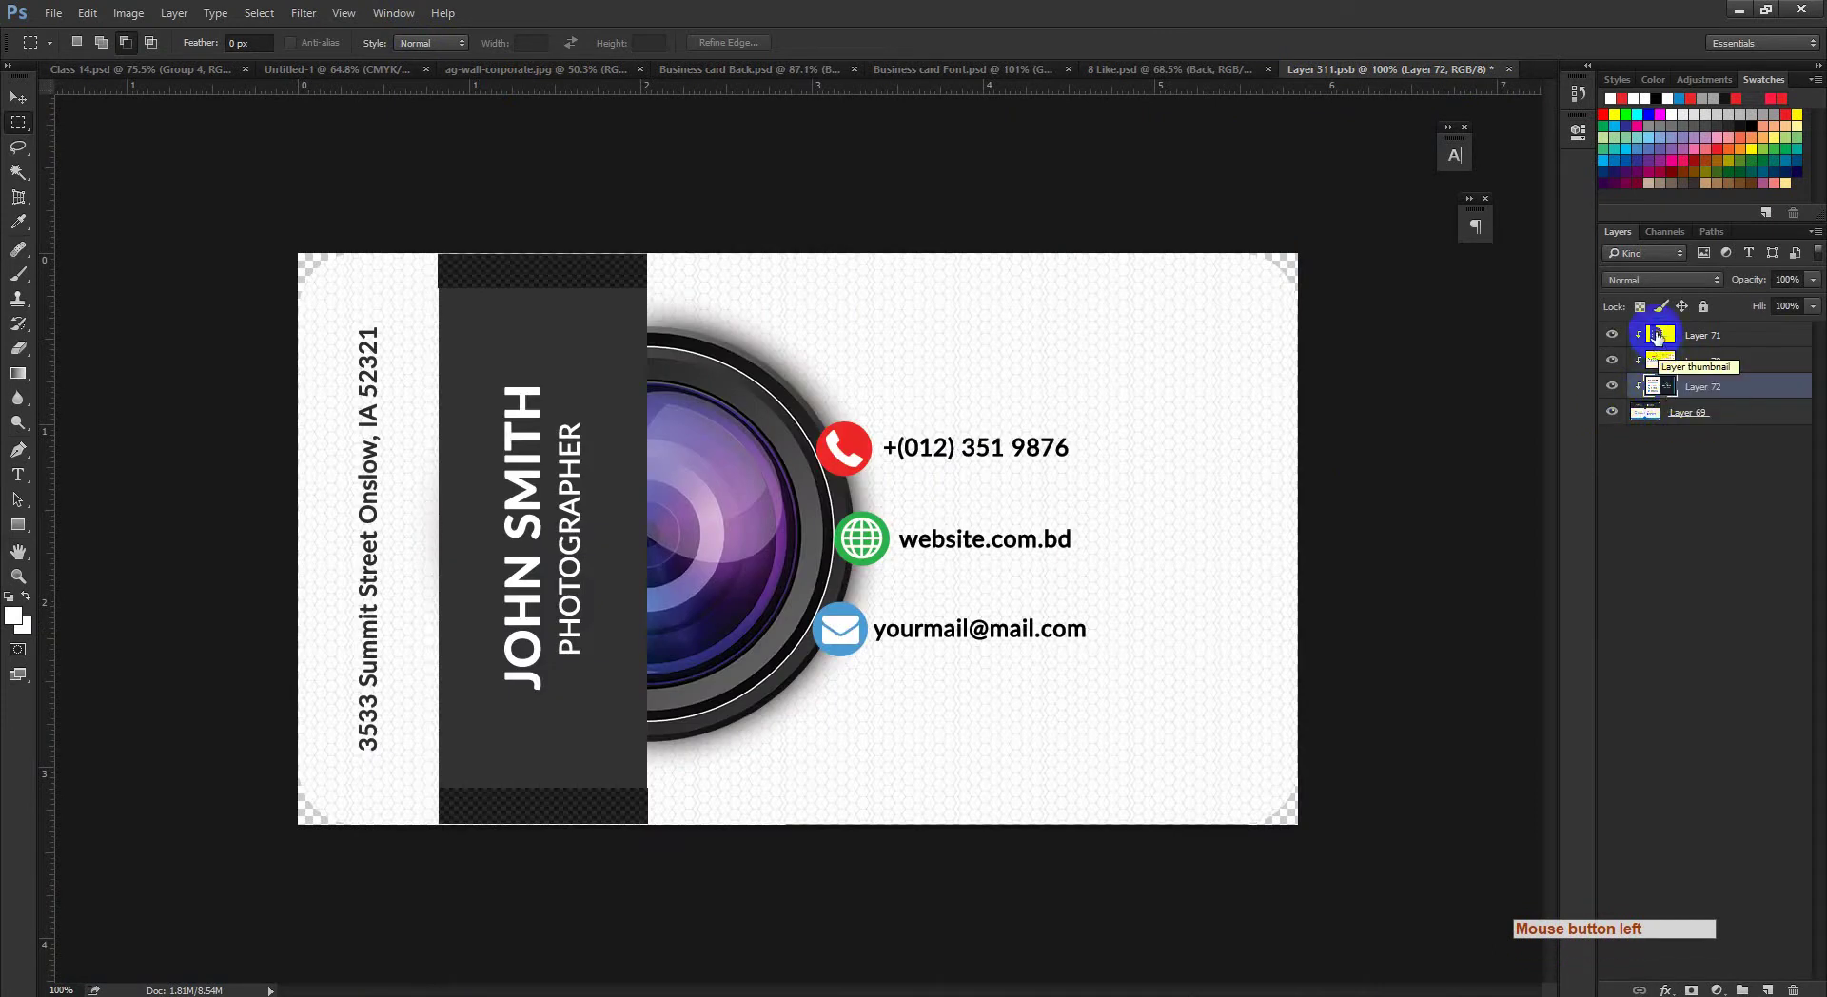
Step: Check Layer 71's style, then try moving and clipping layers, undoing each change
left_click(1657, 335)
double_click(1666, 395)
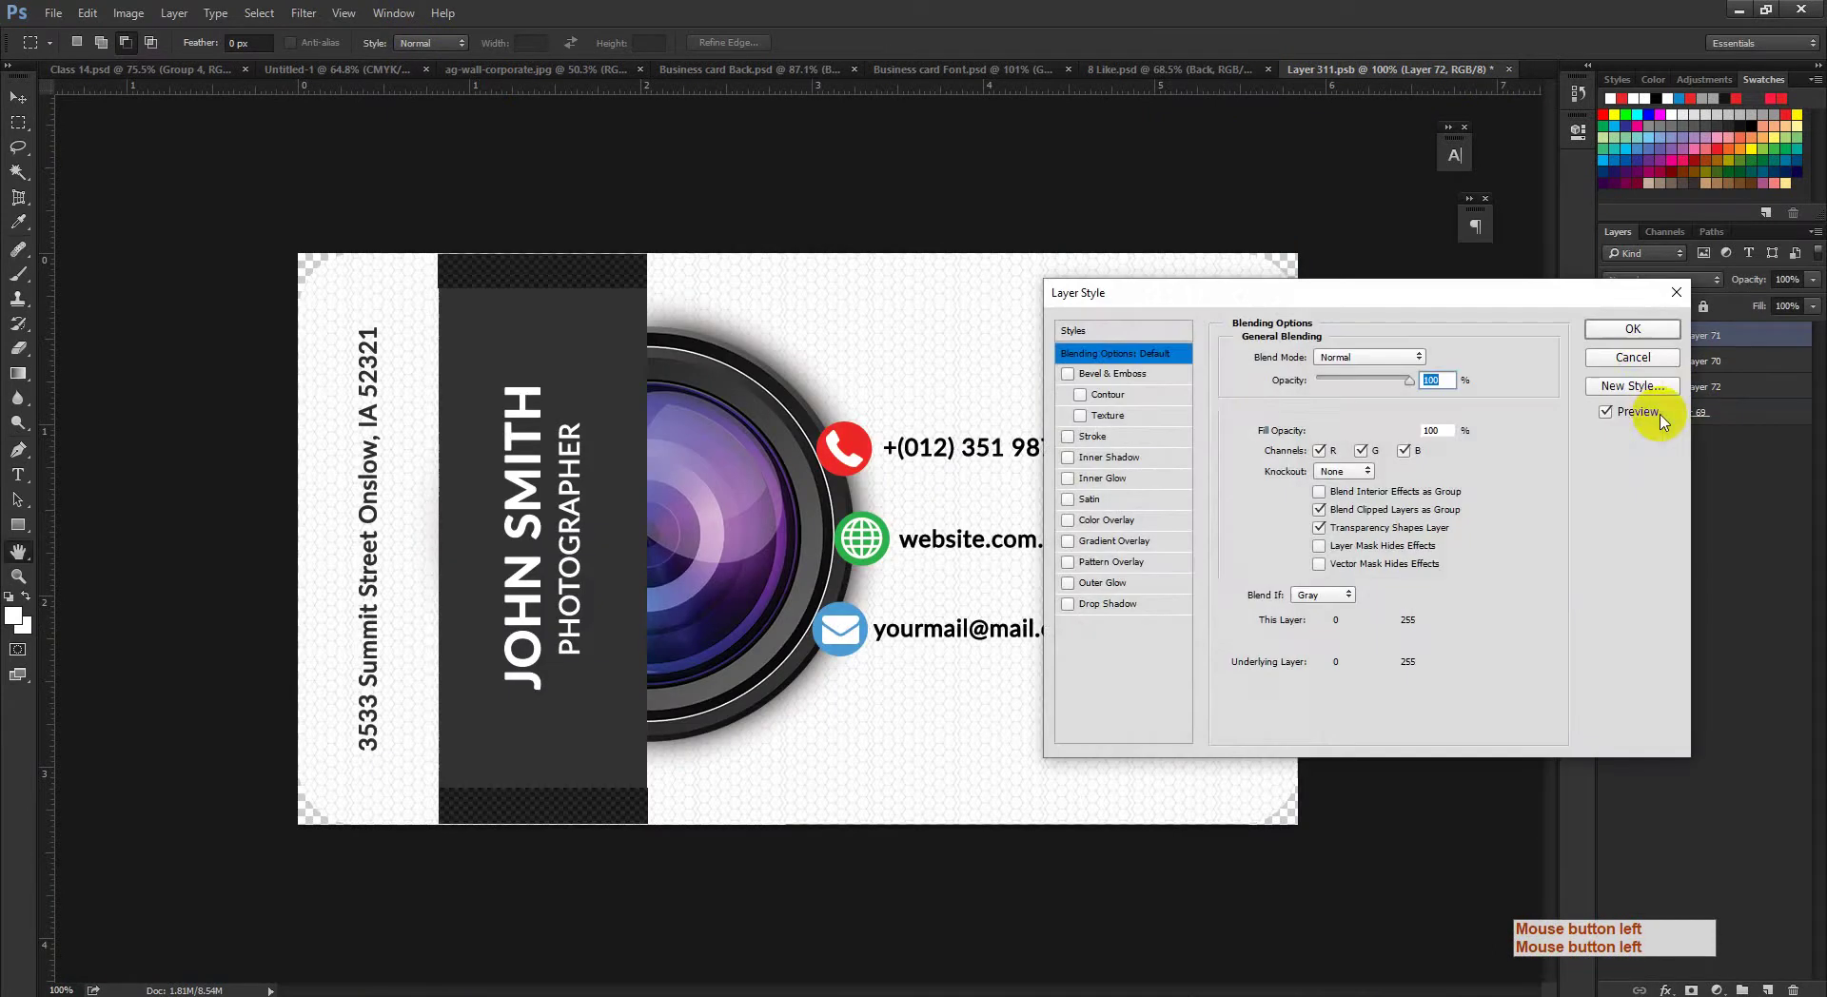
left_click(1632, 359)
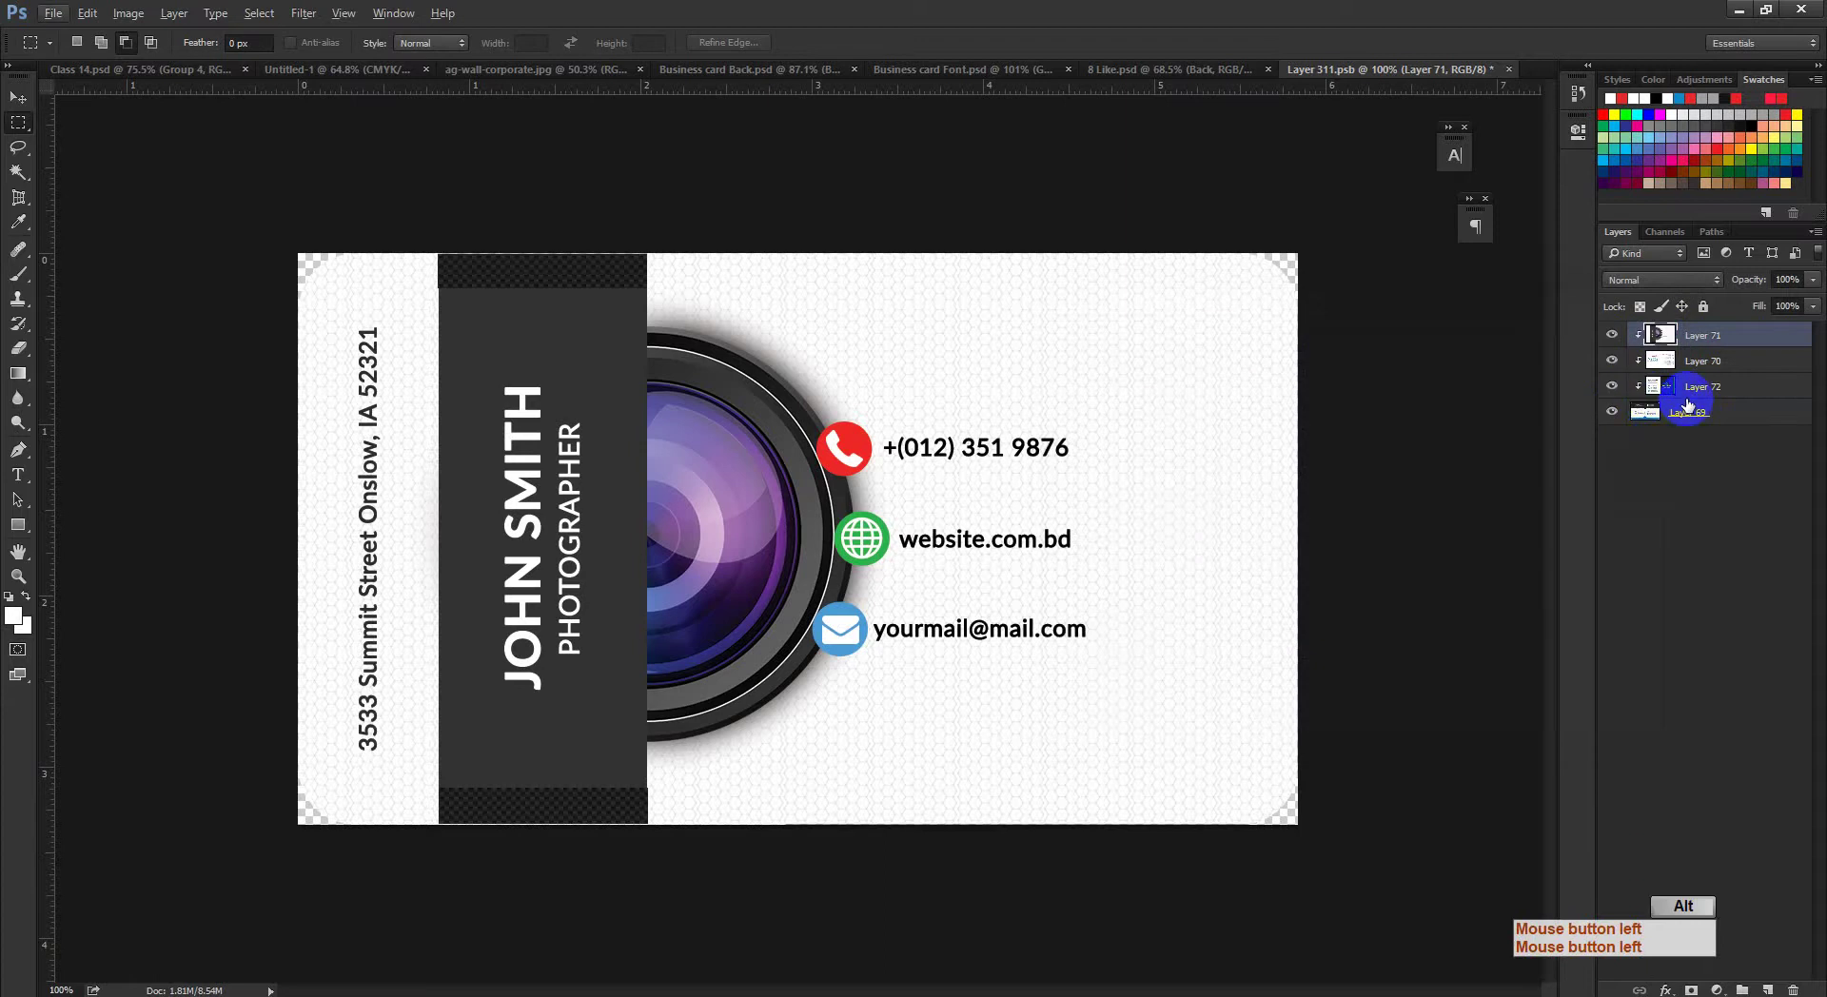
left_click(1654, 412, "ctrl")
left_click_drag(1649, 392, 1701, 436)
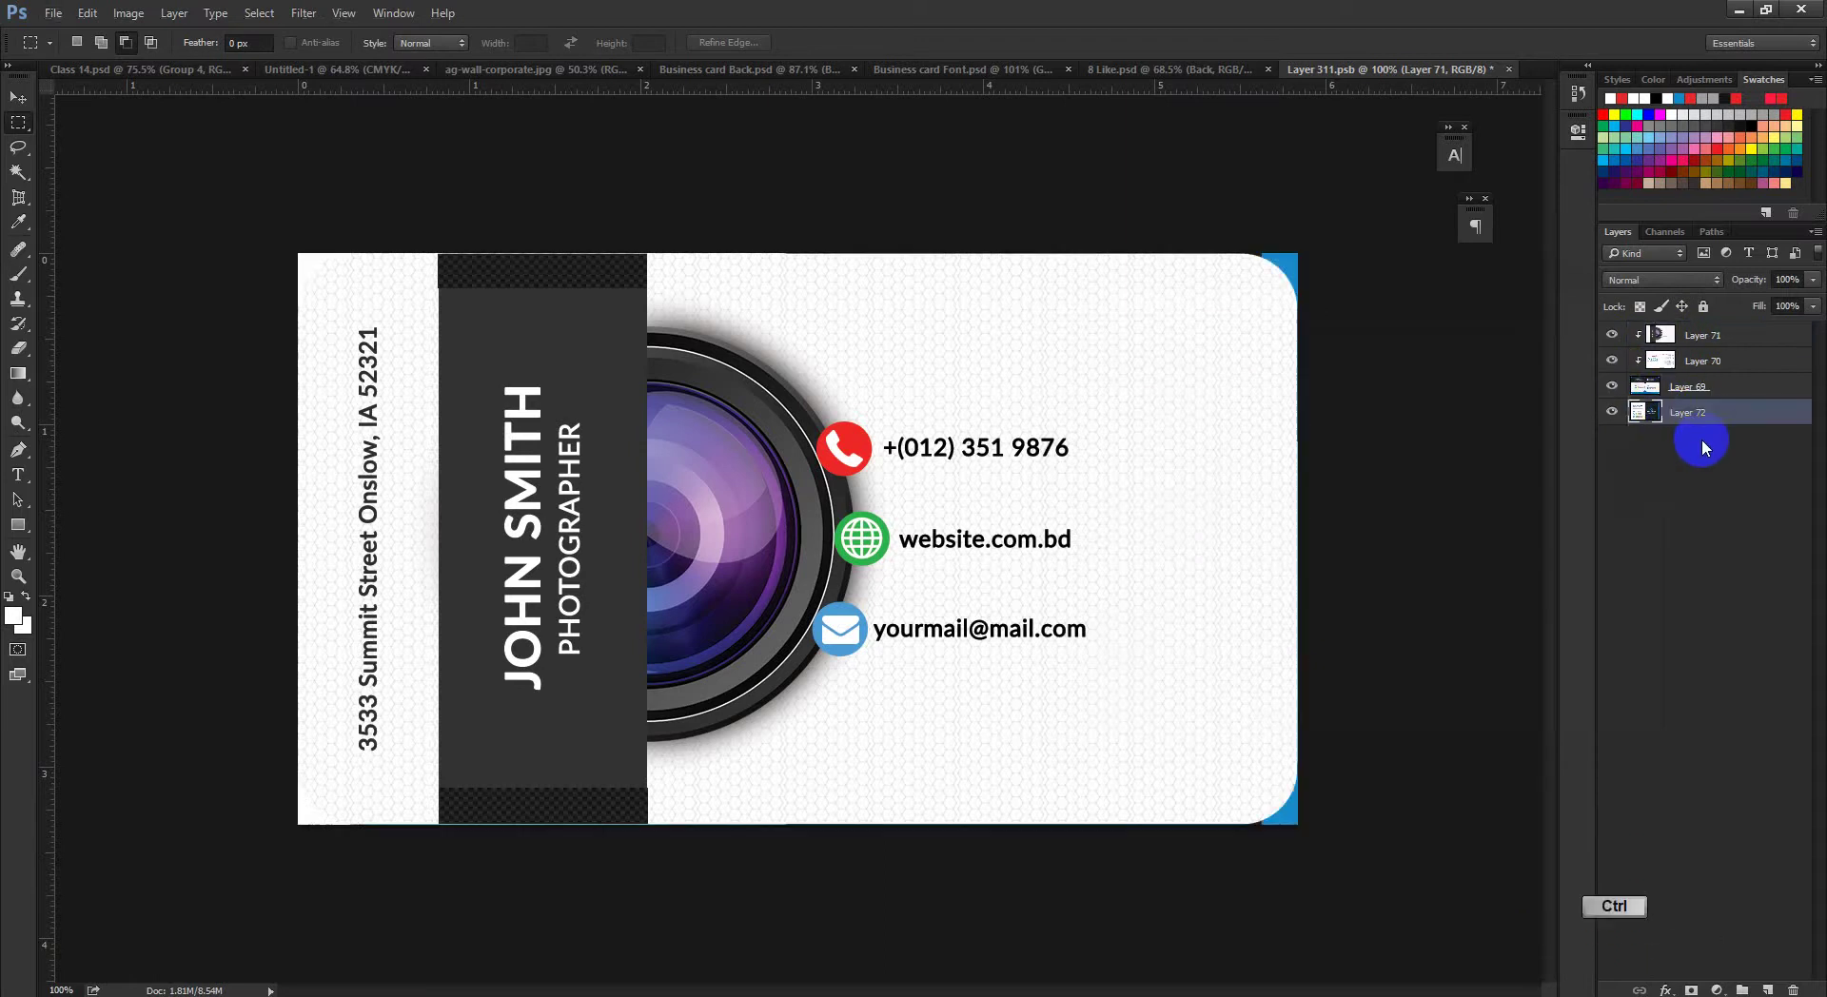
key("ctrl+z")
left_click(1651, 398, "alt")
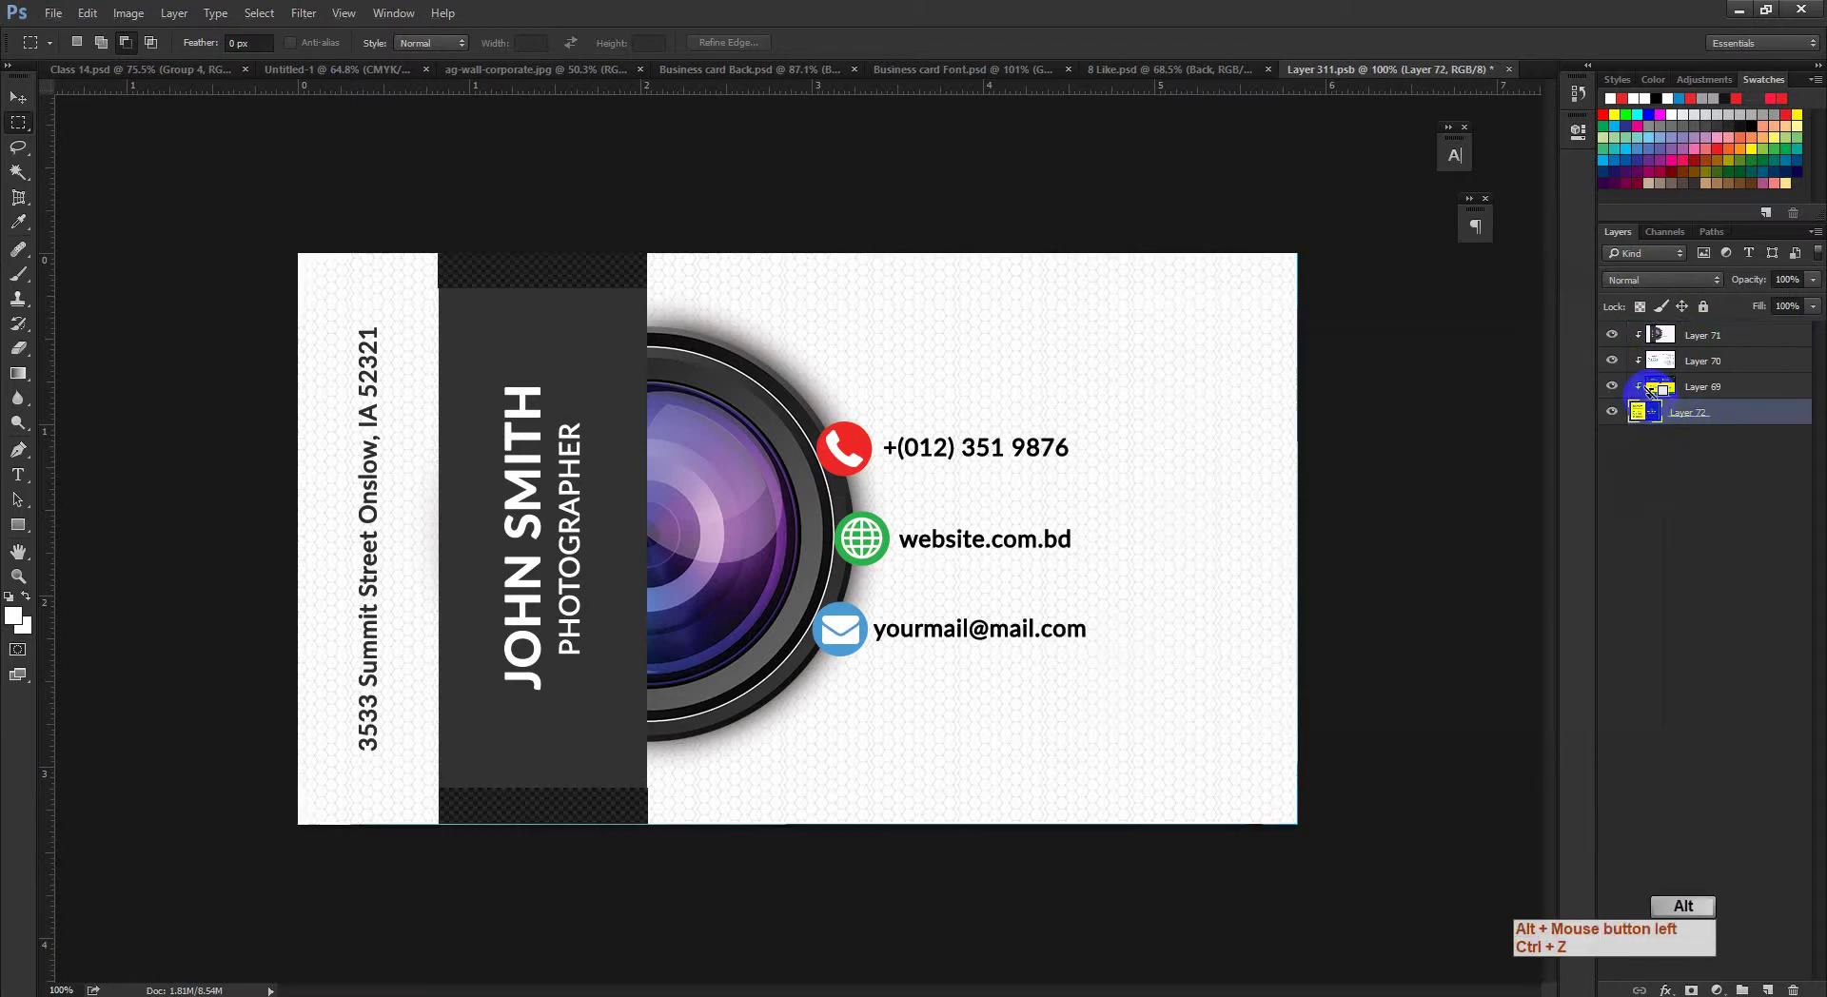
key("ctrl+z")
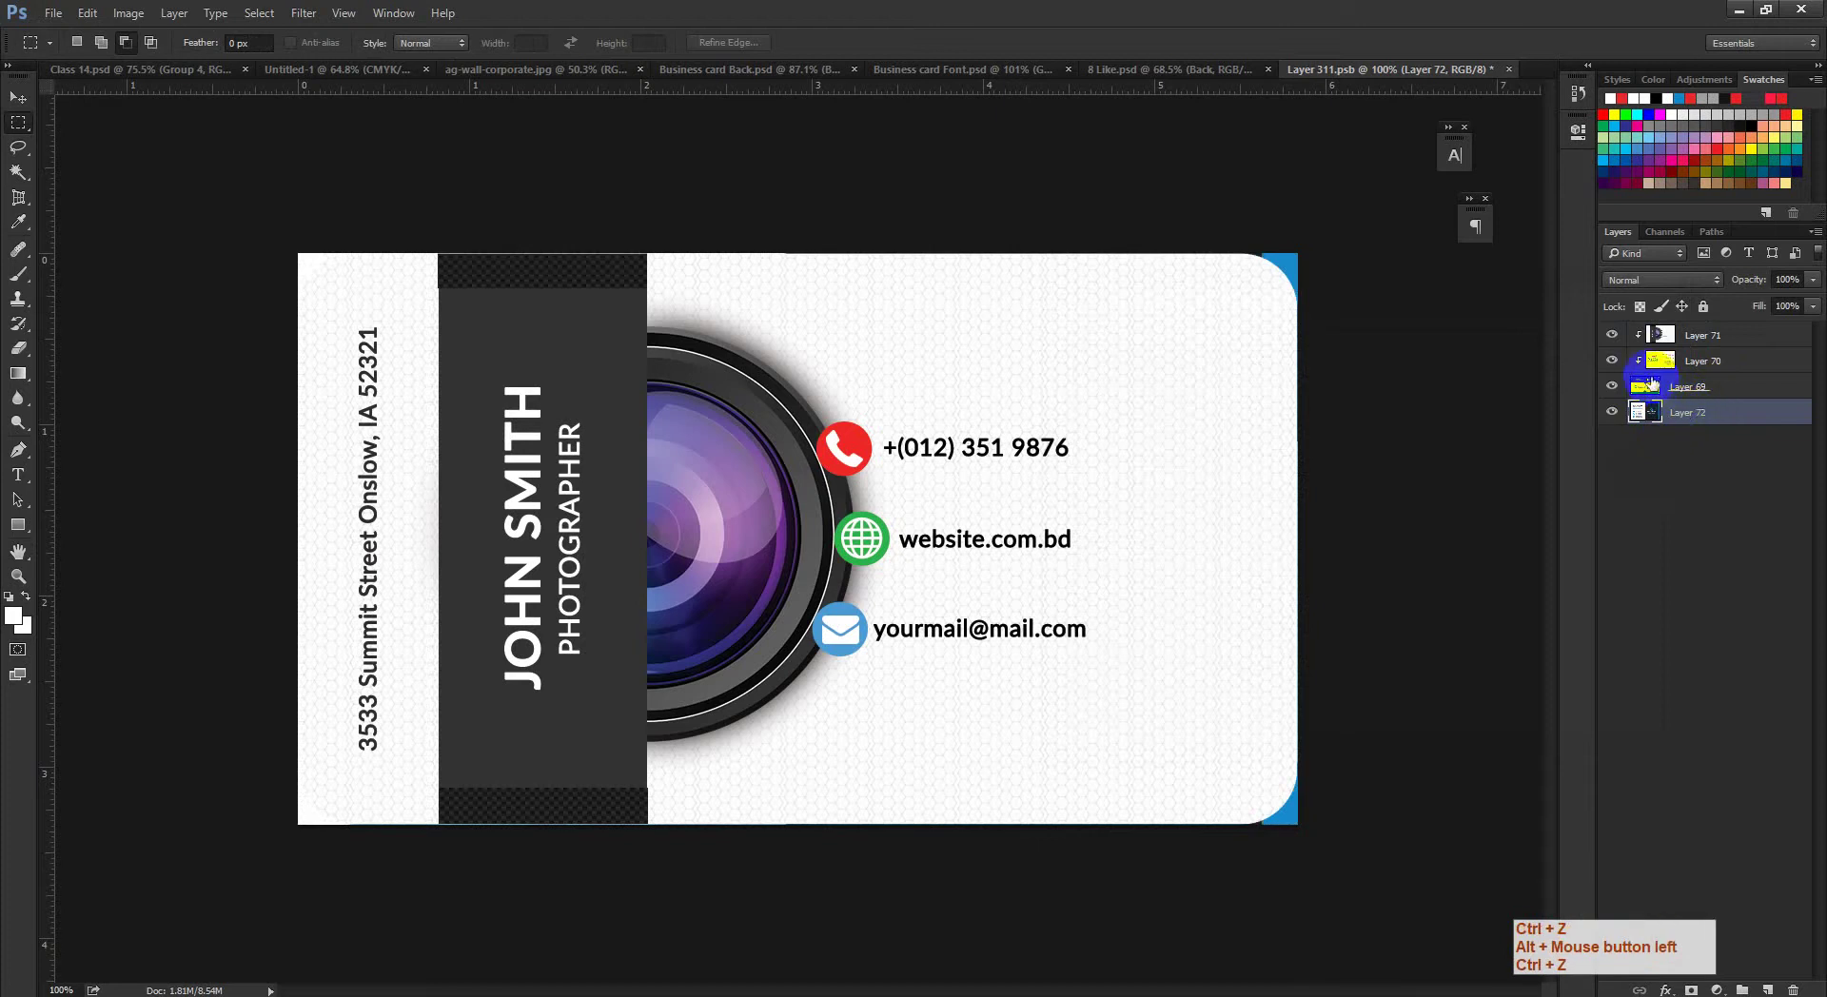
left_click(1644, 372, "alt")
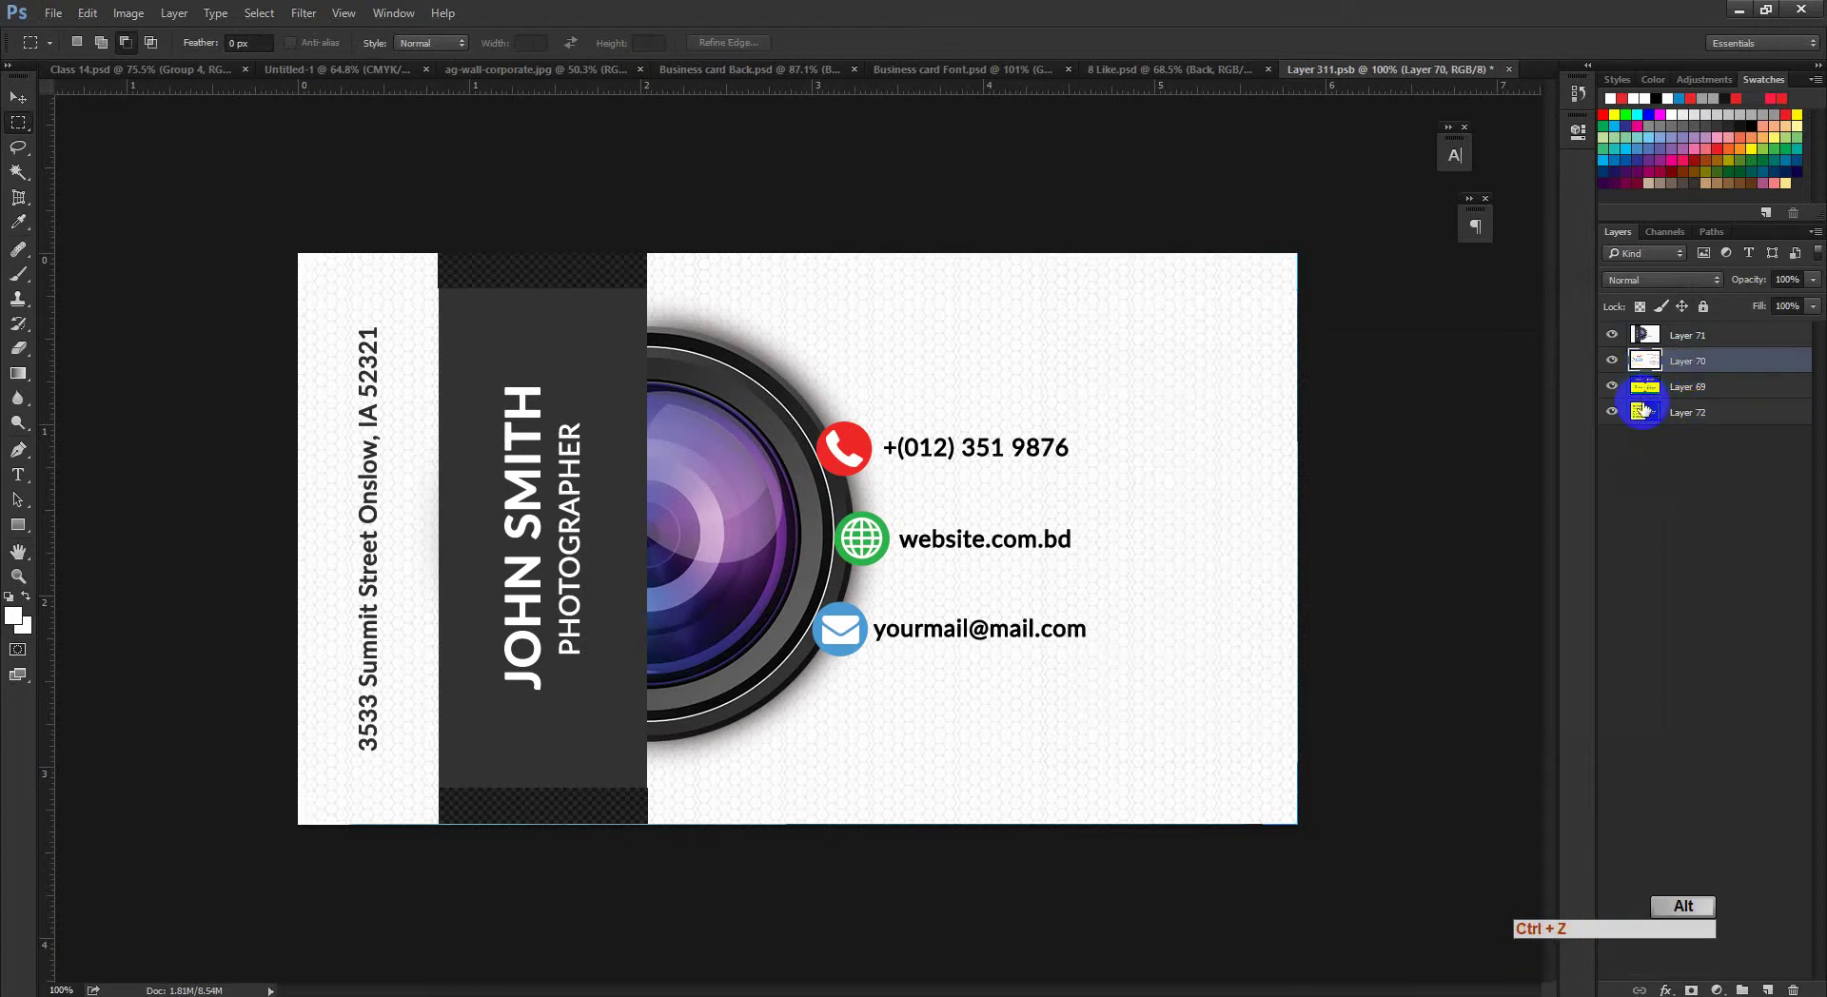
key("ctrl+z")
Step: Move Layer 72 above, then below Layer 69, toggle its visibility, and delete Layer 69
left_click_drag(1718, 416, 1714, 382)
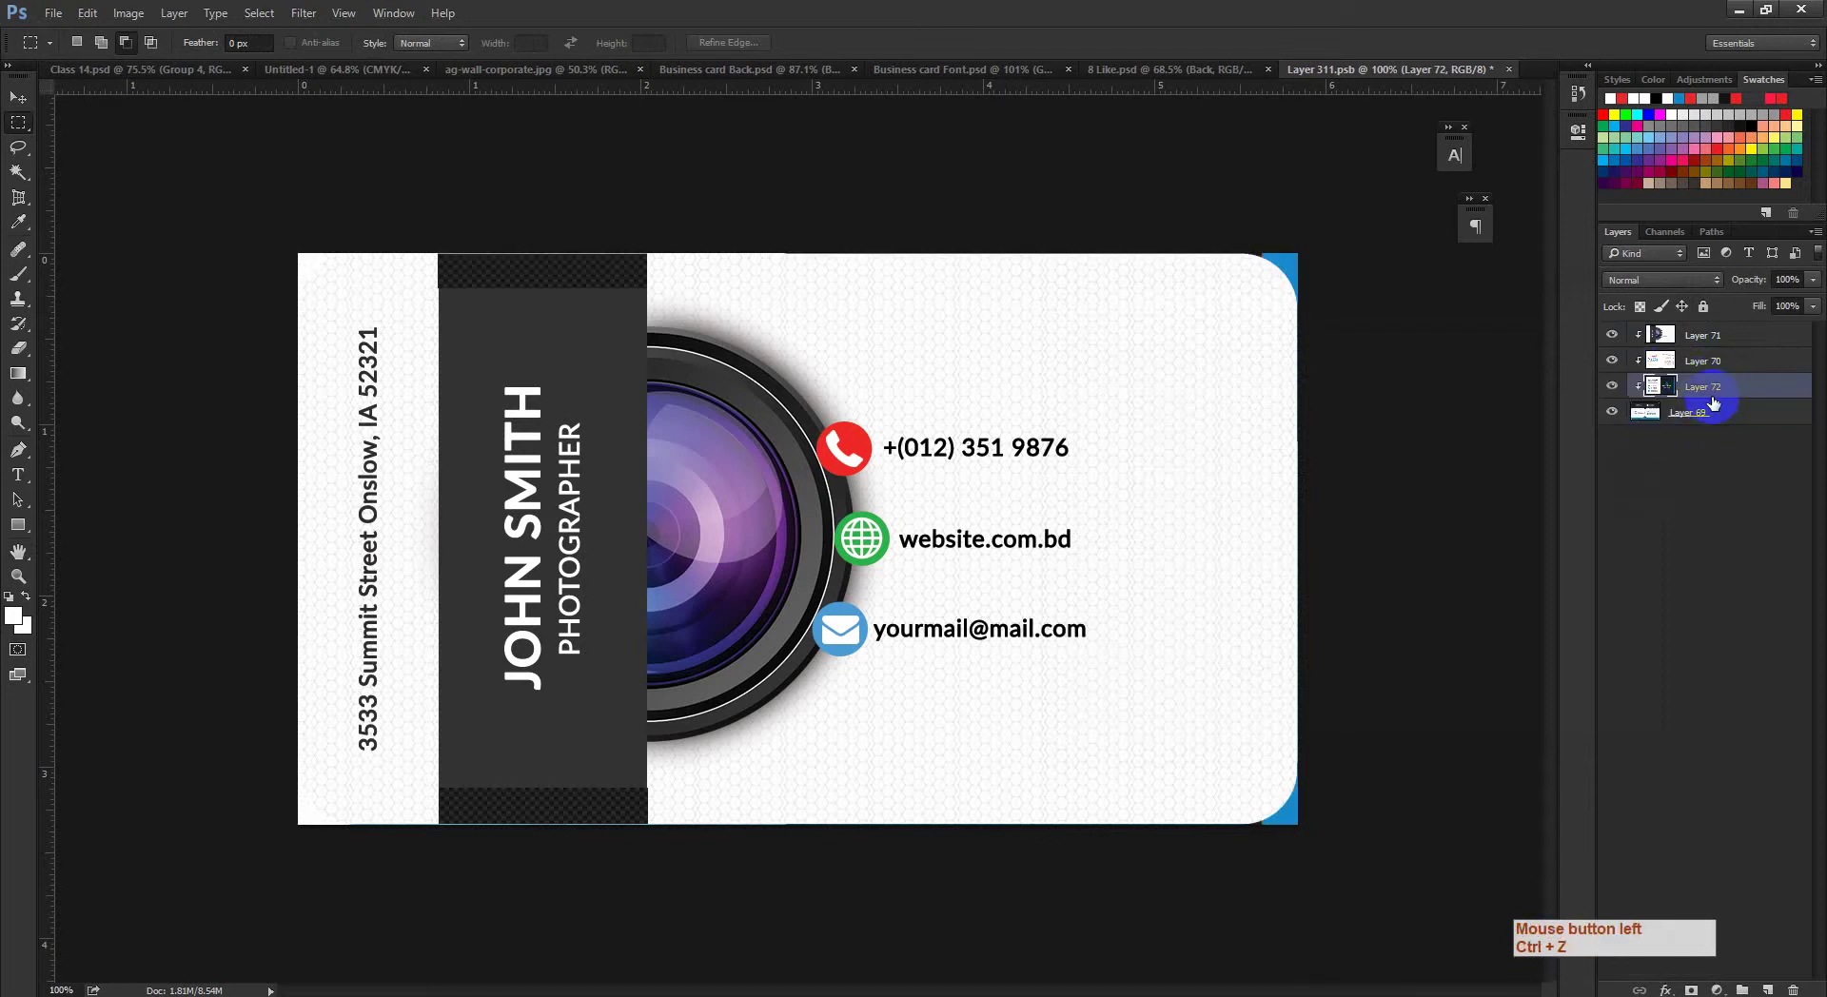
left_click(1623, 411)
left_click(1612, 411)
left_click(1612, 411)
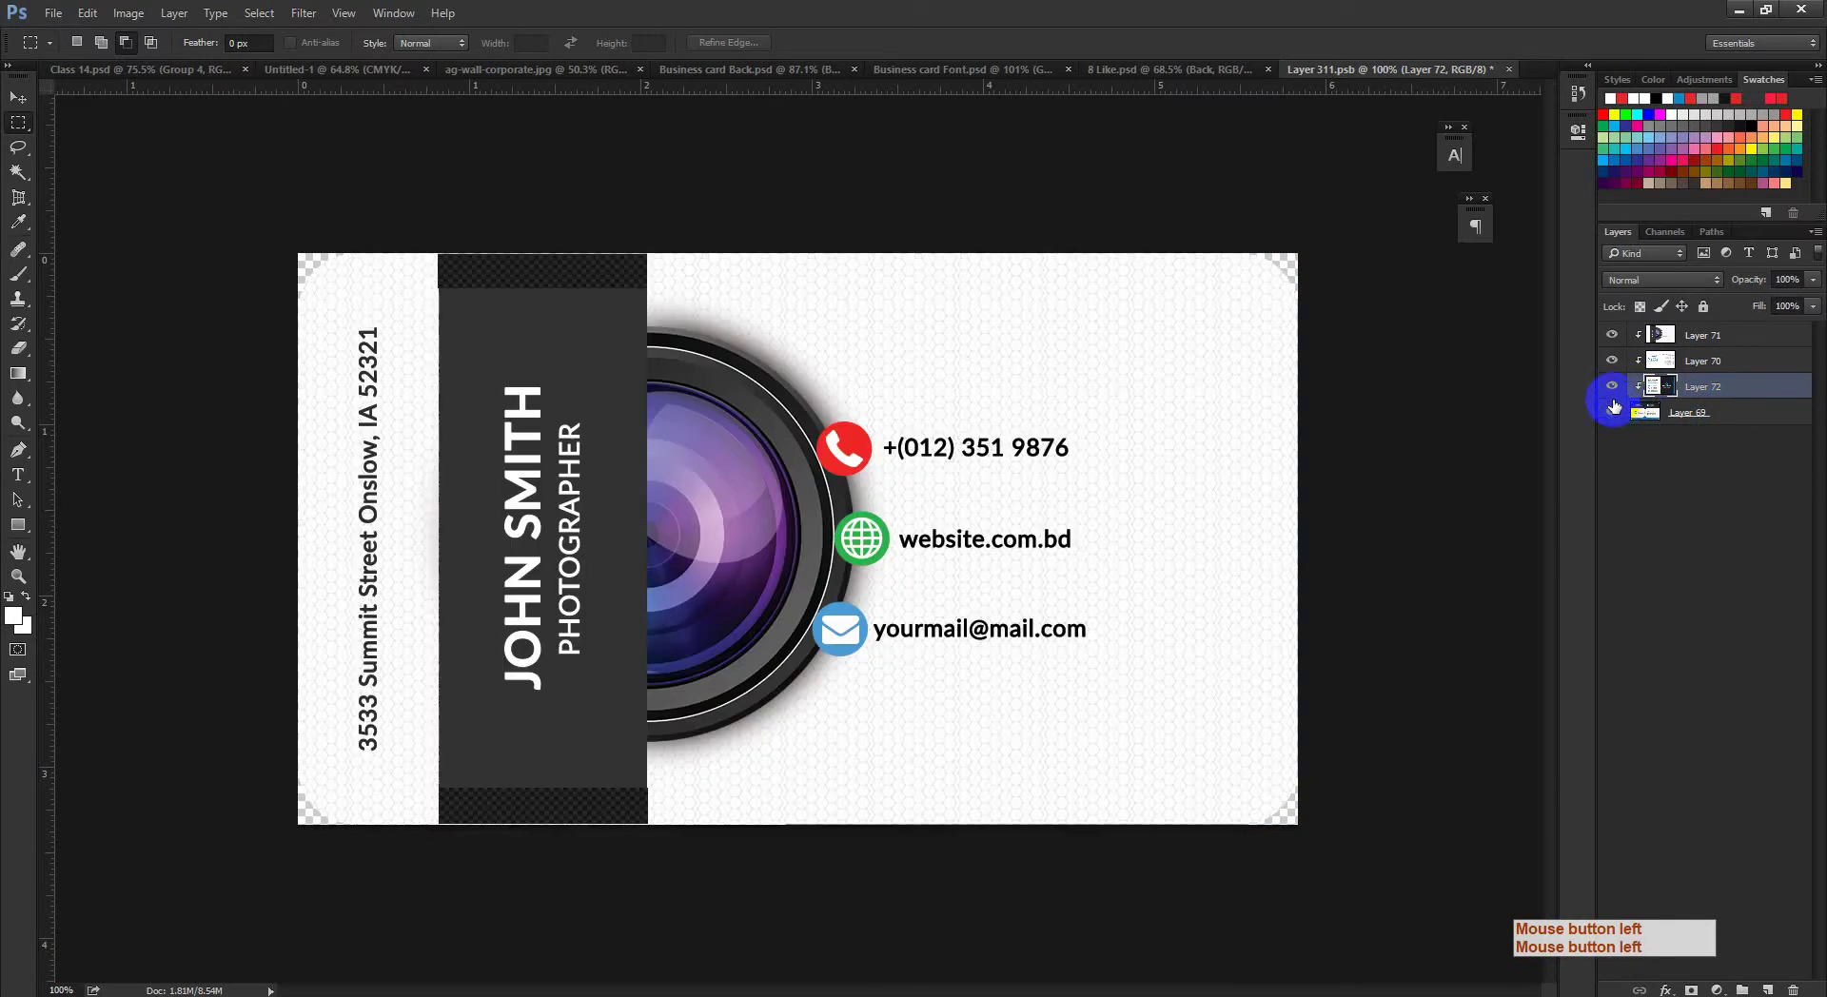
left_click_drag(1675, 387, 1701, 461)
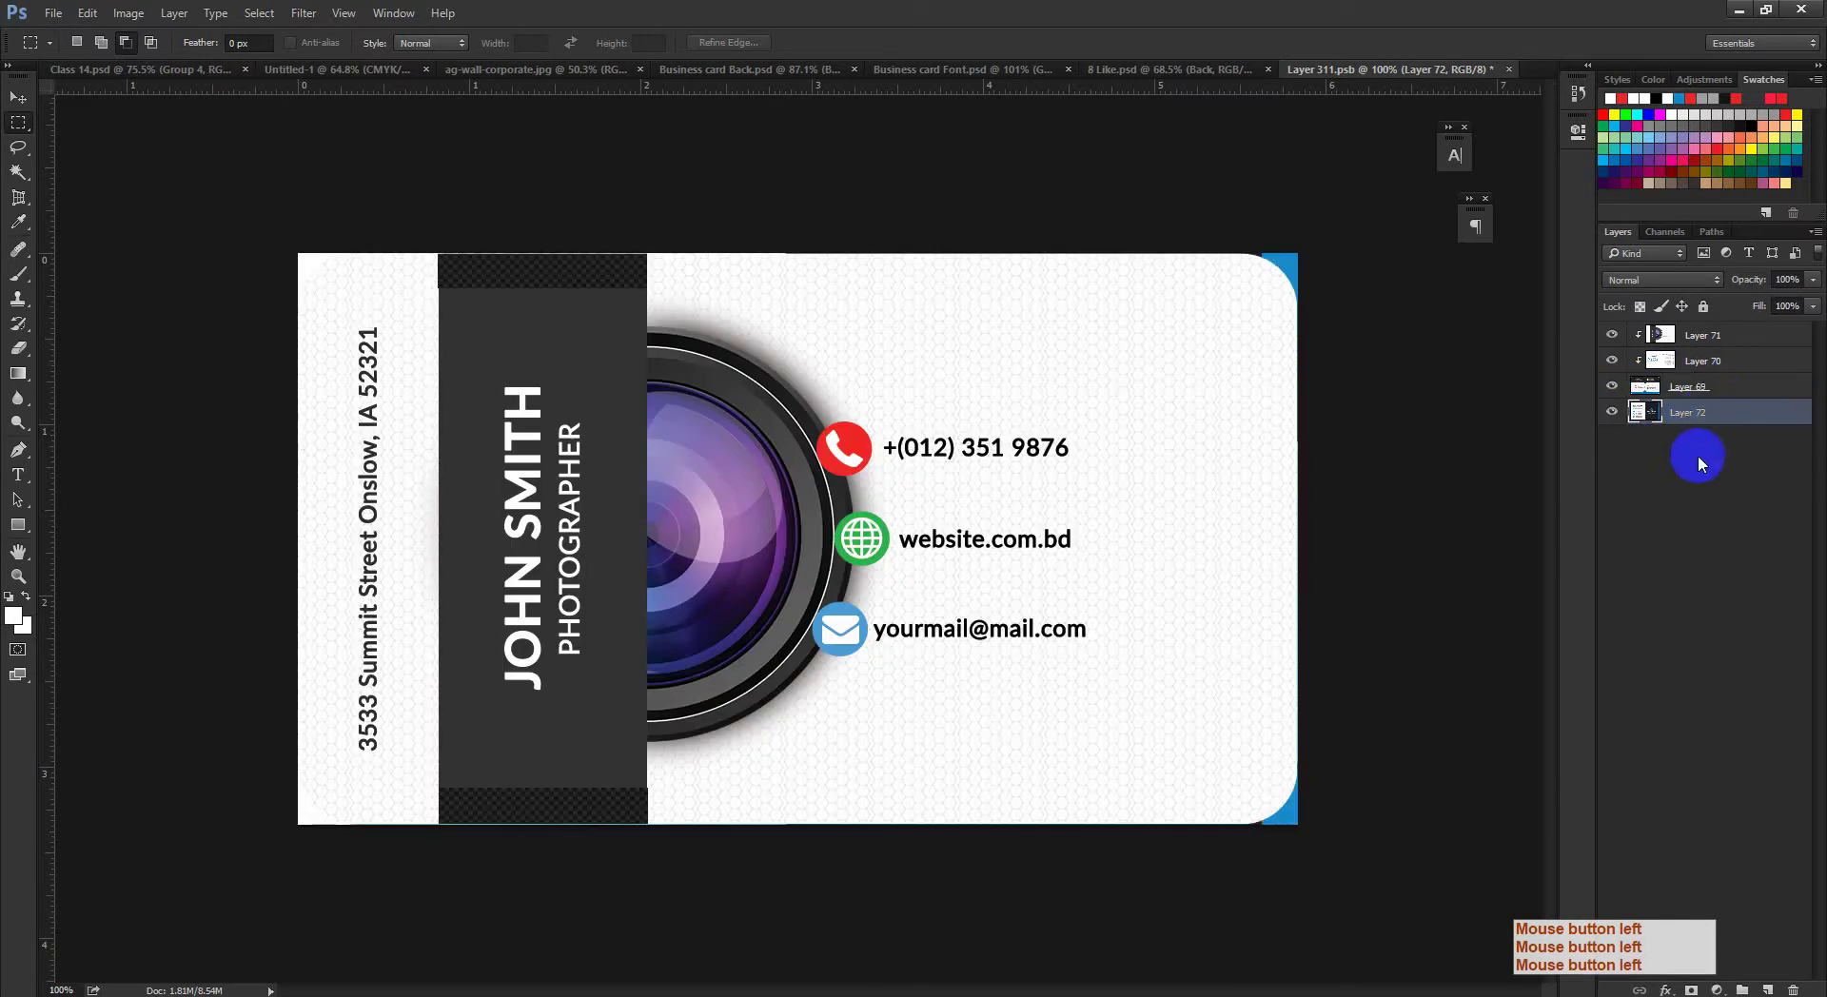
left_click(1611, 387)
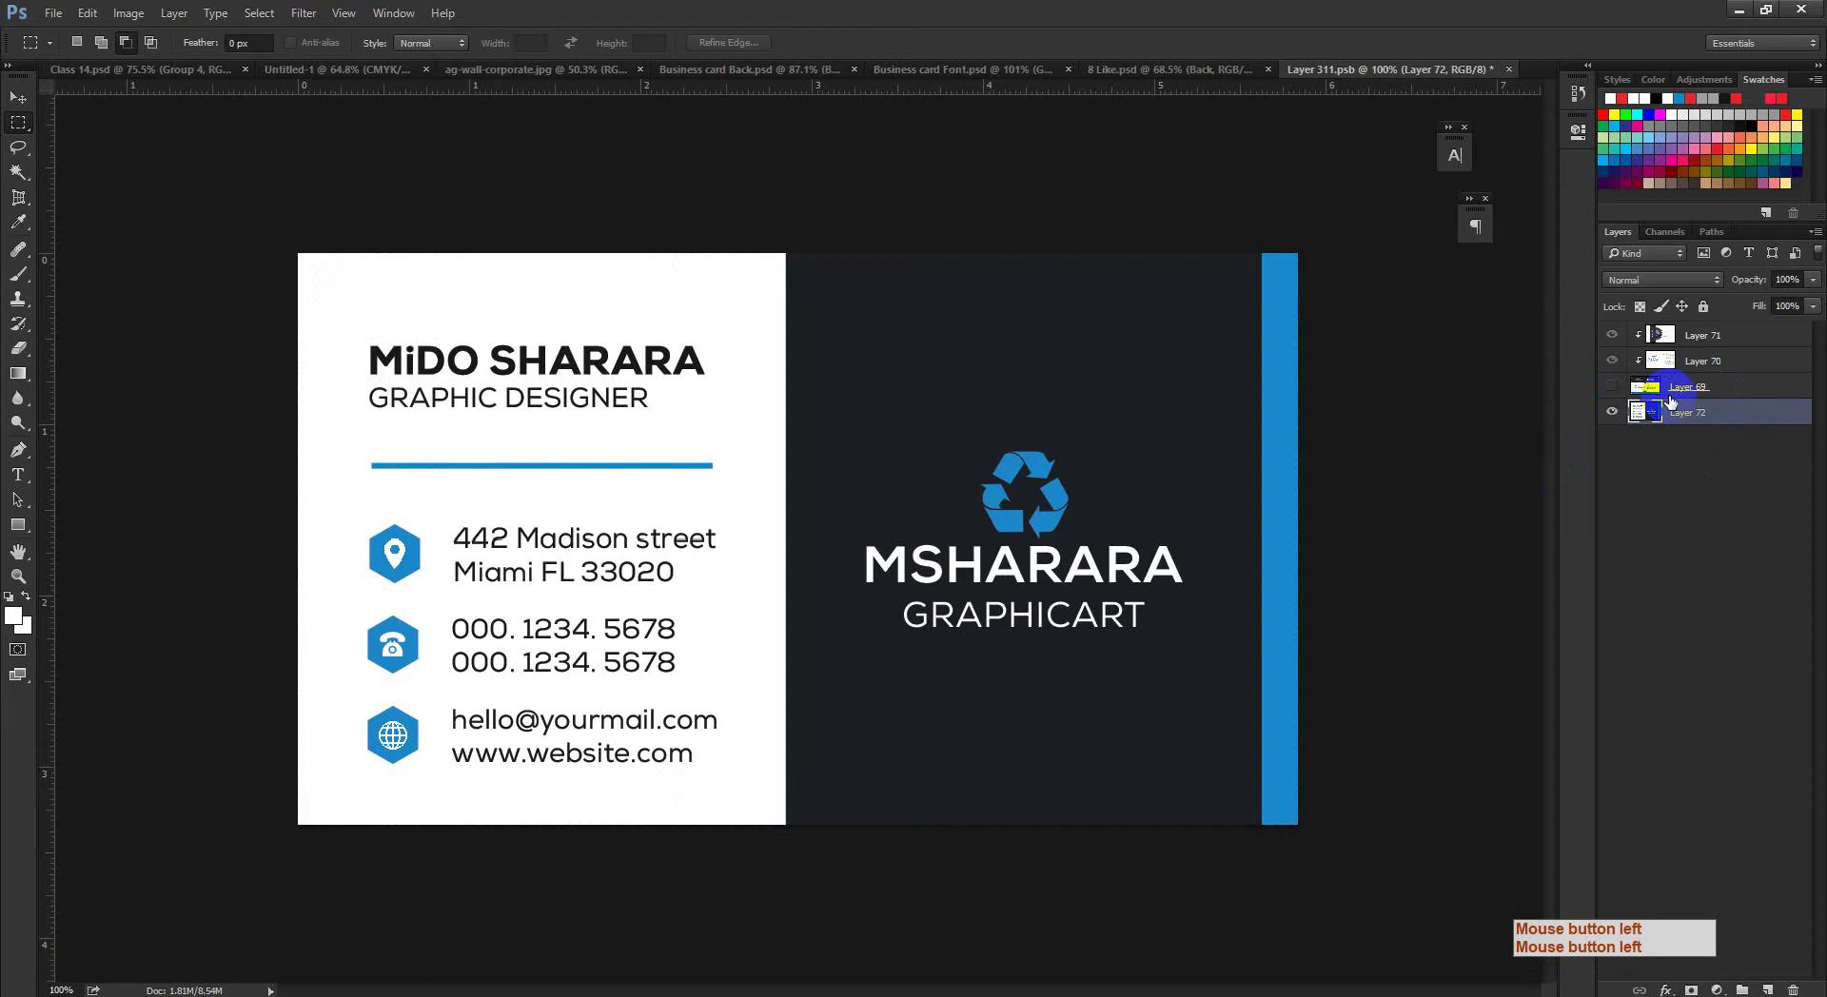
key("Delete")
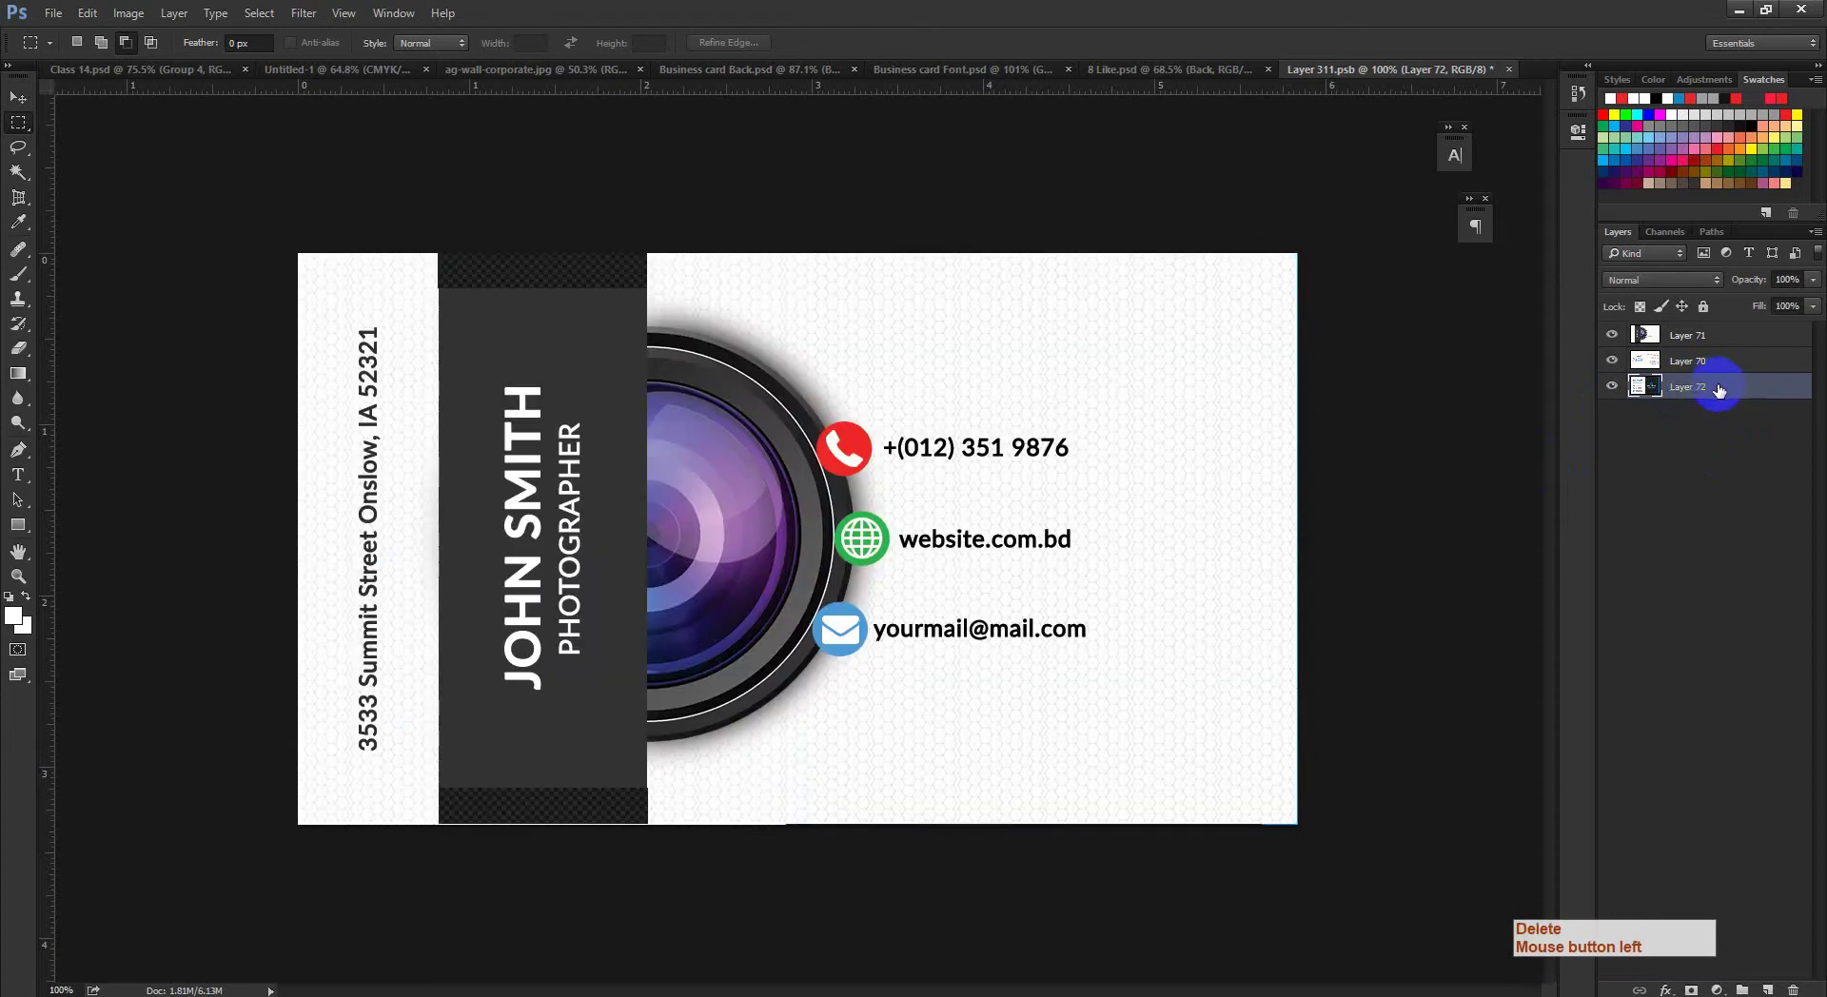
Step: Undo back through history to restore Layer 69, show it, and hide Layer 72
left_click(1689, 342)
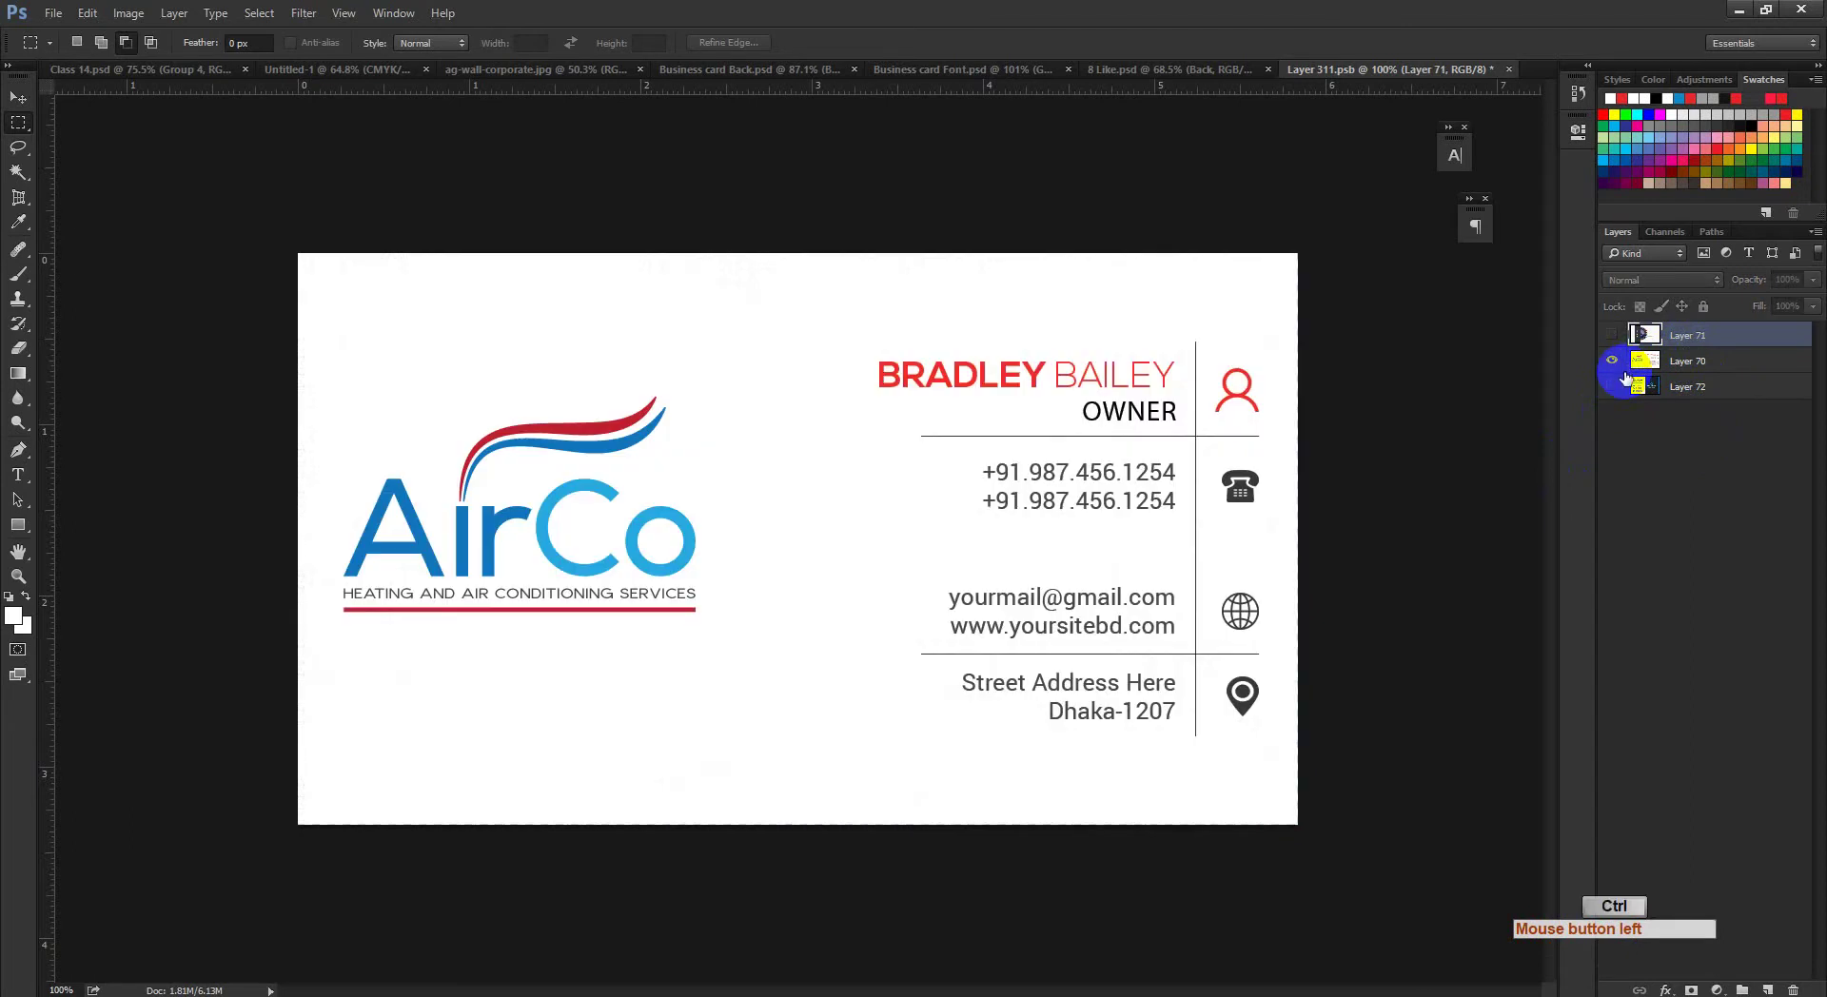
key("ctrl+alt+z")
key("ctrl+alt+z")
key("ctrl+z")
key("ctrl+alt+z")
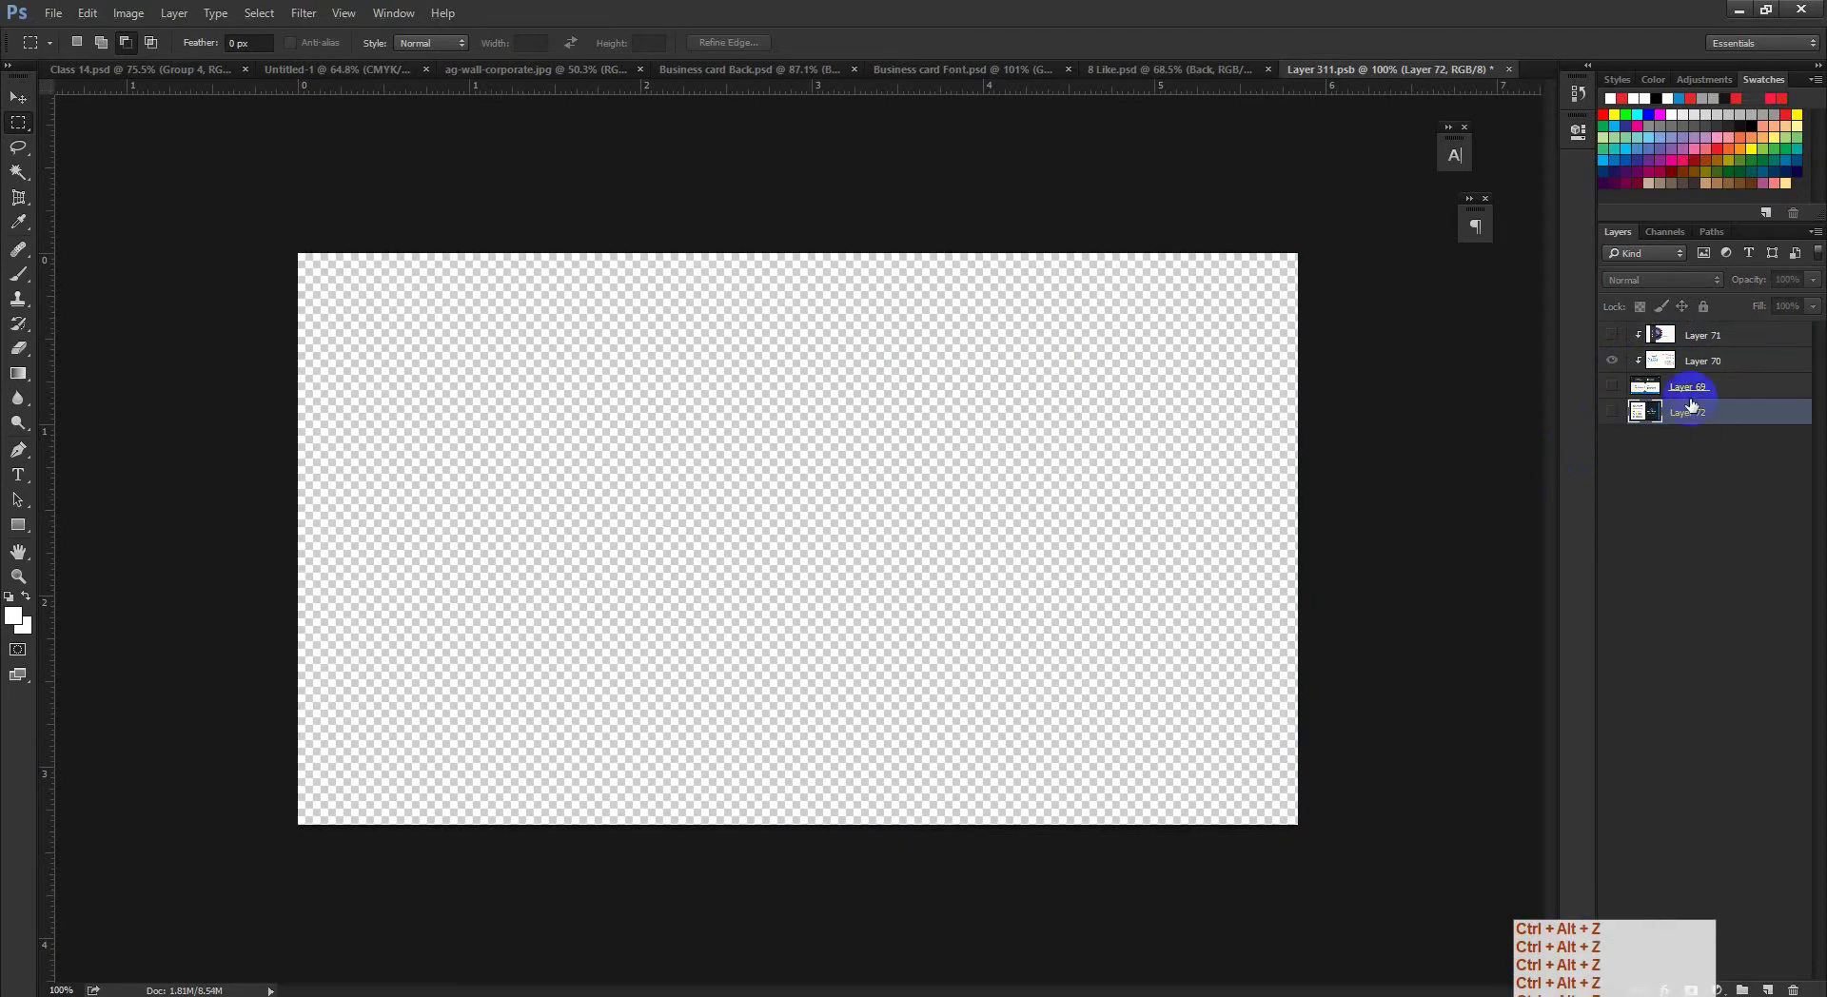
left_click(1612, 385)
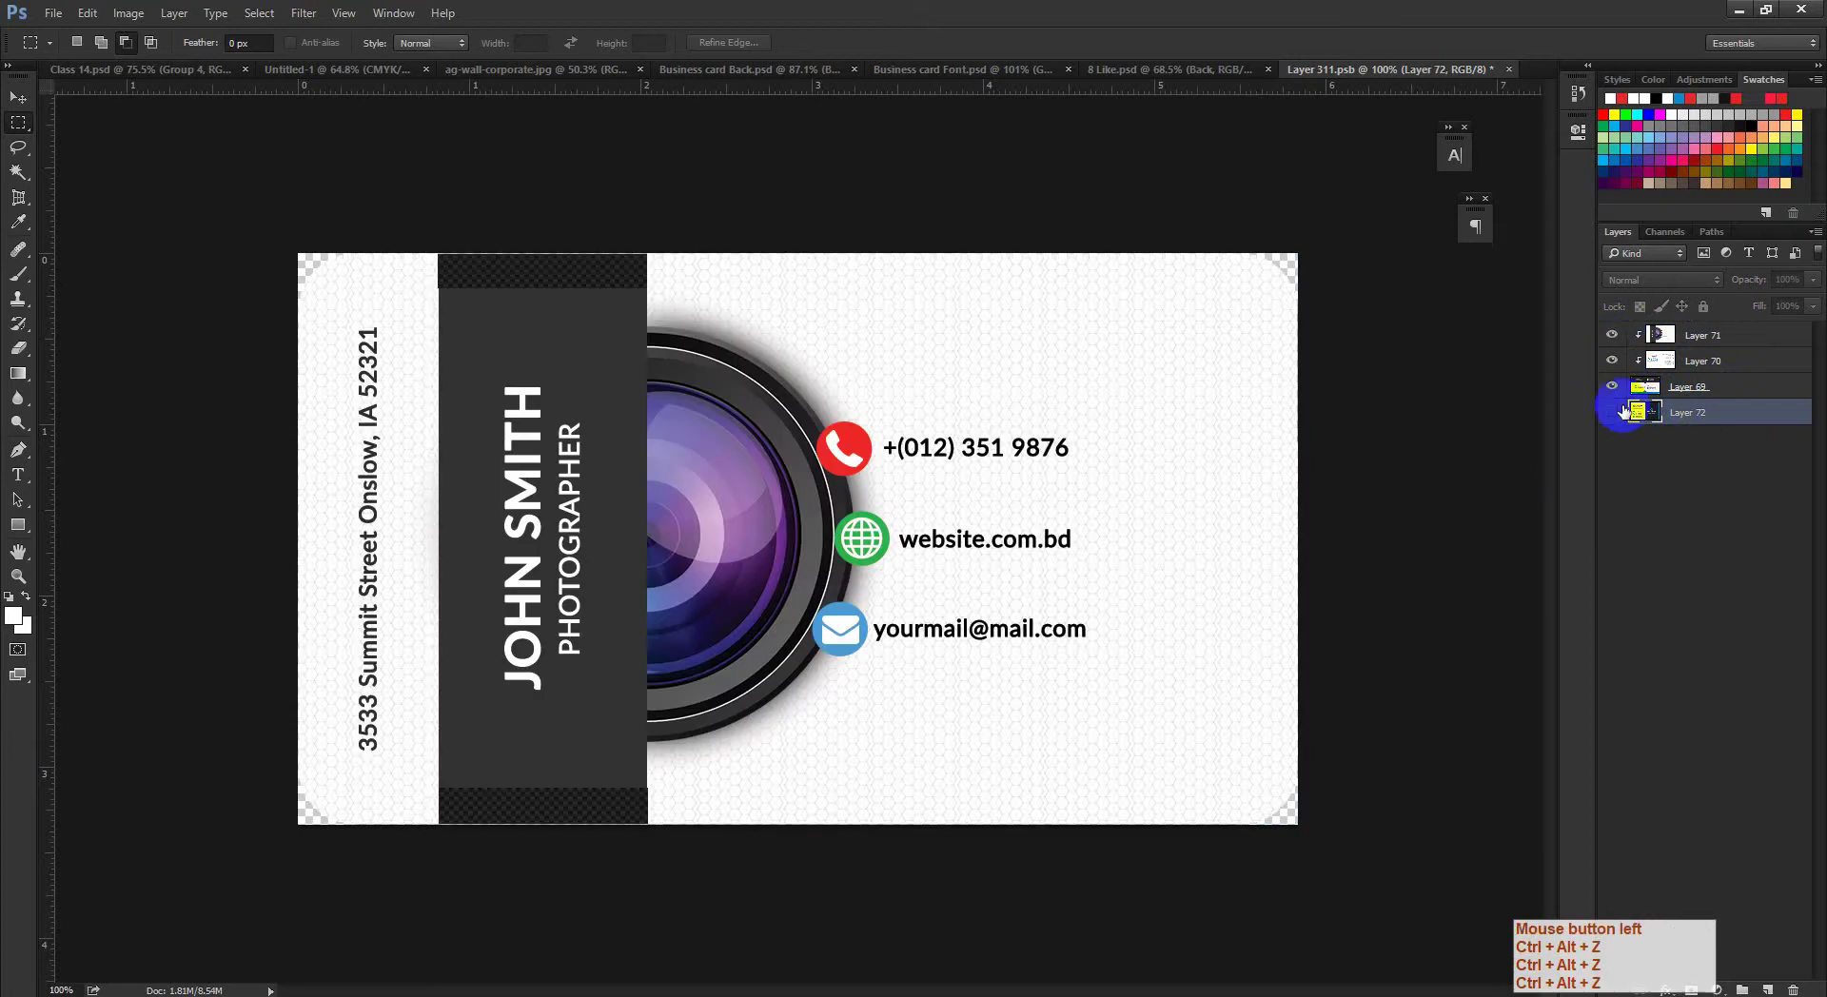
left_click(1622, 410)
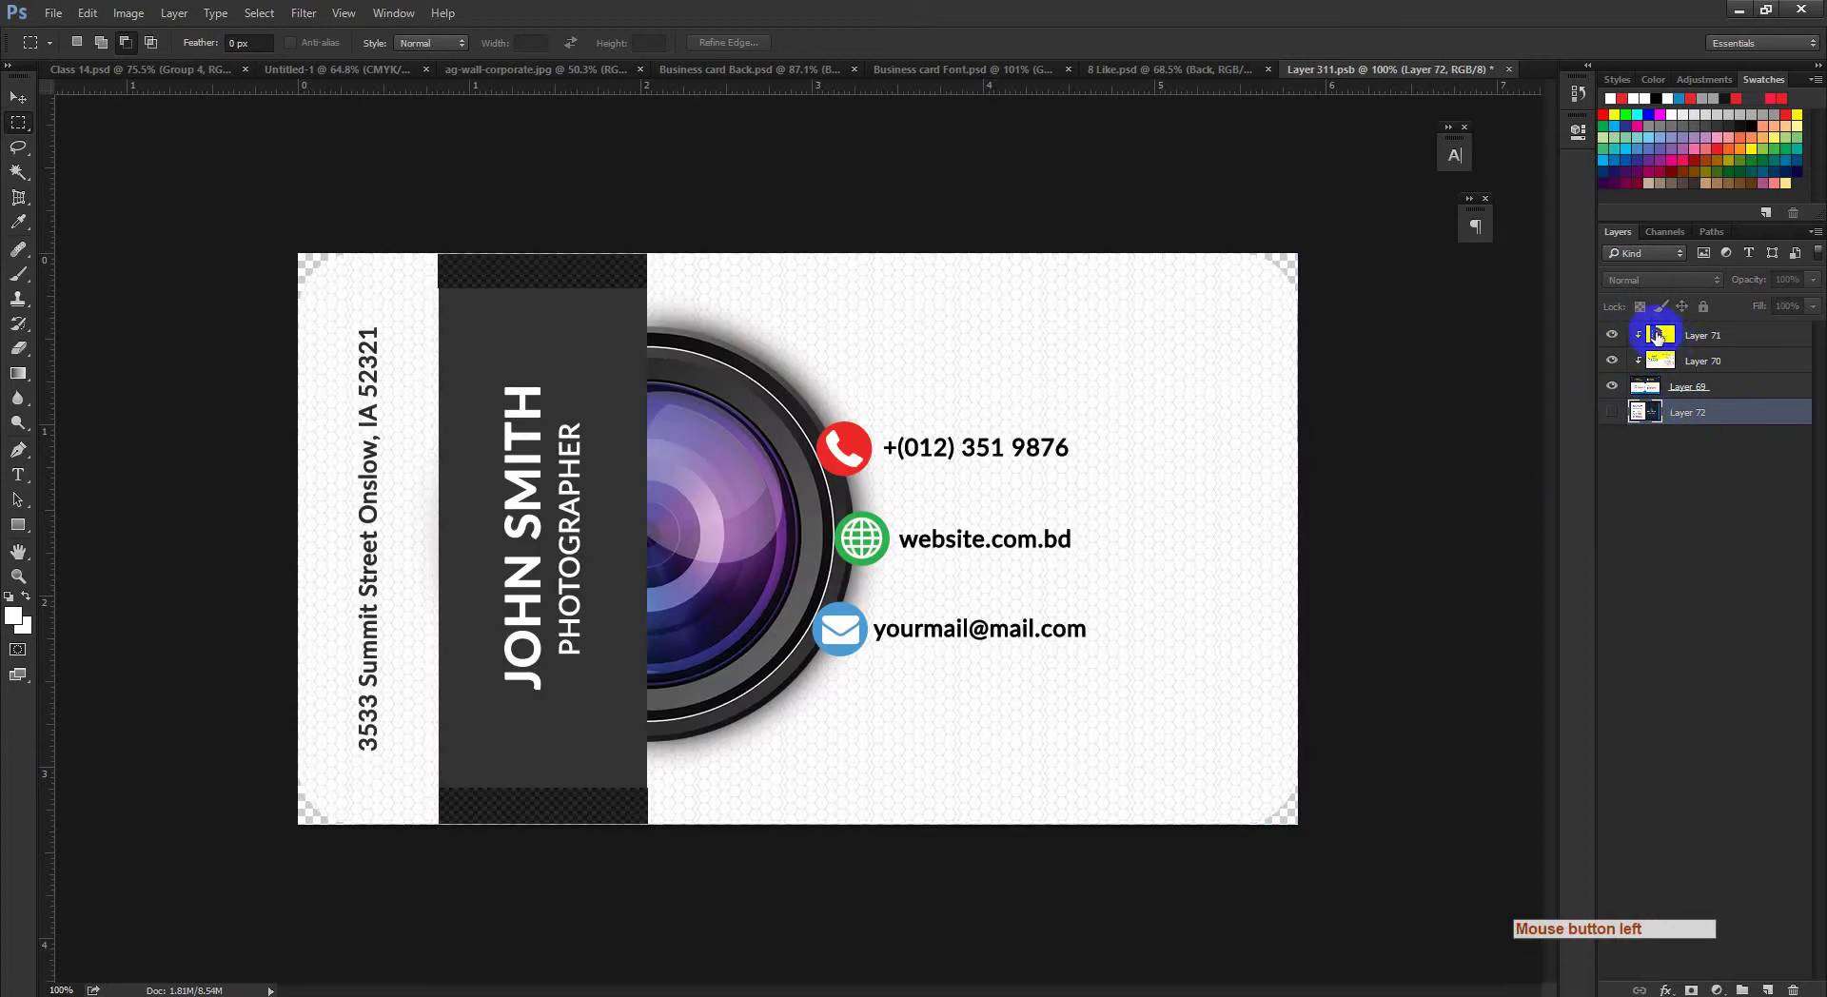
Step: Check Layer 71's style and card outline selection, then show and select Layer 72
left_click(1660, 334)
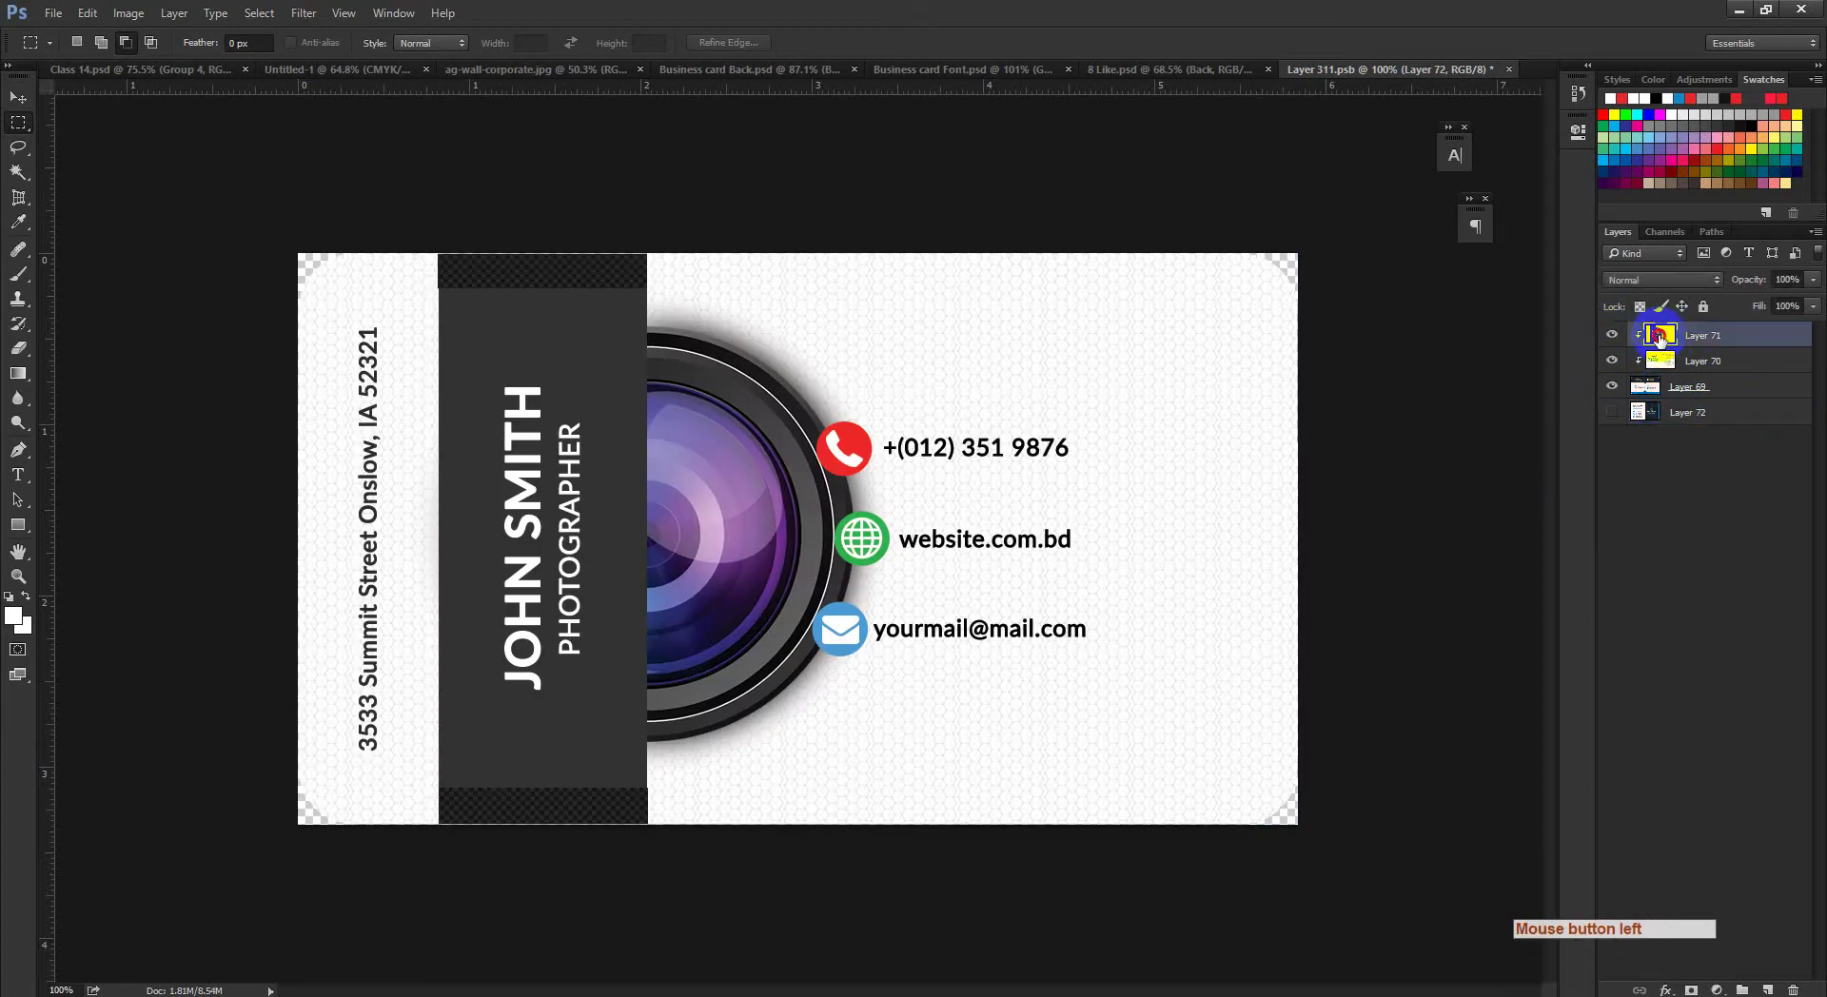
double_click(1659, 339)
left_click(1633, 336)
left_click(1615, 360)
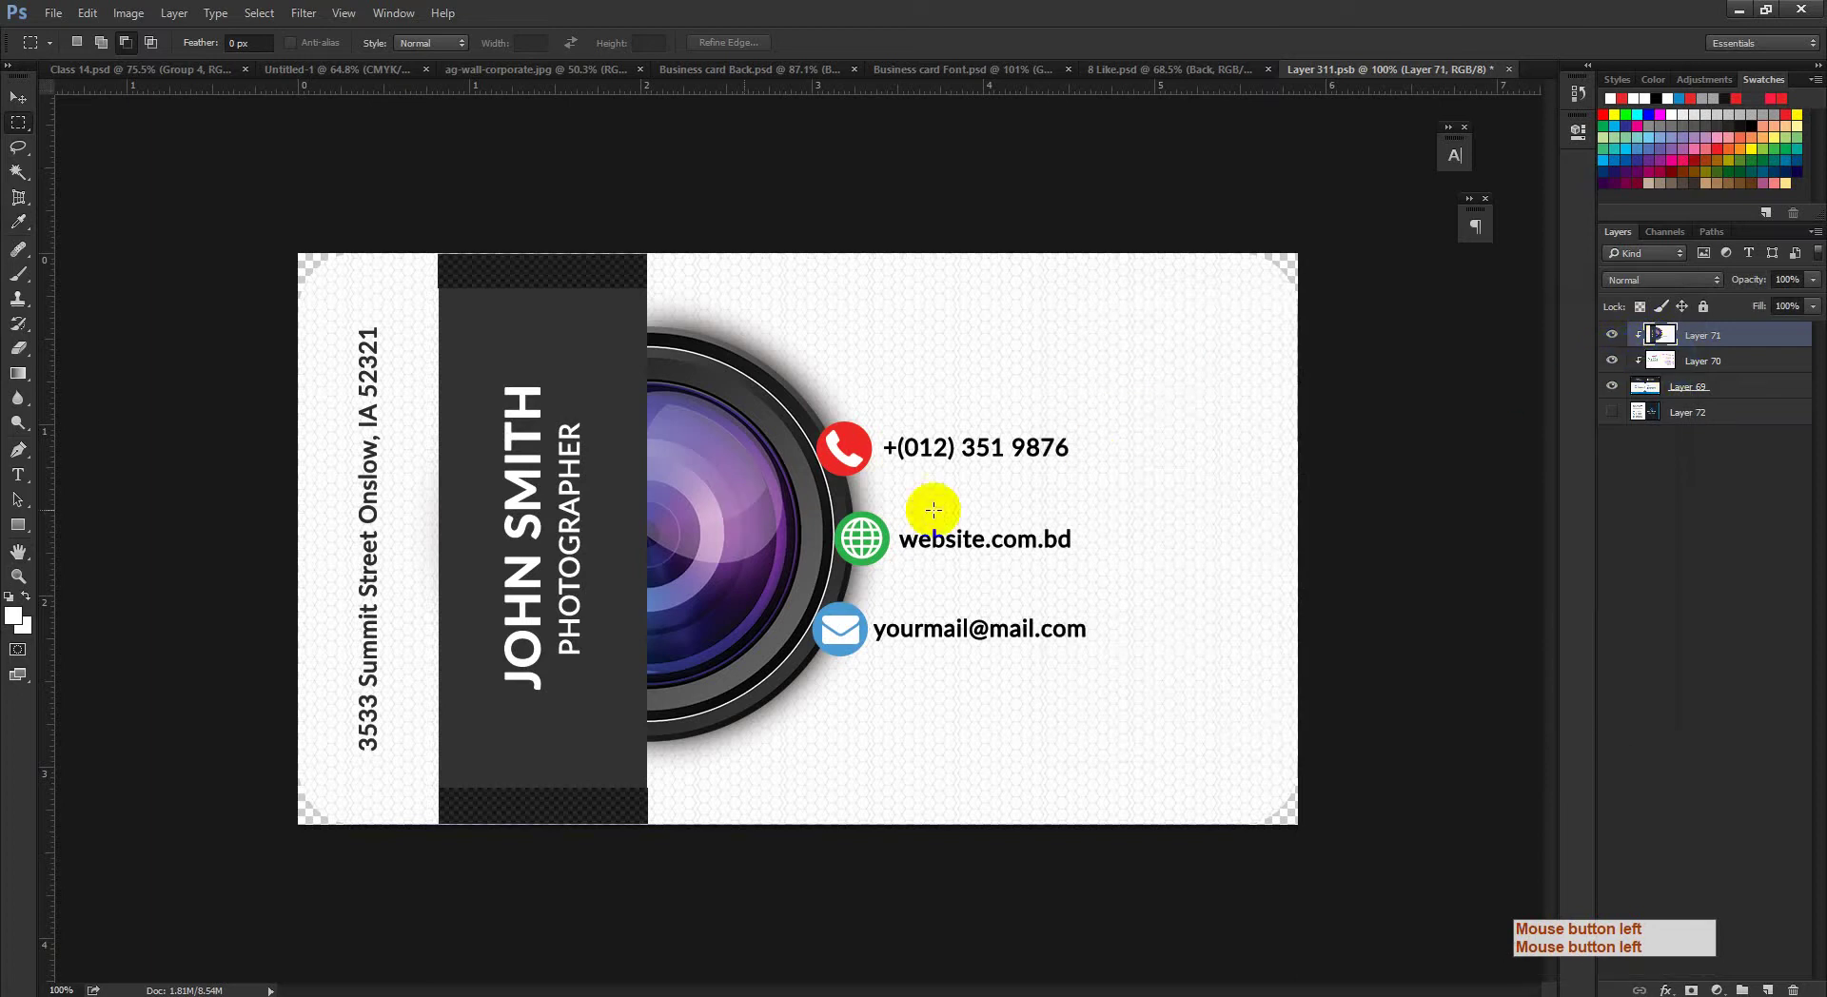
left_click(1660, 335, "ctrl")
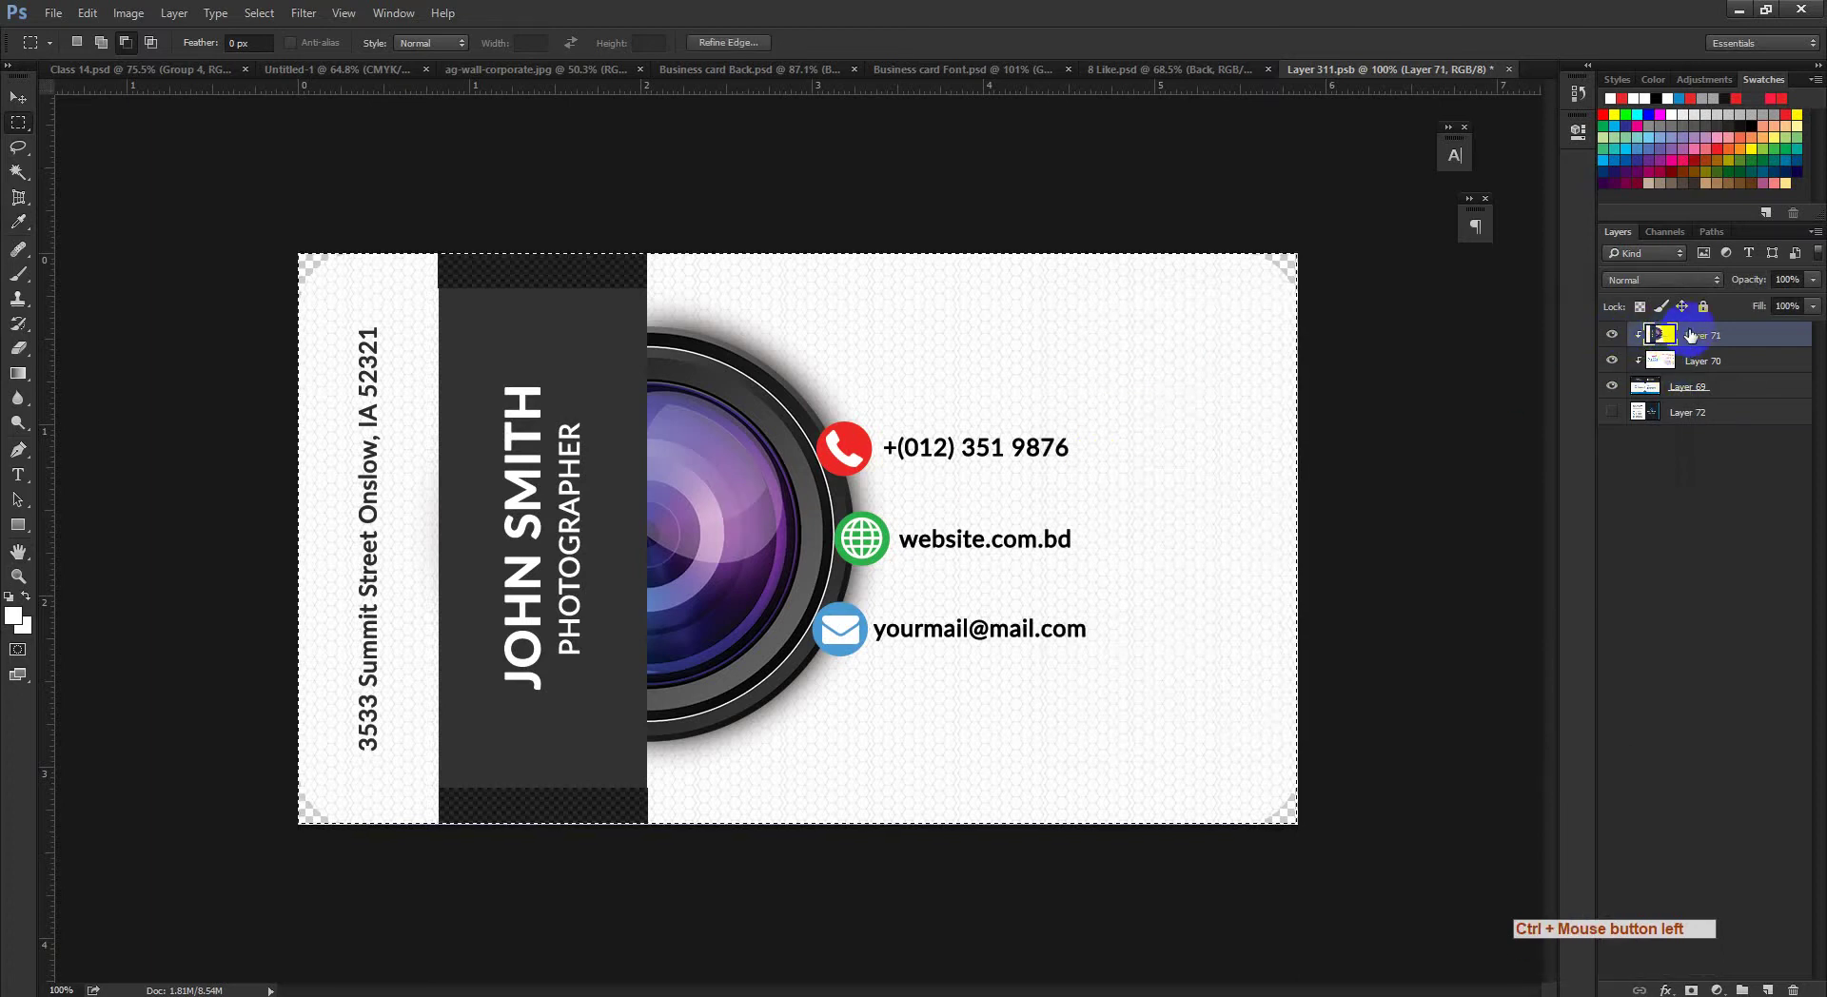
key("ctrl+d")
left_click(1613, 412)
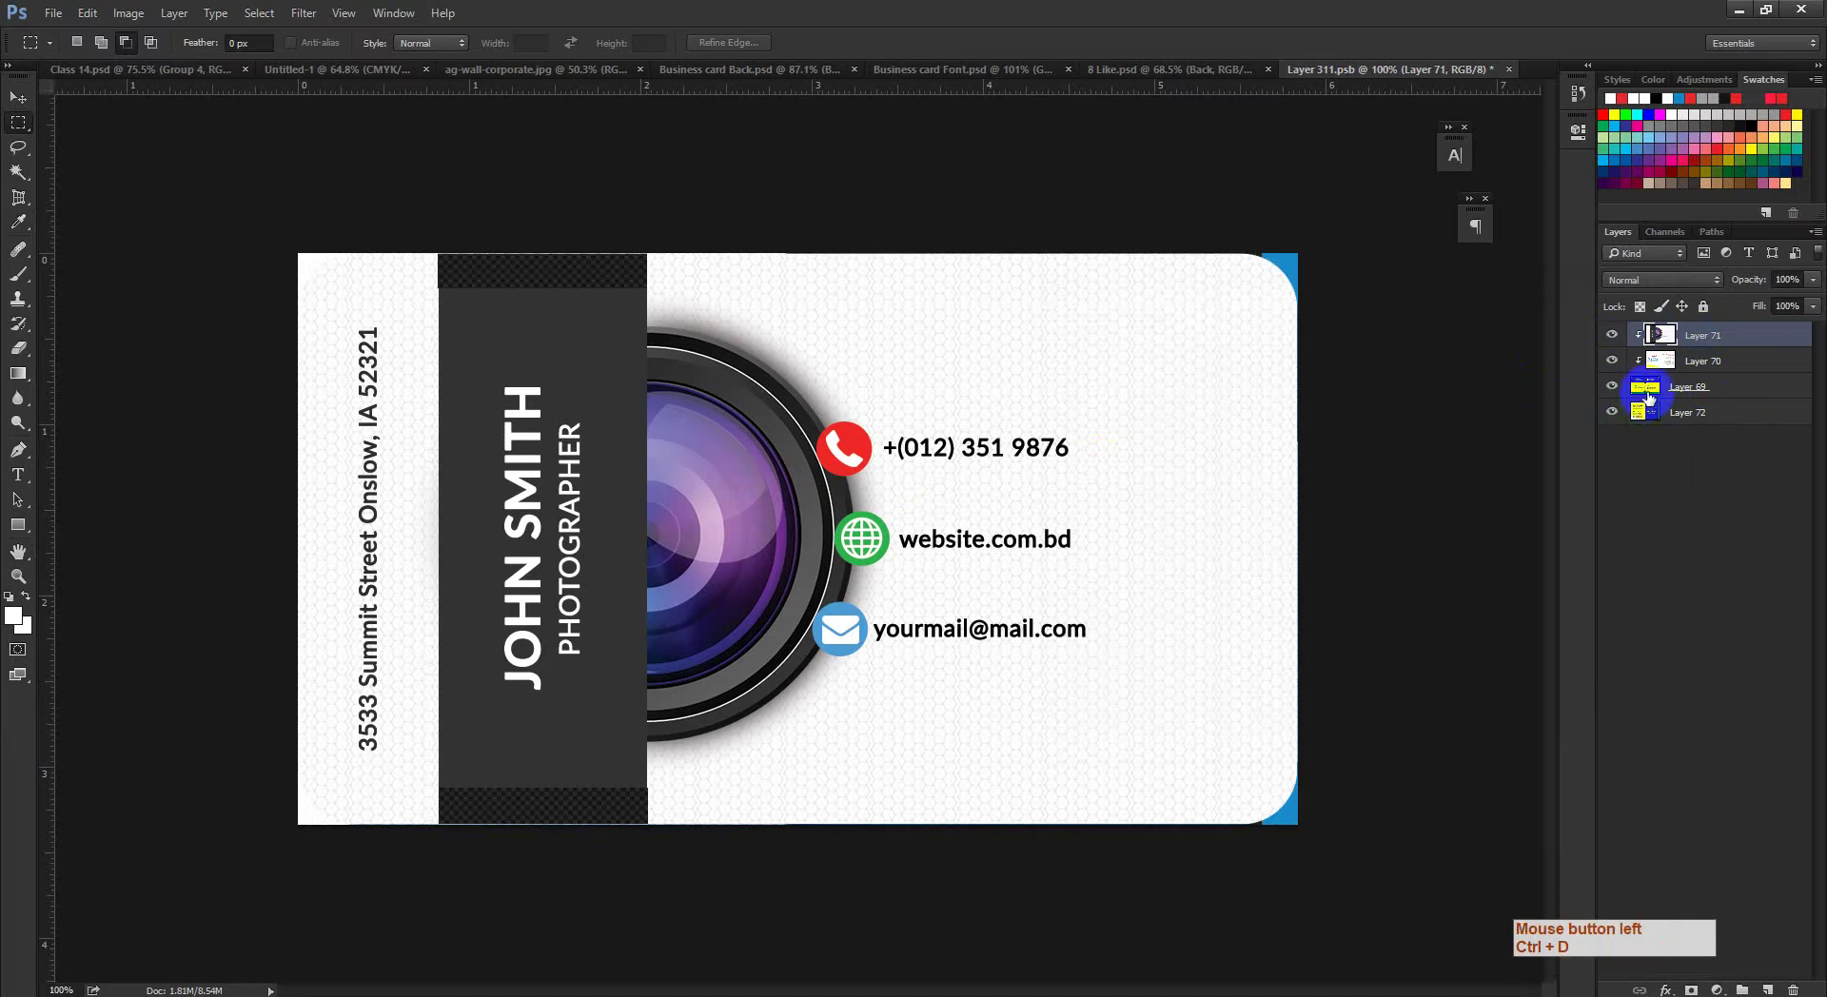
left_click(1666, 412)
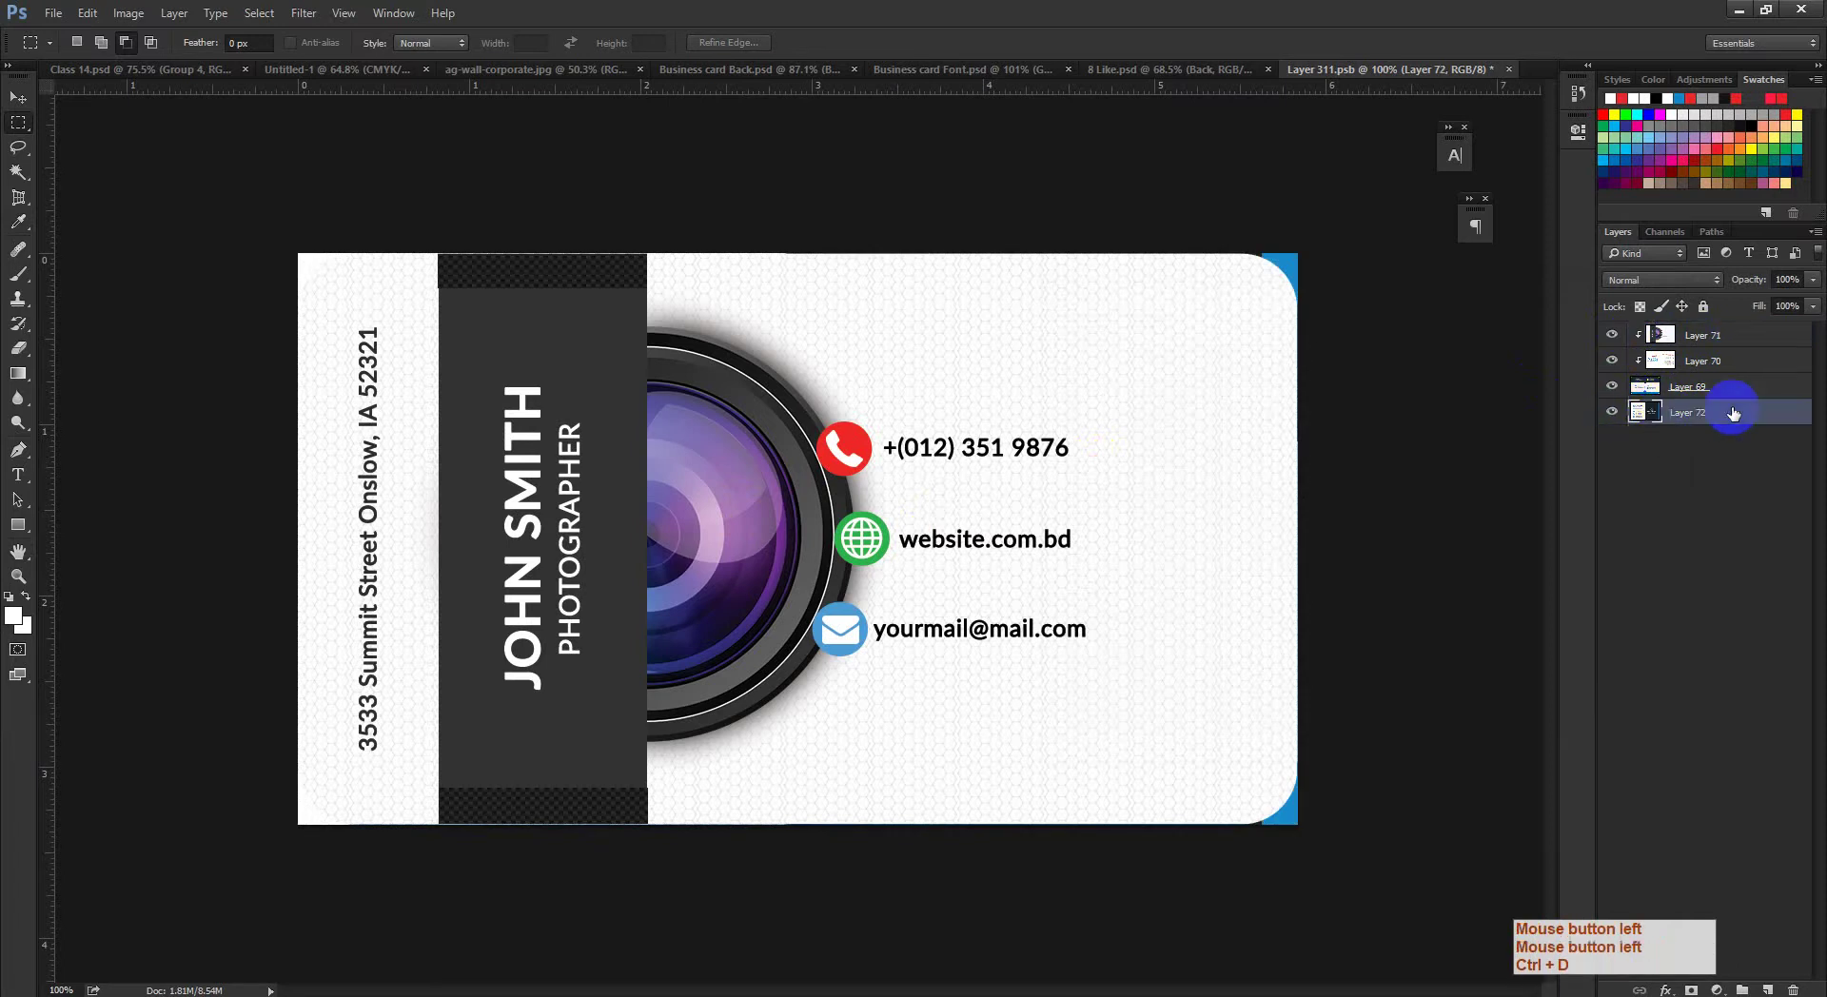
Step: Toggle the photographer card layer off and on to compare the two designs
left_click(1613, 387)
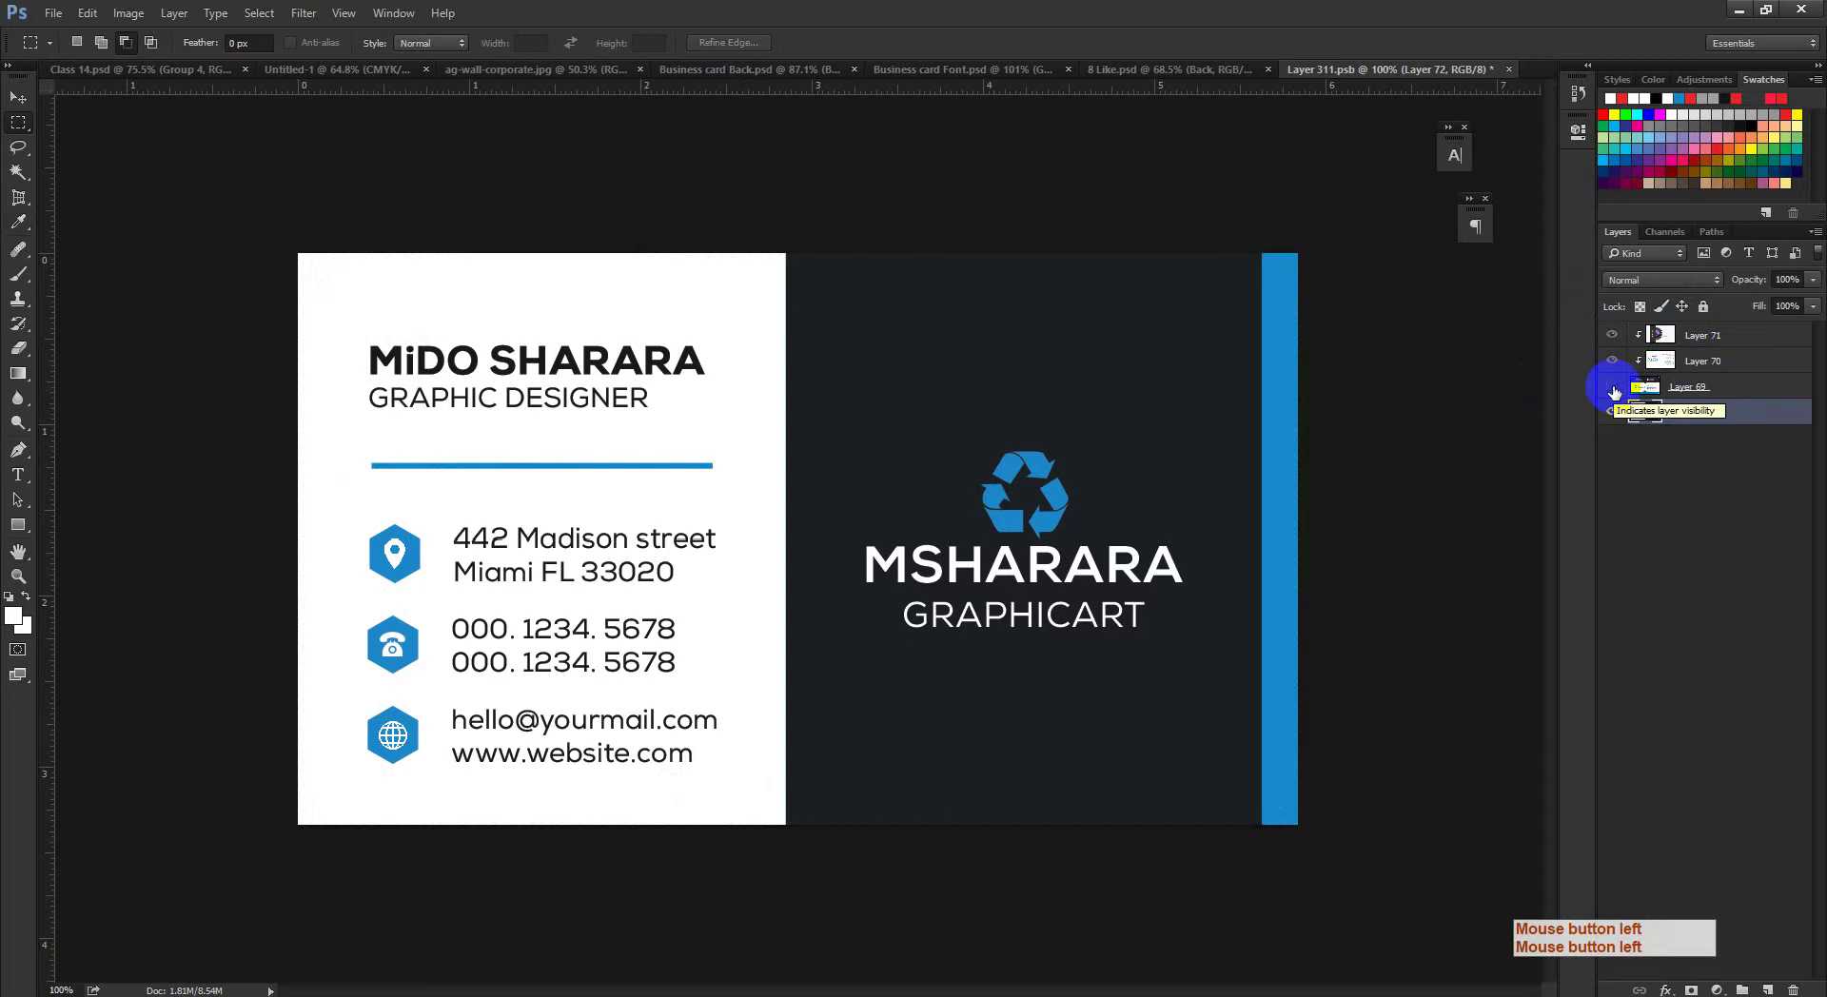
left_click(1614, 388)
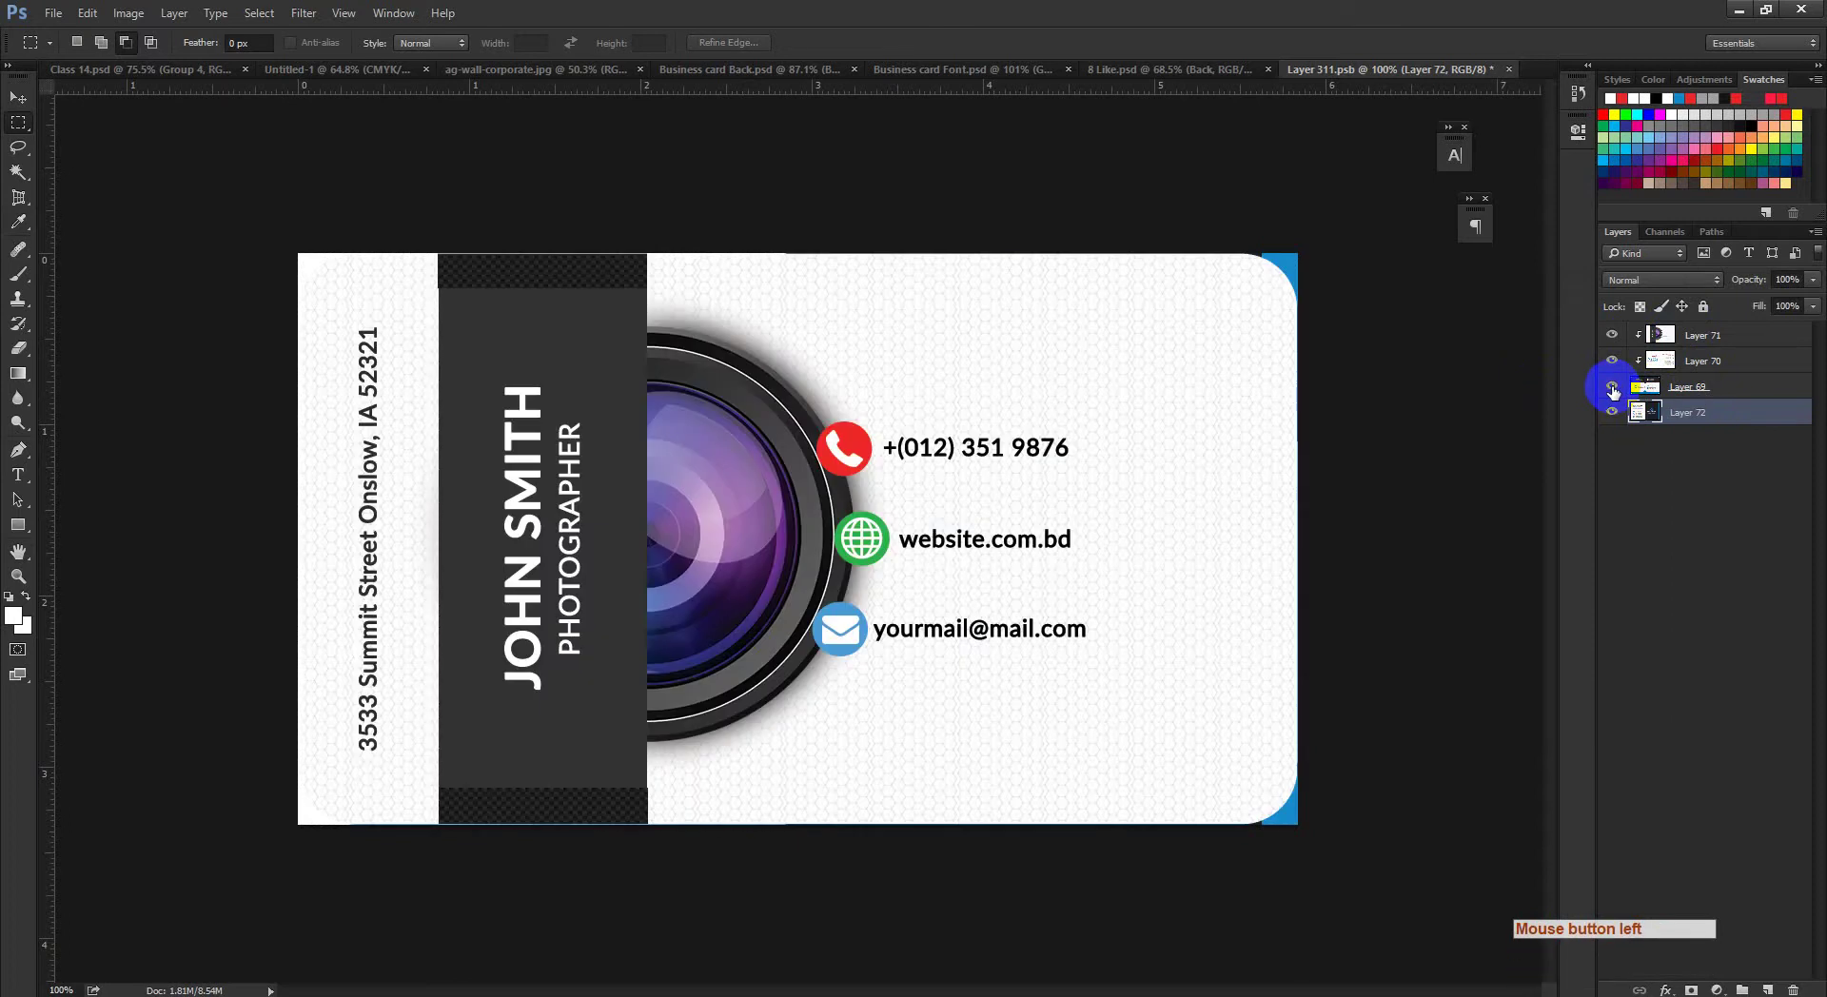
left_click(1613, 387)
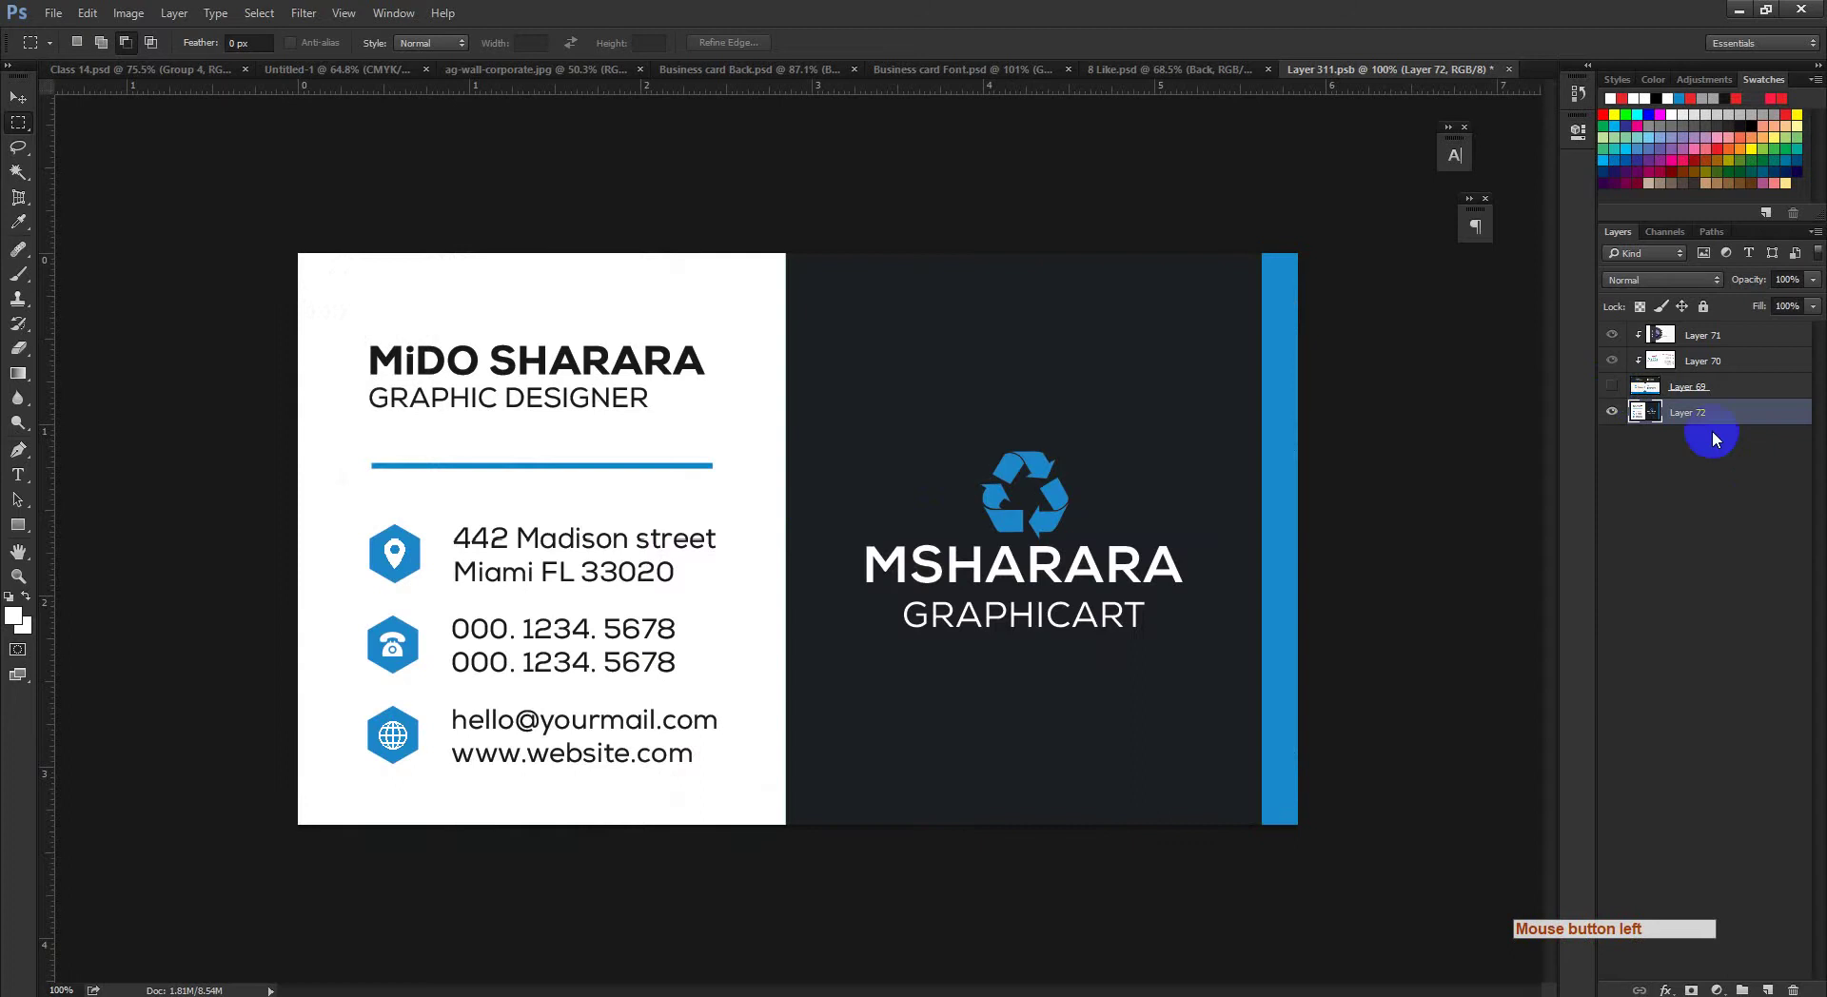
left_click(1611, 388)
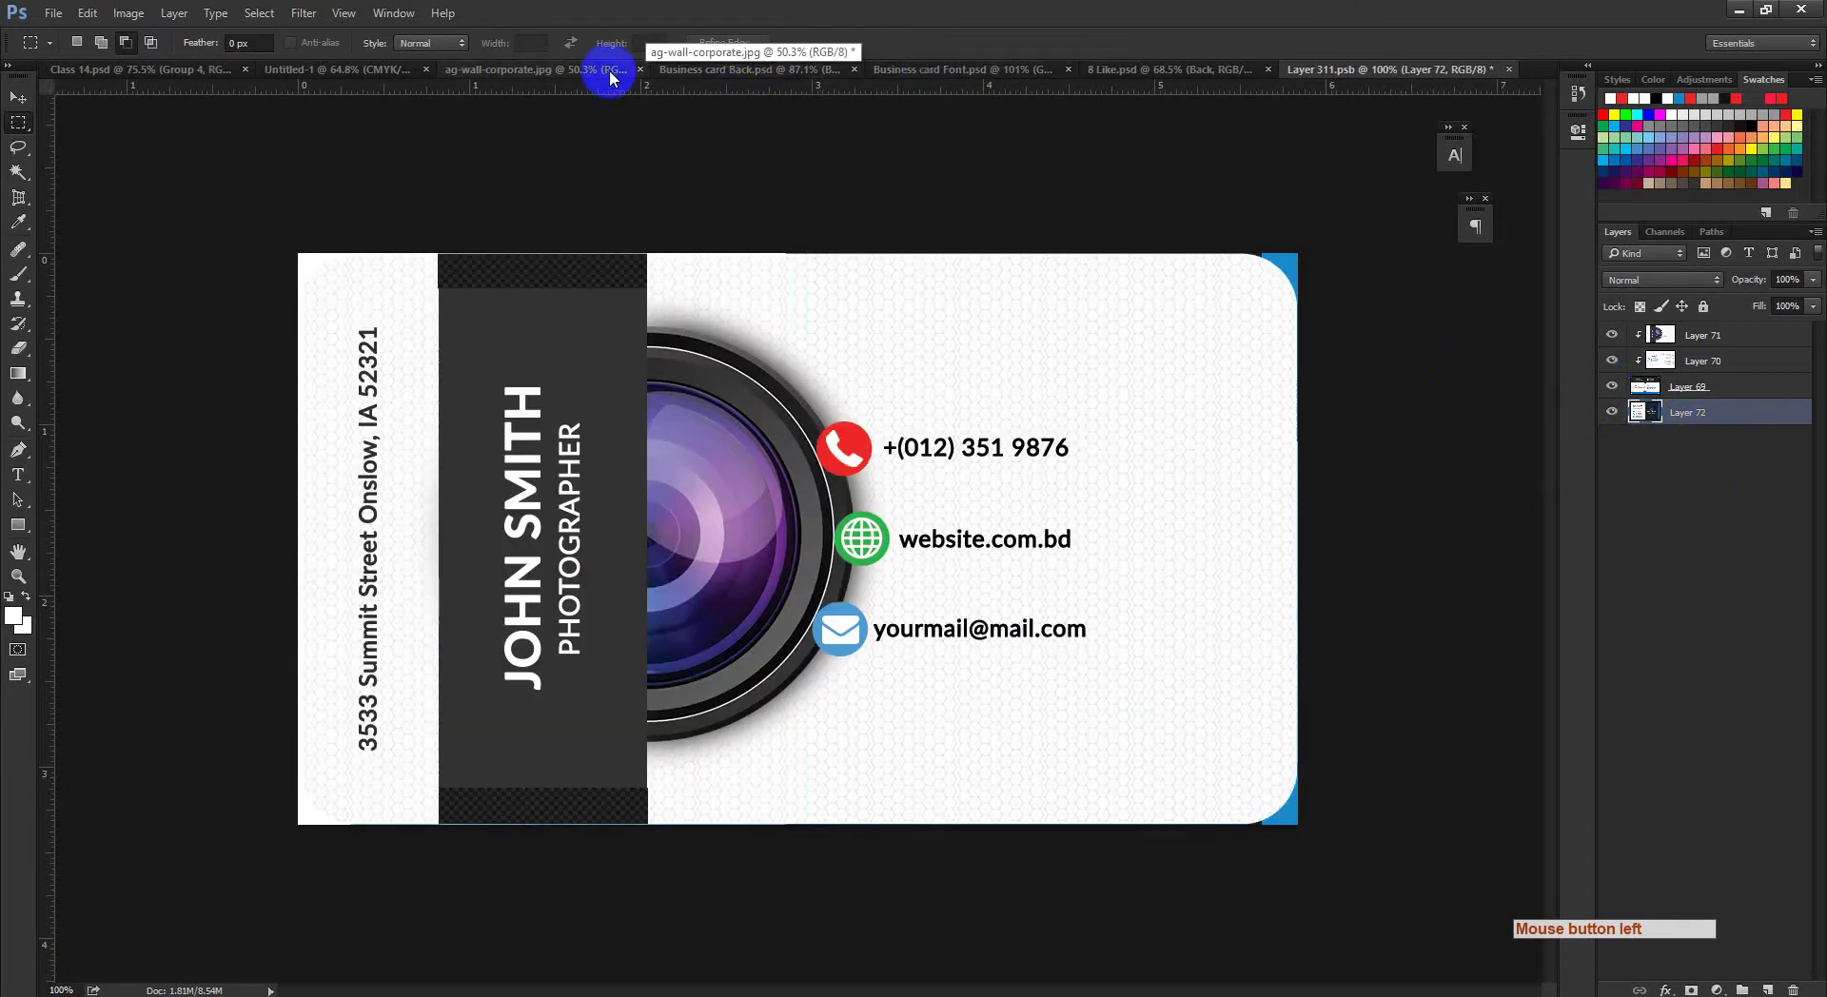
Step: Show and expand the Bleeds group in Business card Back.psd, then load and clear the Round Bleed selection
left_click(714, 68)
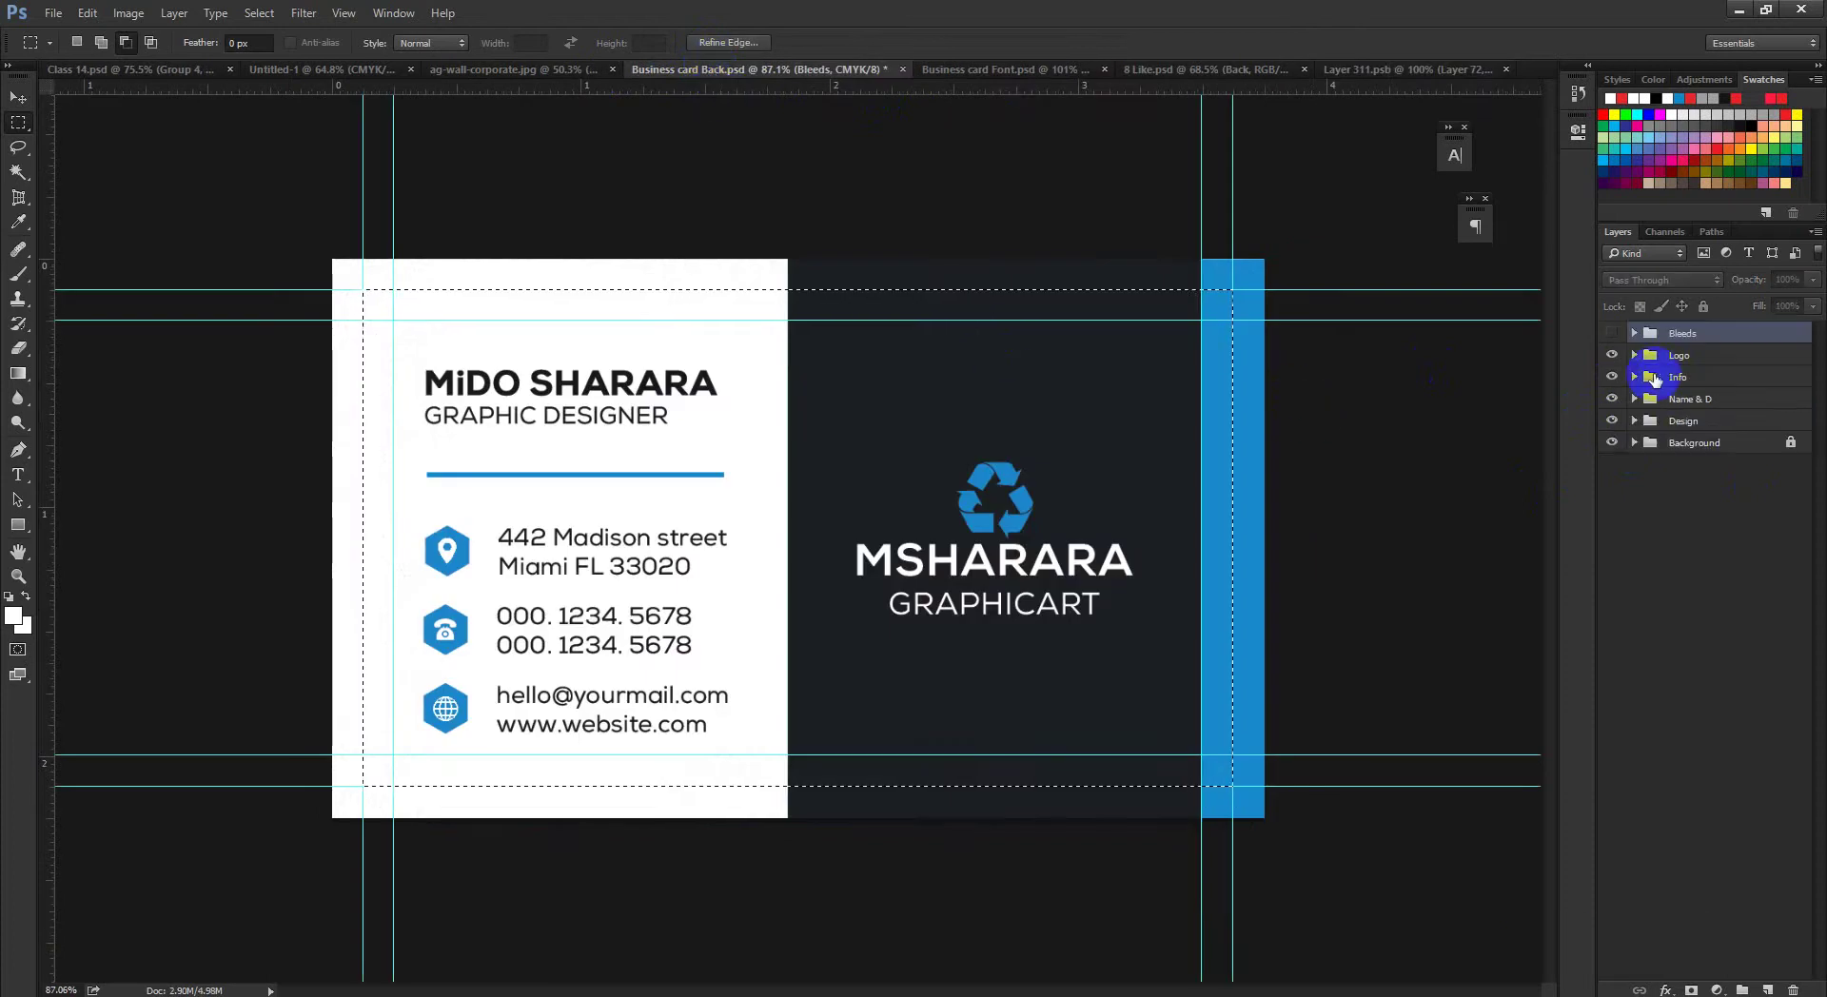
left_click(1612, 333)
left_click(1633, 333)
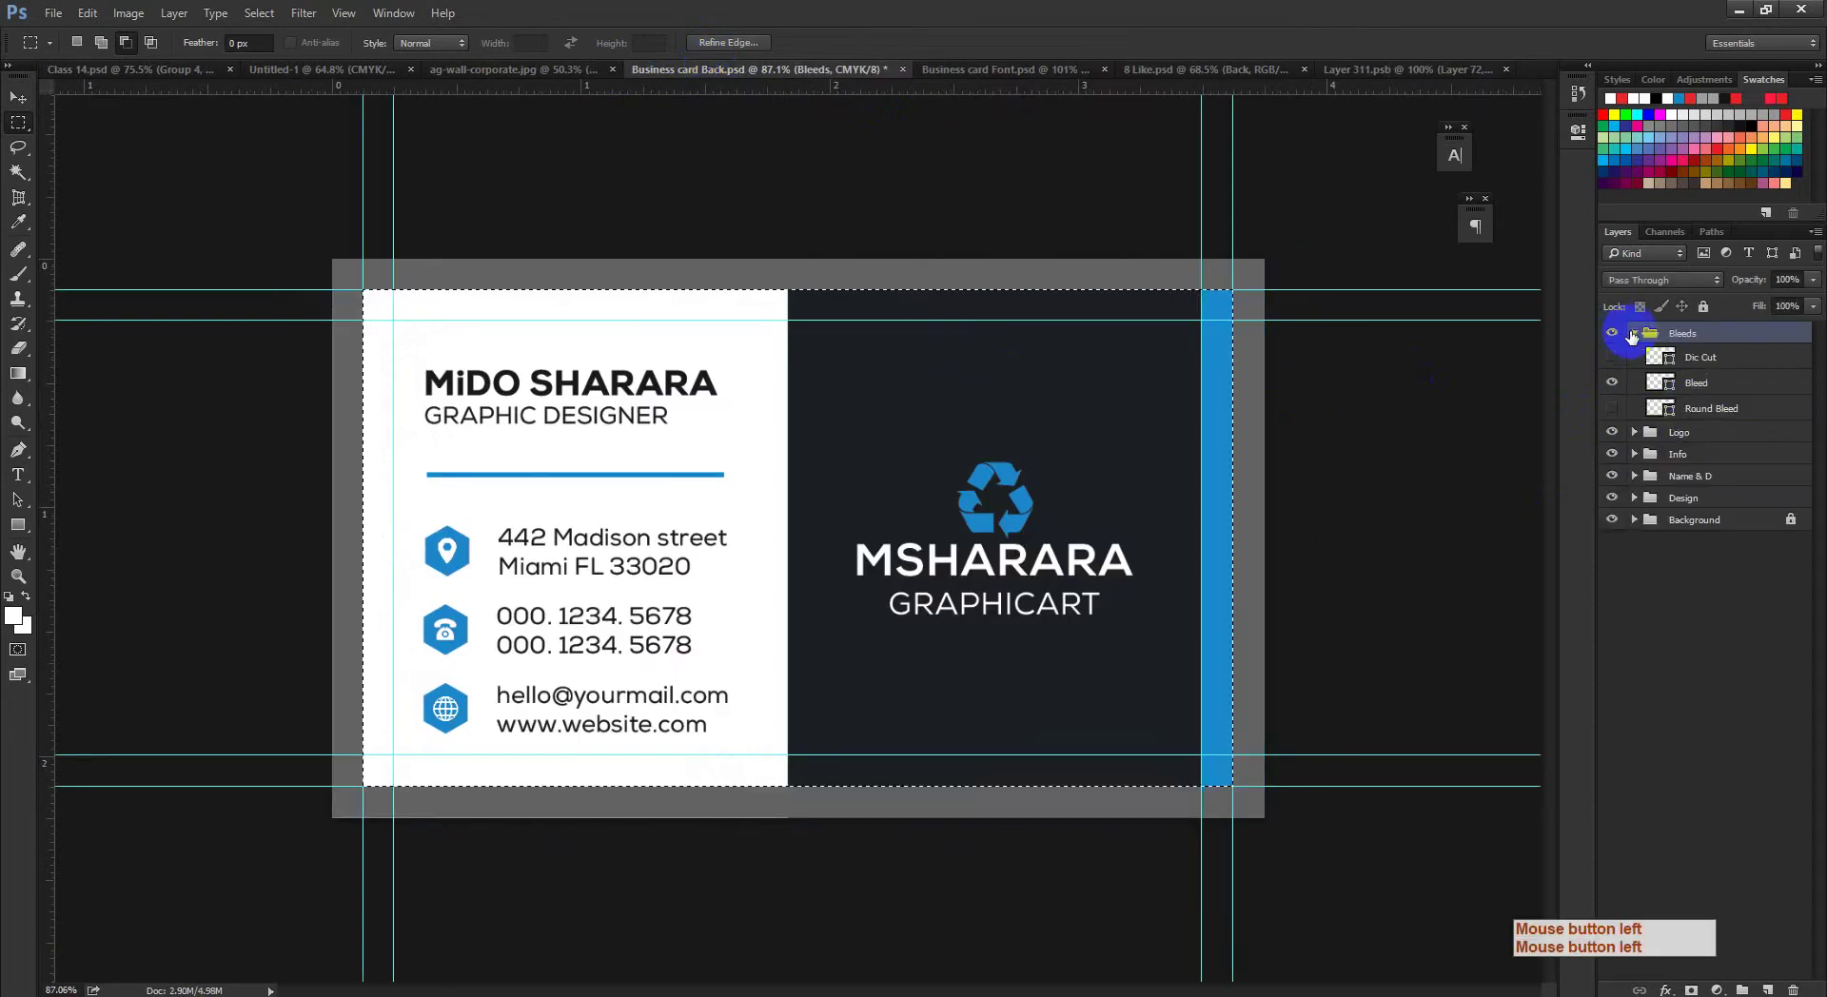
left_click(1661, 409, "ctrl")
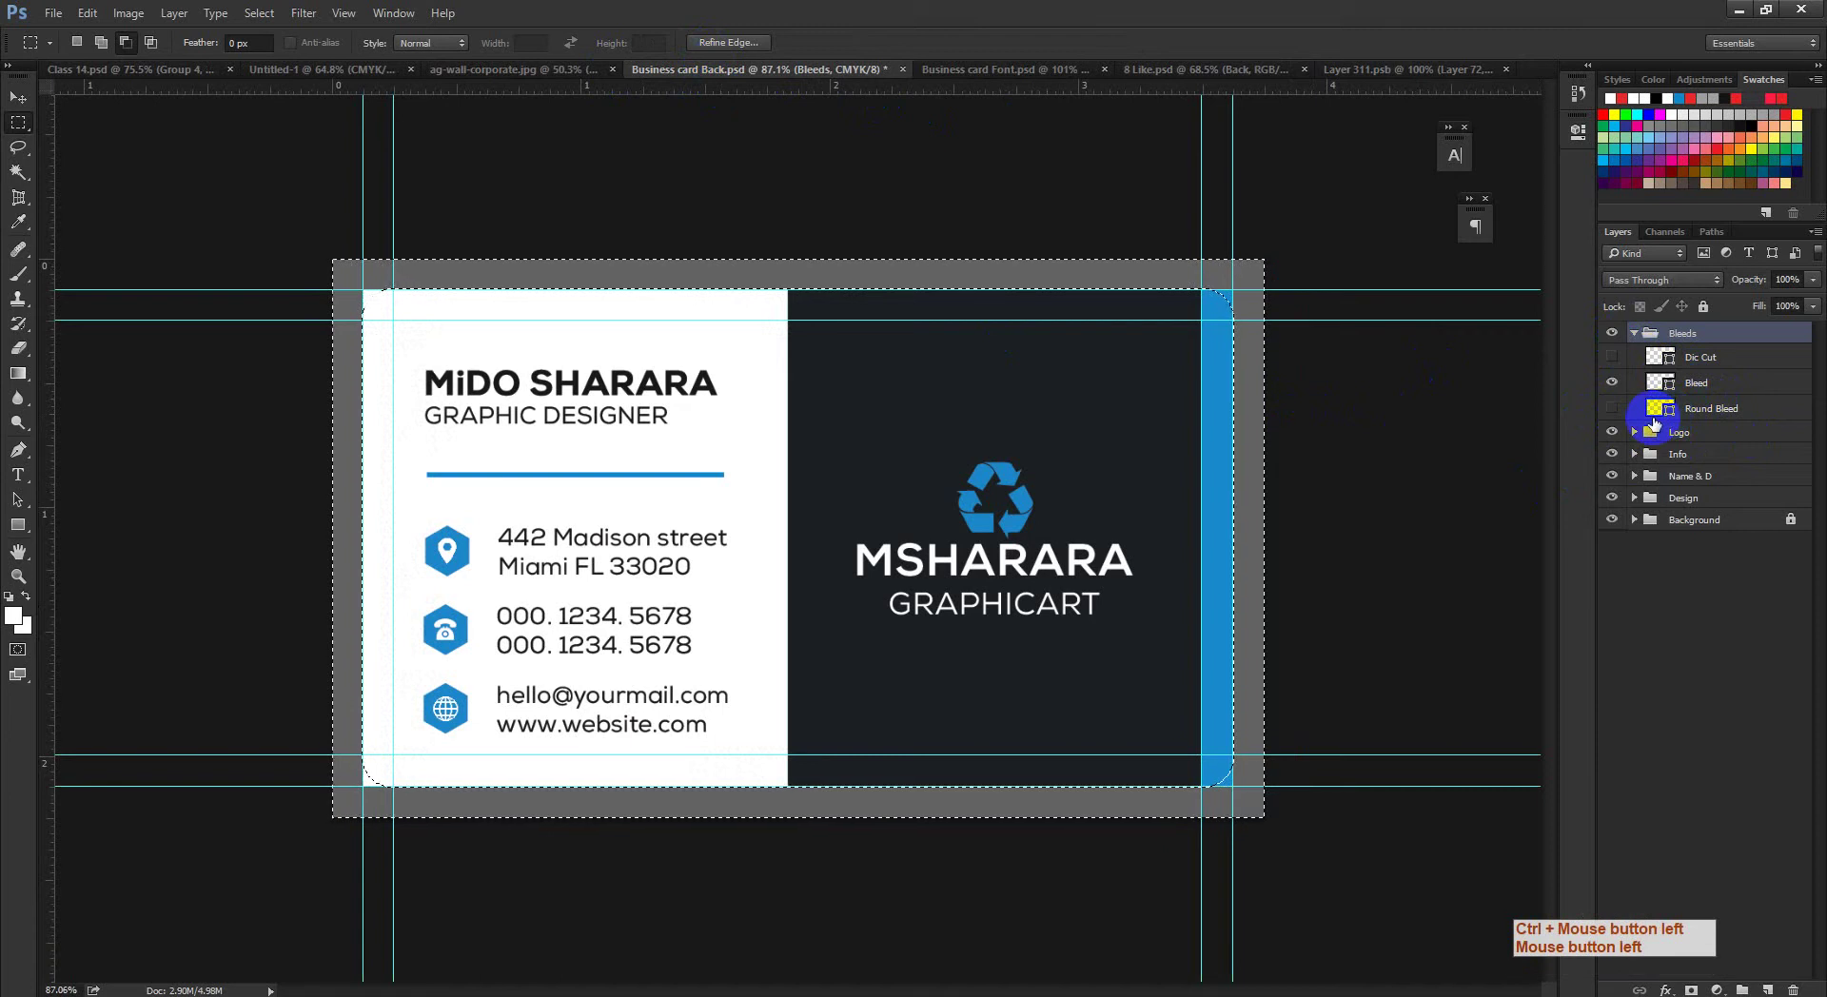
key("ctrl+d")
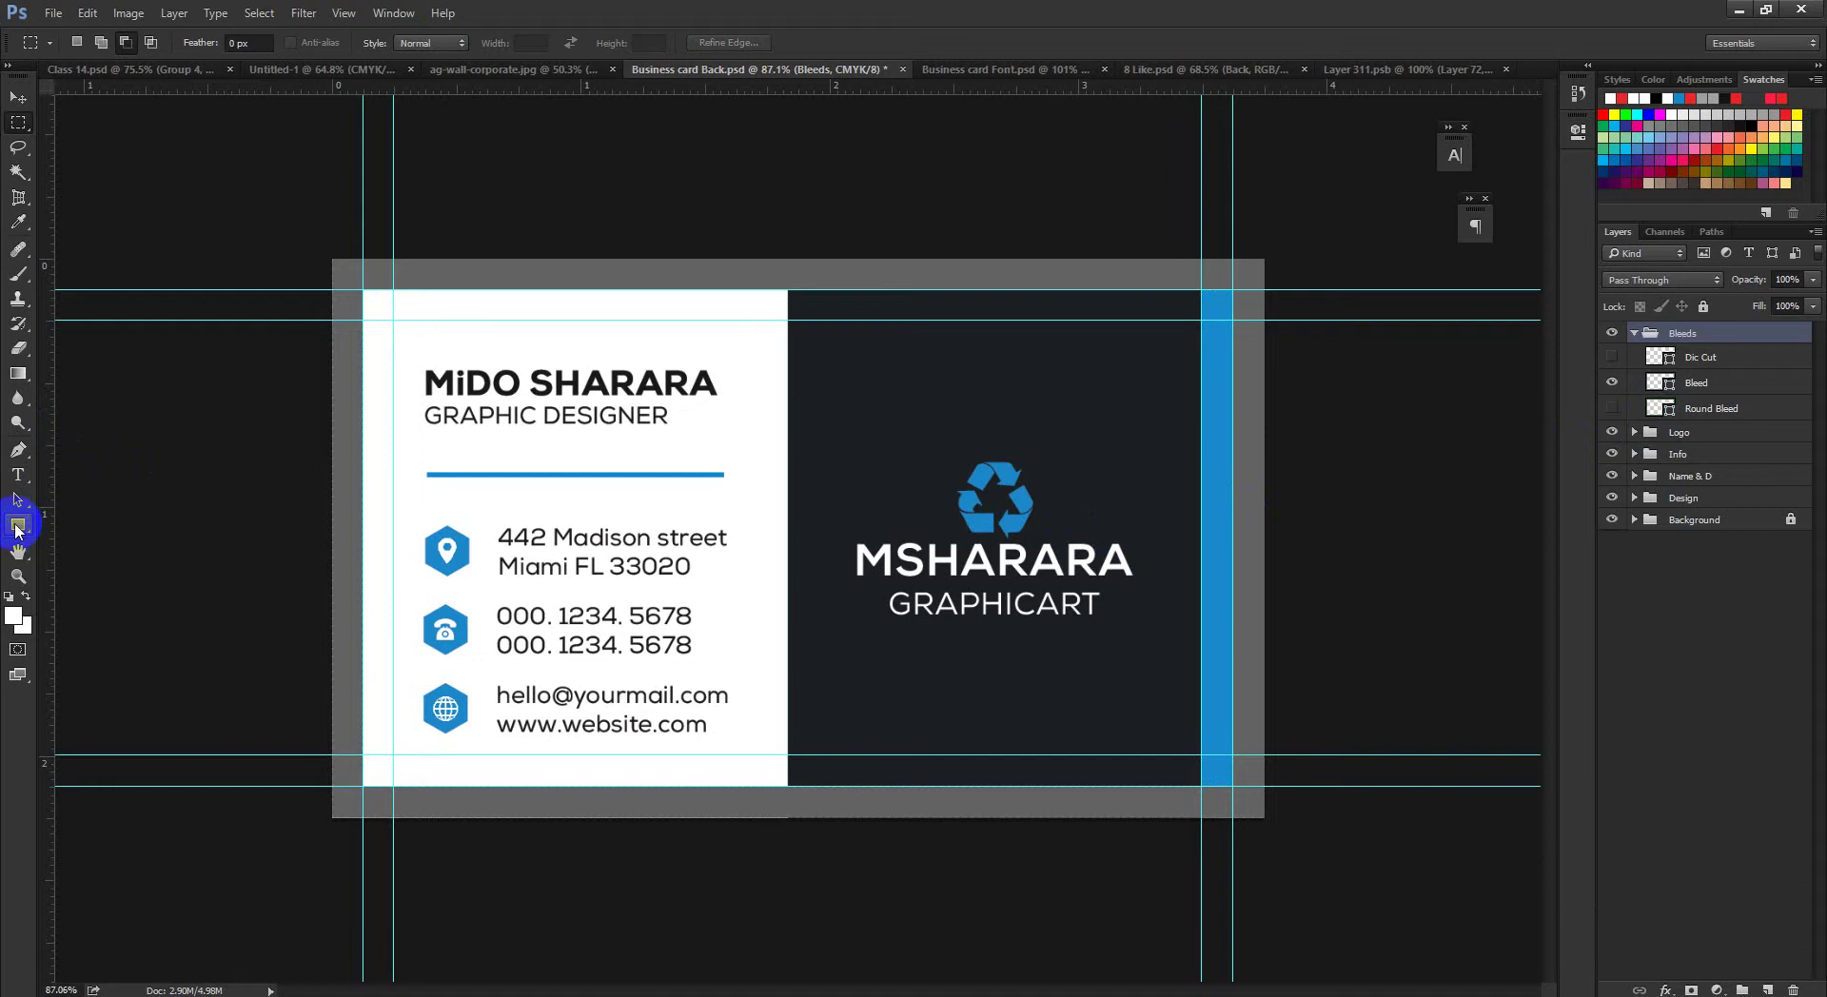
left_click_drag(17, 525, 110, 540)
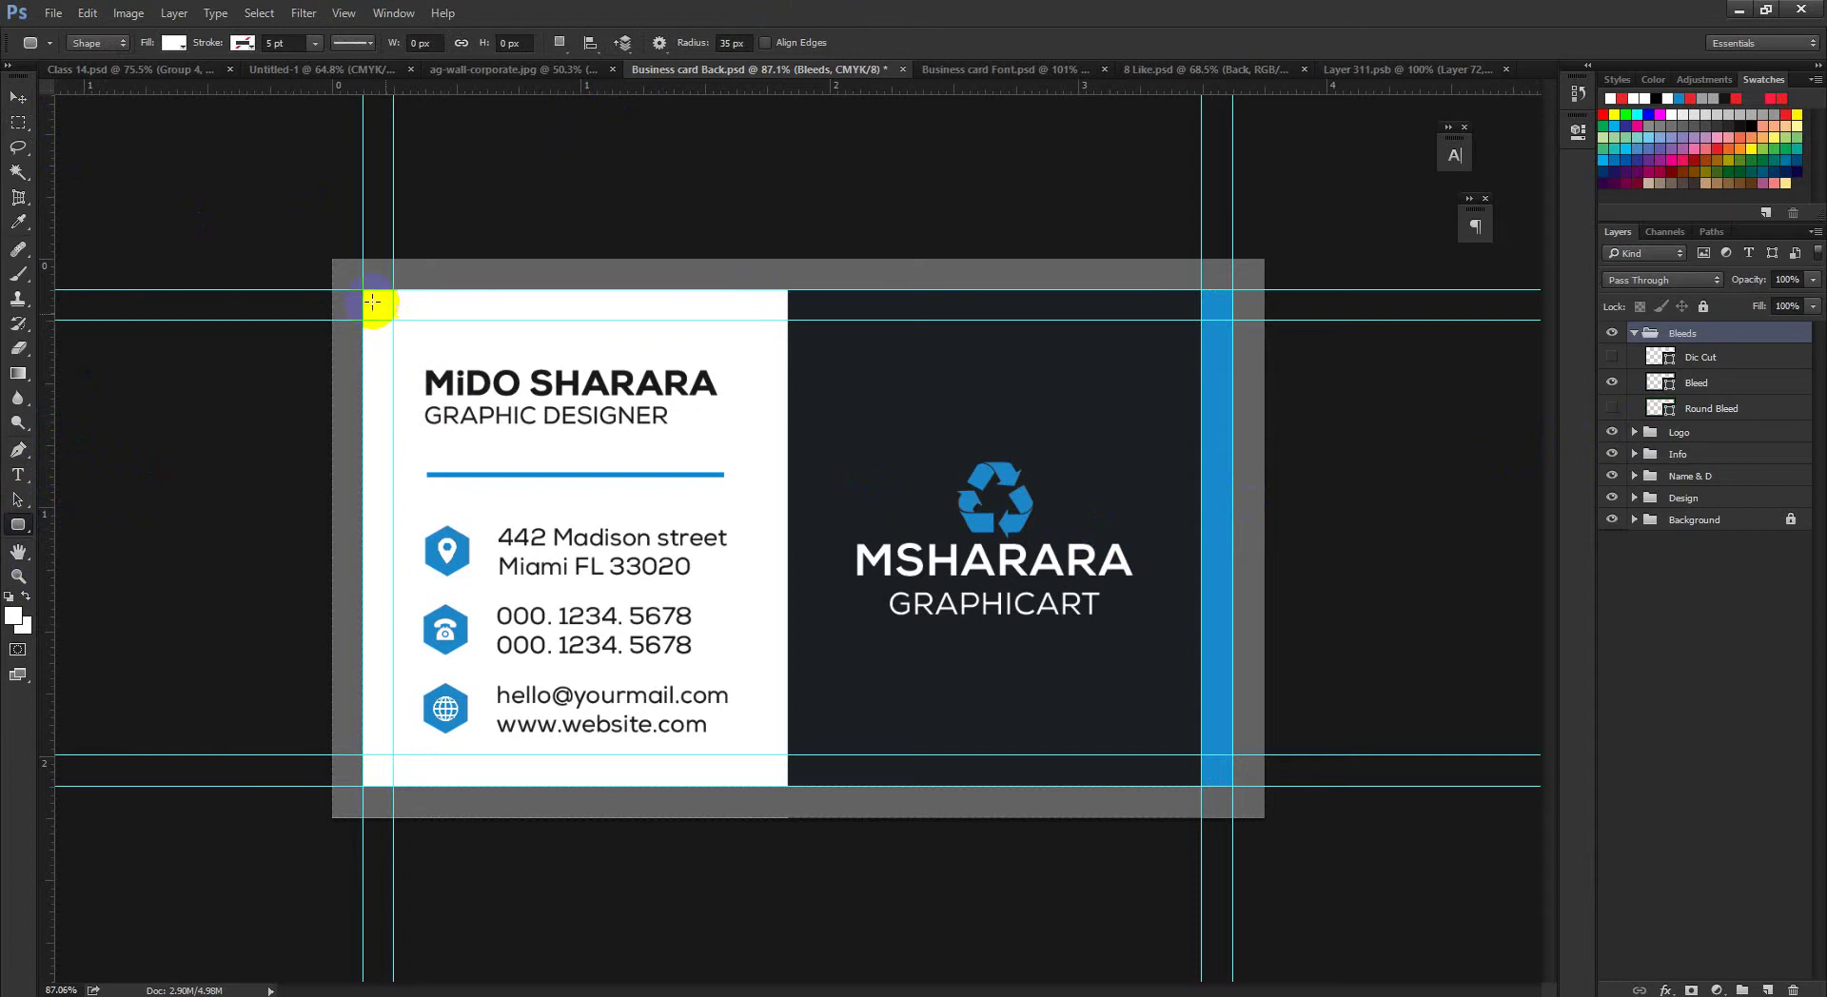
Step: Try drawing a rounded rectangle over the card, undoing the misdrawn attempts
left_click_drag(382, 307, 752, 527)
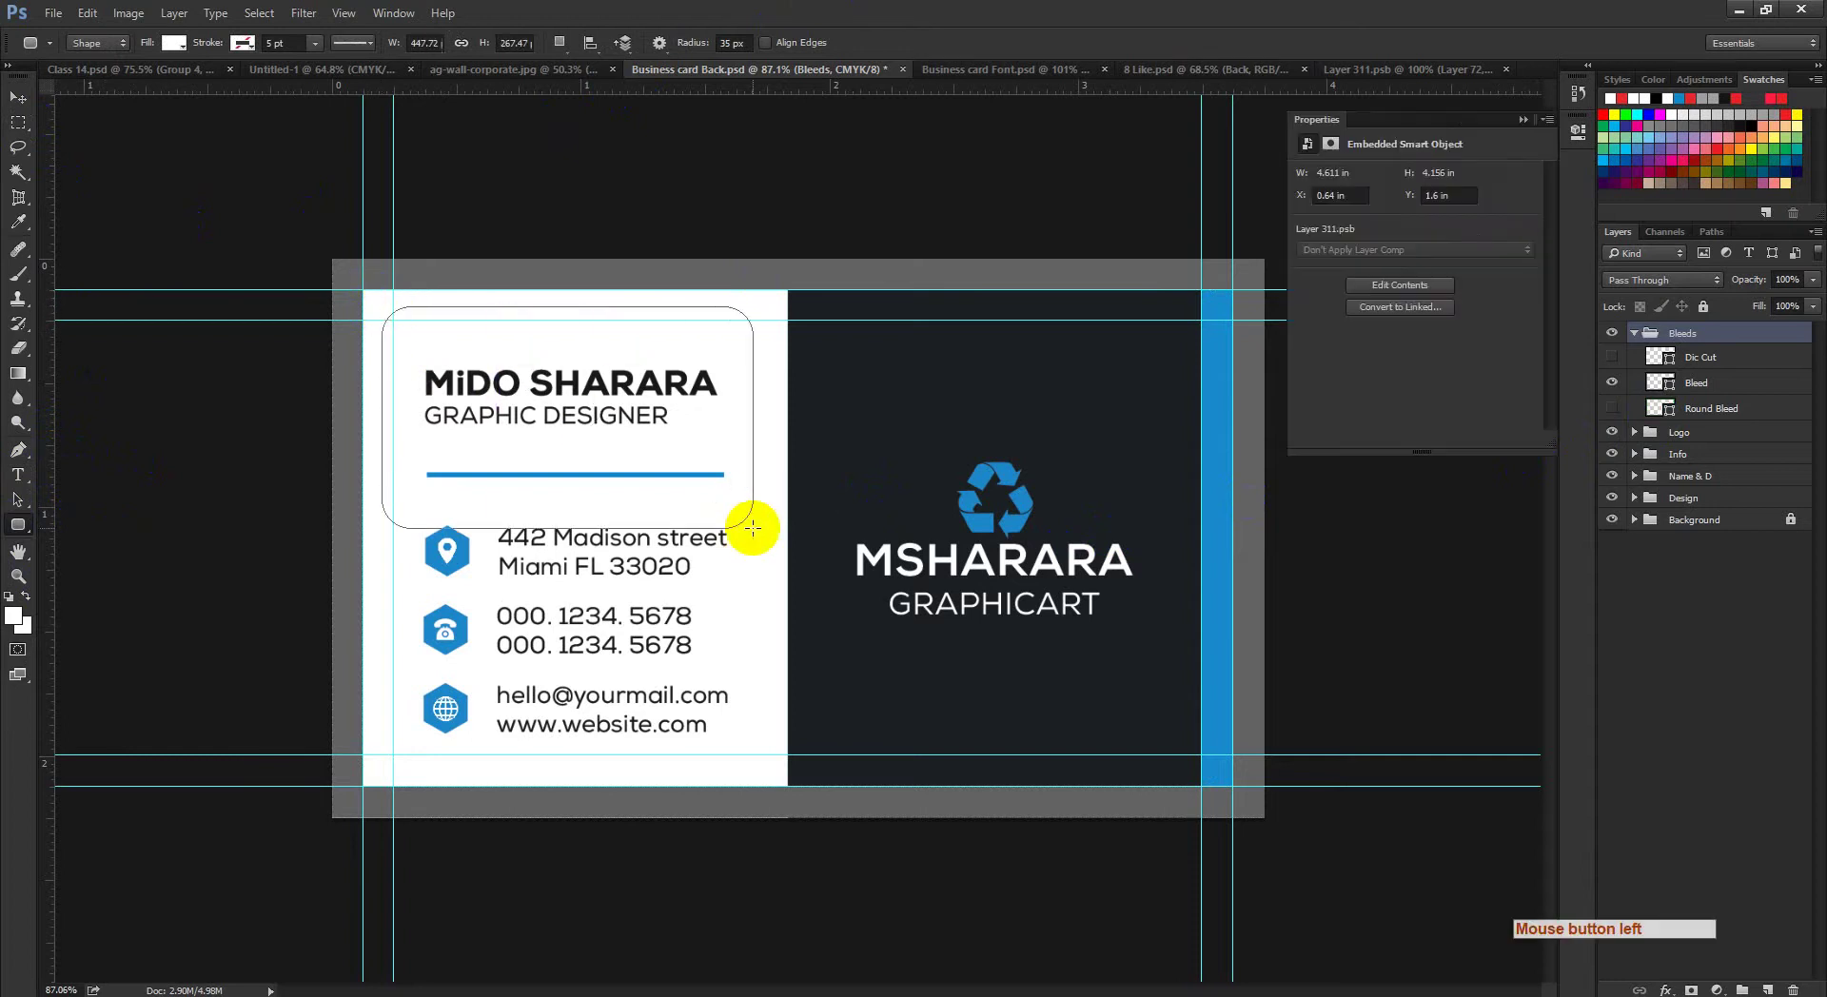
left_click(734, 43)
key("ctrl+z")
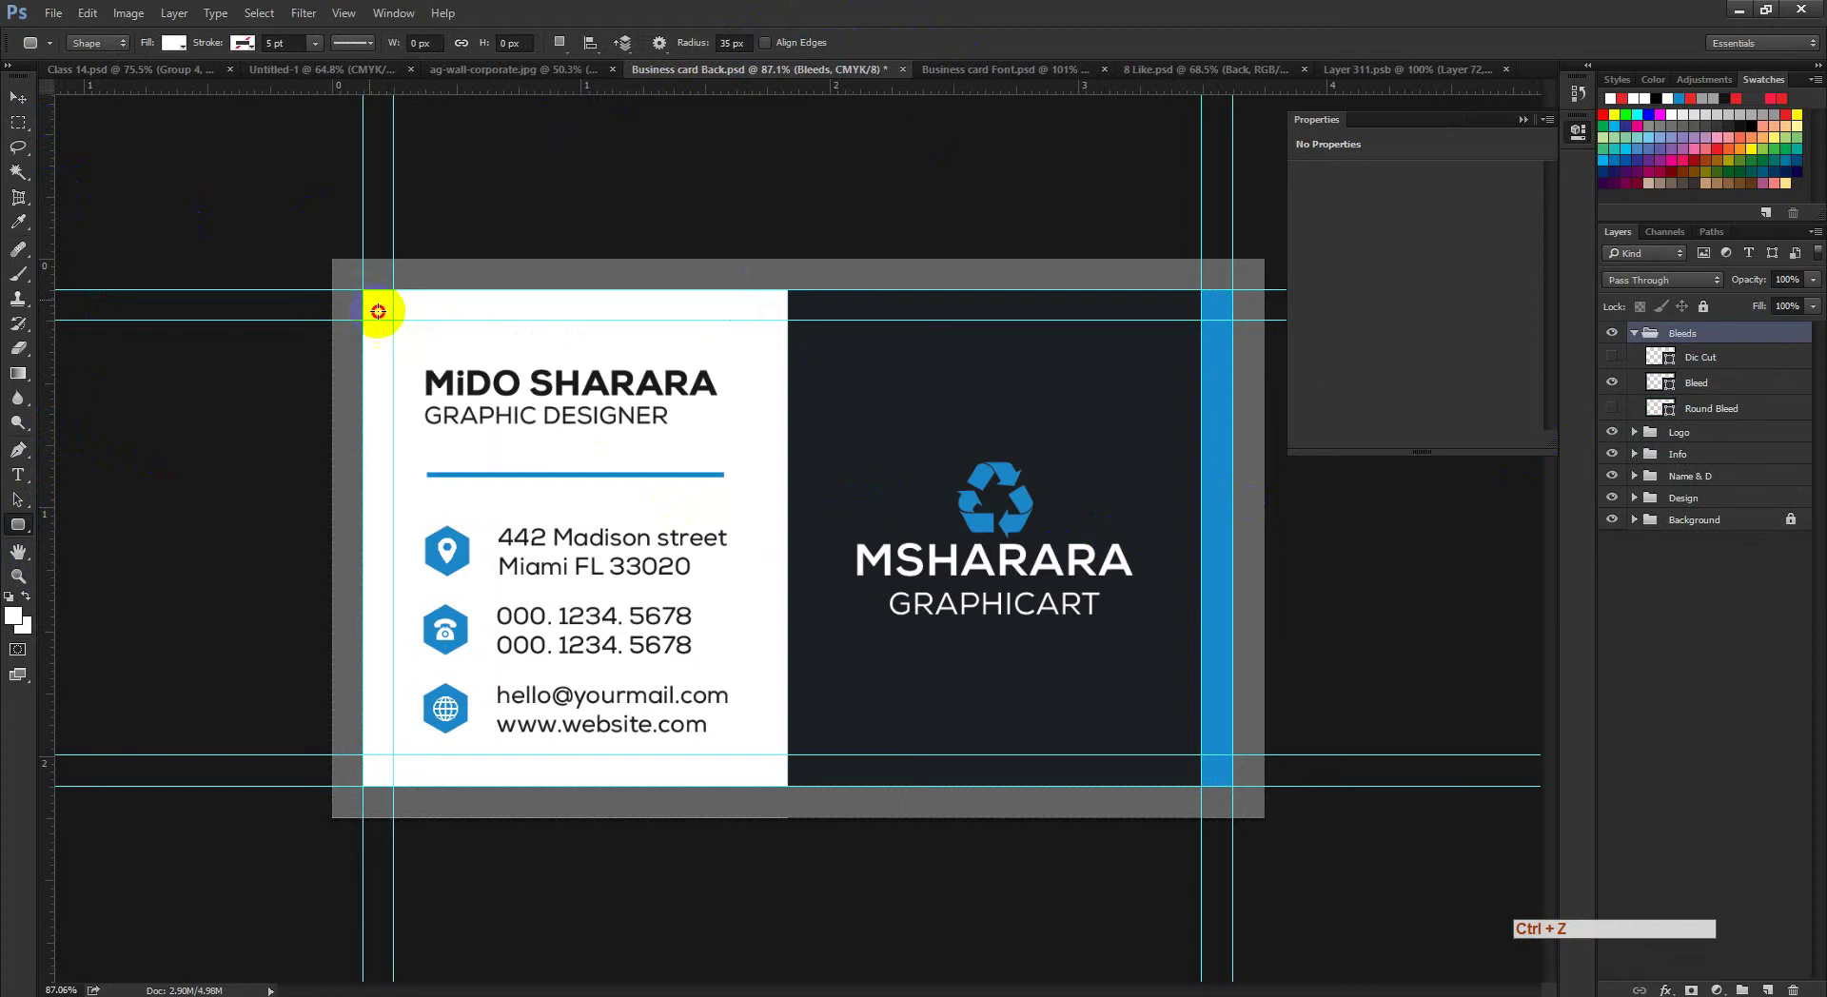
left_click_drag(378, 311, 1232, 786)
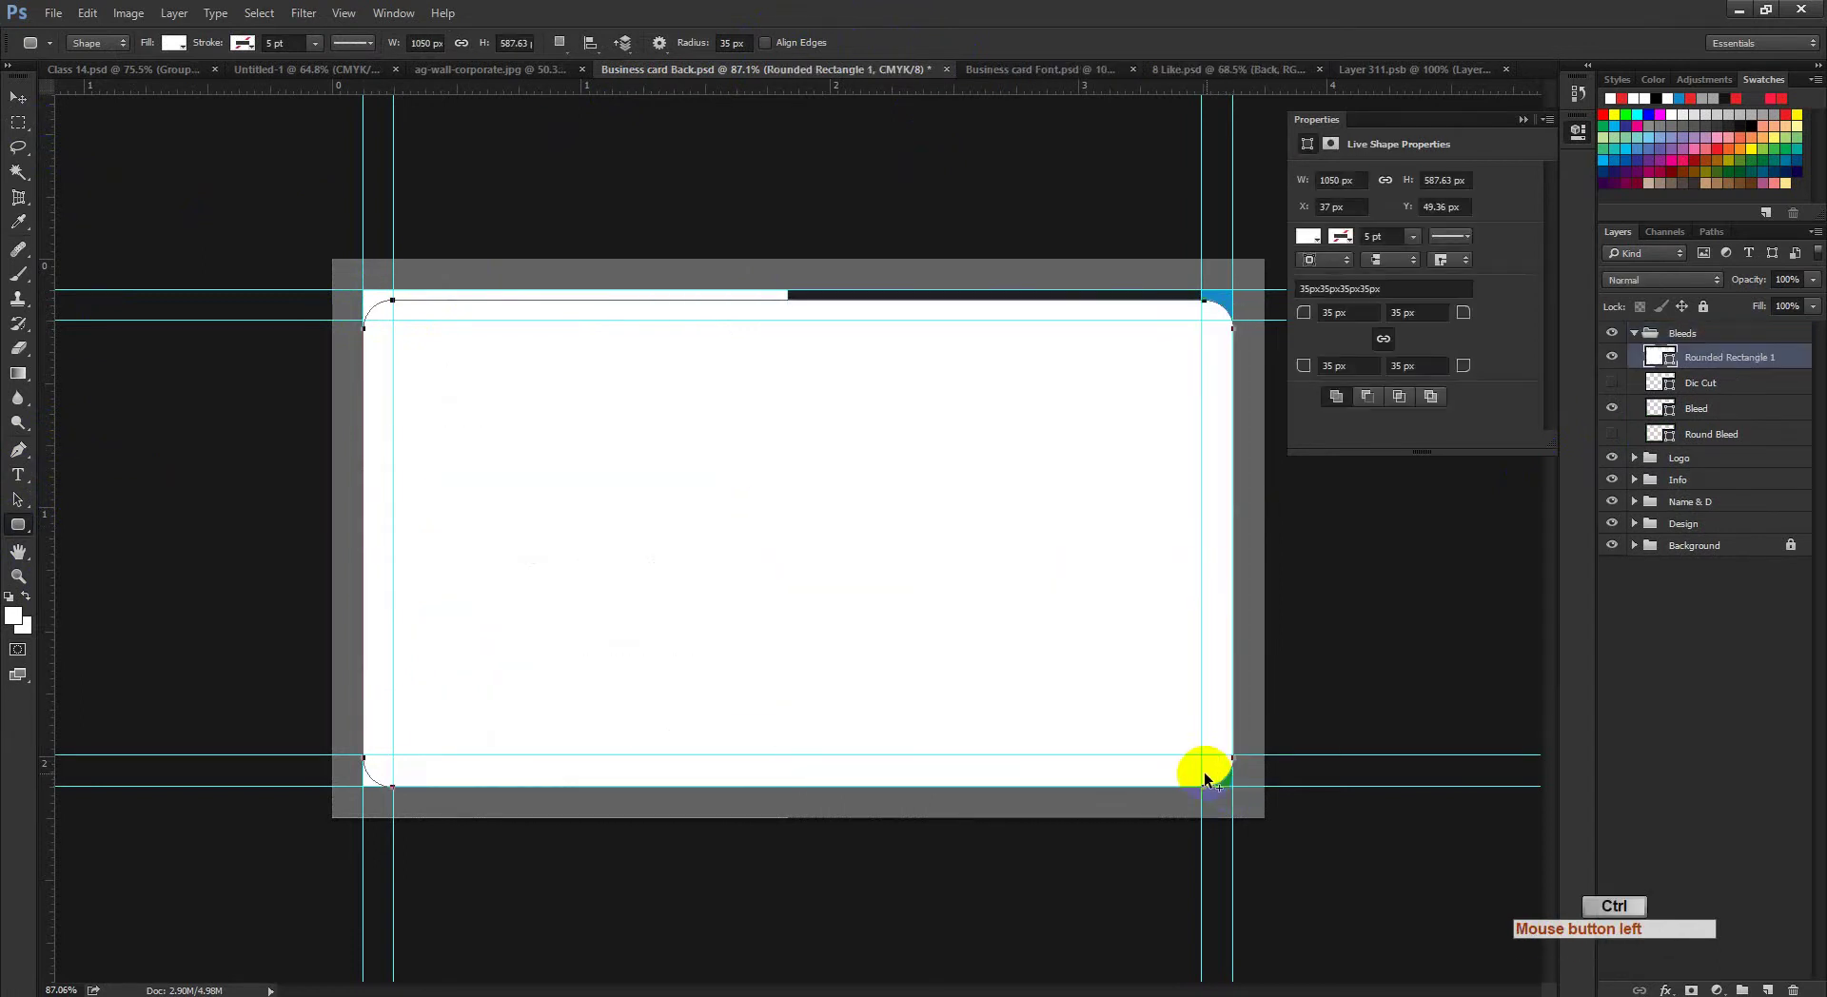
key("ctrl+alt+z")
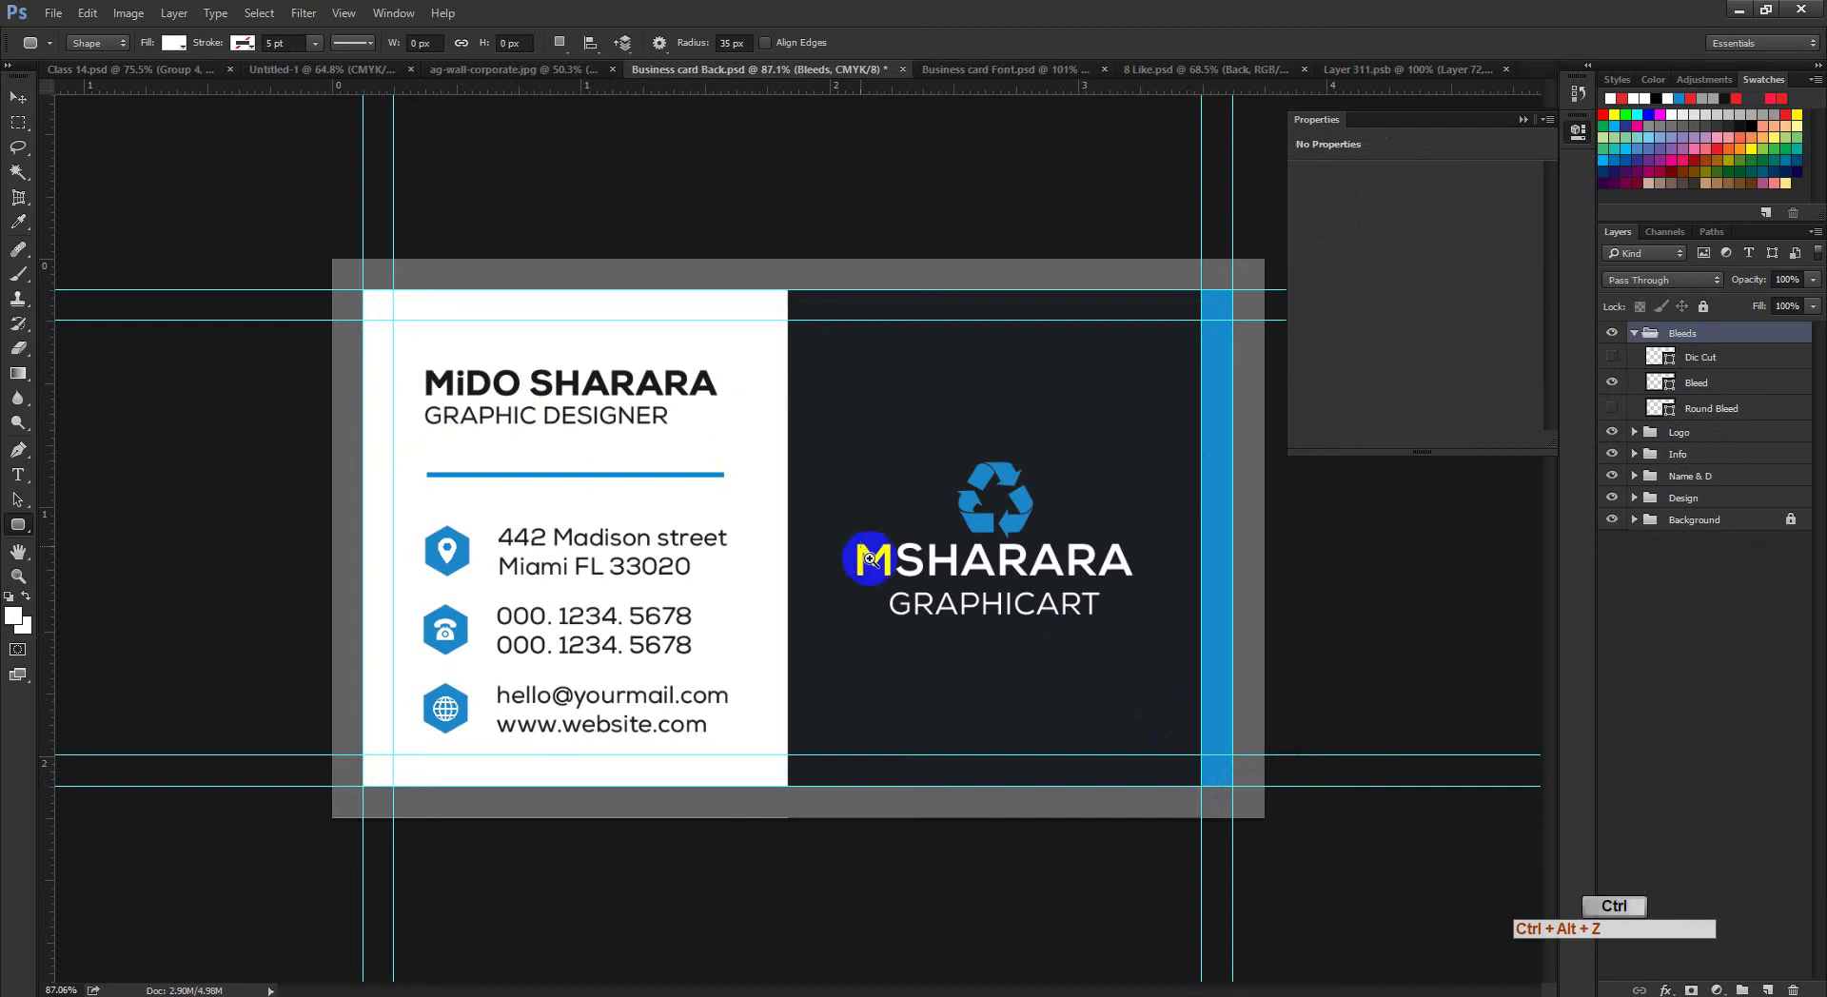
left_click_drag(860, 558, 869, 599)
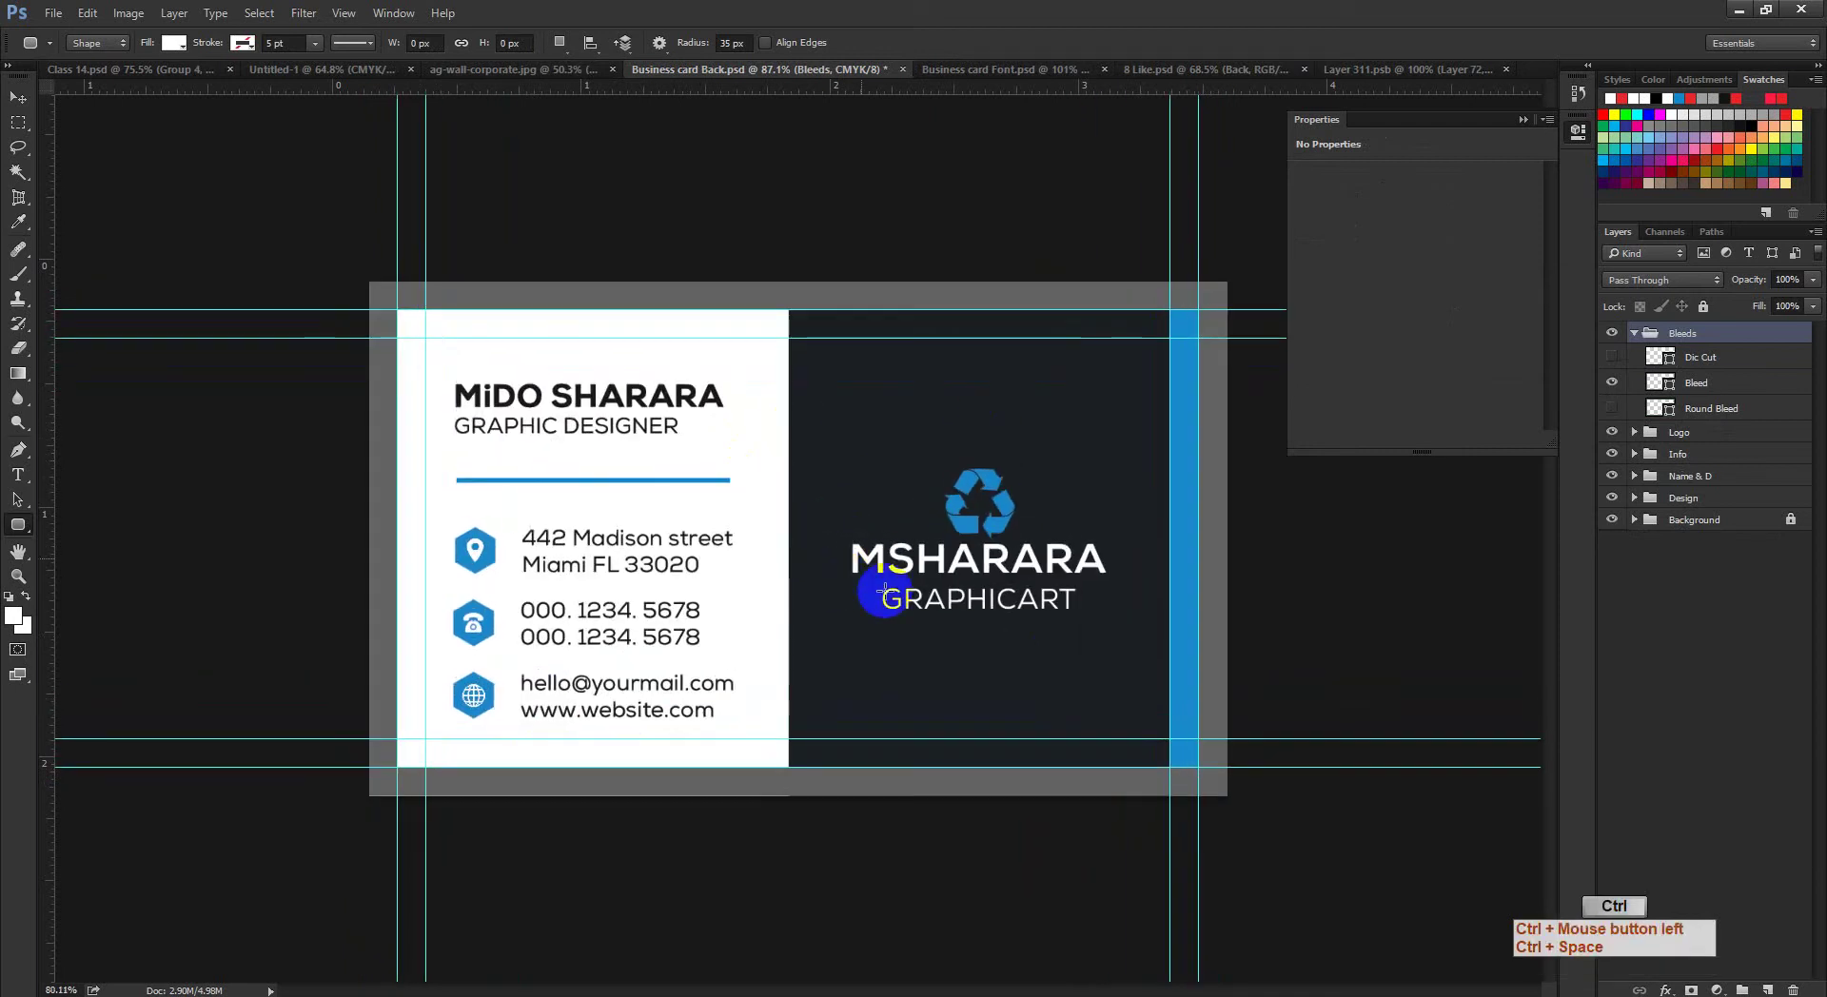
Step: Hide the Bleeds border, draw a 1050×600 rounded rectangle, load it as a selection, and hide it
left_click(1634, 333)
left_click(1611, 333)
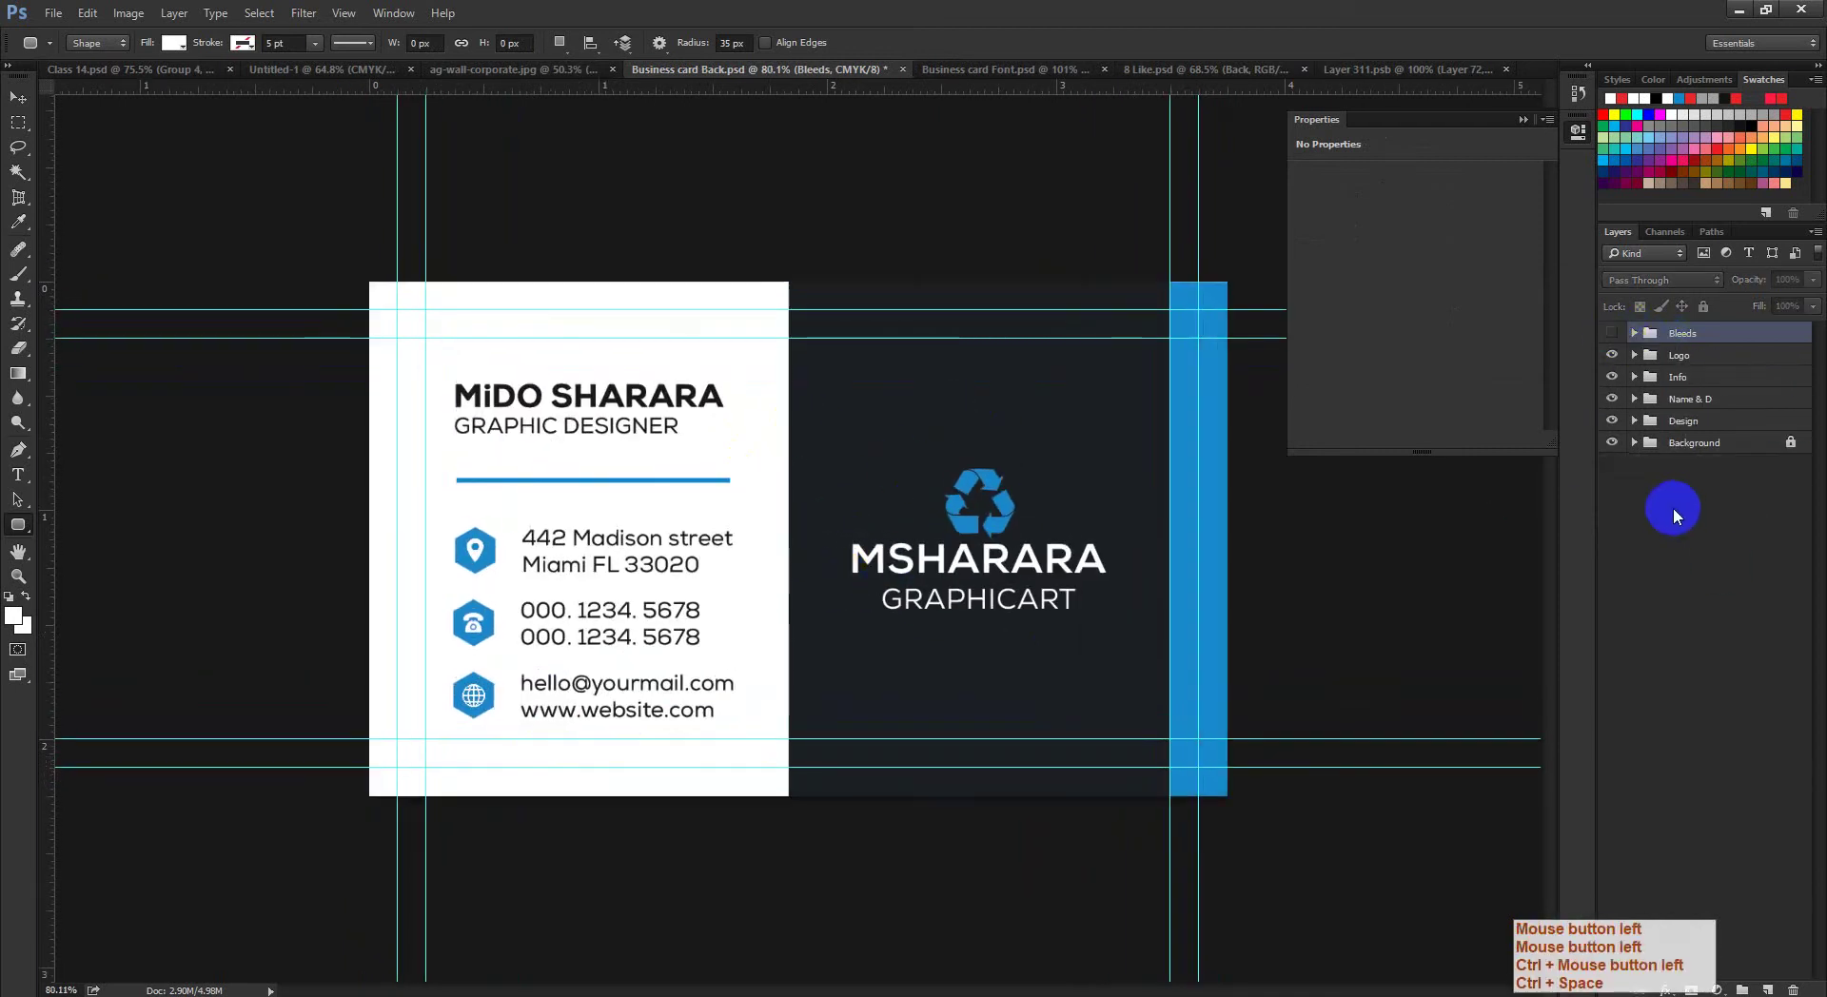
left_click(1685, 556)
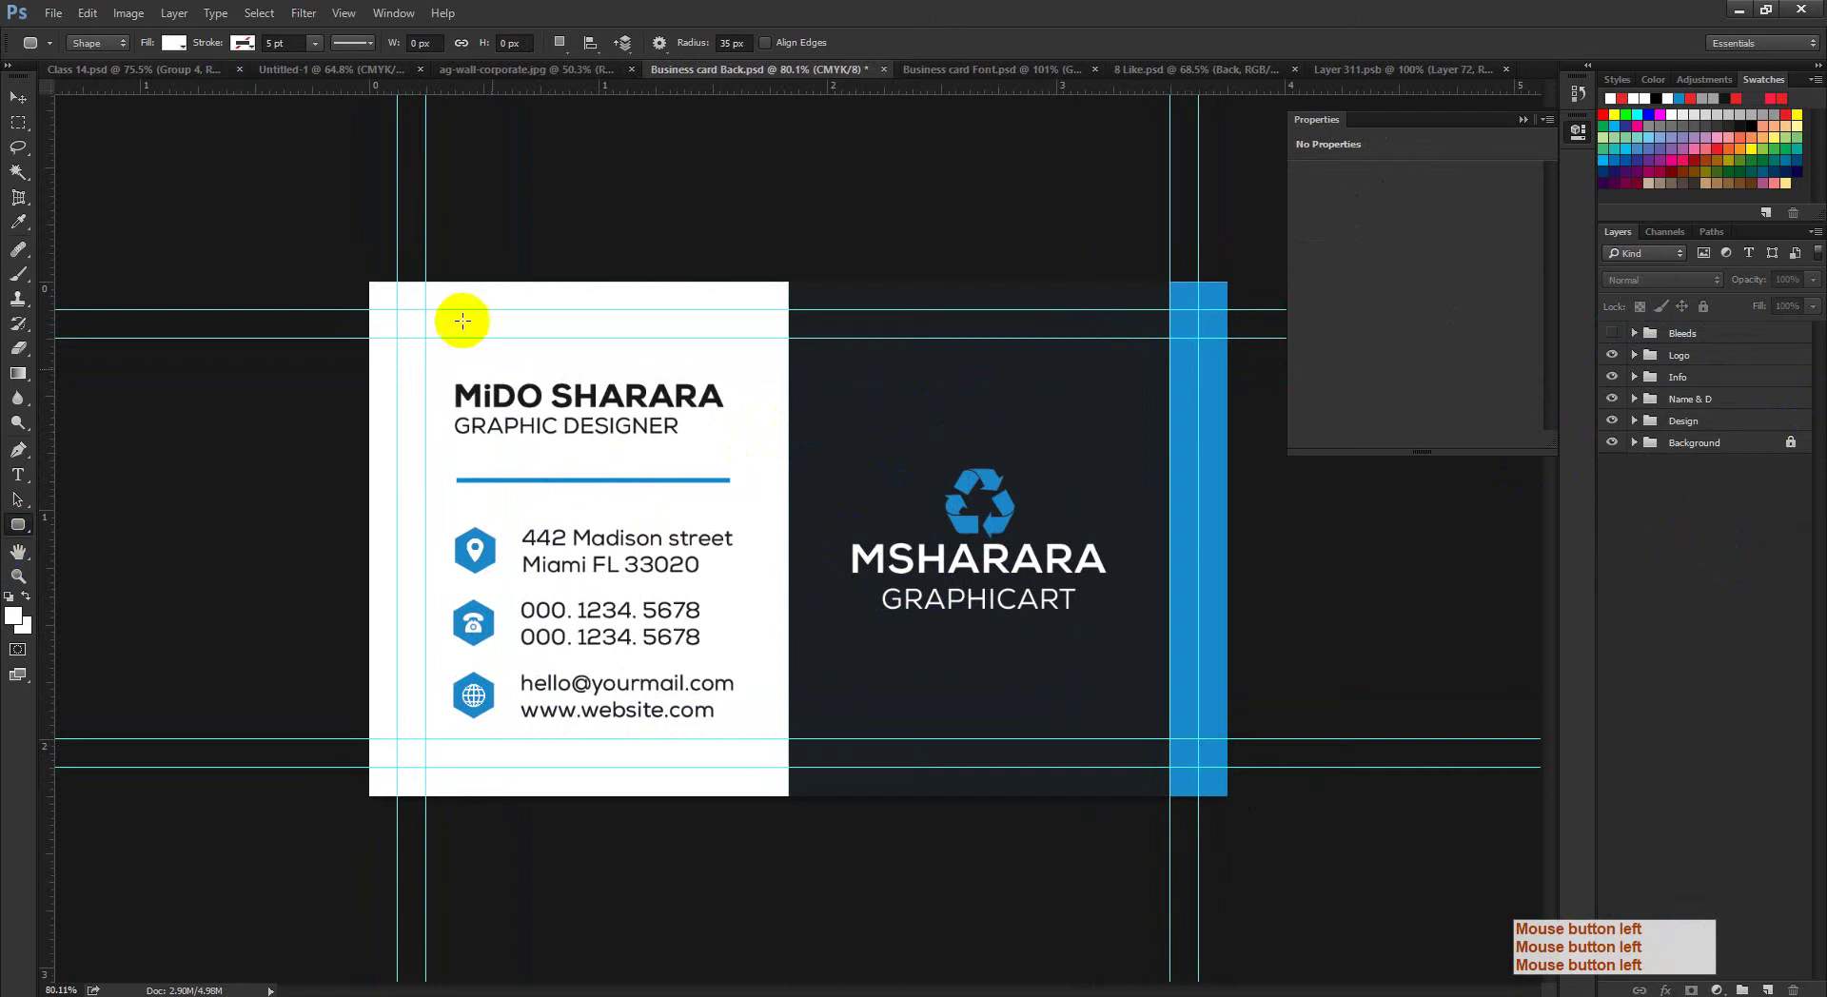
mouse_move(463, 361)
left_mouse_down()
mouse_move(397, 315)
mouse_move(632, 480)
mouse_move(1199, 768)
left_mouse_up()
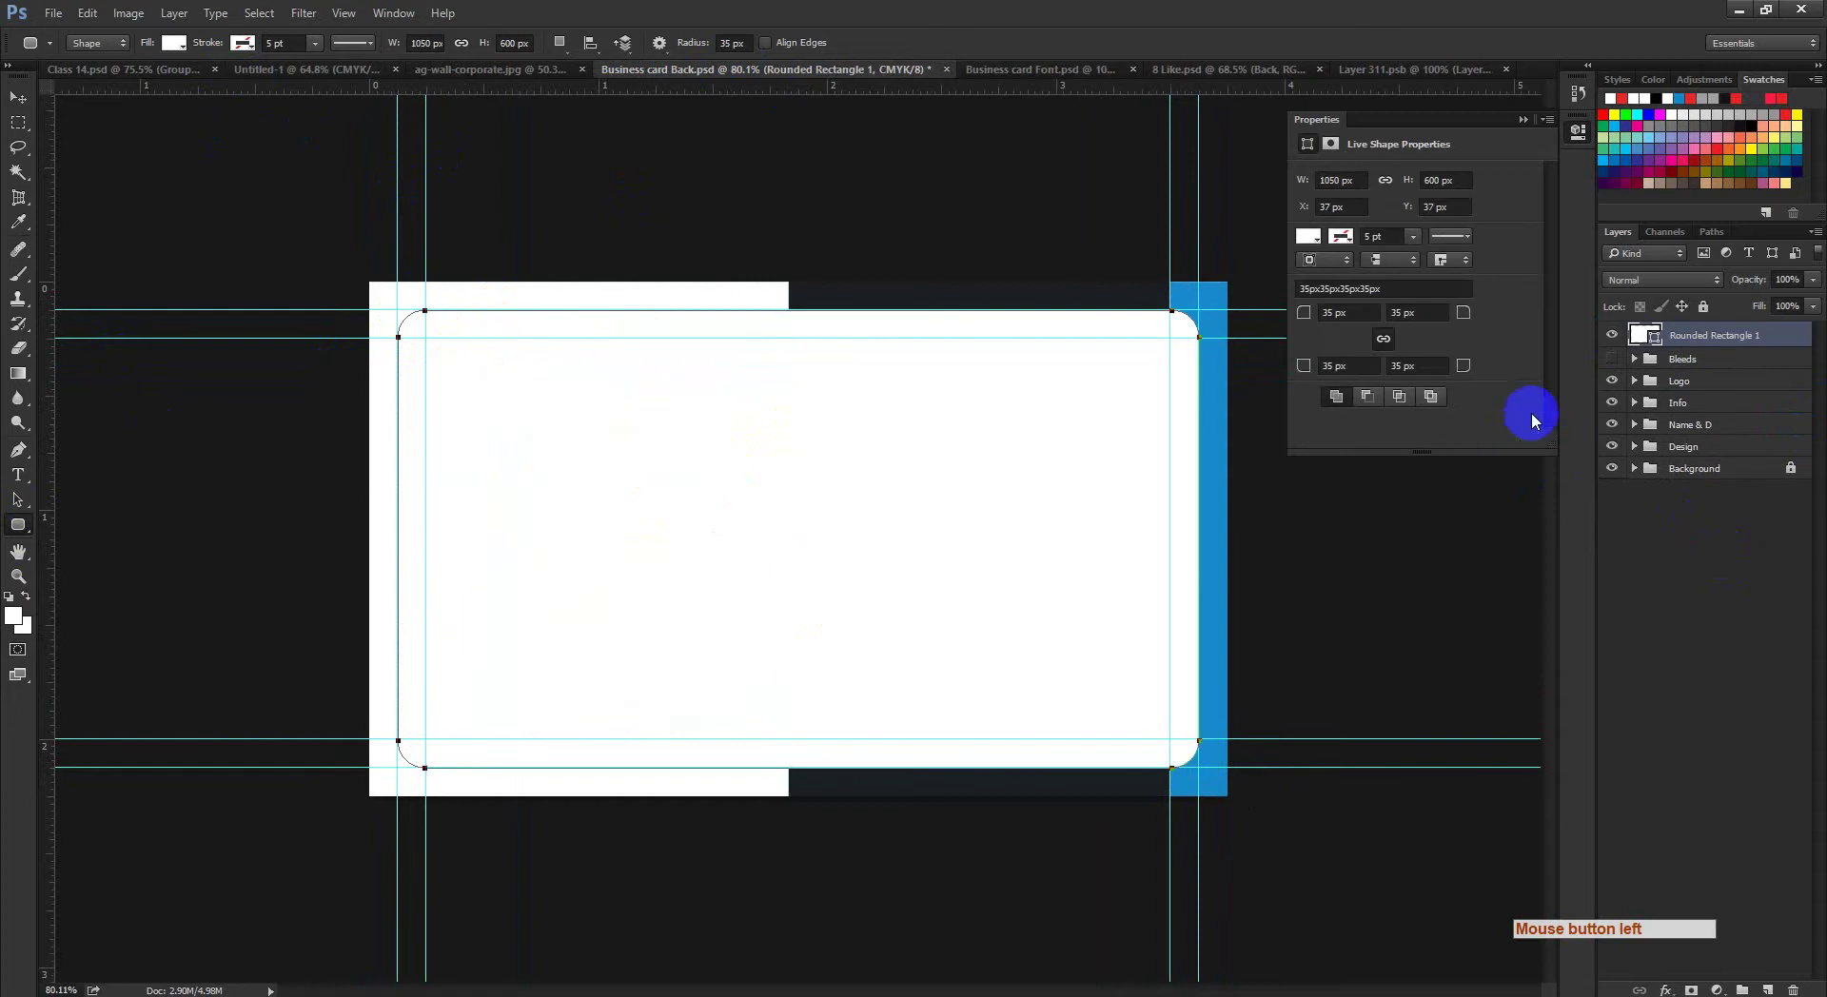
left_click(1653, 340, "ctrl")
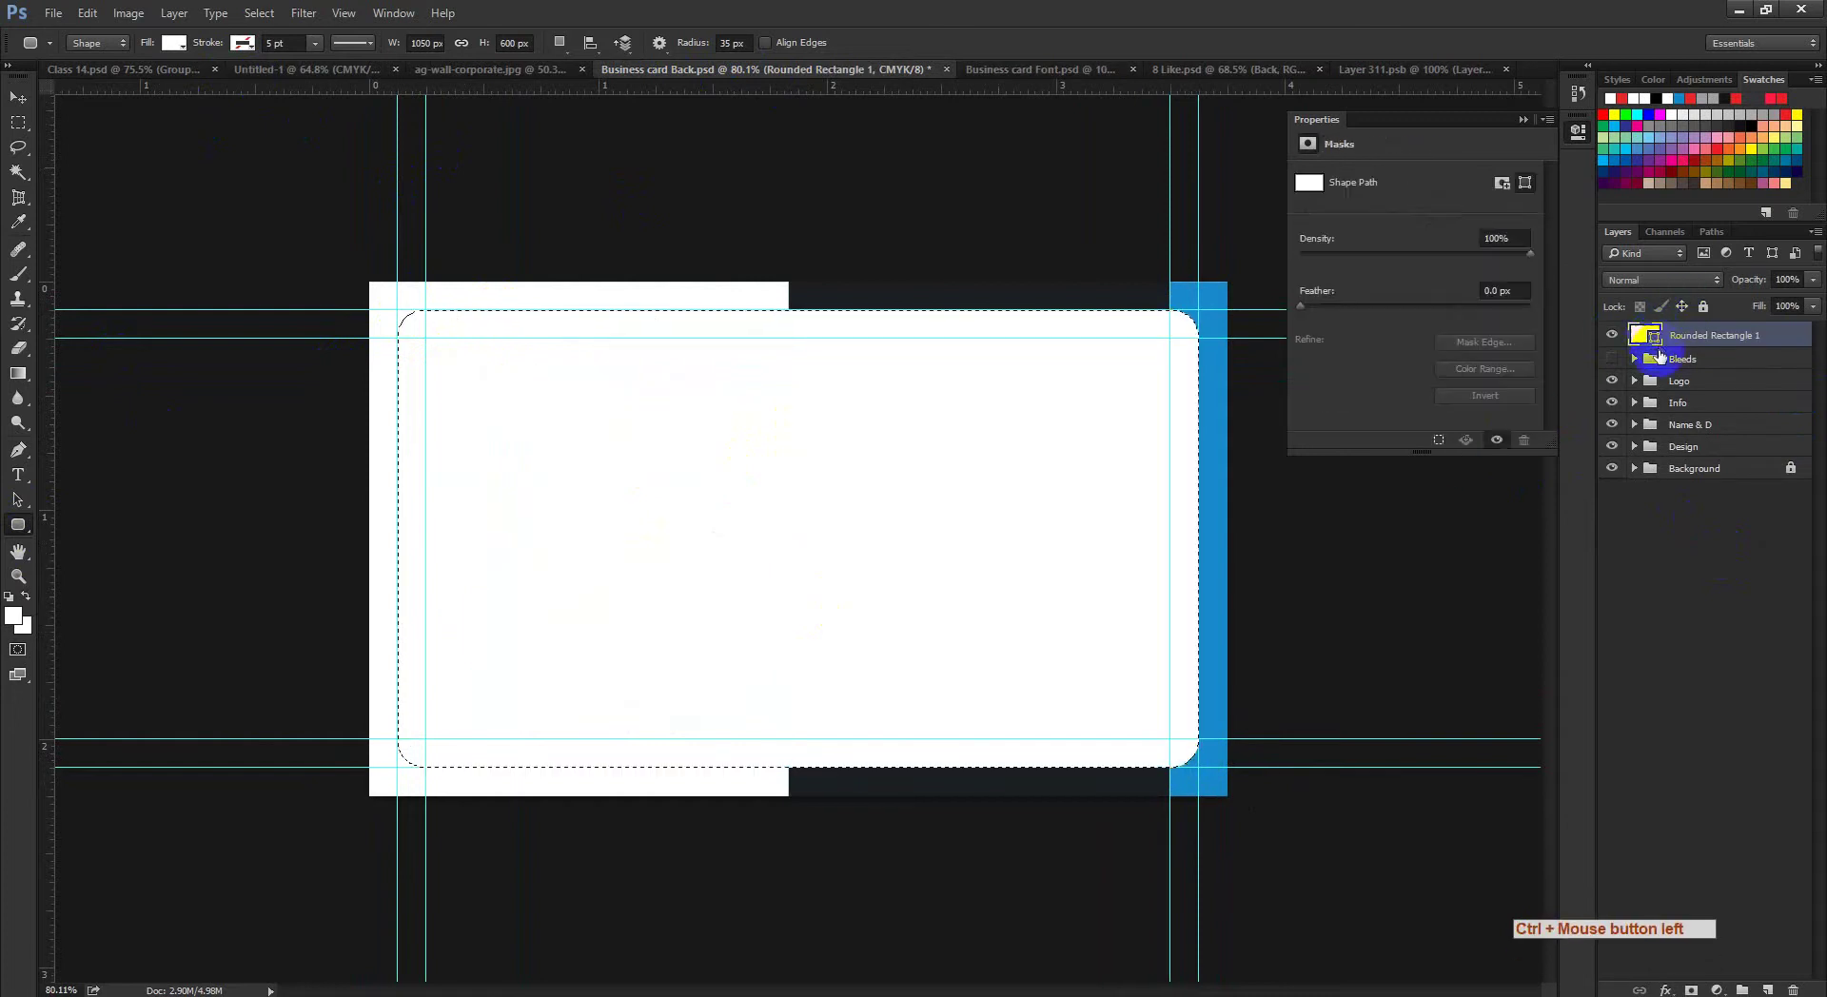
left_click(1612, 335)
left_click_drag(1074, 481, 1032, 510)
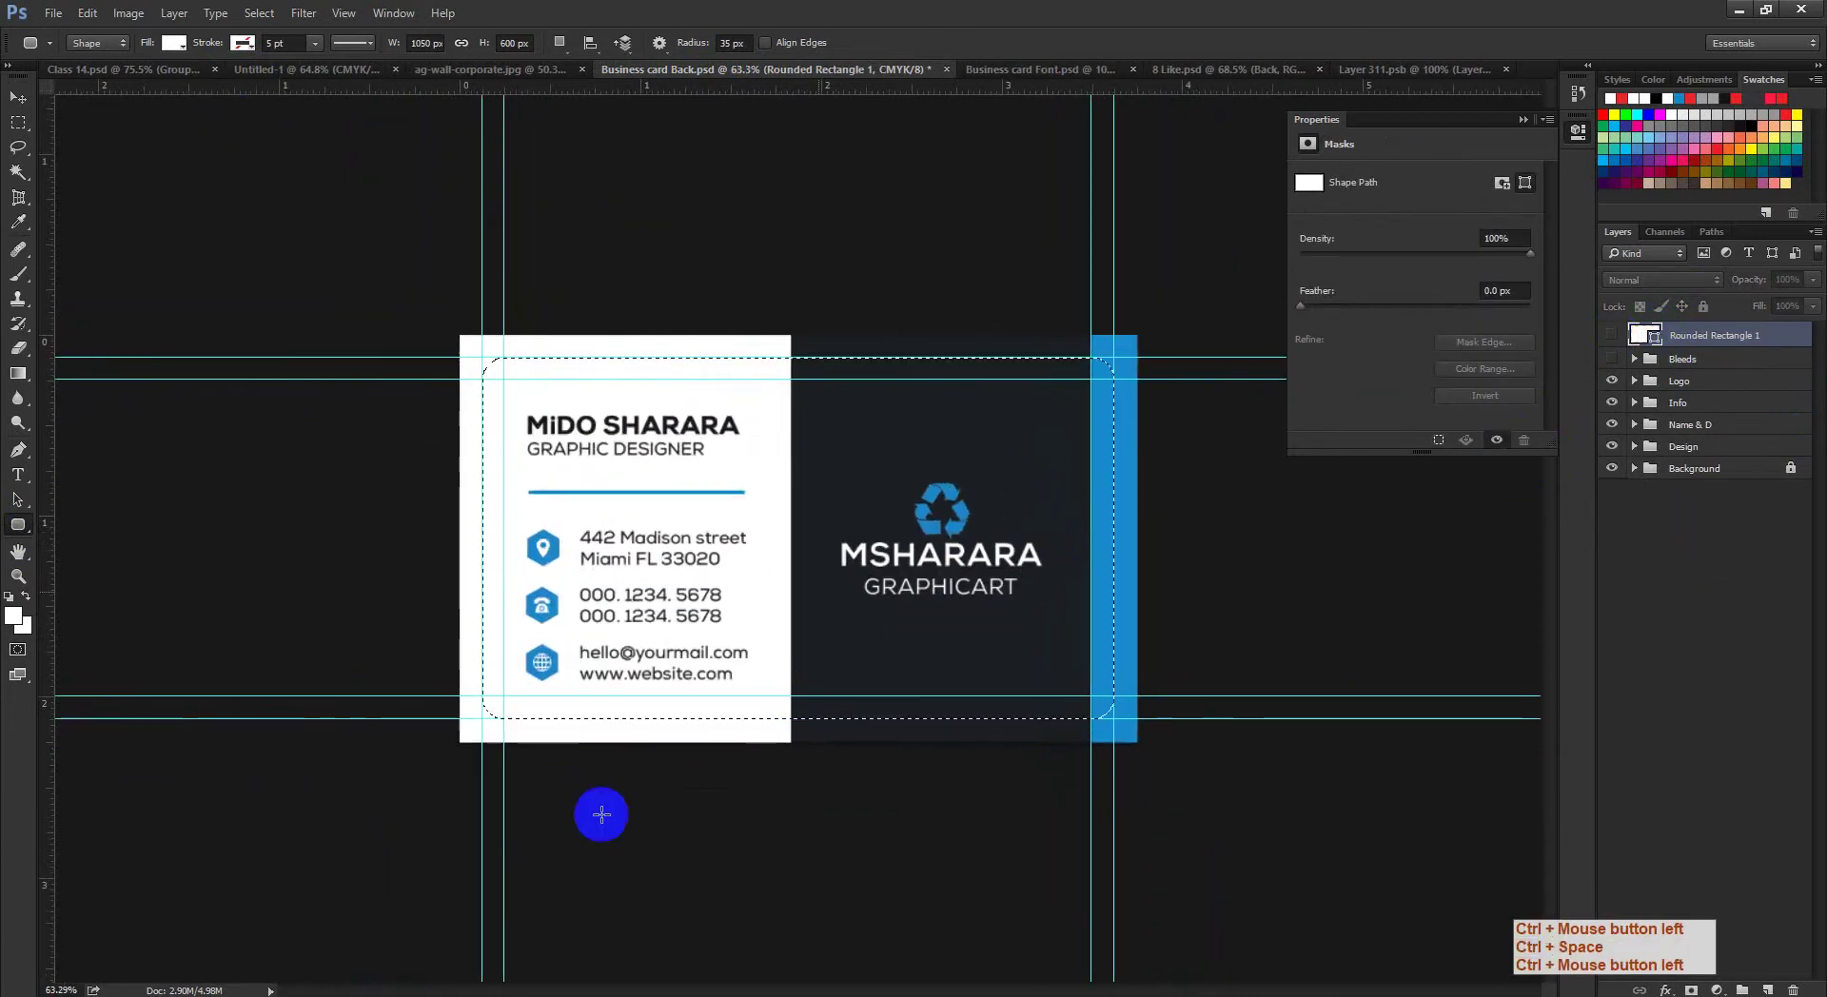
Step: Check the Google Meet presenting status in Chrome, then minimize the browser back to Photoshop
left_click(225, 952)
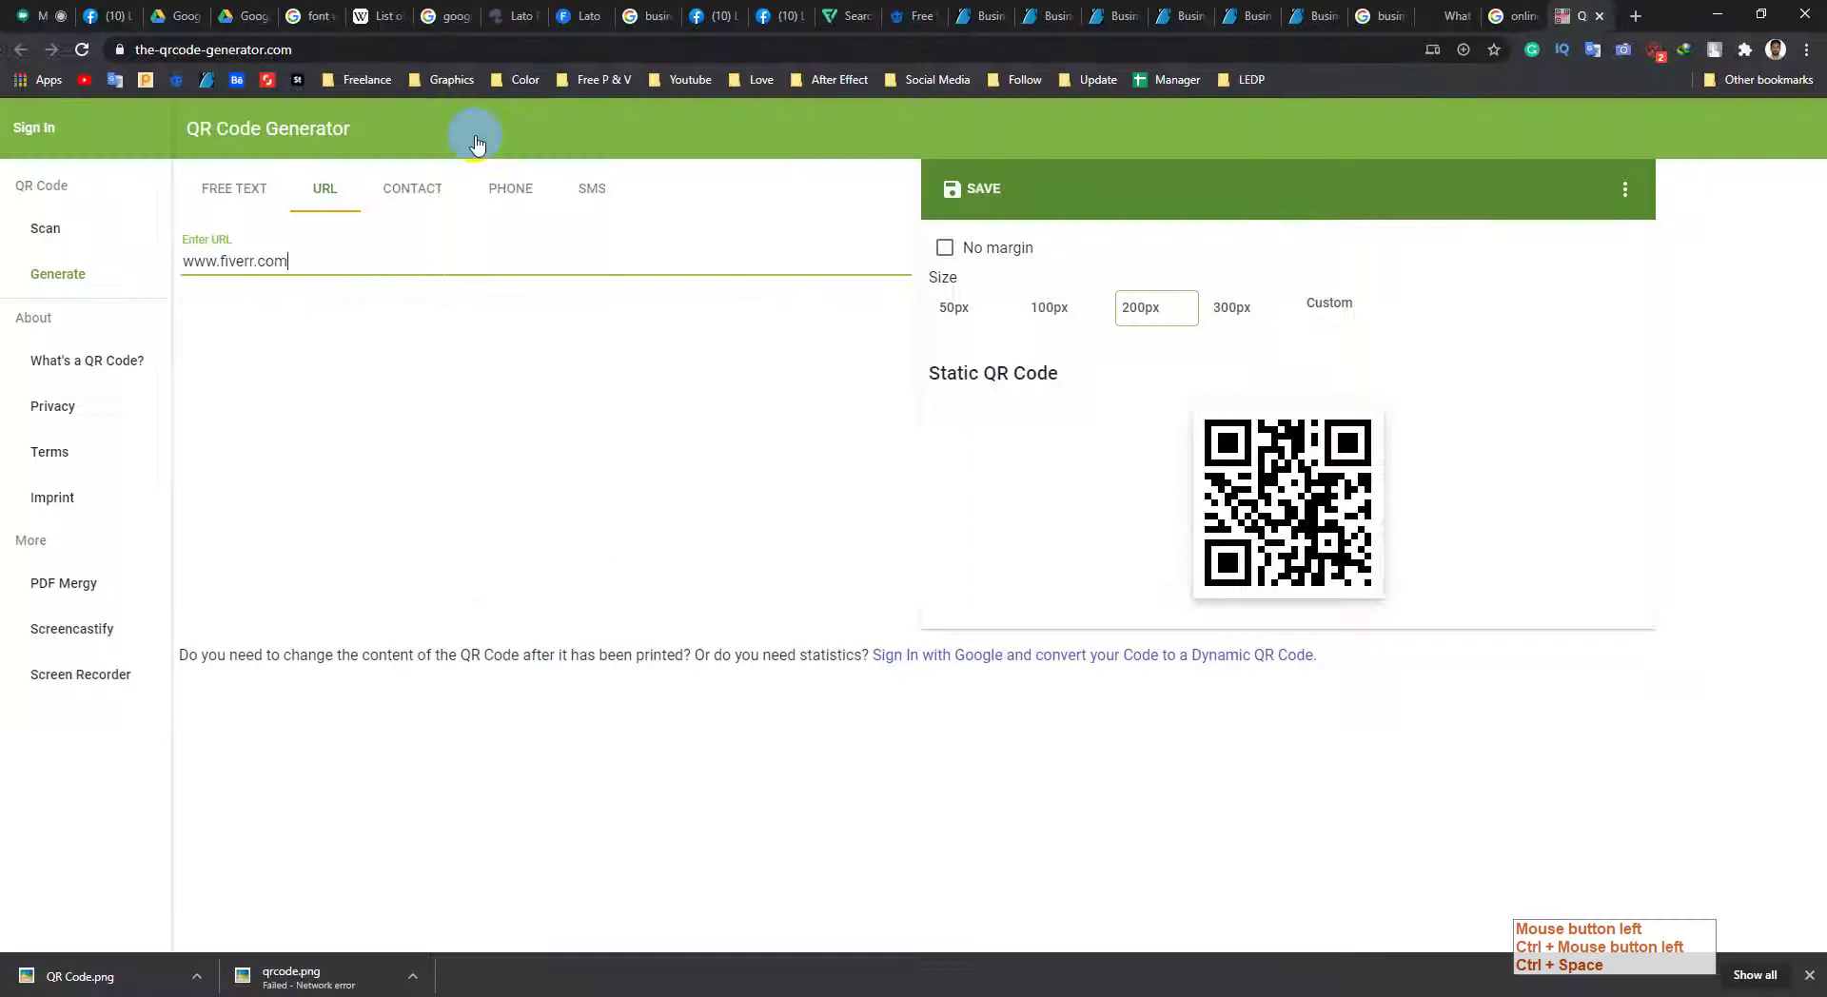
left_click(34, 11)
left_click(1407, 911)
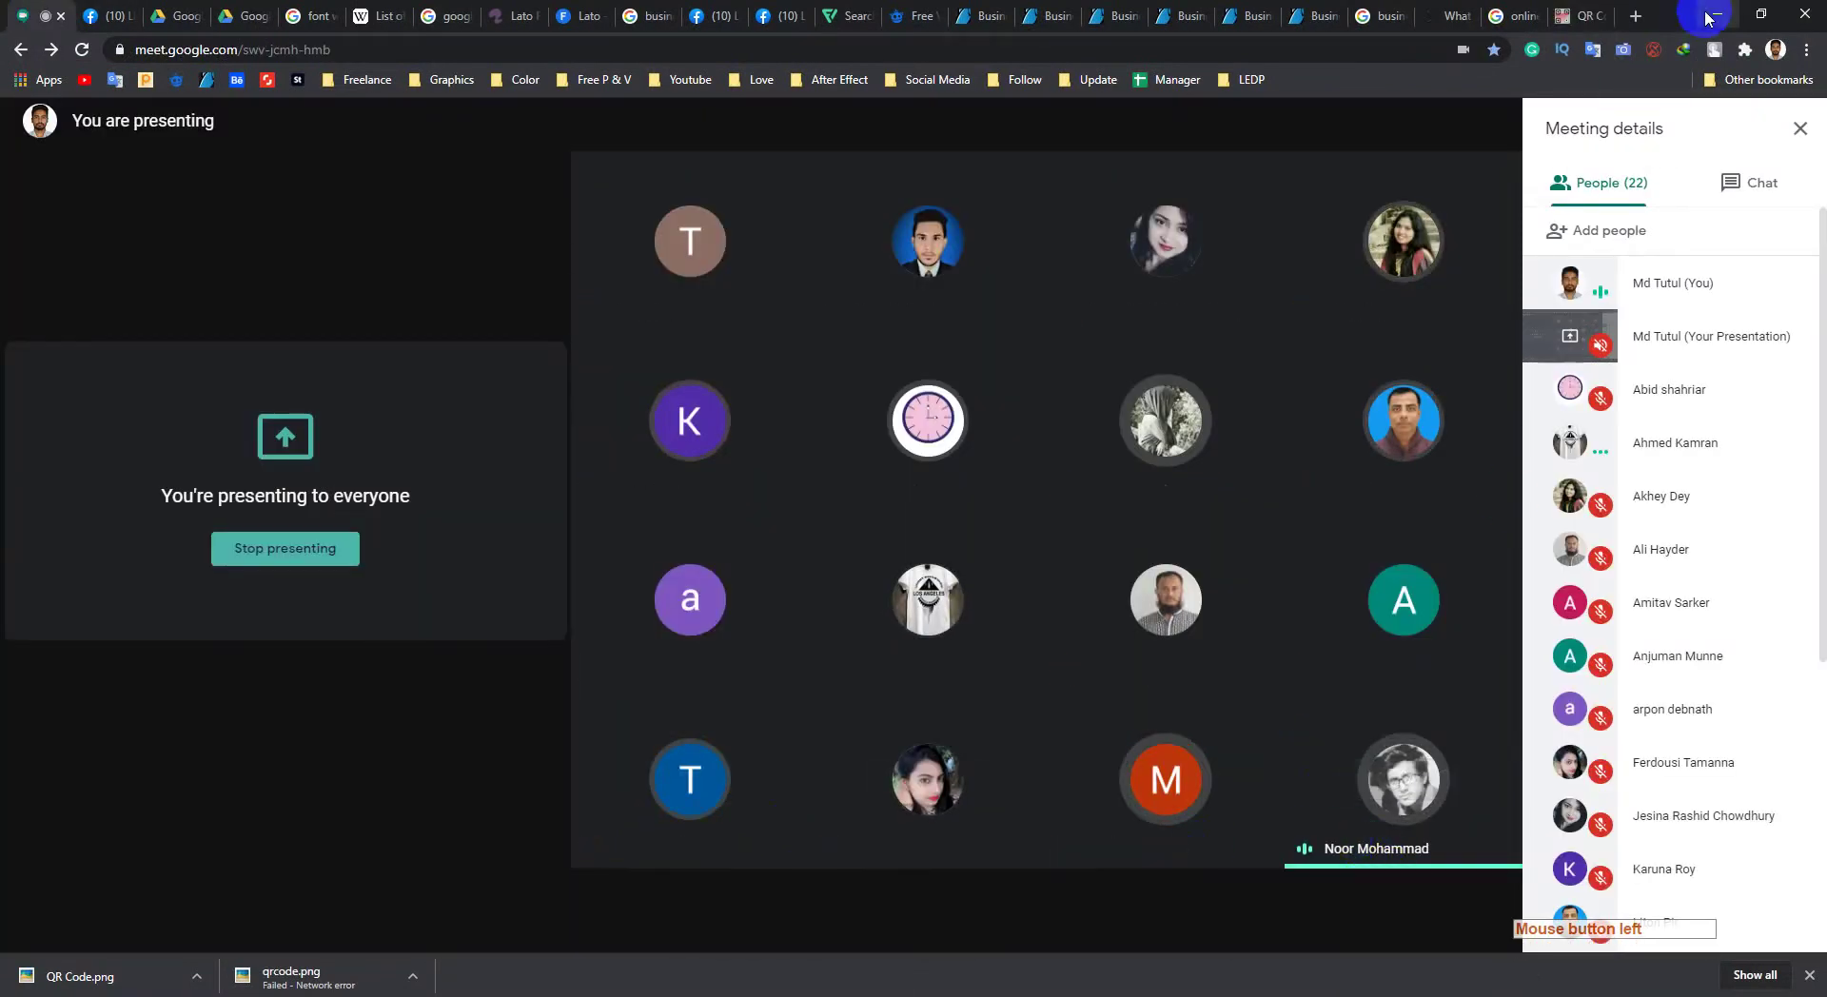
left_click(1710, 15)
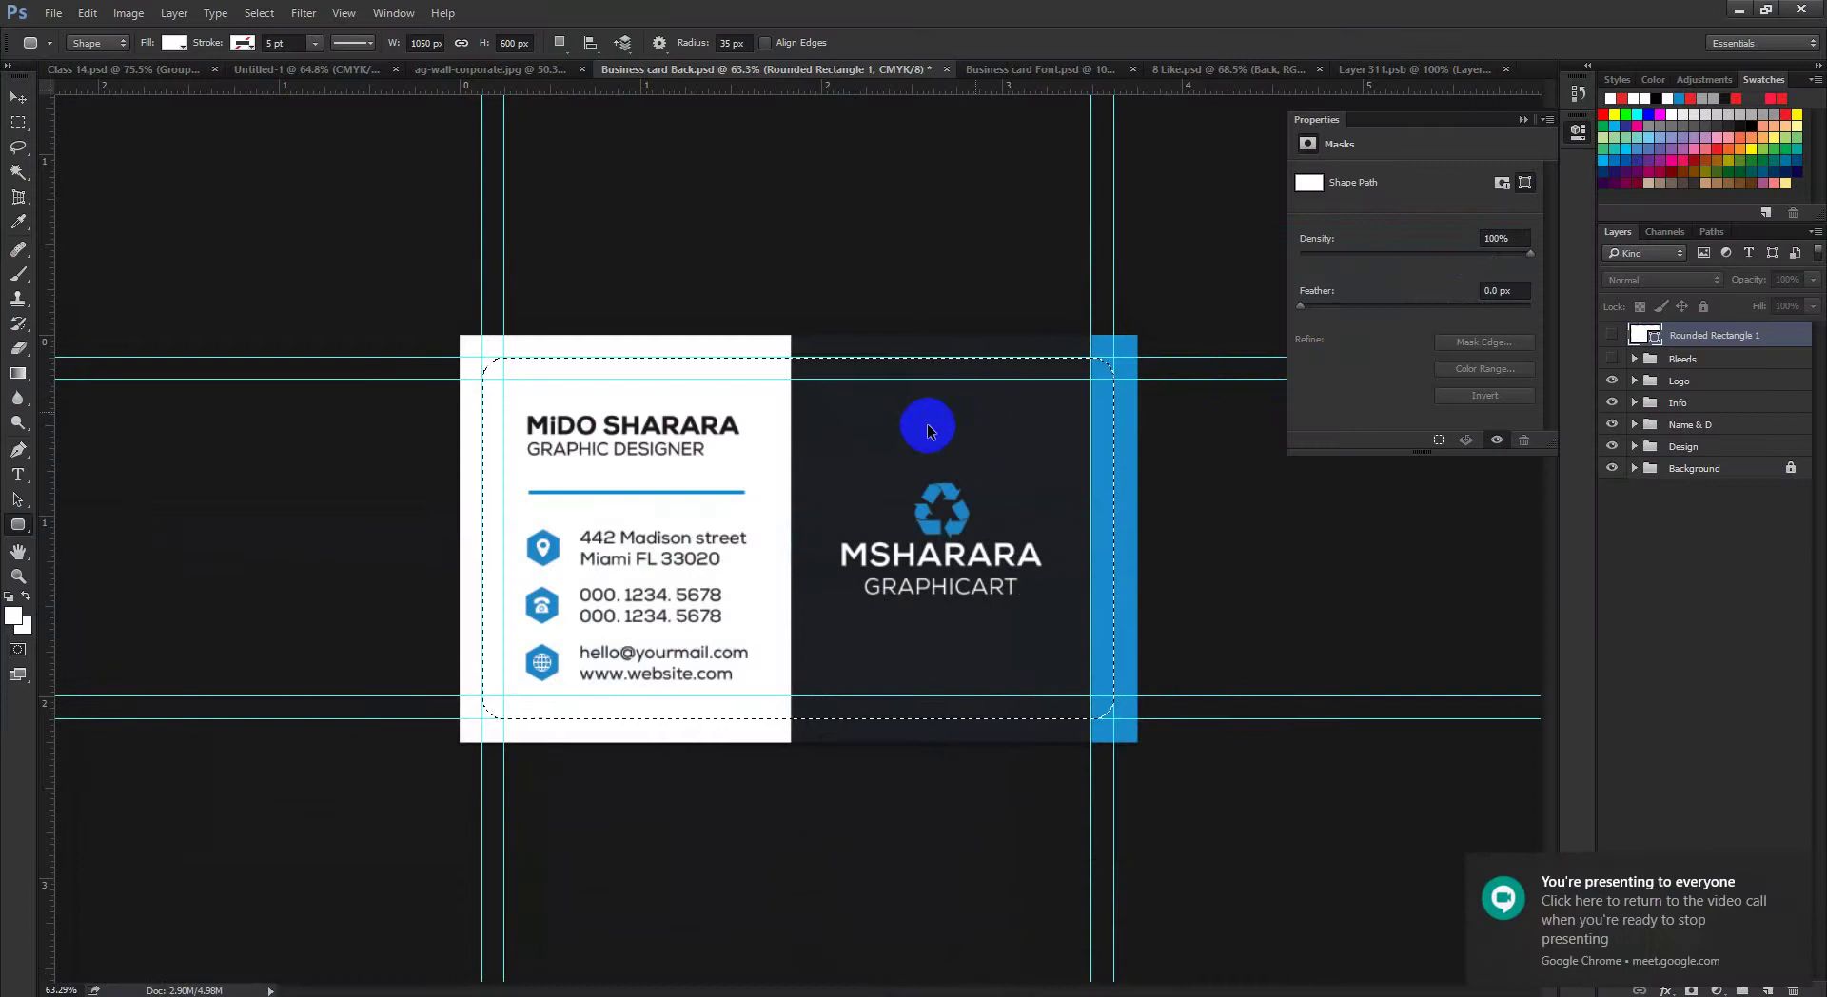
Step: Copy the merged card selection and paste it into the Layer 311.psb mockup
key("ctrl+plus")
key("ctrl+0")
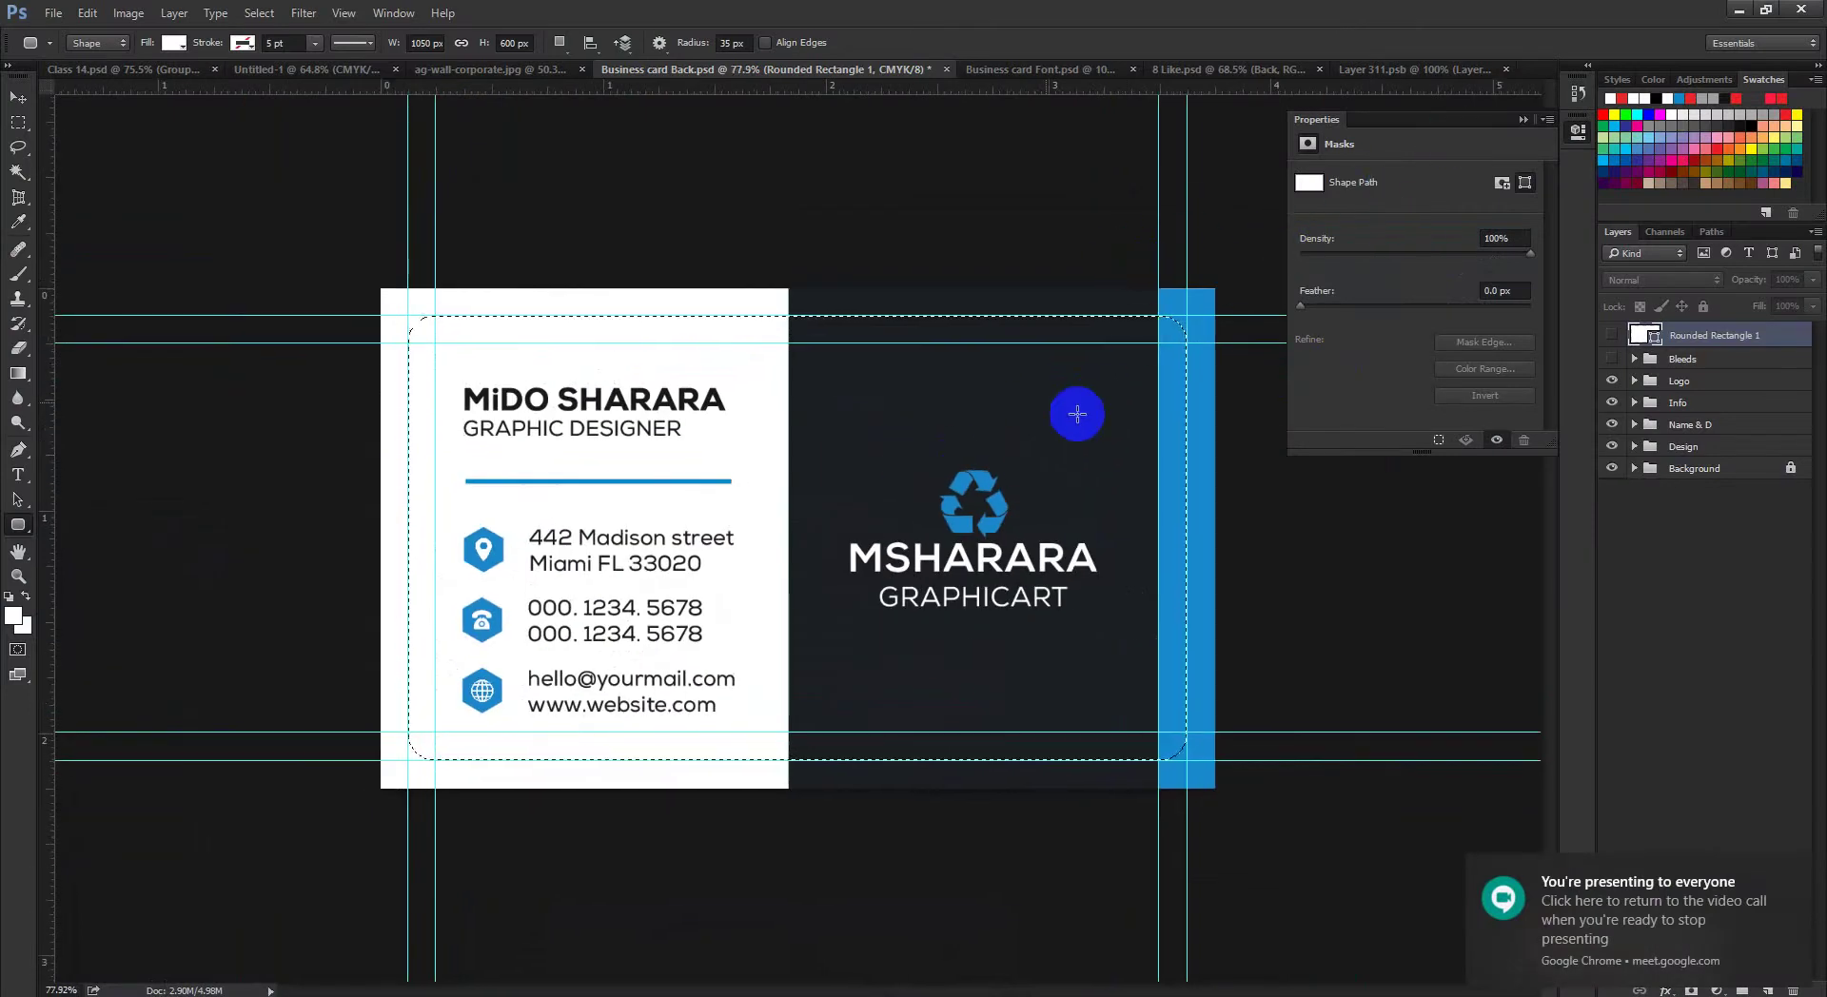
key("ctrl")
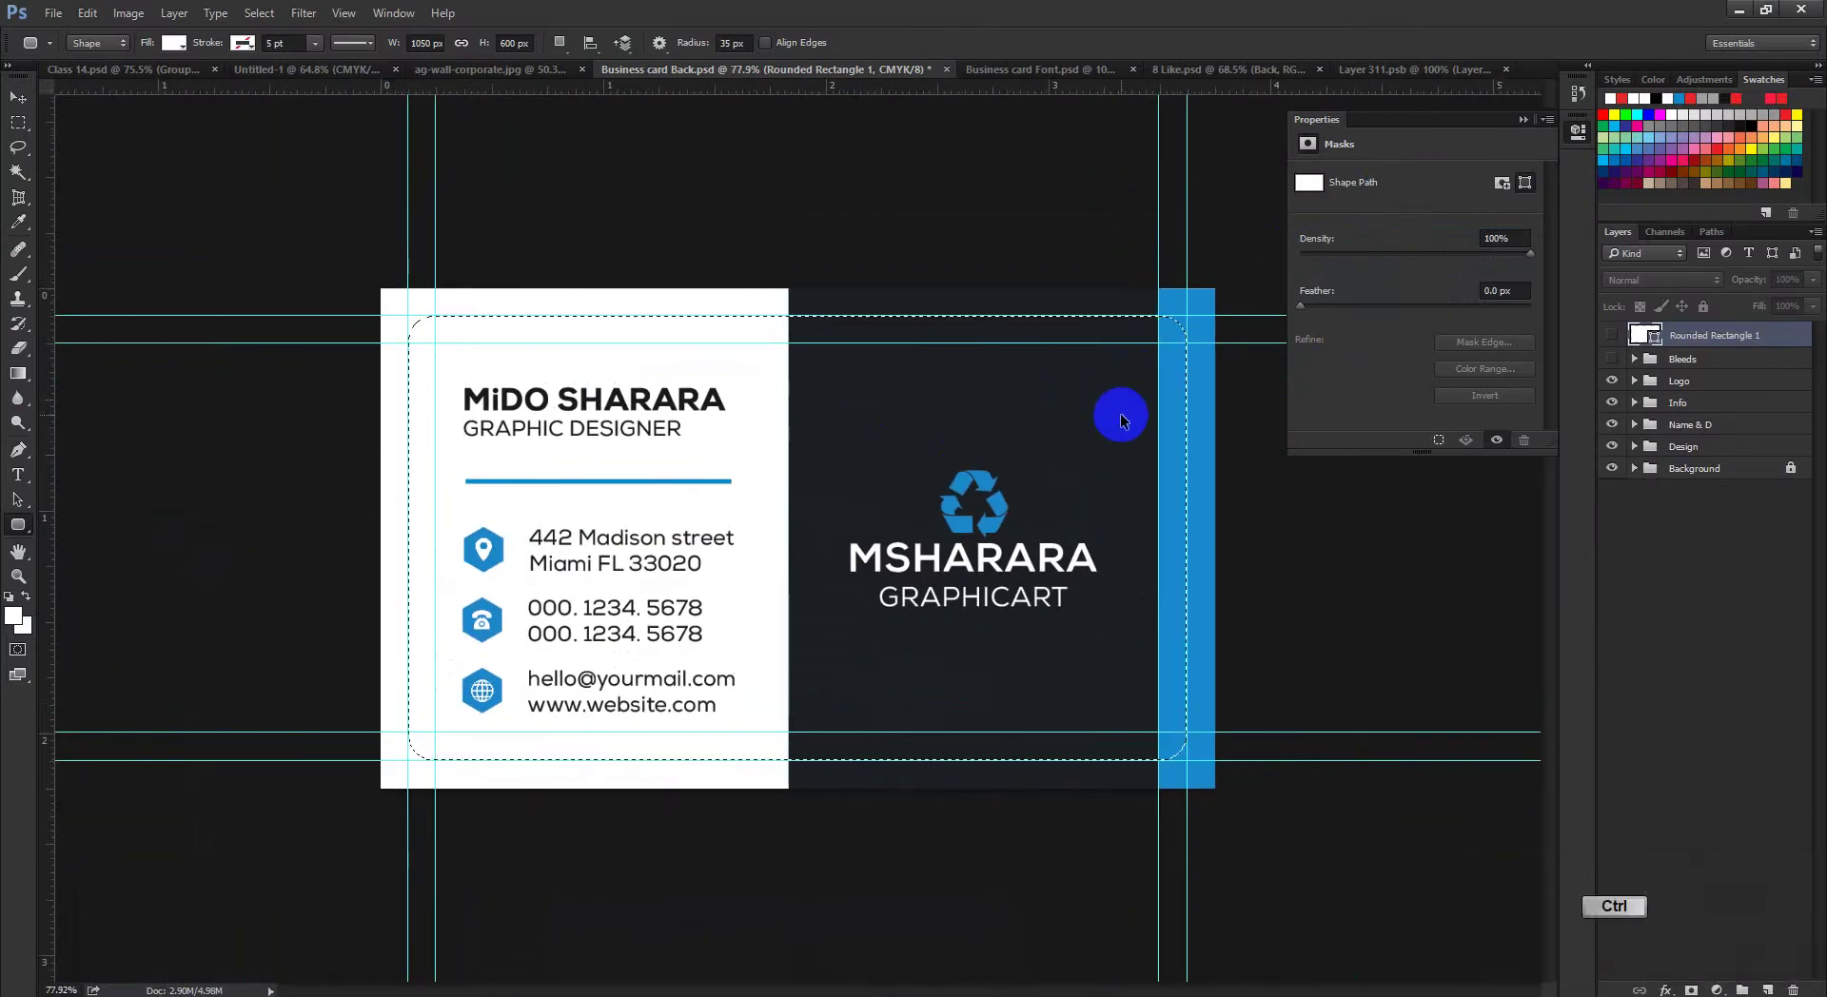
key("ctrl+shift+c")
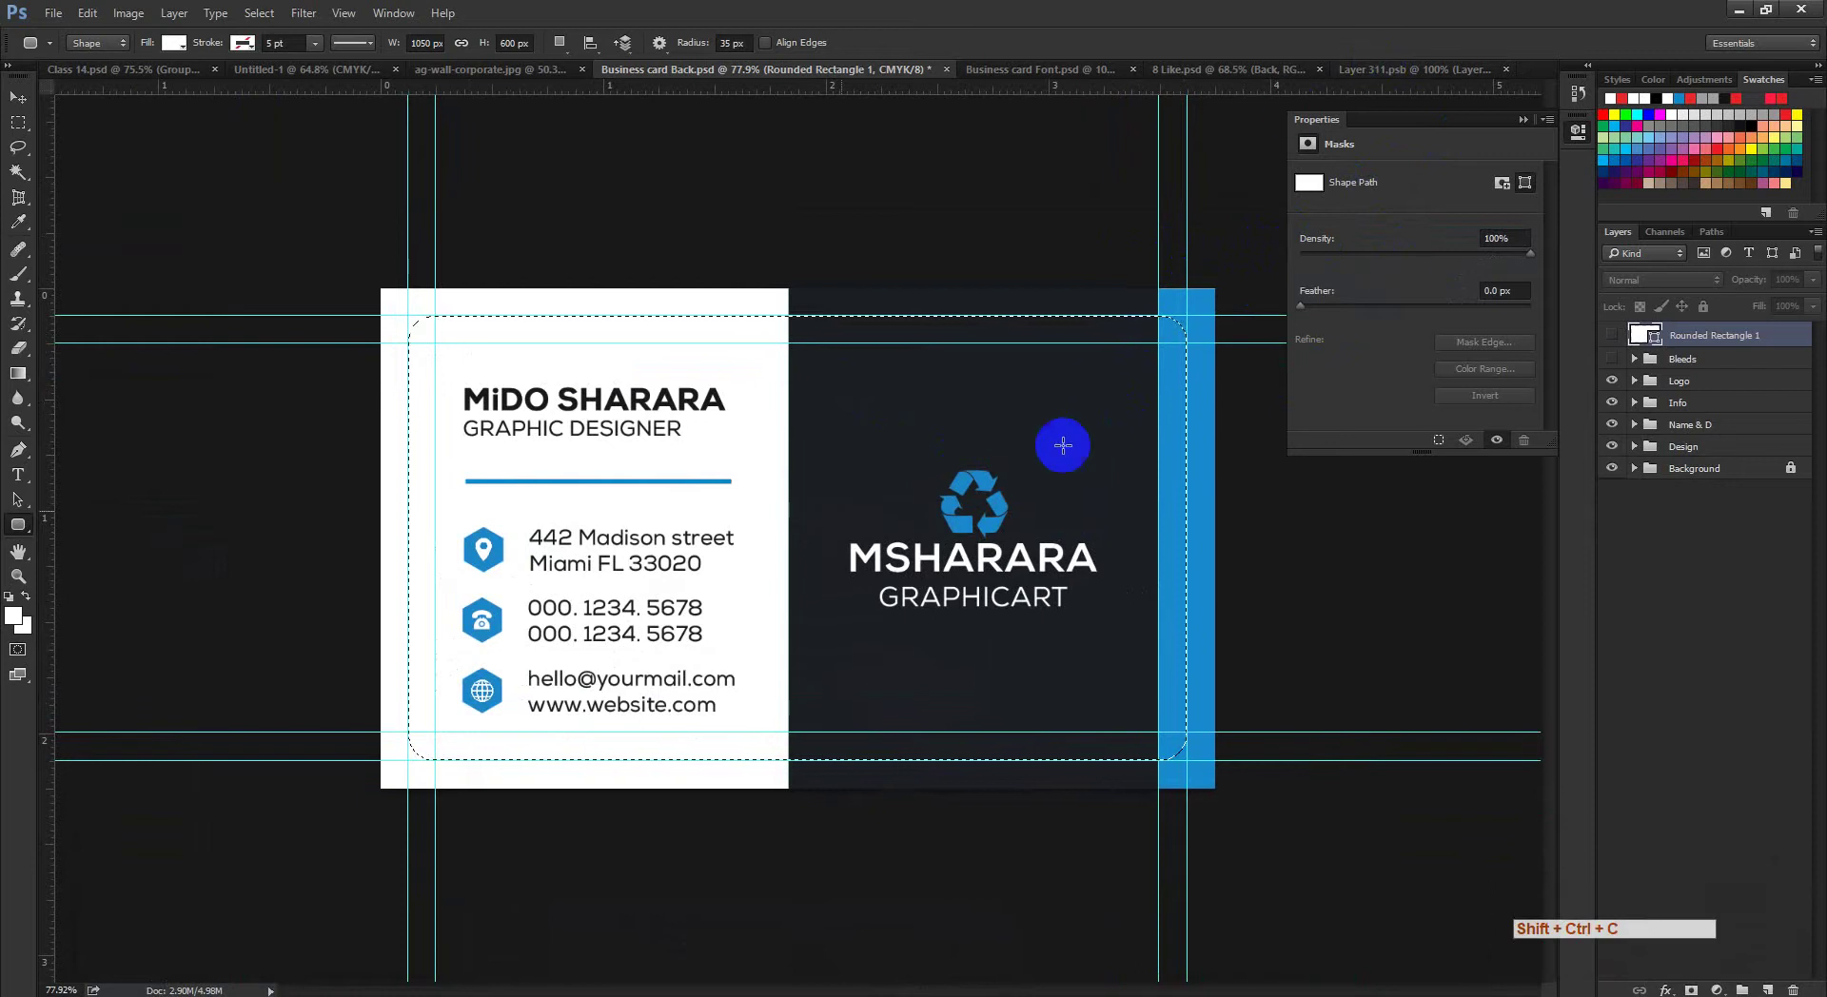
left_click(1391, 70)
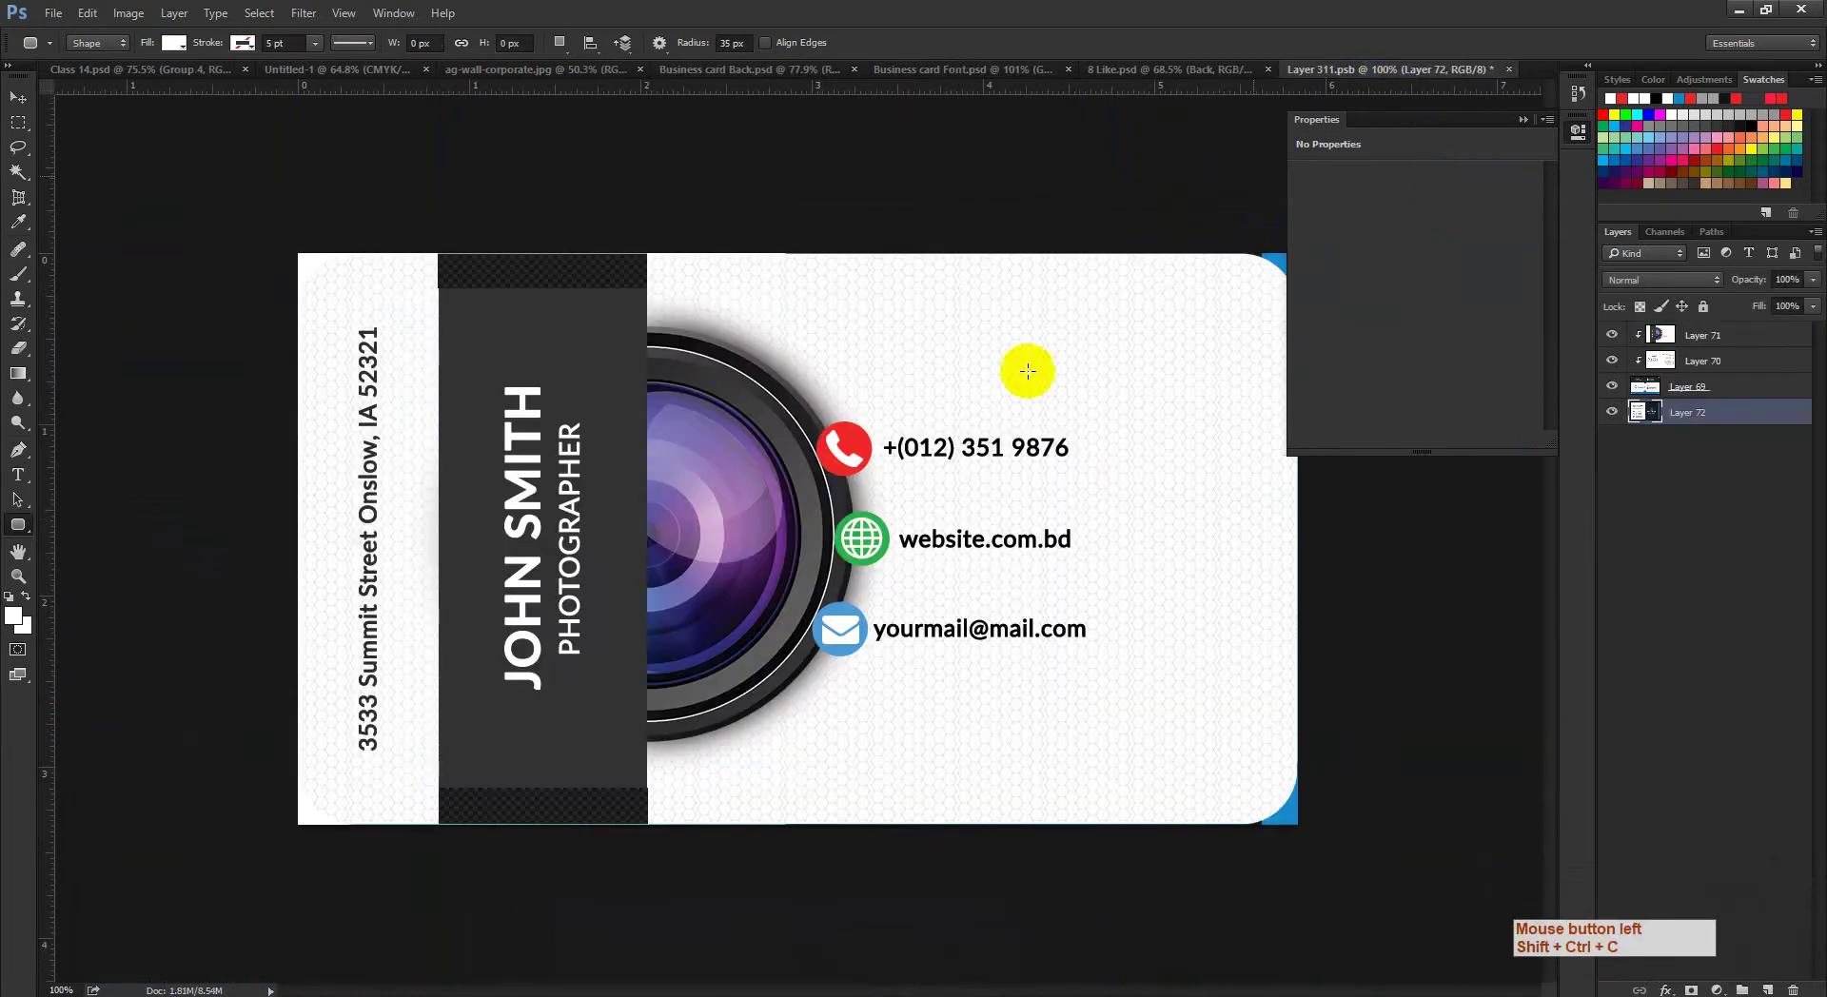
left_click(1523, 119)
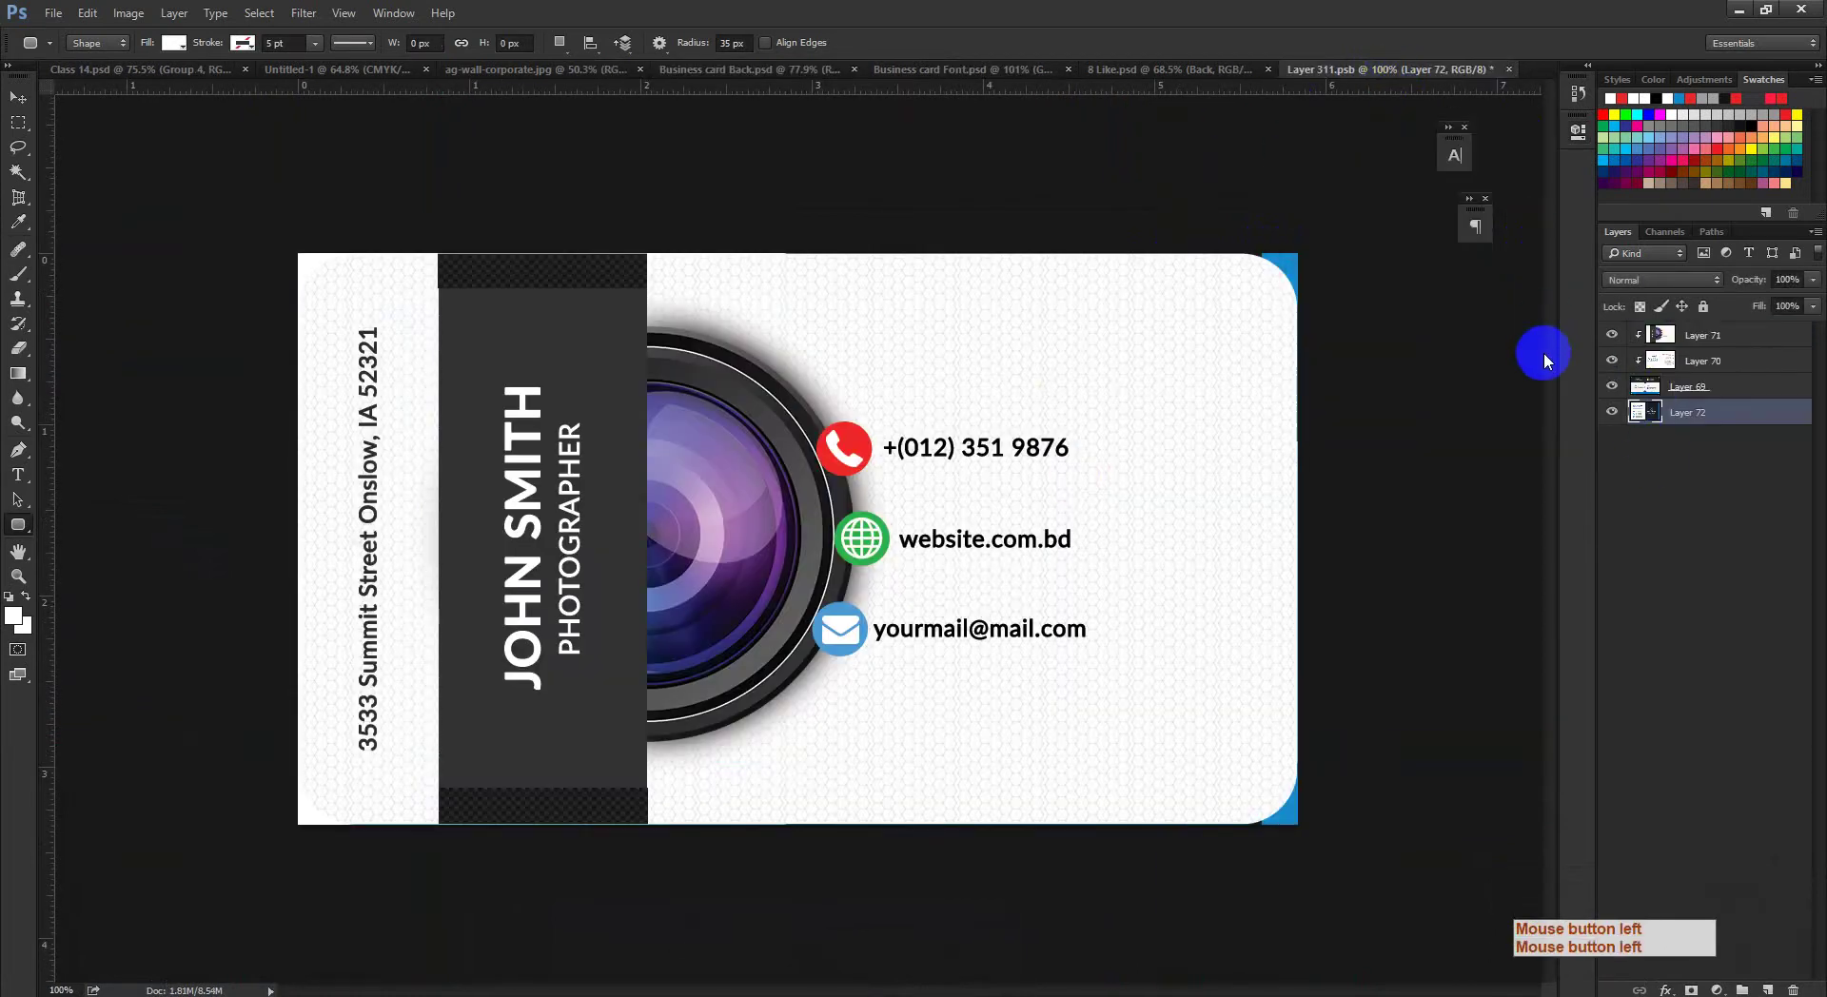
key("ctrl+v")
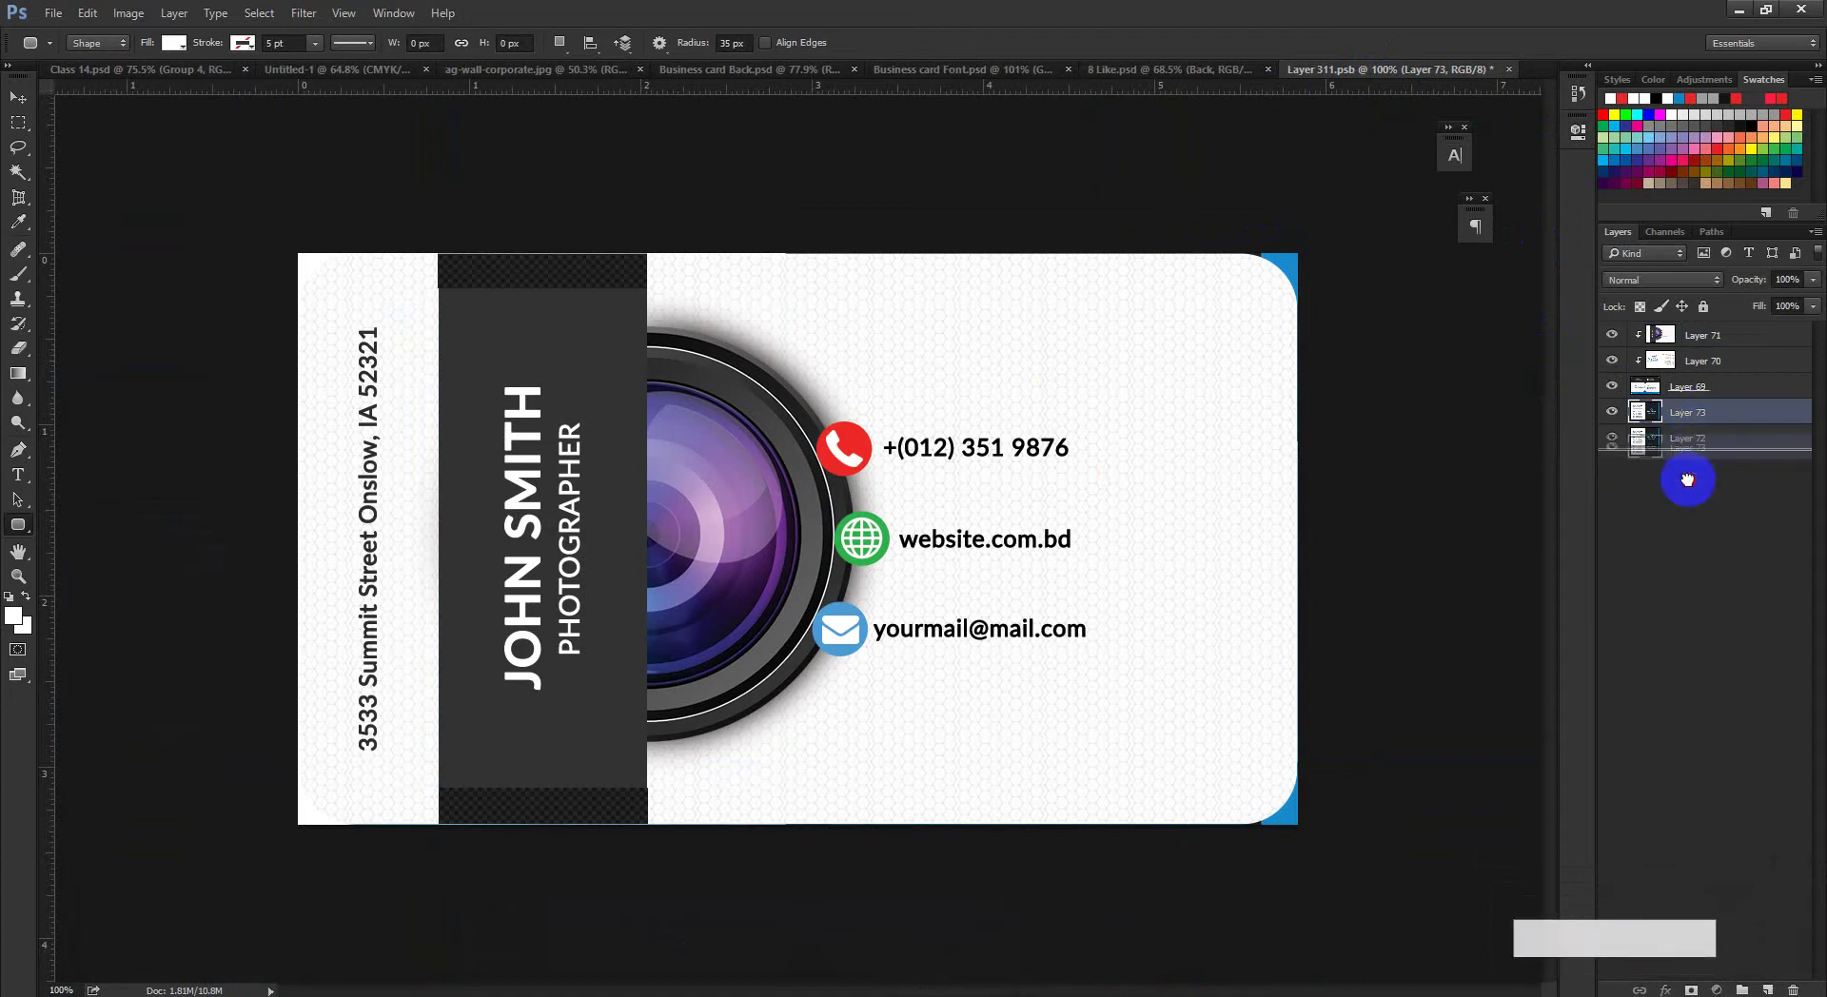
Step: Undo the stray layer changes, deselect, and move Layer 72 beneath Layer 71, keeping Layer 69 visible
left_click(1691, 433)
left_click_drag(1611, 395, 1611, 412)
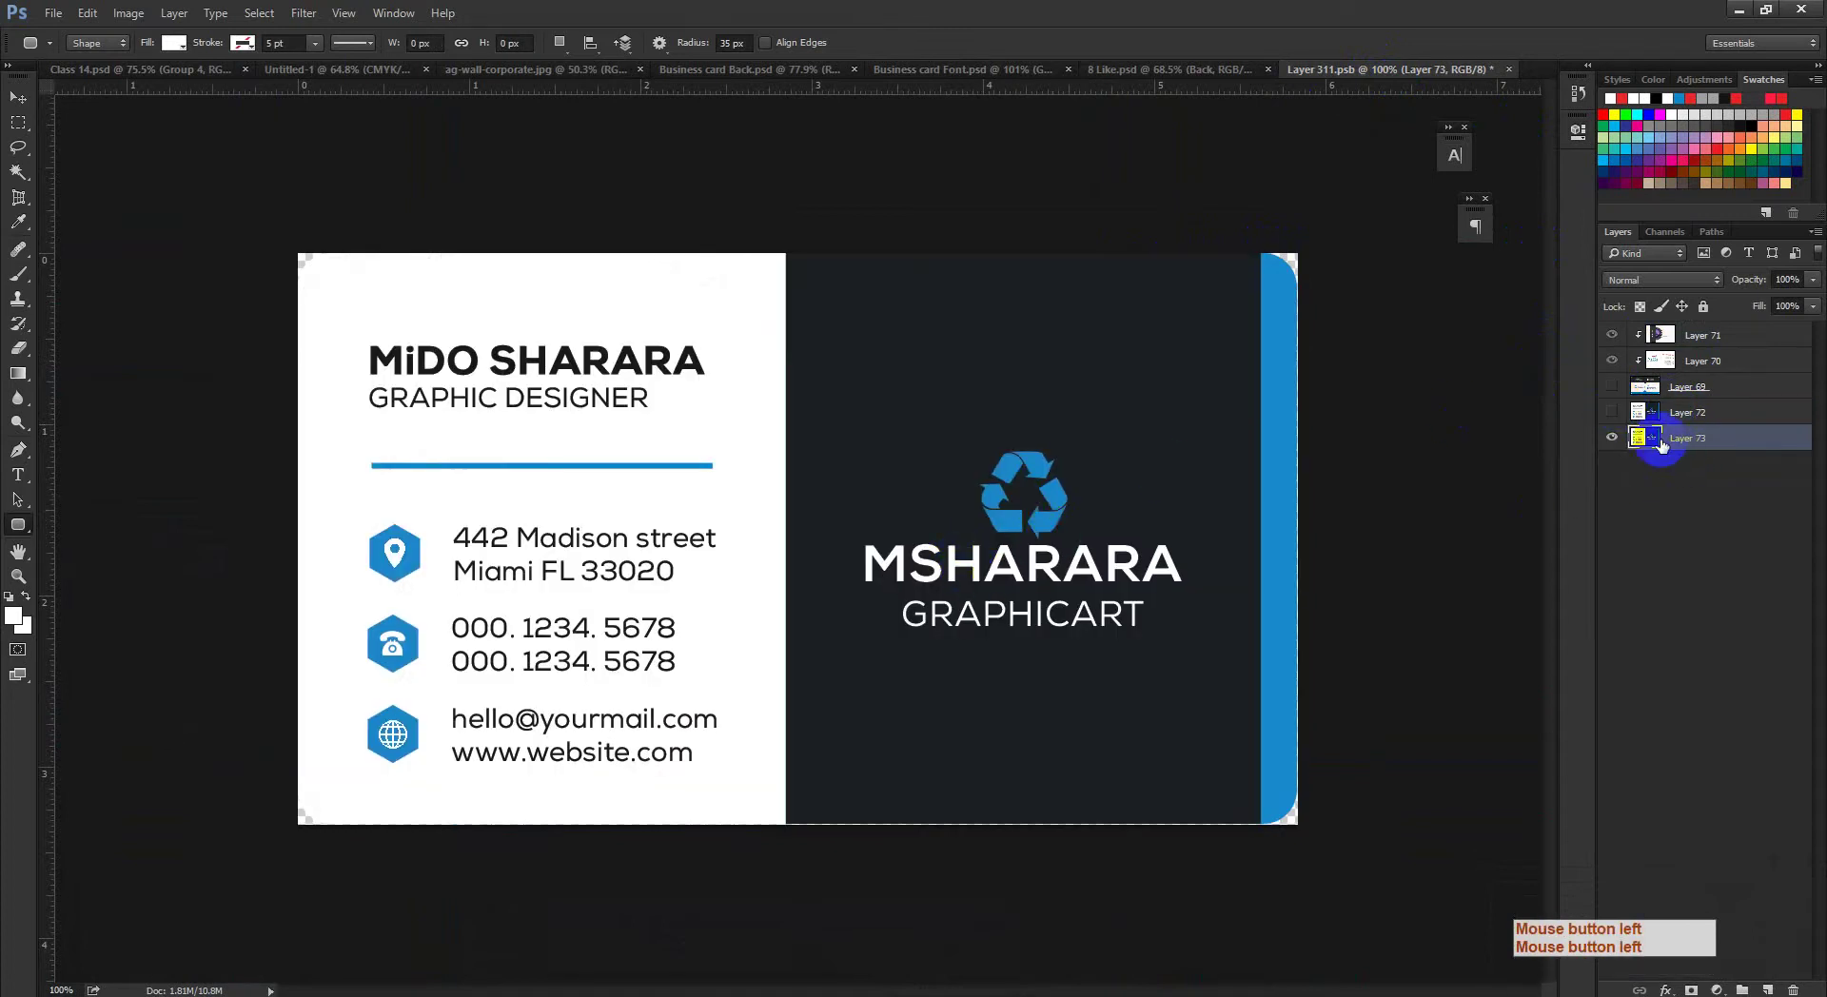
left_click(1692, 390)
left_click_drag(1716, 390, 1684, 378)
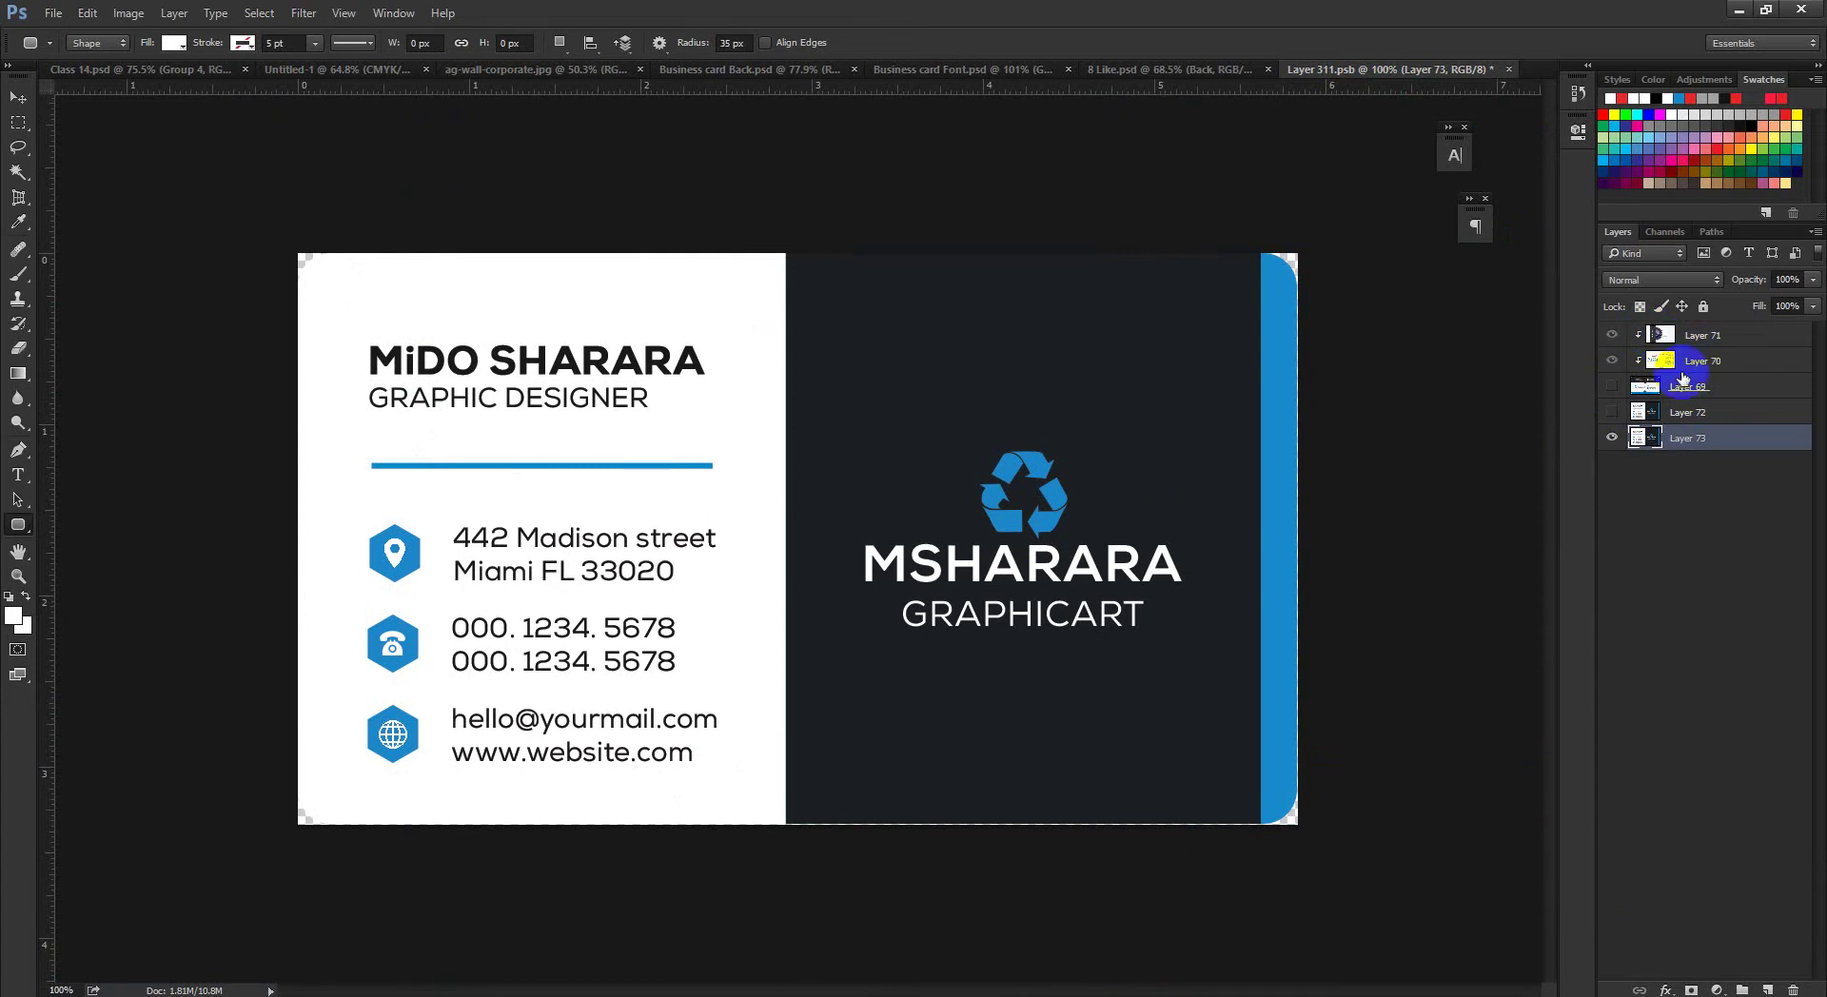
key("ctrl+alt+z")
key("ctrl+alt+z")
key("ctrl+alt+z")
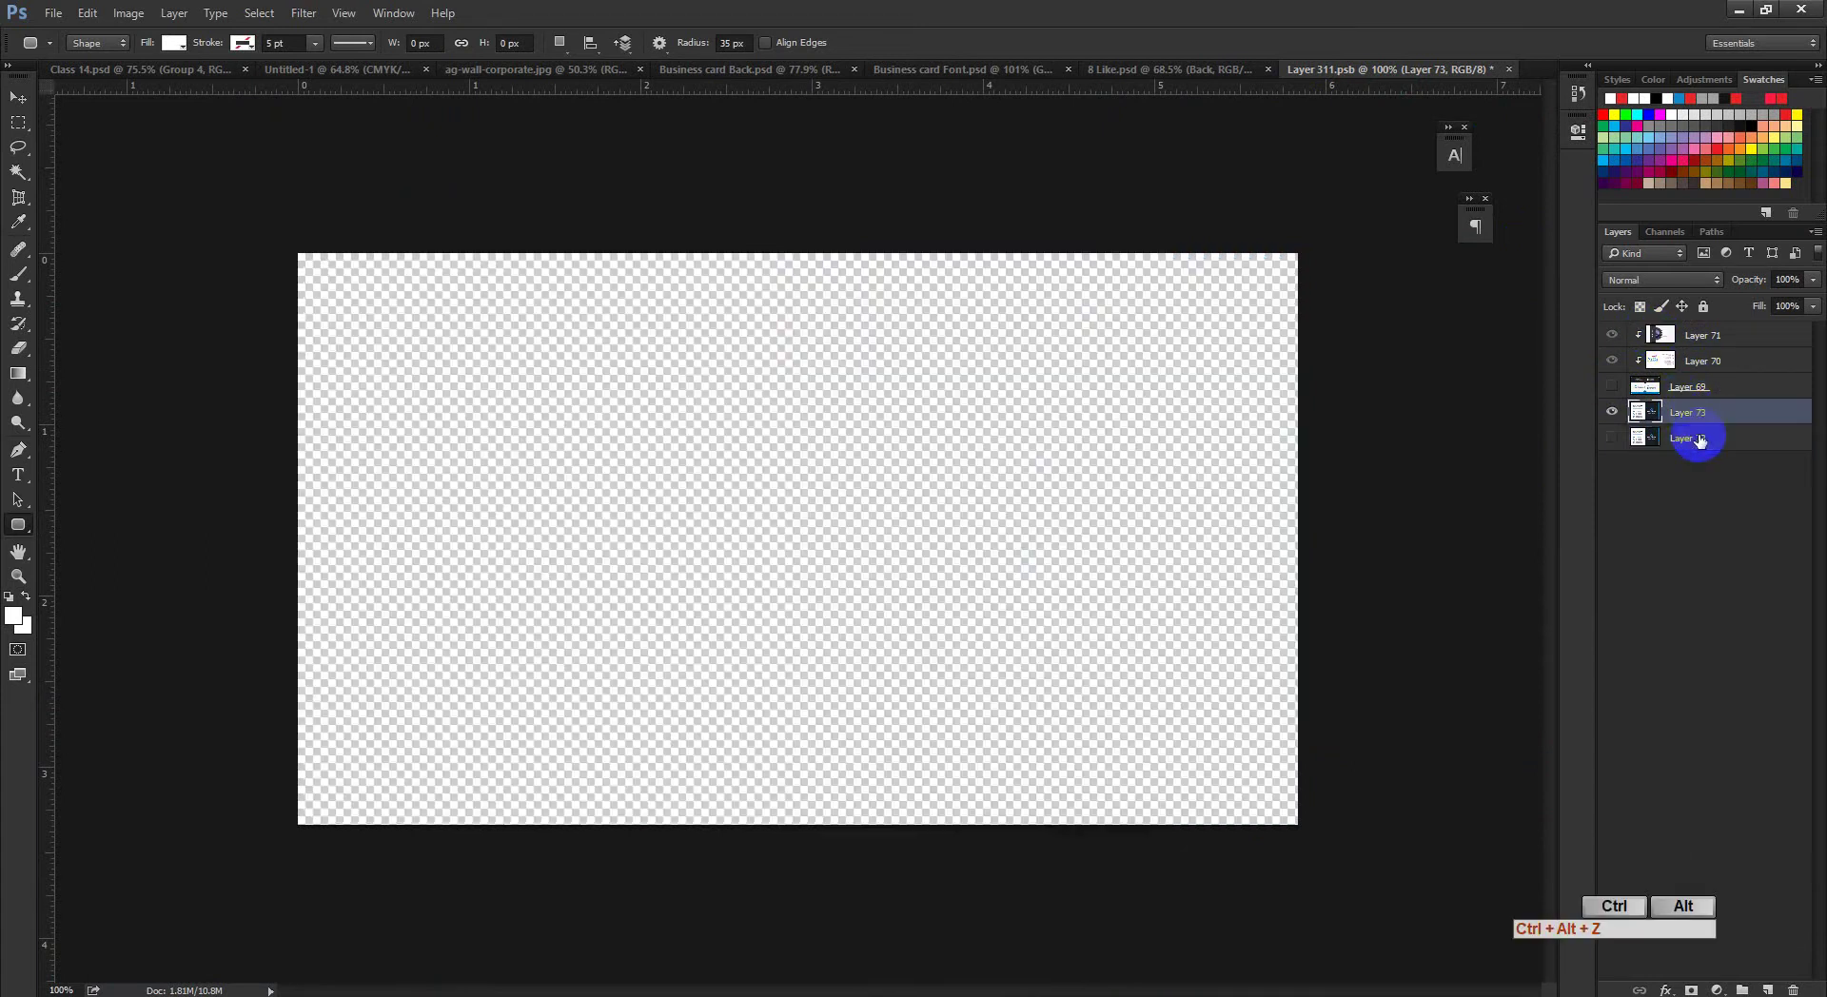
left_click(1611, 412)
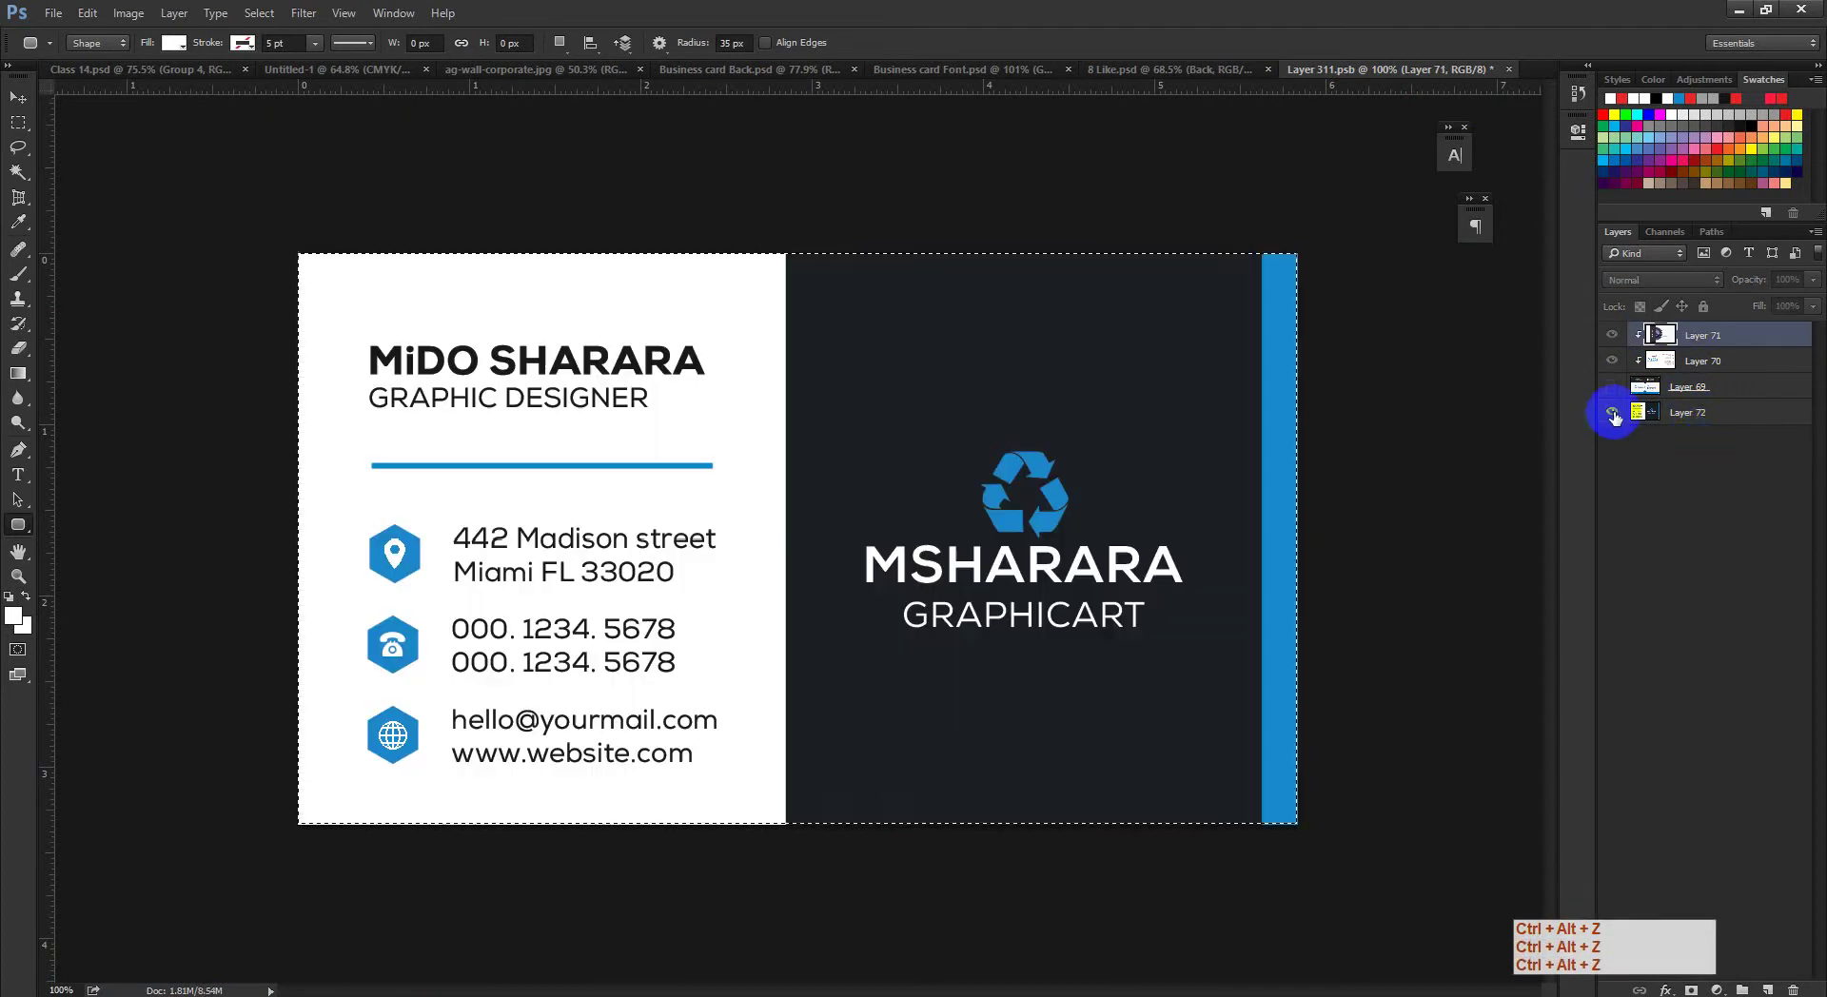
key("ctrl+d")
left_click_drag(1748, 417, 1666, 383)
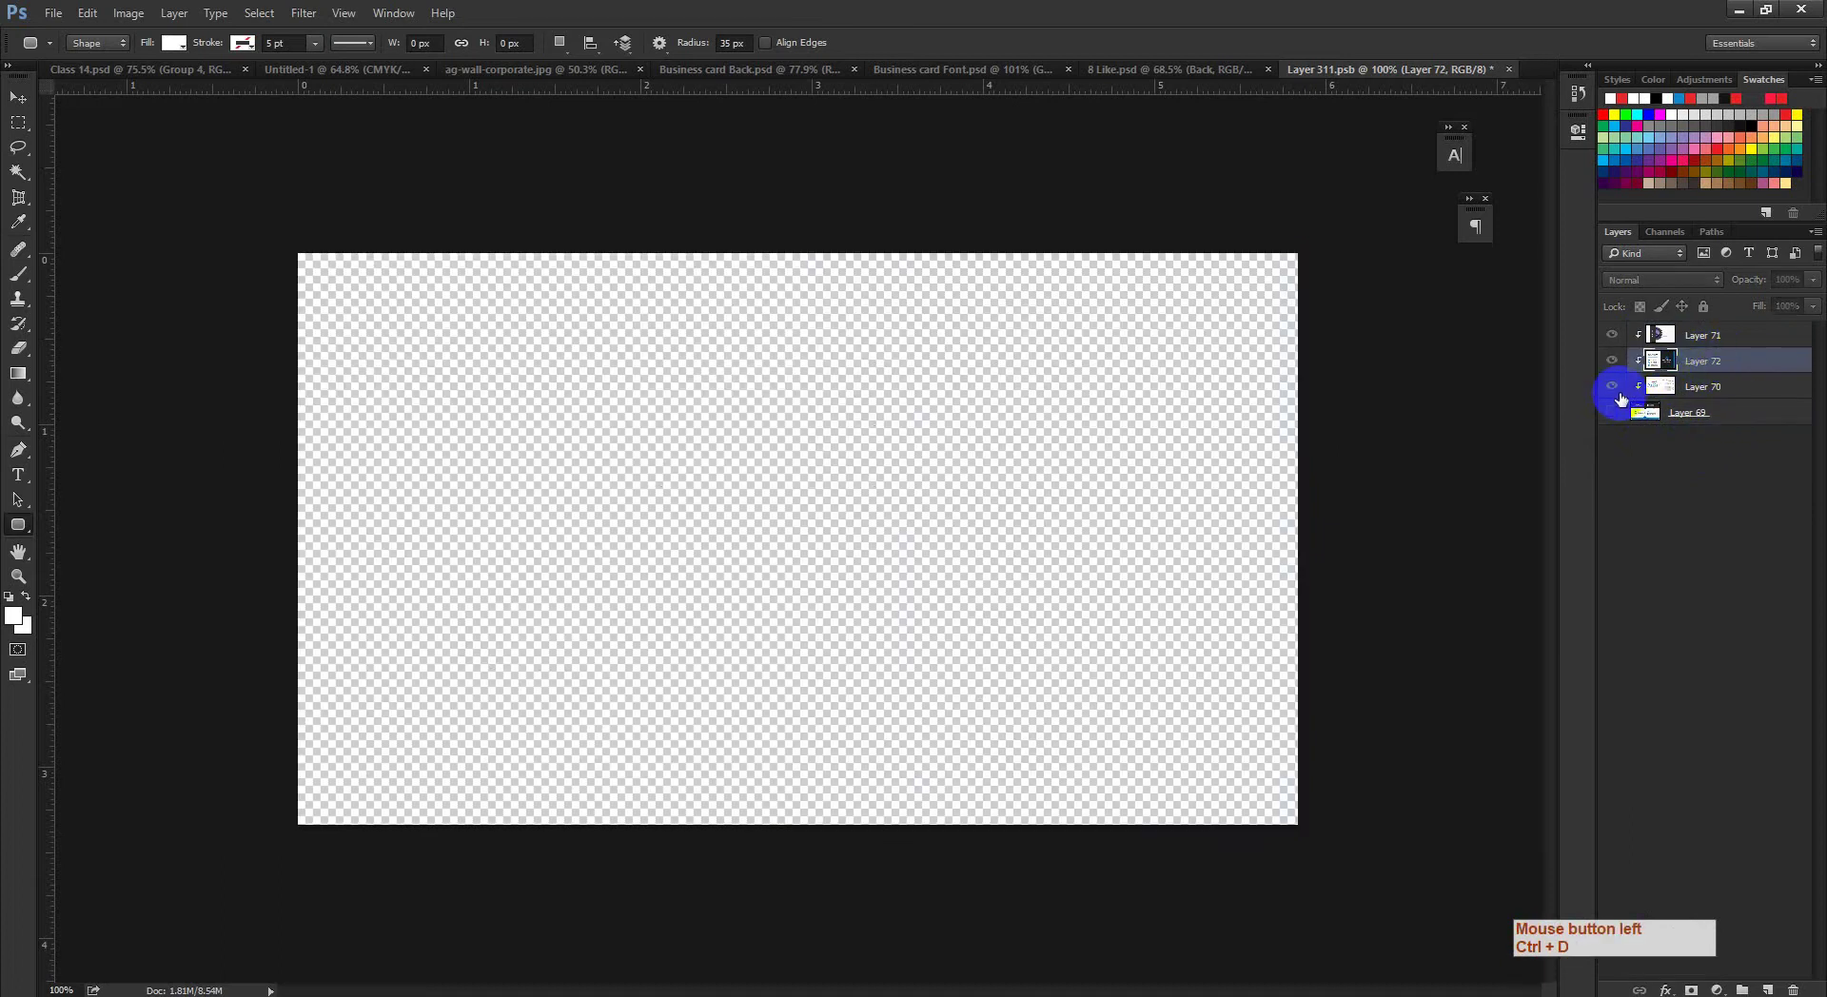
left_click(1615, 359)
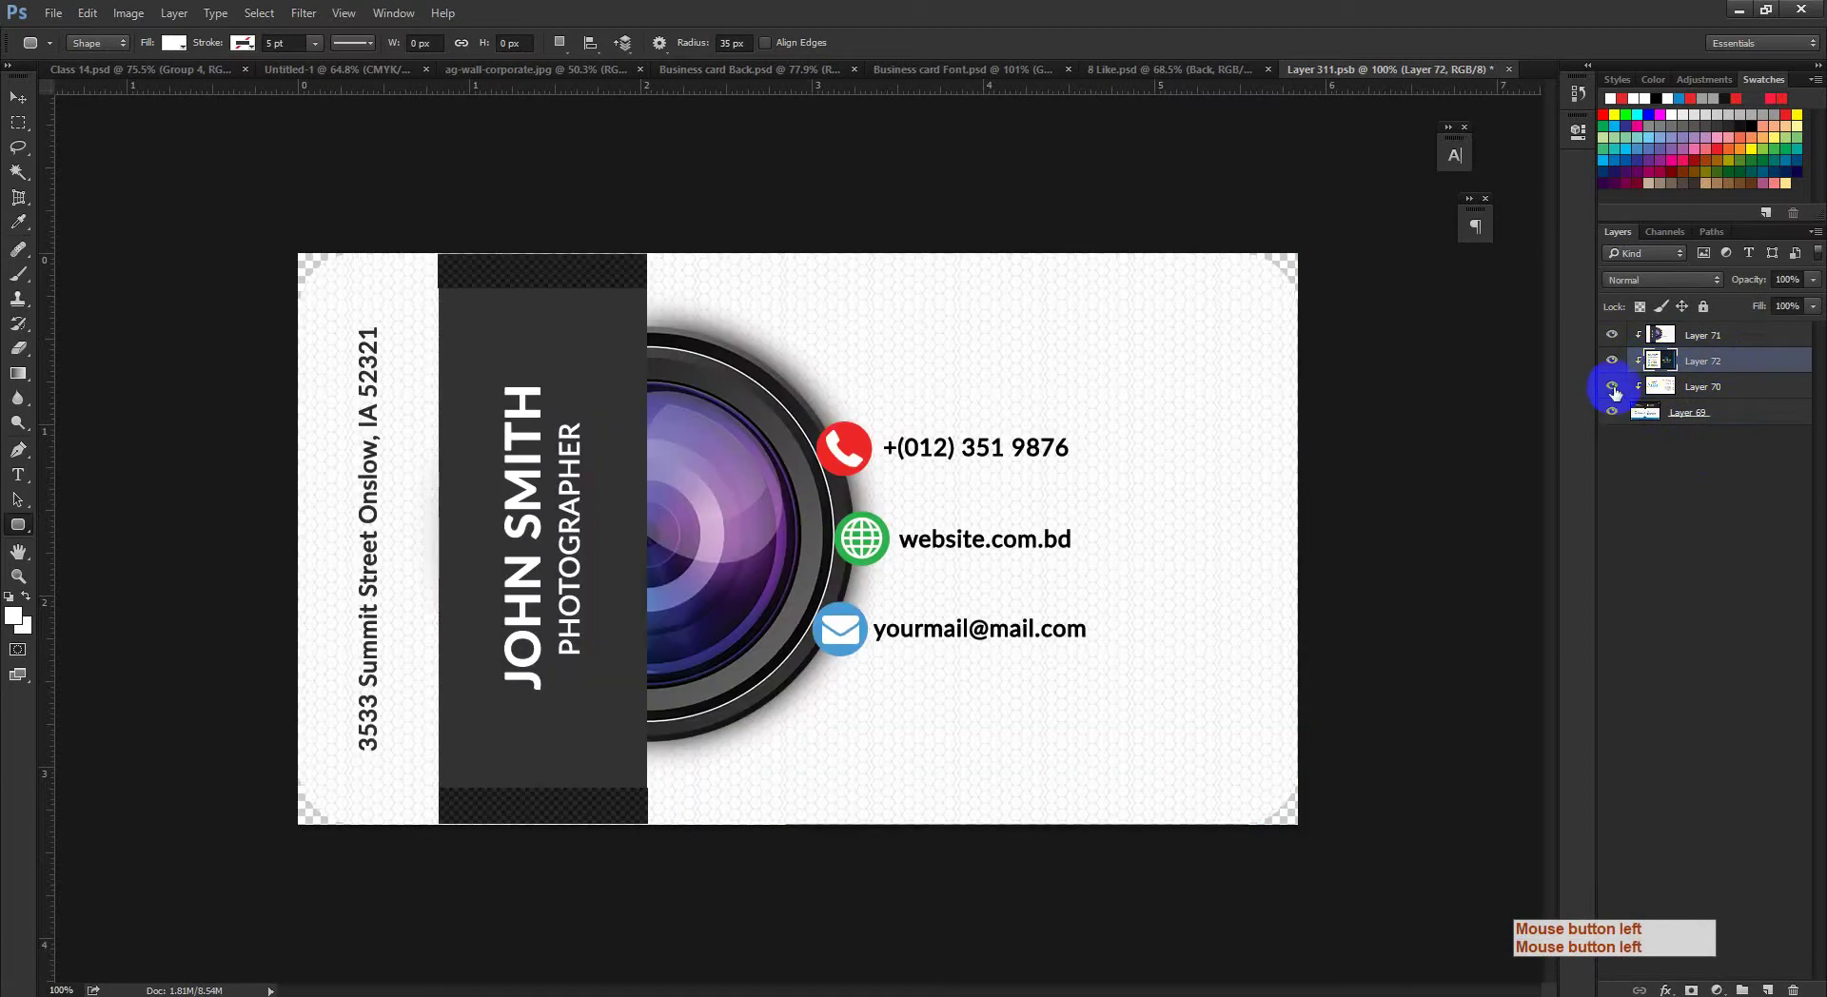
Step: Toggle Layer 69 and Layer 72 visibility to compare the card designs
left_click(1612, 415)
left_click(1612, 345)
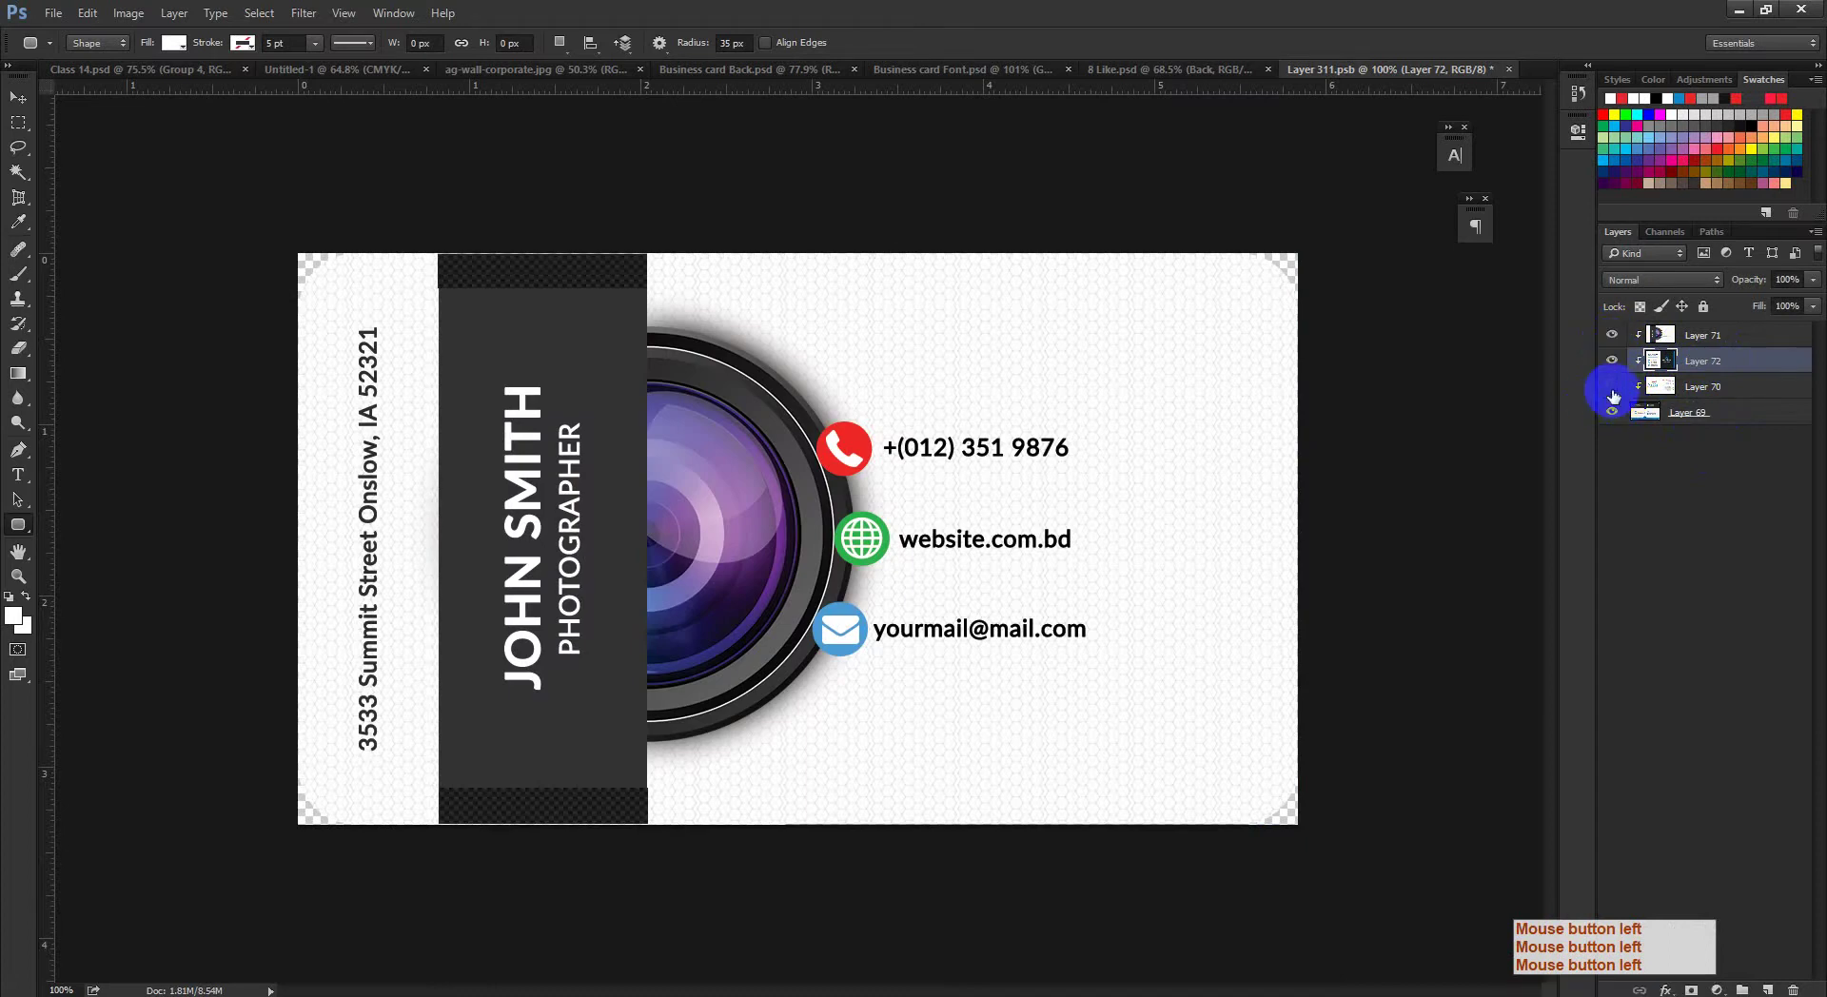
left_click(1612, 412)
left_click(1612, 412)
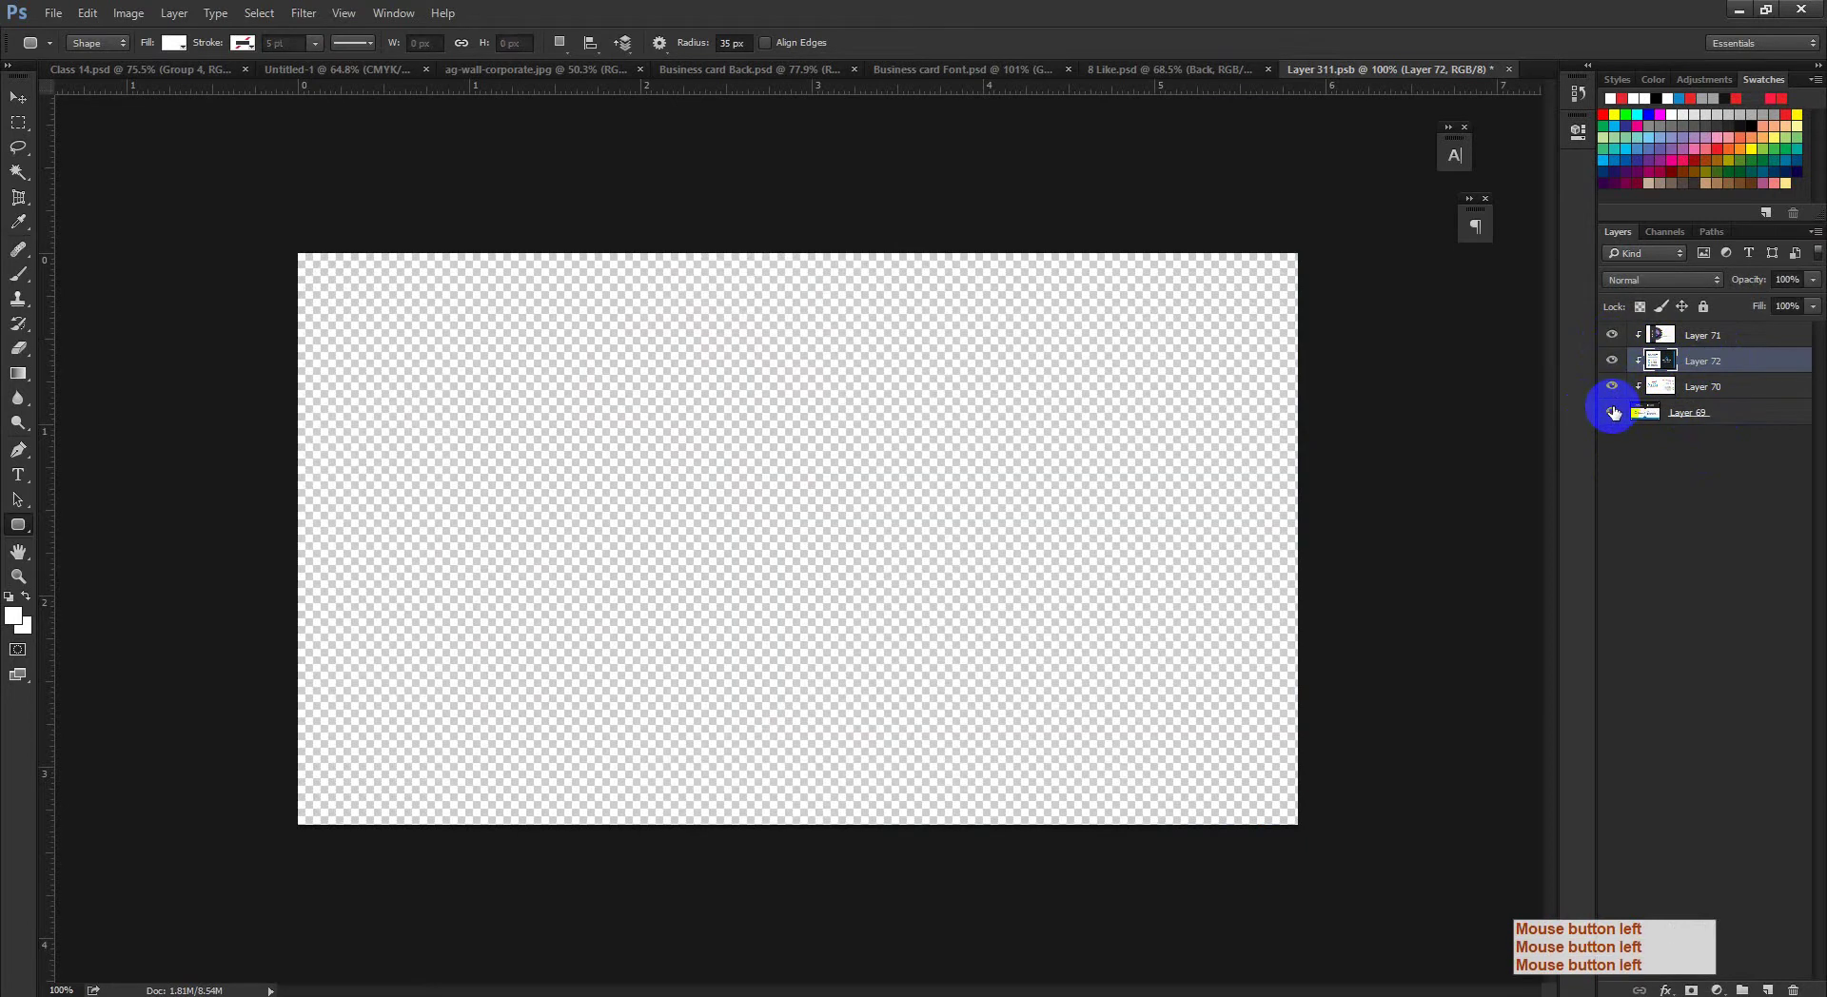
left_click(1613, 412)
left_click(1613, 412)
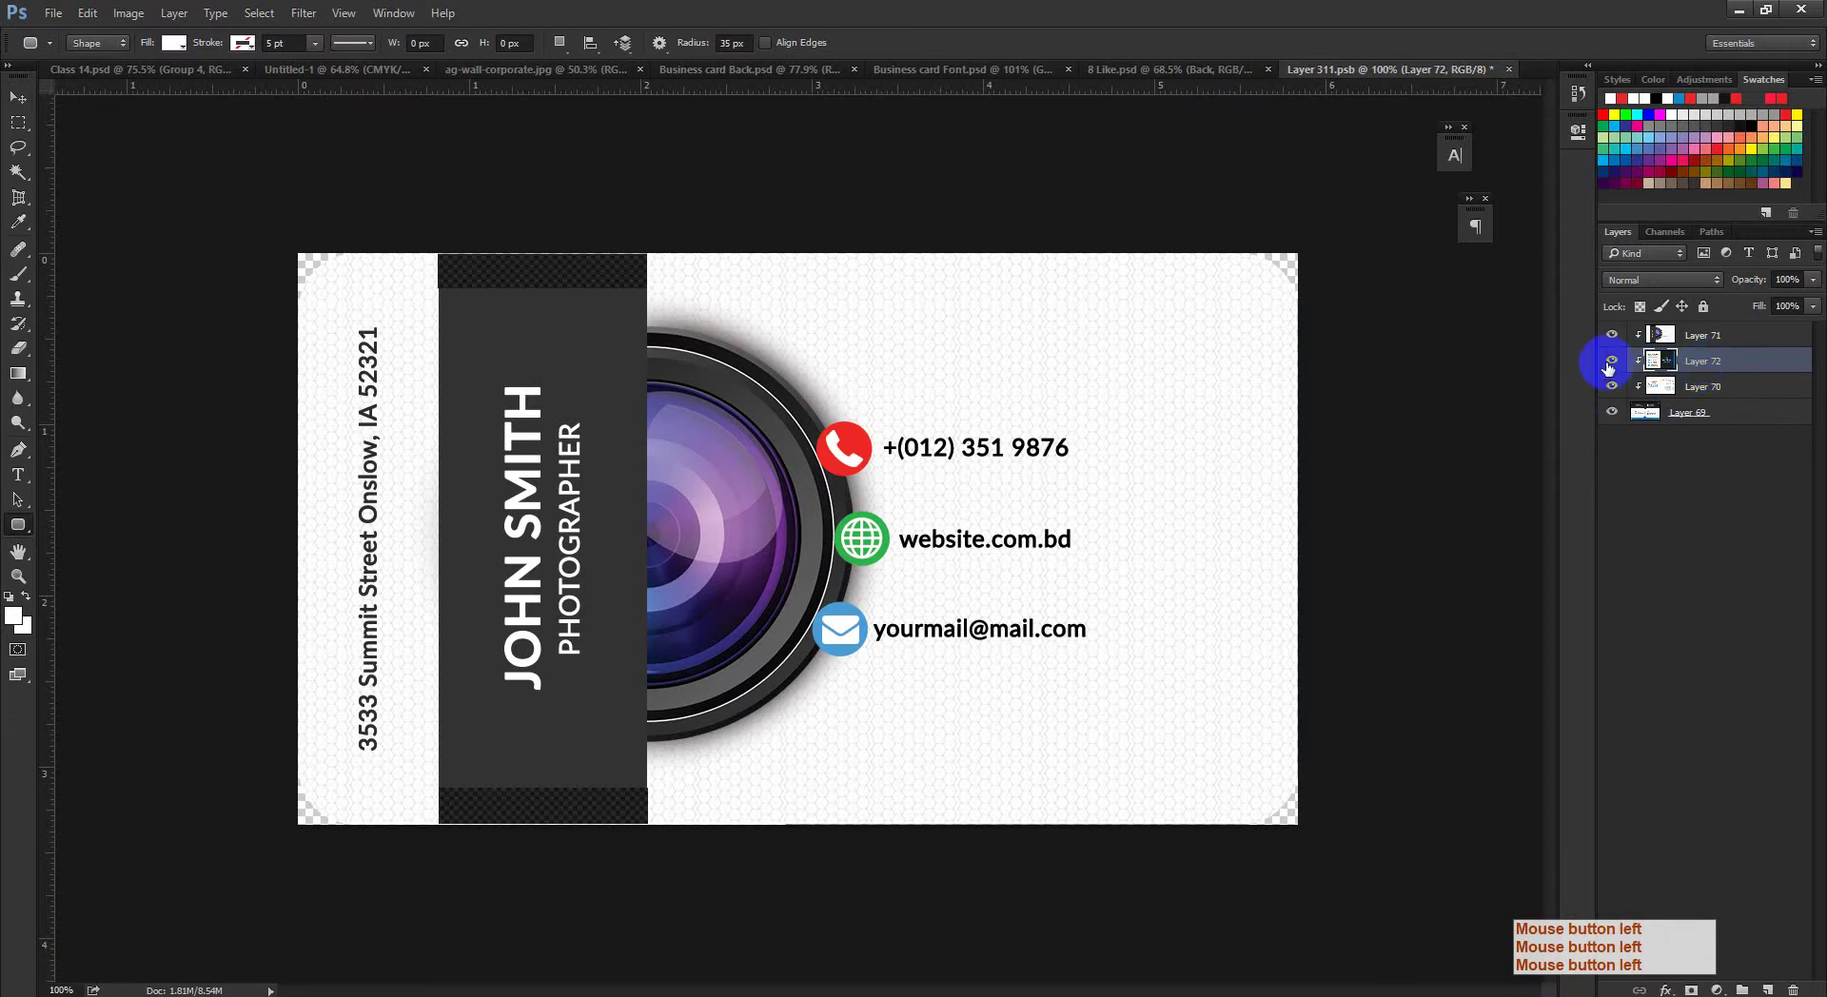
left_click(1611, 364)
left_click(1609, 366)
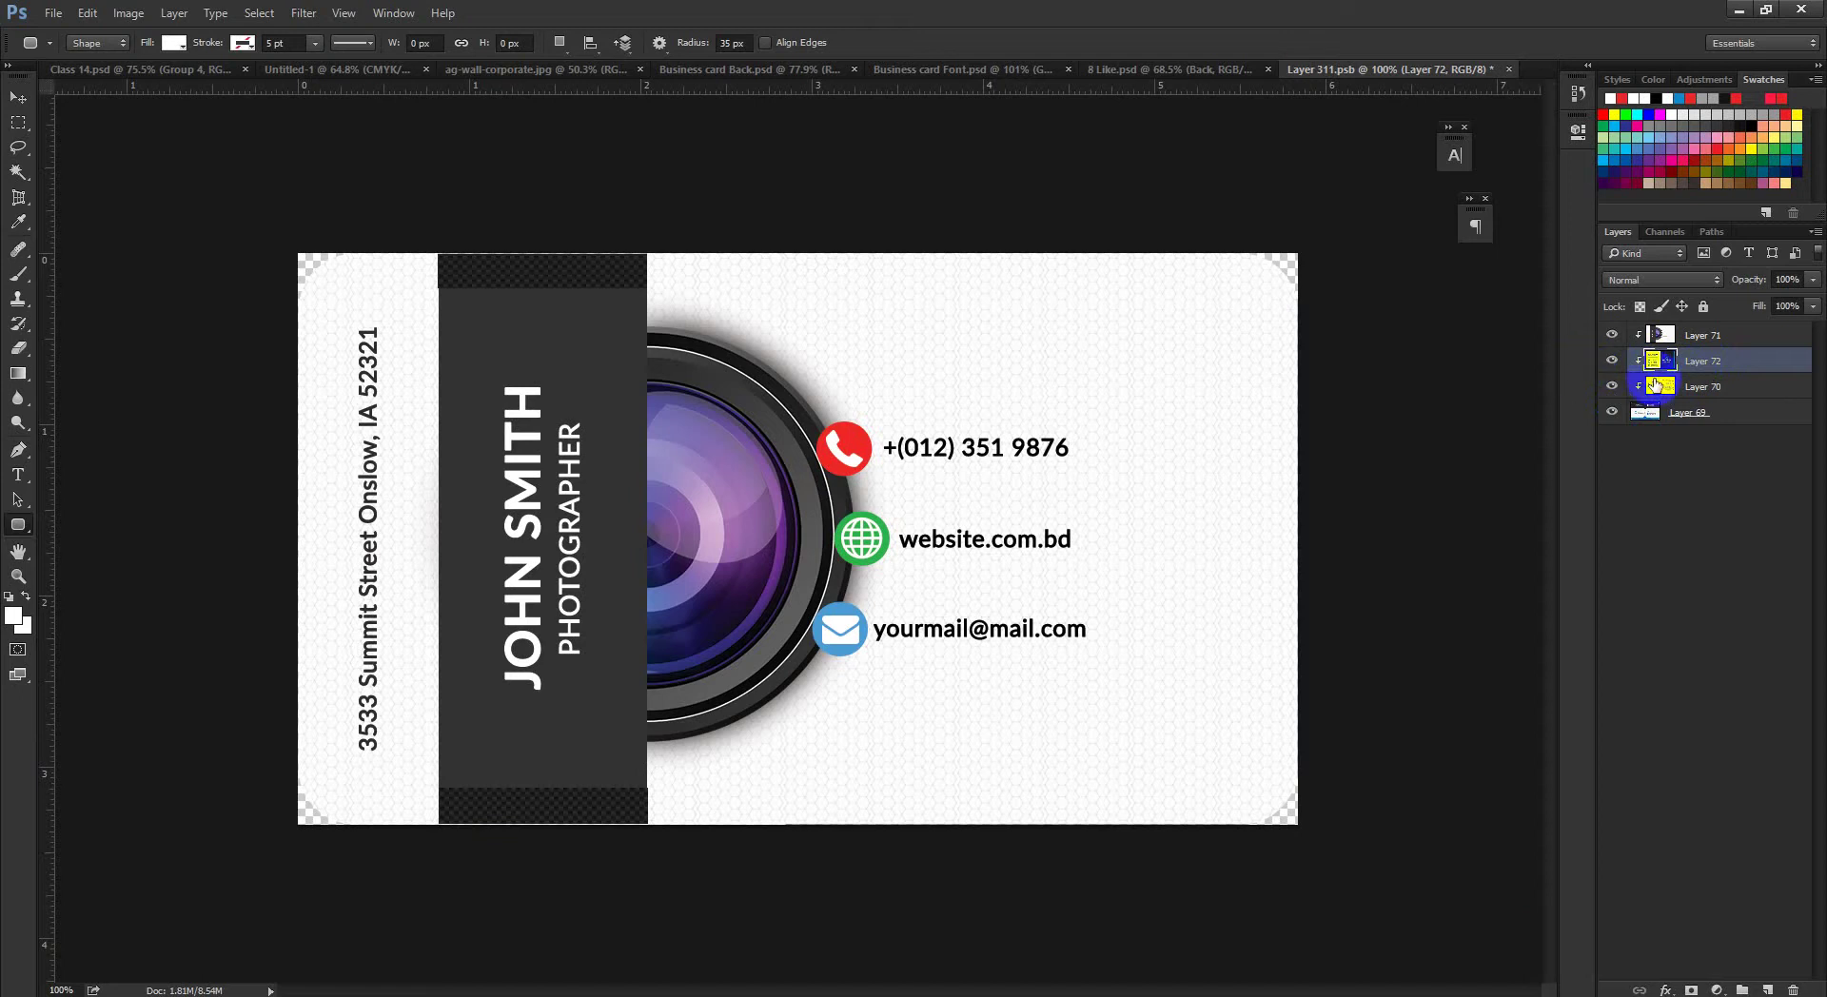
Step: Move Layer 72 above Layer 71 so the dark blue design shows, and save Layer 311.psb
left_click_drag(1694, 360, 1692, 334)
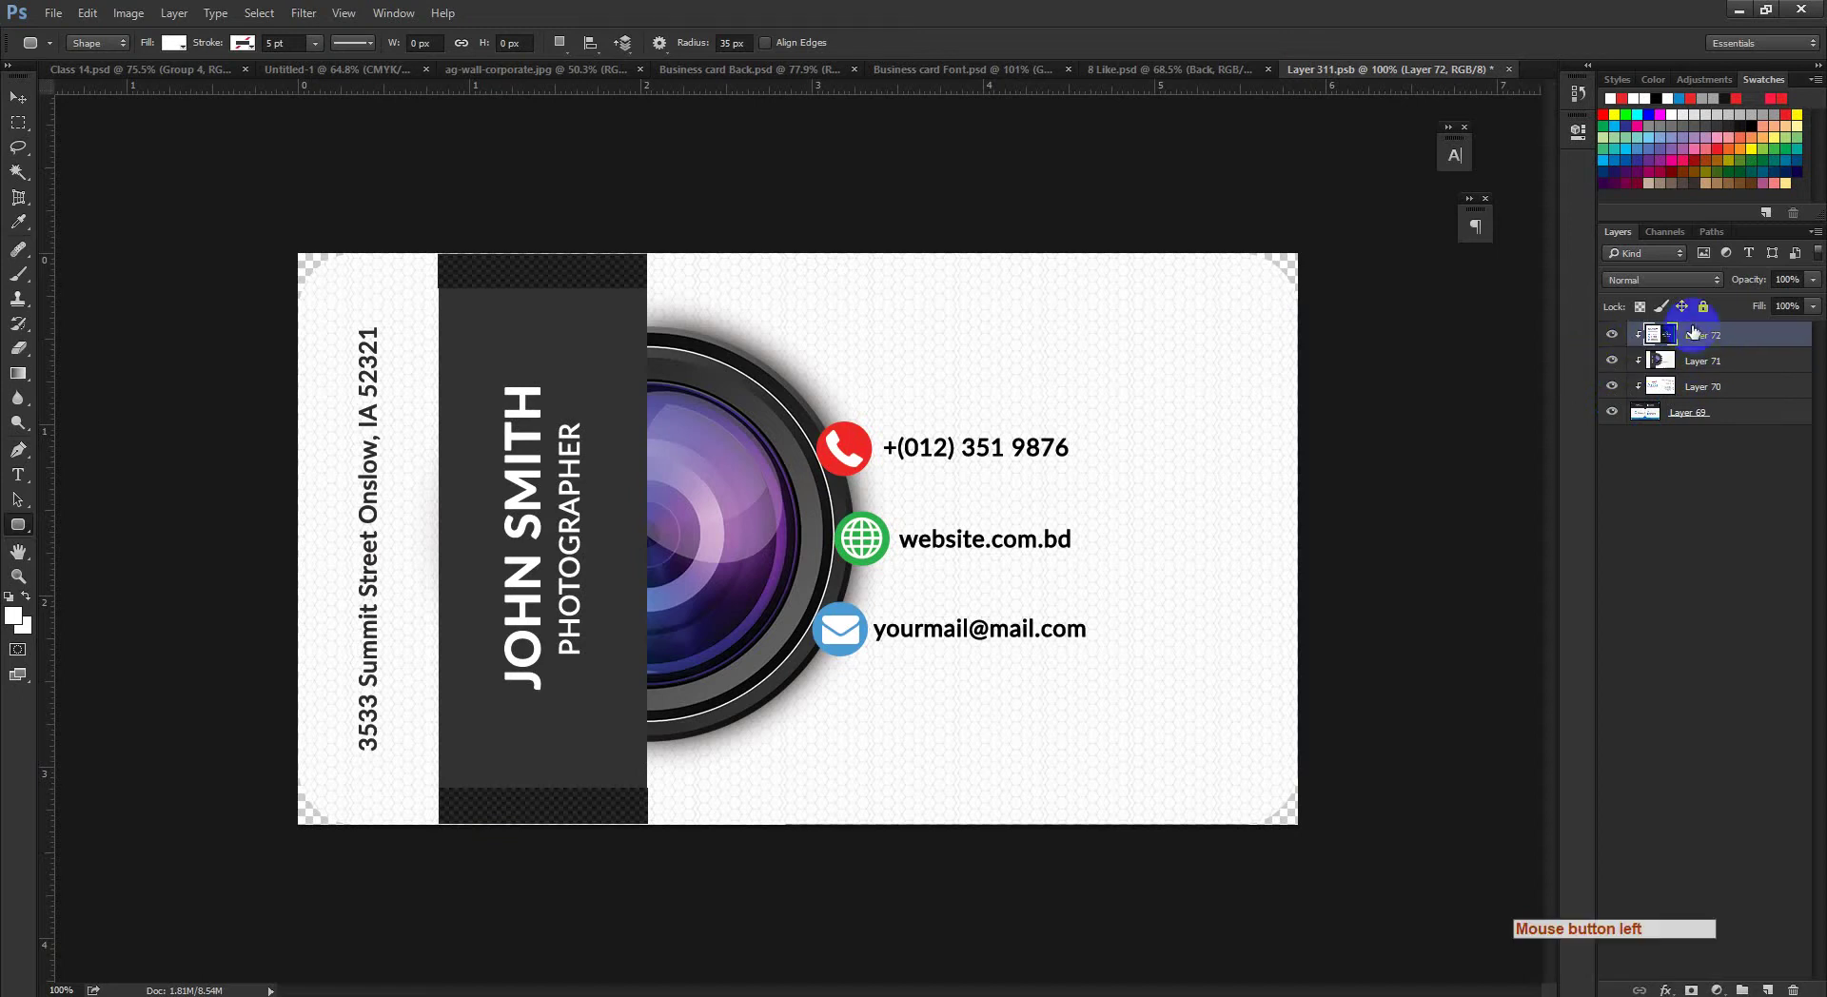
left_click_drag(1170, 534, 1108, 530)
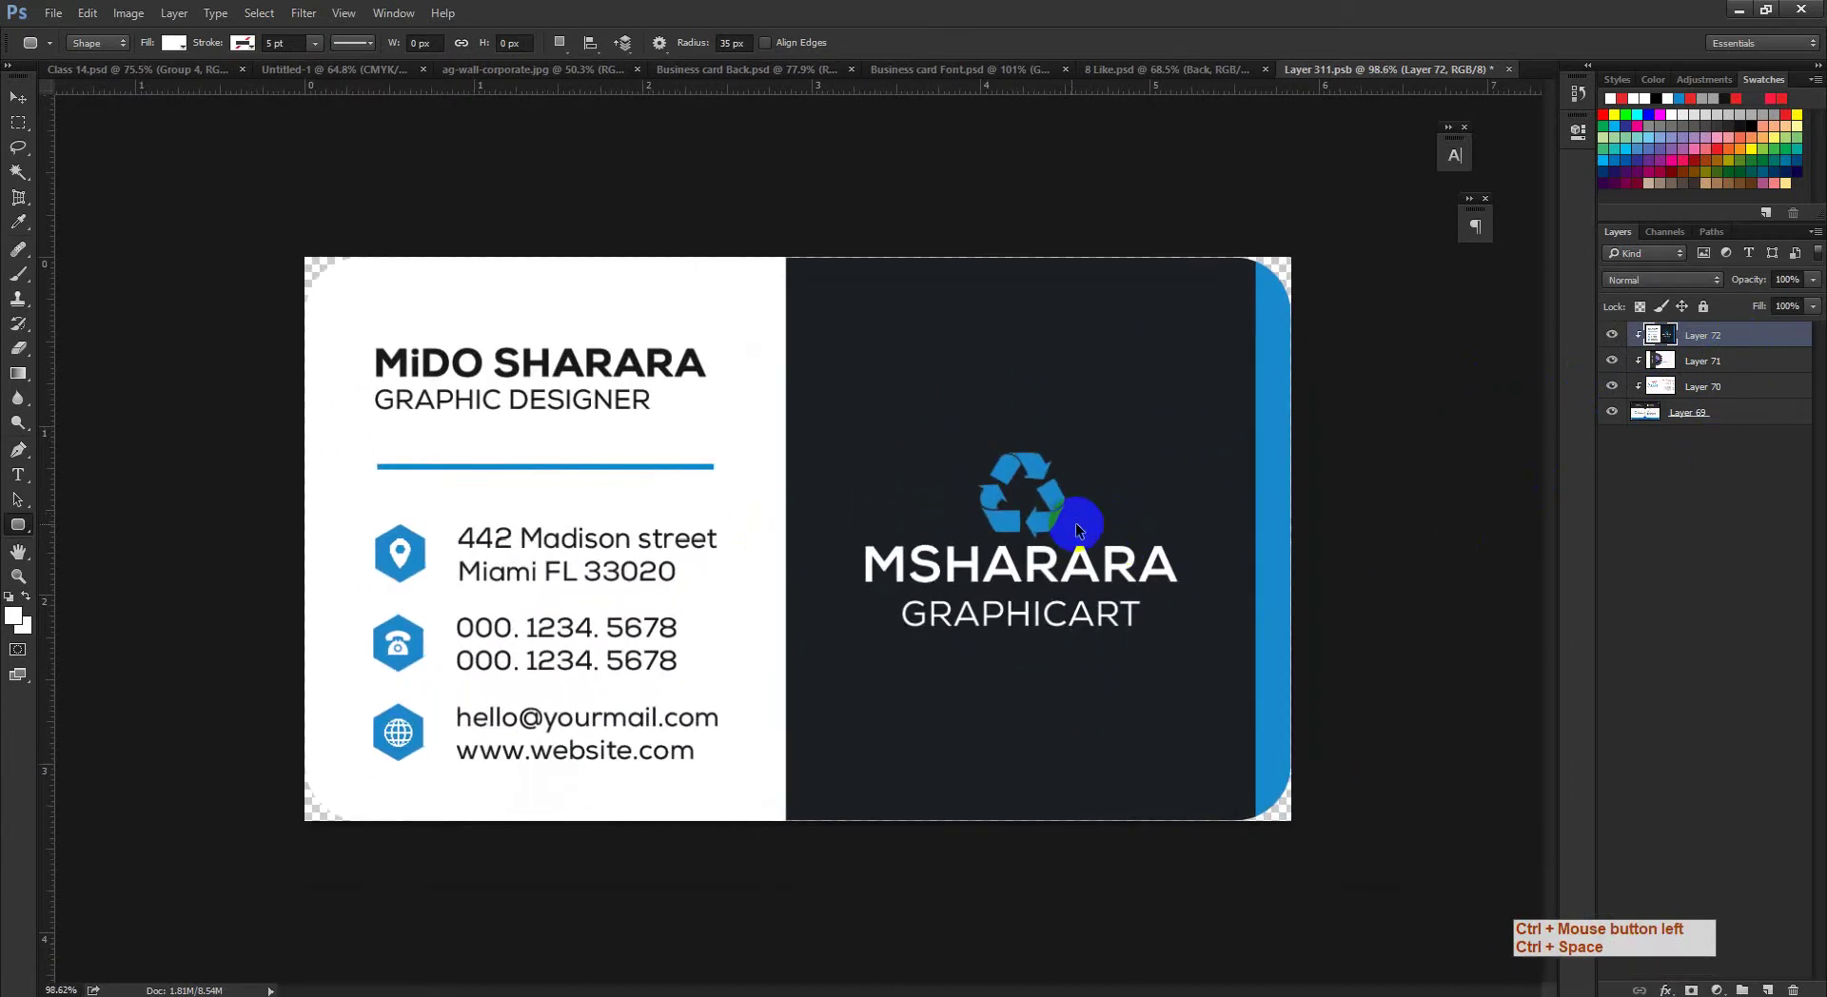
key("ctrl+s")
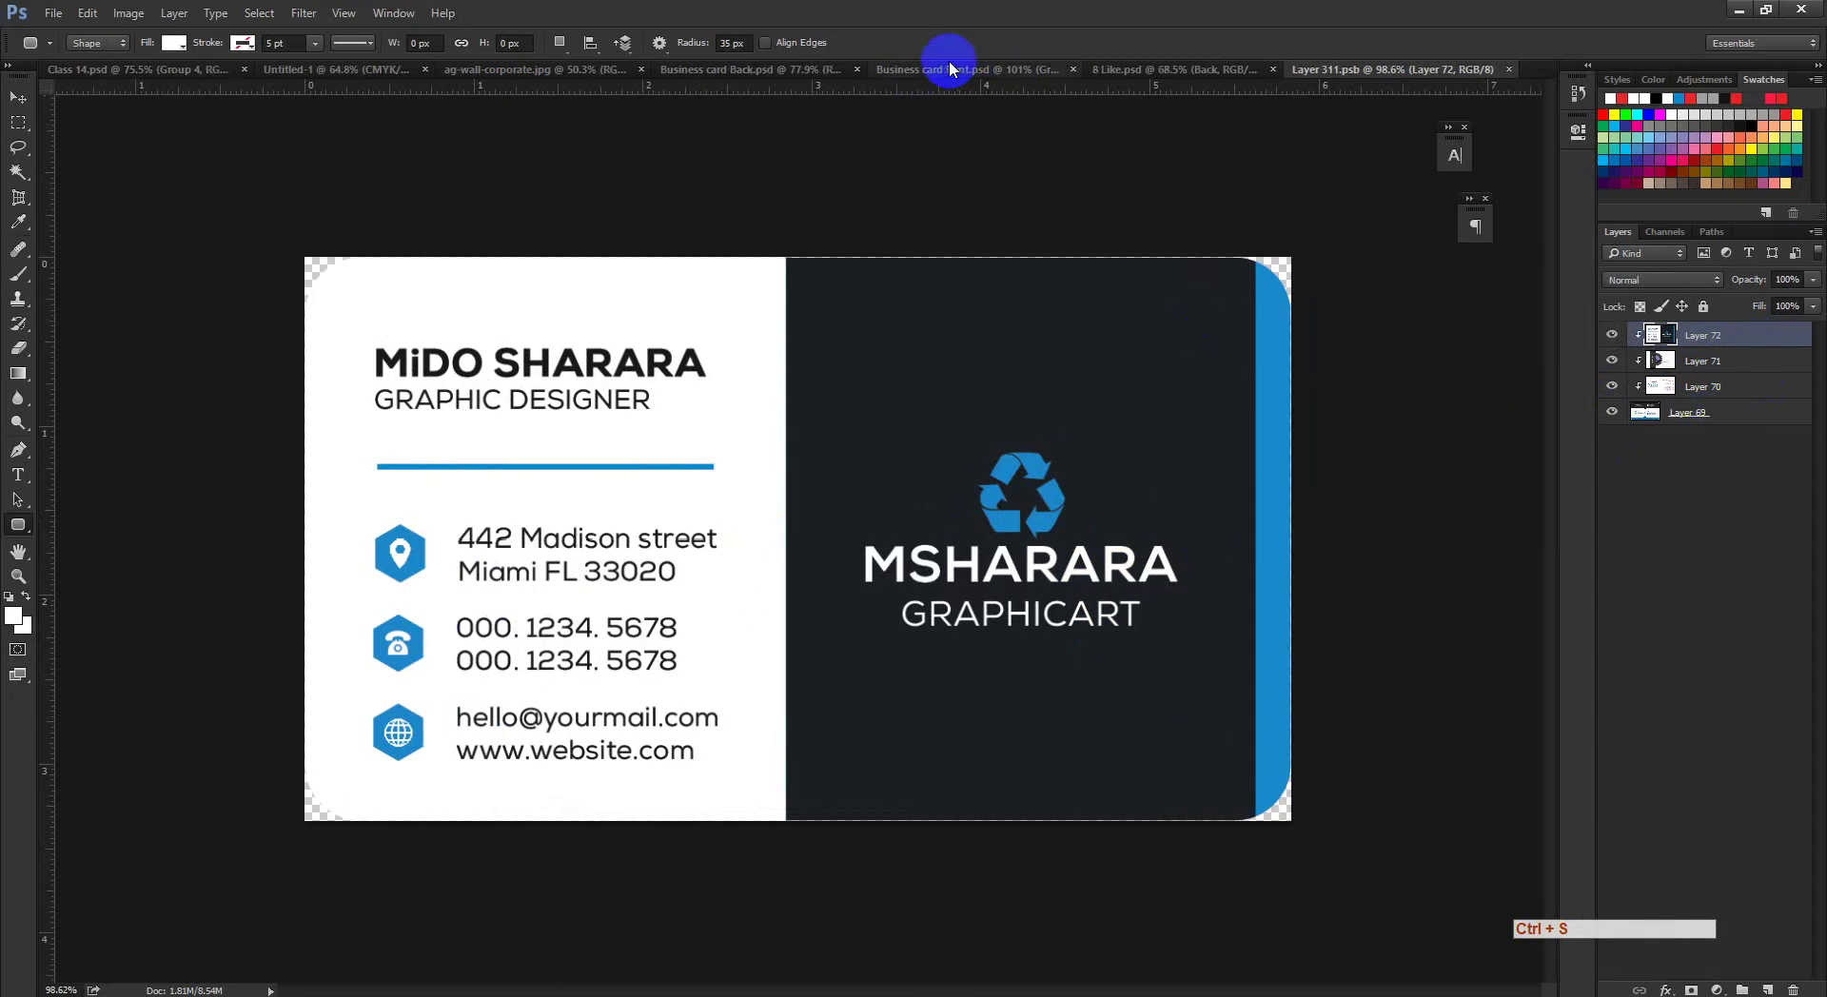
left_click(1638, 335)
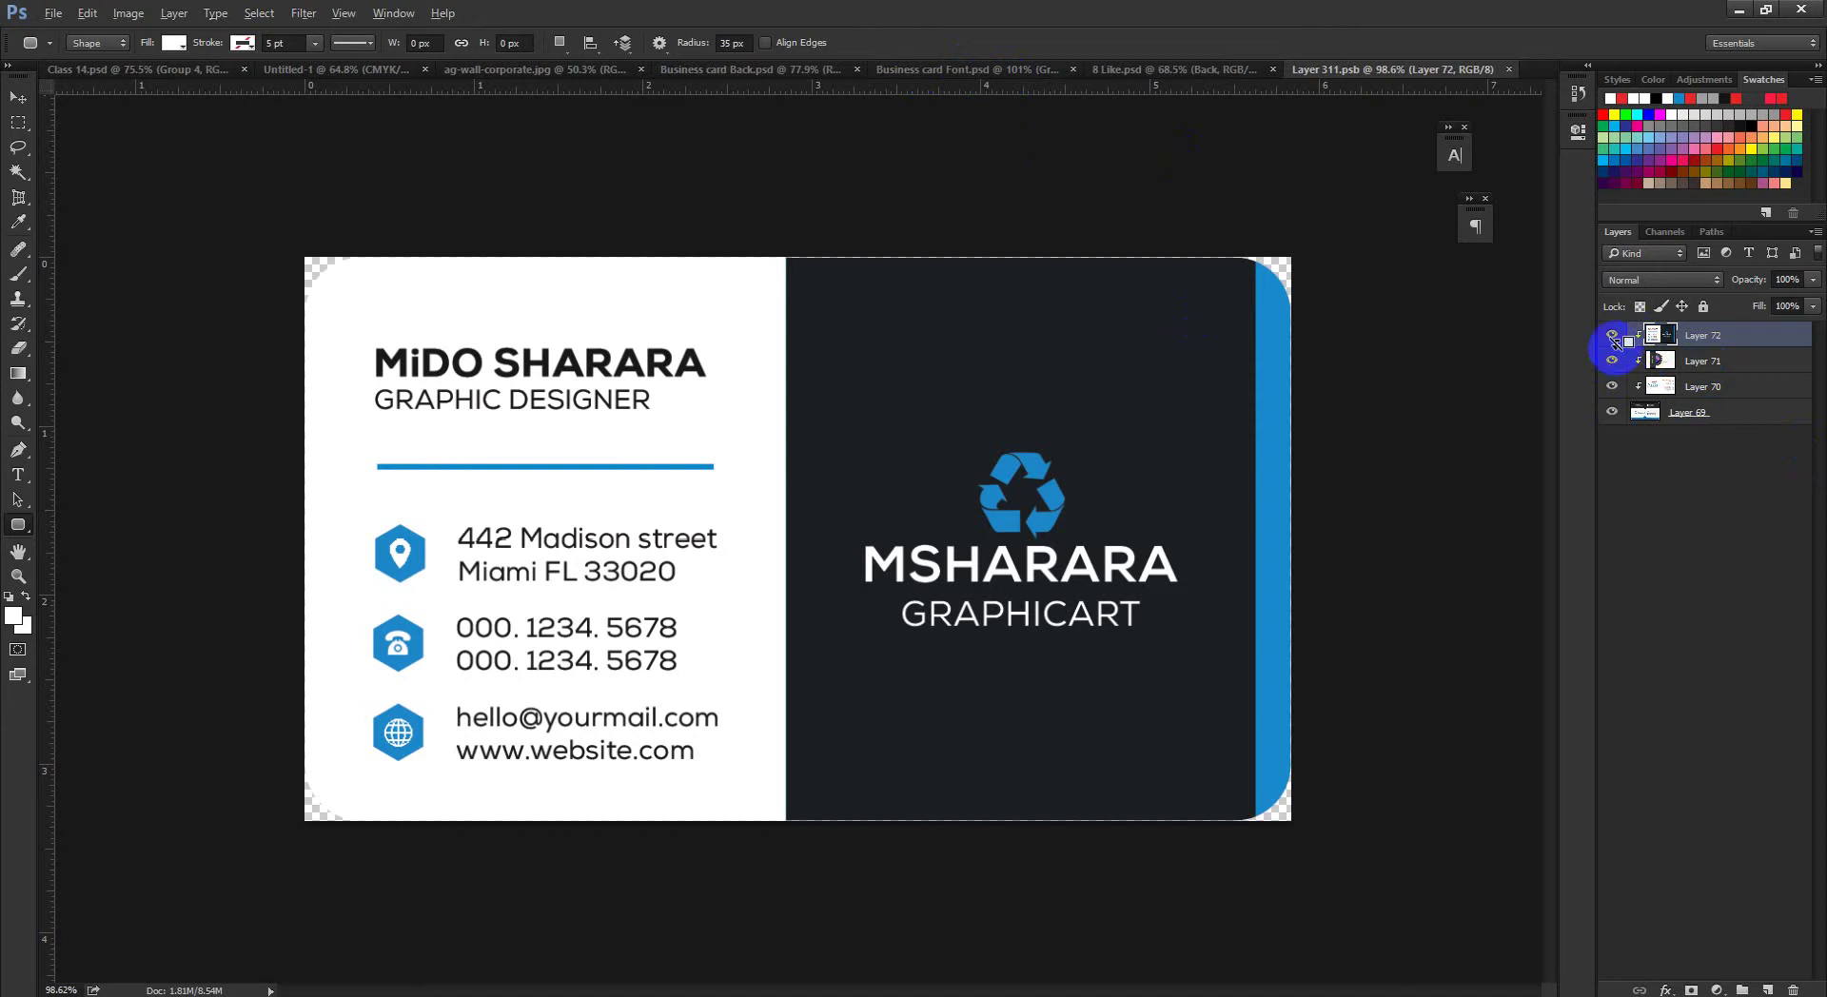
left_click(949, 69)
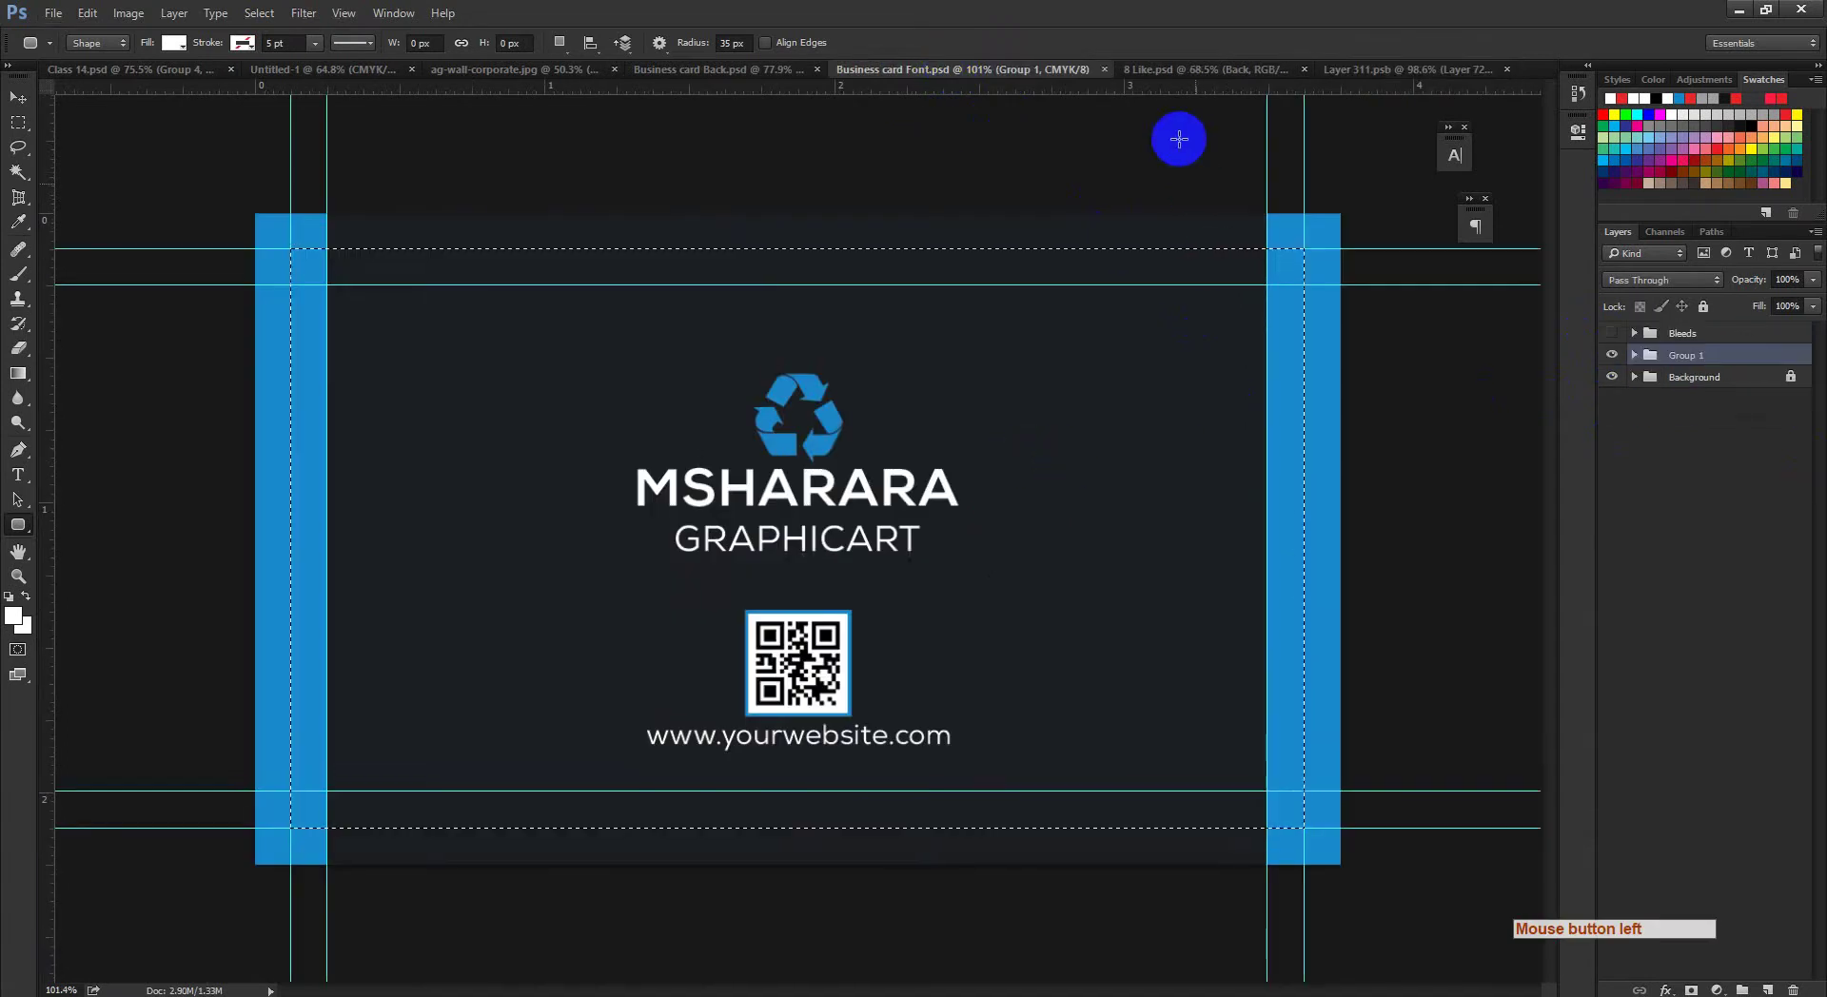
left_click(1159, 70)
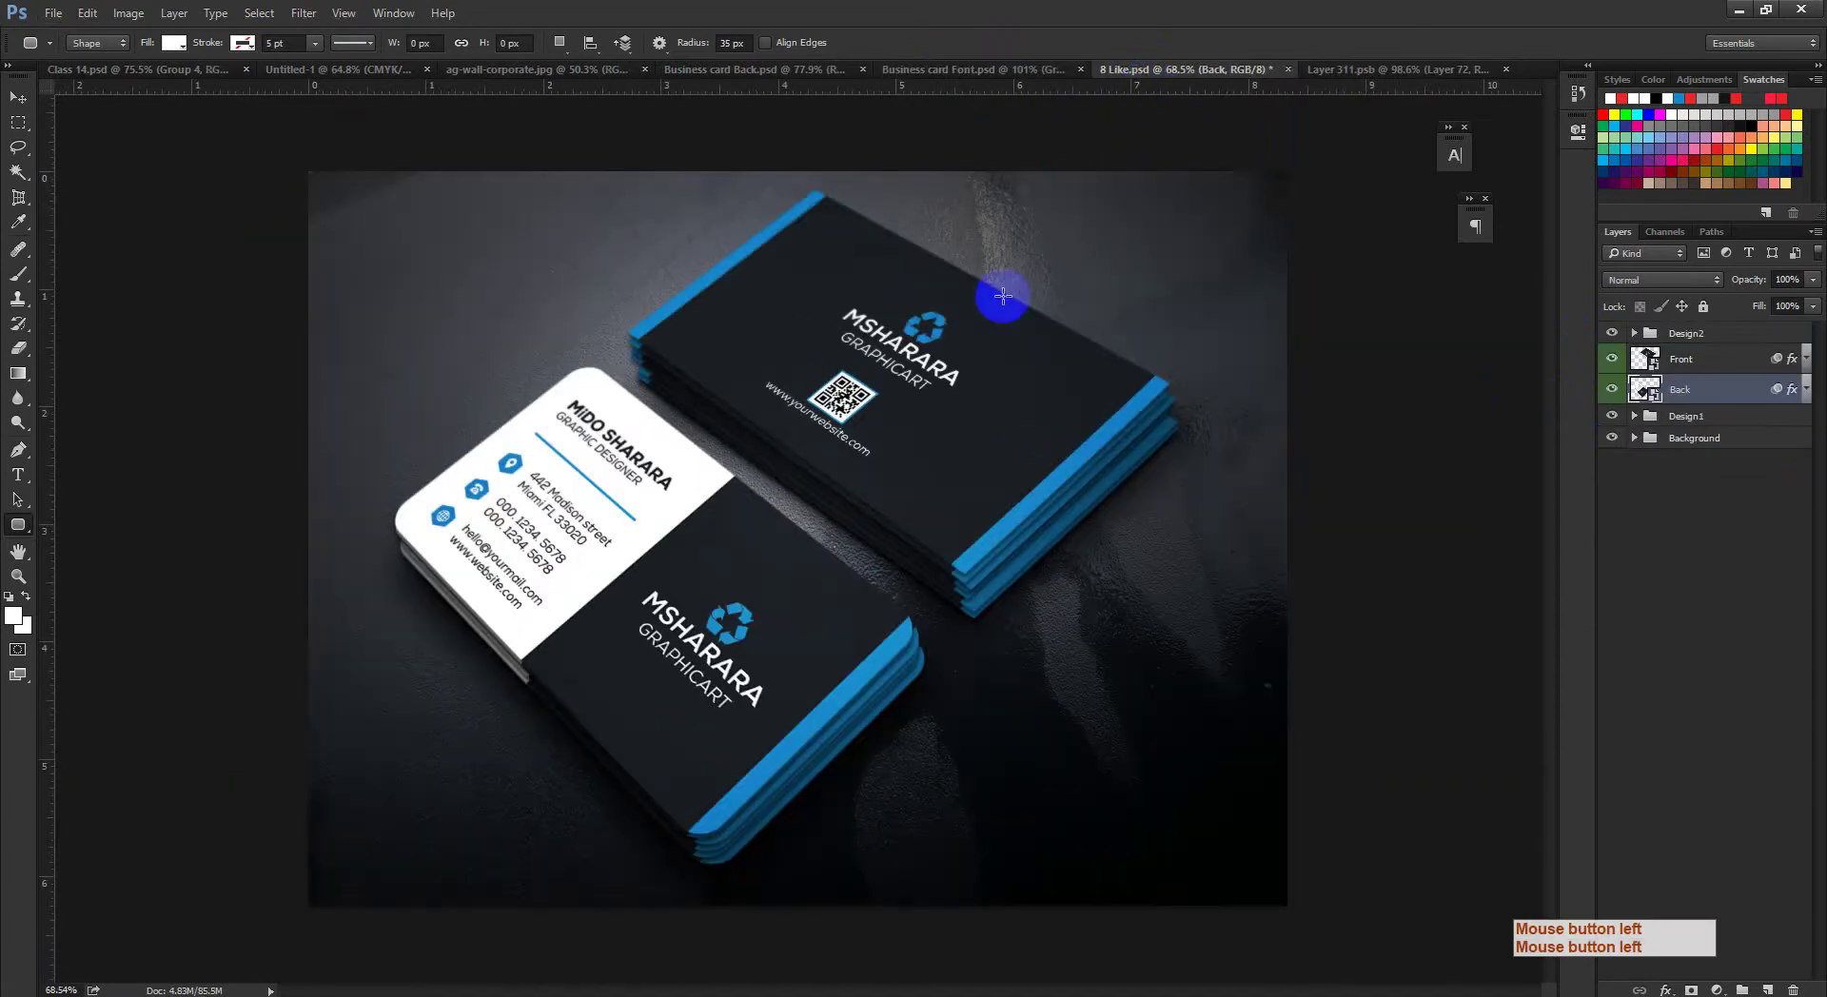
key("ctrl+space")
left_click_drag(660, 521, 714, 481)
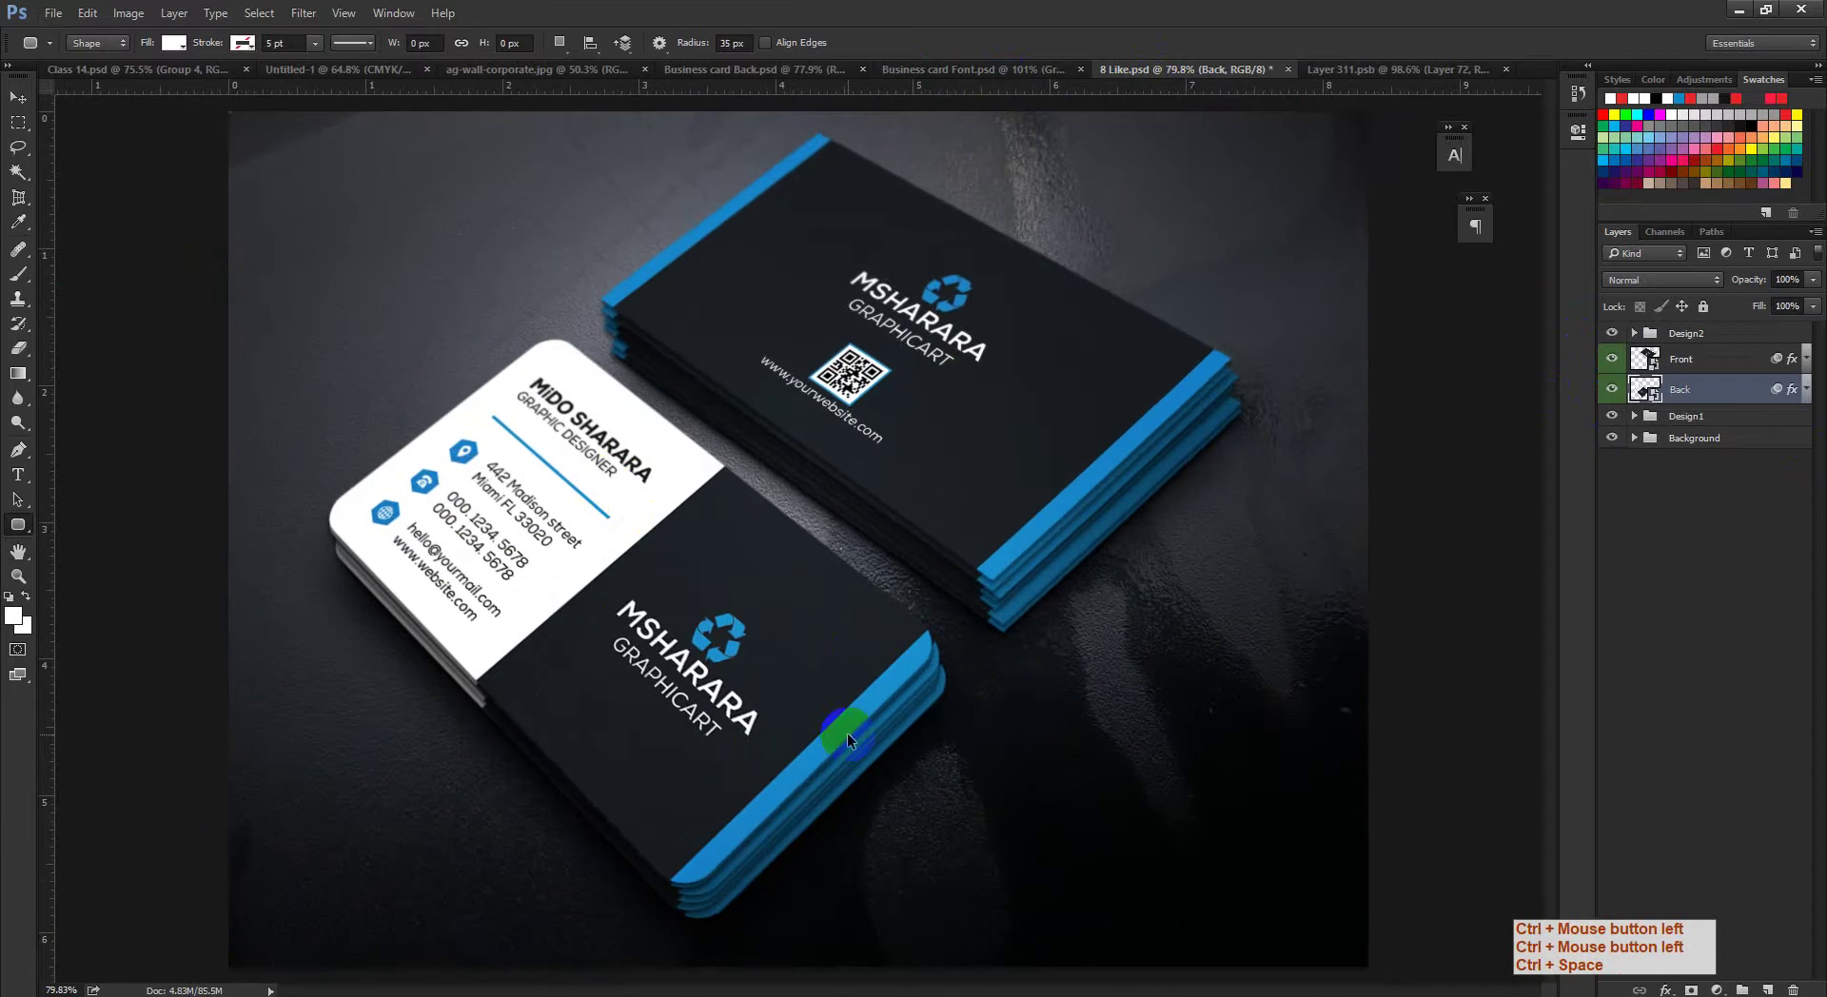
left_click_drag(847, 733, 807, 731)
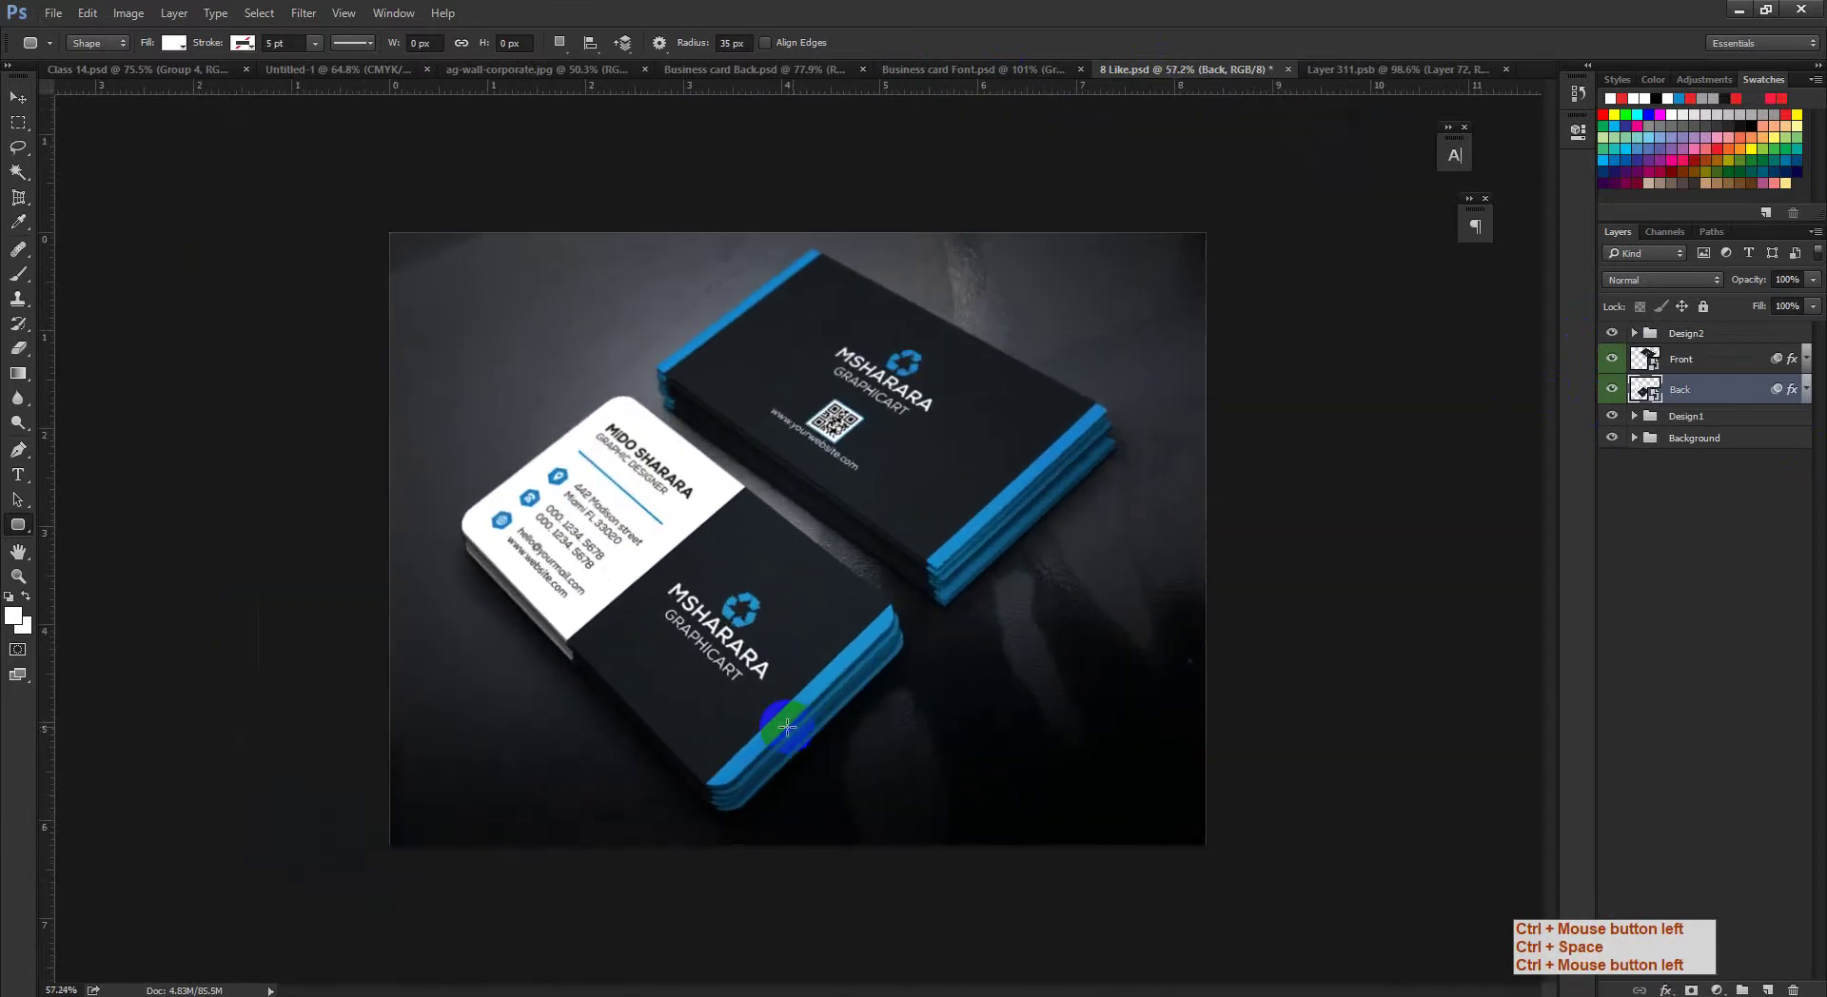
left_click(1386, 73)
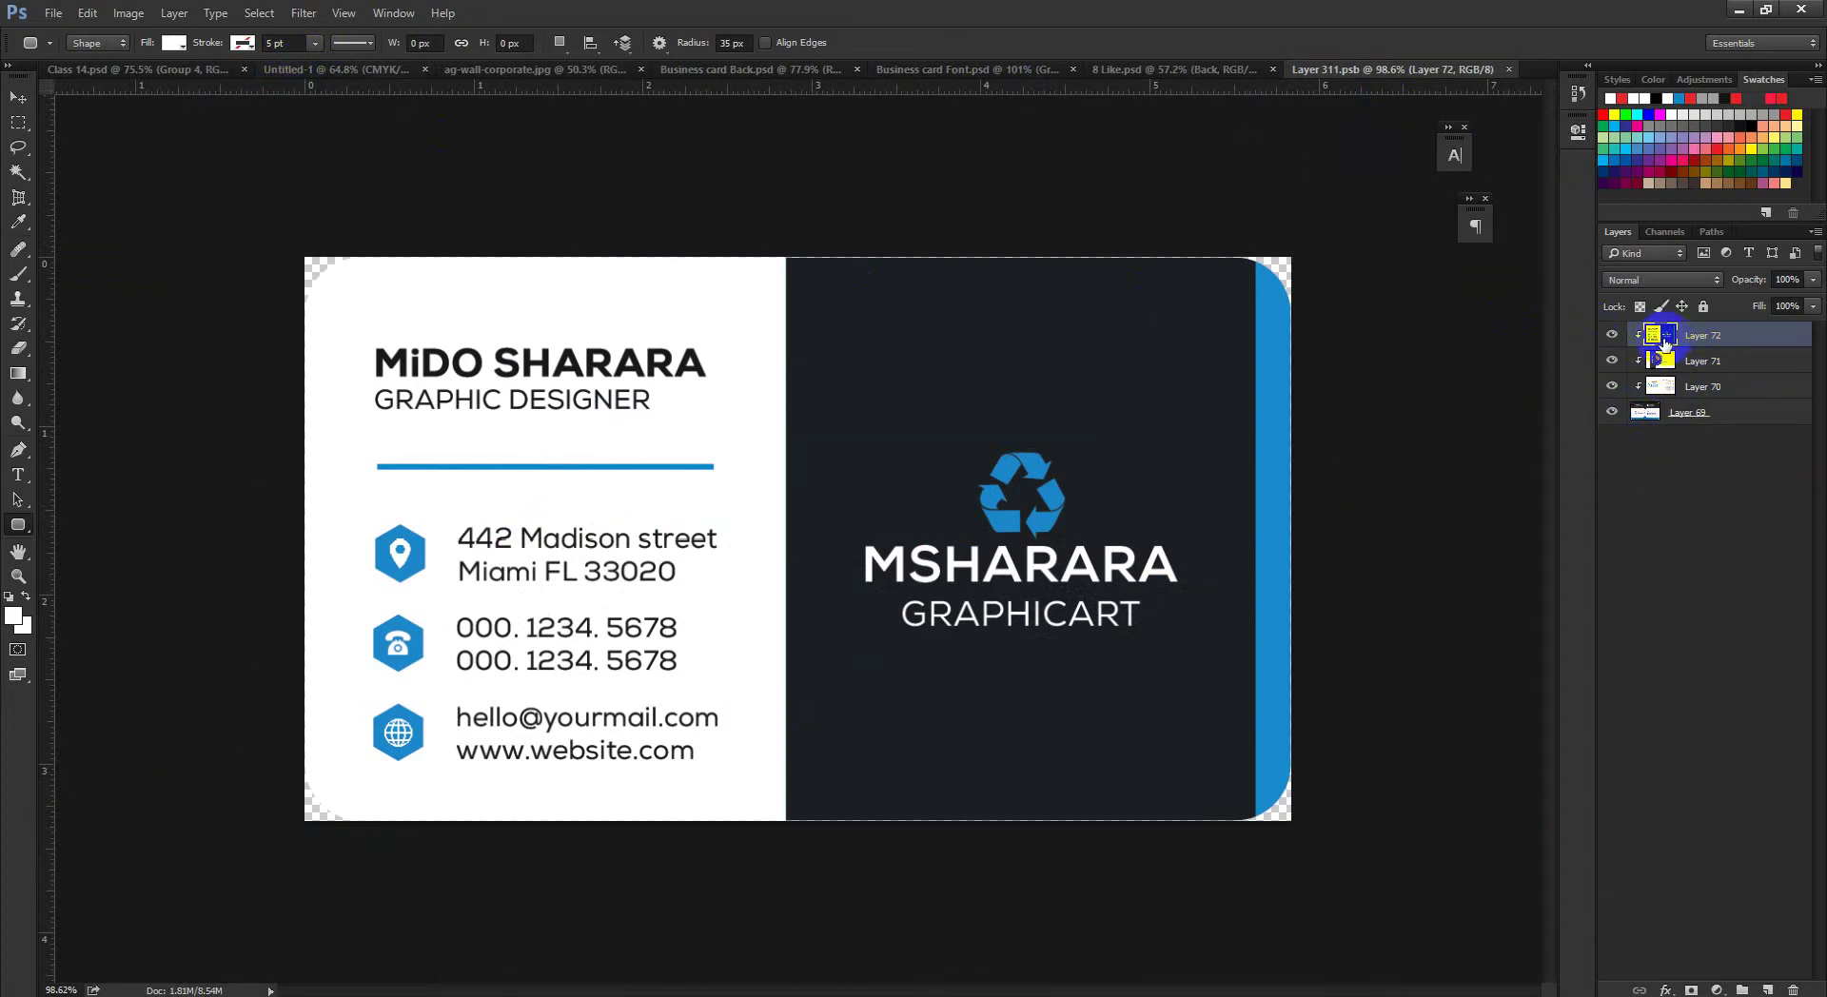
Step: Clip Layer 72 into the rounded card shape layer and save Layer 311.psb
left_click_drag(1664, 341, 1639, 328)
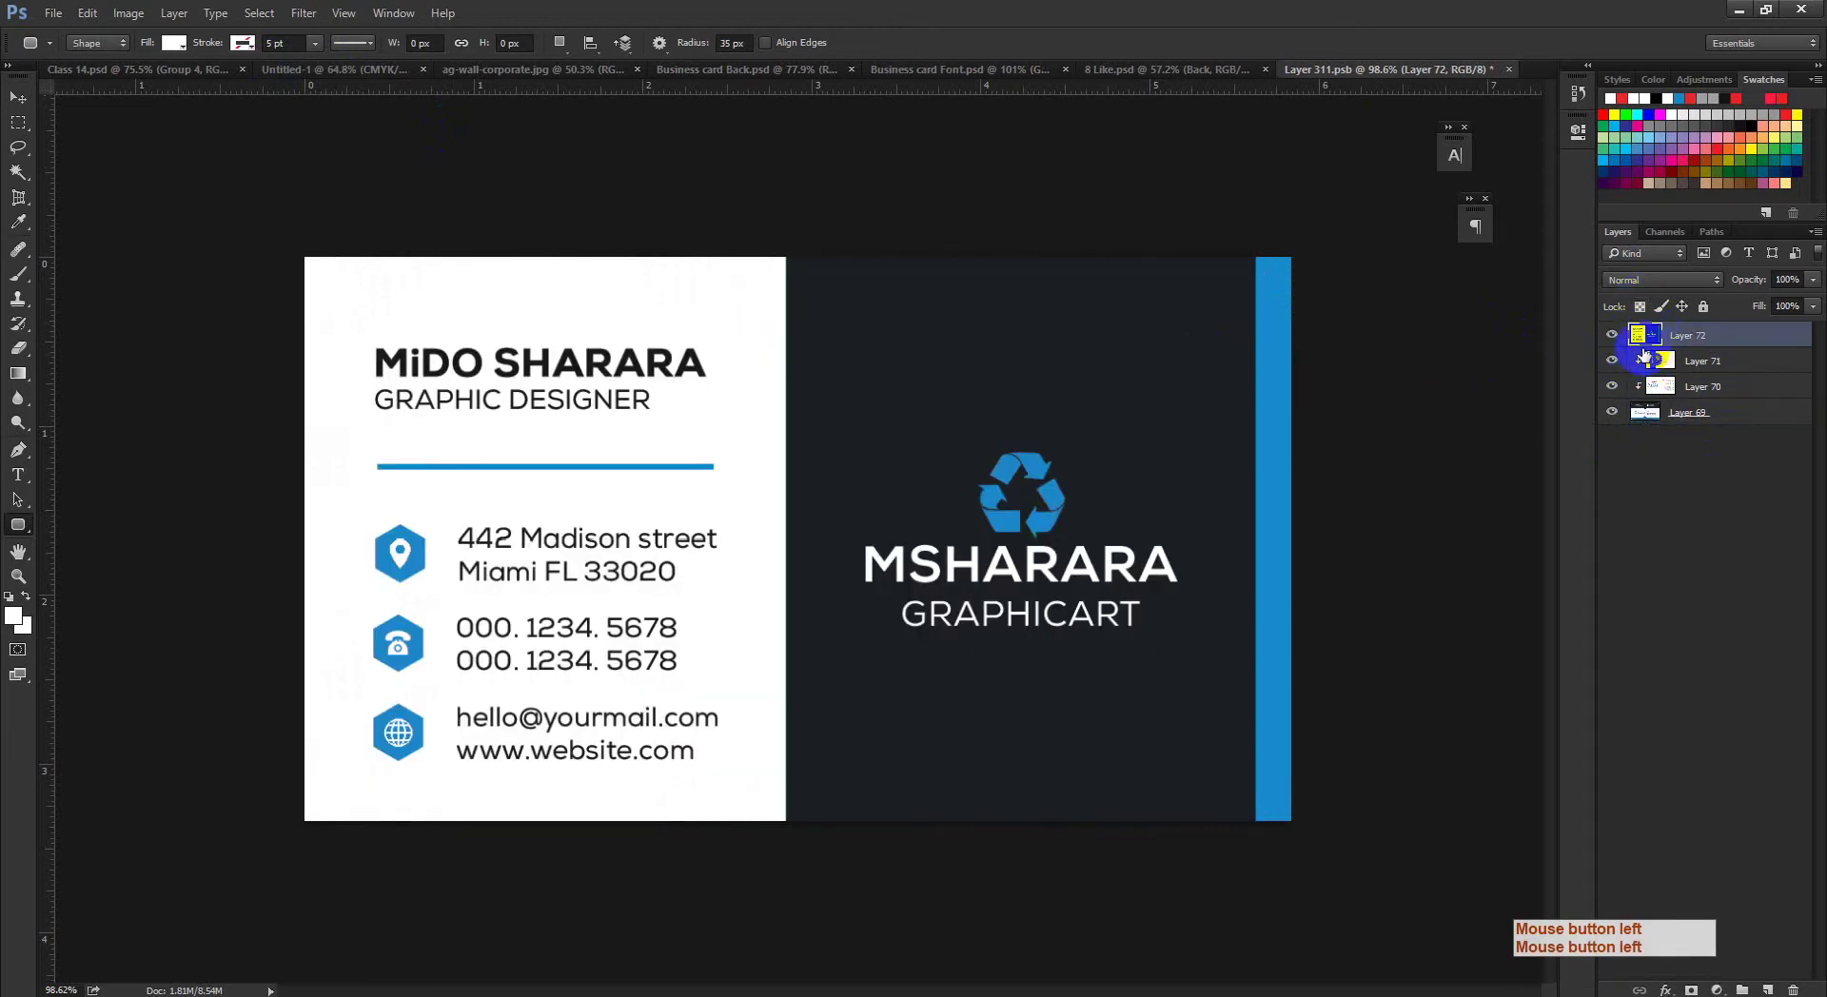
key("alt")
left_click(1639, 339, "alt")
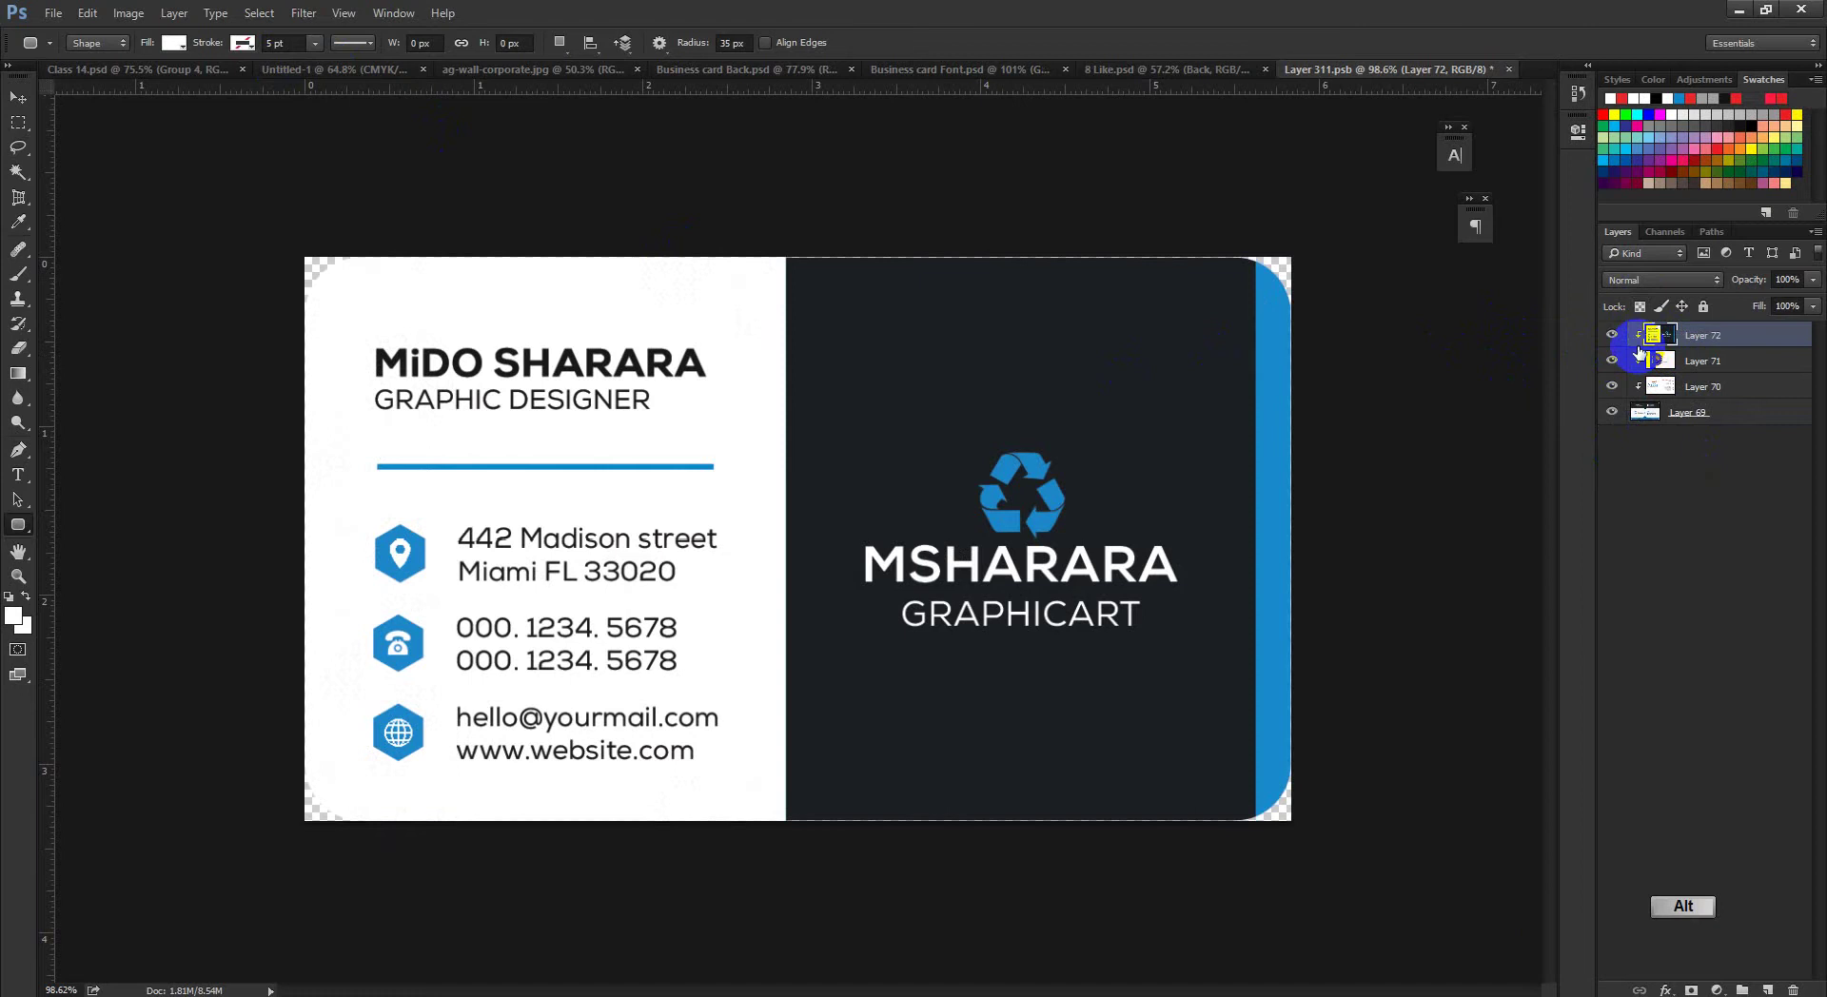
key("ctrl+z")
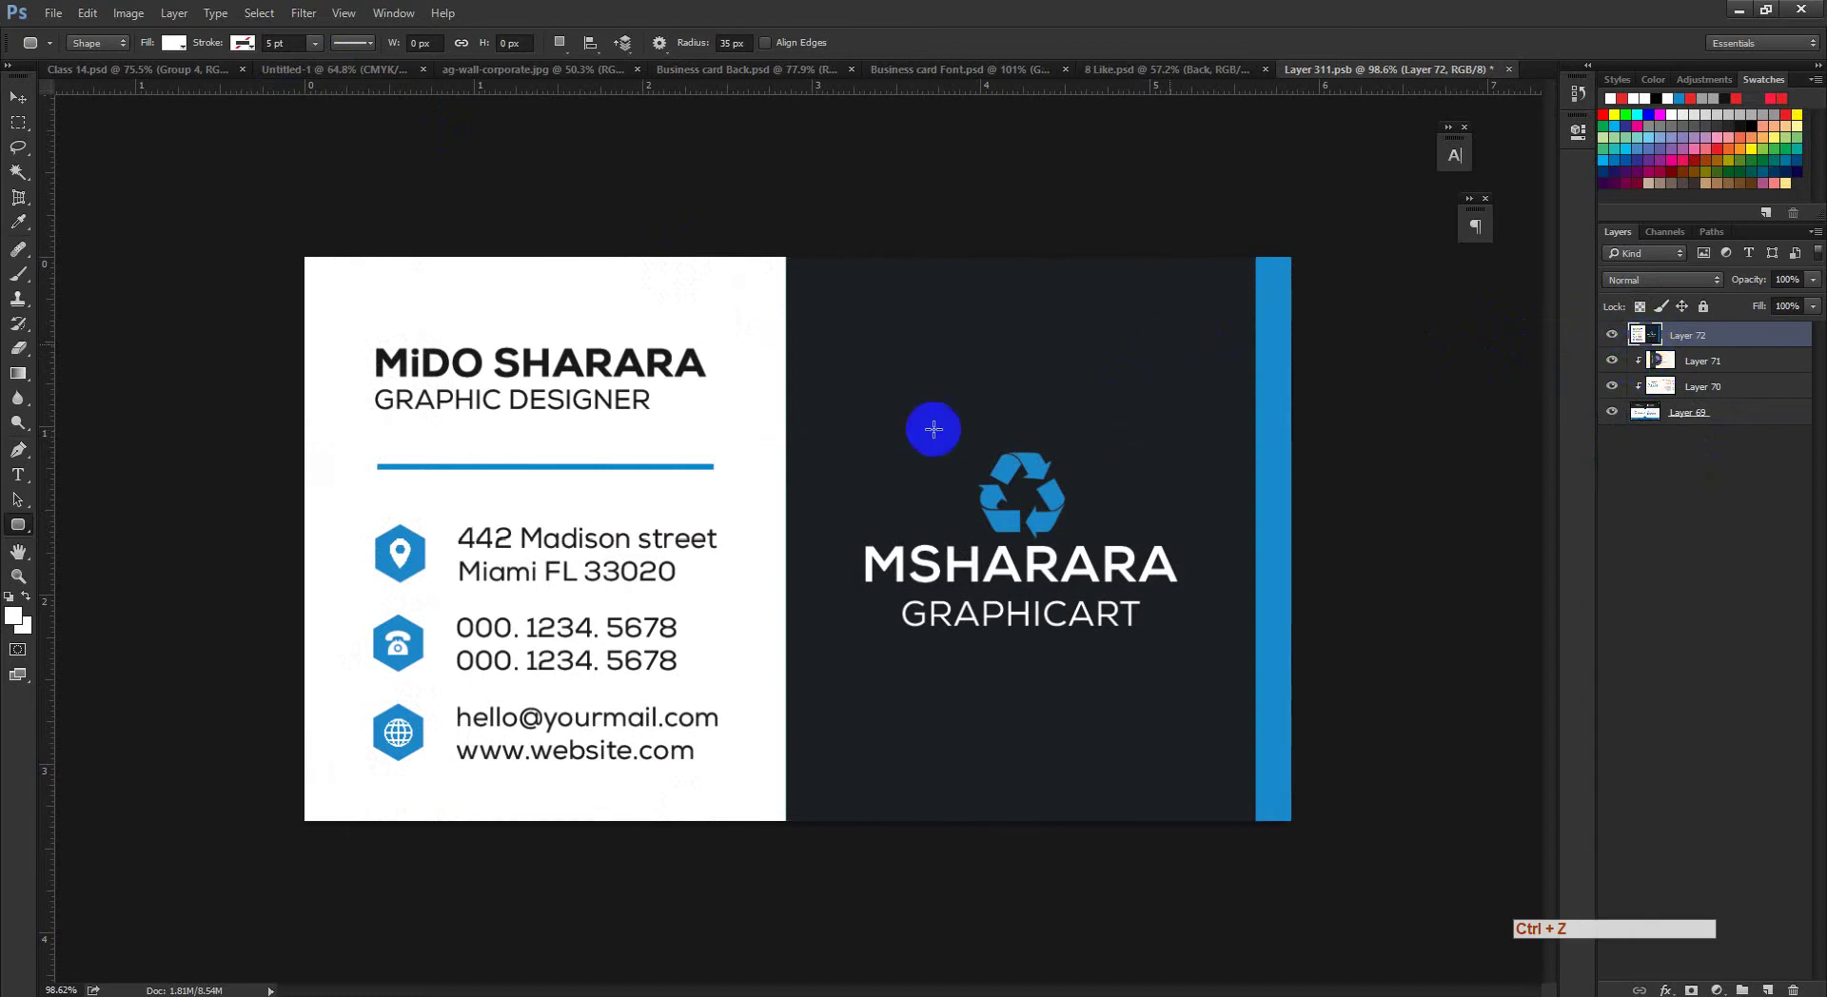
left_click(1638, 341, "alt")
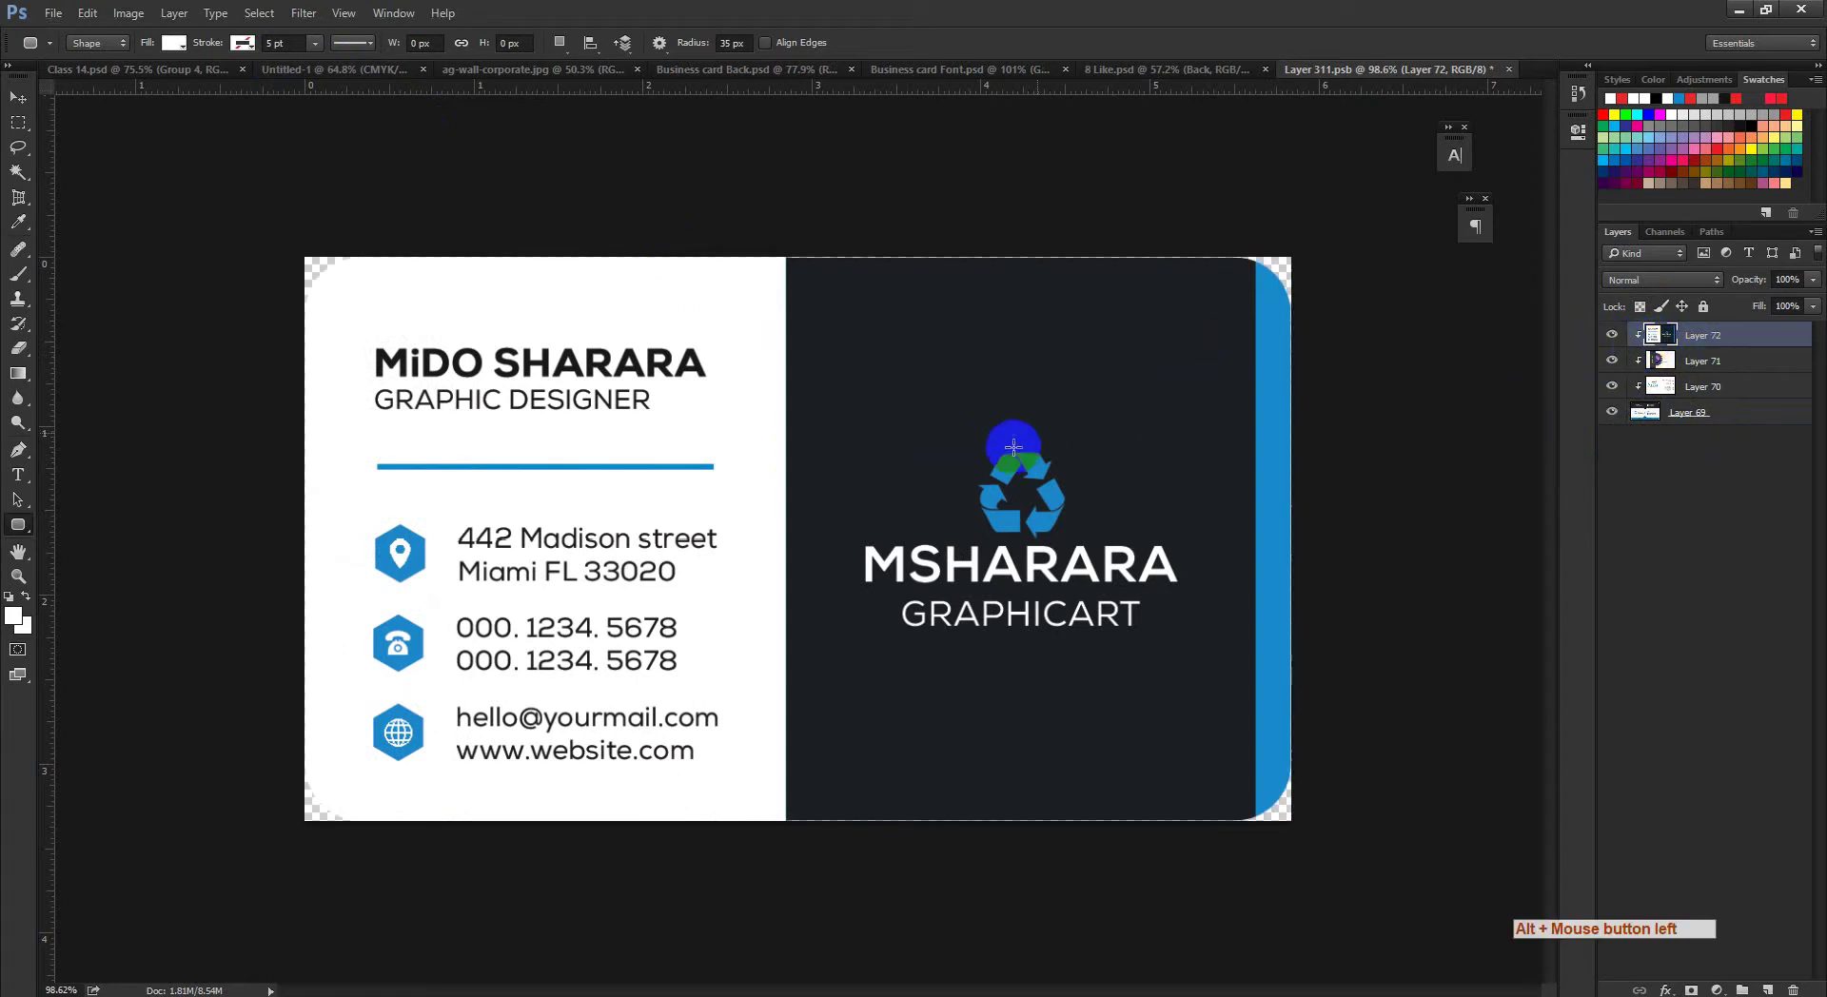
key("ctrl+s")
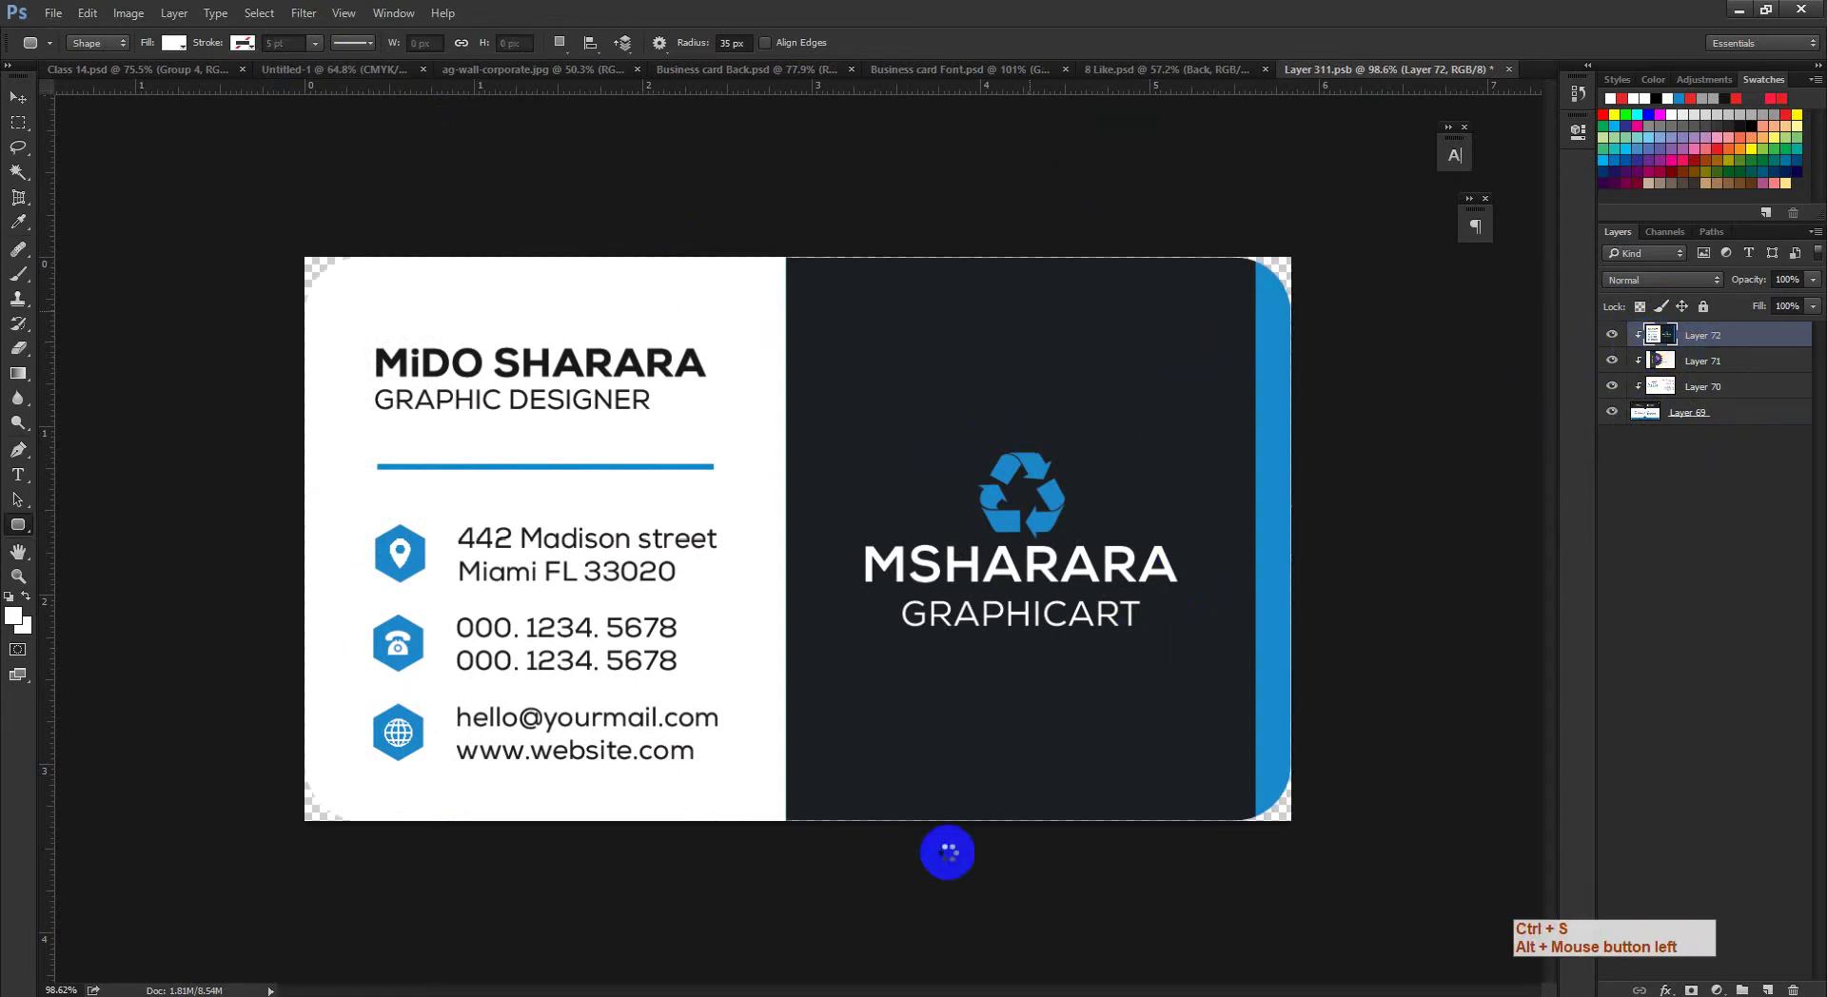
Step: Discard the stray rounded rectangle outline and go back to the 8 Like.psd mockup
left_click(938, 861, "ctrl")
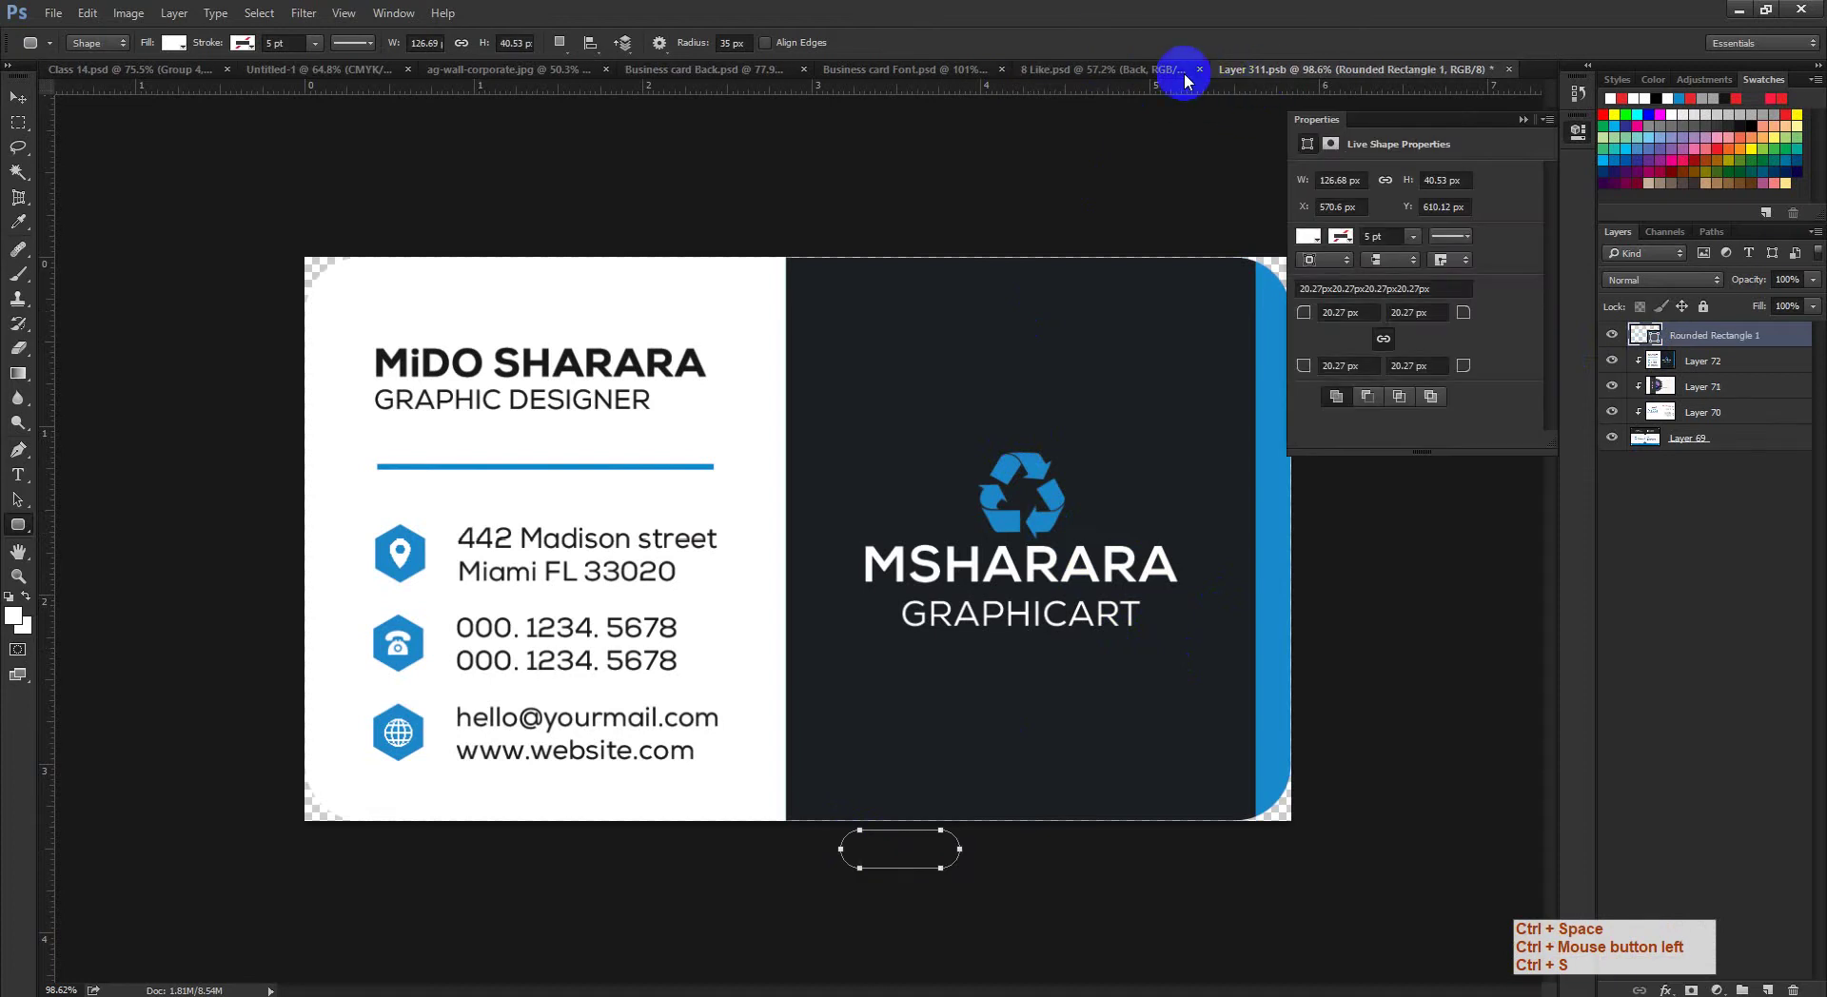
left_click(1064, 349)
left_click(1521, 118)
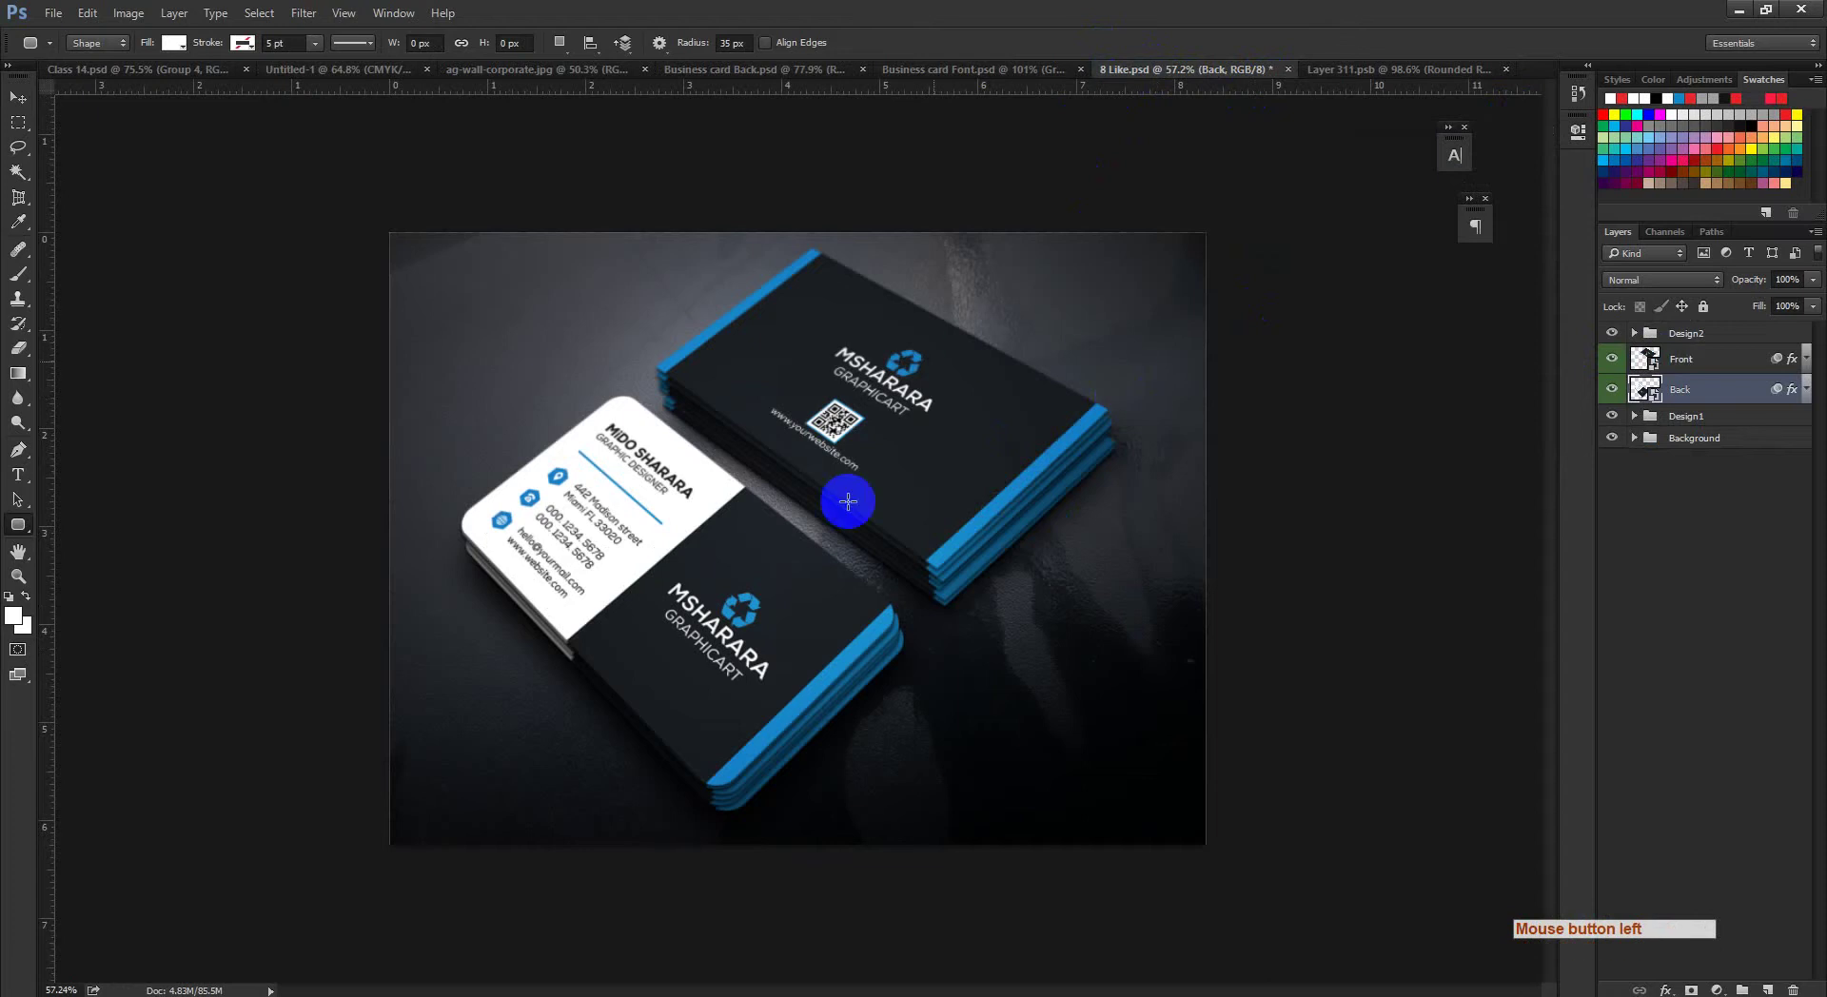
left_click(697, 560, "ctrl")
key("ctrl+space")
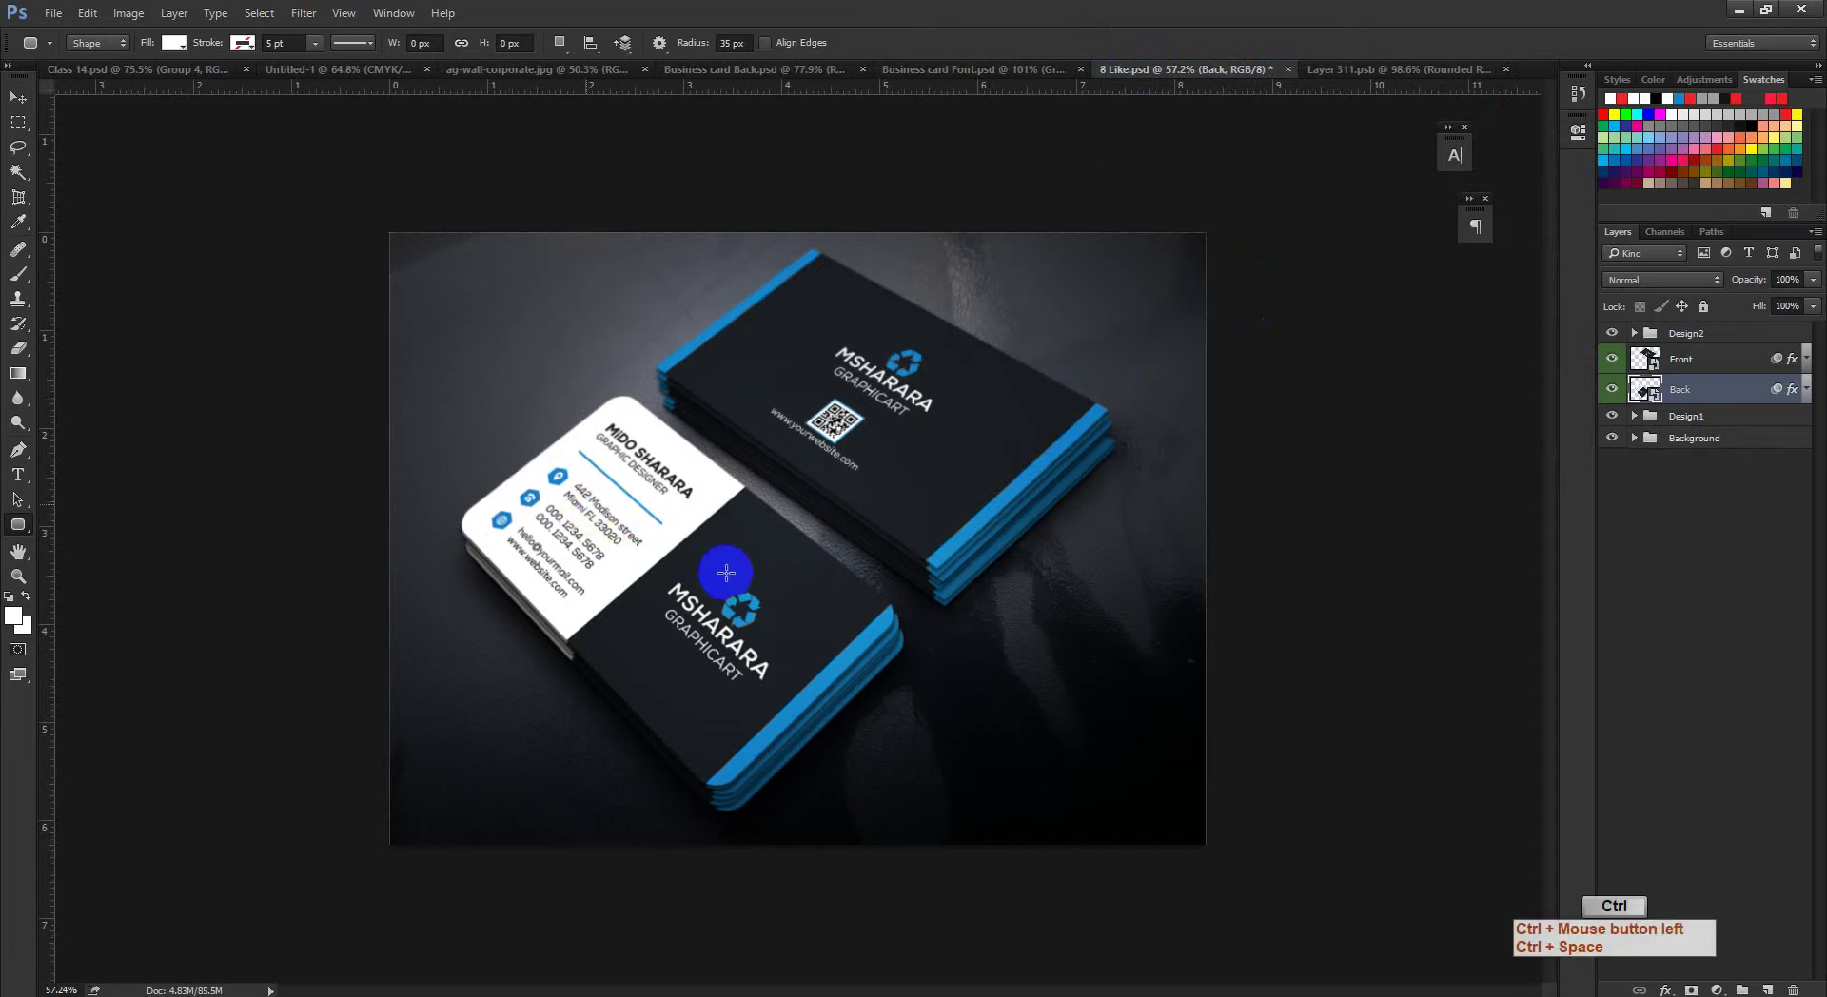
left_click_drag(726, 573, 588, 504)
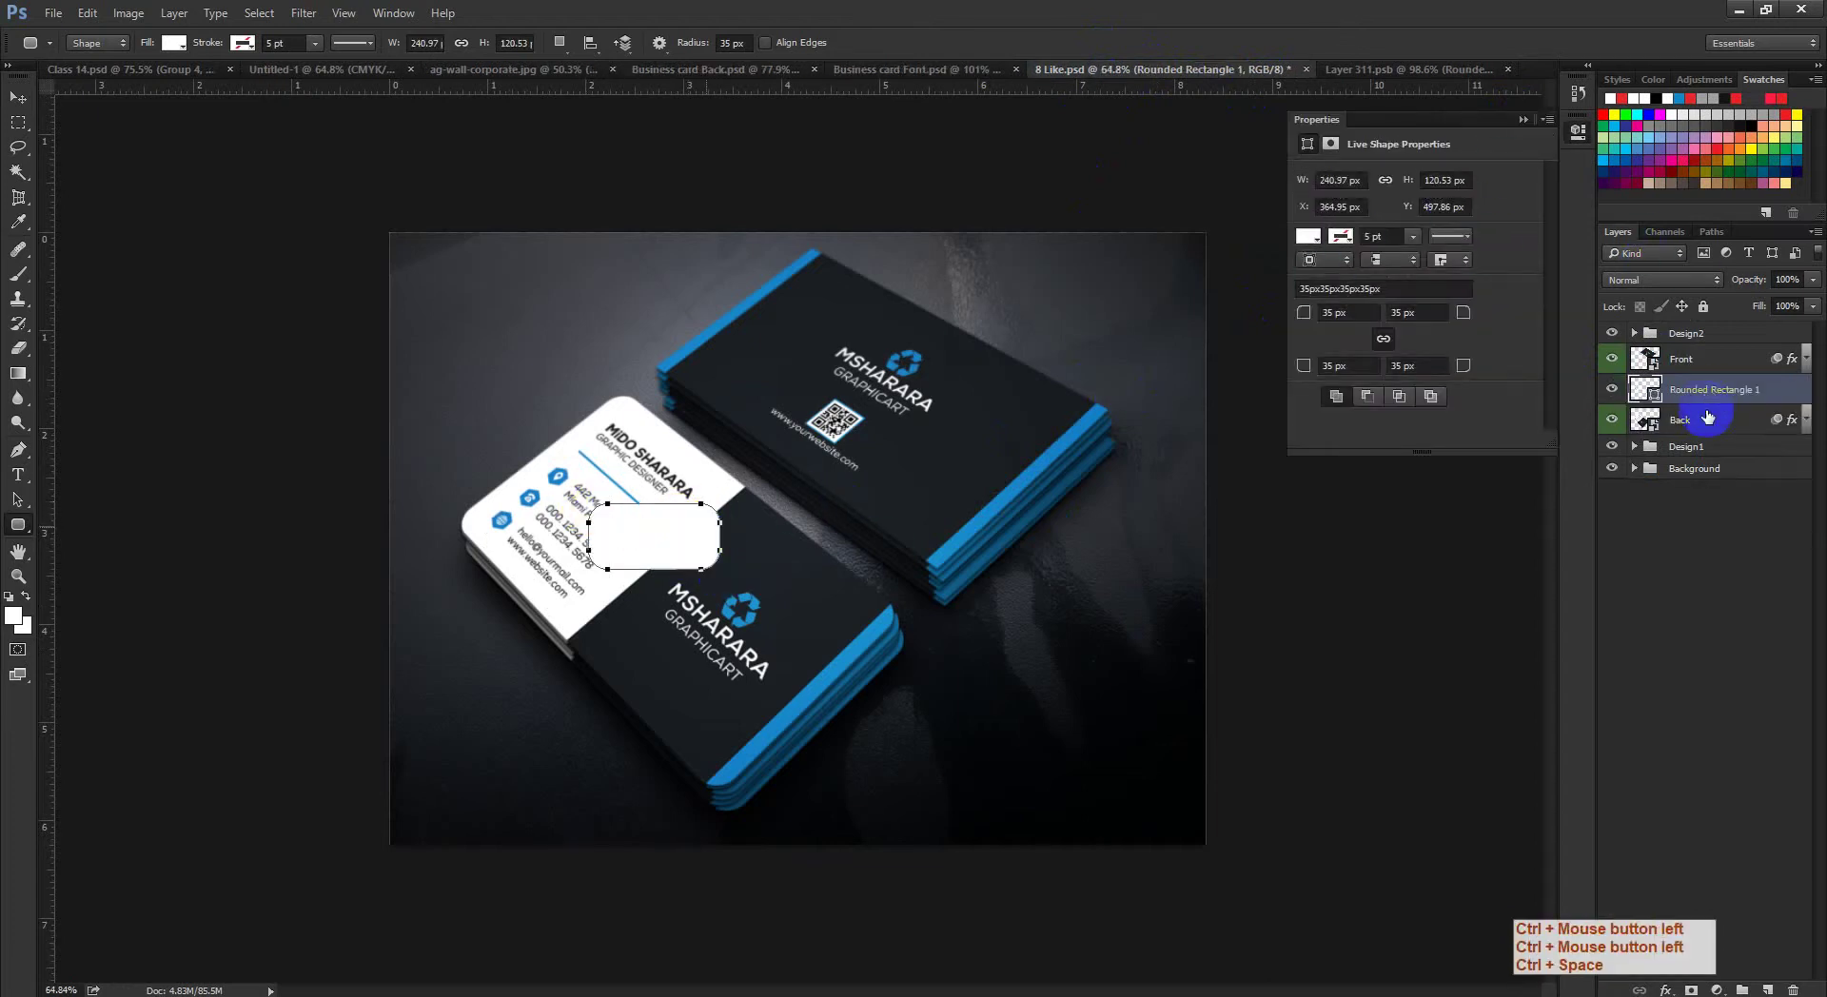
key("ctrl+z")
key("v")
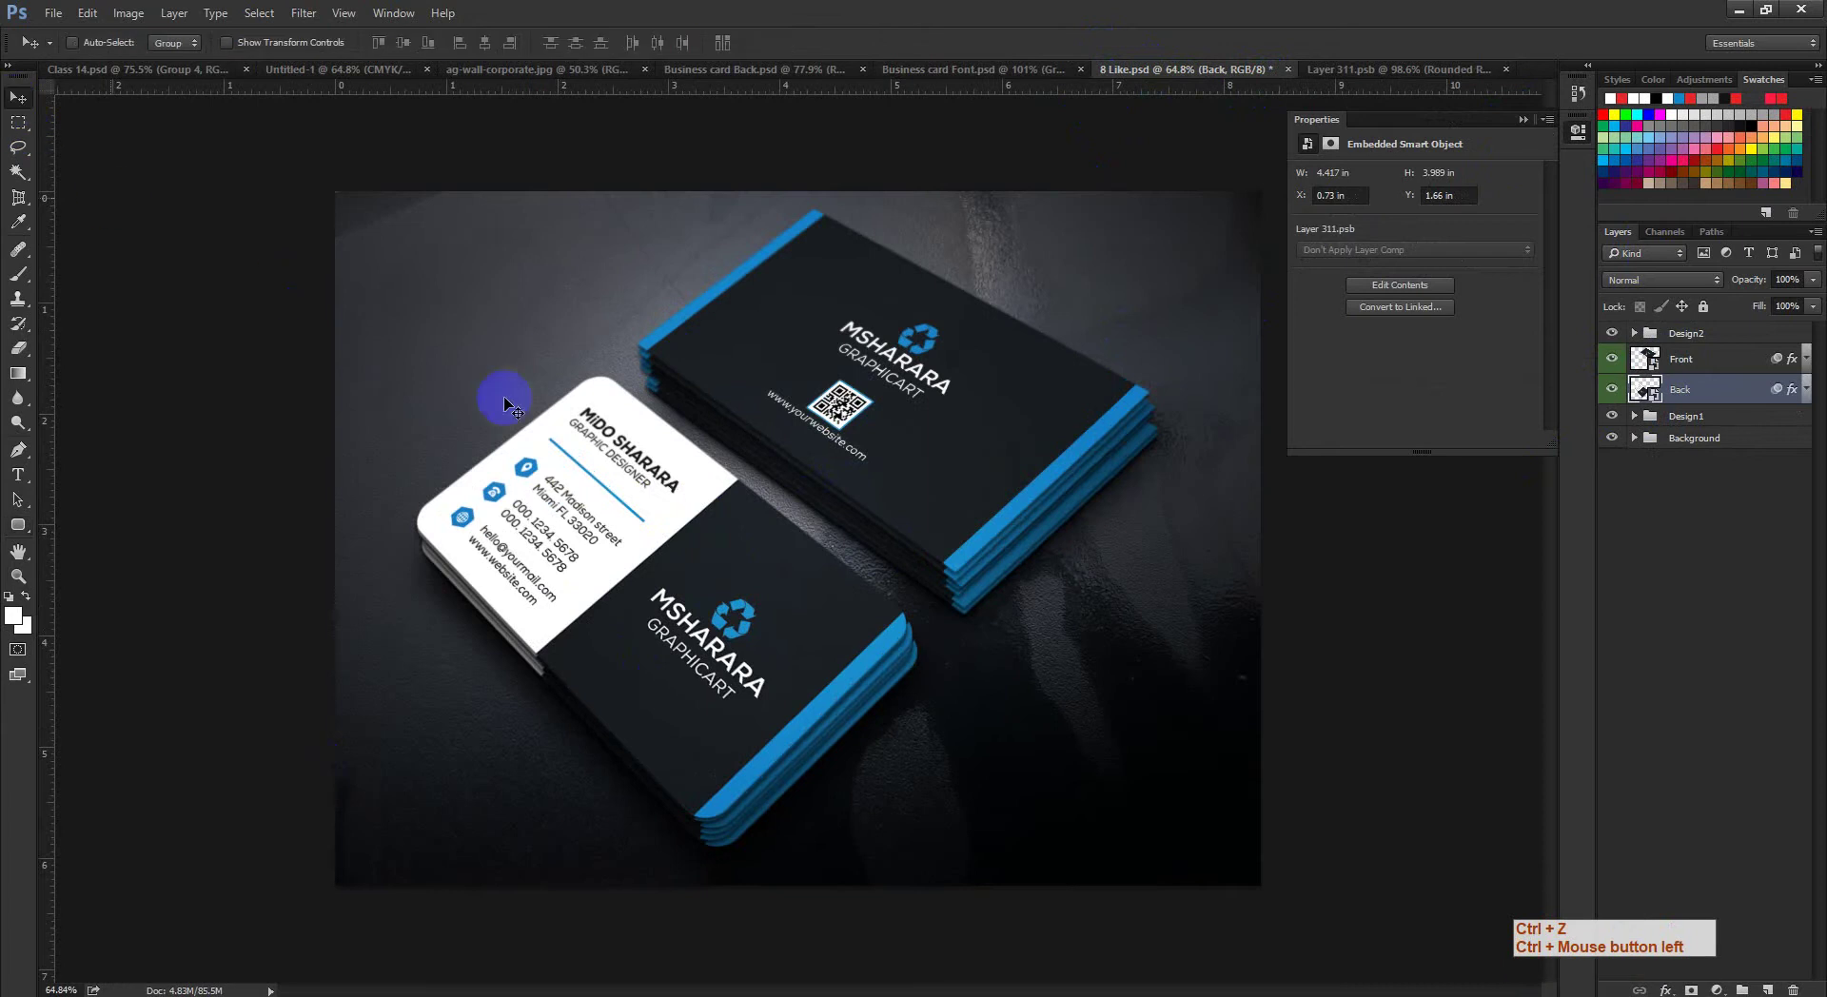
left_click_drag(508, 405, 419, 433)
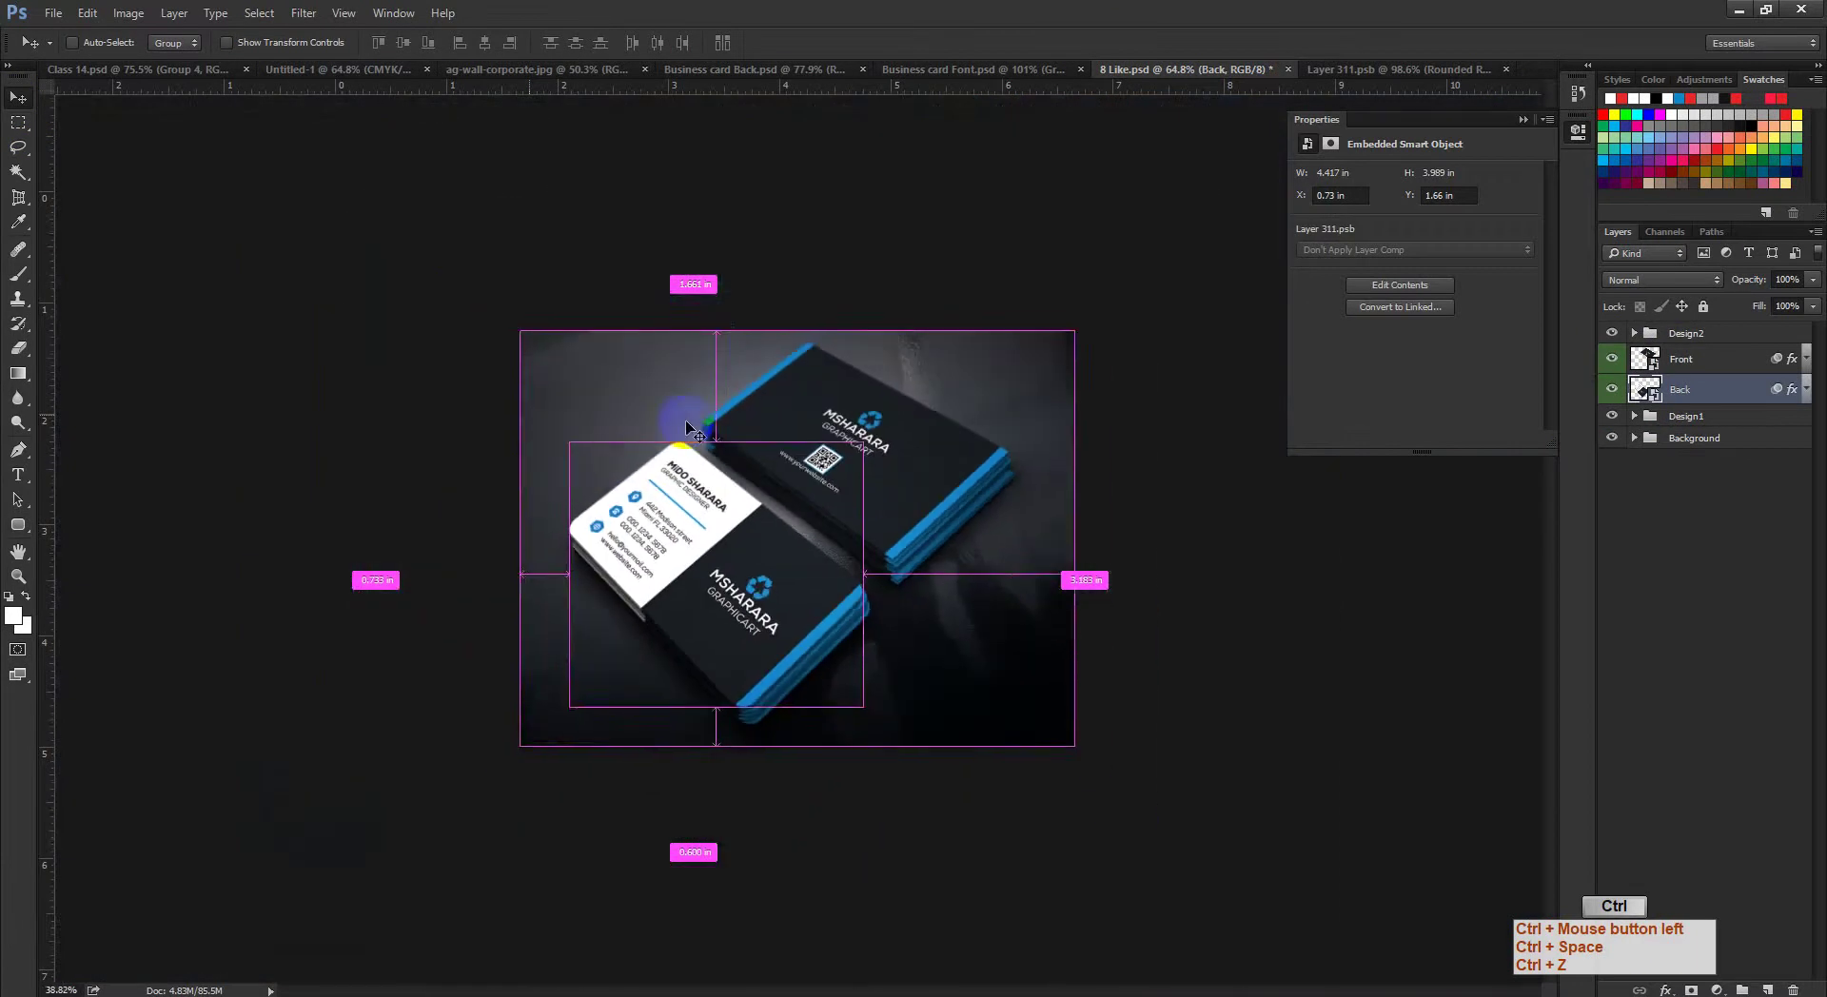
left_click(735, 72)
Step: Retype the large logo name above GRAPHICART with the new personal name and commit it
key("ctrl+d")
left_click_drag(979, 547, 1476, 244)
left_click(1529, 123)
left_click_drag(1244, 459, 1153, 571)
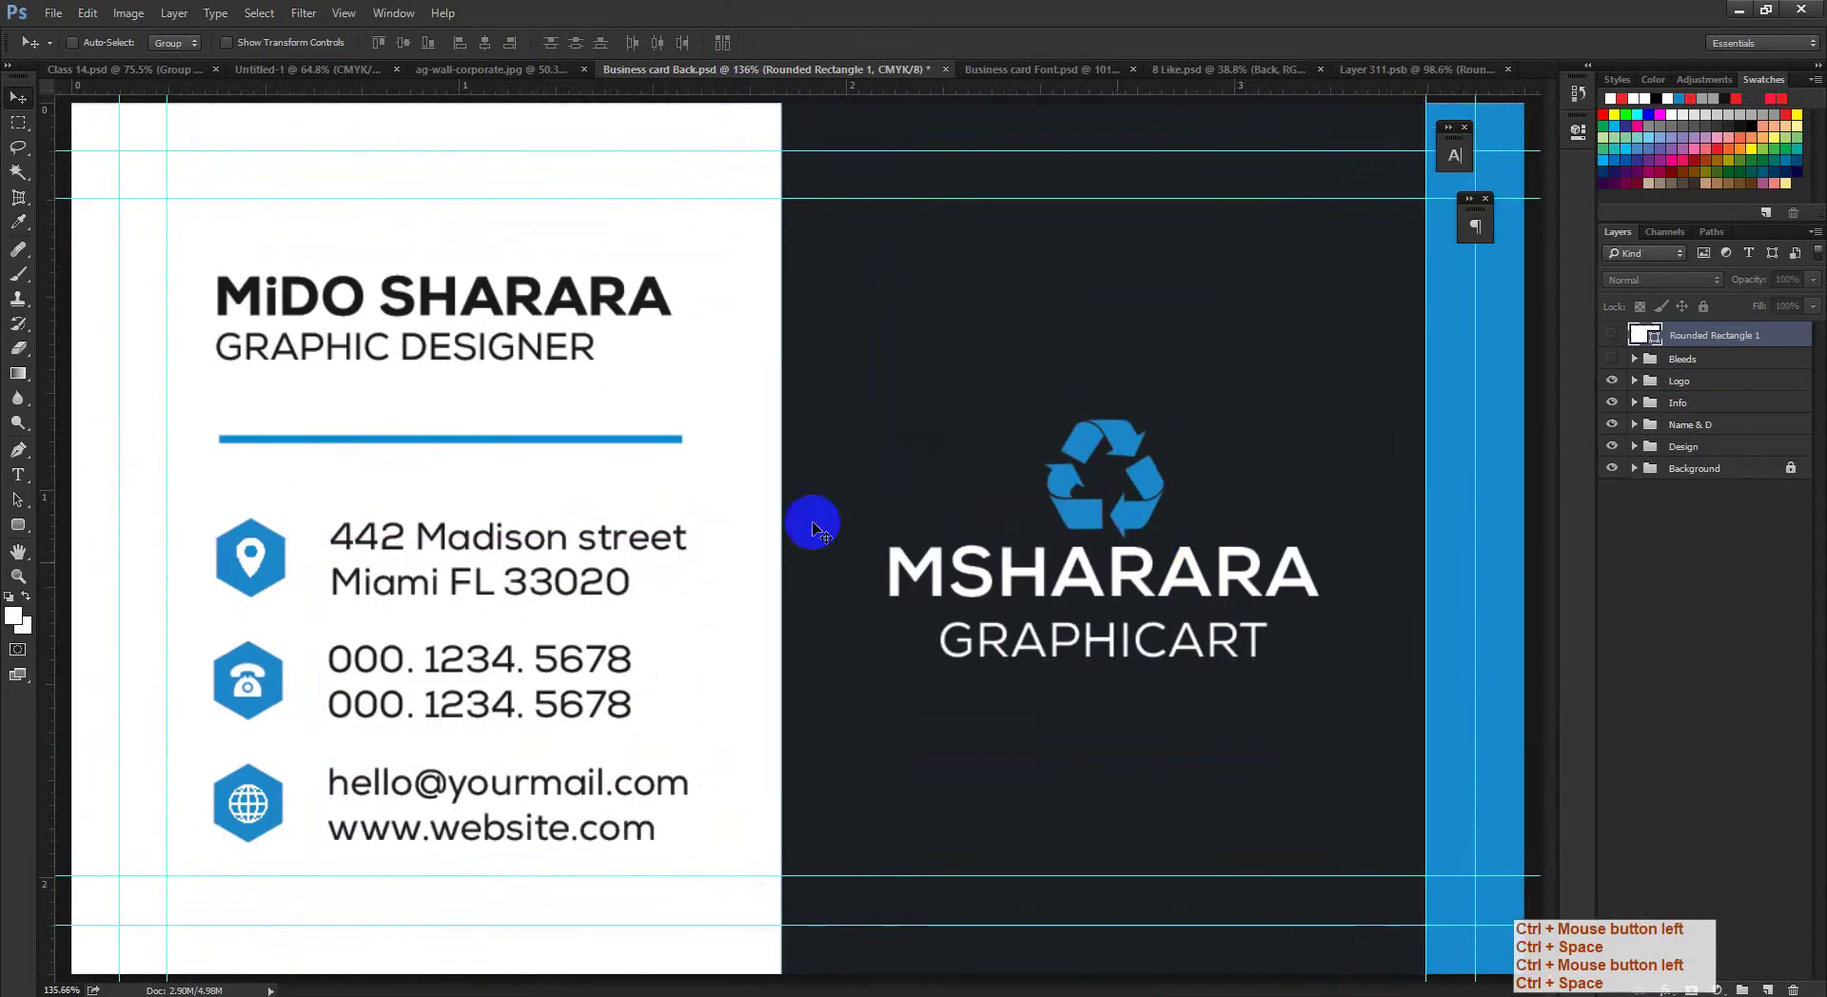
left_click(18, 474)
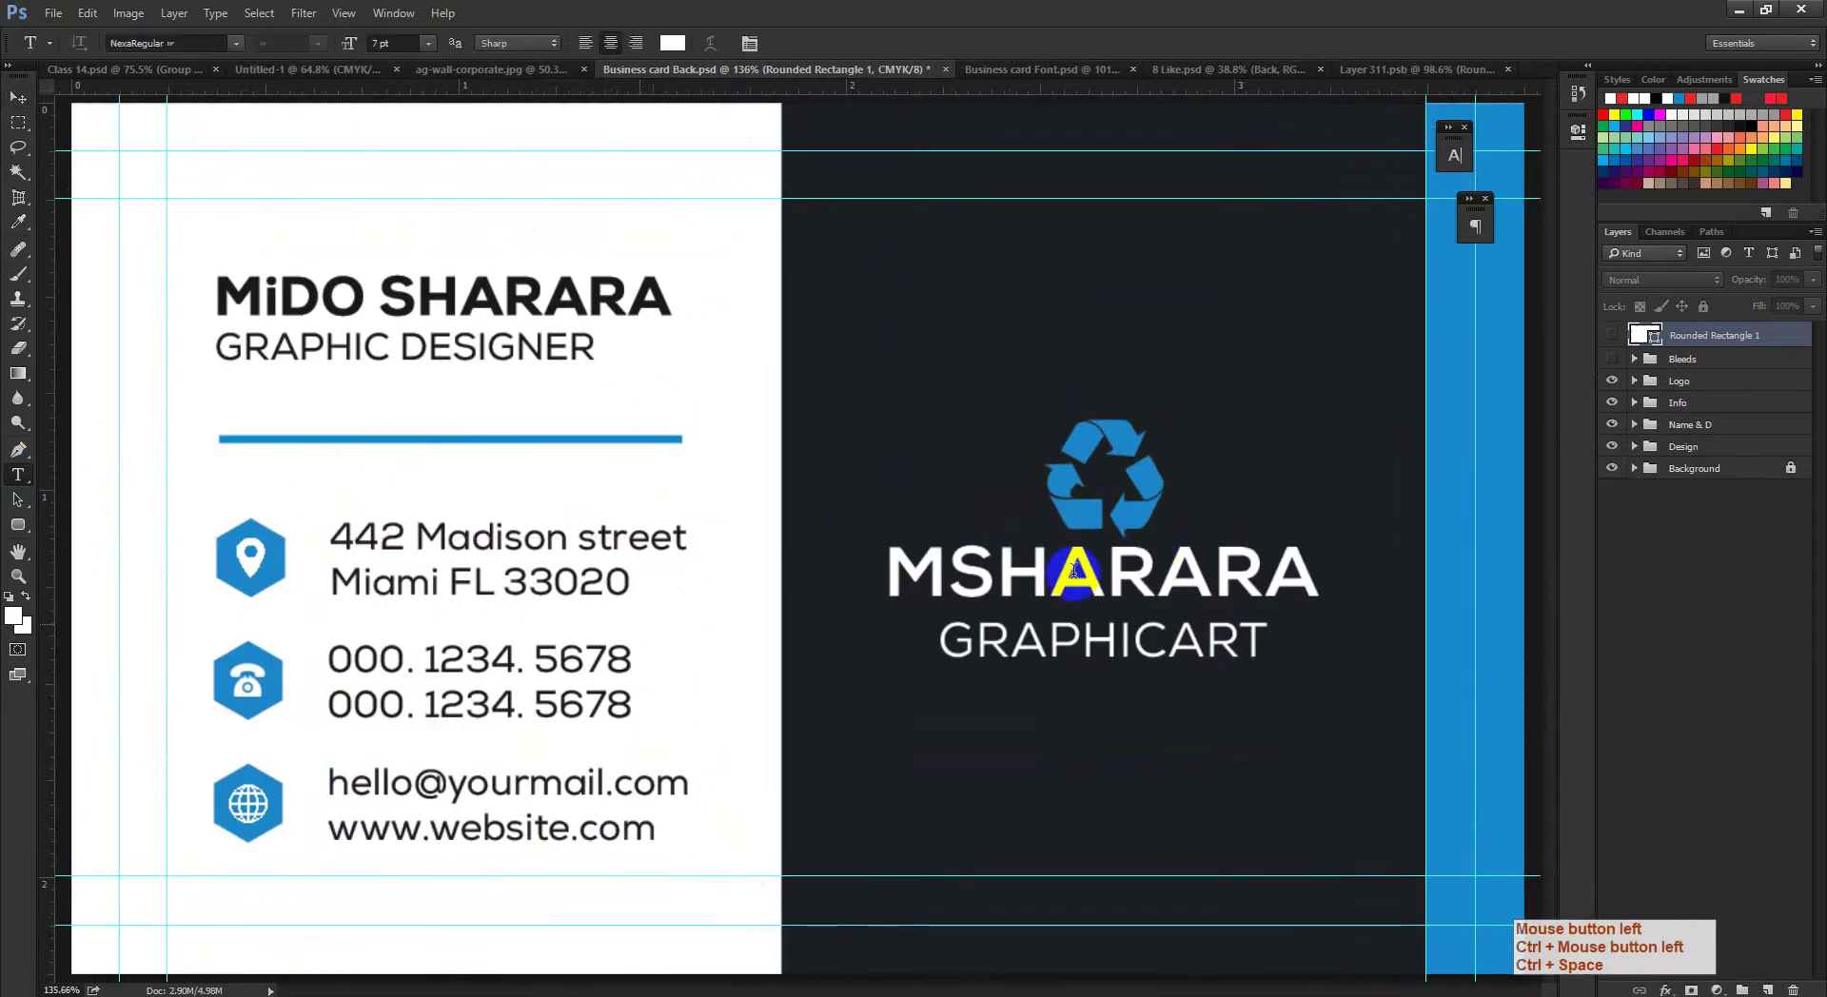
left_click(1023, 574)
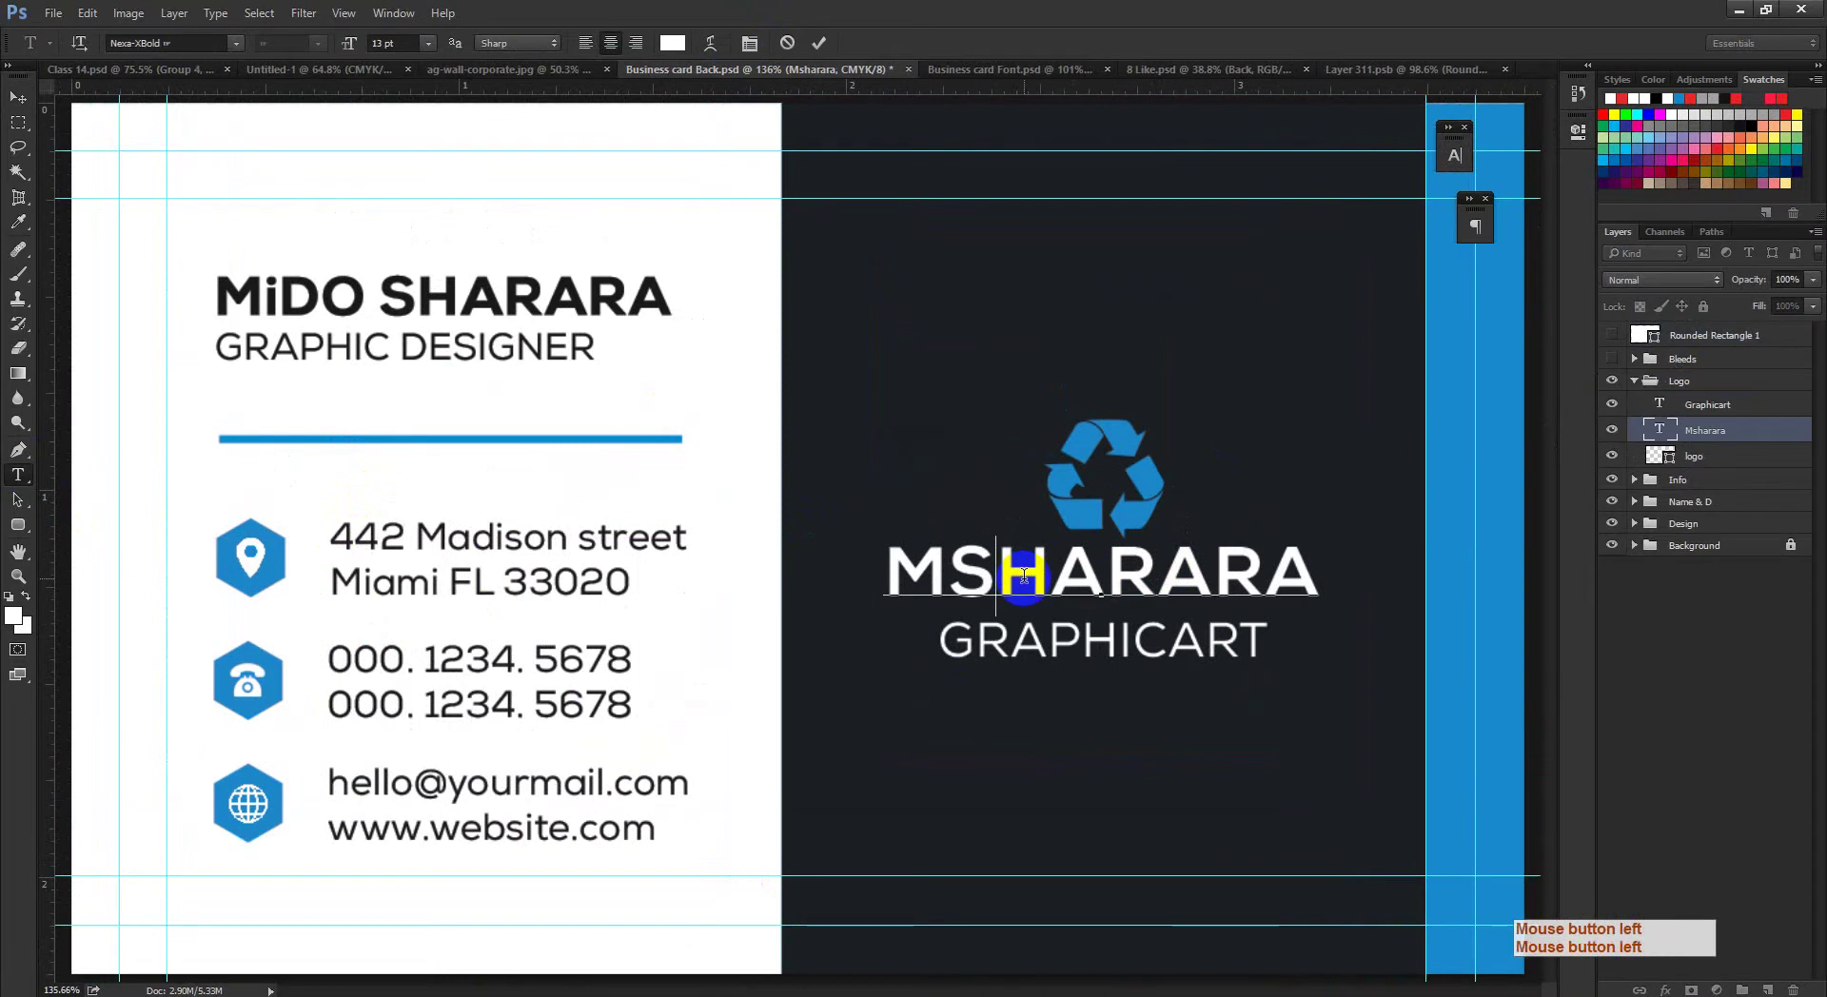
key("ctrl+a")
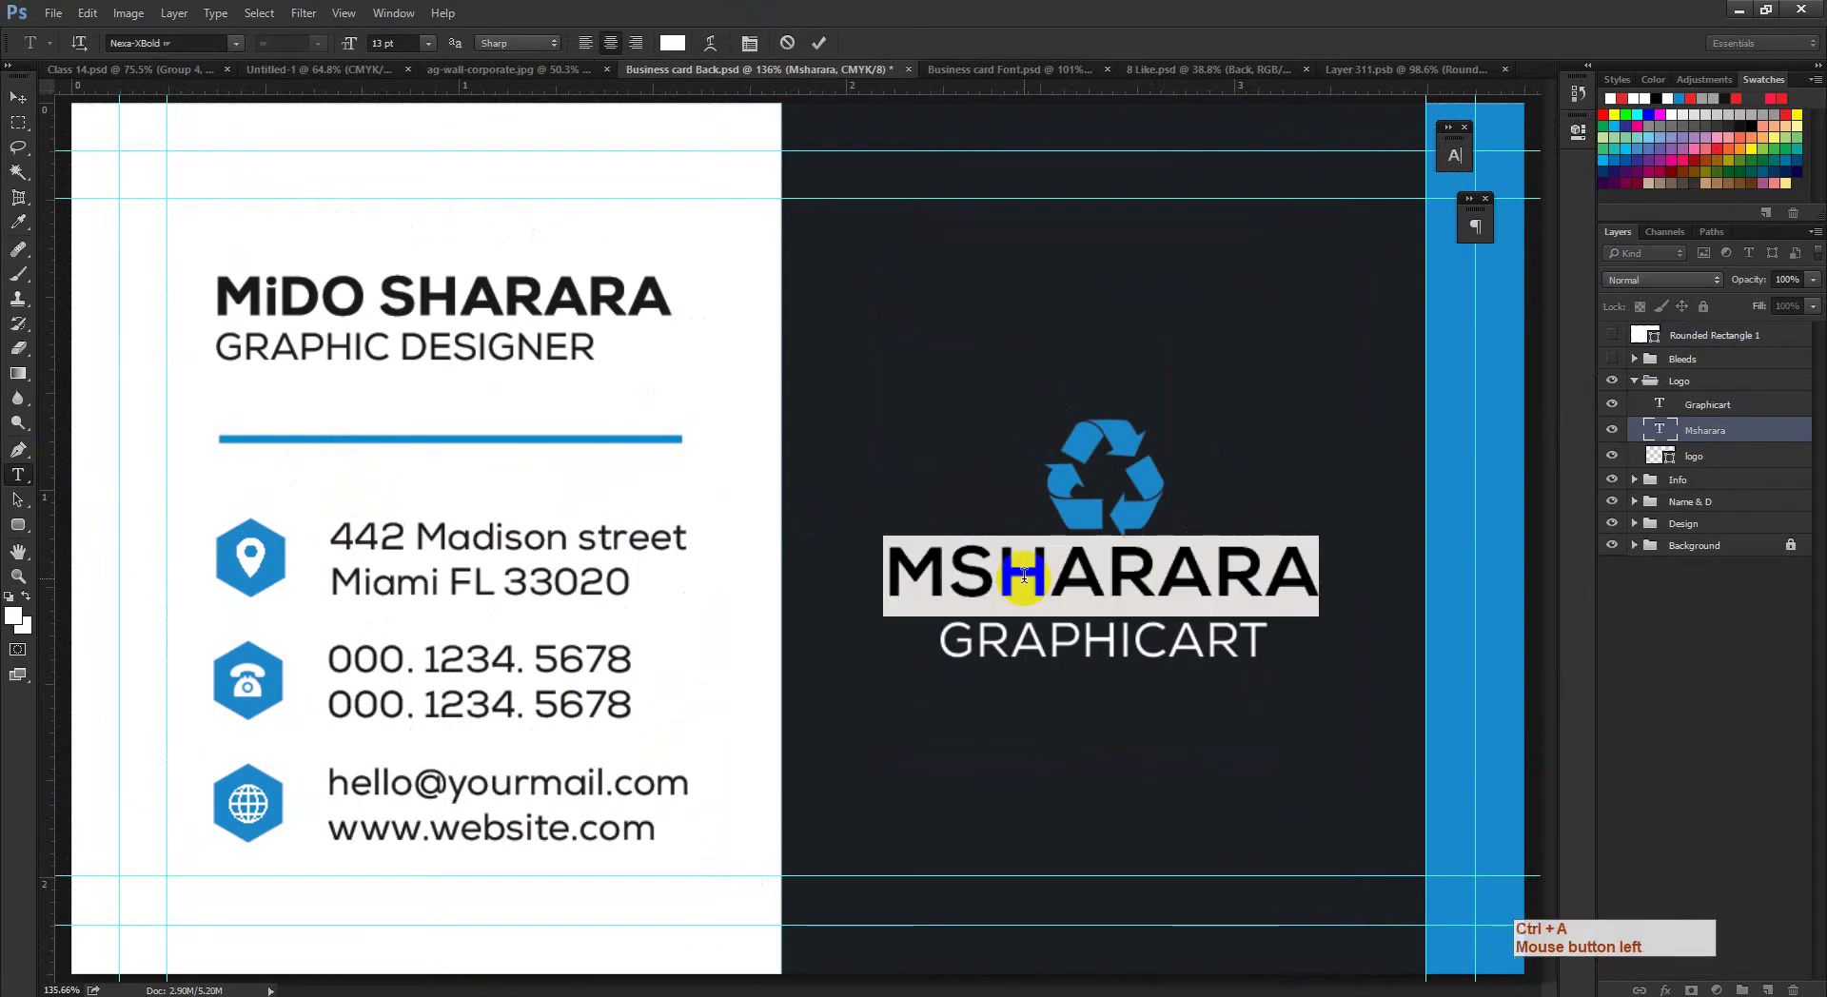
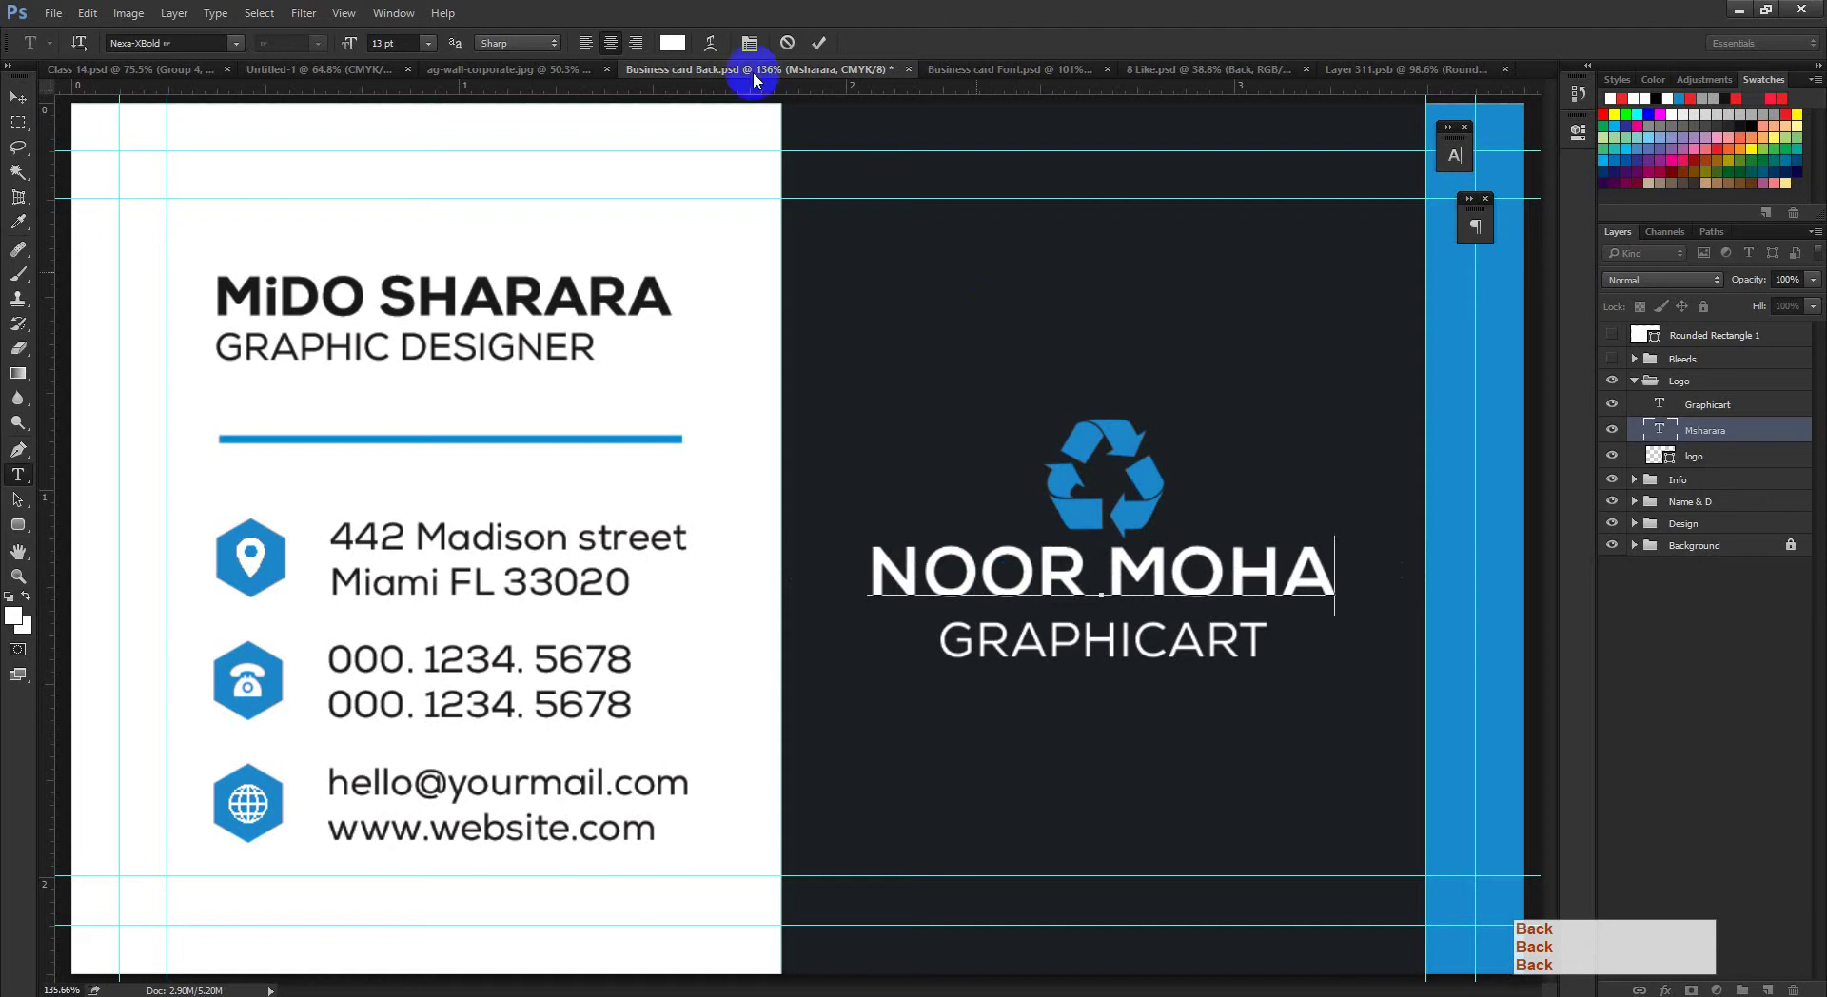
left_click(820, 42)
left_click_drag(1154, 571, 1203, 661)
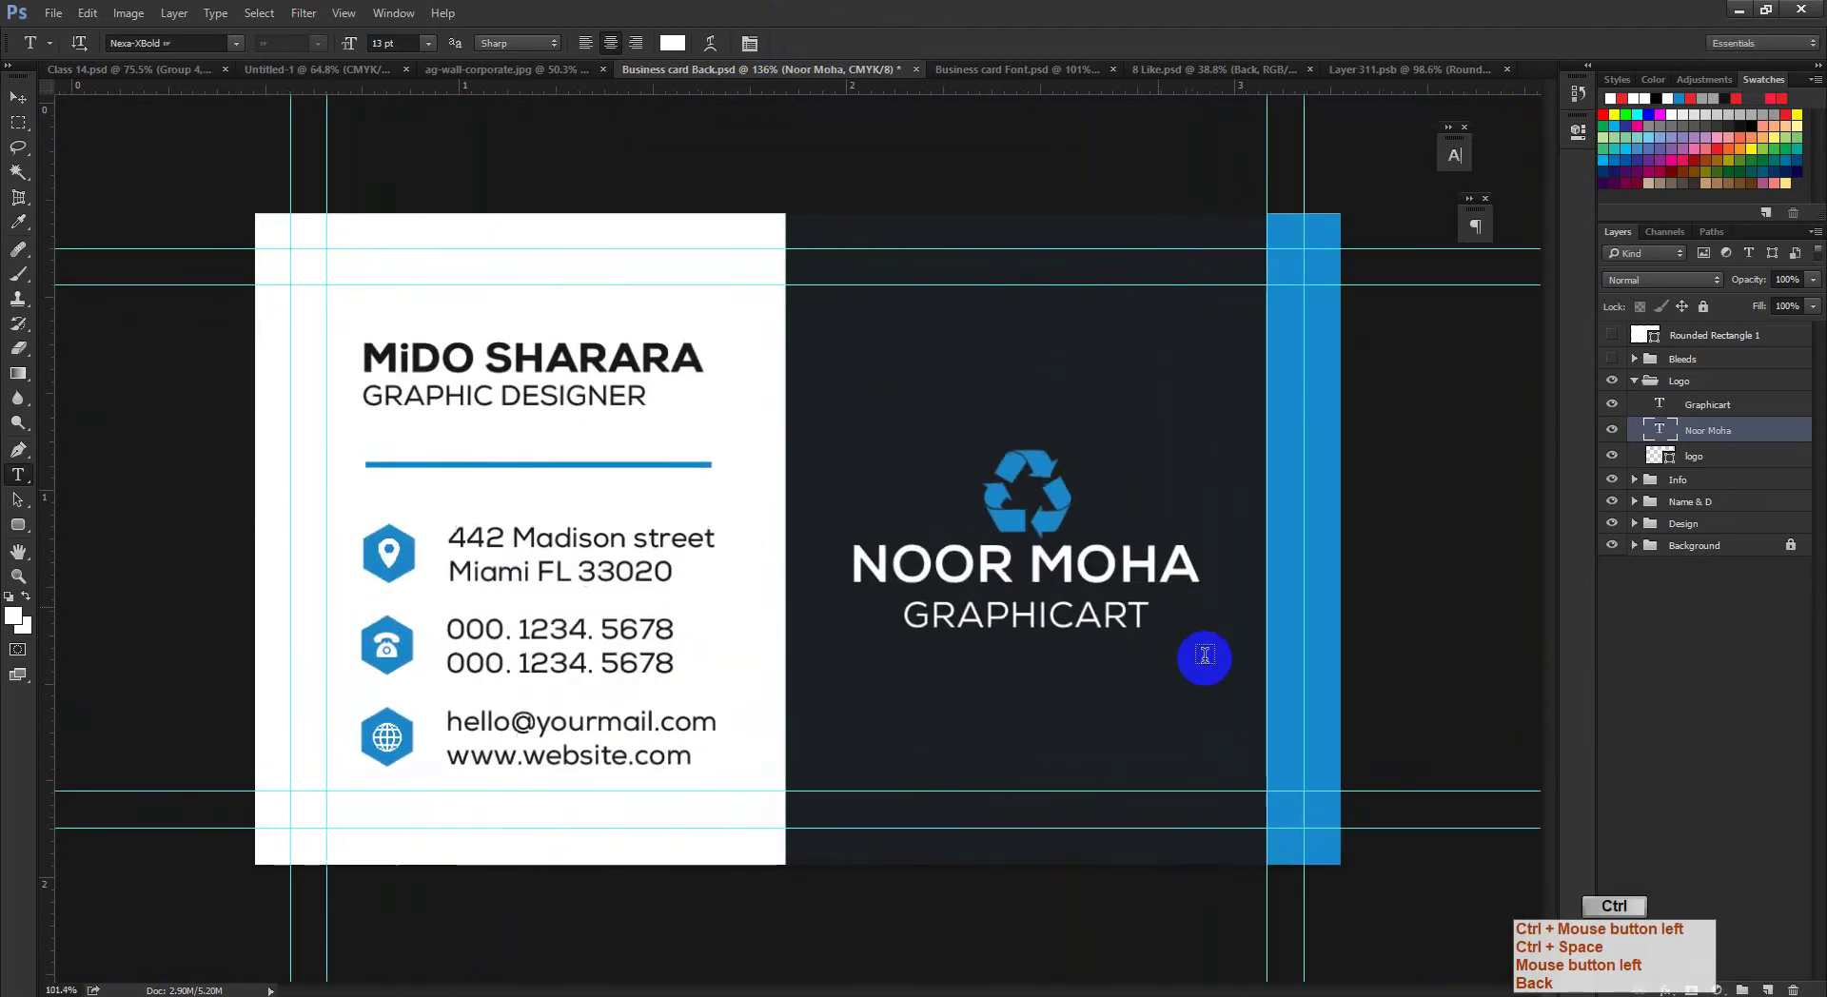
Step: Replace the GRAPHICART tagline with MOTION GRAPHIC and commit it
left_click(975, 619)
key("ctrl+a")
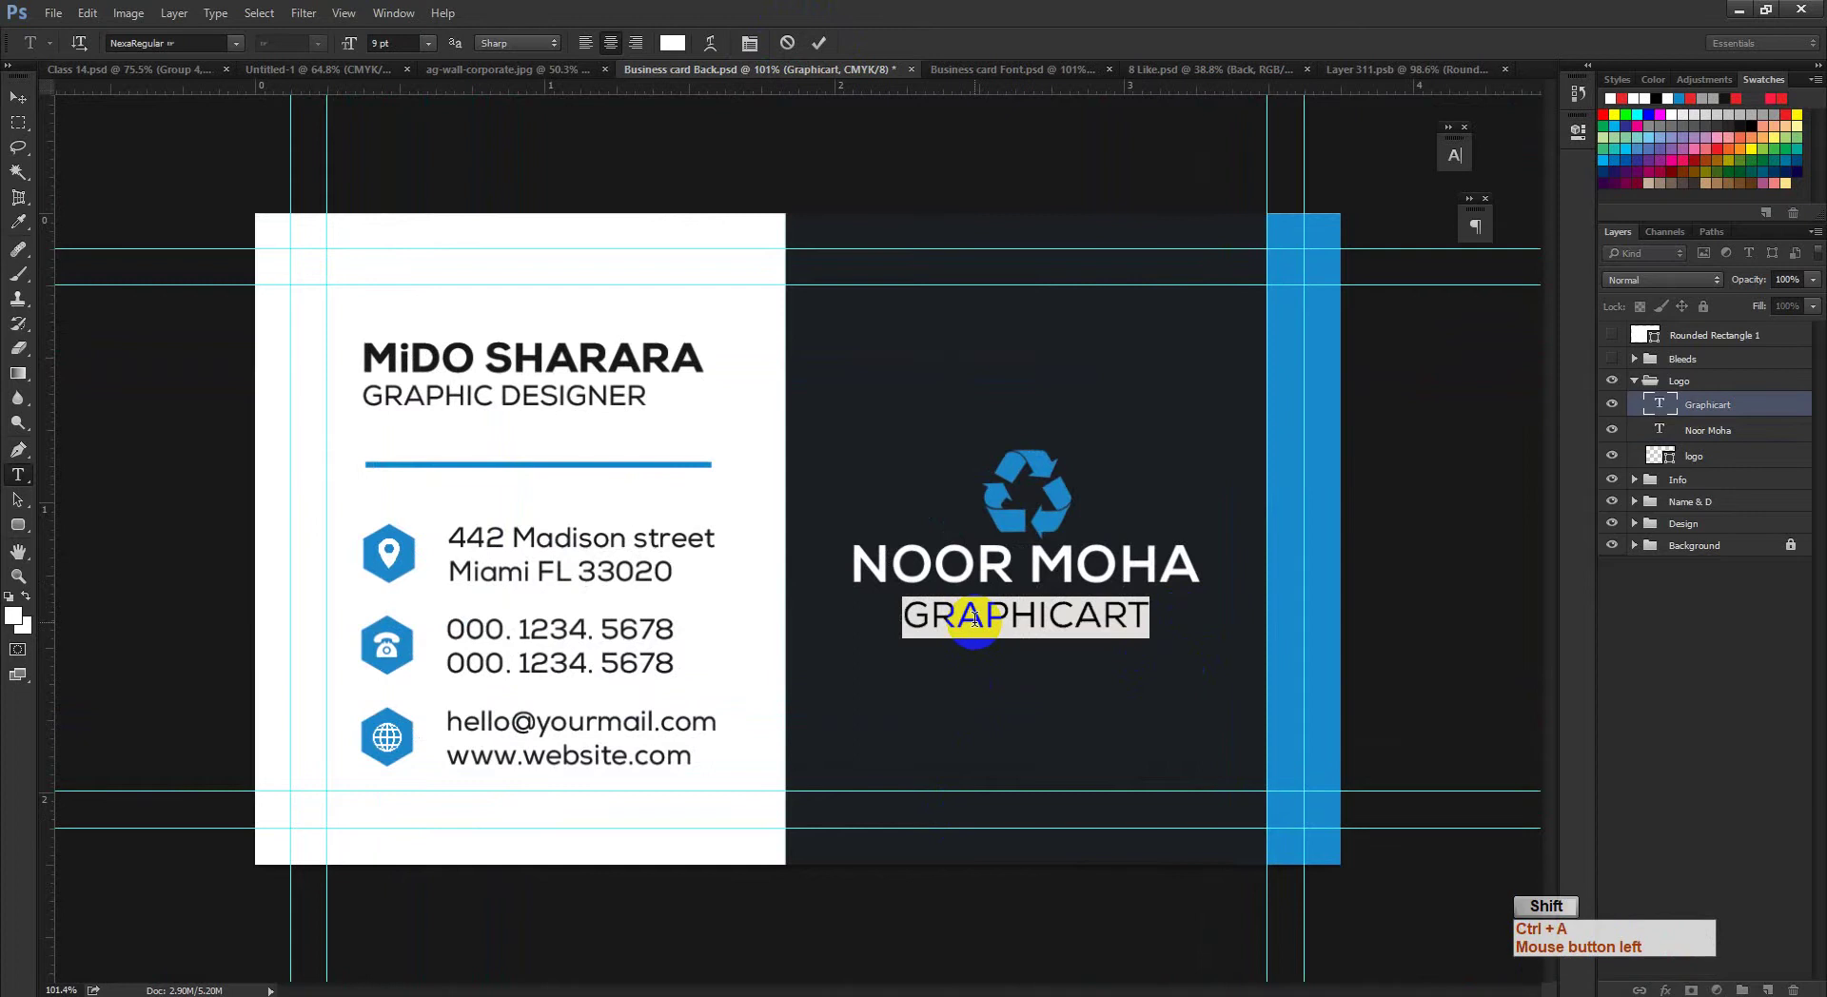
type("MOTION GRAPHIC")
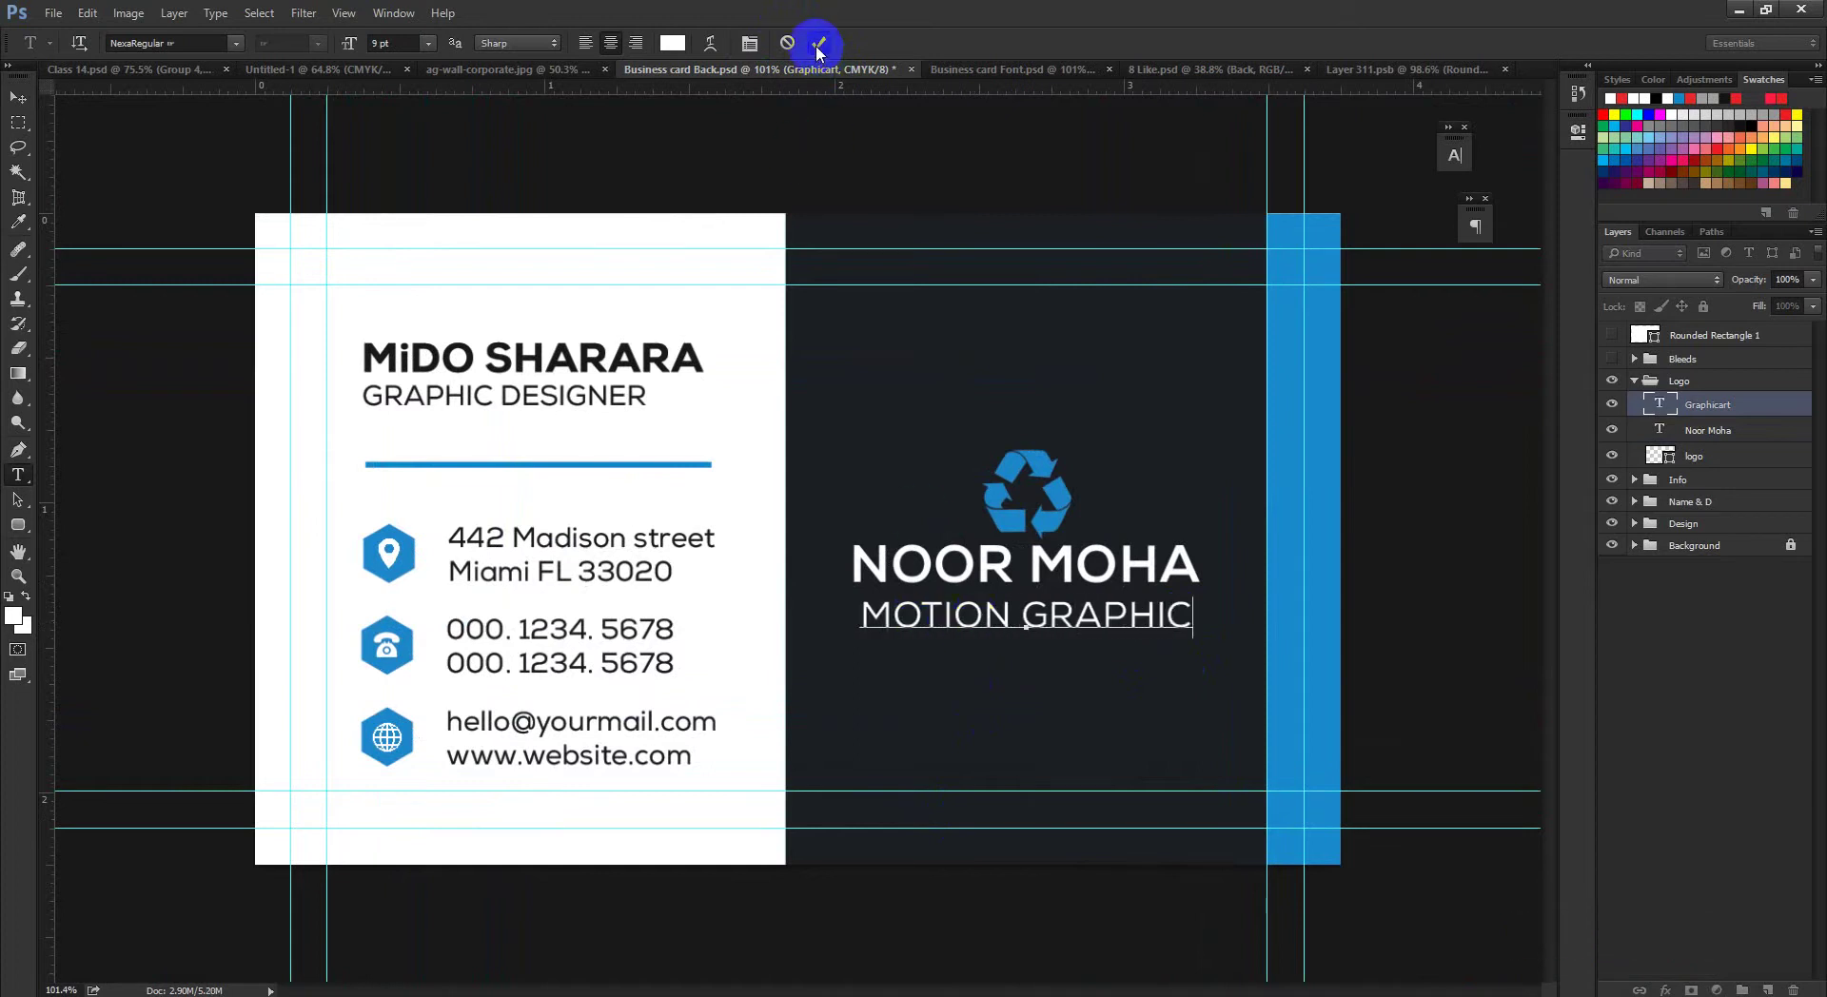
left_click(818, 43)
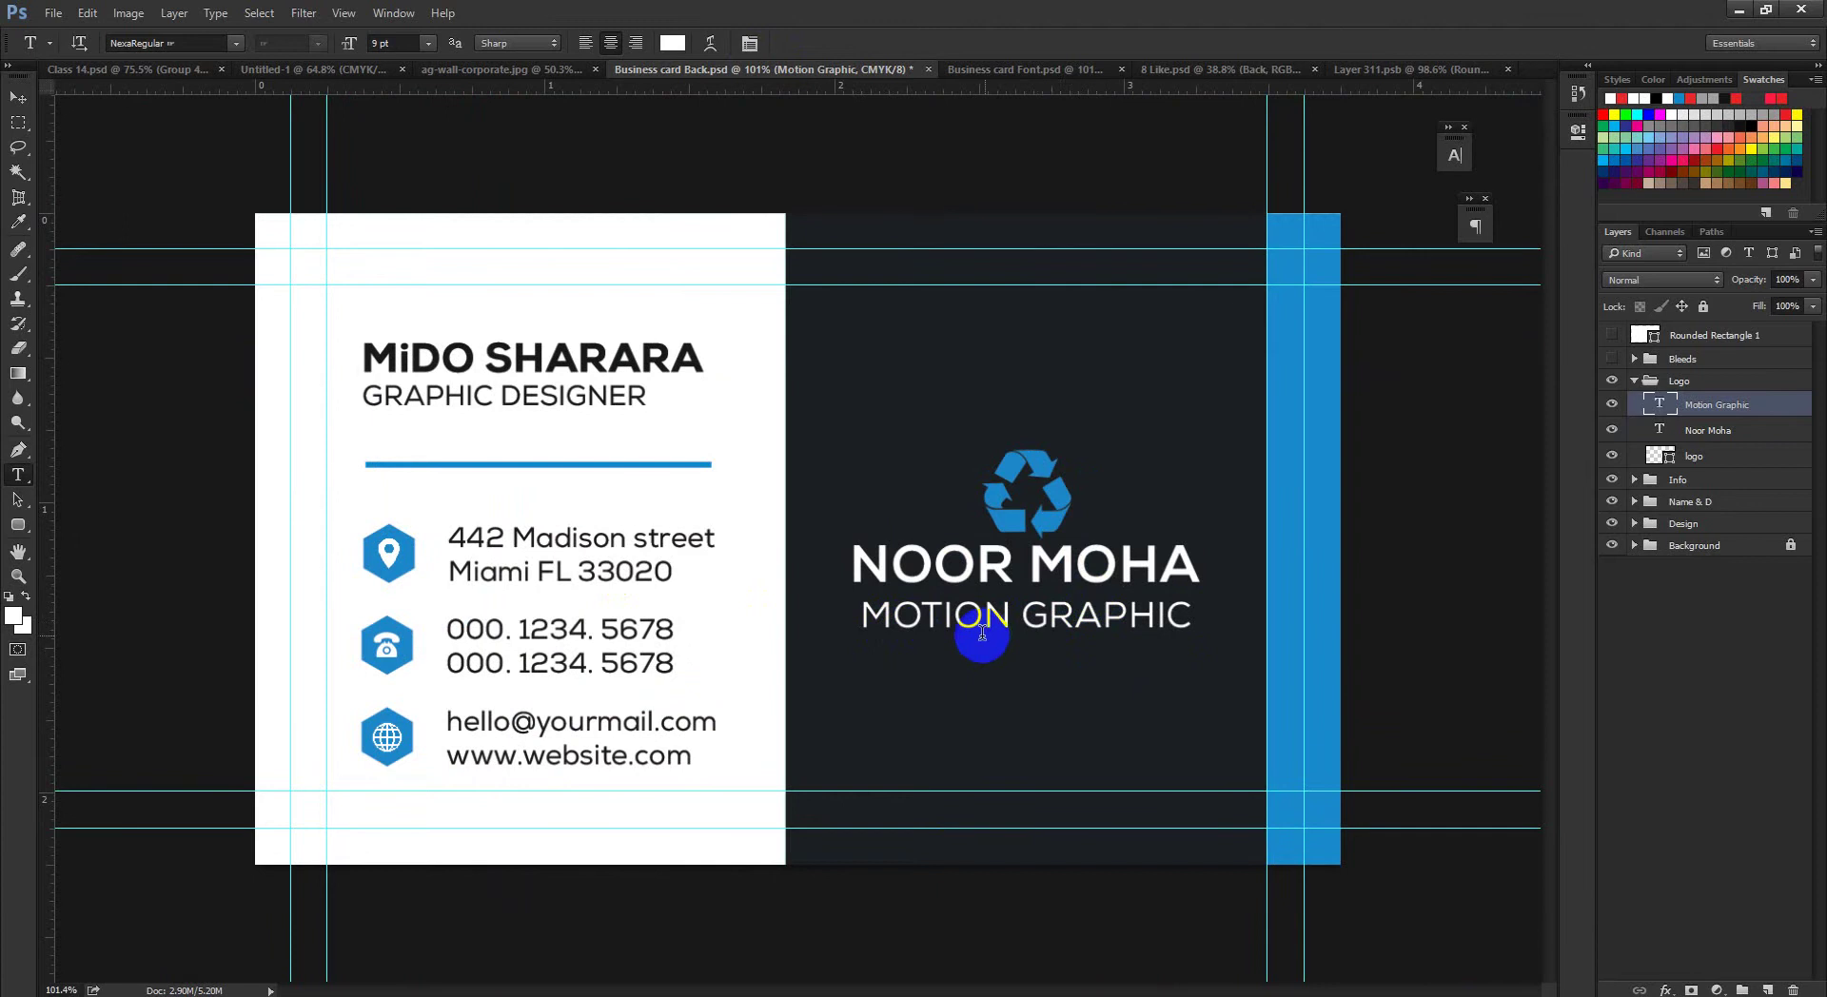
Step: Test-replace the GRAPHIC DESIGNER line with placeholder text, then undo the change
left_click(495, 397)
key("ctrl+a")
type("ldkj")
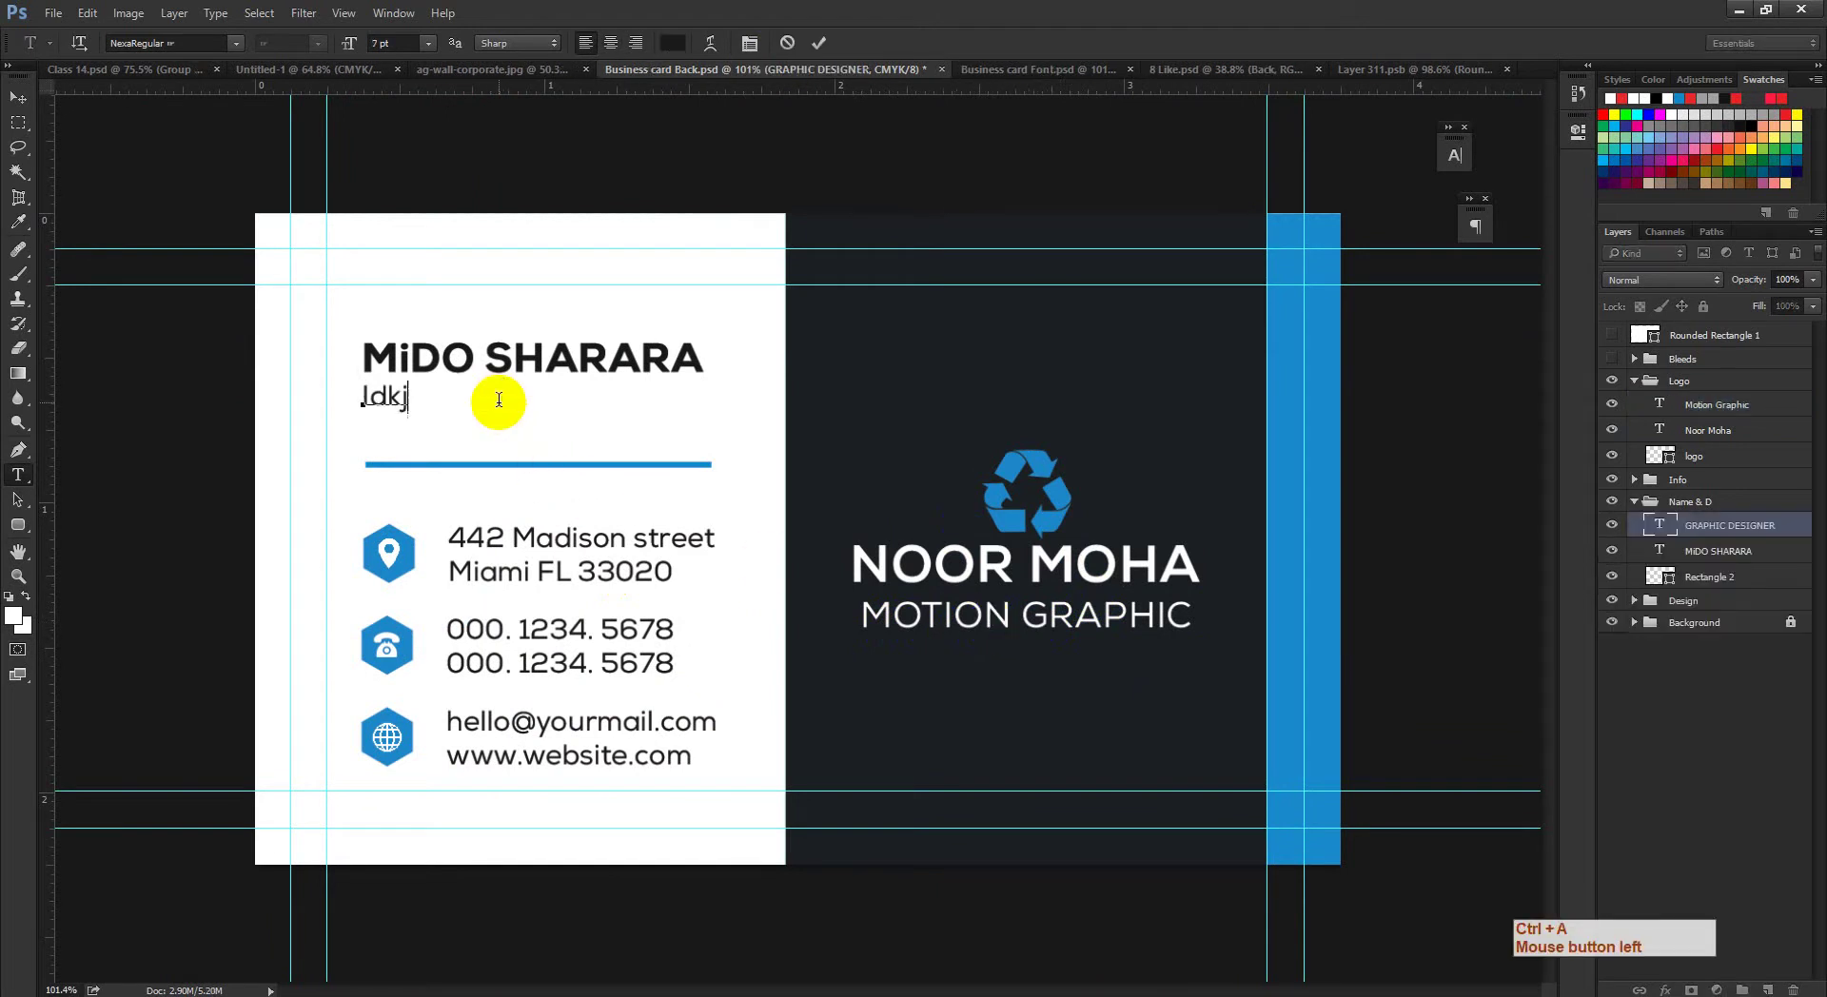
type("lasdjfjdsfjsadlk")
left_click(819, 43)
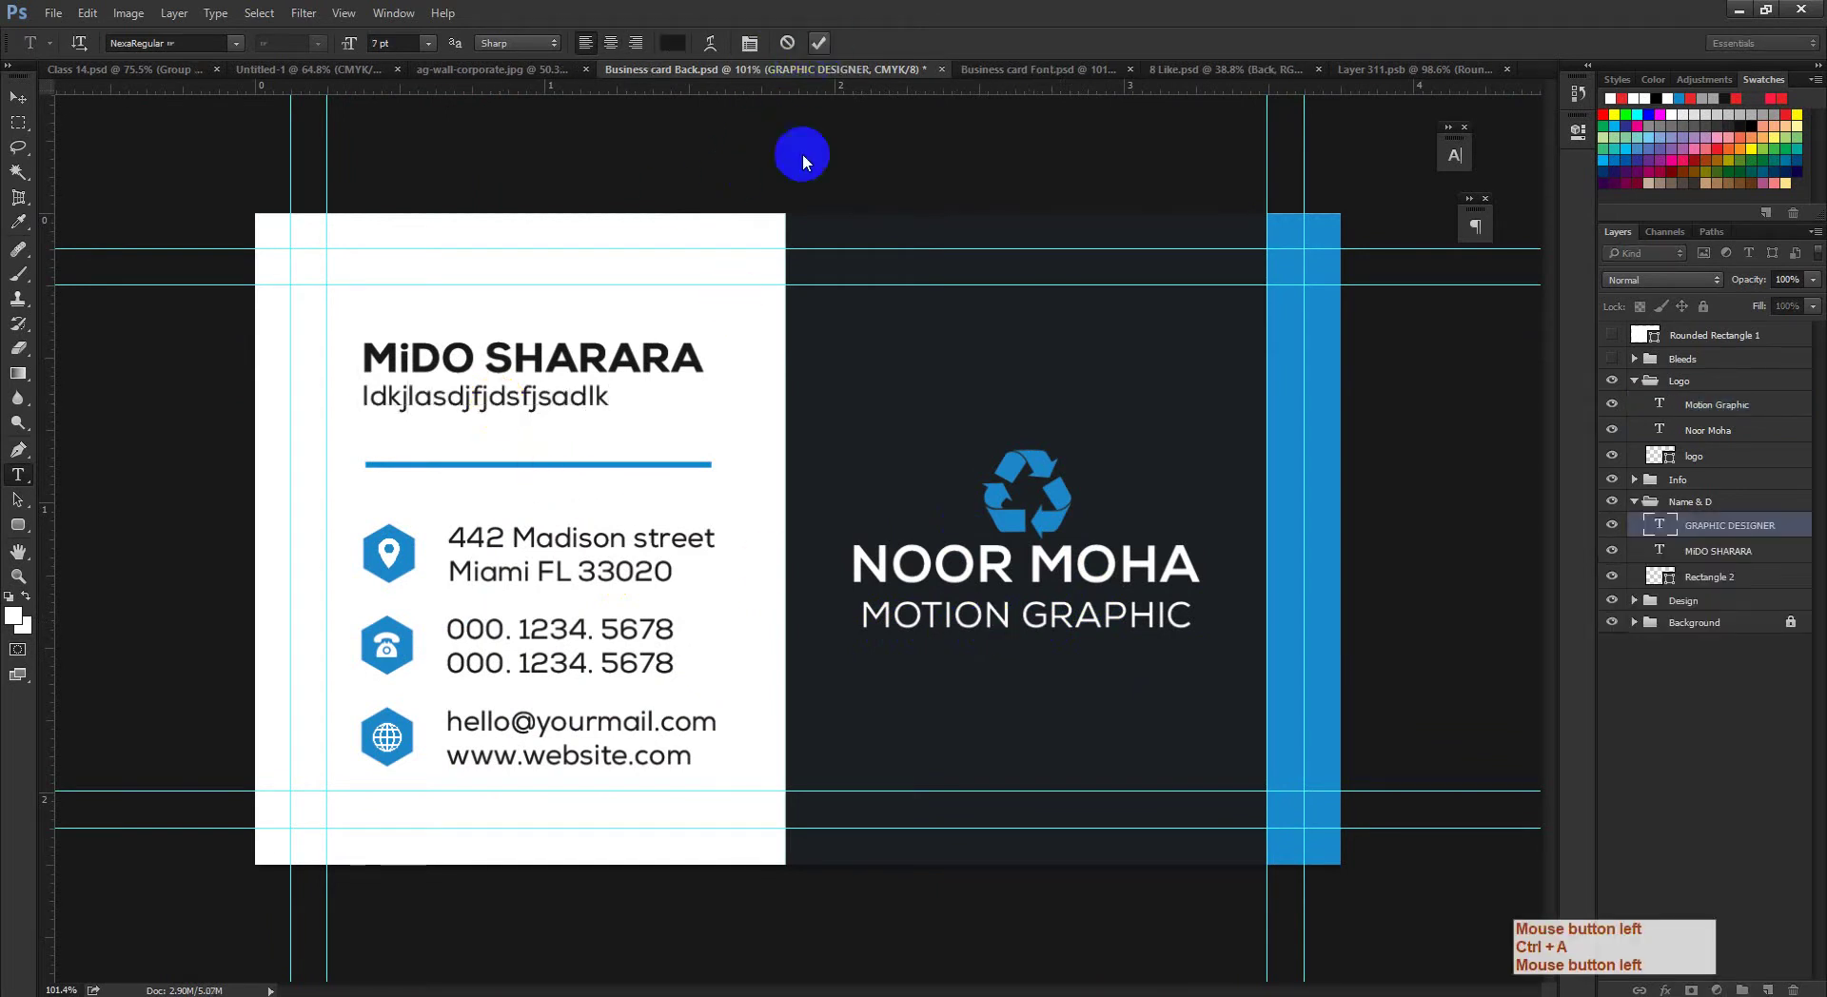
key("ctrl+z")
left_click(942, 701)
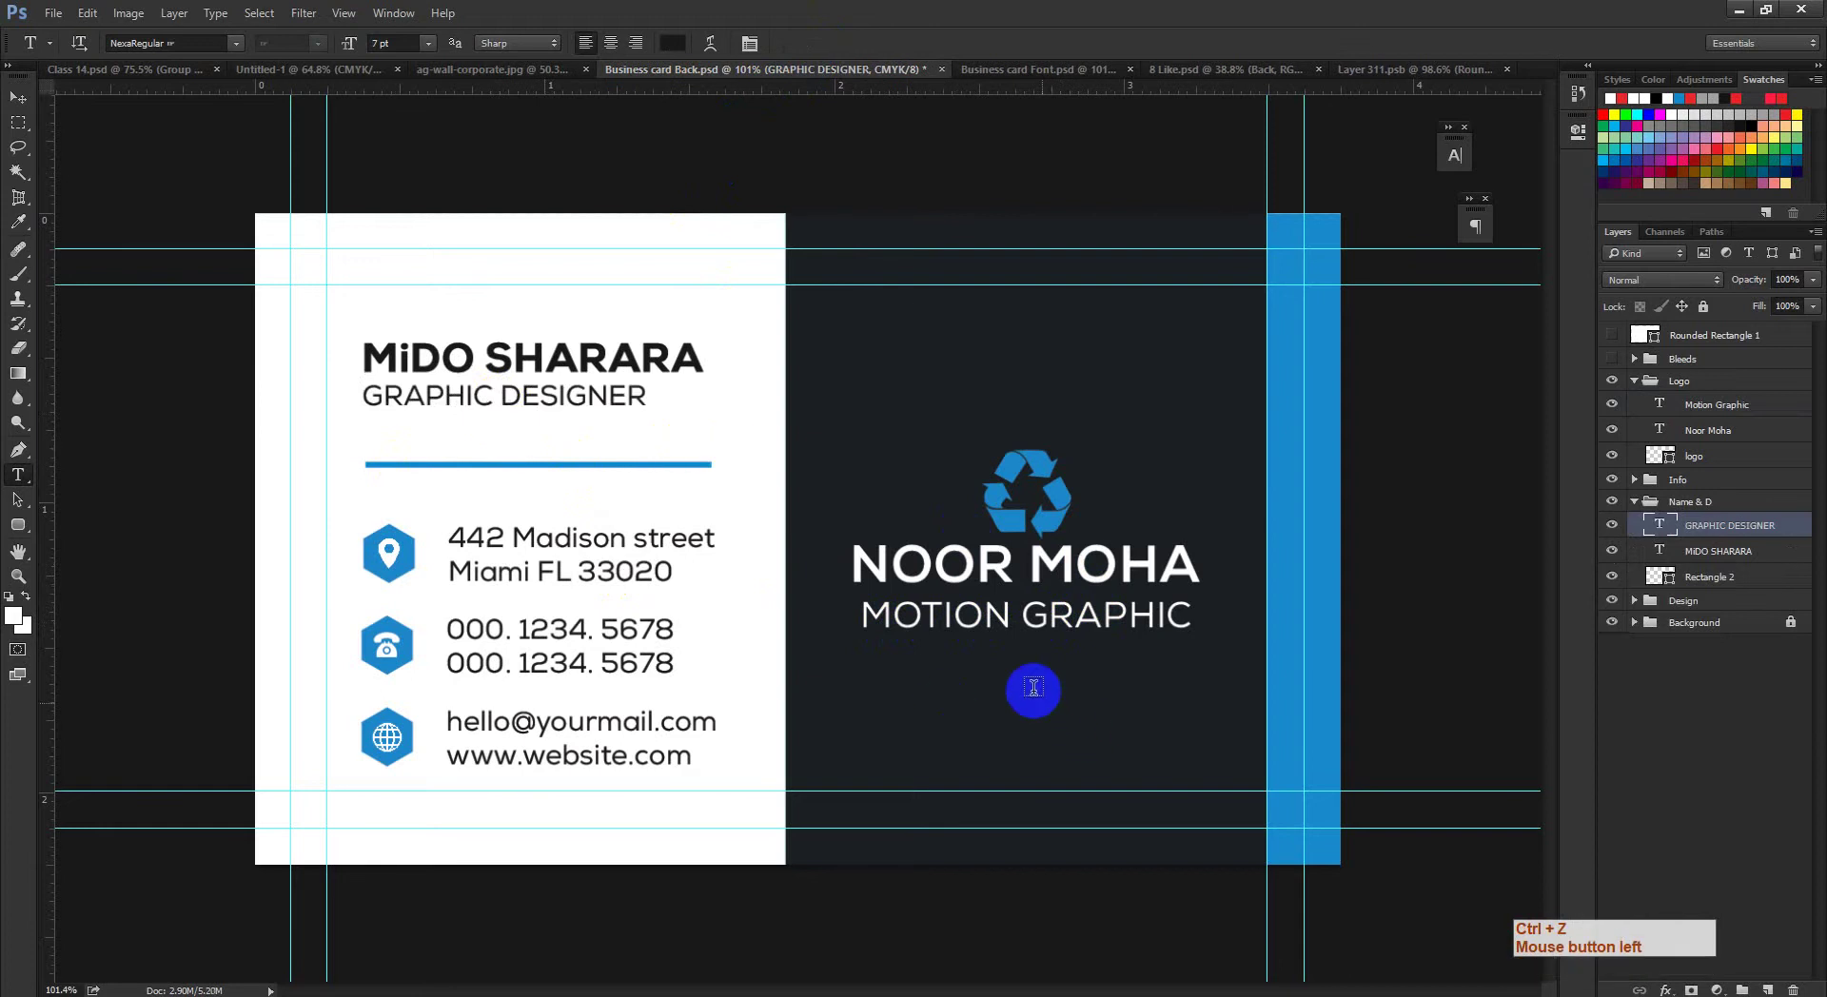
Step: Recheck the MOTION GRAPHIC tagline, dismiss the download manager trial warning, and return to the Move tool
left_click(999, 620)
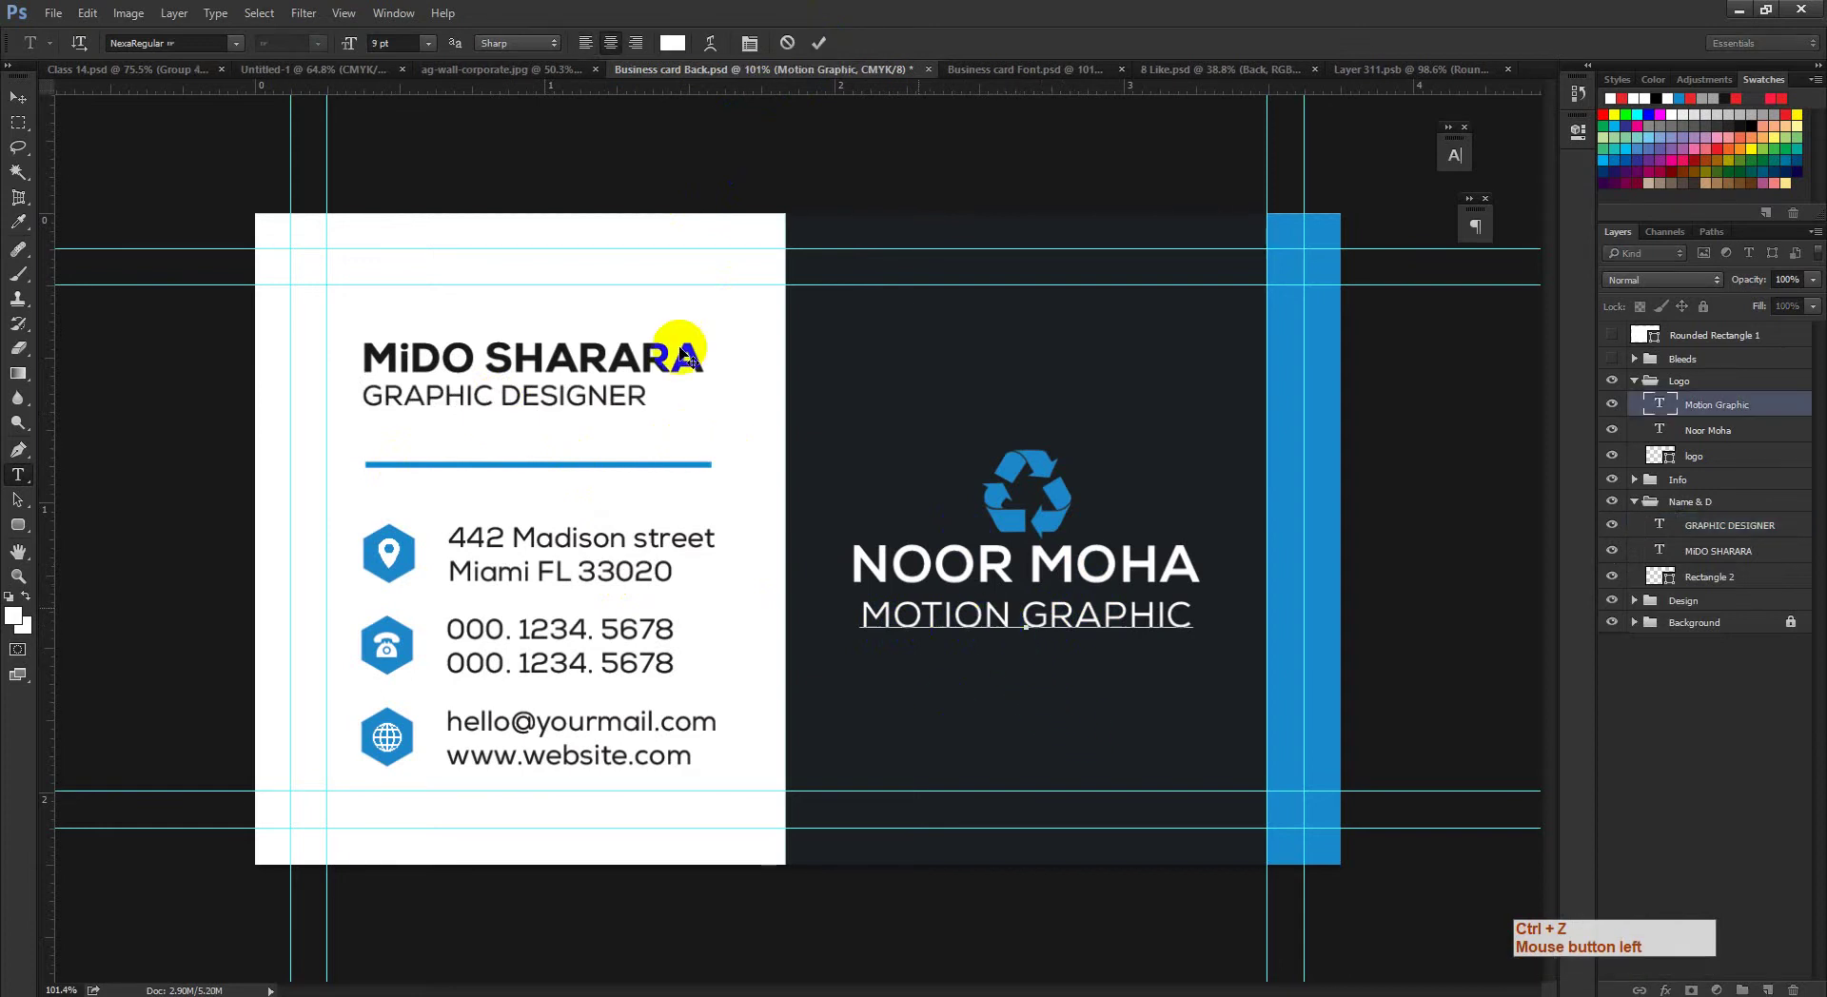
left_click(966, 612)
left_click(598, 75)
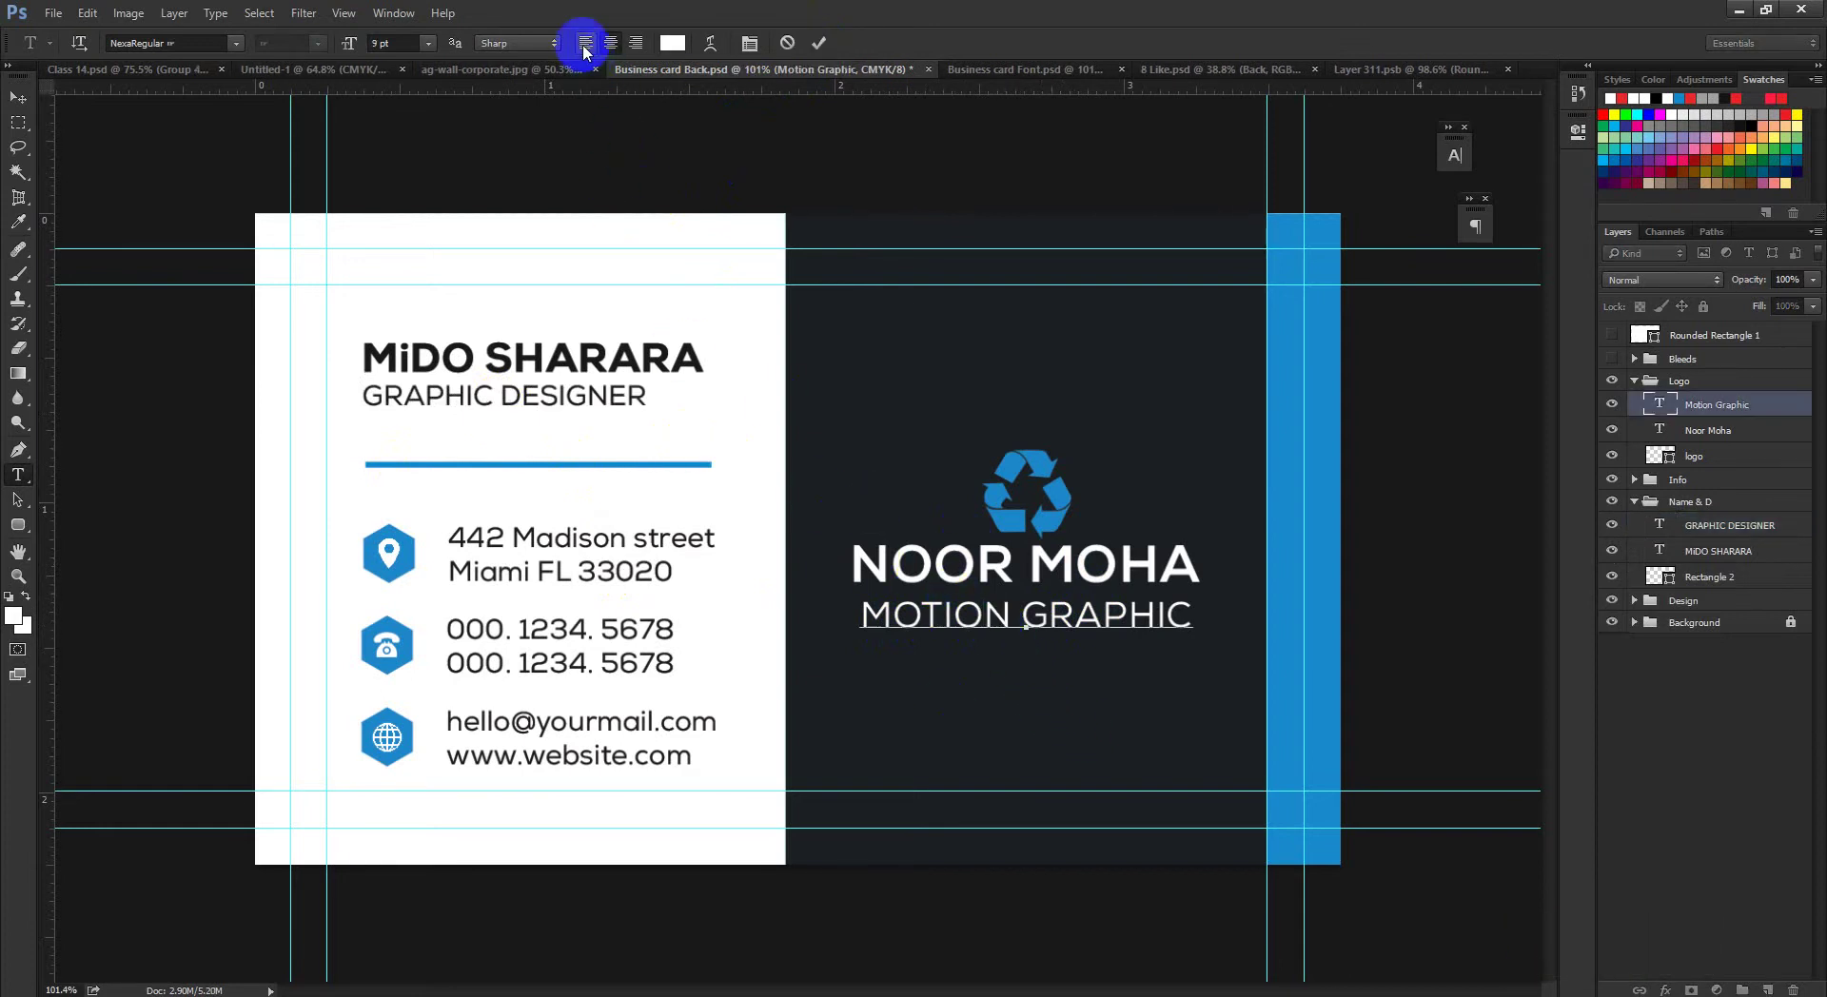
left_click(977, 511)
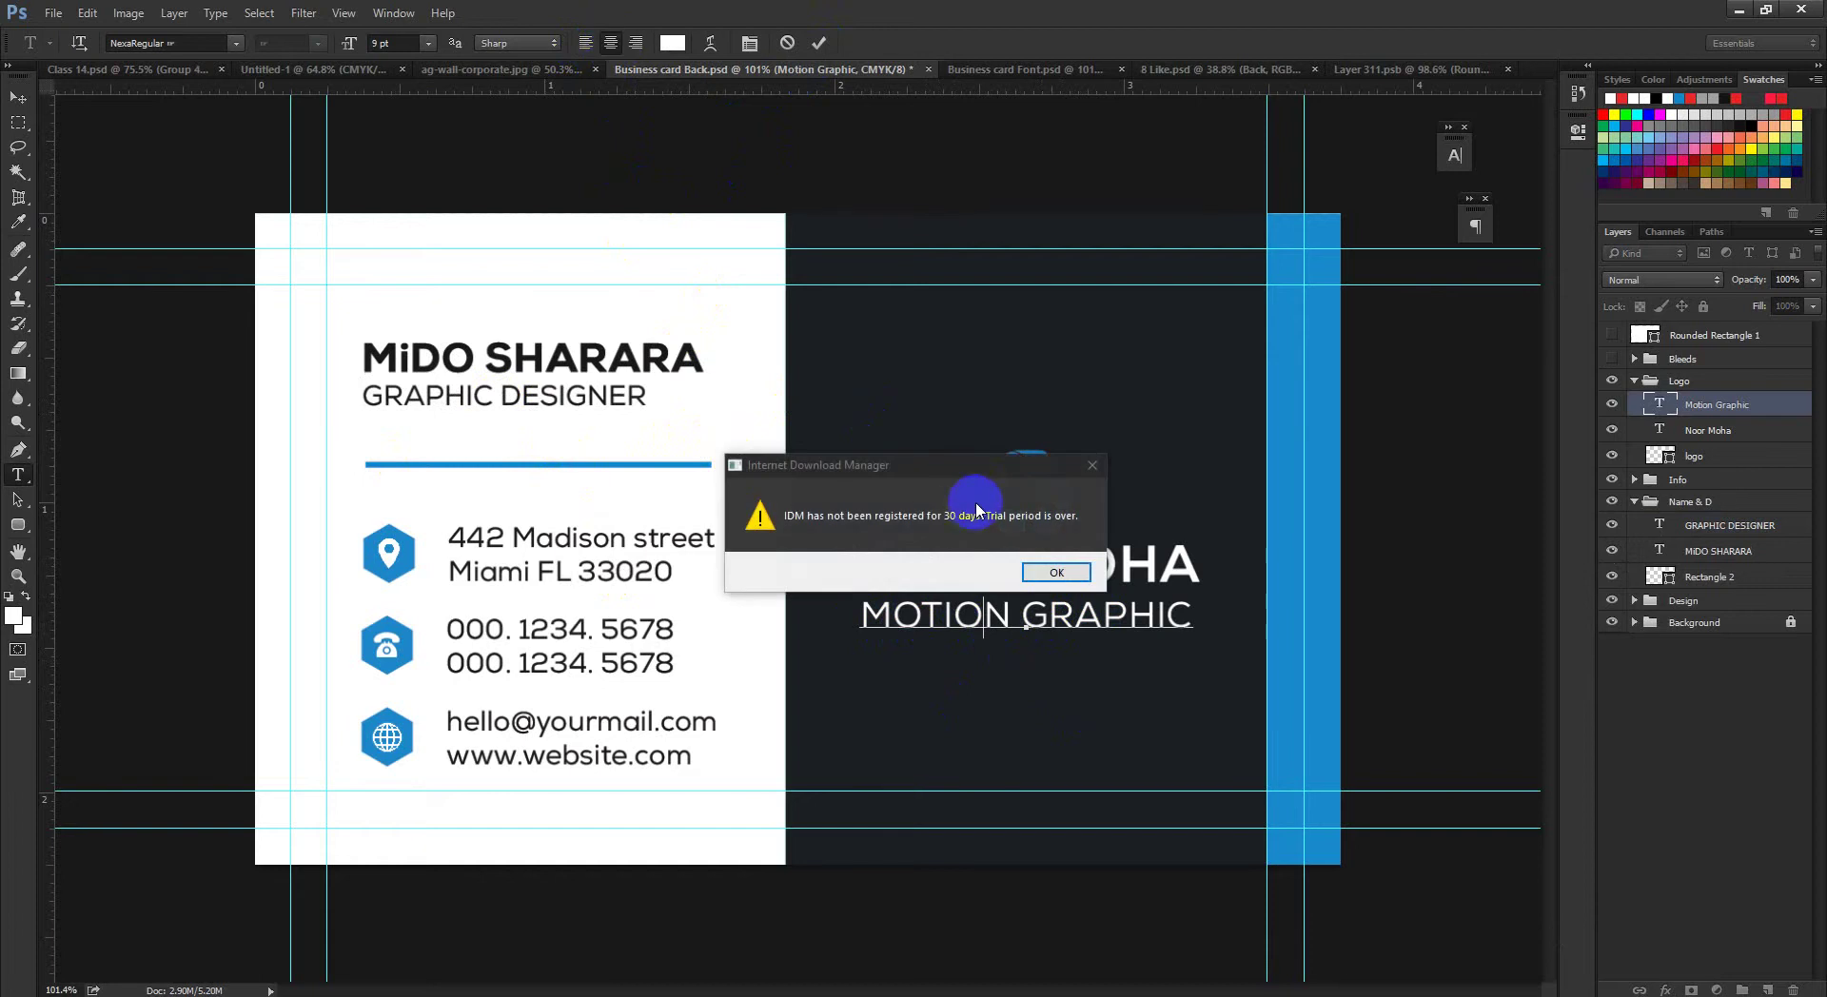
left_click(1069, 574)
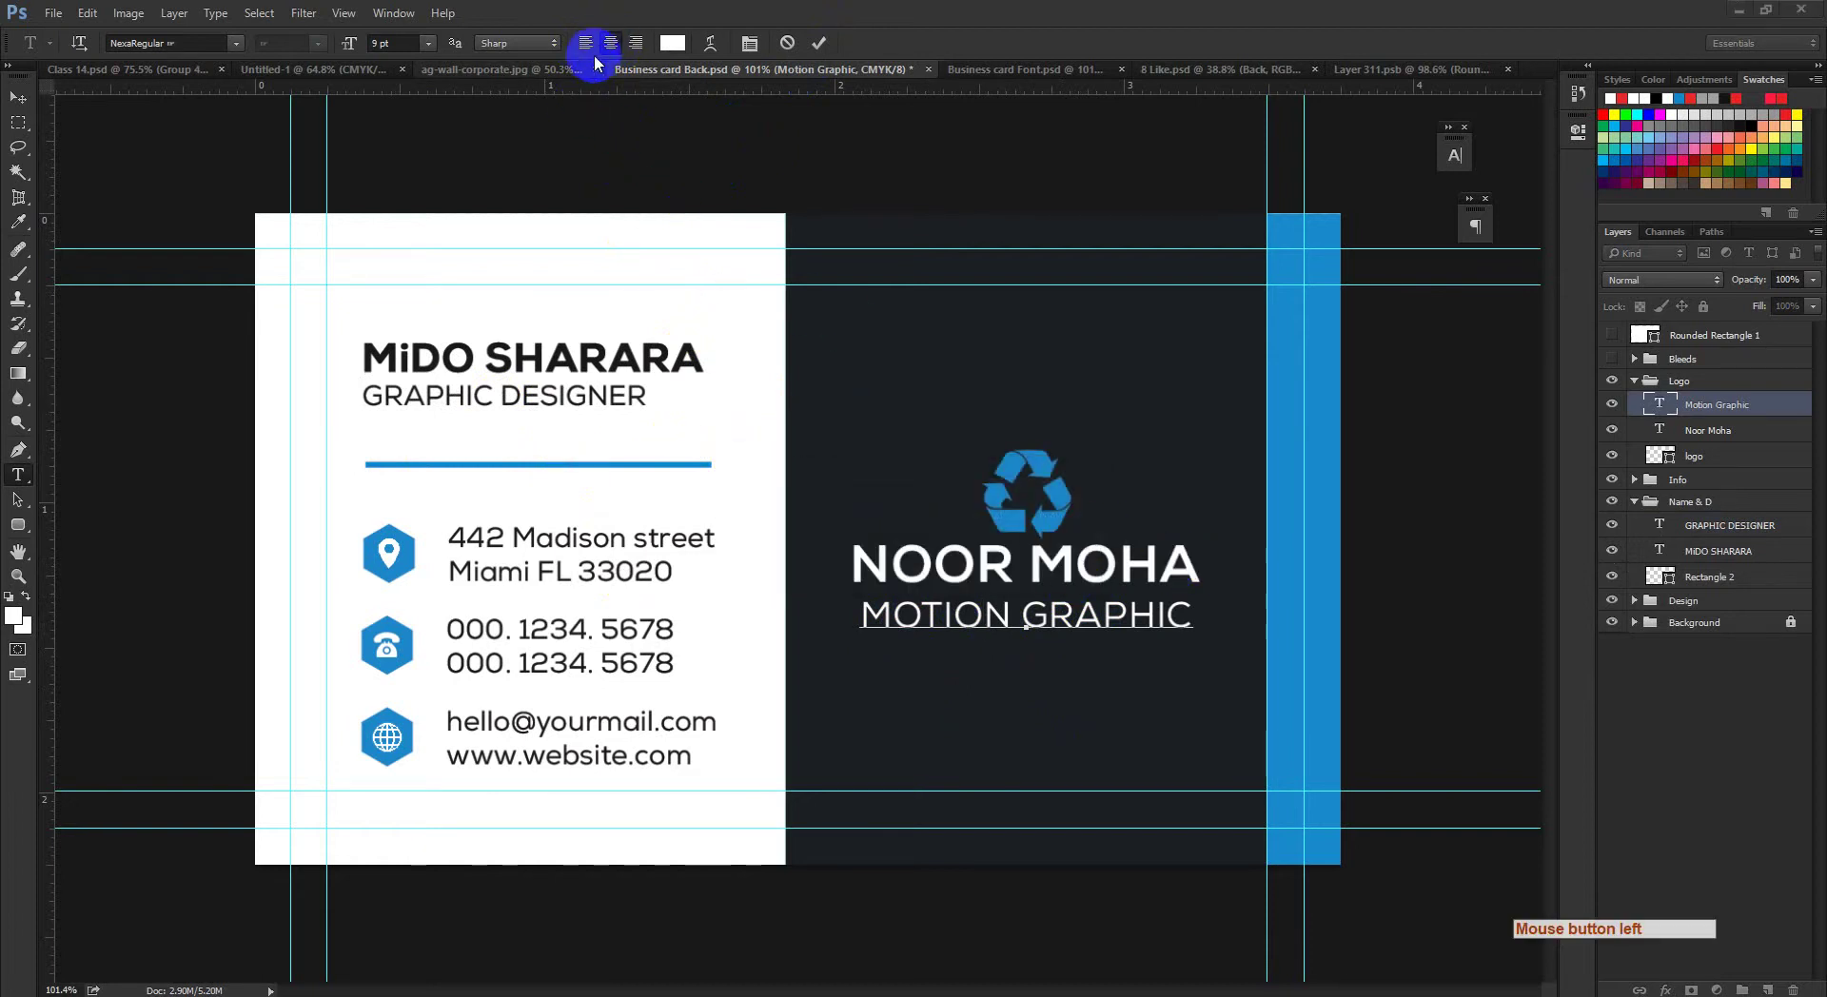
left_click(591, 42)
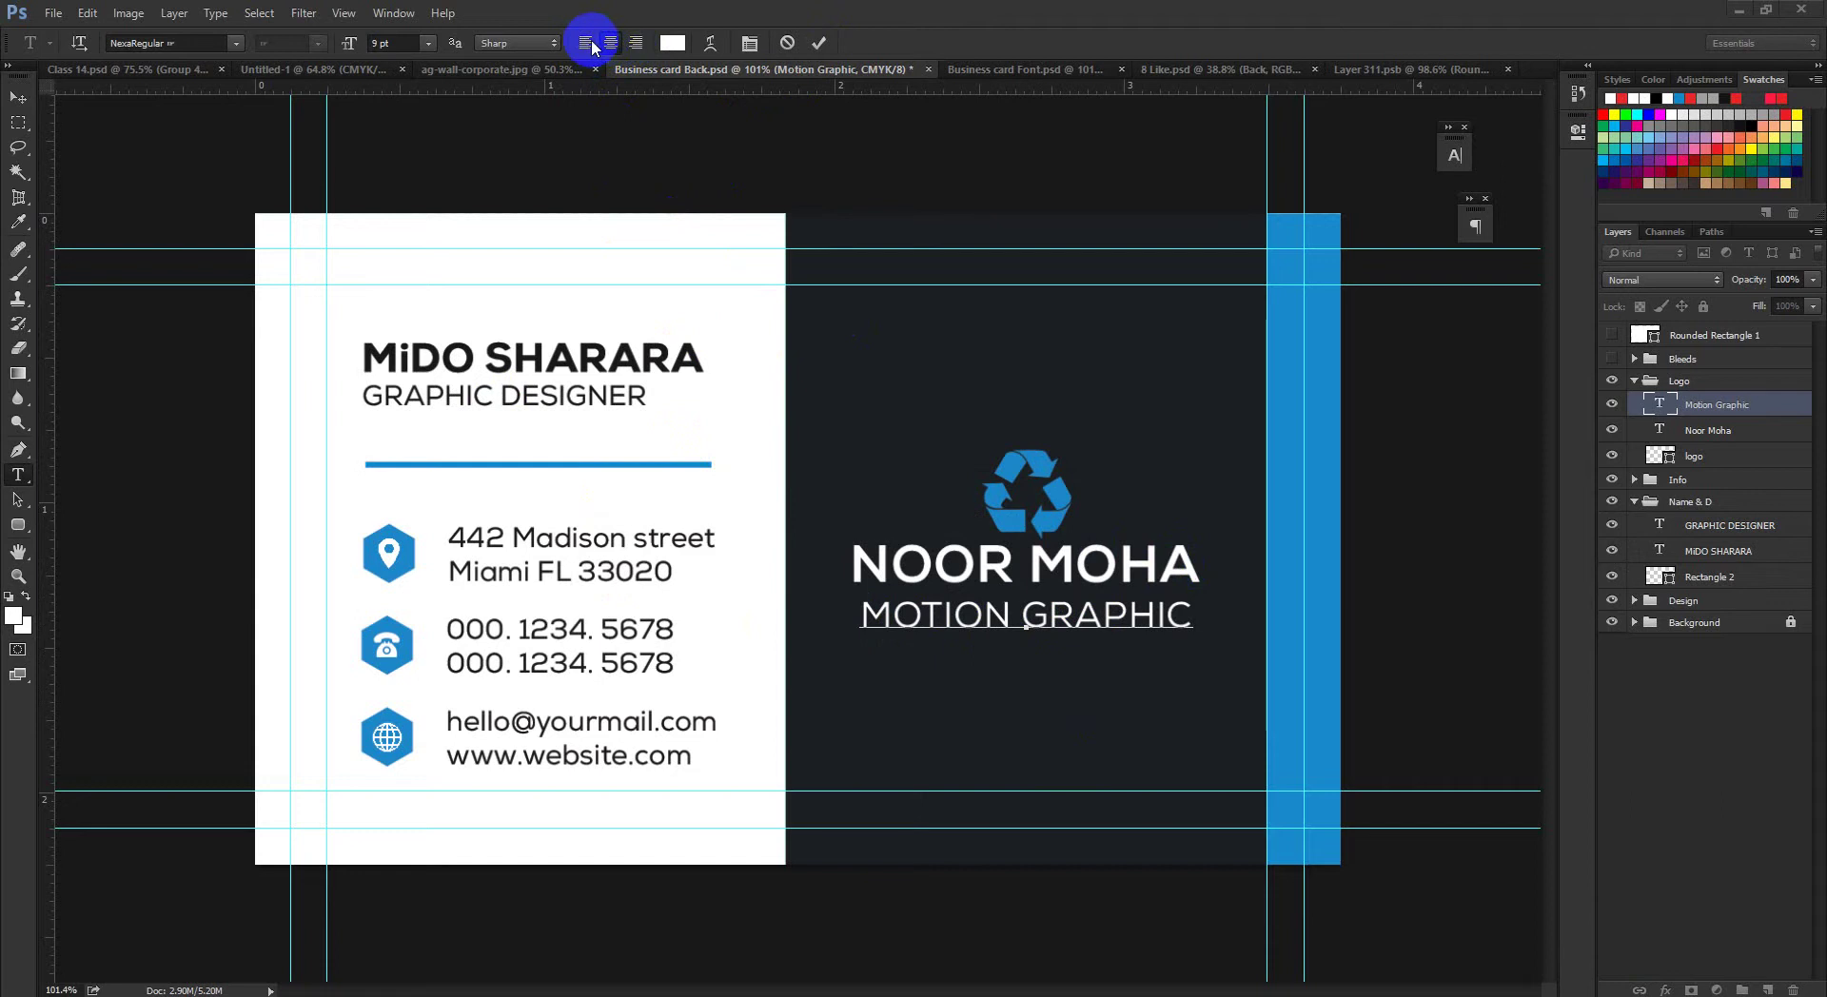
left_click(1125, 466)
left_click(18, 97)
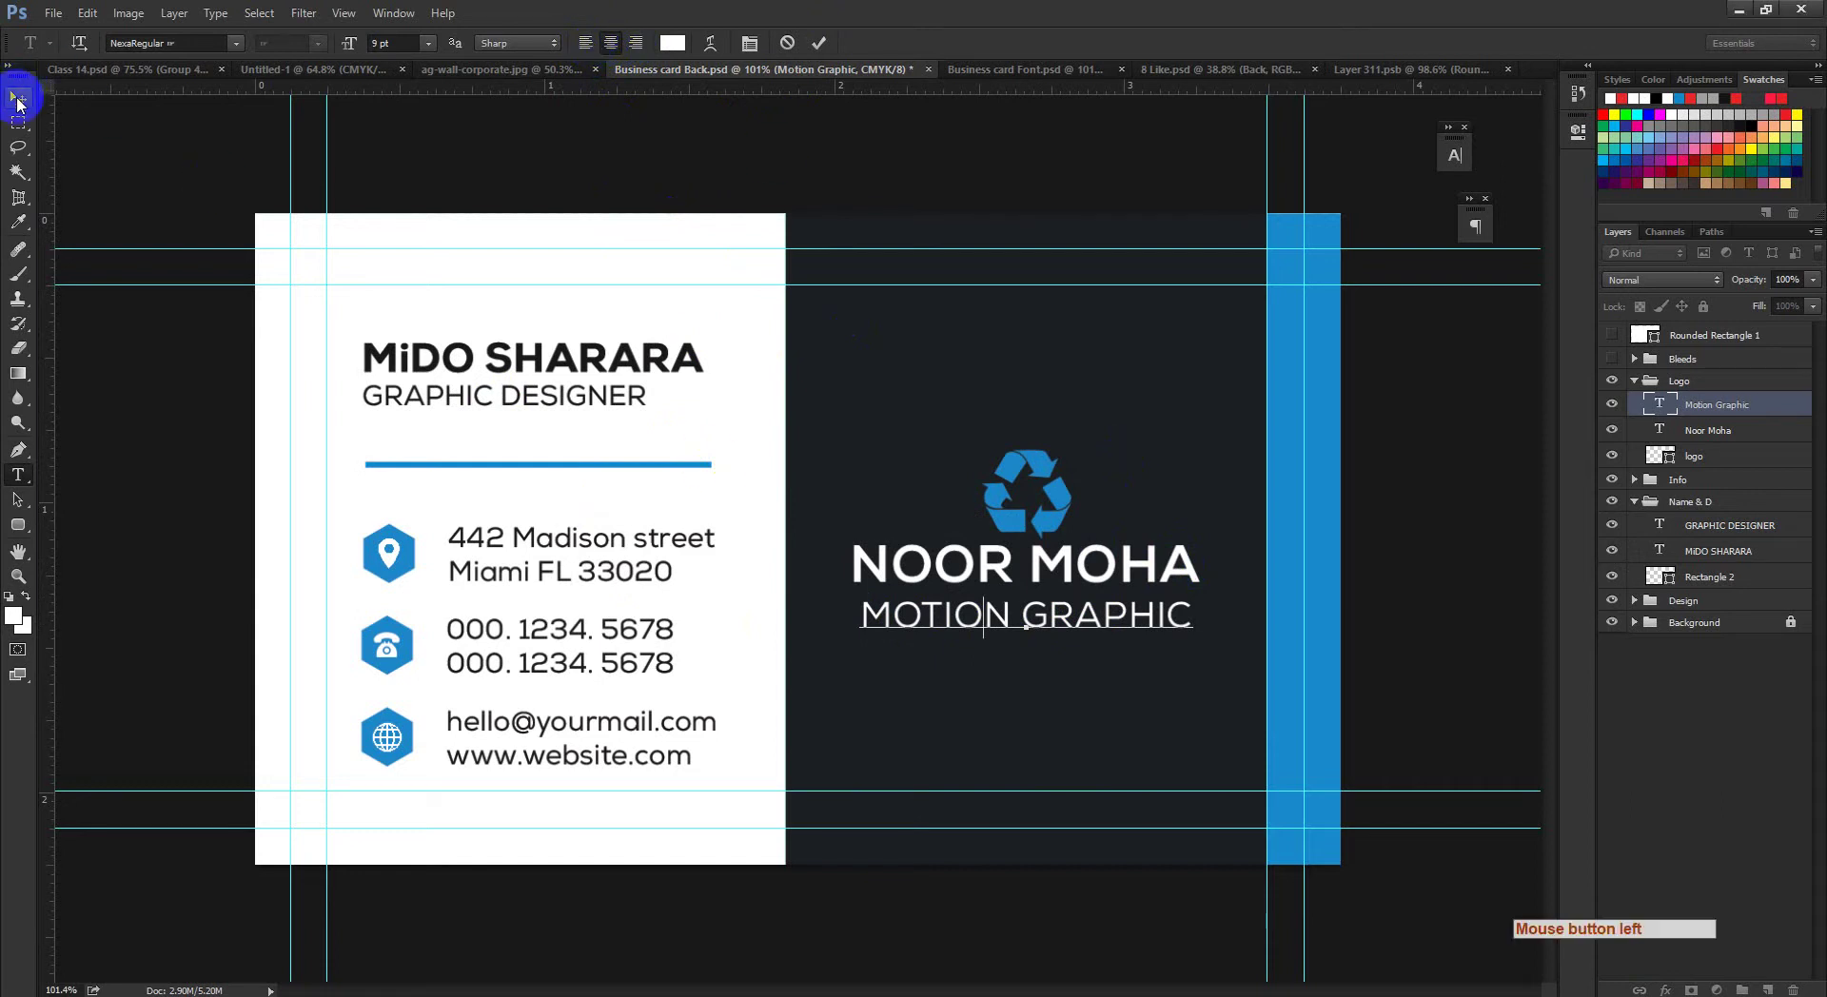
left_click(18, 97)
key("ctrl+space")
left_click(940, 526, "ctrl")
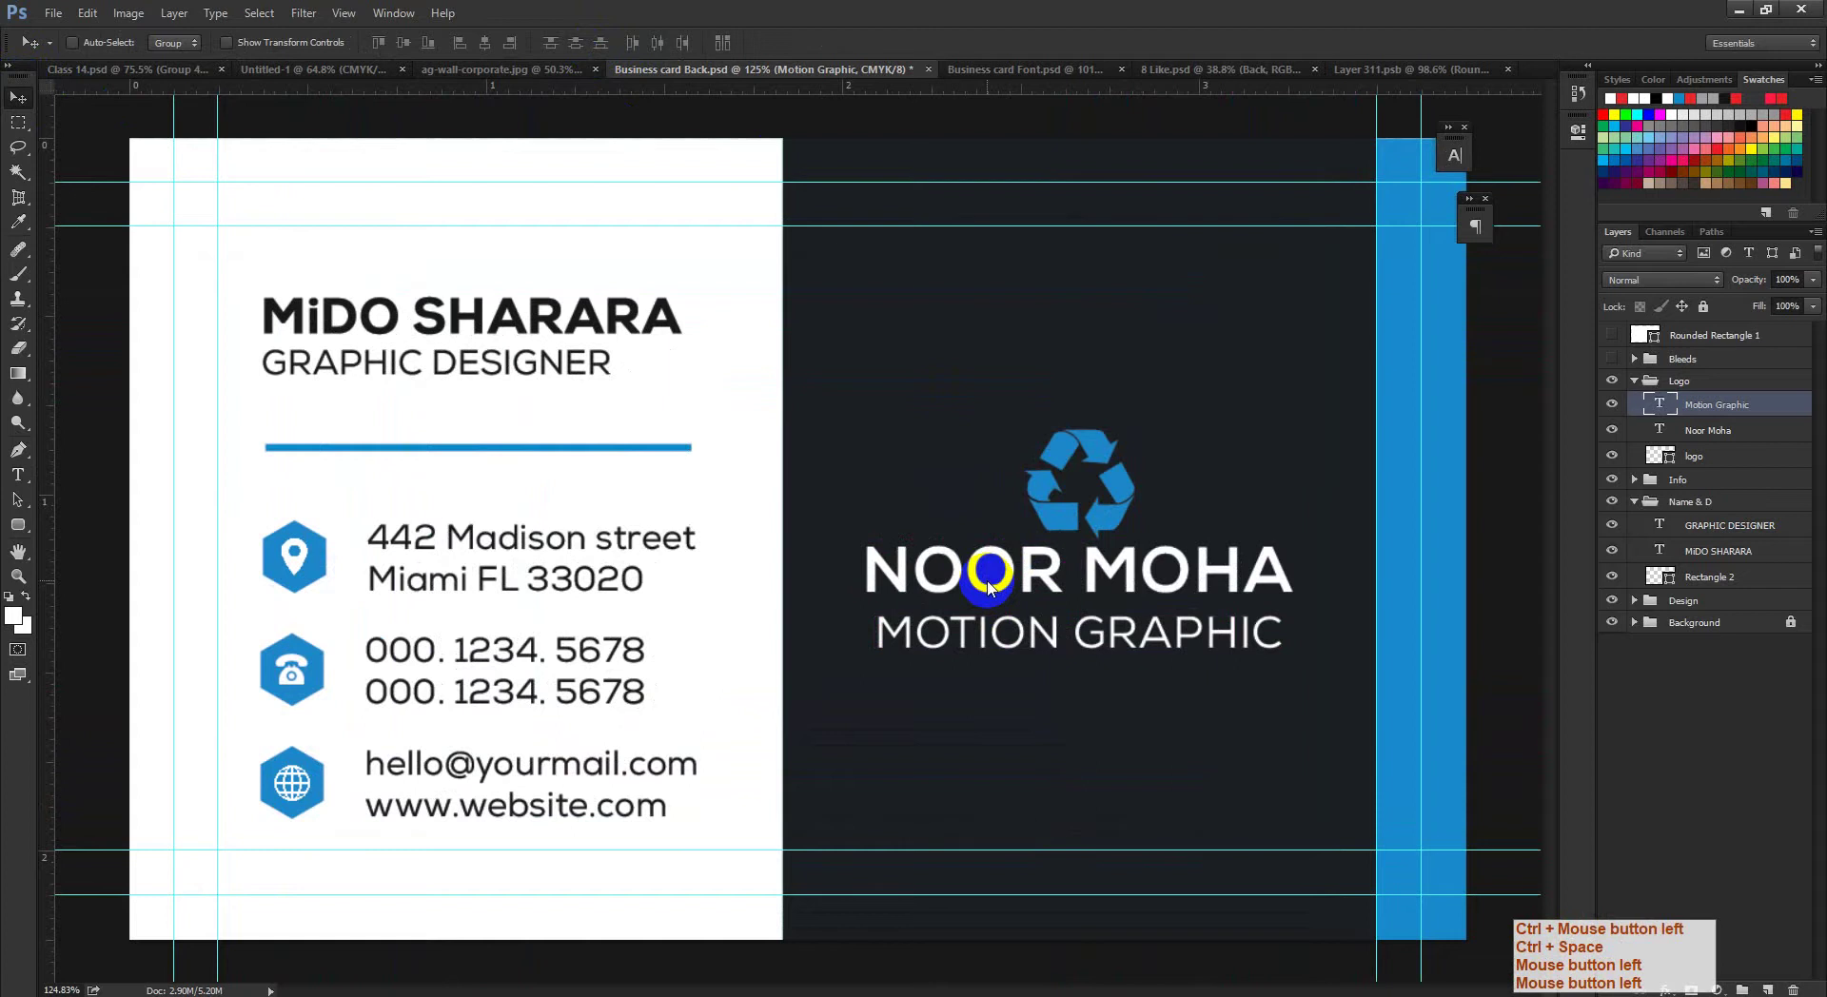
key("ctrl+minus")
key("ctrl+minus")
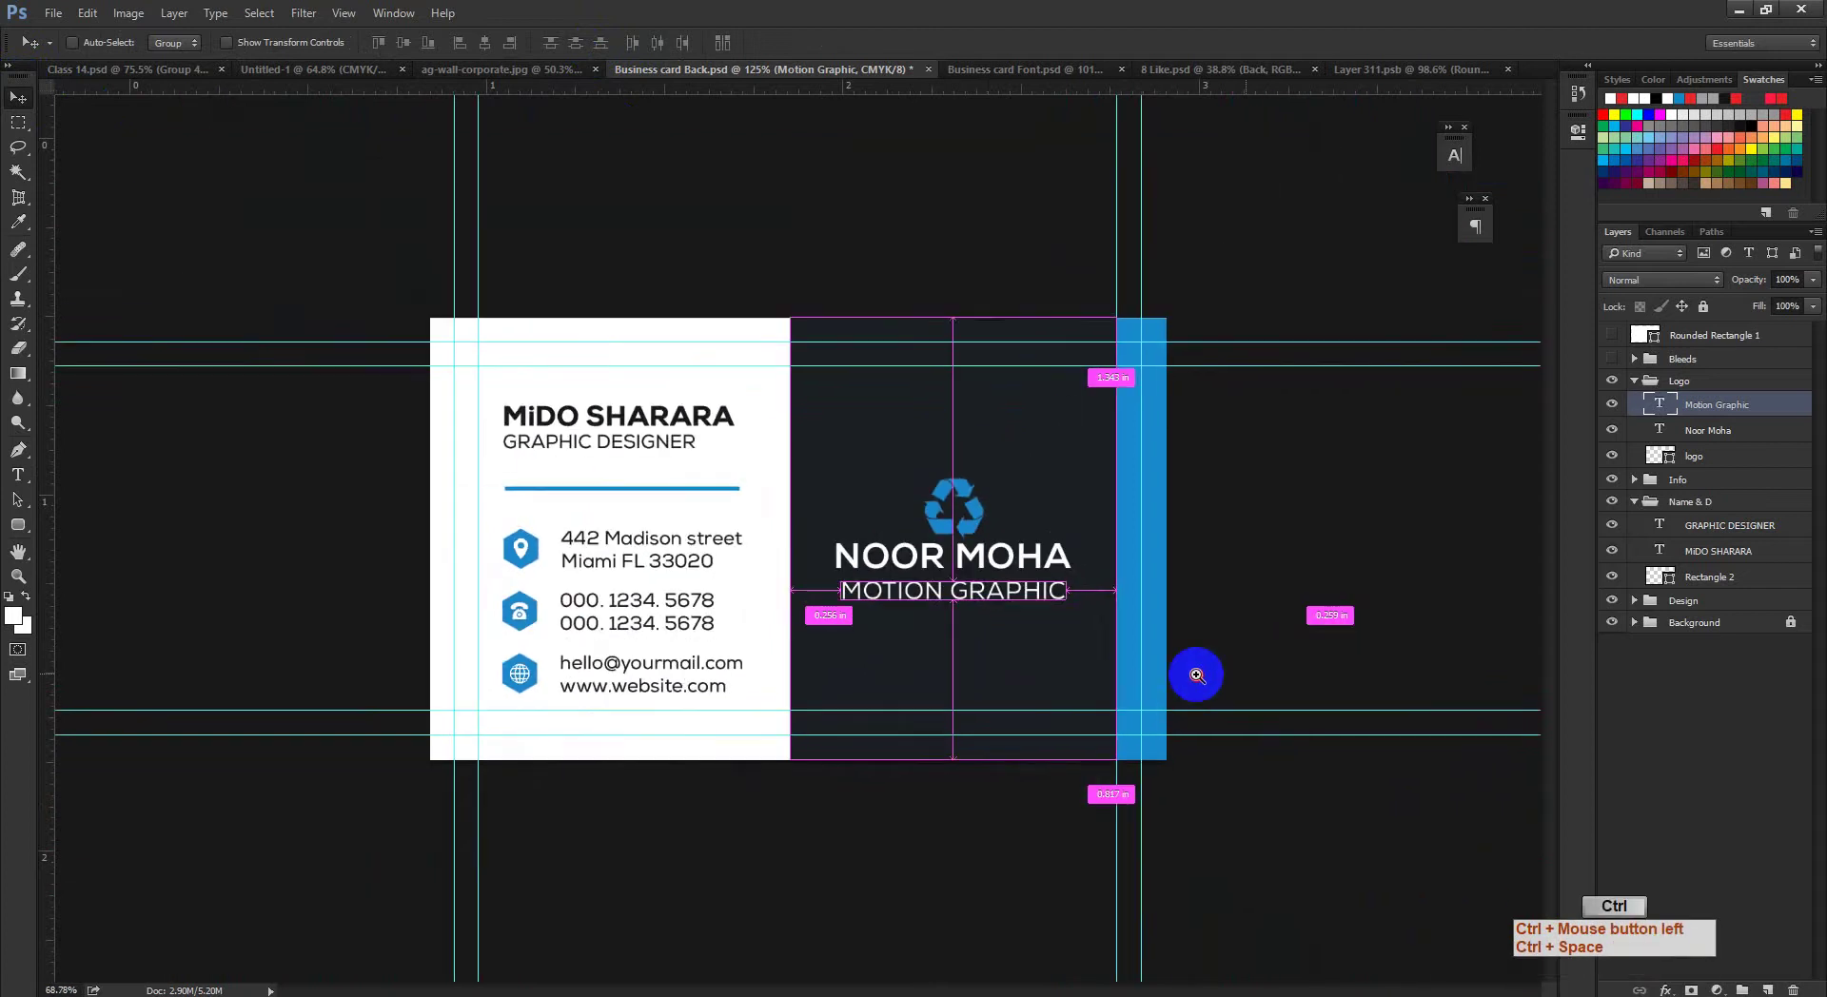
left_click_drag(1199, 680, 1177, 731)
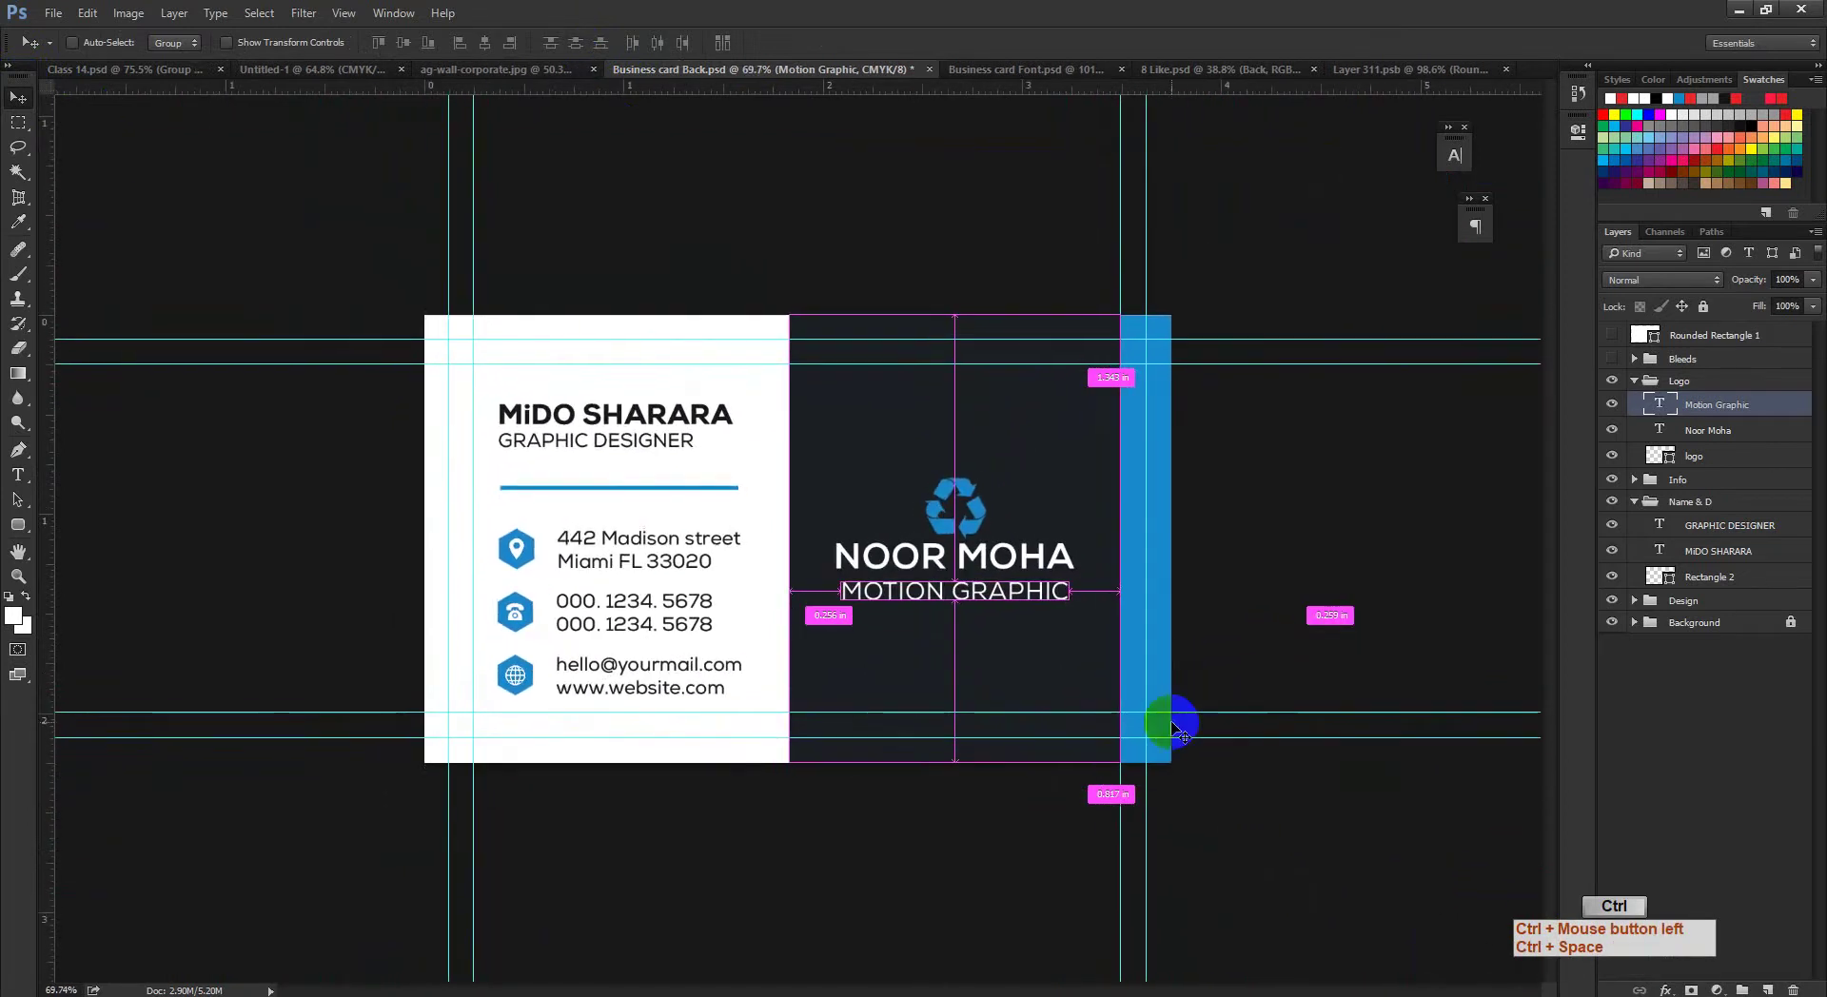
left_click(18, 474)
left_click(935, 623, "ctrl")
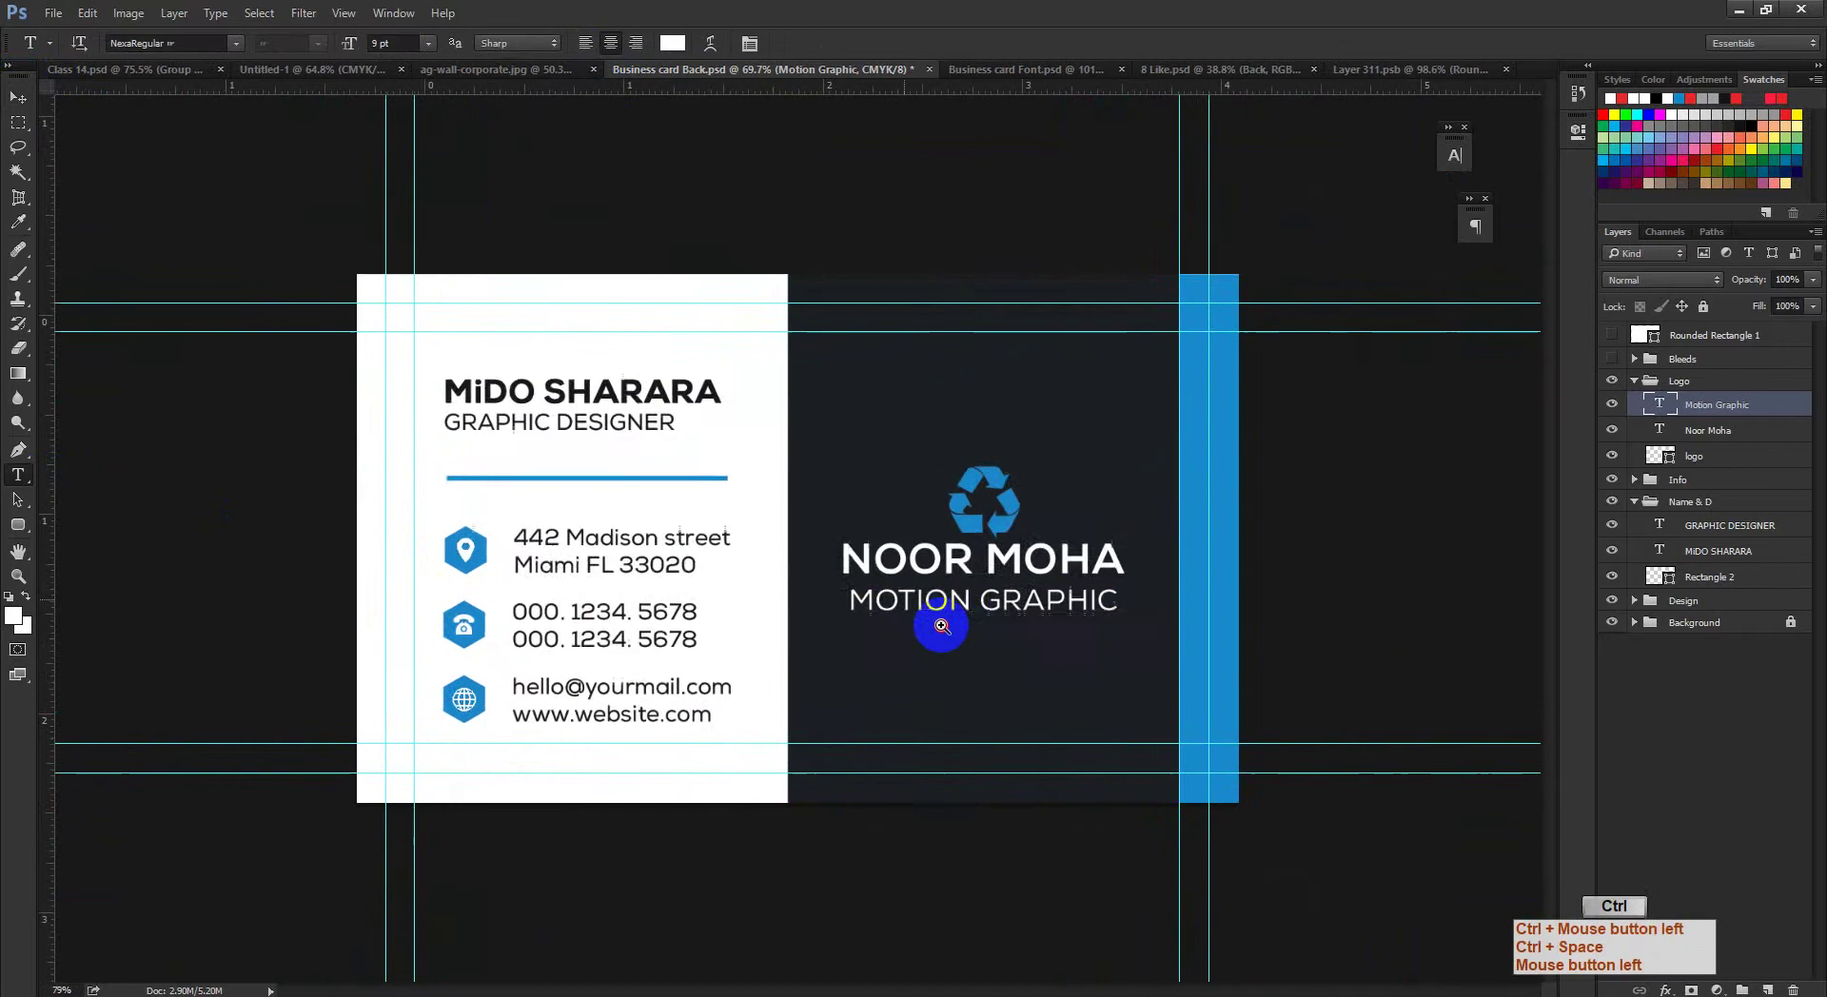
left_click(955, 609)
key("ctrl+a")
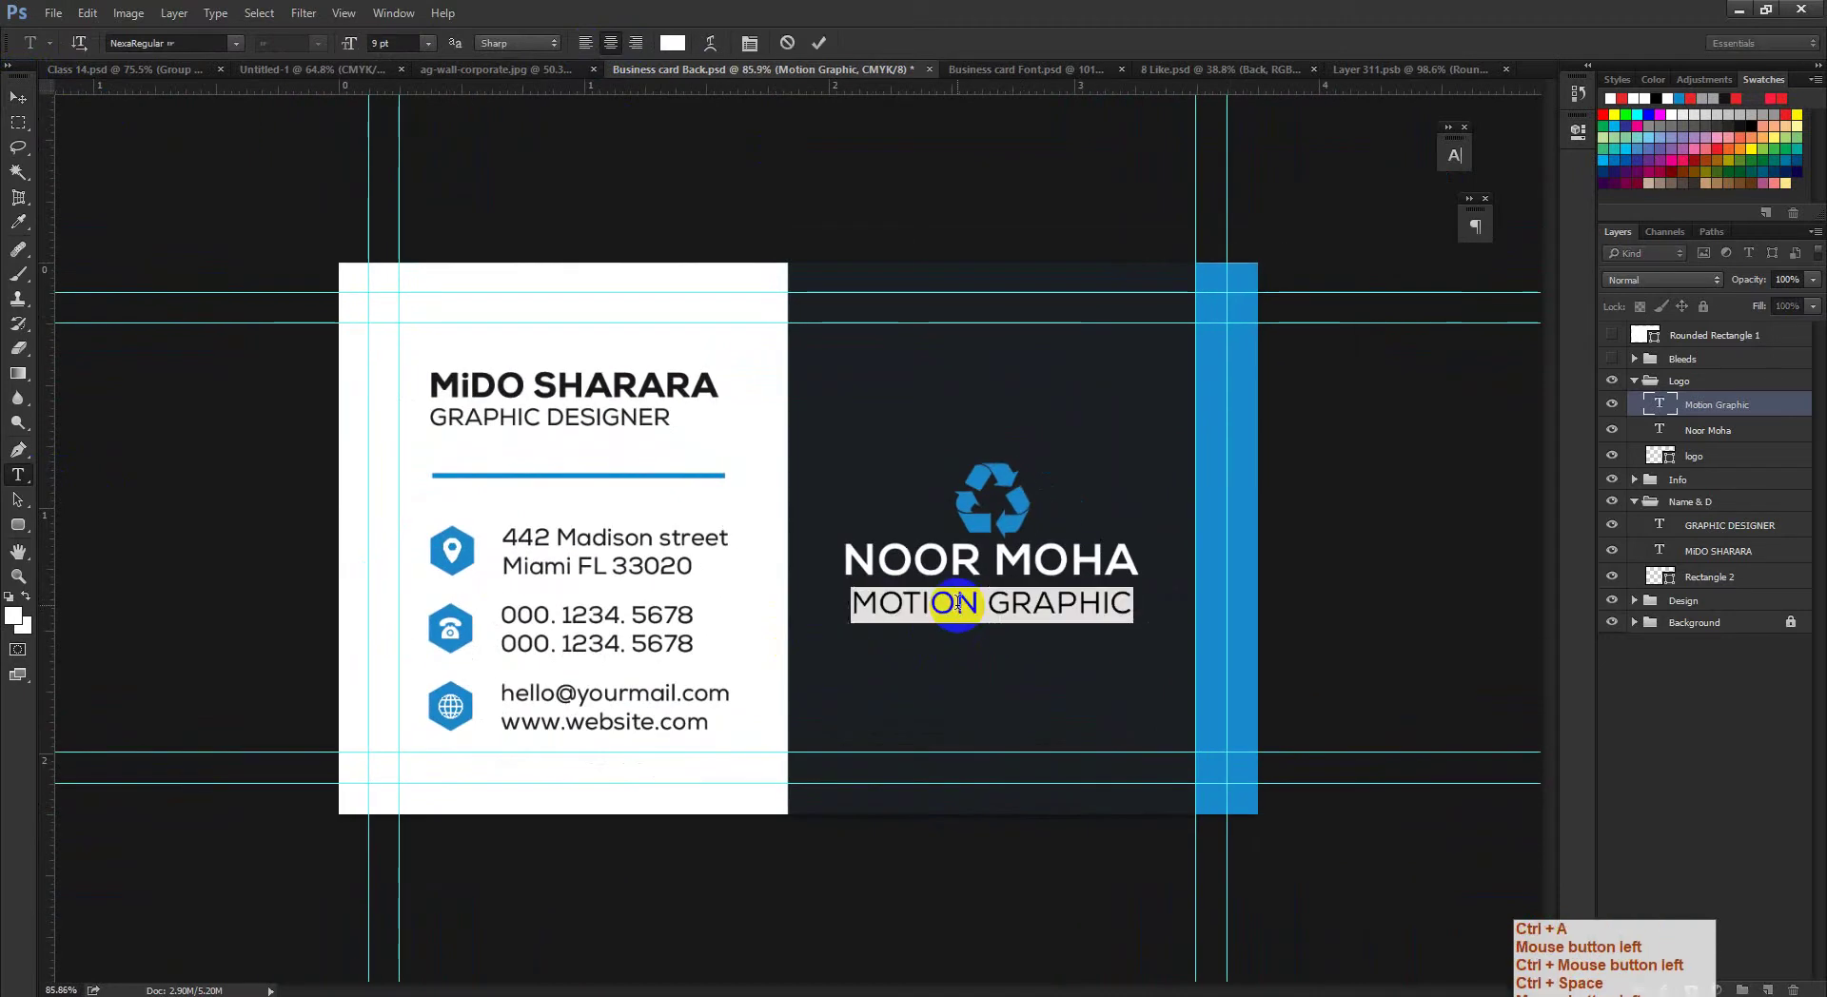
type("FDHFASH")
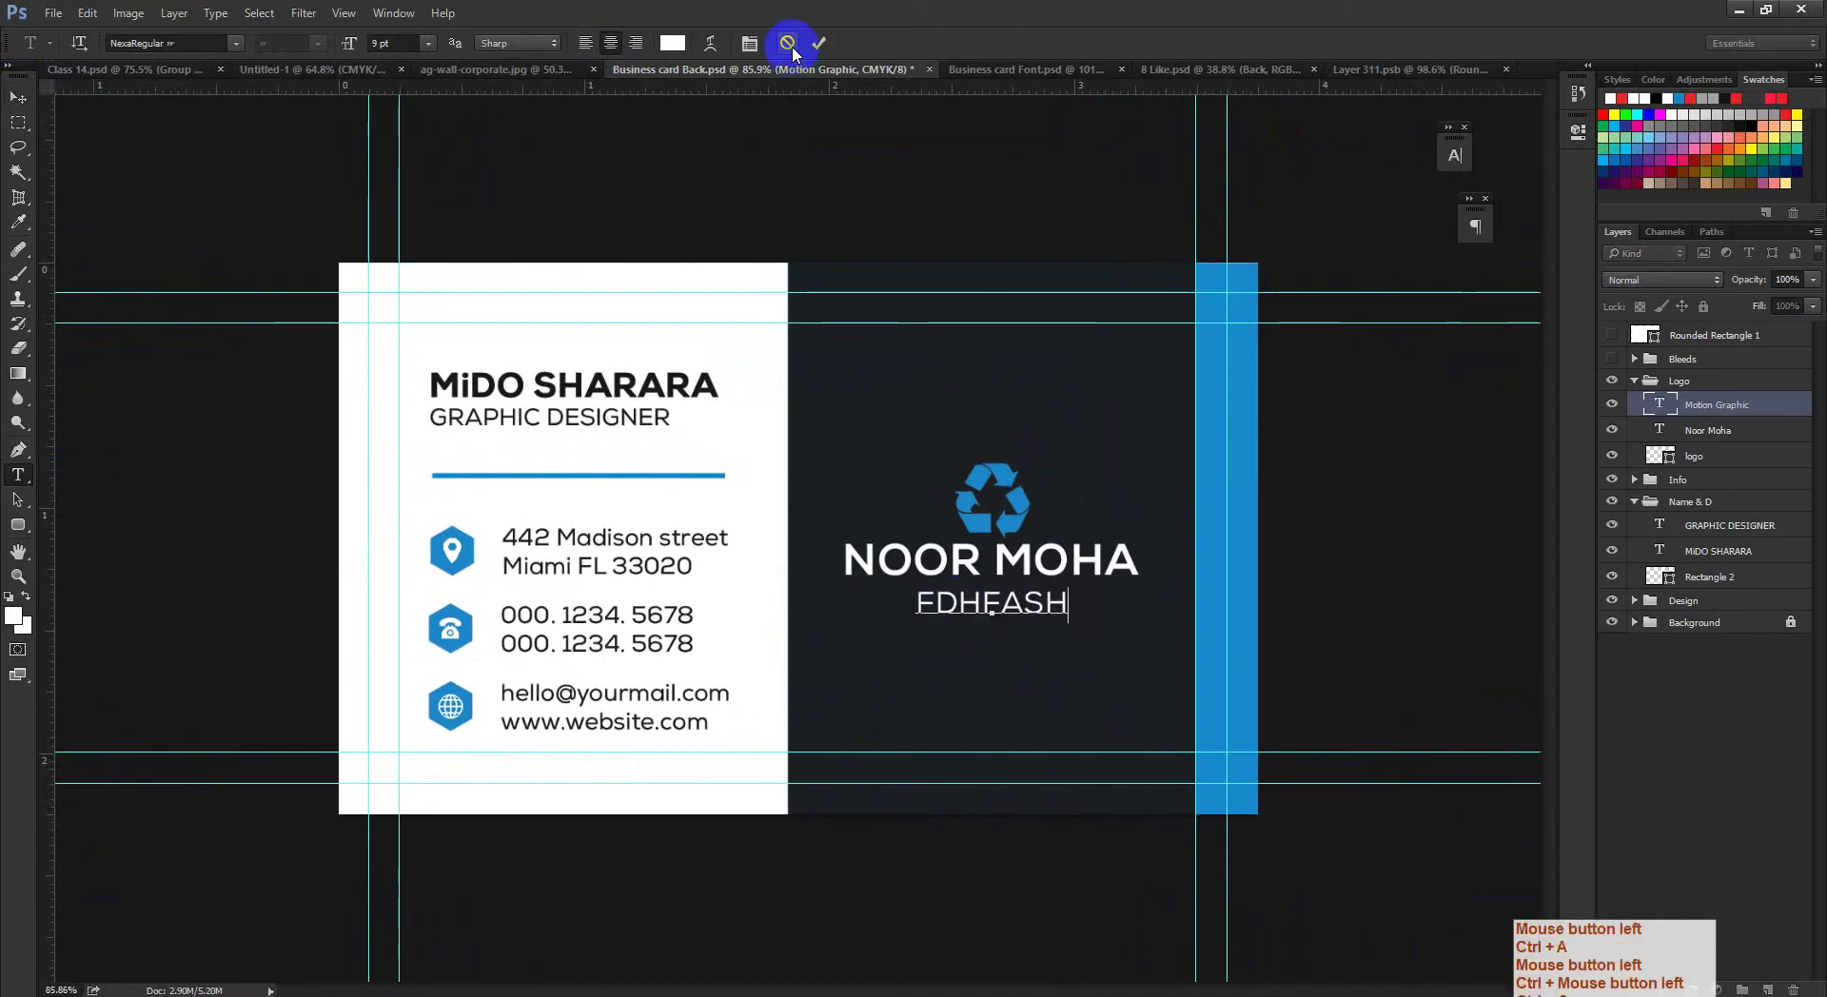
left_click(788, 42)
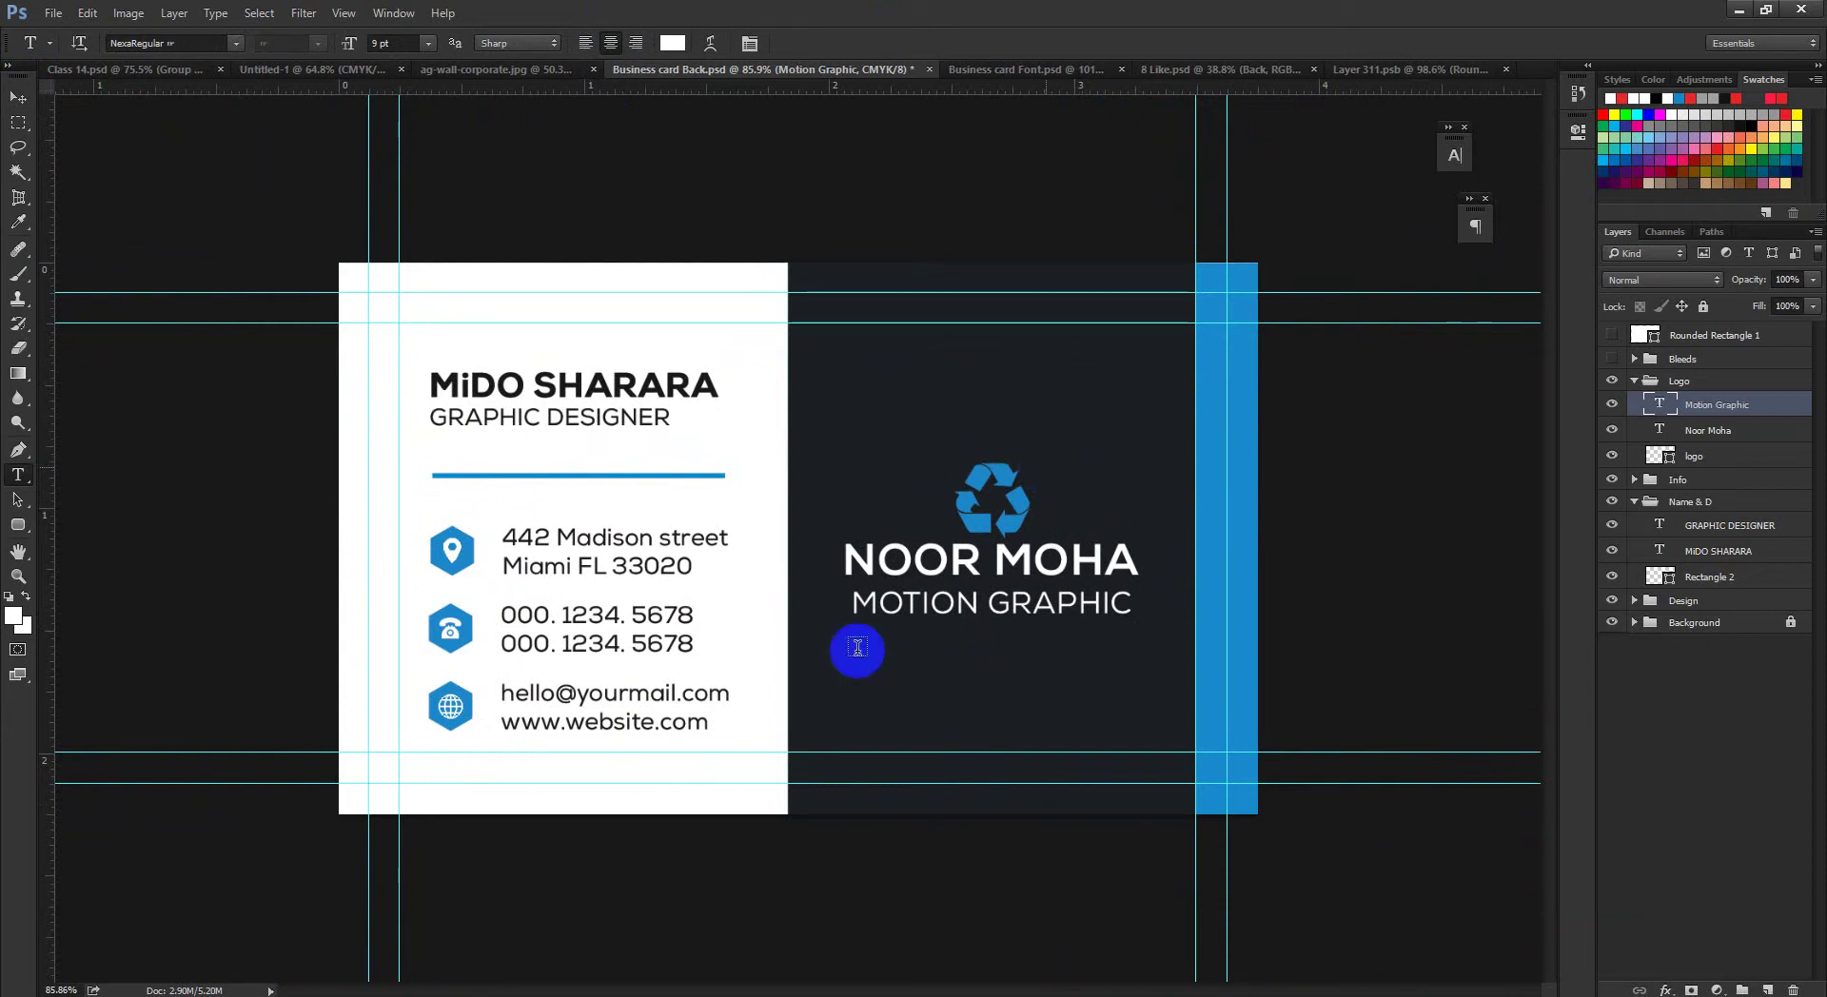
Step: Glance at the Google Meet call in Chrome, then return to the business card document
left_click(307, 993)
left_click(199, 914)
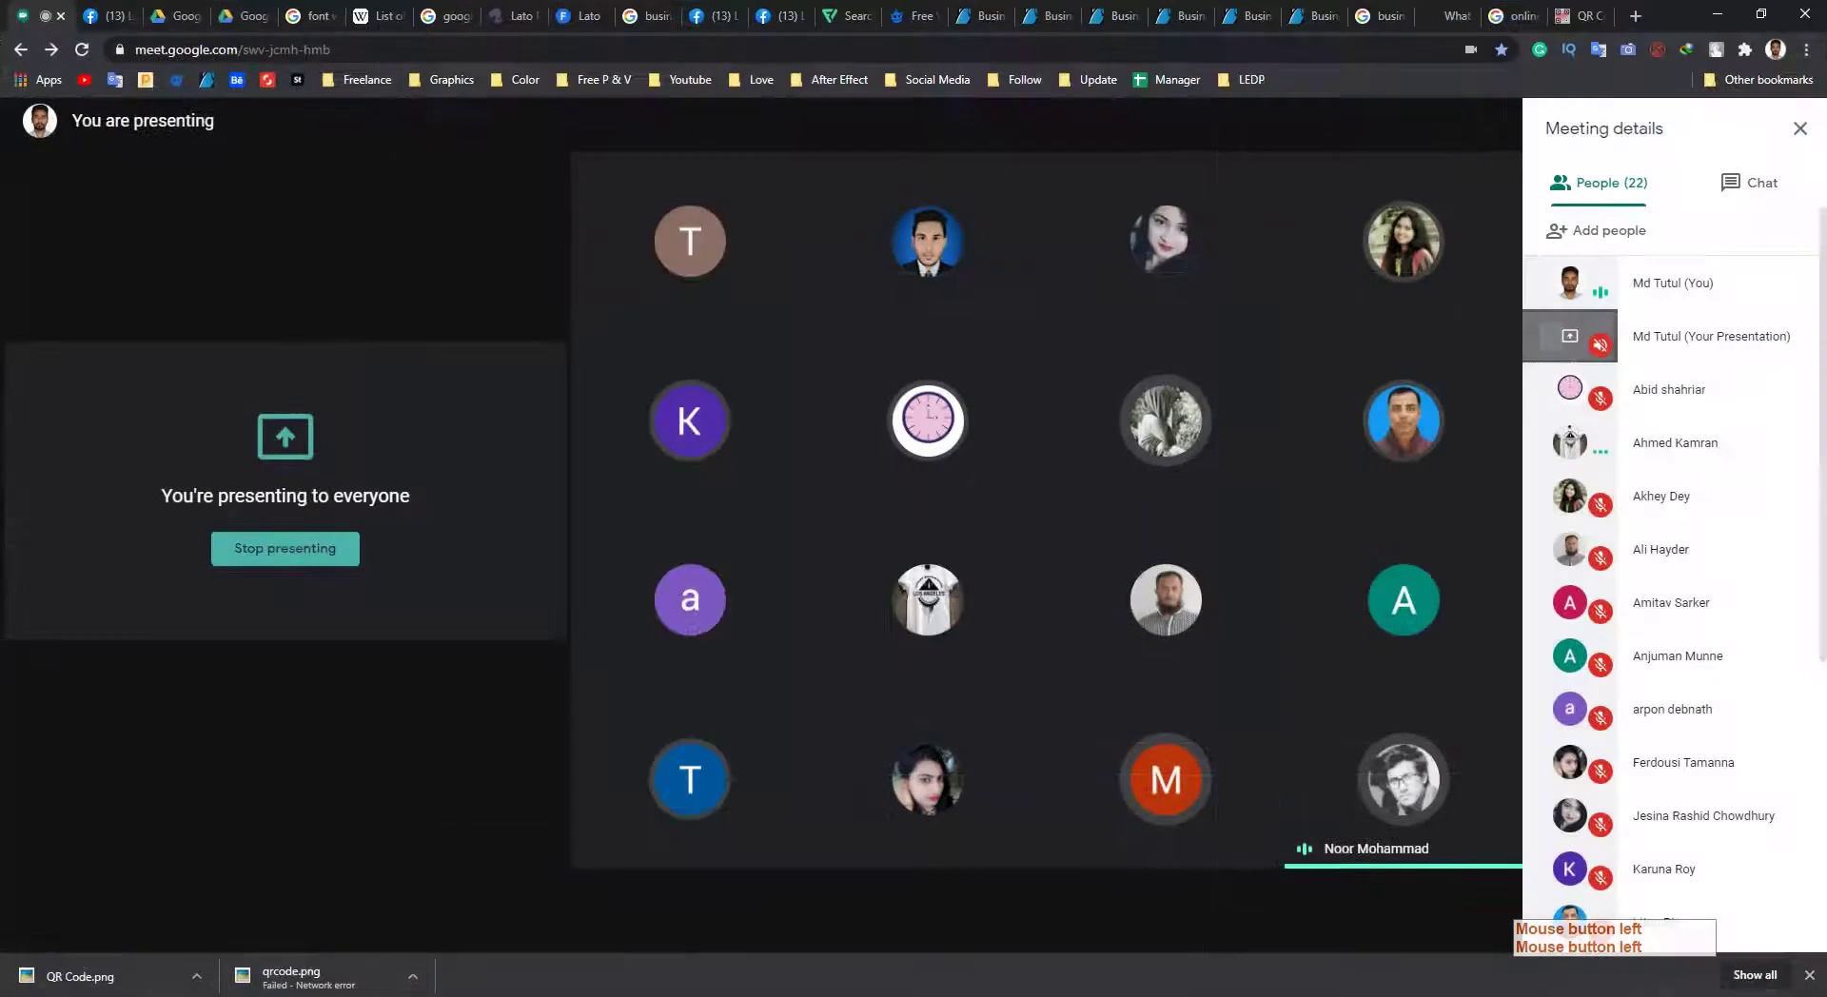
left_click(86, 990)
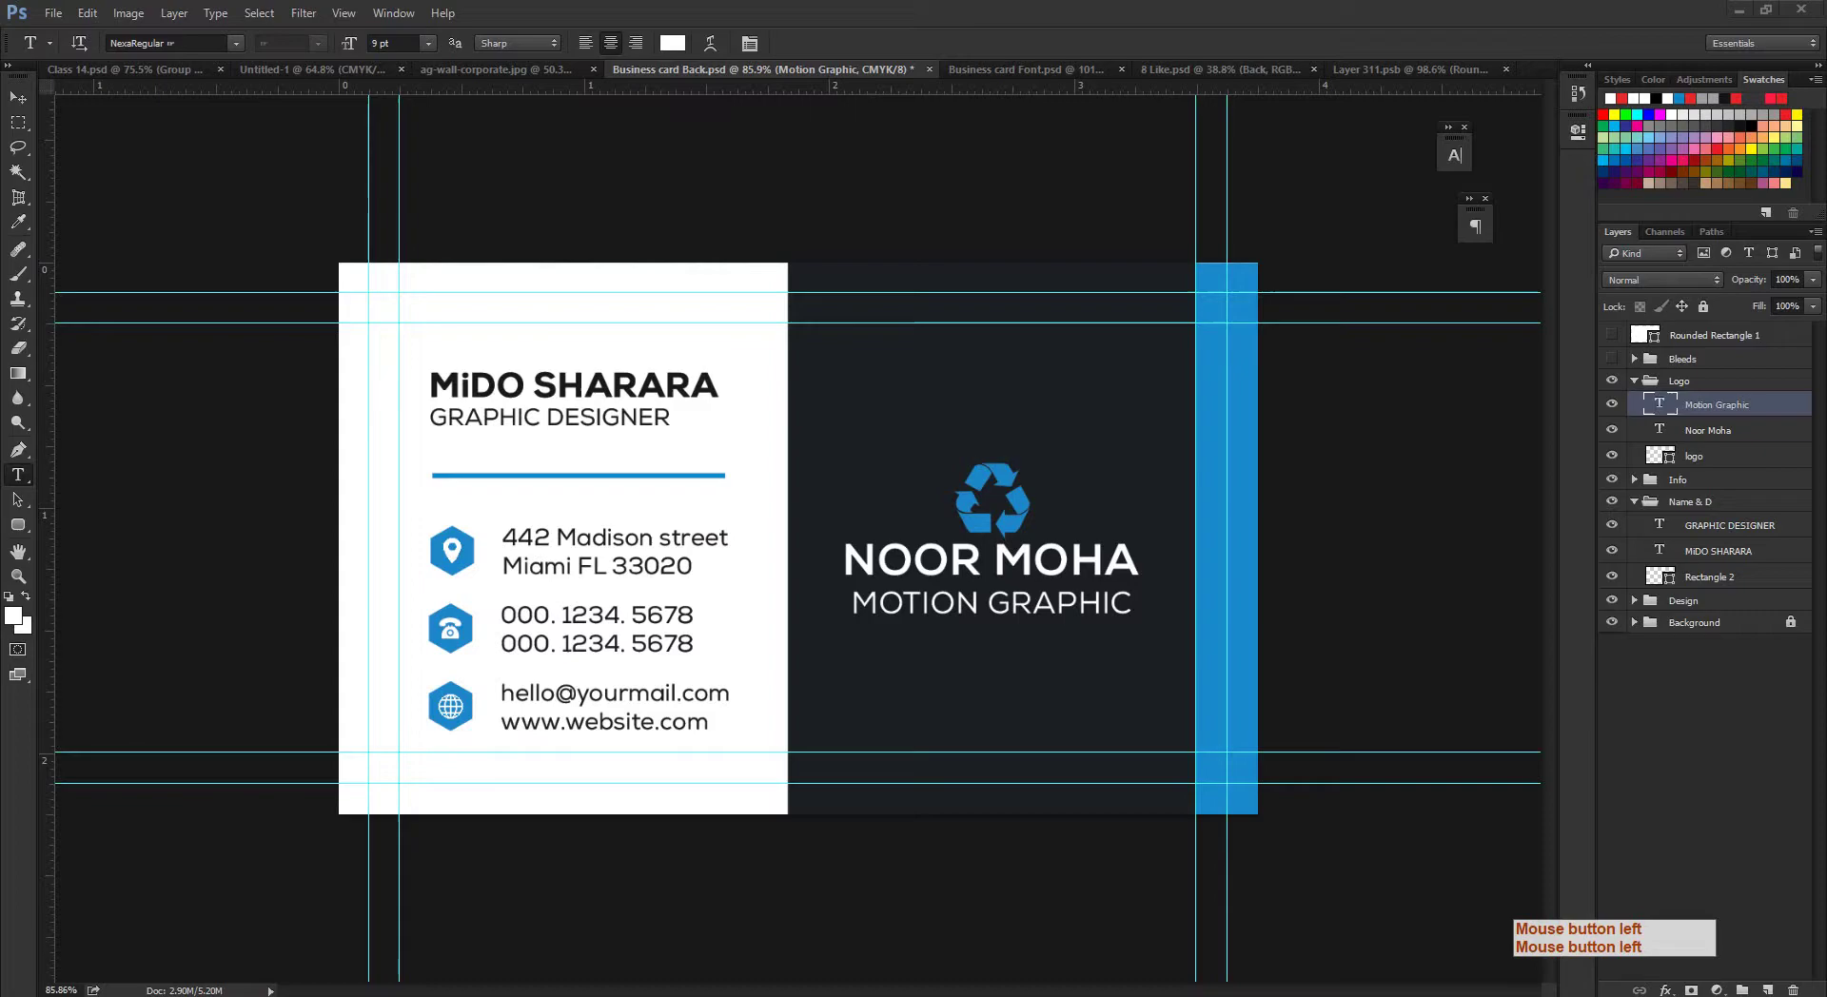
Step: Show the zoomed-out Class 14 topics slide, then minimize Photoshop to reveal the Meet call
left_click(138, 76)
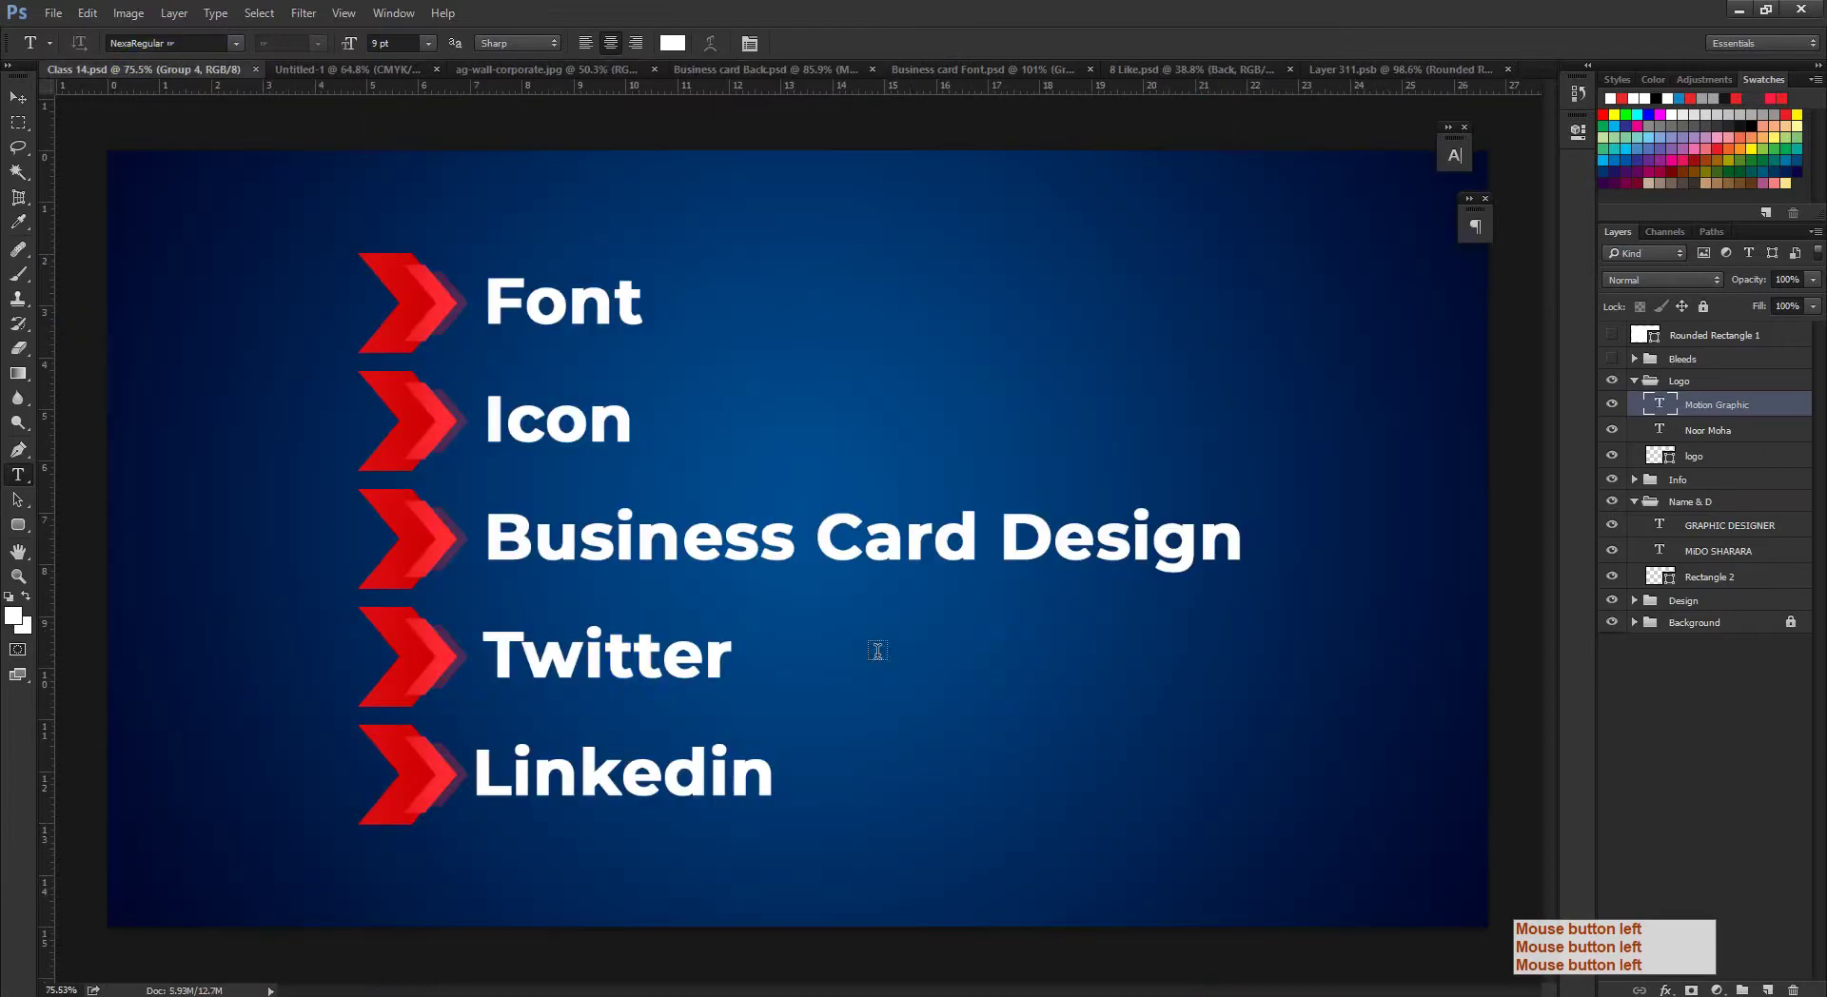
left_click(18, 98)
left_click(644, 651, "ctrl")
left_click(632, 692, "ctrl+space")
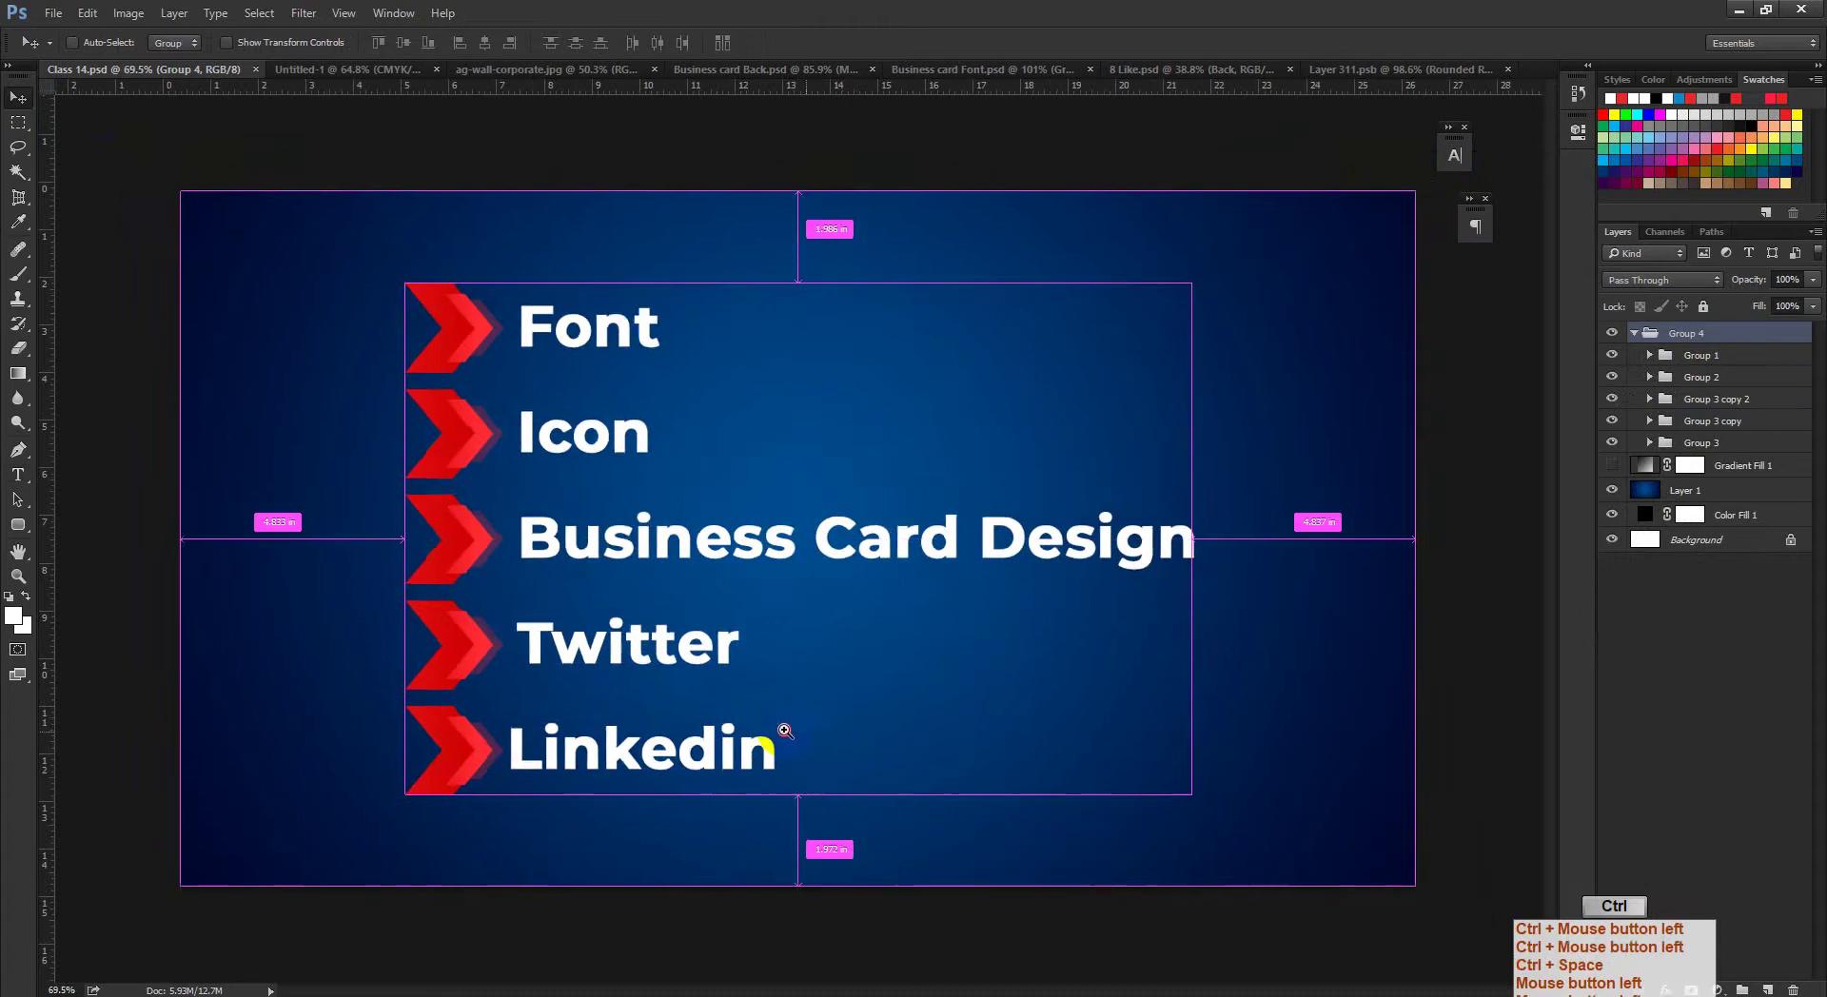
left_click_drag(785, 731, 766, 725)
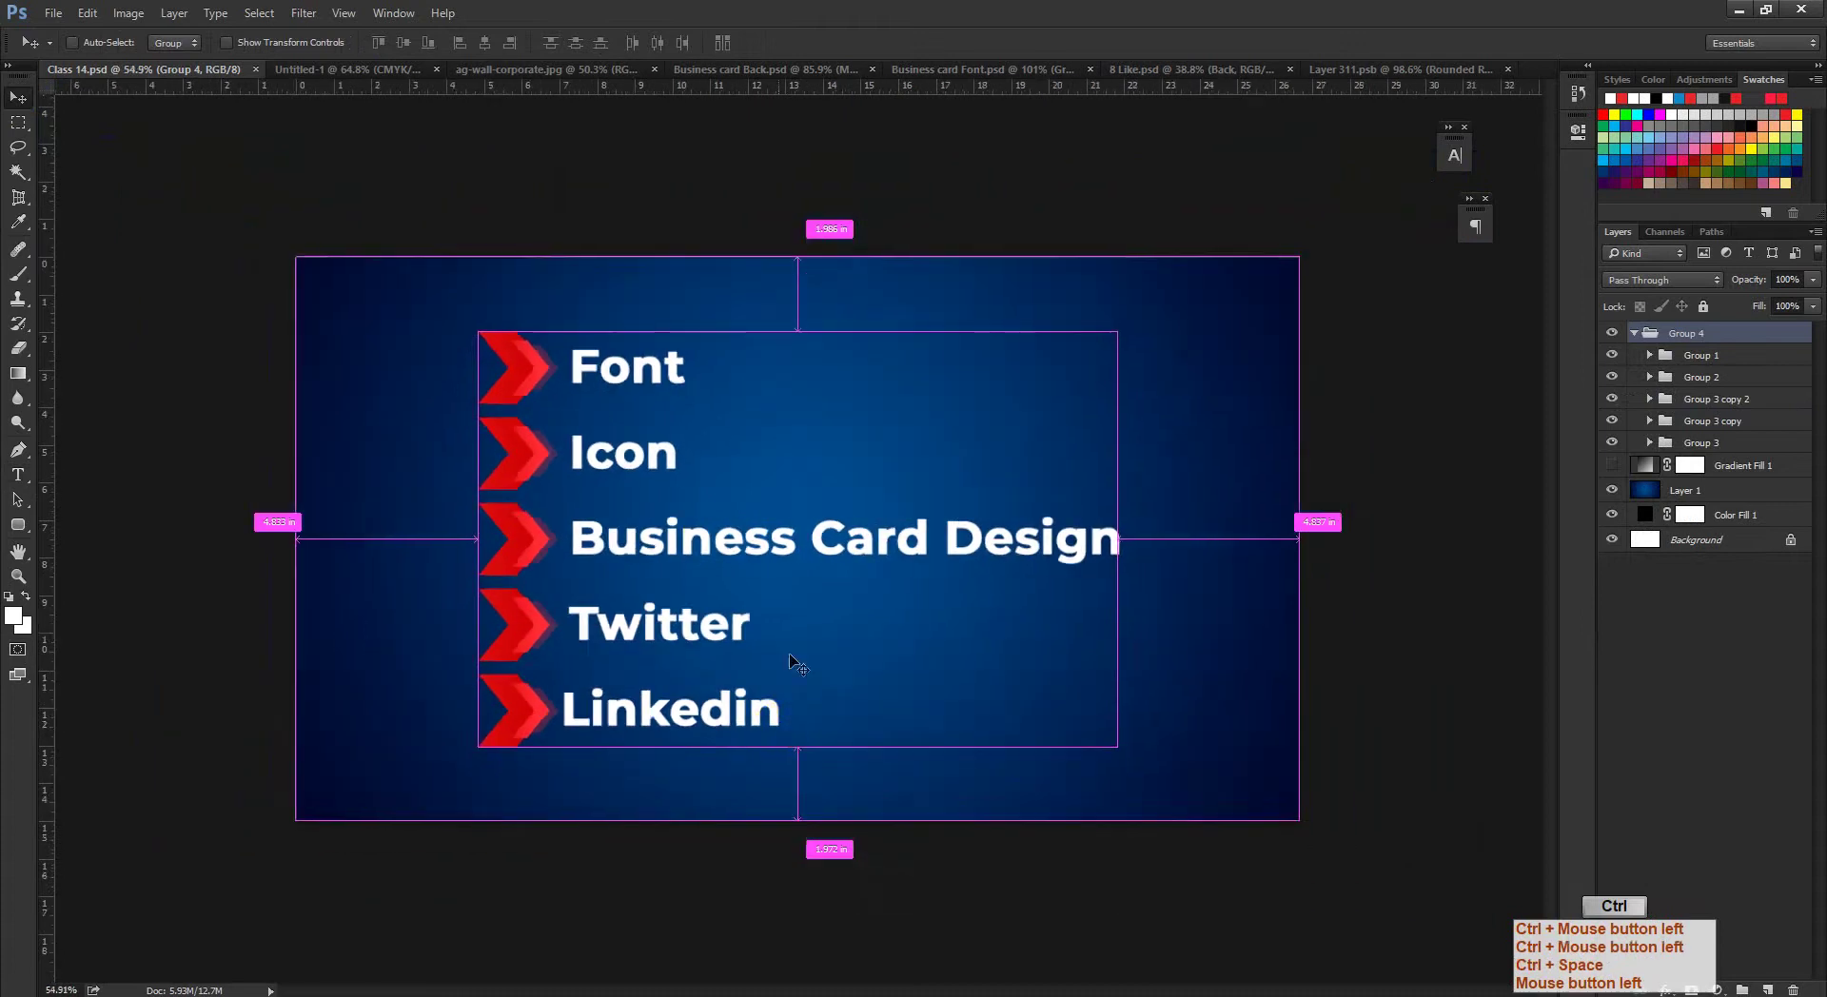
left_click(1730, 11)
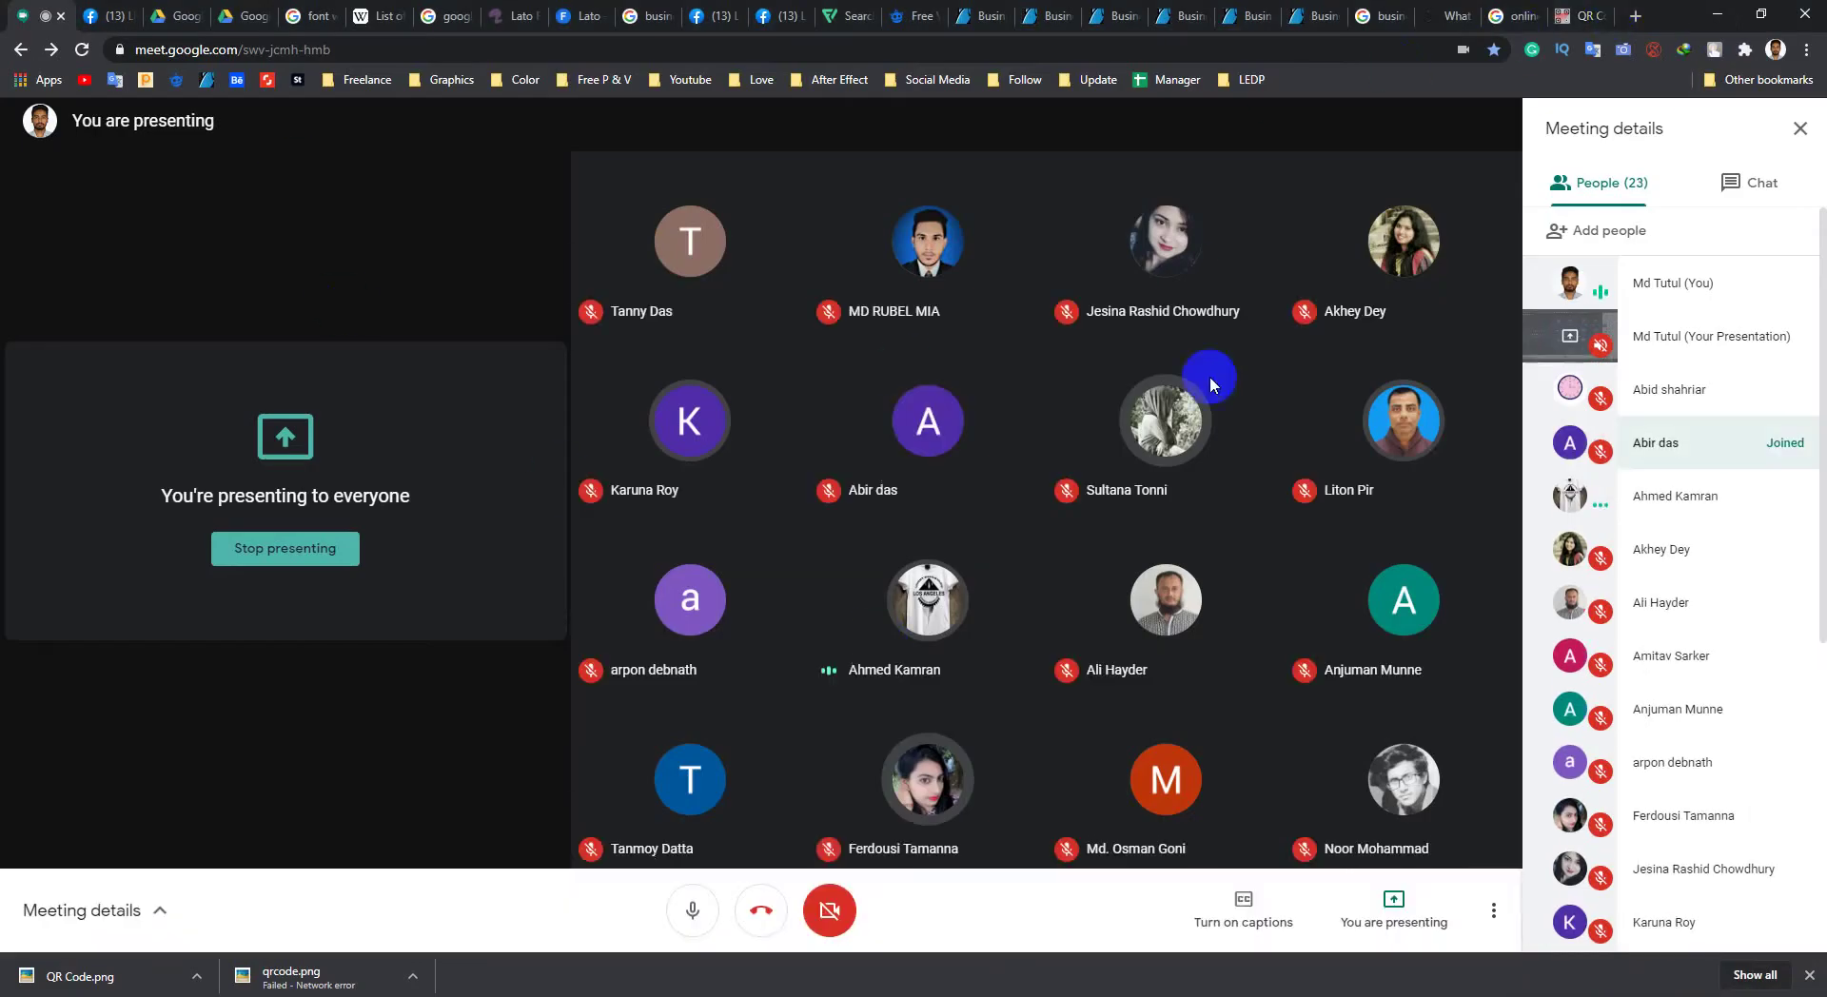
Step: Browse GraphicRiver business card listings and scroll through the search results
left_click(1245, 16)
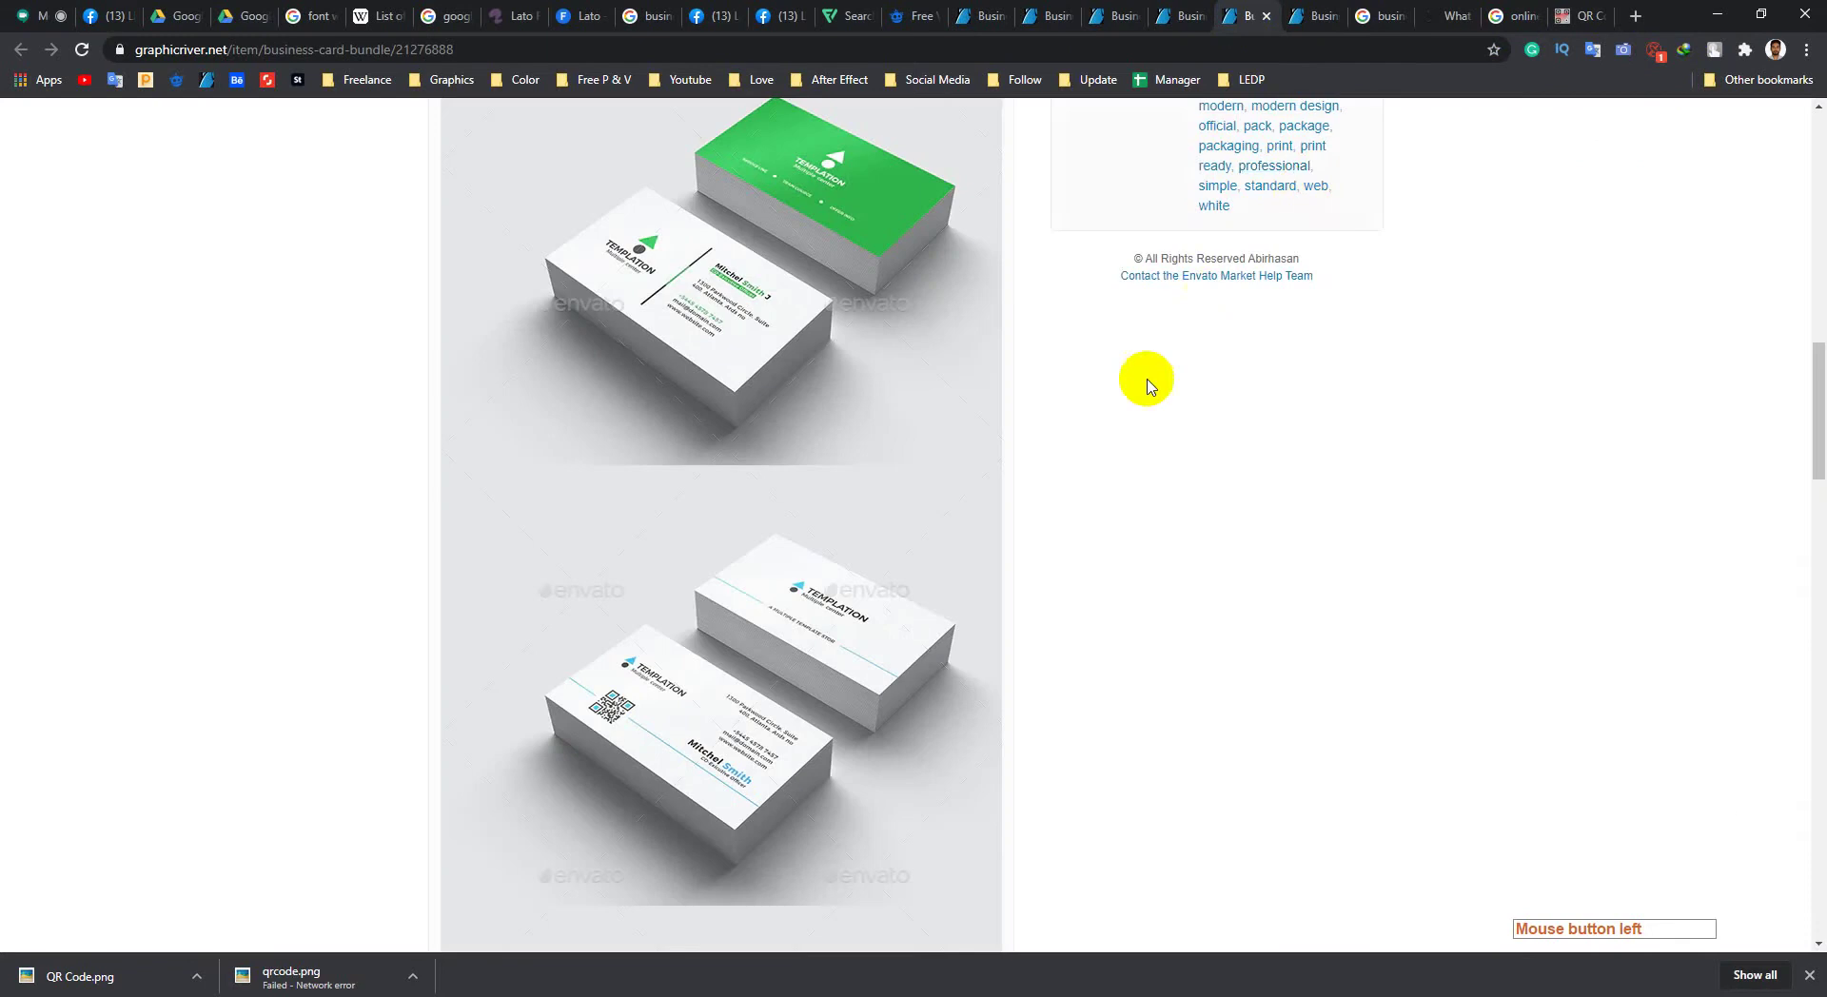
left_click(1119, 21)
left_click(1107, 25)
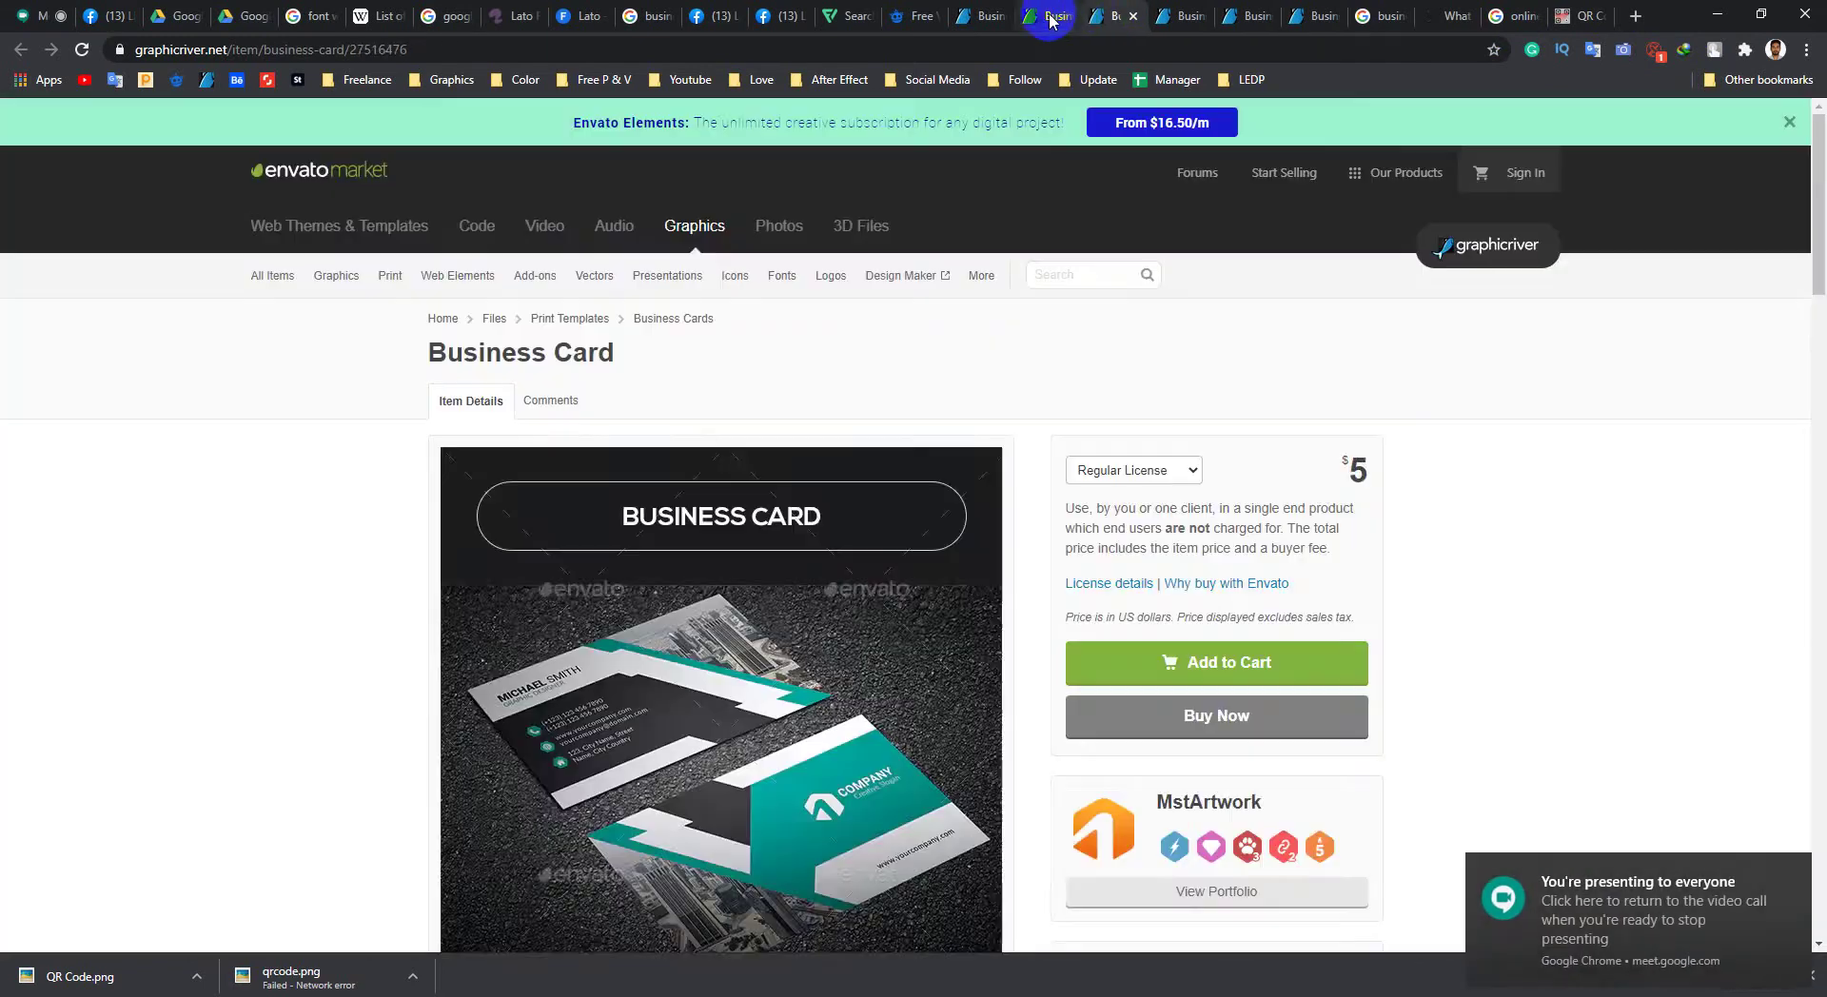
left_click(1050, 16)
left_click(985, 17)
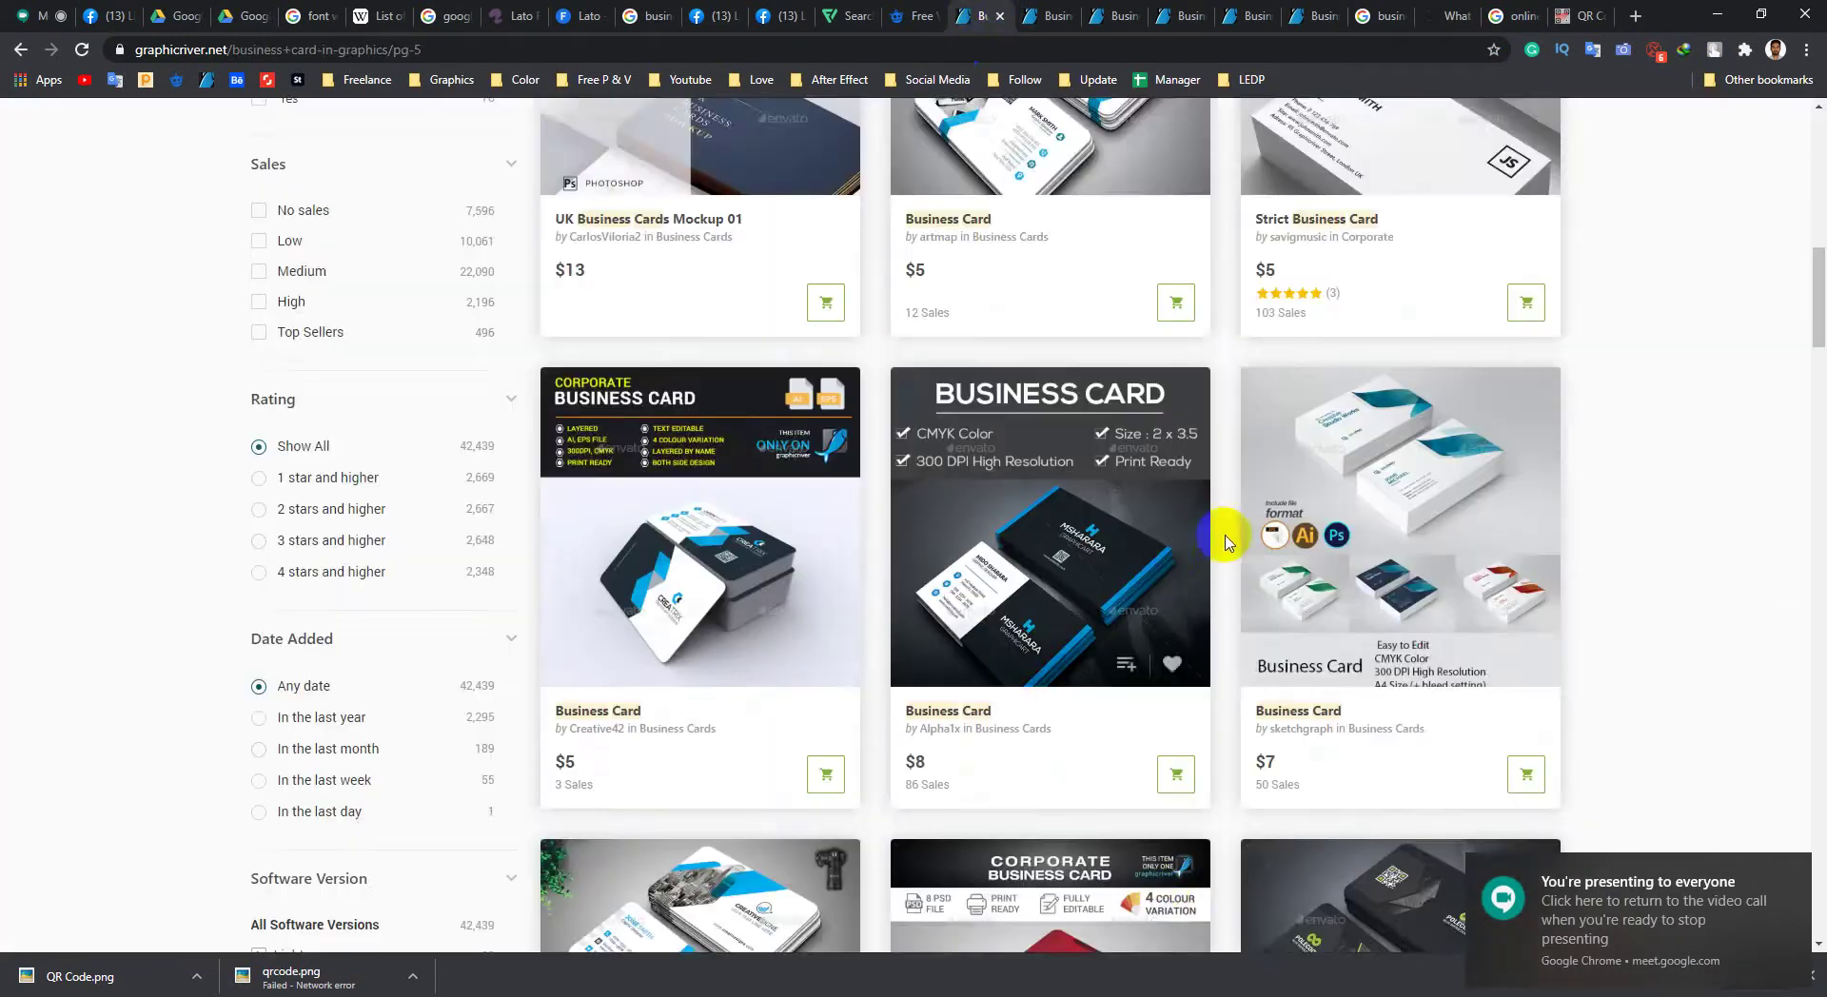
scroll(905, 490, "down", 8)
scroll(912, 650, "up", 4)
scroll(894, 638, "up", 9)
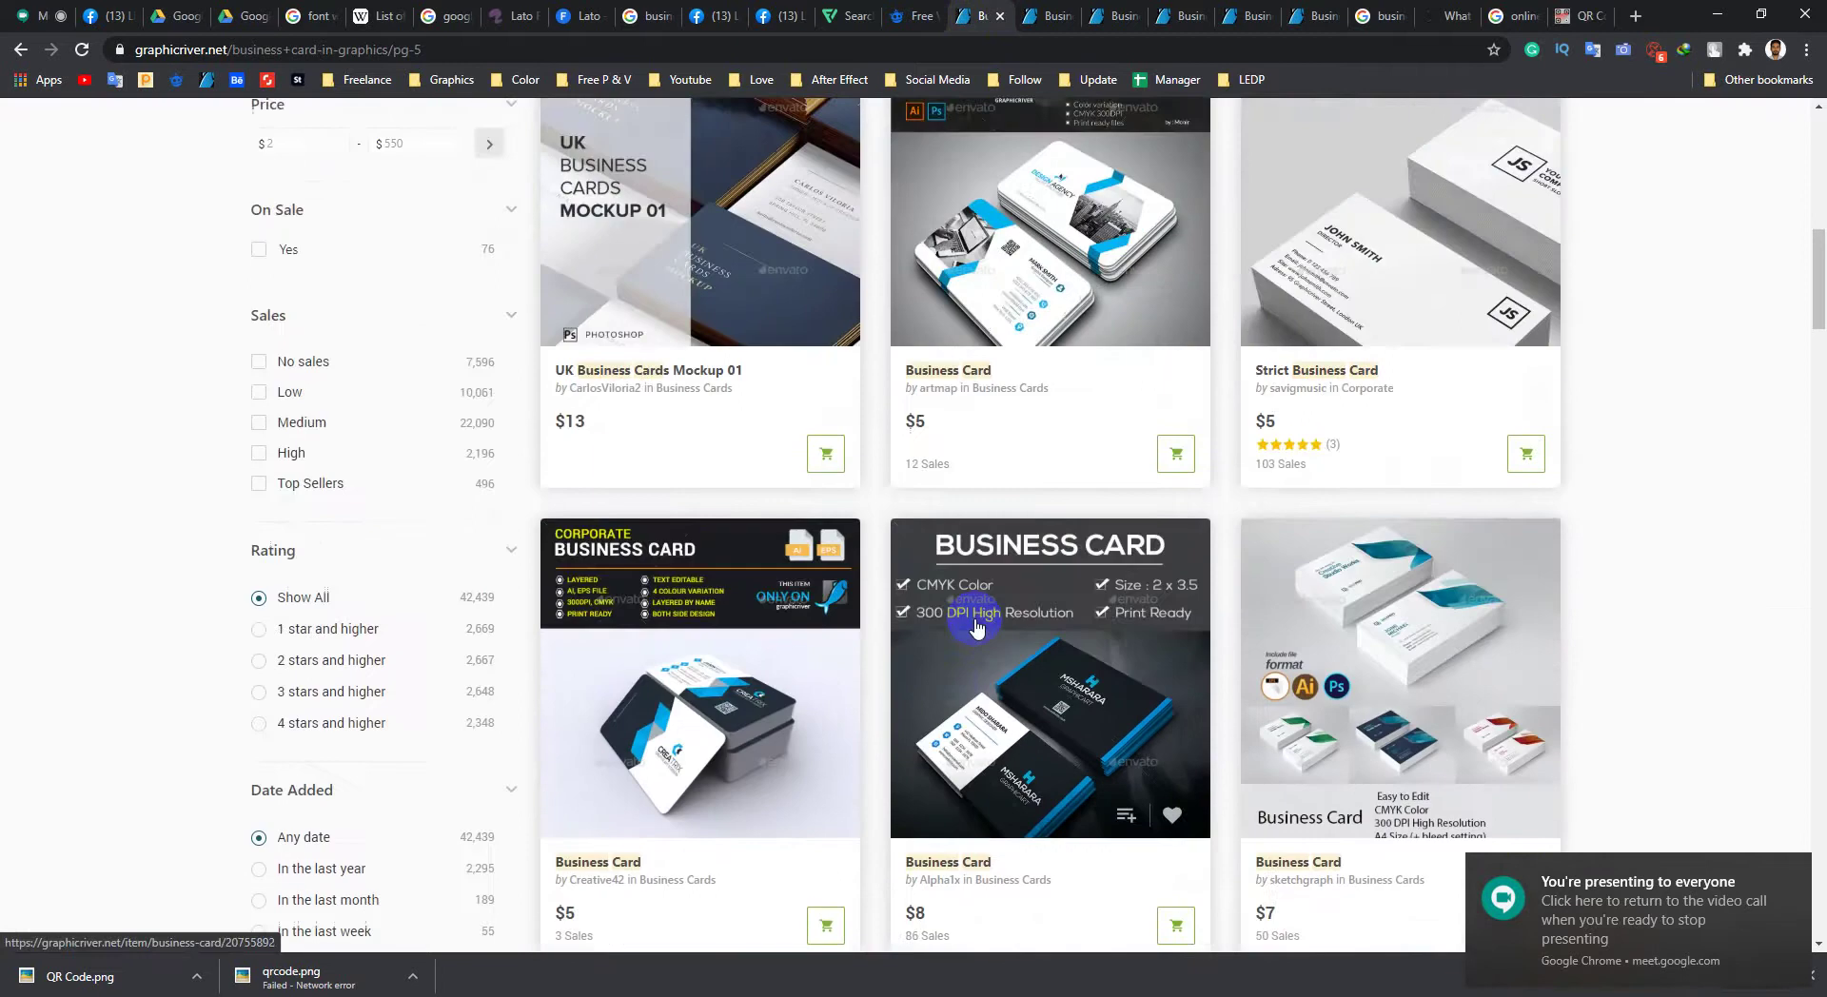
left_click(1049, 606)
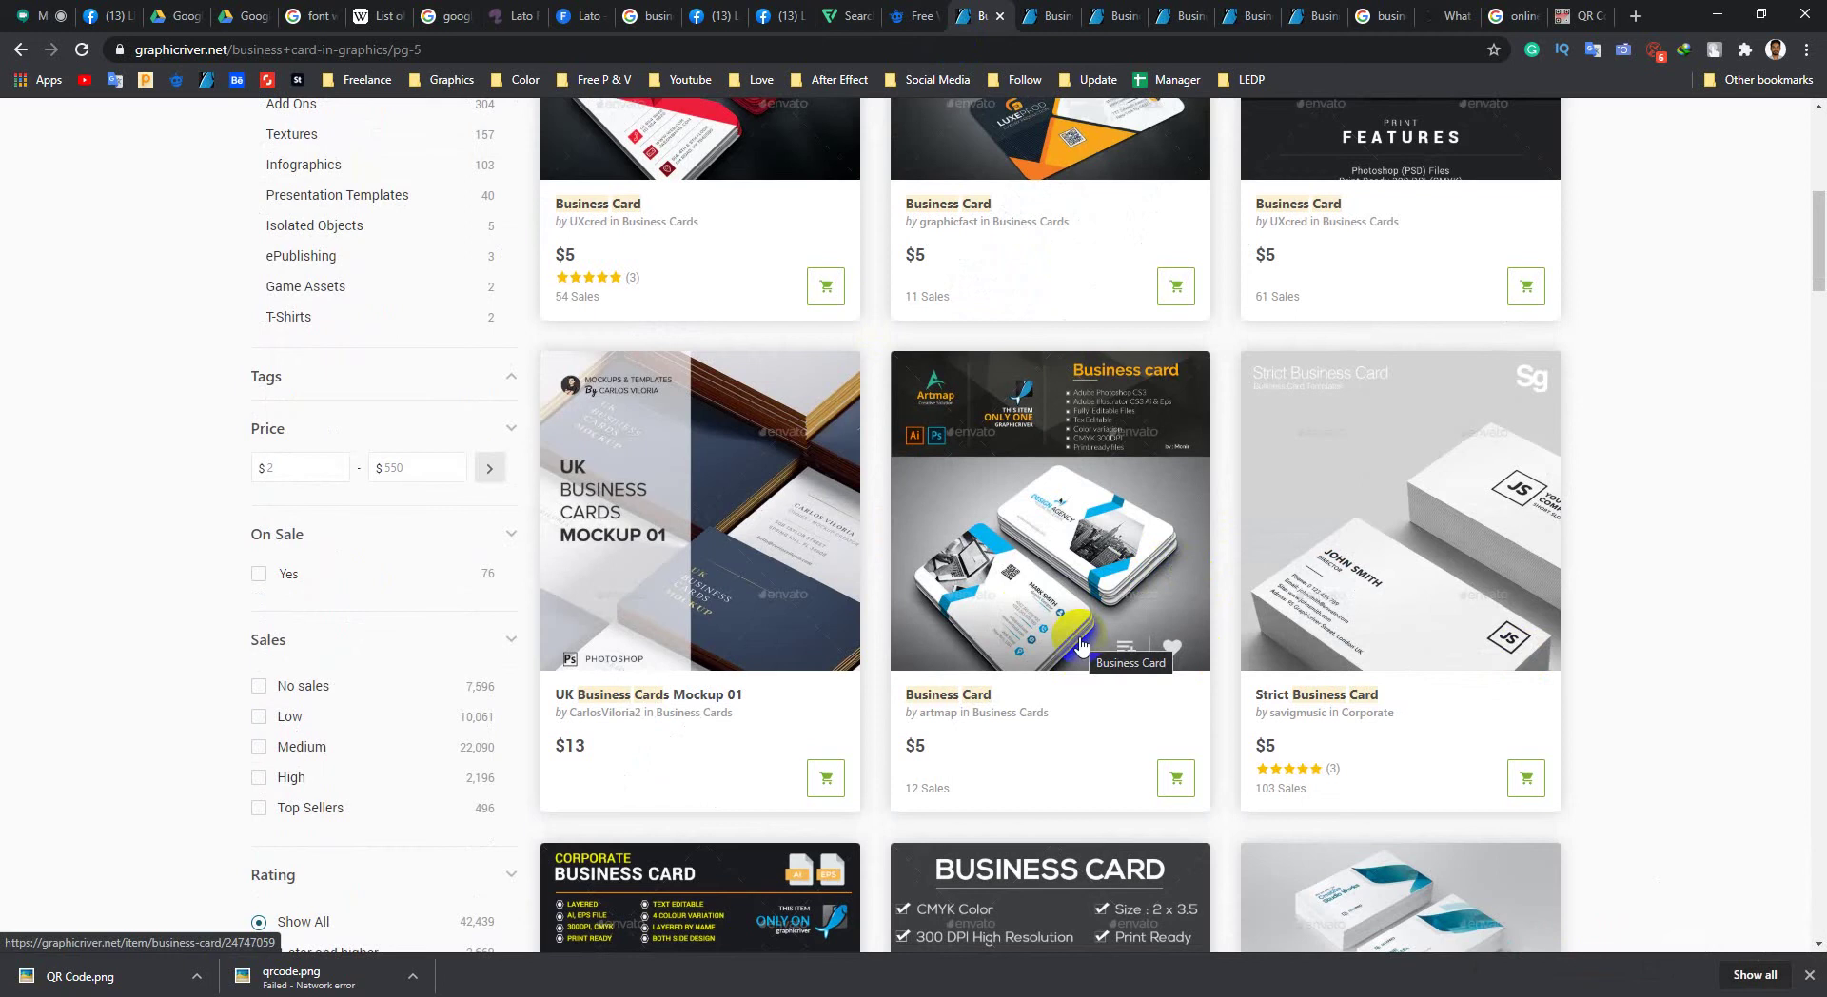
scroll(1080, 481, "up", 5)
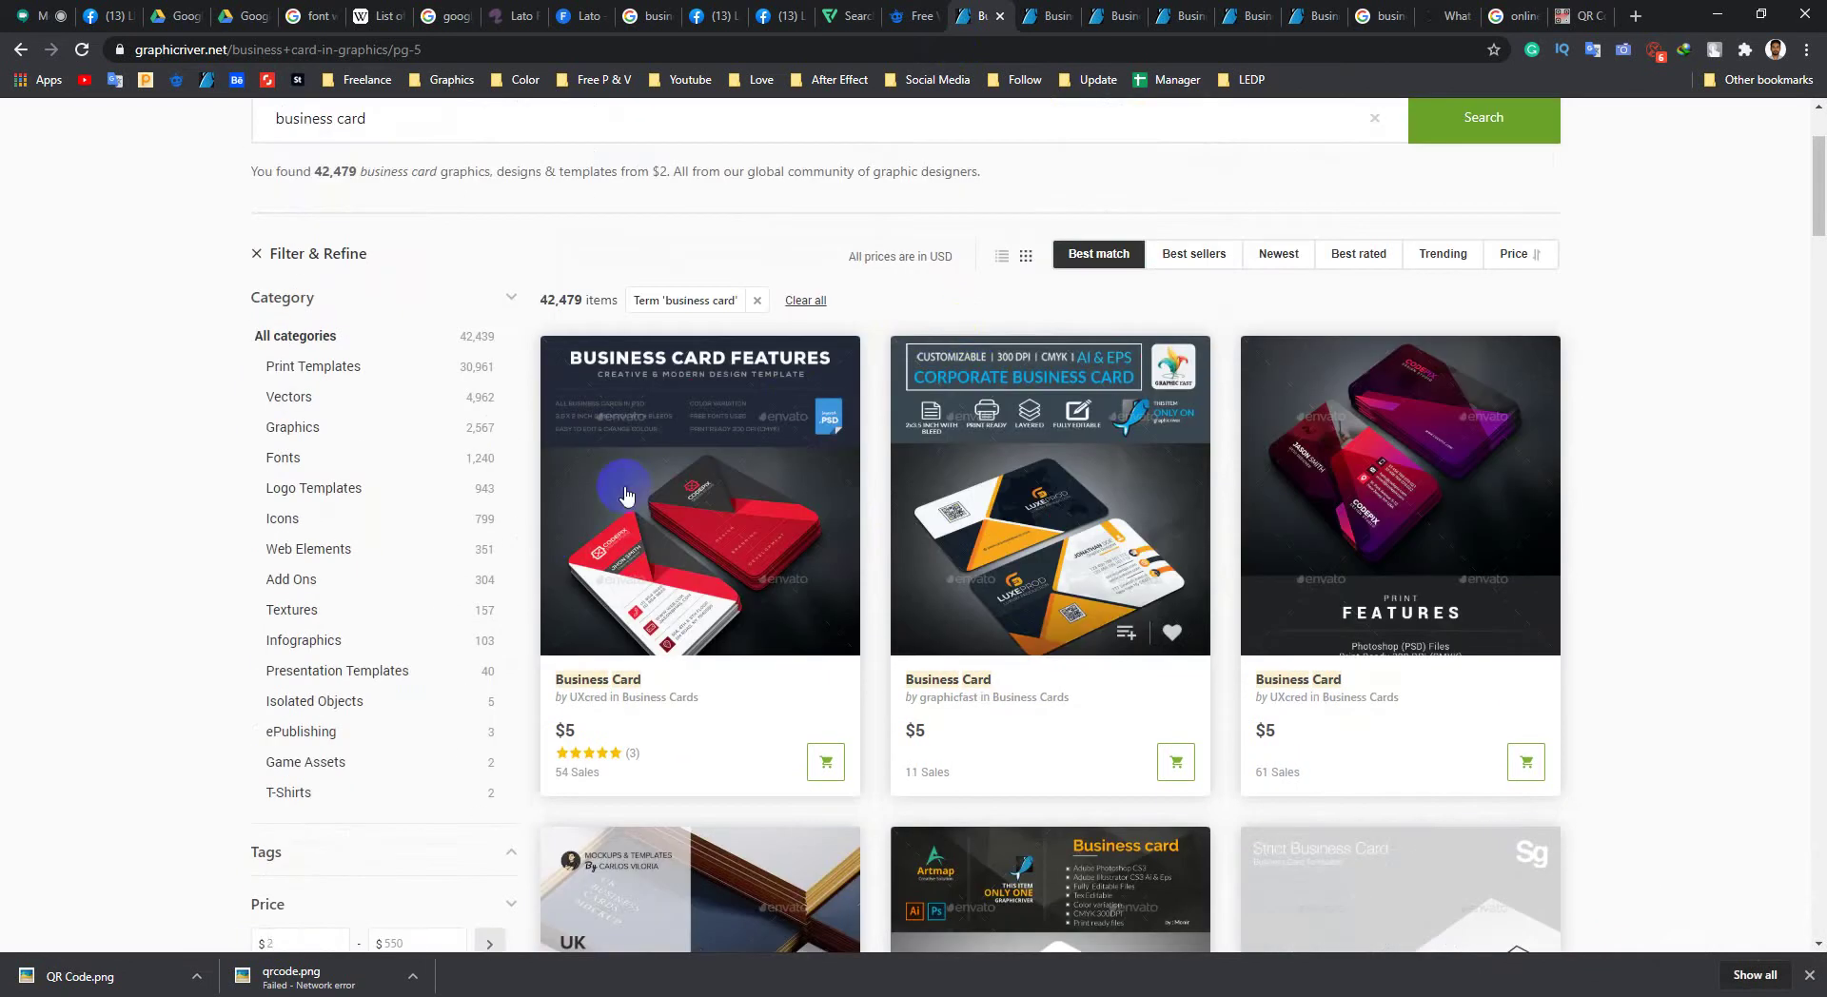
scroll(343, 607, "down", 1)
scroll(343, 607, "down", 1)
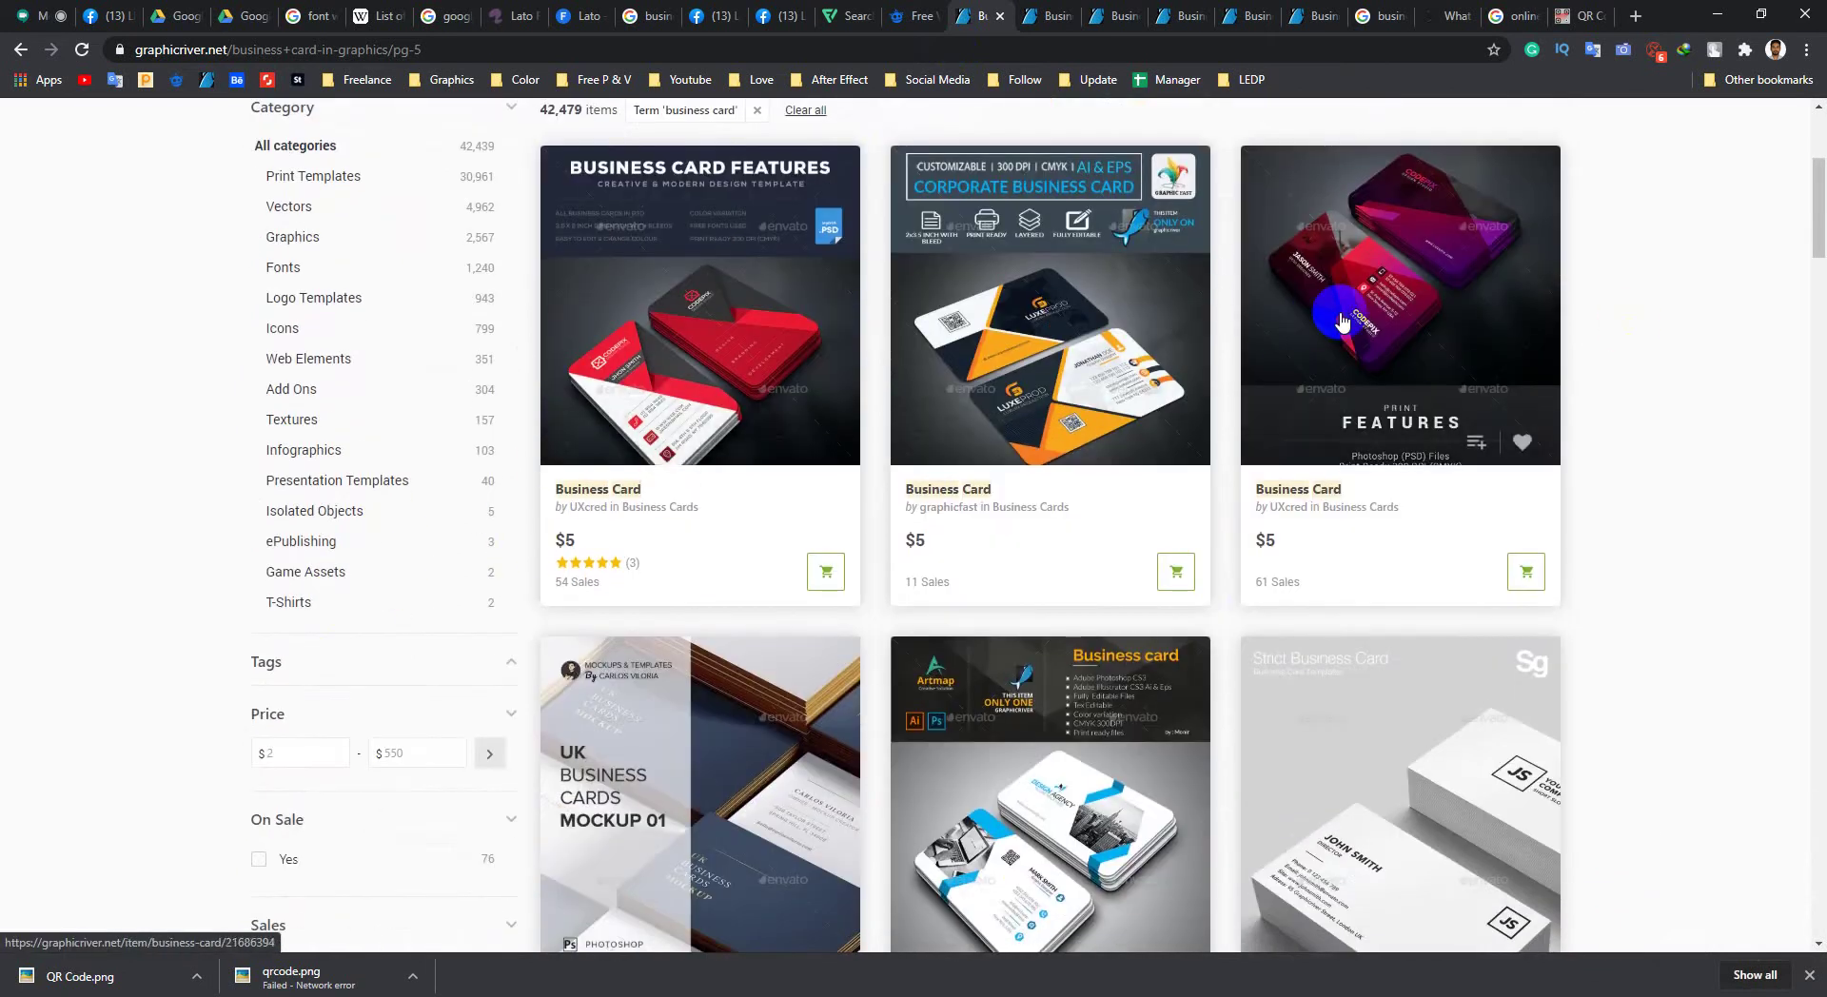
scroll(800, 514, "down", 13)
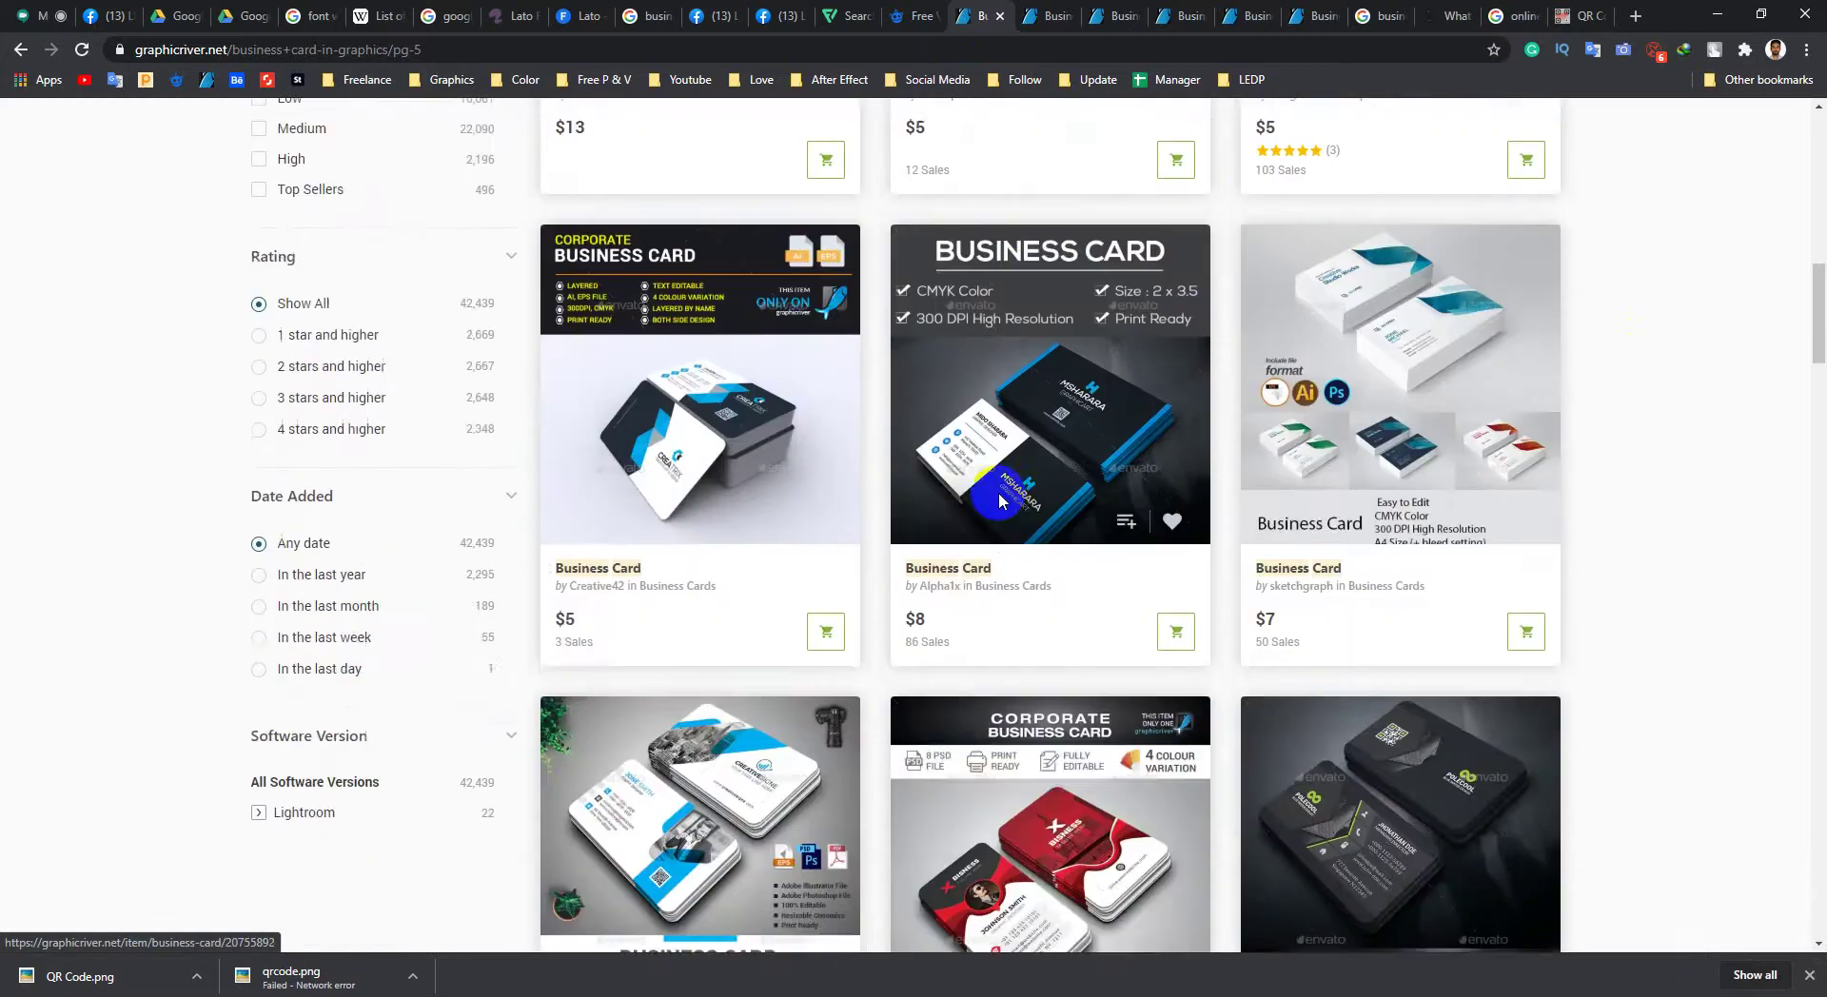
scroll(983, 505, "down", 10)
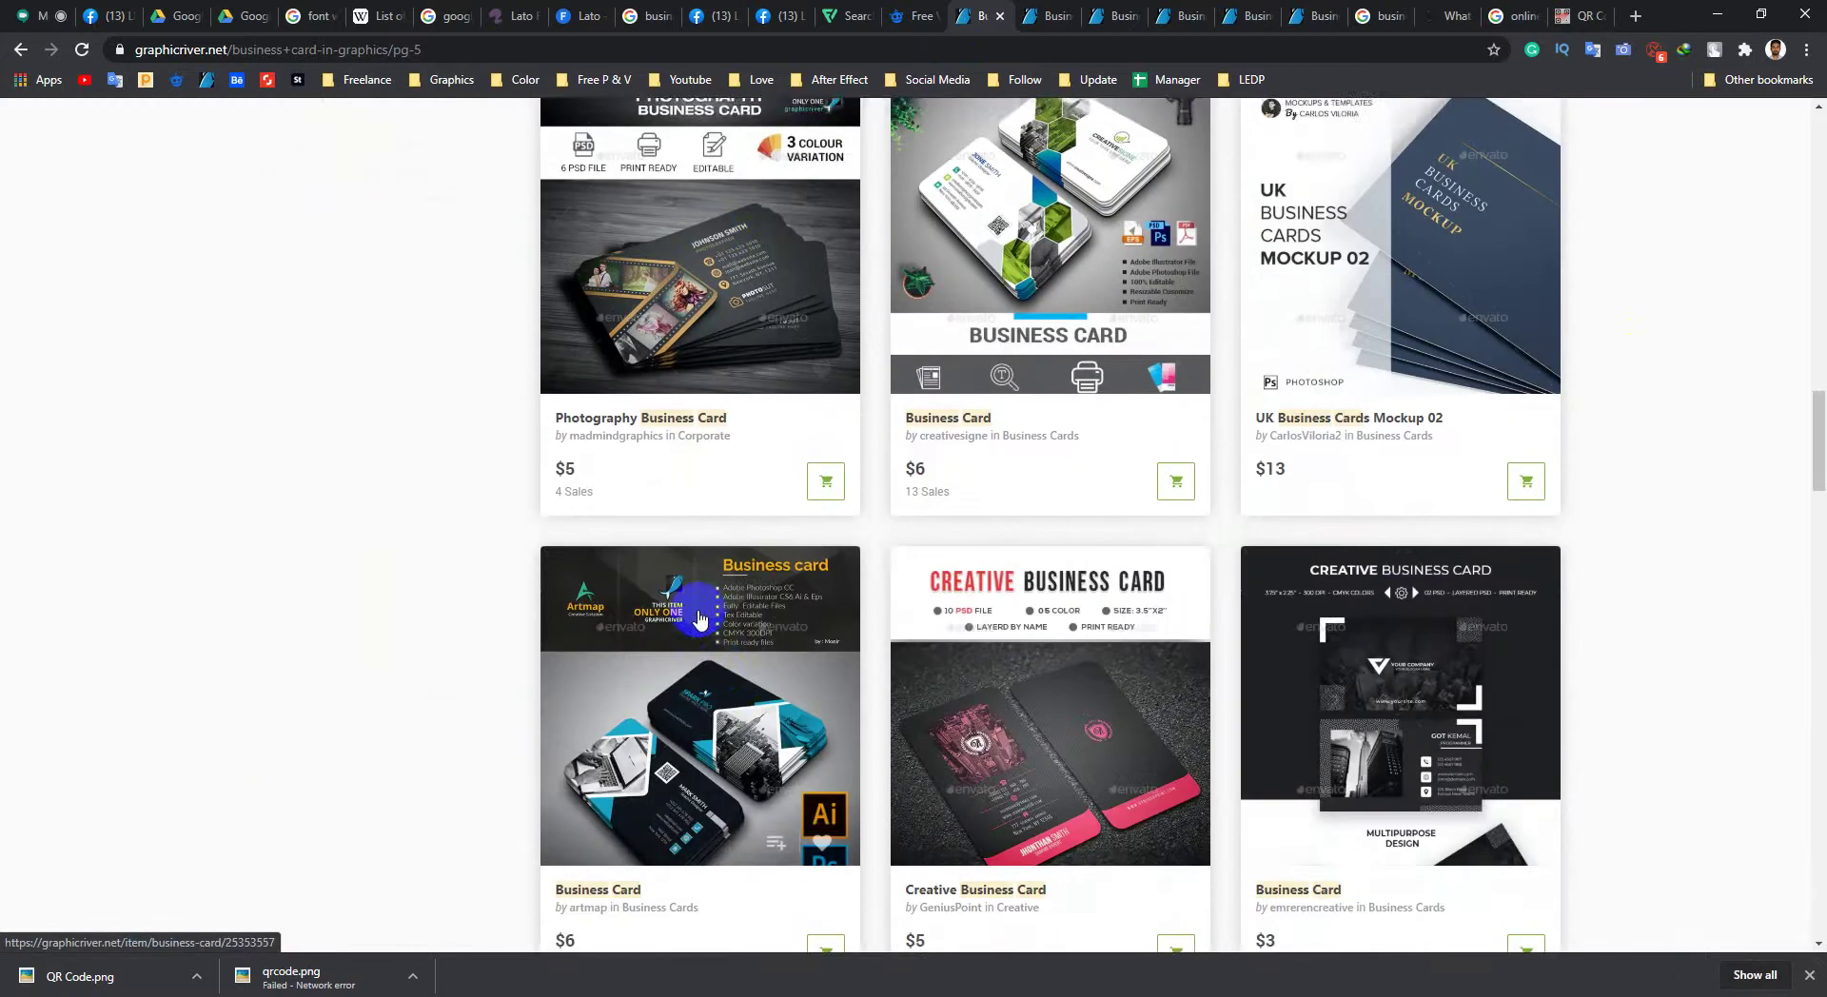
scroll(799, 552, "down", 5)
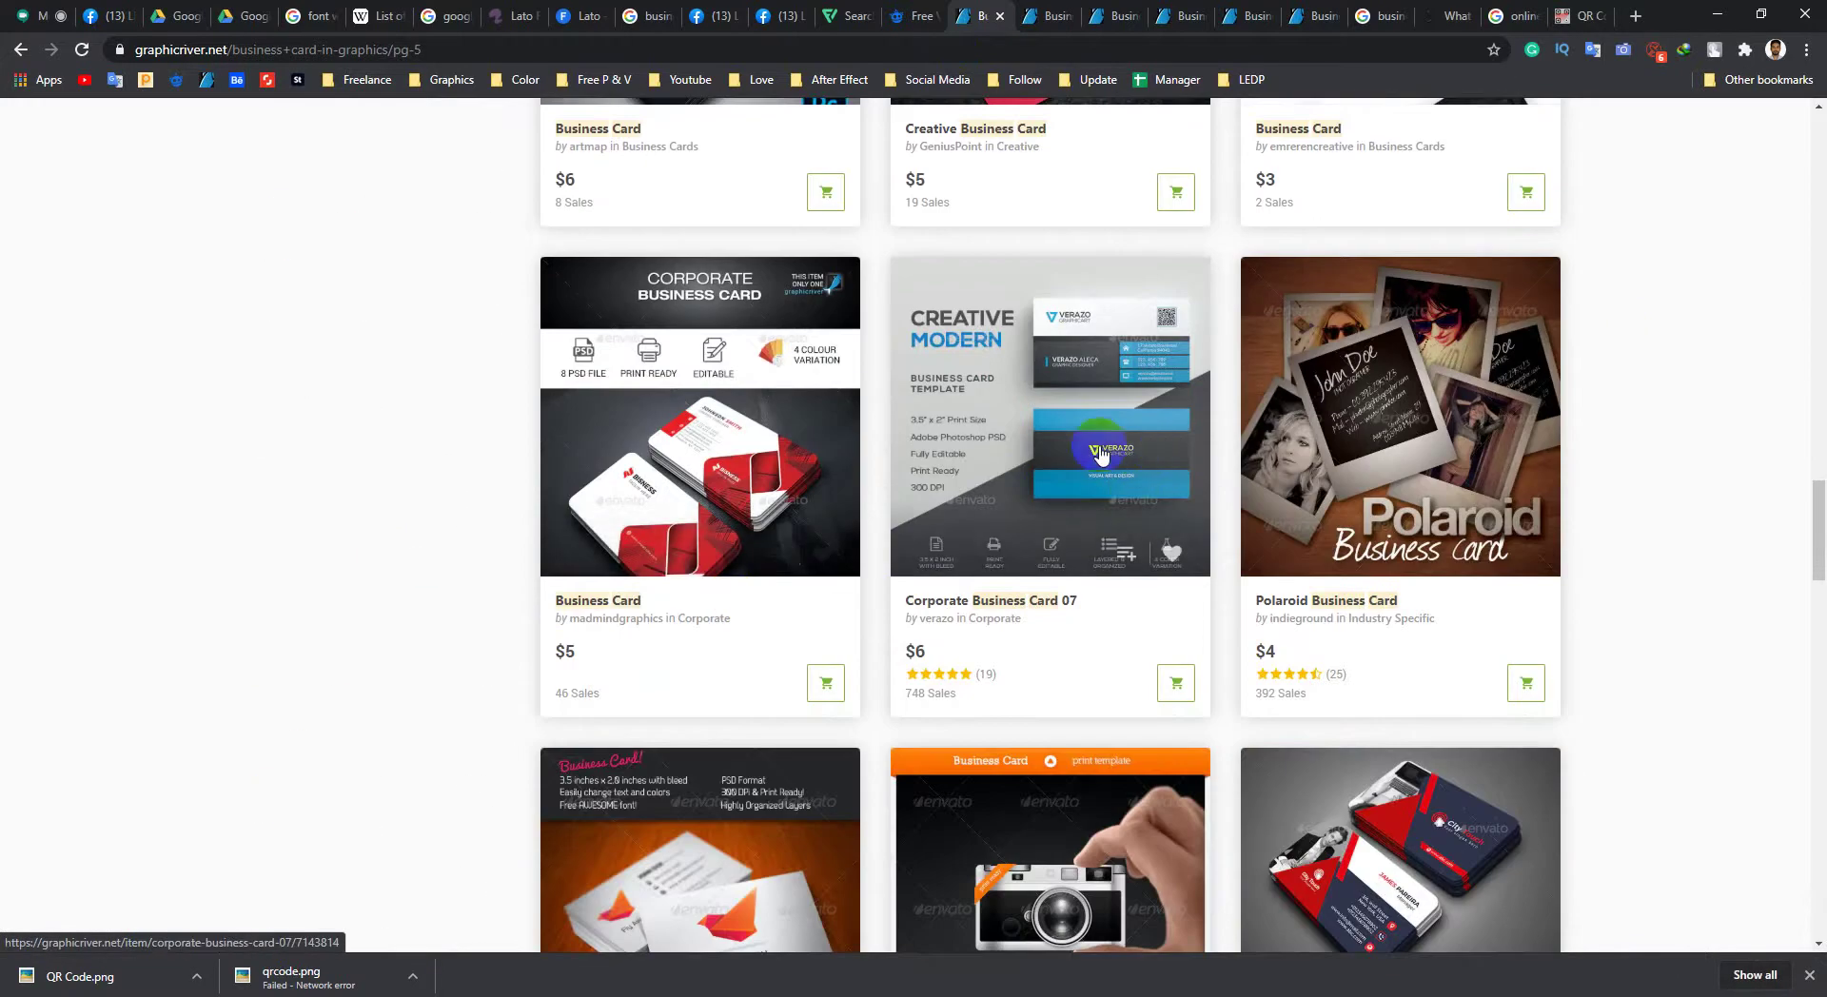
Step: Open Corporate Business Card 07 in a new tab and view its enlarged Verazo preview
middle_click(1055, 476)
left_click(1007, 15)
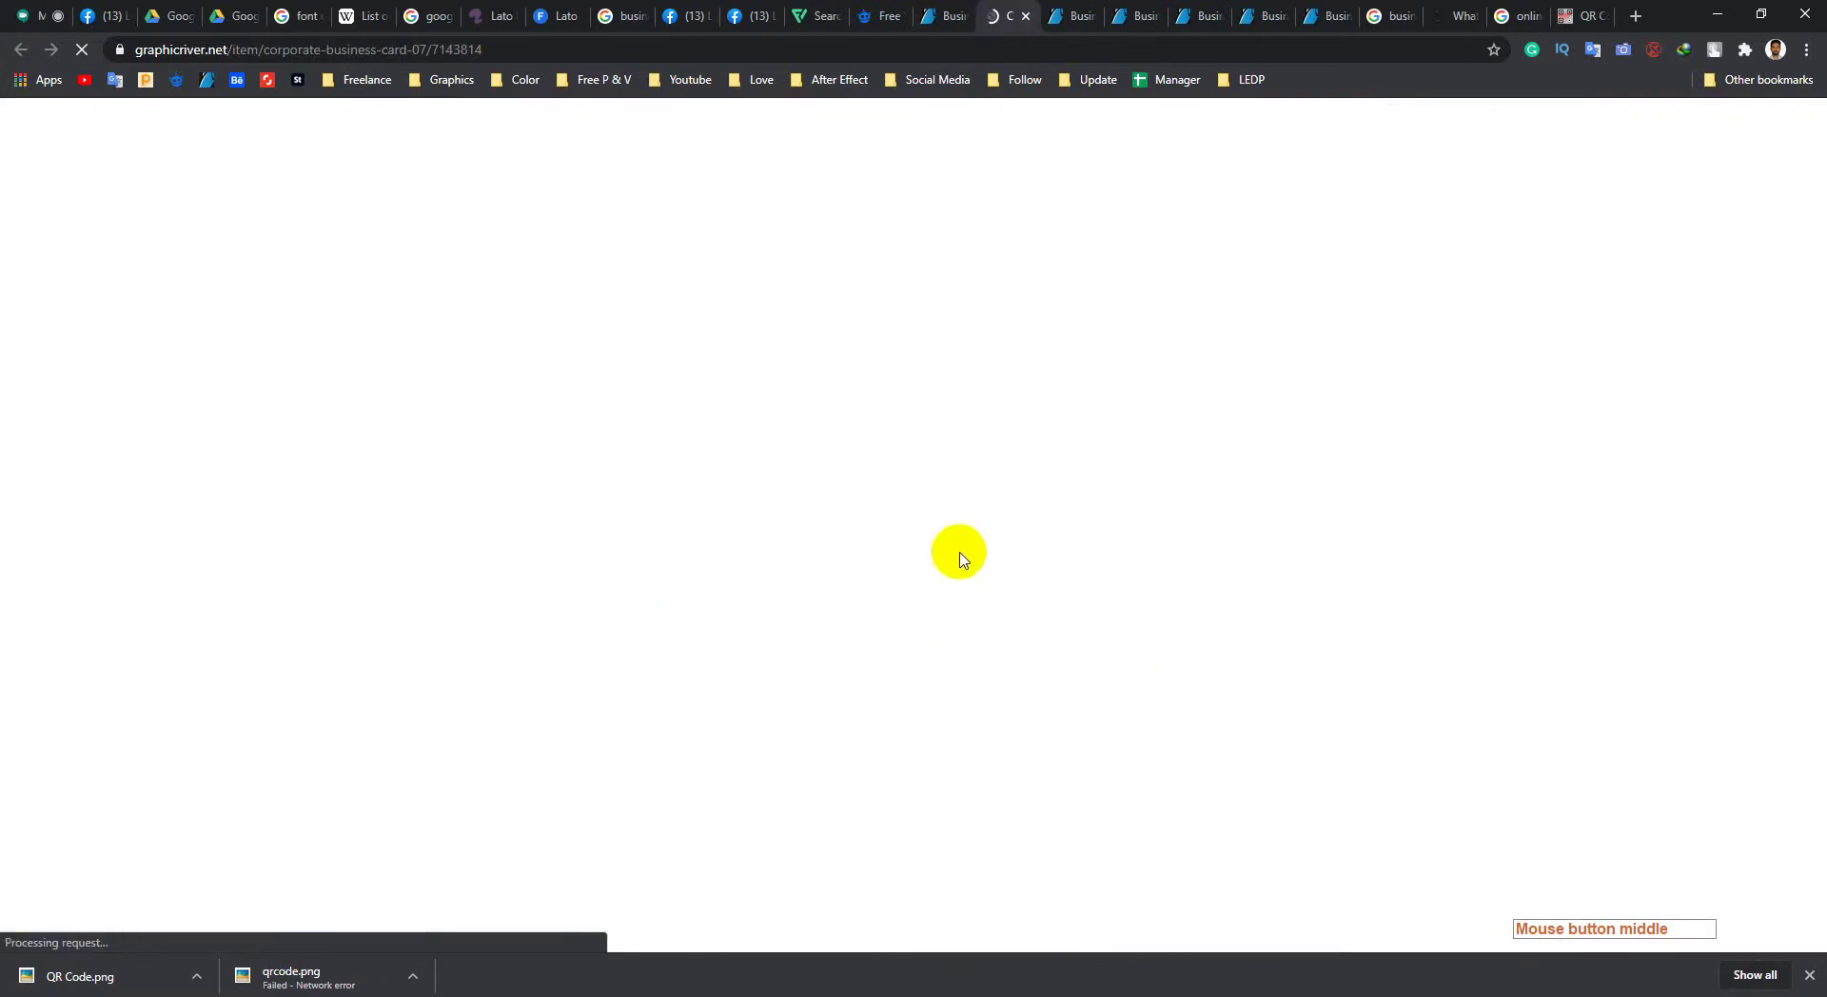
scroll(958, 569, "down", 11)
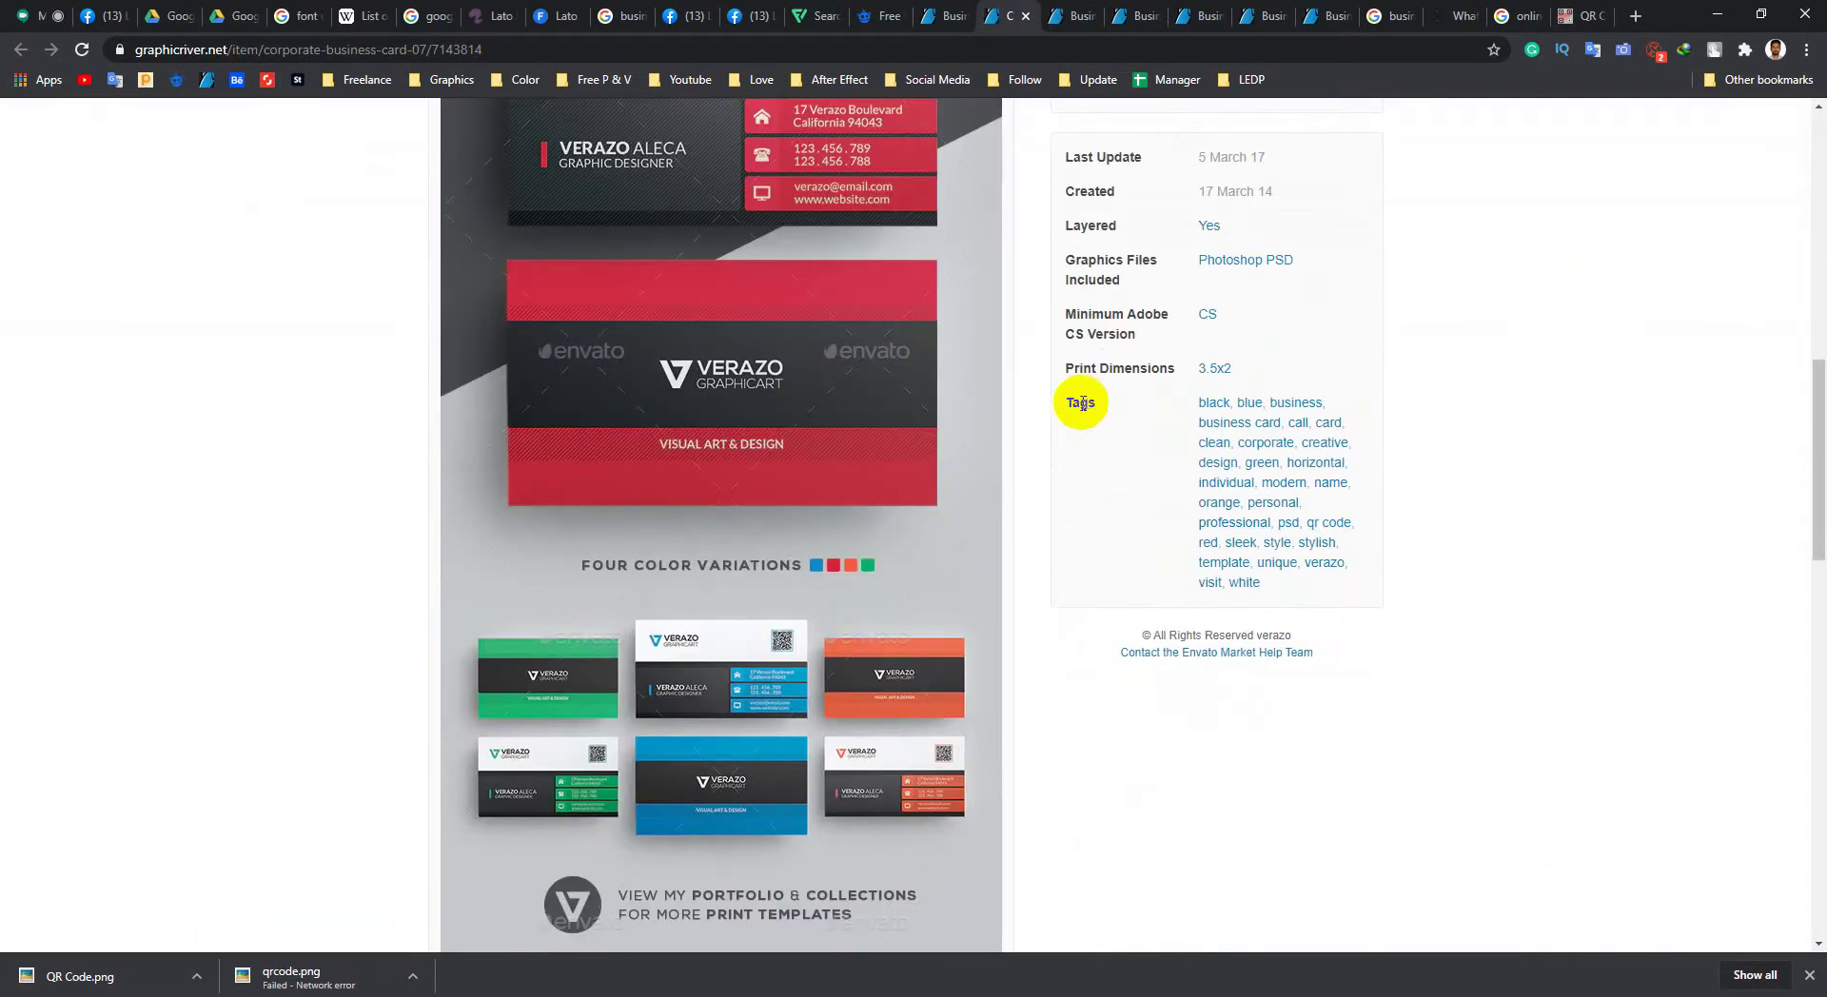
scroll(920, 423, "up", 1)
scroll(921, 424, "up", 1)
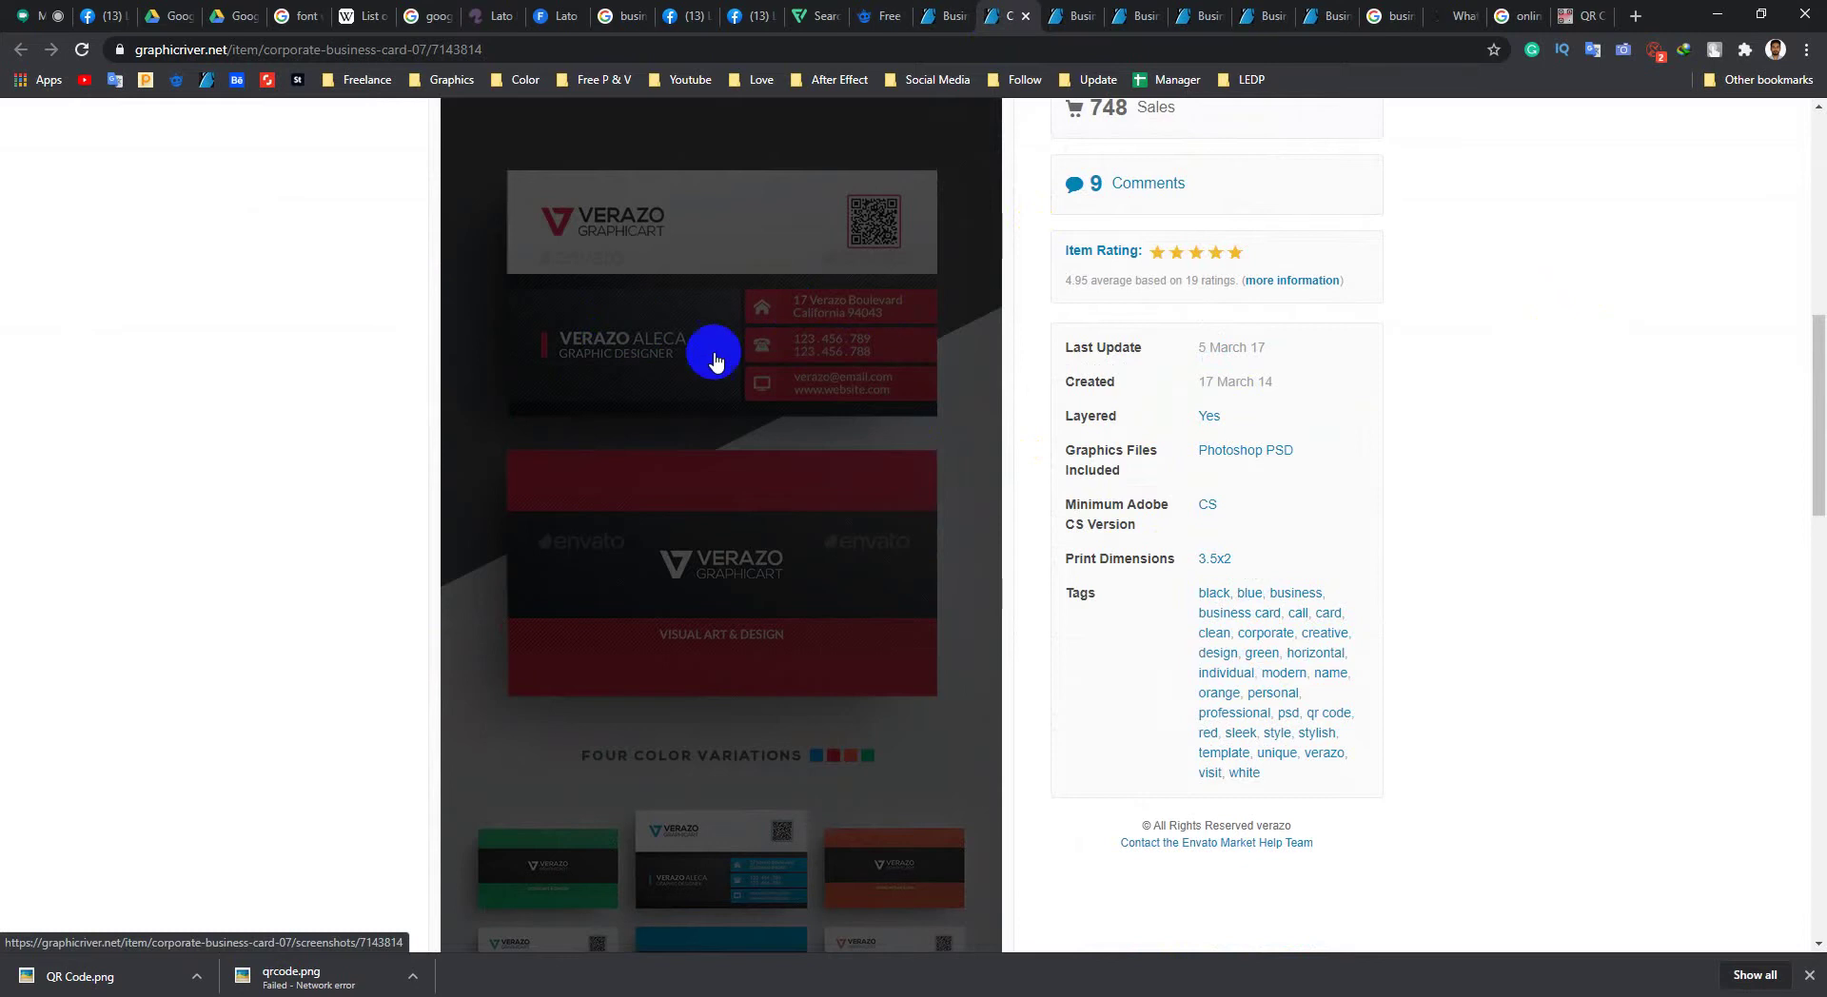
left_click(802, 362)
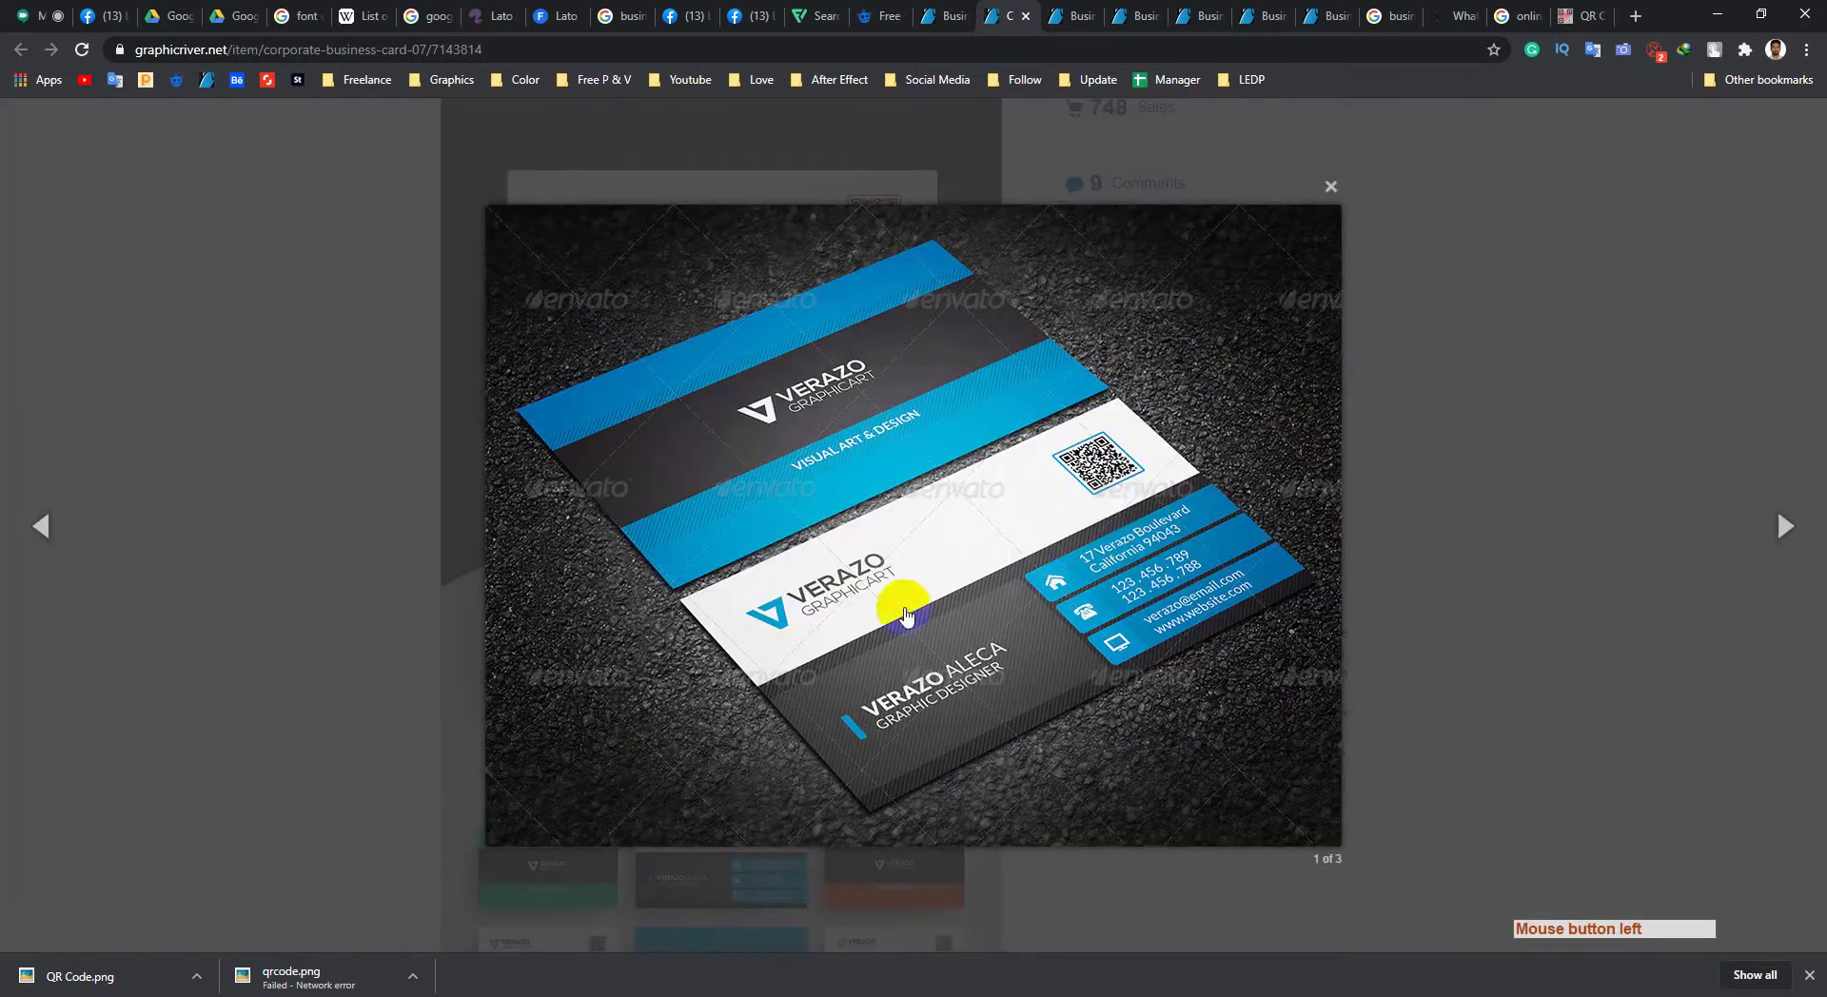
left_click(1333, 189)
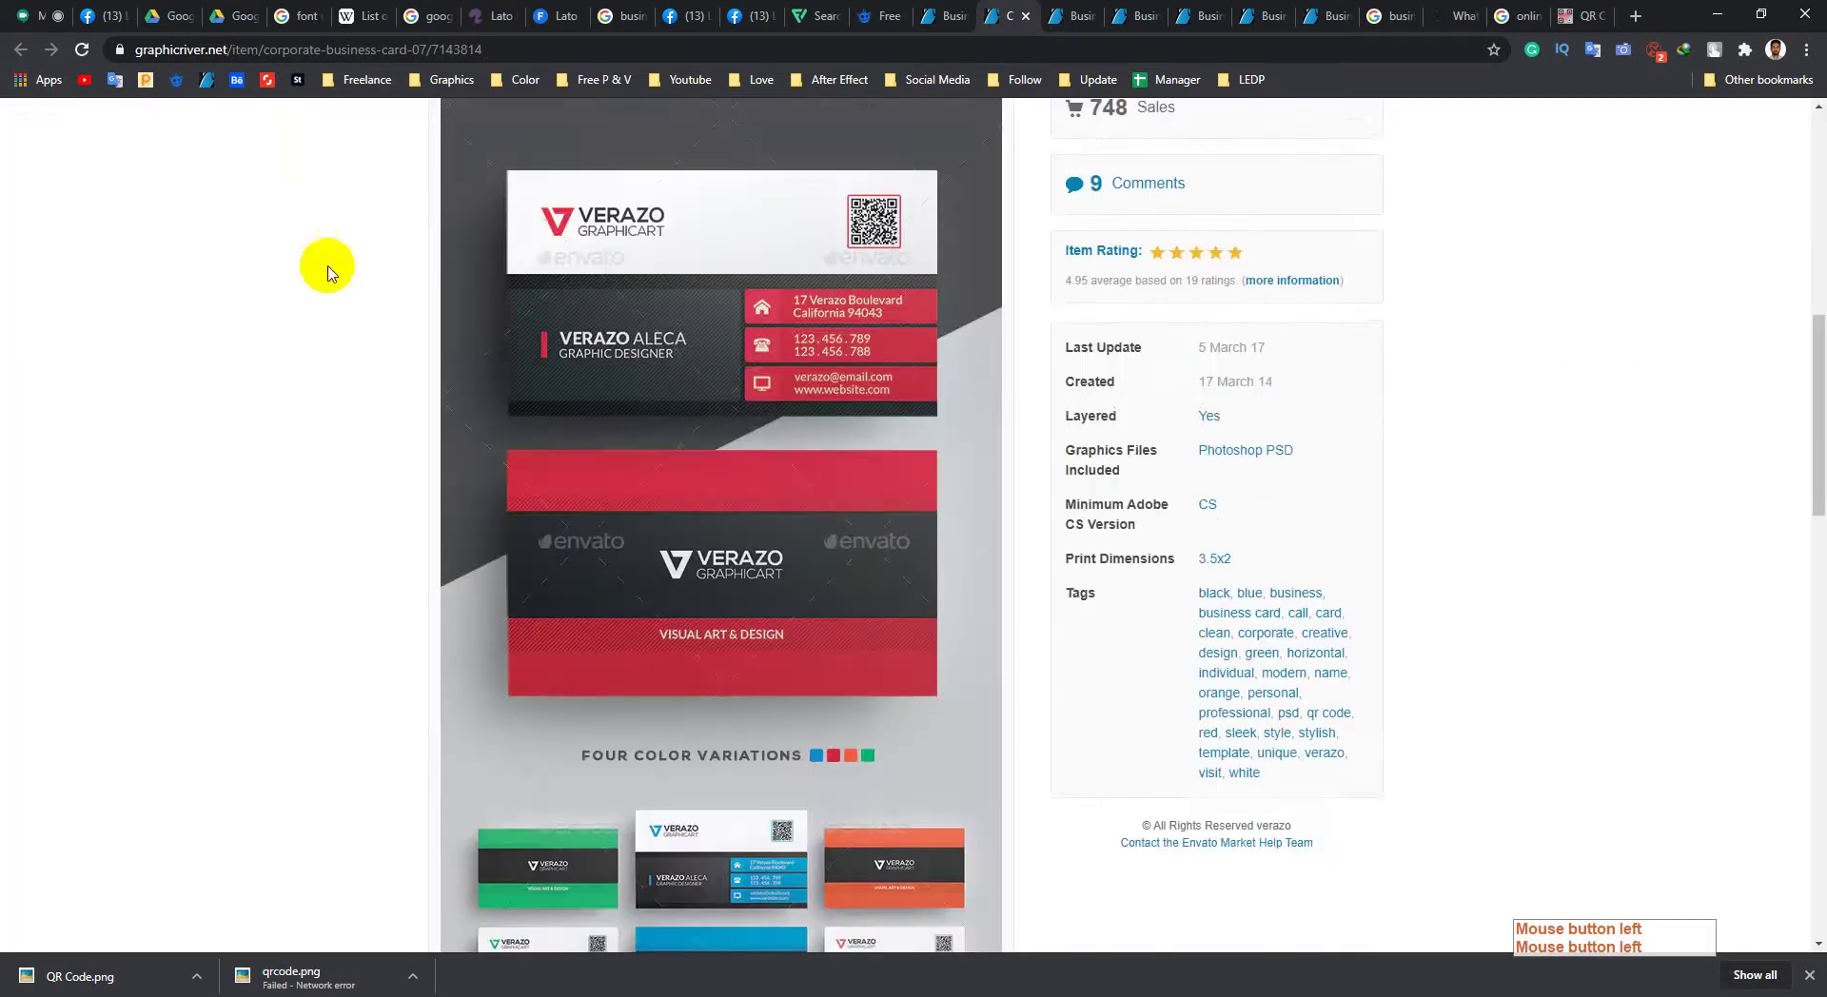
scroll(938, 358, "up", 3)
left_click(942, 16)
scroll(448, 631, "down", 8)
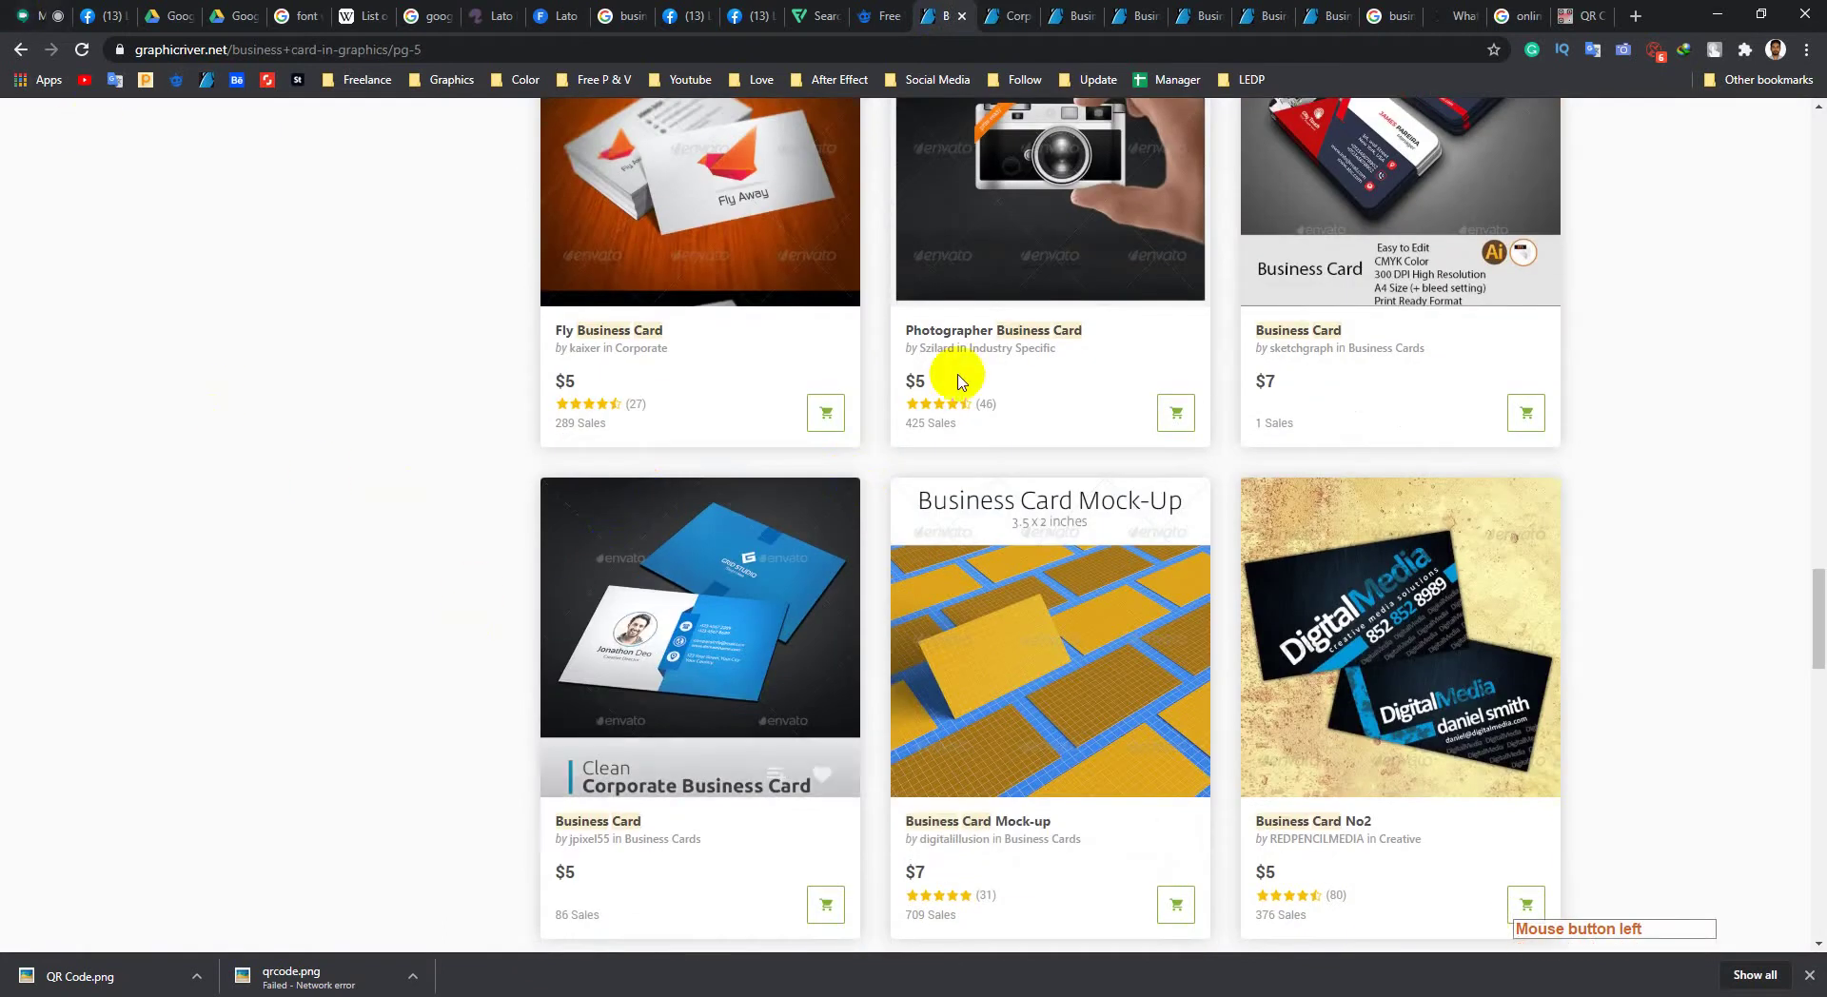
scroll(781, 400, "down", 3)
Step: Open the Clean Corporate Business Card item and inspect its enlarged preview
left_click(720, 351)
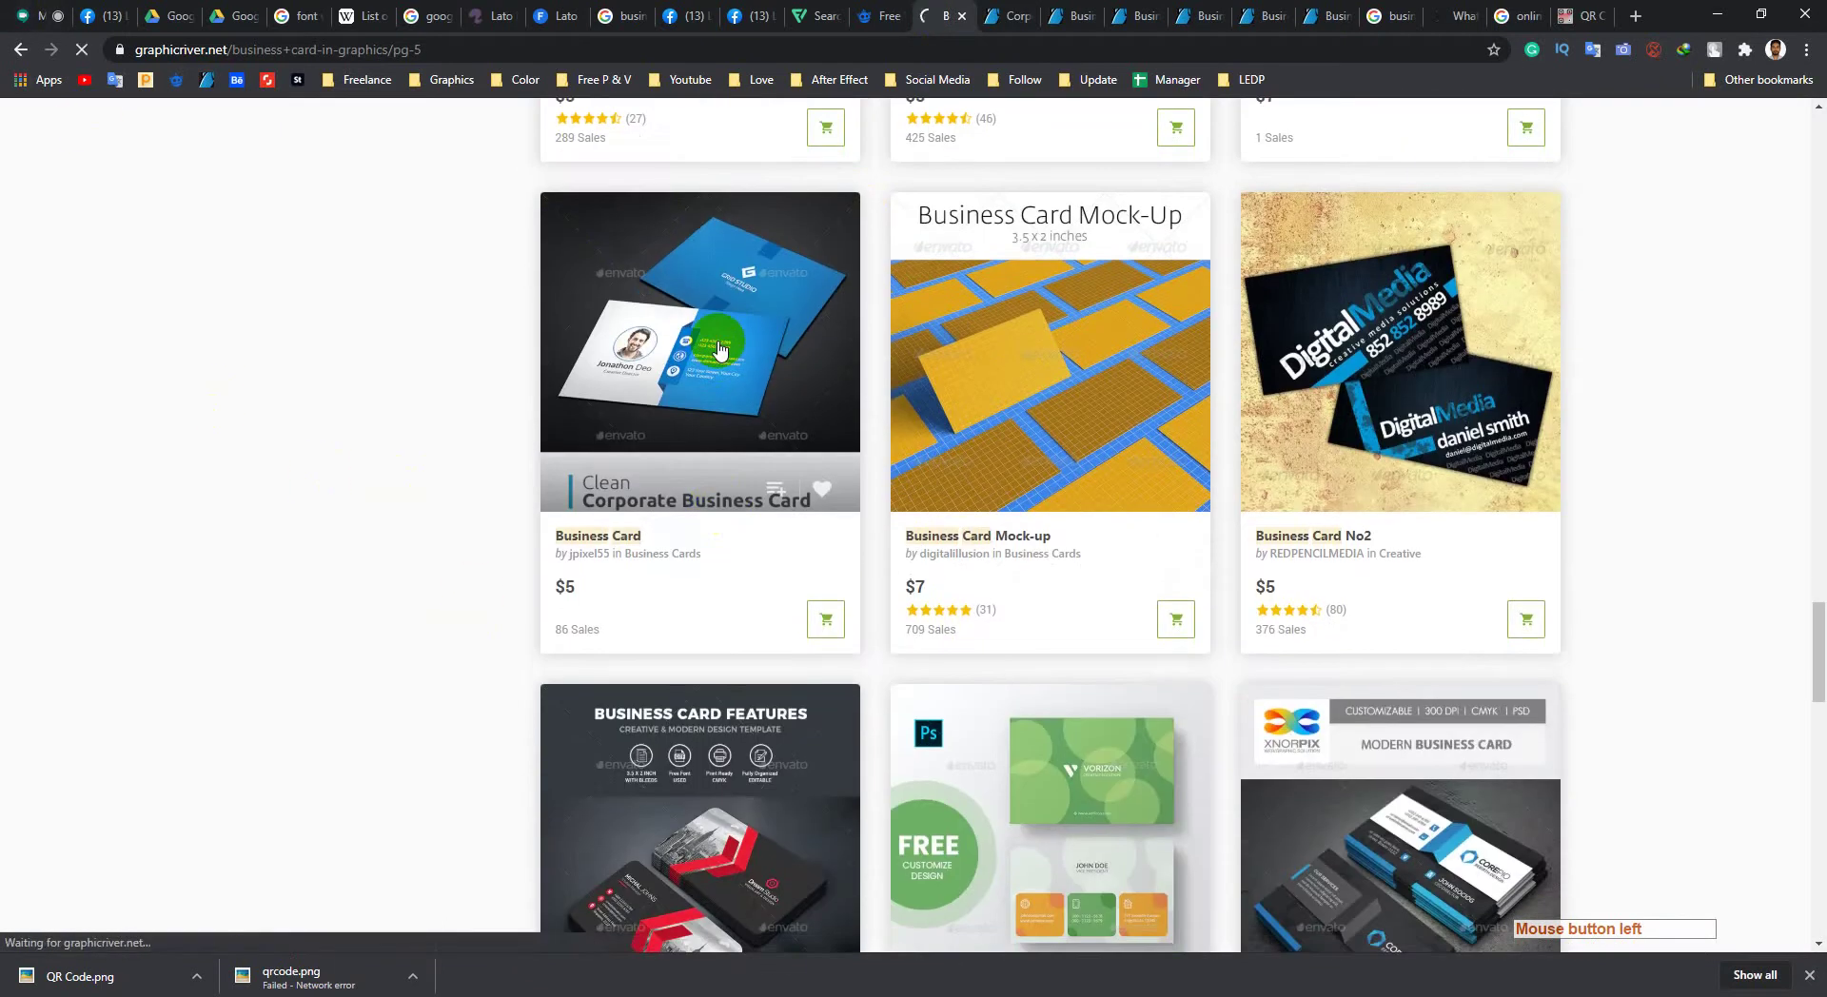
scroll(506, 693, "down", 3)
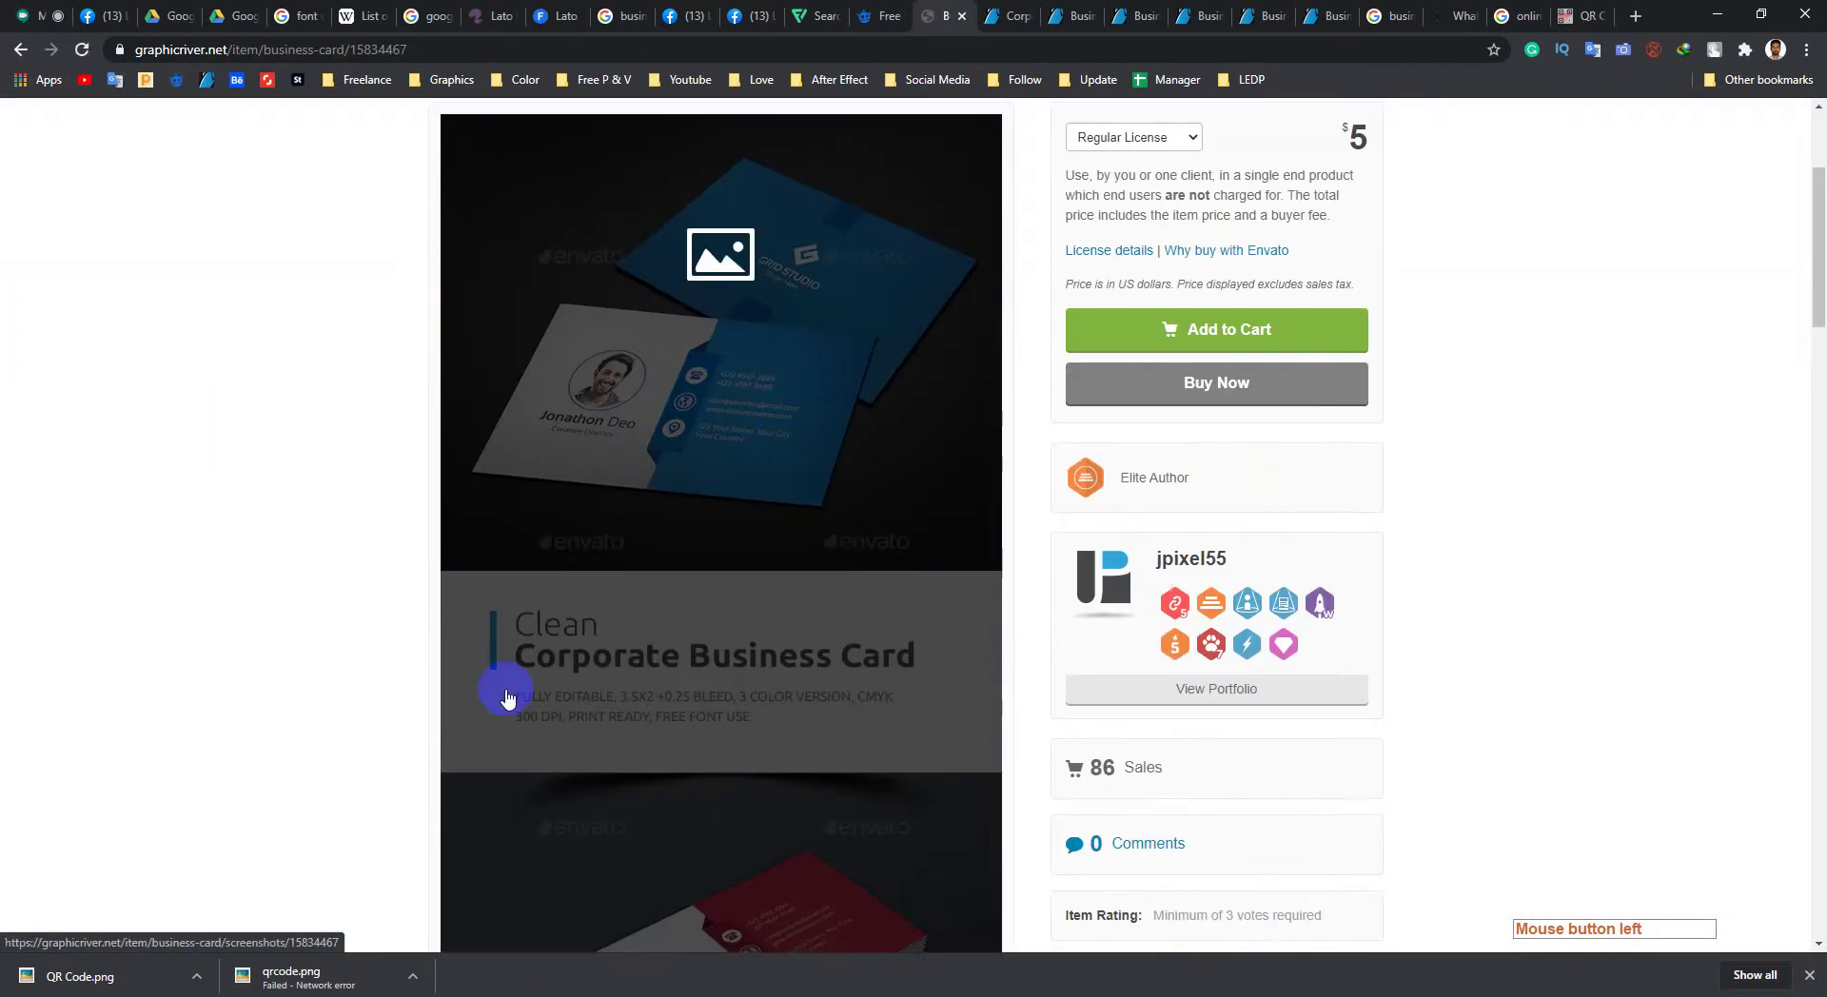
left_click(689, 471)
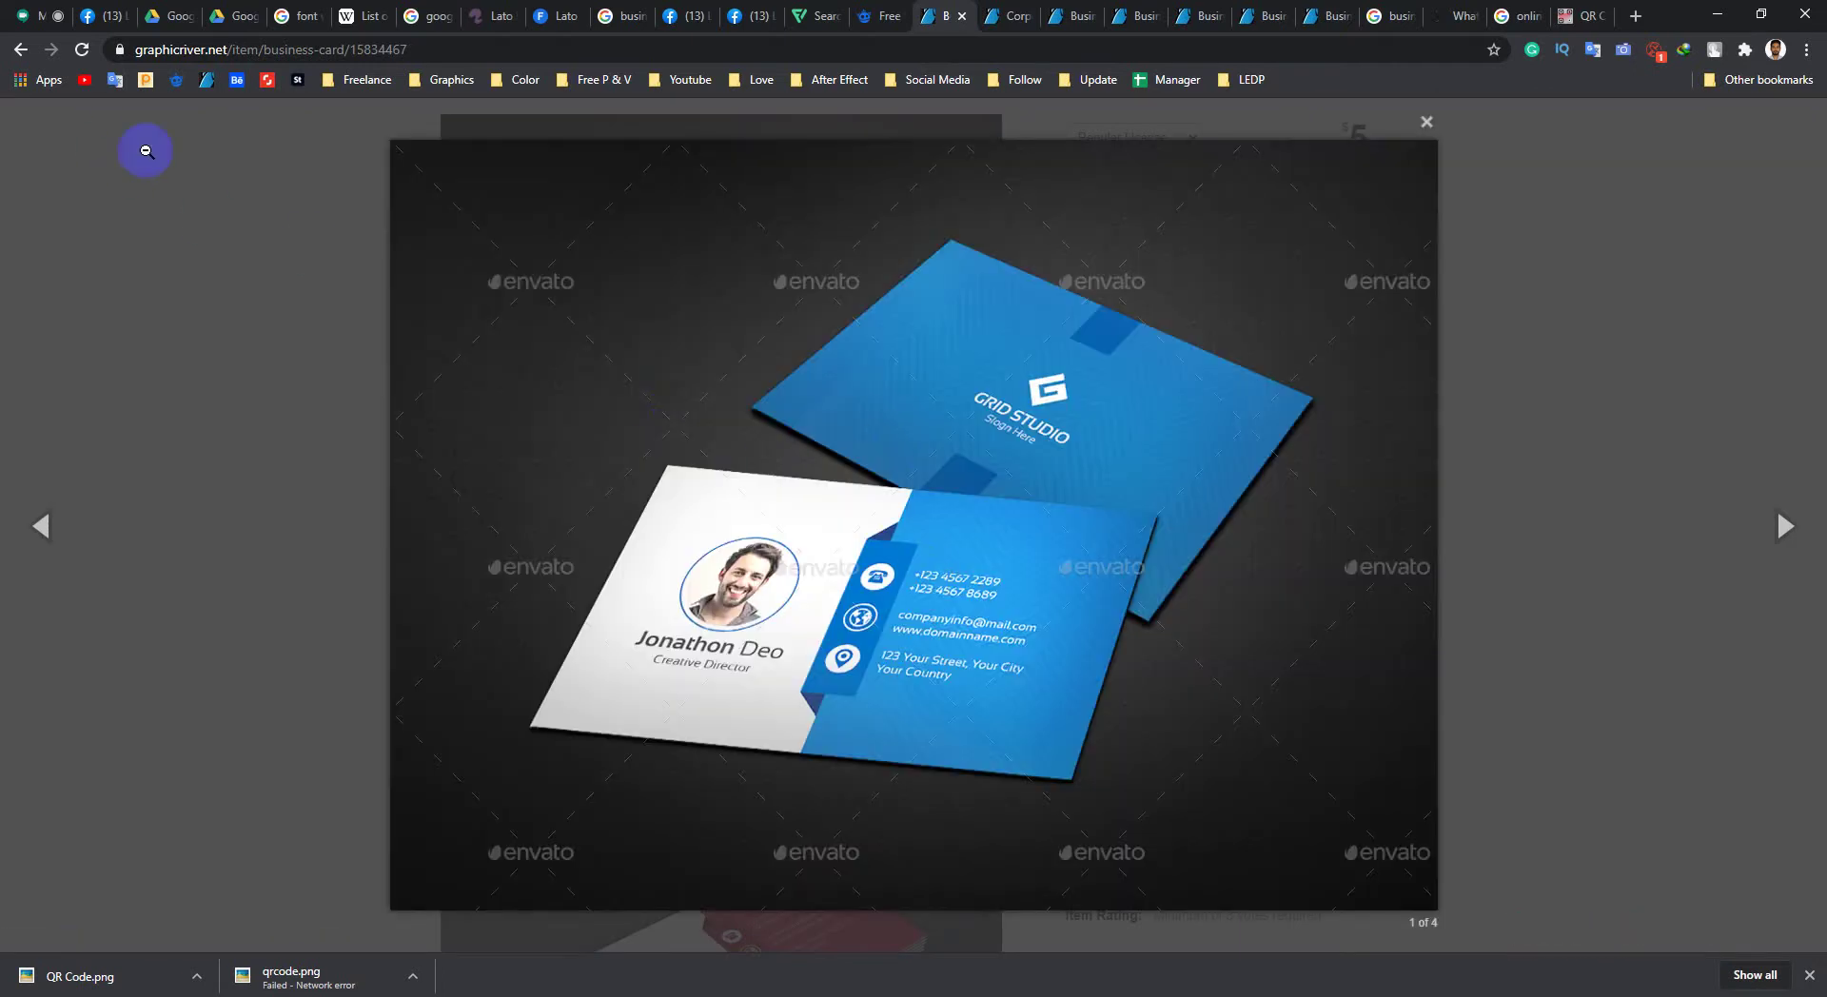
left_click(196, 293)
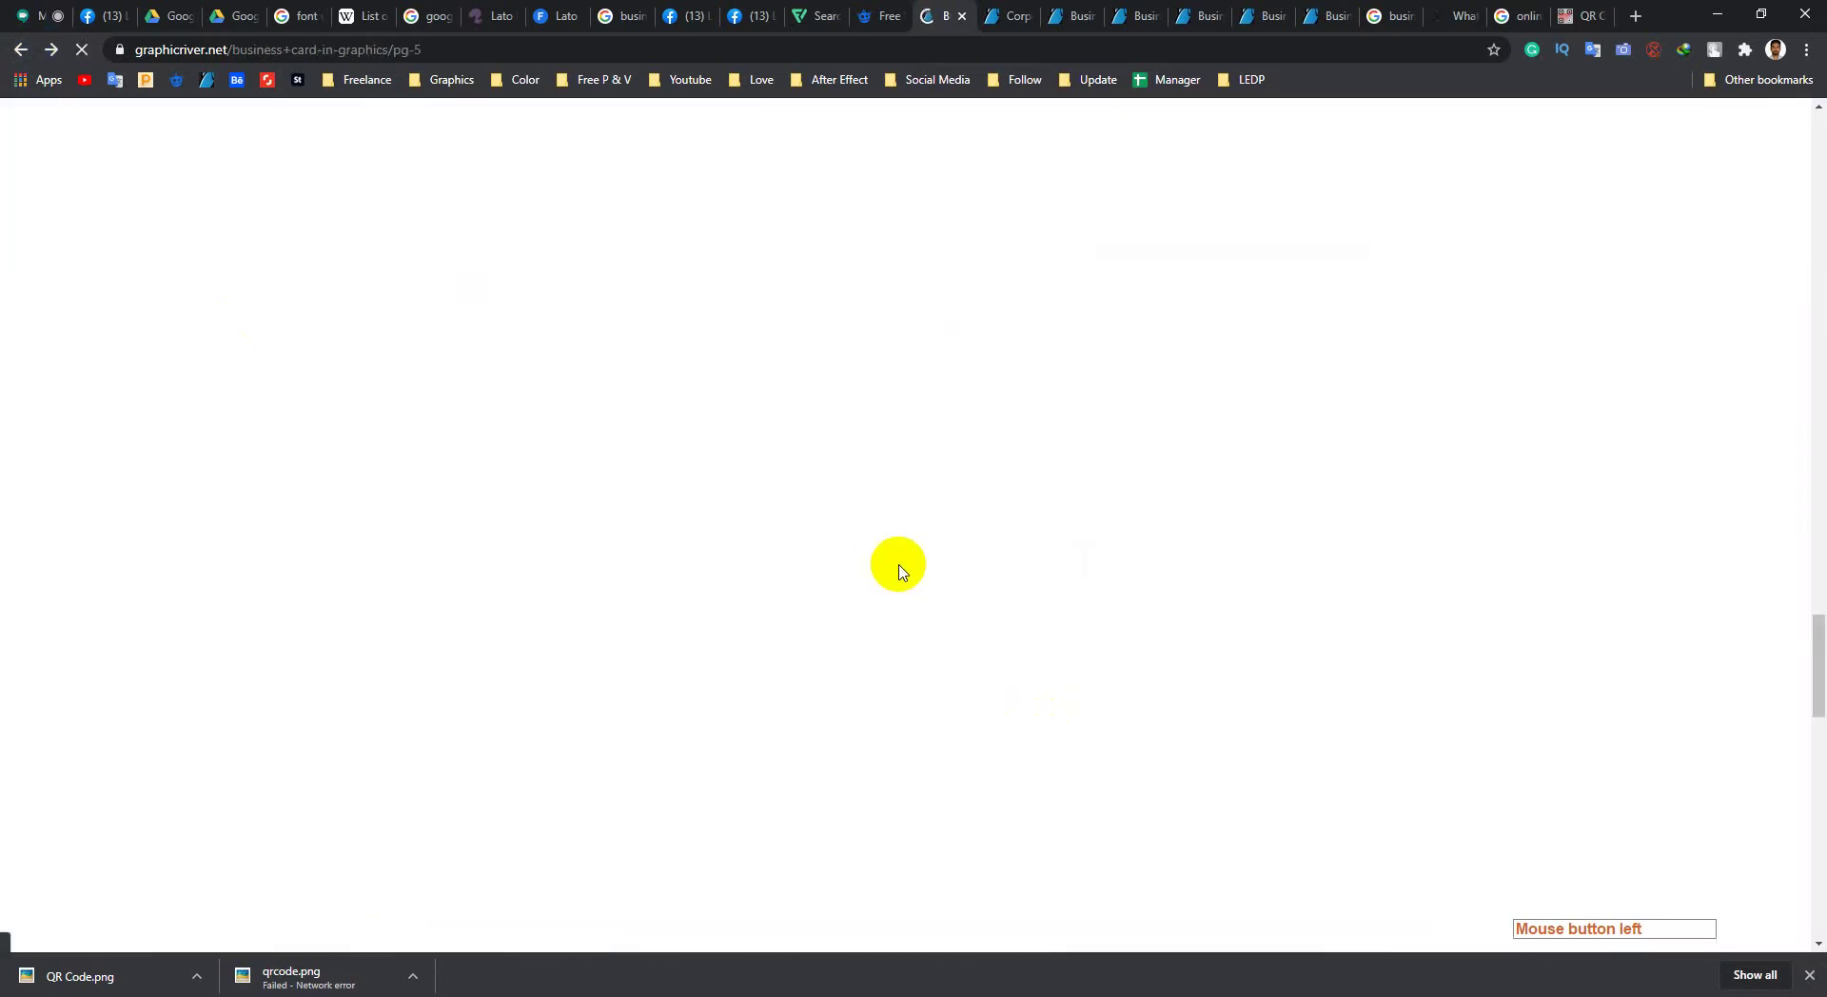
scroll(899, 571, "down", 20)
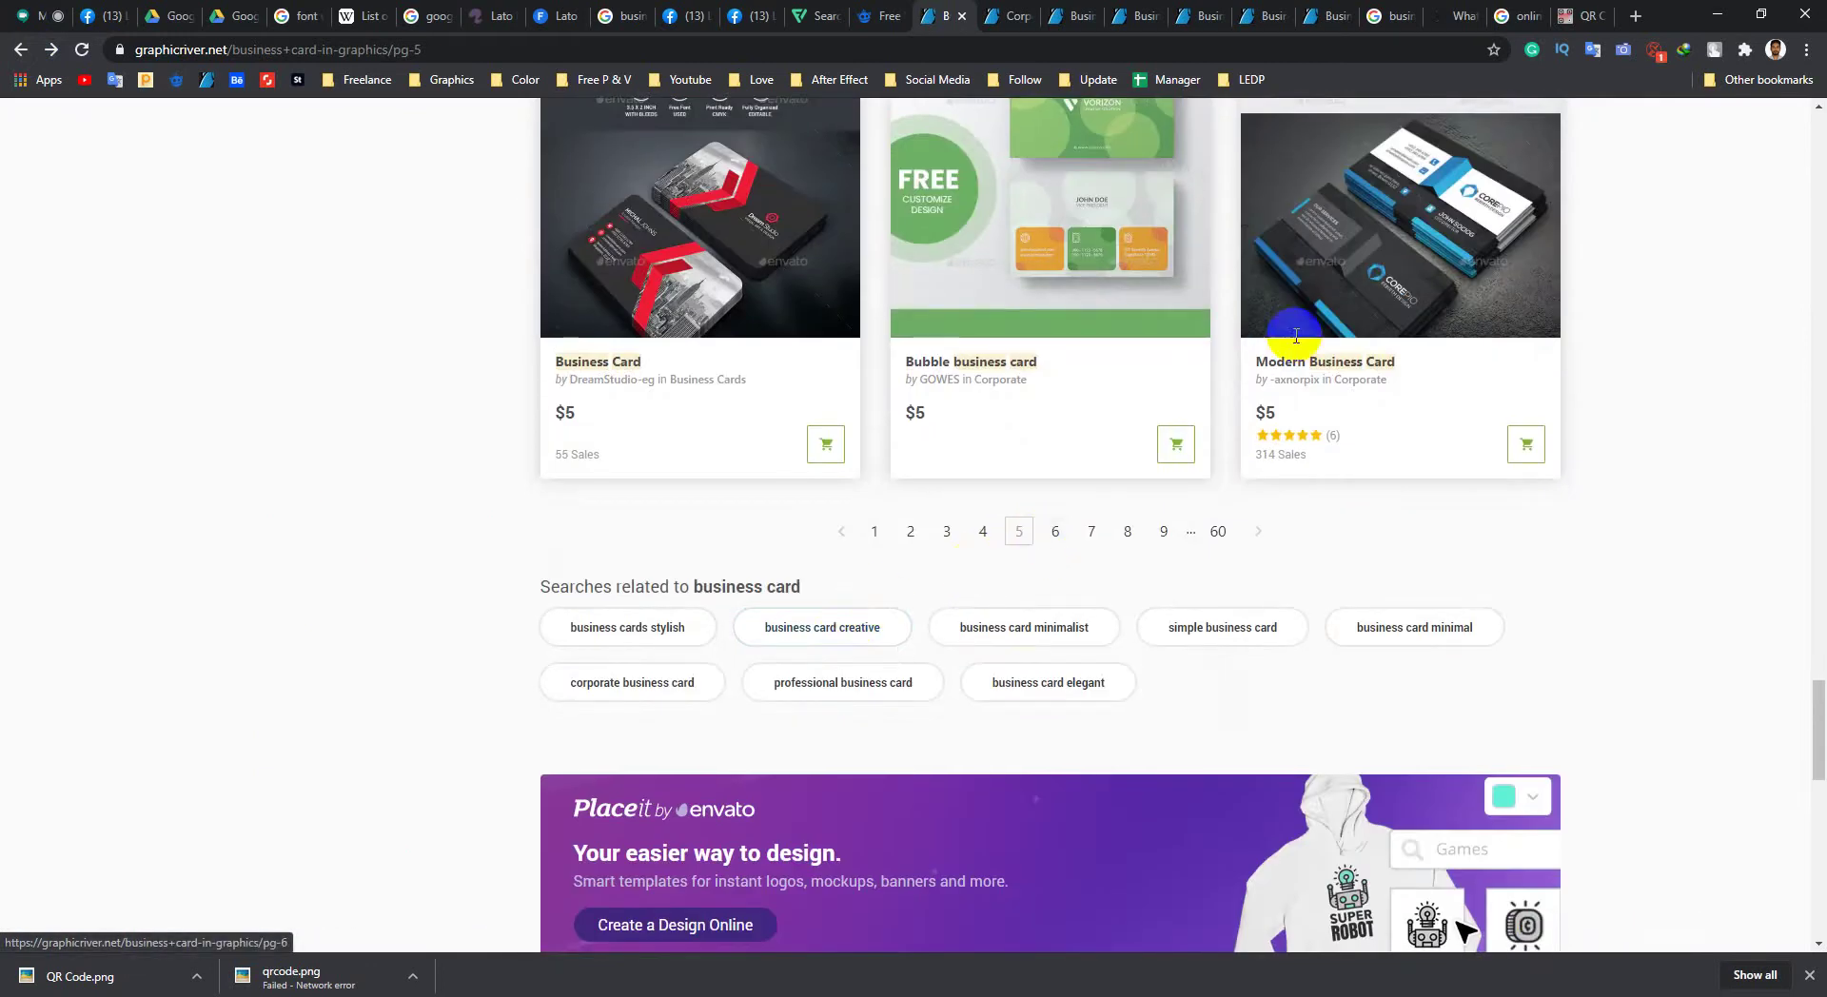
scroll(1388, 276, "up", 5)
scroll(1388, 276, "up", 10)
Step: Open the $8 Business Card item page and copy its web address
left_click(1011, 386)
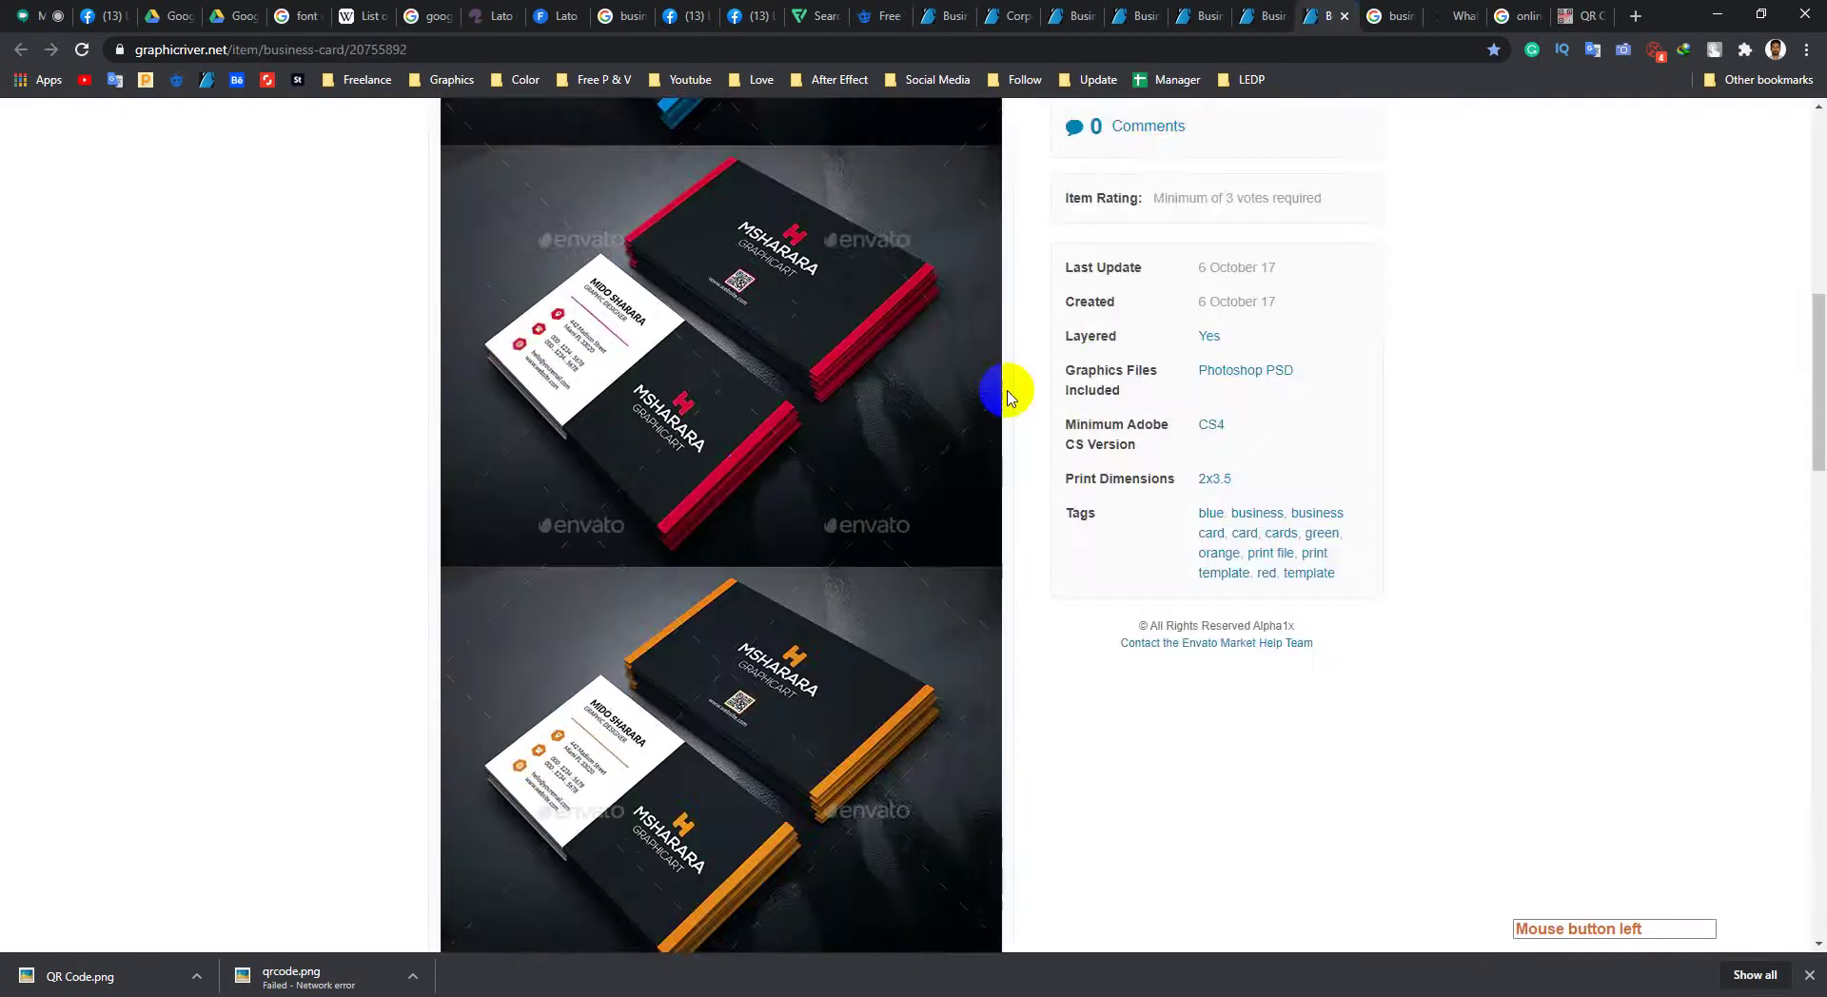
scroll(952, 386, "up", 5)
scroll(923, 352, "up", 3)
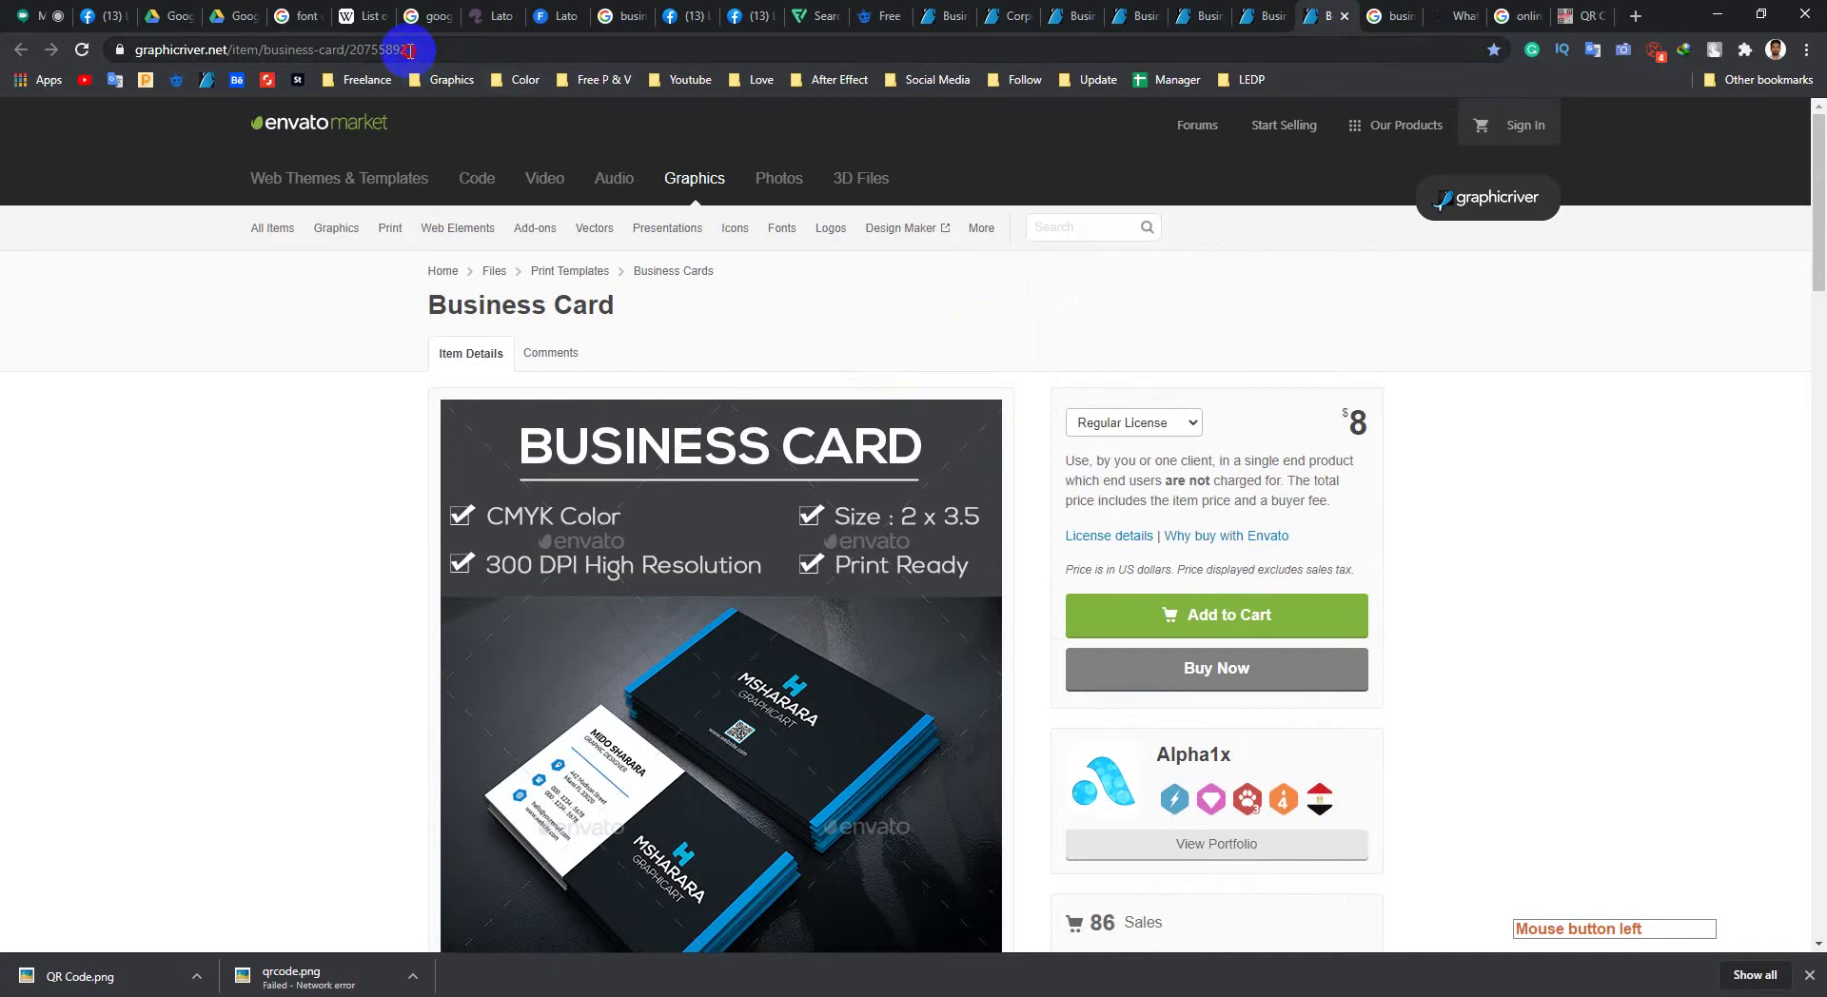
left_click(409, 50)
key("ctrl+c")
right_click(405, 50)
left_click(459, 187)
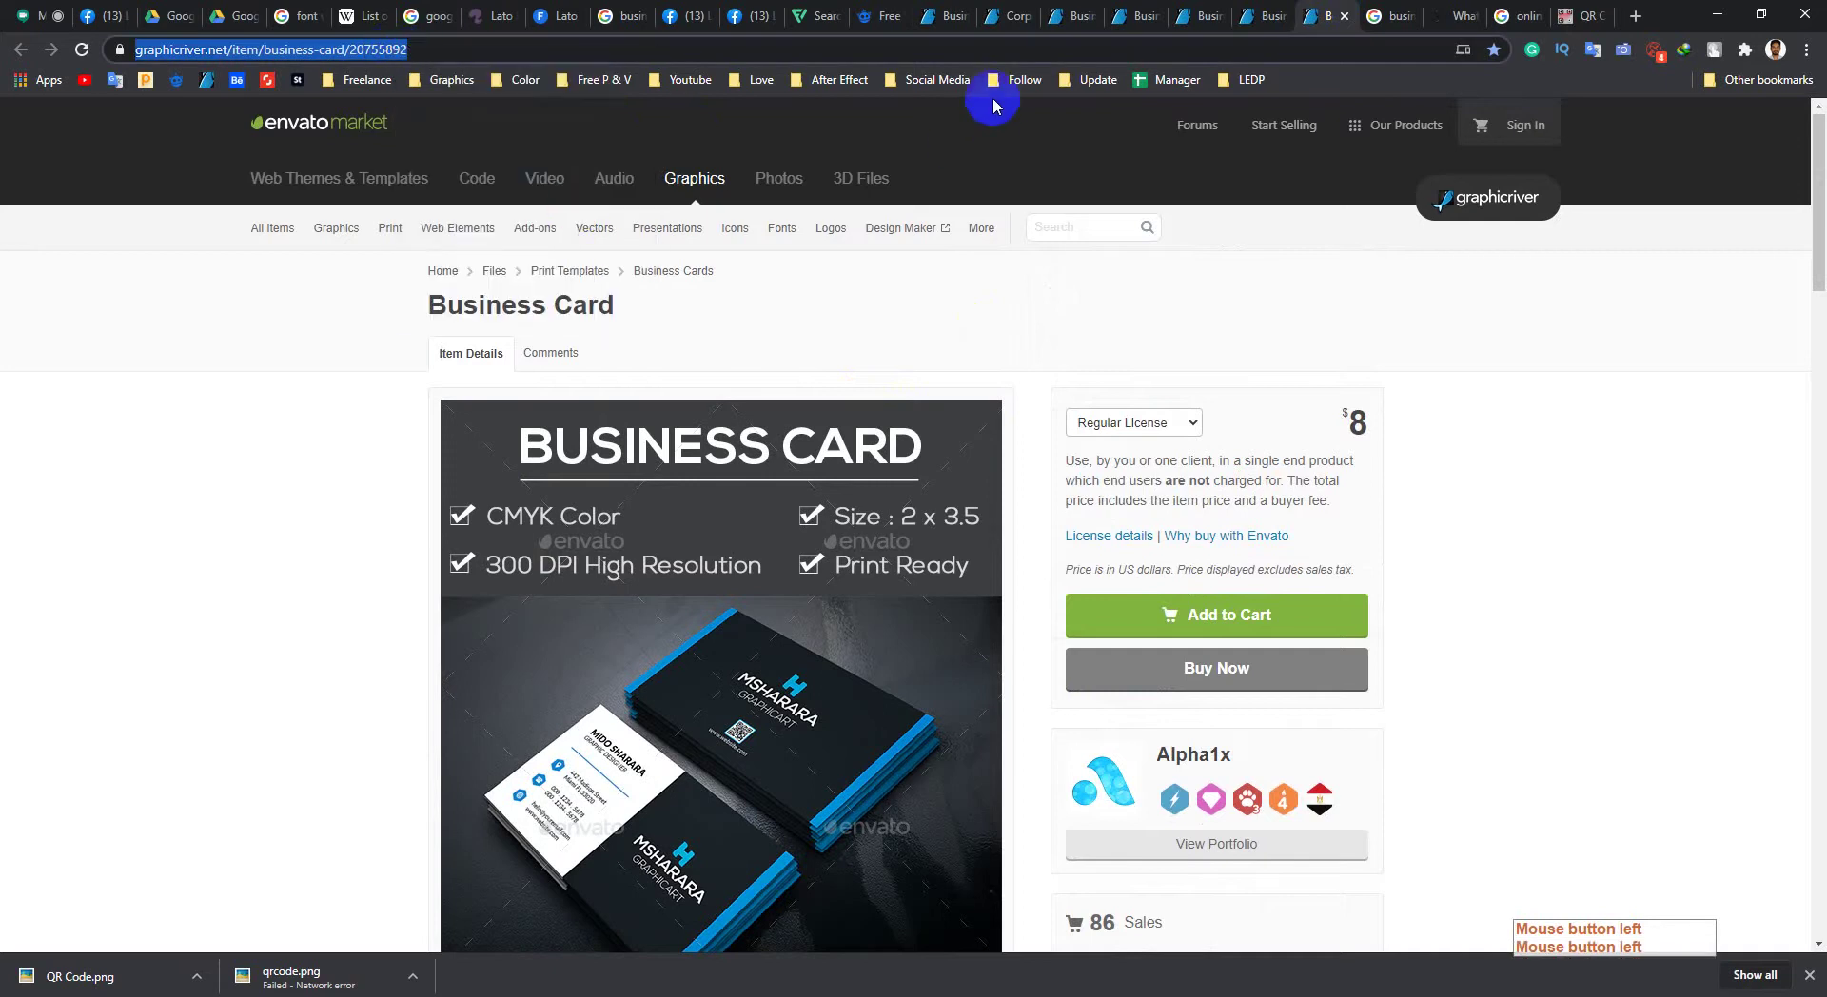
Step: Open the LEDP GD782 and GD826 groups from bookmarks in new tabs, closing the item page
left_click(1243, 79)
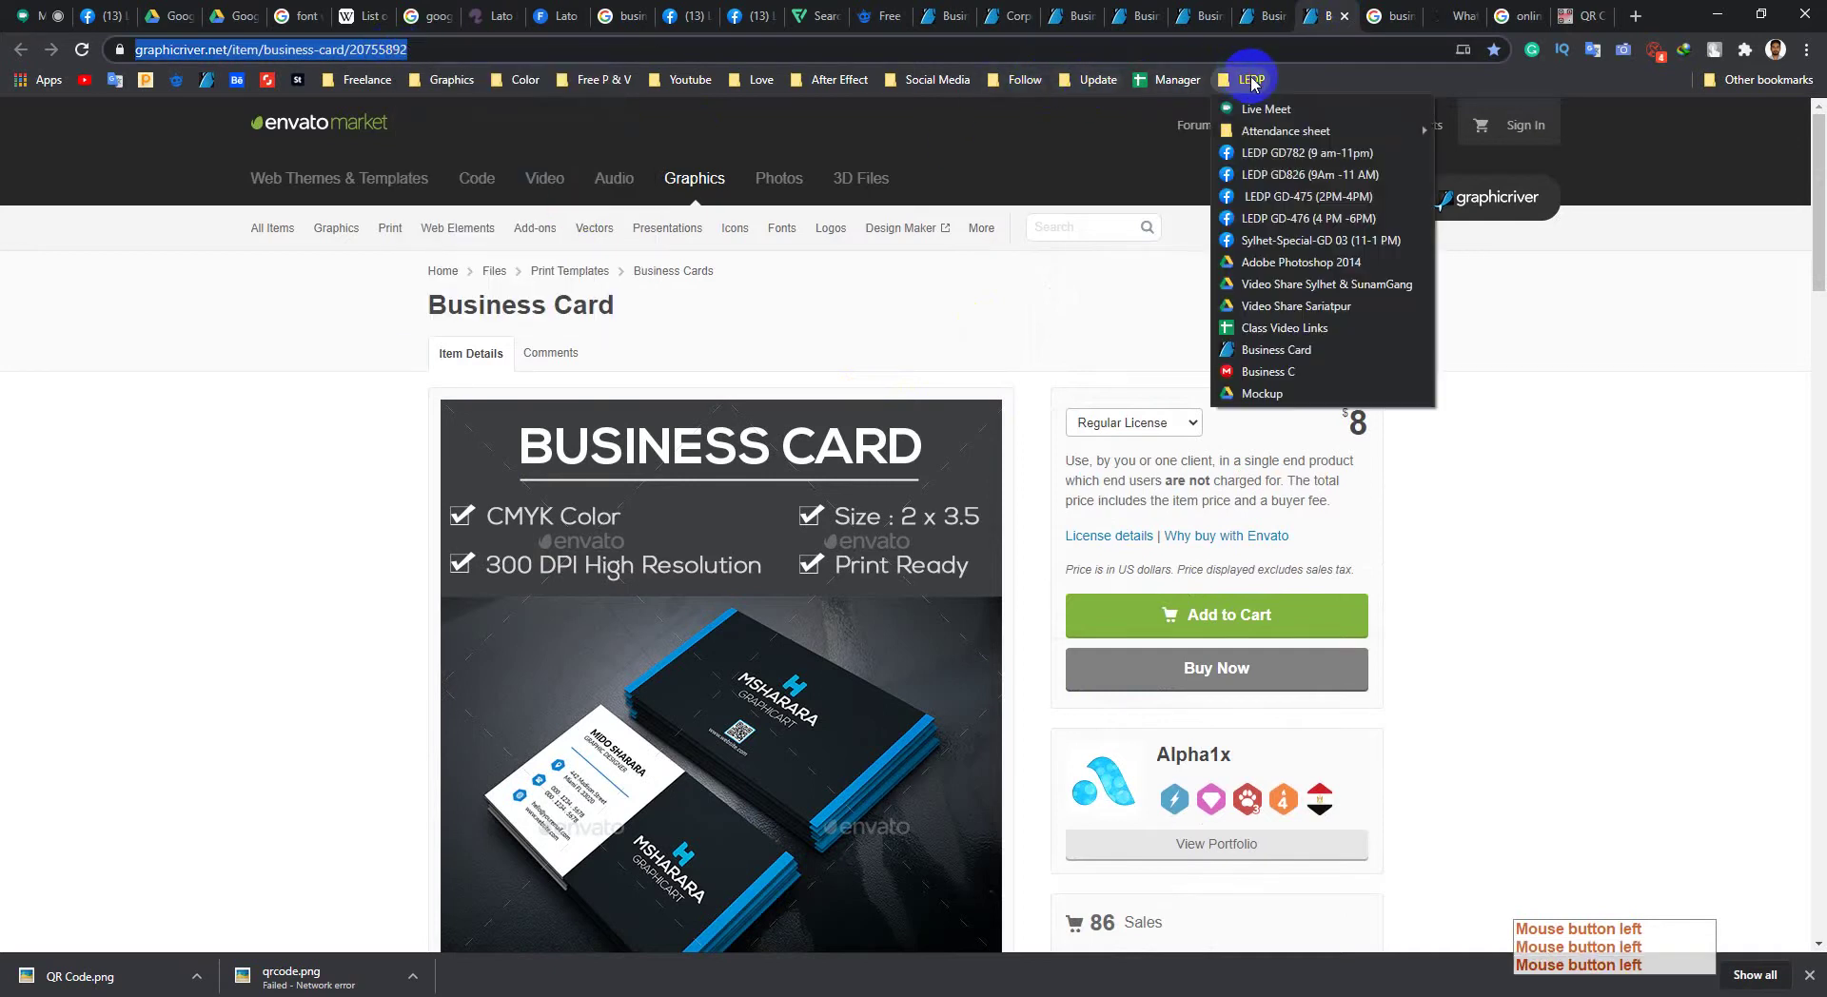
middle_click(1268, 158)
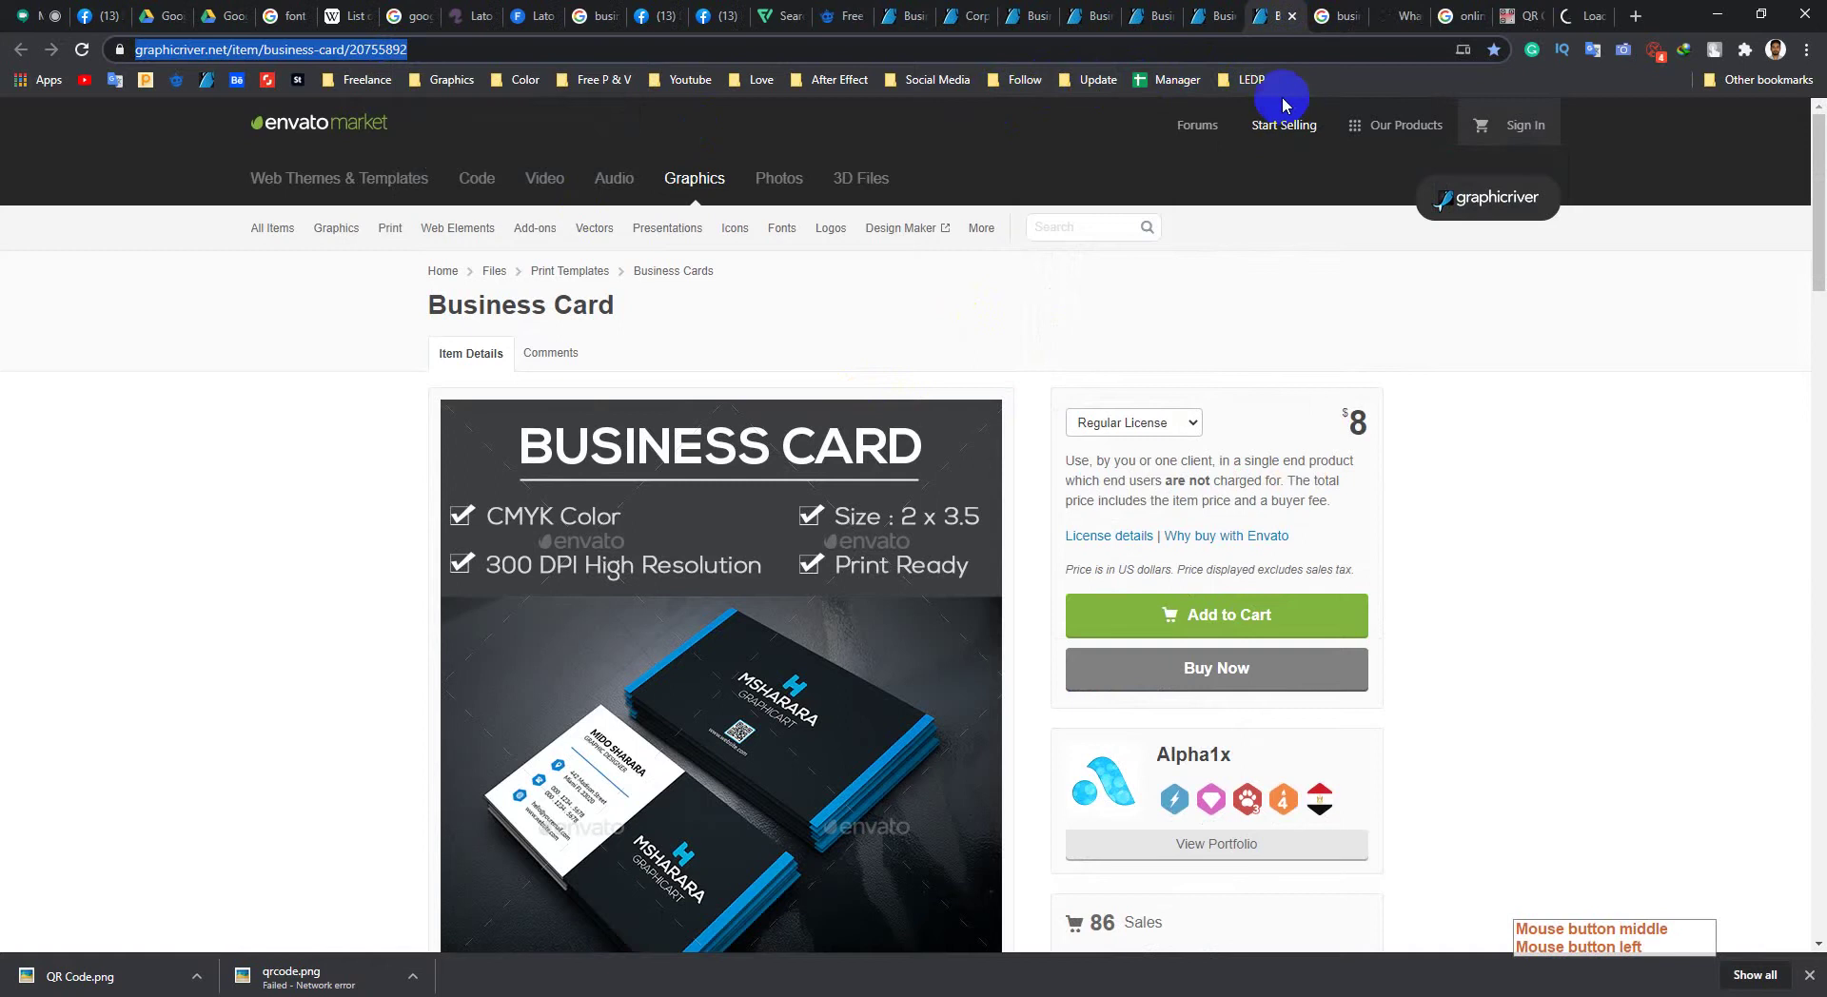
left_click(1248, 80)
middle_click(1266, 174)
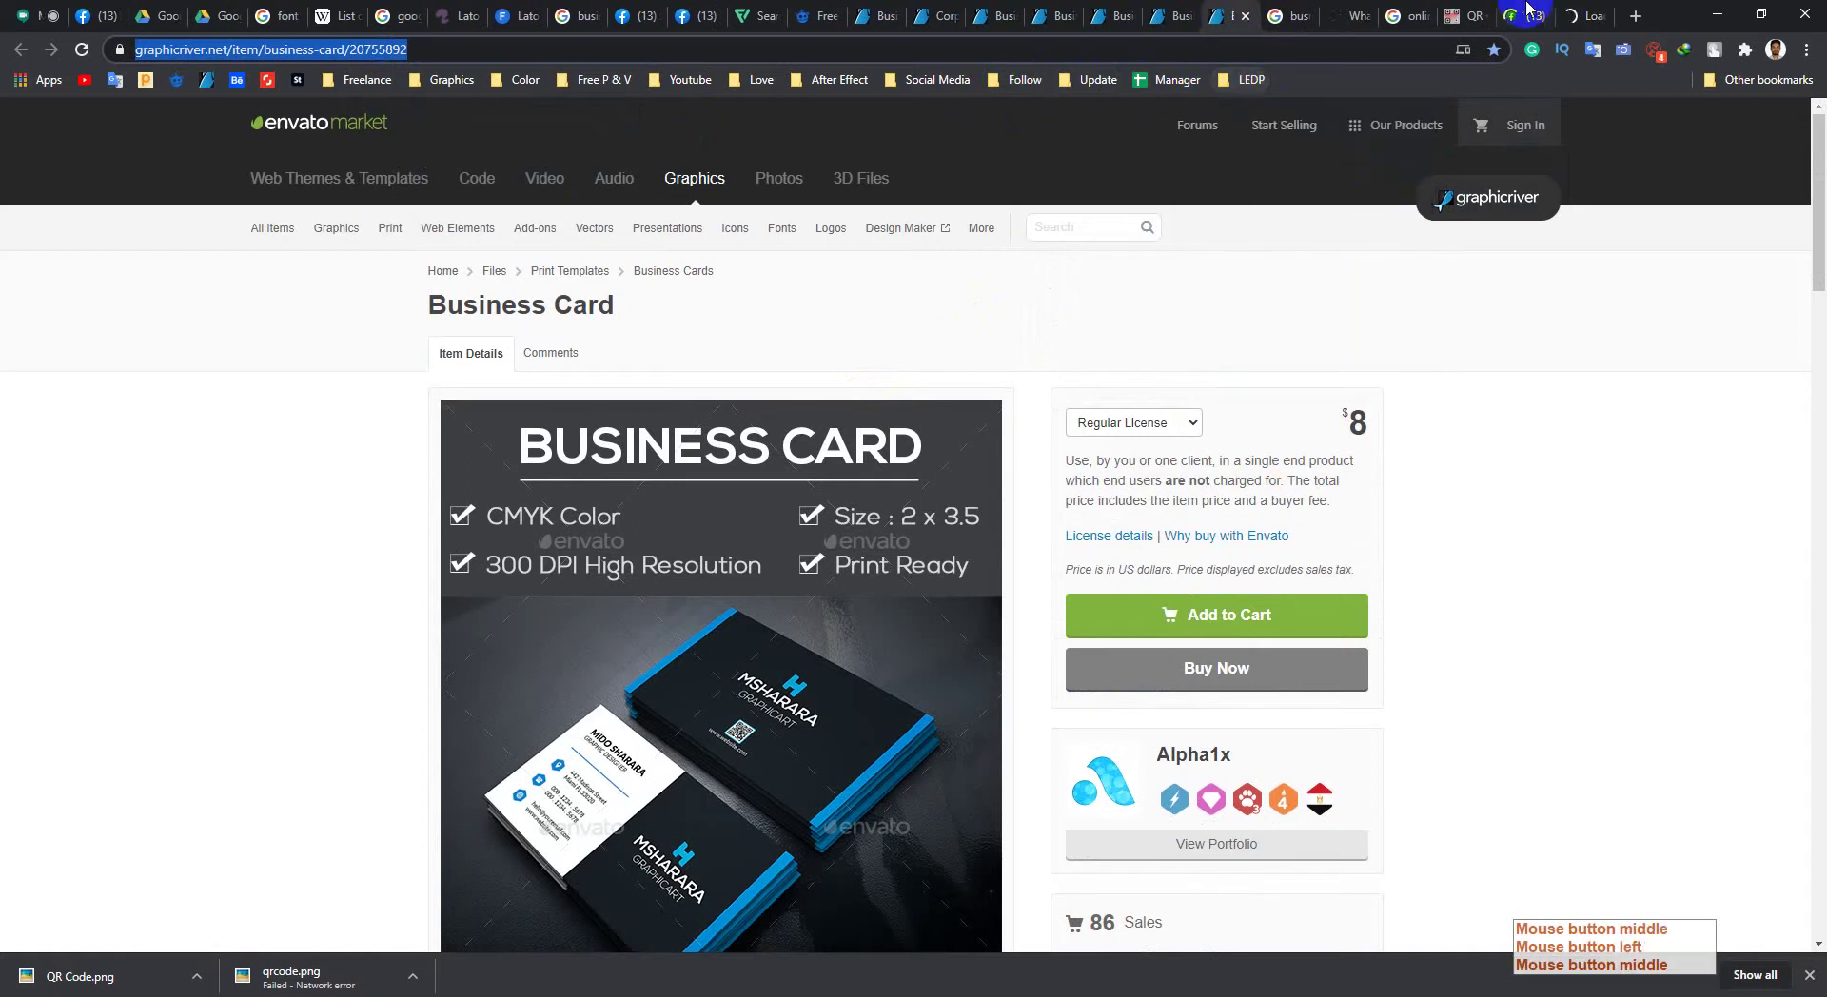
key("ctrl+w")
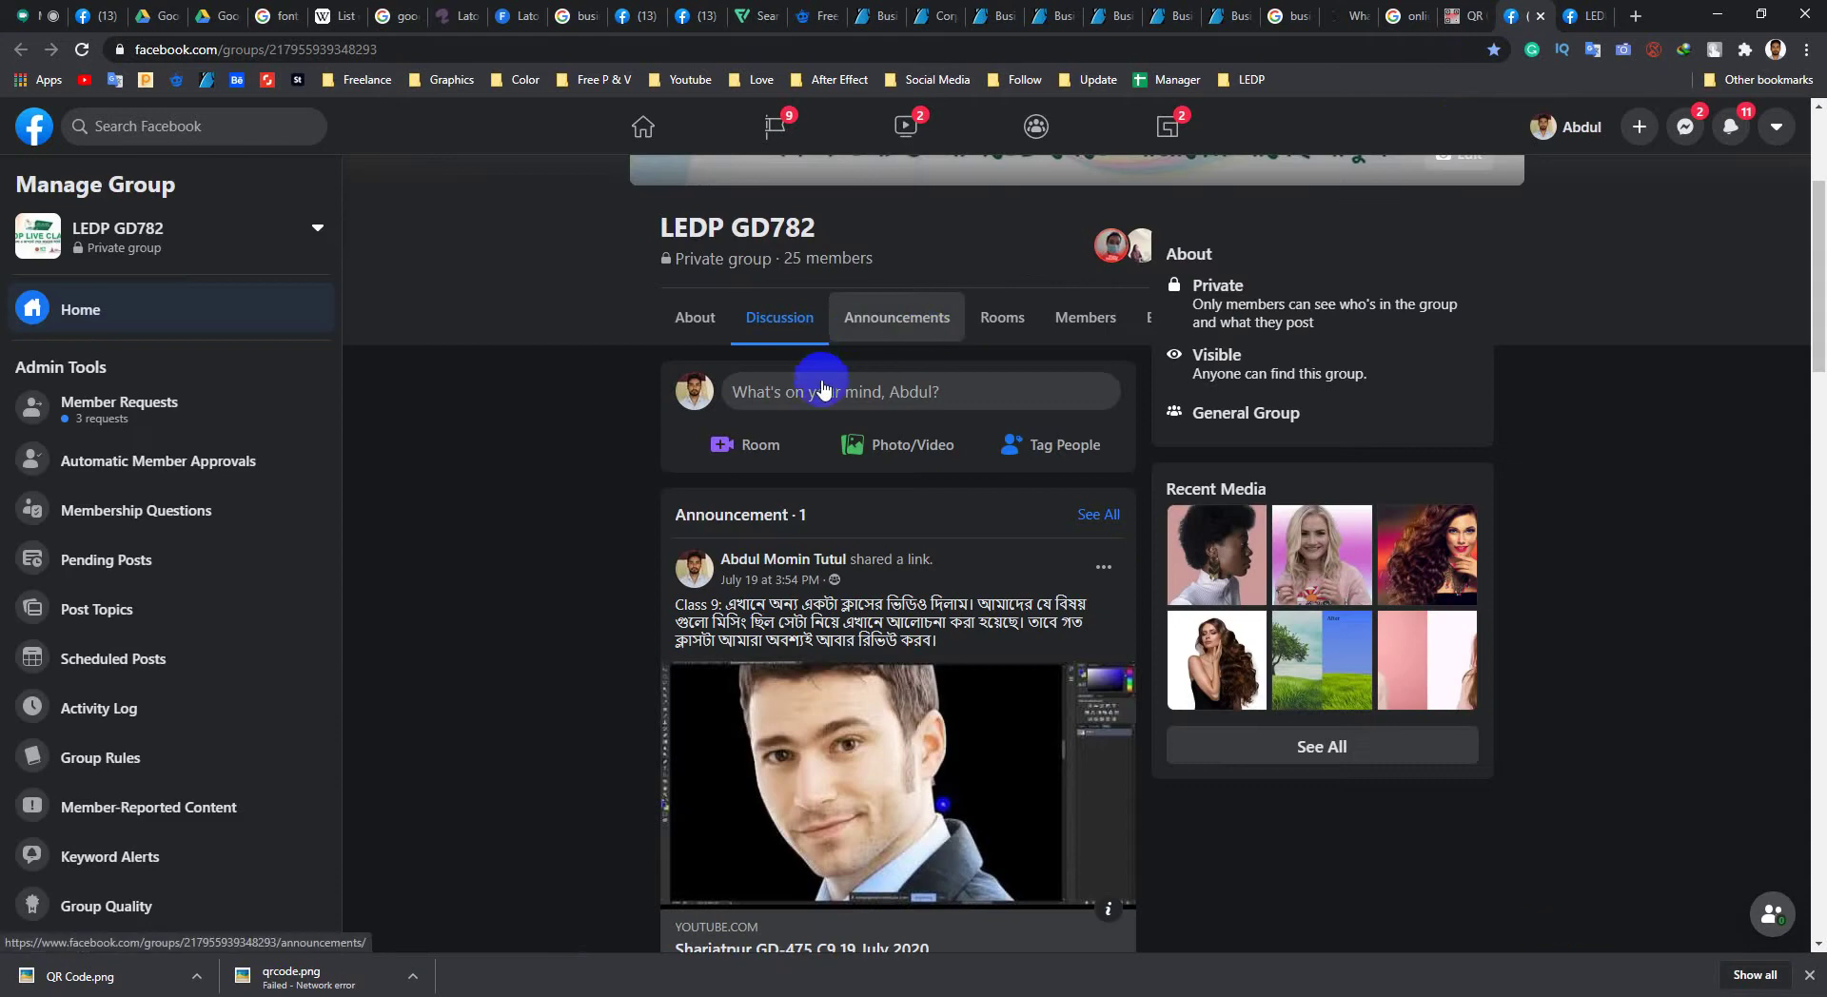
Step: Post the copied GraphicRiver business card link in the LEDP GD782 group
left_click(823, 381)
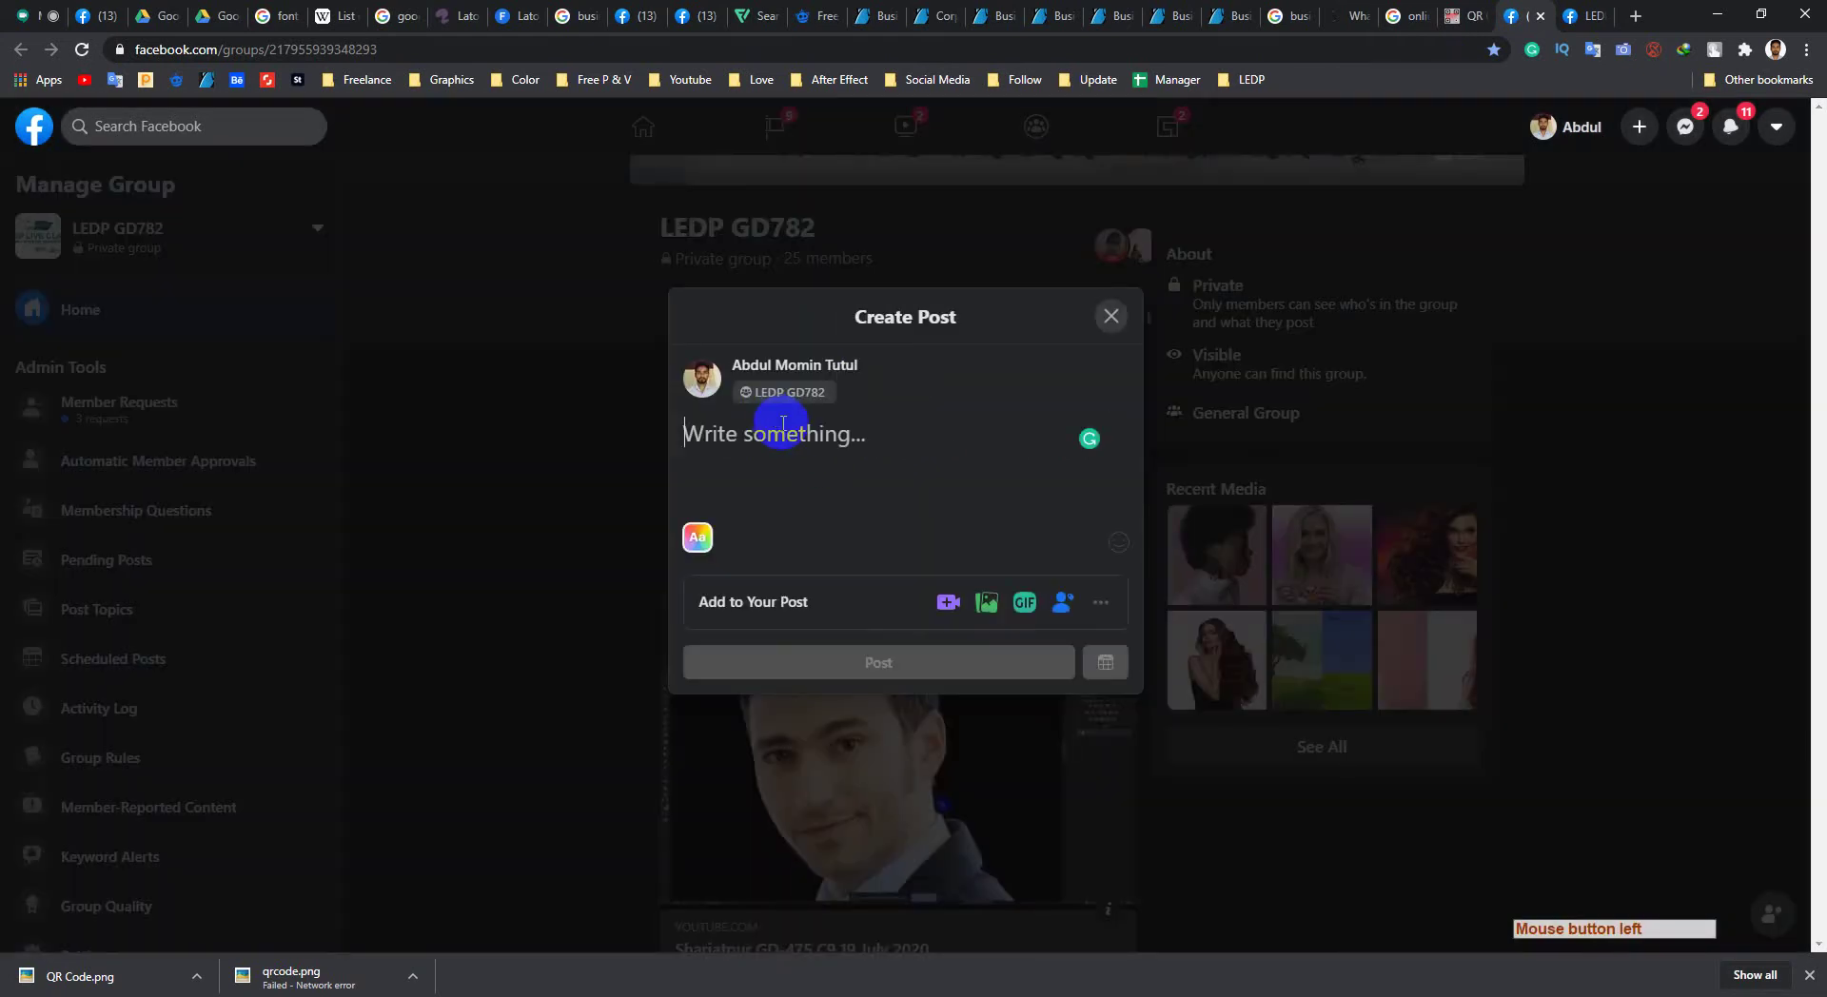
key("ctrl+v")
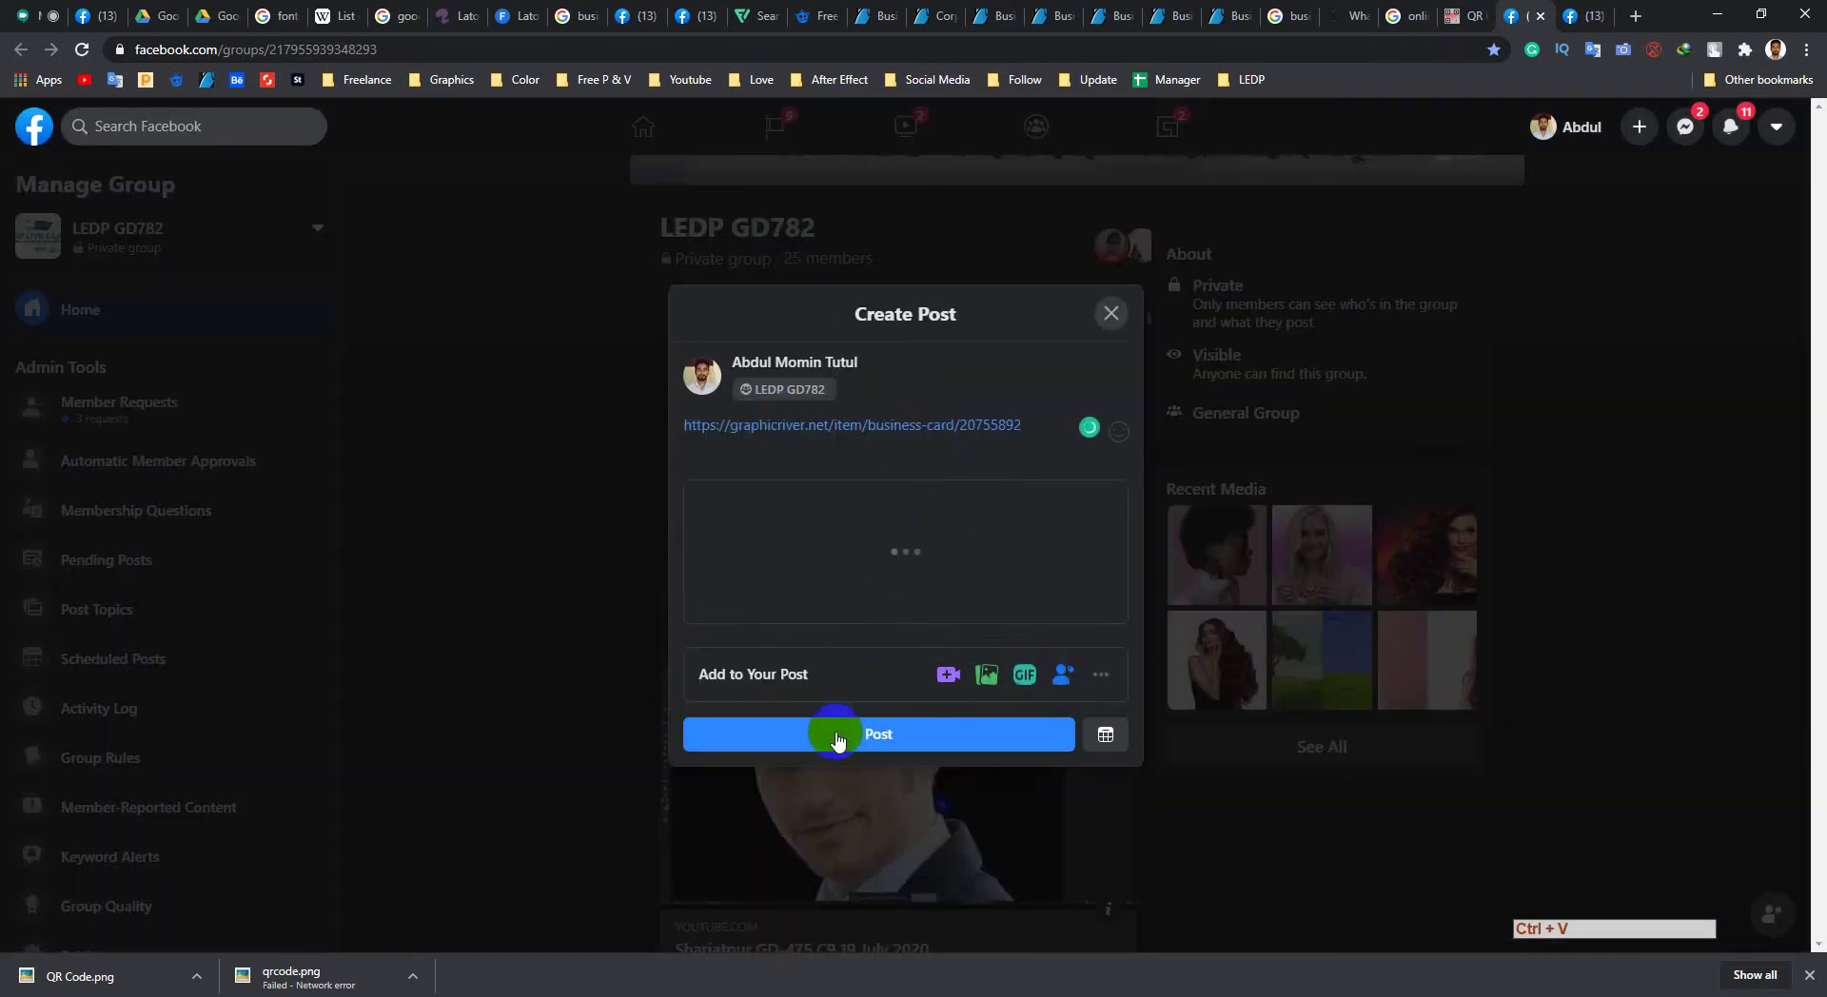
left_click(820, 738)
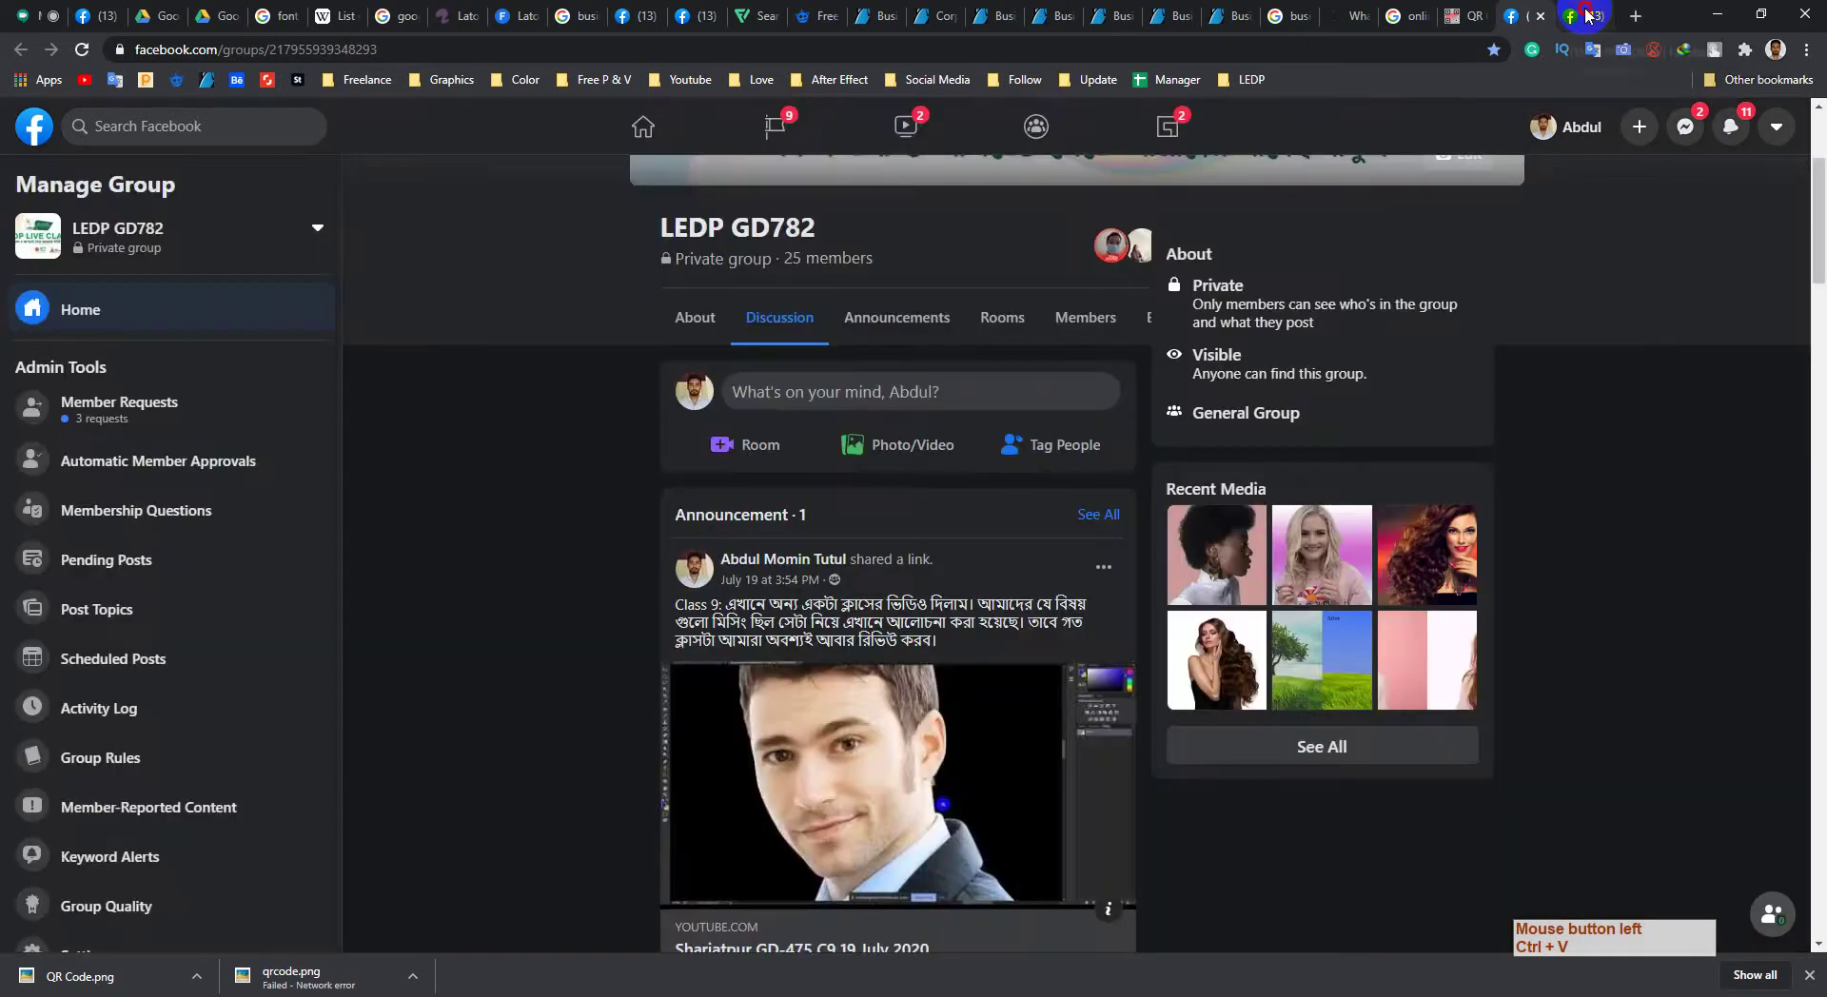
Step: Look at the LEDP GD826 group, then post the GraphicRiver link again in LEDP GD782
left_click(1587, 16)
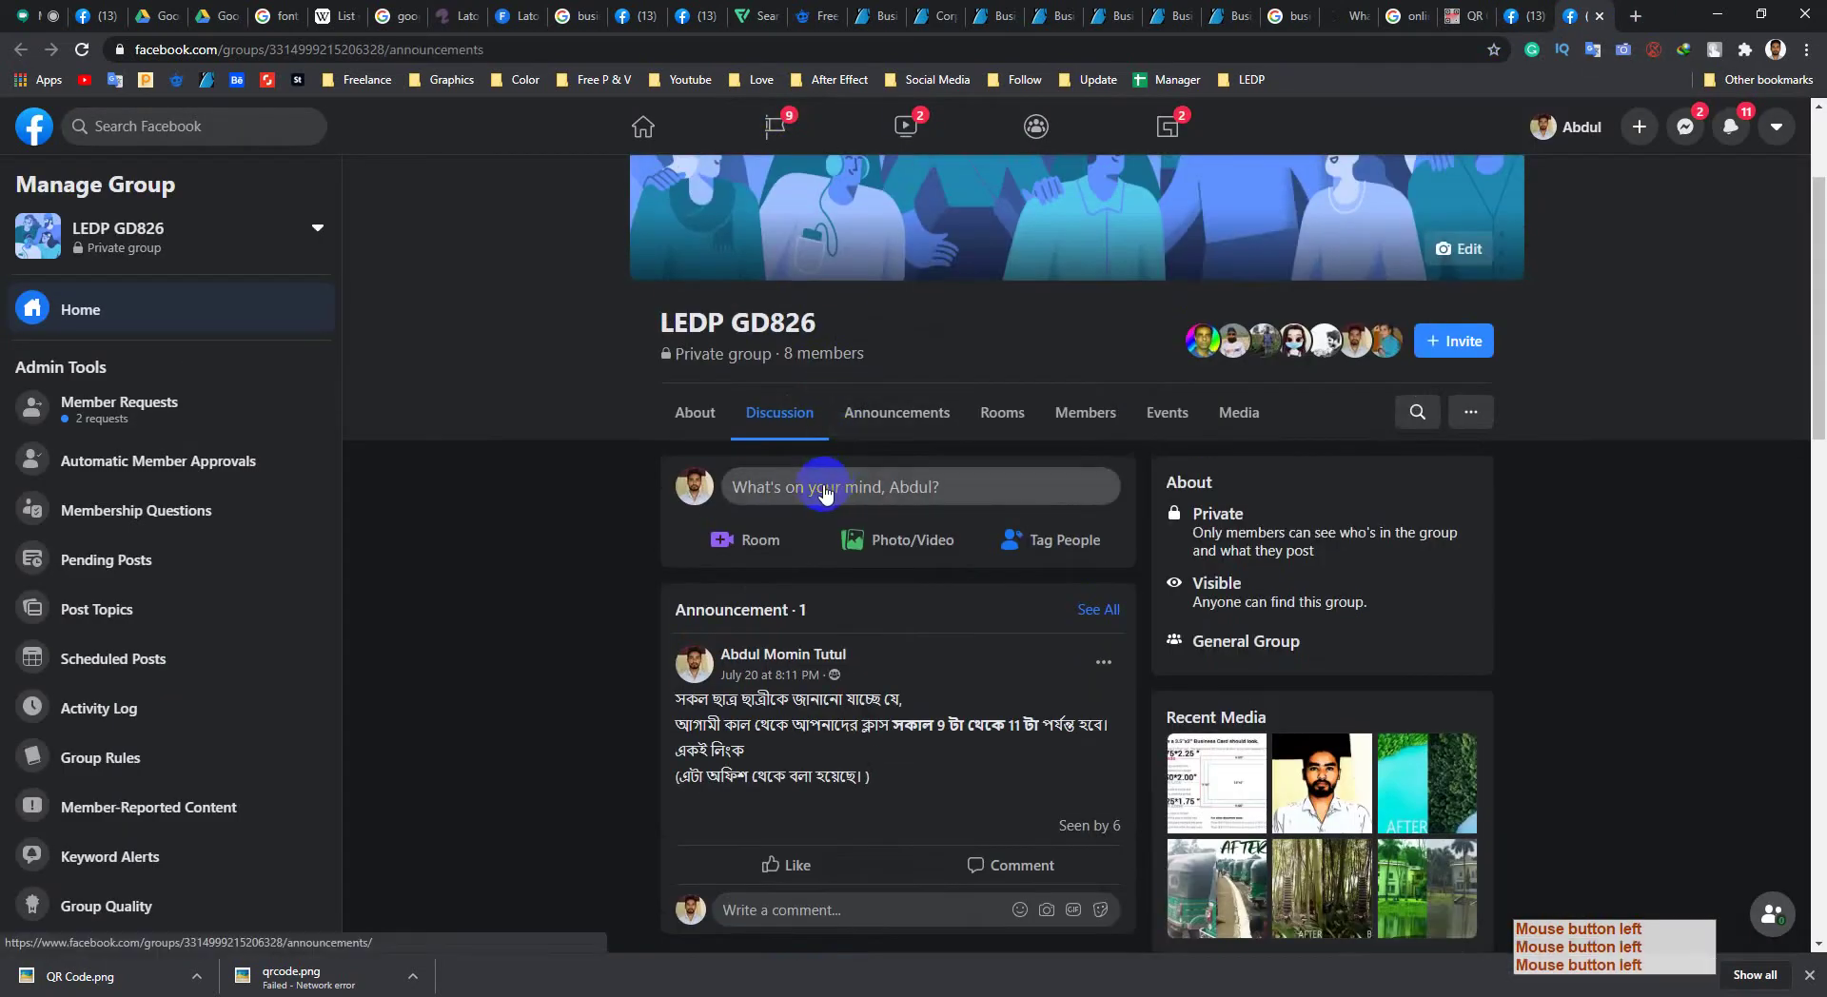
left_click(830, 495)
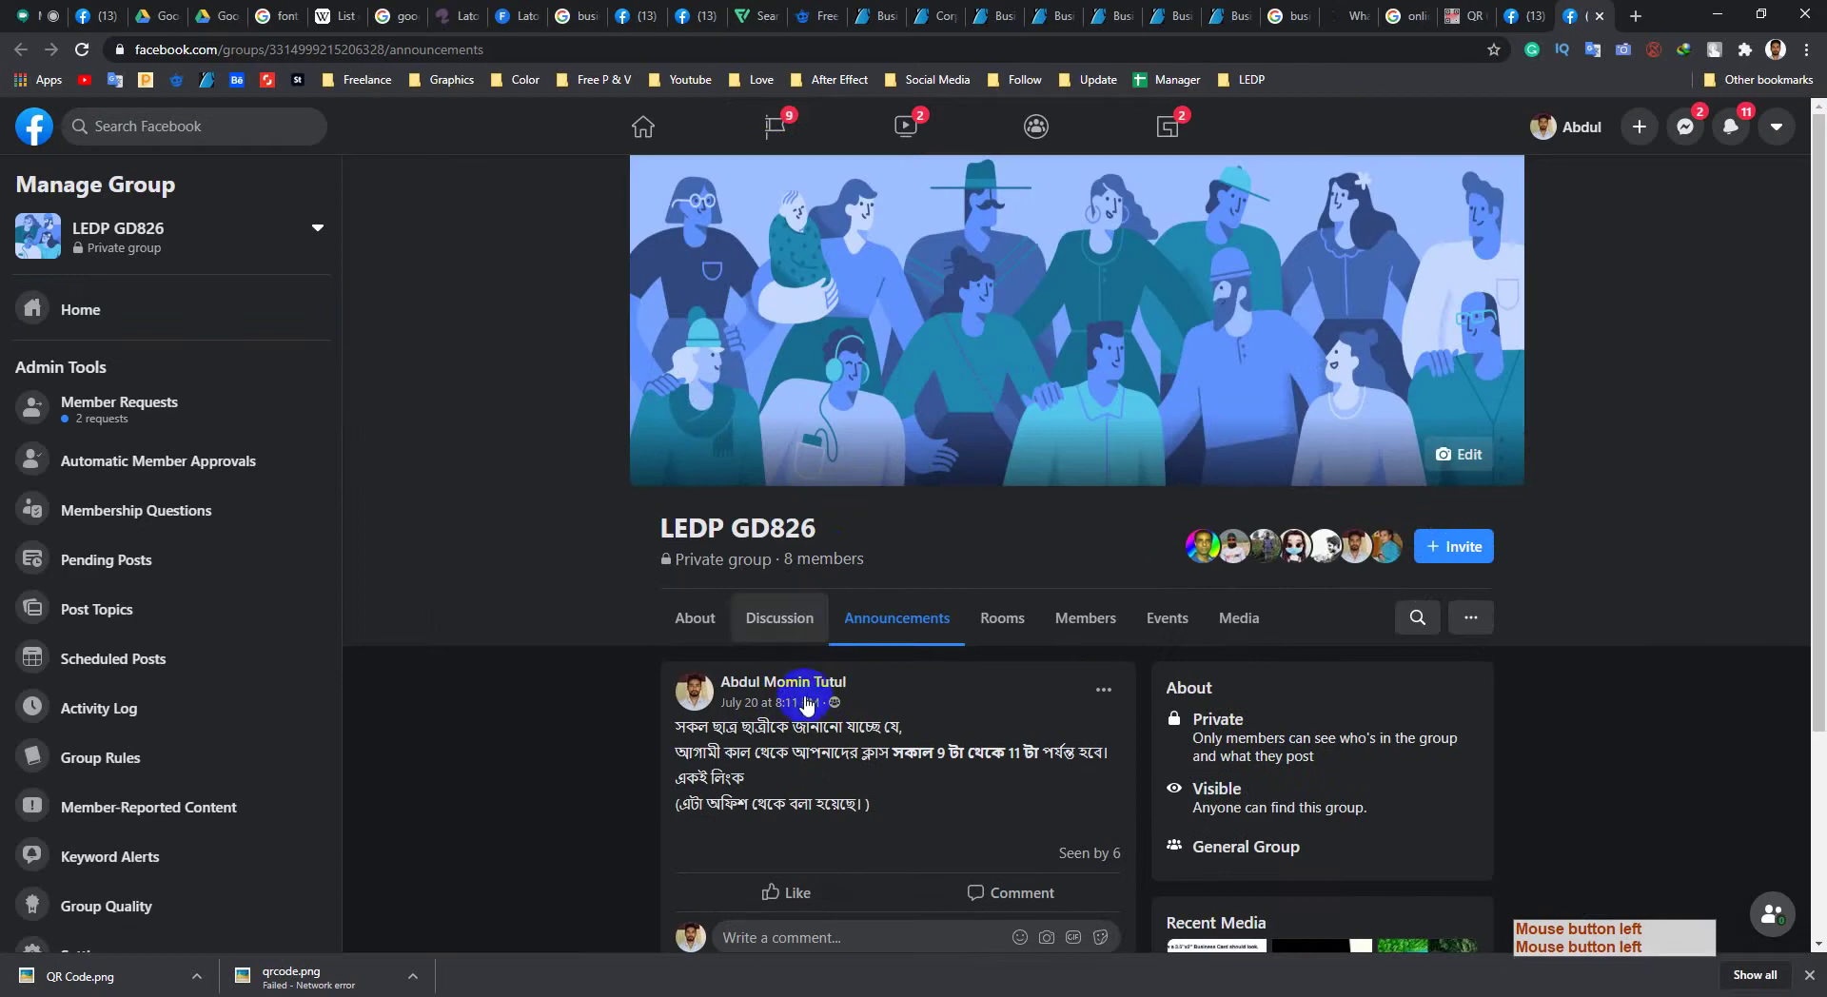
scroll(824, 628, "down", 3)
left_click(31, 57)
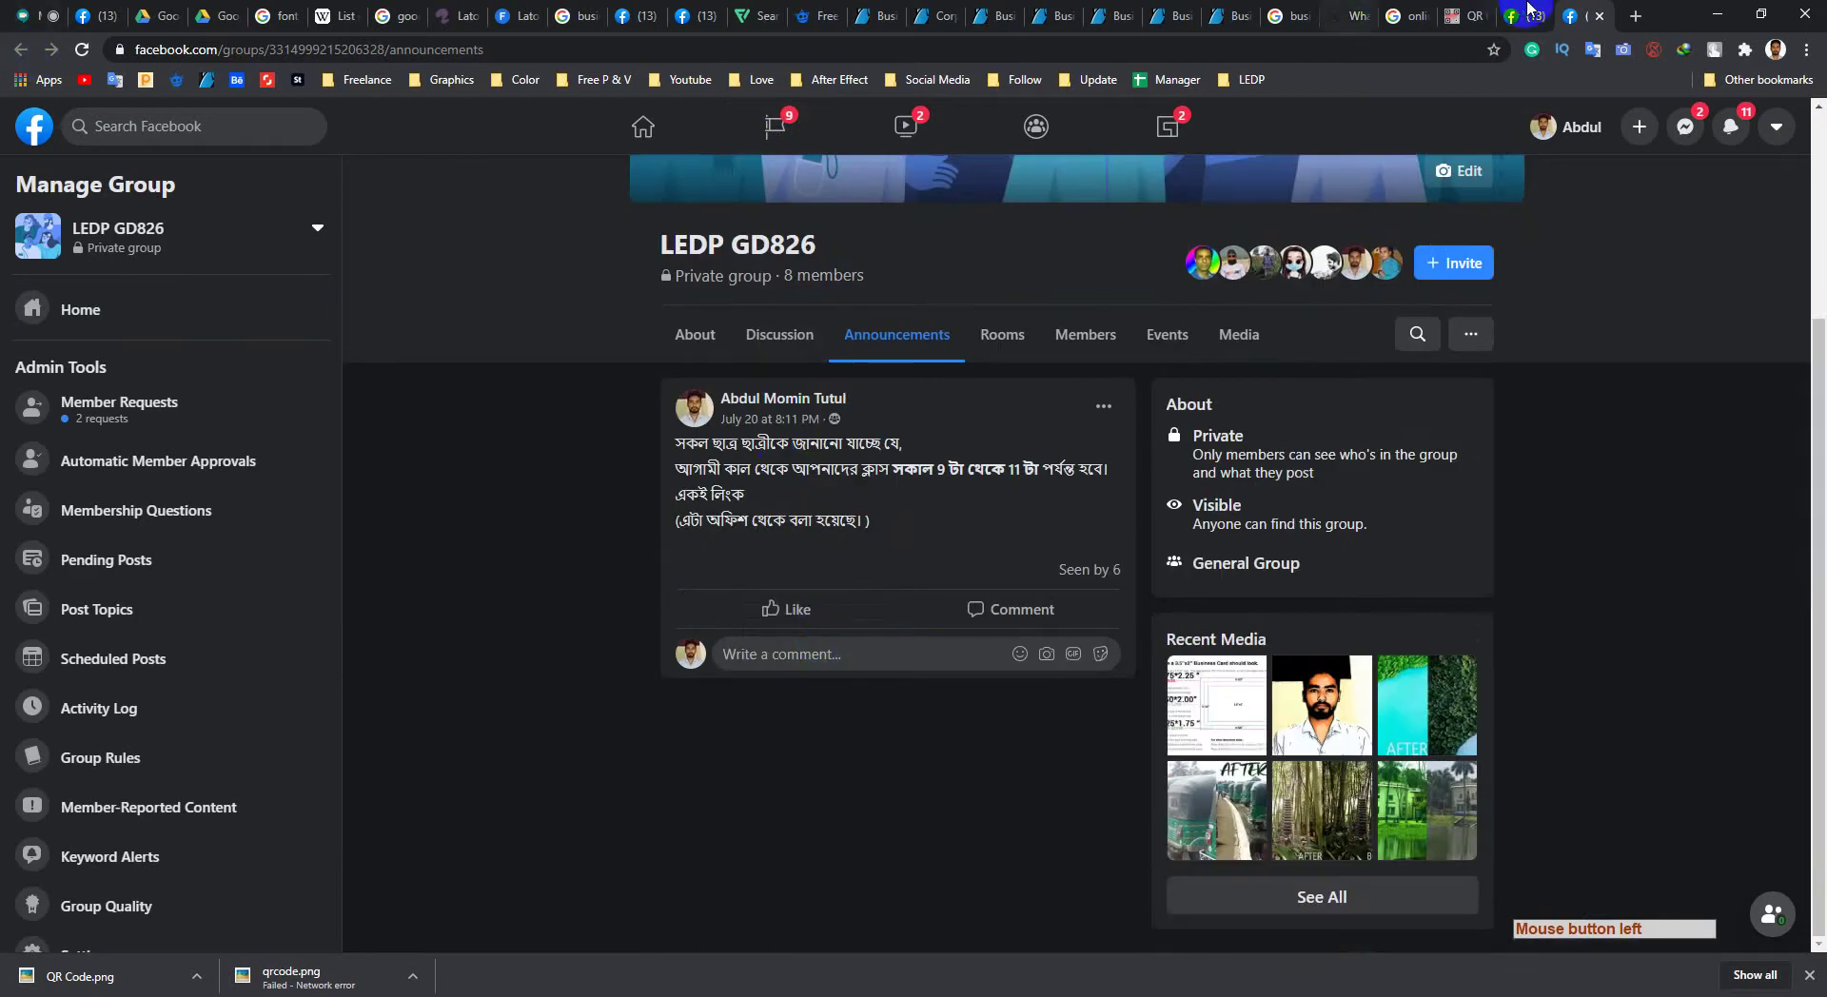
left_click(890, 416)
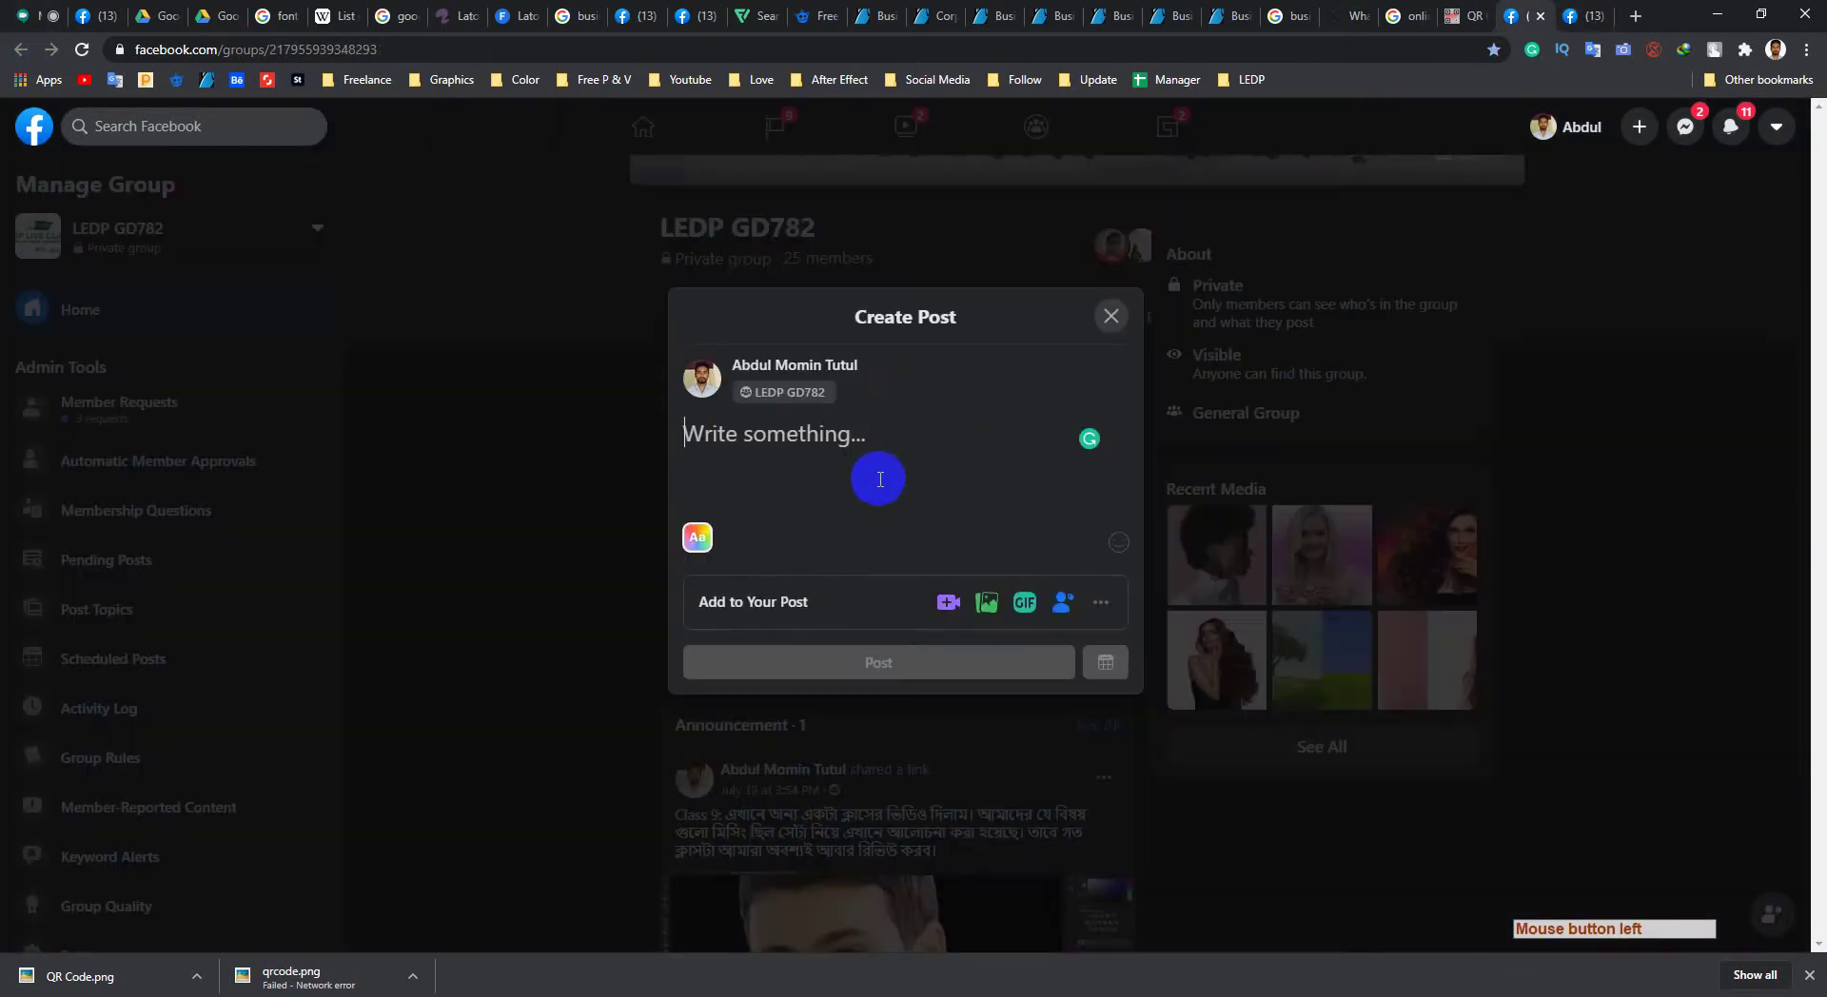
key("ctrl+v")
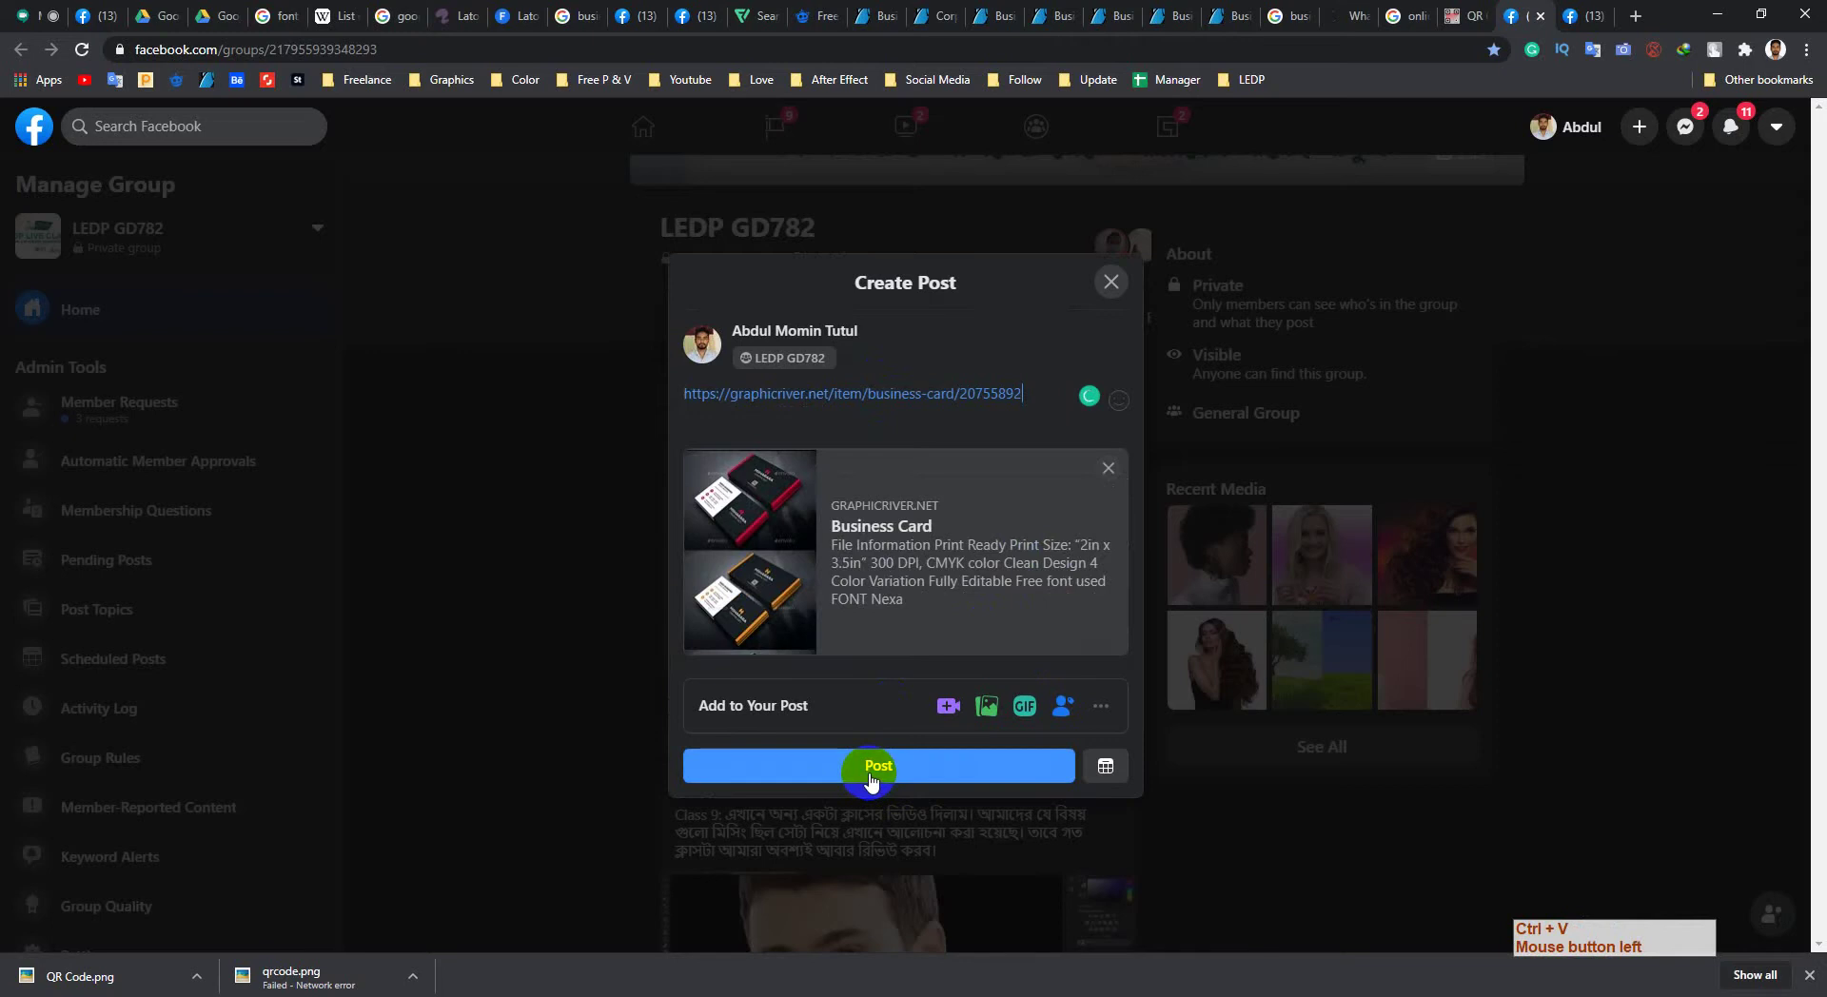
left_click(872, 778)
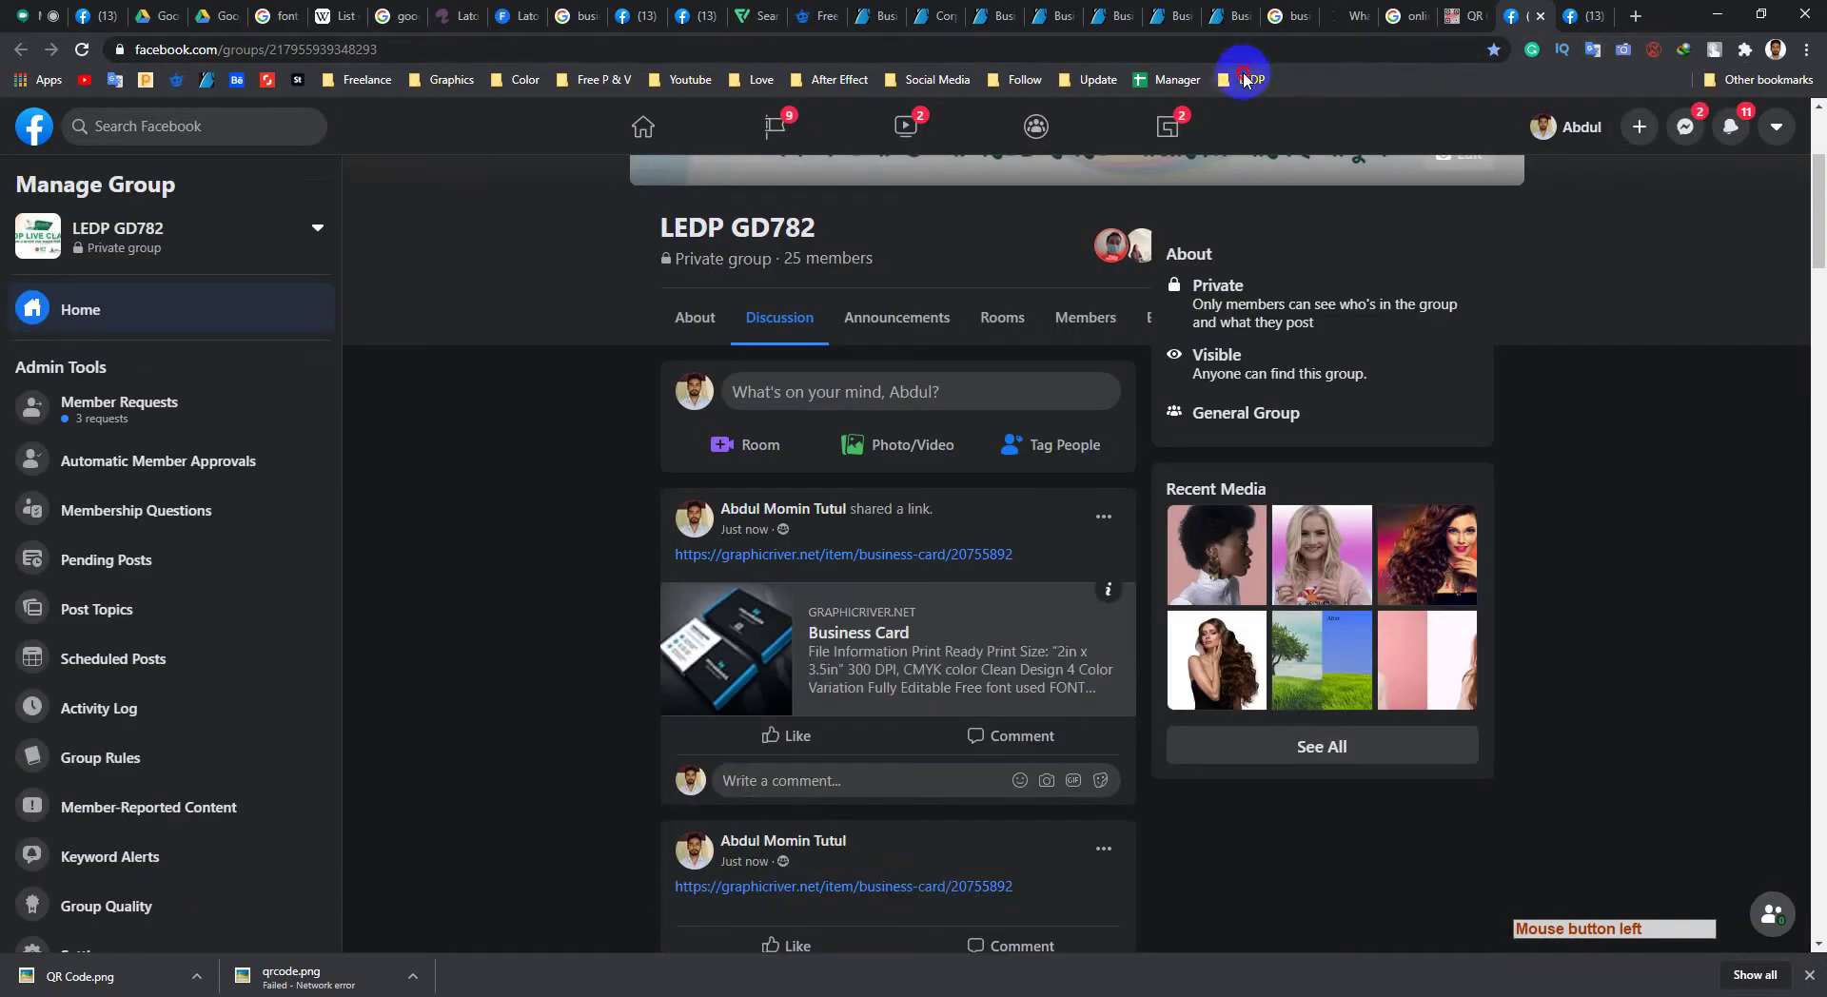
Step: Open a saved Google Drive folder from the LEDP bookmarks in a new tab
left_click(1244, 79)
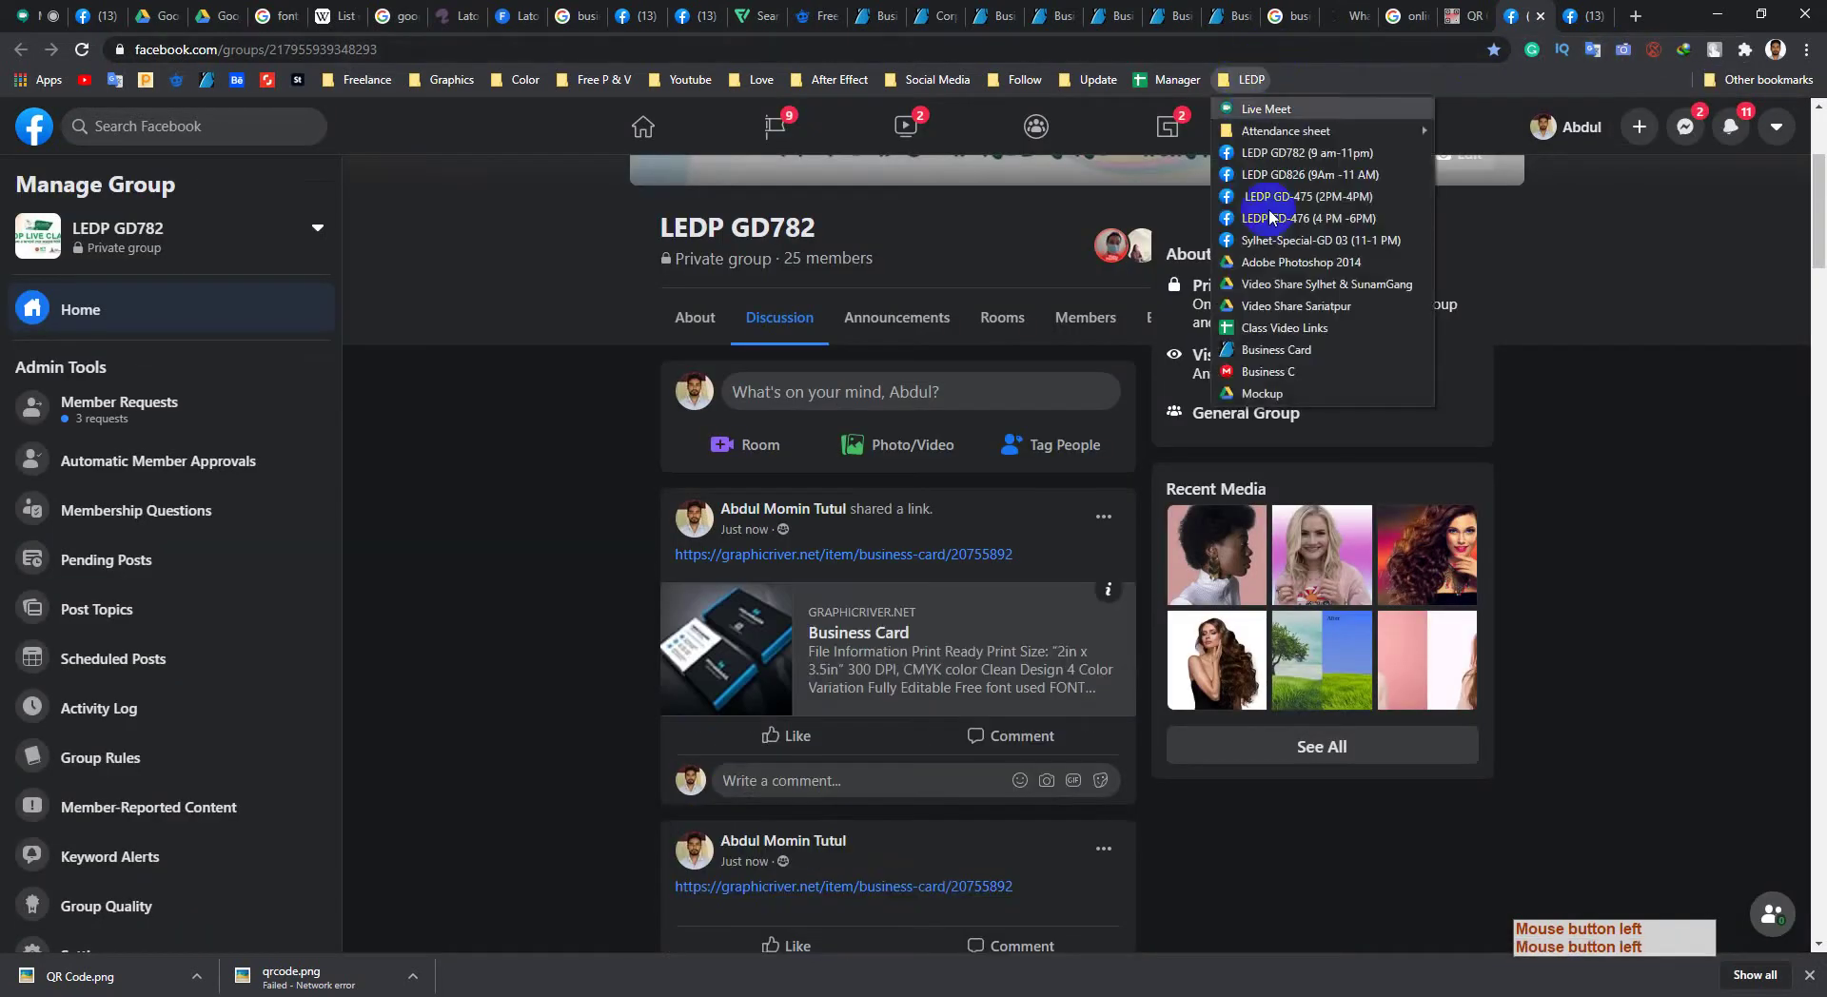
middle_click(1274, 398)
left_click(1607, 8)
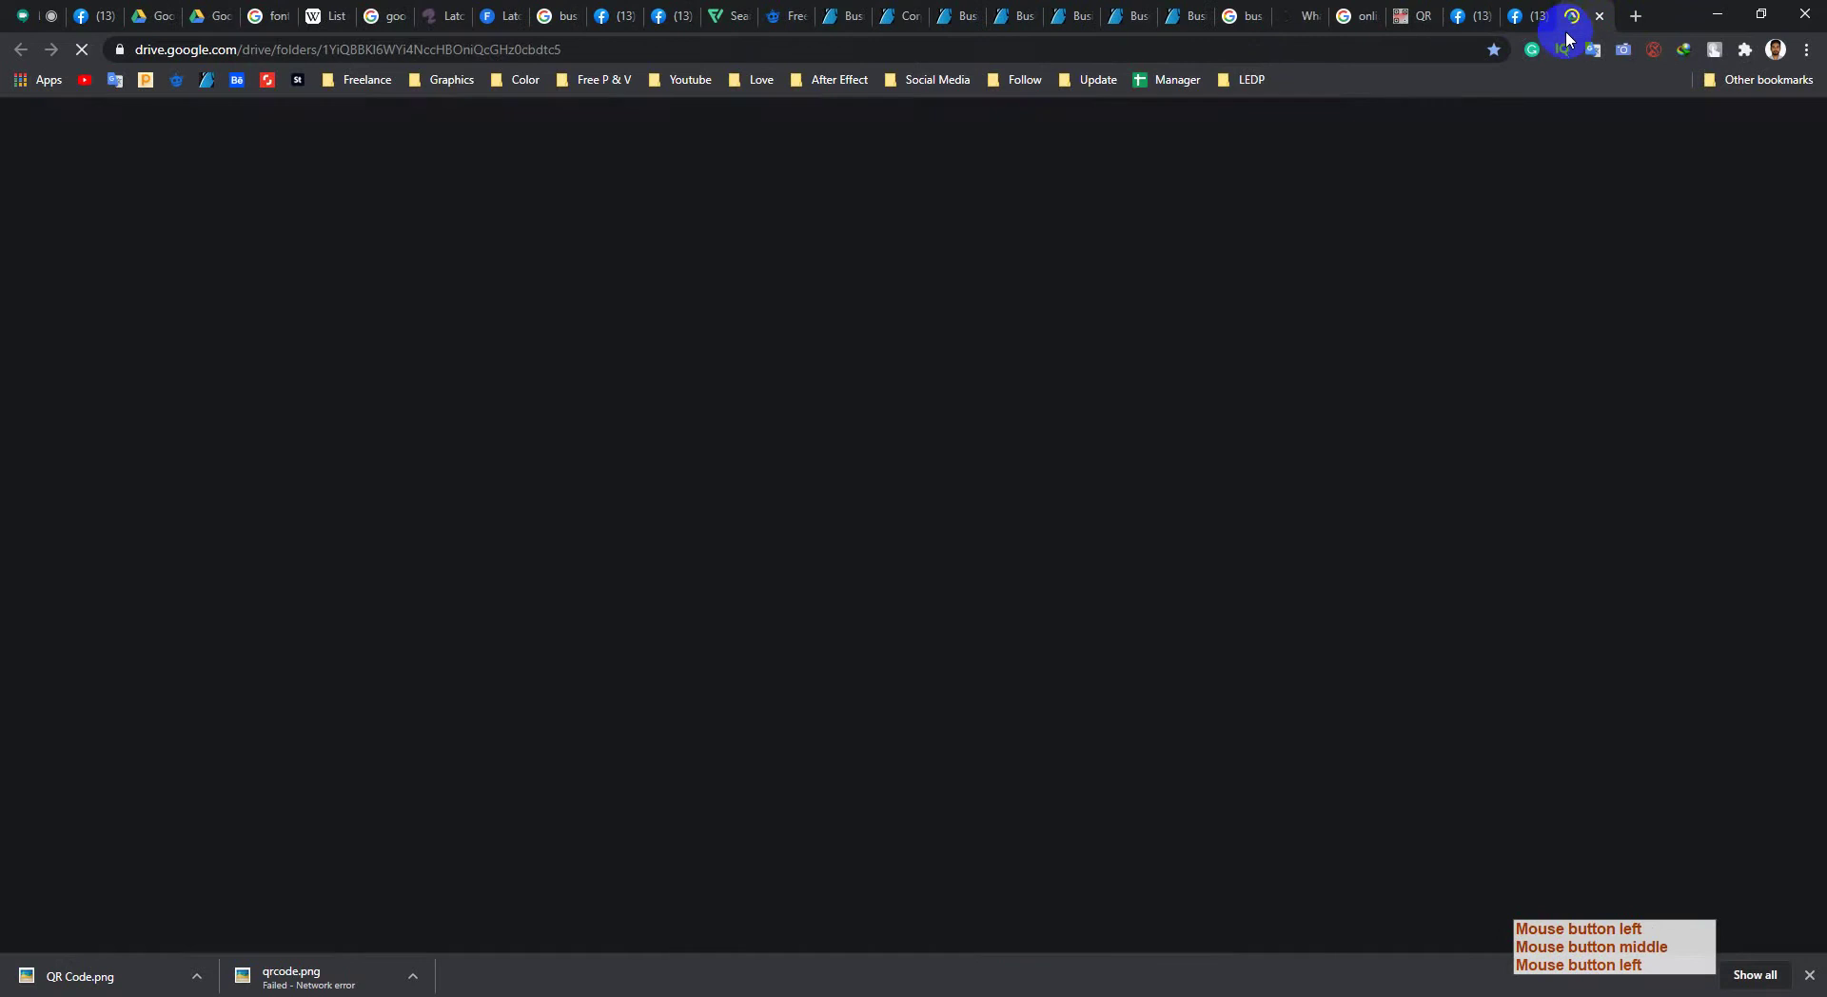
Step: Deny the pending Google Meet join request and return to the Drive folder tab
left_click(23, 15)
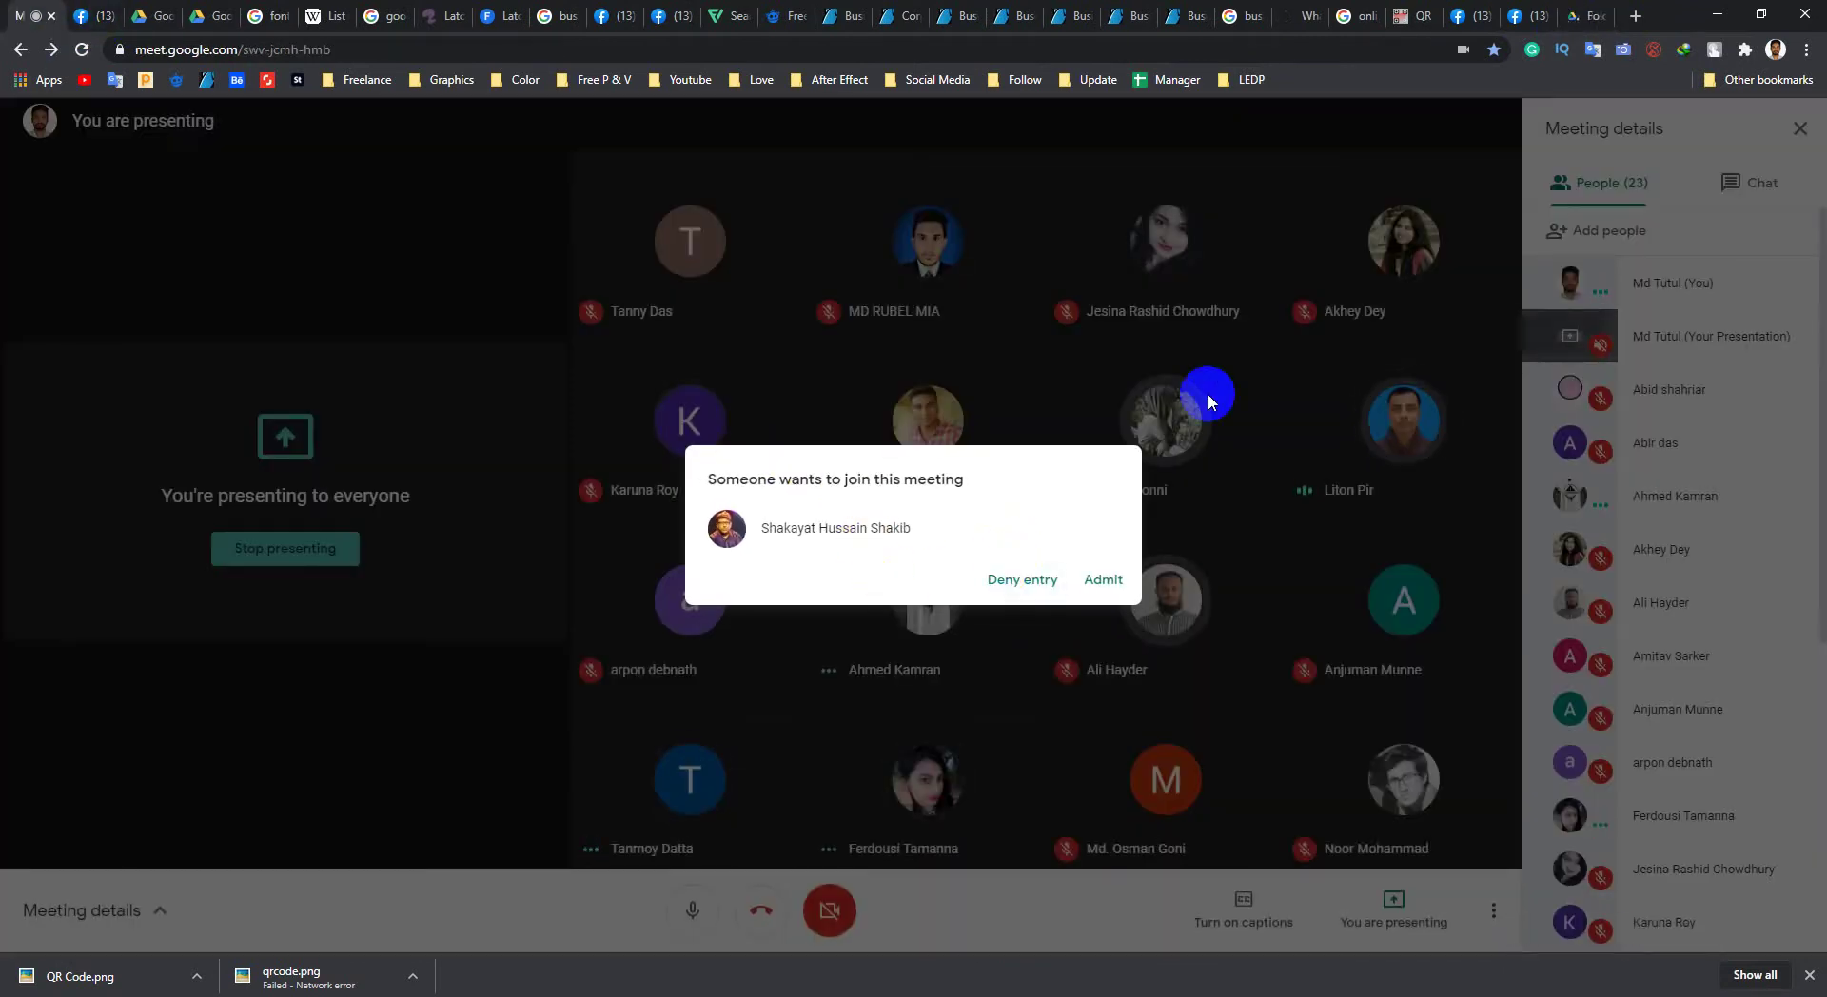
left_click(1809, 975)
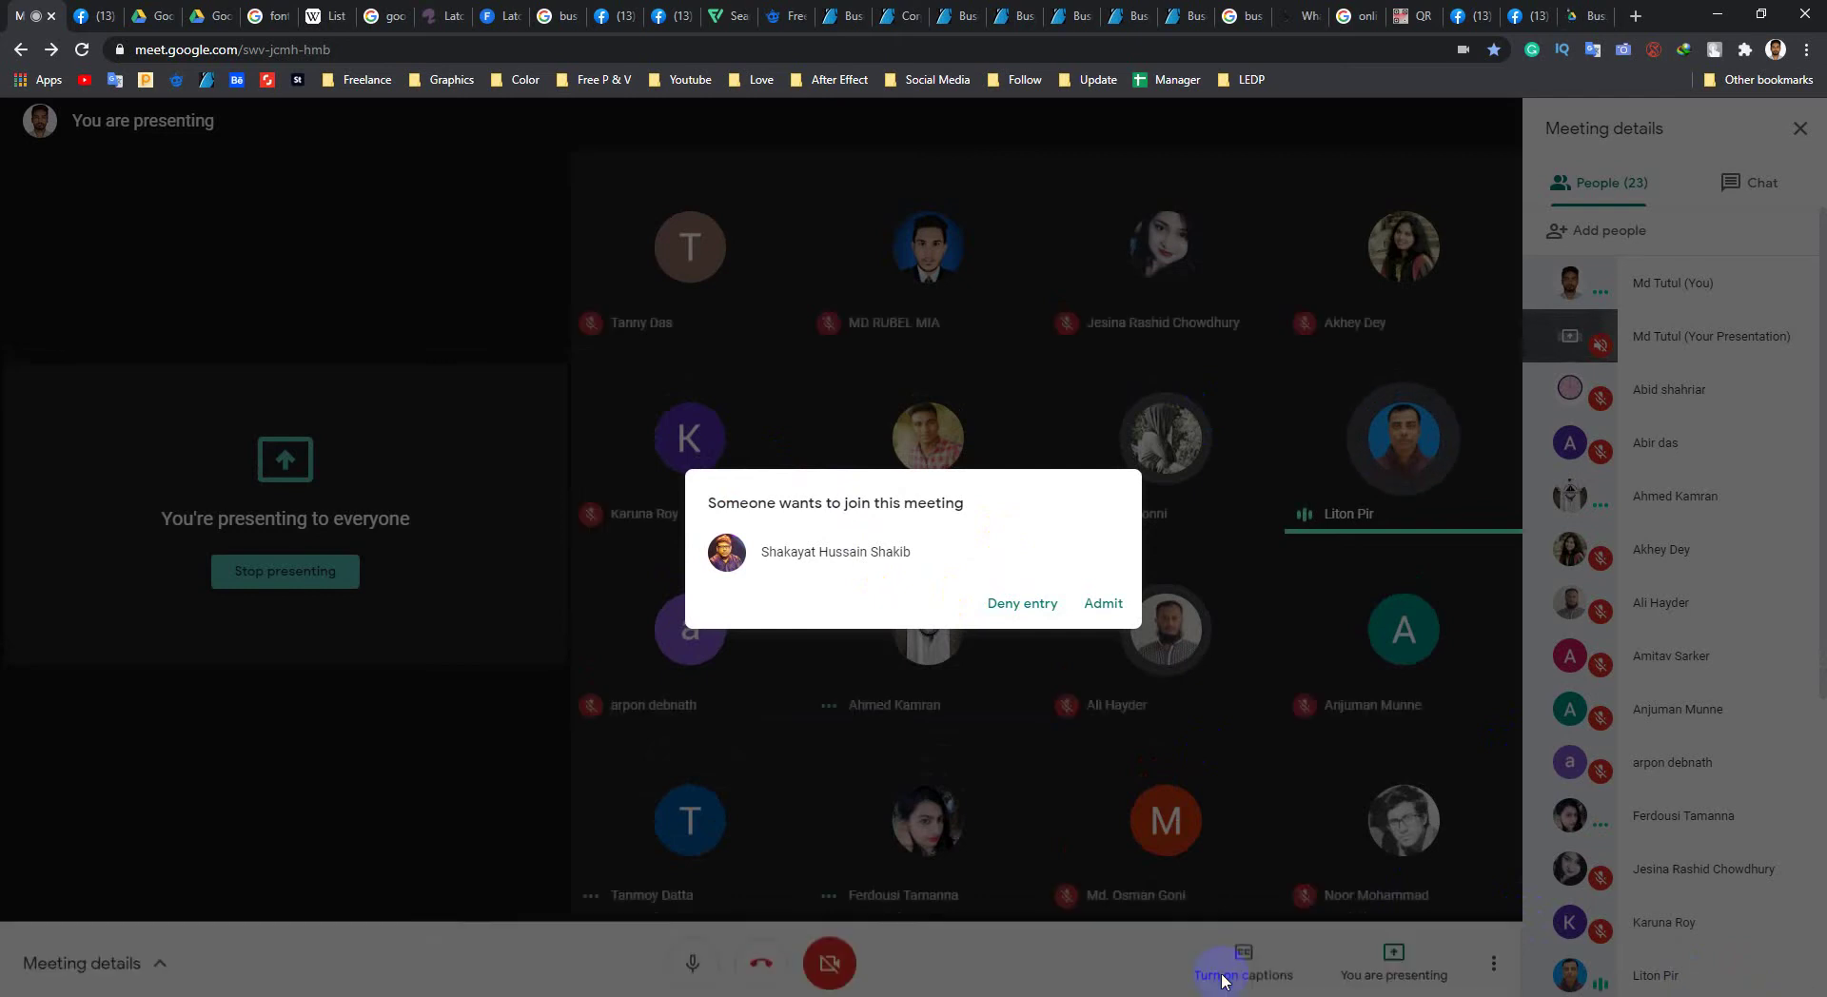
left_click(1028, 603)
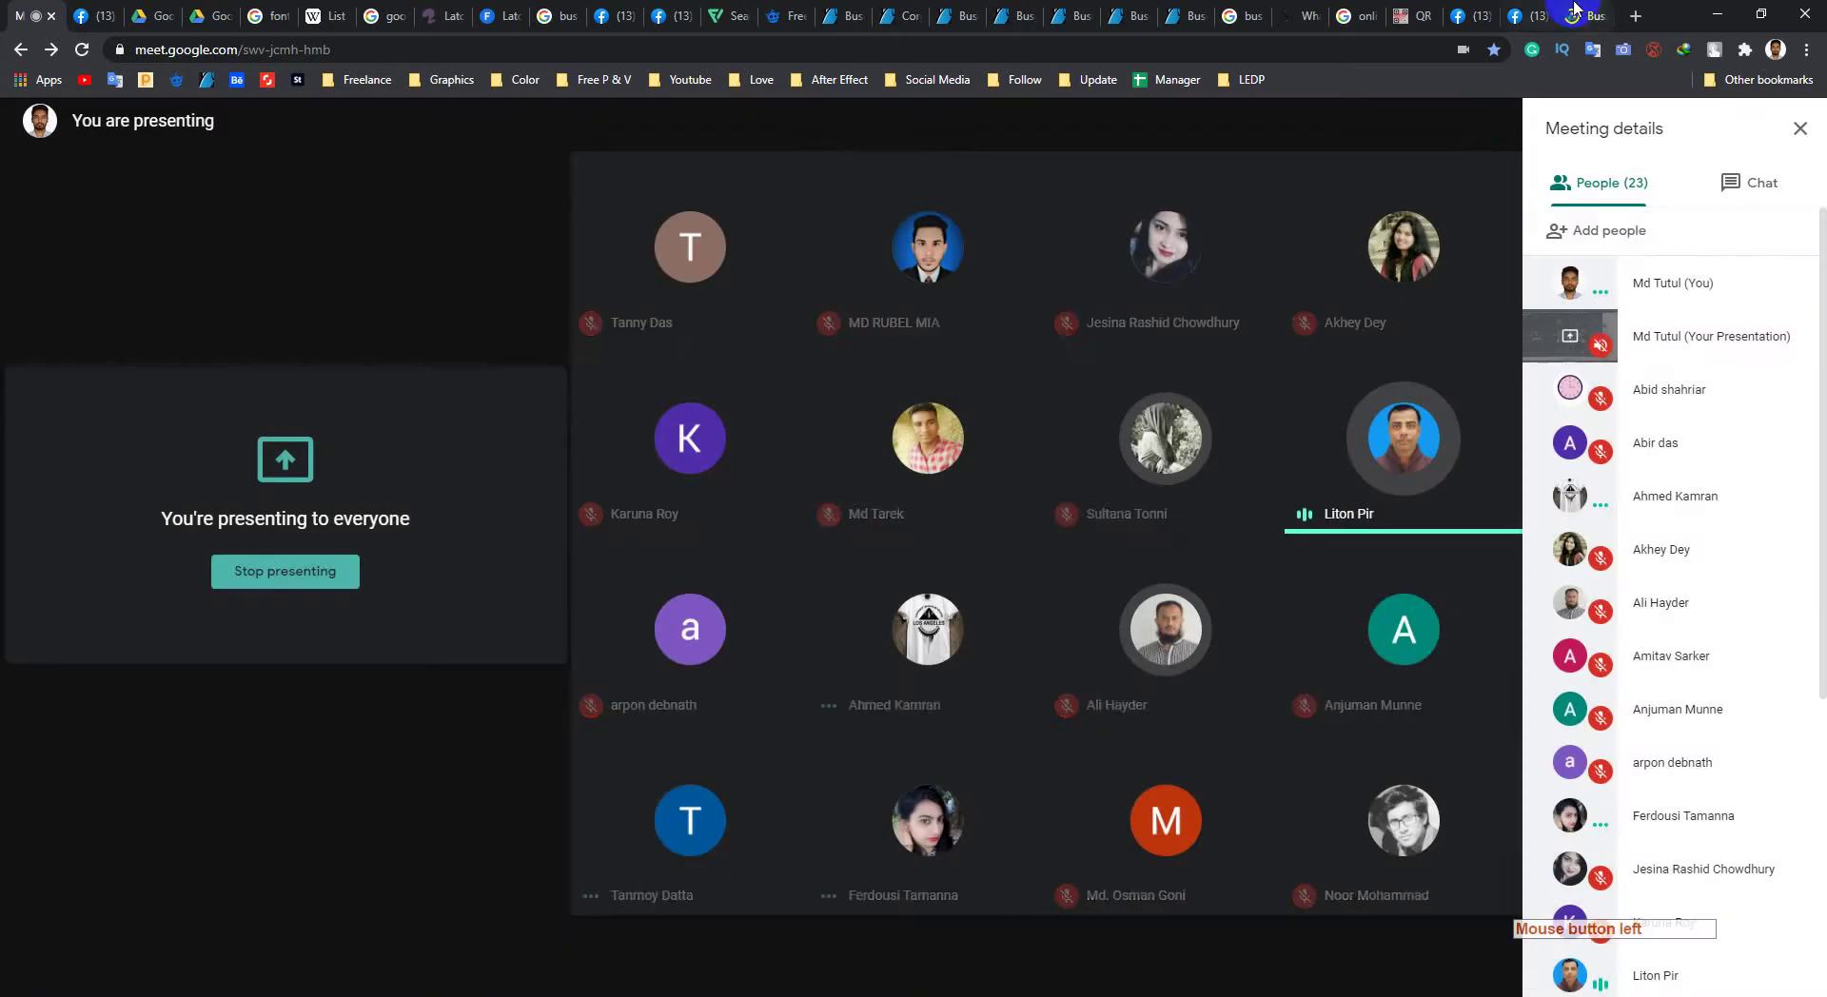
left_click(1584, 16)
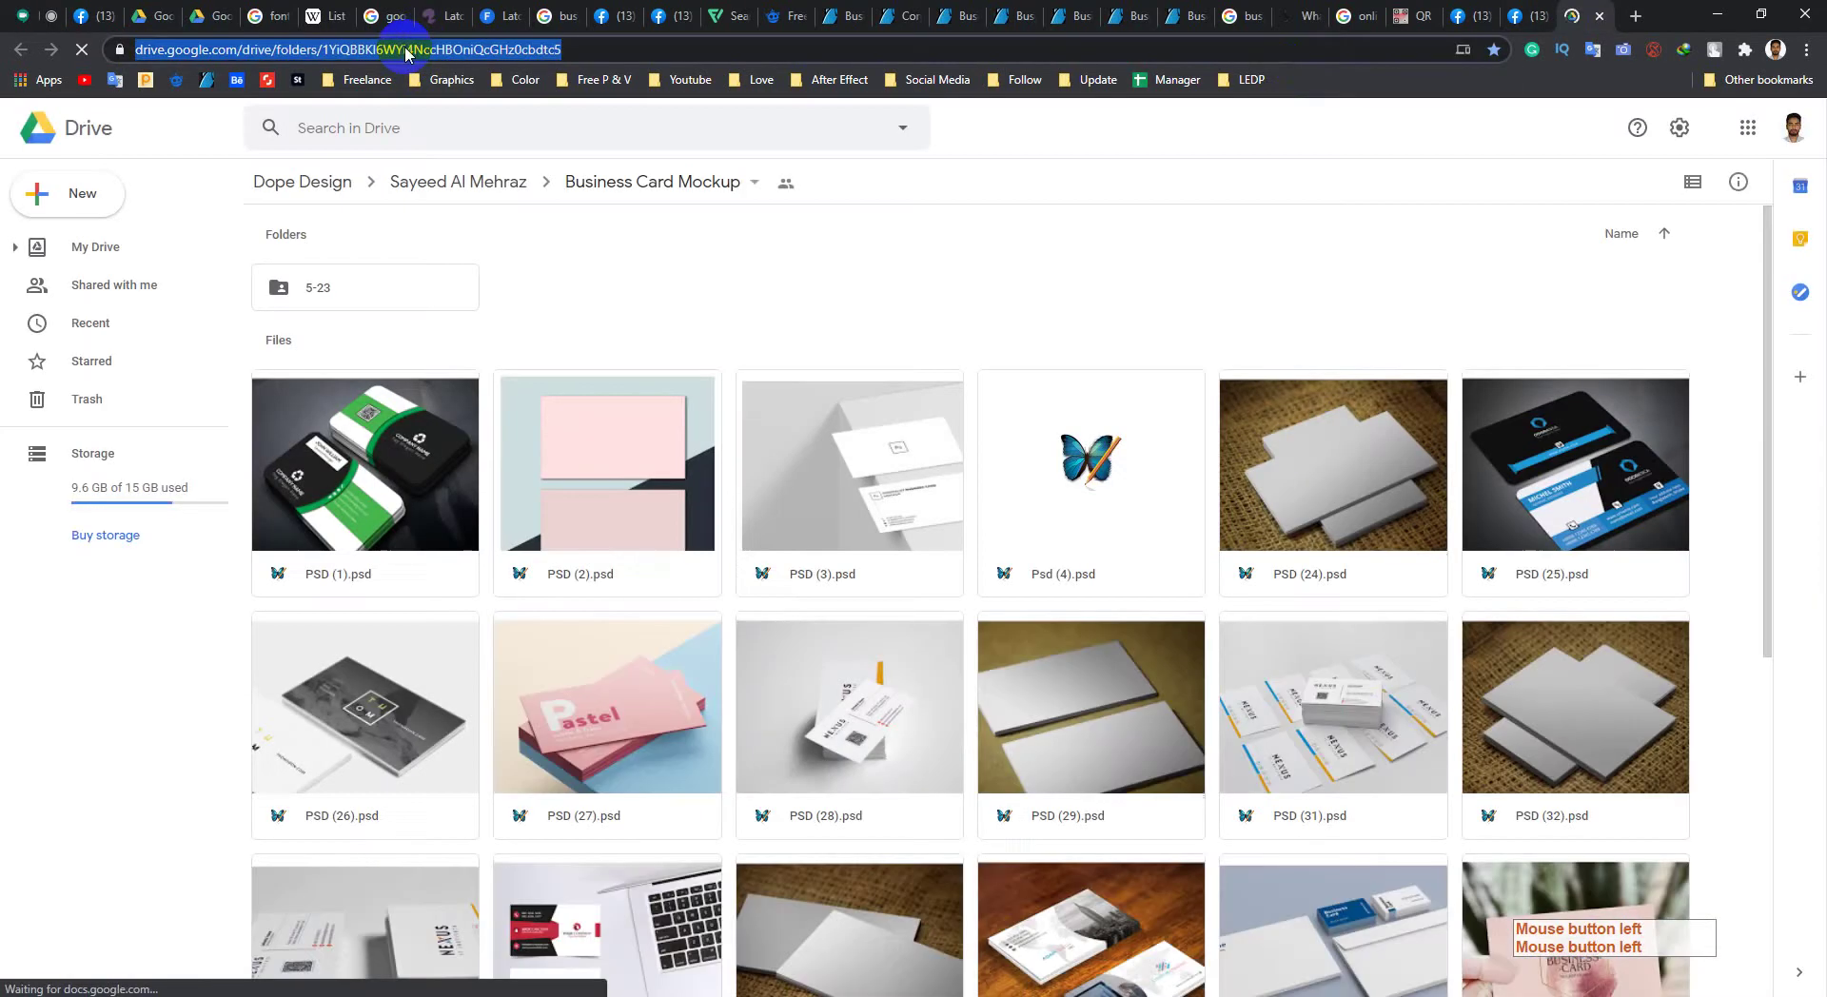
right_click(388, 48)
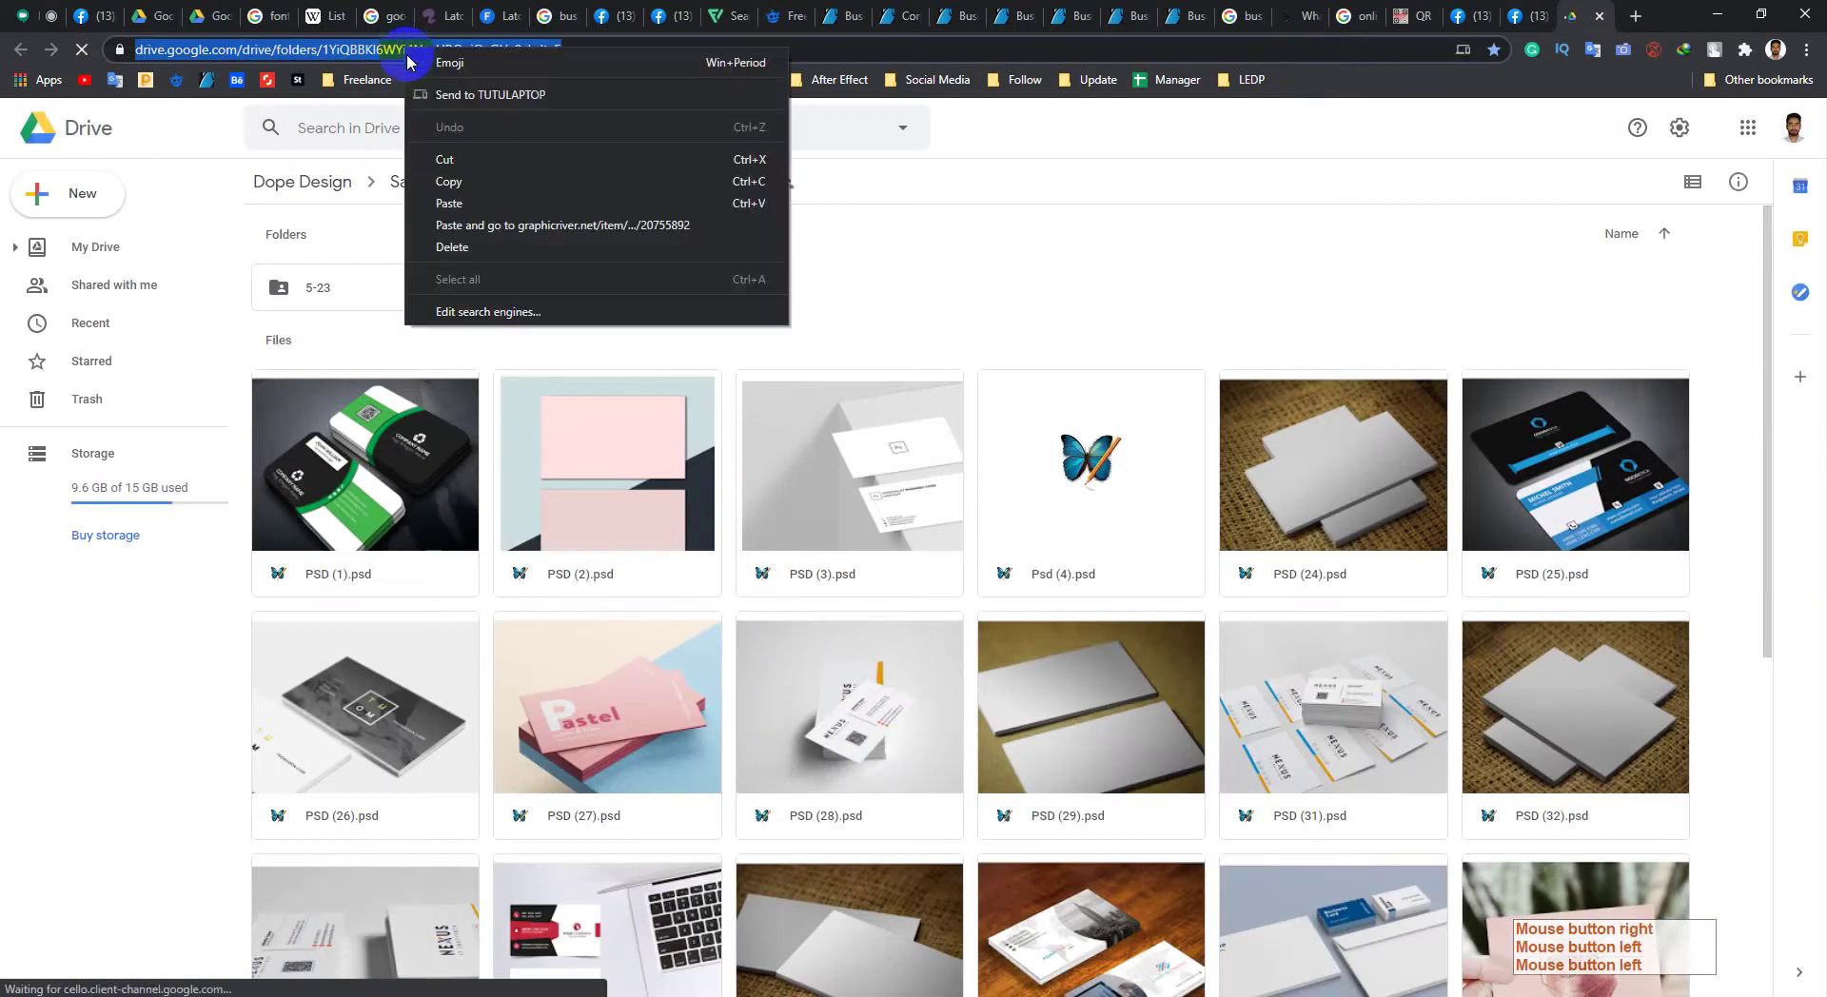
left_click(497, 182)
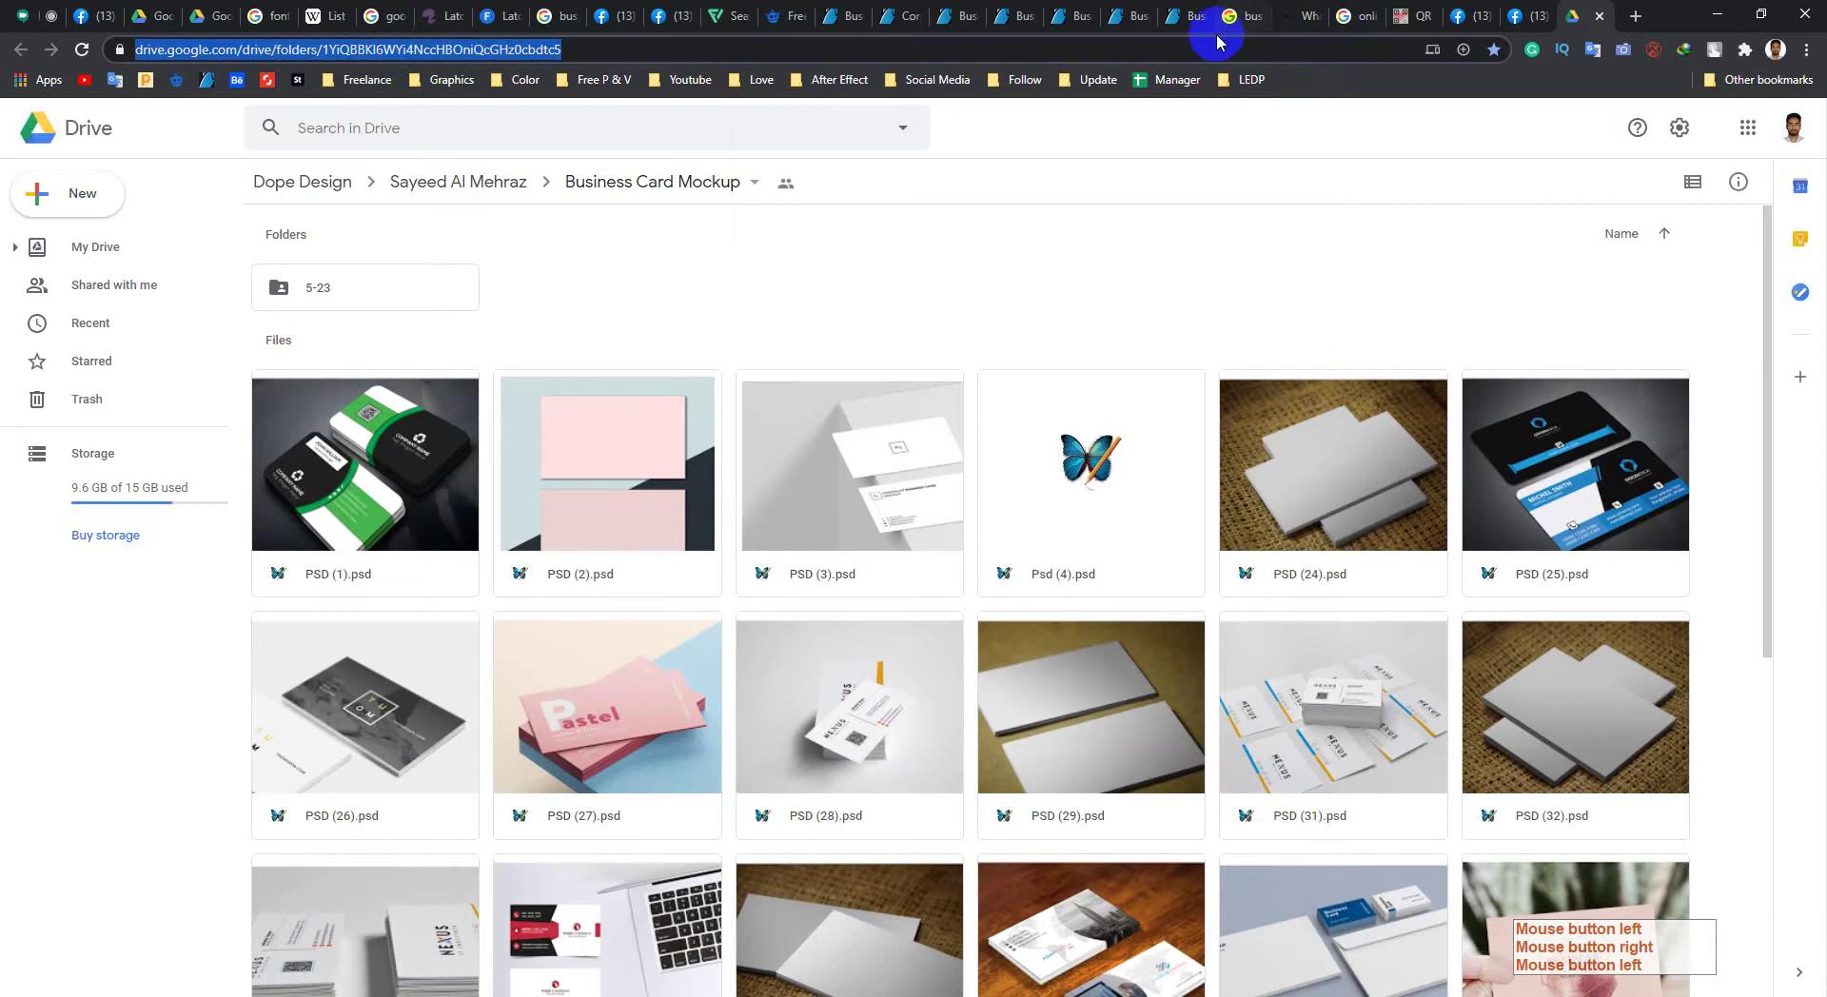
left_click(1187, 16)
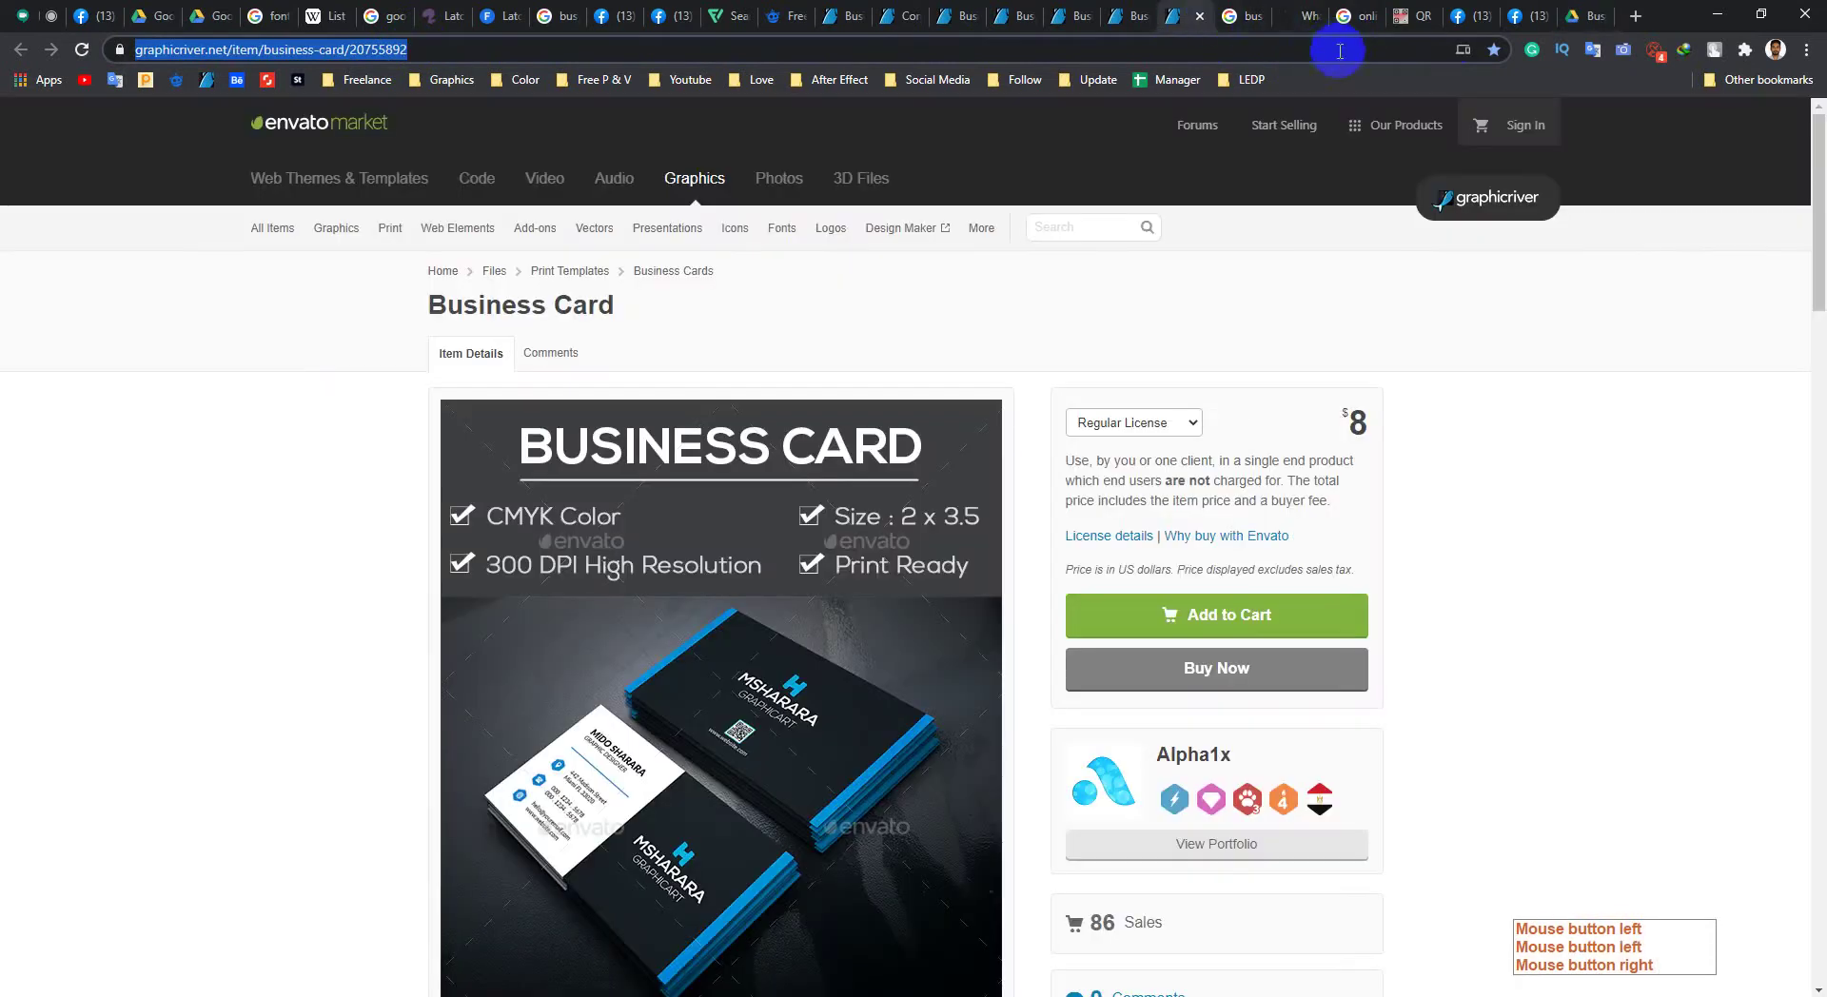
left_click(1523, 16)
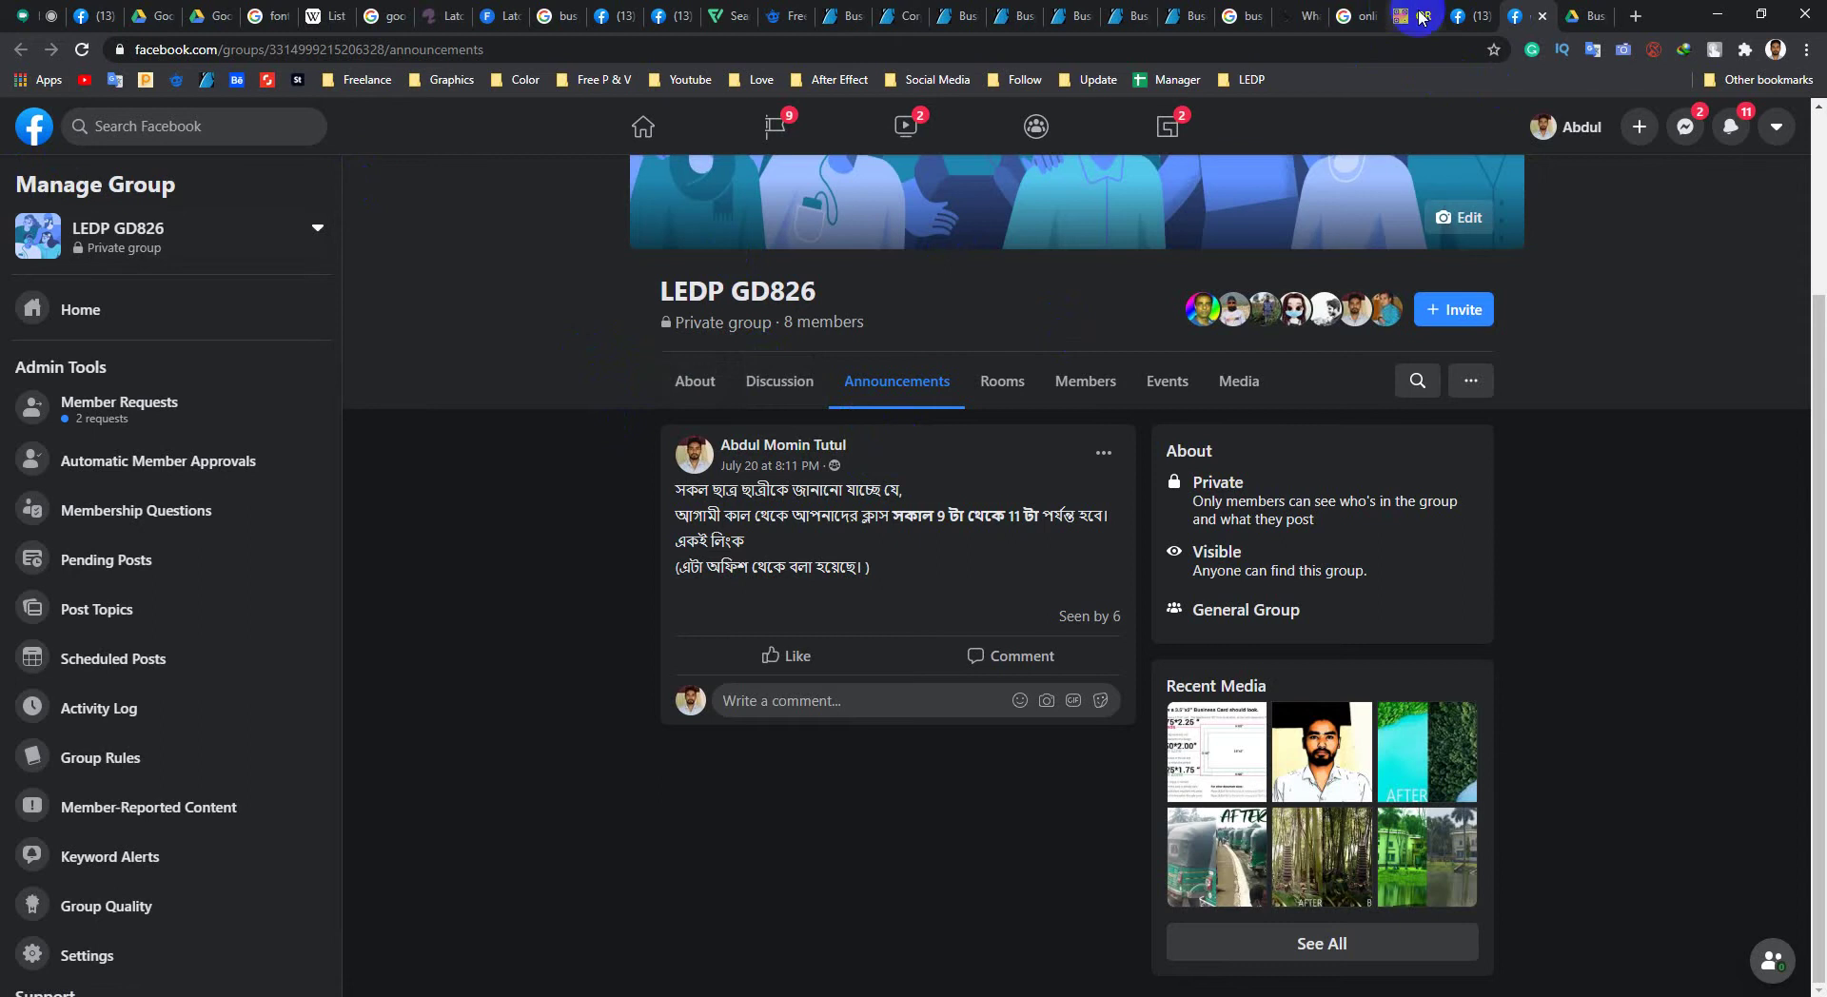
left_click(1470, 16)
left_click(810, 405)
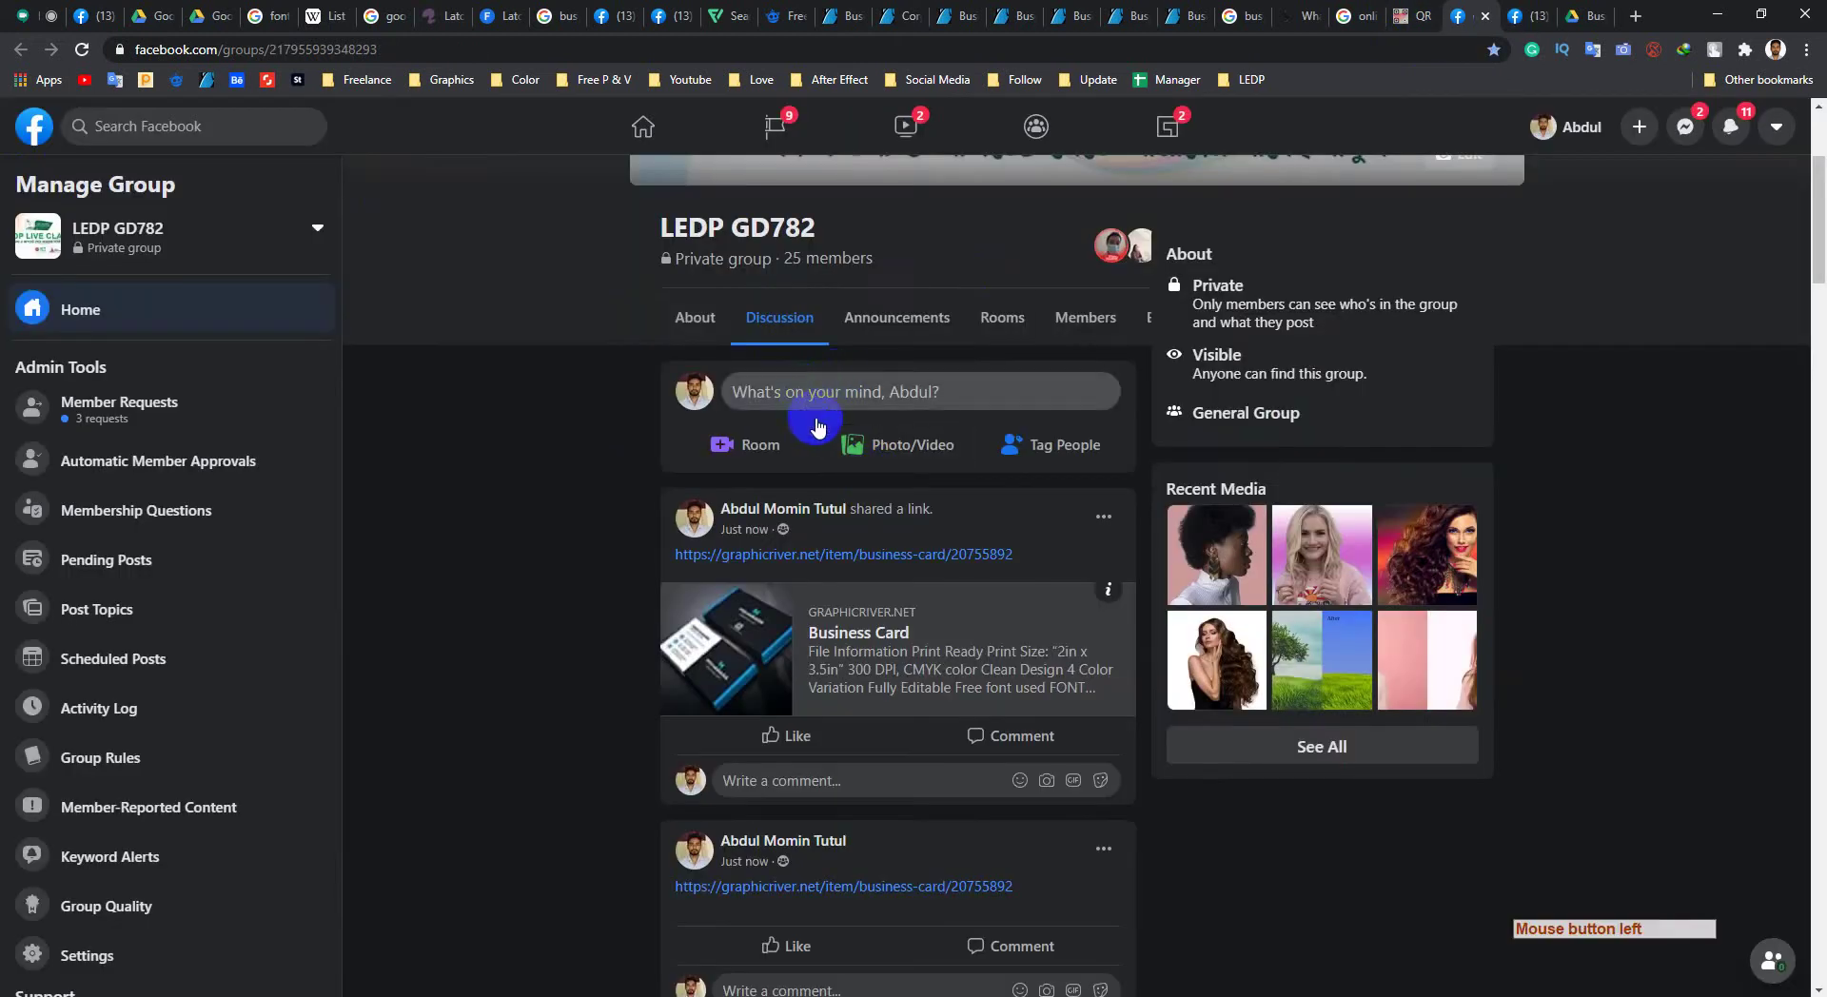
key("ctrl+v")
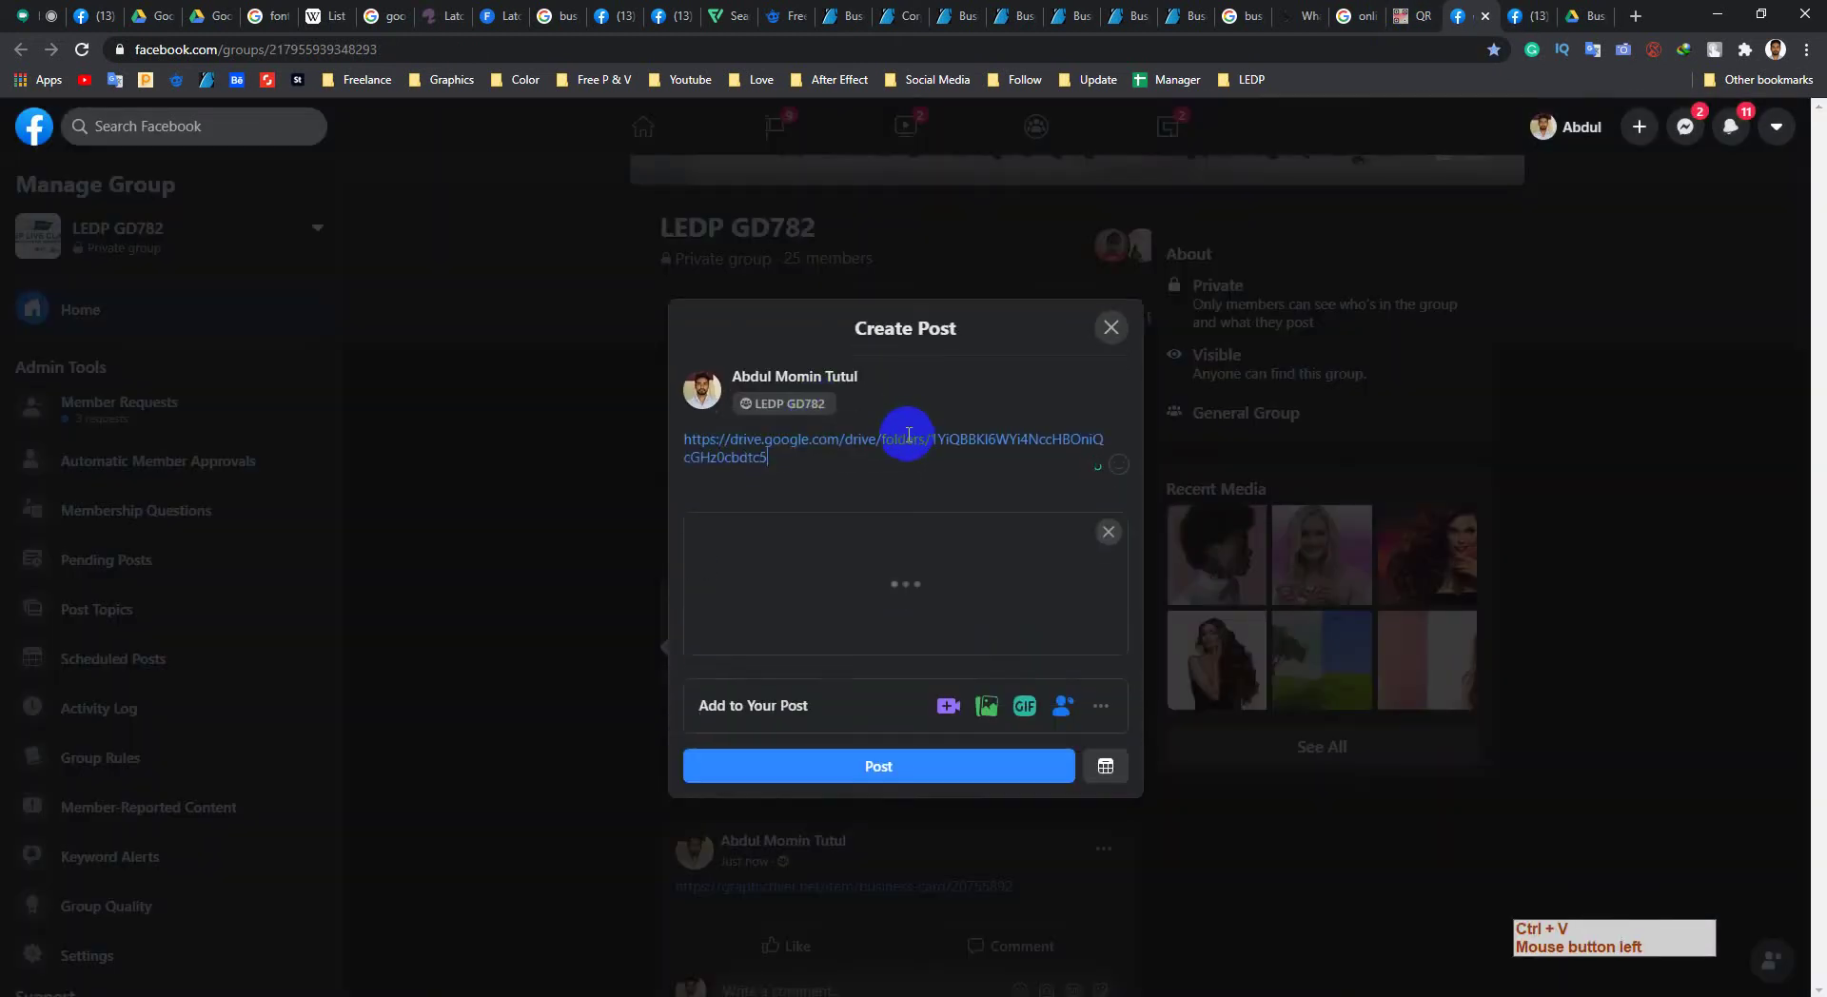
left_click(829, 704)
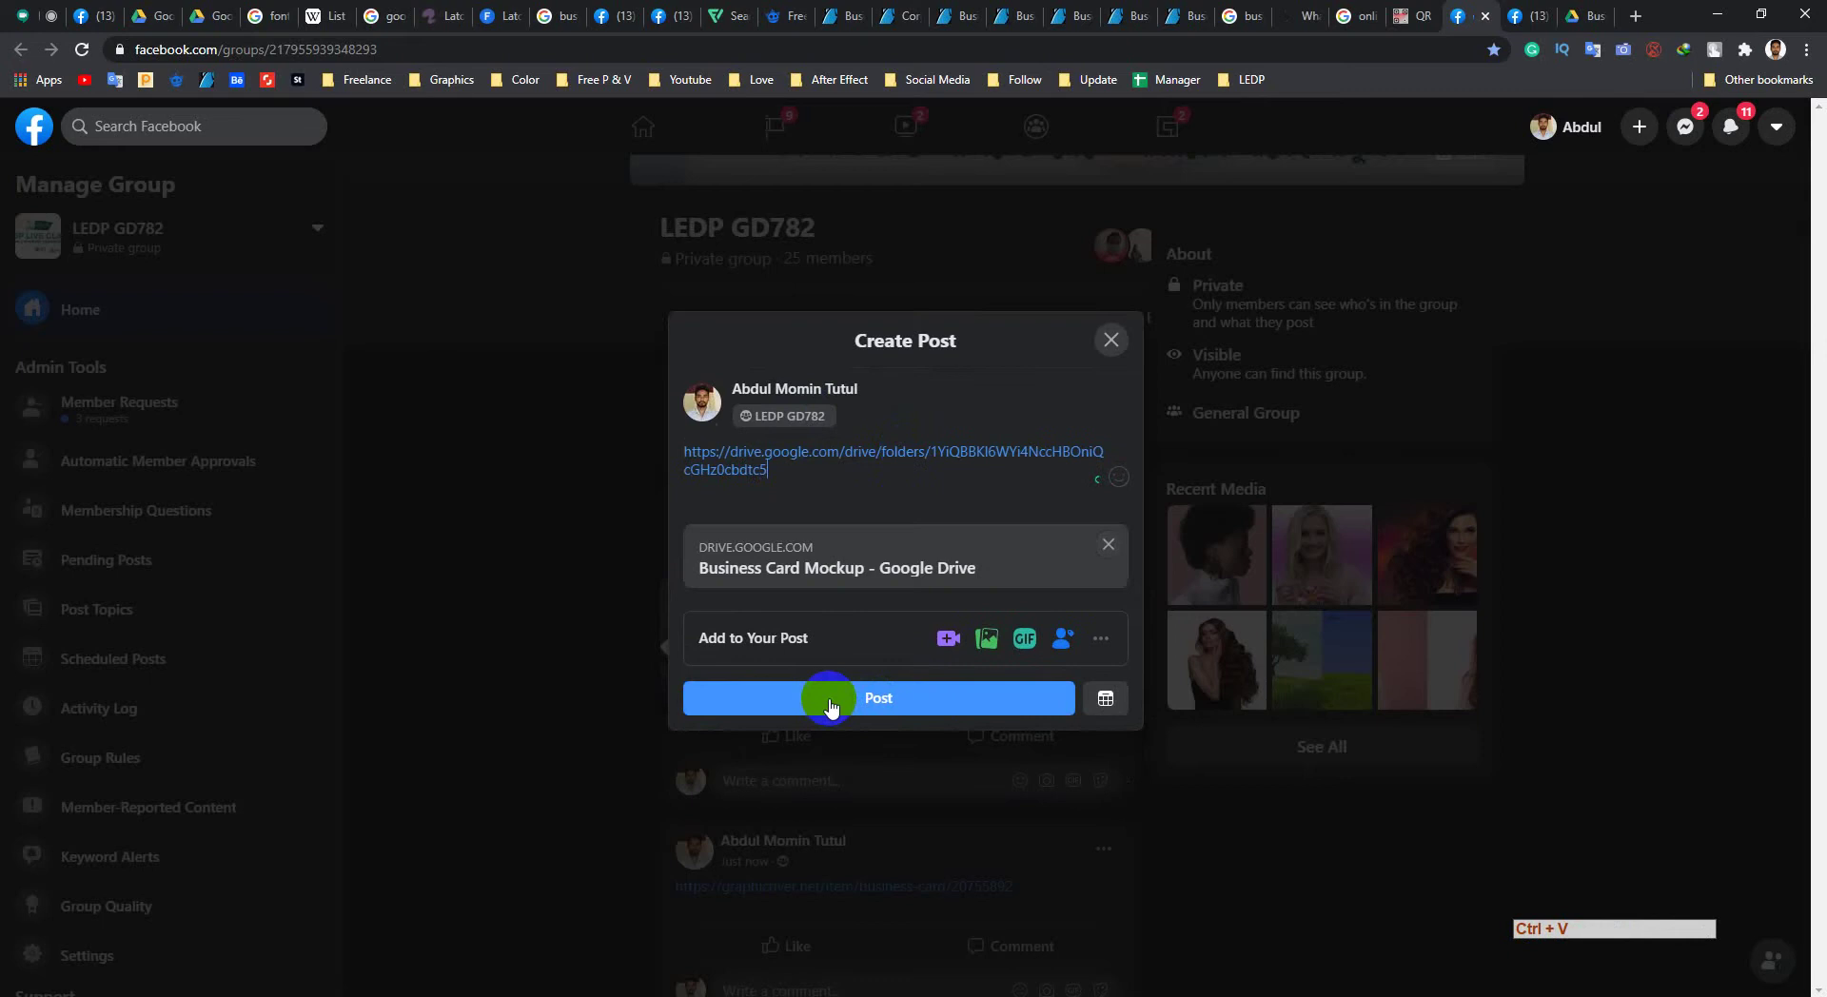
Step: Post the same Drive folder link in the LEDP GD826 group's discussion feed
left_click(1521, 25)
left_click(672, 390)
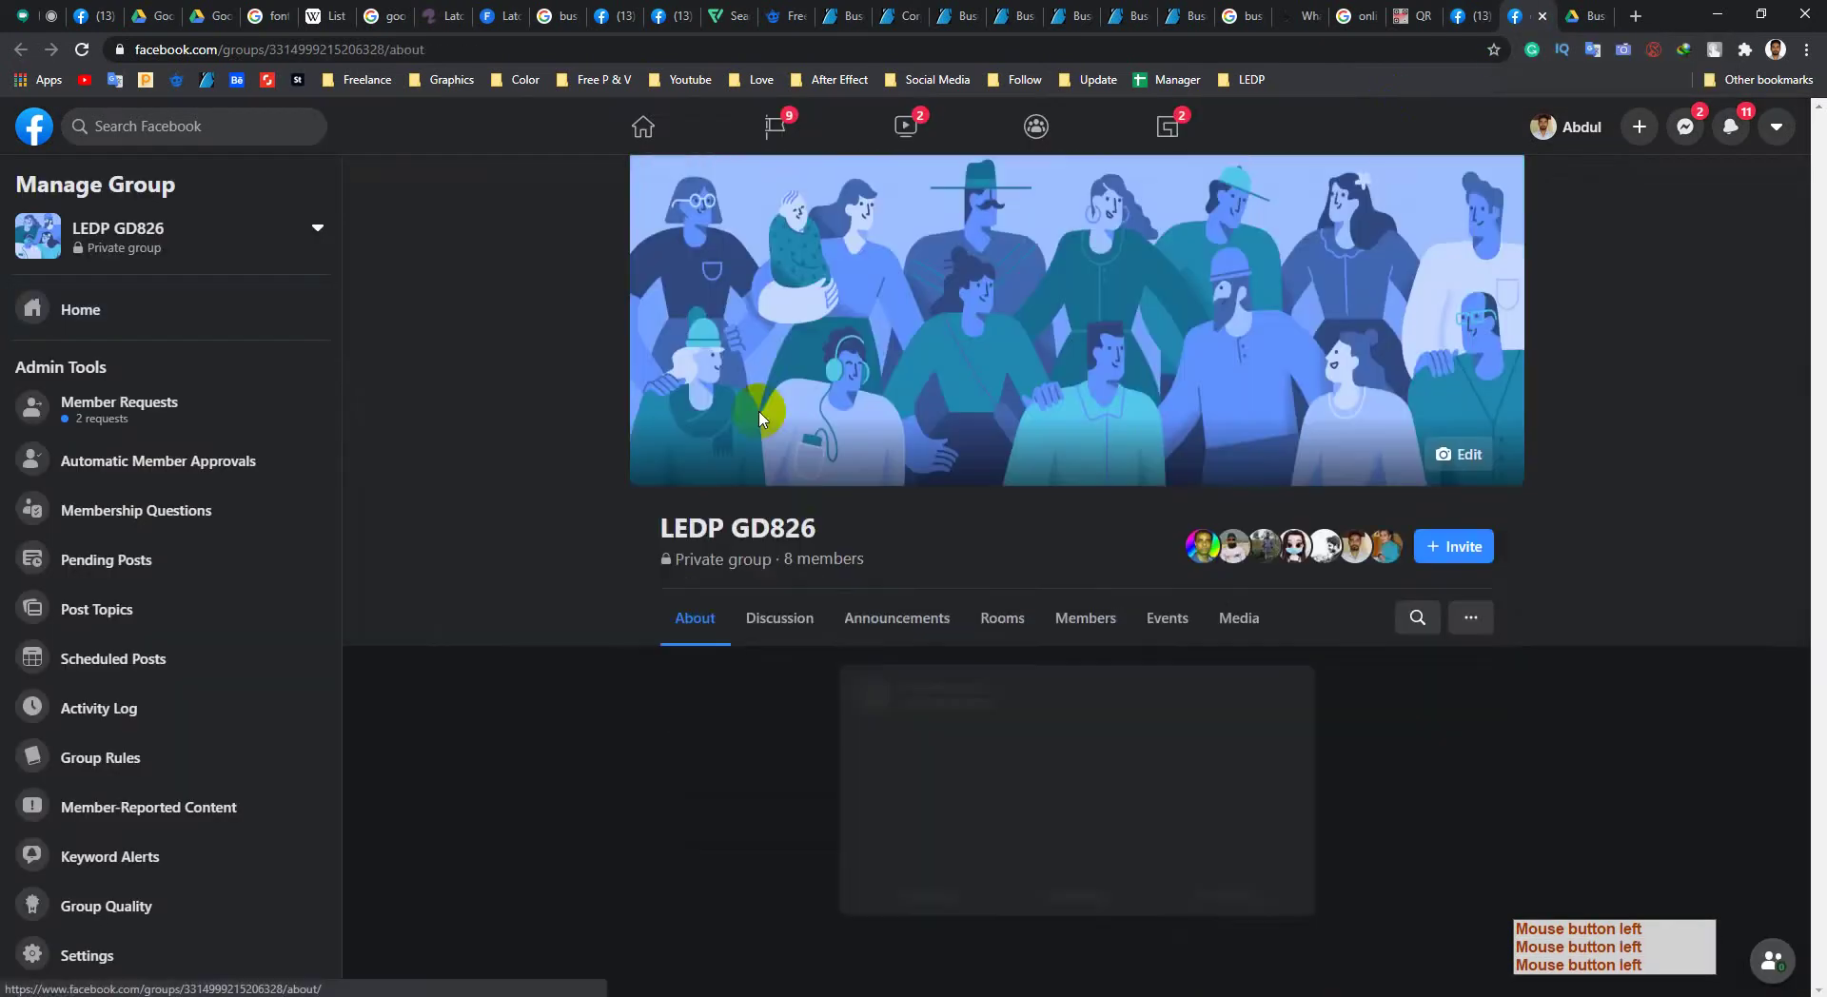
scroll(866, 578, "down", 3)
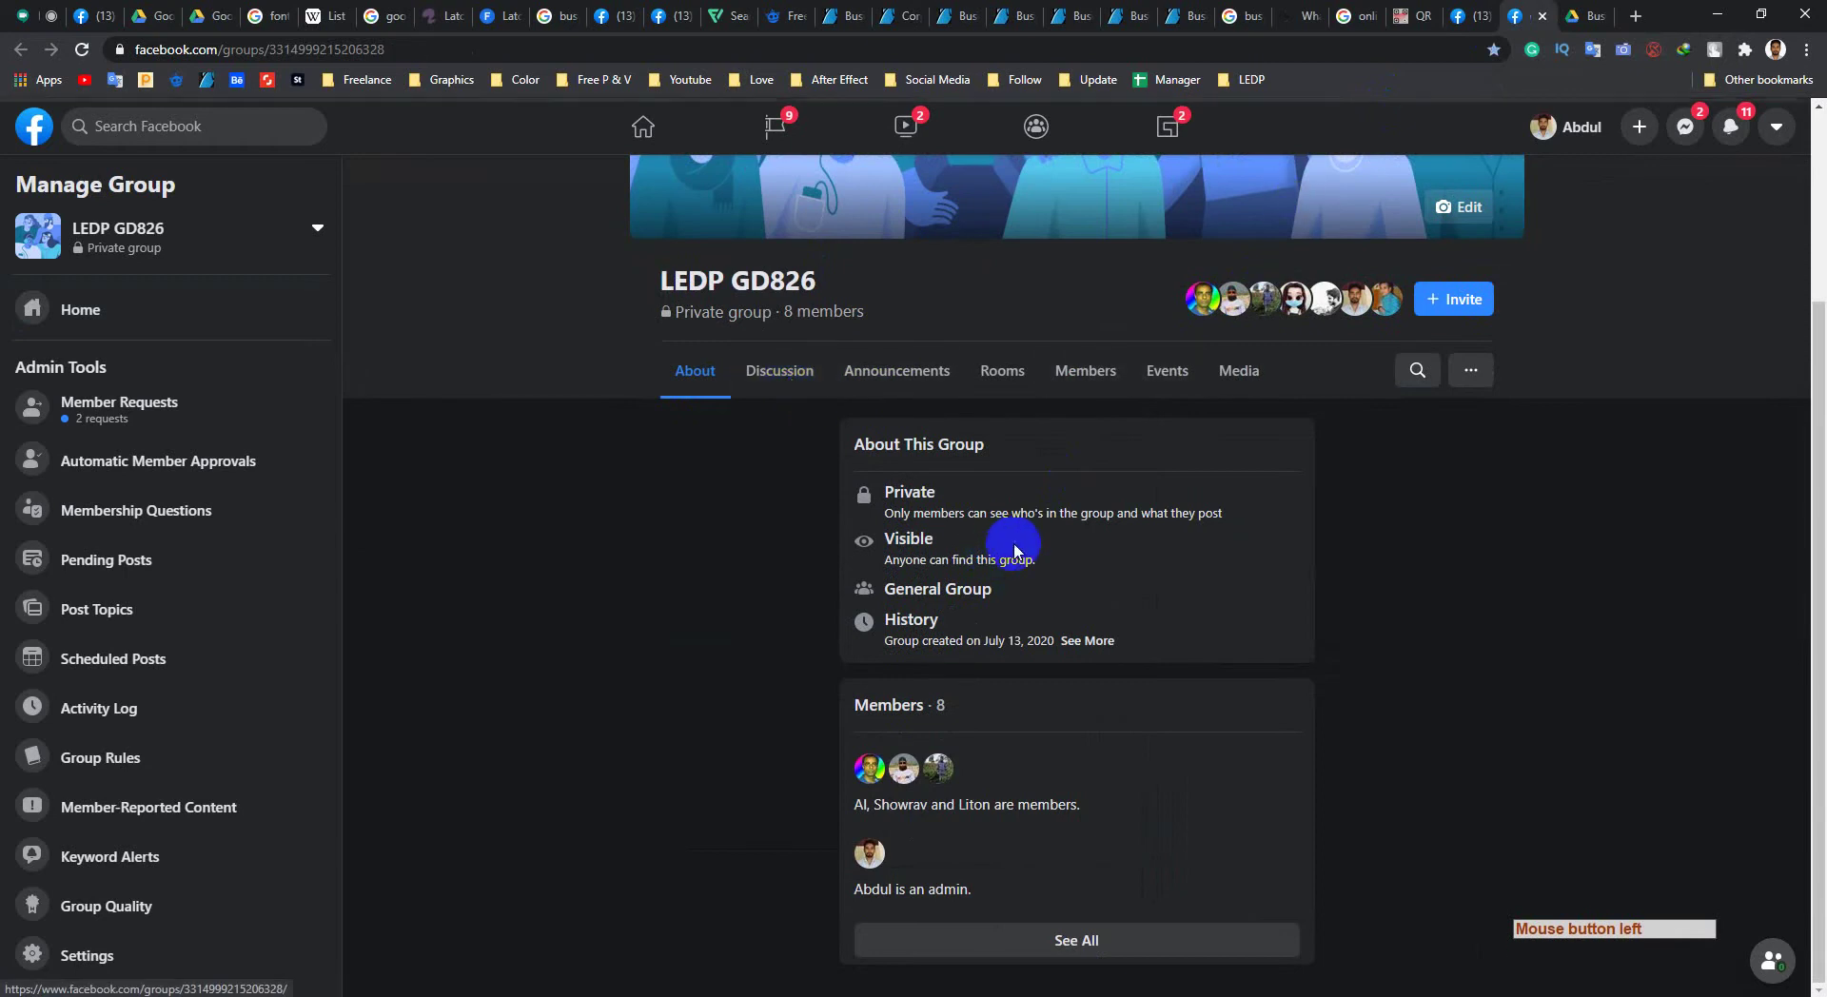
left_click(773, 372)
left_click(798, 462)
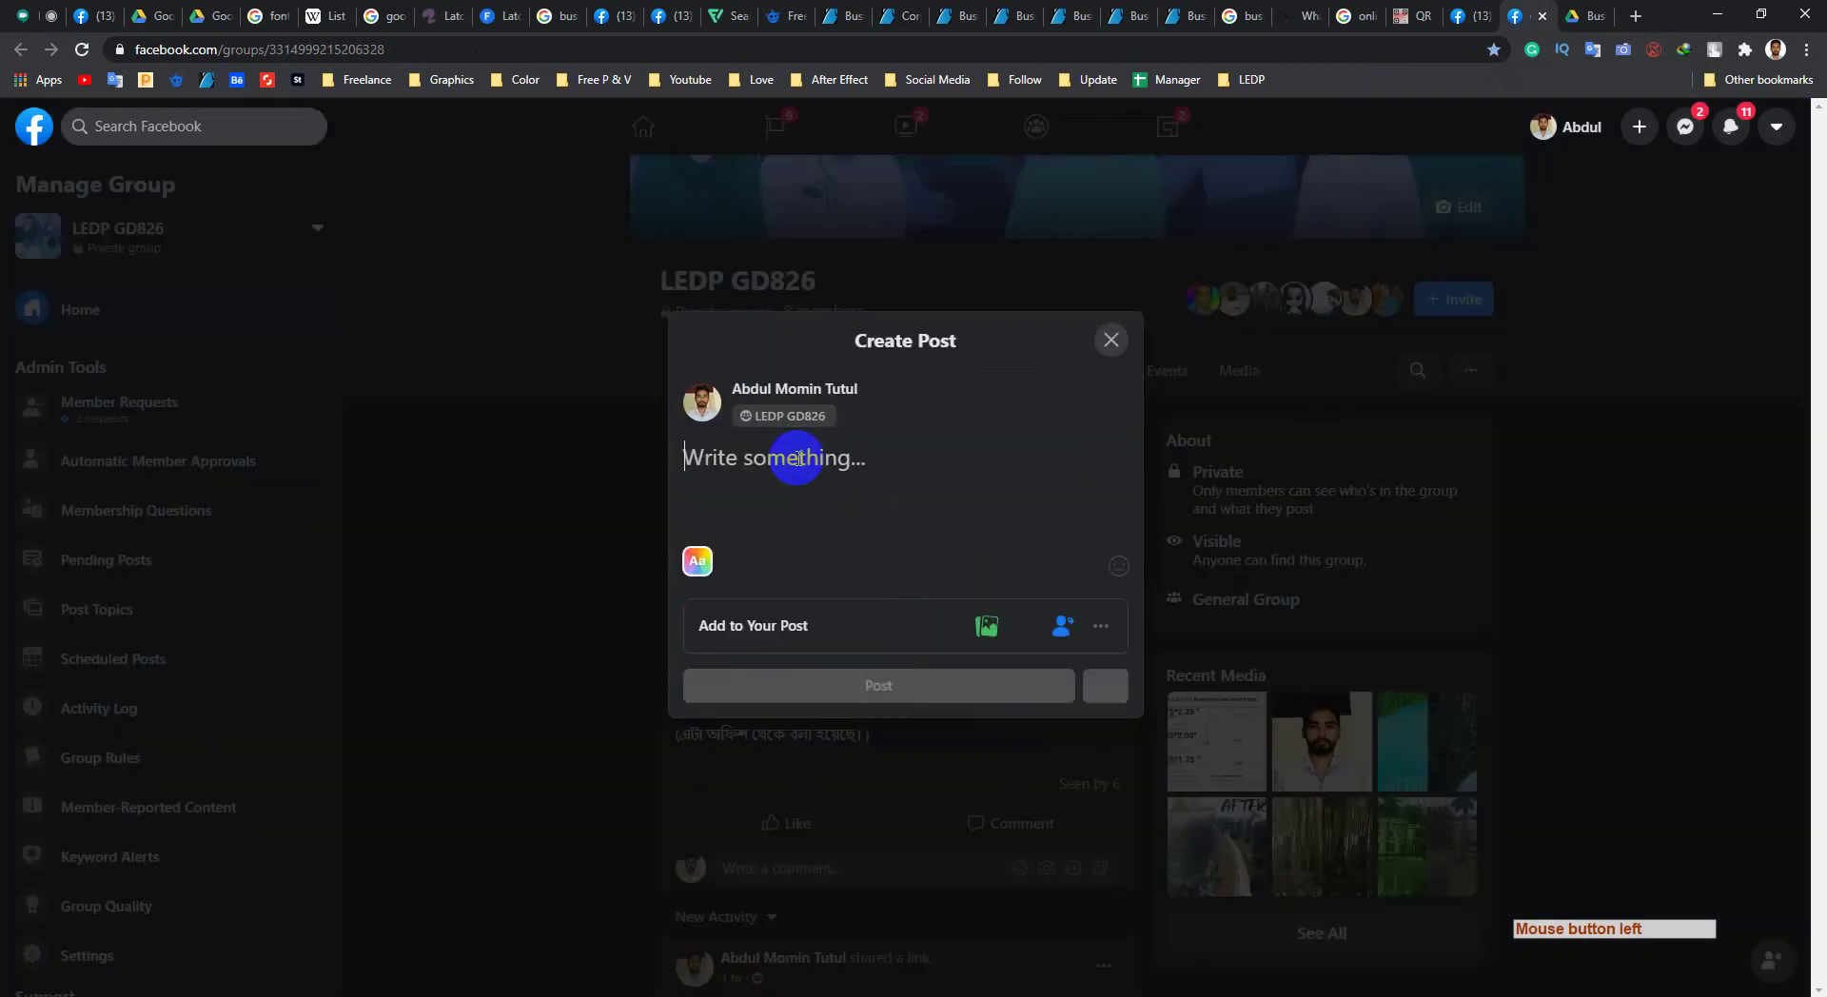
key("ctrl+v")
left_click(846, 765)
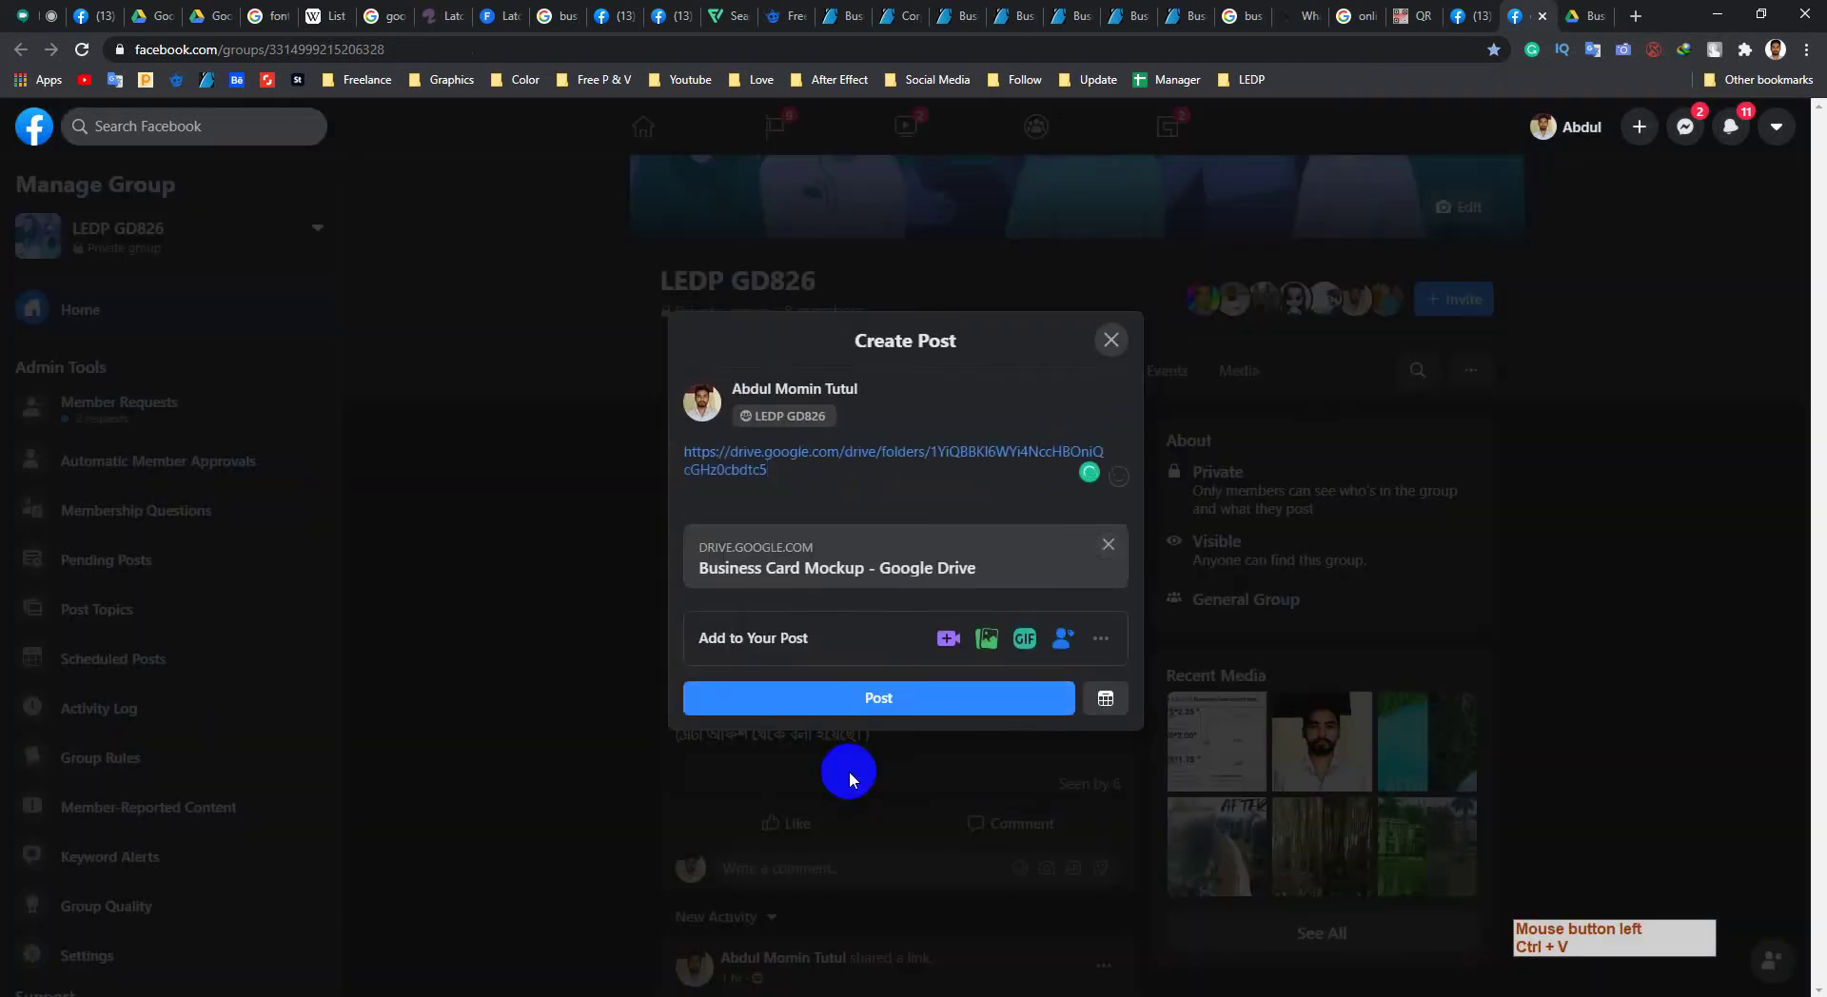
left_click(830, 444)
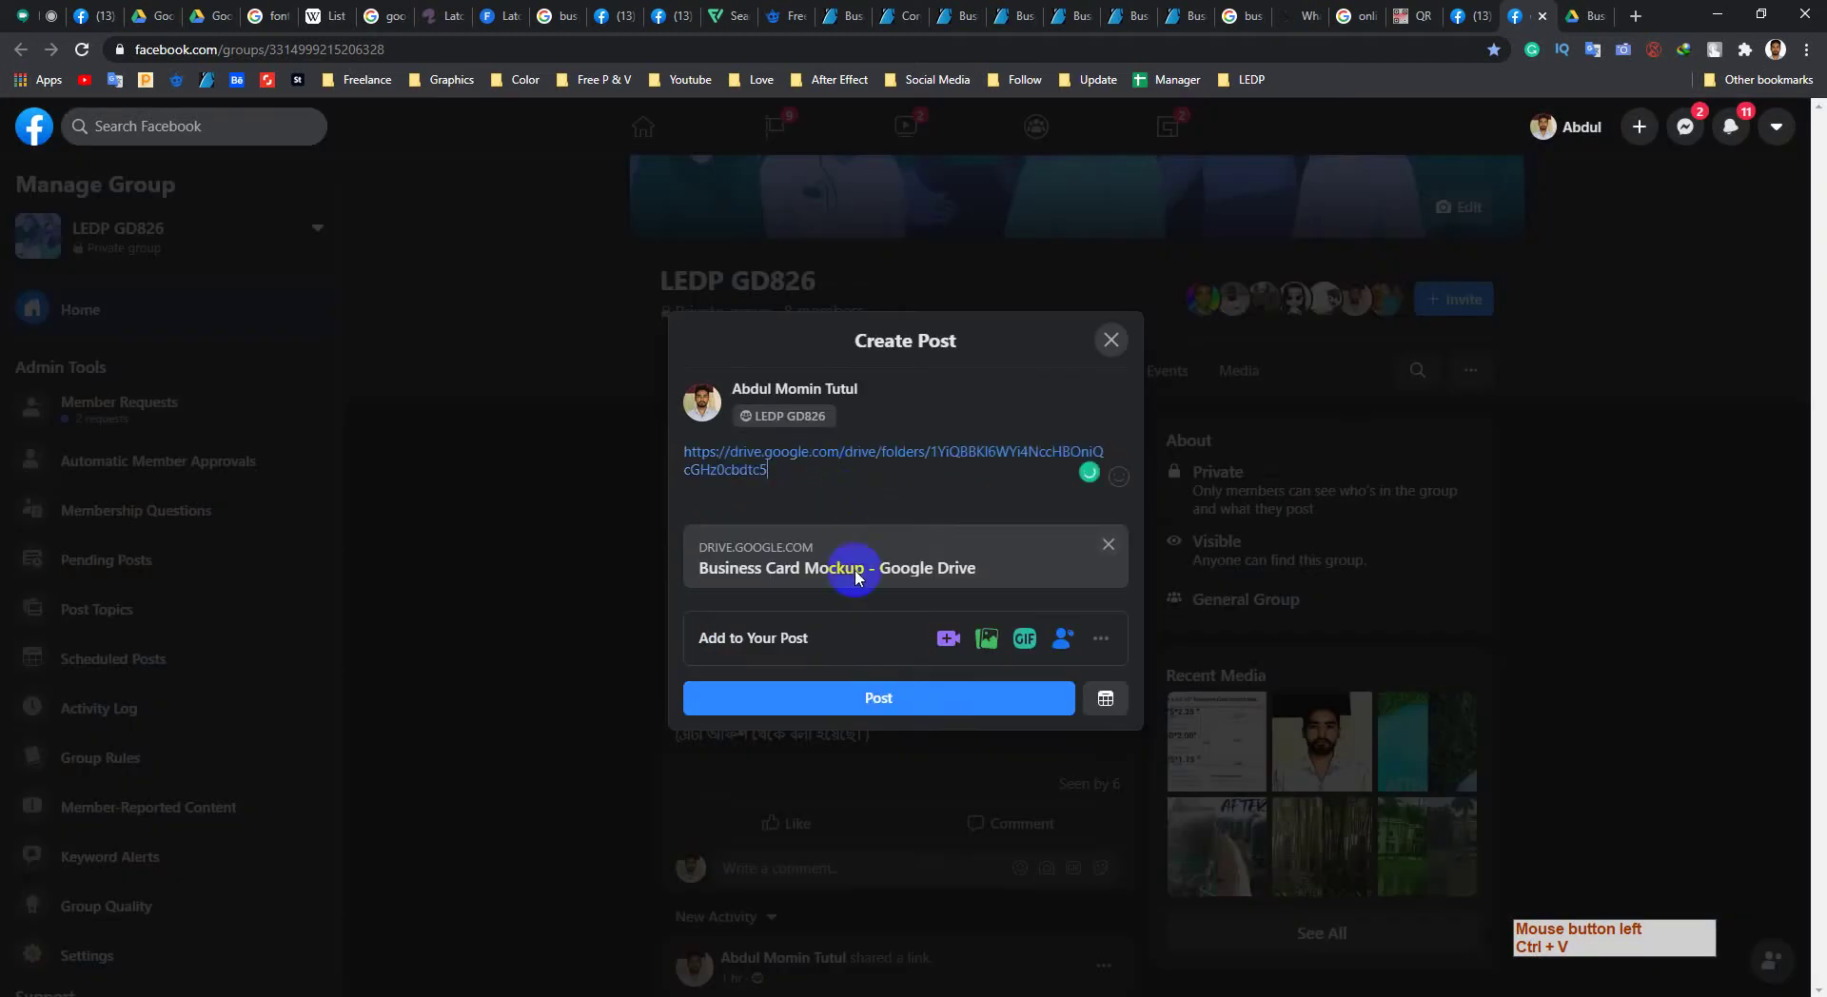
left_click(856, 703)
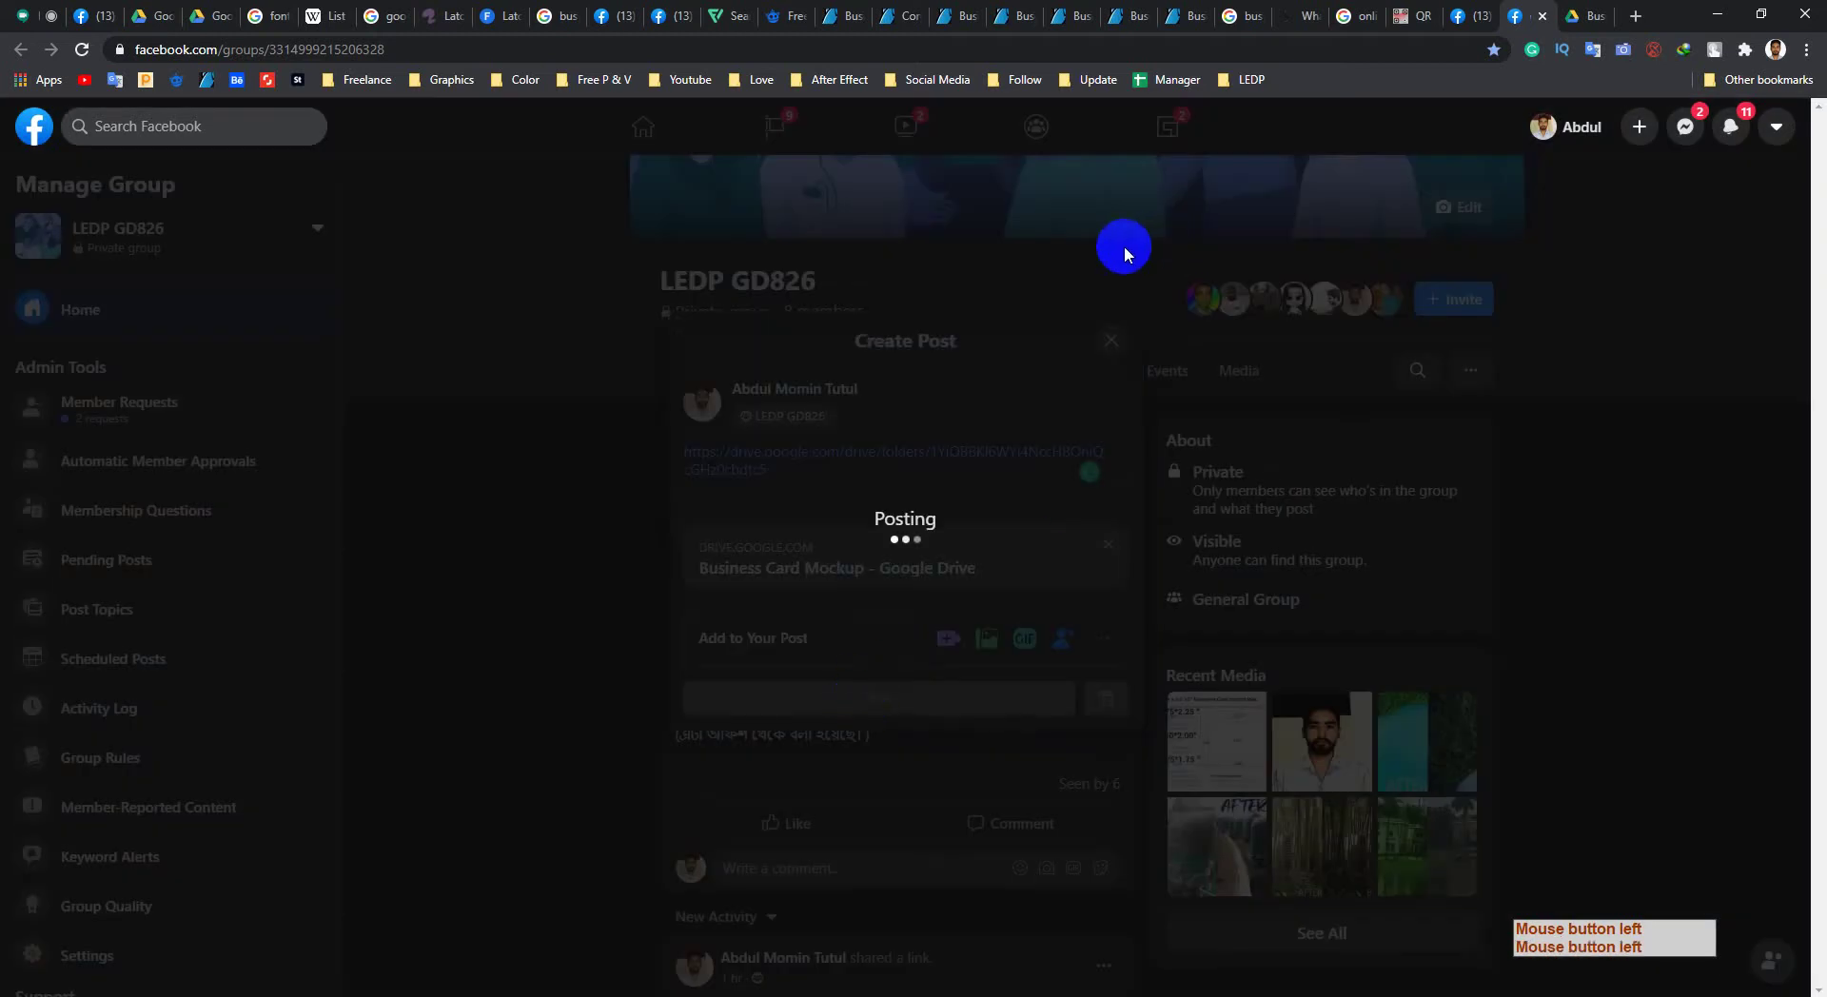
Step: Scroll and reload the LEDP GD826 page to confirm the Drive folder post appears
scroll(762, 590, "down", 2)
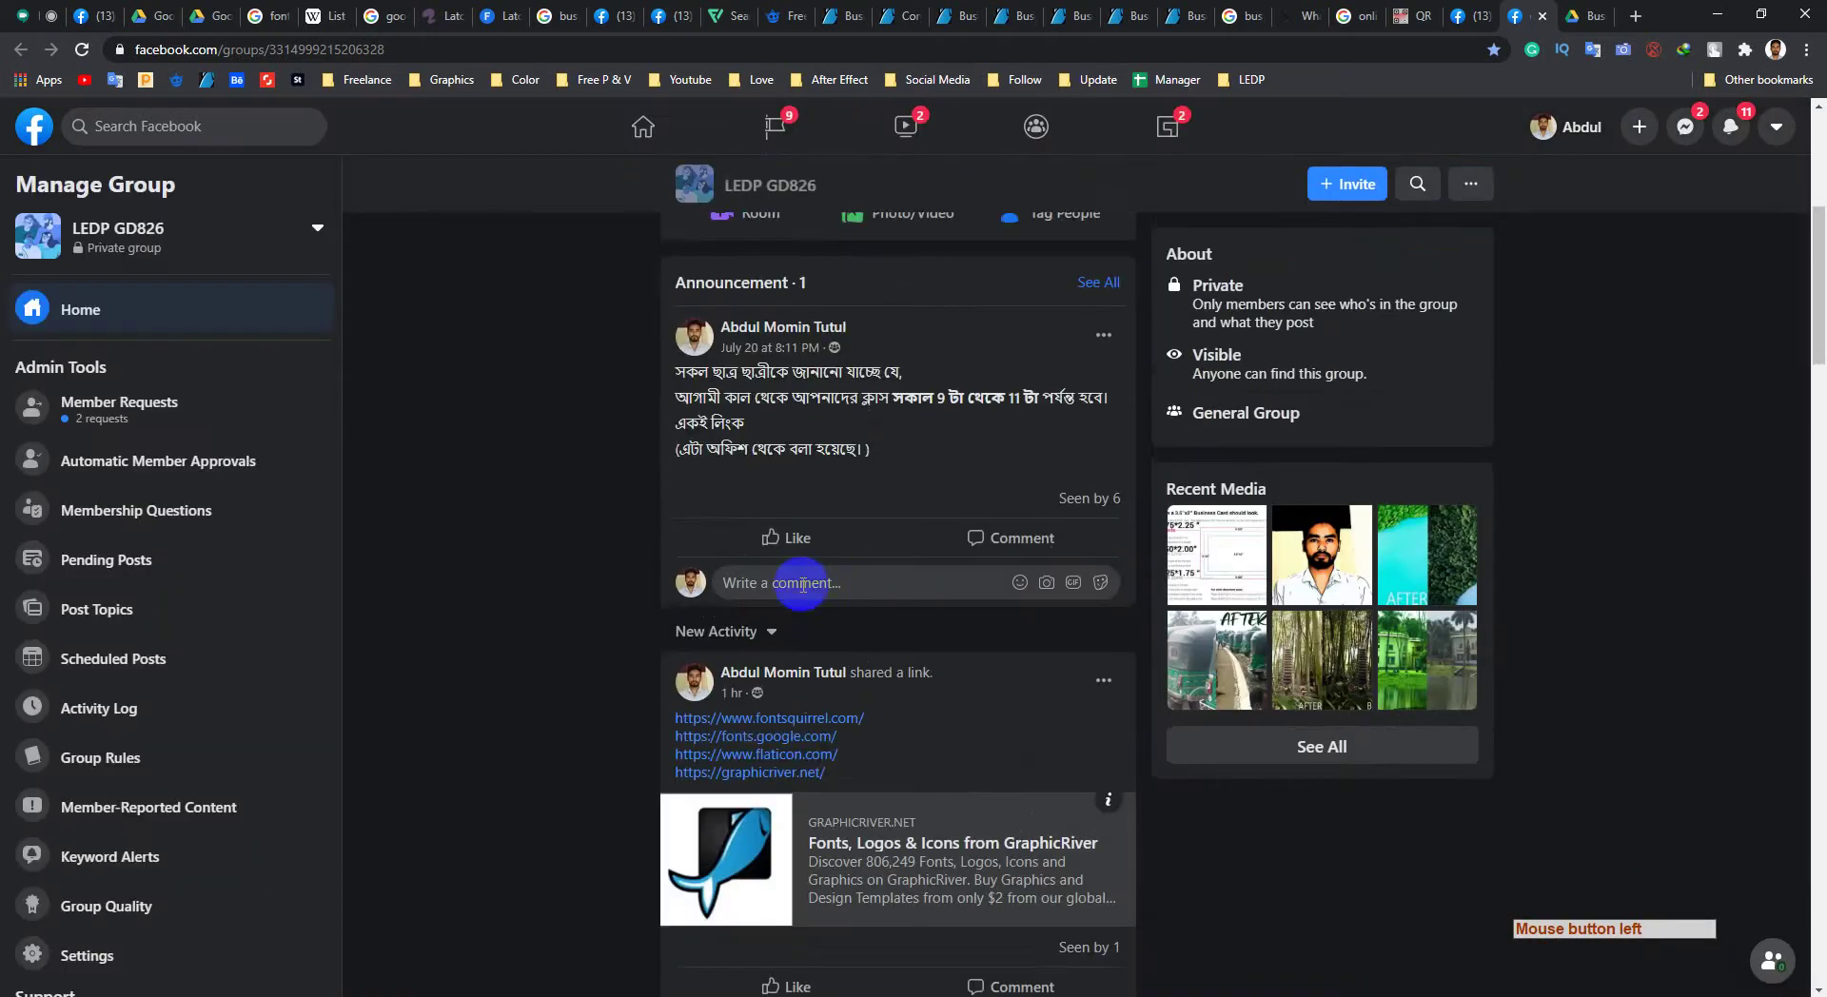
scroll(724, 595, "down", 1)
scroll(715, 590, "down", 6)
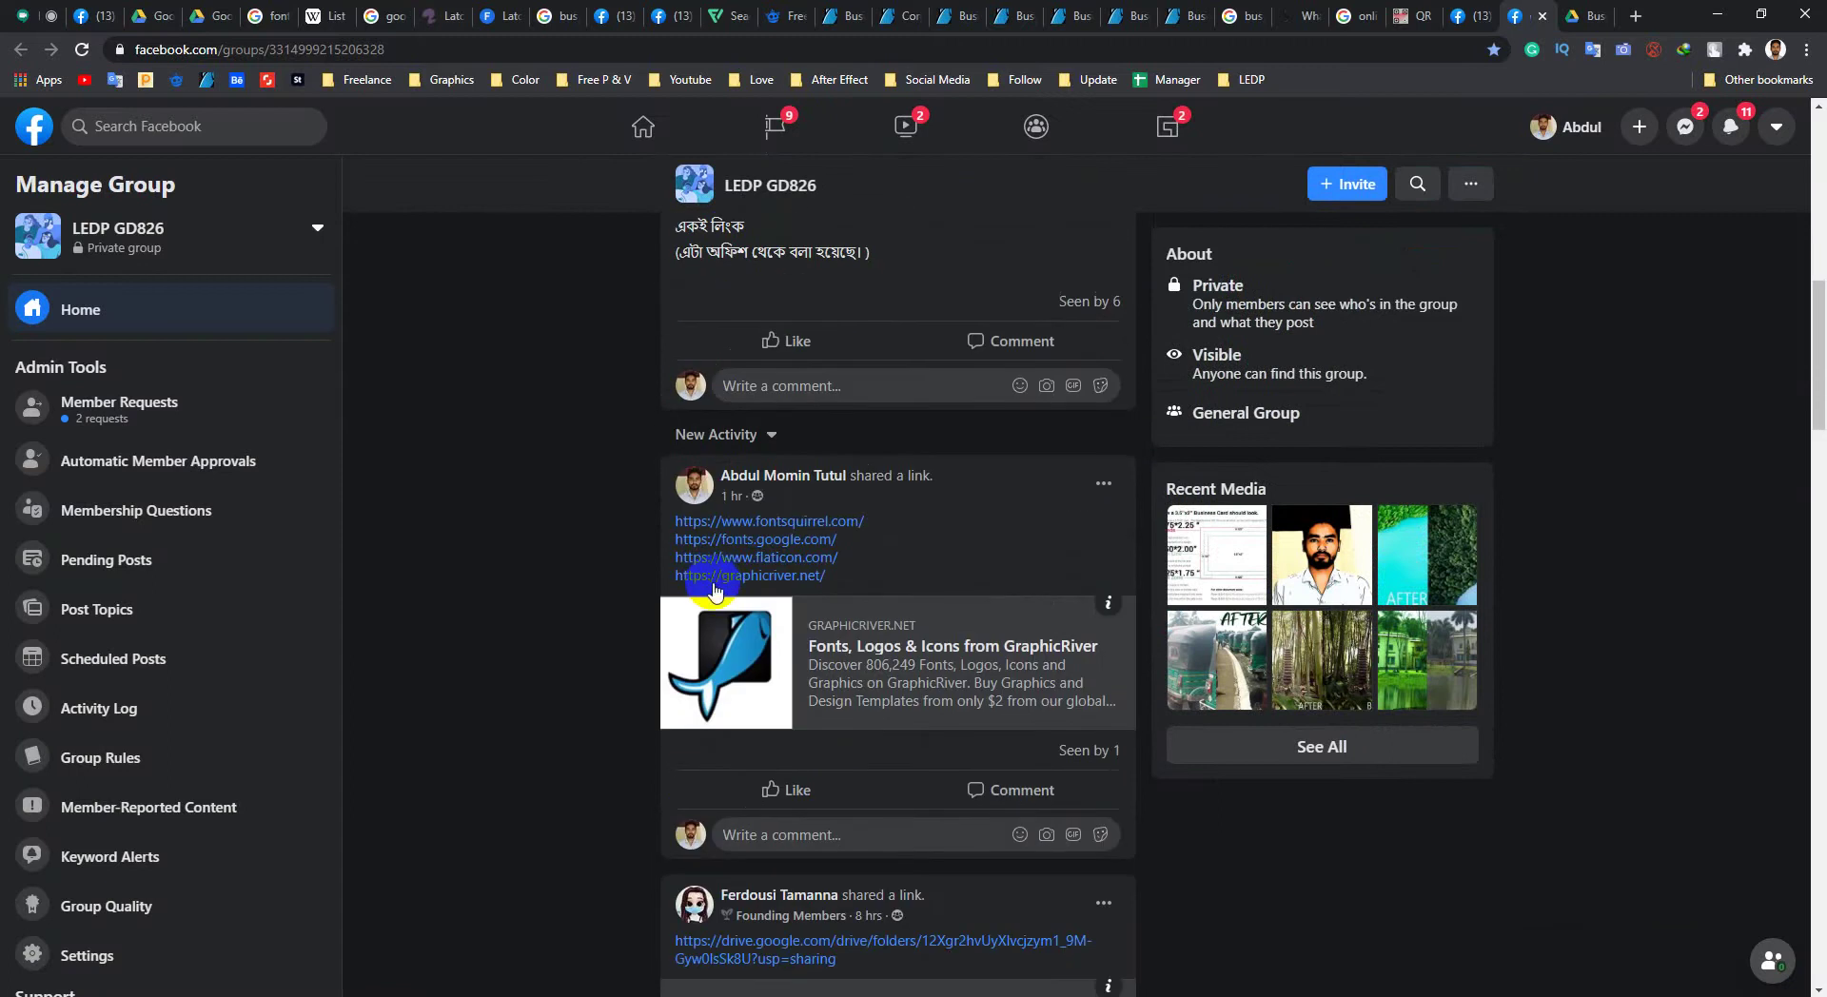
scroll(640, 530, "up", 9)
left_click(82, 50)
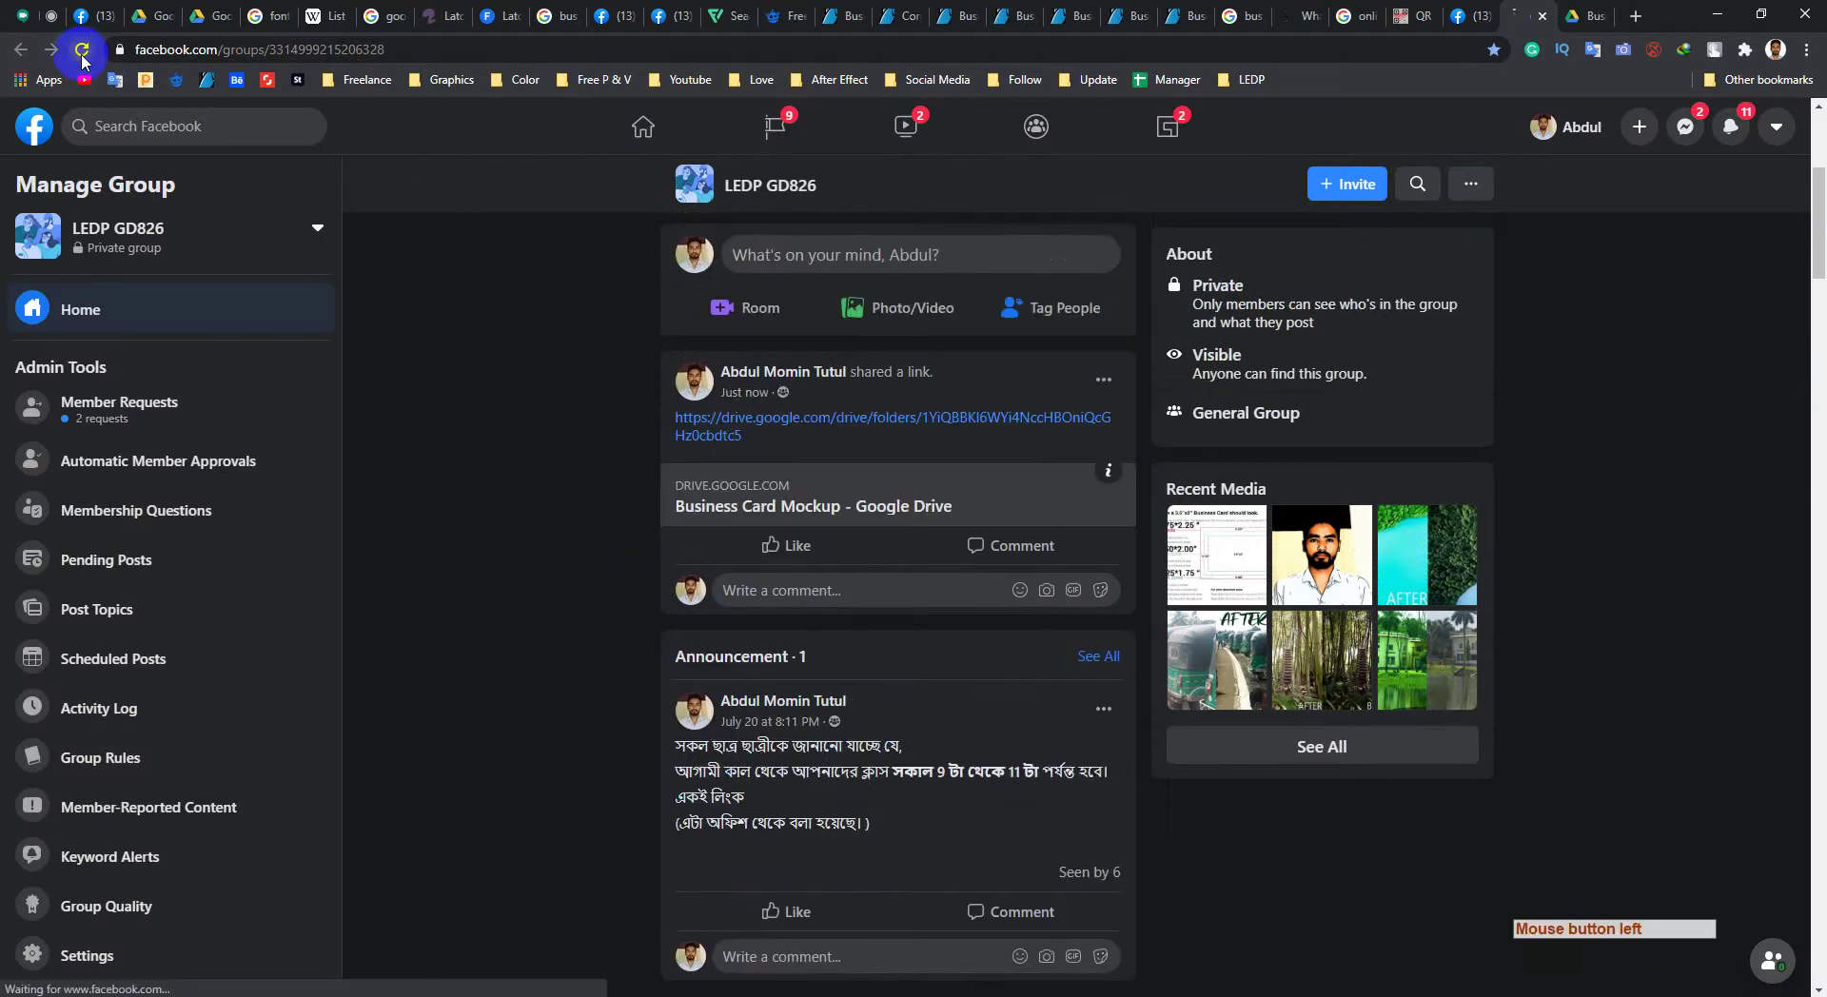
left_click(29, 17)
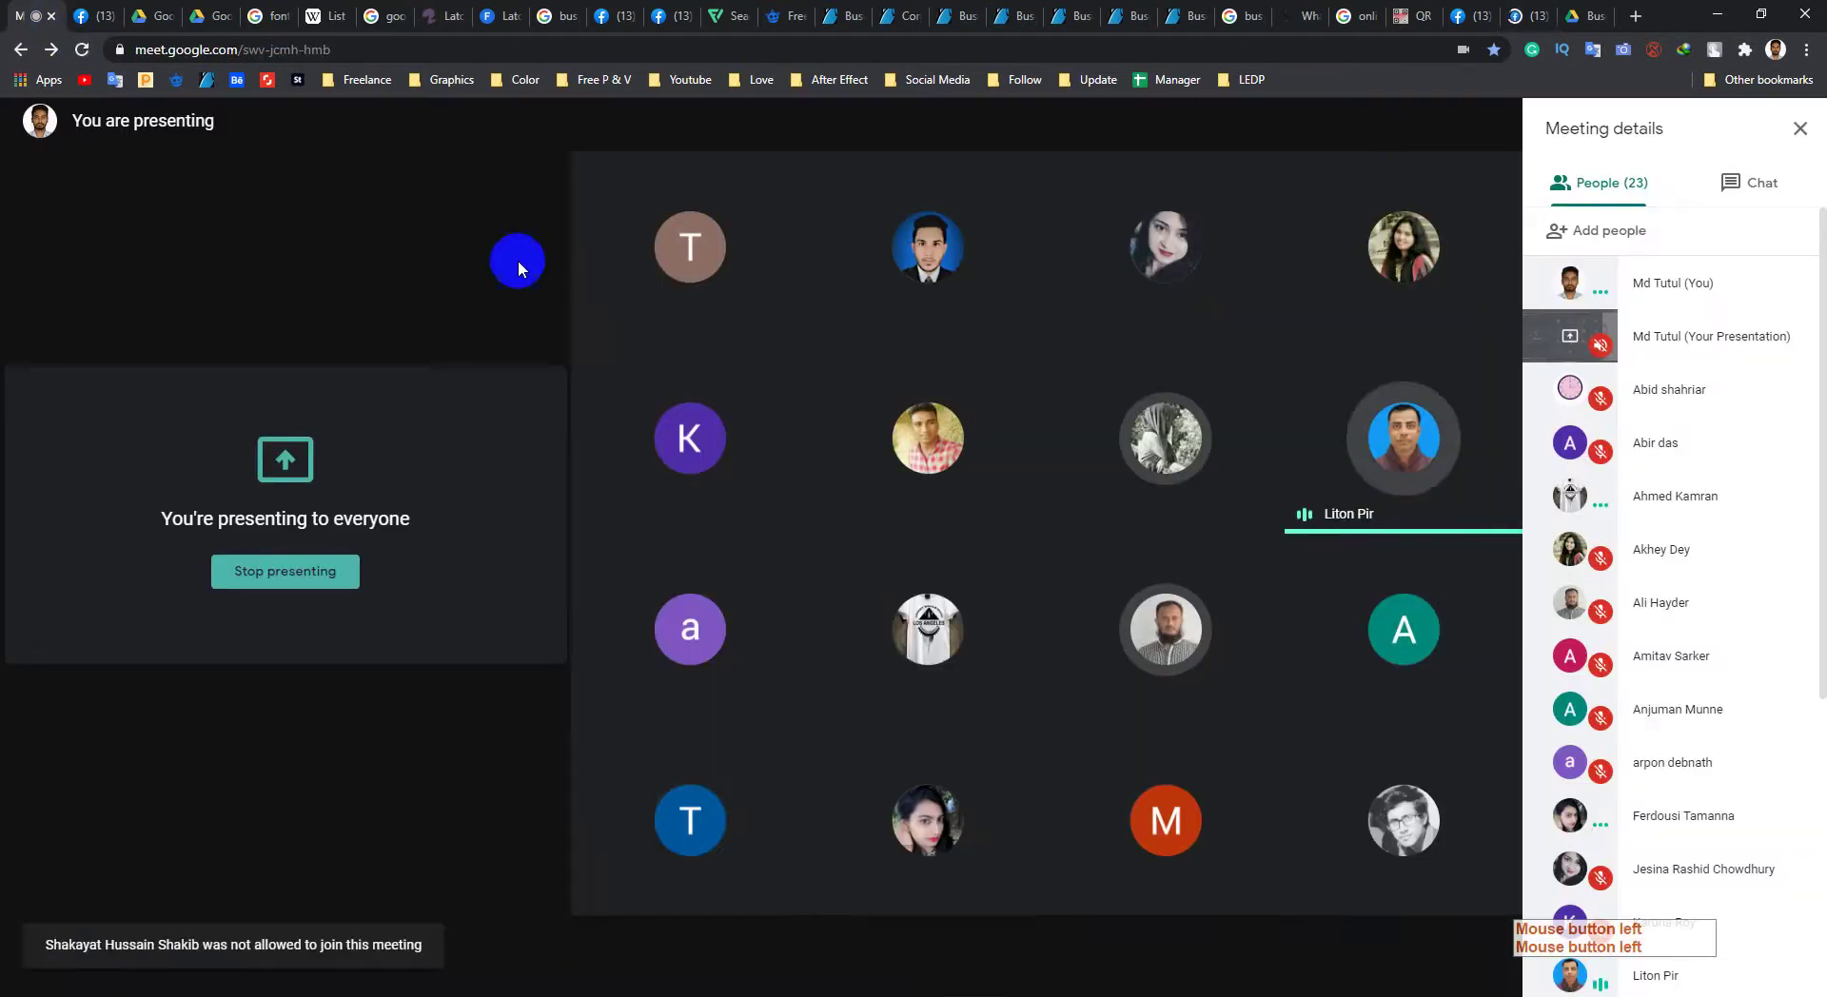
Step: Open the GD-782 sheet from the LEDP bookmarks' Attendance sheet folder in a new tab
left_click(1517, 16)
left_click(25, 16)
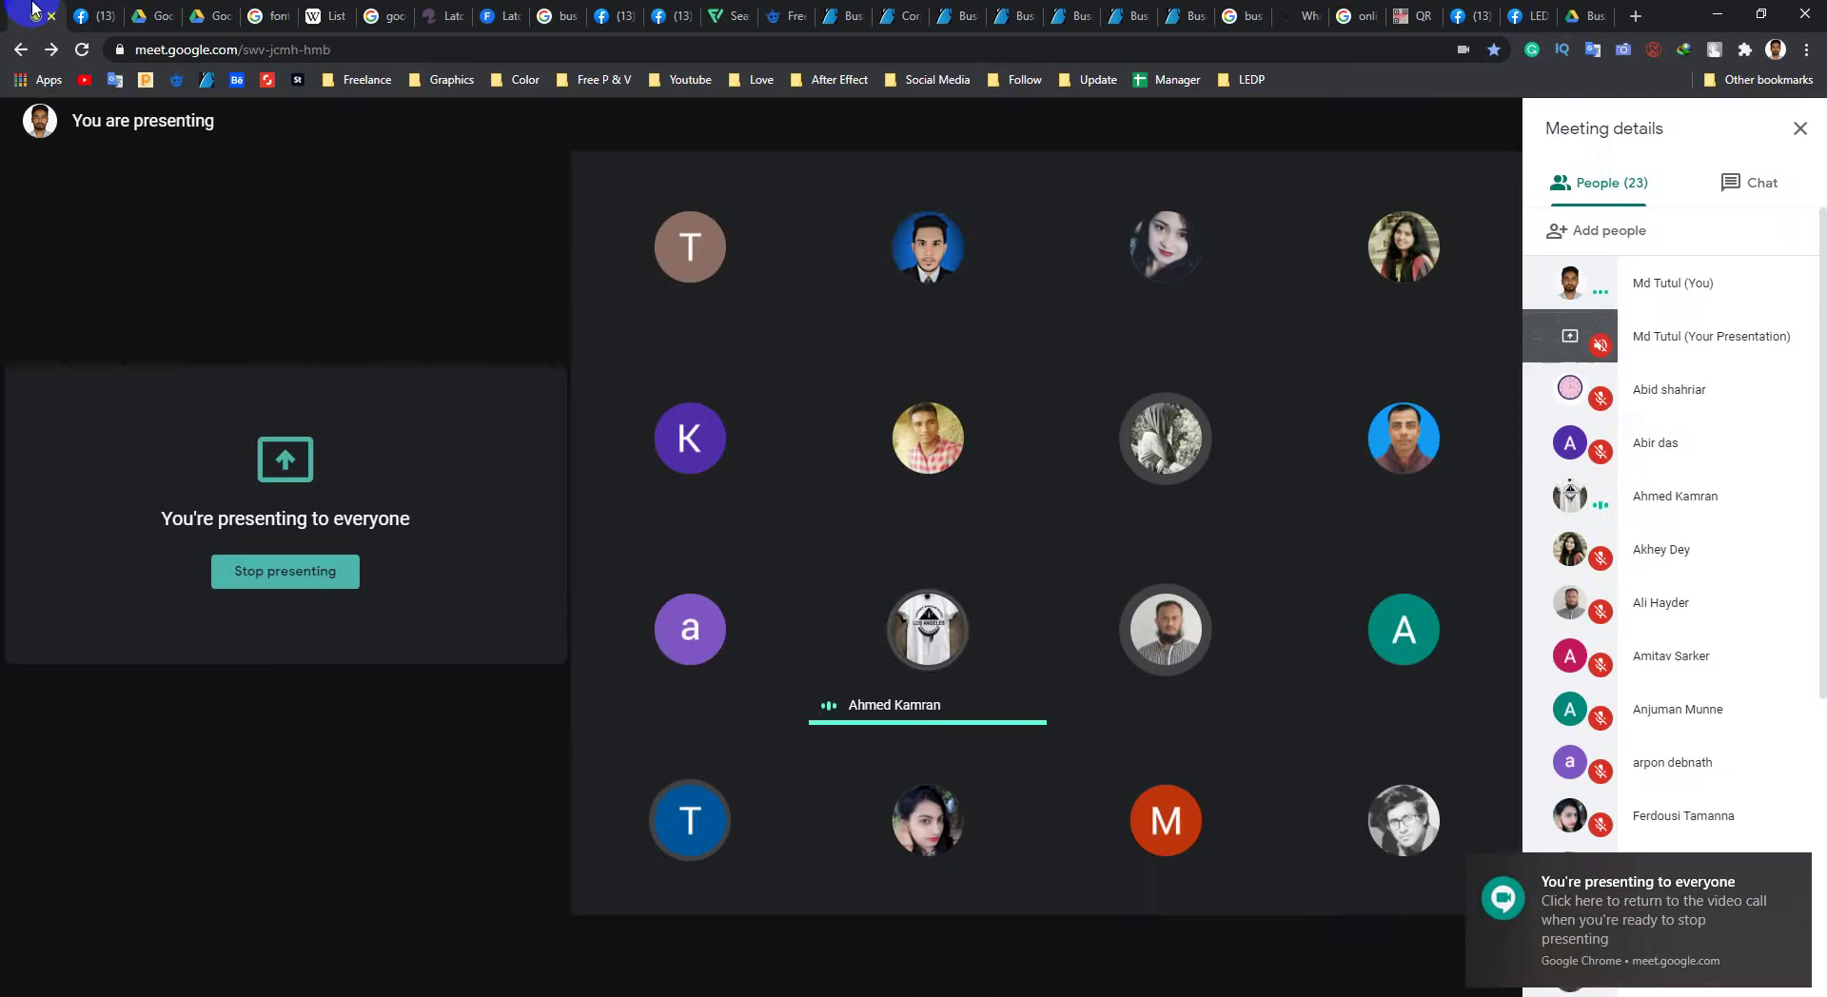
mouse_move(1083, 561)
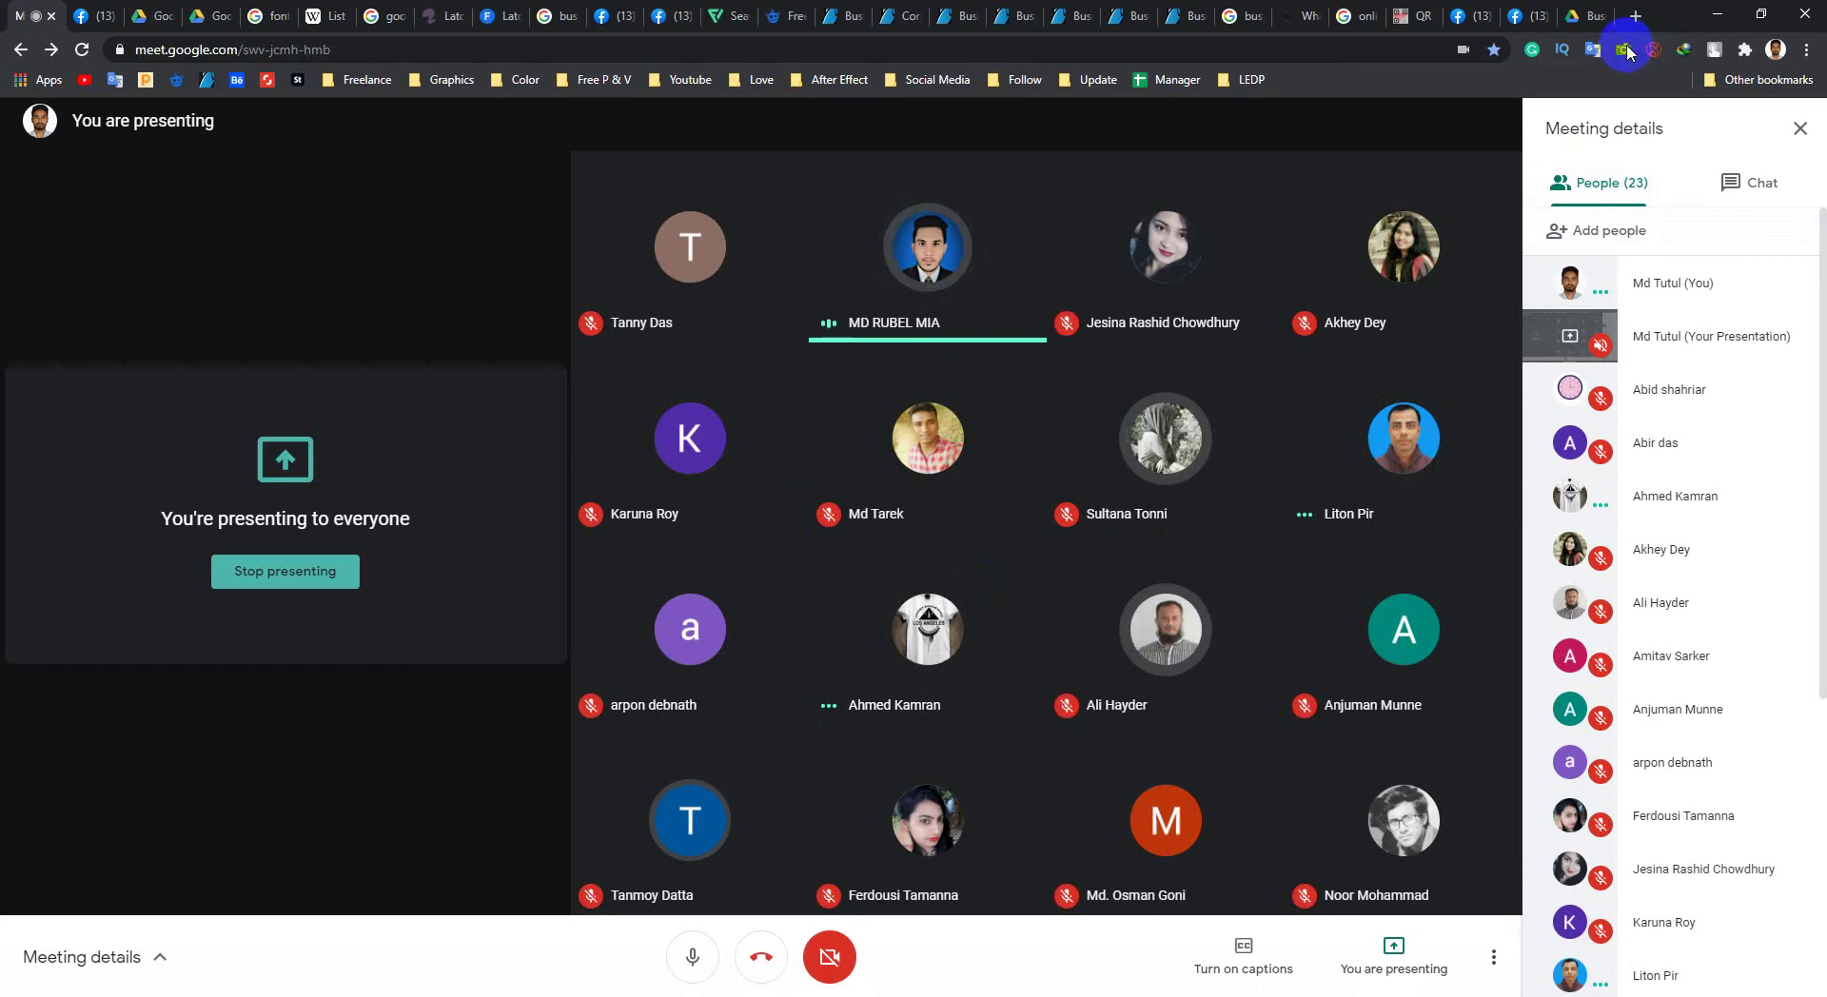
left_click(1252, 87)
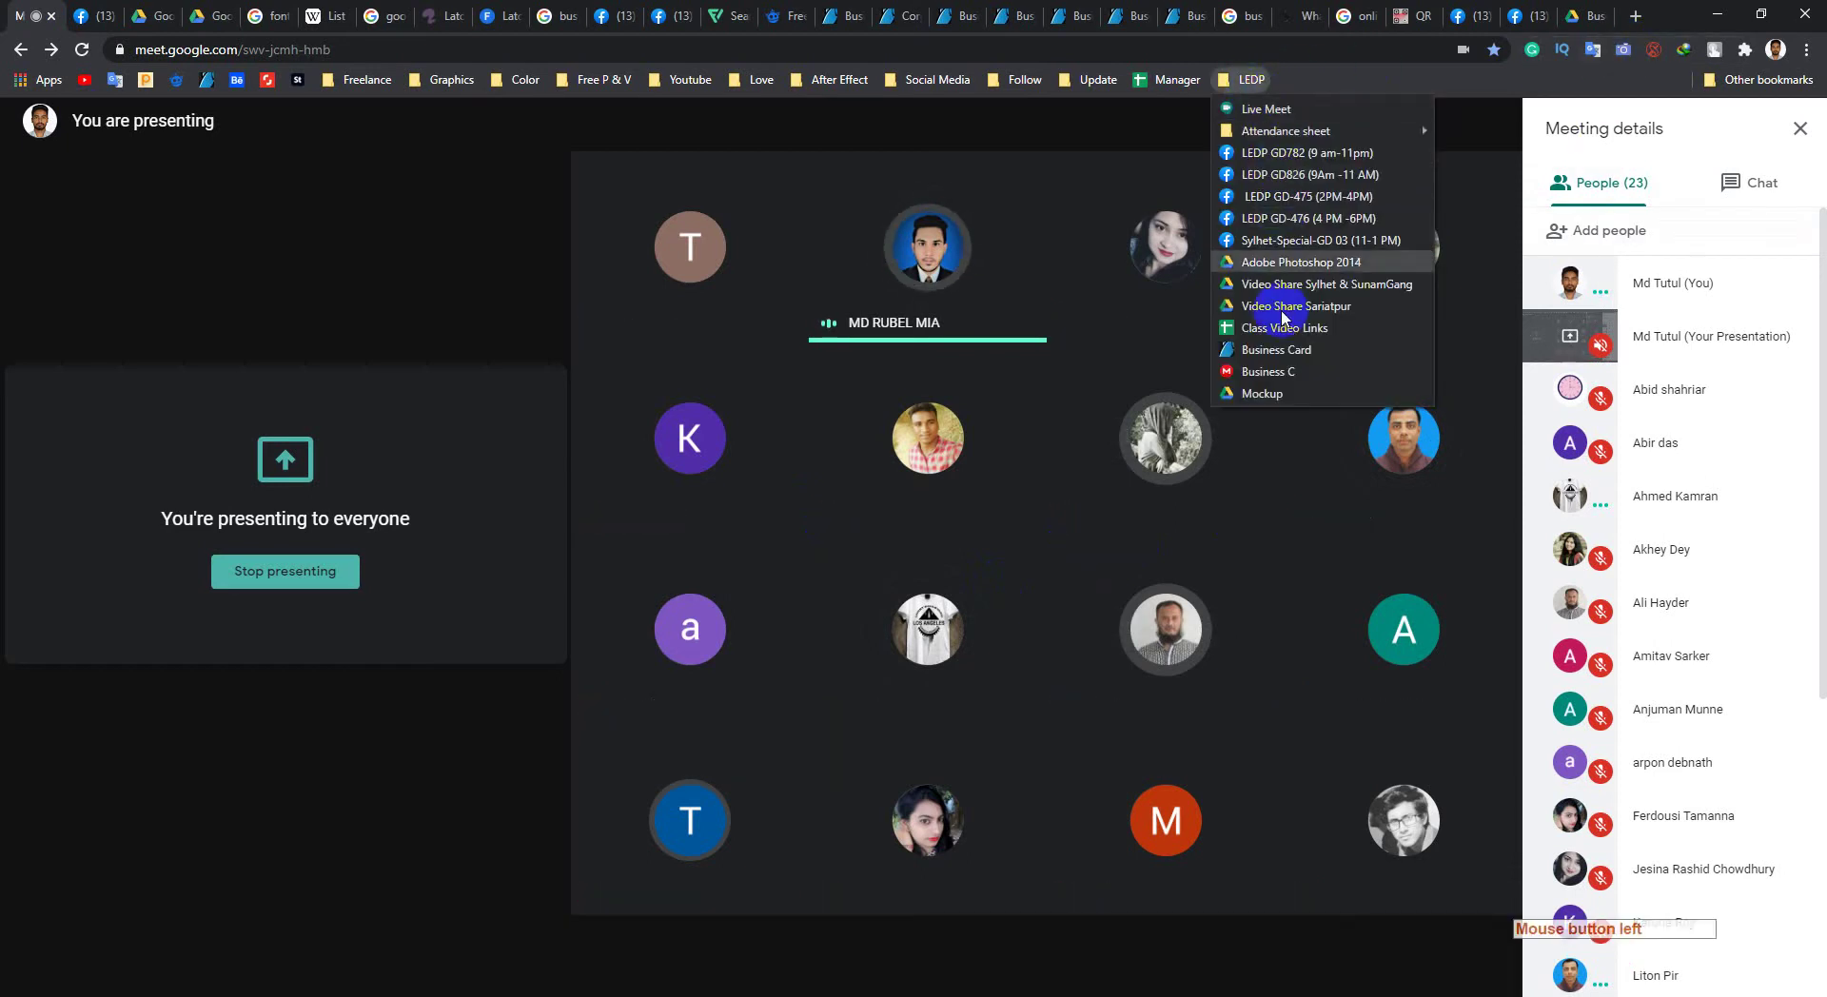
left_click(1338, 131)
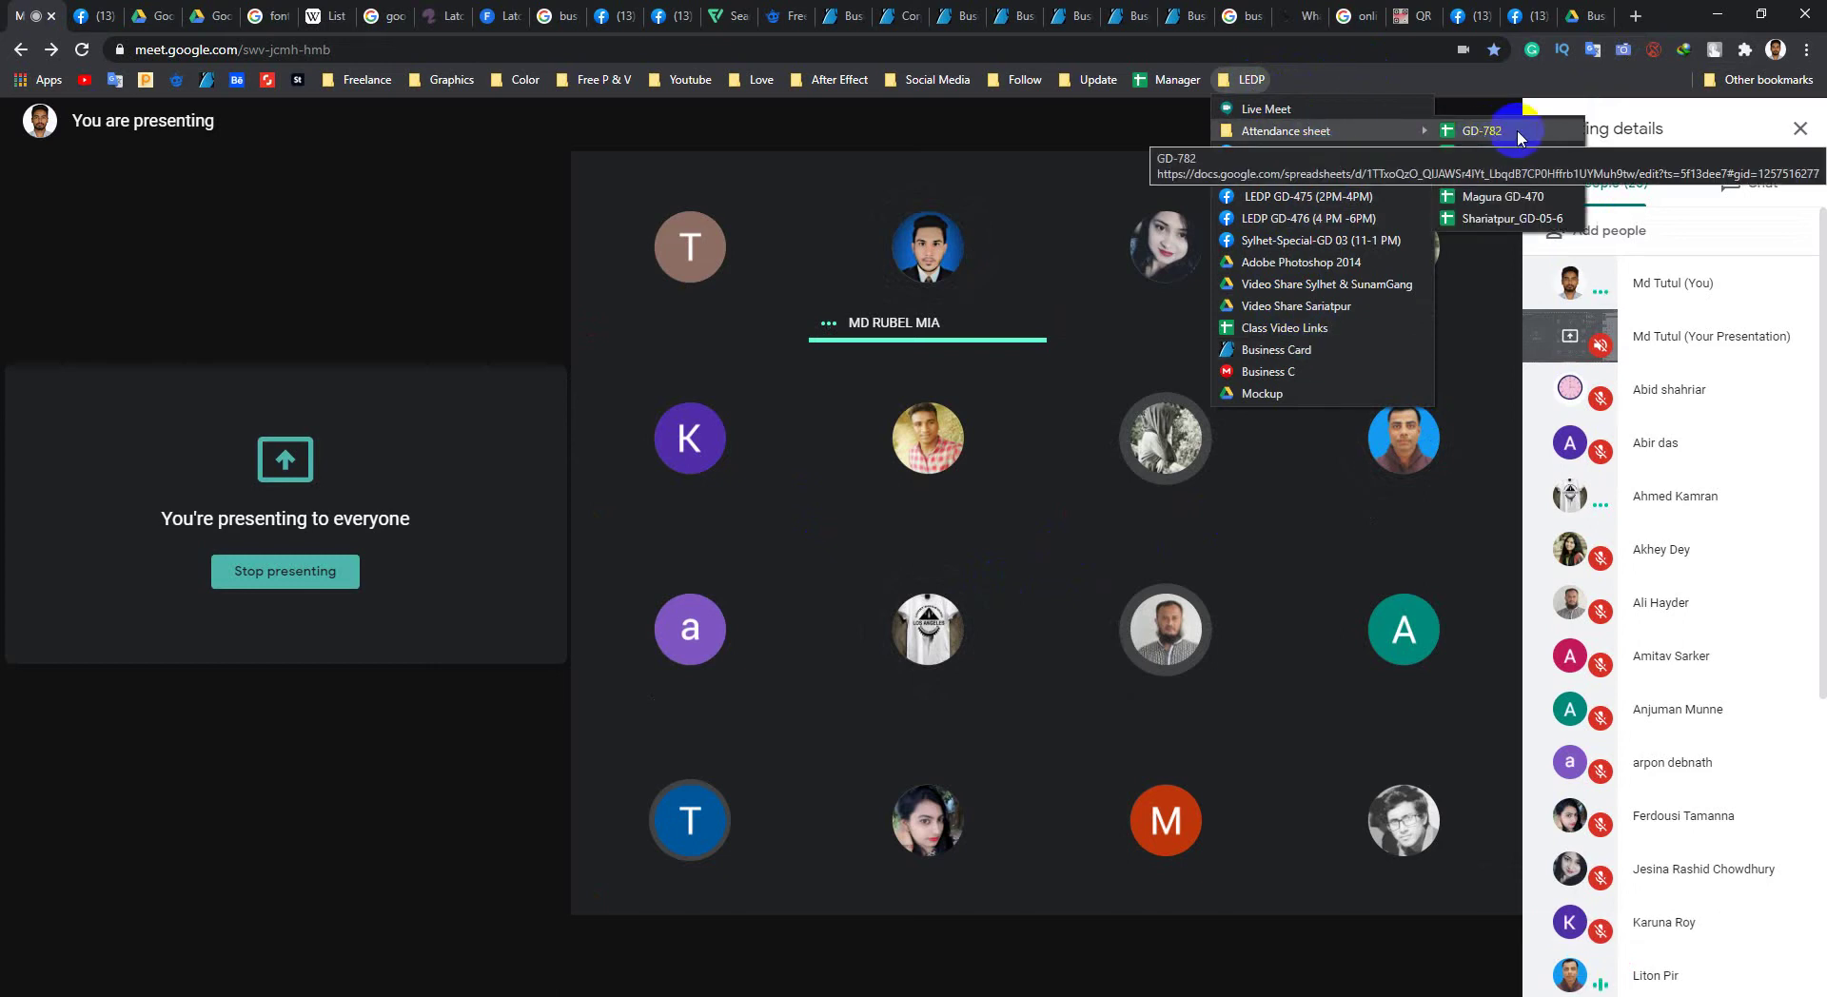
middle_click(1493, 136)
left_click(1253, 79)
mouse_move(1332, 131)
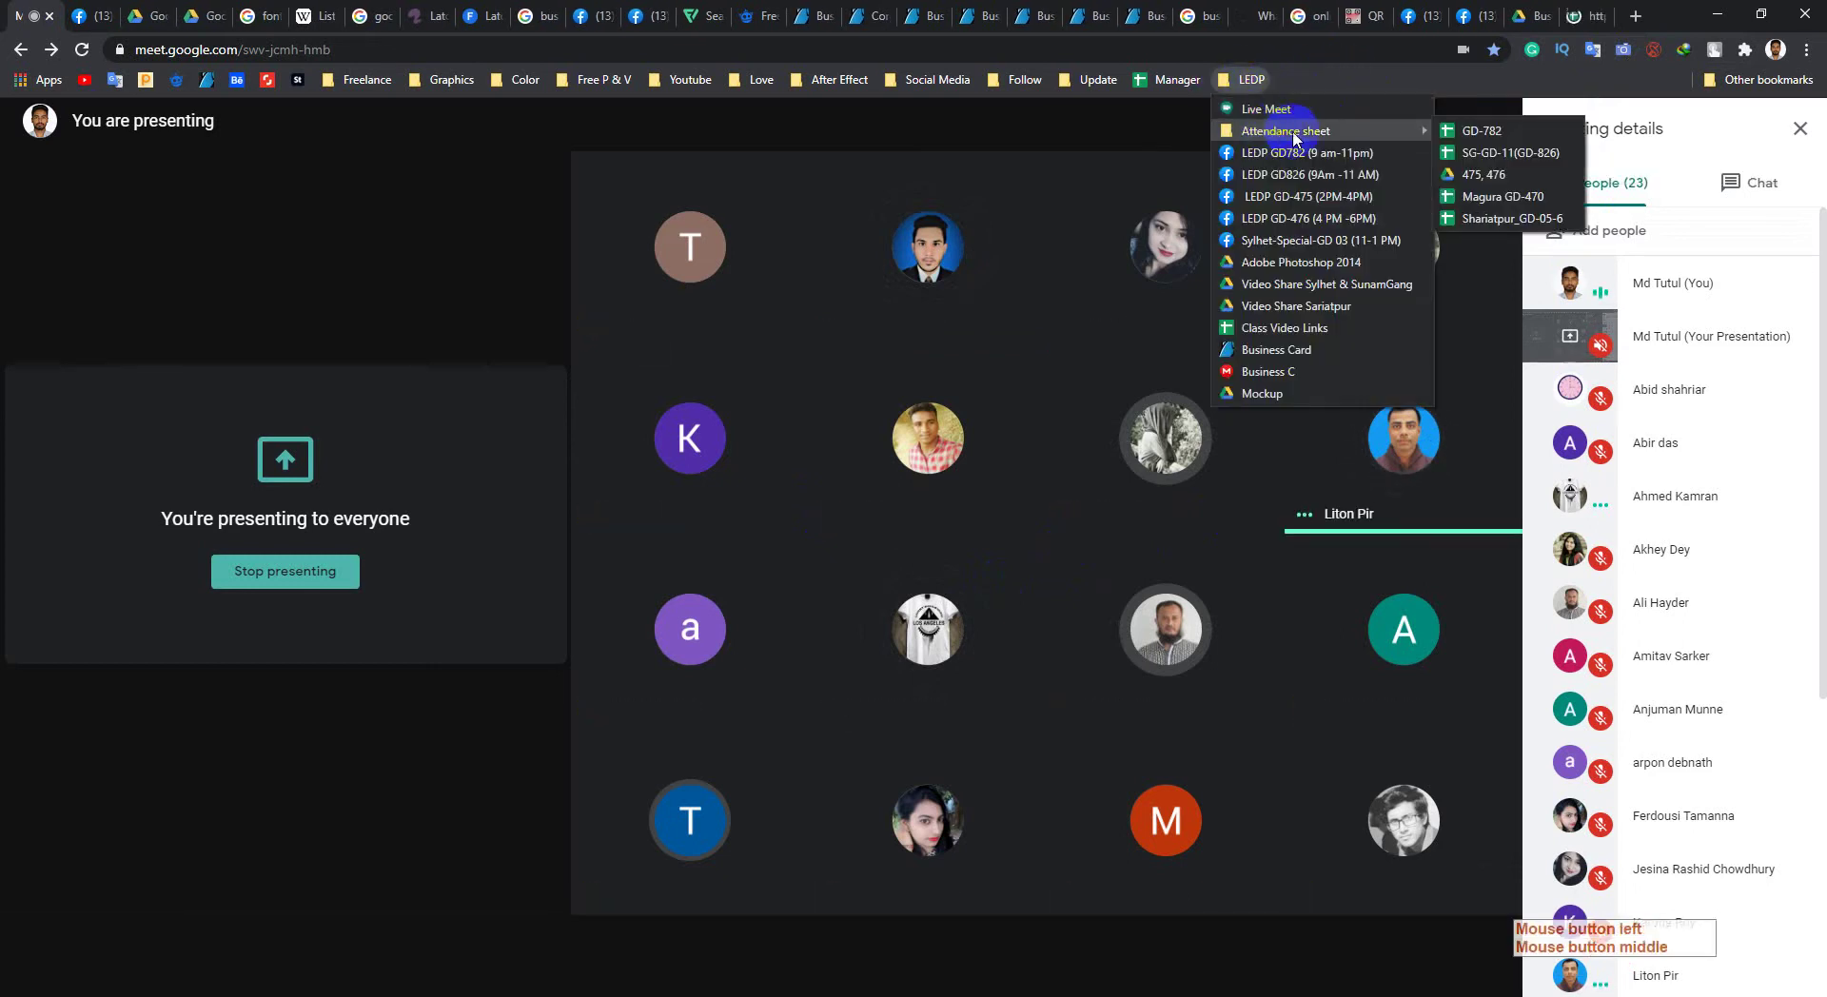
middle_click(1479, 136)
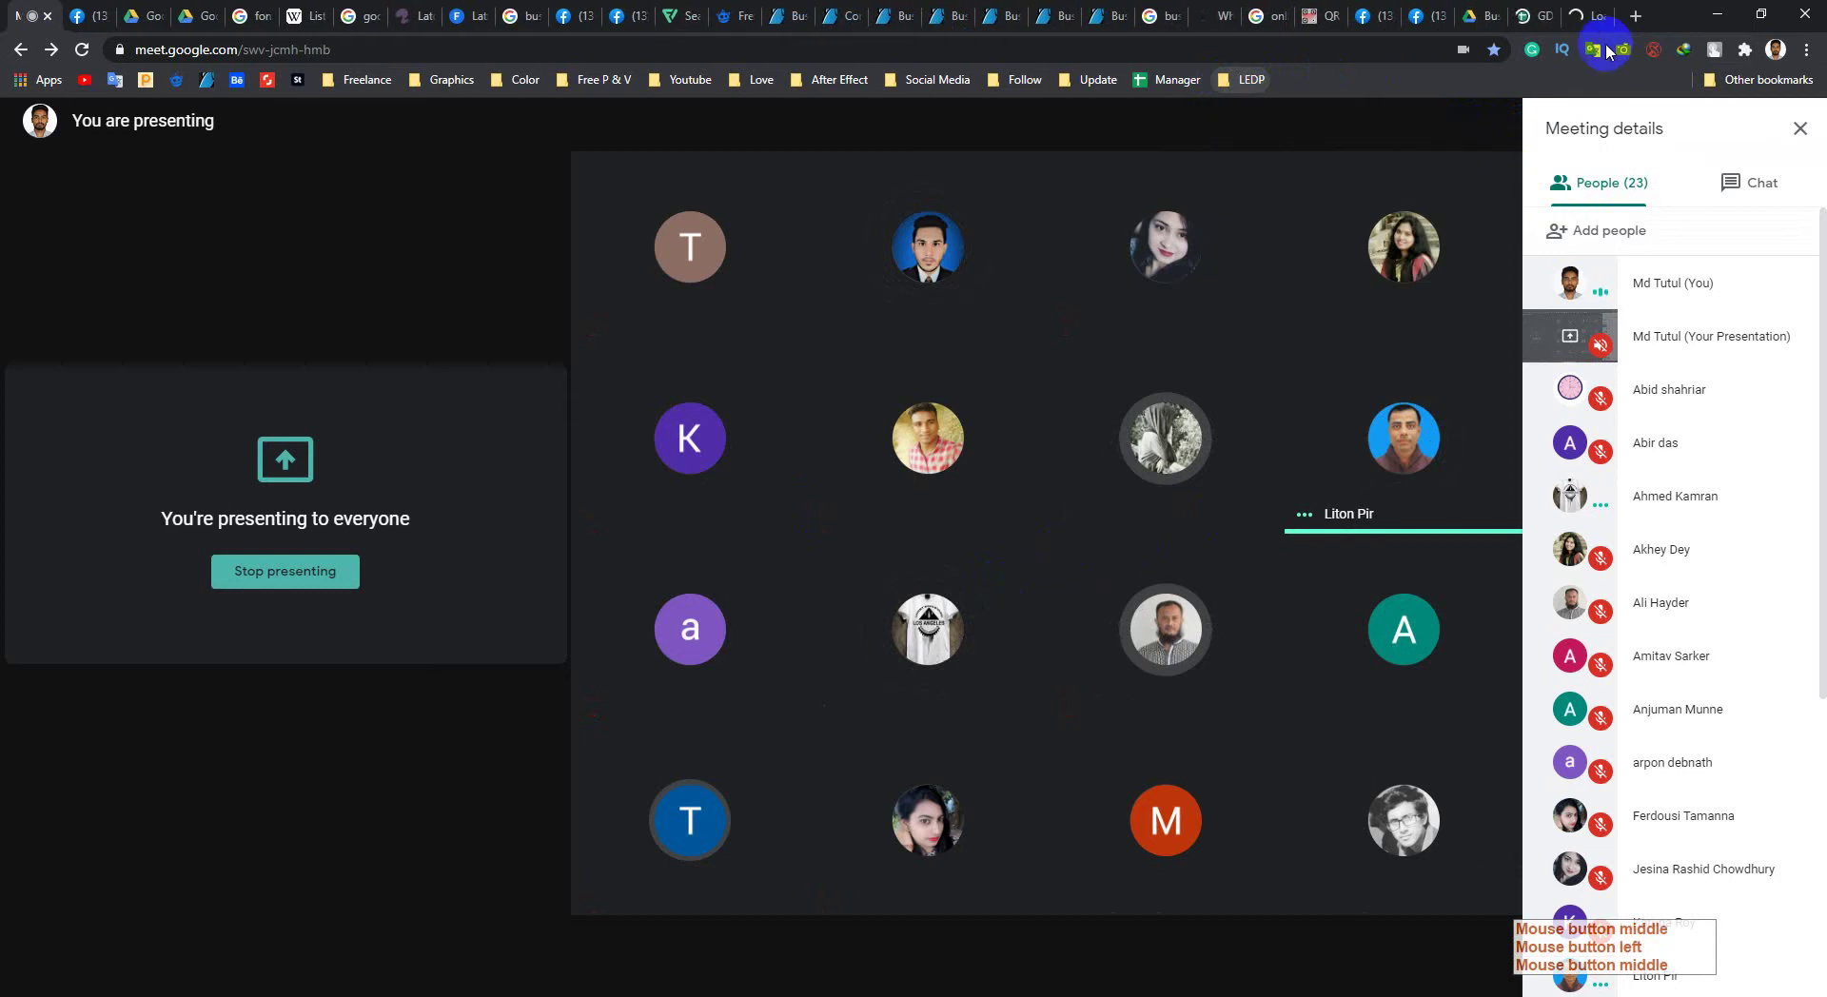
left_click(1531, 17)
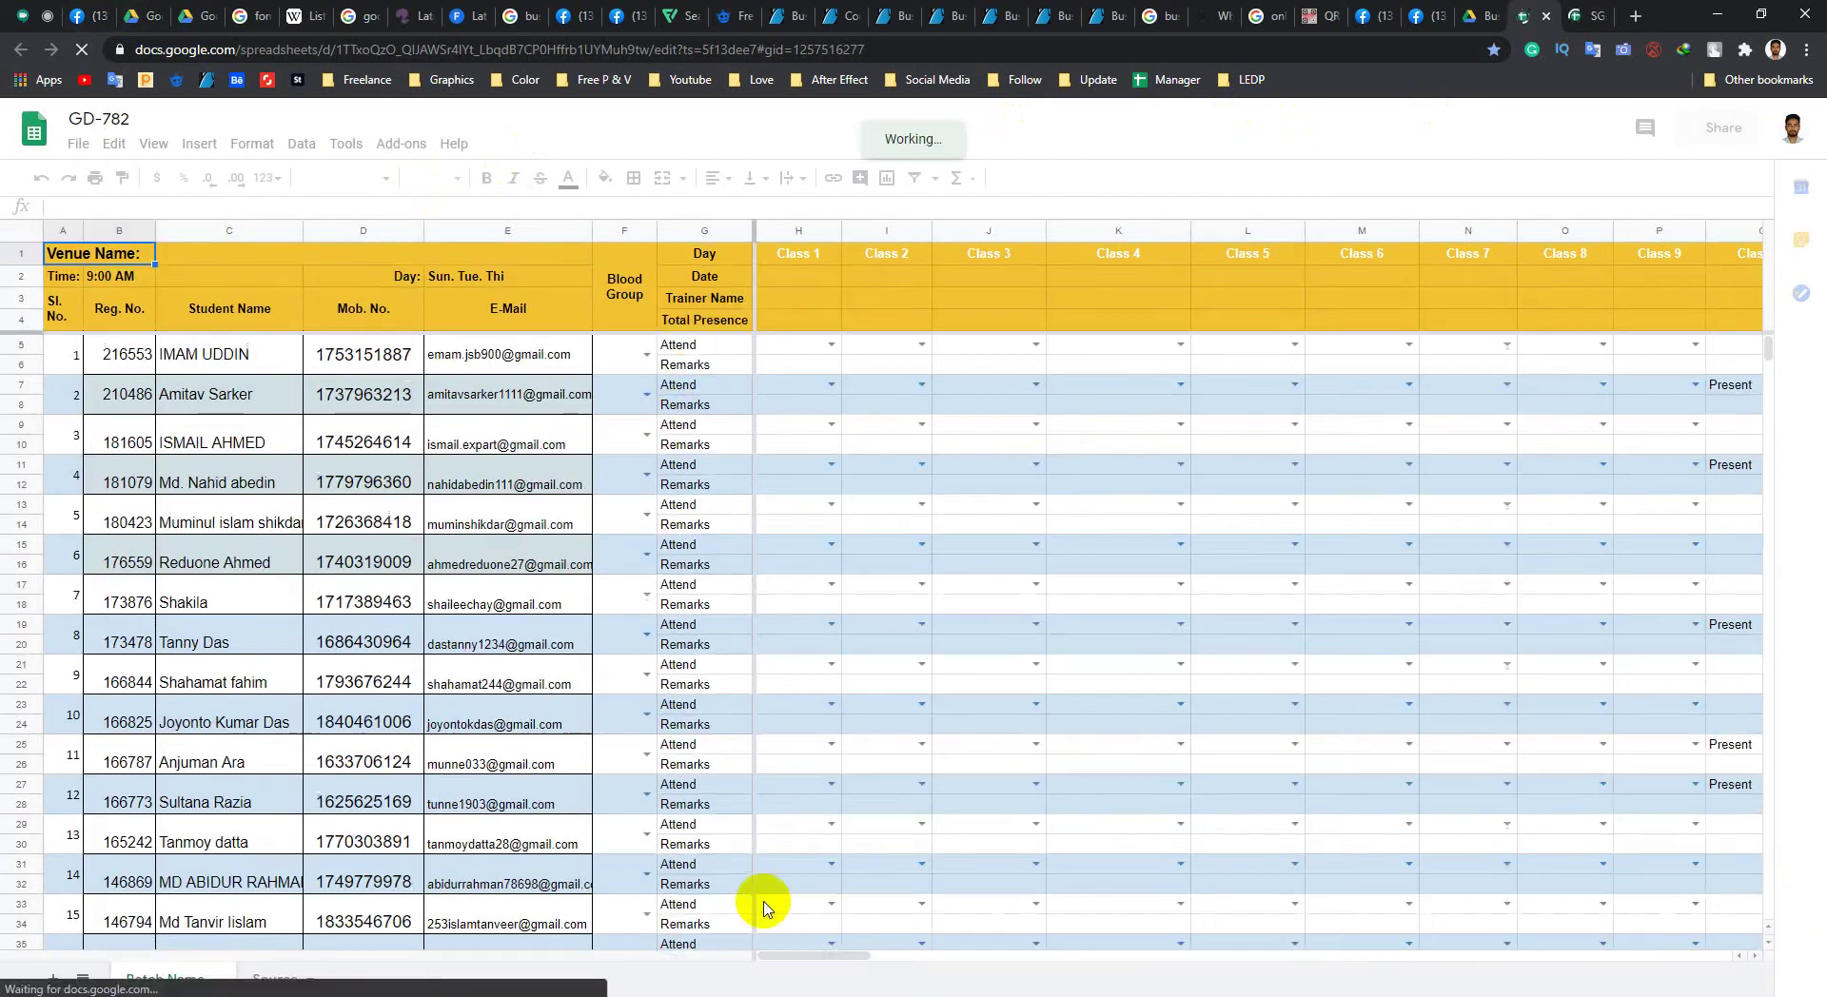
left_click(846, 956)
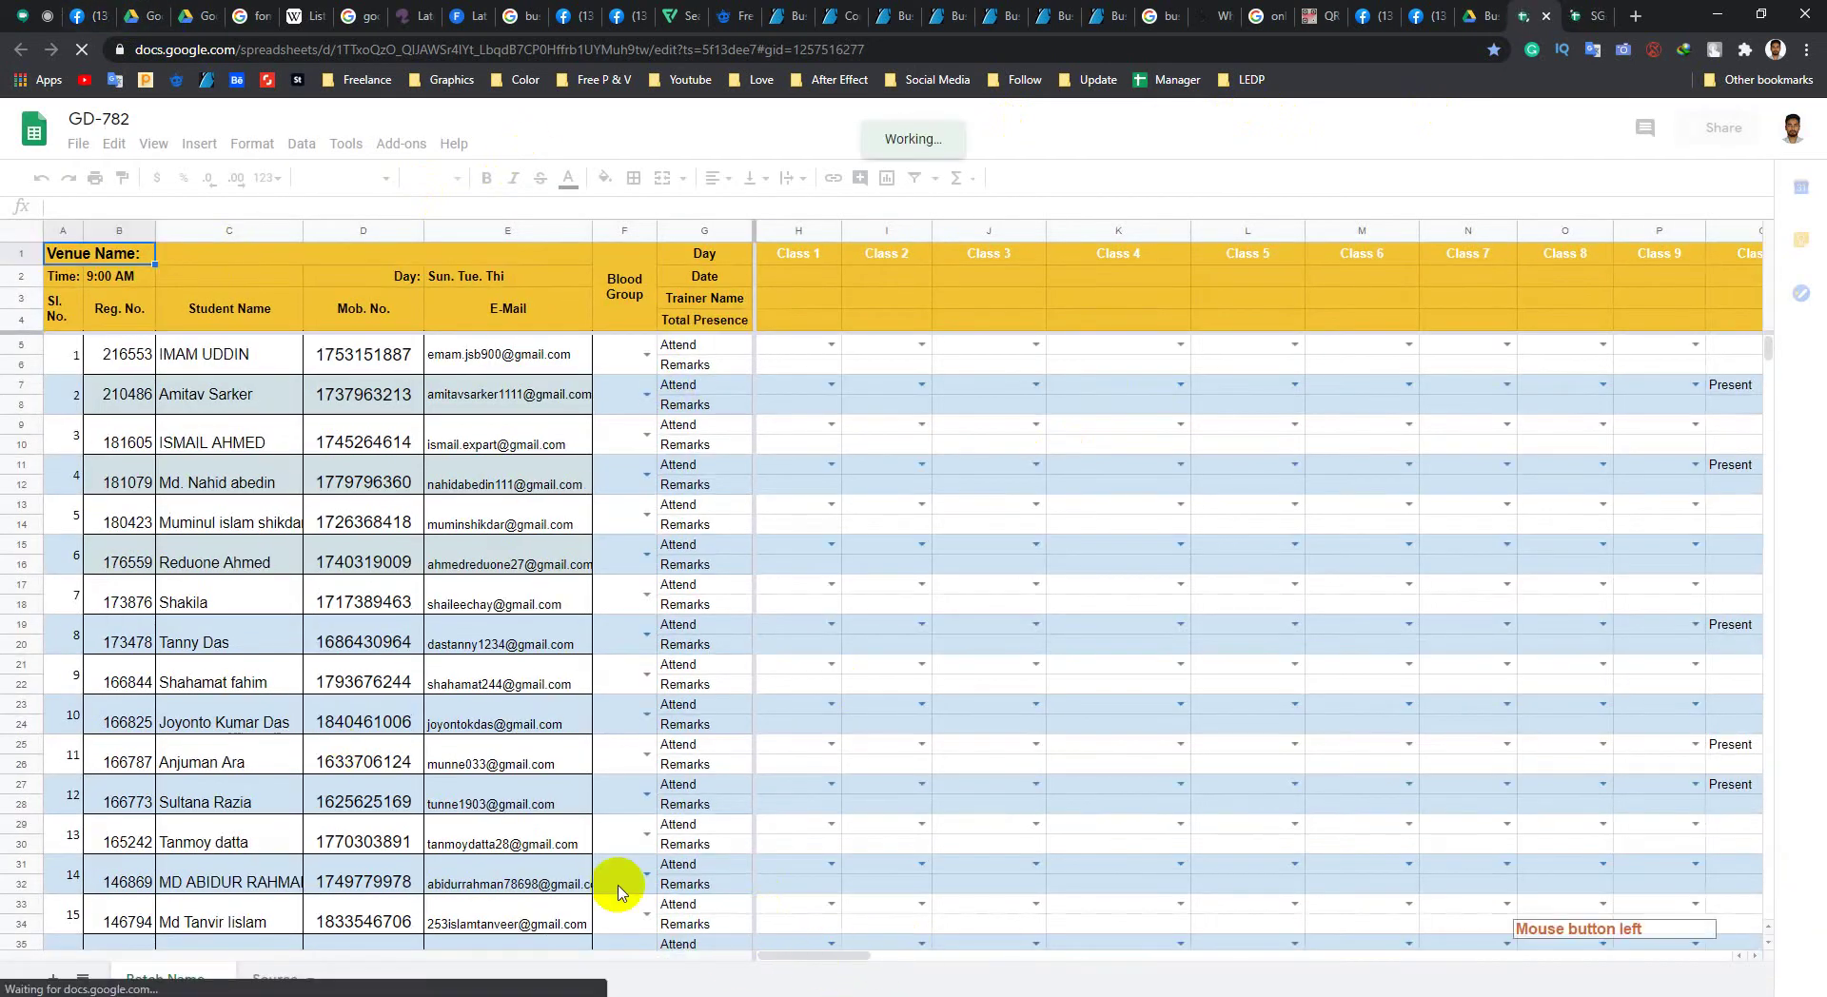
left_click(815, 956)
left_click(30, 16)
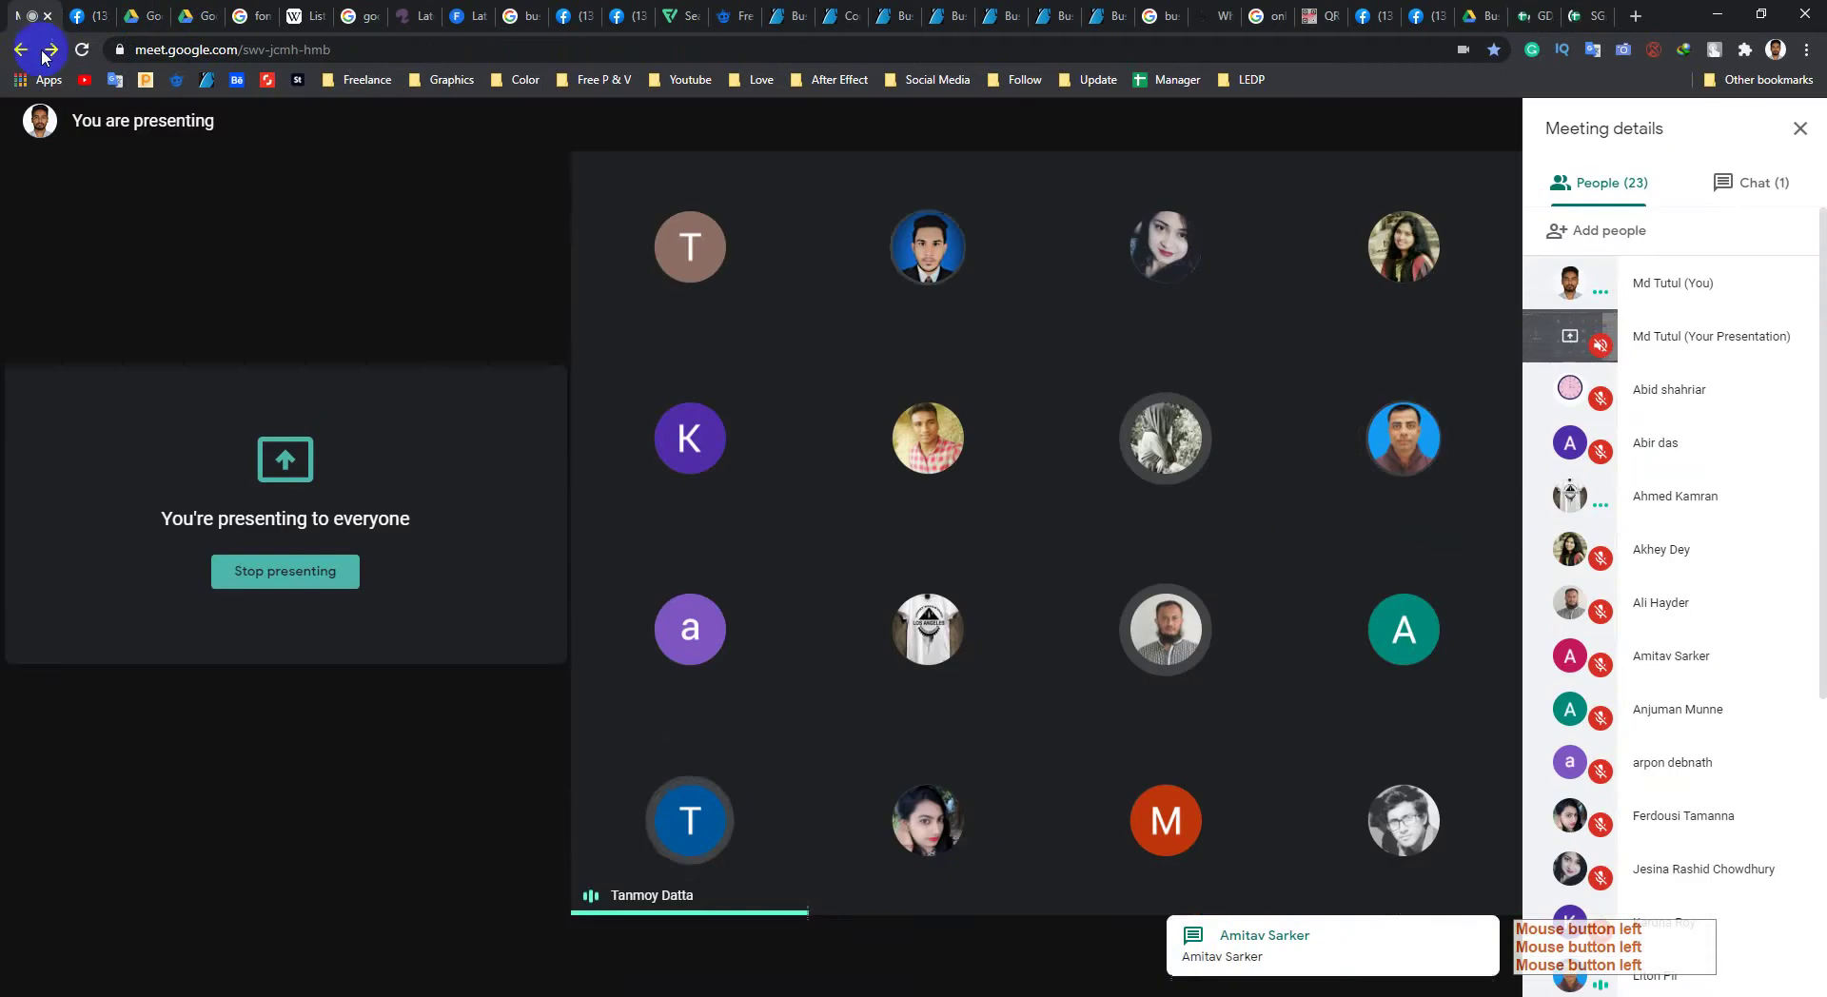
left_click(1571, 17)
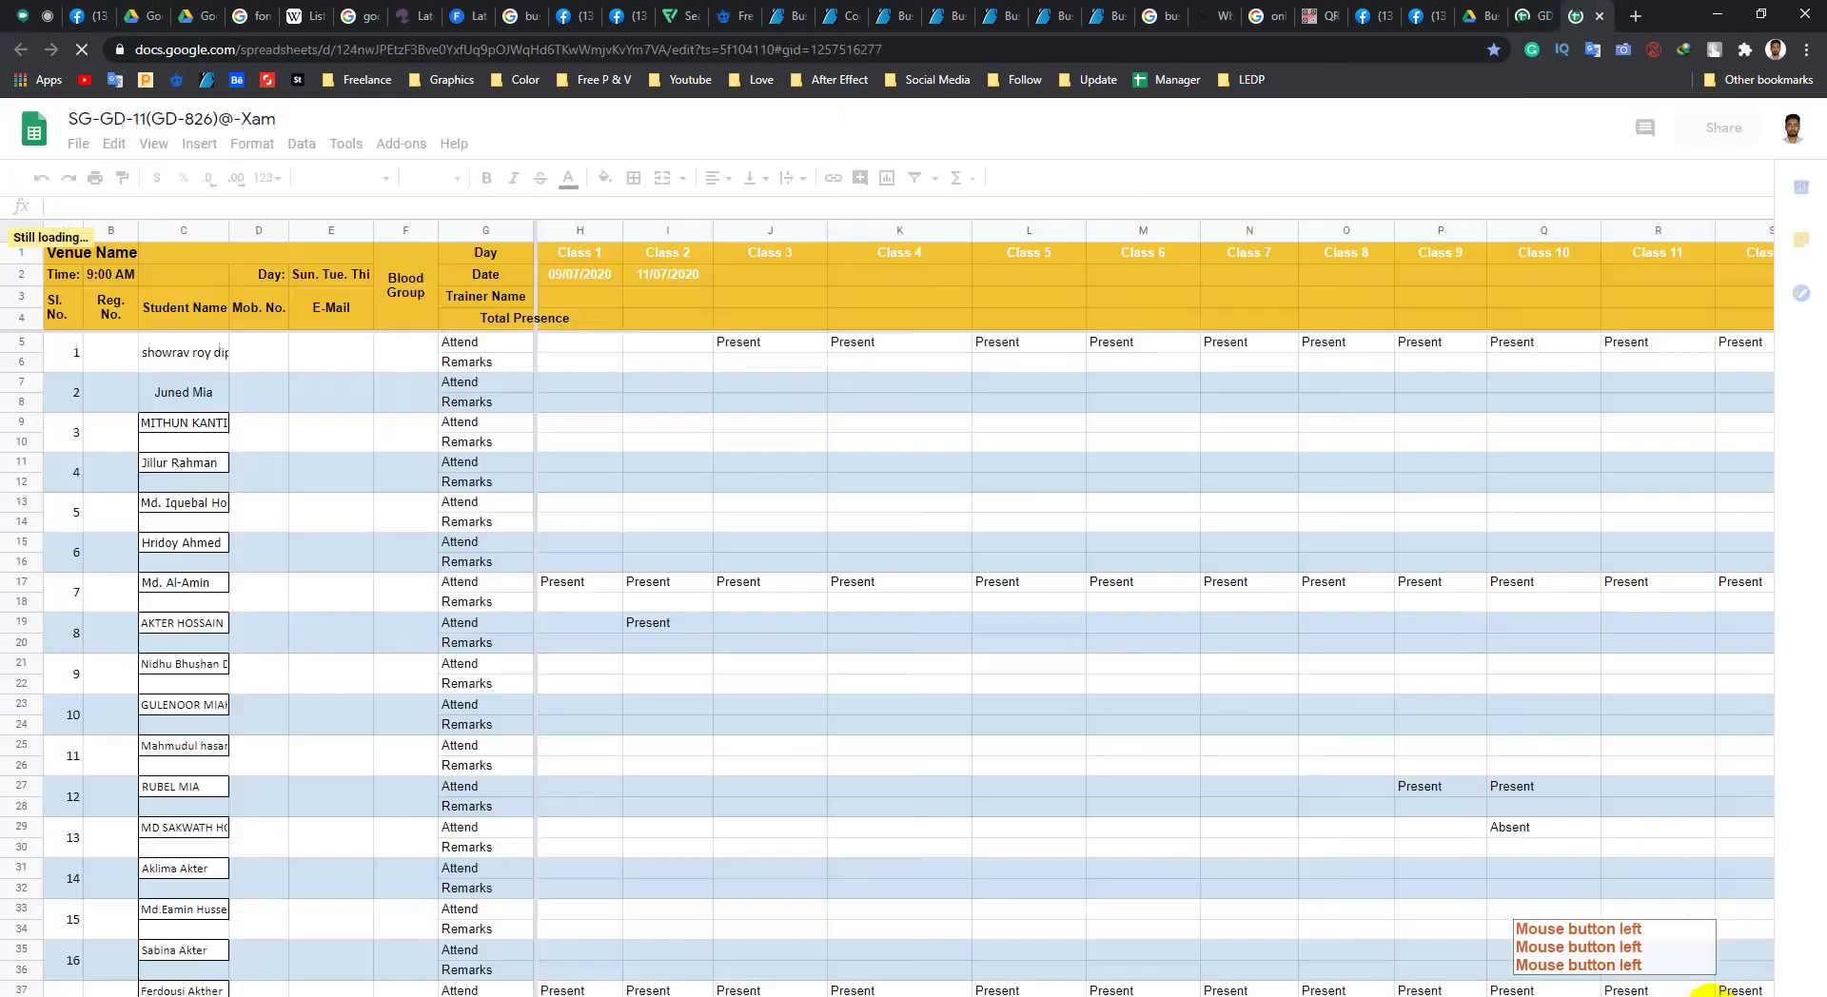
left_click(1700, 981)
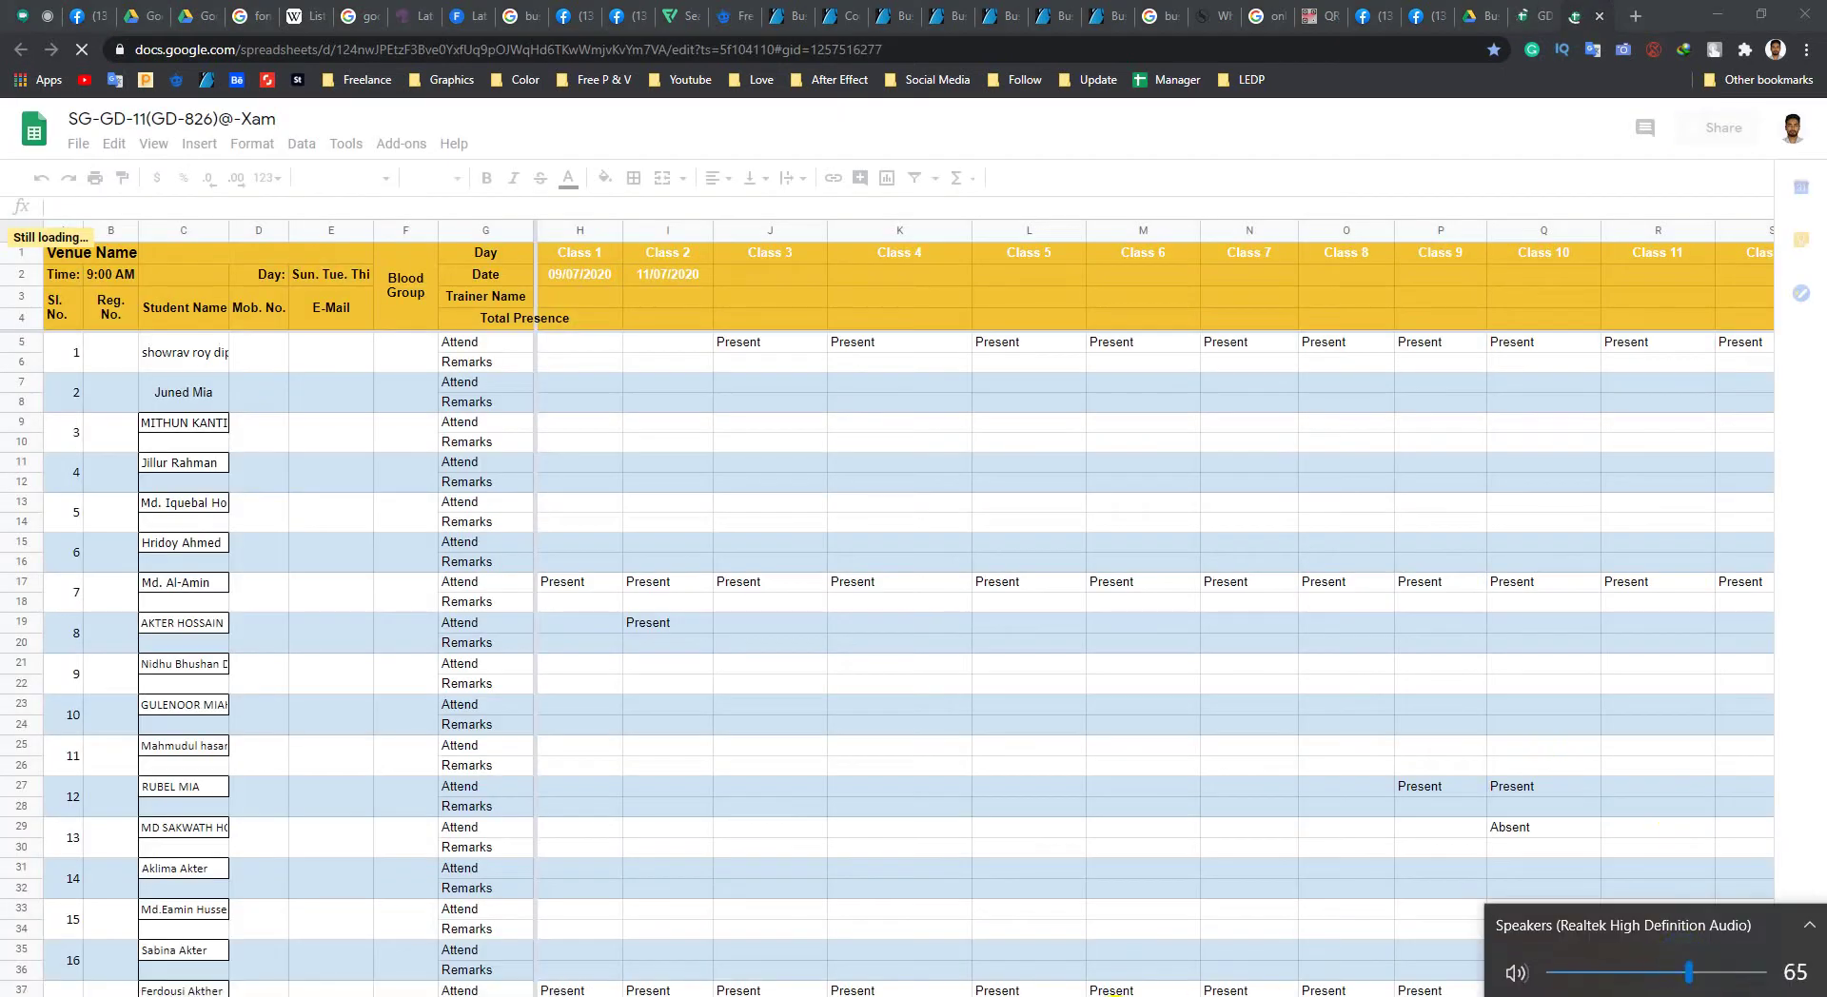
left_click(491, 466)
left_click(17, 19)
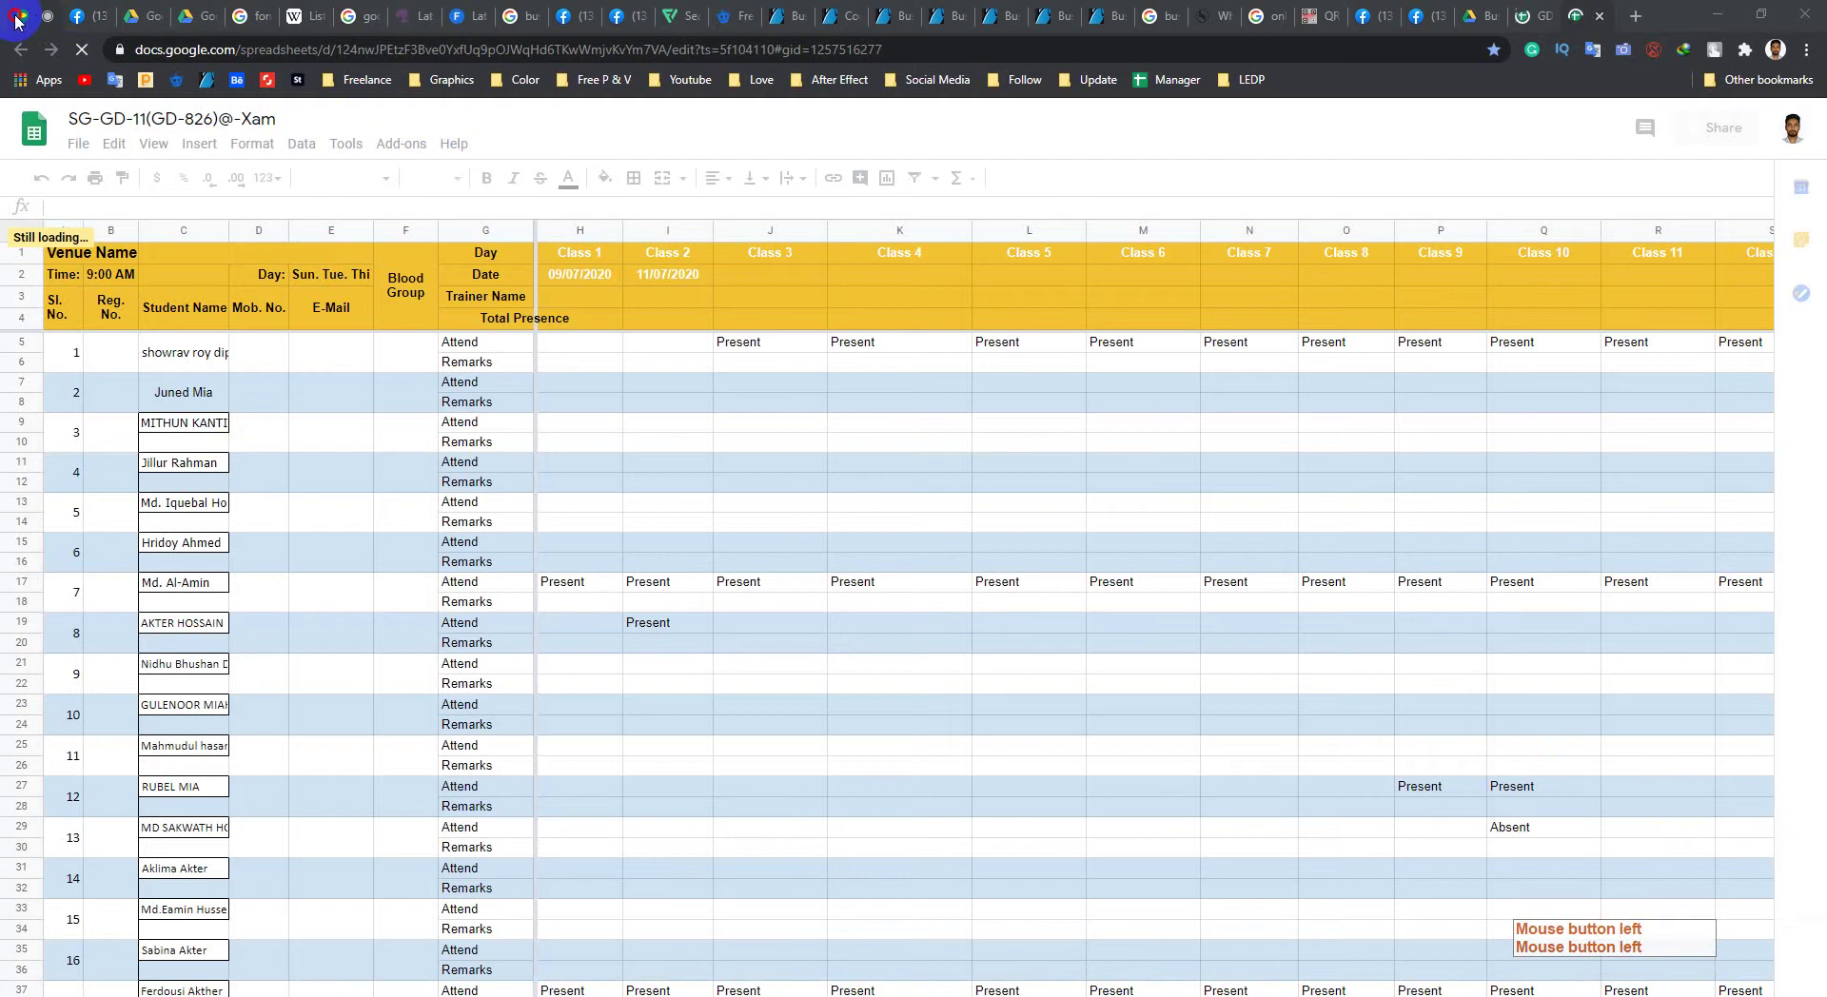
left_click(726, 905)
left_click(1437, 469)
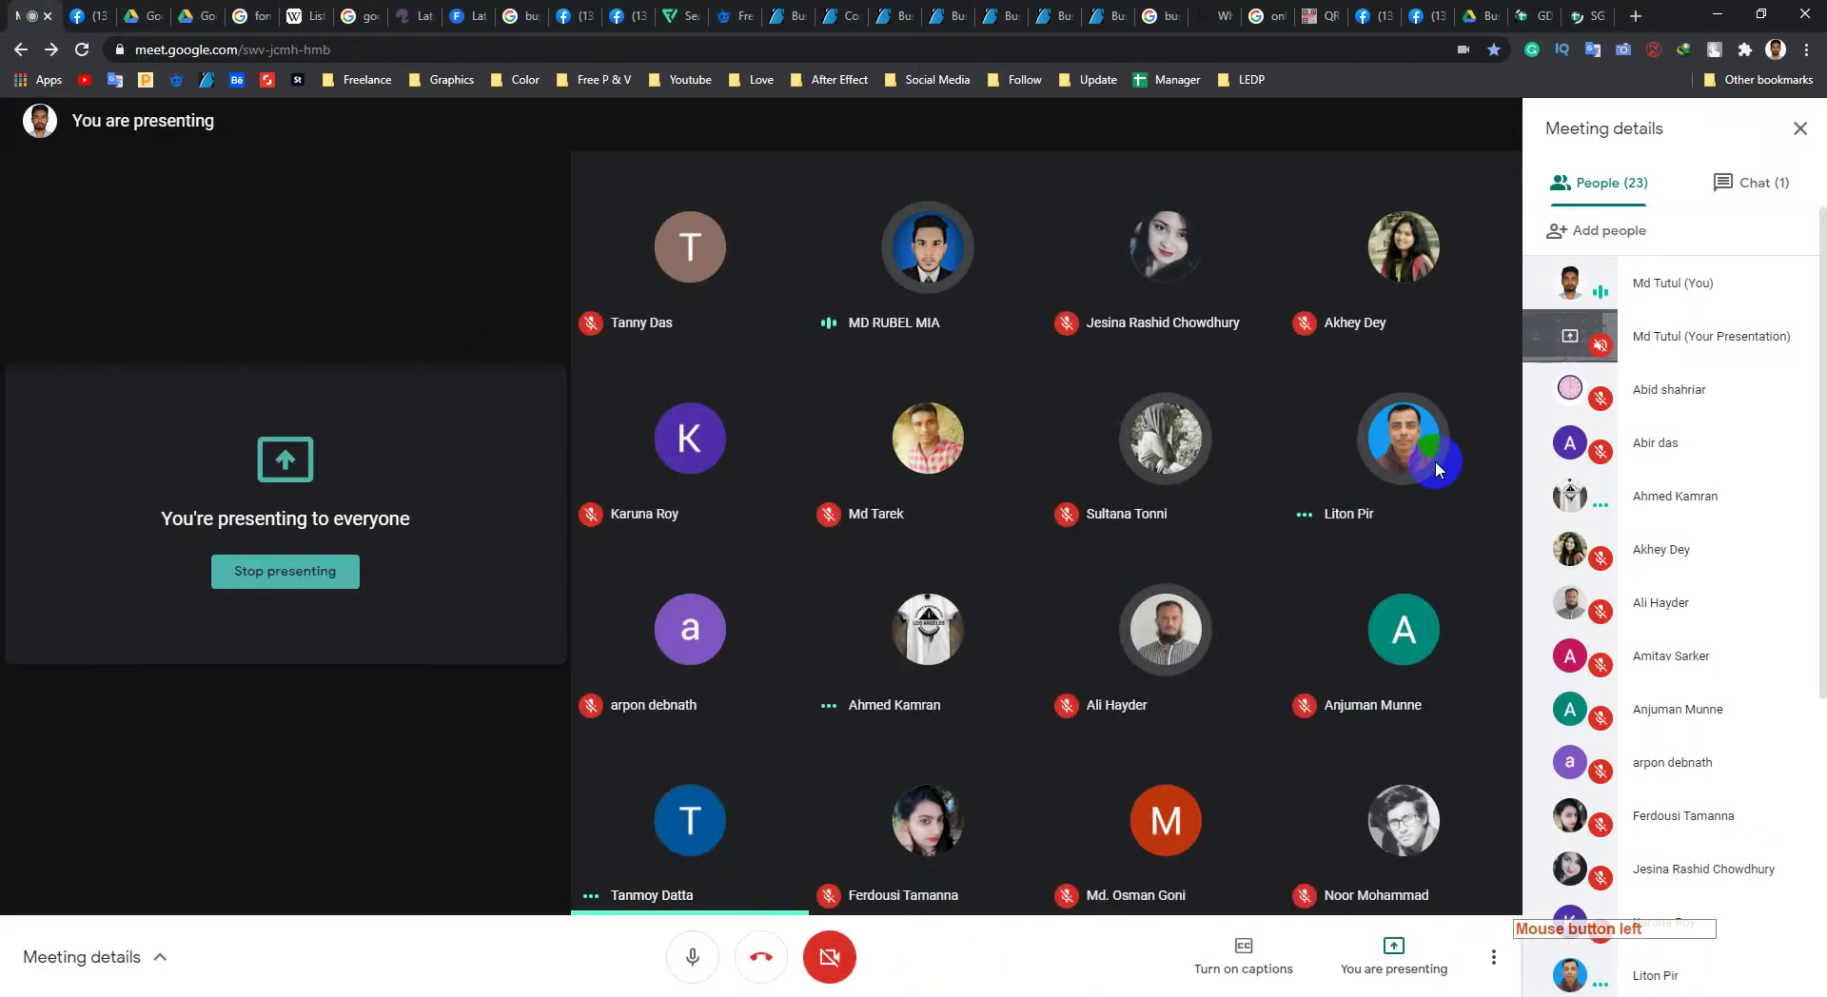
left_click(1534, 17)
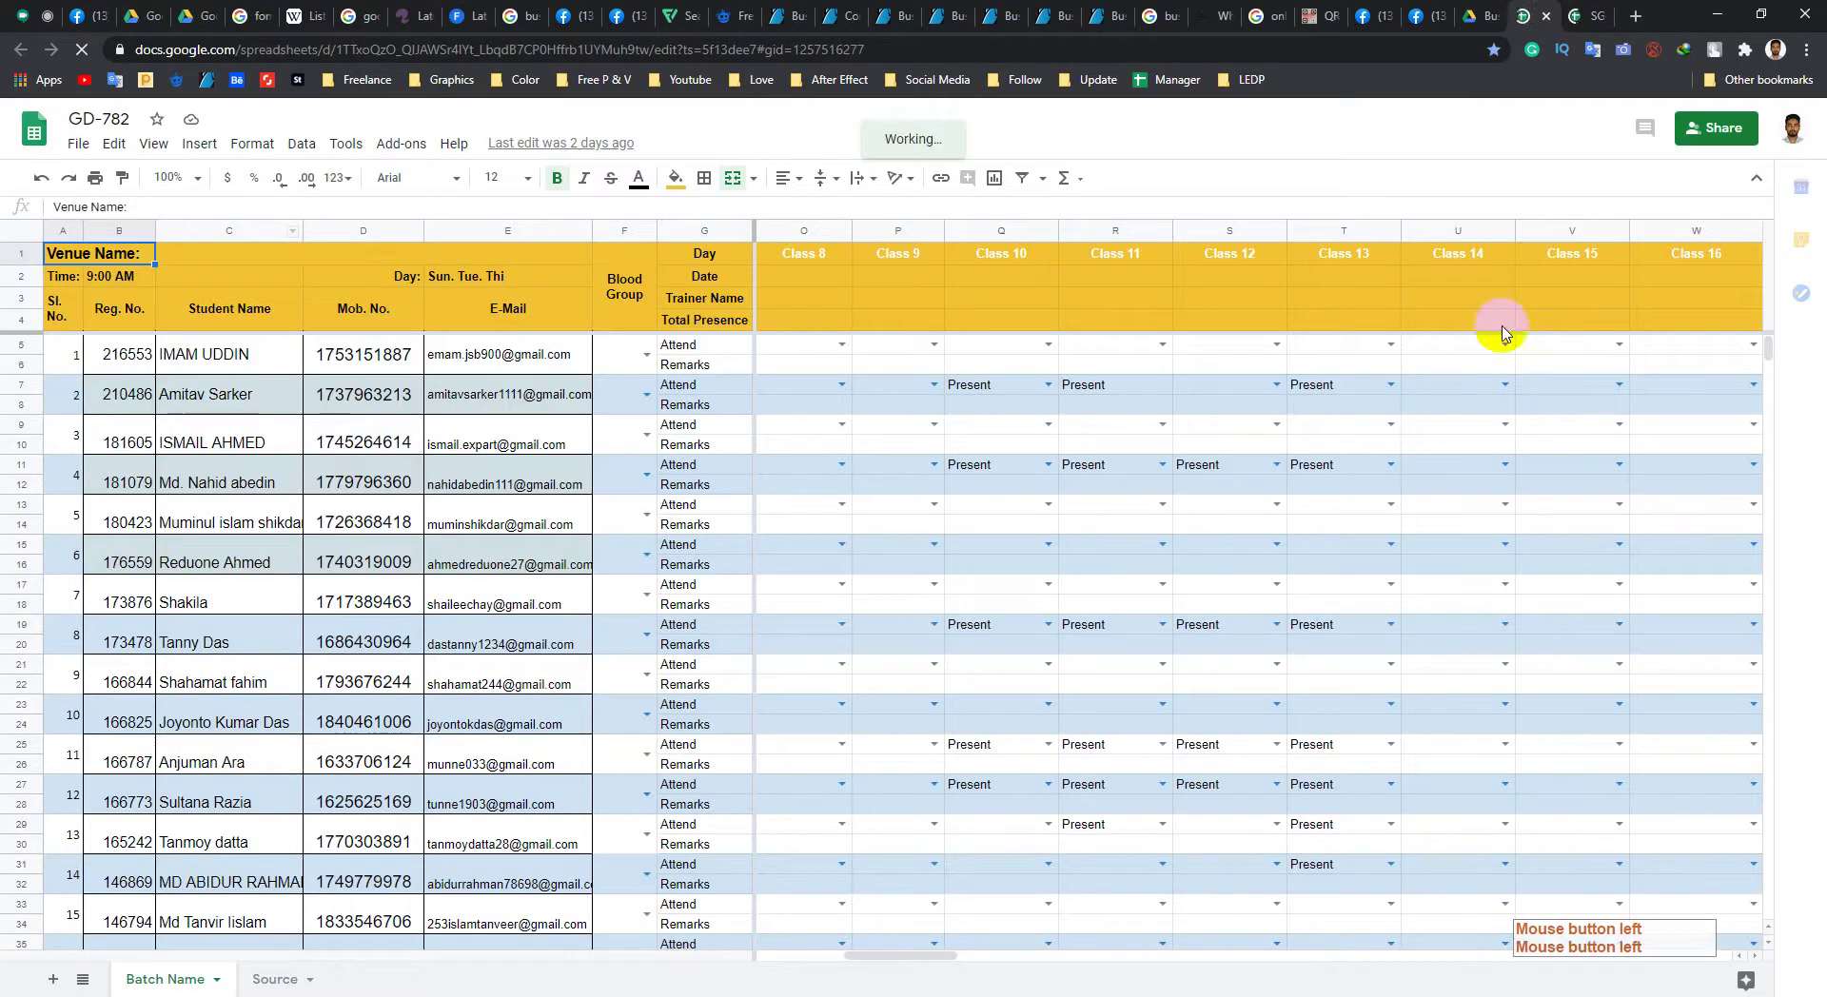
Step: Close the leftover Facebook, Drive, search, font, typeface and GraphicRiver tabs
left_click(105, 19)
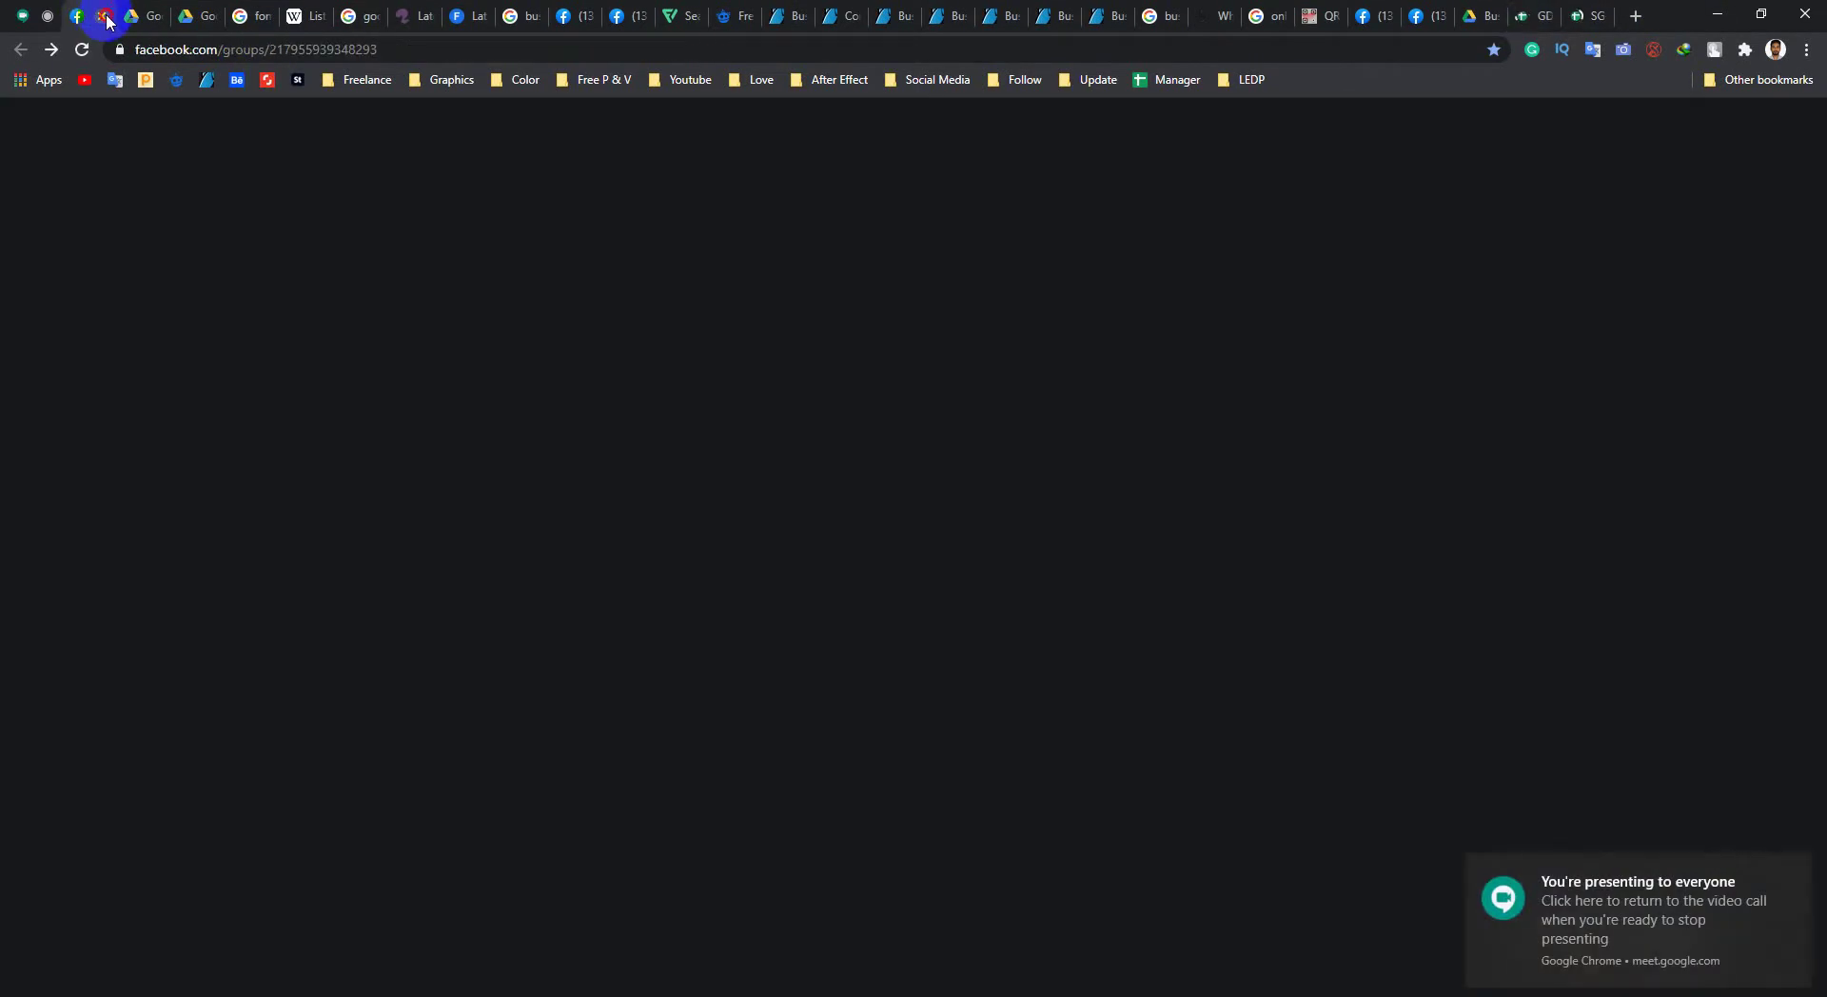
left_click(105, 17)
left_click(105, 17)
left_click(105, 17)
left_click(104, 17)
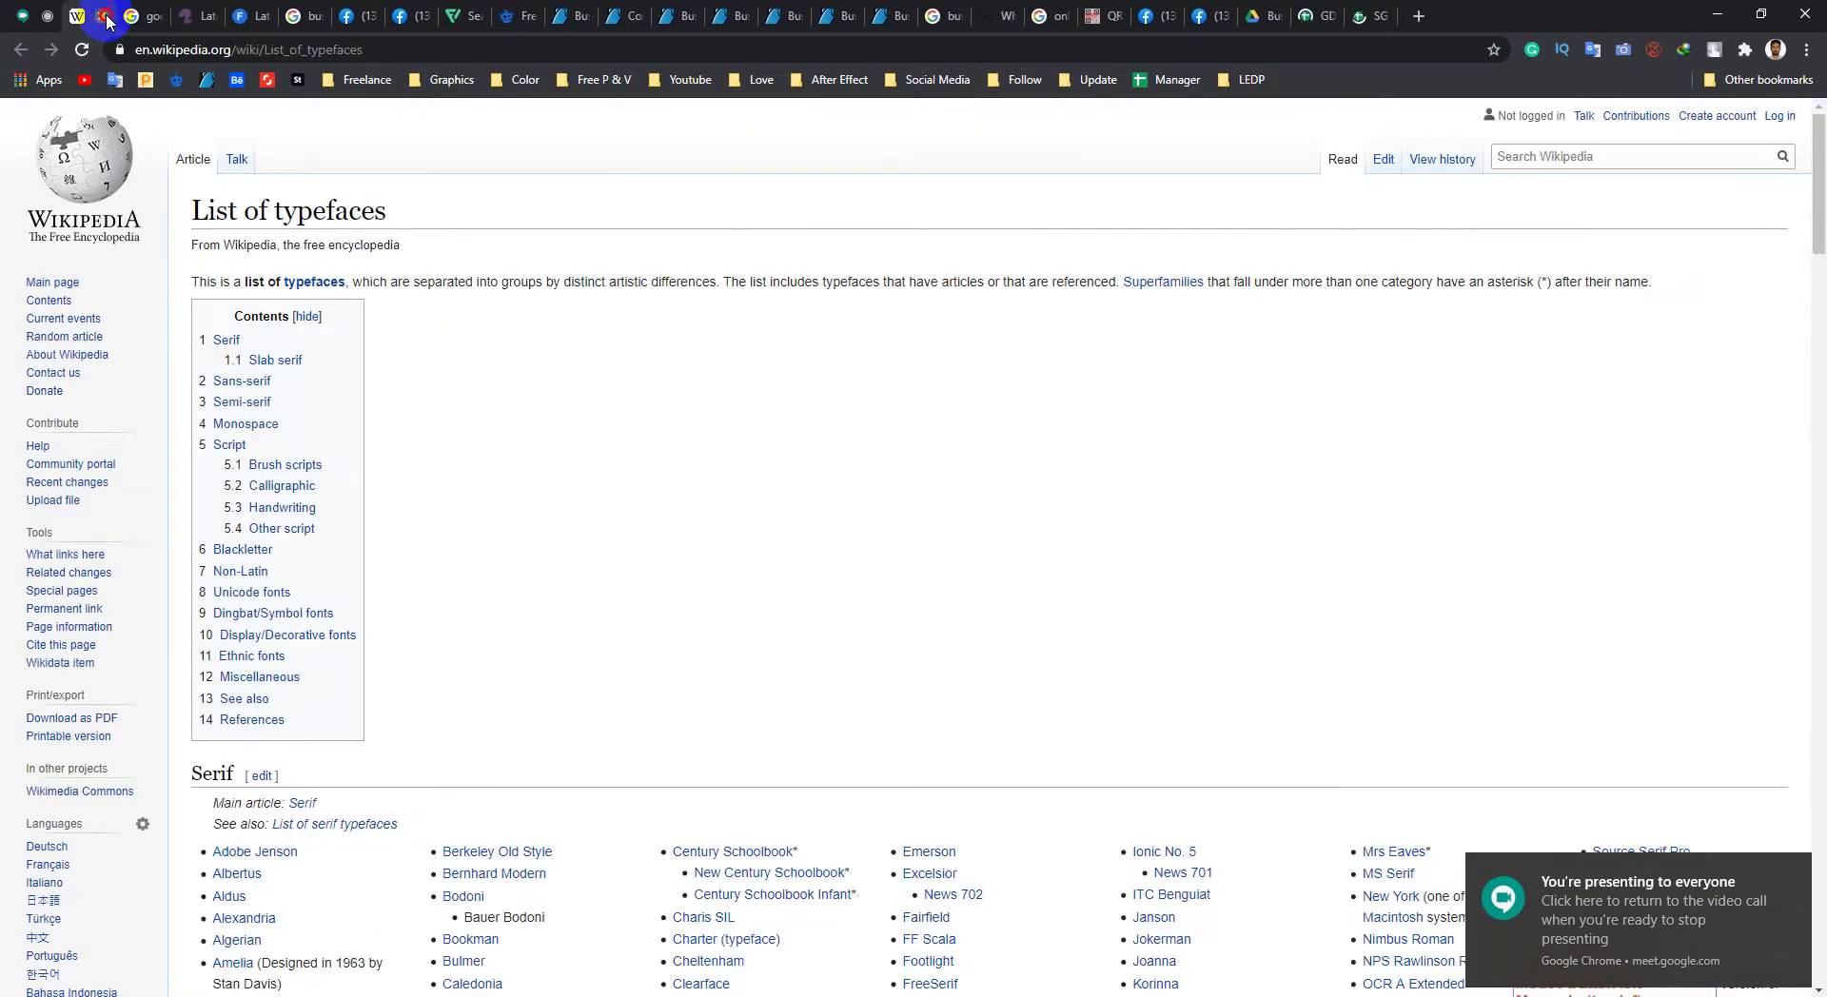
left_click(105, 18)
left_click(104, 17)
left_click(105, 17)
left_click(105, 18)
left_click(105, 17)
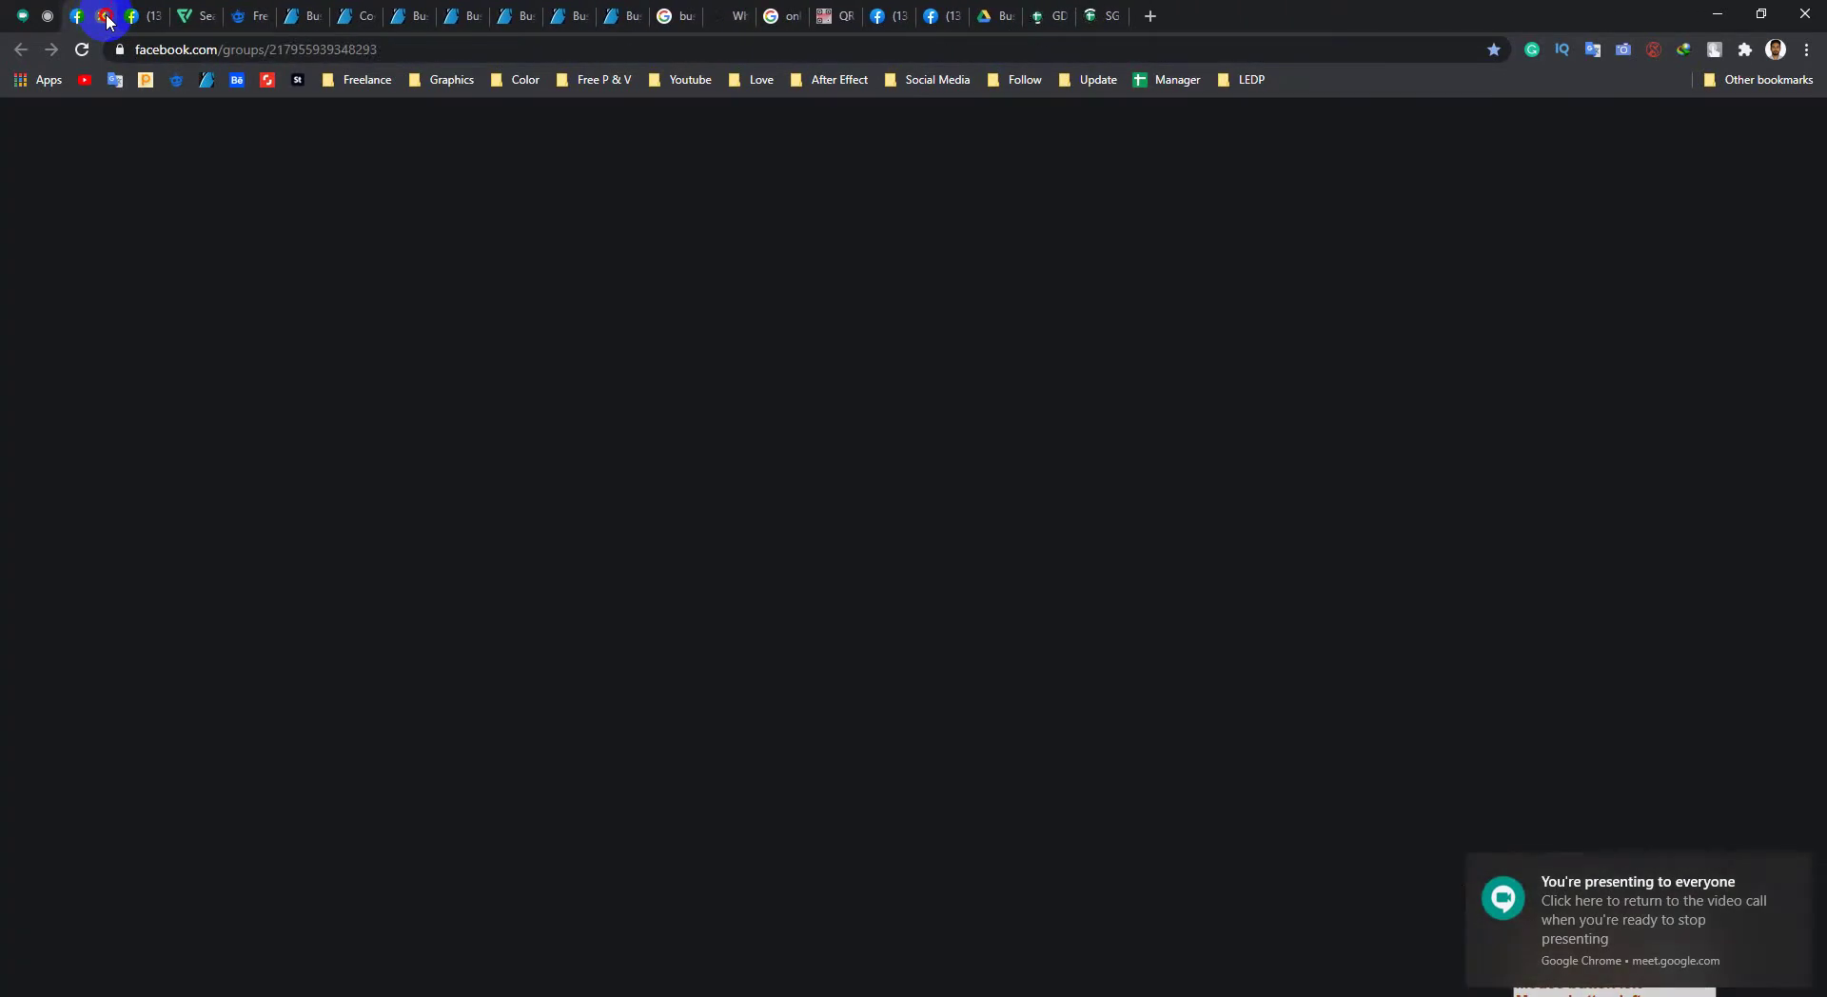
left_click(104, 17)
left_click(105, 17)
left_click(105, 17)
left_click(104, 17)
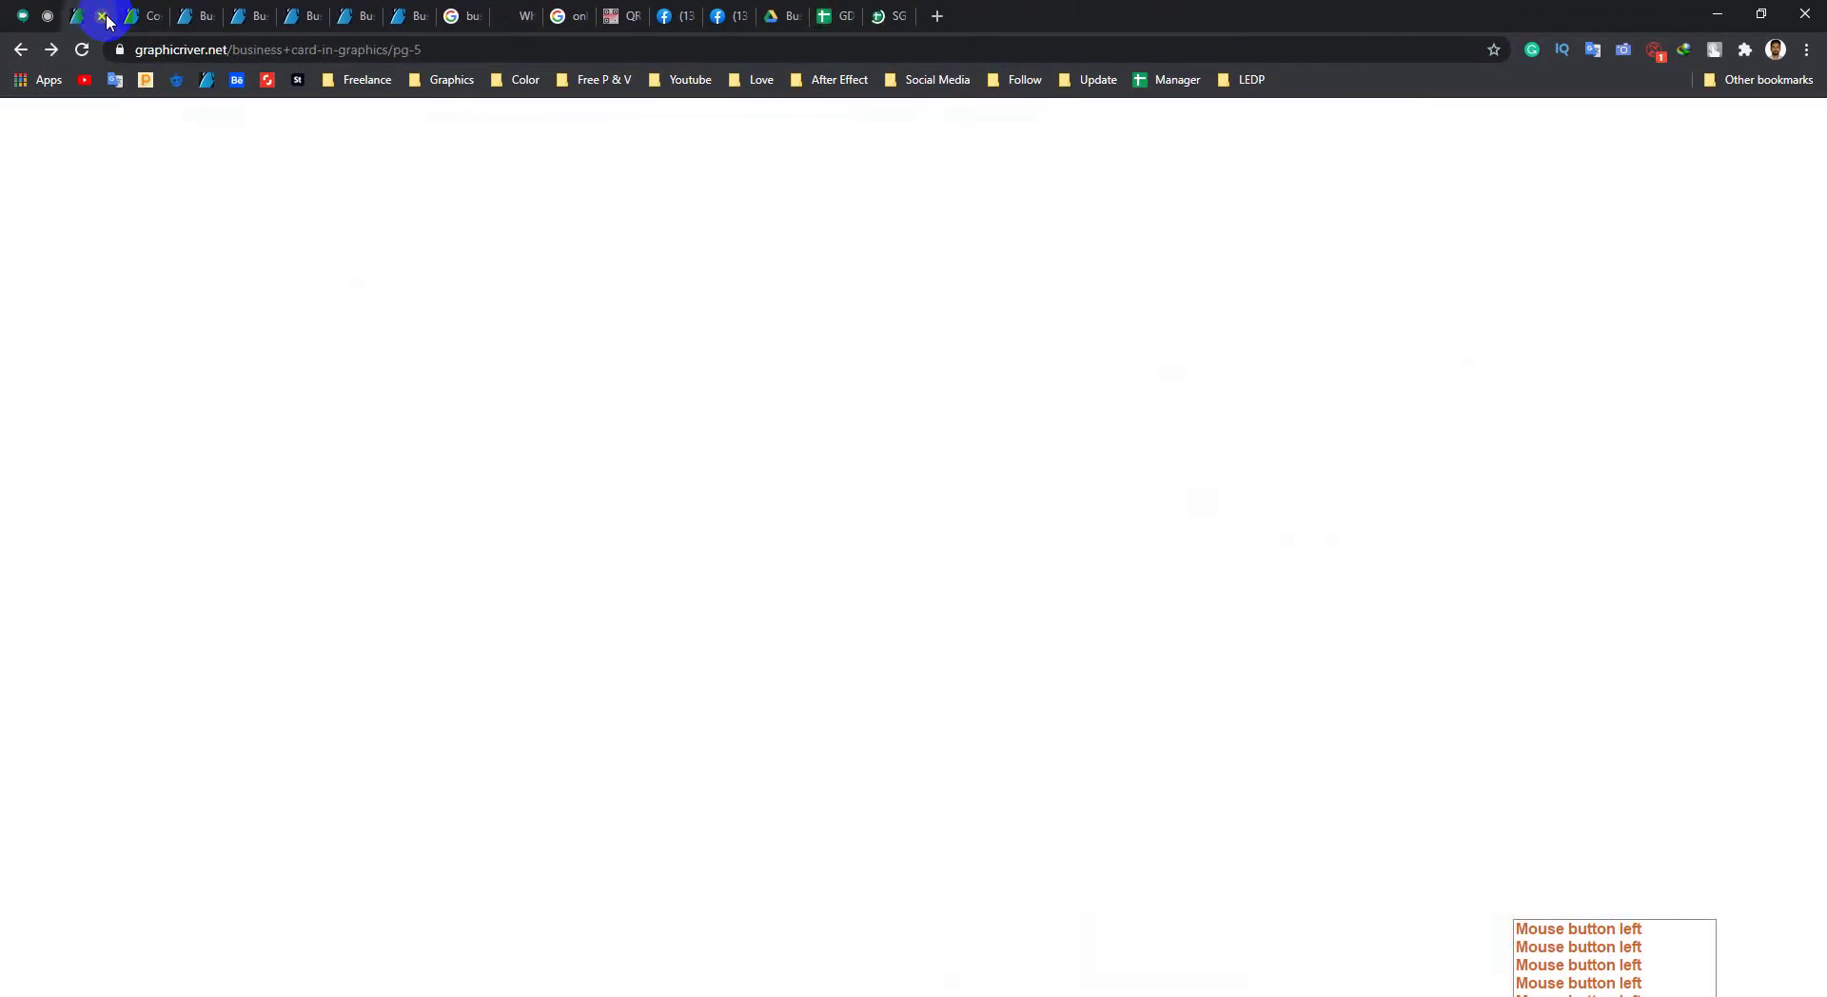
left_click(105, 18)
left_click(105, 17)
left_click(105, 17)
left_click(105, 17)
left_click(105, 17)
left_click(105, 17)
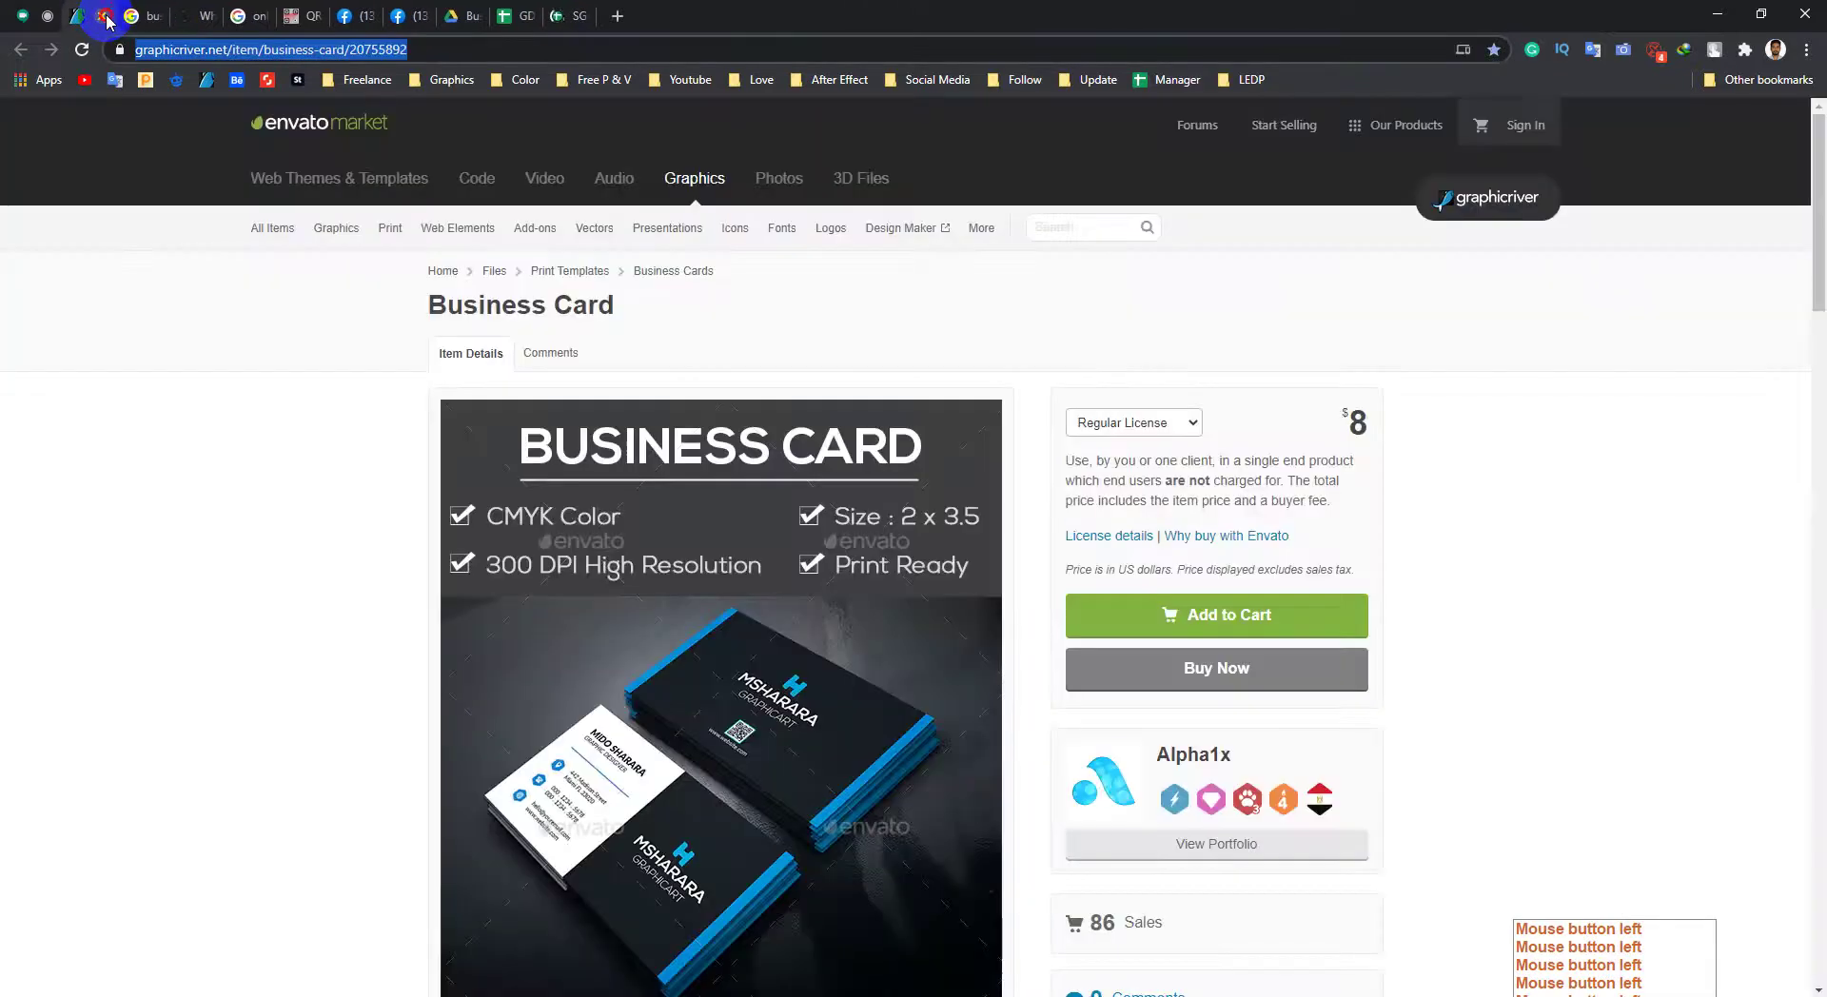
left_click(105, 17)
left_click(105, 17)
left_click(104, 17)
left_click(104, 17)
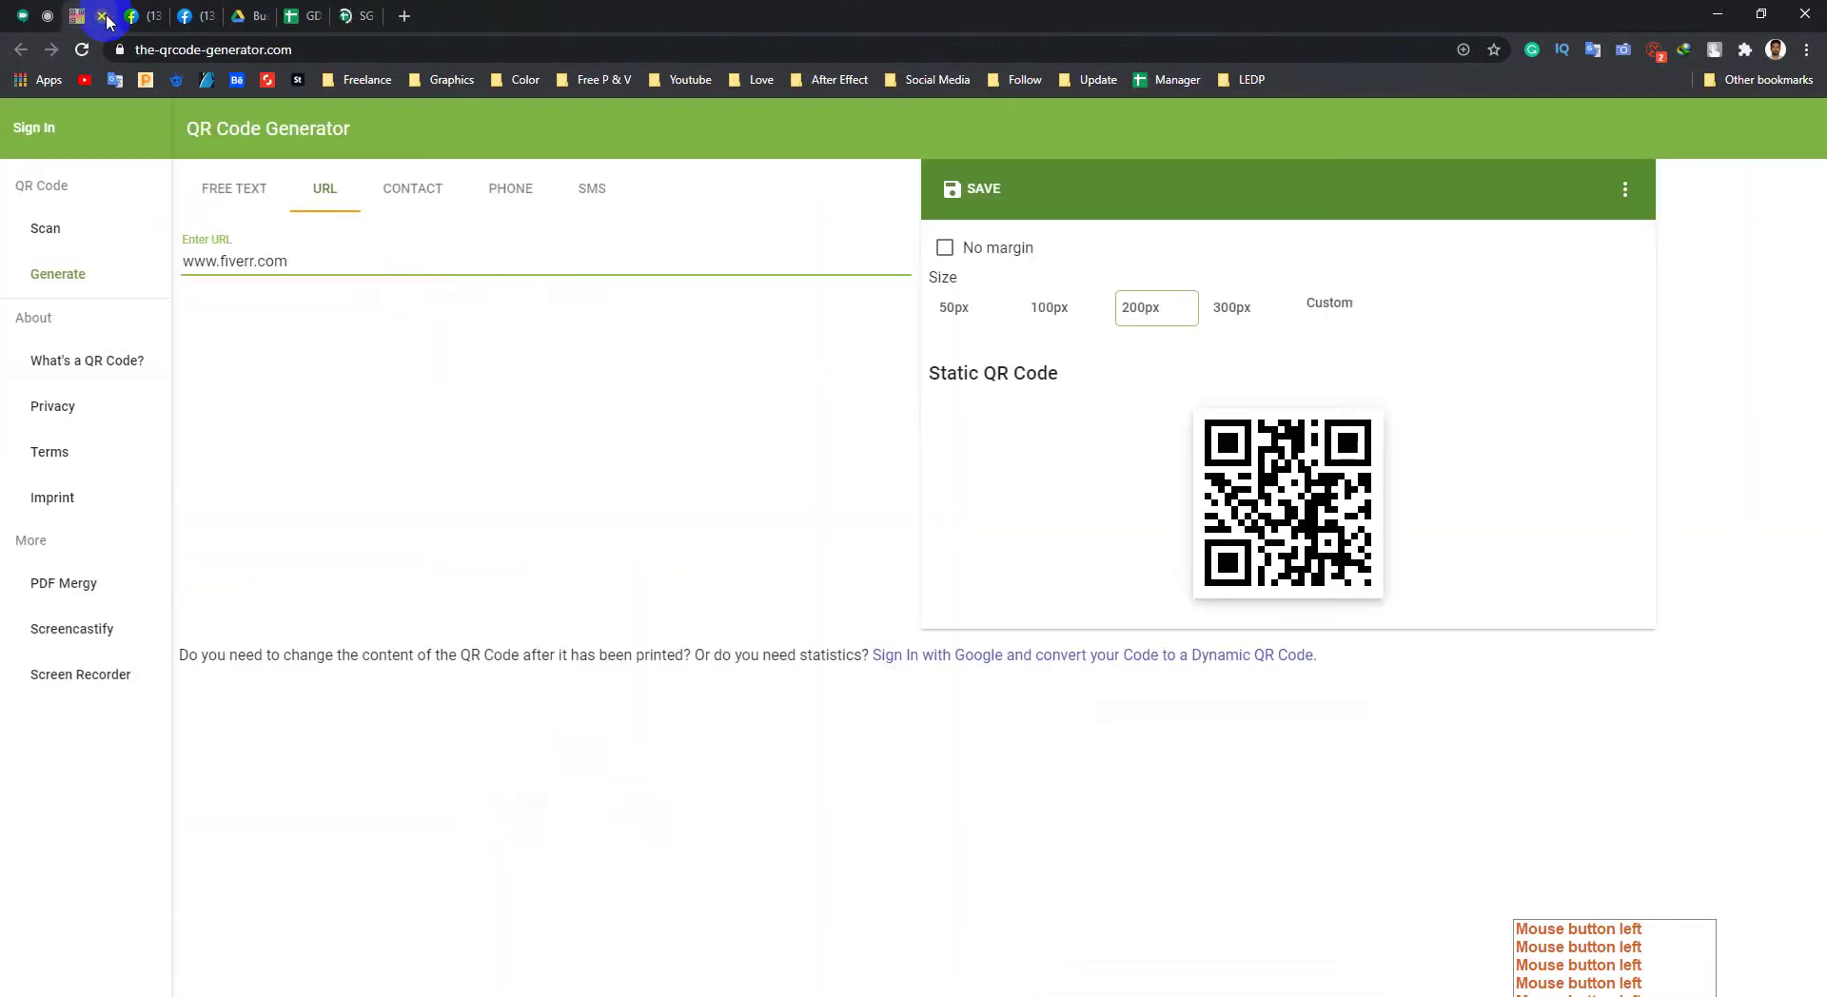
left_click(105, 17)
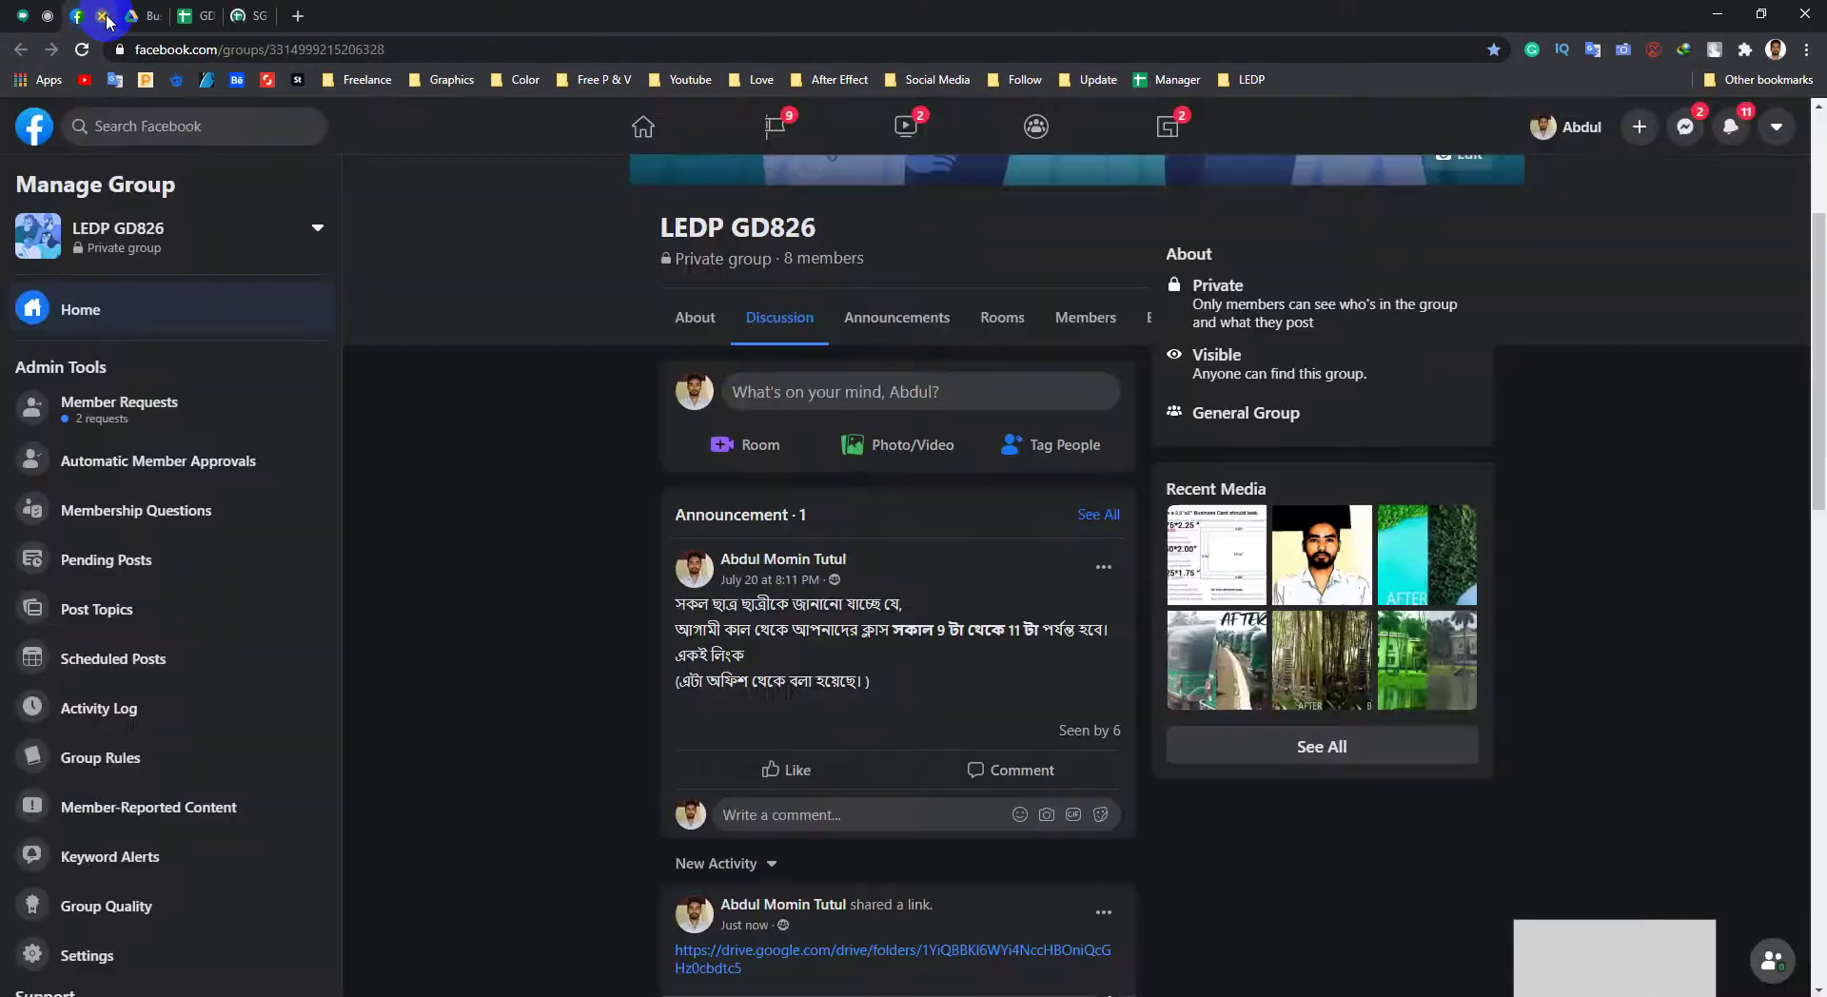
left_click(105, 17)
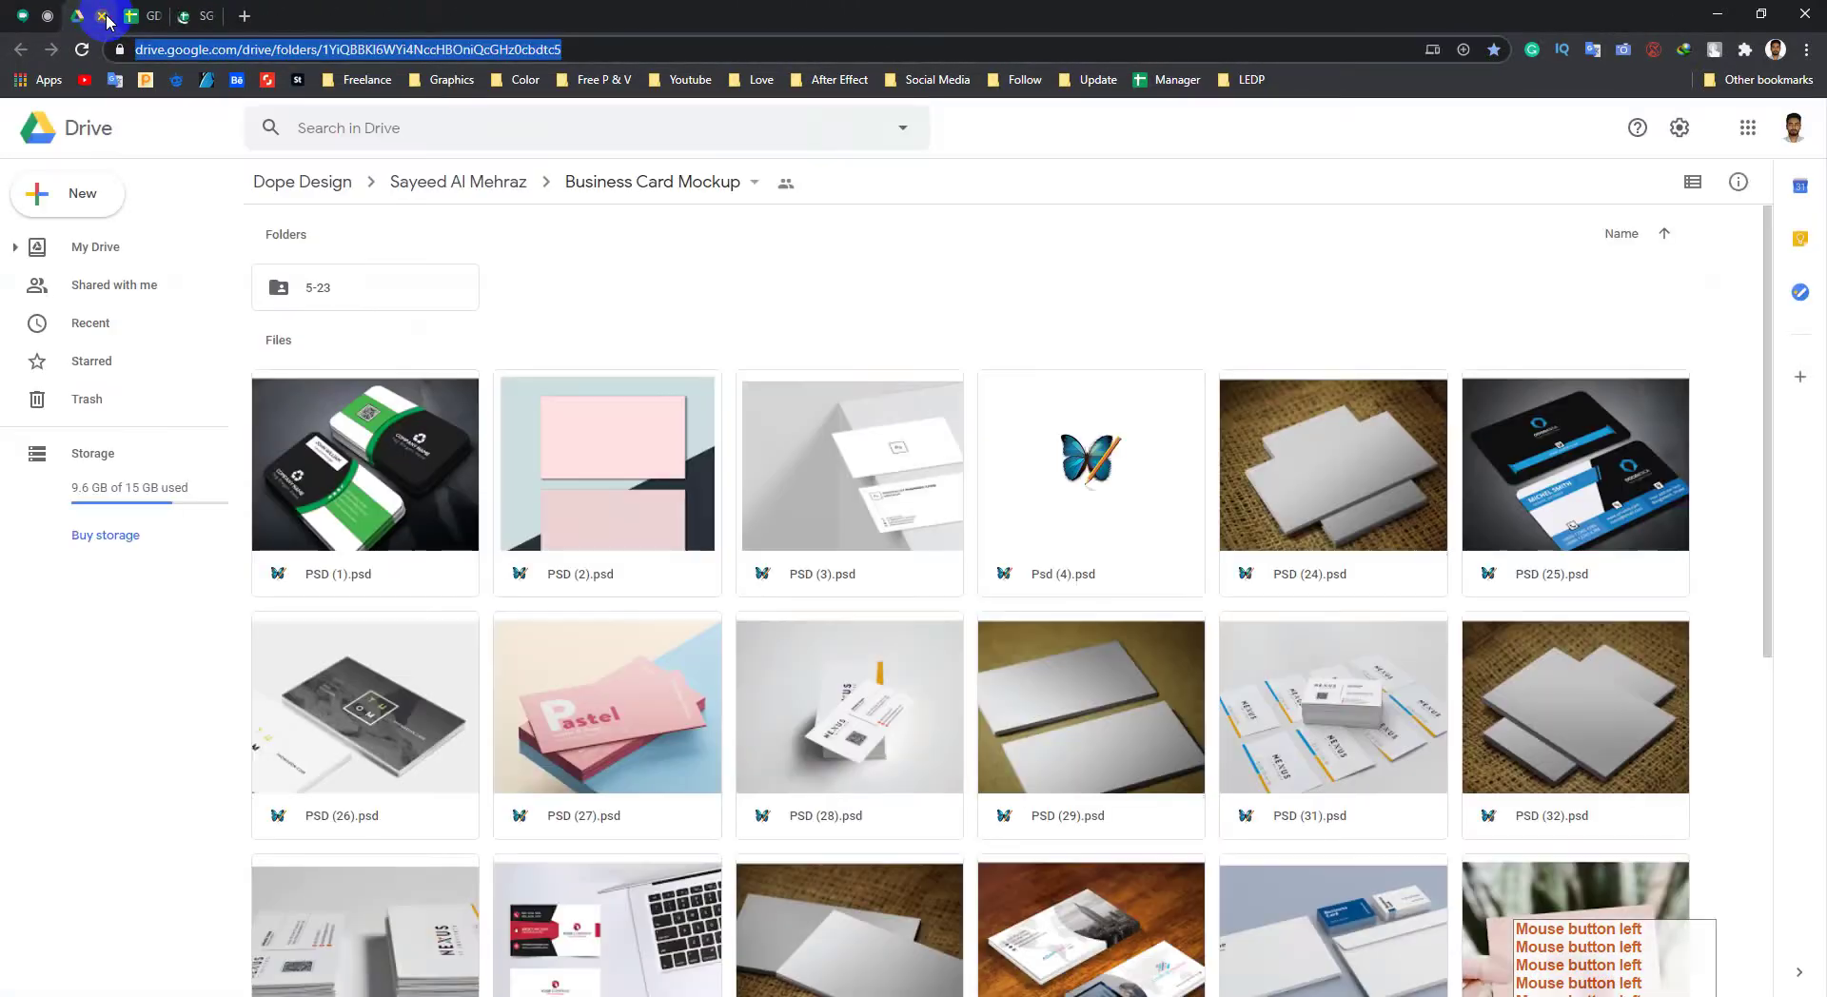
left_click(105, 17)
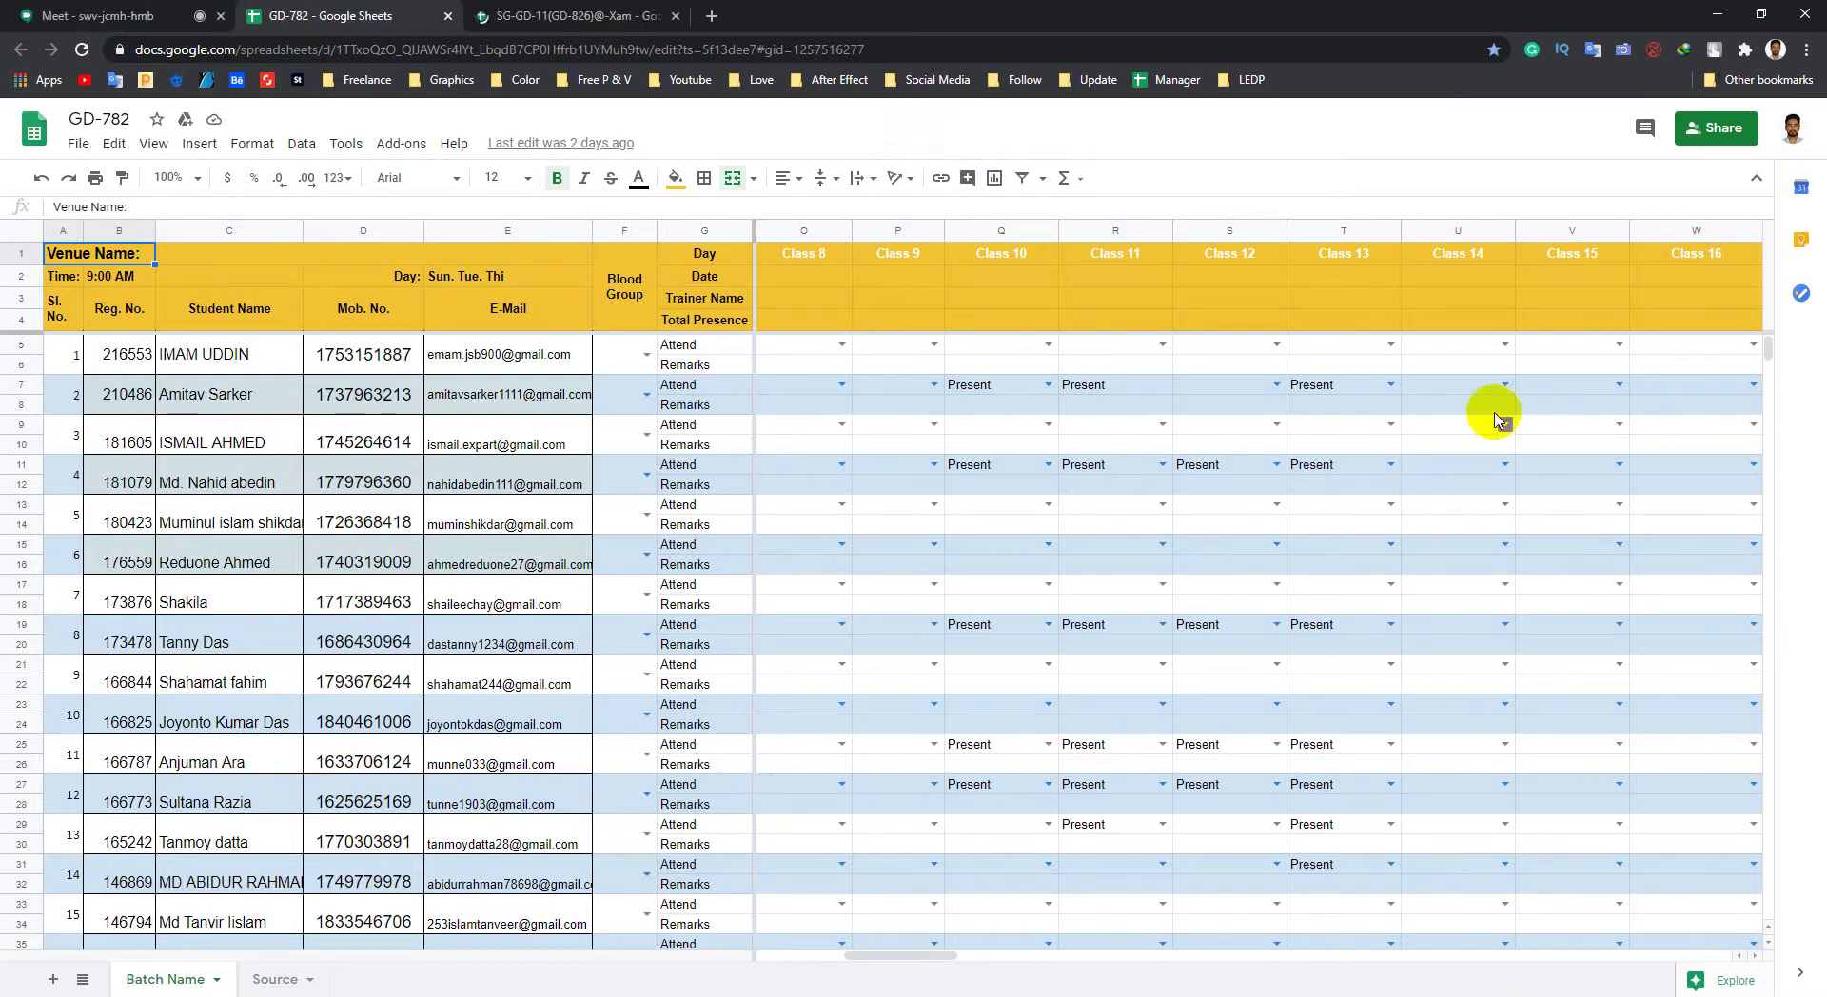
Step: Set the Class 14 cells U7 and U11 to Present from their dropdowns
left_click(213, 382)
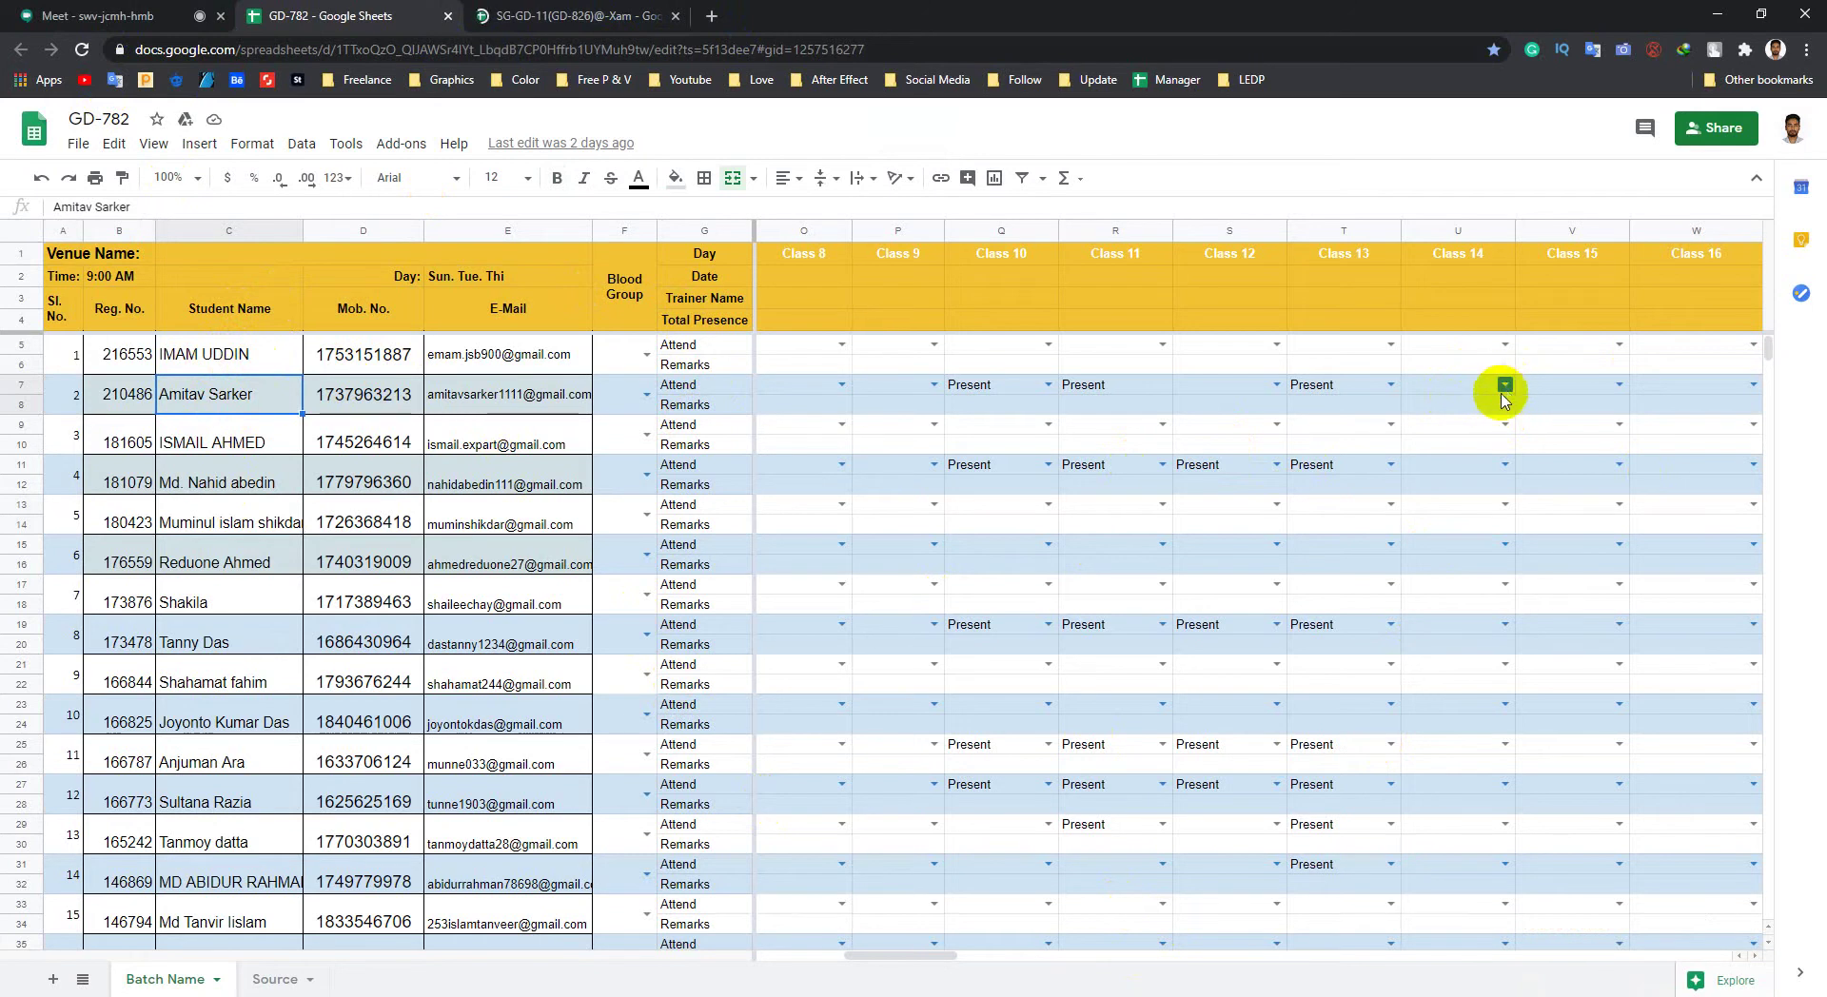
left_click(1504, 385)
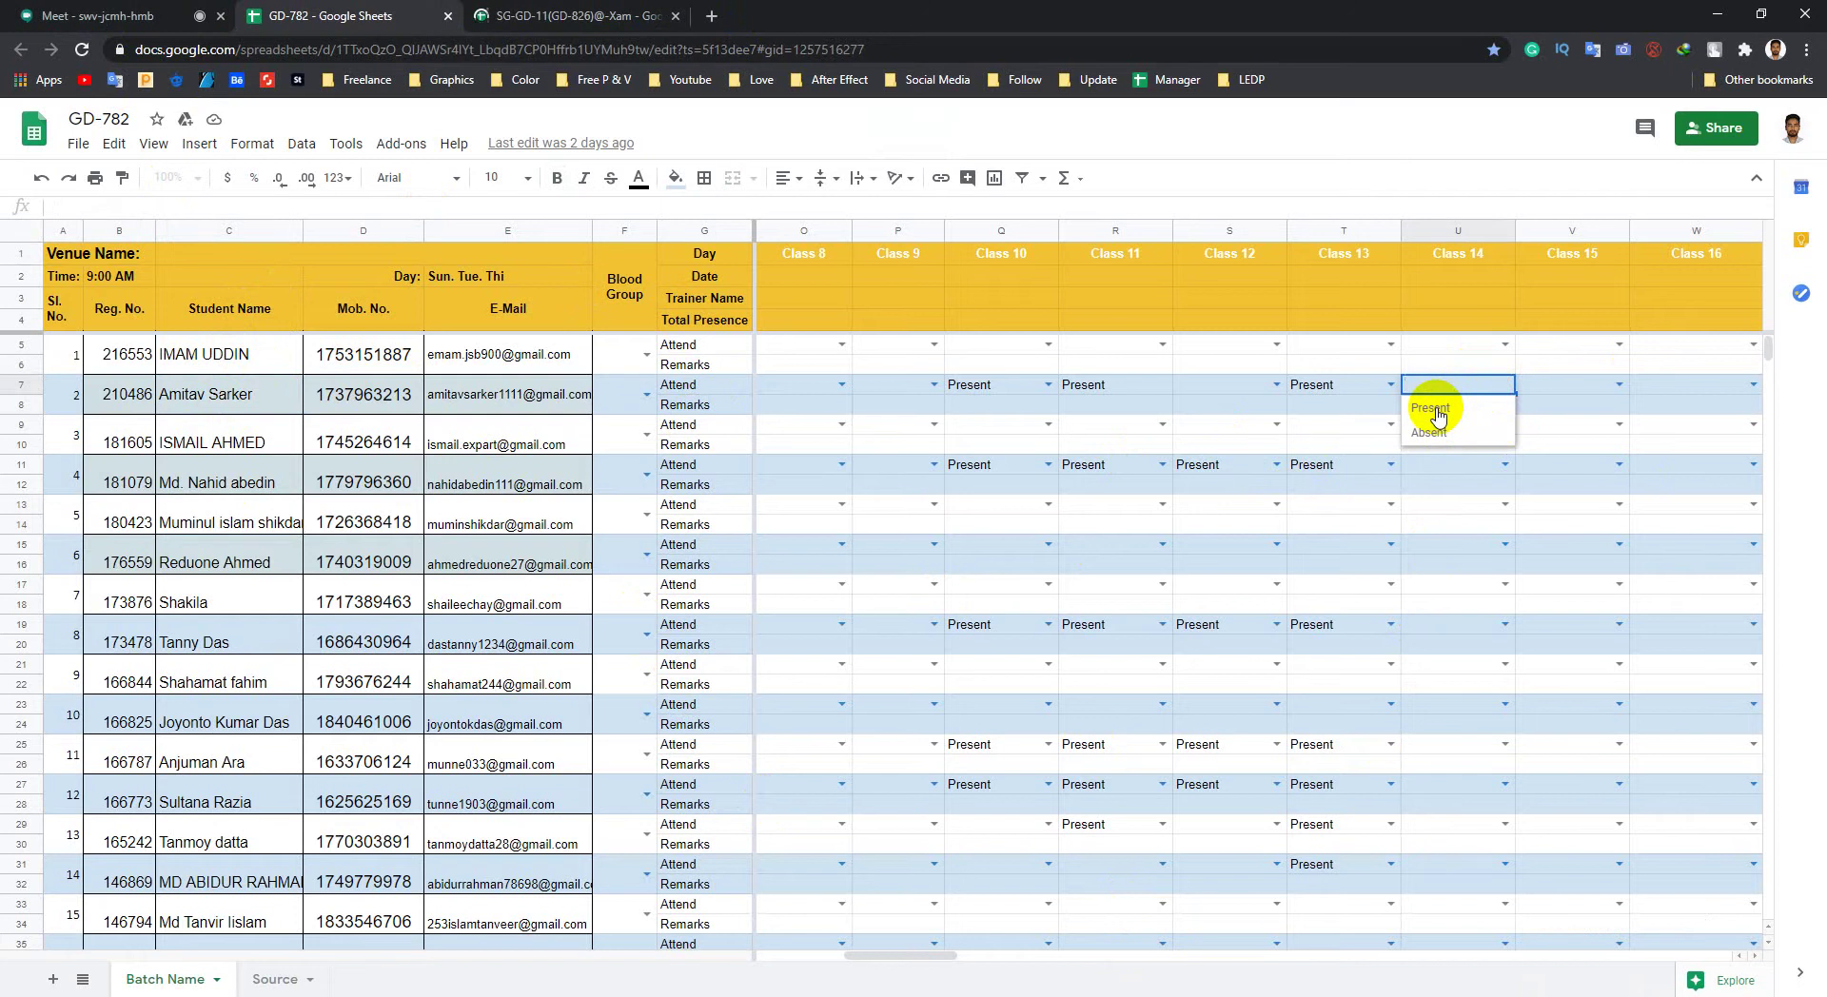
left_click(1437, 411)
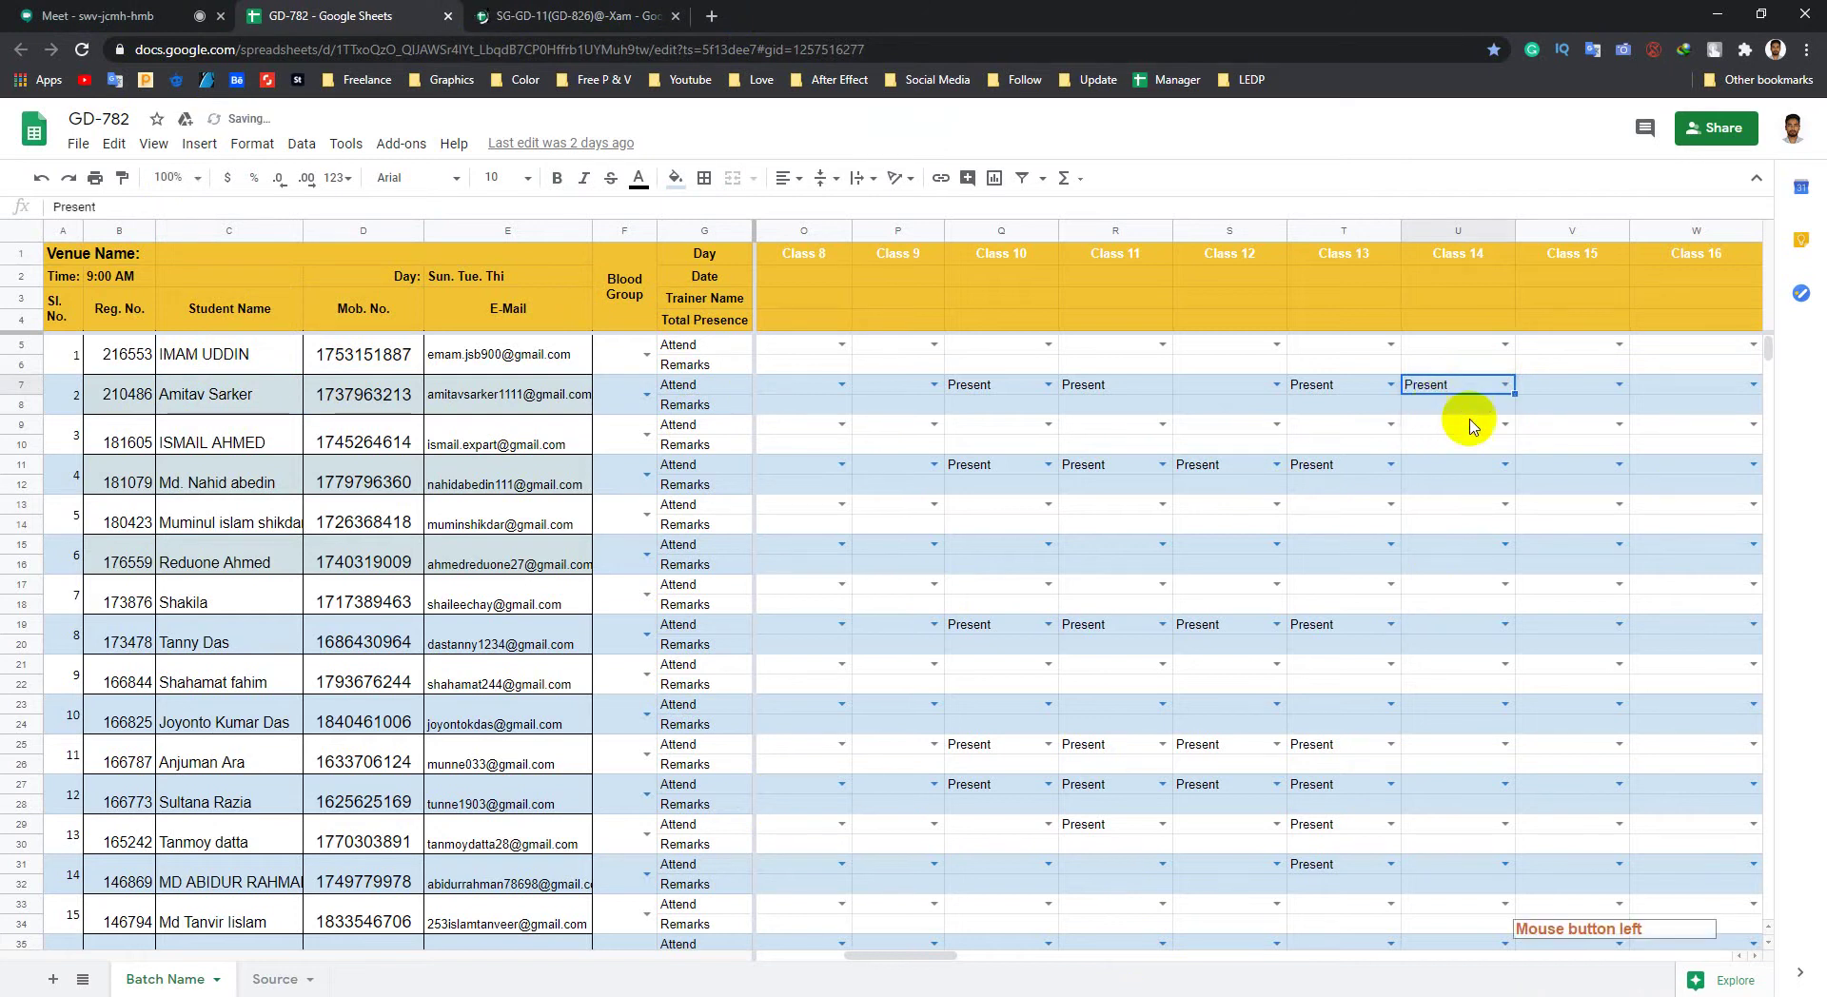
left_click(1506, 465)
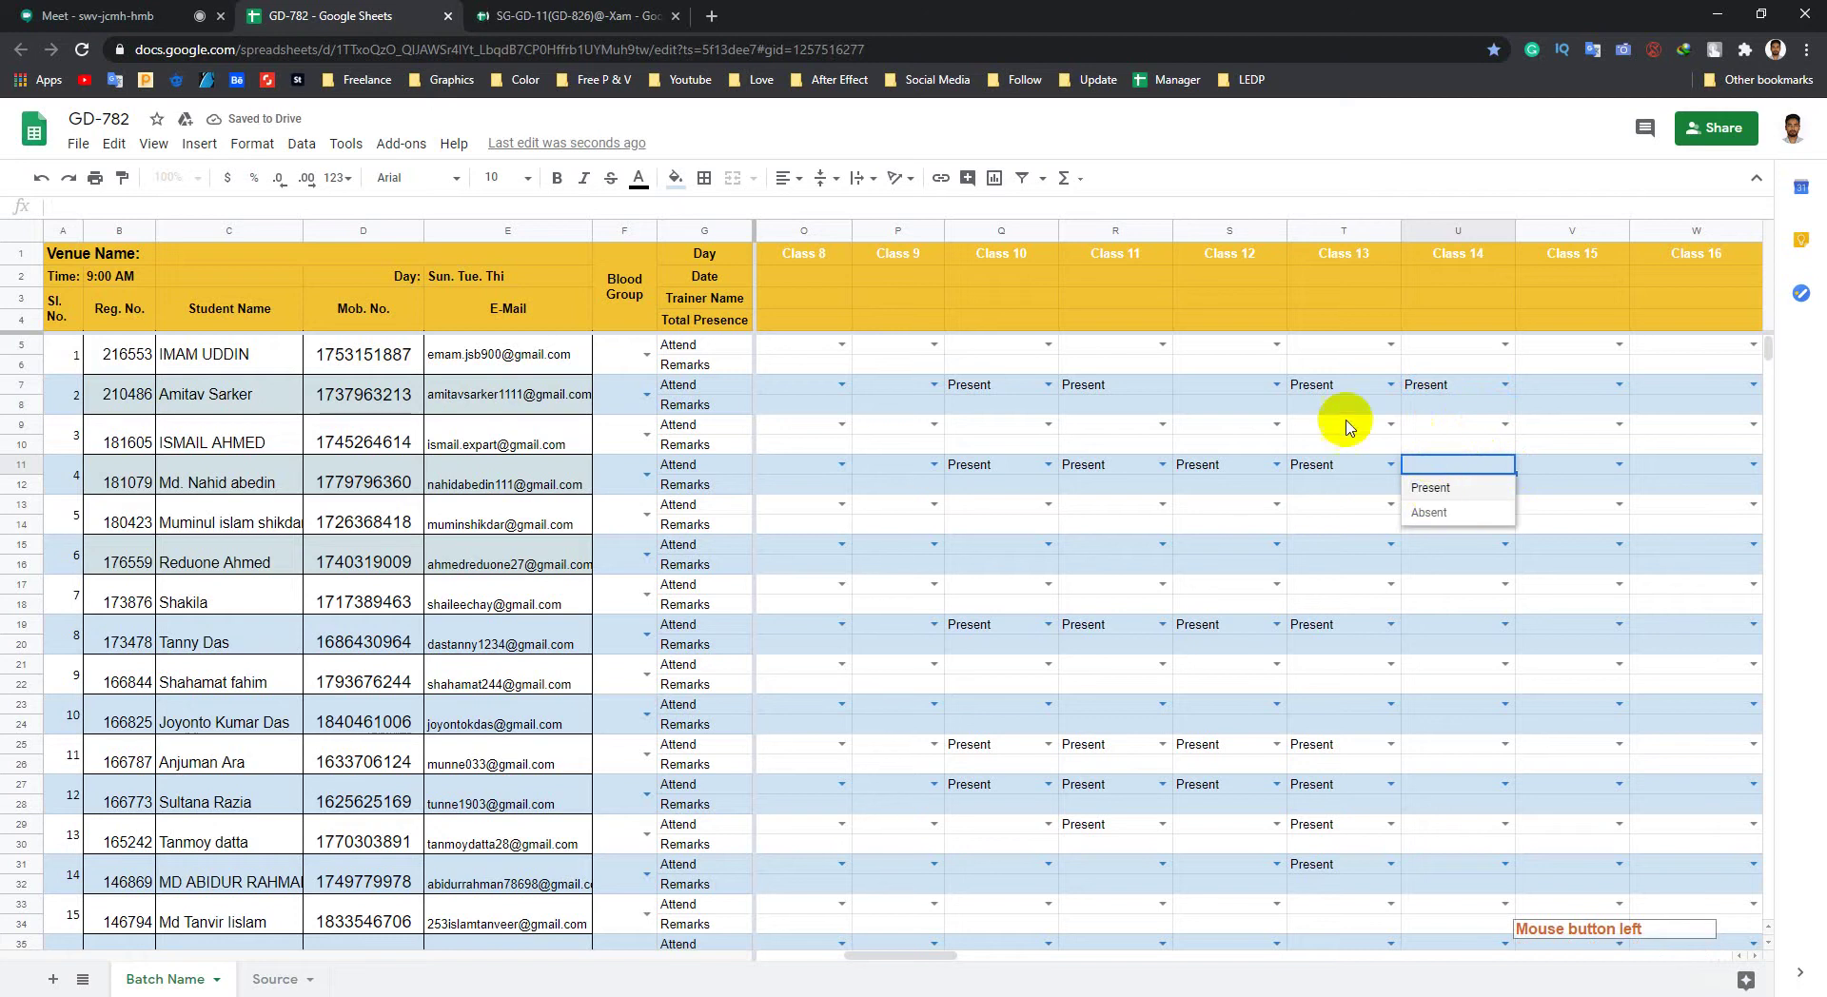
left_click(1420, 487)
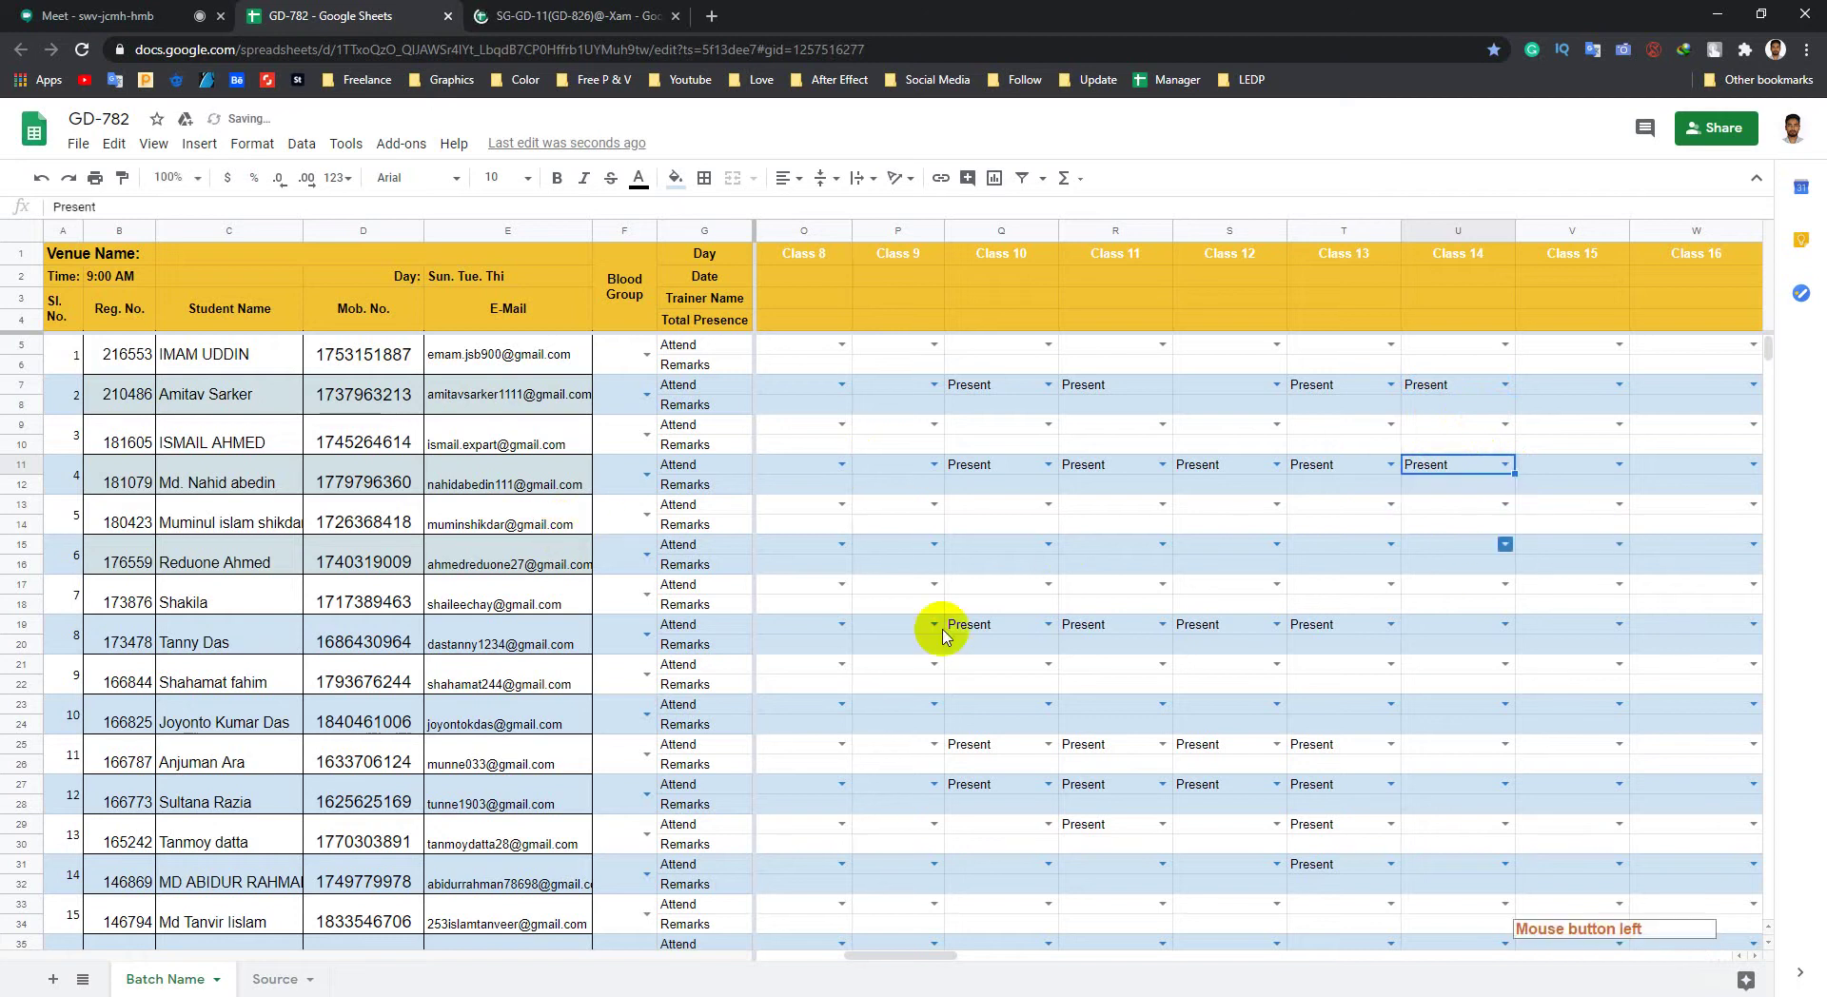
Step: Point out students 4, 6 and 7 in the attendance list
left_click(80, 487)
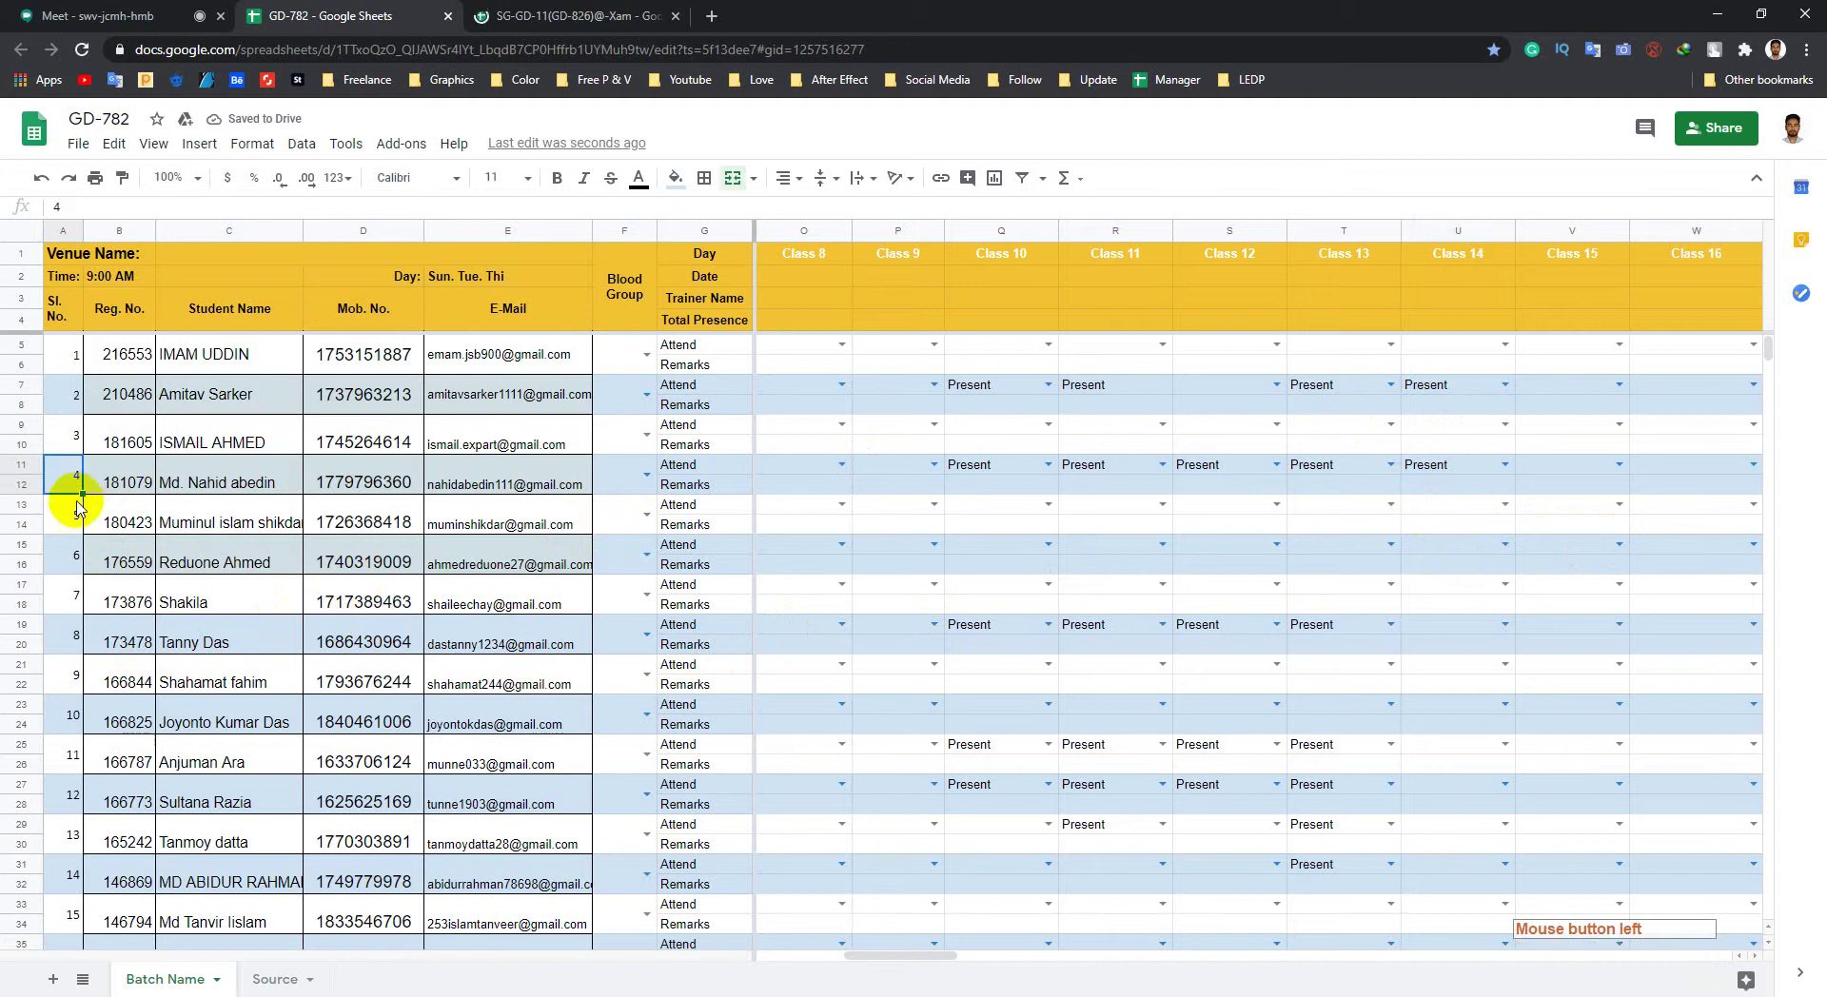
left_click(78, 560)
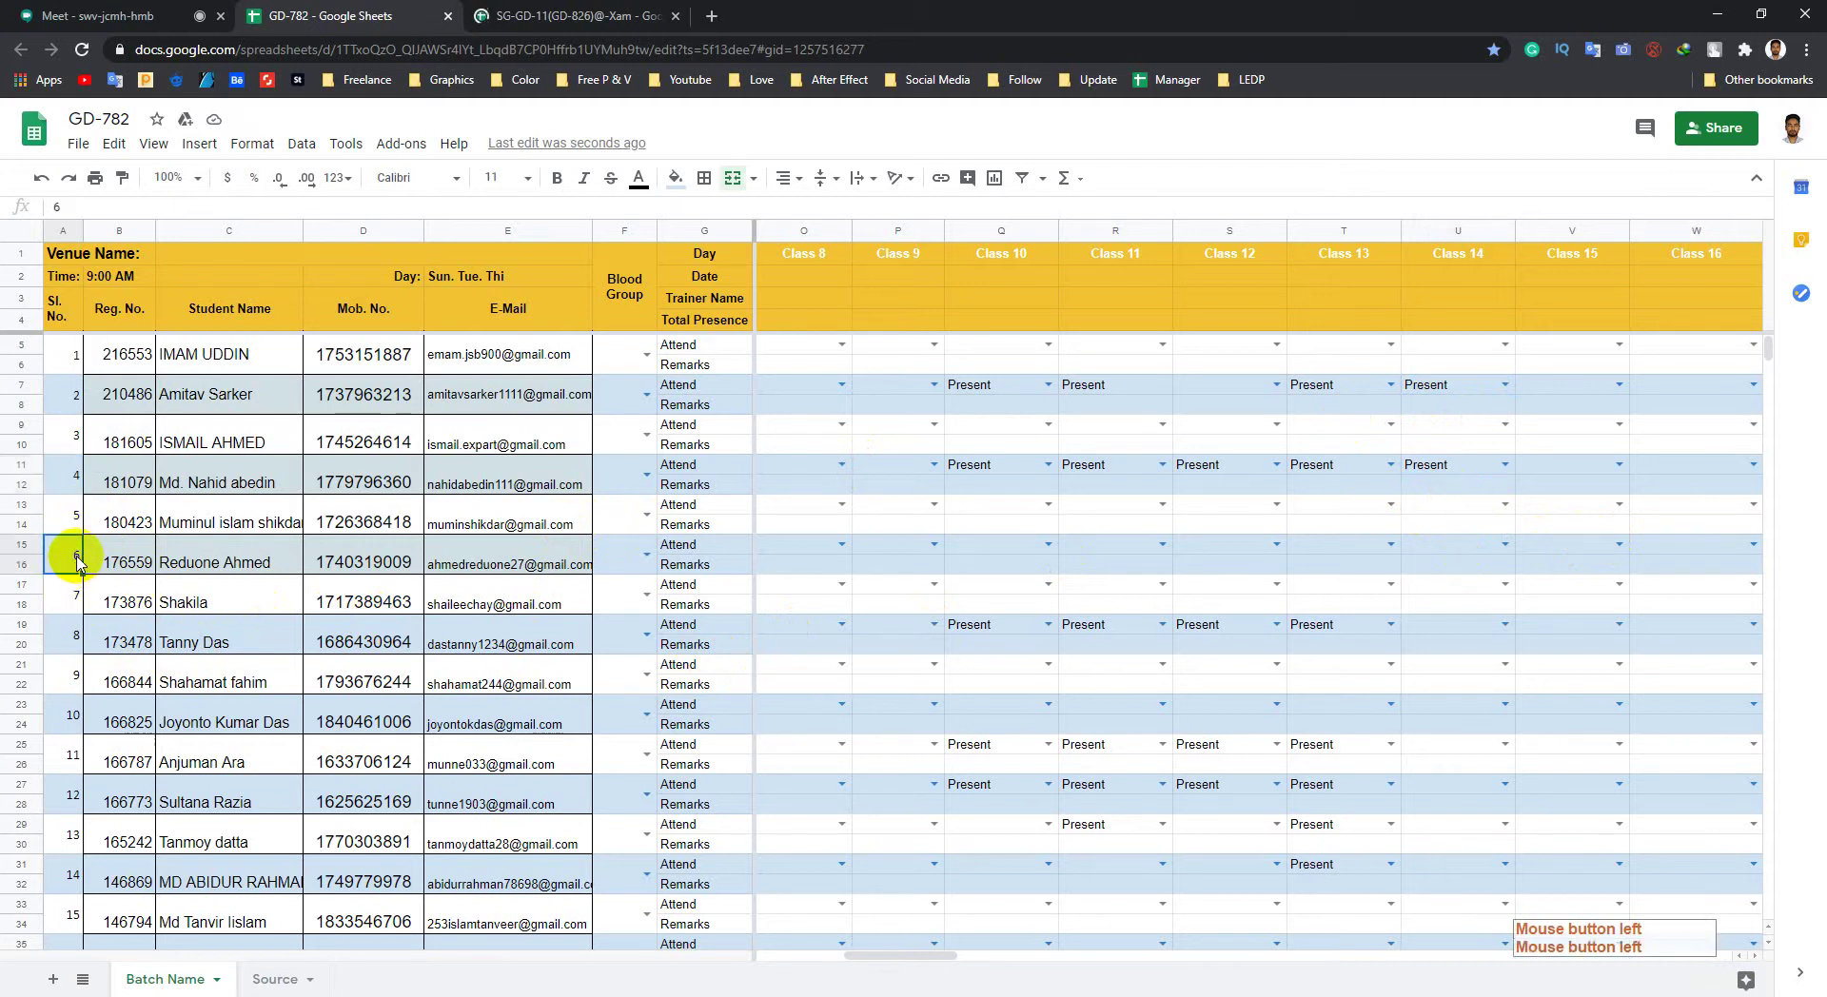
left_click(85, 607)
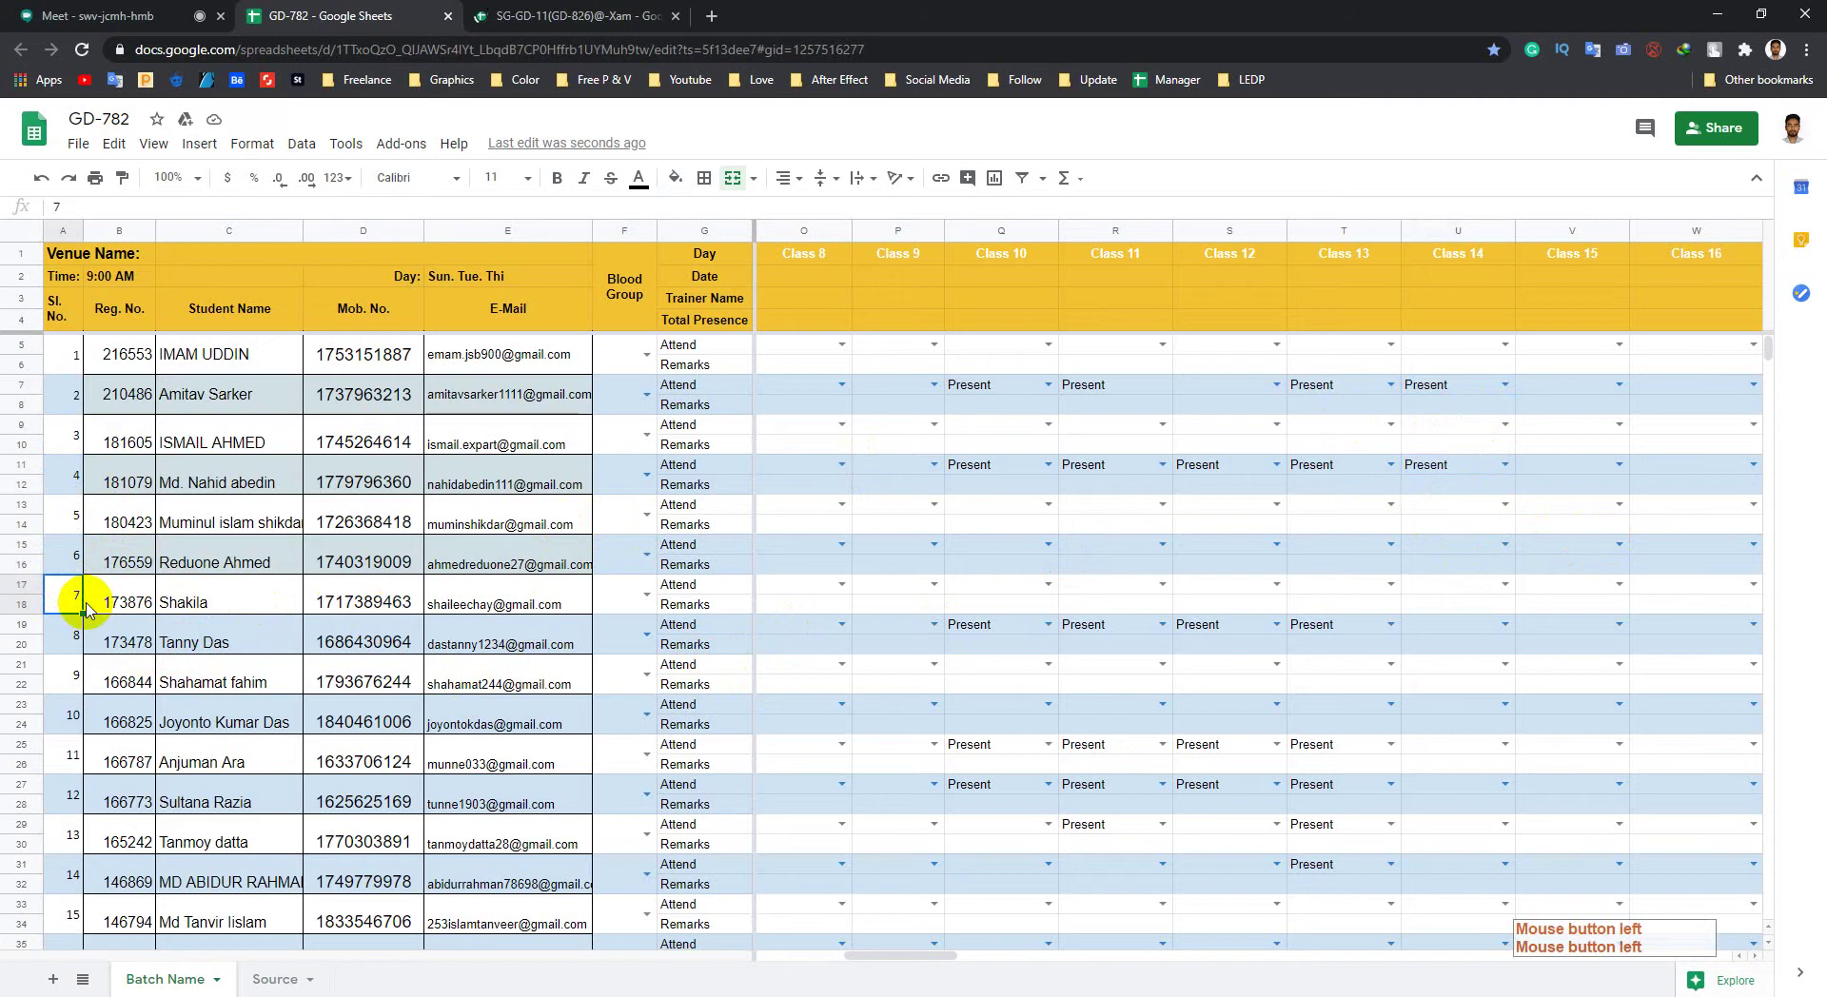
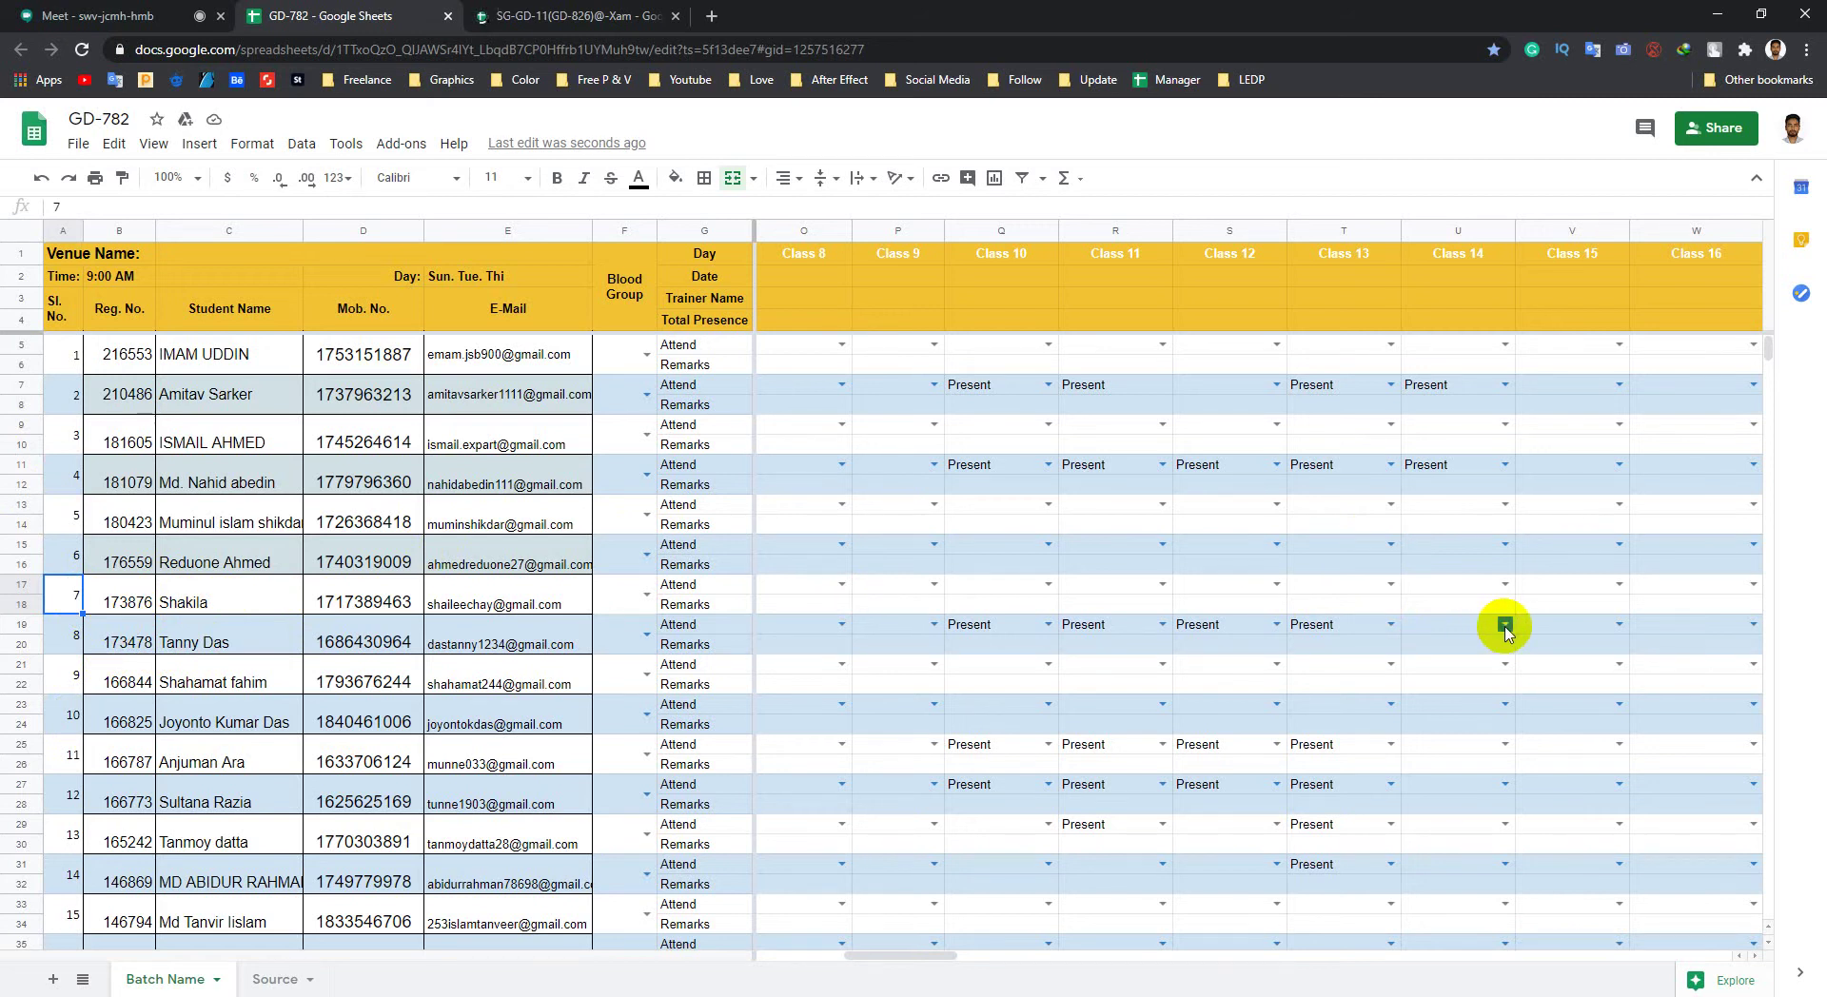
Step: Set Class 14 to Present in cells U19, U25, U27, U29 and U31
left_click(274, 649)
left_click(1505, 624)
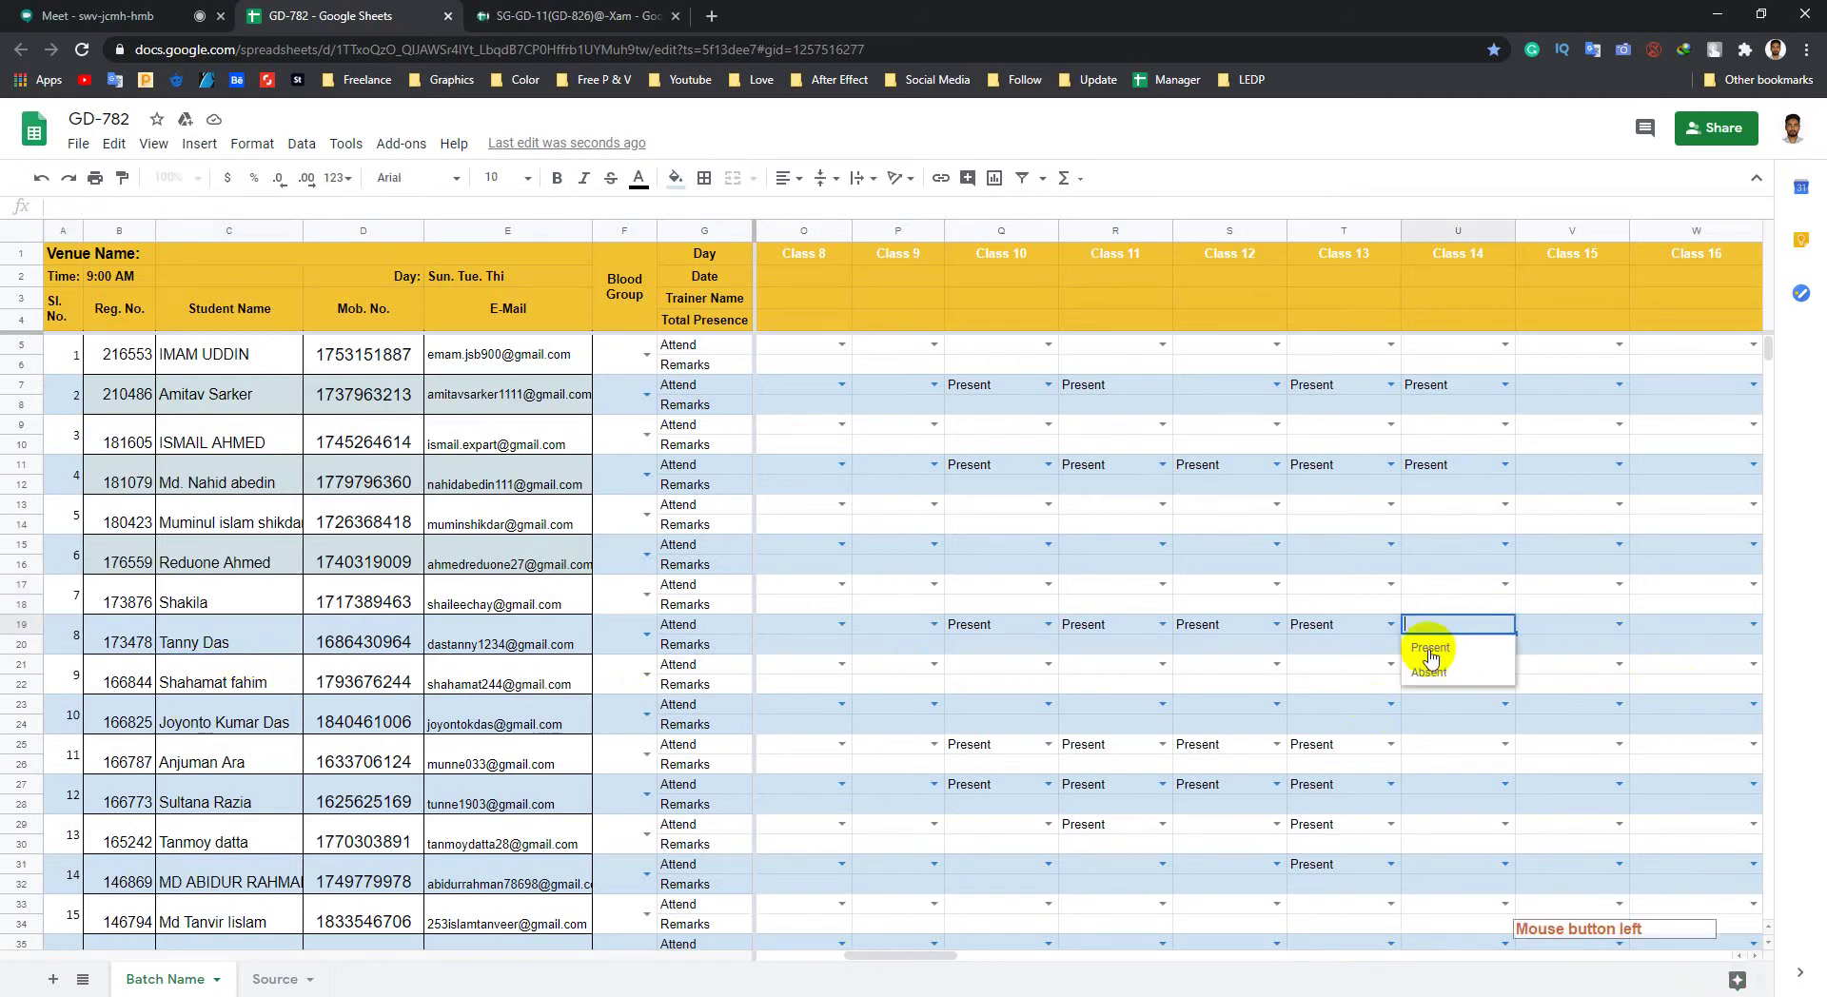
left_click(1428, 651)
left_click(254, 754)
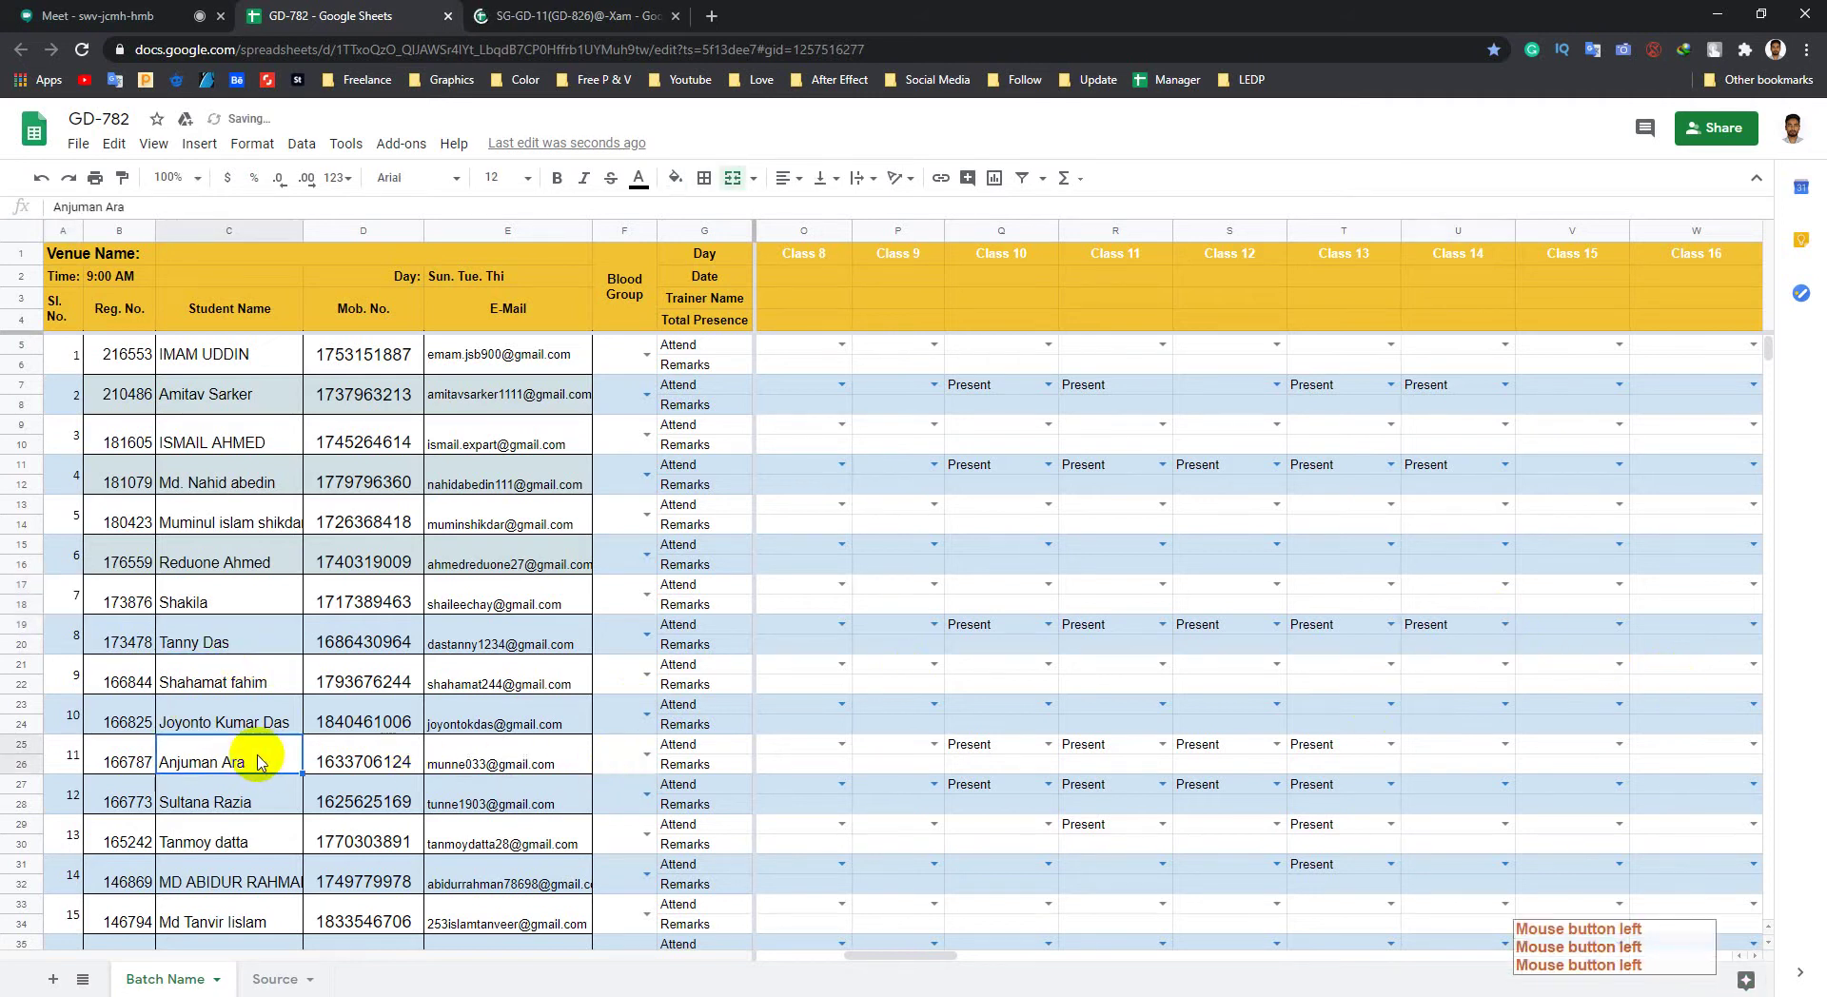
scroll(276, 776, "down", 1)
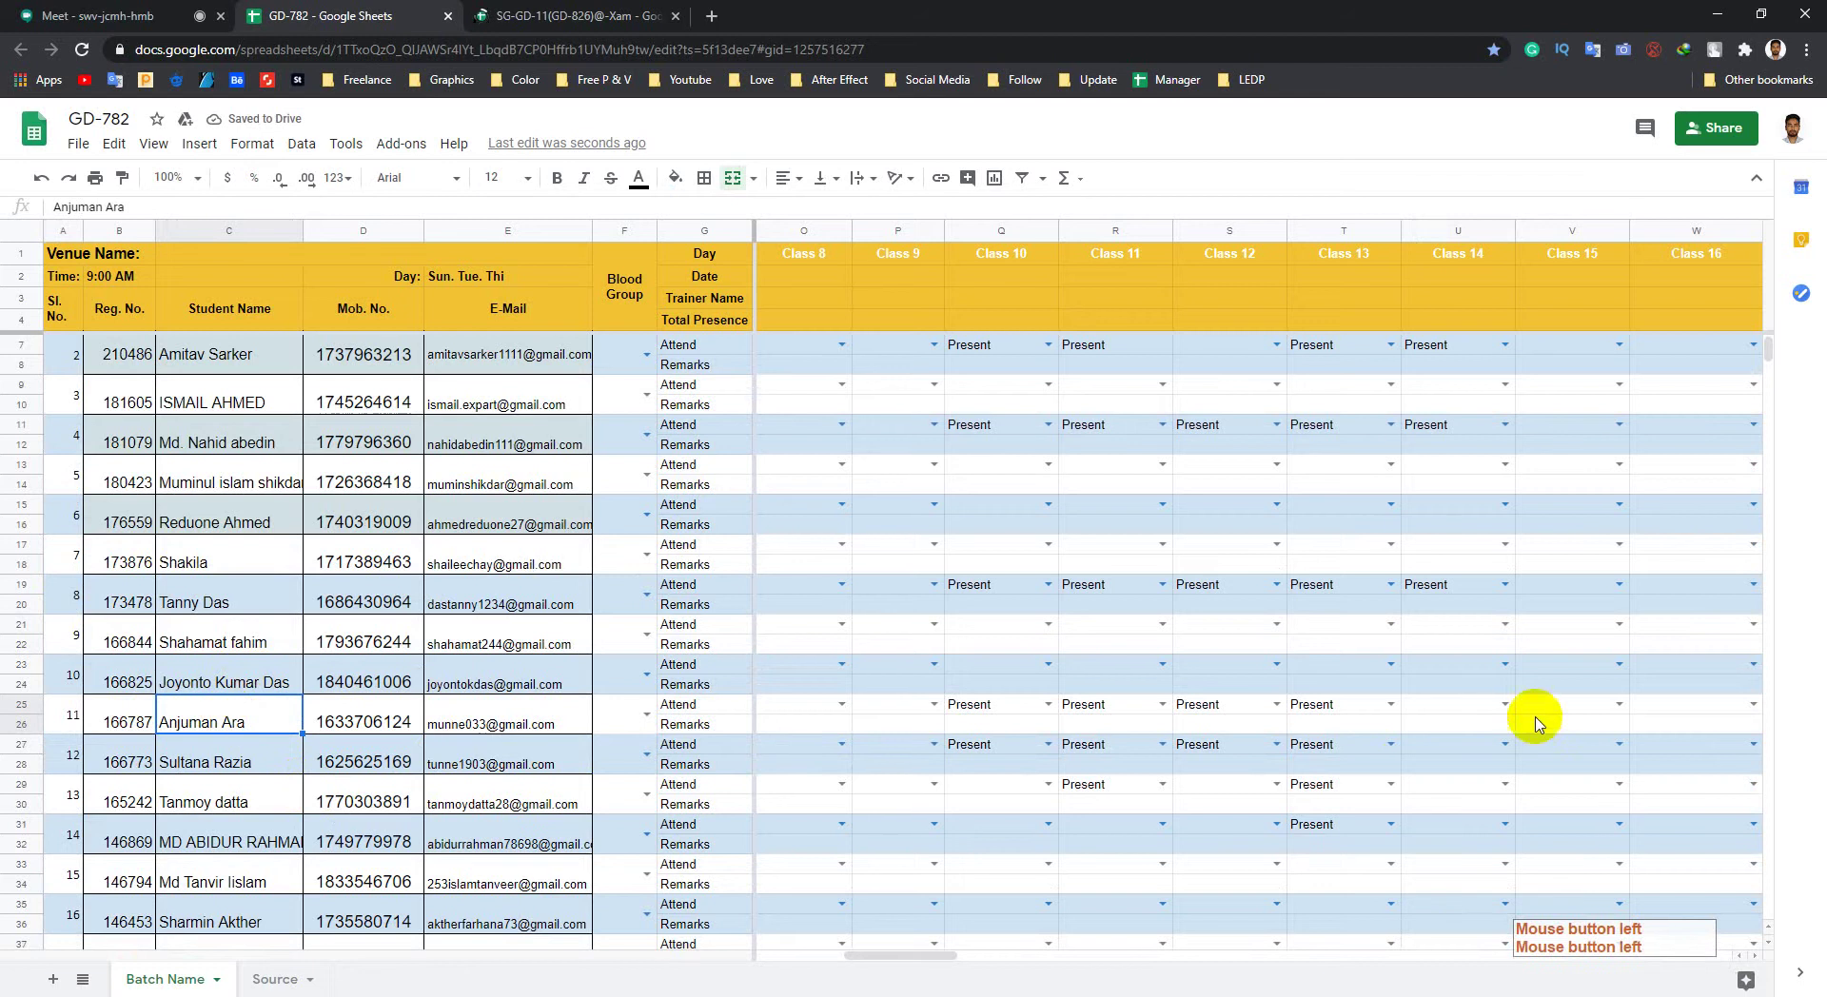
left_click(1474, 718)
left_click(1436, 738)
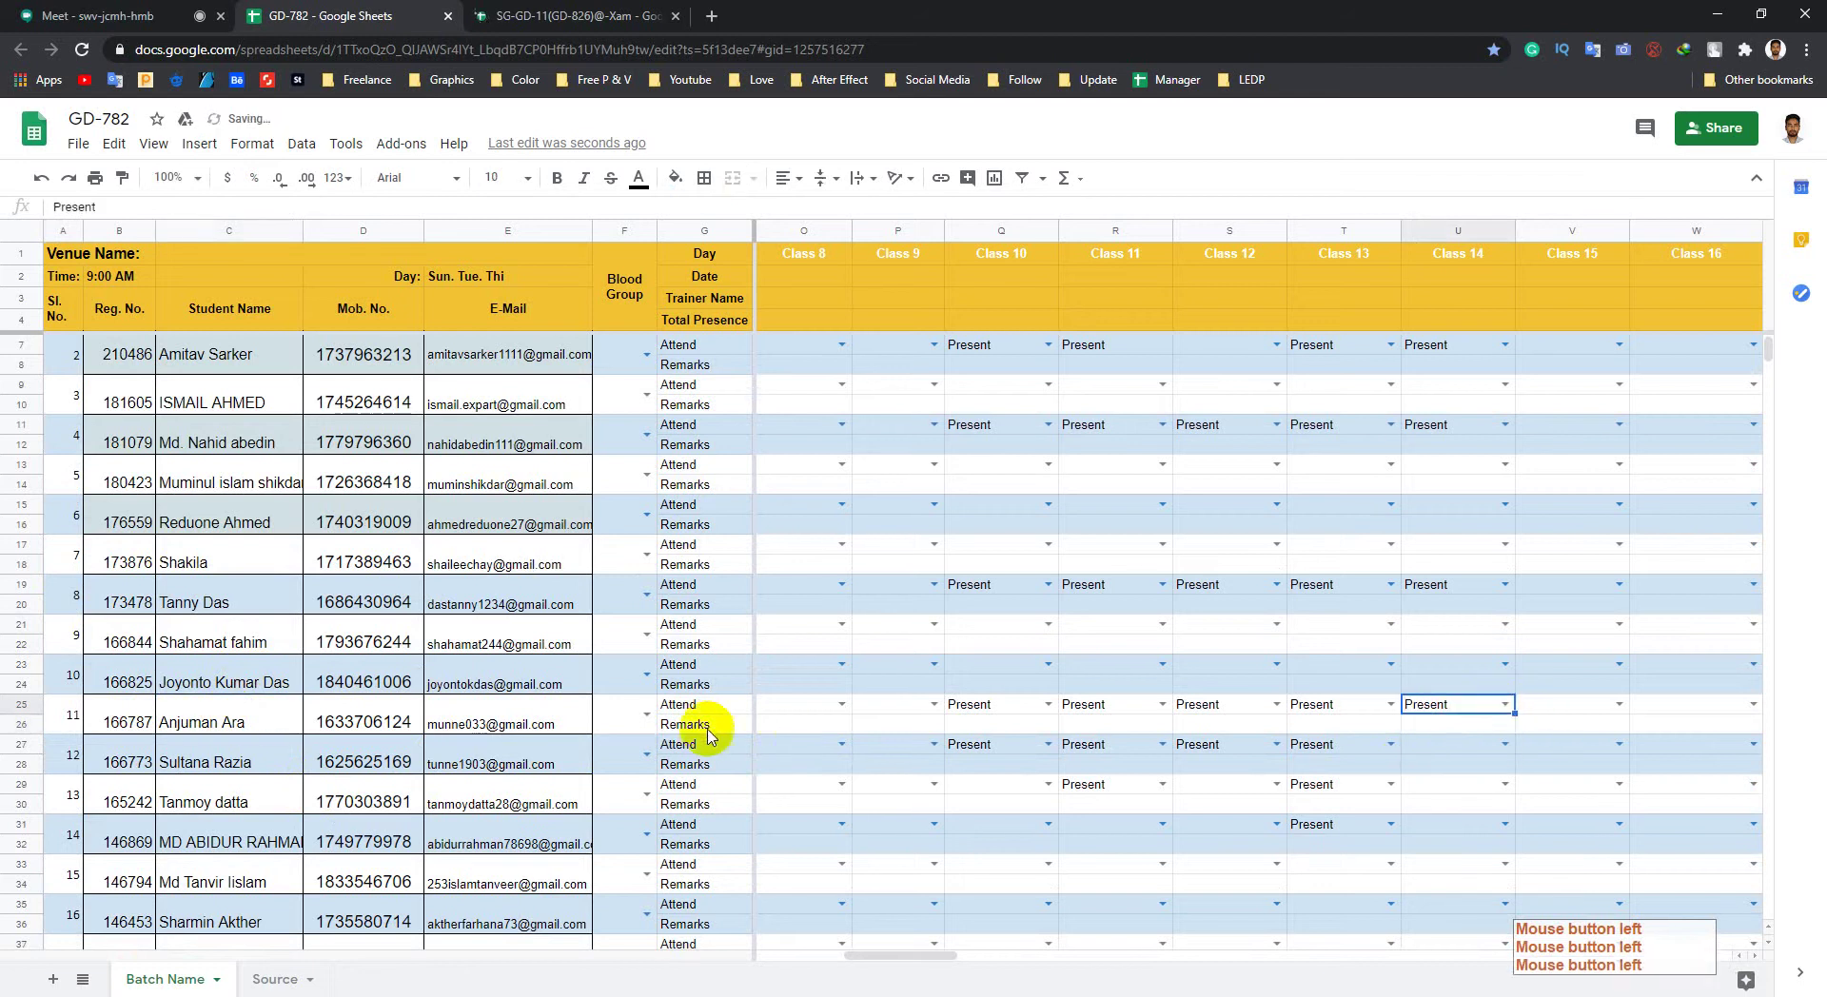
left_click(264, 775)
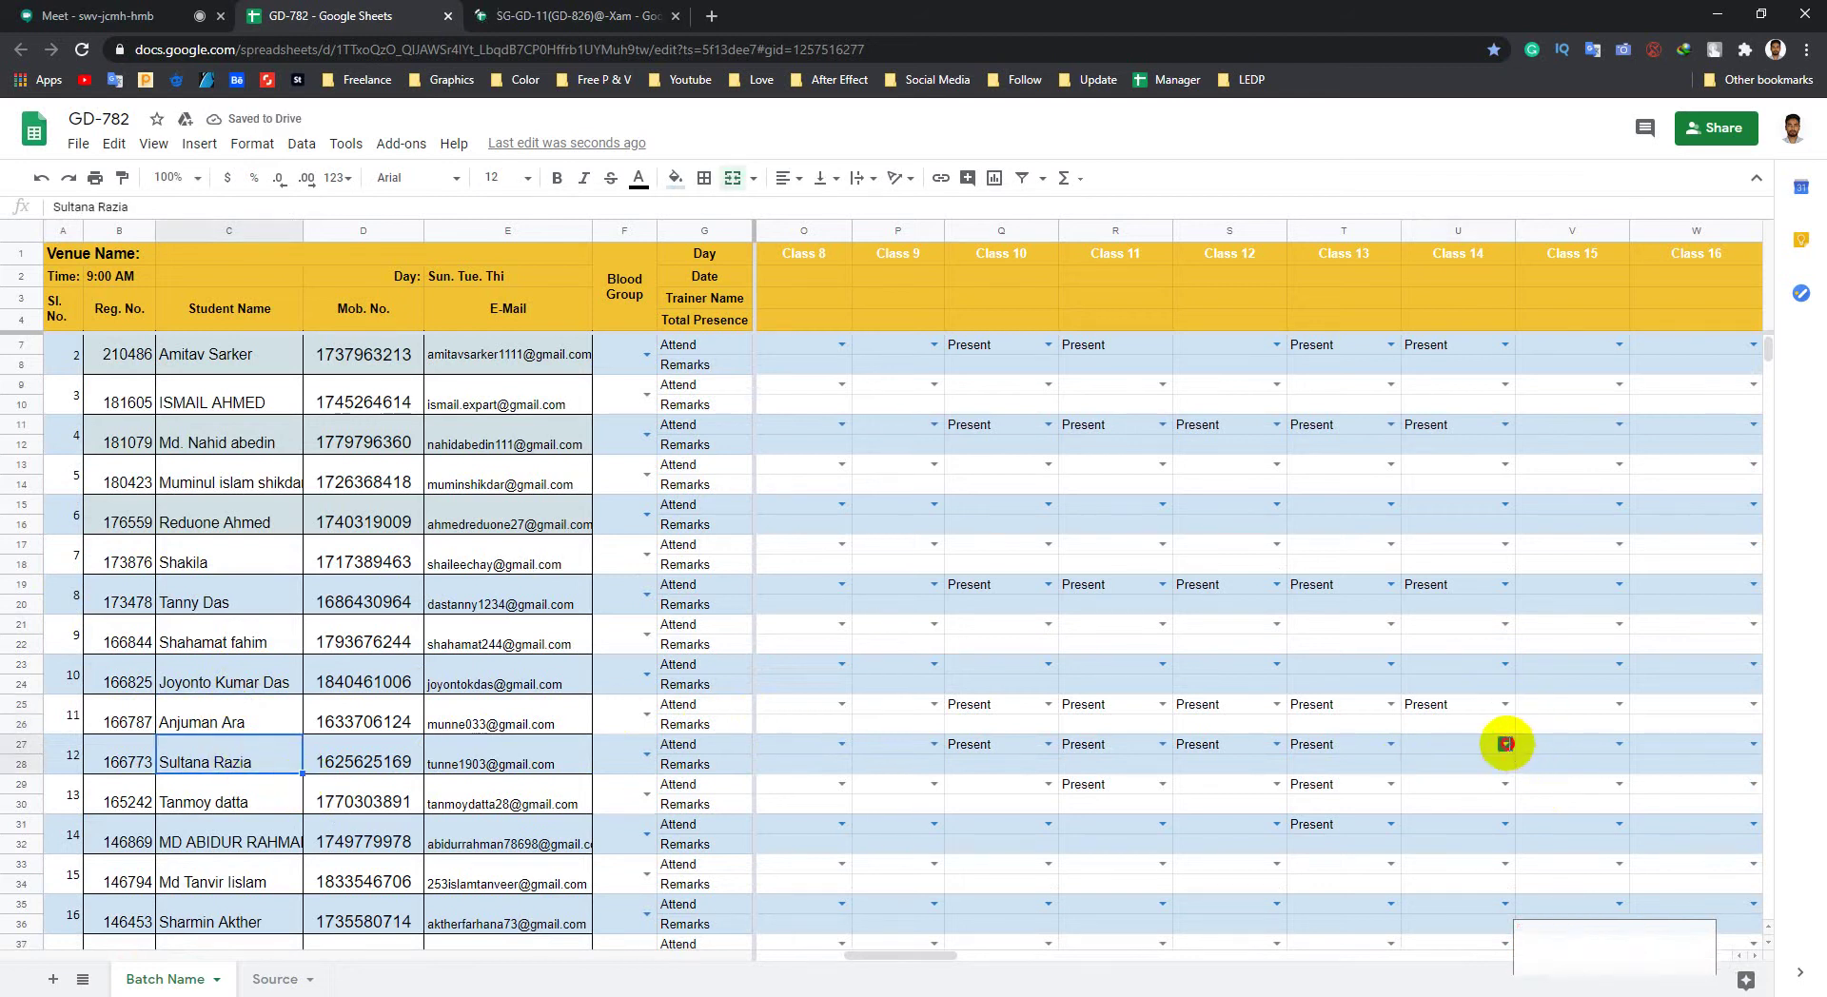
left_click(1505, 744)
left_click(1427, 767)
scroll(1546, 794, "down", 1)
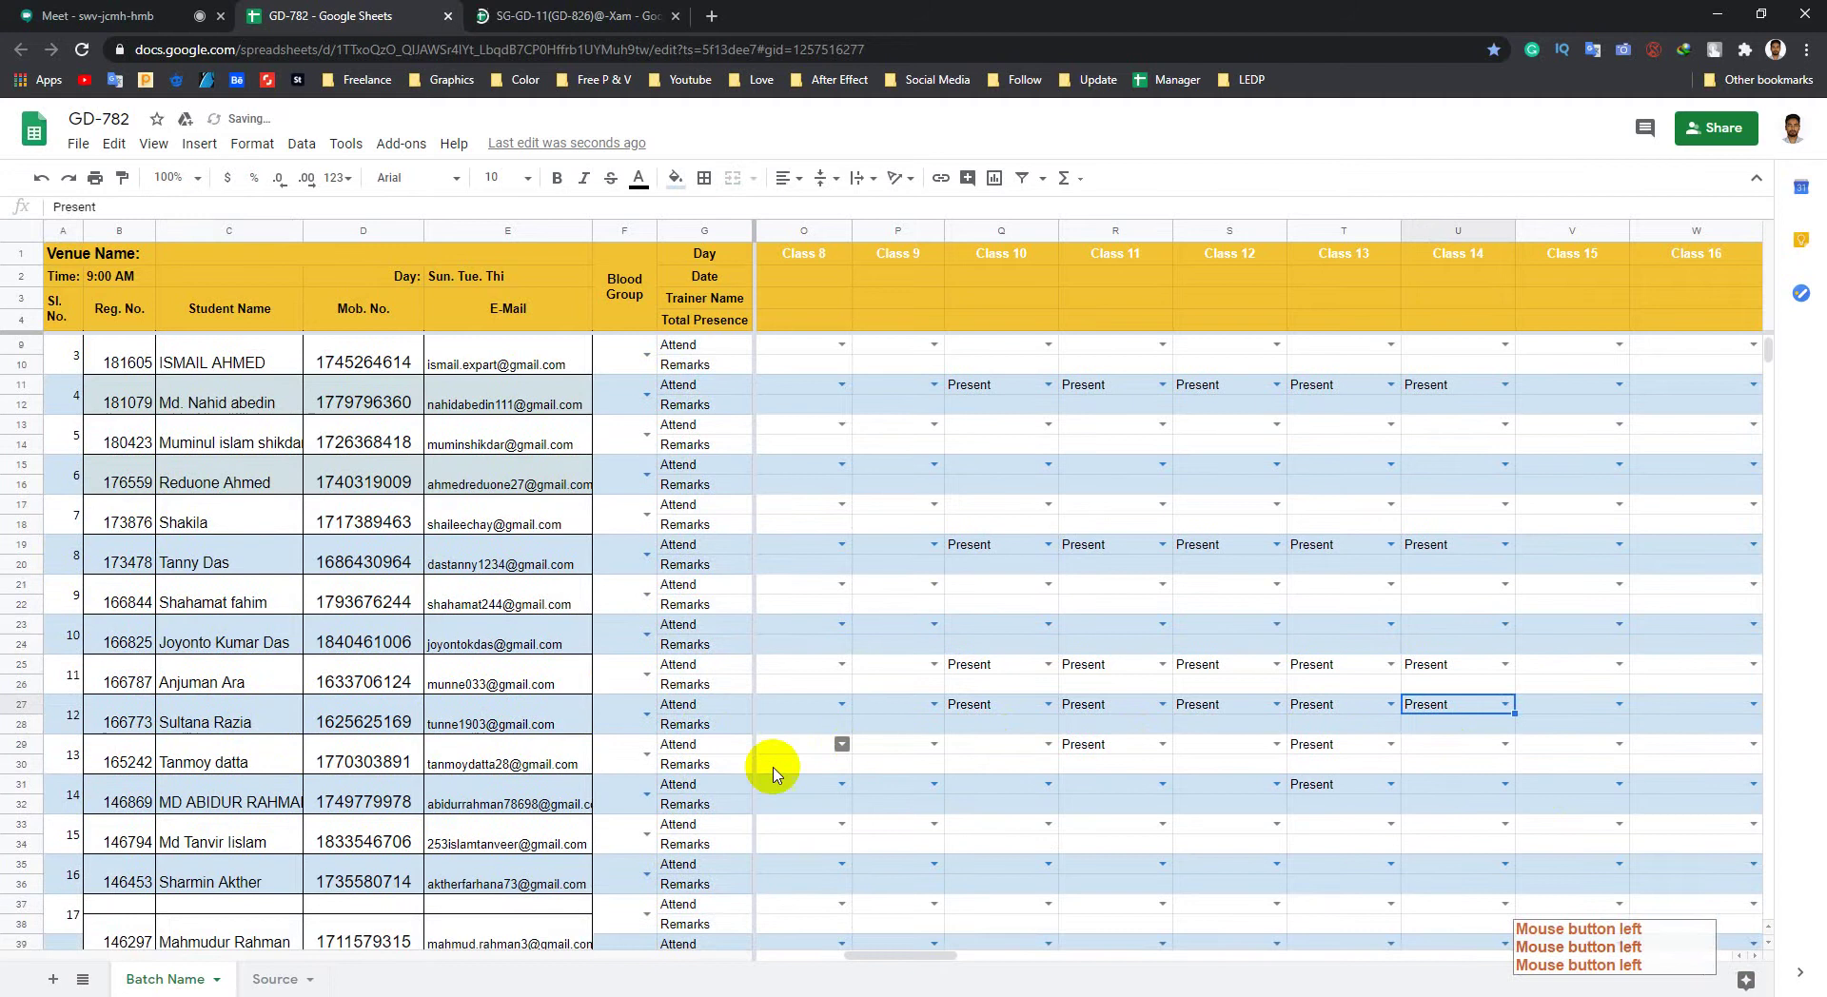
left_click(1504, 744)
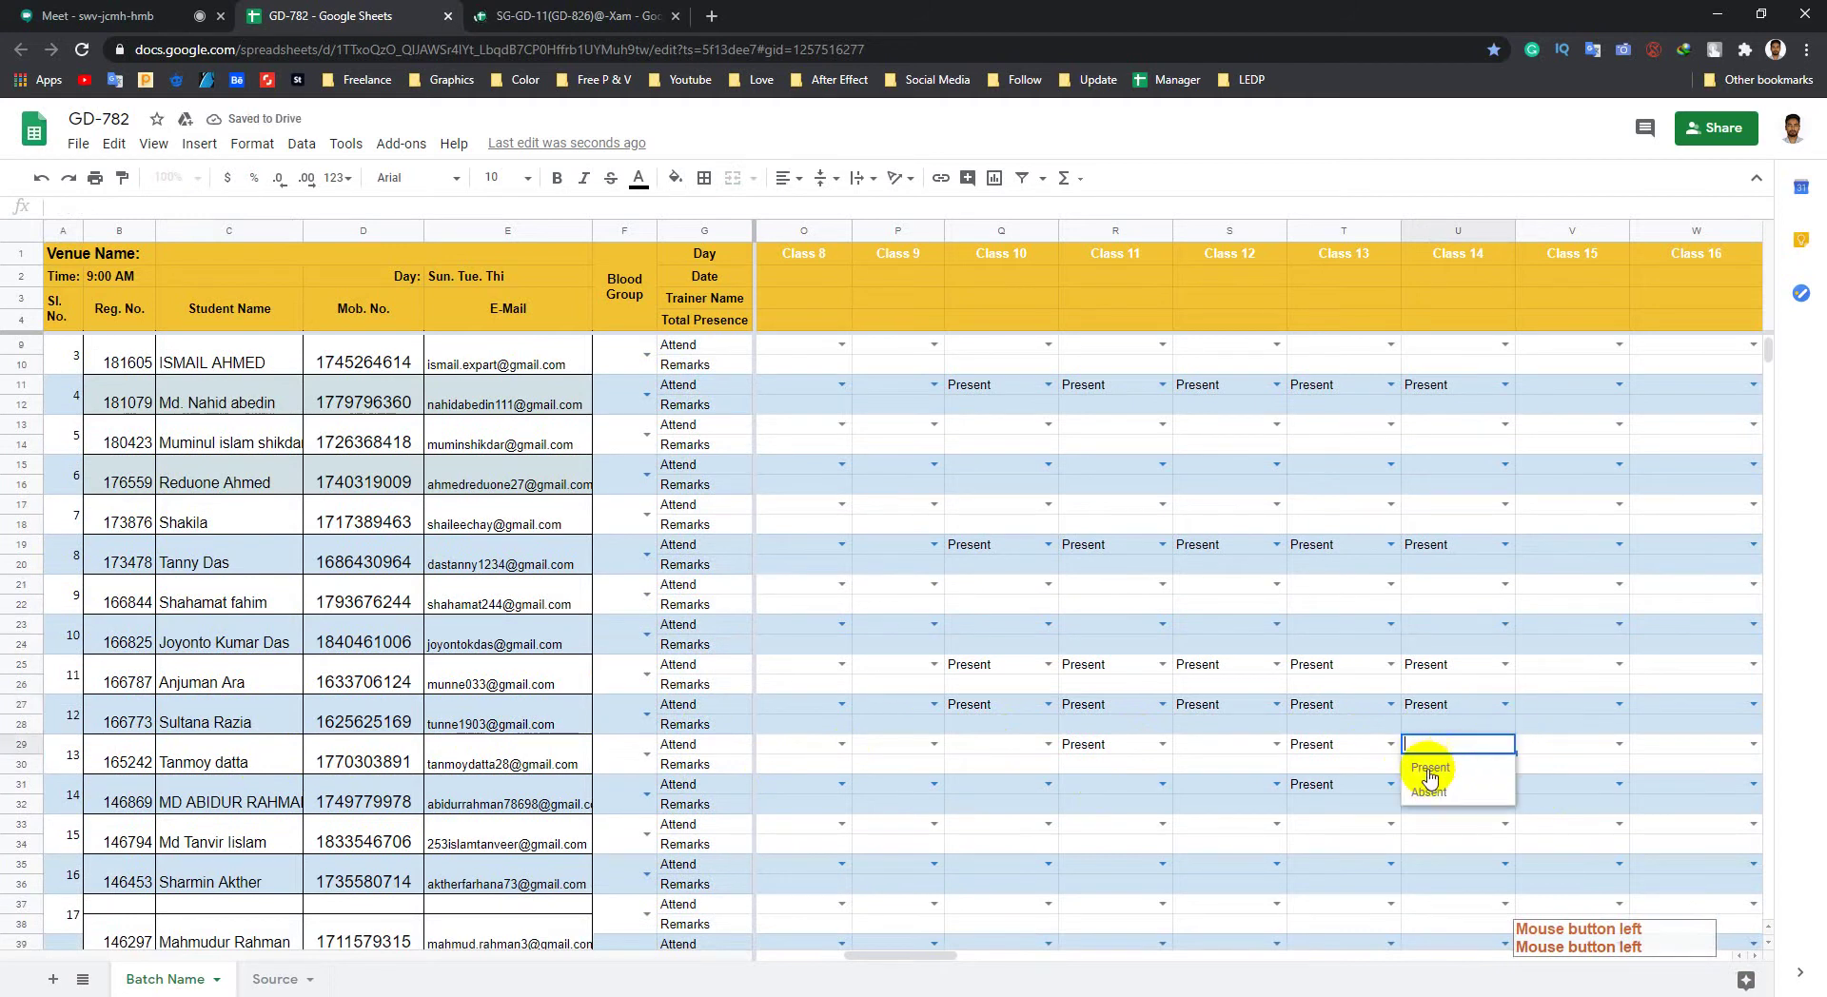
left_click(1427, 767)
left_click(238, 811)
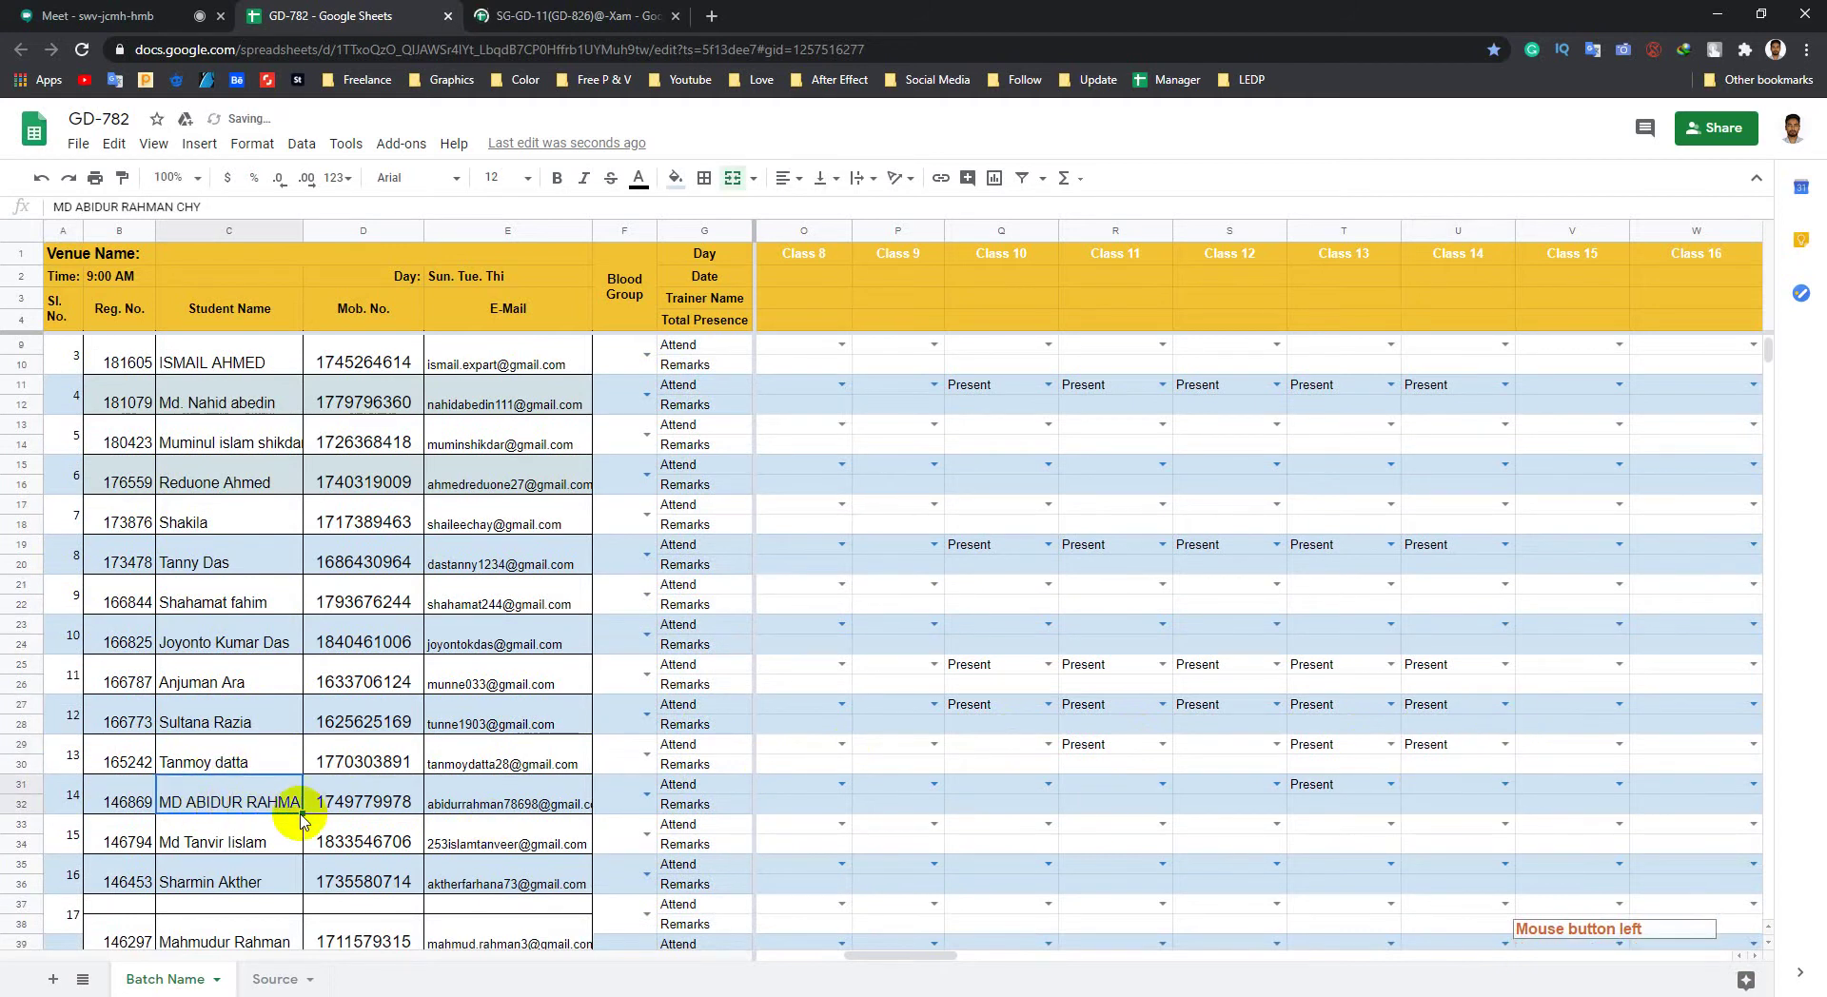
scroll(266, 819, "down", 1)
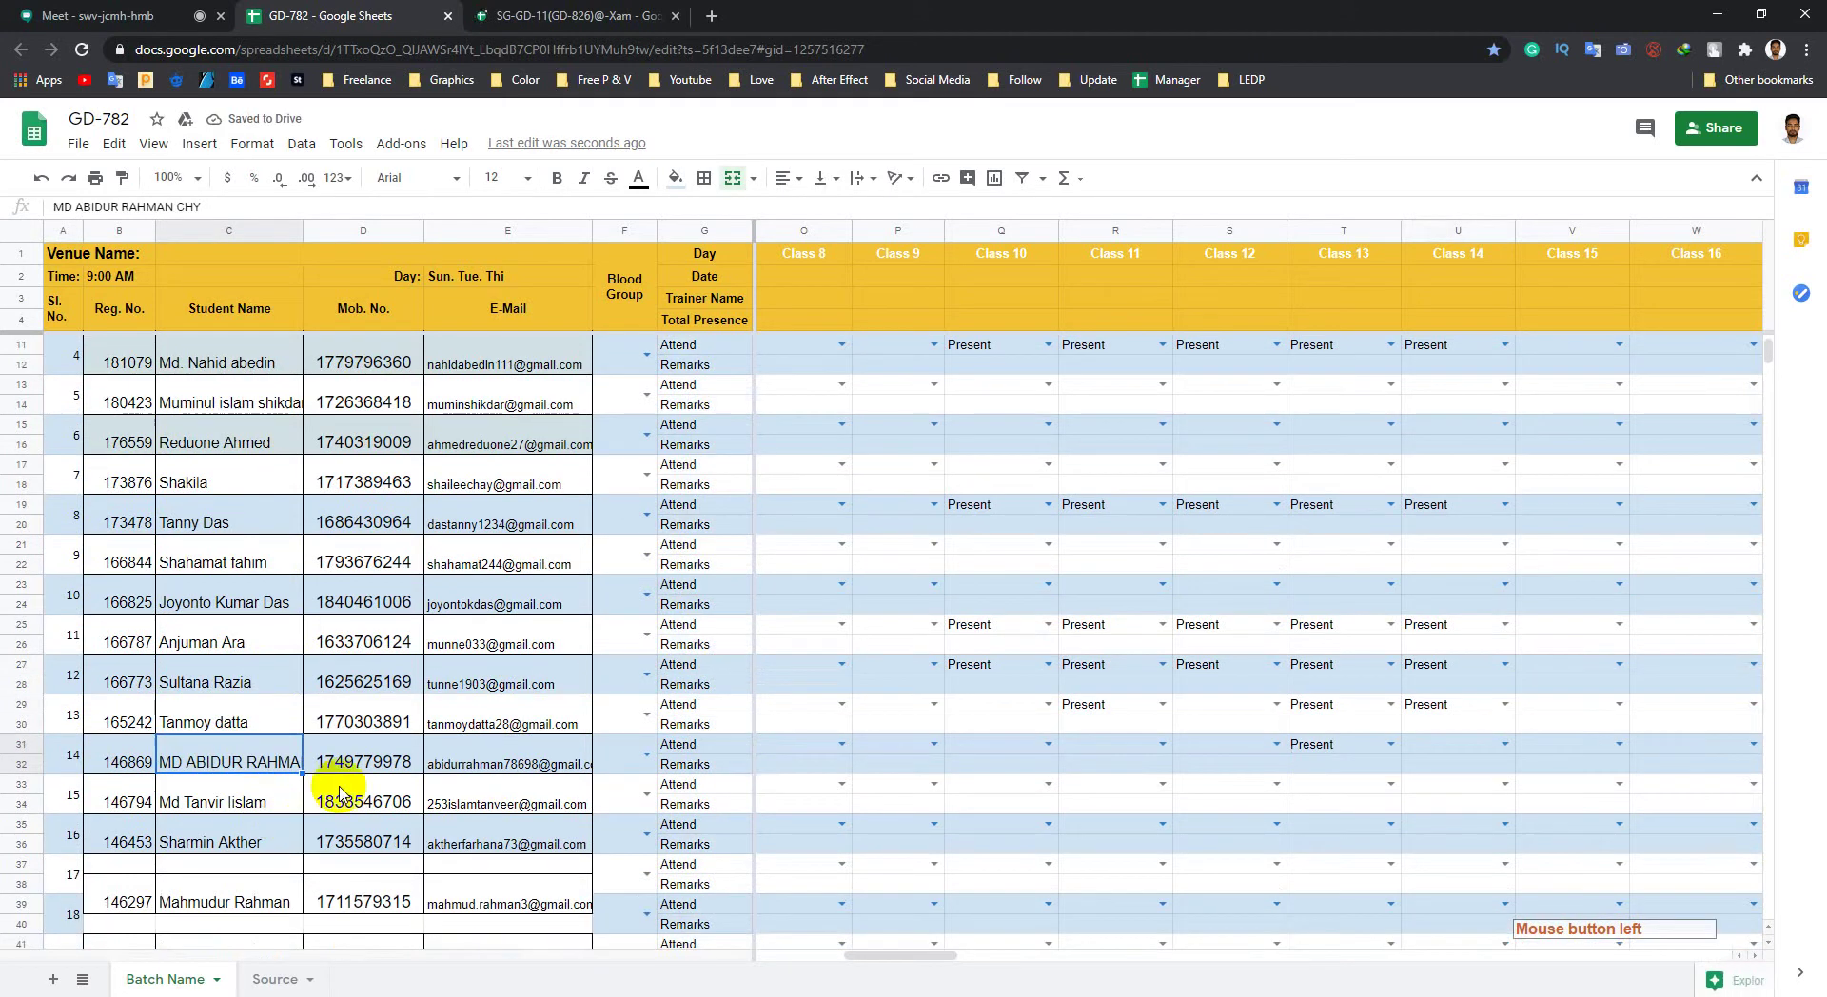
left_click(1504, 744)
left_click(1440, 773)
Step: Set Class 14 to Present in cells U43, U45, U47 and U49
scroll(1346, 765, "down", 6)
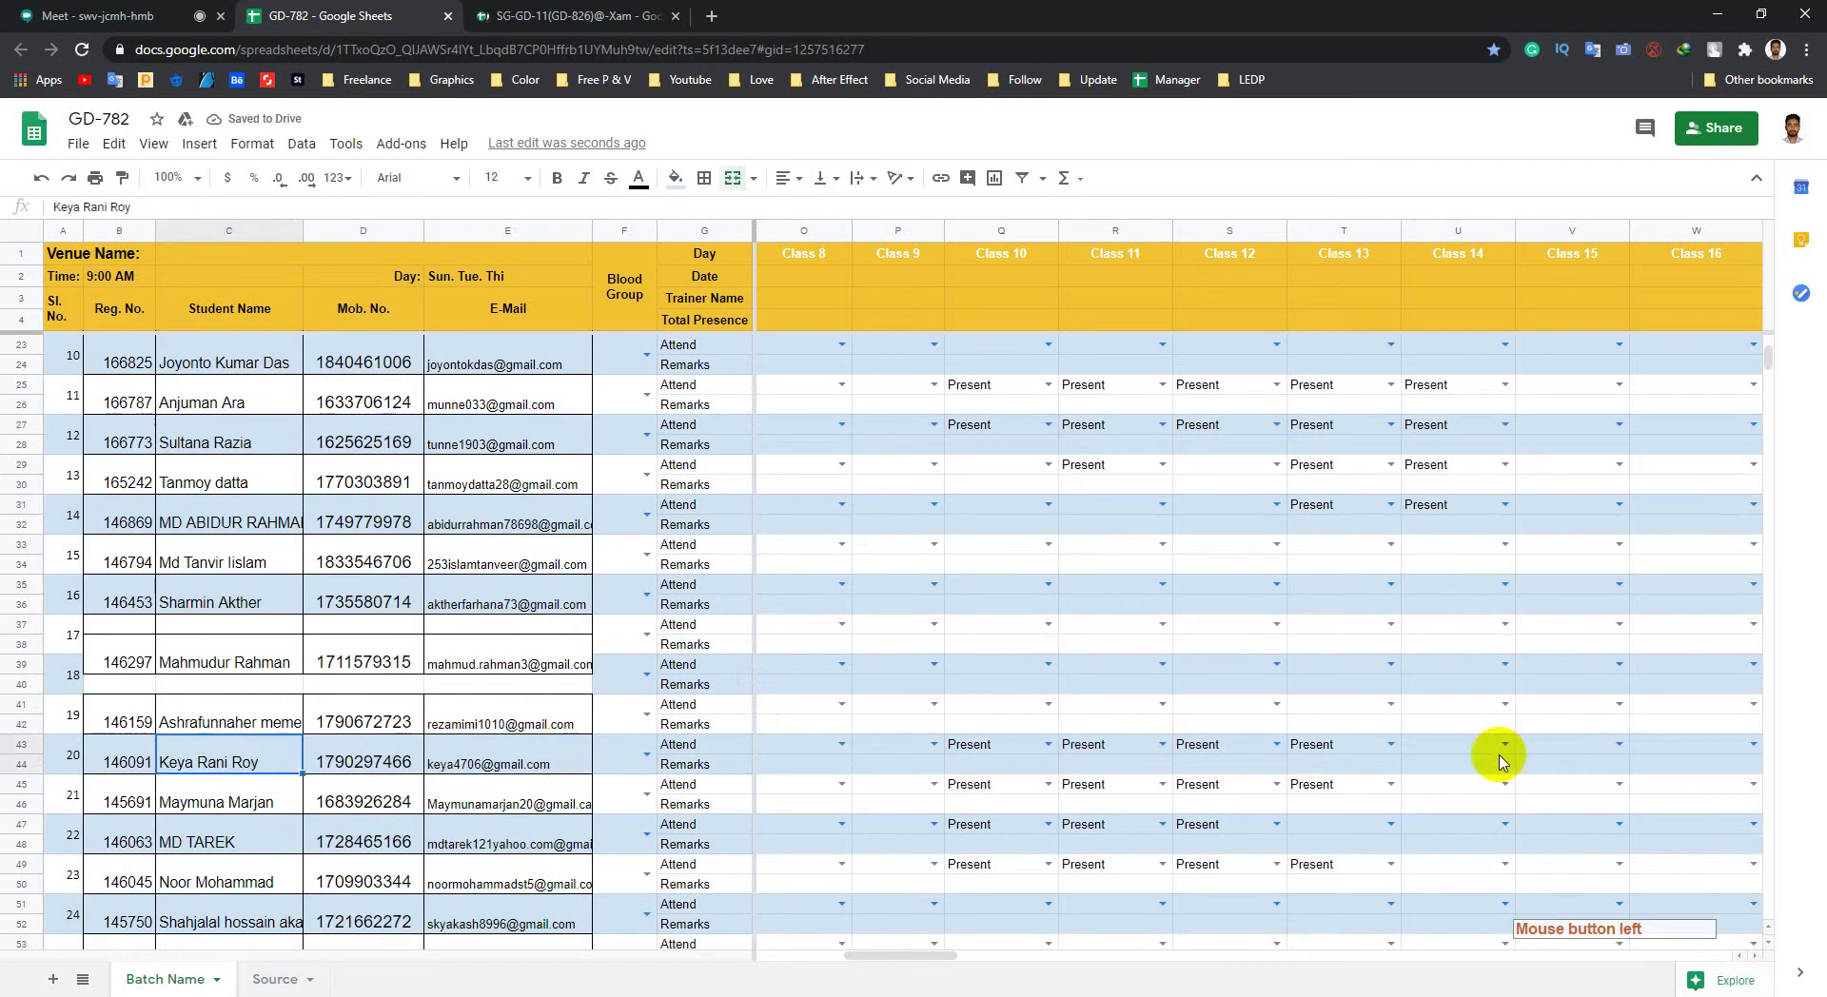
left_click(1504, 745)
left_click(1436, 764)
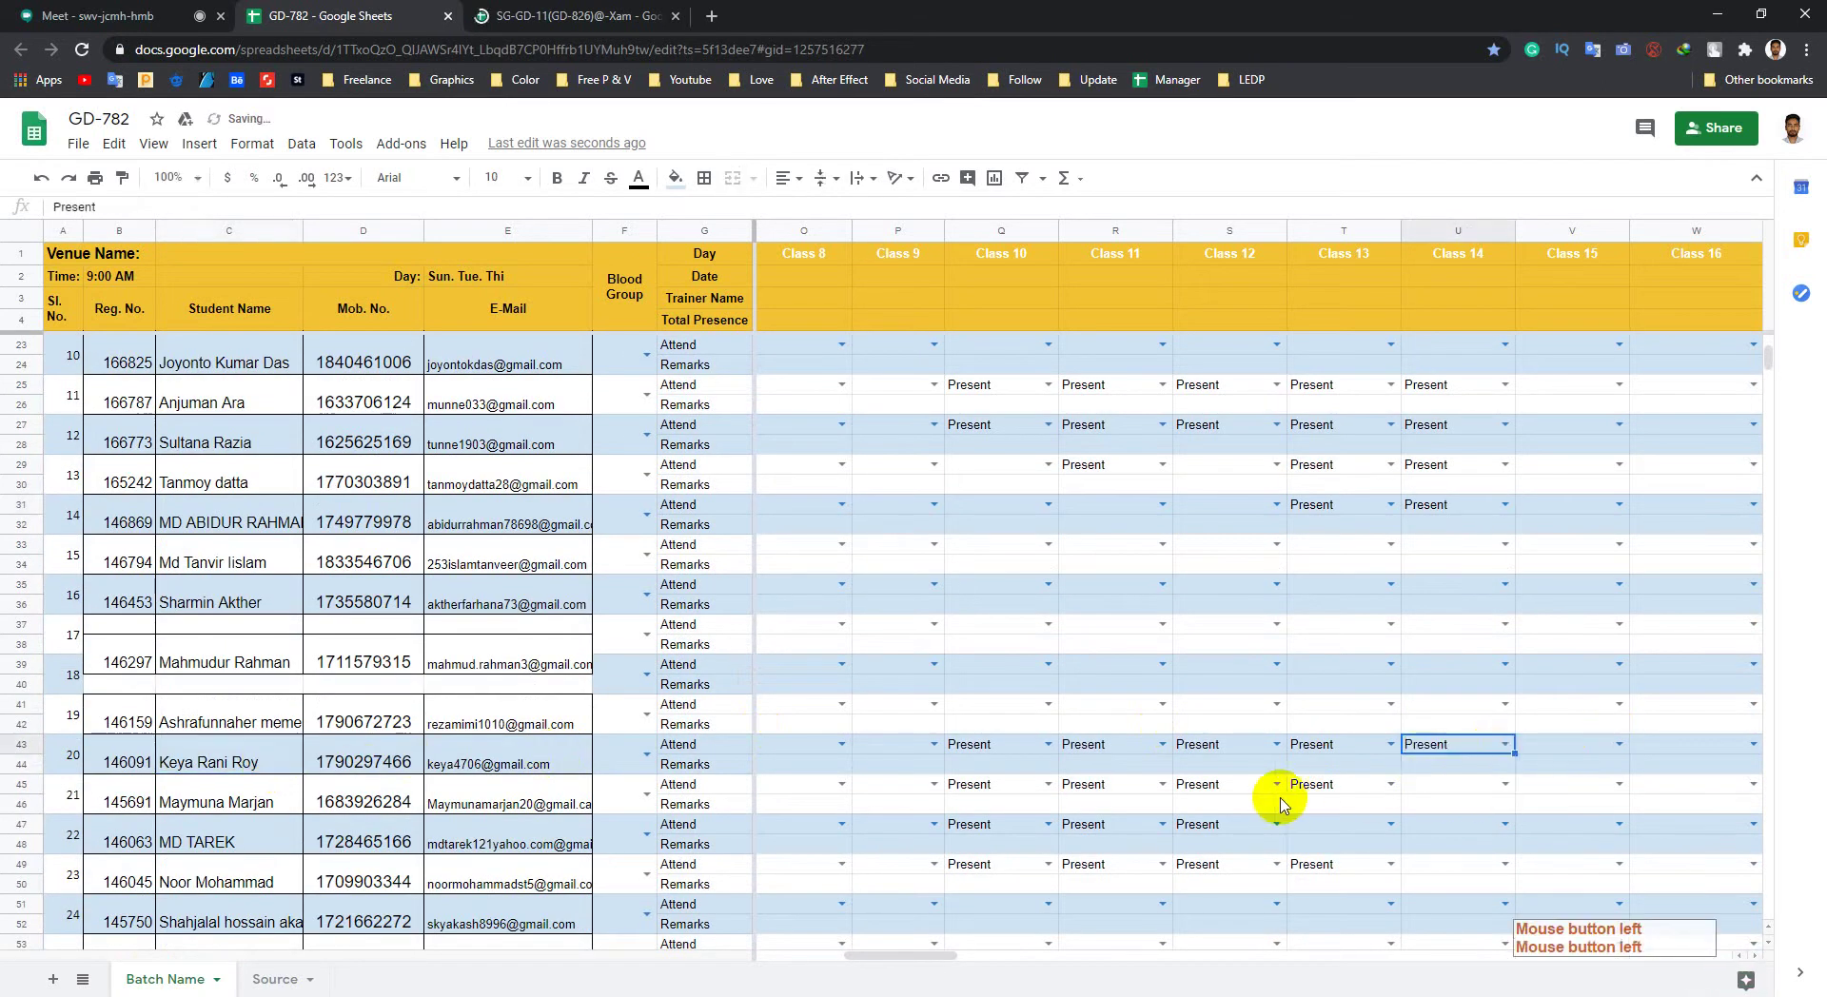
left_click(1505, 785)
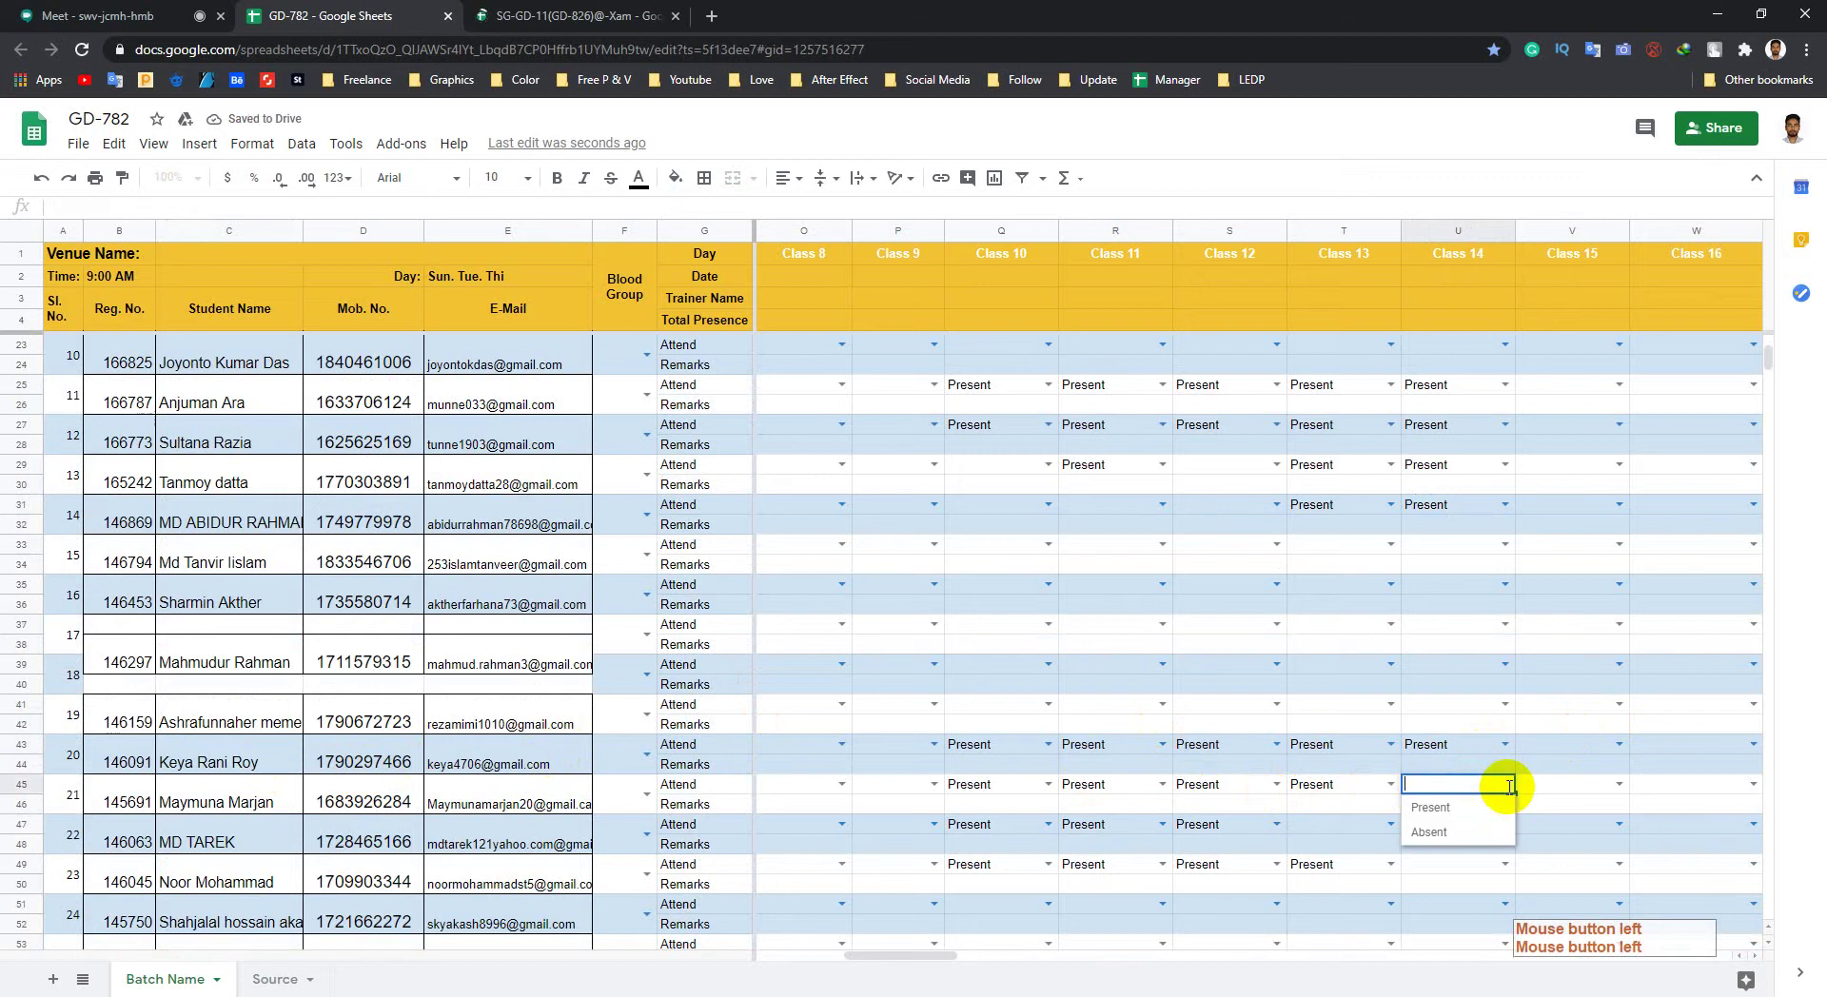
left_click(1431, 808)
scroll(1346, 815, "down", 2)
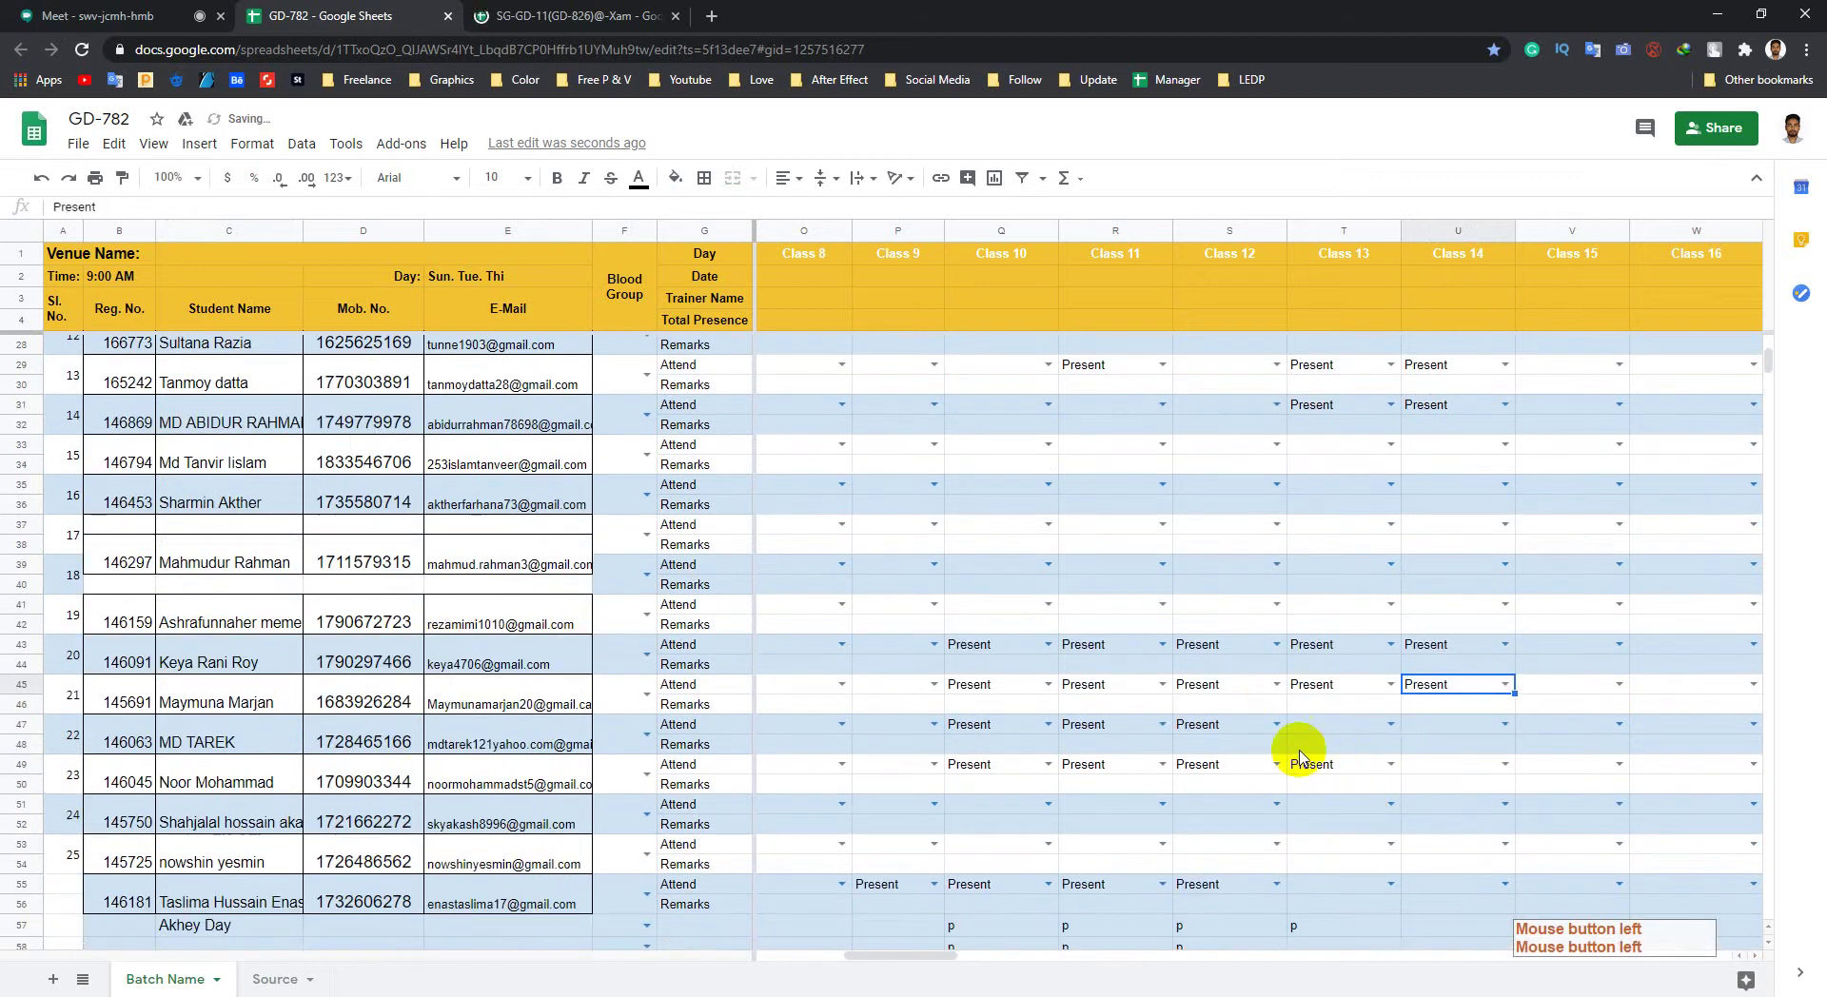
left_click(1505, 724)
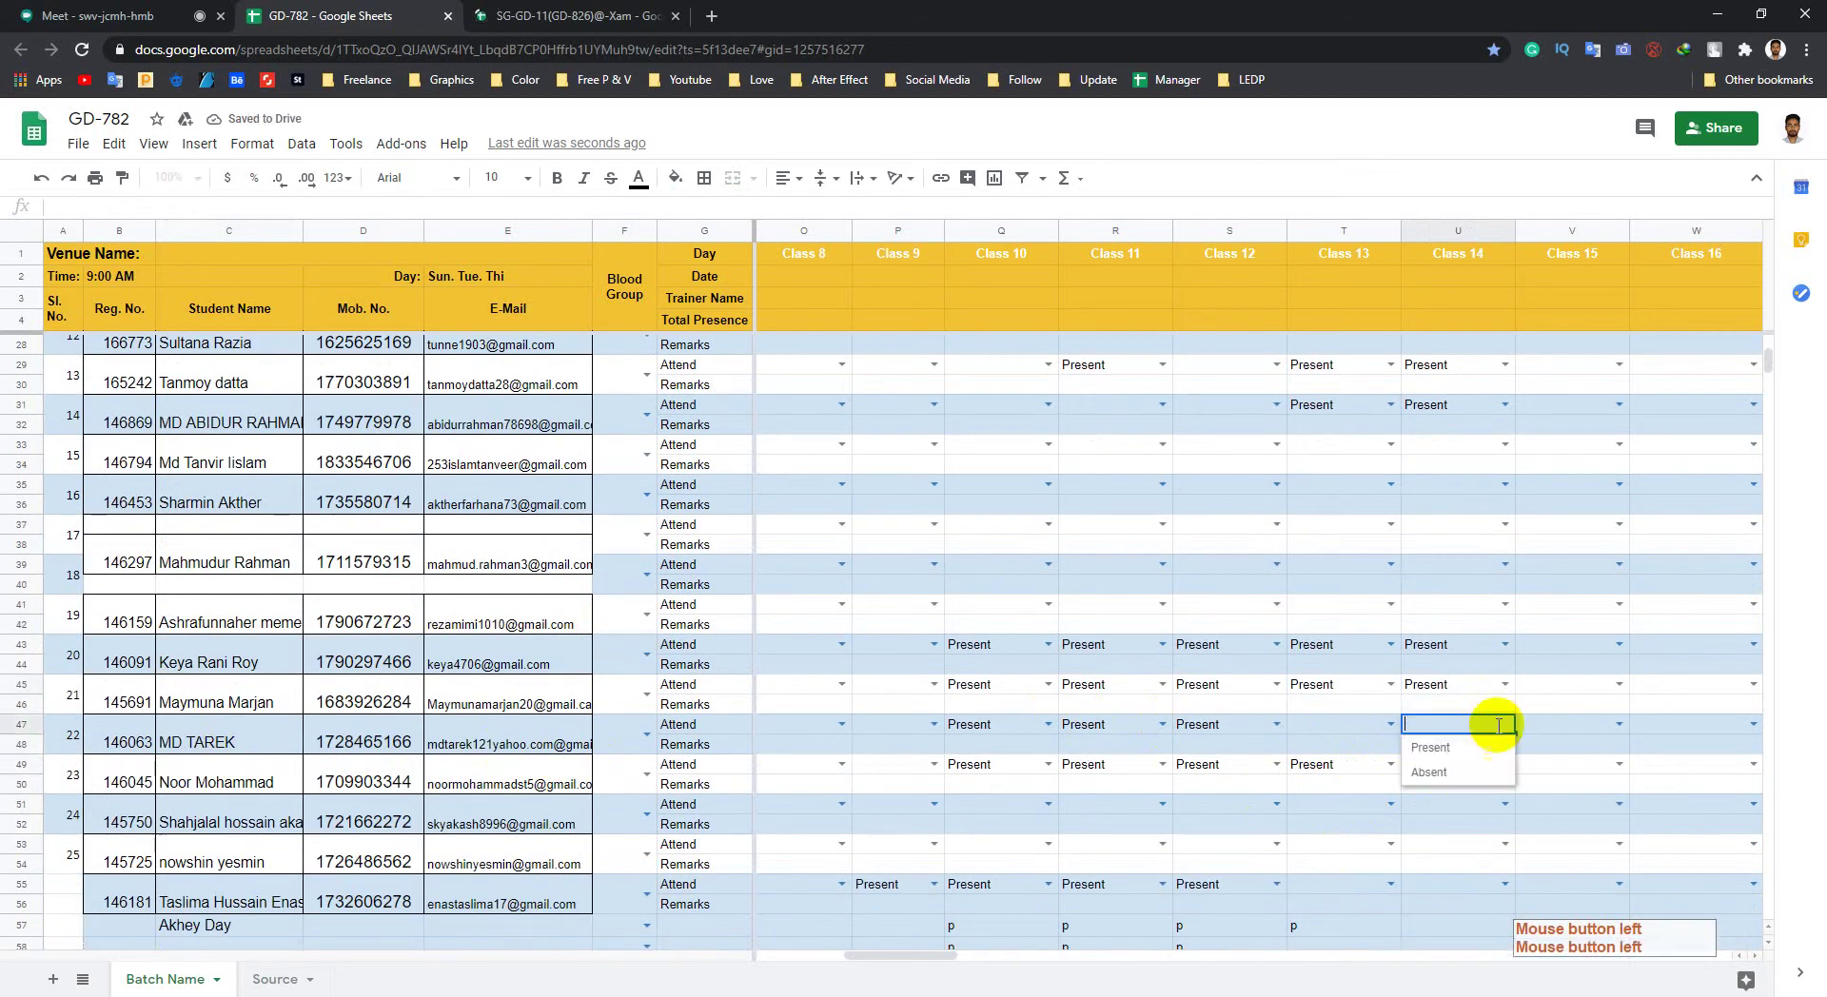
left_click(1431, 747)
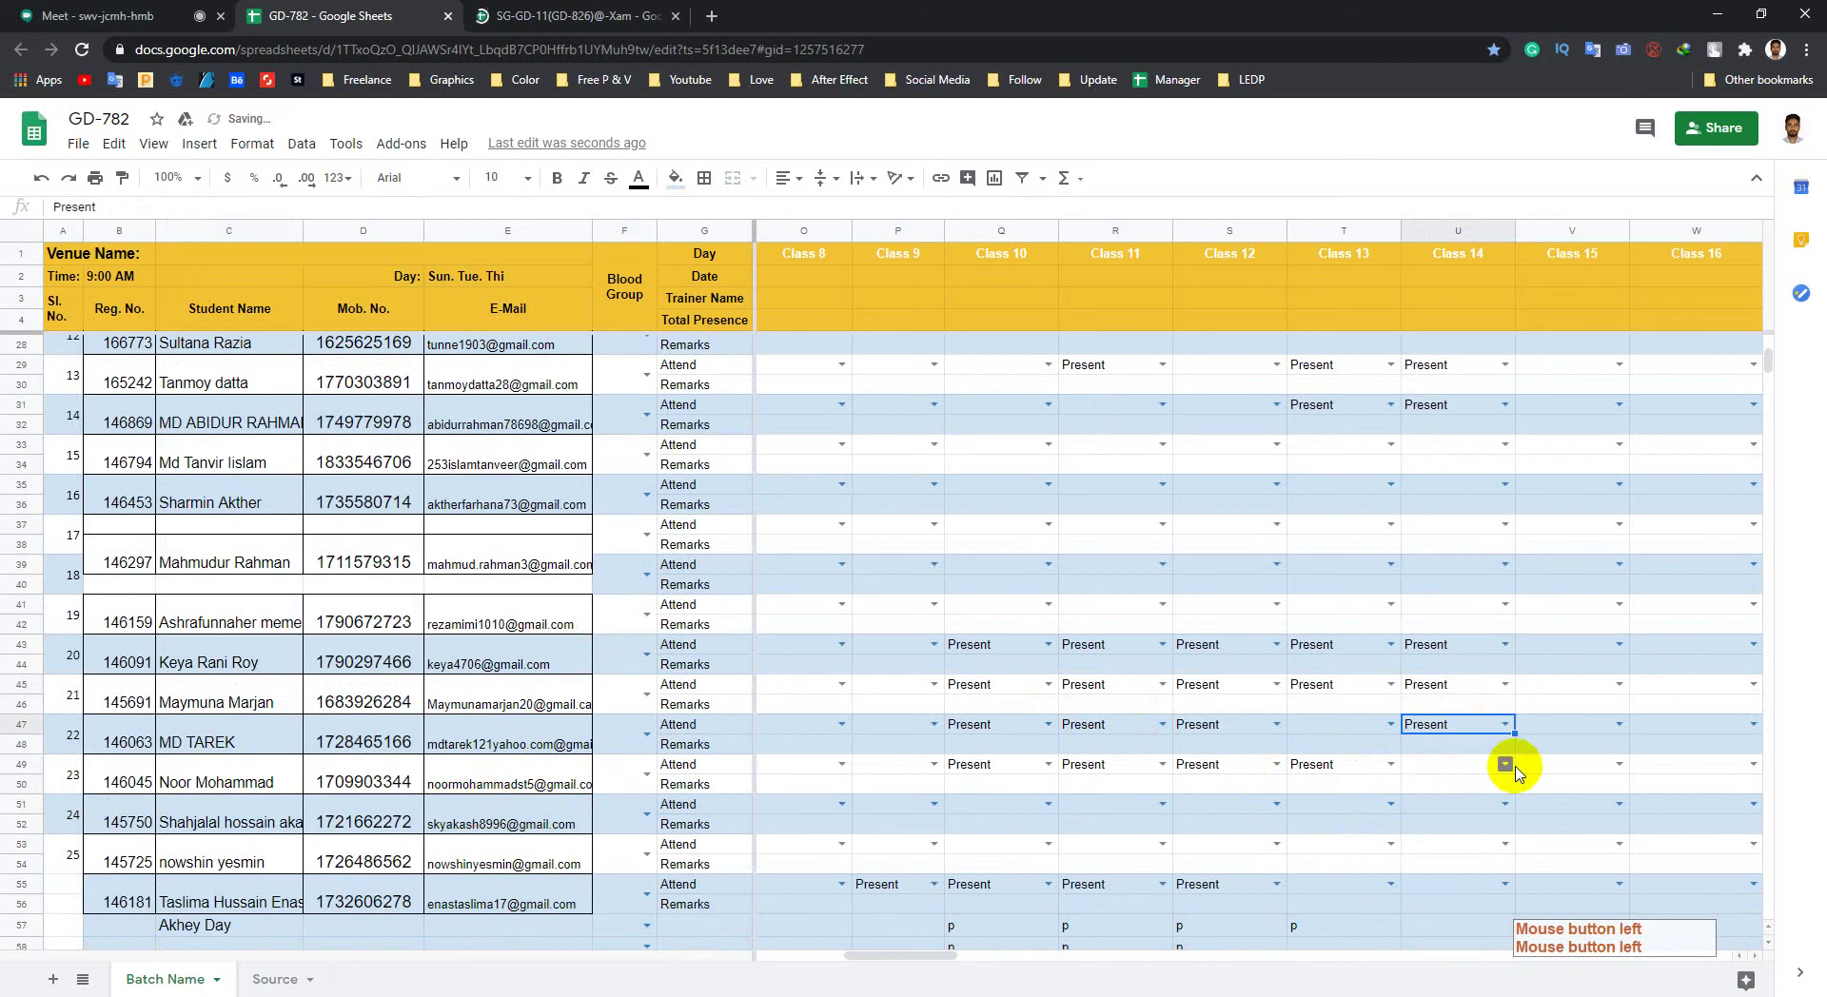
left_click(1509, 766)
left_click(1508, 766)
left_click(1432, 786)
scroll(1484, 777, "down", 5)
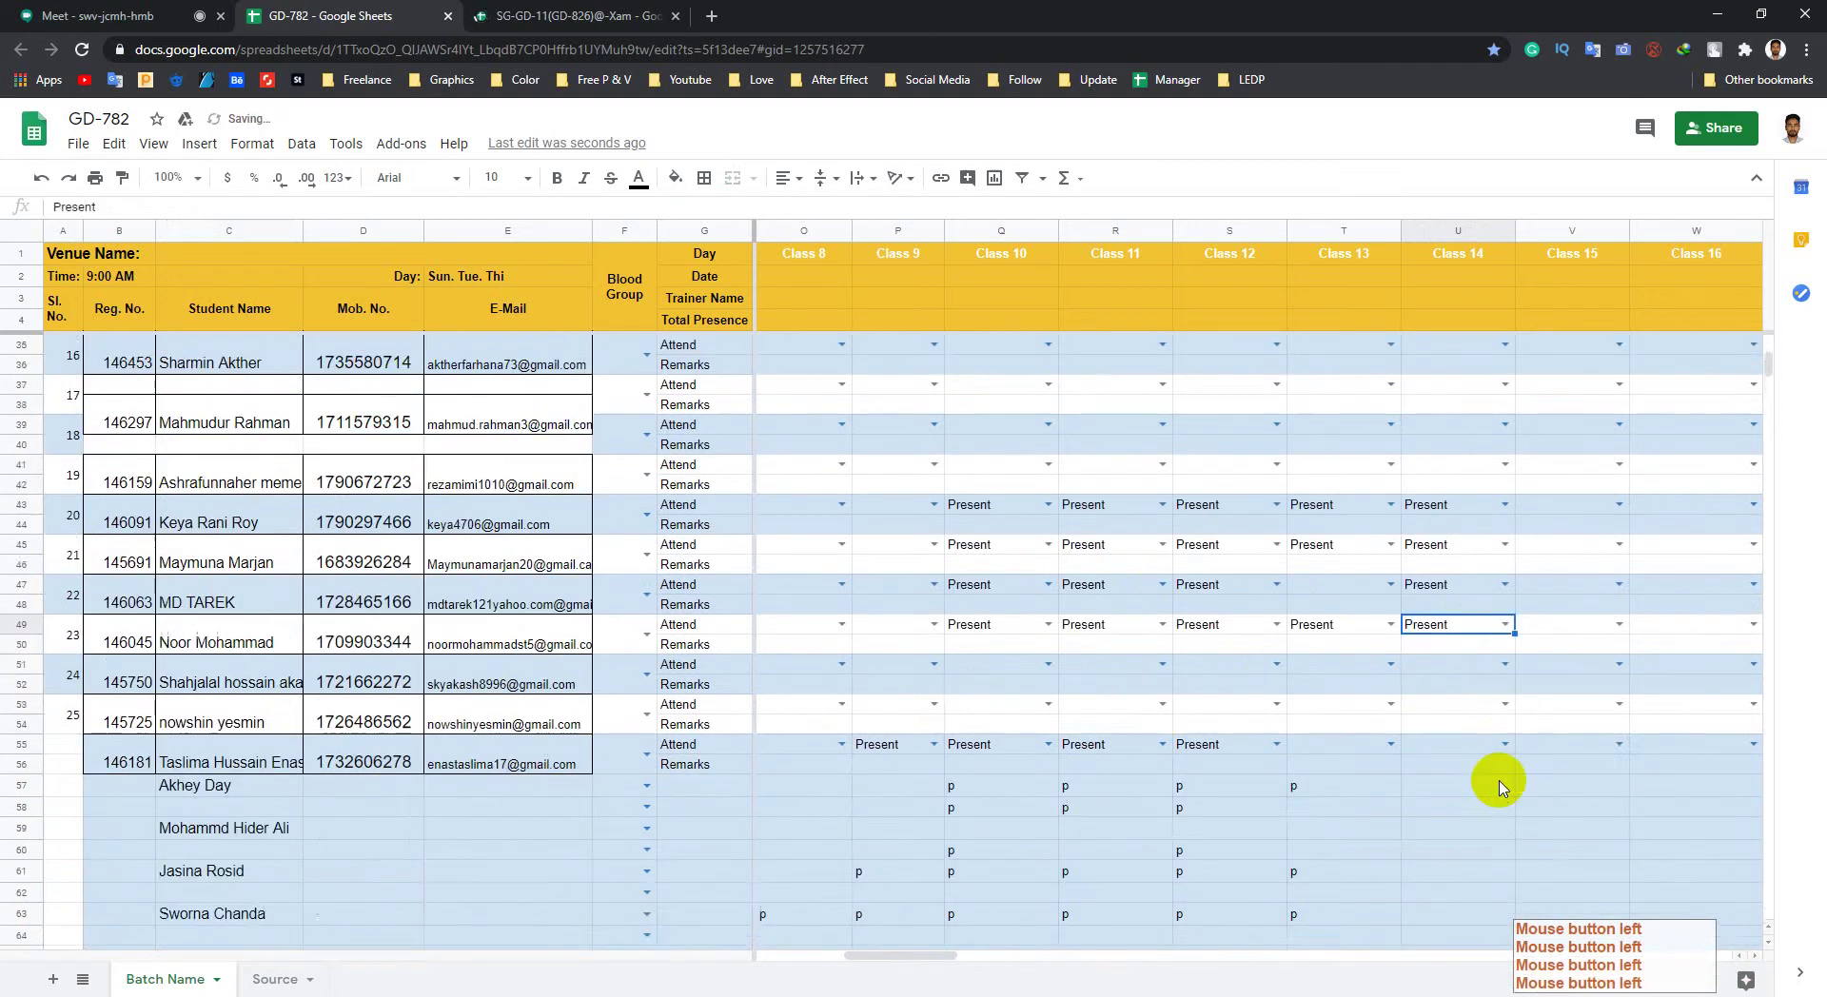
scroll(1463, 775, "up", 2)
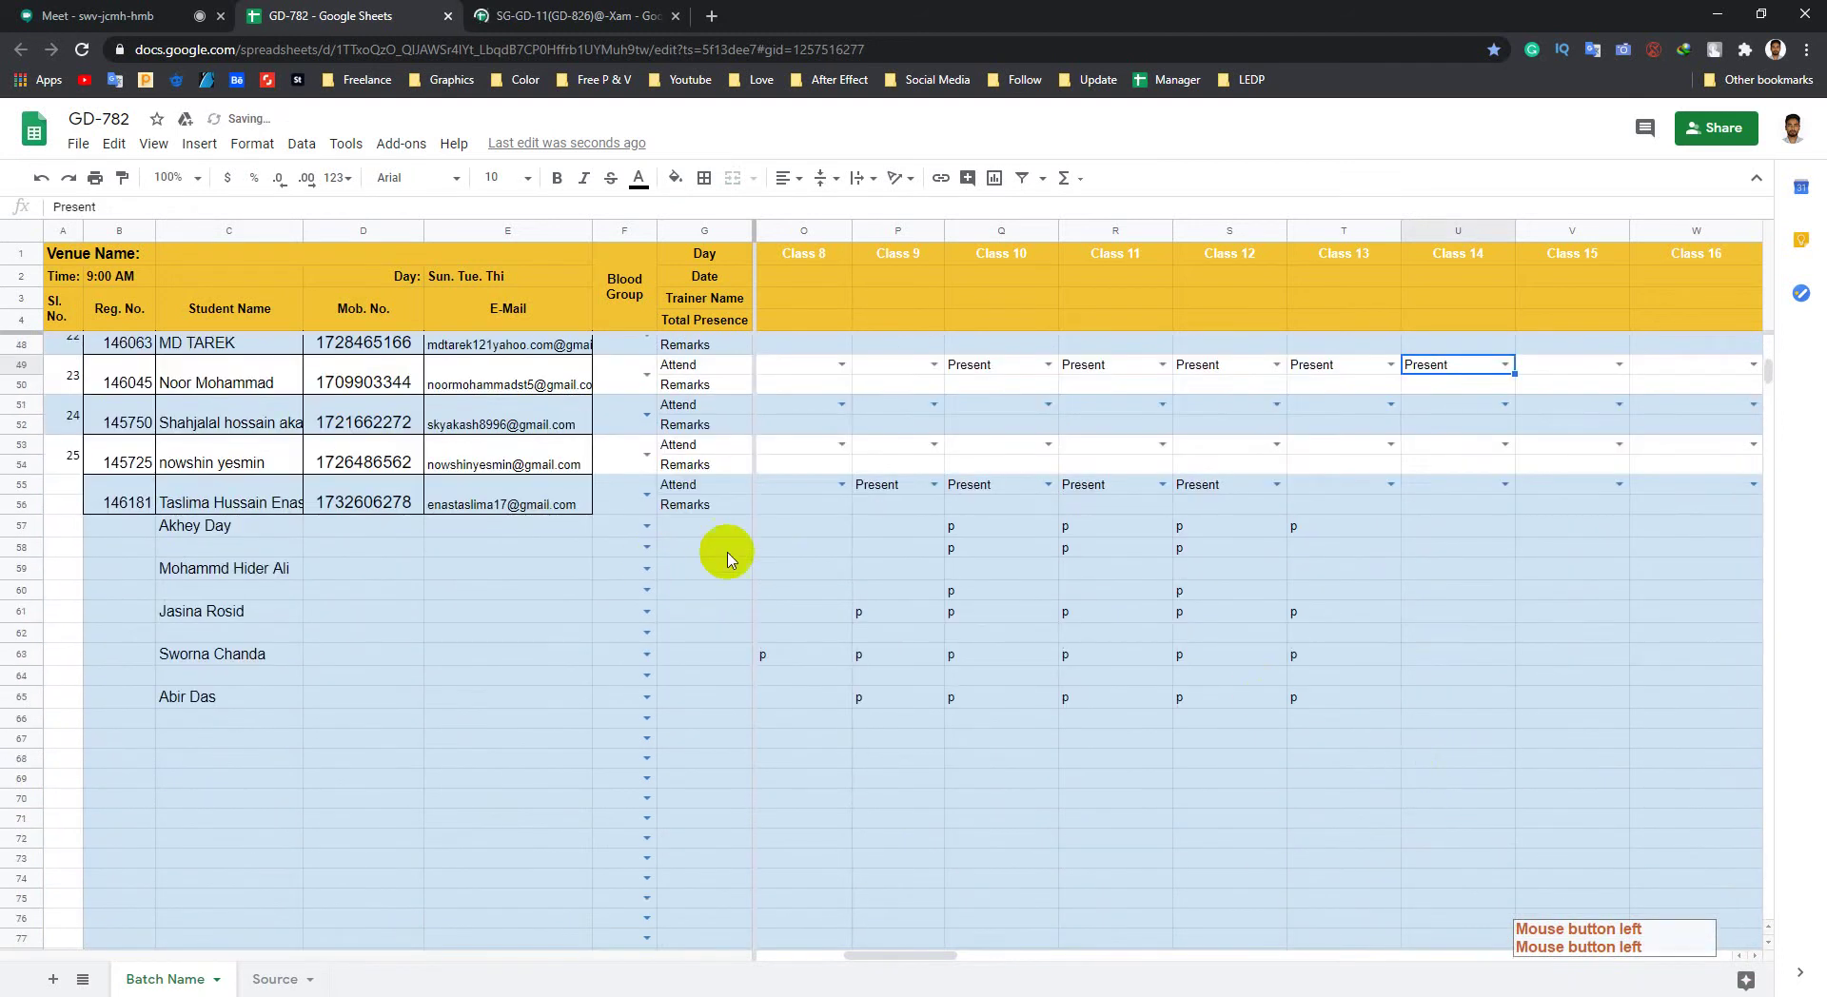
Step: Enter p in Class 14 cells U57 and U58
left_click(1450, 530)
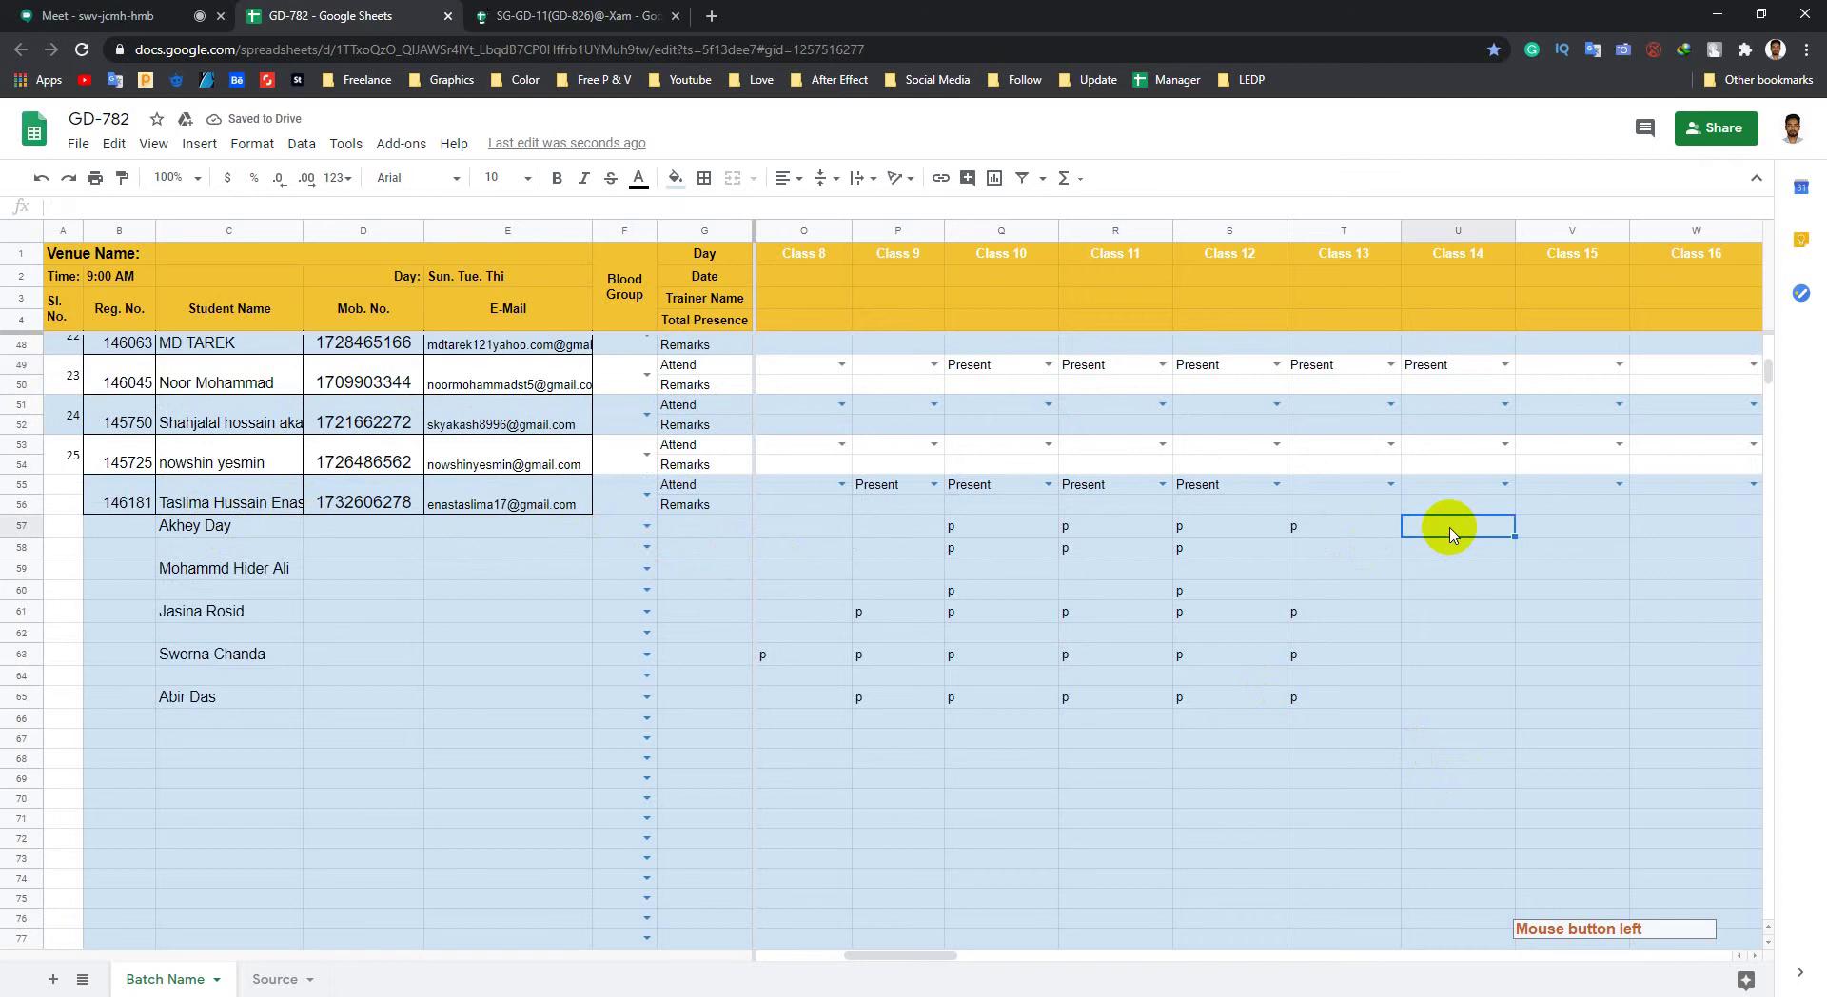
type("p")
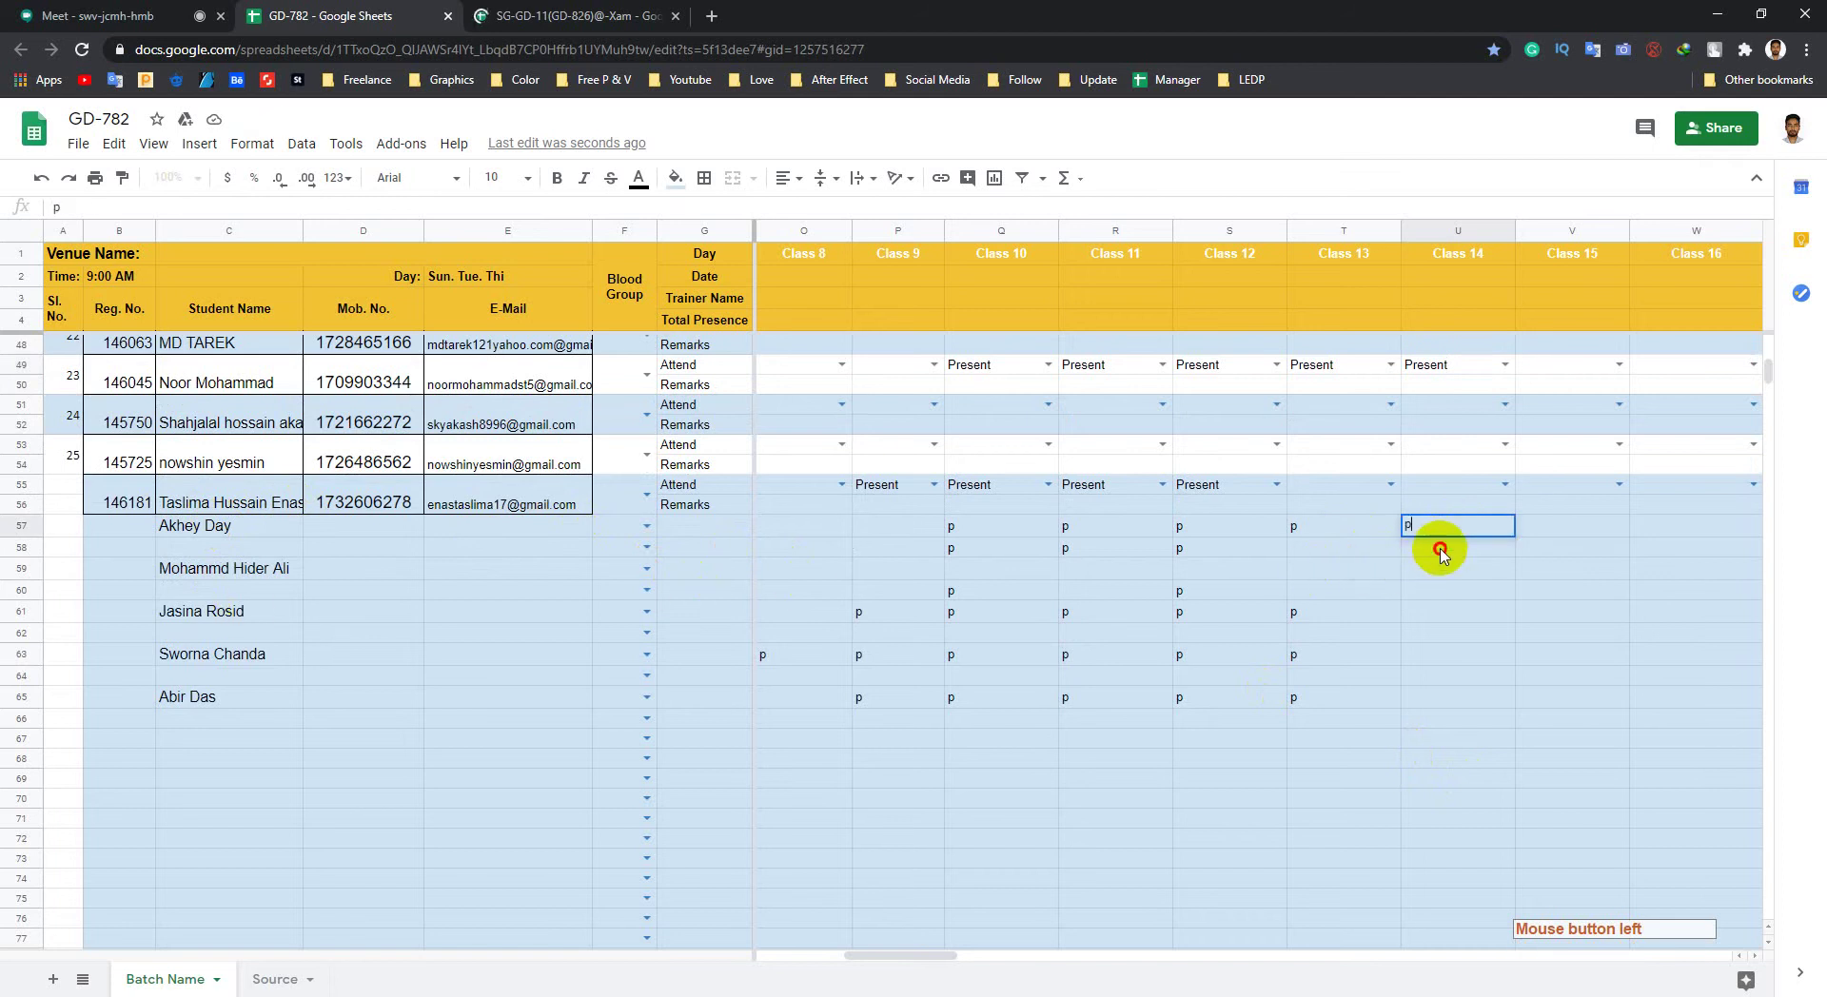
left_click(1440, 552)
type("p")
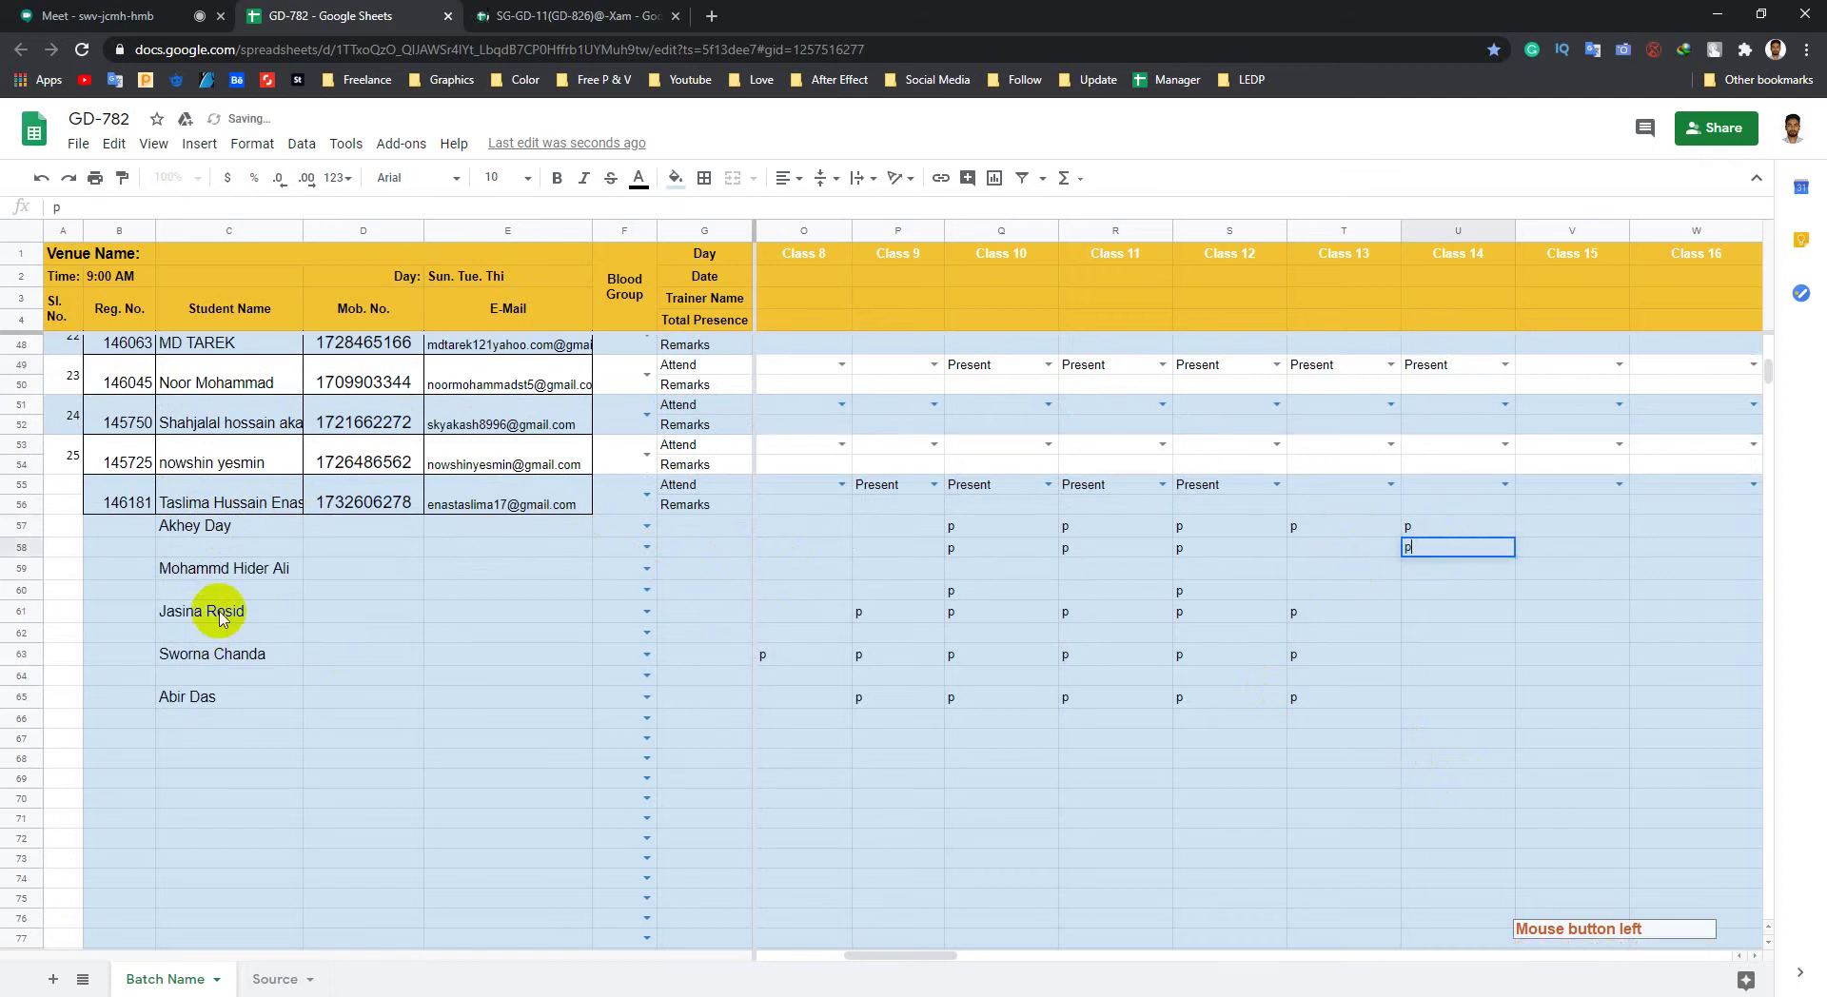
left_click(222, 618)
Step: Enter p in Class 14 cell U65 for the student on row 65
left_click(249, 663)
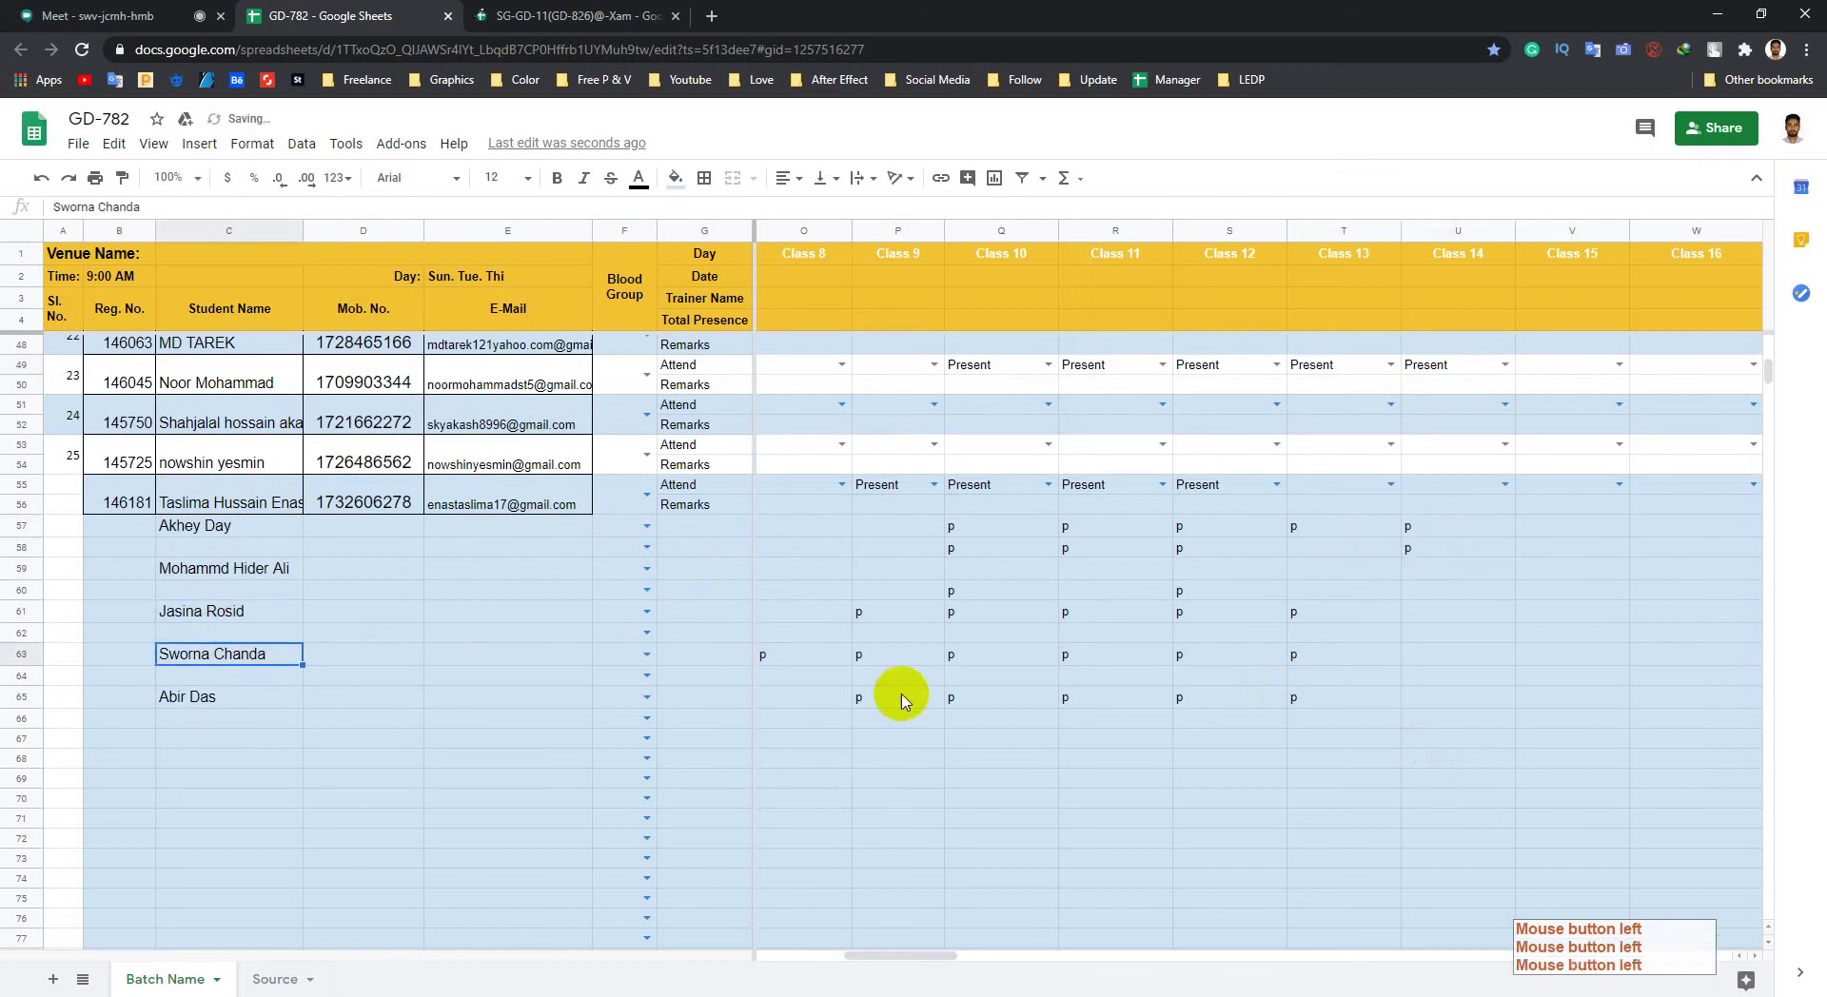
left_click(1425, 663)
left_click(1420, 696)
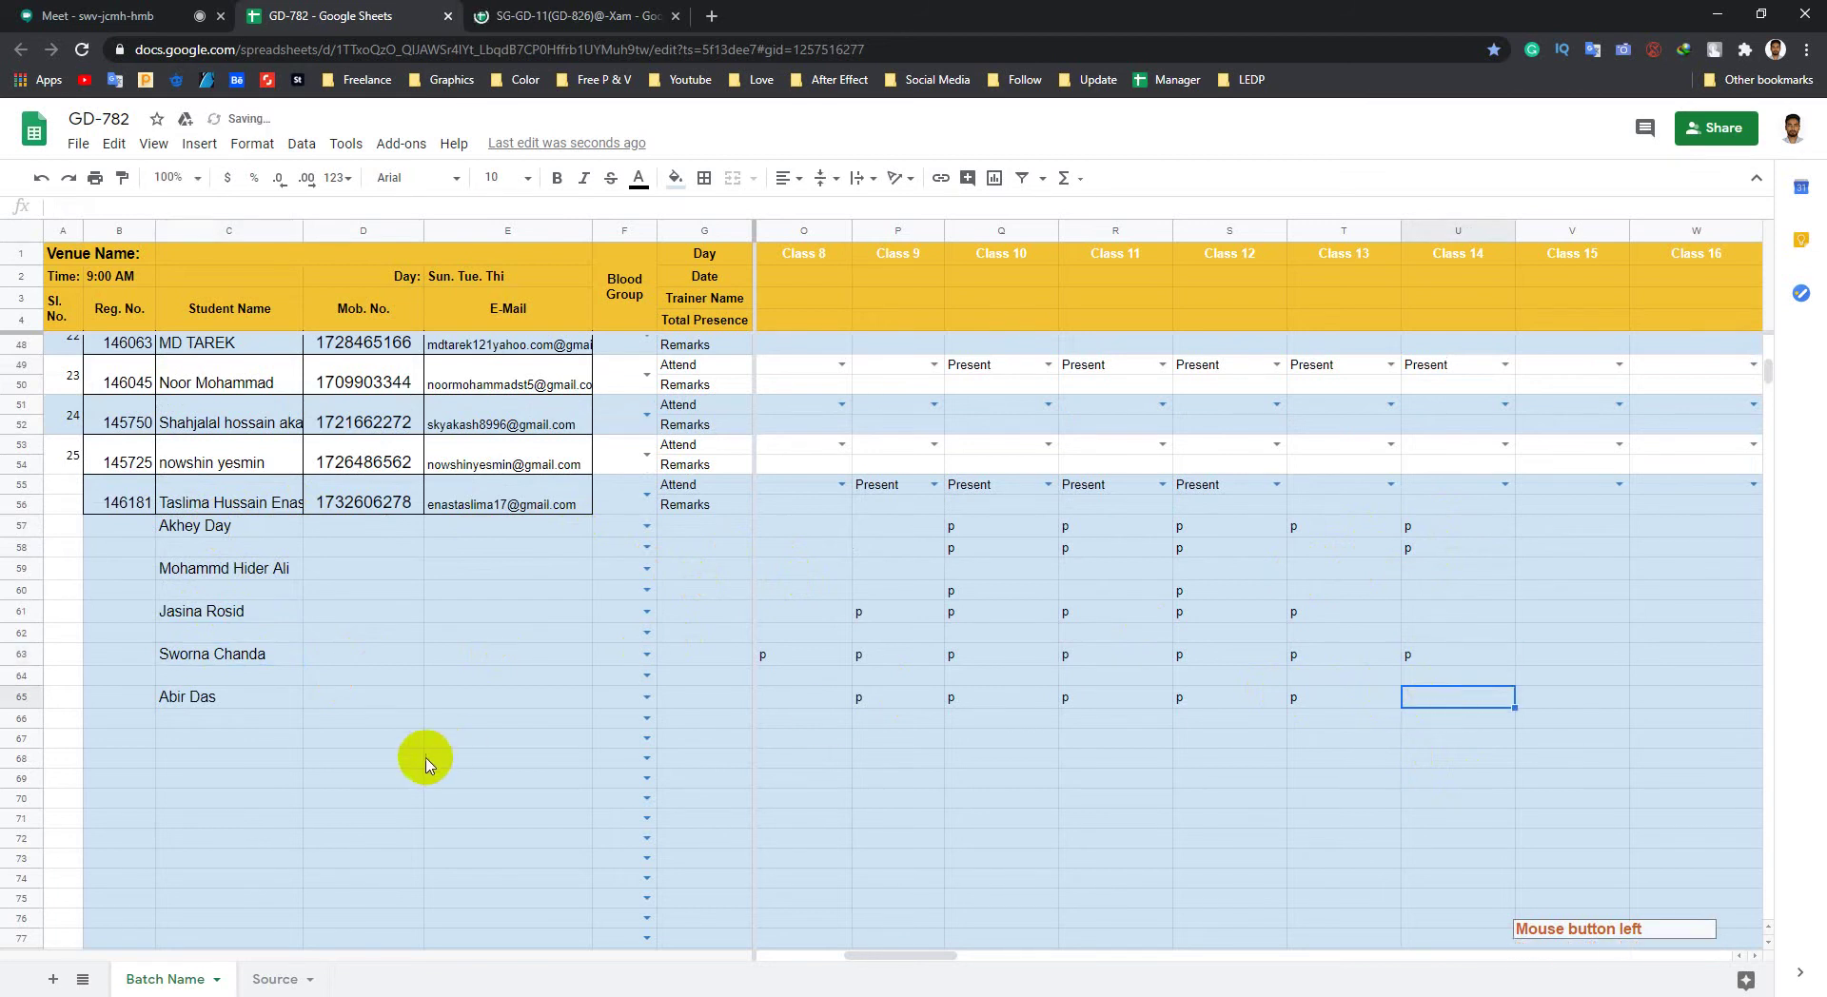
left_click(1342, 737)
left_click(206, 705)
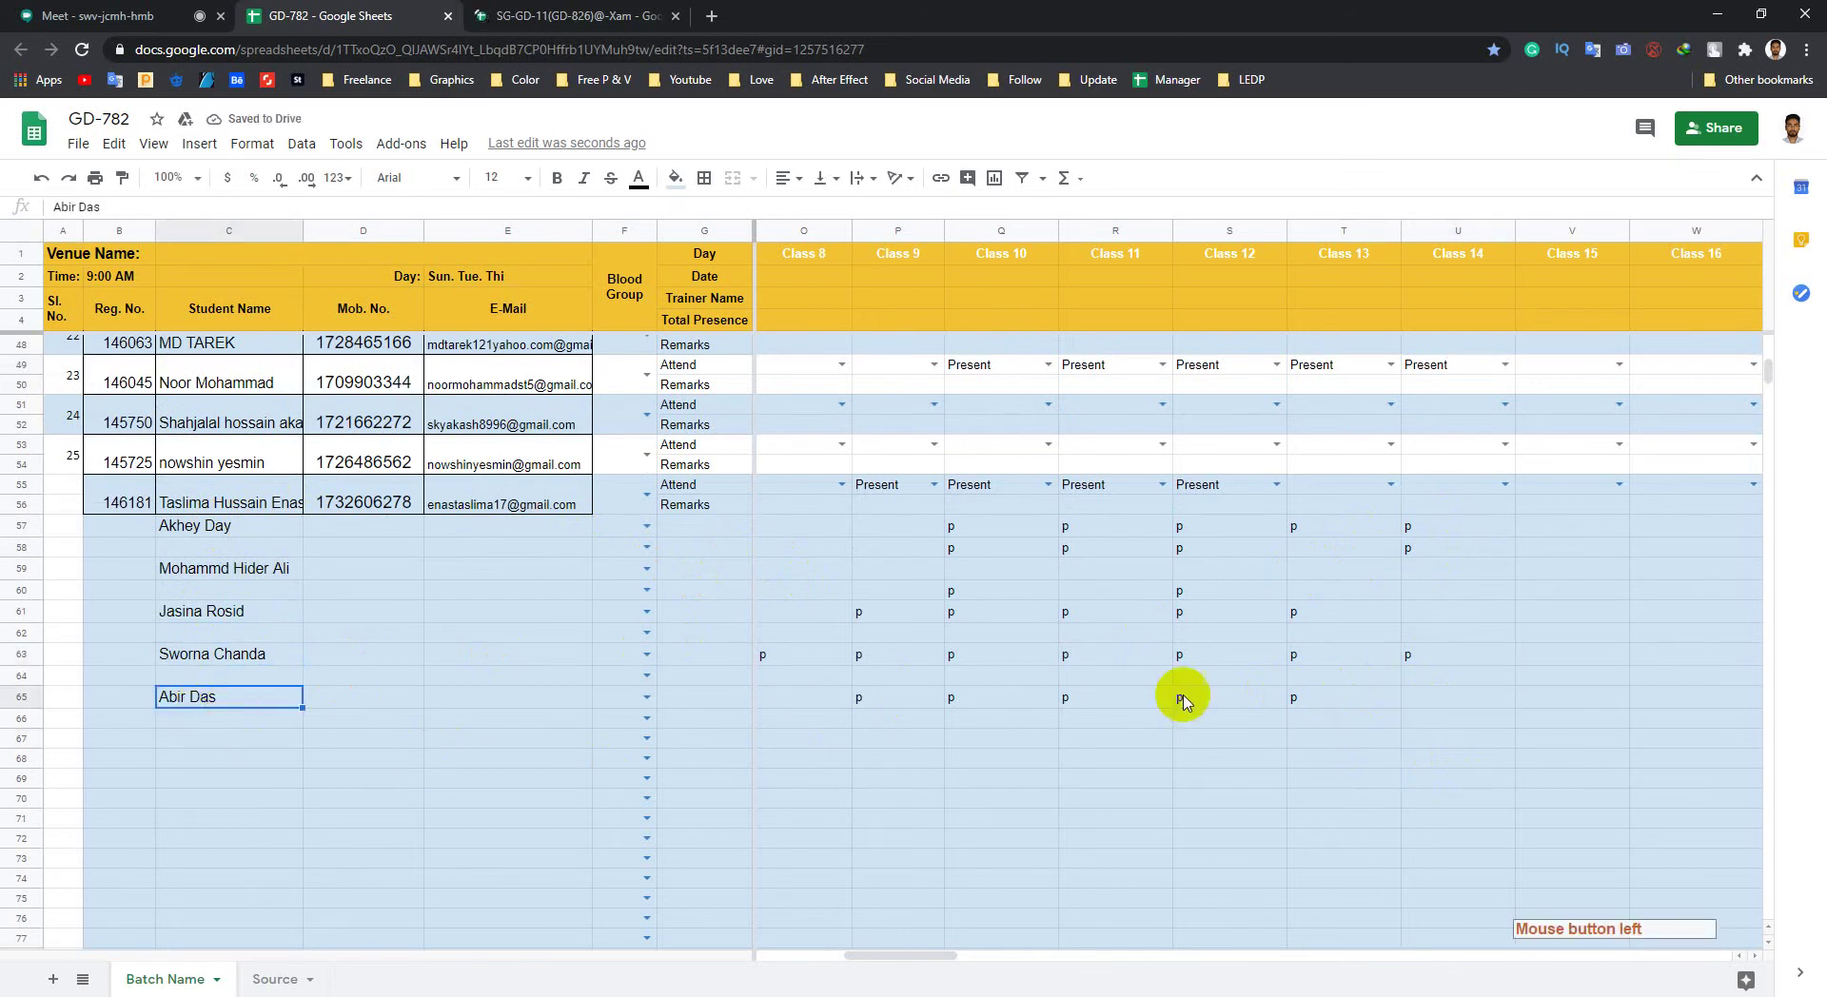
left_click(1417, 704)
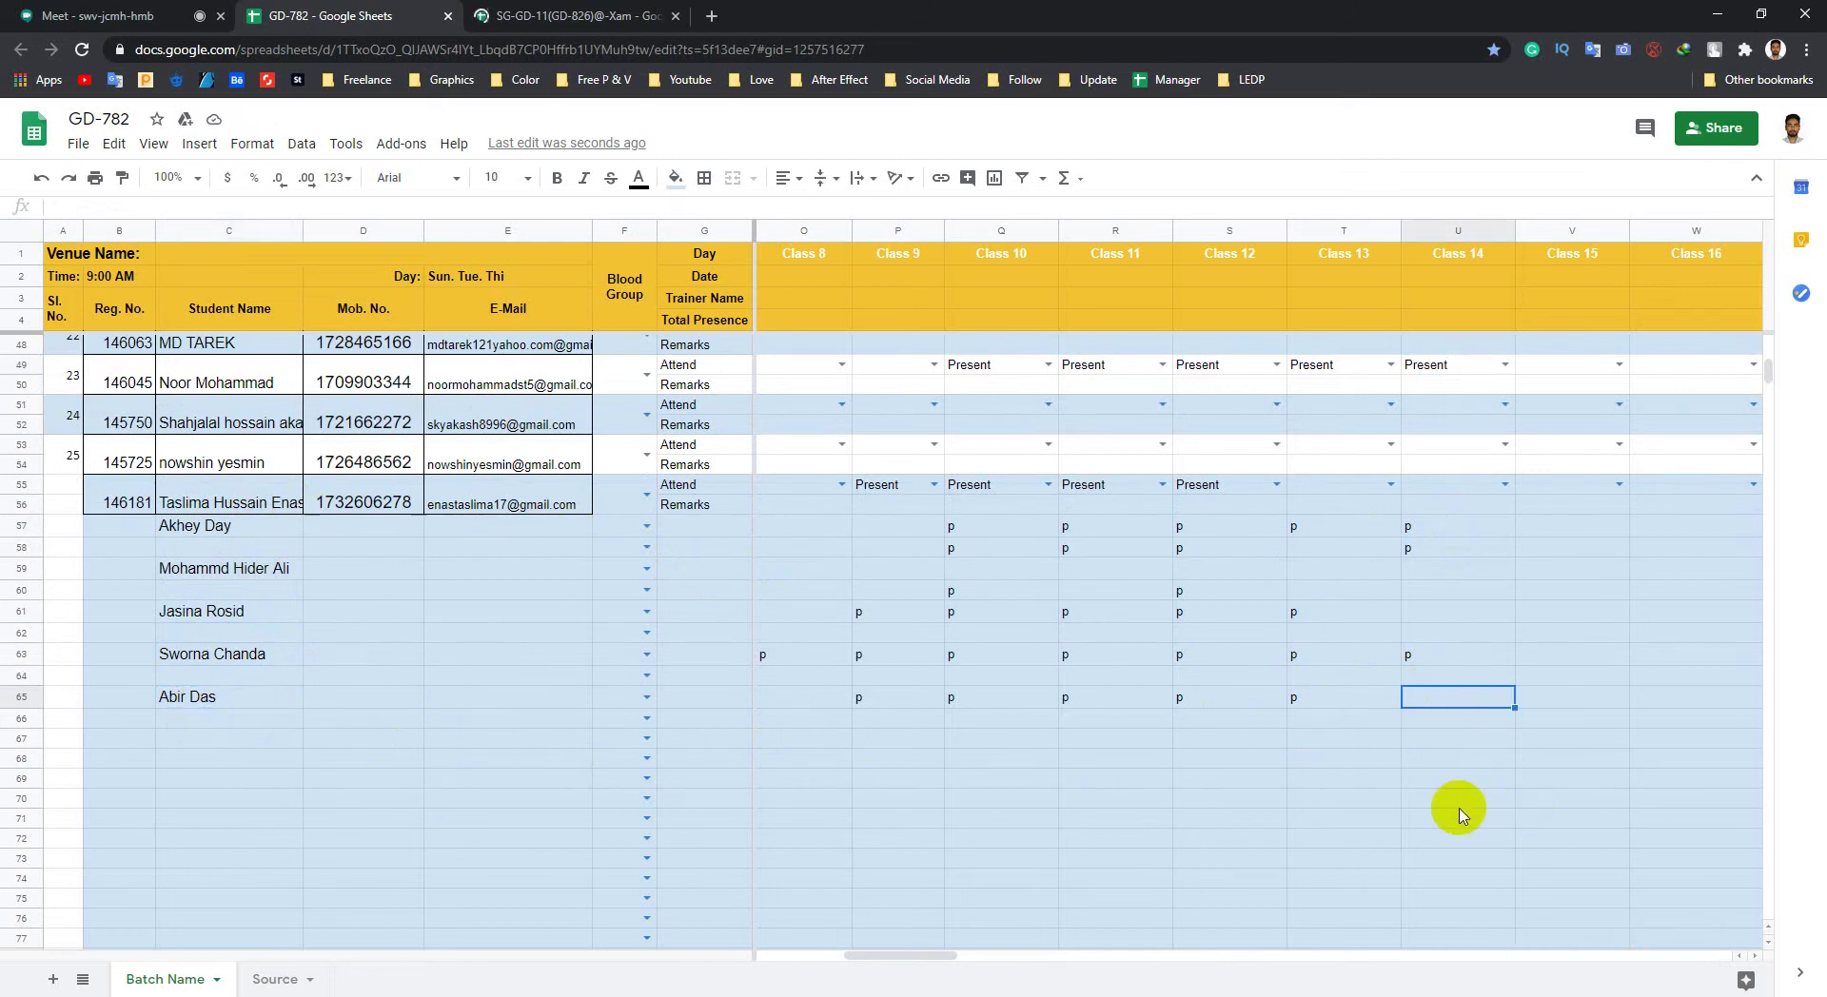
type("p")
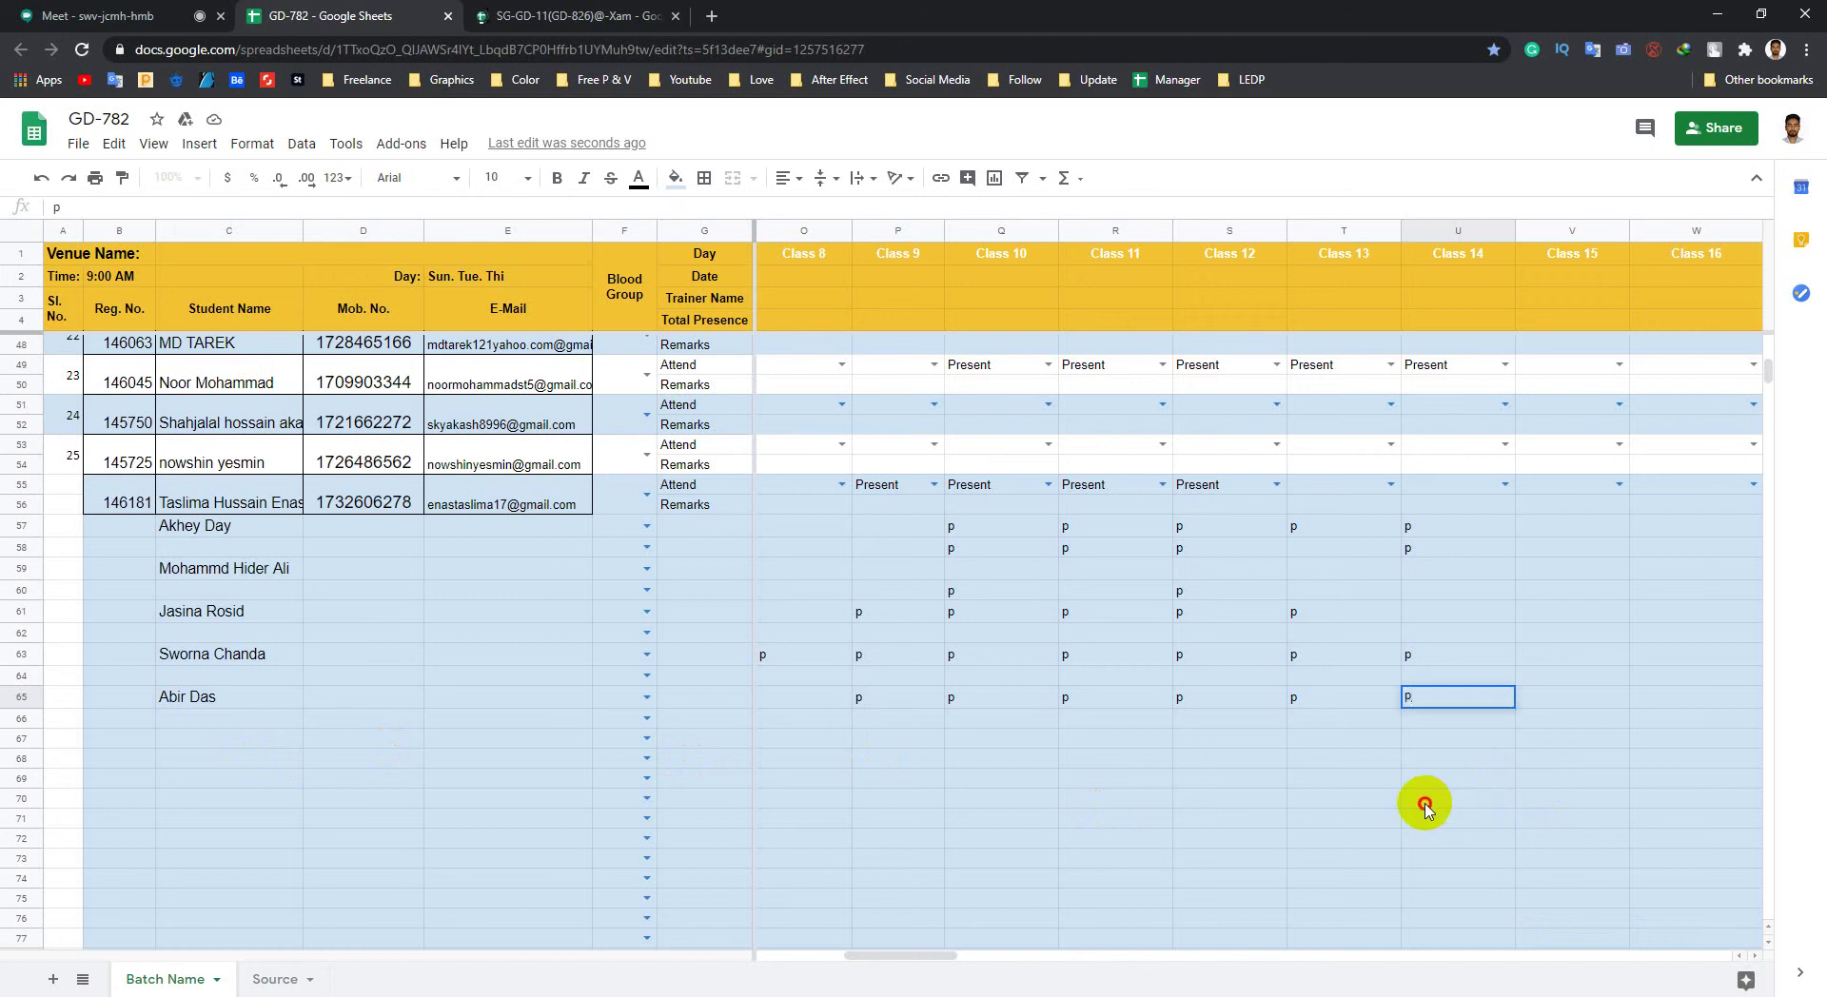
left_click(1424, 797)
scroll(815, 551, "up", 6)
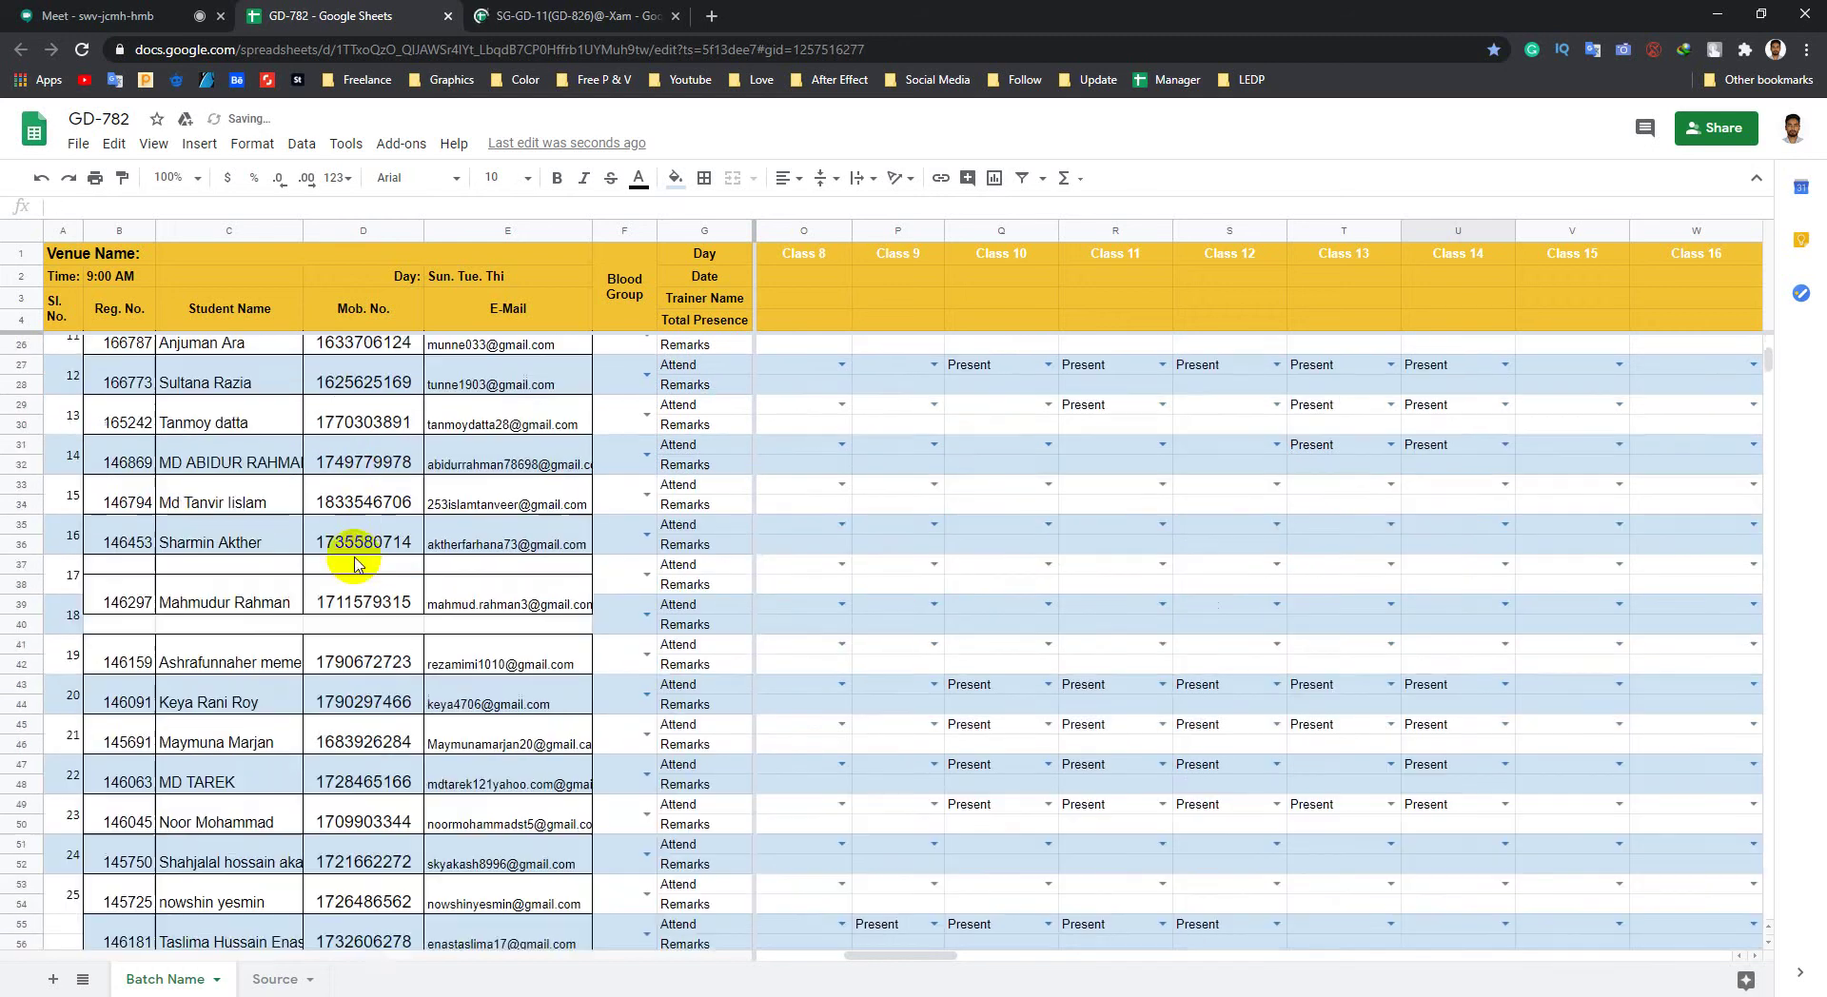
scroll(828, 633, "down", 5)
scroll(1332, 847, "down", 3)
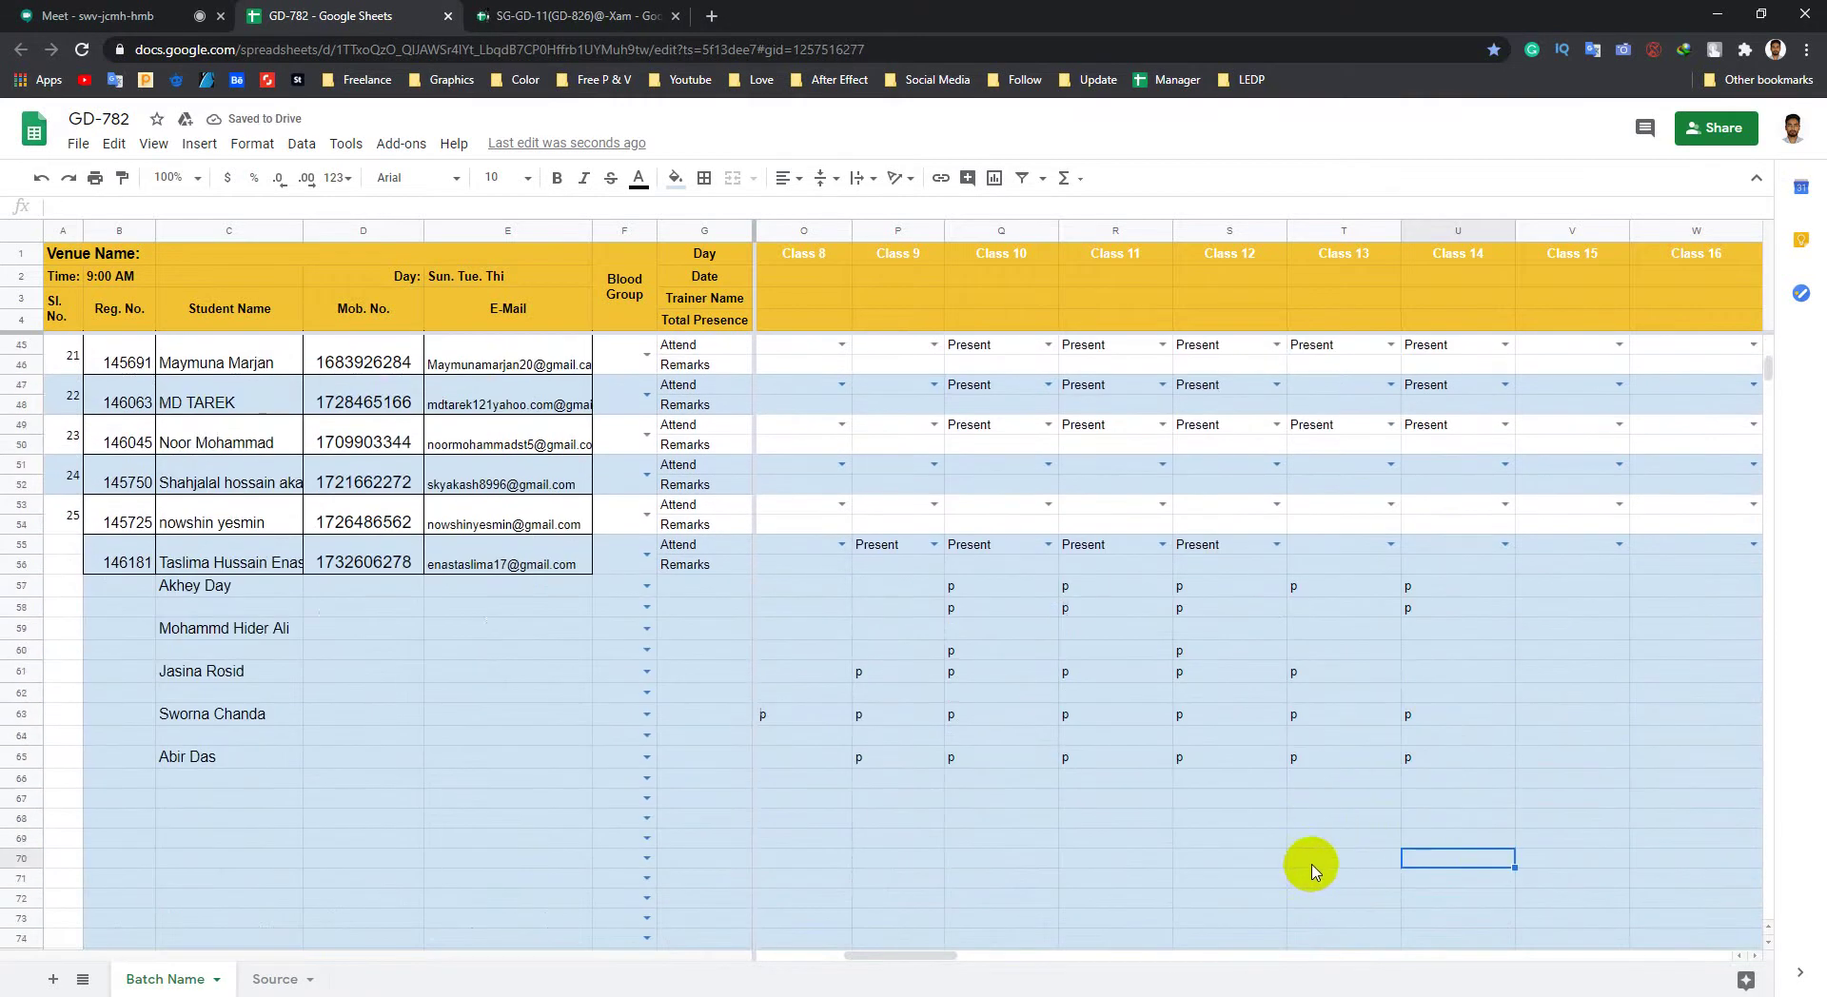
scroll(739, 771, "up", 14)
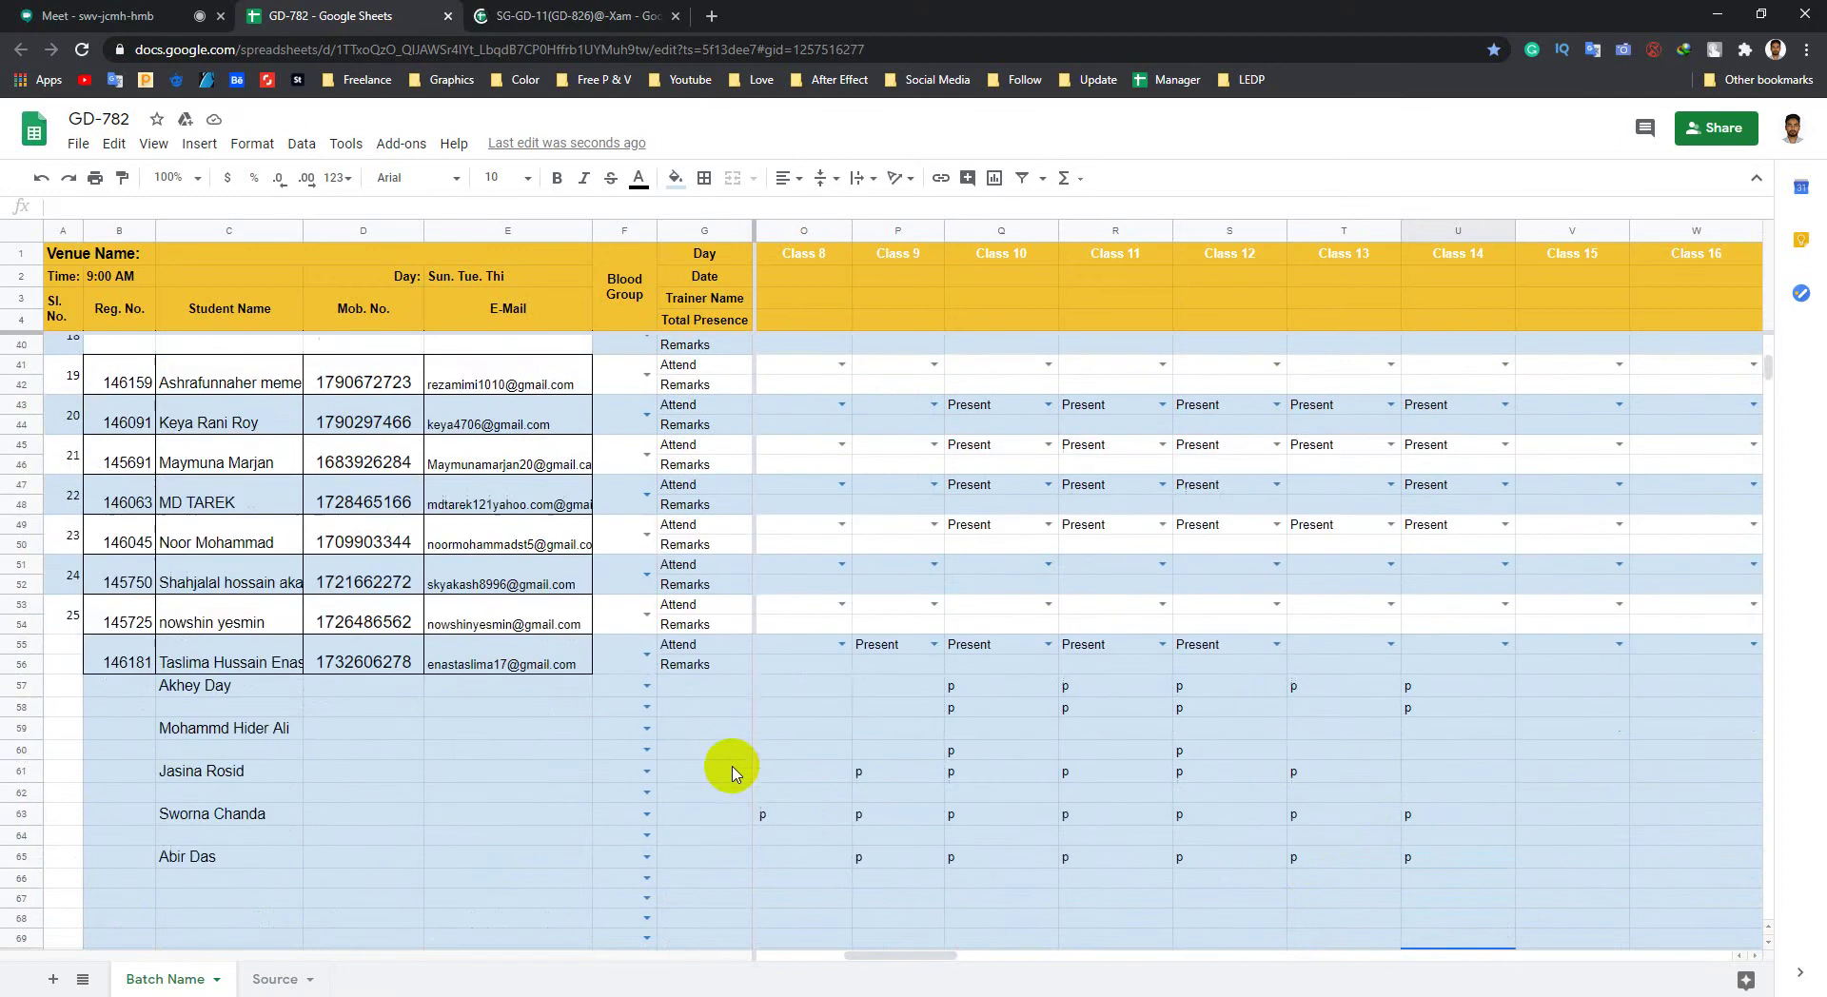
scroll(739, 771, "up", 5)
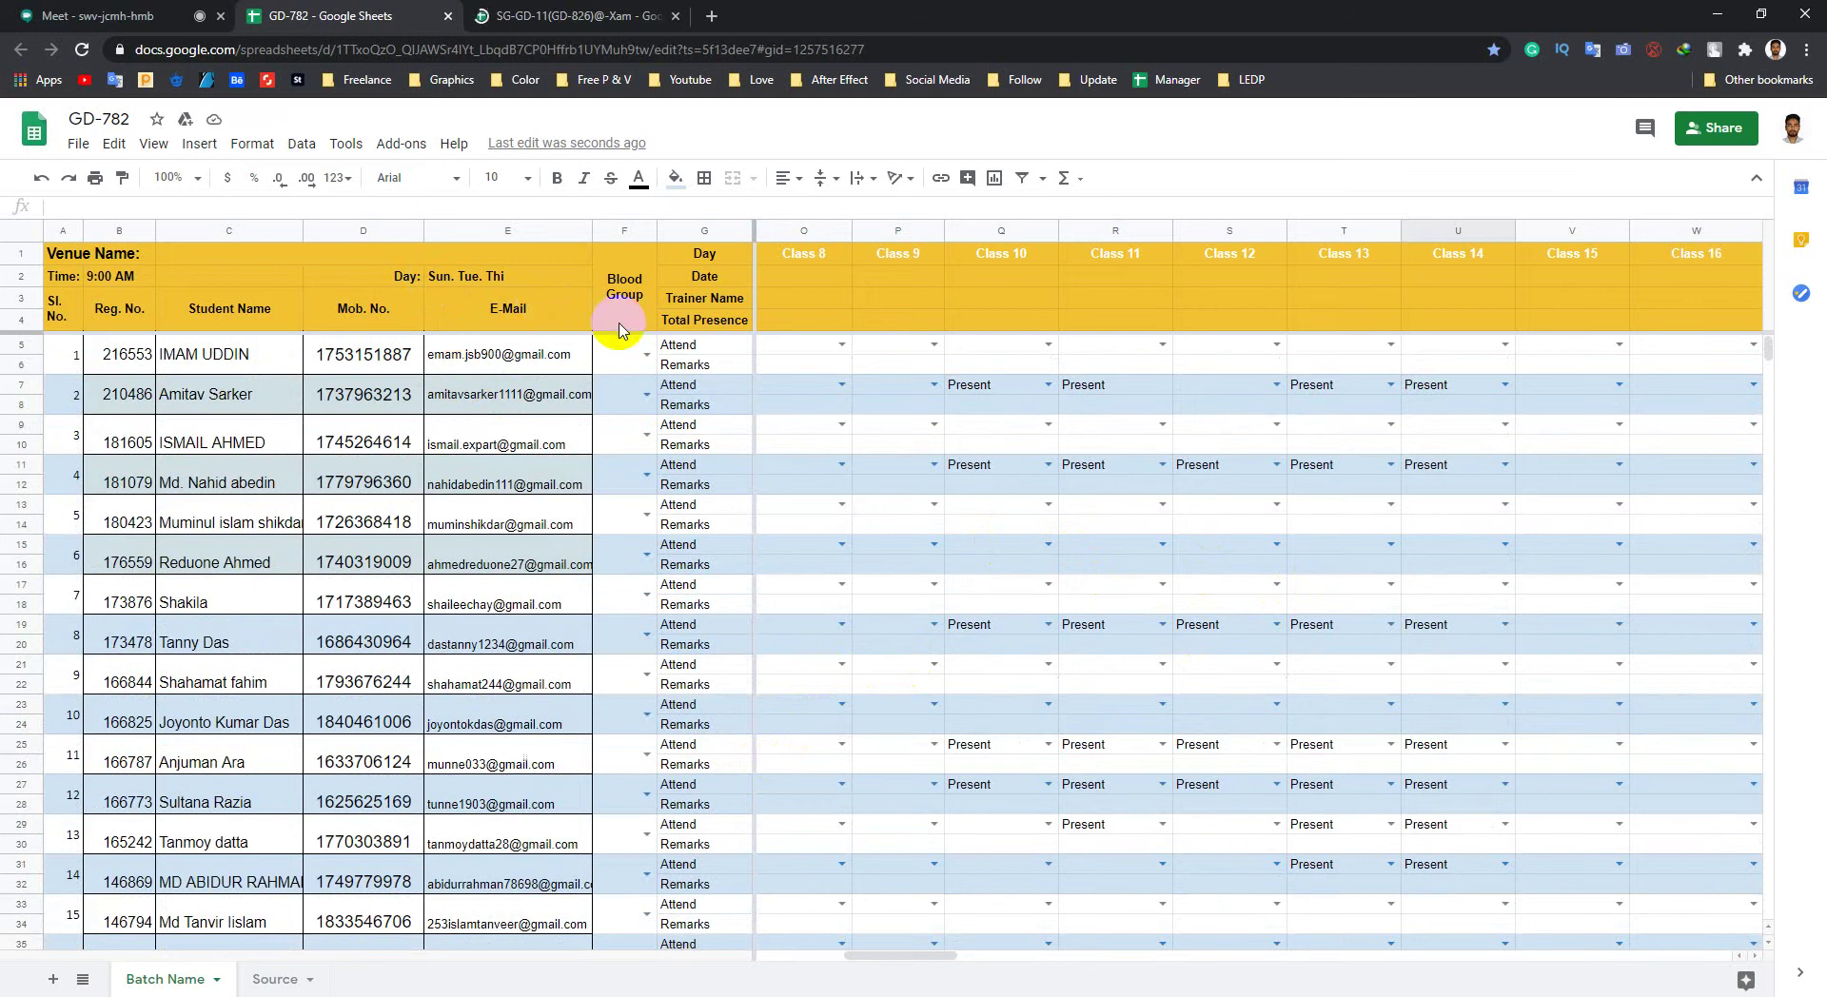
scroll(591, 457, "down", 10)
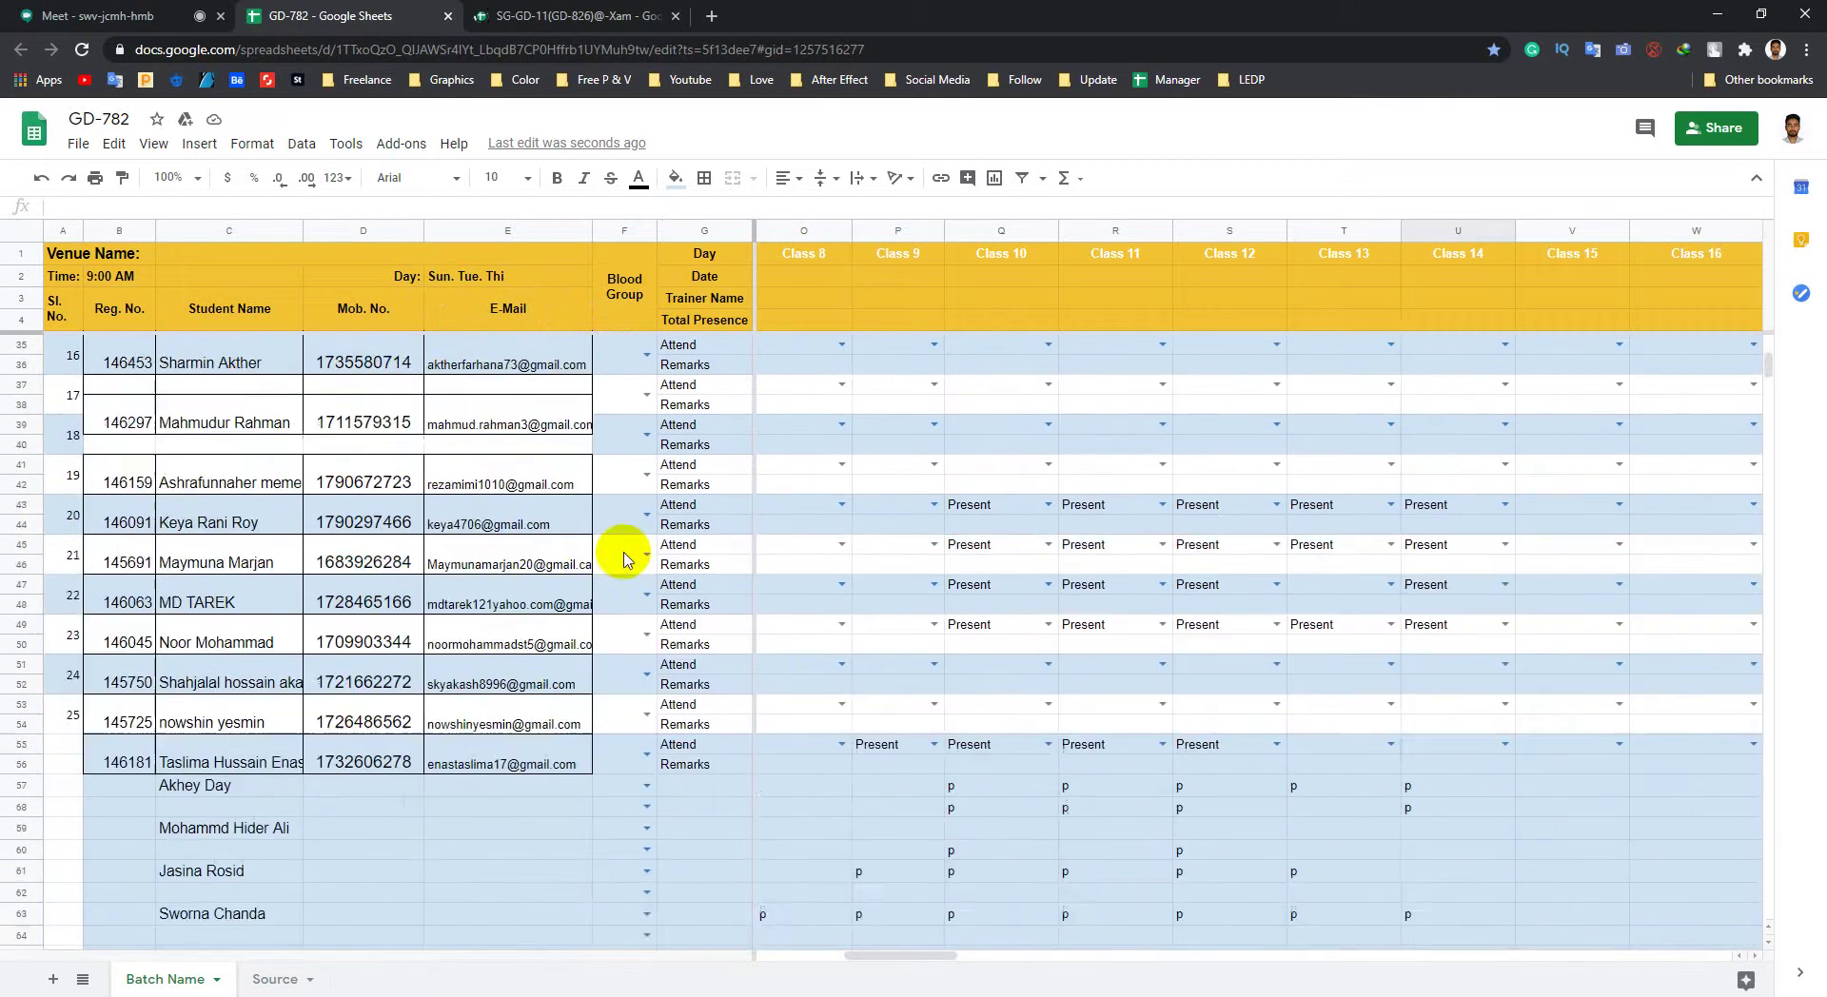
scroll(624, 560, "up", 10)
scroll(419, 542, "down", 7)
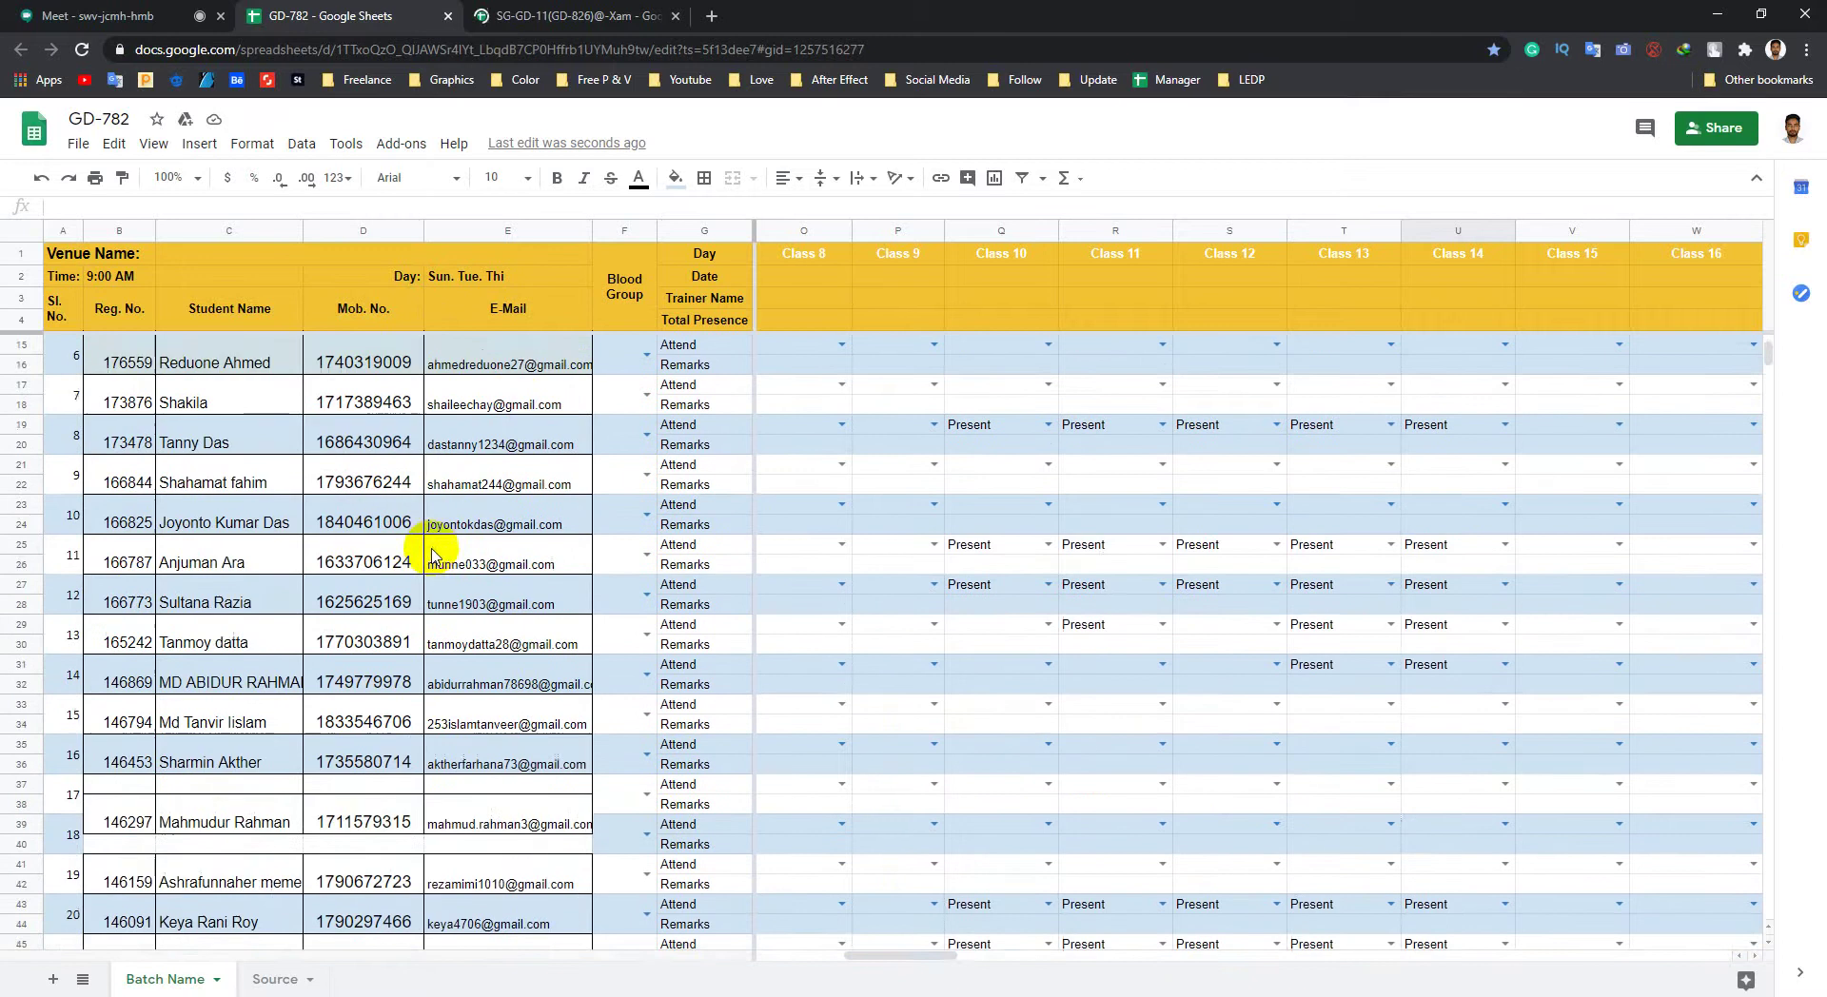
scroll(433, 550, "up", 7)
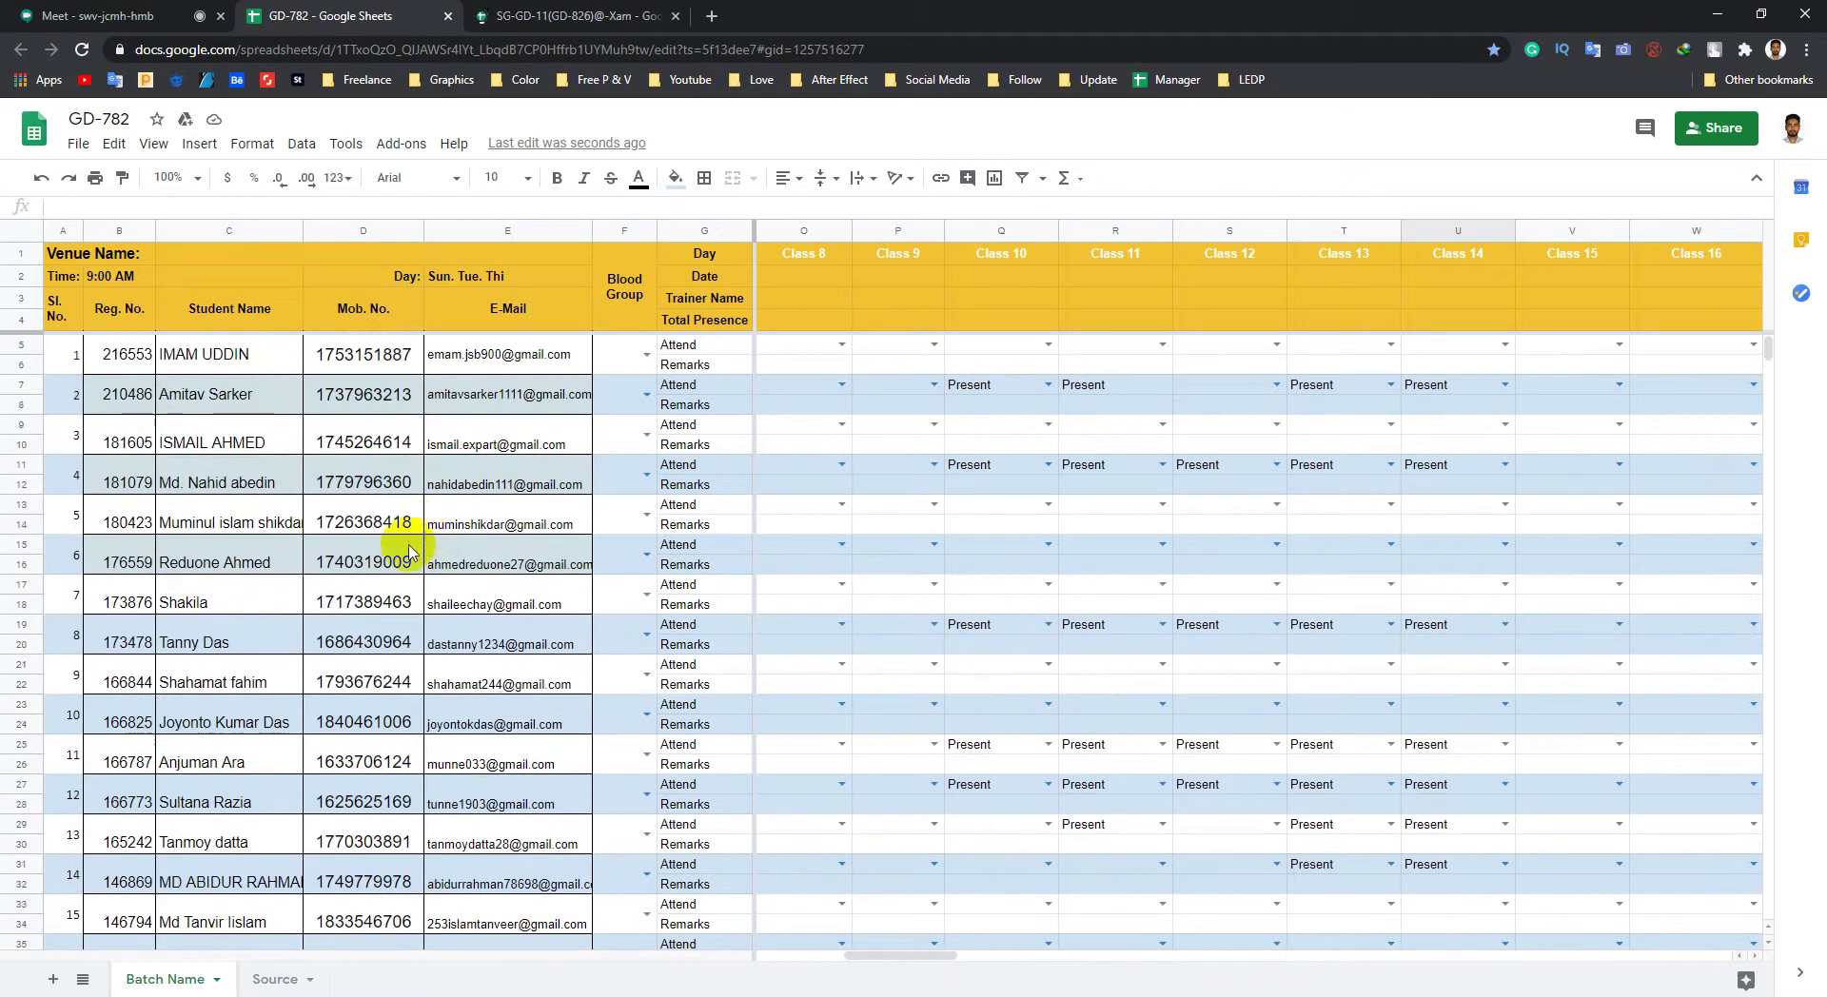
scroll(409, 550, "down", 14)
left_click(224, 549)
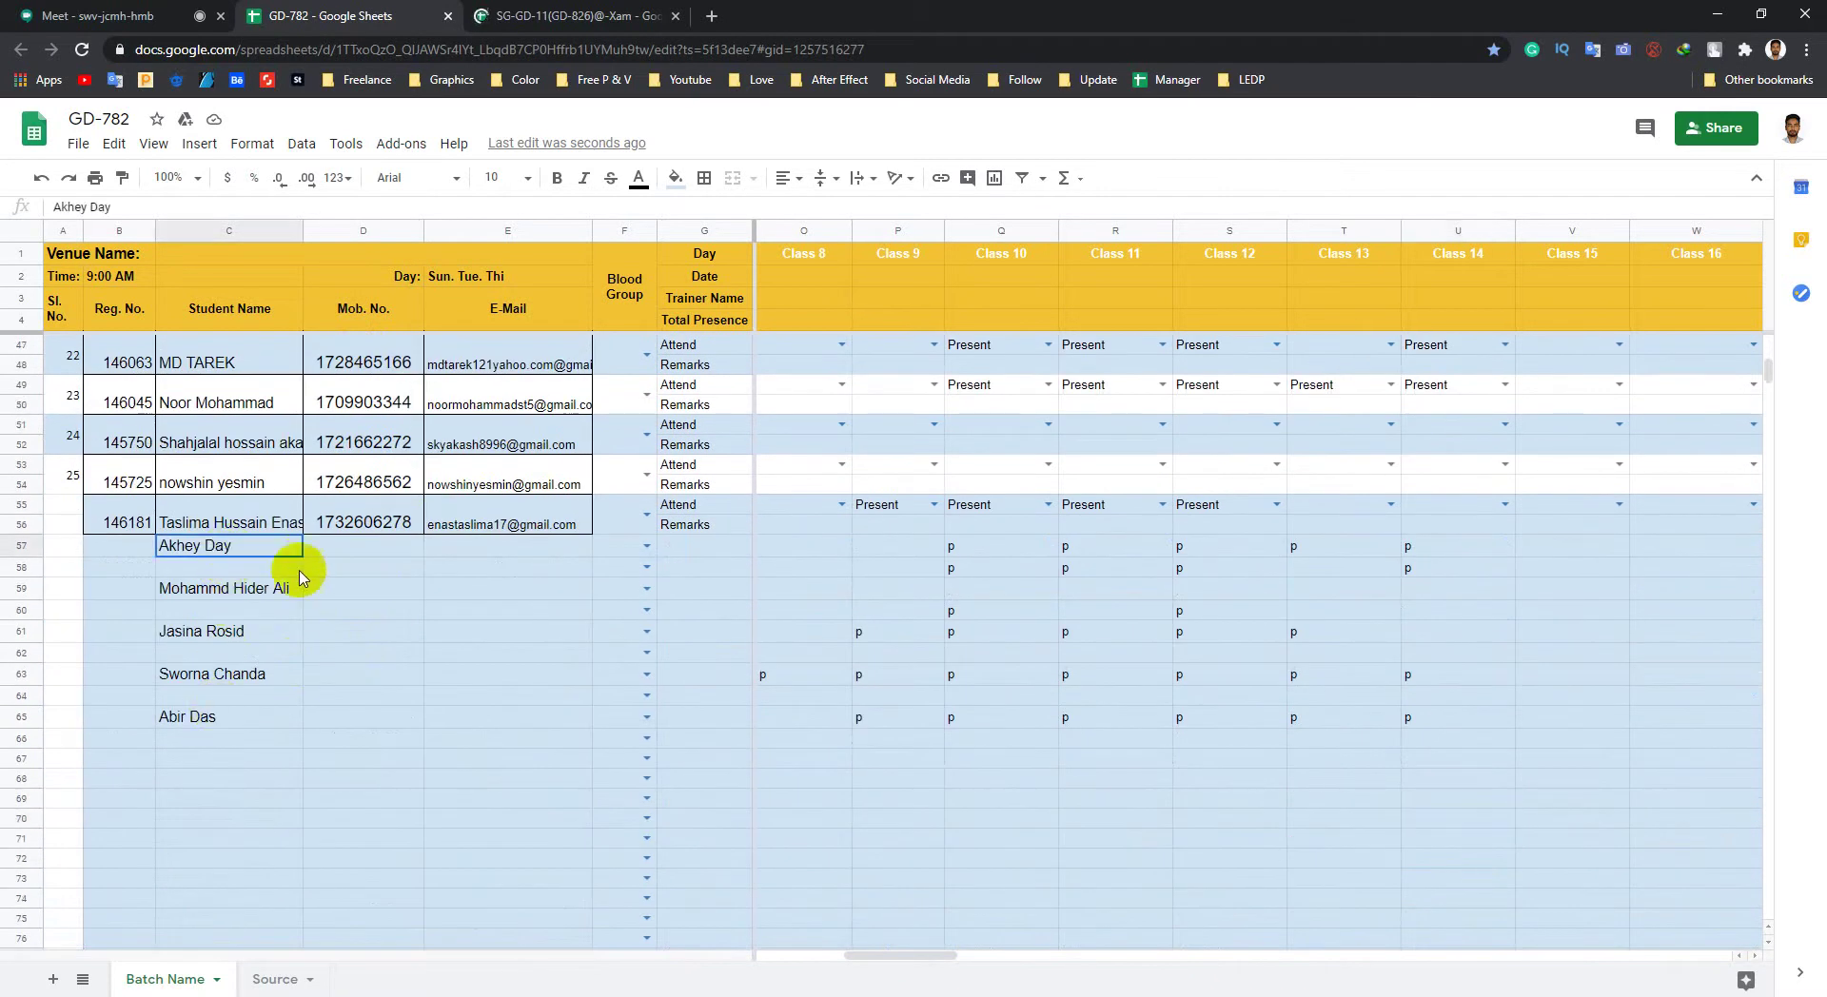
left_click(1457, 548)
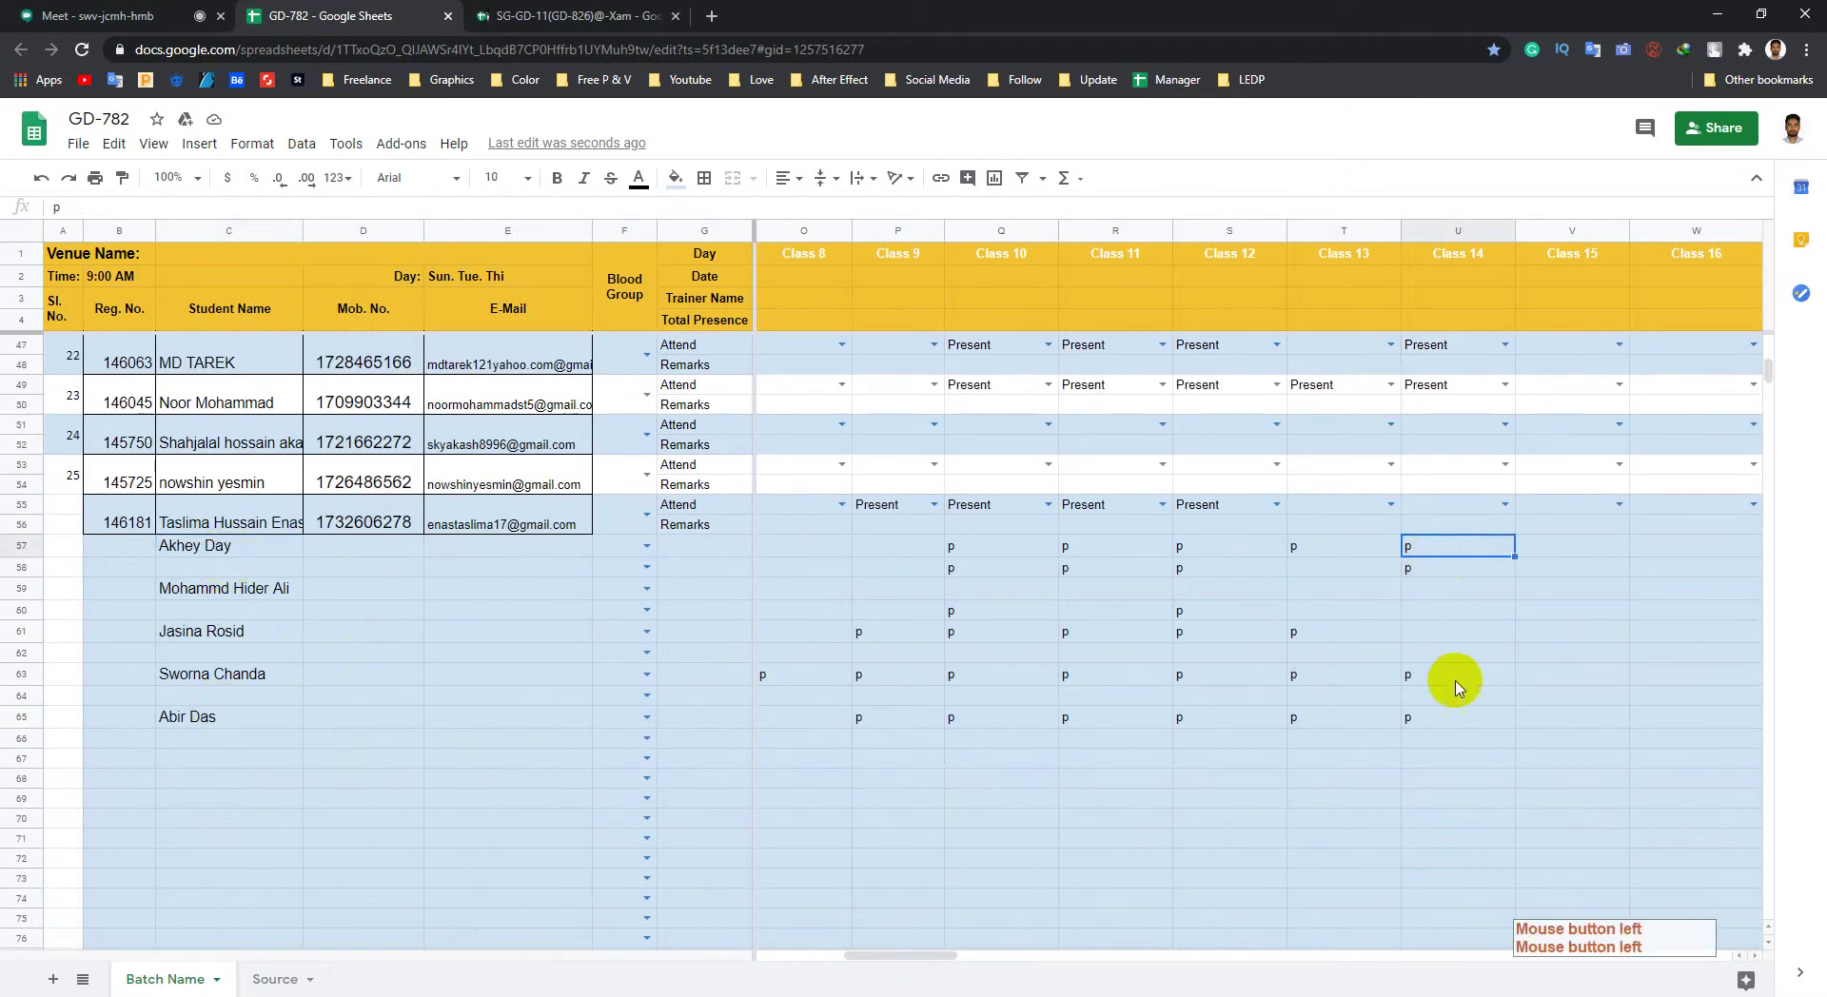
scroll(489, 592, "up", 8)
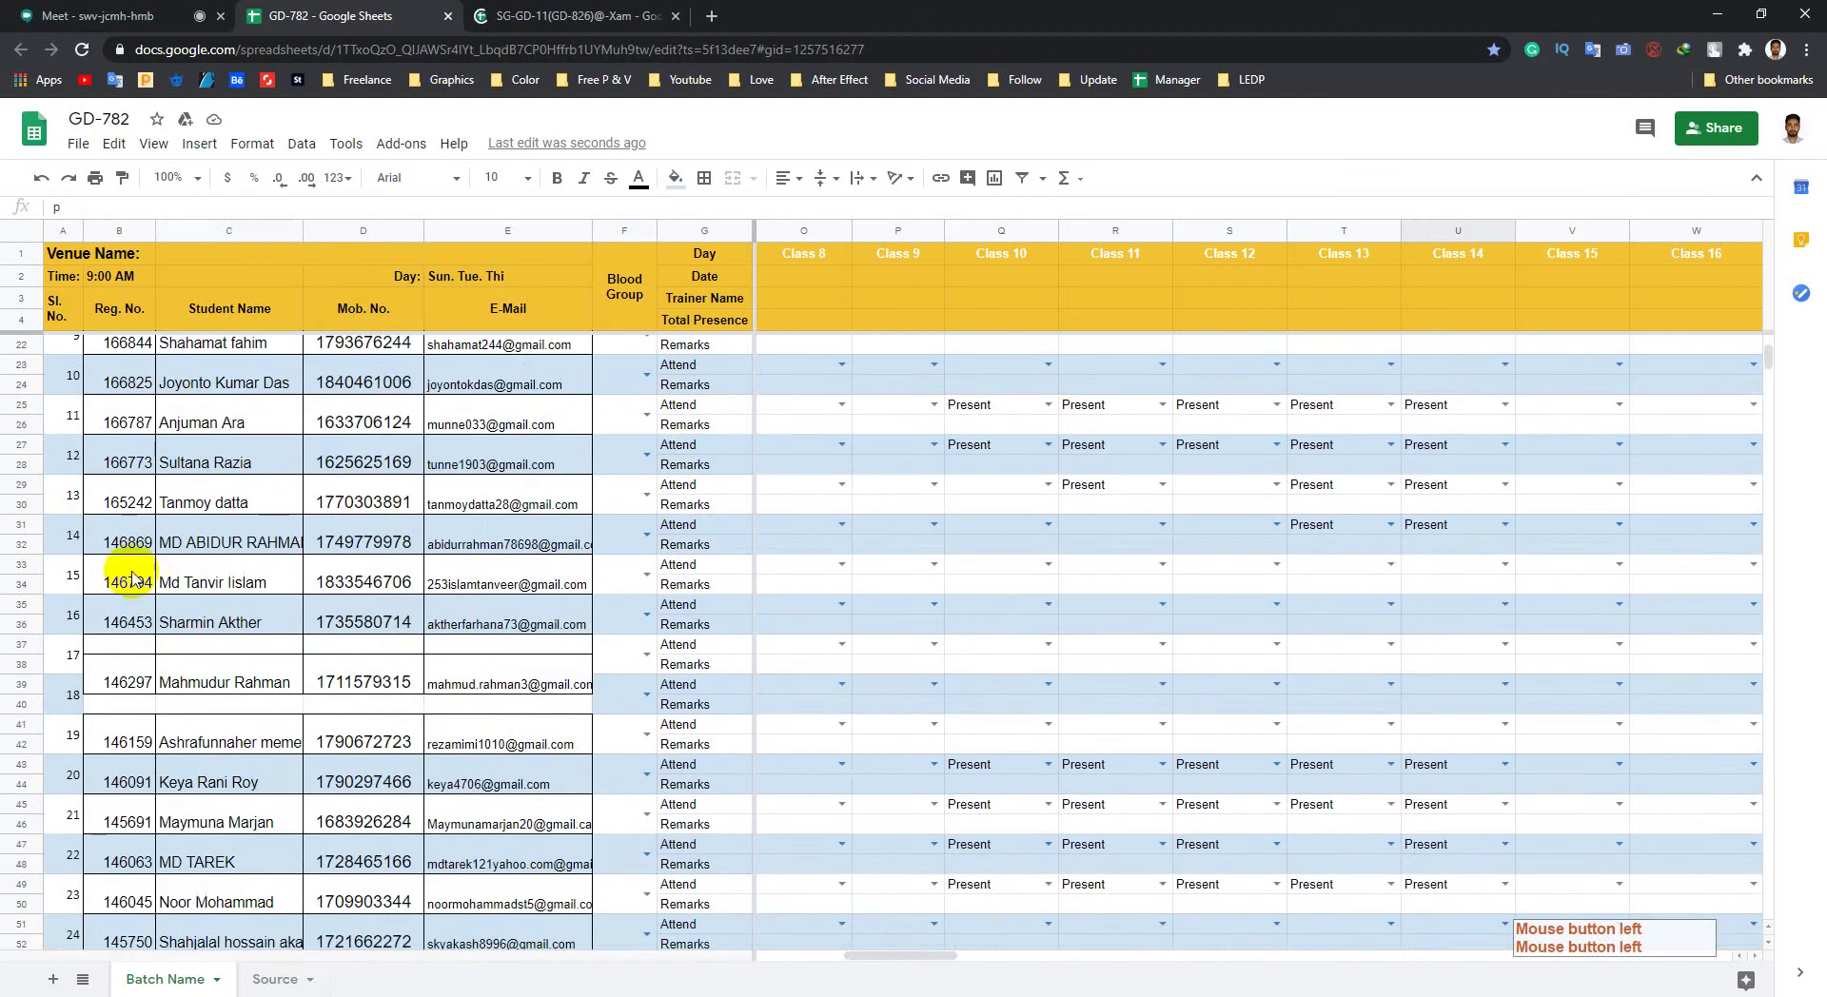
left_click(309, 501)
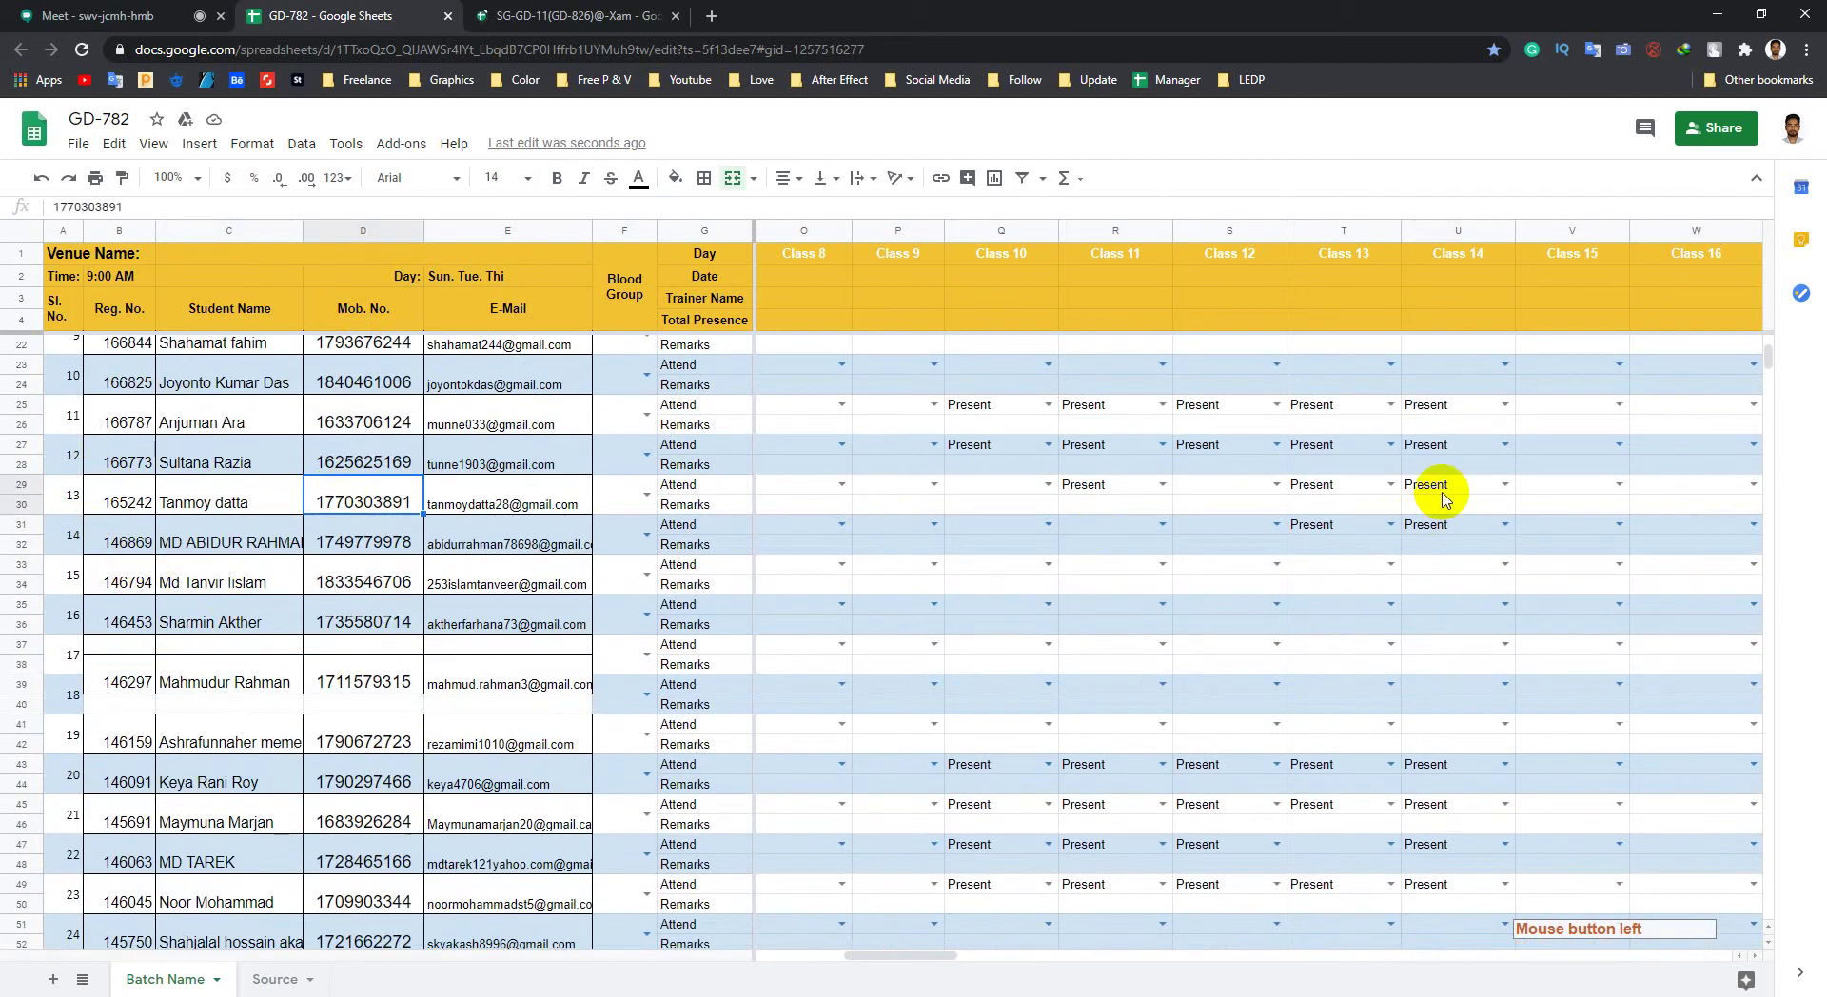
Step: View the SG-GD-11 spreadsheet's Source sheet, comparing it with the GD-782 spreadsheet
left_click(584, 13)
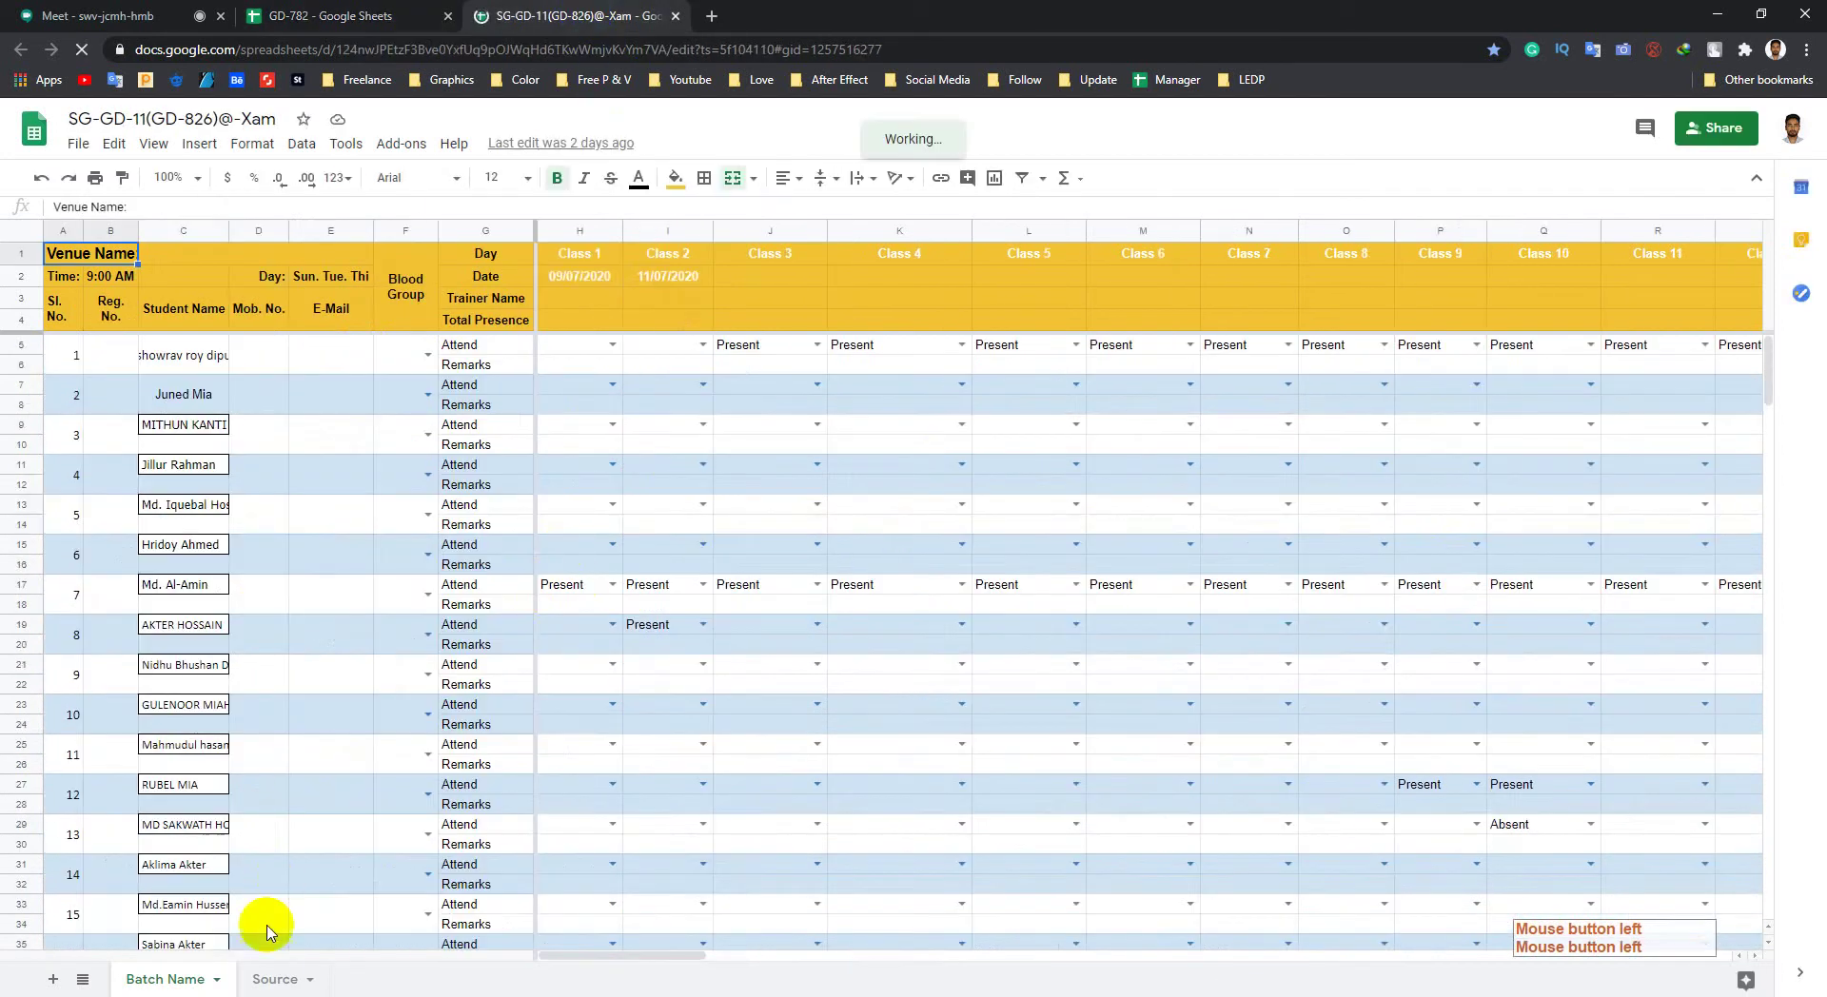
left_click(274, 976)
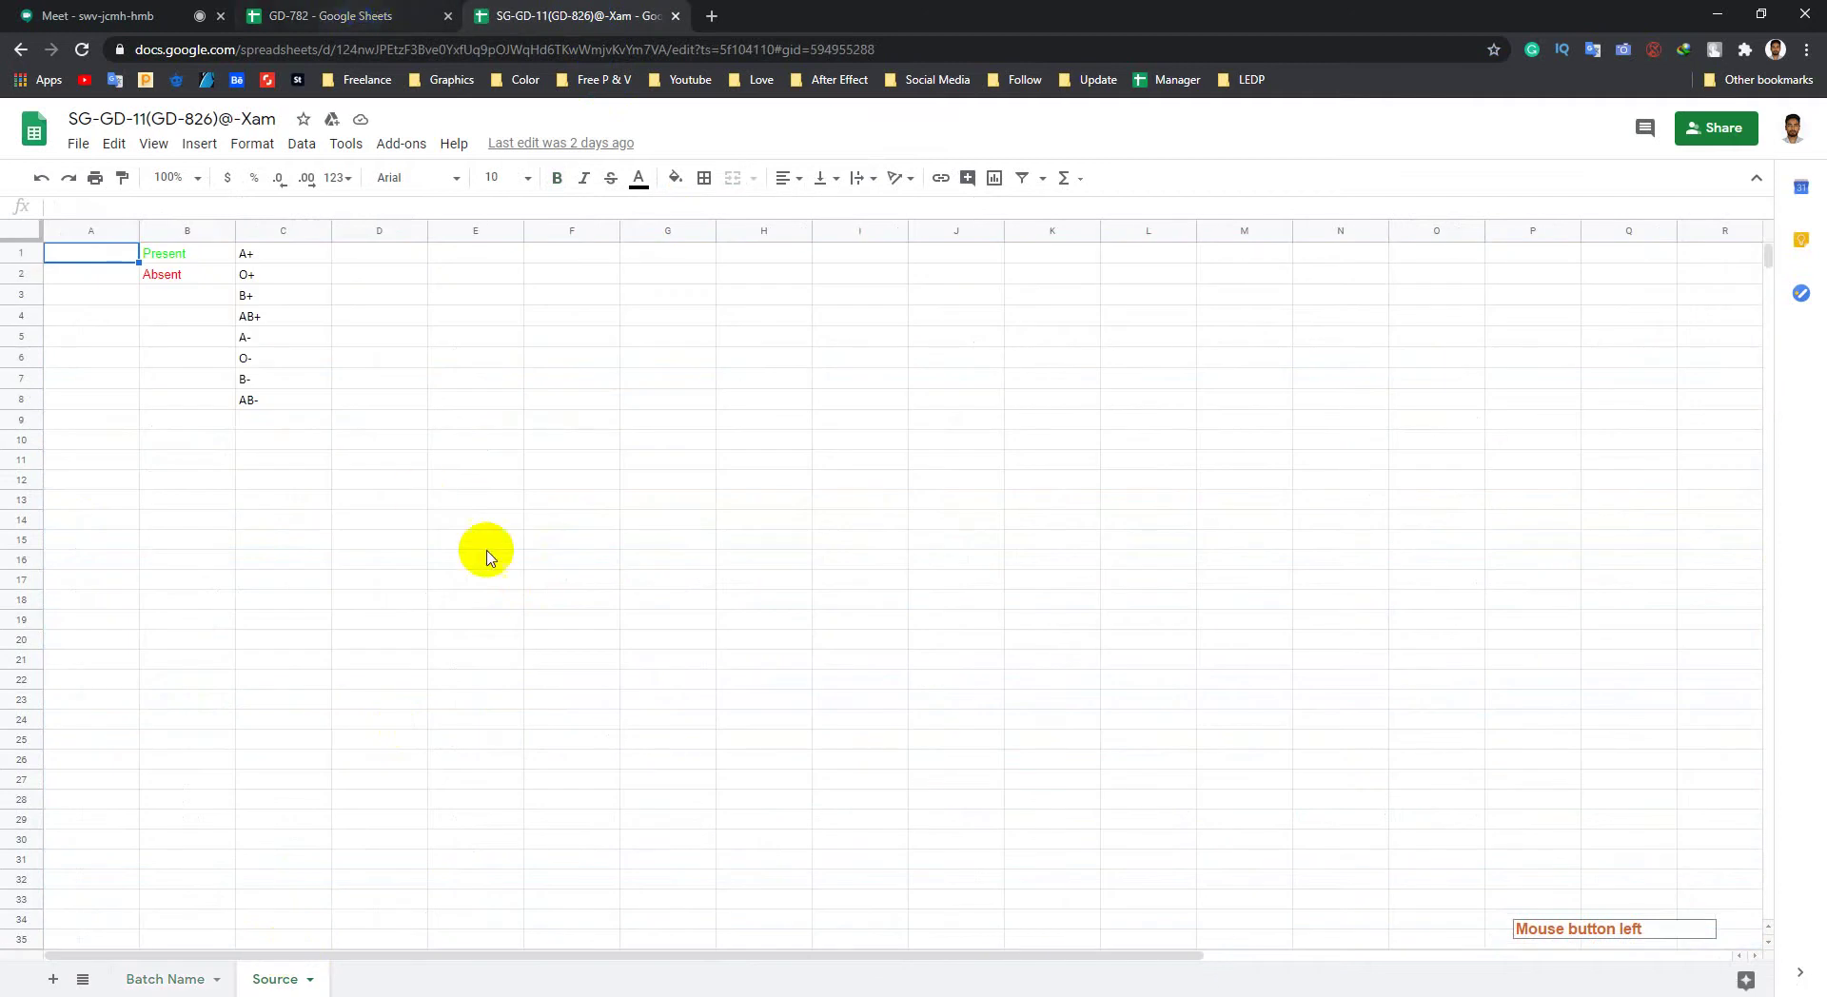
left_click(561, 40)
left_click(423, 16)
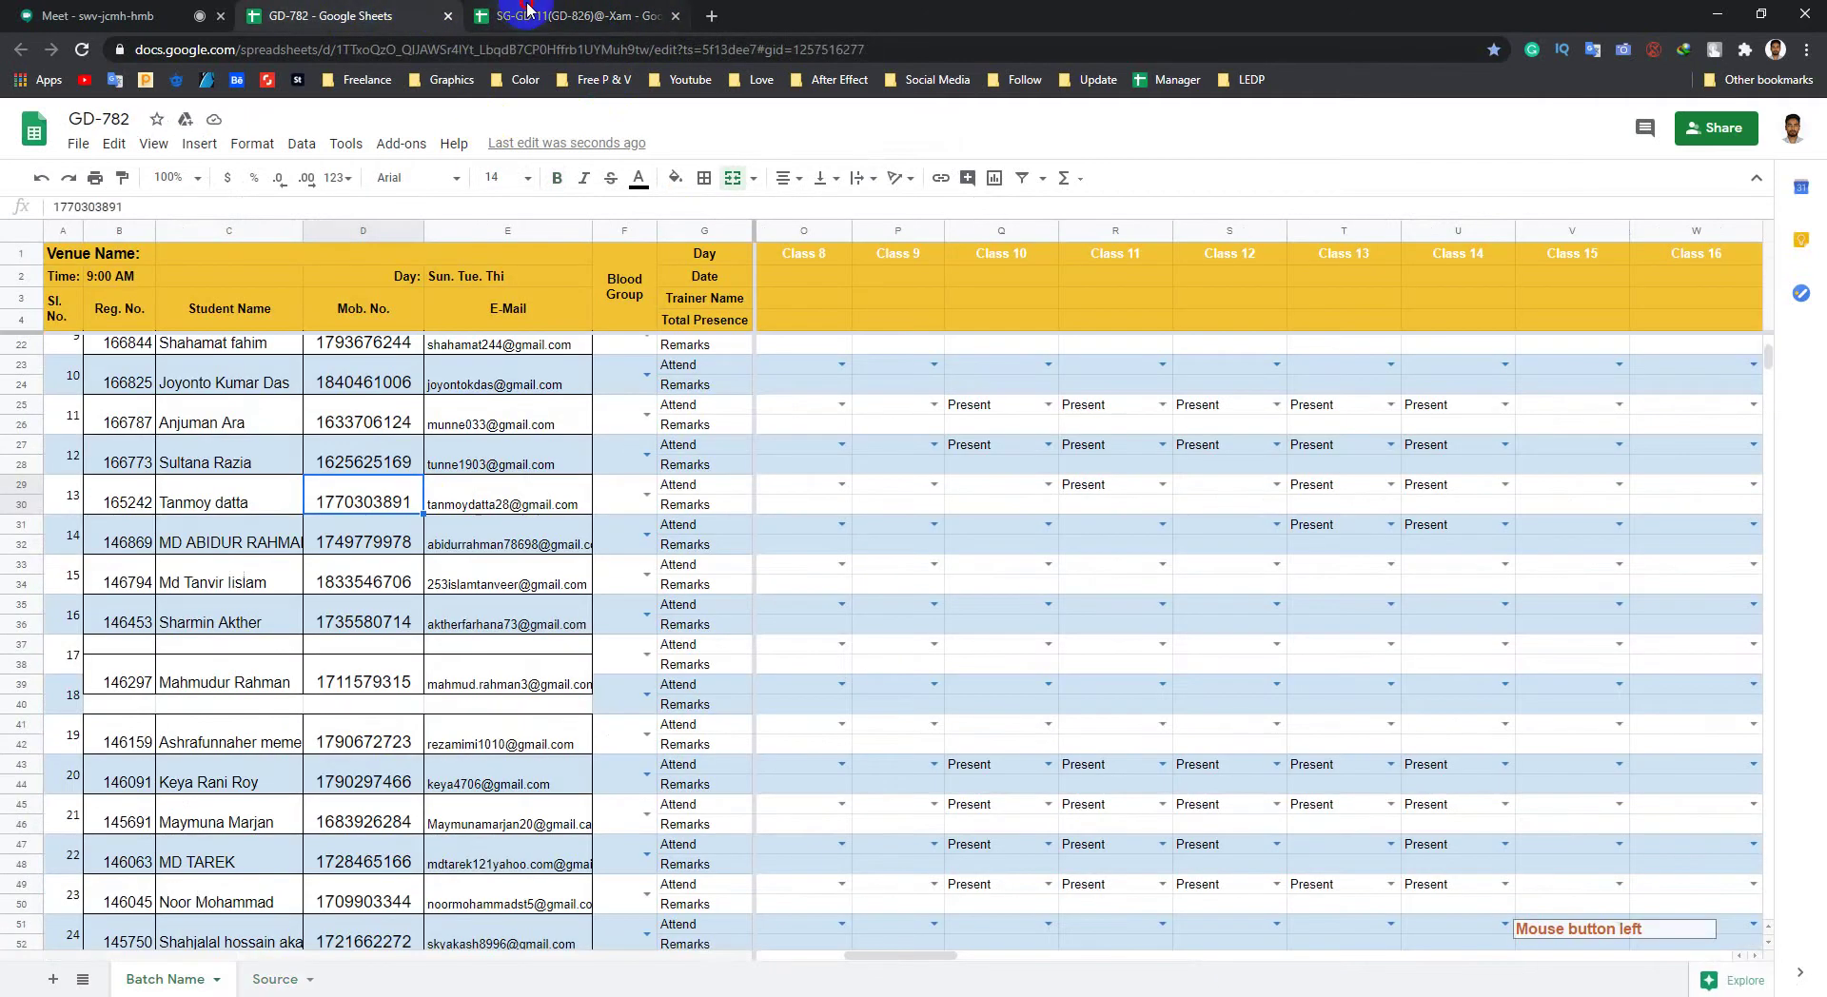
left_click(524, 13)
left_click(419, 16)
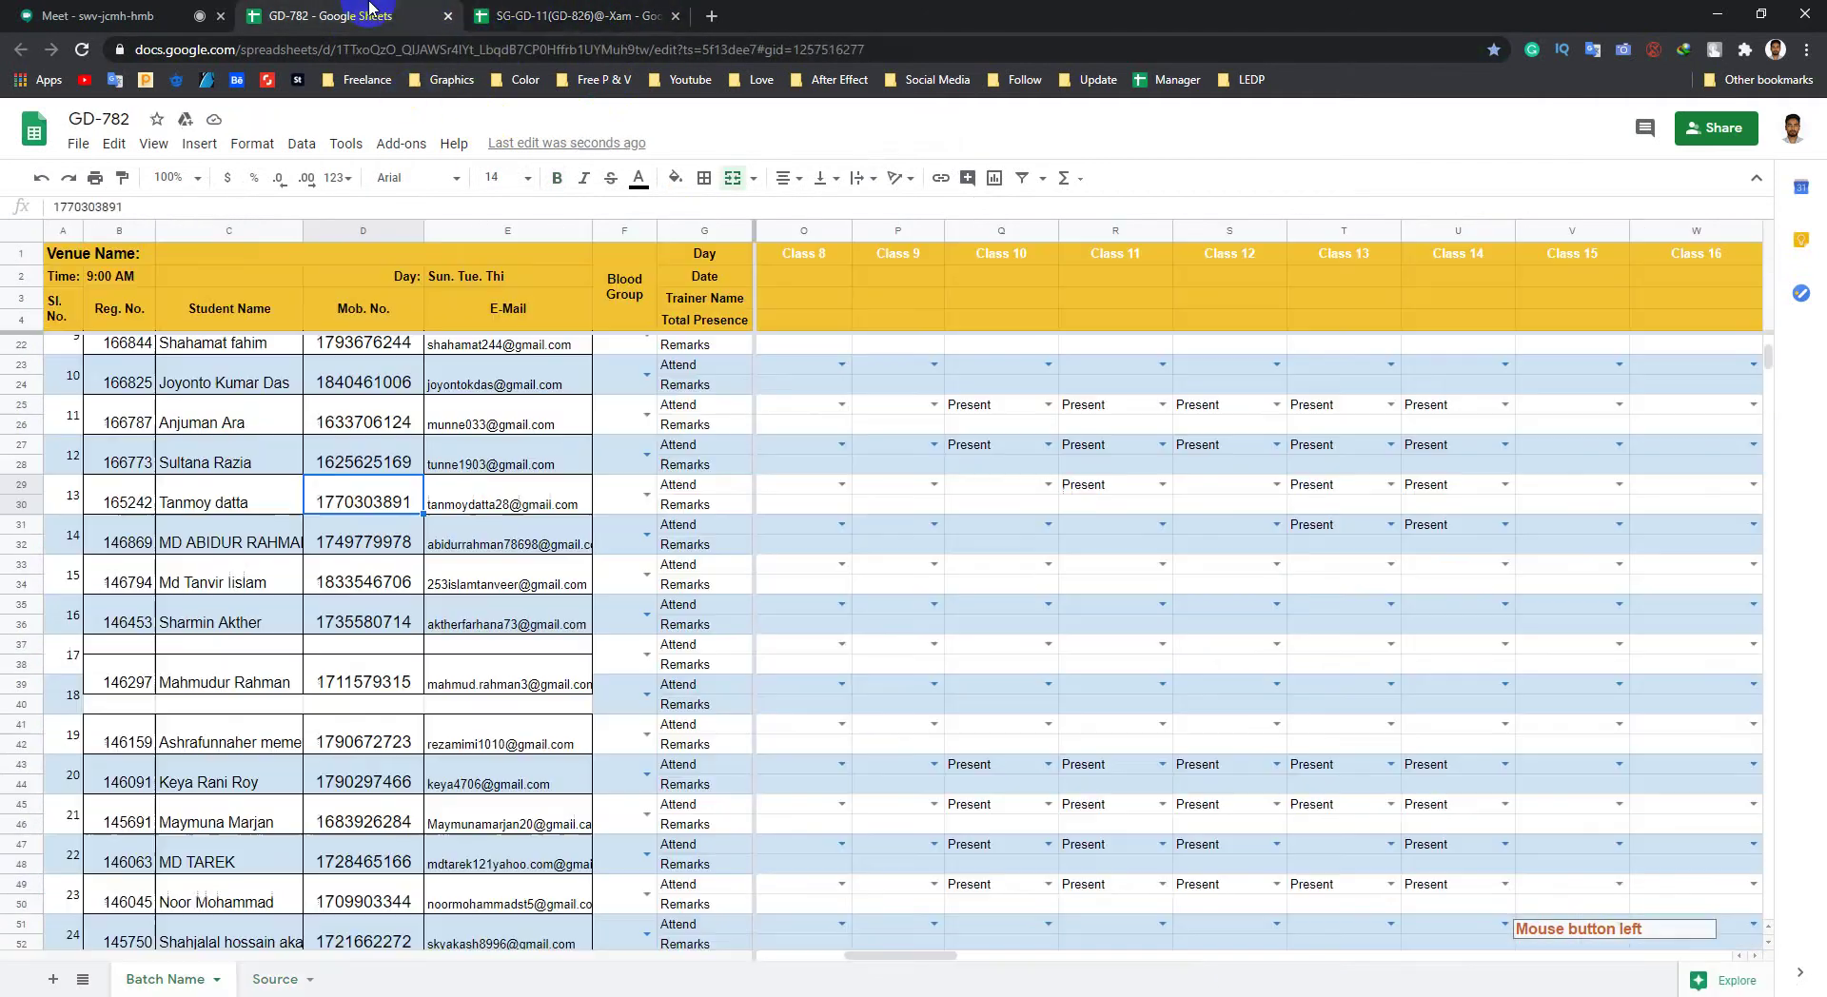
left_click(590, 13)
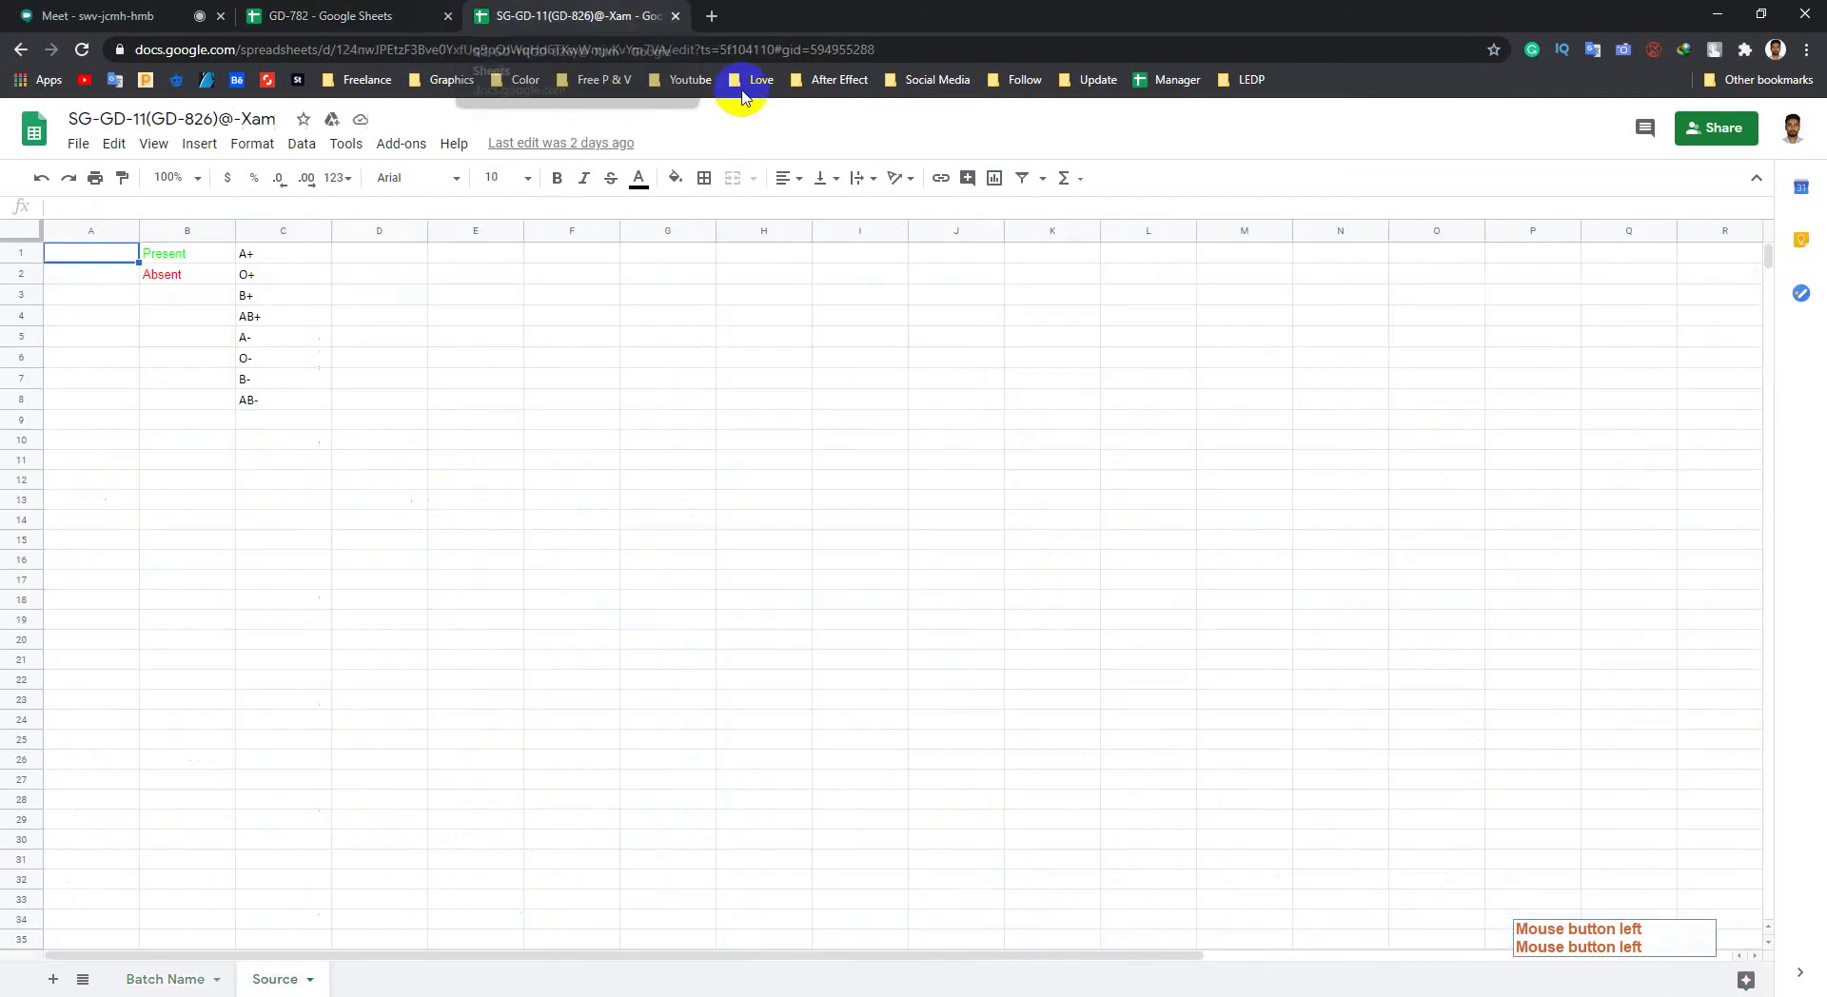
Step: Open SG-GD-11(GD-826) from the LEDP Attendance sheet bookmarks in a new tab
left_click(1249, 80)
mouse_move(1332, 131)
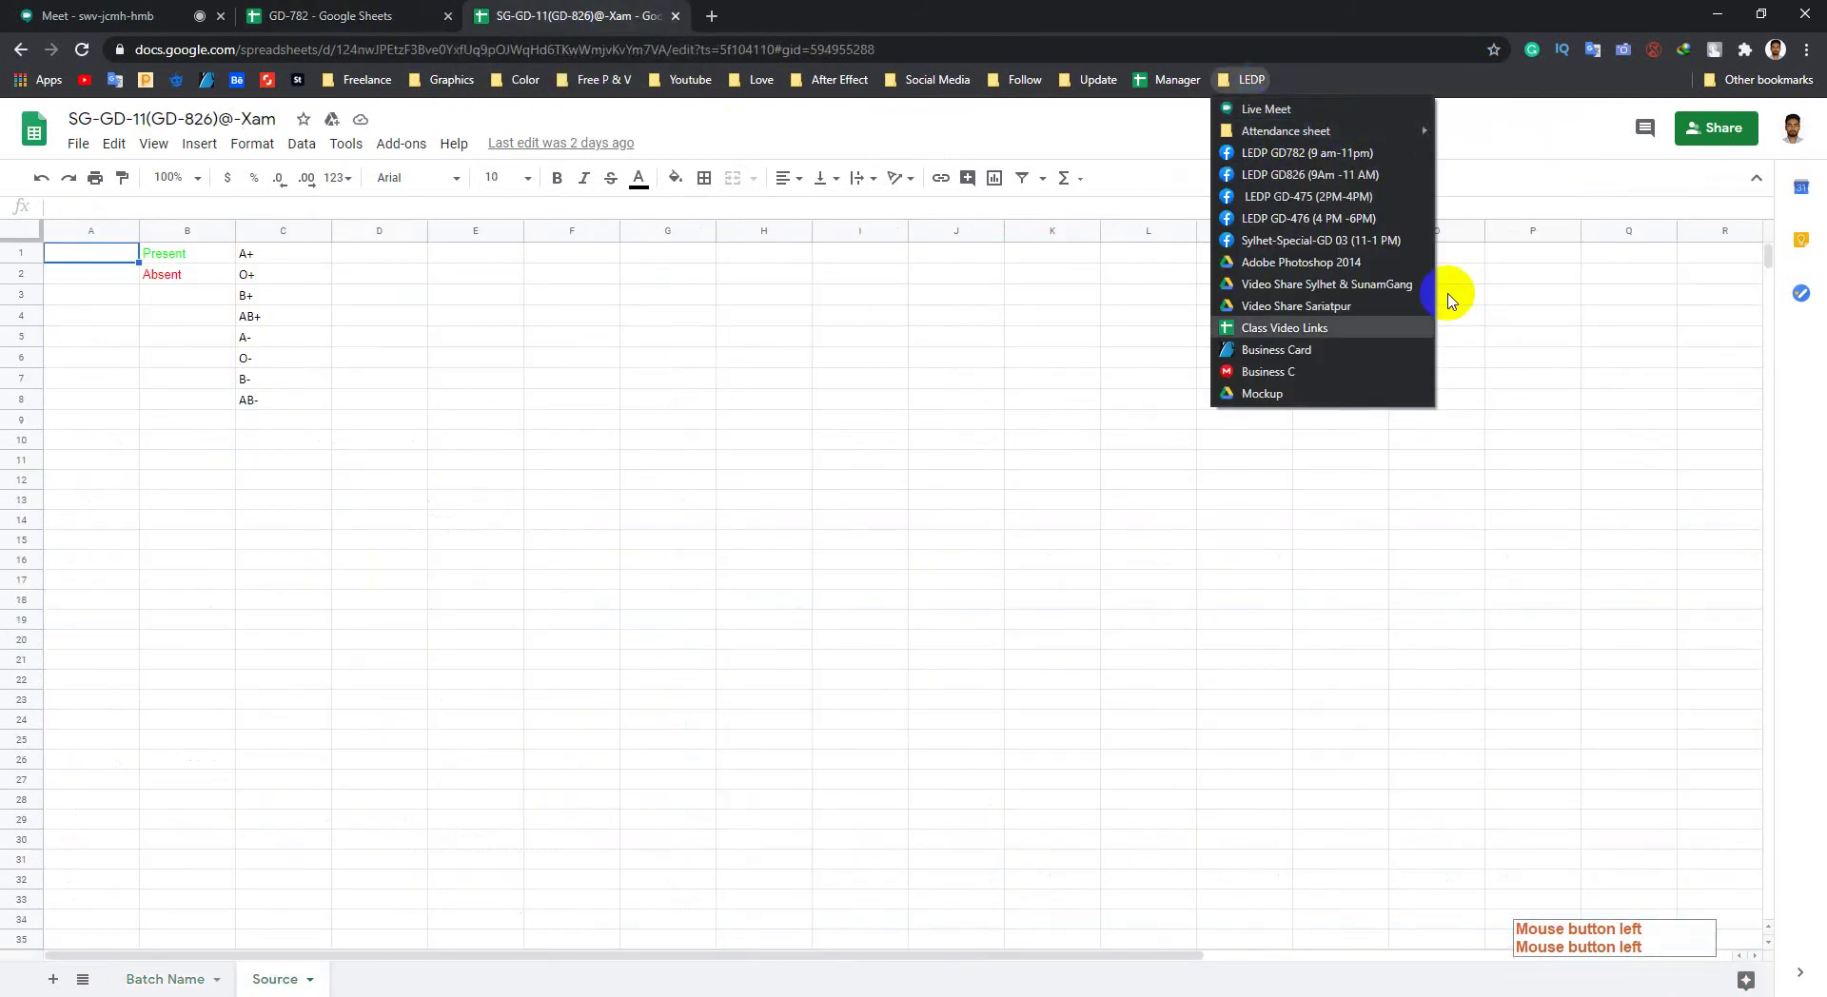
middle_click(1504, 152)
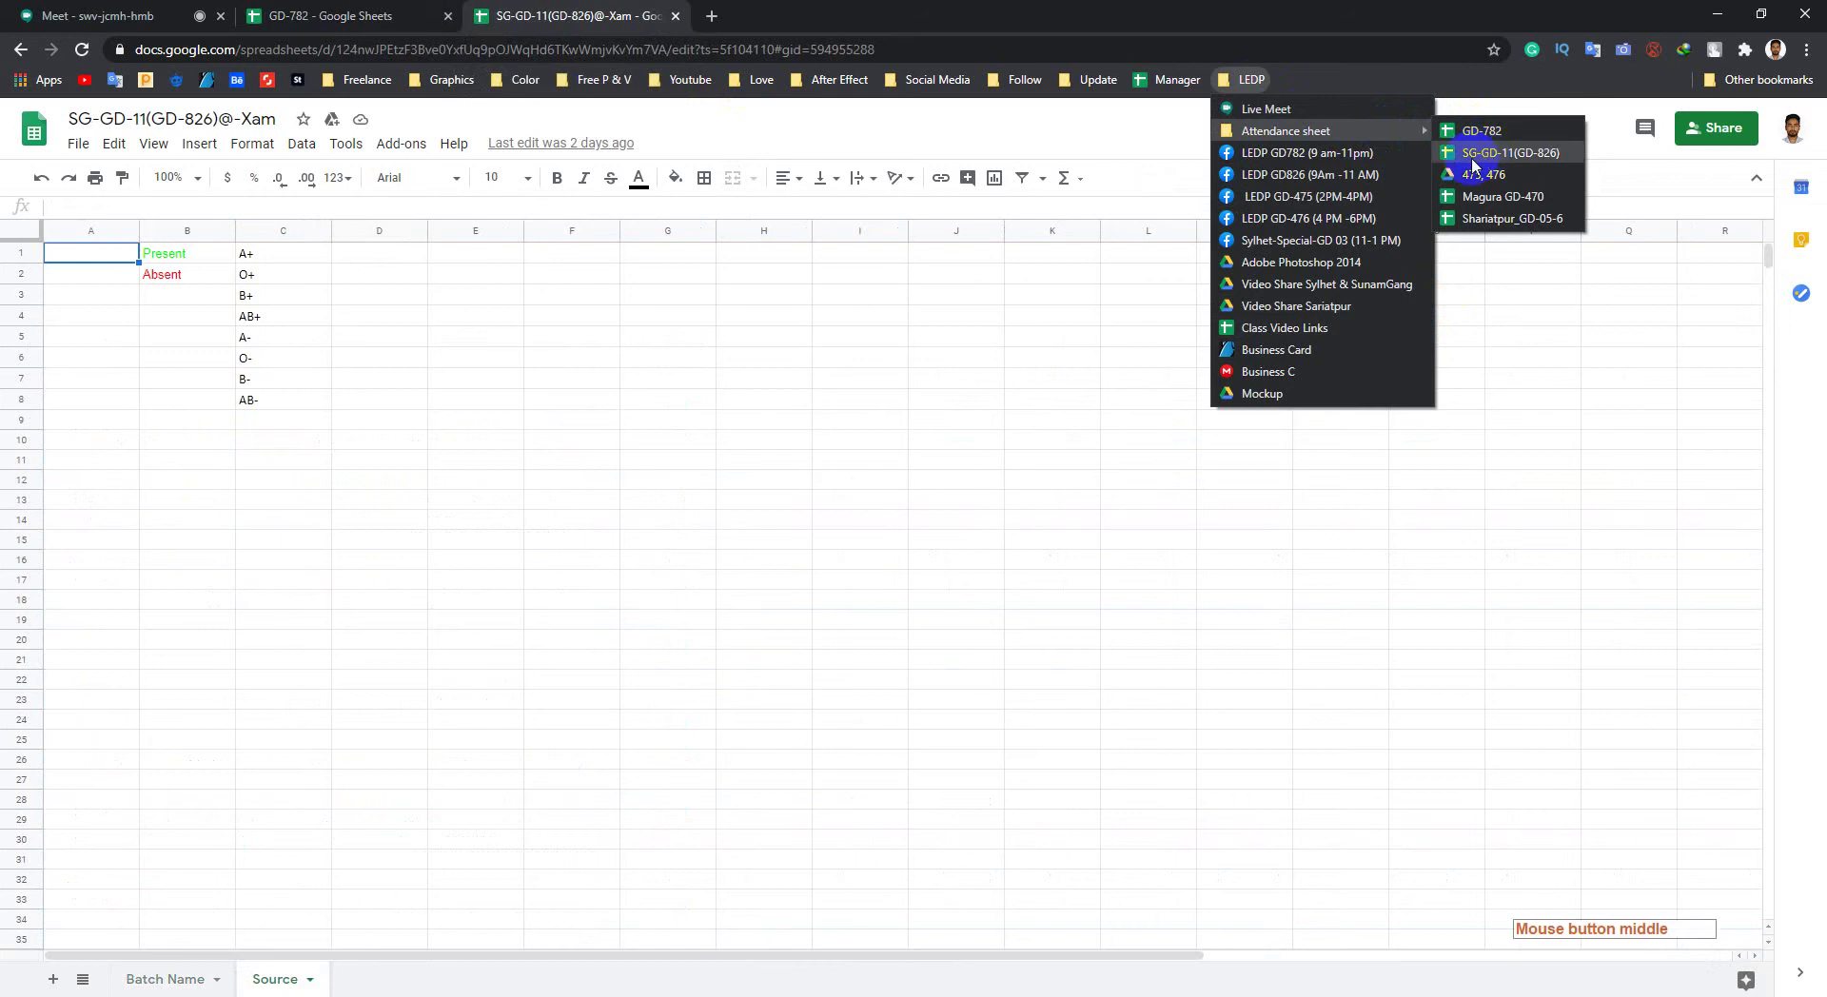
left_click(776, 14)
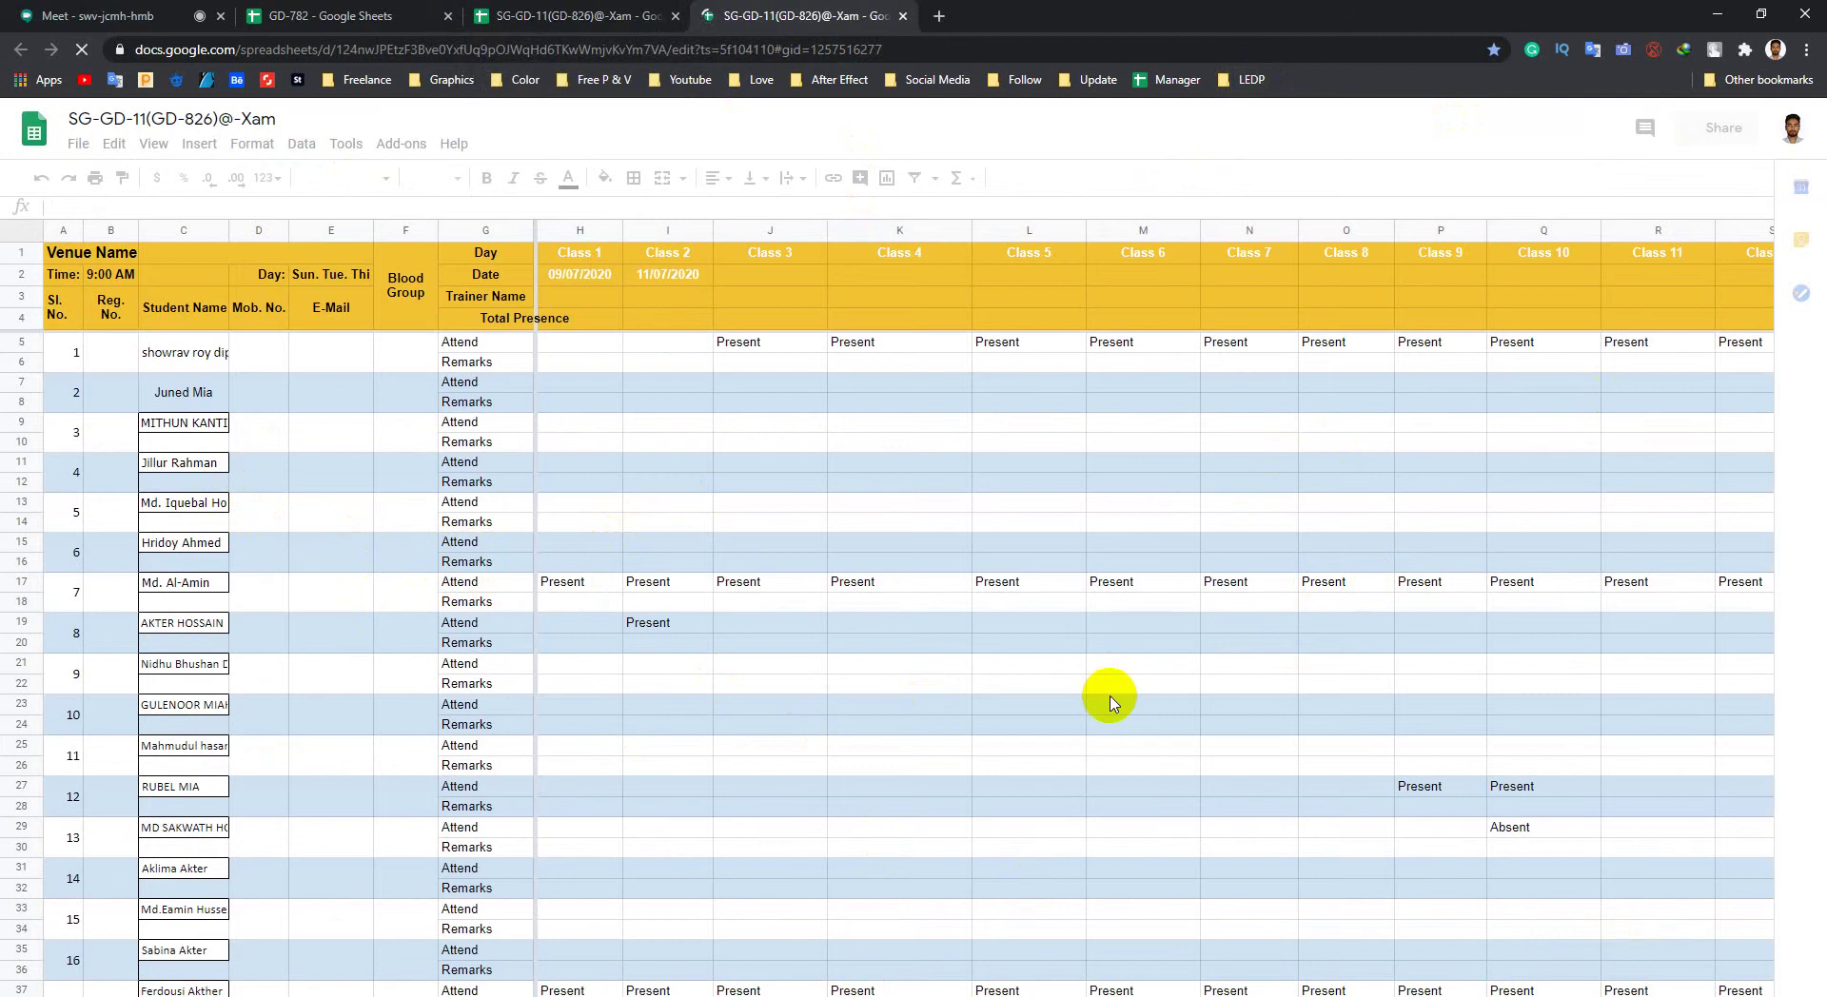
Step: Close the older SG-GD-11 tab that was showing the Source sheet
left_click(843, 894)
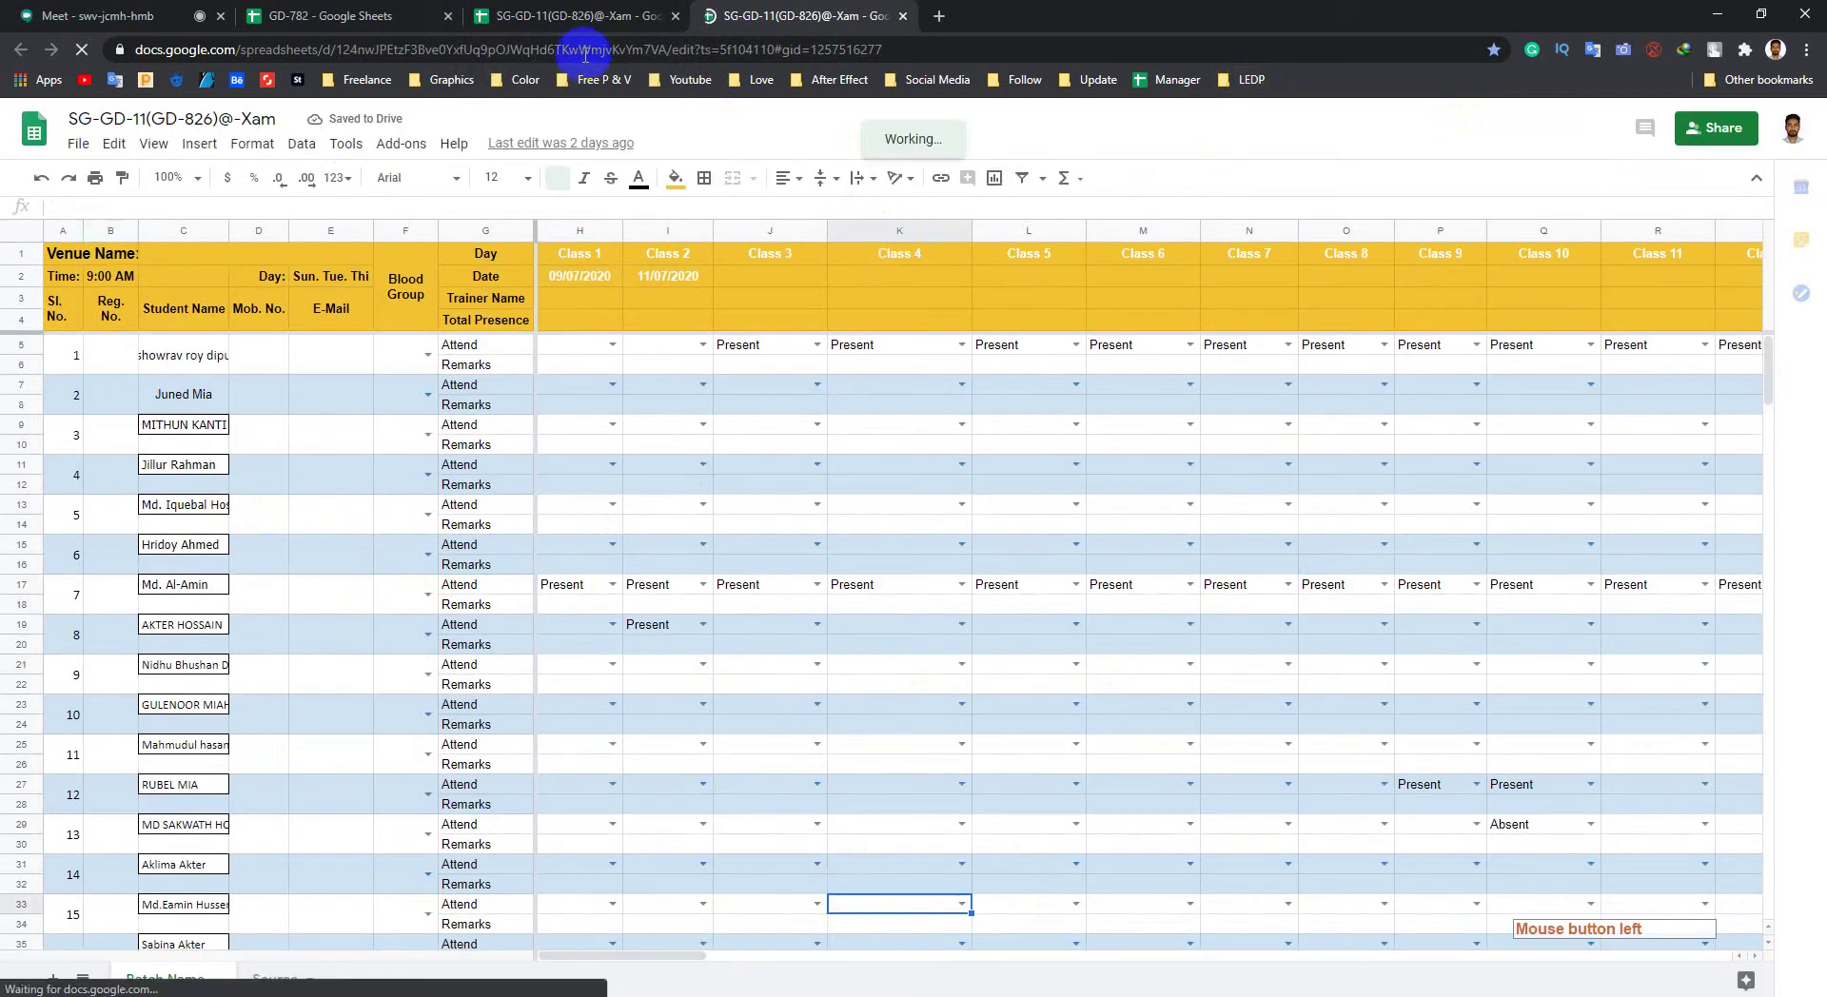
left_click(590, 16)
left_click(674, 15)
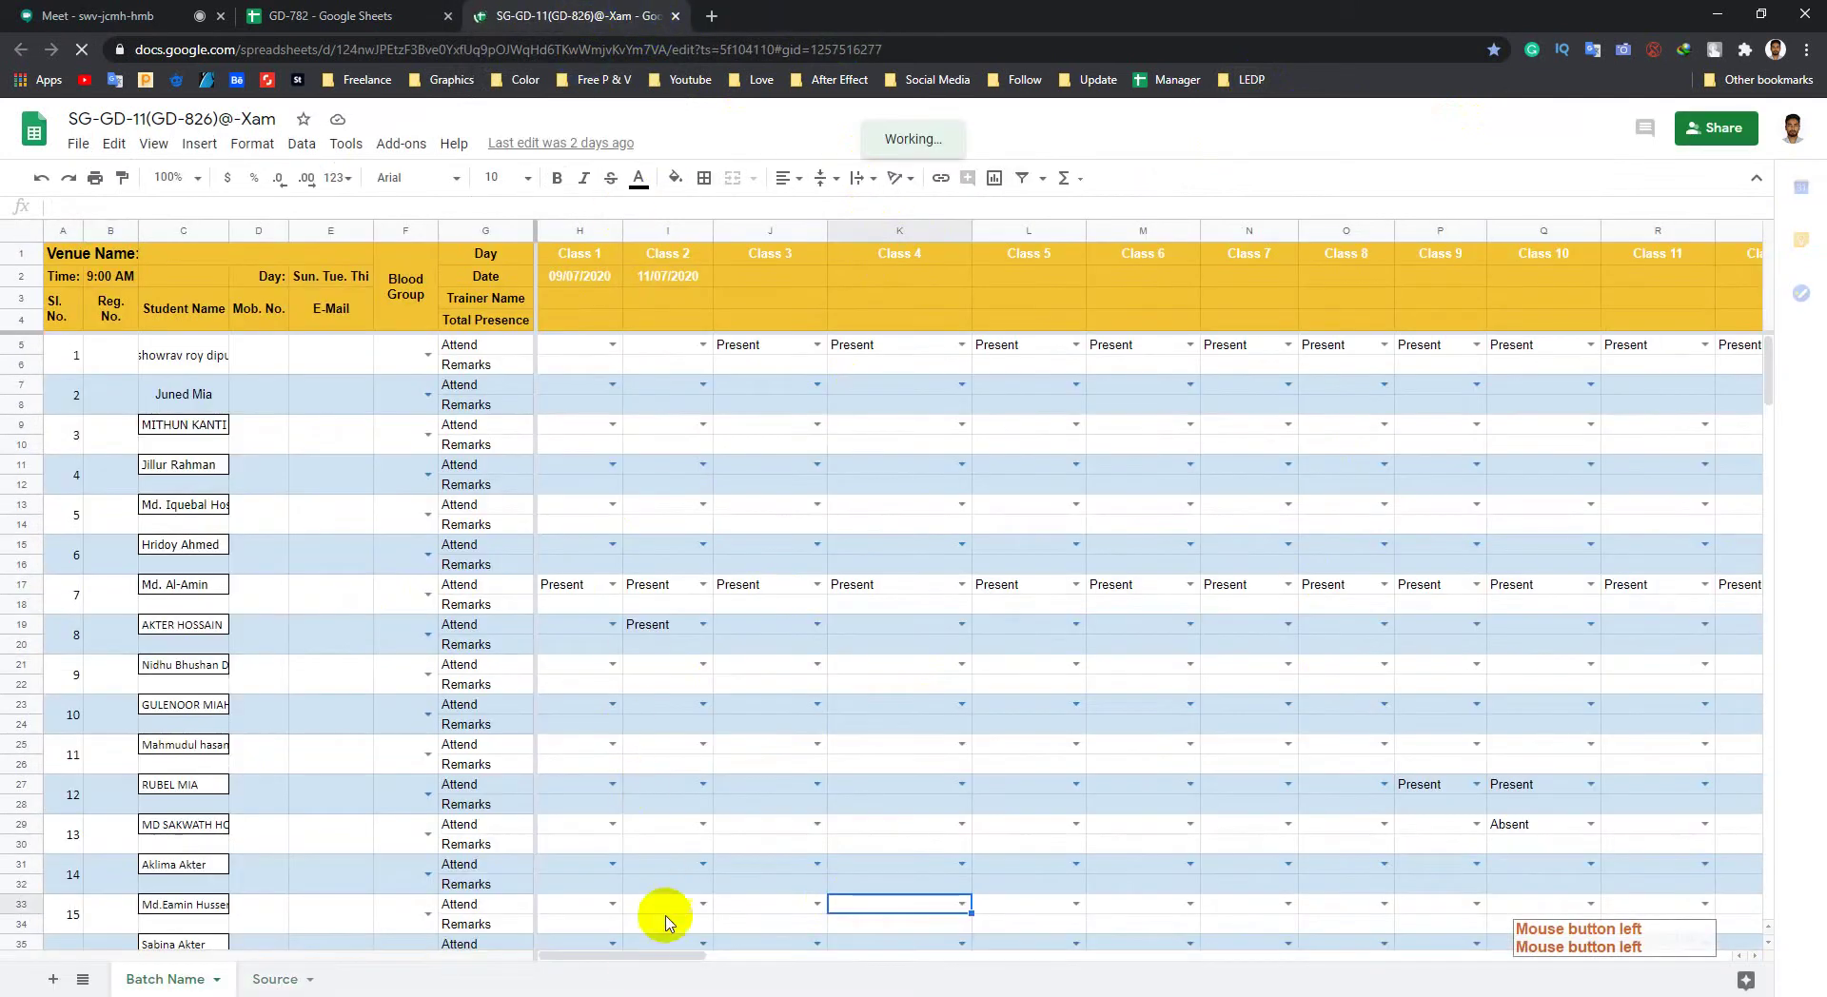
left_click_drag(641, 955, 745, 967)
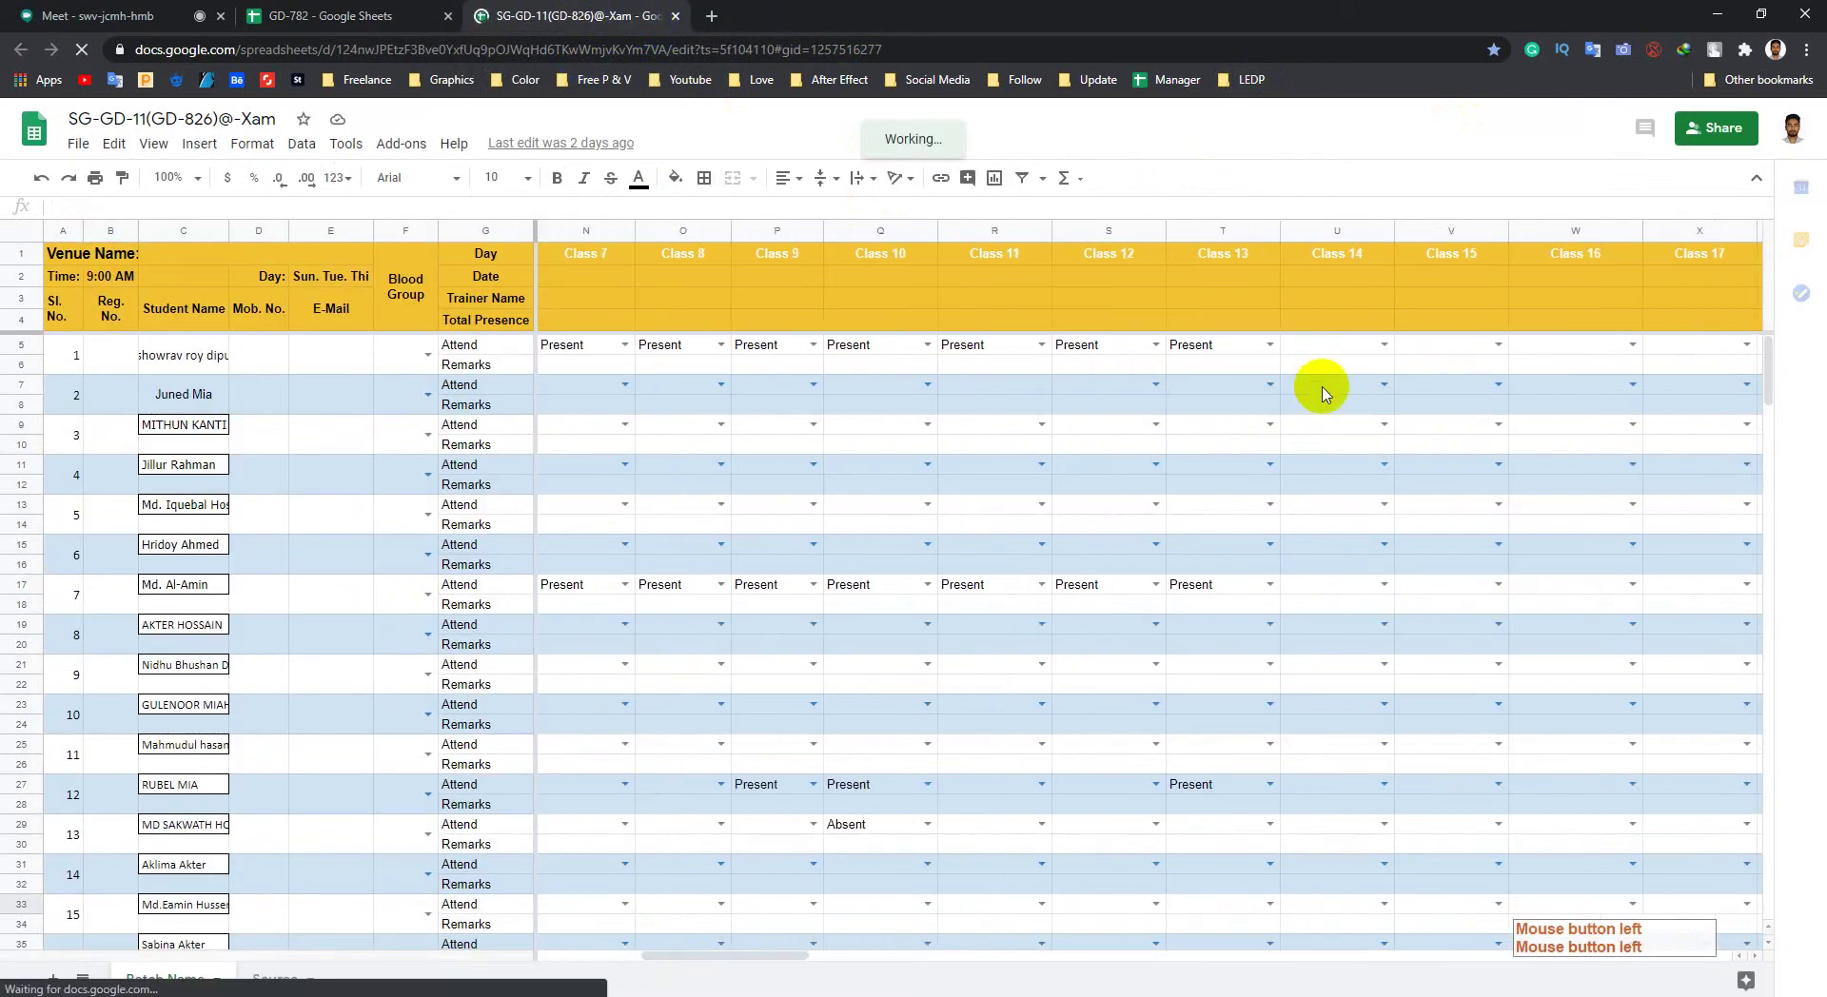
Step: Set Class 14 to Present for the first student and for row 17
left_click(1374, 348)
left_click(1385, 345)
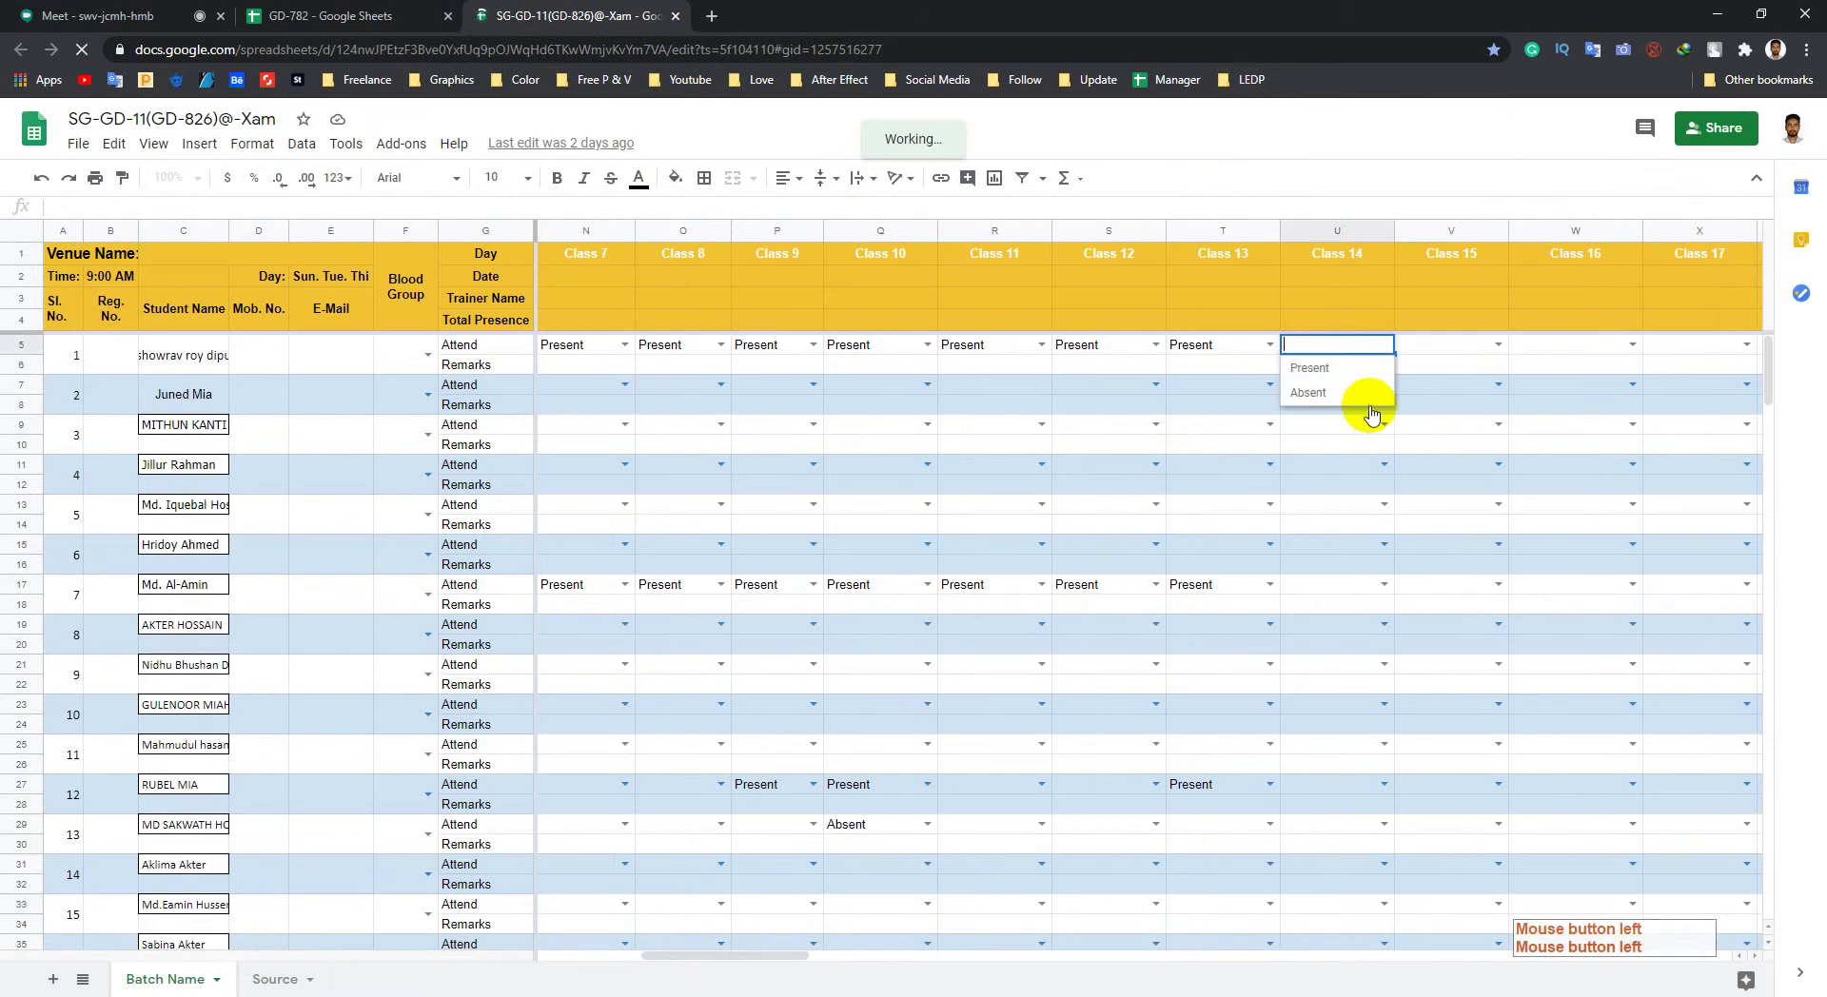
left_click(1323, 370)
left_click(1384, 584)
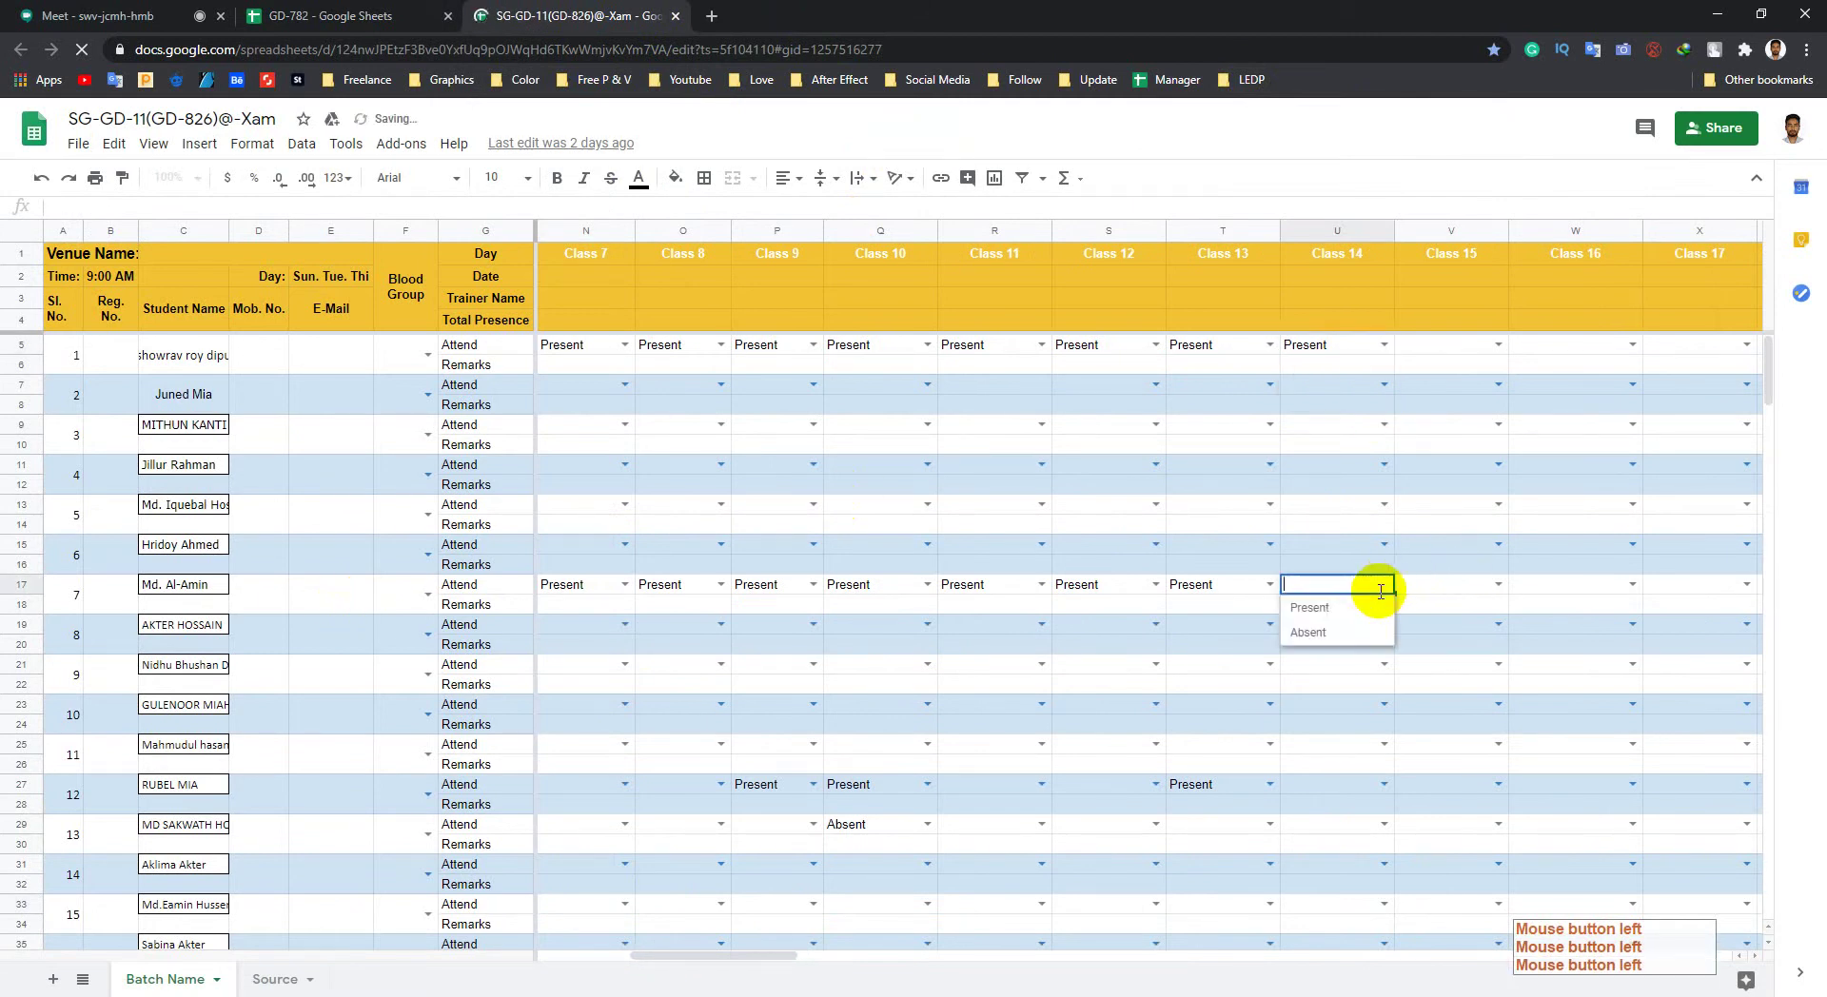
left_click(1323, 607)
Step: Set Class 14 to Present in rows 27, 37 and cell U51
scroll(1399, 632, "down", 3)
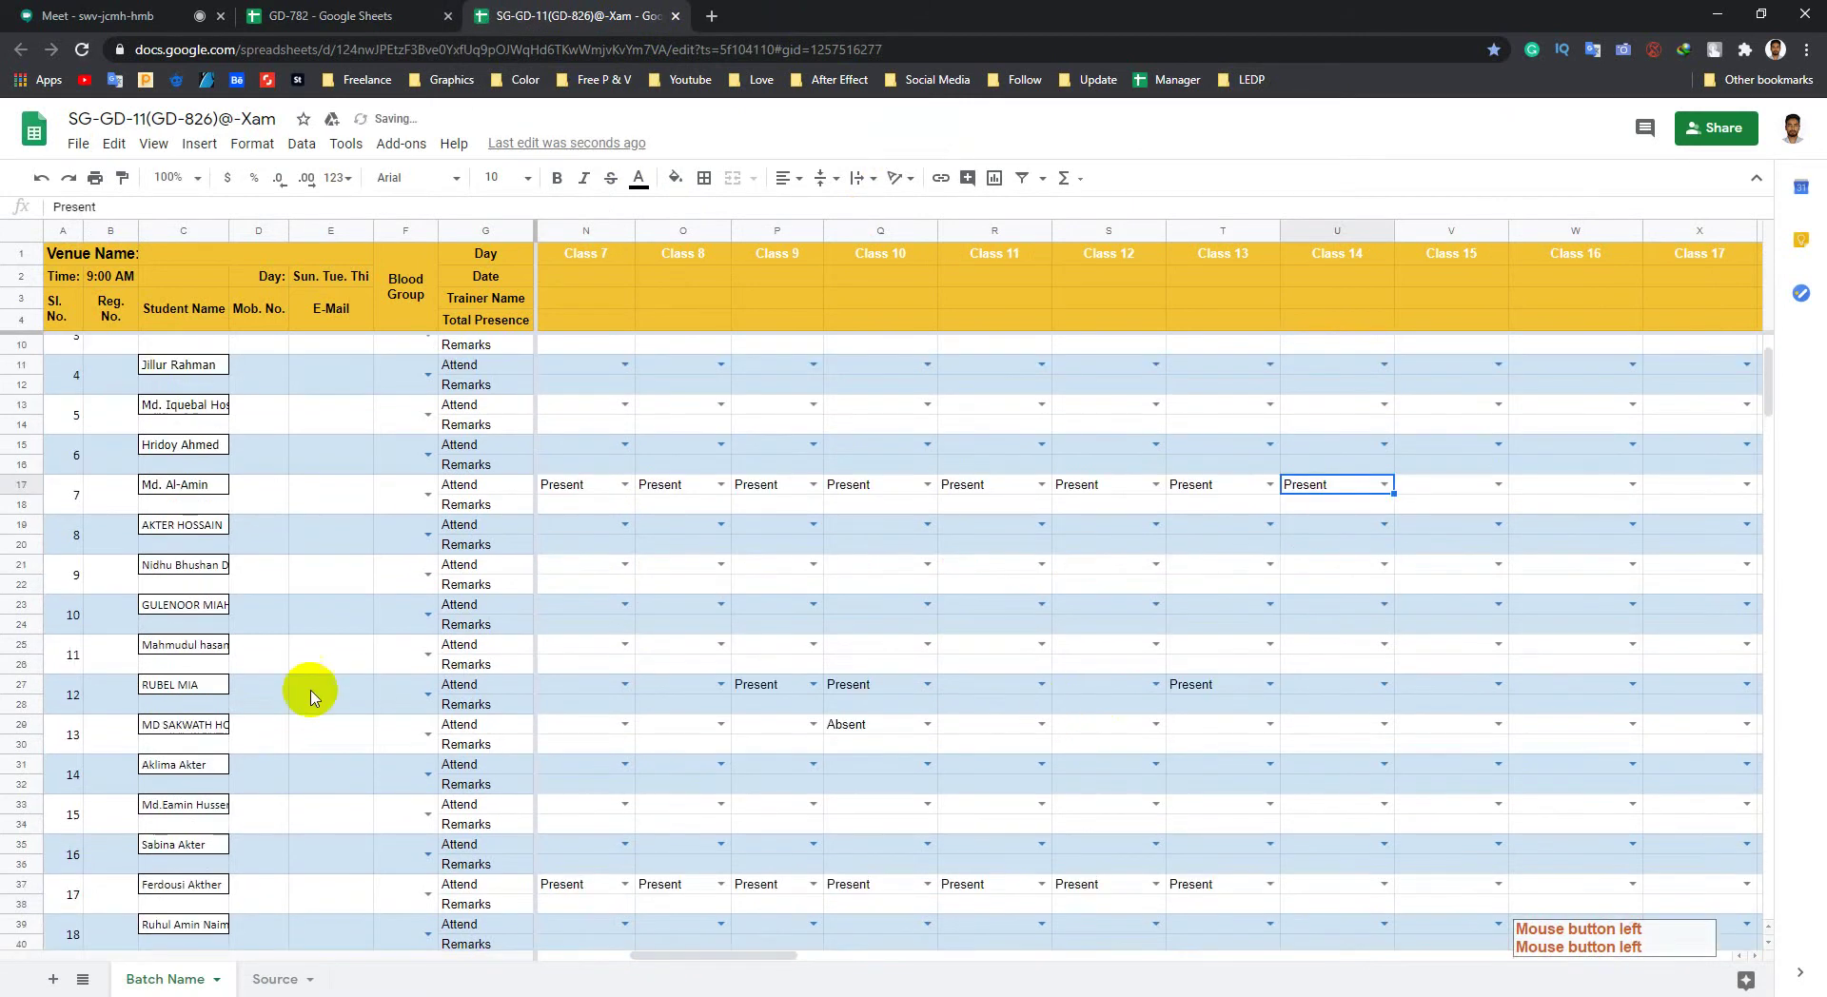
left_click(1385, 685)
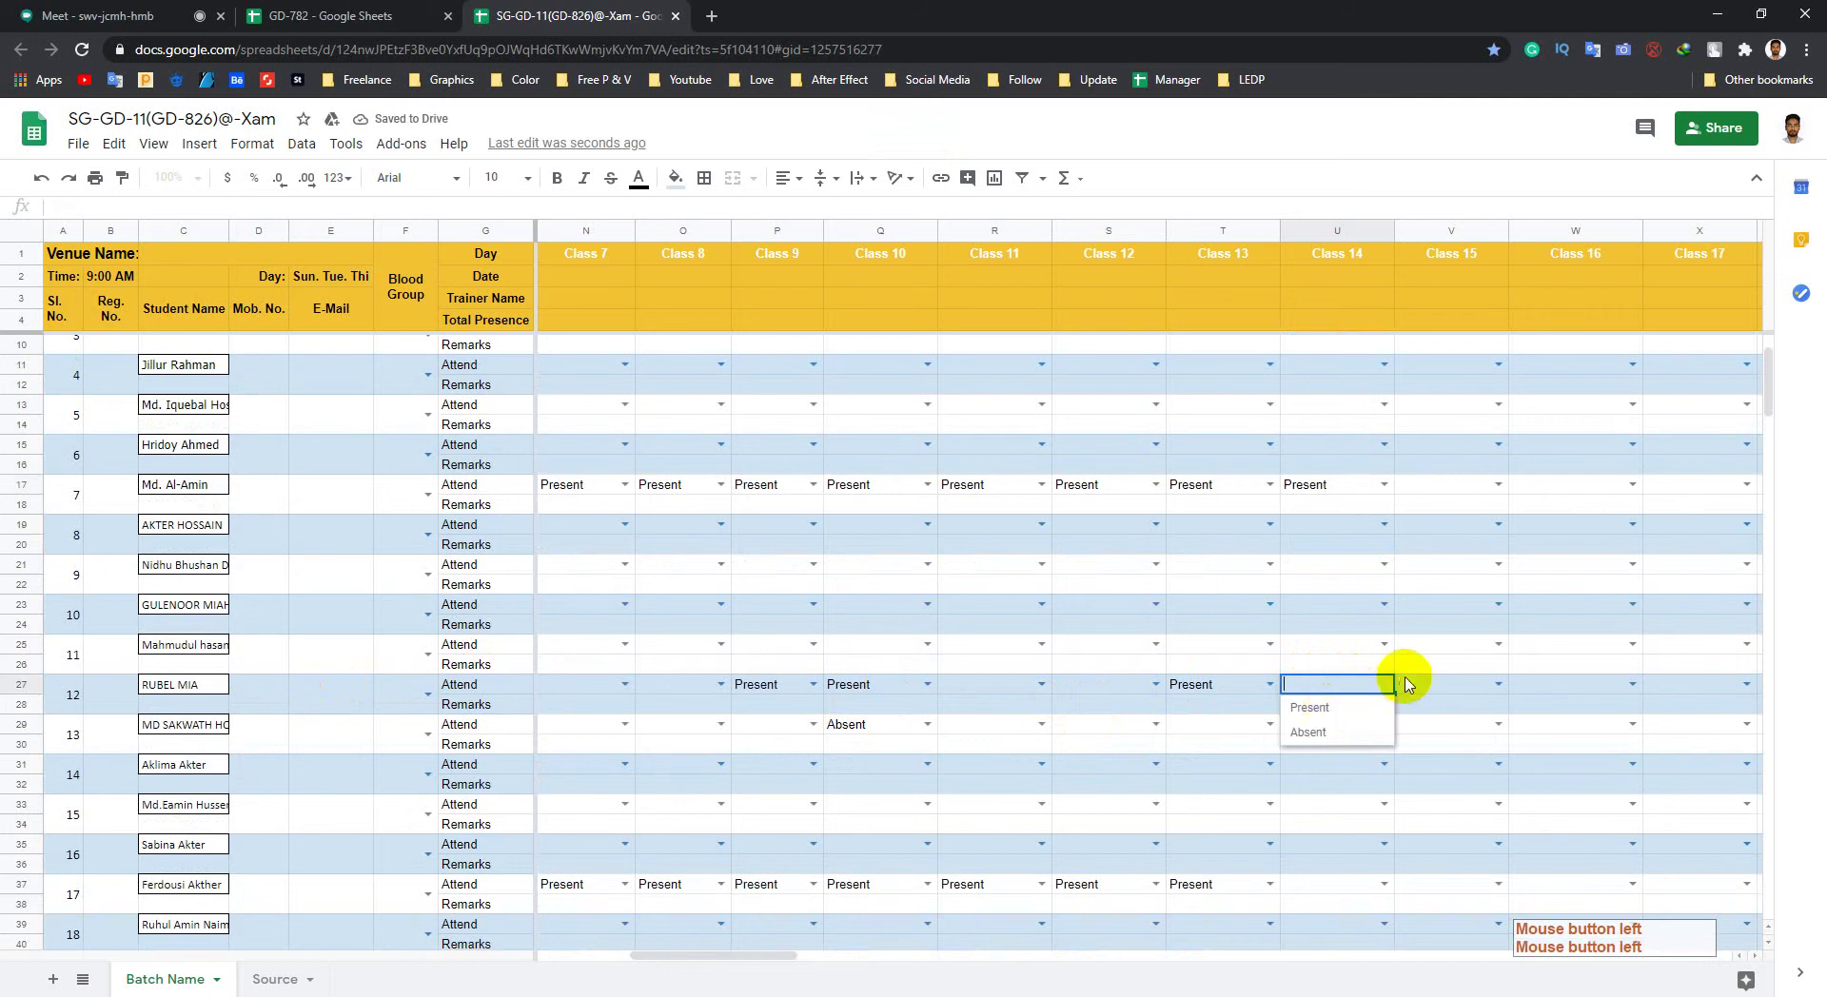
left_click(1323, 705)
scroll(1332, 699, "down", 6)
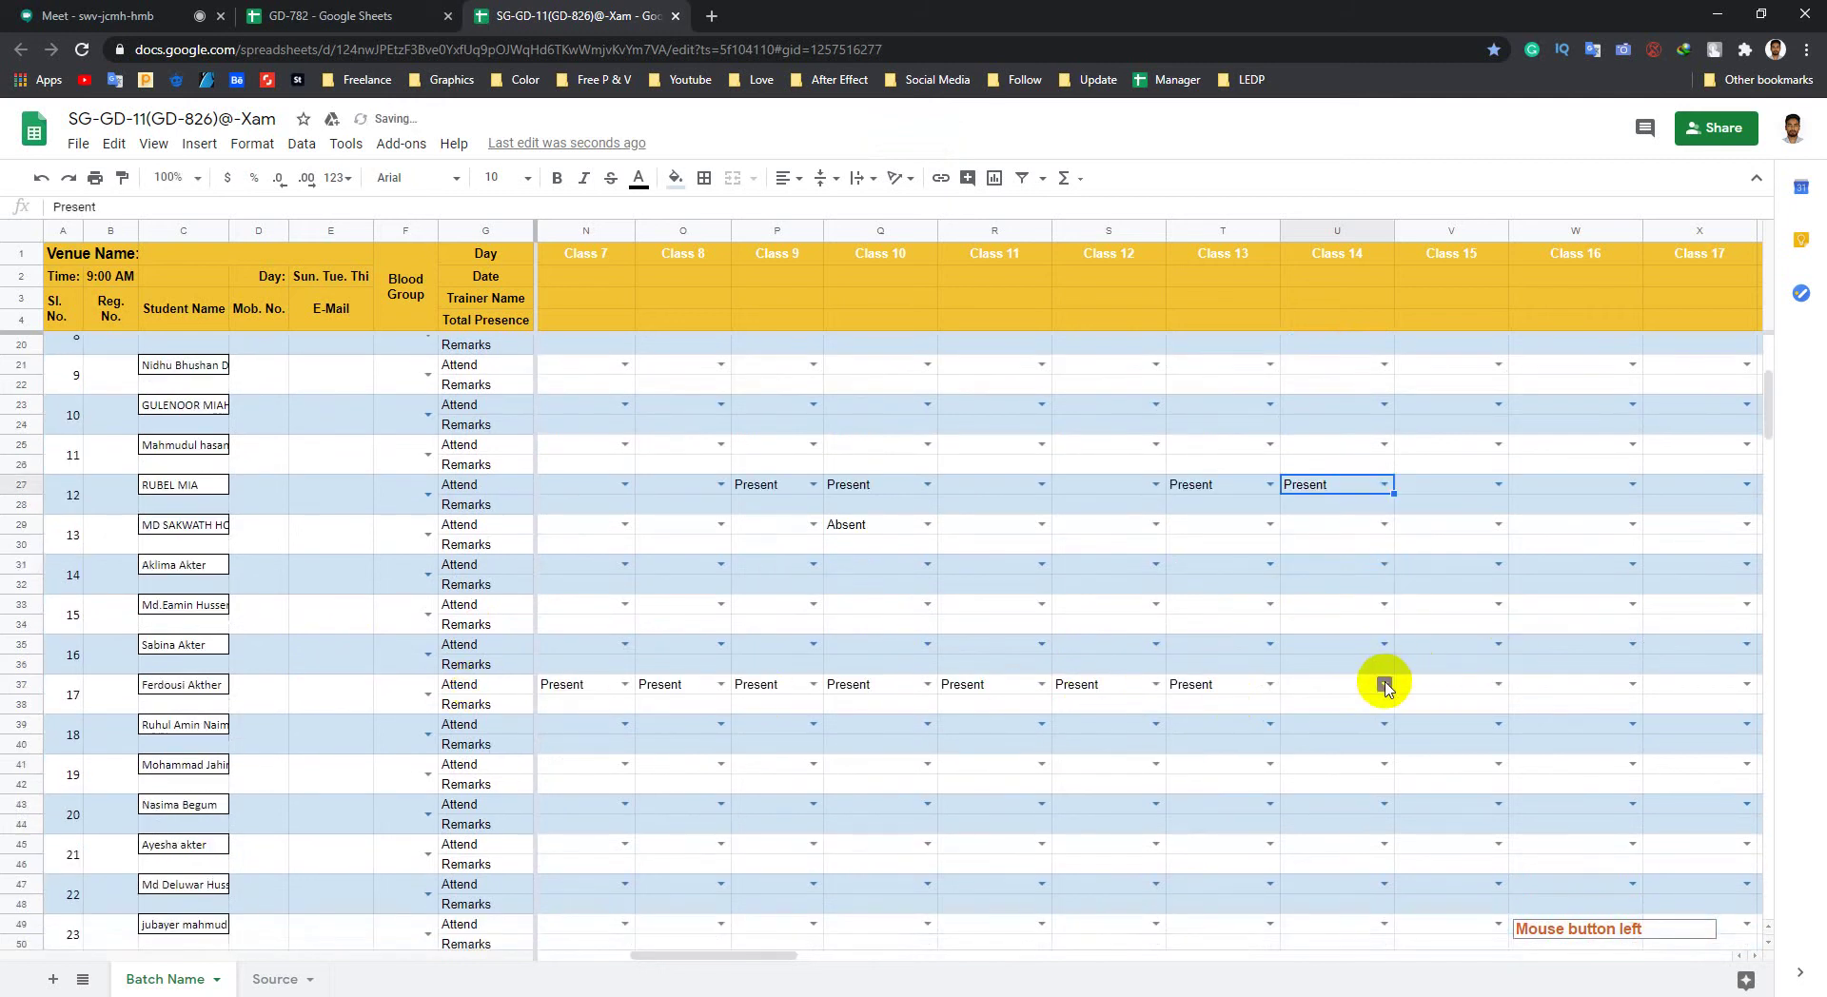
left_click(1385, 684)
left_click(1322, 706)
scroll(1399, 704, "down", 4)
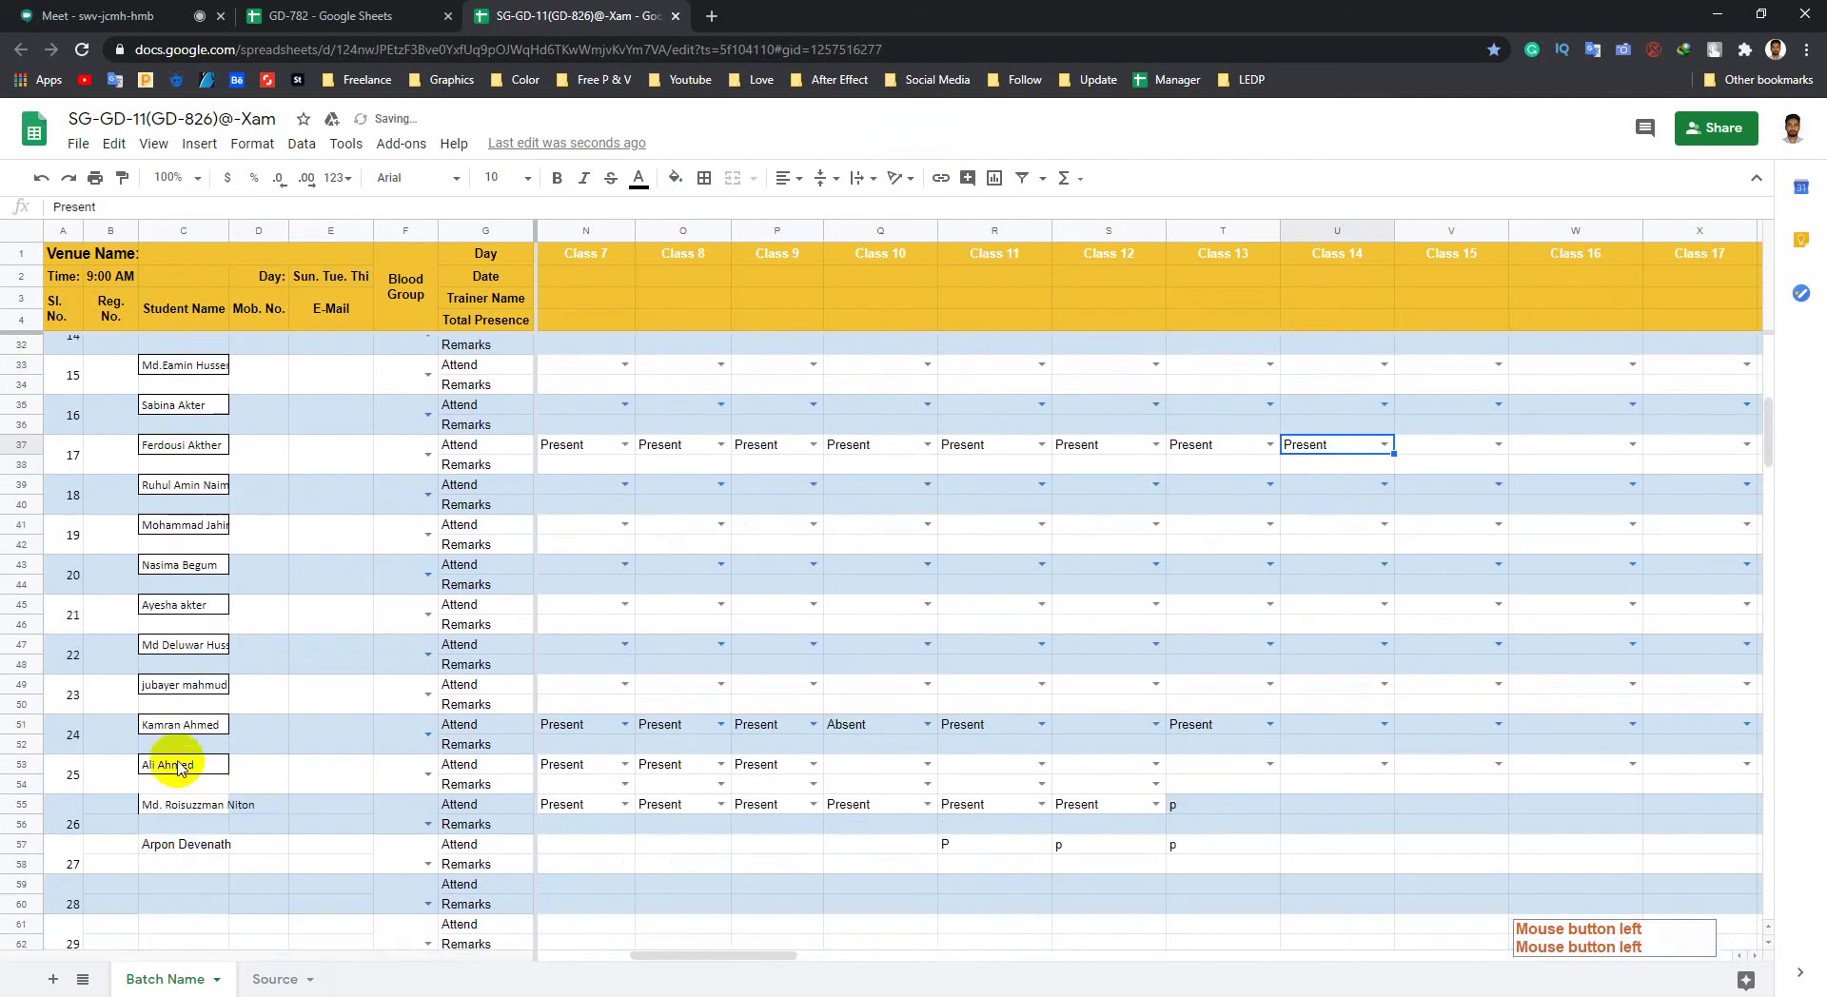
double_click(1341, 727)
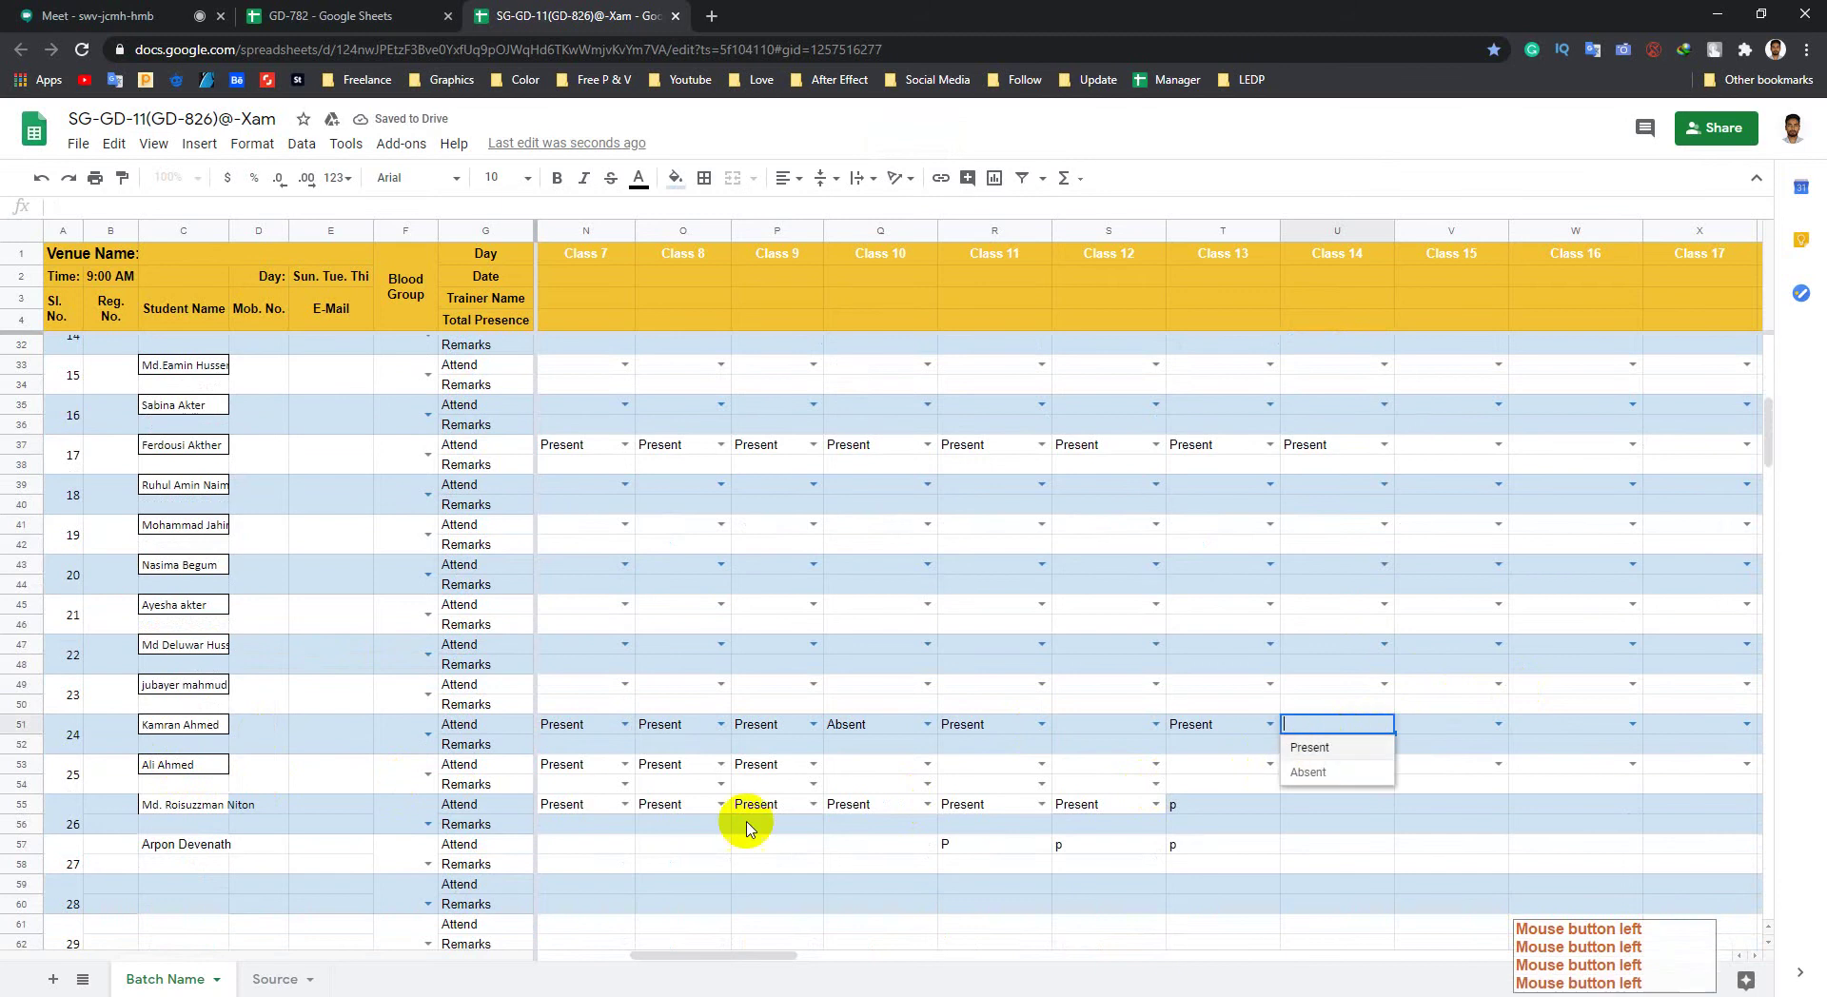
key("Return")
scroll(495, 843, "down", 1)
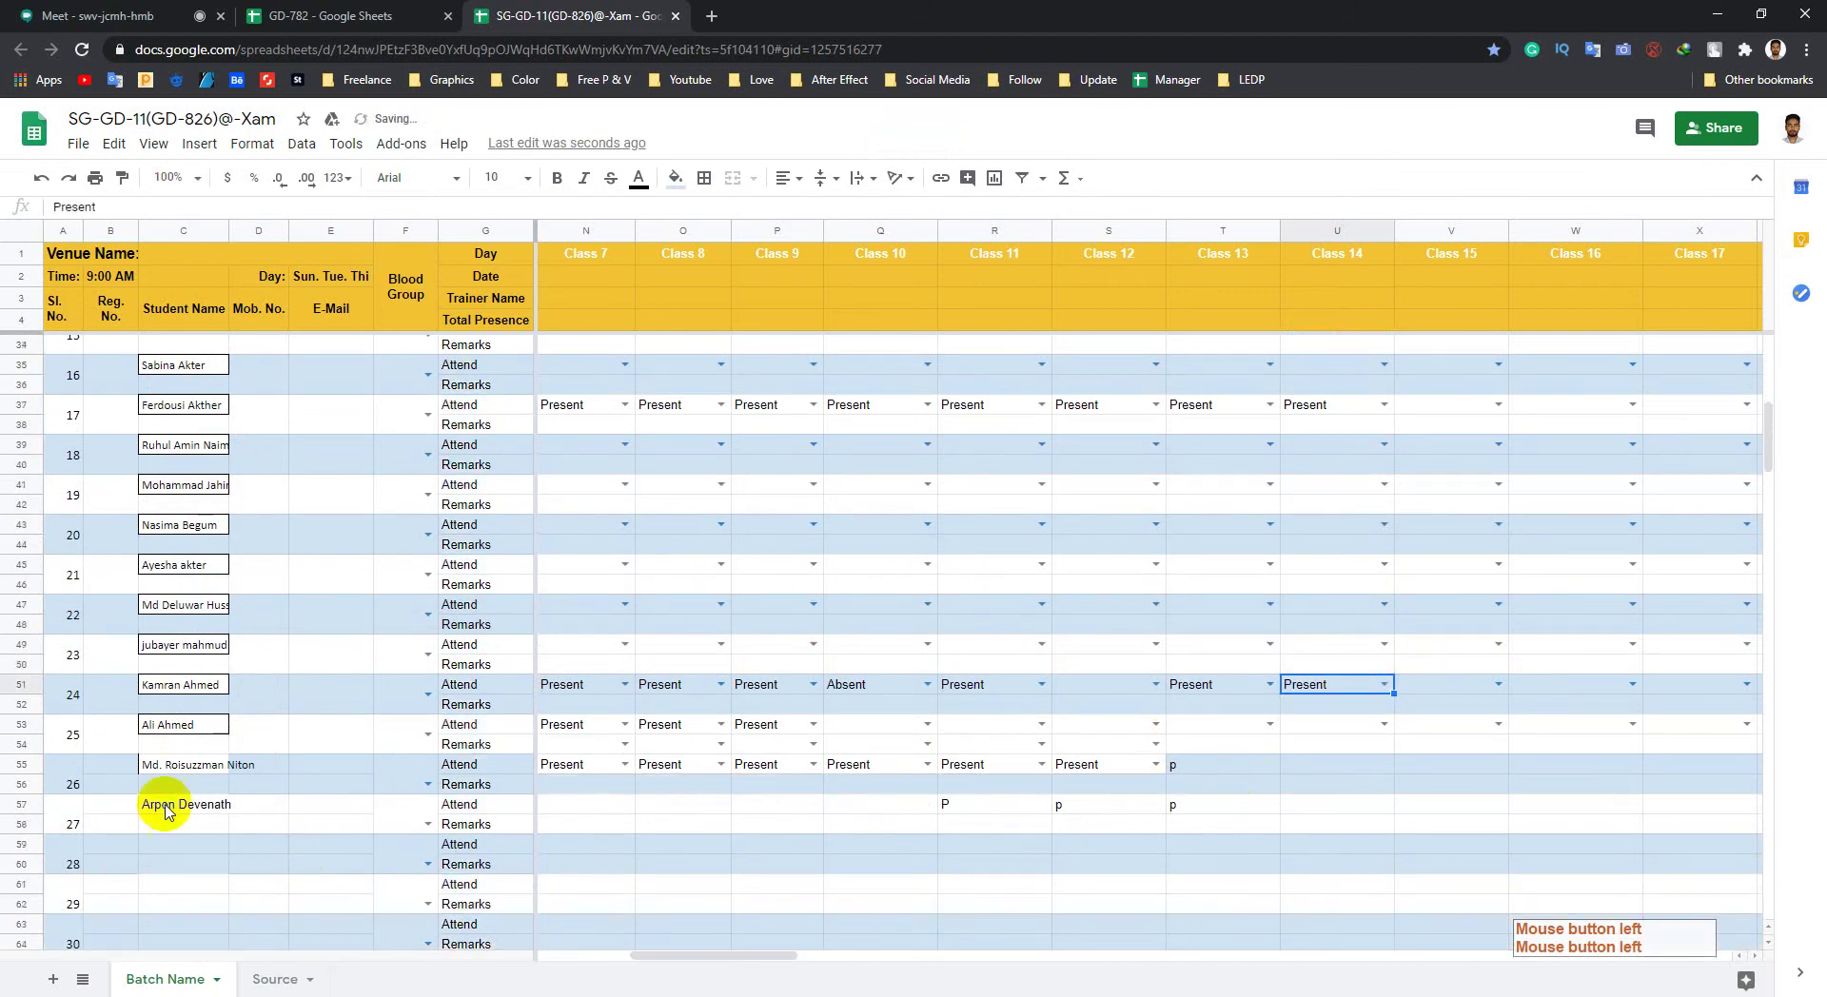
Step: Enter p in Class 14 cells U55 and U57, then close the SG-GD-11 sheet
left_click(1383, 770)
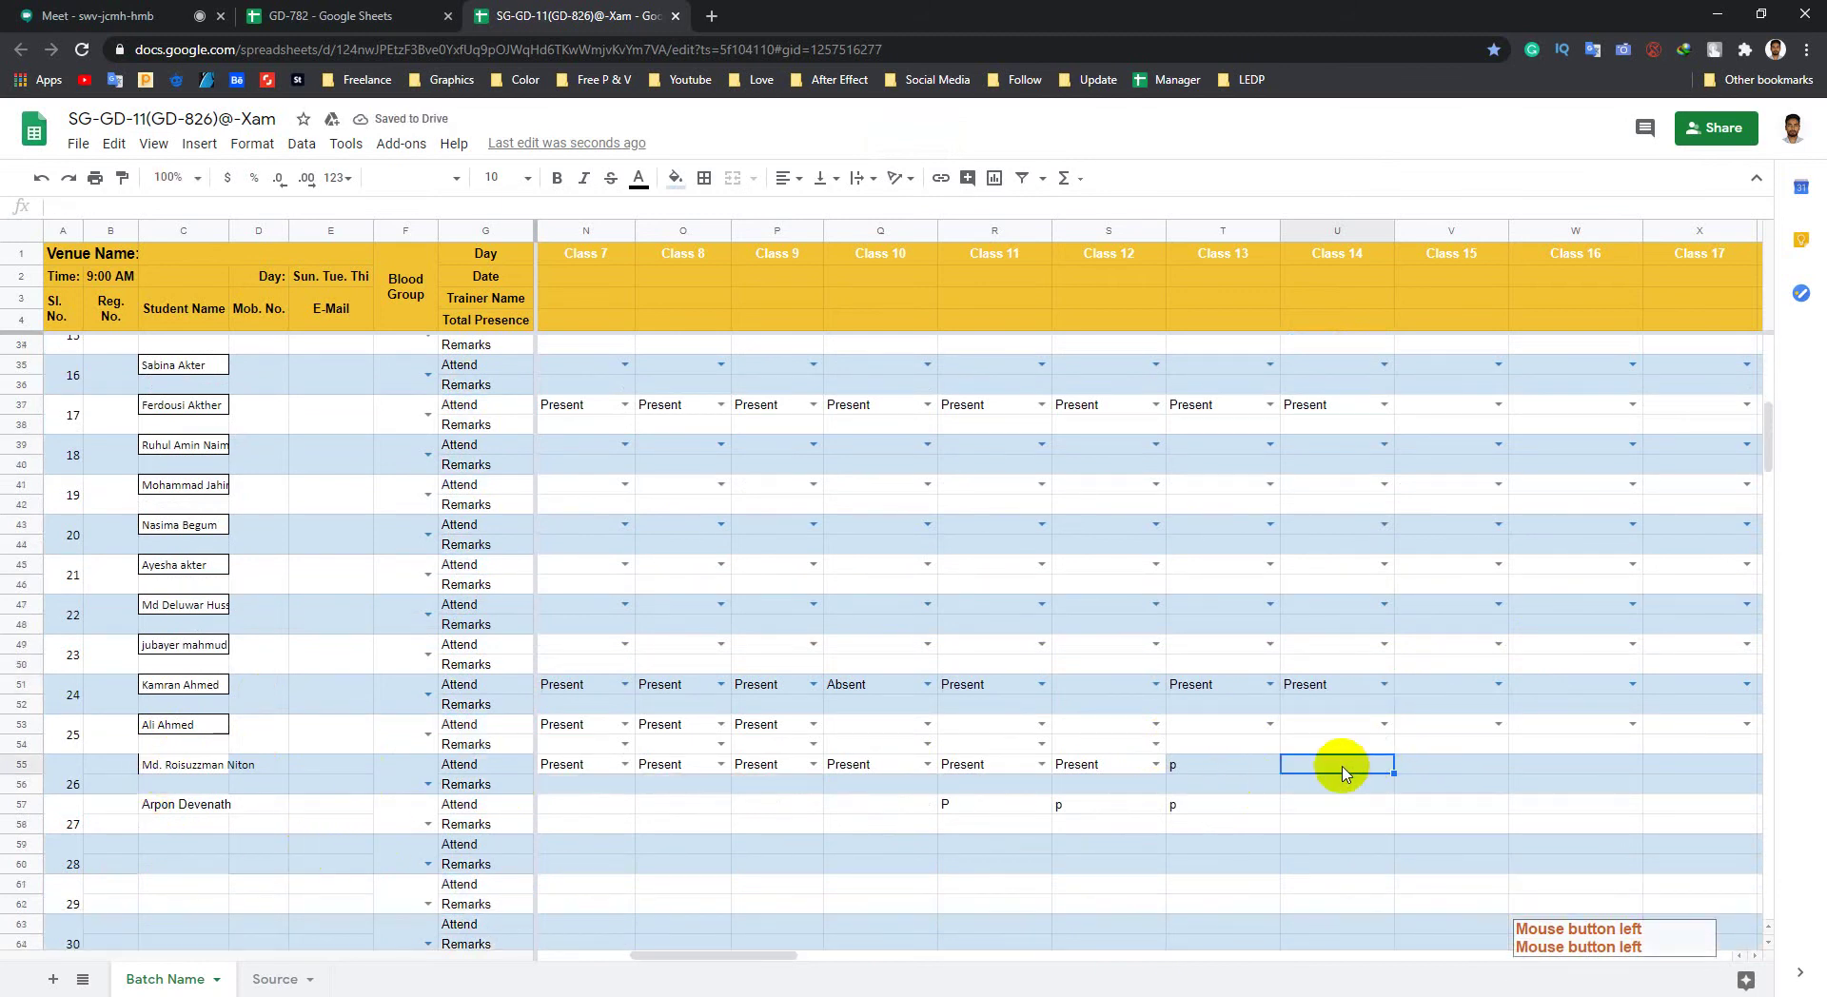
type("p")
left_click(962, 850)
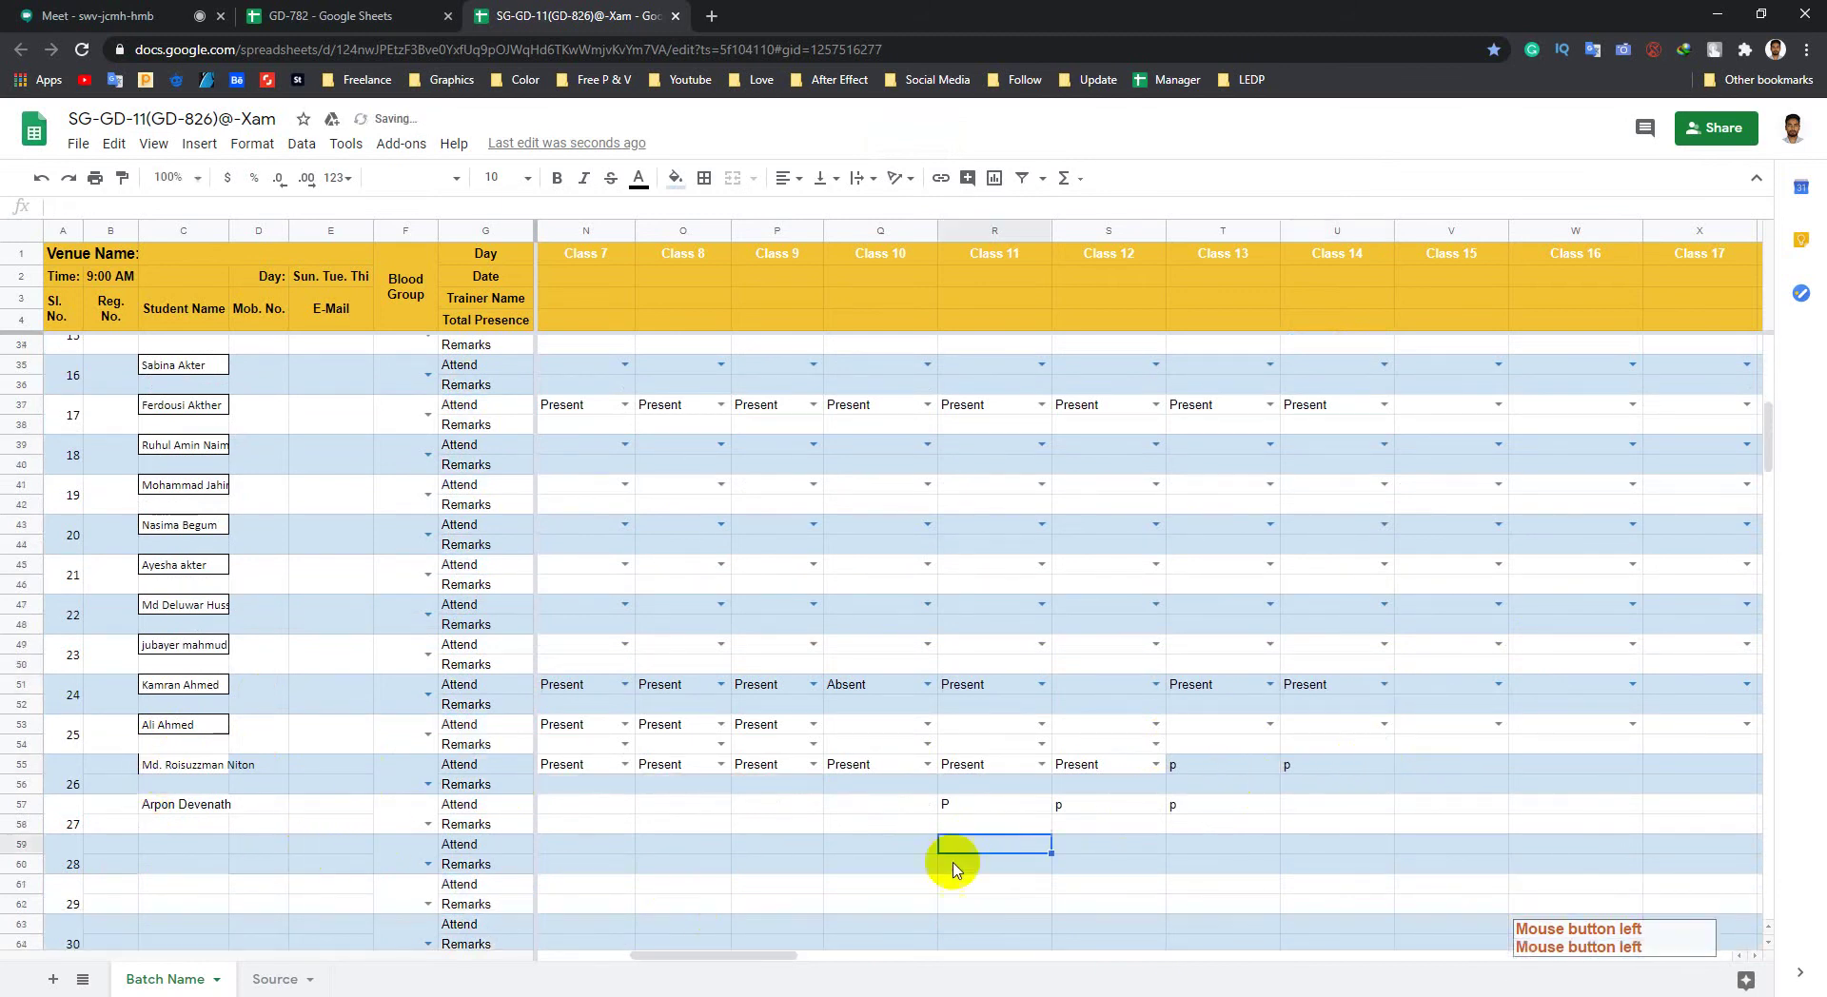
left_click(1335, 810)
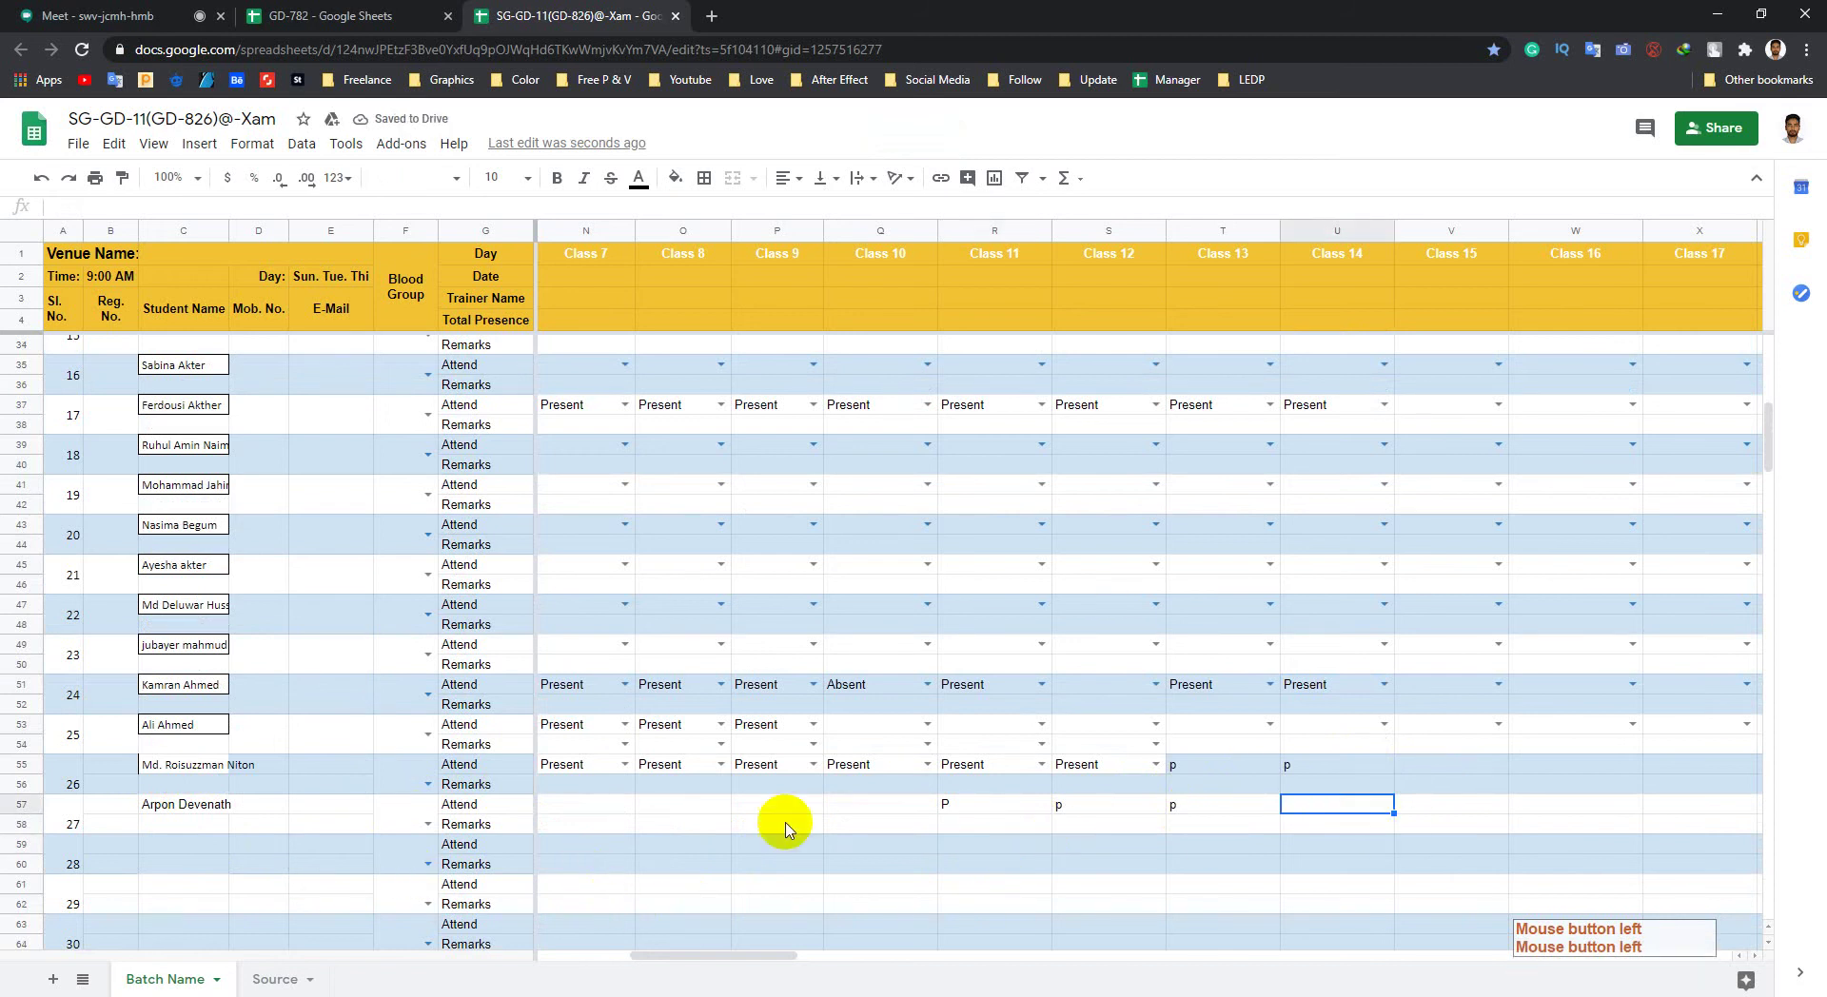
type("p")
left_click(1232, 873)
scroll(1313, 656, "up", 10)
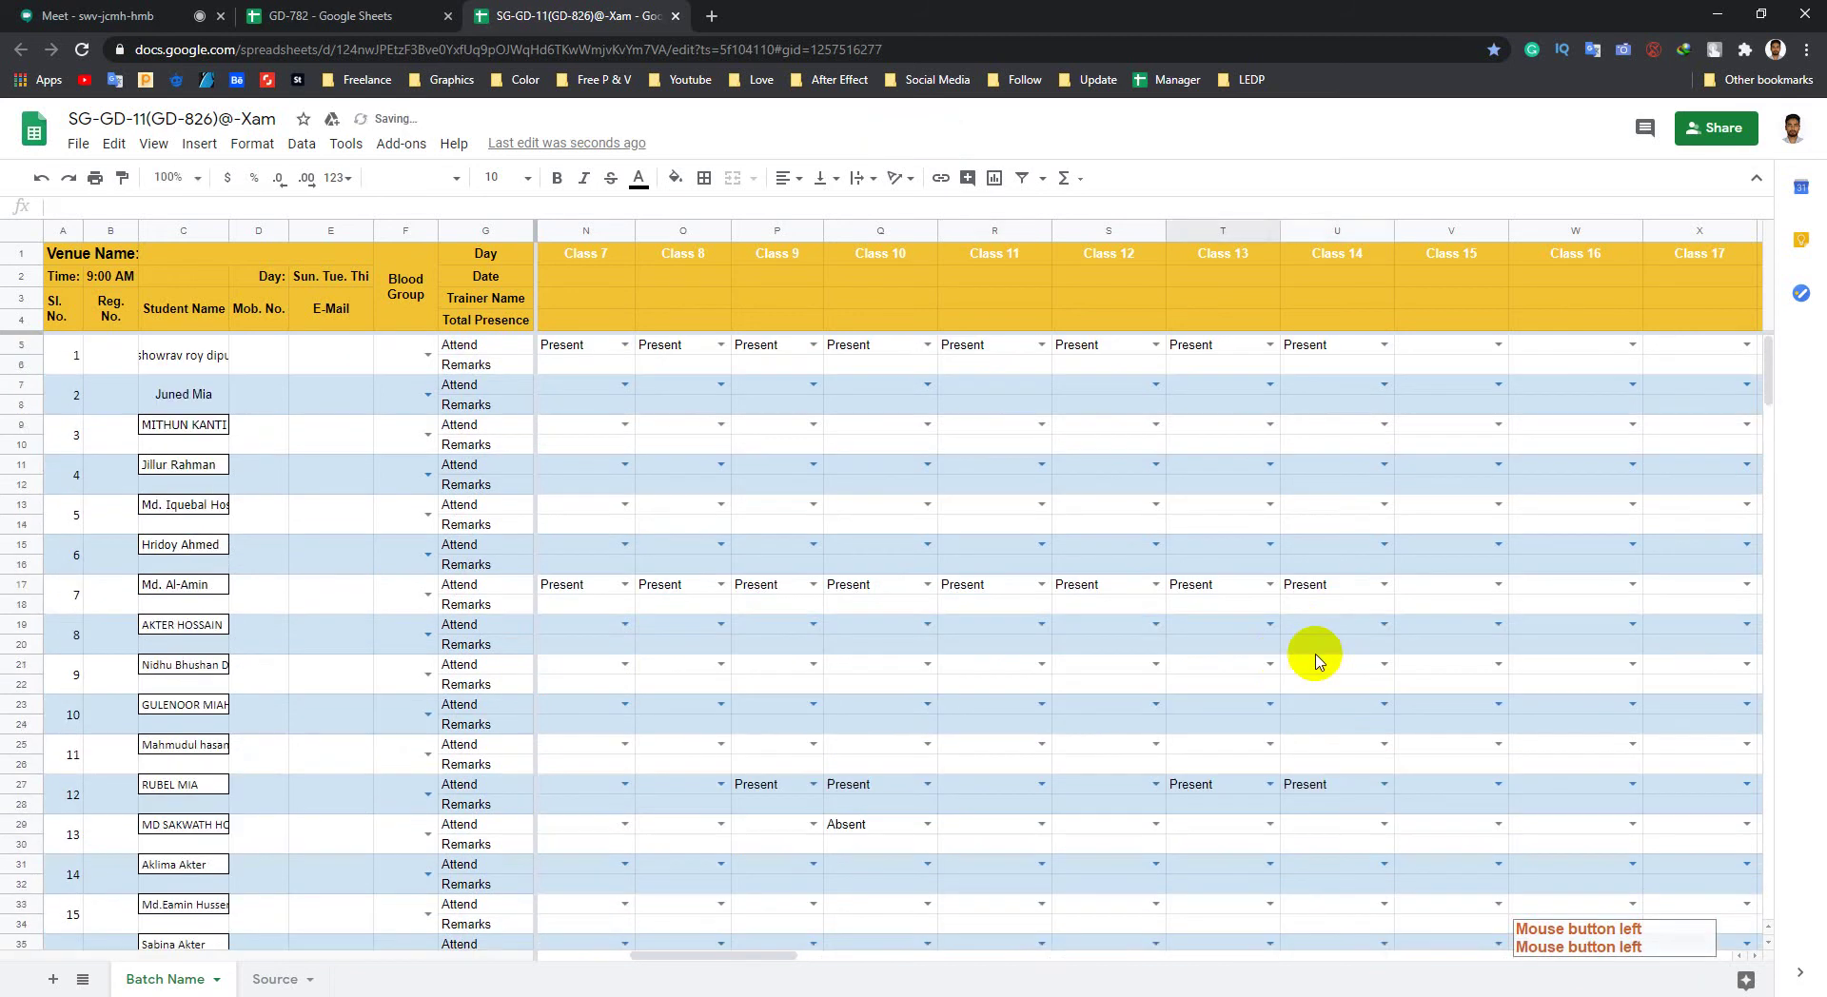
left_click(676, 18)
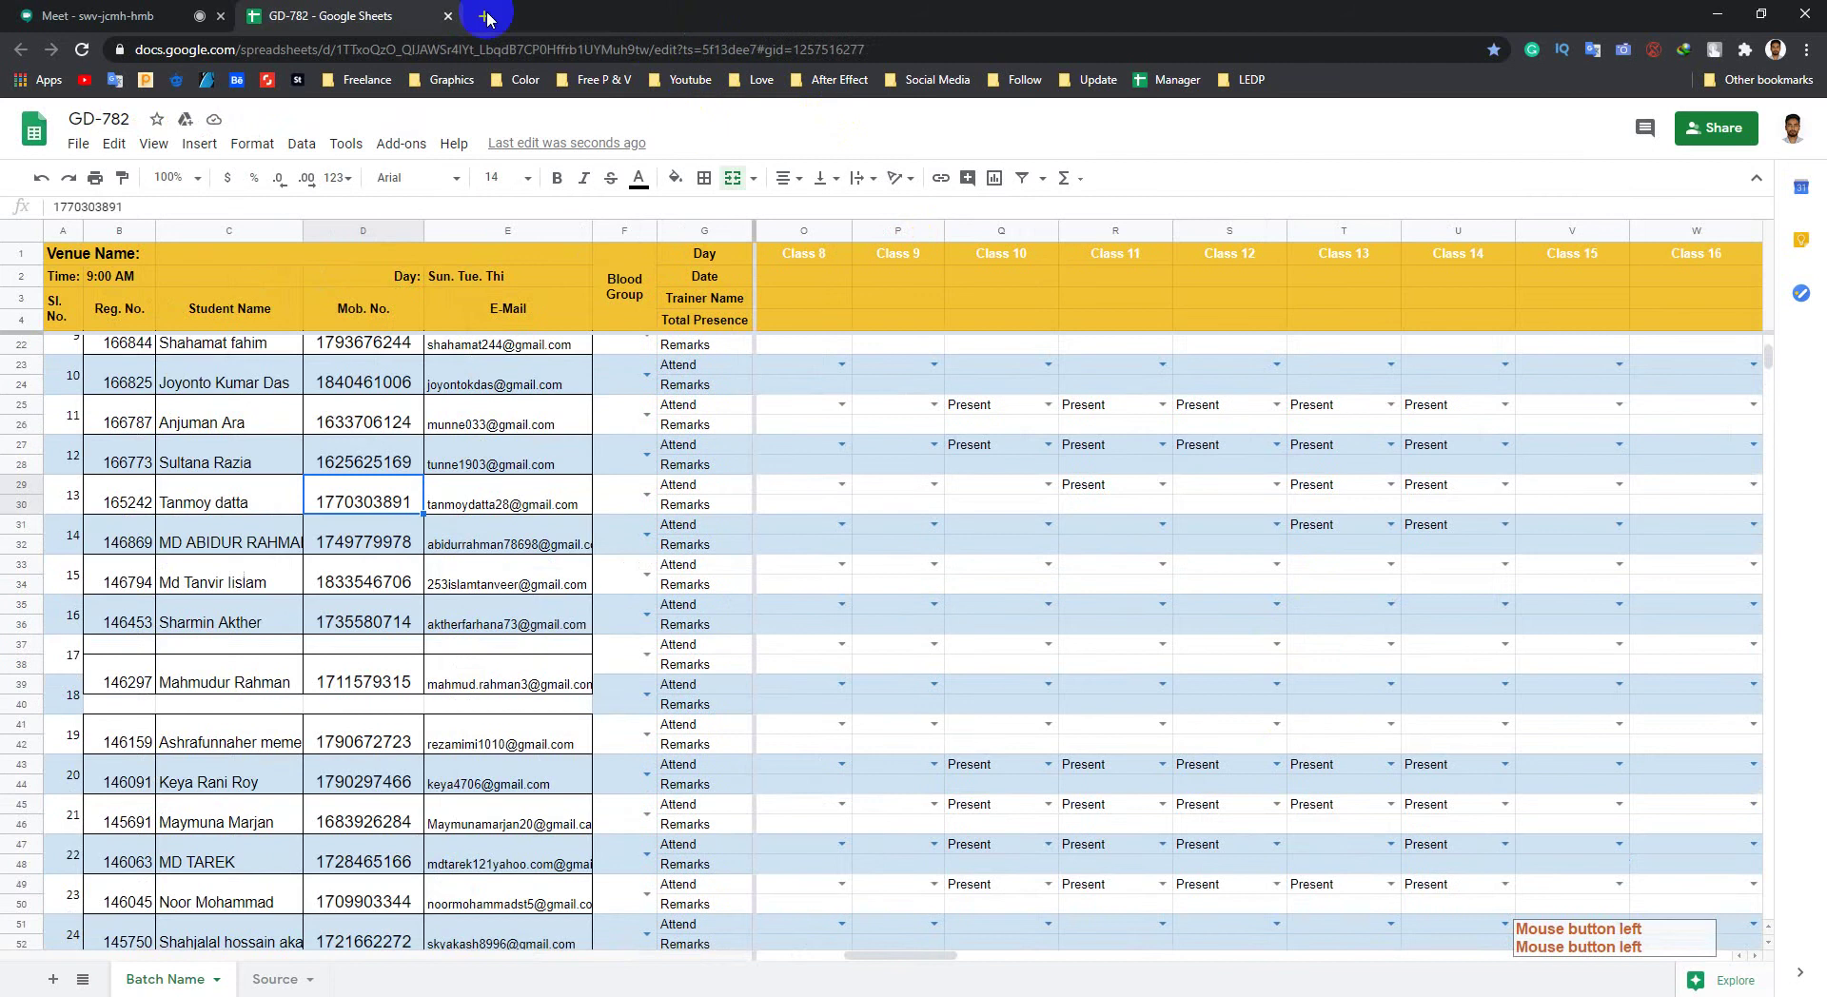
Step: Close the GD-782 tab, admit the waiting participant, minimize Chrome and close File Explorer
left_click(450, 17)
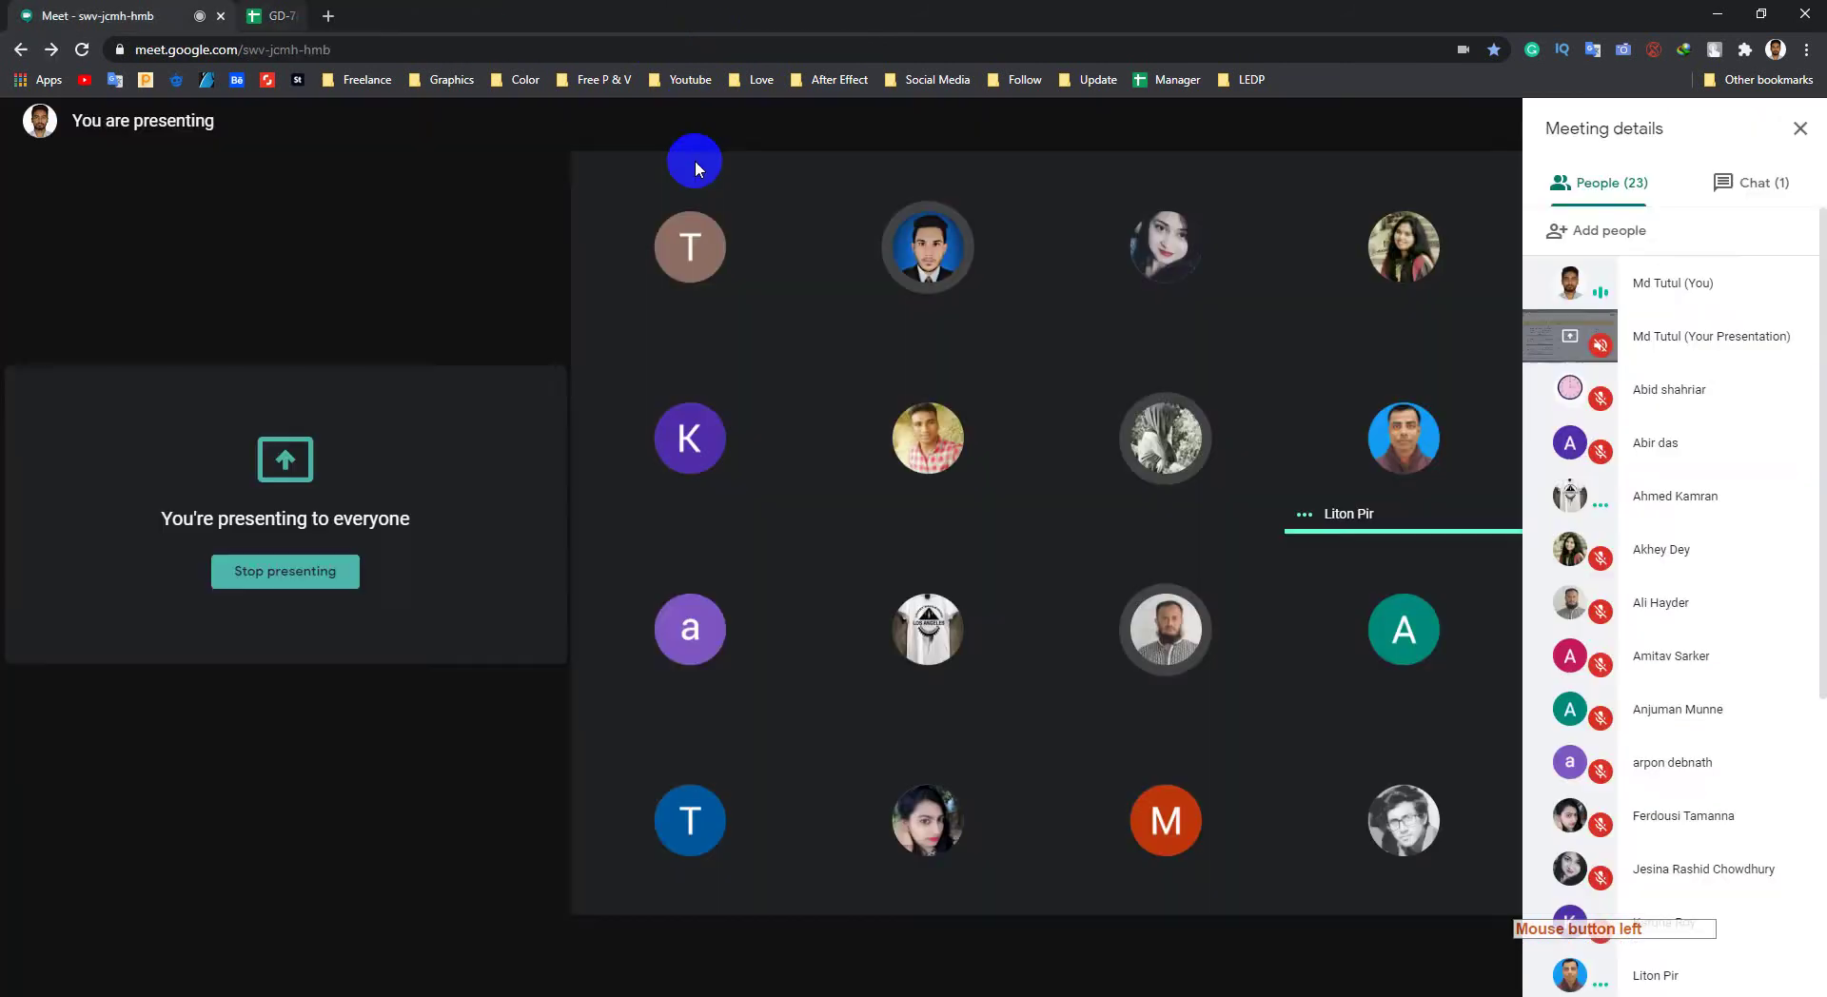
left_click(1101, 604)
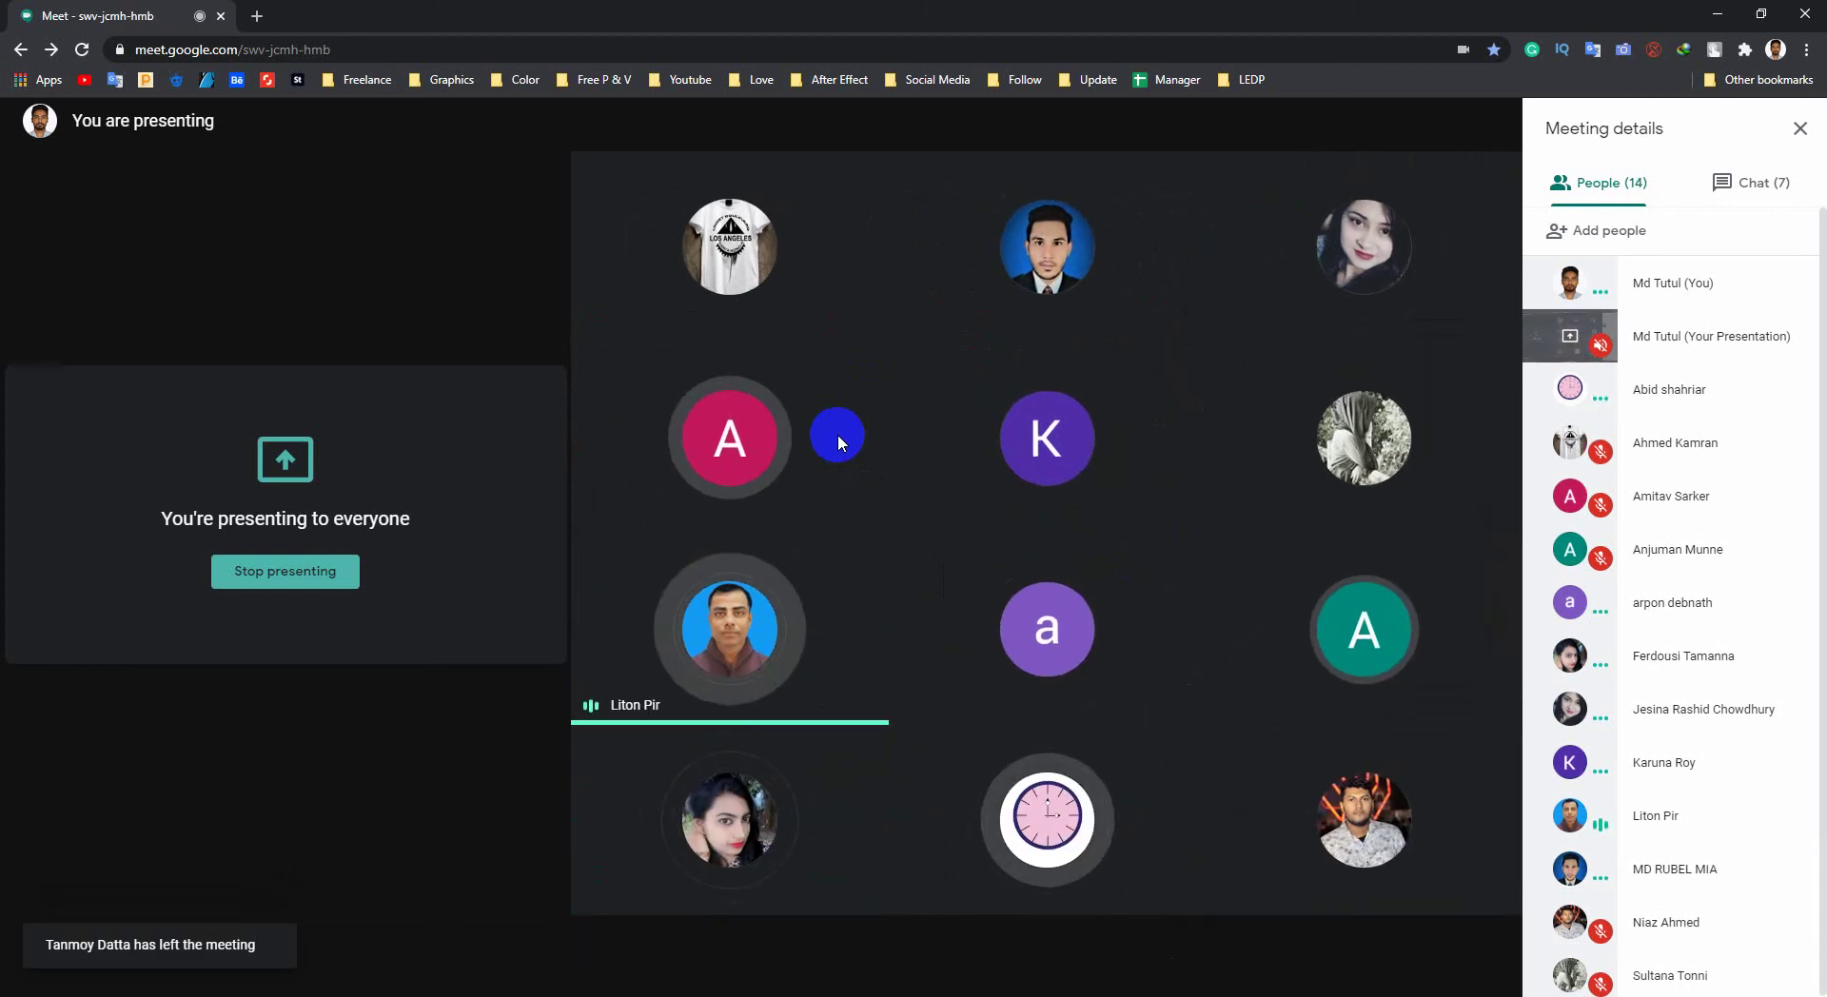
mouse_move(1059, 643)
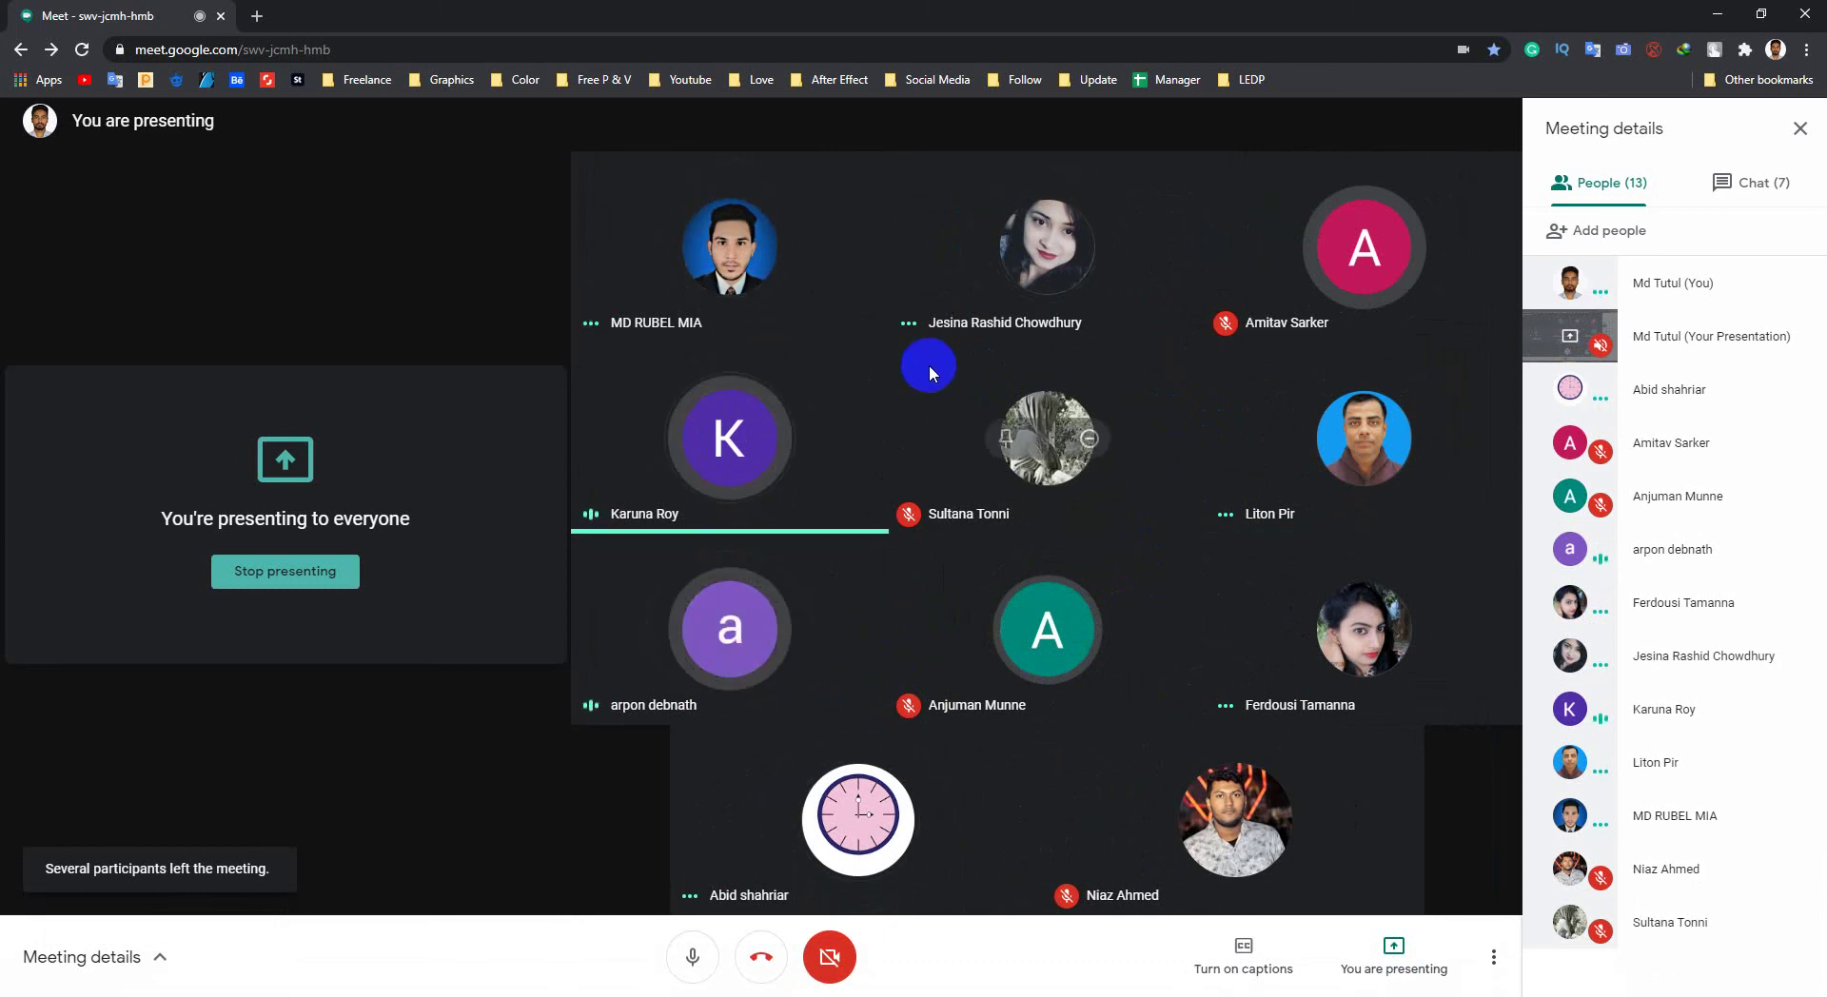
left_click(1711, 14)
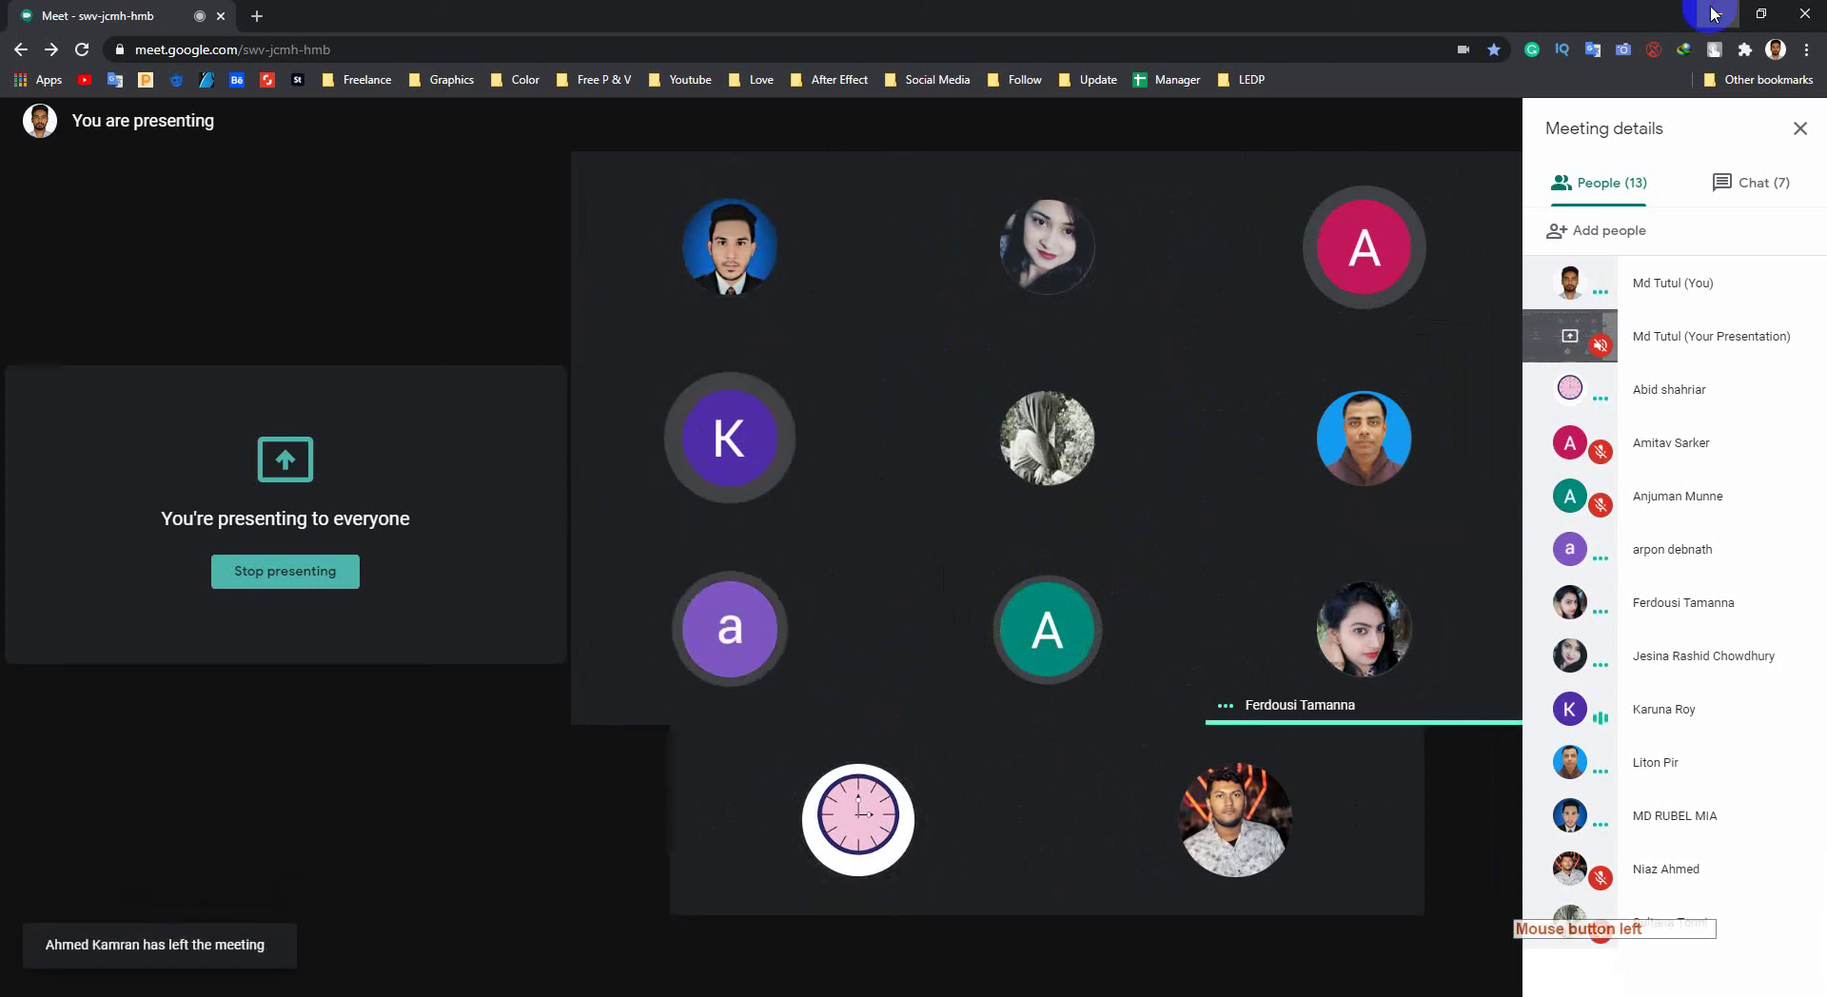
left_click(1803, 10)
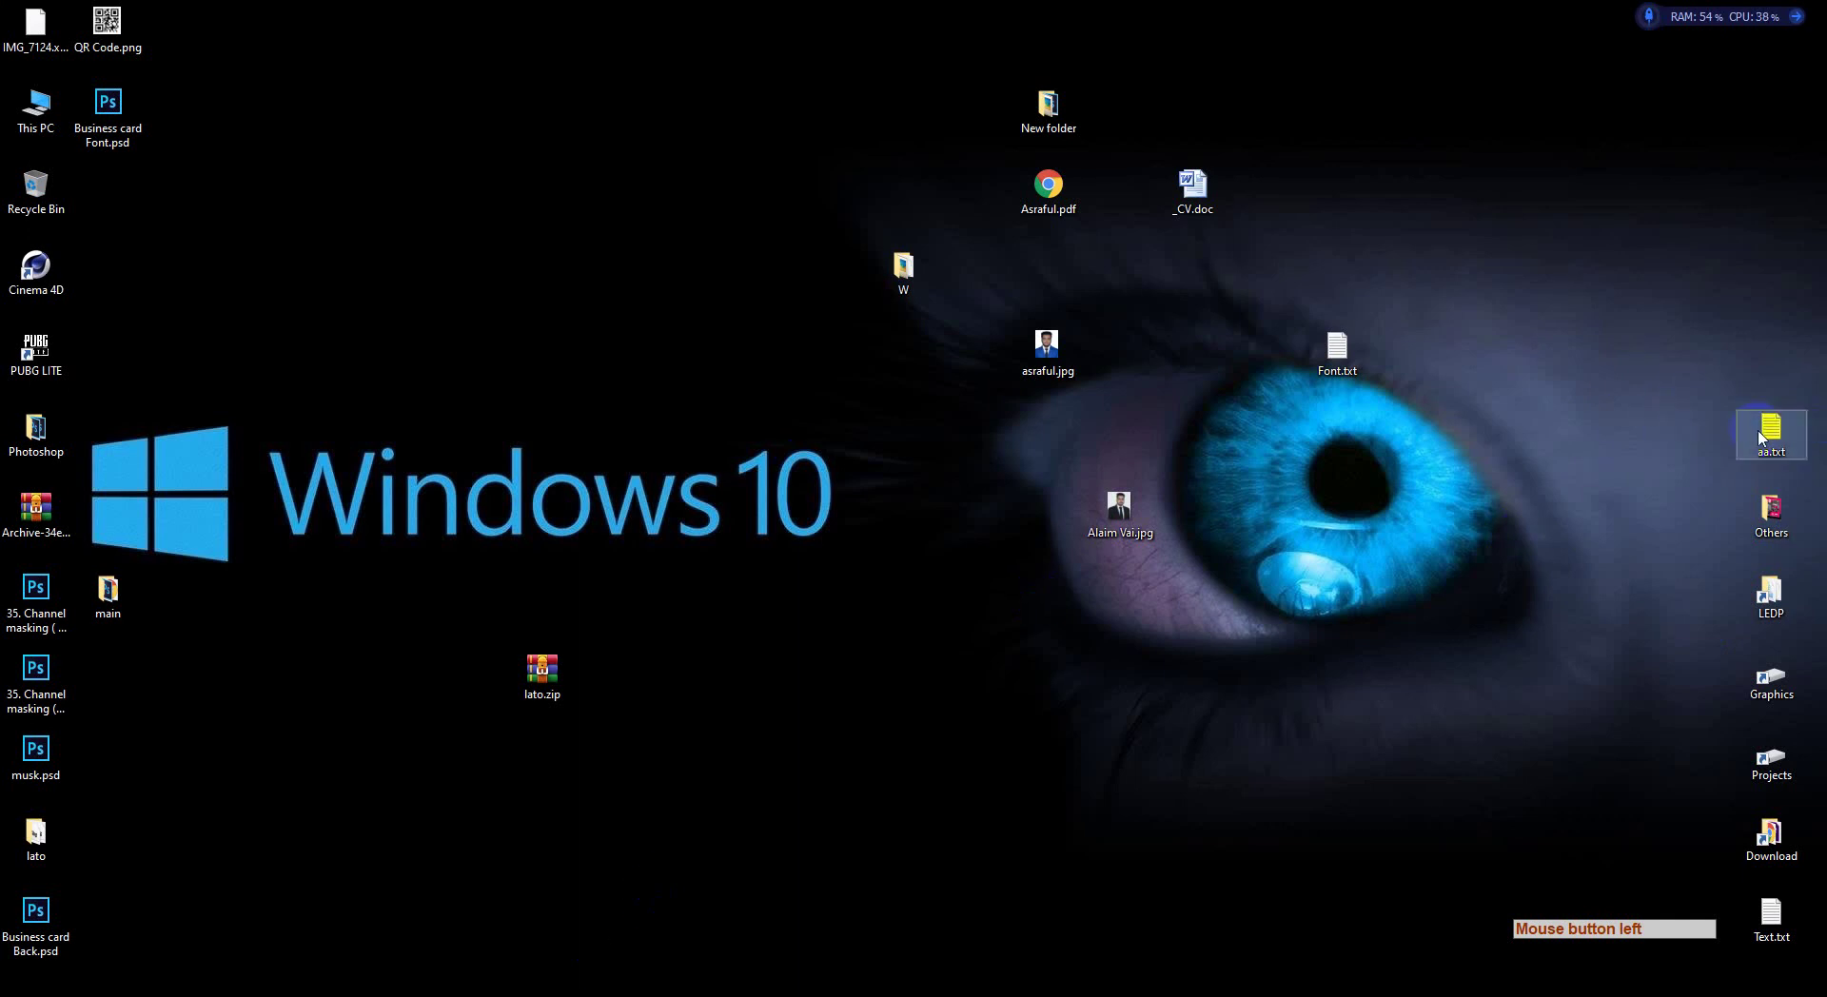
Step: Copy the class-started greeting and Meet link lines from LEDP.txt, then launch WhatsApp
left_click_drag(1761, 440, 1787, 584)
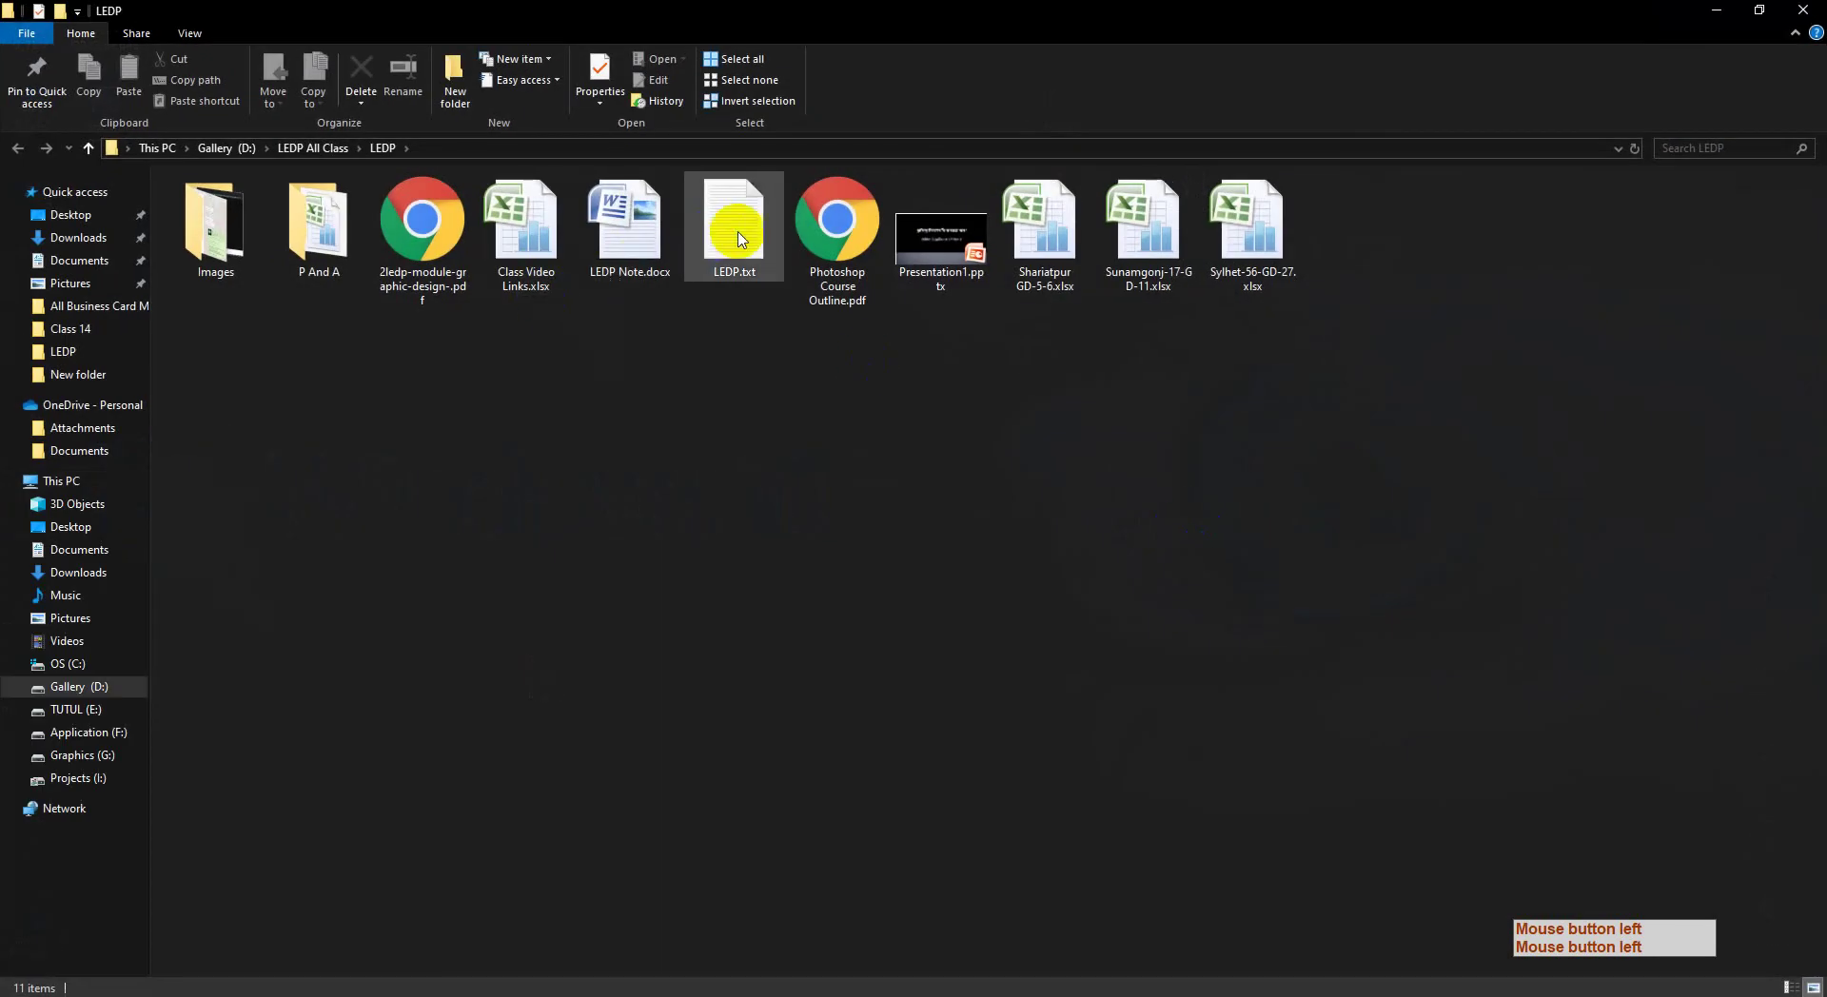
left_click(733, 238)
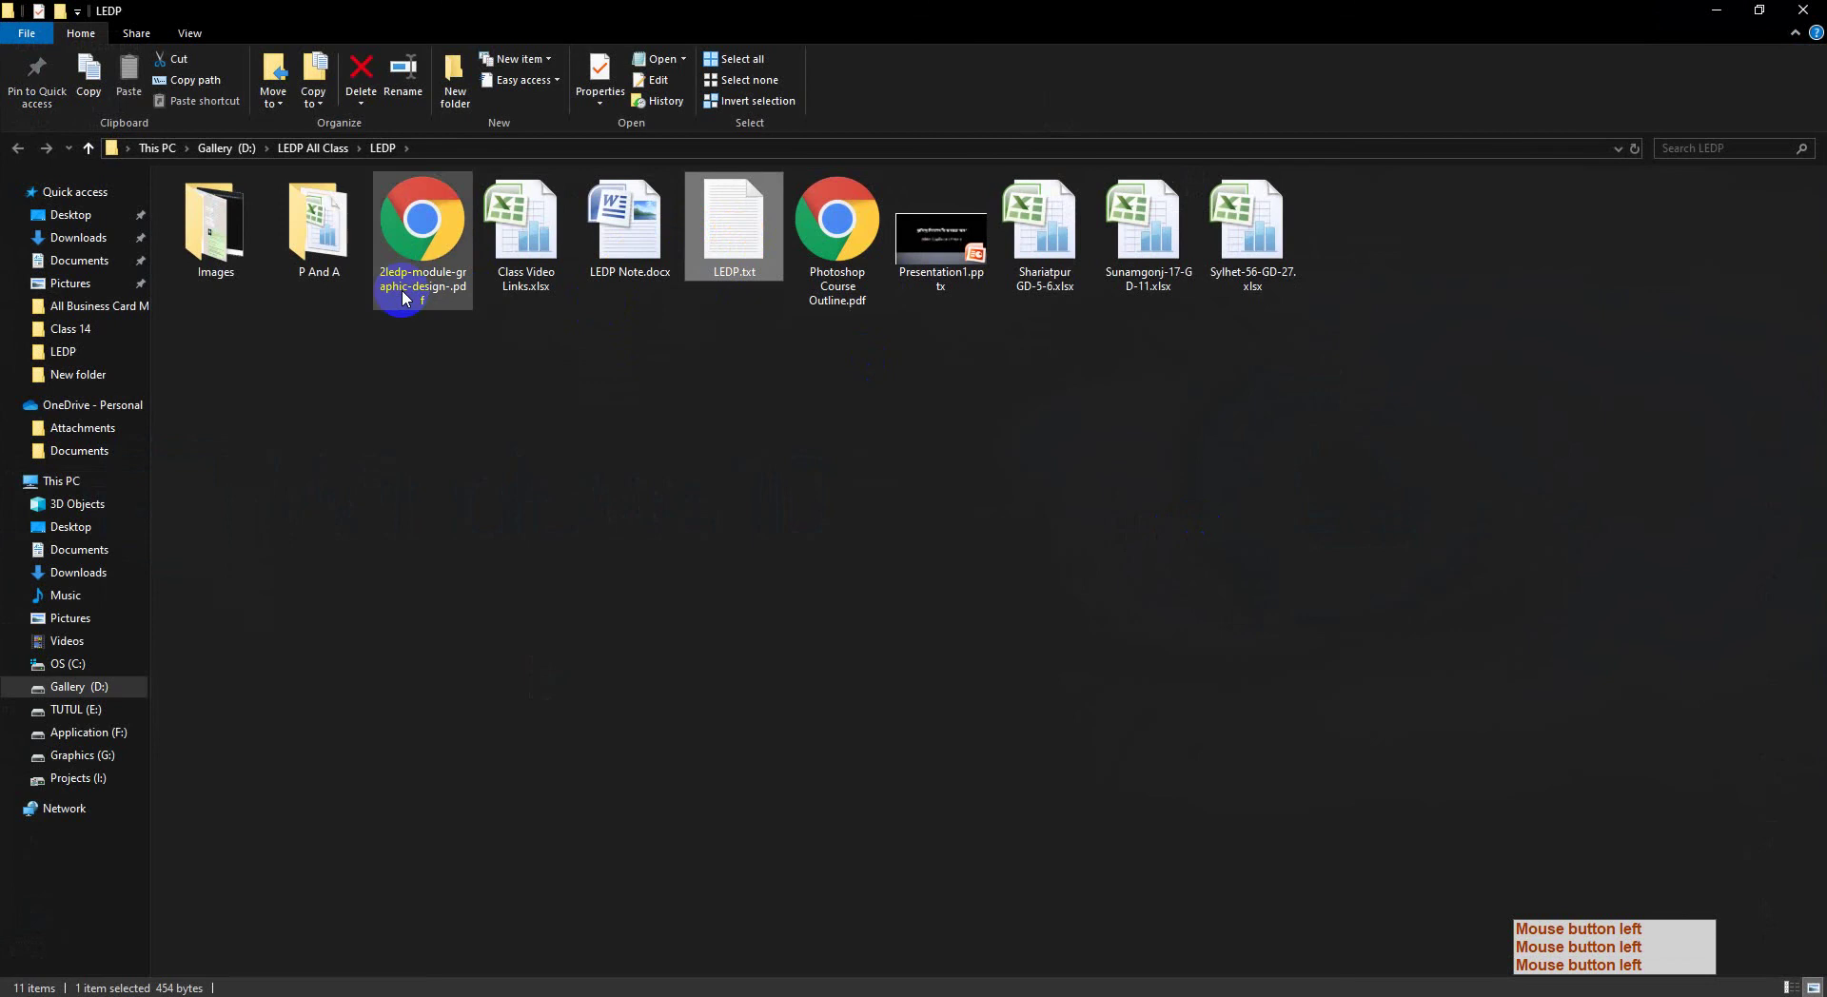
left_click_drag(1401, 238, 1129, 221)
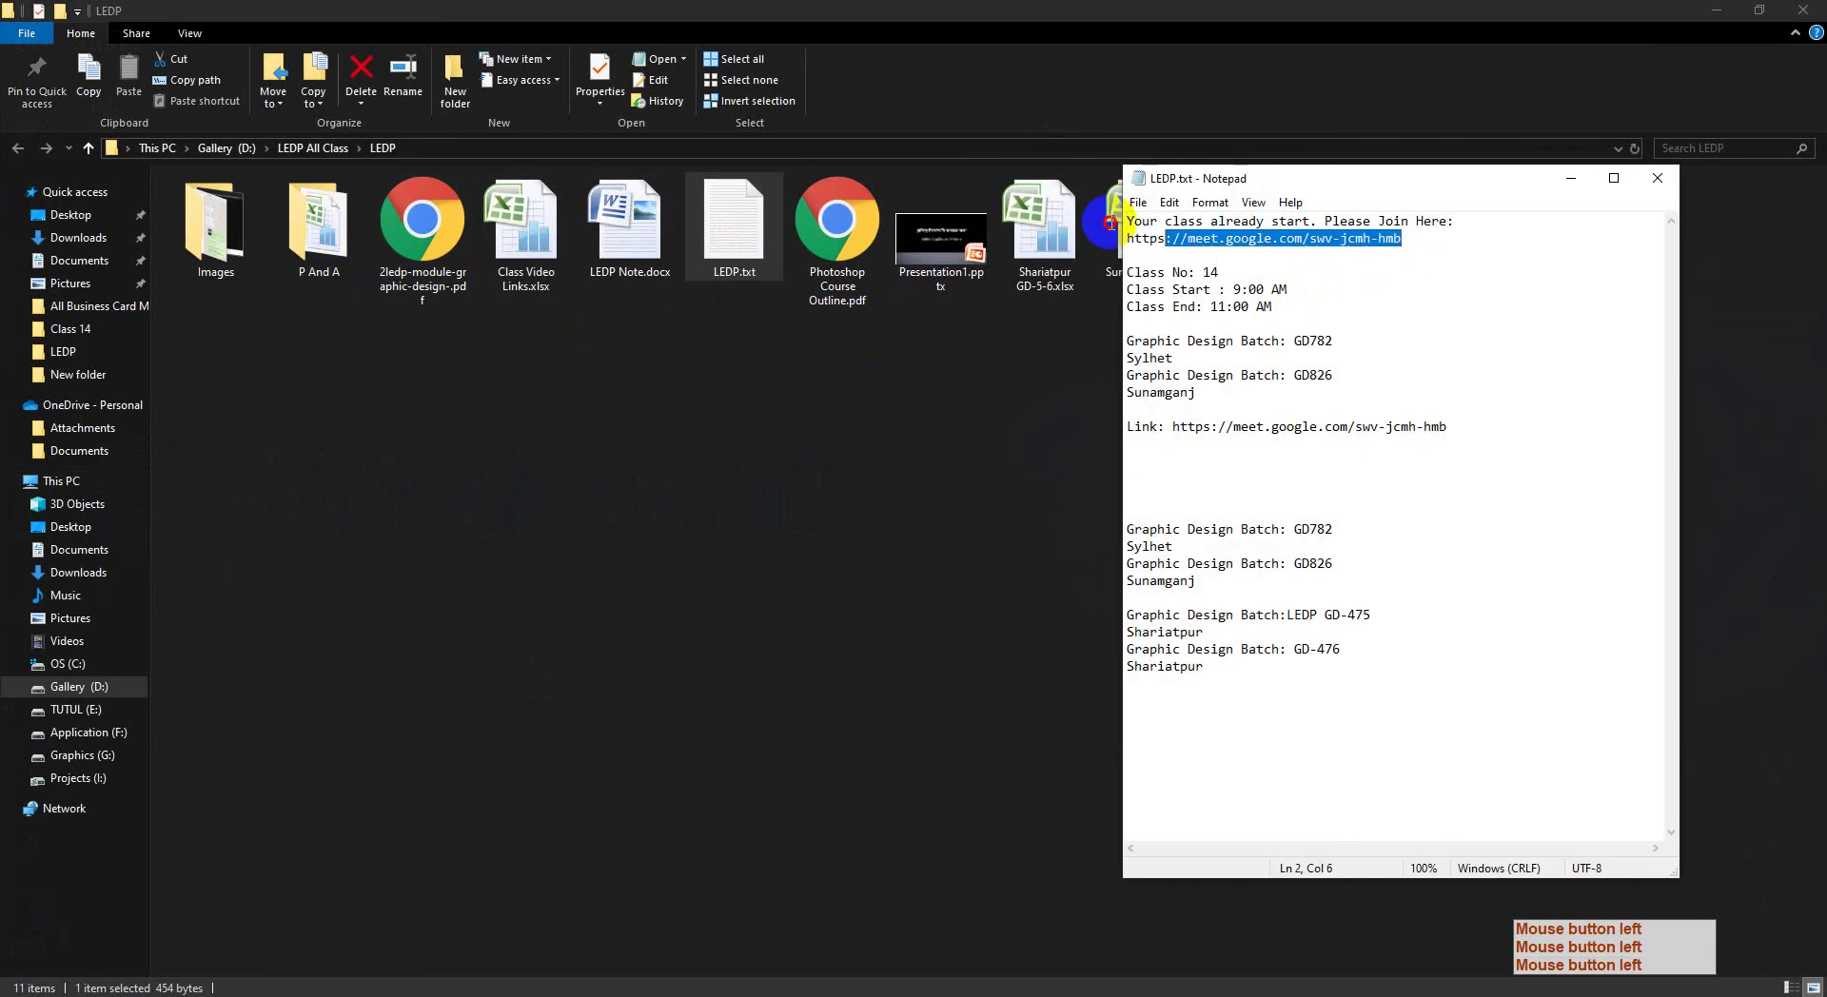
right_click(1221, 252)
left_click(1256, 302)
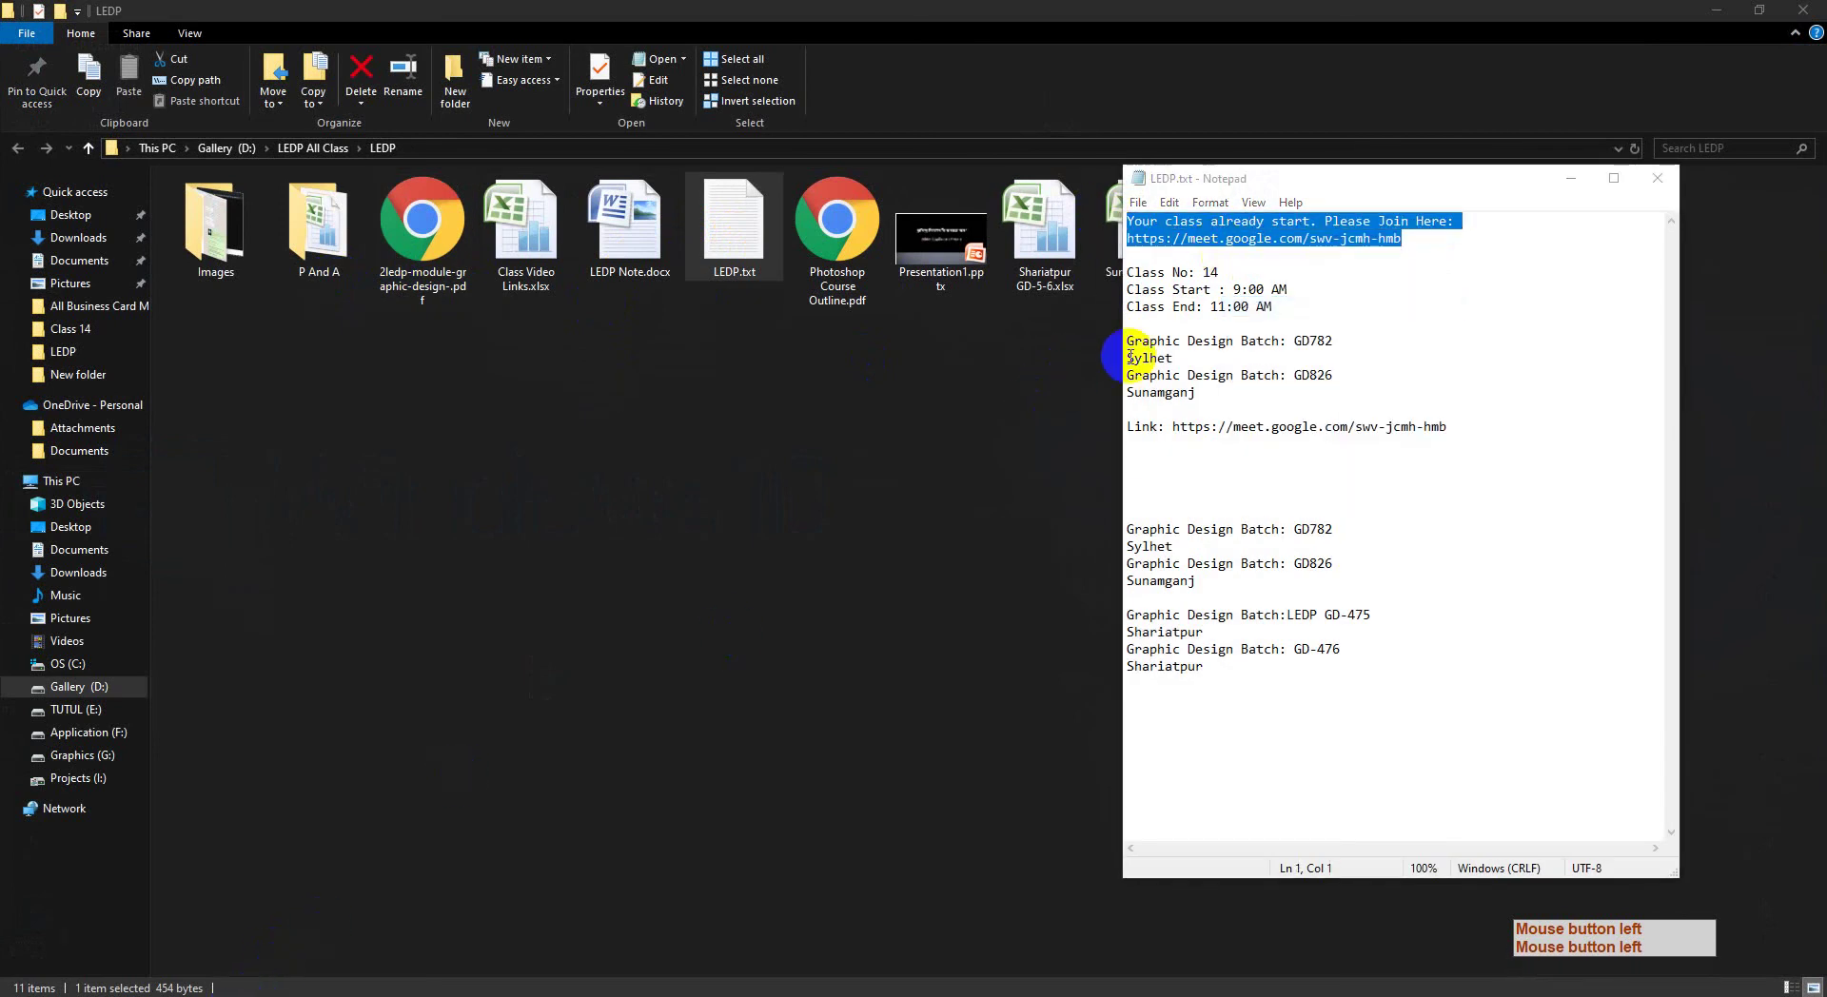
left_click(1730, 7)
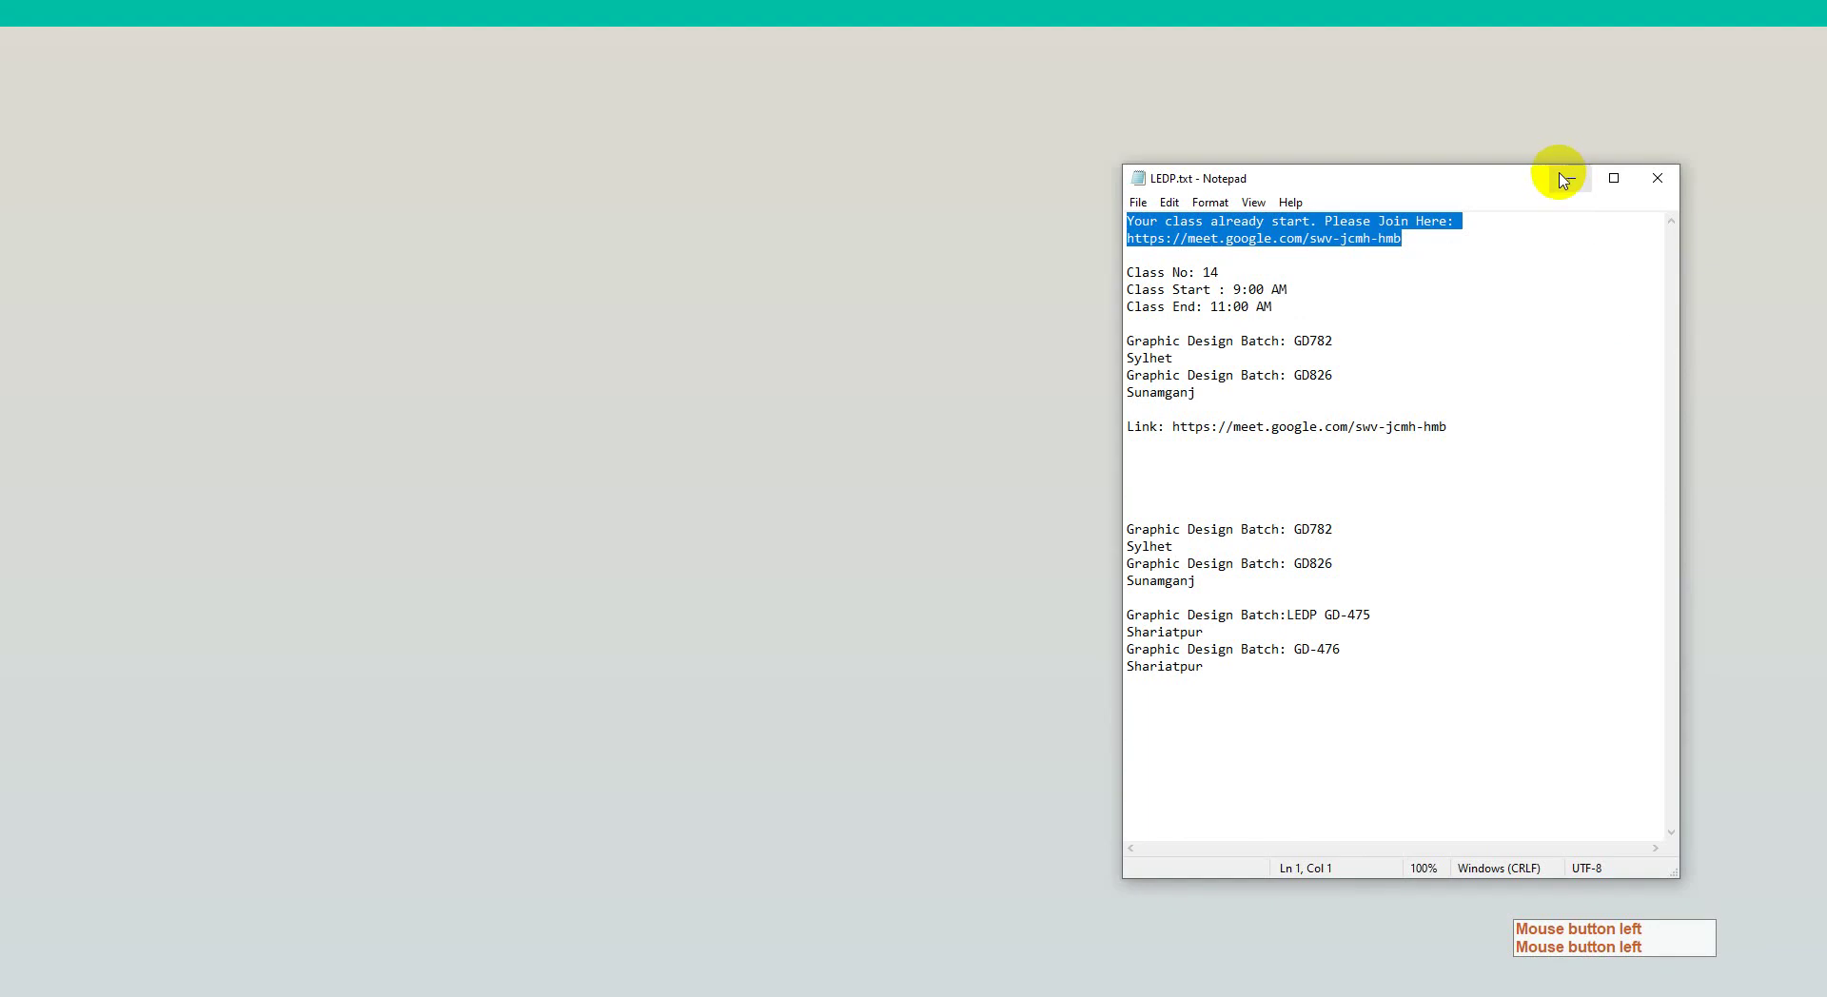
left_click(1572, 178)
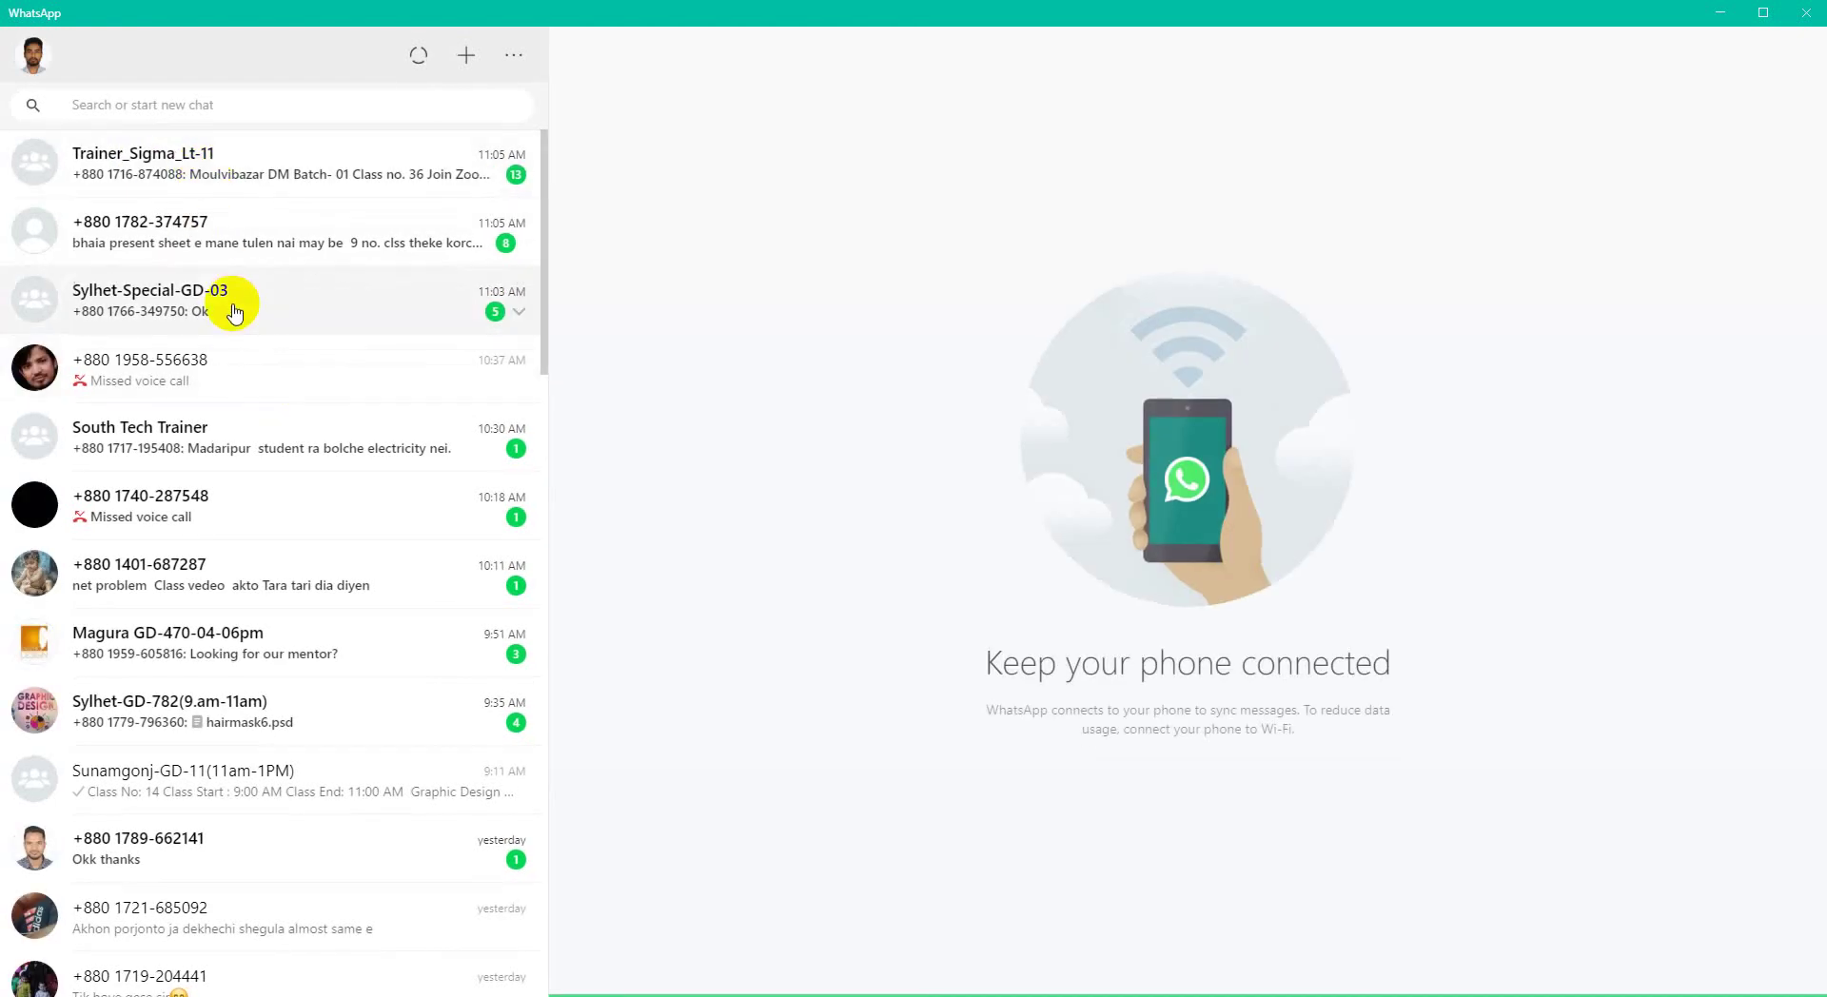
Step: Paste and send the greeting with the Meet link in the Sylhet-Special-GD-03 chat
left_click(235, 312)
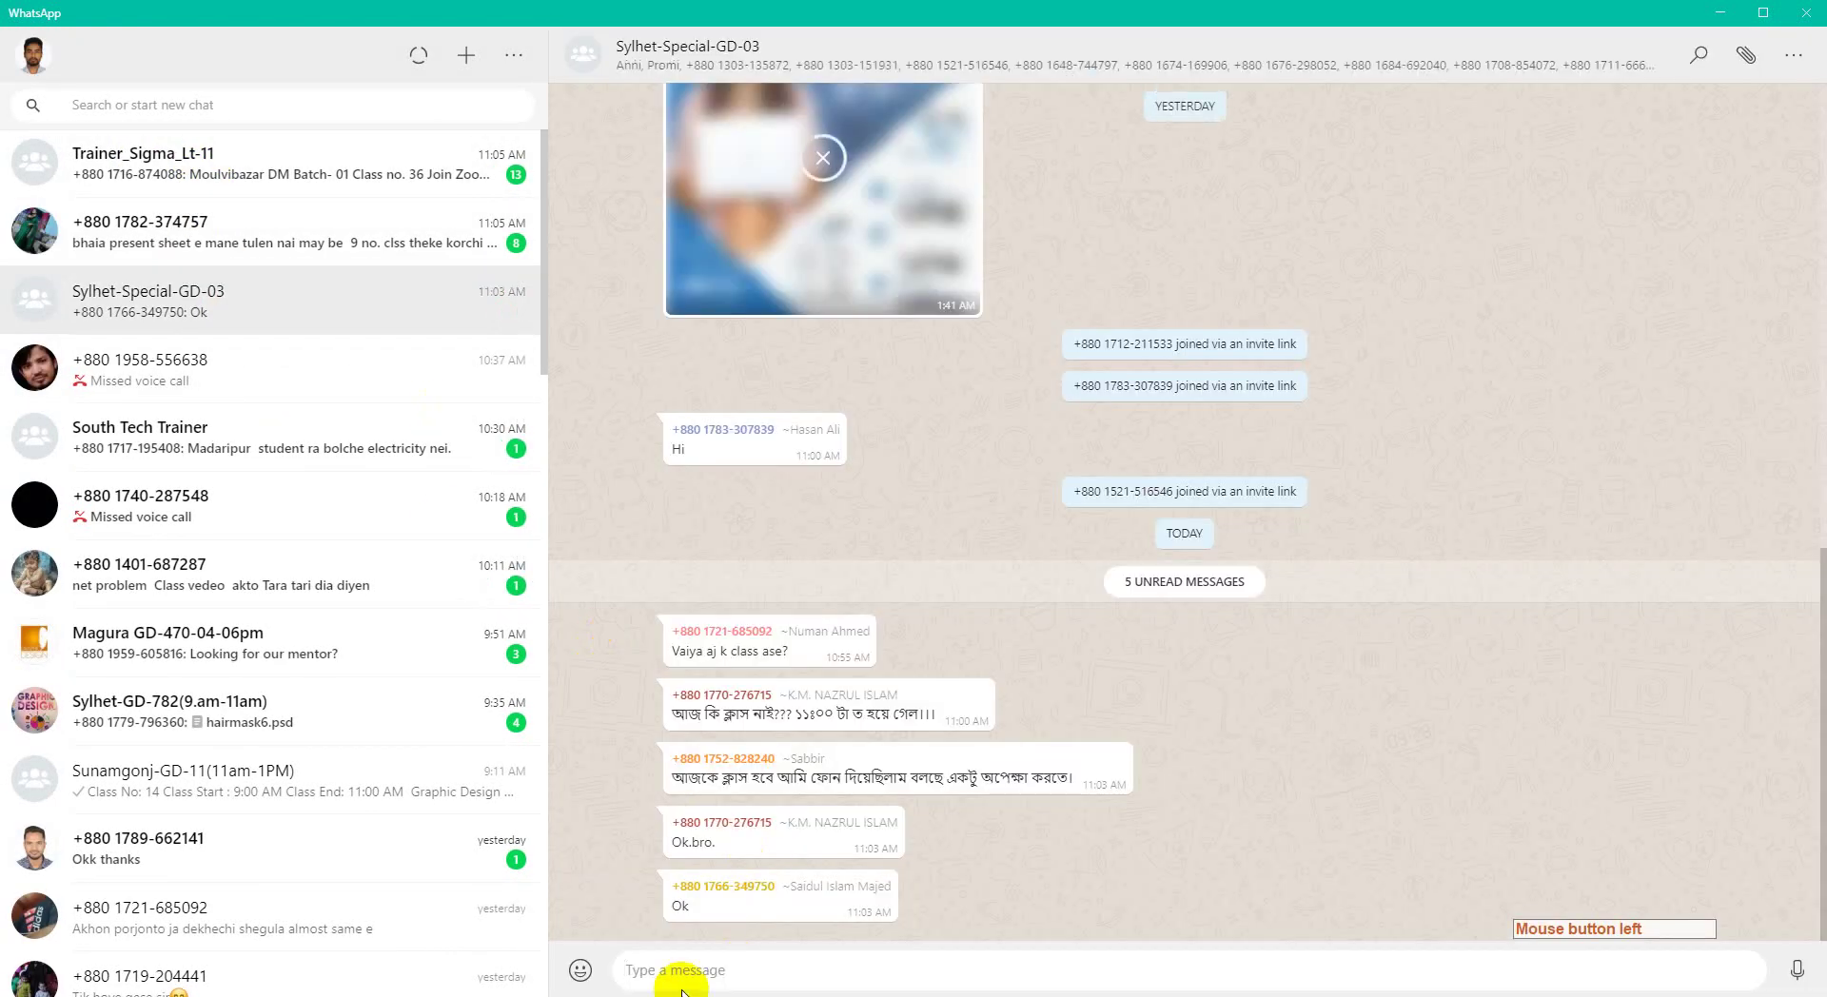
key("ctrl+v")
key("Return")
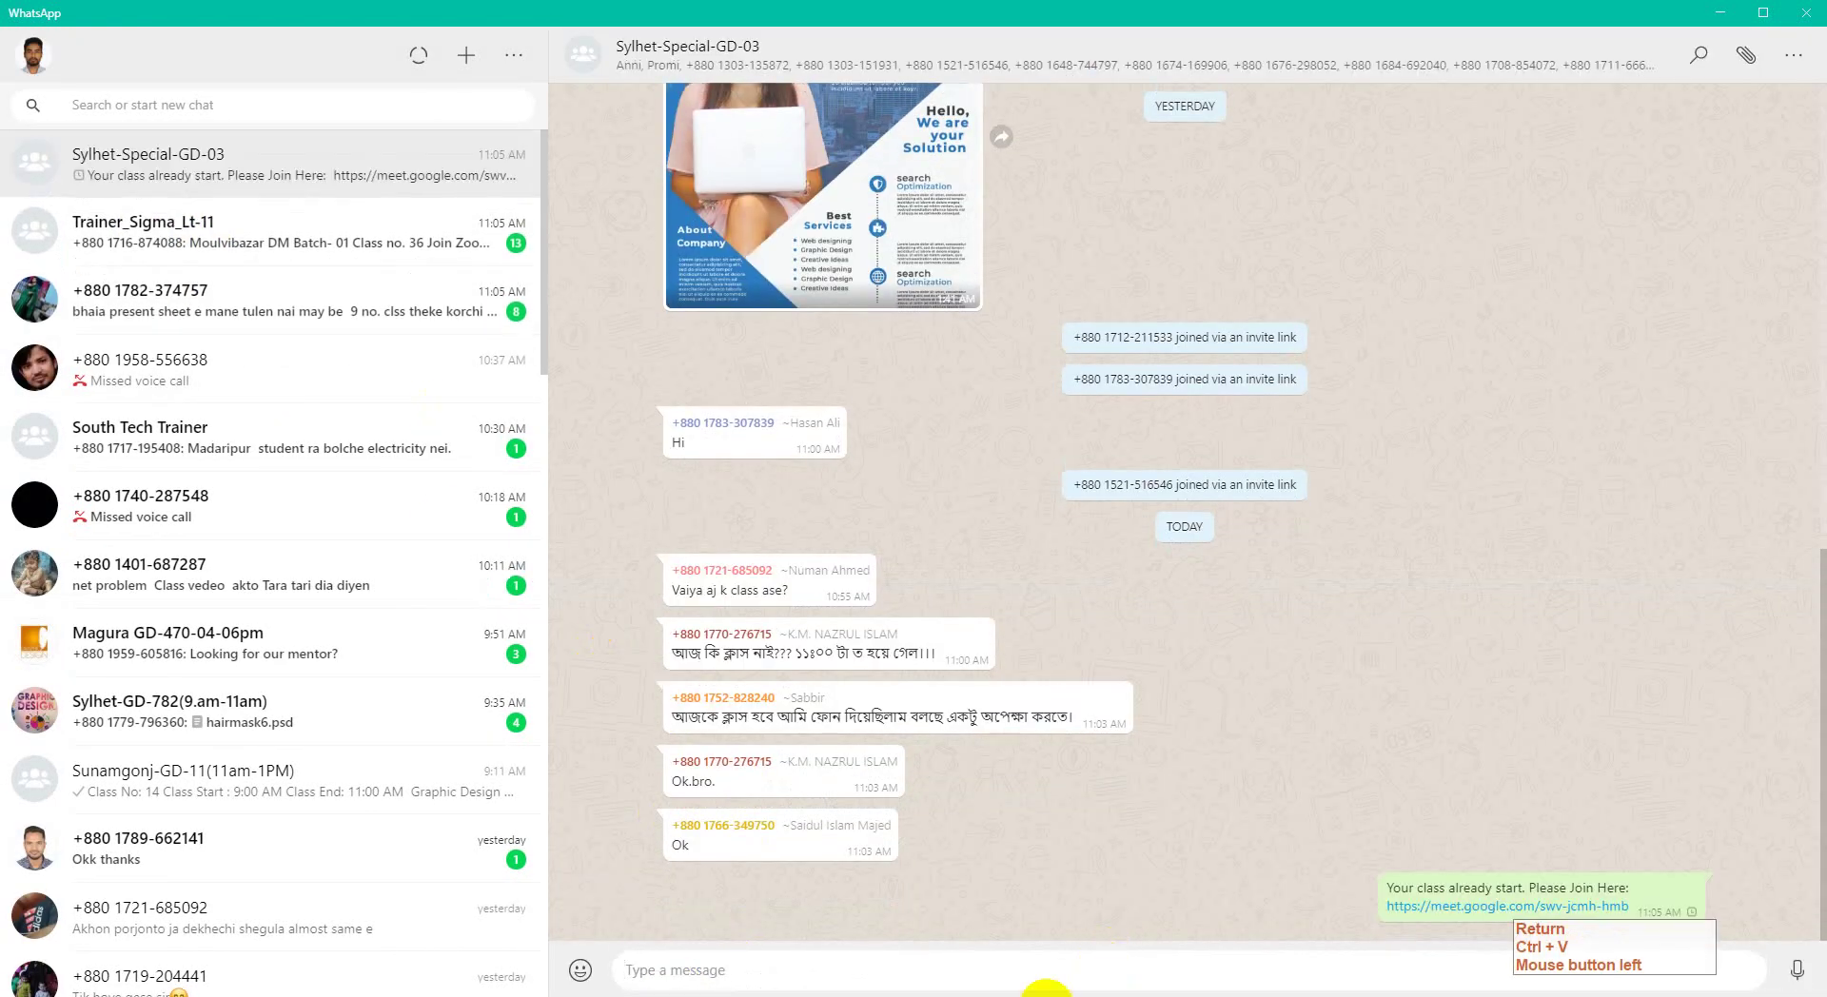